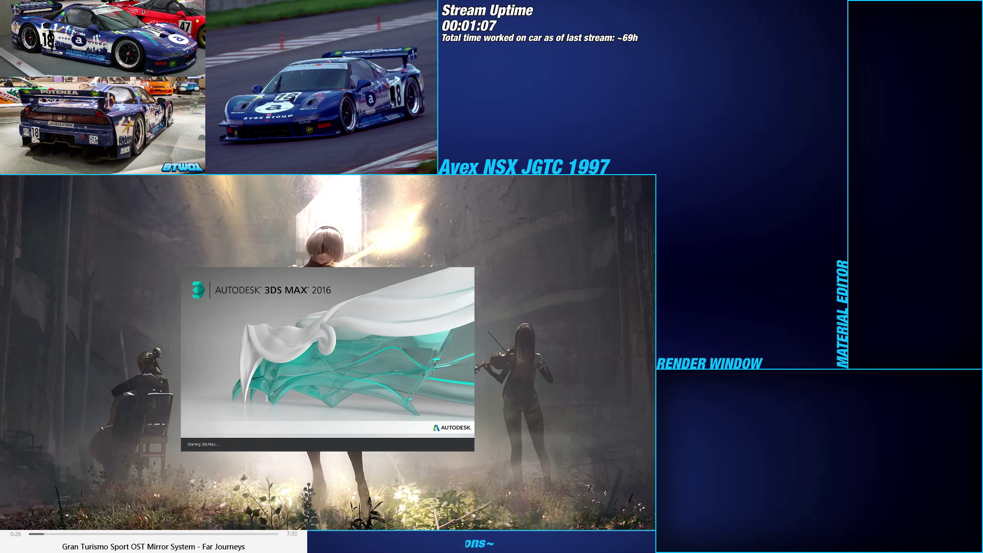
Step: Glance at the Honda race-car reference folder, then minimize it to reveal the empty 3ds Max scene
key("alt+Tab")
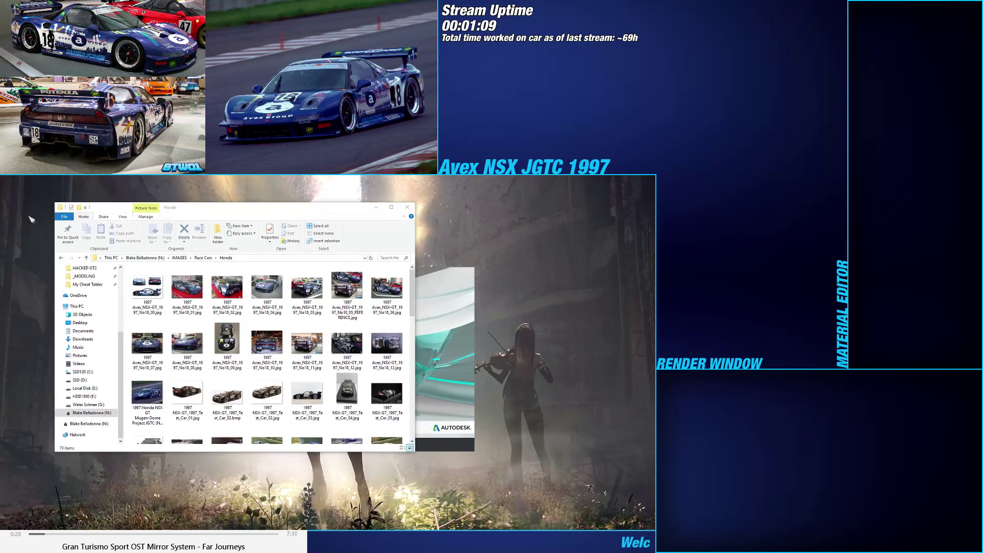
key("super+Down")
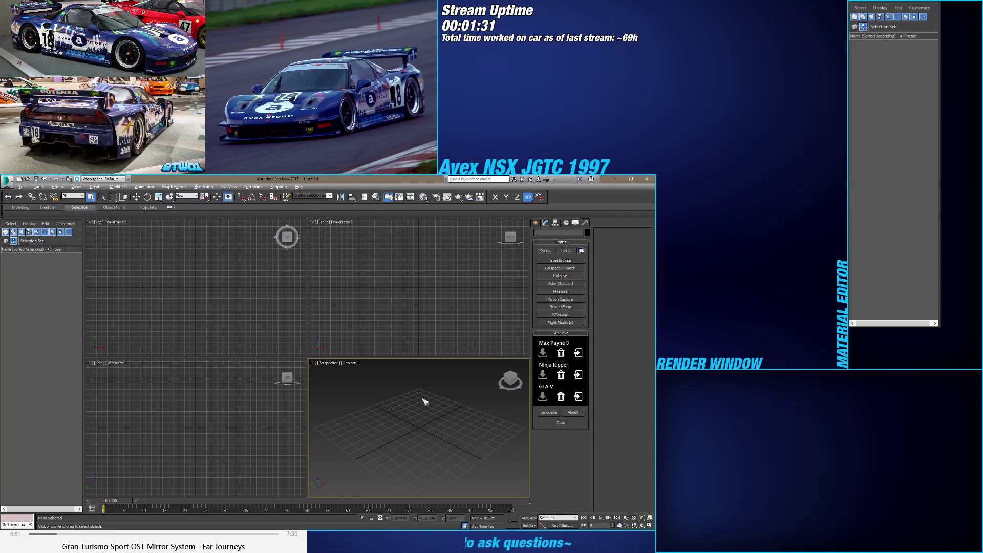
Step: Maximize the perspective viewport and open avex_nsx.max from Recent Documents, scrubbing to frame 20
key("alt+w")
left_click(6, 180)
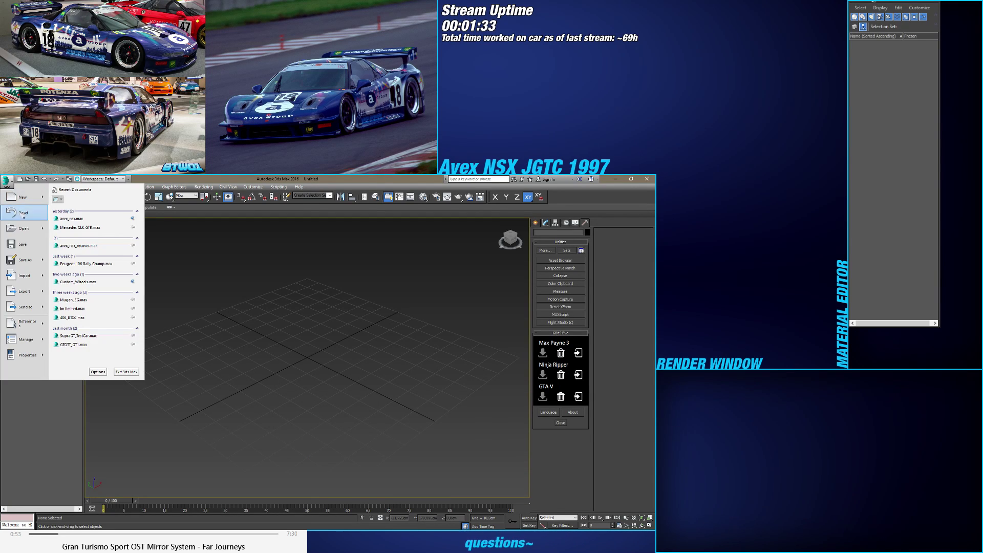
left_click(73, 220)
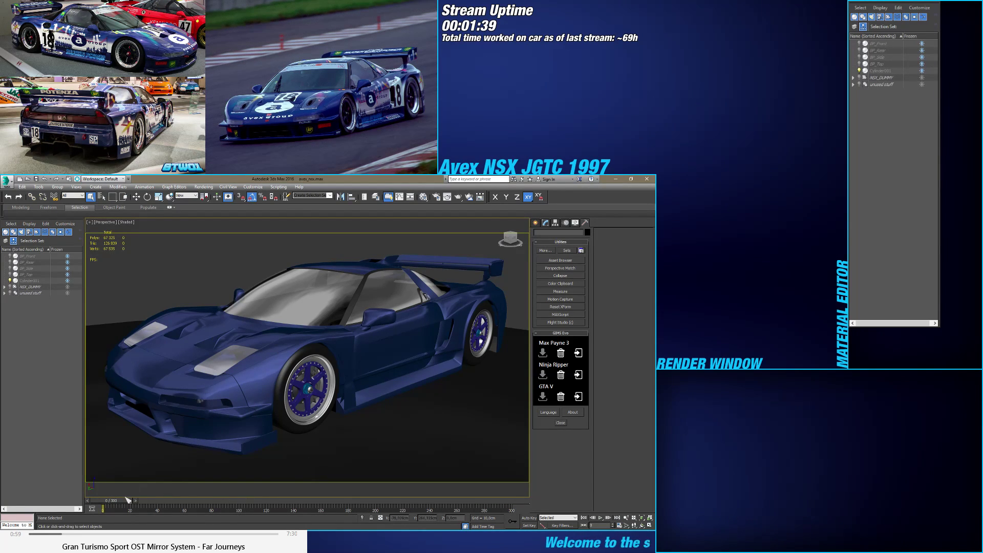
left_click_drag(123, 502, 92, 511)
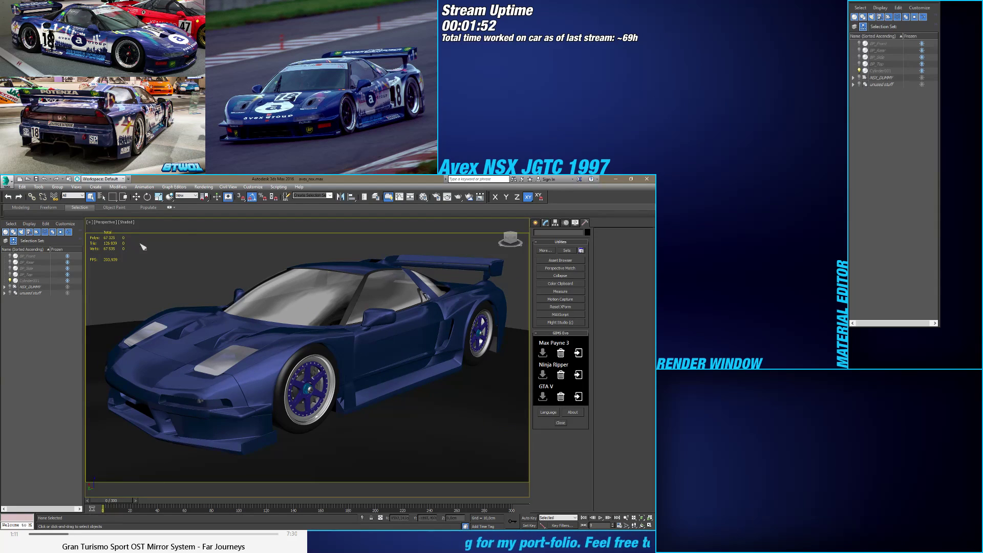
Step: Set the viewport display to Realistic Materials with Maps
left_click(126, 222)
mouse_move(166, 329)
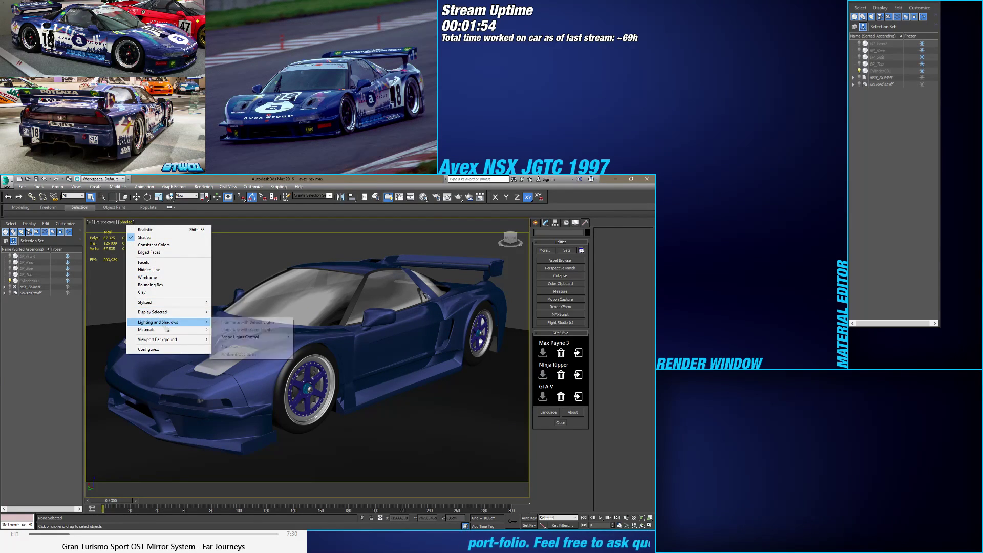
left_click(245, 362)
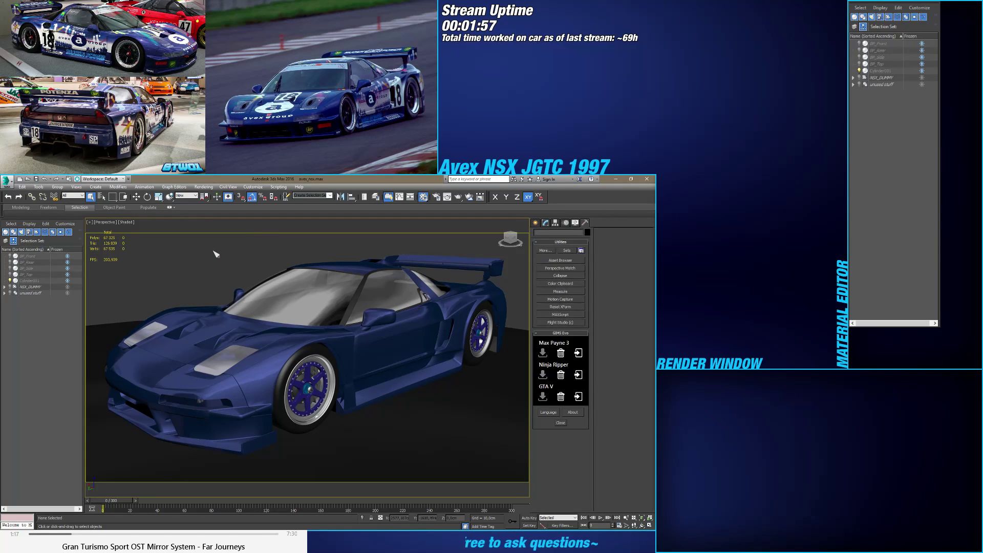
Step: Render the NSX with Shift+Q, then load its multi/sub-object NSX material in the Compact Material Editor
key("shift+q")
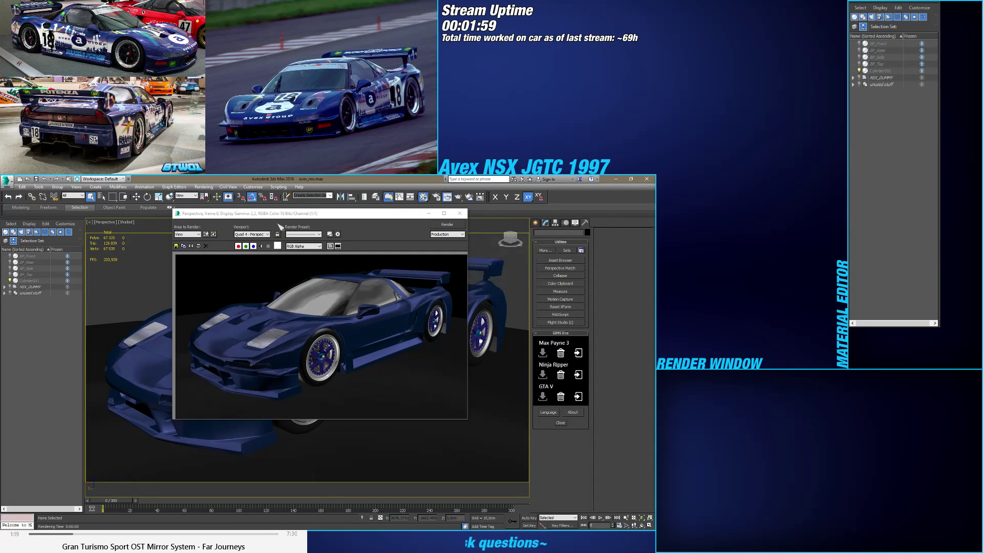
left_click(459, 213)
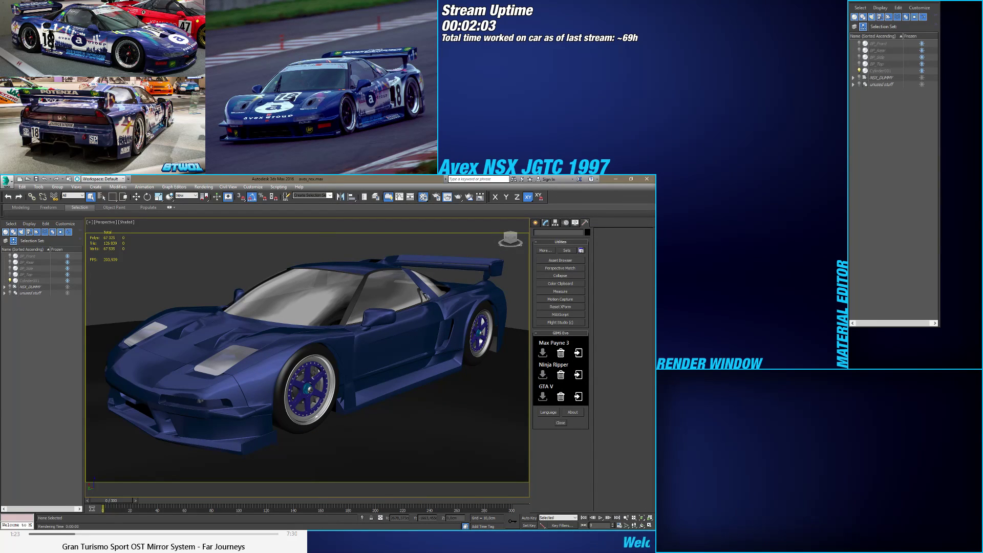
key("shift+q")
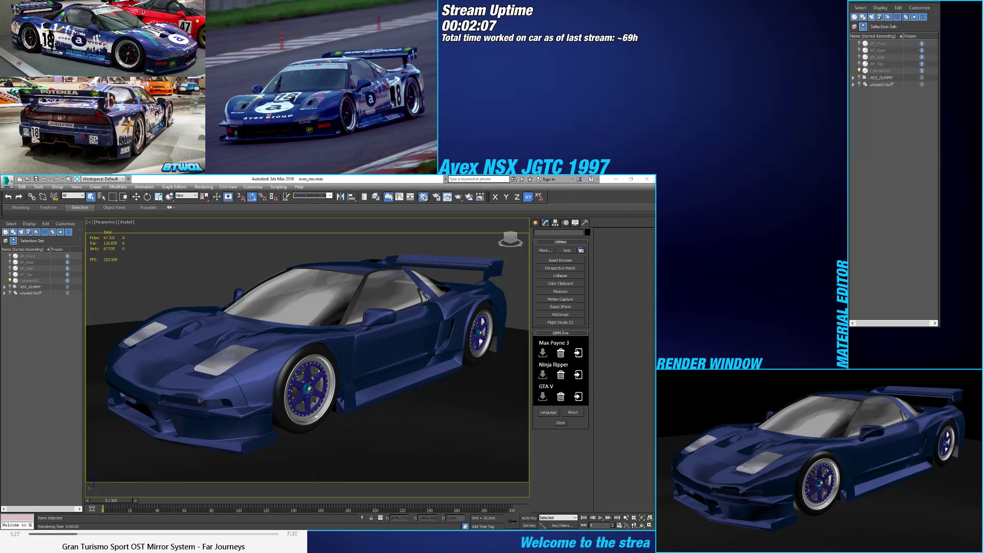
key("m")
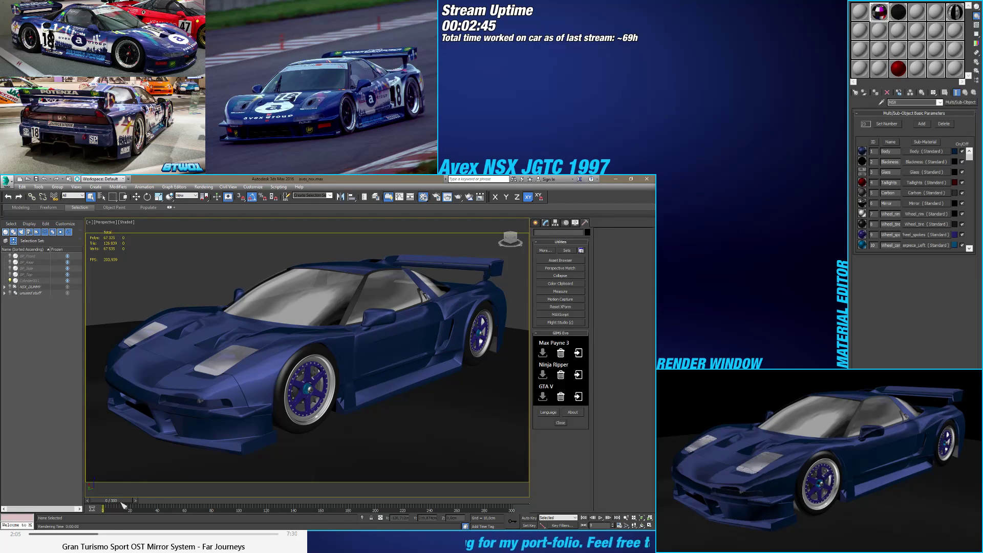
Step: From a front view, hide Headlight_cover and the Cylinder001 floor, leaving the car's nose clear
mouse_move(123, 505)
left_mouse_down()
mouse_move(234, 501)
mouse_move(109, 505)
left_mouse_up()
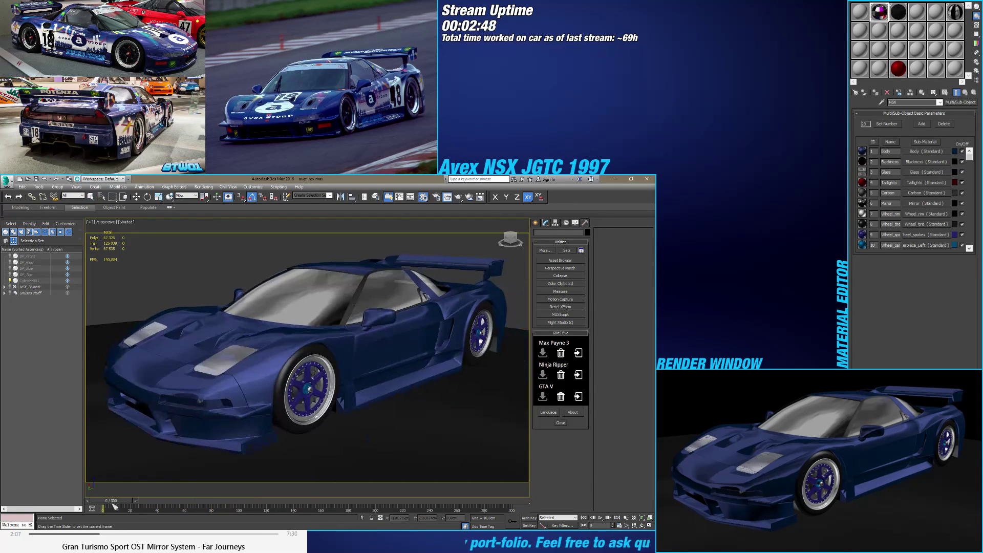
key("q")
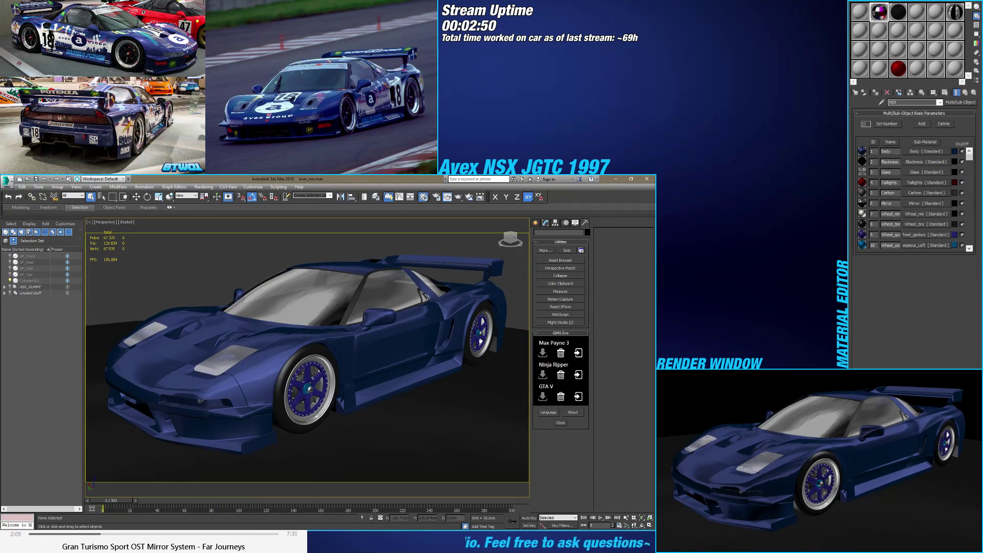
middle_click_drag(193, 406, 257, 420, "alt")
left_click(372, 360)
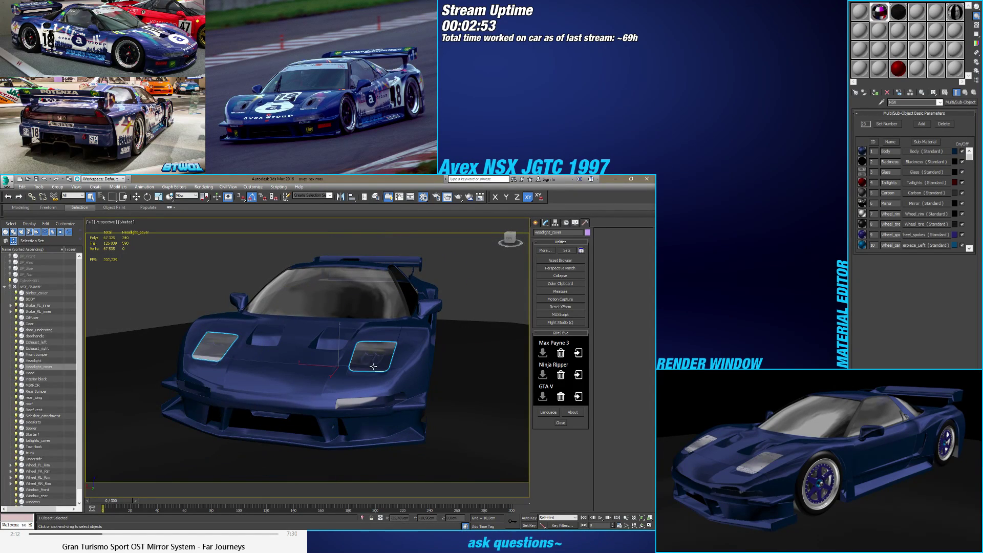
left_click(15, 367)
left_click(4, 286)
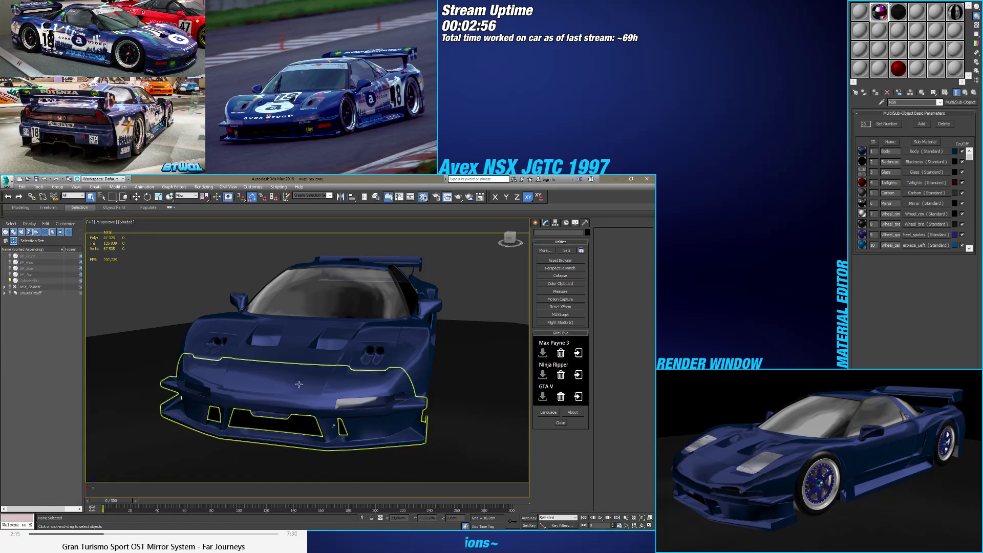
left_click(11, 281)
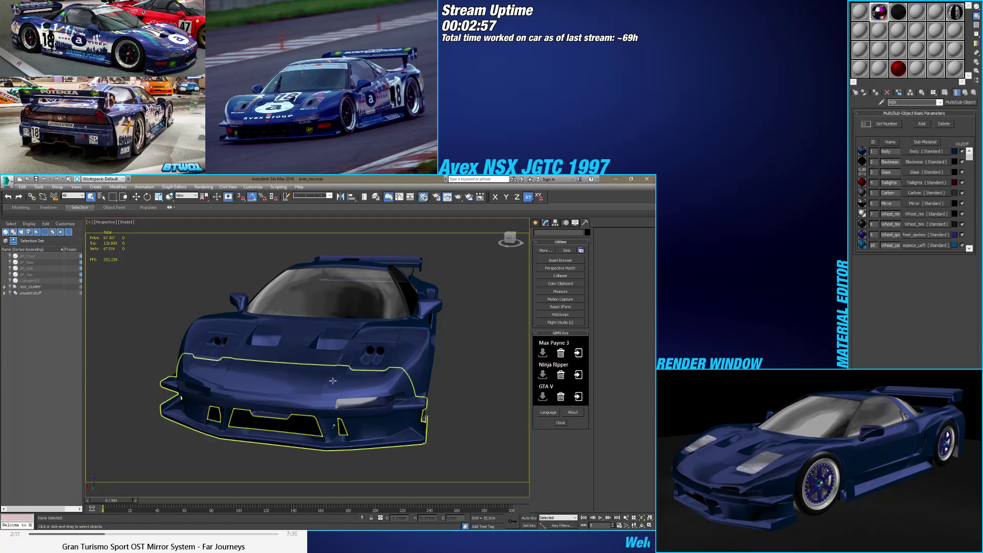
middle_click_drag(266, 369, 256, 397, "alt")
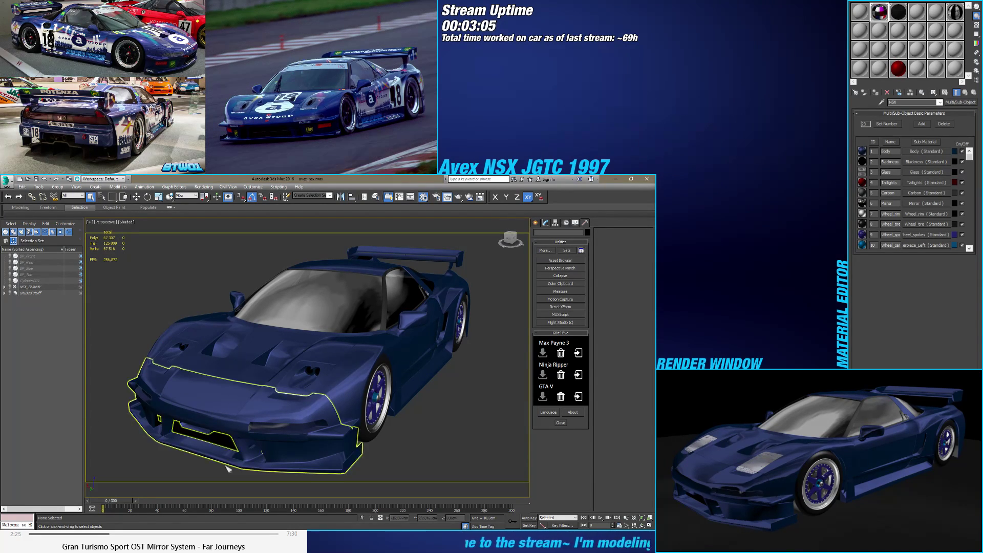
left_click_drag(128, 502, 103, 503)
Step: Switch to an orthographic view, select the front bumper and show its Symmetry-over-Editable Poly stack
key("q")
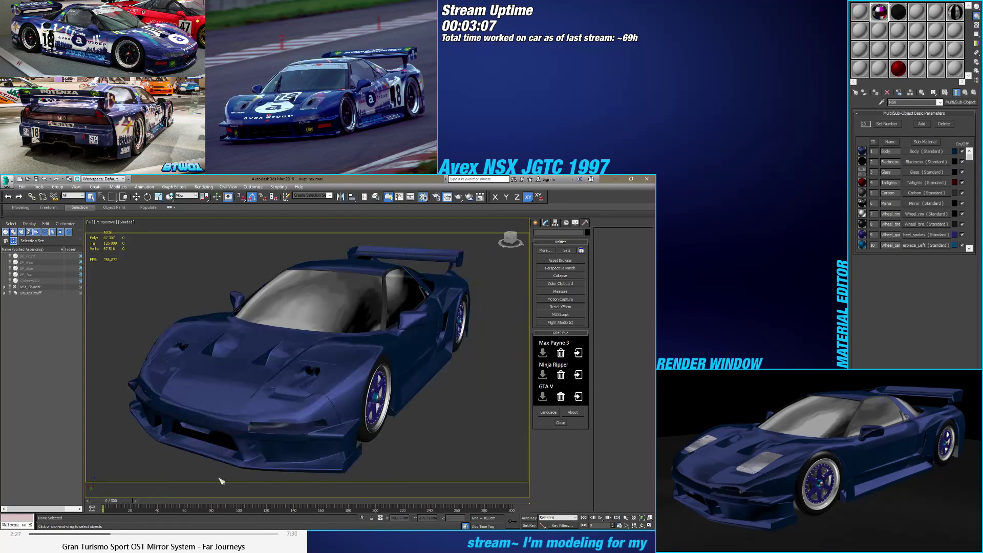
key("F4")
scroll(329, 394, "up", 5)
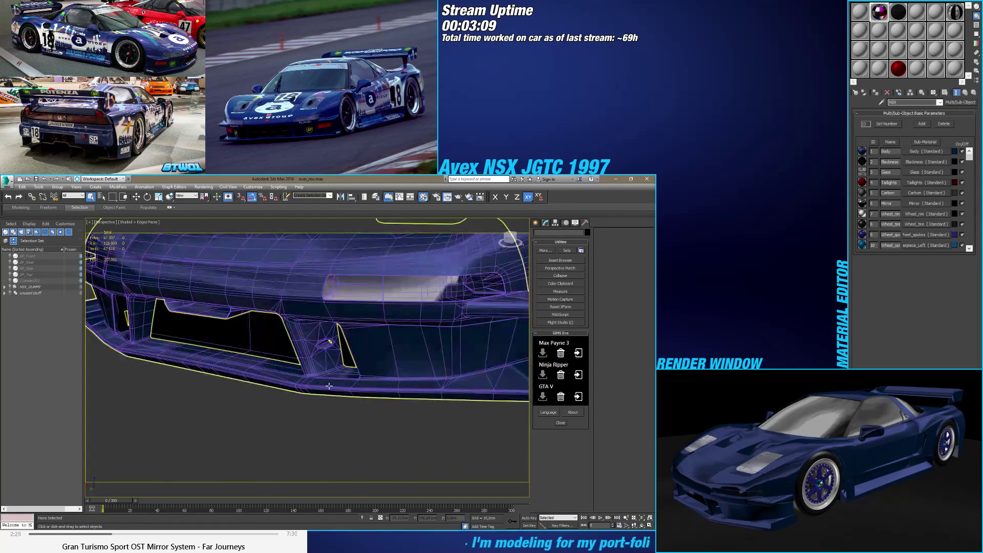
key("u")
scroll(318, 383, "up", 4)
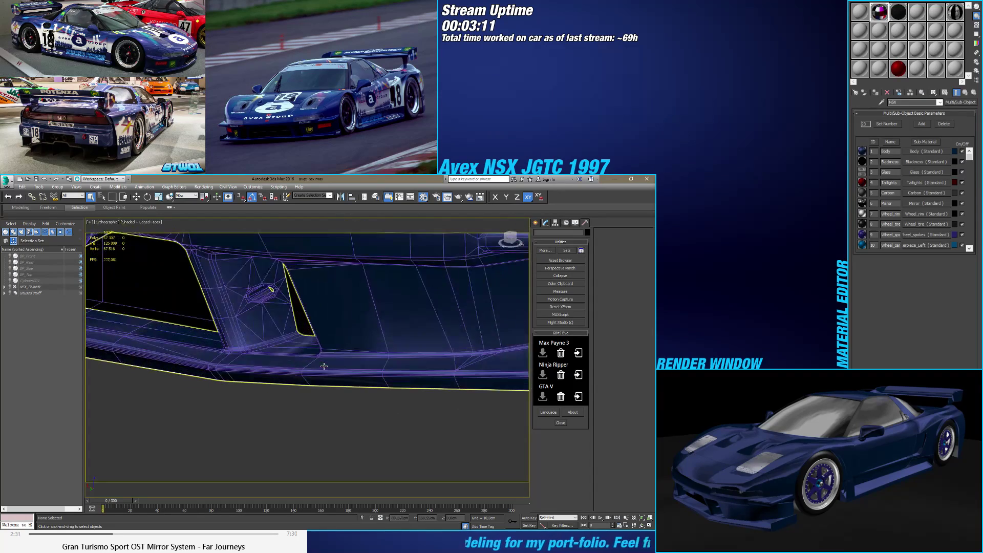
left_click(301, 382)
key("F4")
mouse_move(300, 382)
middle_mouse_down("alt")
mouse_move(329, 400)
mouse_move(362, 446)
mouse_move(366, 424)
mouse_move(397, 414)
mouse_move(440, 433)
mouse_move(293, 397)
middle_mouse_up("alt")
scroll(321, 424, "up", 4)
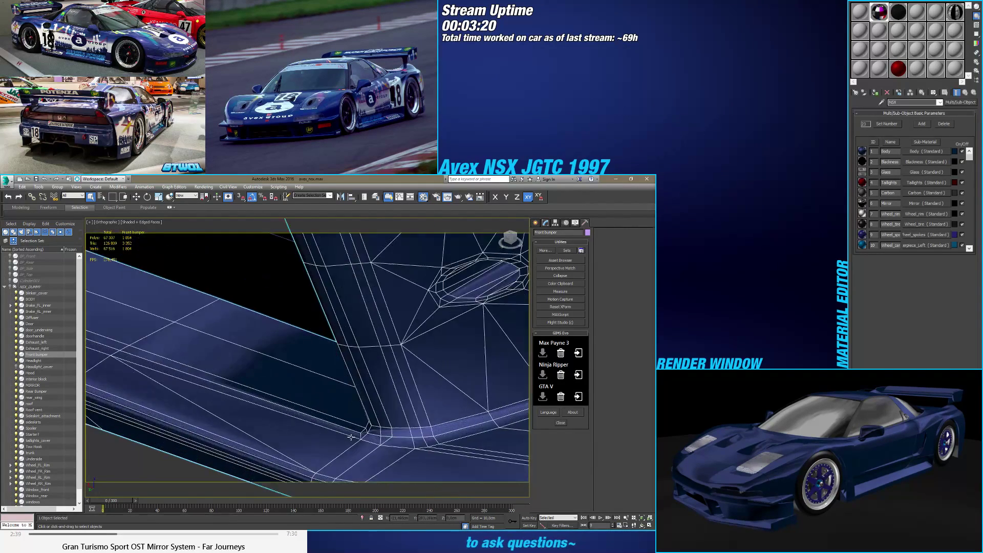
scroll(356, 434, "down", 4)
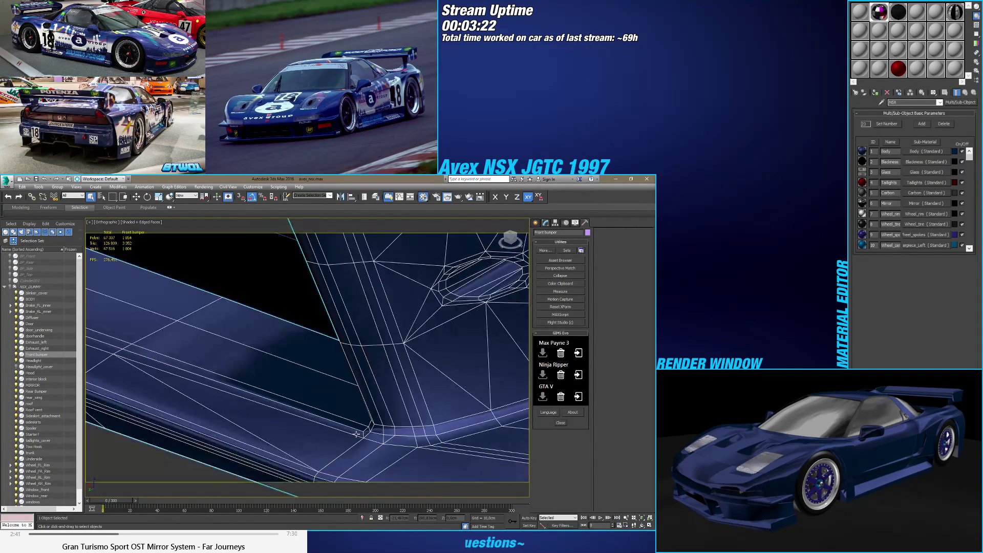
left_click(545, 222)
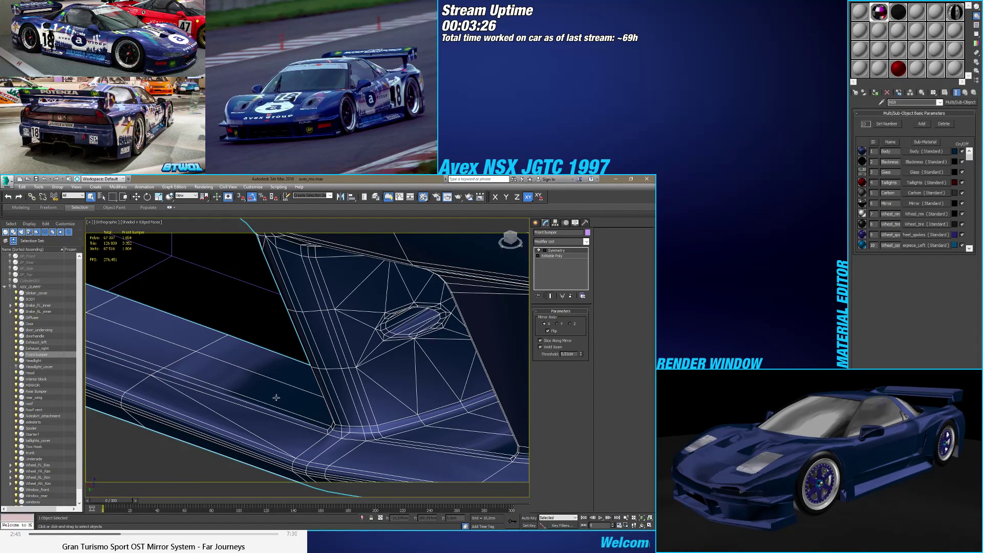
Step: Turn off edged faces and orbit to look down on the whole front bumper
key("F4")
scroll(307, 358, "down", 5)
middle_click_drag(318, 365, 321, 396, "alt")
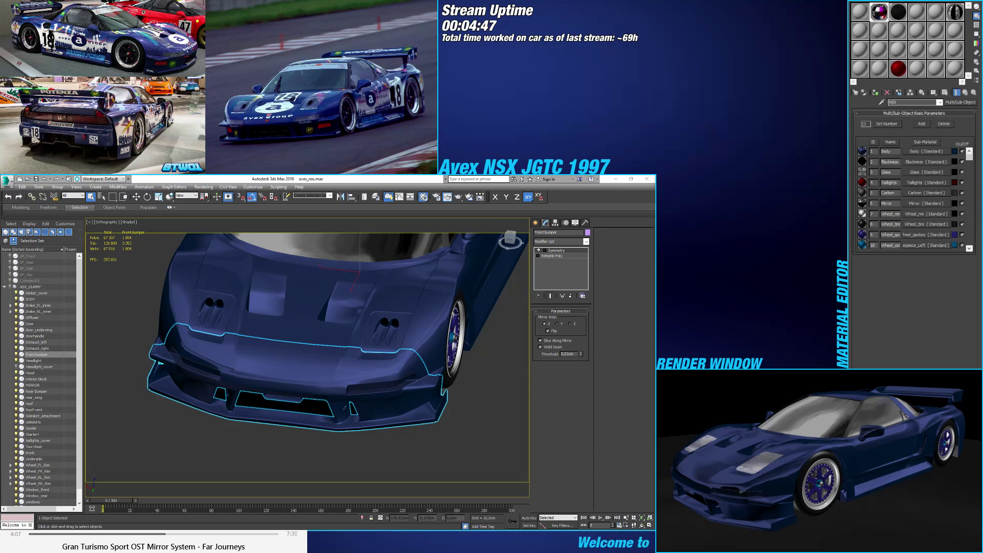
key("alt+Tab")
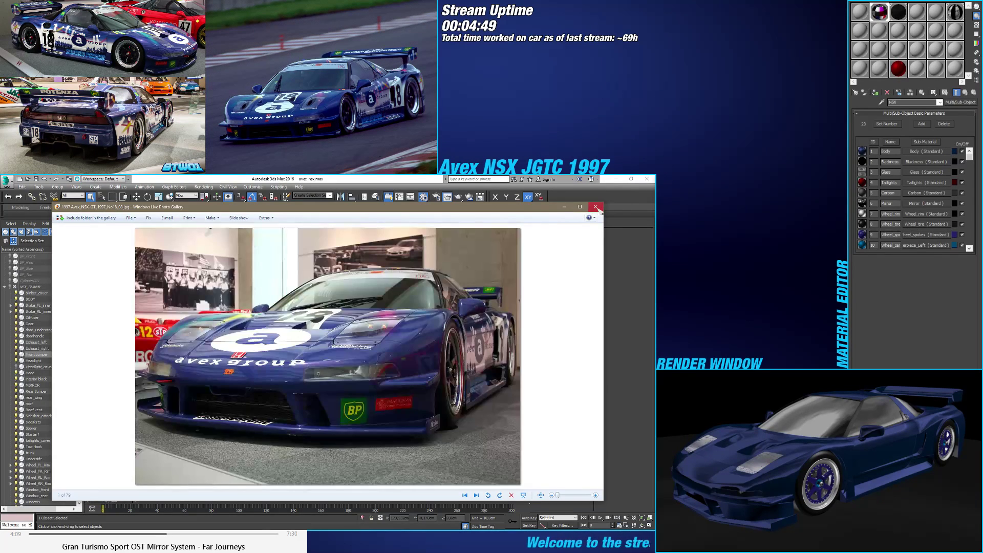
key("alt+Tab")
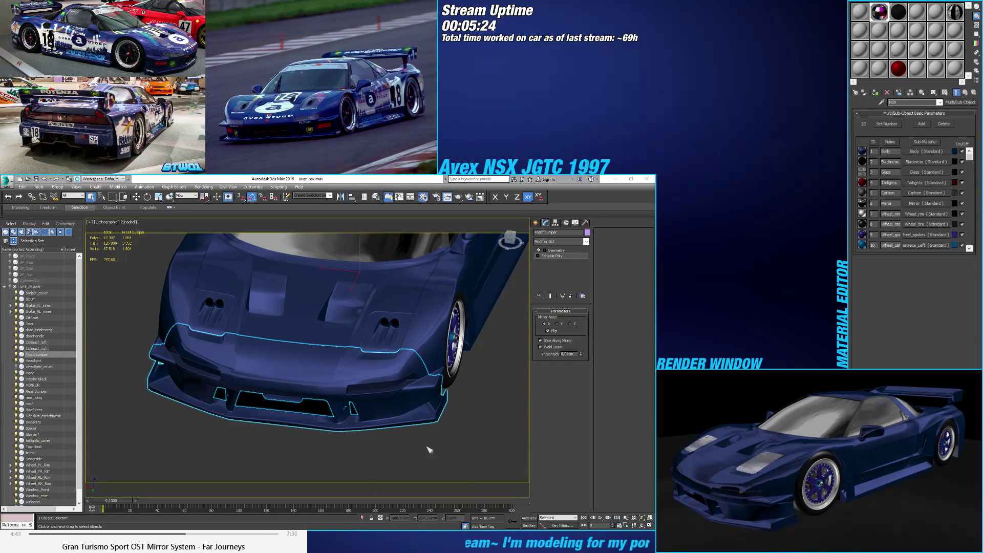
Step: Hide the Underside object along with the tow hook, taillight cover and neighbouring parts
scroll(315, 425, "up", 2)
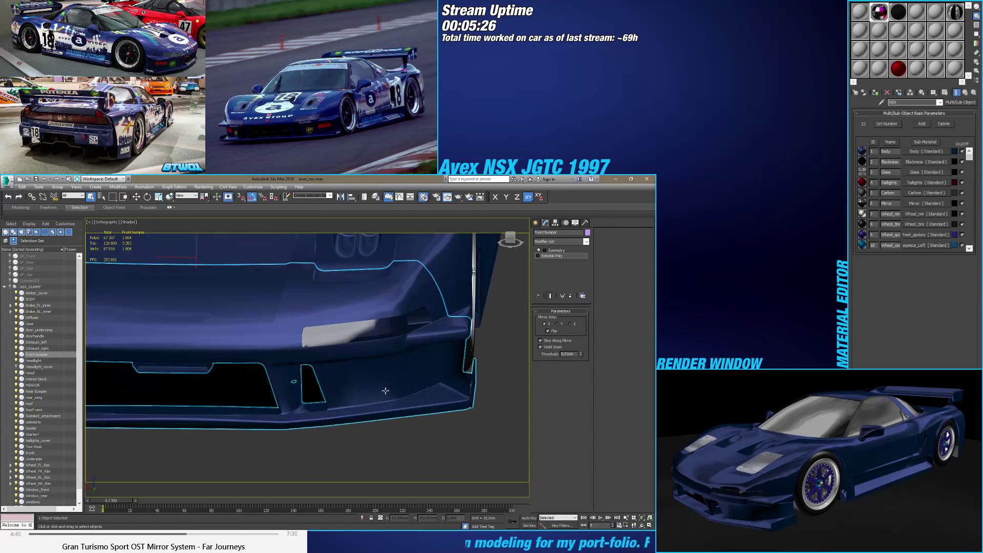
scroll(375, 362, "up", 2)
middle_click_drag(375, 362, 254, 415, "alt")
scroll(370, 328, "down", 1)
scroll(370, 328, "down", 5)
left_click(255, 415)
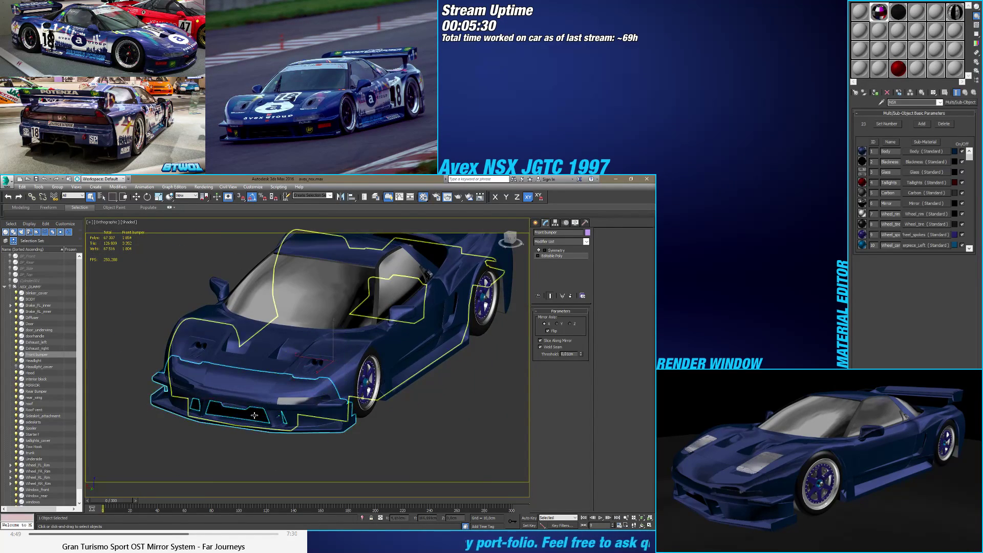
left_click(16, 459)
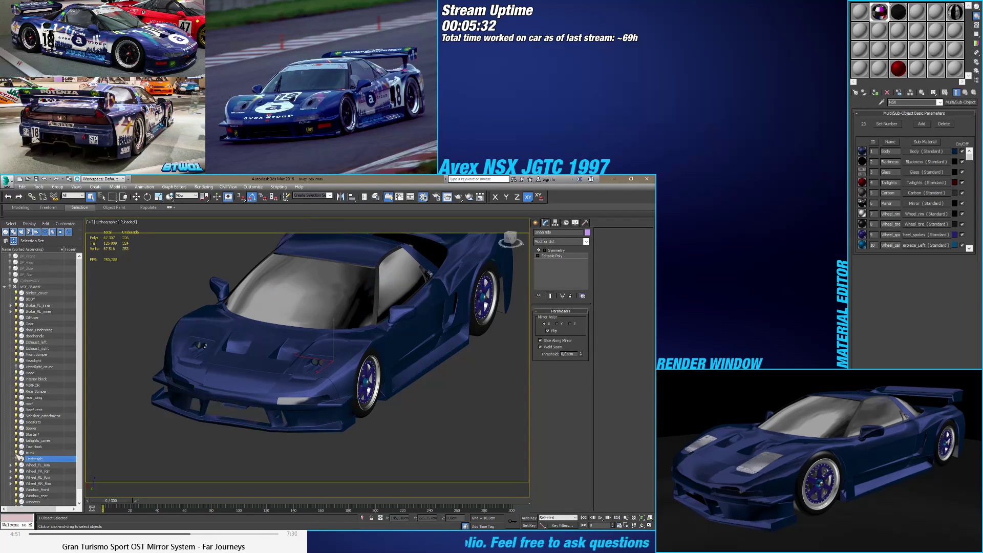
left_click_drag(20, 453, 19, 428)
Step: Hide the four wheel rims together with their child objects
scroll(19, 430, "down", 1)
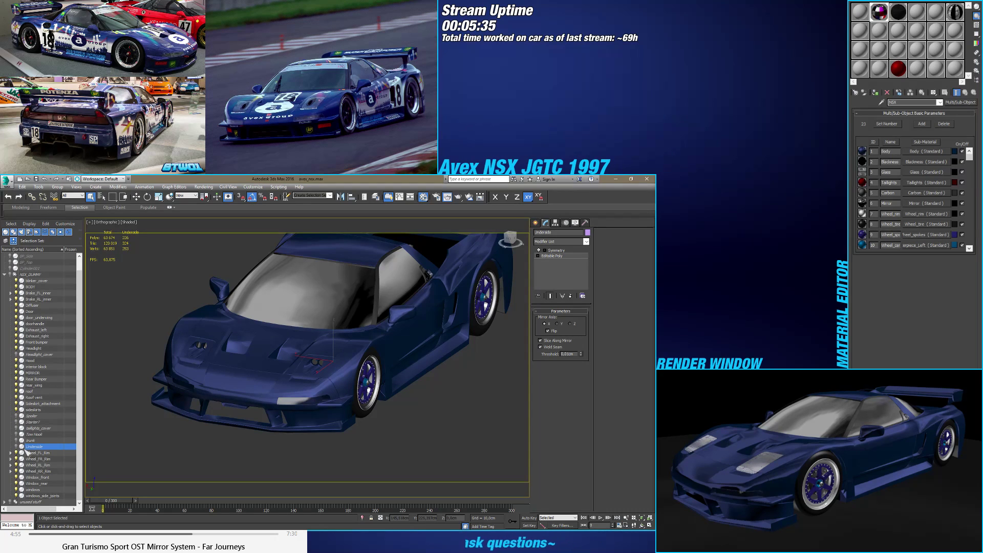
left_click(31, 452)
left_click(31, 471, "shift")
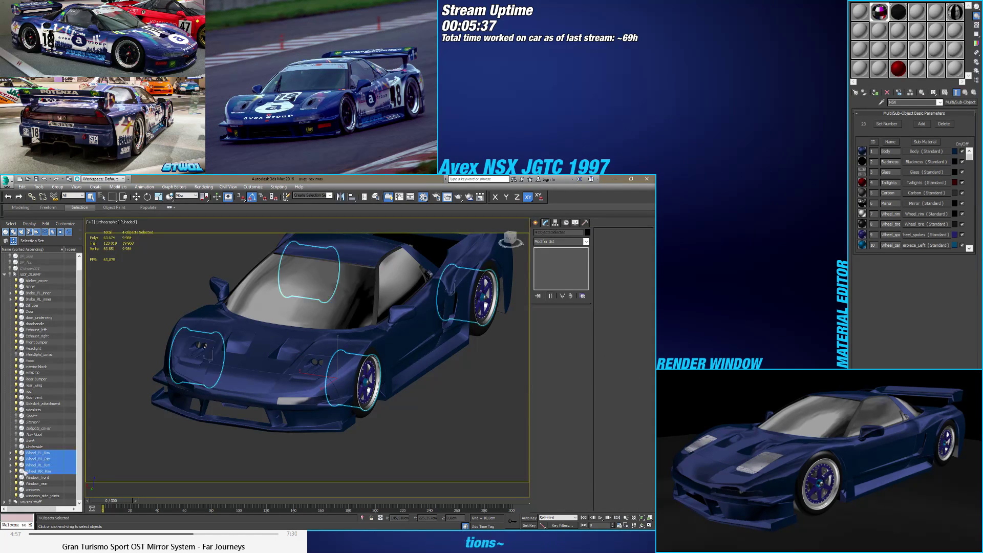
left_click(19, 471)
left_click(19, 470)
right_click(68, 466)
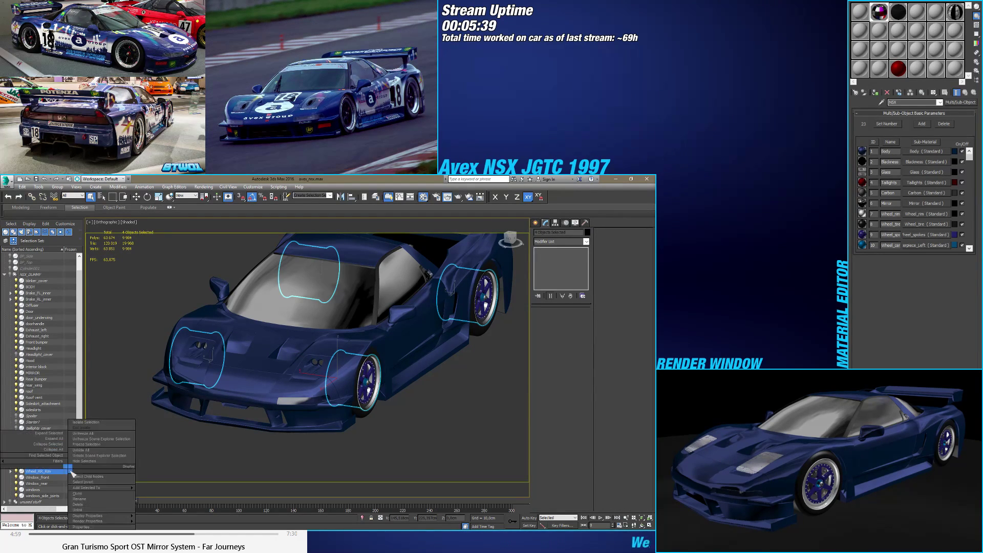
left_click(77, 478)
left_click(19, 472)
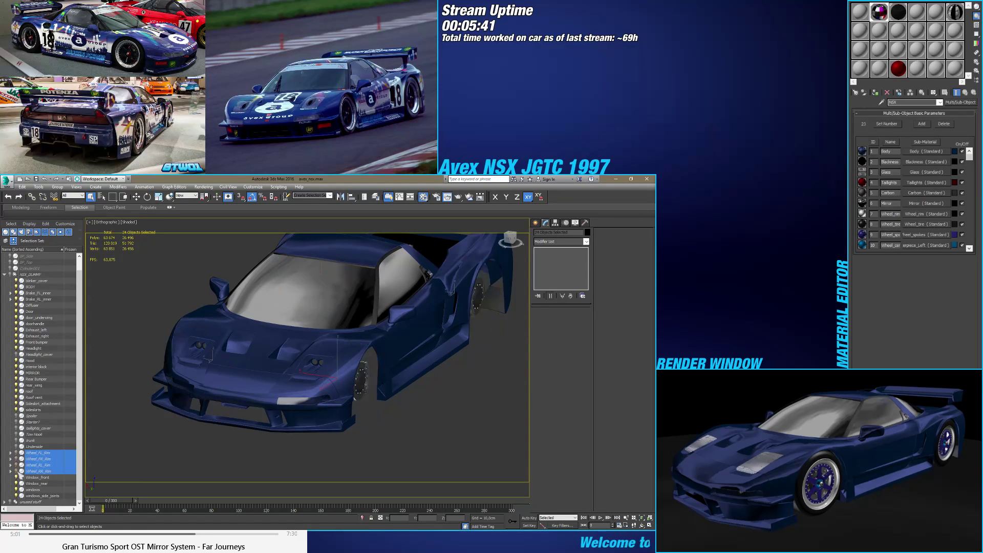
Step: Hide the window glass pieces and the side window joints
left_click(17, 477)
left_click(17, 483)
left_click(17, 489)
left_click(18, 495)
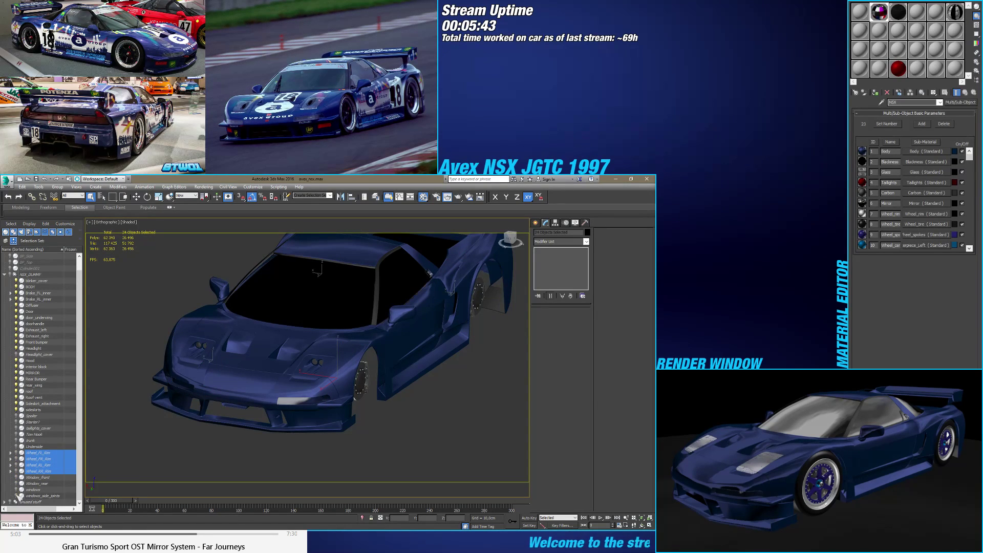
Step: Hide the sideskirts, Sideskirt_attachment, roof vent, roof, rear wing, Rear Bumper, mirrors and interior
left_click(18, 409)
left_click(19, 403)
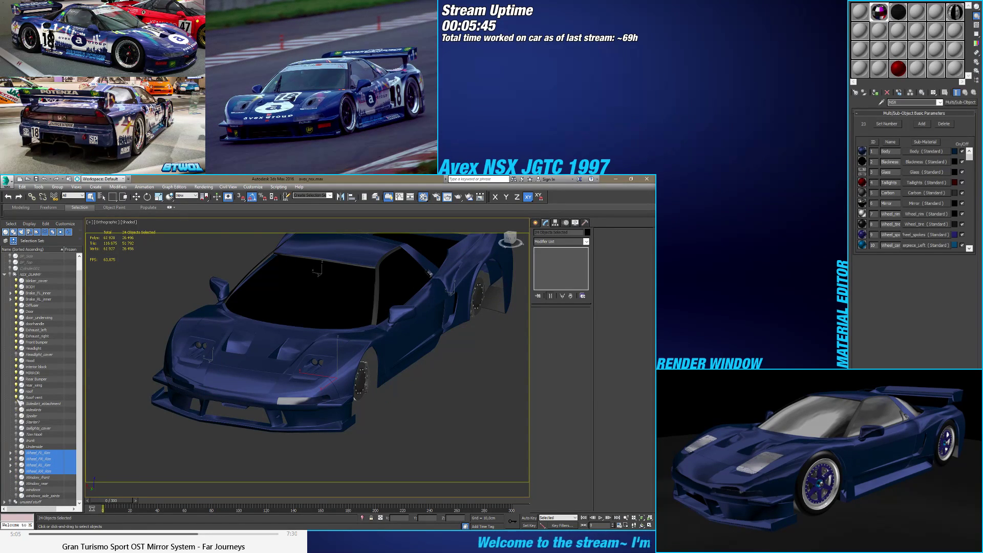
left_click(18, 398)
left_click(18, 391)
left_click(18, 385)
left_click(19, 379)
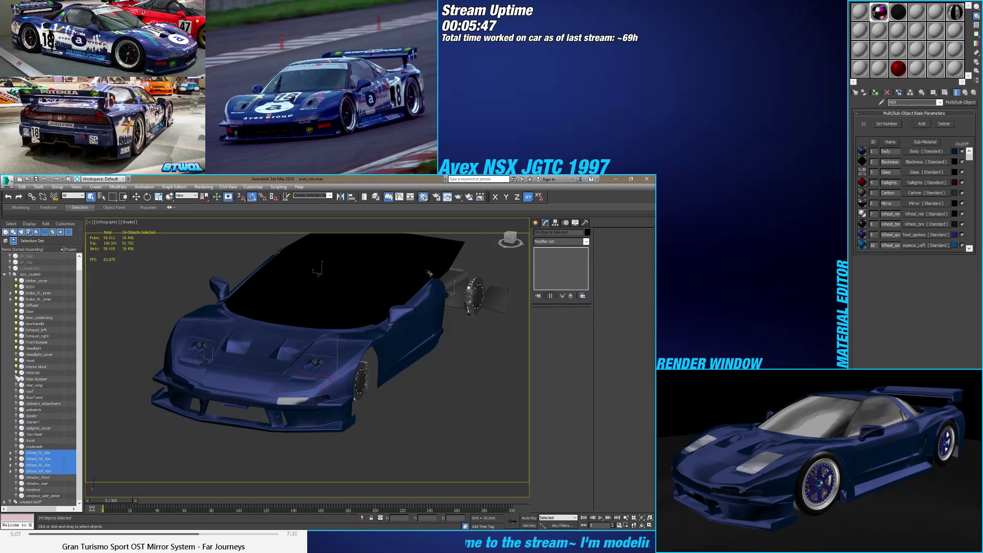
left_click(19, 372)
left_click(19, 367)
Step: Hide the hood, headlight cover, front bumper, exhausts, door parts and diffuser; select two inner brake rings
left_click(18, 360)
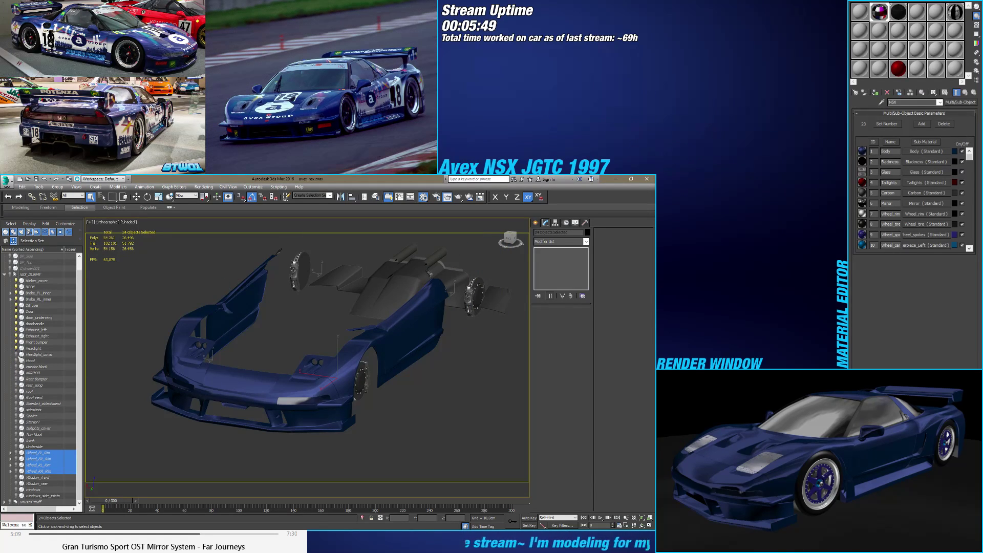
left_click(19, 354)
left_click(18, 341)
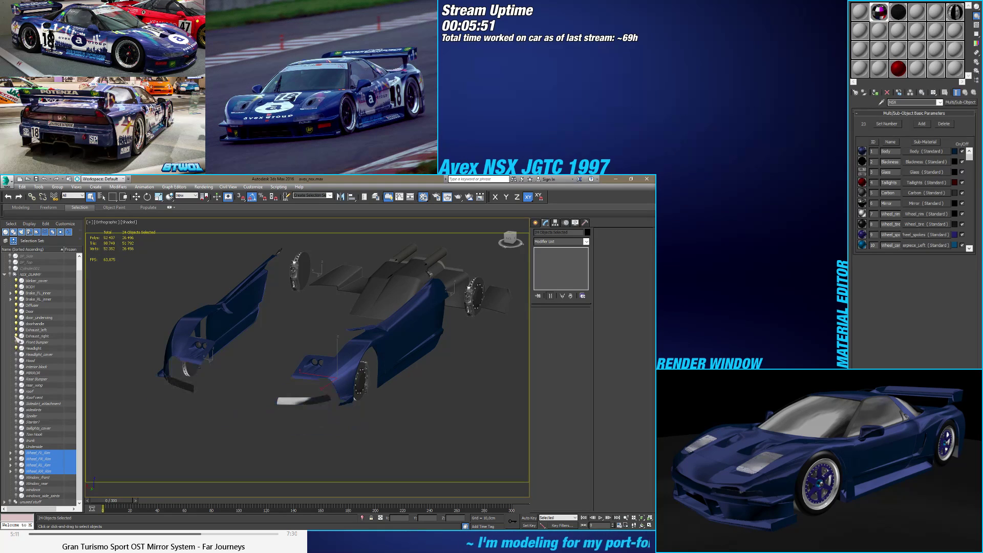
left_click(18, 336)
left_click(19, 329)
left_click(19, 323)
left_click(18, 318)
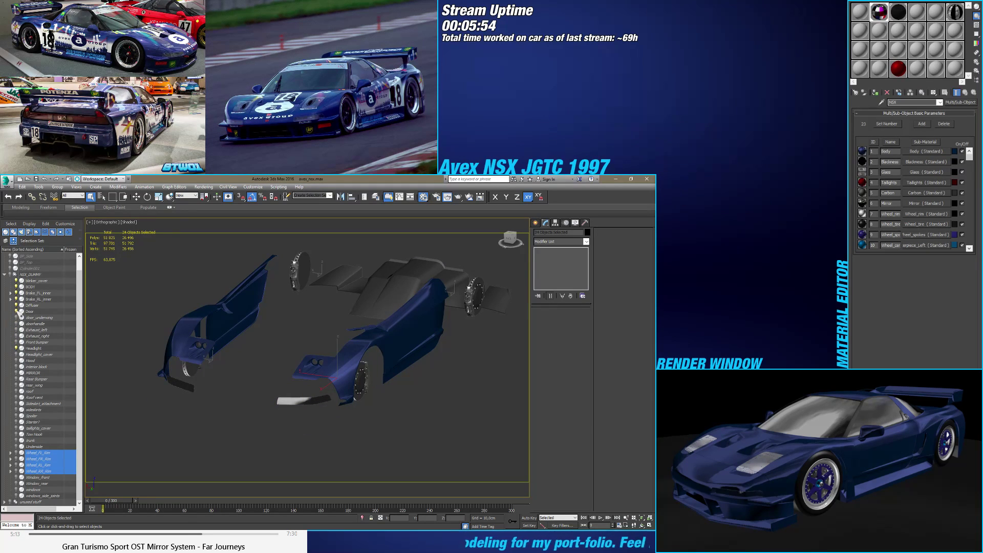
left_click(18, 311)
left_click(21, 305)
left_click(31, 298)
left_click(31, 293, "ctrl")
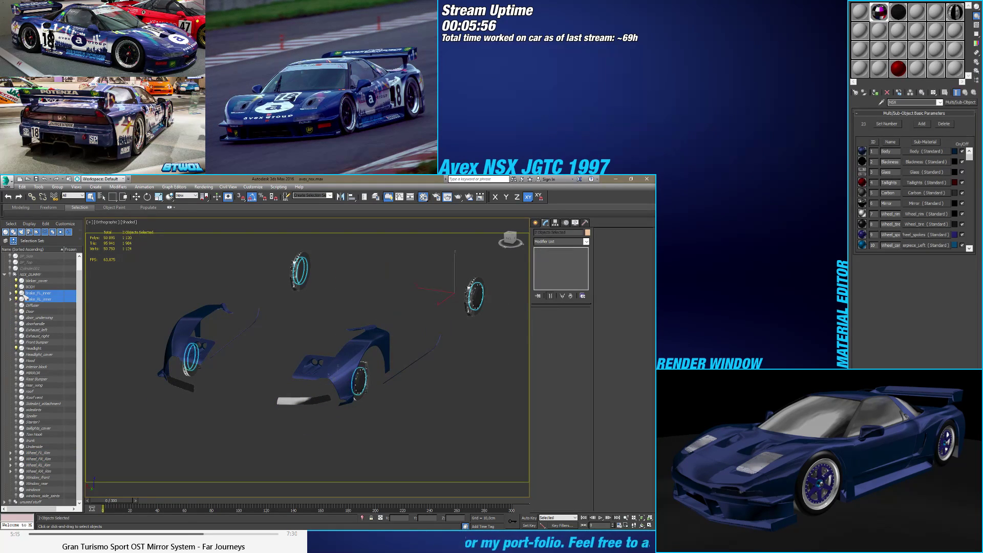
Step: Hide the brake rings and the white blinker covers
right_click(69, 296)
left_click(89, 306)
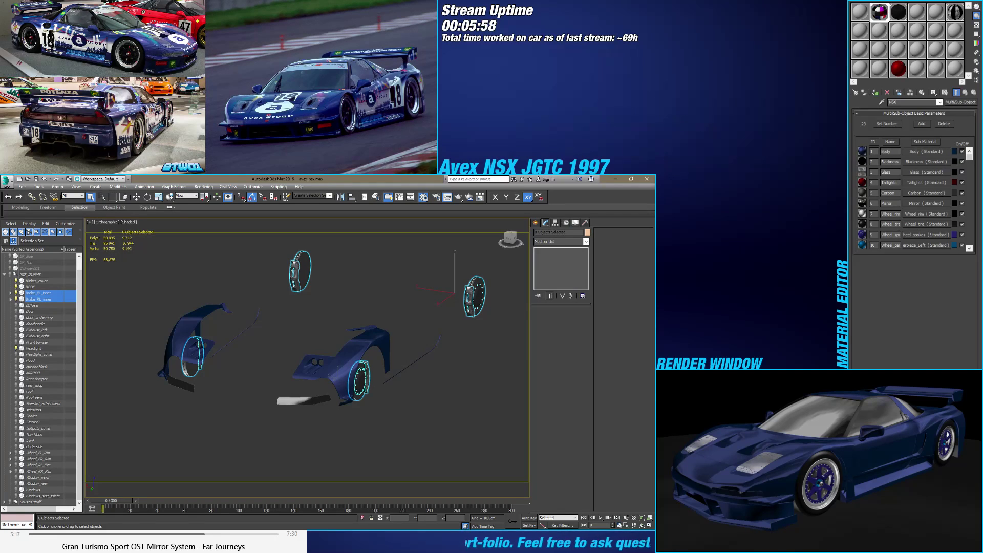
left_click(18, 294)
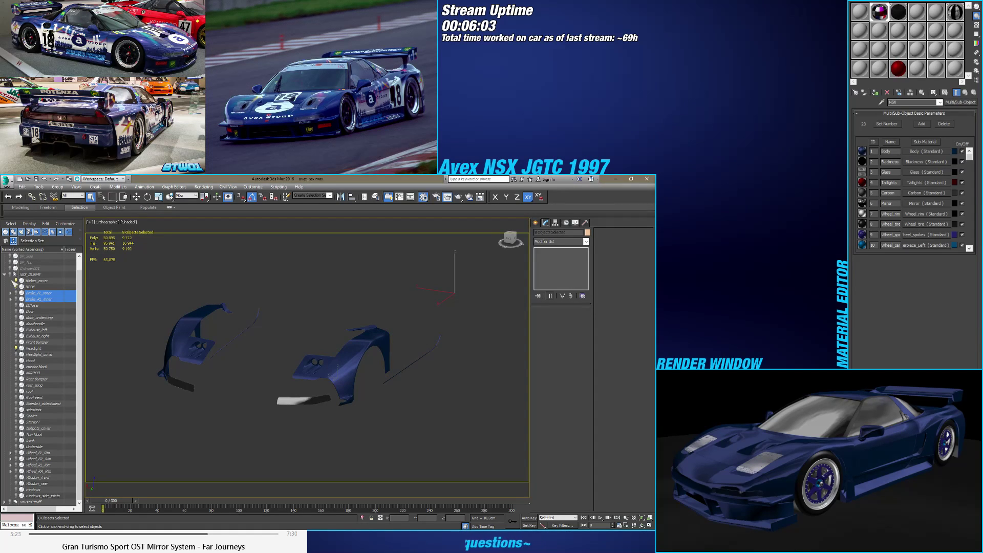
left_click(17, 281)
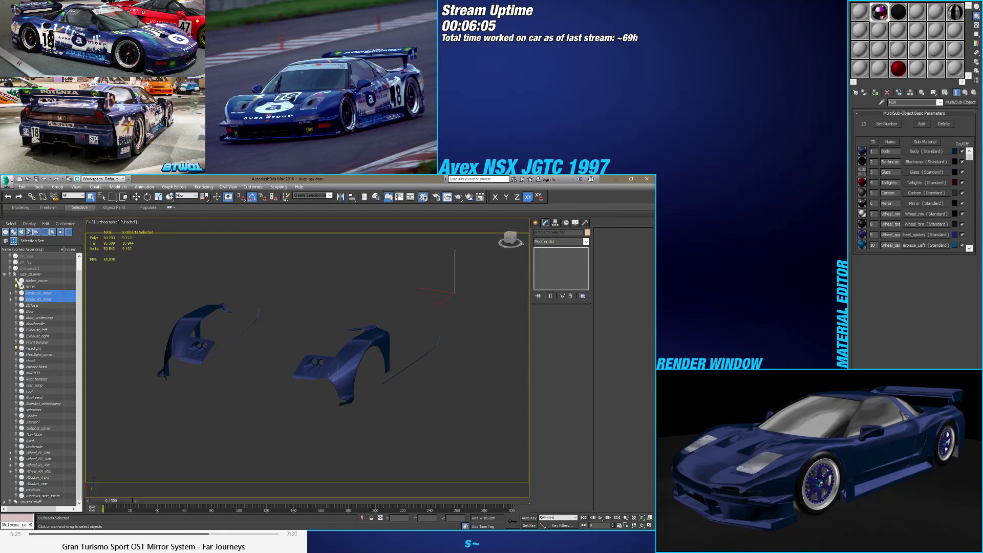
Step: Hide the fender body so only the headlight housings remain, and zoom in on them
mouse_move(265, 428)
middle_mouse_down("alt")
mouse_move(287, 445)
mouse_move(259, 444)
middle_mouse_up("alt")
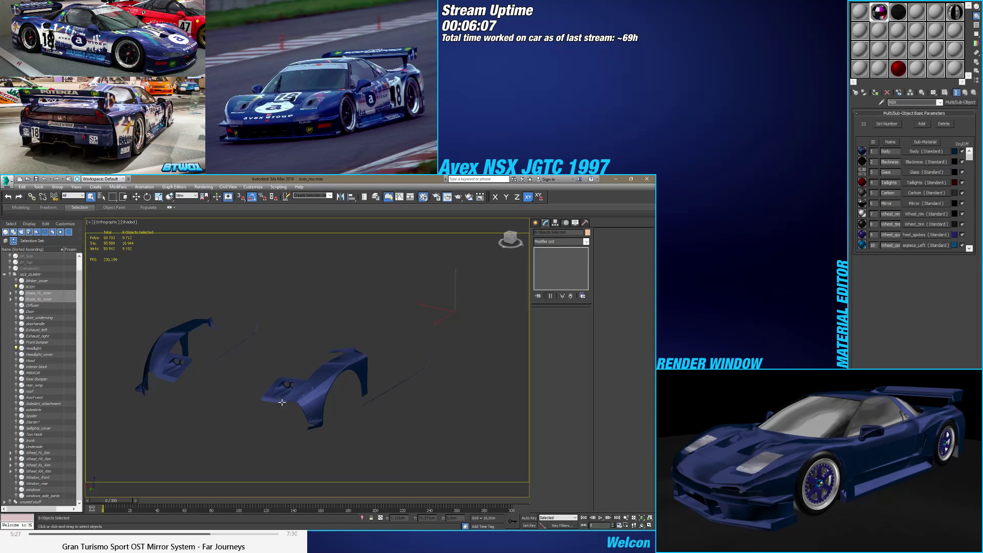
scroll(259, 444, "up", 5)
left_click(238, 409)
middle_click_drag(238, 409, 208, 404, "alt")
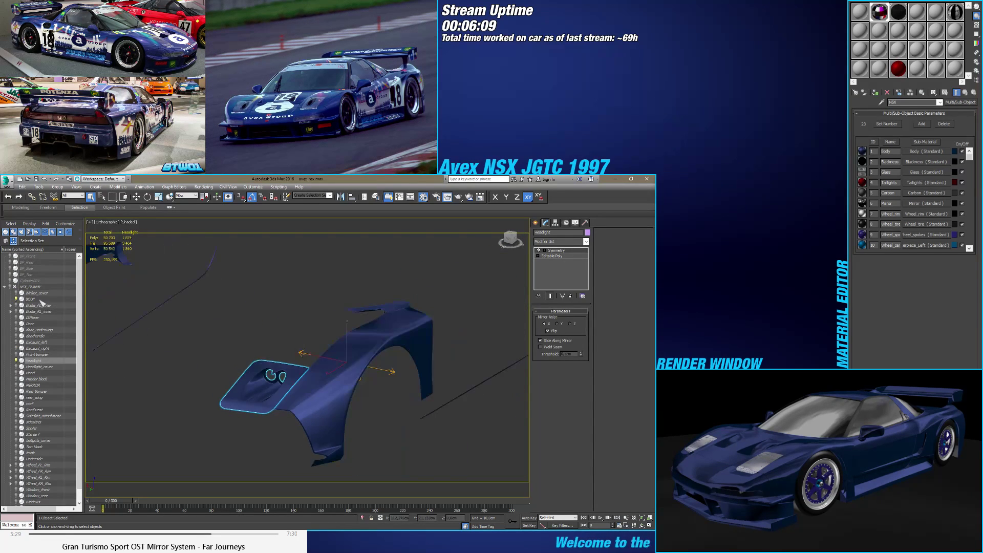
left_click(16, 299)
left_click(233, 323)
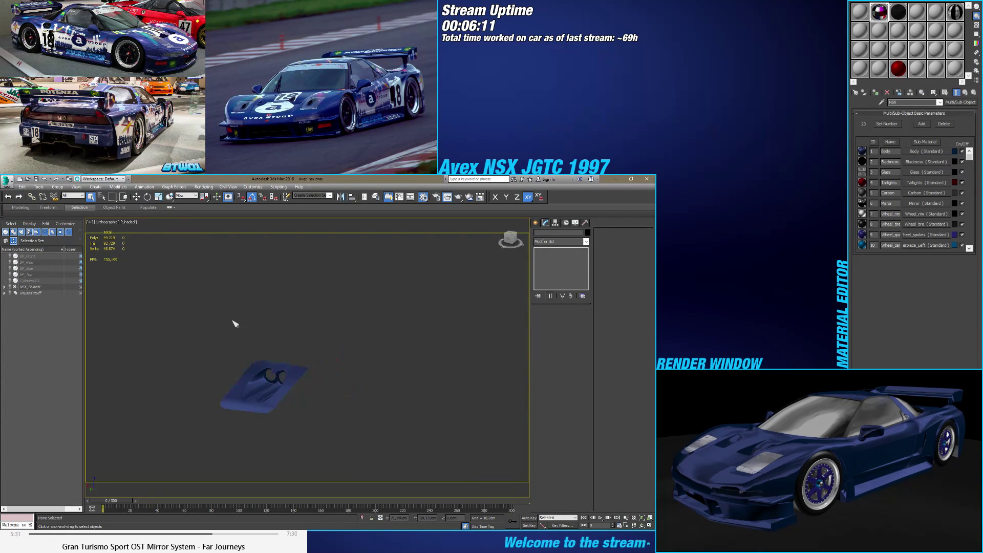
left_click(274, 380)
middle_click_drag(266, 402, 343, 389)
scroll(338, 361, "up", 5)
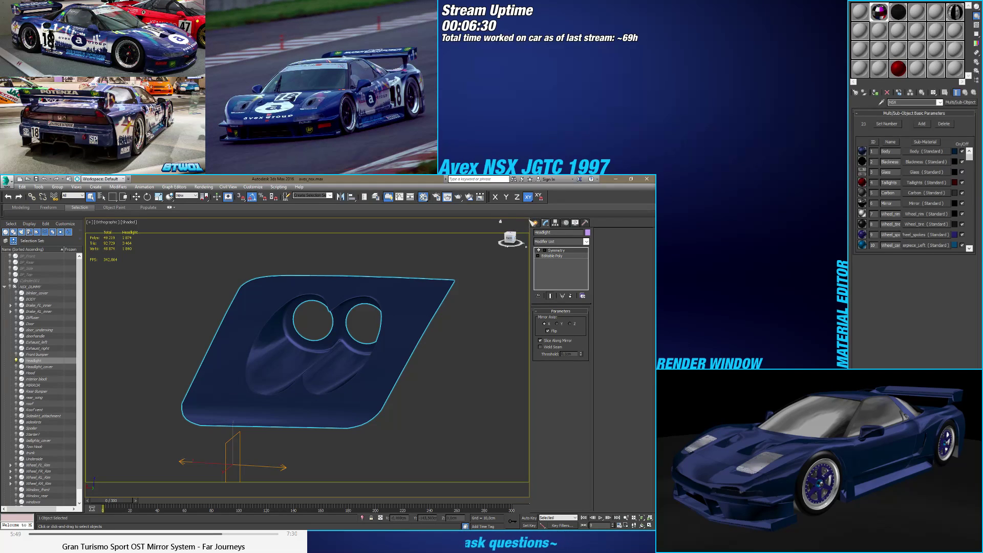
Step: Abandon a trial cylinder in Standard Primitives and turn edged faces on
left_click(536, 222)
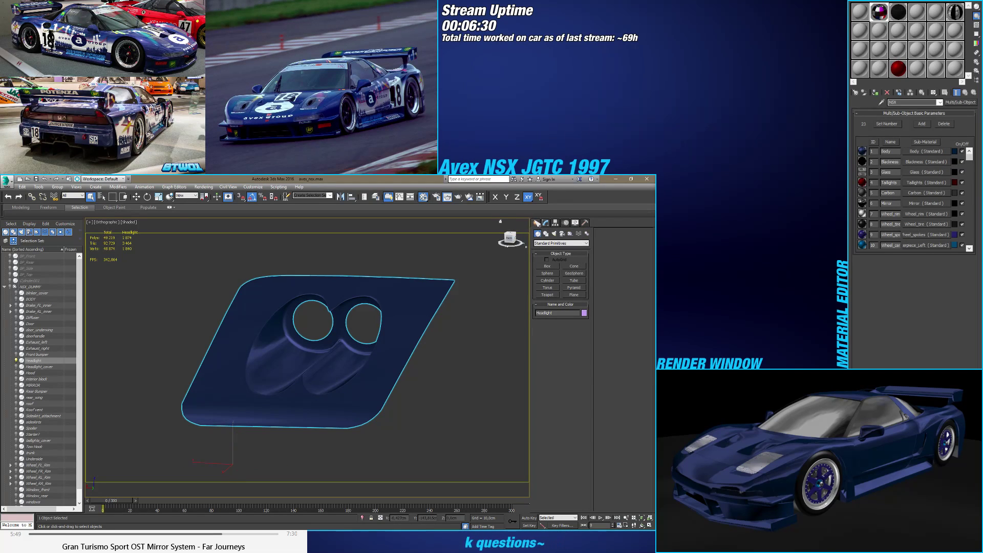
left_click(547, 280)
scroll(393, 336, "down", 6)
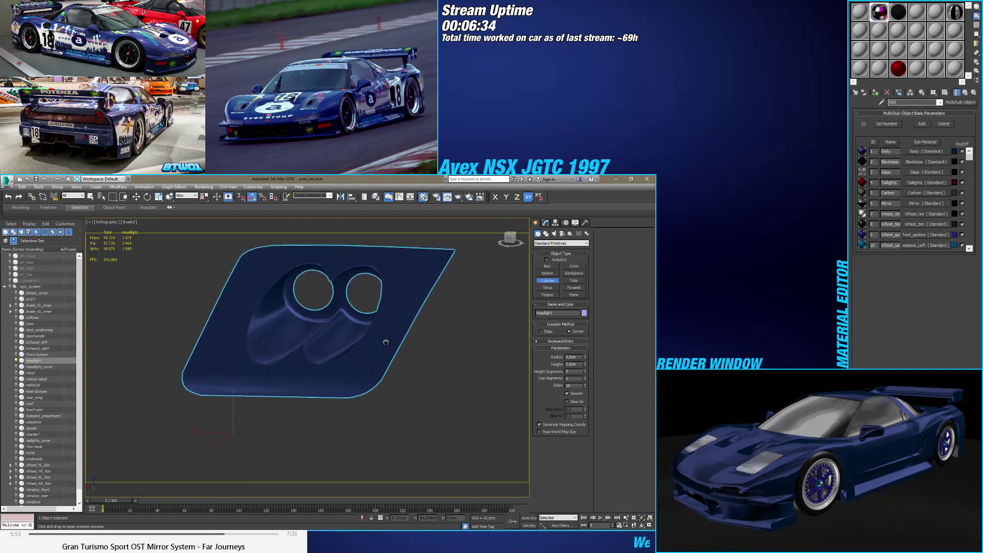
left_click_drag(341, 412, 345, 415)
right_click(347, 407)
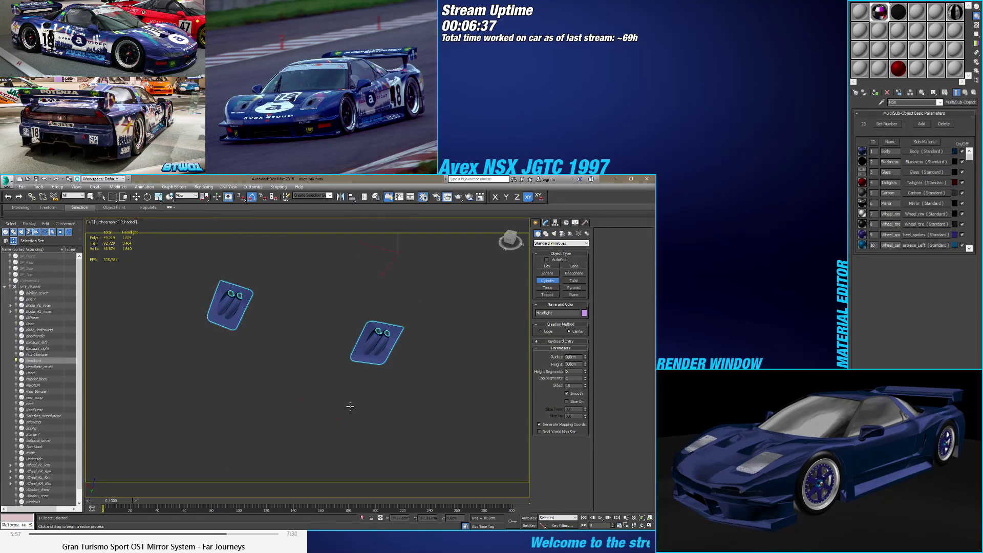
key("F4")
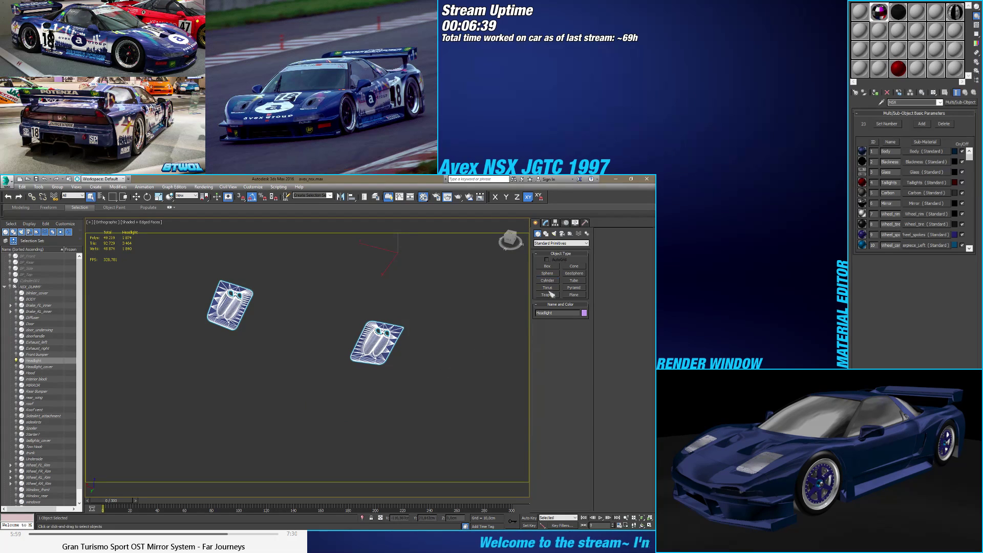
Step: Create a sphere near the headlights and rotate it -90° on X
left_click(573, 267)
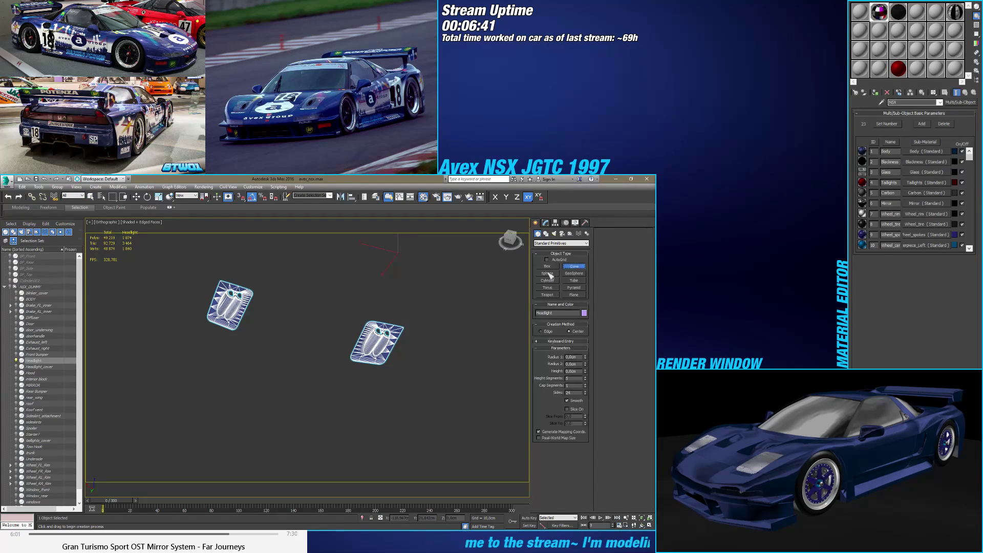
left_click(548, 274)
left_click_drag(348, 419, 334, 439)
right_click(360, 407)
key("e")
key("w")
middle_click_drag(334, 439, 362, 415, "alt")
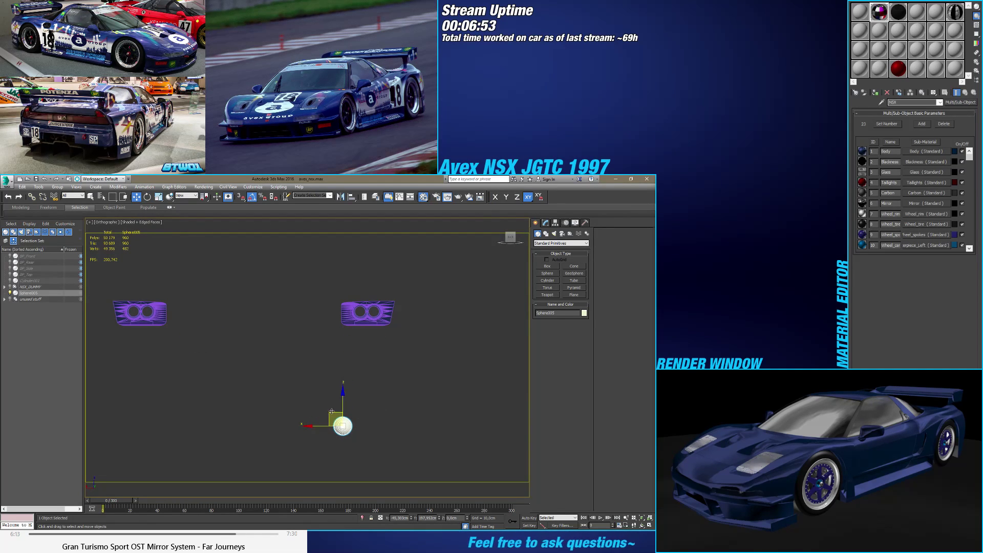
Step: Make Sphere005 opaque with Alt+X and set 23 segments and a 3.013 cm radius
left_click_drag(336, 408, 348, 299)
scroll(348, 300, "up", 6)
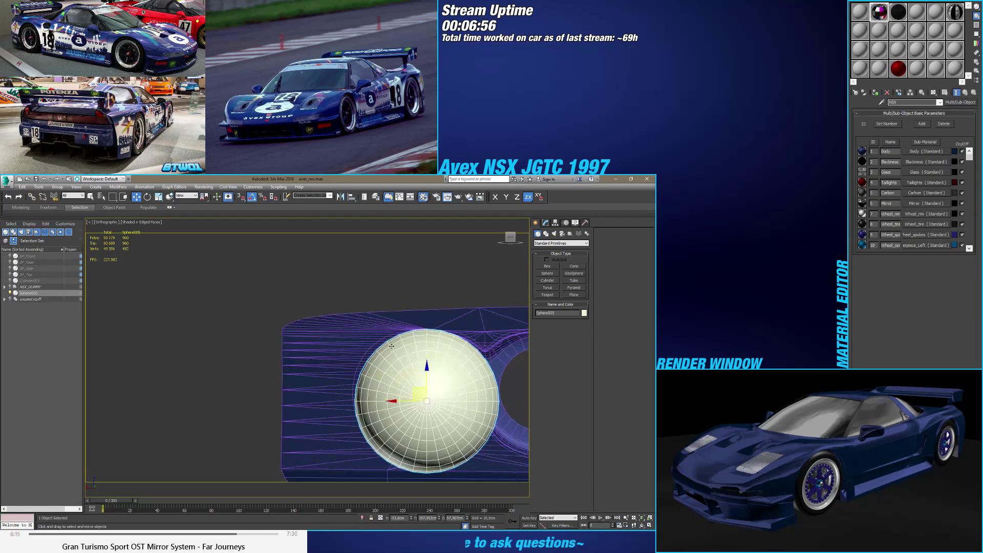
scroll(349, 356, "down", 2)
key("alt+x")
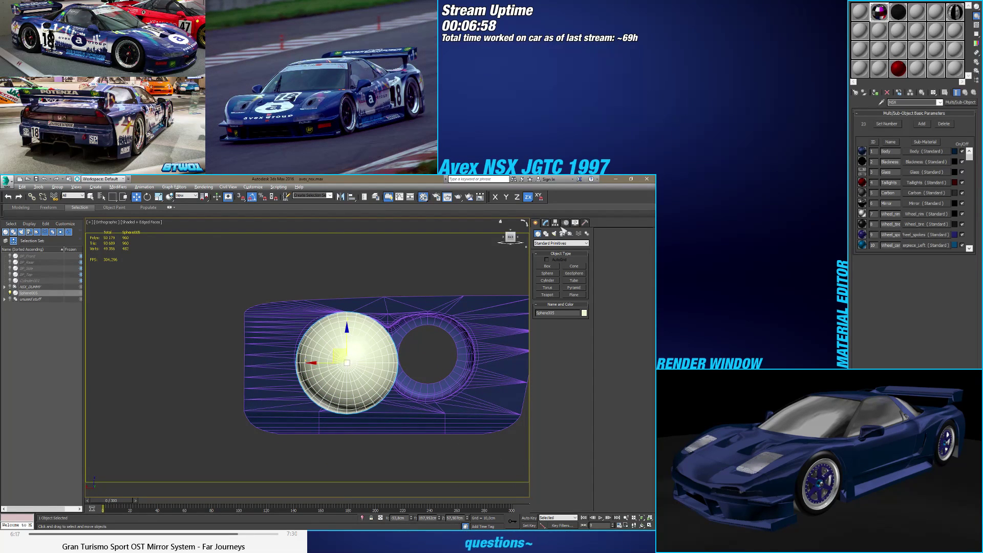
left_click(546, 225)
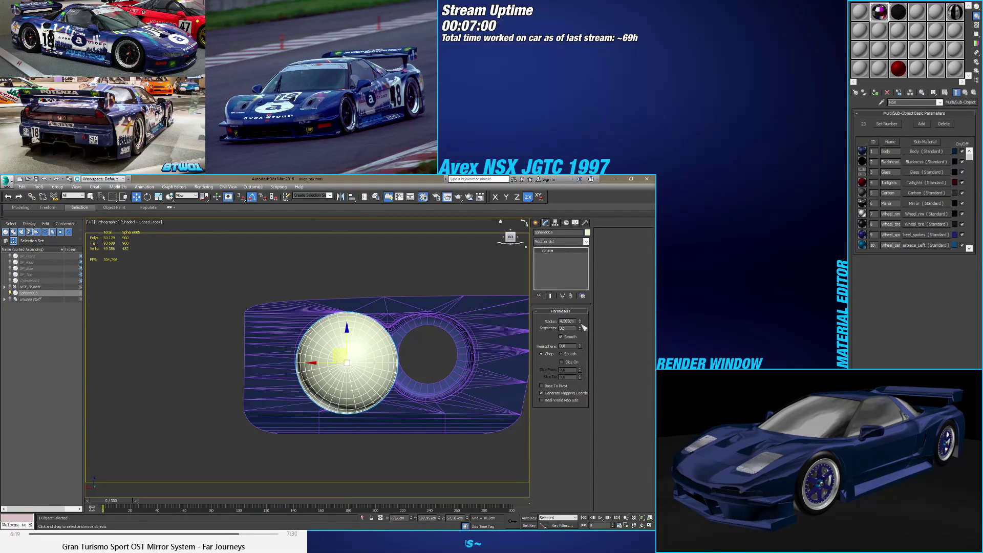
left_click_drag(581, 329, 579, 328)
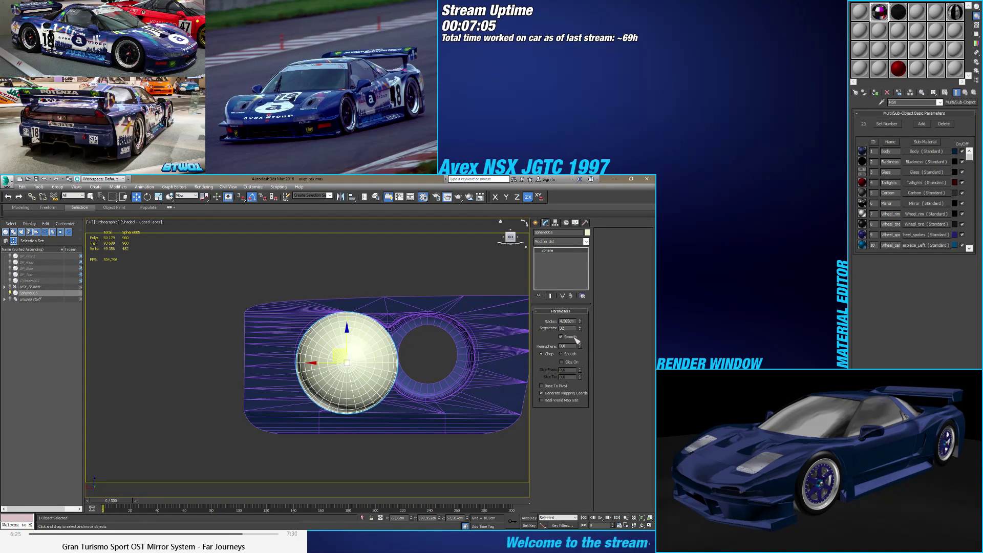
left_click_drag(580, 321, 580, 338)
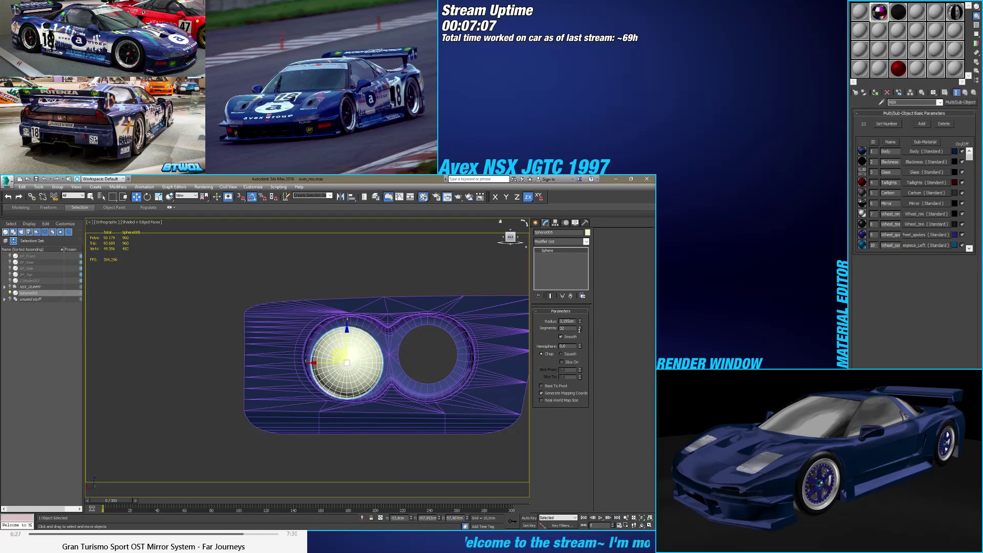
Step: Move the sphere over one of the round headlight openings
left_click_drag(336, 349, 340, 344)
scroll(340, 343, "up", 5)
middle_click_drag(362, 341, 301, 342)
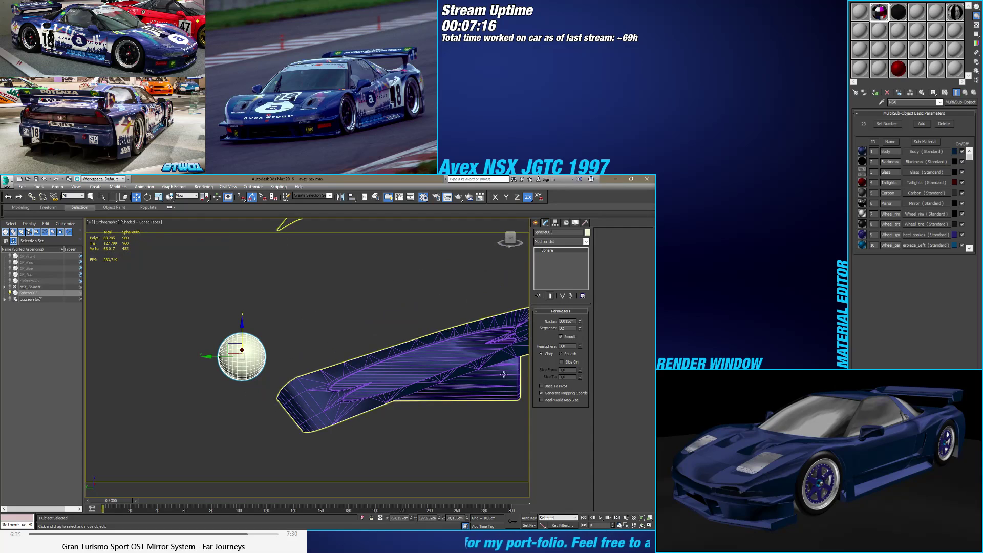
Step: Undo trial slice settings, enable Base to Pivot and trim the sphere to a 0.5 hemisphere
left_click(567, 363)
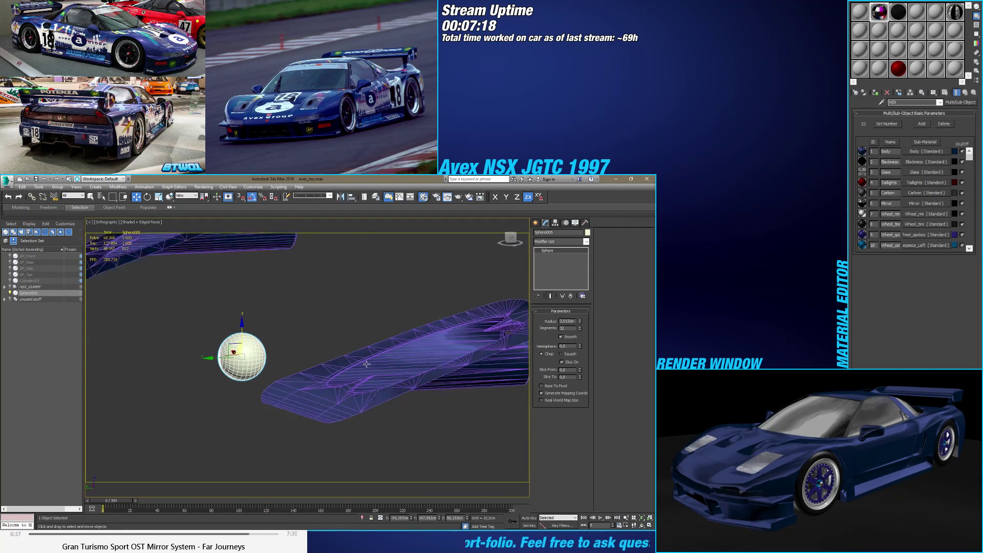
left_click_drag(580, 370, 584, 368)
right_click(581, 370)
right_click(580, 377)
middle_click_drag(514, 367, 428, 367, "alt")
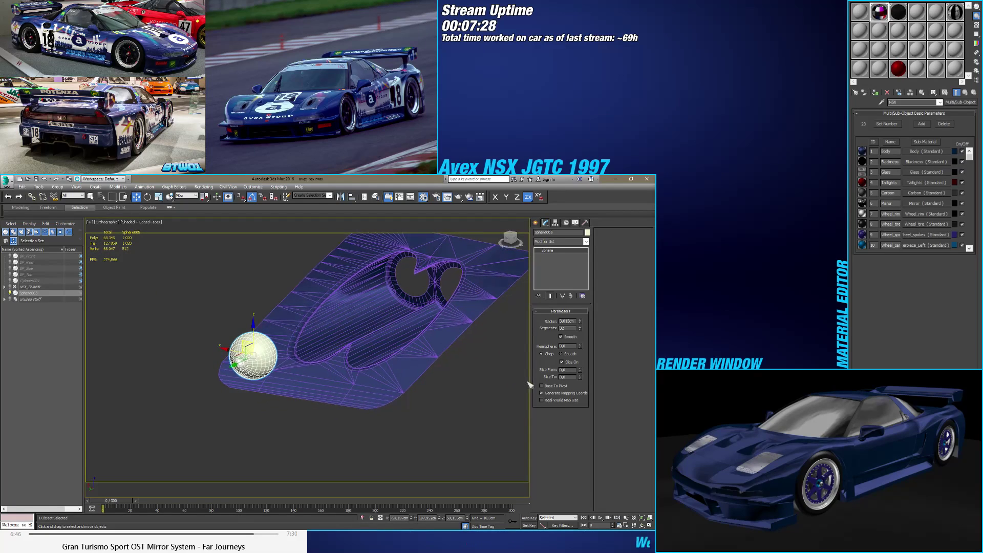
left_click(543, 388)
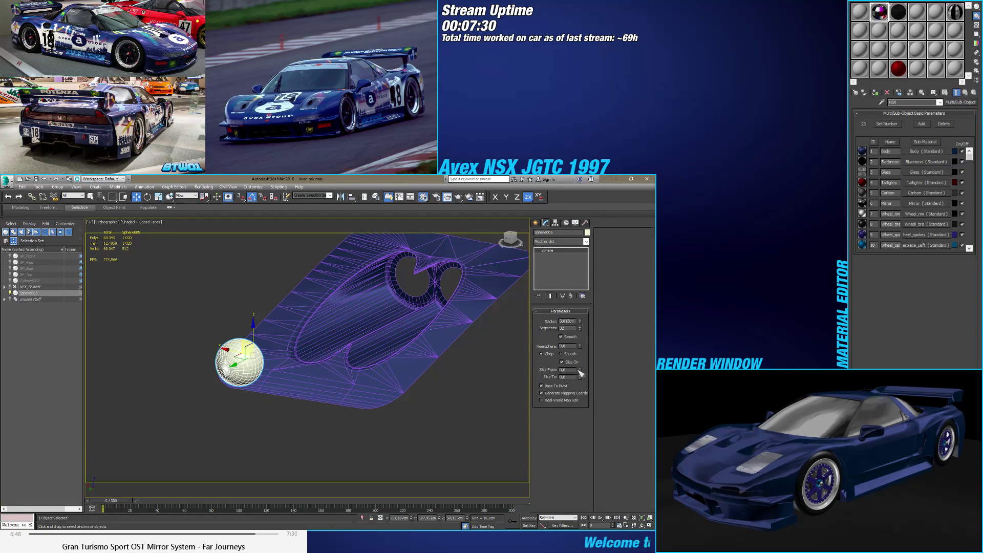
mouse_move(579, 369)
left_mouse_down()
mouse_move(586, 255)
mouse_move(578, 352)
left_mouse_up()
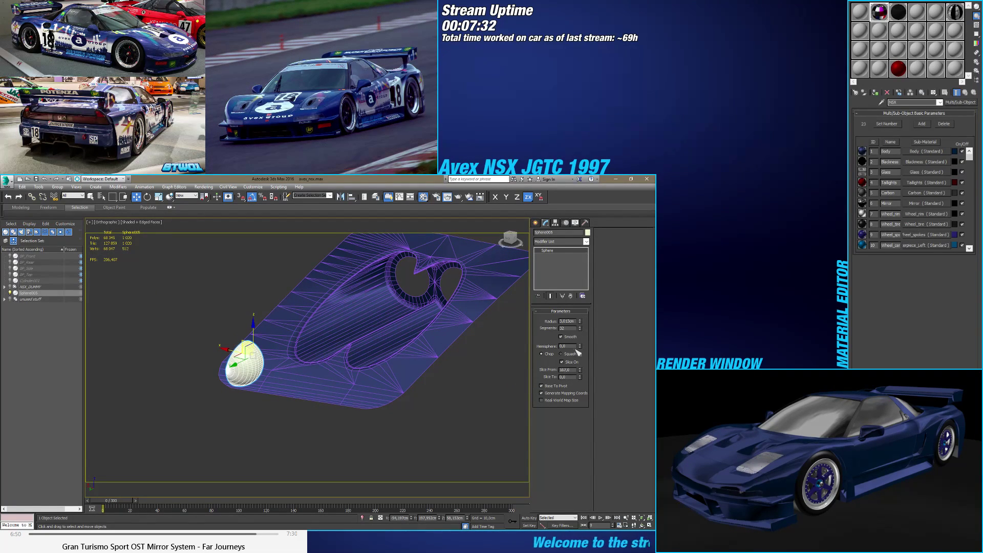
right_click(581, 371)
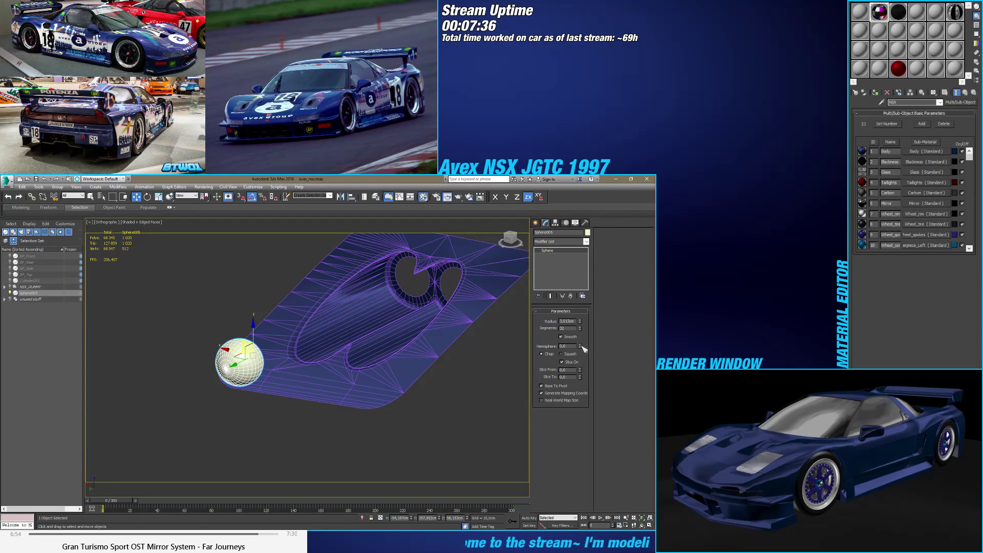
left_click_drag(580, 347, 579, 311)
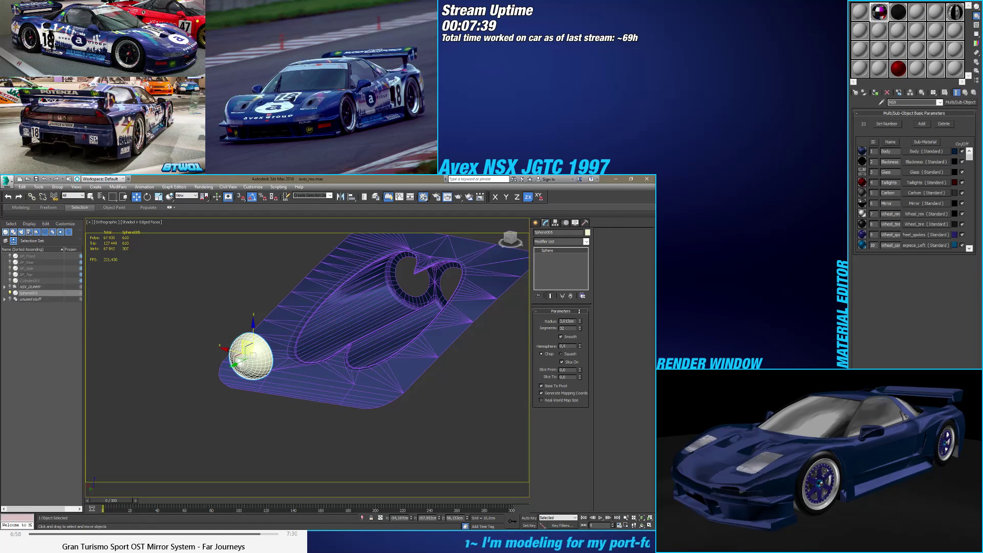
Step: Move the half-sphere along Y into the headlight housing's opening like a reflector bowl
middle_click_drag(408, 378, 363, 371, "alt")
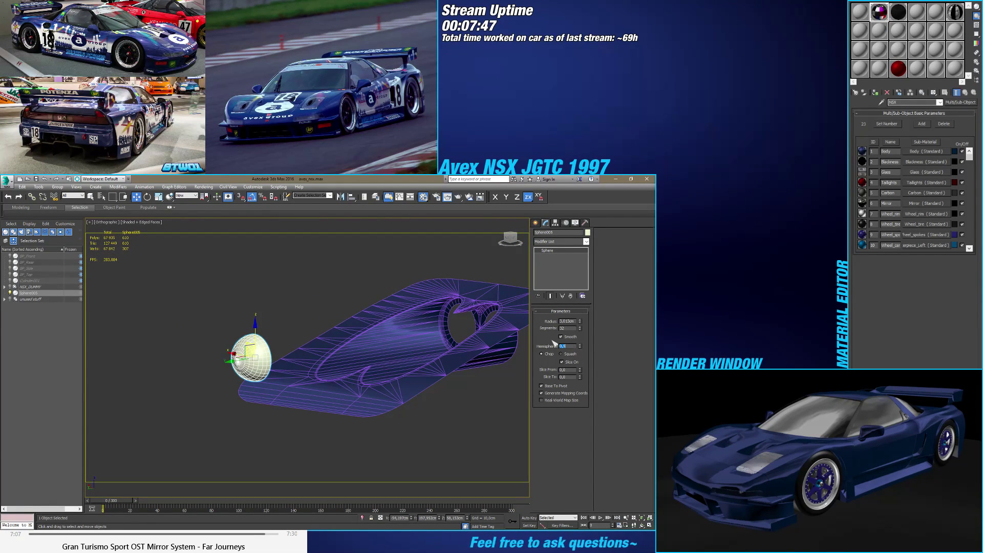
middle_click_drag(313, 356, 330, 370, "alt")
left_click_drag(268, 373, 400, 338)
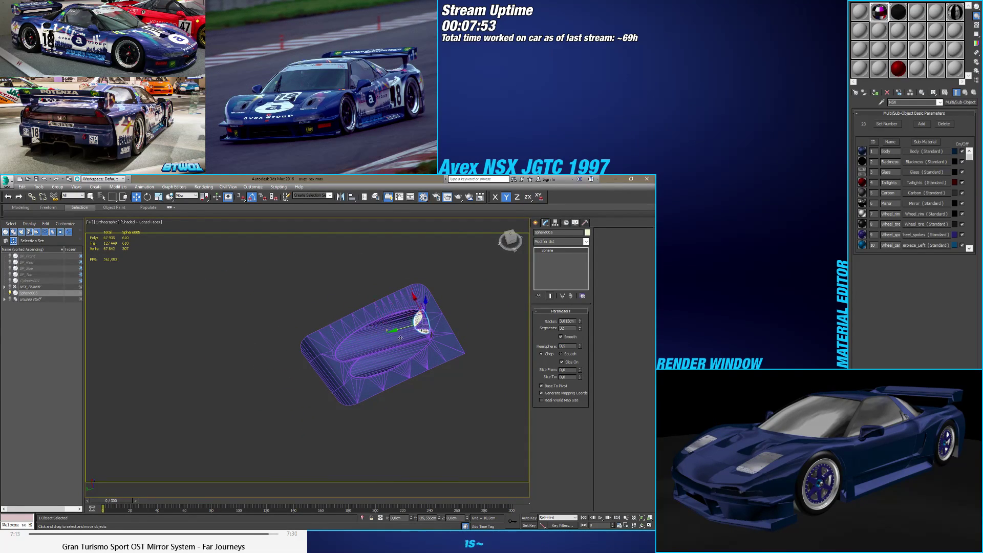
scroll(400, 338, "up", 10)
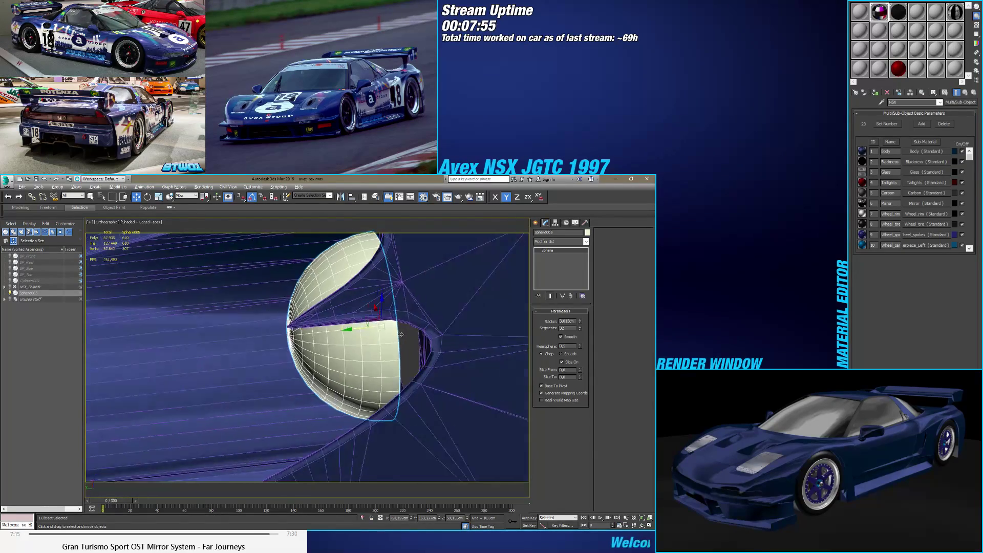
Step: In Back view, move the headlight sphere along X and Y to centre it in its opening
middle_click_drag(400, 334, 416, 318, "alt")
key("k")
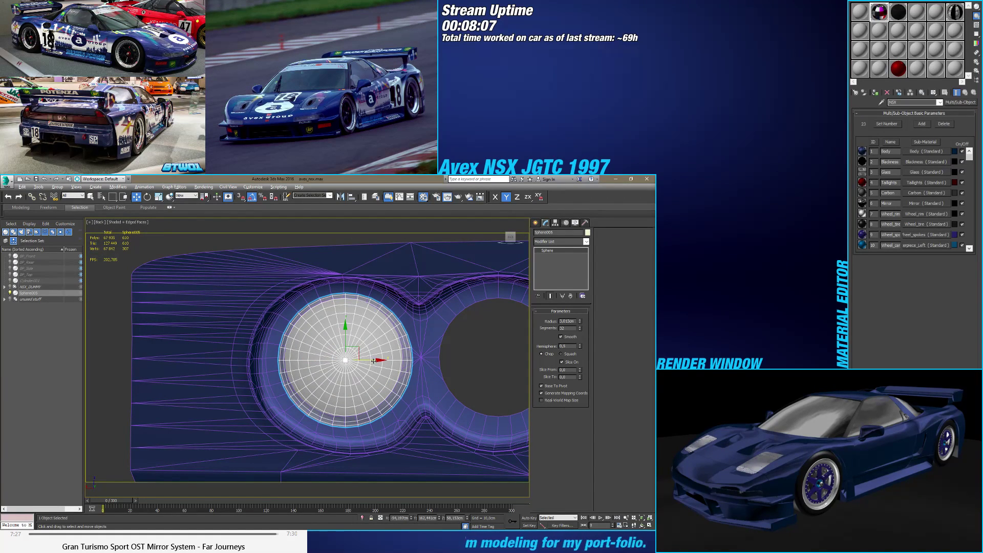
left_click_drag(373, 360, 346, 335)
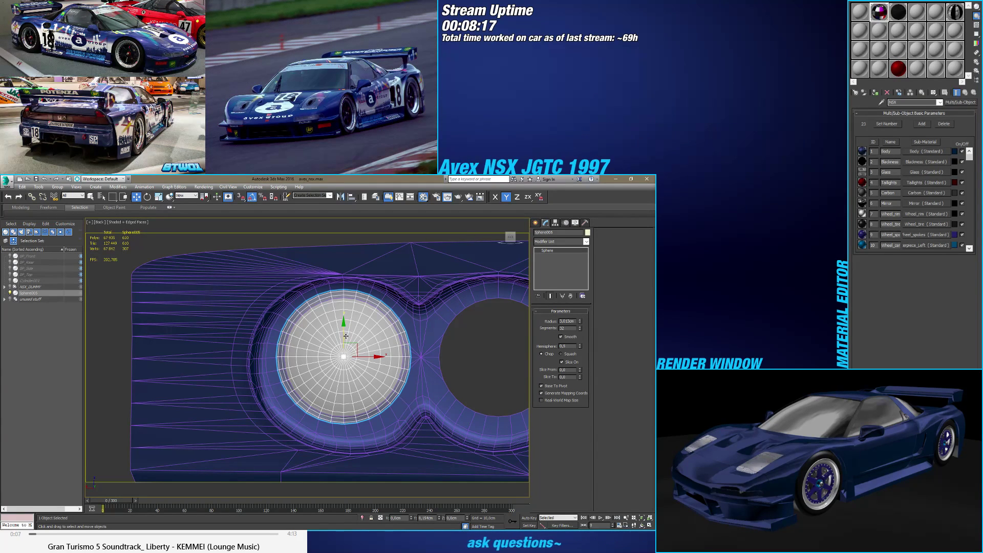
left_click_drag(345, 336, 347, 336)
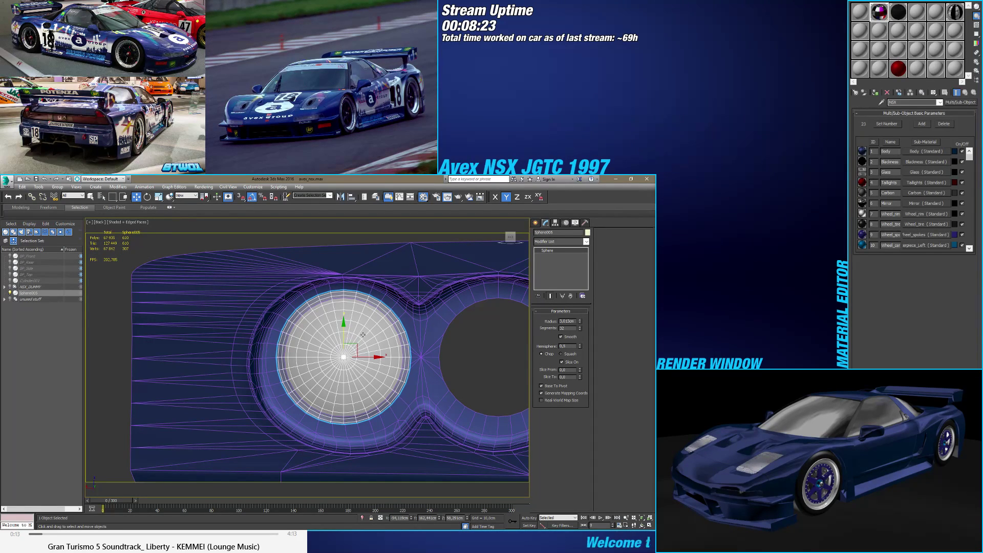
Step: Set the sphere's radius to 3,0 cm and recentre the view on it
double_click(568, 320)
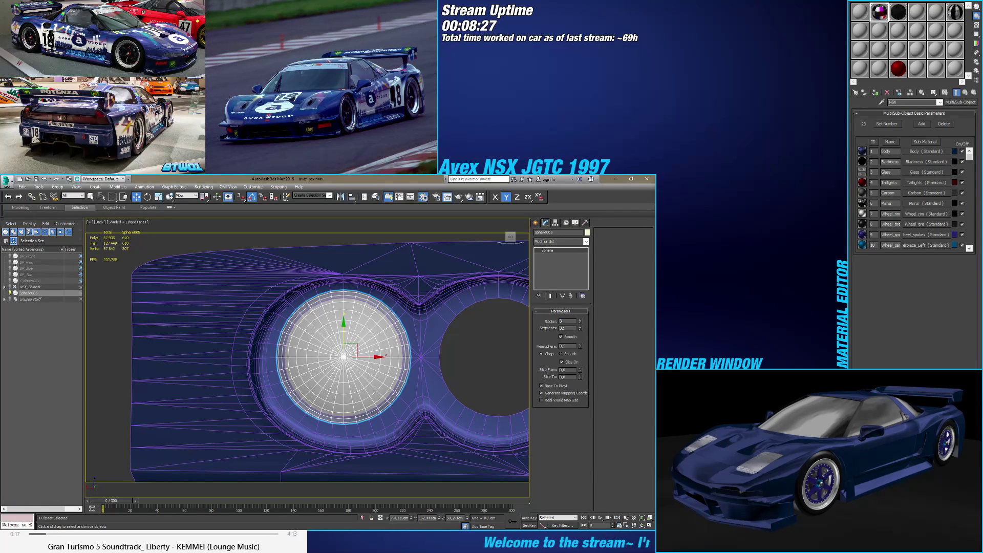
key("Return")
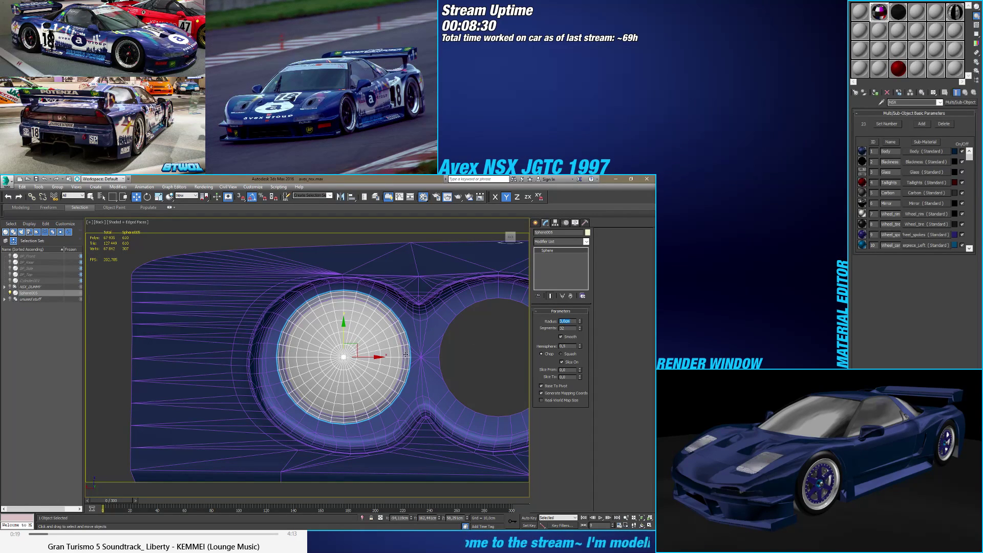
key("alt+Tab")
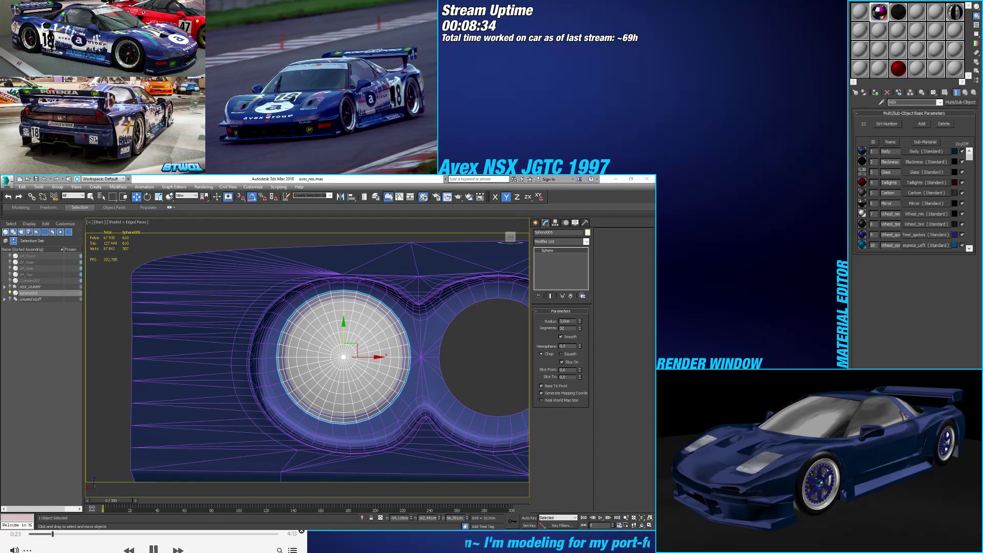
left_click(388, 186)
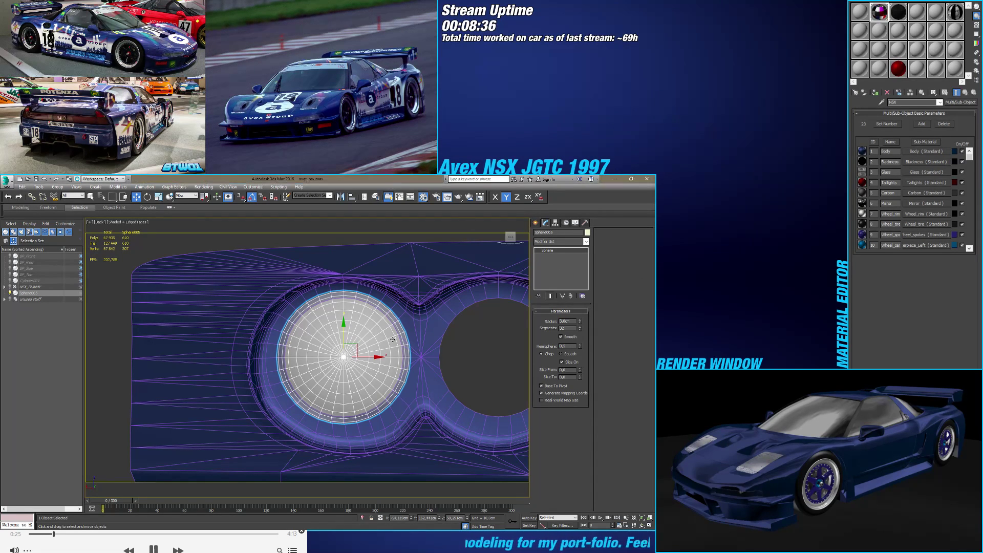
scroll(361, 361, "up", 4)
middle_click_drag(349, 374, 376, 205)
scroll(360, 345, "down", 3)
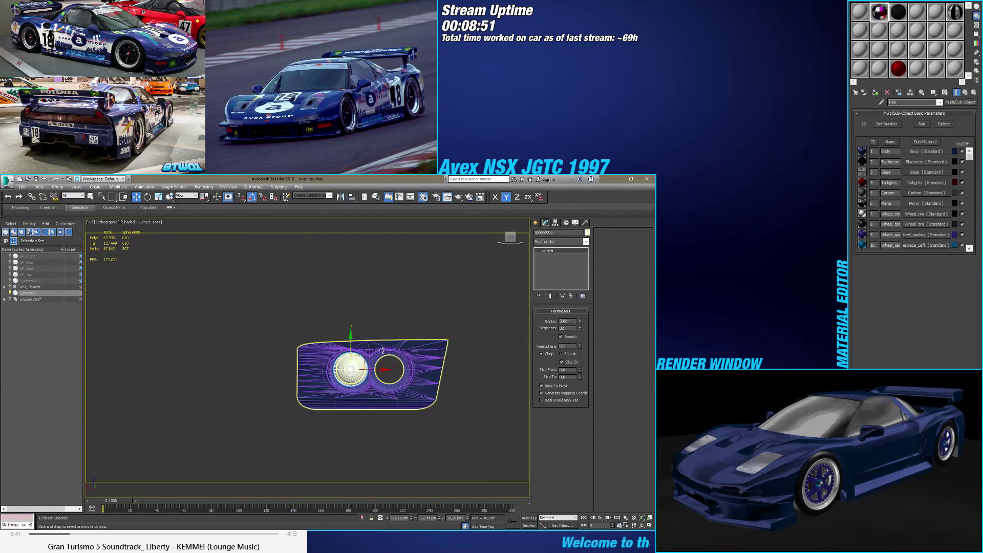
Step: Make the headlight sphere a squashed hemisphere cap with a value of 0,6
middle_click_drag(331, 348, 384, 358, "alt")
scroll(383, 384, "up", 5)
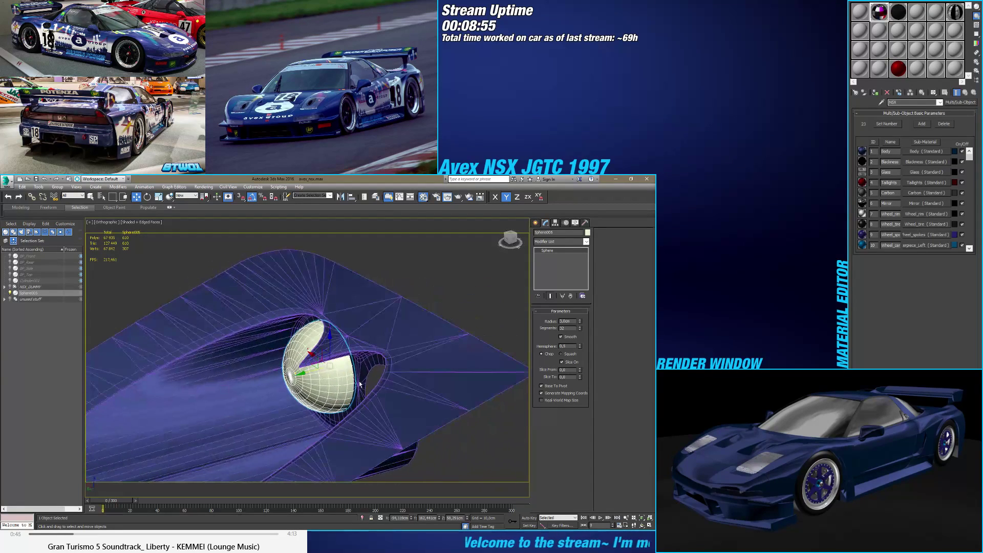
left_click(562, 354)
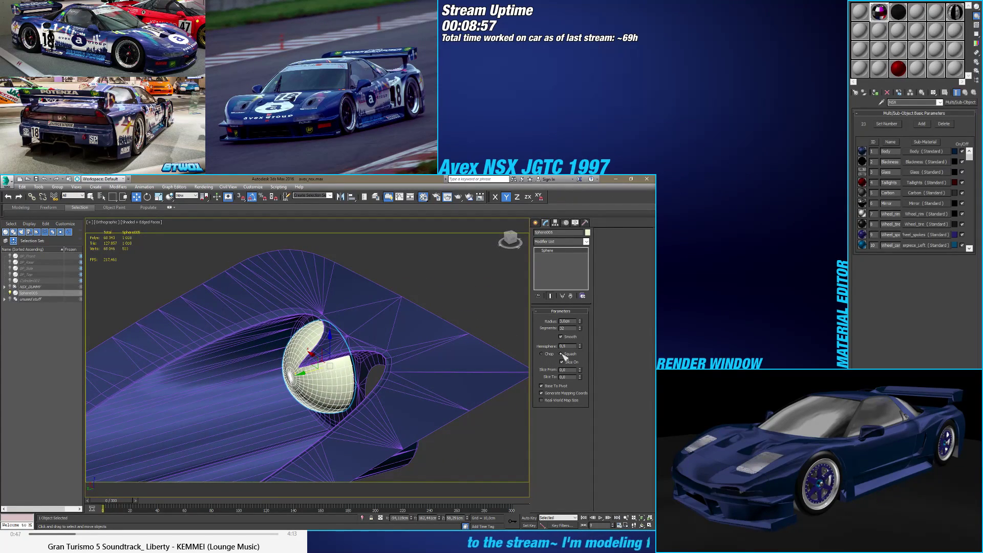
left_click(566, 354)
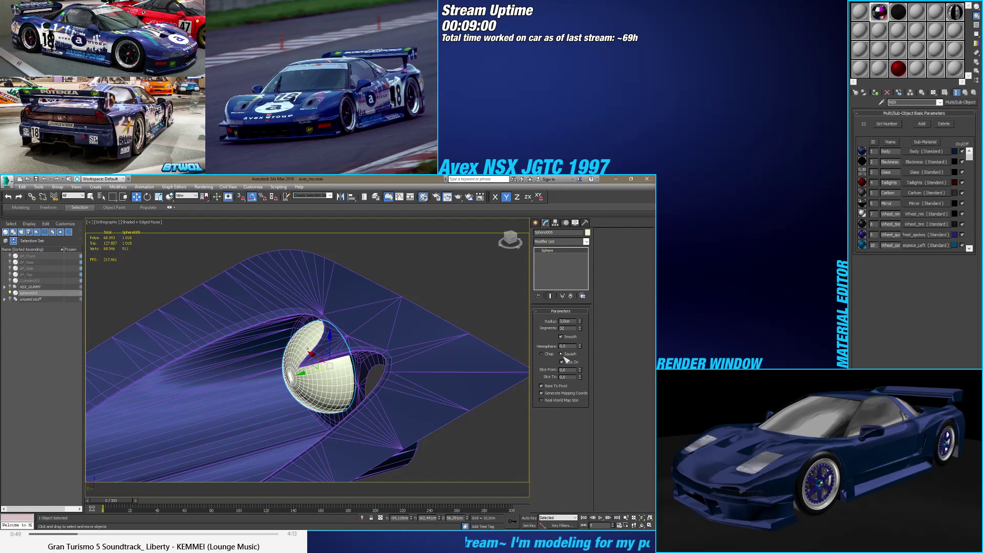
mouse_move(579, 346)
left_mouse_down()
mouse_move(583, 327)
mouse_move(584, 353)
mouse_move(586, 330)
mouse_move(583, 338)
left_mouse_up()
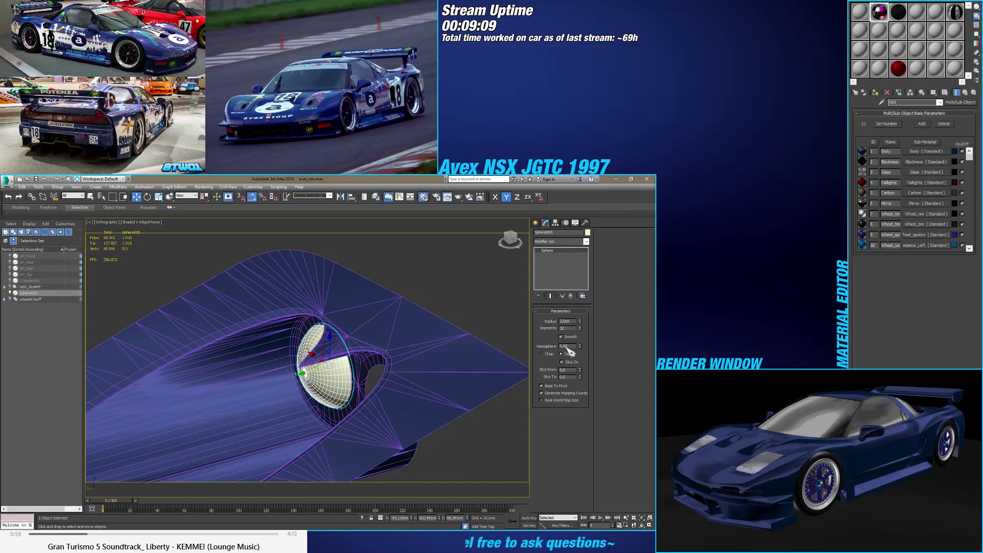
double_click(569, 347)
type("0,6")
key("Return")
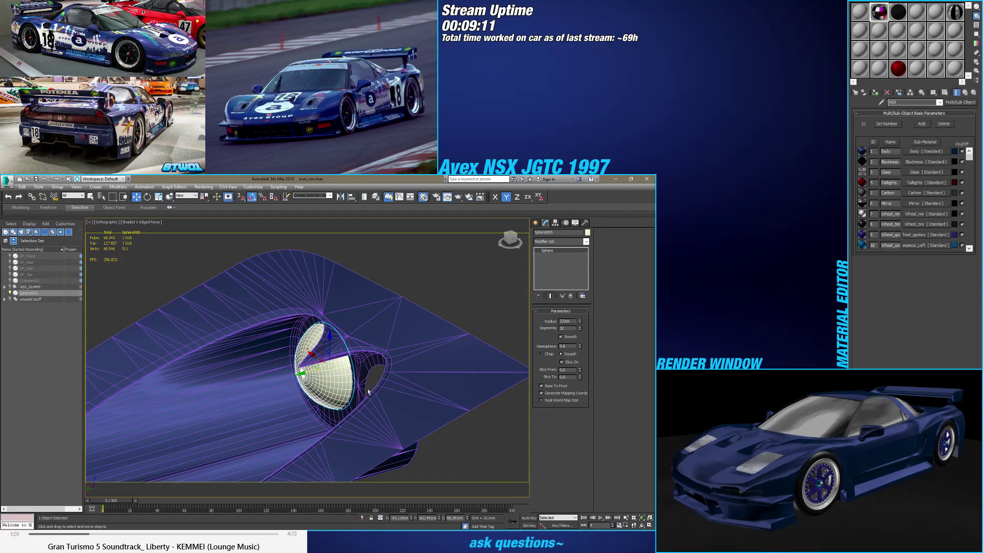
Step: Raise the sphere's segment count and add sub-material slot 24 to the car material
middle_click_drag(368, 392, 344, 369, "alt")
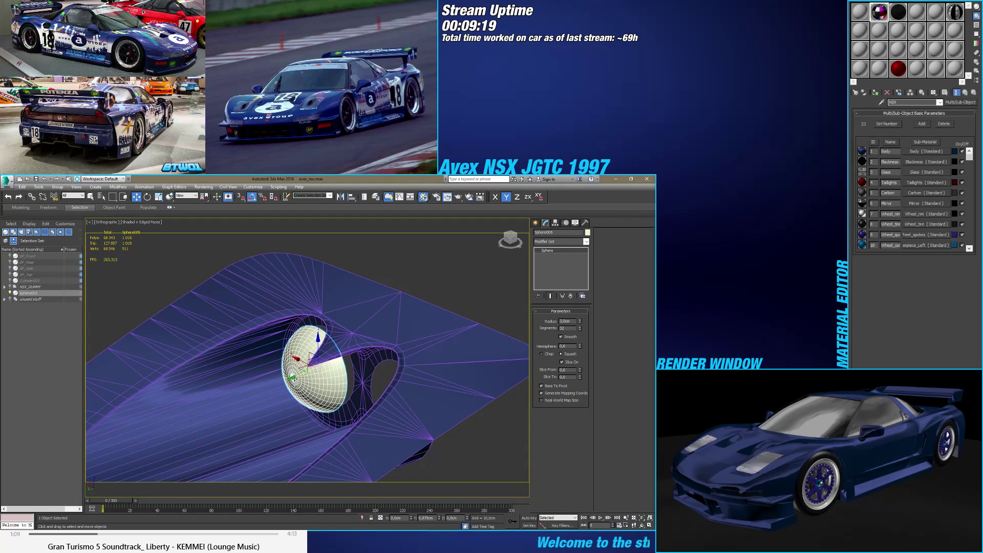
middle_click_drag(344, 369, 435, 379, "alt")
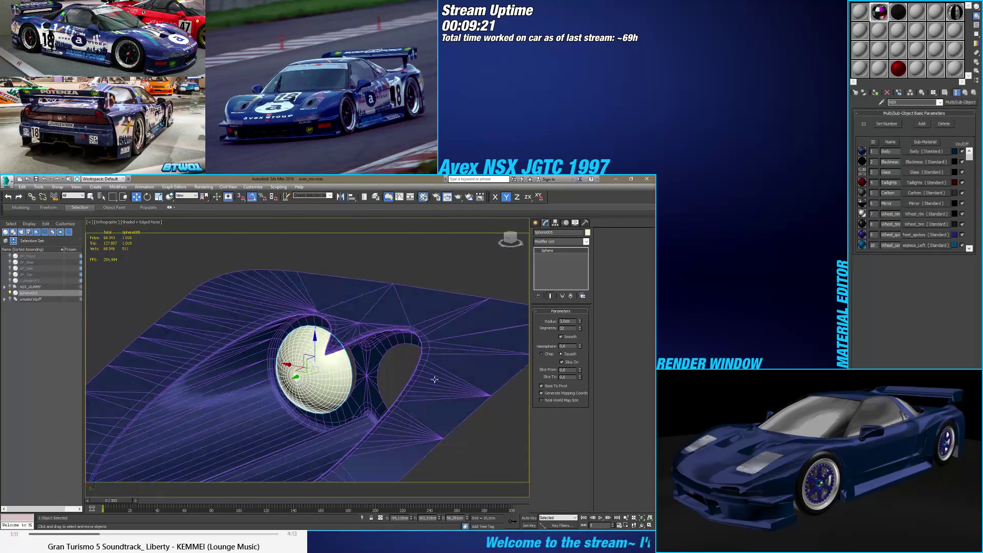
mouse_move(581, 328)
left_mouse_down()
mouse_move(581, 340)
mouse_move(584, 318)
left_mouse_up()
mouse_move(315, 353)
middle_mouse_down("alt")
mouse_move(341, 352)
mouse_move(318, 372)
middle_mouse_up("alt")
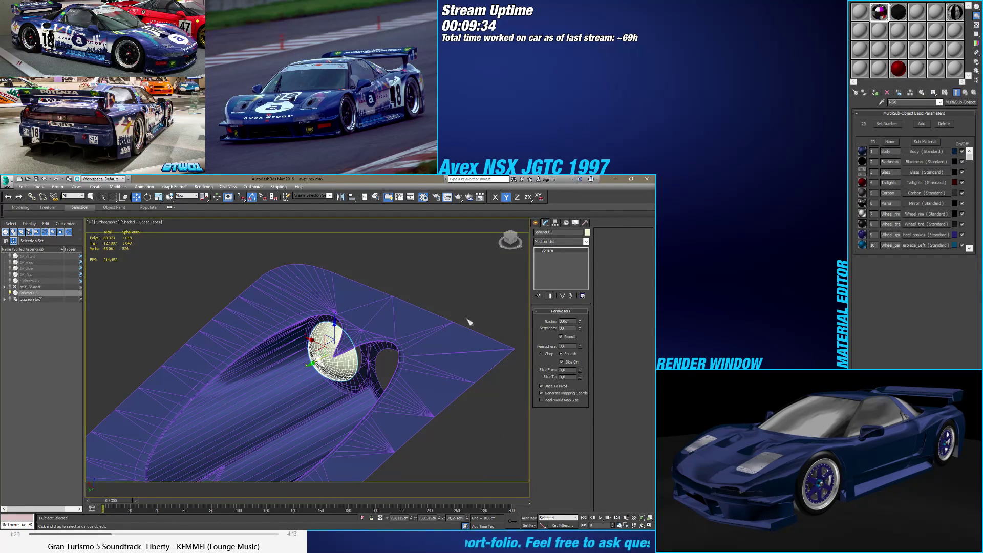
left_click_drag(969, 158, 970, 258)
left_click(922, 124)
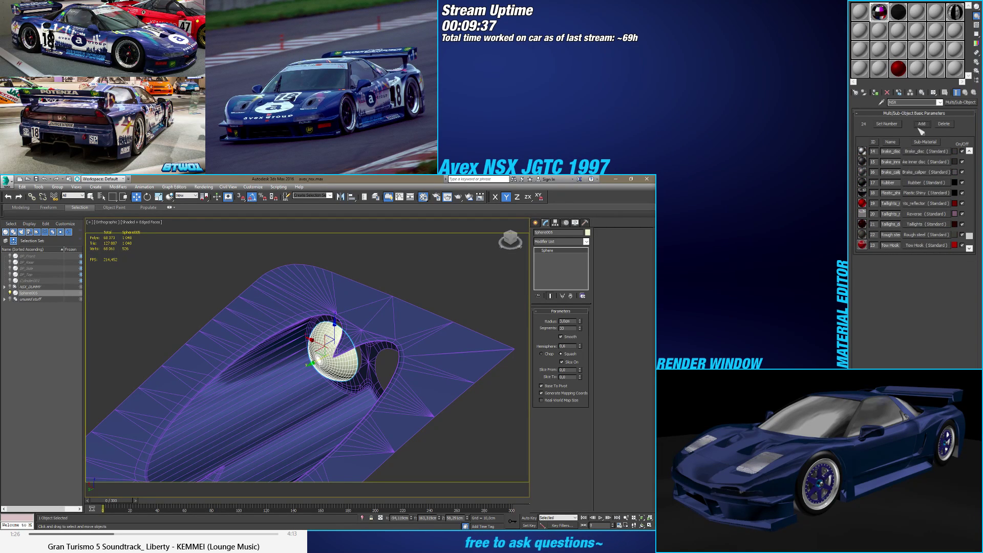
Step: Make slot 24 a Blinn sub-material named Headlight, then return to the parent material list
left_click(969, 248)
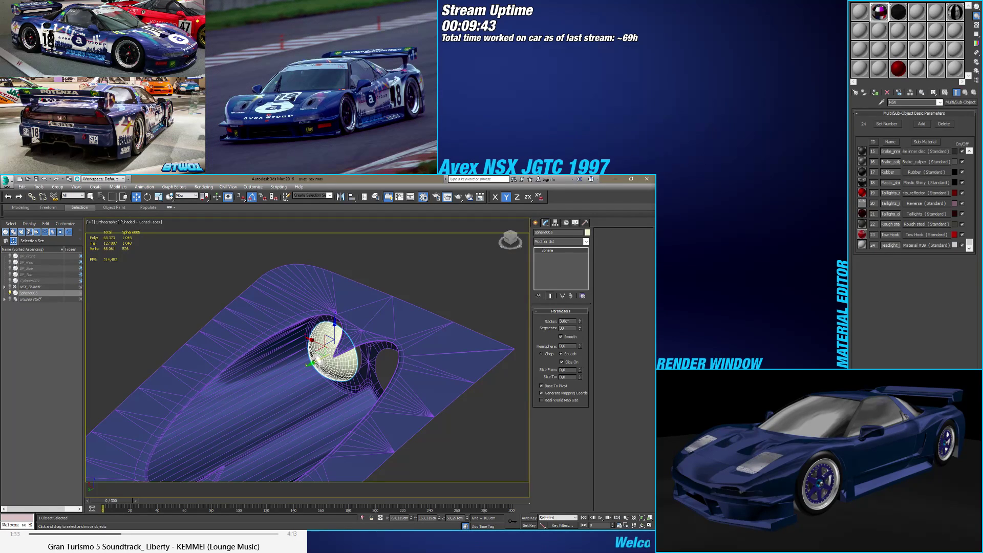
type("bli")
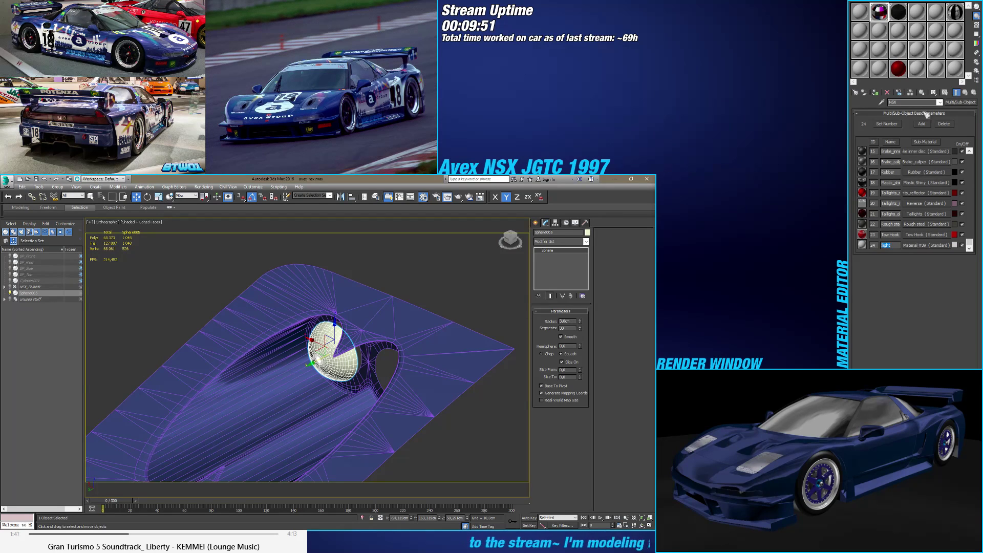
left_click(925, 245)
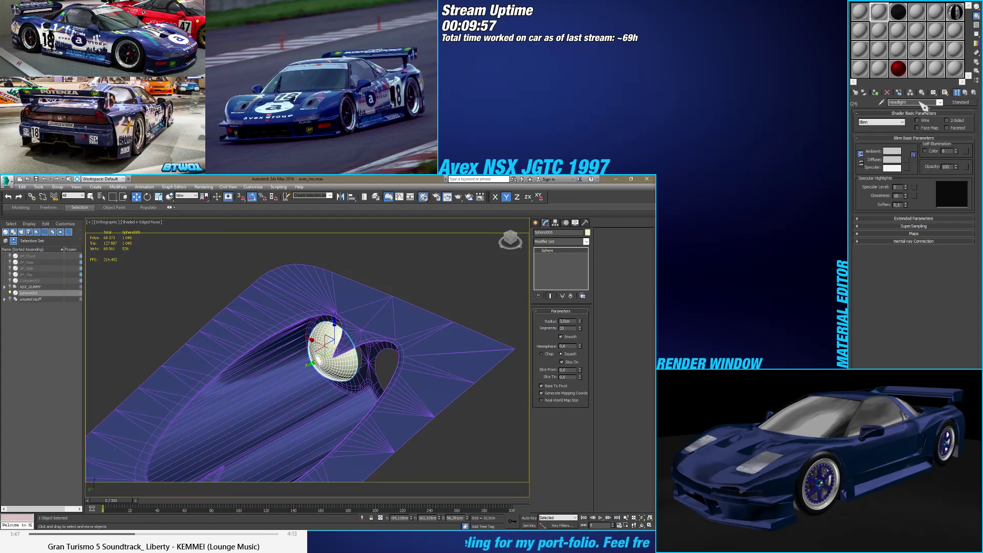
left_click(965, 95)
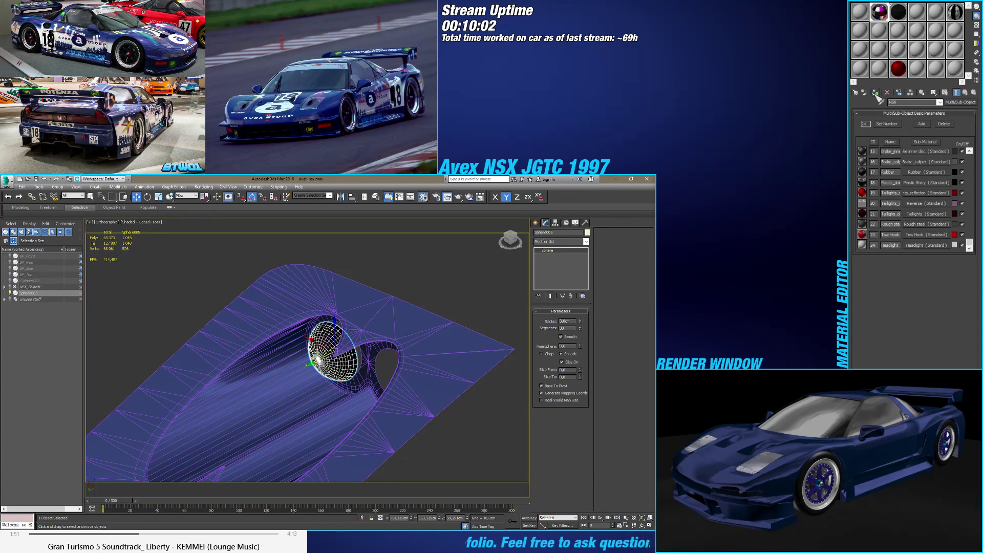
mouse_move(328, 358)
middle_mouse_down("alt")
mouse_move(349, 378)
mouse_move(310, 390)
mouse_move(358, 364)
middle_mouse_up("alt")
key("F4")
key("F4")
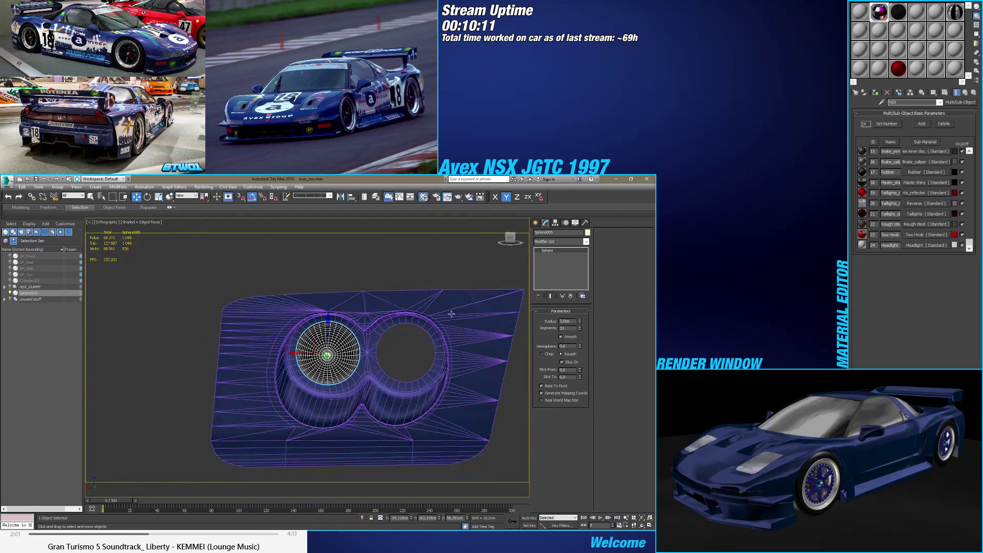
Step: From Back view, clone the sphere along X into the right headlight opening as Sphere006
left_click(510, 240)
scroll(314, 335, "up", 5)
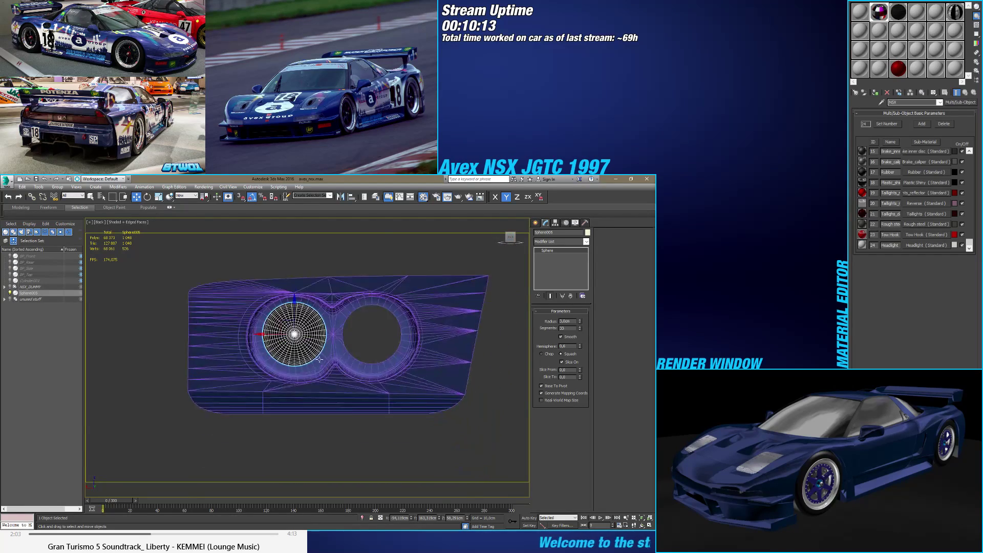
middle_click_drag(346, 315, 324, 346)
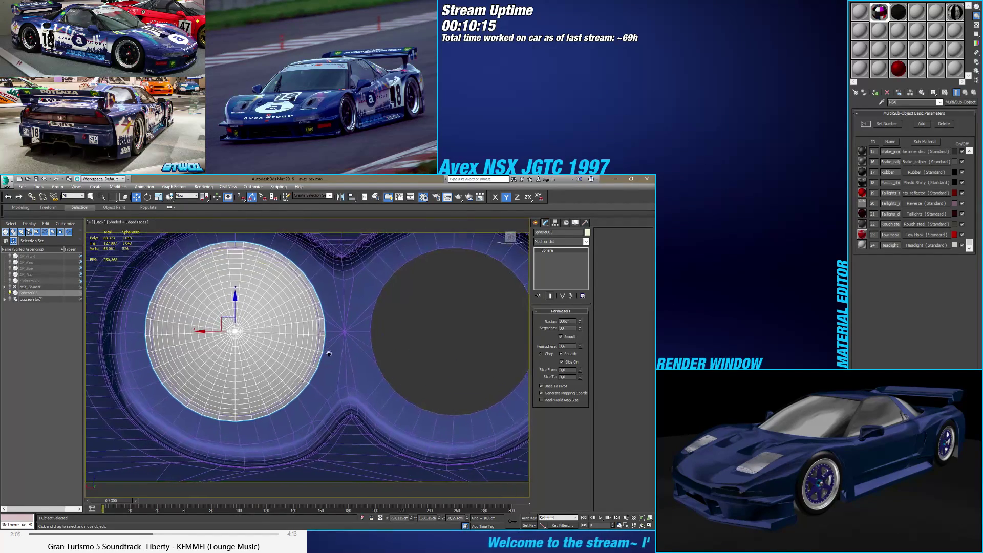
middle_click_drag(407, 336, 363, 364)
scroll(235, 370, "down", 3)
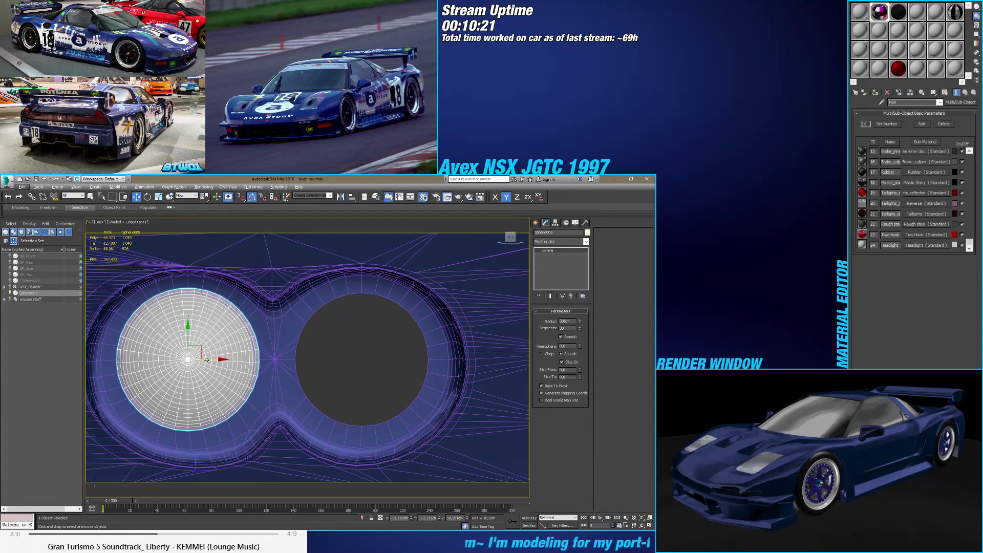
left_click_drag(208, 359, 381, 358, "shift")
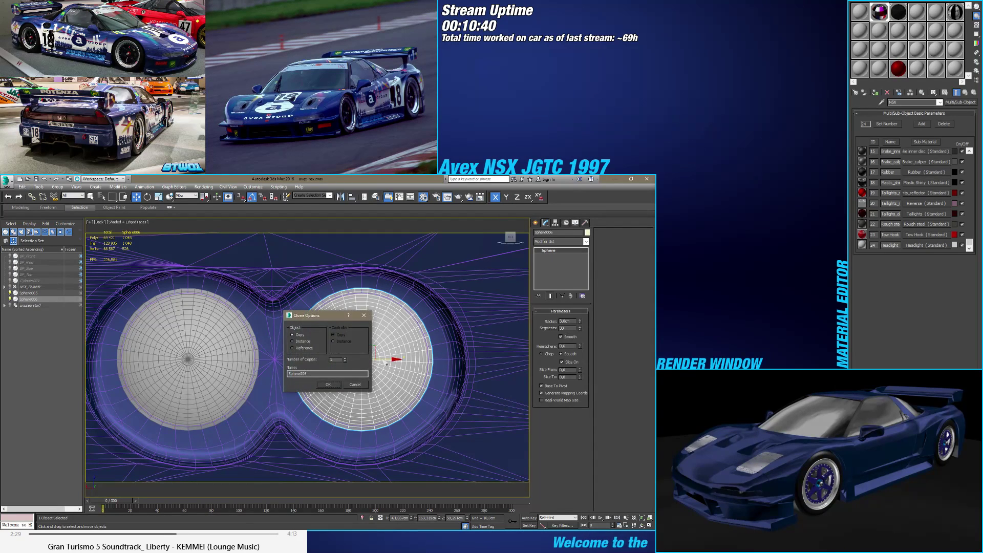
left_click(328, 384)
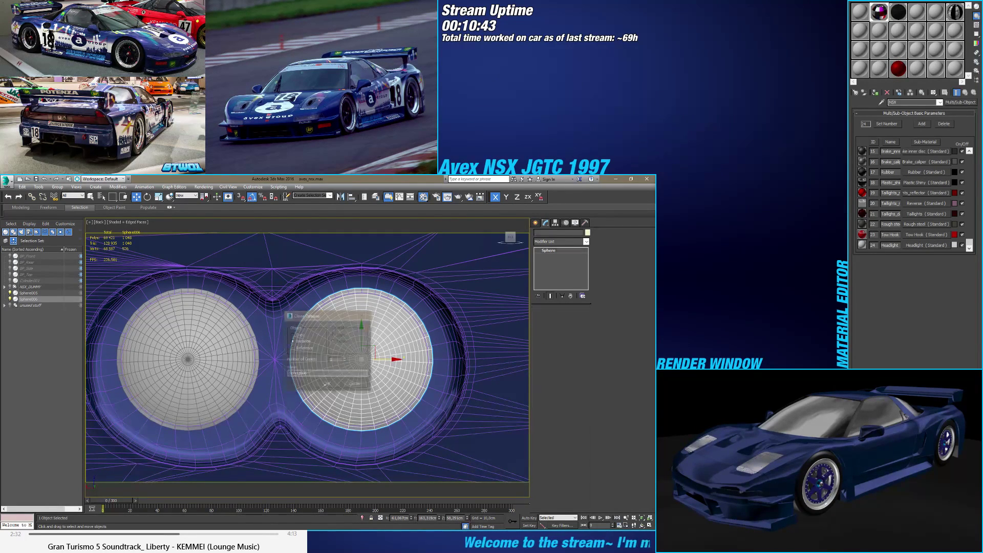
left_click(232, 382)
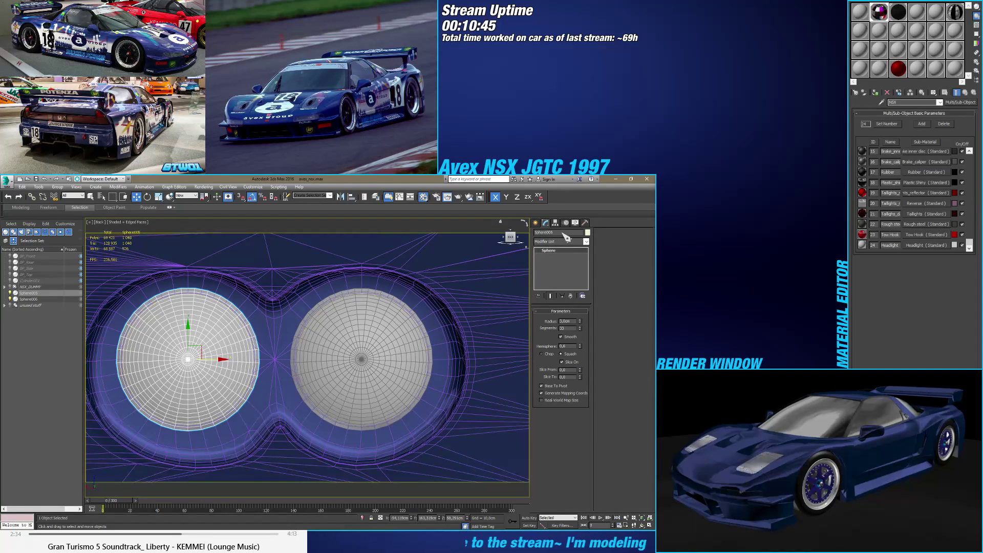
Step: Rename the left sphere headlight_sphere1 and the right sphere headlight_sphere2
type("headlight_s")
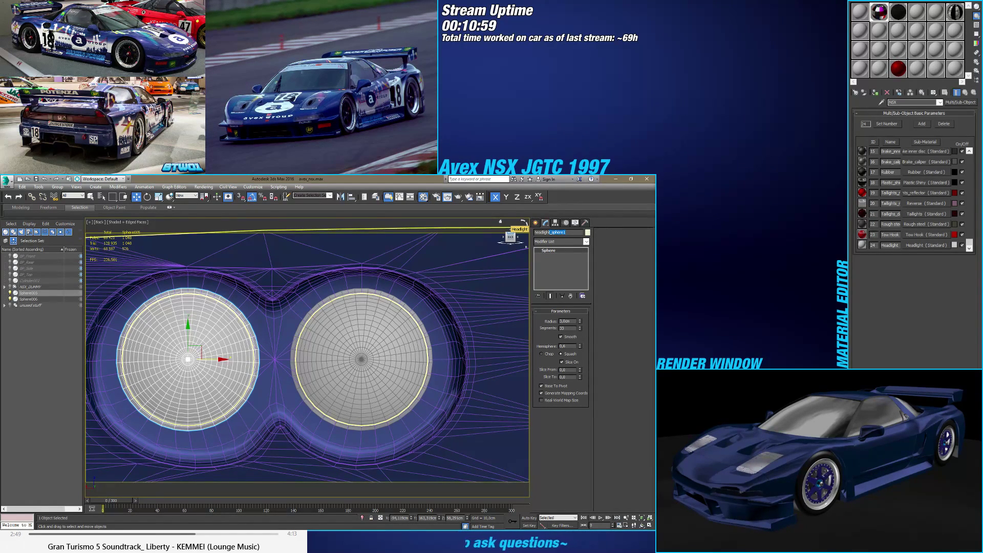
key("Return")
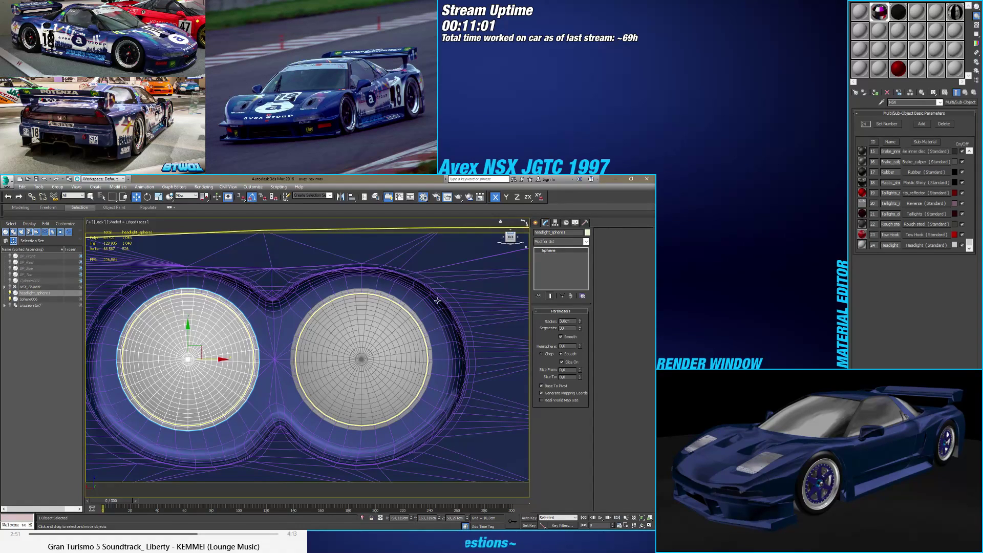
left_click(404, 340)
key("ctrl+z")
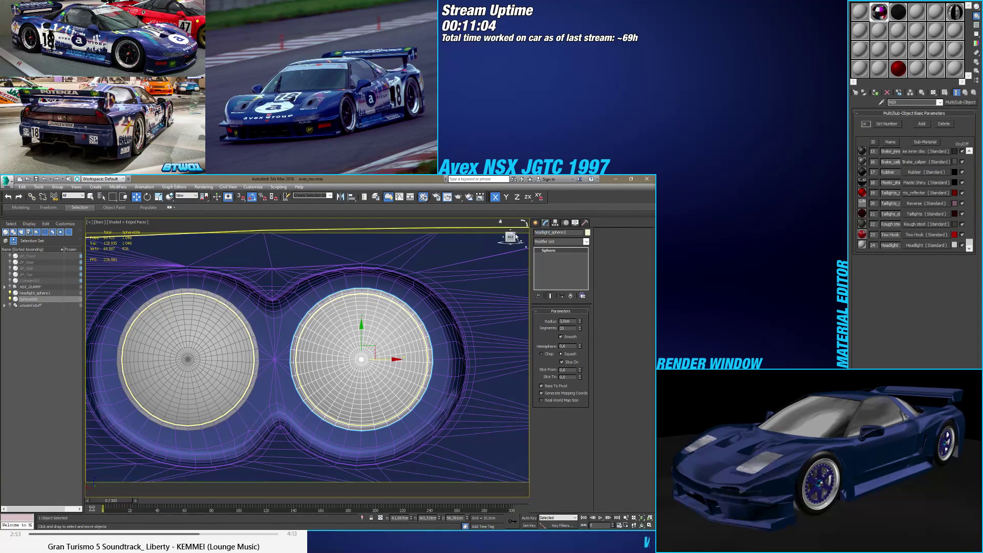
key("BackSpace")
type("2")
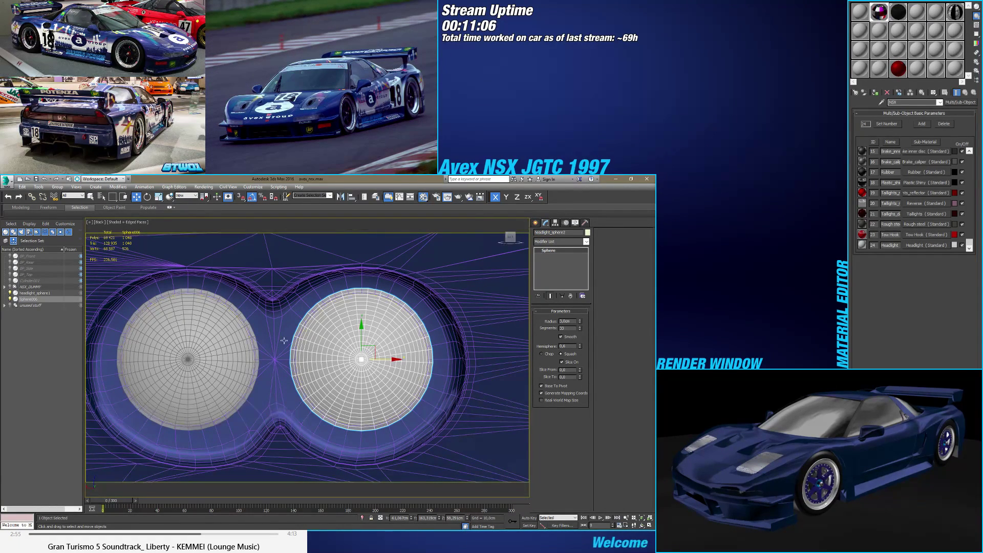
left_click(205, 348)
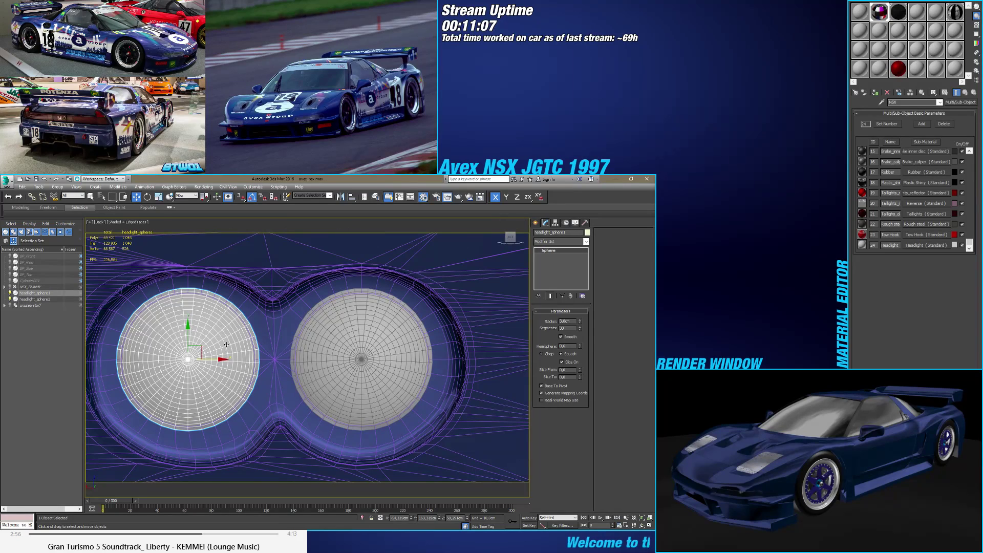
Step: Set the headlight sphere's Segments to 32
left_click(580, 329)
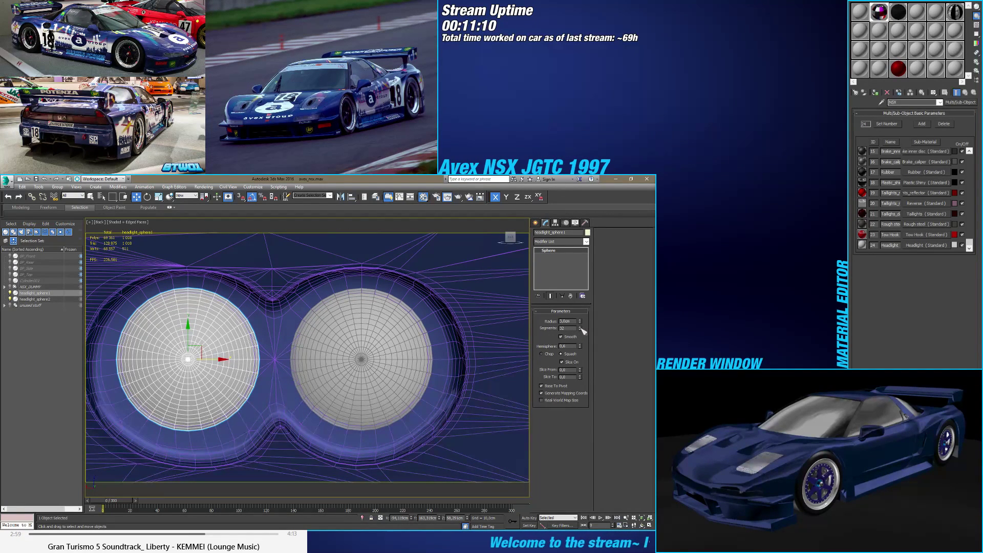
left_click(580, 327)
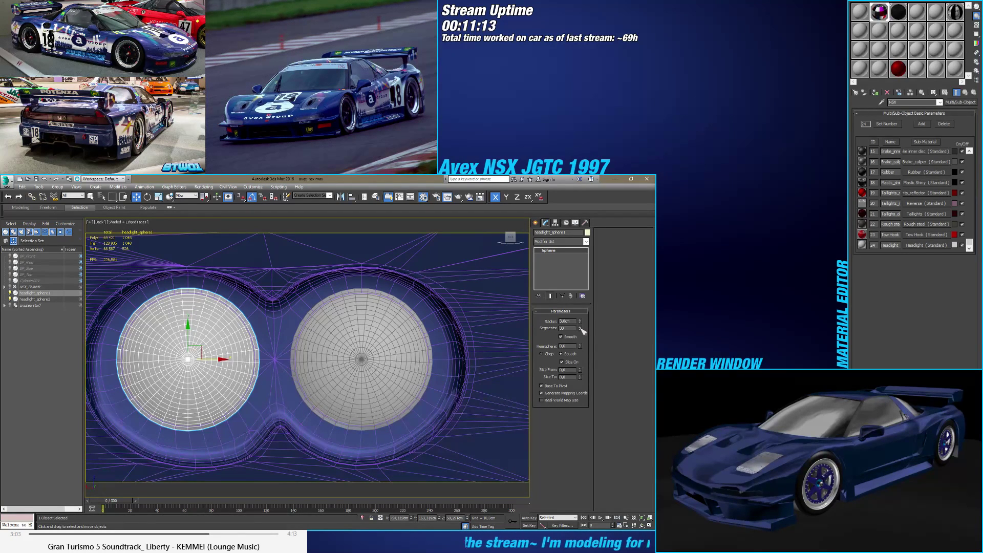
left_click(580, 329)
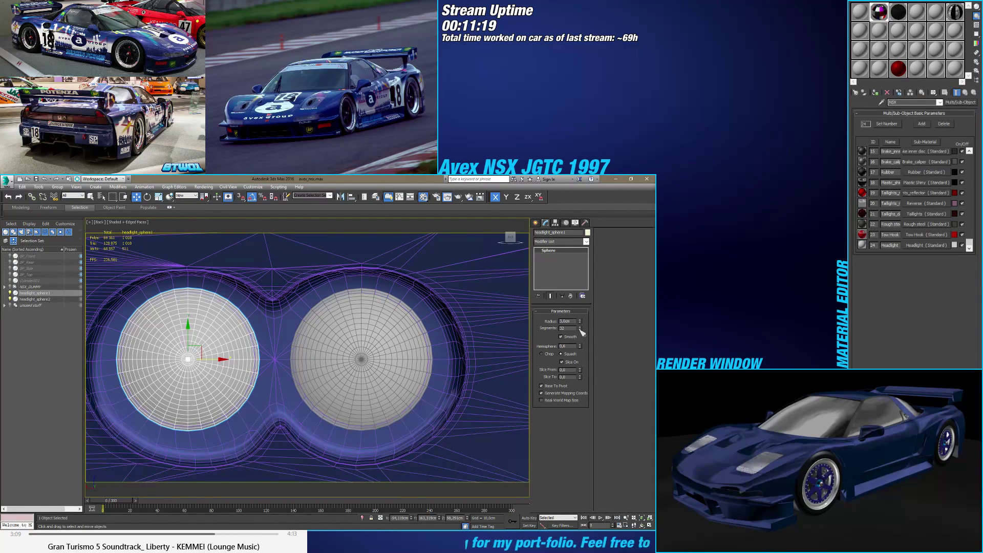
Step: Nudge headlight_sphere2 slightly right and along Y to fit its opening
left_click(366, 335)
scroll(365, 321, "up", 4)
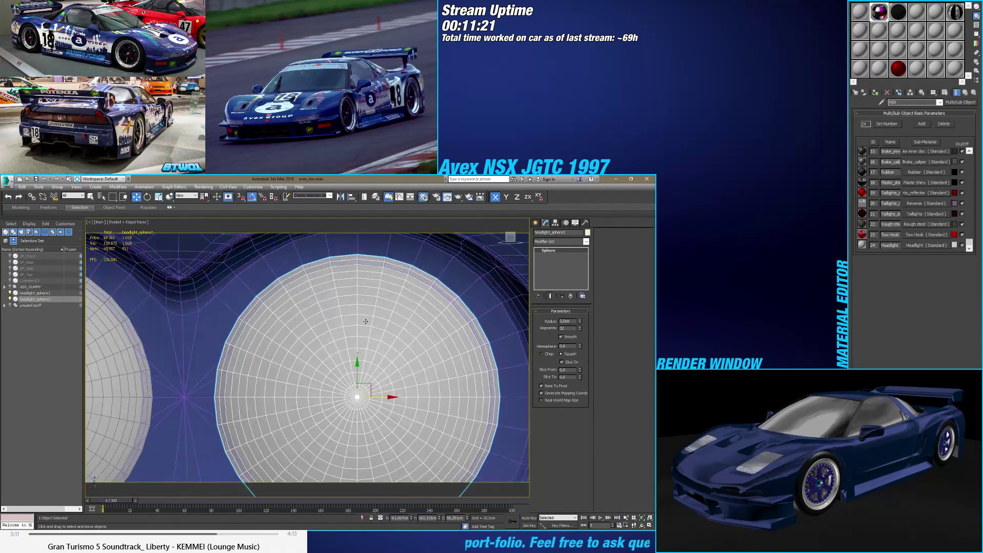
scroll(364, 333, "up", 3)
scroll(343, 409, "down", 3)
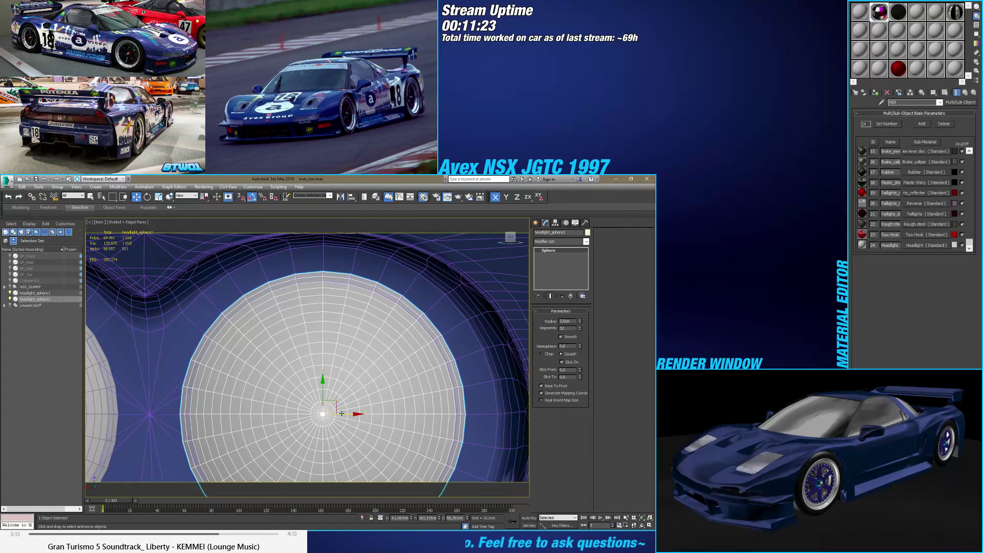
left_click_drag(342, 413, 343, 413)
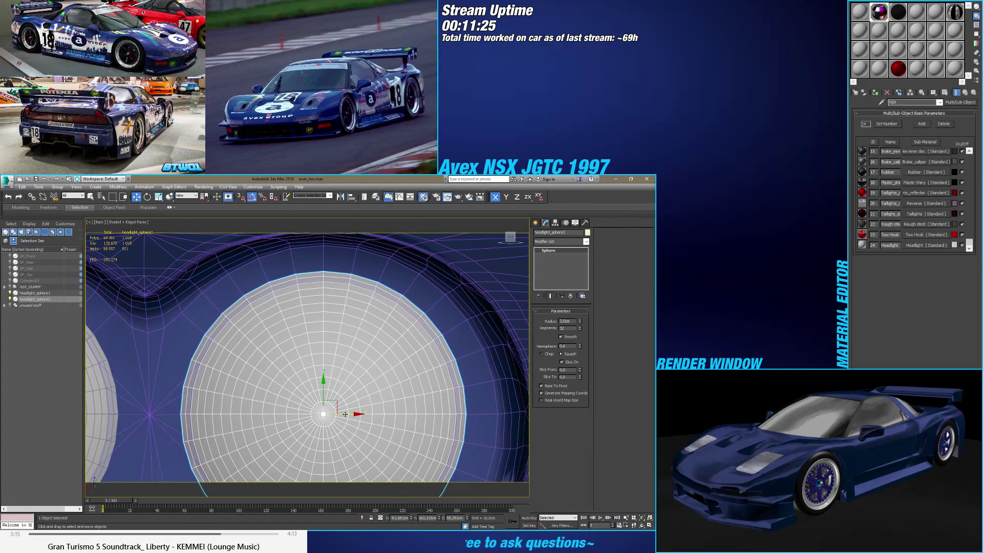
middle_click_drag(345, 413, 348, 388)
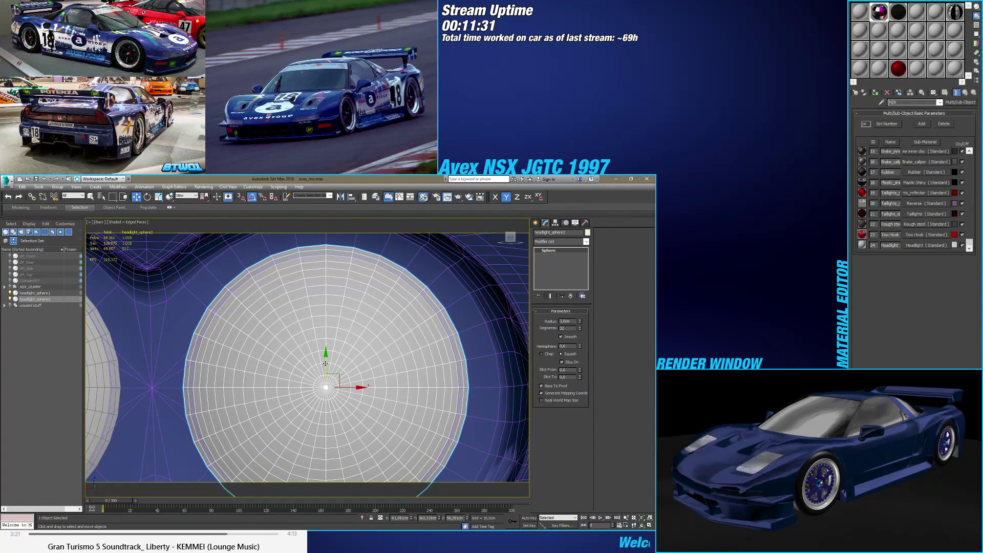
left_click_drag(326, 365, 325, 364)
scroll(307, 373, "down", 3)
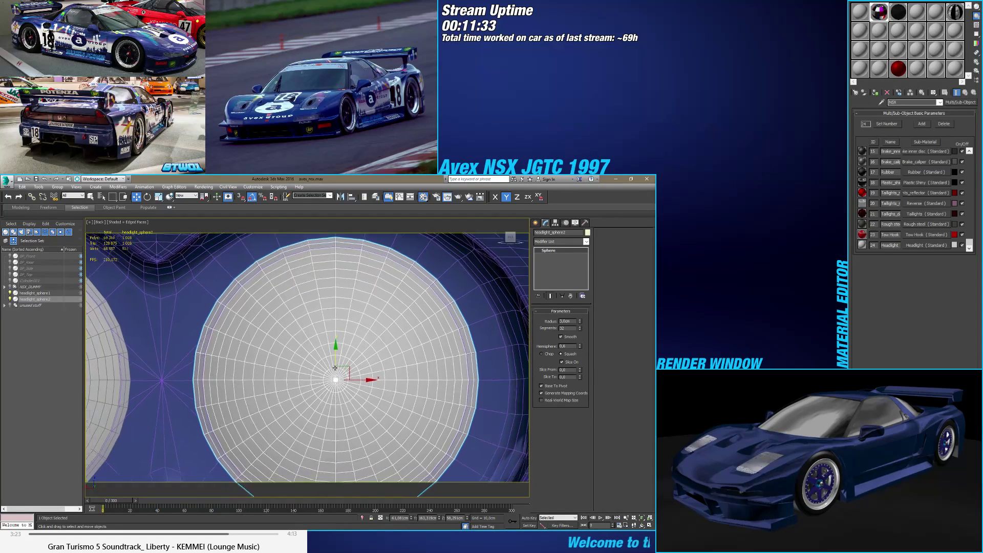
middle_click_drag(283, 378, 330, 370)
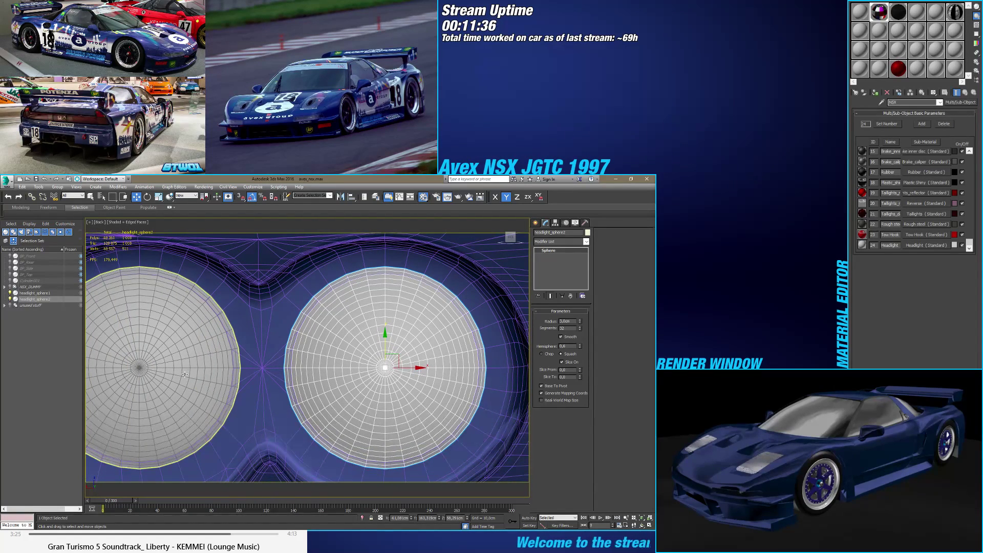
Step: Select both headlight spheres and raise them slightly via the Move Transform Type-In Y offset
left_click(200, 373, "ctrl")
middle_click_drag(169, 374, 221, 356)
key("F12")
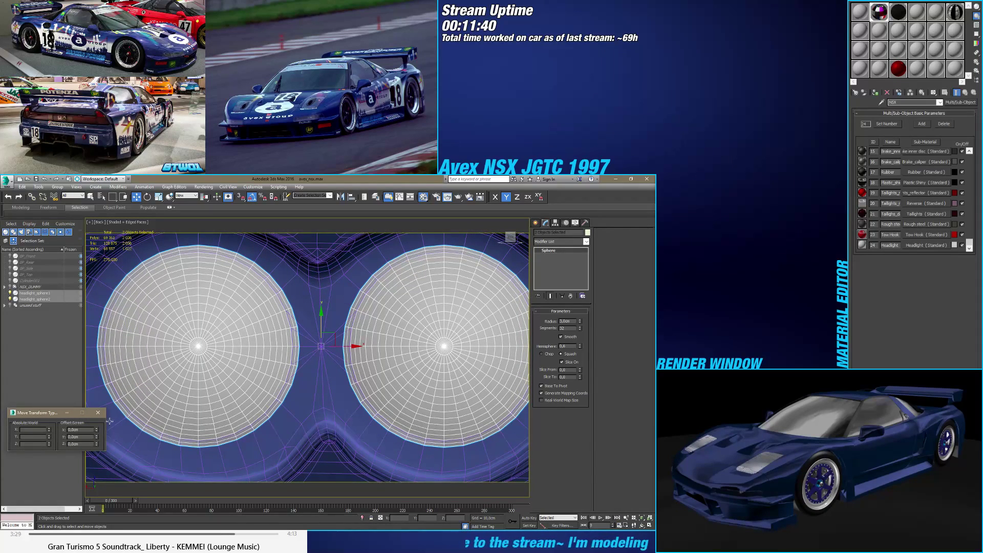
left_click_drag(100, 438, 100, 440)
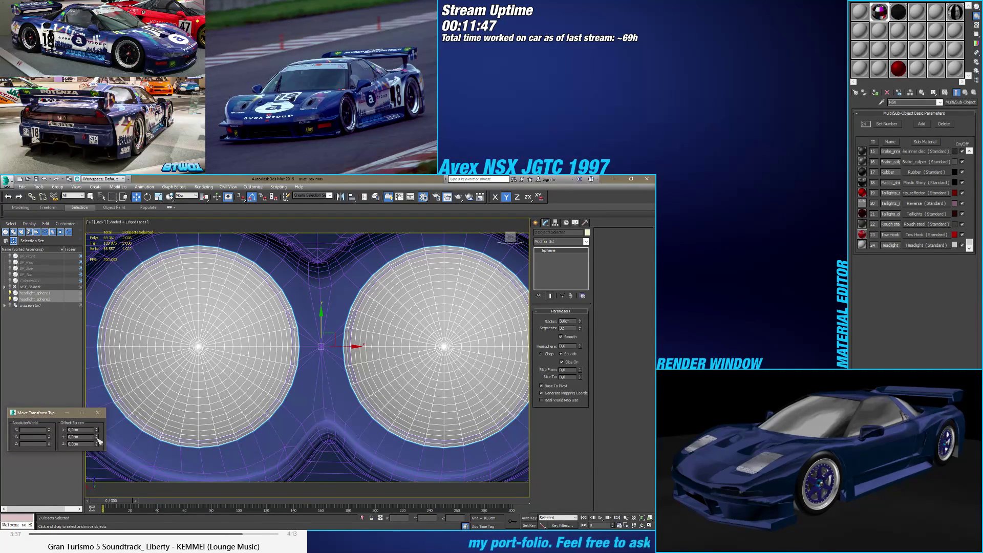
scroll(327, 420, "down", 2)
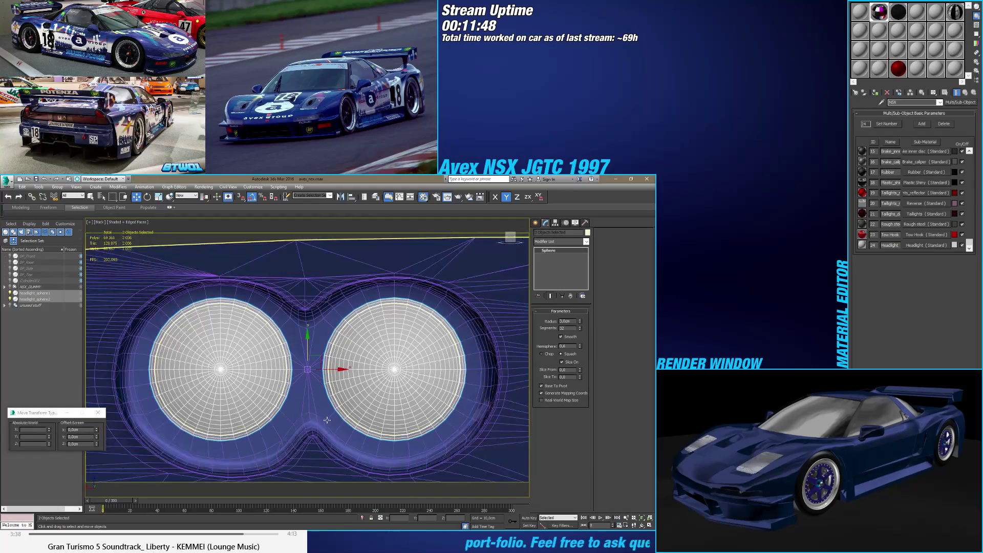
left_click(97, 412)
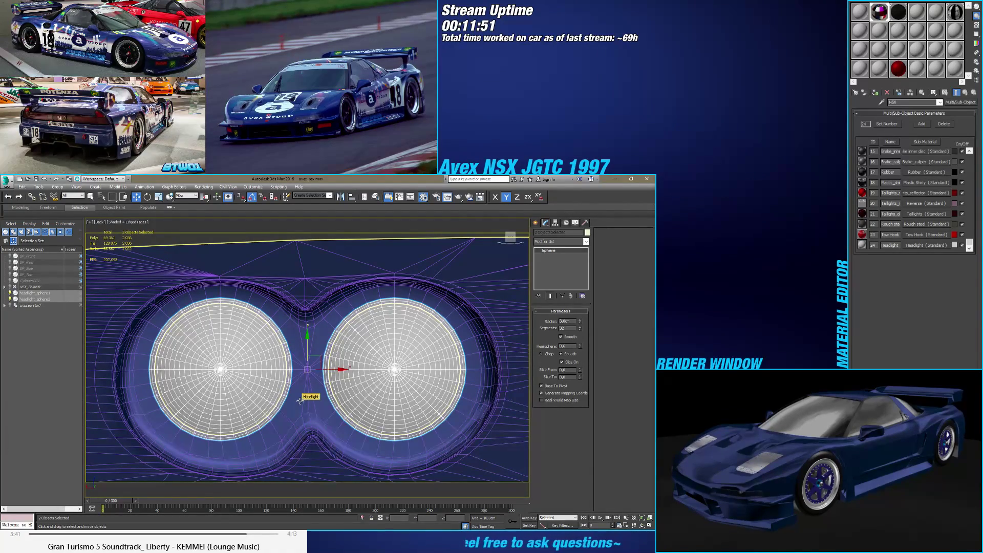
Step: Reset Hemisphere to 0.0 and uncheck Base To Pivot for both headlight spheres
middle_click_drag(310, 397, 297, 418, "alt")
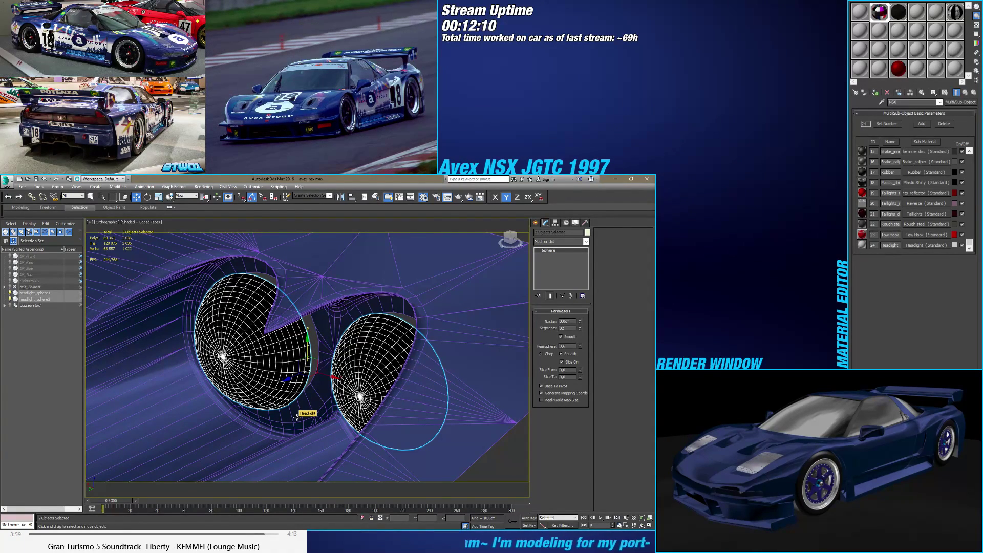
right_click(581, 347)
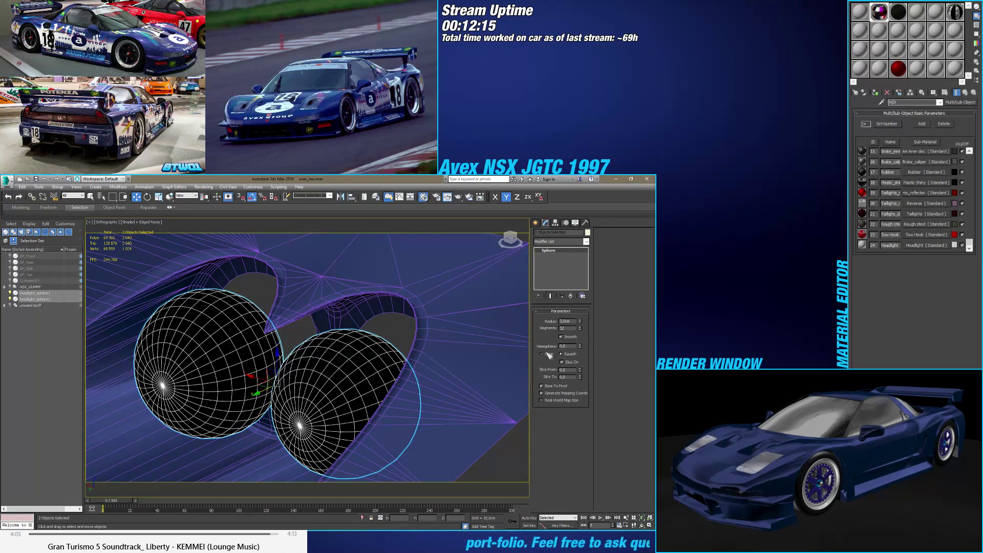
left_click(545, 386)
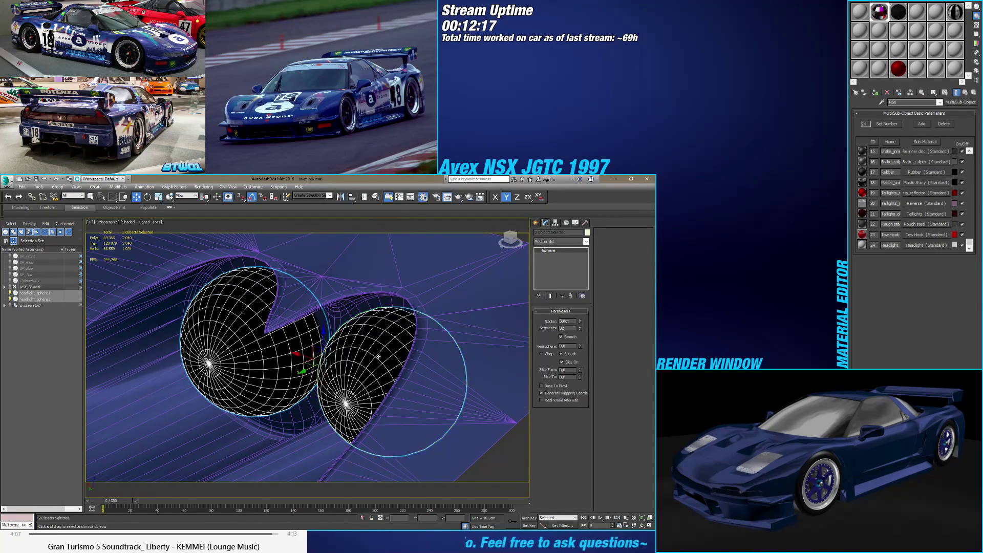
mouse_move(378, 356)
middle_mouse_down("alt")
mouse_move(394, 342)
mouse_move(341, 342)
mouse_move(397, 345)
mouse_move(371, 343)
middle_mouse_up("alt")
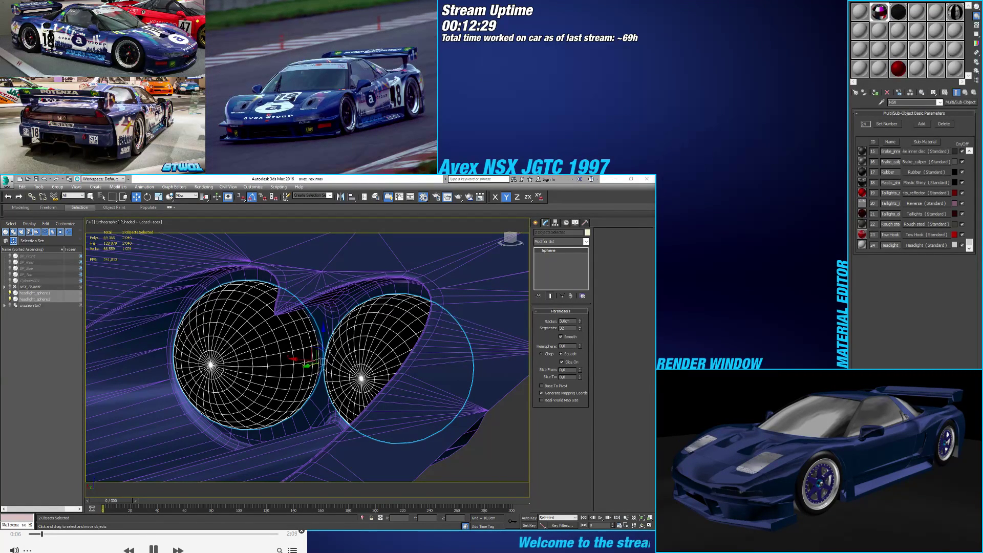
left_click(364, 179)
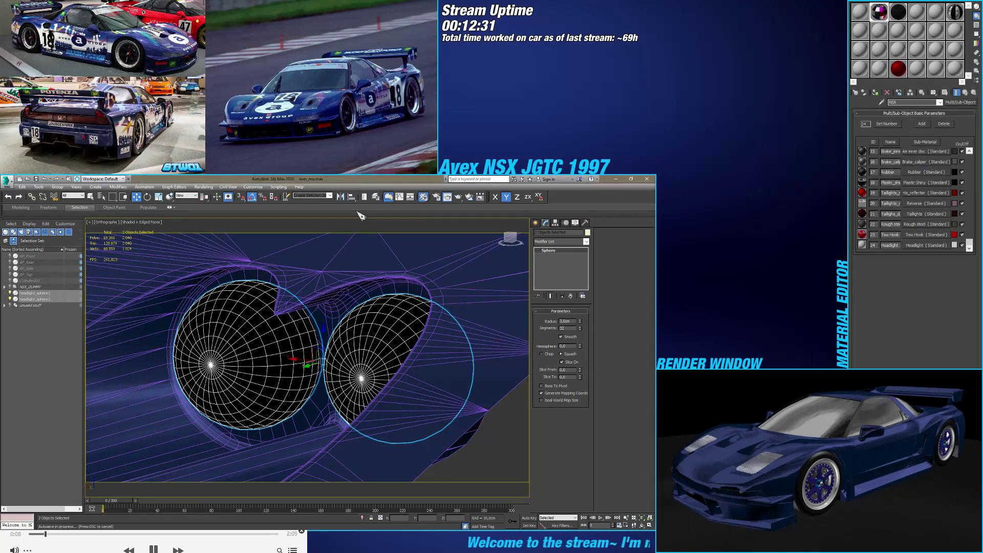
middle_click_drag(369, 233, 283, 288, "alt")
left_click(272, 288)
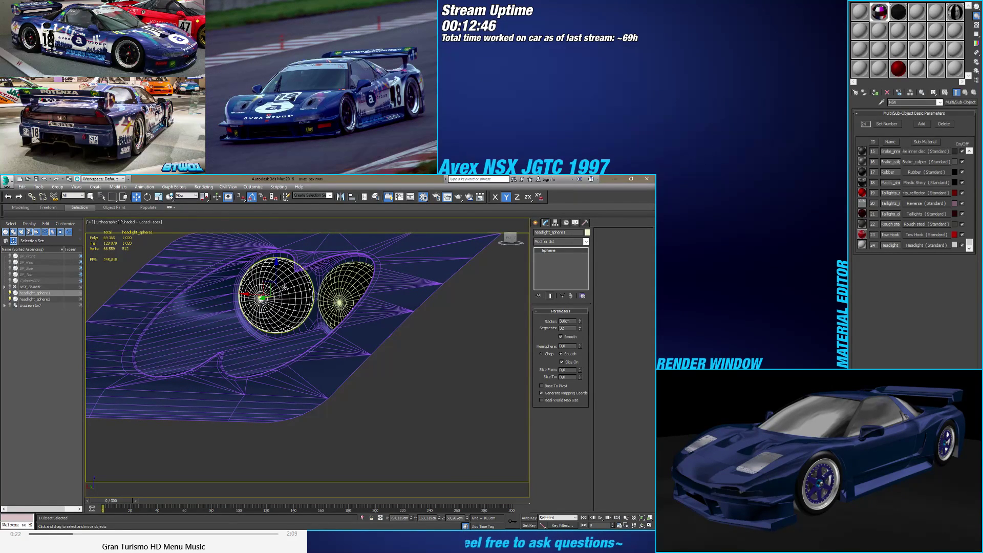
Step: Convert headlight_sphere1 to an Editable Poly
scroll(284, 287, "up", 5)
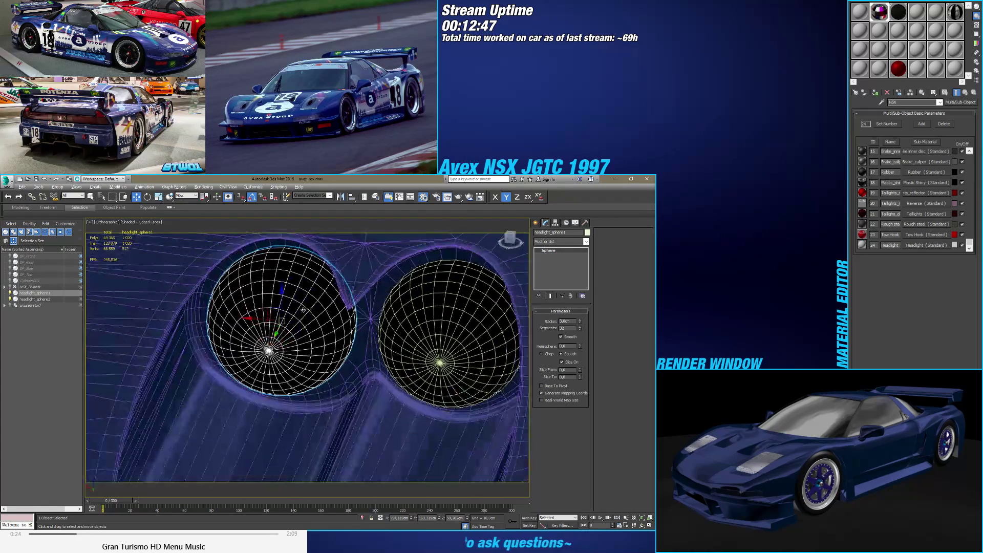
left_click(429, 331)
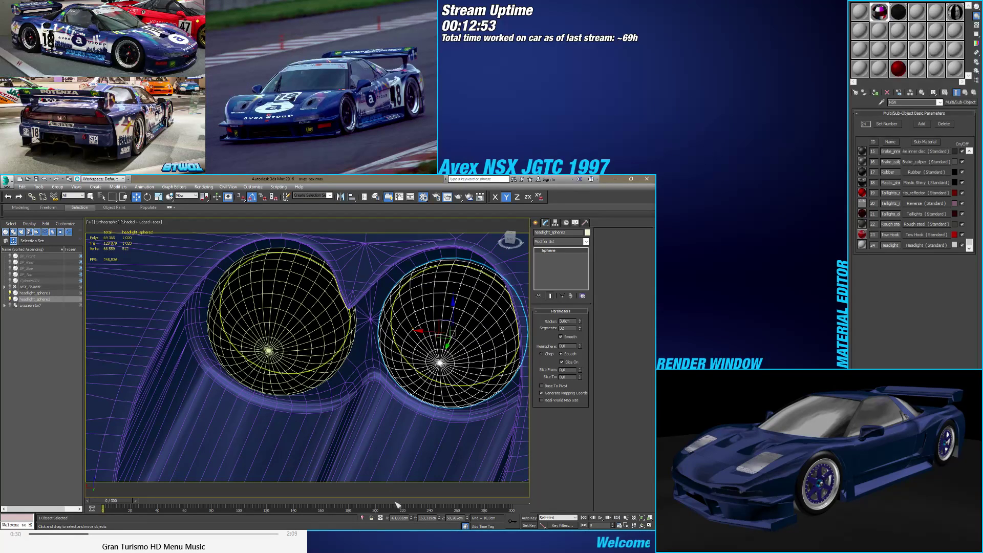
left_click(264, 319)
right_click(550, 250)
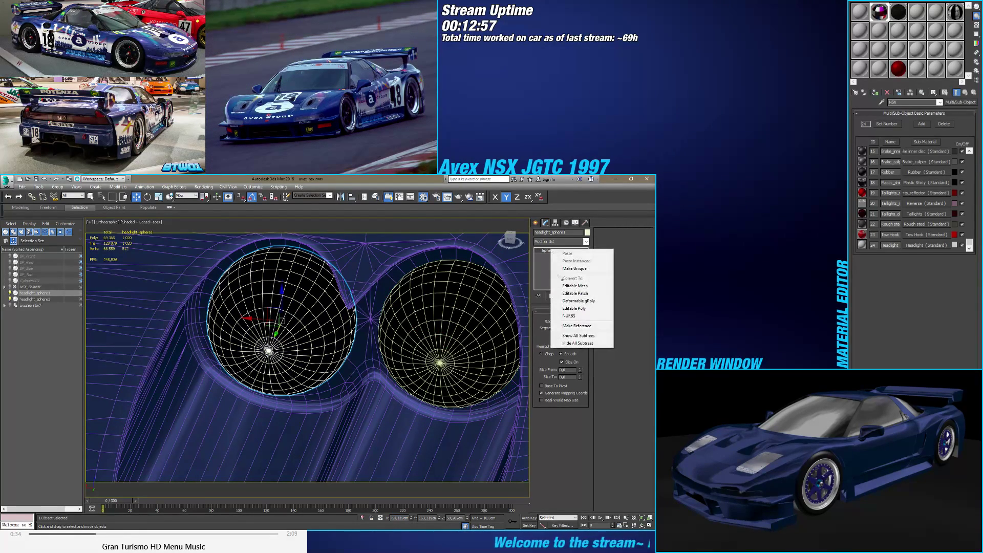
key("Escape")
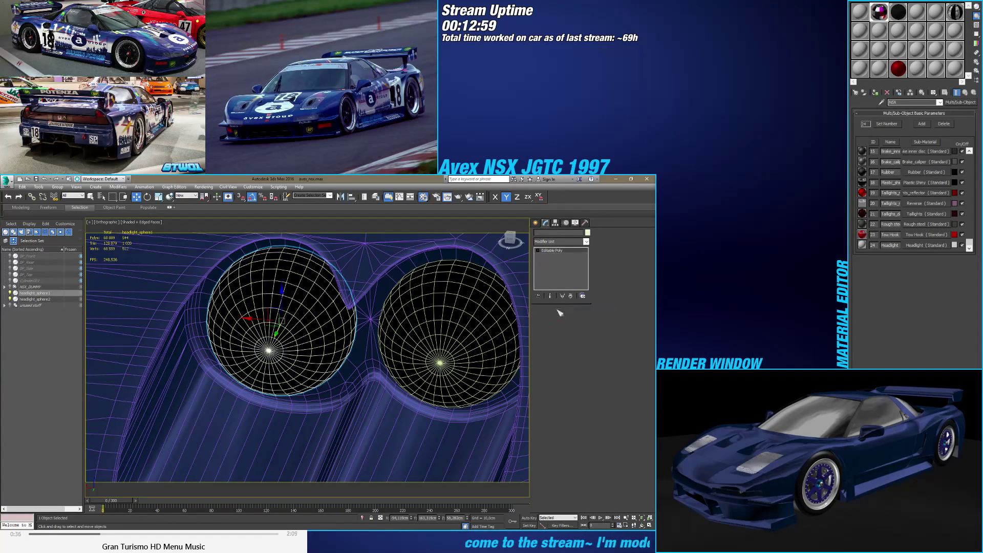
Step: Delete headlight_sphere2 and reselect headlight_sphere1
left_click(477, 317)
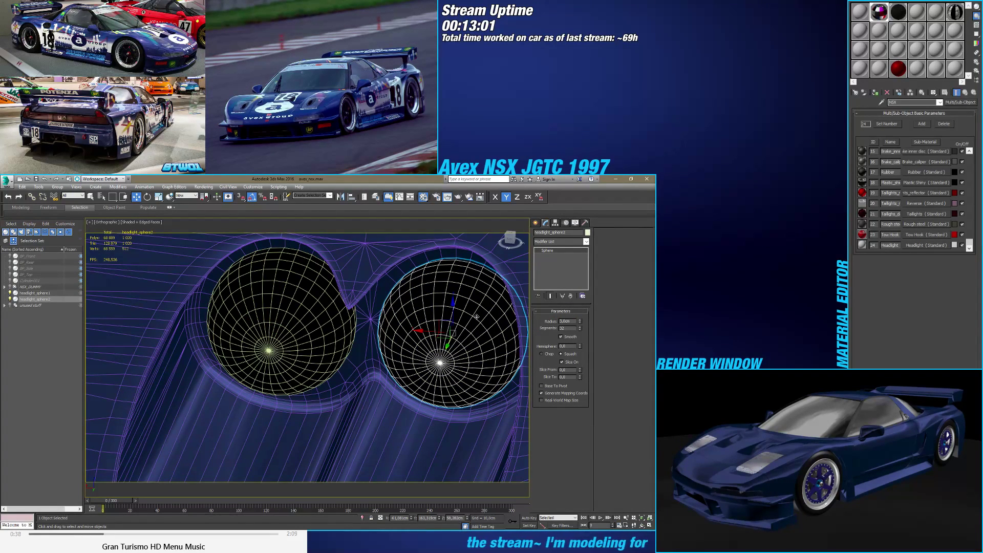
key("Delete")
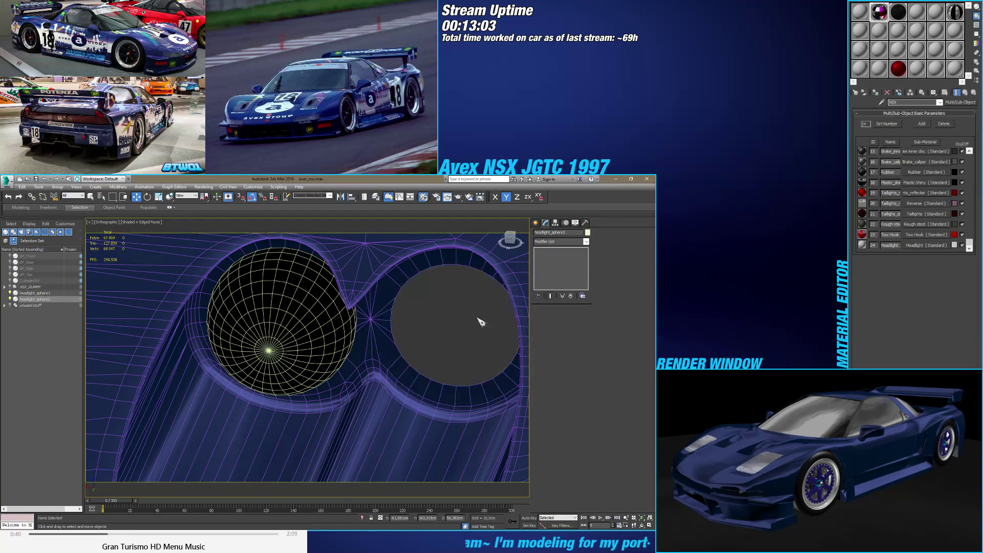
left_click(252, 338)
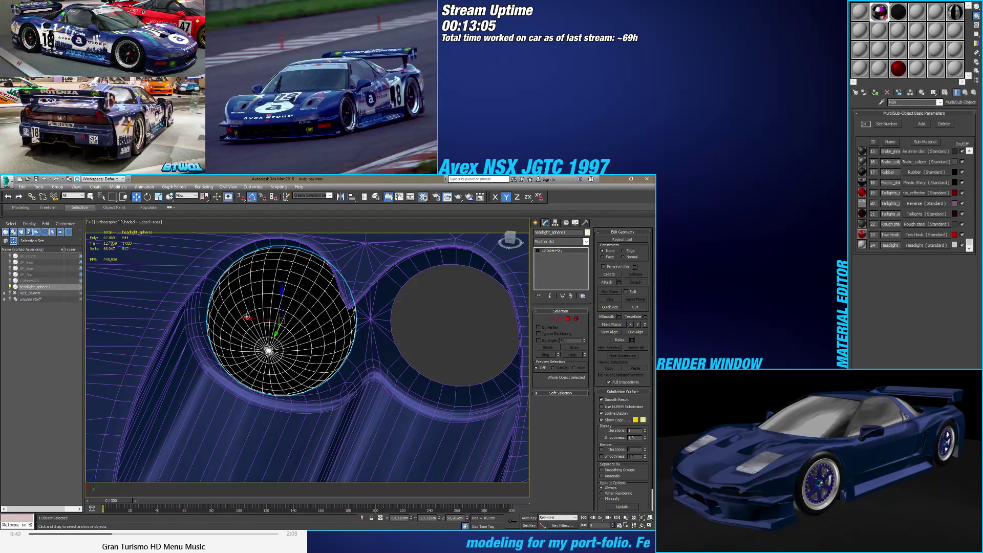
Step: Clone headlight_sphere1 into the right opening as headlight_sphere2, then orbit to view both spheres
left_click_drag(247, 317, 419, 332, "shift")
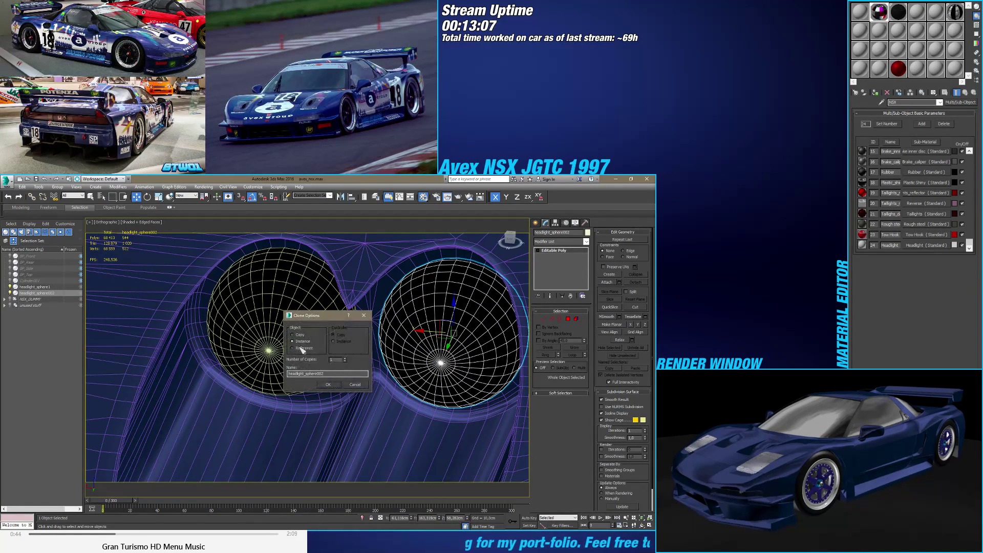
type("2")
left_click(326, 384)
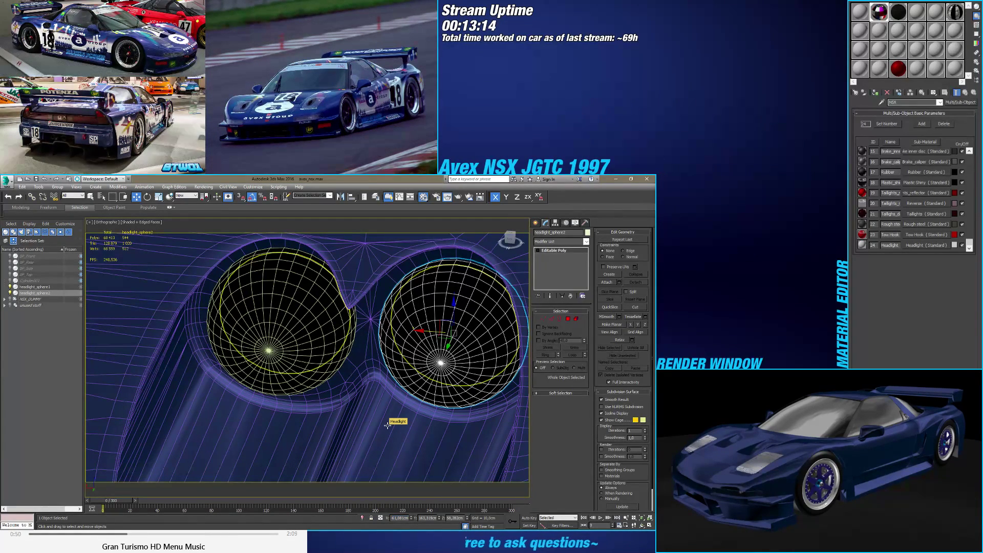
left_click(306, 352)
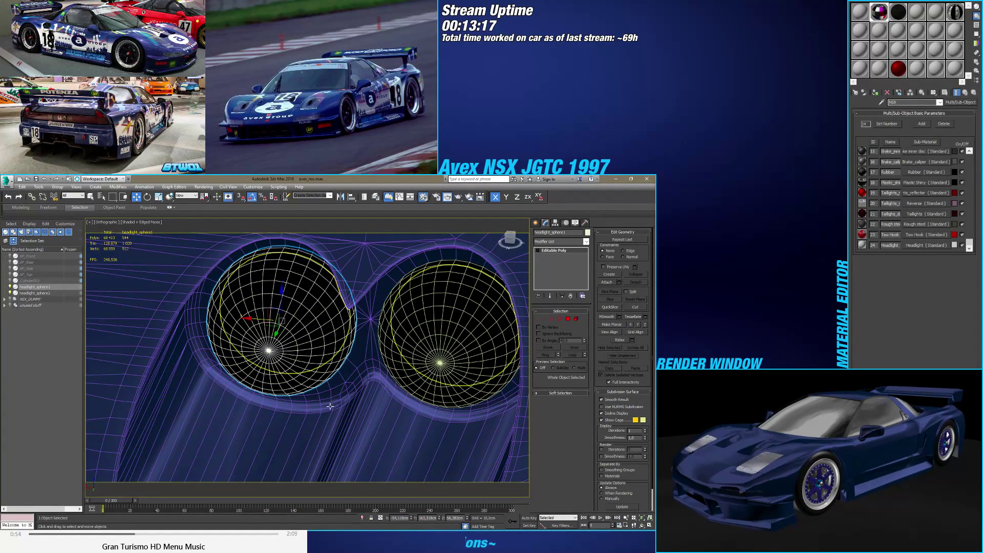
middle_click_drag(330, 405, 324, 369, "alt")
middle_click_drag(308, 379, 305, 383, "alt")
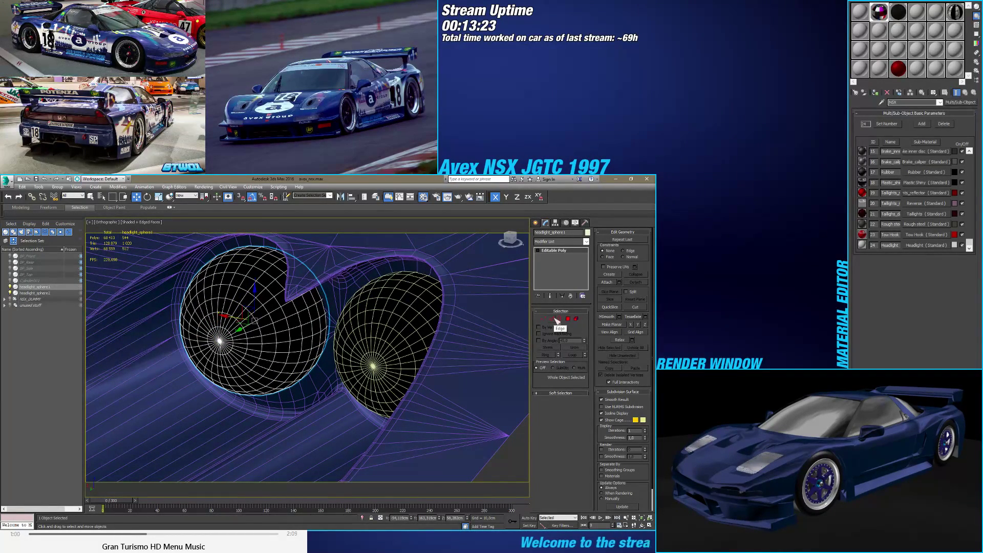
Step: Select headlight_sphere1 and frame it in the viewport
left_click(556, 318)
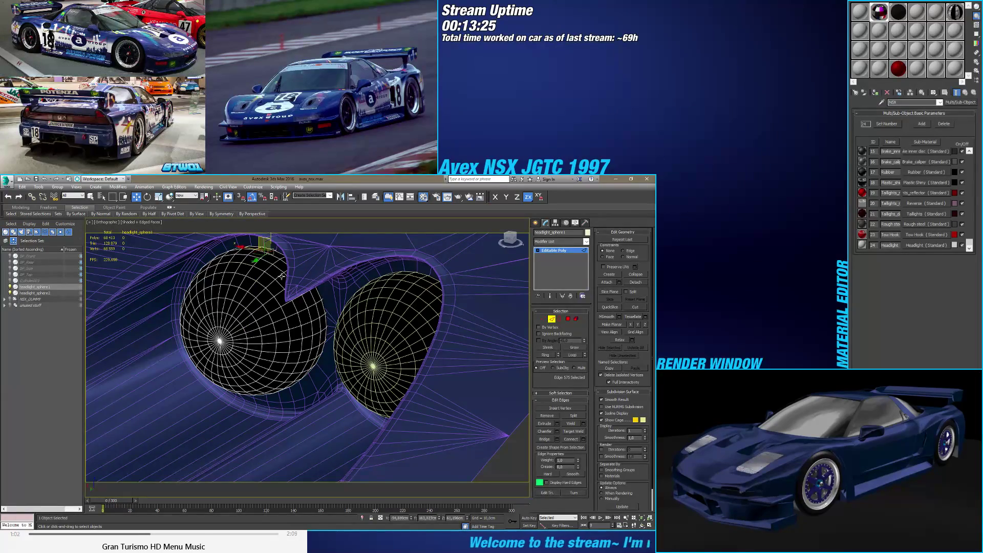
middle_click_drag(282, 276, 262, 312, "alt")
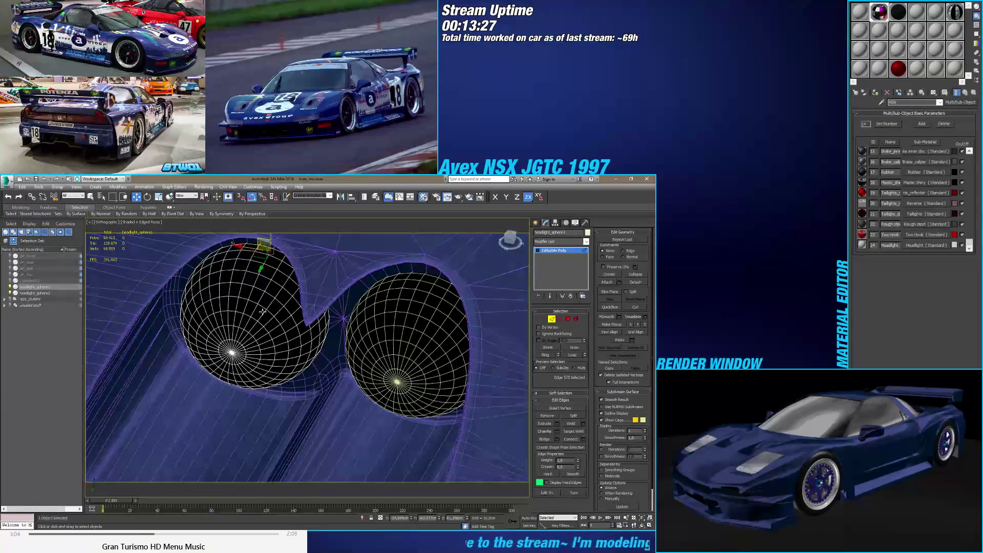
left_click(285, 283)
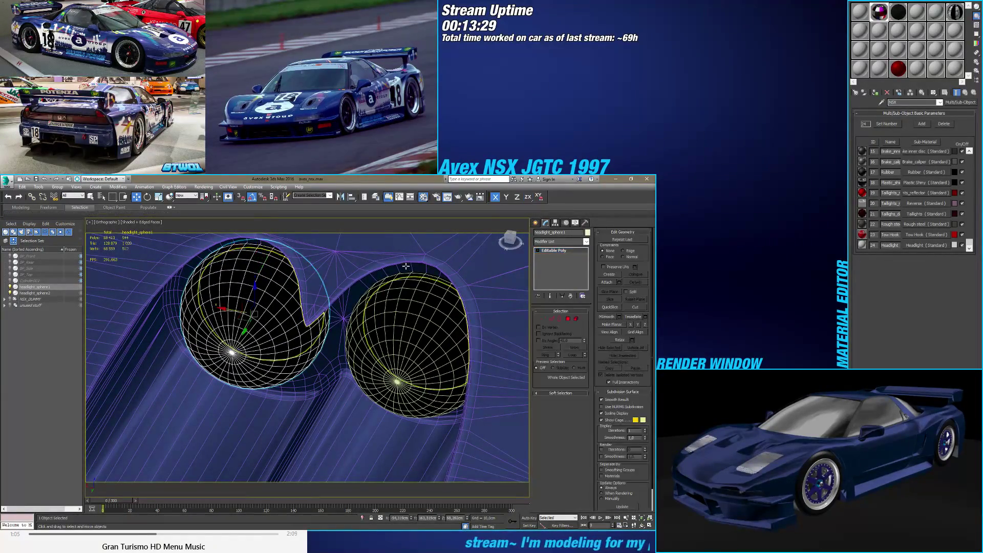
left_click(285, 283)
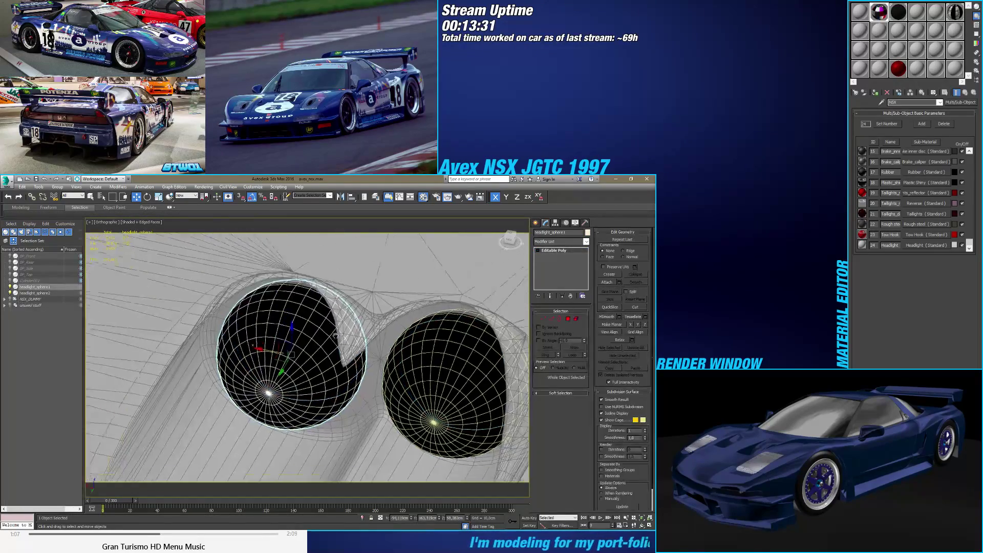
key("z")
scroll(308, 333, "down", 3)
Step: Select all of headlight_sphere1's elements and set their material ID to 24 (Headlight)
left_click(576, 319)
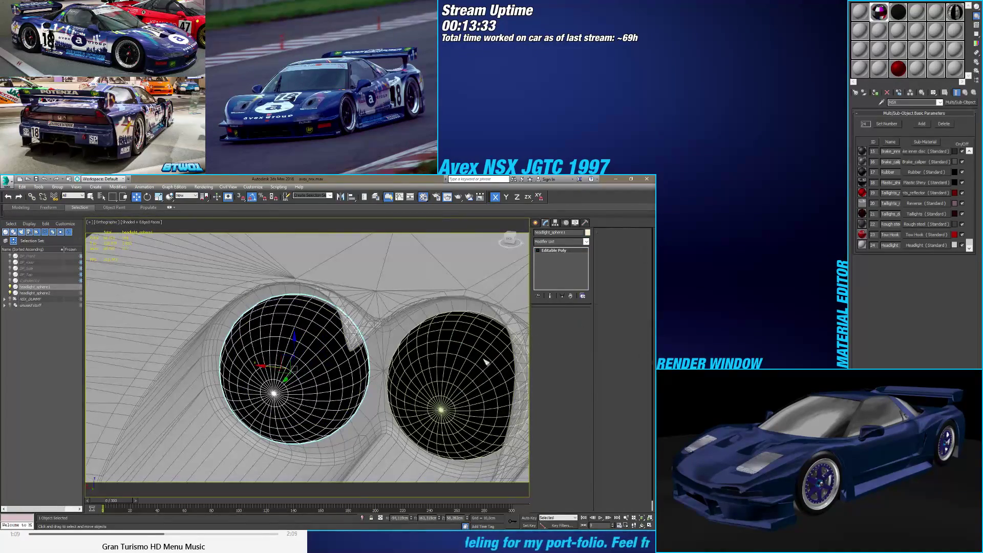
key("ctrl+a")
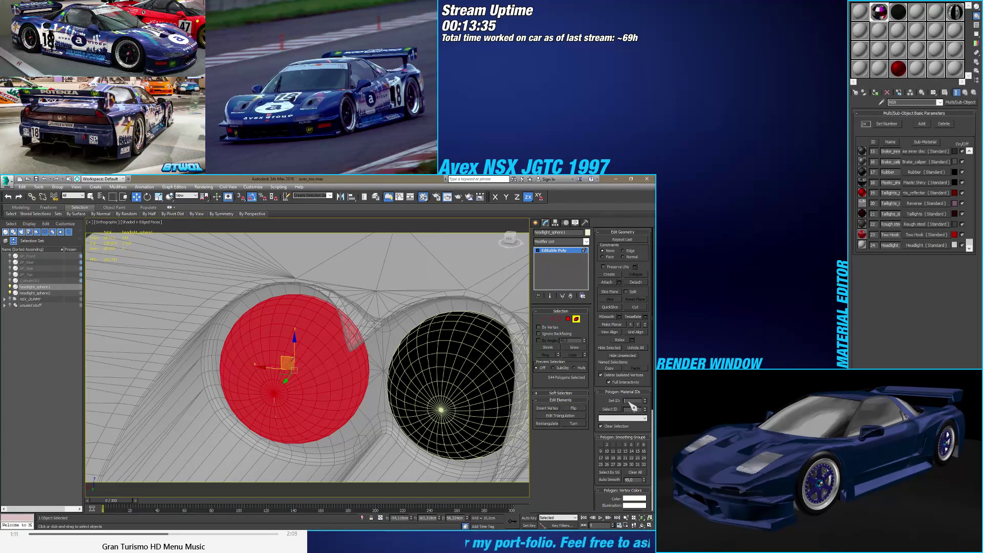
type("24")
key("Return")
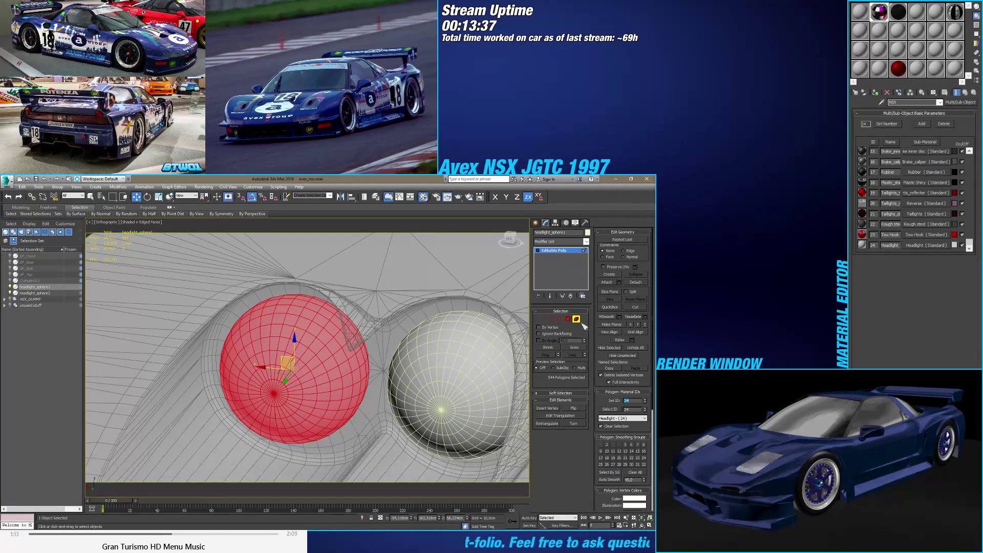
left_click(575, 319)
left_click(551, 318)
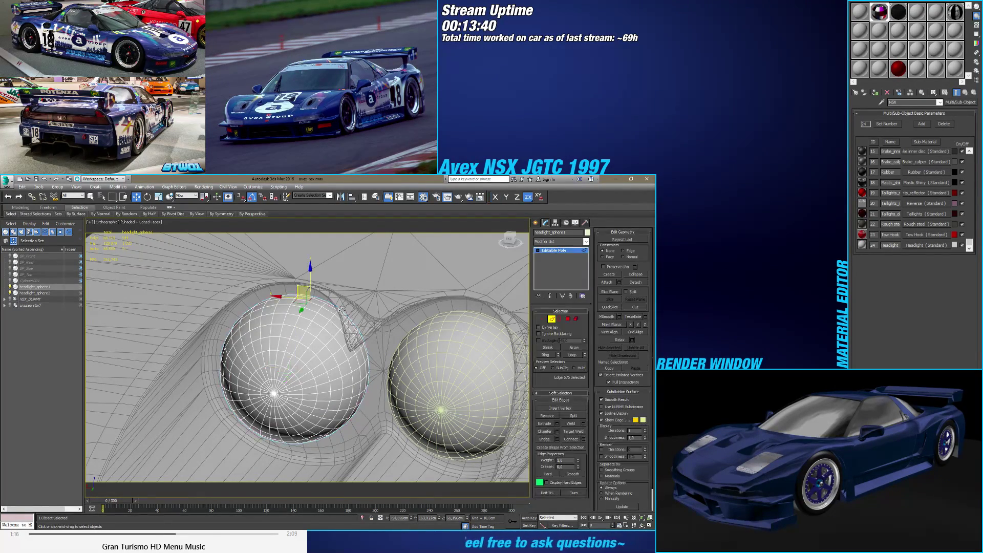
Step: Orbit and zoom in on the headlight sphere against the body and enter Vertex mode
middle_click_drag(276, 327, 309, 306, "alt")
scroll(310, 306, "up", 5)
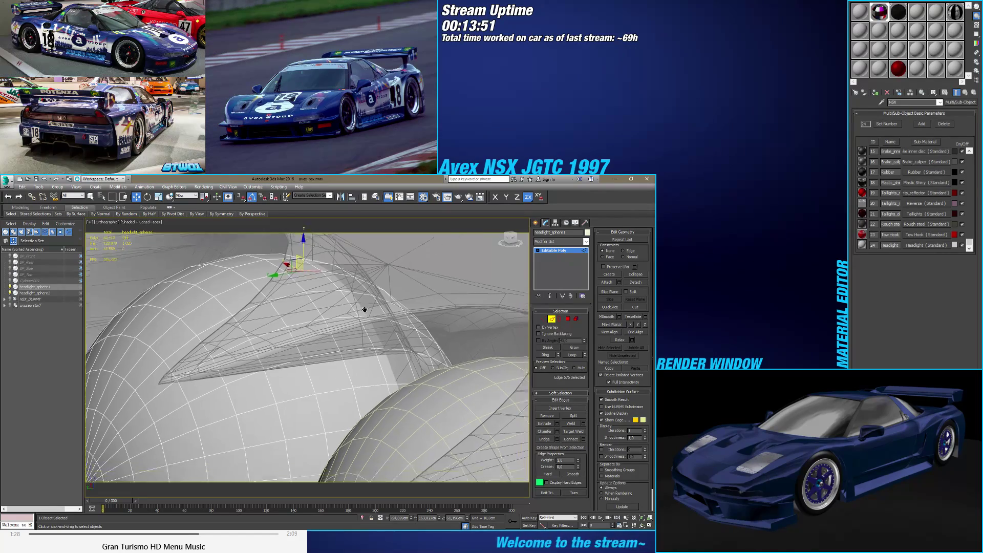
mouse_move(343, 307)
middle_mouse_down("alt")
mouse_move(396, 306)
mouse_move(360, 307)
middle_mouse_up("alt")
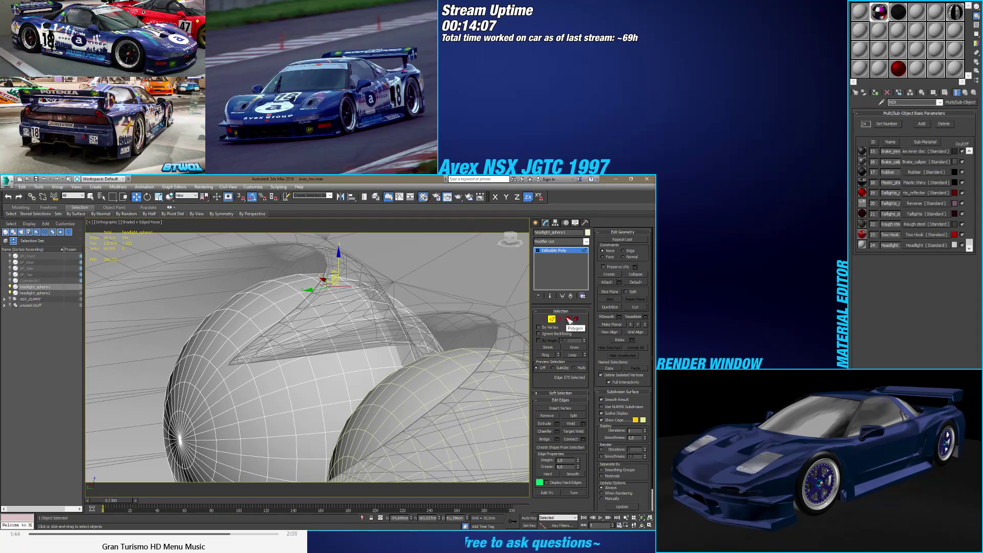
middle_click_drag(362, 296, 337, 297, "alt")
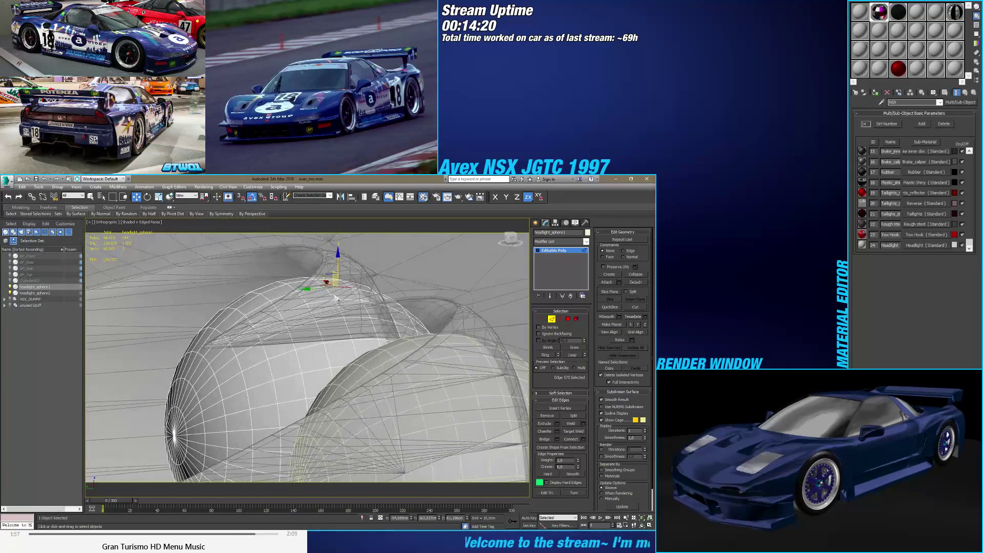
left_click(568, 319)
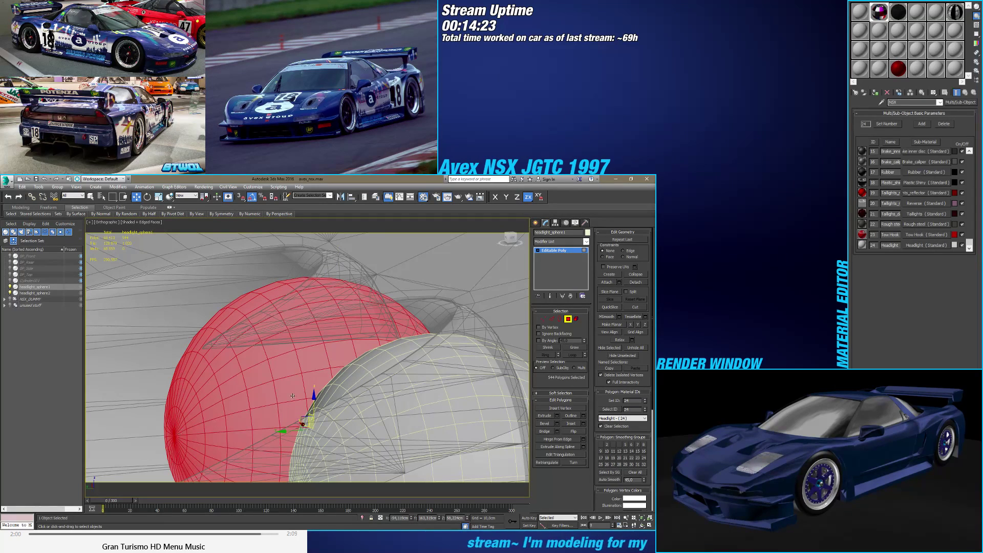
left_click(543, 319)
Step: Convert the front pole vertex to polygons and grow the selection to 306 polygons
left_click(174, 435)
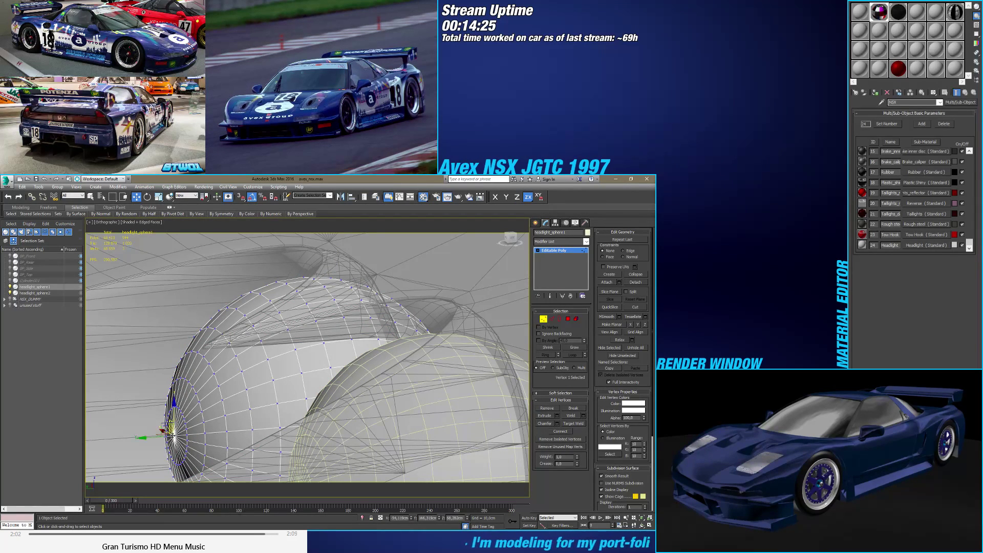
left_click(568, 319, "ctrl")
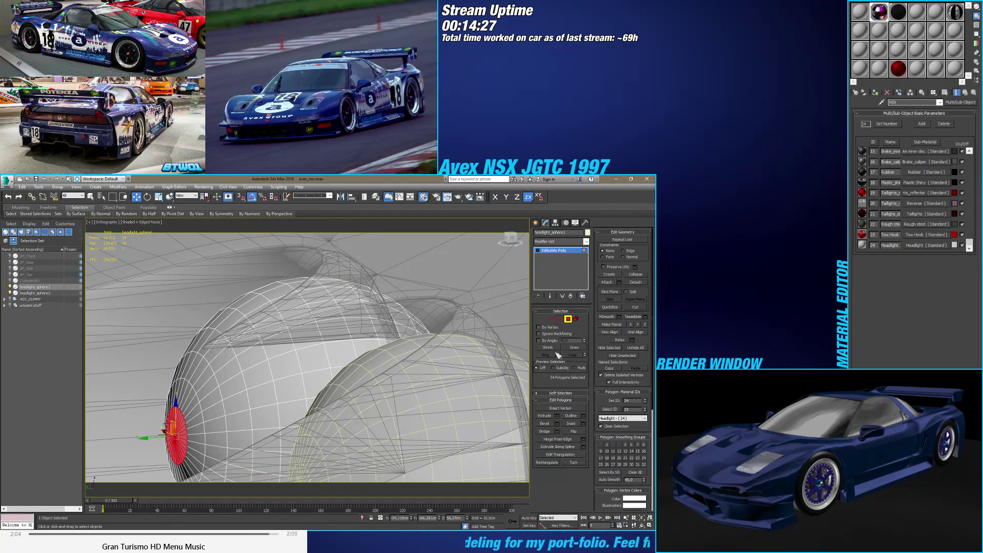
left_click(572, 348)
left_click(573, 348)
left_click(573, 348)
left_click(573, 347)
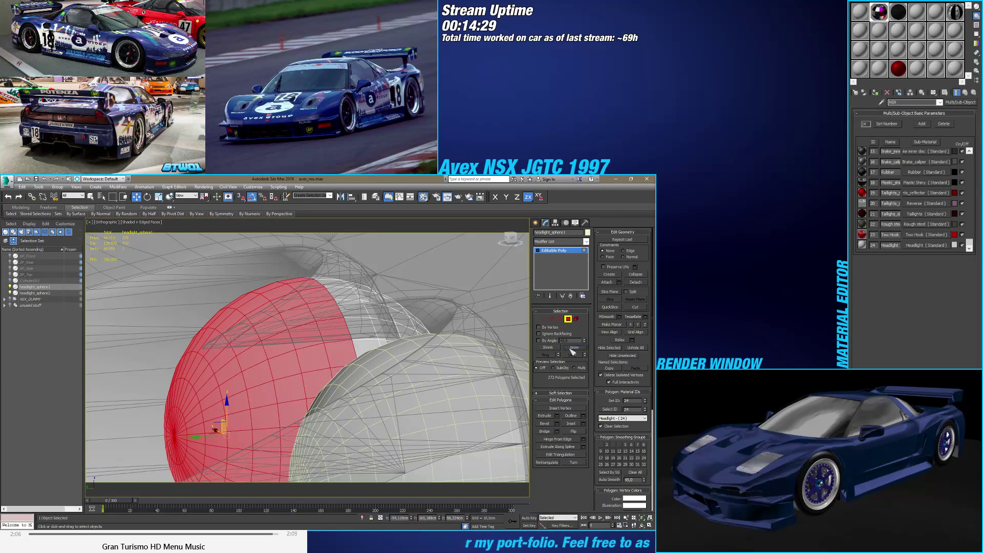
left_click(573, 348)
Step: Detach the 306 selected polygons from headlight_sphere1
left_click(635, 282)
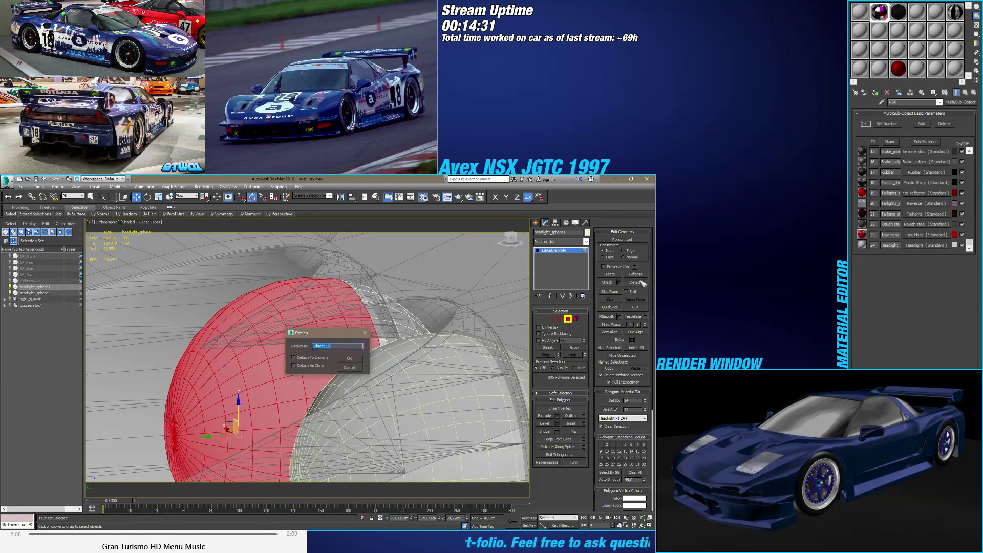
left_click(349, 359)
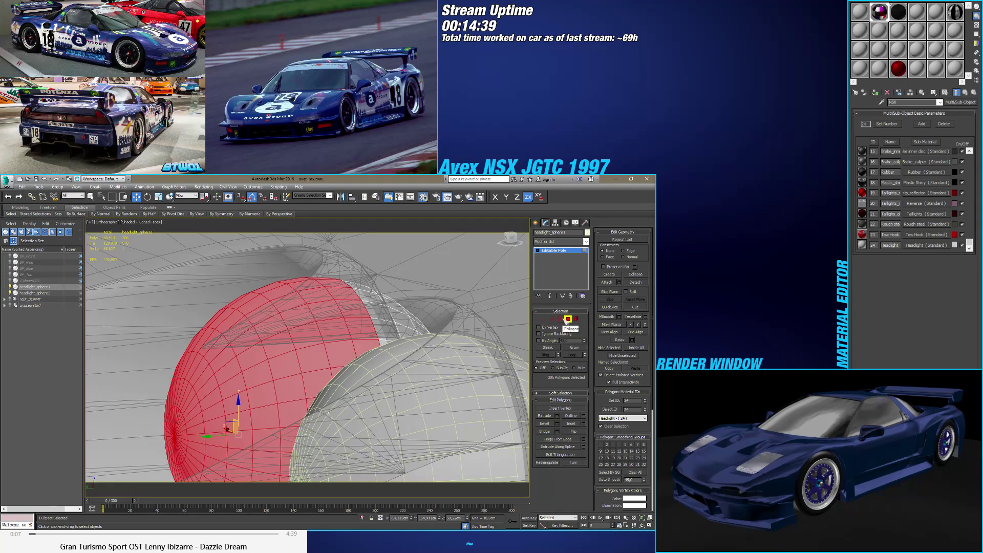
left_click(562, 323)
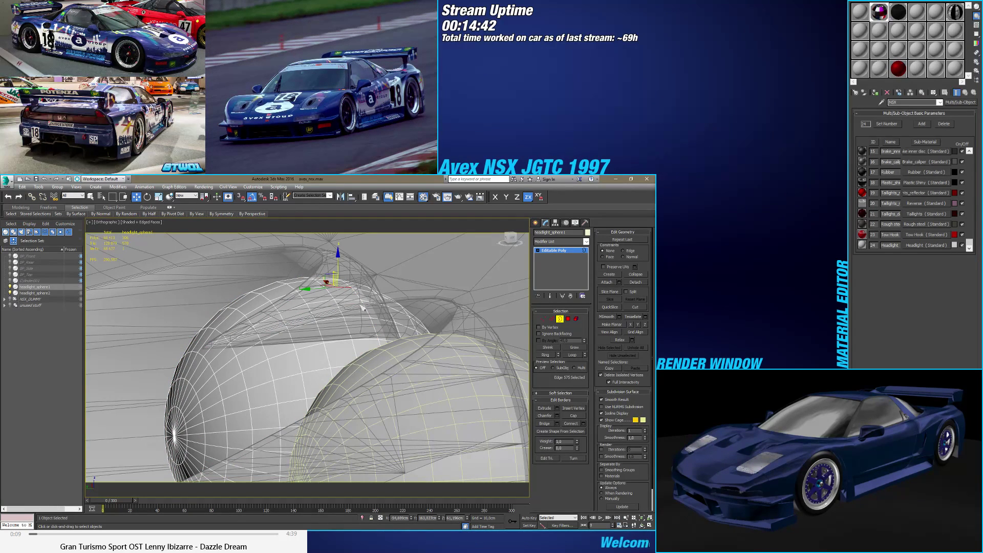
Step: Select the 34-edge open border where the sphere was split
left_click(552, 319)
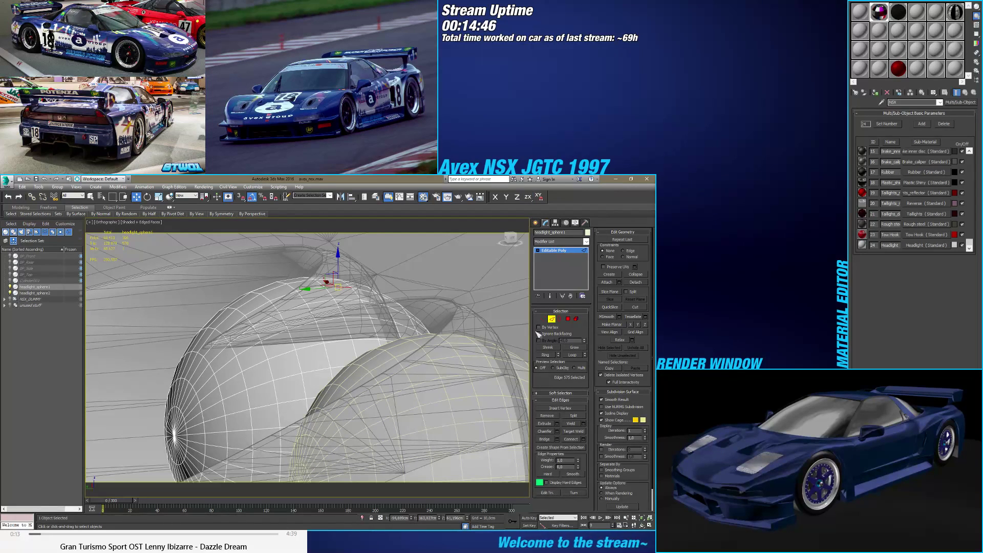
left_click(560, 319)
left_click(358, 297)
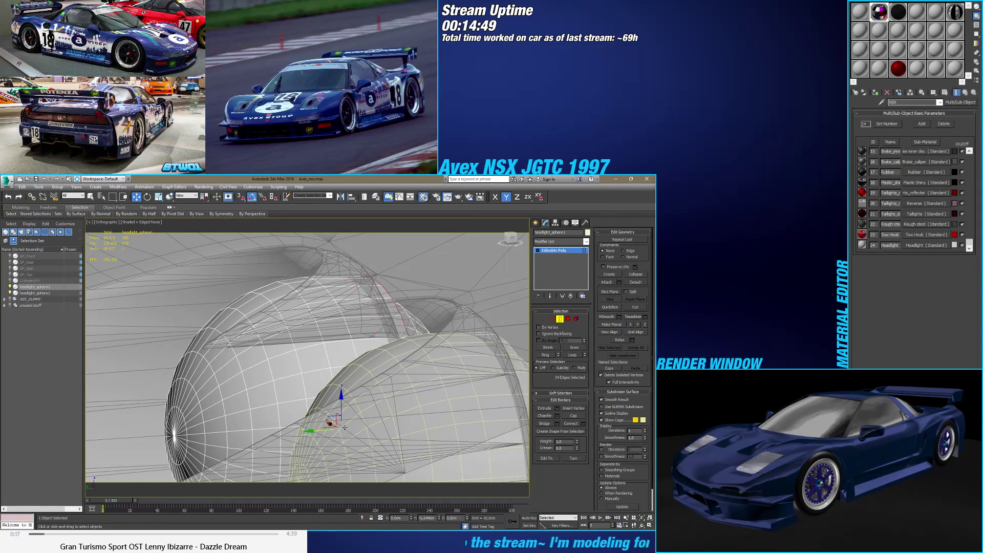
mouse_move(334, 347)
middle_mouse_down("alt")
mouse_move(349, 352)
mouse_move(341, 345)
middle_mouse_up("alt")
Step: Scale the border in the ZX plane to about 101.3%, checking it in Left view
key("F8")
key("F12")
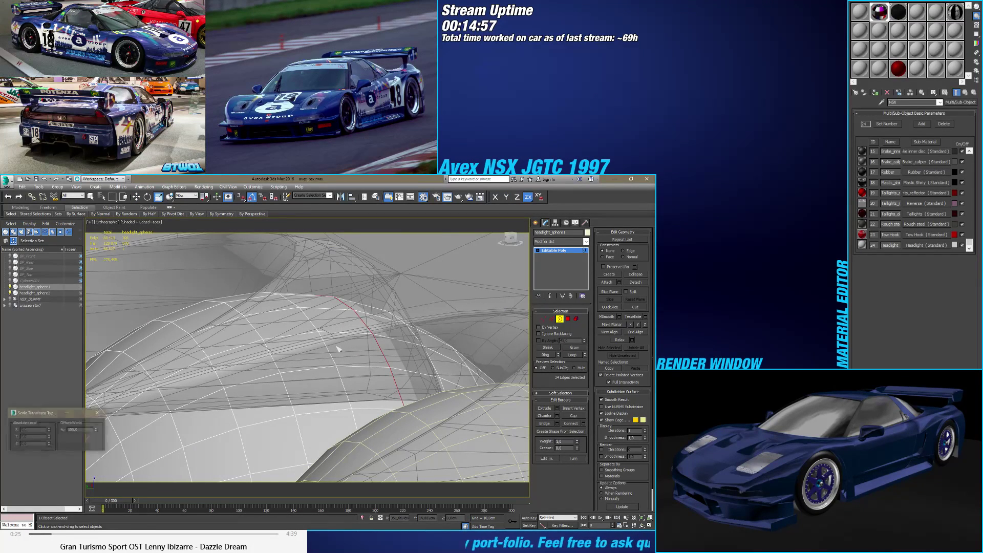
left_click_drag(99, 430, 99, 423)
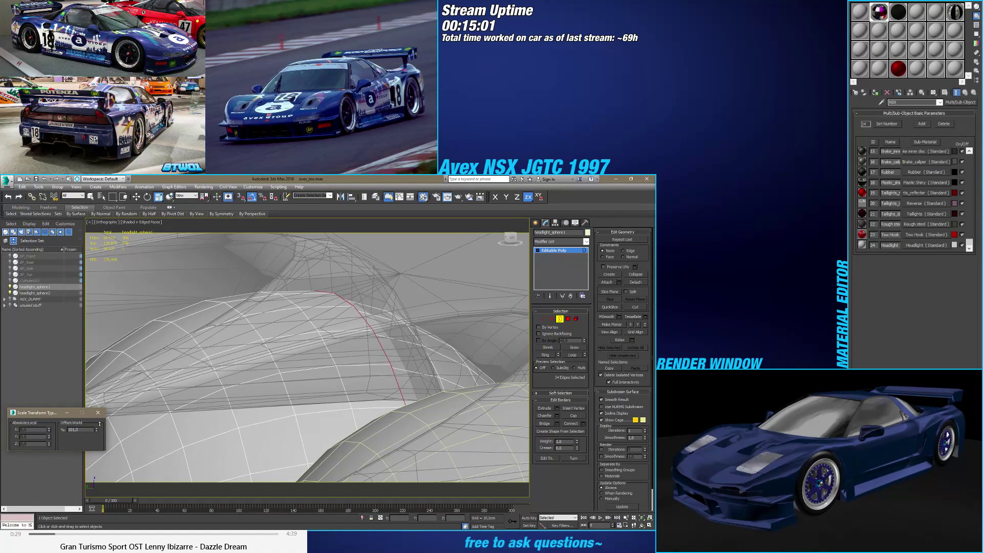
middle_click_drag(109, 420, 319, 379, "alt")
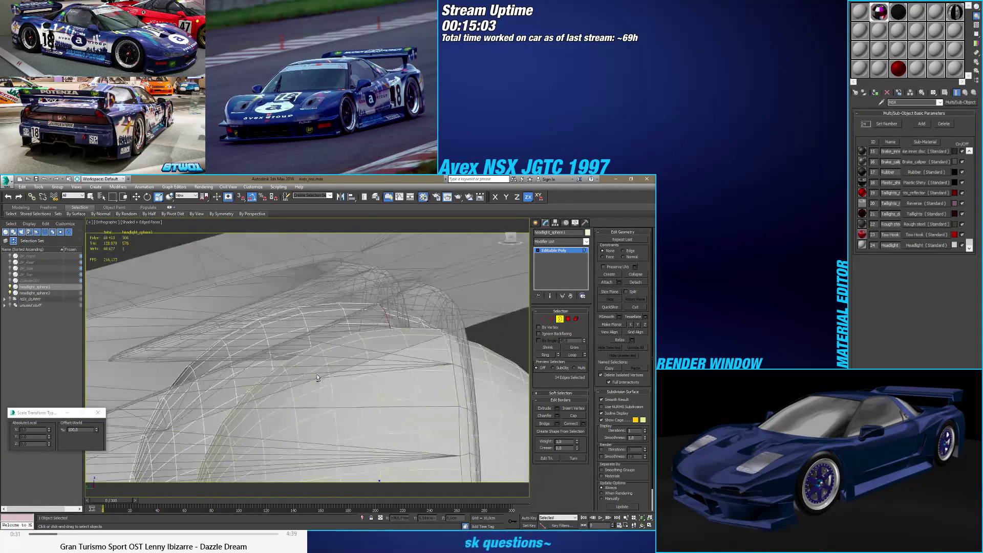
key("l")
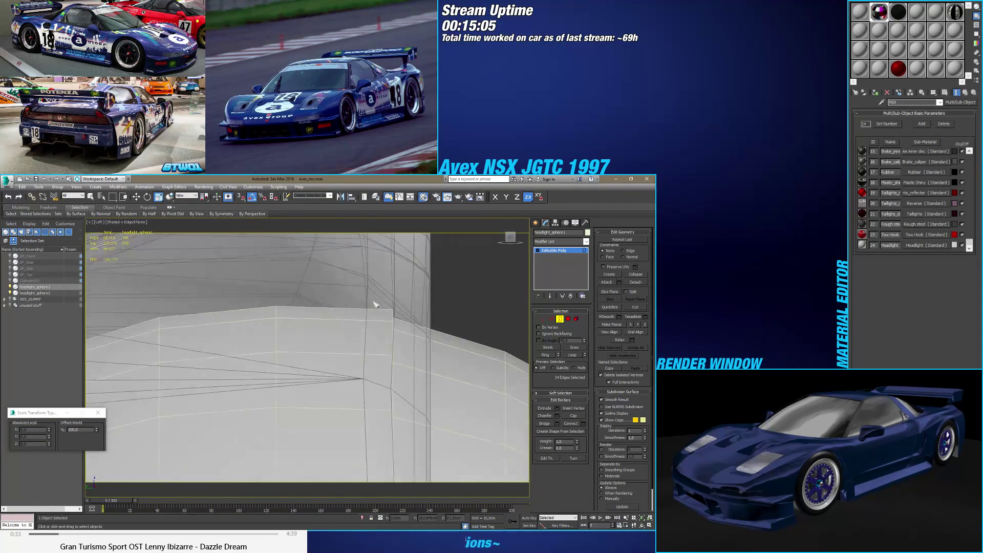
scroll(358, 319, "down", 3)
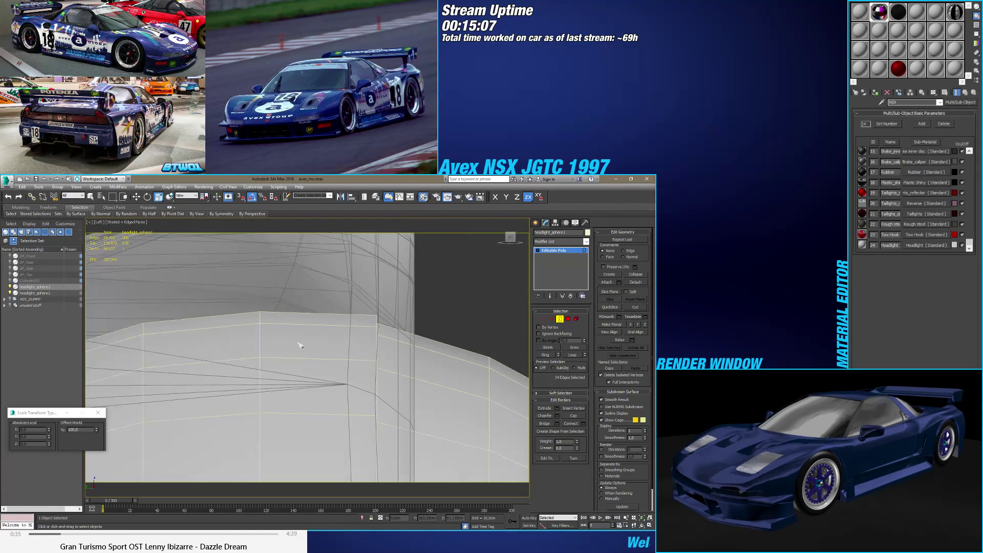
left_click_drag(97, 431, 105, 428)
middle_click_drag(342, 411, 502, 308, "alt")
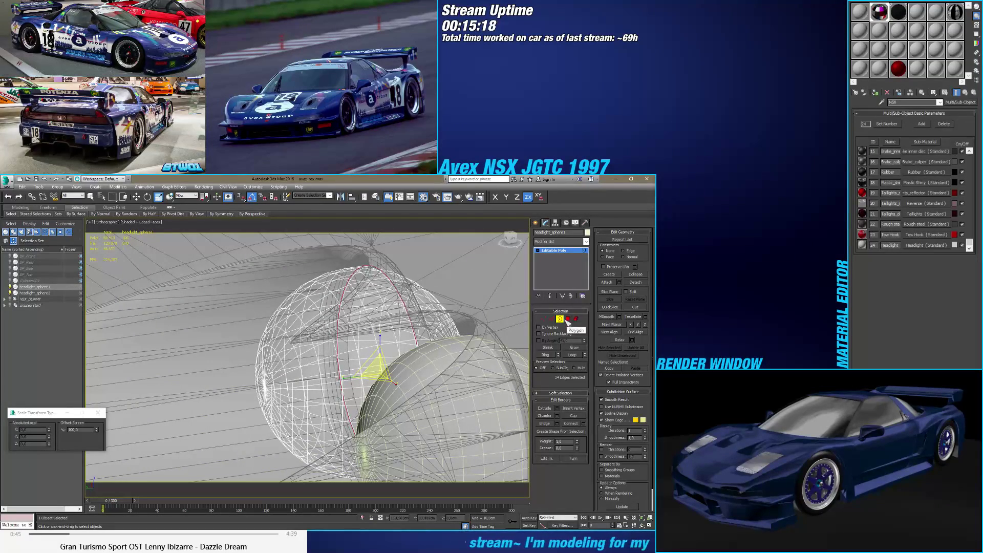
Step: Extrude the 34-polygon strip along the split with a very small height
left_click(567, 319)
scroll(372, 275, "up", 5)
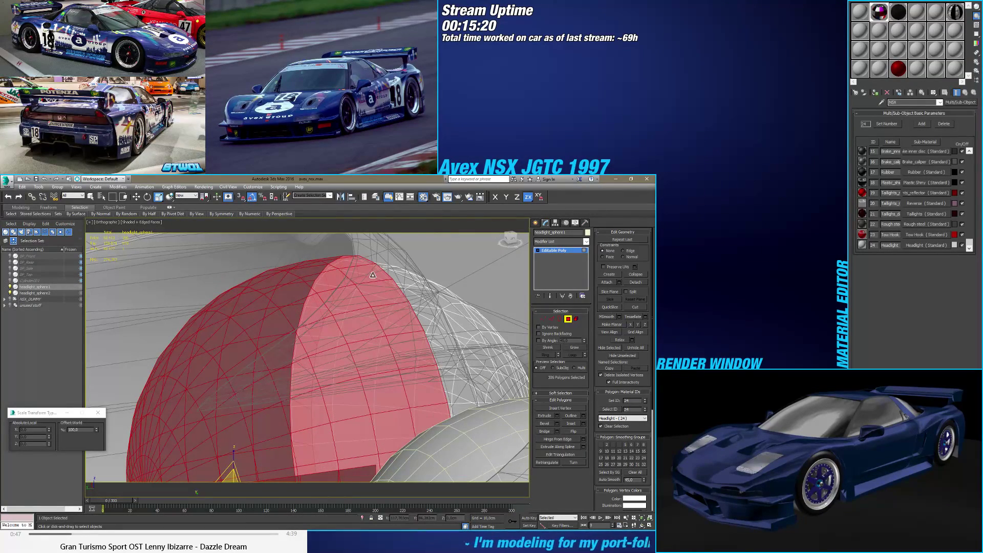
key("w")
left_click(373, 275)
left_click(384, 296, "shift")
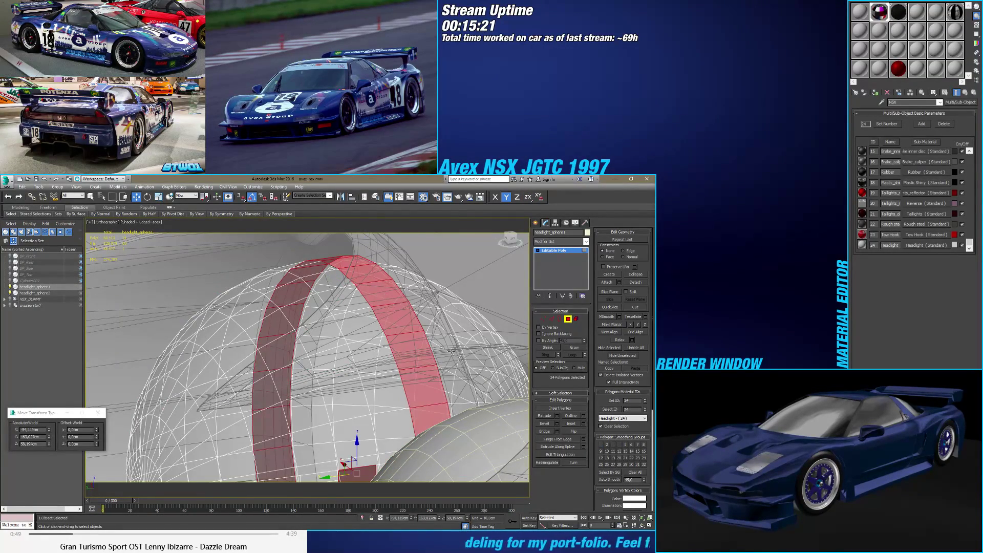
left_click(557, 415)
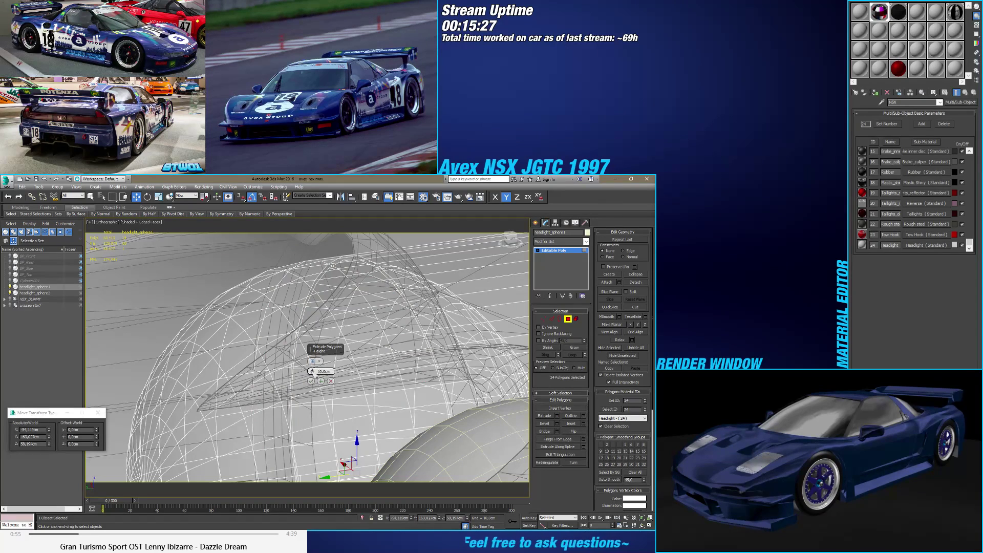
mouse_move(310, 370)
left_mouse_down()
mouse_move(313, 363)
mouse_move(314, 372)
left_mouse_up()
left_click(310, 381)
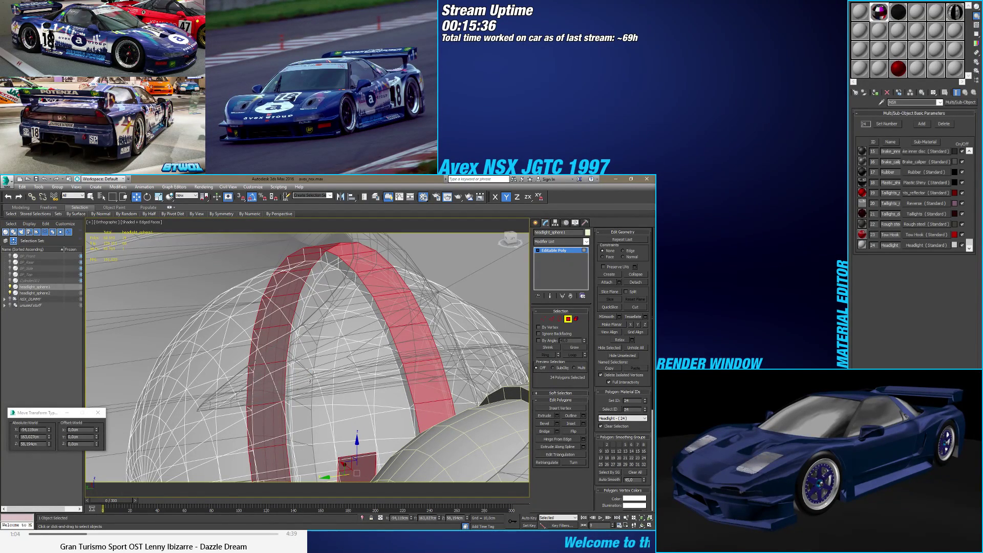
Step: Reselect the extruded strip's polygon loop to check it, then clear the selection
left_click(559, 318)
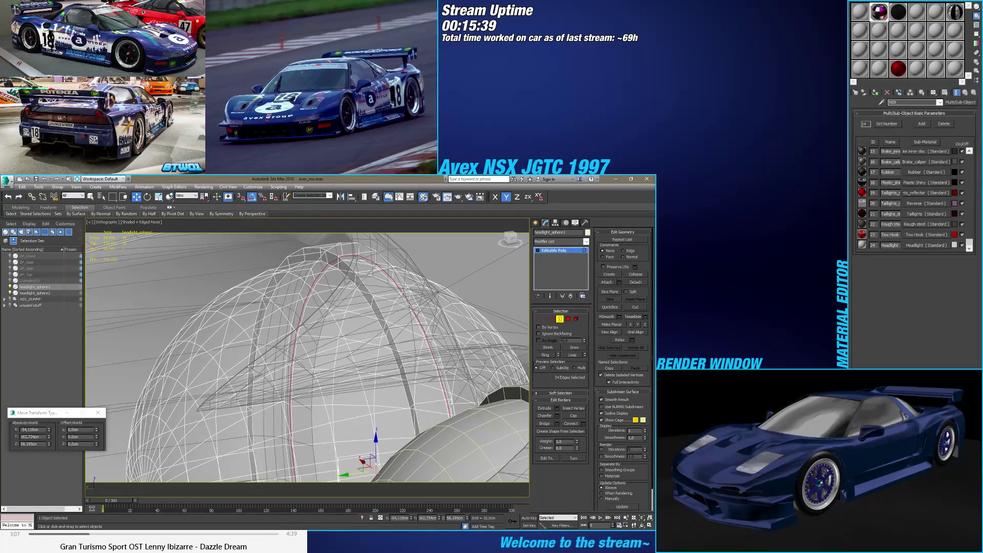
middle_click_drag(414, 308, 485, 310, "alt")
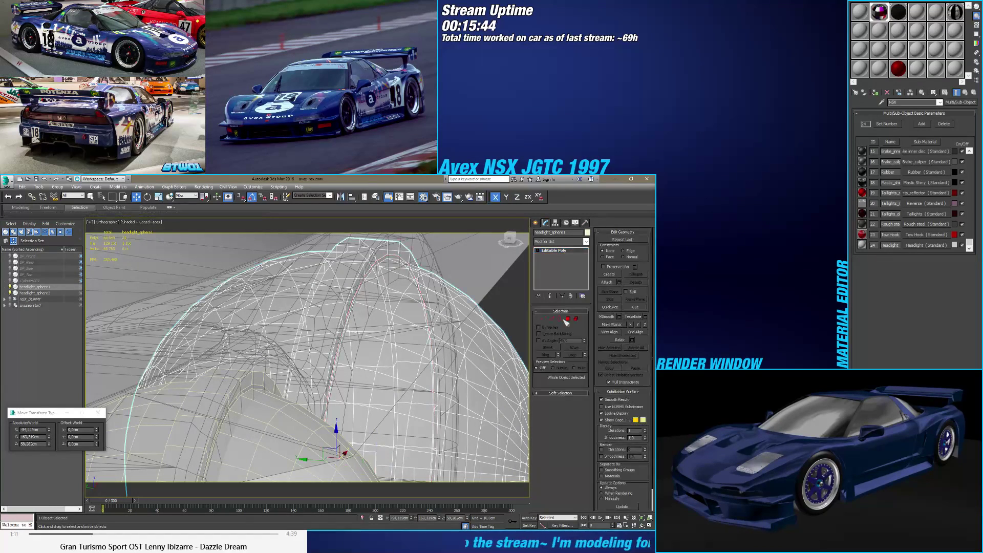
left_click(568, 318, "ctrl")
left_click(378, 253)
left_click(372, 263, "shift")
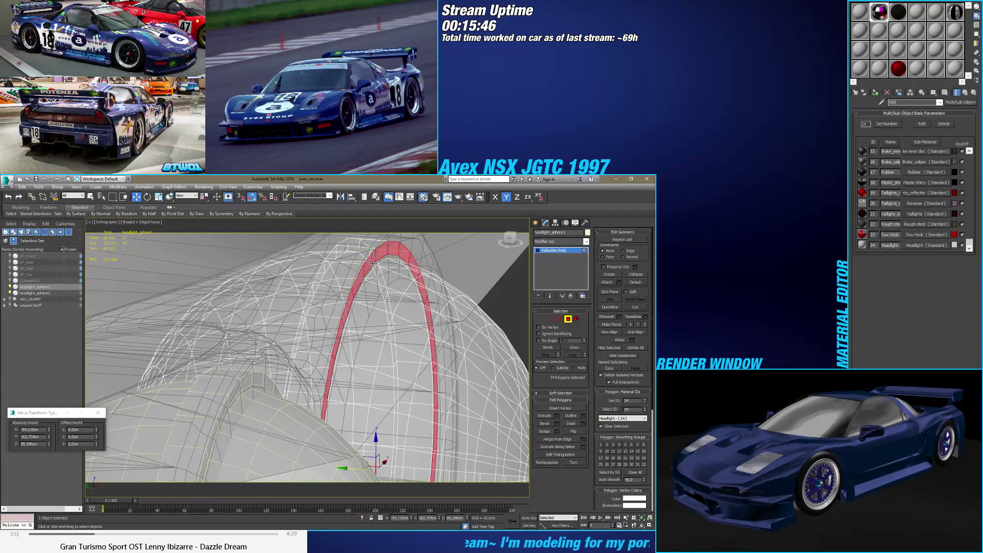
key("ctrl+d")
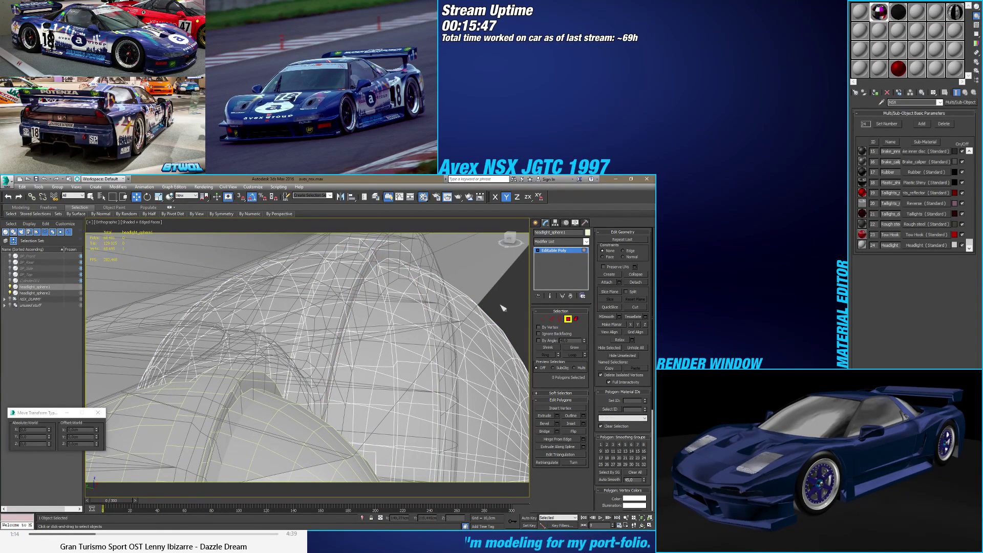
Step: Select the strip's open border loop and move it slightly along Y
left_click(559, 318)
left_click(371, 255)
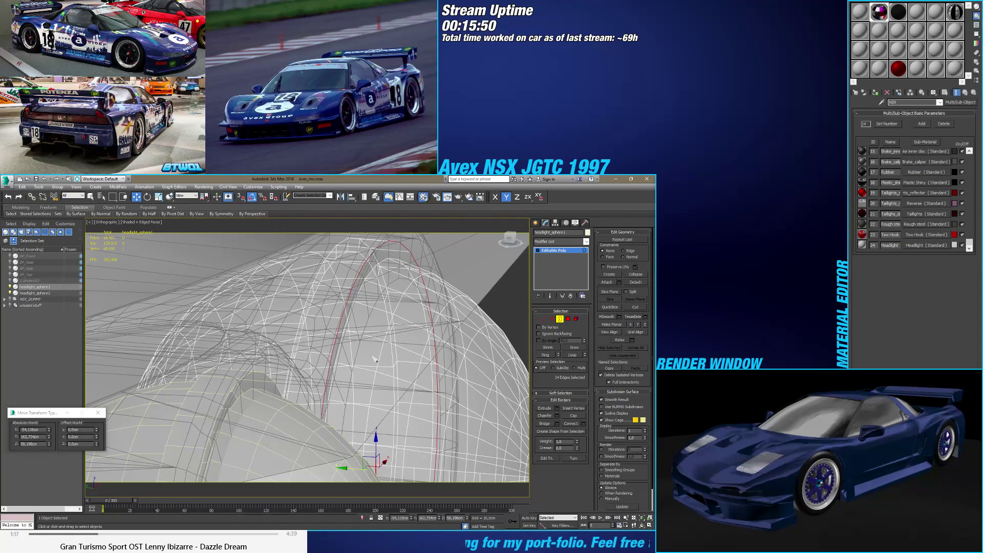
scroll(375, 360, "down", 5)
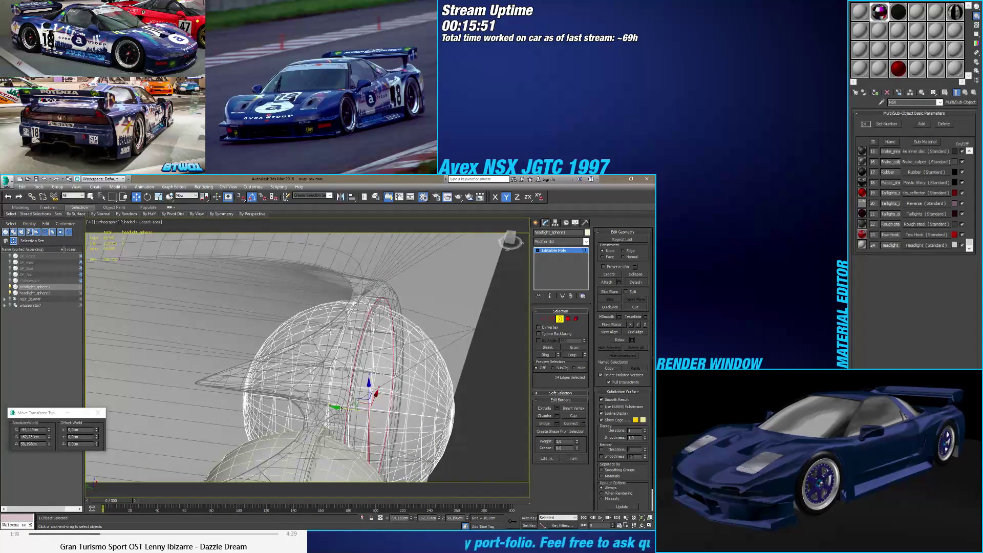
left_click_drag(340, 408, 353, 409)
middle_click_drag(356, 408, 407, 401, "alt")
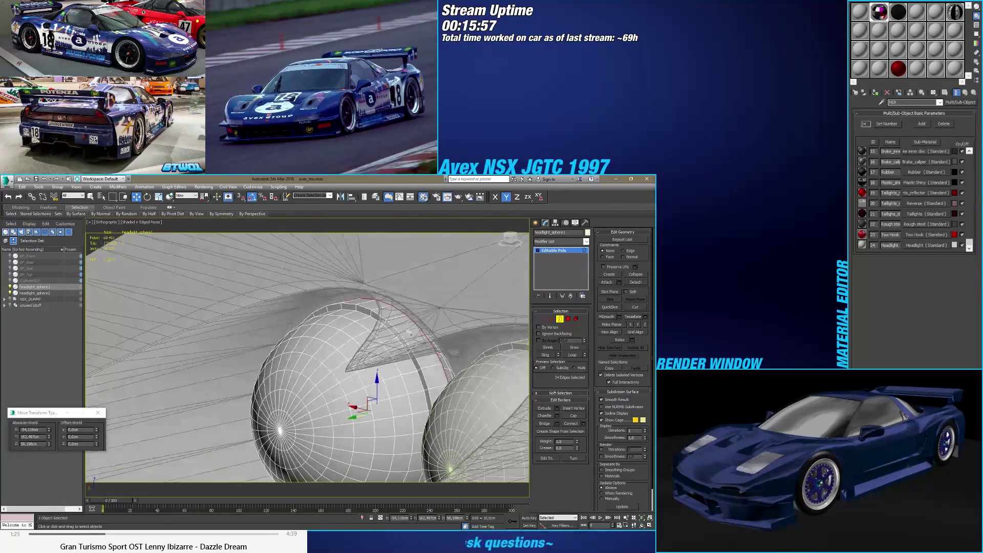
middle_click_drag(410, 332, 462, 317, "alt")
scroll(463, 317, "up", 3)
left_click(552, 319)
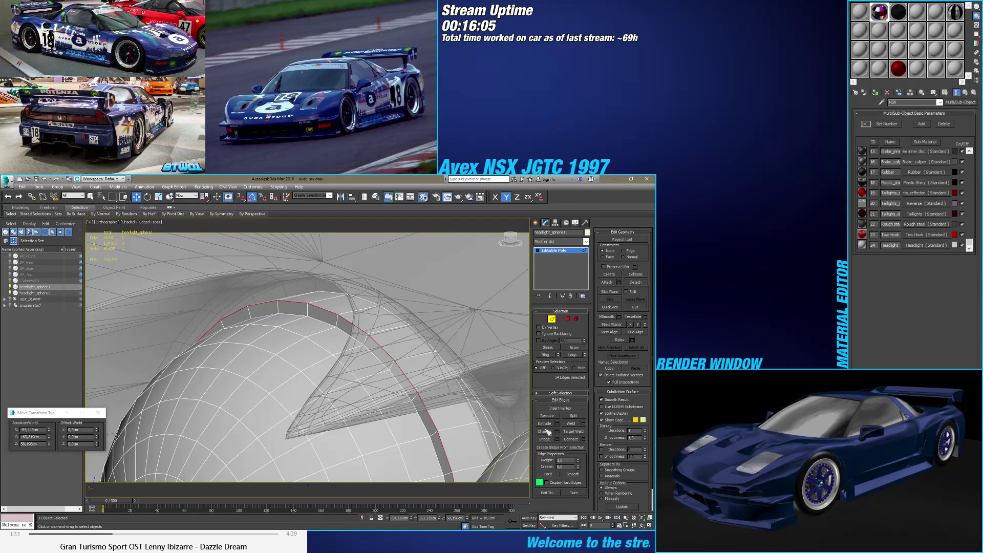
Step: Connect the strip's edge ring with a new loop at Slide -90
middle_click_drag(386, 350, 345, 370, "alt")
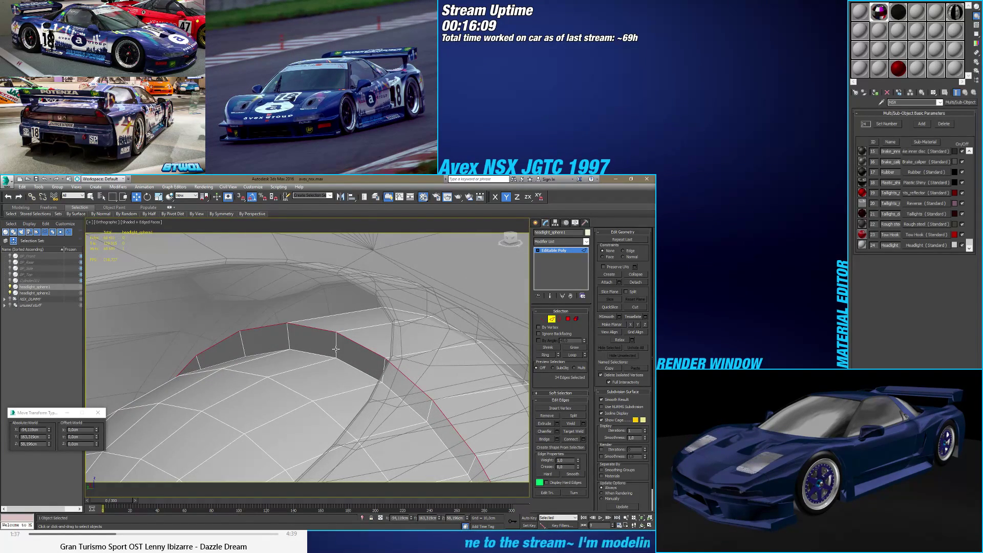
left_click(335, 348)
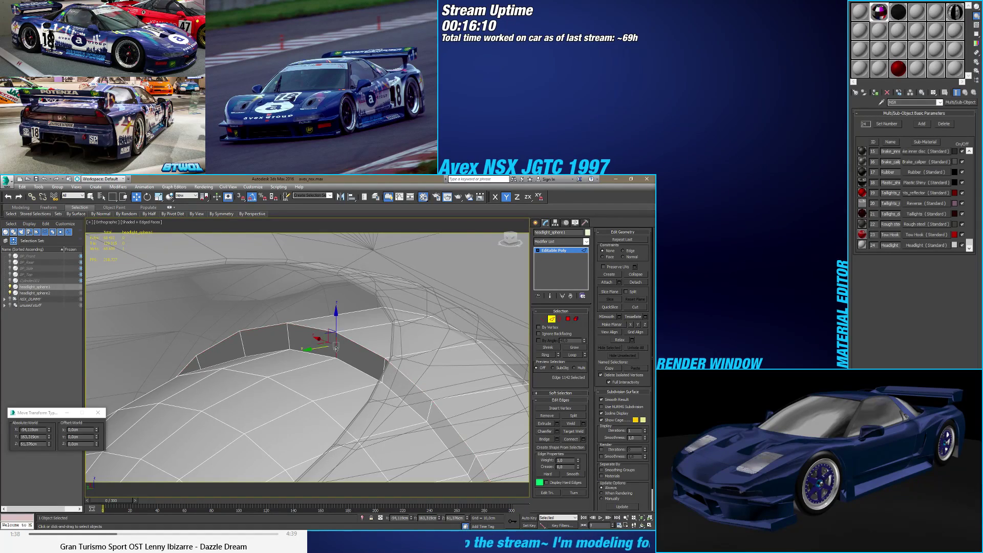
left_click(383, 378, "shift")
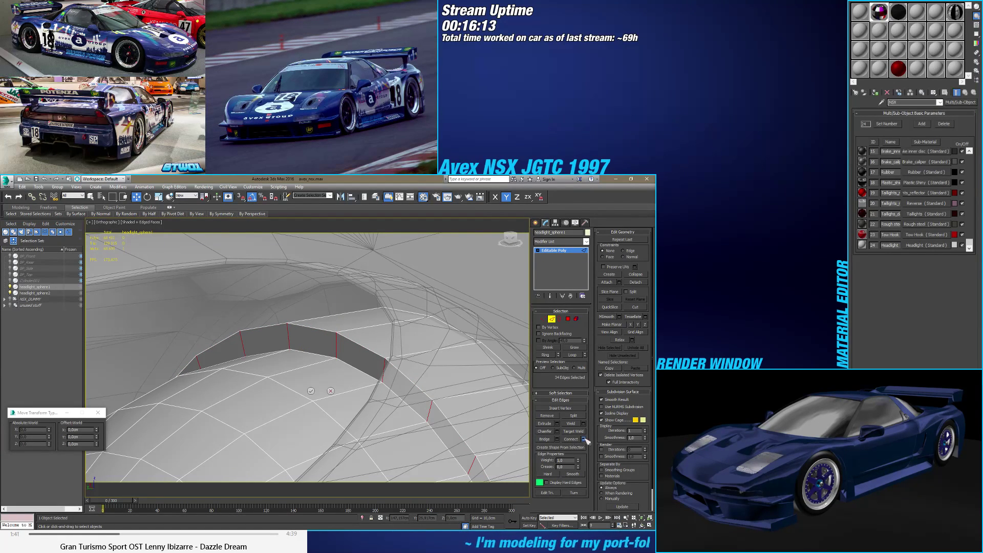
left_click_drag(312, 381, 332, 499)
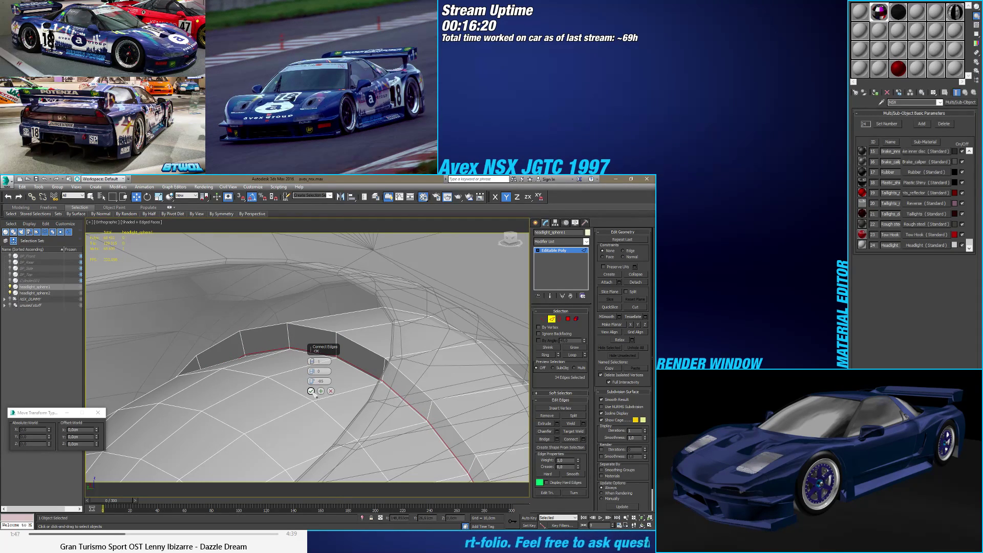
left_click(311, 391)
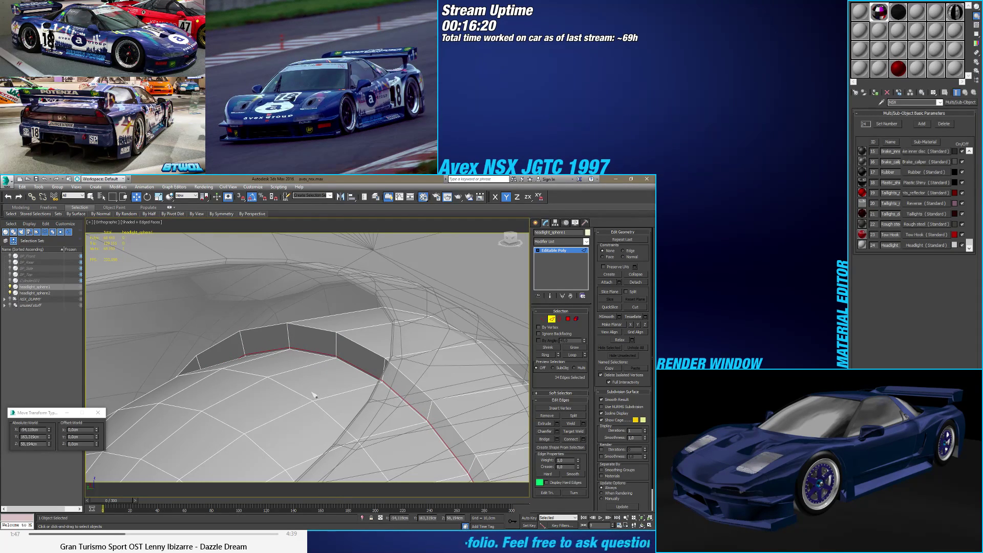
Step: Select the strip's loop and scale its edges up to about 101%
left_click(568, 319)
left_click(354, 352)
left_click(328, 346, "shift")
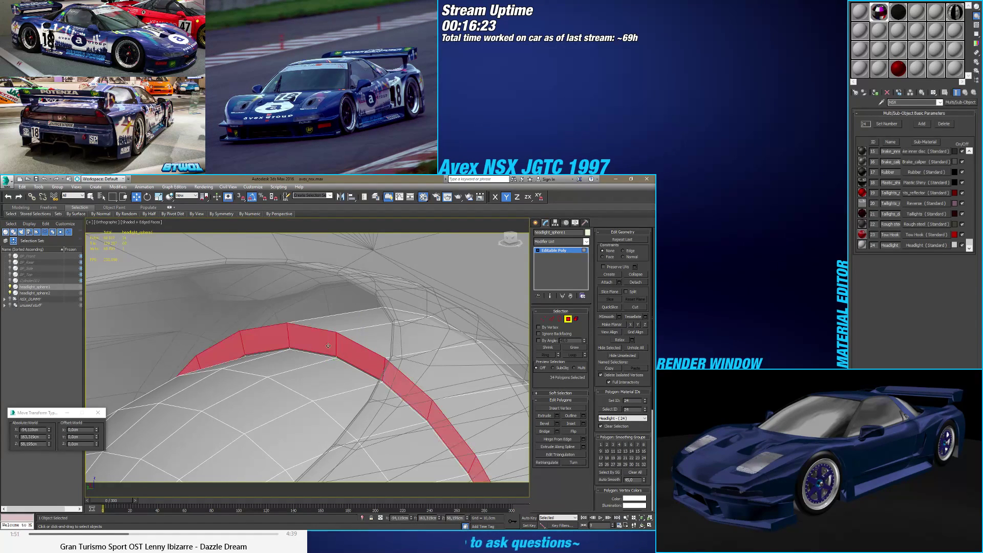
middle_click_drag(337, 378, 318, 426, "alt")
mouse_move(340, 349)
middle_mouse_down("alt")
mouse_move(336, 275)
mouse_move(310, 334)
mouse_move(331, 335)
middle_mouse_up("alt")
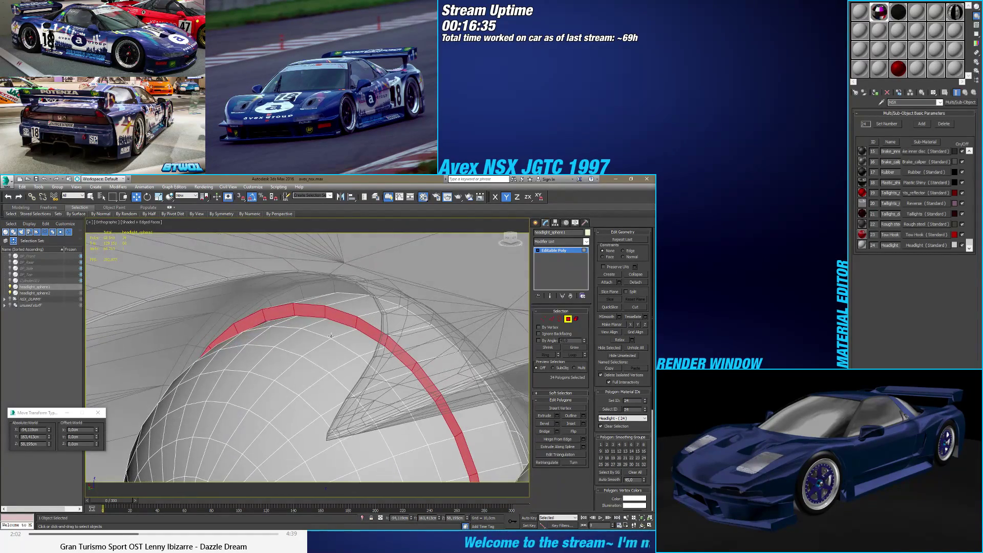
left_click(551, 318)
key("r")
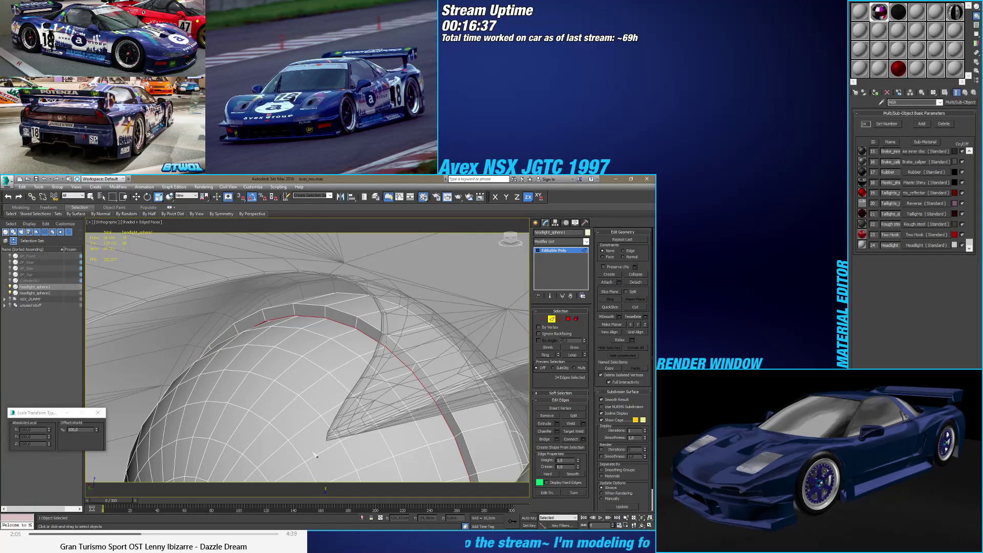
middle_click_drag(315, 454, 117, 426, "alt")
left_click_drag(96, 427, 96, 424)
Step: Chamfer the strip's upper border loop by about 2.048 cm
middle_click_drag(219, 290, 330, 332, "alt")
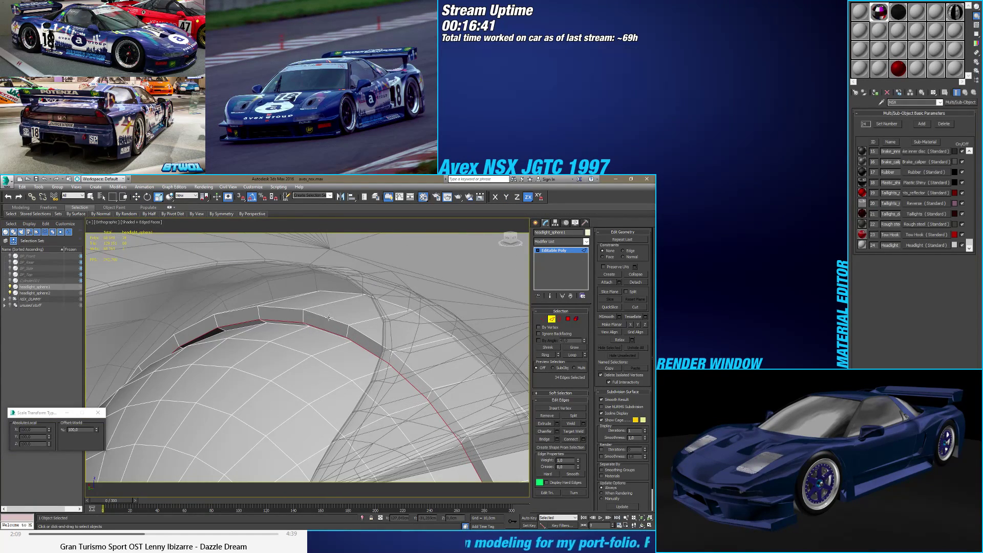
double_click(328, 315)
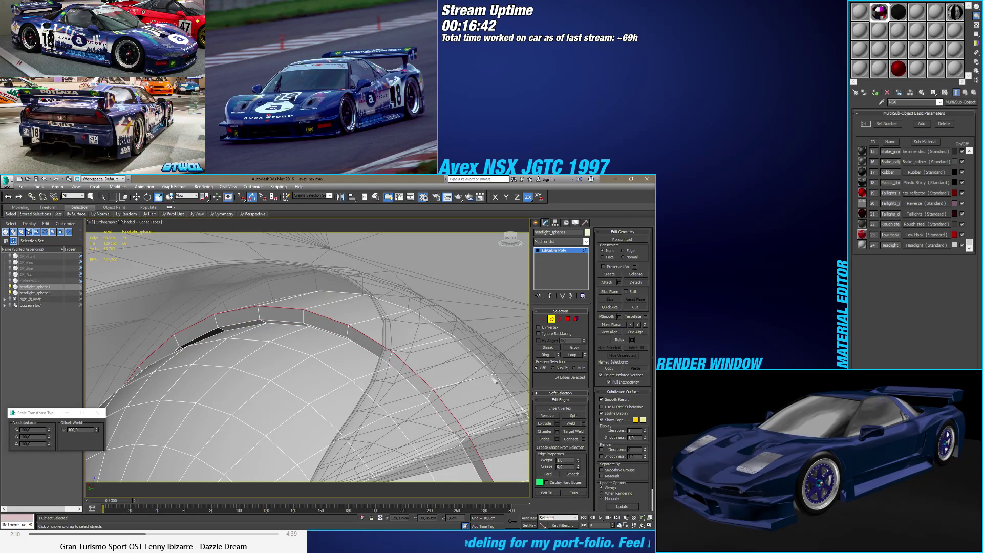
left_click(558, 433)
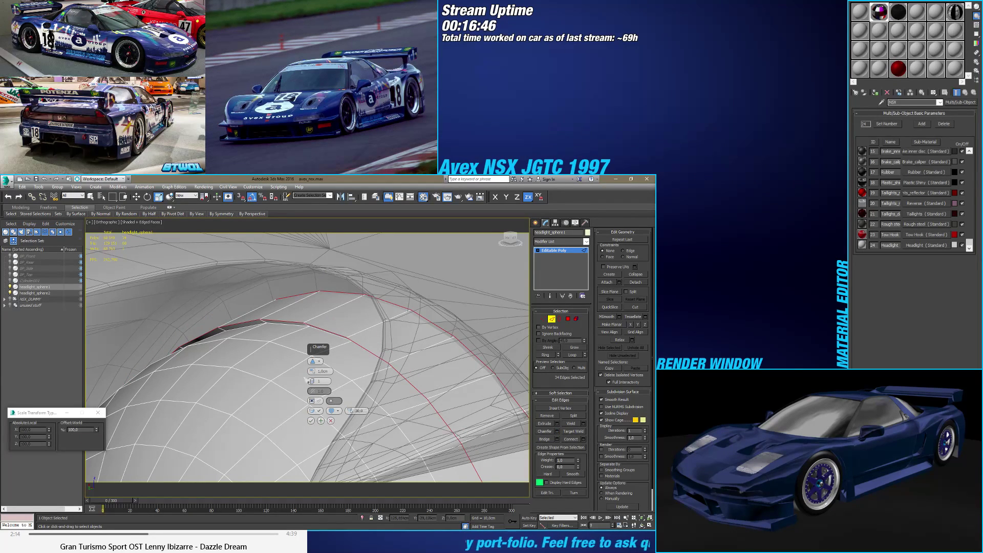
left_click_drag(316, 377, 320, 372)
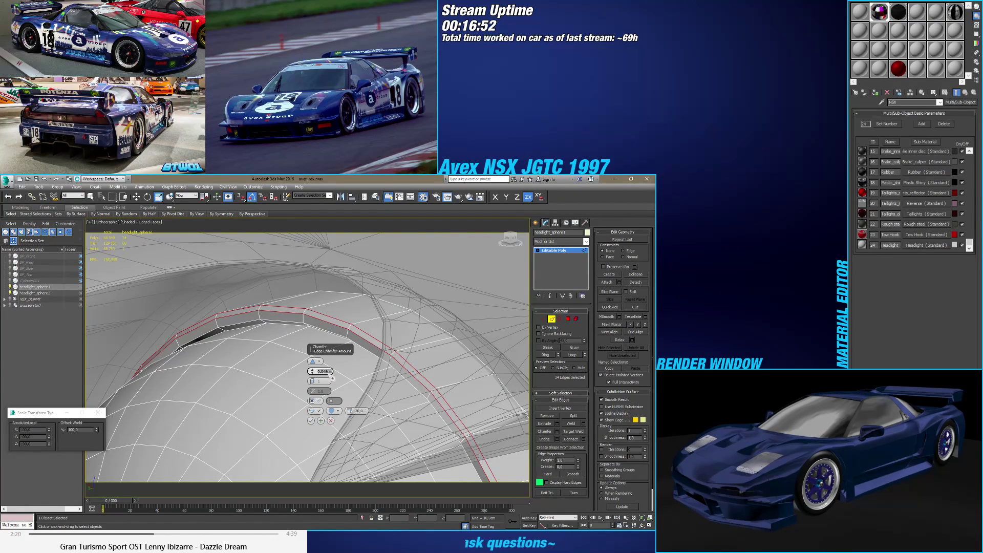
middle_click_drag(322, 422, 302, 321, "alt")
scroll(384, 331, "down", 3)
scroll(361, 303, "up", 5)
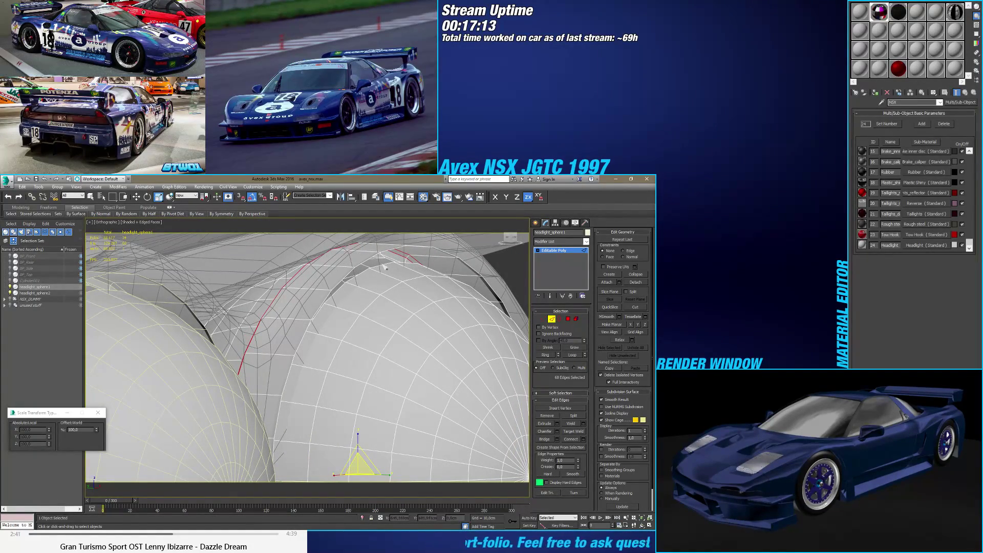
Step: Select the sphere's rim polygon loop, grow it twice, and detach it
middle_click_drag(384, 264, 415, 269, "alt")
key("w")
key("2")
key("4")
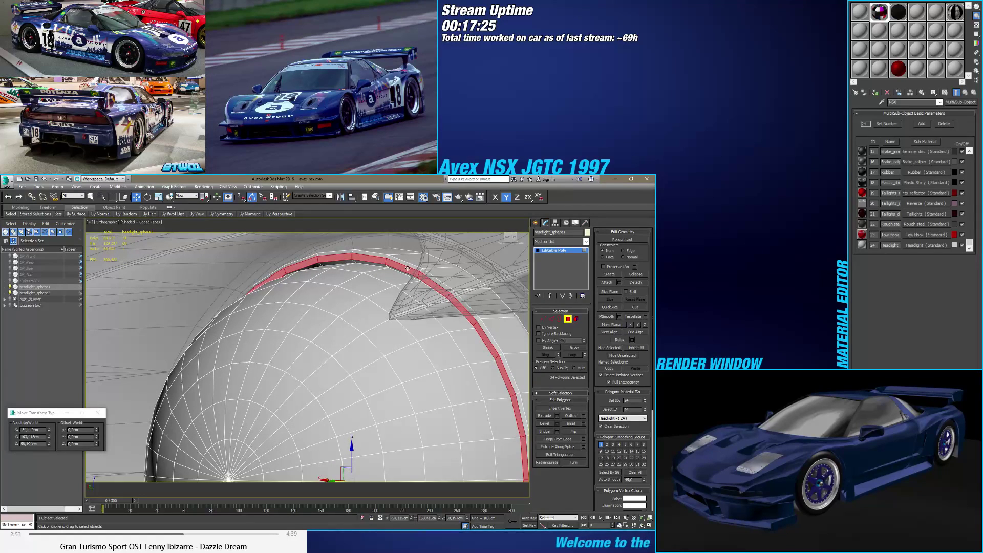
left_click(417, 269)
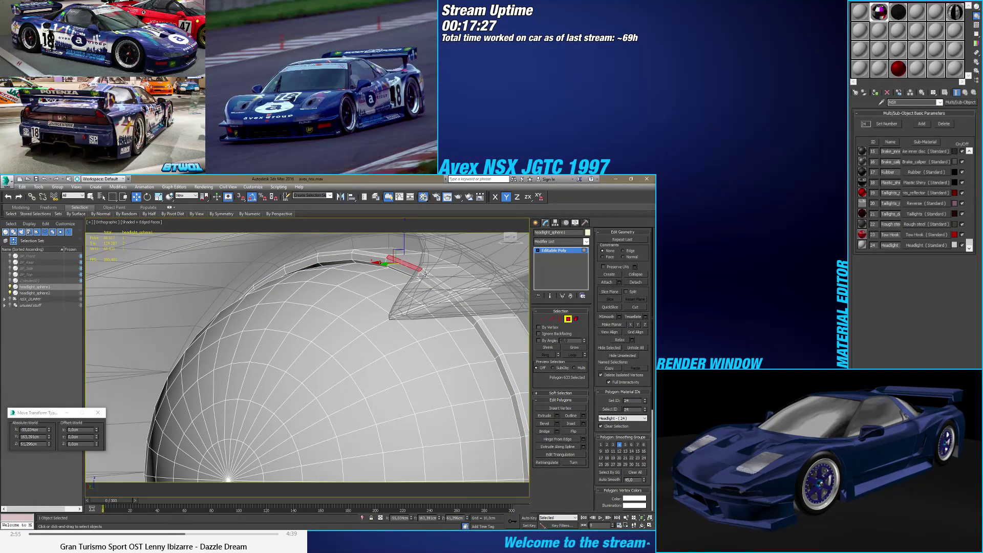
left_click(426, 274, "shift")
left_click(573, 348)
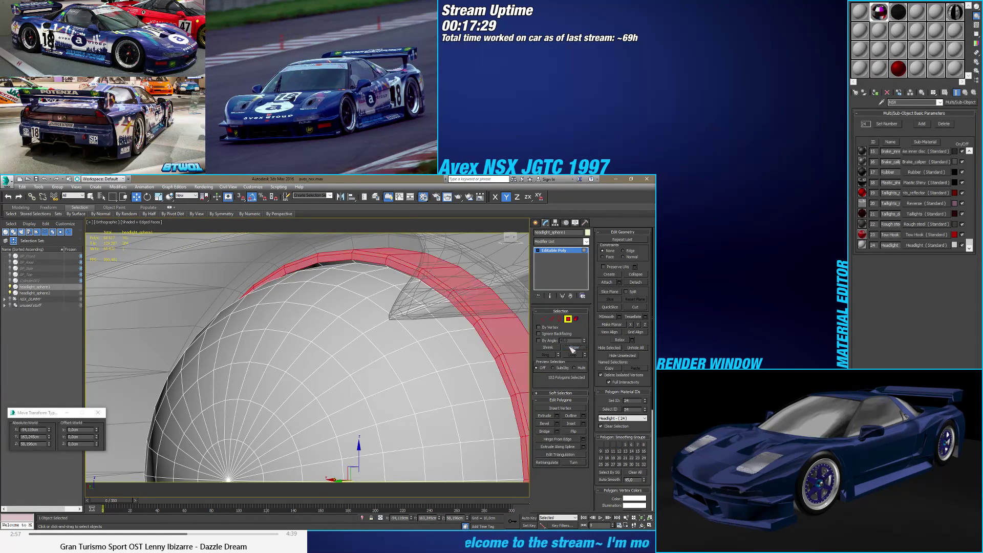
left_click(571, 349)
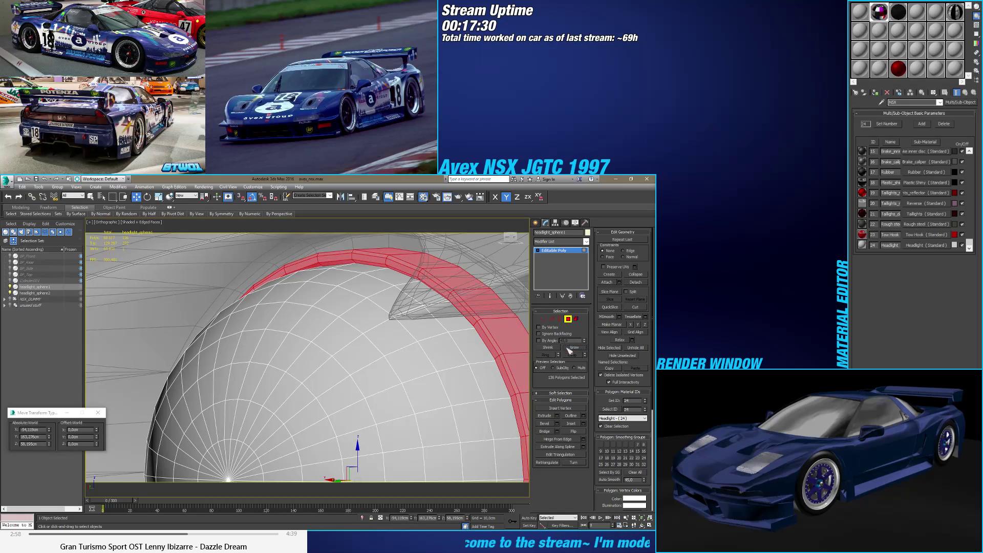
left_click(636, 282)
left_click(351, 360)
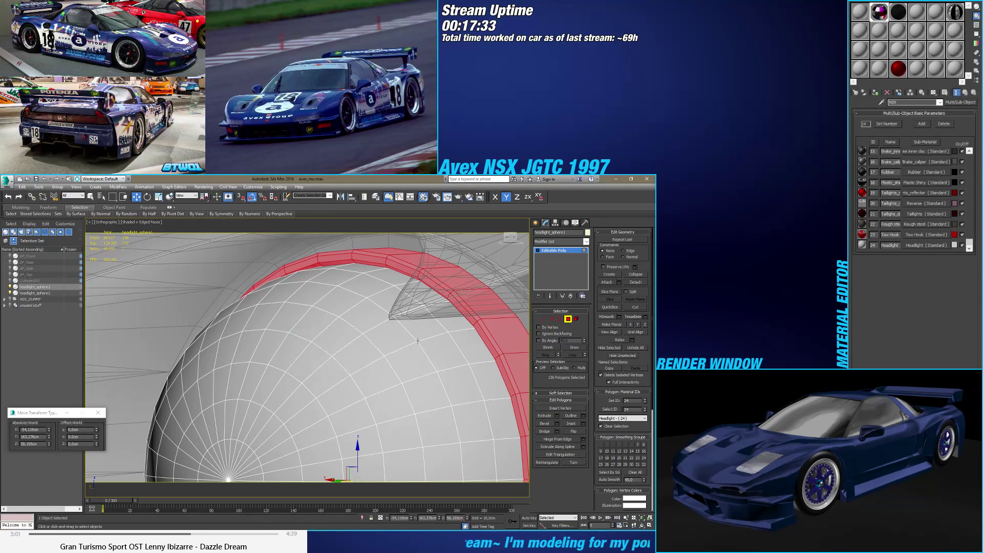
Step: Clear the polygon selection and pick two edges on the sphere rim
left_click(568, 319)
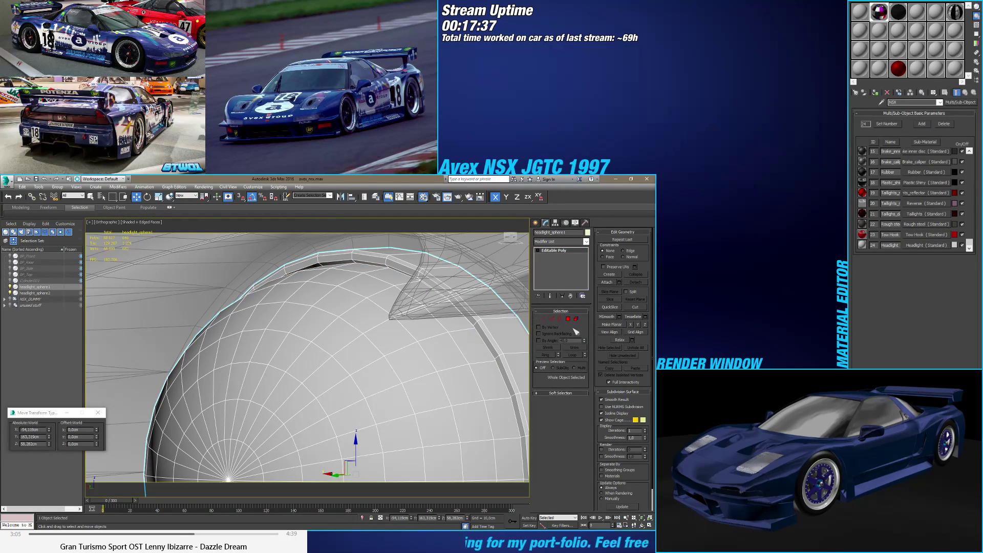
left_click(567, 318)
left_click(440, 304)
middle_click_drag(439, 304, 540, 319, "alt")
left_click(553, 319)
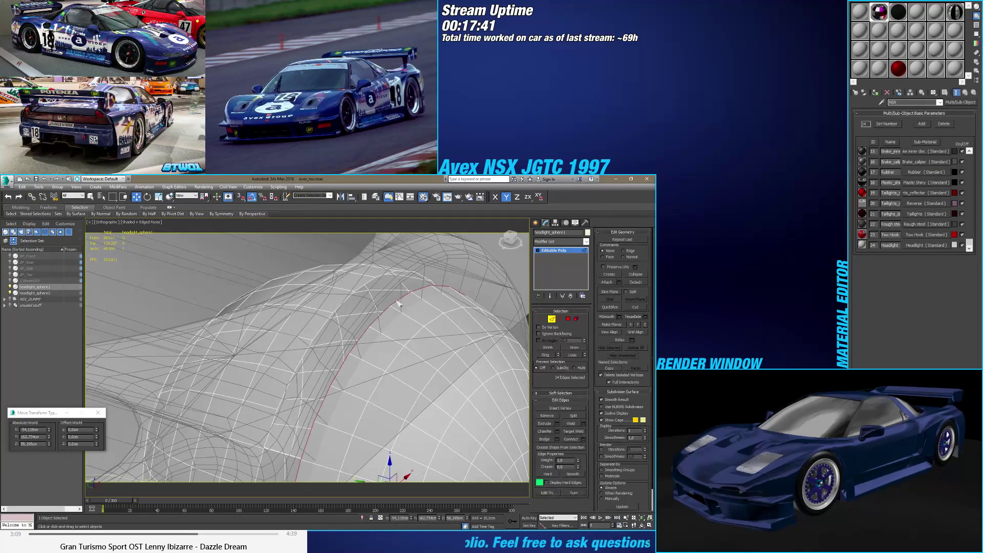
left_click(392, 305)
left_click(365, 291, "ctrl")
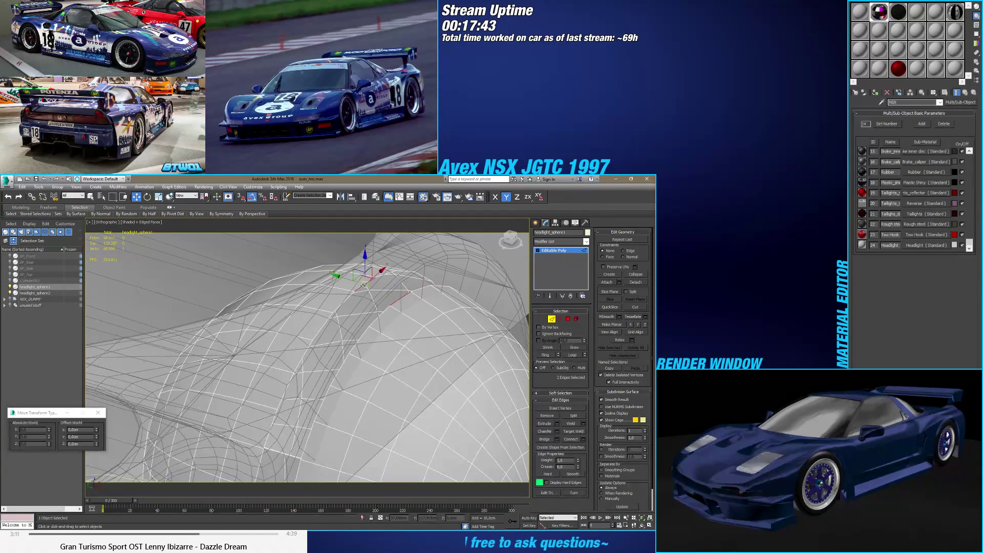
middle_click_drag(365, 291, 443, 329, "alt")
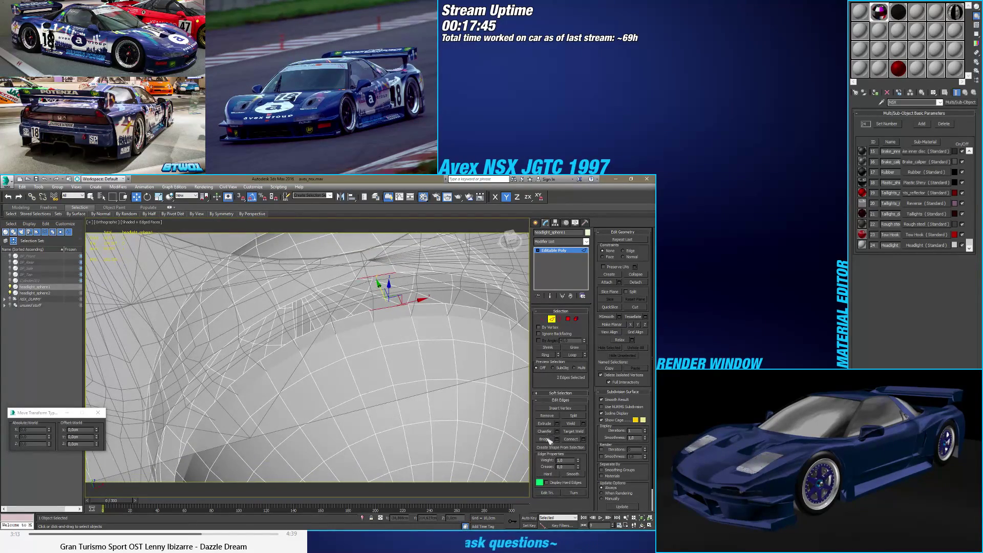
Step: Bridge two single edges, then select both edge loops and open Bridge settings
left_click(559, 319)
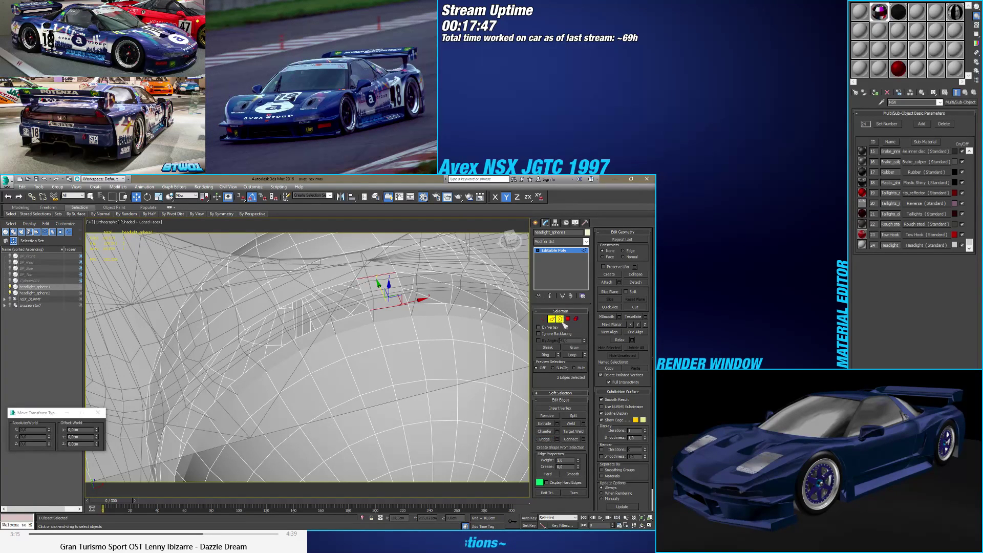
left_click(551, 319)
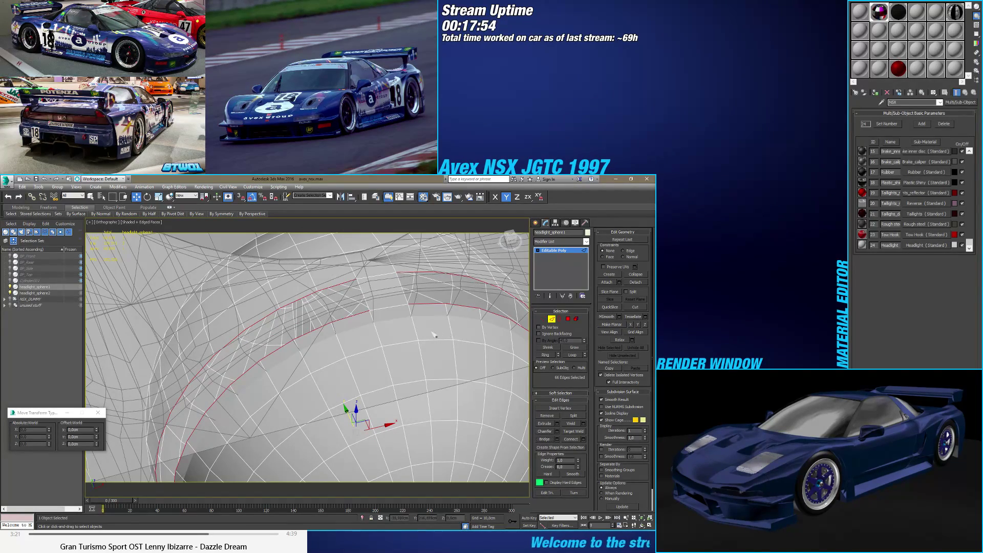
middle_click_drag(433, 333, 417, 339, "alt")
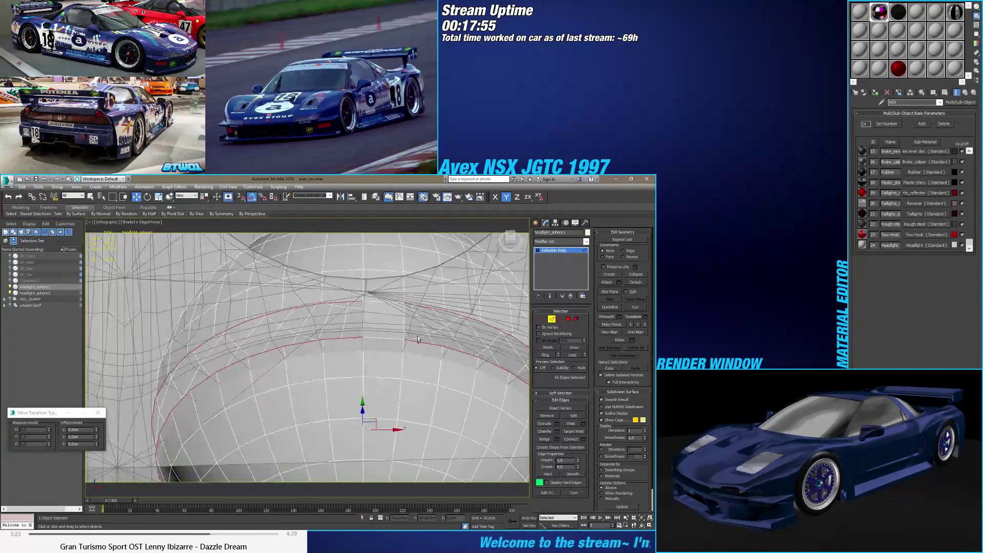
left_click(353, 338)
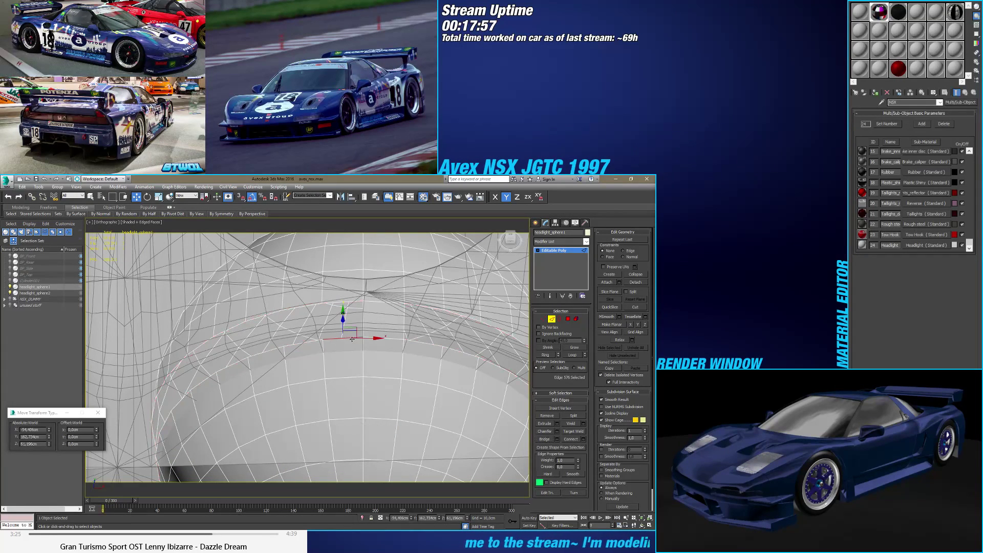
left_click(352, 302, "ctrl")
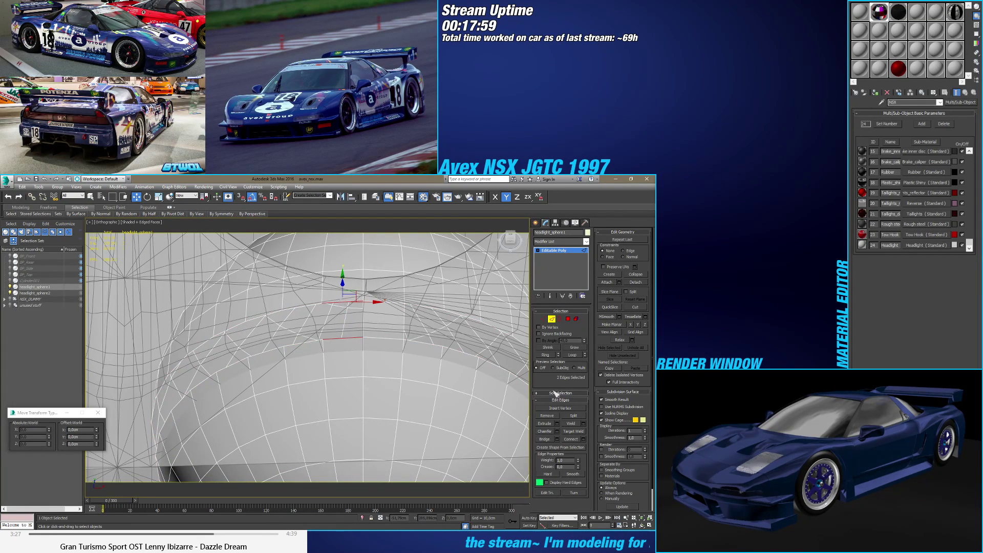
left_click(545, 438)
double_click(315, 340)
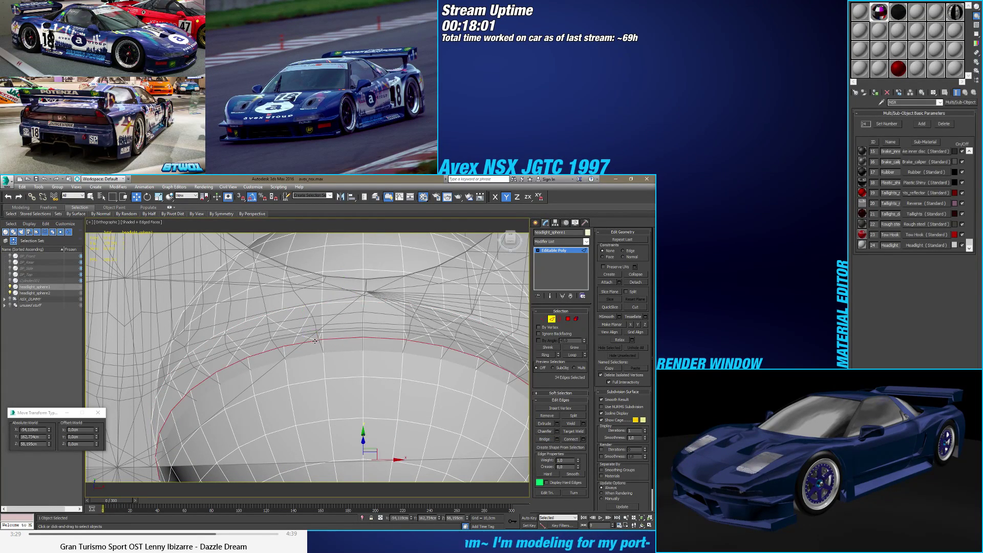
double_click(310, 306, "ctrl")
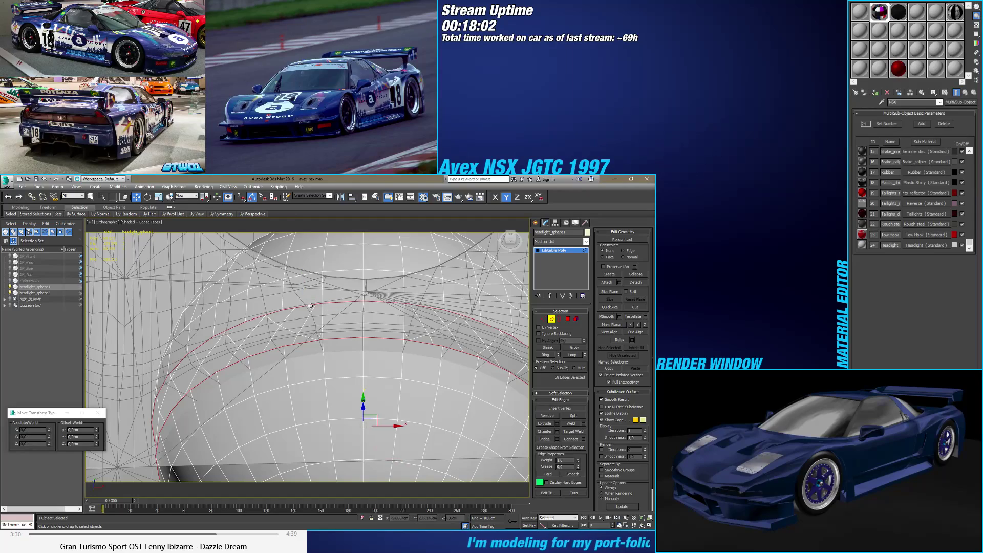
left_click(557, 438)
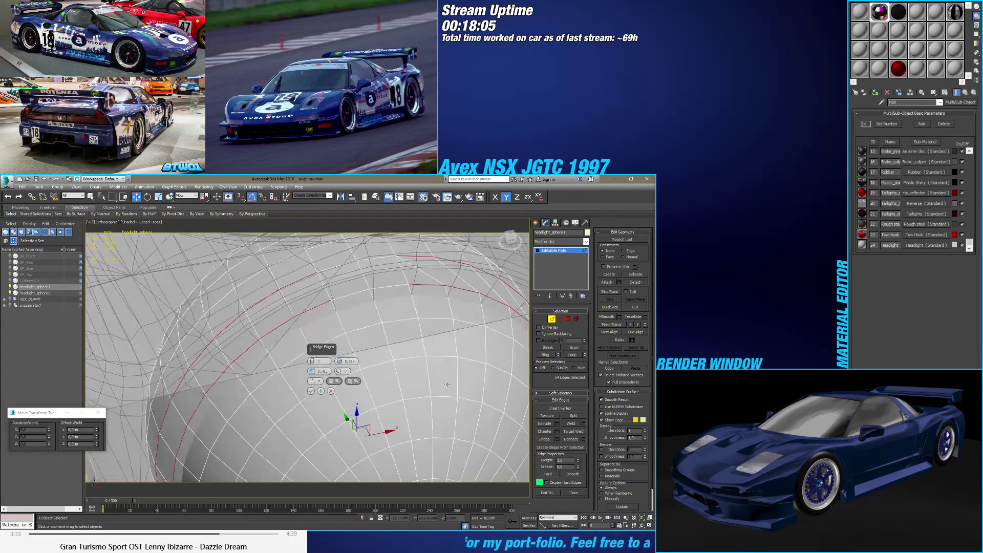
Step: Confirm the Bridge Edges caddy to fill the gap between the two border loops
middle_click_drag(447, 384, 435, 283, "alt")
left_click(311, 390)
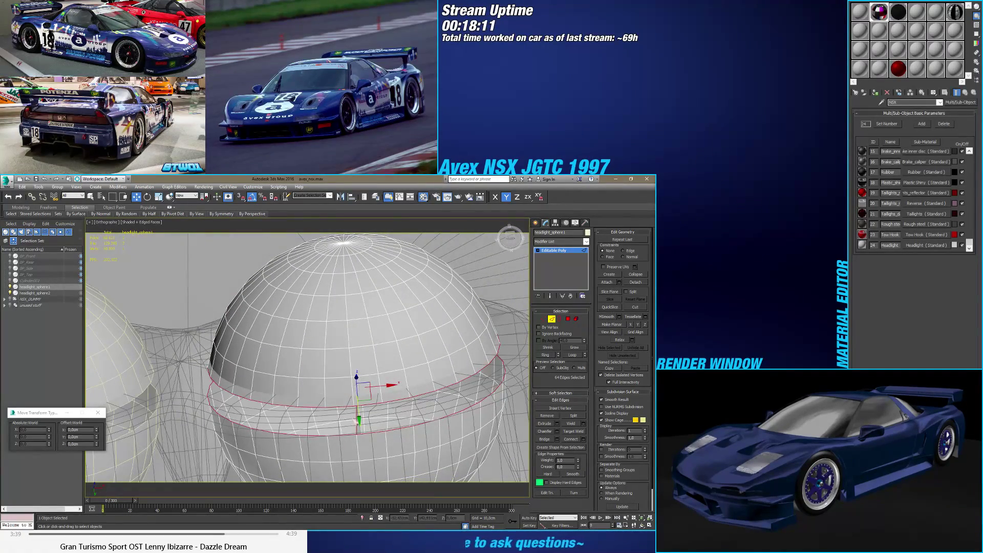
left_click(348, 407)
middle_click_drag(348, 407, 398, 428, "alt")
left_click(568, 318)
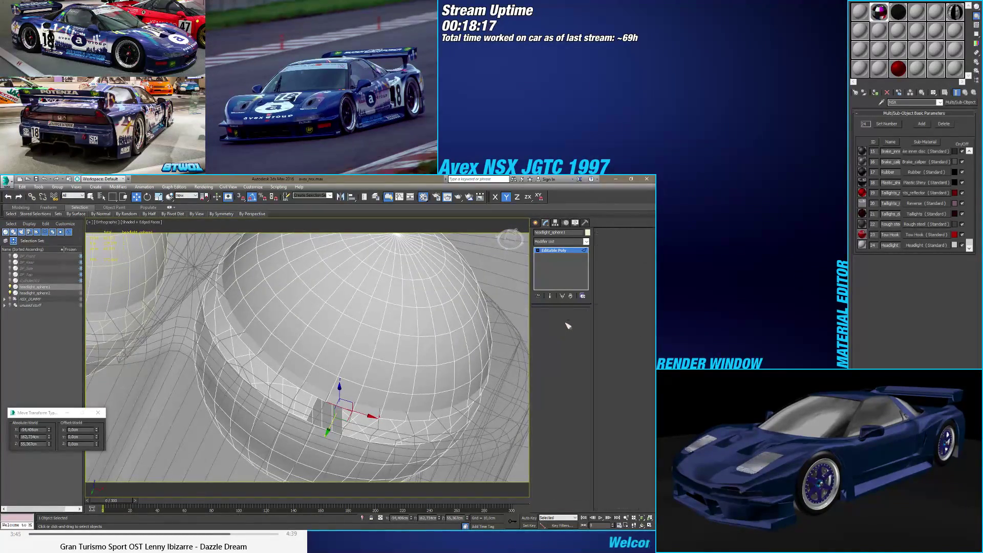
middle_click_drag(336, 420, 359, 441, "alt")
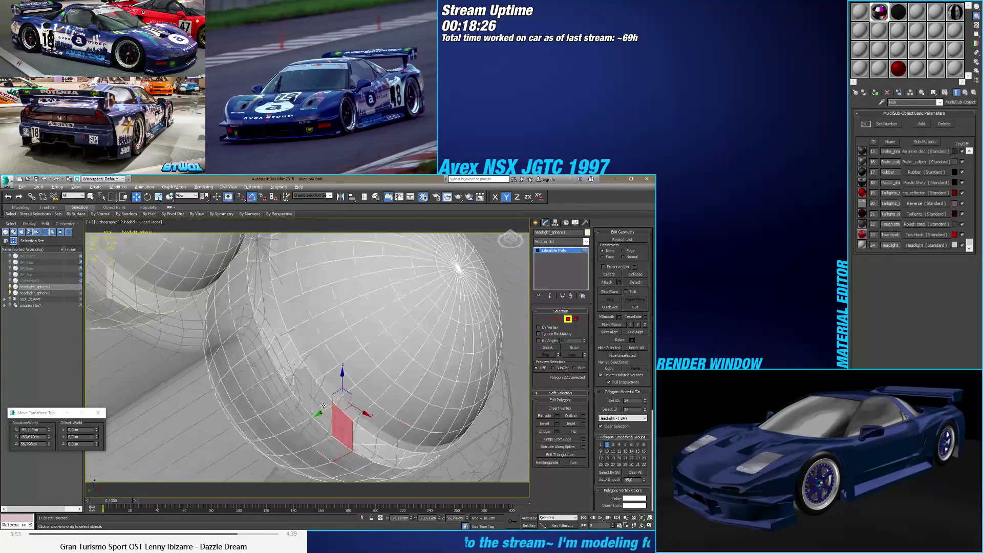
middle_click_drag(353, 422, 358, 463, "alt")
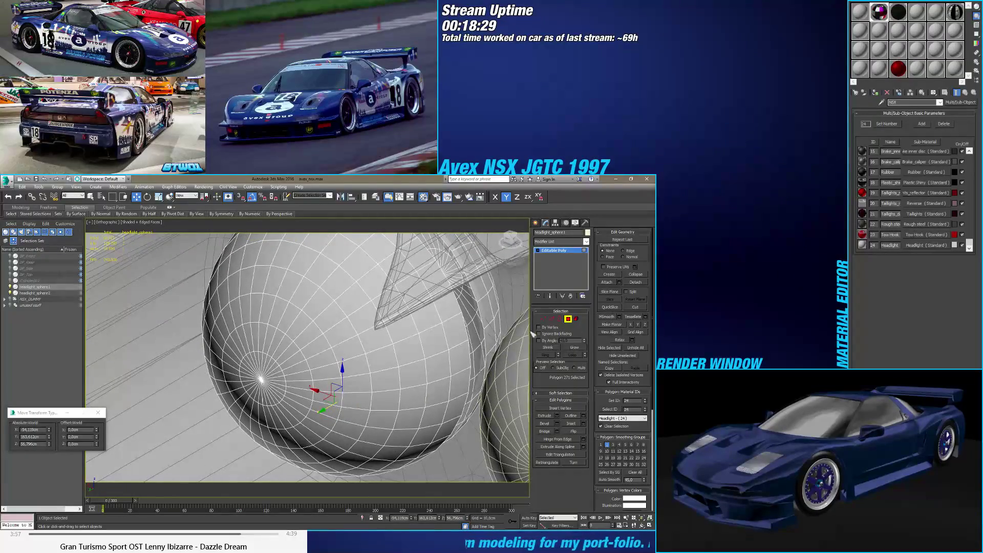
left_click(543, 319)
left_click(260, 379)
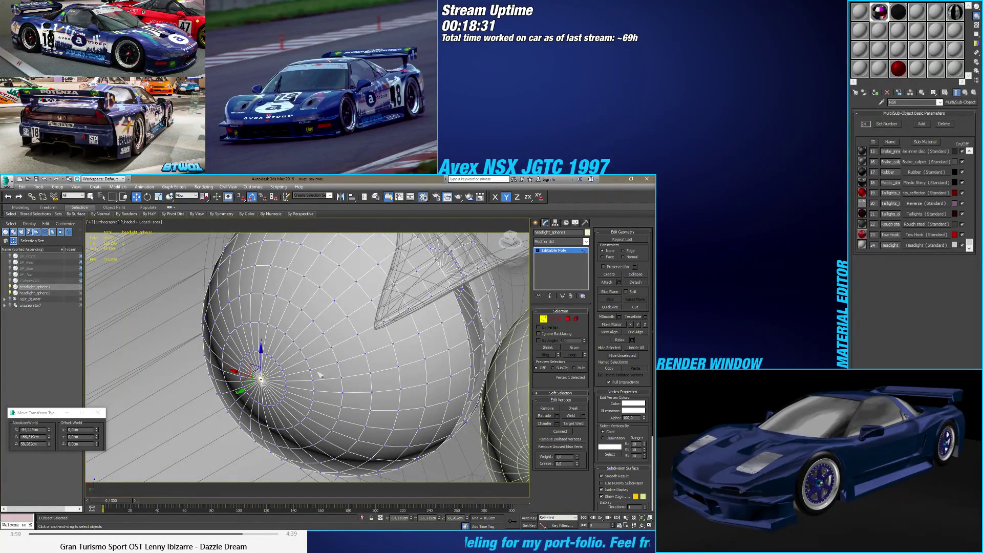
left_click(570, 320)
middle_click_drag(345, 327, 289, 295, "alt")
left_click_drag(311, 437, 312, 436, "alt")
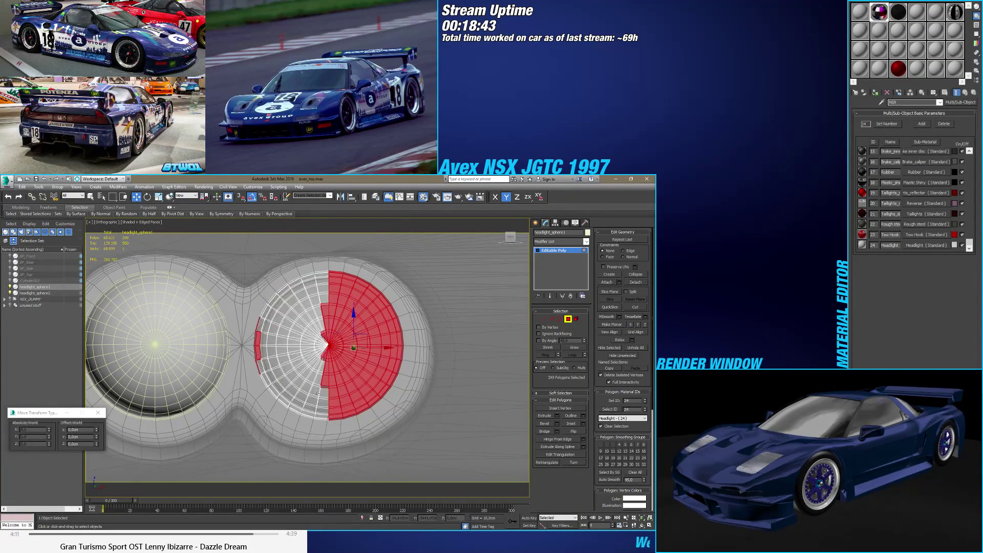
left_click_drag(236, 408, 270, 312, "alt")
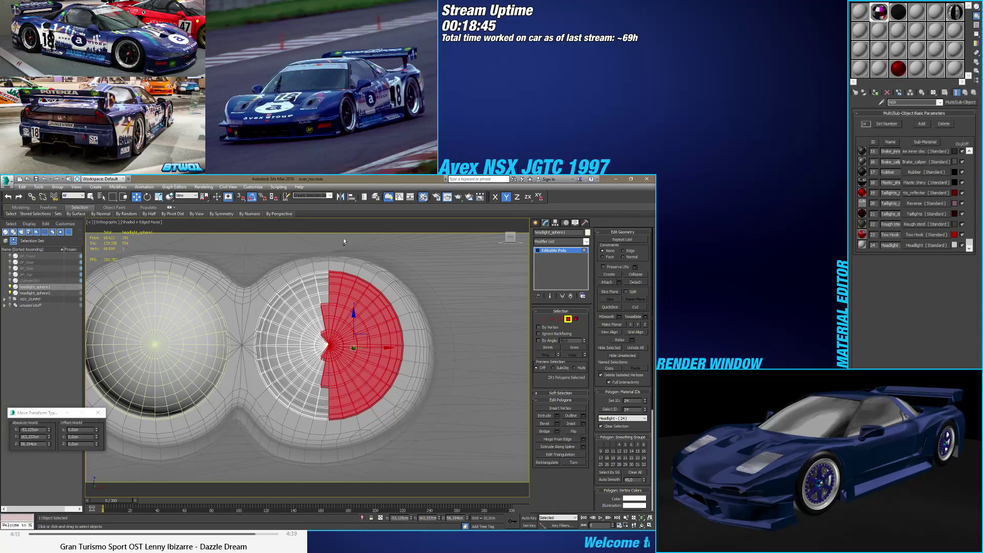
left_click_drag(436, 461, 435, 461, "alt")
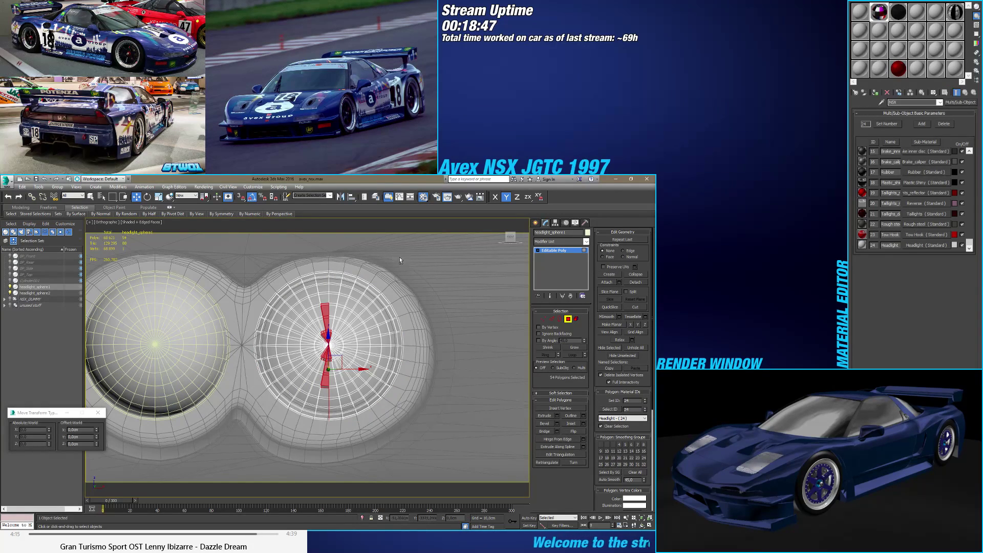
middle_click_drag(302, 322, 340, 368, "alt")
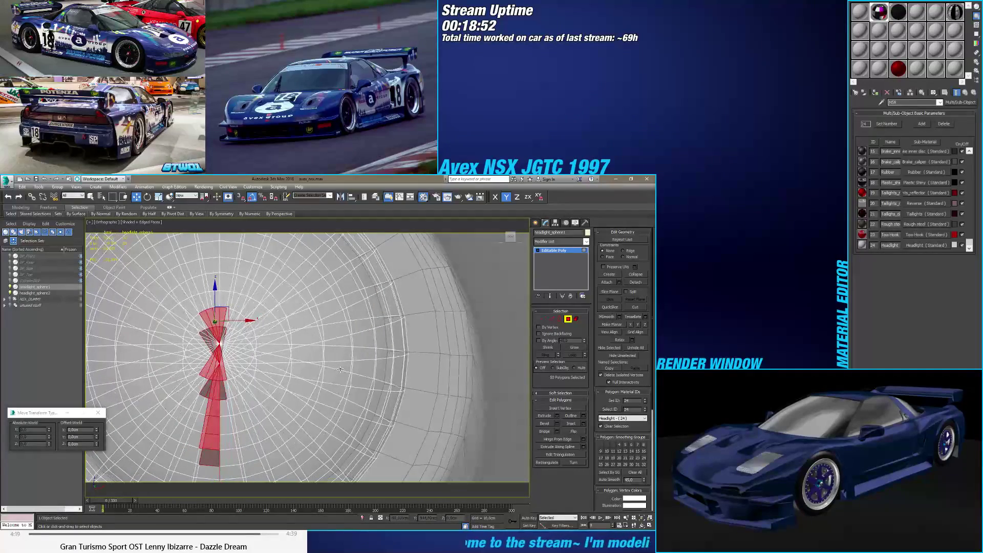
left_click_drag(214, 459, 215, 467, "alt")
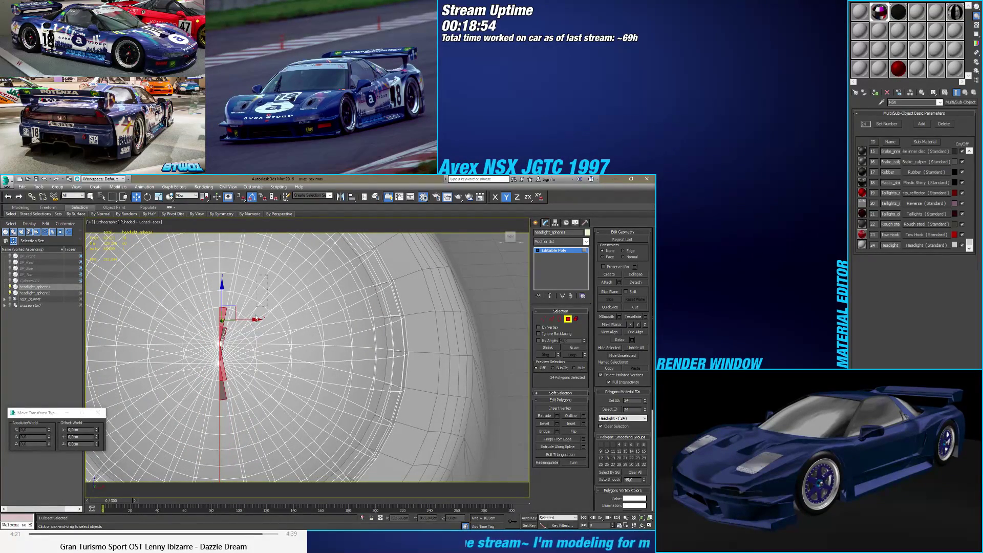
left_click_drag(229, 426, 223, 423, "alt")
middle_click_drag(224, 422, 303, 352, "alt")
Step: Select the sphere's vertices and weld them with a reset threshold, merging 15 duplicates
key("ctrl+d")
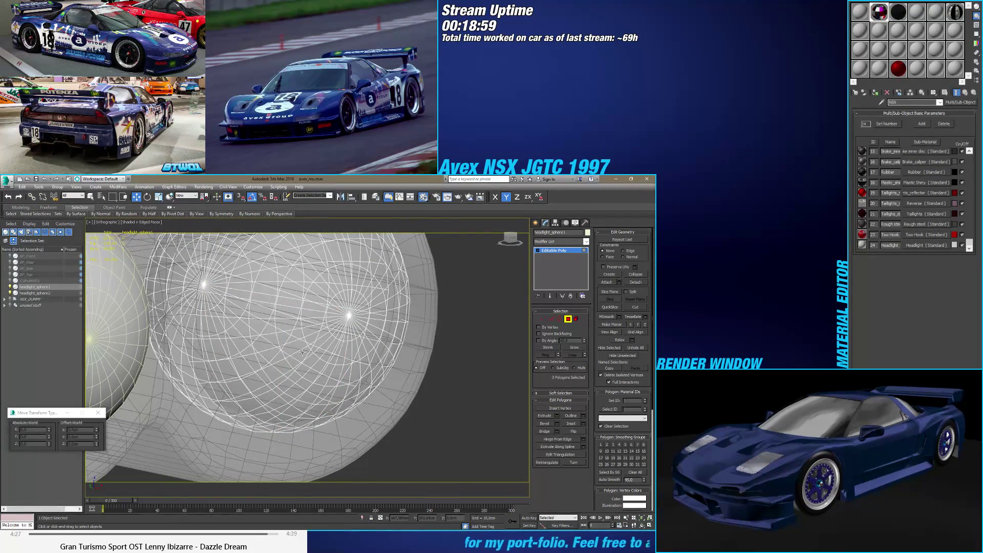
left_click(546, 313)
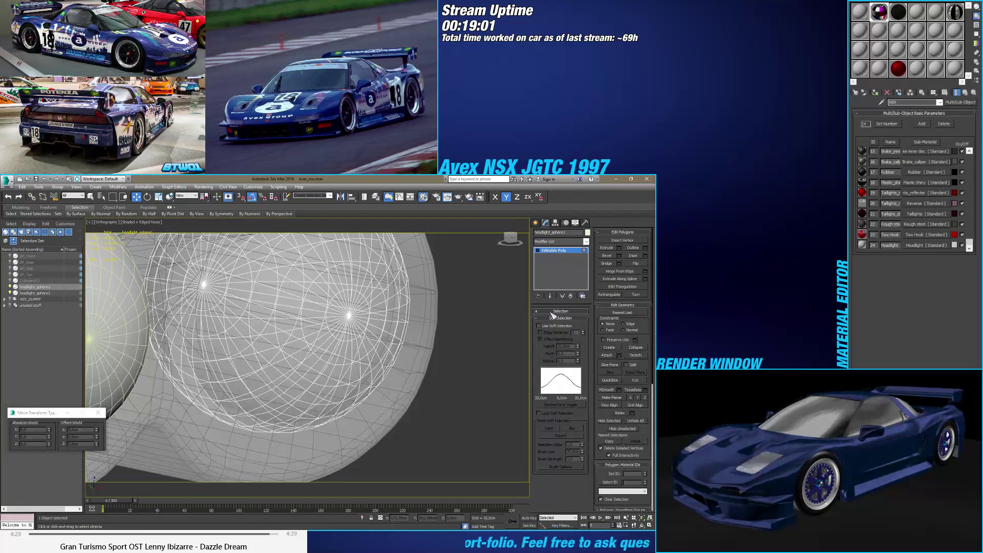
left_click(551, 311)
left_click(543, 318)
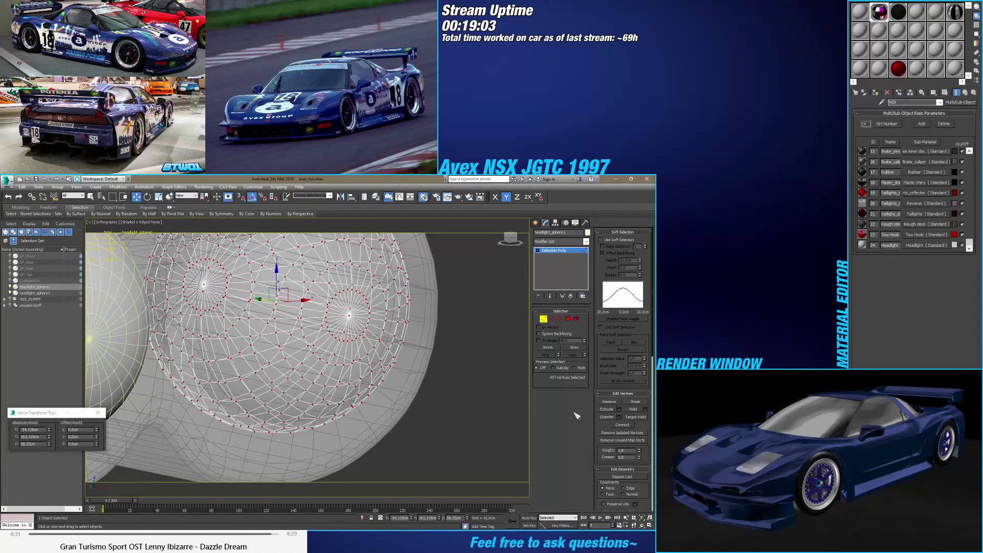
left_click(617, 232)
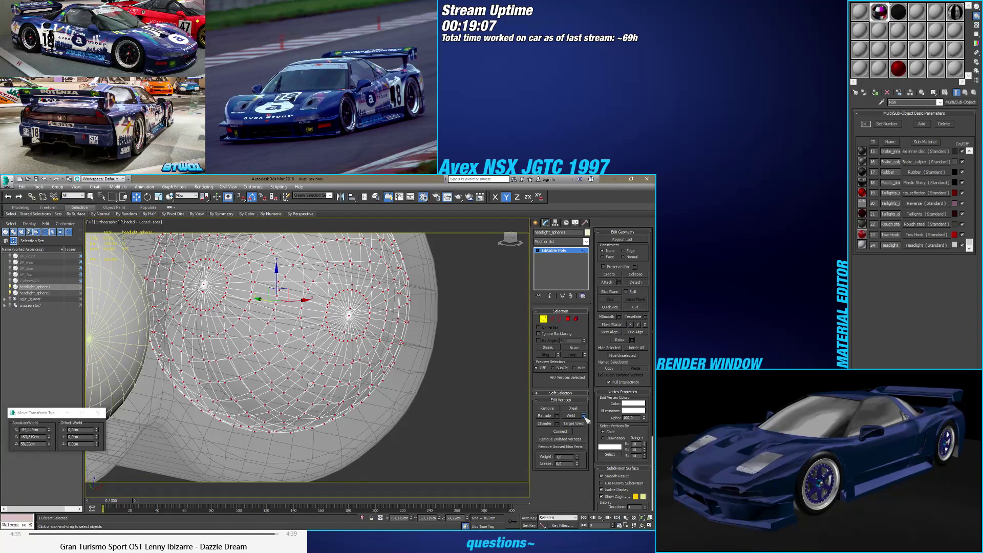
left_click(583, 416)
right_click(312, 361)
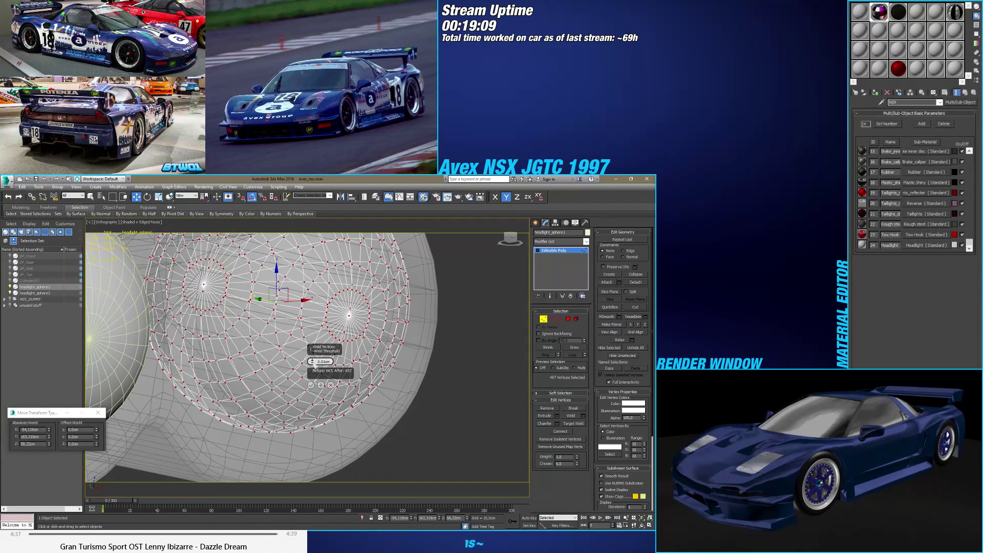
left_click(311, 385)
middle_click_drag(310, 385, 302, 335, "alt")
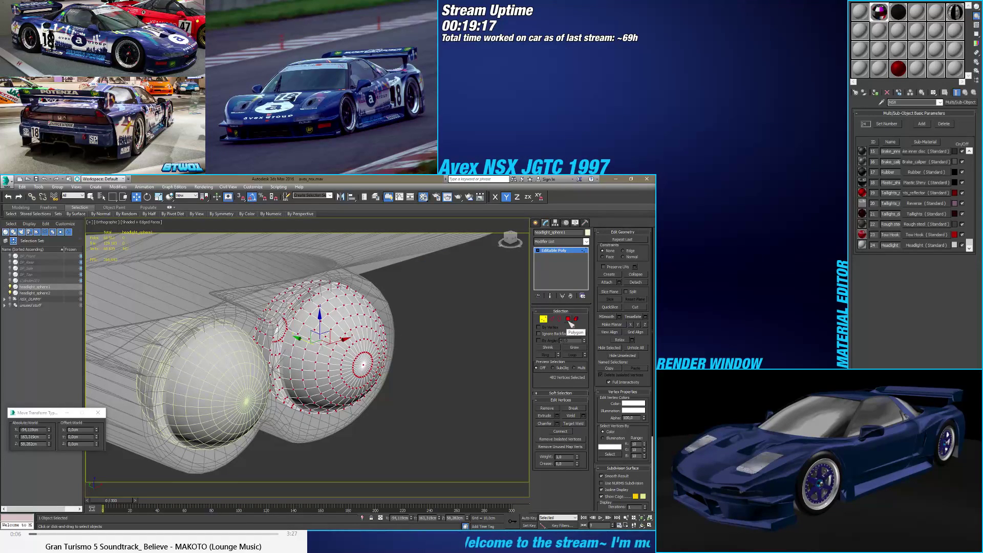
Step: Select vertex 517 on the headlight sphere
left_click(574, 319)
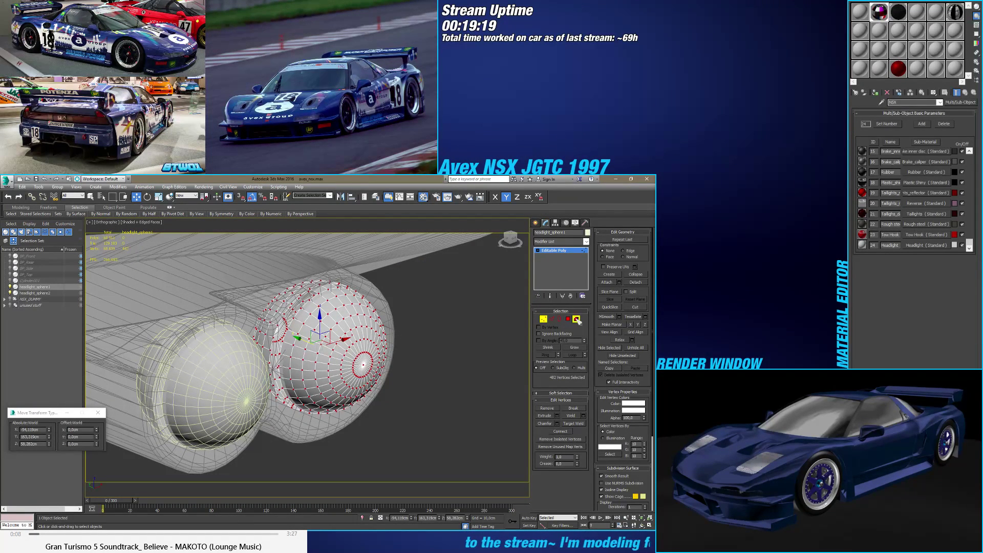
left_click(543, 319)
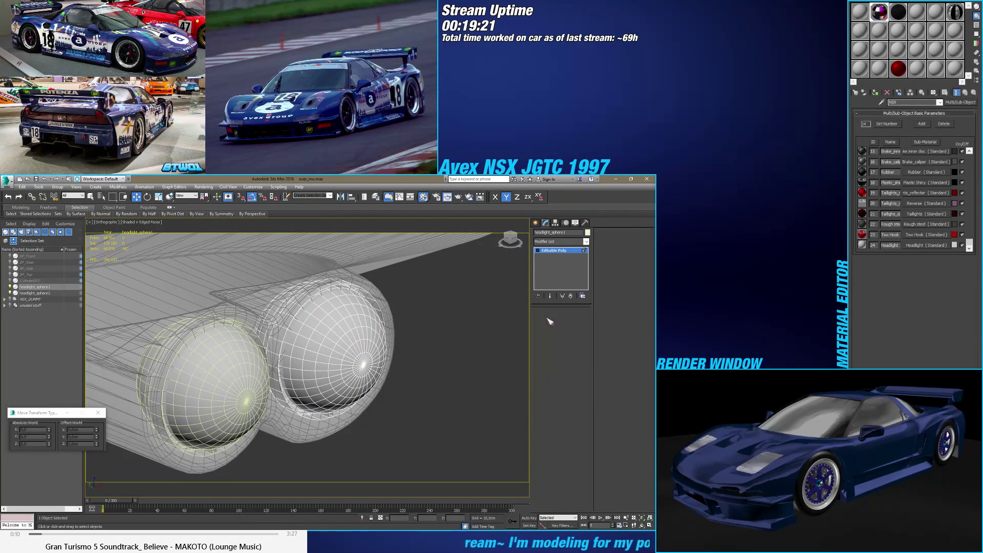
middle_click_drag(402, 378, 439, 412, "alt")
scroll(330, 378, "up", 6)
scroll(330, 378, "down", 4)
left_click(351, 378)
Step: Turn on See-Through with Alt+X and select the band's polygon ring from the chosen vertex
scroll(337, 384, "up", 5)
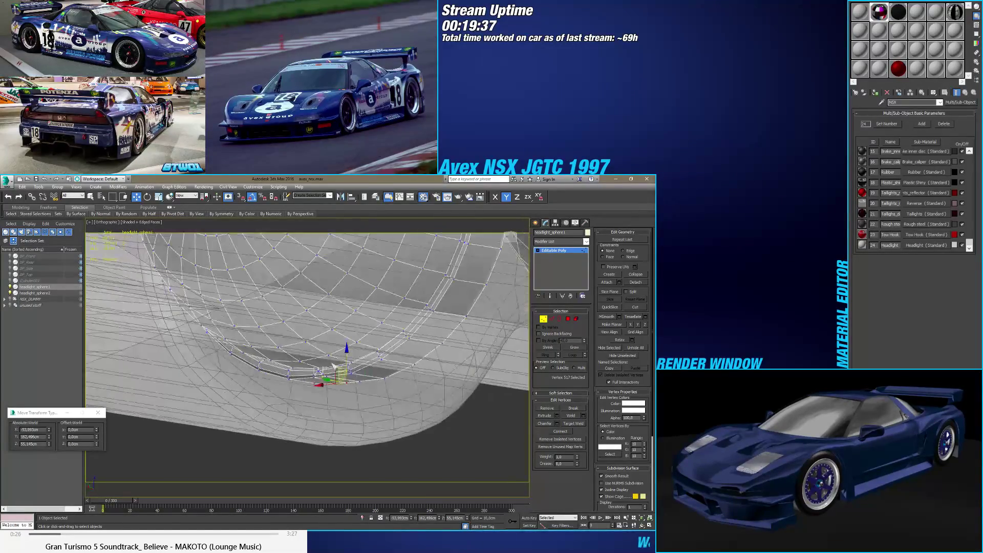
left_click(568, 319, "ctrl")
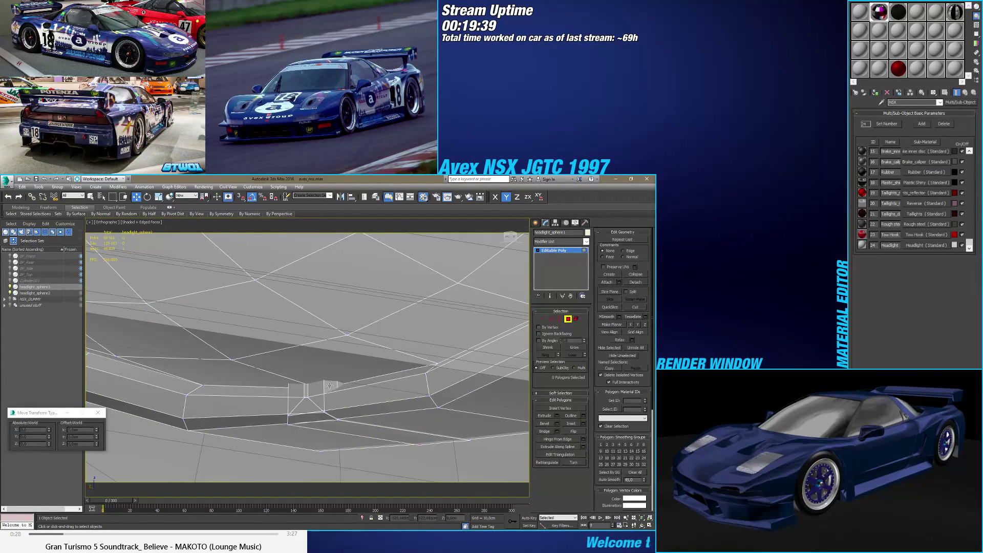
key("alt+x")
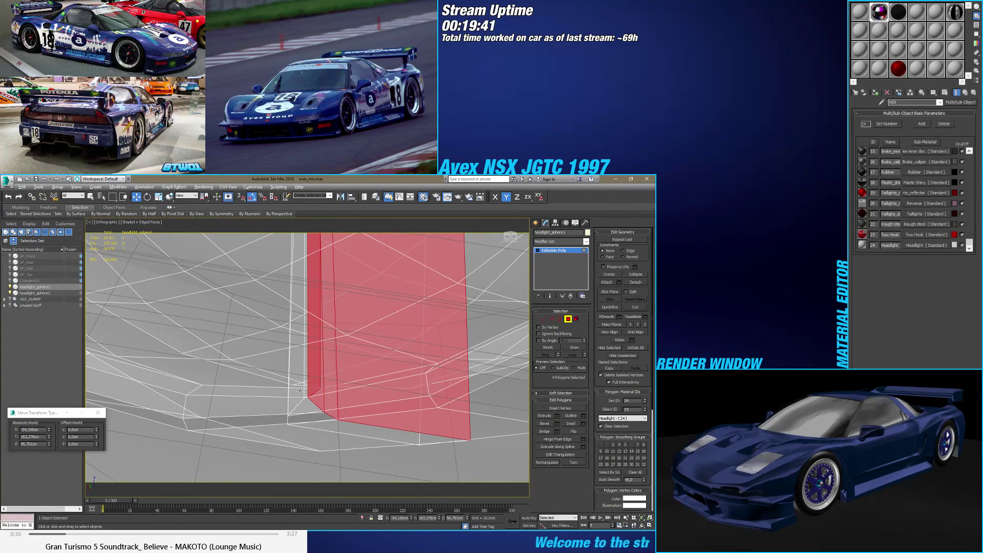
scroll(300, 390, "down", 5)
left_click(313, 386, "shift")
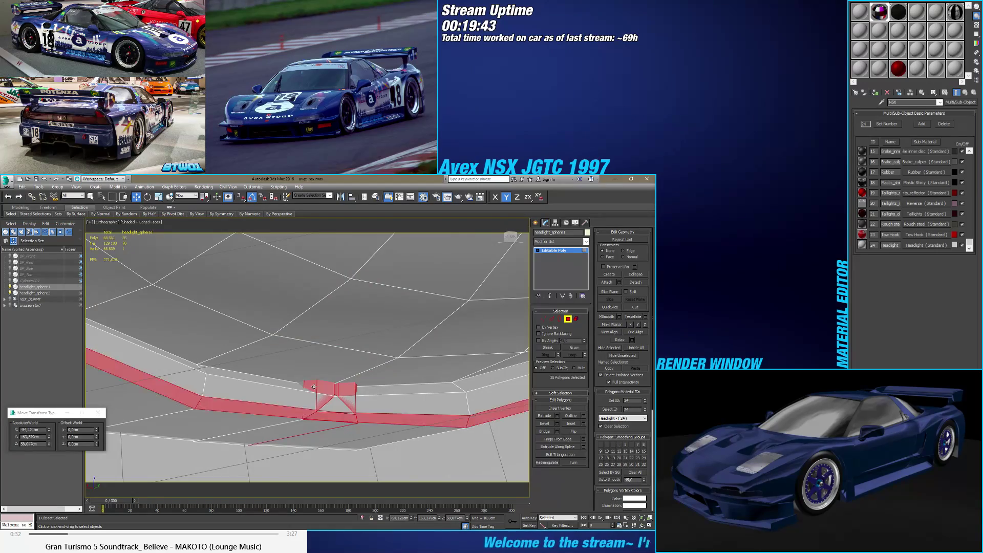
middle_click_drag(338, 395, 350, 441, "alt")
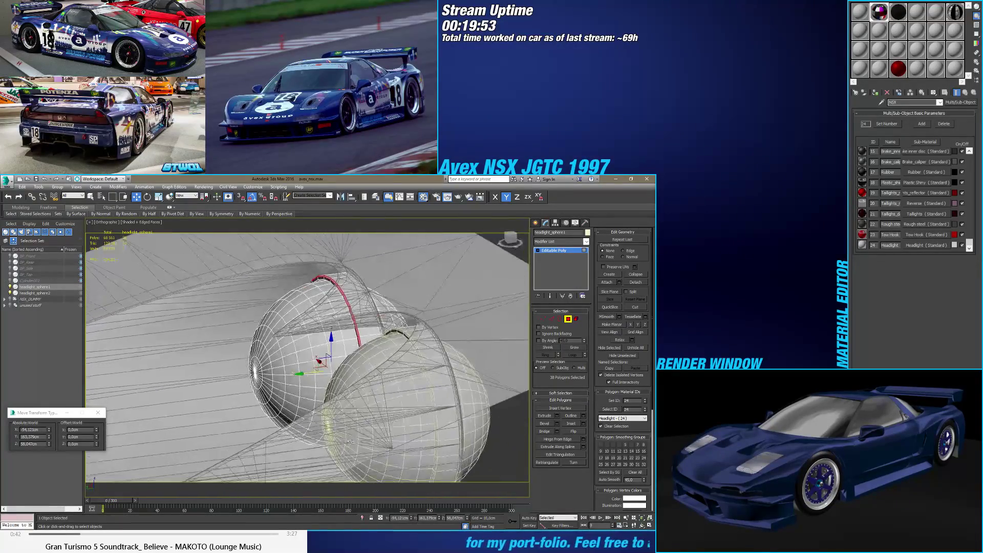
Step: Grow a band polygon three times, then deselect everything and enter Border mode
left_click(367, 327)
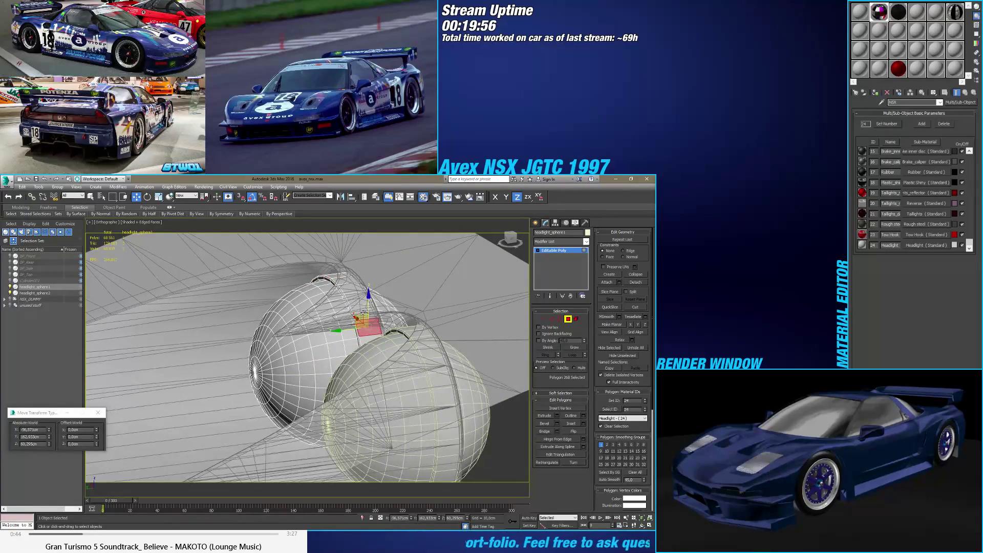
scroll(384, 325, "up", 3)
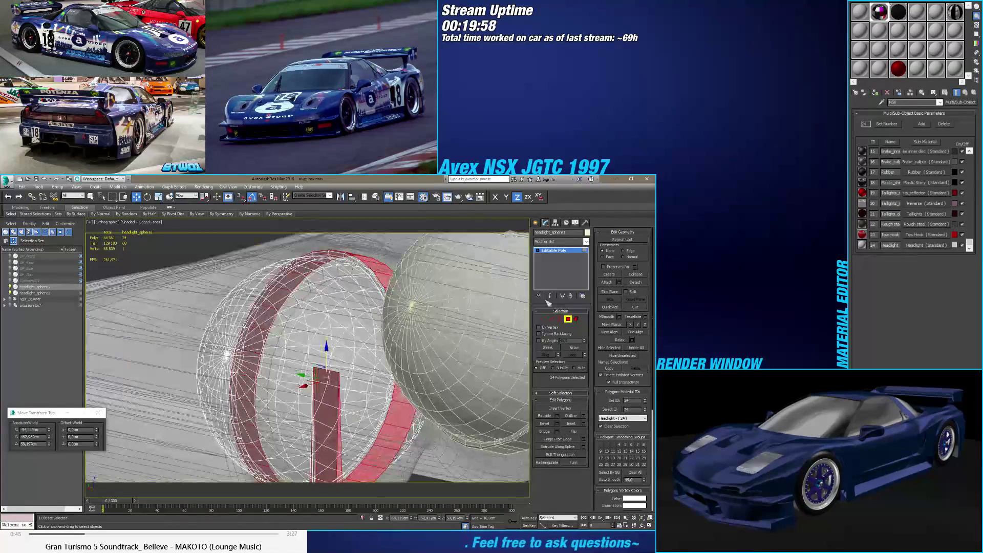
left_click(583, 348)
left_click(582, 348)
left_click(583, 348)
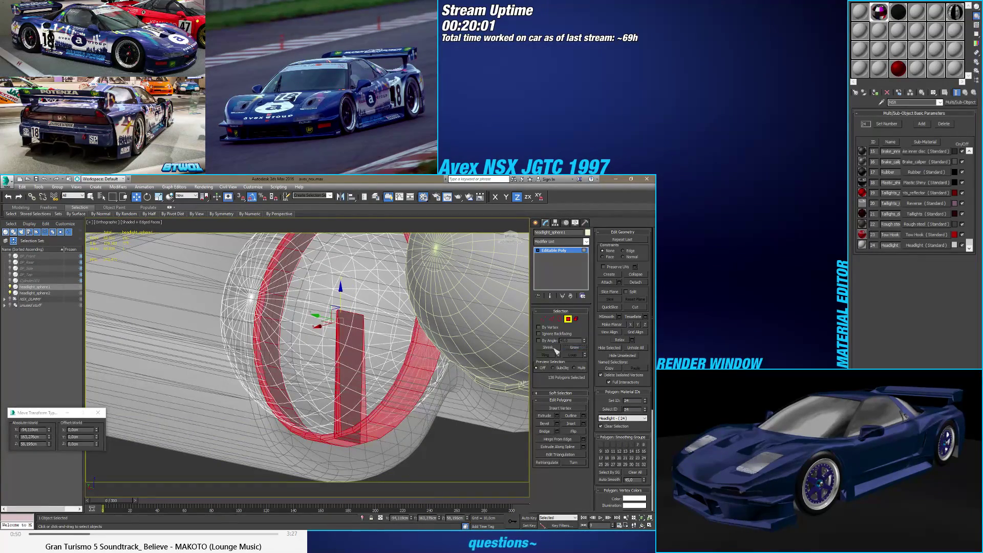
mouse_move(399, 358)
middle_mouse_down("alt")
mouse_move(419, 366)
mouse_move(398, 369)
middle_mouse_up("alt")
left_click(409, 357)
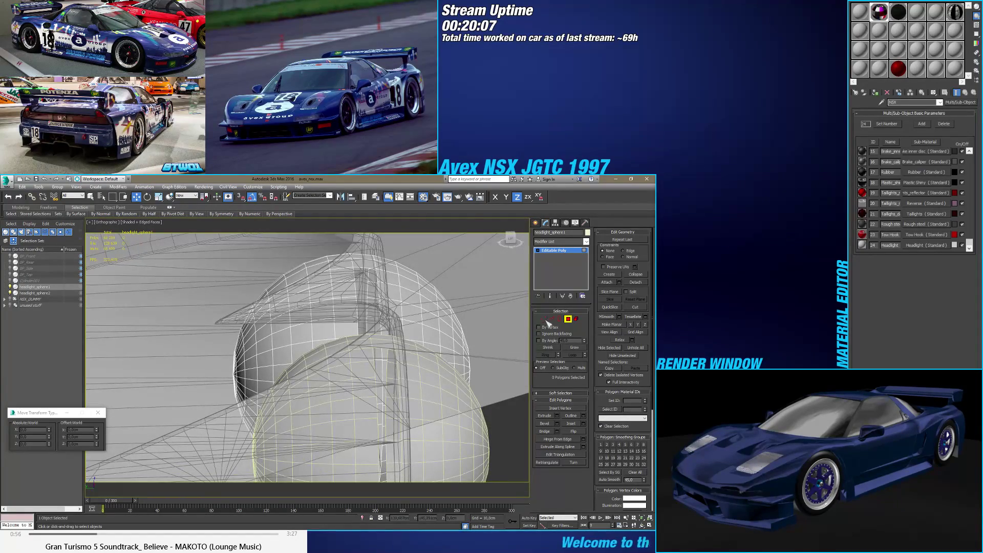
middle_click_drag(321, 254, 357, 277, "alt")
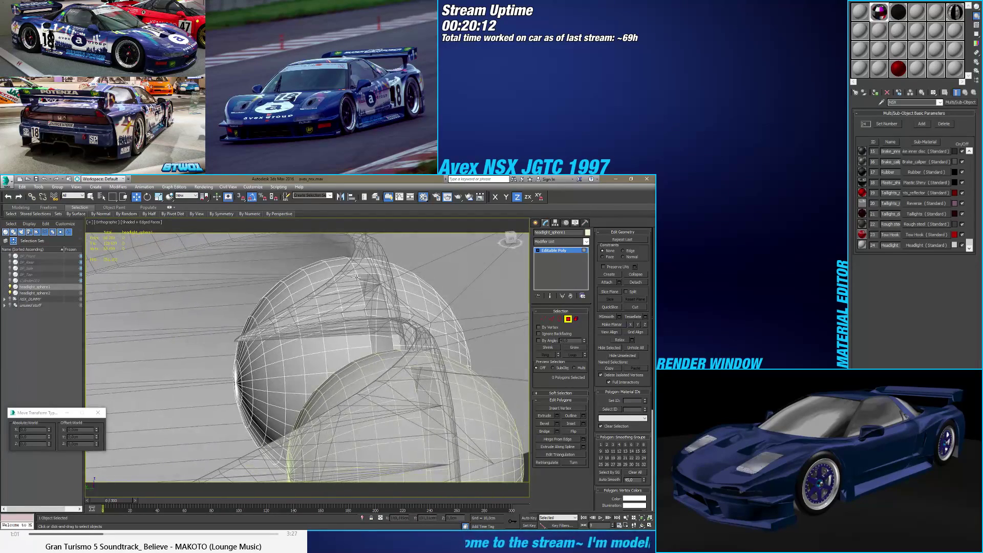
left_click(561, 319)
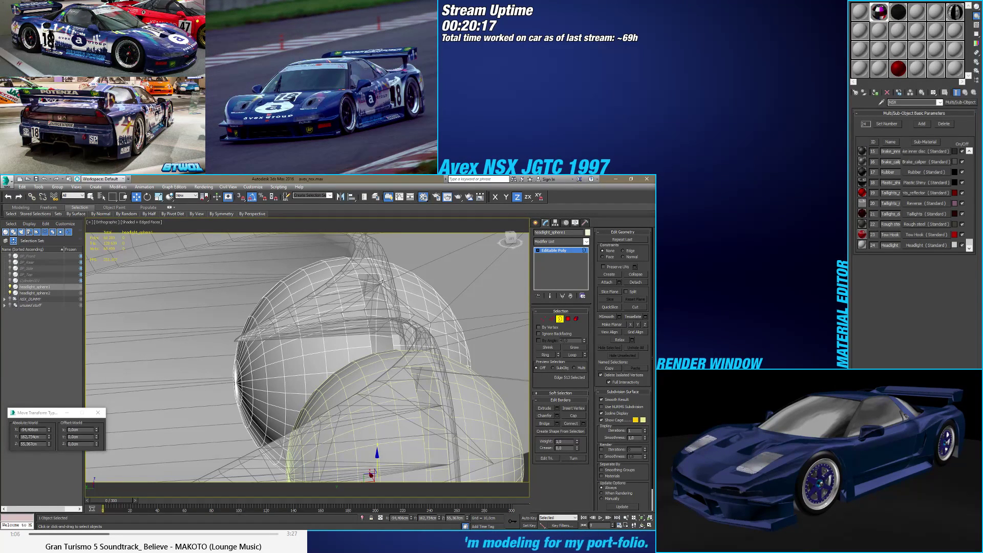
Step: Pick a border, then an edge loop on the headlight sphere, orbiting around it
left_click(382, 281)
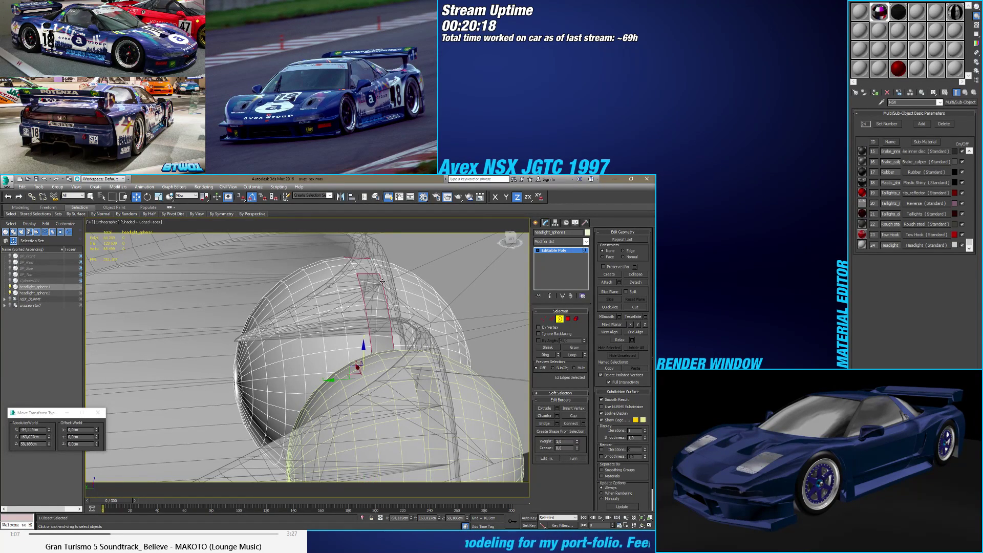
left_click(552, 319)
middle_click_drag(358, 312, 351, 277, "alt")
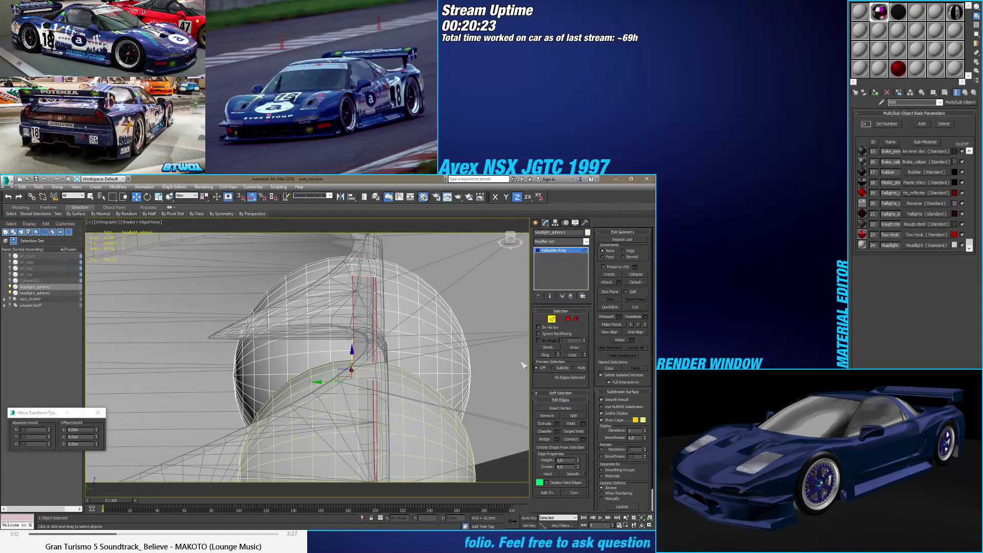
left_click(544, 438)
mouse_move(409, 307)
middle_mouse_down("alt")
mouse_move(403, 298)
mouse_move(420, 307)
middle_mouse_up("alt")
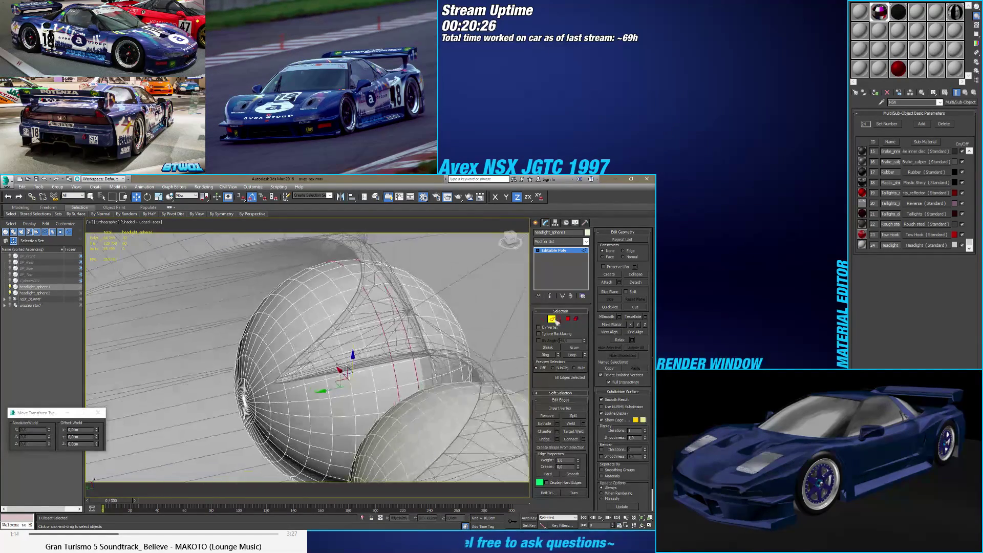
Step: Select one polygon and loop it into a 32-polygon strip running vertically across the sphere
left_click(568, 318)
left_click(366, 269)
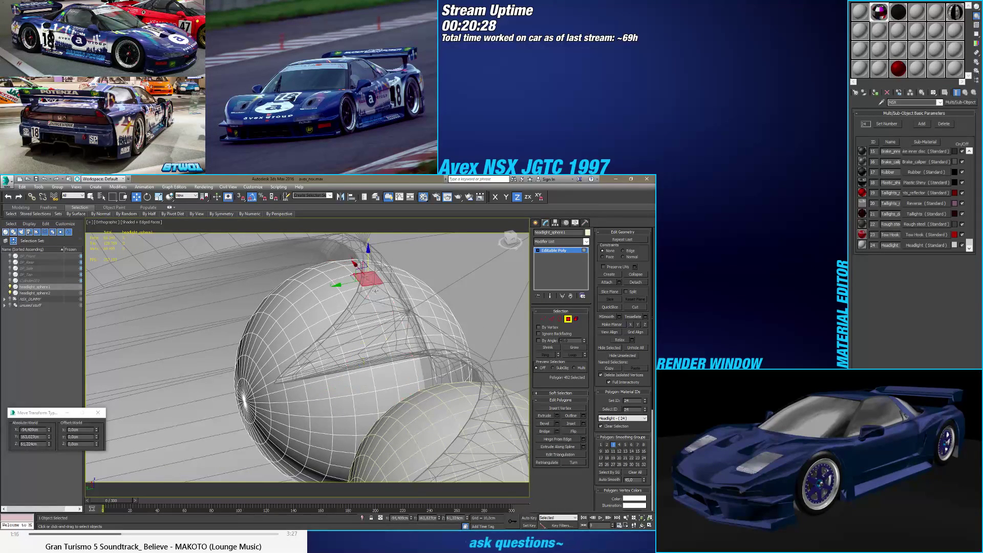
left_click(376, 292)
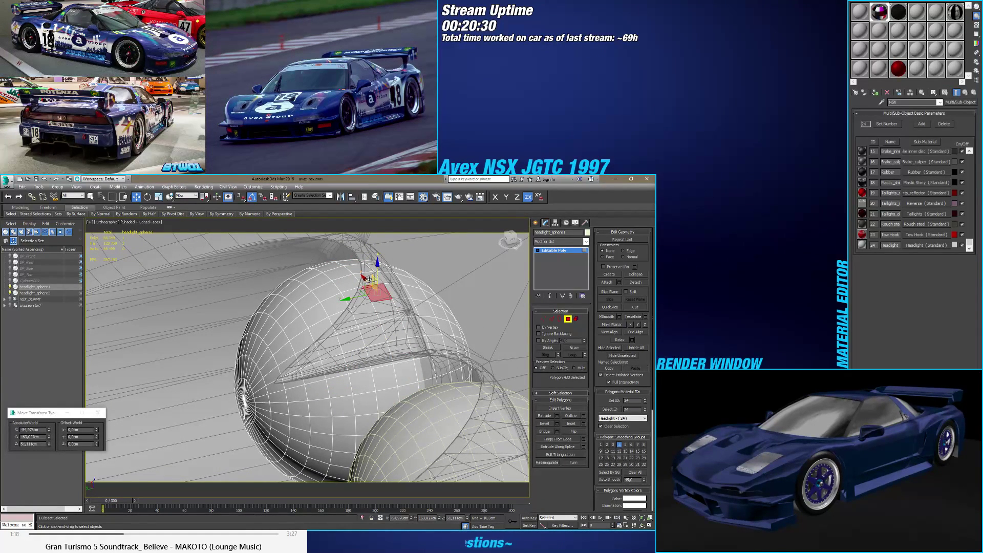
left_click(362, 277, "shift")
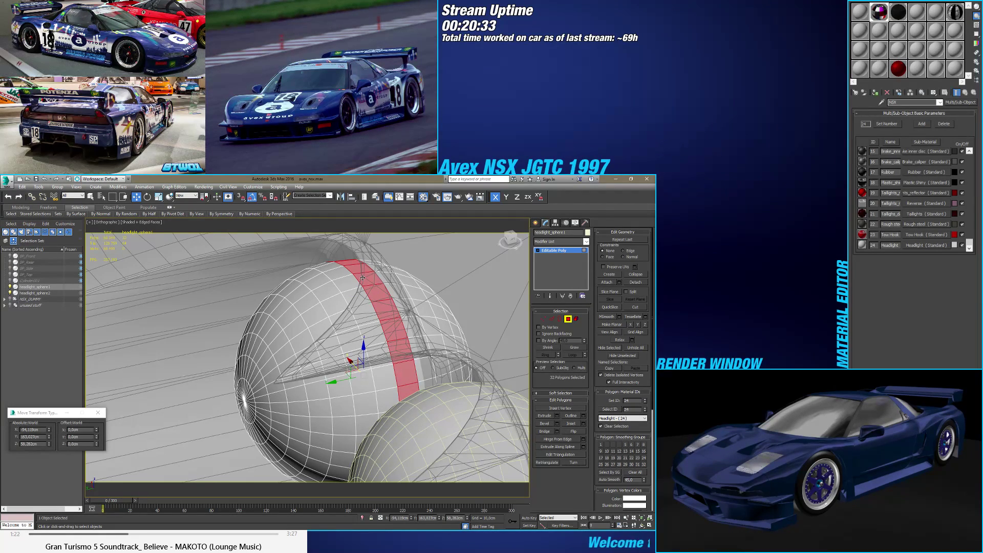
middle_click_drag(385, 275, 362, 331, "alt")
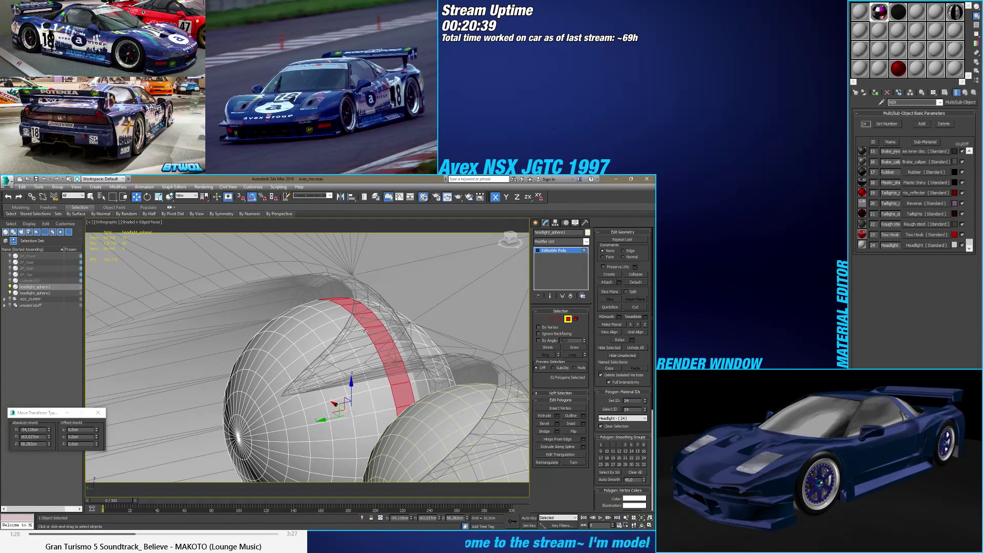
middle_click_drag(402, 337, 561, 317, "alt")
middle_click_drag(472, 336, 475, 338, "alt")
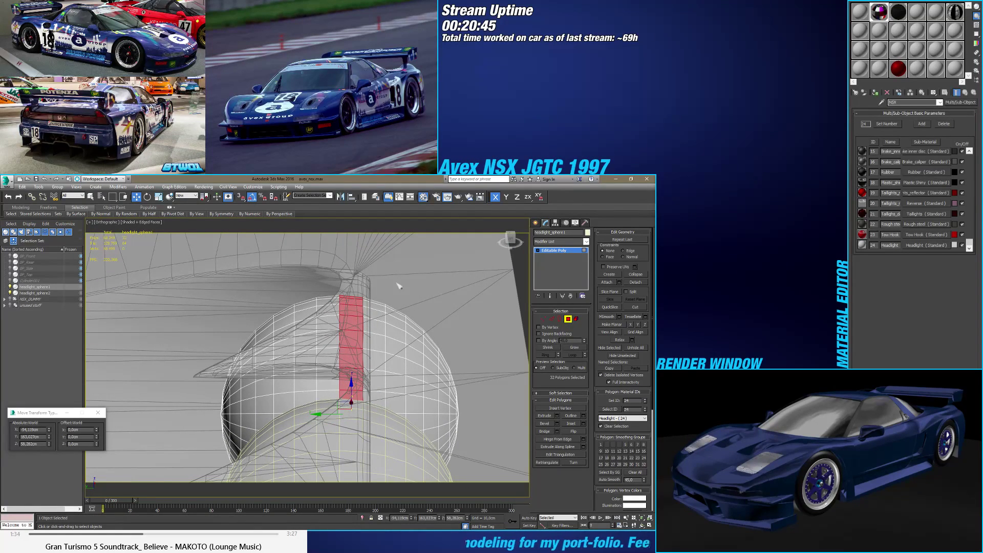
Step: Box-select the 213 right-half polygons of headlight_sphere1 and detach them to an element
left_click_drag(364, 274, 417, 386)
left_click_drag(527, 492, 522, 514)
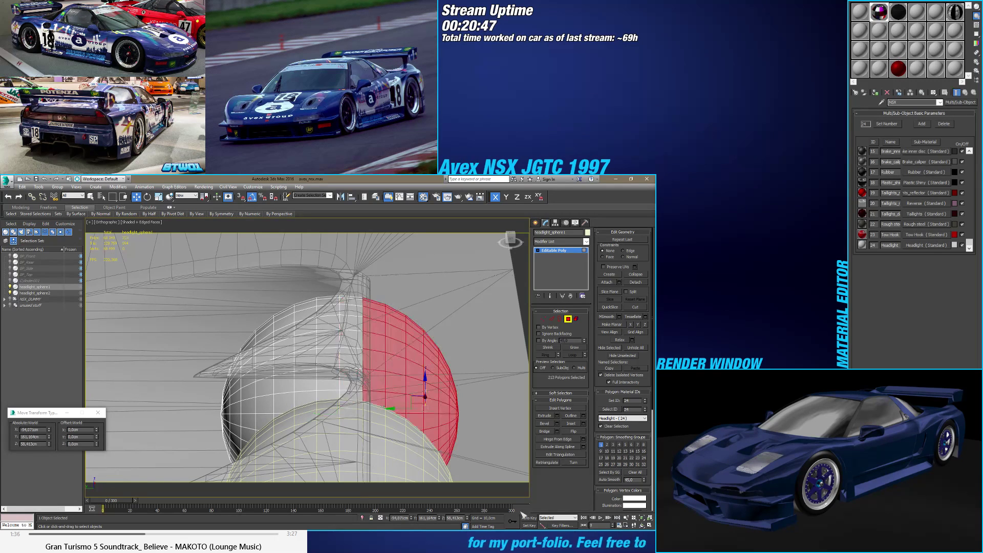
left_click(636, 282)
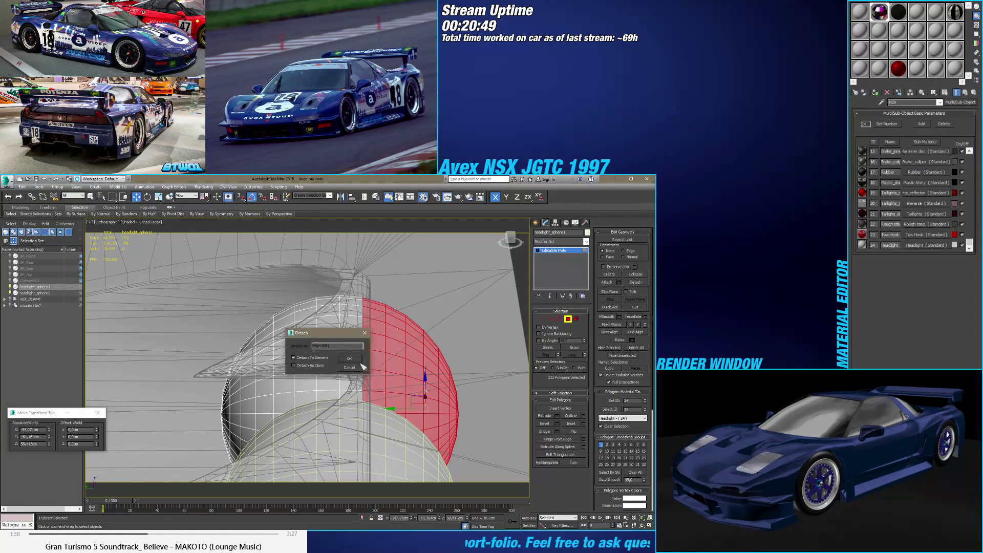
left_click(348, 359)
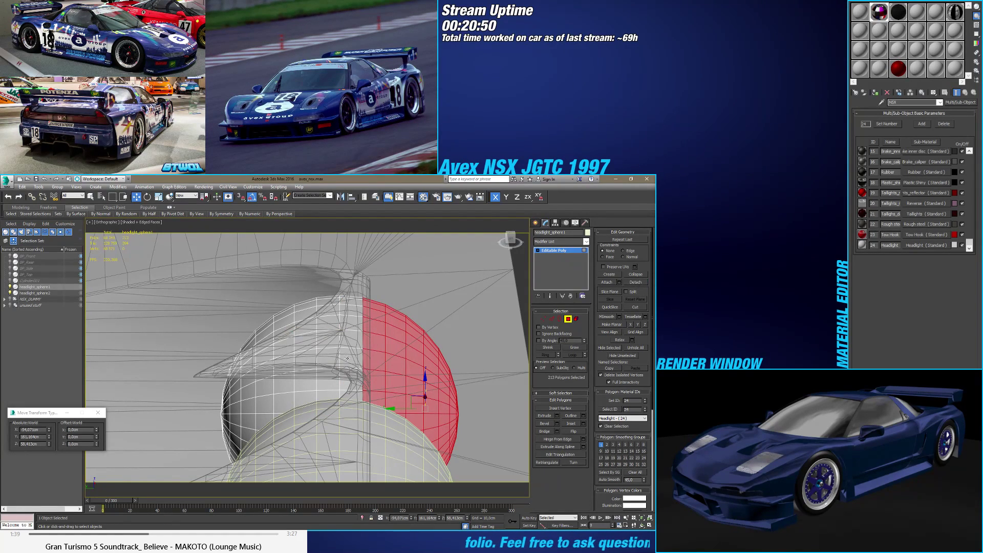
left_click(559, 318)
Step: Select the open border, try moving it along Z, then undo both moves
left_click(366, 338)
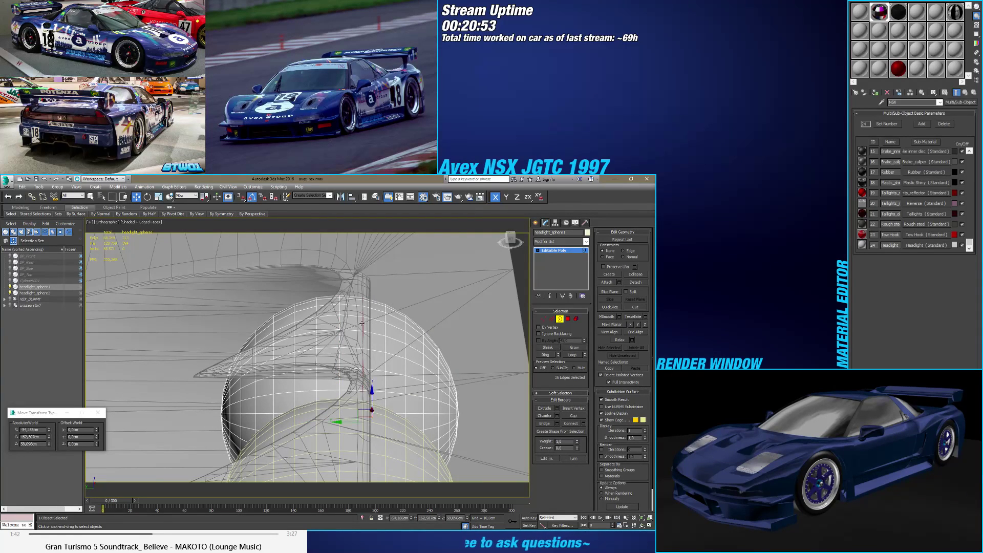
middle_click_drag(365, 338, 370, 404, "alt")
left_click_drag(370, 405, 376, 336)
key("ctrl+z")
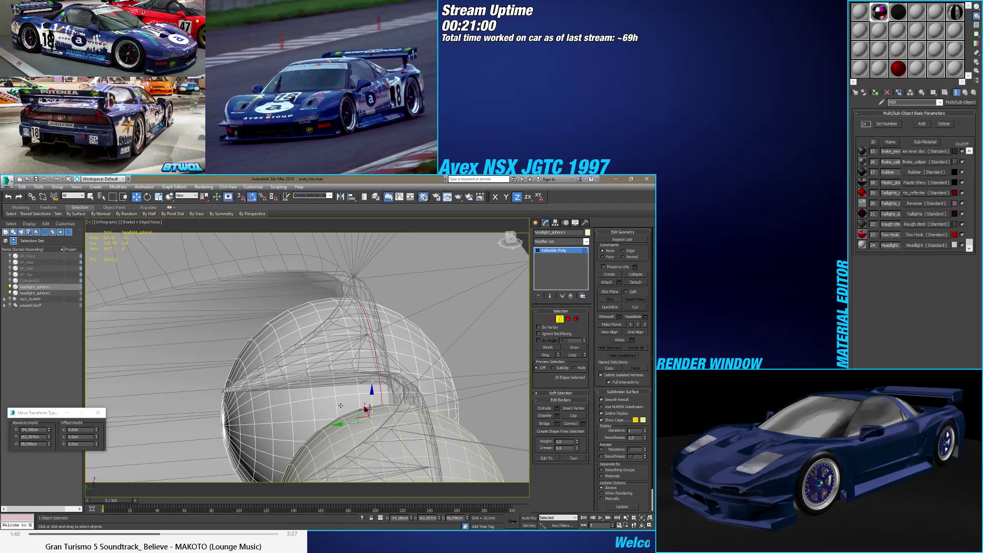
key("ctrl+z")
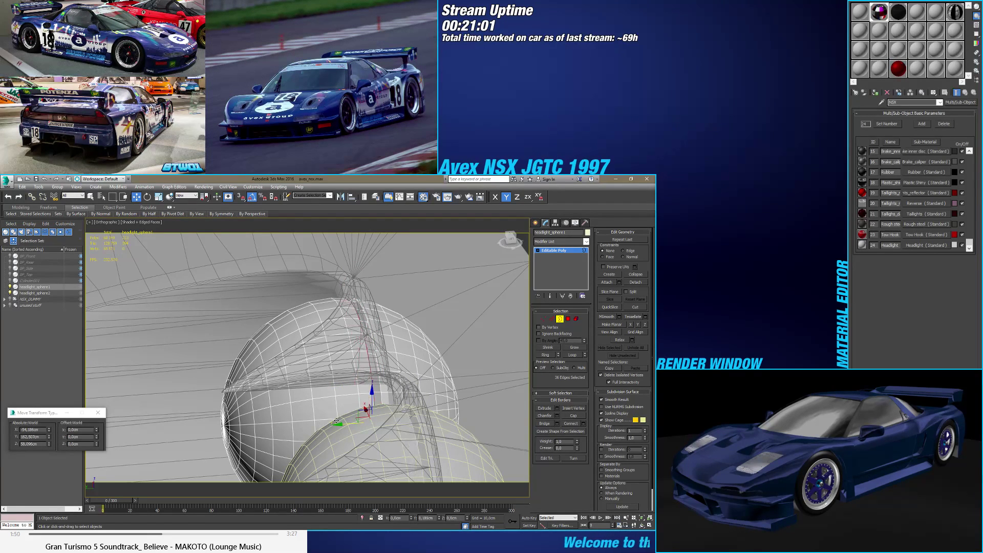
Step: In Left view, scale the 36-edge border down to roughly 99.6 percent
middle_click_drag(333, 424, 372, 360, "alt")
key("r")
scroll(369, 361, "up", 5)
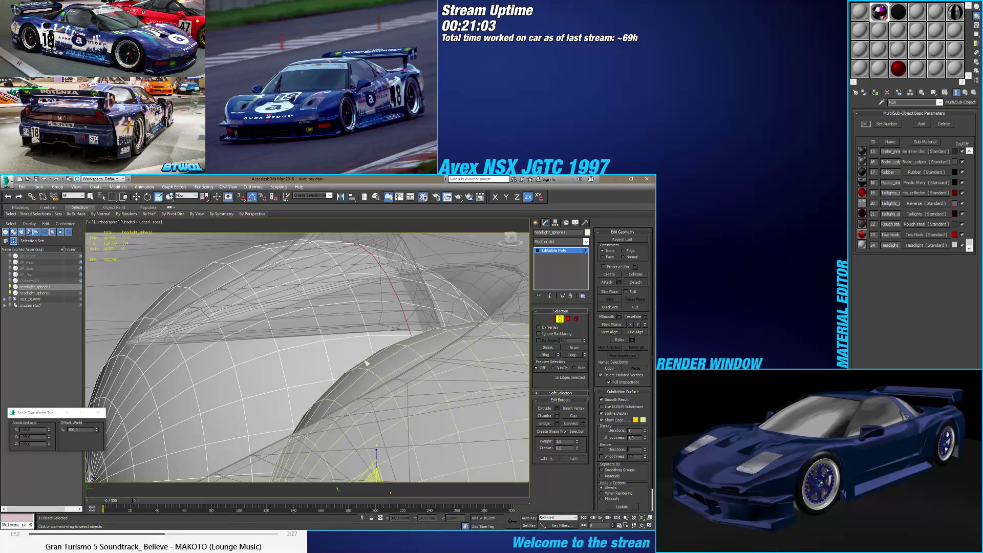
middle_click_drag(429, 271, 325, 354, "alt")
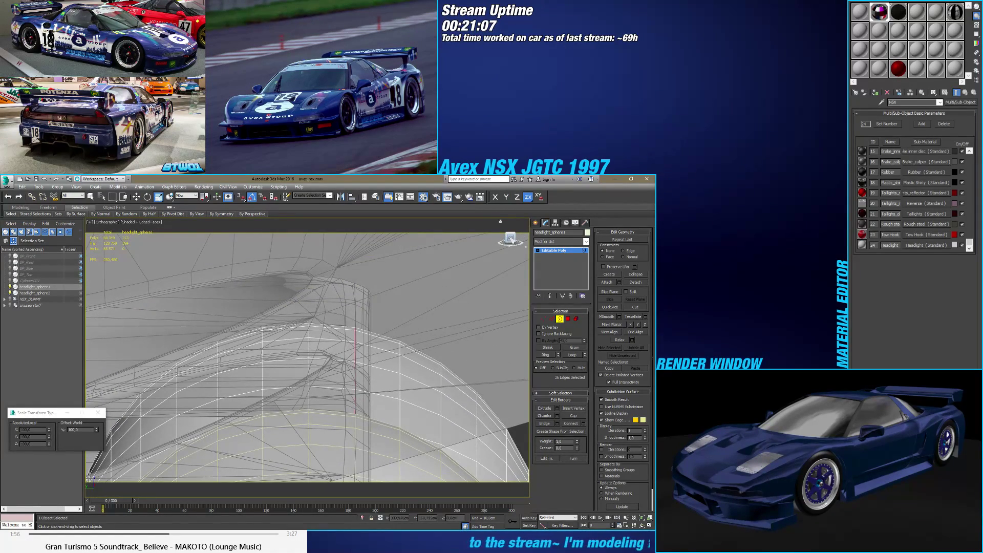
key("l")
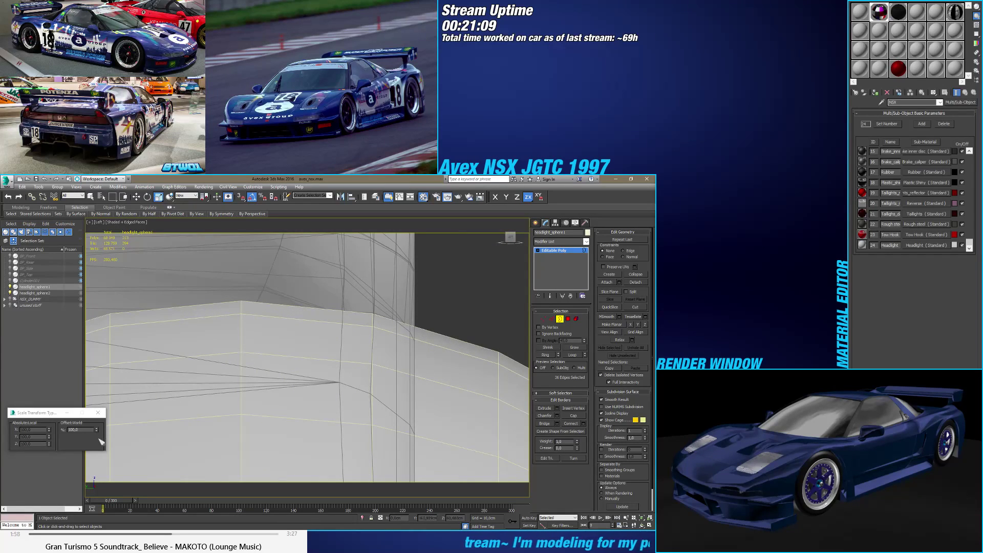
left_click_drag(97, 430, 100, 424)
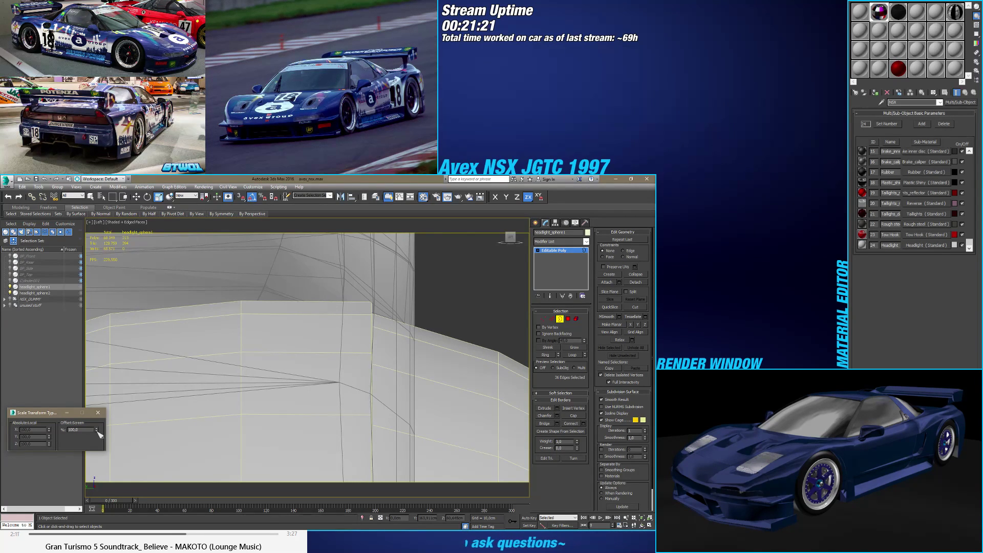
left_click_drag(101, 434, 100, 431)
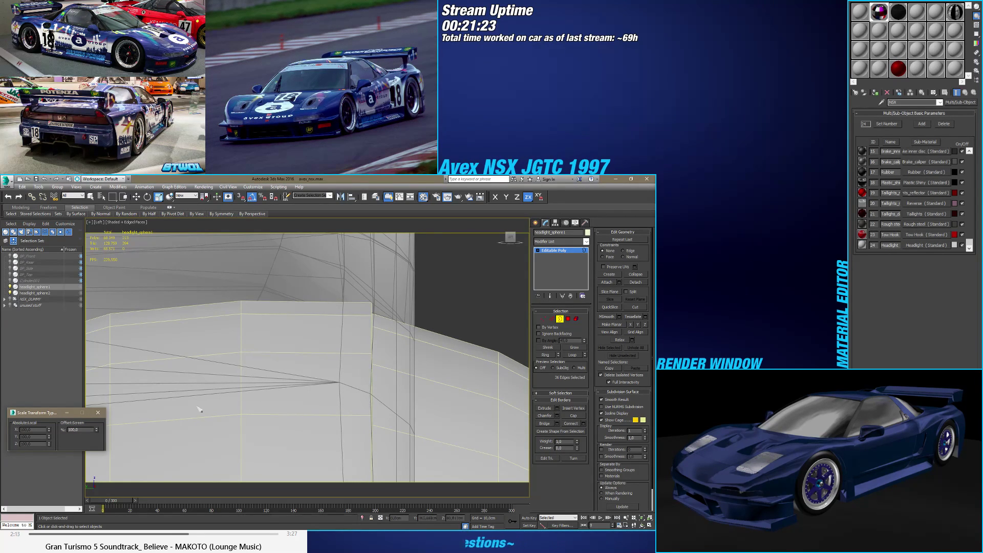
scroll(318, 353, "down", 5)
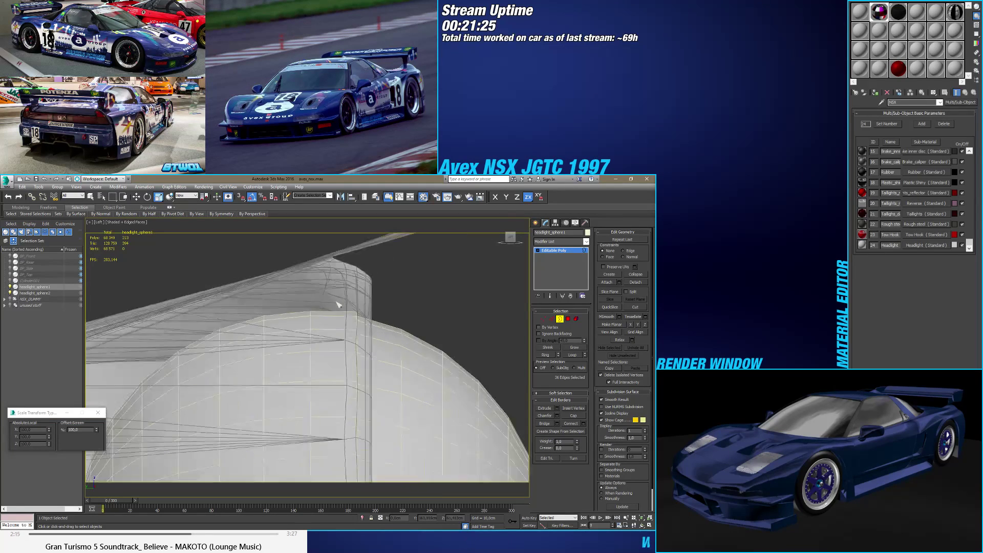
scroll(333, 351, "up", 5)
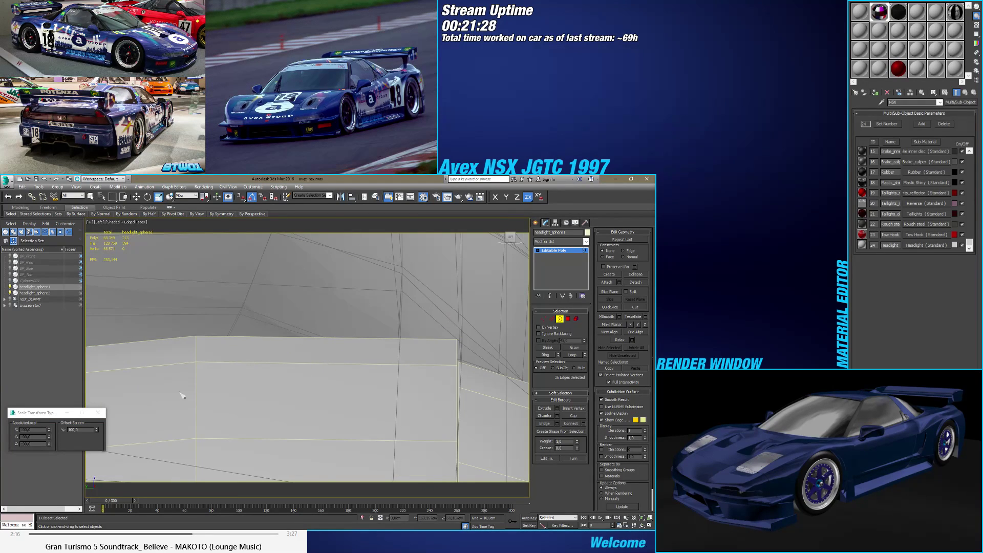
left_click_drag(100, 432, 97, 429)
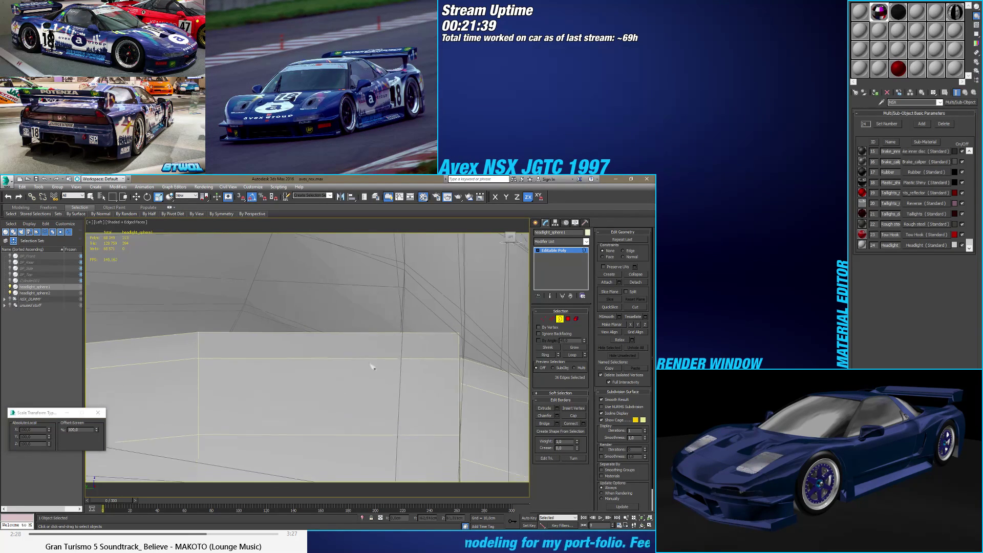
scroll(373, 362, "down", 2)
Step: Select the edge loop at the headlight rim and flatten it with Make Planar
left_click(553, 319)
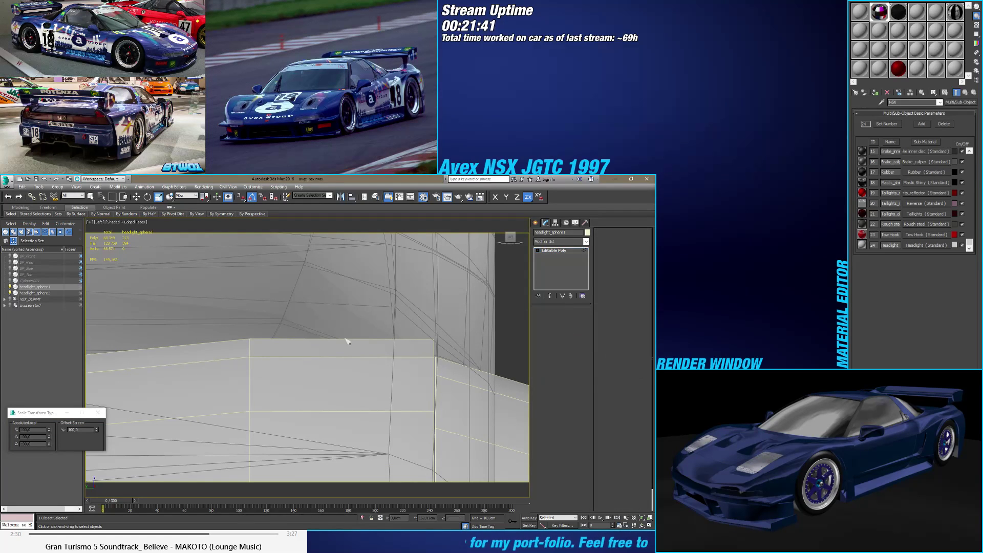
left_click(343, 339)
double_click(329, 356)
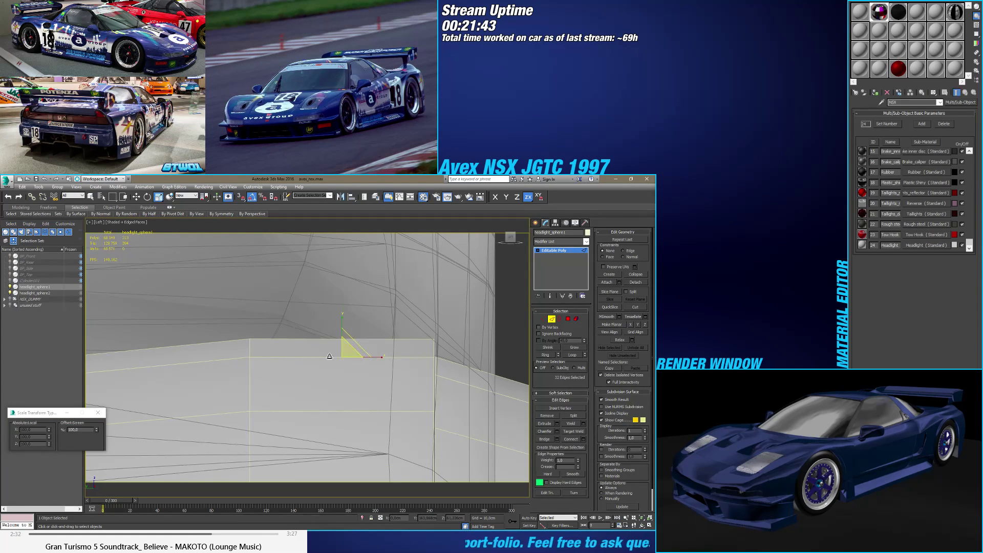
middle_click_drag(329, 356, 326, 380, "alt")
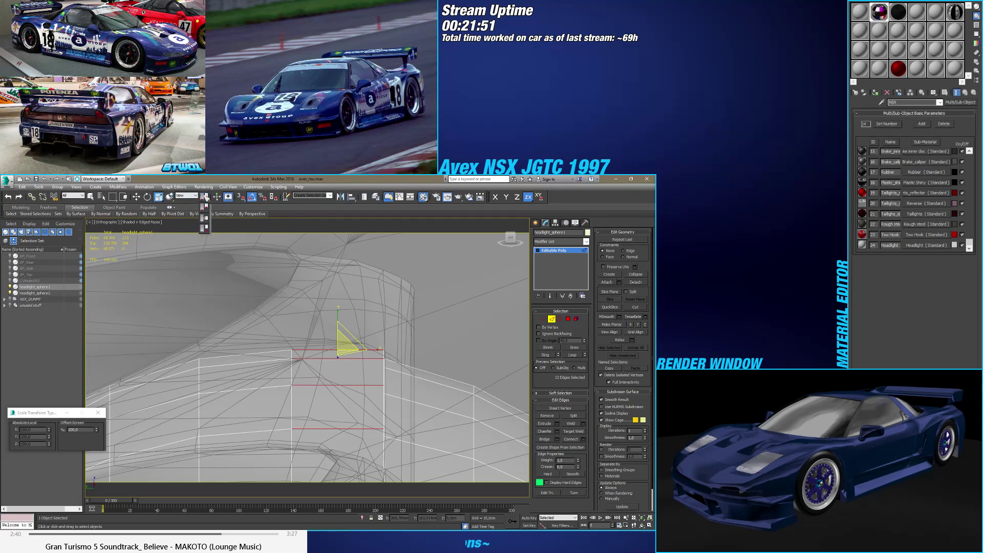
left_click(644, 324)
left_click(640, 325)
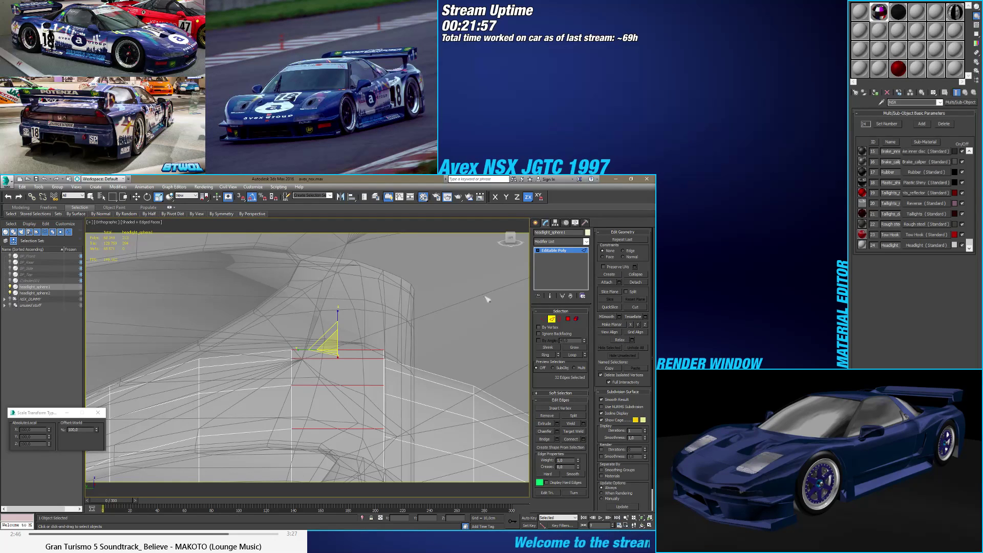
Step: Use Local coordinates to re-flatten the edges on X, Y and Z, then set the reference system to View
left_click(185, 195)
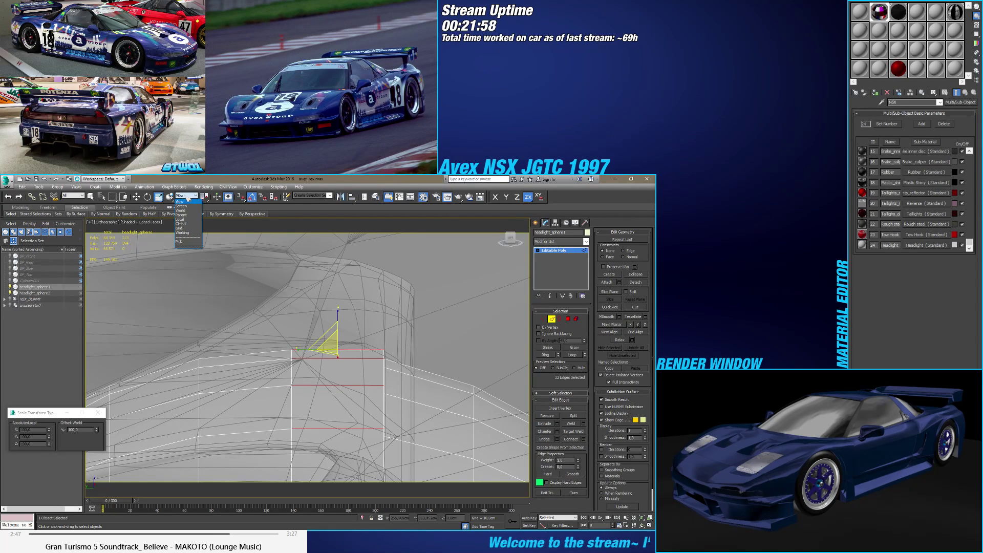
left_click(186, 219)
left_click(645, 325)
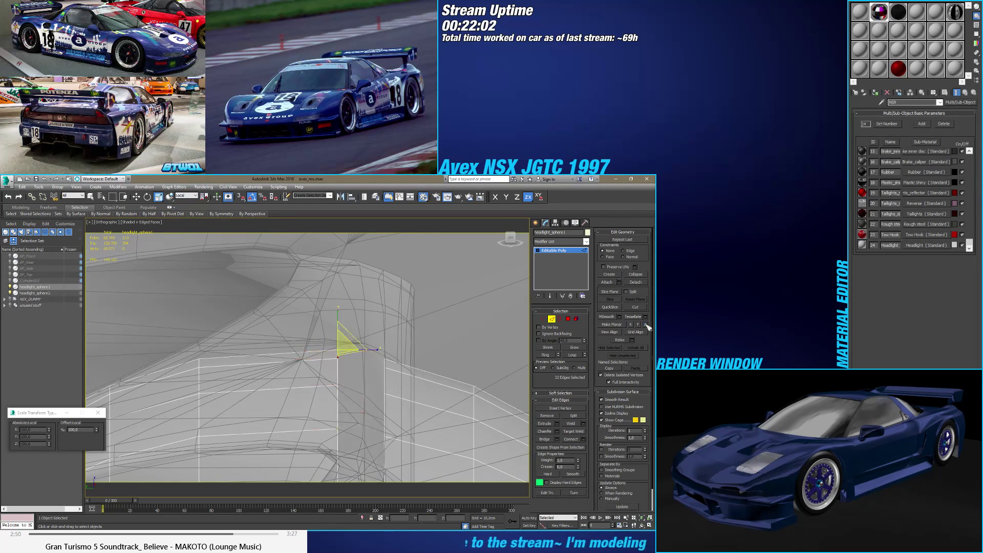
left_click(638, 324)
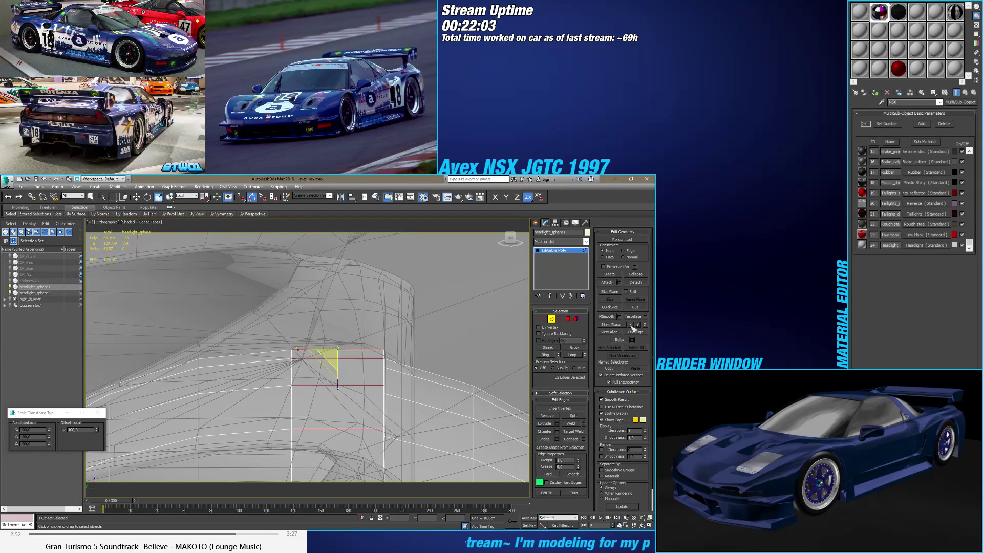
left_click(631, 325)
middle_click_drag(461, 327, 360, 299, "alt")
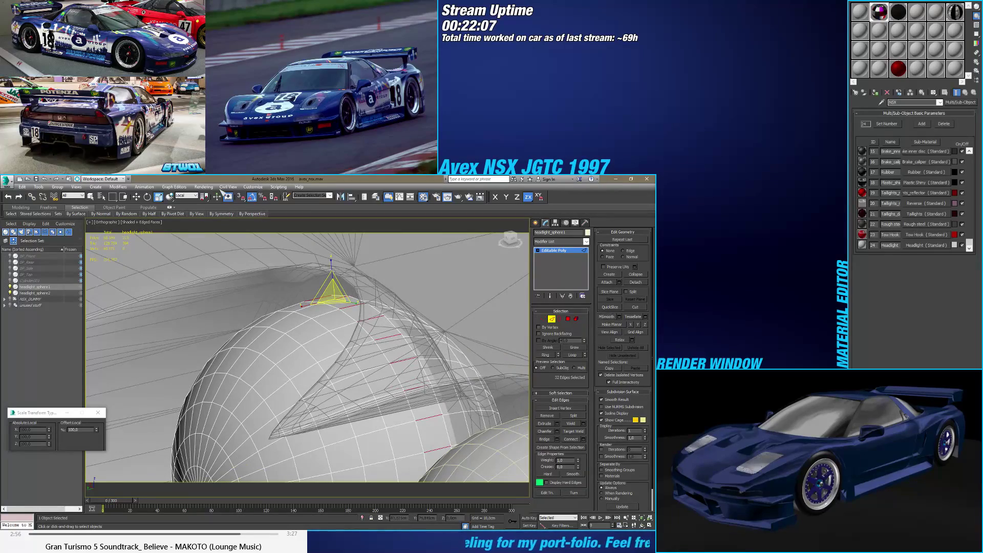
left_click(187, 195)
left_click(185, 201)
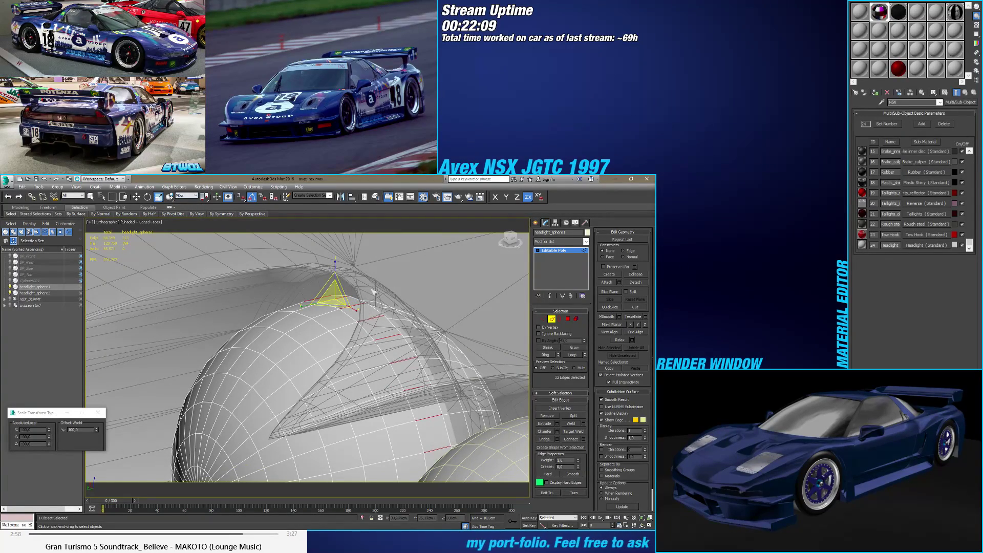
middle_click_drag(372, 291, 357, 314, "alt")
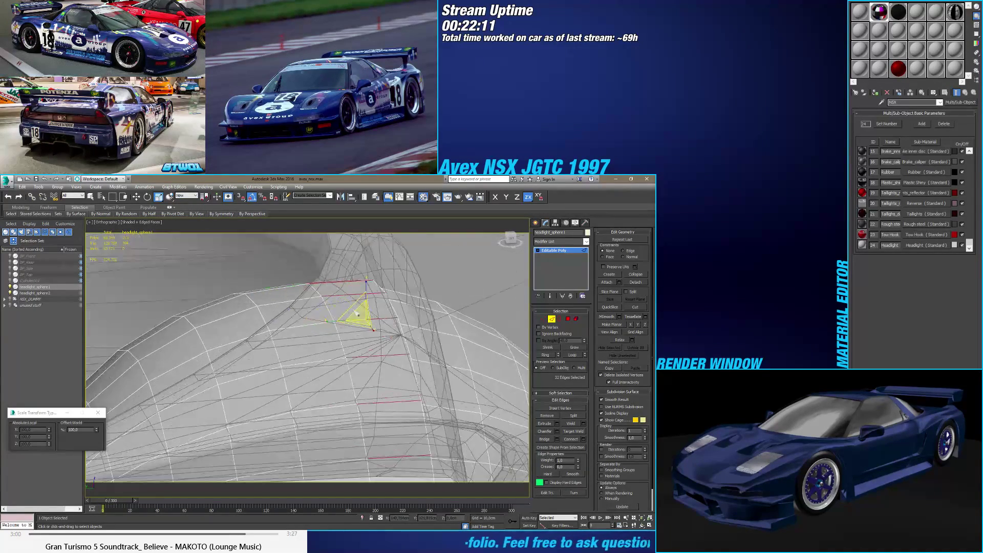
left_click(568, 318)
Step: Loop-select the 32 rim polygons and extrude them 0.127 cm, after first trying 0.045 cm
left_click(361, 312)
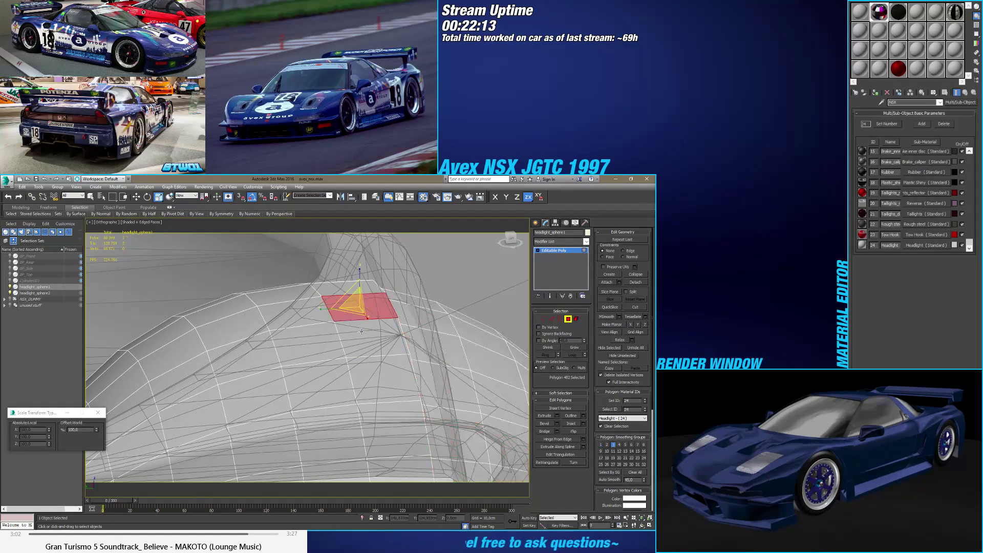
left_click(361, 332, "shift")
middle_click_drag(362, 331, 389, 338, "alt")
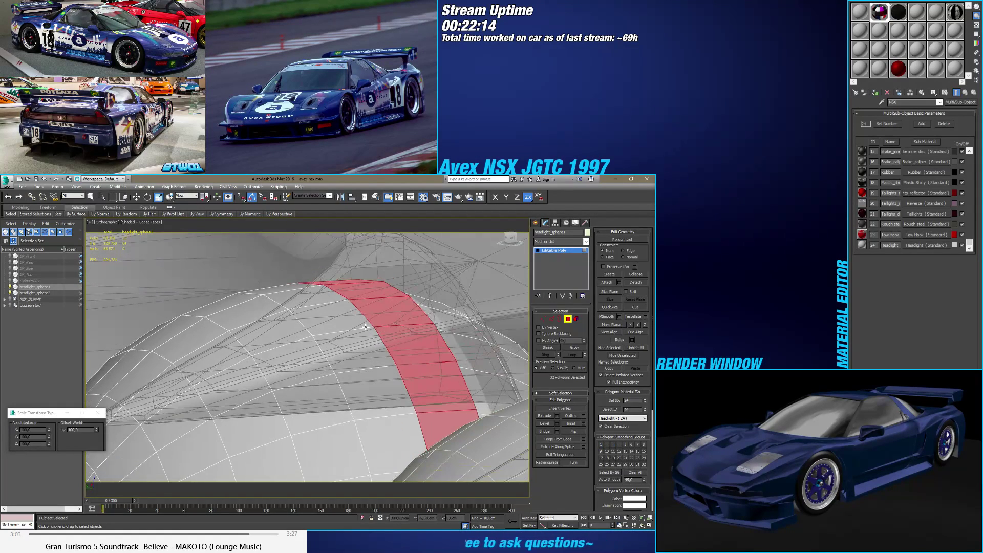
left_click(558, 416)
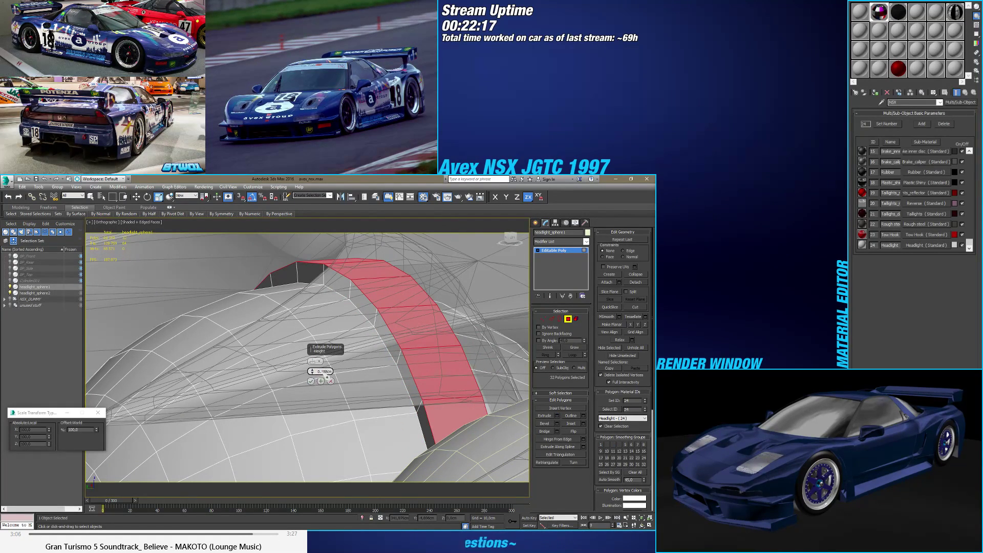
key("Return")
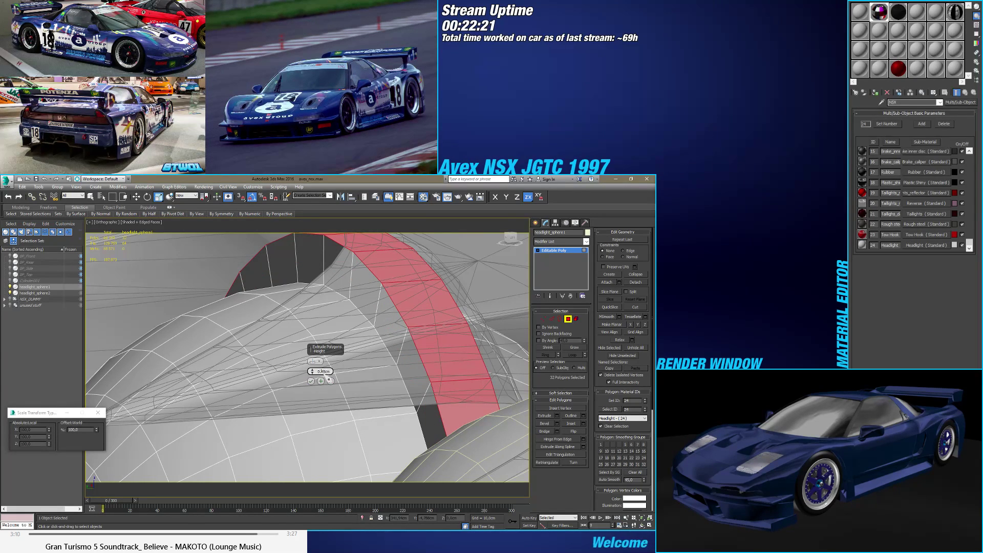
type("0.045")
key("Return")
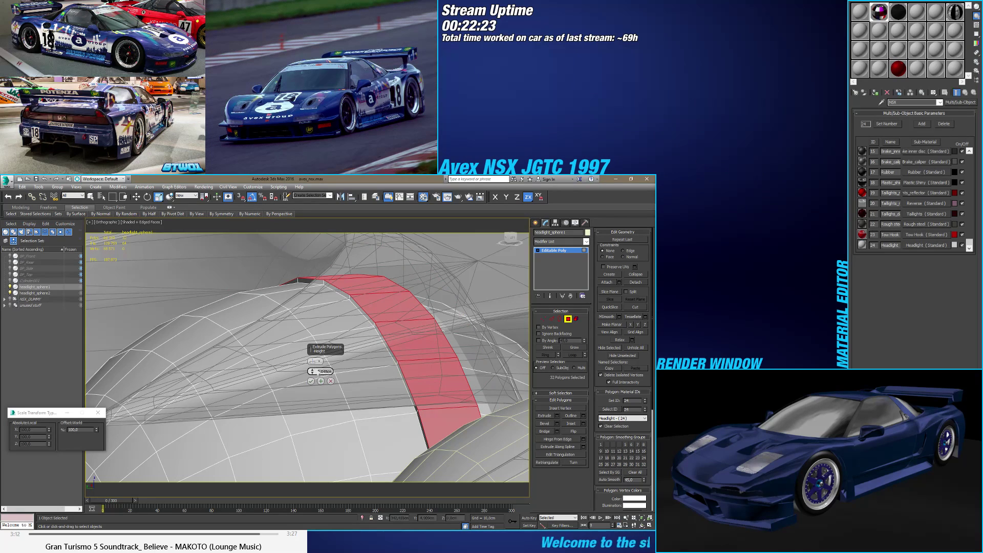
left_click_drag(312, 371, 314, 368)
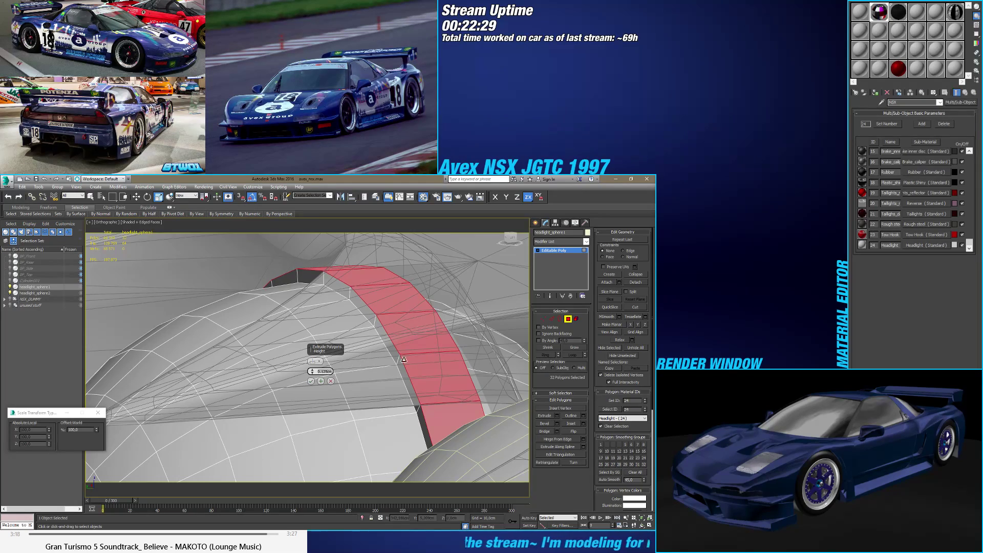
mouse_move(334, 376)
middle_mouse_down("alt")
mouse_move(389, 384)
mouse_move(374, 369)
mouse_move(348, 378)
middle_mouse_up("alt")
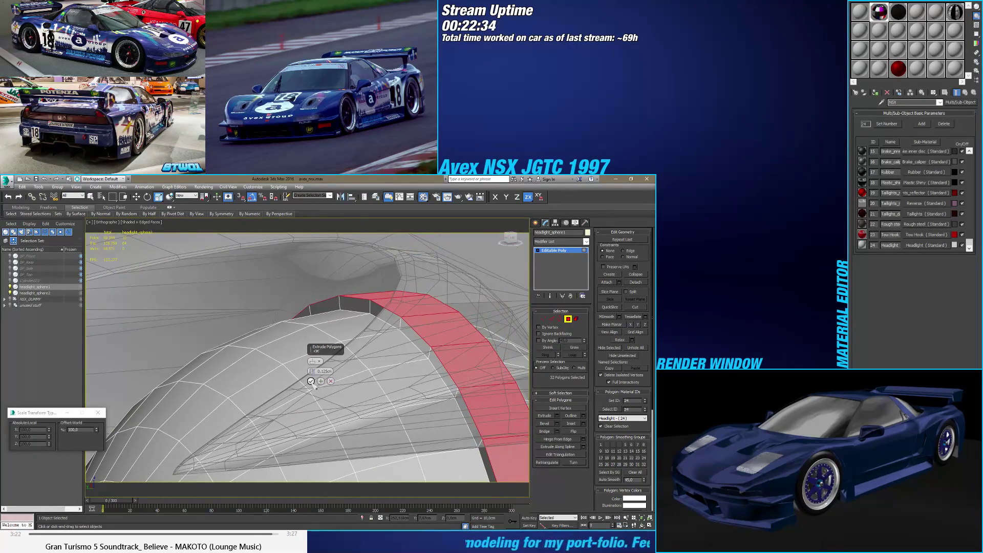
left_click(311, 380)
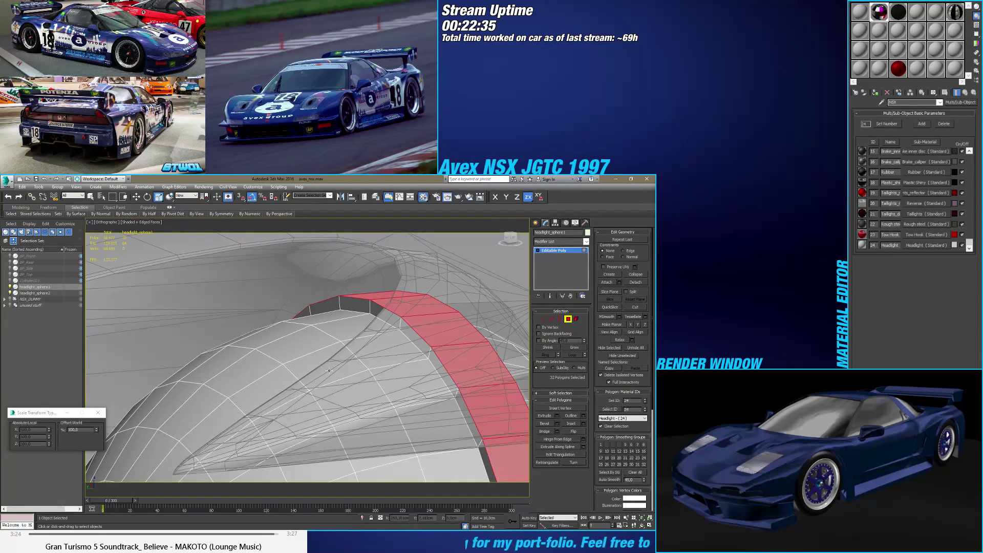
middle_click_drag(407, 315, 555, 322, "alt")
key("2")
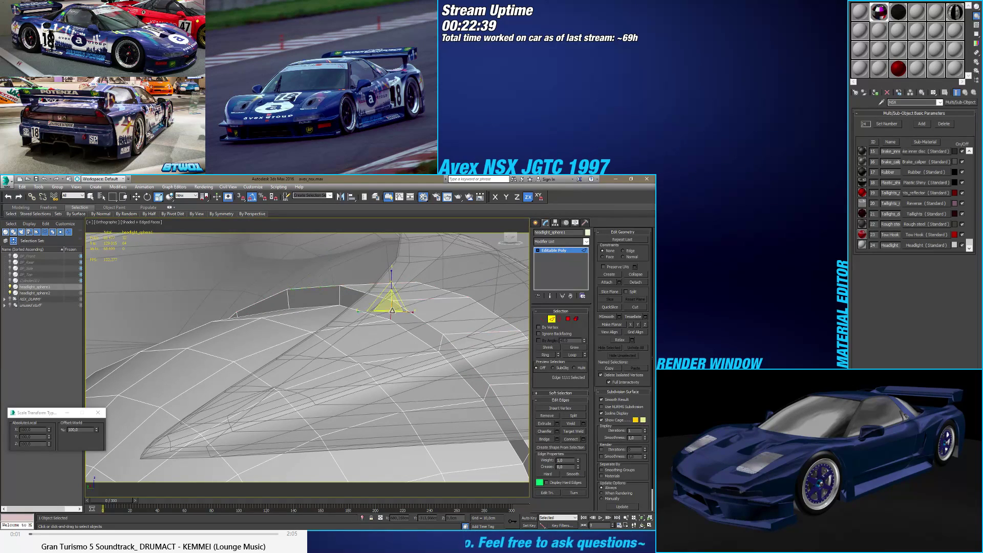
Step: Connect the selected edge ring with a new loop and scale it slightly with Edge constraints
left_click(584, 440)
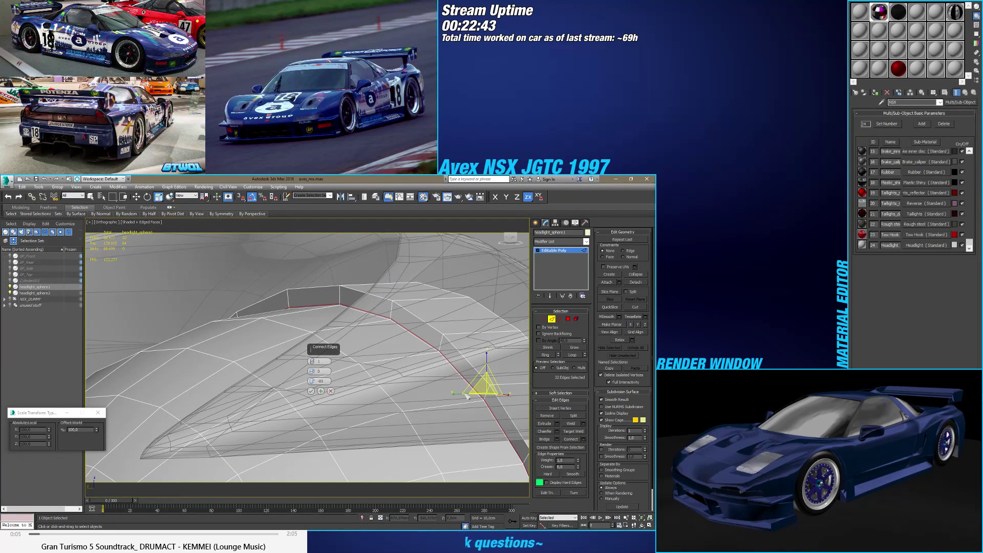
left_click(310, 390)
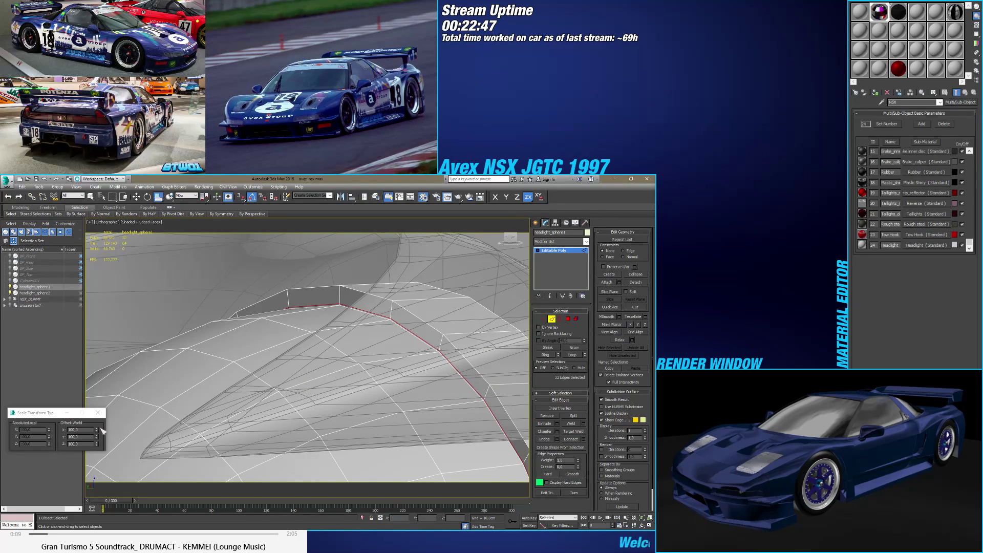
left_click_drag(99, 432, 98, 422)
right_click(98, 421)
left_click(623, 251)
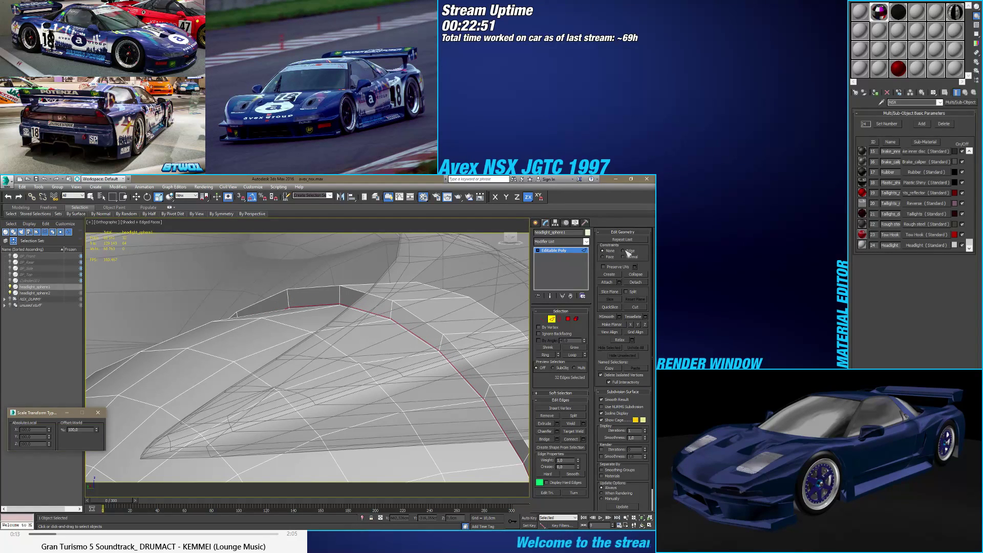
left_click_drag(97, 431, 97, 429)
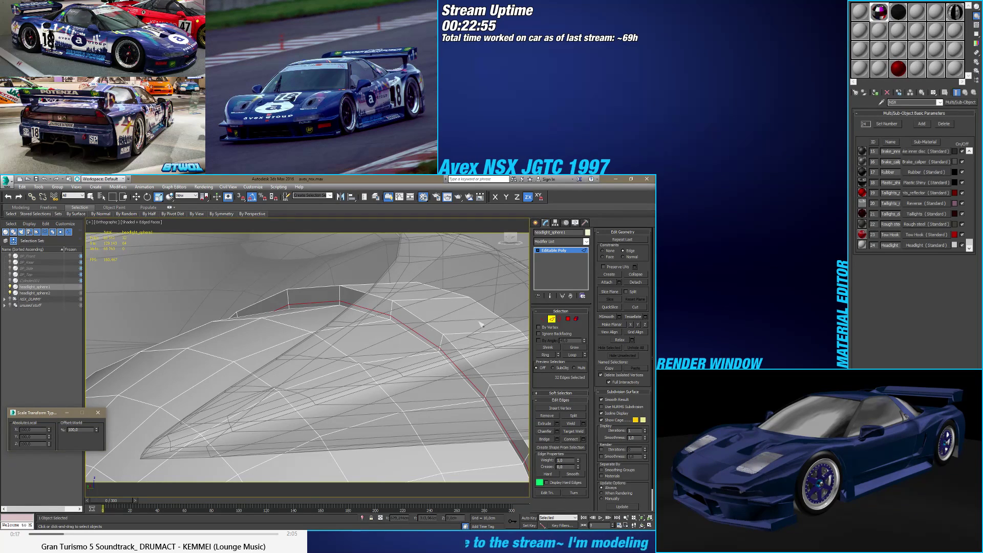
Step: Nudge the polygon strip into place with small Move type-in offsets, constraints turned off
left_click(568, 319, "ctrl")
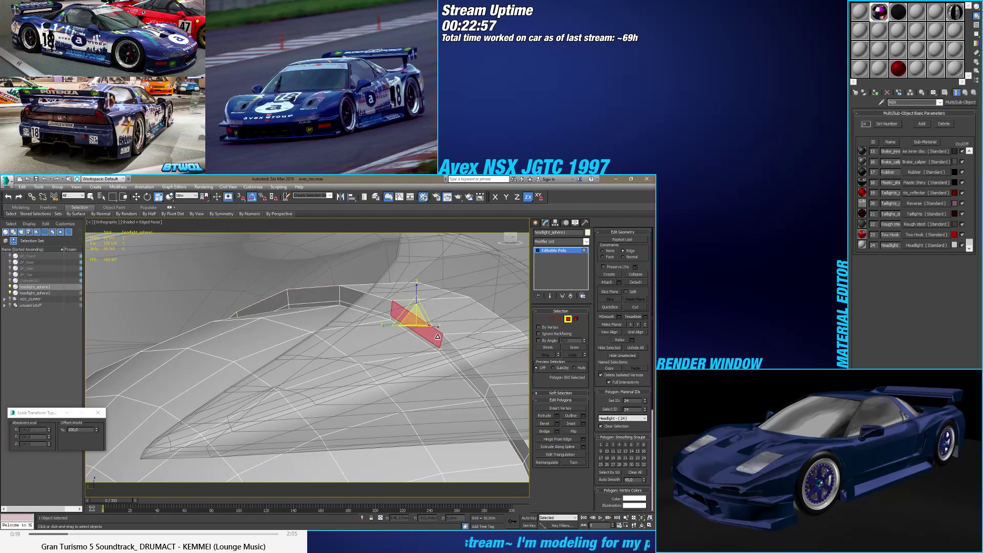
key("w")
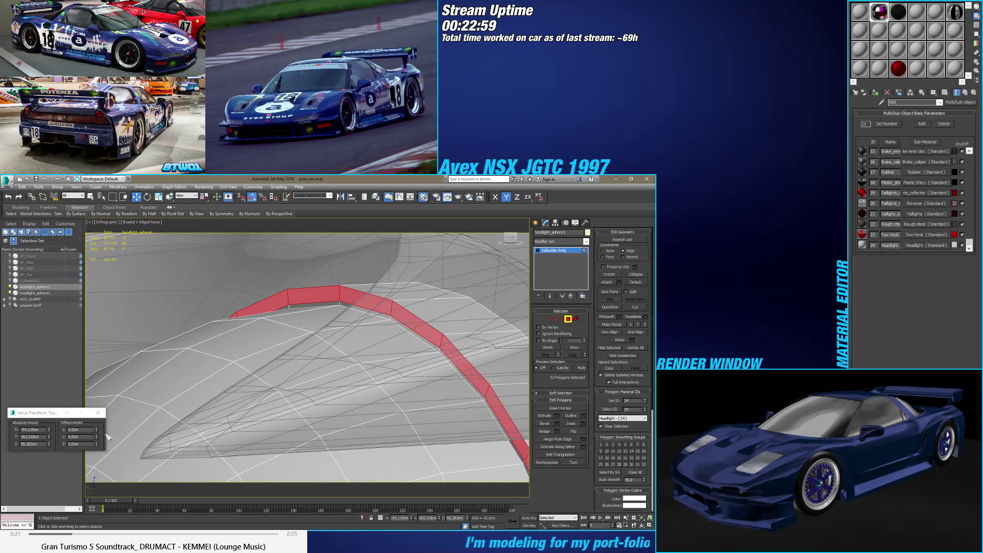
left_click_drag(99, 433, 97, 470)
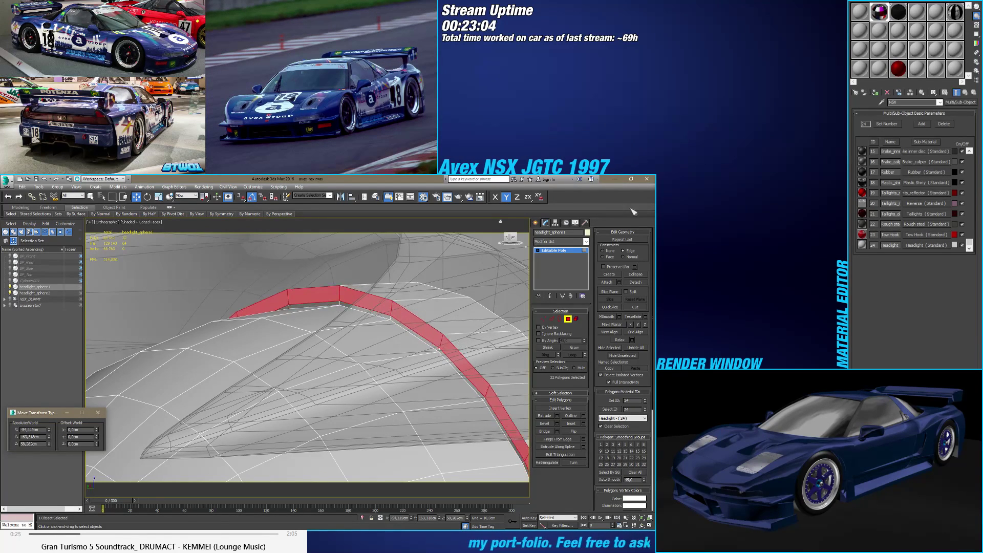
left_click(612, 250)
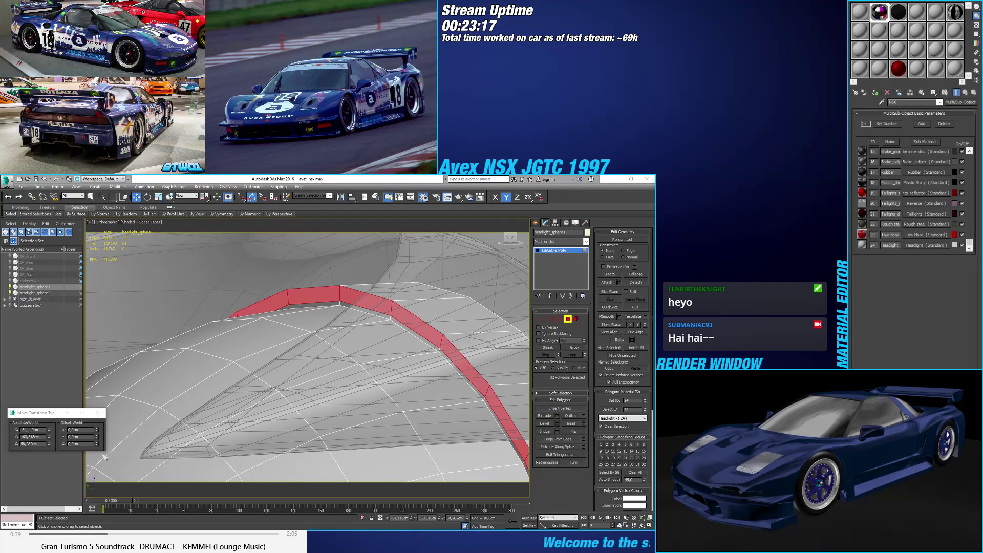
left_click_drag(97, 437, 97, 432)
left_click_drag(97, 425, 92, 431)
middle_click_drag(317, 358, 336, 350, "alt")
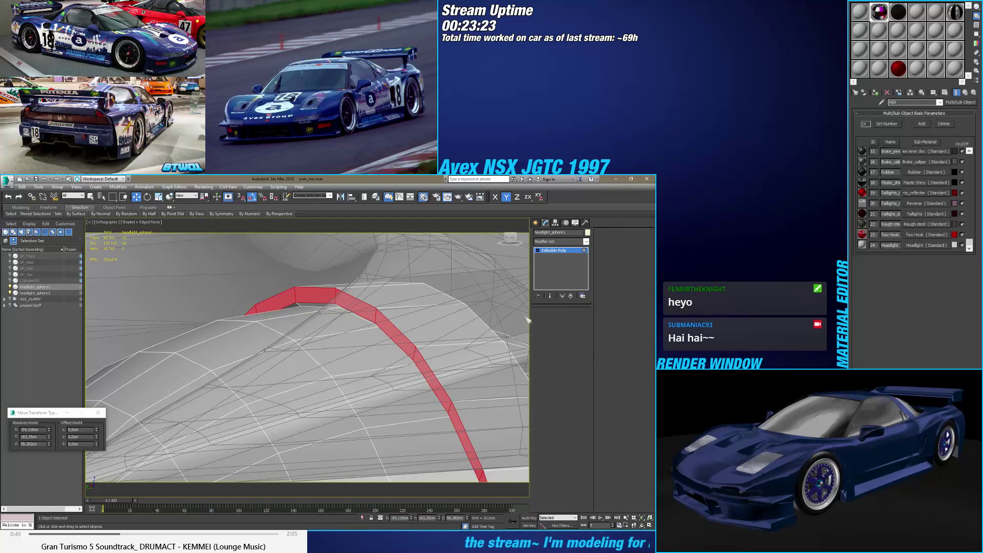
Step: Chamfer the rim strip's border edges
left_click(551, 318)
left_click(557, 431)
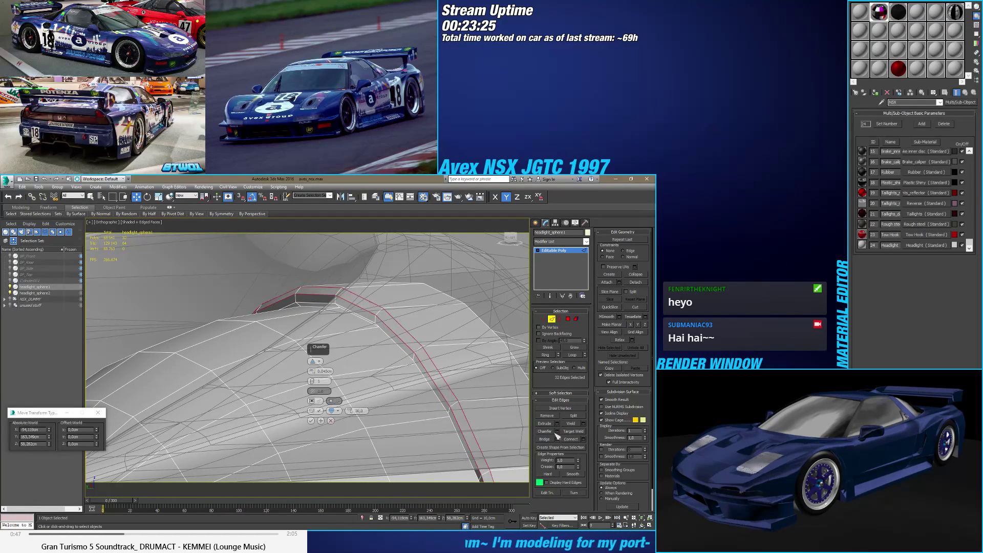
left_click(313, 404)
middle_click_drag(373, 369, 367, 343, "alt")
Step: Delete the strip of faces beside the headlight sphere
double_click(353, 341)
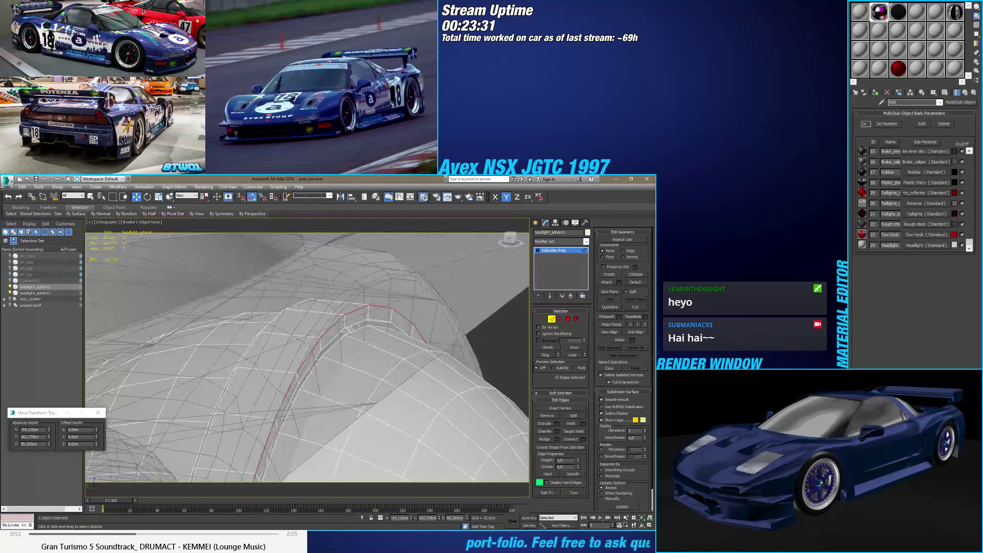
left_click(569, 319)
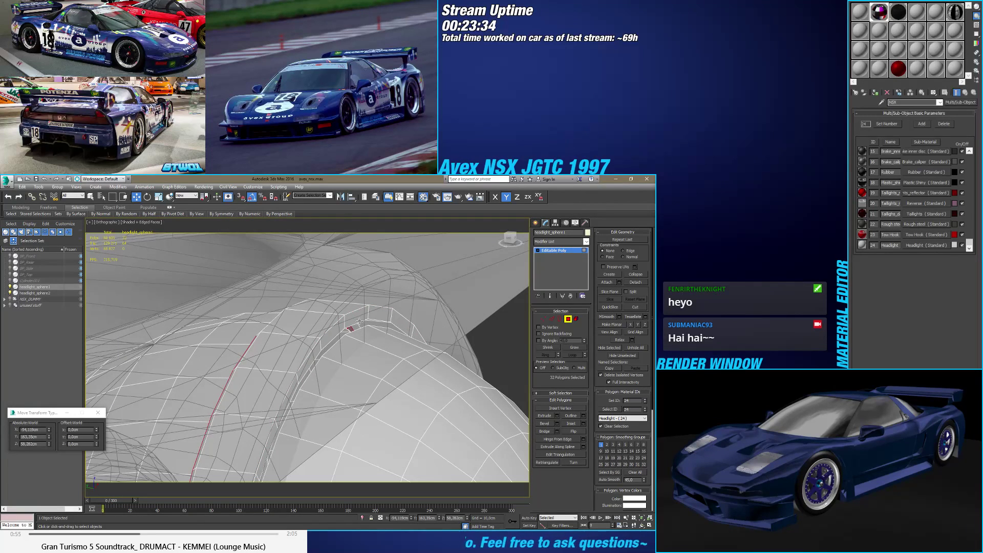
key("Delete")
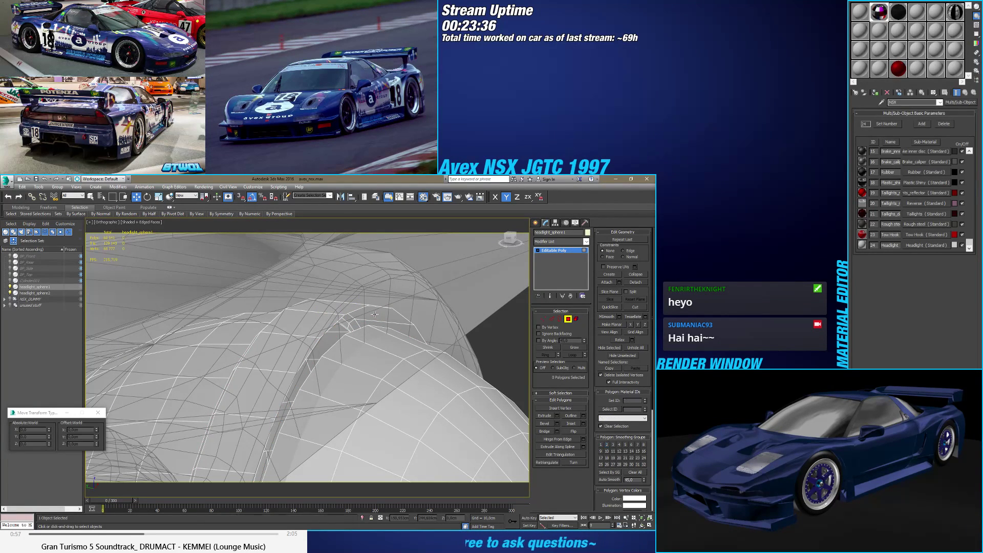
Step: Pull the resulting open edge loop slightly outward along Y
left_click(553, 319)
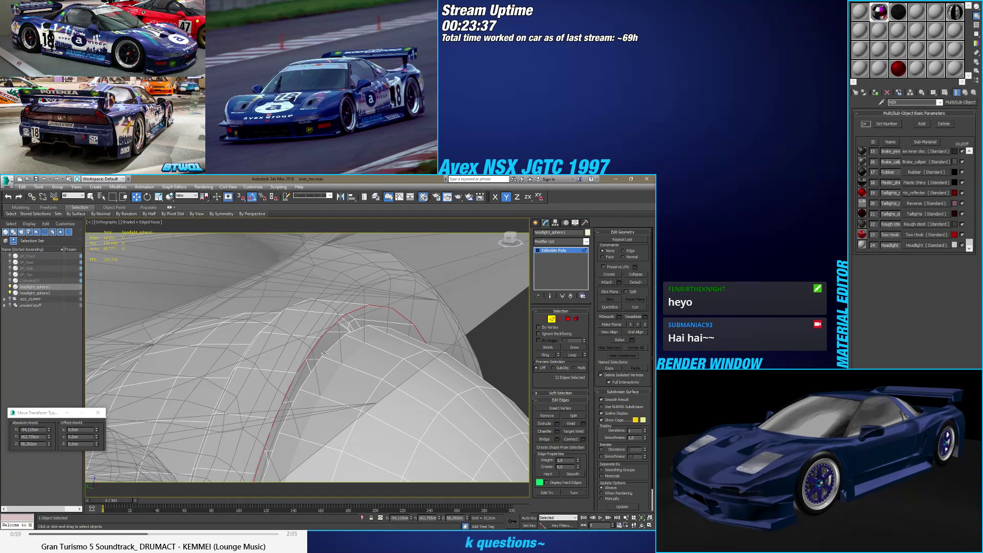
middle_click_drag(324, 353, 259, 386, "alt")
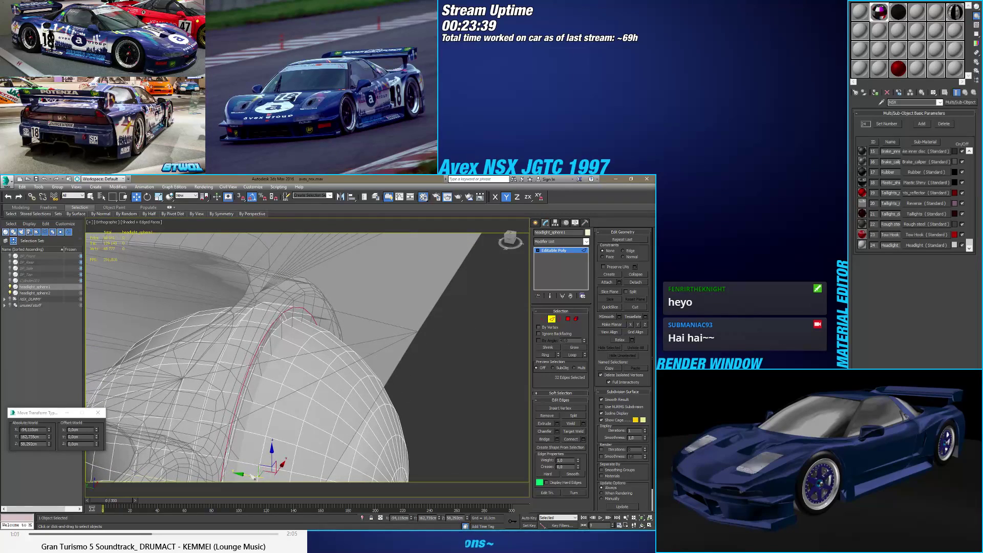
left_click_drag(255, 476, 270, 442)
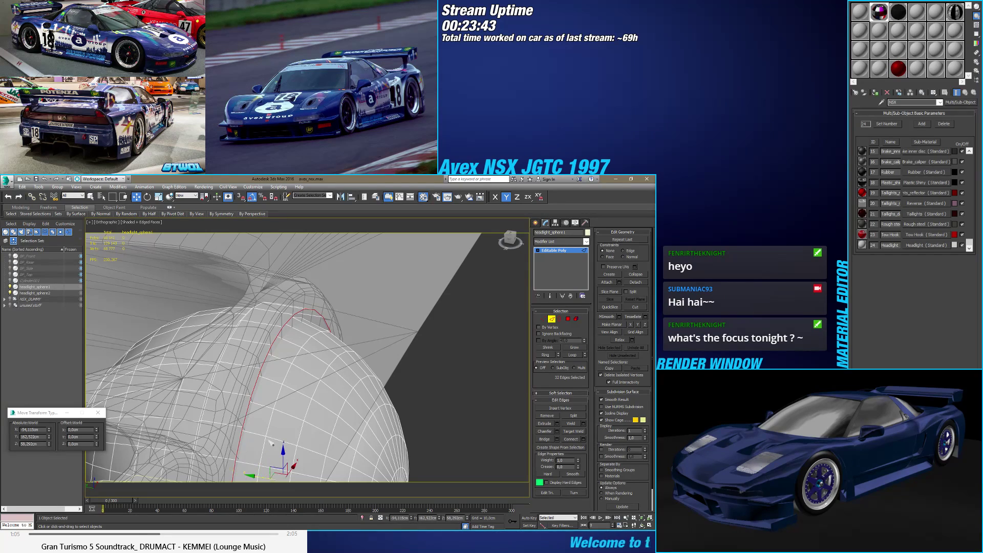
scroll(264, 406, "down", 5)
middle_click_drag(264, 406, 331, 360, "alt")
scroll(332, 361, "up", 5)
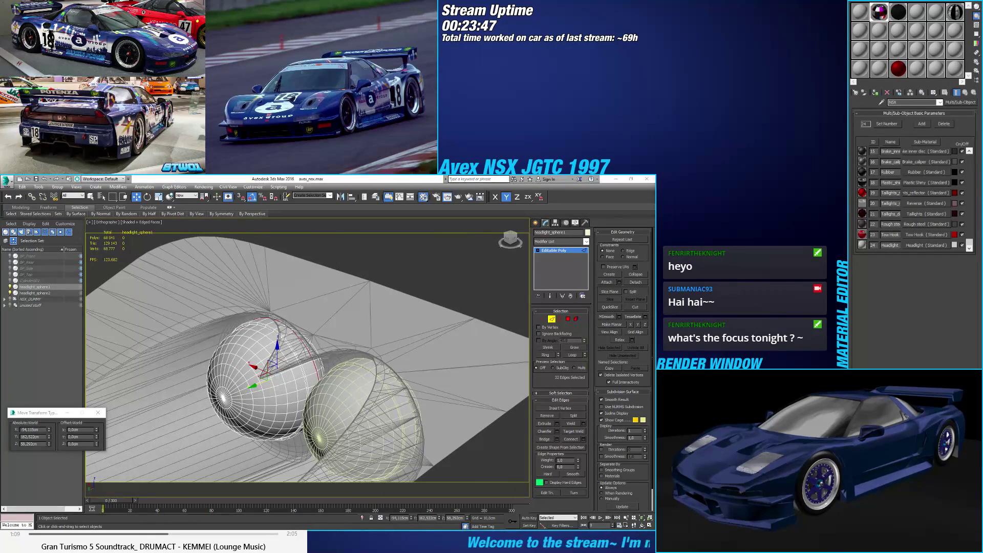
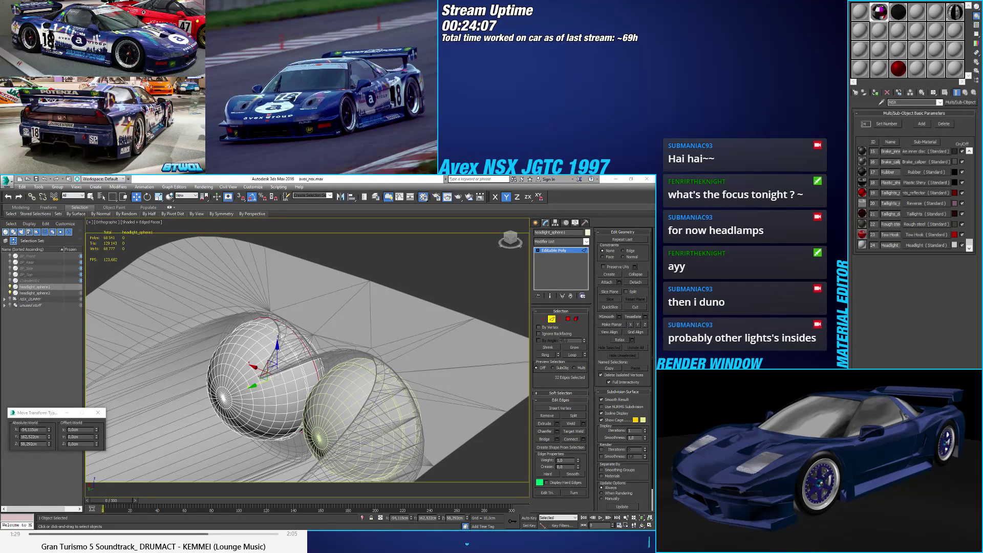
Step: Convert the edge loop into a face strip and grow it twice
middle_click_drag(307, 383, 353, 305, "alt")
scroll(347, 335, "up", 6)
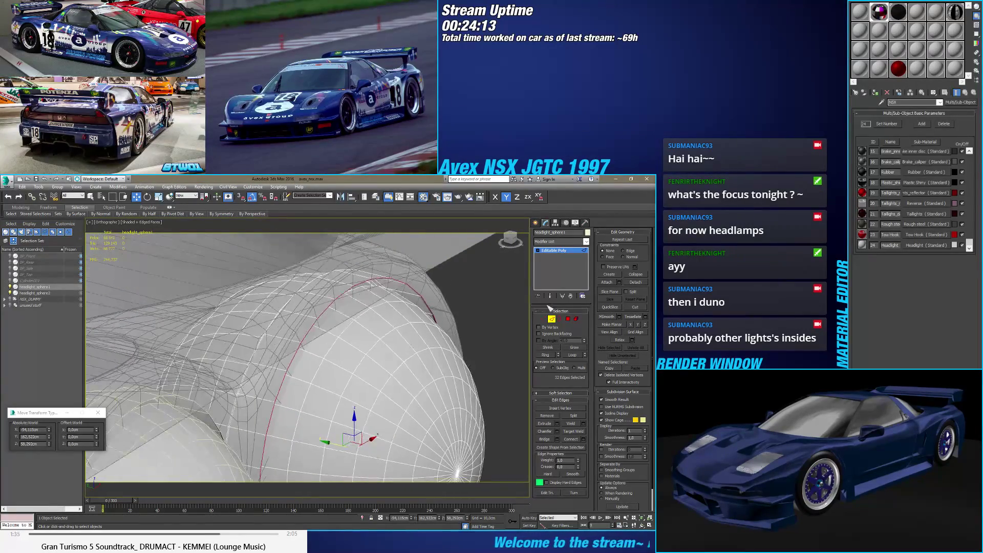
left_click(568, 319)
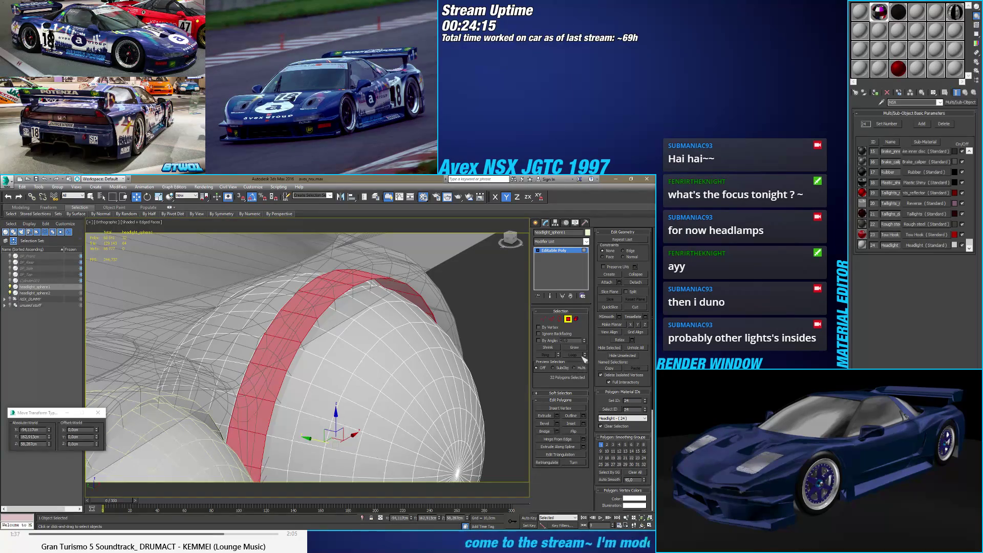
left_click(575, 347)
mouse_move(389, 328)
middle_mouse_down("alt")
mouse_move(409, 339)
mouse_move(383, 333)
mouse_move(421, 330)
mouse_move(375, 337)
middle_mouse_up("alt")
left_click(579, 349)
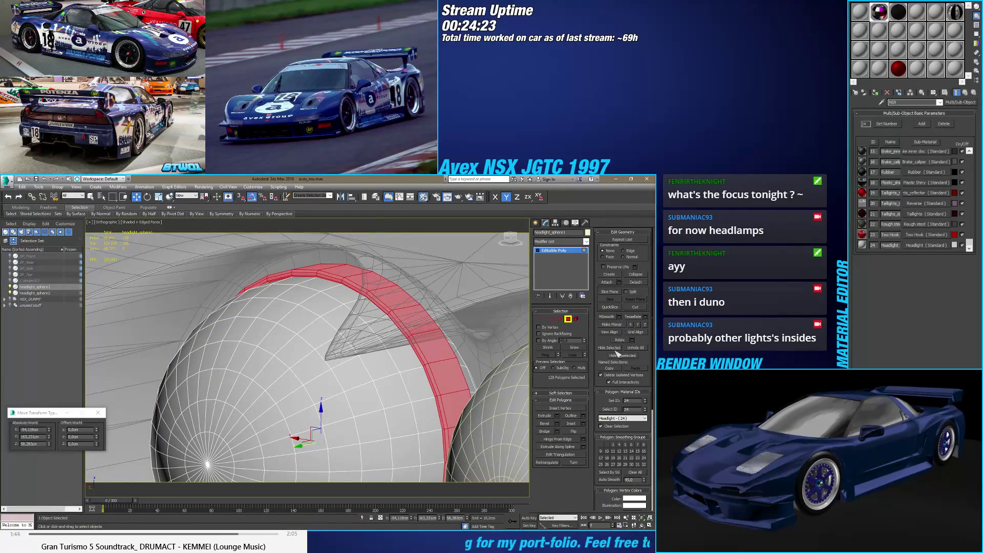
Step: Delete the widened face strip from the headlight sphere
left_click(635, 282)
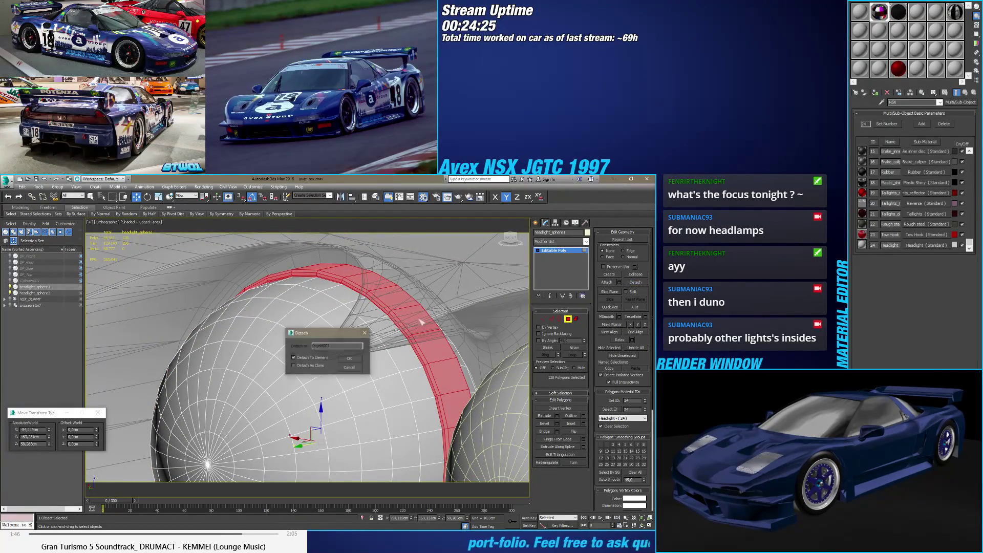
key("Escape")
left_click(614, 348)
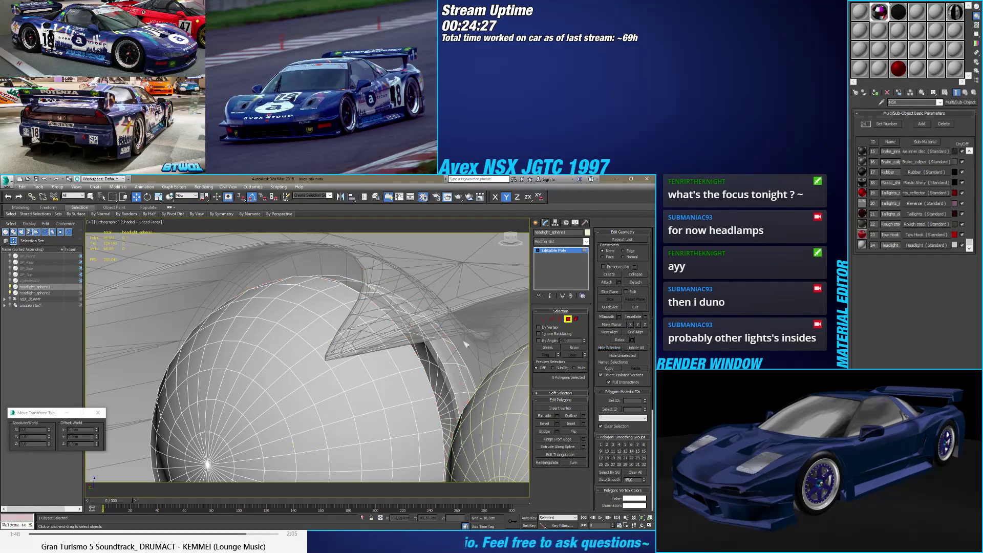
Step: In Border mode, select the two open borders, including the upper one
scroll(418, 294, "up", 10)
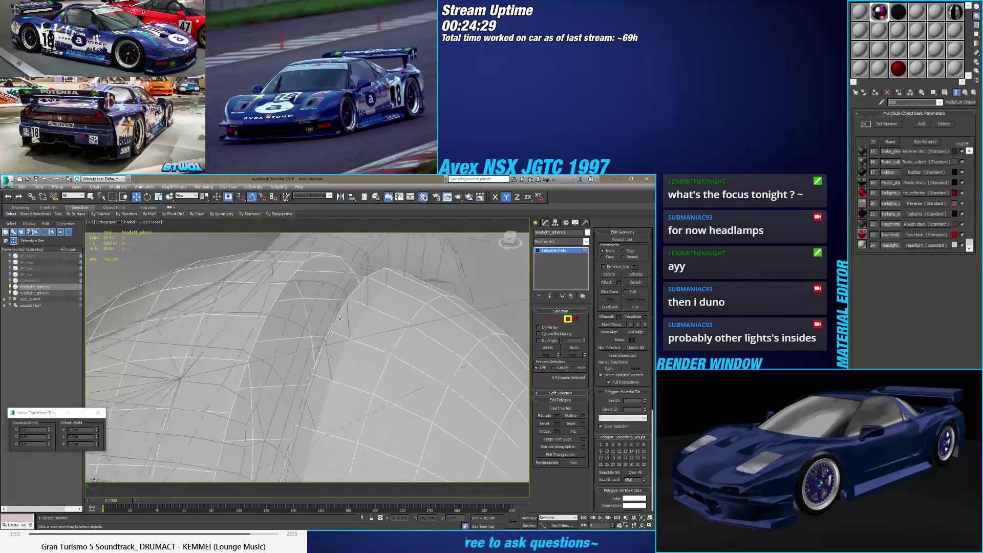
left_click(559, 319)
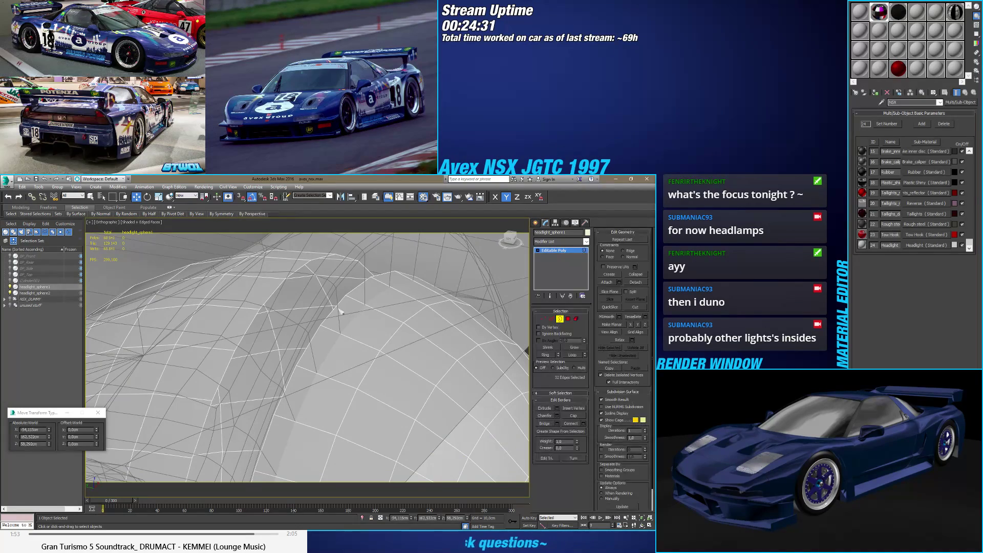
middle_click_drag(335, 308, 283, 274, "alt")
left_click(302, 281, "ctrl")
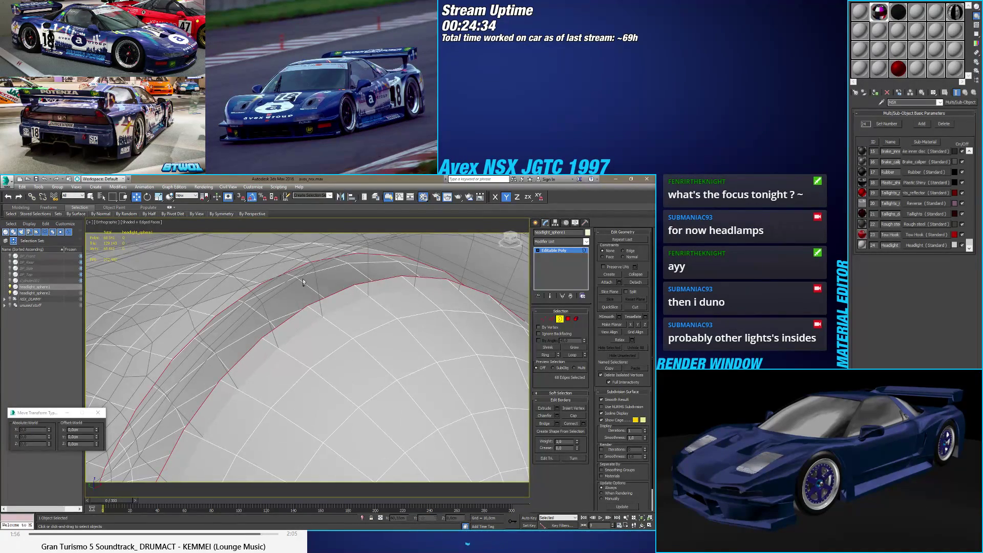
Step: Bridge the two open borders with new faces
left_click(557, 423)
middle_click_drag(490, 414, 425, 361, "alt")
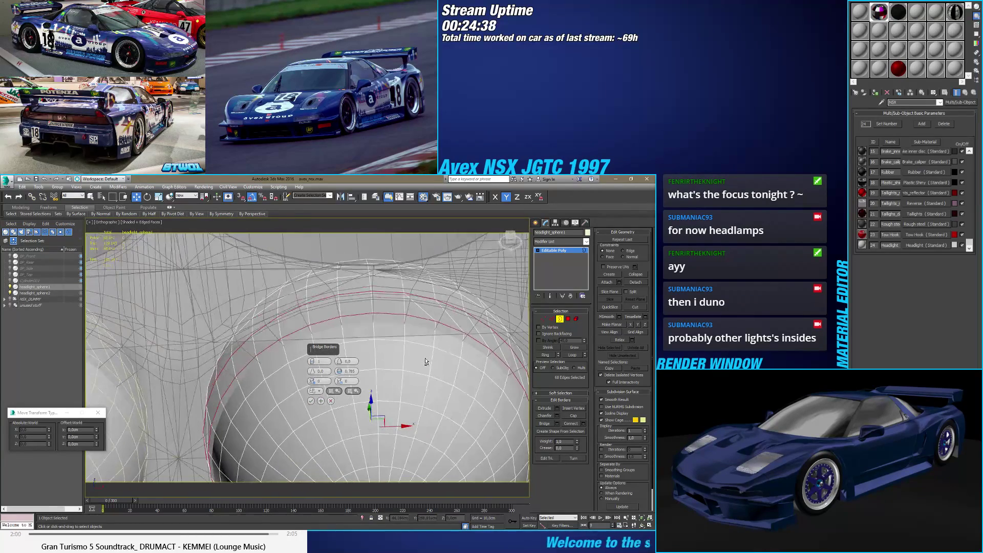
left_click(331, 401)
Step: Check the Weld settings and close them without changes
left_click(551, 319)
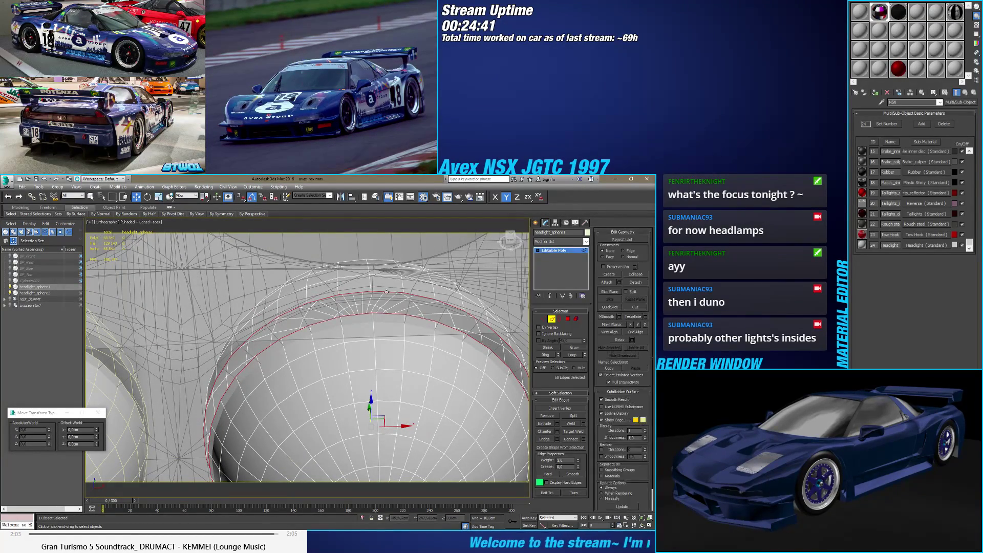
middle_click_drag(445, 343, 500, 339, "alt")
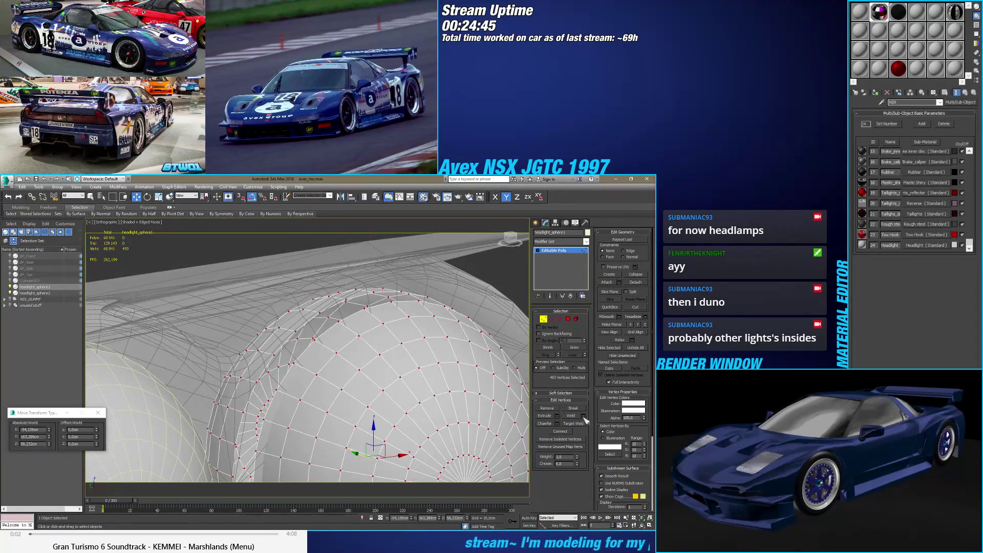
left_click(583, 416)
left_click(330, 385)
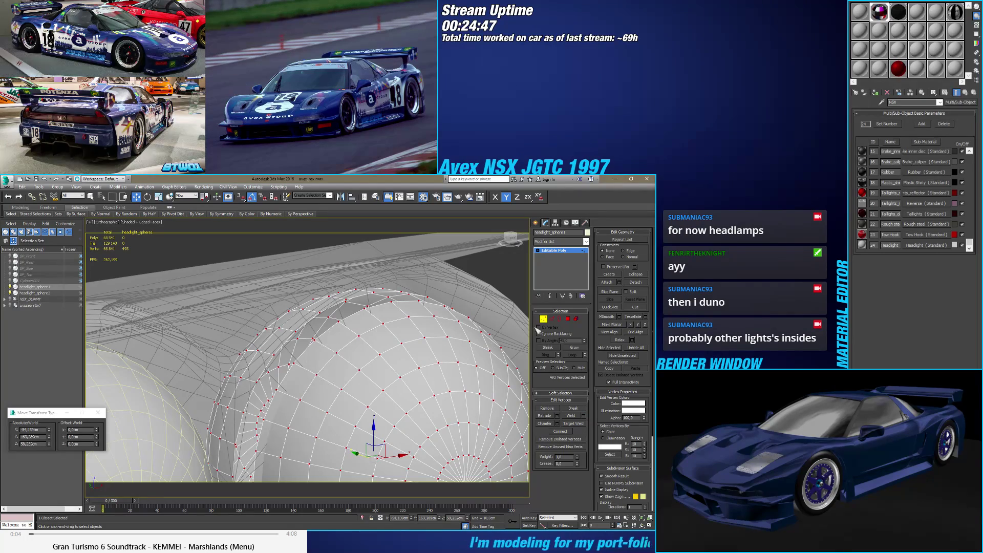
left_click(551, 319)
Step: Select the dome's lower edge loop, dropping one stray edge
middle_click_drag(405, 317, 393, 300, "alt")
left_click(383, 314)
key("3")
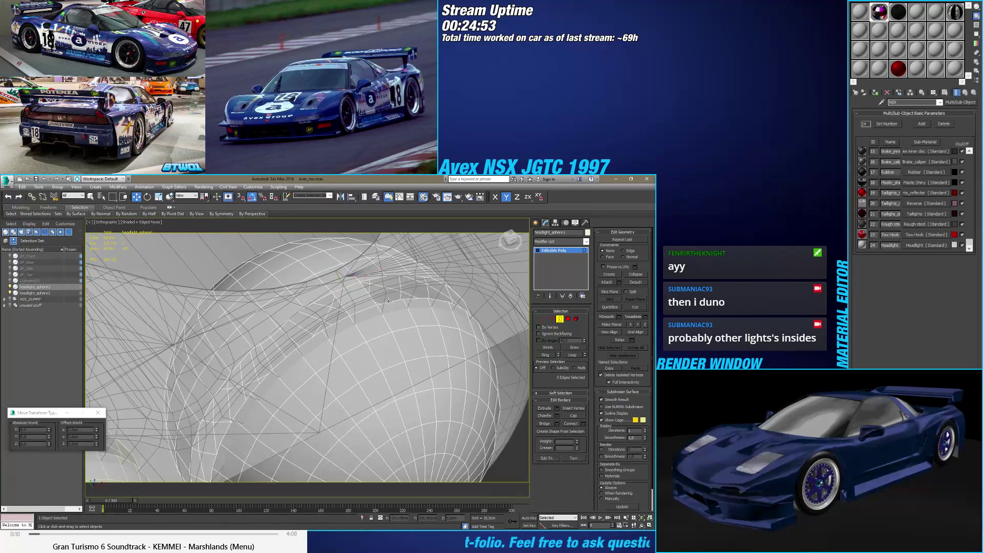
left_click(383, 300)
key("2")
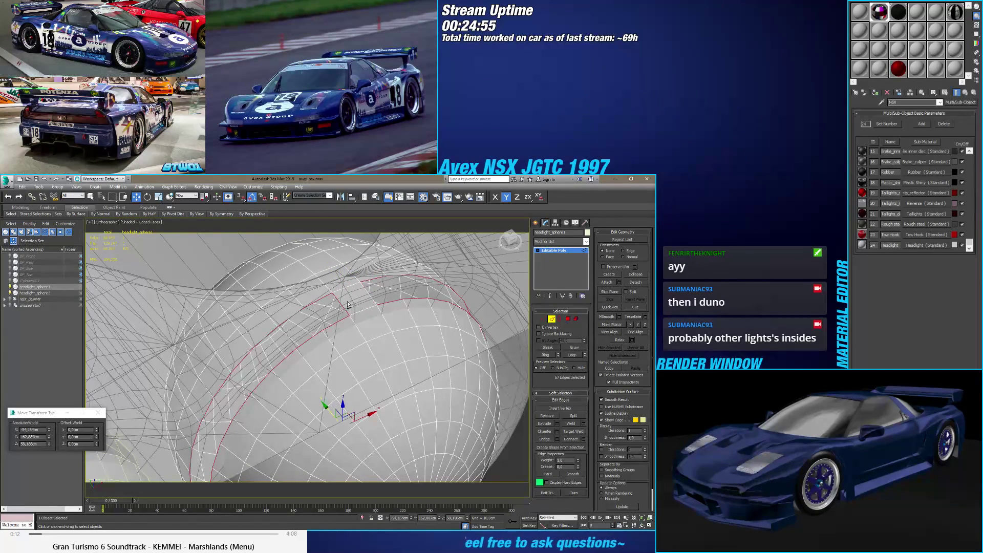
left_click(347, 305, "alt")
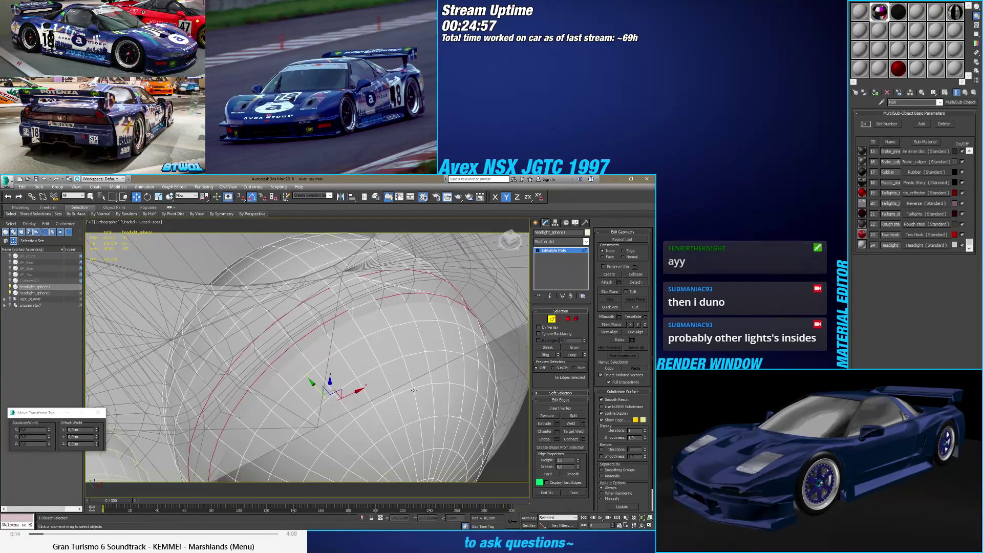
mouse_move(416, 397)
middle_mouse_down("alt")
mouse_move(403, 351)
mouse_move(500, 317)
mouse_move(395, 344)
mouse_move(376, 325)
mouse_move(351, 356)
mouse_move(467, 337)
mouse_move(423, 351)
mouse_move(419, 374)
mouse_move(384, 415)
mouse_move(431, 404)
middle_mouse_up("alt")
scroll(437, 353, "up", 3)
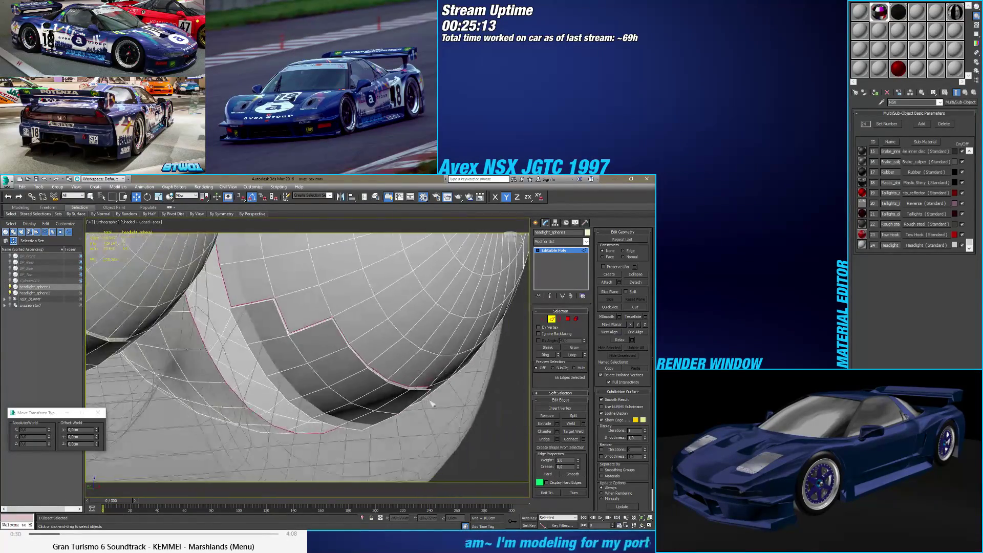
Step: Select the rim piece beneath the dome as a single element
key("4")
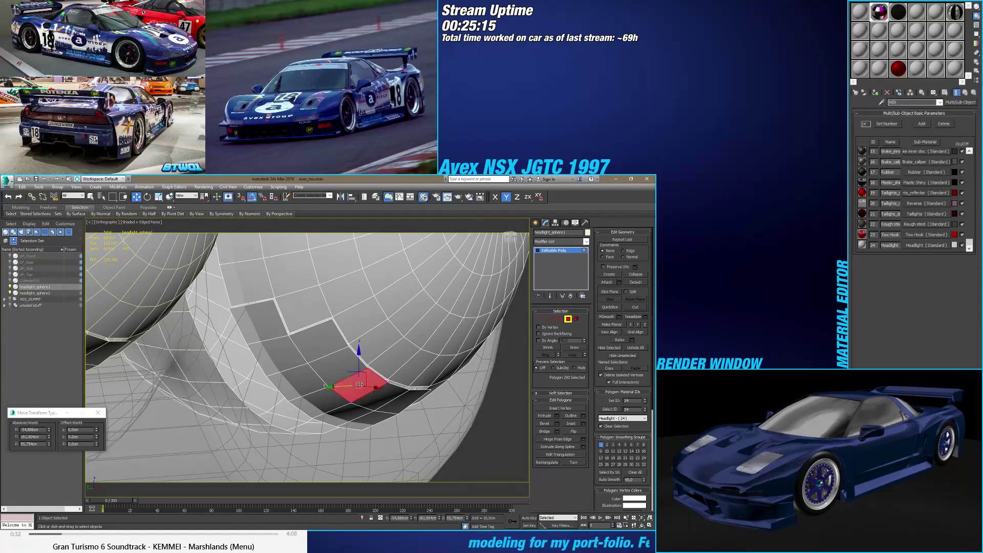
middle_click_drag(360, 384, 342, 396, "alt")
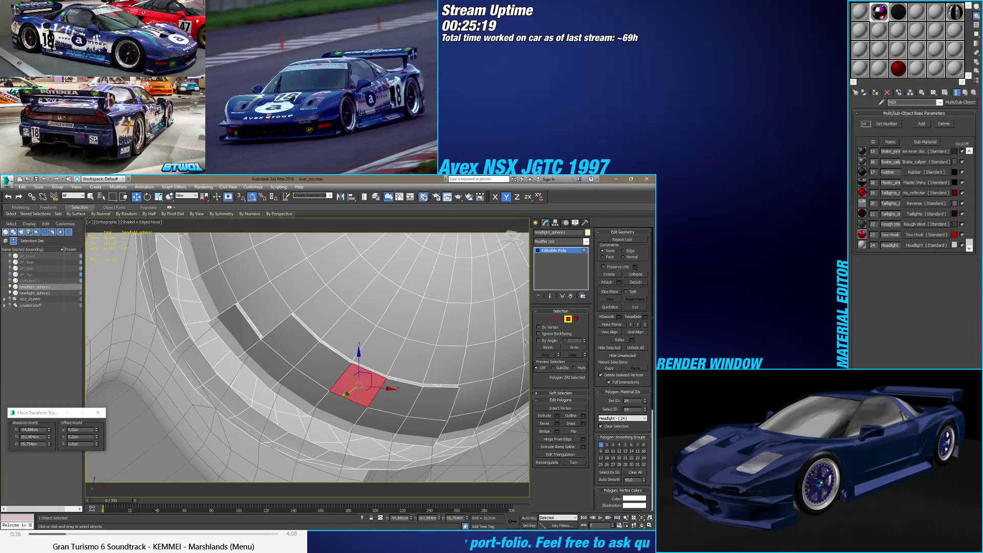
middle_click_drag(525, 342, 481, 361, "alt")
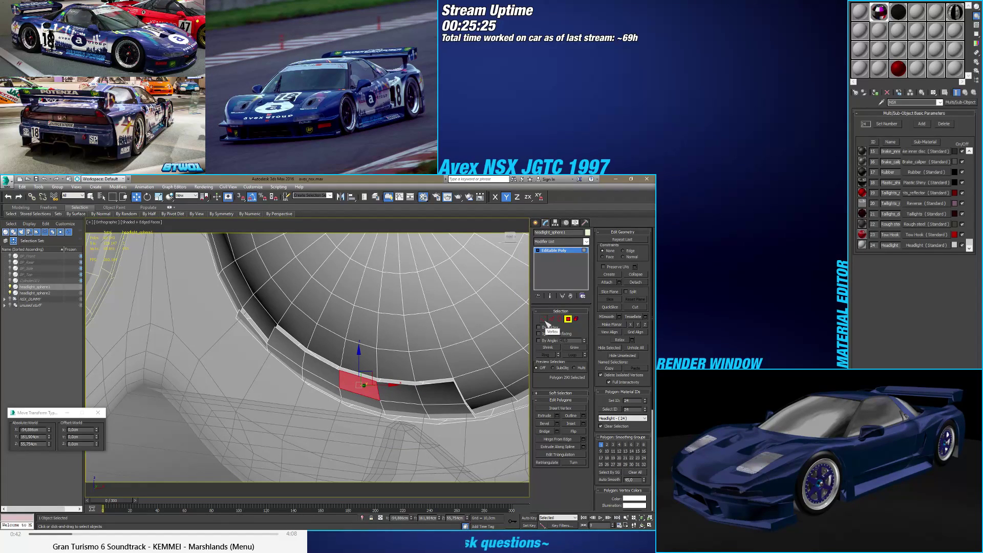
left_click(576, 318)
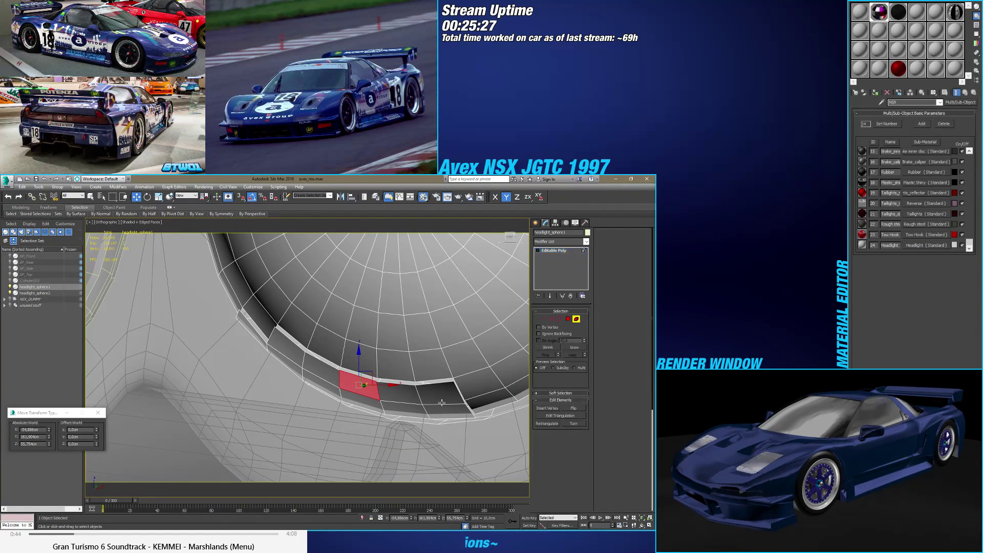
left_click(441, 402)
scroll(410, 384, "up", 3)
Step: Turn on snaps, scale the rim element thinner along one axis, then clear the selection
key("s")
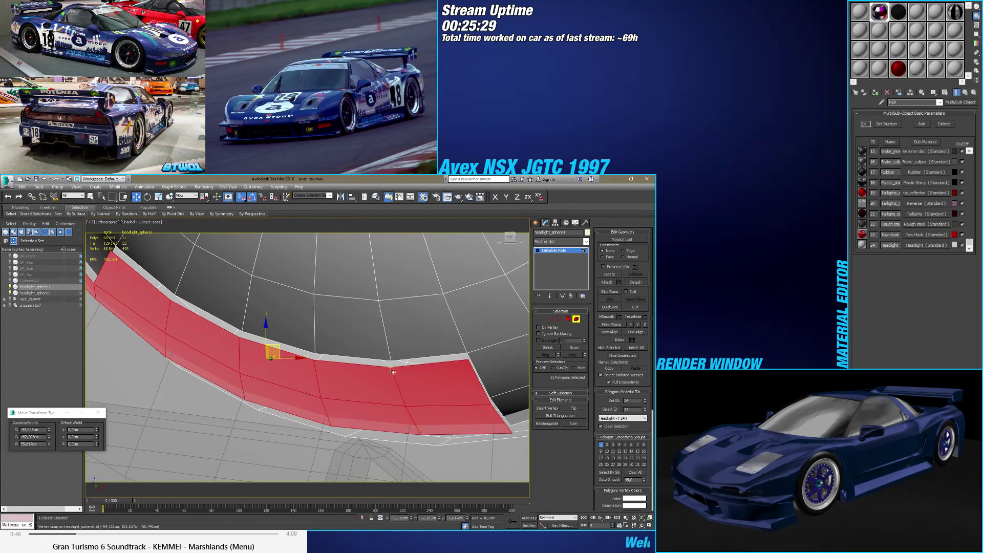
mouse_move(393, 372)
middle_mouse_down("alt")
mouse_move(404, 353)
mouse_move(389, 332)
mouse_move(361, 367)
mouse_move(383, 369)
middle_mouse_up("alt")
key("r")
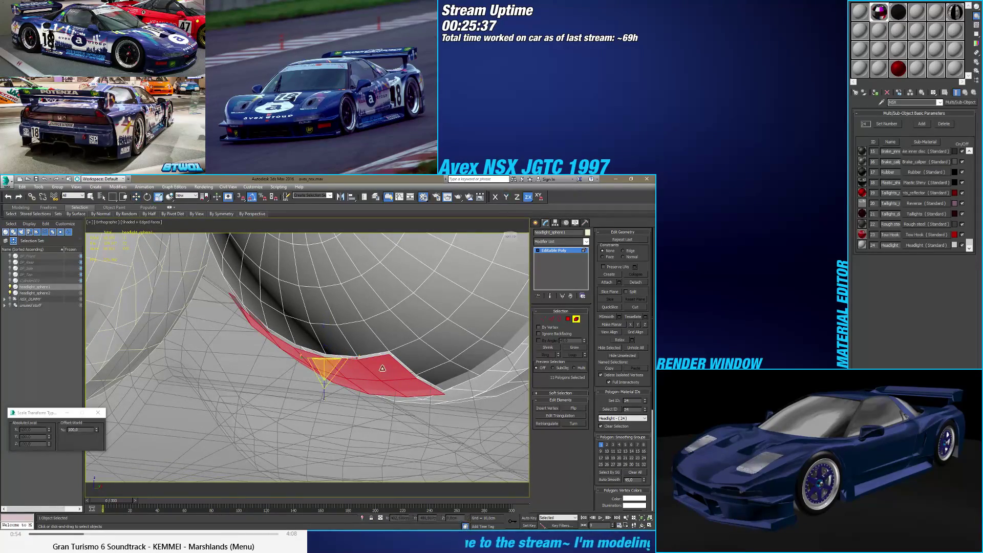
key("w")
middle_click_drag(372, 367, 369, 379, "alt")
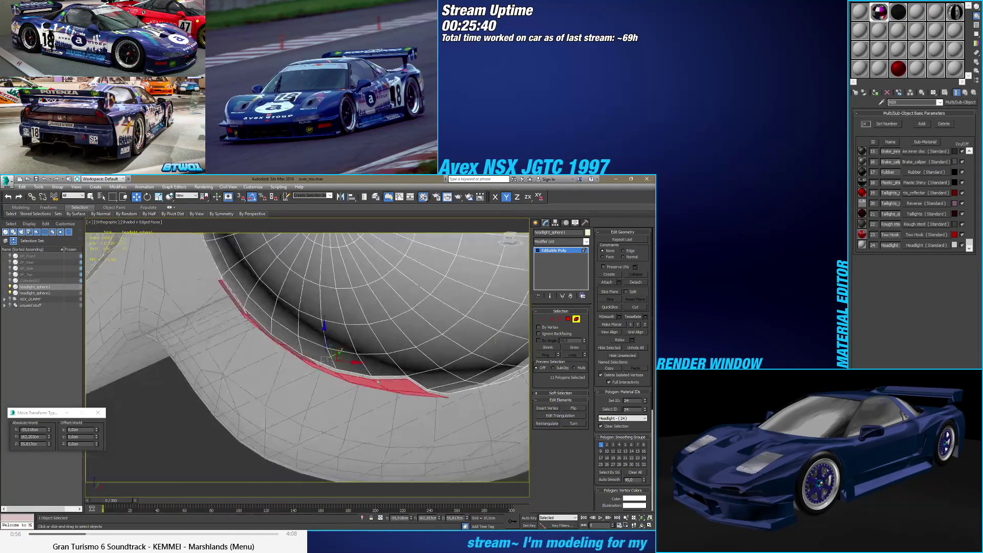
left_click(368, 384)
left_click(368, 384)
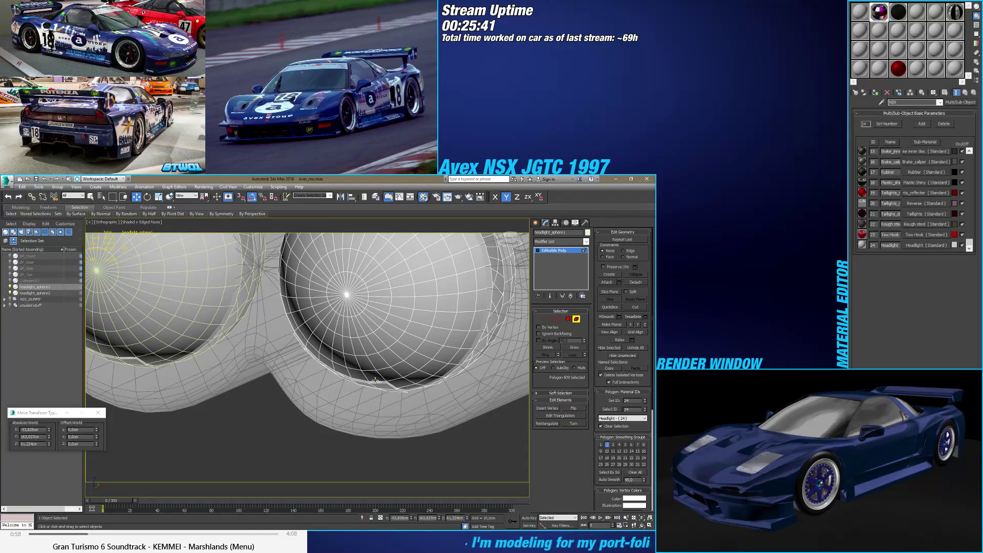
Step: Select the 32-face rim ring of the headlight
left_click(415, 369)
left_click(414, 369)
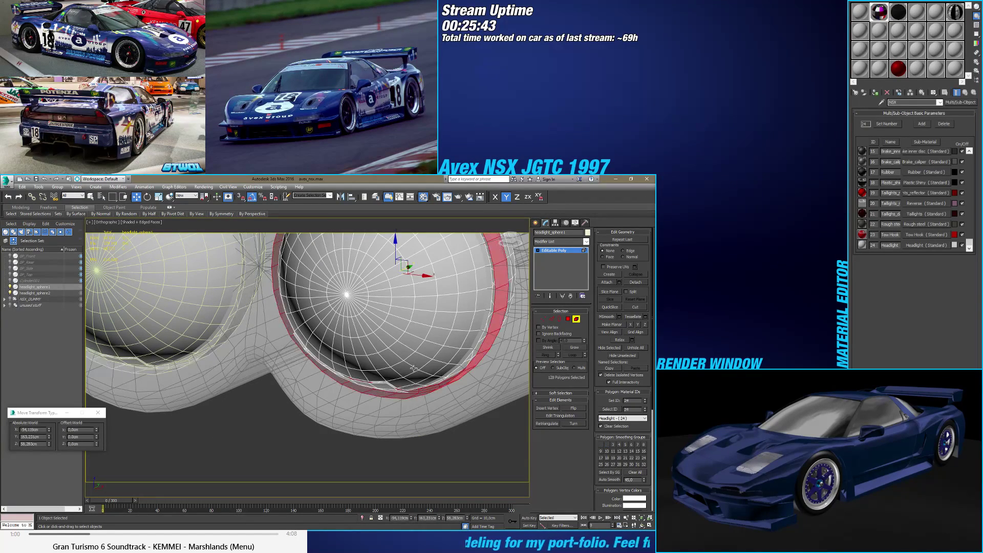
middle_click_drag(415, 367, 426, 349, "alt")
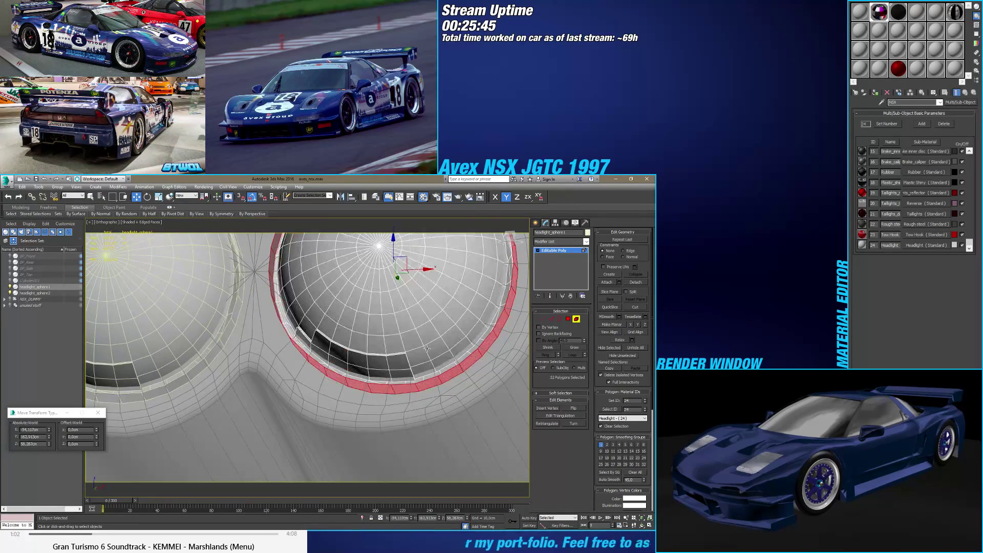
left_click(426, 348)
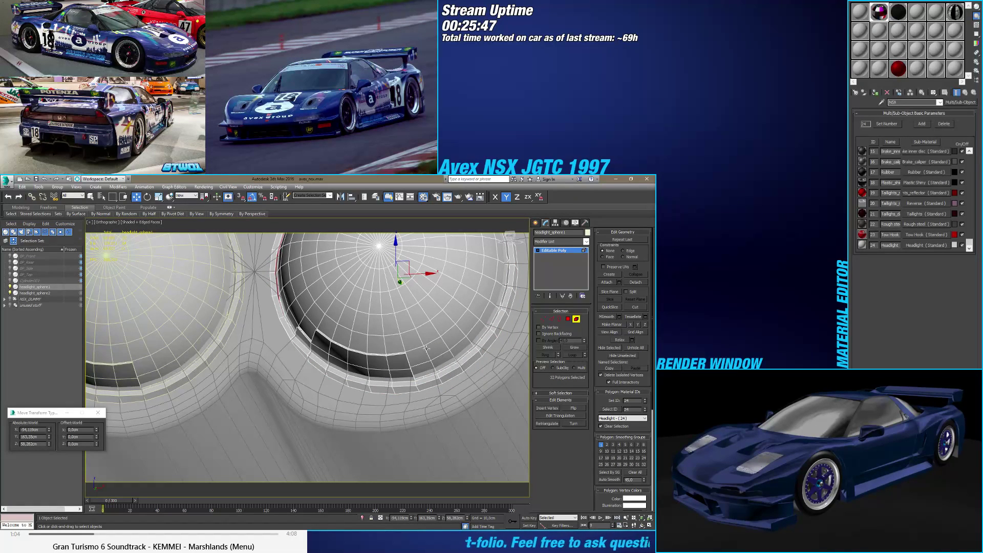
left_click(426, 348)
left_click(426, 348)
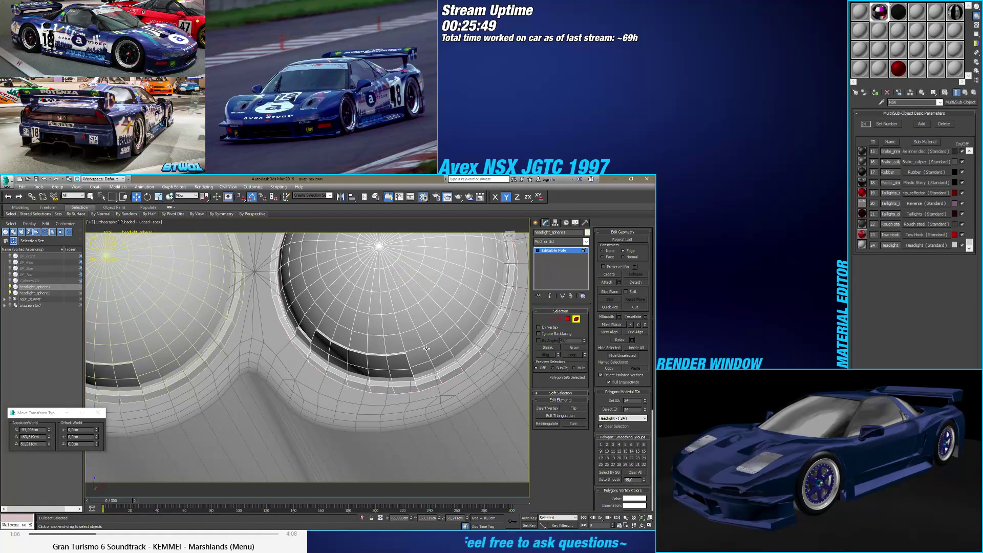
left_click(426, 348)
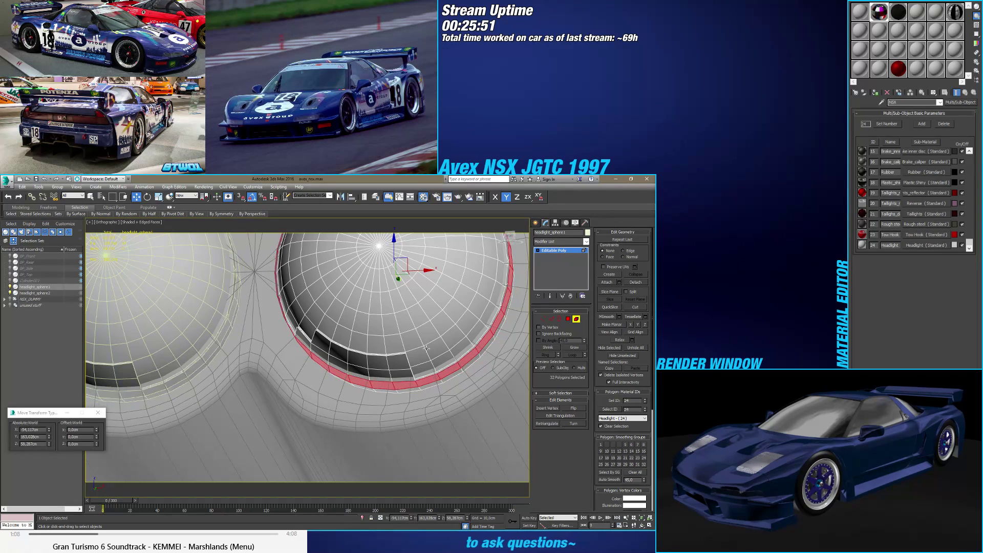
Step: Select the whole glass dome, undoing and reselecting until it is right
double_click(426, 348)
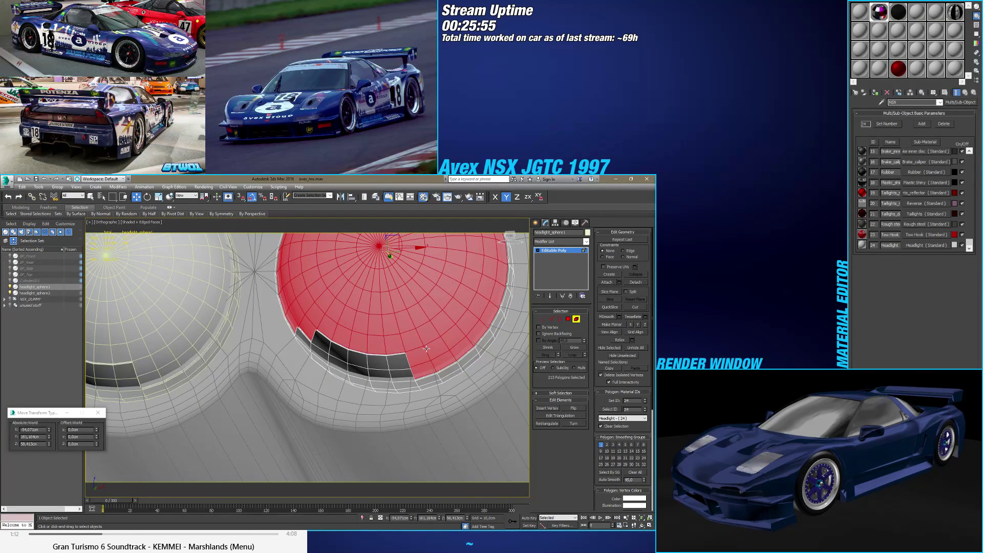
middle_click_drag(426, 348, 401, 341, "alt")
key("ctrl+z")
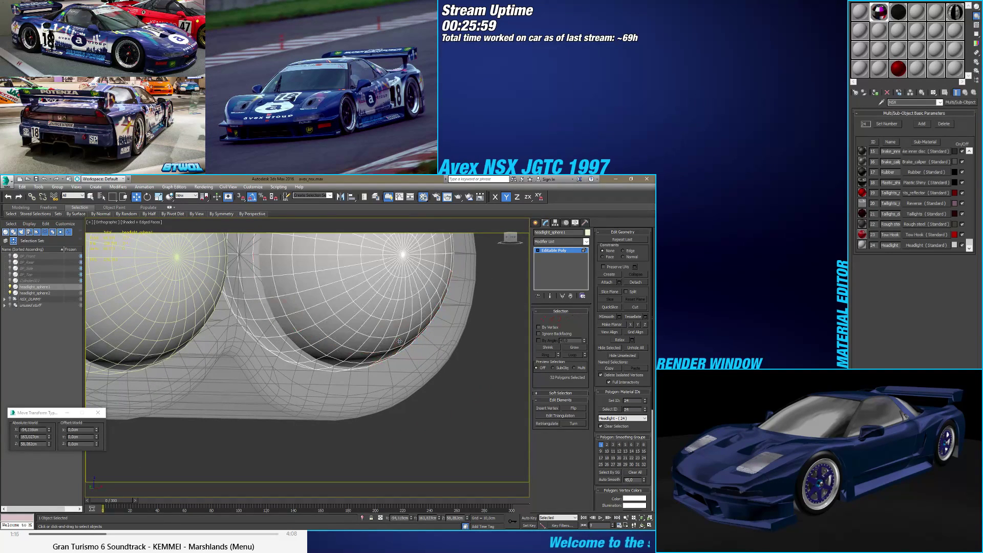
key("ctrl+z")
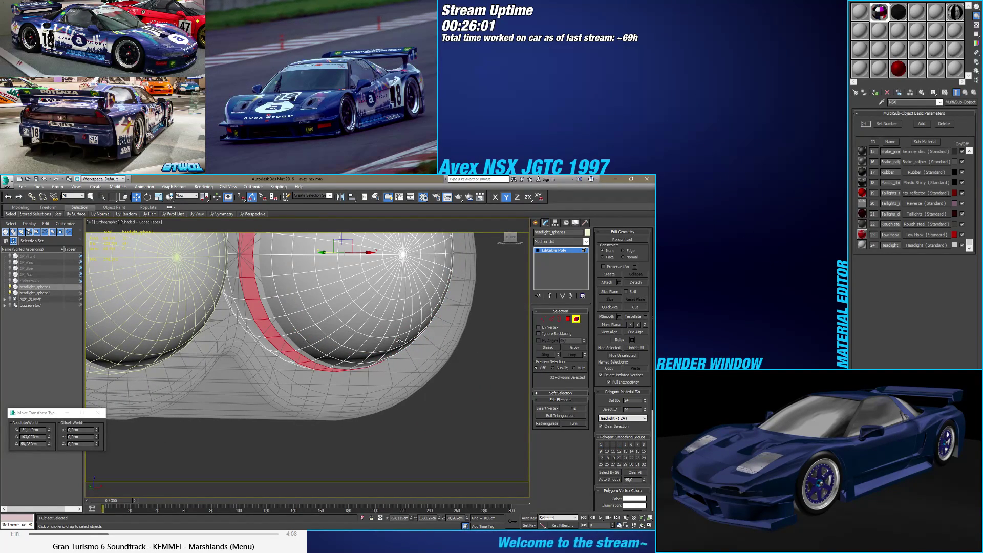
left_click(400, 341)
key("ctrl+z")
left_click(400, 341)
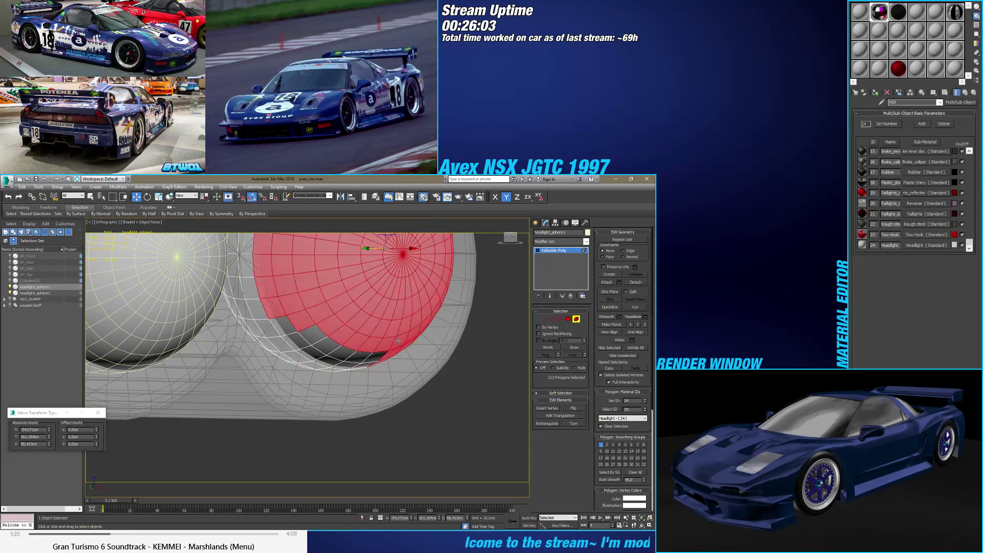
middle_click_drag(400, 341, 435, 328, "alt")
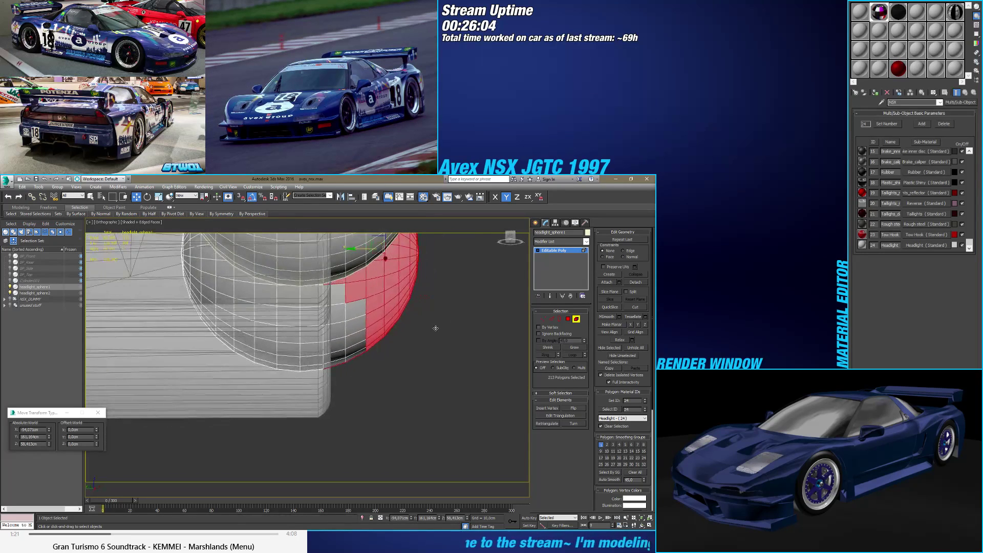
Step: Select the front polygons of the headlight sphere and detach them
left_click(340, 273, "ctrl")
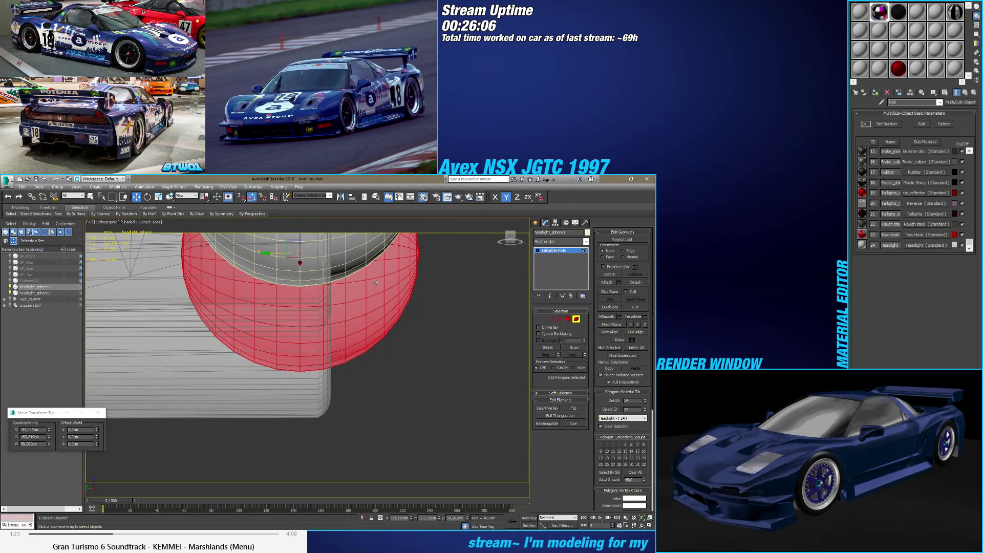
left_click(567, 319)
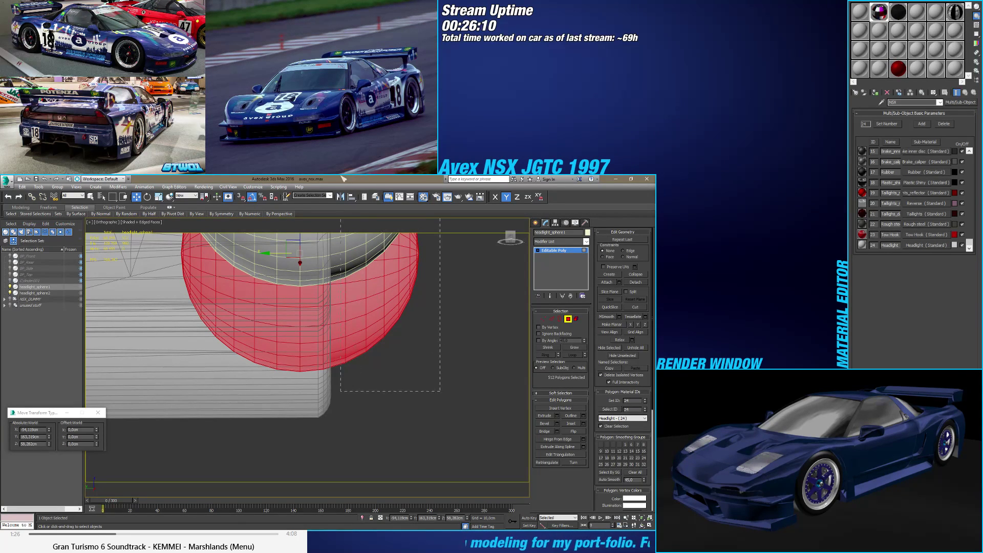
left_click_drag(441, 392, 353, 238)
middle_click_drag(353, 238, 374, 362, "alt")
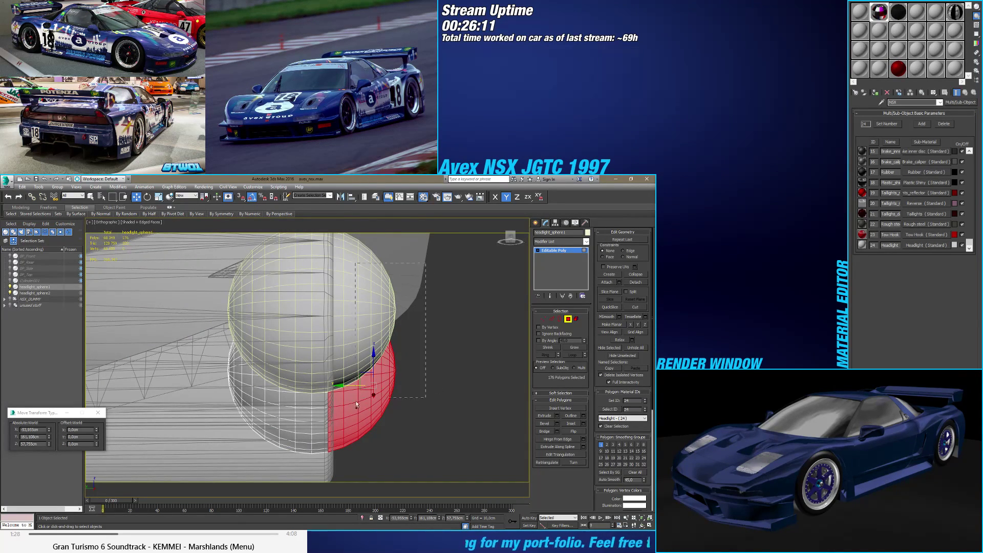
left_click_drag(339, 428, 361, 368, "ctrl")
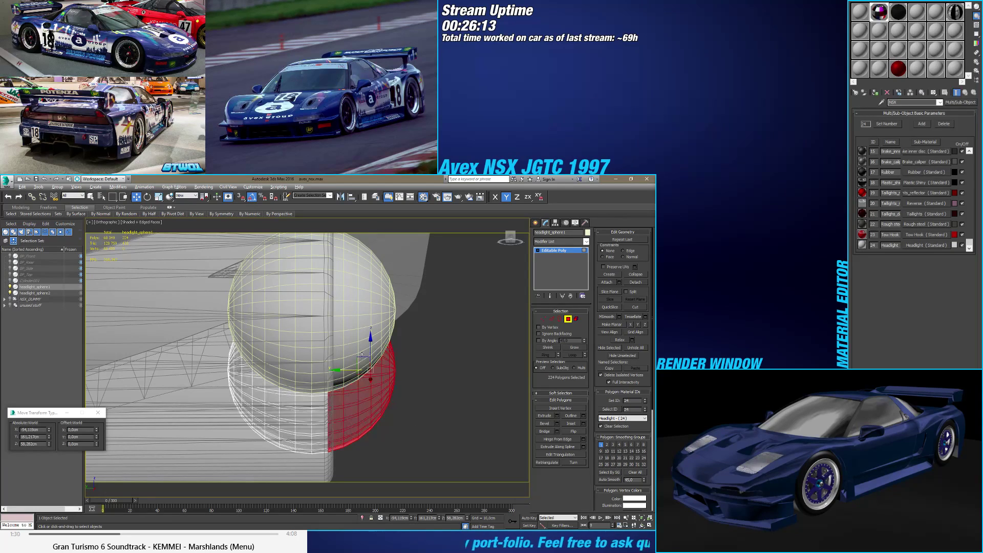
middle_click_drag(361, 368, 364, 347, "alt")
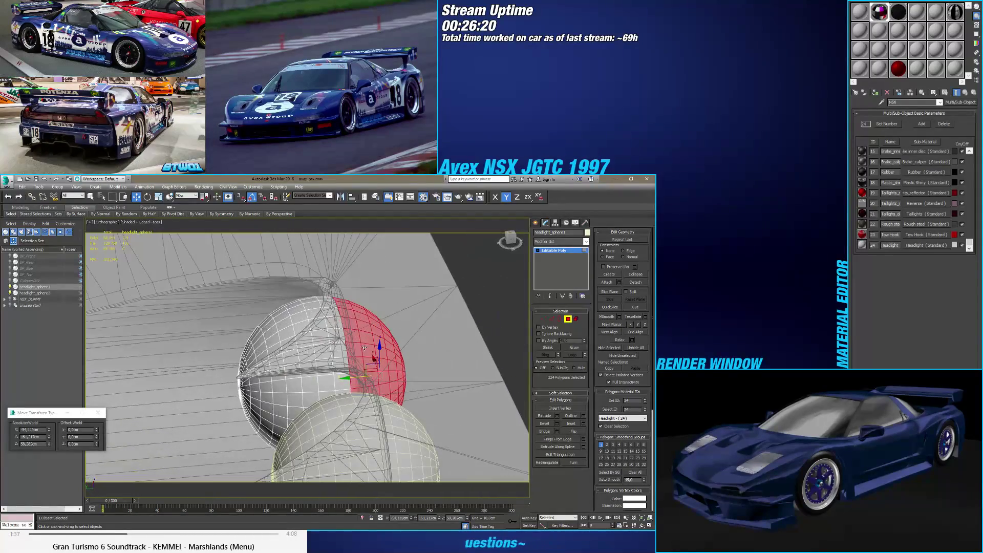
left_click(635, 282)
left_click(352, 358)
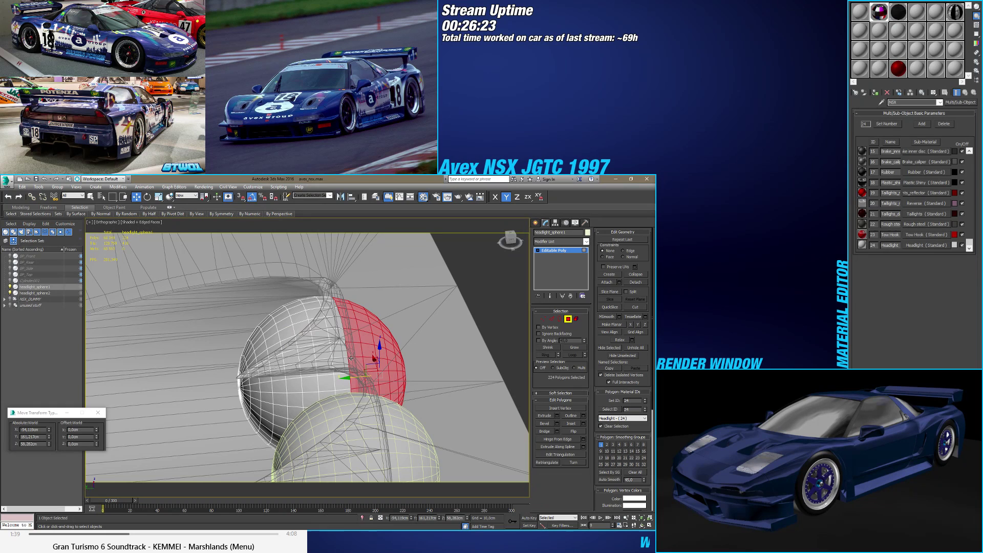
Step: Select the new hole's 32-edge border loop
left_click(559, 319)
left_click(344, 330)
left_click(341, 327)
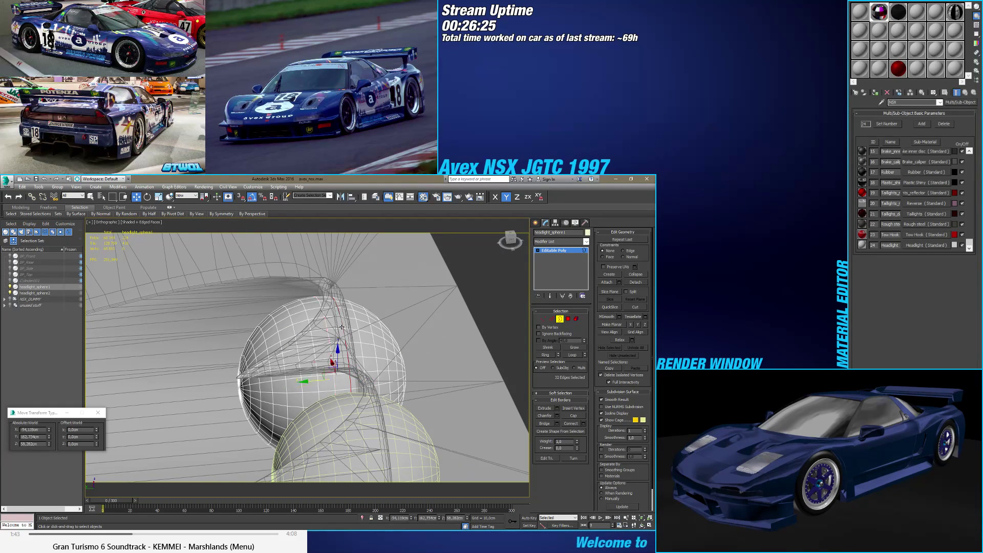
scroll(321, 415, "up", 3)
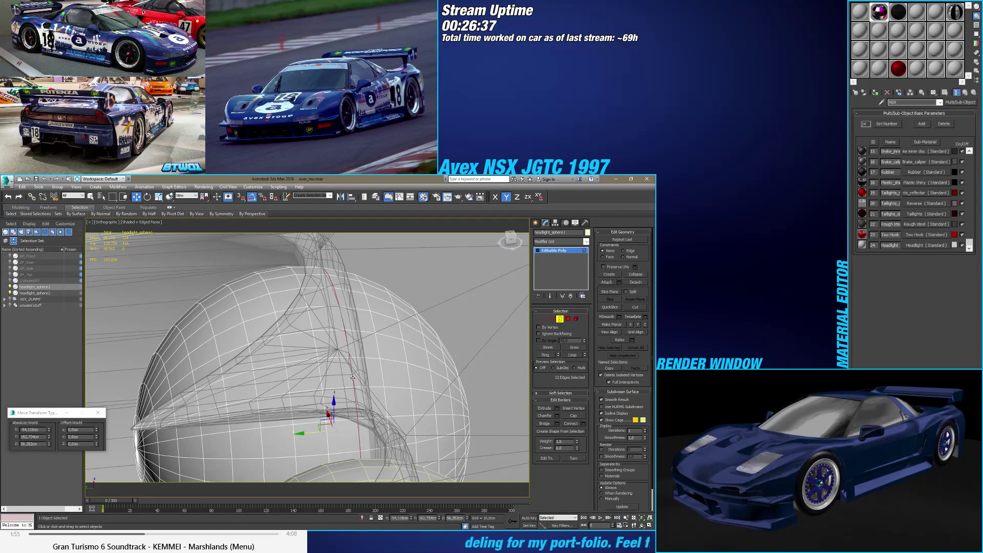
left_click_drag(319, 428, 355, 363)
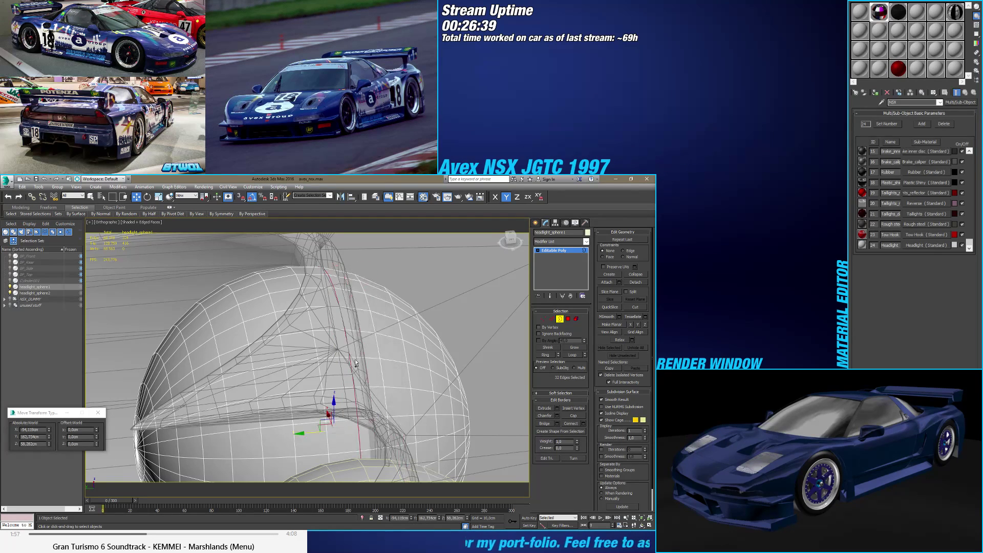
left_click(341, 317, "ctrl")
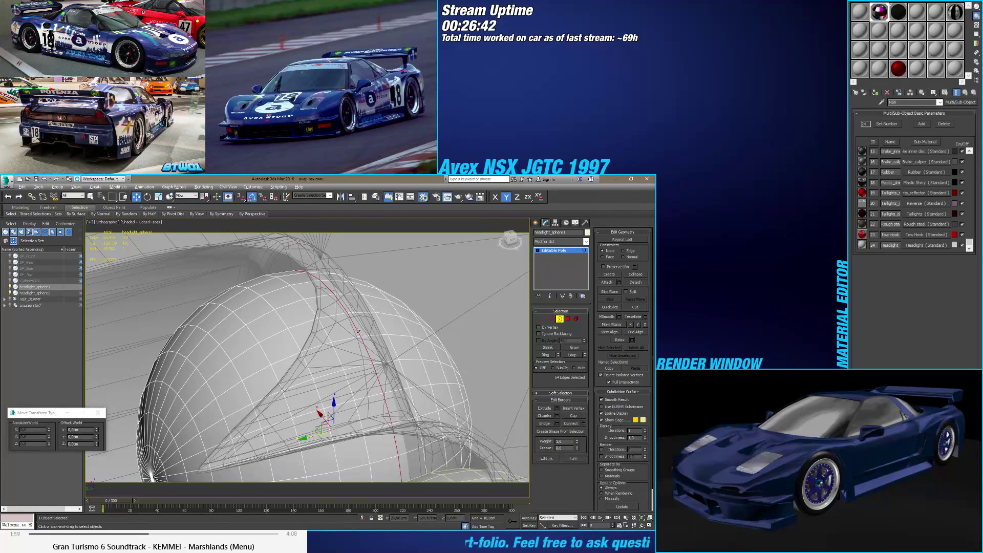
key("ctrl+z")
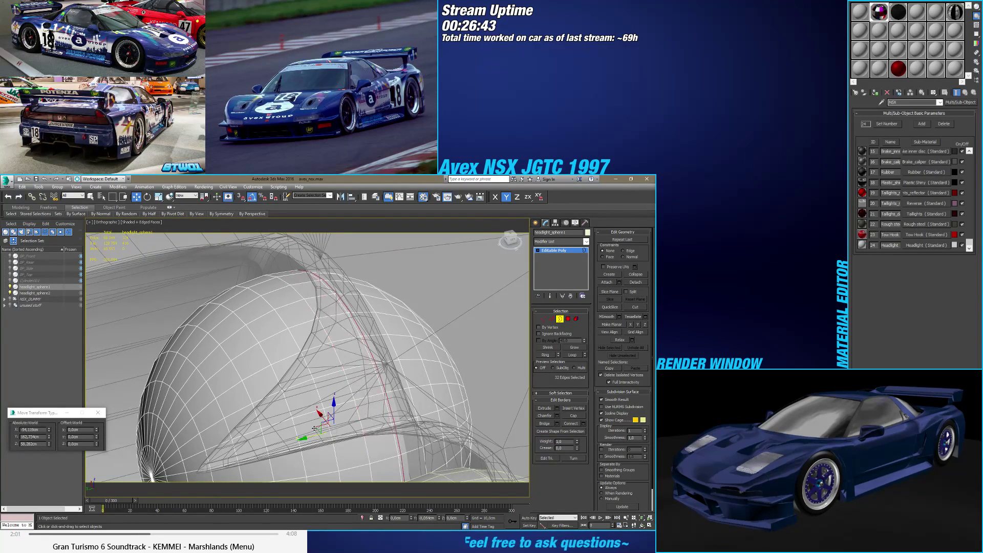
middle_click_drag(311, 438, 340, 403, "alt")
scroll(333, 373, "up", 3)
Step: Scale the border loop slightly above 100% with the Scale Type-In offset
key("r")
left_click_drag(96, 430, 94, 422)
middle_click_drag(440, 359, 450, 361, "alt")
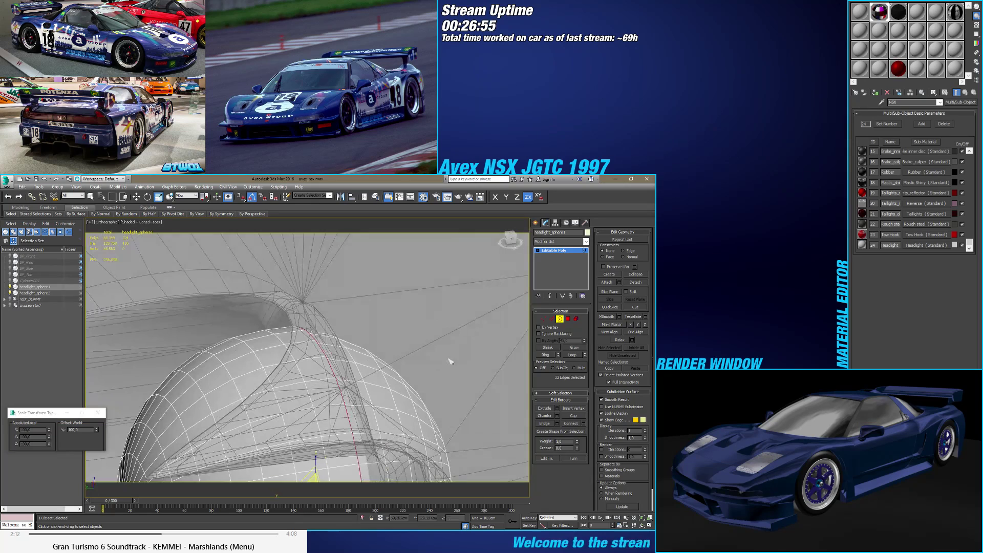
left_click(572, 319)
Step: Extrude the 32-polygon rim strip
left_click(571, 320)
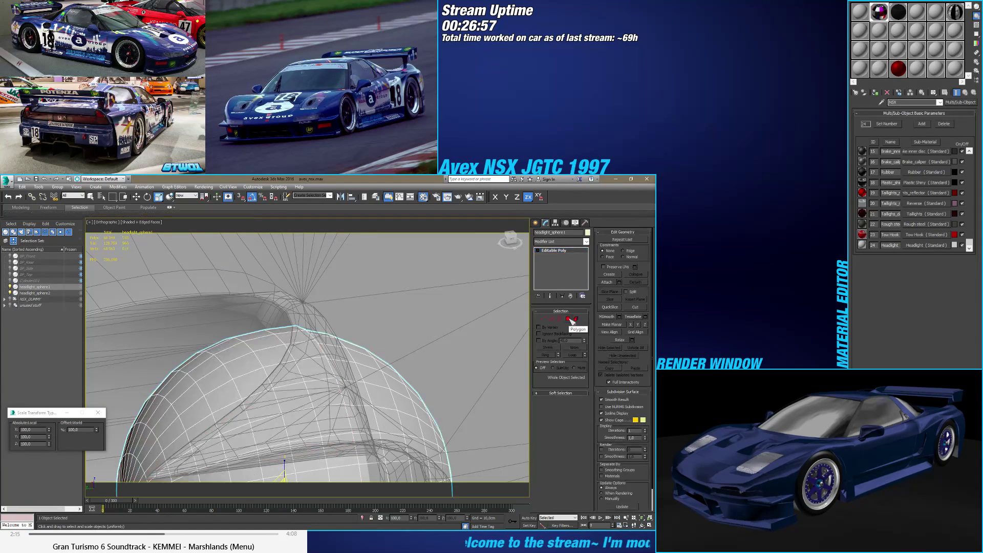
left_click(572, 320)
left_click(314, 370)
left_click(318, 377, "shift")
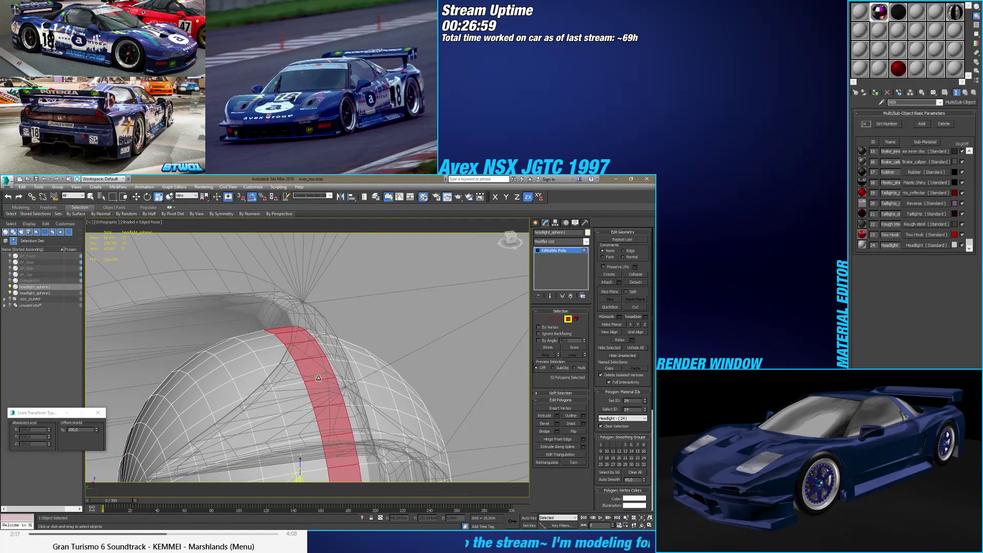
left_click(557, 415)
middle_click_drag(358, 379, 302, 363, "alt")
left_click(310, 381)
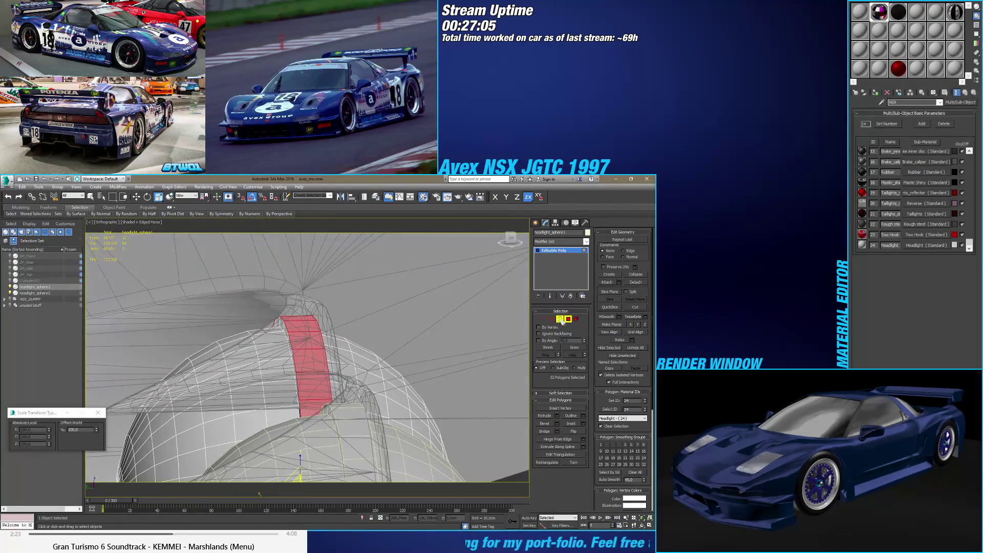
Step: Delete the polygon loop along the headlight's edge
left_click(559, 318)
left_click(324, 342)
key("w")
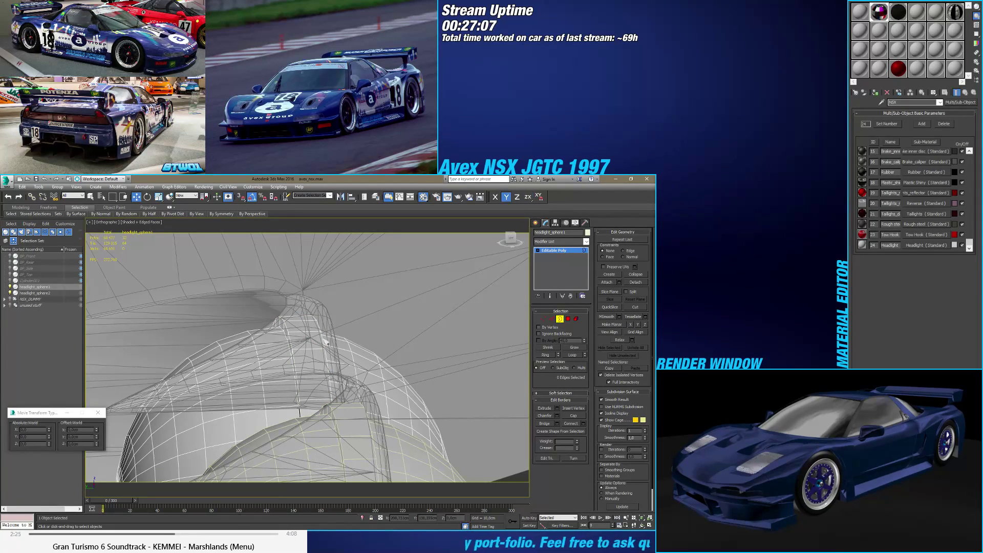
left_click(318, 346)
mouse_move(318, 346)
middle_mouse_down("alt")
mouse_move(305, 350)
mouse_move(318, 343)
middle_mouse_up("alt")
left_click(567, 319)
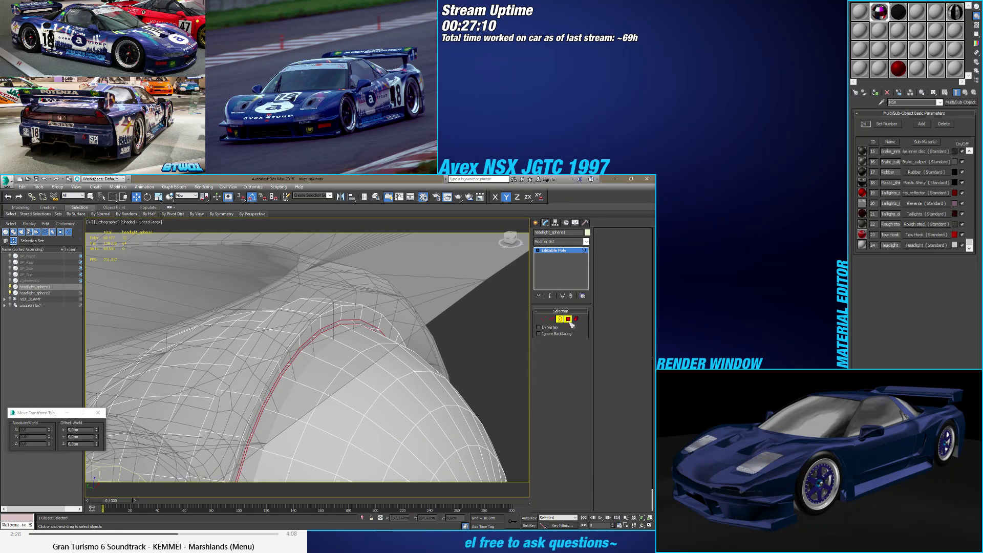
left_click(338, 318)
left_click(346, 315, "shift")
key("Delete")
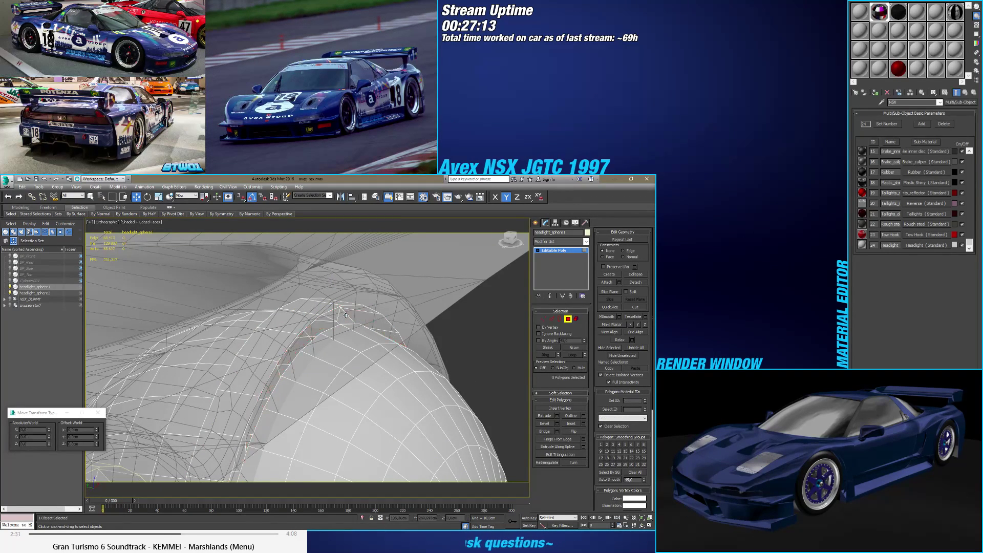
Step: Move the opening's 32-edge border loop 0.233 cm along Y
left_click(559, 319)
left_click(369, 319)
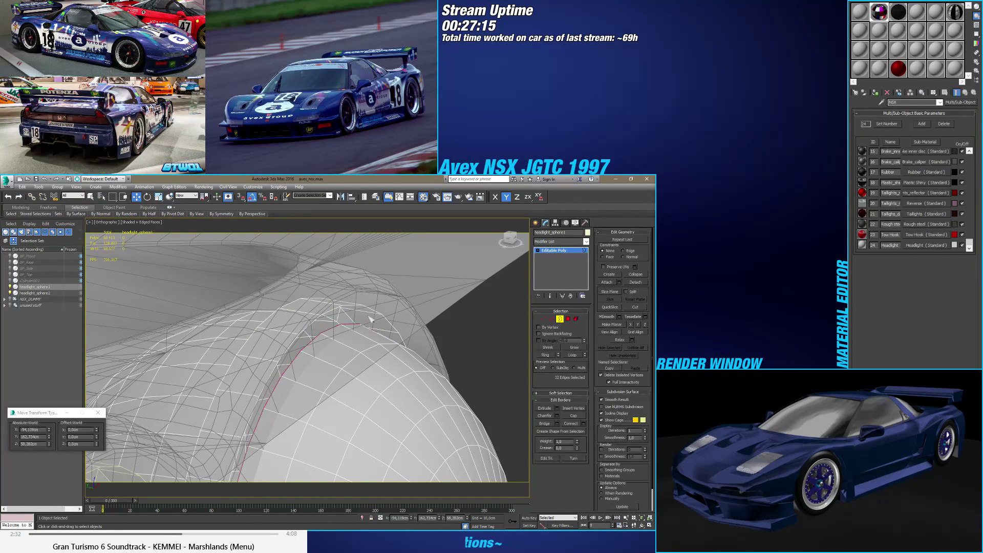
middle_click_drag(335, 318, 328, 321, "alt")
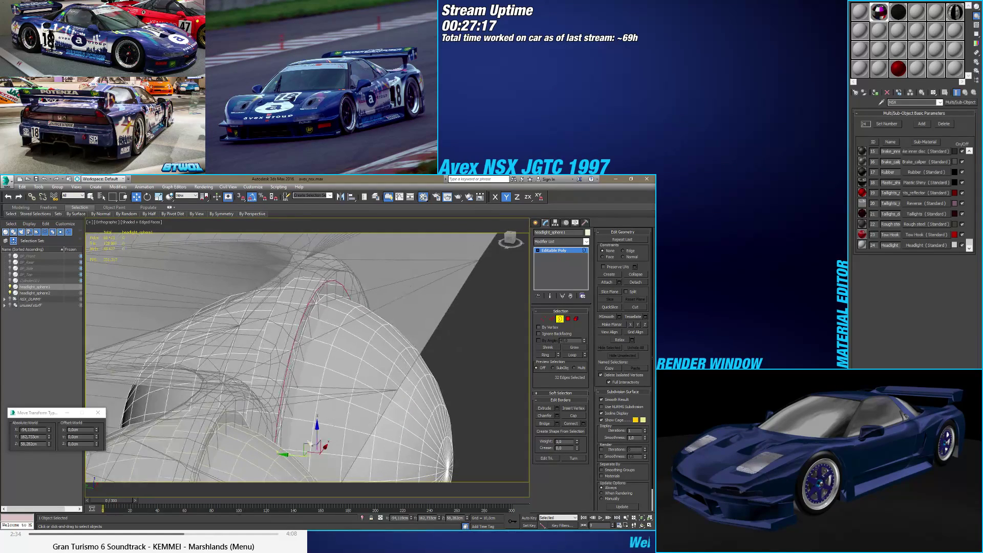
left_click_drag(285, 454, 300, 455)
middle_click_drag(307, 440, 329, 297, "alt")
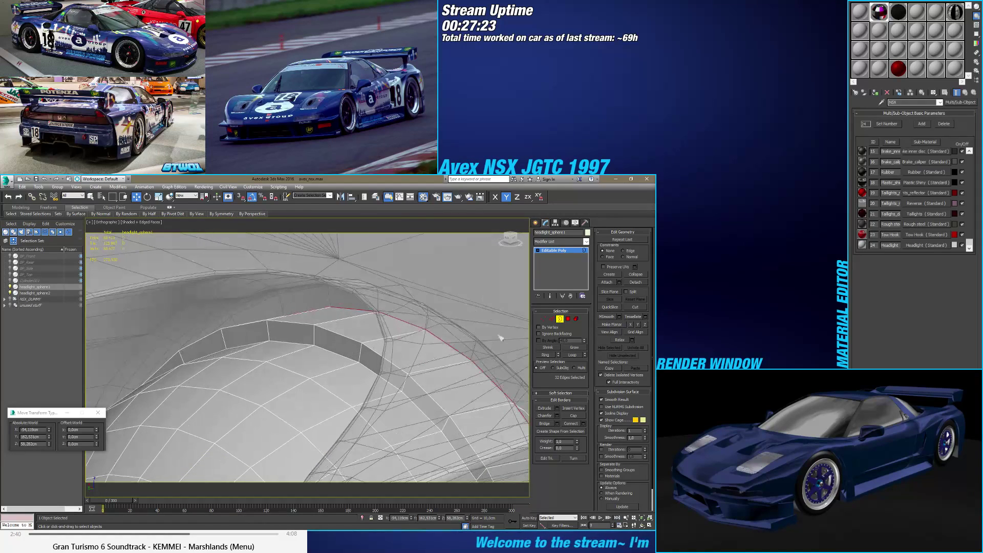
Step: Connect the 32-edge ring with a new loop slid toward the rim edge
left_click(551, 319)
left_click(314, 335)
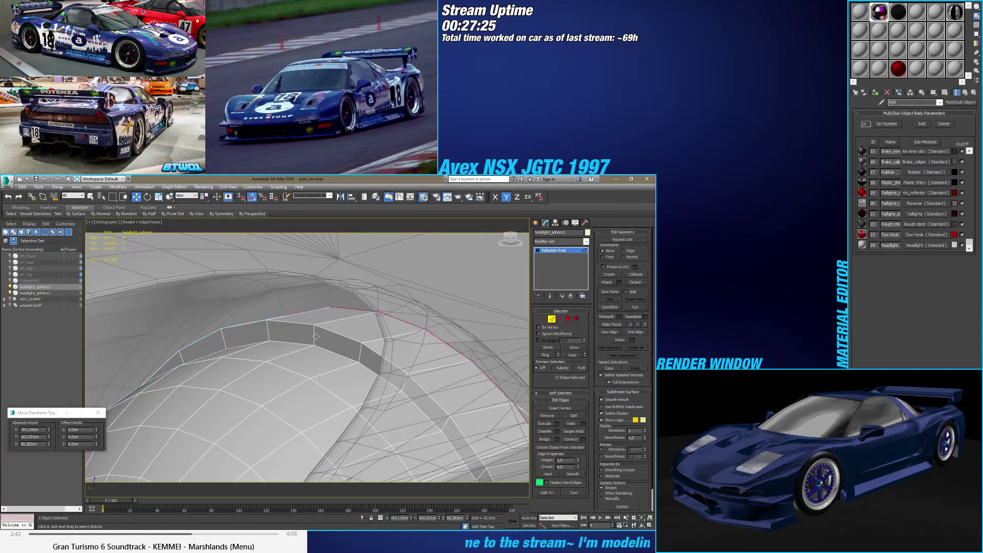
left_click(363, 360, "shift")
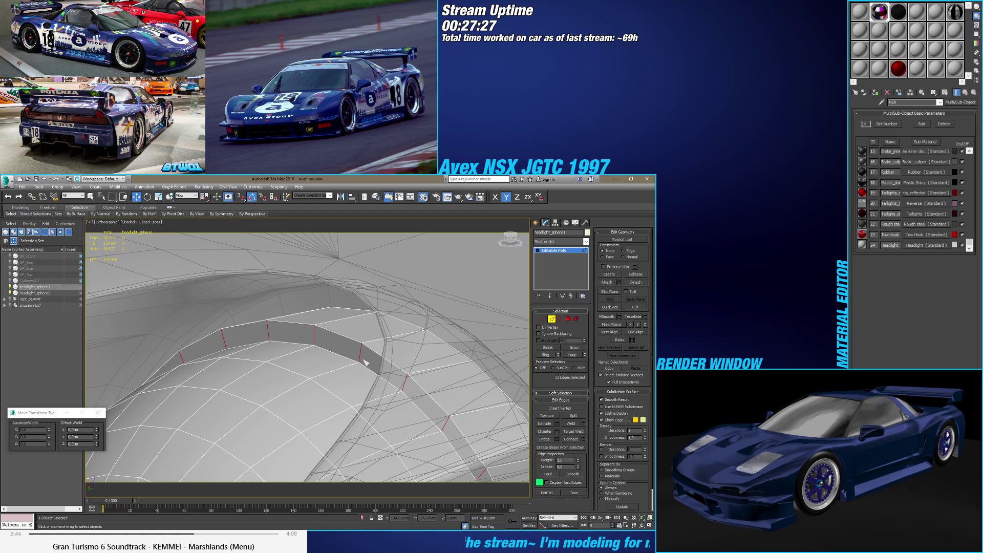
left_click(583, 438)
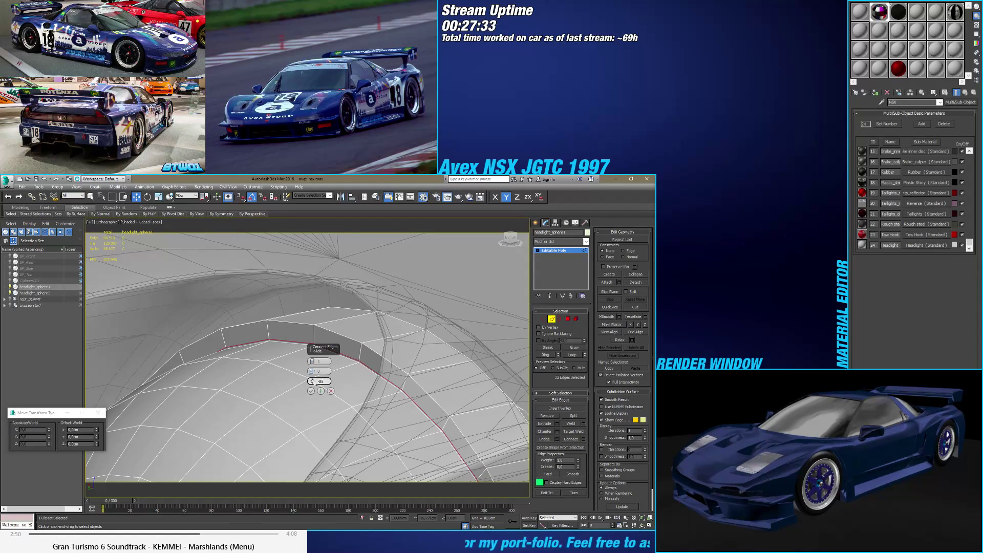
left_click_drag(313, 382, 310, 349)
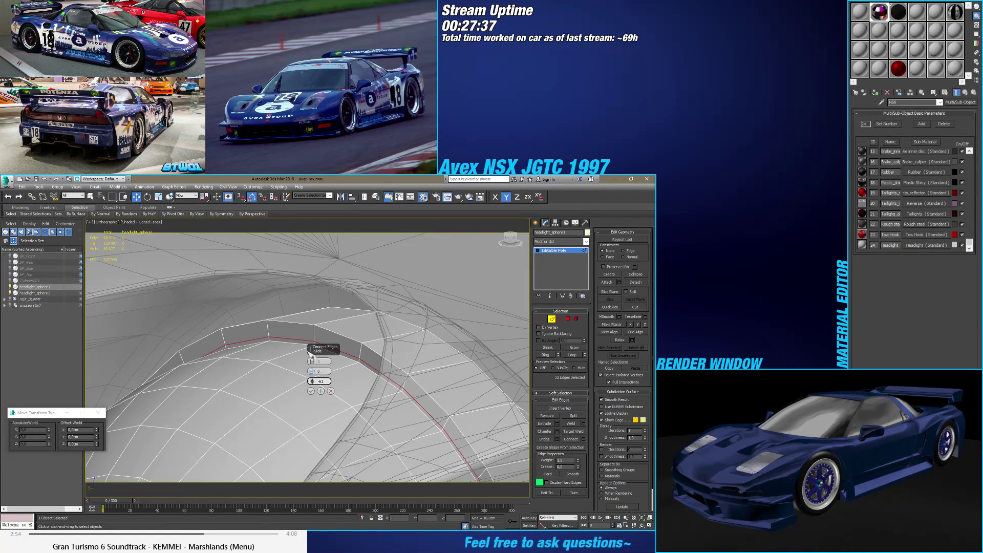
left_click(310, 390)
Step: Select the 32-polygon band and nudge it slightly along Y
left_click(567, 319)
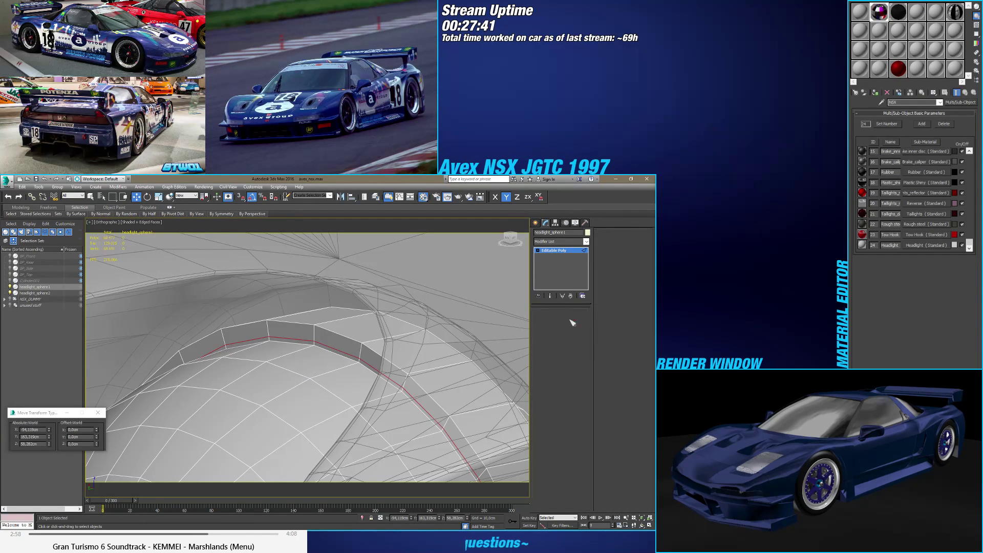
left_click(335, 336)
left_click(382, 358, "shift")
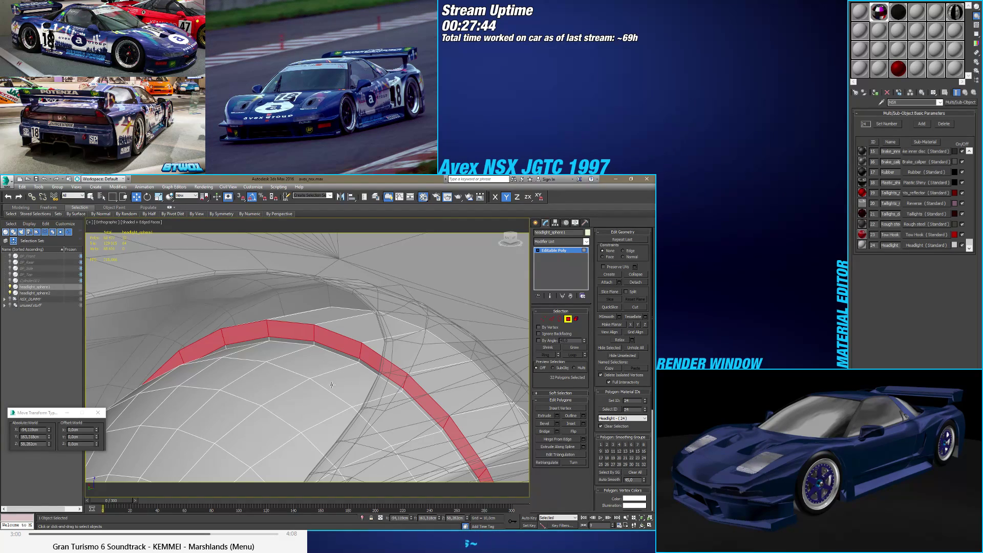
middle_click_drag(350, 371, 318, 439, "alt")
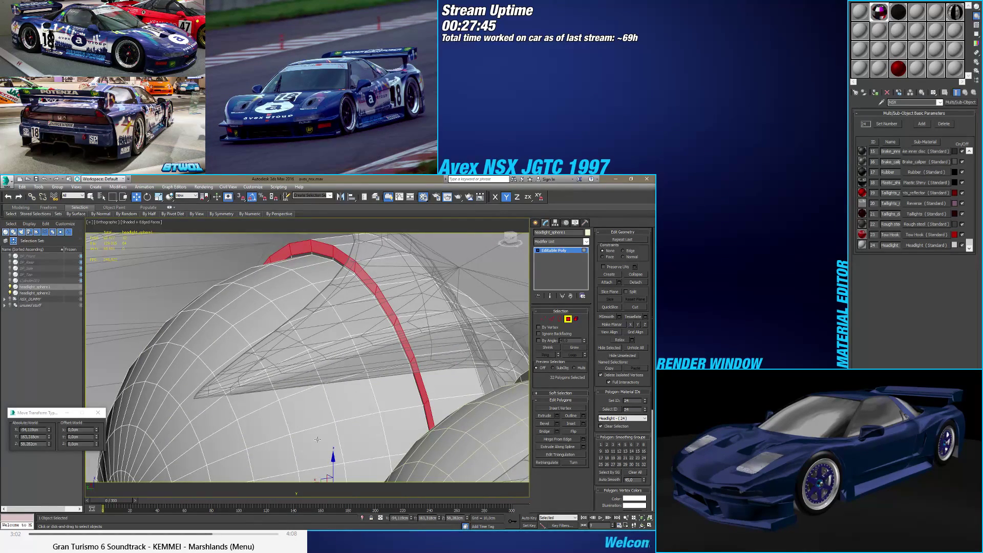
middle_click_drag(323, 480, 129, 425, "alt")
left_click_drag(97, 437, 97, 430)
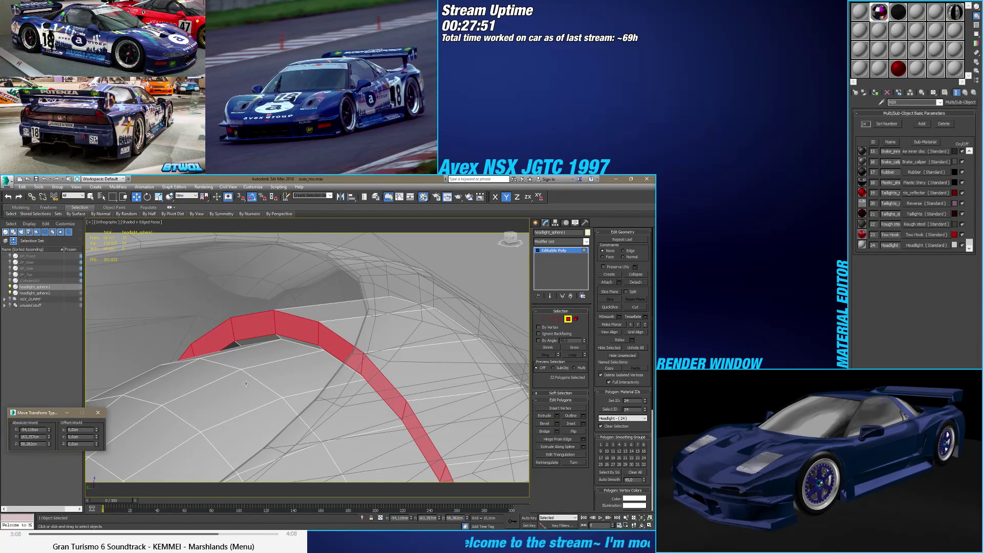
Step: Chamfer the band's edges by 0.03cm
left_click(551, 318, "ctrl")
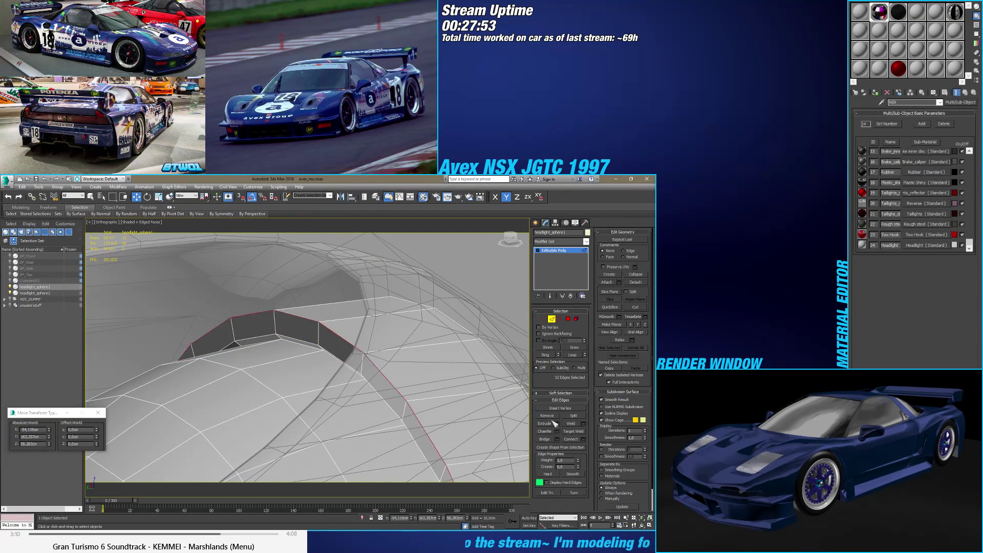
left_click(556, 431)
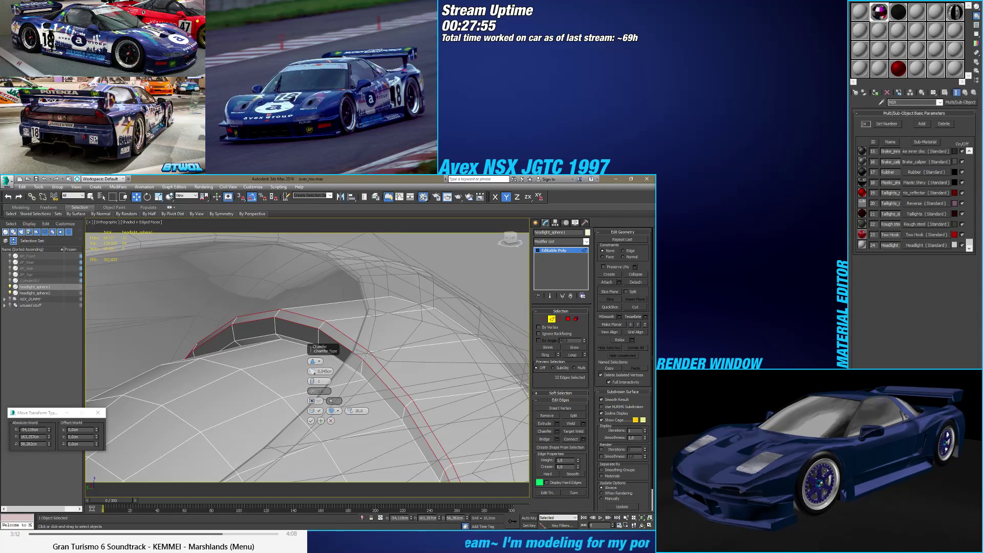
left_click_drag(312, 371, 311, 365)
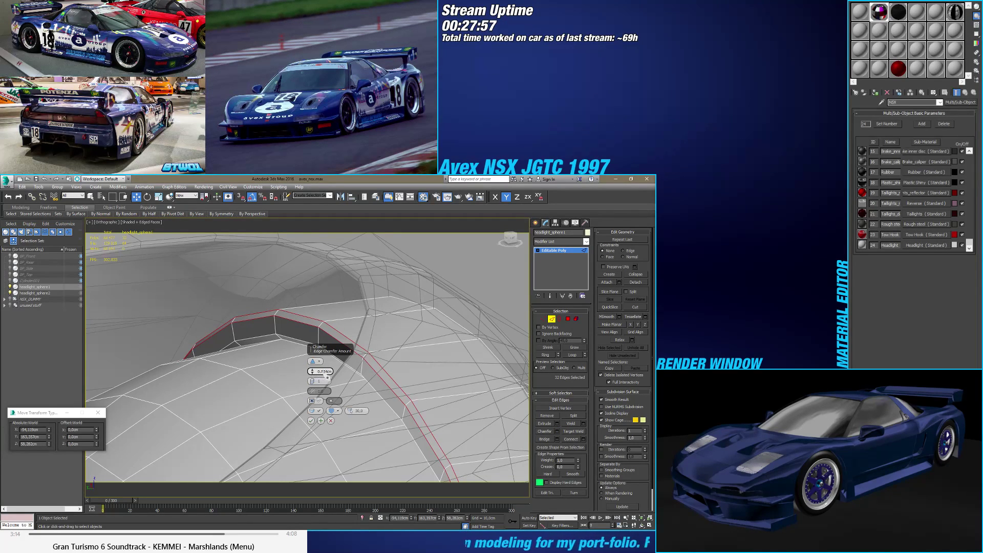
key("Return")
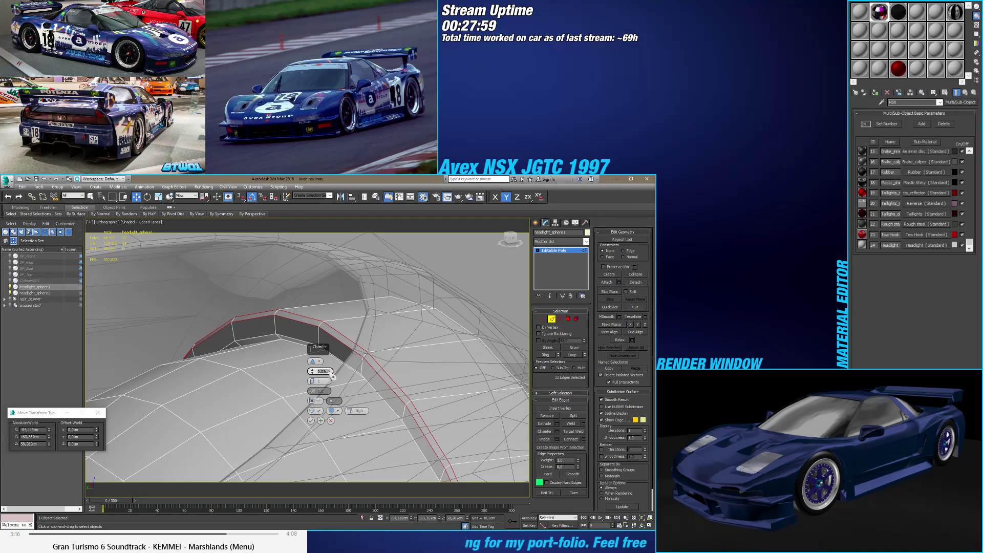
left_click(311, 420)
middle_click_drag(332, 389, 283, 379, "alt")
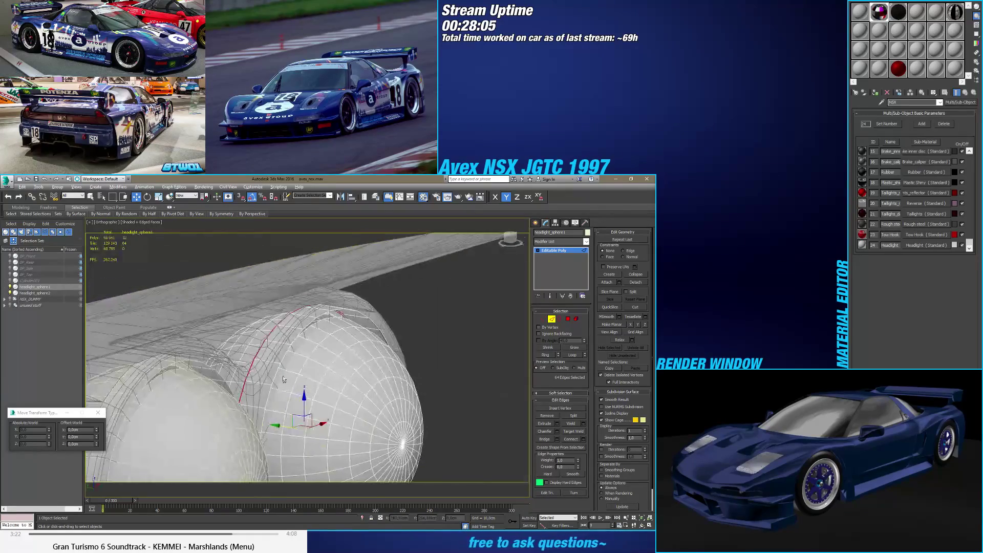
Step: Convert the edges to polygons, grow the ring, and detach it as an element
left_click(568, 318, "ctrl")
middle_click_drag(512, 332, 408, 344, "alt")
left_click(580, 350)
left_click(638, 285)
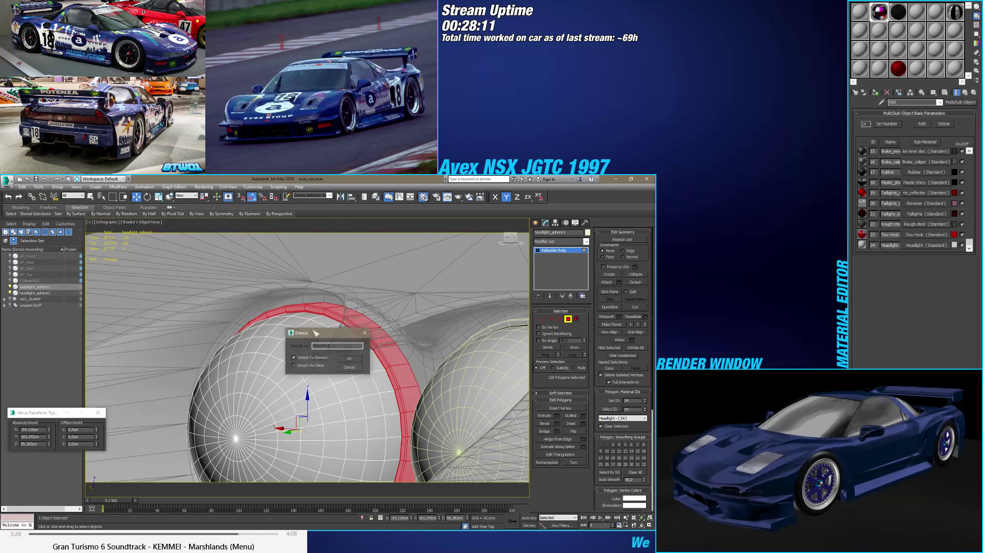
left_click(358, 363)
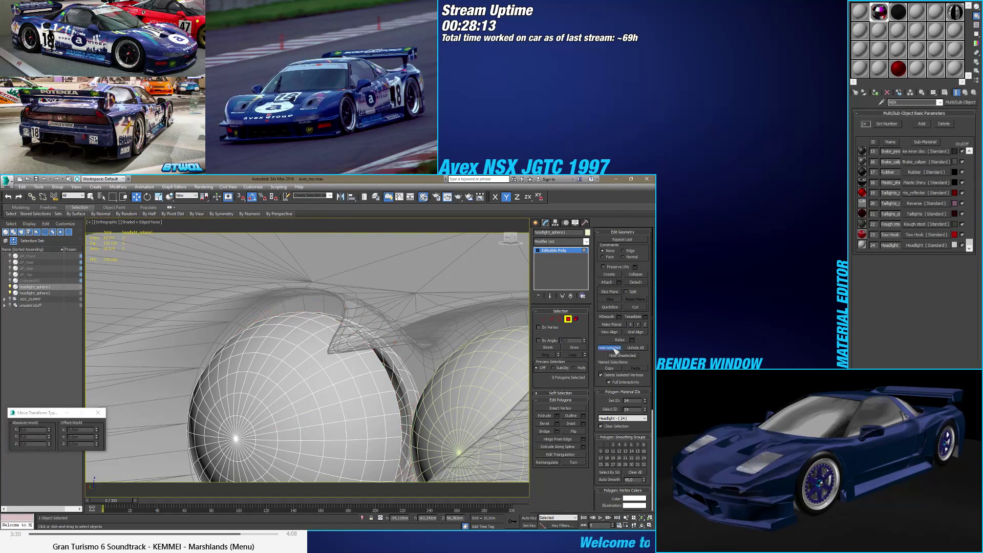
Step: Inspect the resulting open border, ending with its full loop selected as edges
left_click(559, 319)
left_click(387, 348)
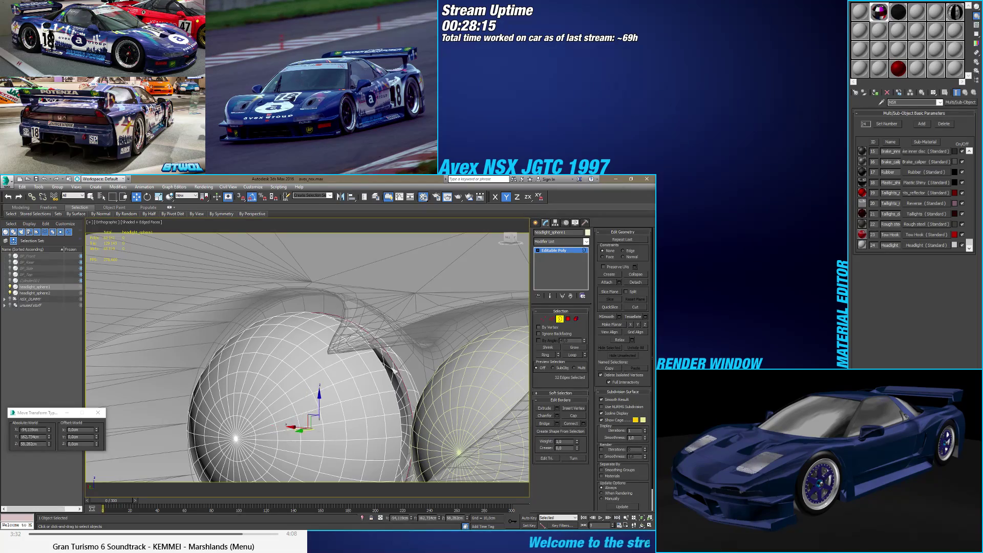
middle_click_drag(387, 349, 351, 353, "alt")
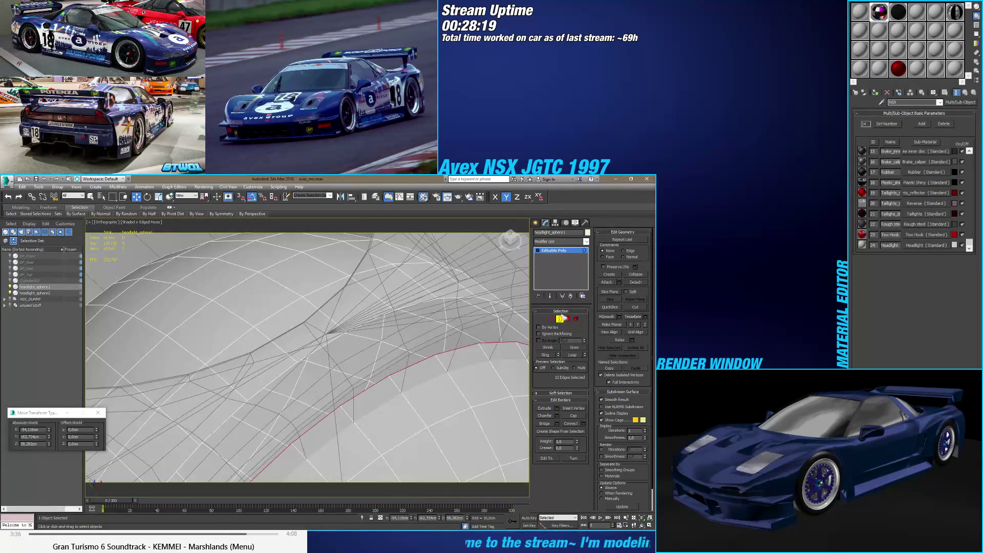
left_click(551, 319)
left_click(332, 354)
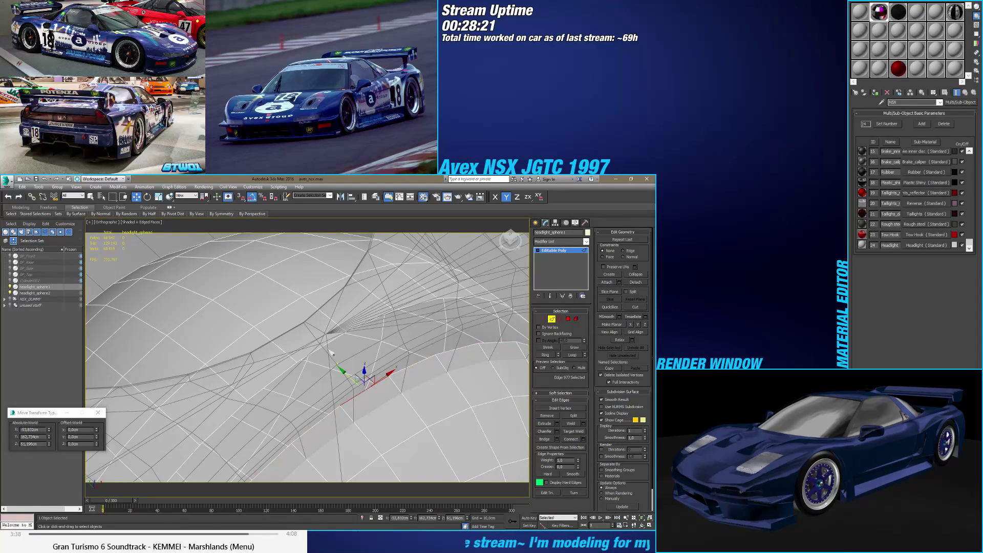
left_click(321, 345, "ctrl")
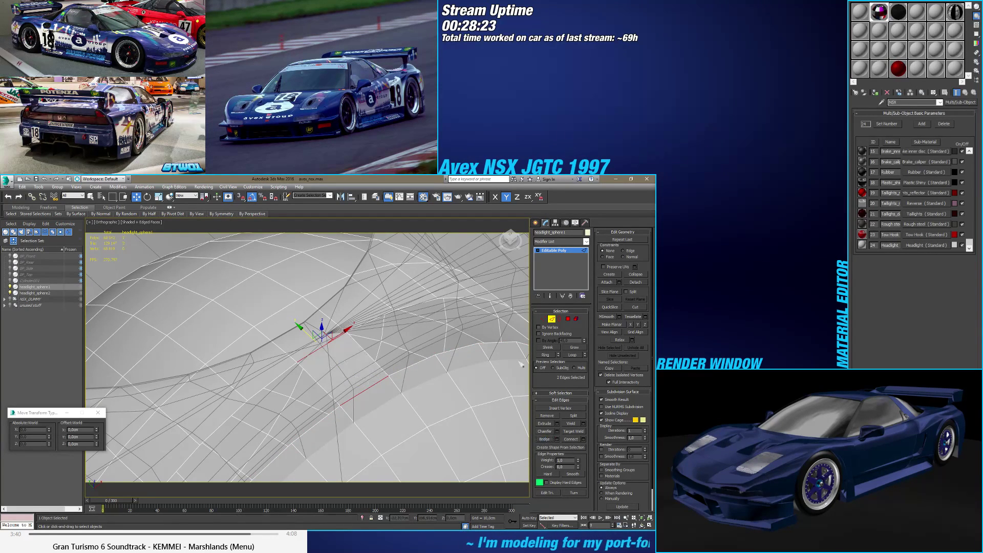
left_click(559, 319)
left_click(415, 372)
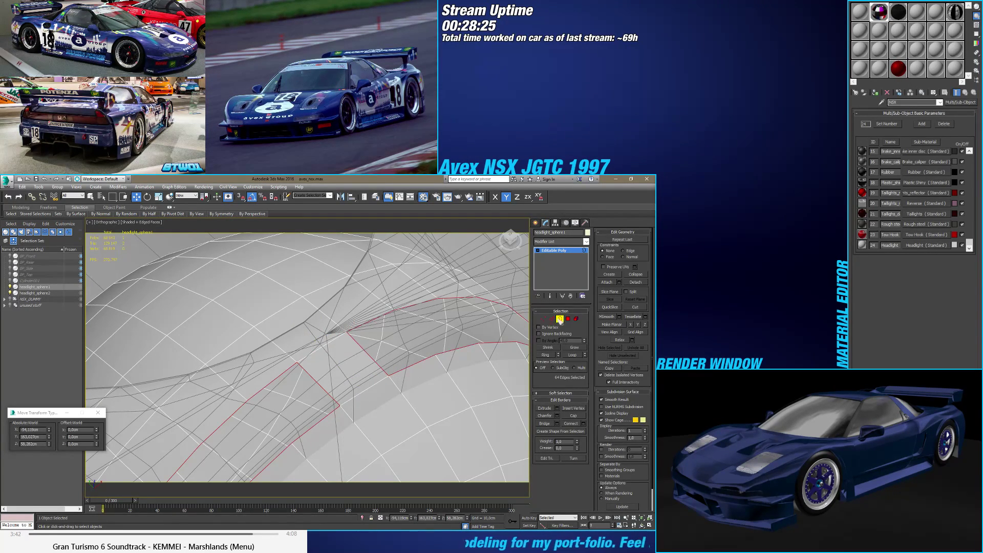
left_click(552, 319)
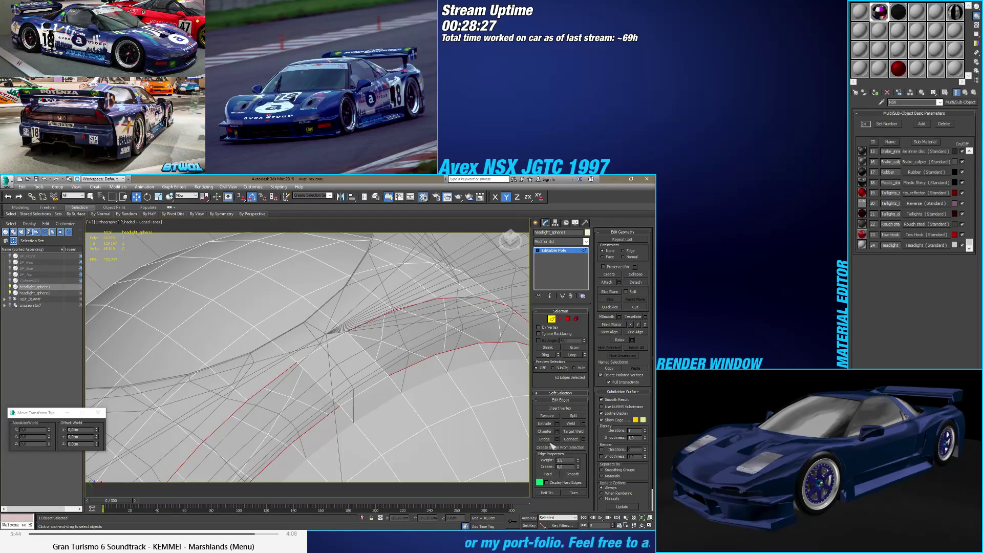
middle_click_drag(353, 317, 363, 379, "alt")
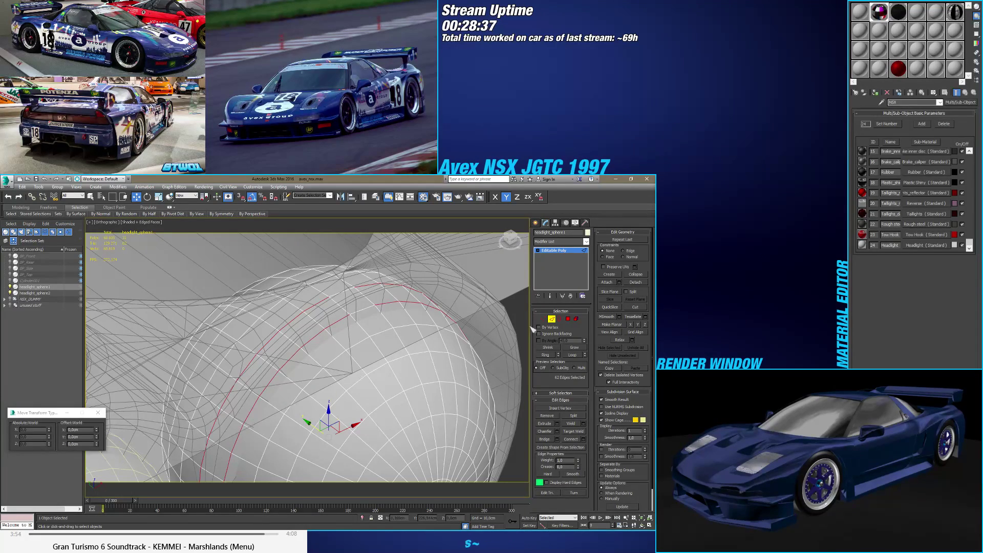
Step: Select the whole headlight dome sphere as a single element
left_click(568, 320, "ctrl")
middle_click_drag(369, 348, 428, 294, "alt")
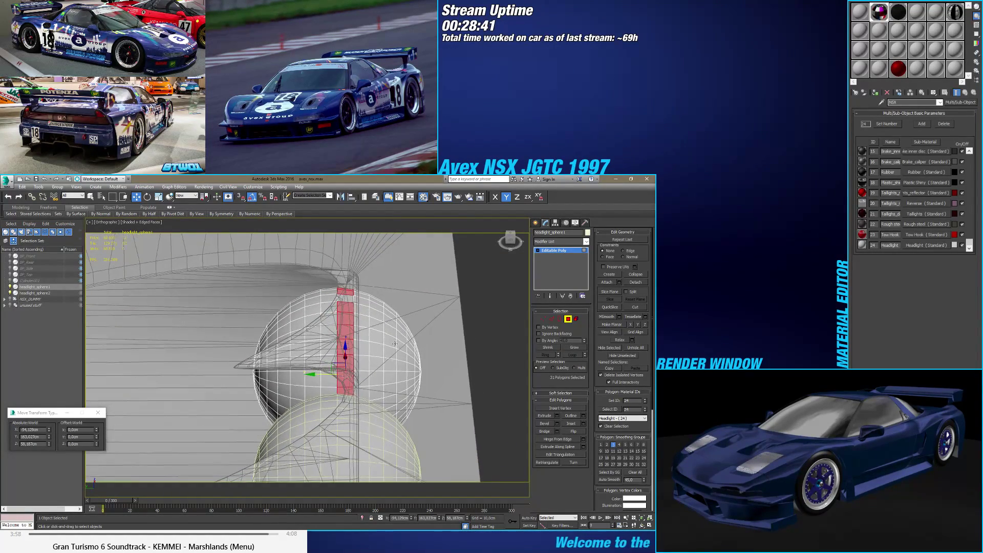
left_click_drag(443, 258, 379, 398)
left_click_drag(349, 478, 348, 484)
middle_click_drag(402, 448, 487, 375, "alt")
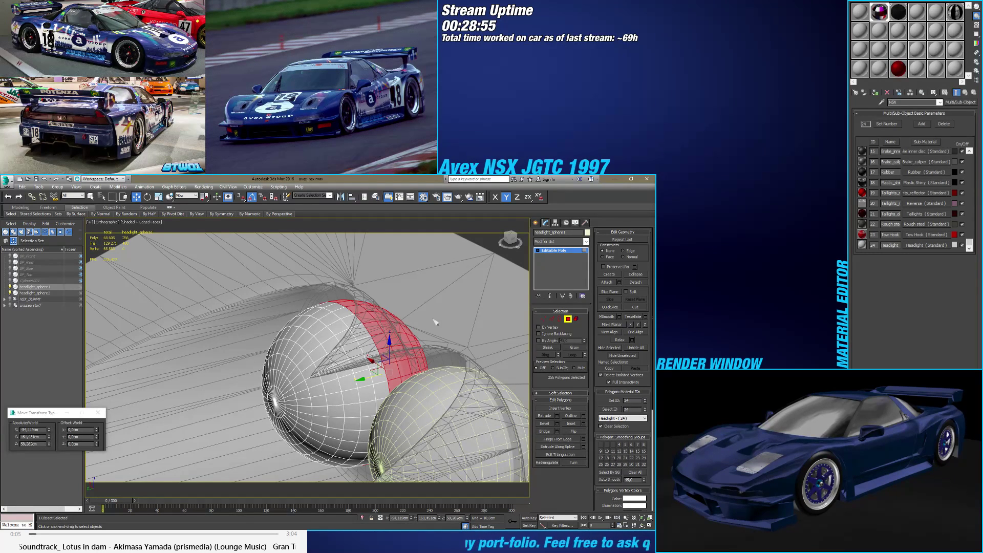
left_click(575, 319)
left_click(326, 403)
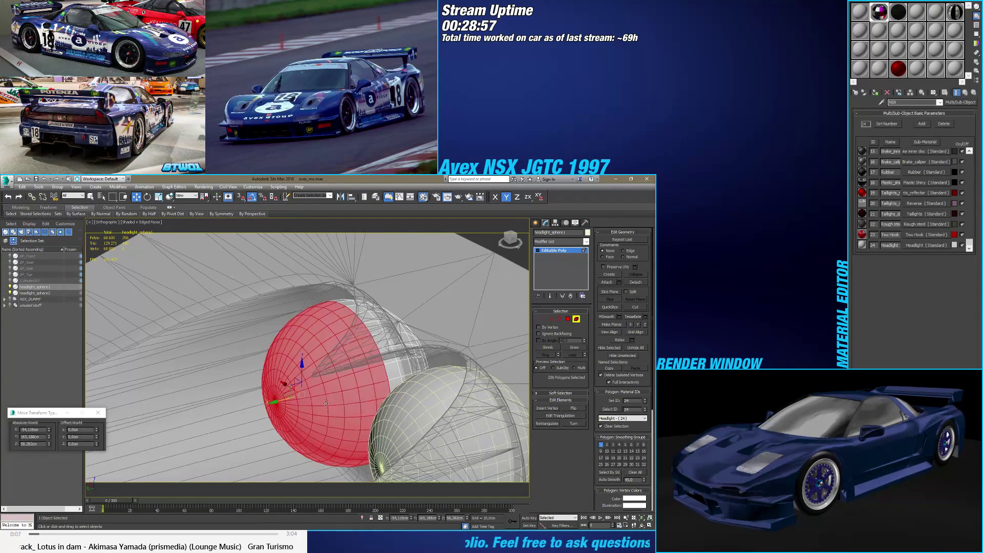
middle_click_drag(326, 404, 344, 395, "alt")
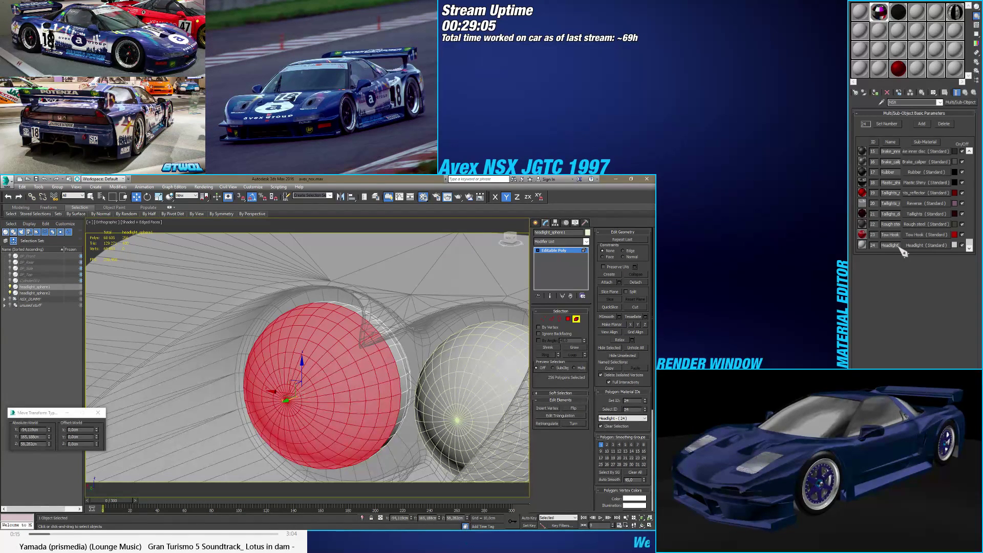
Step: Rename sub-material 24 and its material to Headlight_dome
type("1")
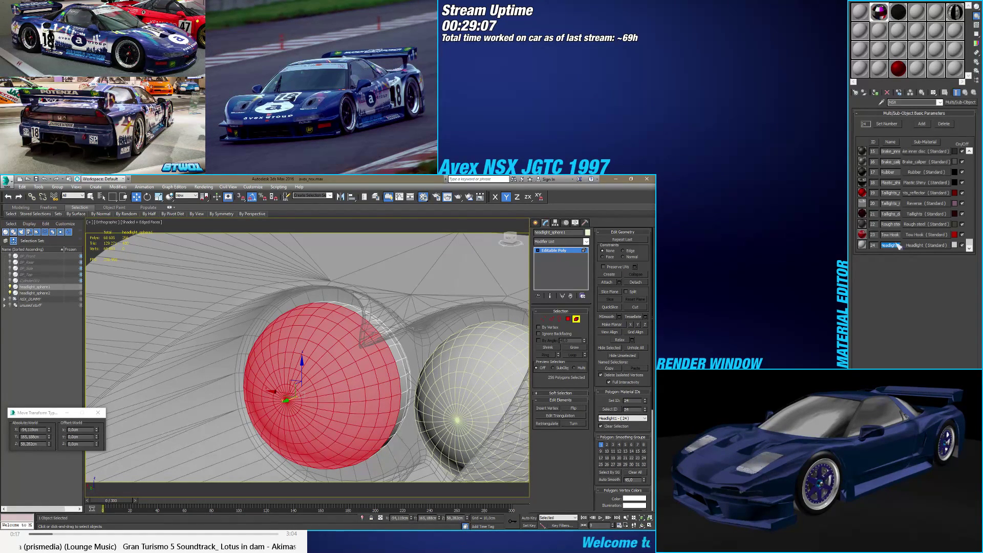
left_click(932, 253)
left_click(928, 246)
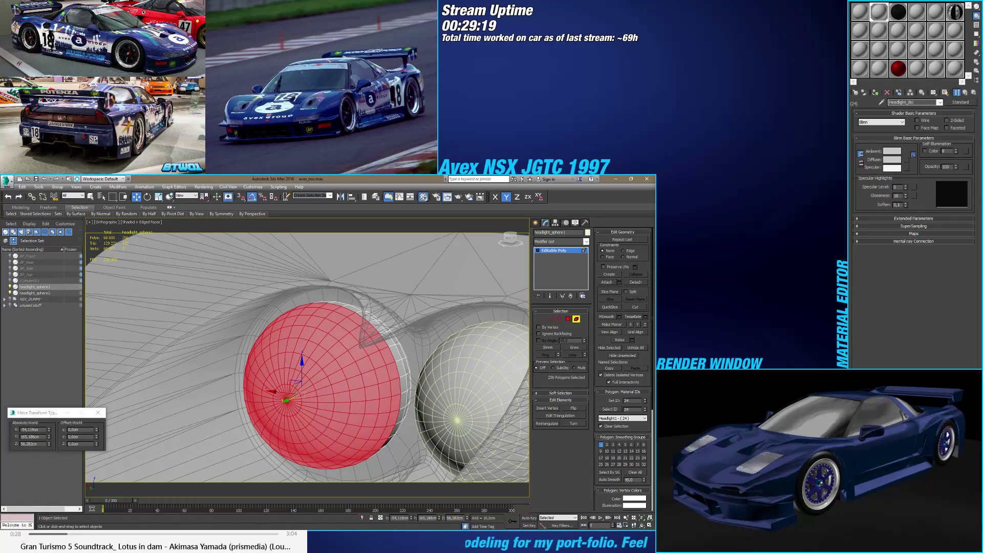
type("me")
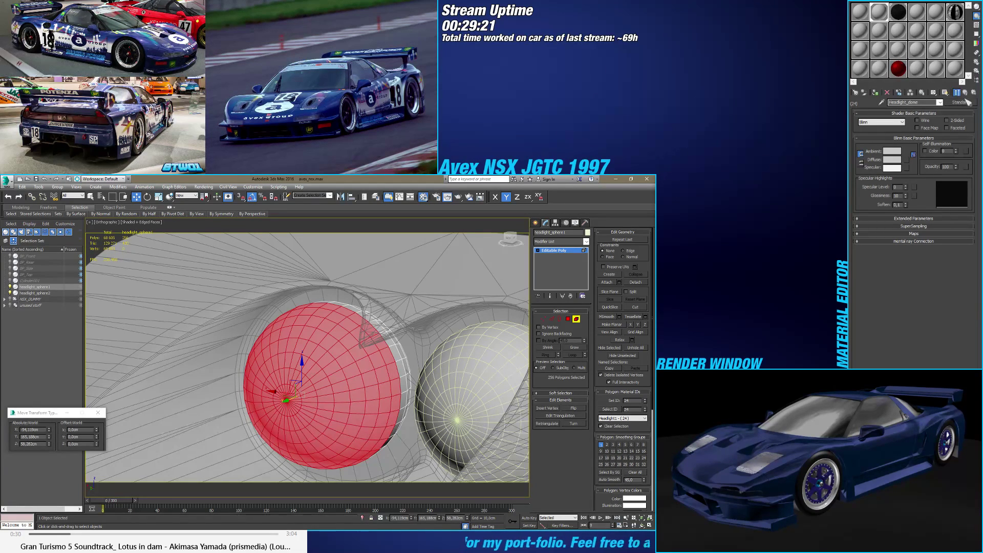
Step: Back in the NSX multi-material, add sub-material slot 25 and name it
left_click(965, 94)
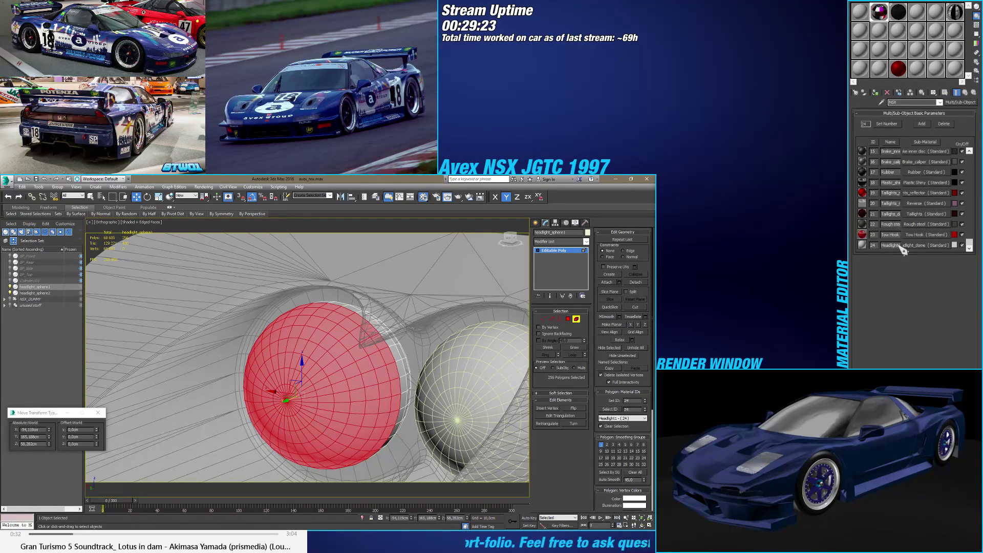
left_click(921, 124)
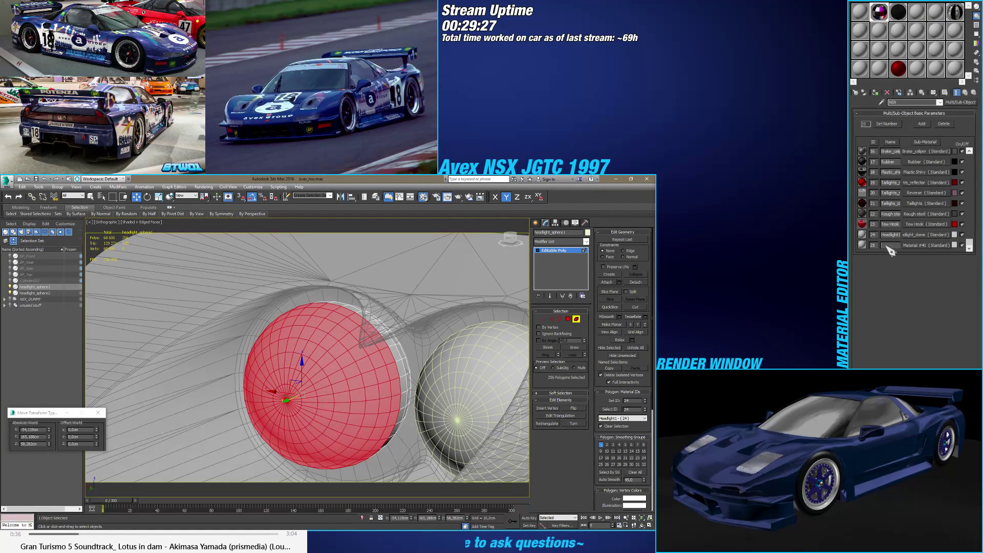
left_click(890, 245)
type("Headl")
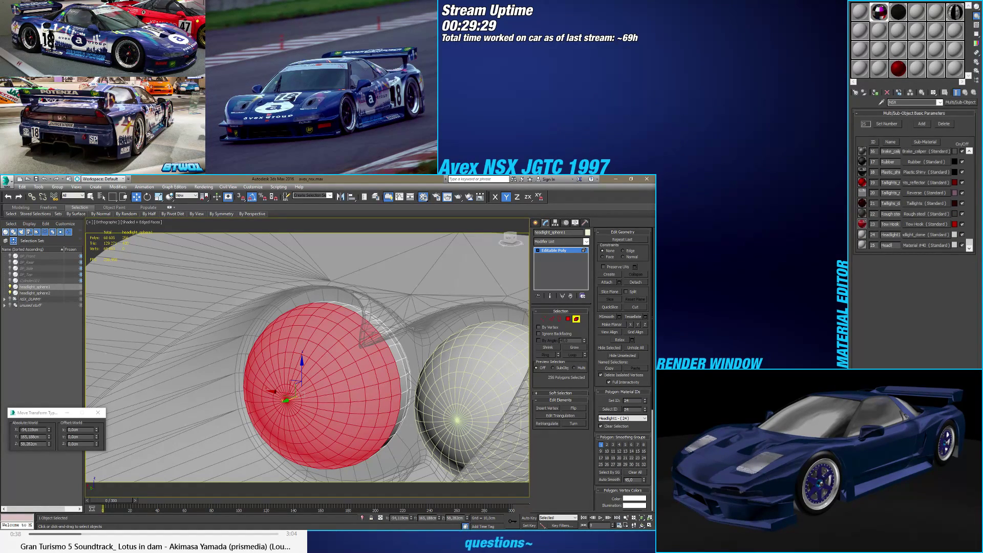
key("BackSpace")
key("BackSpace")
key("BackSpace")
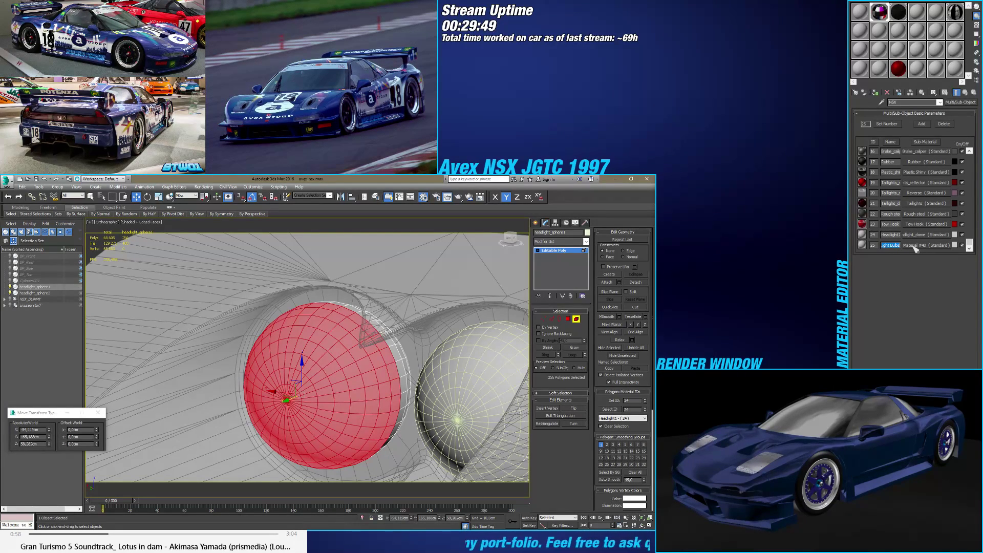
middle_click_drag(333, 389, 380, 378, "alt")
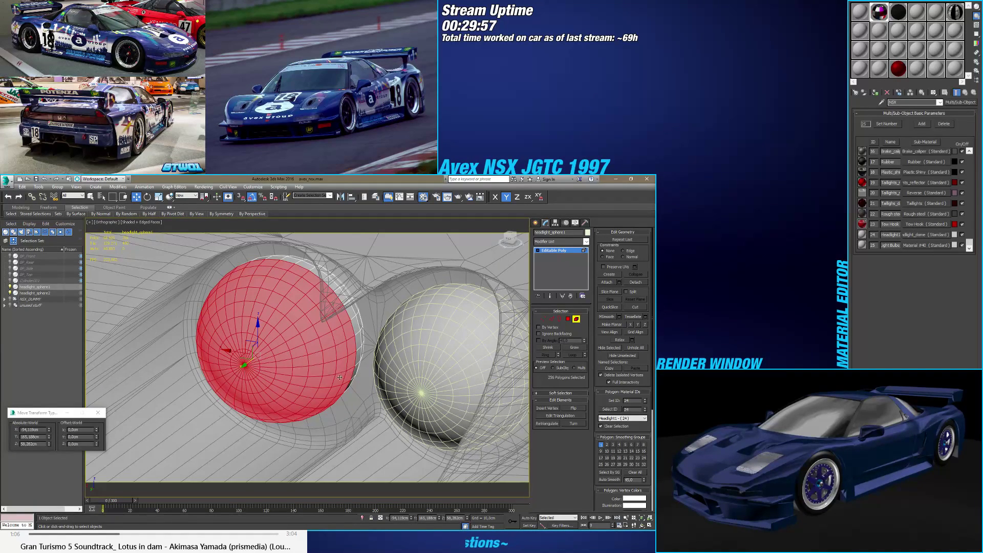
middle_click_drag(340, 377, 351, 388)
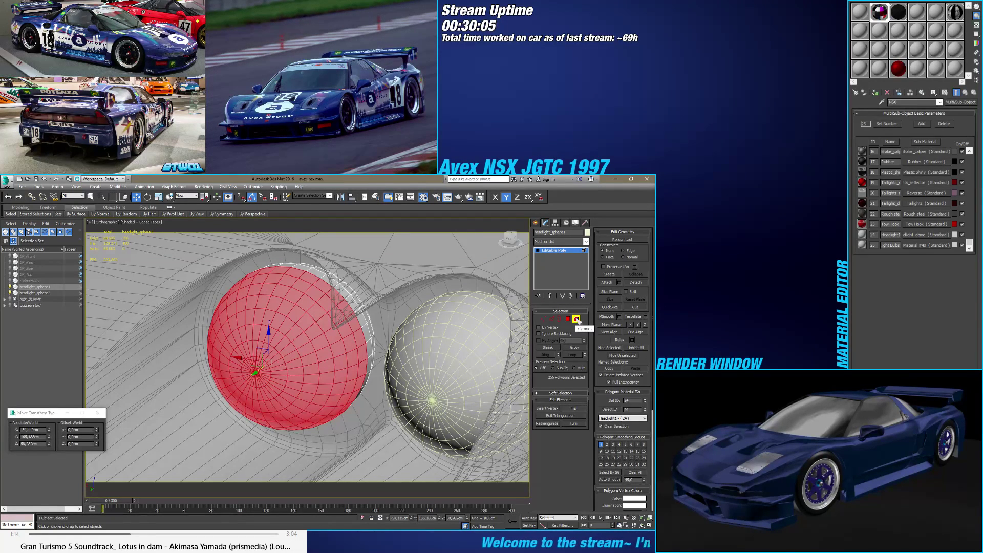
Step: Give the selected polygons material ID 6, the Mirror material
middle_click_drag(358, 353, 401, 366, "alt")
left_click(639, 353)
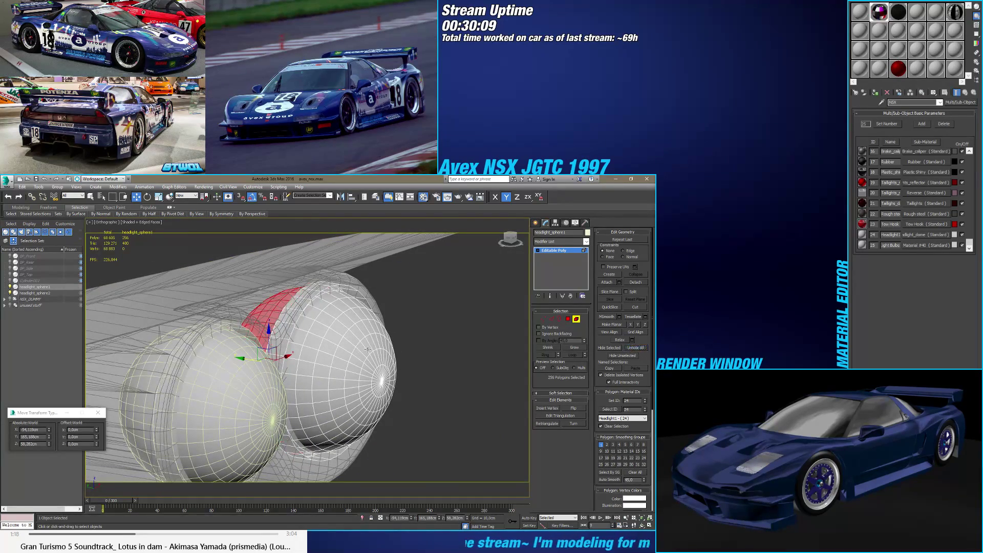
middle_click_drag(339, 365, 394, 365, "alt")
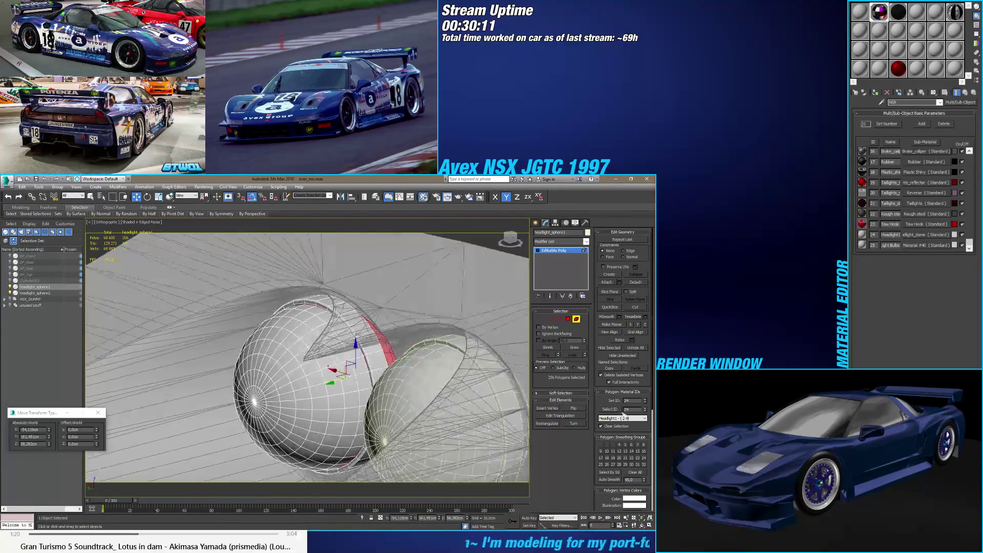
scroll(973, 247, "up", 5)
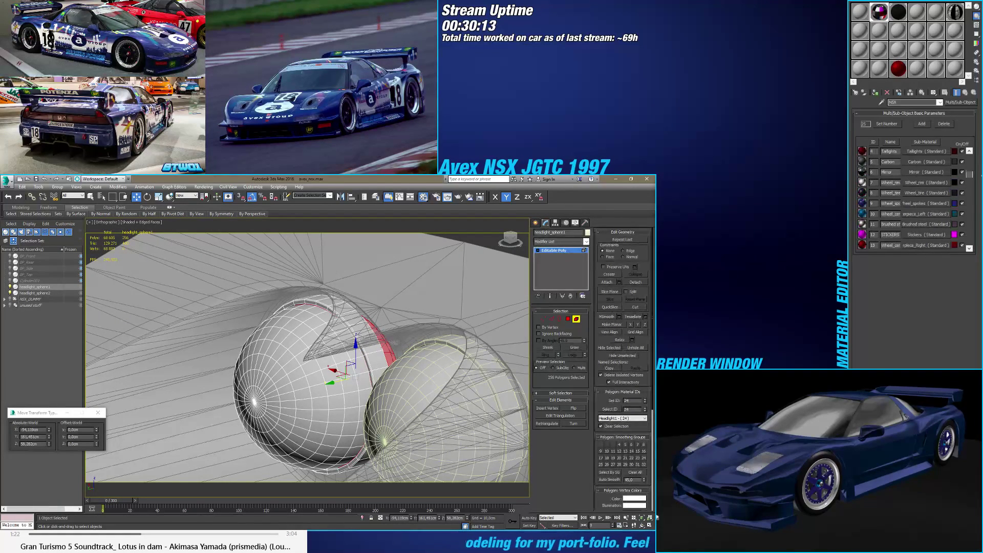
scroll(968, 249, "down", 5)
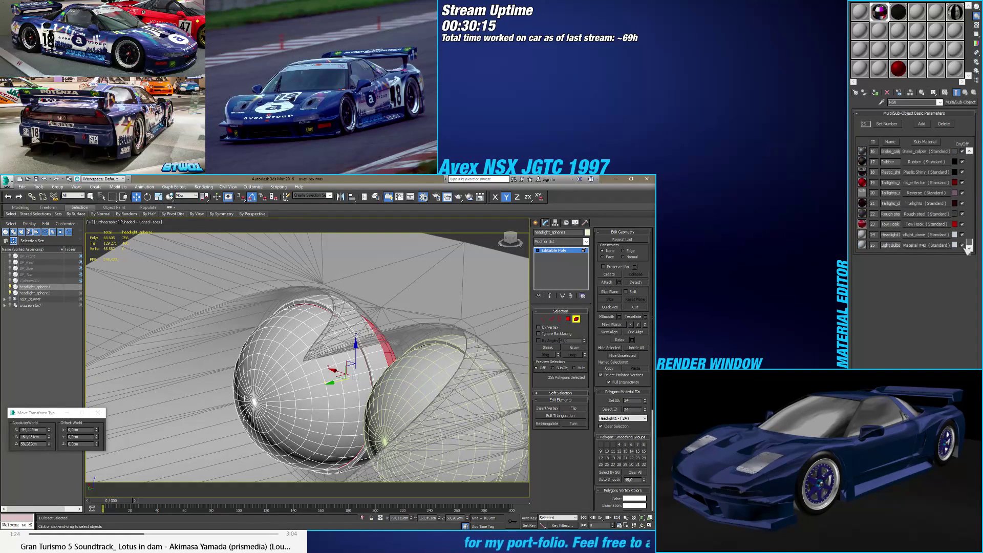
left_click_drag(630, 399, 616, 399)
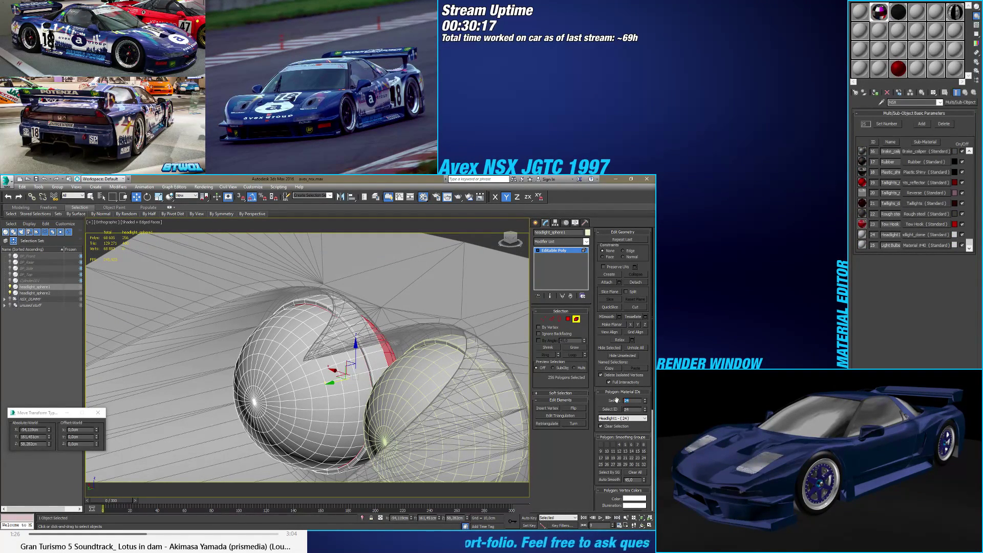
type("6")
key("Return")
Step: Select the ring around the left dome and set its material ID to 18 (Plastic_shiny)
middle_click_drag(307, 359, 352, 397, "alt")
middle_click_drag(387, 426, 383, 405, "alt")
left_click(287, 385)
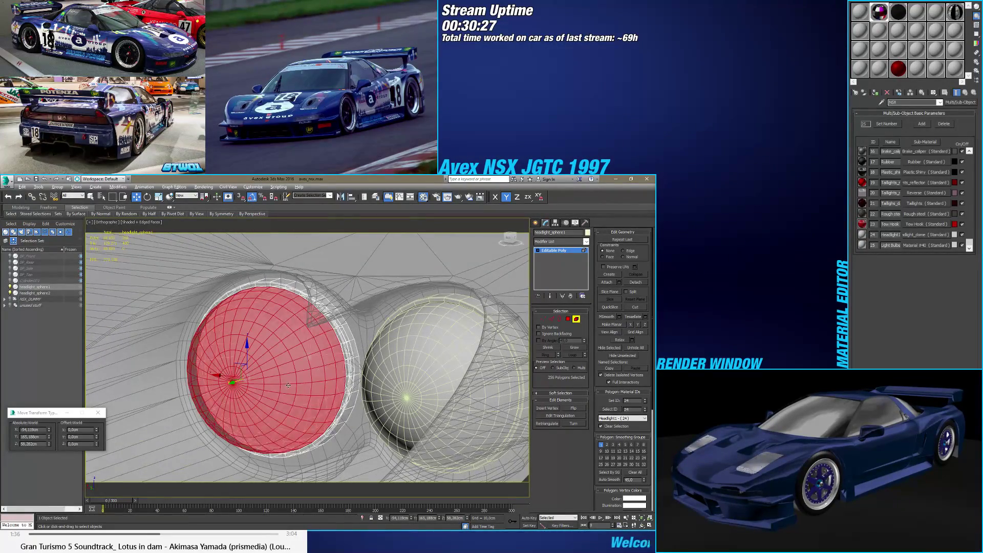
middle_click_drag(288, 384, 338, 392, "alt")
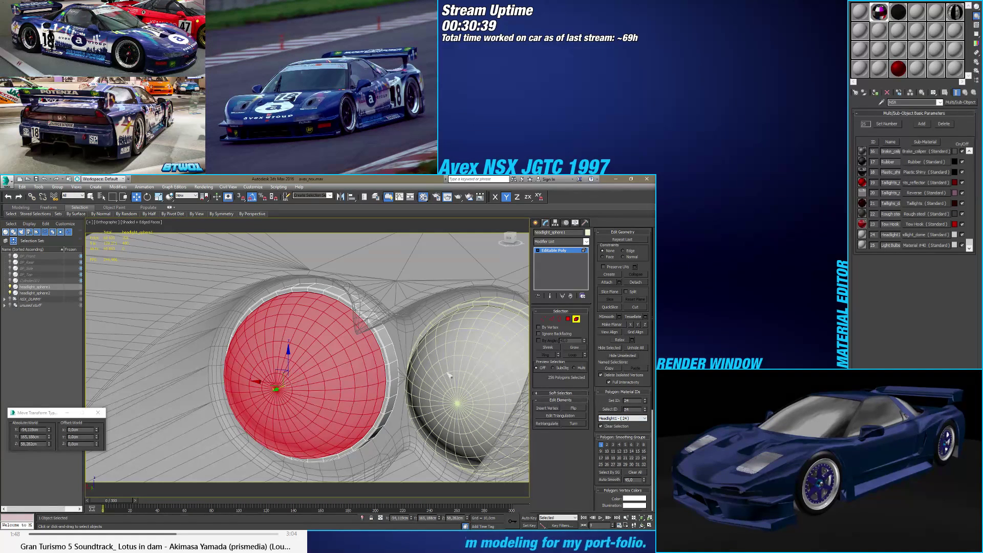
left_click(390, 353)
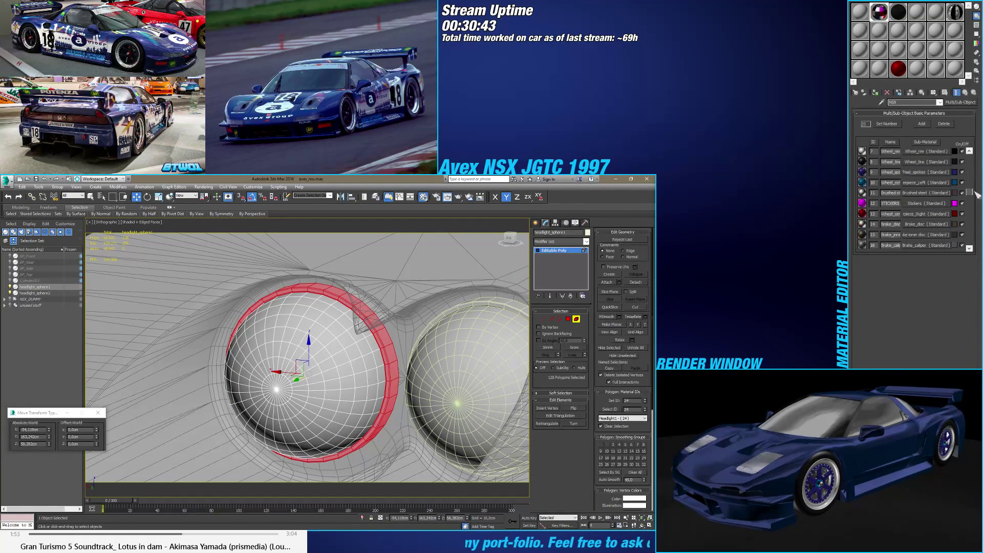
scroll(973, 240, "up", 2)
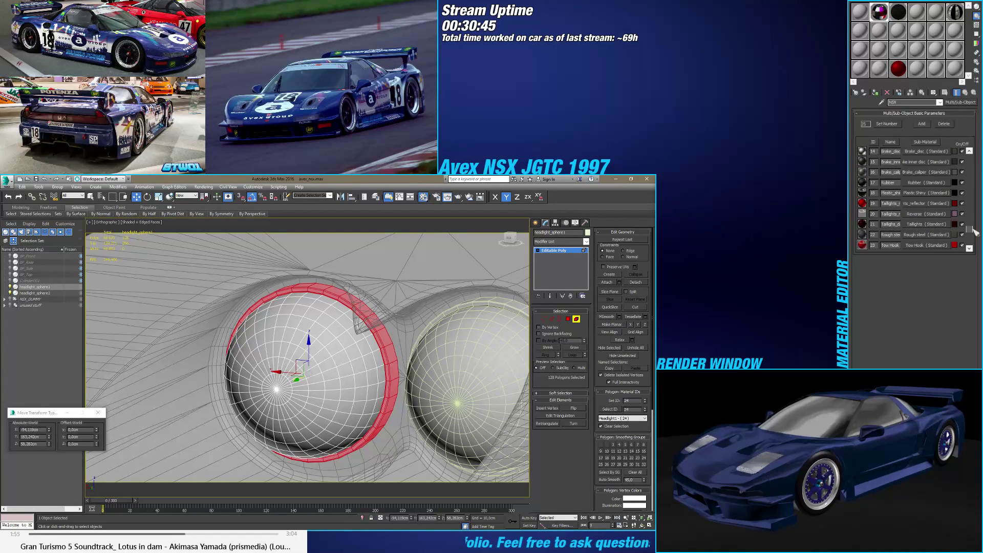
scroll(974, 231, "down", 2)
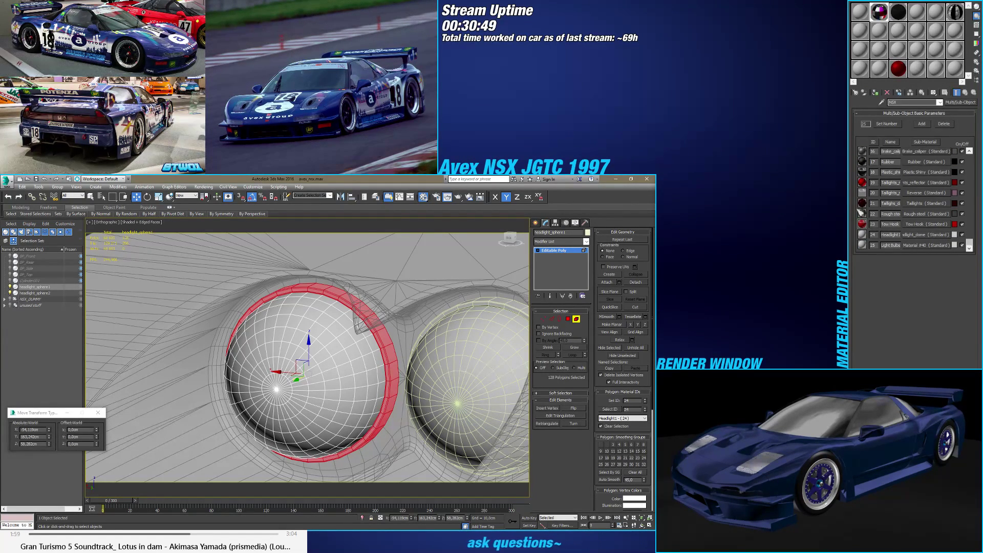
double_click(629, 400)
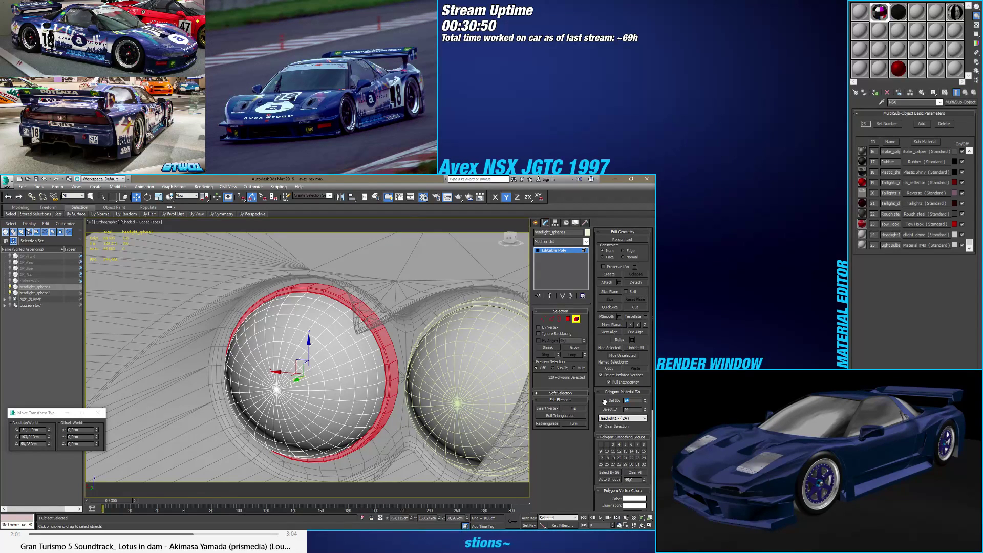
type("18")
key("Return")
Step: In Edge mode, remove the two edge loops at the housing edge
left_click(576, 318)
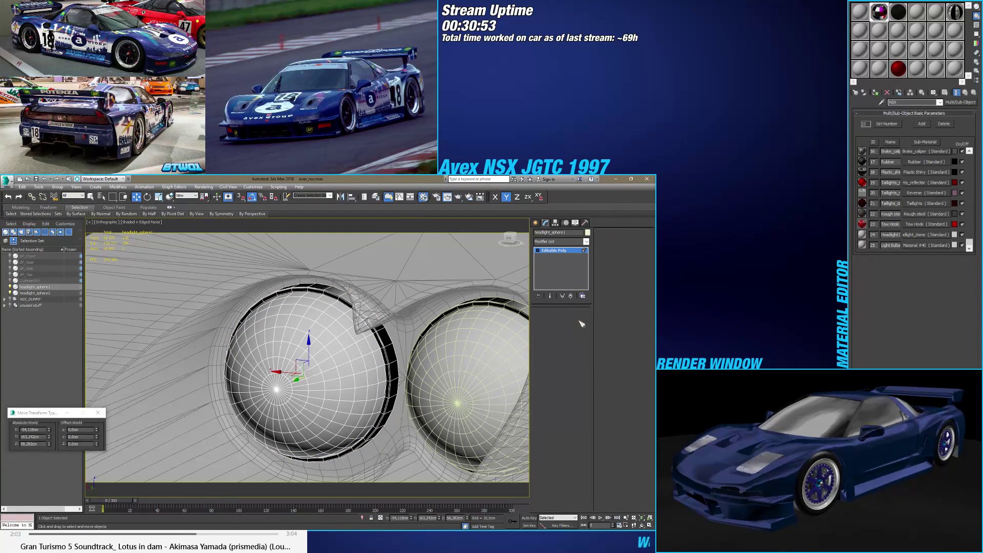
middle_click_drag(387, 352, 321, 362, "alt")
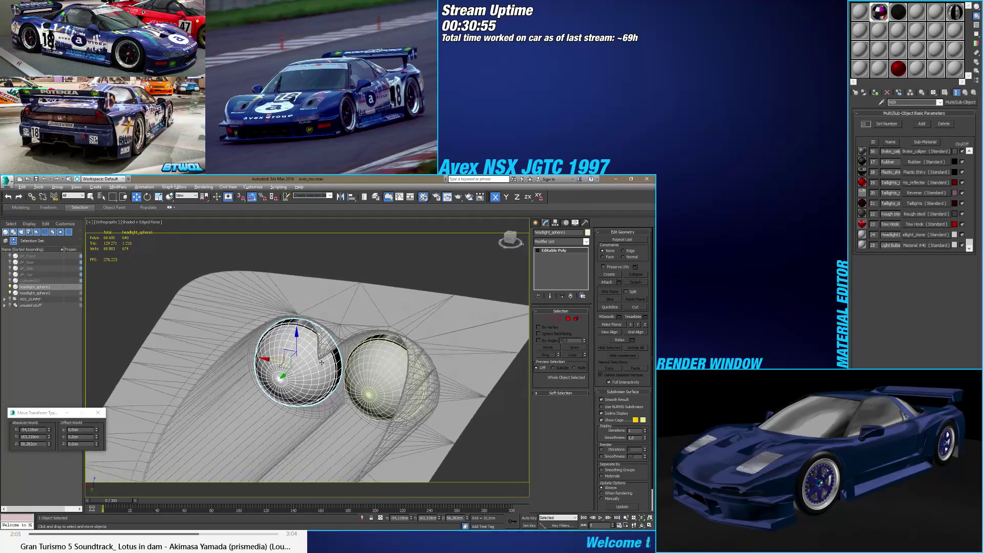
left_click(551, 319)
middle_click_drag(389, 394, 306, 334)
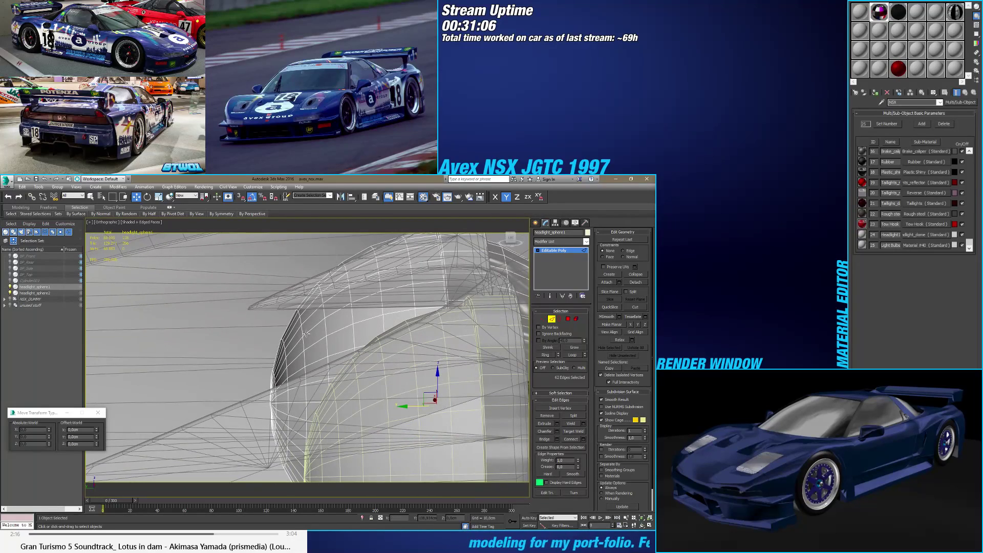
double_click(285, 362)
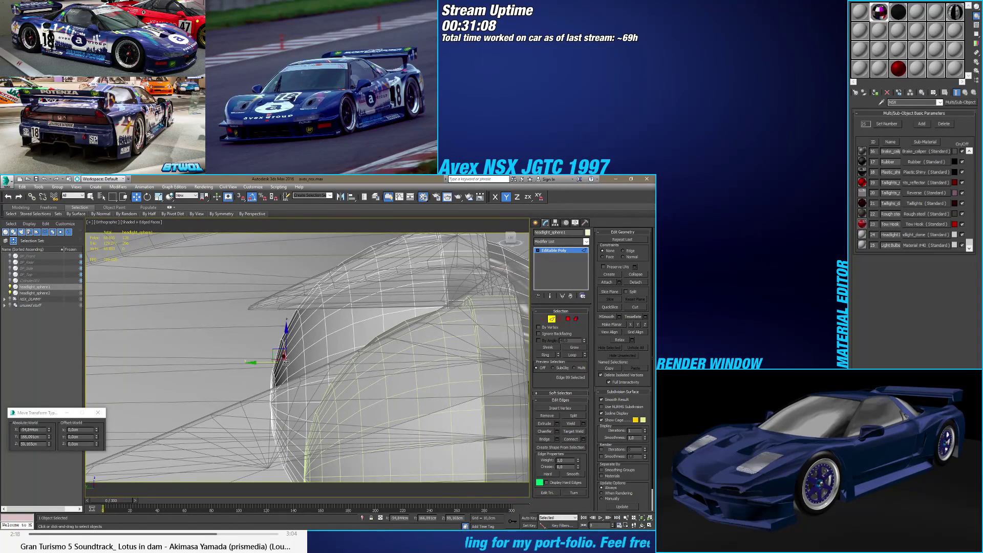
double_click(325, 329, "ctrl")
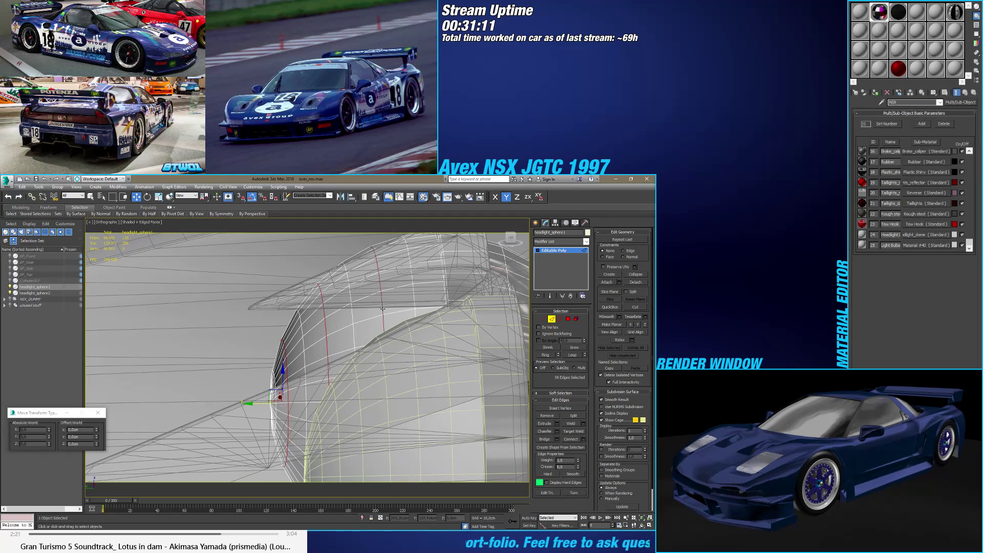
middle_click_drag(382, 309, 433, 342, "alt")
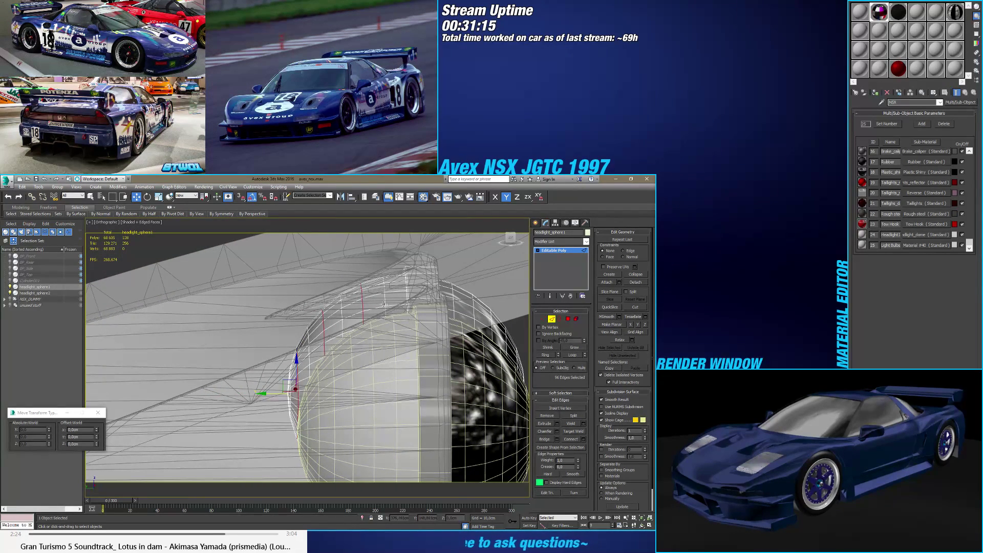
left_click(557, 416)
Step: Remove two more edge loops from the sphere and insert a new loop across it
mouse_move(429, 378)
middle_mouse_down("alt")
mouse_move(438, 389)
mouse_move(426, 393)
mouse_move(395, 354)
mouse_move(341, 353)
middle_mouse_up("alt")
key("F4")
key("F4")
double_click(358, 357)
scroll(322, 331, "up", 4)
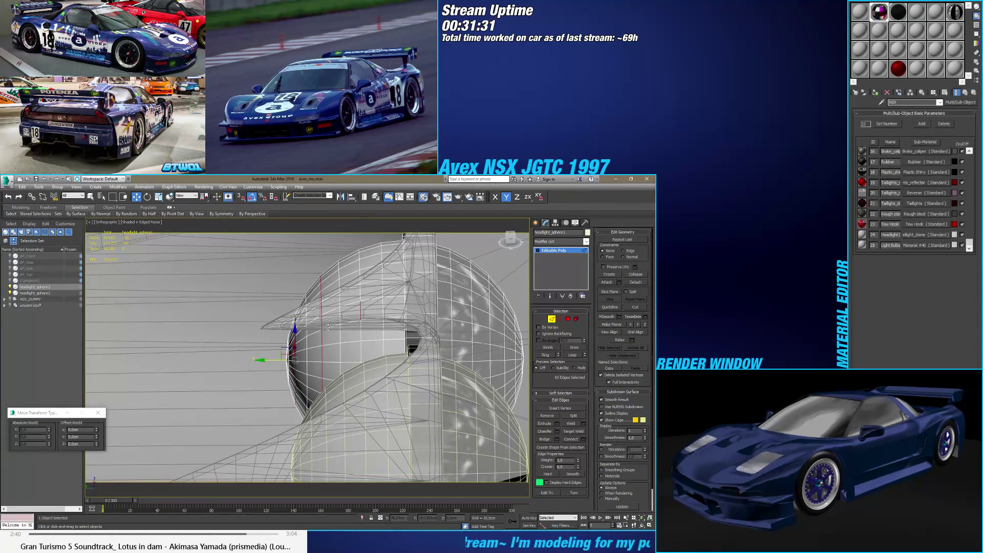
left_click(340, 331)
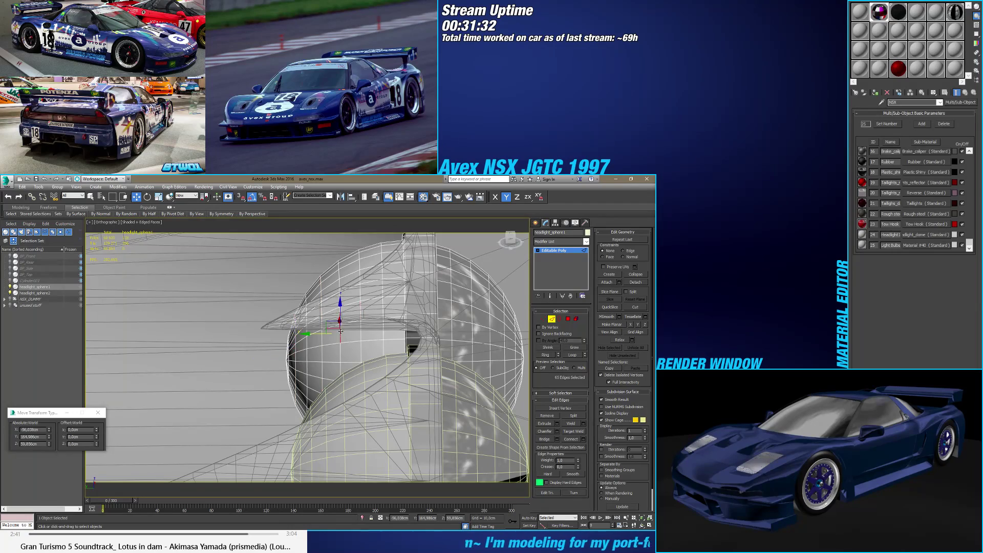
double_click(384, 332, "ctrl")
middle_click_drag(383, 333, 530, 381, "alt")
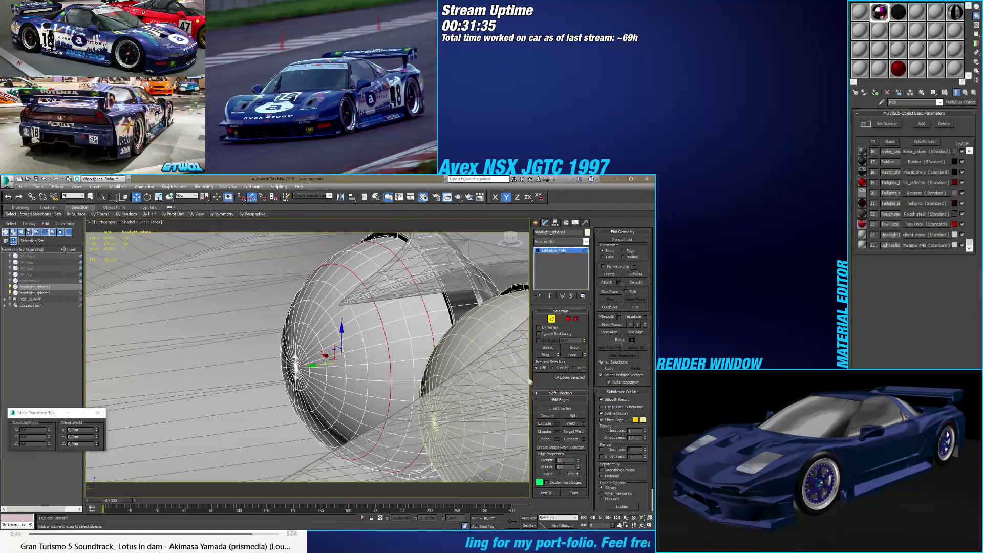
left_click(545, 416)
middle_click_drag(522, 322, 362, 307, "alt")
left_click(403, 368)
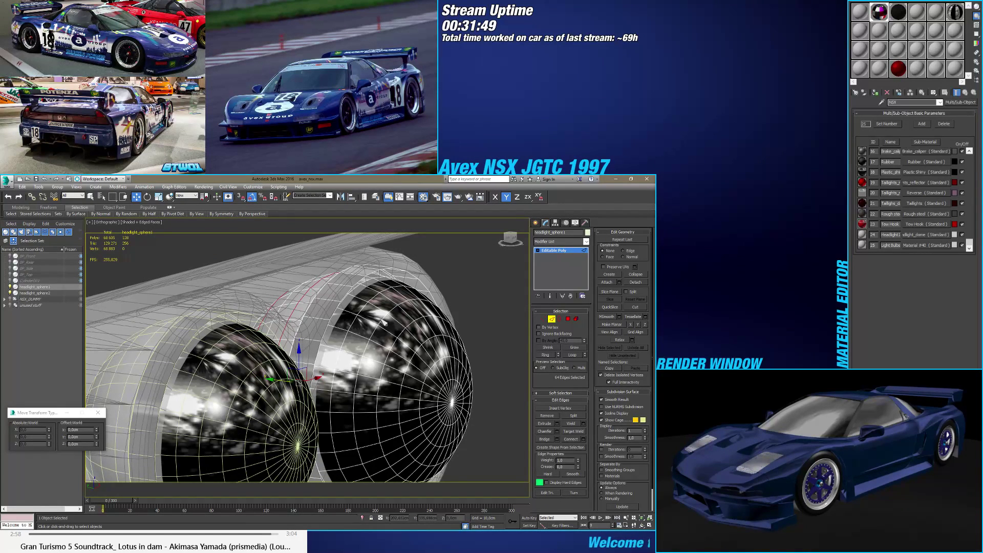
Step: Select an edge loop on the right sphere and make it see-through with Alt+X
double_click(413, 351)
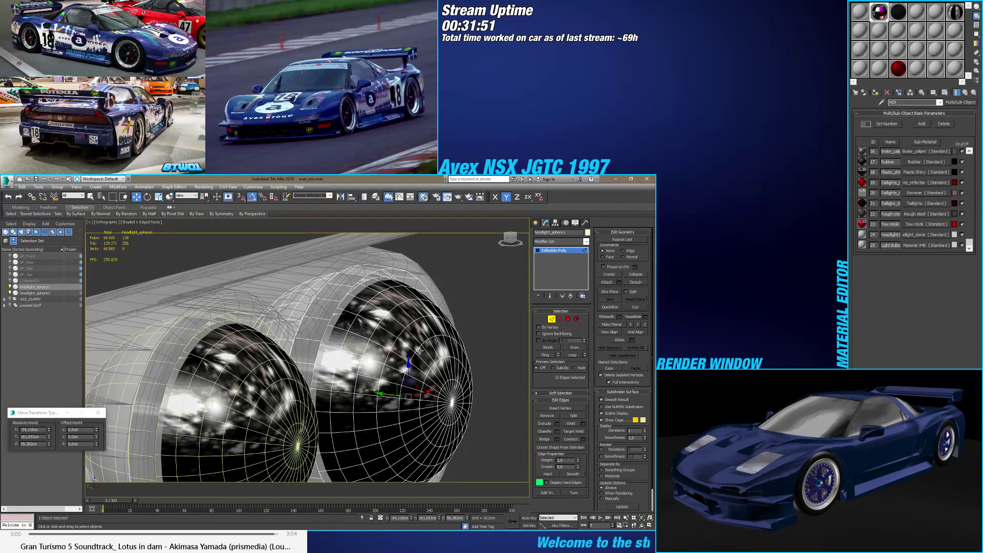
key("alt+x")
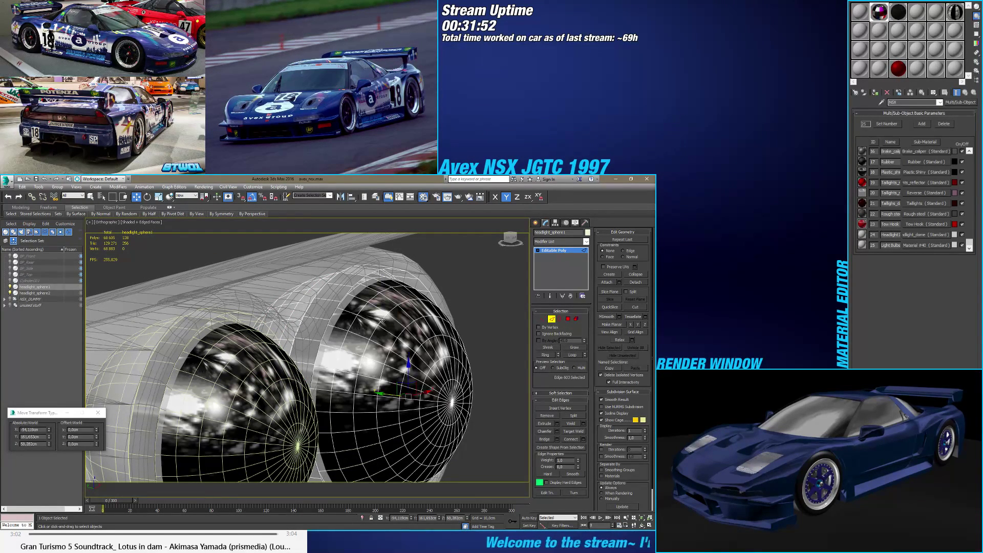
key("F3")
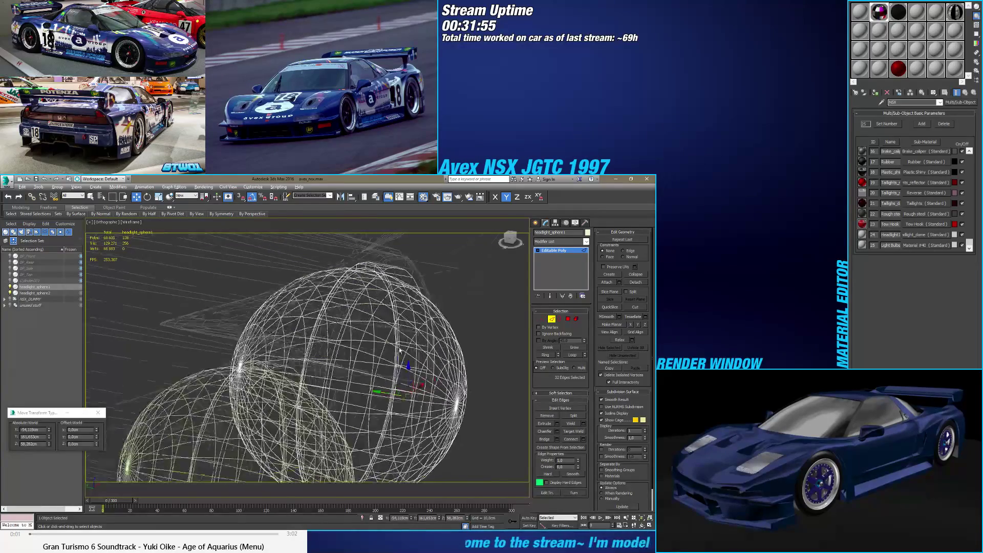
mouse_move(400, 350)
middle_mouse_down("alt")
mouse_move(307, 368)
mouse_move(525, 394)
middle_mouse_up("alt")
key("F3")
Step: Cycle through vertex and polygon levels, then select the headlight housing in Edge mode
left_click(543, 319)
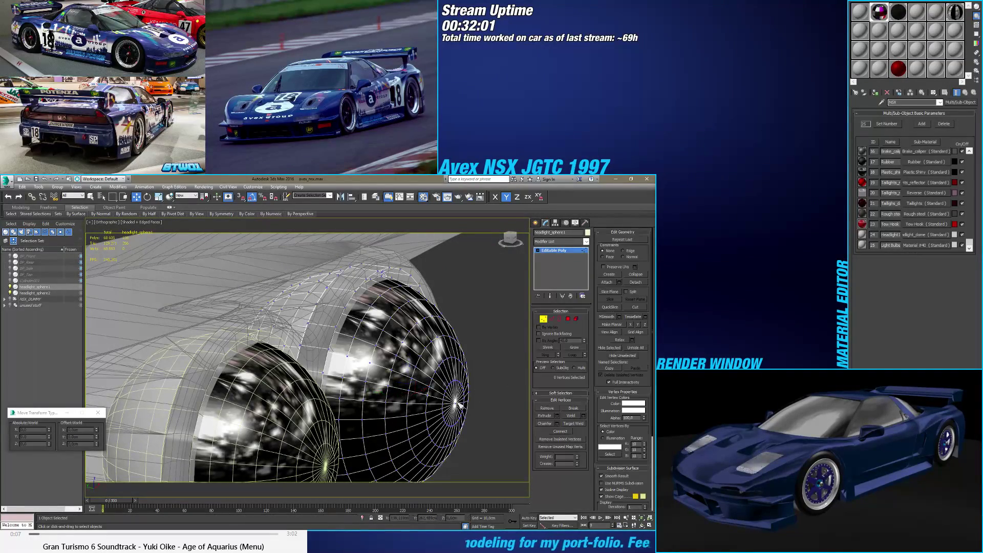
middle_click_drag(450, 399, 420, 394, "alt")
scroll(419, 384, "up", 2)
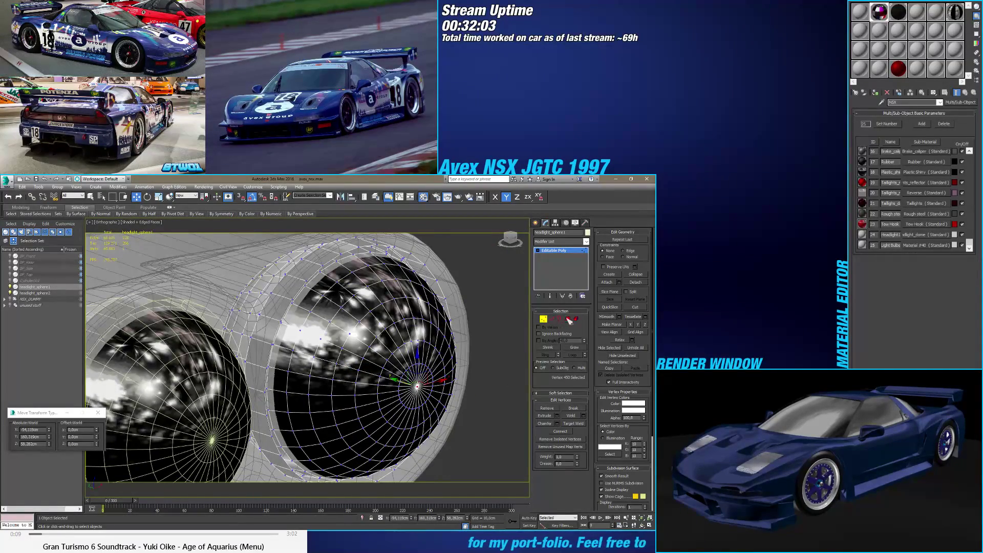
left_click(568, 319)
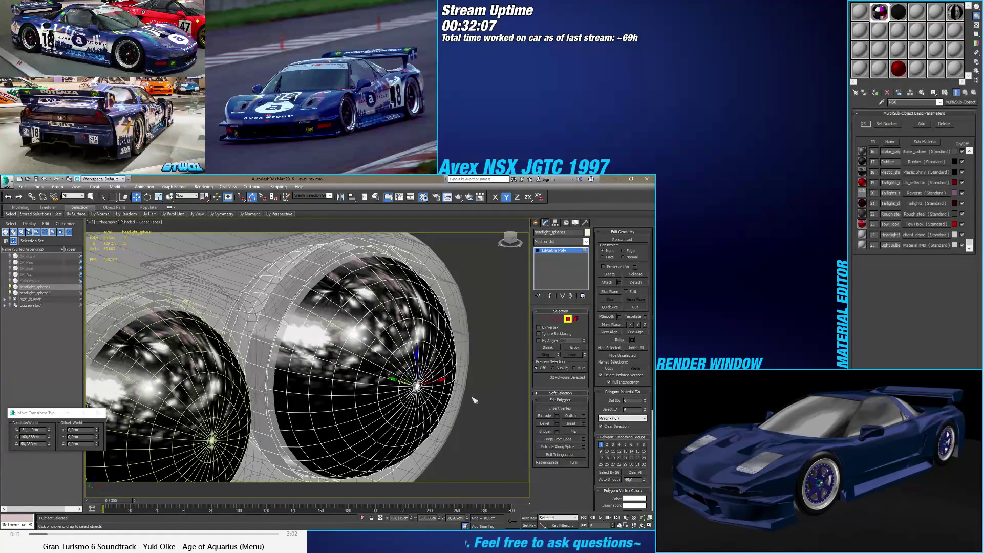
middle_click_drag(473, 400, 493, 407, "alt")
key("6")
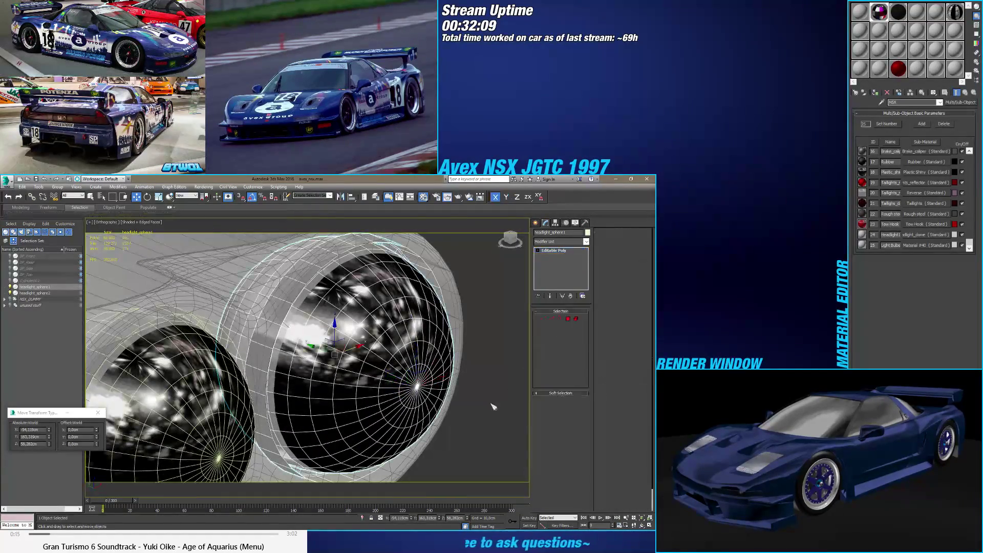
scroll(492, 407, "down", 8)
left_click(436, 389)
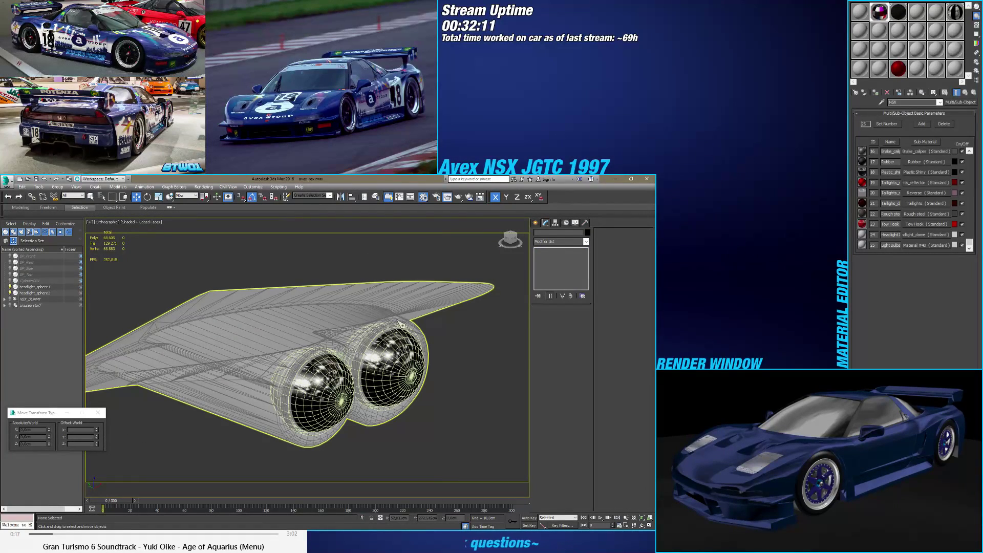
left_click(400, 323)
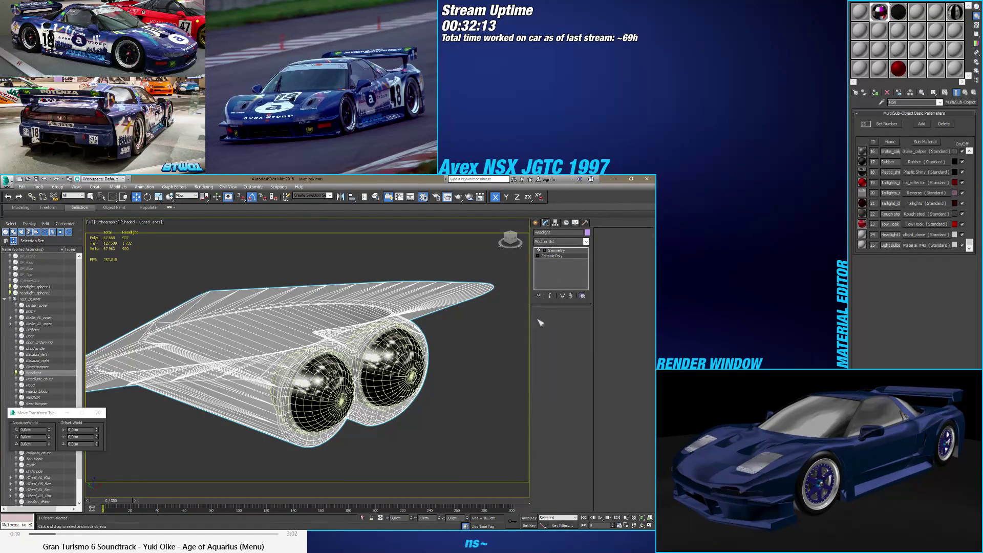
key("2")
middle_click_drag(540, 323, 467, 328, "alt")
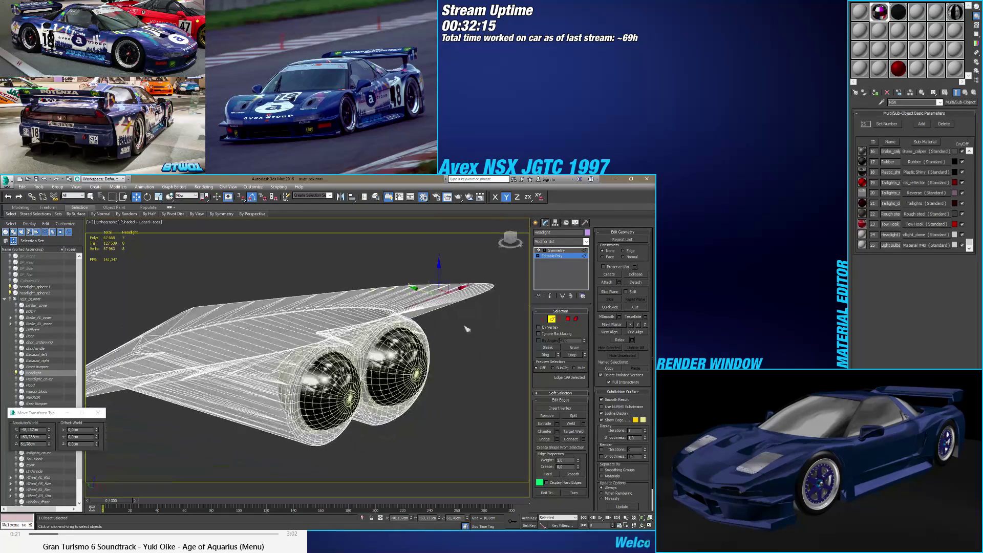
Step: Select headlight_sphere1 and pick several edges along the dome seam
left_click(536, 222)
left_click(394, 358)
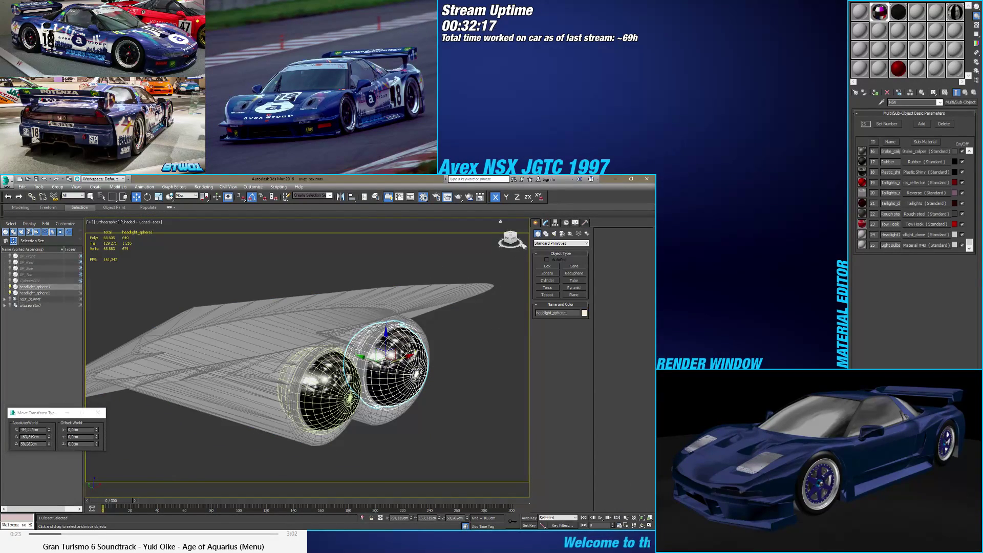
left_click(545, 223)
key("2")
scroll(409, 361, "up", 3)
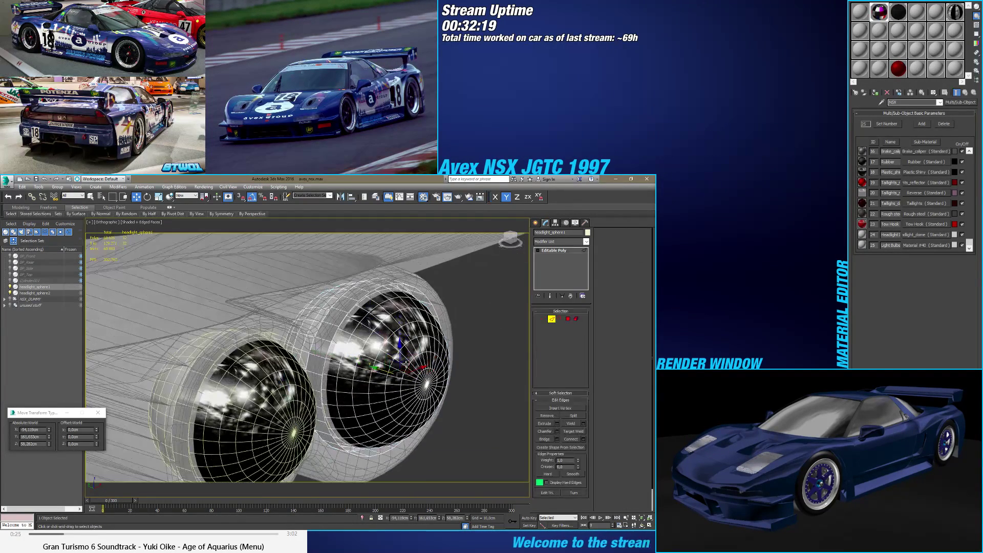
left_click(408, 360)
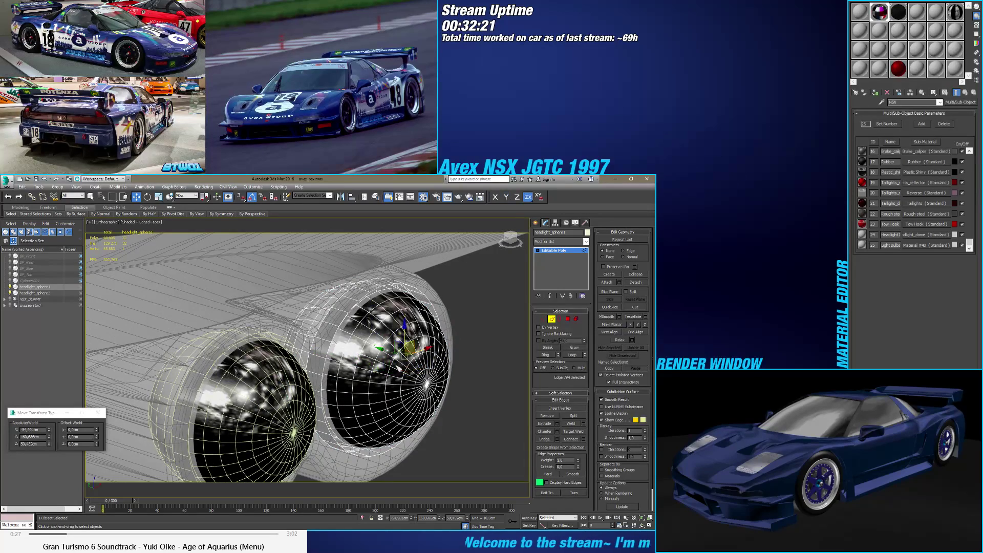
middle_click_drag(408, 361, 329, 343, "alt")
left_click(334, 338)
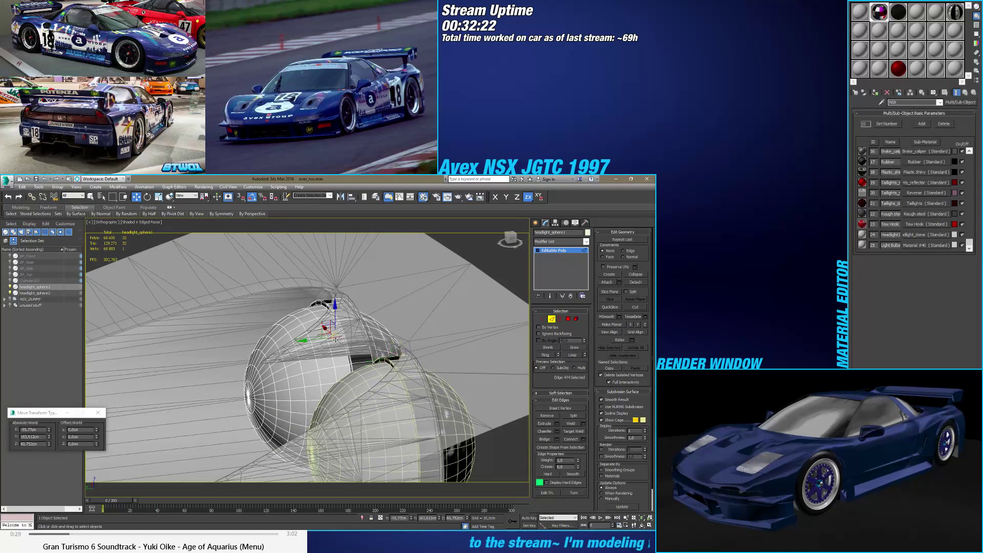
left_click(338, 338)
left_click(352, 335)
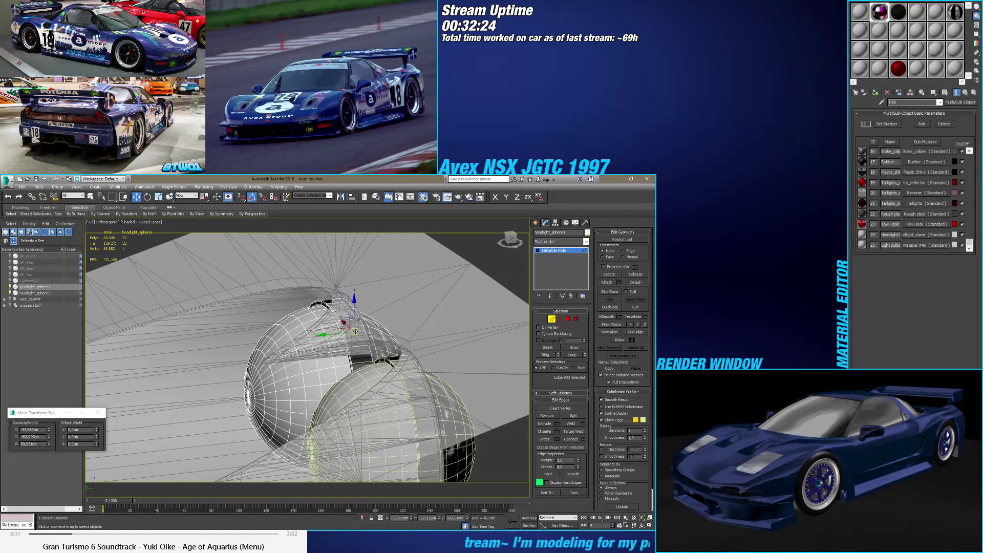
middle_click_drag(351, 334, 379, 334, "alt")
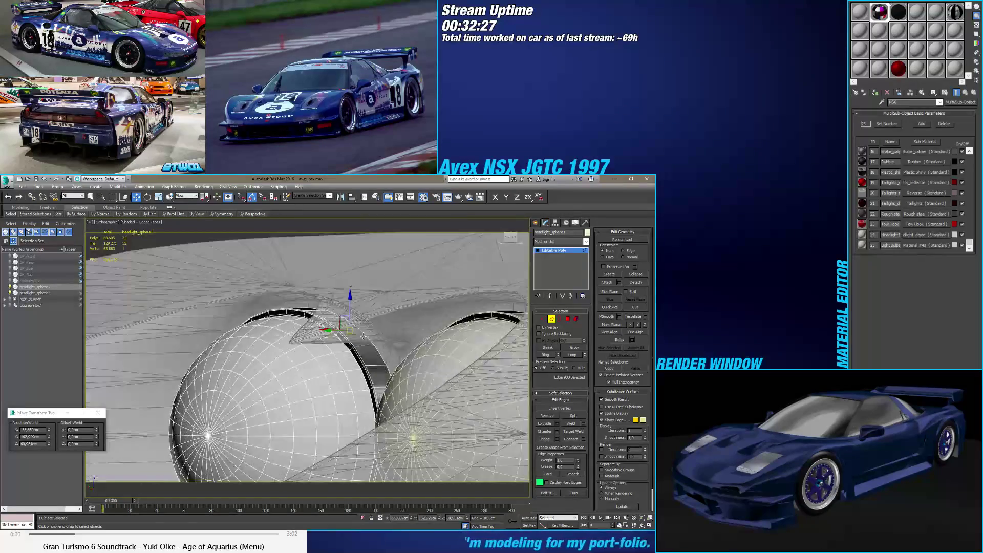
scroll(379, 334, "up", 5)
left_click(361, 348)
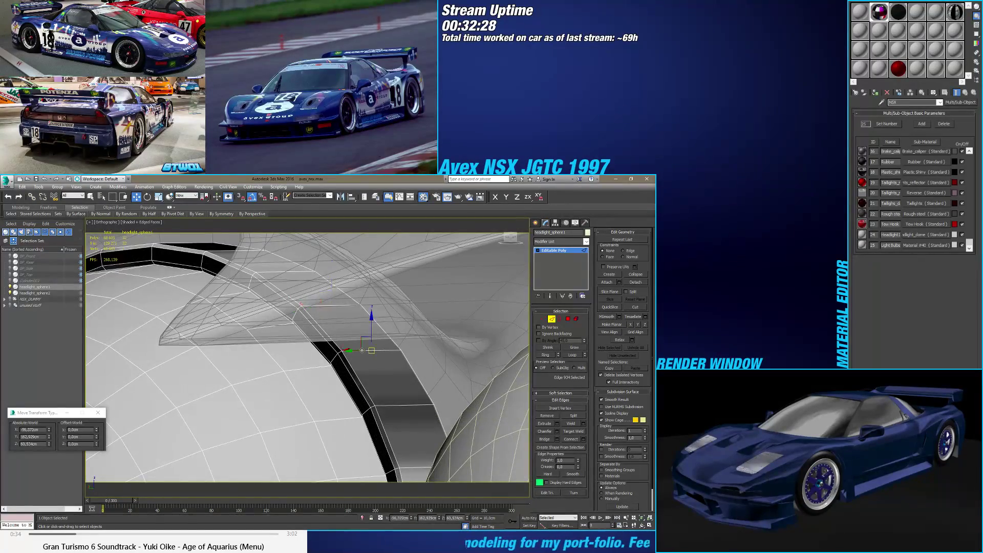
Step: Toggle viewport shading between Realistic and Shaded, change material display, and save the scene
left_click(145, 223)
left_click(154, 228)
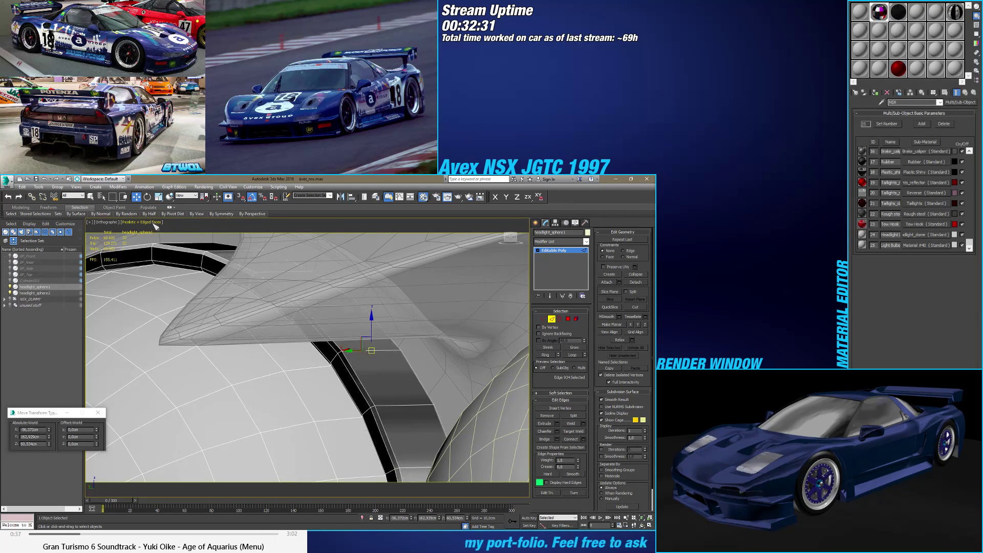
left_click(156, 225)
left_click(155, 238)
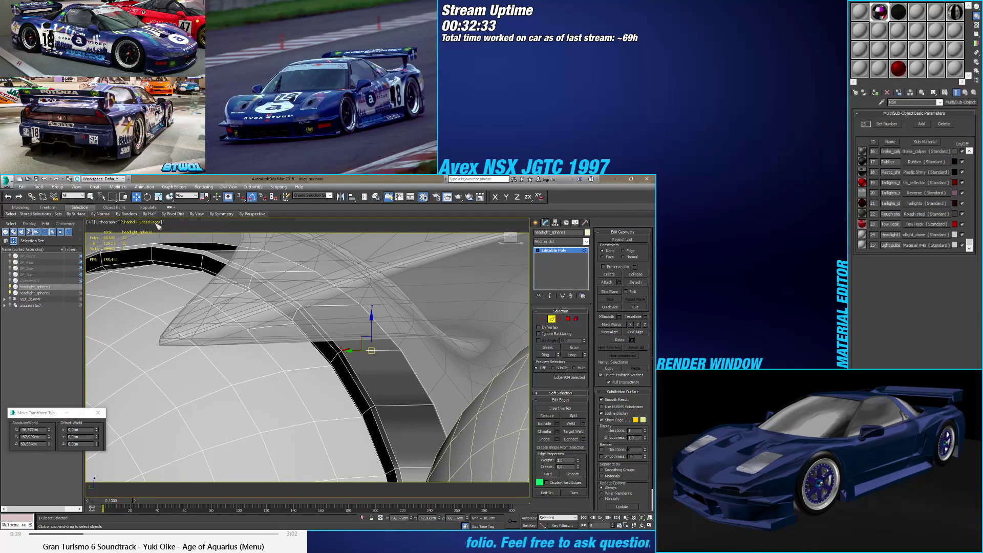
left_click(156, 223)
mouse_move(215, 340)
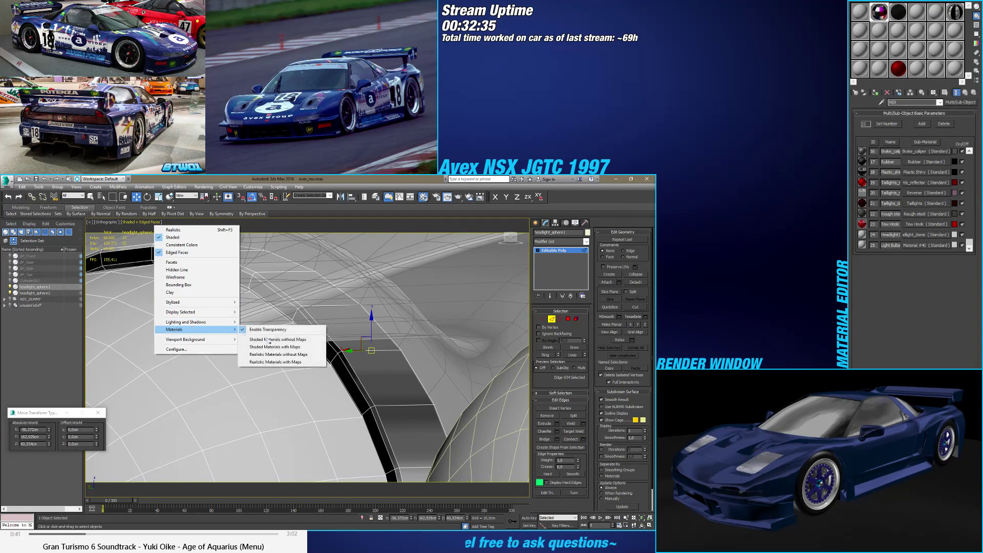
left_click(275, 359)
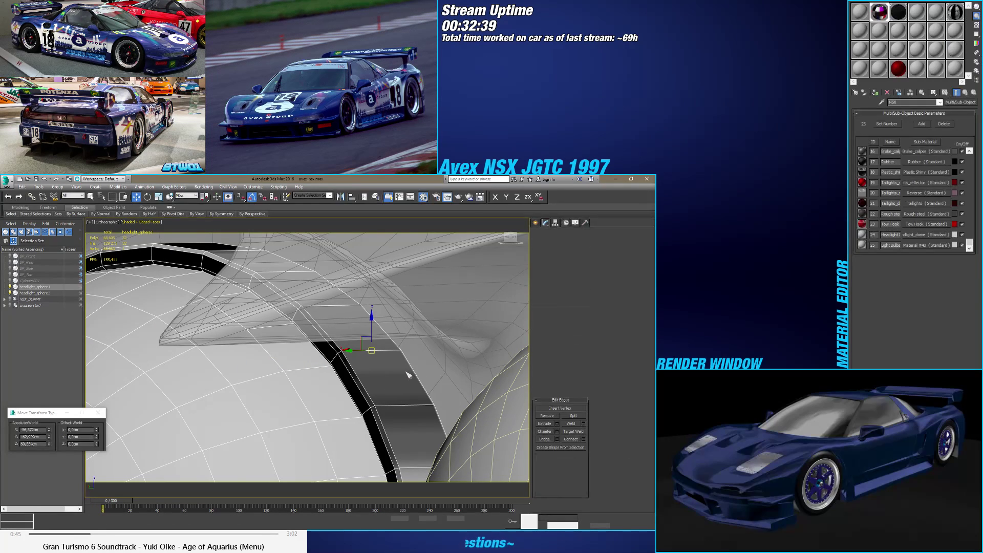
scroll(408, 374, "down", 6)
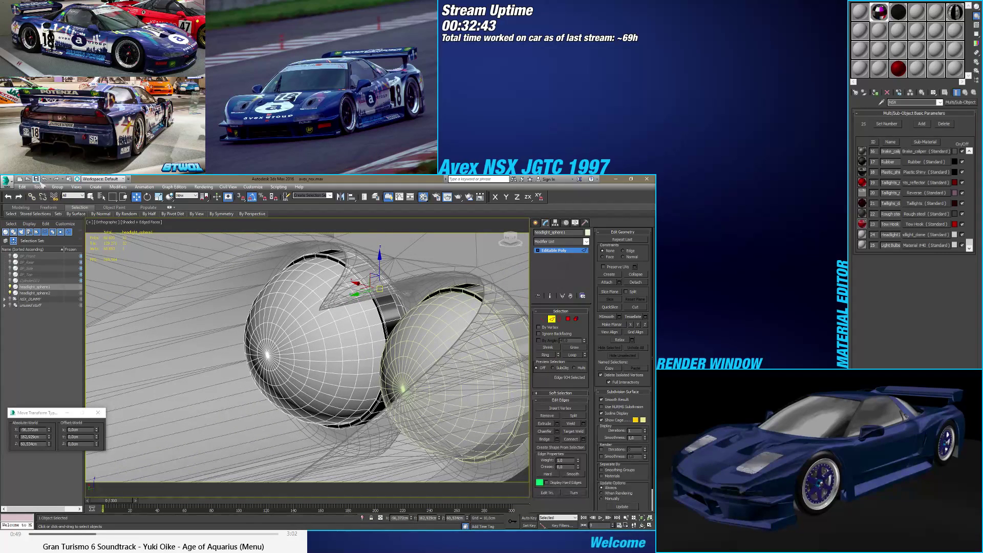
left_click(36, 180)
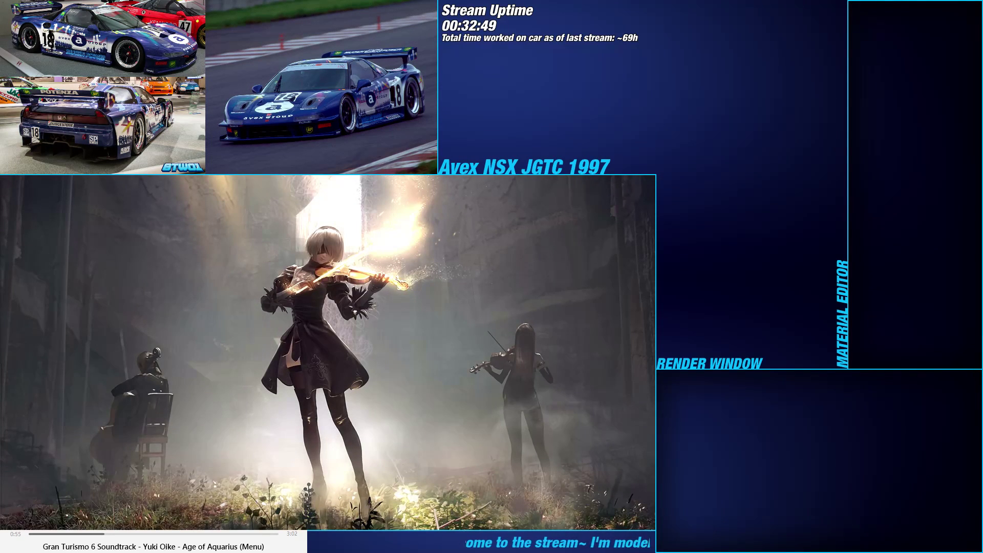
Step: Relaunch 3ds Max 2016 and reopen avex_nsx.max from Recent Documents
key("super")
left_click(281, 366)
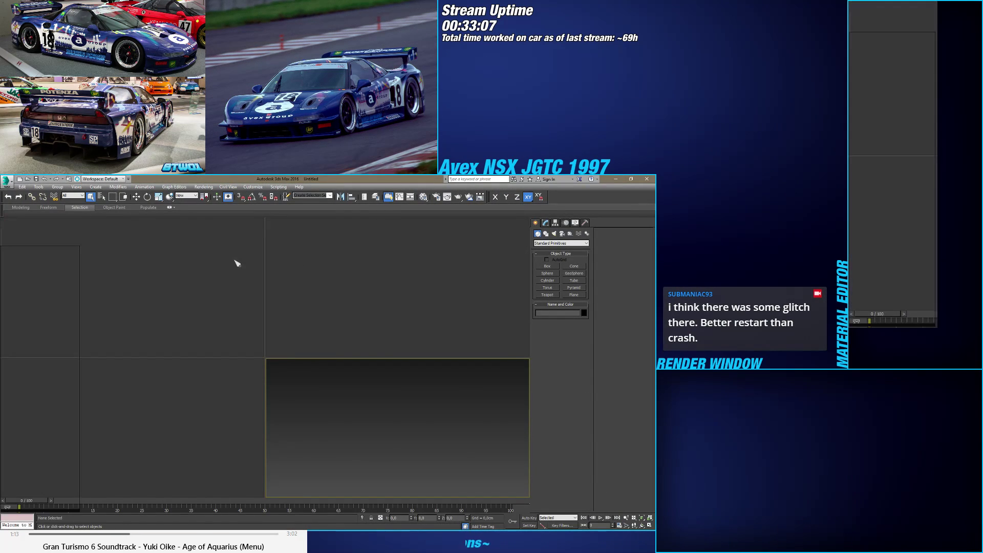
left_click(8, 181)
left_click(7, 181)
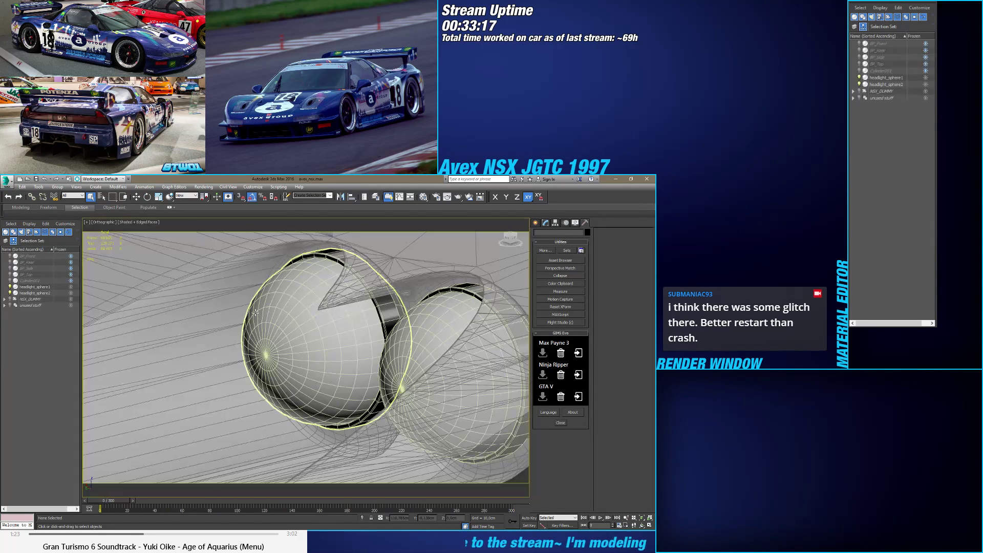
Step: Select an edge loop on headlight_sphere1 in Edge mode and render the view with Shift+Q
left_click(546, 225)
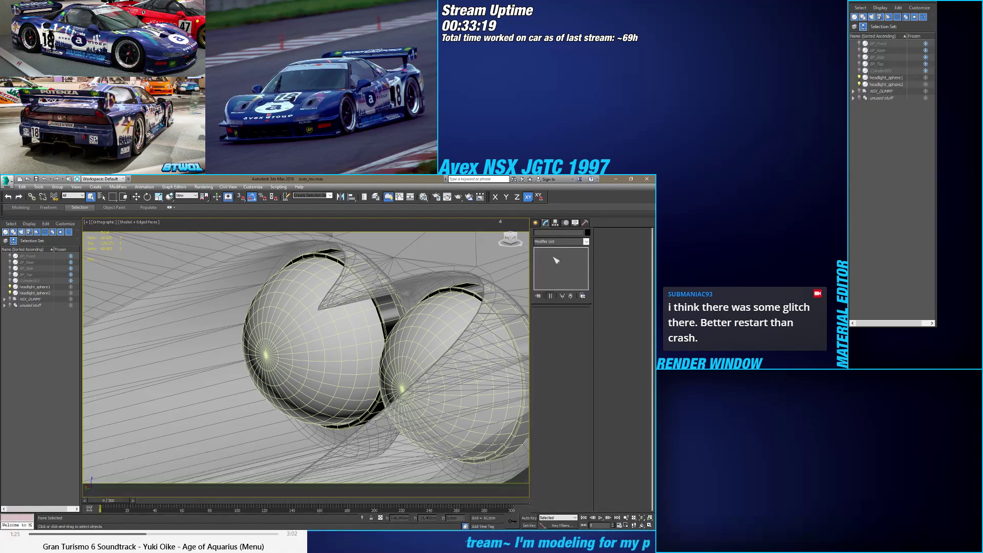
left_click(366, 316)
left_click(555, 320)
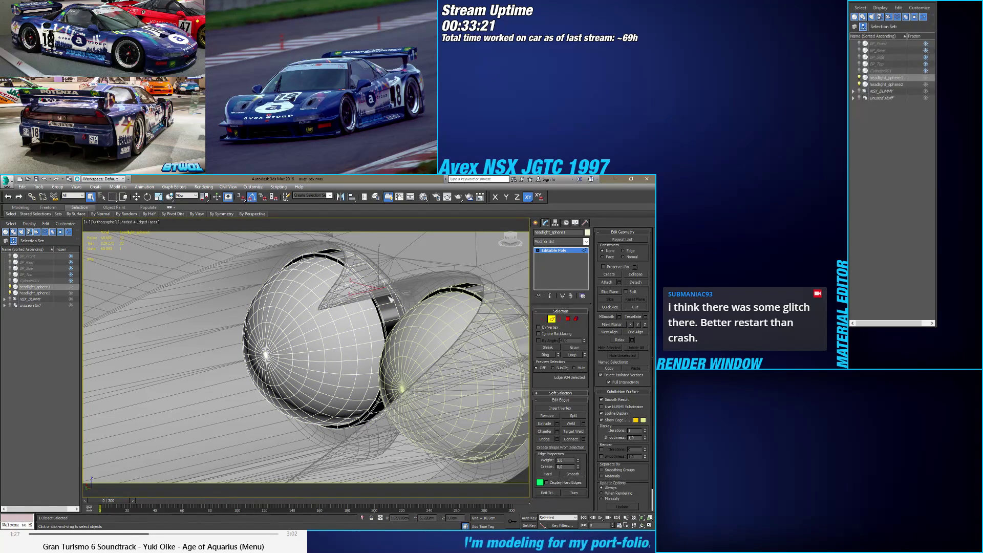
mouse_move(381, 302)
middle_mouse_down("alt")
mouse_move(437, 324)
mouse_move(431, 357)
middle_mouse_up("alt")
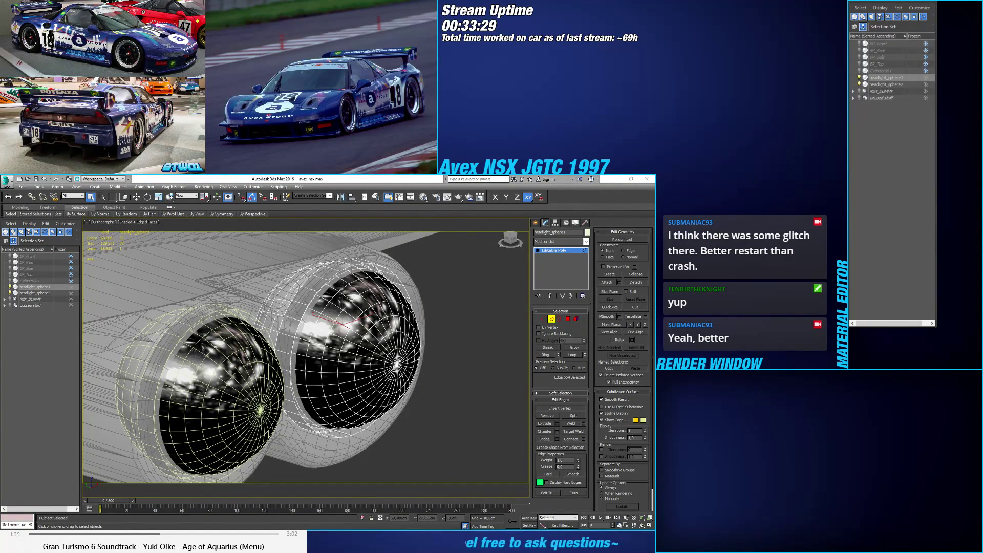
scroll(402, 380, "up", 10)
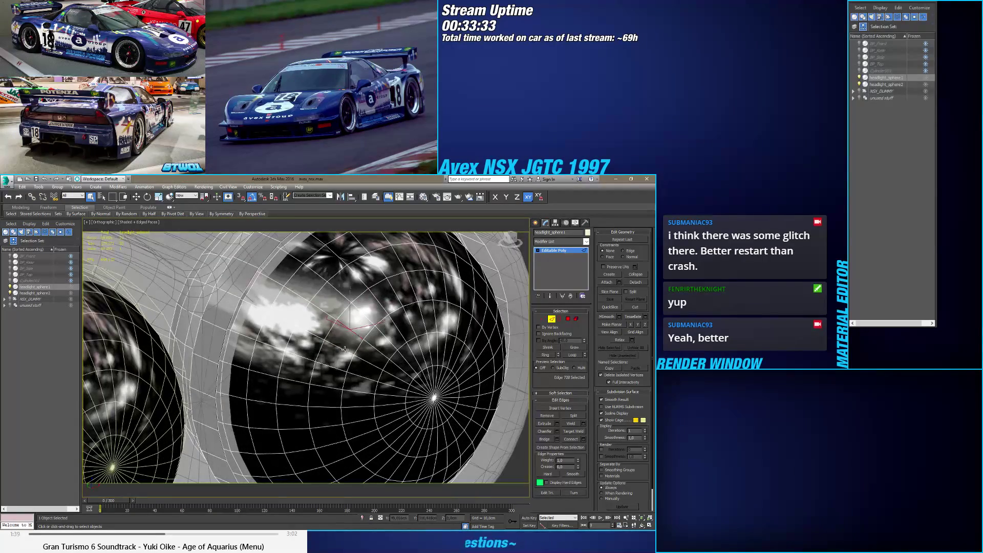
double_click(358, 336)
scroll(359, 343, "down", 10)
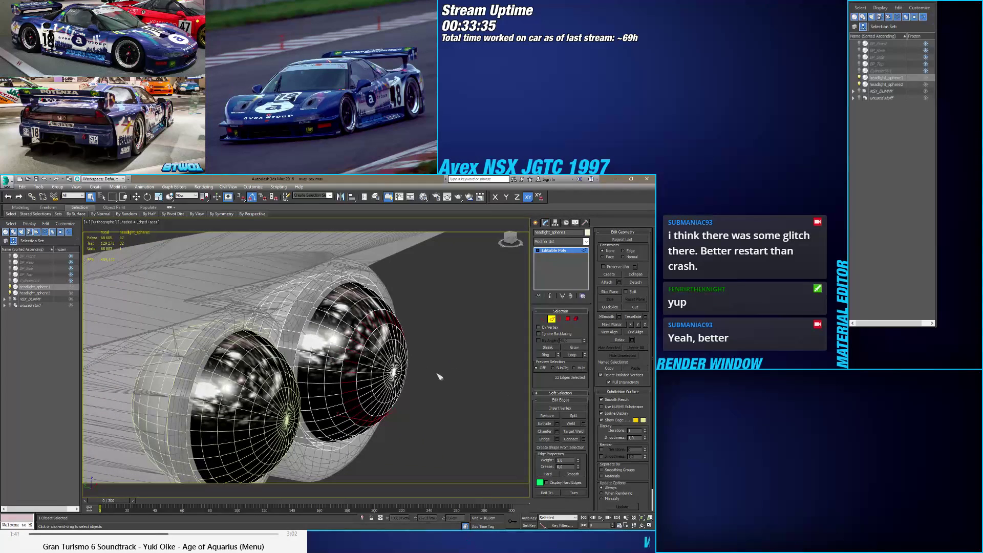
key("shift+q")
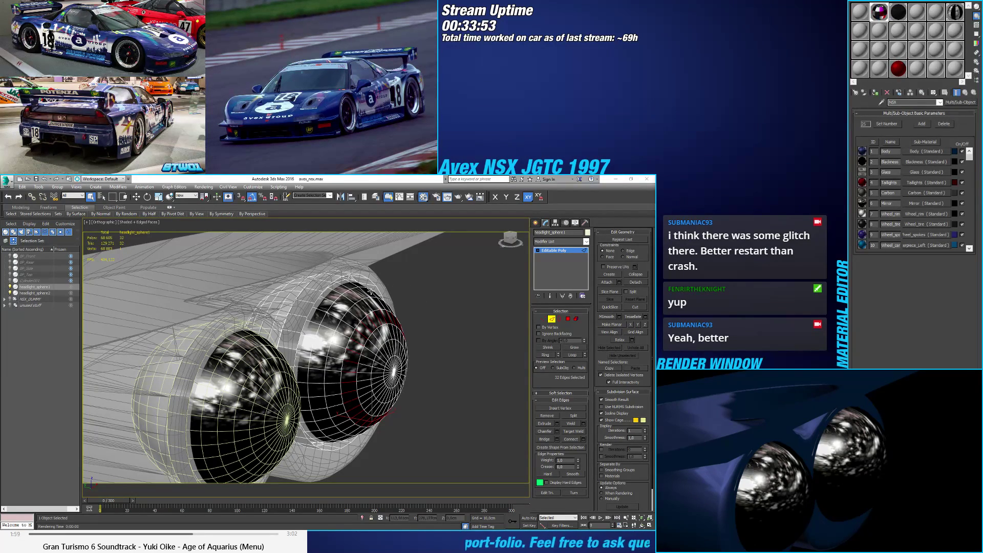
Step: Try removing edge loops on the right dome, inspect the result, then undo it
middle_click_drag(384, 327, 362, 313, "alt")
double_click(401, 352, "ctrl")
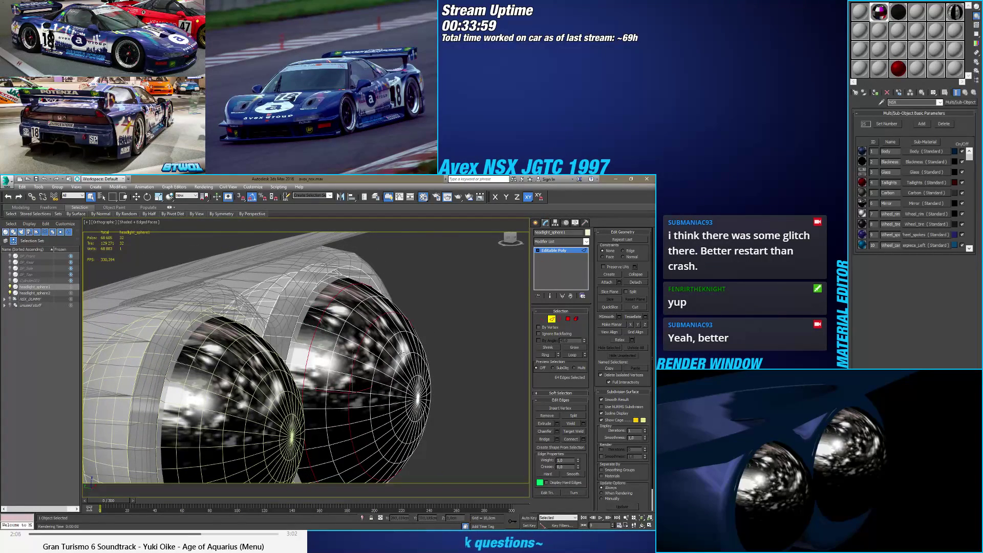
double_click(404, 356, "ctrl")
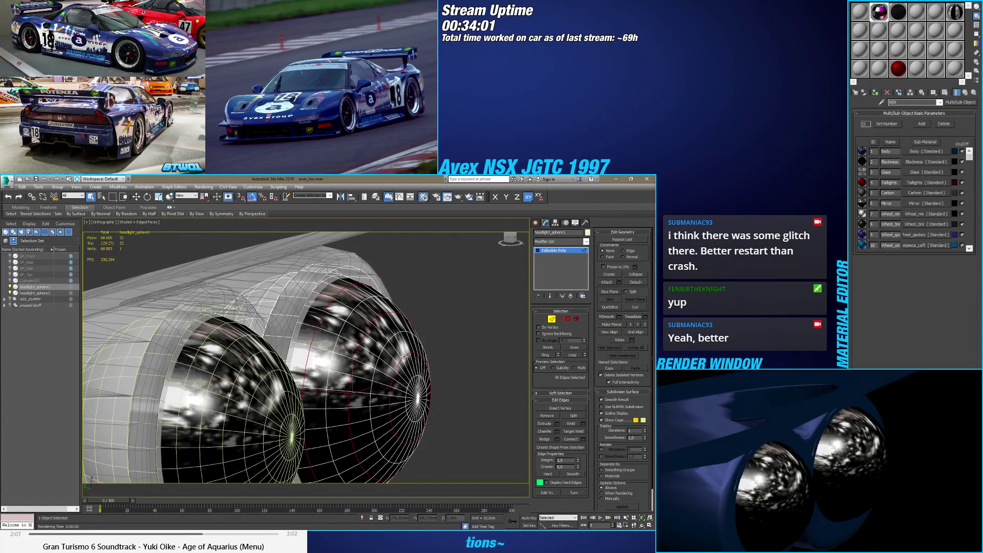
left_click(548, 415)
mouse_move(471, 396)
middle_mouse_down("alt")
mouse_move(353, 338)
mouse_move(371, 343)
mouse_move(352, 346)
mouse_move(309, 307)
mouse_move(423, 357)
mouse_move(383, 344)
middle_mouse_up("alt")
key("F4")
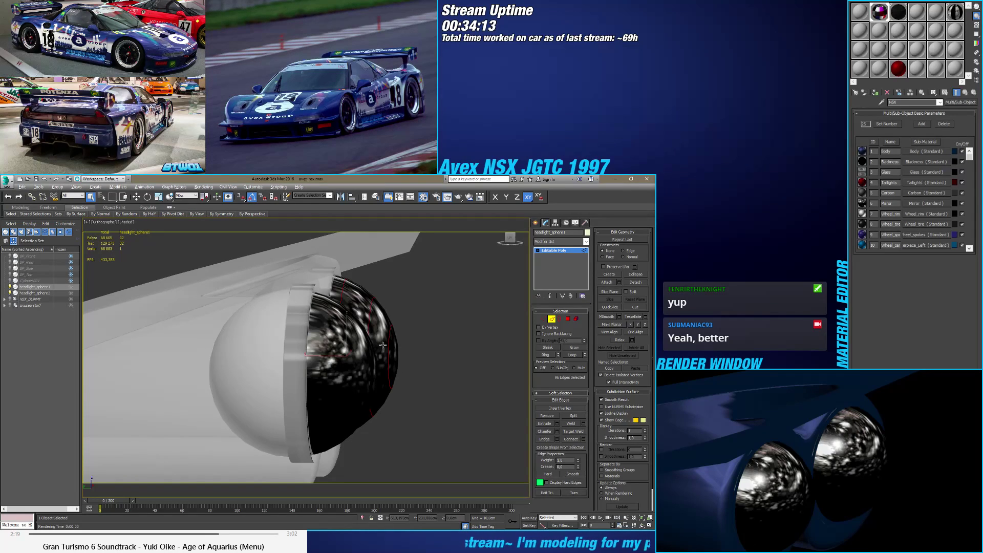
key("ctrl+z")
key("F4")
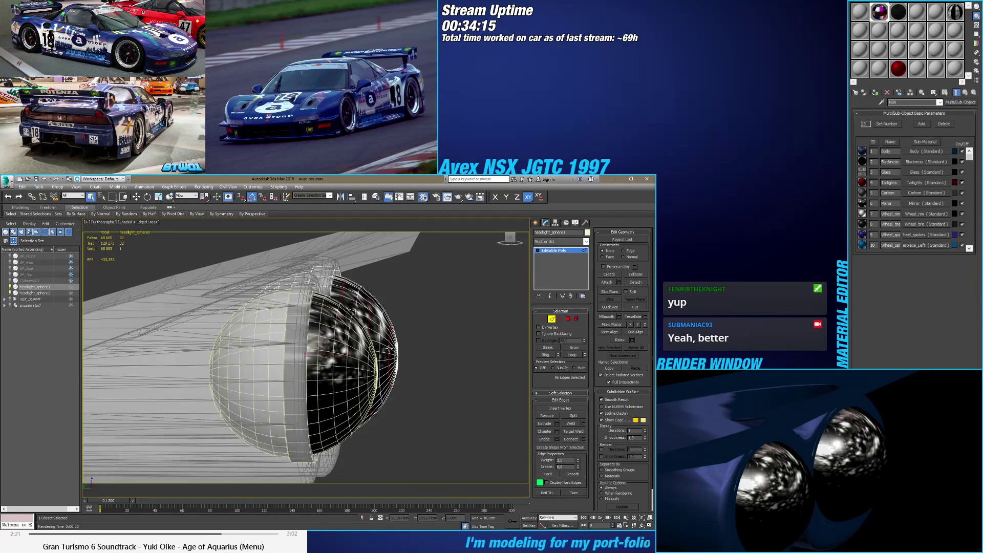
Step: Reselect two adjacent edge loops on the dome and convert them to Vertex level
middle_click_drag(385, 347, 372, 354, "alt")
scroll(356, 293, "up", 4)
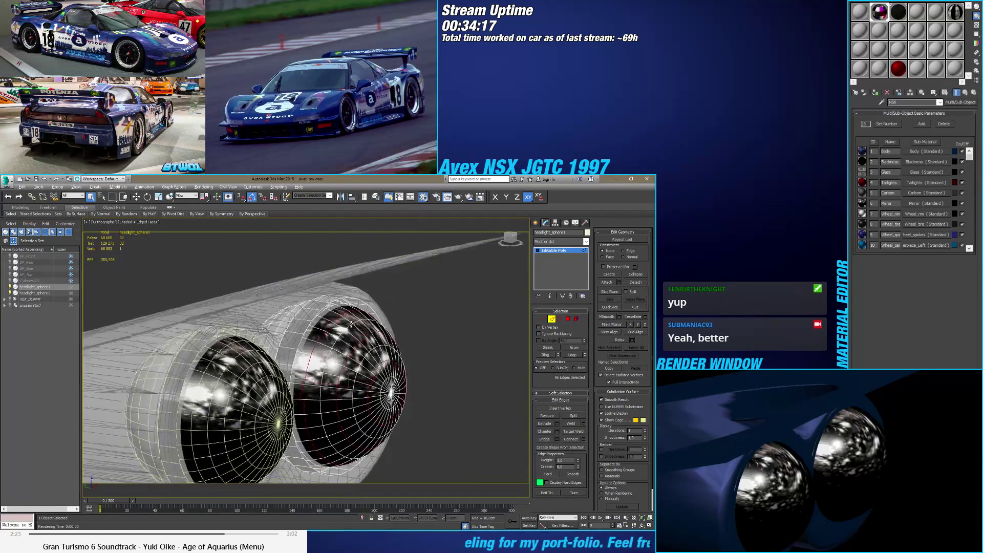
double_click(335, 317)
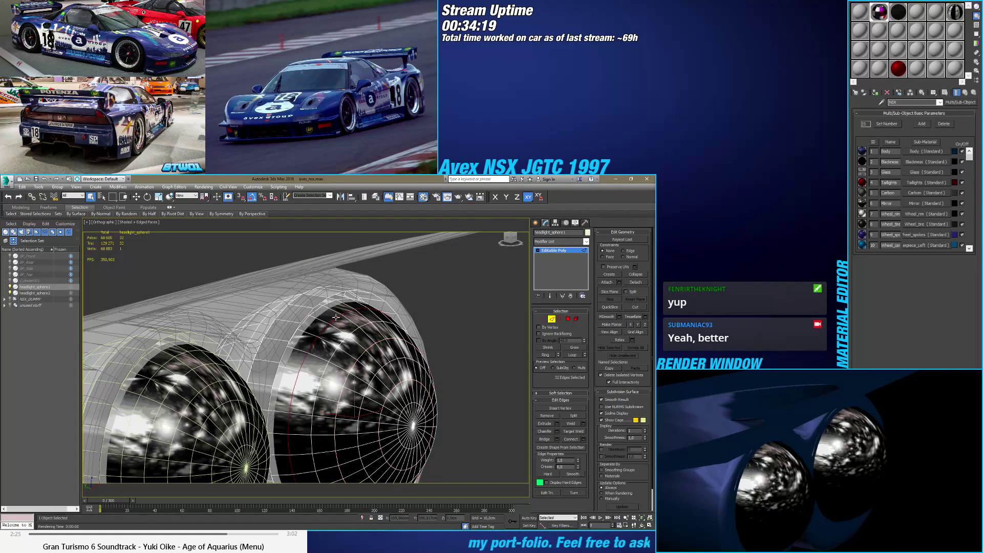
double_click(353, 330, "ctrl")
middle_click_drag(353, 331, 377, 361, "alt")
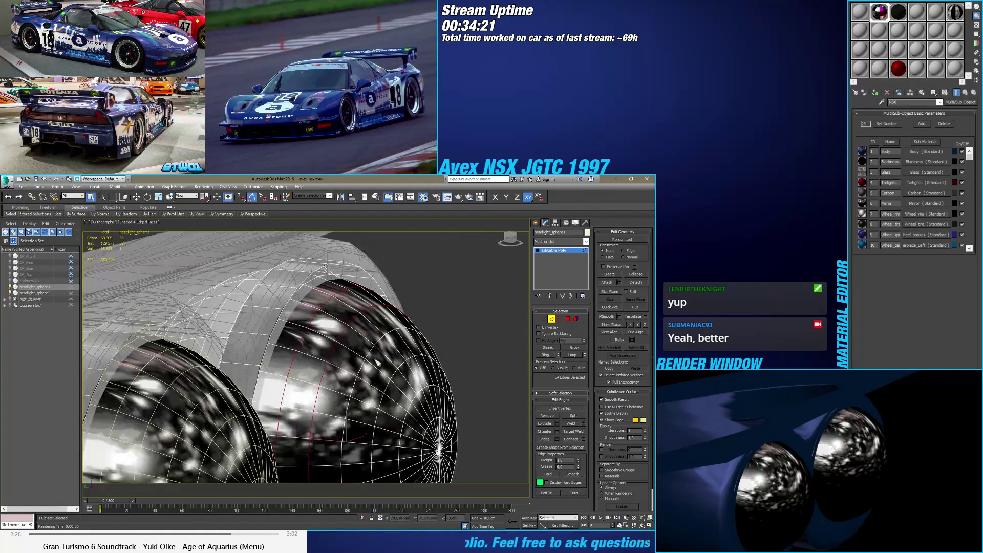
left_click(545, 319, "ctrl")
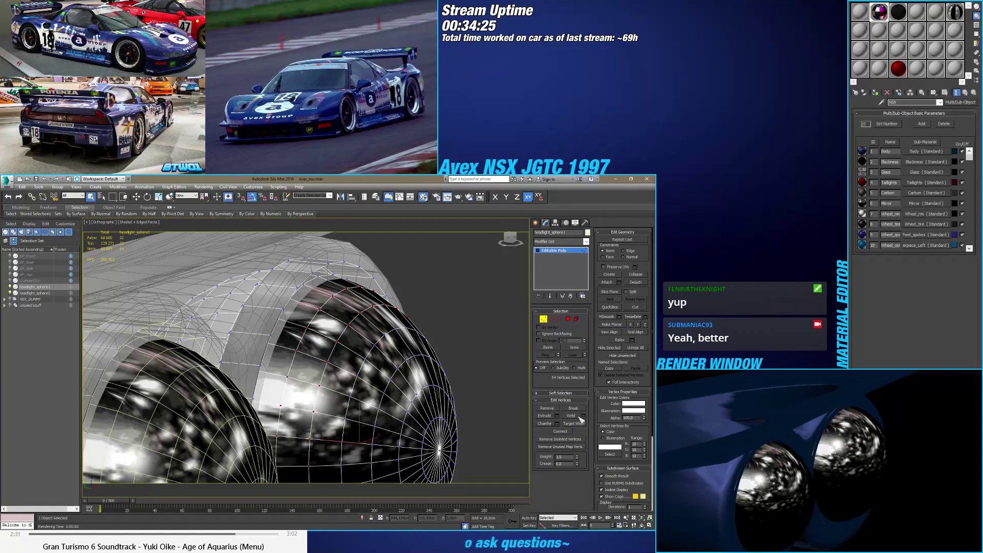
Step: Weld the selected vertices with a 0.476 cm threshold and return to object level
left_click(584, 416)
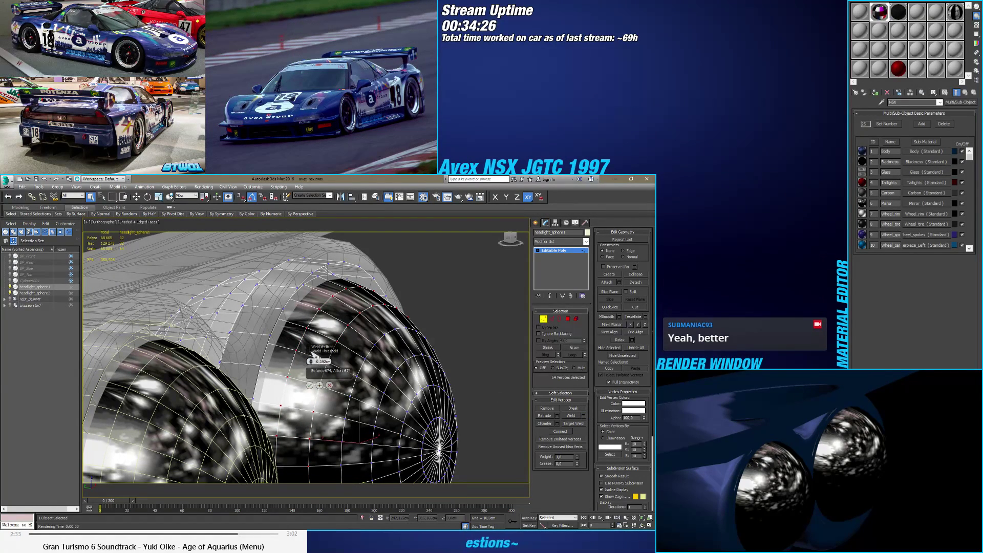
mouse_move(312, 345)
left_mouse_down()
mouse_move(312, 333)
mouse_move(311, 342)
left_mouse_up()
left_click(309, 385)
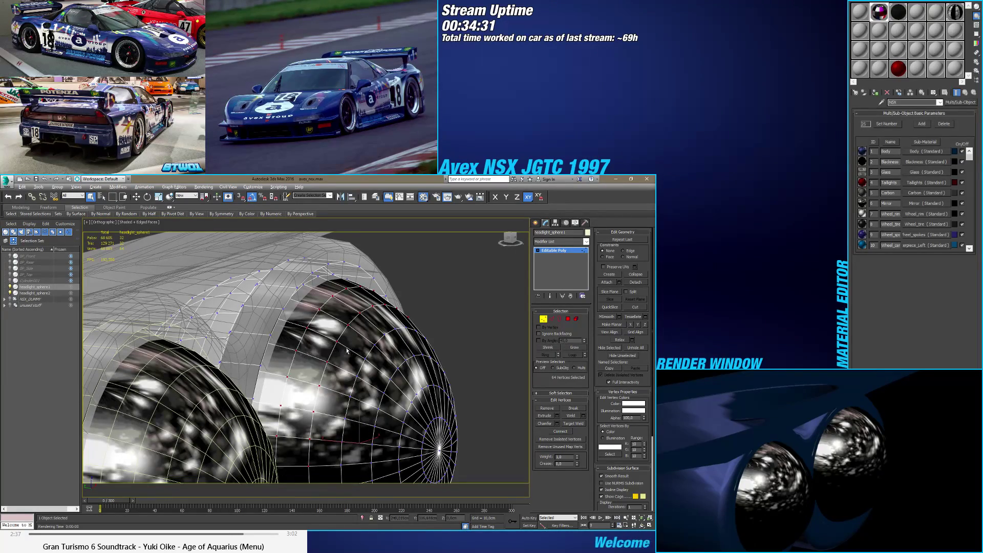
scroll(304, 366, "up", 5)
scroll(304, 366, "down", 5)
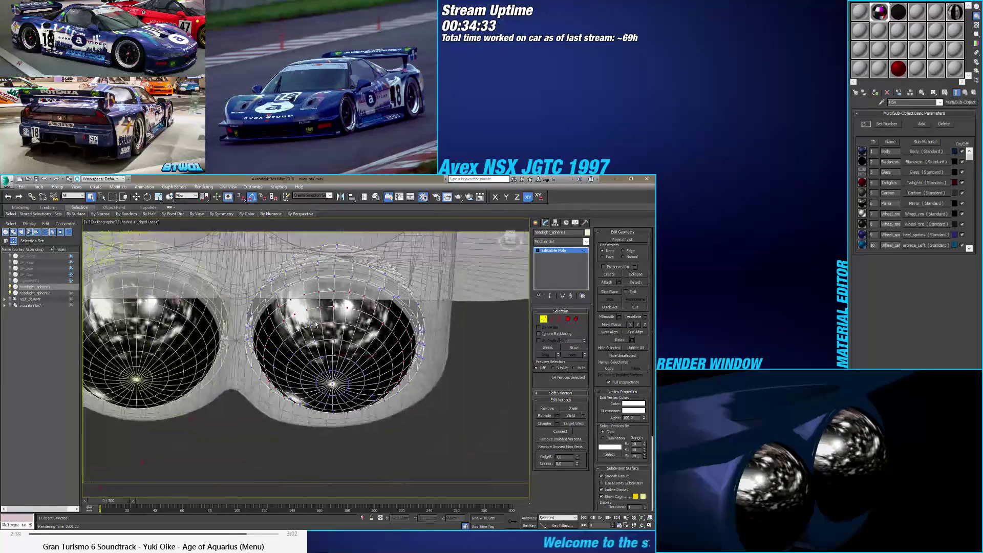
middle_click_drag(328, 307, 372, 304, "alt")
key("shift+z")
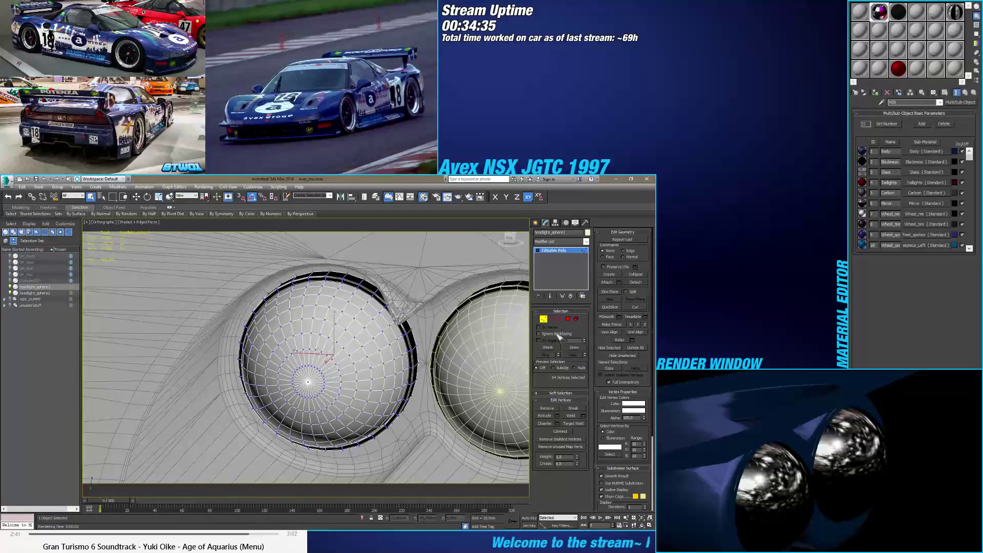
key("1")
mouse_move(364, 350)
middle_mouse_down("alt")
mouse_move(412, 353)
mouse_move(371, 351)
middle_mouse_up("alt")
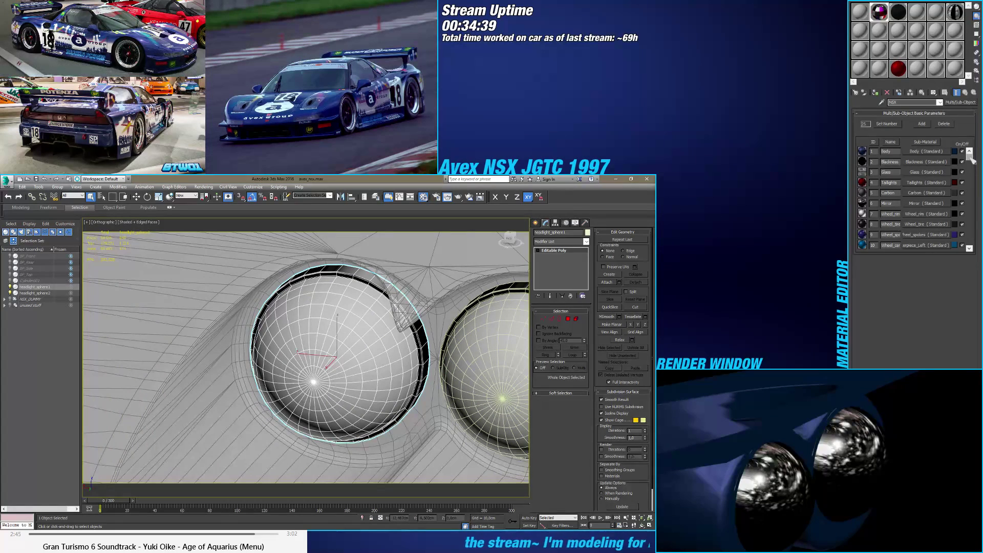
Step: Set the Headlight_dome sub-material to 87 opacity with a black diffuse colour
left_click_drag(972, 160, 969, 260)
left_click(914, 236)
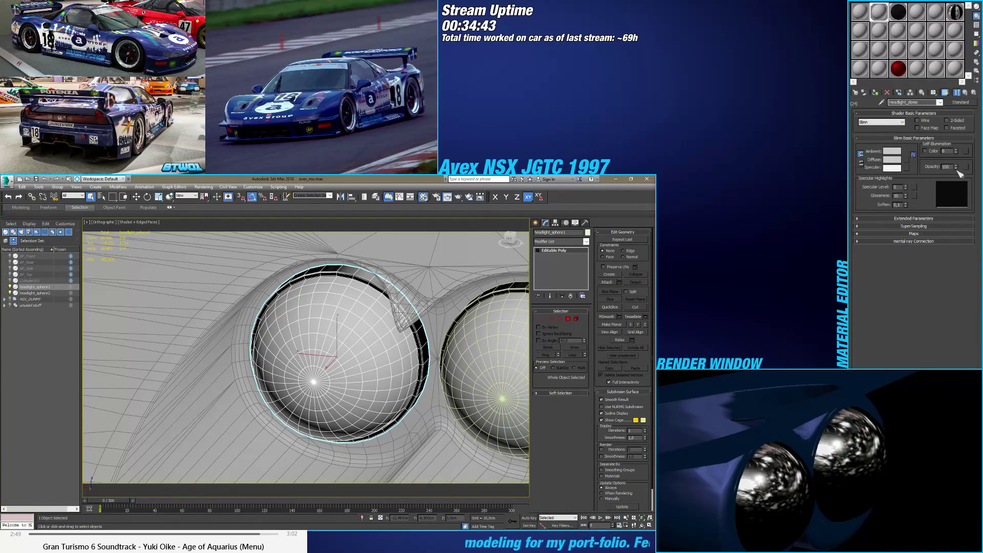
left_click_drag(955, 170, 958, 172)
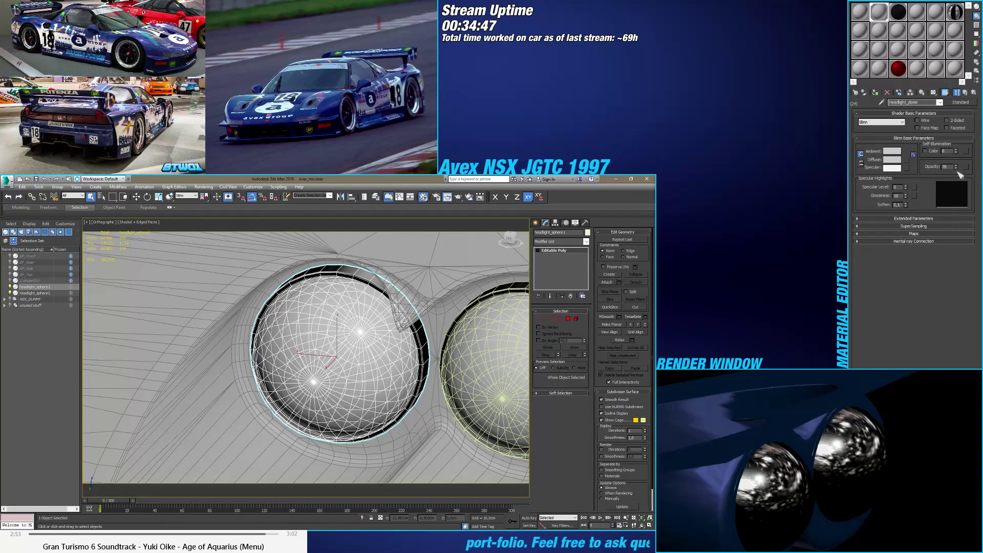
left_click(897, 161)
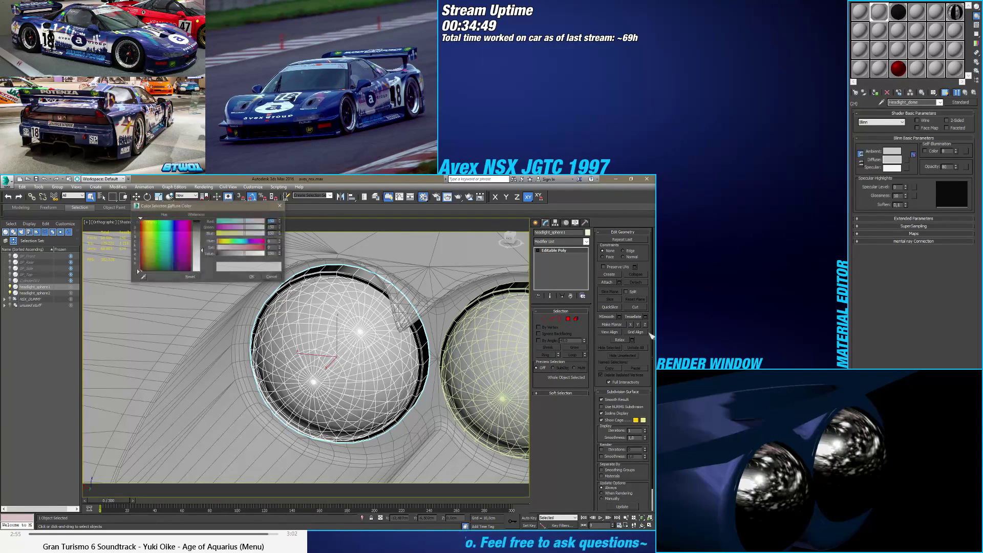
left_click_drag(227, 254, 216, 254)
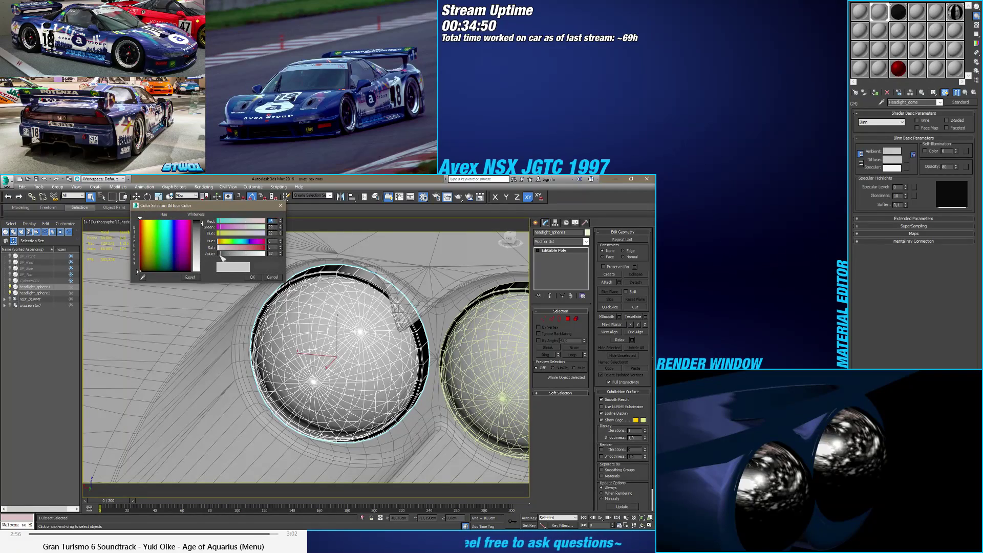
left_click(252, 277)
key("F4")
mouse_move(361, 336)
middle_mouse_down("alt")
mouse_move(303, 345)
mouse_move(340, 357)
mouse_move(355, 347)
mouse_move(354, 366)
mouse_move(349, 340)
mouse_move(326, 347)
mouse_move(348, 341)
mouse_move(287, 321)
mouse_move(354, 352)
middle_mouse_up("alt")
key("F3")
key("F3")
key("F3")
key("F3")
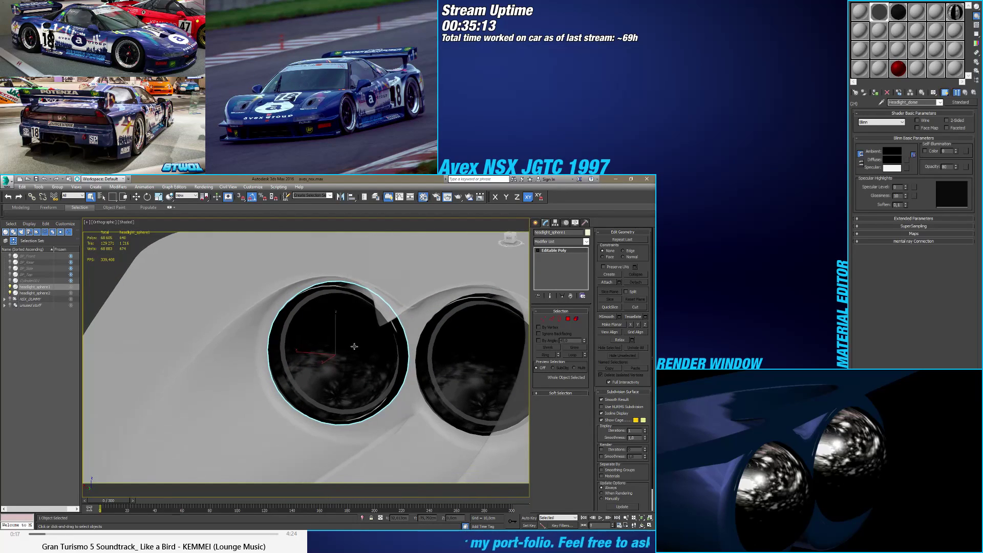
Step: Raise the dome material's Diffuse colour Value to 89 for a purple tint
left_click(896, 160)
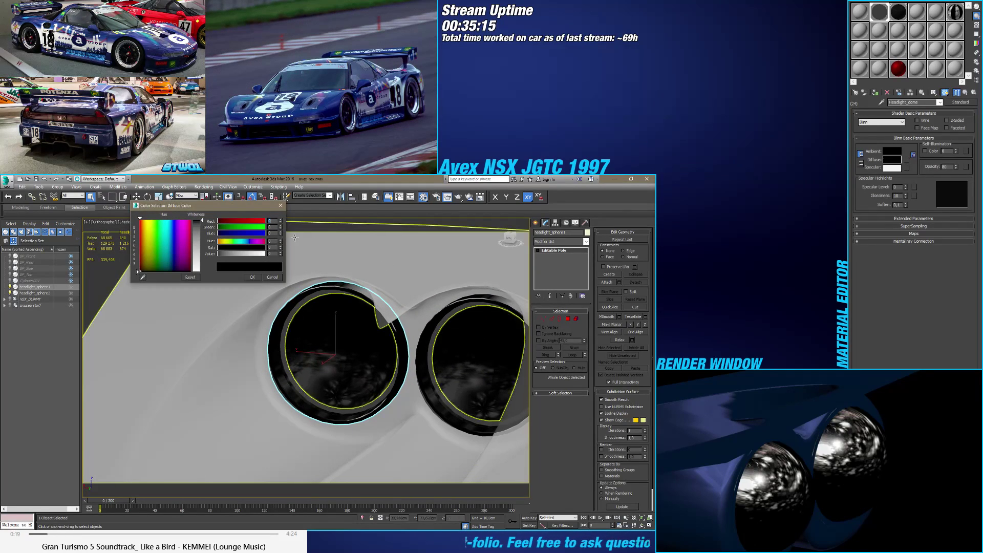
left_click_drag(256, 252, 237, 256)
mouse_move(340, 351)
middle_mouse_down("alt")
mouse_move(283, 342)
mouse_move(337, 348)
middle_mouse_up("alt")
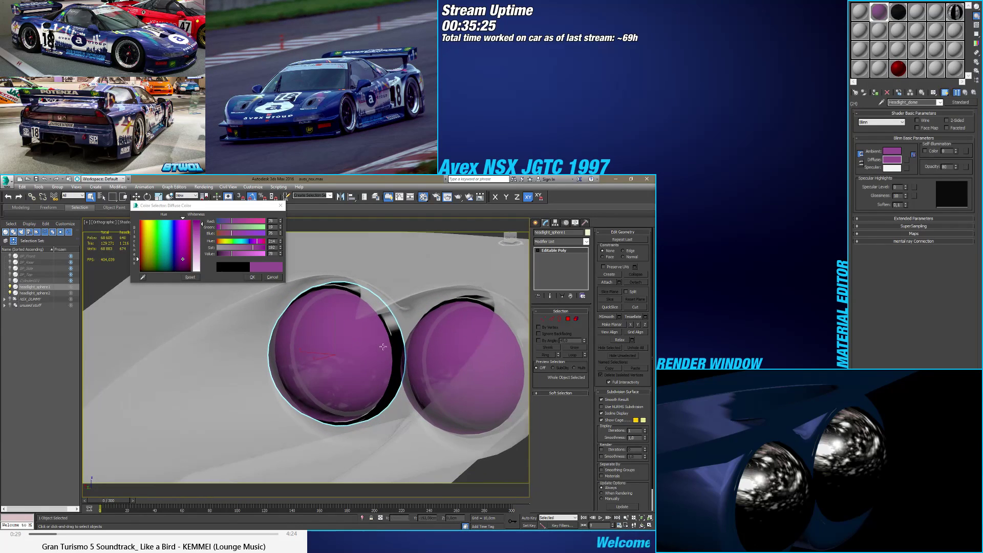
Step: Select the Headlight housing and enter Editable Poly Border sub-object mode
left_click(414, 309)
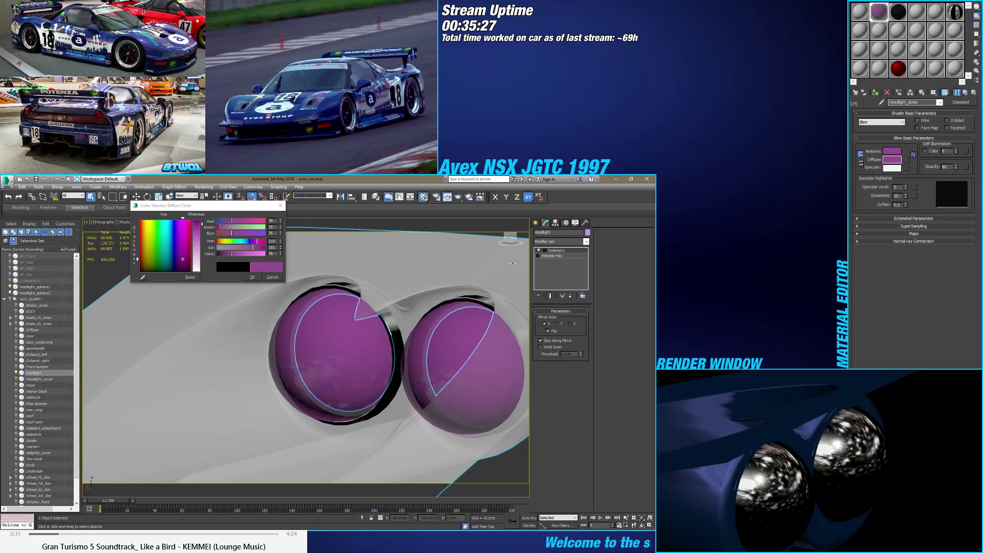
left_click(556, 256)
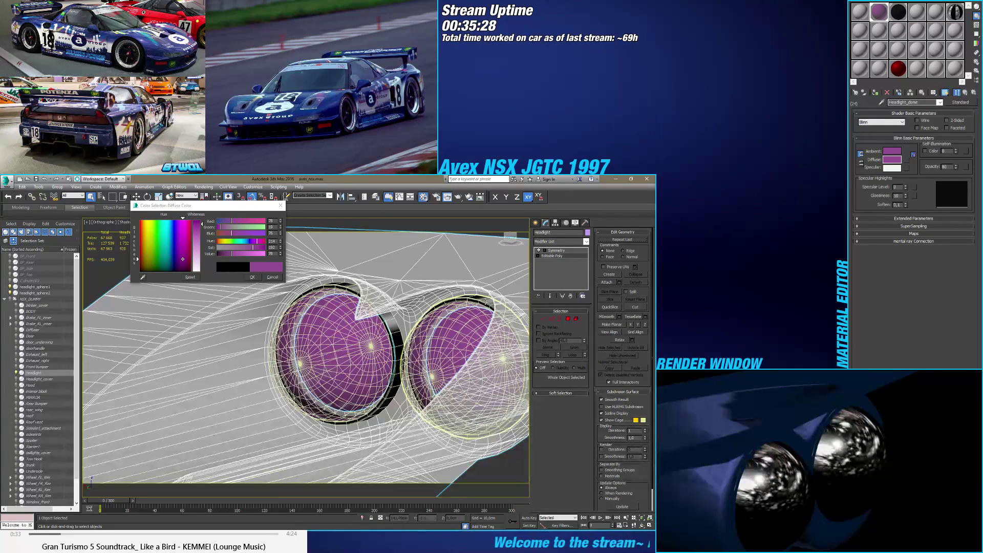
left_click(560, 319)
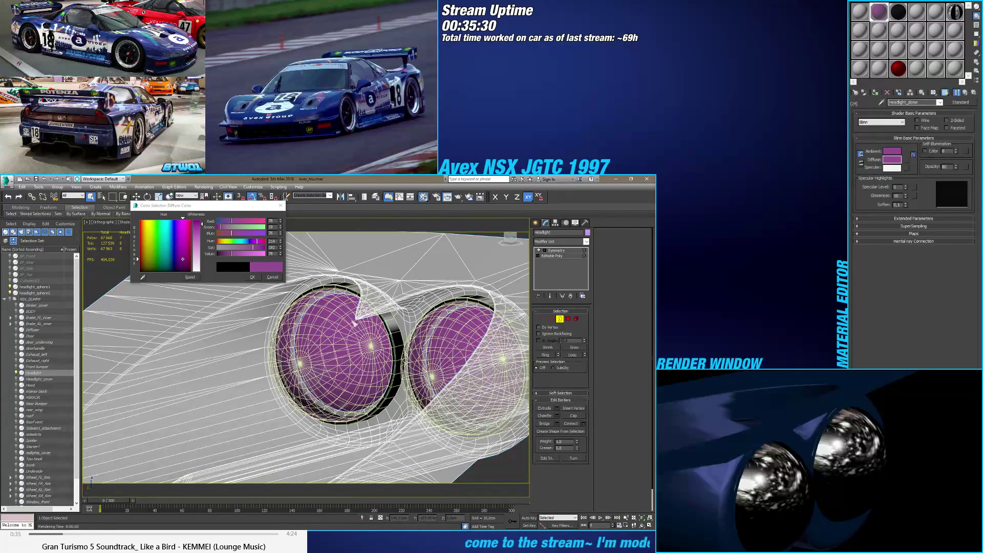
middle_click_drag(399, 328, 375, 316, "alt")
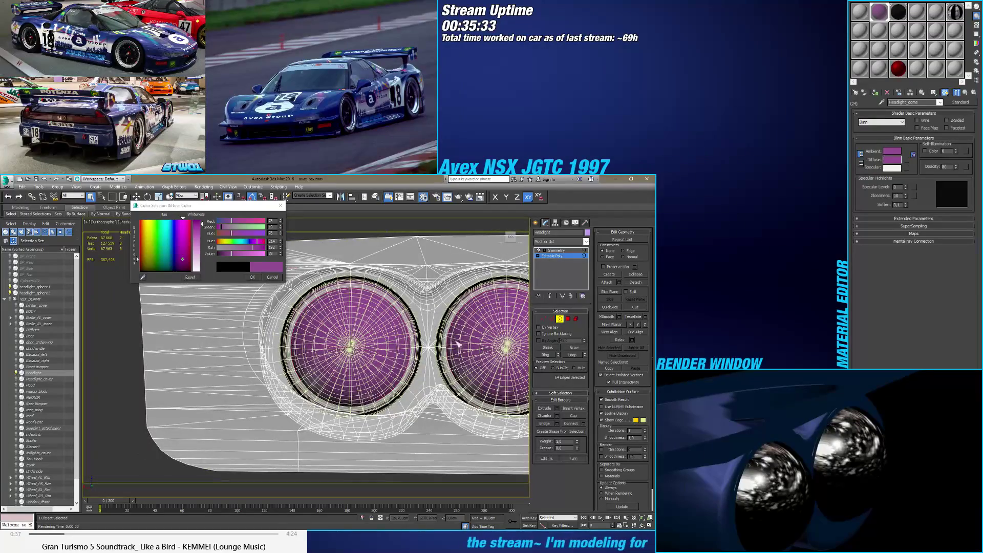
scroll(397, 335, "up", 2)
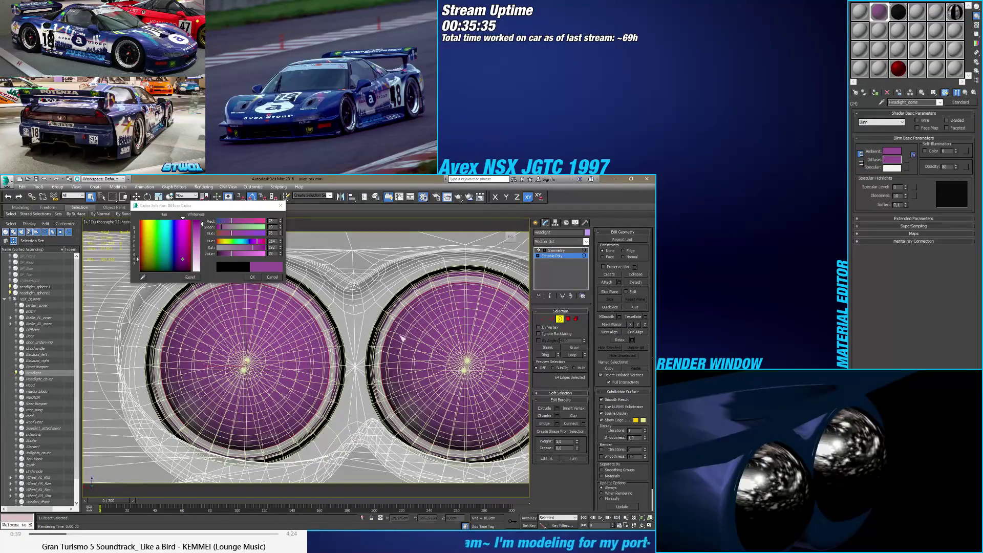
middle_click_drag(403, 338, 224, 362, "alt")
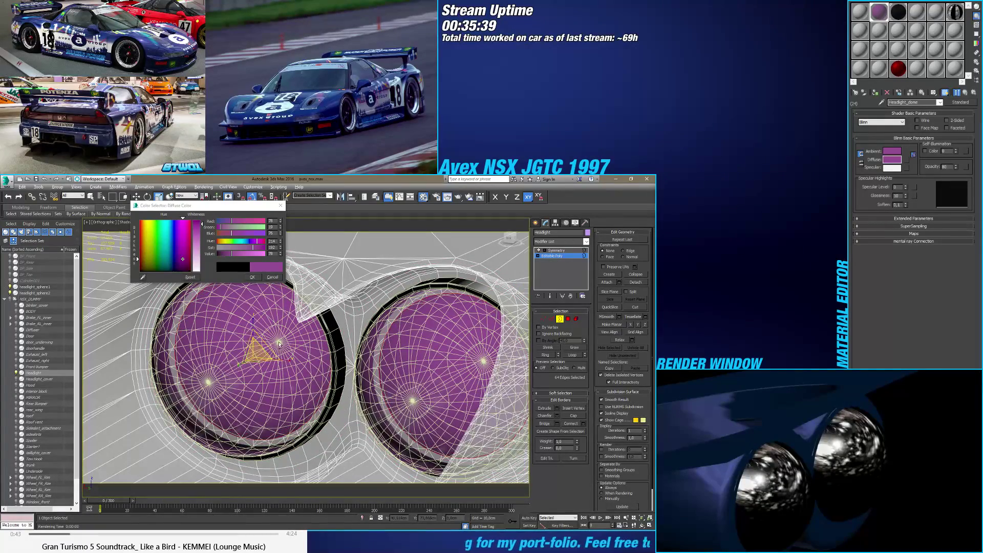
middle_click_drag(279, 343, 308, 343, "alt")
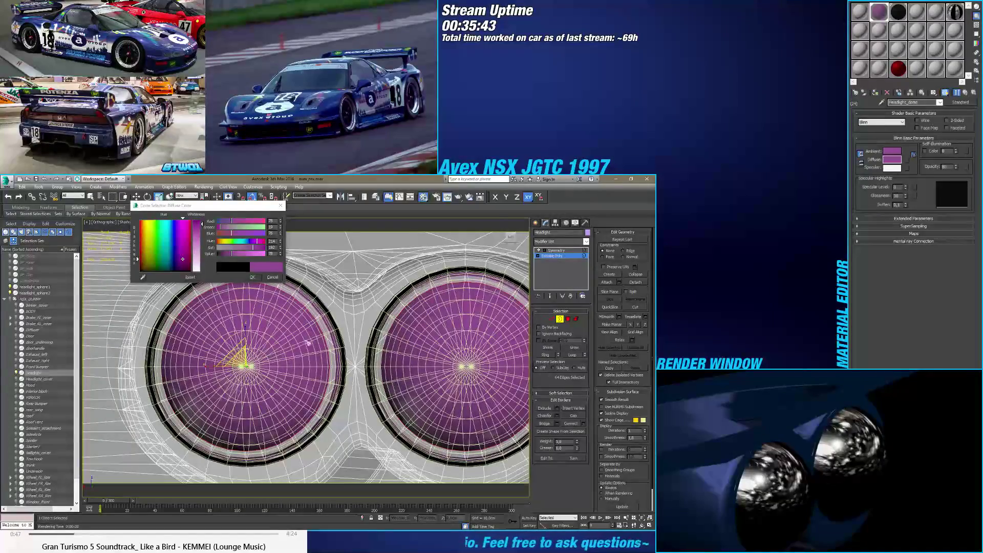
Step: Check the domes in the back view, toggling wireframe and shaded display with F3
left_click(510, 236)
key("F3")
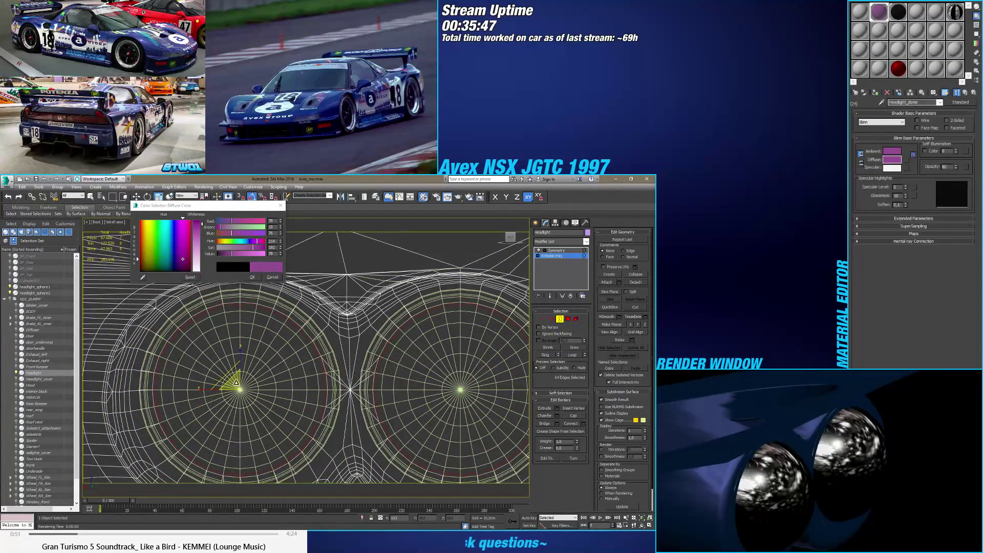
key("F3")
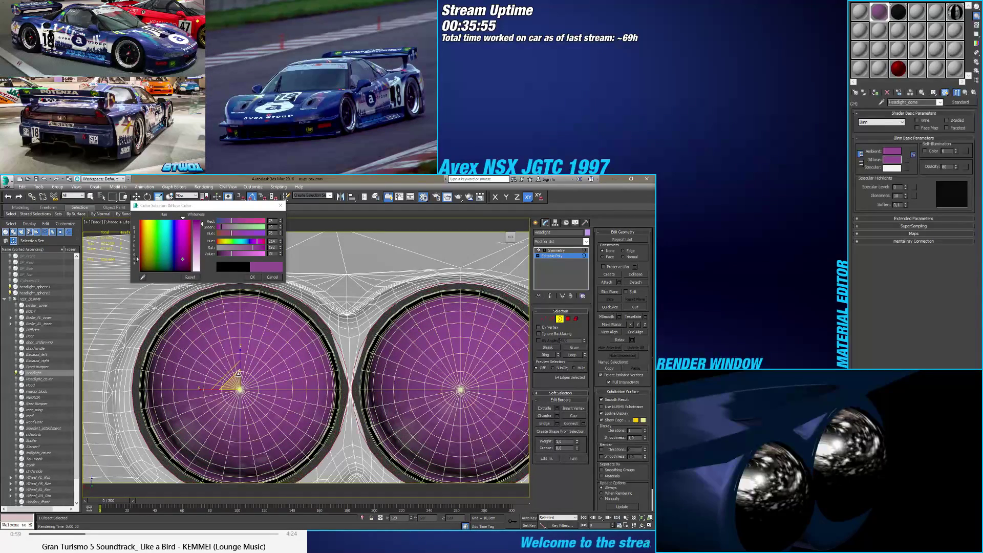
key("F3")
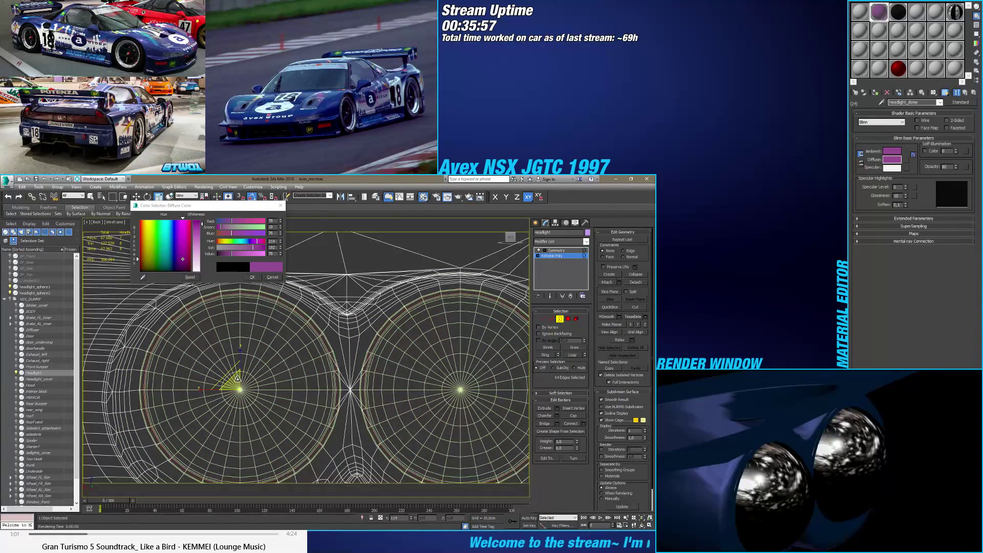
key("F3")
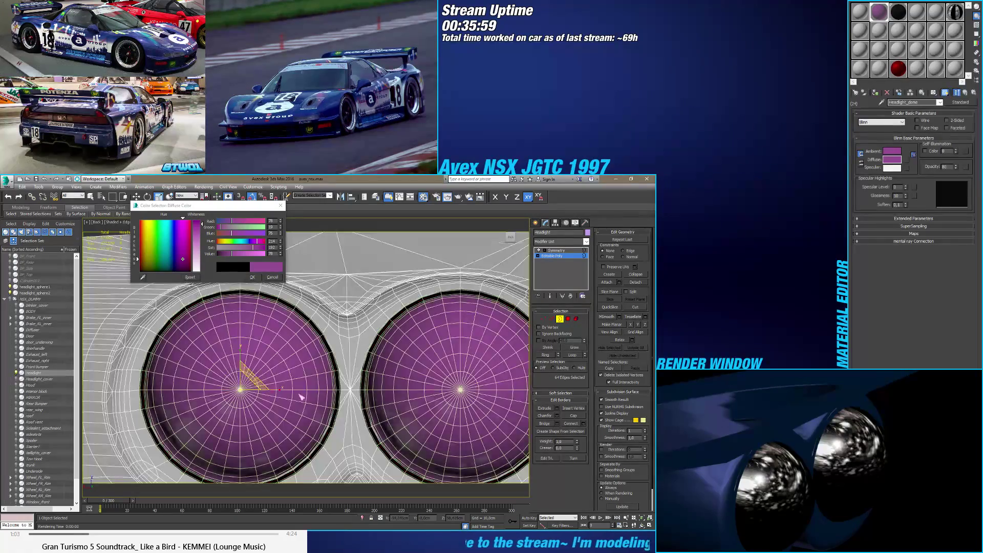
Step: From an angled view, show polygon statistics and select the first headlight dome sphere
mouse_move(238, 378)
middle_mouse_down("alt")
mouse_move(341, 385)
mouse_move(245, 384)
mouse_move(222, 351)
mouse_move(177, 352)
mouse_move(490, 361)
mouse_move(326, 377)
mouse_move(336, 372)
middle_mouse_up("alt")
key("F4")
key("7")
left_click(322, 379)
scroll(337, 372, "up", 2)
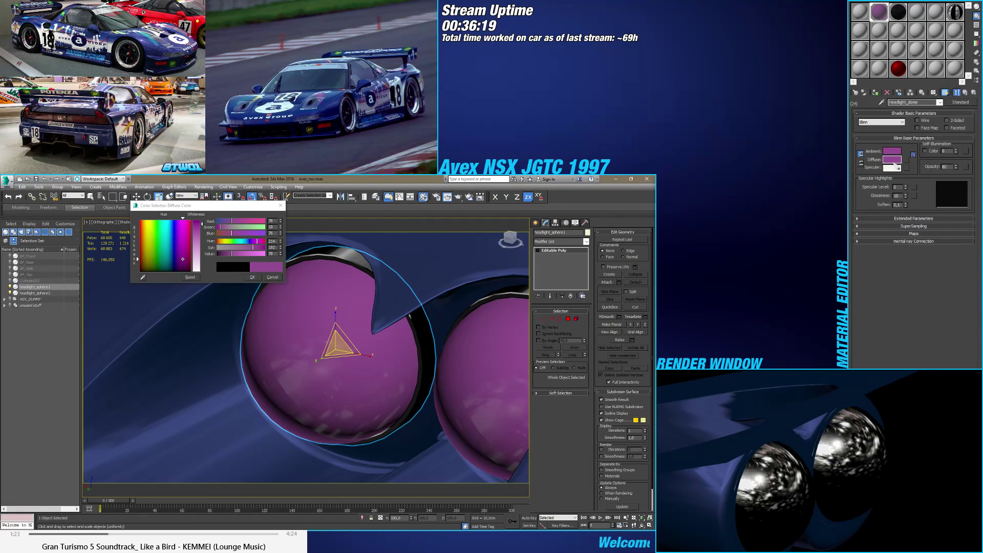
Step: Set the dome Diffuse back to black and add a Bitmap to the Reflection slot
left_click(240, 262)
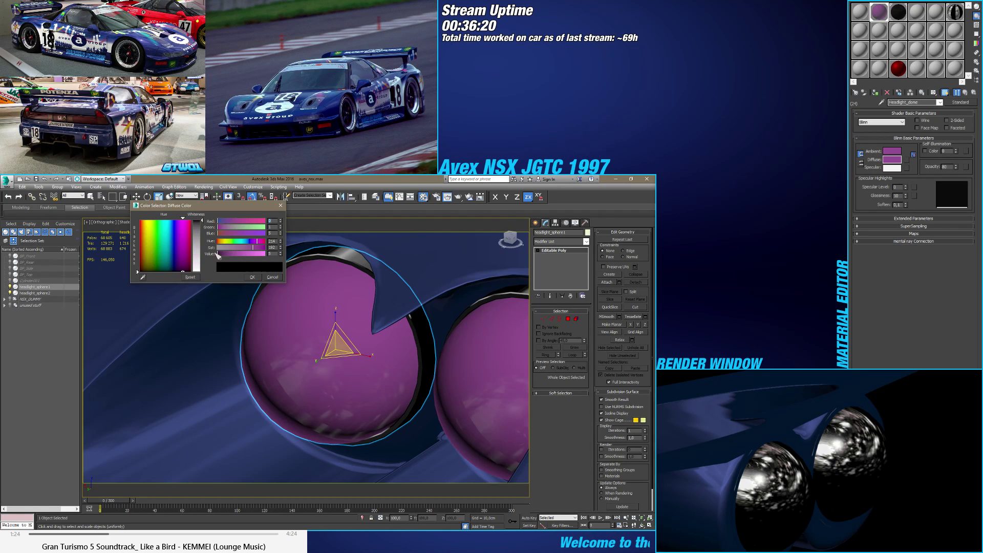
left_click(252, 277)
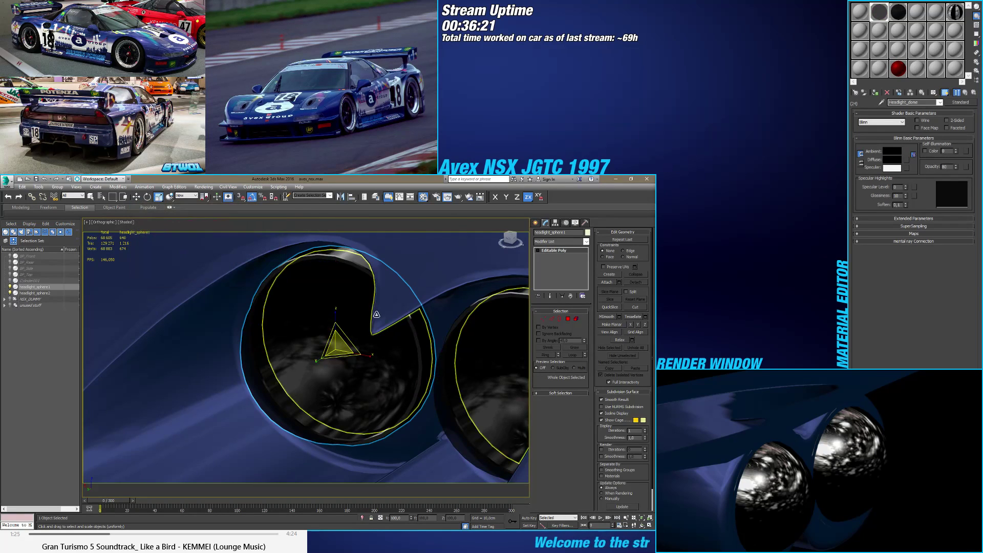
left_click(933, 235)
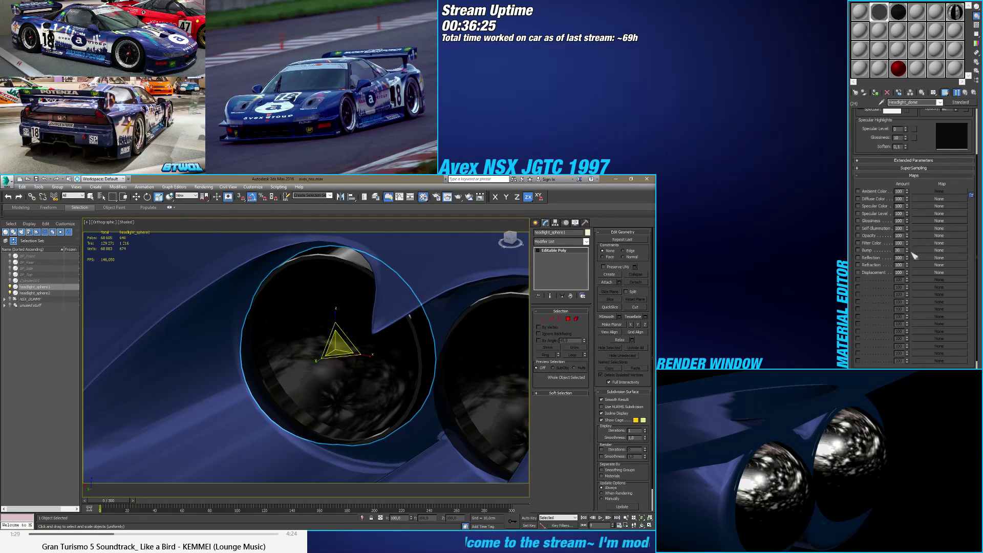
left_click(931, 258)
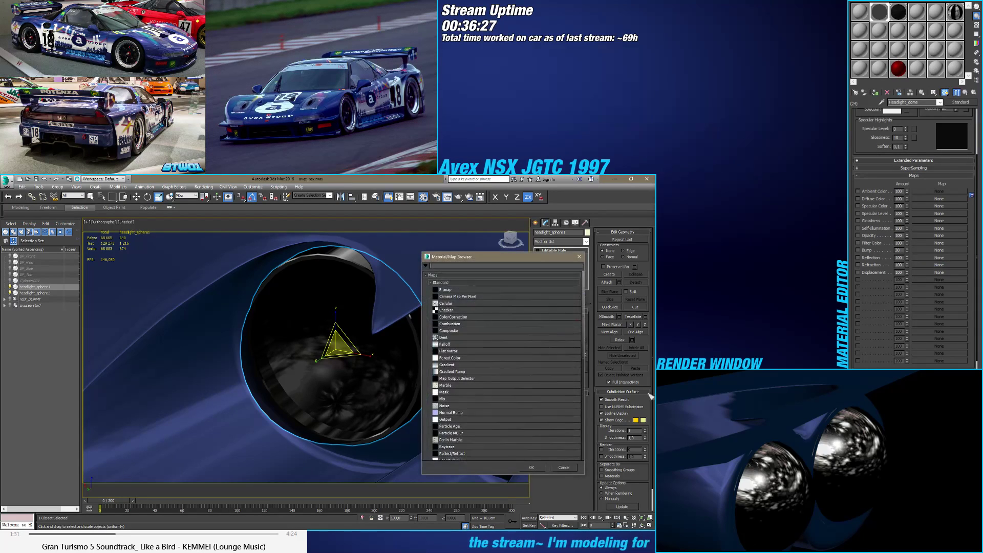
double_click(462, 291)
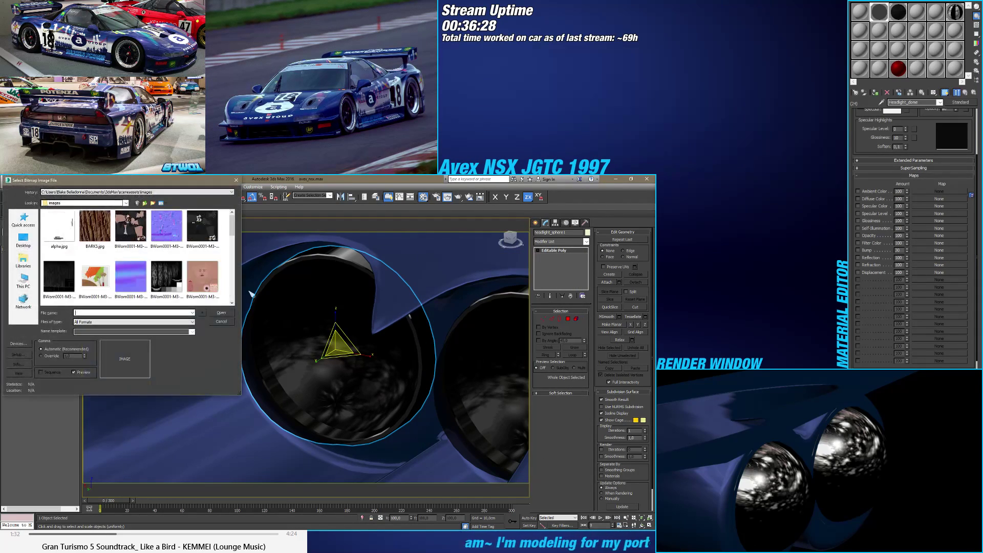
Step: Load 04b_0001 (3).png from the _Car Mods folder as the reflection bitmap
left_click(23, 220)
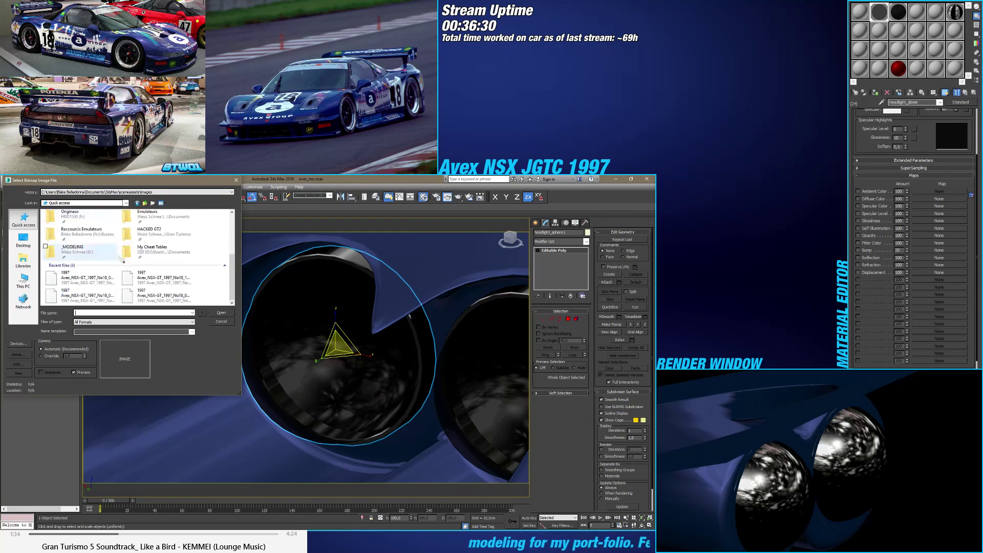
double_click(118, 248)
scroll(107, 245, "down", 2)
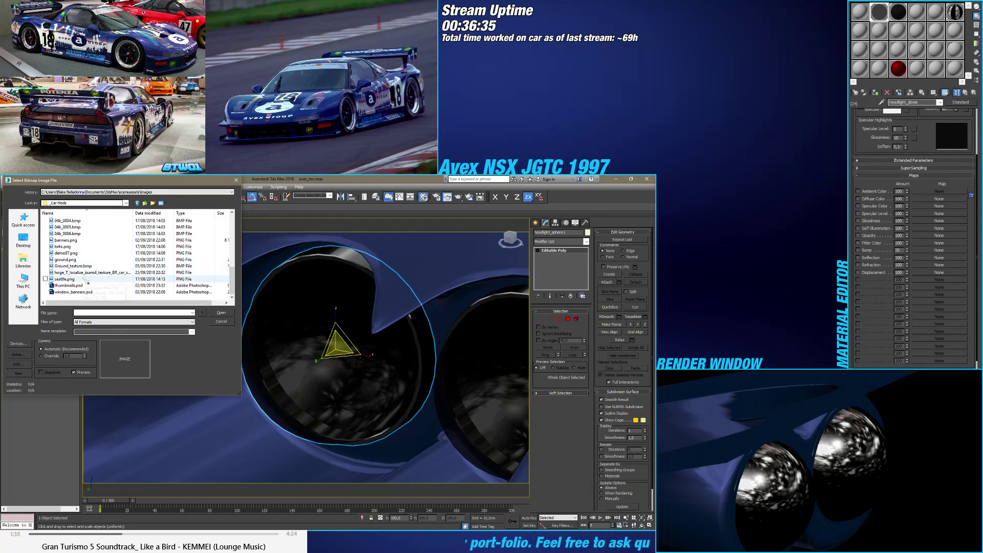
left_click(88, 281)
key("Up")
key("Up")
key("Up")
key("Up")
key("Up")
key("Up")
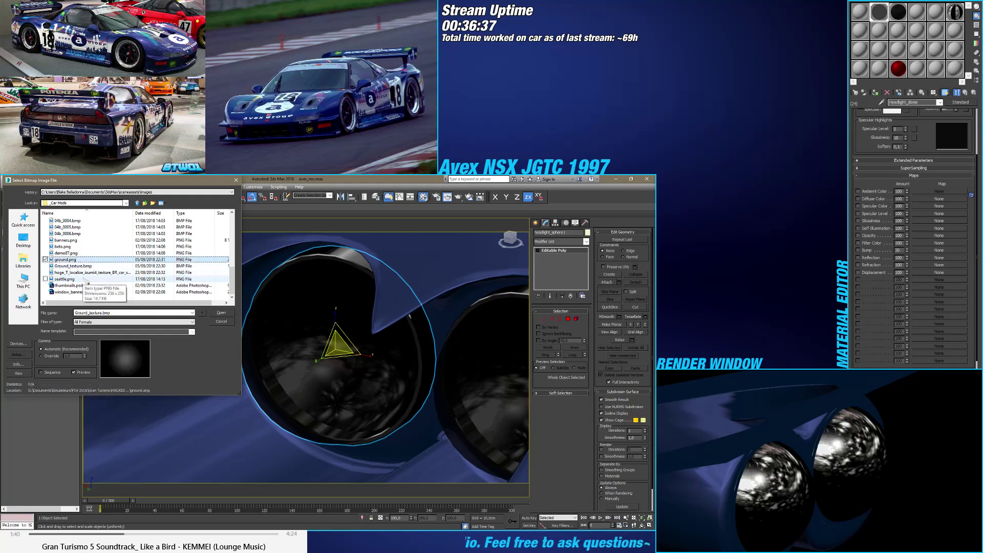
key("Up")
key("Up")
key("Up")
key("Up")
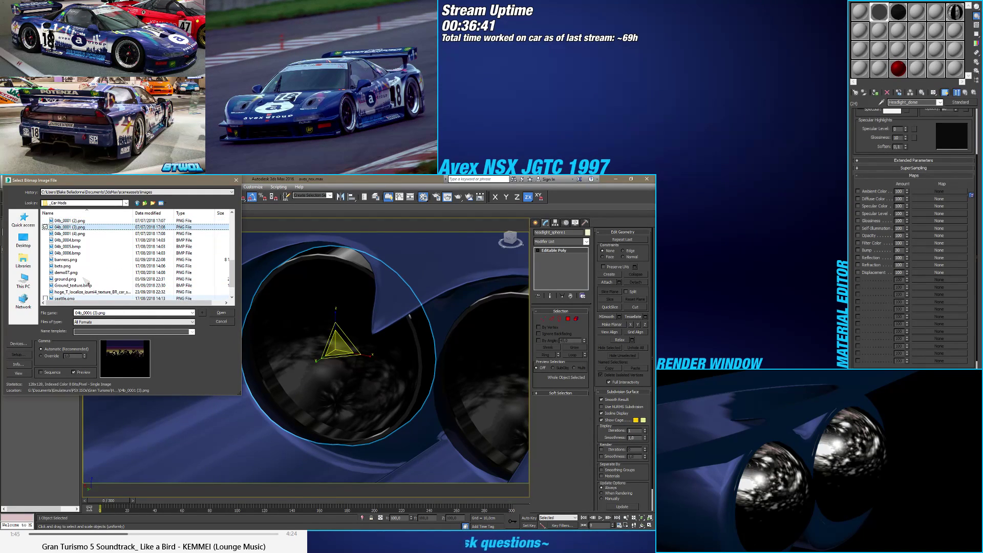
key("Return")
Step: Load a different sky image into the reflection bitmap and orbit to check the domes
scroll(264, 371, "down", 2)
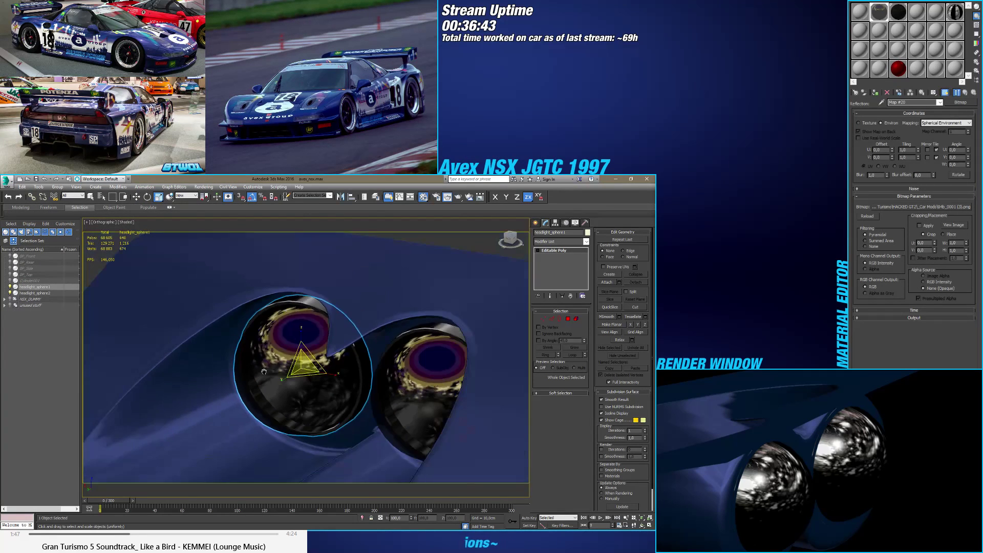
scroll(263, 371, "down", 2)
middle_click_drag(263, 371, 283, 386, "alt")
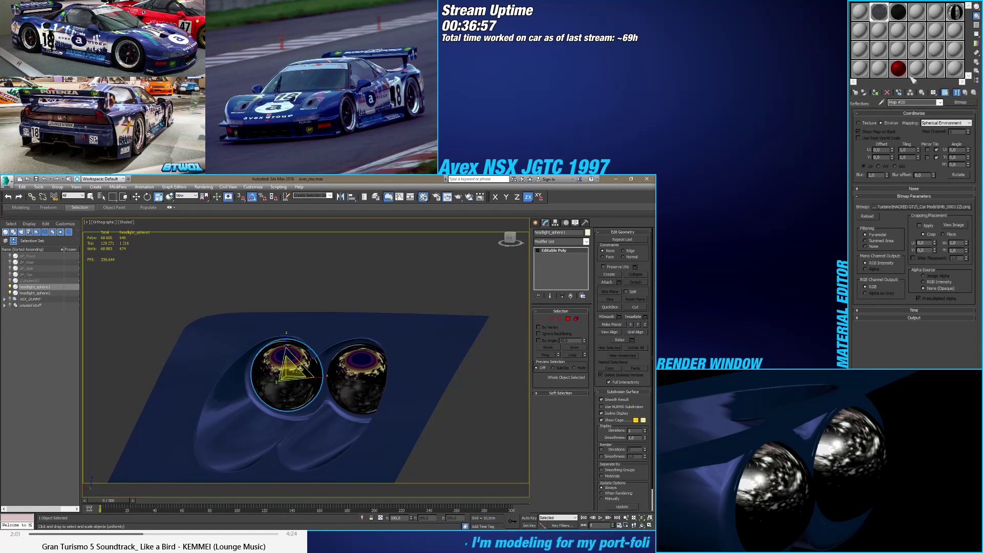
middle_click_drag(406, 340, 348, 369, "alt")
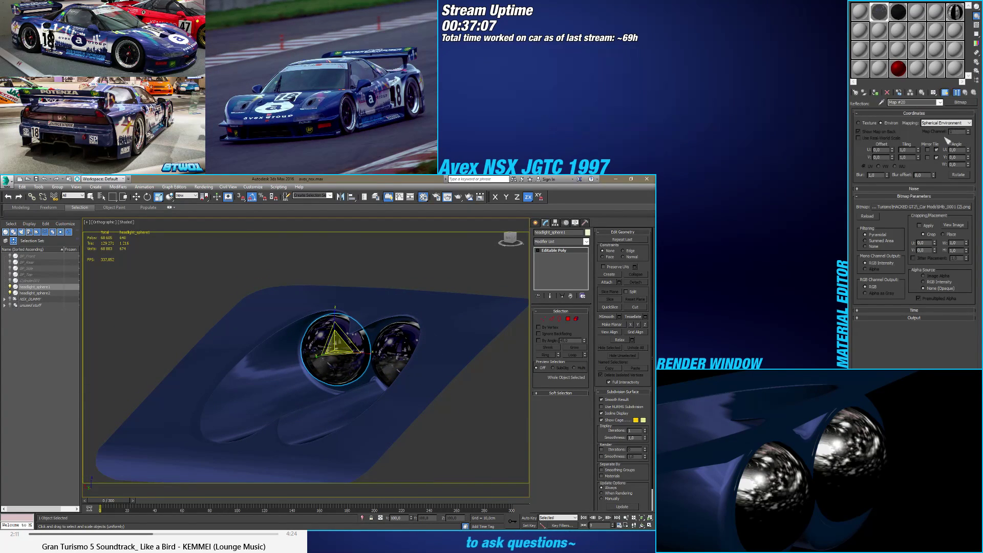
left_click(908, 207)
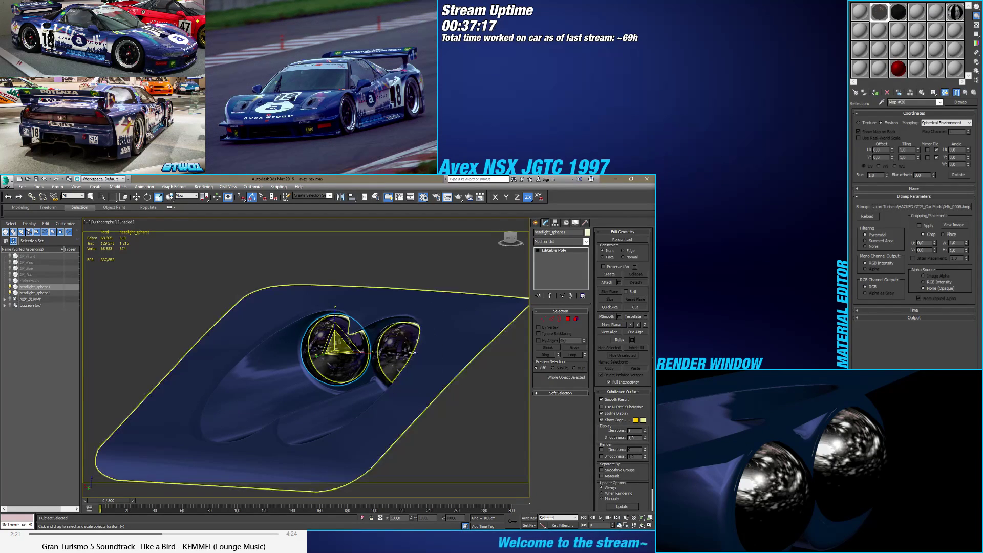
mouse_move(404, 353)
middle_mouse_down("alt")
mouse_move(414, 356)
mouse_move(387, 351)
middle_mouse_up("alt")
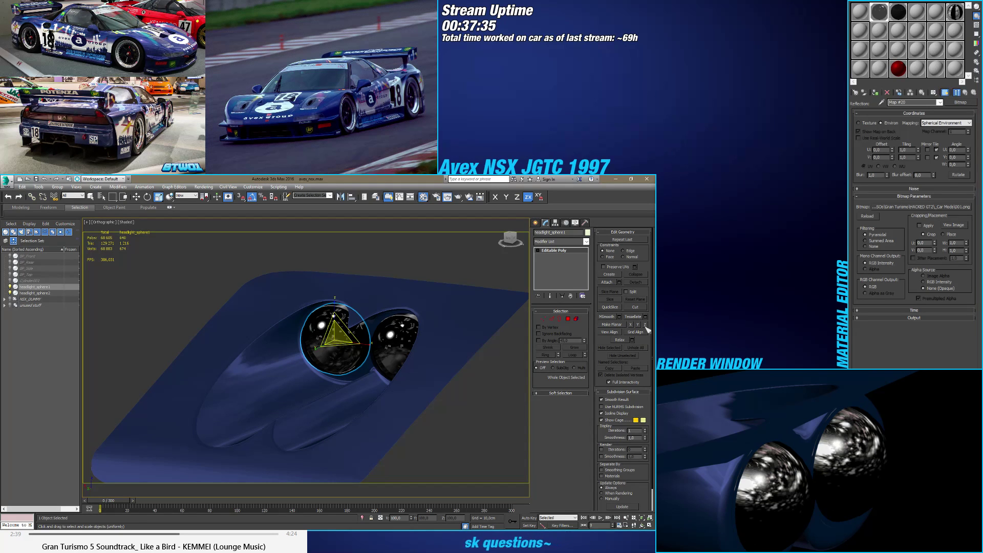
middle_click_drag(487, 358, 414, 354, "alt")
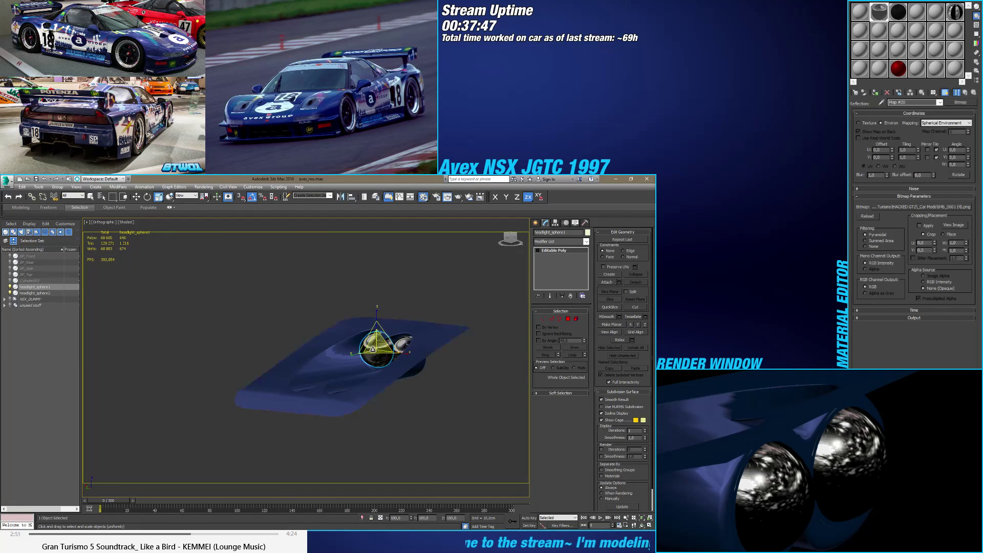
Step: Show edged faces and select the left headlight dome's polygons, framing it in view
scroll(350, 337, "up", 8)
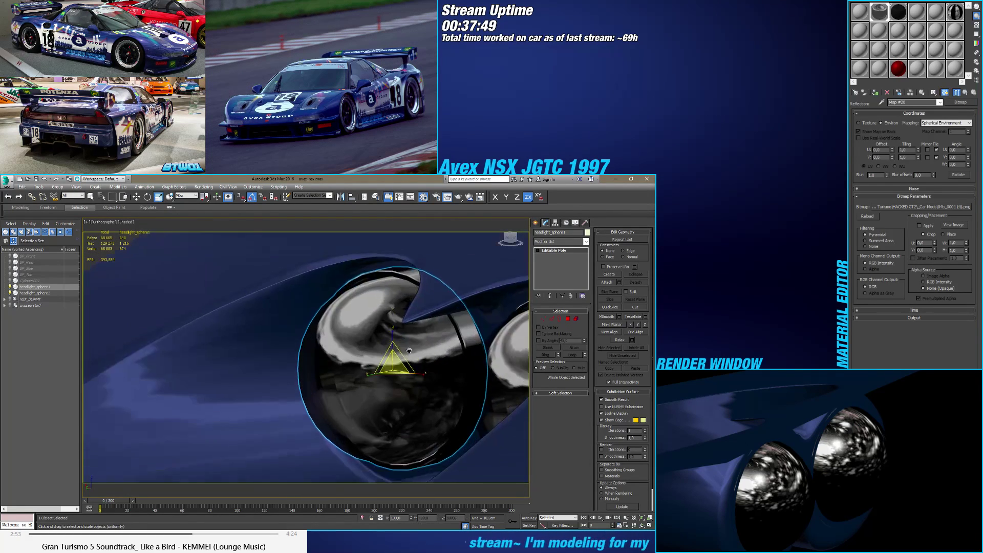
key("F4")
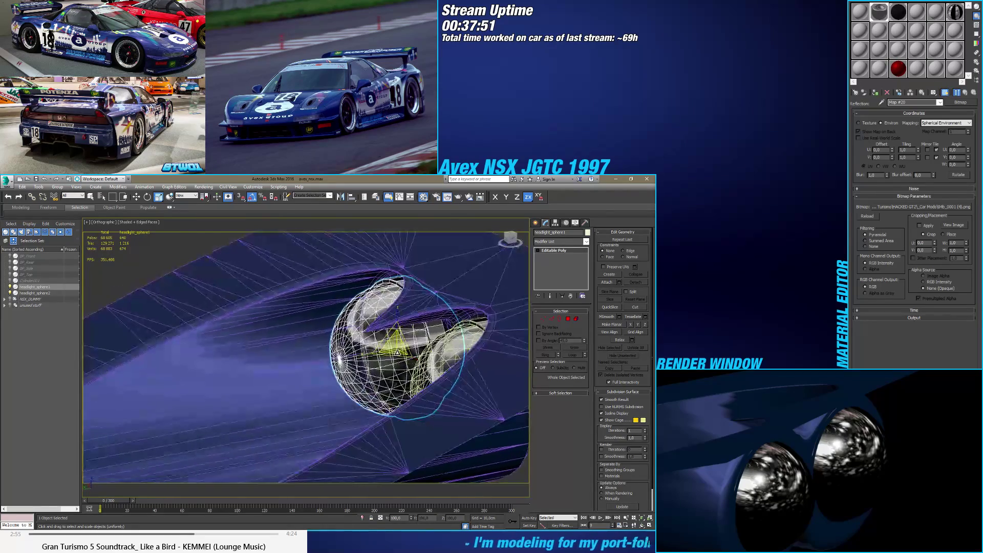
key("4")
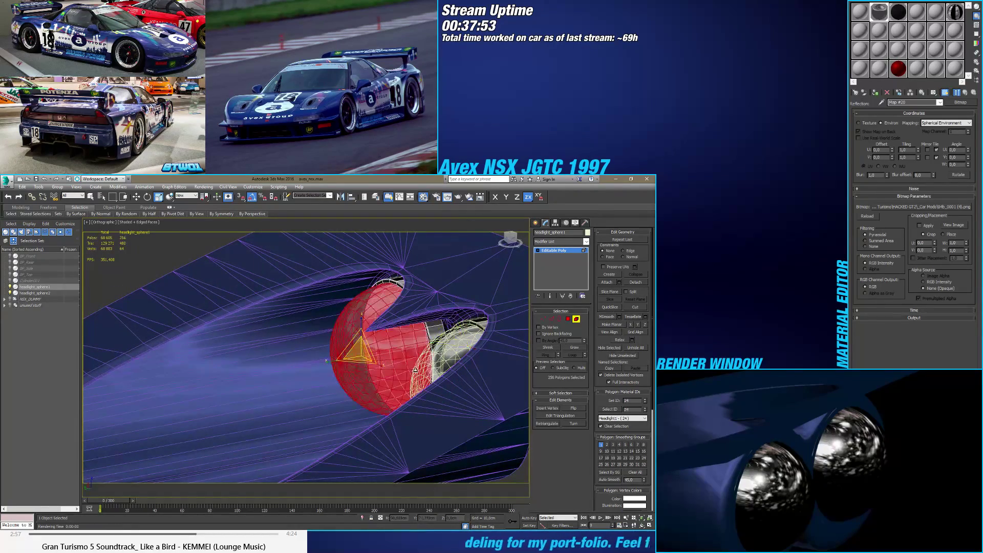
middle_click_drag(415, 370, 385, 363, "alt")
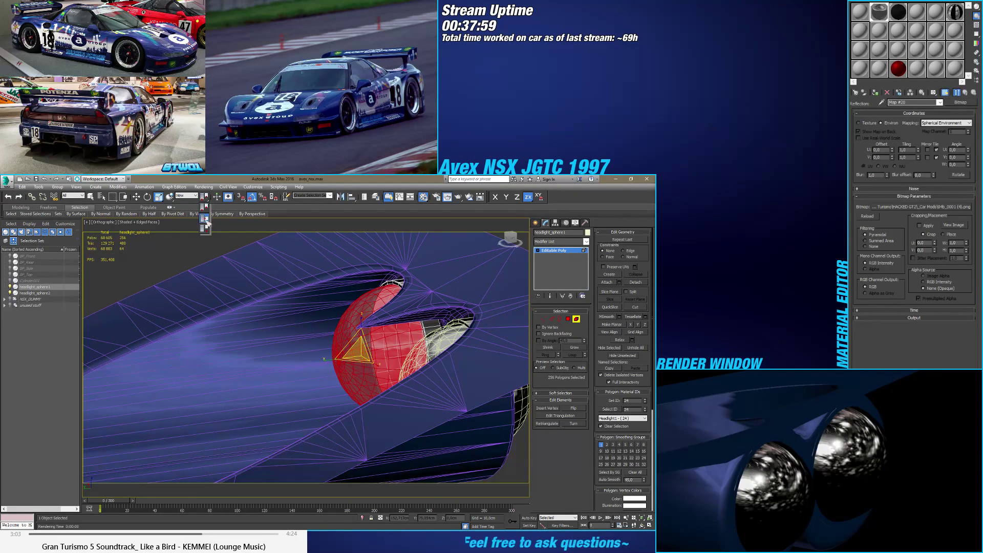
left_click(204, 230)
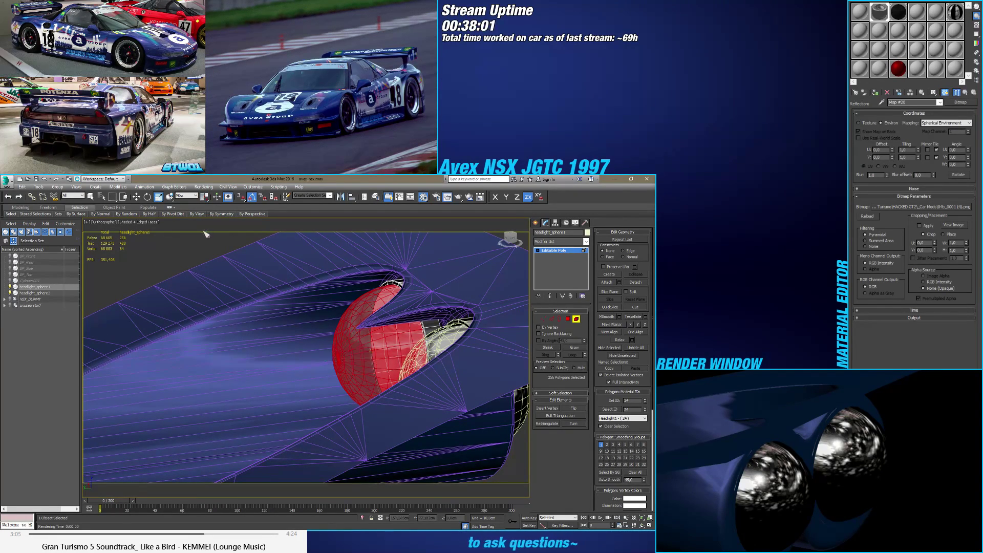
middle_click_drag(299, 281, 304, 323, "alt")
key("z")
scroll(318, 319, "up", 5)
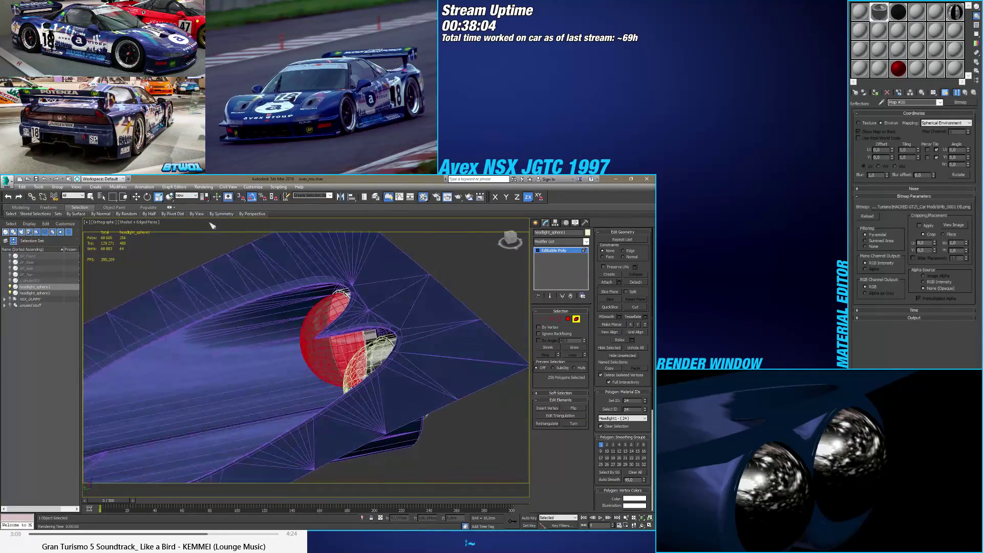
Step: Scale the dome to 68% on Z using Parent coordinates
left_click(204, 206)
left_click(187, 195)
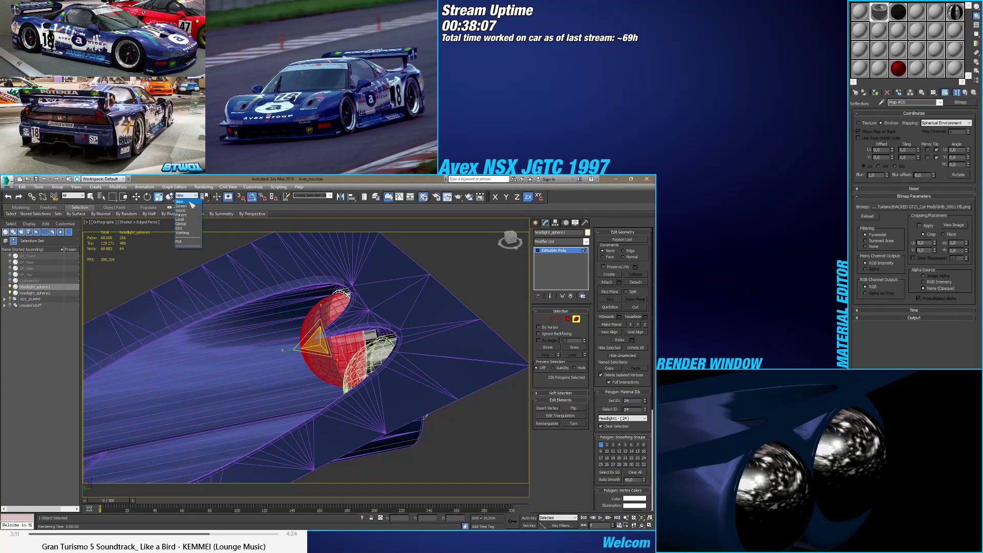
left_click(191, 215)
key("z")
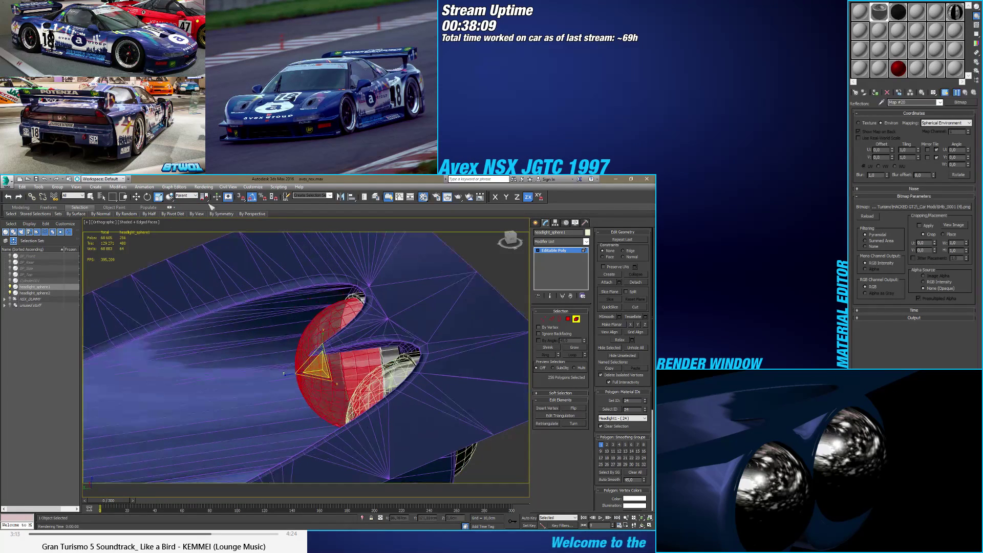
left_click(205, 218)
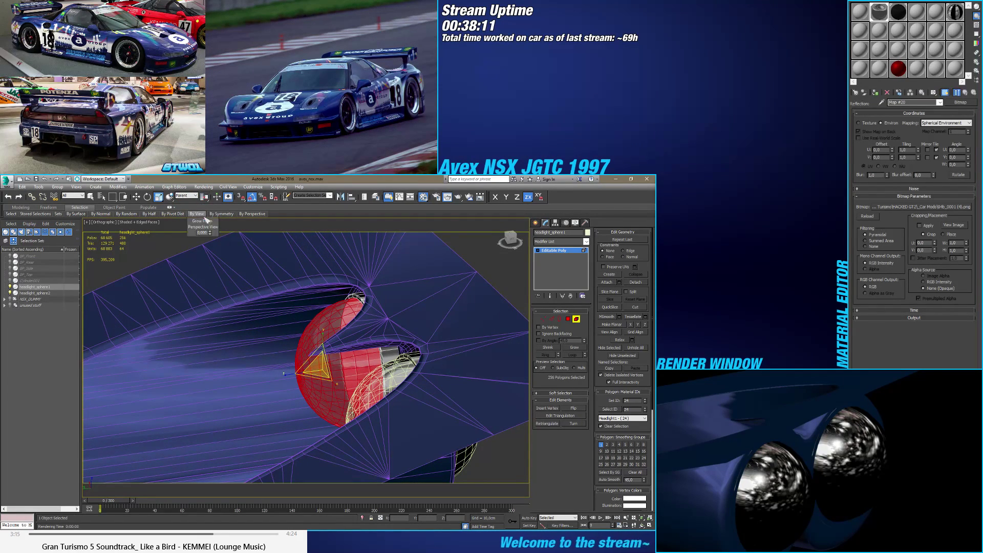
left_click_drag(203, 206, 206, 228)
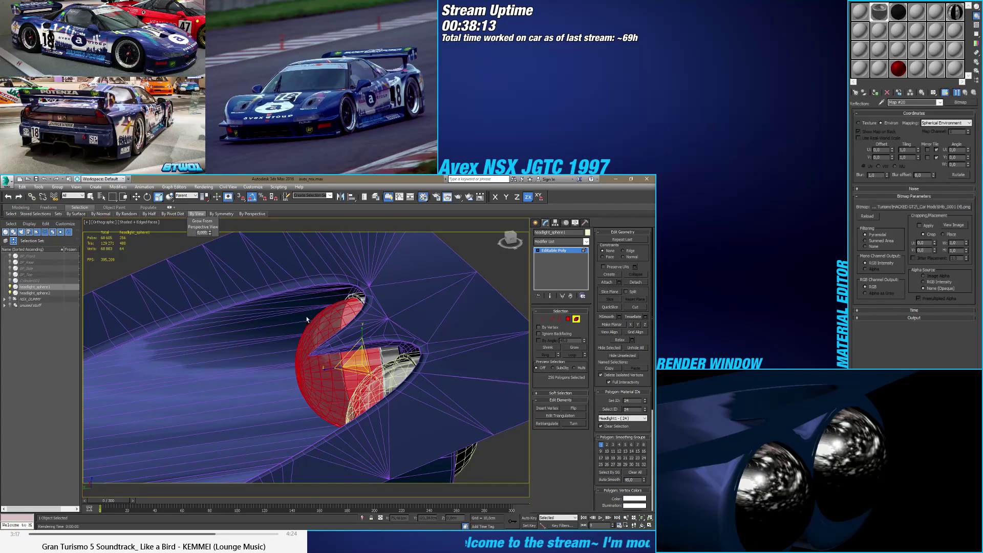
middle_click_drag(307, 319, 326, 368, "alt")
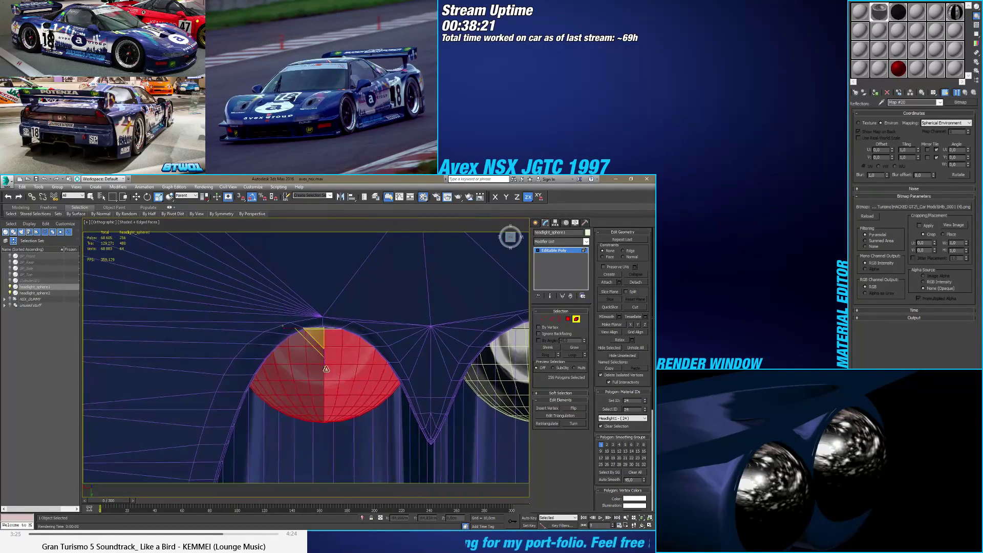
left_click_drag(324, 364, 329, 353)
mouse_move(330, 353)
middle_mouse_down("alt")
mouse_move(353, 324)
mouse_move(321, 314)
mouse_move(371, 297)
mouse_move(352, 314)
middle_mouse_up("alt")
key("F4")
scroll(337, 301, "down", 3)
scroll(330, 312, "up", 5)
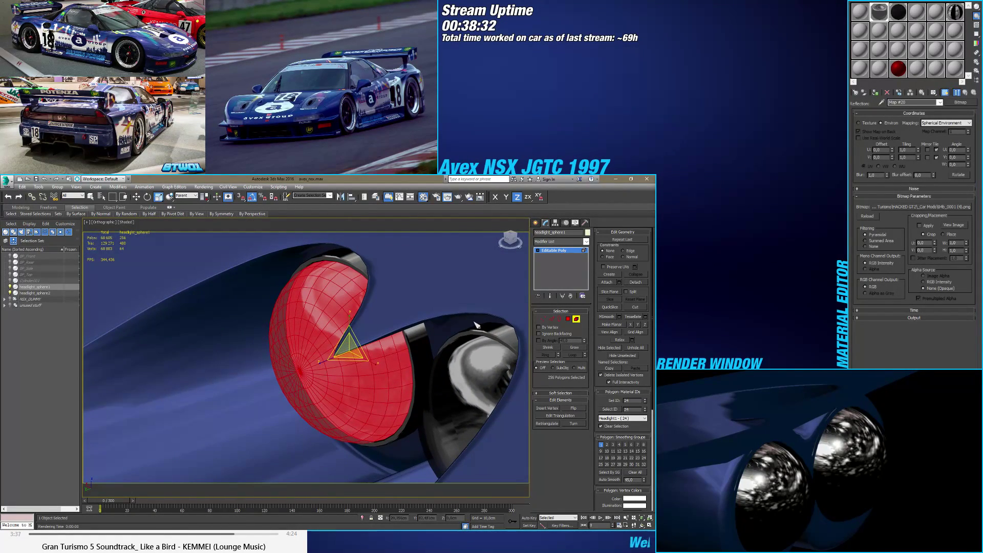
middle_click_drag(475, 325, 412, 341, "alt")
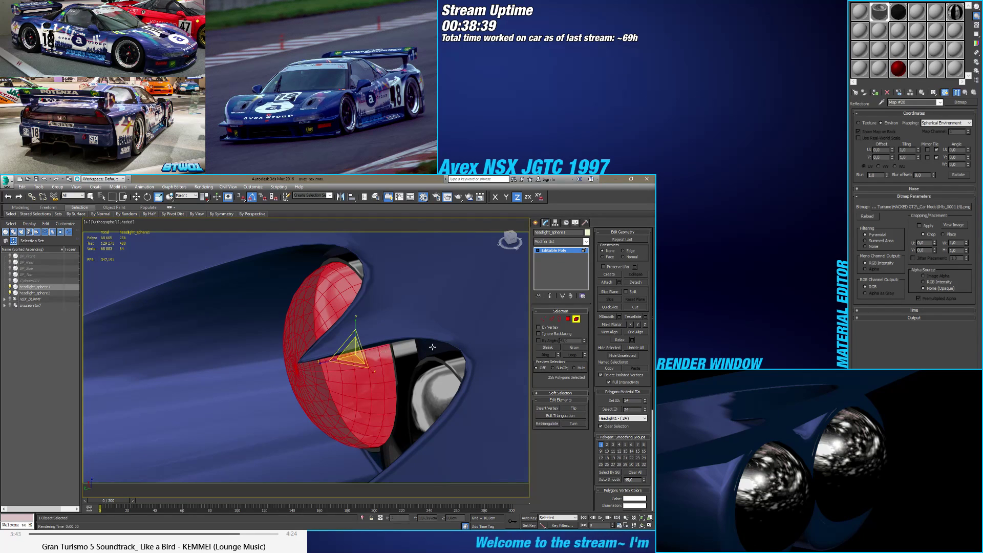
Step: At Edge level, narrow the selection to a single ring of the dome's edges
left_click(552, 319)
mouse_move(438, 323)
middle_mouse_down("alt")
mouse_move(405, 327)
mouse_move(357, 311)
mouse_move(366, 281)
mouse_move(322, 304)
mouse_move(343, 290)
mouse_move(436, 329)
middle_mouse_up("alt")
key("F3")
key("ctrl+z")
key("F3")
Step: Remove the 32 selected edges from the dome and inspect the result
left_click(547, 416)
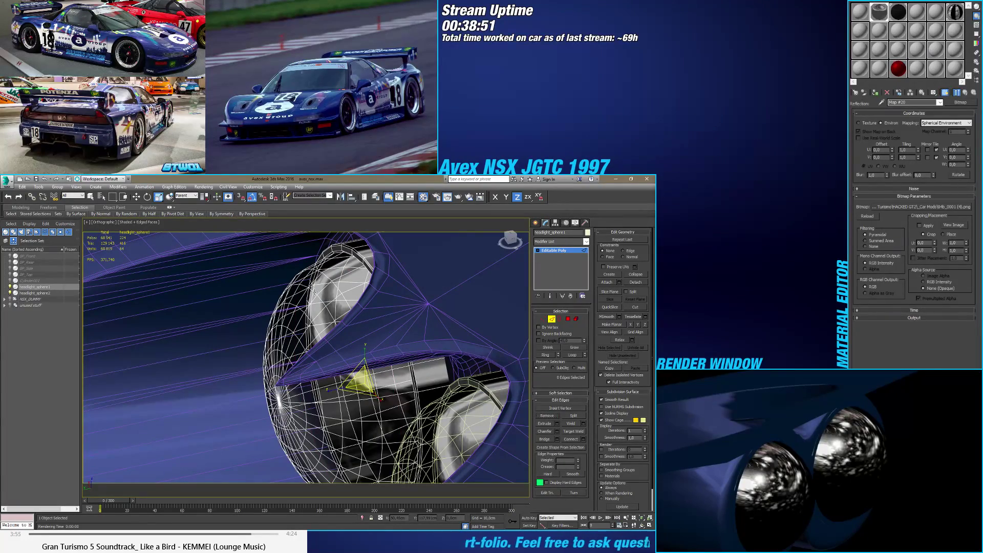
middle_click_drag(314, 291, 302, 296, "alt")
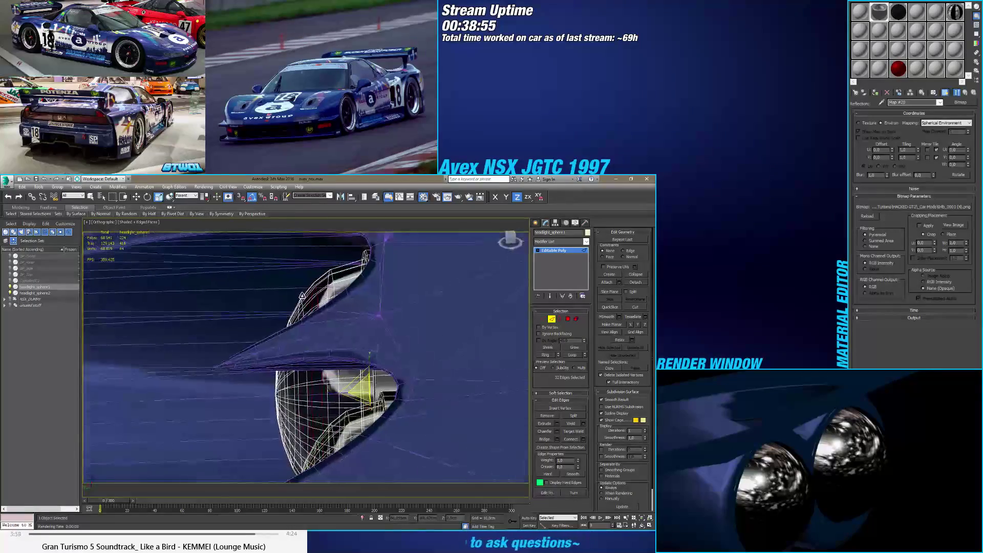
left_click(557, 419)
scroll(358, 338, "up", 5)
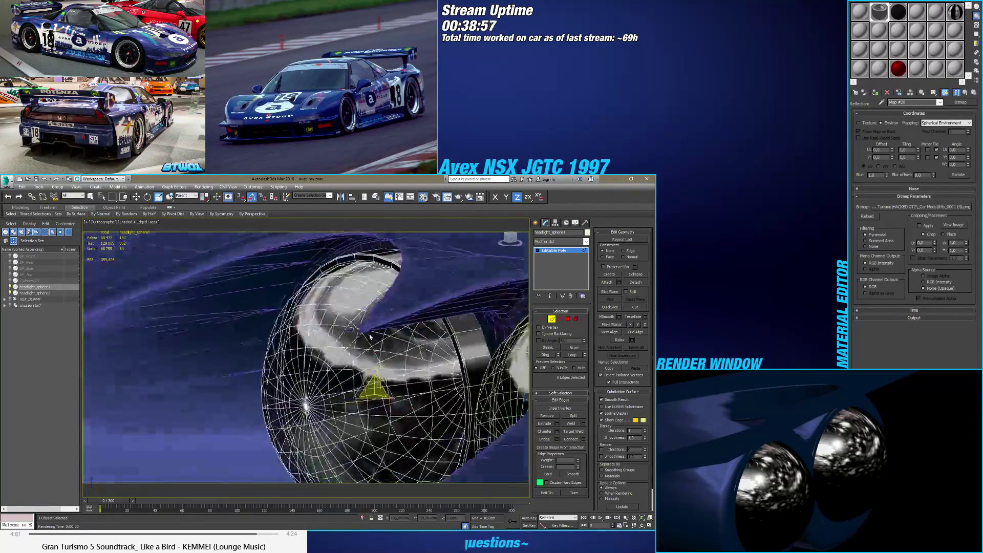
middle_click_drag(358, 338, 338, 314, "alt")
middle_click_drag(460, 389, 422, 370, "alt")
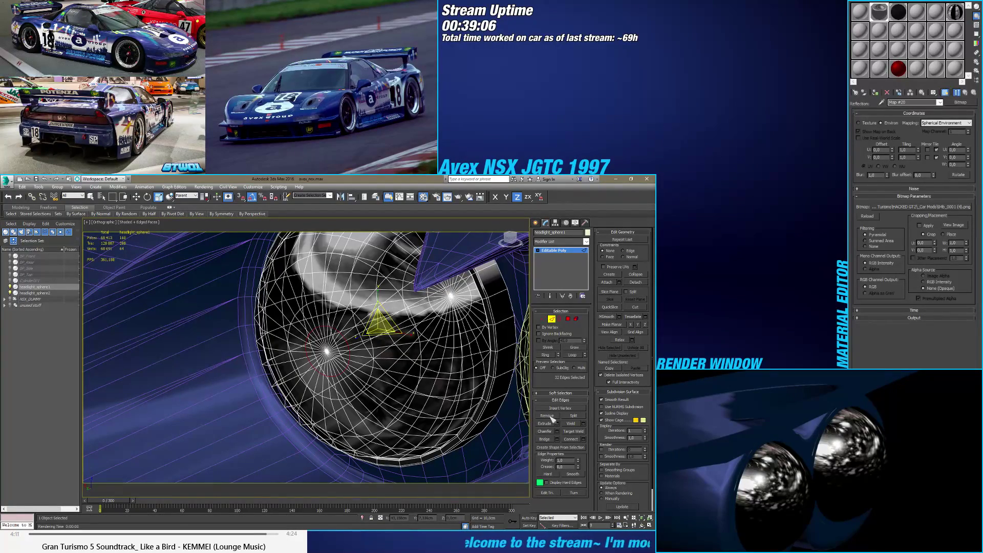
mouse_move(392, 363)
middle_mouse_down("alt")
mouse_move(346, 372)
mouse_move(389, 373)
mouse_move(318, 367)
mouse_move(330, 340)
middle_mouse_up("alt")
key("F4")
scroll(334, 377, "down", 5)
key("F4")
scroll(404, 372, "up", 3)
key("F4")
key("F4")
scroll(341, 308, "up", 5)
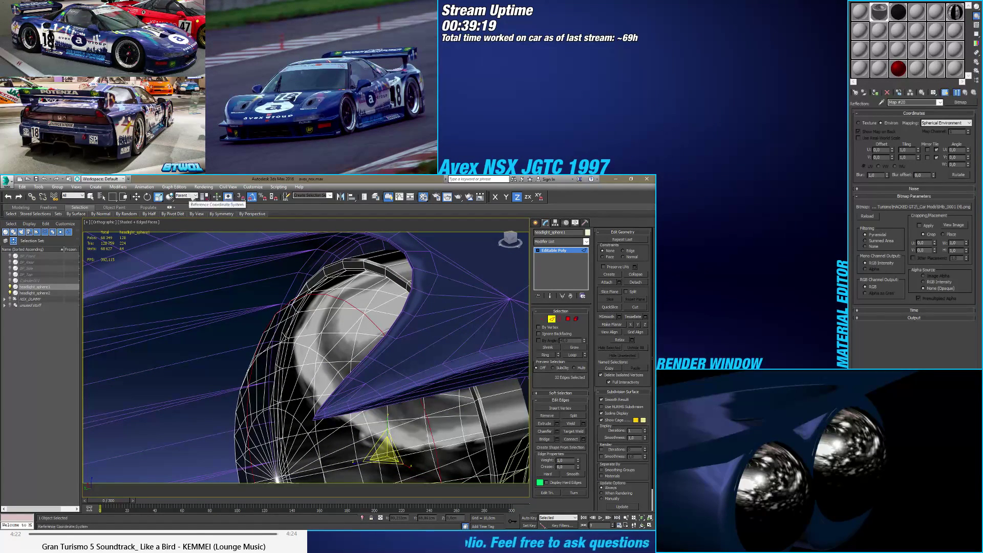
Step: Scale the remaining edge ring to about 98% in View coordinates using the Scale Type-In
left_click(186, 195)
left_click(181, 201)
left_click(186, 196)
left_click(180, 201)
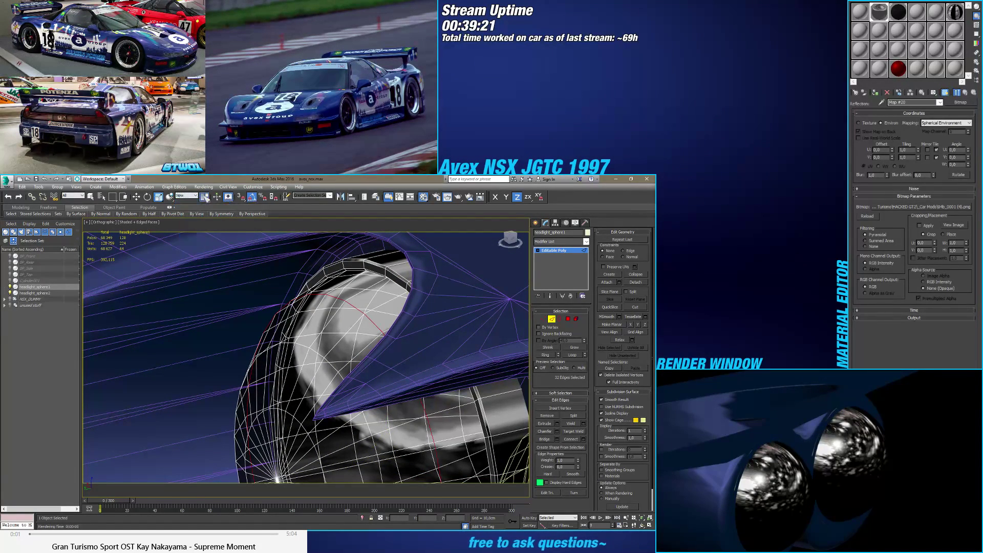
left_click_drag(205, 199, 204, 218)
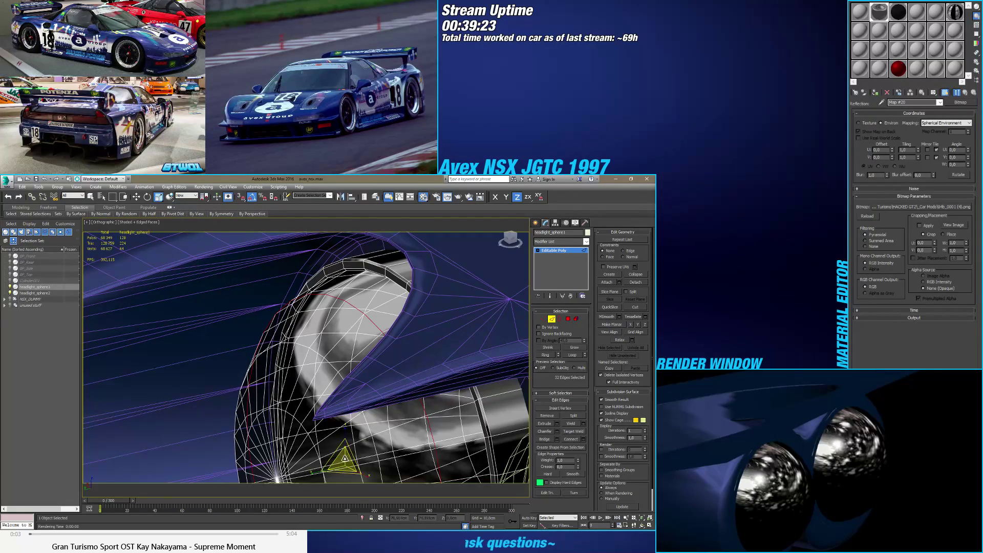
left_click_drag(344, 456, 345, 459)
scroll(345, 459, "down", 5)
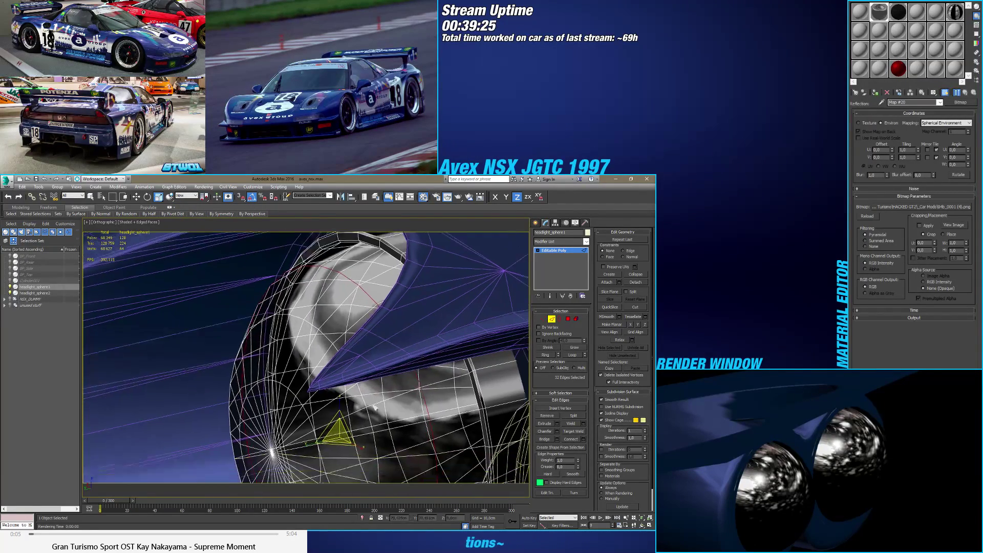
mouse_move(350, 406)
middle_mouse_down("alt")
mouse_move(352, 429)
mouse_move(347, 420)
middle_mouse_up("alt")
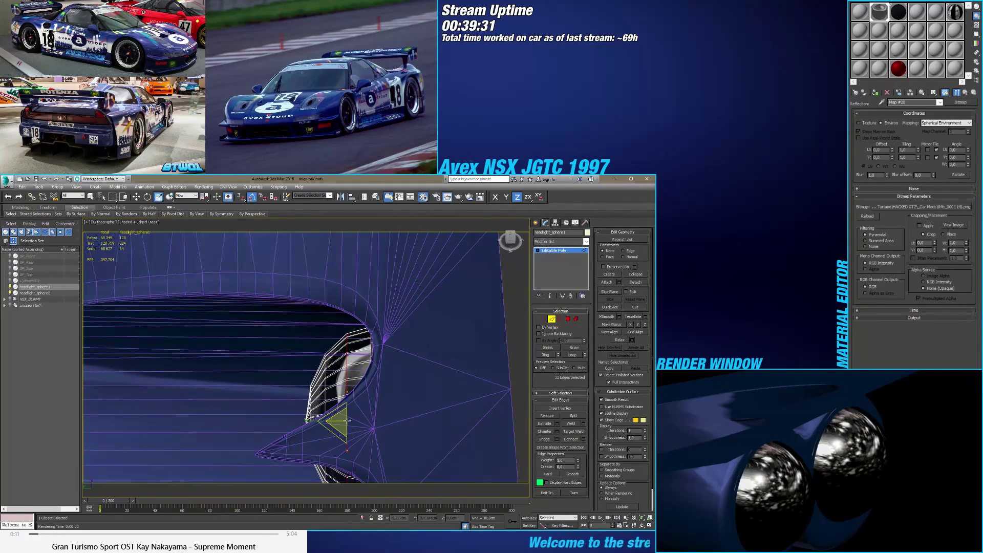
key("F12")
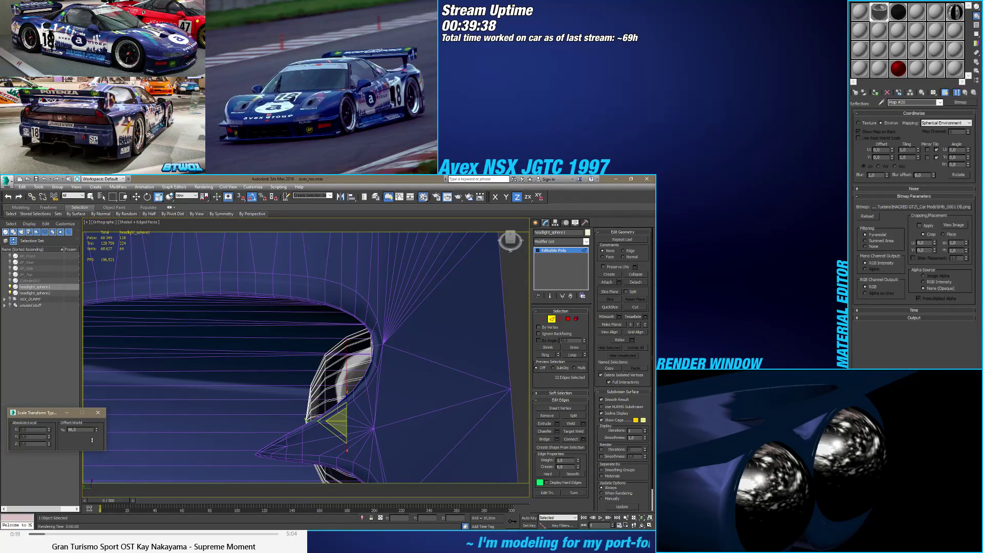
mouse_move(225, 441)
middle_mouse_down("alt")
mouse_move(250, 427)
mouse_move(217, 442)
middle_mouse_up("alt")
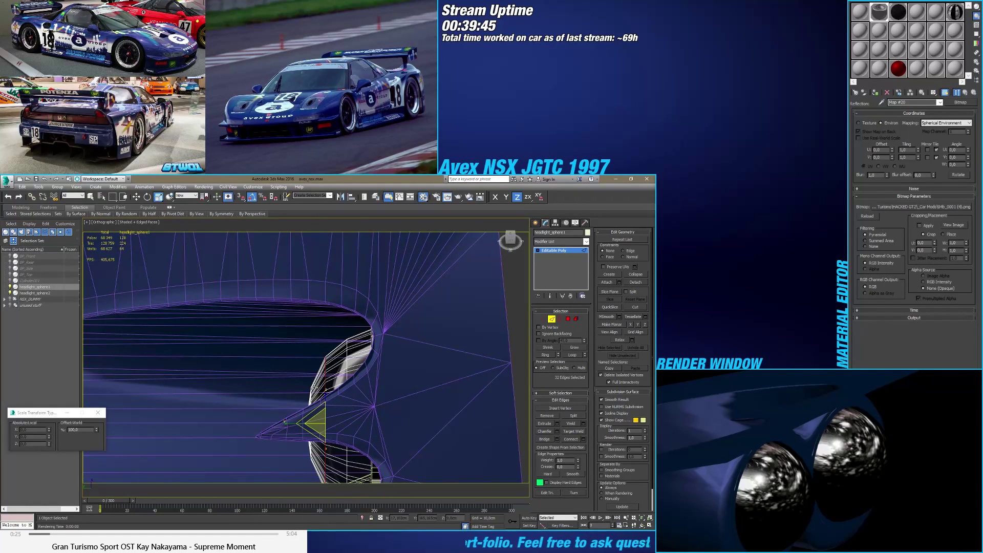
left_click(96, 431)
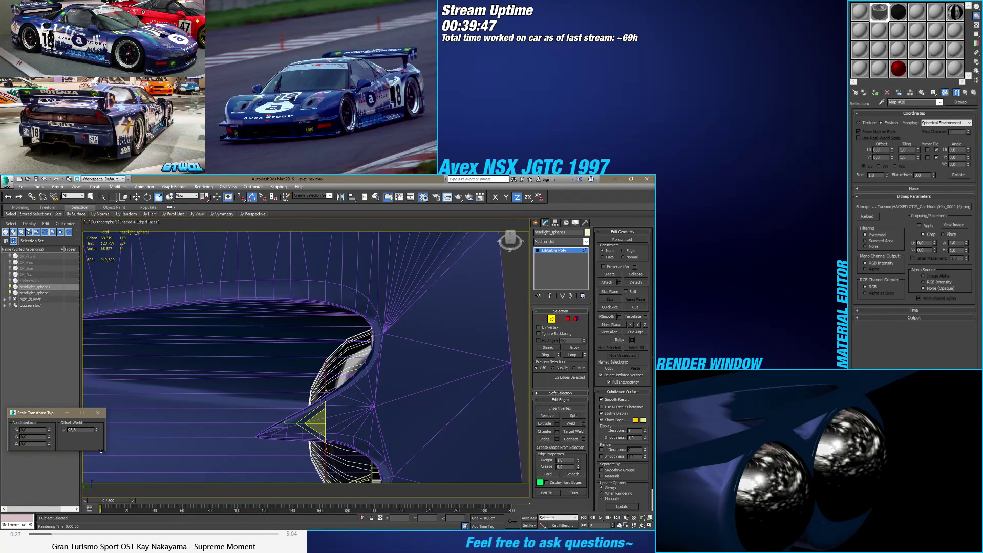
mouse_move(177, 452)
middle_mouse_down("alt")
mouse_move(344, 383)
mouse_move(540, 326)
middle_mouse_up("alt")
key("F4")
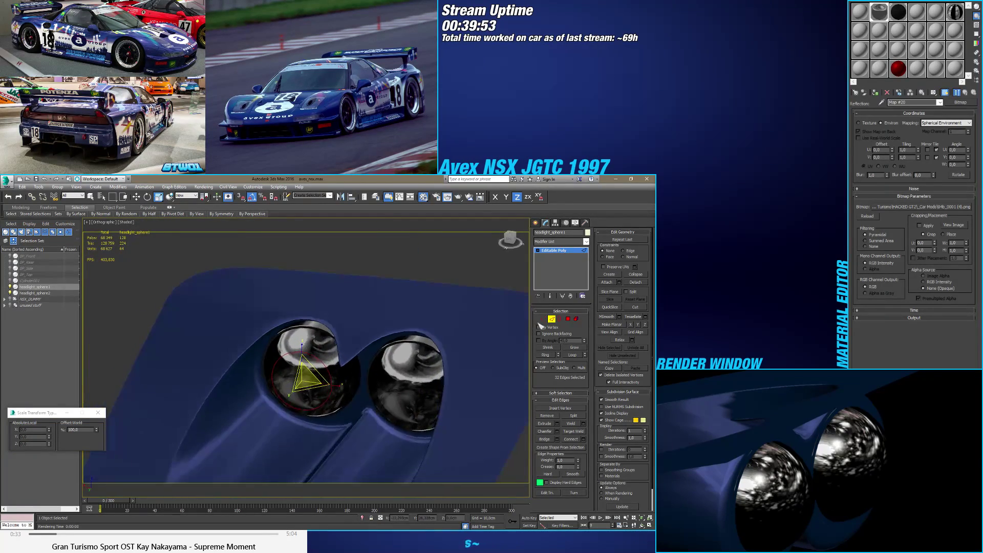
Step: Leave edge editing and open the Reflection map's sky.png Bitmap parameters (Map #20)
left_click(551, 318)
scroll(307, 359, "down", 5)
middle_click_drag(307, 358, 344, 352, "alt")
scroll(333, 351, "up", 8)
middle_click_drag(366, 340, 364, 337, "alt")
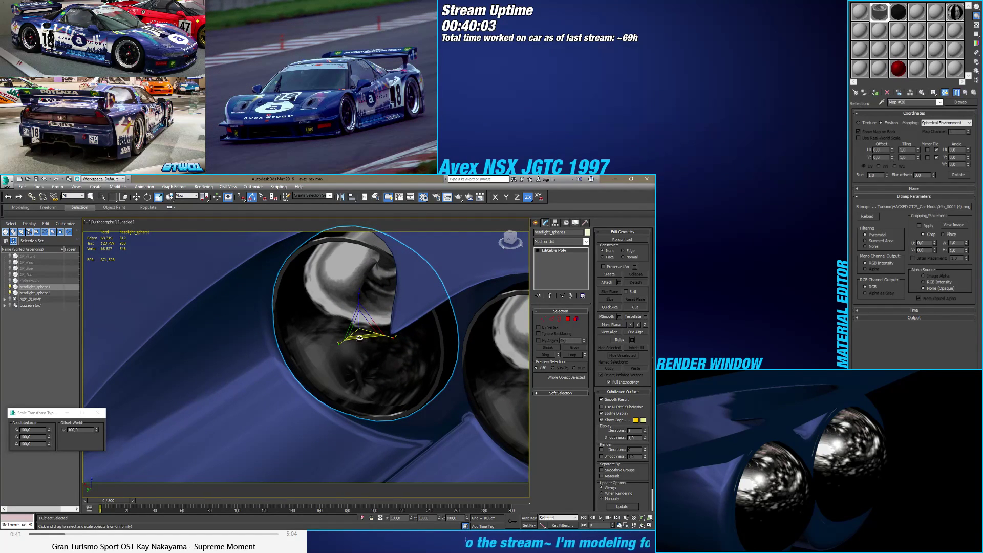
left_click(965, 94)
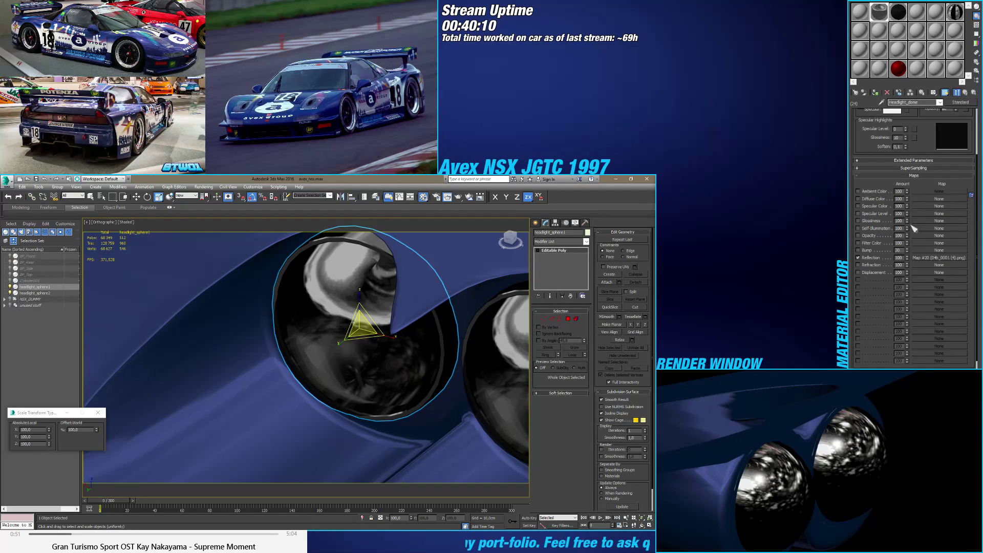
scroll(957, 114, "up", 2)
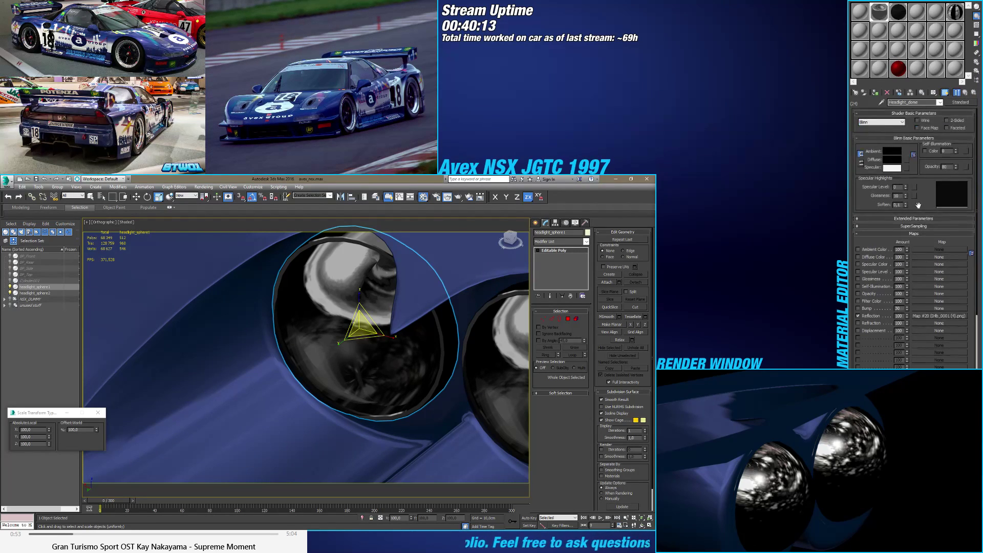
left_click(921, 317)
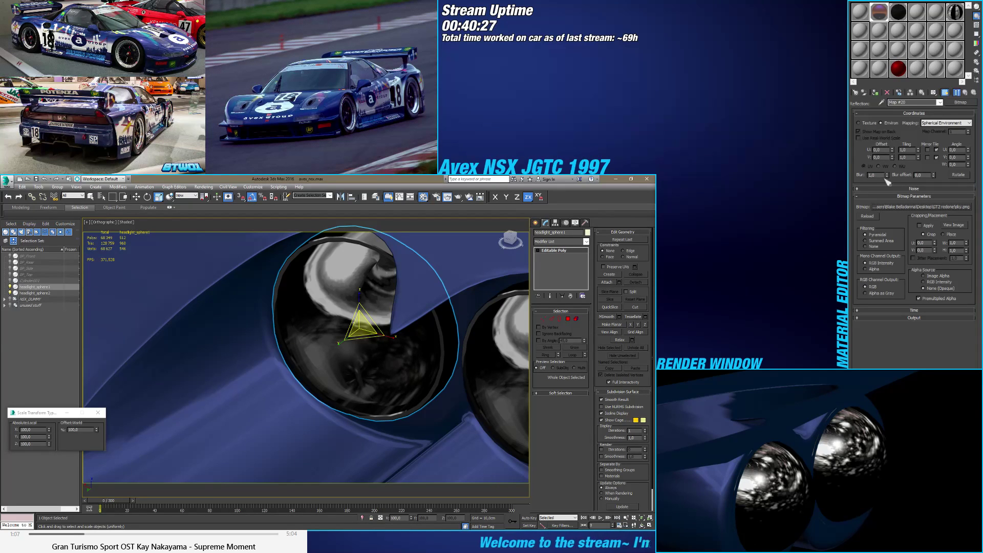
Step: Orbit to a straight-on view of the domes' orange sky reflection
scroll(400, 381, "down", 6)
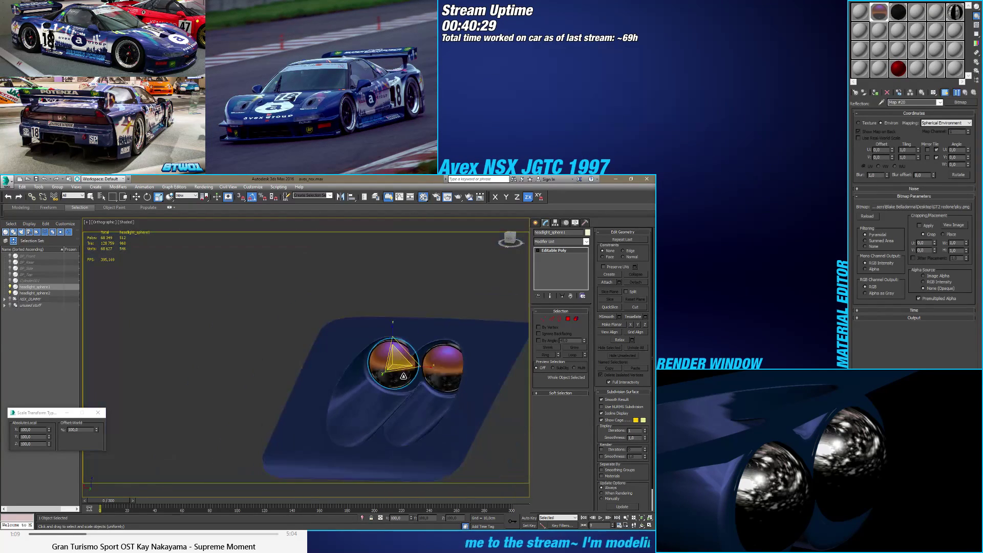
middle_click_drag(403, 376, 380, 381, "alt")
scroll(379, 392, "down", 5)
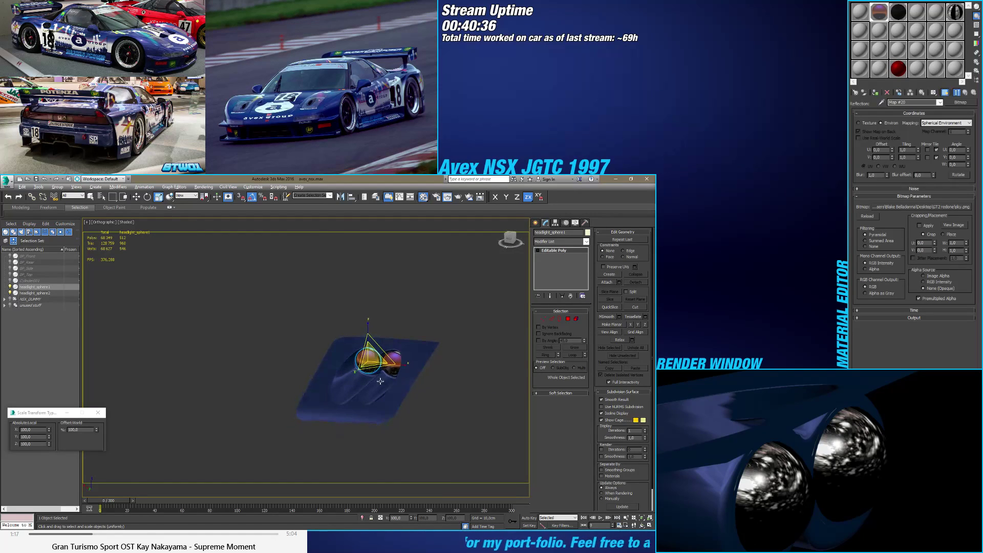
Step: Clear the selection, reselect headlight_sphere1, and drag the NSX reference photo over the viewport
left_click(536, 224)
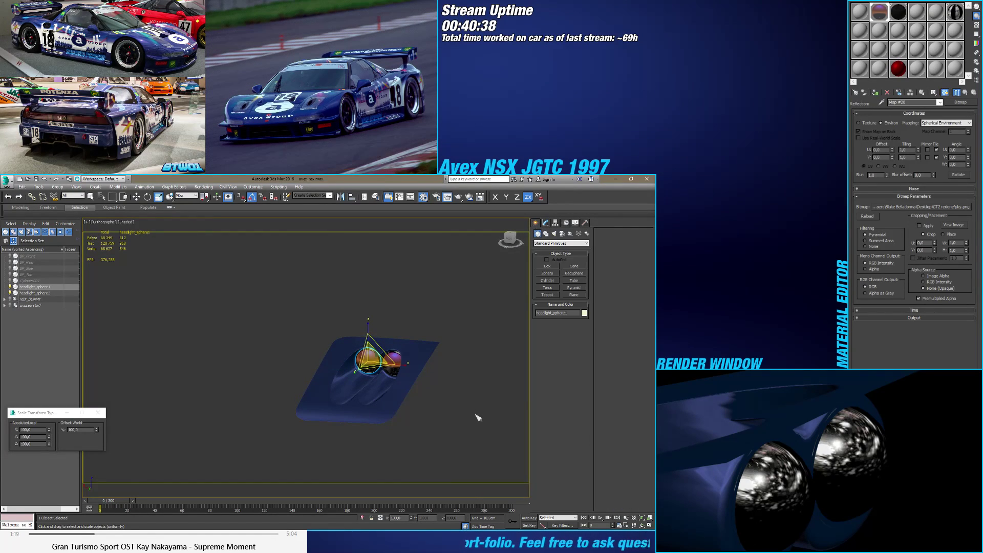
left_click(478, 417)
scroll(463, 366, "down", 3)
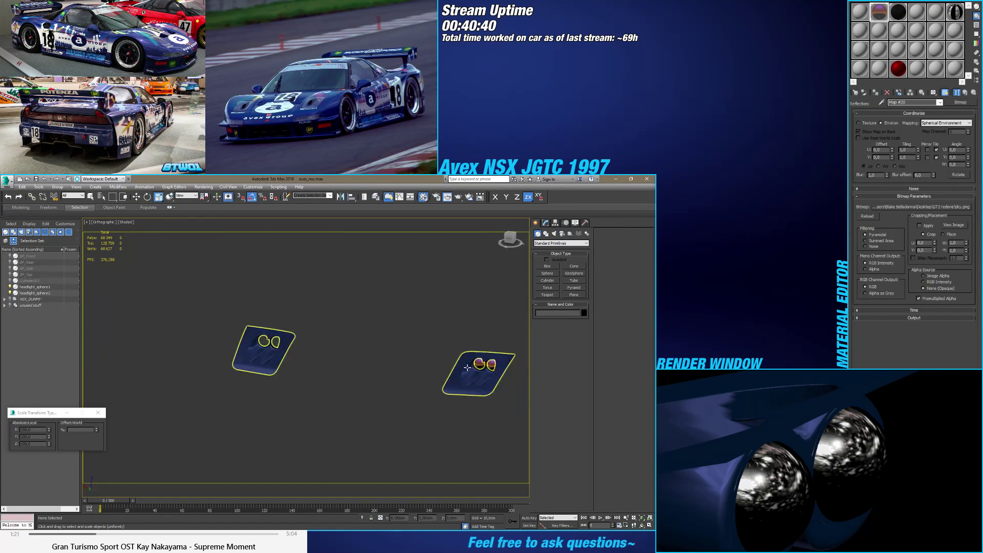
middle_click_drag(467, 367, 391, 377, "alt")
scroll(406, 362, "up", 2)
scroll(407, 361, "up", 3)
left_click(404, 363)
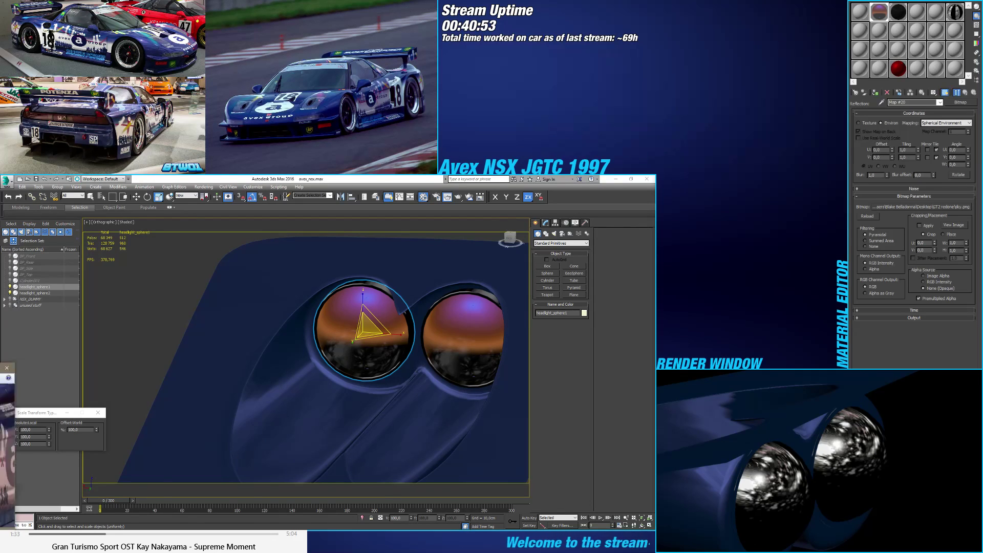
left_click_drag(0, 364, 395, 376)
Step: Zoom and pan the photo to study both headlights' reflections, then return to 3ds Max
scroll(397, 437, "up", 5)
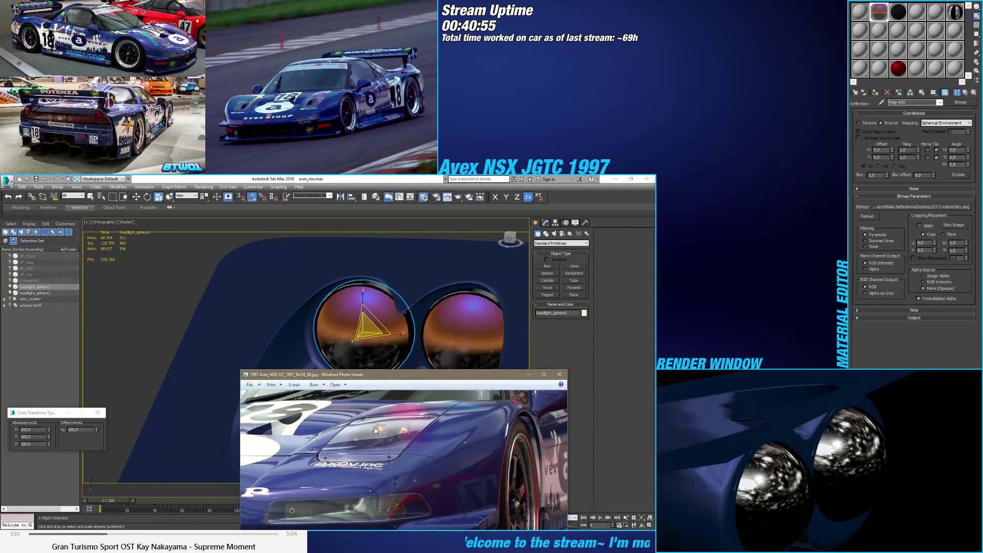
left_click_drag(397, 438, 413, 485)
left_click_drag(387, 389, 391, 395)
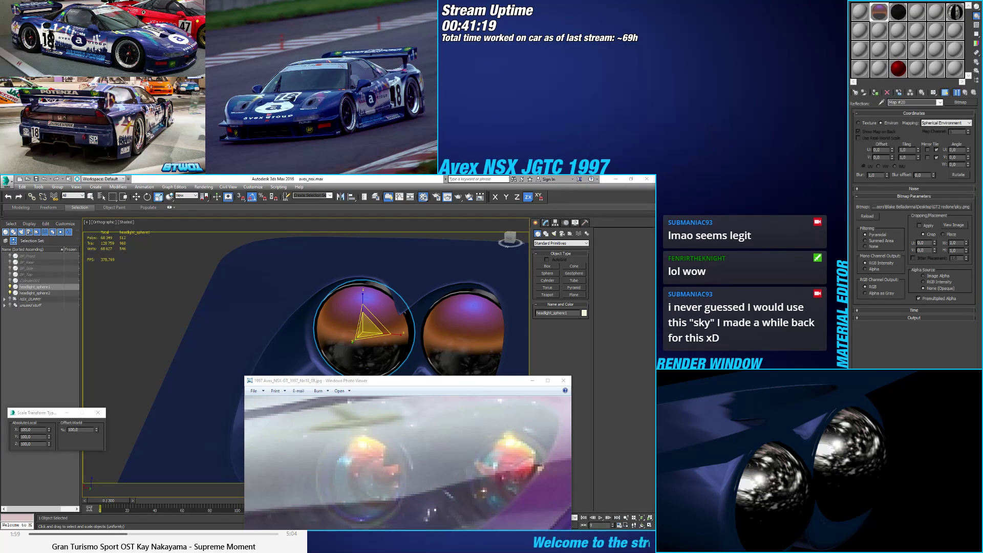
scroll(406, 408, "down", 3)
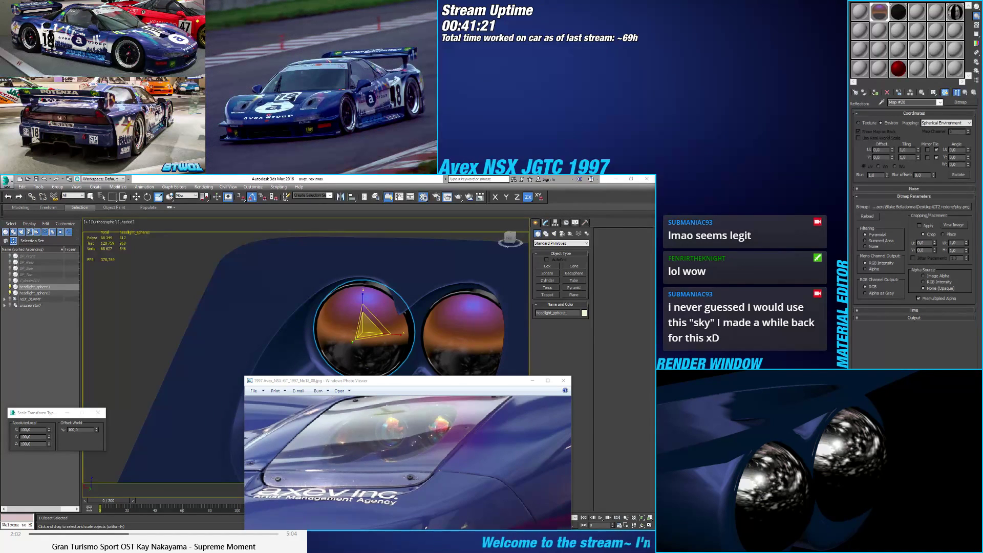
key("alt+Tab")
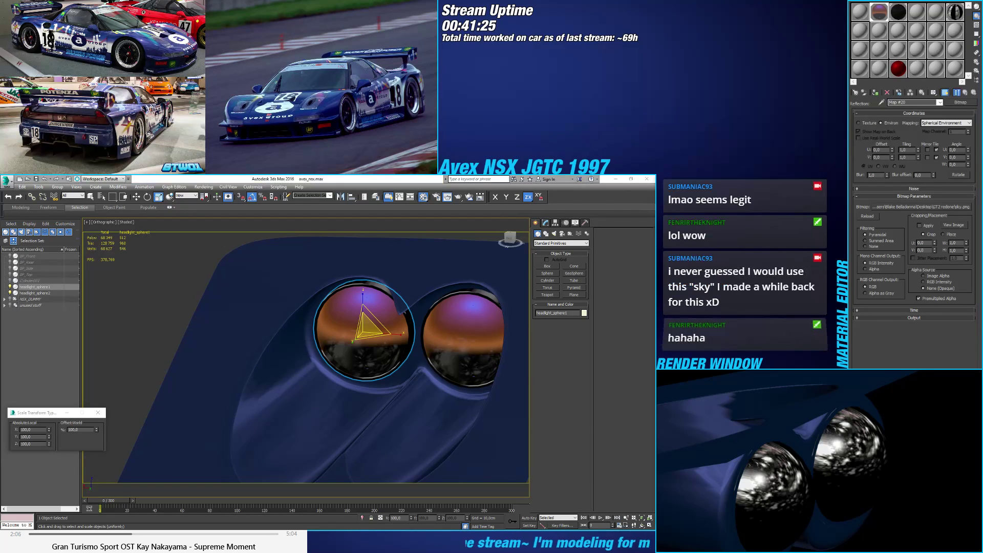
Step: Open sky.png from the Desktop's GT2 redone folder in XnView
key("super+e")
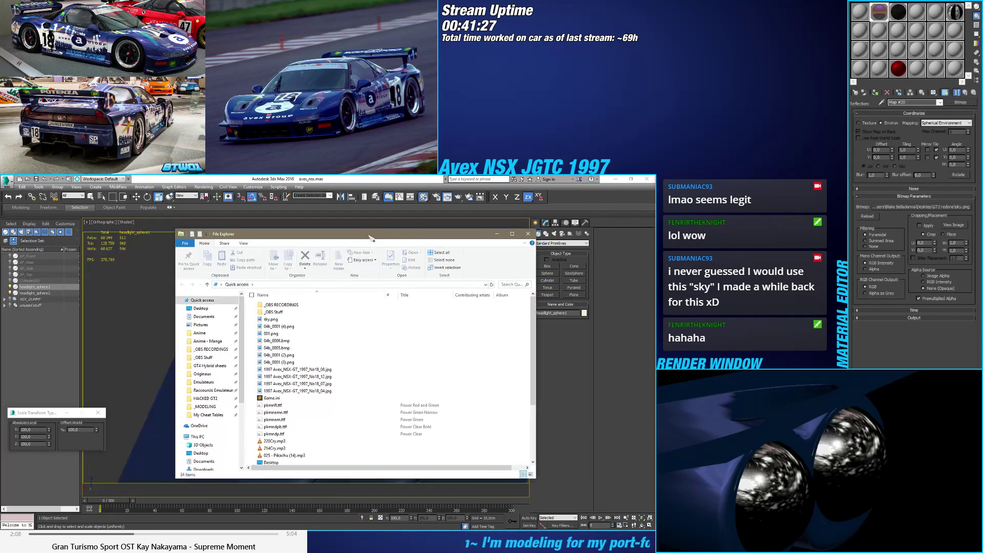
left_click(201, 308)
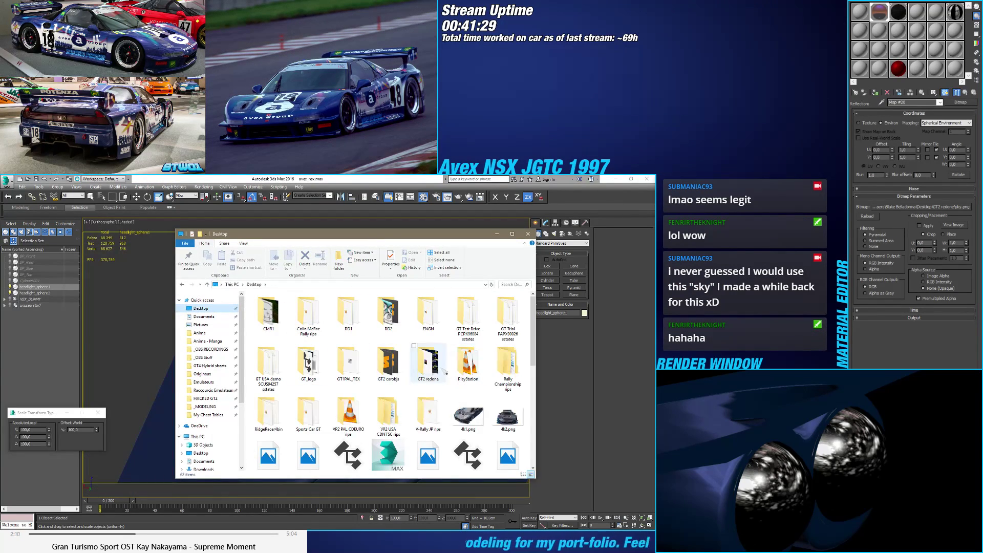
double_click(428, 364)
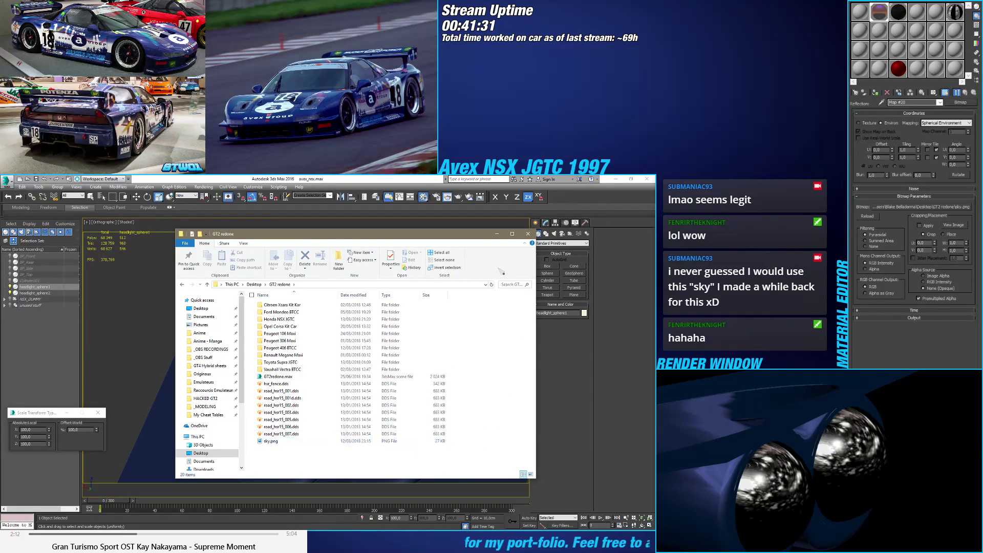
right_click(266, 441)
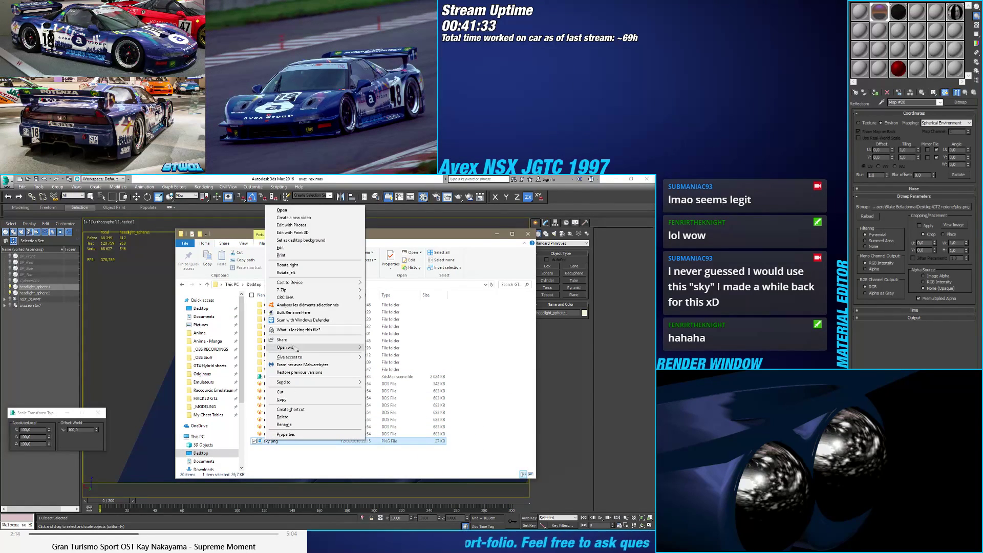
mouse_move(378, 348)
left_click(400, 415)
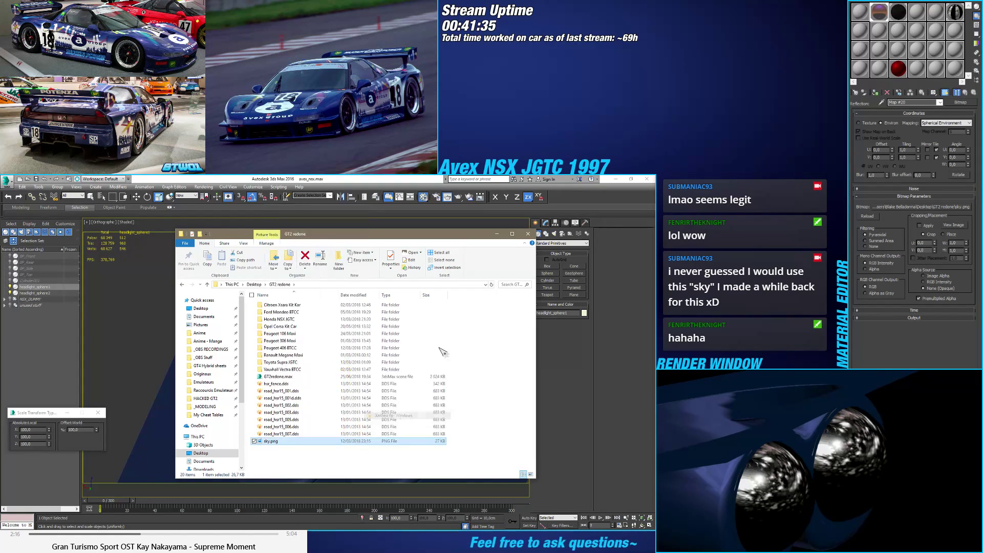
left_click(527, 234)
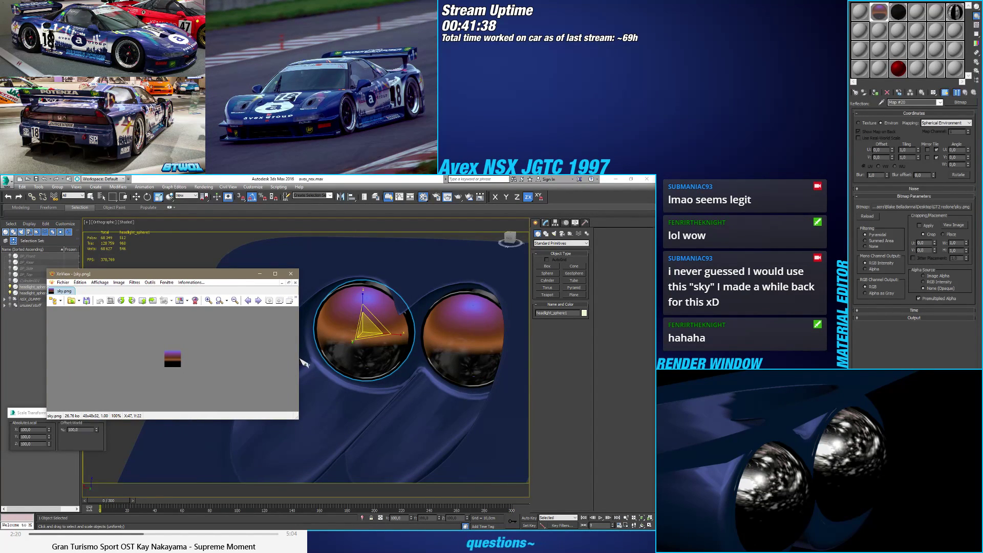
Step: Zoom the 48x48 sky gradient and widen the XnView window
scroll(132, 372, "up", 4)
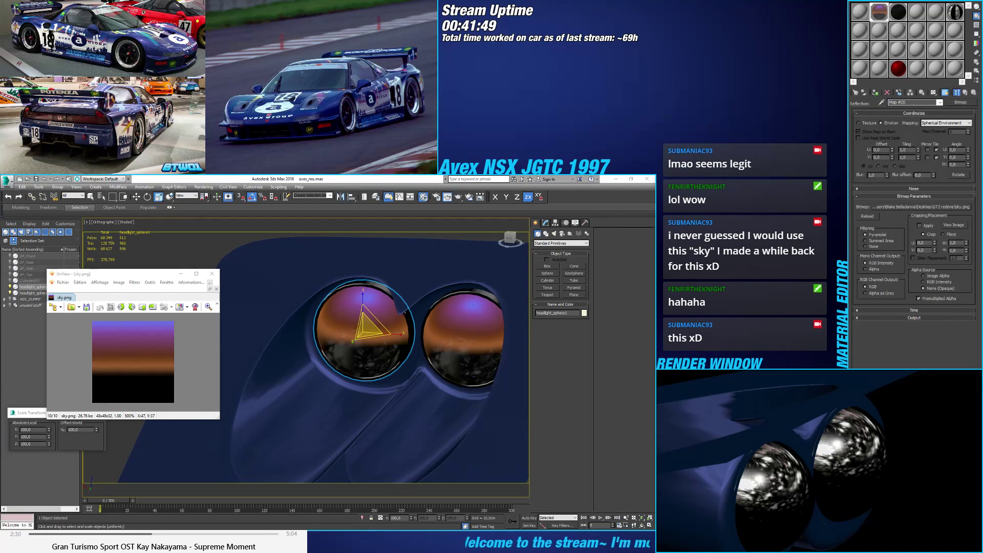
scroll(162, 345, "down", 4)
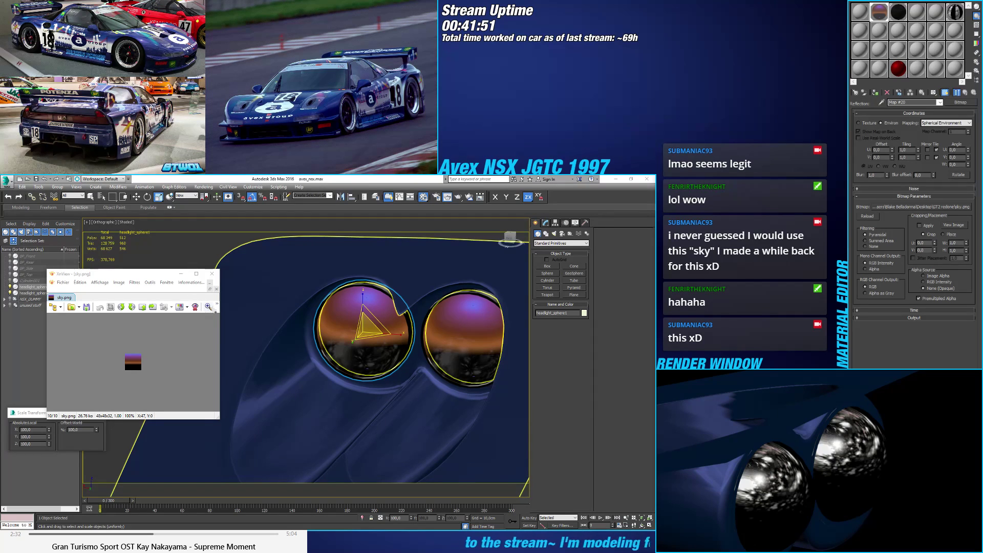
left_click_drag(220, 307, 257, 308)
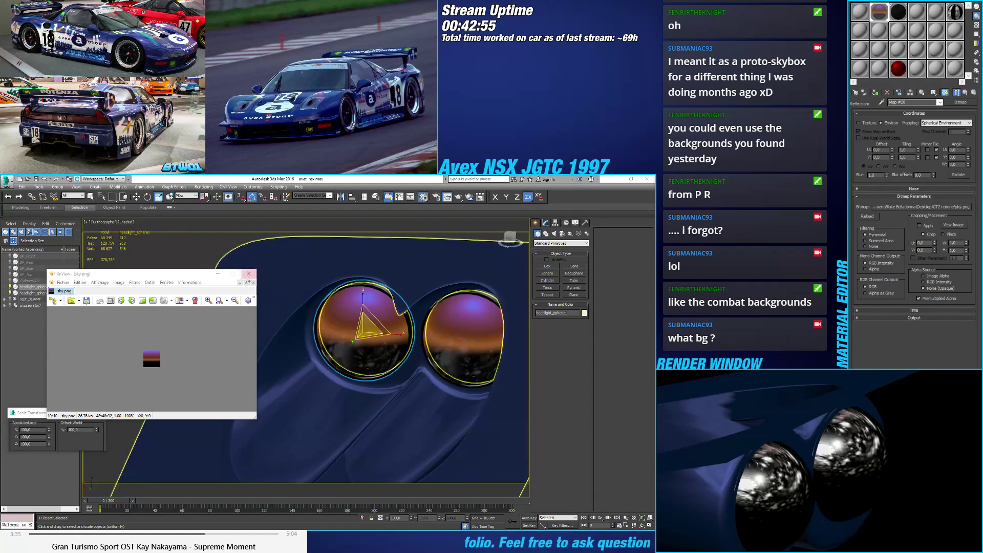
Step: Close the XnView window showing sky.png
left_click(249, 273)
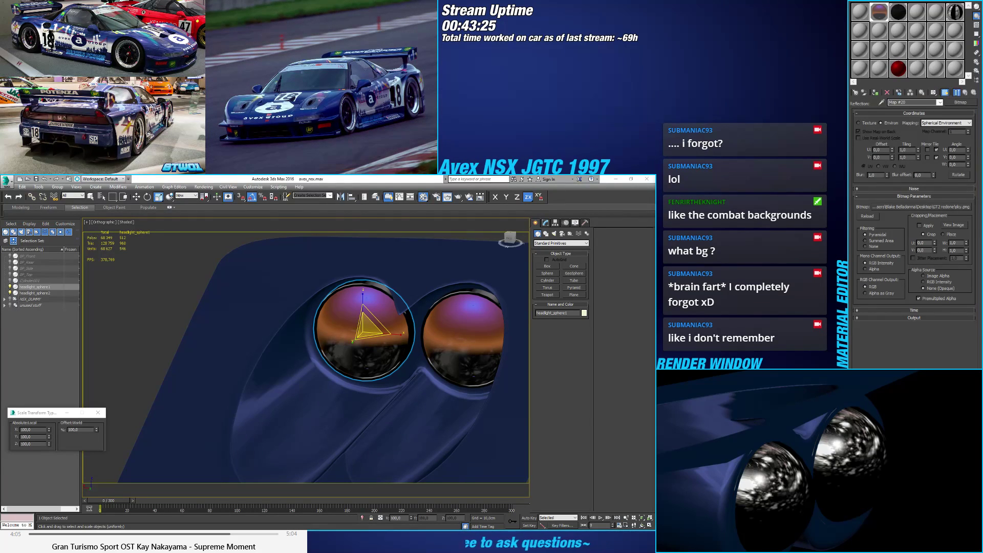
key("alt+Tab")
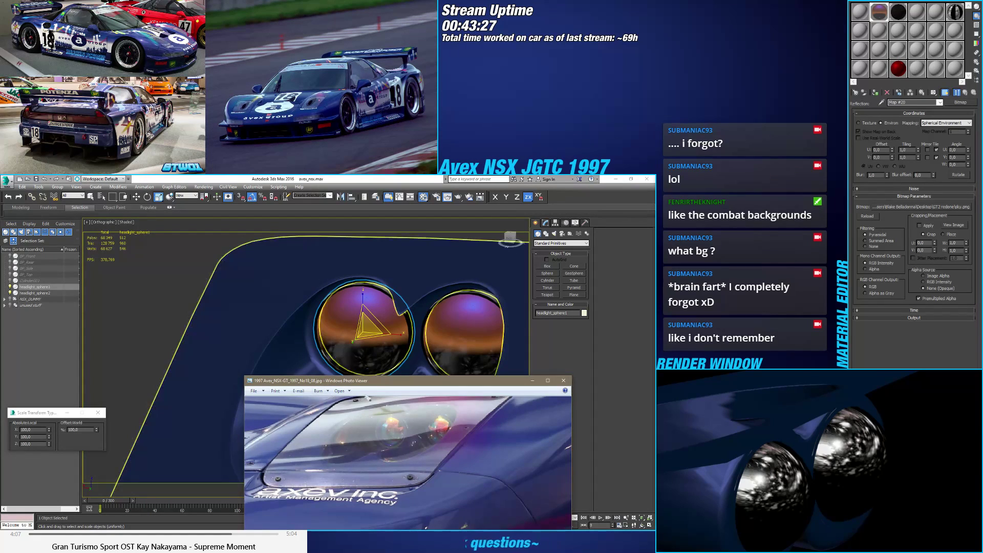
left_click_drag(374, 381, 285, 292)
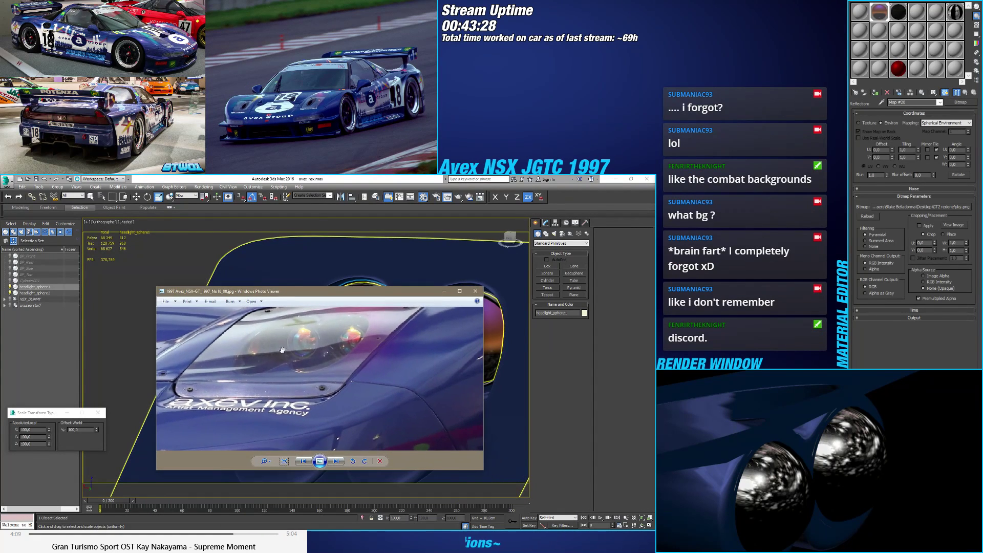
left_click(284, 462)
key("alt+Tab")
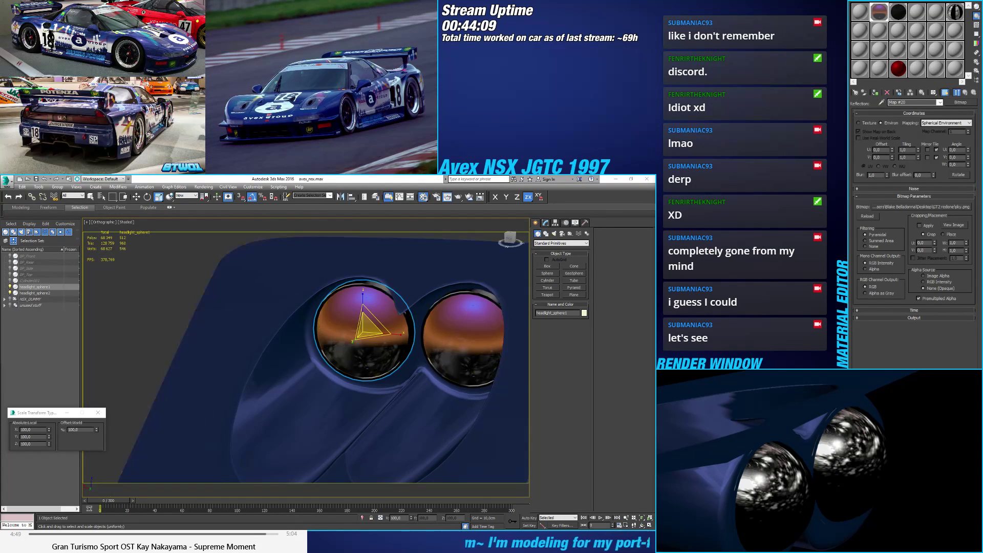
key("super+e")
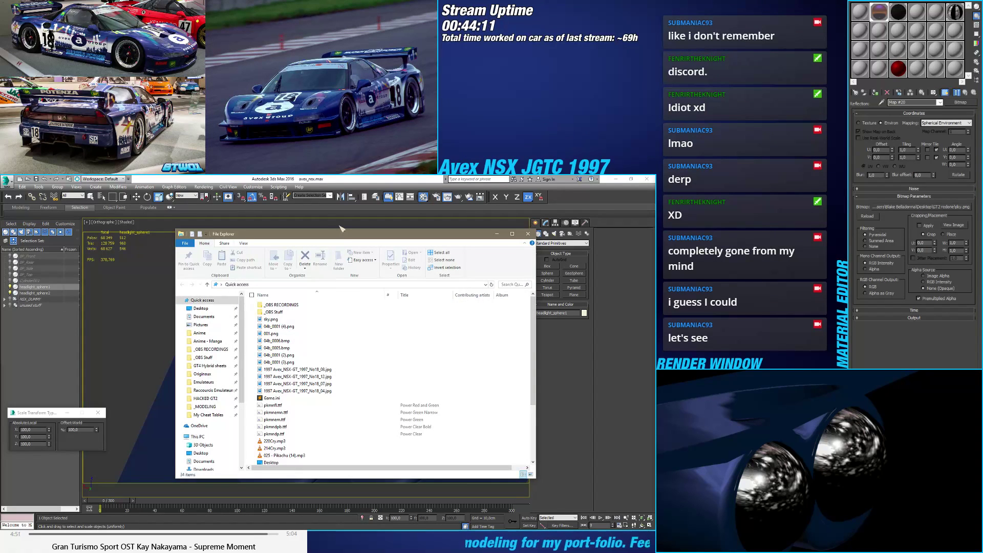
key("alt+F4")
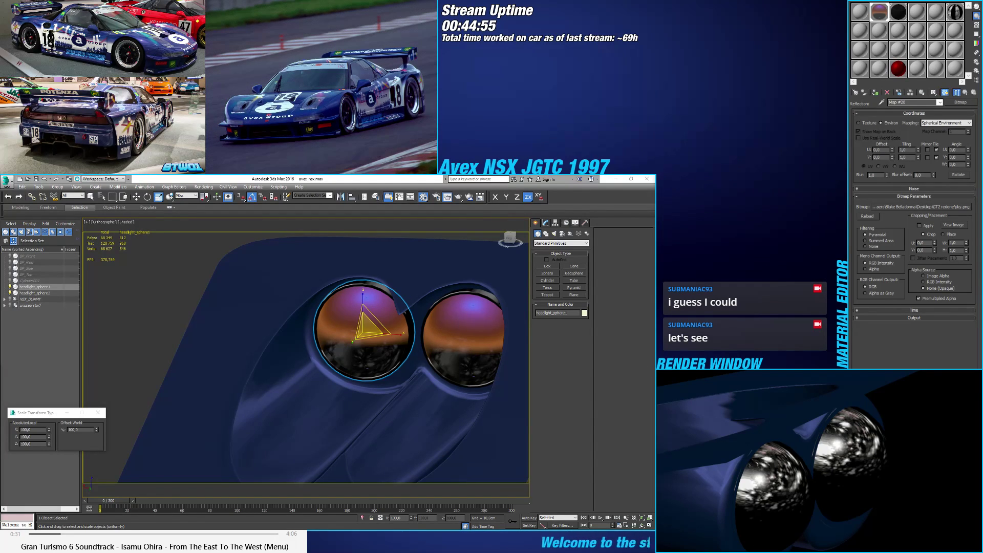
Step: Pan, zoom and orbit the viewport to inspect both headlight domes' pink sunset reflection
middle_click_drag(356, 393, 286, 395)
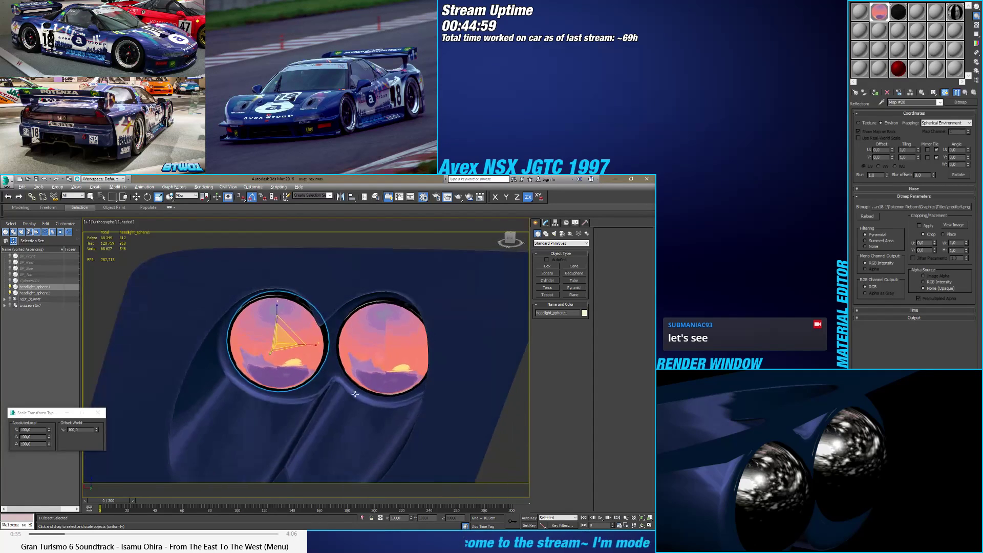
scroll(354, 395, "up", 5)
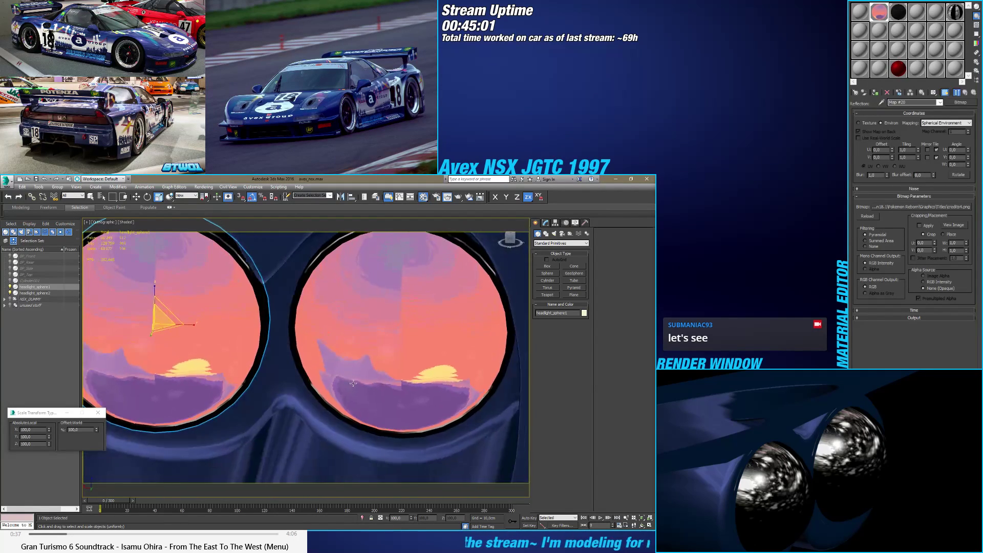
scroll(353, 382, "down", 6)
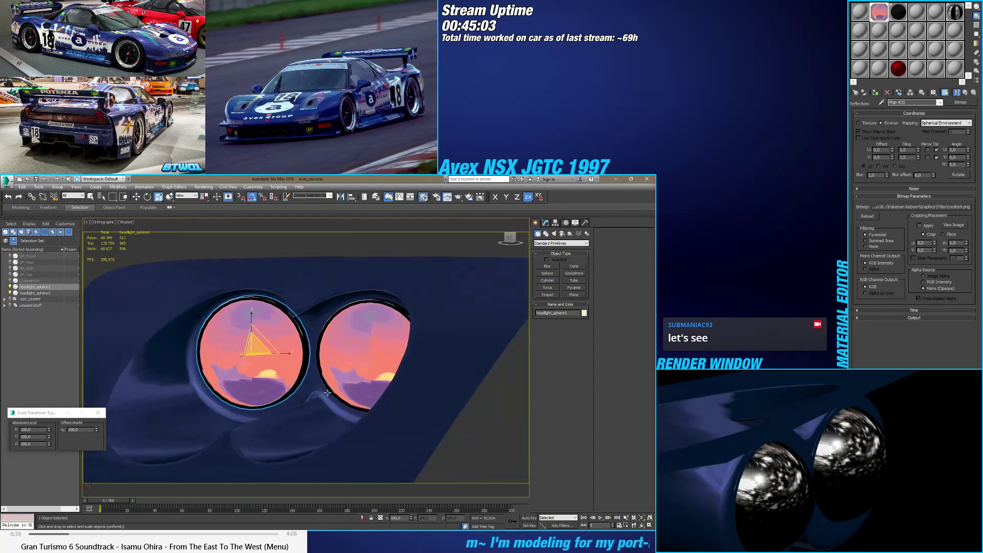
middle_click_drag(327, 393, 348, 393, "alt")
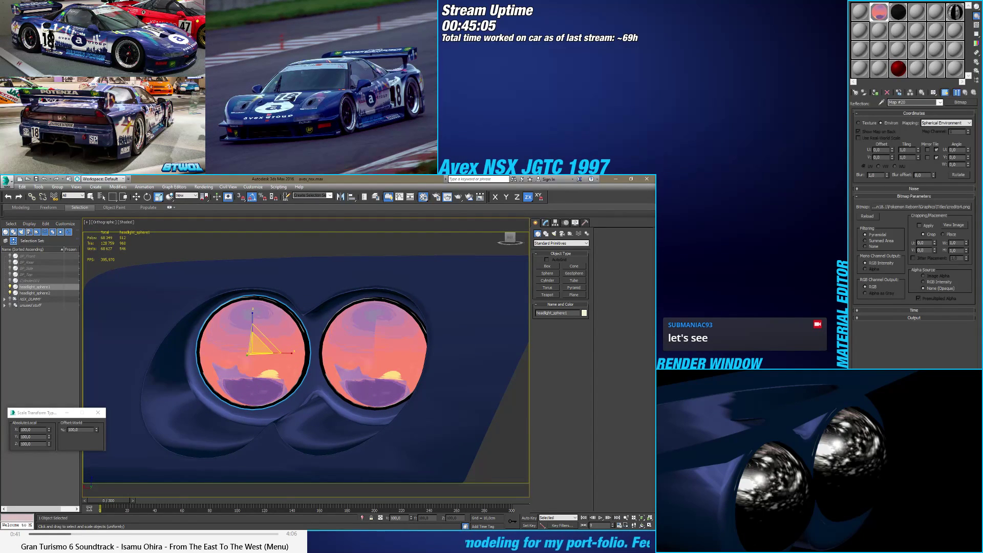
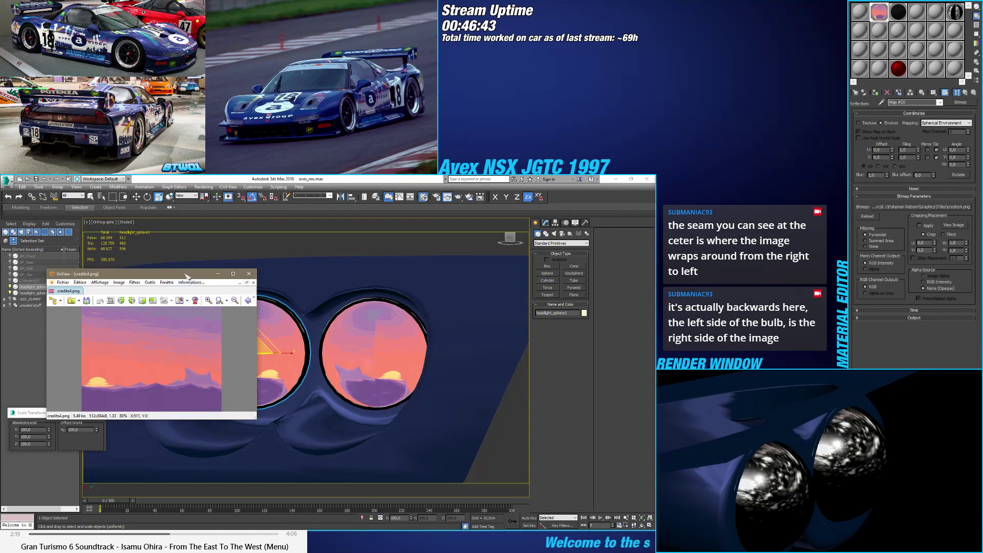
Step: Reposition and enlarge XnView, view credits4.png at 100%, then close the viewer
left_click_drag(179, 274, 244, 284)
scroll(267, 333, "down", 1)
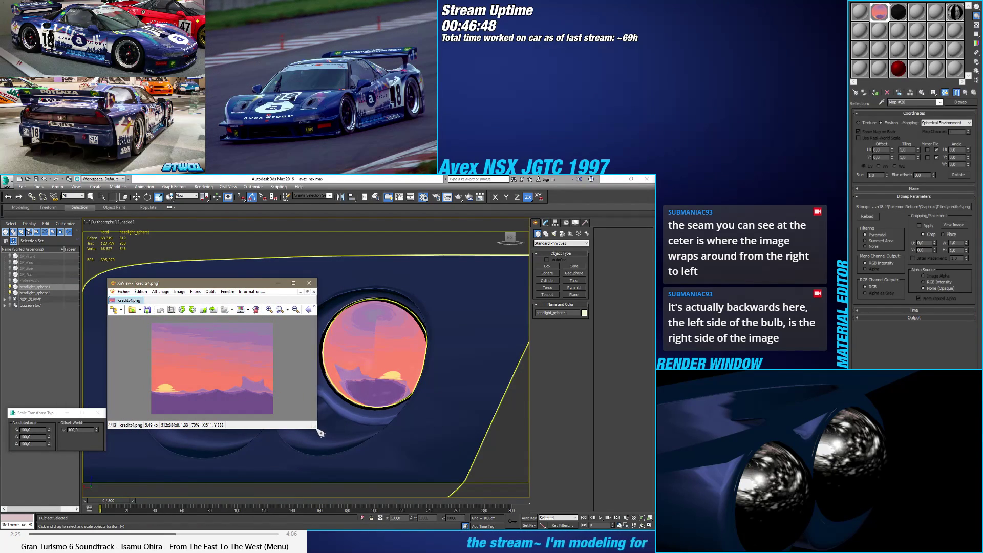
left_click_drag(318, 428, 307, 454)
left_click(280, 310)
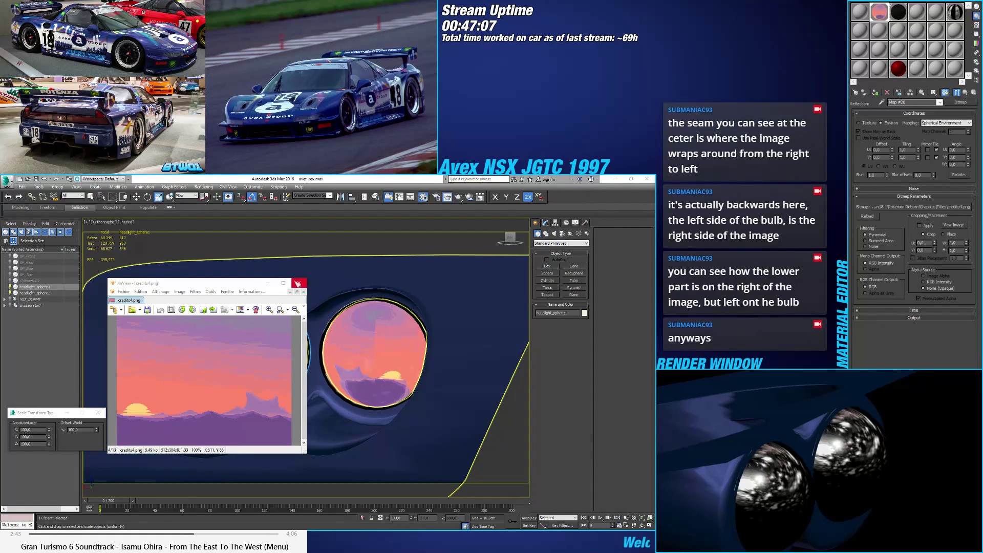
left_click(300, 283)
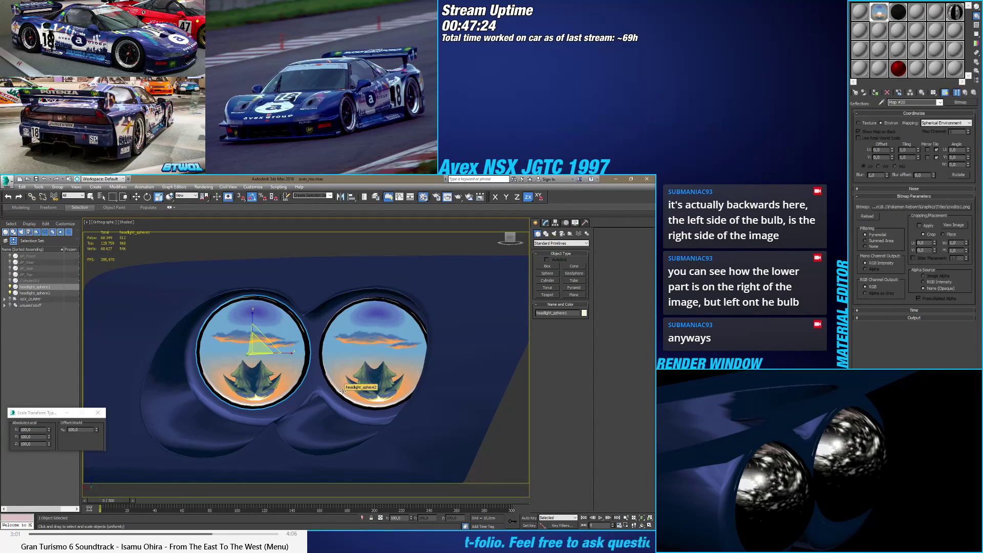
Step: Swap the bulb reflection bitmap to sky.png and orbit around the headlights to check it
middle_click_drag(364, 385, 452, 410, "alt")
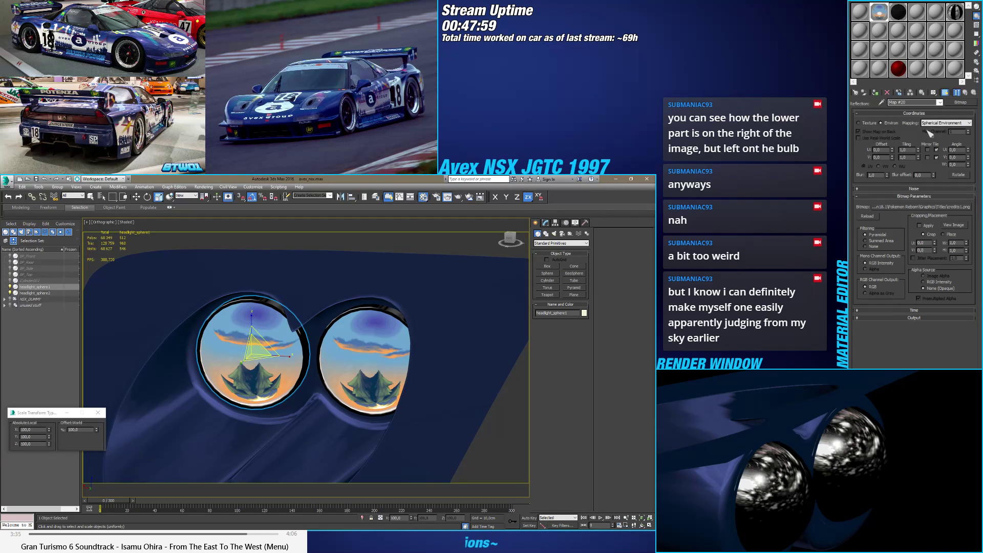
key("ctrl+z")
scroll(441, 386, "down", 3)
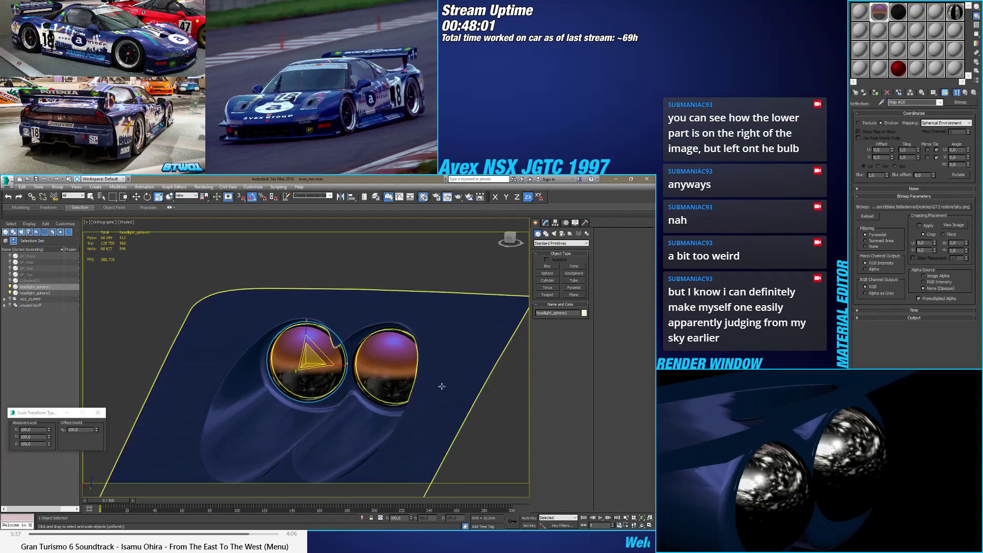
middle_click_drag(442, 386, 336, 416, "alt")
scroll(323, 394, "down", 6)
left_click(304, 439)
scroll(328, 401, "up", 6)
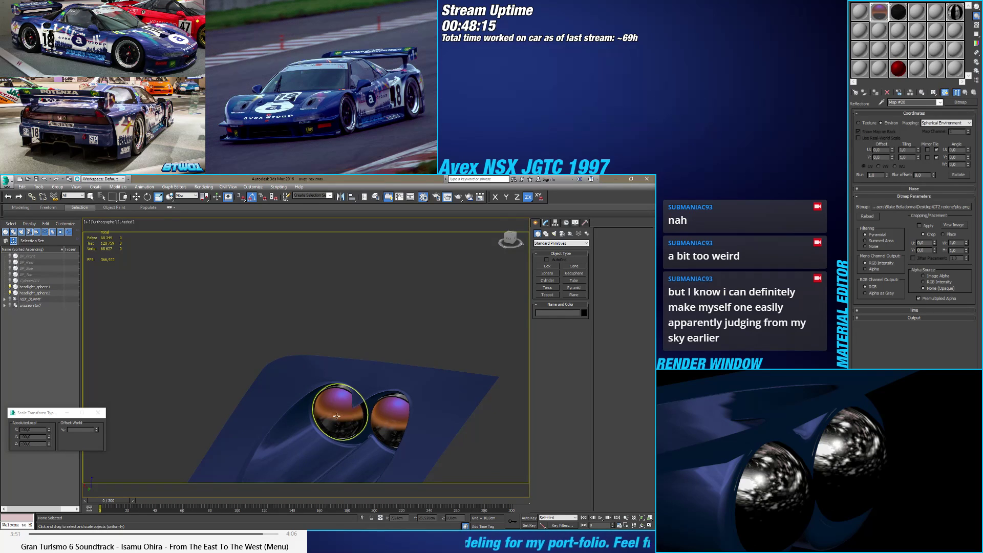
Step: Return to the Headlight_dome material and set its Blinn opacity to 90
left_click(965, 93)
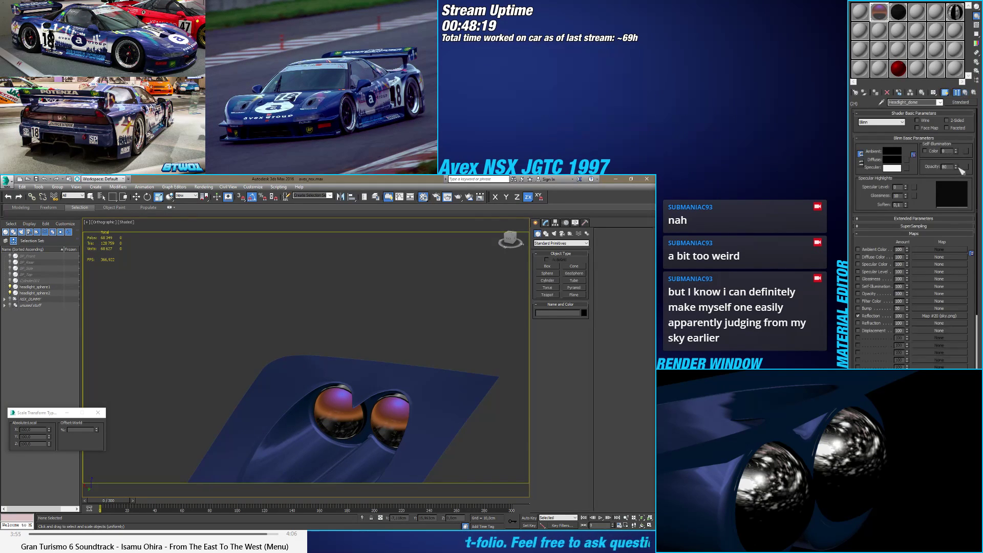
left_click(955, 165)
left_click(955, 169)
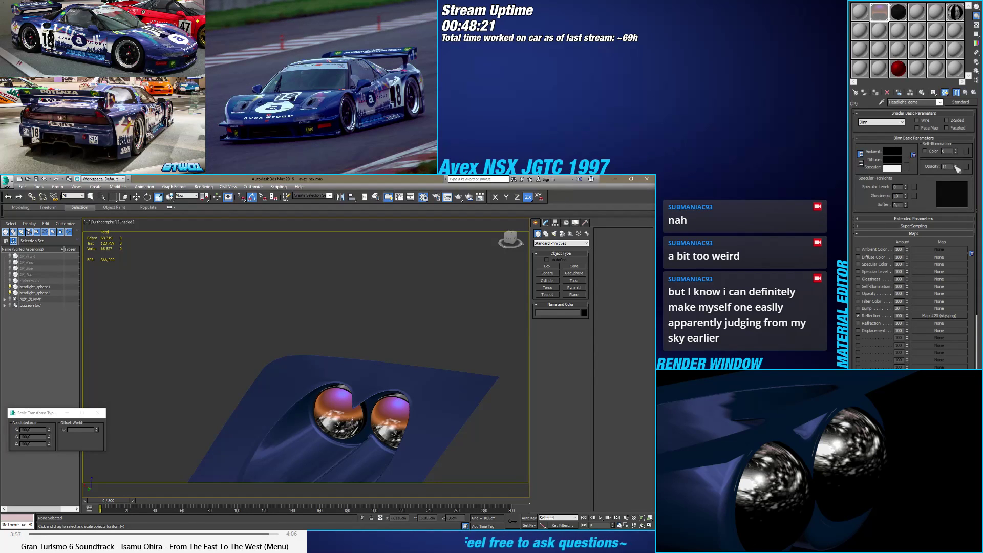
left_click(955, 166)
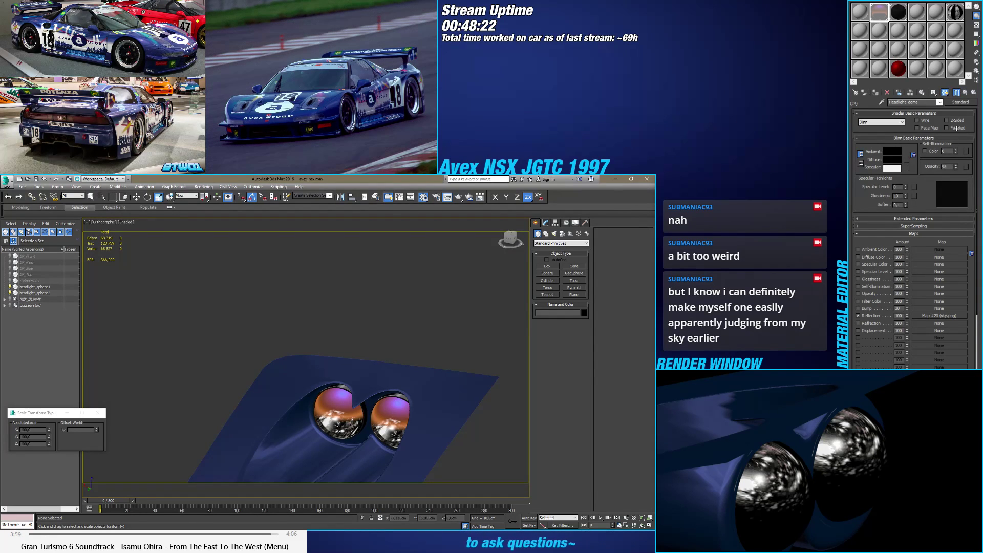
left_click_drag(956, 128, 952, 135)
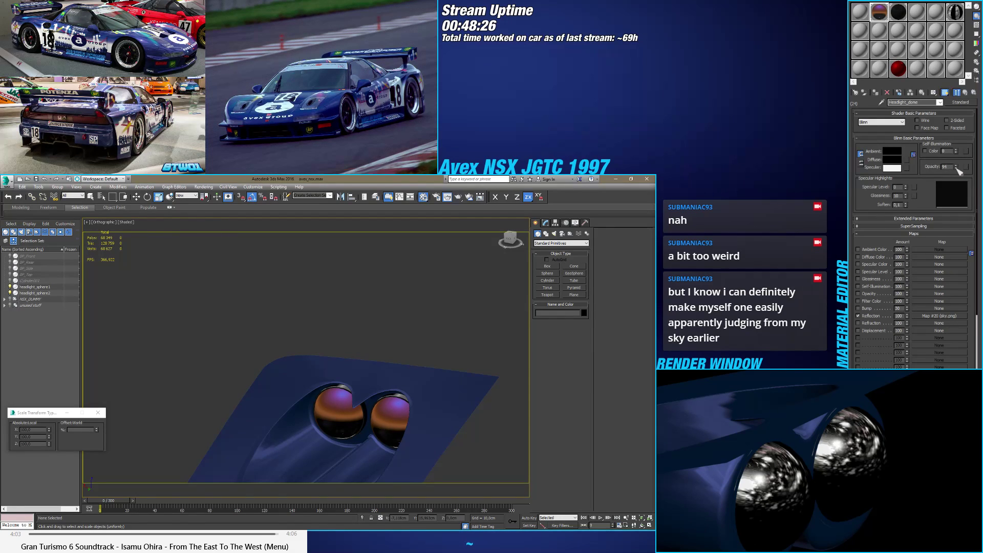
left_click_drag(957, 169, 957, 169)
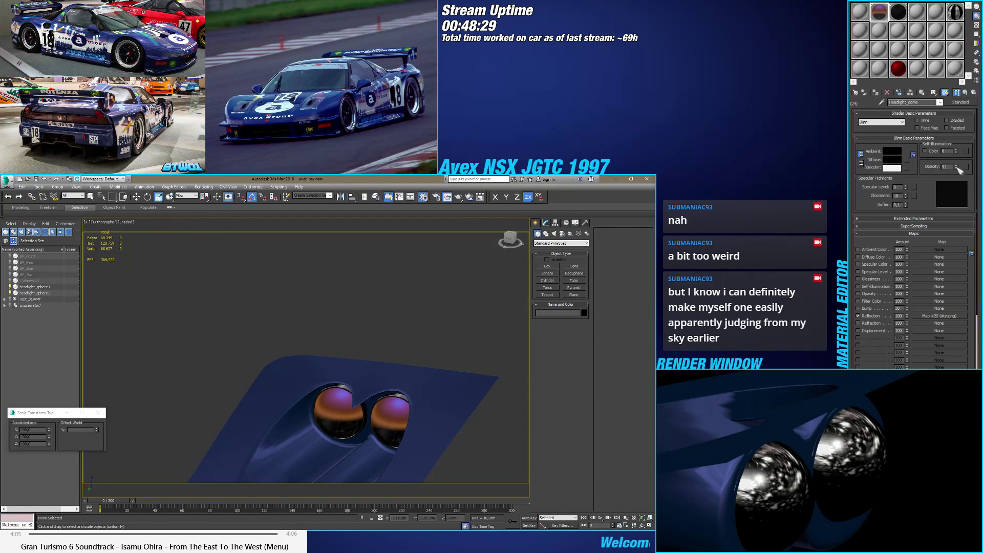
left_click(956, 170)
Step: Select the housing and left bulb and orbit to a front view of both bulbs
middle_click_drag(356, 428, 386, 395, "alt")
left_click(358, 418)
scroll(384, 374, "up", 6)
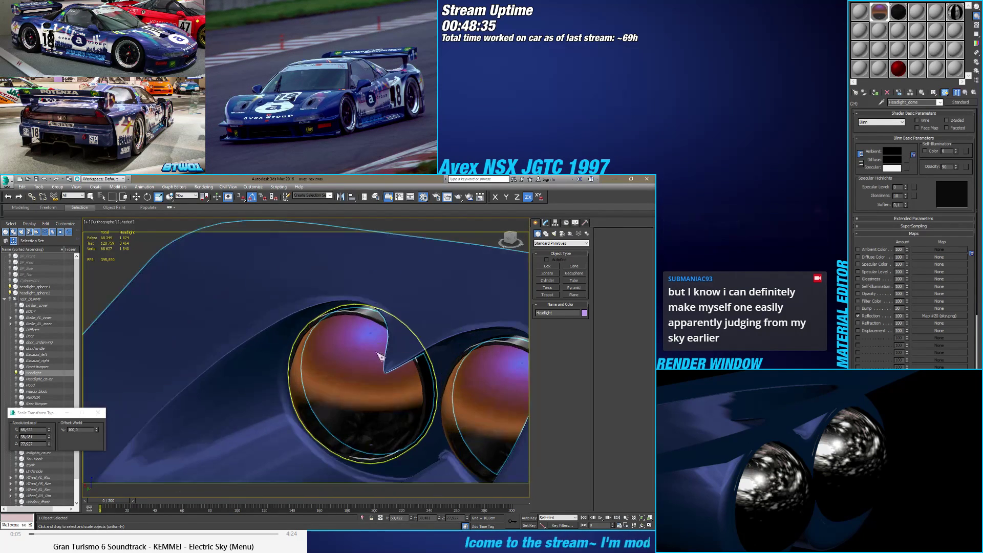
left_click(381, 356)
middle_click_drag(381, 356, 430, 423, "alt")
scroll(389, 379, "down", 4)
scroll(424, 391, "down", 3)
left_click(476, 432)
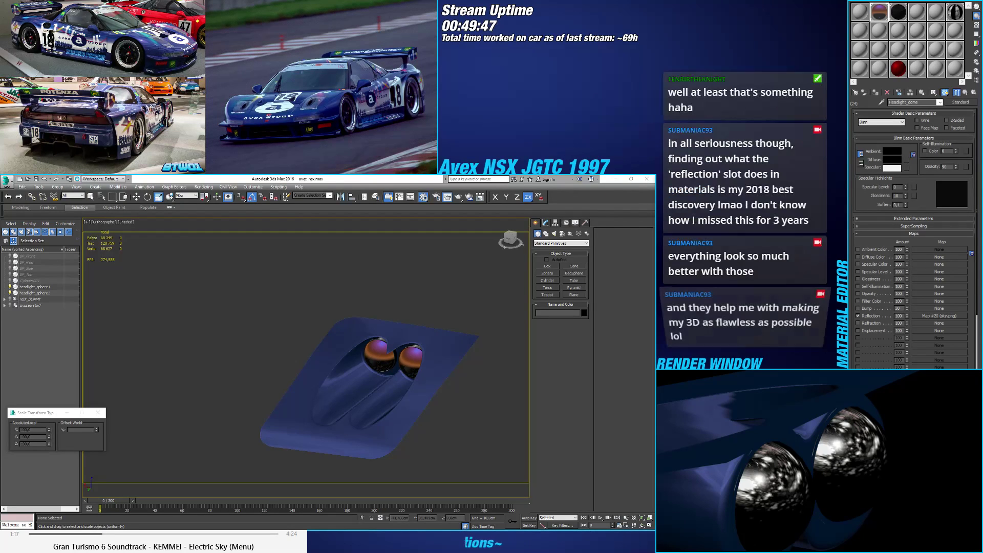
Step: Select the left headlight bulb and show its modifier settings
left_click(394, 394)
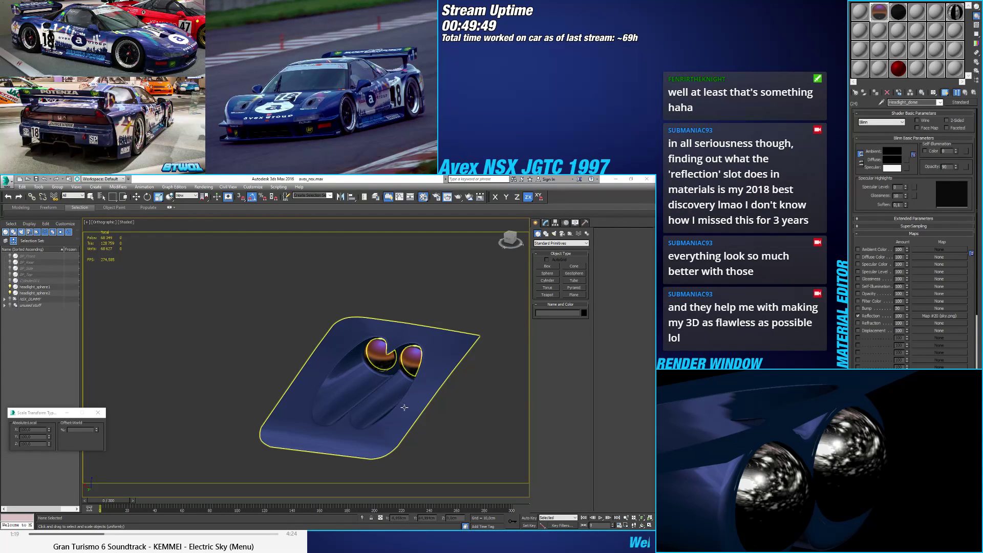
scroll(383, 394, "down", 2)
scroll(379, 394, "down", 5)
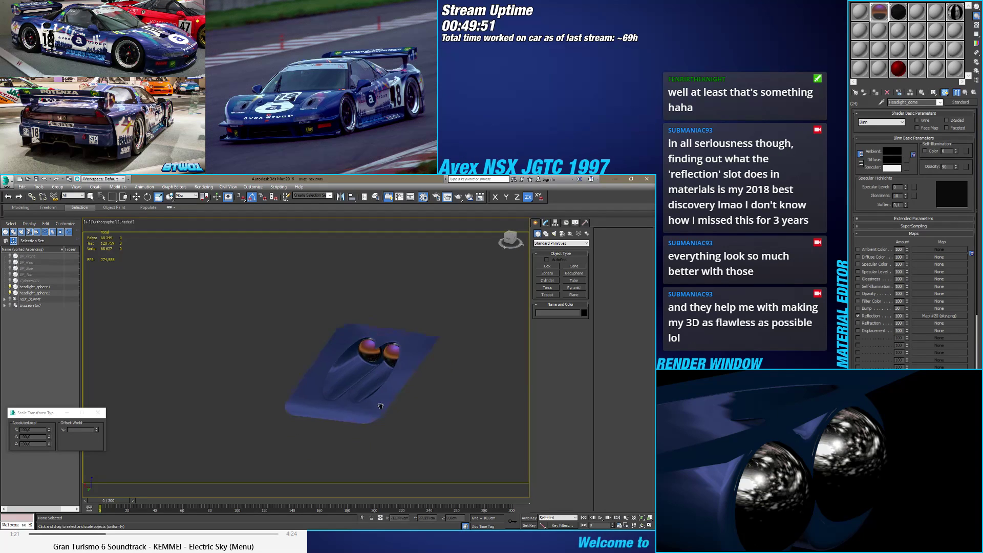
scroll(338, 367, "up", 7)
left_click(337, 371)
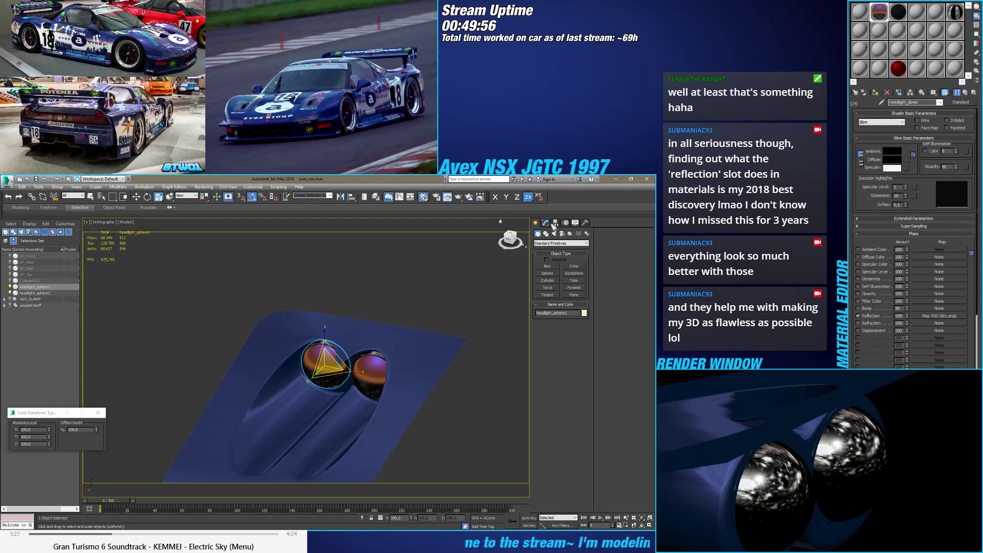
left_click(546, 223)
middle_click_drag(432, 328, 438, 331, "alt")
middle_click_drag(444, 368, 359, 347, "alt")
key("ctrl+d")
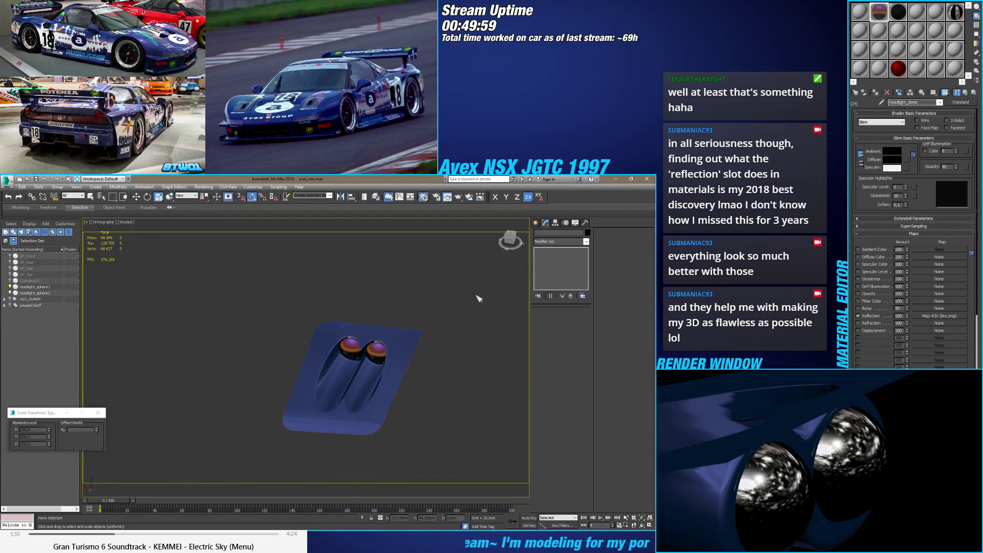
left_click(360, 347)
Step: Turn on Affect Pivot Only and reset the right bulb's pivot transform
left_click(555, 223)
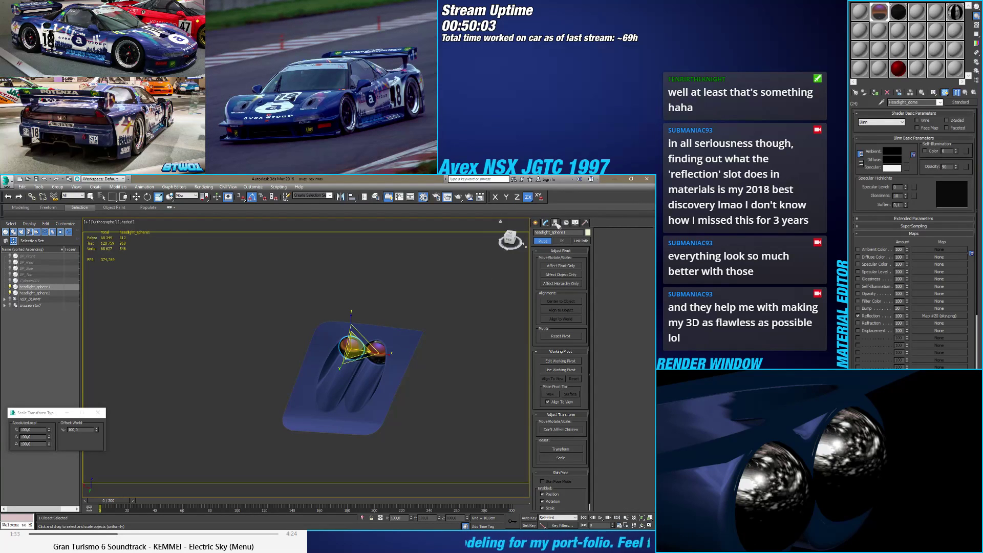
left_click(561, 266)
middle_click_drag(482, 353, 473, 360, "alt")
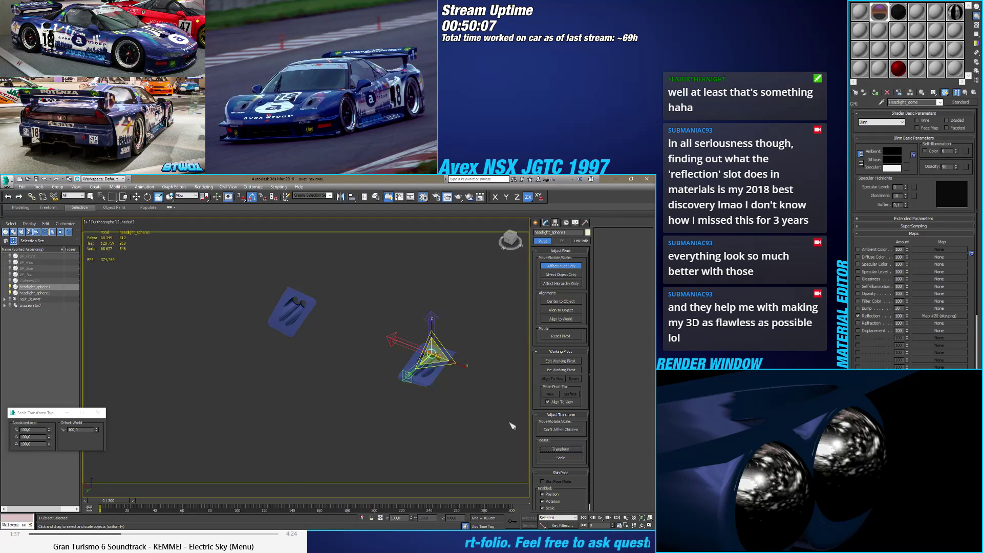
scroll(405, 348, "up", 5)
scroll(393, 362, "down", 5)
left_click(391, 330)
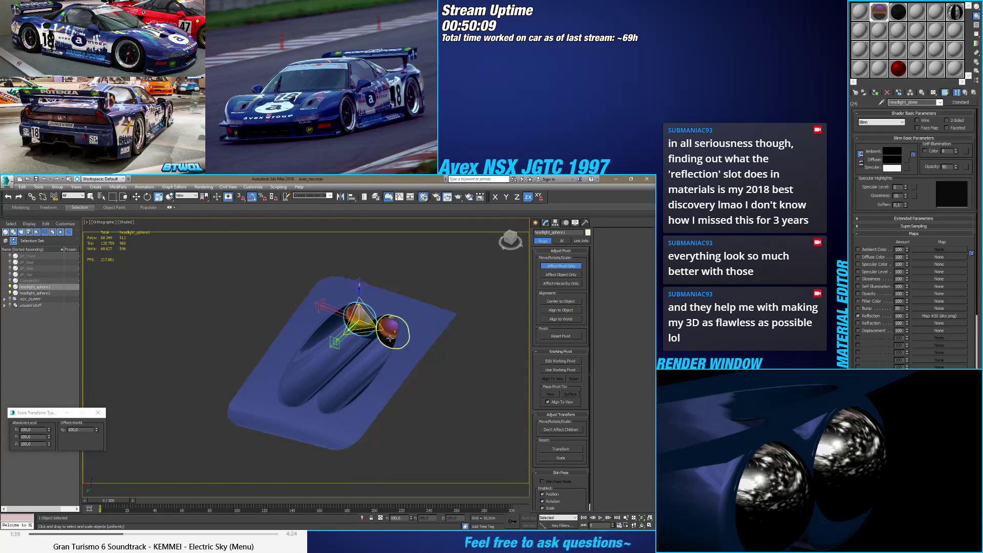
left_click(555, 450)
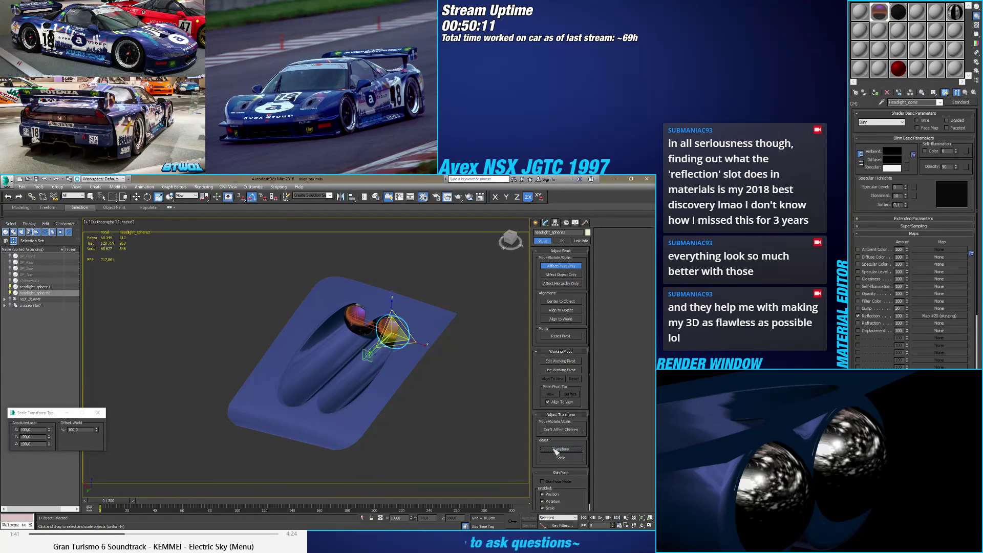
Step: Zero the pivot positions of the left and right bulbs (X 0, Y 0)
left_click(357, 315)
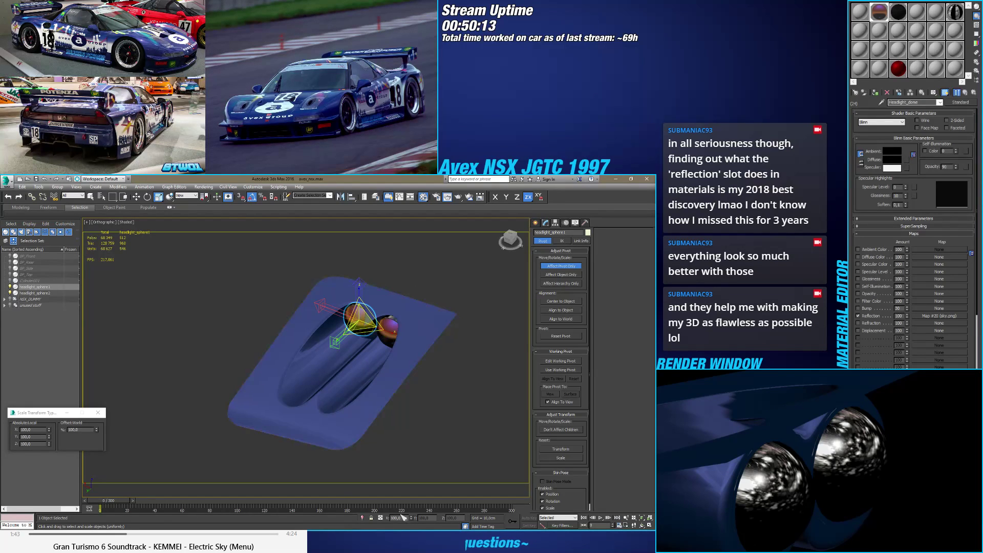
key("w")
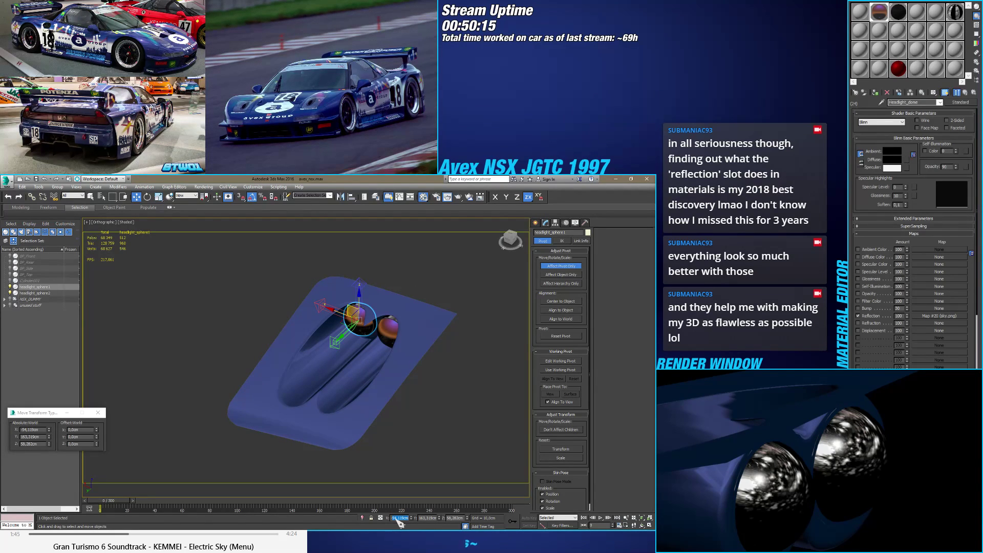
type("0")
key("Tab")
type("0")
key("Tab")
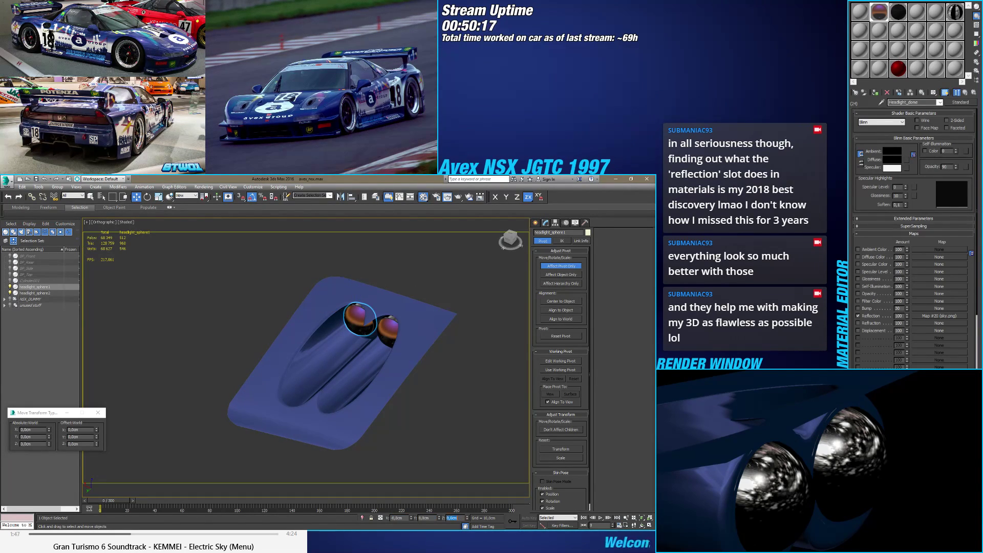
left_click(389, 328)
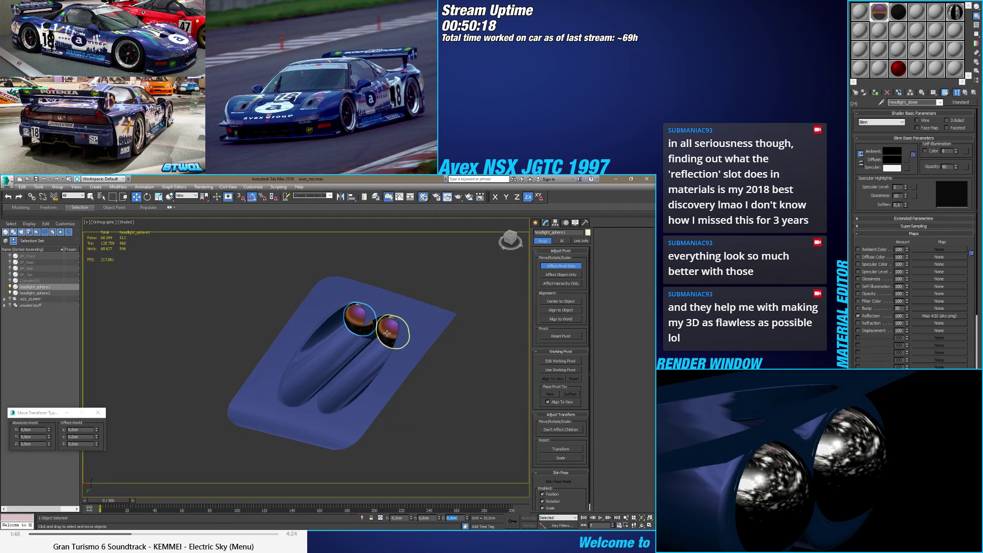
left_click(402, 518)
type("0")
key("Tab")
type("0")
key("Tab")
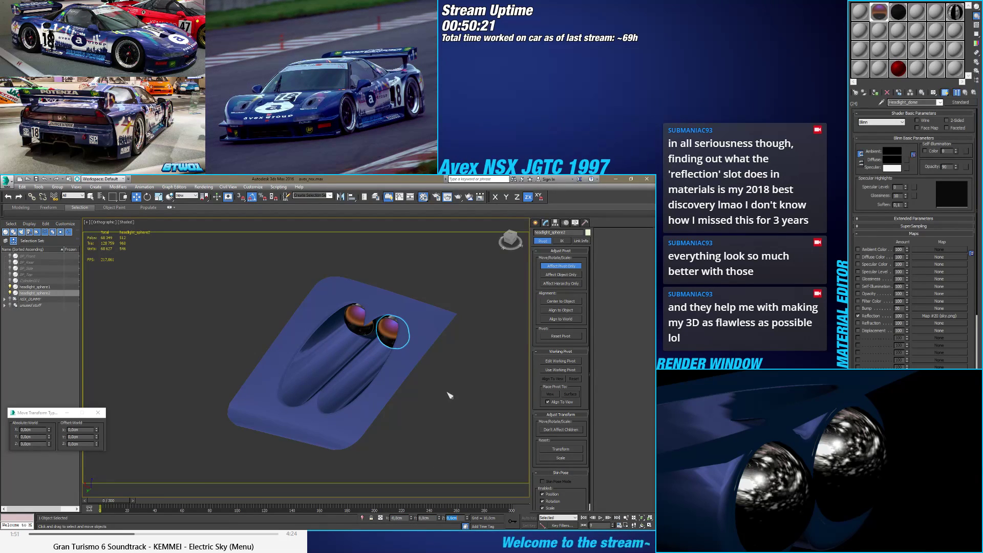
Step: Turn off Affect Pivot Only and show the sphere's editable-poly settings in Modify
scroll(449, 395, "down", 5)
right_click(491, 356)
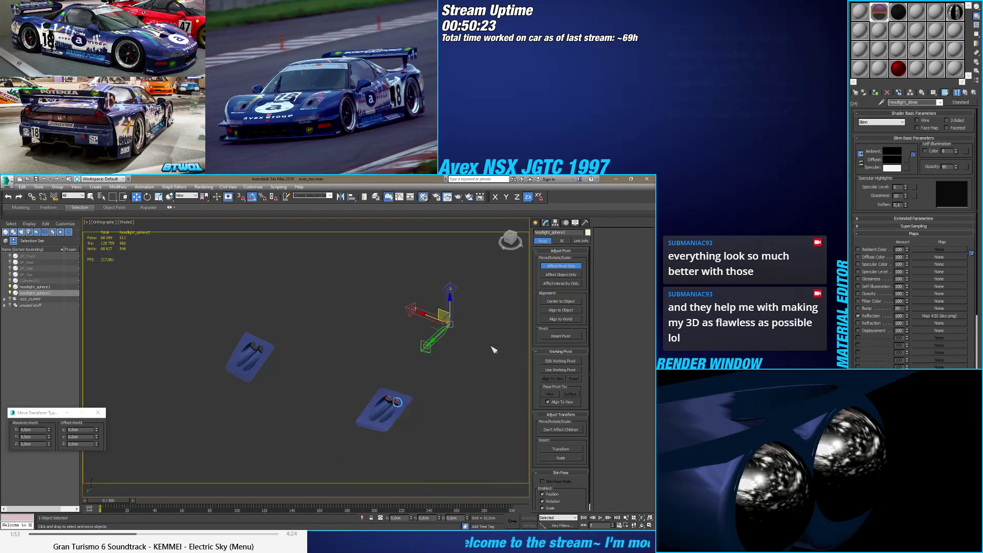
left_click(555, 267)
left_click(535, 223)
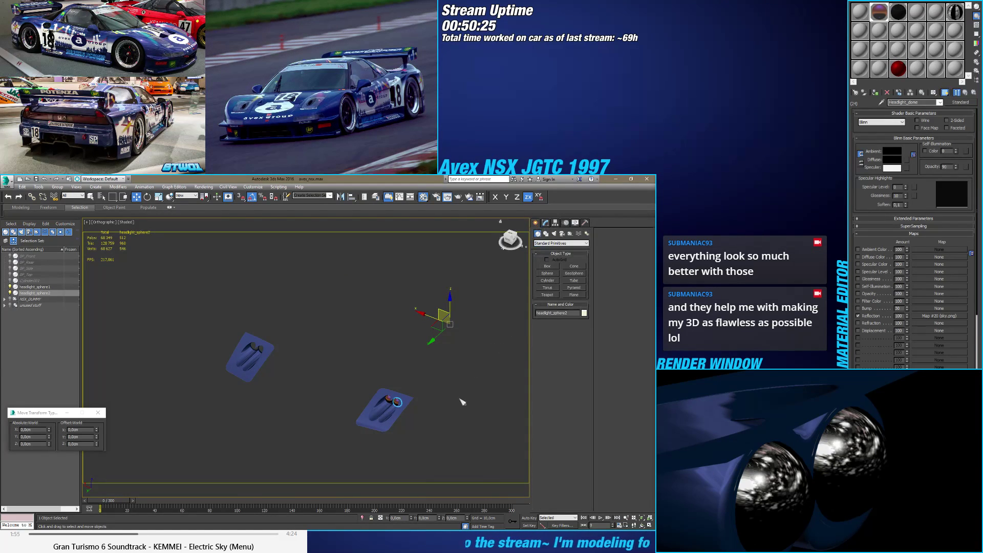
scroll(430, 467, "up", 3)
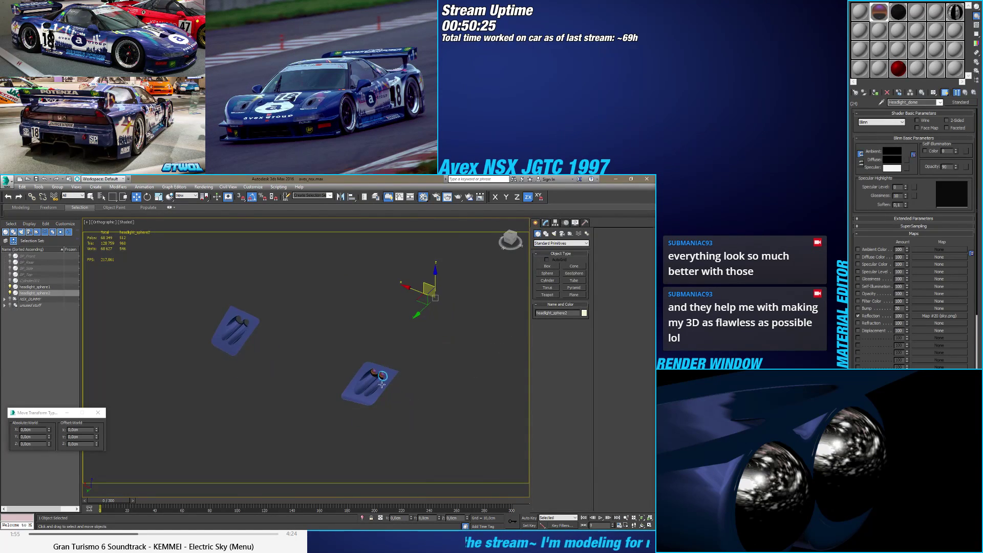
left_click(545, 222)
Step: Try a flipped Symmetry modifier on headlight_sphere1, then delete it from the stack
left_click(371, 370)
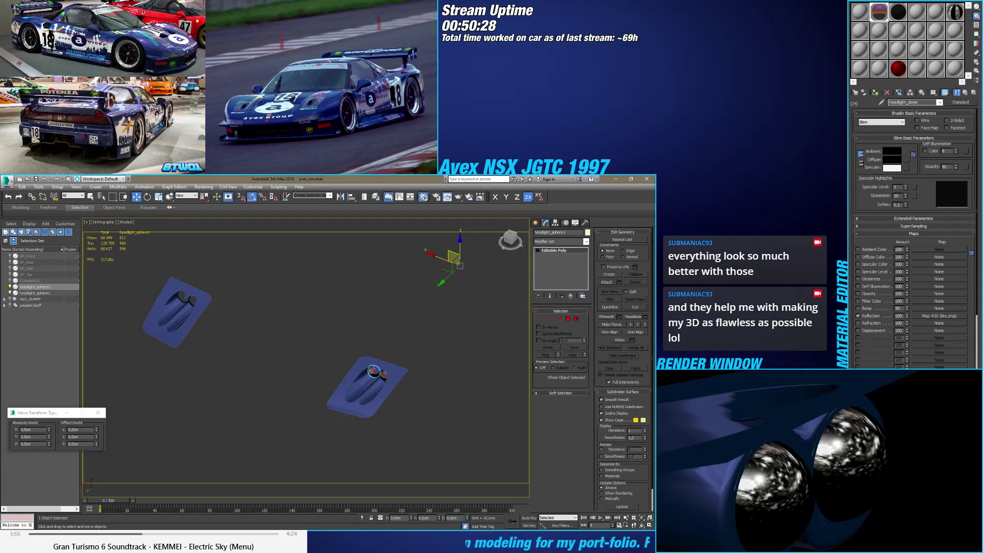
left_click(550, 242)
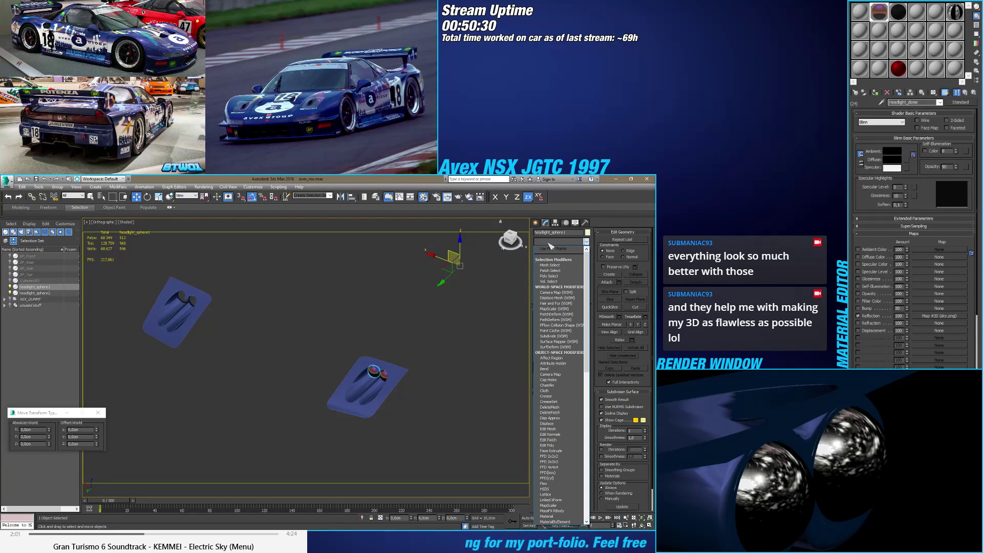
type("sym")
key("Return")
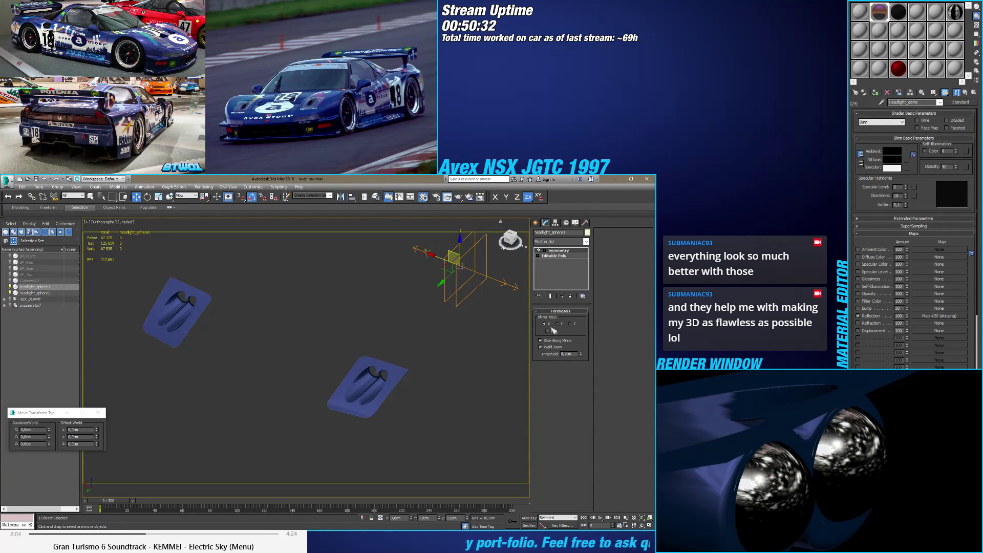
left_click(548, 331)
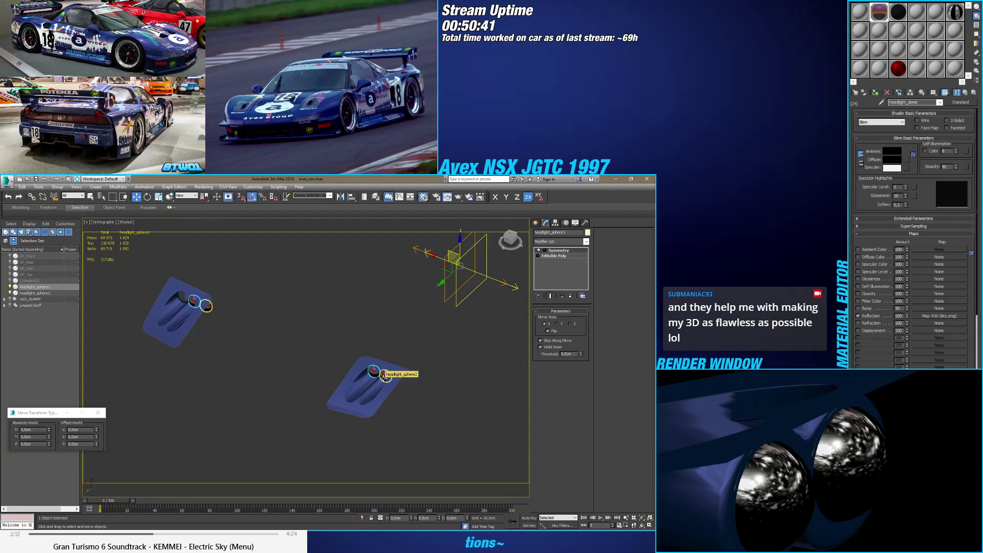
middle_click_drag(373, 372, 414, 383, "alt")
key("ctrl+z")
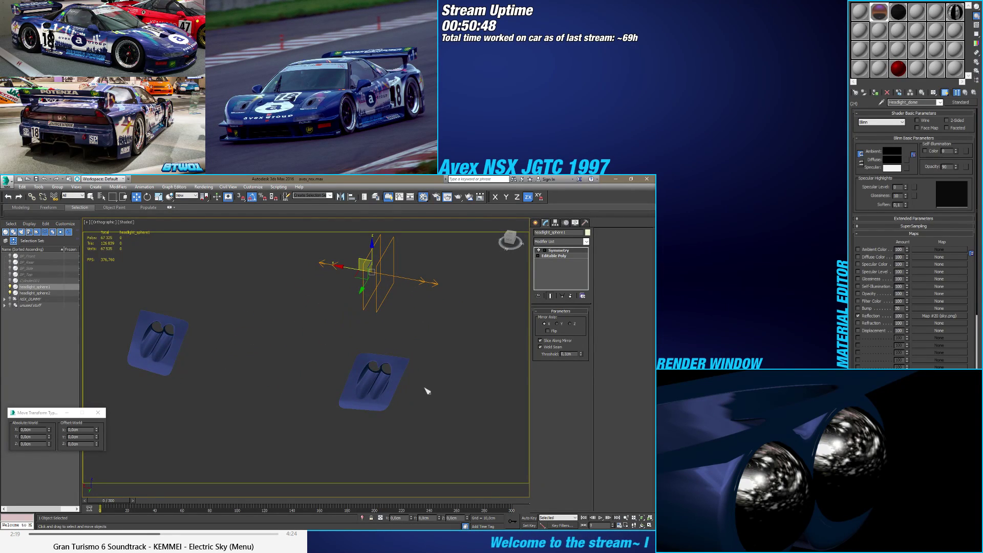
right_click(557, 251)
left_click(568, 262)
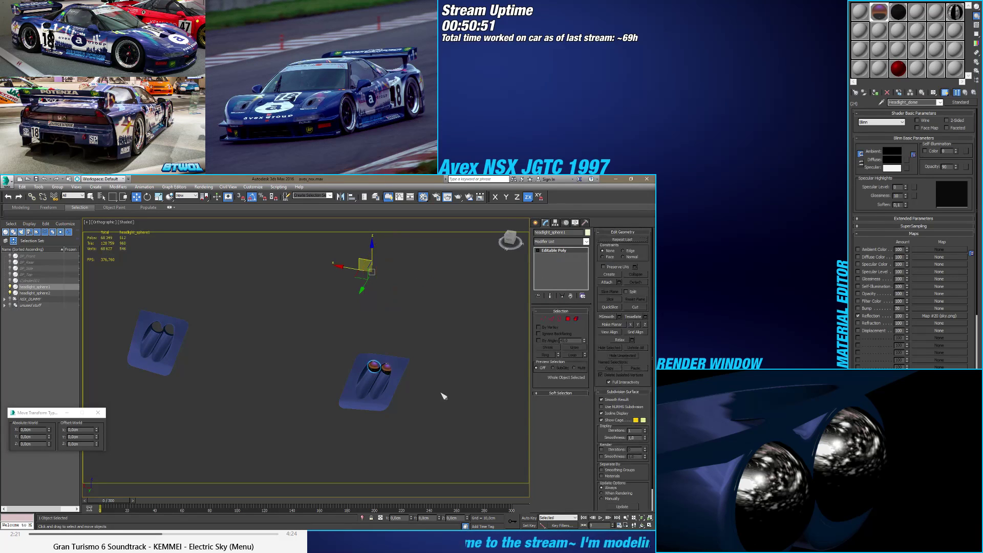
Step: Test Element selection on all 512 polygons, exit it, and reselect headlight_sphere1
left_click(536, 224)
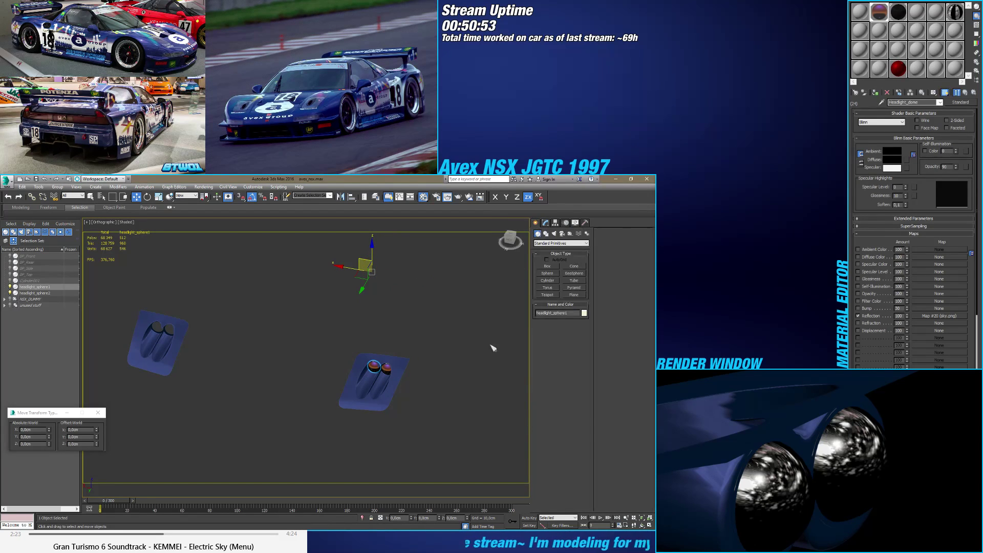
left_click(545, 223)
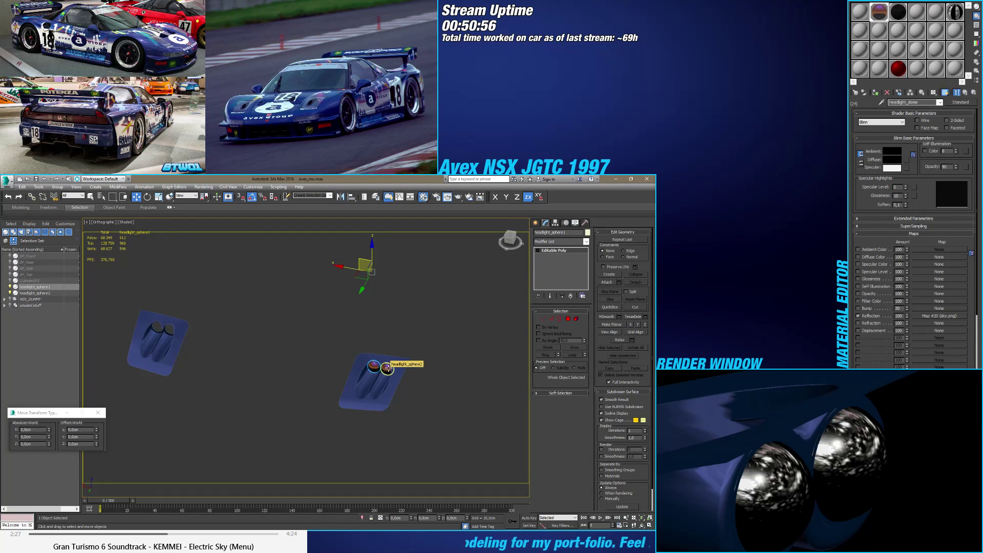
left_click(576, 318)
left_click(373, 367)
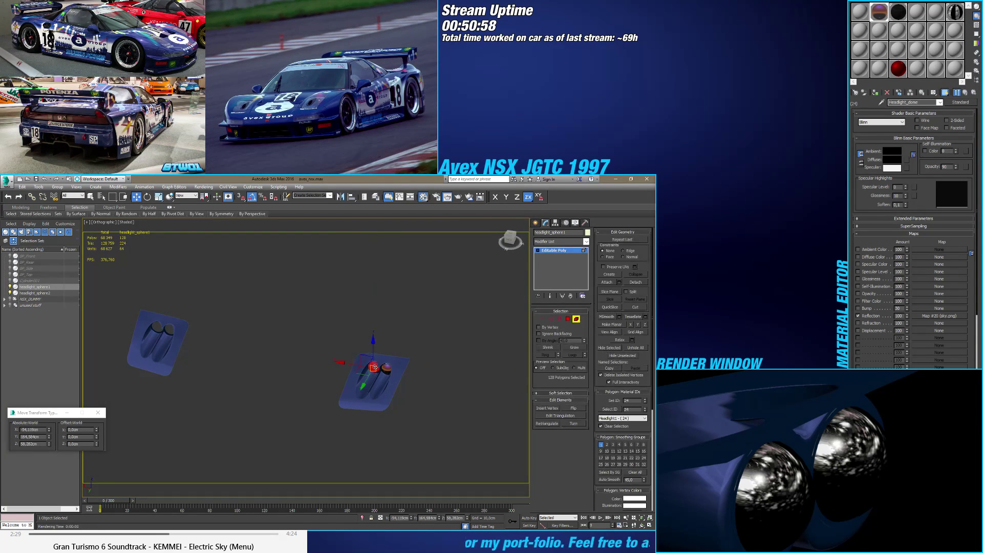
key("ctrl+a")
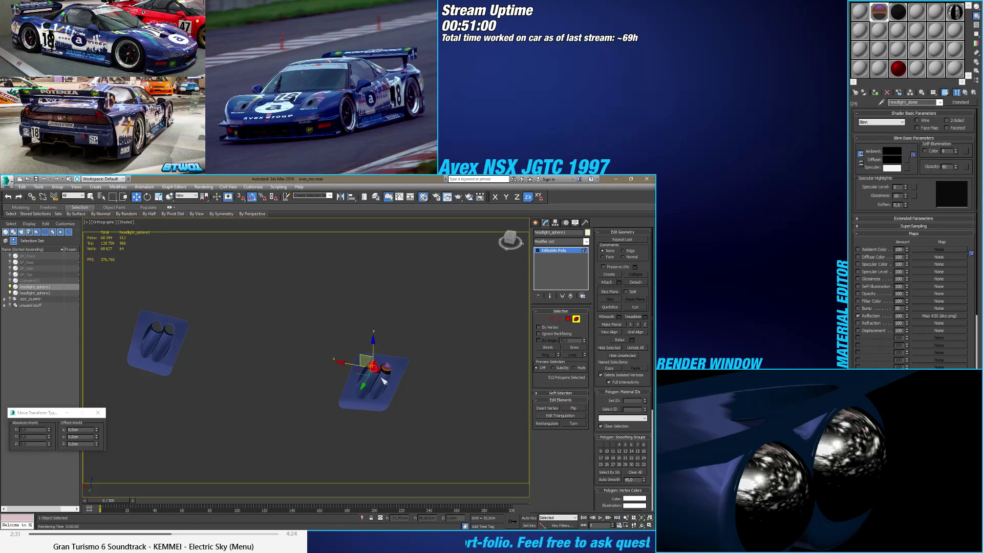
middle_click_drag(348, 407, 358, 405, "alt")
left_click(577, 320)
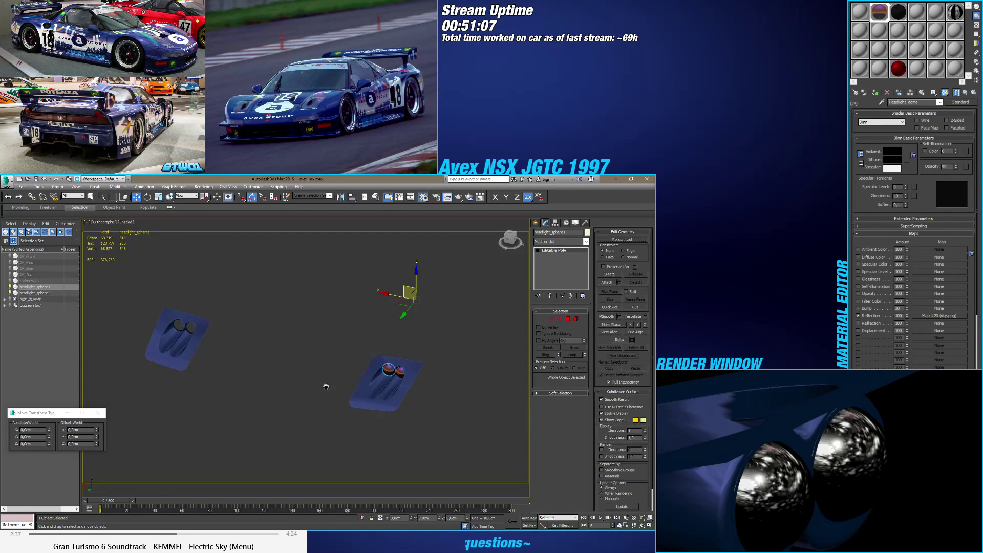
middle_click_drag(352, 384, 336, 391, "alt")
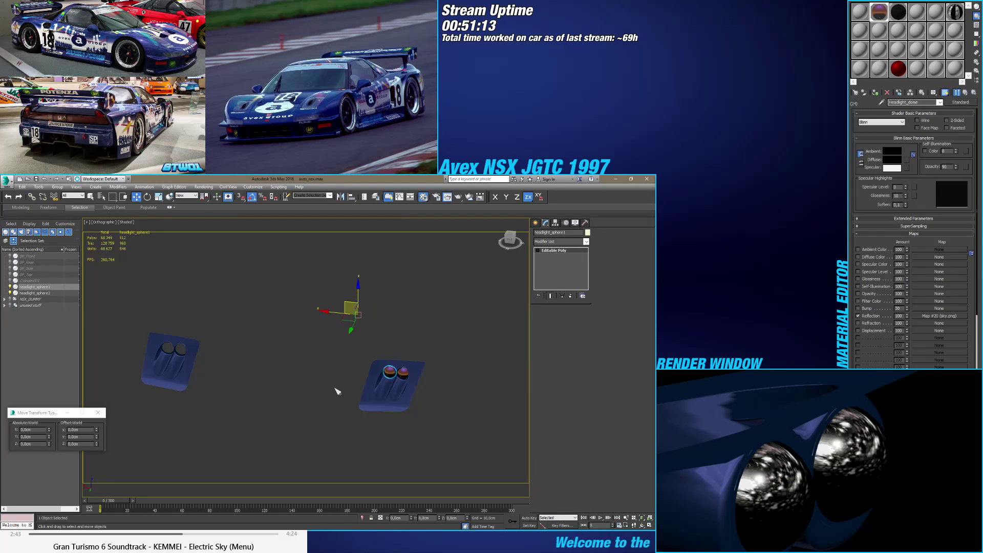
key("Page_Down")
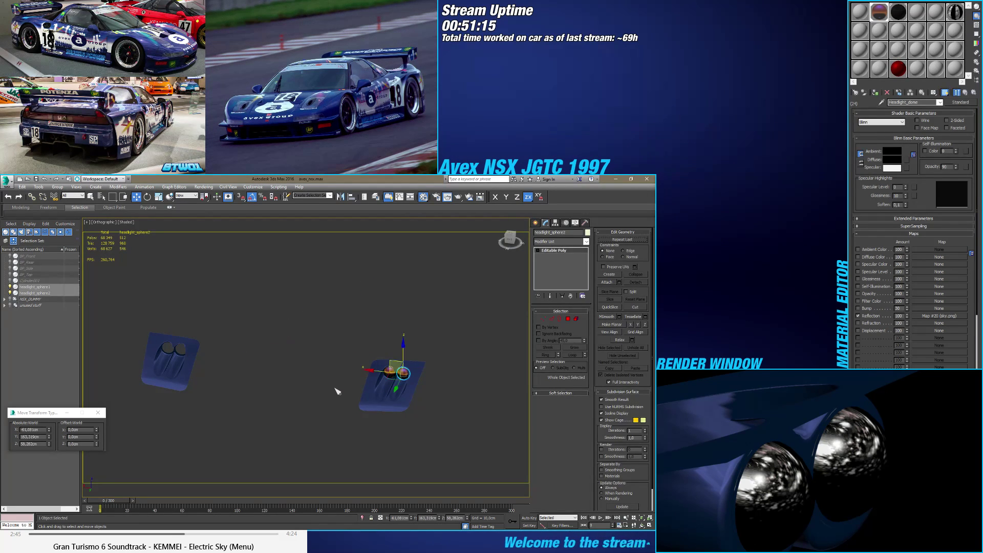
key("Page_Up")
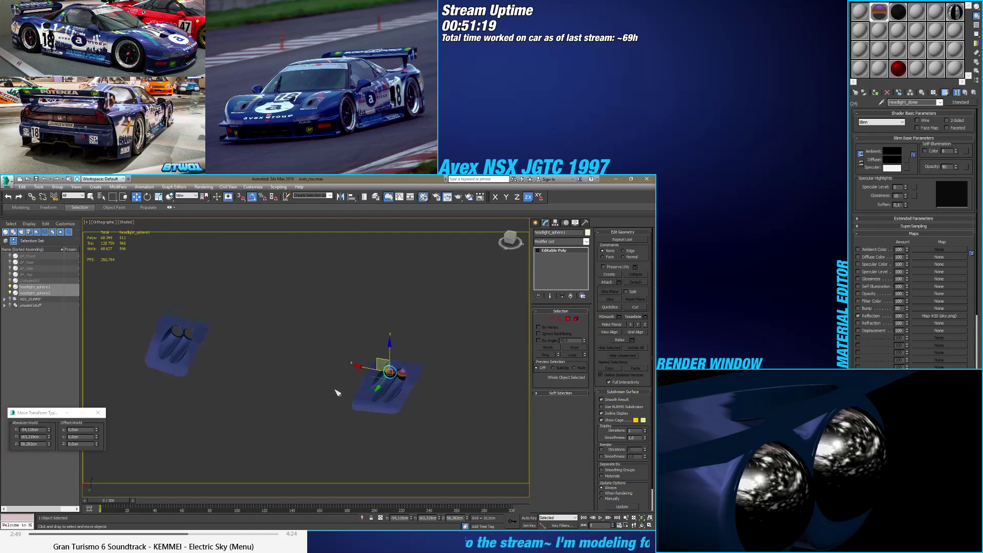
Step: Toggle Affect Pivot Only on and off, then reselect headlight_sphere1
left_click(557, 223)
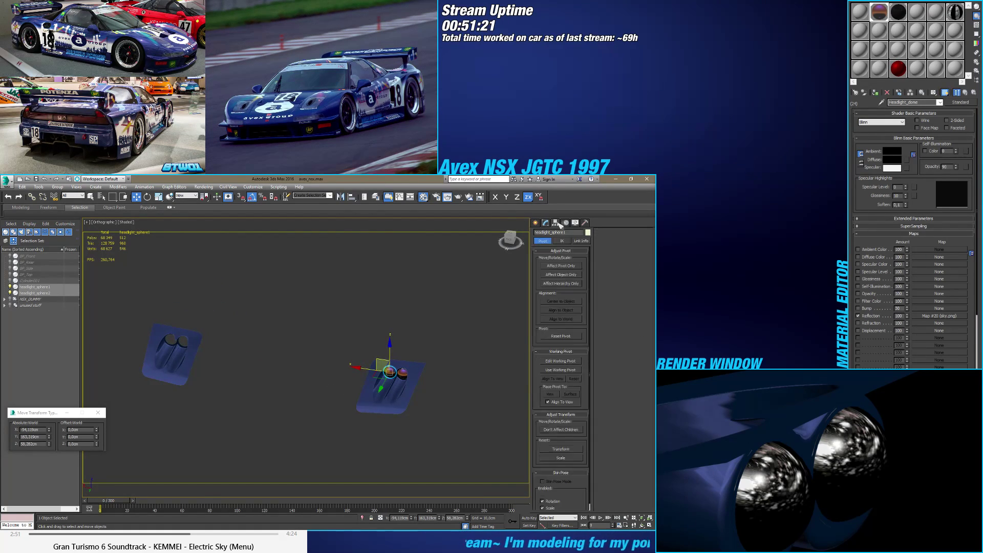
left_click(551, 266)
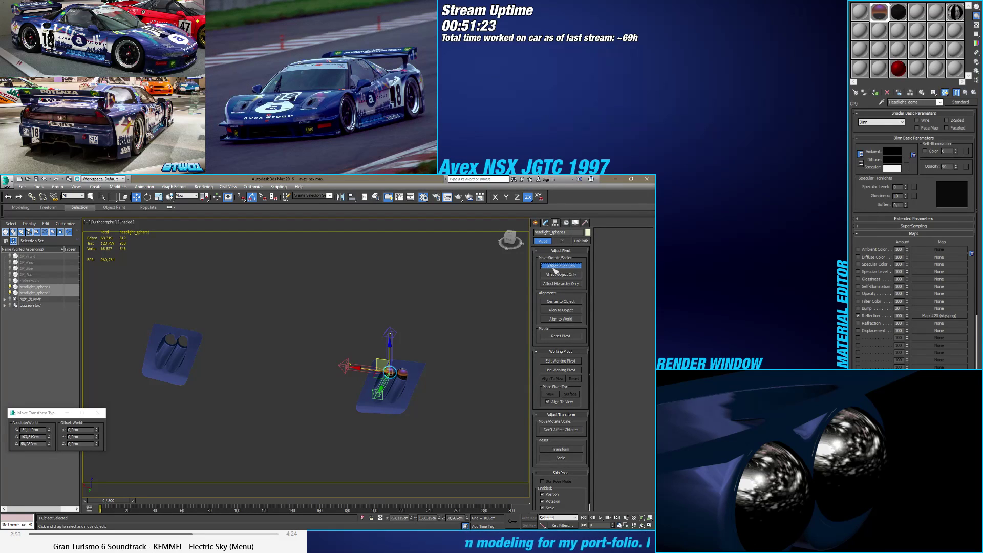
key("ctrl+z")
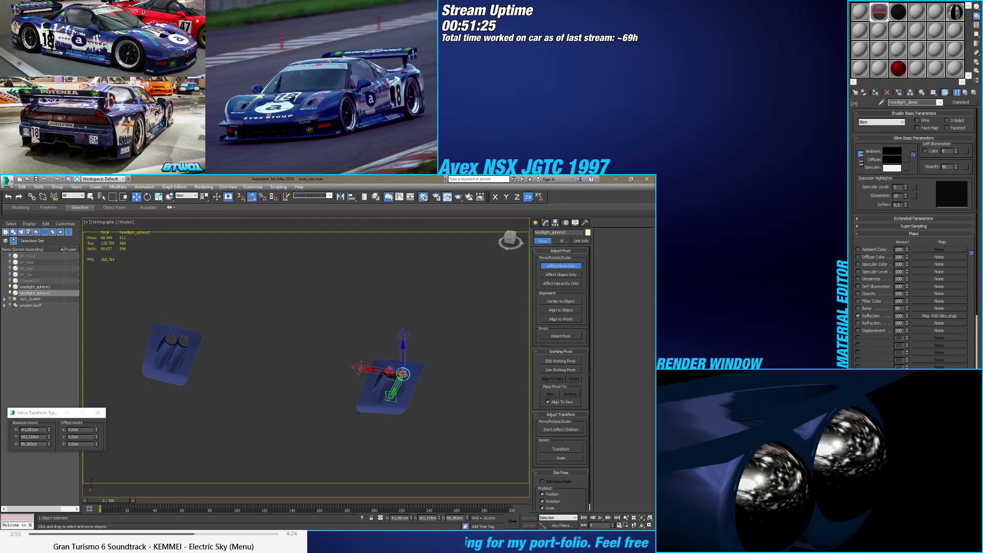
left_click(551, 266)
left_click(535, 223)
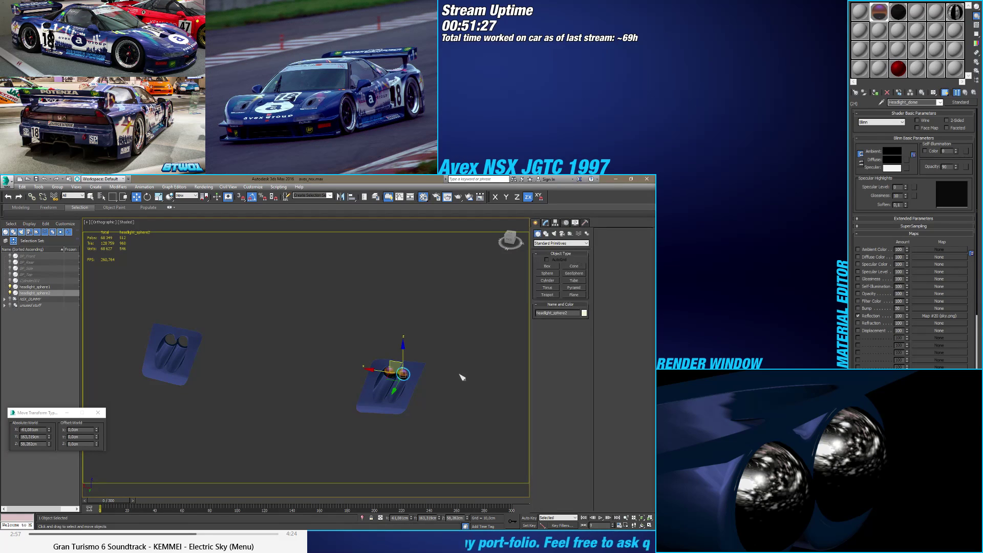
left_click(387, 372)
Step: Shift-drag an instance copy to the left, named headlight_sphere_Right1
middle_click_drag(371, 376, 372, 378, "alt")
left_click_drag(372, 376, 224, 366, "shift")
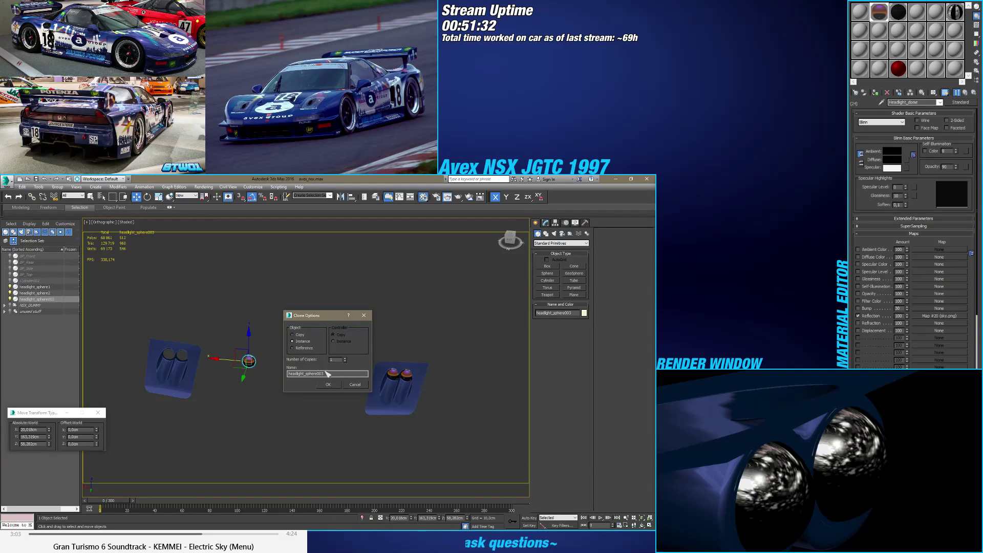
left_click_drag(325, 374, 319, 374)
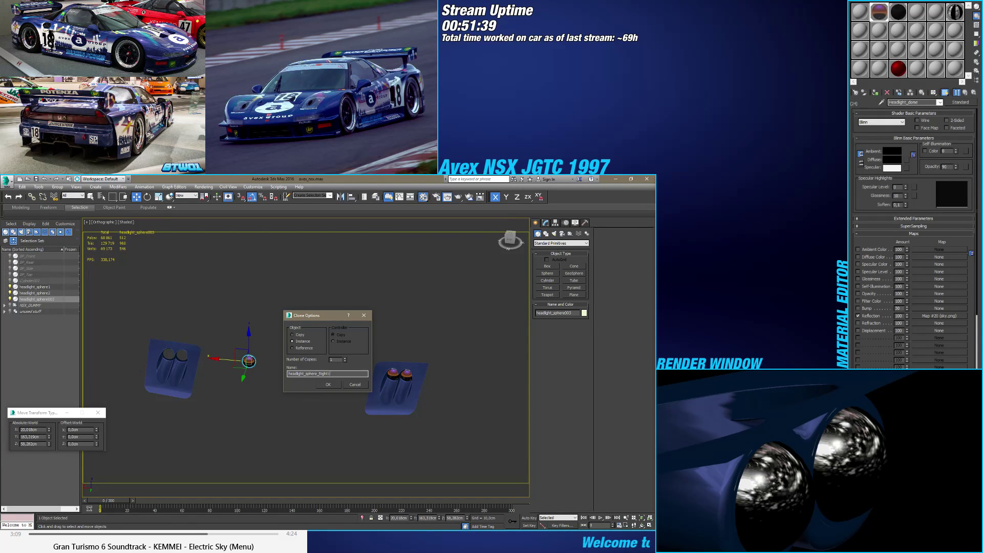
key("Return")
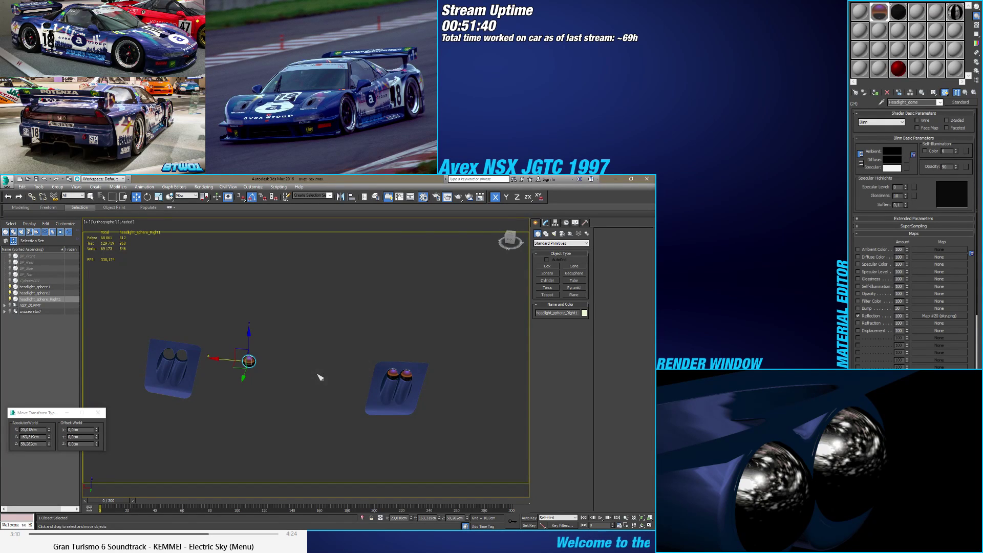
Step: Place the Right1 copy in the left housing and rename the original spheres with Left names
left_click(393, 377)
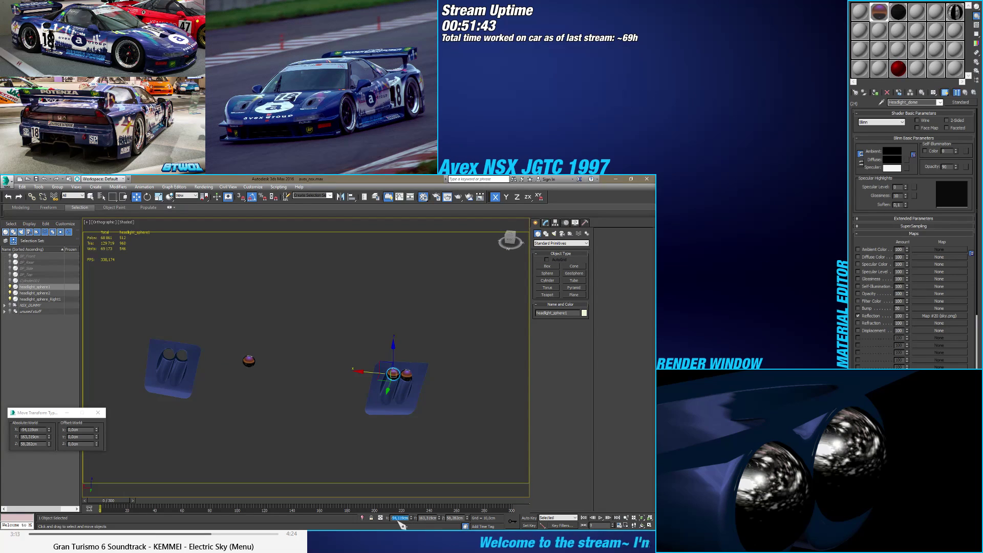
left_click(249, 360)
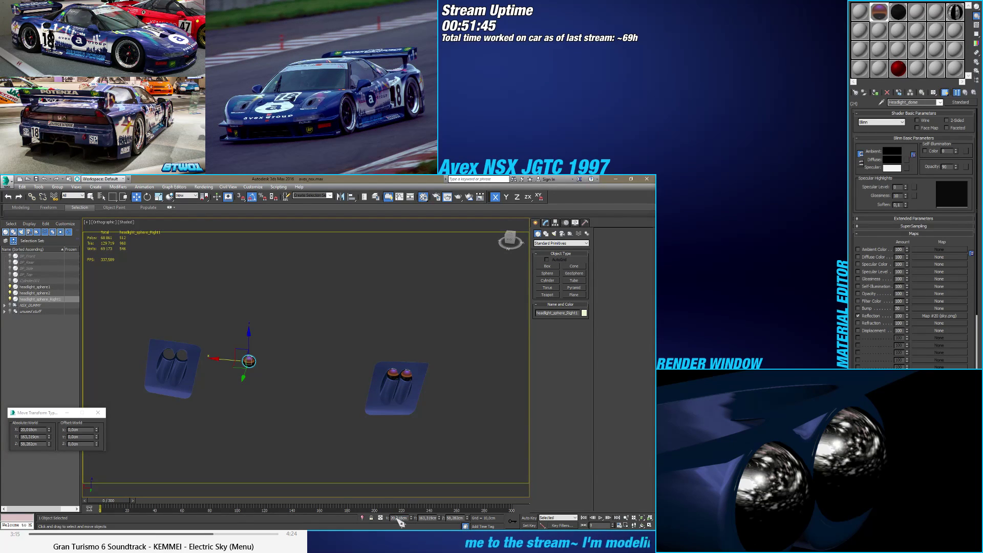
key("Return")
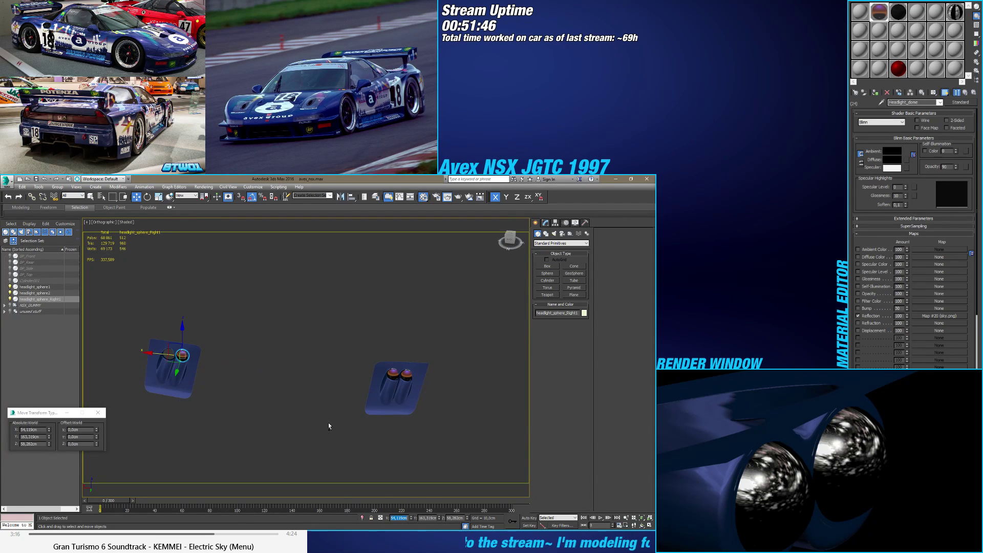
left_click(395, 376)
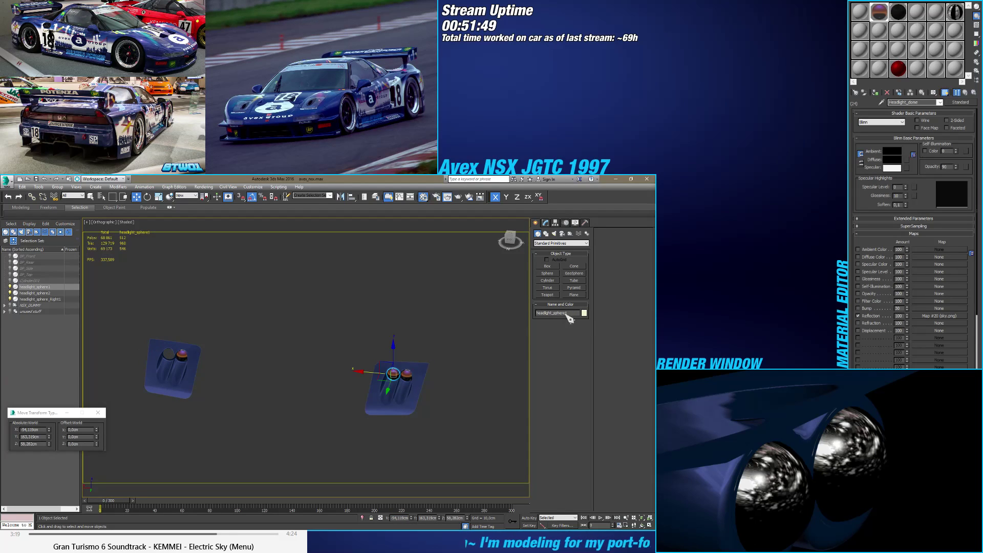
type("eft")
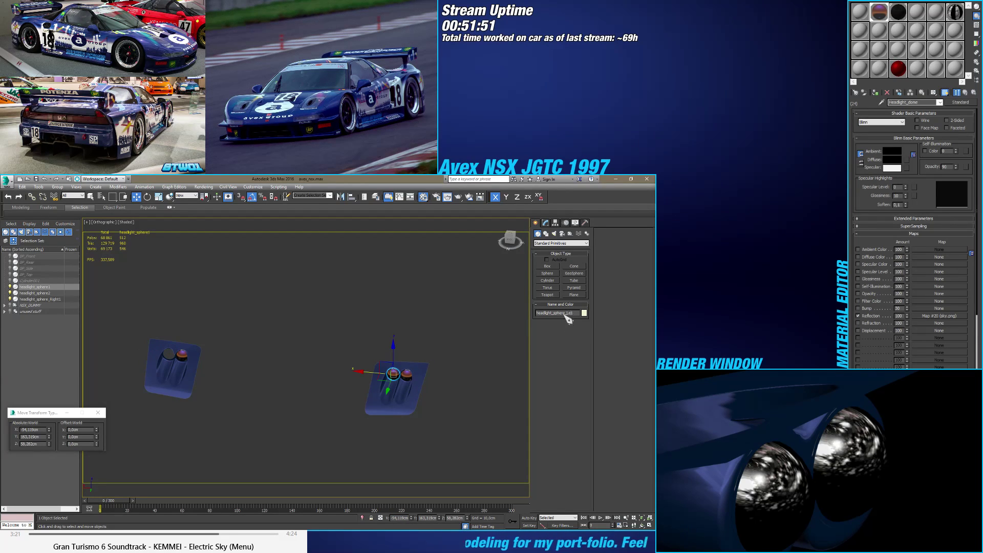
left_click(406, 375)
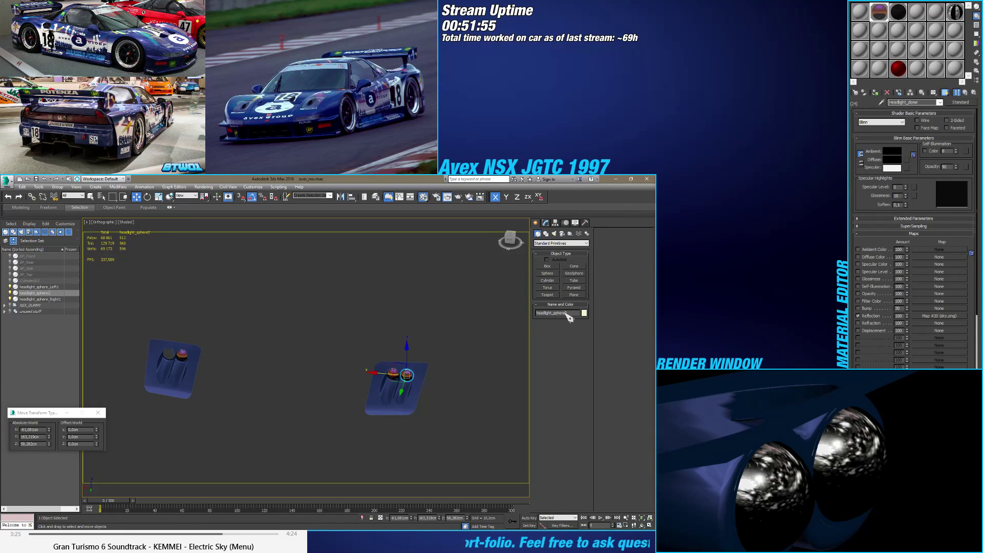
type("Left")
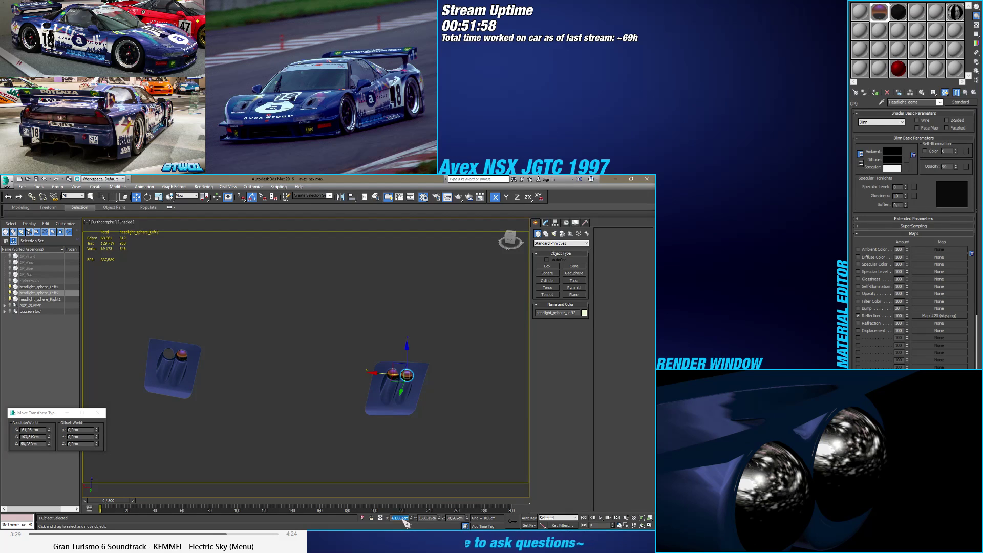
Step: Shift-drag another instance copy to the left pod, named headlight_sphere_Right2
left_click_drag(385, 372, 148, 354, "shift")
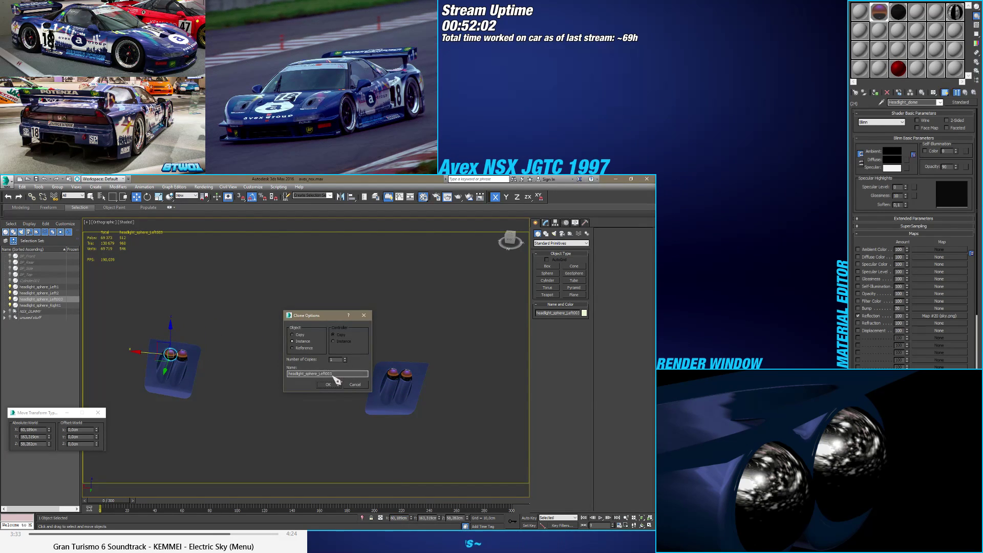
left_click_drag(332, 373, 320, 373)
type("Right2")
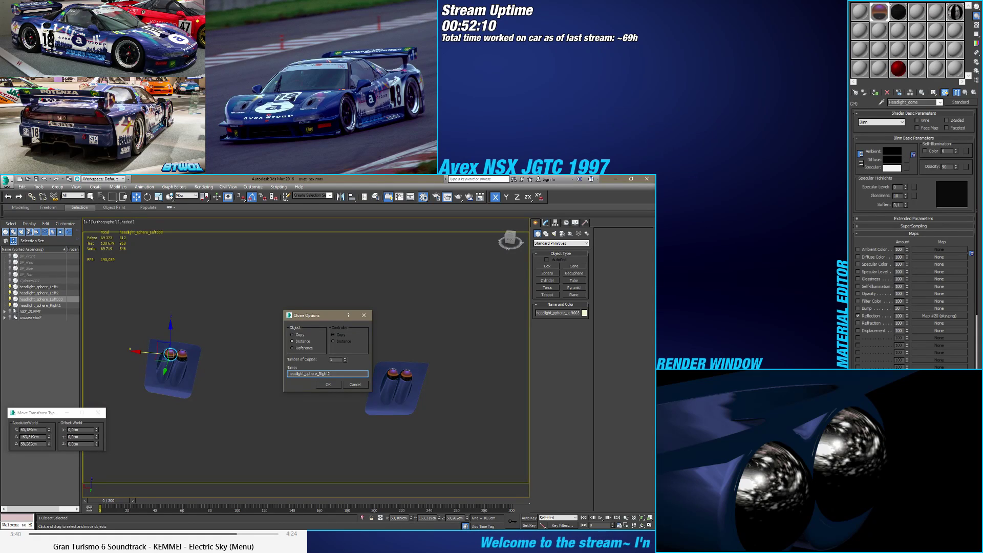
key("Return")
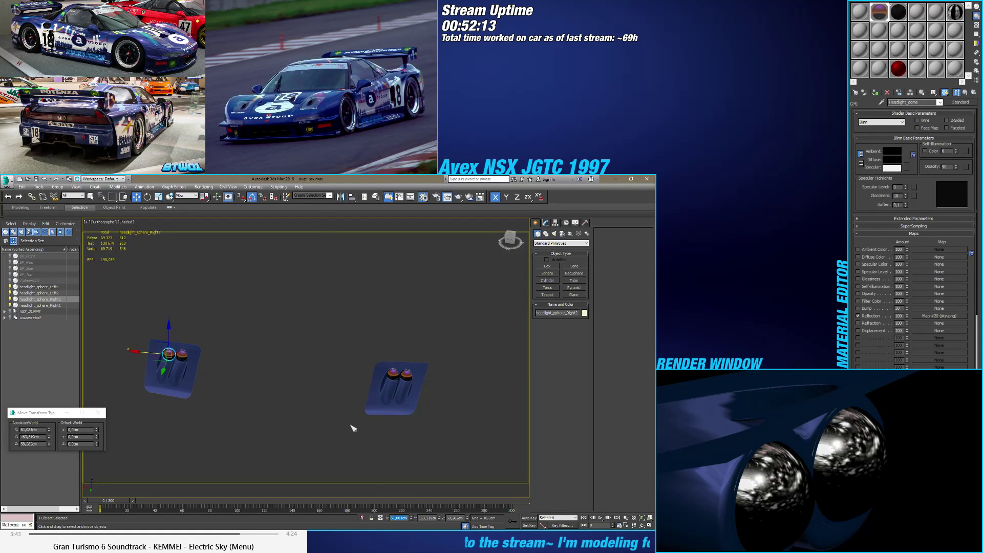
middle_click_drag(226, 397, 244, 413, "alt")
Step: Scale the headlight_sphere_Left1 bulb element in Editable Poly to sit inside the pod
left_click(244, 414)
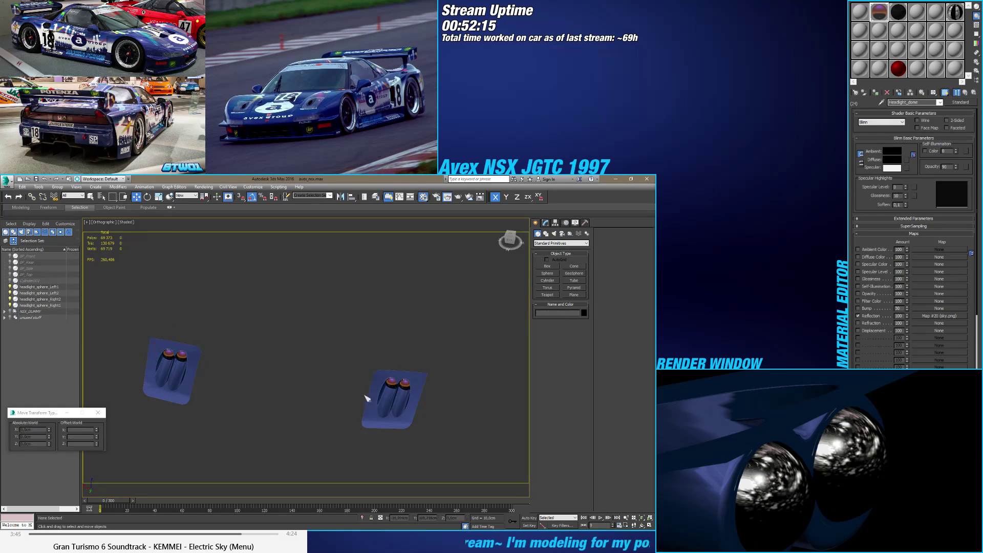
left_click(391, 382)
left_click(546, 223)
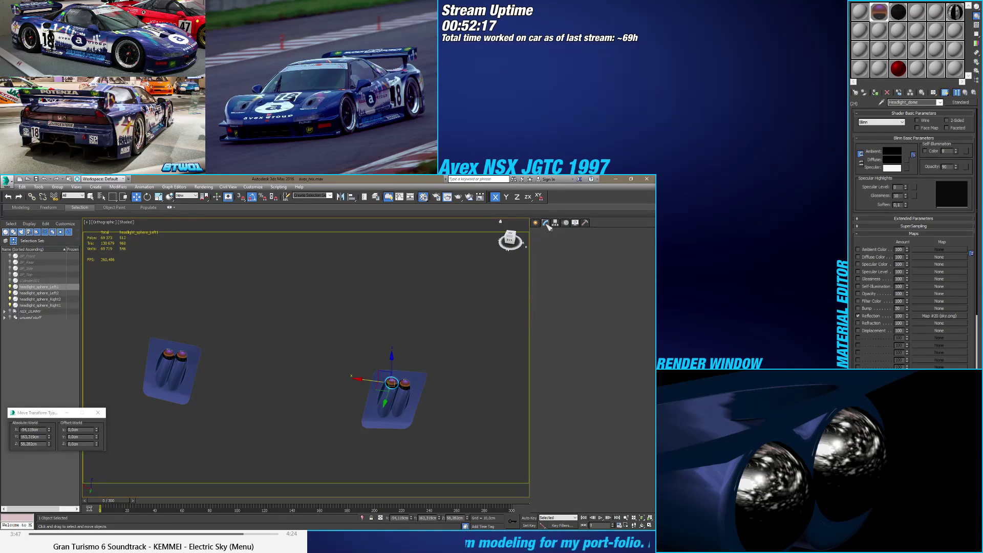
left_click(568, 319)
left_click(575, 319)
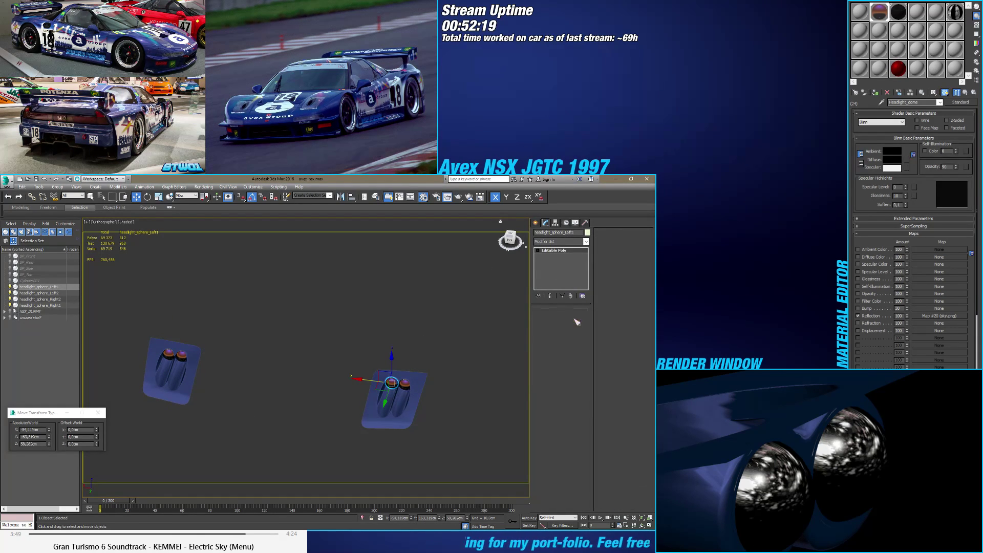
left_click(389, 384)
key("r")
left_click_drag(386, 387, 476, 365)
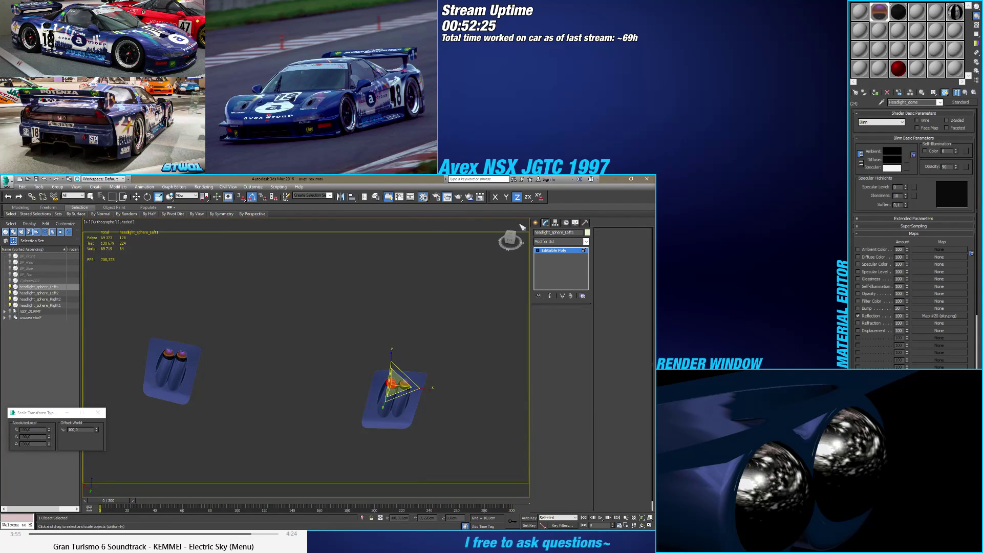
left_click(318, 340)
scroll(335, 388, "down", 3)
middle_click_drag(335, 389, 329, 377, "alt")
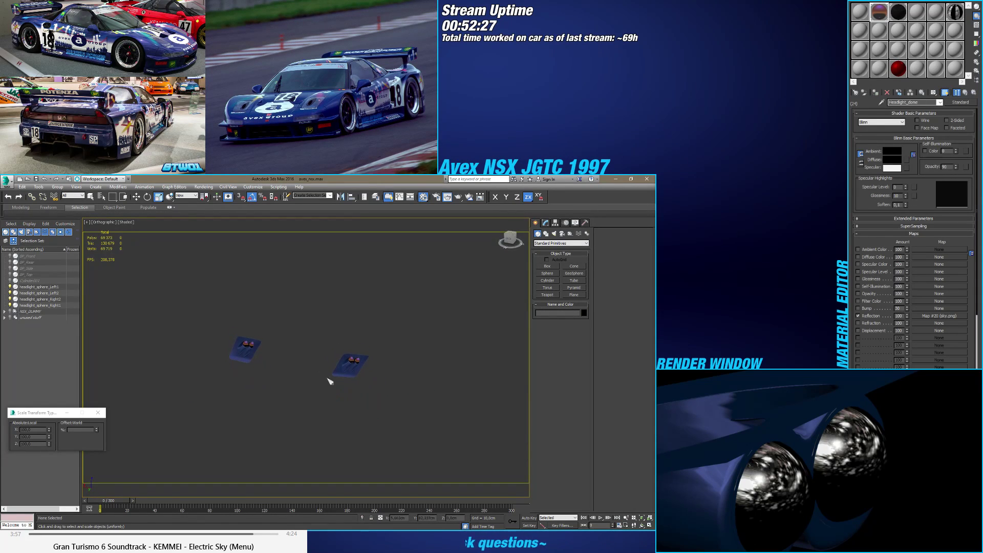
Step: Parent the four headlight_sphere objects under Headlight in the Scene Explorer
left_click(5, 311)
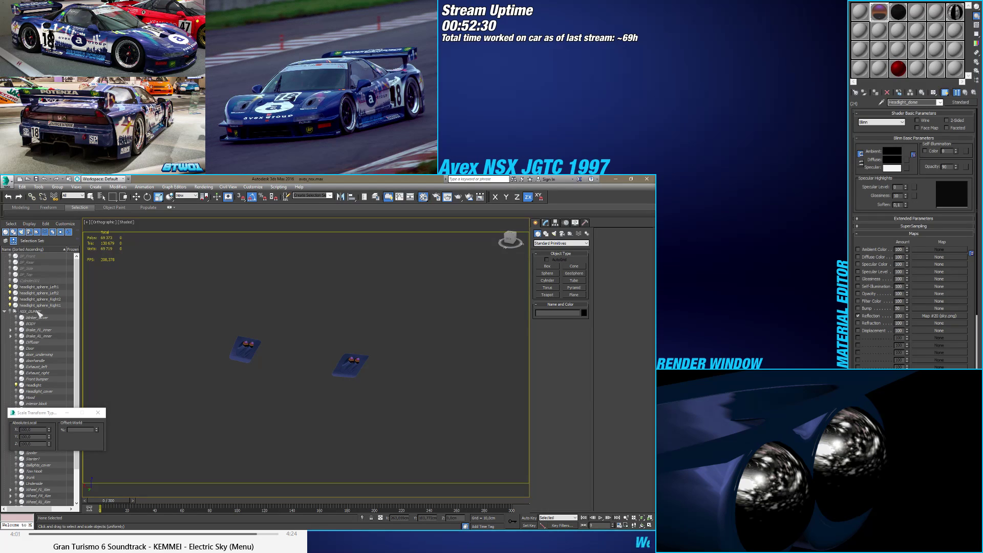
left_click(40, 288)
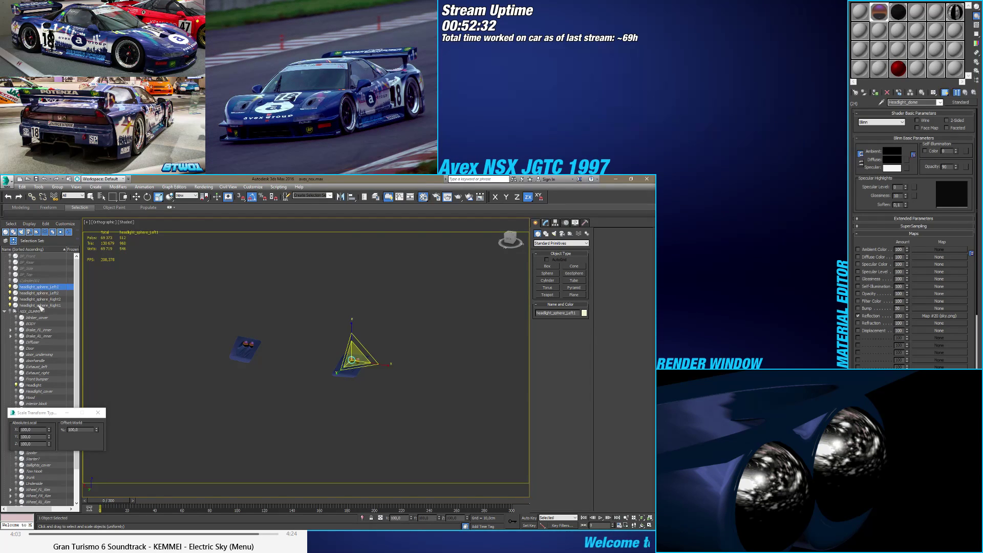
left_click(41, 306, "shift")
left_click_drag(60, 412, 135, 411)
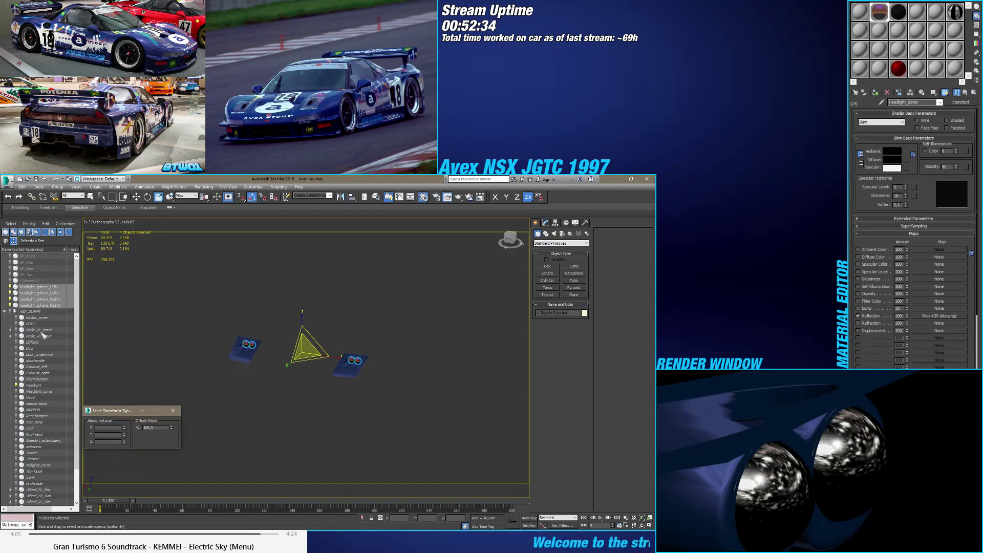
left_click_drag(16, 306, 31, 385)
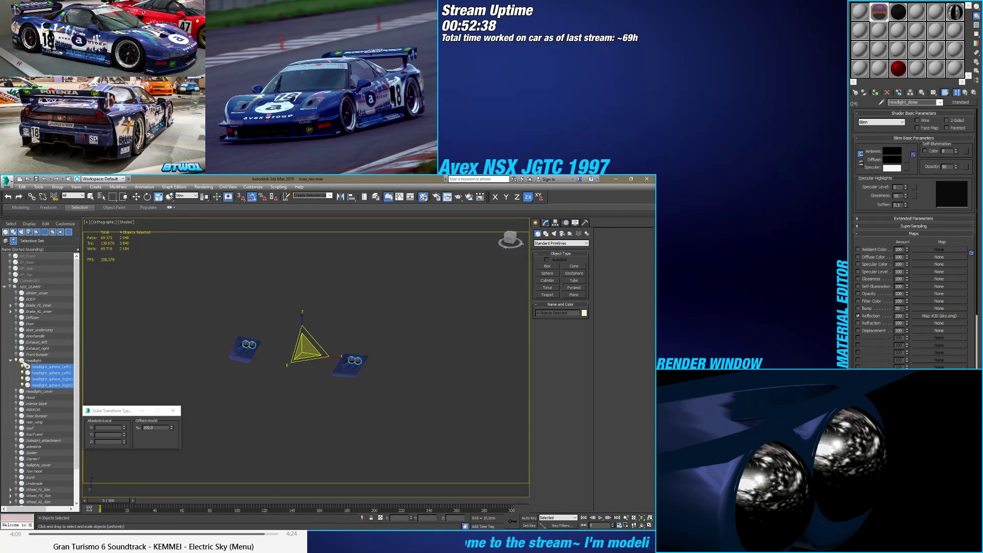
Step: Unhide the Front bumper, BODY, Hood and headlight covers
left_click(16, 355)
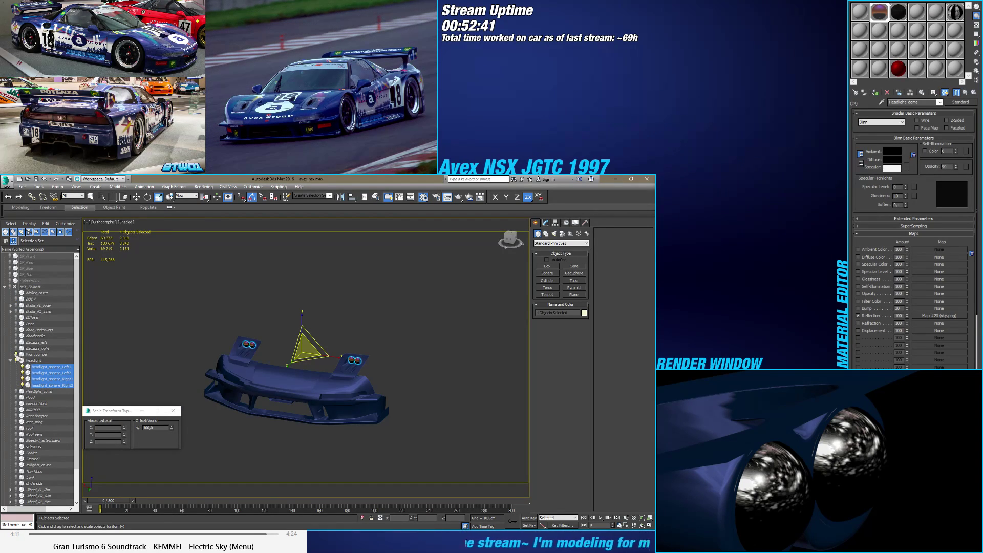
left_click(16, 299)
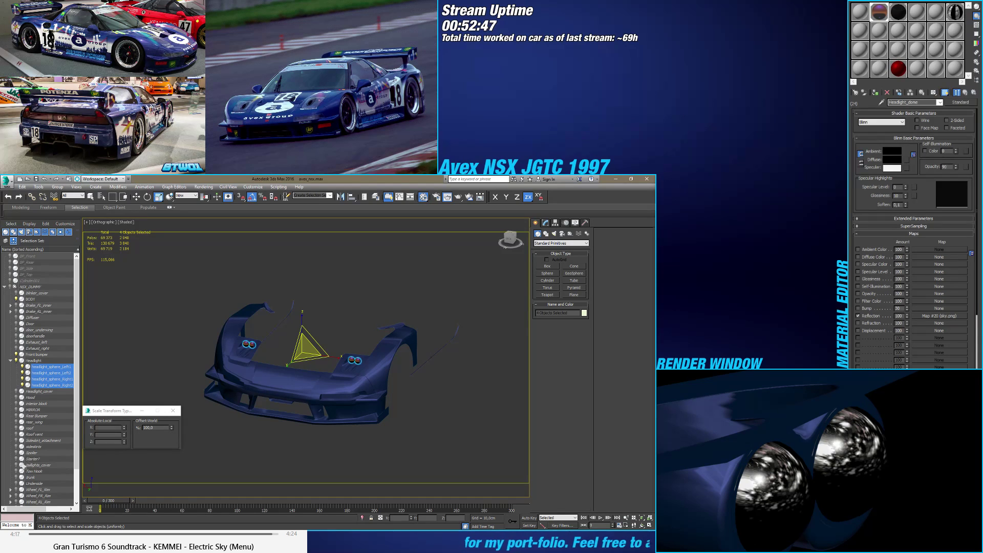
left_click(16, 398)
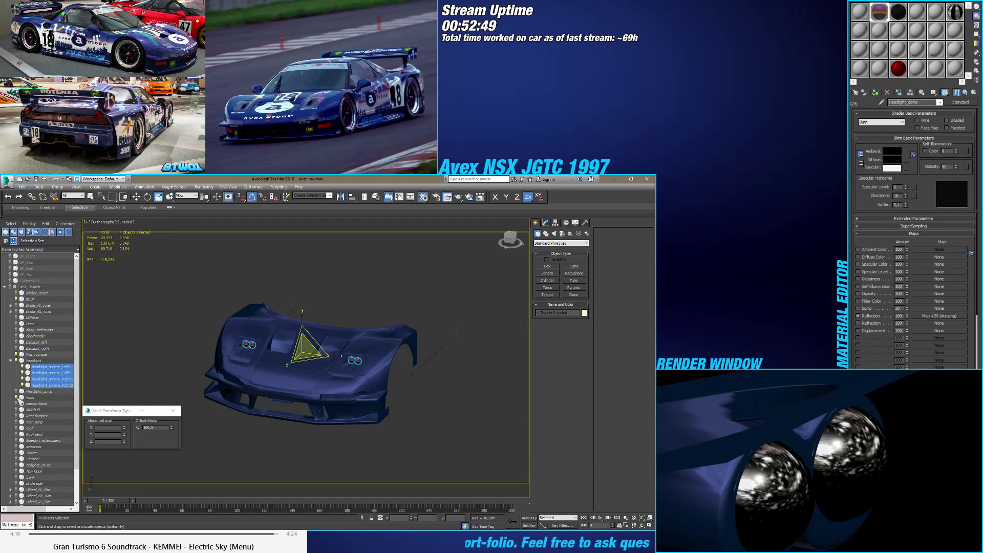
left_click(16, 391)
Step: Inspect the headlight cover from several angles, then re-render the car front
left_click(318, 433)
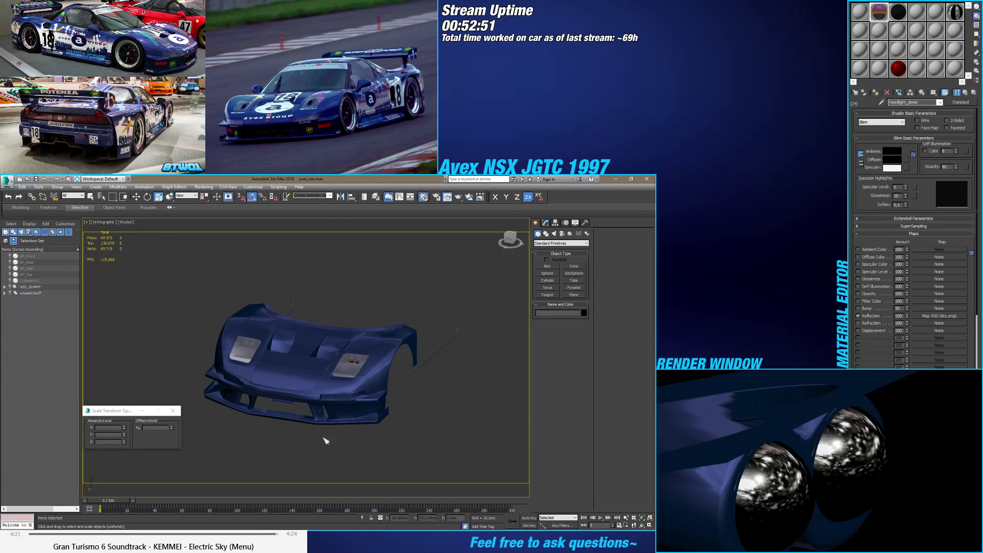
middle_click_drag(319, 434, 310, 454)
scroll(353, 358, "up", 8)
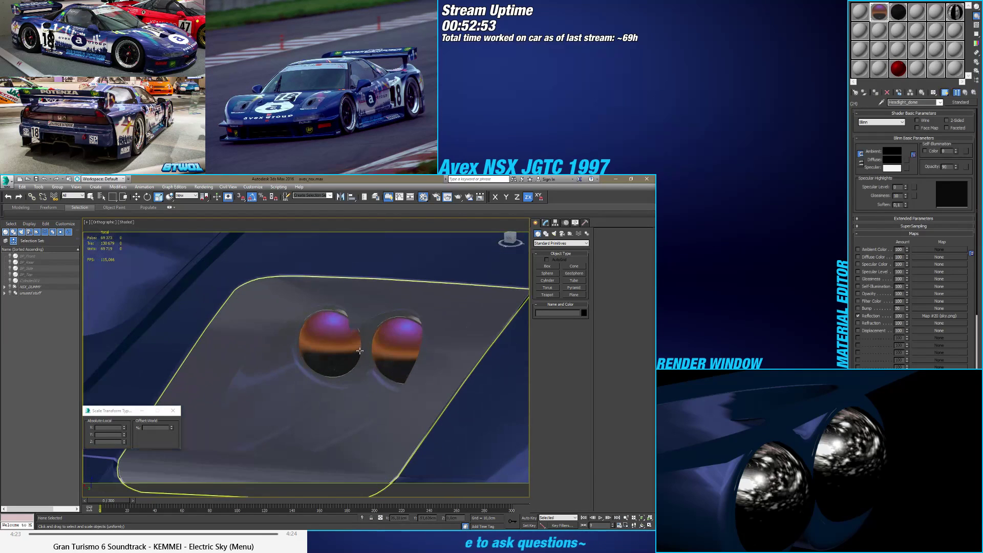
left_click(358, 351)
scroll(353, 358, "down", 5)
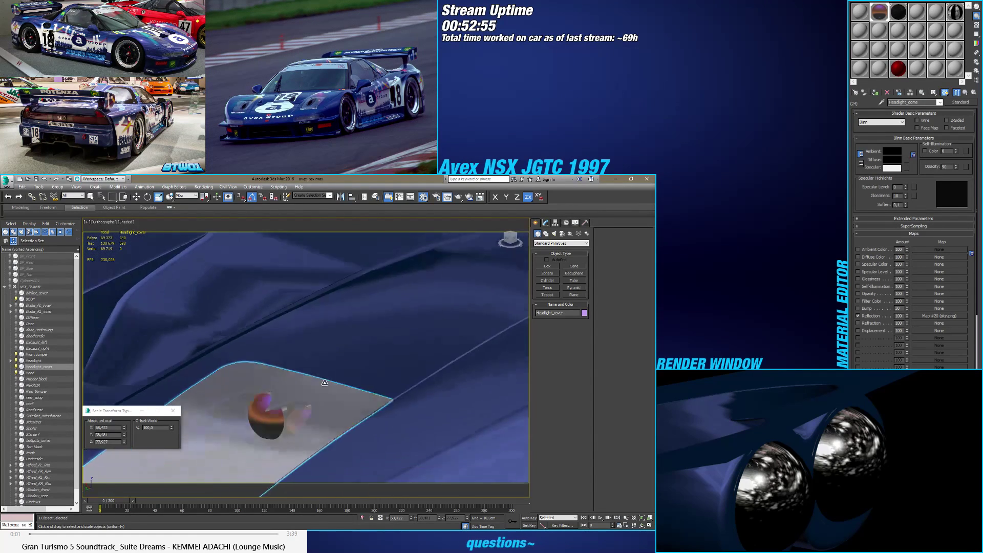
scroll(344, 376, "up", 4)
middle_click_drag(344, 376, 475, 417, "alt")
scroll(345, 382, "down", 2)
scroll(340, 381, "up", 2)
scroll(351, 376, "down", 4)
left_click(464, 428)
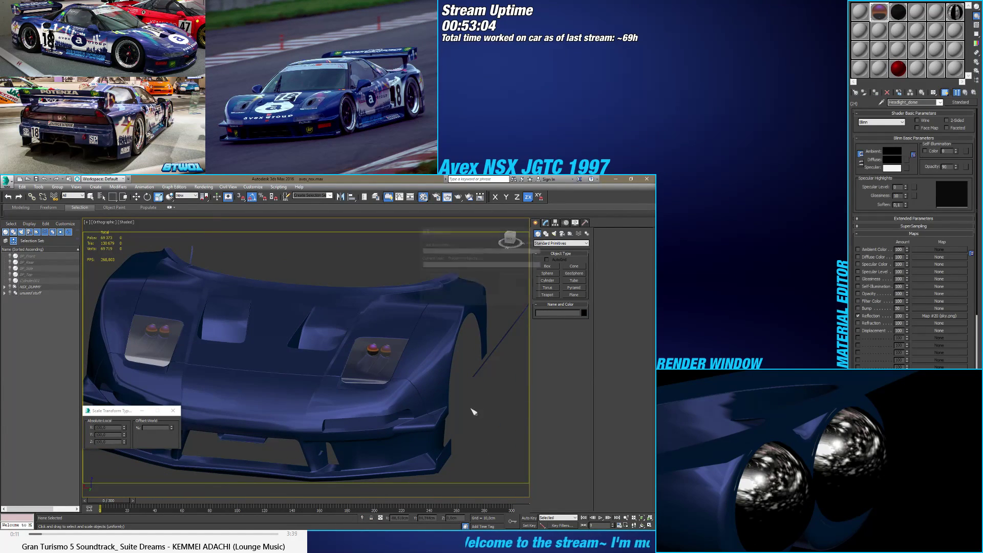
key("shift+q")
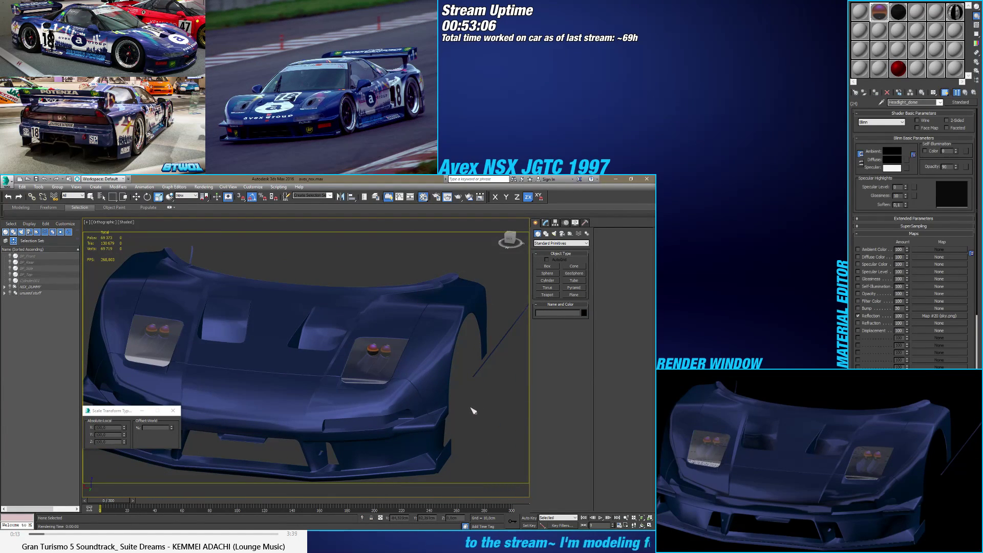
Step: Switch the viewport to Realistic Materials with Maps and orbit around the front bumper
left_click(126, 224)
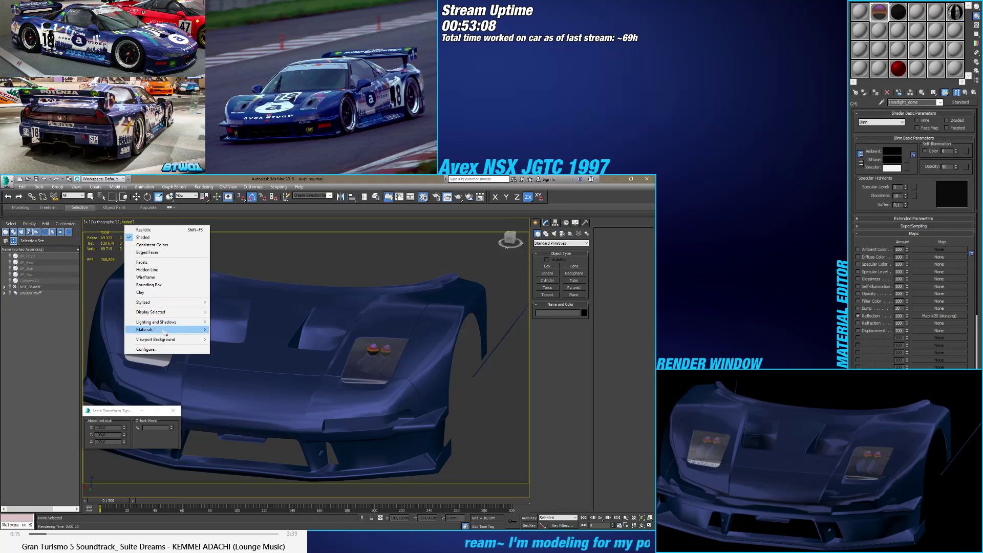
left_click(262, 361)
mouse_move(307, 266)
middle_mouse_down("alt")
mouse_move(374, 235)
mouse_move(358, 266)
mouse_move(370, 297)
middle_mouse_up("alt")
left_click(373, 372)
middle_click_drag(373, 372, 369, 402, "alt")
mouse_move(375, 402)
middle_mouse_down("alt")
mouse_move(378, 441)
mouse_move(373, 391)
mouse_move(376, 417)
middle_mouse_up("alt")
key("ctrl+d")
Step: Open the NSX Glass sub-material and set its opacity to 1
left_click(965, 93)
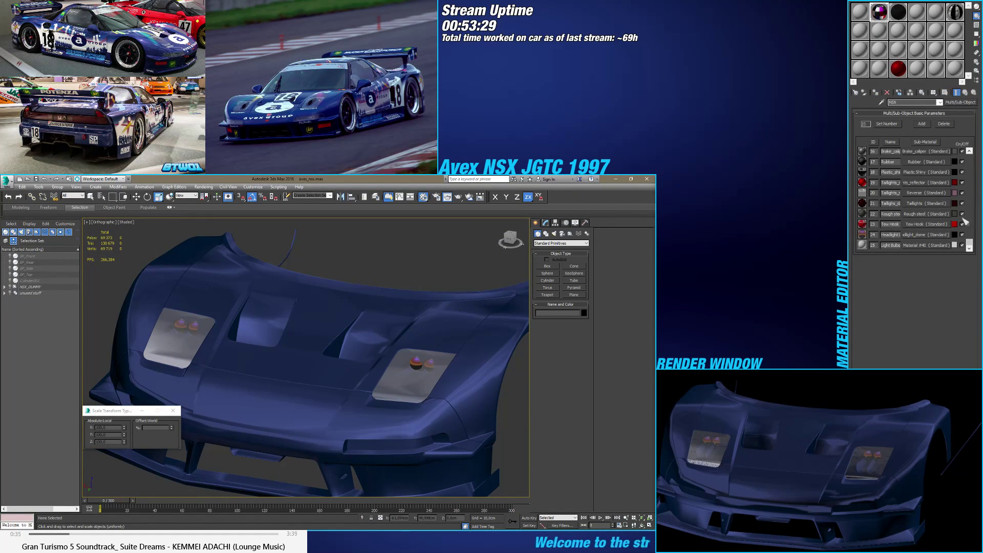
left_click_drag(968, 244, 969, 153)
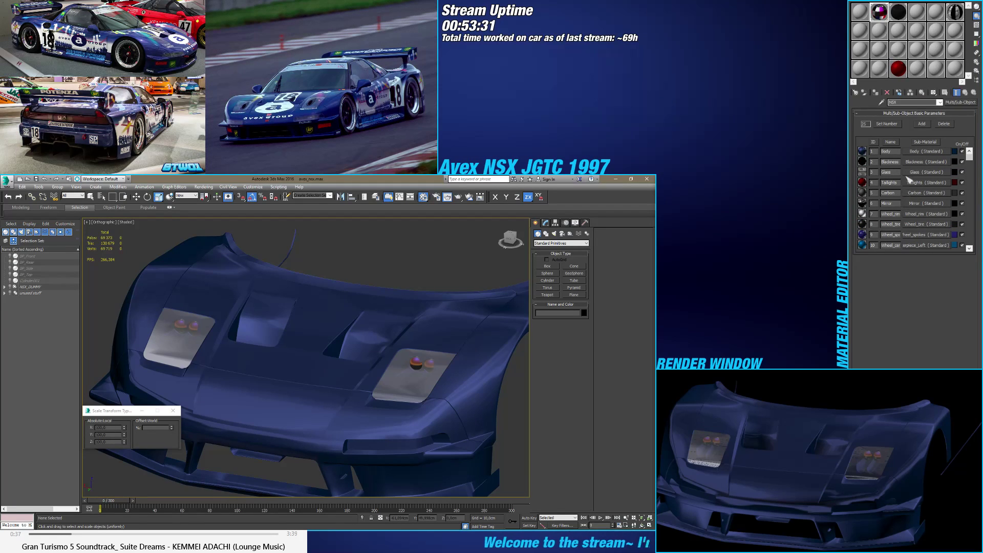
left_click(922, 173)
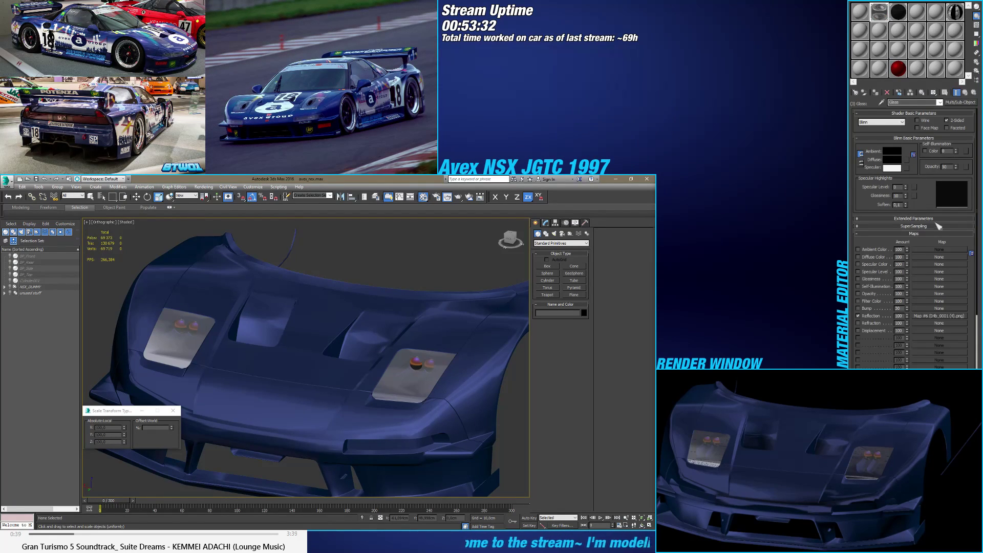
right_click(954, 167)
left_click(954, 166)
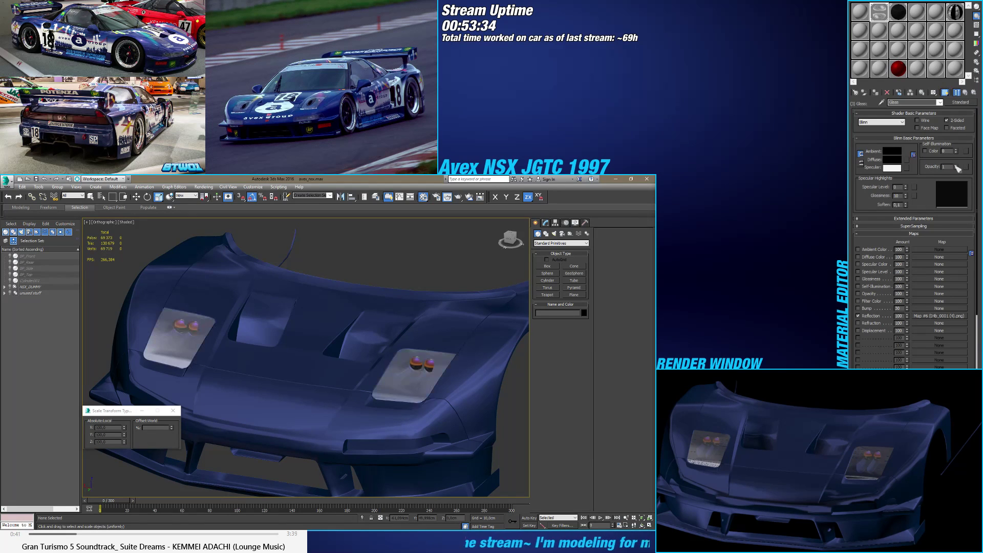
middle_click_drag(491, 389, 392, 361, "alt")
middle_click_drag(494, 393, 432, 379, "alt")
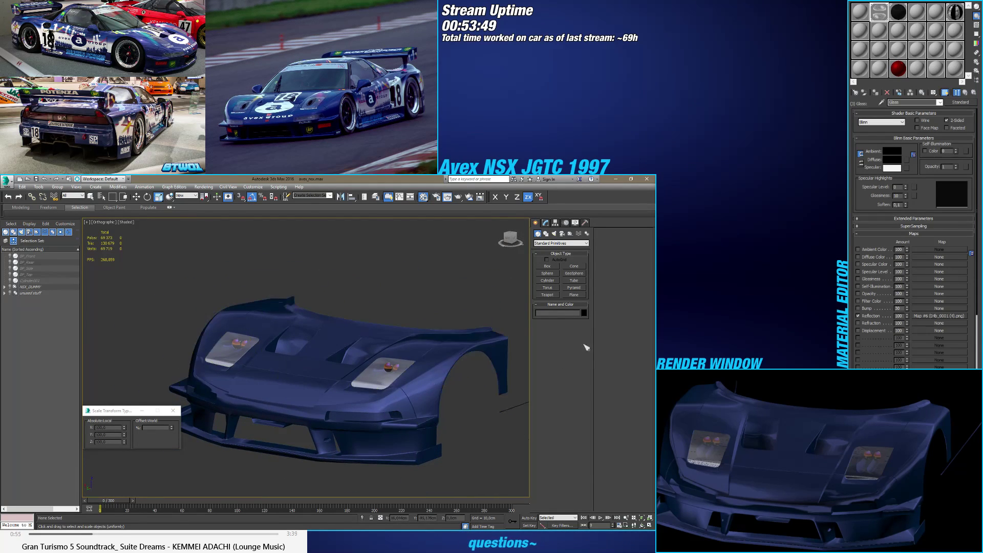
middle_click_drag(586, 348, 510, 358, "alt")
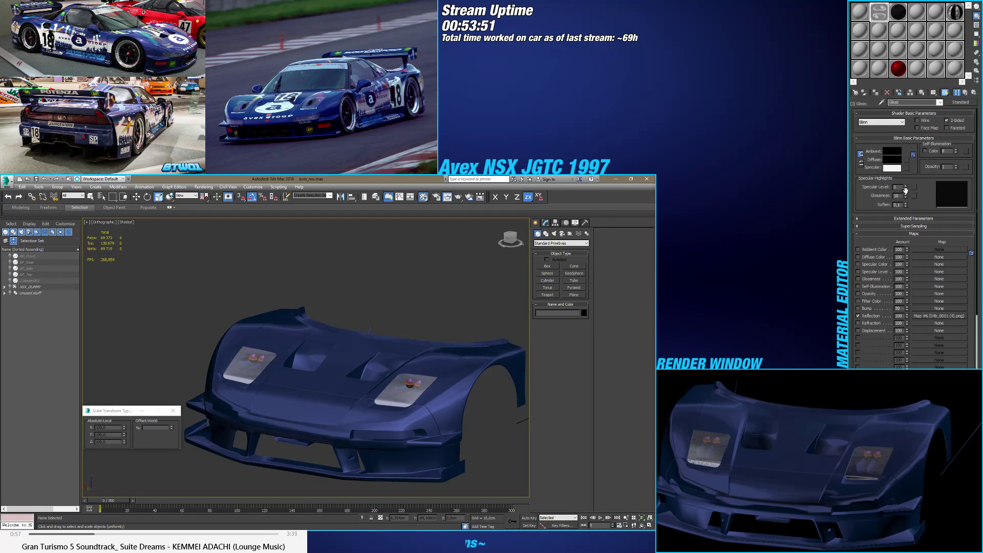
Step: Raise Glass glossiness from 10 to 64, reset its reflection amount to 0, and expand NSX_DUMMY
left_click_drag(909, 199, 912, 176)
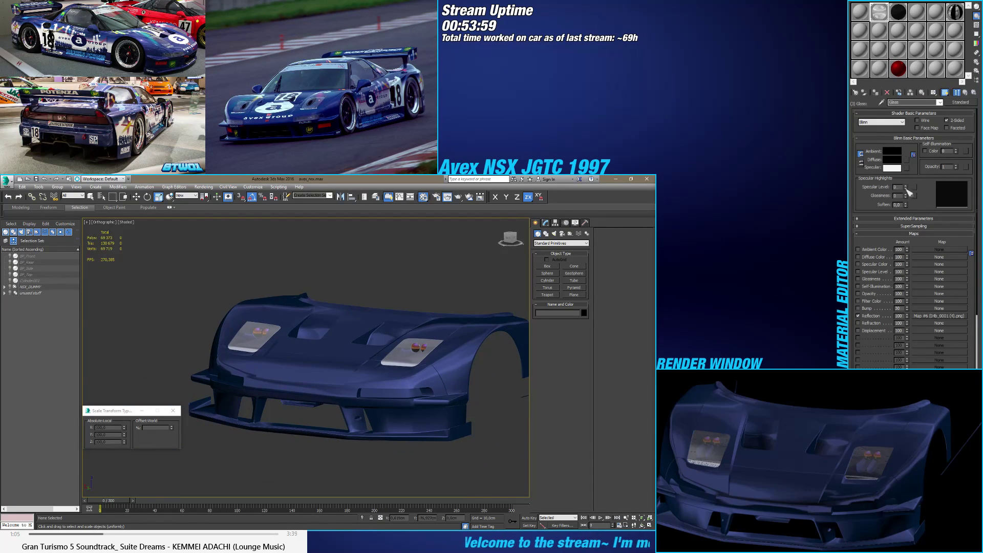
right_click(906, 316)
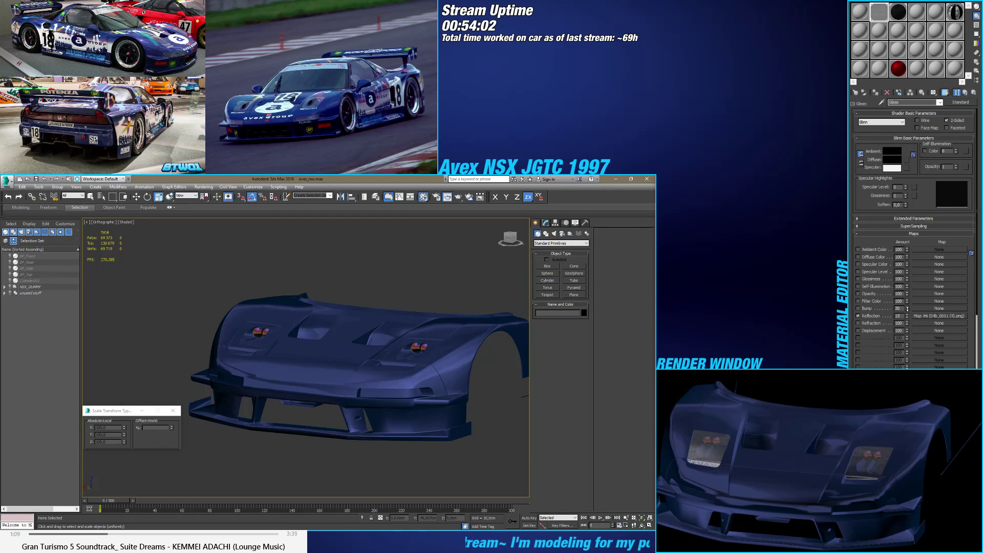
middle_click_drag(332, 333, 203, 345, "alt")
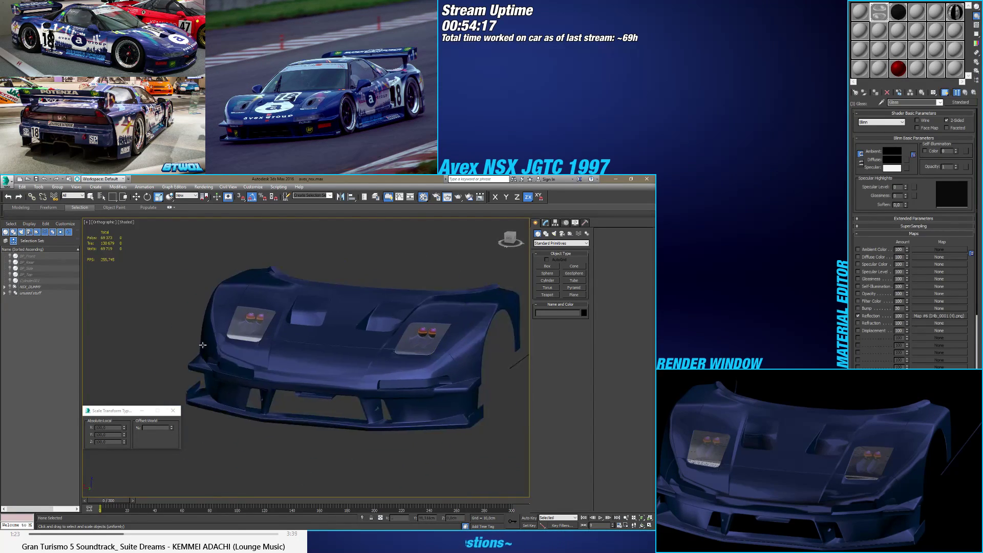
left_click(5, 287)
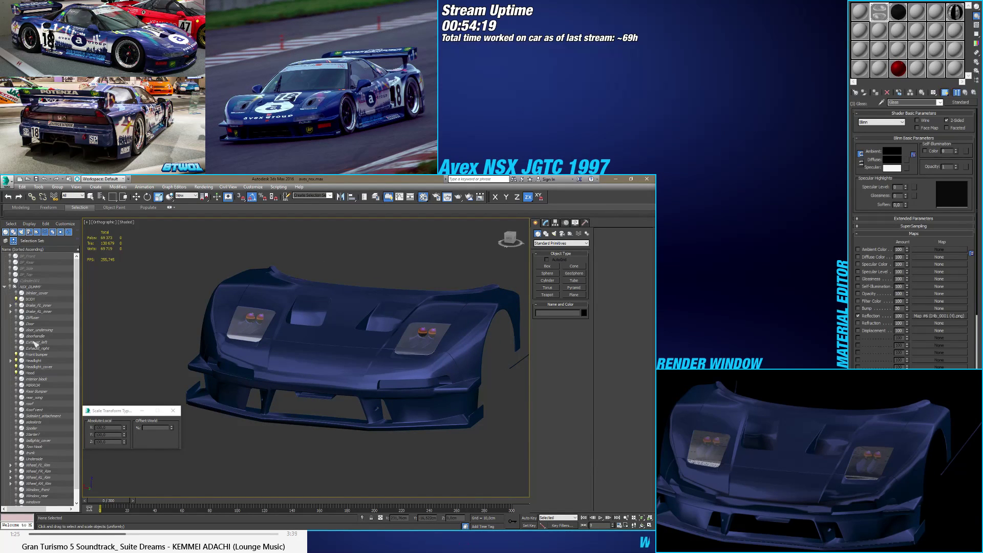
Step: Select headlight_sphere_Left, zoom to it, and hide its dome element in Element mode
left_click(249, 318)
key("z")
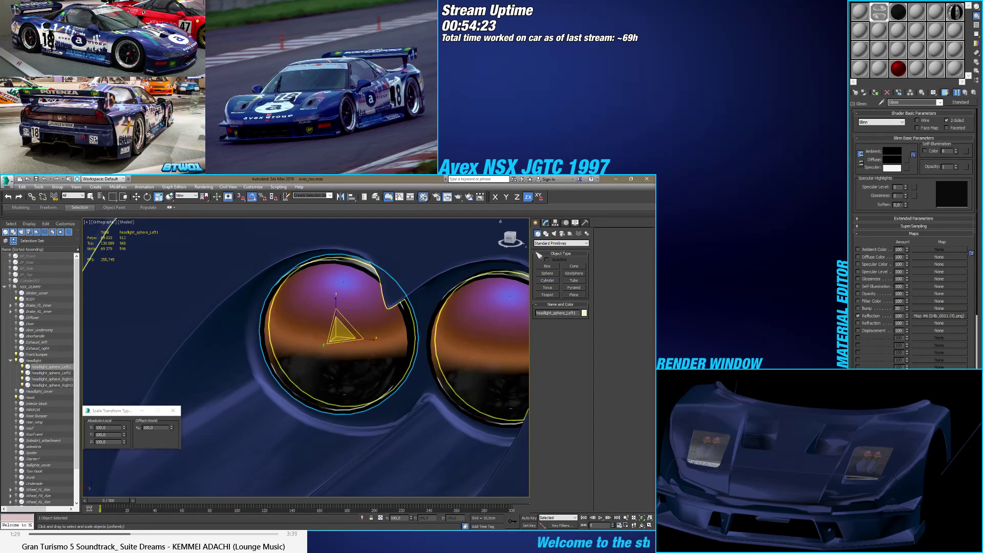
key("w")
left_click(545, 223)
left_click(575, 319)
left_click(350, 349)
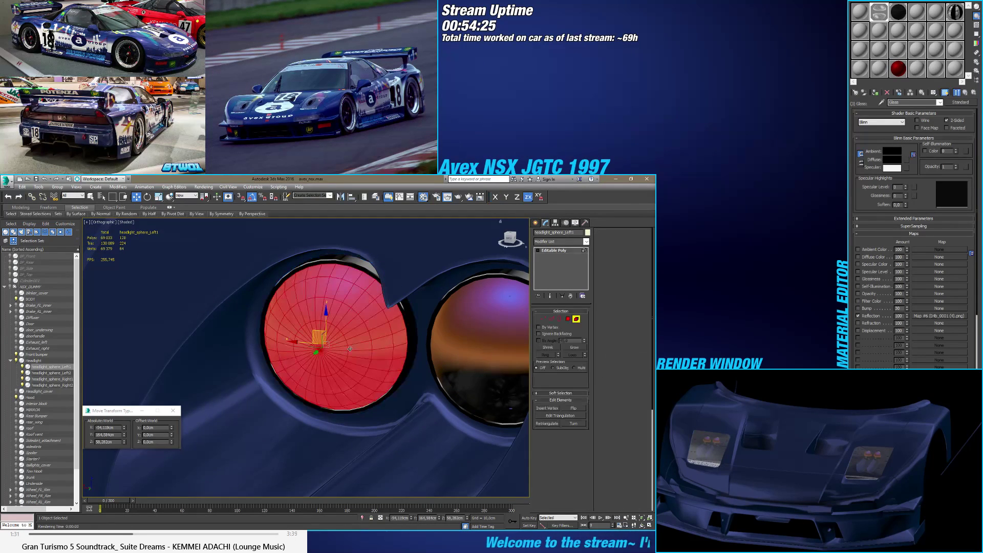
left_click(617, 348)
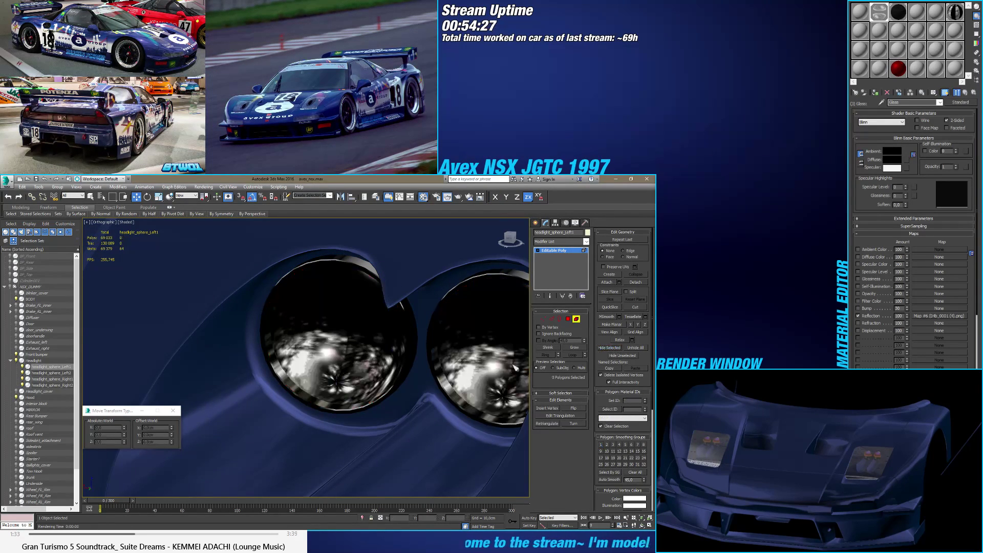
Step: Leave Element mode and clear the selection with the hood and bumper in view
scroll(403, 359, "up", 6)
middle_click_drag(403, 360, 504, 342, "alt")
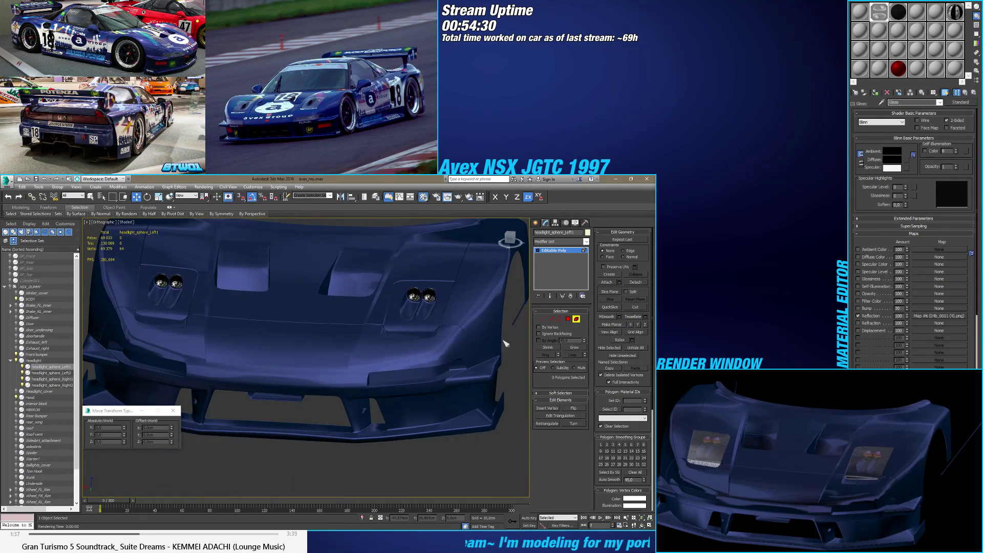
left_click(576, 318)
left_click(535, 223)
left_click(453, 456)
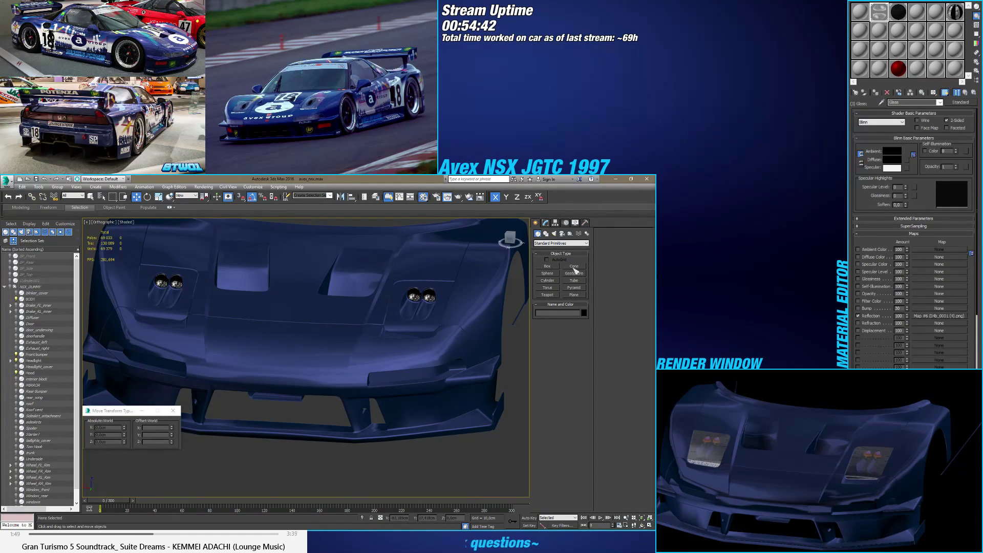
Step: Create a small sphere below the front bumper, abandoning an initial cylinder
left_click(552, 282)
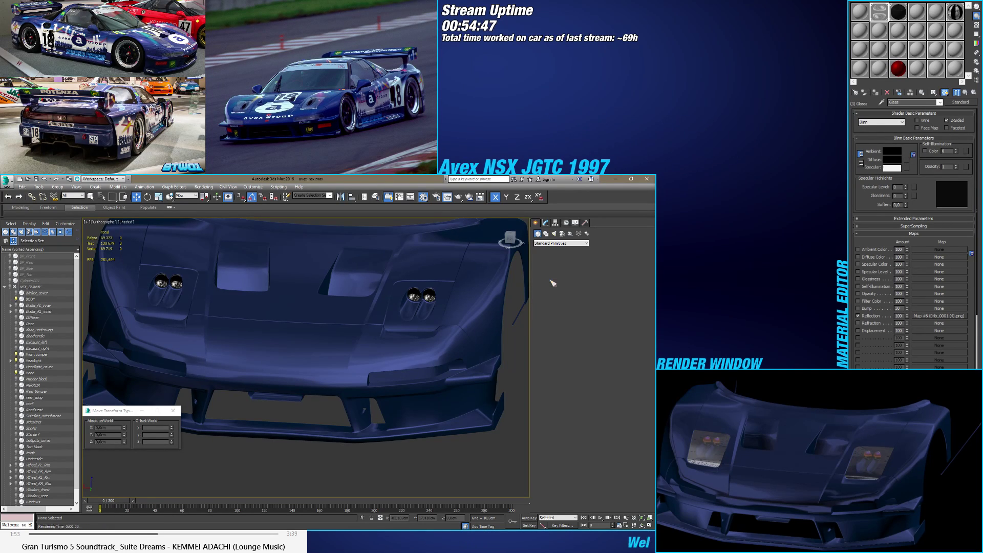
left_click_drag(396, 478, 396, 478)
left_click(395, 478)
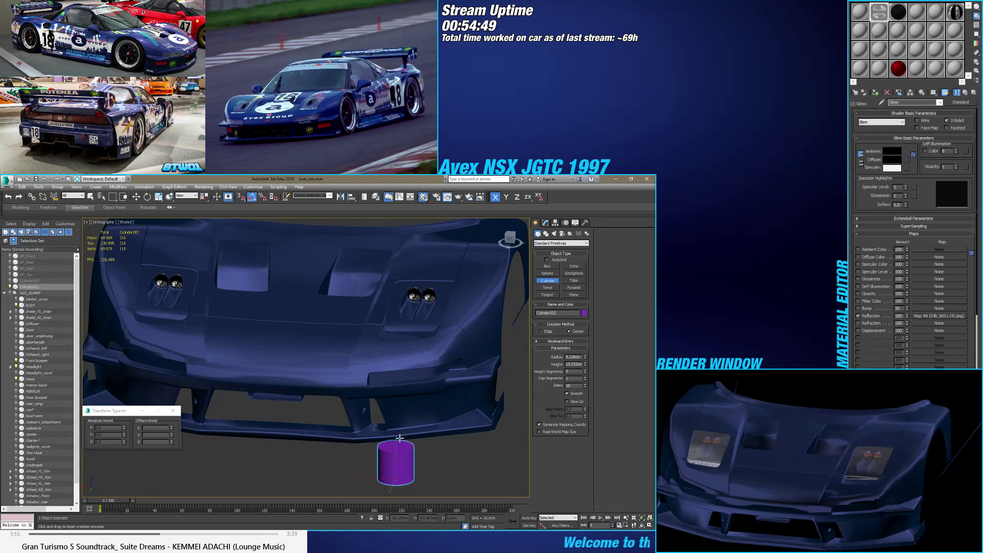
right_click(397, 451)
left_click(547, 273)
left_click_drag(398, 465, 401, 459)
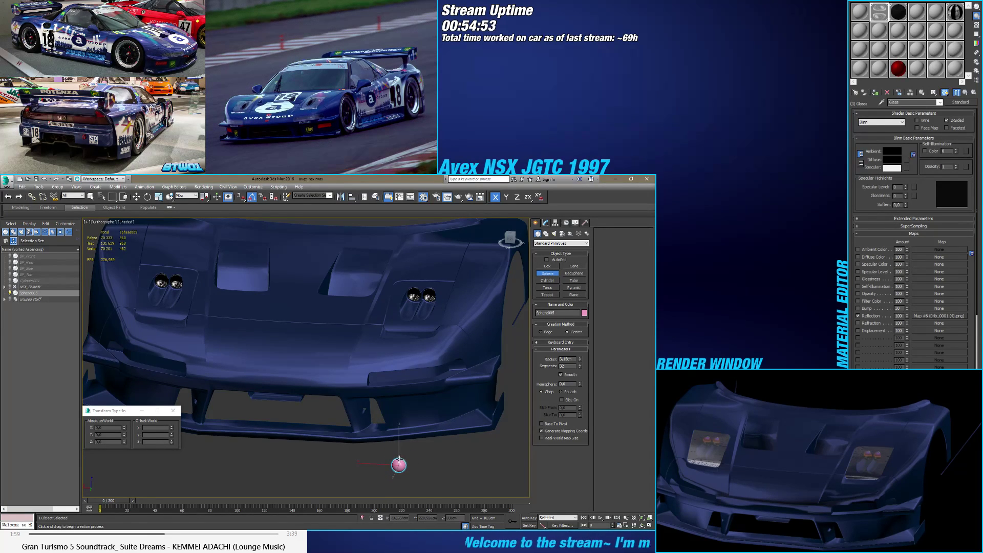
Step: Show edged faces and rotate the sphere -75° on X
key("F4")
middle_click_drag(399, 464, 397, 465, "alt")
key("e")
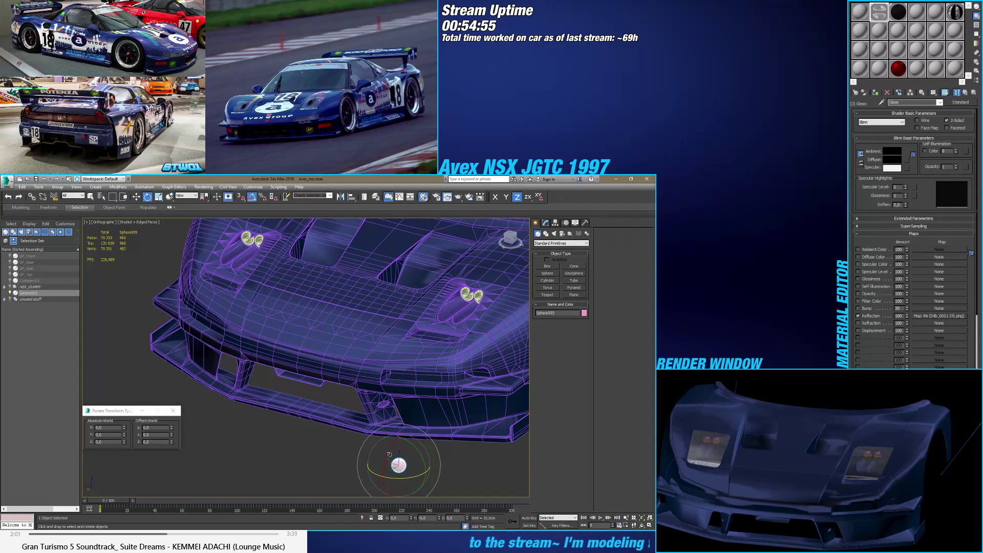
left_click_drag(389, 454, 381, 482)
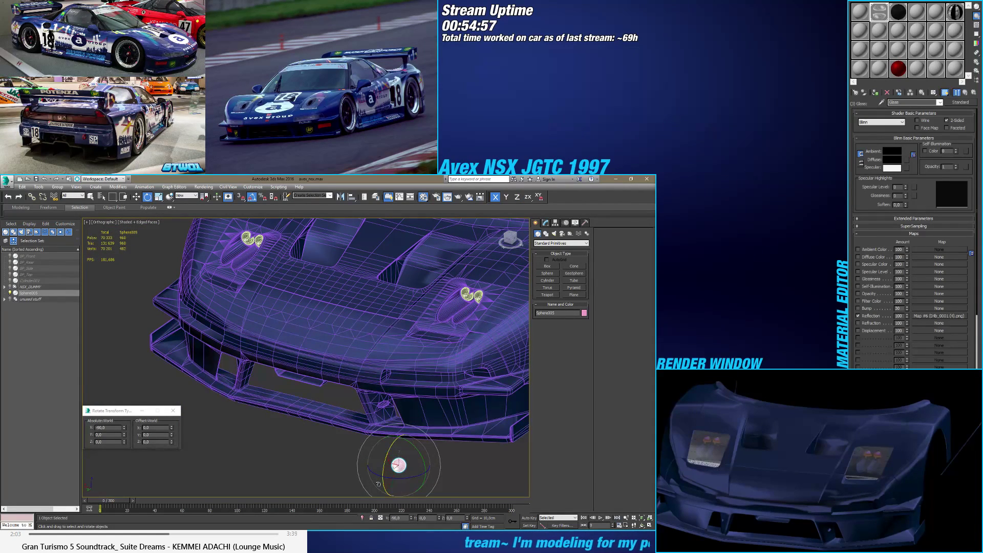
key("w")
Step: In Back view, move the sphere up in Z to 48.62 cm toward the headlights
middle_click_drag(380, 481, 444, 443, "alt")
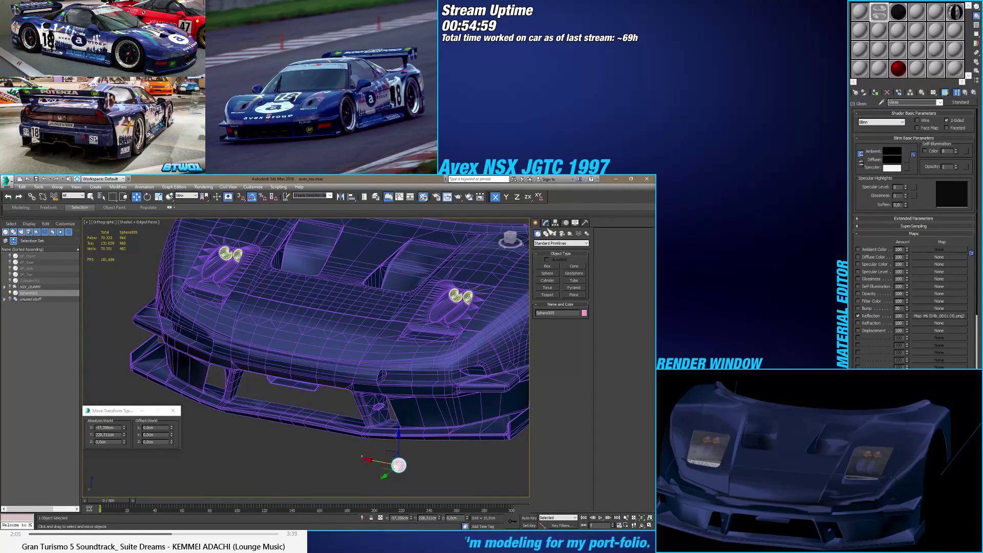
left_click(545, 223)
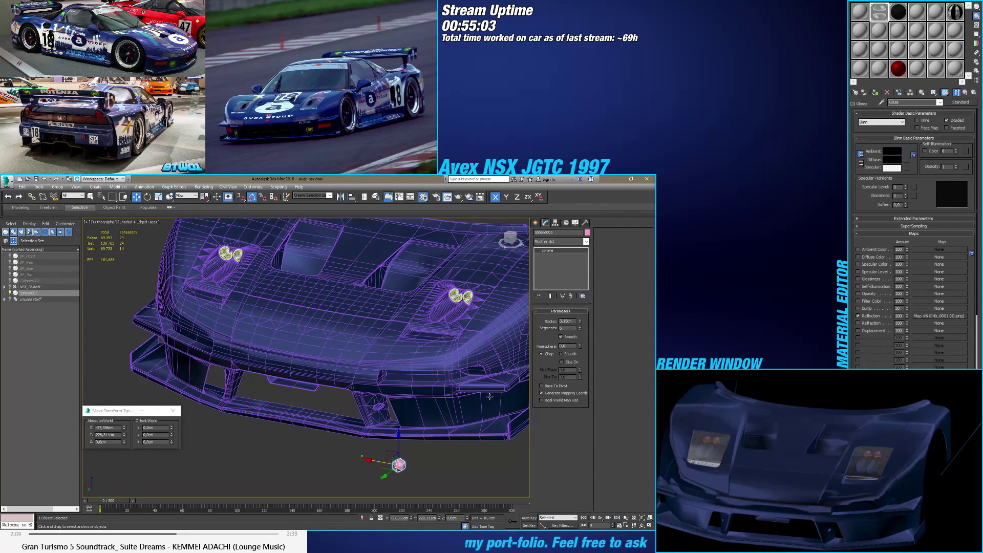
mouse_move(489, 396)
middle_mouse_down("alt")
mouse_move(522, 394)
mouse_move(477, 398)
middle_mouse_up("alt")
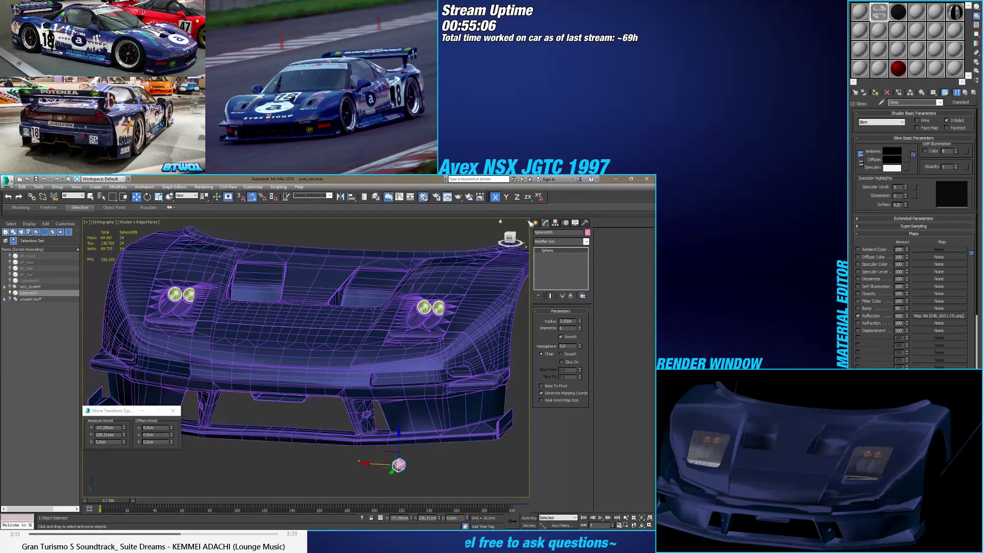
left_click(512, 242)
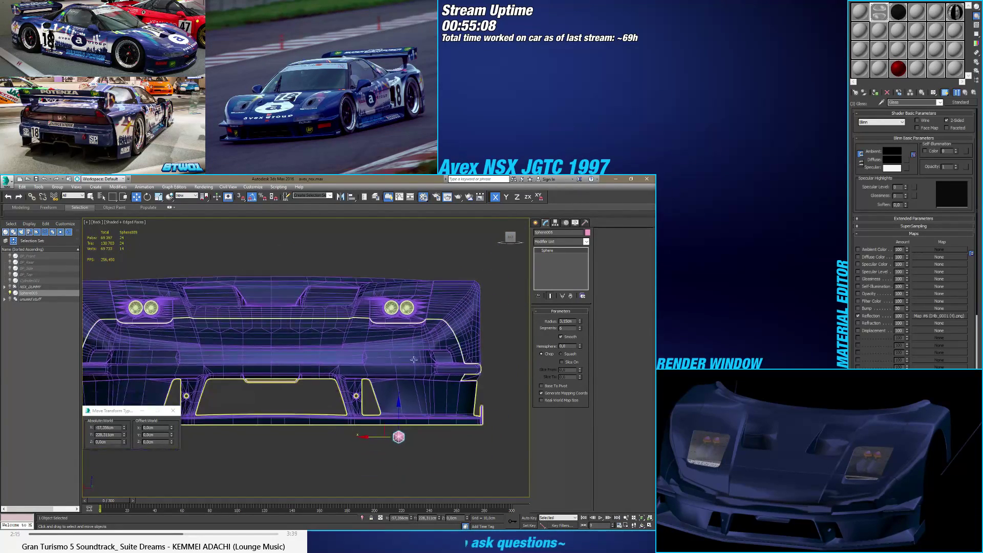
left_click_drag(412, 429, 407, 322)
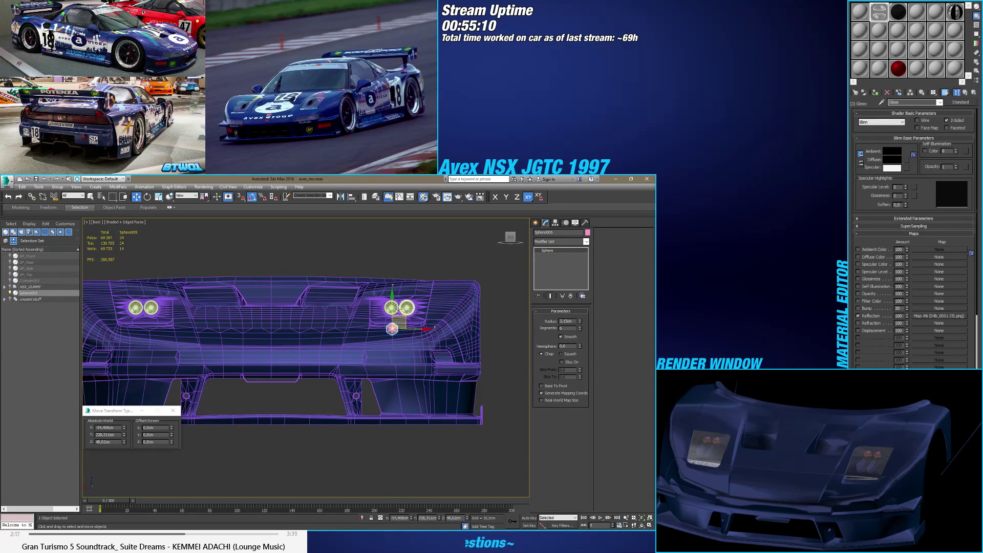
scroll(398, 310, "up", 8)
Step: Align the sphere's X/Y/Z position to the left headlight
left_click(351, 197)
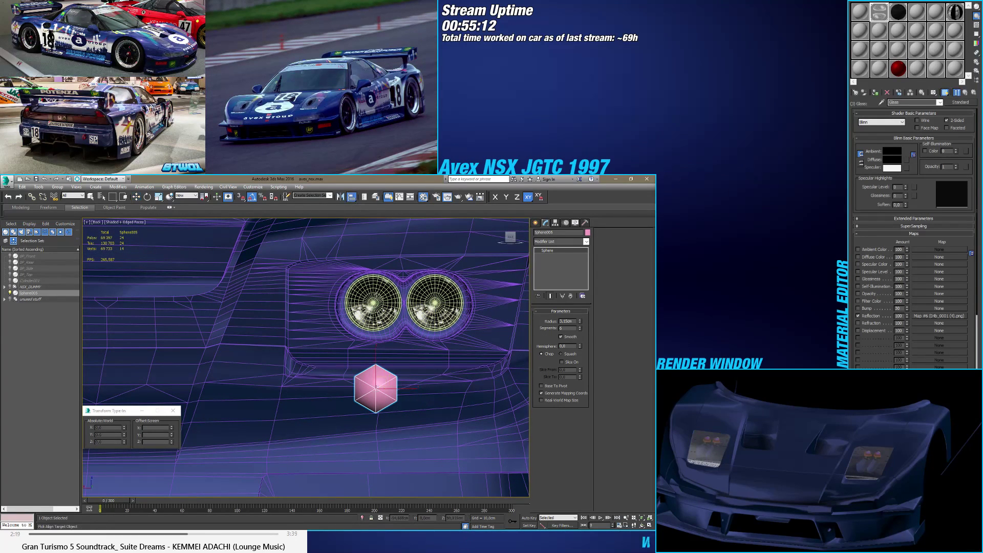
left_click(377, 303)
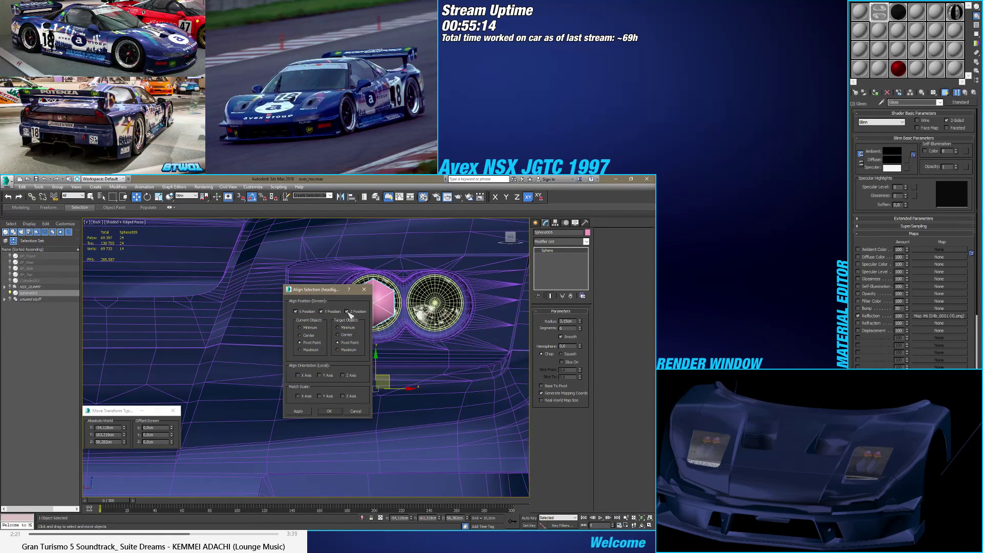
left_click(329, 411)
middle_click_drag(359, 358, 353, 330, "alt")
scroll(377, 314, "up", 5)
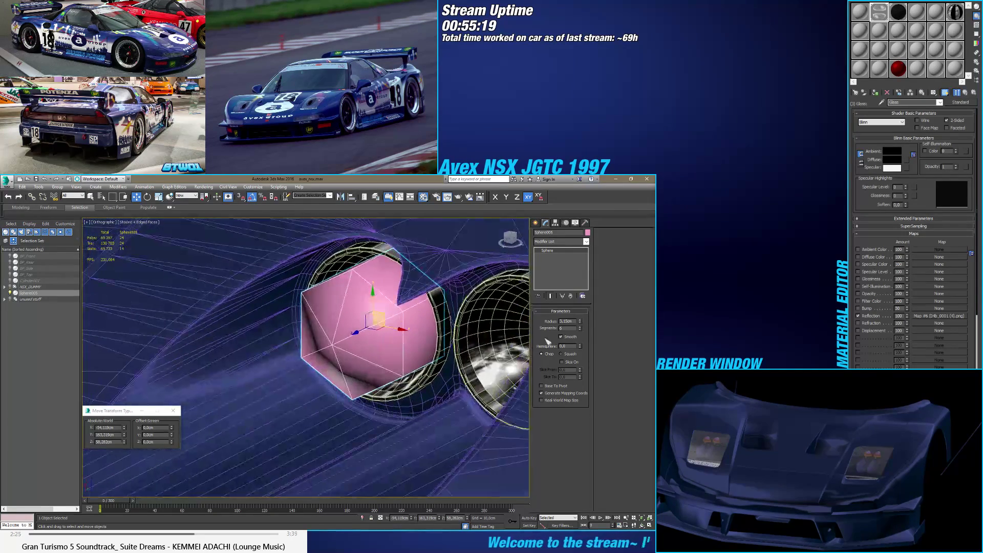
Step: Reduce the sphere's radius to 2.614 cm and inspect it inside the headlight housing
left_click_drag(579, 323, 580, 325)
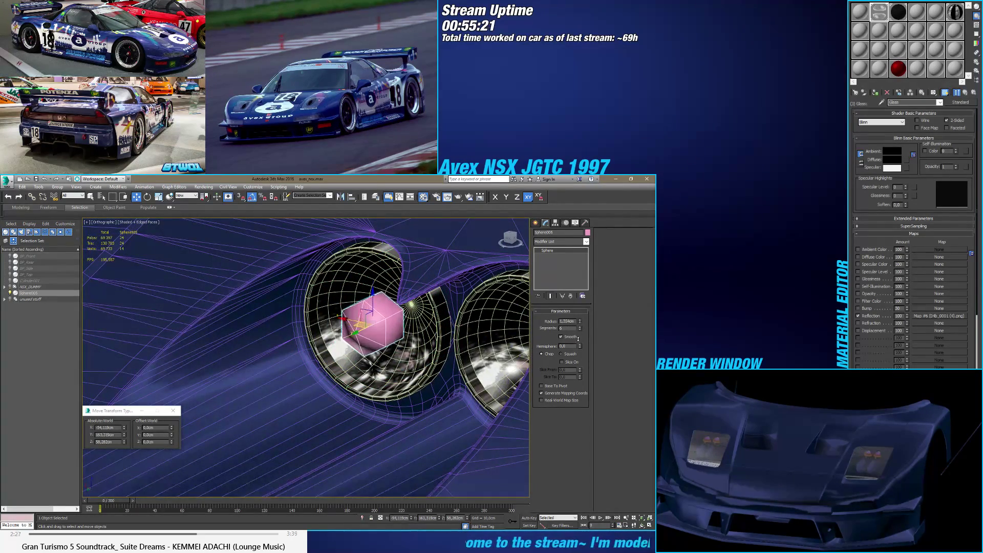
mouse_move(440, 355)
middle_mouse_down("alt")
mouse_move(417, 341)
mouse_move(440, 340)
middle_mouse_up("alt")
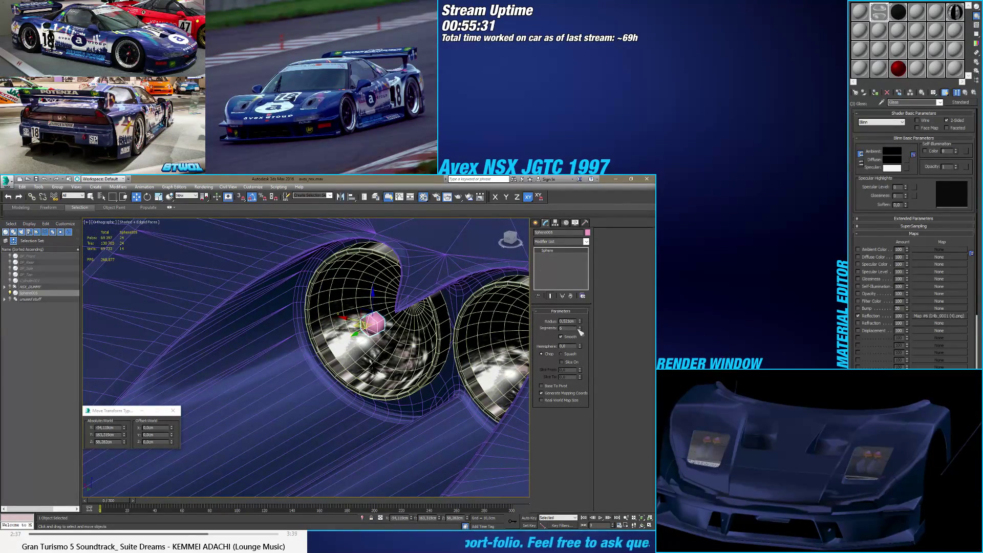
middle_click_drag(455, 330, 413, 323, "alt")
scroll(414, 337, "up", 10)
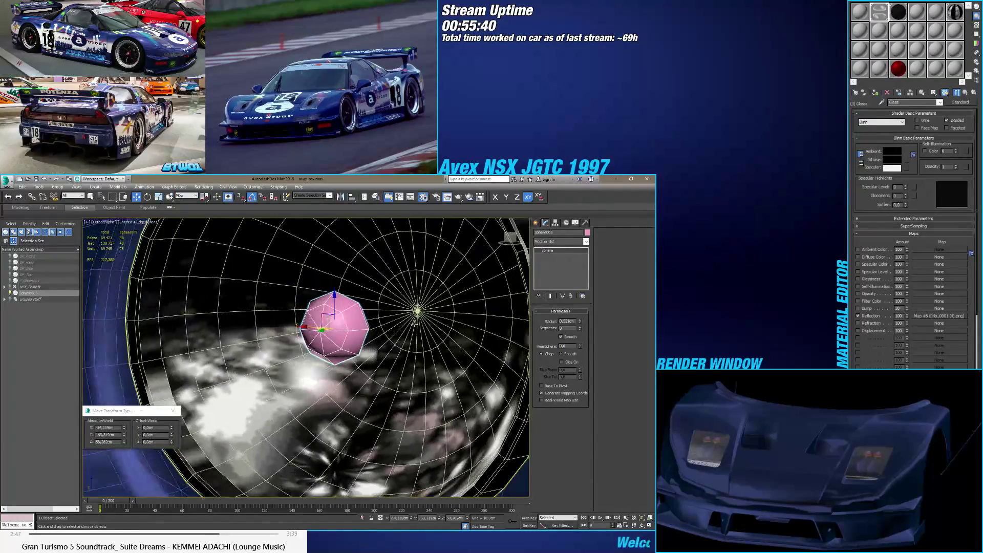
Step: Convert the sphere to an editable poly
right_click(555, 253)
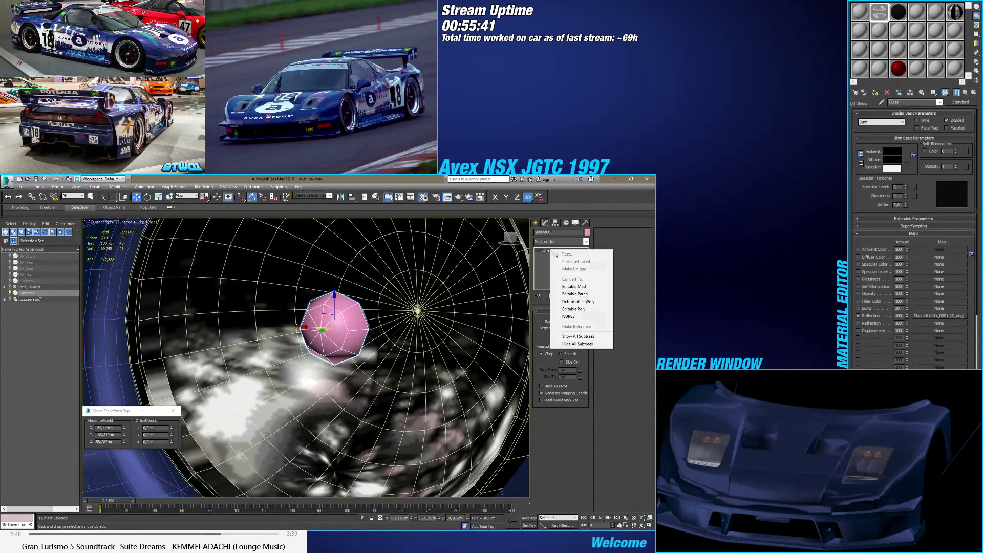
left_click(574, 309)
middle_click_drag(441, 318, 512, 319, "alt")
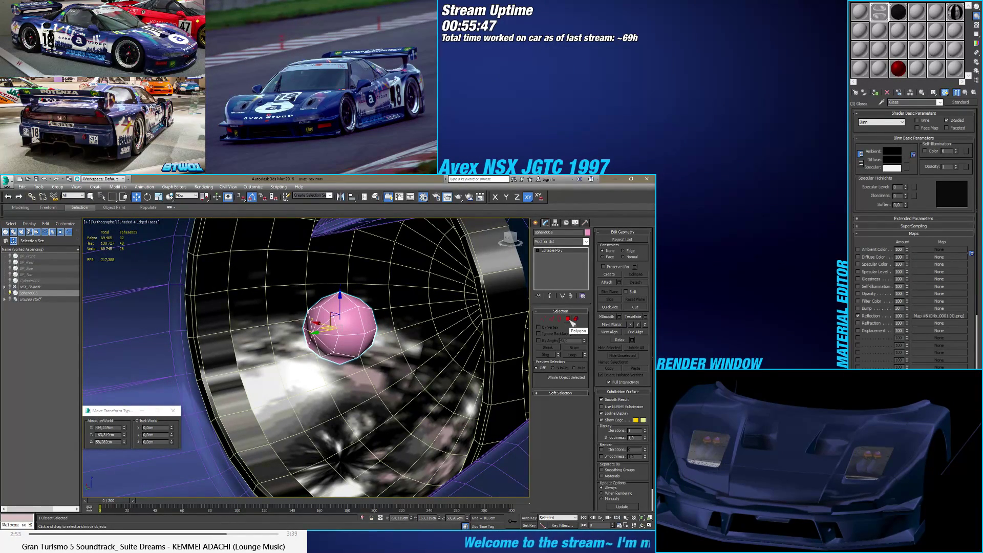
Step: Select the polygons on the sphere's right side, growing the selection to 16
left_click(568, 319)
left_click_drag(353, 295, 380, 341)
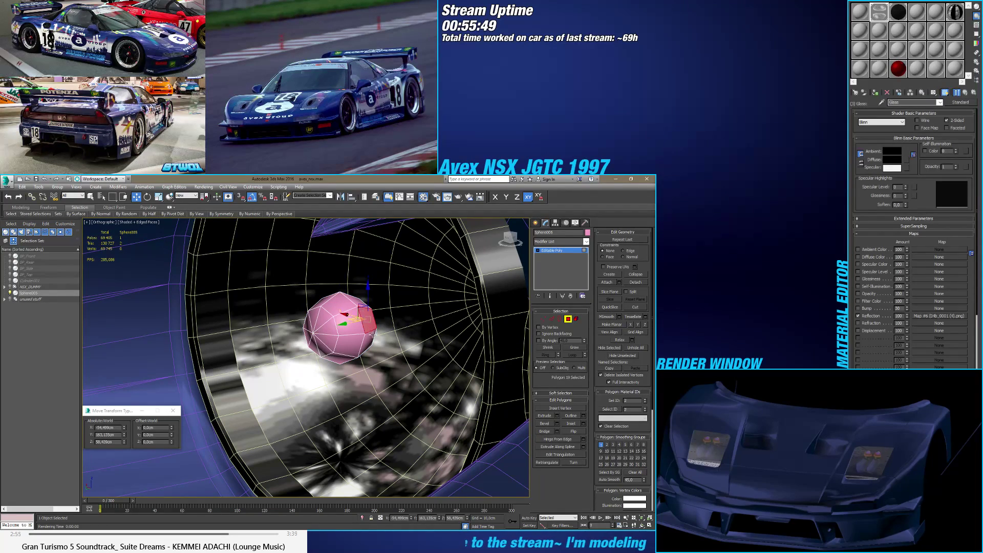
middle_click_drag(379, 340, 483, 334, "alt")
key("1")
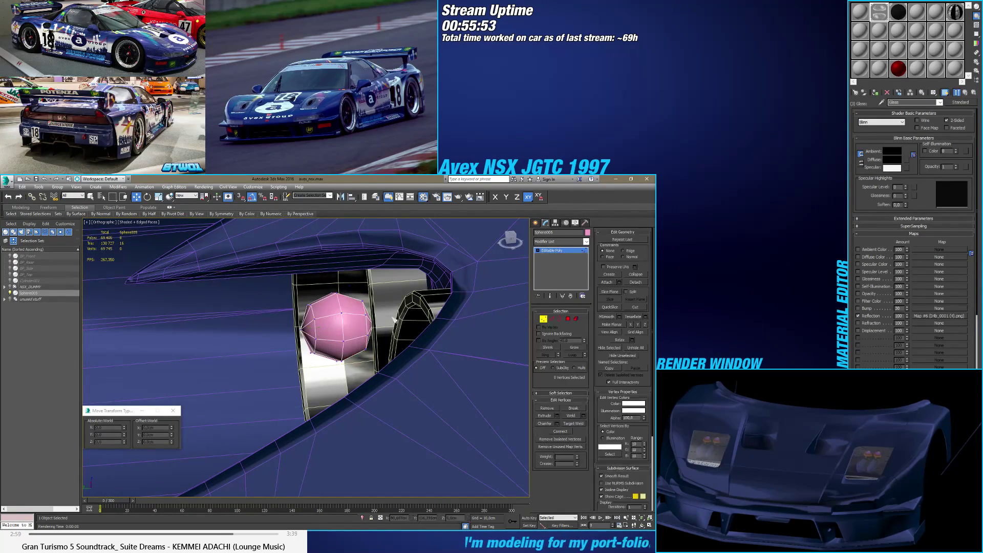
left_click(373, 334)
middle_click_drag(372, 334, 530, 341, "alt")
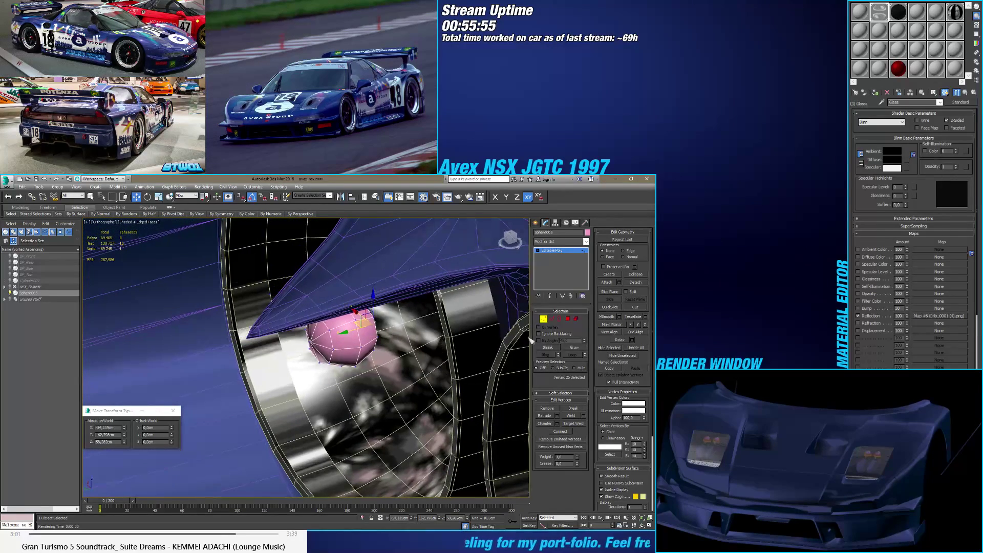
left_click(566, 319)
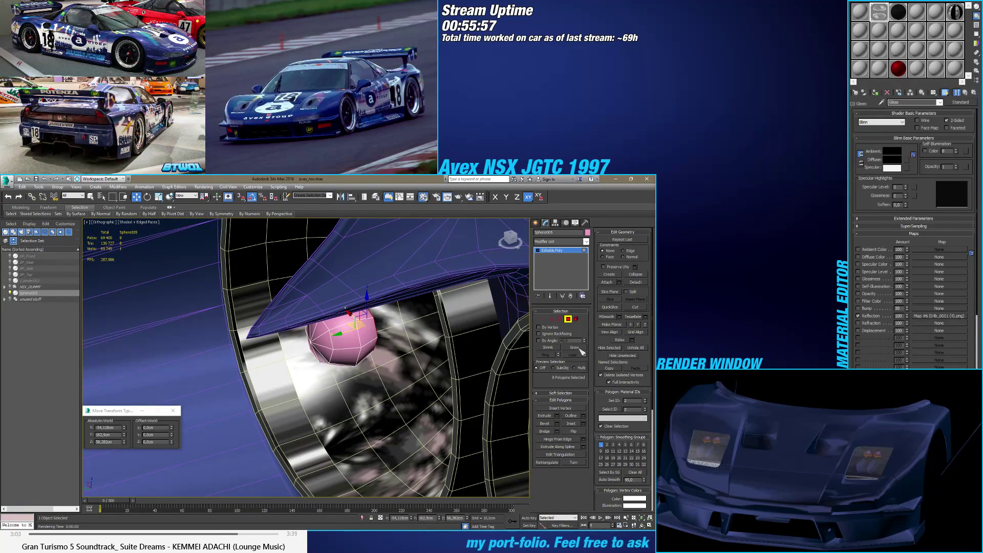
left_click(574, 347)
middle_click_drag(446, 346, 472, 360, "alt")
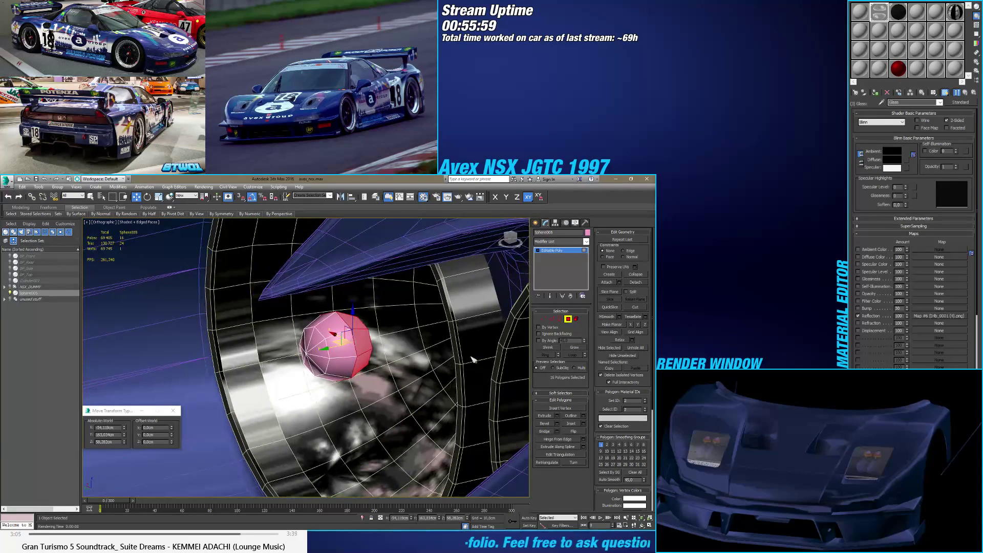
Step: Cancel the inset and move the selected polygons right to stretch the sphere into a capsule
left_click(584, 423)
right_click(309, 371)
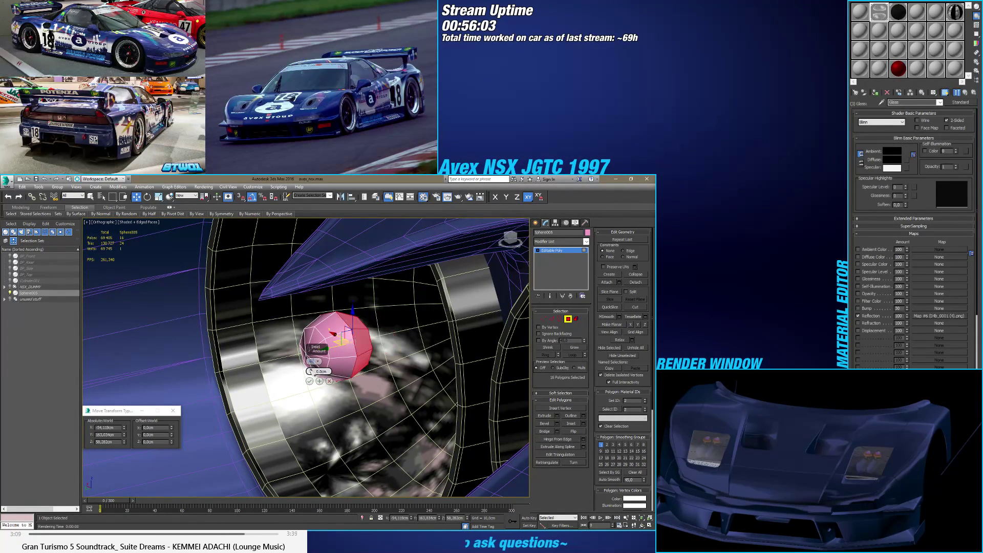
left_click(309, 381)
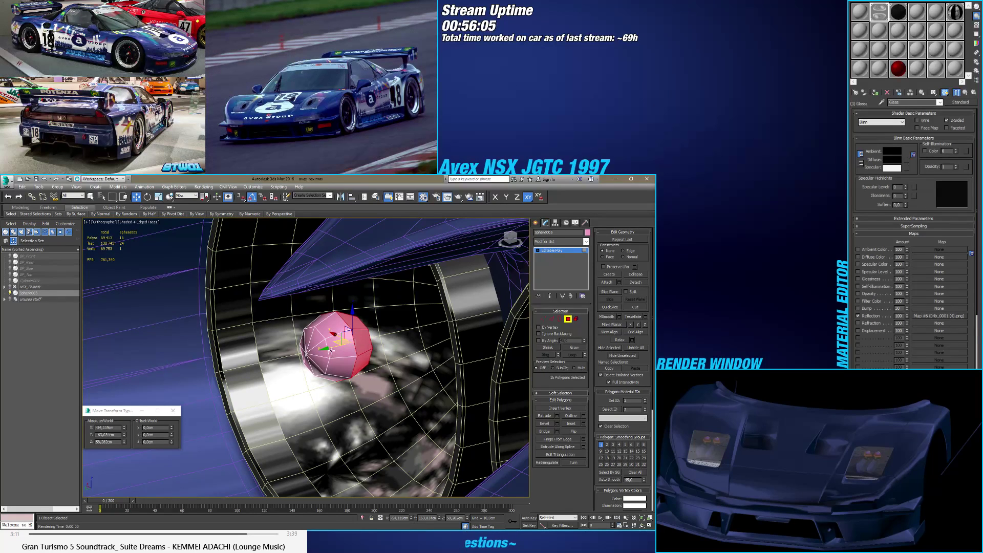
left_click_drag(331, 349, 356, 347)
Step: Pull the bulb's rear vertices out along Y into a long tapered tail
left_click(543, 319)
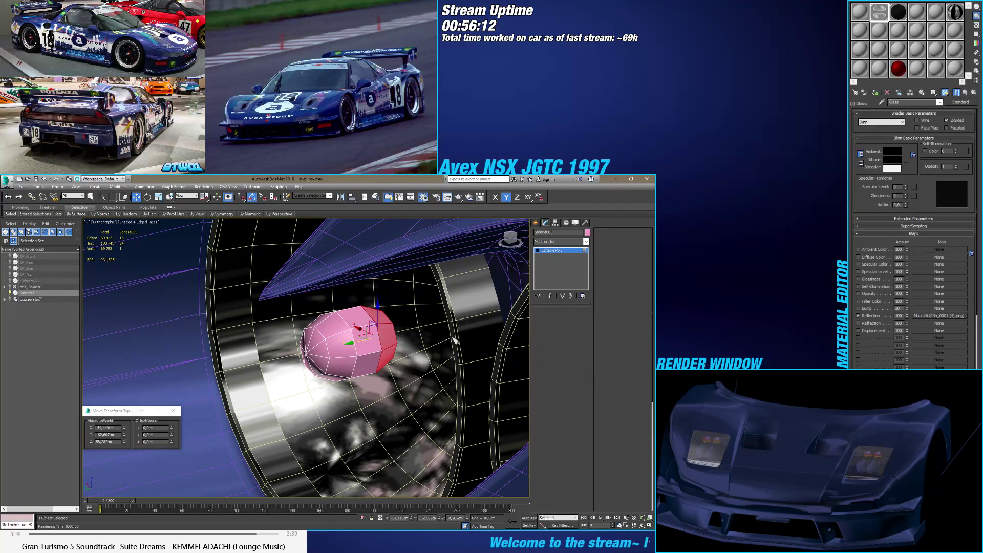
middle_click_drag(453, 331, 441, 340, "alt")
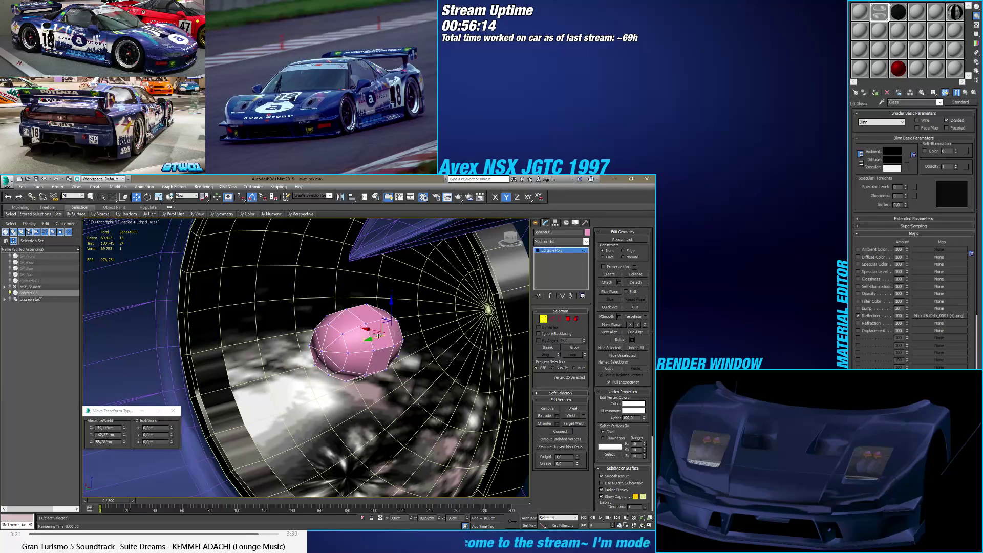
left_click_drag(379, 335, 539, 283)
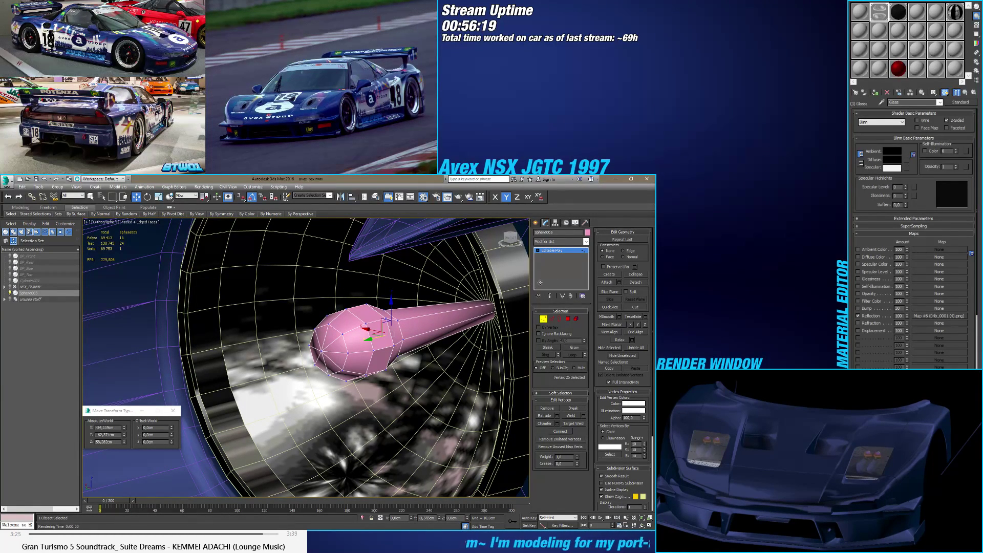
middle_click_drag(513, 297, 476, 315, "alt")
Step: Select the whole bulb element and nudge it into place inside the headlight dome
left_click(576, 318)
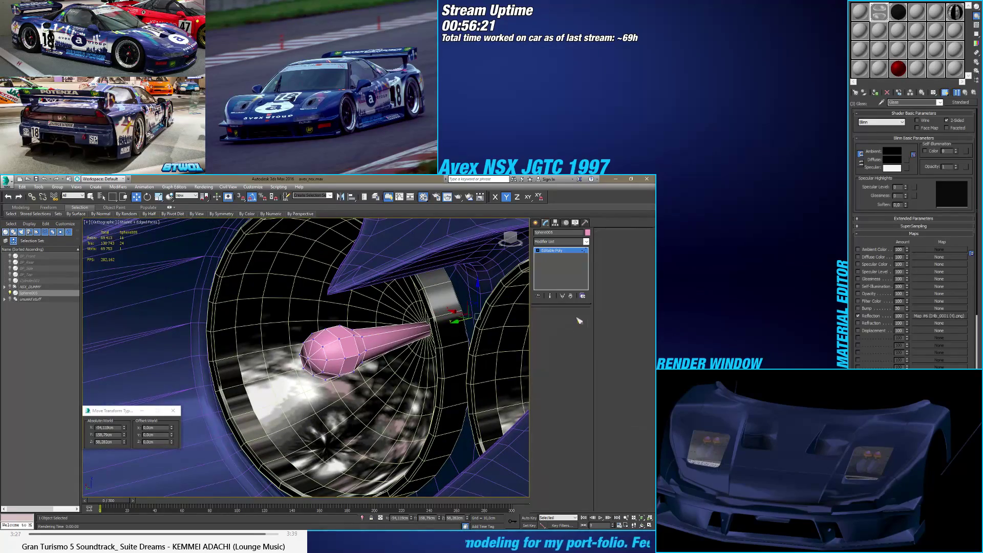
left_click(353, 338)
middle_click_drag(313, 363, 360, 279, "alt")
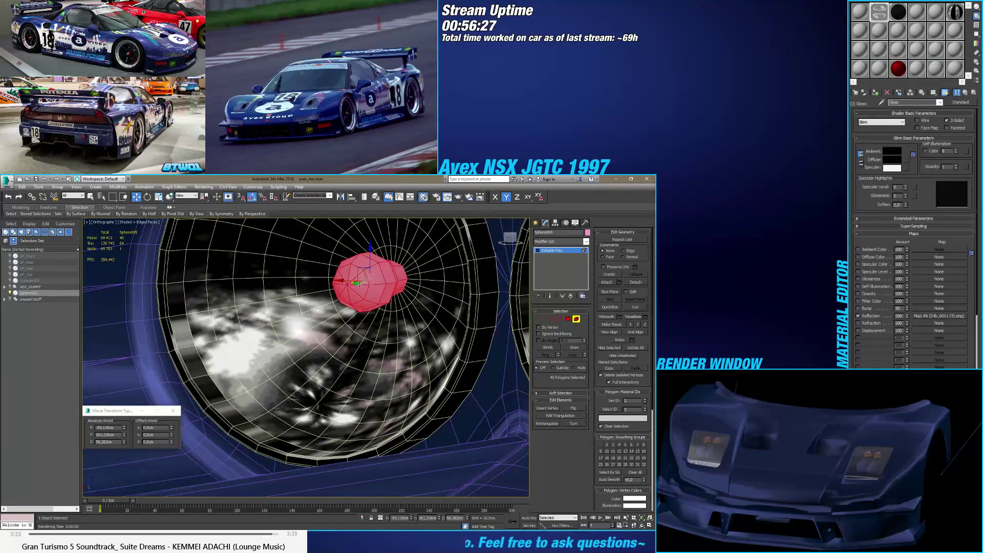
left_click_drag(357, 283, 330, 317)
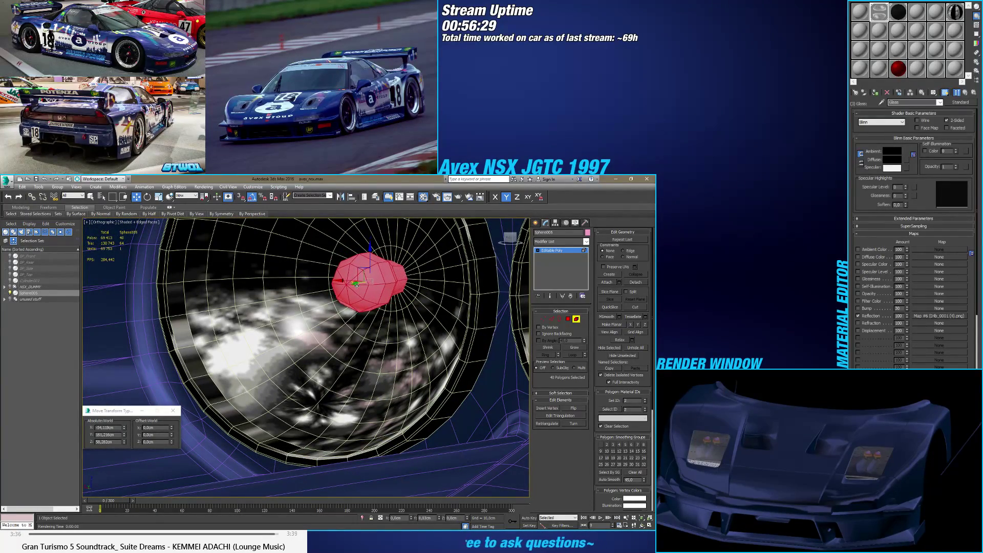
scroll(330, 317, "down", 3)
middle_click_drag(330, 316, 357, 337, "alt")
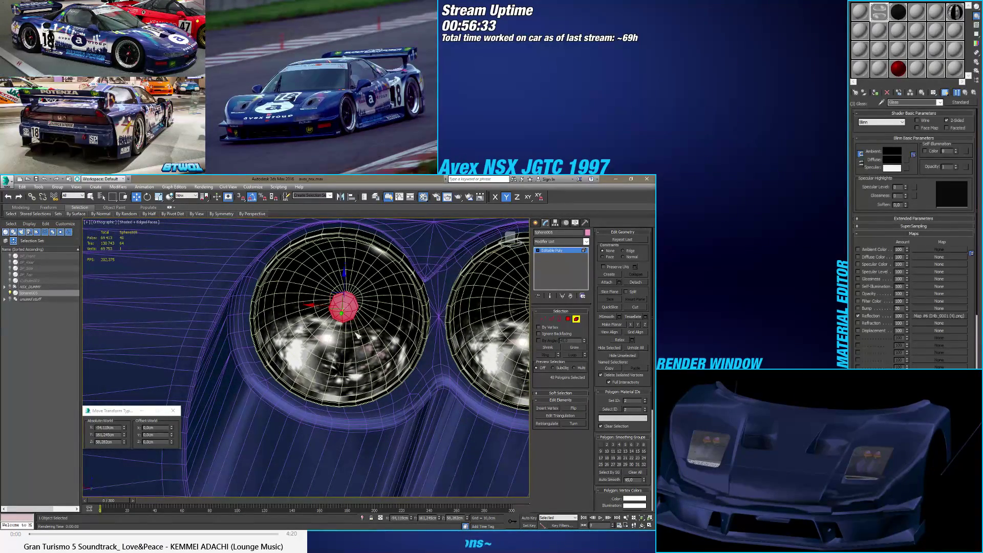
Step: Assign the NSX material to the bulb and set its Material ID to 25 (Light Bulbs)
middle_click_drag(393, 331, 367, 324, "alt")
left_click(575, 318)
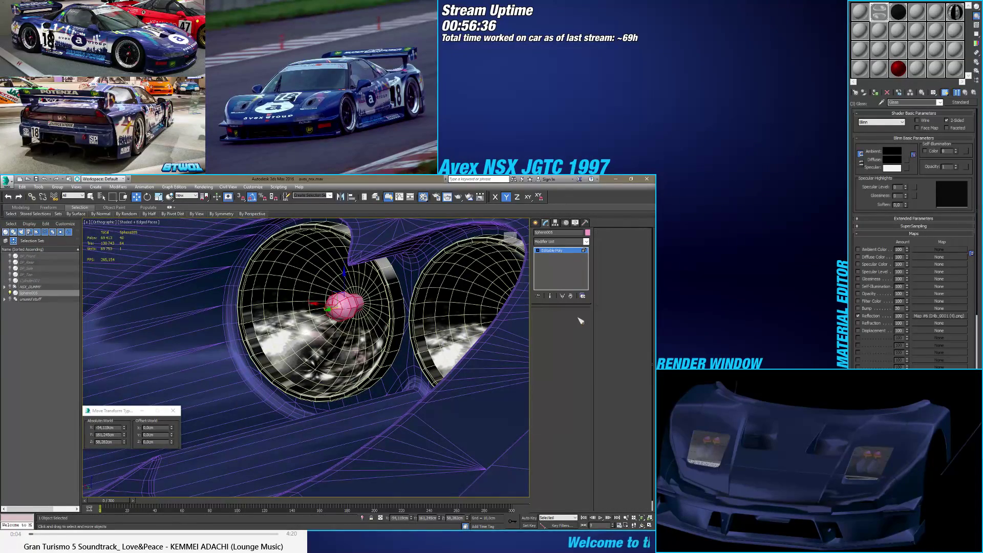
middle_click_drag(346, 326, 350, 326, "alt")
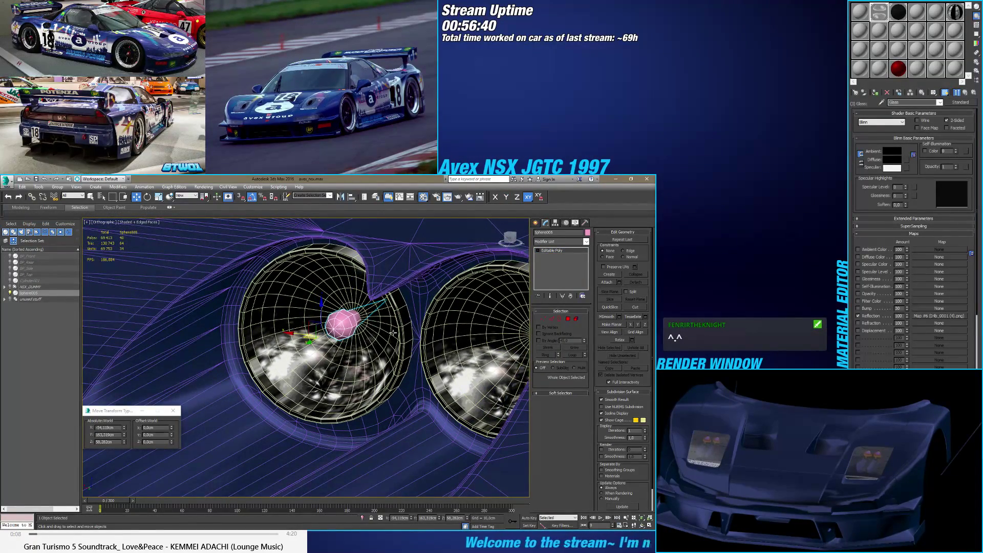
left_click(875, 93)
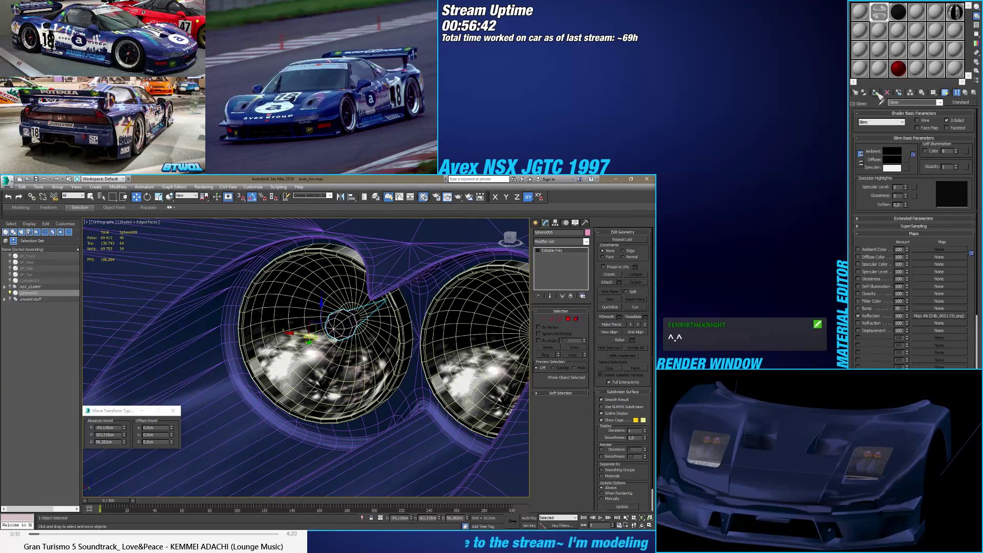
left_click(576, 319)
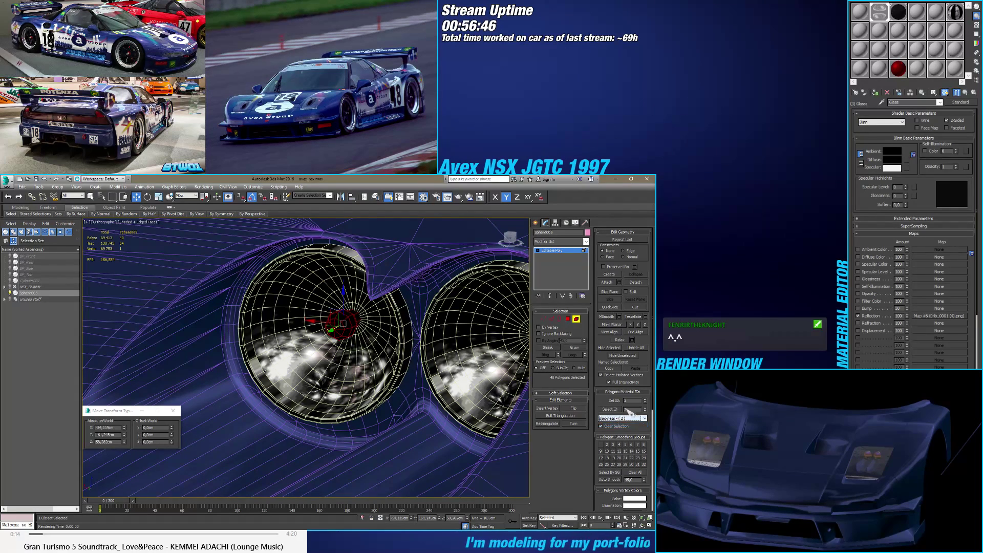
left_click(966, 92)
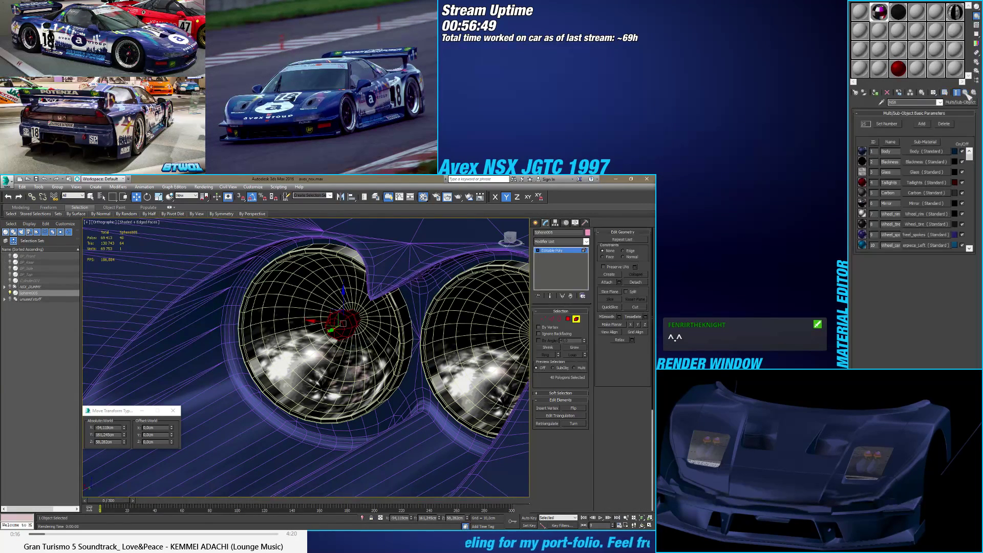
left_click_drag(969, 162, 970, 248)
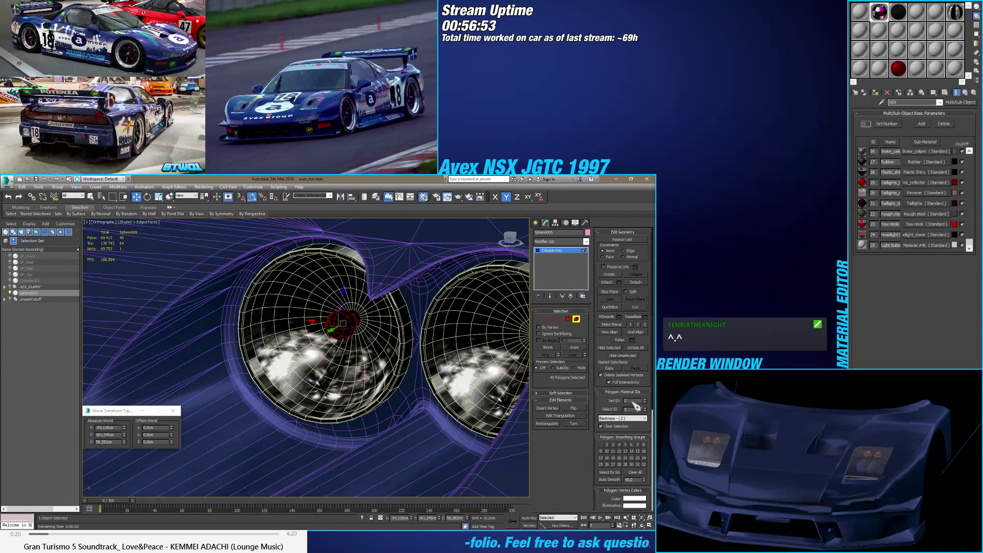
key("Return")
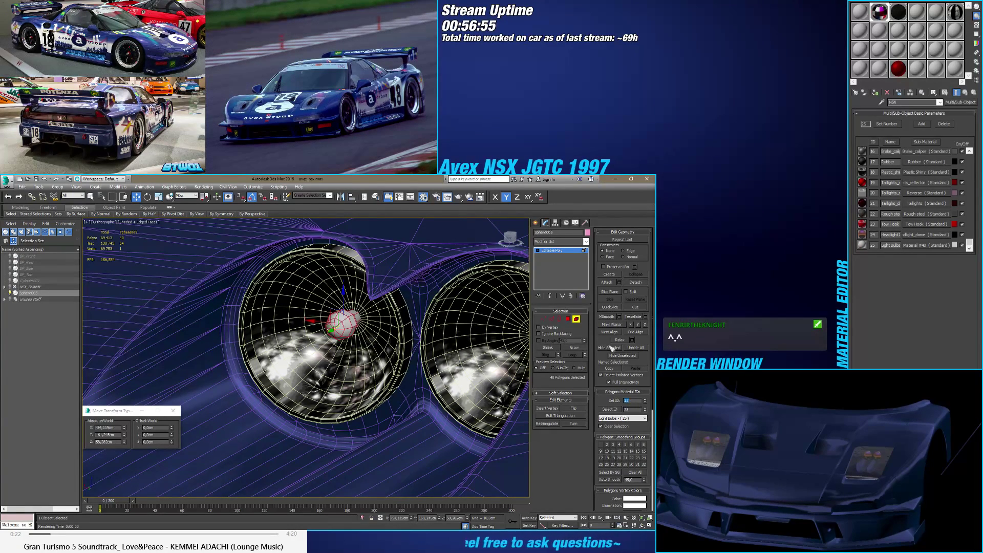
Step: Exit sub-object mode and Shift-drag the bulb to clone it toward the right headlight
left_click(576, 319)
mouse_move(359, 332)
middle_mouse_down("alt")
mouse_move(337, 335)
mouse_move(408, 341)
mouse_move(348, 338)
middle_mouse_up("alt")
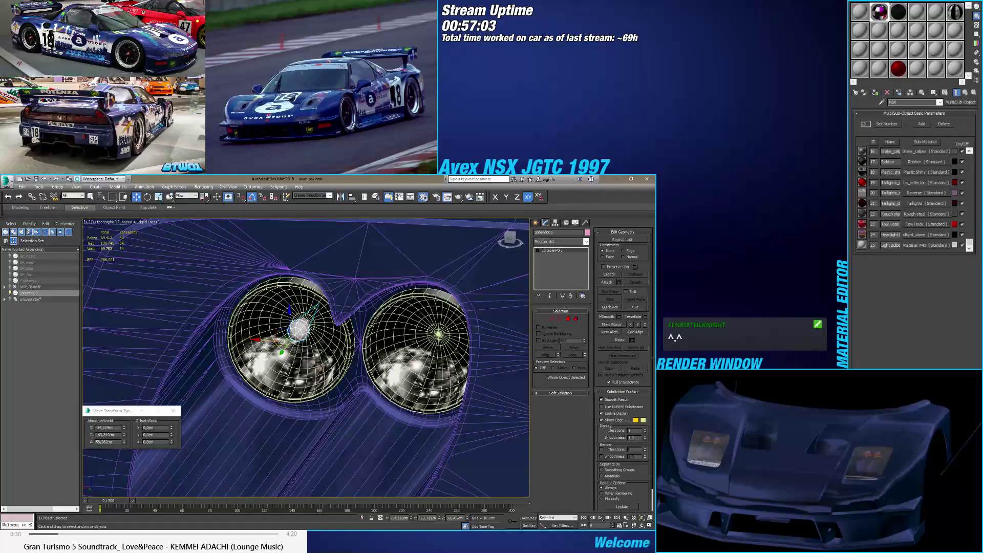
left_click_drag(270, 341, 403, 350, "shift")
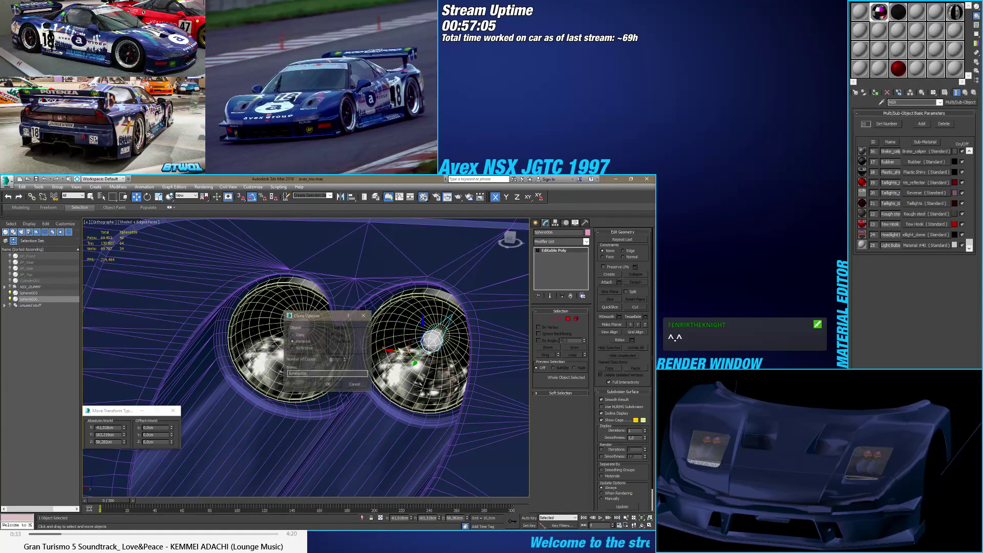
Step: Confirm the clone and align its X/Y/Z position to the right headlight
left_click(328, 384)
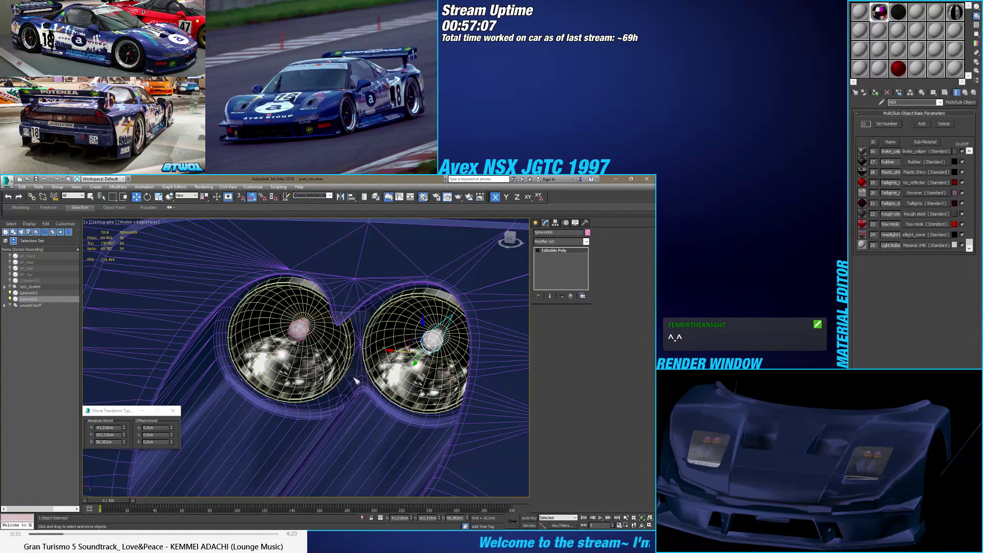
left_click(353, 197)
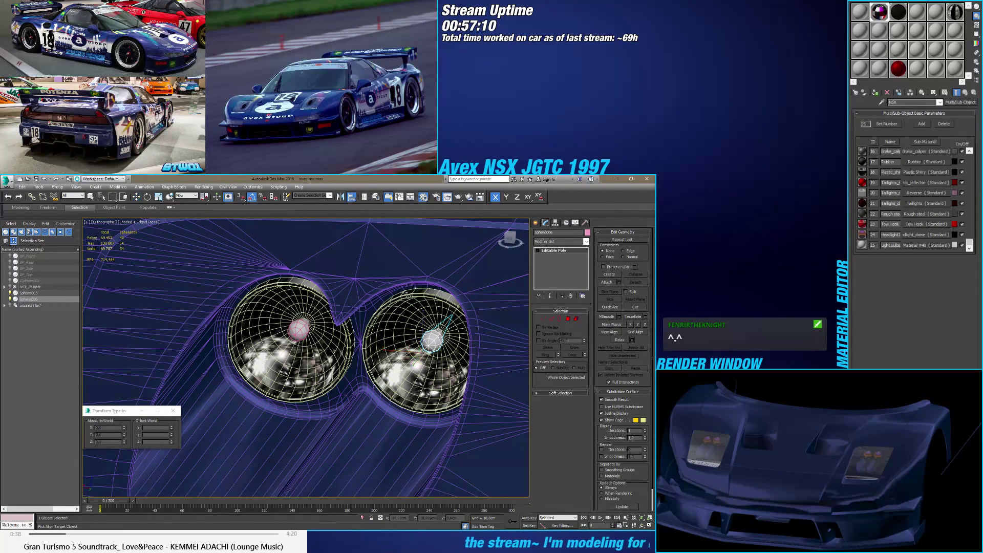
left_click(407, 321)
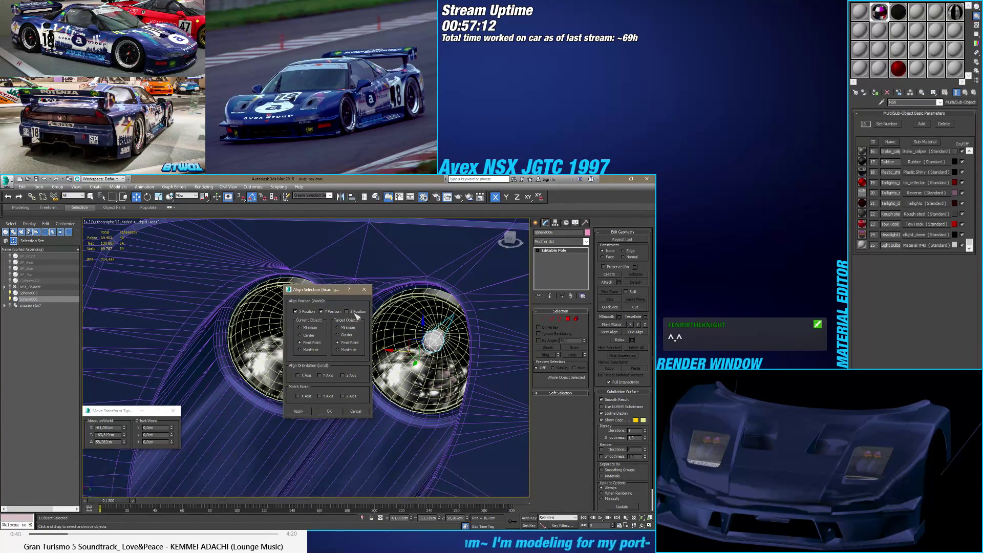
left_click(329, 411)
mouse_move(361, 368)
middle_mouse_down("alt")
mouse_move(369, 363)
mouse_move(323, 362)
mouse_move(345, 348)
mouse_move(373, 352)
middle_mouse_up("alt")
Step: Reselect the original left bulb and zoom to it
left_click(322, 363)
key("F4")
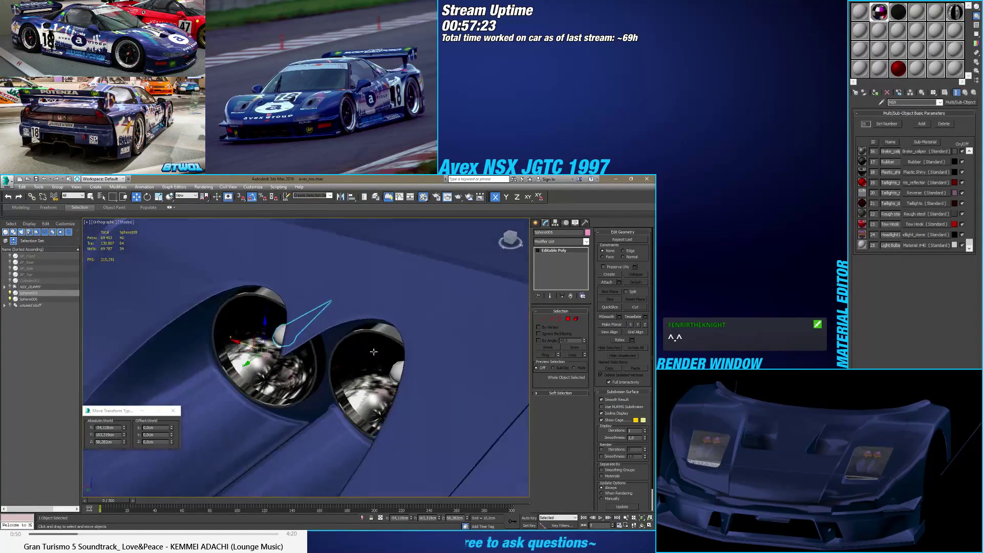
key("z")
key("F4")
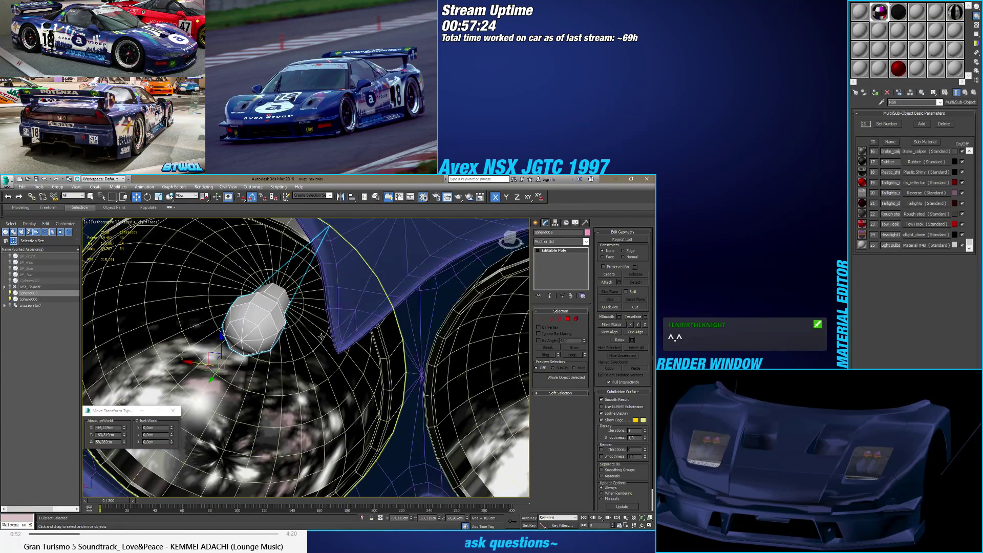
Step: Select all the bulb's polygons, then a single vertex, and return to Polygon mode
left_click(567, 319)
key("ctrl+a")
left_click(543, 318)
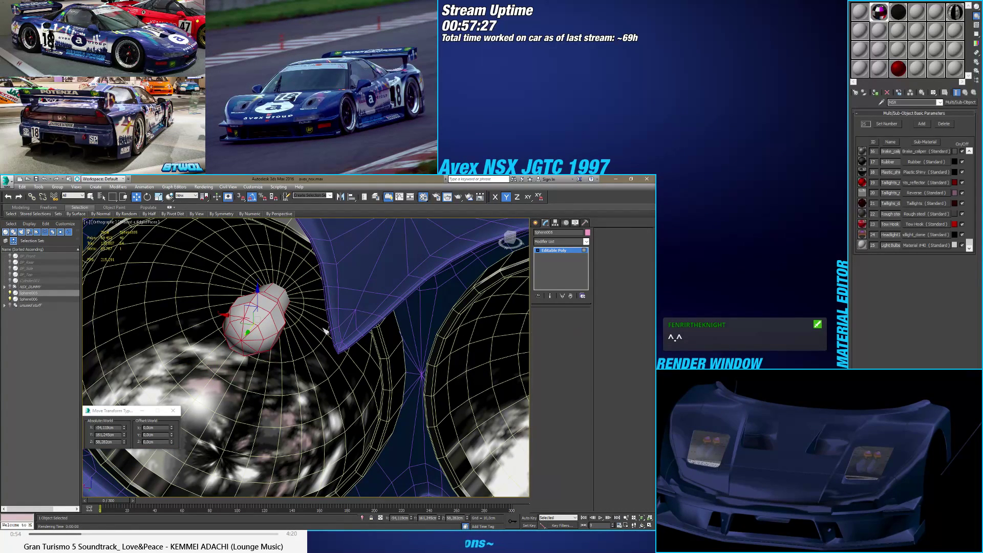
left_click(242, 341)
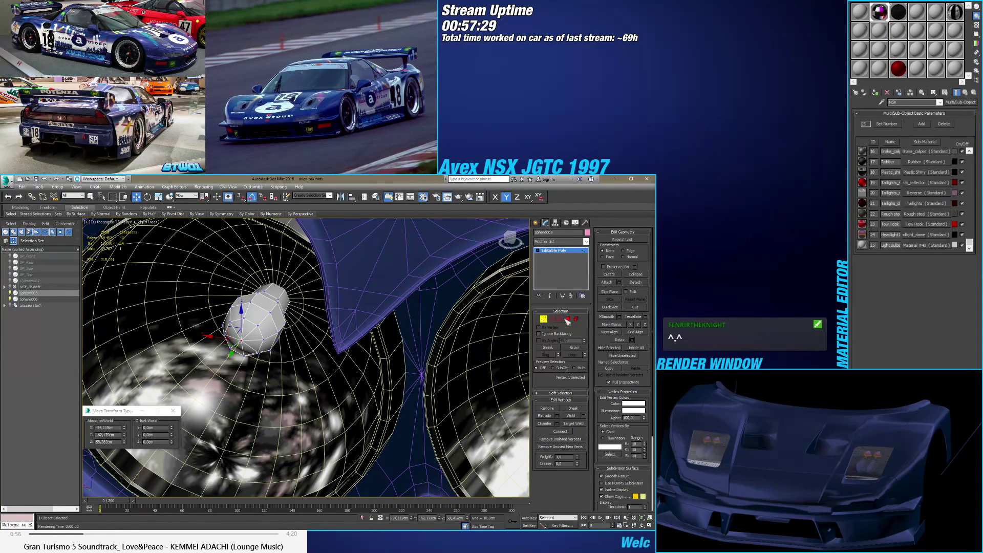
left_click(567, 319, "ctrl")
Step: Pick several faces on the bulb from different angles
middle_click_drag(354, 310, 376, 324, "alt")
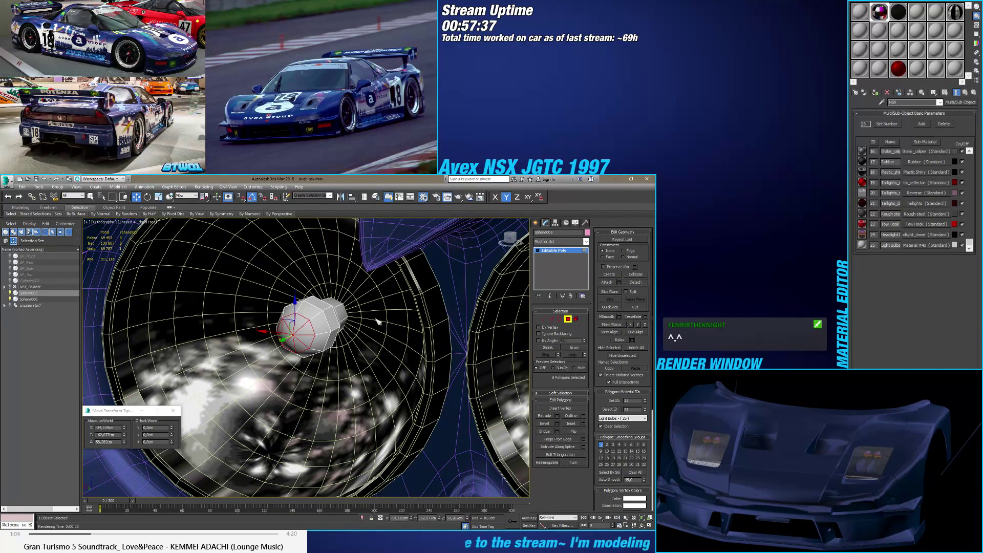
middle_click_drag(375, 328, 381, 338, "alt")
middle_click_drag(308, 332, 312, 325, "alt")
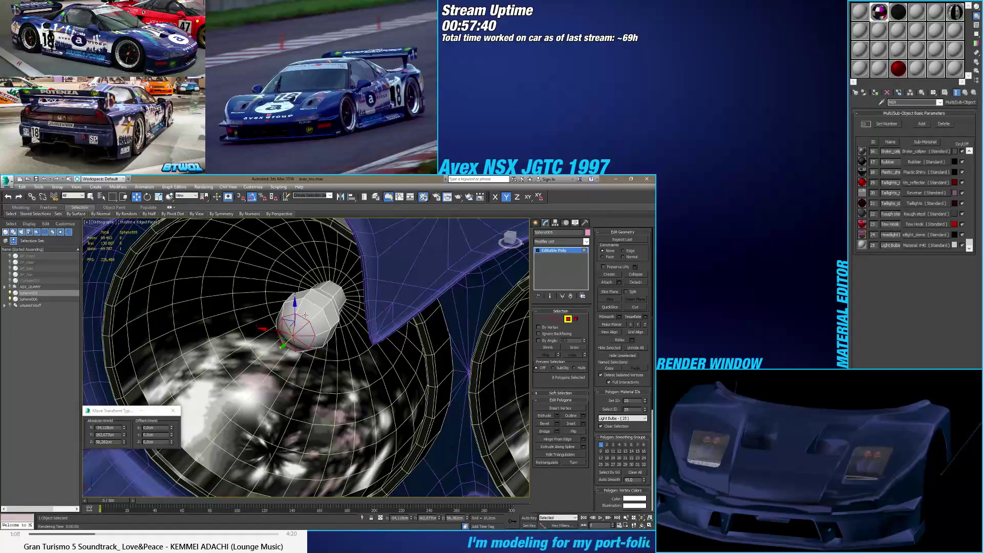
left_click(307, 314)
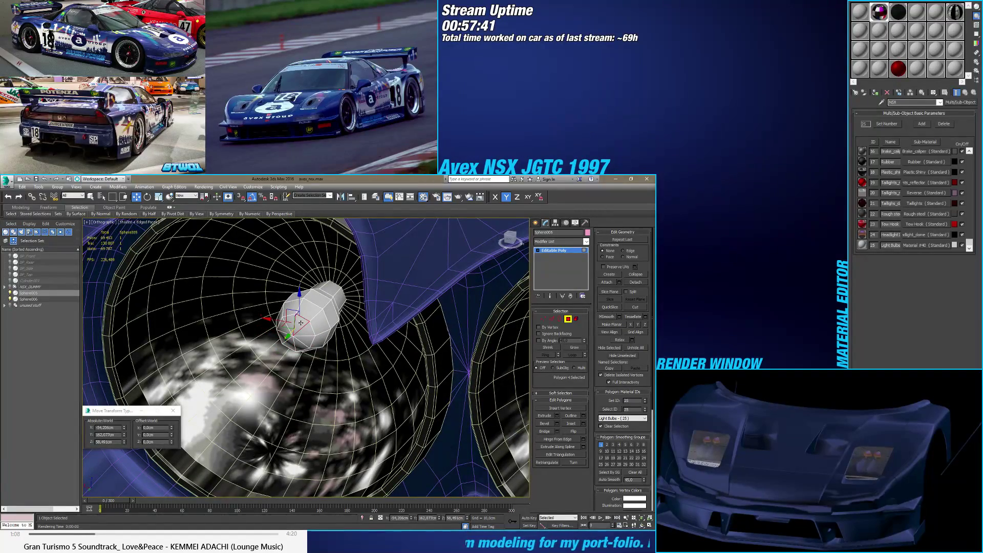
left_click(322, 293, "ctrl")
middle_click_drag(323, 293, 281, 325, "alt")
left_click(301, 327, "ctrl")
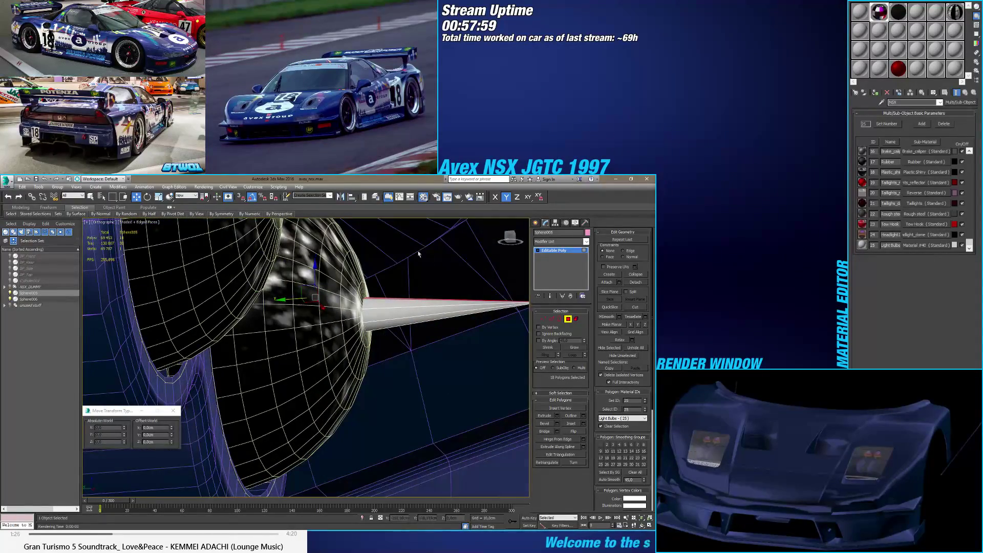
middle_click_drag(439, 346, 498, 370, "alt")
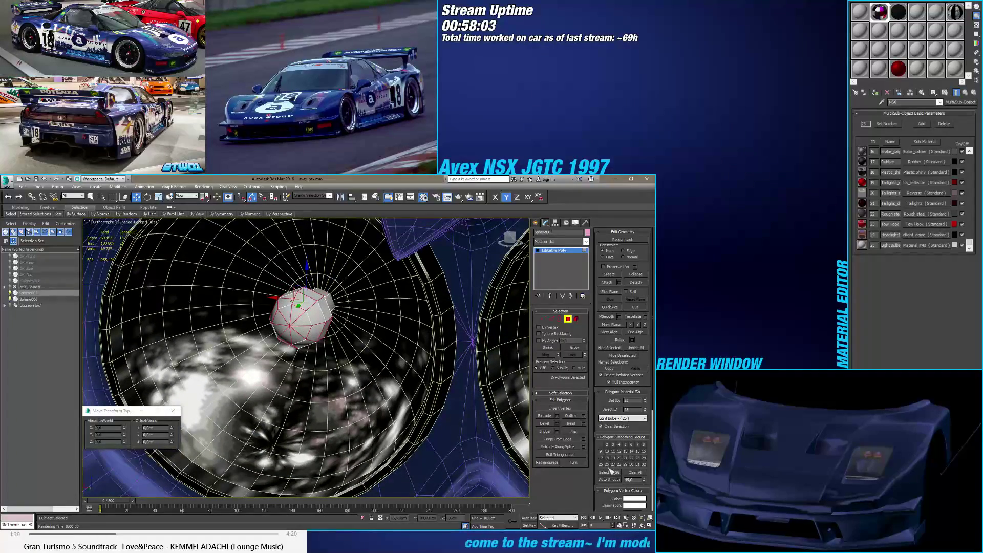
Step: Adjust the selection to 16 bulb faces and assign them smoothing group 1
key("ctrl+a")
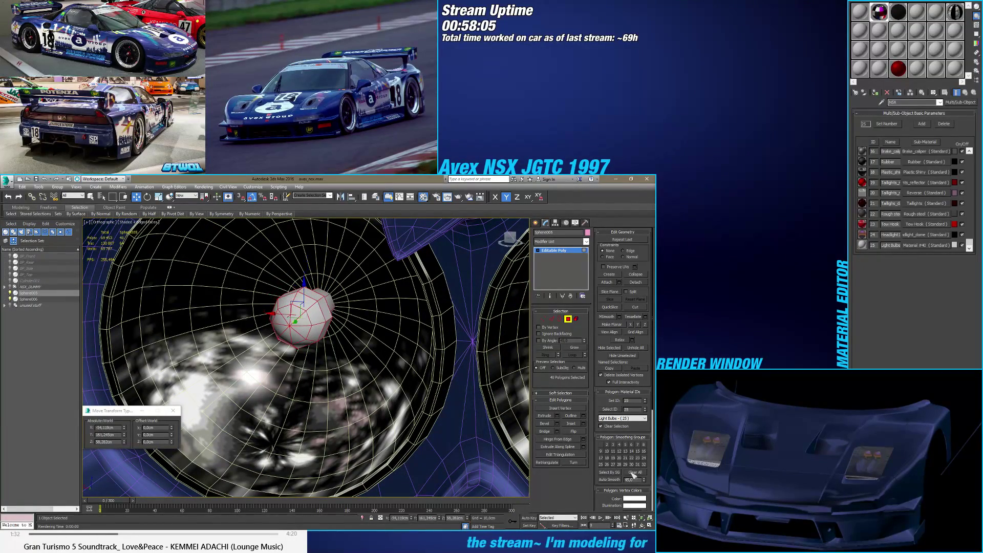
middle_click_drag(414, 417, 424, 425)
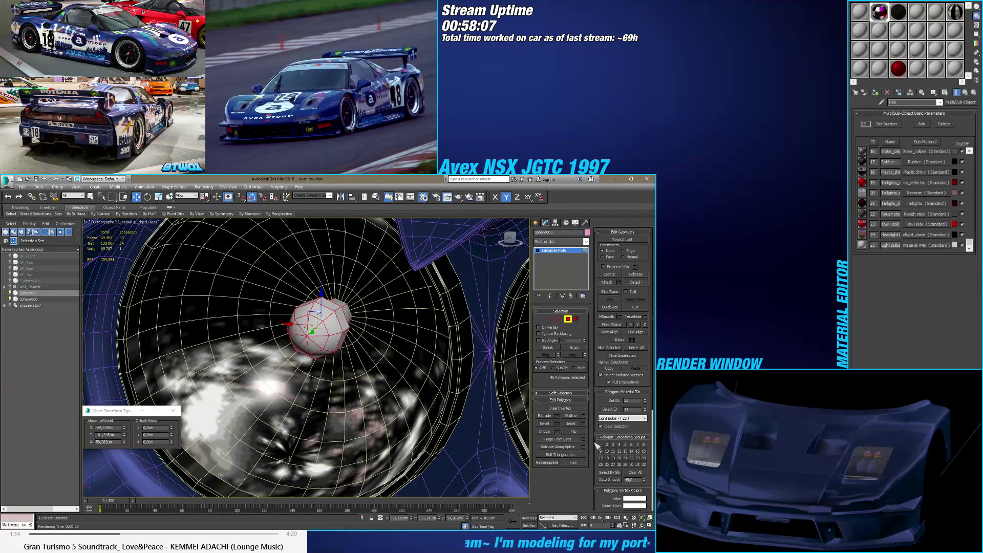
key("ctrl+z")
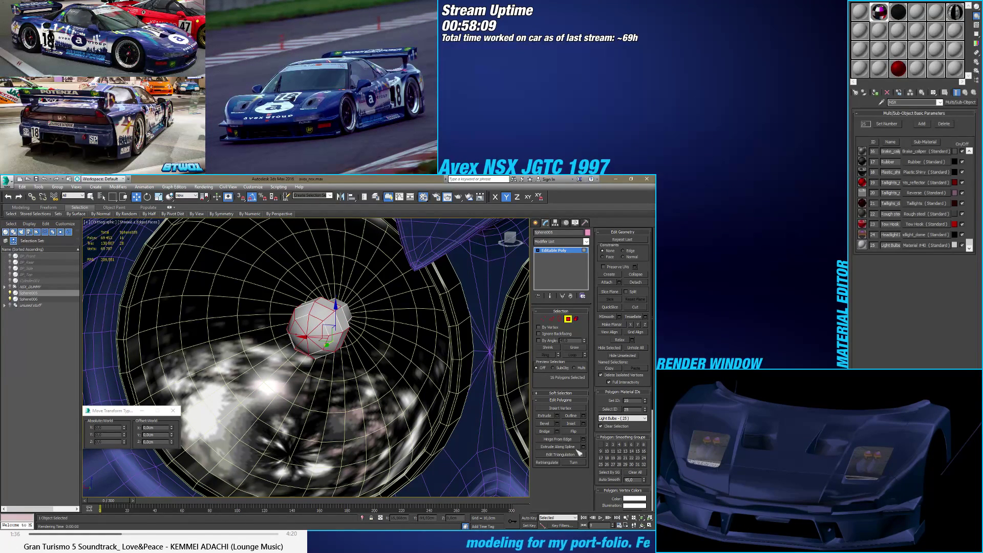
left_click(607, 445)
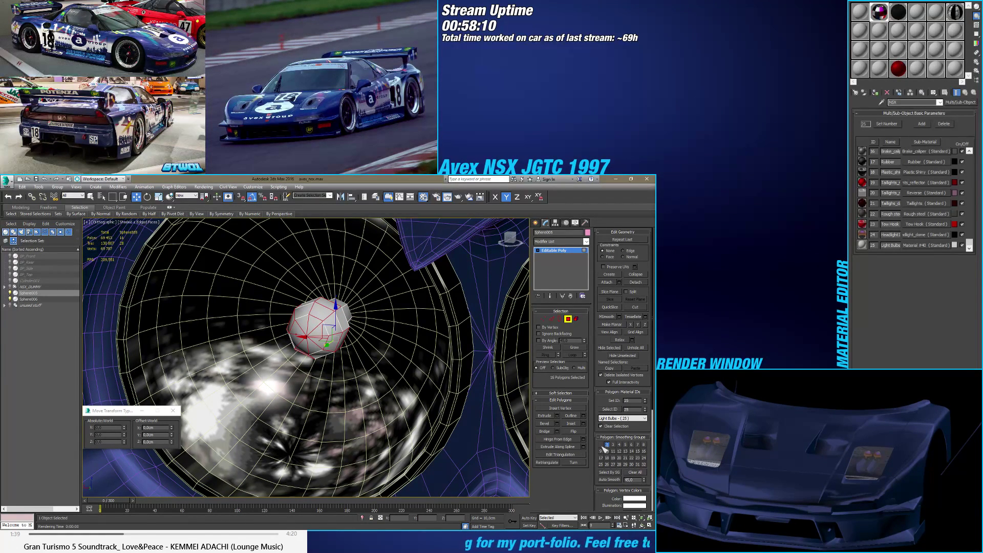
middle_click_drag(407, 385, 389, 365, "alt")
key("ctrl+Page_Up")
key("ctrl+Page_Down")
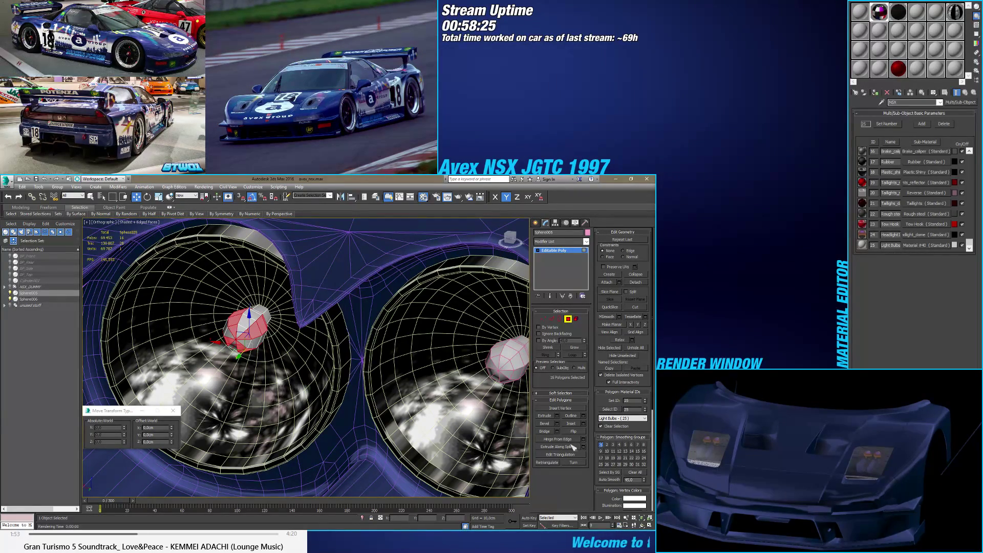
Step: Shrink the bulb face selection to 8 faces, check it with edged faces, then undo
middle_click_drag(402, 377, 337, 363, "alt")
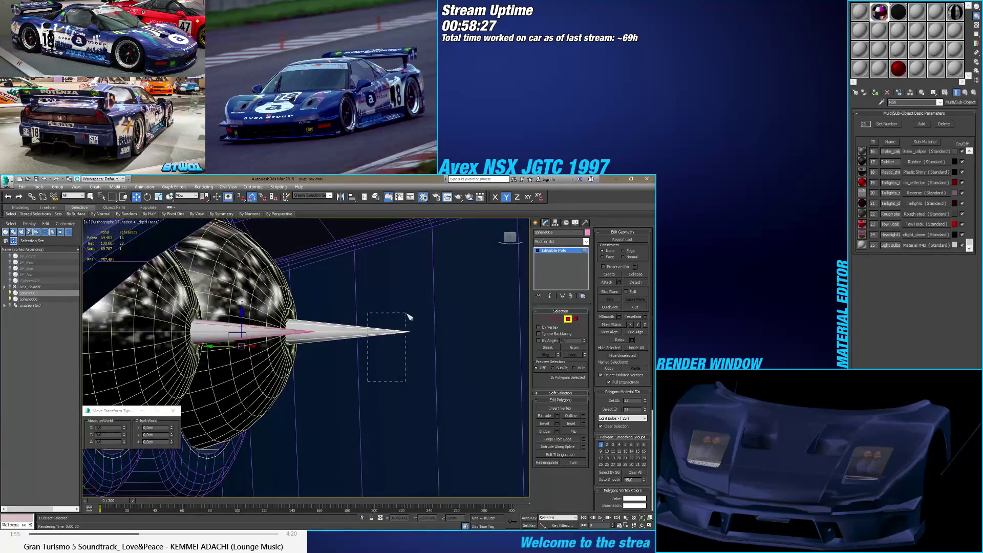
key("ctrl+Page_Down")
middle_click_drag(406, 320, 526, 400, "alt")
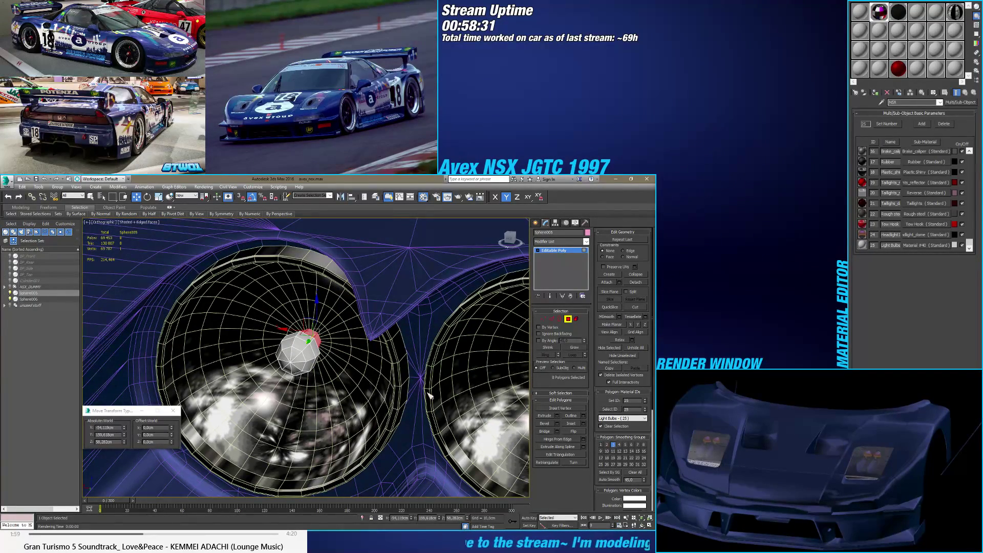
key("F4")
middle_click_drag(373, 379, 309, 374, "alt")
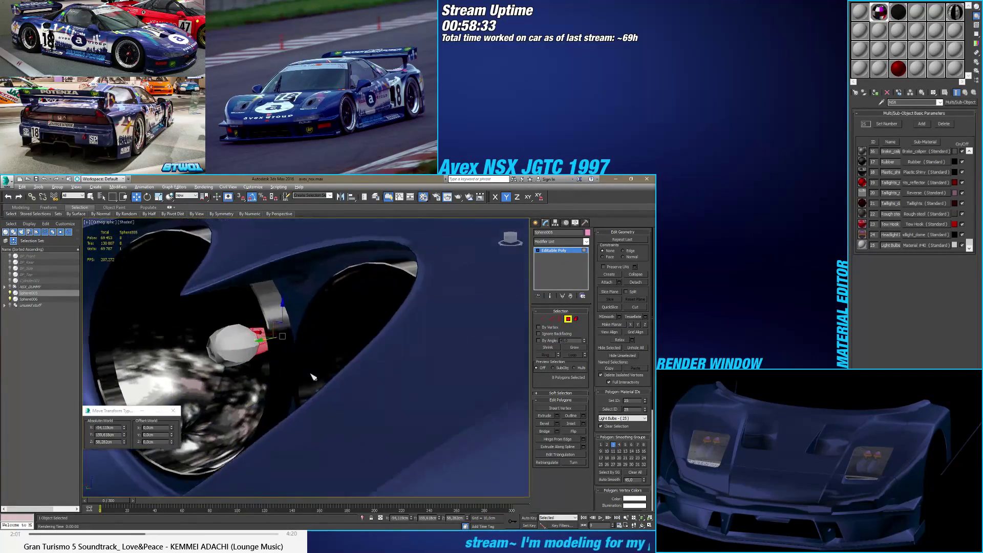
scroll(286, 353, "up", 5)
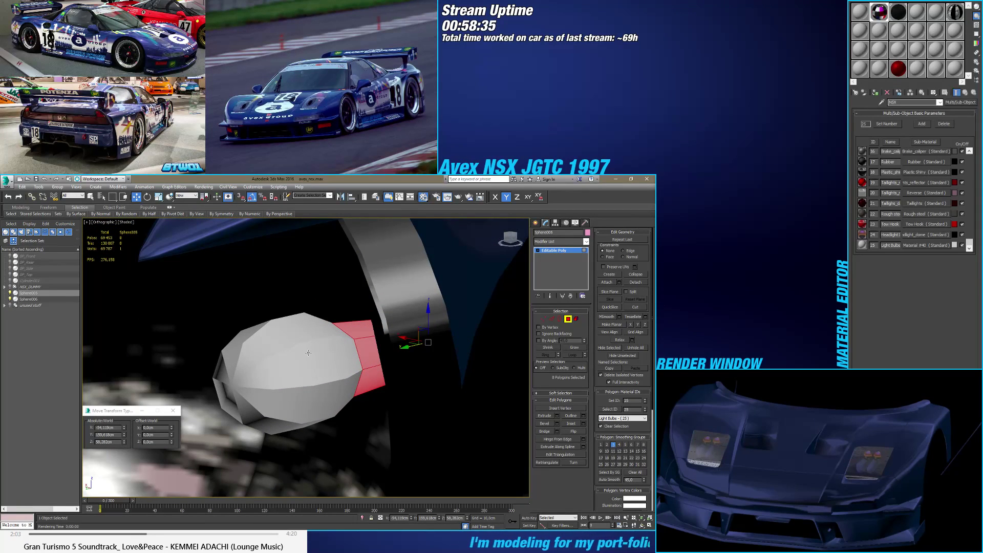
key("F4")
key("ctrl+z")
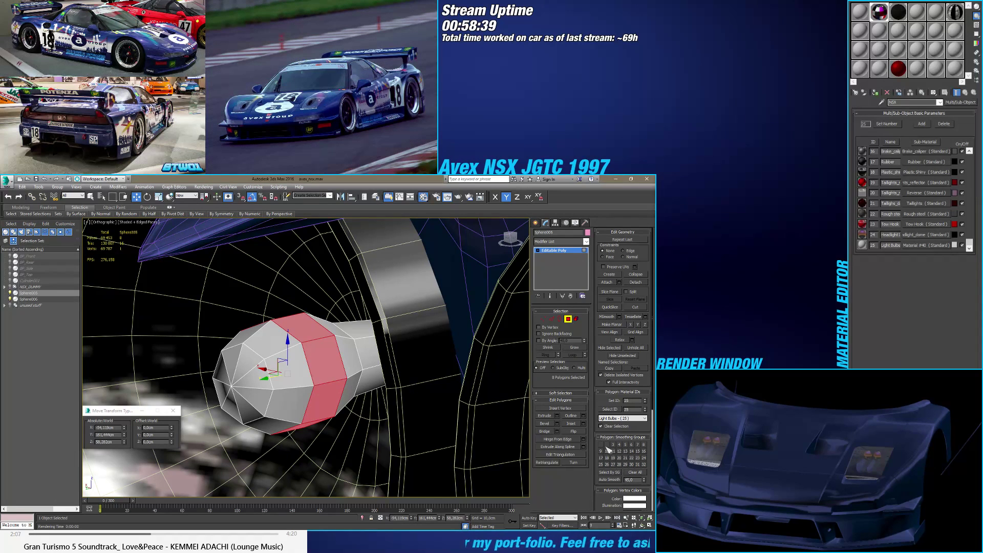
Step: Grow the face selection back to the whole bulb and check its edges
key("F4")
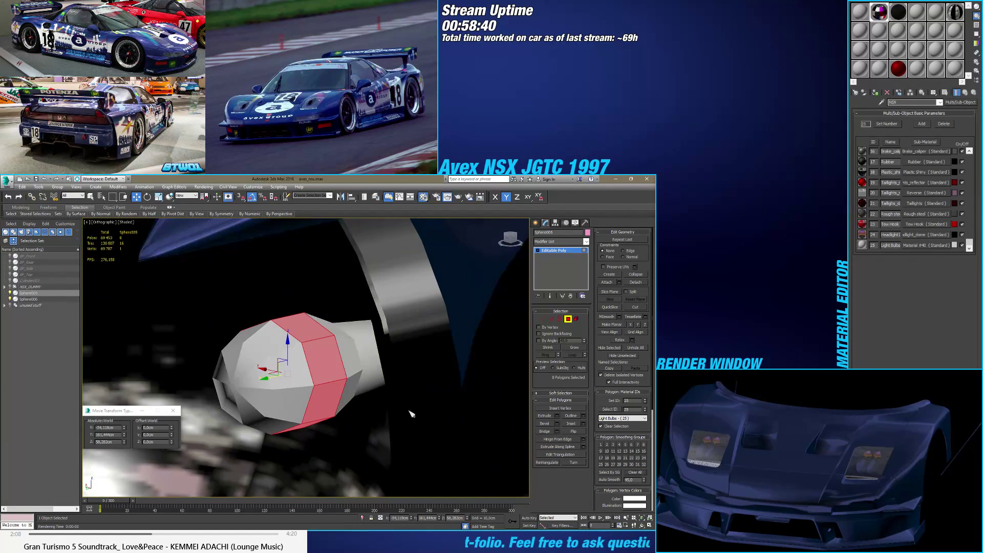
mouse_move(406, 413)
middle_mouse_down("alt")
mouse_move(387, 395)
mouse_move(361, 398)
middle_mouse_up("alt")
key("ctrl+Page_Up")
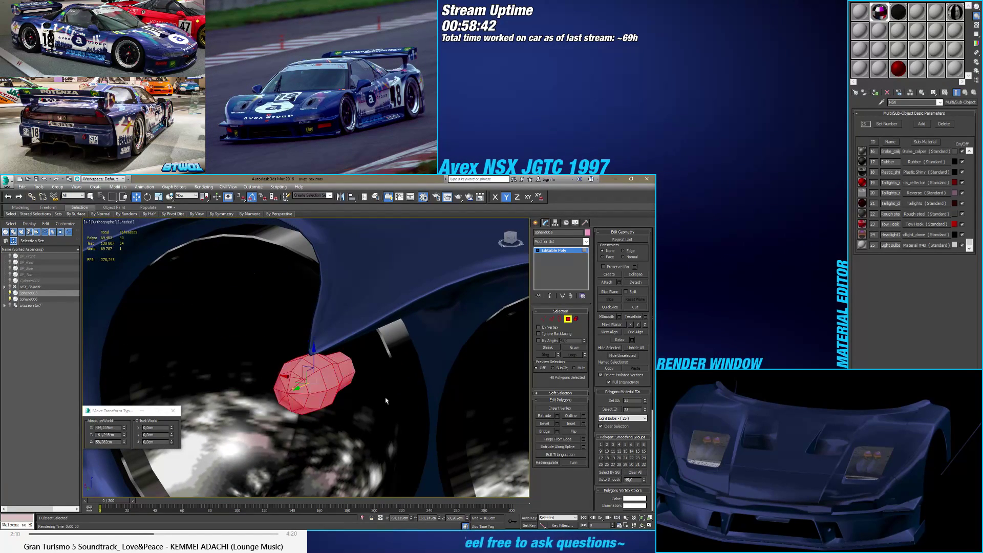
key("F4")
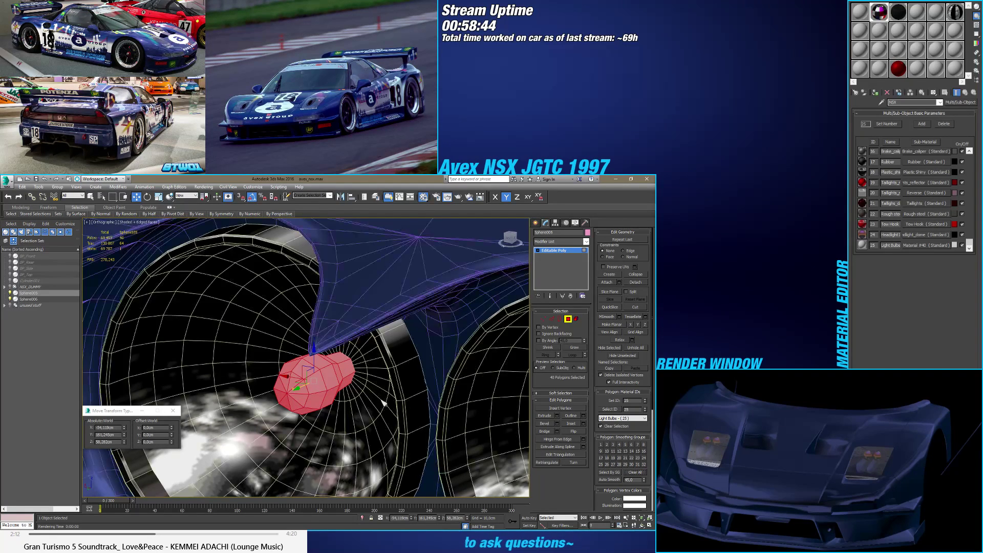
key("F4")
Step: Switch between object, vertex and face levels of the bulb while reviewing it
left_click(568, 319)
middle_click_drag(389, 389, 361, 371, "alt")
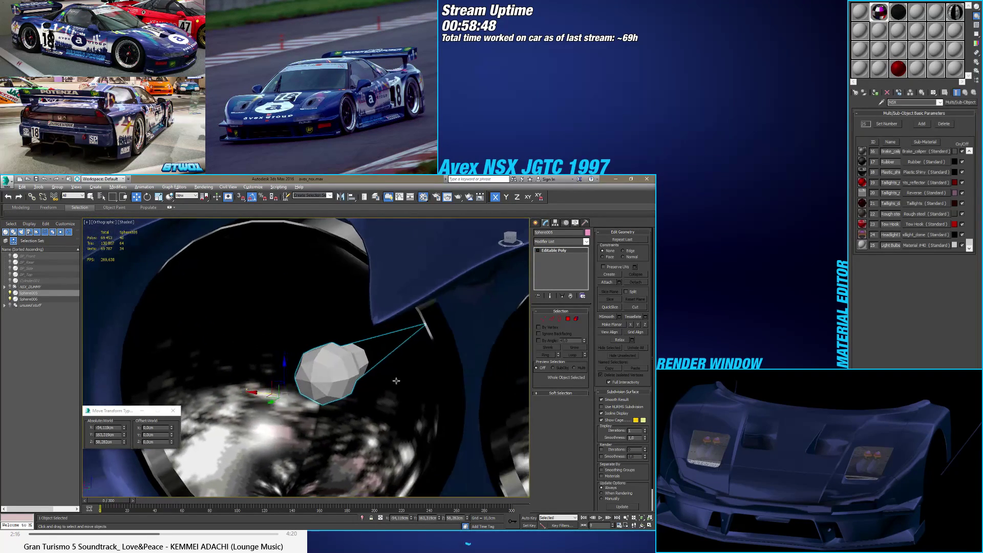
left_click(544, 319)
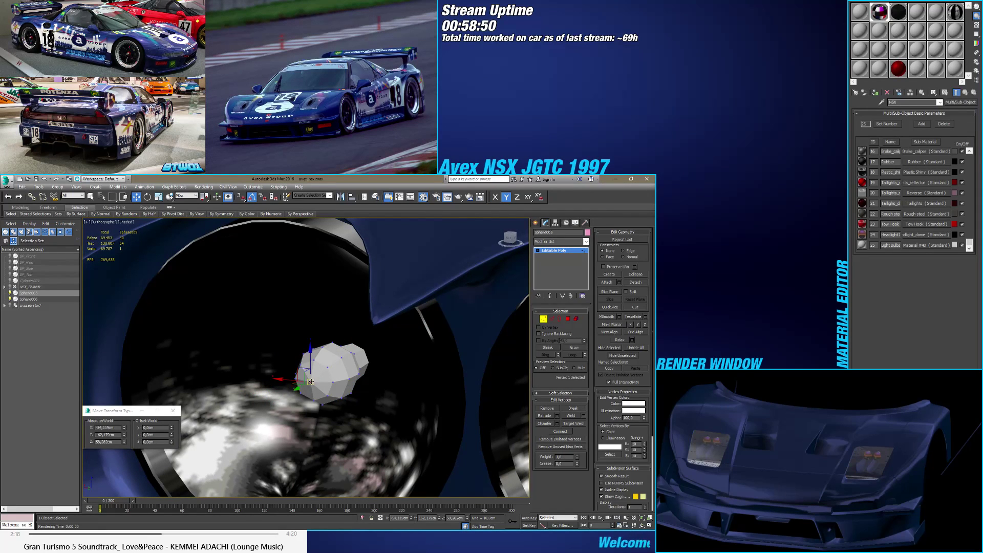
left_click(568, 319)
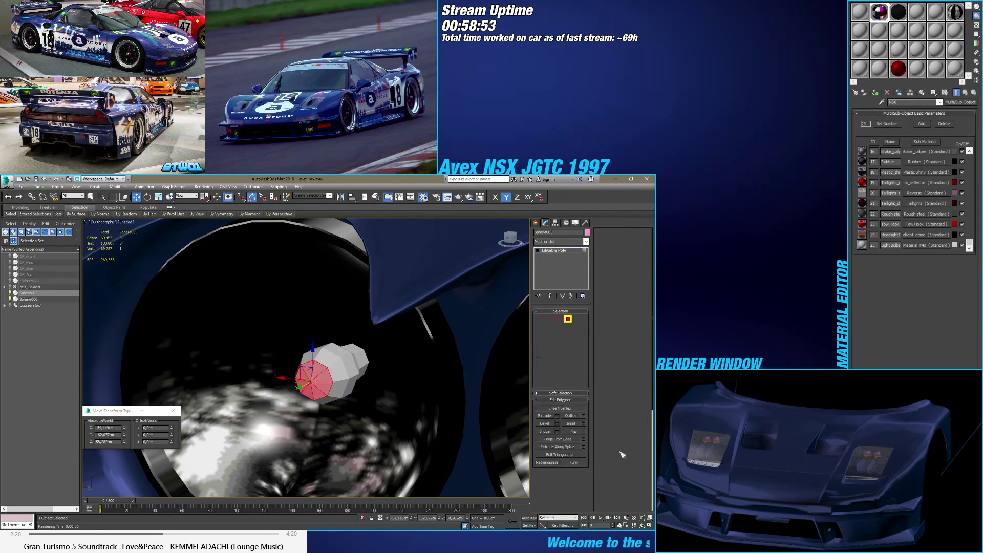
left_click(568, 318)
mouse_move(389, 404)
middle_mouse_down("alt")
mouse_move(367, 400)
mouse_move(395, 407)
mouse_move(392, 399)
middle_mouse_up("alt")
key("shift+z")
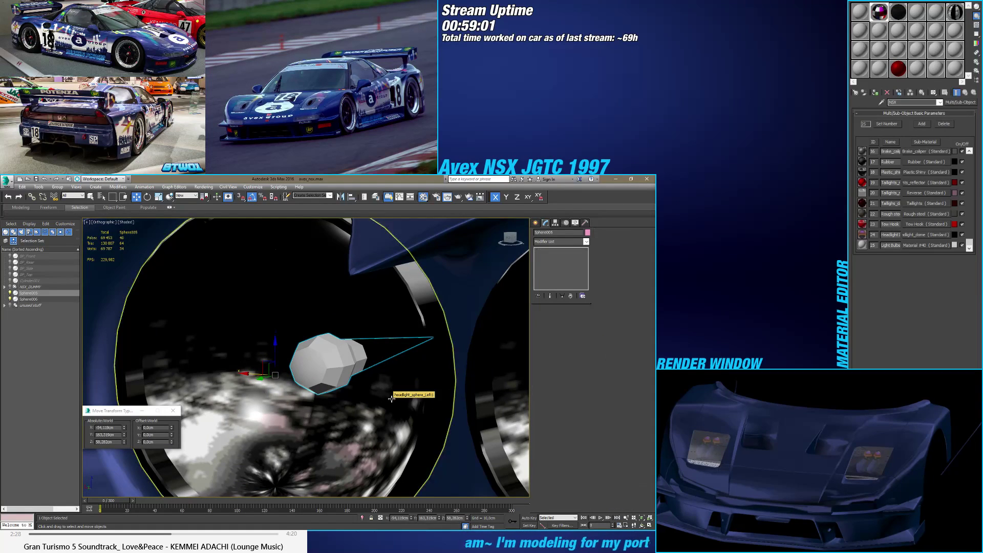
key("shift+y")
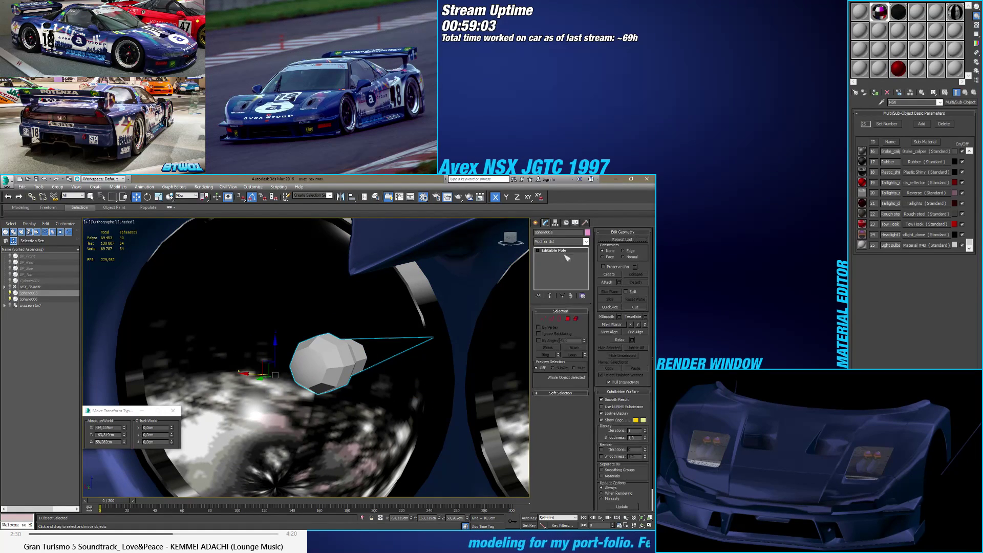
Step: Assign smoothing group 1 to all 40 bulb faces and return to object level
left_click(576, 318)
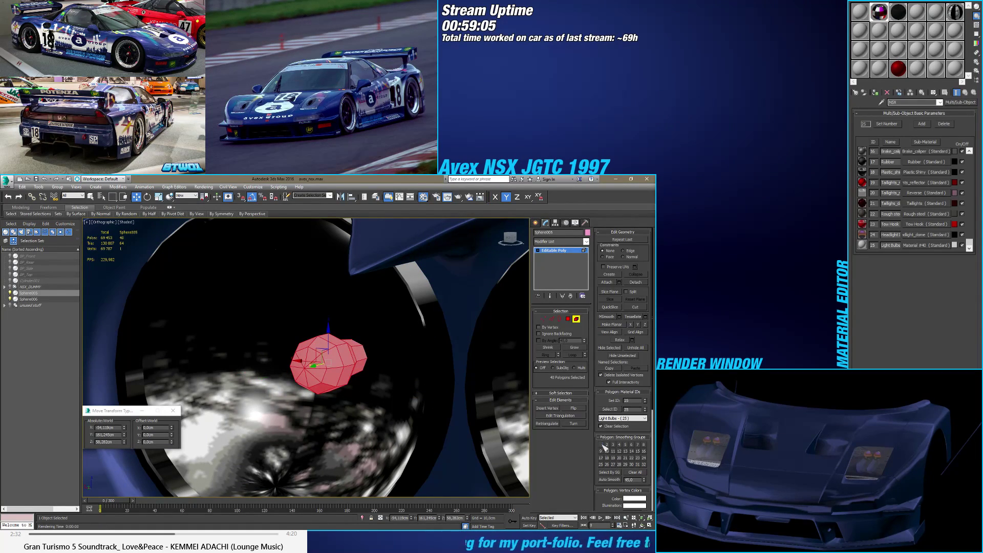
left_click(601, 444)
left_click(580, 320)
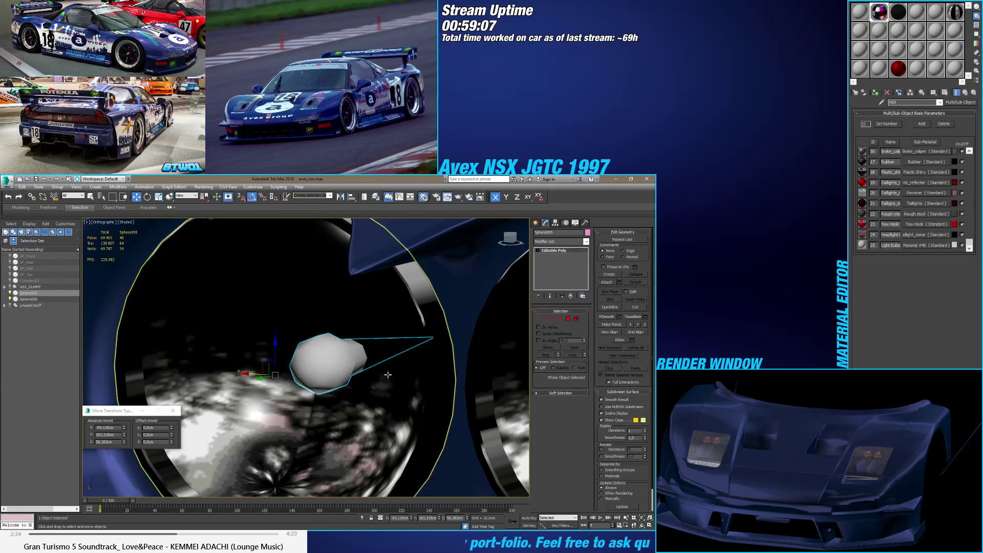
middle_click_drag(389, 379, 335, 371, "alt")
scroll(358, 374, "down", 5)
Step: In the Light Bulbs sub-material, try a black diffuse colour and adjust opacity
left_click(921, 245)
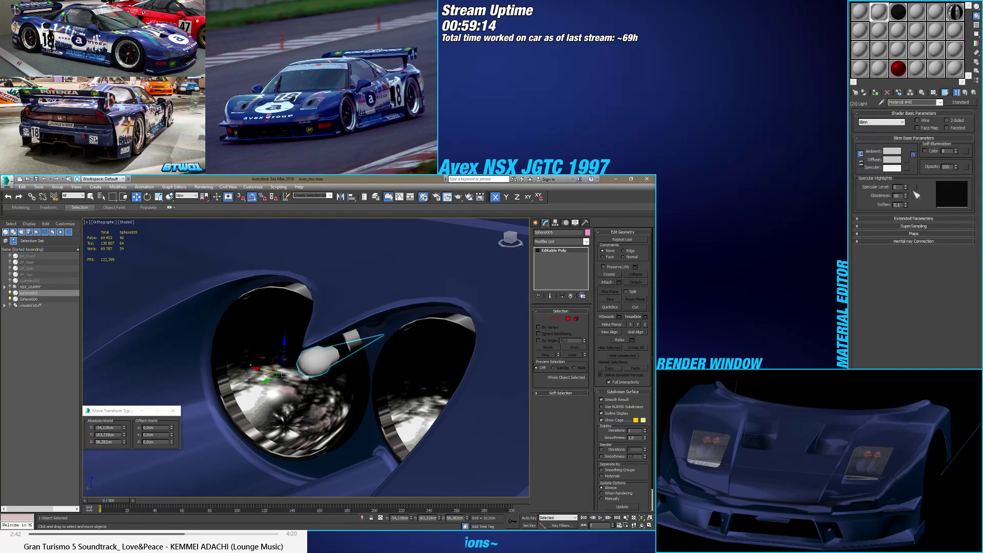
left_click(897, 163)
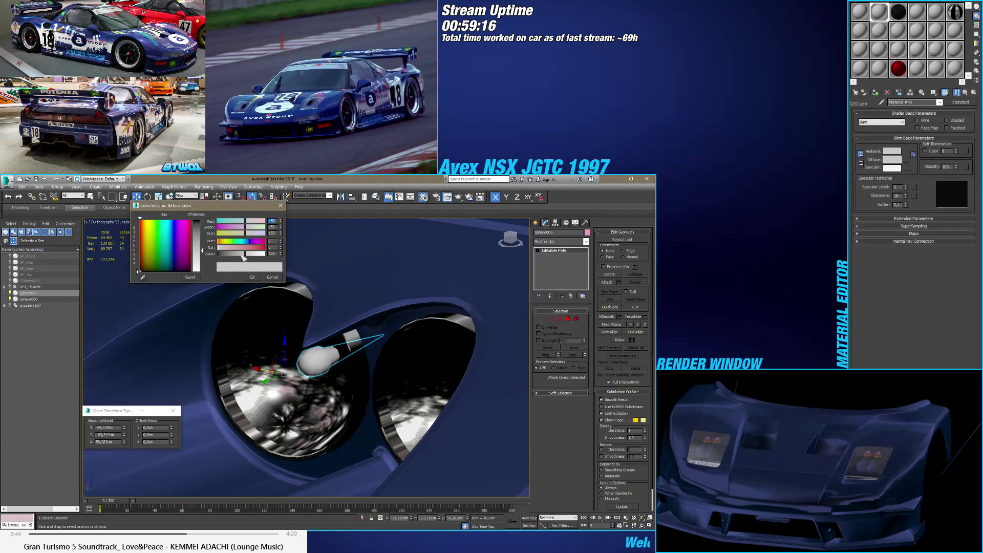
left_click_drag(243, 257, 219, 254)
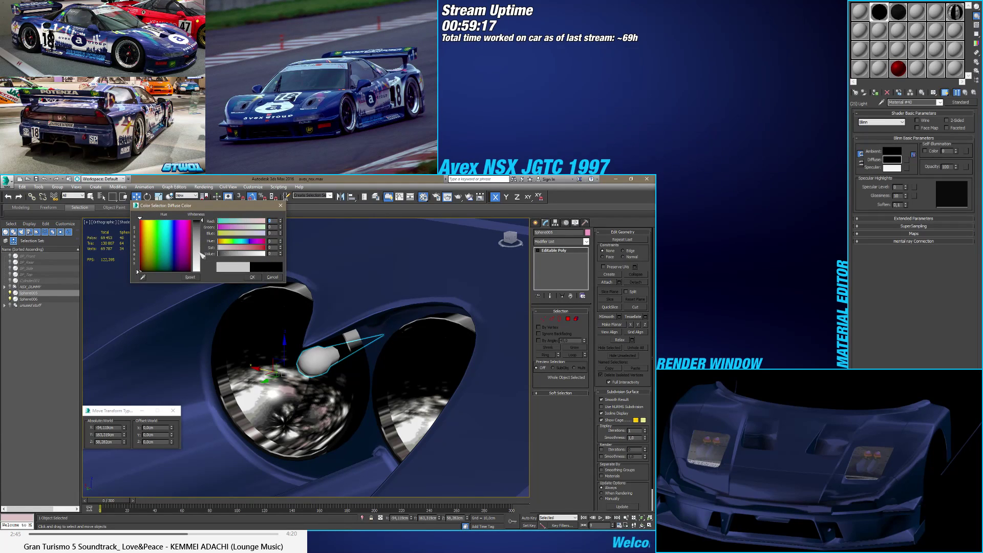
mouse_move(245, 254)
left_mouse_down()
mouse_move(262, 256)
mouse_move(238, 270)
left_mouse_up()
left_click(251, 277)
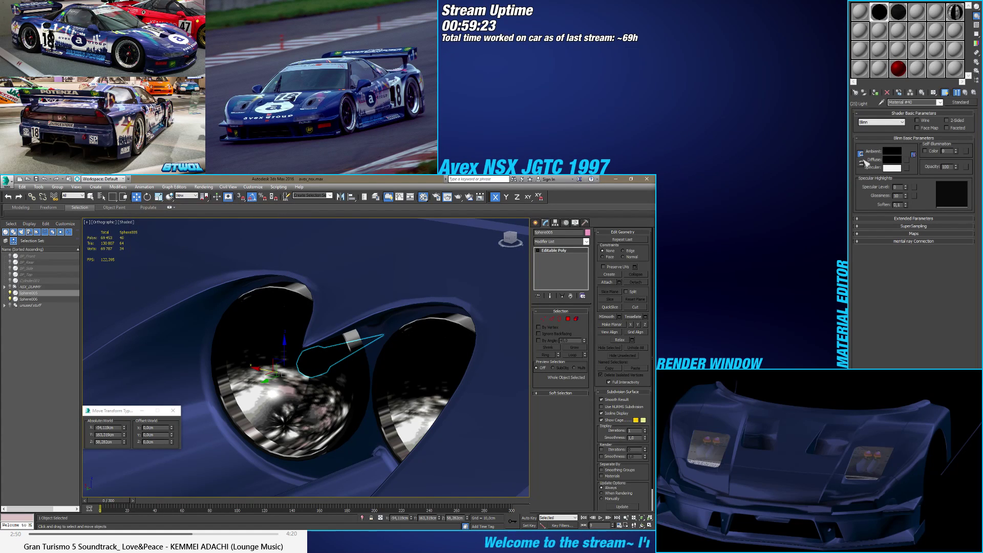
right_click(955, 167)
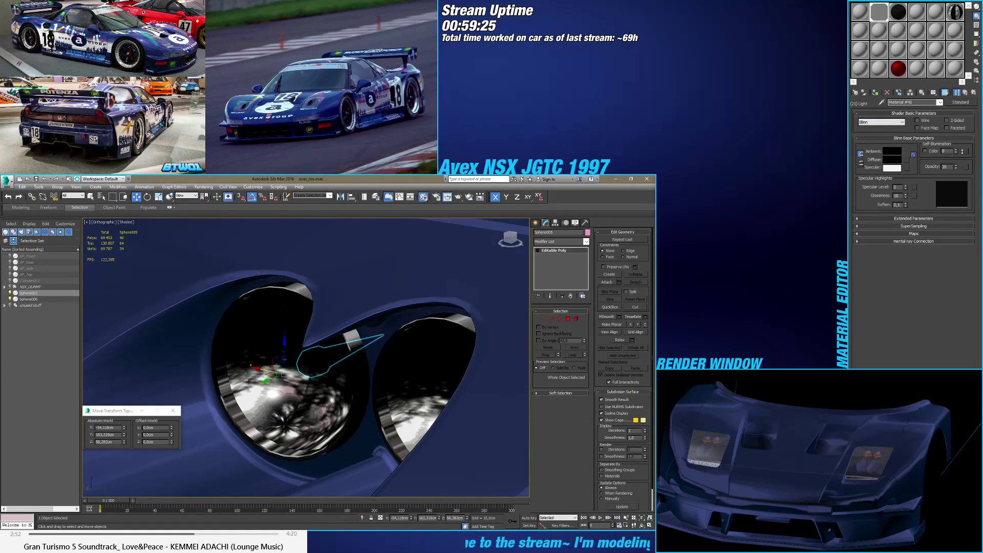
left_click_drag(962, 152, 963, 151)
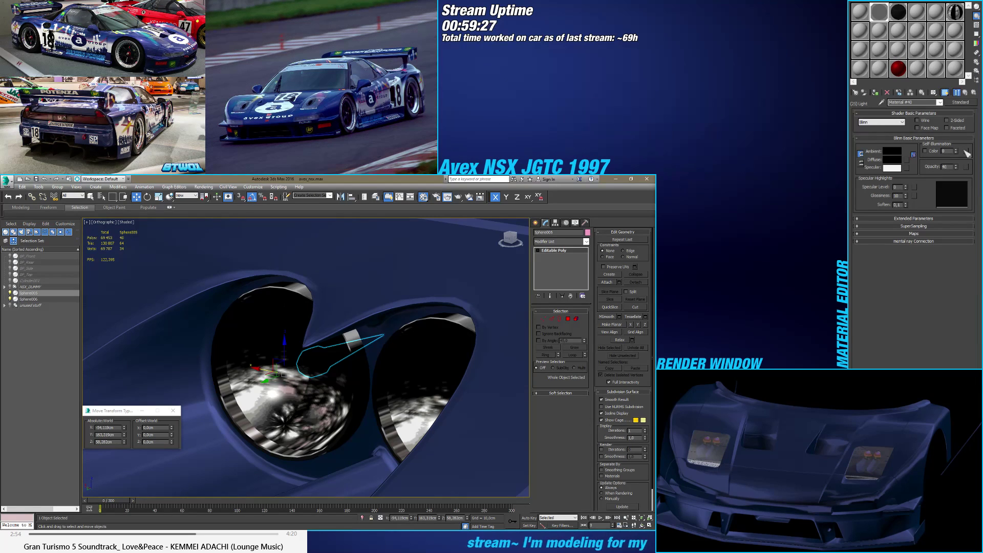
Step: Make the bulb diffuse colour white, set opacity to 5, and pick a reflection map
left_click(896, 162)
left_click_drag(223, 253, 265, 254)
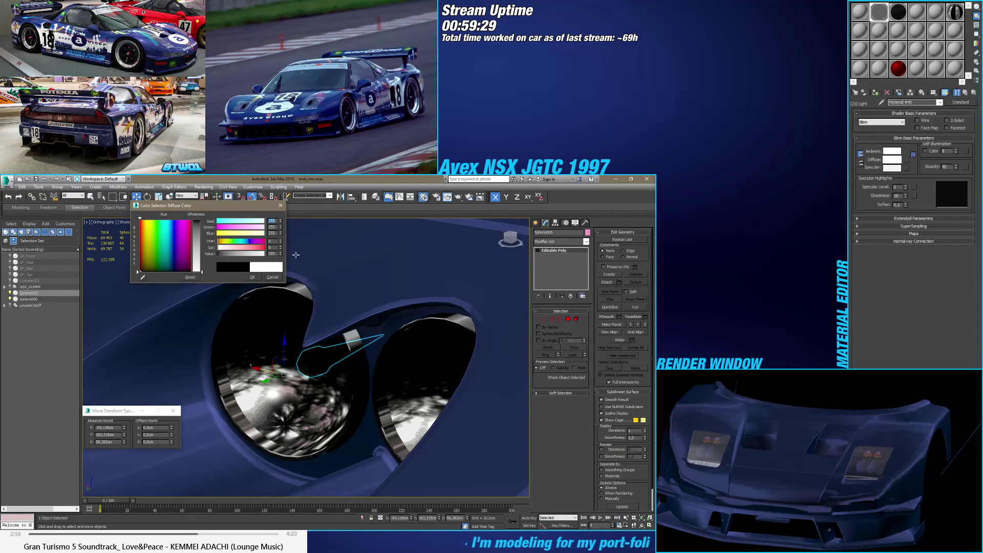
left_click(254, 277)
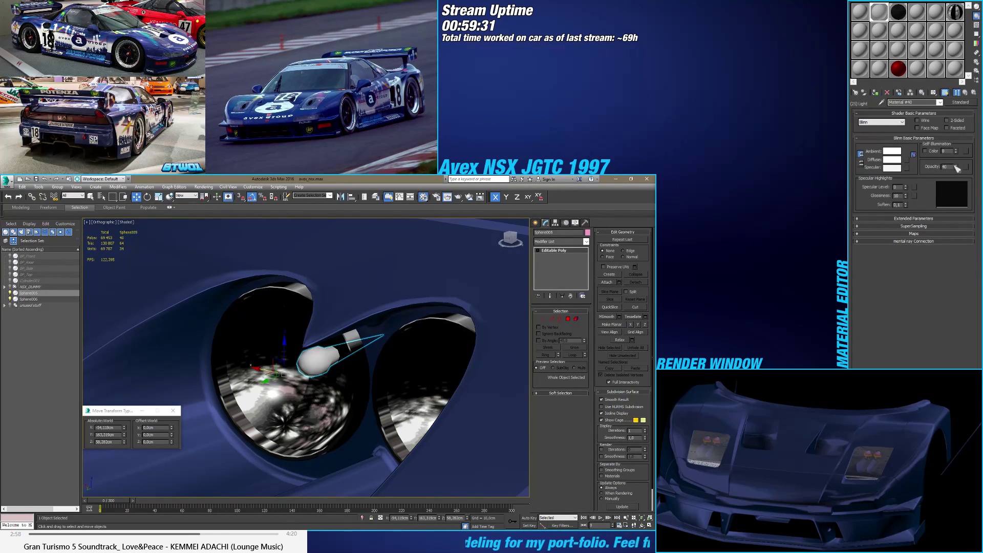
left_click_drag(958, 167, 958, 164)
mouse_move(411, 386)
middle_mouse_down("alt")
mouse_move(428, 379)
mouse_move(414, 387)
middle_mouse_up("alt")
left_click(930, 234)
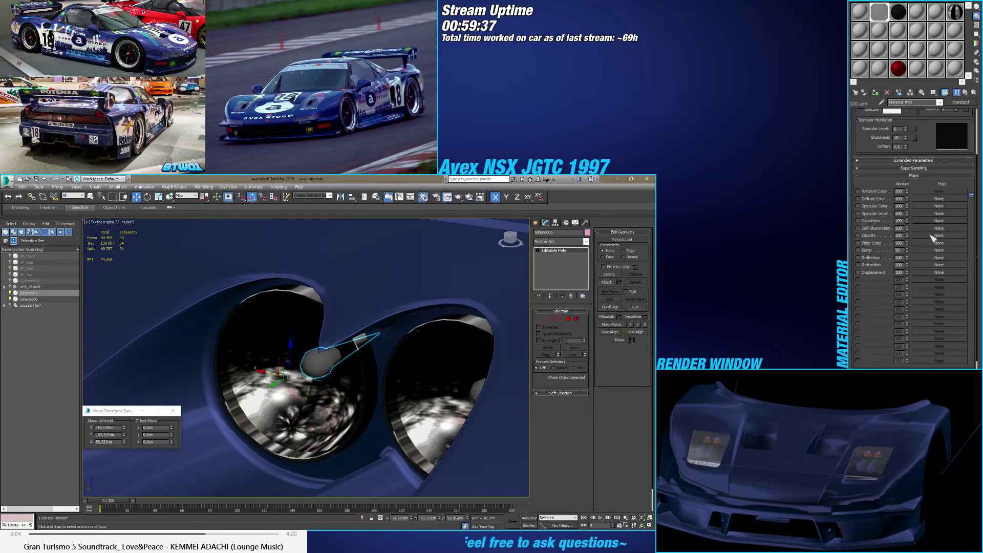
left_click(914, 258)
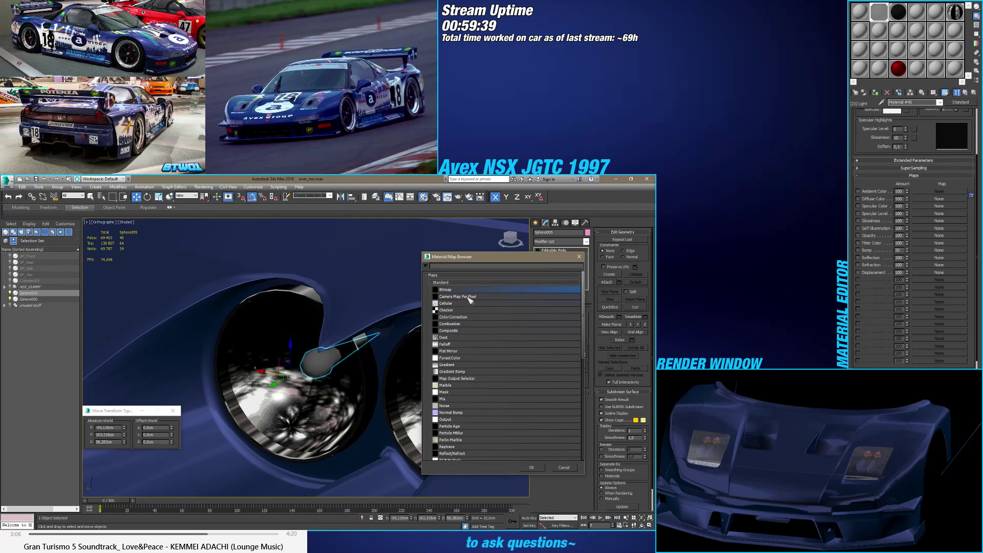
Step: Load bitmap 04b_0001 (4).png as the reflection map, then view both headlights head-on
double_click(468, 290)
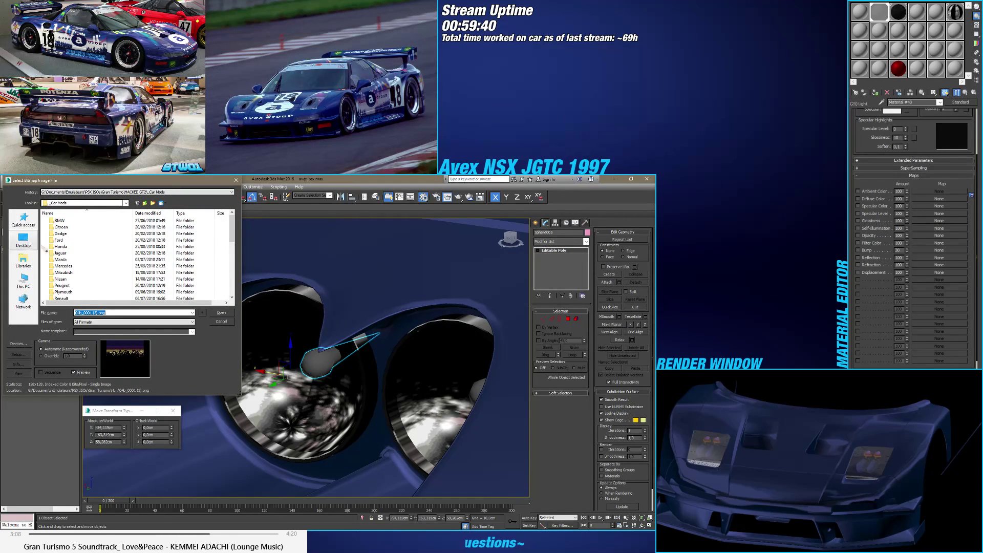
scroll(66, 260, "down", 1)
left_click(66, 285)
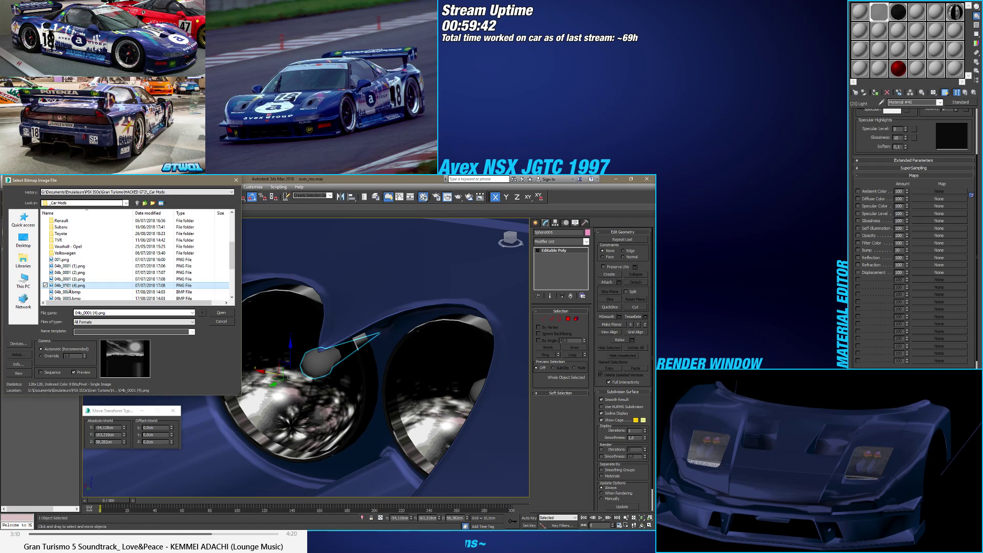
left_click(233, 315)
scroll(295, 347, "up", 2)
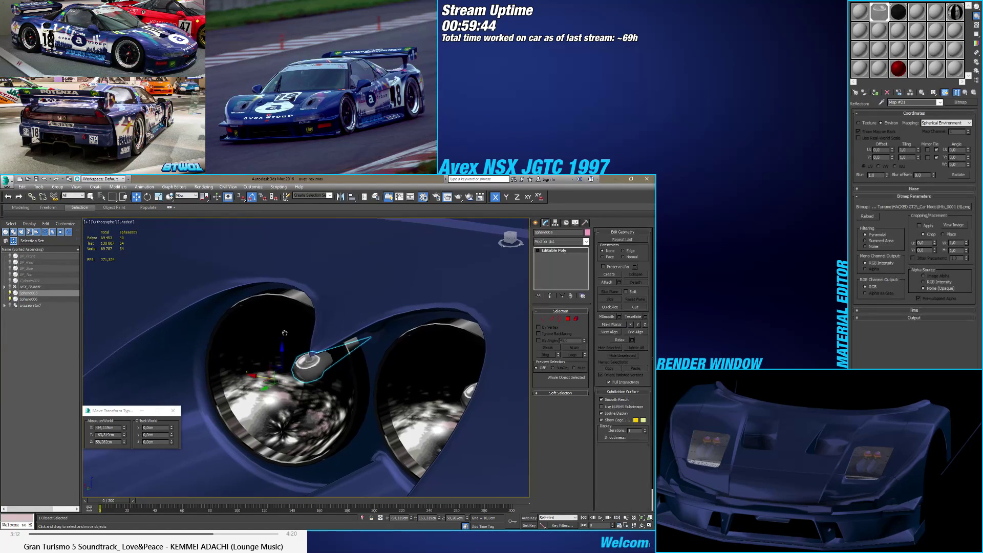
middle_click_drag(295, 347, 237, 367, "alt")
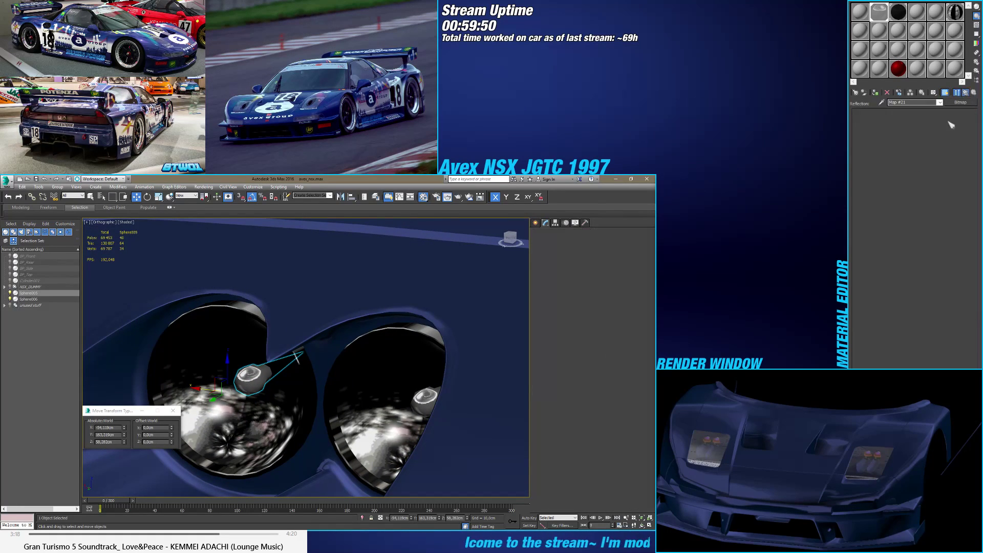
Step: In the parent material, set a white diffuse colour and lower opacity to about 1
left_click(965, 93)
scroll(887, 141, "up", 1)
left_click(892, 135)
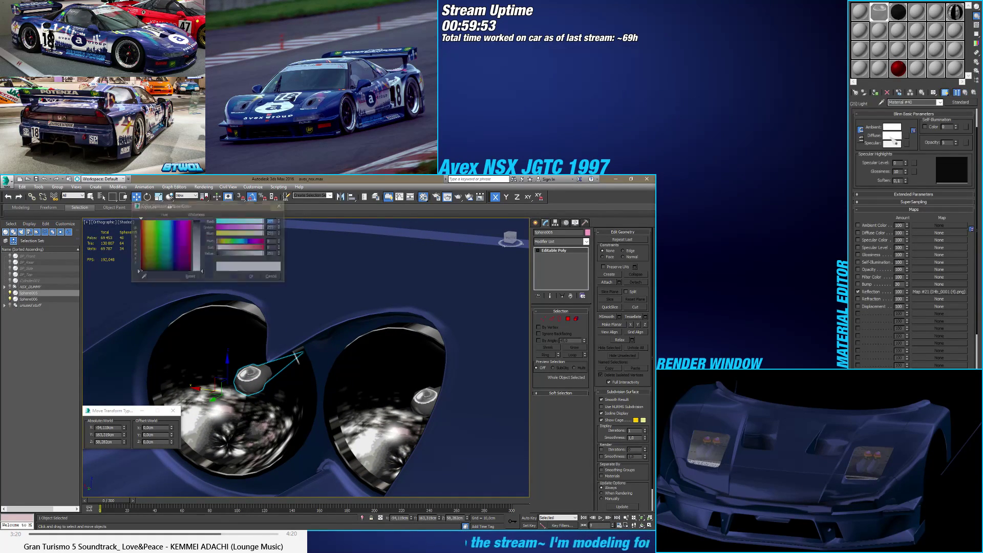
left_click_drag(251, 257, 217, 254)
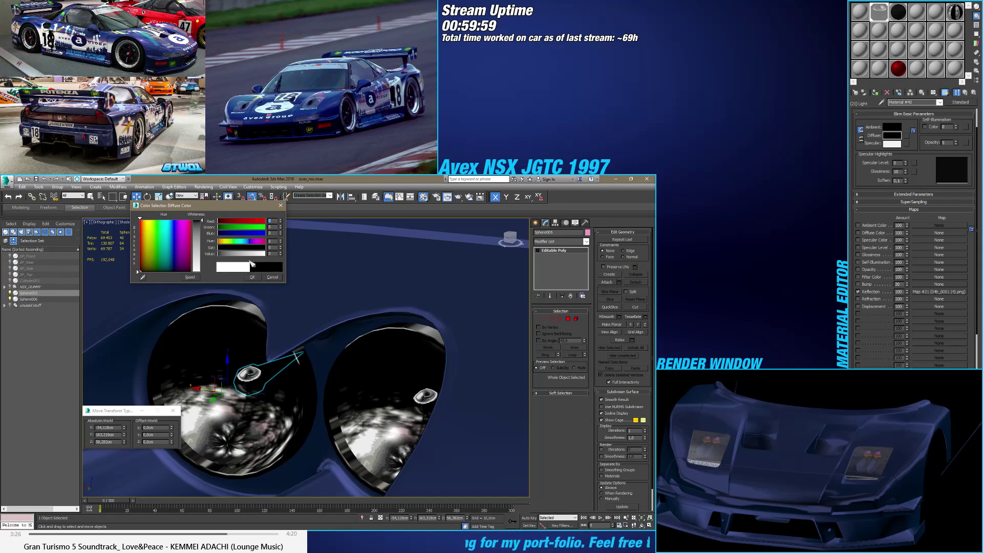
left_click_drag(251, 263, 265, 266)
left_click(252, 277)
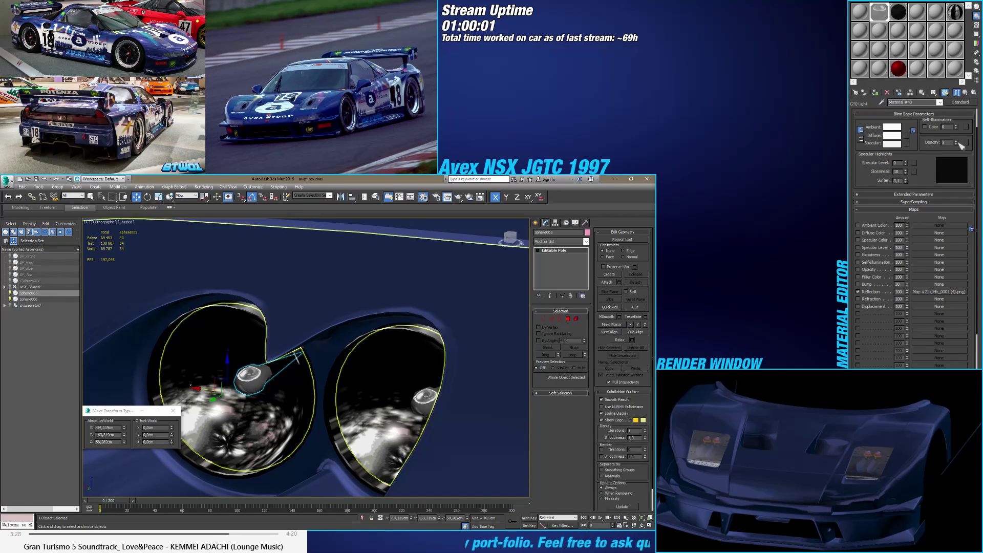
left_click_drag(955, 143, 956, 148)
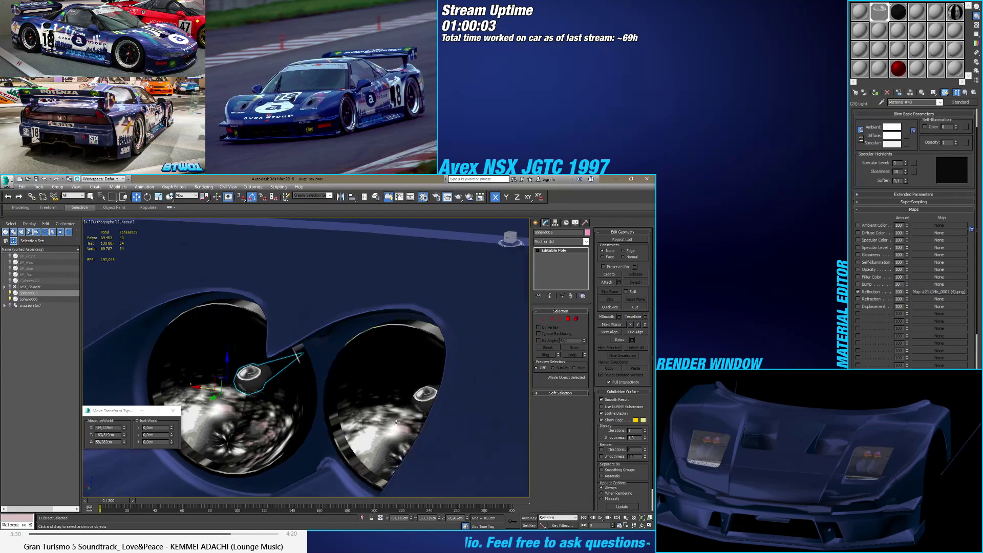
middle_click_drag(395, 422, 475, 393, "alt")
scroll(391, 426, "down", 3)
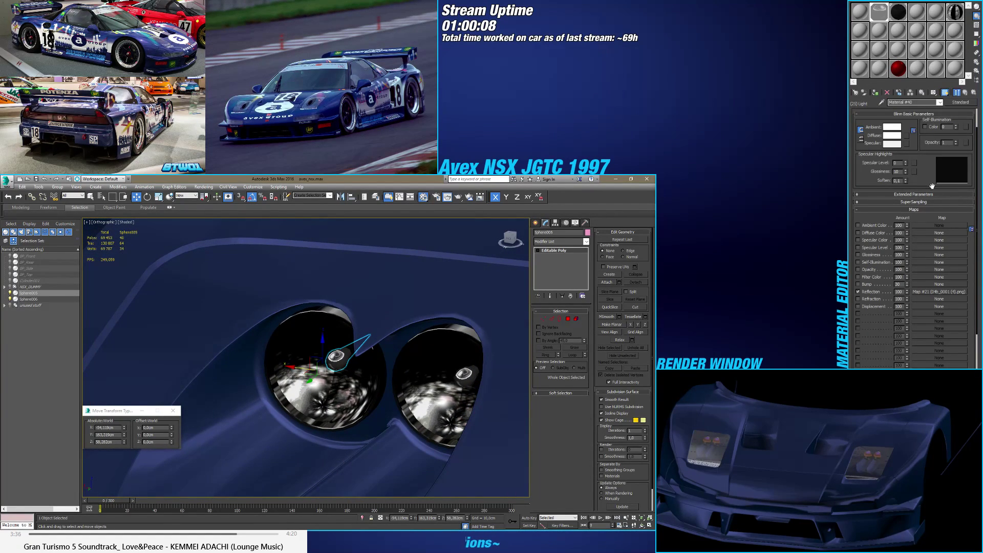
Step: Set reflection amount to 16, glossiness and soften to 0, and reset opacity
left_click(892, 136)
mouse_move(217, 247)
left_mouse_down()
mouse_move(260, 254)
mouse_move(217, 249)
left_mouse_up()
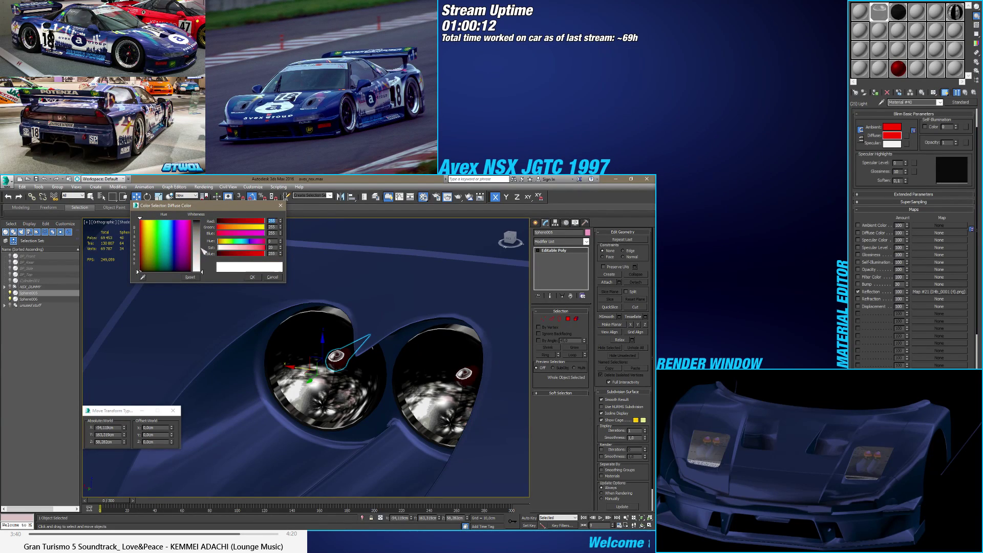
left_click(252, 277)
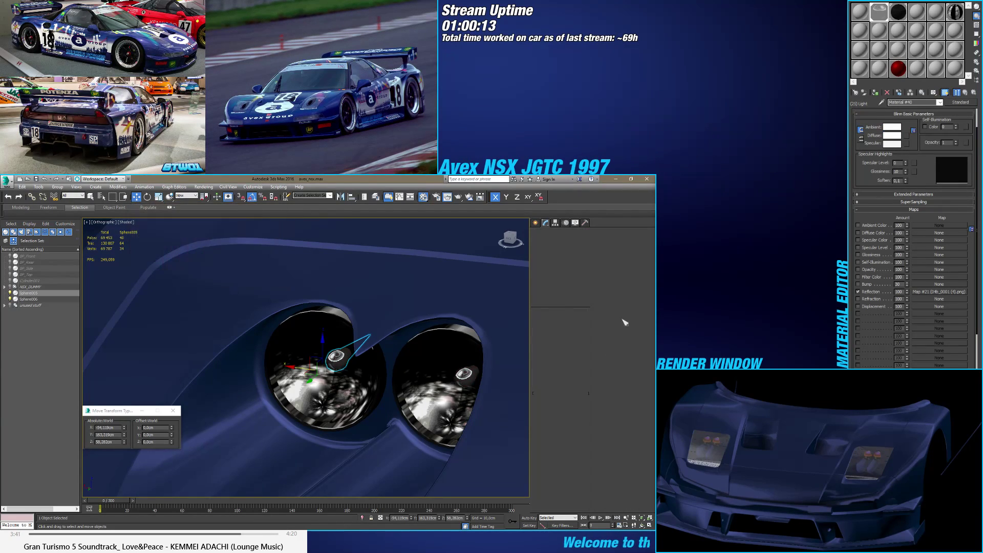
right_click(908, 291)
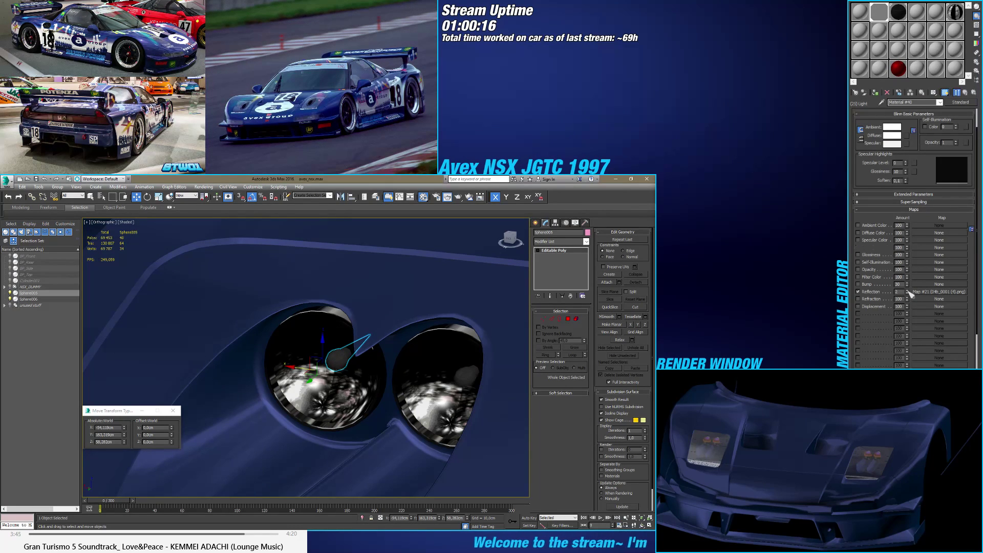
left_click_drag(910, 295, 909, 293)
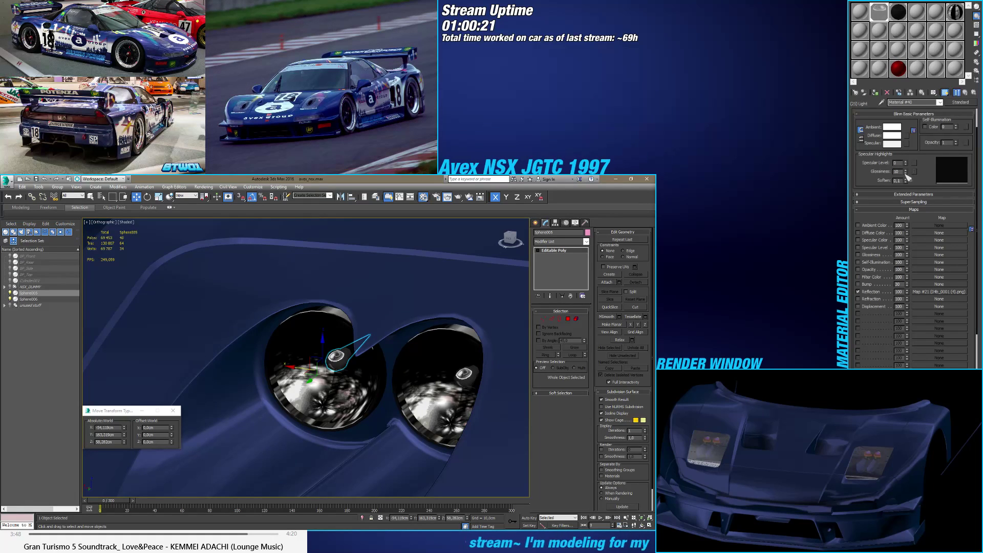
left_click_drag(905, 162, 915, 128)
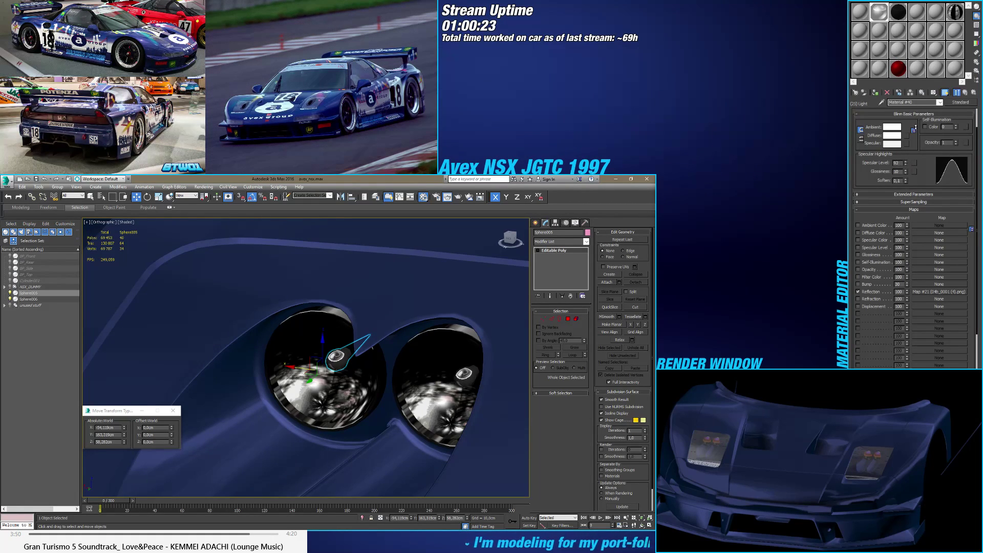
right_click(906, 172)
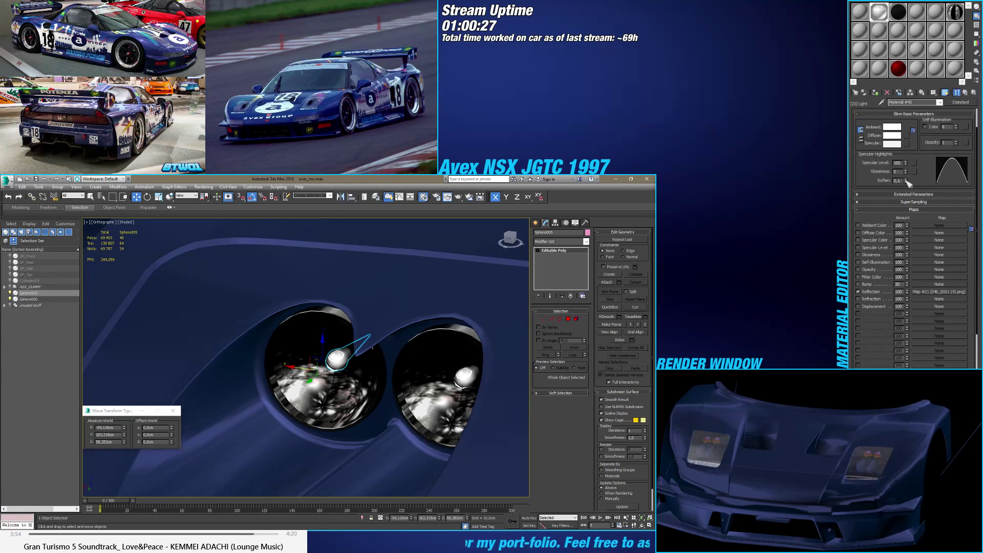
right_click(905, 180)
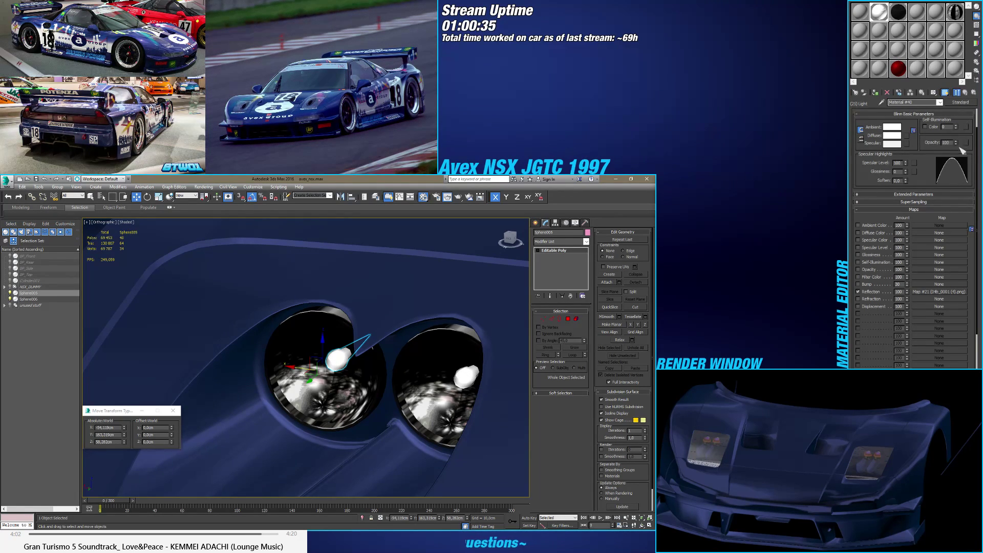
right_click(956, 144)
Step: Make the dome diffuse colour black and lower the specular level for a faint highlight
middle_click_drag(399, 379, 439, 374, "alt")
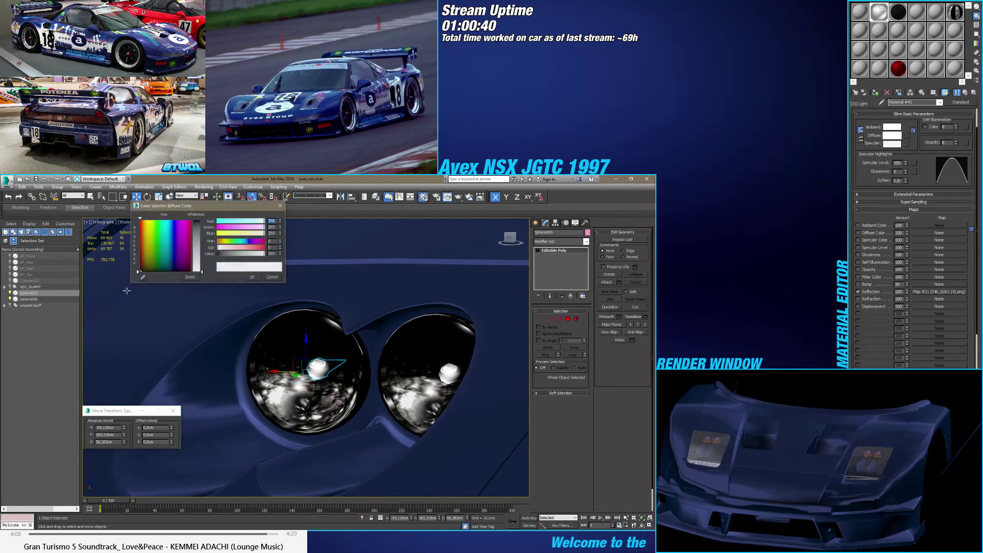
left_click(891, 136)
left_click_drag(240, 253, 201, 263)
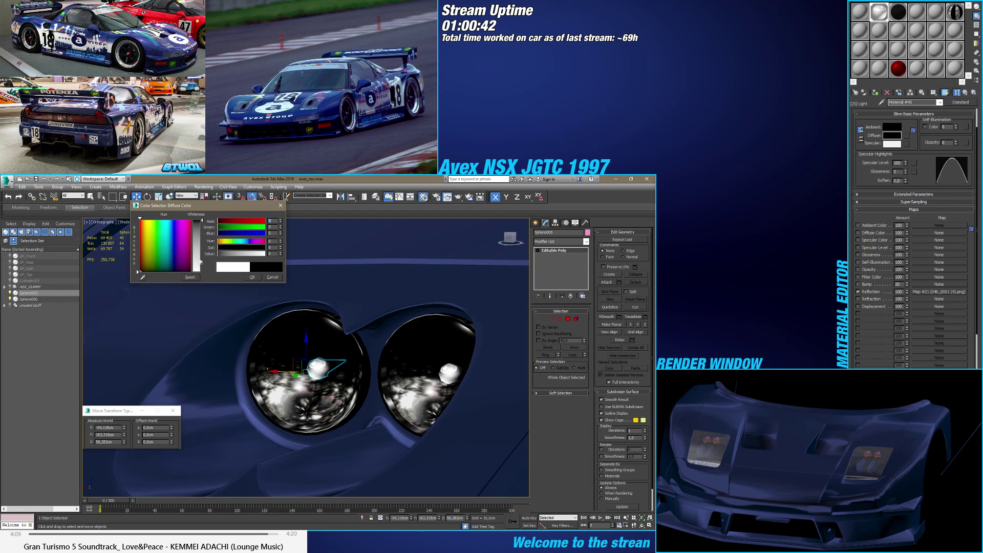
left_click(252, 277)
middle_click_drag(276, 307, 536, 333, "alt")
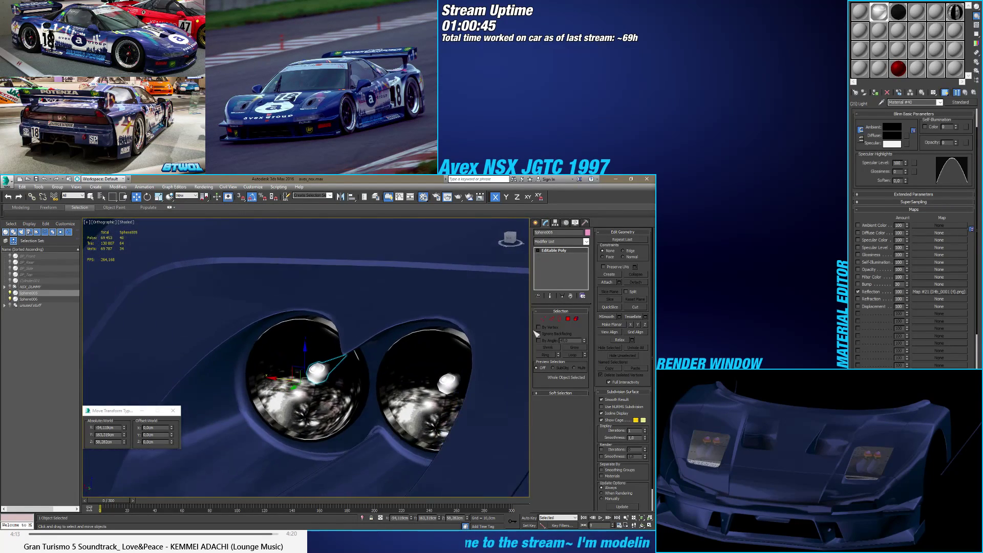
right_click(905, 162)
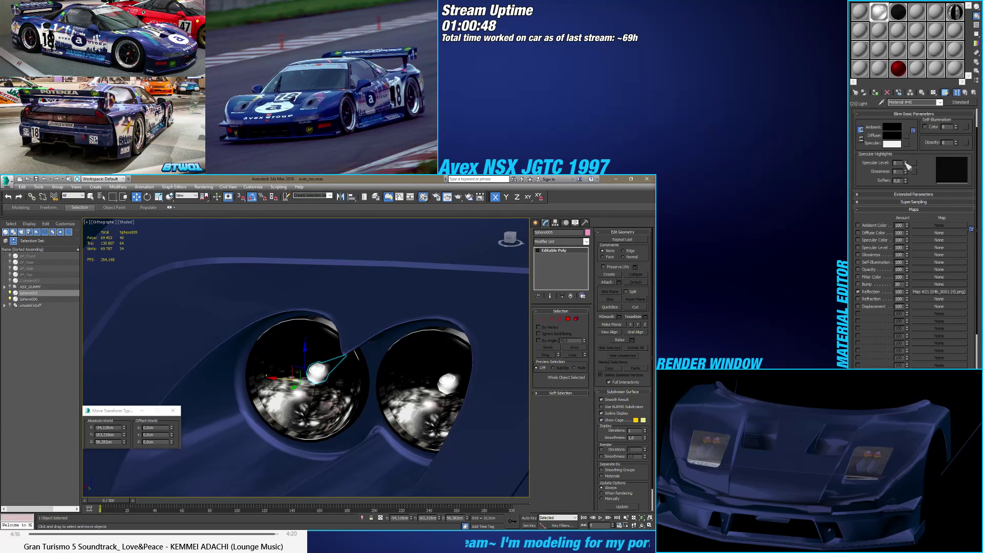
left_click_drag(906, 163, 909, 162)
scroll(363, 363, "up", 2)
Step: Clear the bulb's polygon selection and exit polygon editing
scroll(363, 363, "down", 2)
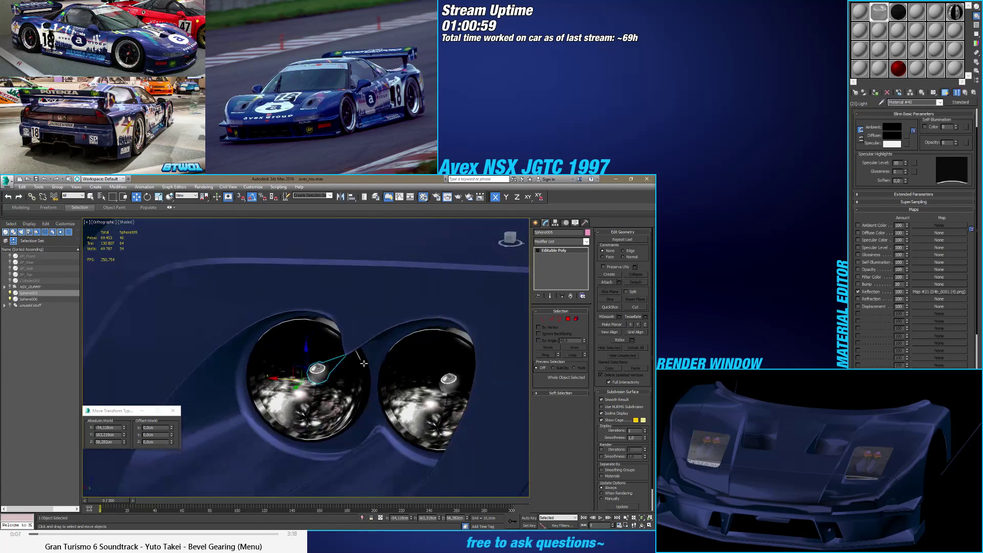
middle_click_drag(364, 363, 350, 387, "alt")
key("4")
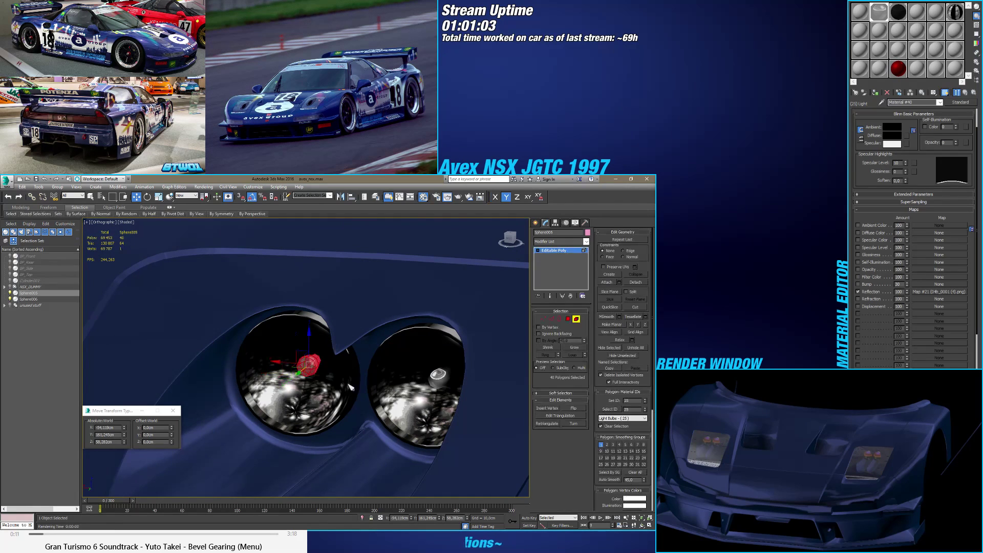
left_click(341, 392)
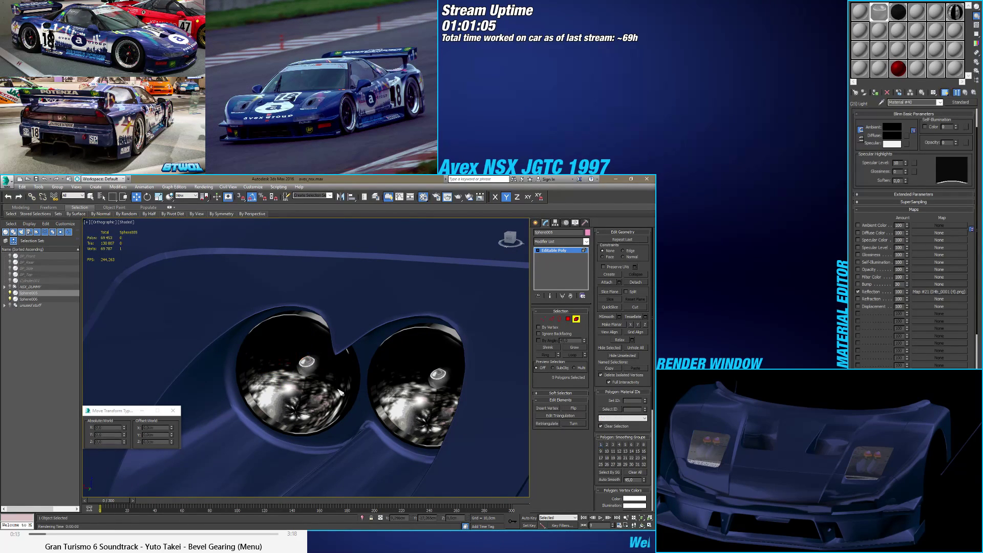
left_click(575, 320)
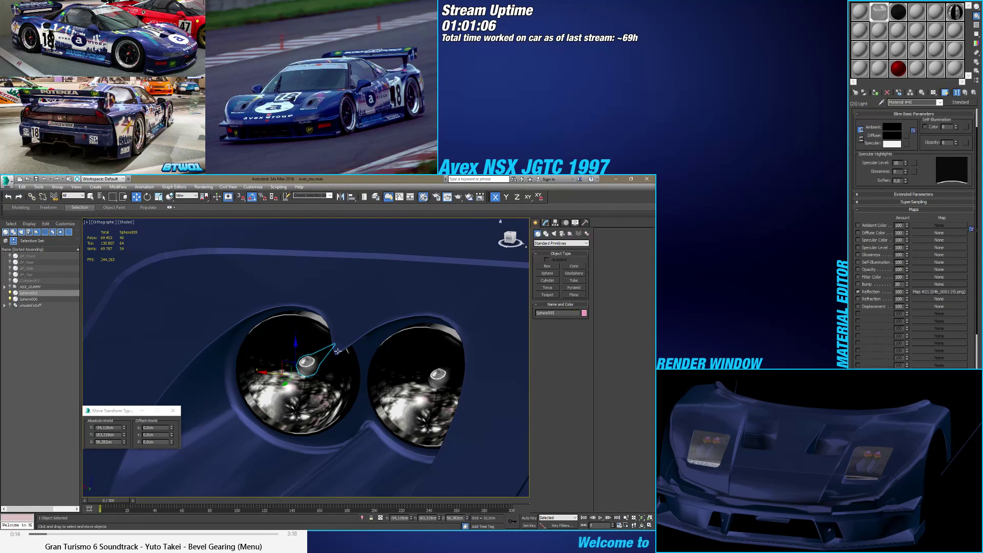
Step: Select headlight_sphere_Left1, use Unhide All, and isolate the left headlight sphere
left_click(326, 389)
left_click(545, 223)
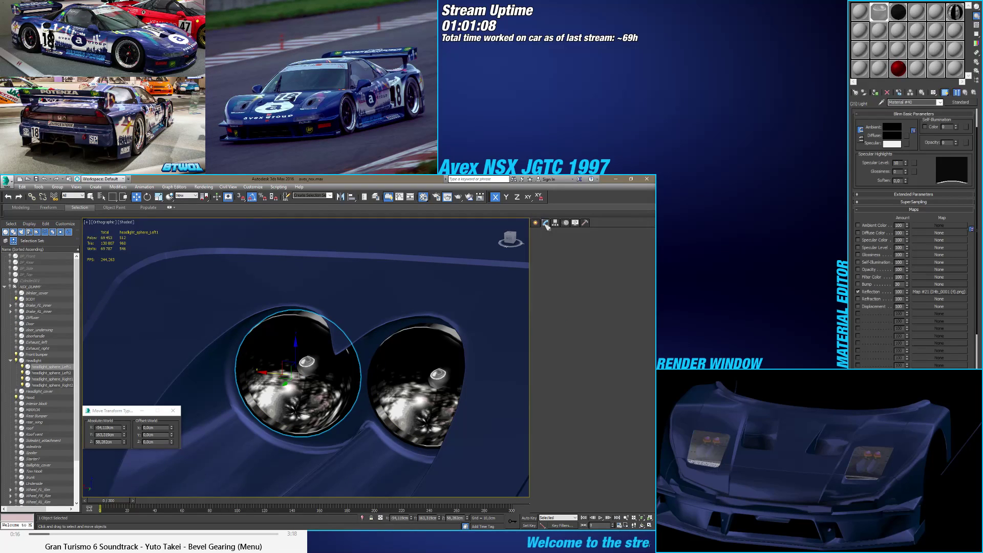
left_click(574, 318)
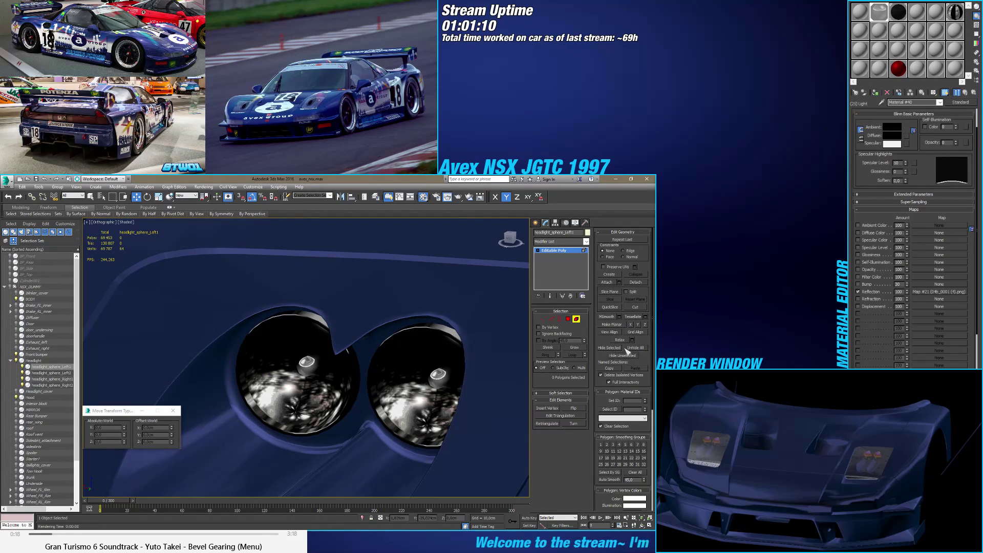
left_click(641, 348)
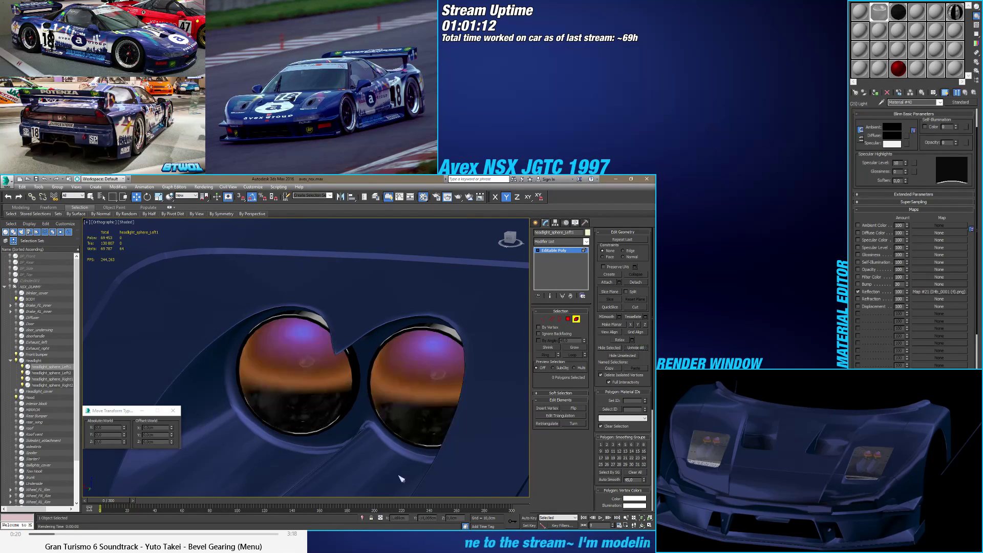
left_click(362, 518)
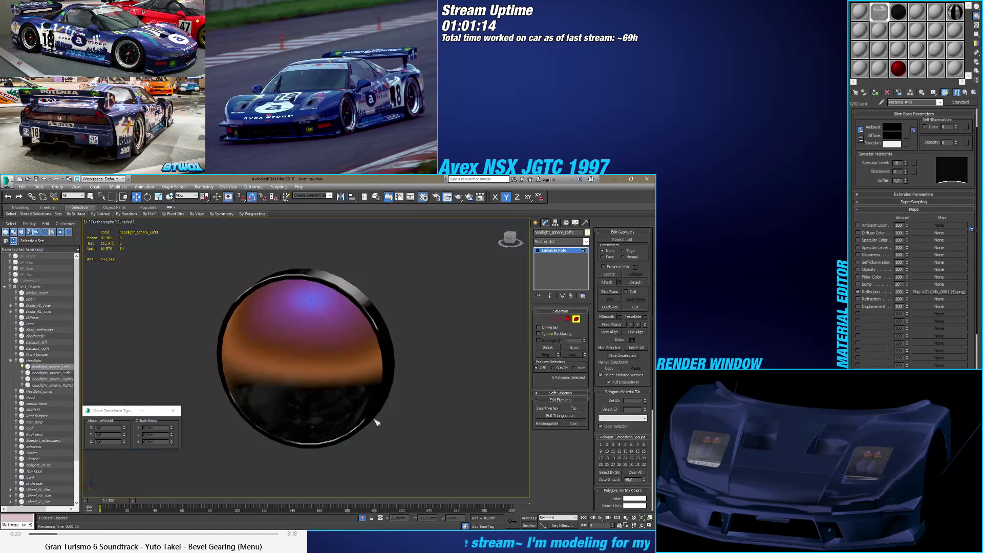
Step: Select the headlight sphere's dome elements, then its rim element
middle_click_drag(378, 417, 322, 378, "alt")
left_click(323, 378)
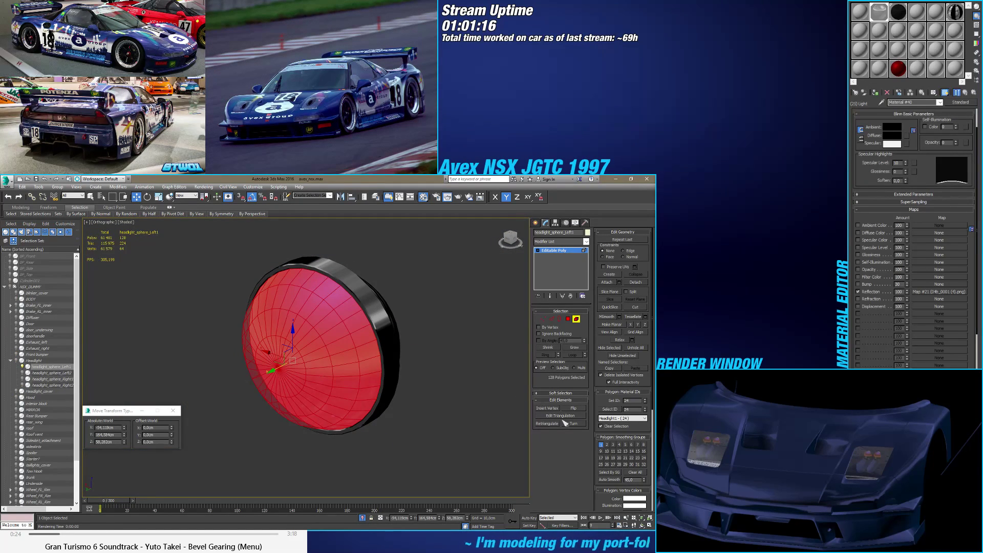
left_click(396, 373, "ctrl")
middle_click_drag(396, 374, 307, 376, "alt")
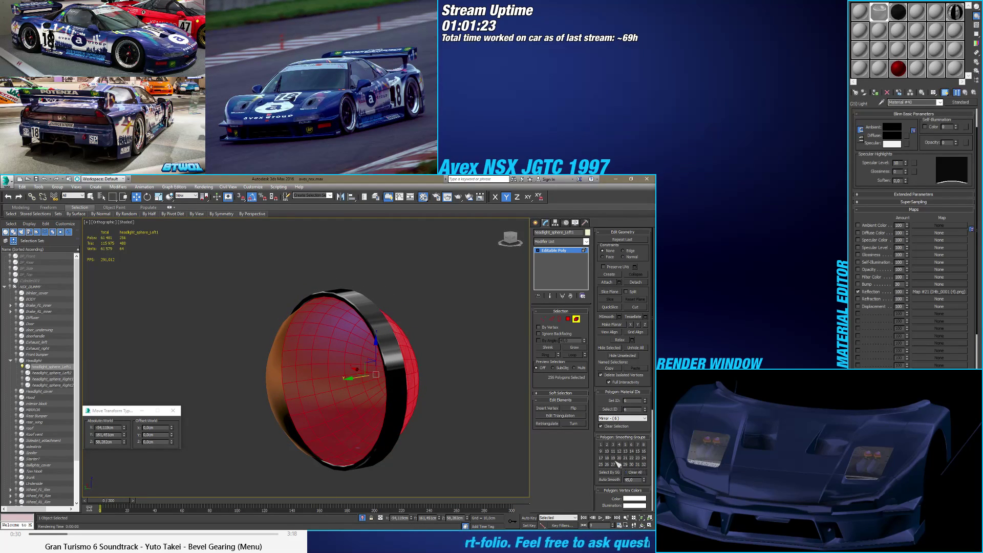
middle_click_drag(547, 444, 454, 426, "alt")
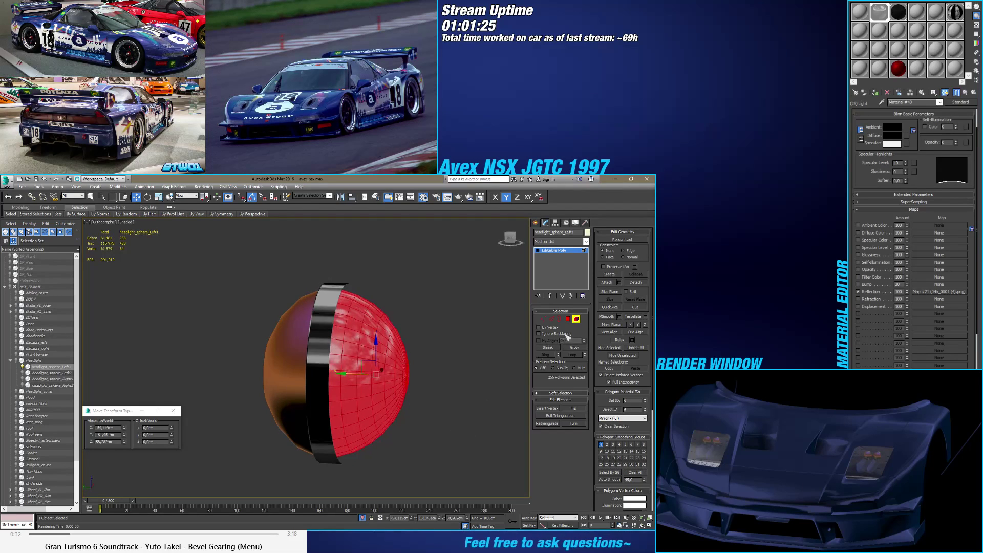
left_click(576, 318)
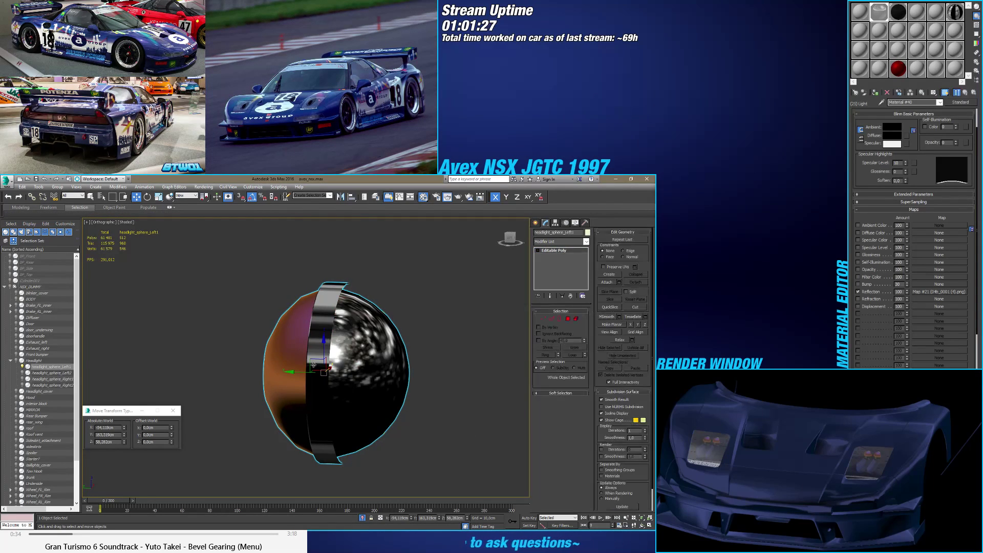
middle_click_drag(332, 338, 564, 312, "alt")
left_click(576, 318)
left_click(389, 358)
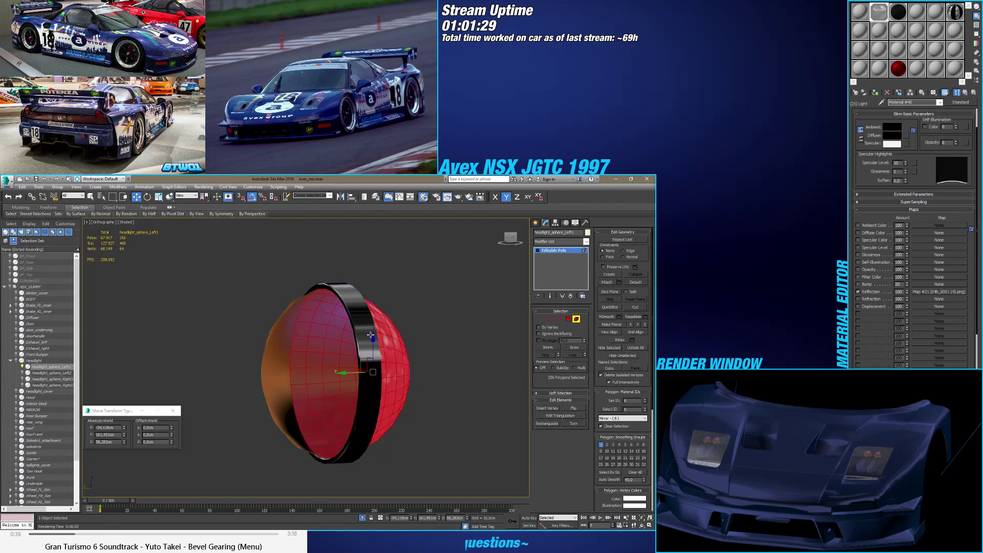
middle_click_drag(389, 358, 365, 339, "alt")
scroll(366, 338, "up", 5)
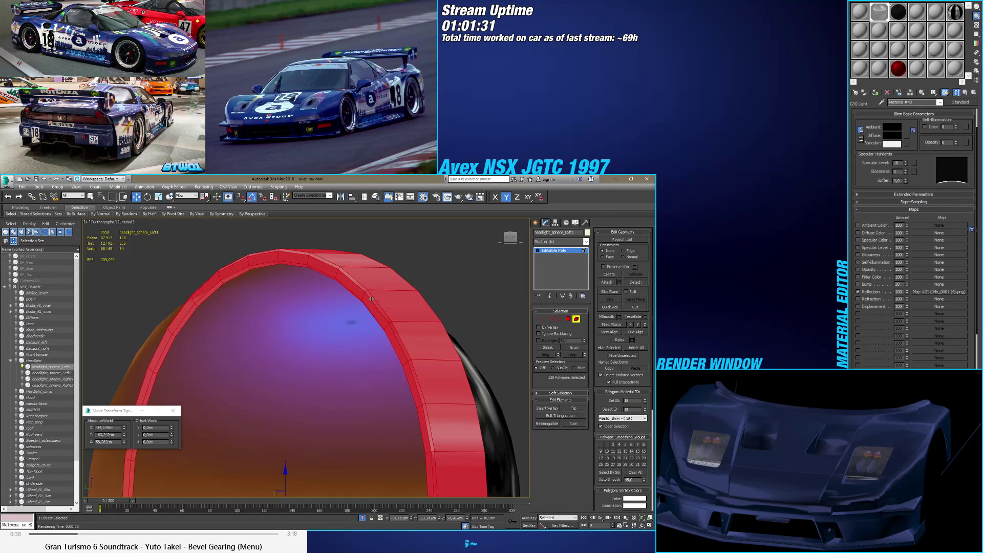
Step: Give the rim's three-ring band smoothing group 1 and its 32-polygon loop smoothing group 2
left_click(568, 318)
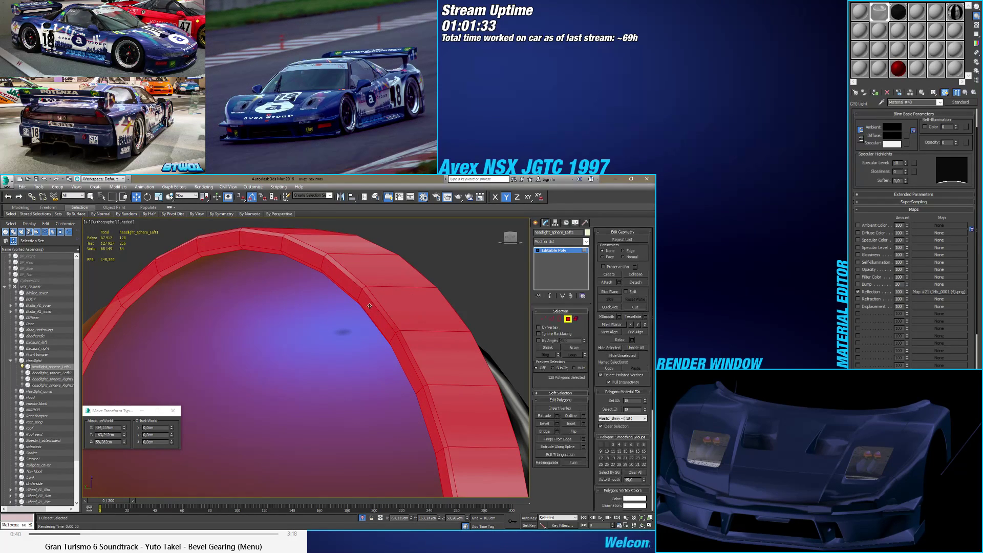
left_click(397, 315)
key("alt+l")
left_click(573, 348)
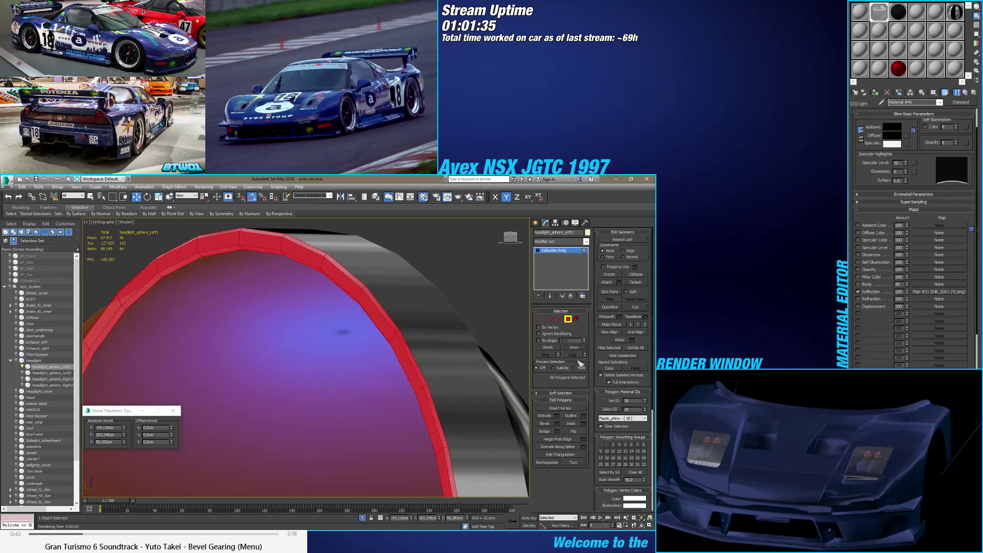
left_click(604, 445)
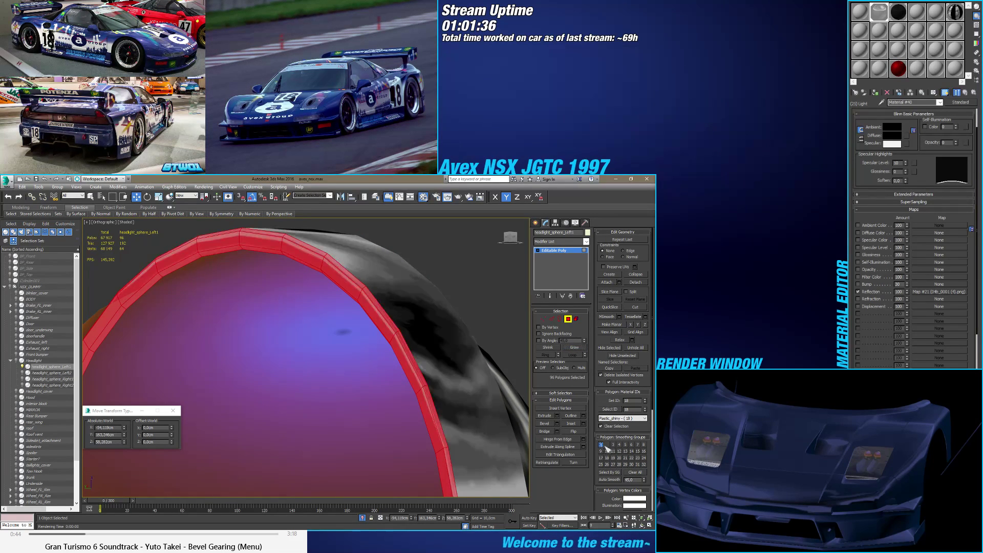
left_click(633, 472)
left_click(601, 444)
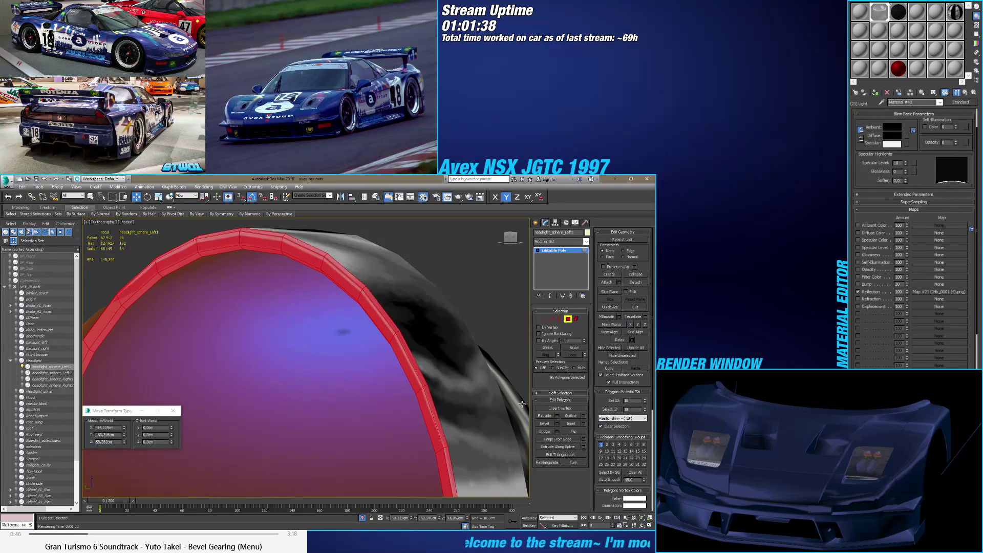
left_click(460, 381)
left_click(463, 397, "shift")
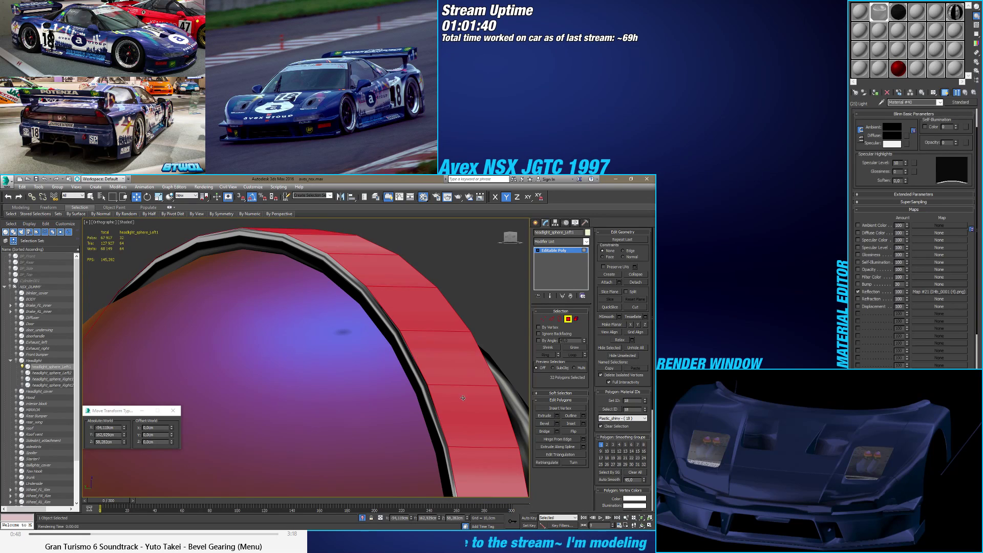
left_click(600, 444)
left_click(606, 444)
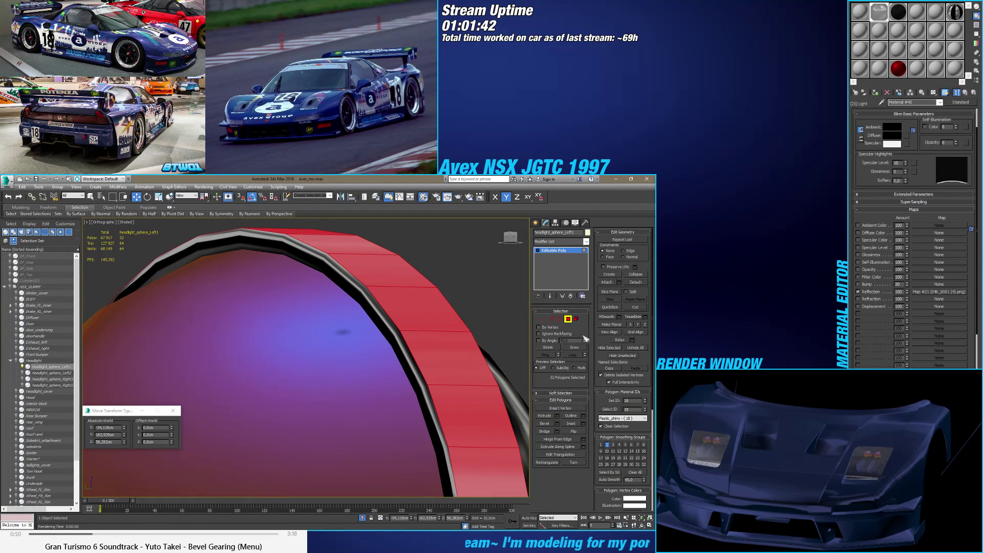
left_click(568, 318)
Step: Bring the car body back around the sphere and deselect the headlight sphere
scroll(379, 310, "down", 5)
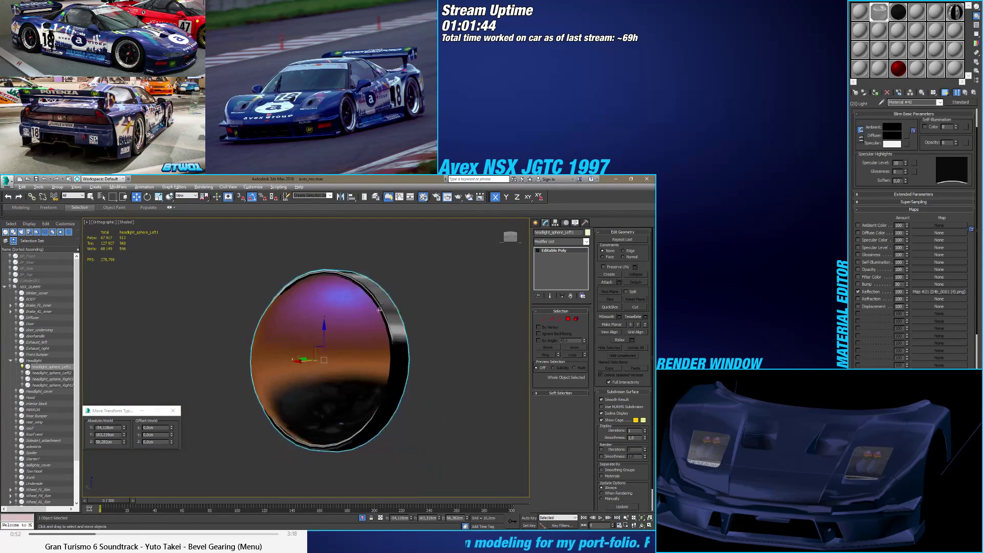
middle_click_drag(379, 310, 512, 333, "alt")
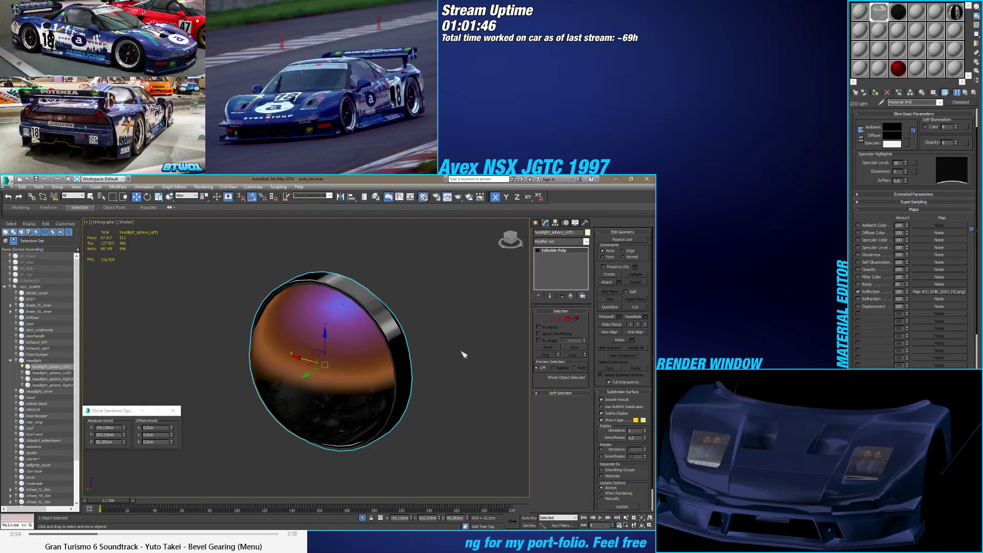
left_click(363, 517)
scroll(399, 389, "up", 4)
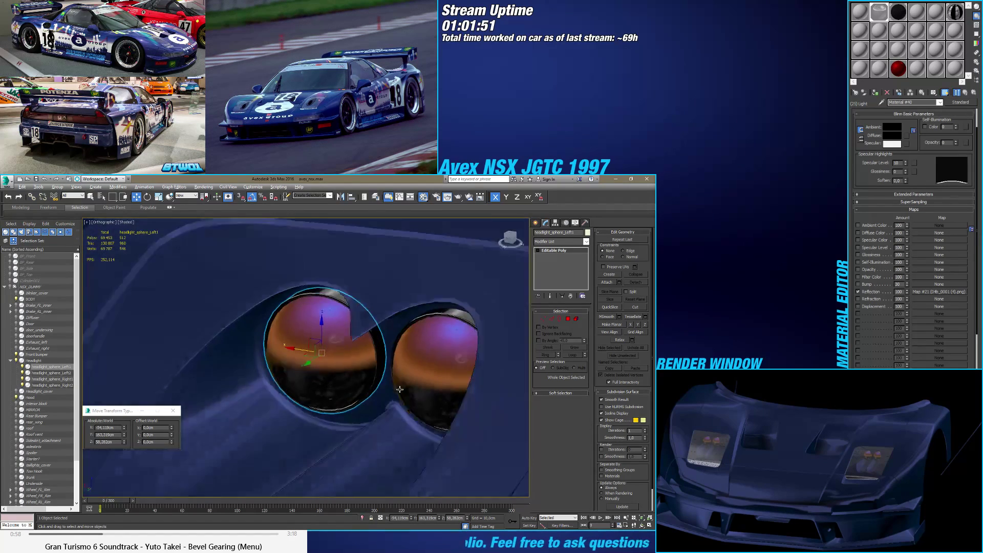
scroll(399, 389, "down", 6)
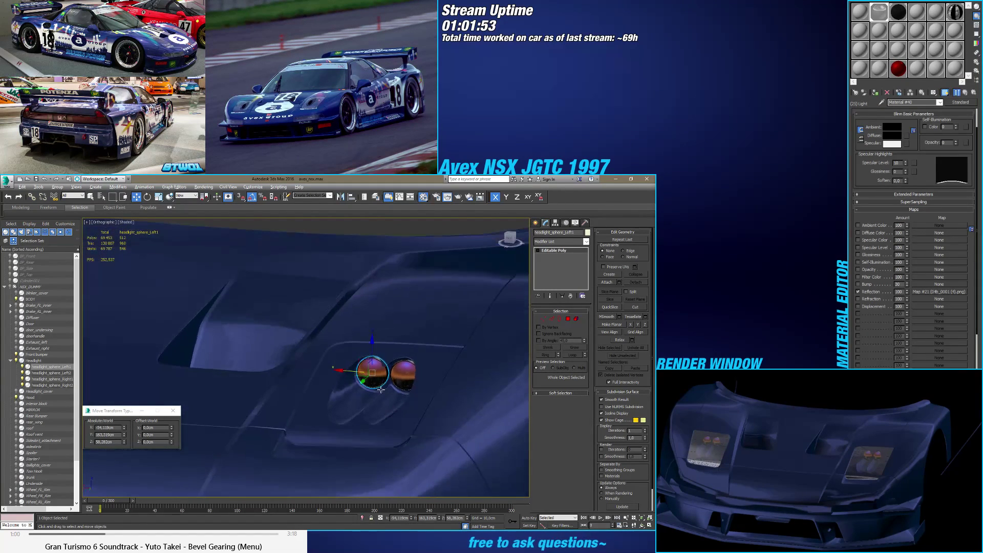
key("ctrl+d")
scroll(404, 368, "down", 4)
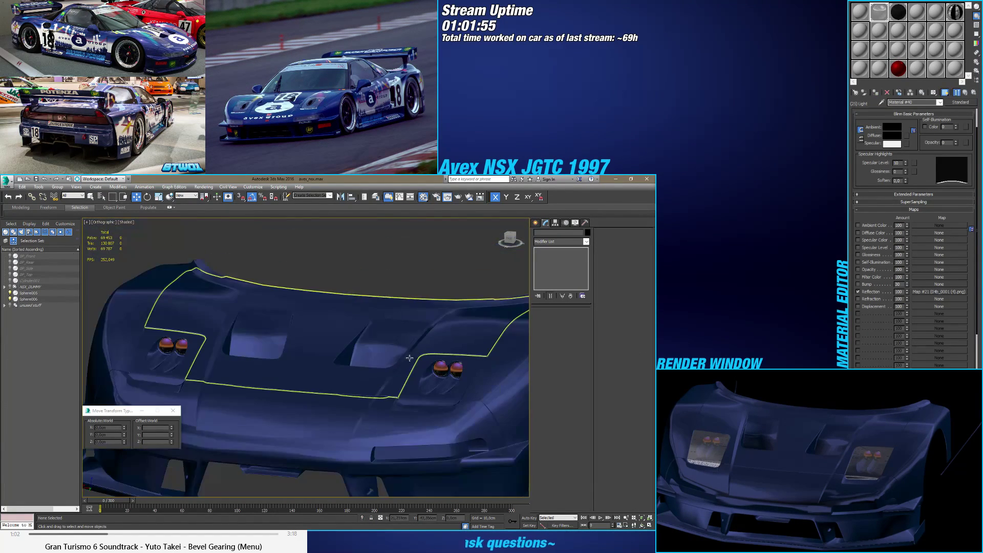
scroll(409, 358, "up", 8)
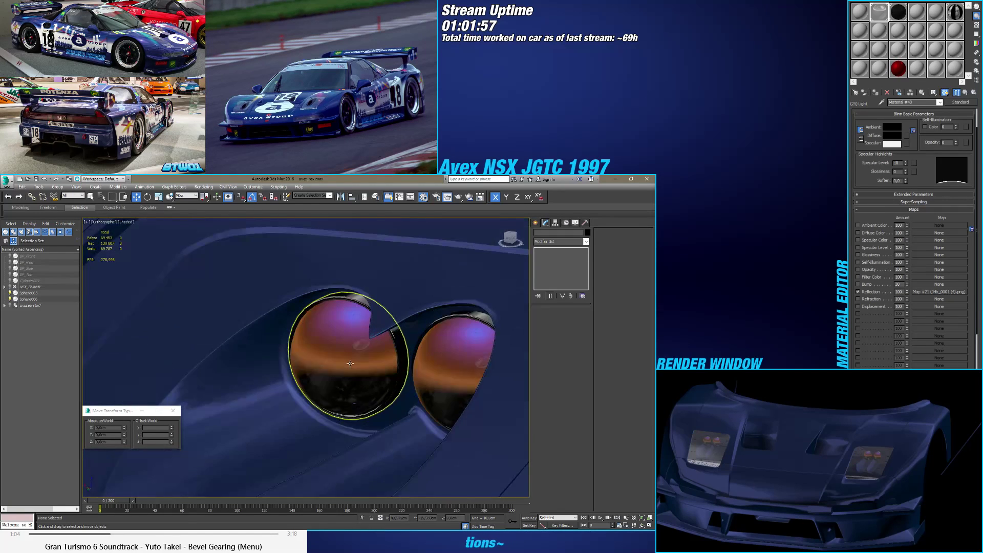
scroll(350, 363, "up", 3)
Step: Hide the dome element of the left headlight sphere
left_click(353, 366)
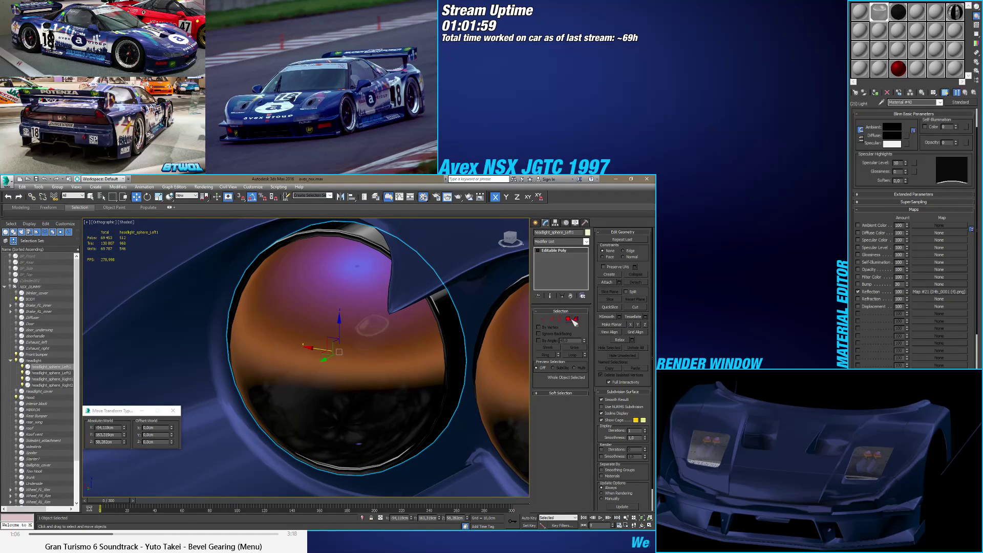
left_click(576, 319)
key("ctrl+a")
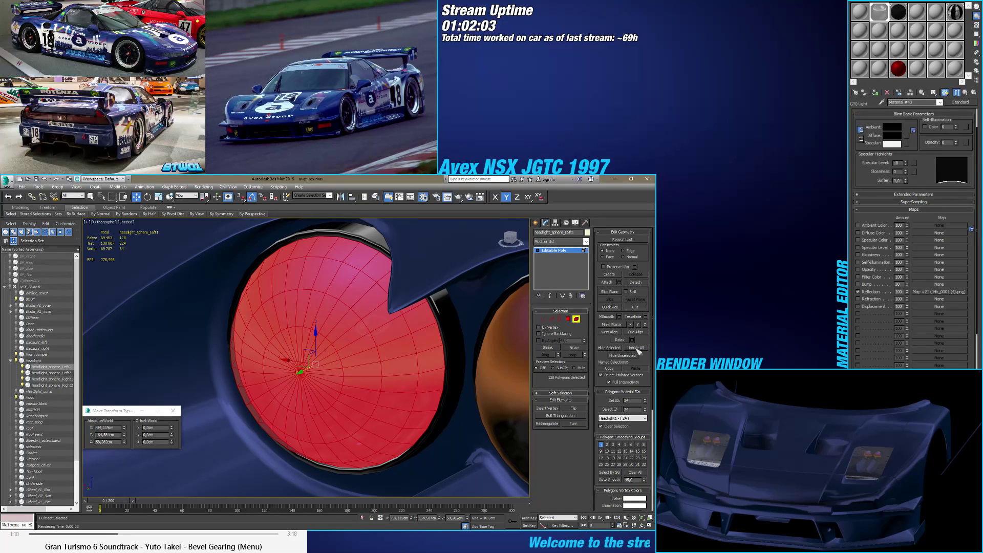
left_click(611, 347)
scroll(317, 366, "down", 4)
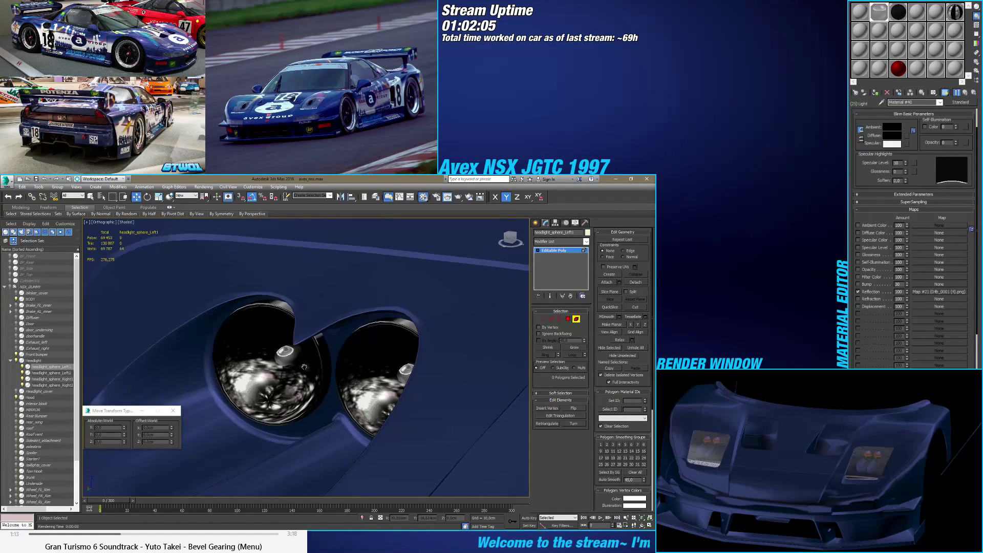
left_click(576, 319)
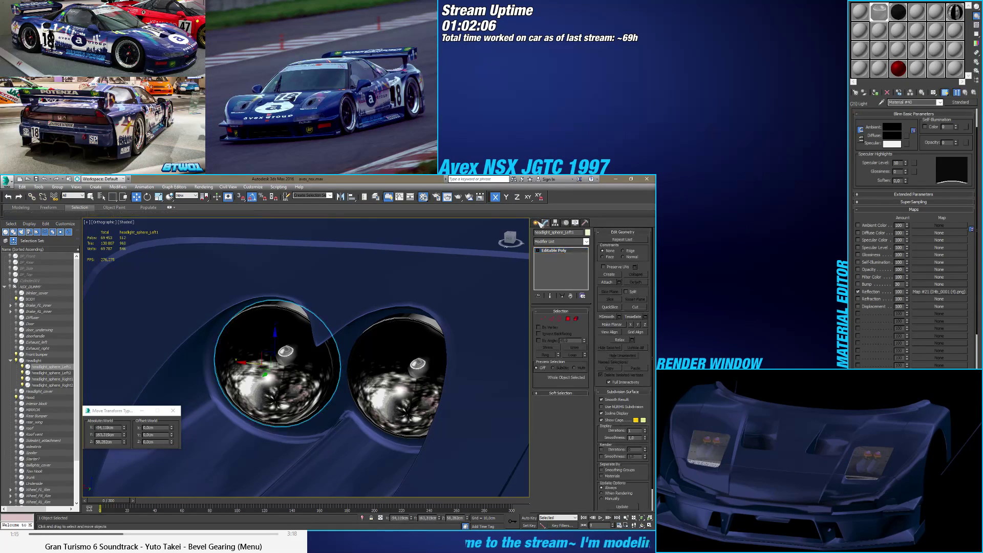
Step: Delete the small object in the right headlight and attach the bulb object to the left sphere
left_click(535, 222)
left_click(417, 365)
key("Delete")
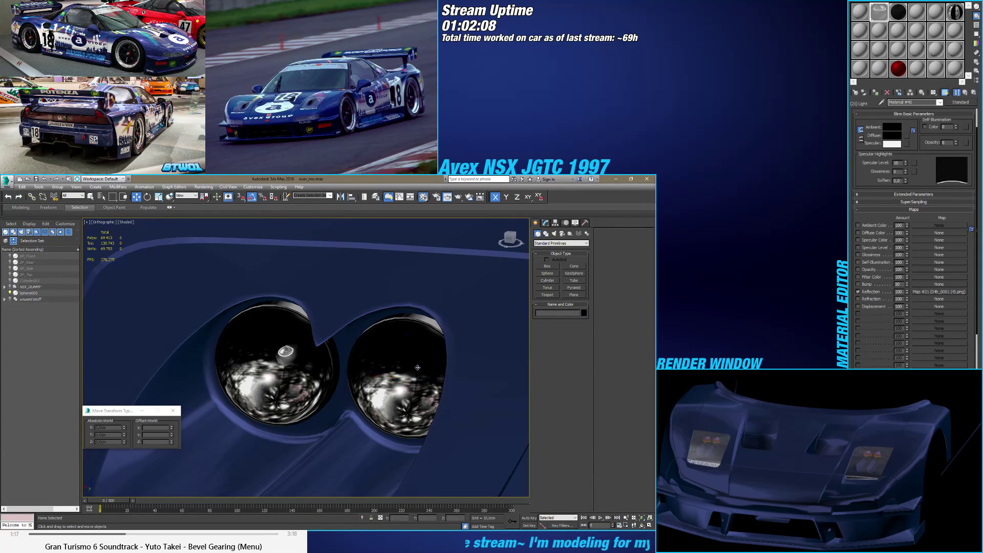
left_click(304, 365)
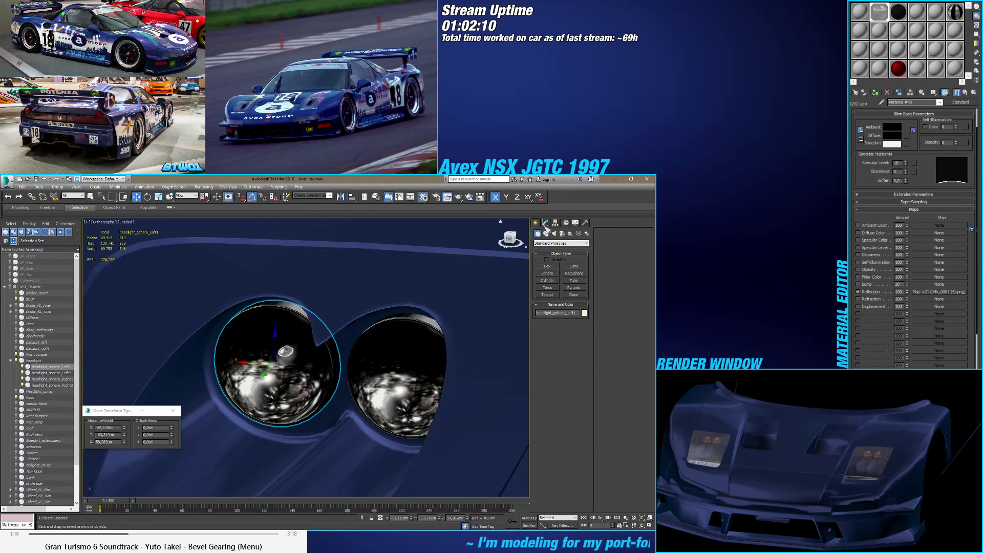
left_click(545, 223)
left_click(607, 282)
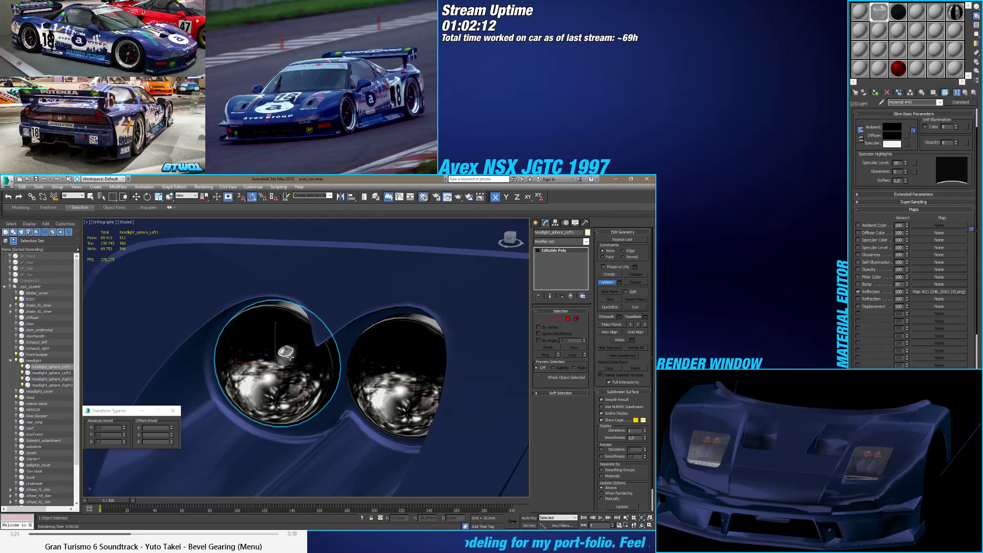
left_click(289, 356)
right_click(289, 358)
Step: Orbit to a side view of the nose and briefly check the bulb in Polygon mode
scroll(256, 373, "down", 5)
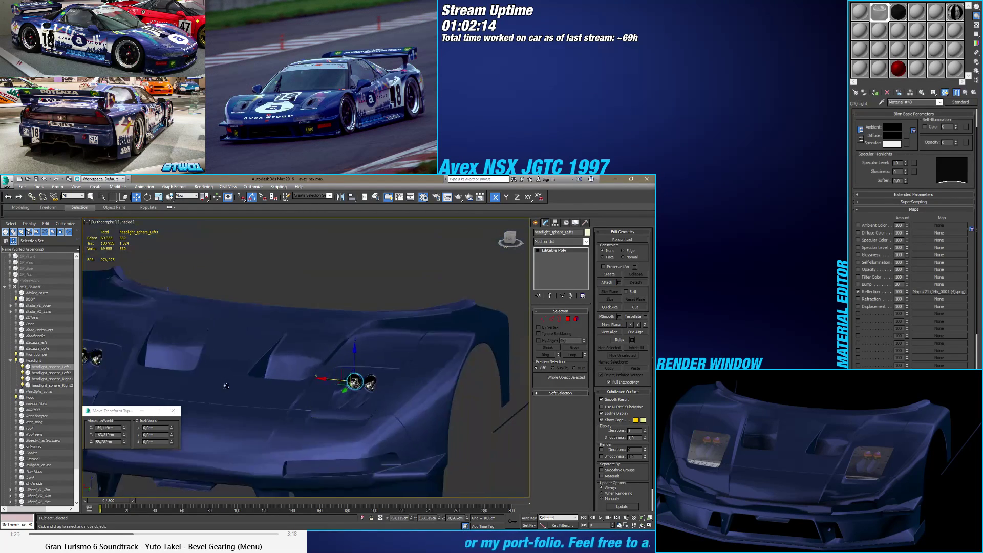
scroll(226, 386, "up", 10)
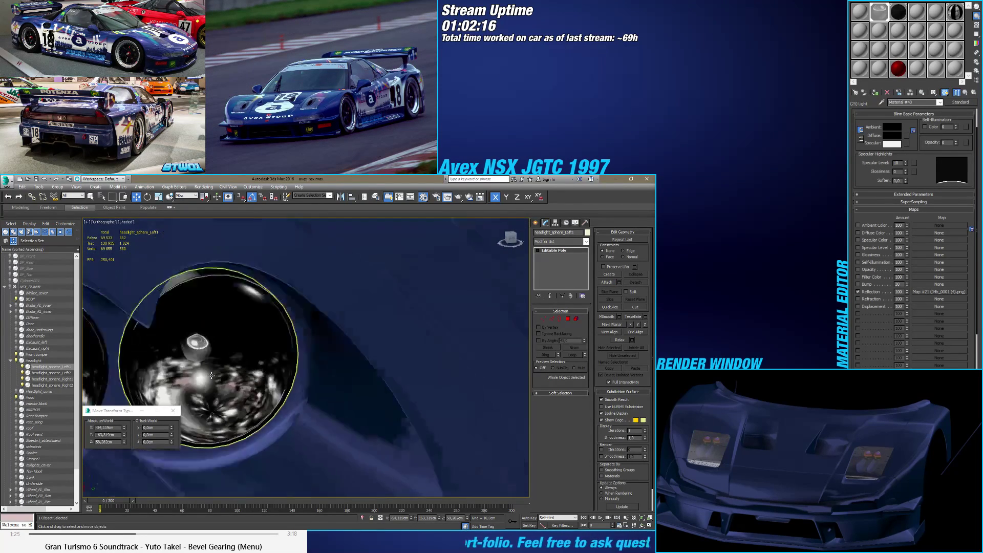
scroll(211, 376, "down", 6)
middle_click_drag(211, 375, 344, 372, "alt")
scroll(250, 318, "up", 3)
scroll(344, 372, "up", 5)
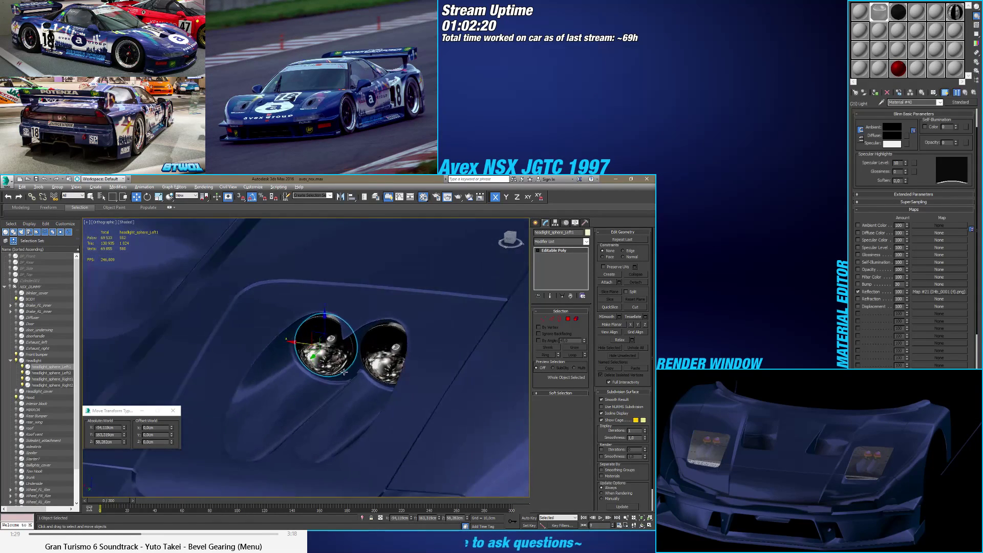
left_click(576, 319)
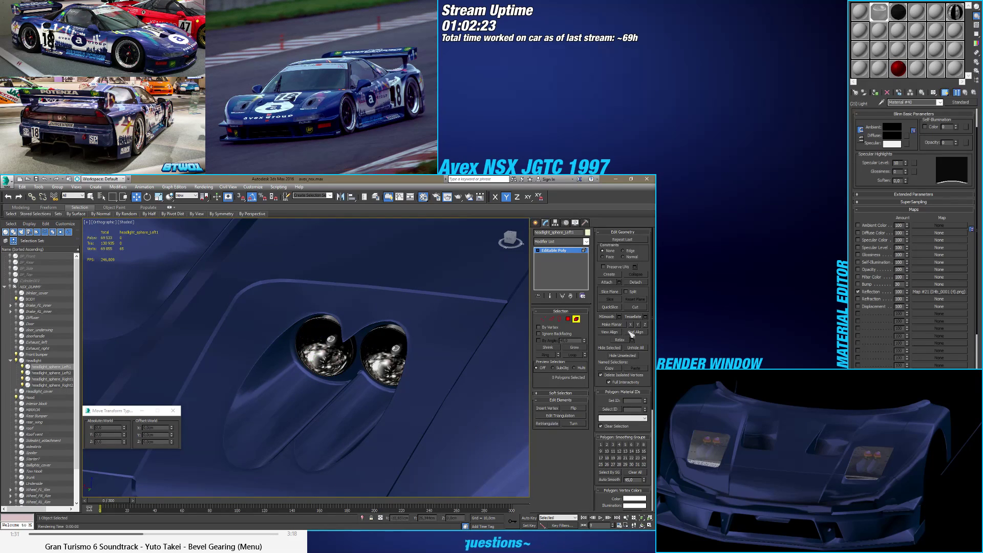
left_click(575, 319)
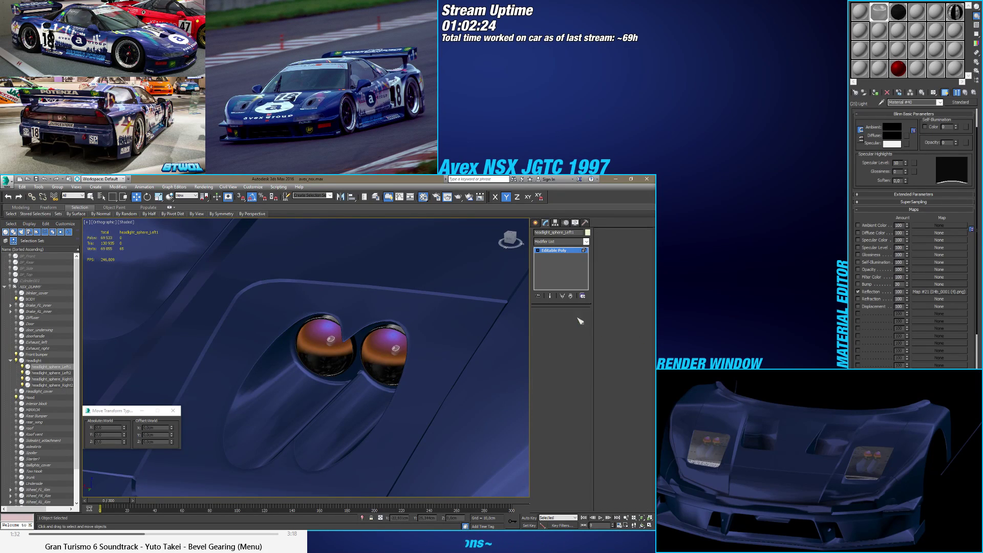
Step: Deselect the headlight bulb and zoom out to the whole car front
left_click(535, 223)
scroll(358, 333, "down", 8)
left_click(460, 450)
middle_click_drag(440, 389, 439, 362)
scroll(313, 359, "up", 5)
scroll(313, 359, "up", 2)
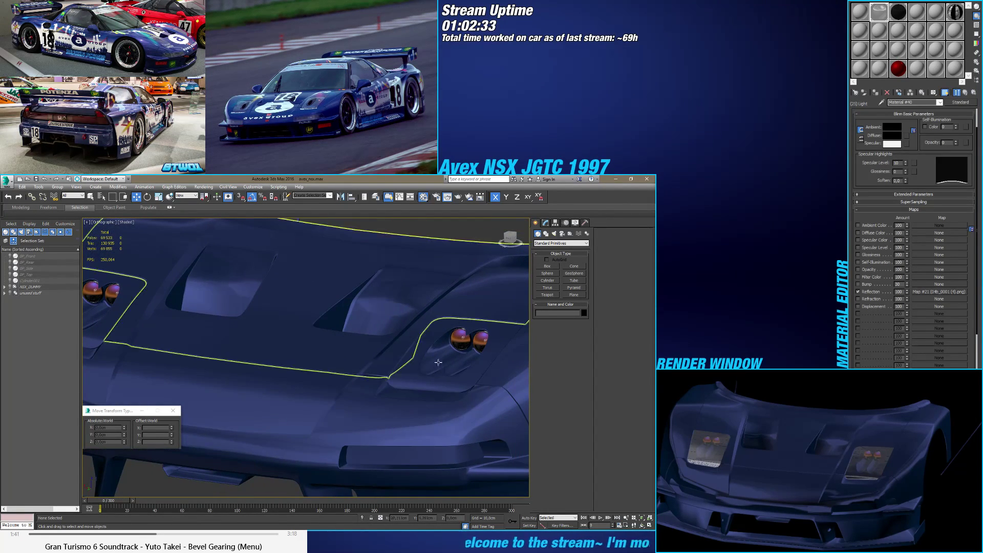
Step: Lower the NSX Headlight_dome sub-material's opacity to 87
left_click(965, 93)
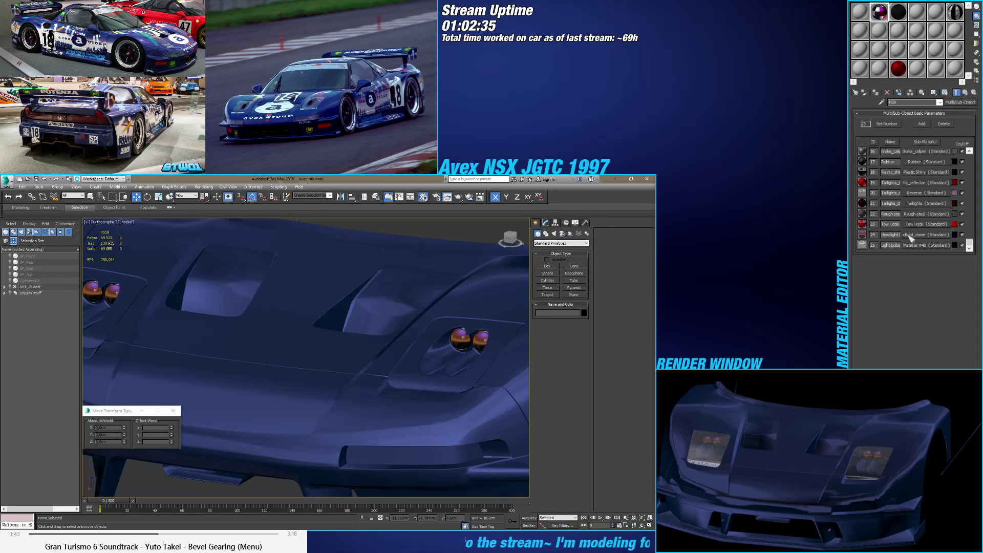
left_click(909, 234)
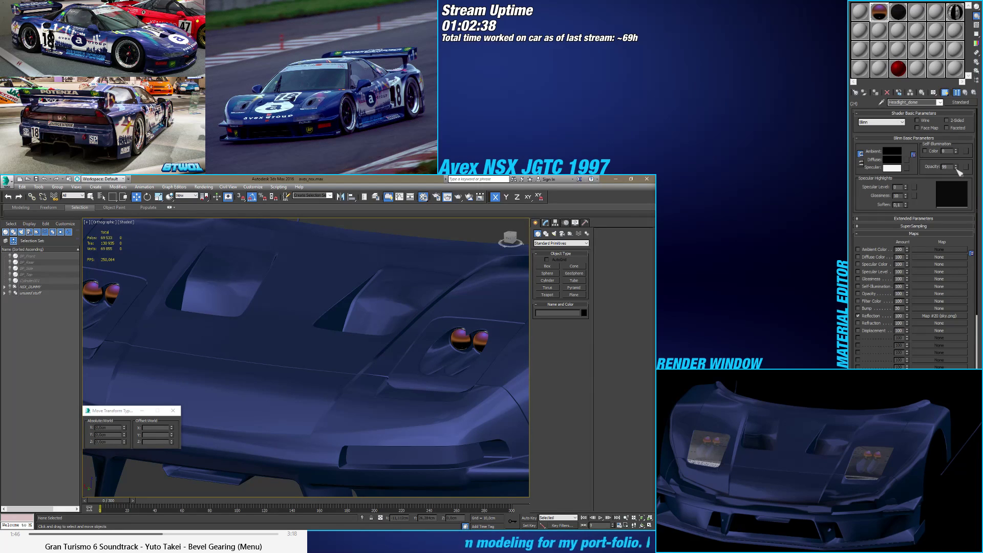
left_click_drag(955, 171, 956, 173)
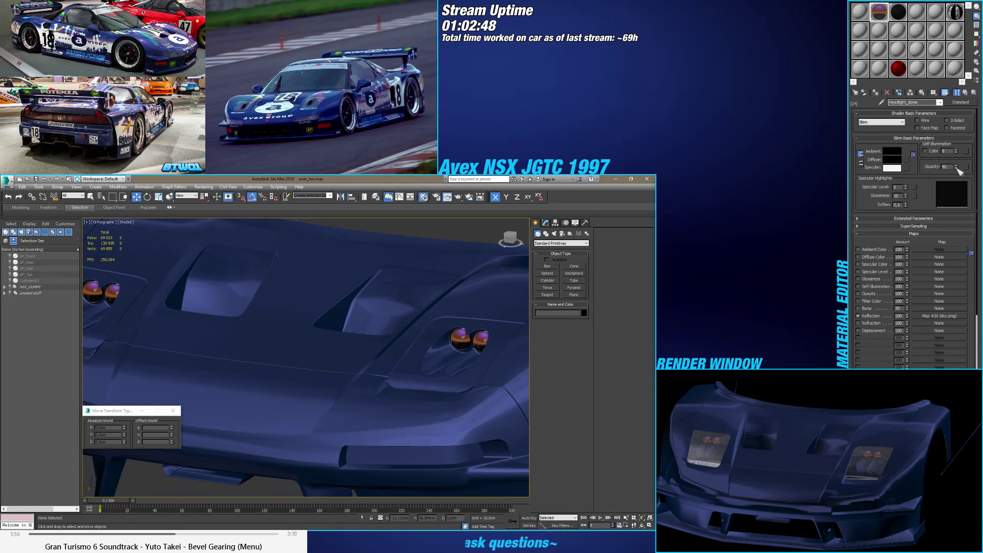
Step: Set Material #40's reflection amount to 16 and lower its specular level
left_click(964, 92)
left_click(924, 247)
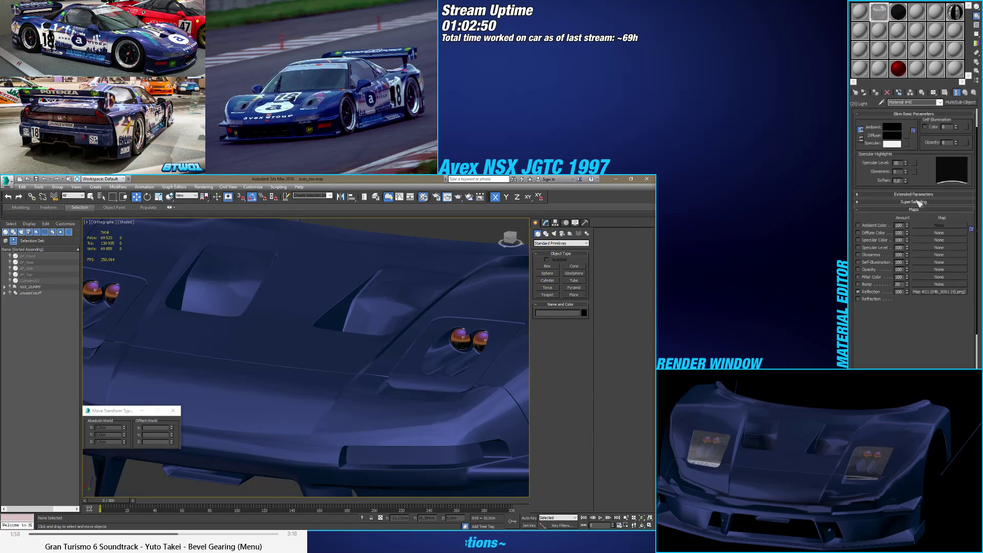
right_click(907, 294)
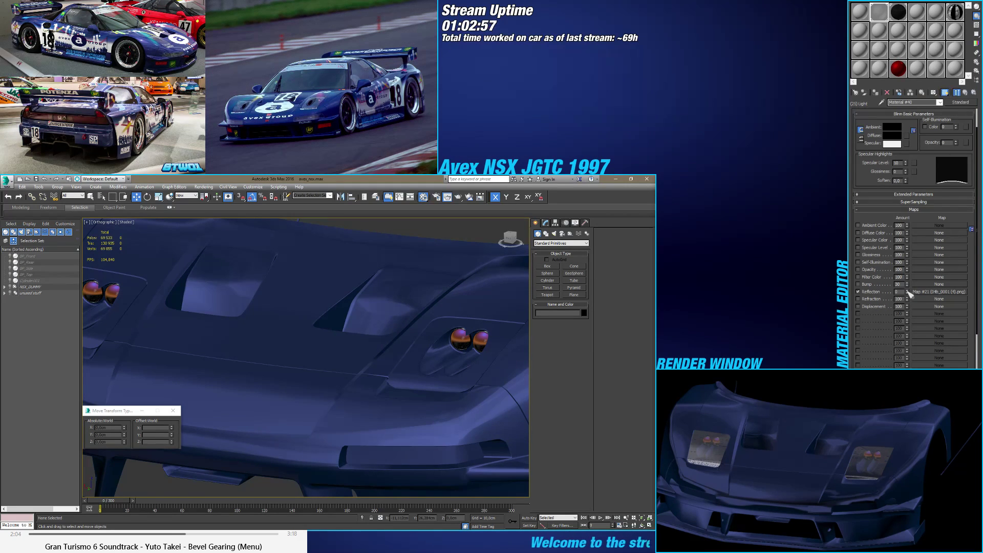
left_click_drag(909, 291, 909, 298)
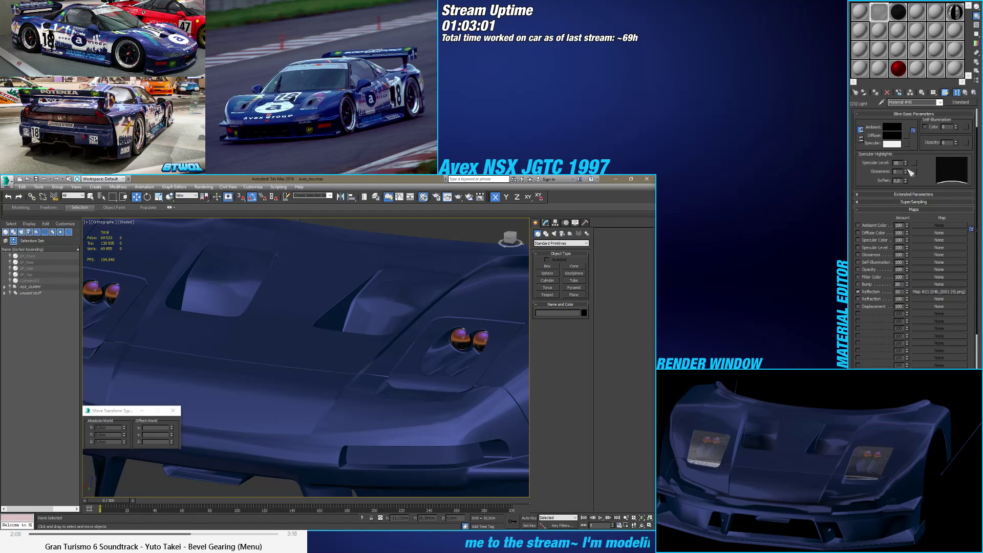
left_click_drag(906, 165, 906, 166)
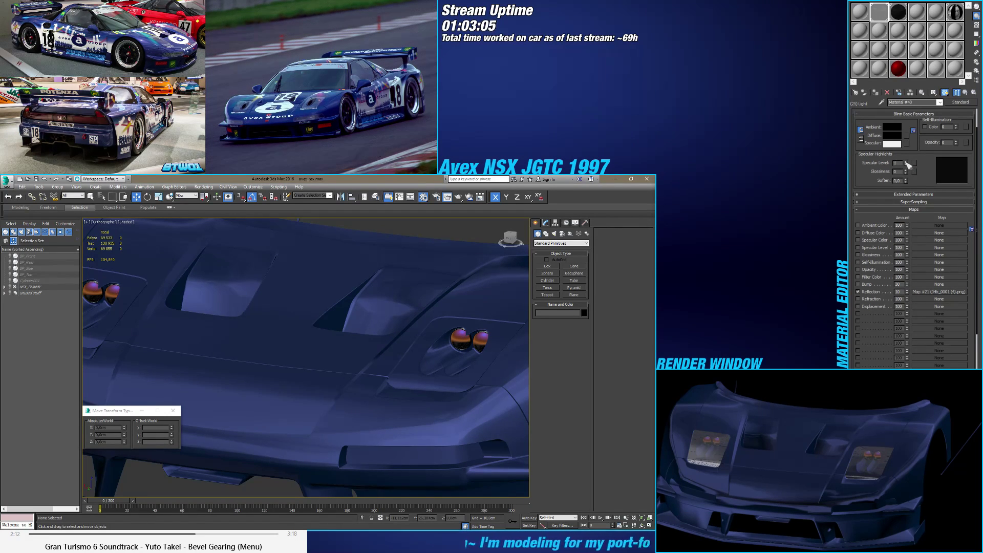
scroll(463, 339, "up", 6)
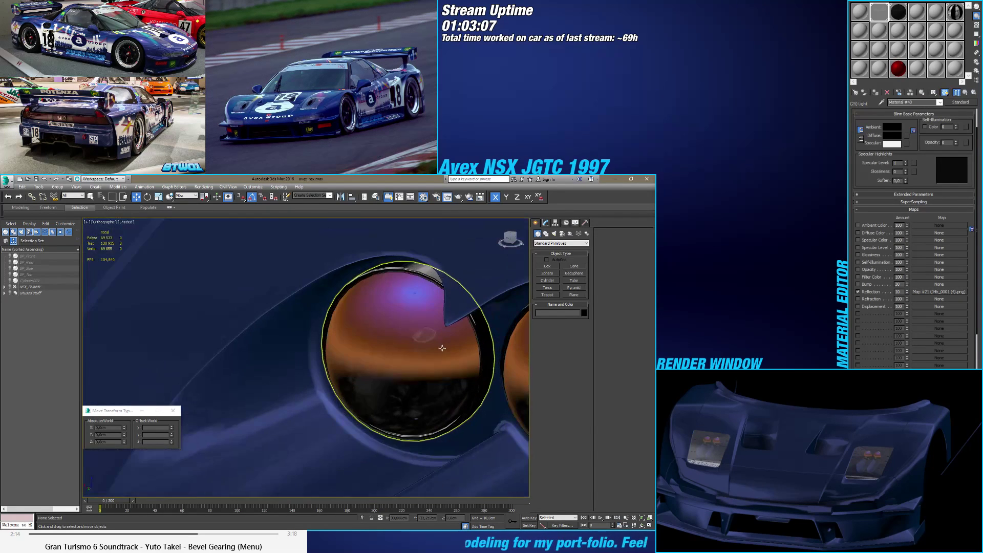
Step: Zoom out from the headlight close-up, then pan, orbit and zoom in on the front bumper
middle_click_drag(478, 343, 366, 365)
scroll(366, 365, "down", 8)
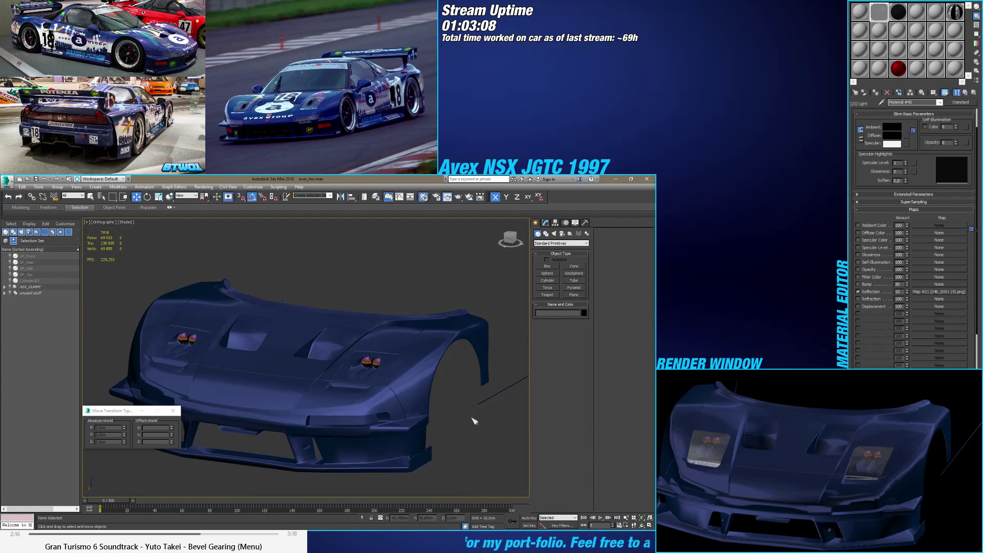
scroll(474, 431, "down", 3)
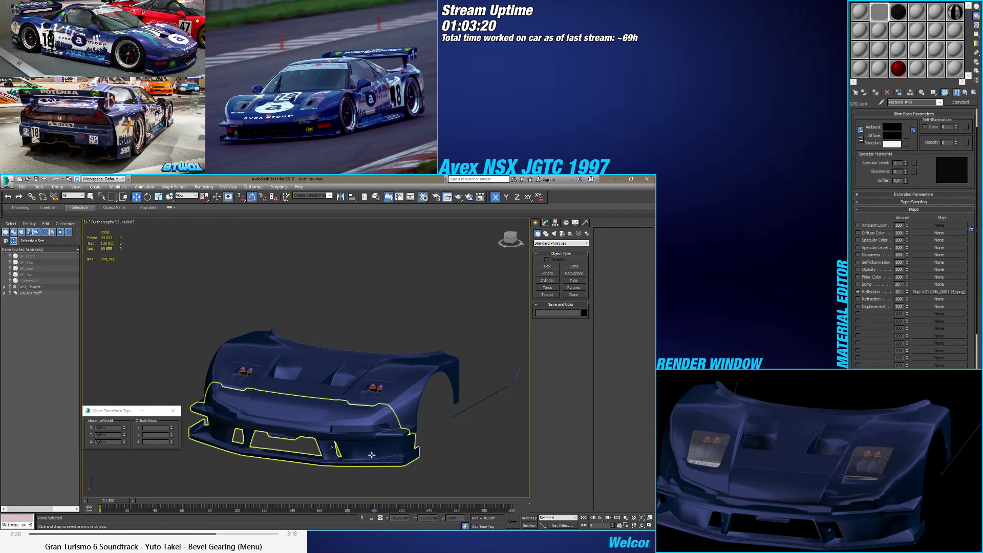
middle_click_drag(372, 455, 359, 453)
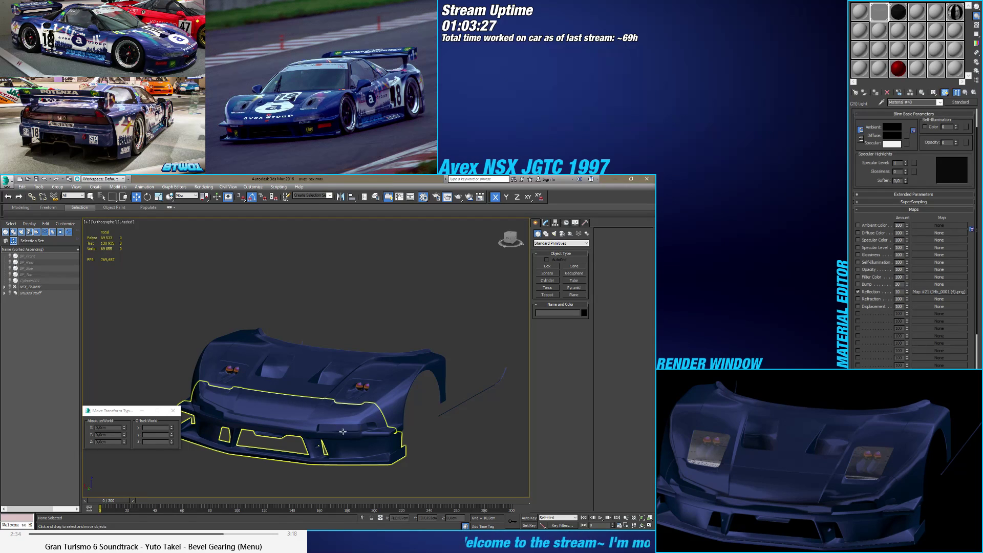
middle_click_drag(367, 428, 379, 427, "alt")
scroll(378, 428, "up", 10)
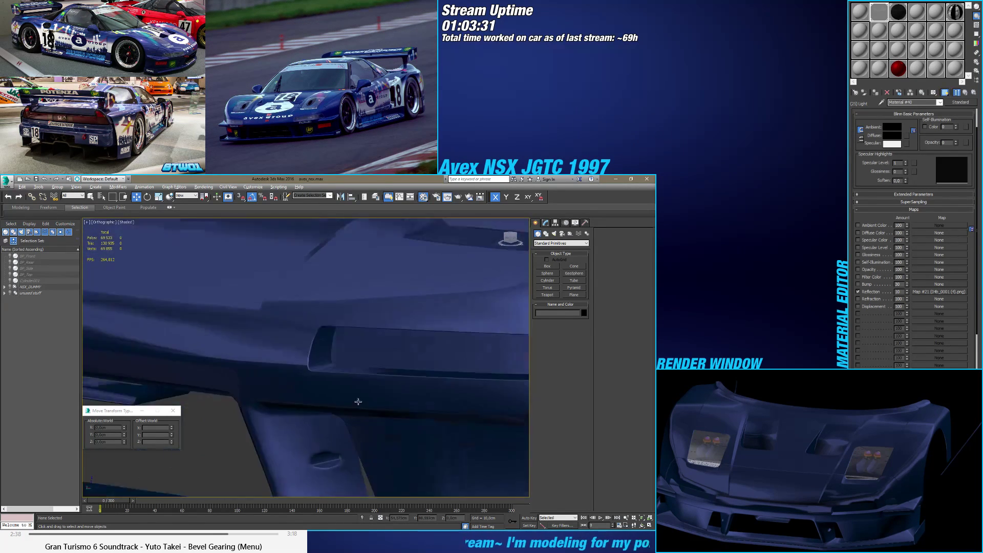
Step: In the bumper's Editable Poly, select the slot edge loop, convert it to polygons and grow it
left_click(356, 403)
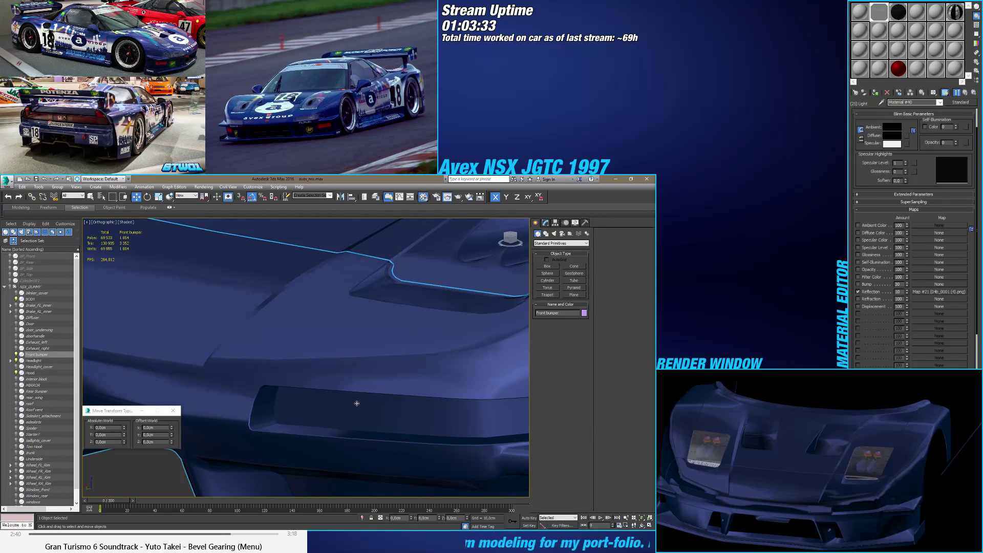
key("F4")
left_click(545, 223)
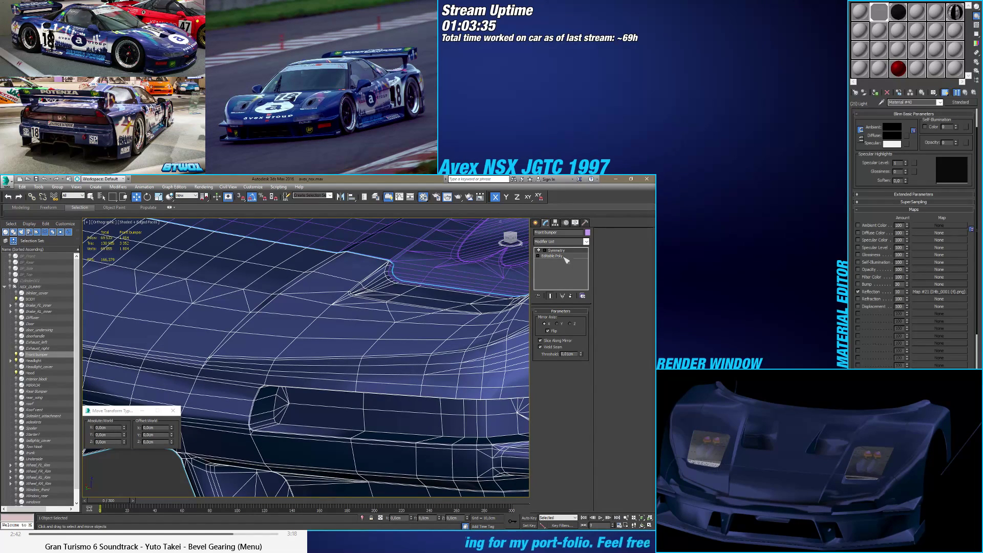
left_click(564, 257)
left_click(567, 319)
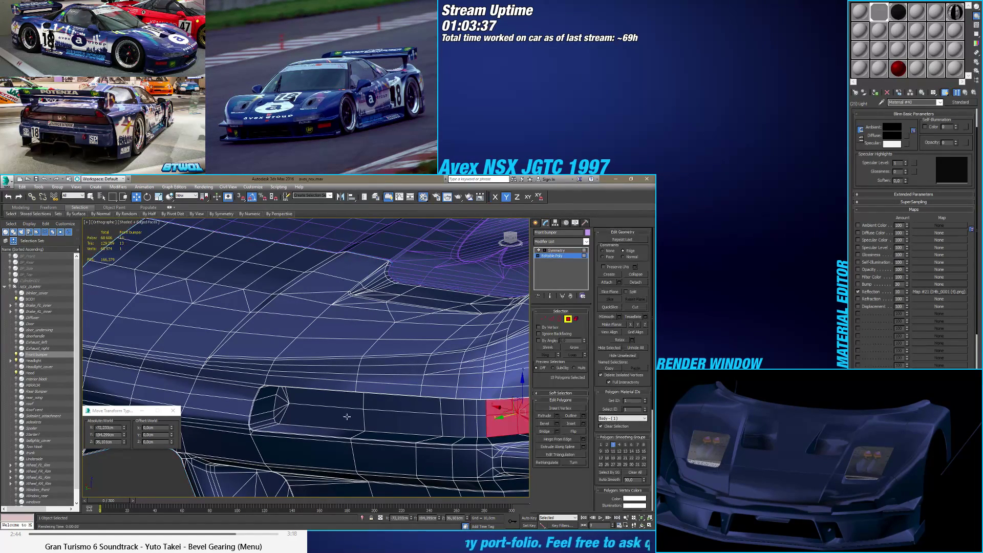
left_click(346, 417)
middle_click_drag(346, 416, 348, 411, "alt")
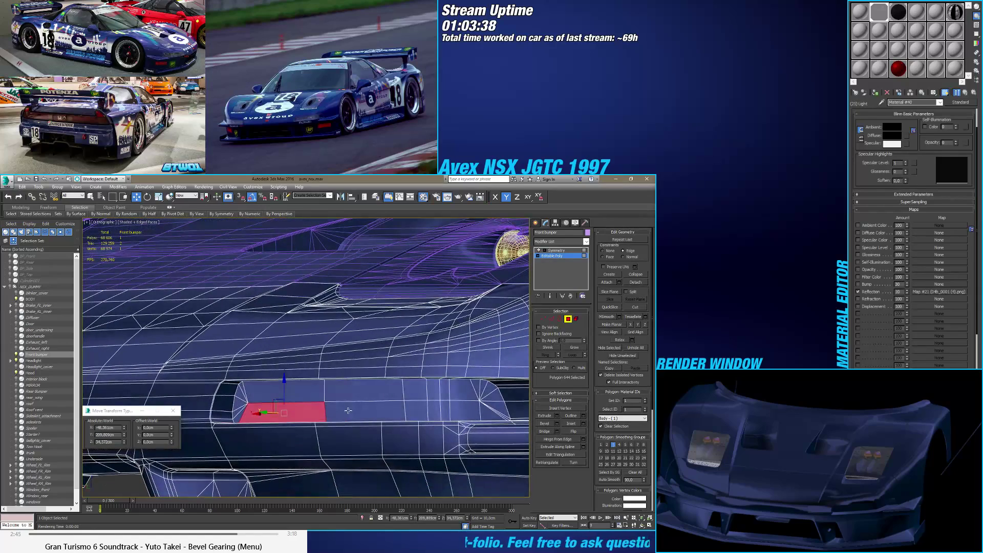
left_click(551, 319)
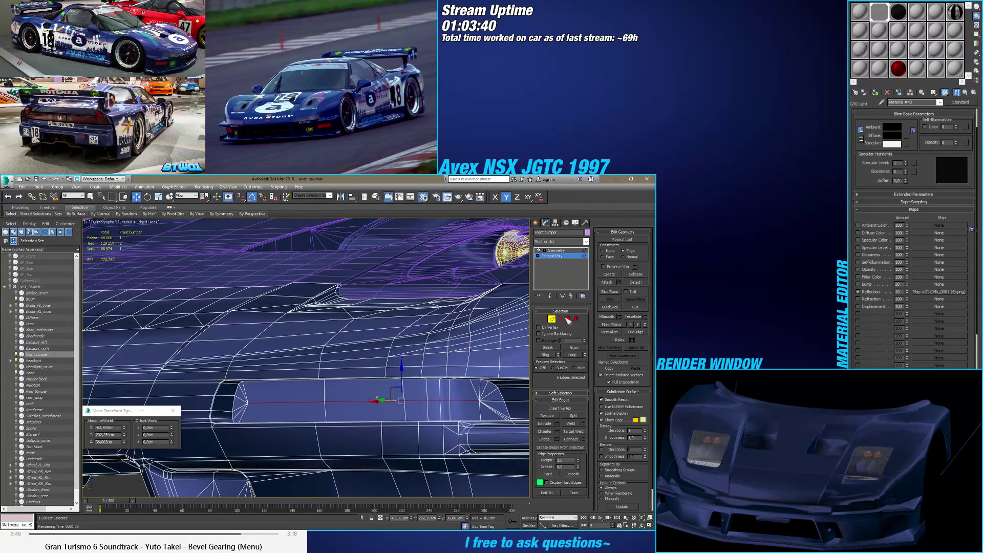
left_click(567, 319, "ctrl")
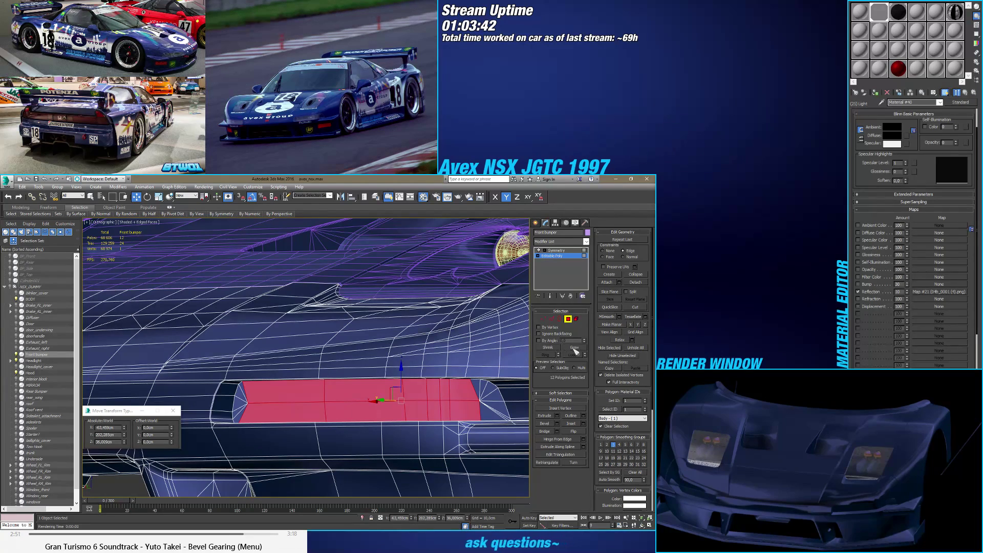
left_click(575, 350)
middle_click_drag(512, 353, 466, 360, "alt")
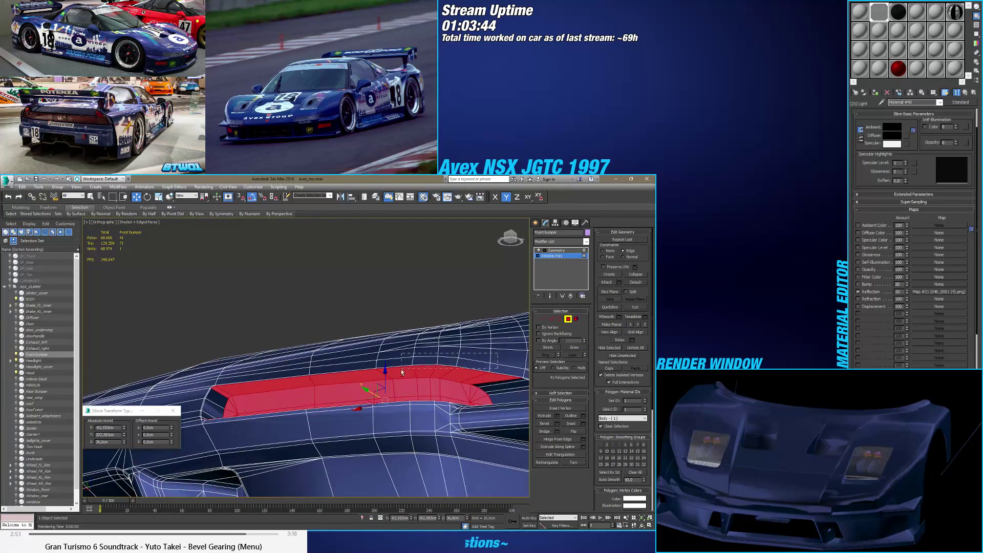
Step: Deselect the extra upper, left-end and lower polygons, leaving a 25-polygon slot-lip strip
left_click_drag(402, 372, 383, 372, "alt")
left_click_drag(510, 384, 507, 385, "alt")
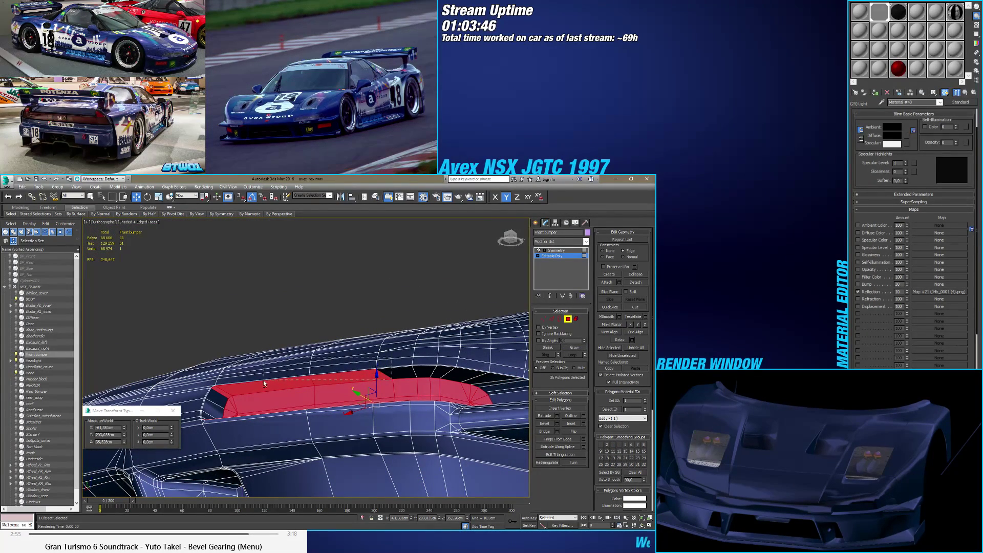
left_click_drag(263, 383, 208, 407, "alt")
mouse_move(207, 407)
middle_mouse_down("alt")
mouse_move(223, 426)
mouse_move(202, 419)
middle_mouse_up("alt")
left_click_drag(202, 419, 310, 462, "alt")
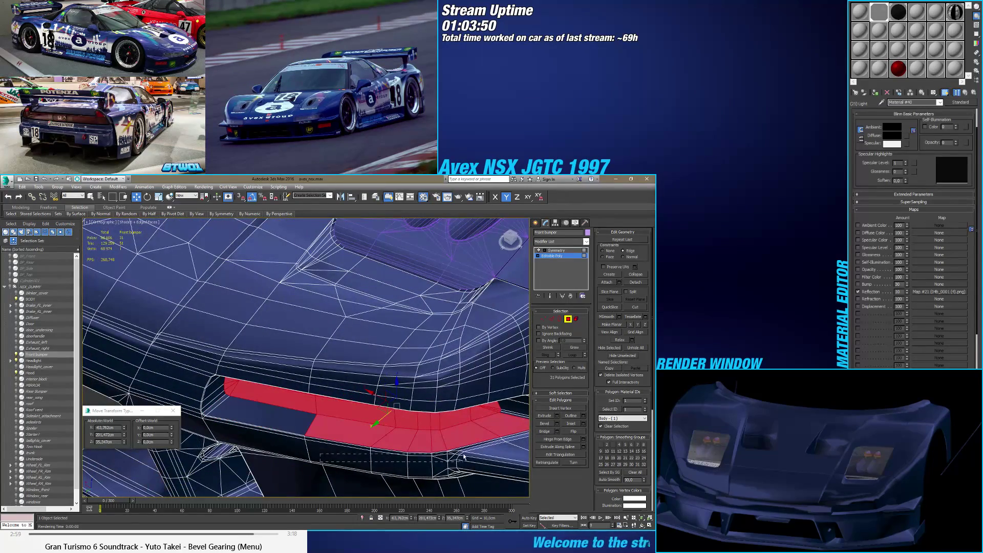
left_click_drag(514, 437, 389, 405, "alt")
middle_click_drag(389, 405, 438, 423, "alt")
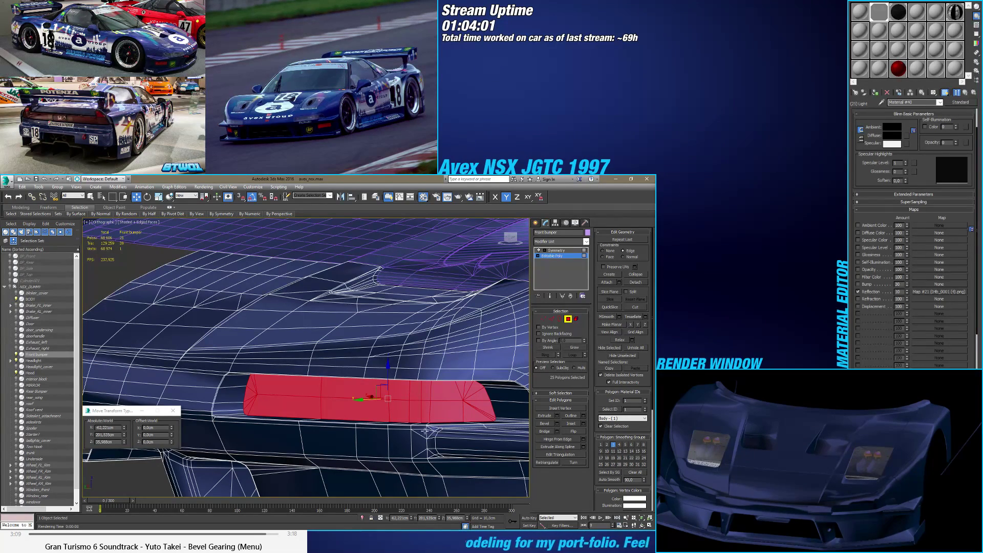
middle_click_drag(431, 422, 377, 406, "alt")
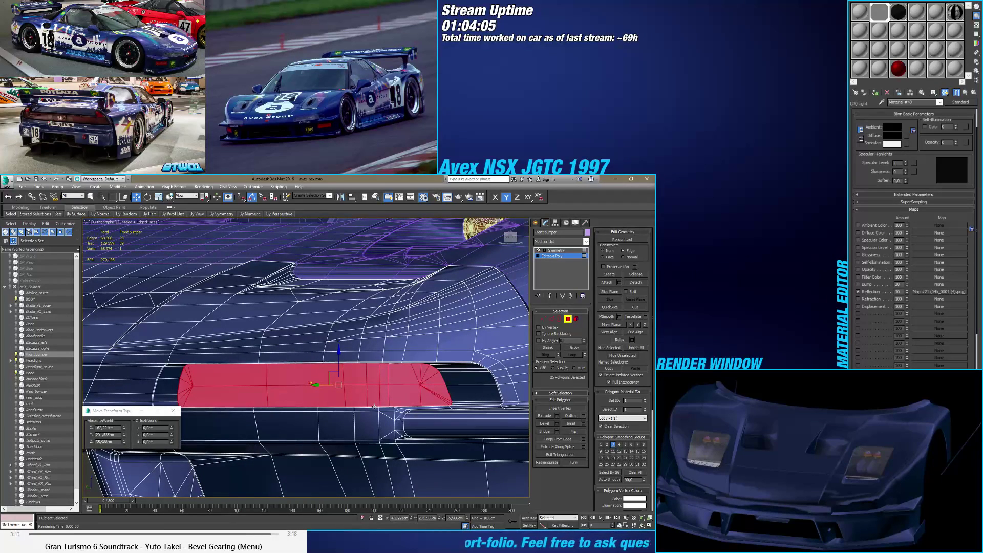
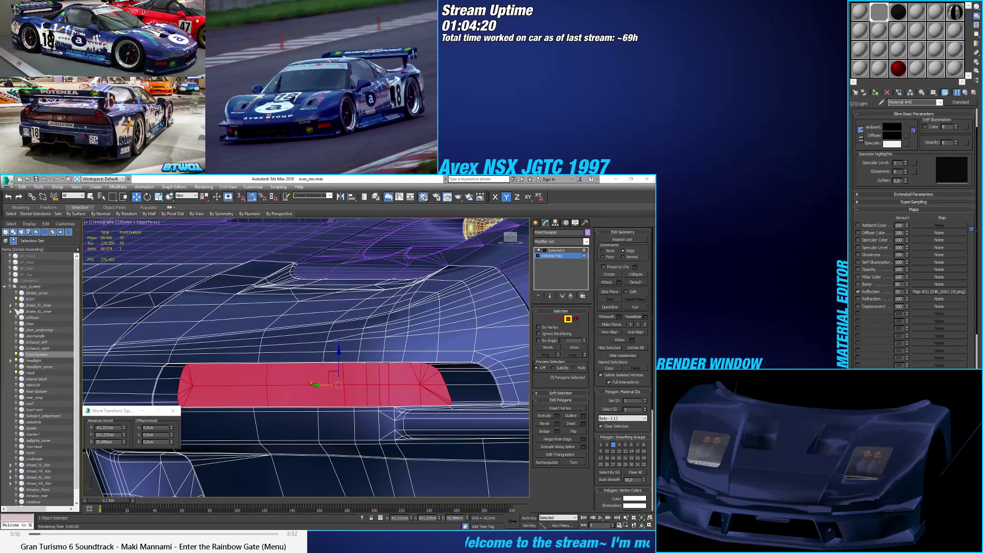
Step: Select the corner vertices at the end of the blinker recess in Vertex mode
middle_click_drag(272, 370, 318, 392, "alt")
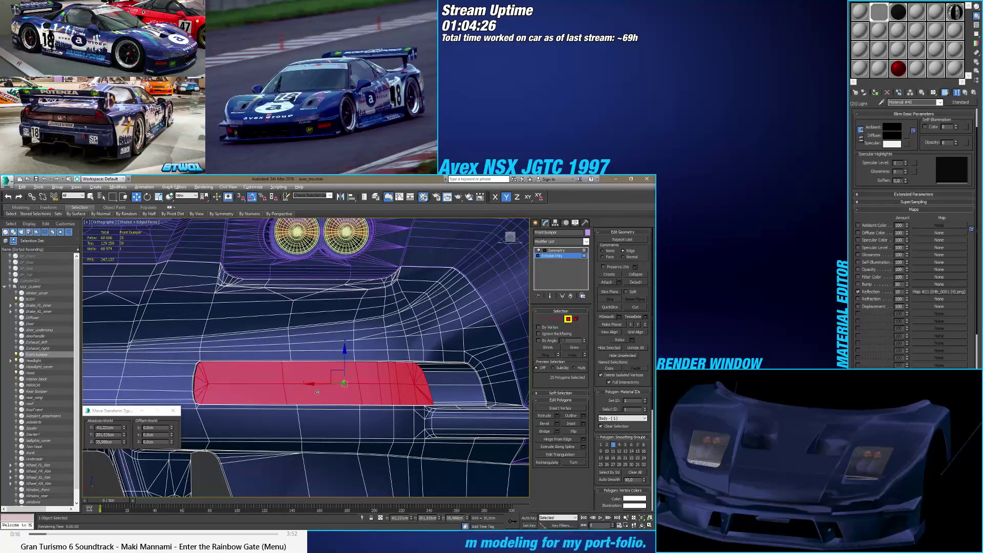
left_click(510, 236)
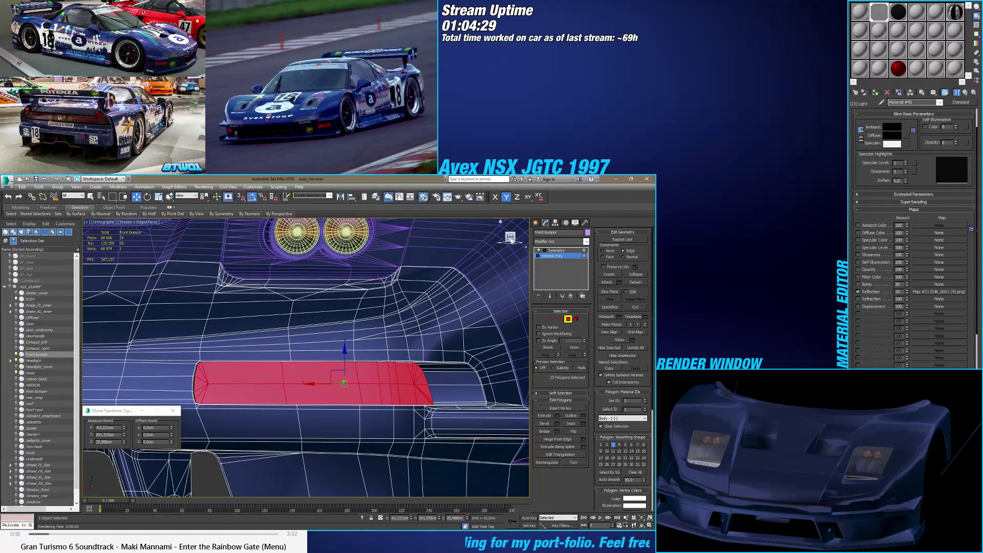
middle_click_drag(282, 359, 337, 340, "alt")
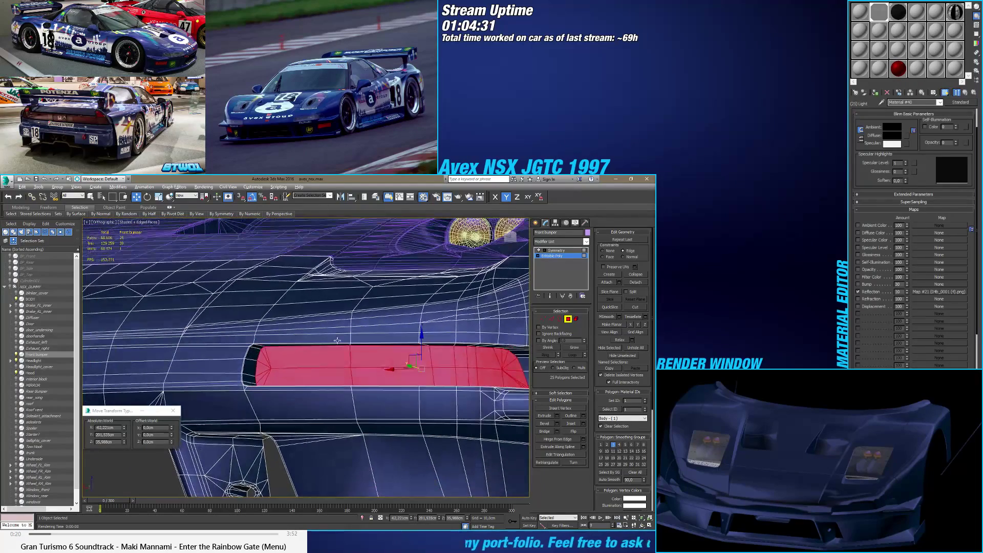
left_click(543, 318)
scroll(249, 357, "up", 5)
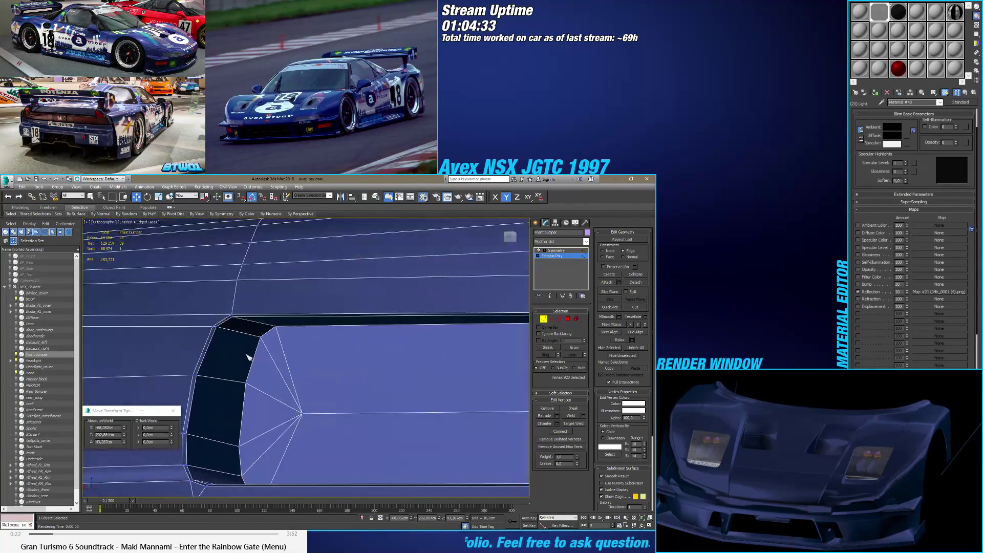
left_click_drag(281, 329, 280, 330)
scroll(279, 367, "down", 4)
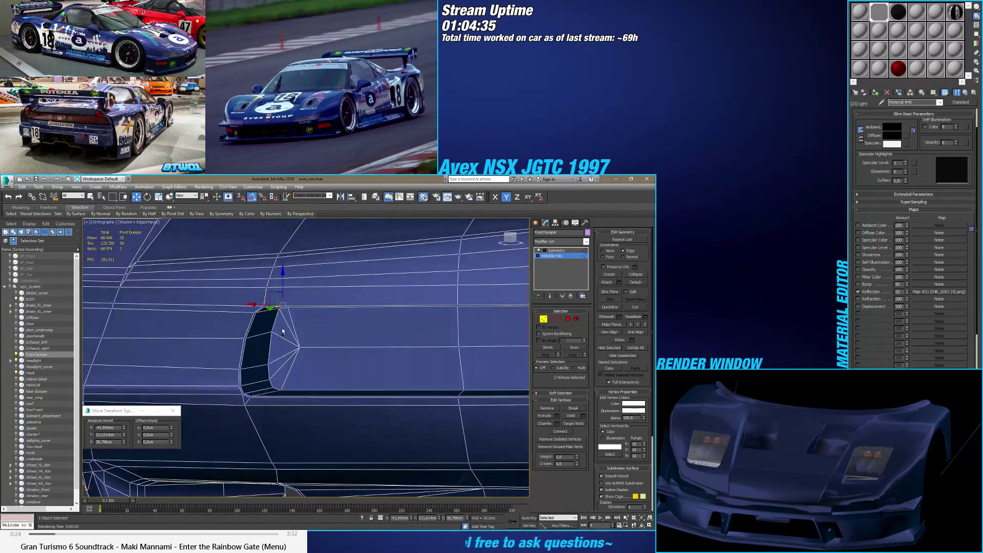
left_click(278, 379, "ctrl")
left_click_drag(266, 395, 265, 395, "ctrl")
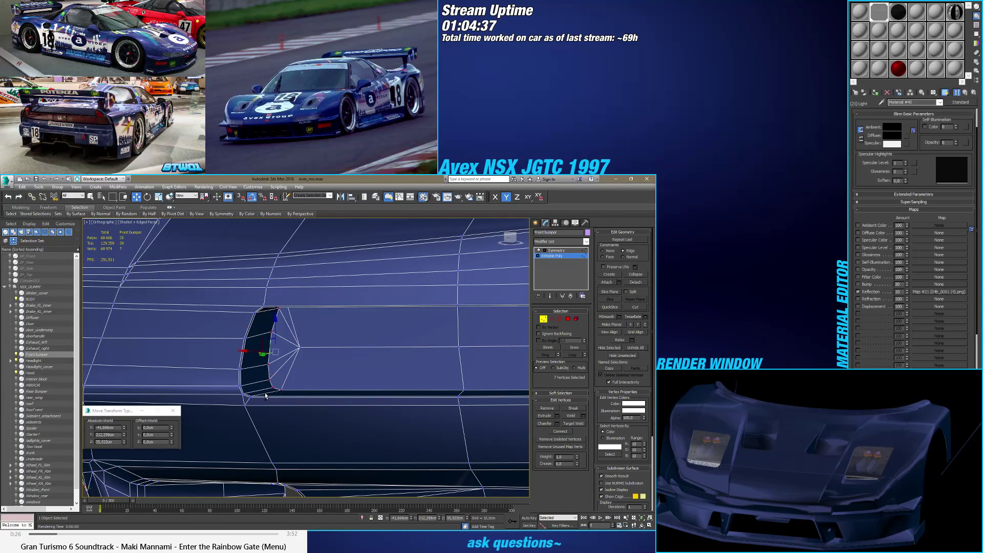
Step: With Face constraints on, slide the recess corner vertices sideways along X
left_click(608, 258)
scroll(413, 329, "up", 3)
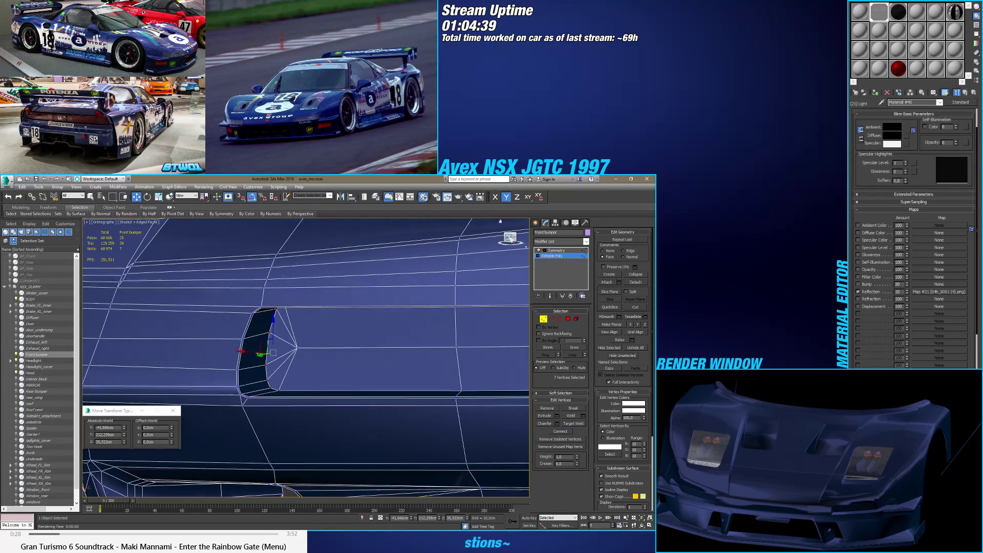
scroll(341, 361, "down", 5)
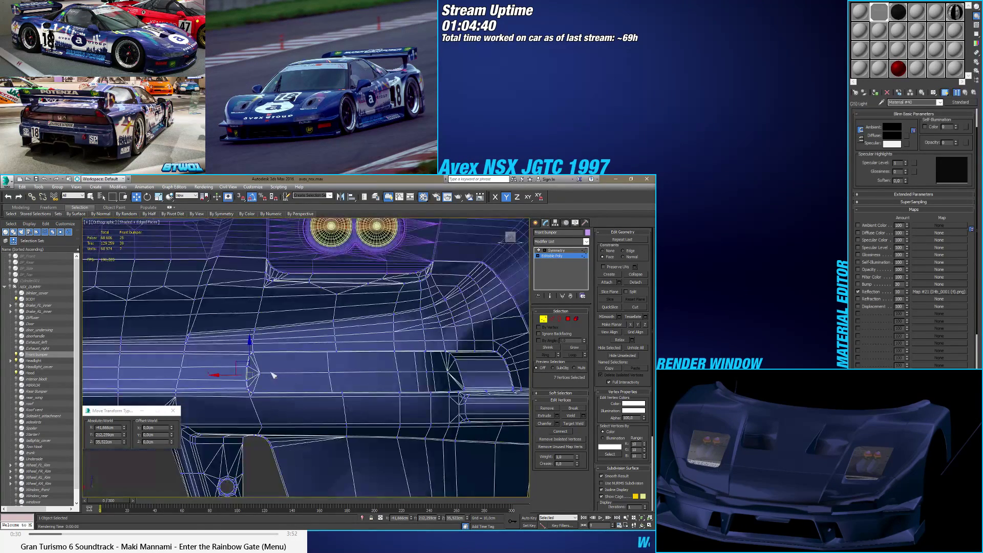
scroll(254, 380, "up", 2)
left_click_drag(215, 378, 238, 375)
left_click(252, 377, "ctrl")
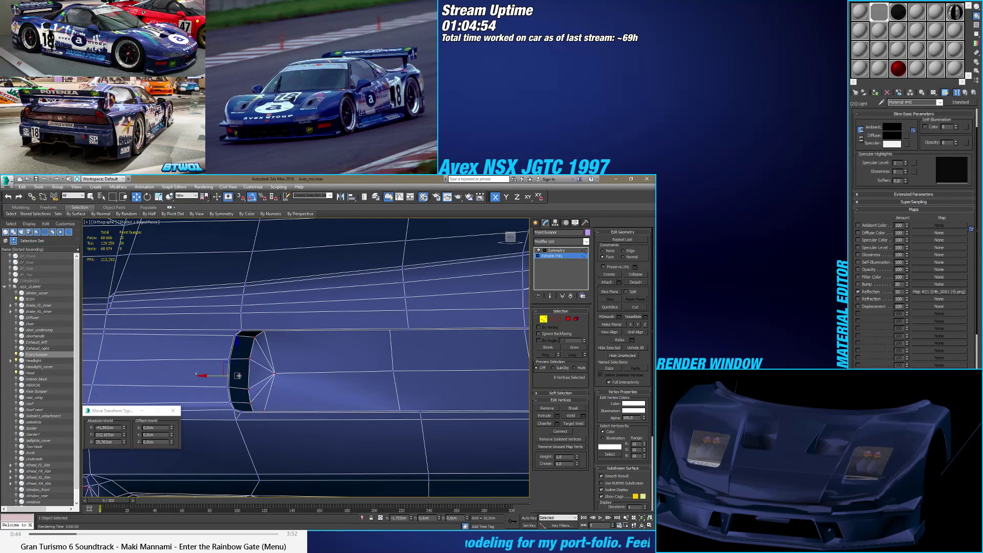
left_click_drag(238, 376, 238, 375)
mouse_move(238, 375)
middle_mouse_down("alt")
mouse_move(265, 349)
mouse_move(281, 367)
mouse_move(238, 367)
middle_mouse_up("alt")
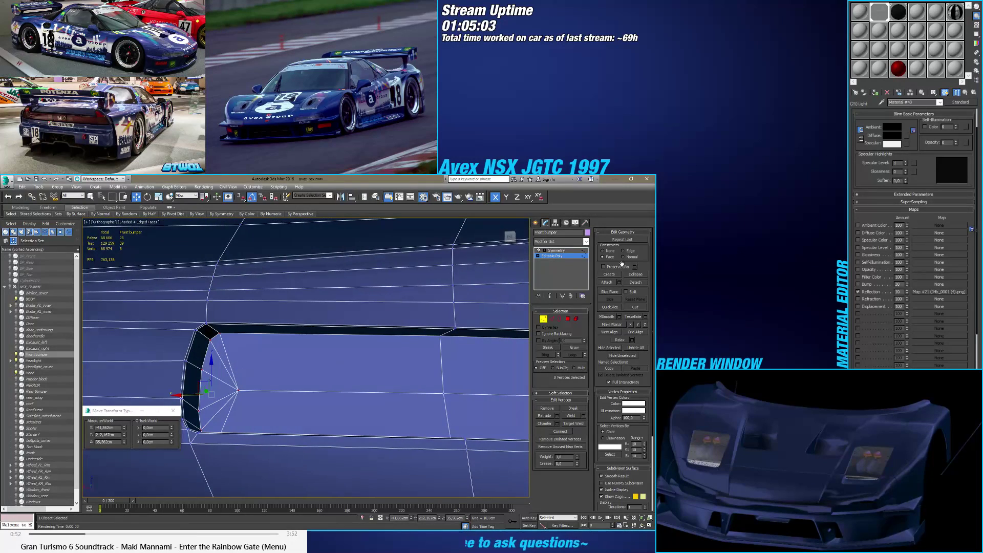
Step: Switch constraints to Edge and try nudging the vertices, cancelling the move
left_click(627, 252)
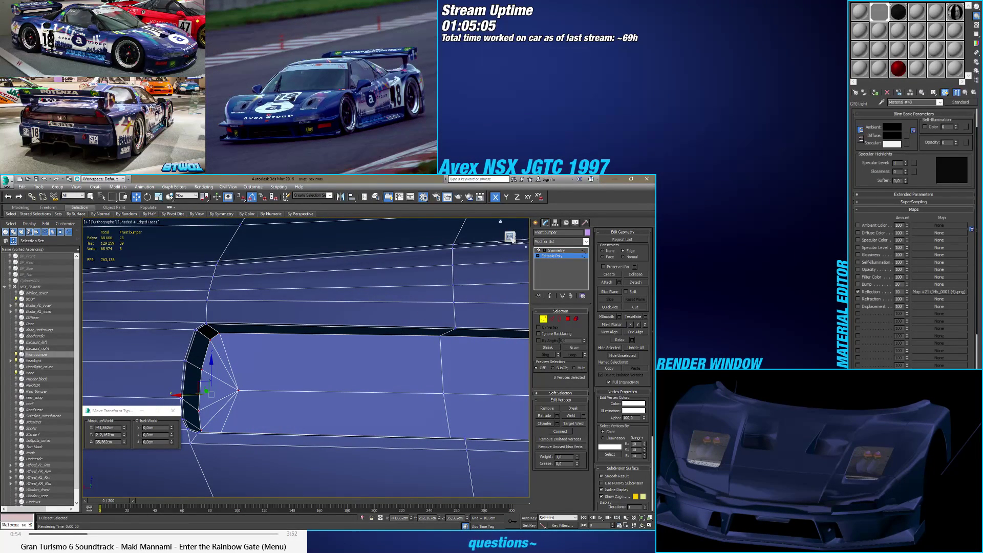
middle_click_drag(379, 334, 428, 315, "alt")
key("k")
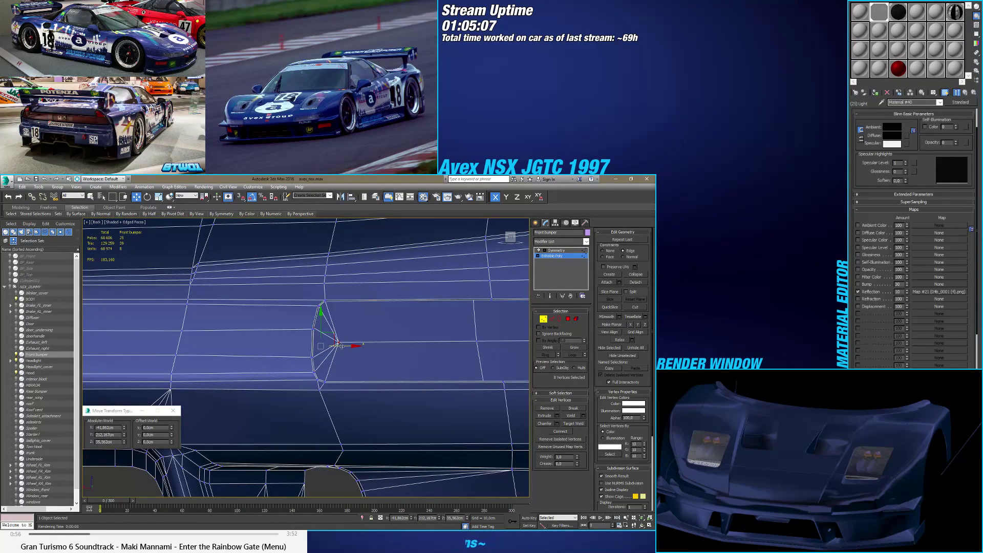
left_click_drag(341, 346, 369, 347)
right_click(337, 346)
middle_click_drag(369, 347, 268, 354, "alt")
scroll(267, 354, "up", 6)
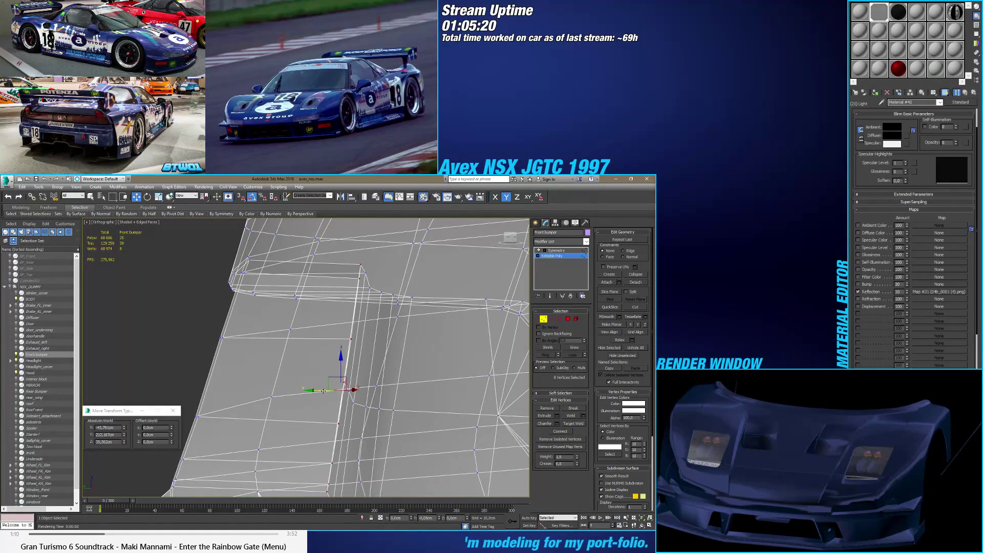
middle_click_drag(321, 391, 328, 354)
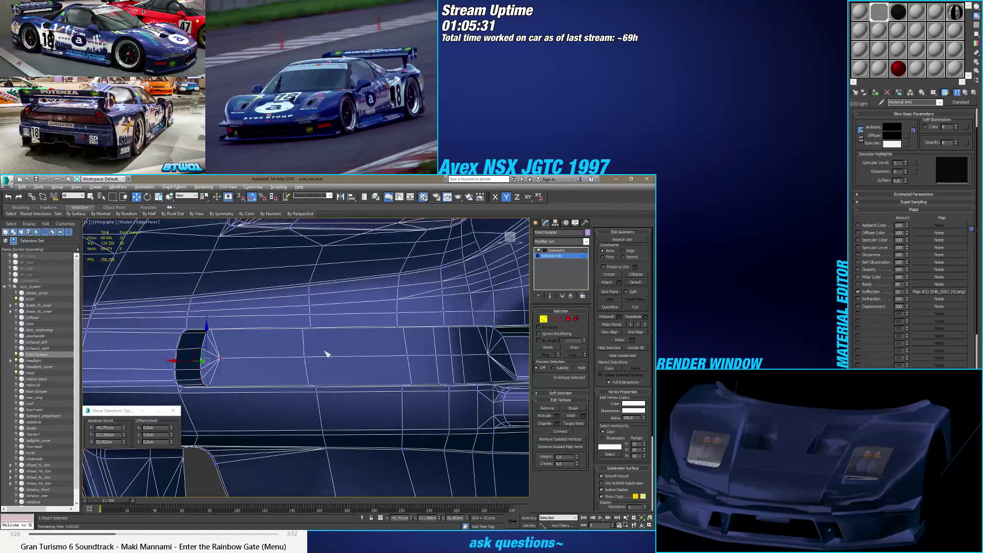
Step: In the Back view, scale the recess polygons along Y to stretch them vertically
left_click(568, 318)
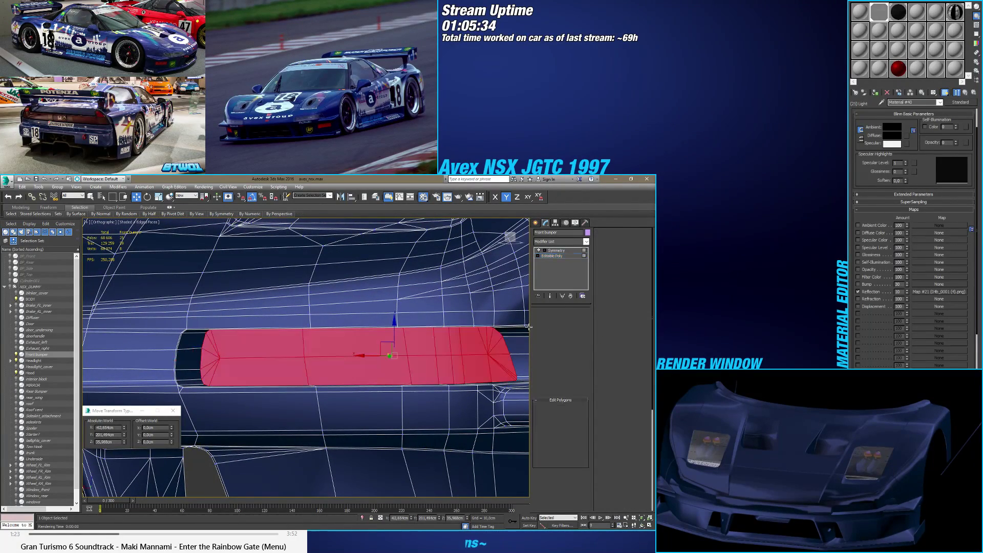
left_click(511, 238)
key("r")
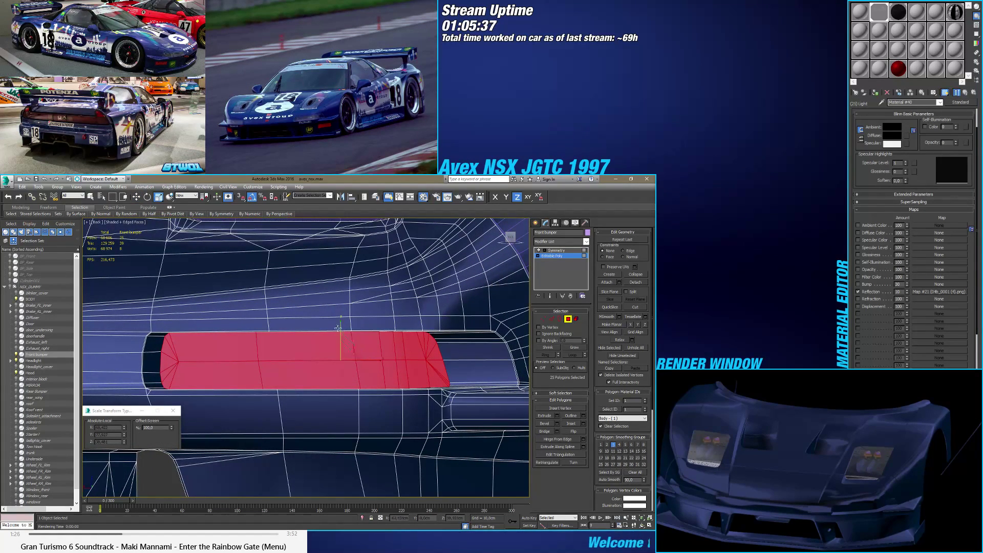
mouse_move(339, 327)
left_mouse_down()
mouse_move(340, 314)
mouse_move(340, 330)
left_mouse_up()
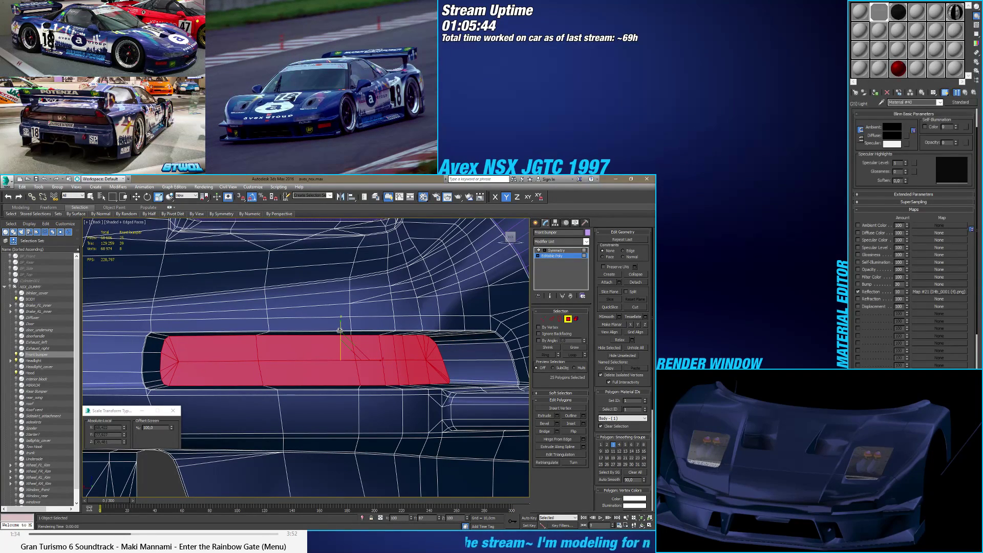
left_click_drag(339, 330, 359, 353)
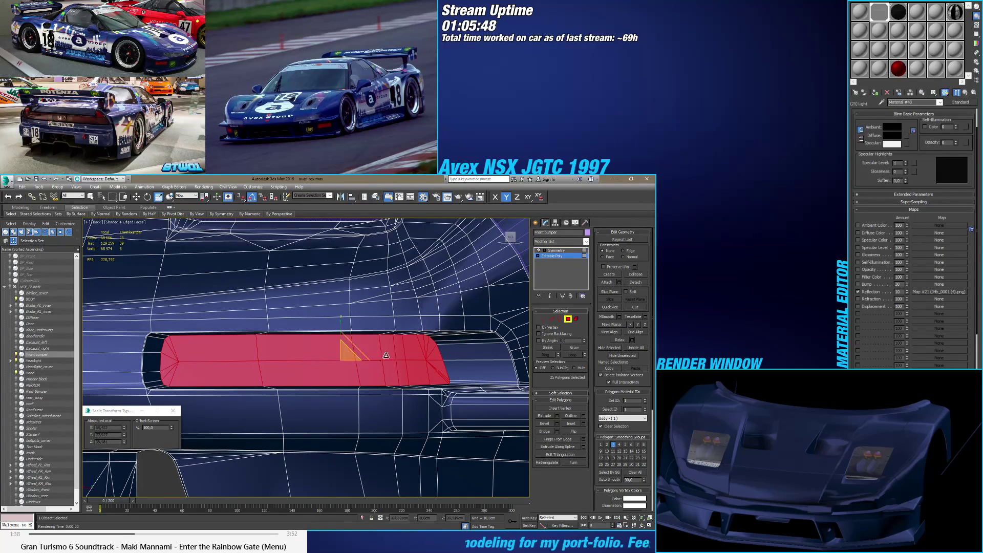
middle_click_drag(358, 354, 386, 357, "alt")
key("w")
scroll(395, 356, "down", 3)
scroll(366, 364, "up", 4)
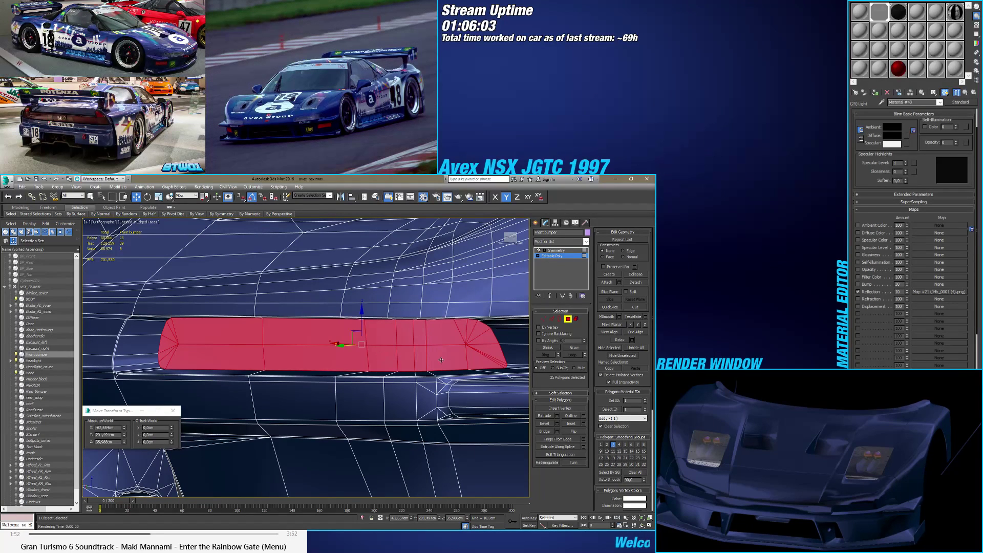
Step: Inset the selected bumper polygons by 0.147 cm and nudge them slightly along Y
left_click(583, 423)
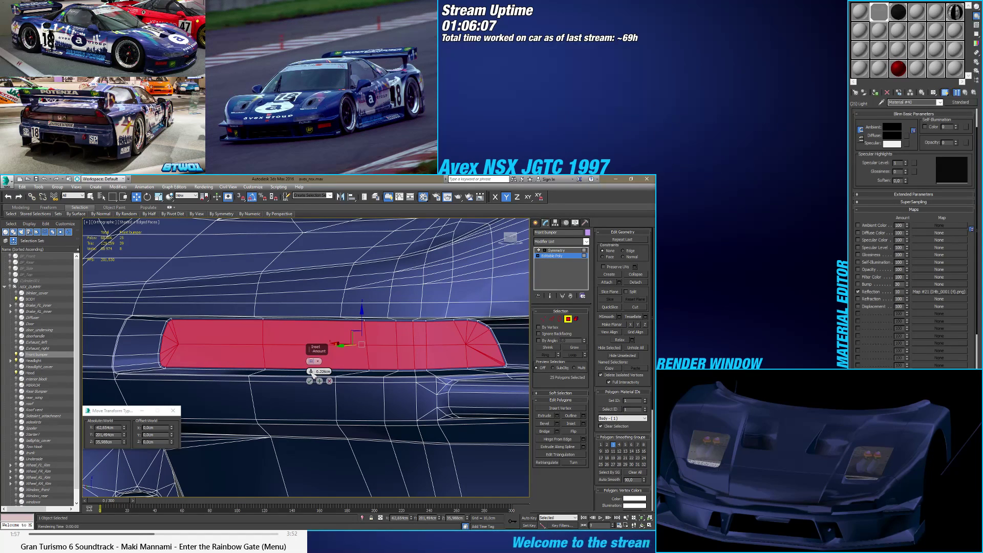
left_click_drag(310, 371, 310, 373)
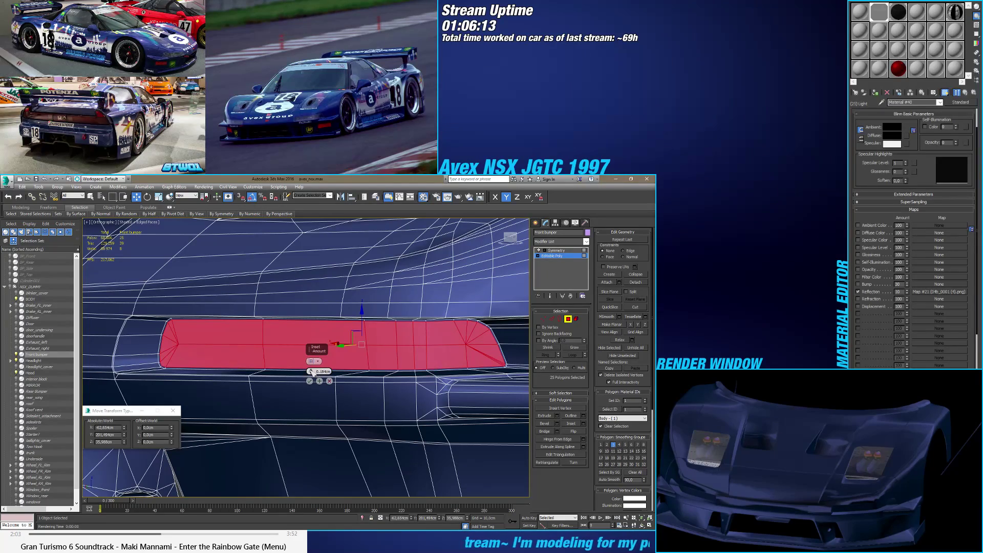
left_click(309, 381)
mouse_move(309, 381)
middle_mouse_down("alt")
mouse_move(323, 367)
mouse_move(314, 366)
middle_mouse_up("alt")
scroll(324, 368, "up", 3)
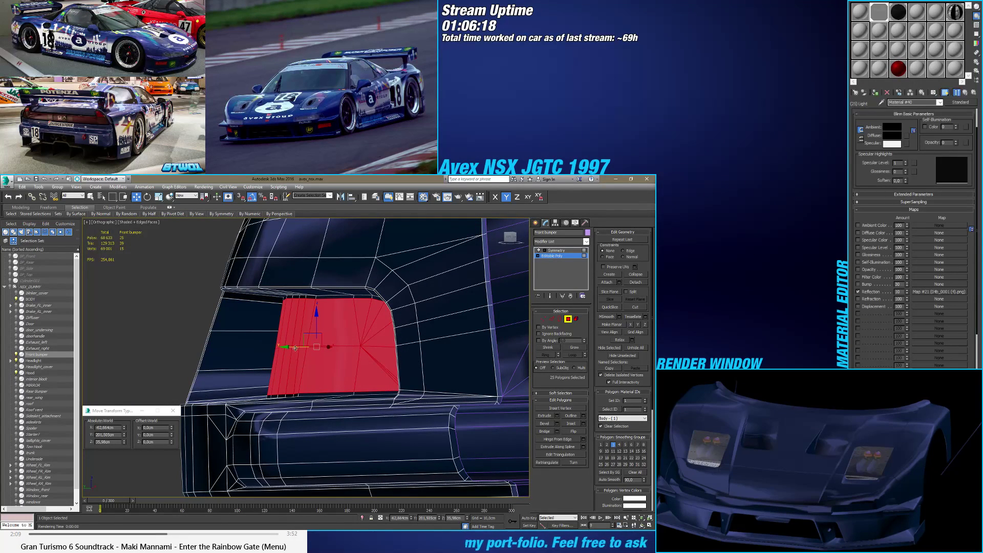
left_click_drag(295, 347, 291, 349)
Step: Pick one bumper polygon and grow the selection along the strip to 71 polygons
middle_click_drag(291, 348, 206, 295, "alt")
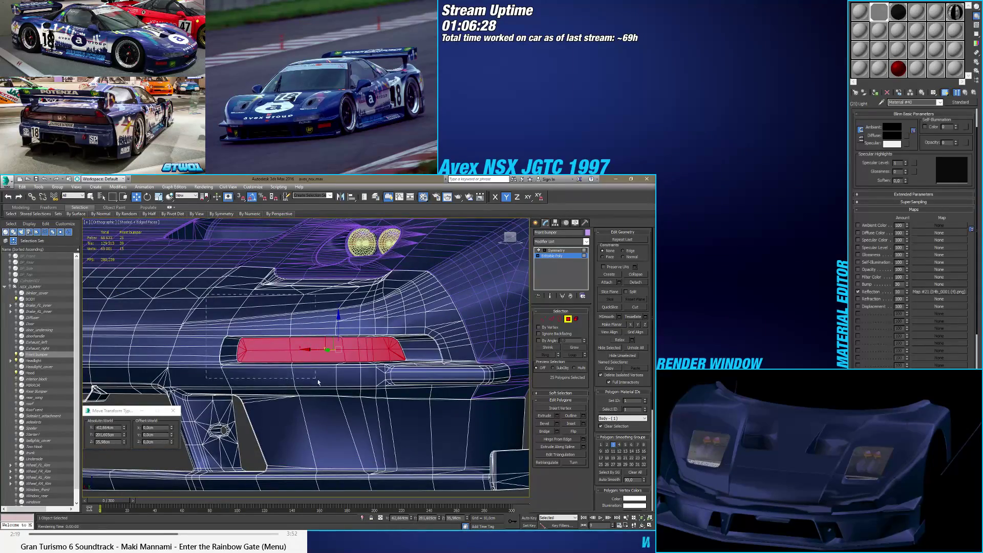
middle_click_drag(361, 376, 352, 327, "alt")
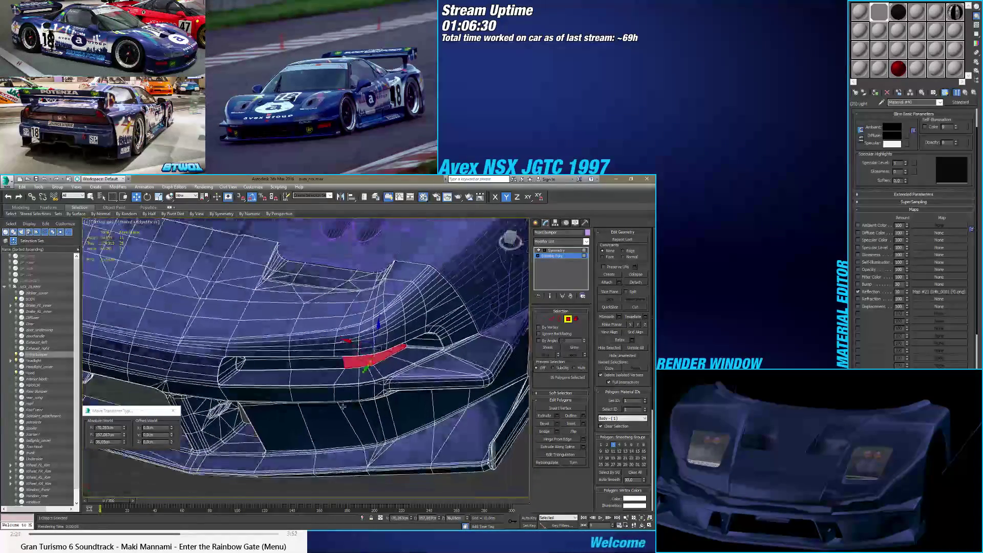
scroll(366, 341, "up", 10)
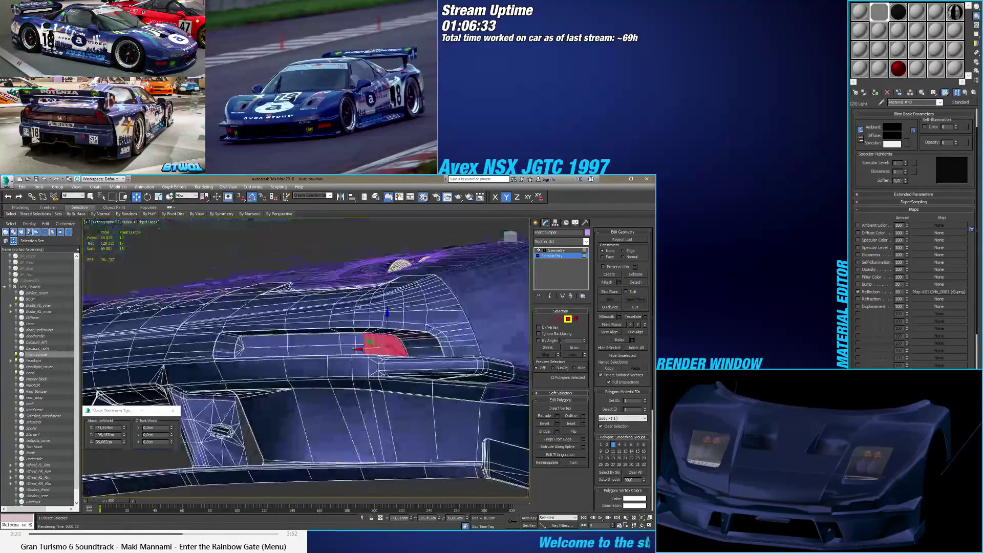
middle_click_drag(338, 357, 358, 353, "alt")
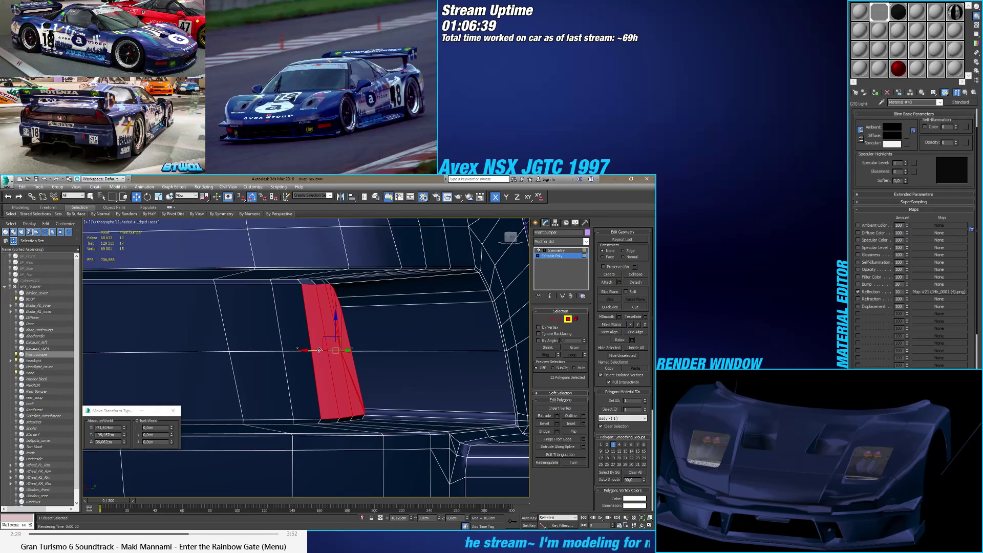
middle_click_drag(319, 350, 514, 343, "alt")
scroll(307, 351, "down", 3)
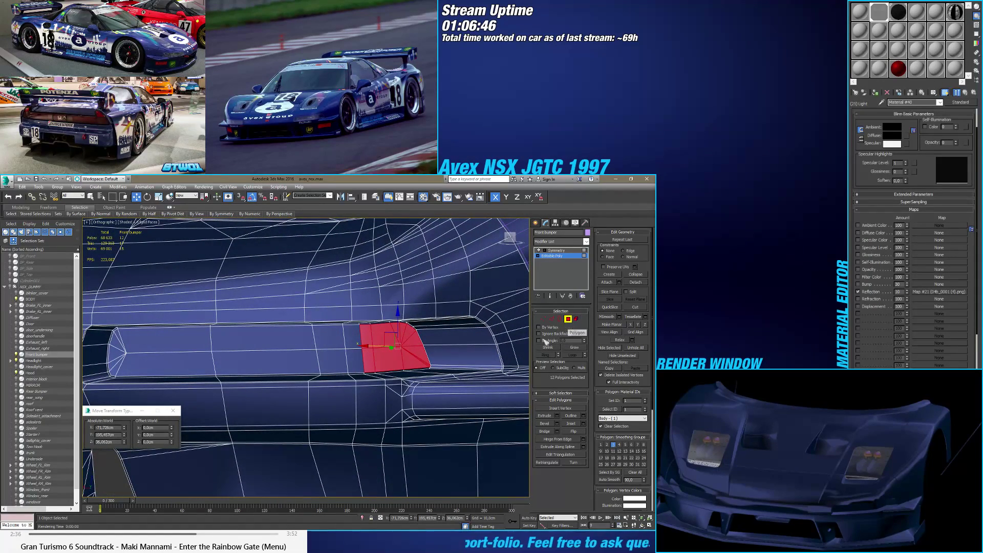
left_click(353, 357)
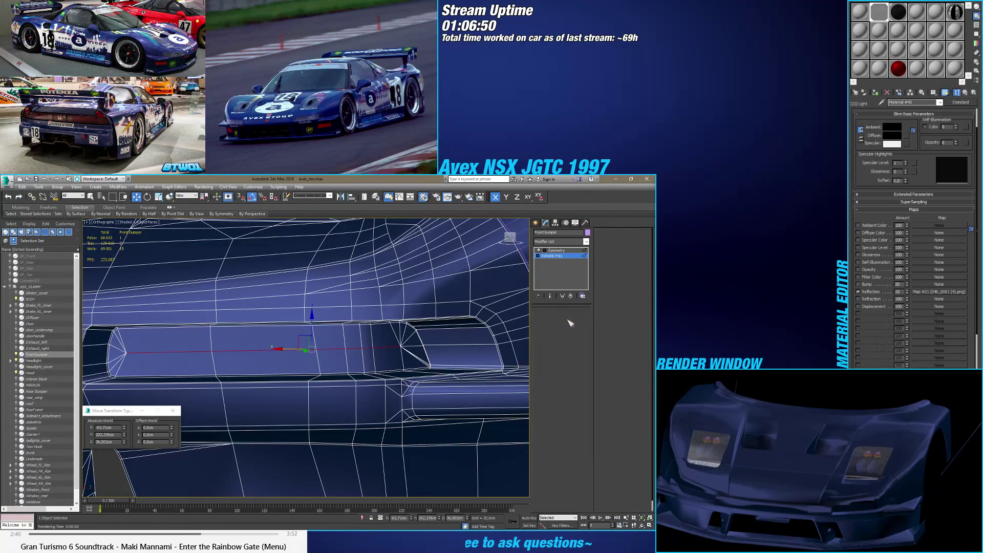
left_click(563, 345)
left_click(563, 345)
middle_click_drag(450, 348, 401, 340, "alt")
left_click(581, 349)
Step: Deselect the stray upper and lower polygons, leaving only the blinker cover strip
middle_click_drag(491, 307, 452, 291, "alt")
left_click_drag(456, 323, 453, 321, "alt")
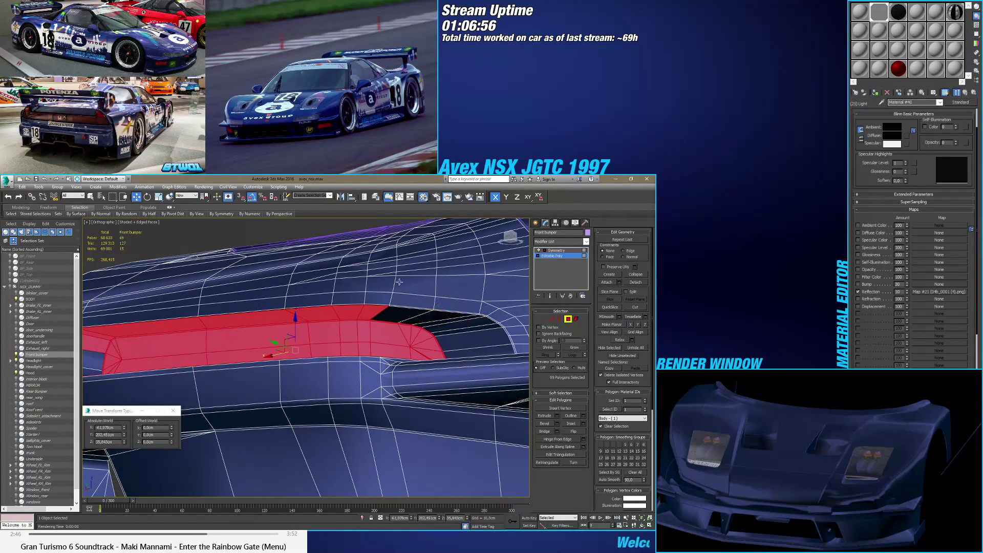
left_click_drag(399, 283, 146, 322, "alt")
middle_click_drag(145, 321, 214, 337, "alt")
left_click_drag(242, 395, 241, 395, "alt")
middle_click_drag(241, 395, 409, 382, "alt")
left_click_drag(207, 423, 456, 371, "alt")
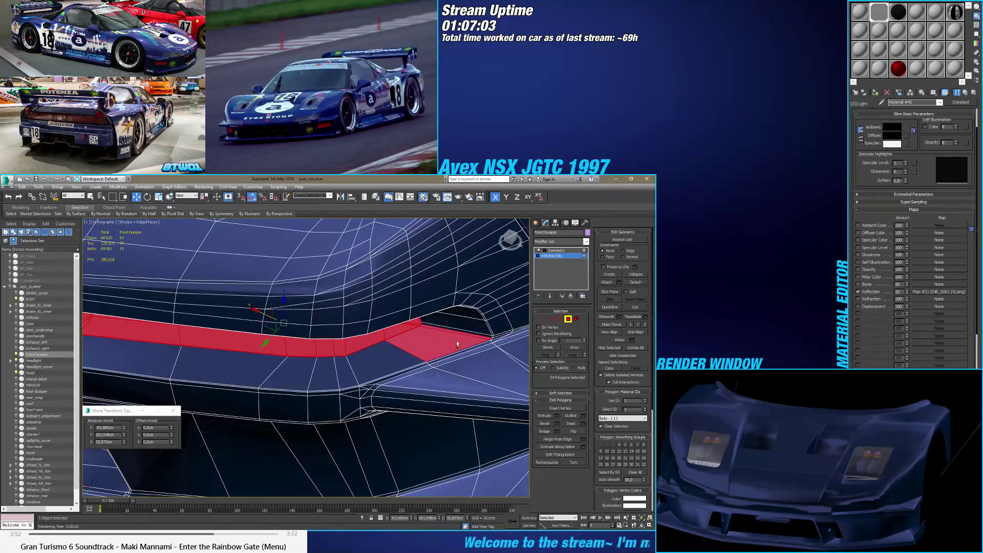
middle_click_drag(456, 340, 349, 332, "alt")
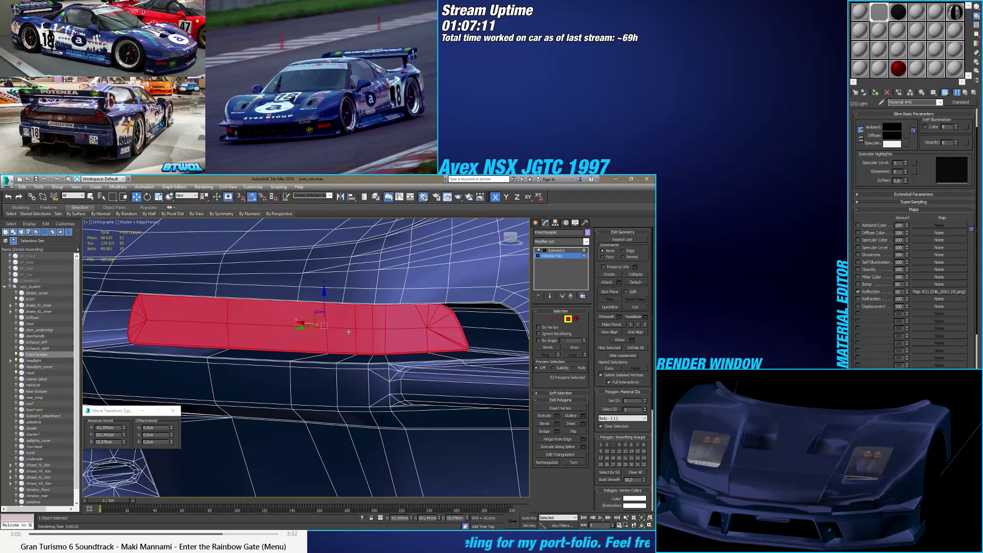
Step: Detach the selected polygons as a new object named blinker_cover2
left_click(635, 282)
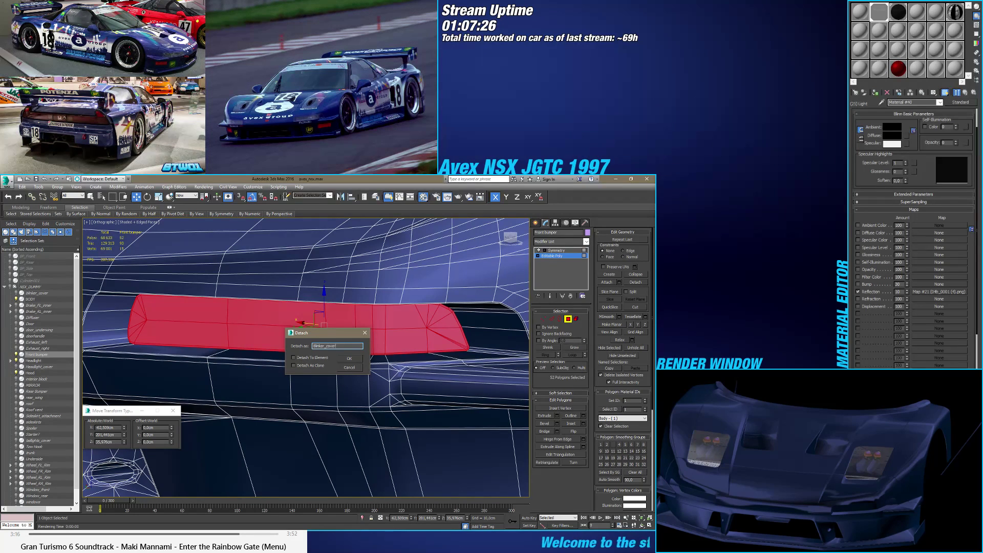
key("Return")
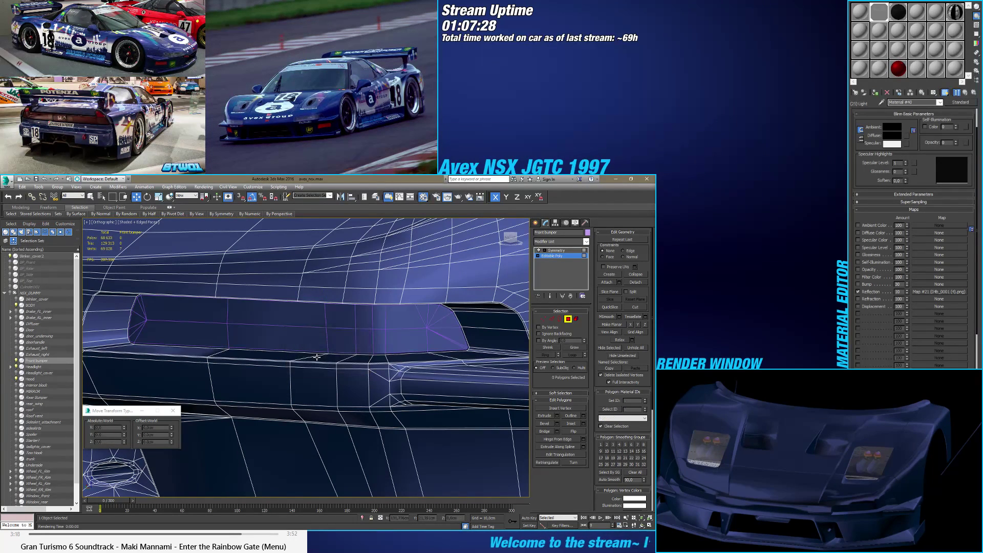
left_click(567, 318)
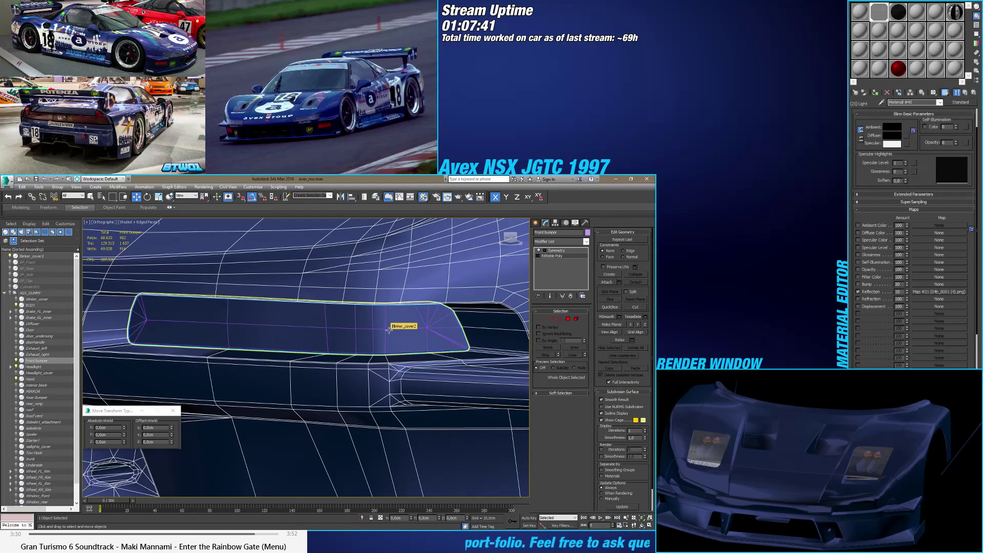
Step: Inspect the bumper opening with the edge wireframe overlay toggled off and back on
middle_click_drag(250, 329, 338, 323)
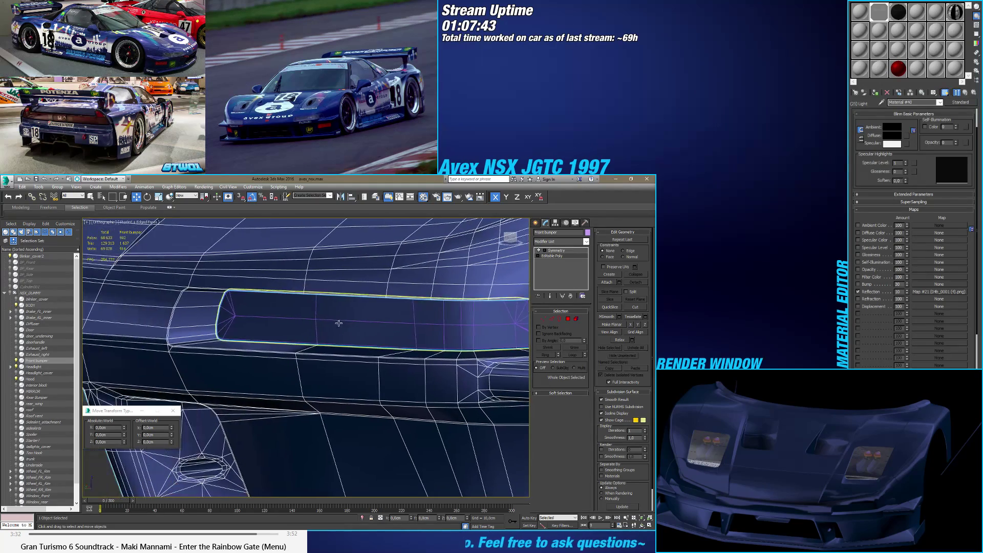
scroll(330, 327, "down", 10)
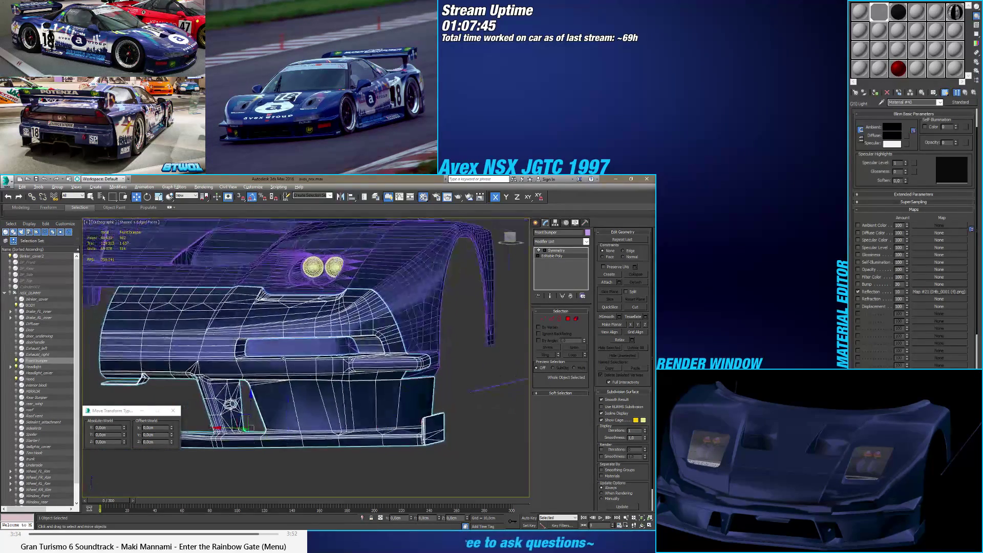
key("F4")
scroll(279, 361, "up", 12)
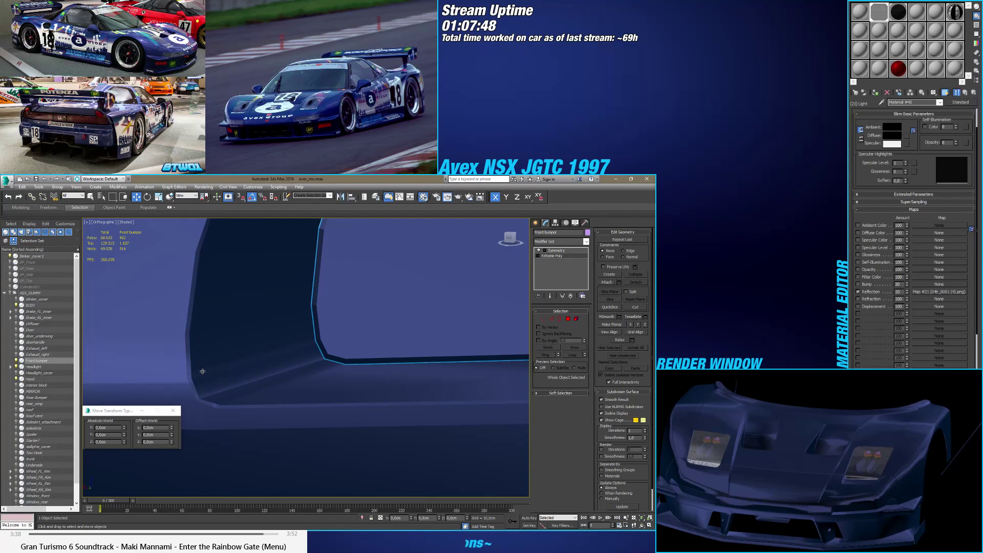
scroll(202, 371, "down", 8)
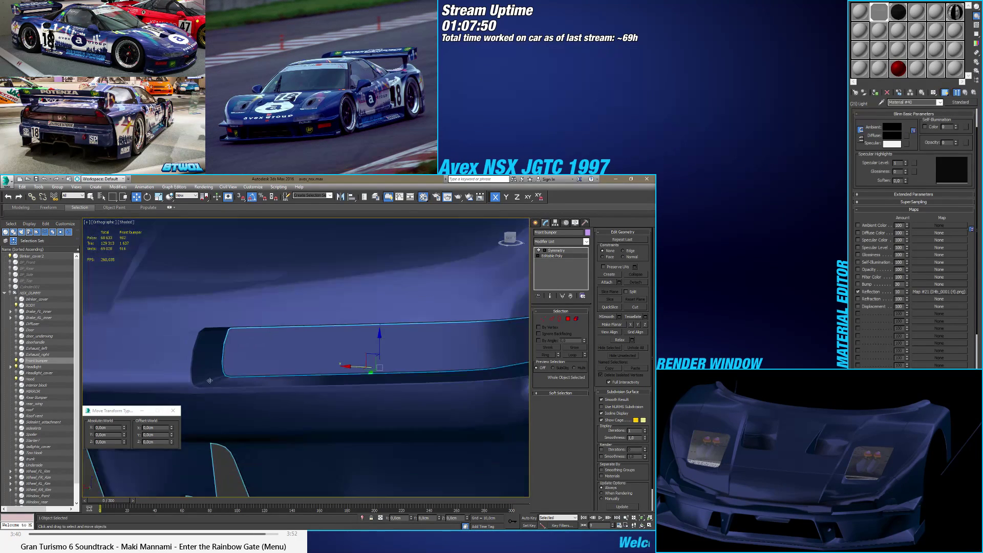
middle_click_drag(255, 382, 263, 383, "alt")
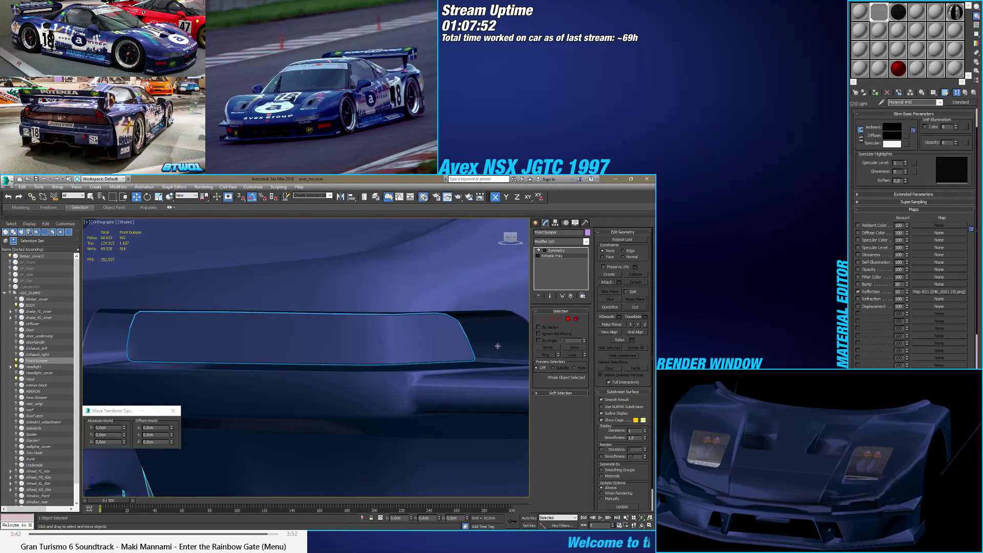
key("F4")
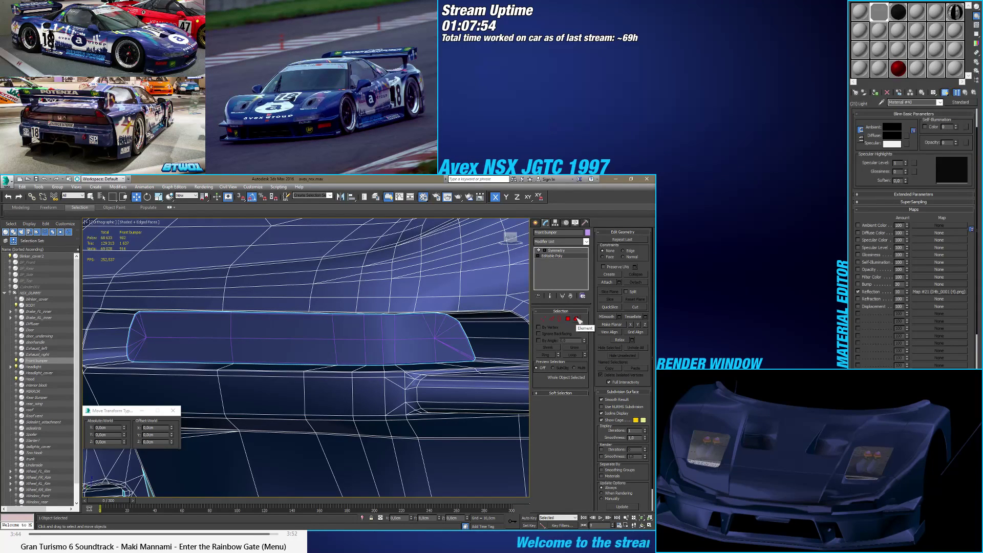
Step: Add a new sub-material slot 26 to the NSX multi-material and select blinker_cover2
left_click(577, 319)
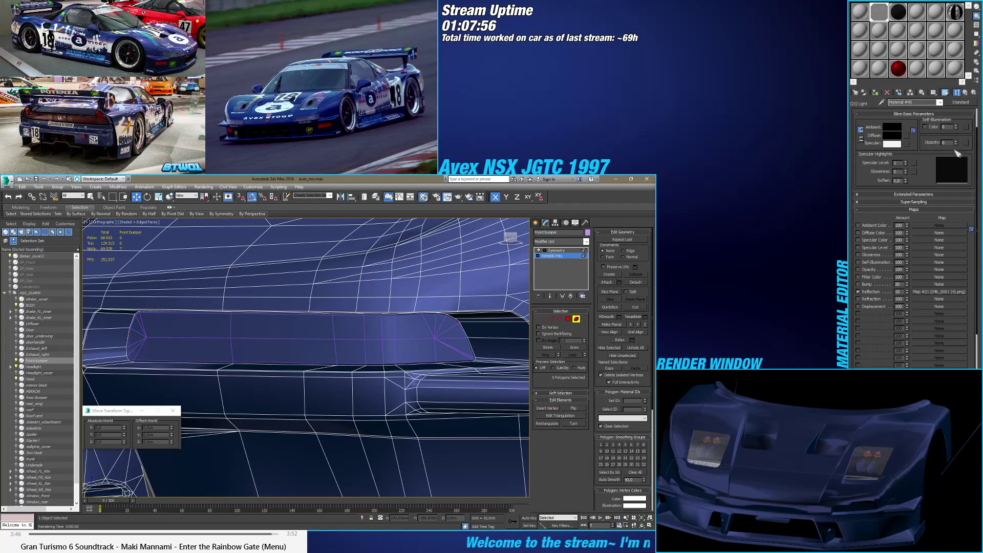
left_click(966, 93)
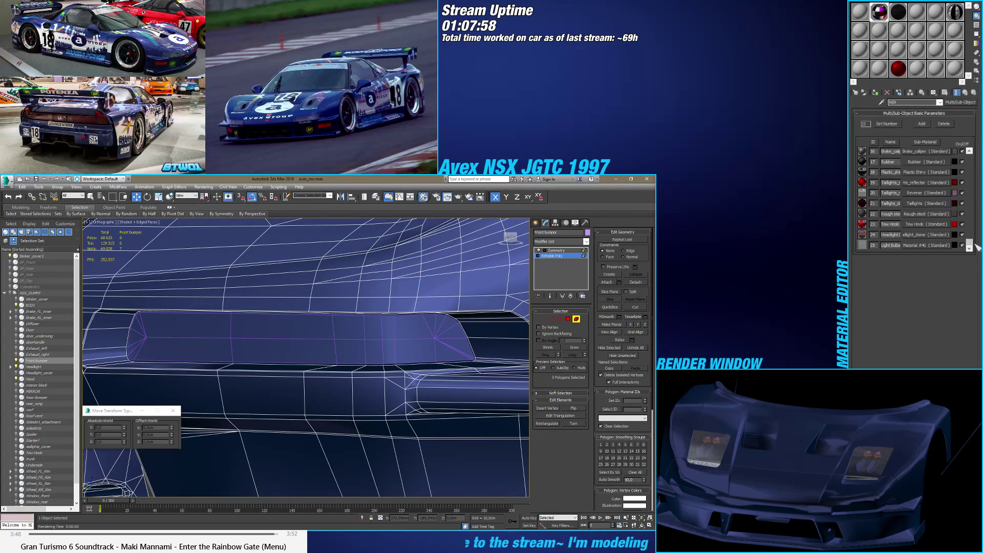
mouse_move(978, 248)
left_mouse_down()
mouse_move(980, 153)
mouse_move(969, 238)
left_mouse_up()
left_click(921, 124)
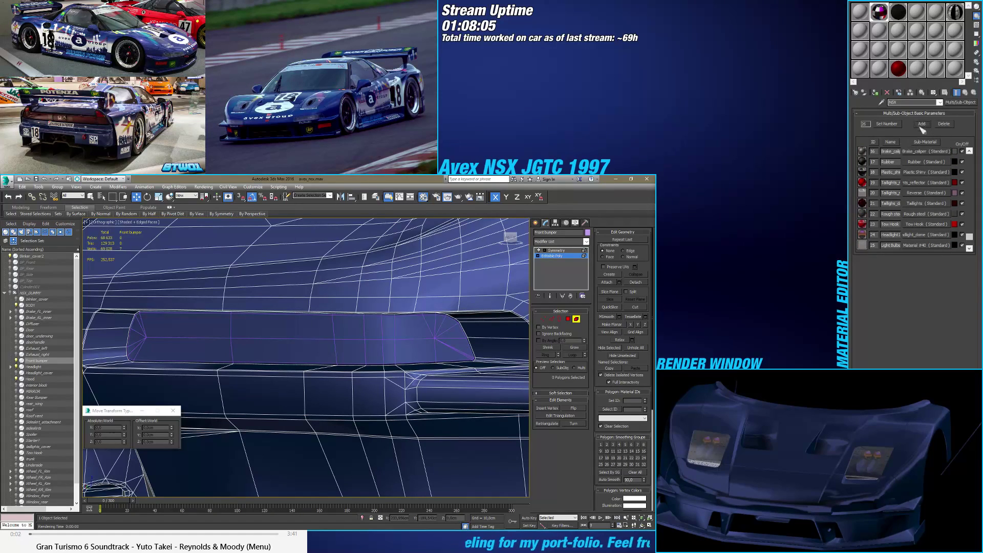
left_click(969, 247)
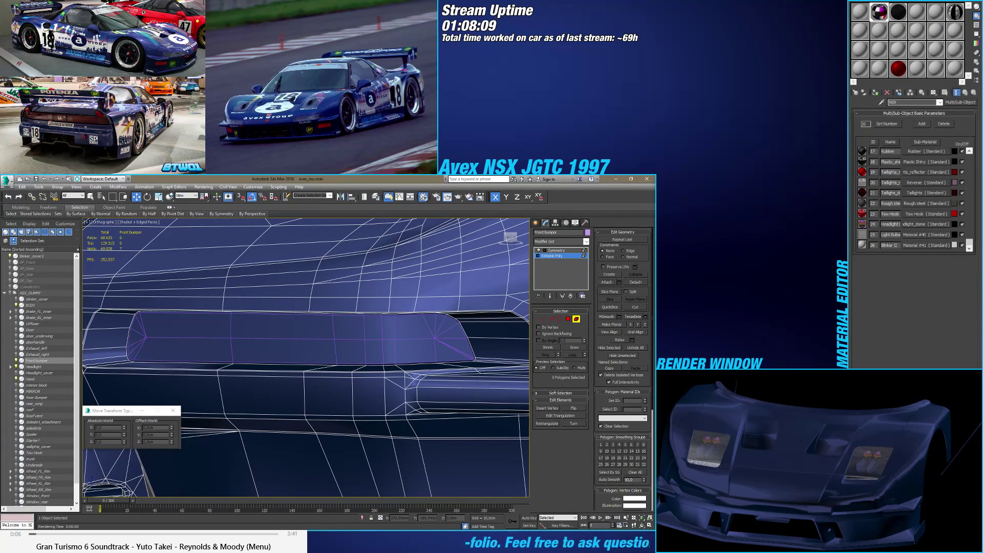
type("r_plastic")
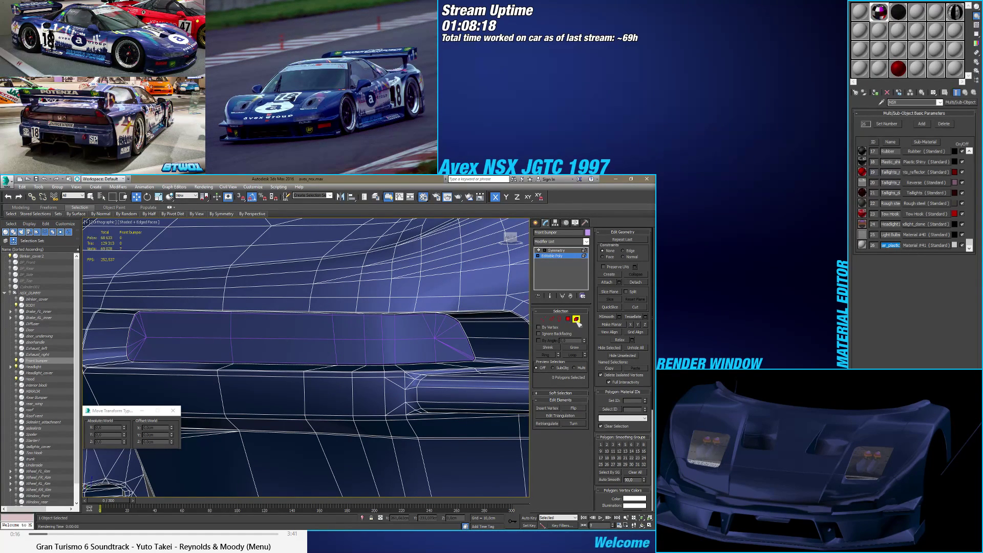
key("ctrl+z")
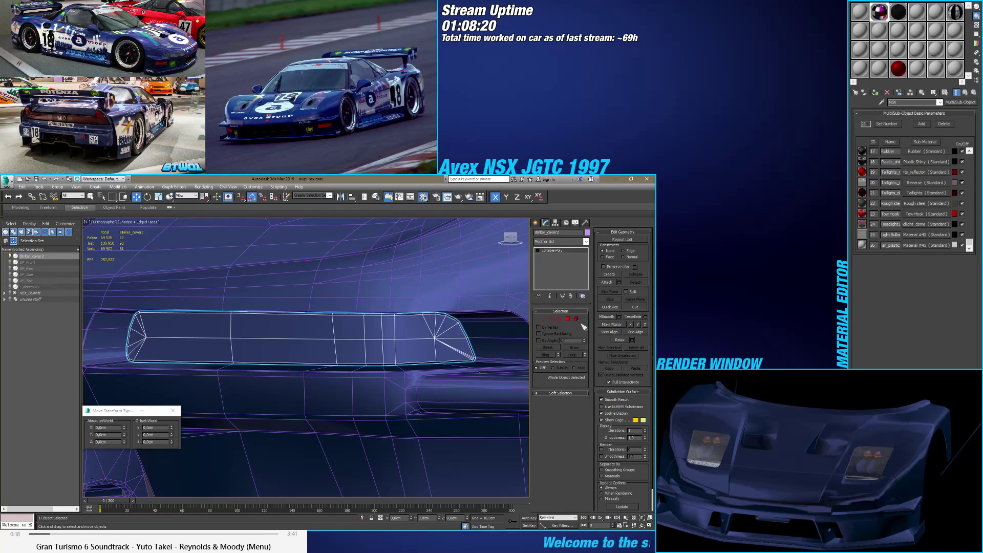
Step: Assign material ID 26 to the blinker cover element and open sub-material 26's settings
left_click(576, 318)
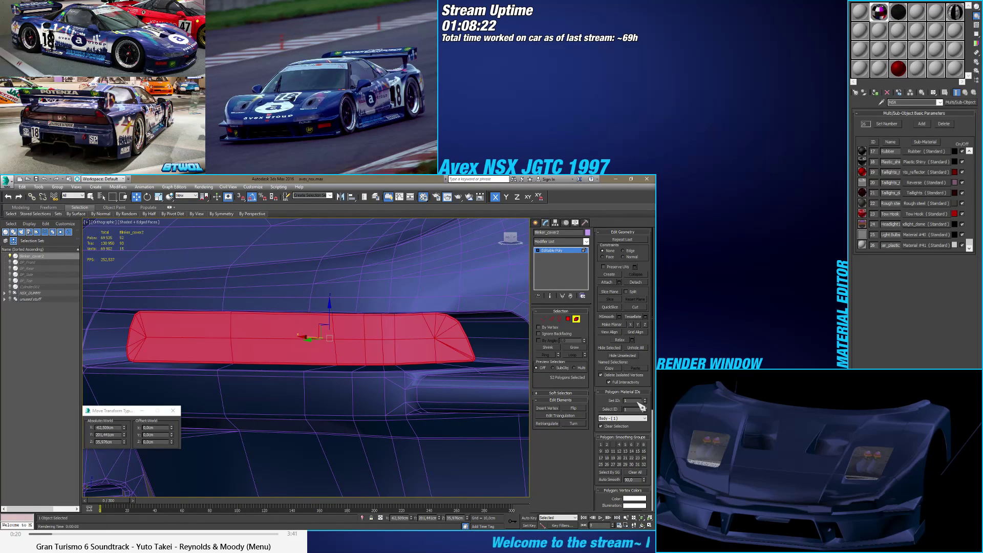
left_click(632, 403)
type("26")
key("Return")
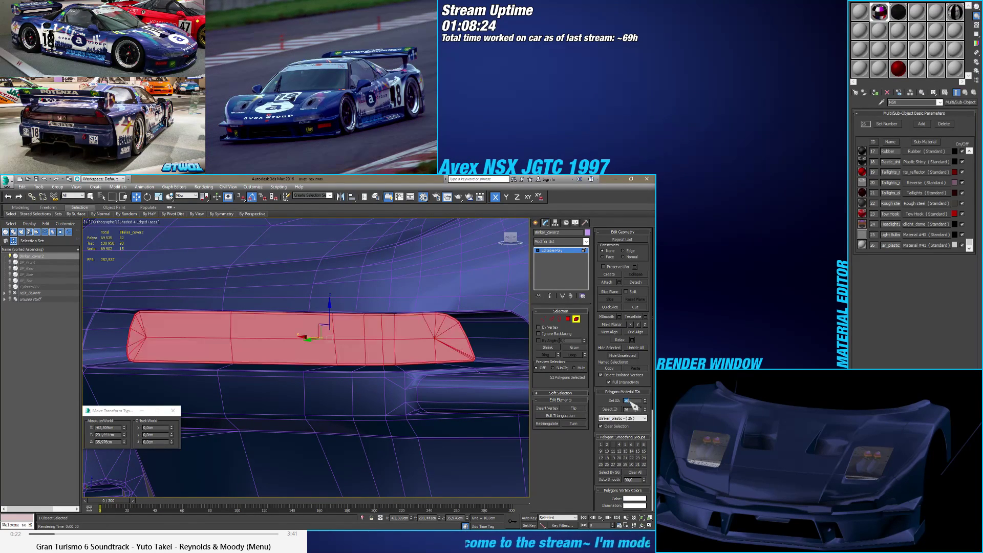
left_click(576, 318)
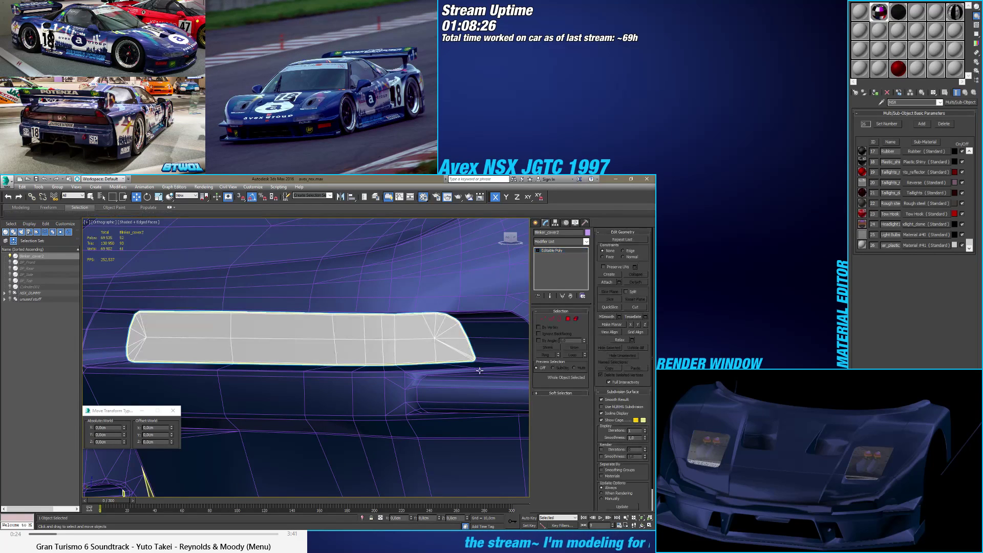
scroll(409, 388, "down", 3)
scroll(393, 389, "down", 2)
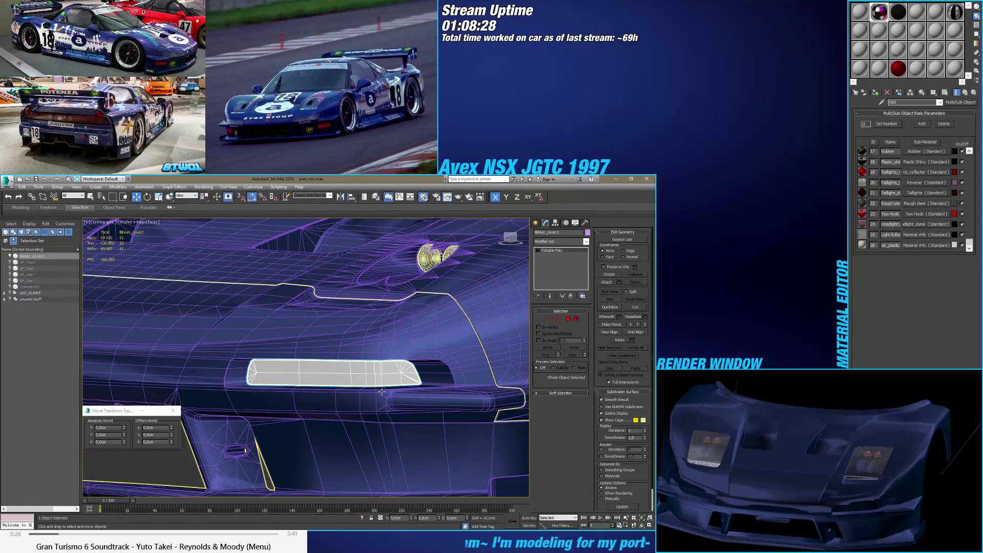
left_click(925, 245)
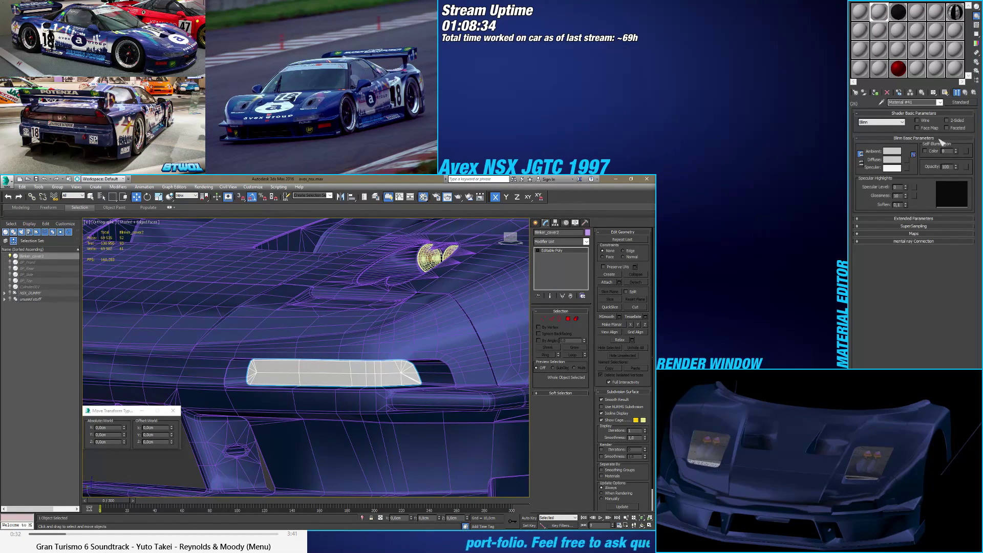
Step: Set Blinker_plastic opacity to 10 and a dark grey diffuse of about 44, then review the front
right_click(957, 168)
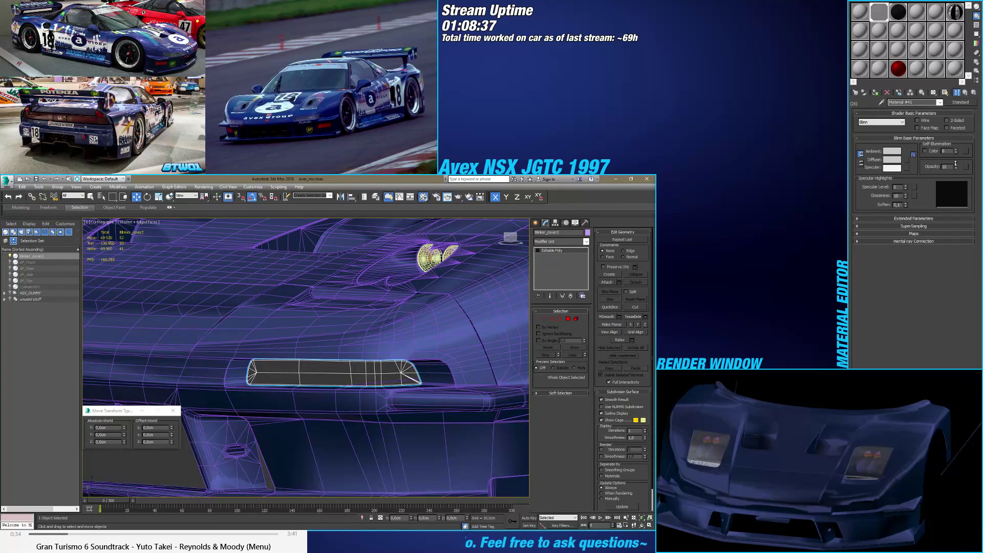
left_click_drag(956, 167, 959, 167)
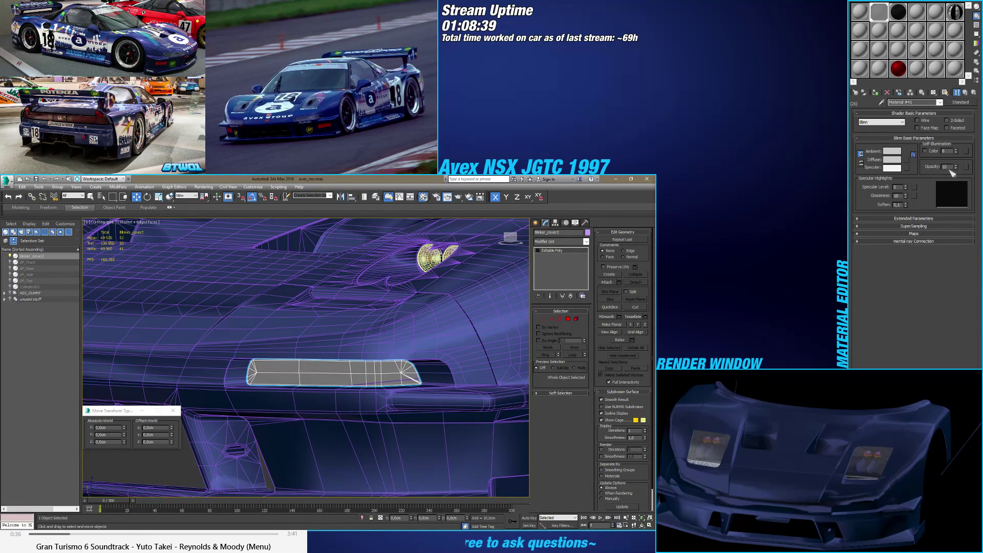
left_click(891, 160)
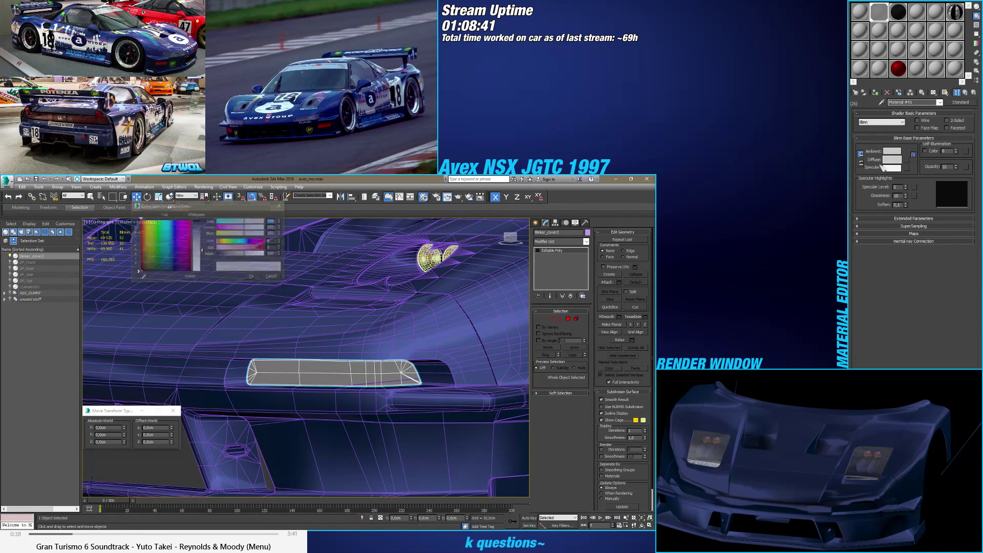
left_click_drag(233, 254, 226, 256)
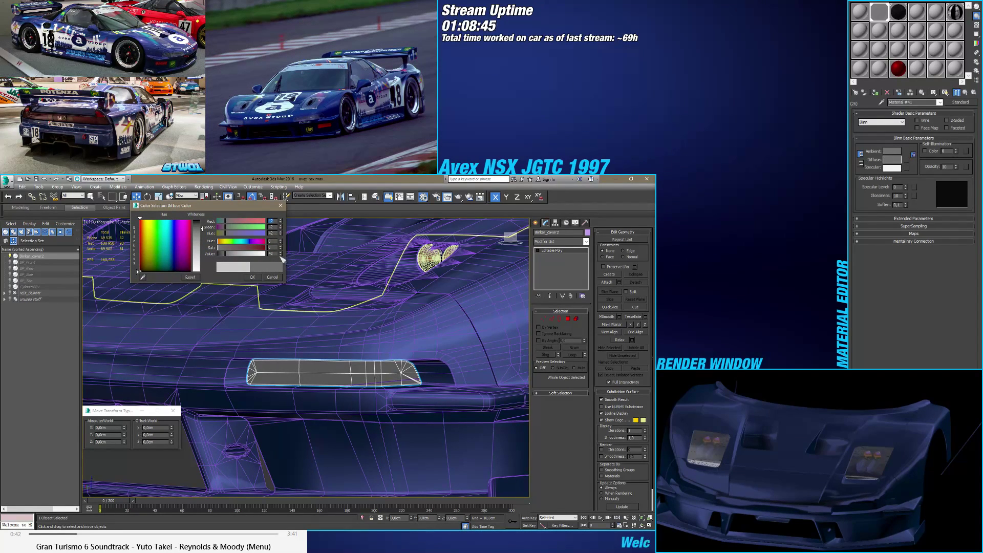
left_click(281, 256)
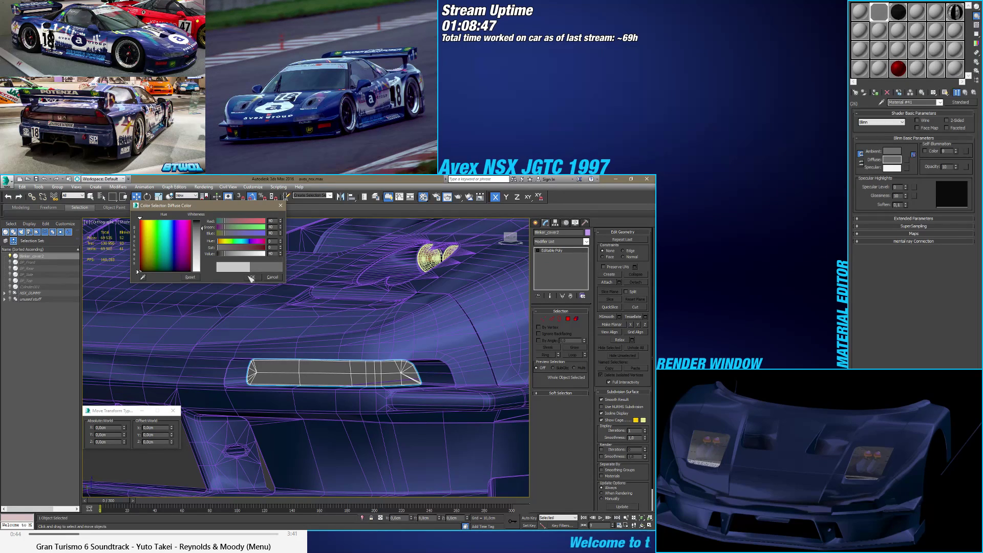
left_click(251, 277)
key("F4")
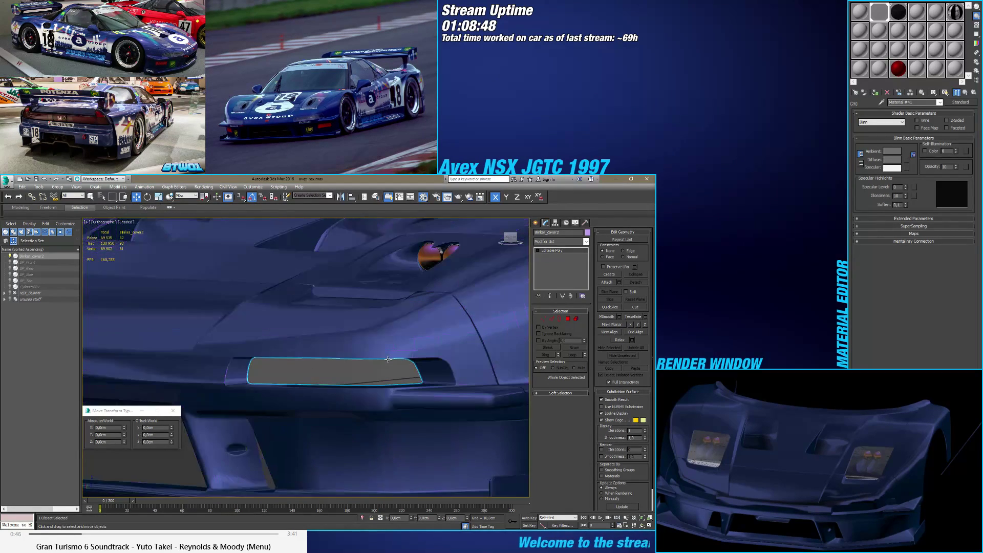
mouse_move(388, 360)
middle_mouse_down("alt")
mouse_move(427, 372)
mouse_move(404, 373)
middle_mouse_up("alt")
scroll(394, 374, "up", 4)
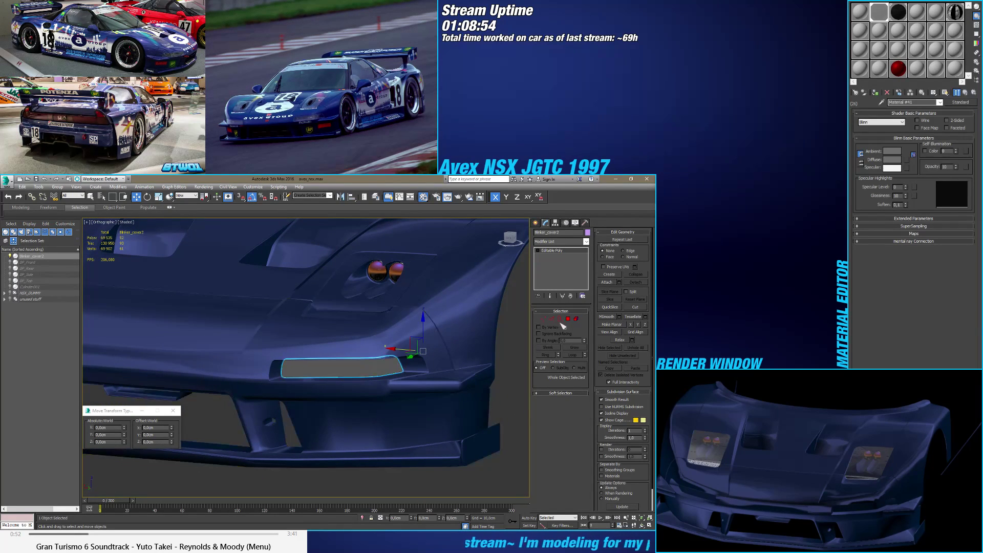
middle_click_drag(413, 383, 527, 367, "alt")
scroll(371, 367, "up", 3)
scroll(458, 360, "up", 8)
Step: Load a bitmap image into the blinker material's Reflection map channel
left_click(914, 234)
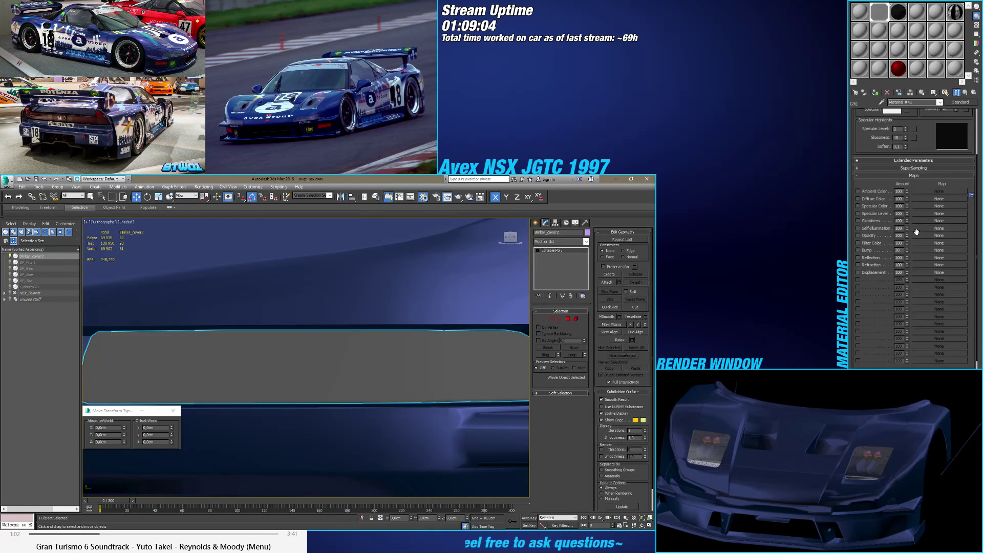
left_click(926, 259)
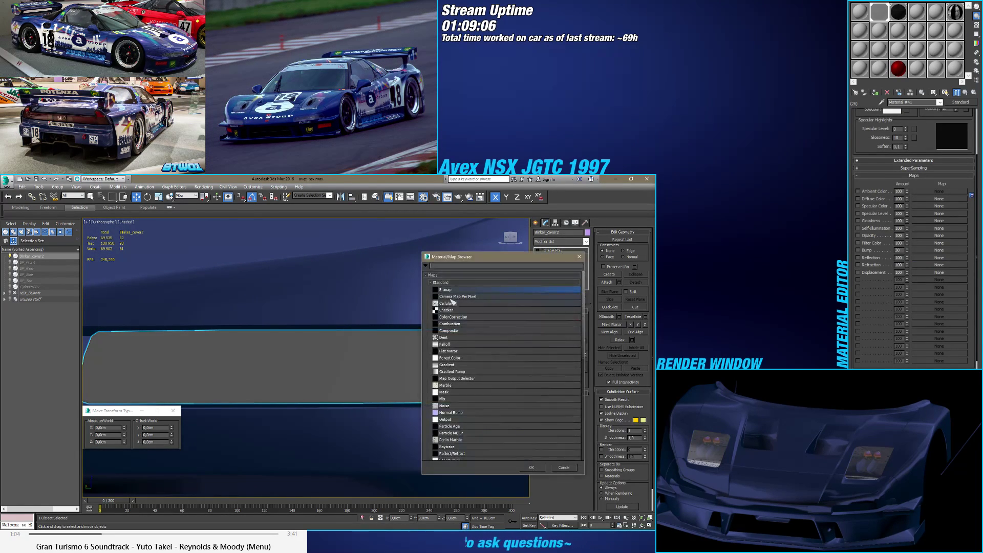
double_click(457, 298)
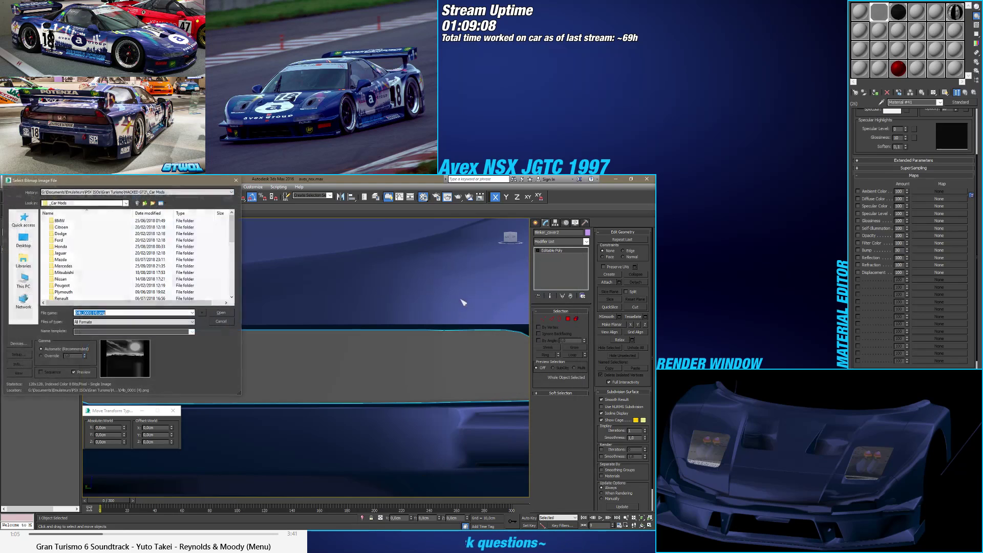
left_click(221, 313)
scroll(360, 354, "down", 3)
mouse_move(361, 354)
middle_mouse_down("alt")
mouse_move(345, 340)
mouse_move(351, 351)
mouse_move(339, 359)
mouse_move(318, 344)
mouse_move(345, 351)
middle_mouse_up("alt")
Step: Change the viewport shading display option for the selected blinker cover
left_click(126, 222)
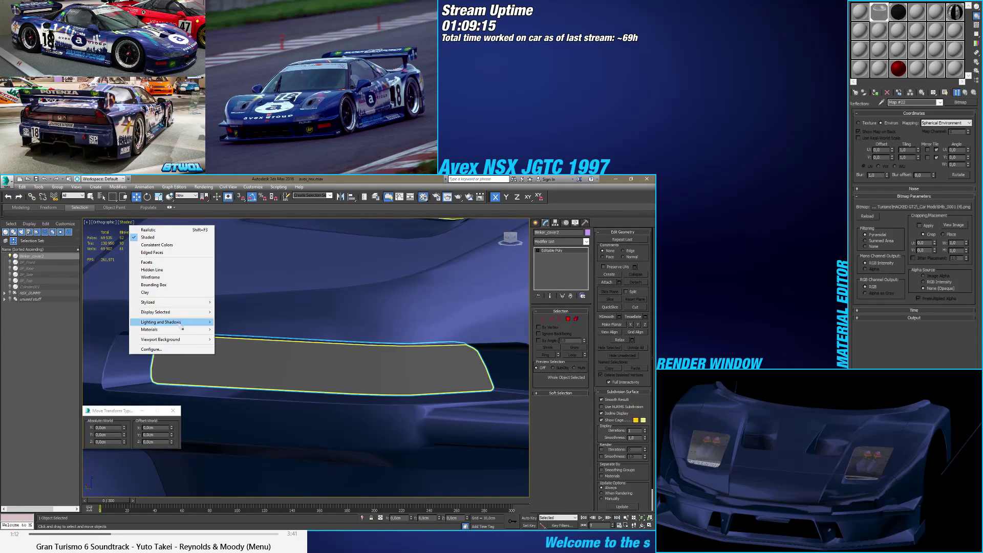
mouse_move(169, 322)
left_click(299, 360)
middle_click_drag(299, 360, 298, 348, "alt")
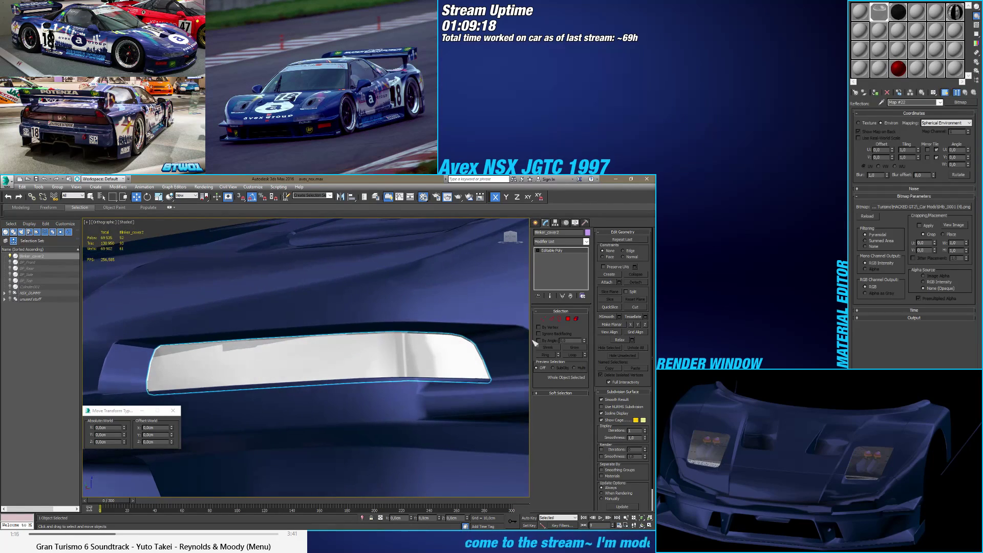
Step: Clear all smoothing groups on the cover polygons and assign smoothing group 1
left_click(568, 318)
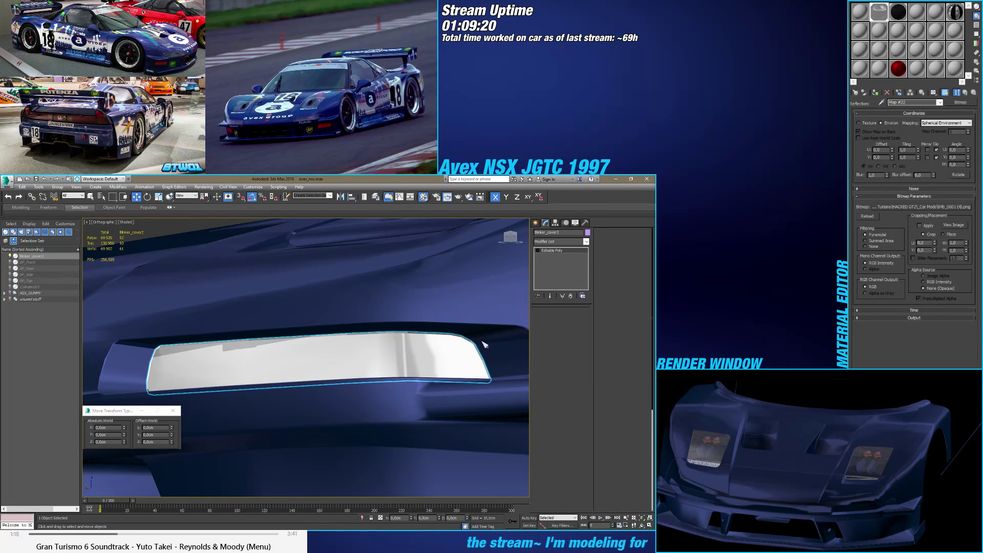
middle_click_drag(450, 352, 453, 353, "alt")
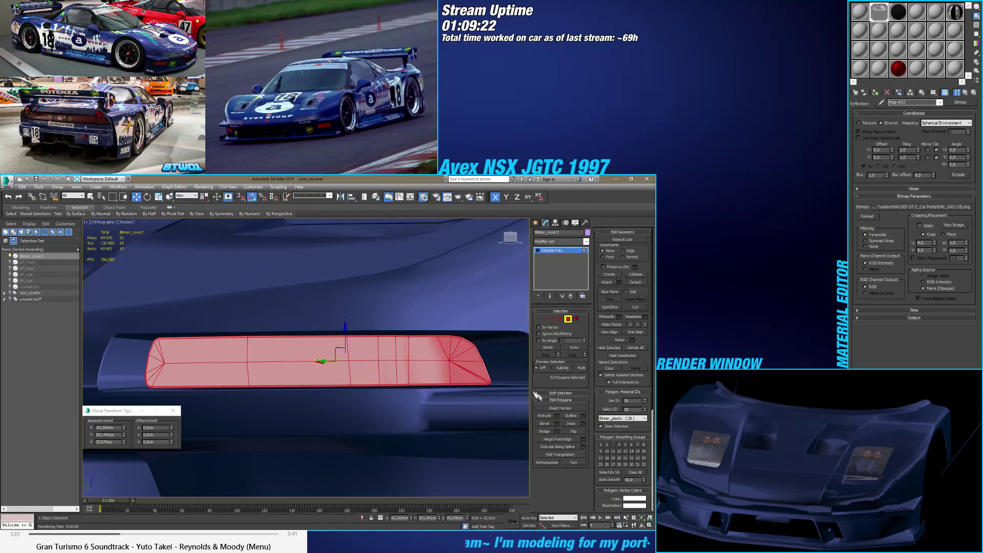
left_click(634, 472)
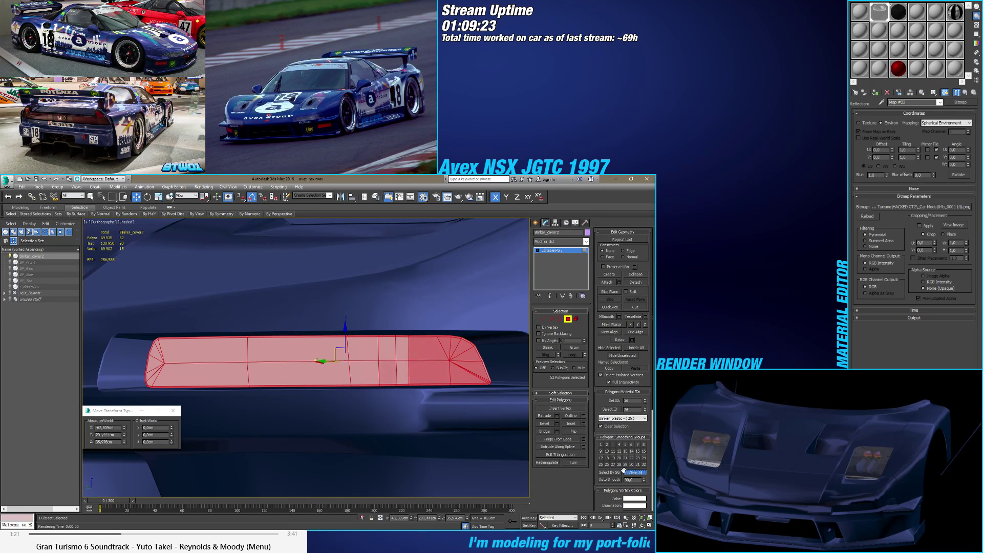
left_click(602, 445)
left_click(568, 319)
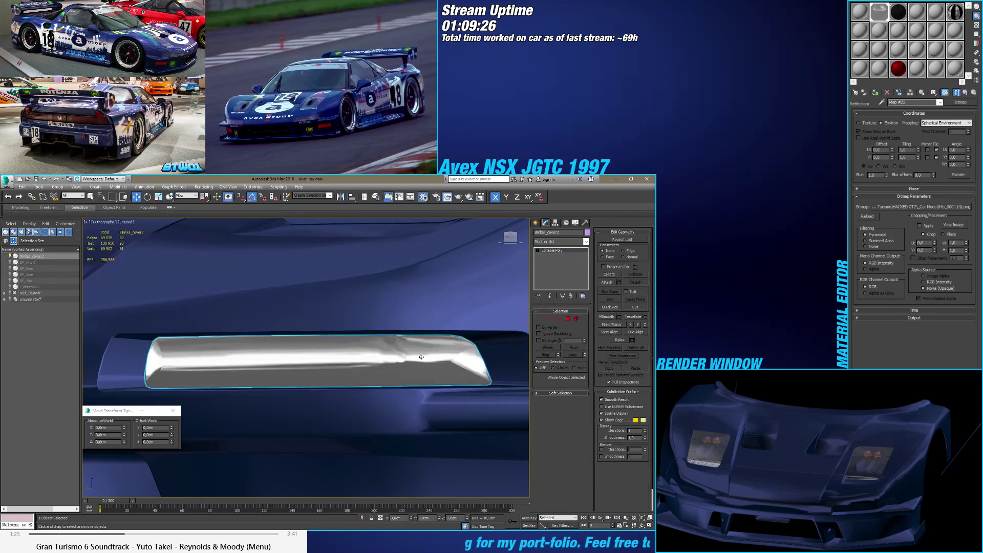
mouse_move(410, 359)
middle_mouse_down("alt")
mouse_move(389, 353)
mouse_move(441, 372)
mouse_move(411, 368)
mouse_move(440, 361)
middle_mouse_up("alt")
Step: Select a single cover vertex in Vertex mode with the edge overlay briefly shown
key("1")
scroll(441, 372, "up", 2)
key("F4")
left_click(416, 362)
key("F4")
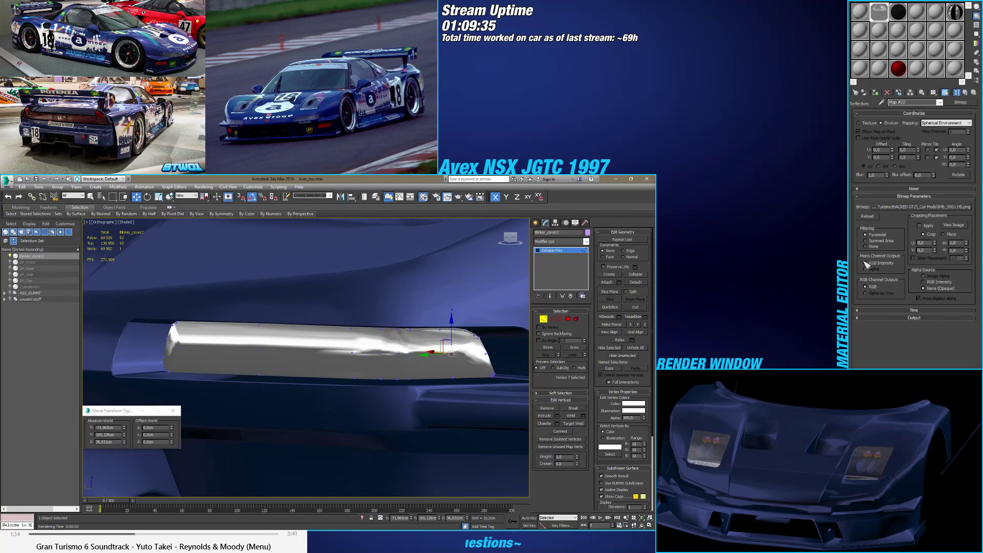
Step: Zero the reflection amount, raise opacity to 25 and darken the diffuse colour
left_click(966, 92)
right_click(907, 258)
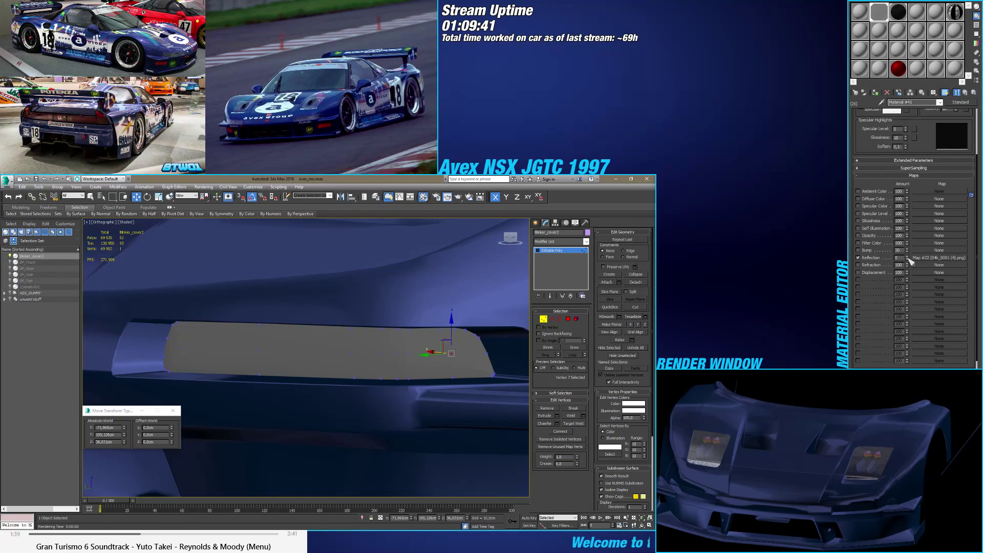
middle_click_drag(394, 381, 431, 391, "alt")
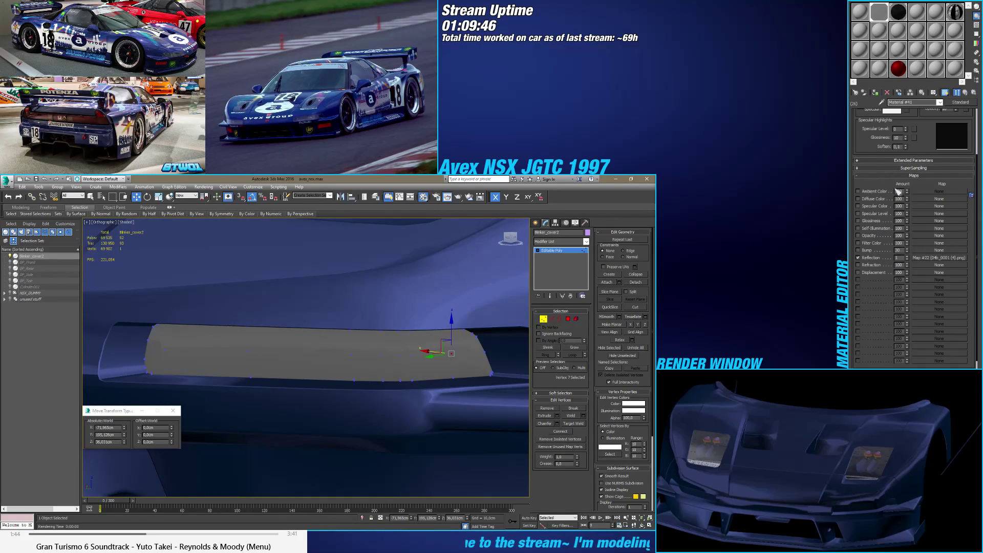
scroll(924, 193, "up", 2)
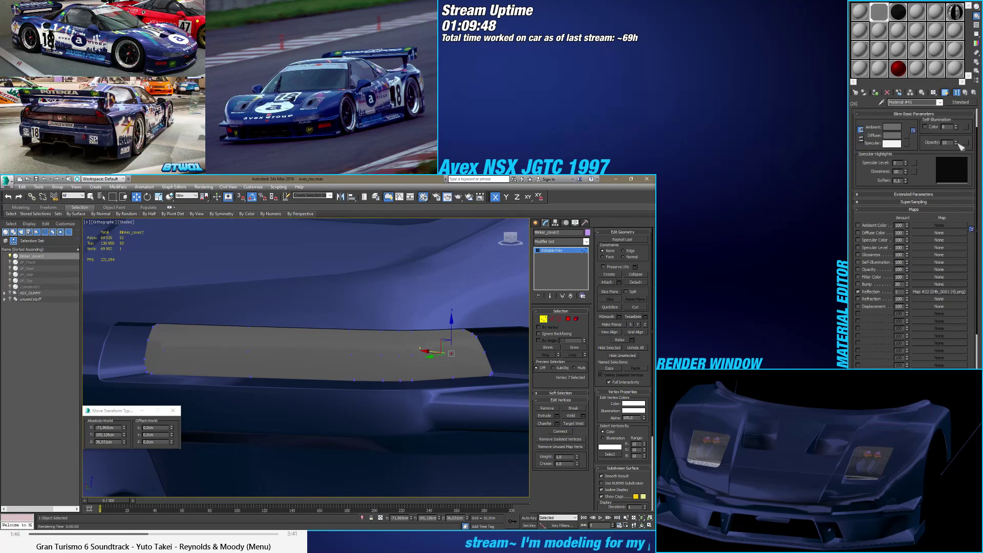
left_click_drag(955, 142, 955, 137)
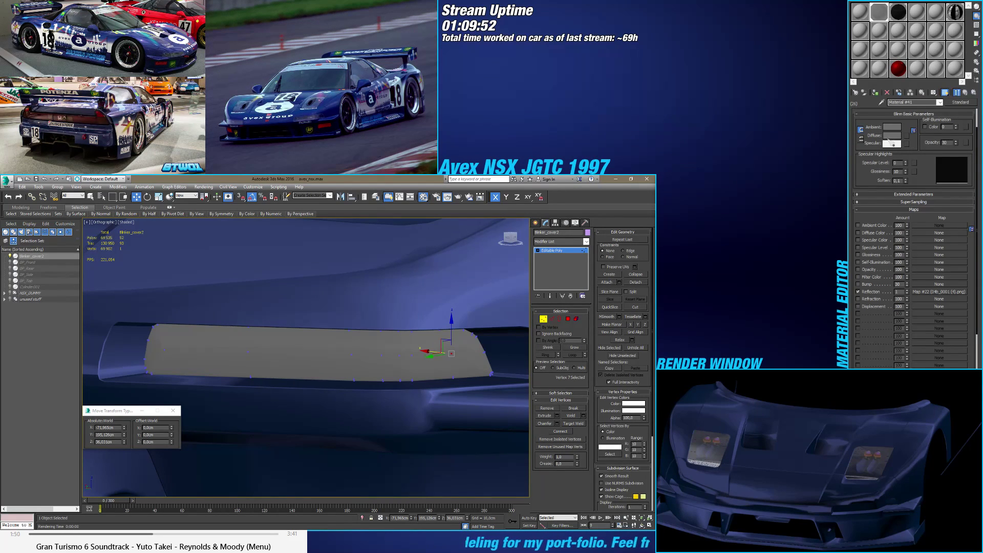
left_click(892, 135)
left_click_drag(233, 256, 267, 259)
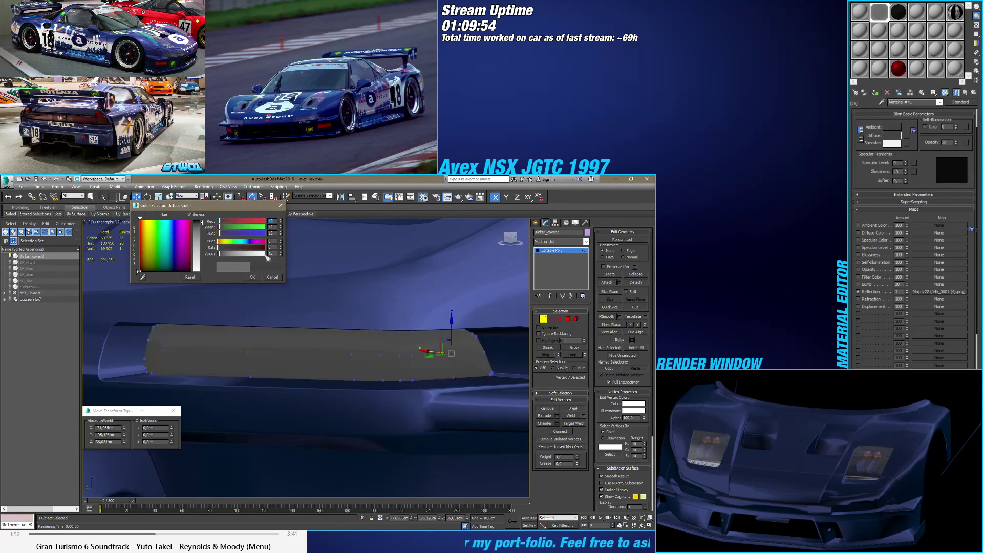
left_click(251, 277)
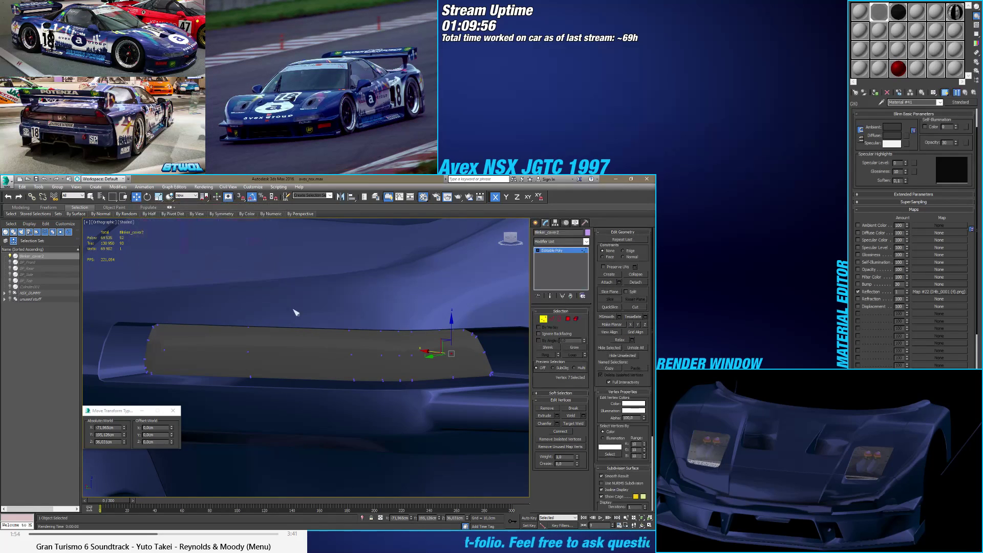
middle_click_drag(297, 328, 338, 321, "alt")
scroll(308, 329, "up", 1)
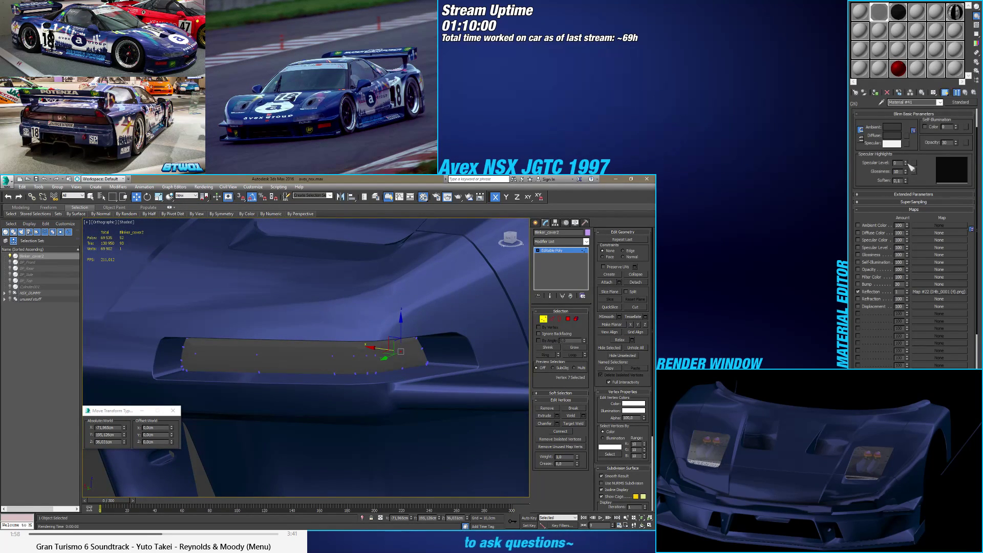
Step: Set specular level 7, glossiness 32 and soften 1.0 for a low, soft highlight
left_click_drag(905, 165, 907, 153)
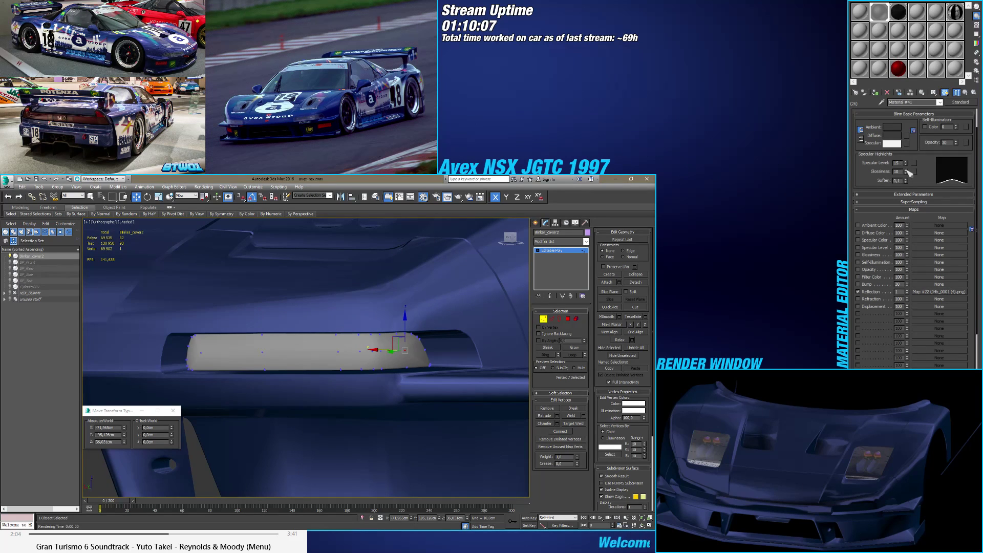
left_click_drag(907, 171, 907, 164)
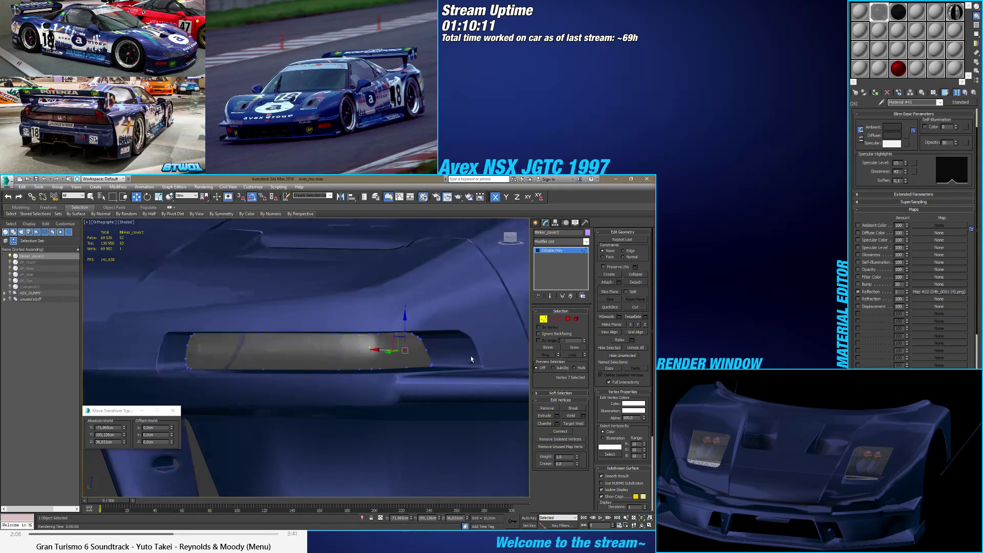
mouse_move(471, 355)
middle_mouse_down("alt")
mouse_move(483, 346)
mouse_move(466, 356)
middle_mouse_up("alt")
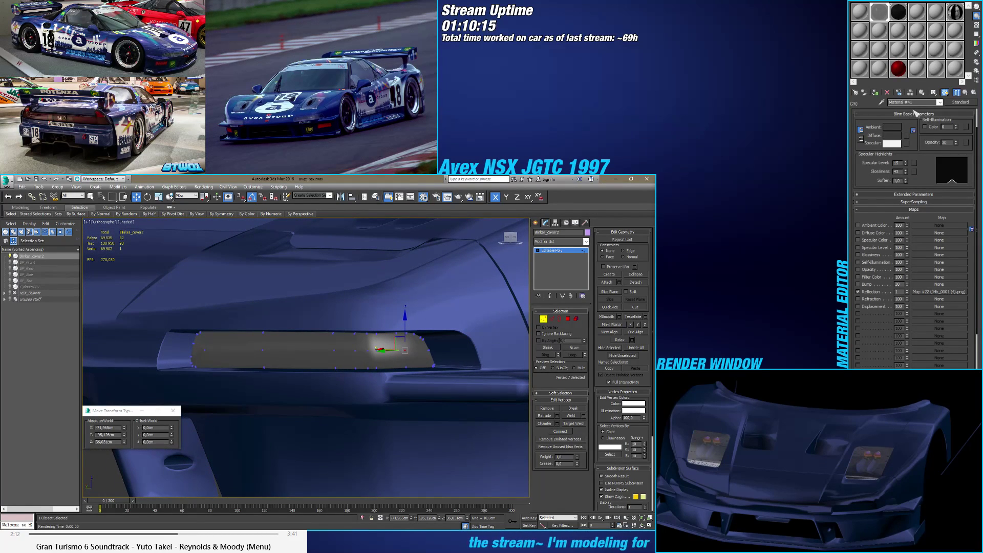
left_click_drag(905, 182, 905, 166)
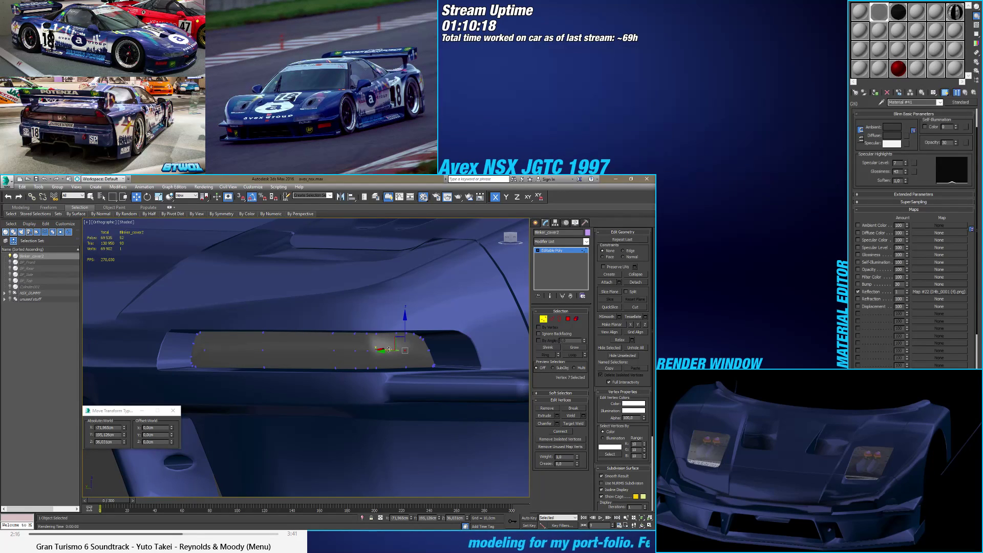
left_click_drag(907, 162, 907, 167)
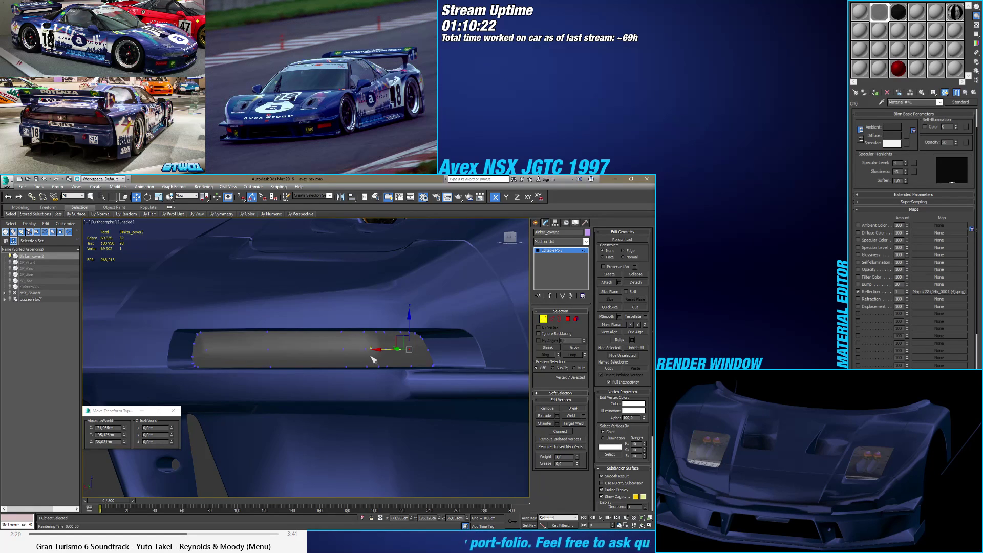
middle_click_drag(372, 360, 532, 333, "alt")
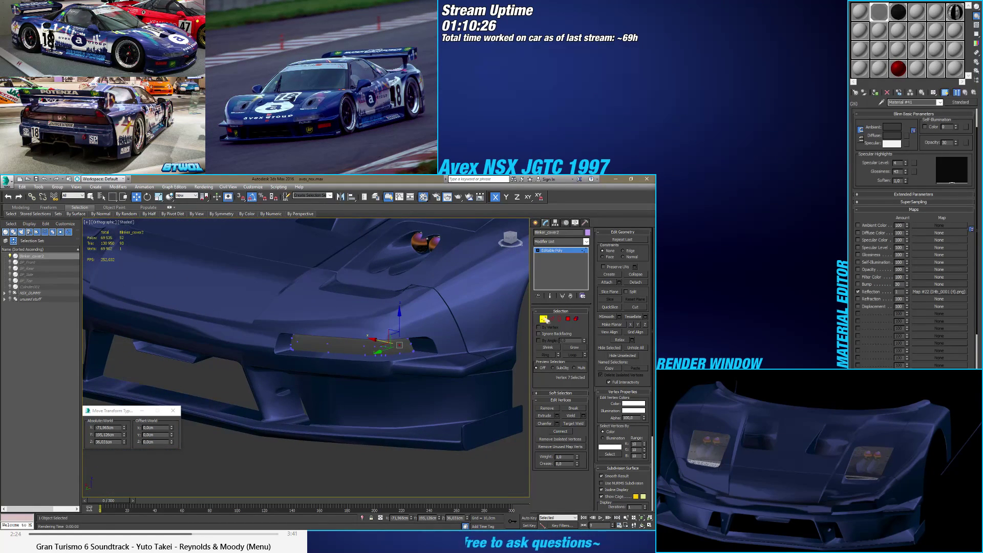
key("1")
middle_click_drag(358, 353, 400, 346, "alt")
Step: Remove smoothing group 1 from the blinker cover's polygons and show edged faces
scroll(399, 346, "up", 3)
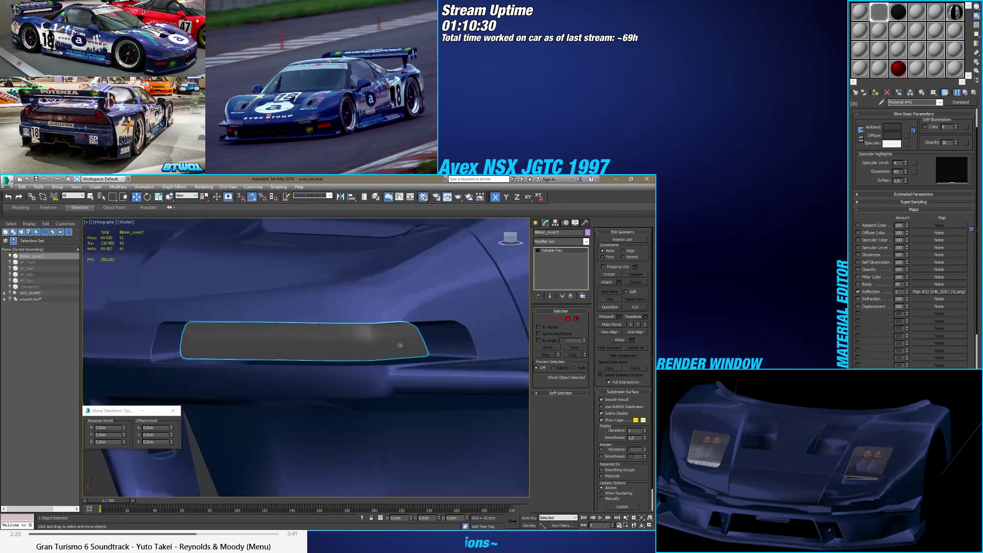
scroll(400, 346, "up", 2)
left_click(568, 319)
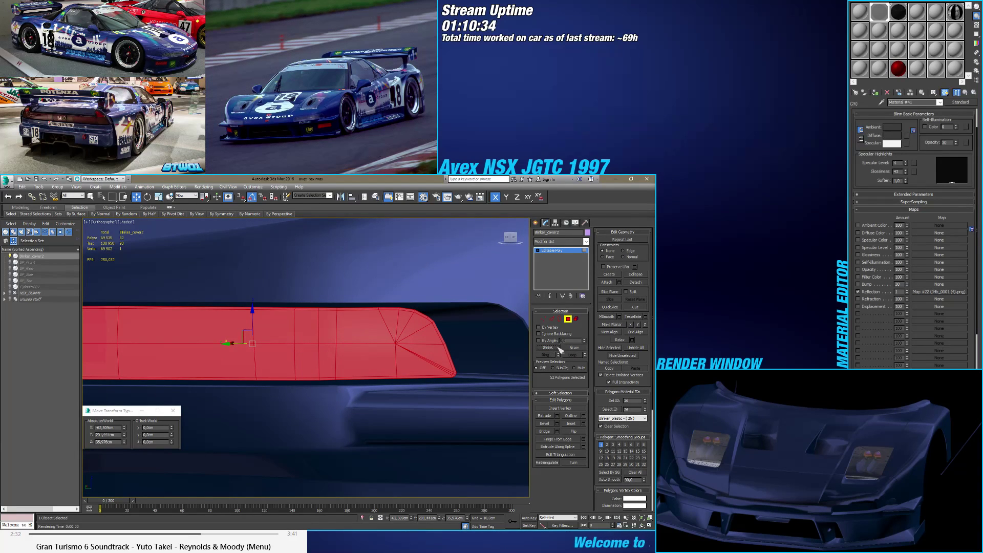
key("shift+e")
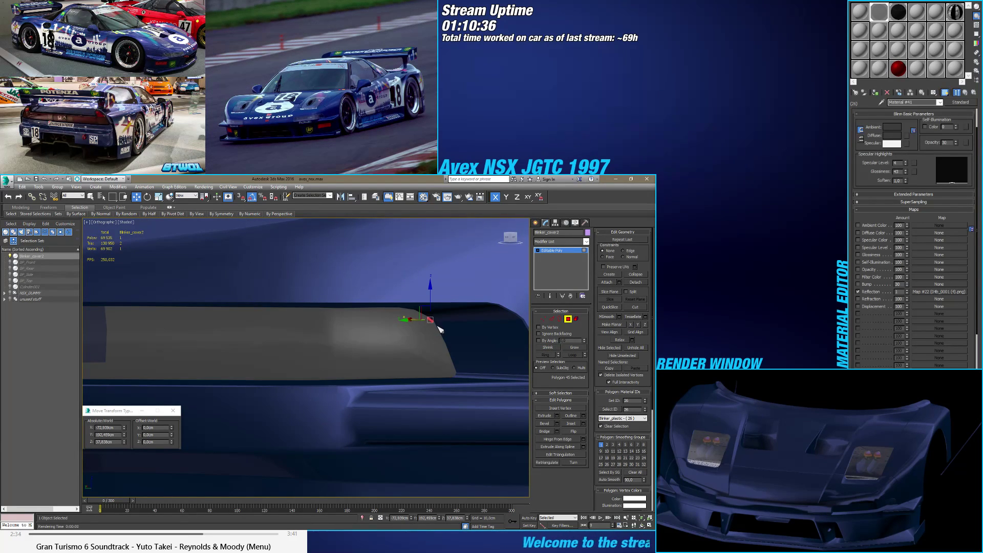
key("ctrl+z")
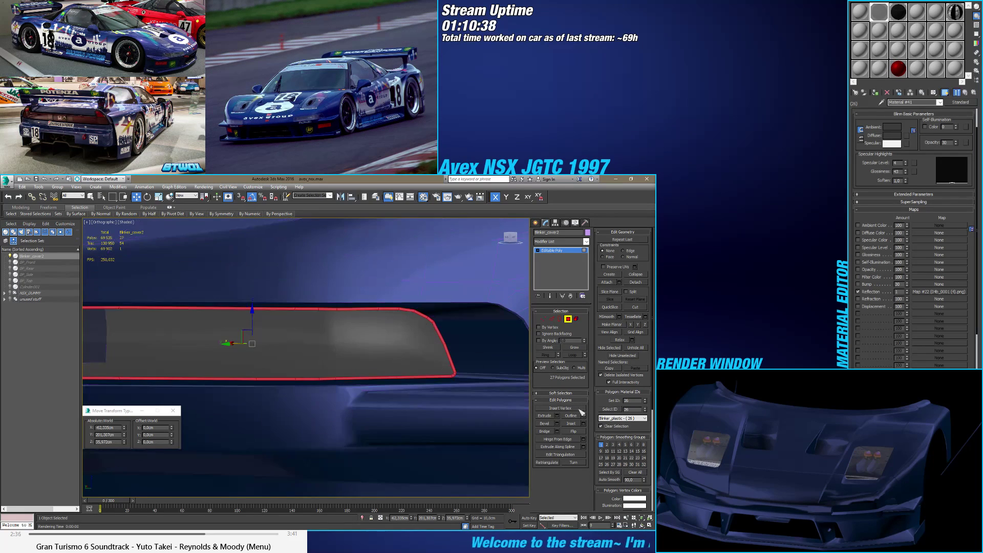
left_click(601, 444)
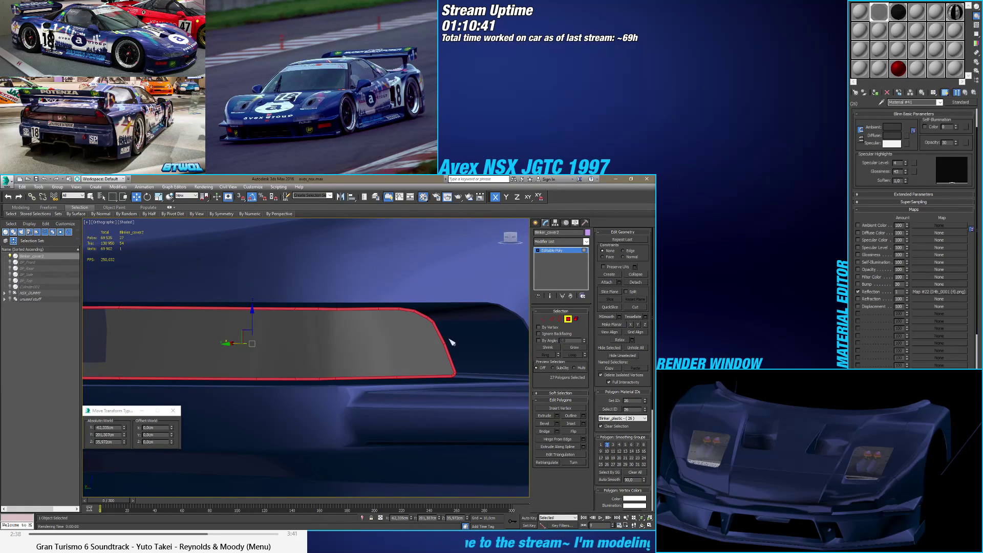
scroll(453, 343, "up", 2)
key("F4")
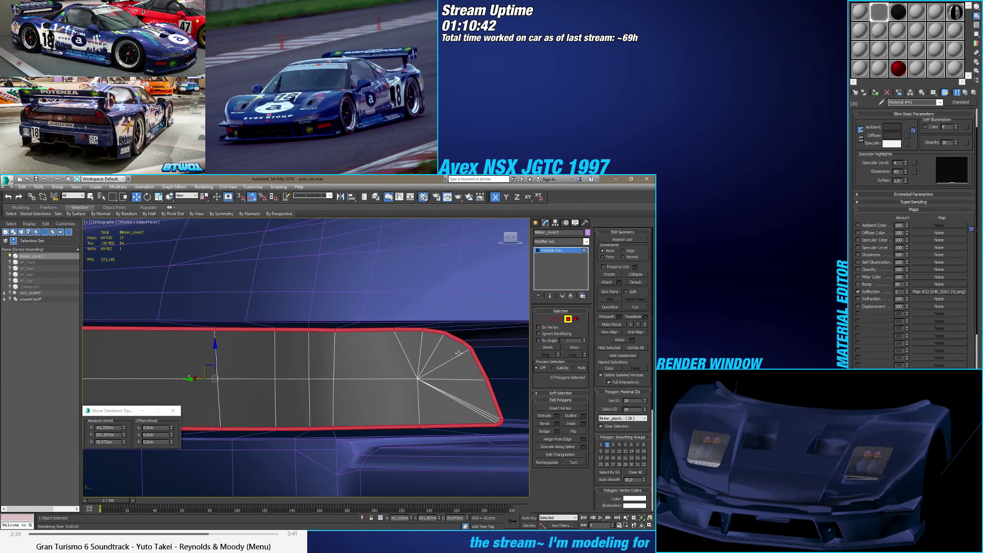
Step: Connect two of the cover's vertices with a new edge
left_click(543, 318)
scroll(462, 349, "up", 2)
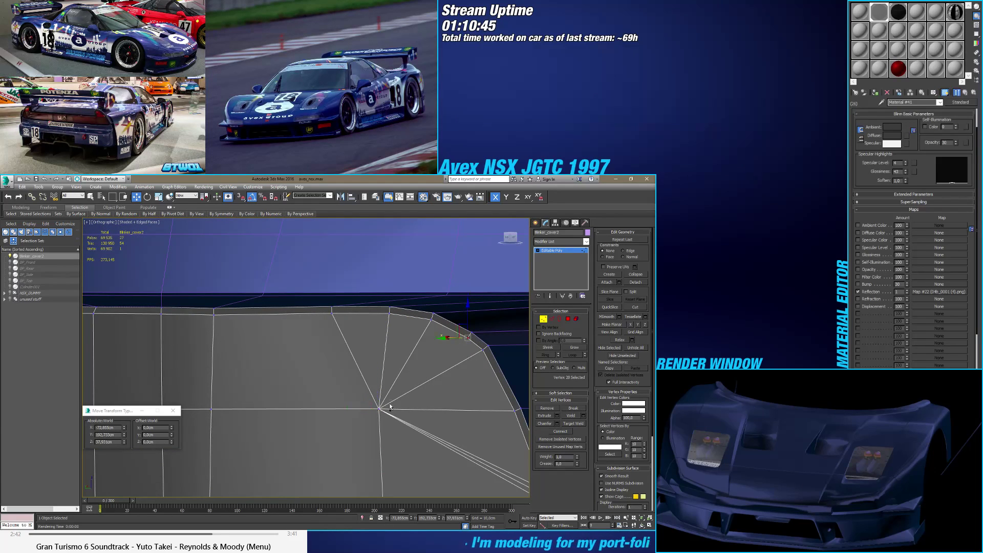
left_click(470, 335, "ctrl")
left_click(560, 431)
middle_click_drag(471, 406, 424, 393)
scroll(425, 393, "up", 3)
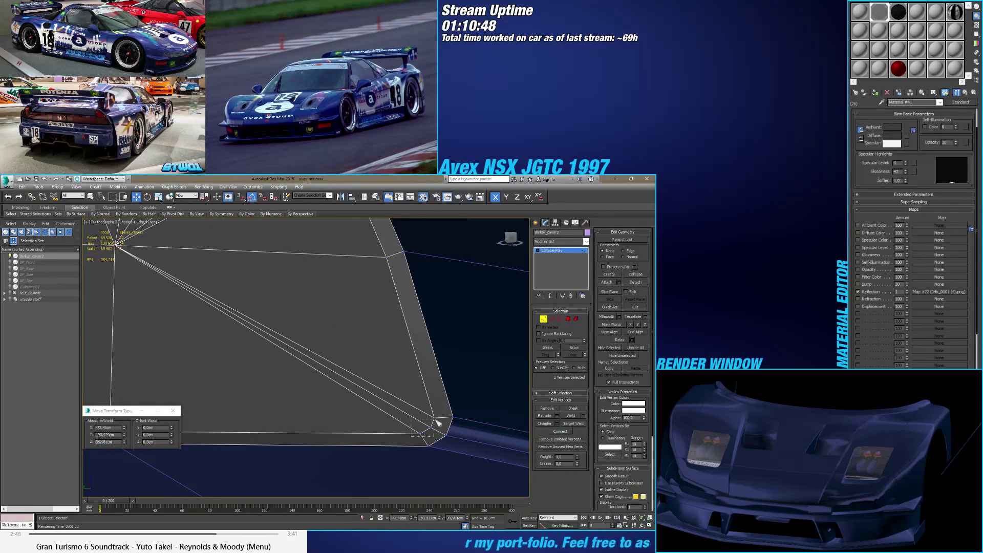
Step: Weld the cover's overlapping corner vertices with a 0.227cm weld threshold
left_click(425, 424, "ctrl")
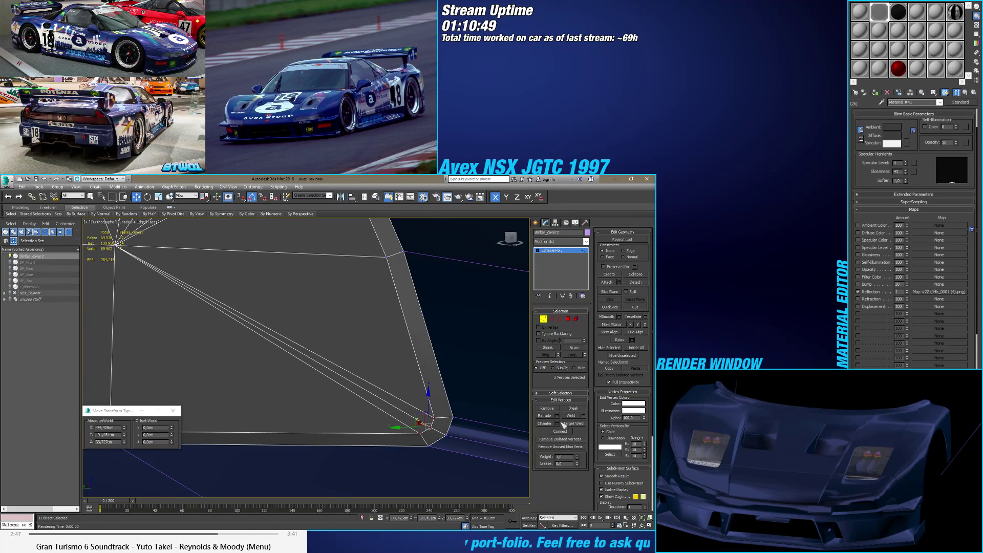
left_click(583, 415)
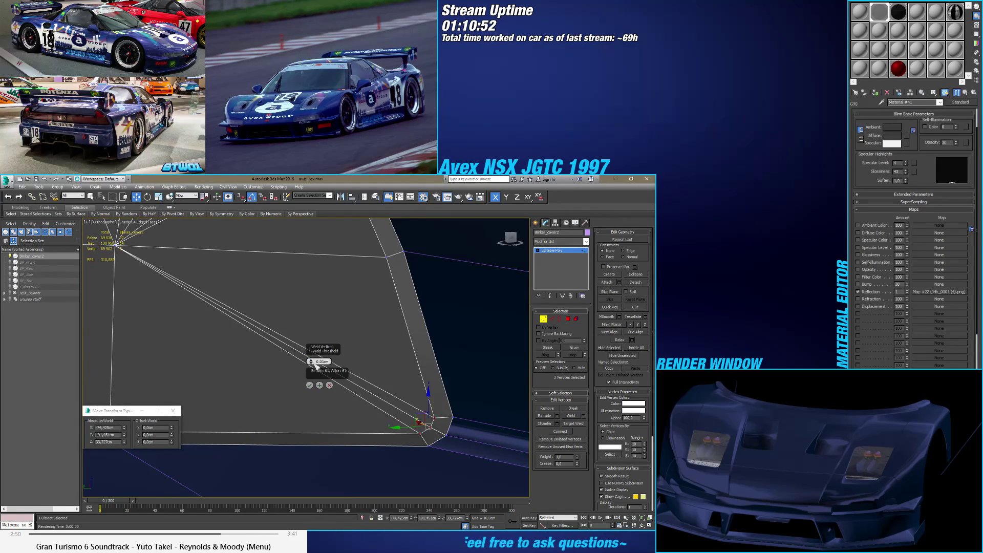
left_click_drag(316, 366, 318, 358)
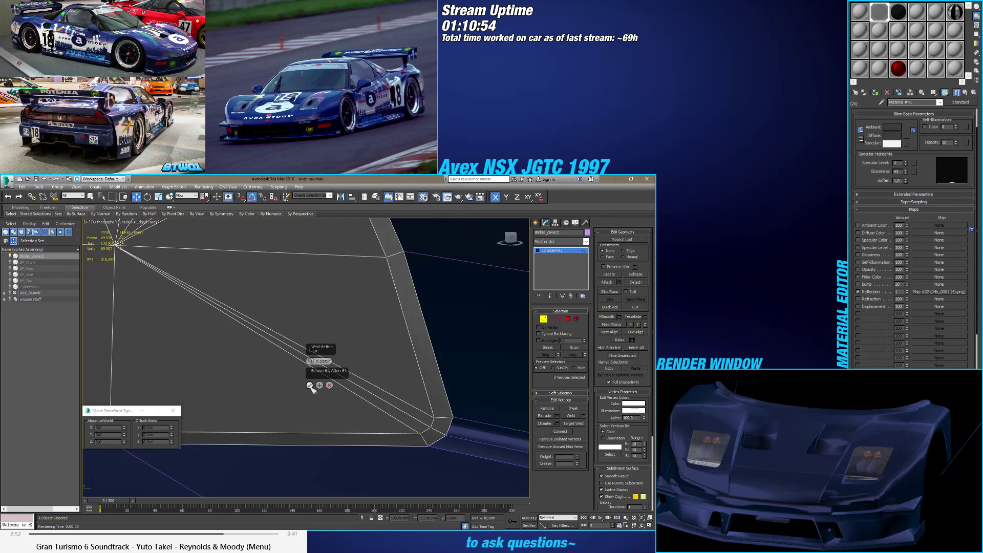
left_click(434, 416)
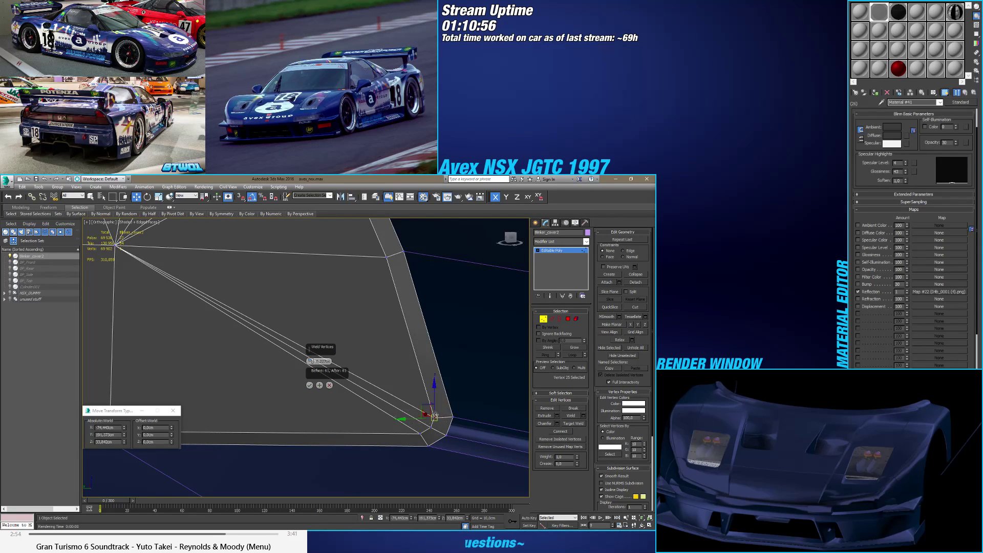
left_click(309, 385)
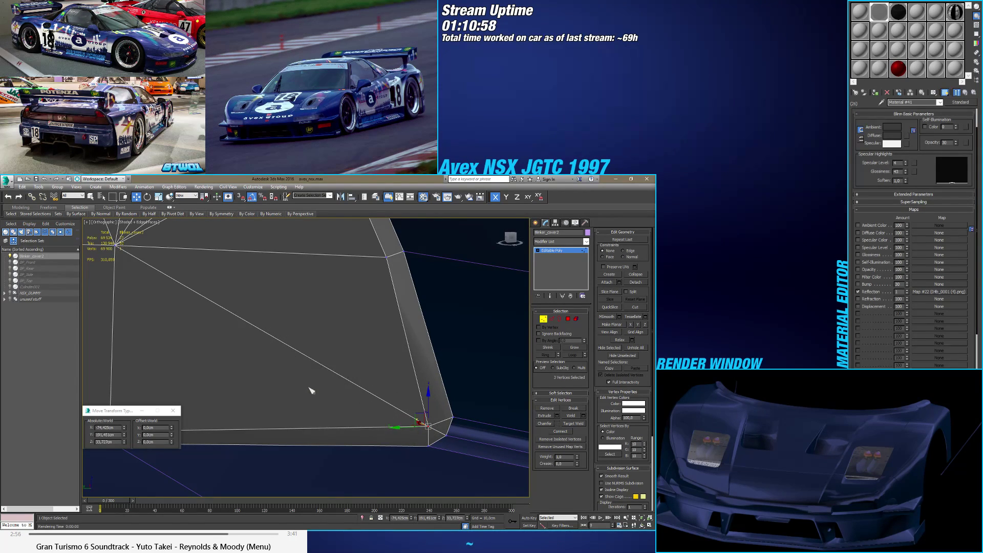
Step: Check the welded cover's shading from several angles and leave vertex editing
key("F4")
scroll(410, 393, "down", 4)
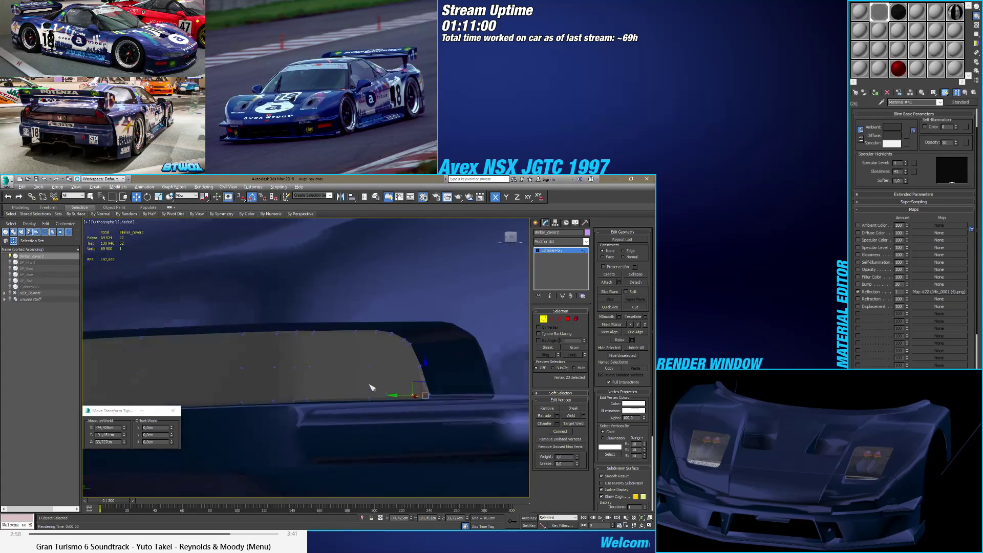
middle_click_drag(395, 391, 335, 395)
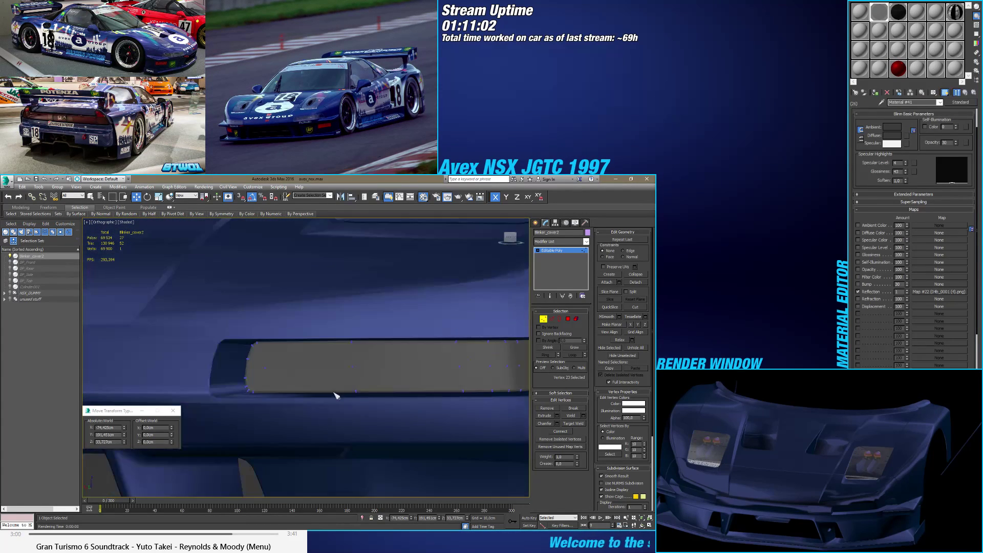
key("F4")
scroll(302, 365, "up", 5)
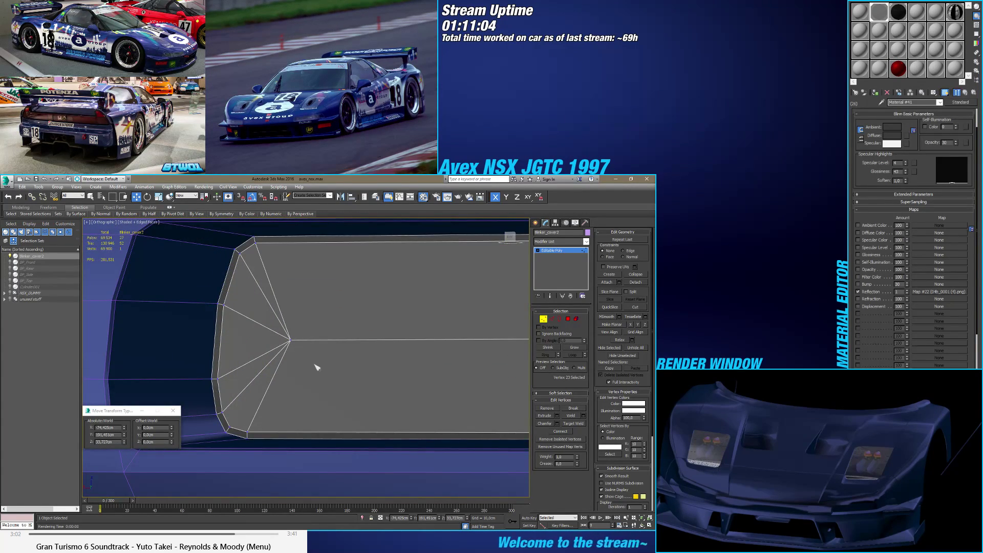
scroll(294, 364, "down", 1)
key("F4")
scroll(248, 383, "down", 6)
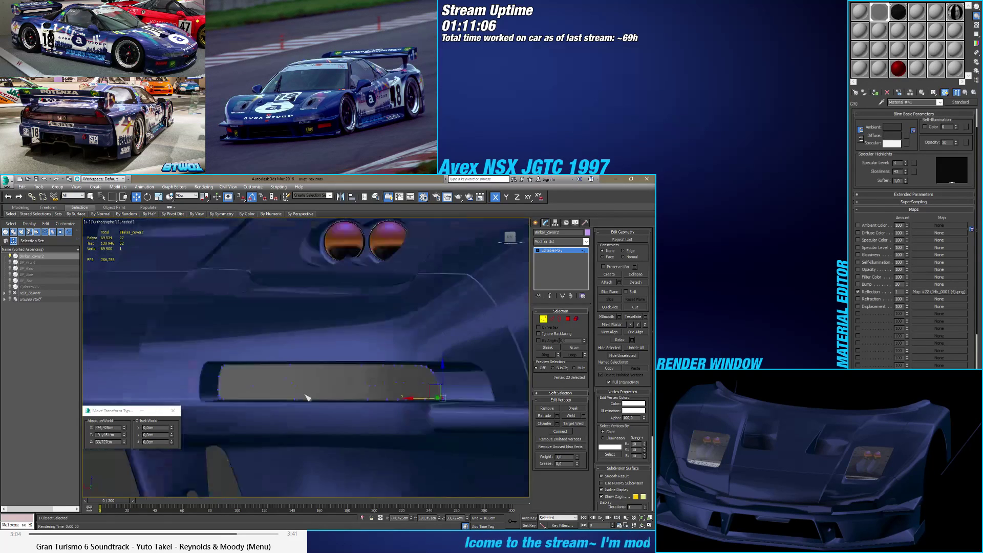
middle_click_drag(323, 393, 302, 398, "alt")
left_click(543, 318)
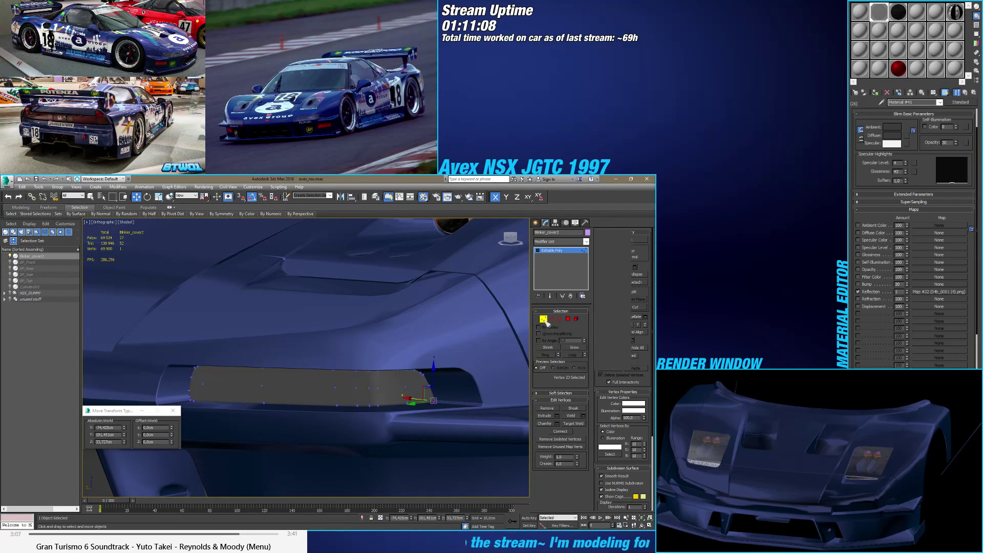
middle_click_drag(371, 429, 333, 387, "alt")
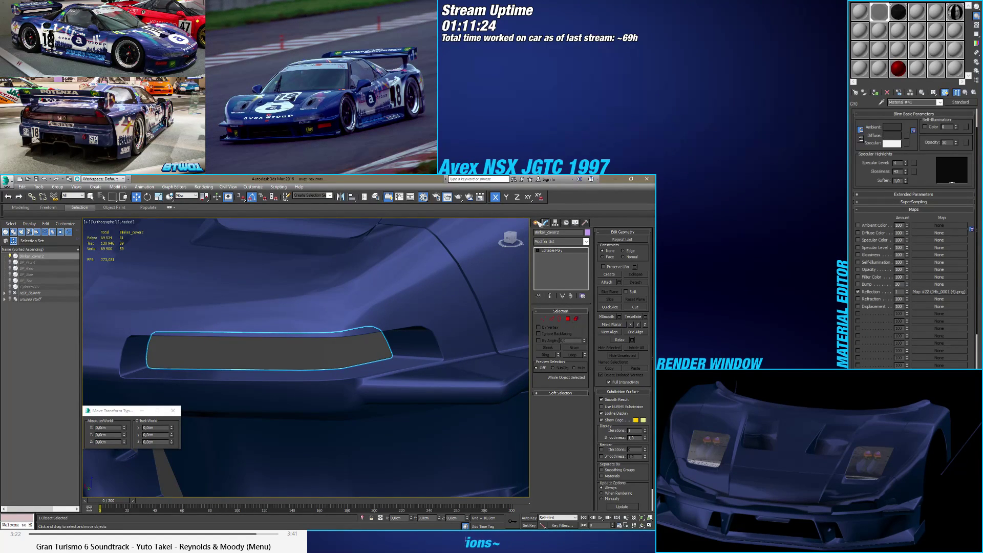
Step: Select the front bumper and pick its blinker opening border at Border level
left_click(551, 224)
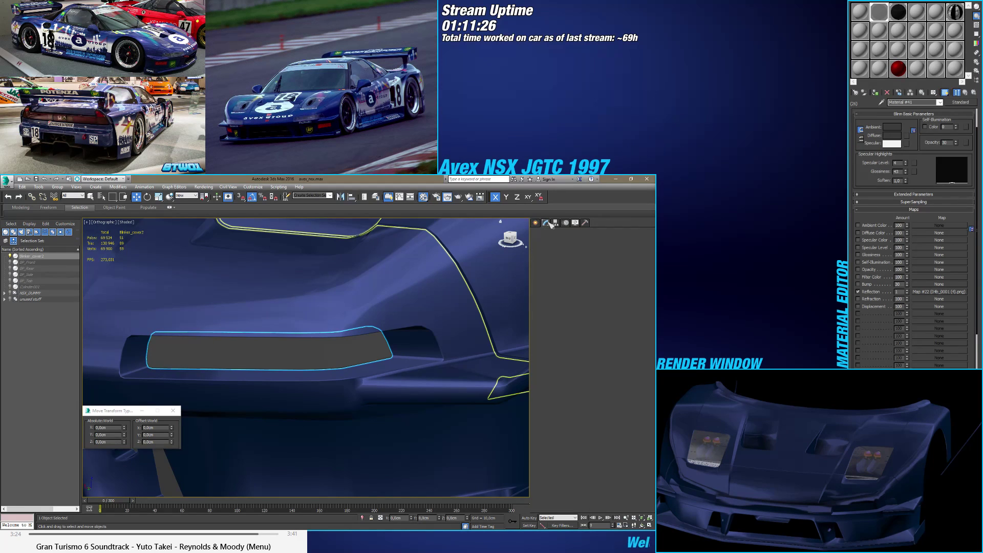
key("shift+z")
key("shift+z")
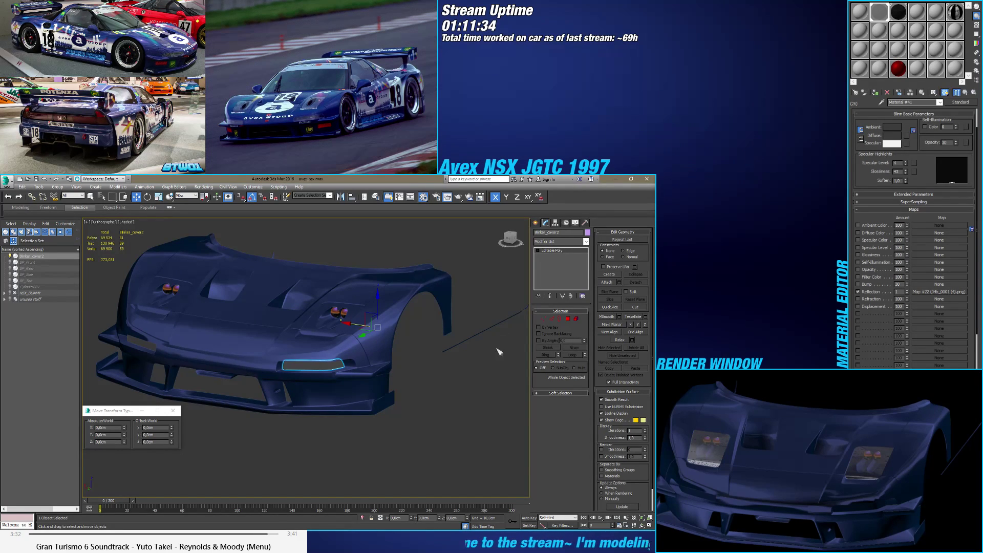
left_click(418, 404)
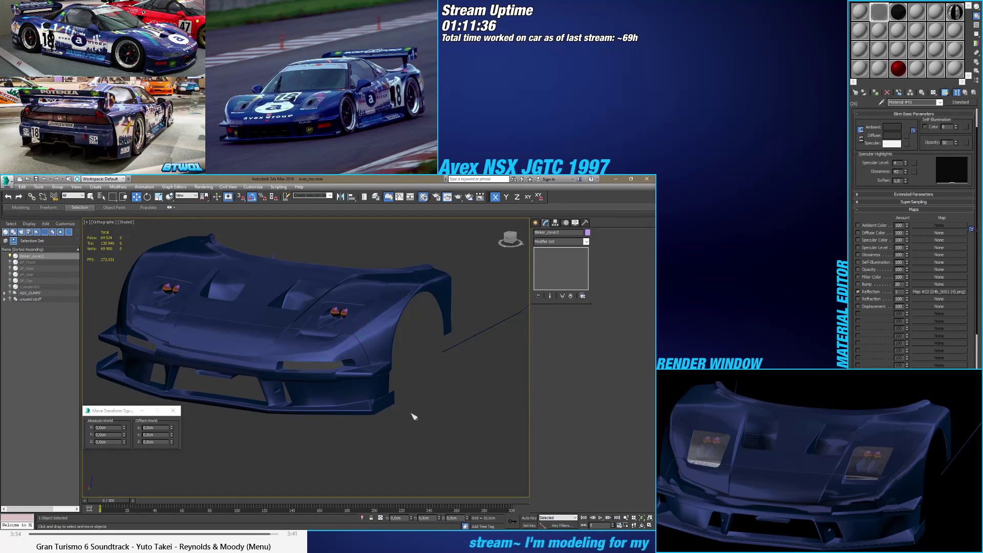
left_click(343, 373)
scroll(342, 374, "up", 8)
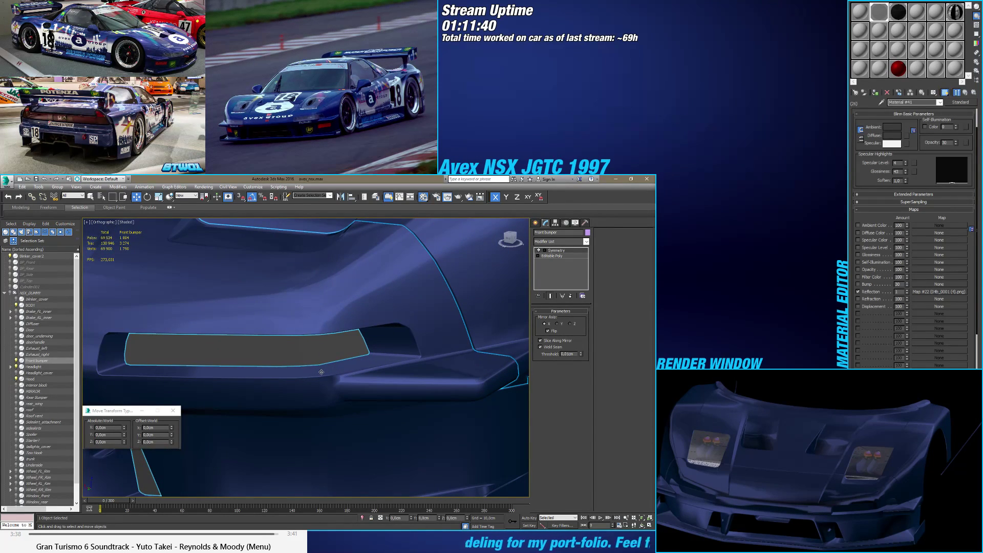
left_click(563, 256)
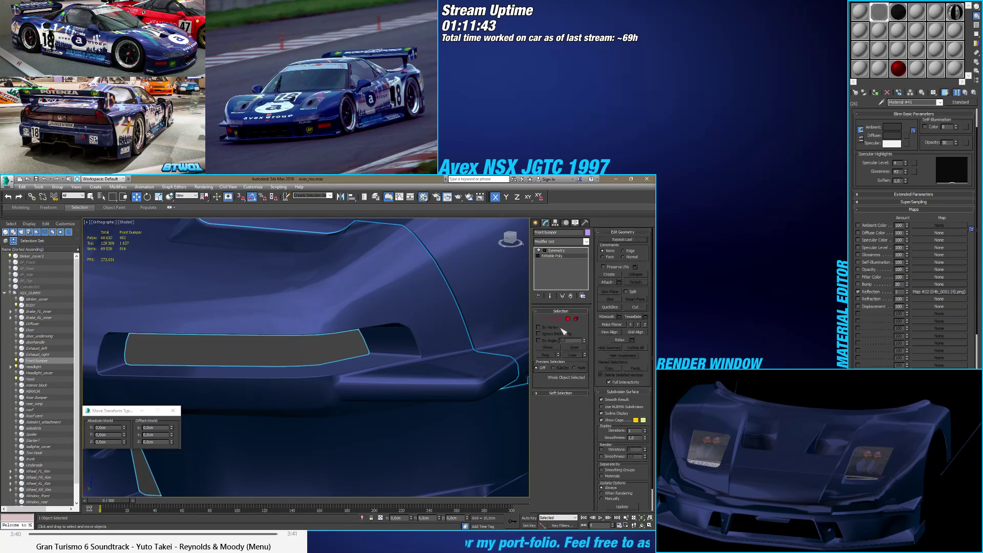
left_click(559, 319)
left_click(309, 369)
Step: Move the opening border slightly along Y and convert the selection to vertices
middle_click_drag(309, 373, 370, 389, "alt")
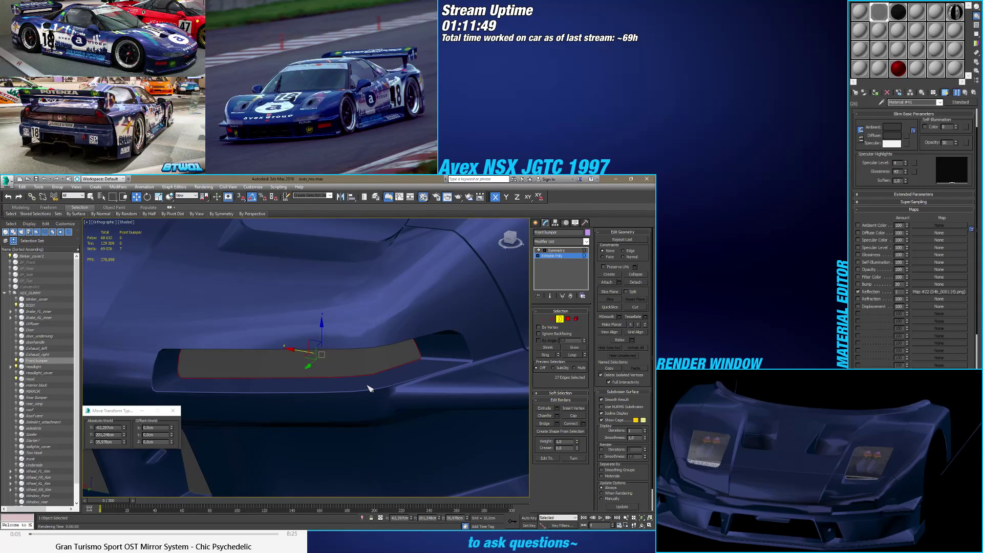
middle_click_drag(330, 379, 299, 370, "alt")
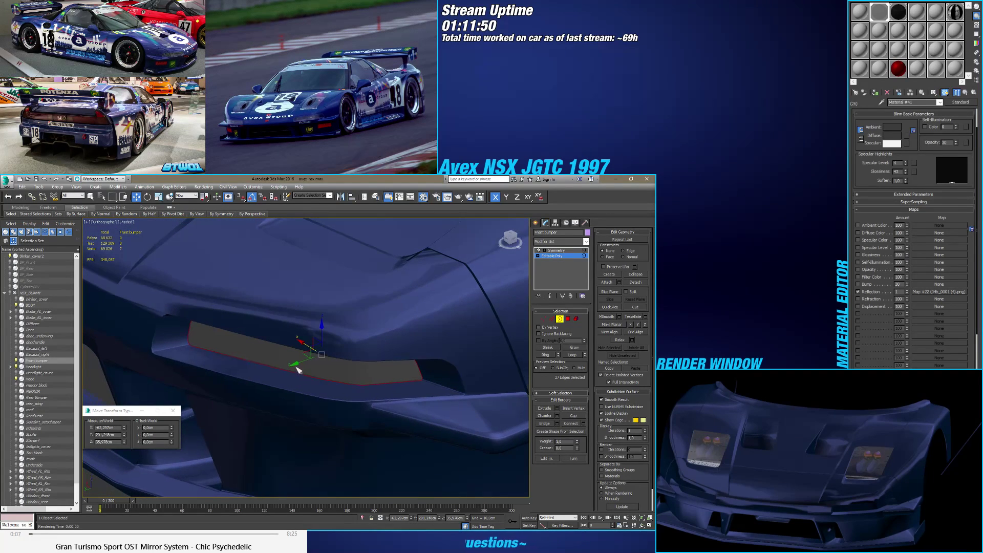
left_click_drag(299, 365, 299, 364)
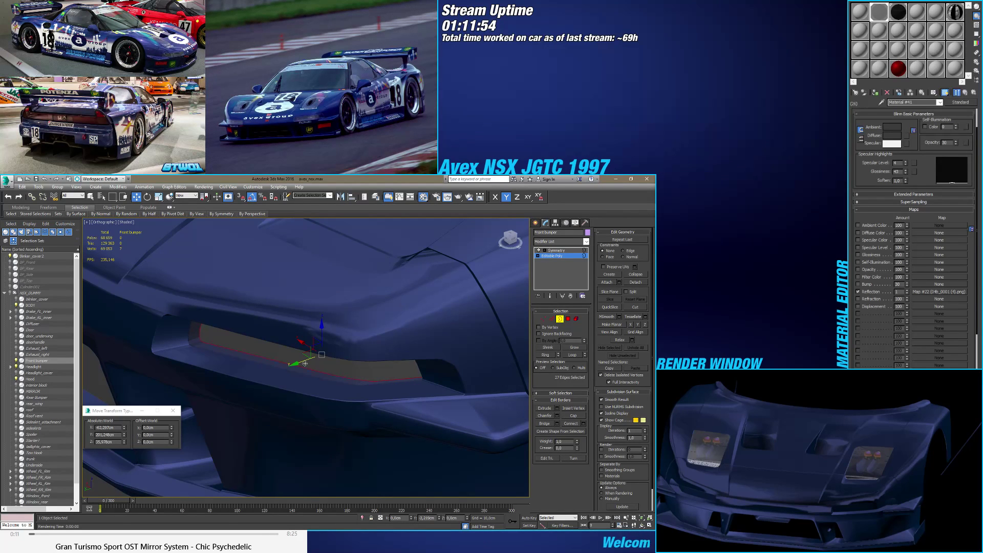
mouse_move(304, 363)
middle_mouse_down("alt")
mouse_move(341, 351)
mouse_move(322, 367)
mouse_move(339, 350)
mouse_move(388, 353)
mouse_move(401, 377)
mouse_move(523, 340)
middle_mouse_up("alt")
left_click(543, 318)
scroll(412, 363, "up", 4)
left_click(558, 319)
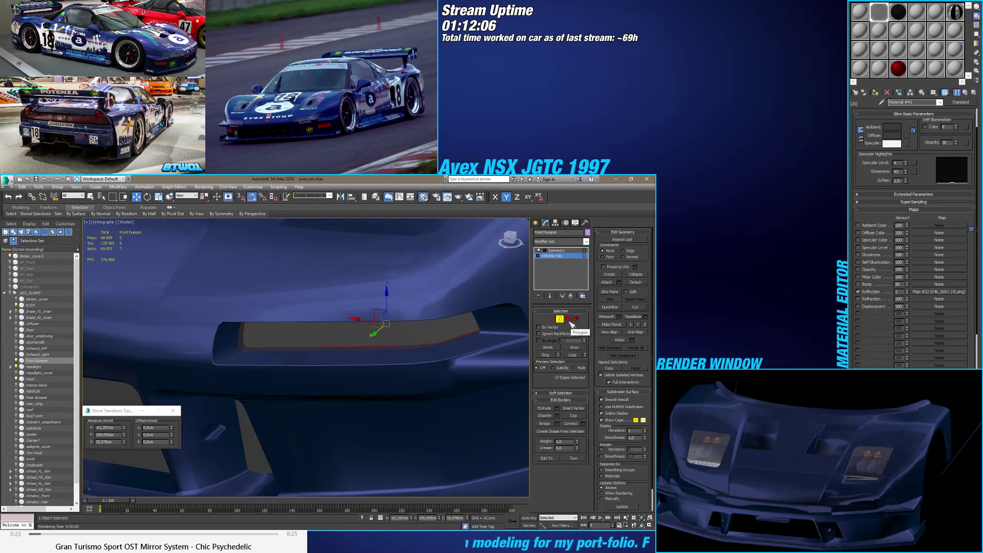
left_click(543, 319, "ctrl")
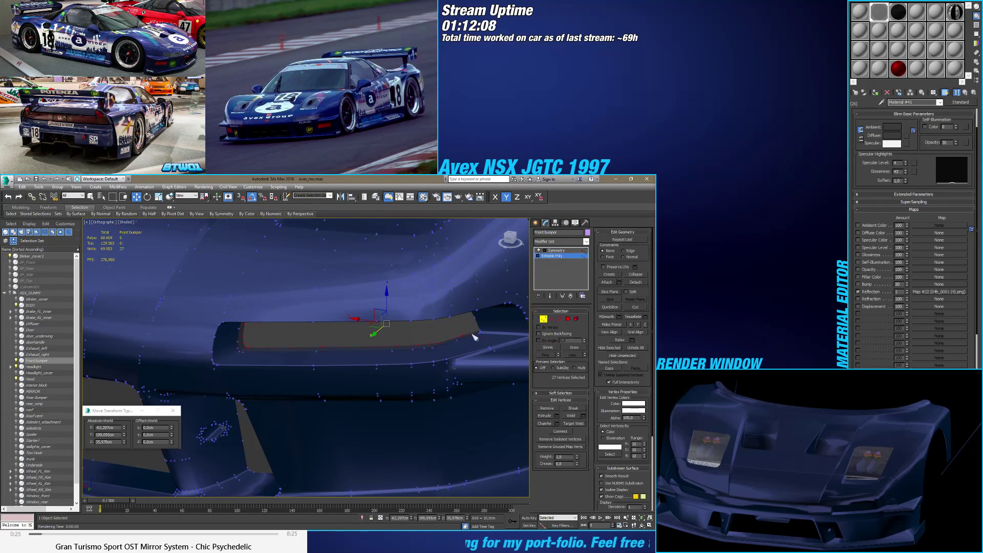
Step: In wireframe, target-weld five border vertices onto their neighbouring vertices
key("F3")
mouse_move(459, 341)
middle_mouse_down("alt")
mouse_move(419, 360)
mouse_move(431, 353)
middle_mouse_up("alt")
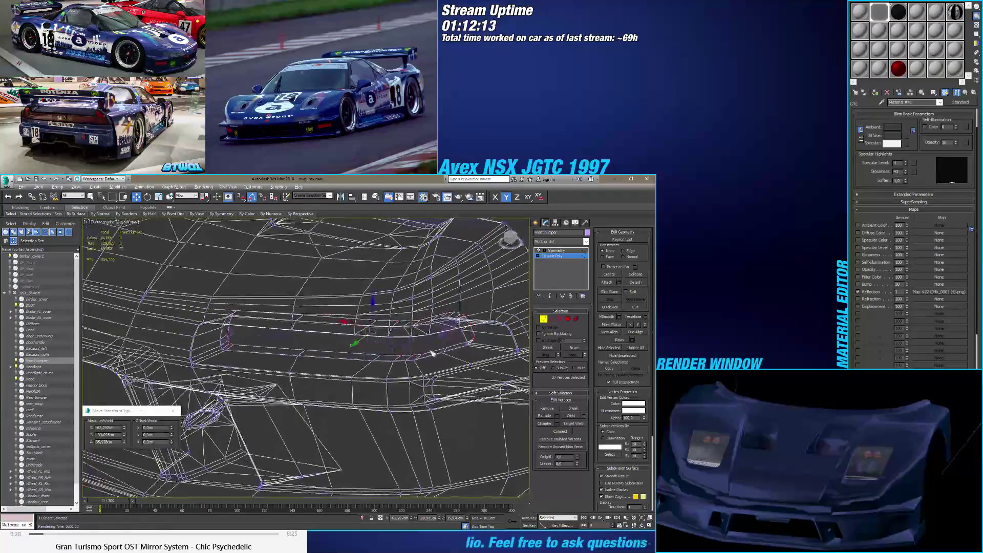
scroll(432, 353, "up", 5)
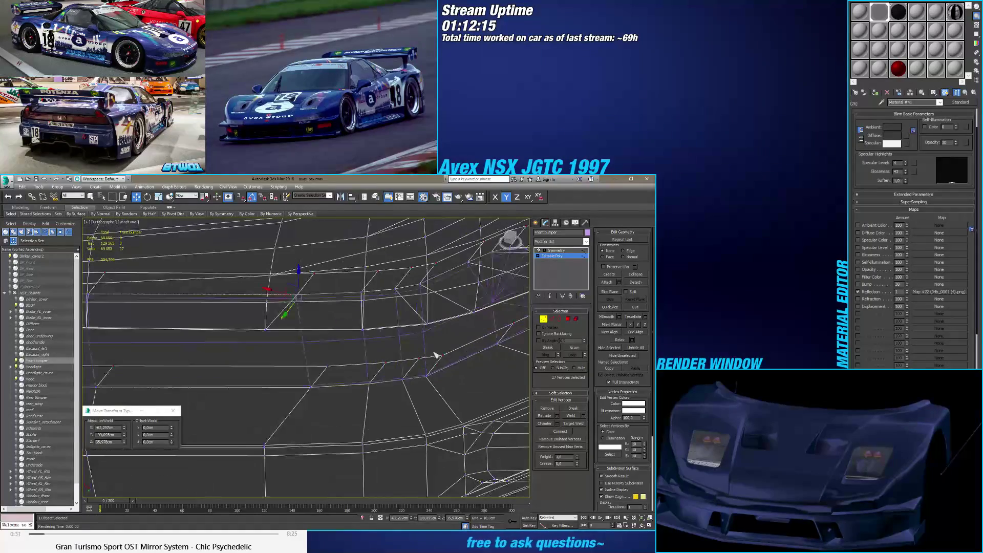
middle_click_drag(434, 354, 390, 388, "alt")
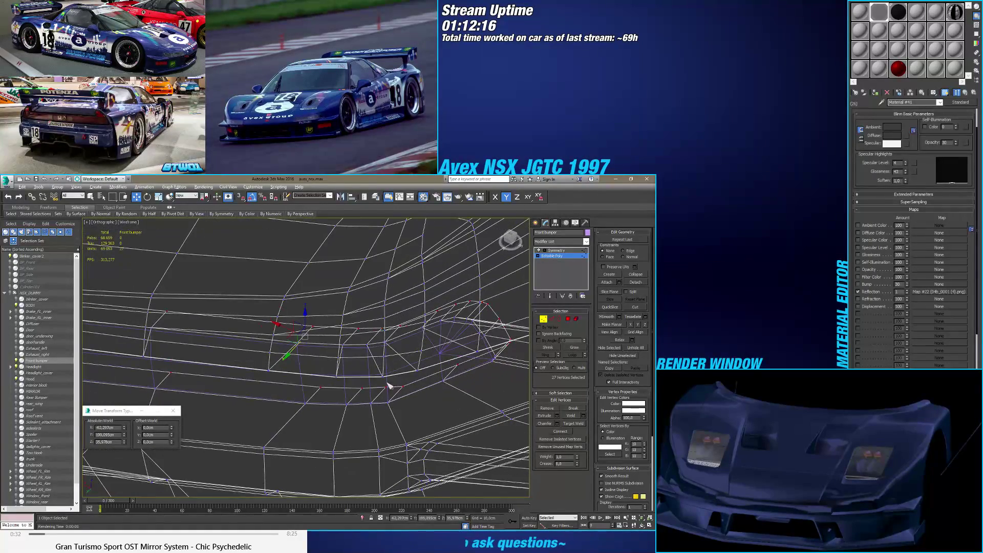
left_click(574, 424)
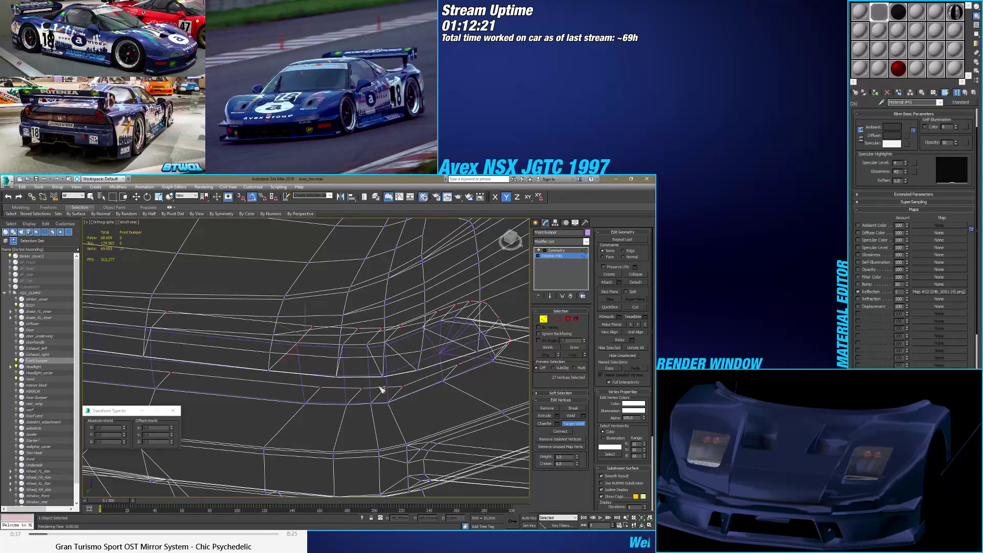
left_click(363, 389)
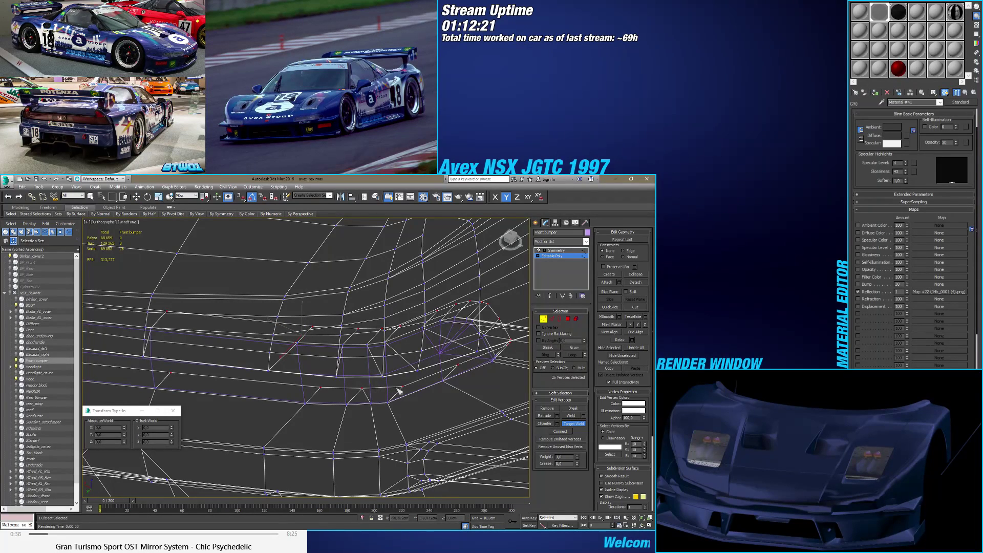
left_click(364, 390)
left_click(366, 336)
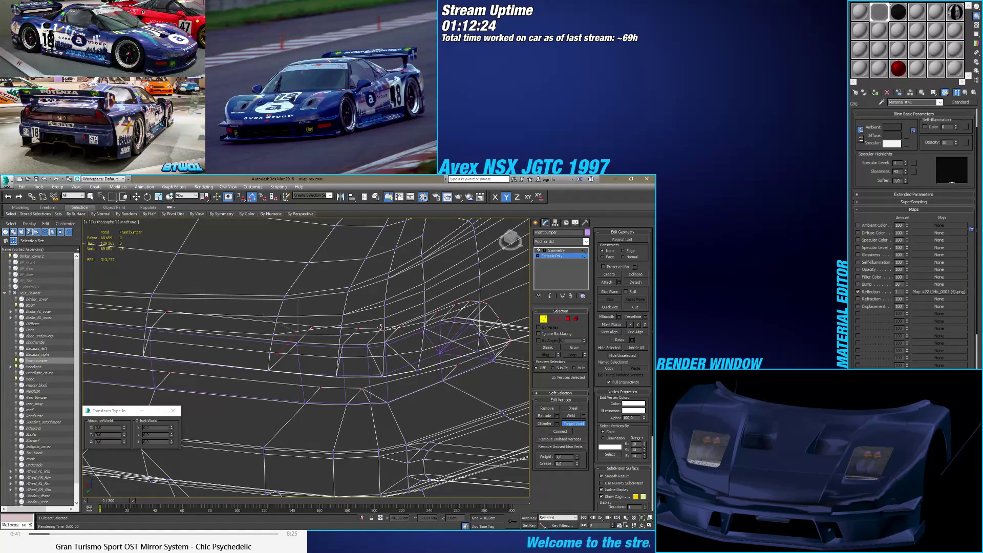
left_click(358, 329)
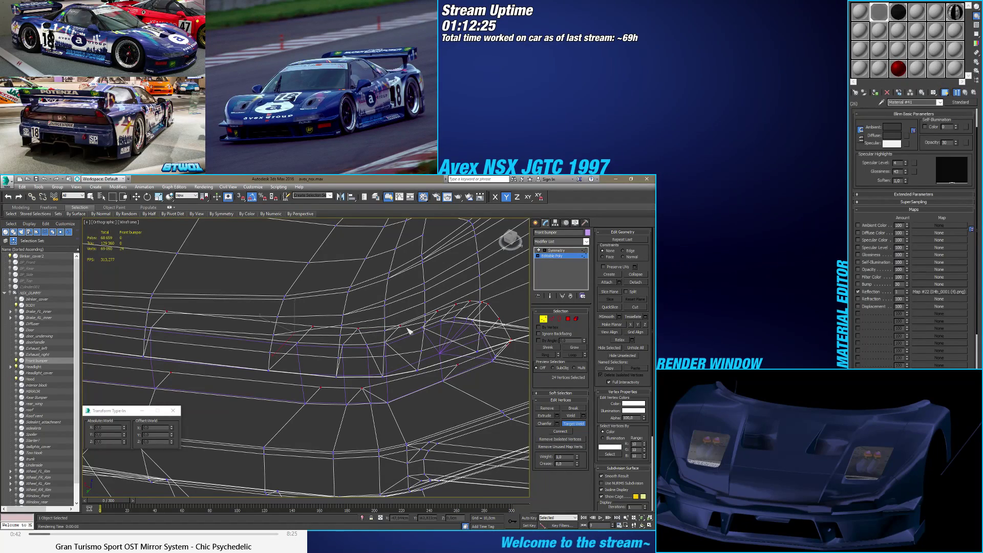
left_click(358, 329)
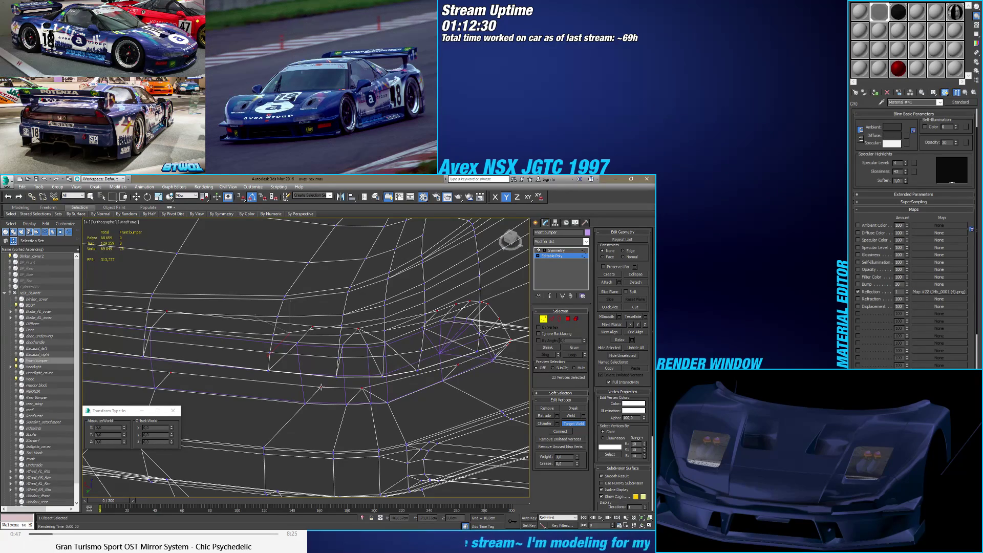
Step: Select four vertices at the opening's corner plus two more recess vertices
middle_click_drag(322, 387, 423, 397, "alt")
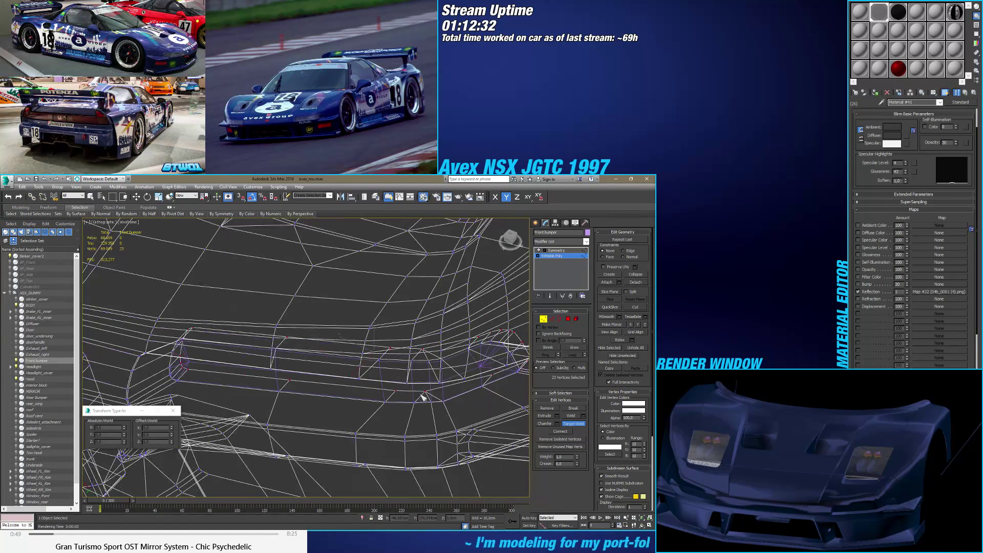
middle_click_drag(234, 391, 294, 401, "alt")
key("w")
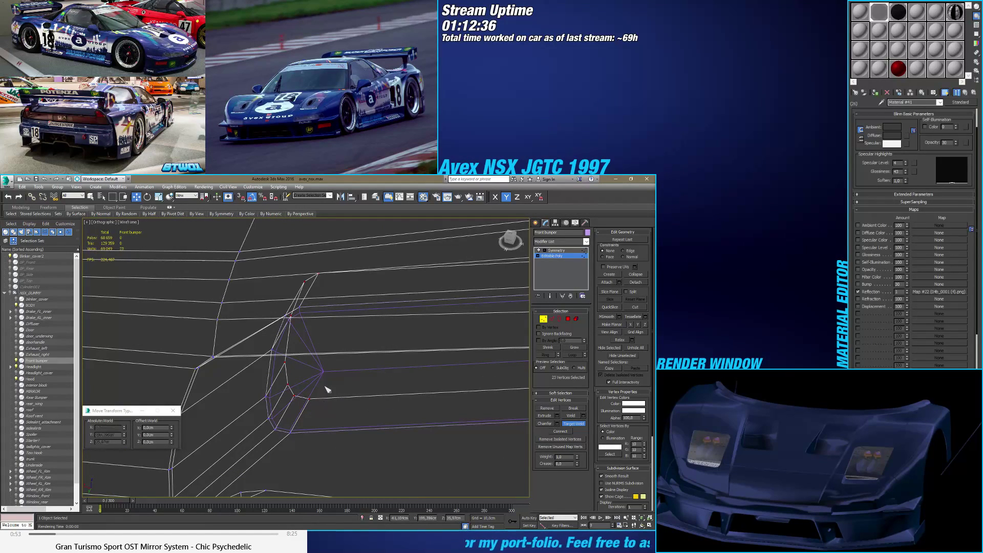
left_click_drag(281, 356, 285, 351)
mouse_move(287, 324)
middle_mouse_down("alt")
mouse_move(287, 300)
mouse_move(288, 323)
middle_mouse_up("alt")
left_click(299, 281, "ctrl")
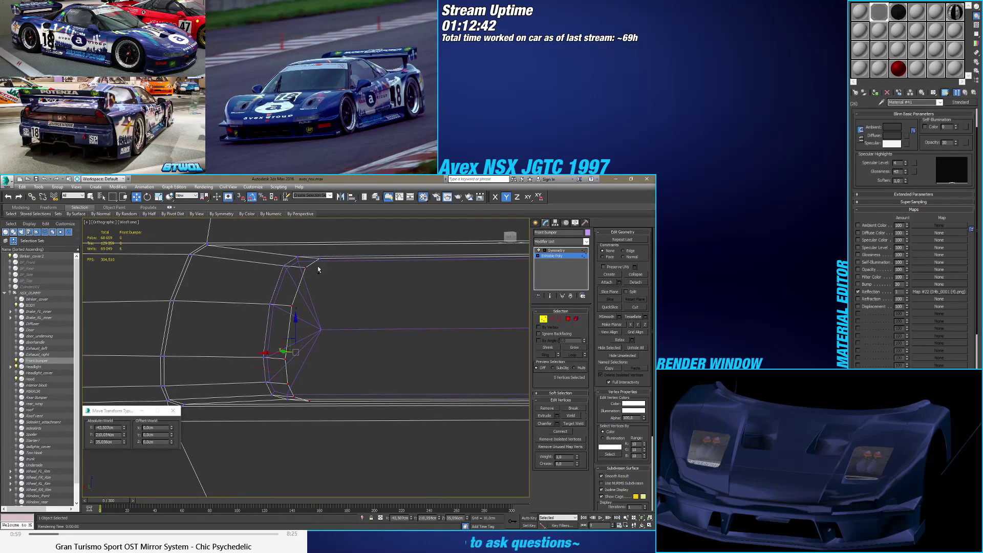
left_click_drag(329, 256, 329, 256, "ctrl")
middle_click_drag(329, 256, 306, 335, "alt")
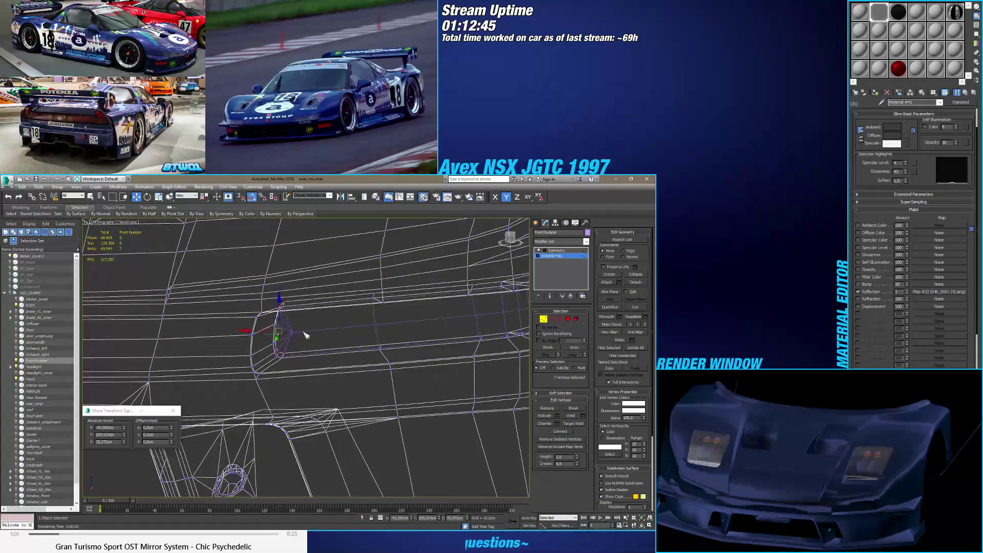
Step: Slide the selected recess vertices along X, then nudge them along Y
left_click(510, 237)
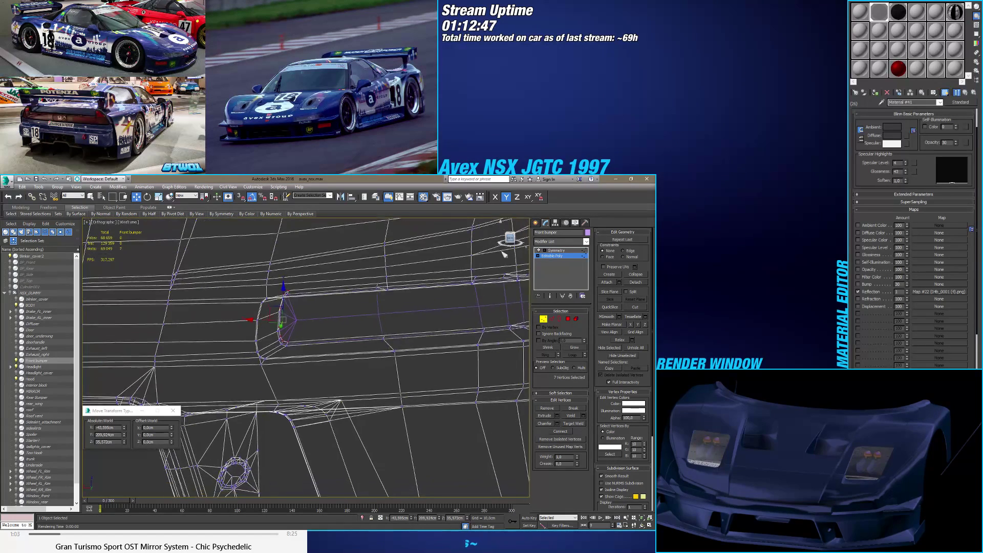
middle_click_drag(400, 274, 311, 326)
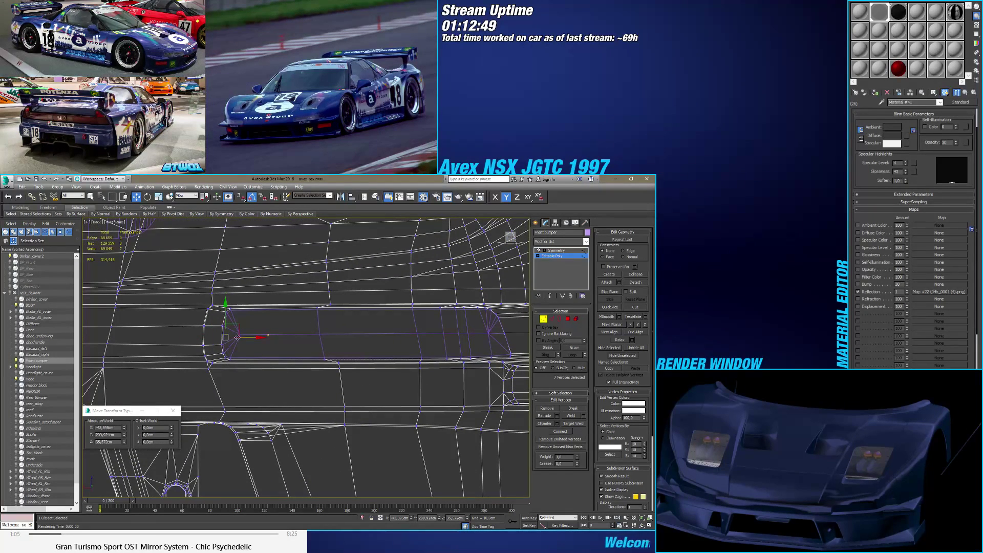
left_click_drag(237, 337, 265, 336)
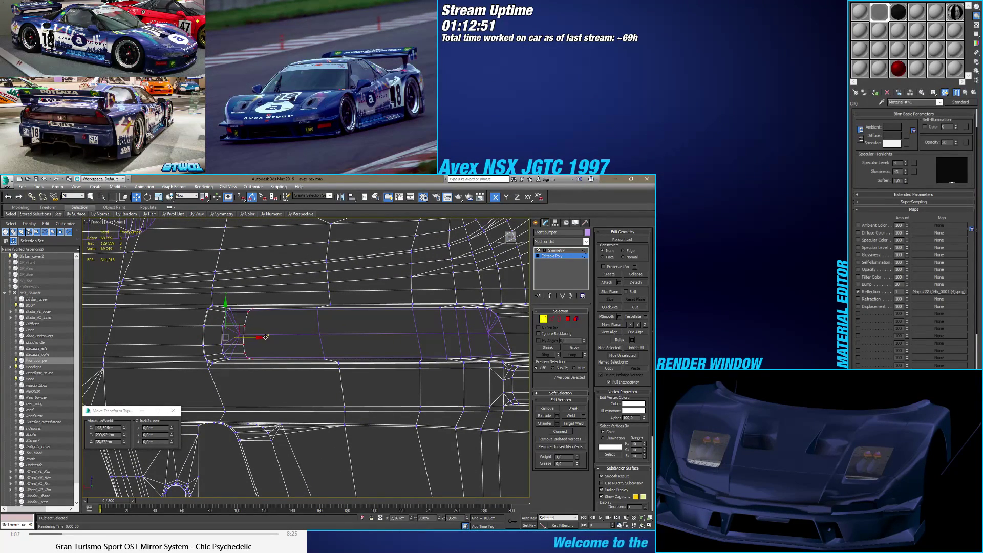
middle_click_drag(262, 337, 315, 419, "alt")
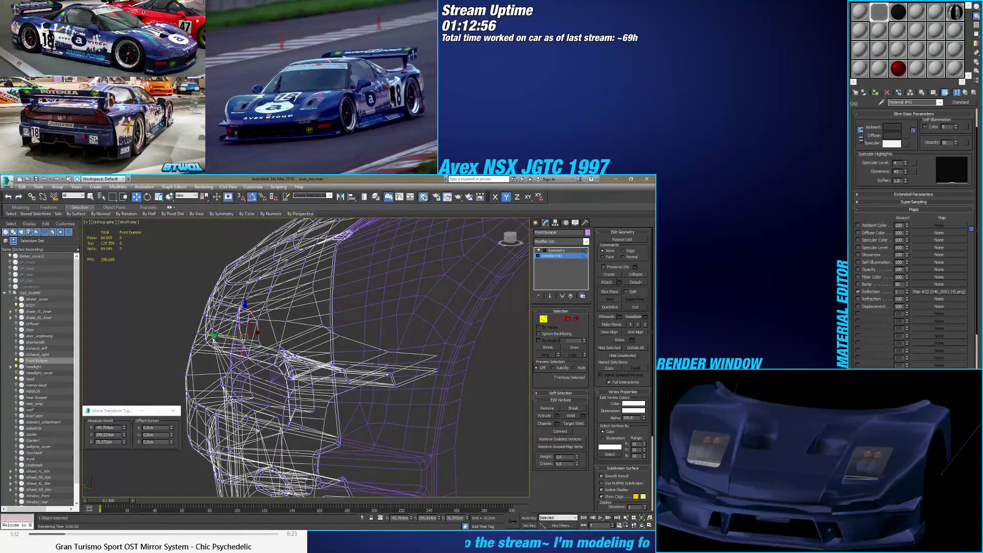
left_click_drag(230, 335, 229, 338)
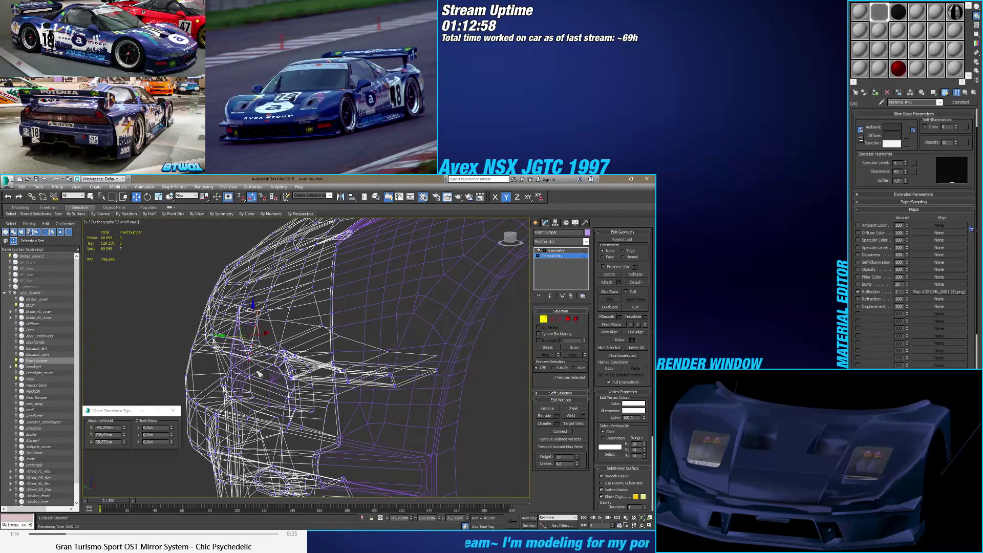
middle_click_drag(251, 335, 404, 356, "alt")
Step: Select ten bumper vertices around the blinker recess corner
left_click(399, 360)
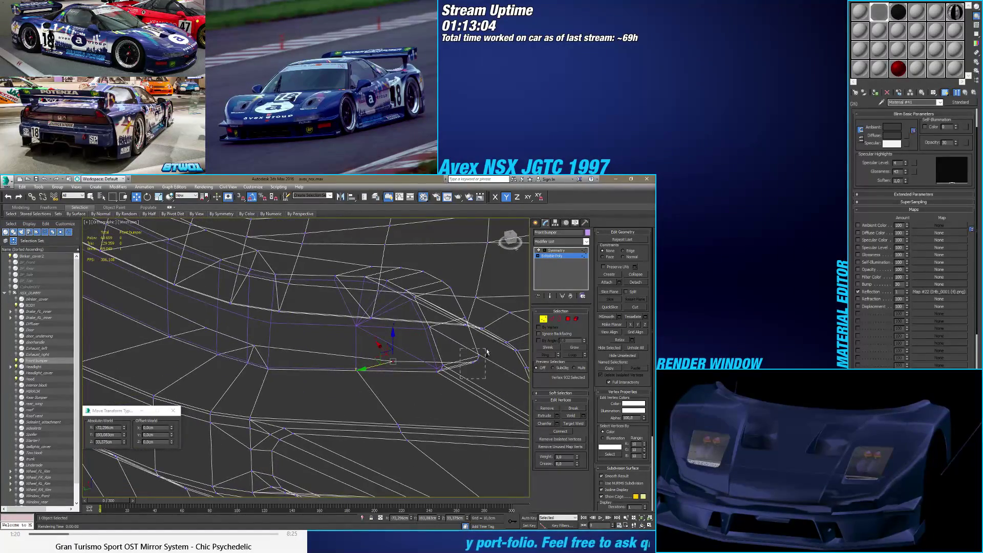
left_click_drag(486, 352, 486, 352)
middle_click_drag(486, 352, 439, 306, "alt")
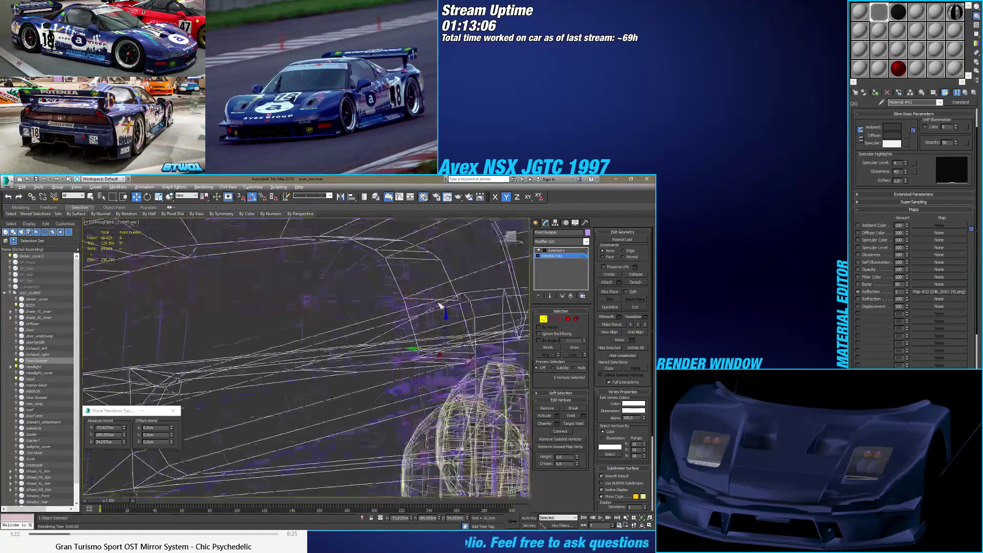
left_click_drag(455, 232, 425, 270)
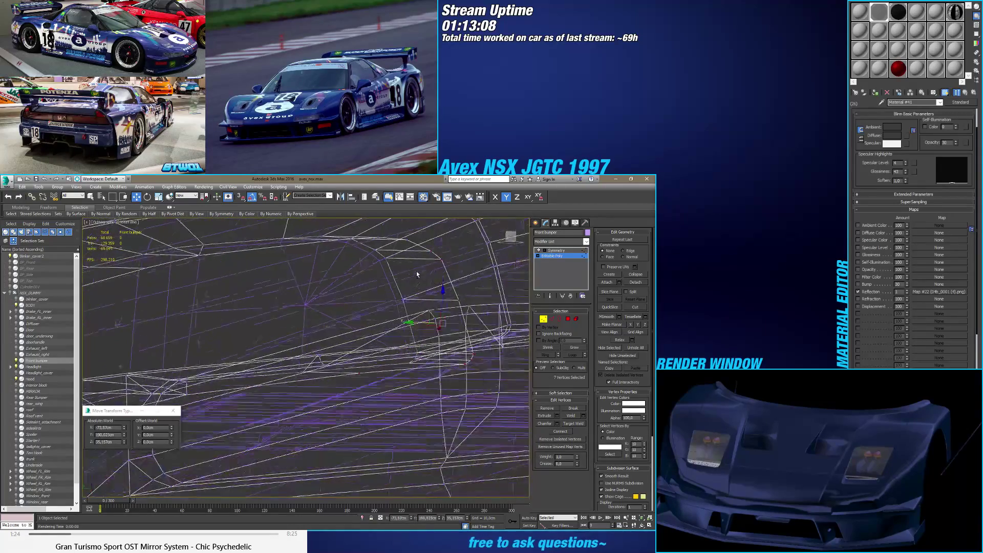
middle_click_drag(424, 270, 415, 302, "alt")
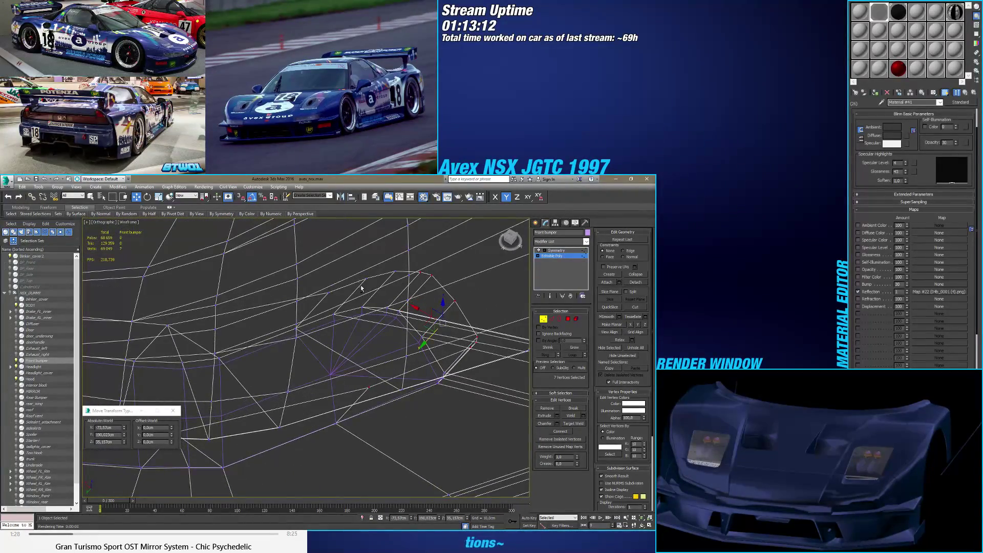
left_click_drag(400, 267, 401, 268, "ctrl")
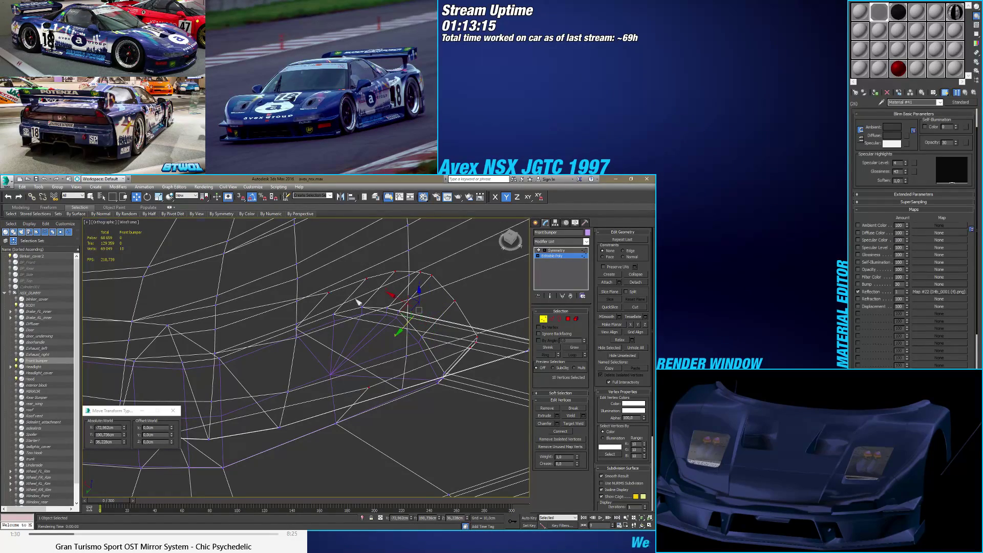
key("F3")
mouse_move(358, 302)
middle_mouse_down("alt")
mouse_move(340, 324)
mouse_move(350, 365)
middle_mouse_up("alt")
key("F3")
middle_click_drag(341, 360, 379, 337, "alt")
Step: Shift the selected corner vertices along X and nudge them within the XY plane
left_click_drag(369, 317, 335, 321)
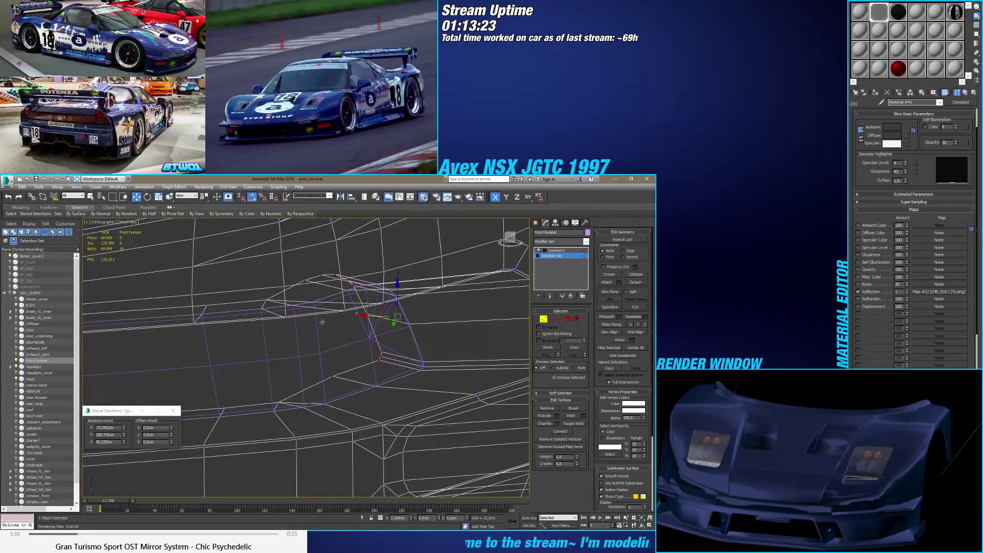
middle_click_drag(346, 339, 379, 350, "alt")
left_click_drag(379, 351, 374, 351)
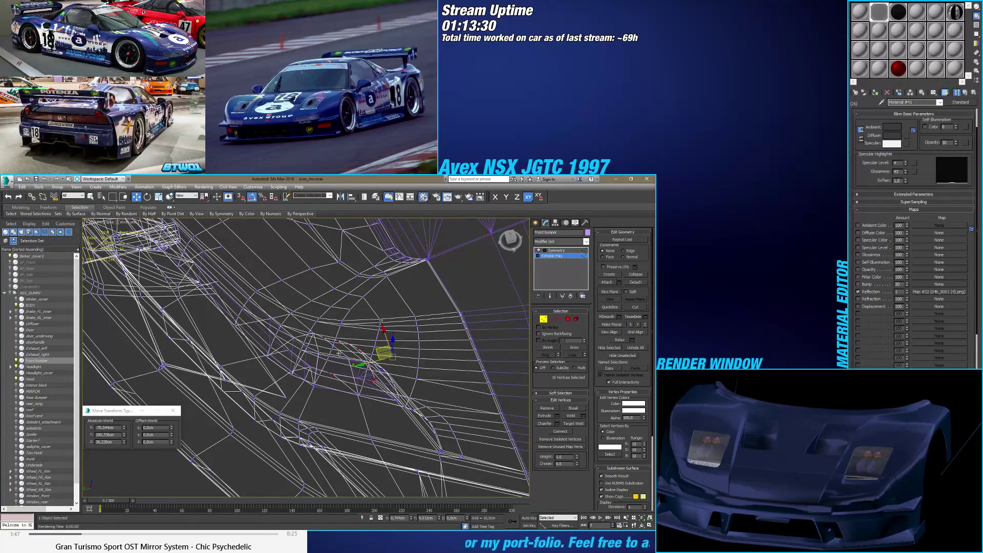
middle_click_drag(339, 353, 385, 378, "alt")
Step: Target-weld the stray vertices at the recess corner onto their neighbours, undoing the last merge
left_click_drag(384, 378, 435, 357)
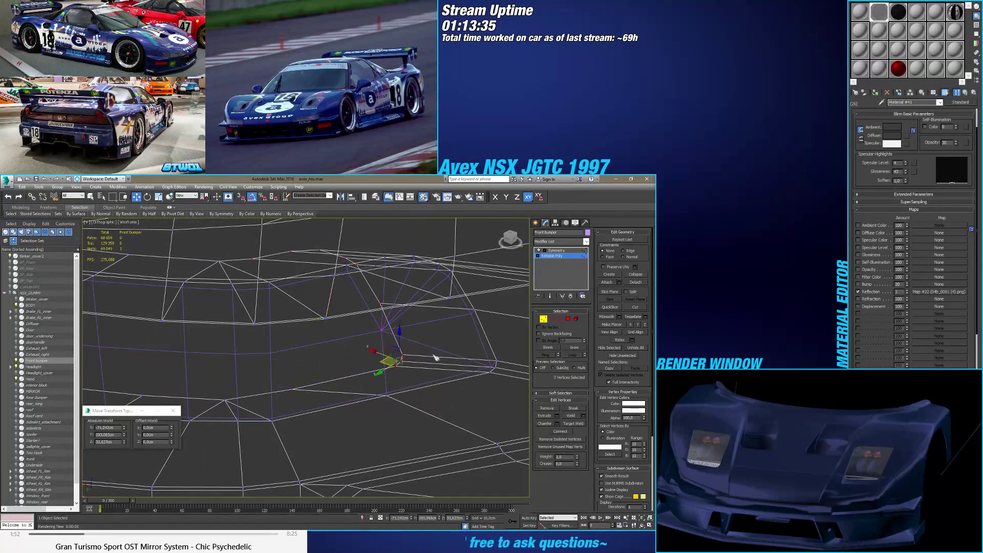
left_click(572, 424)
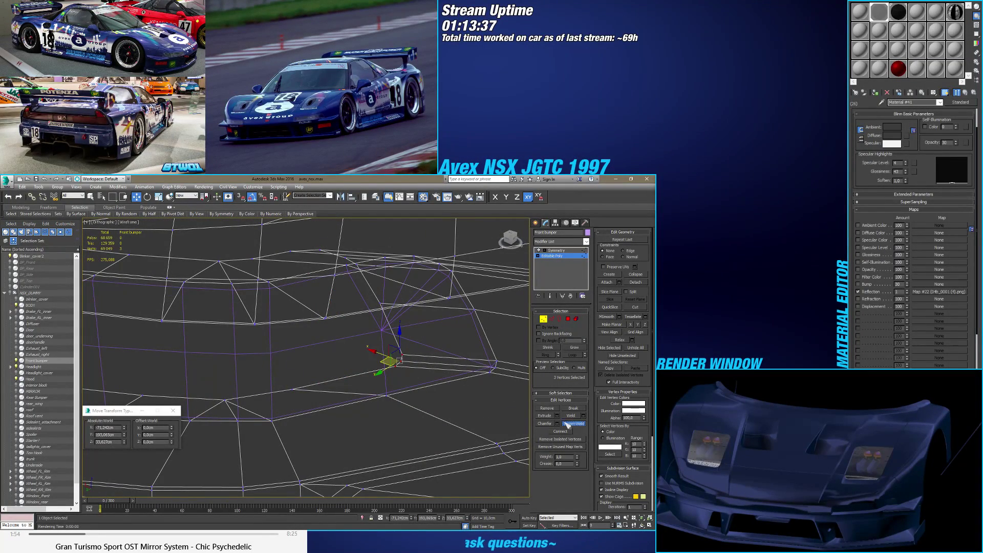
left_click(395, 367)
left_click(402, 355)
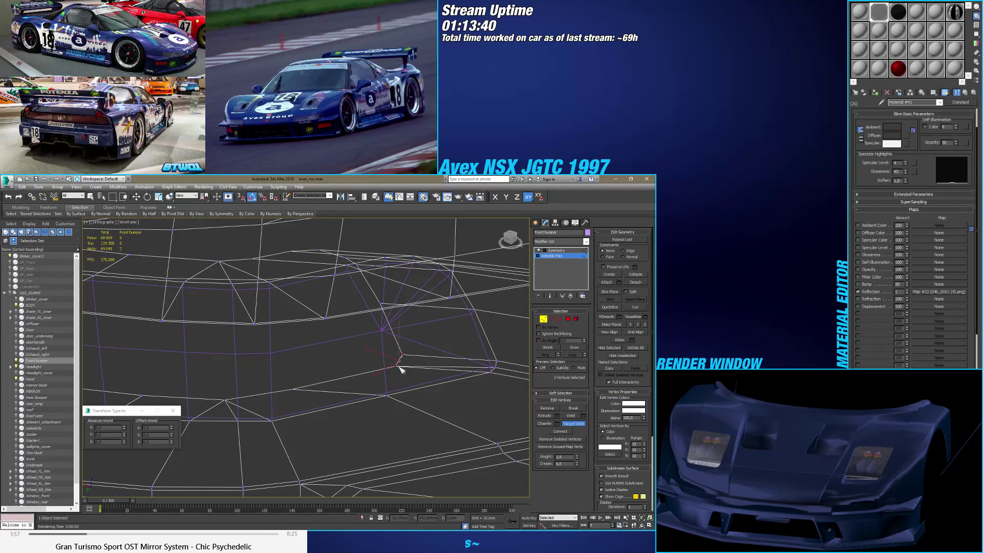
left_click(396, 366)
scroll(398, 365, "up", 4)
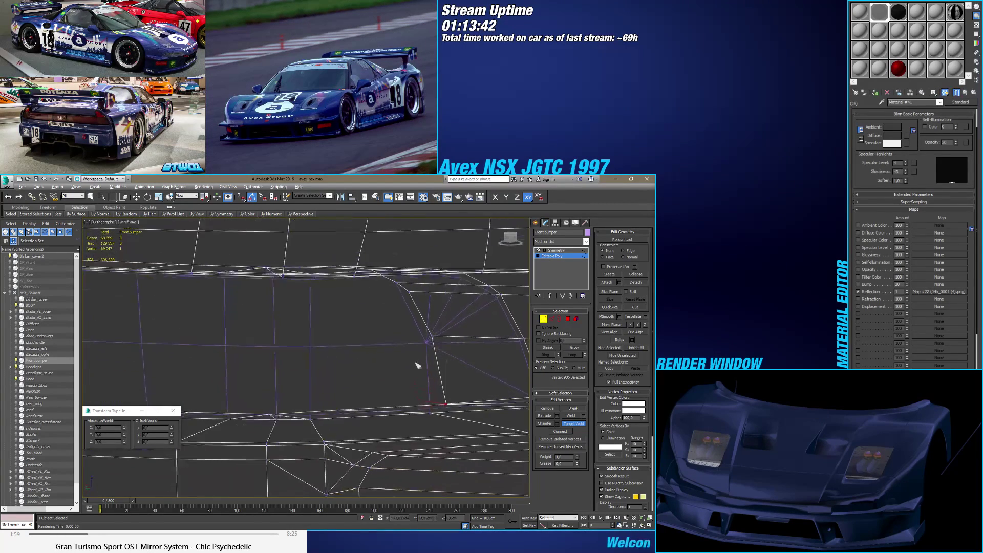
scroll(400, 363, "up", 2)
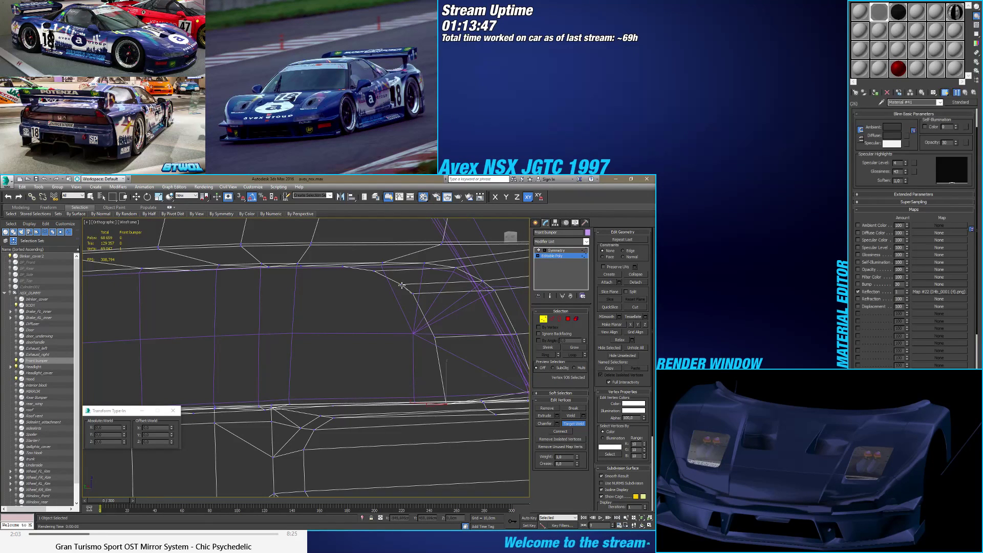
key("ctrl+z")
left_click(402, 285)
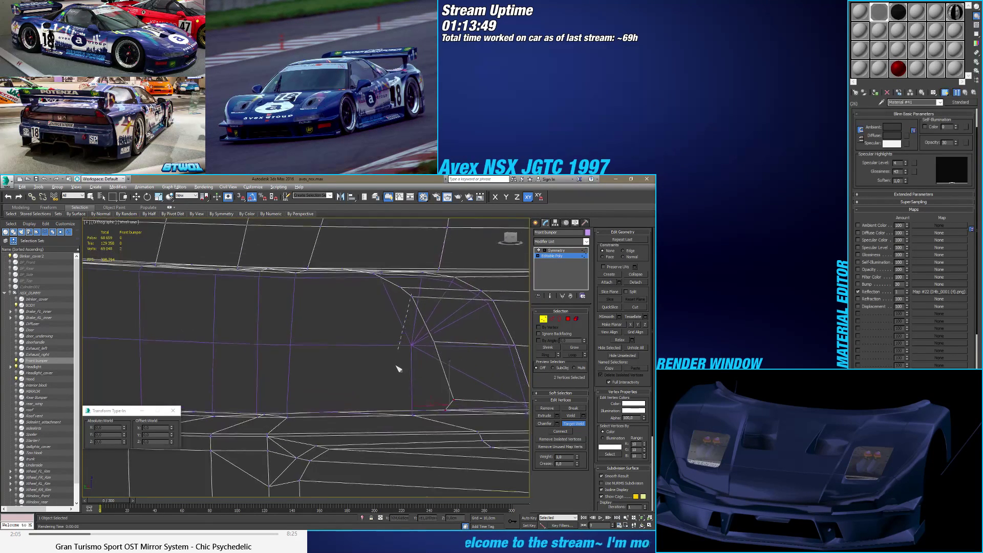
scroll(399, 371, "down", 3)
middle_click_drag(419, 364, 361, 313, "alt")
Step: Target-weld one more corner vertex onto its target vertex
key("w")
left_click(365, 307)
left_click(572, 423)
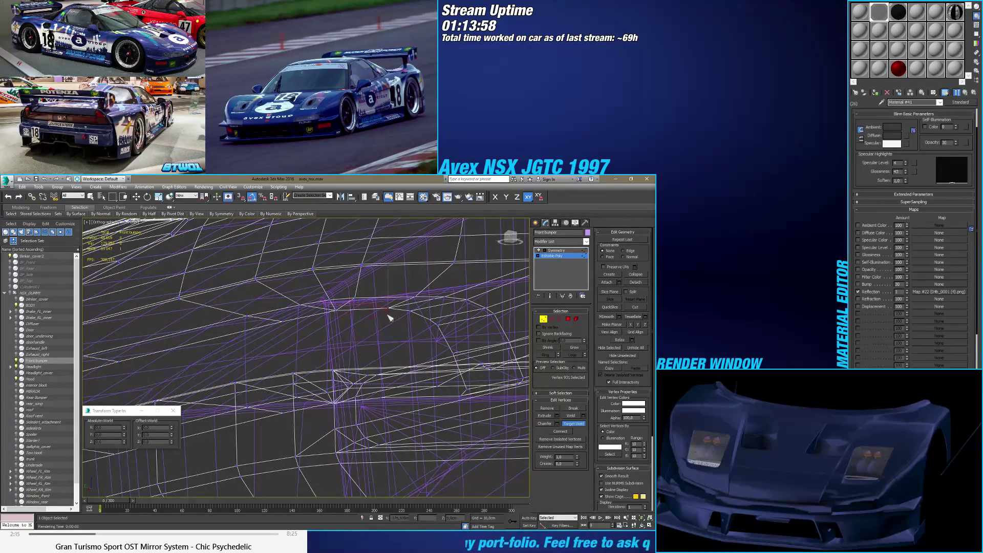
left_click(404, 313)
mouse_move(404, 313)
middle_mouse_down("alt")
mouse_move(379, 342)
mouse_move(405, 331)
middle_mouse_up("alt")
key("w")
left_click(400, 323)
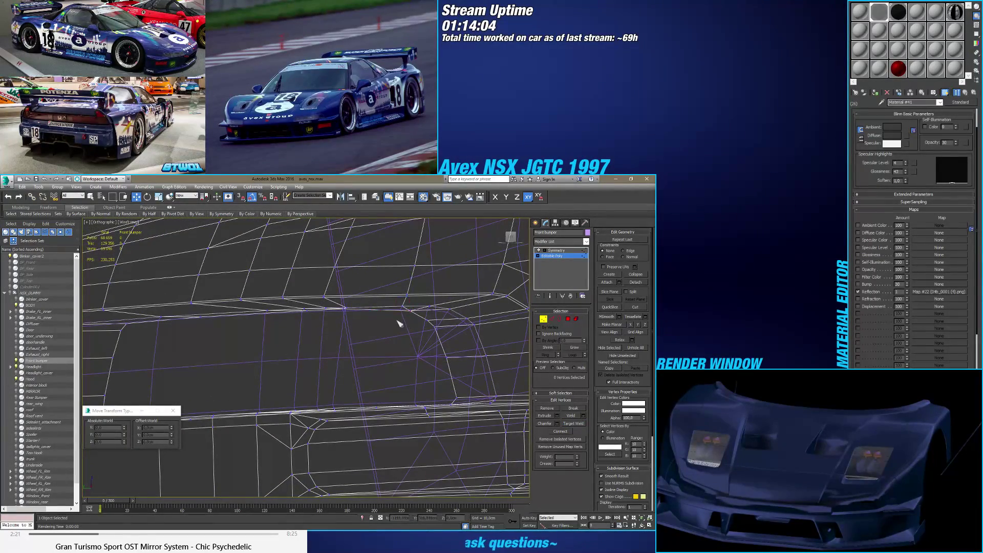
Step: Shift a recess-edge vertex right and set its height to 38,794cm
left_click(402, 306)
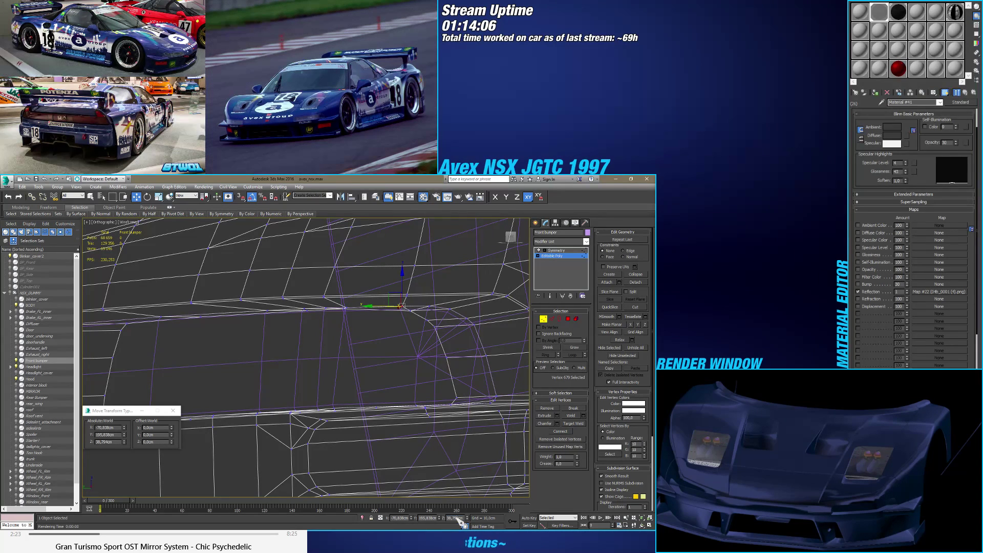
left_click_drag(405, 310, 412, 310)
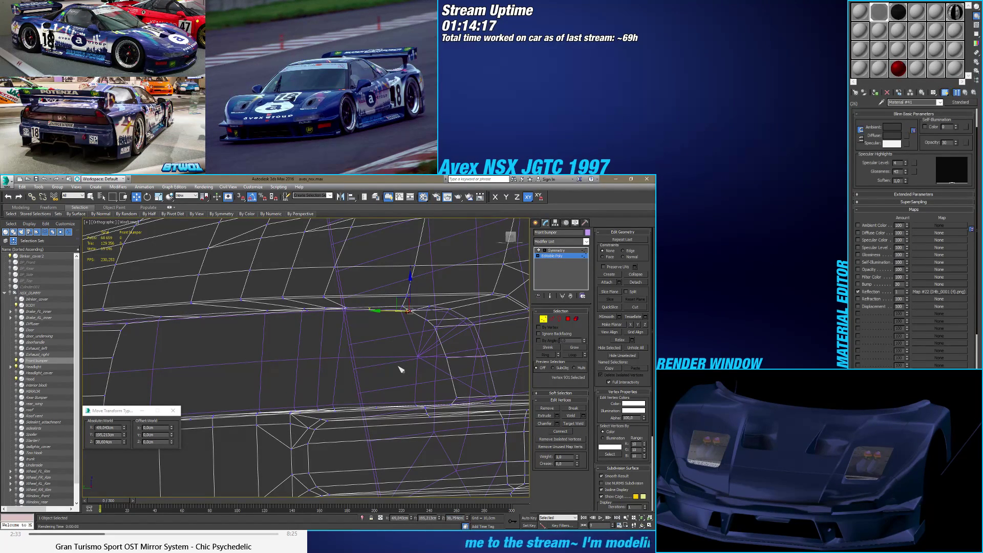
key("Return")
scroll(382, 336, "up", 5)
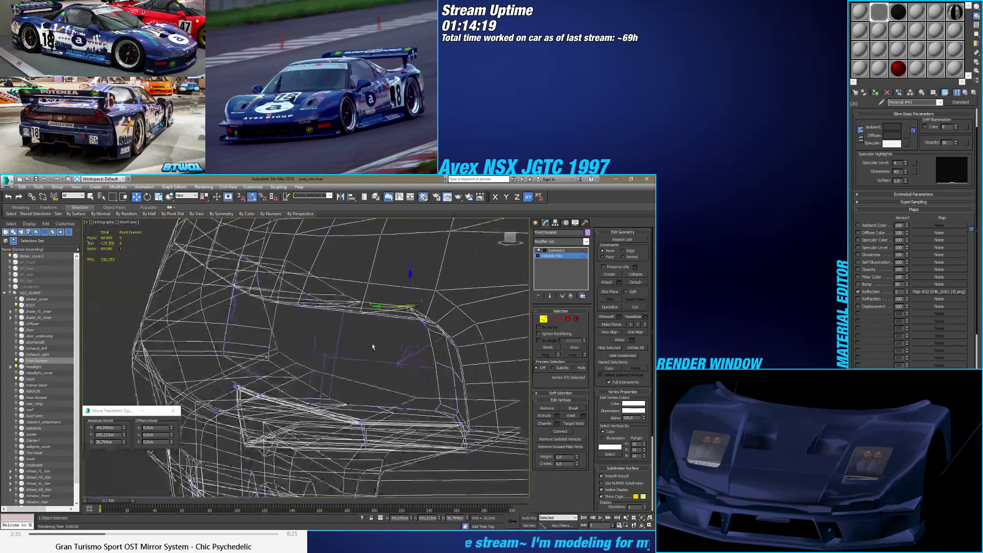
Step: Raise another corner vertex slightly along Z and view the bumper shaded with edges
left_click(429, 307)
scroll(429, 307, "down", 5)
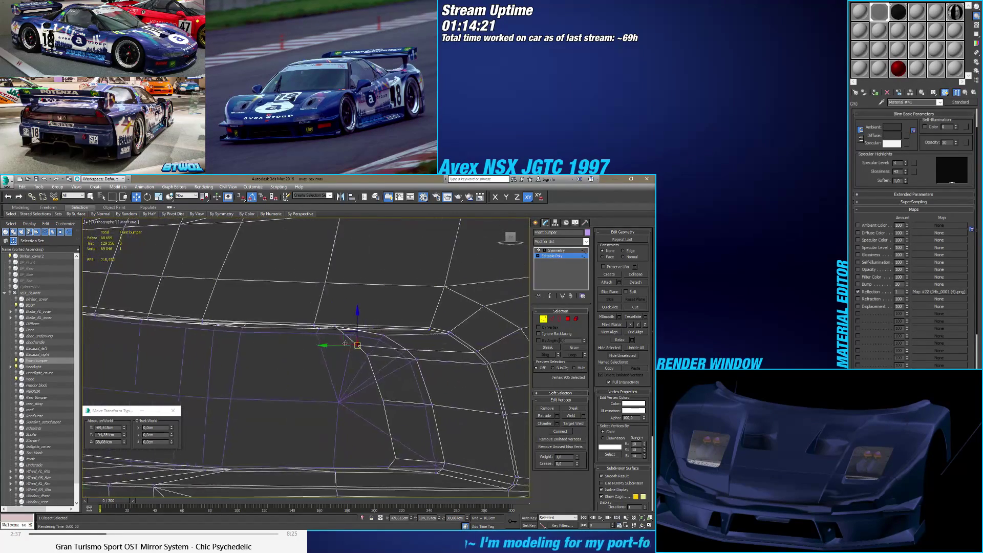
left_click_drag(355, 321, 357, 312)
middle_click_drag(357, 312, 434, 381, "alt")
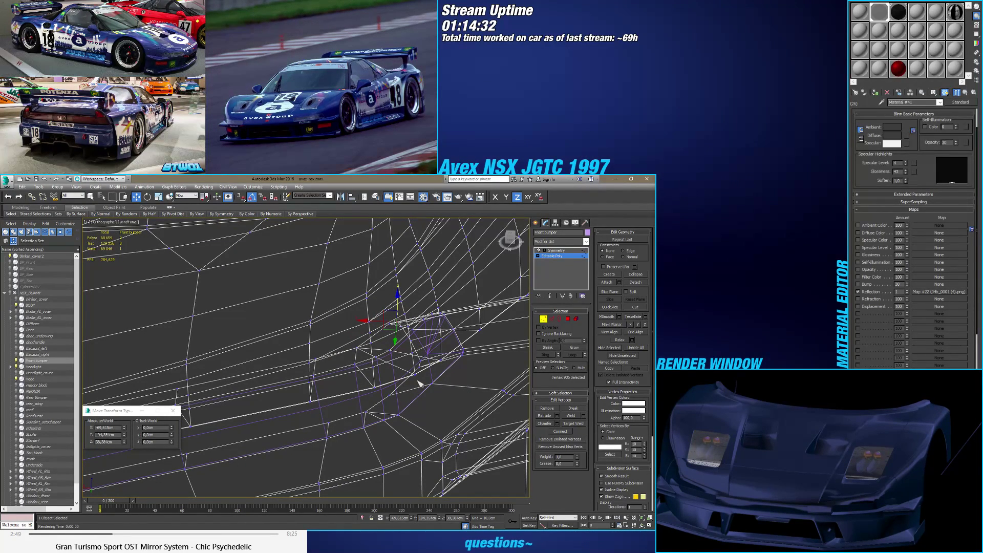
middle_click_drag(406, 384, 414, 409, "alt")
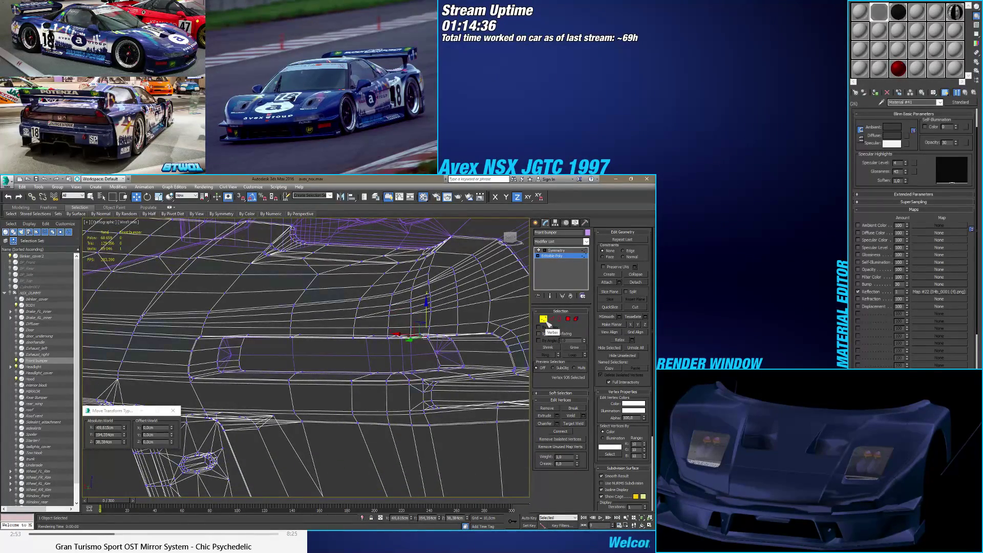
key("F3")
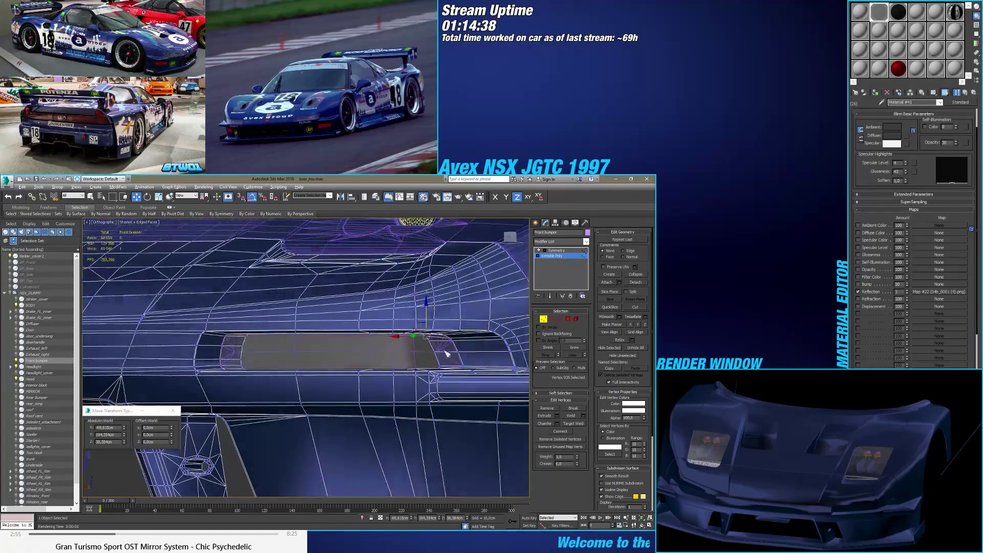
Step: Inspect the bumper strip from several angles while switching between Border, Vertex and Polygon levels
scroll(445, 353, "up", 4)
left_click(561, 320)
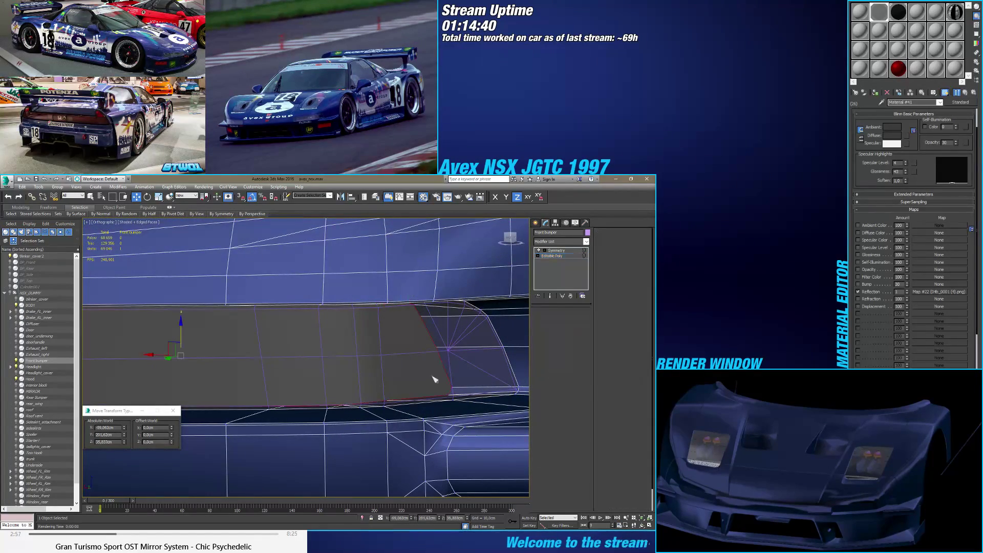
mouse_move(472, 408)
middle_mouse_down("alt")
mouse_move(434, 385)
mouse_move(491, 362)
middle_mouse_up("alt")
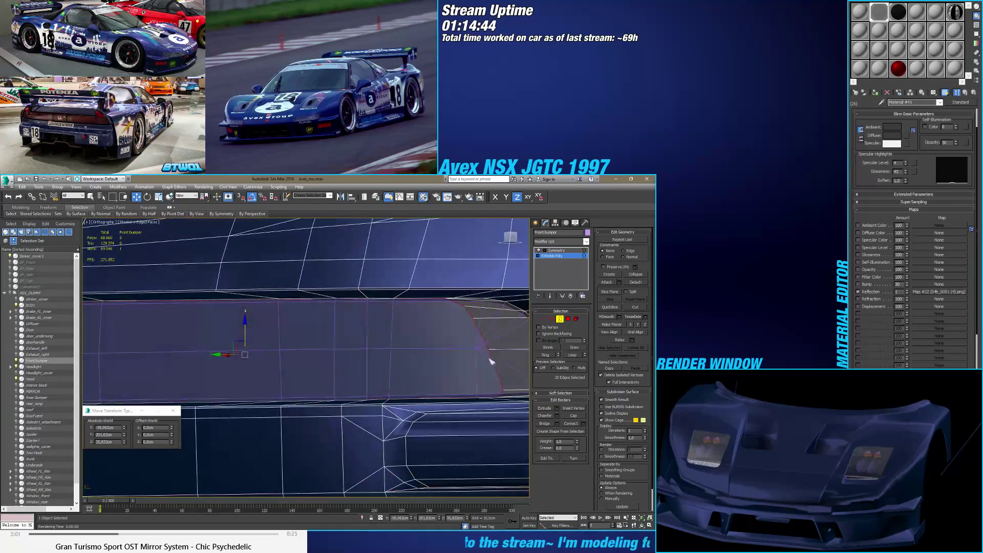
left_click(542, 319)
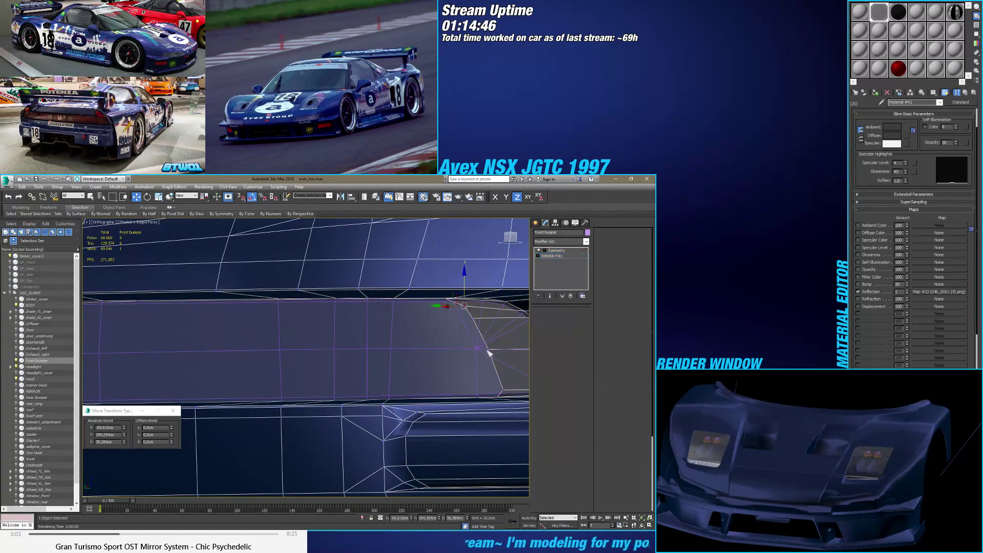
middle_click_drag(486, 358, 450, 351, "alt")
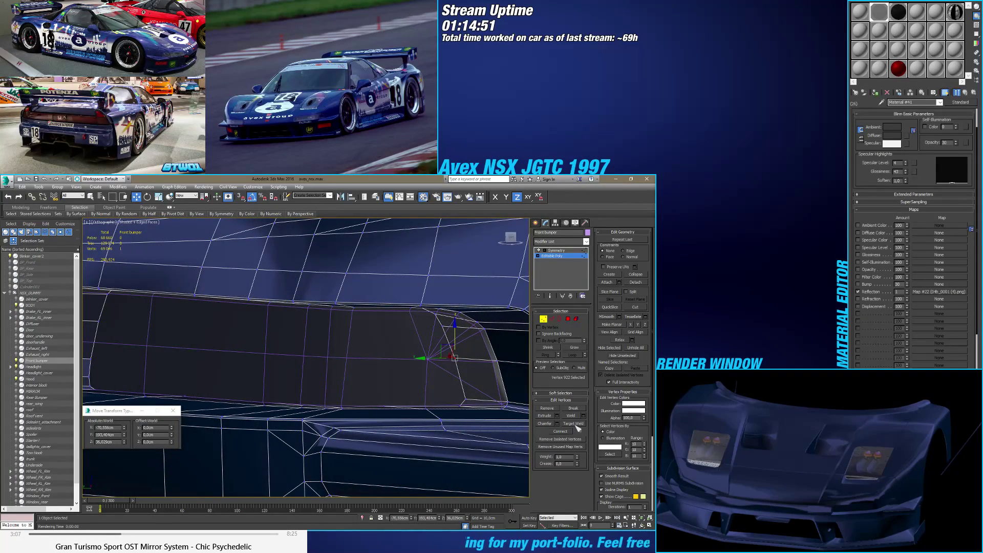
middle_click_drag(526, 406, 440, 389, "alt")
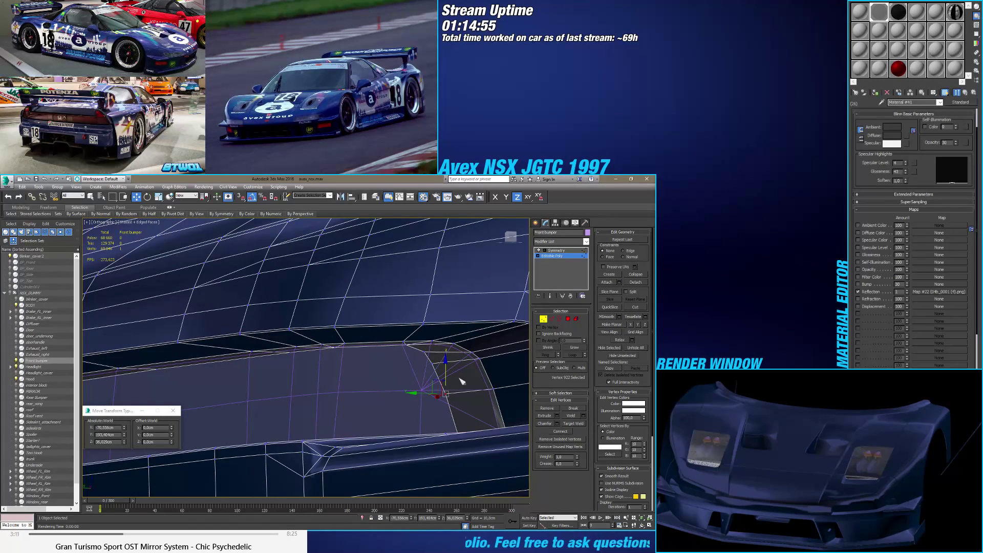
left_click(567, 320)
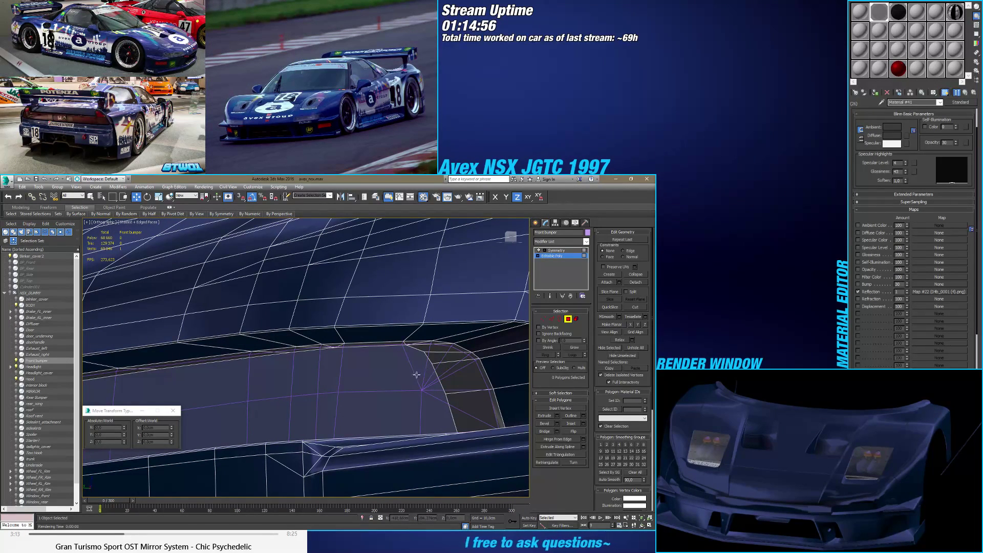
left_click(544, 319)
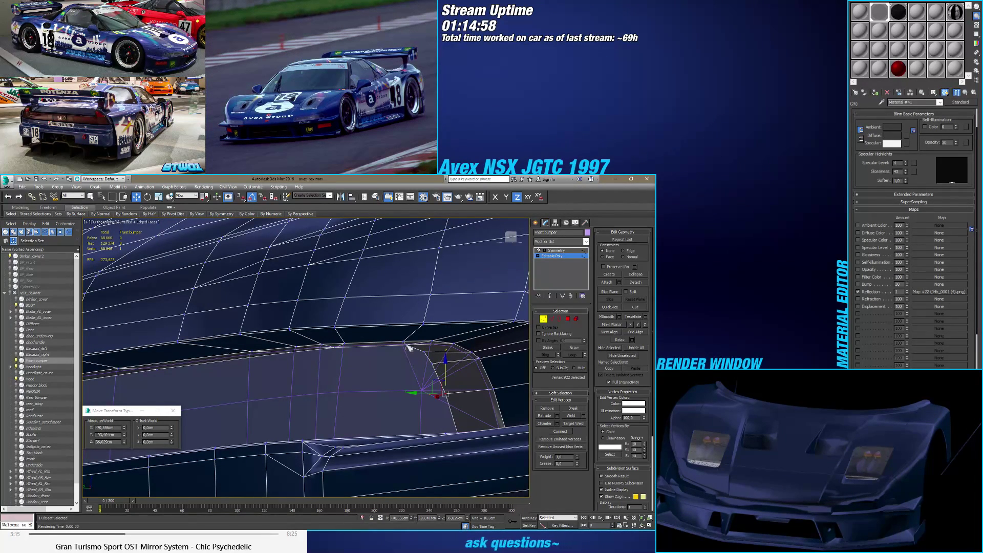
Step: Select a pair of vertices on the lower bumper edge
left_click(406, 347)
middle_click_drag(407, 351, 423, 361, "alt")
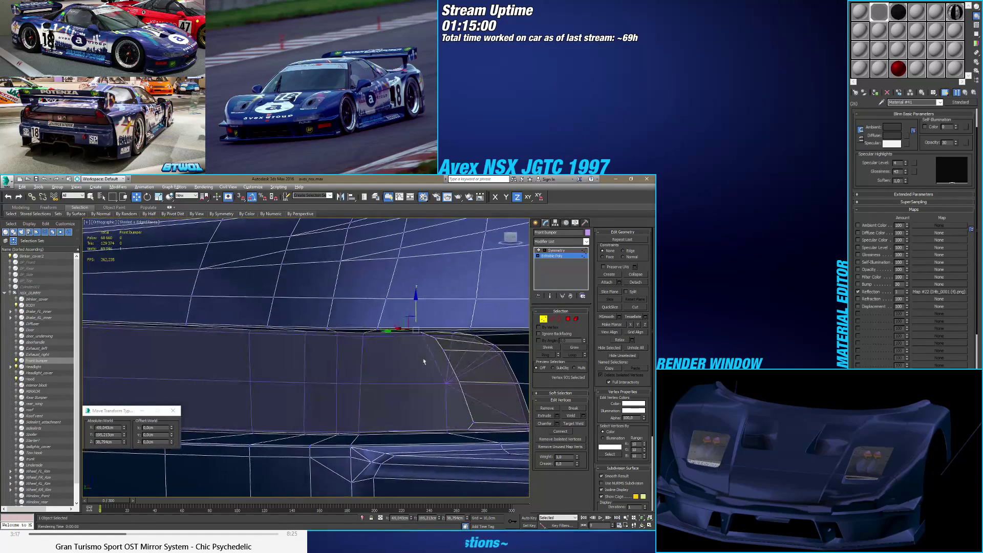
middle_click_drag(340, 424, 339, 357, "alt")
left_click(338, 430)
left_click(337, 348, "ctrl")
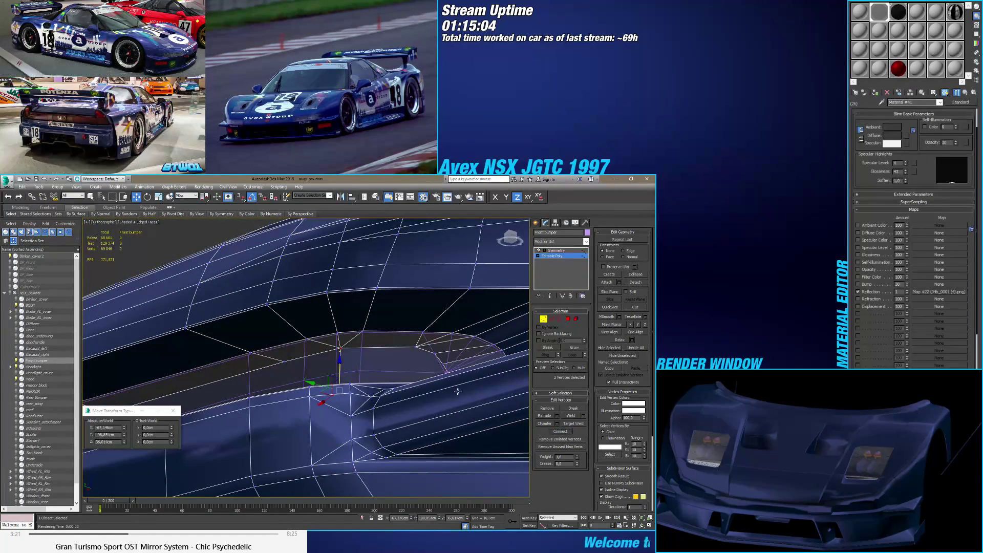
scroll(428, 380, "up", 2)
middle_click_drag(428, 379, 384, 330, "alt")
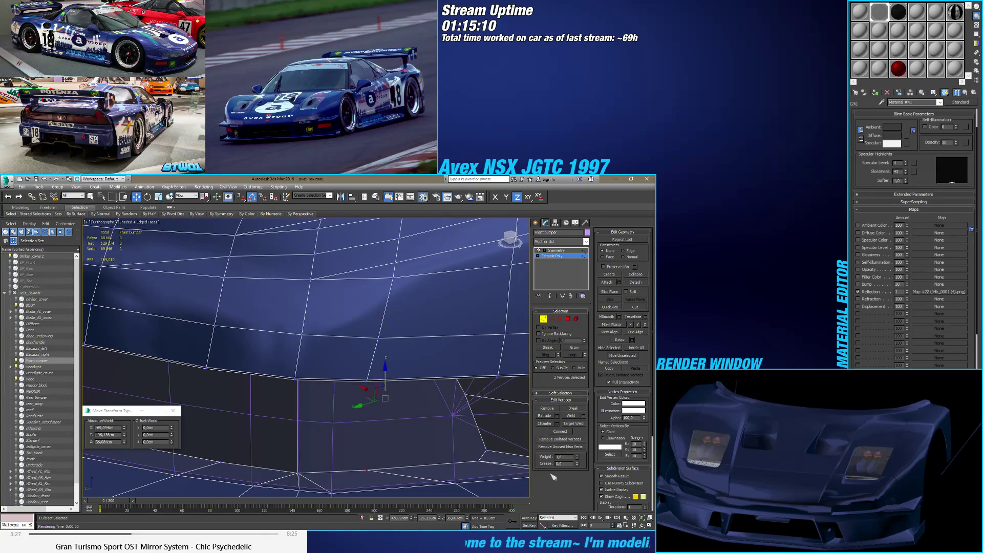
middle_click_drag(512, 425, 414, 359, "alt")
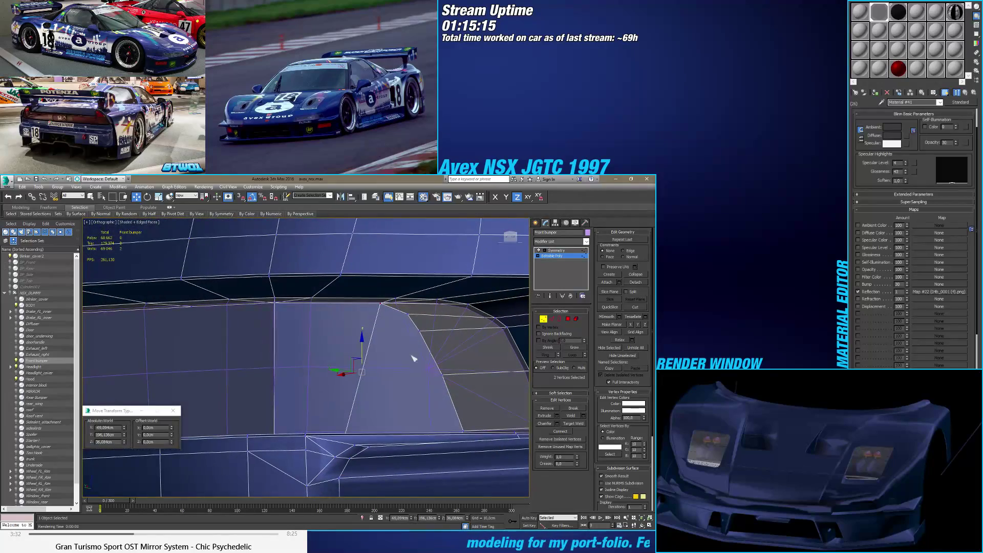
Step: Connect the notch corner vertex with two other vertices to add new edges
left_click(410, 316)
middle_click_drag(411, 318, 331, 429, "alt")
left_click(344, 444, "ctrl")
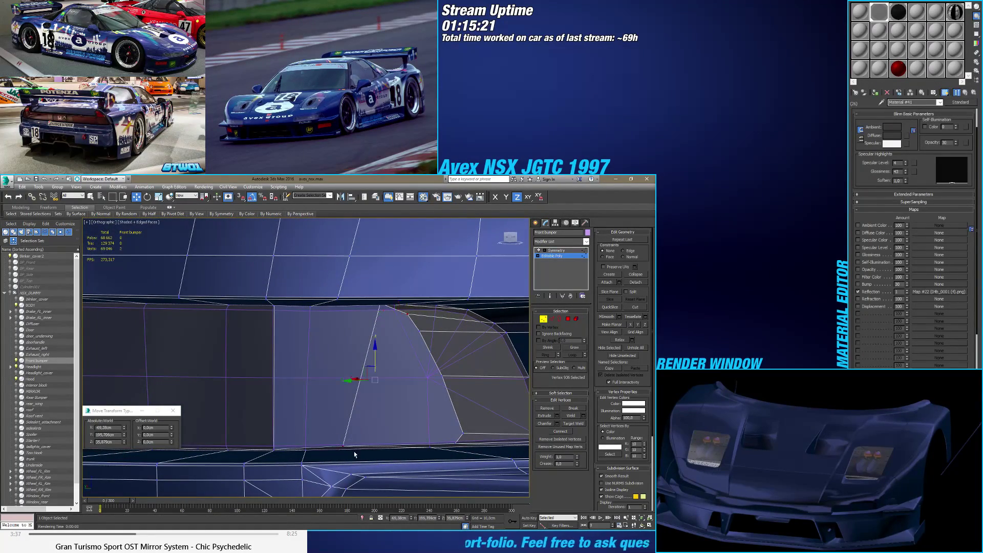
left_click(419, 331, "ctrl")
left_click(560, 432)
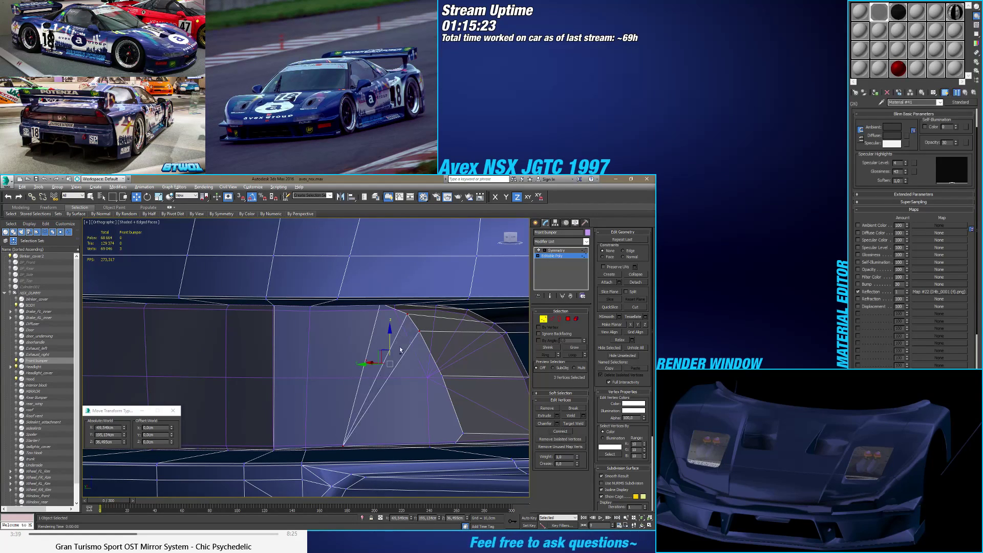
Step: Connect a second set of three notch vertices with a new edge and reselect the corner vertex
left_click(419, 330, "alt")
left_click(441, 375, "ctrl")
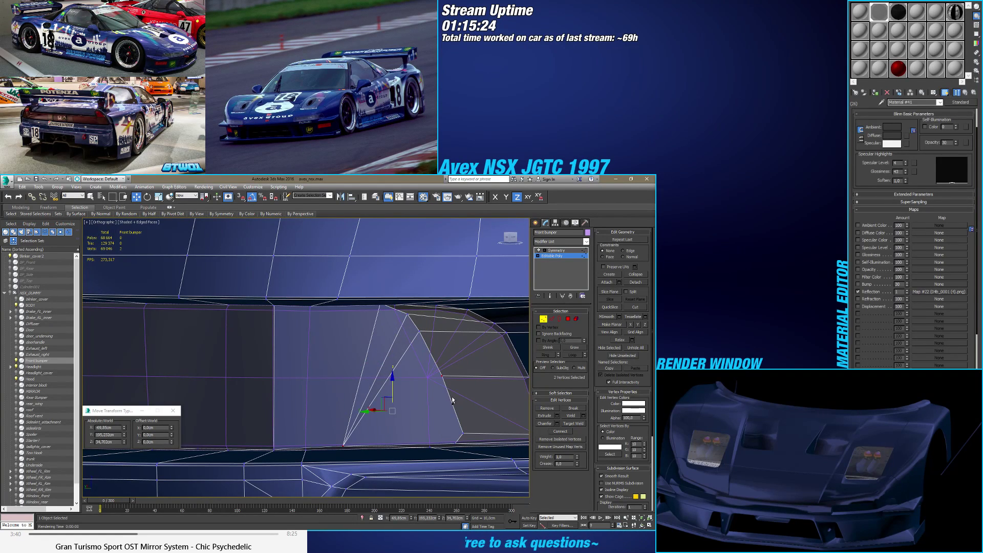
left_click(463, 433, "ctrl")
left_click(569, 432)
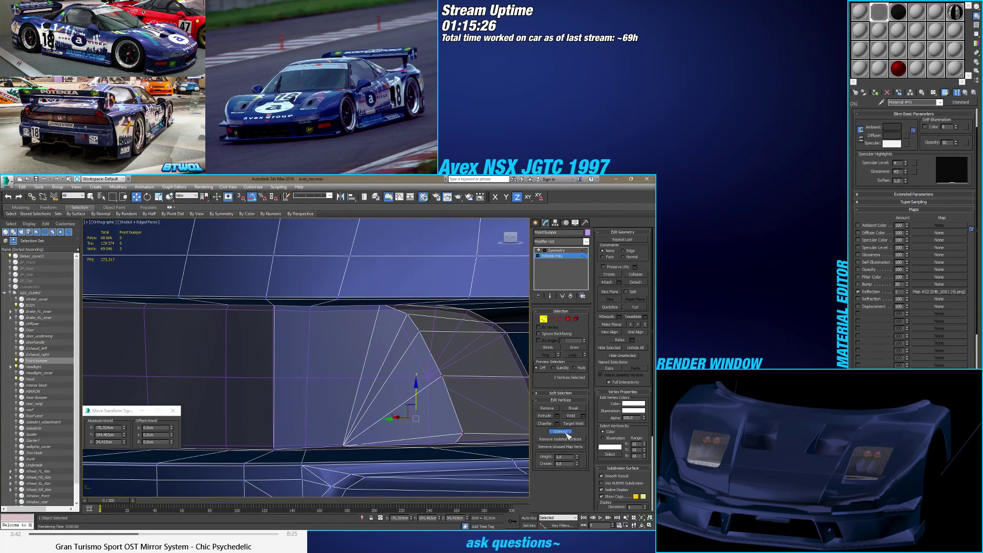
left_click(417, 353)
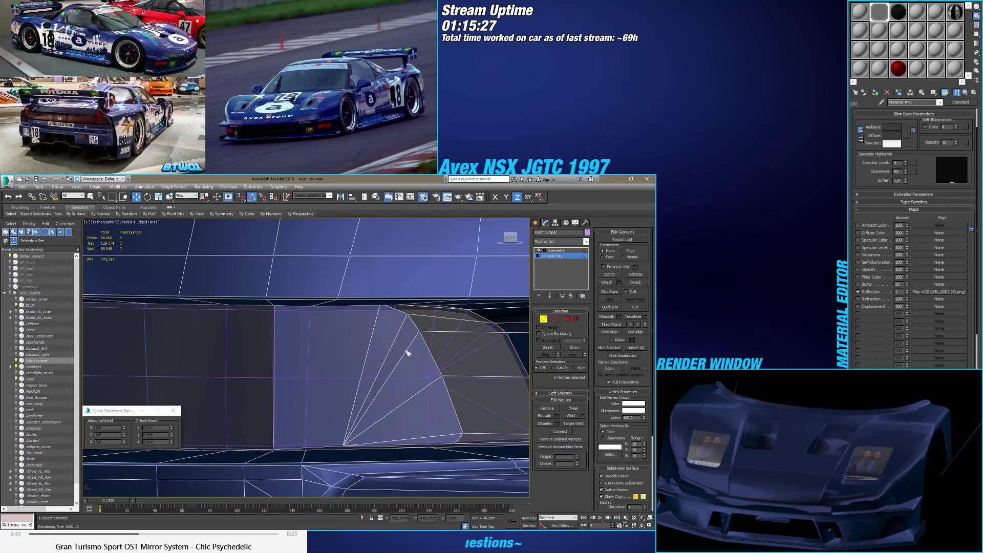
left_click(412, 317)
mouse_move(412, 318)
middle_mouse_down("alt")
mouse_move(435, 349)
mouse_move(392, 343)
mouse_move(447, 343)
mouse_move(452, 352)
middle_mouse_up("alt")
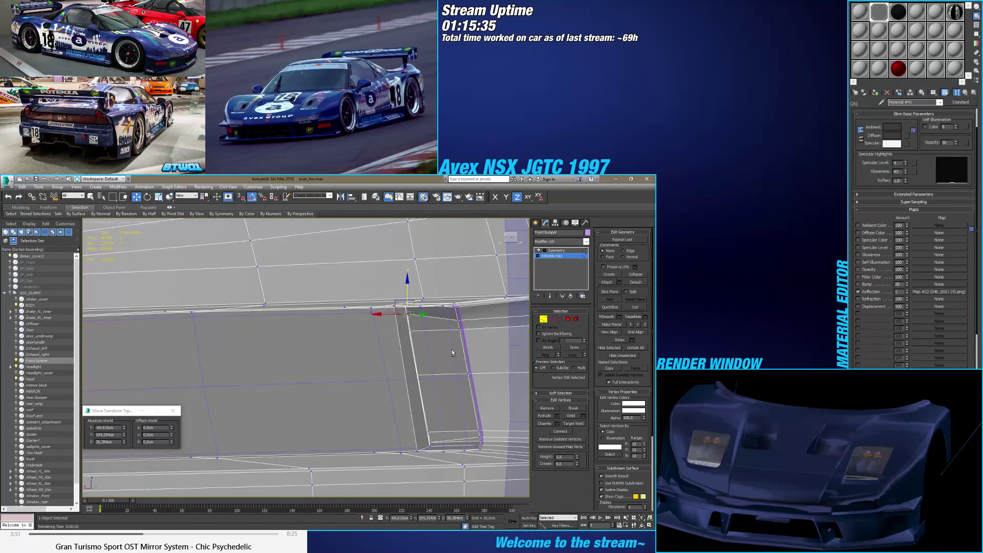
Step: Target-weld stray vertices along the blinker recess end onto their neighbouring vertices
left_click(410, 331)
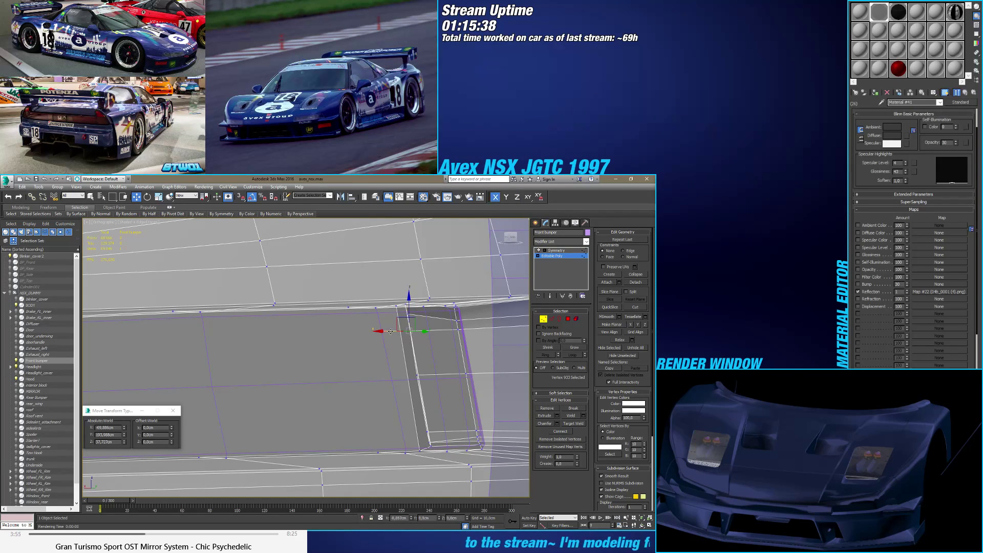
left_click(416, 375)
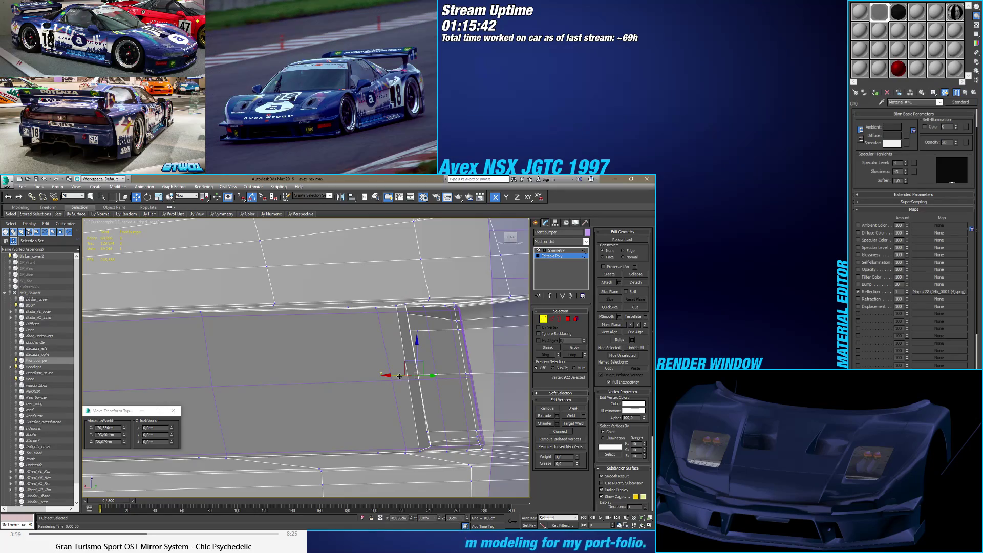
mouse_move(399, 376)
middle_mouse_down("alt")
mouse_move(381, 398)
mouse_move(358, 391)
mouse_move(404, 410)
middle_mouse_up("alt")
left_click(572, 423)
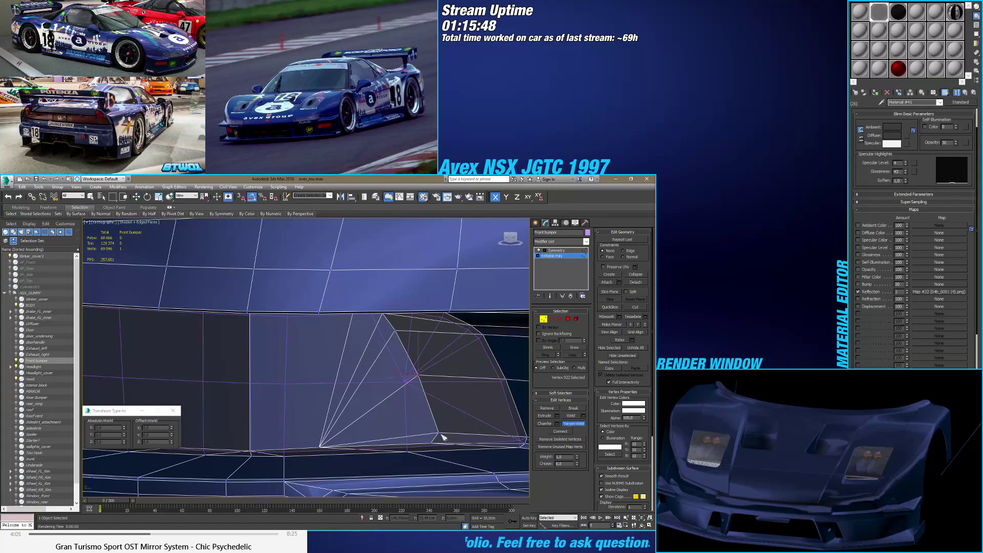
left_click(438, 443)
left_click(430, 442)
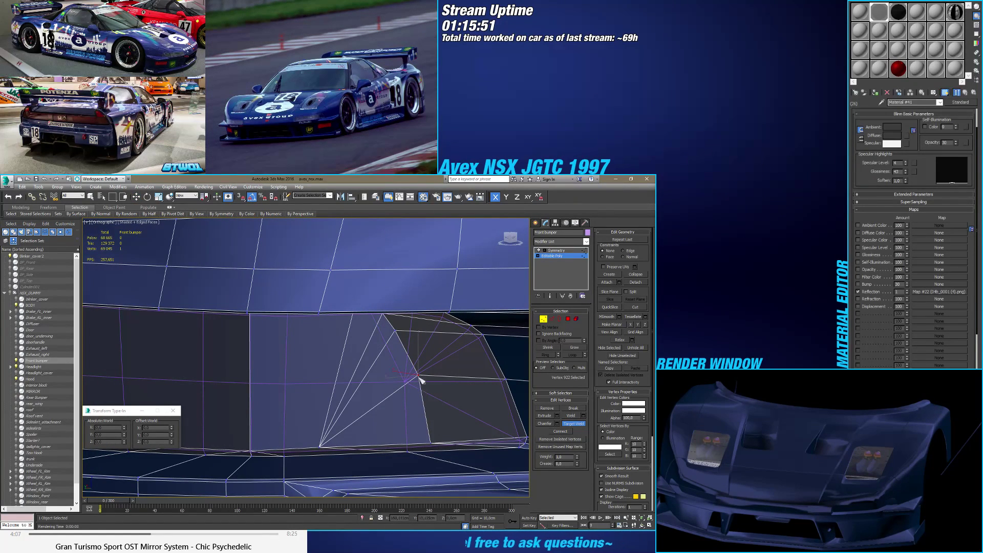
left_click(393, 331)
middle_click_drag(395, 333, 306, 304, "alt")
scroll(305, 304, "up", 3)
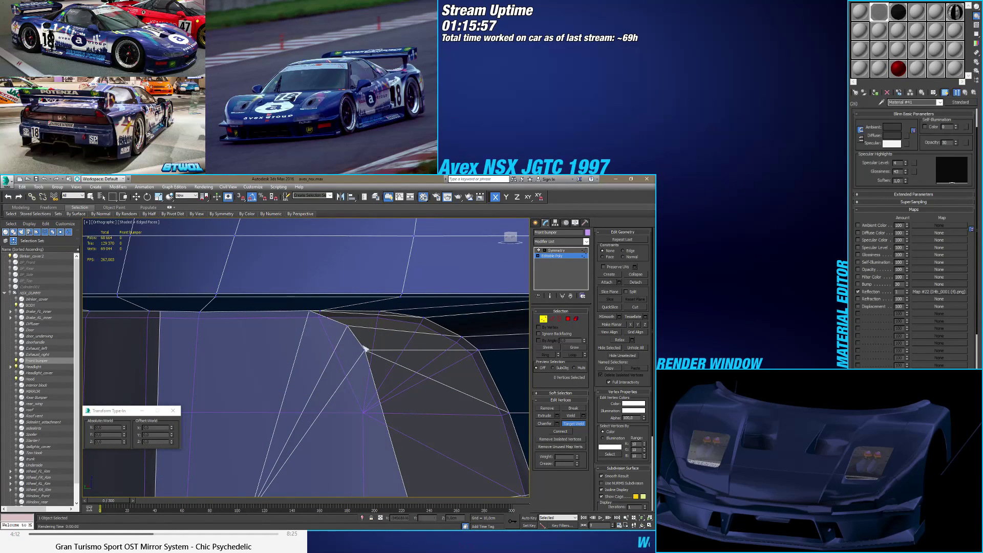
left_click(364, 349)
middle_click_drag(364, 351, 398, 364, "alt")
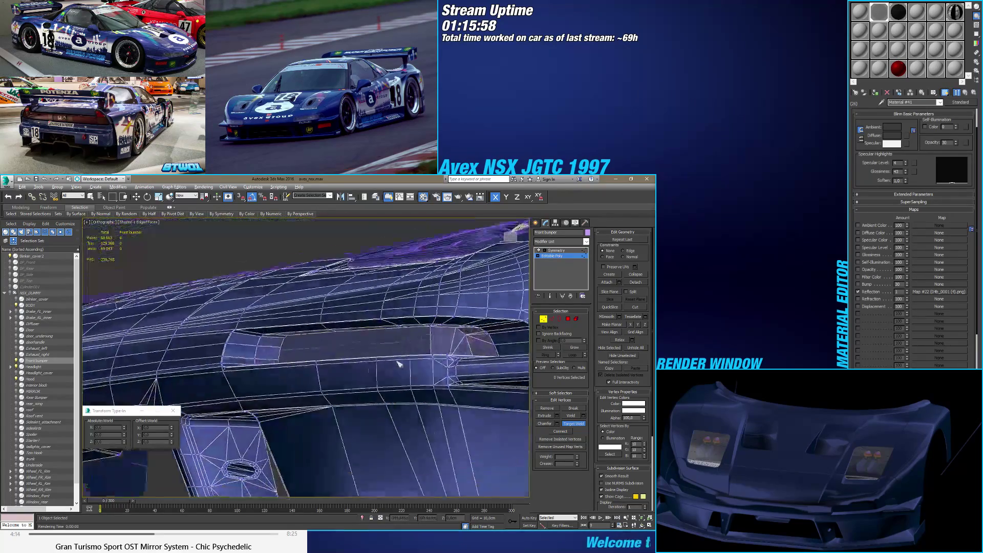
scroll(401, 362, "up", 6)
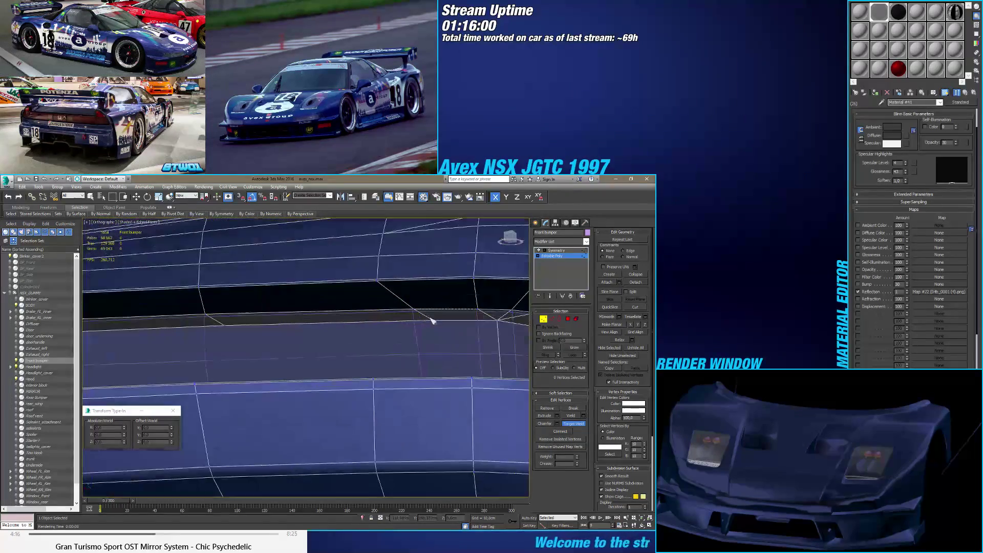
left_click(498, 320)
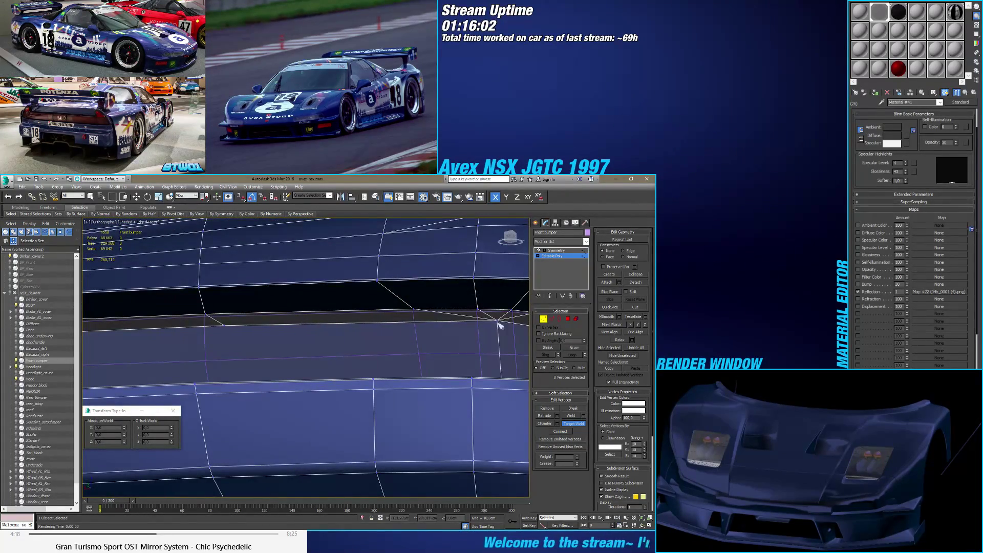
middle_click_drag(498, 322, 316, 339, "alt")
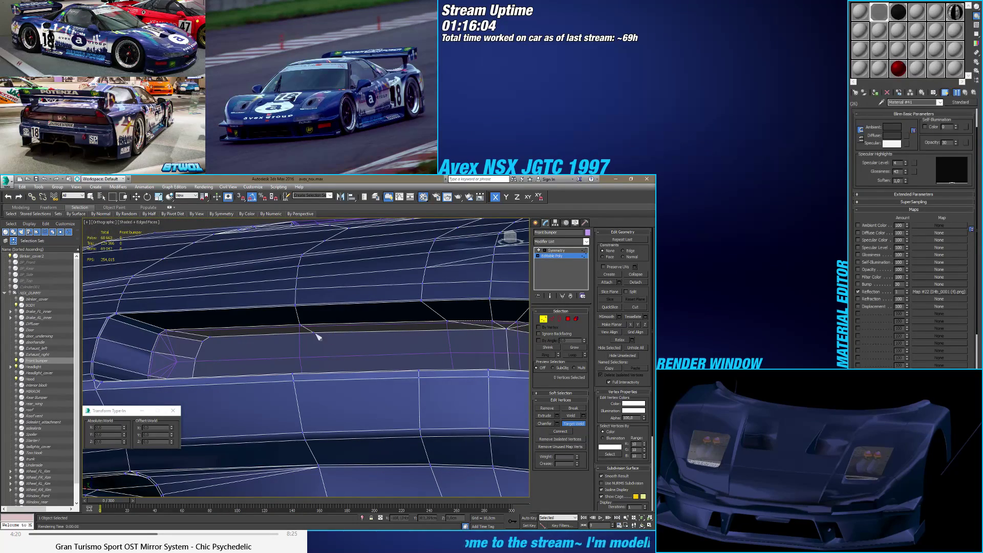
left_click(214, 340)
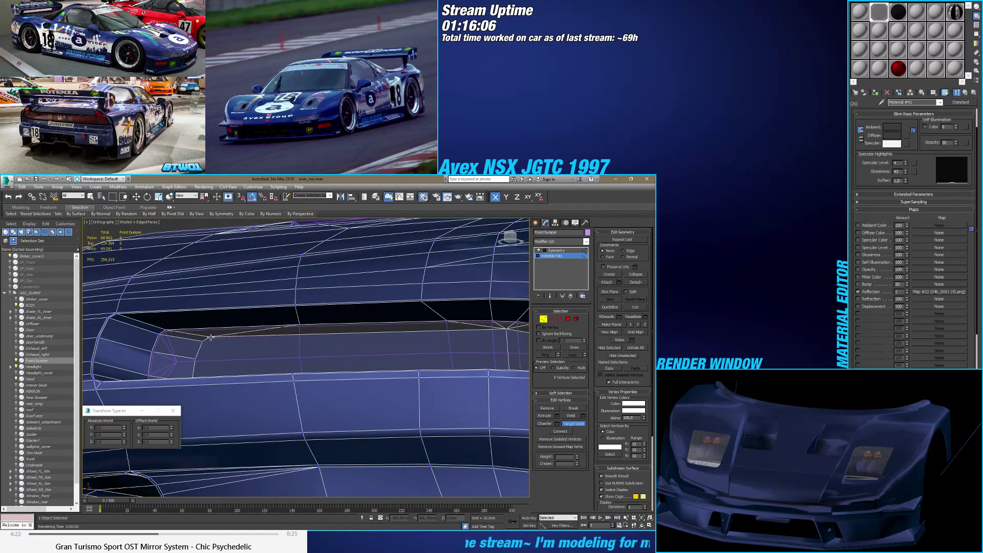
middle_click_drag(214, 340, 356, 380, "alt")
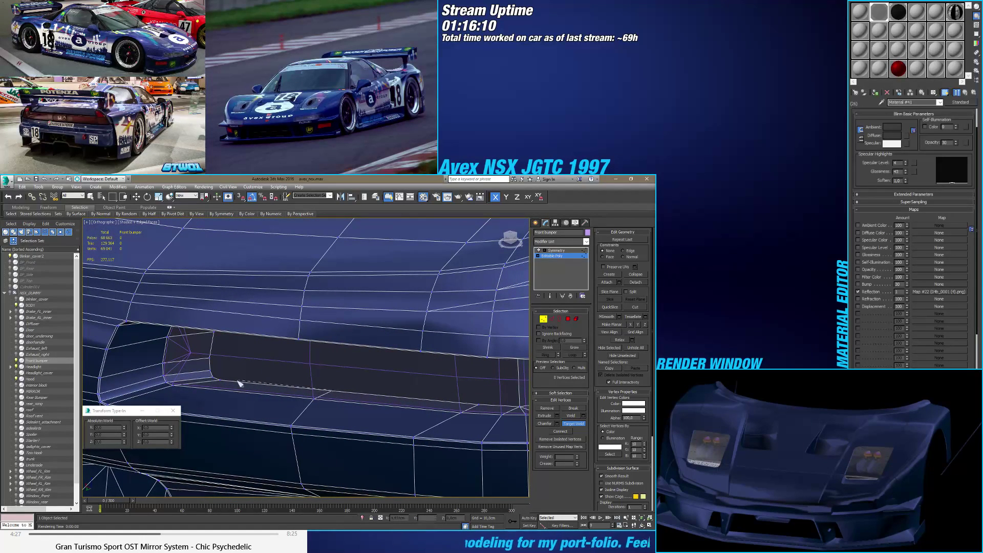
left_click(220, 380)
Step: Weld the remaining notch vertices onto the bumper corner, undoing the last weld
middle_click_drag(287, 383, 289, 374, "alt")
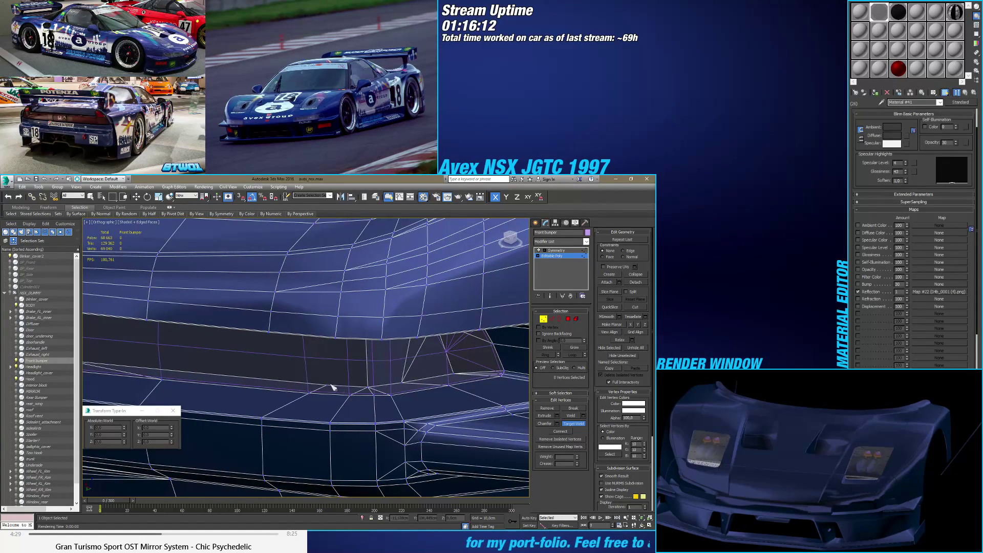
left_click(367, 389)
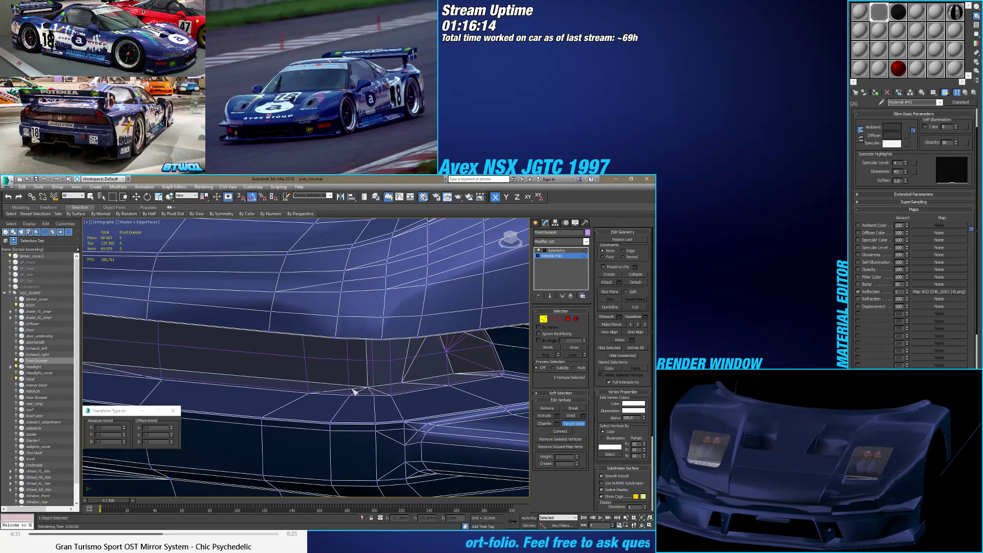
middle_click_drag(366, 389, 280, 350, "alt")
scroll(279, 353, "up", 6)
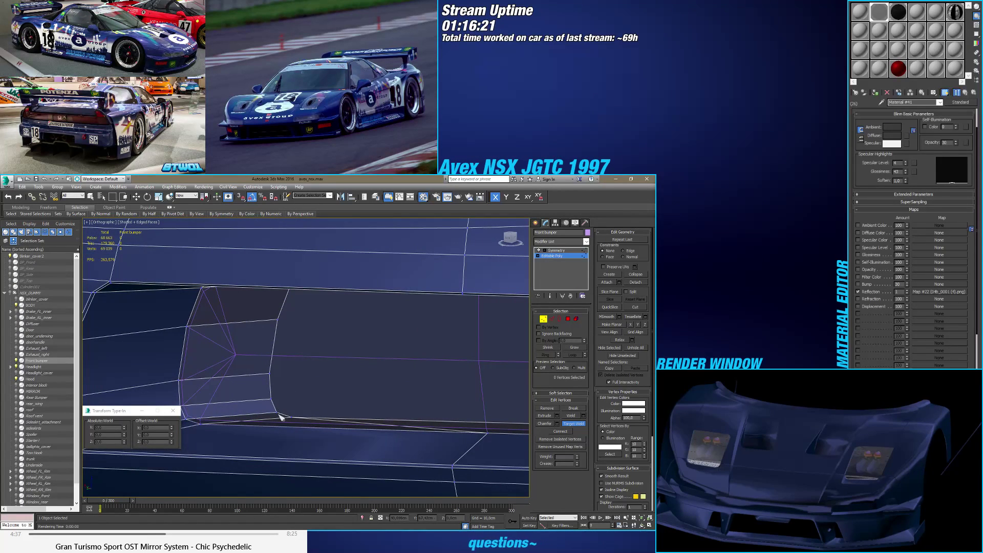
middle_click_drag(281, 417, 347, 415, "alt")
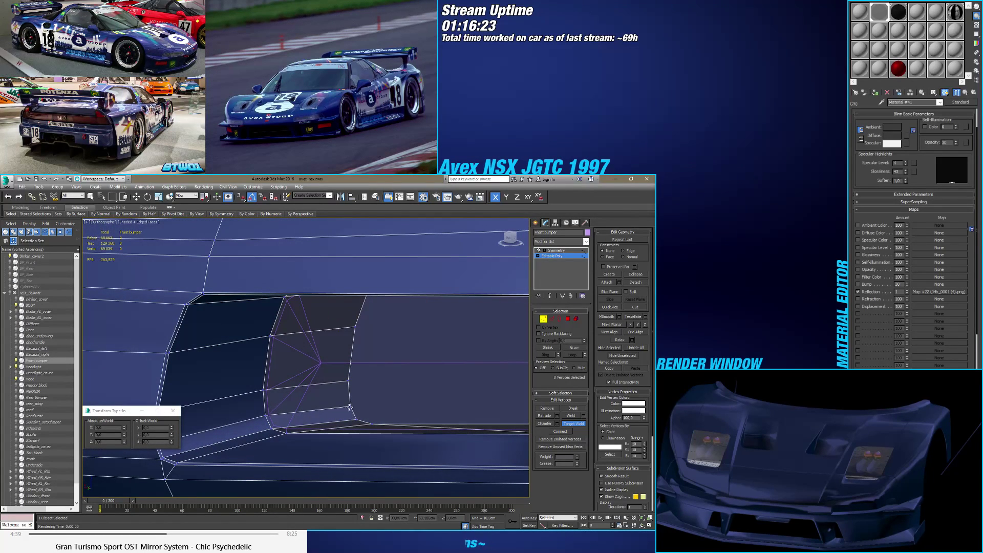
left_click(357, 420)
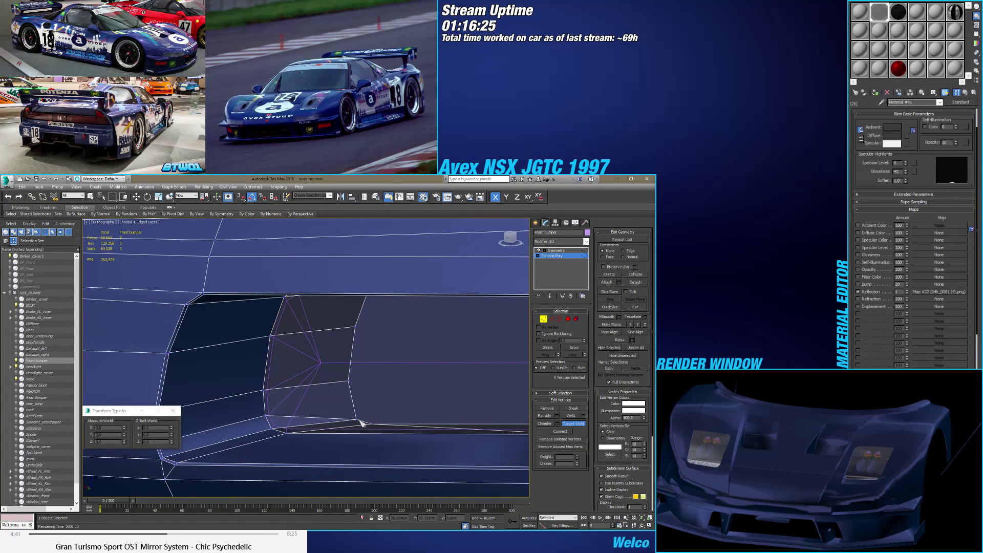
left_click(358, 422)
scroll(307, 404, "down", 3)
middle_click_drag(329, 388, 274, 390)
scroll(258, 409, "up", 3)
key("ctrl+z")
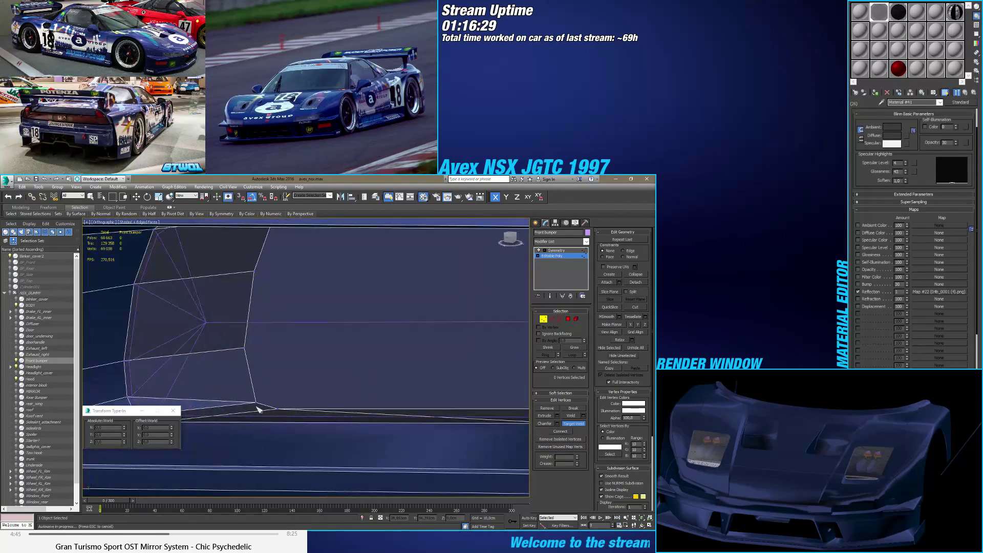
scroll(277, 409, "down", 2)
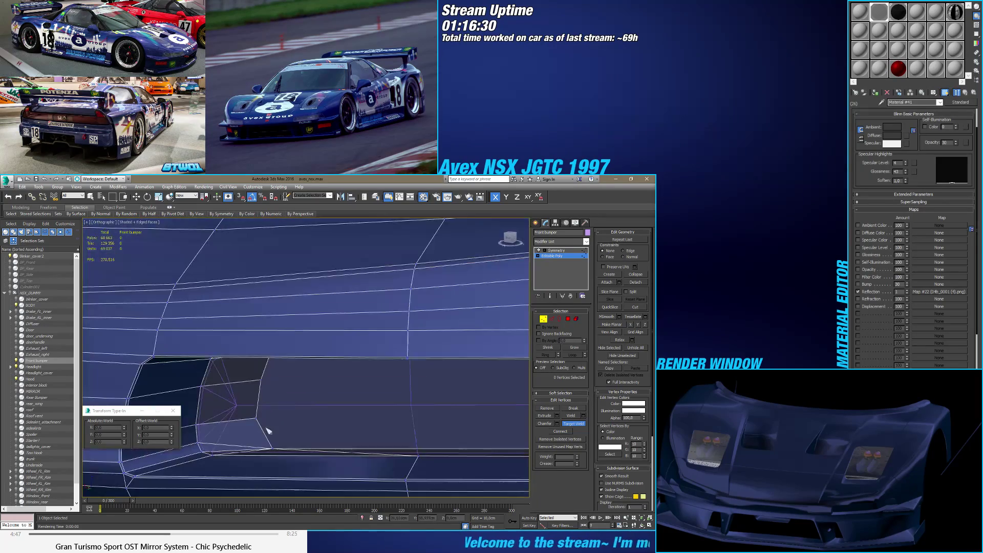
scroll(279, 409, "down", 3)
middle_click_drag(281, 409, 263, 403, "alt")
Step: Connect the recess's top-corner vertex to its bottom vertex with a new edge
key("w")
scroll(265, 362, "up", 5)
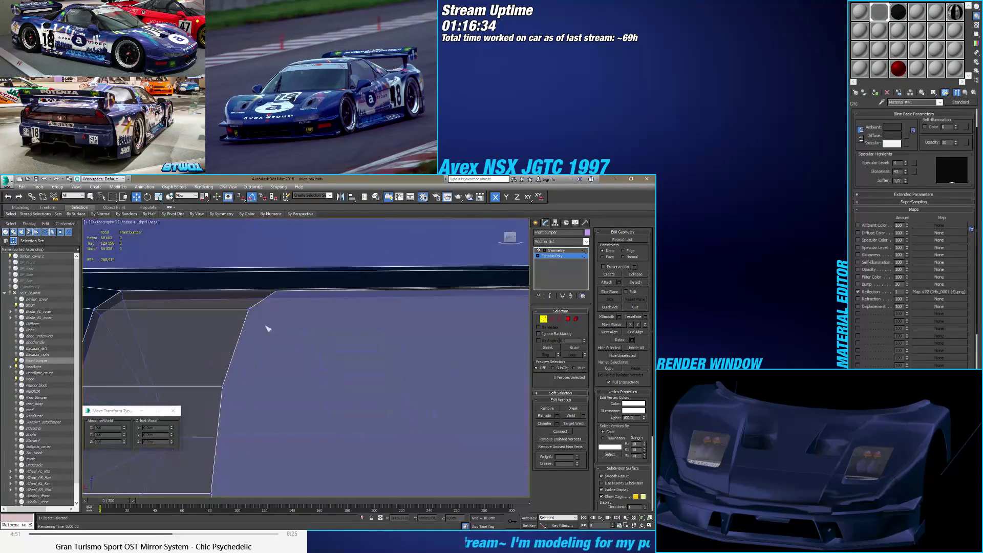
left_click_drag(288, 292, 290, 293)
scroll(289, 292, "down", 5)
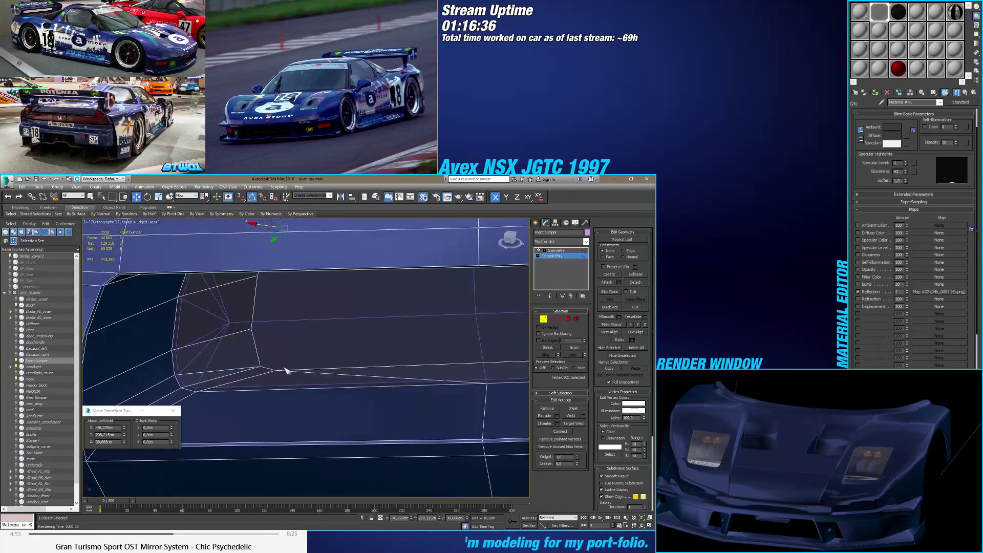
middle_click_drag(371, 367, 305, 359, "alt")
left_click(313, 314)
left_click(293, 452, "ctrl")
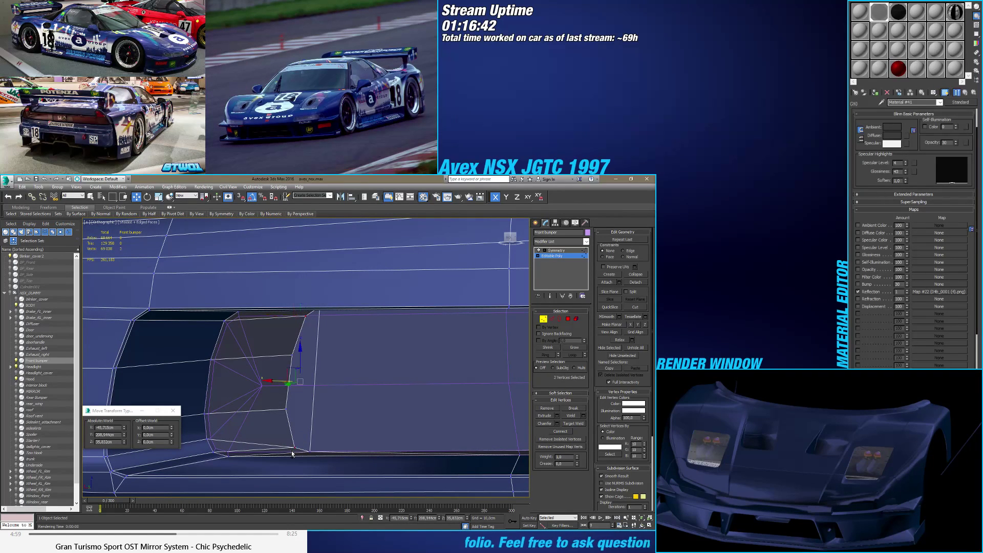
left_click(559, 432)
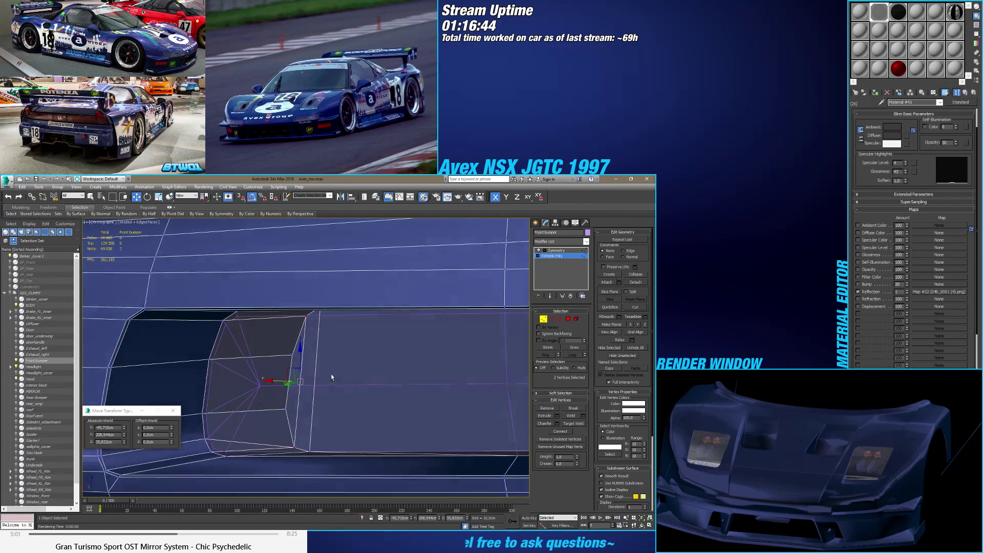
mouse_move(331, 373)
middle_mouse_down("alt")
mouse_move(296, 383)
mouse_move(327, 376)
middle_mouse_up("alt")
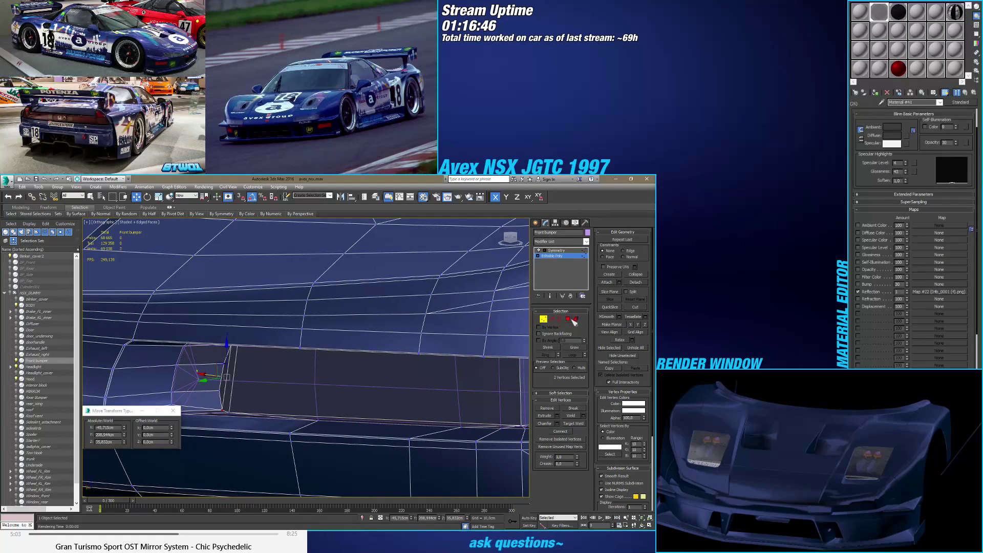
left_click(568, 319)
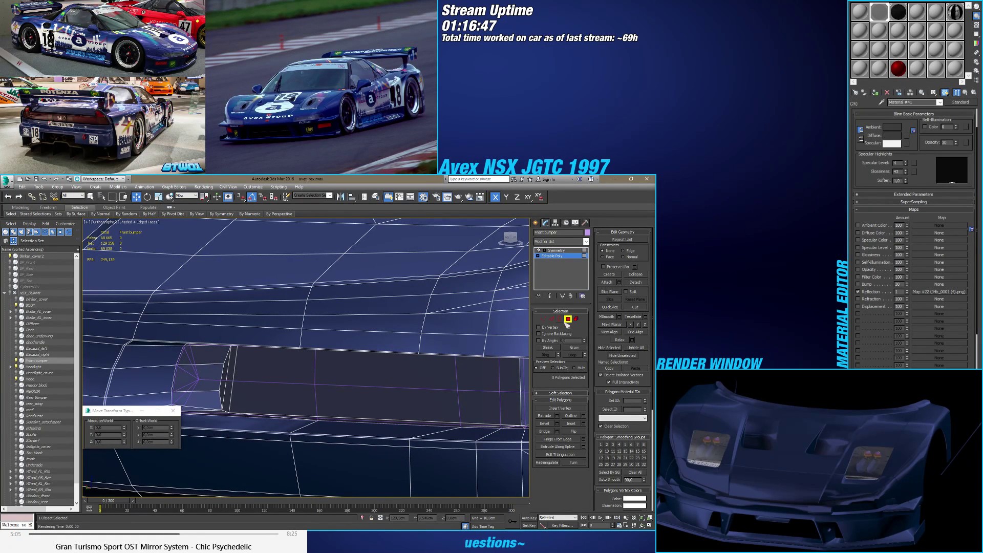
Step: Select and grow the blinker recess to 33 polygons, toggle smoothing group 1, and start Detach
left_click(471, 377)
key("z")
left_click(466, 368, "ctrl")
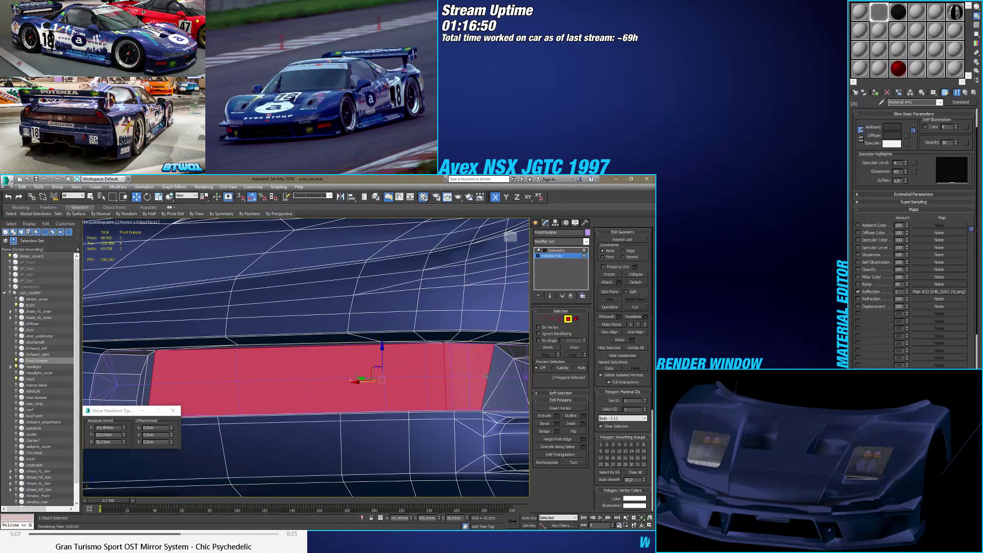
left_click(496, 378, "ctrl")
left_click(517, 381, "ctrl")
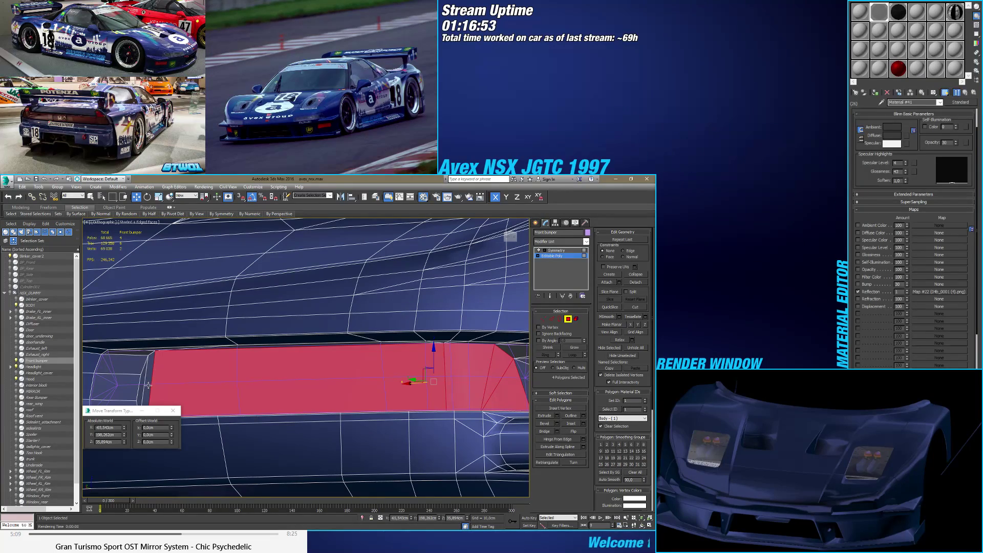
left_click(147, 384, "ctrl")
left_click(141, 383, "ctrl")
middle_click_drag(141, 383, 231, 385, "alt")
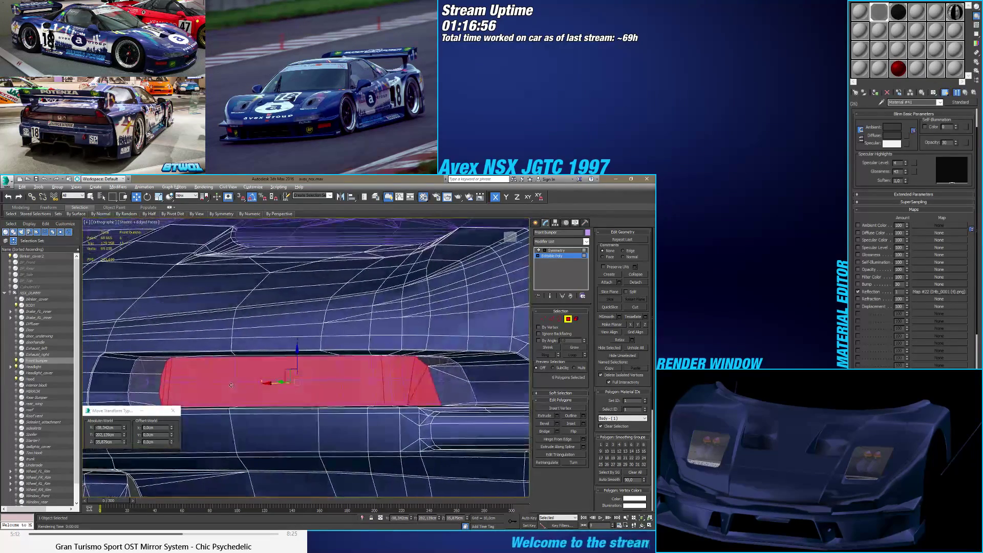
left_click(574, 348)
middle_click_drag(405, 369, 407, 373, "alt")
left_click(601, 444)
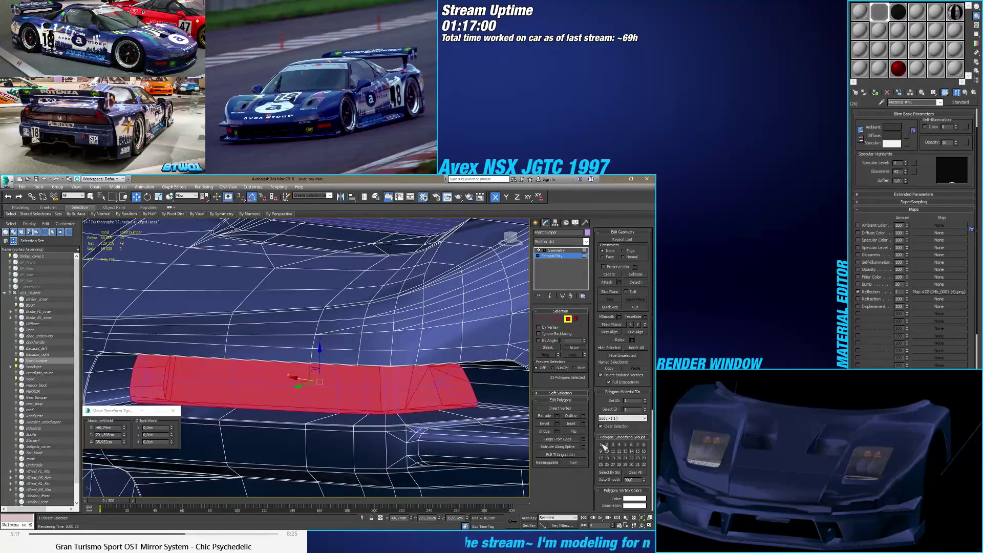
left_click(635, 283)
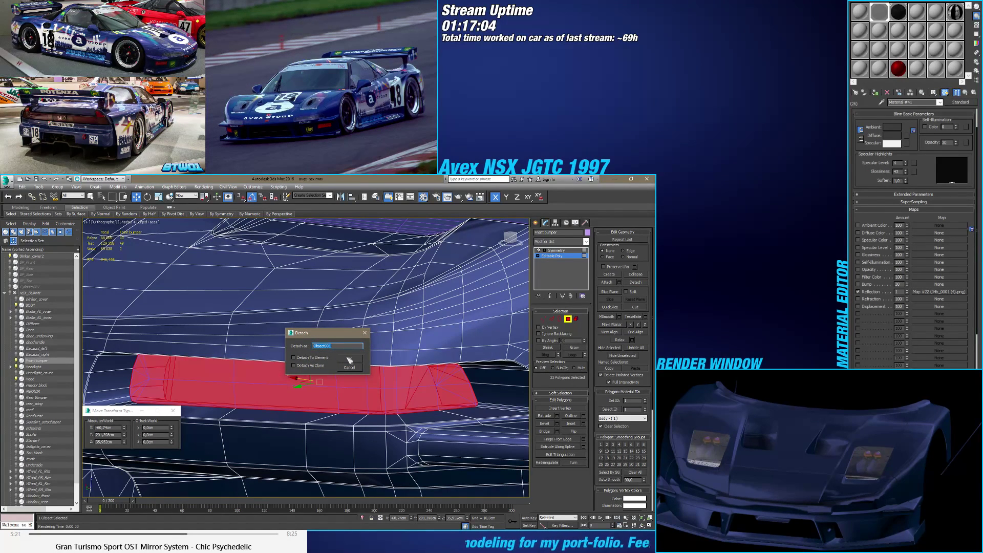
Step: Detach the recess polygons as a new object named blinker_front
type("Blinker_front")
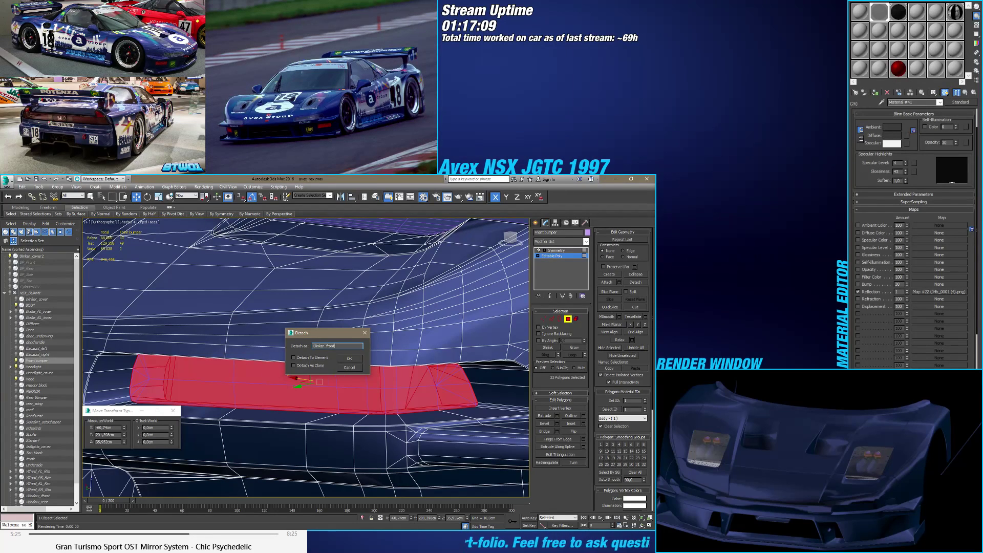
left_click(346, 357)
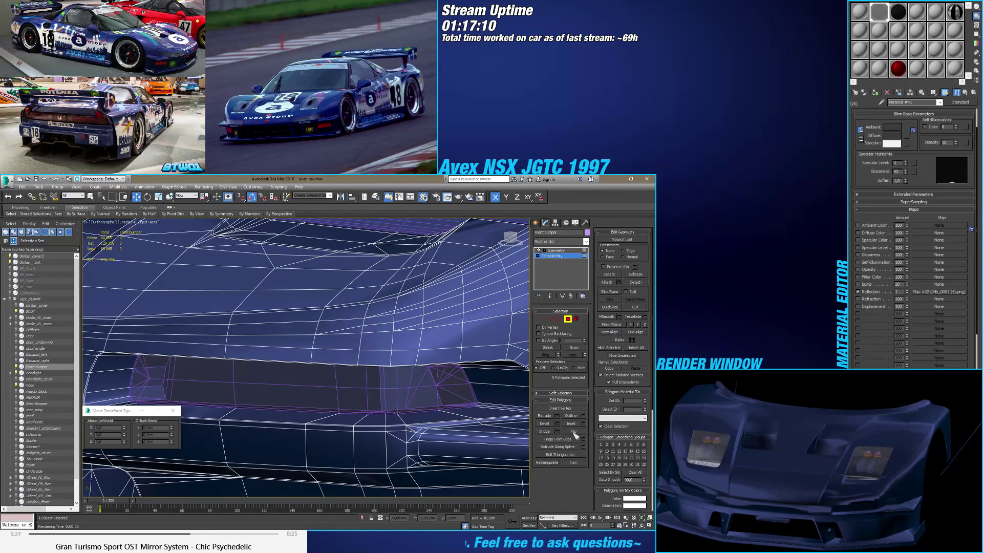
left_click(568, 319)
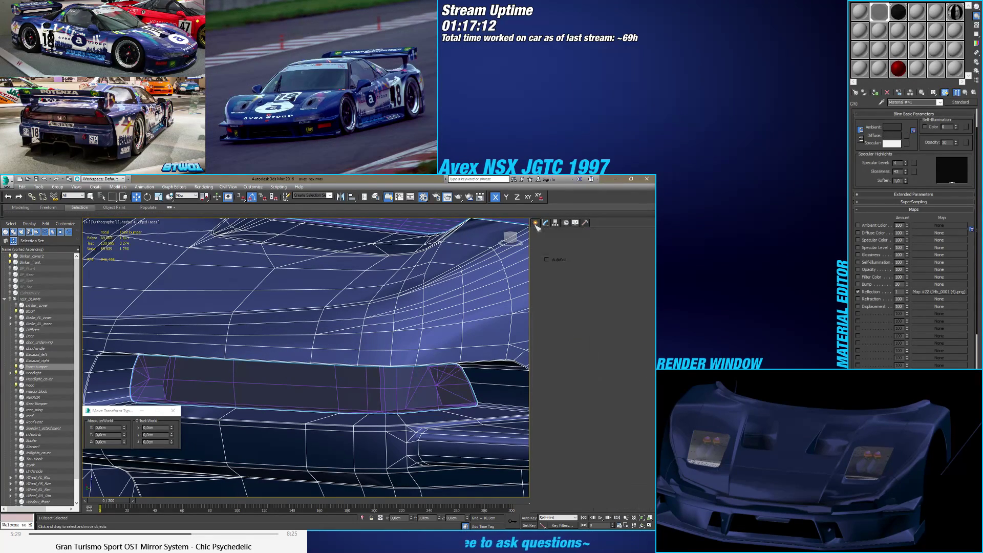
Step: Select blinker_front's whole element and assign it smoothing group 1
left_click(399, 382)
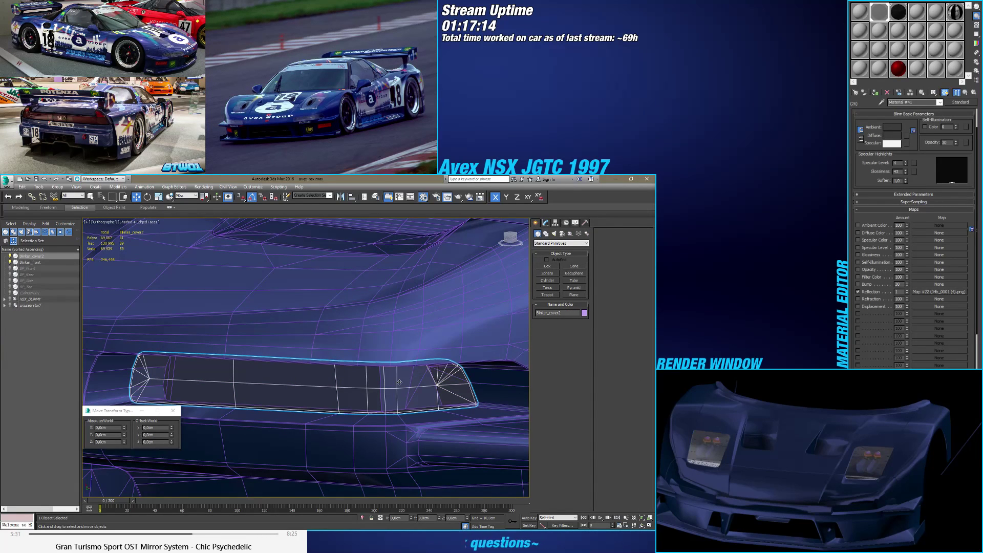
left_click(21, 262)
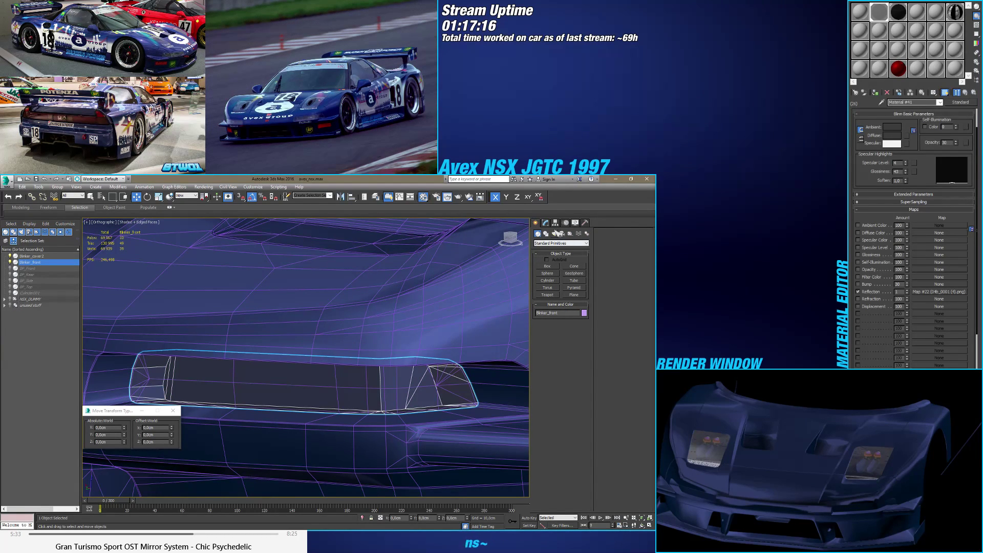
left_click(545, 223)
left_click(574, 318)
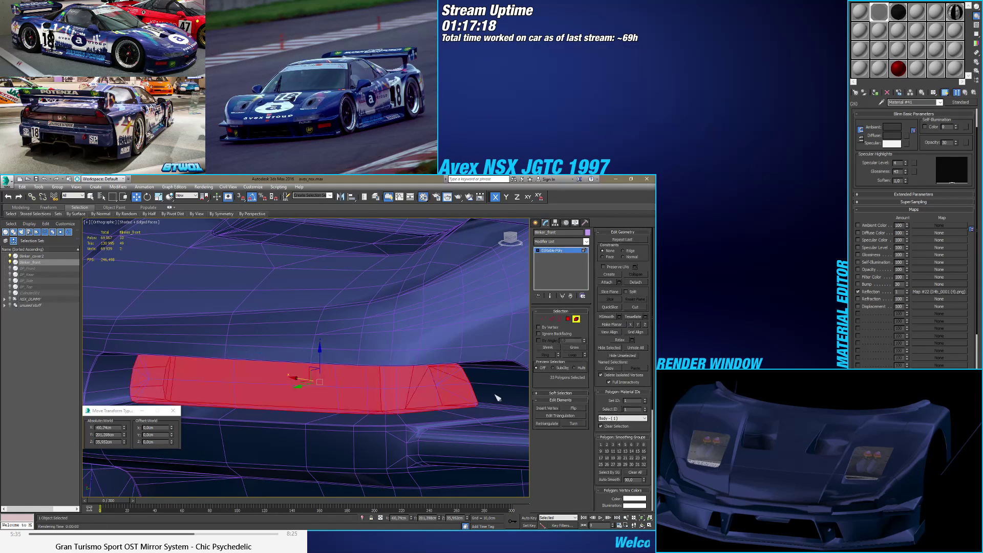
left_click(601, 445)
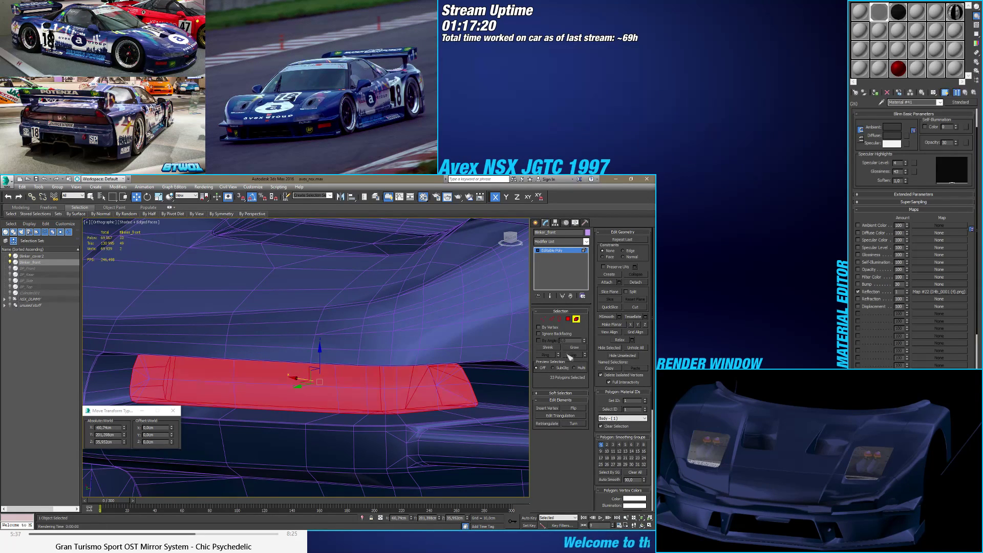
left_click(578, 318)
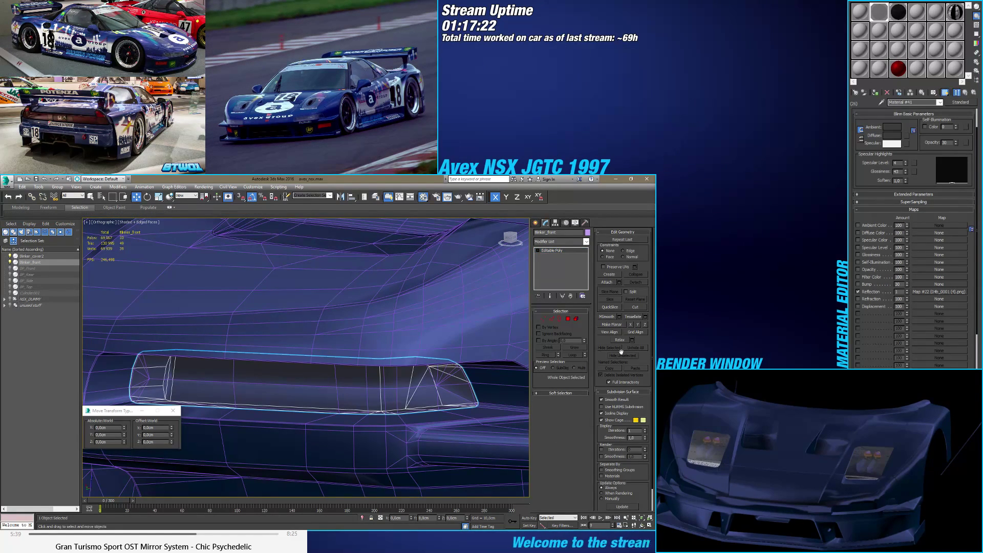
Step: Set material ID 6 on all blinker_front faces
left_click(576, 319)
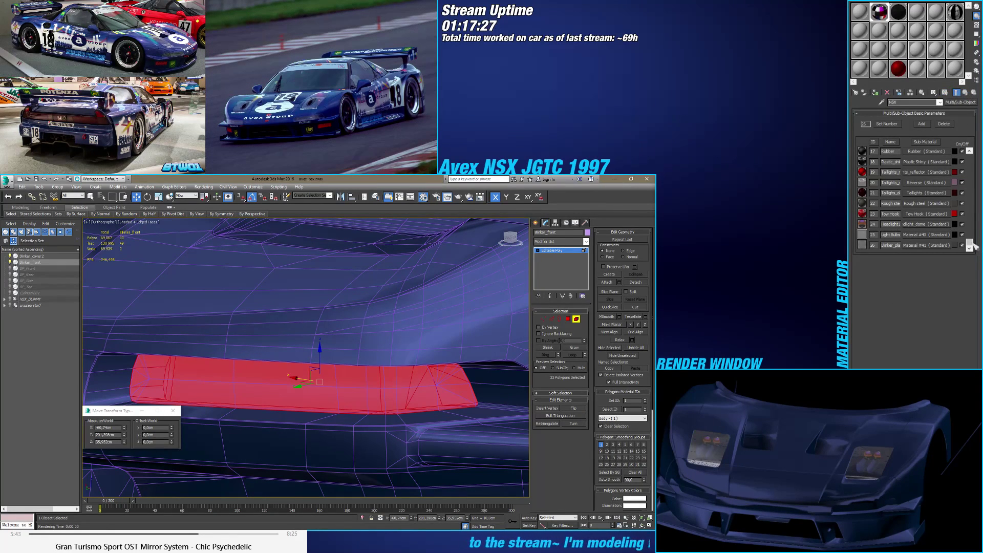
left_click_drag(969, 245, 976, 147)
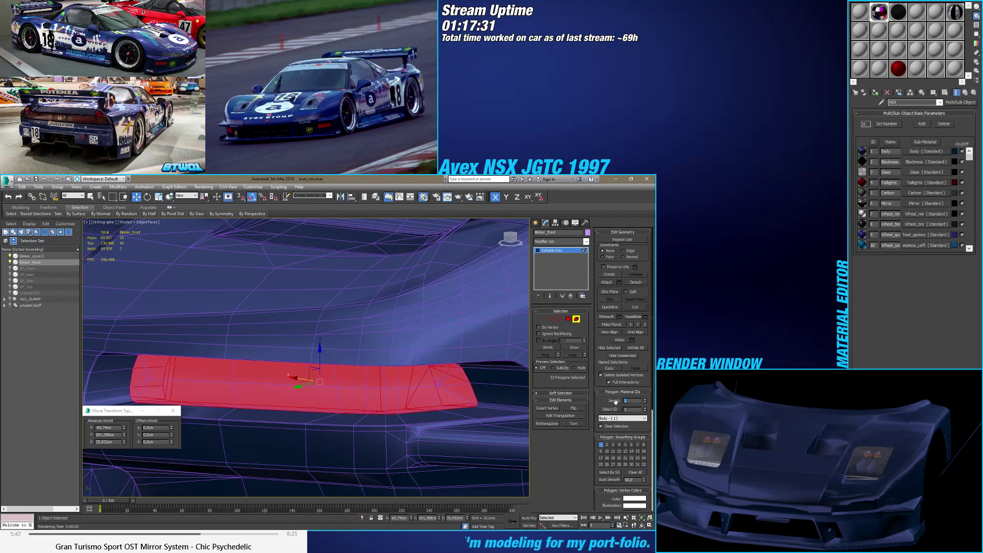
type("6")
key("Return")
left_click(575, 319)
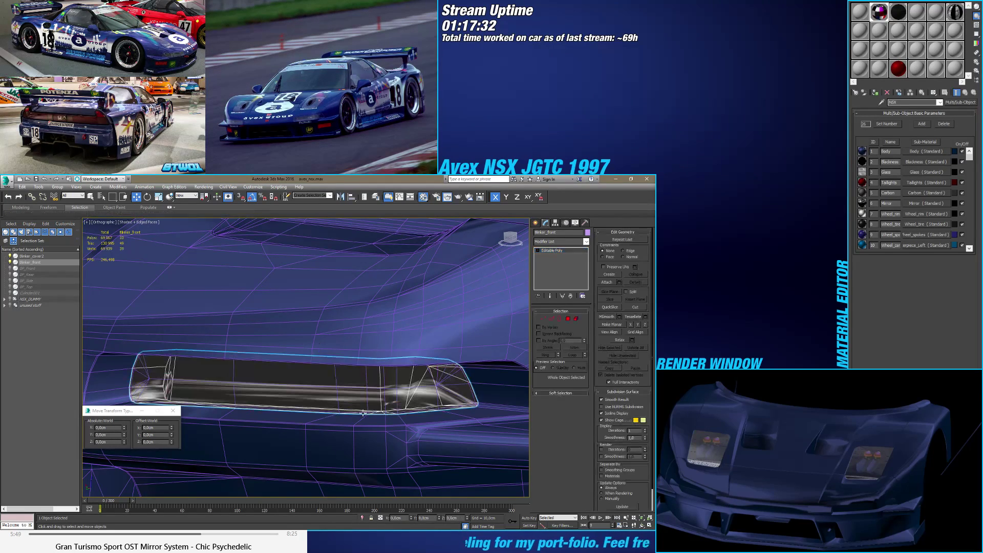
Step: Clear the selection, hide edged faces, and select blinker_cover2
middle_click_drag(389, 358, 256, 375, "alt")
left_click(536, 223)
key("F4")
left_click(364, 443)
scroll(332, 364, "up", 3)
left_click(333, 364)
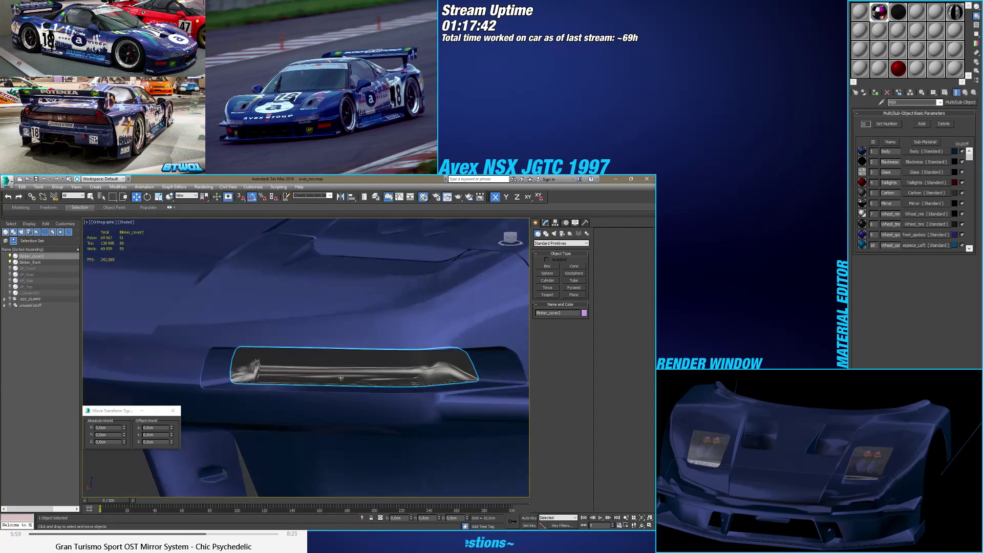
scroll(254, 375, "up", 3)
scroll(254, 375, "down", 1)
Step: Inspect blinker_cover2's open border with Edged Faces on, then select blinker_front
left_click(545, 223)
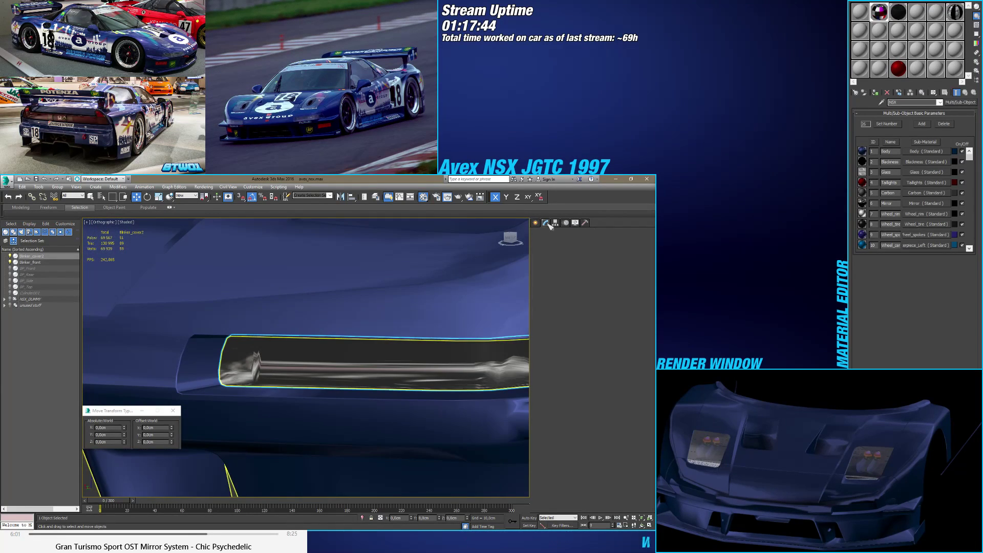
left_click(568, 319)
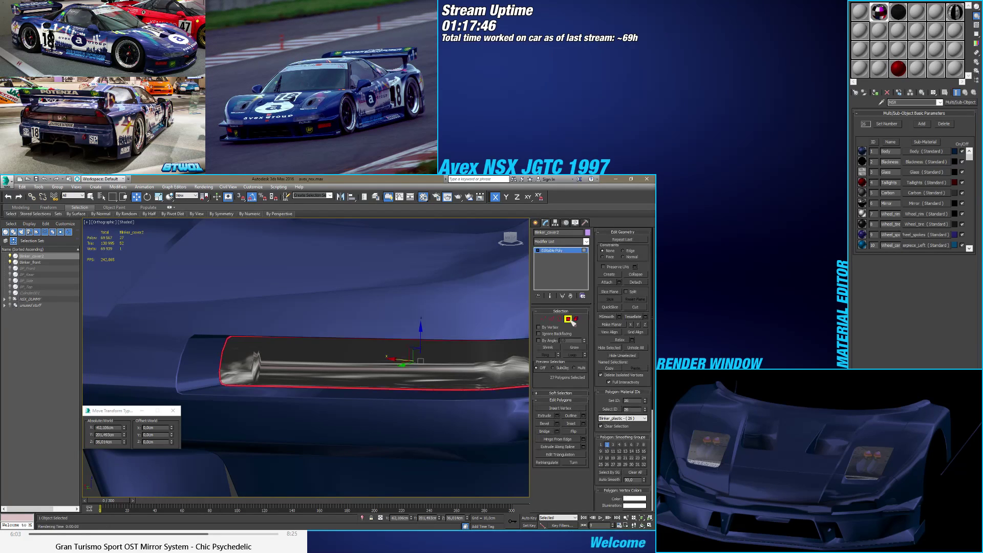
left_click(559, 318)
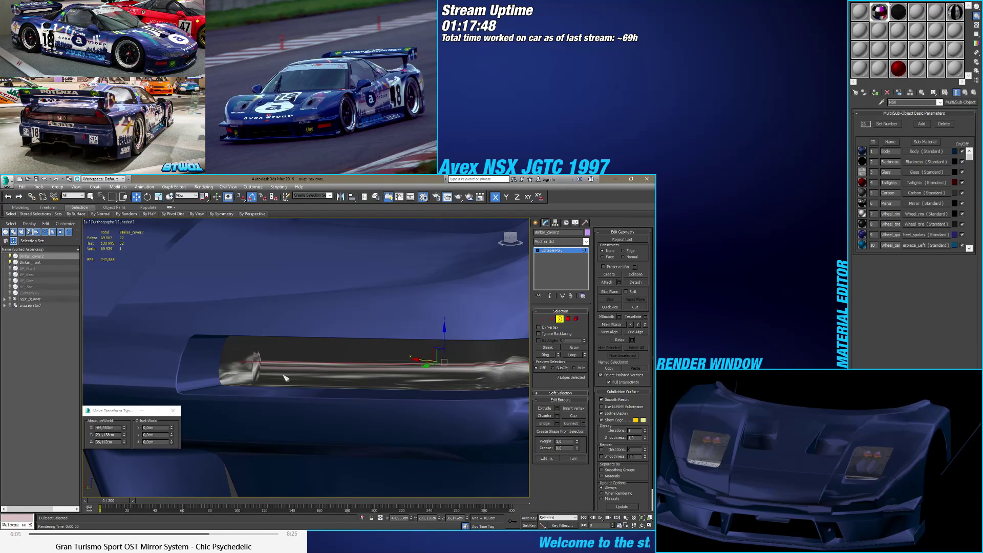
key("F4")
scroll(259, 379, "up", 4)
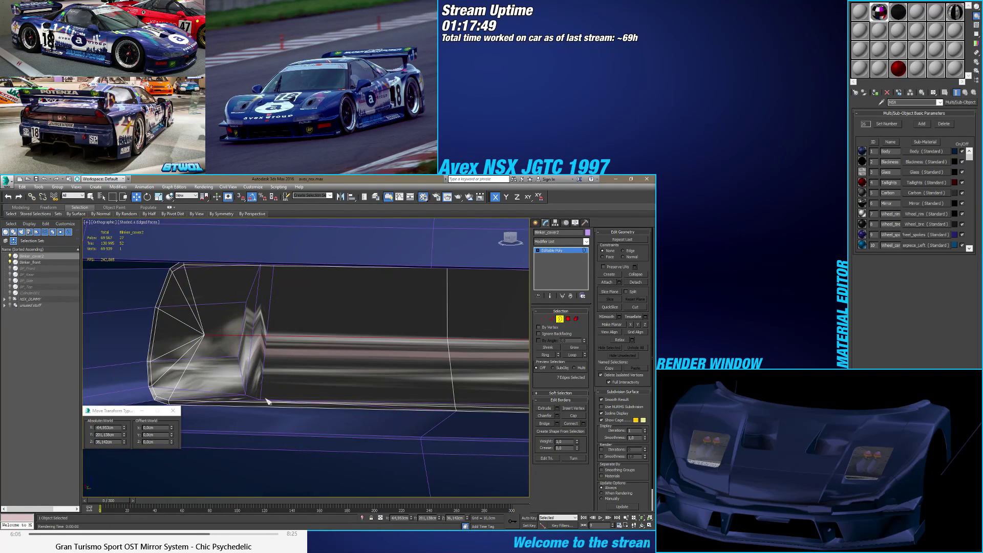
left_click(559, 318)
left_click(37, 262)
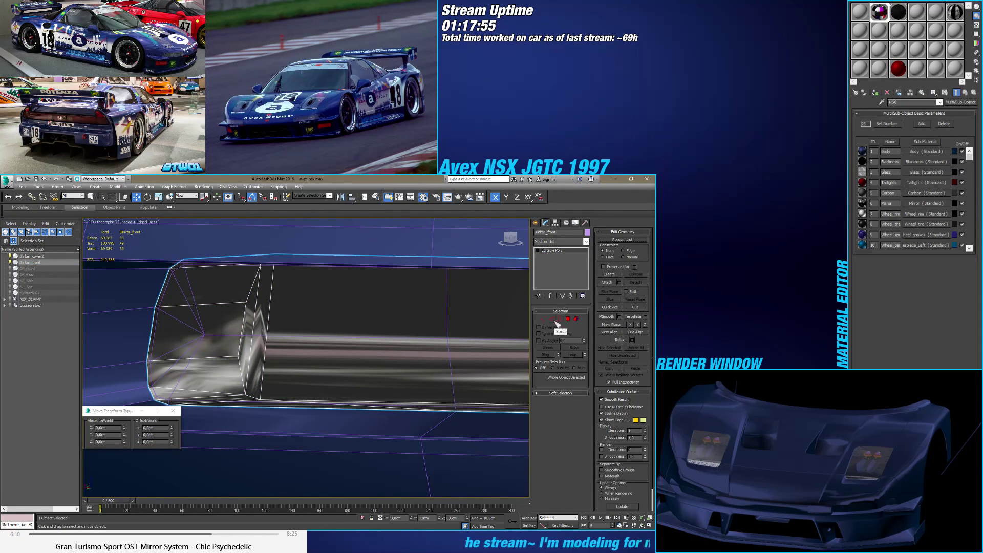
Step: Remove two vertical edges from the blinker_front strip
left_click(551, 318)
left_click(287, 400)
middle_click_drag(287, 399, 194, 374, "alt")
scroll(194, 374, "up", 2)
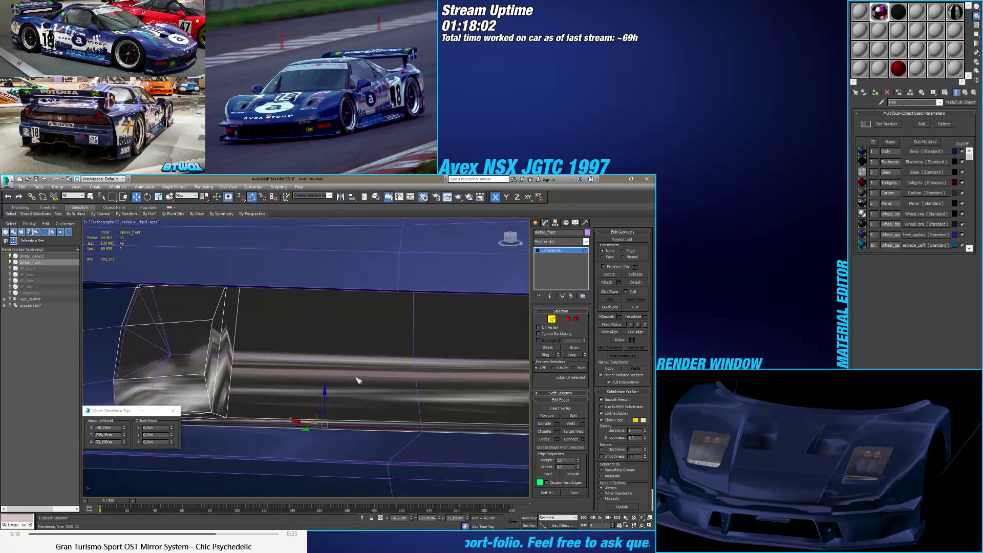
left_click(218, 353)
left_click(547, 415)
middle_click_drag(313, 380, 365, 373, "alt")
left_click(223, 384)
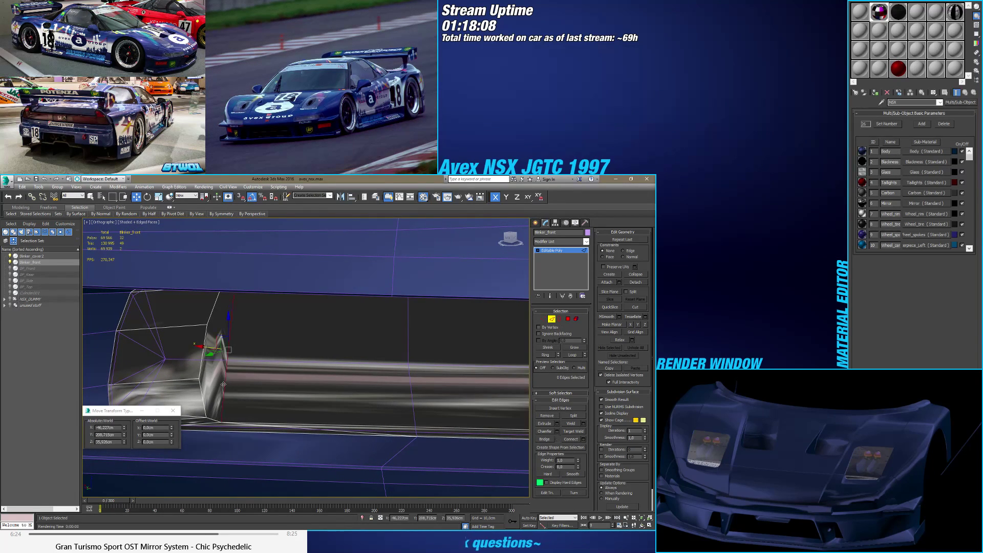
left_click(547, 416)
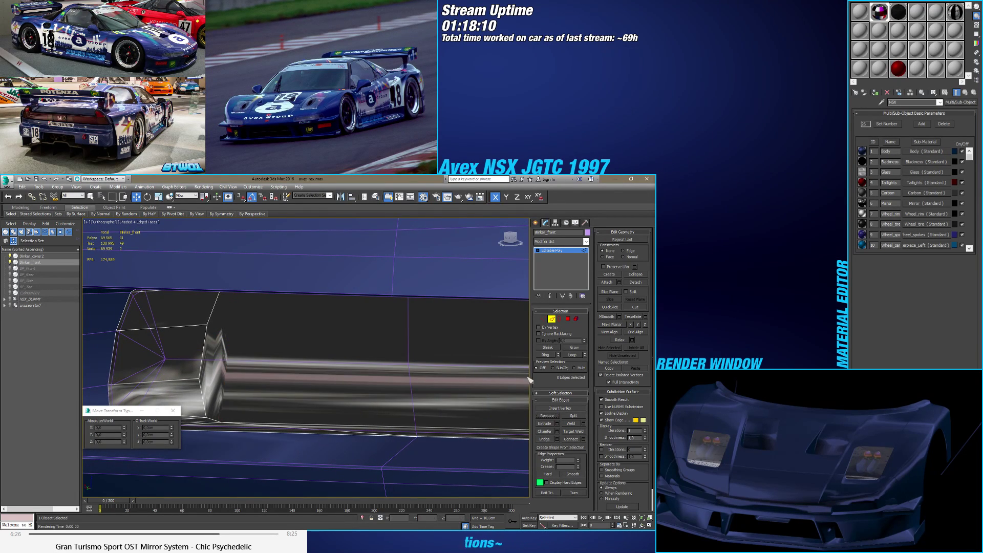
Step: Select and adjust the corner vertices at the blinker_front strip's end
left_click(543, 319)
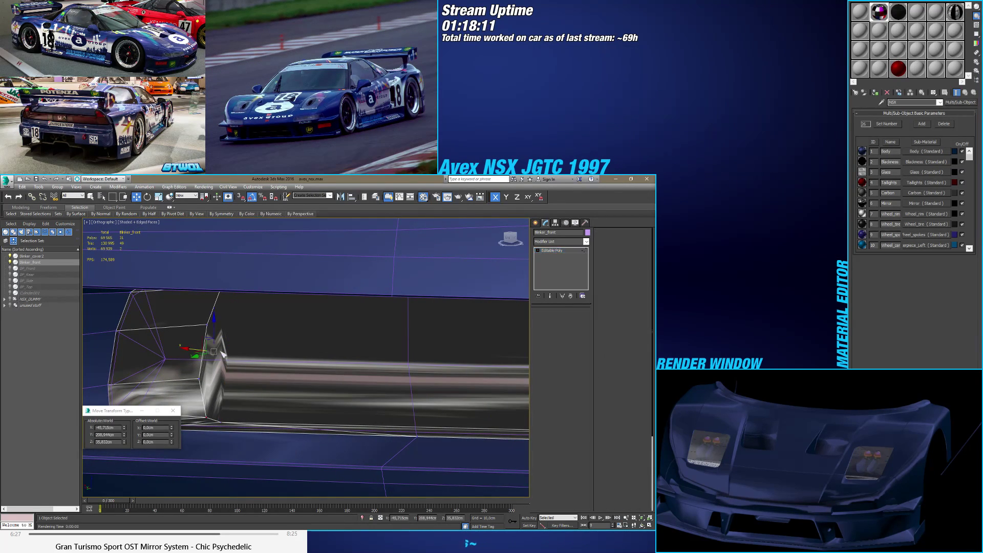
left_click(206, 325)
scroll(205, 325, "down", 5)
middle_click_drag(206, 324, 261, 346, "alt")
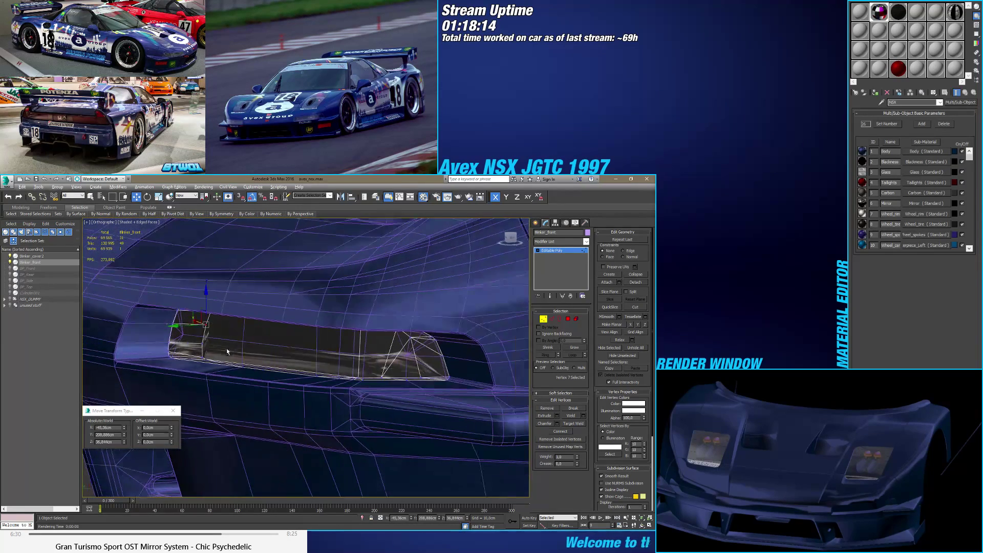
scroll(228, 351, "up", 8)
left_click(196, 365)
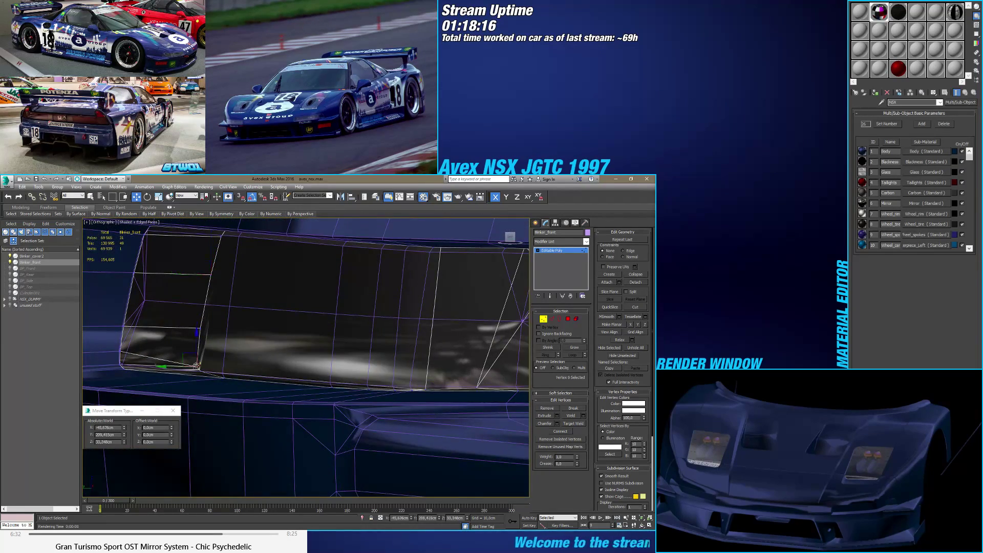
middle_click_drag(196, 366, 413, 426, "alt")
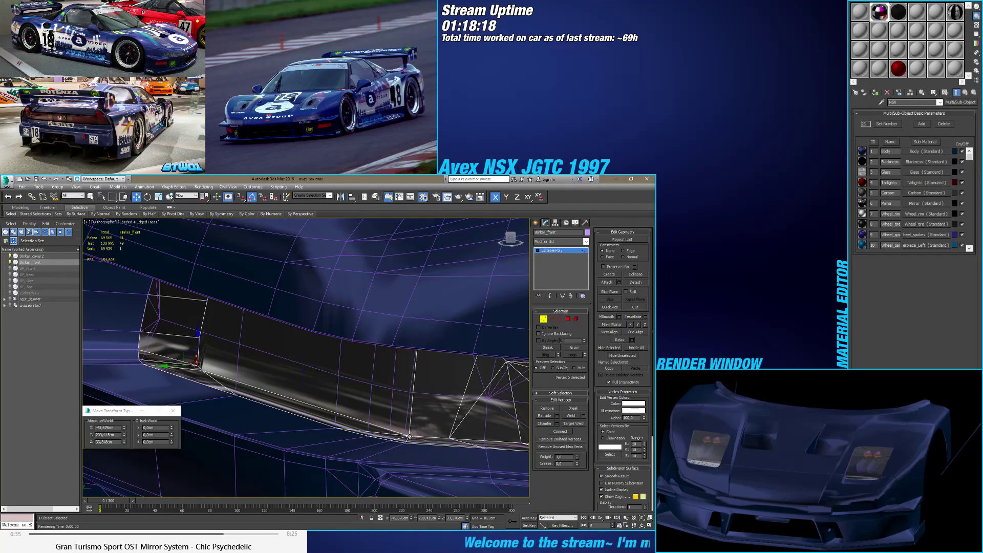
left_click(409, 435, "ctrl")
left_click(200, 339, "ctrl")
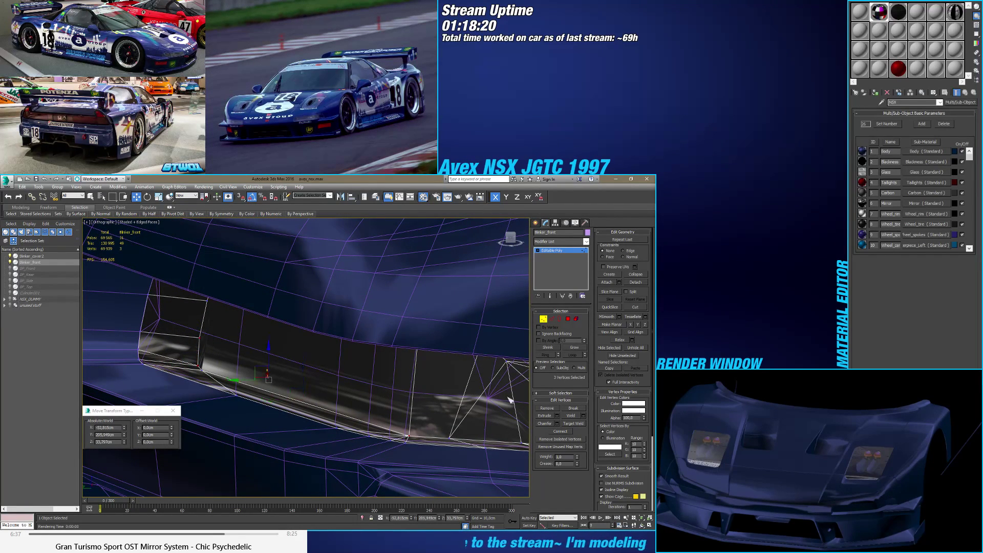
middle_click_drag(389, 389, 358, 335, "alt")
left_click(212, 332, "alt")
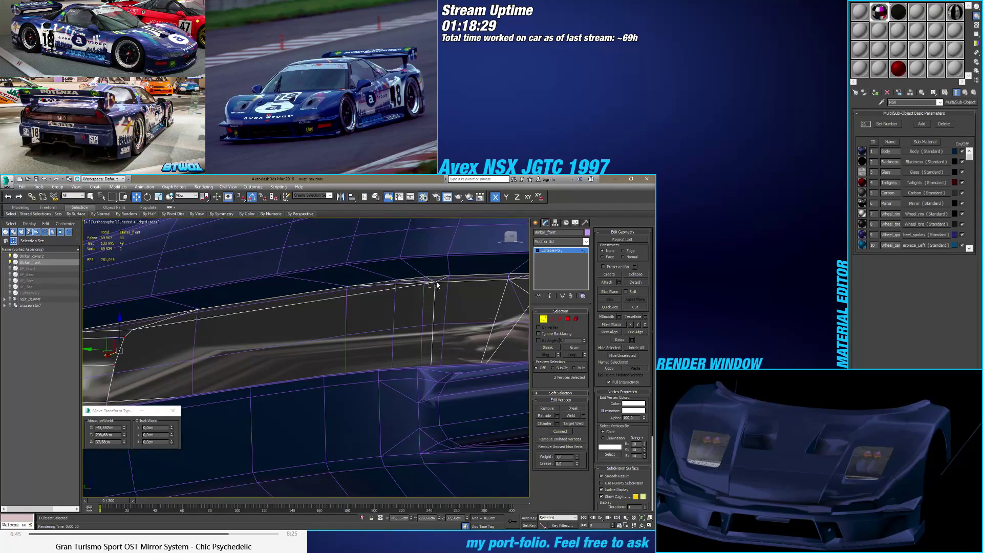
key("ctrl+z")
mouse_move(384, 372)
middle_mouse_down("alt")
mouse_move(334, 363)
mouse_move(366, 376)
mouse_move(345, 361)
mouse_move(356, 374)
mouse_move(420, 360)
mouse_move(380, 337)
mouse_move(382, 365)
middle_mouse_up("alt")
left_click(543, 319)
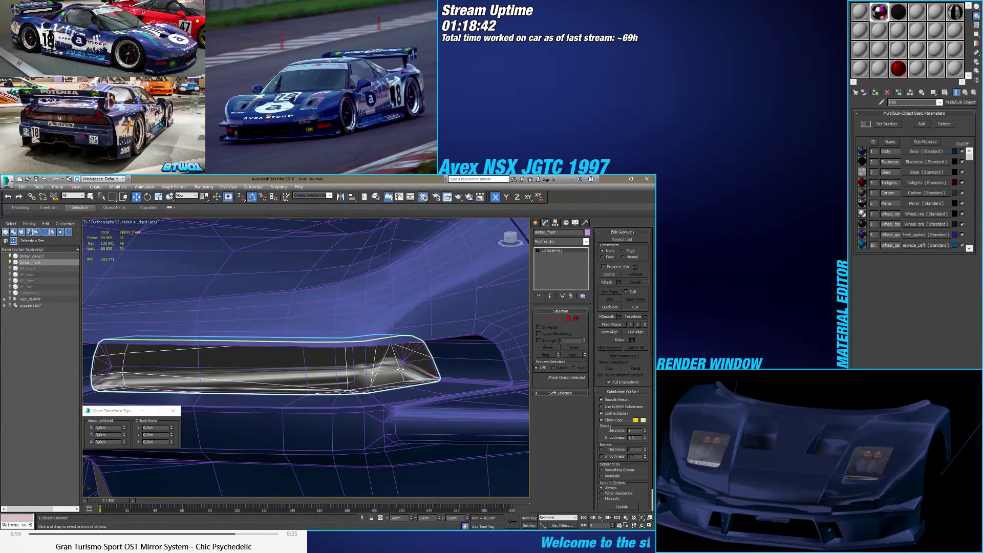
Step: Raise the opacity of the blinker cover's glass sub-material
key("F4")
scroll(404, 381, "down", 3)
mouse_move(405, 381)
middle_mouse_down("alt")
mouse_move(395, 371)
mouse_move(396, 381)
middle_mouse_up("alt")
scroll(396, 381, "up", 2)
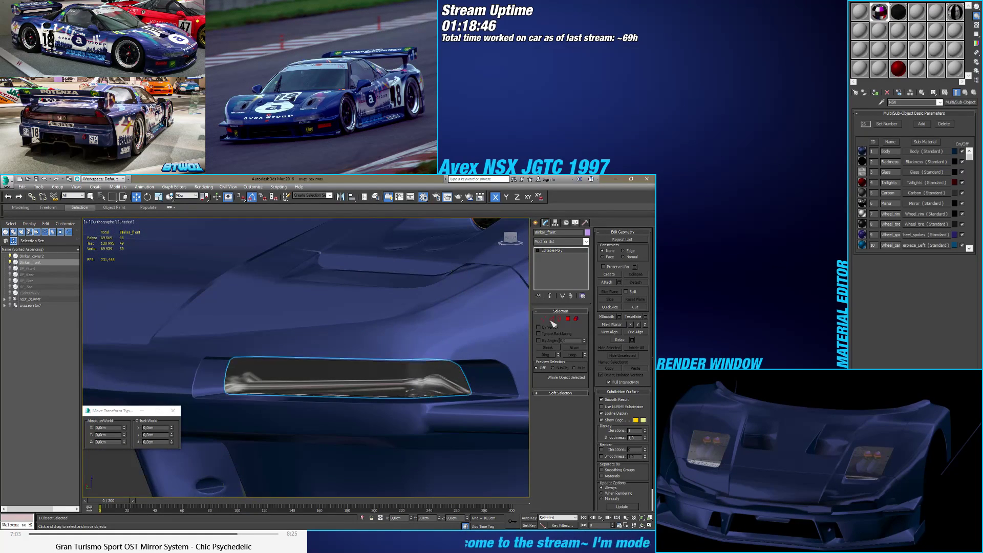
left_click(414, 376)
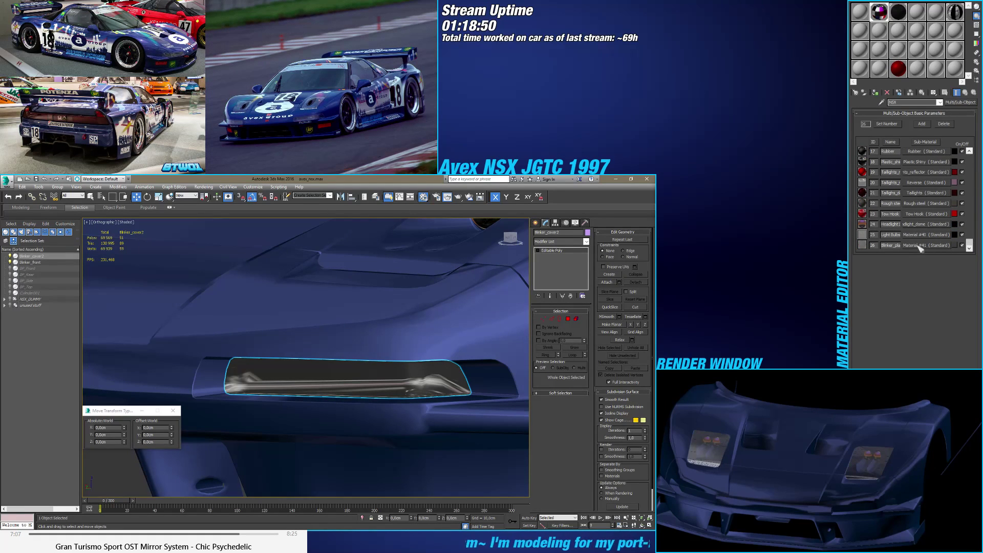
left_click(917, 246)
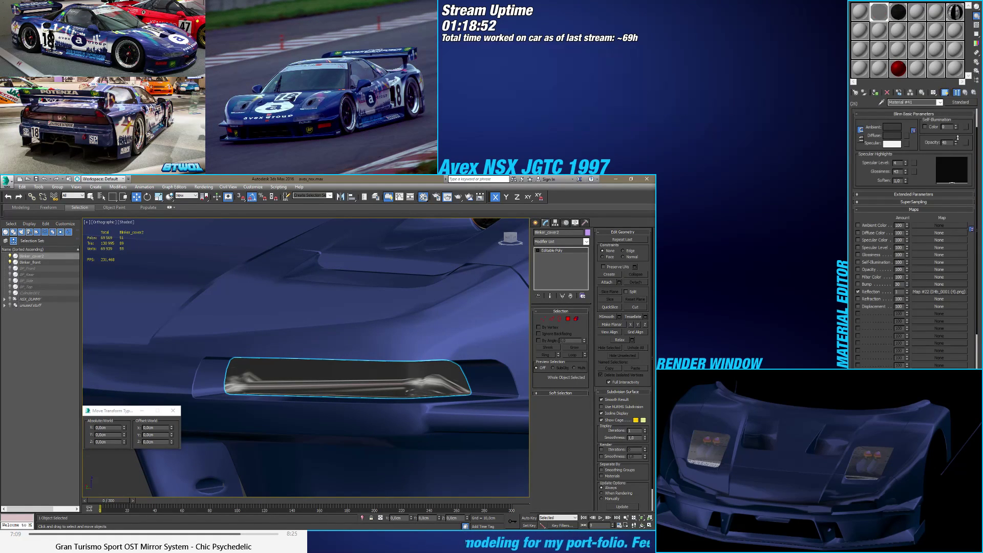
left_click(955, 140)
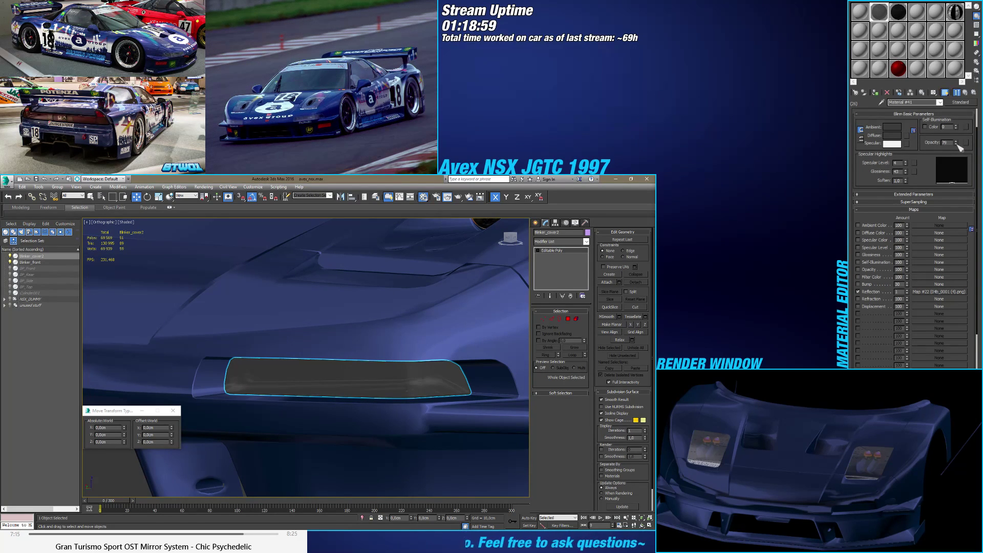
Step: Deselect everything and expand NSX_DUMMY in the Scene Explorer
scroll(362, 376, "down", 6)
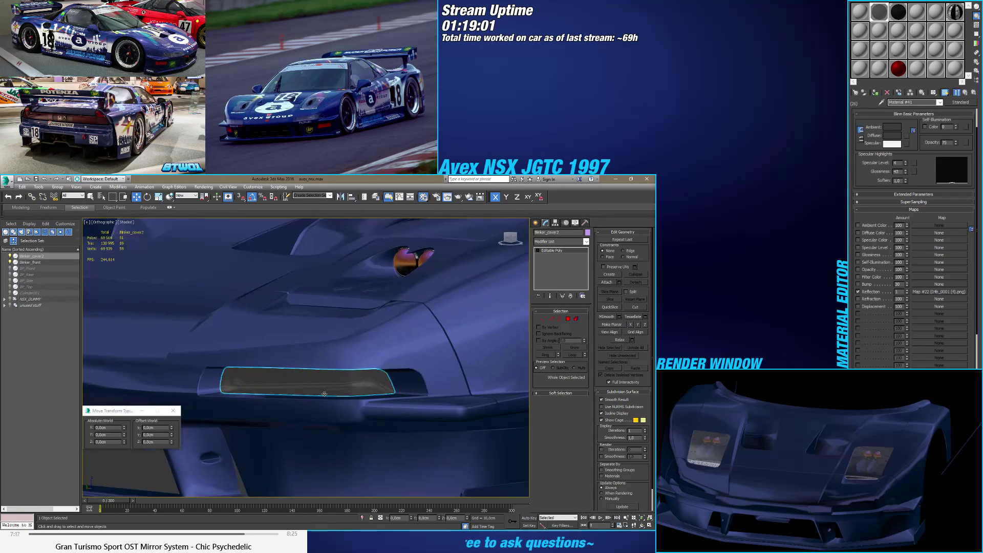
middle_click_drag(362, 376, 382, 419, "alt")
left_click(388, 455)
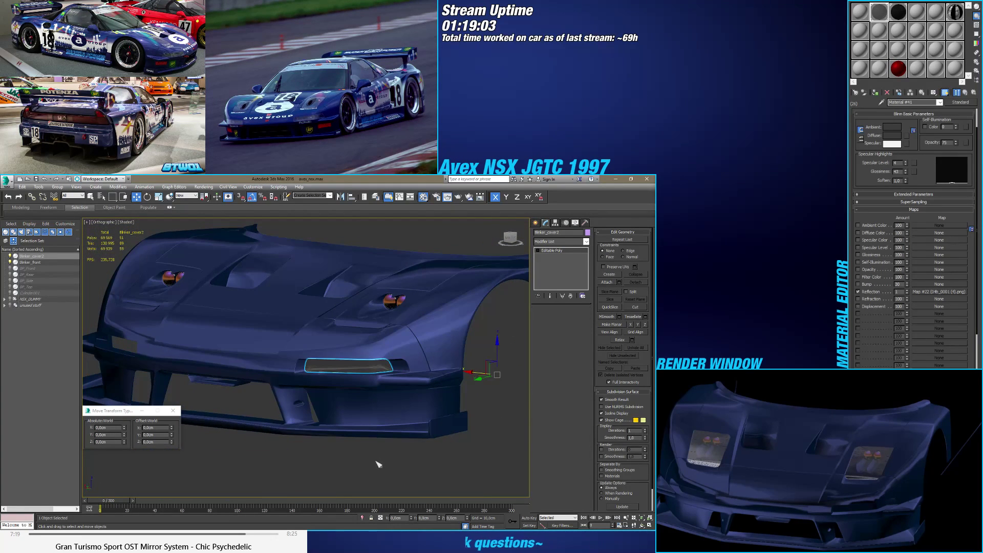
left_click(7, 299)
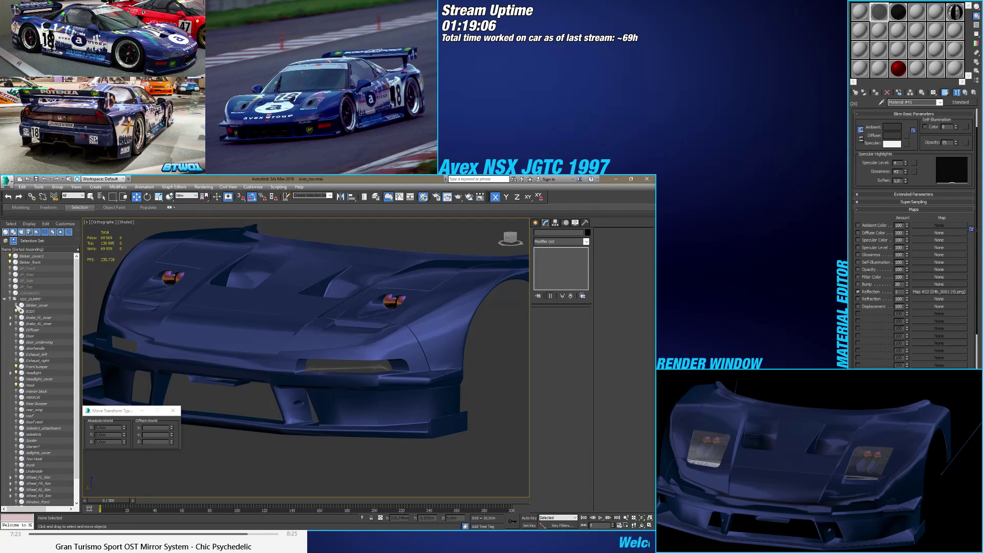
middle_click_drag(185, 379, 318, 423, "alt")
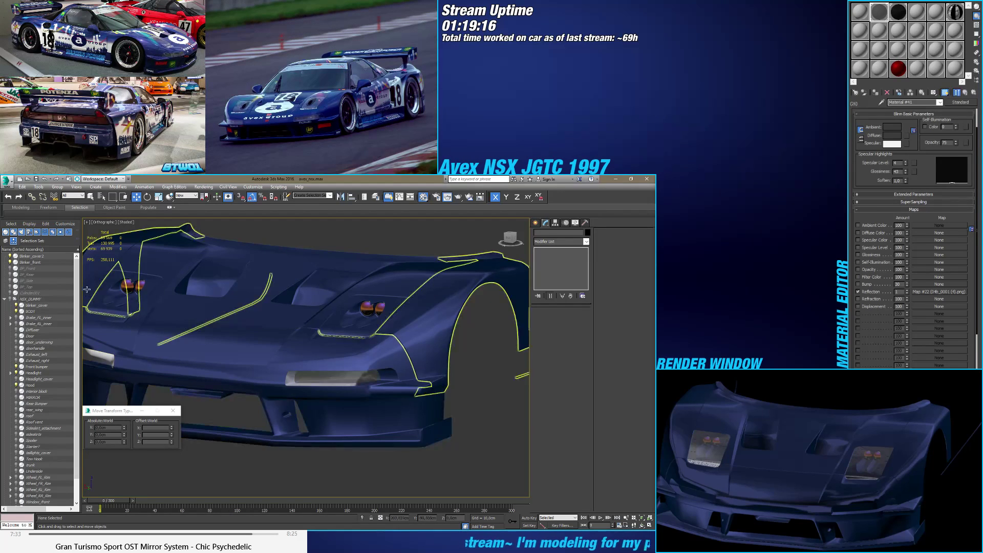
Step: Parent blinker_front, blinker_cover2 and blinker_cover under Front bumper in the hierarchy
left_click(18, 262)
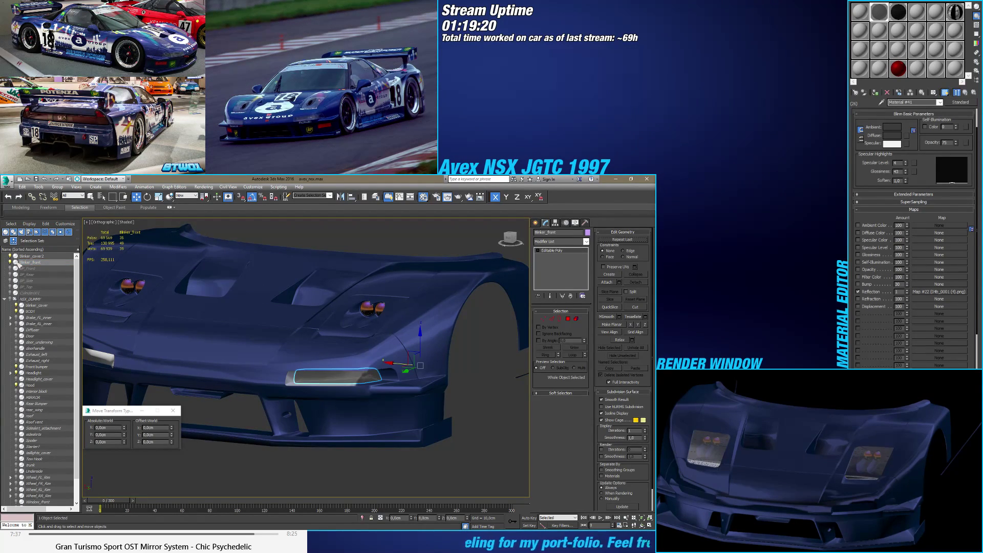
left_click_drag(18, 264, 36, 361)
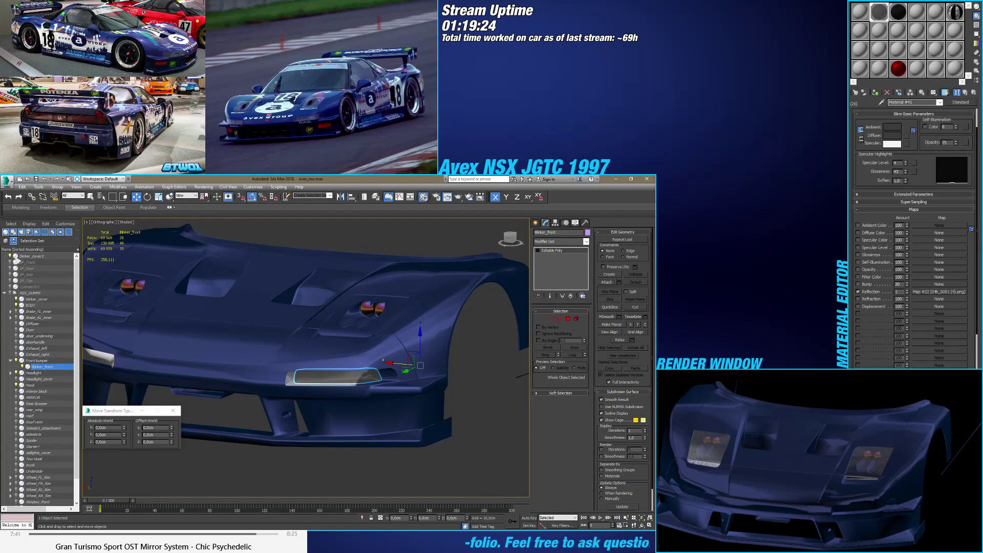
left_click_drag(17, 258, 32, 366)
left_click_drag(23, 296, 31, 354)
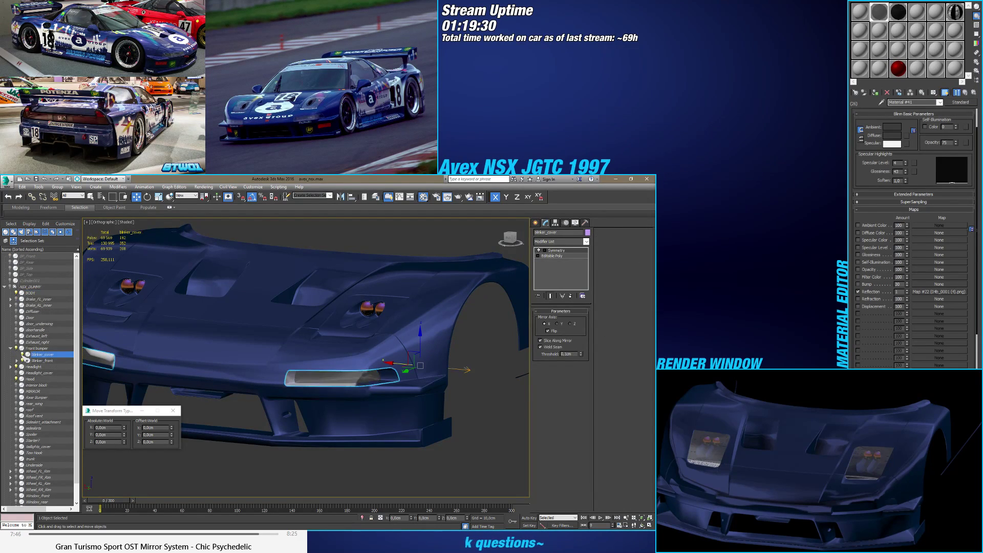
left_click(257, 484)
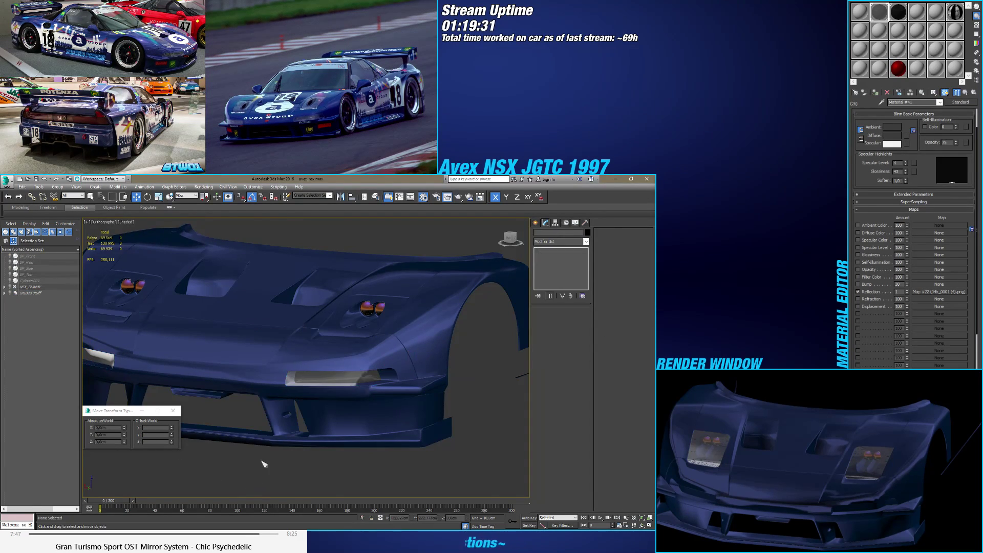
left_click(6, 288)
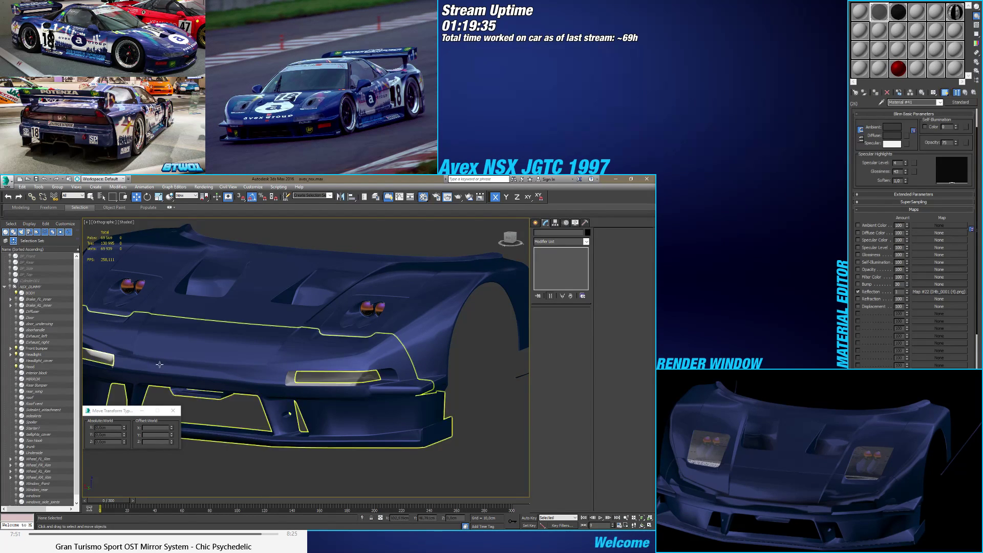
Step: Add a flipped Symmetry modifier to blinker_front
middle_click_drag(287, 423, 357, 392, "alt")
scroll(358, 392, "up", 3)
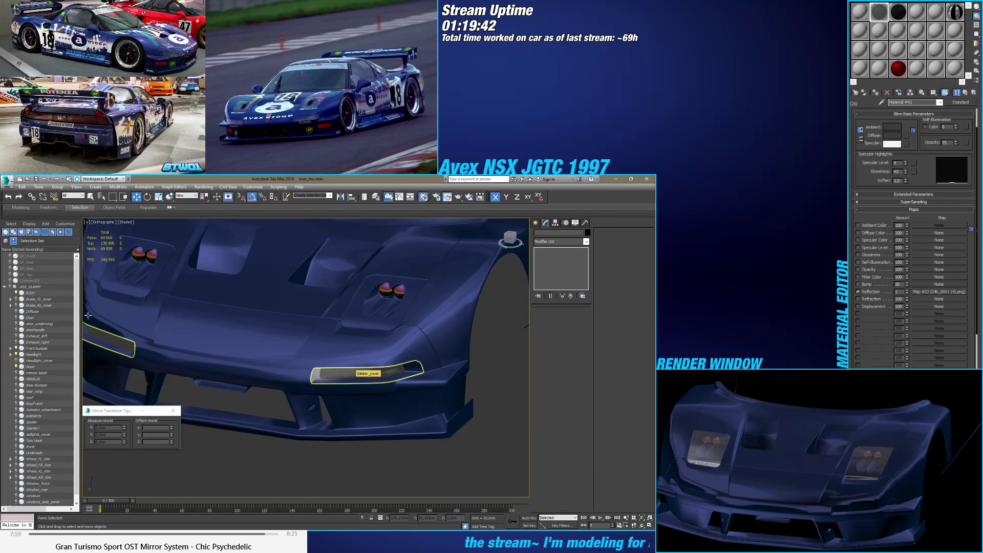
left_click(11, 348)
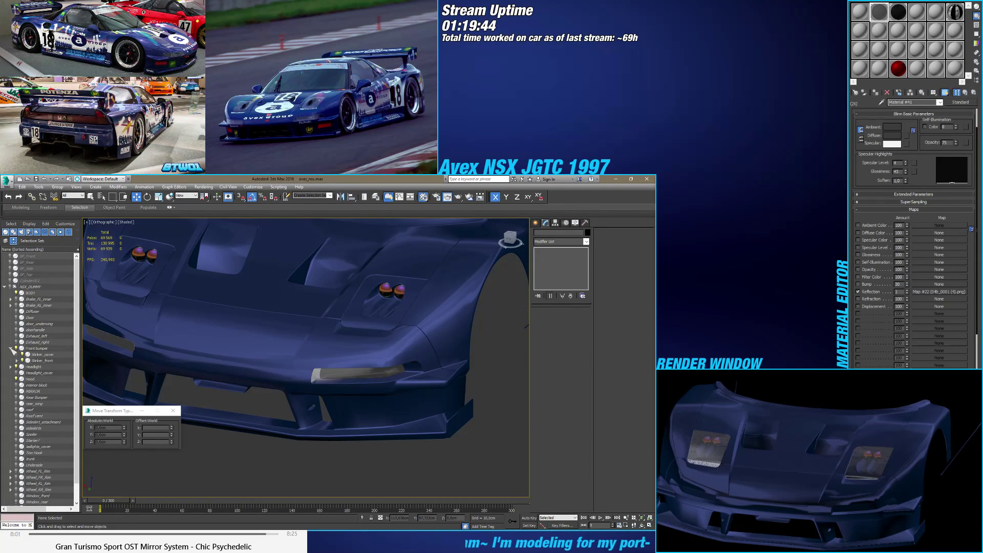
left_click(22, 361)
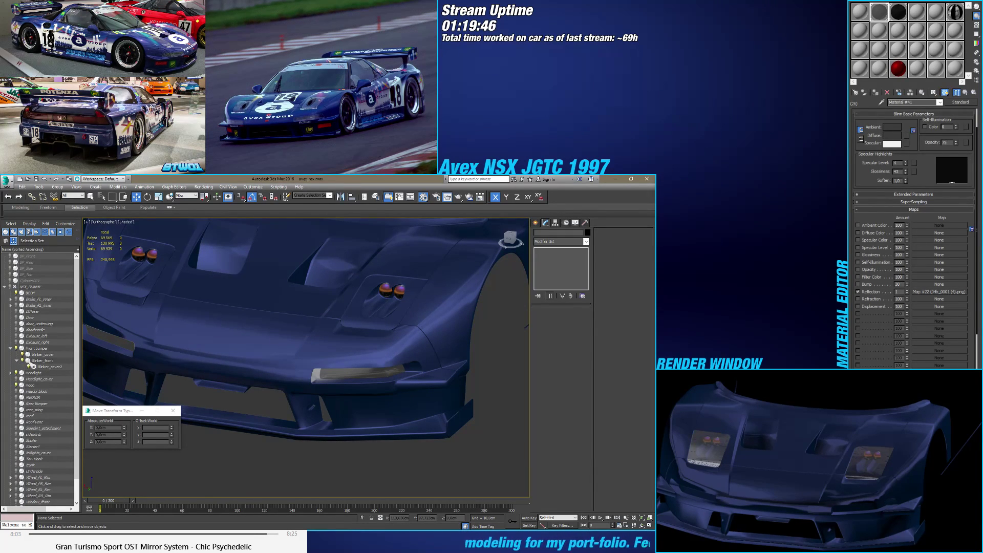
left_click(41, 361)
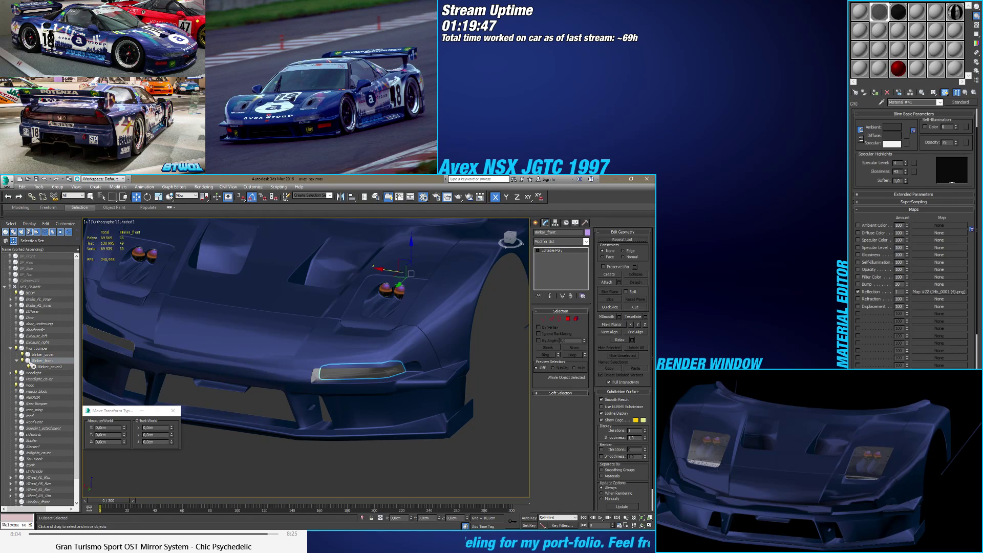
left_click(565, 243)
type("sym")
key("Return")
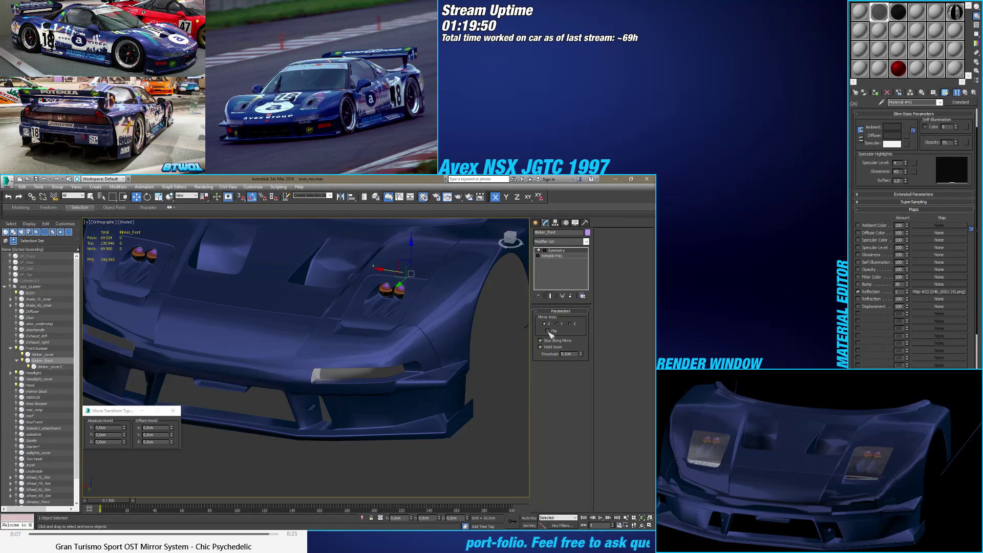
left_click(548, 331)
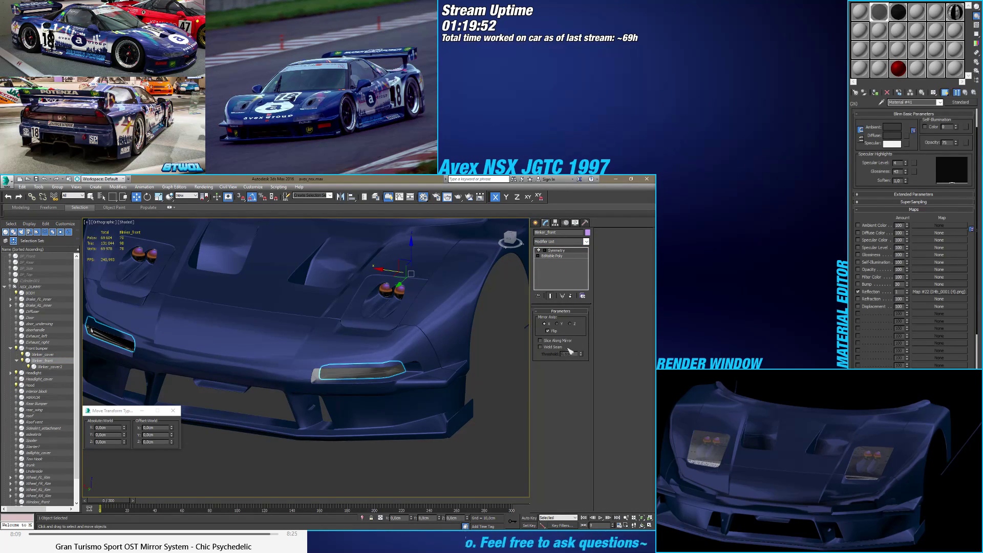
Step: Give Blinker_cover2 a flipped Symmetry modifier with Weld Seam turned off
left_click(44, 367)
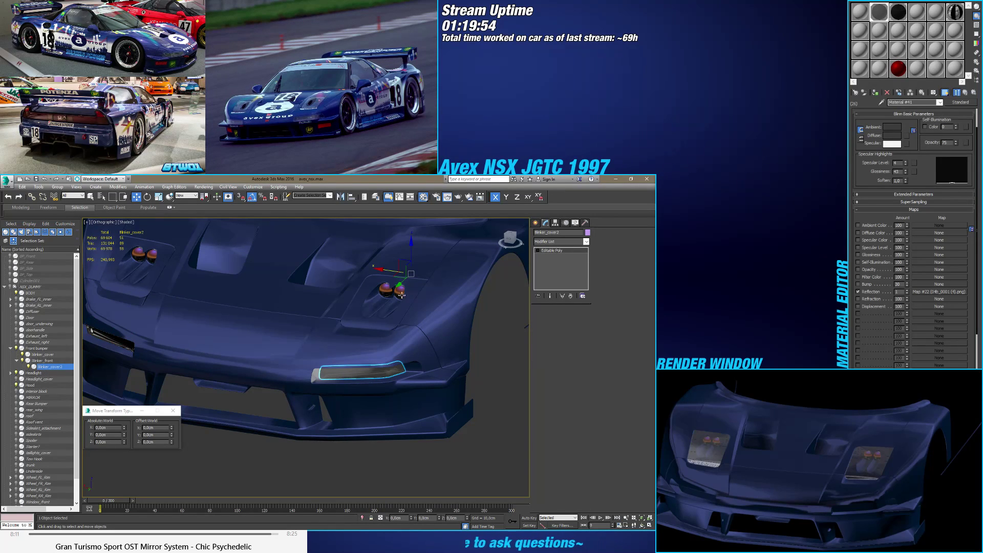
left_click(559, 244)
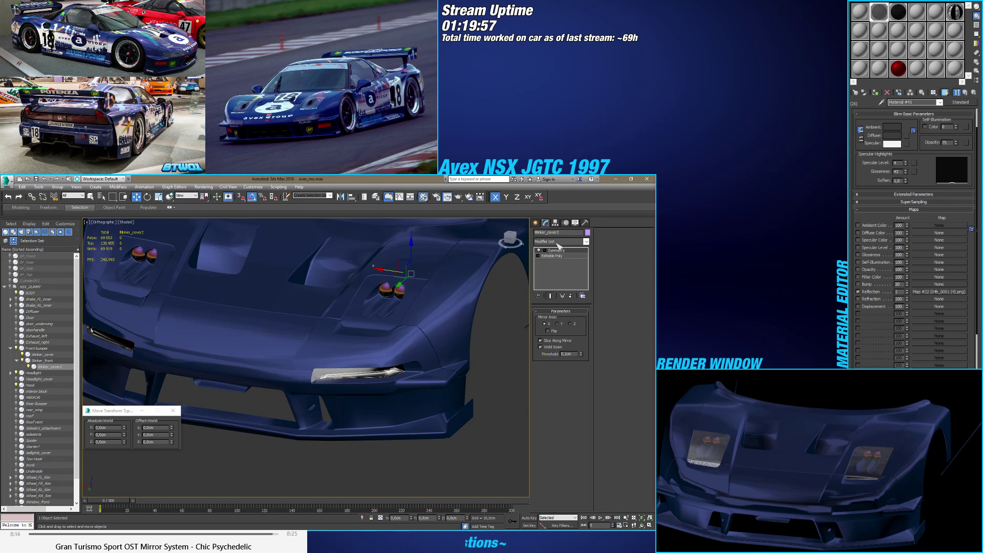
left_click(549, 330)
left_click(541, 347)
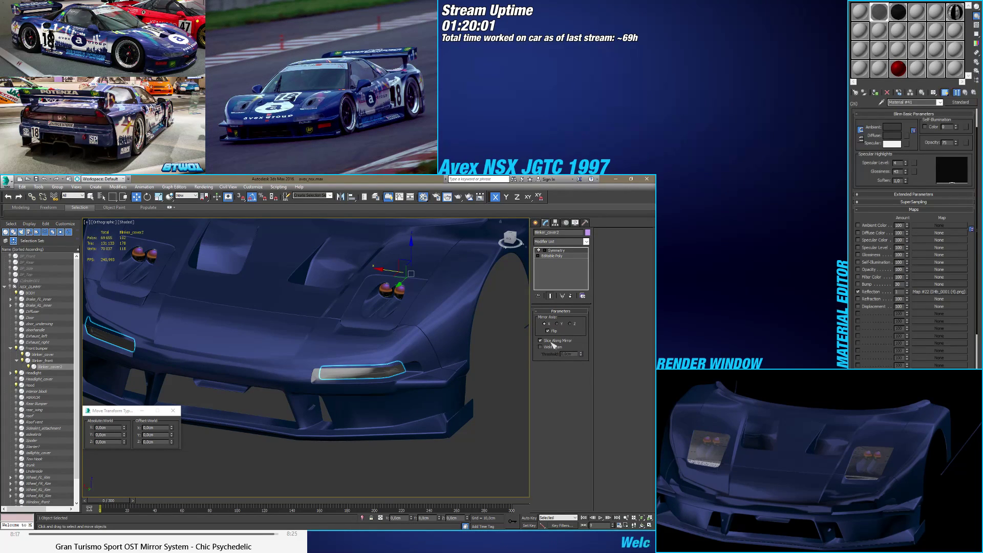
left_click(517, 363)
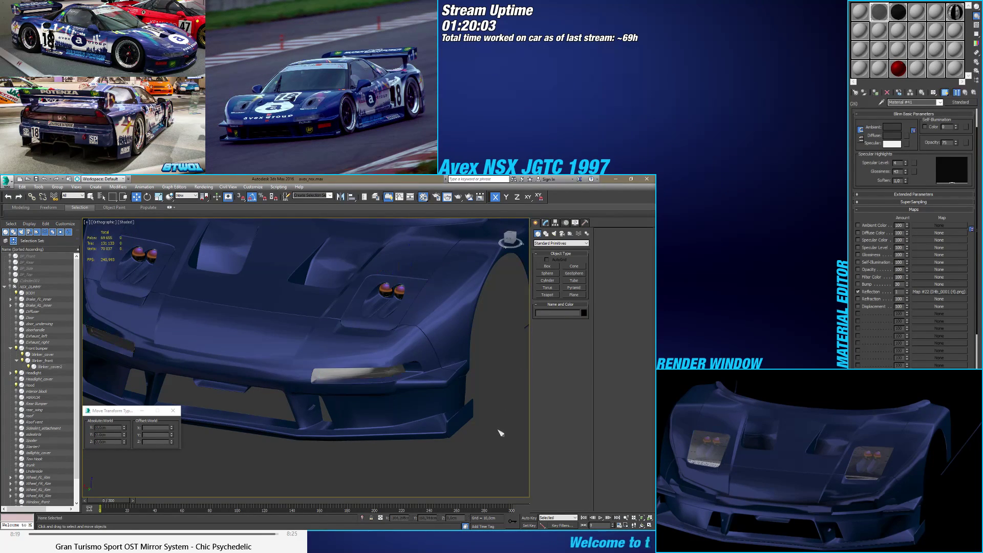
Step: Unhide the front and rear window objects so more of the car is visible
middle_click_drag(517, 364, 372, 432, "alt")
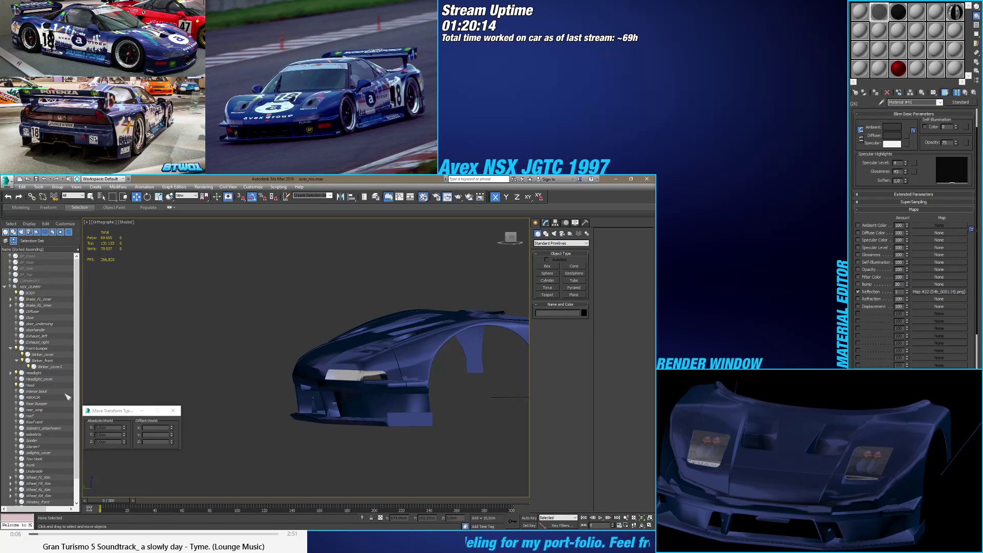
scroll(36, 406, "down", 2)
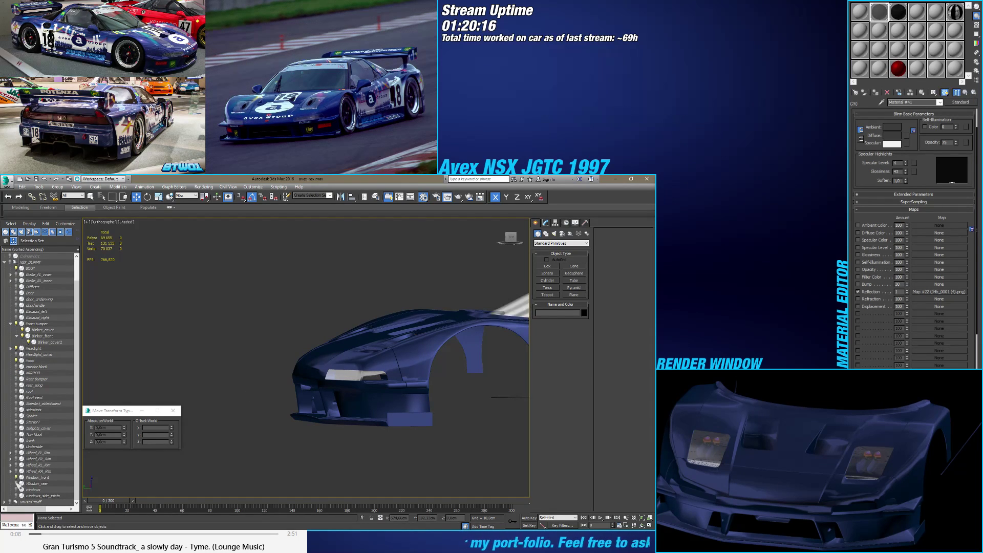
left_click(16, 477)
left_click(16, 483)
Step: Select the front windshield to check it, then clear the selection
middle_click_drag(210, 436, 383, 424, "alt")
left_click(318, 327)
scroll(360, 418, "up", 3)
left_click(360, 418)
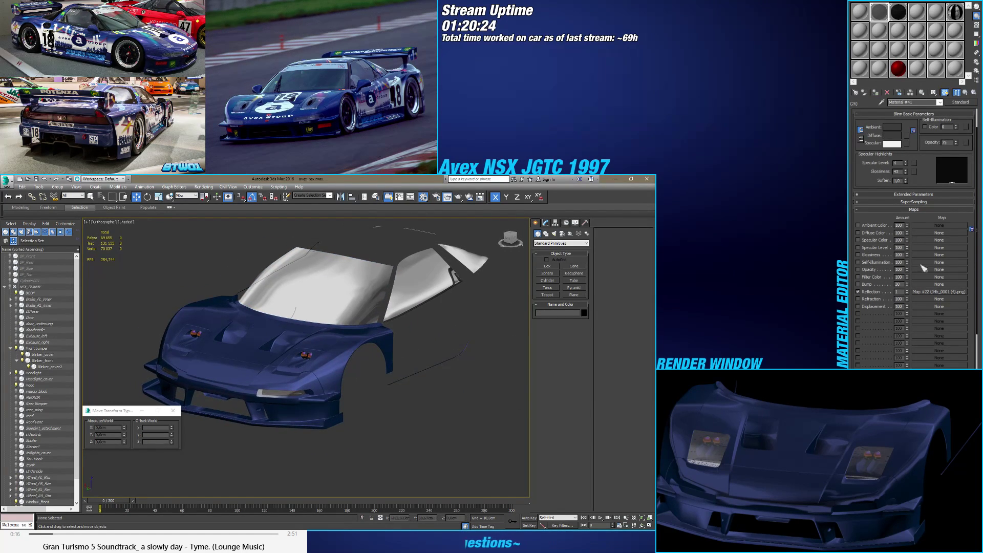
Step: Open the Glass sub-material of the NSX multi-material and set its Reflection amount to 0
left_click(967, 92)
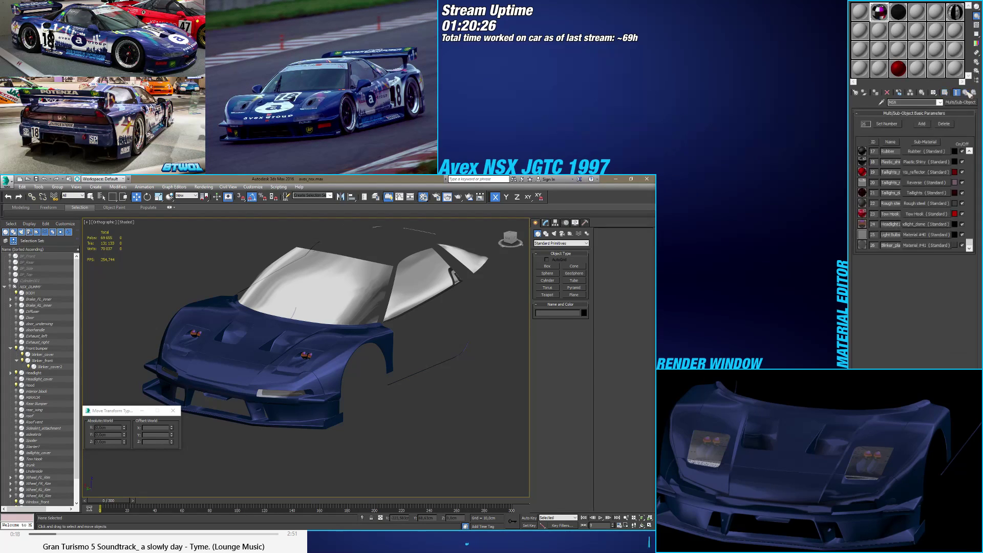
scroll(975, 176, "up", 5)
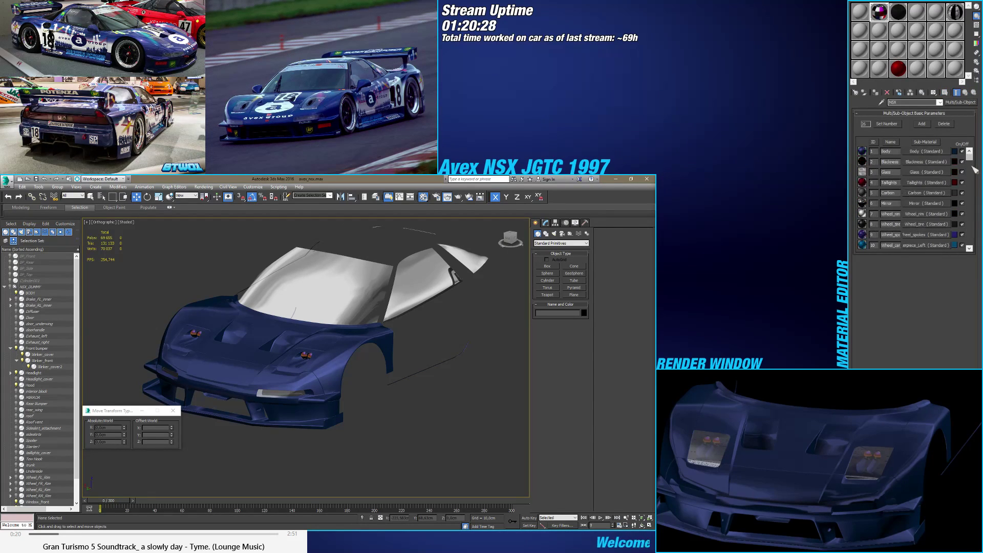
left_click(916, 172)
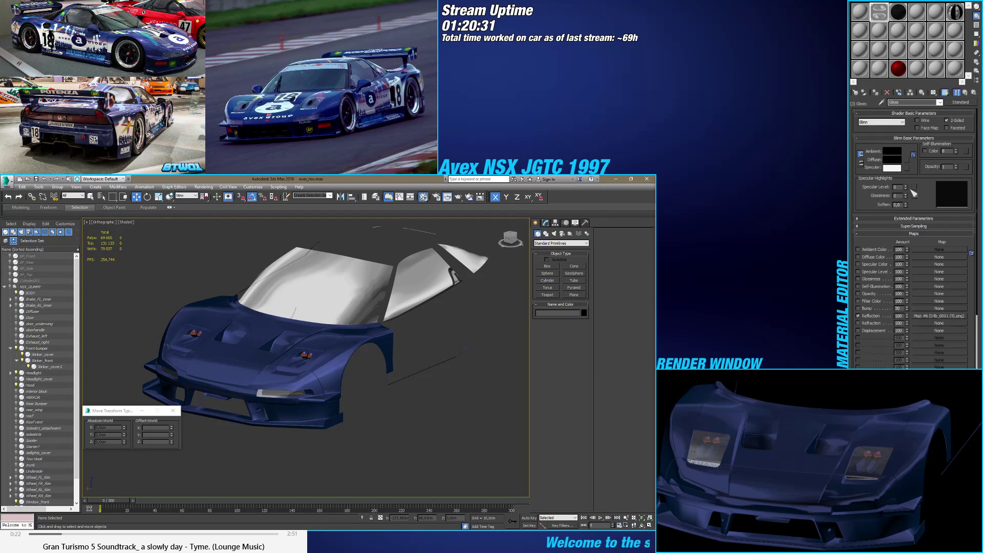
left_click_drag(906, 317, 920, 325)
right_click(907, 316)
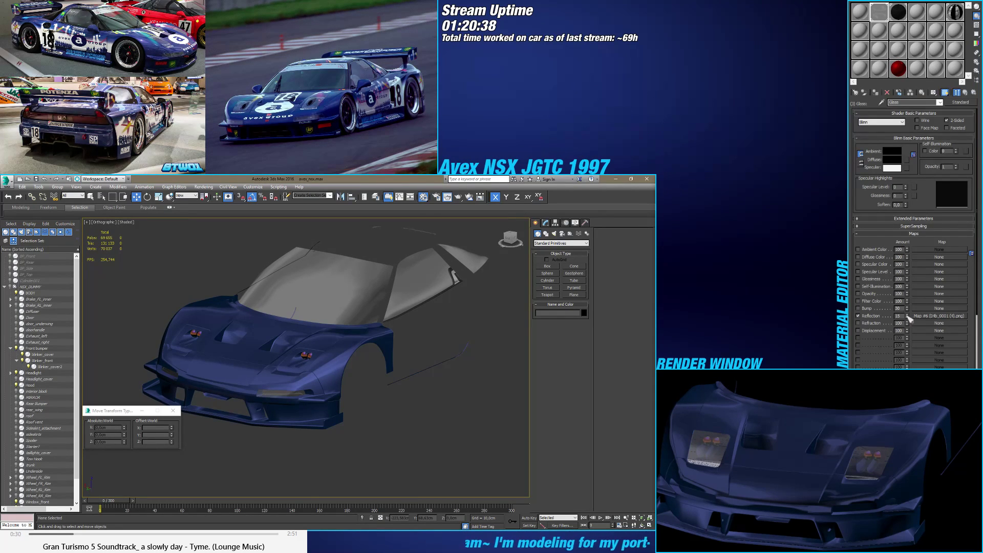
Step: In the Glass reflection map's Output rollout, enable Color Map and lower the curve end point
middle_click_drag(307, 389, 455, 426, "alt")
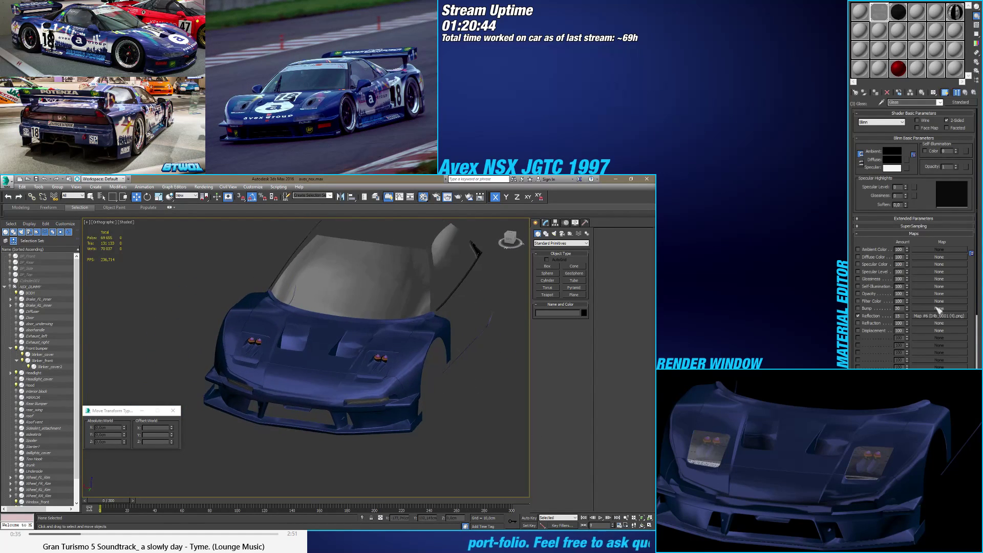
left_click(928, 316)
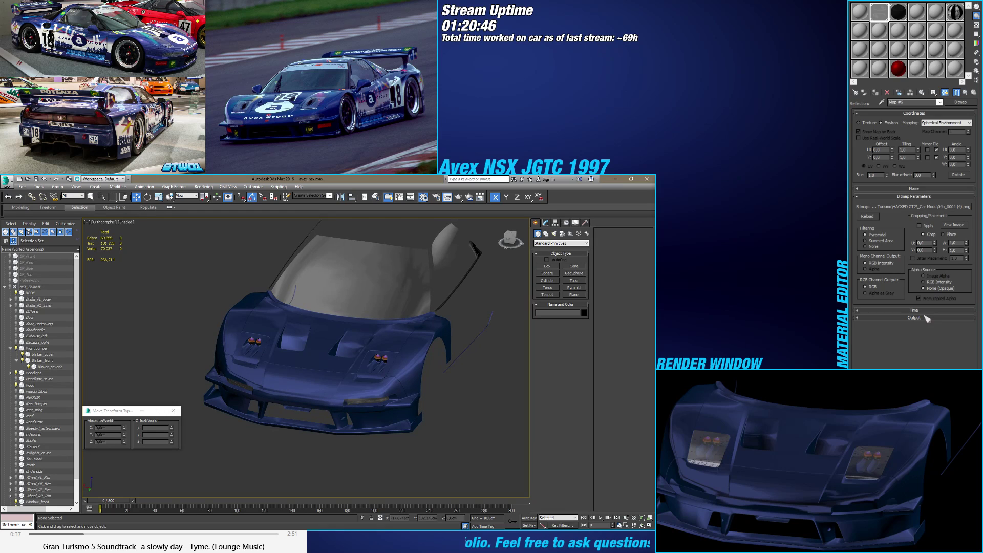
left_click(913, 318)
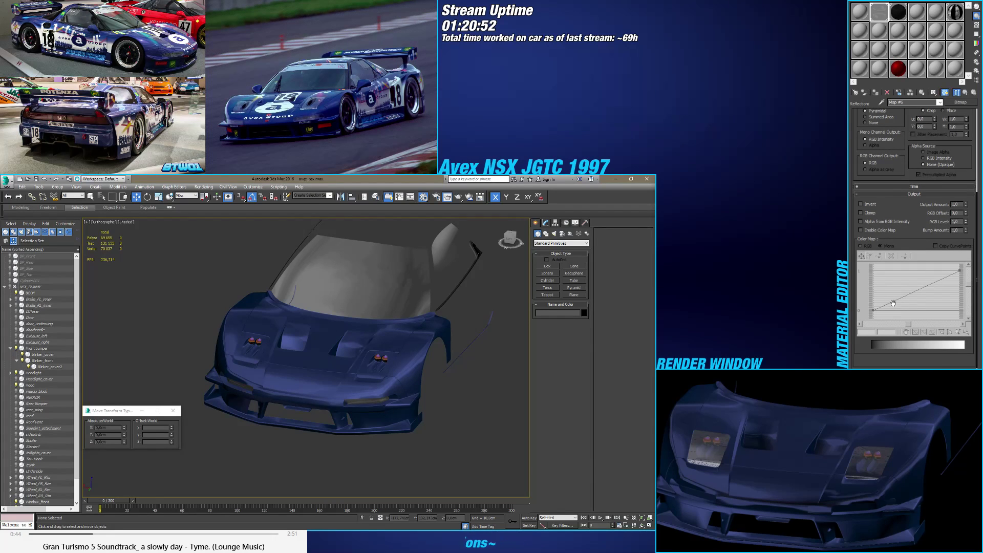
left_click(884, 231)
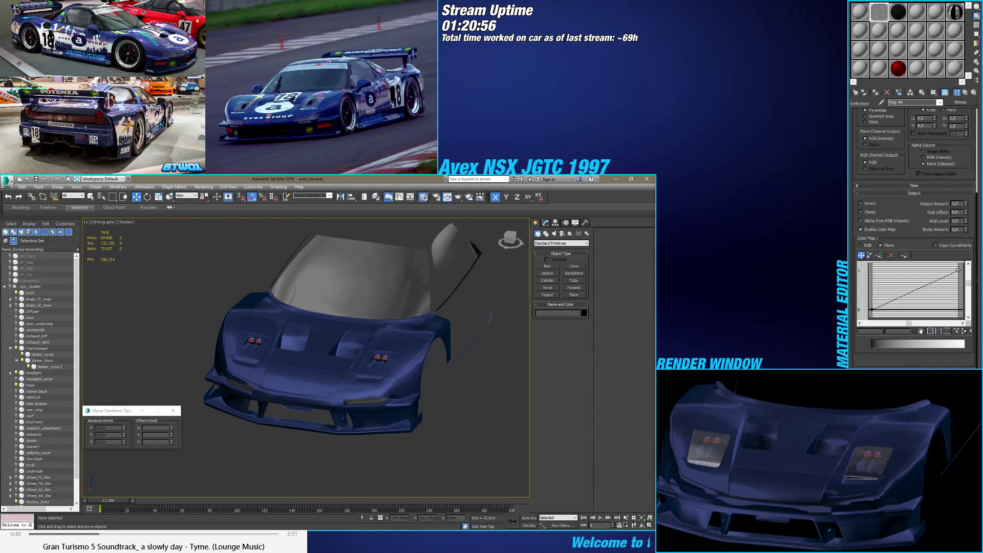
left_click_drag(957, 270, 872, 295)
Step: Compare reflections with the colour curve on and off, leaving it off, and return to Glass
left_click(878, 230)
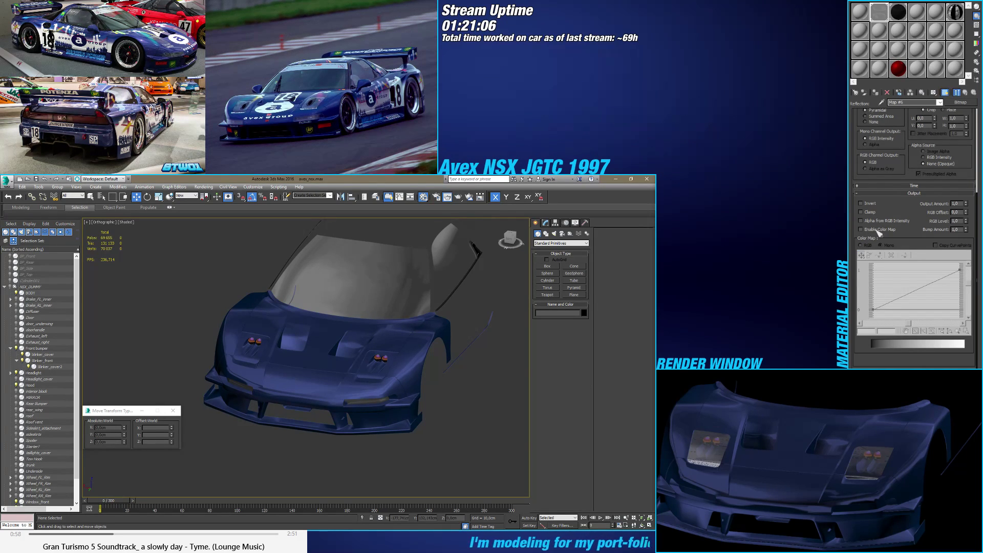
left_click(879, 229)
left_click(878, 230)
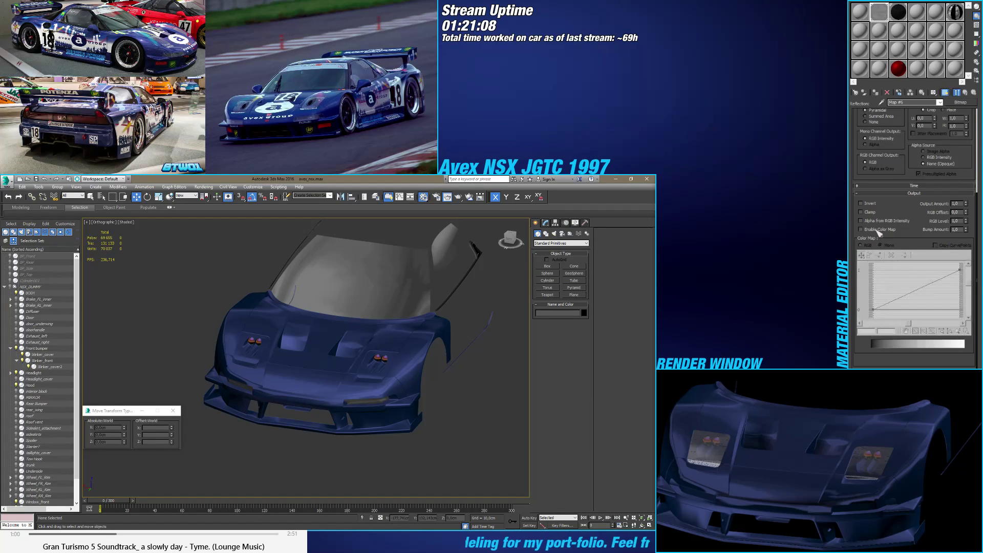
left_click(878, 230)
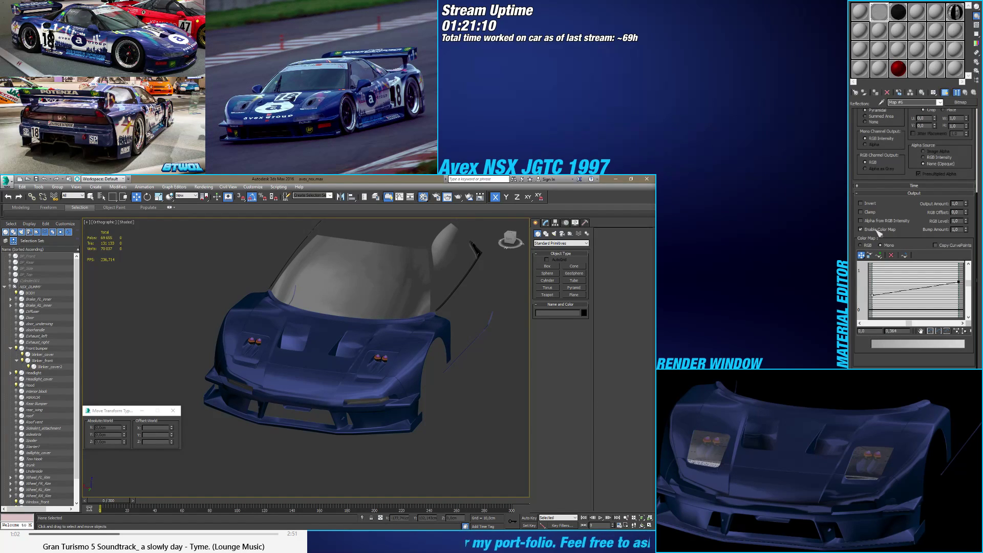
left_click(878, 229)
left_click(965, 93)
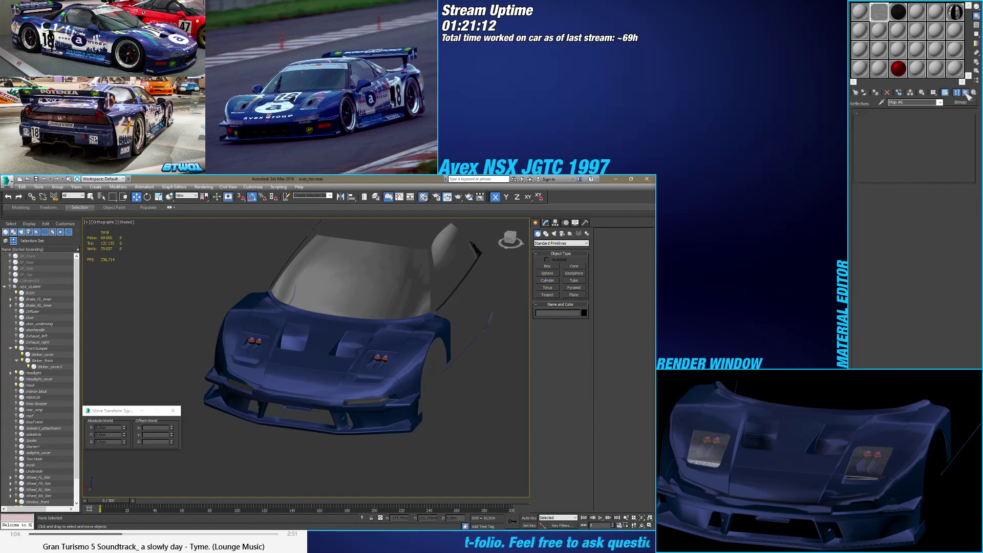
middle_click_drag(389, 425, 420, 408, "alt")
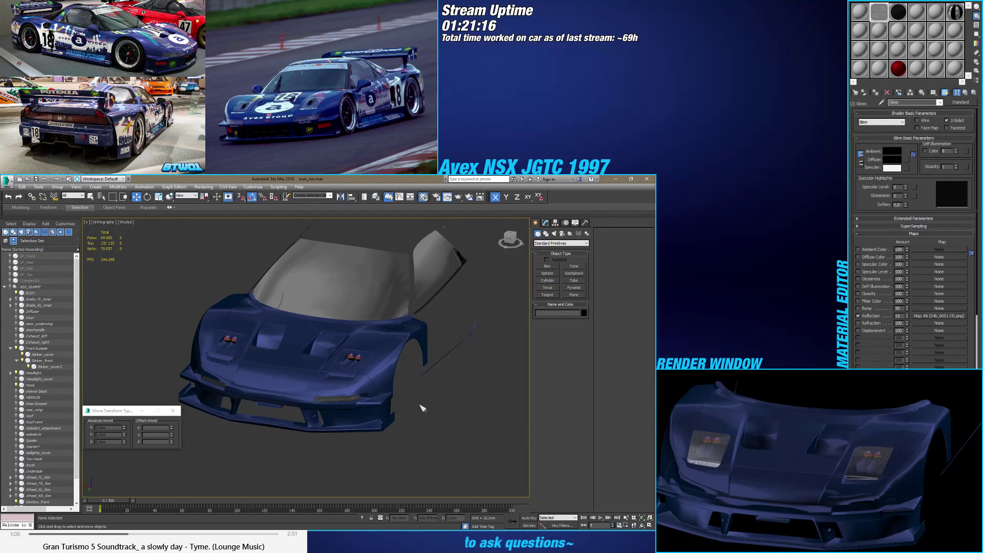
Step: Set the Headlight_dome sub-material's Reflection amount to 30
left_click(964, 94)
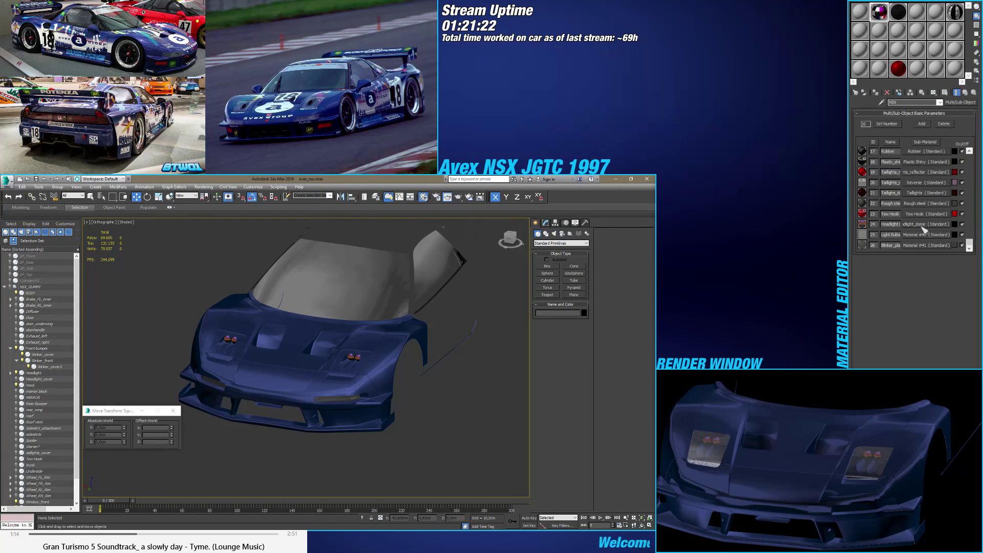
left_click(923, 225)
left_click_drag(910, 318, 911, 319)
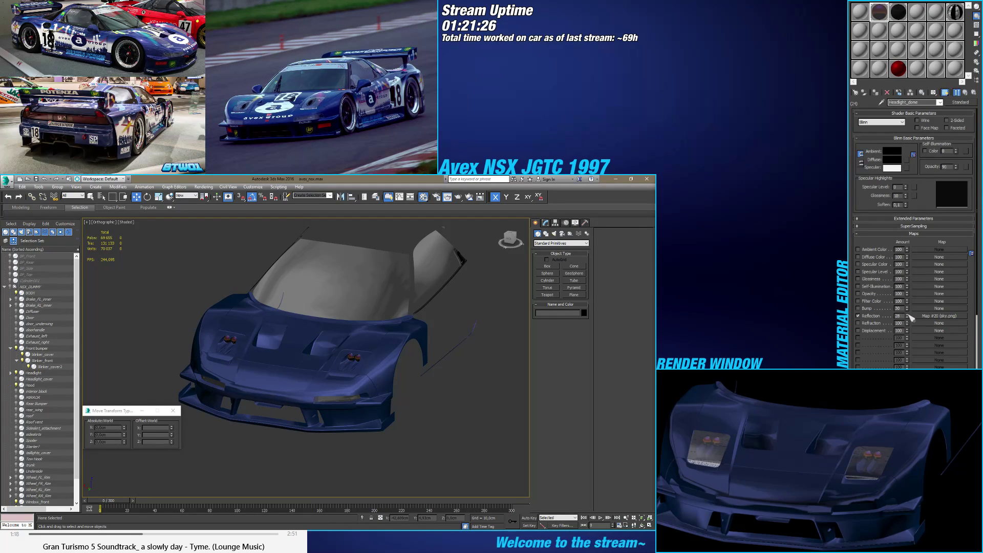
left_click(910, 318)
Step: Unhide the Headlight_cover objects and check them on the car, then clear the selection
middle_click_drag(481, 389, 436, 420, "alt")
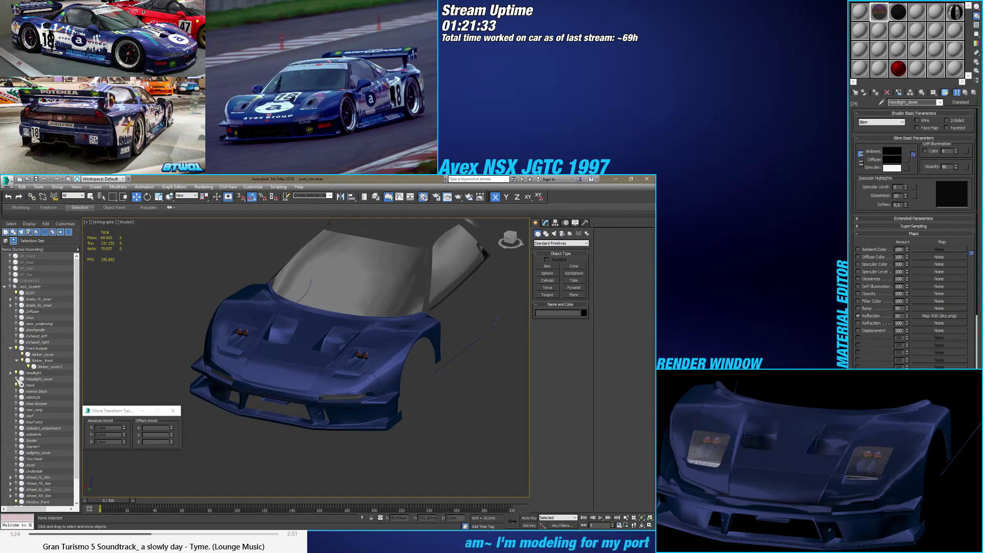
left_click(15, 379)
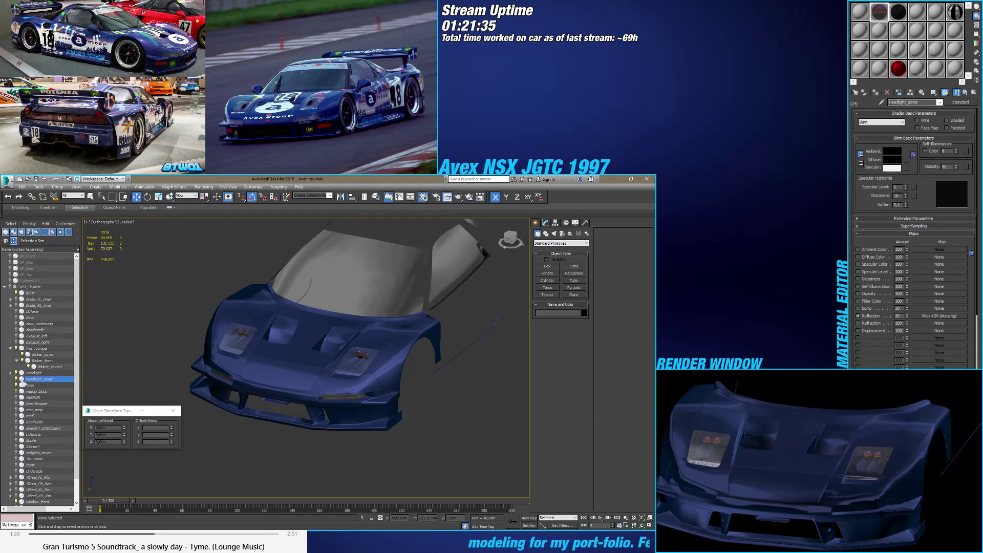
left_click(27, 380)
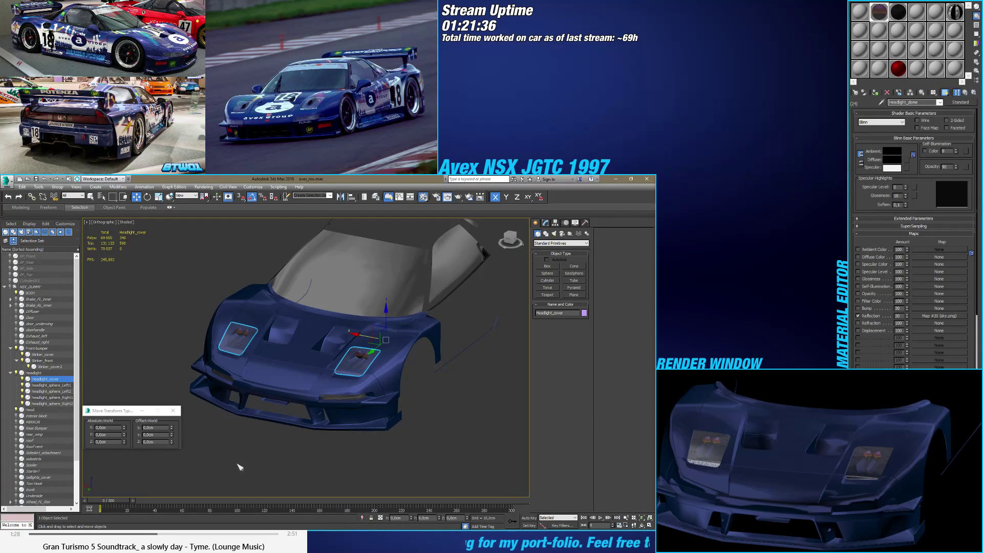
left_click(257, 467)
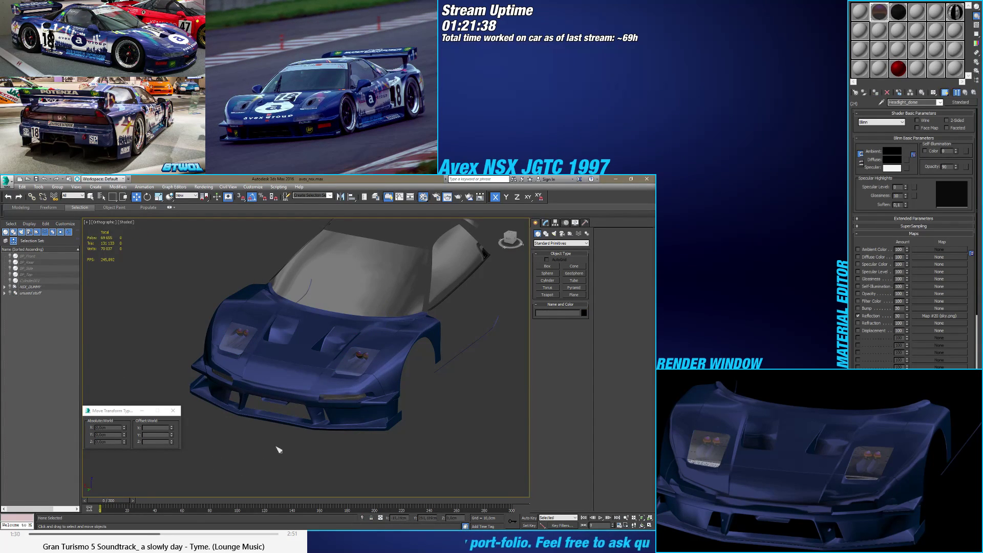
left_click(344, 364)
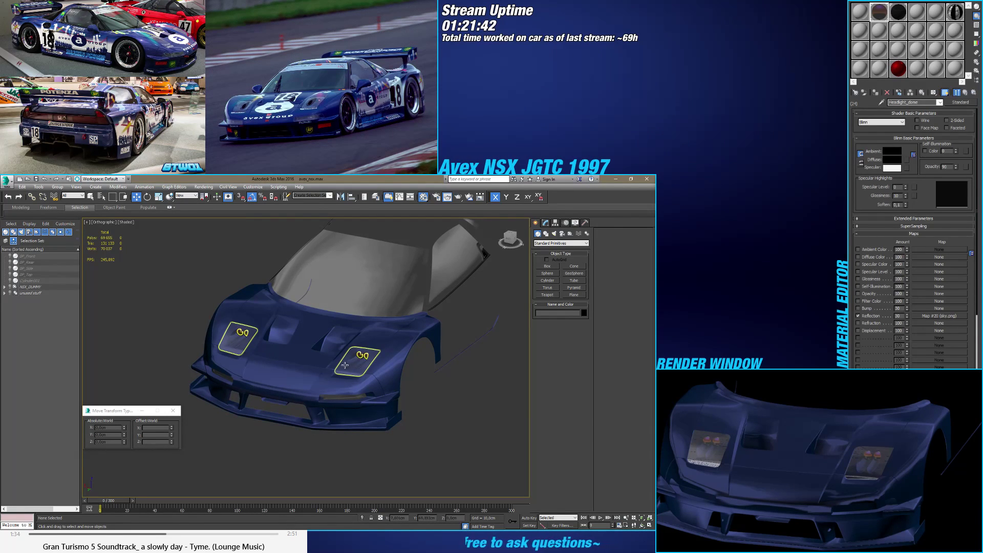
left_click(434, 448)
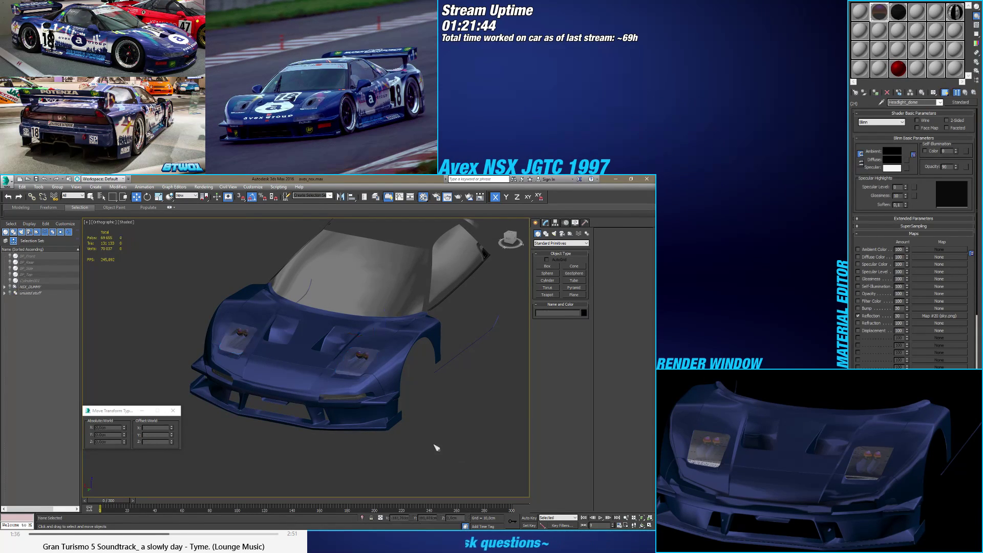
Step: Orbit the car to face the front and zoom in on the front bumper
middle_click_drag(432, 447, 416, 434, "alt")
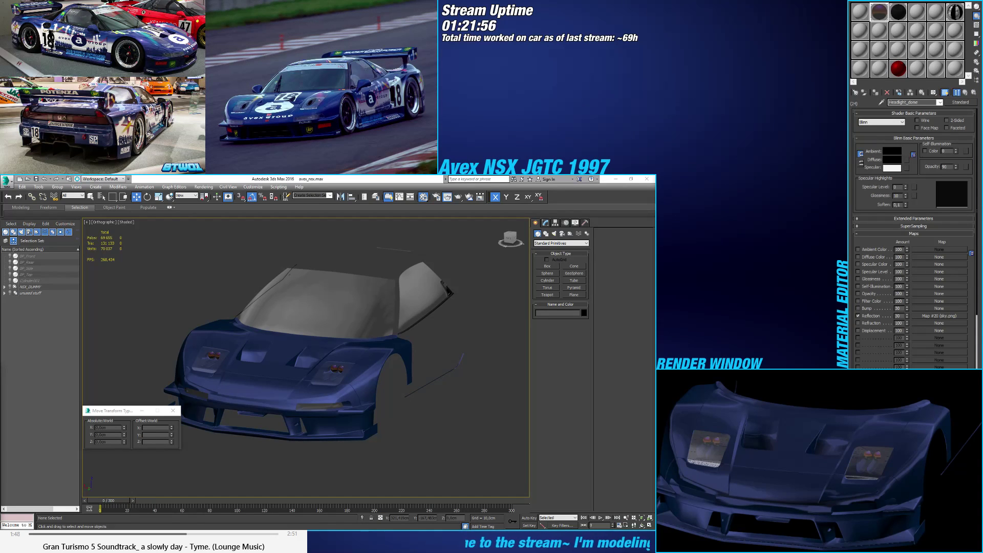
middle_click_drag(245, 429, 297, 419, "alt")
scroll(294, 412, "up", 3)
scroll(294, 410, "up", 2)
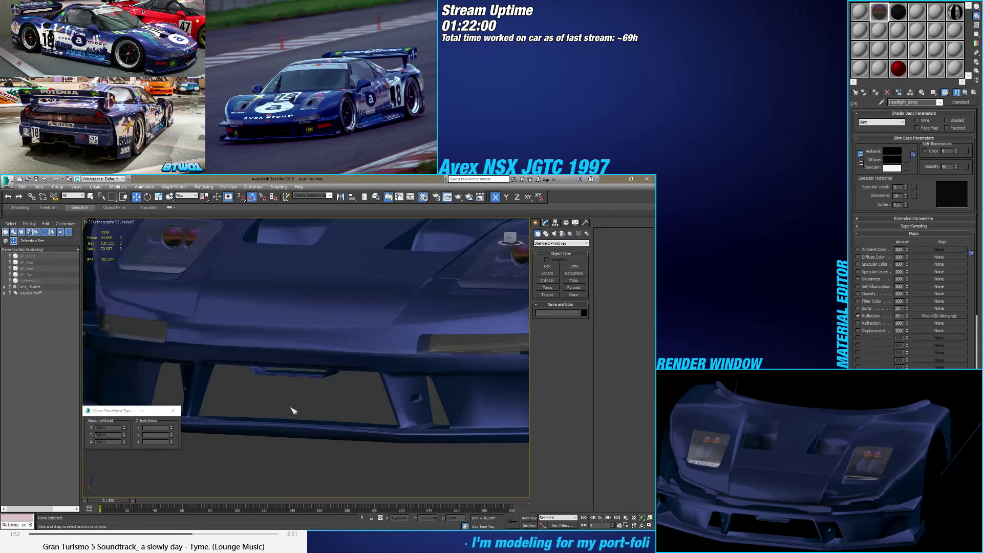
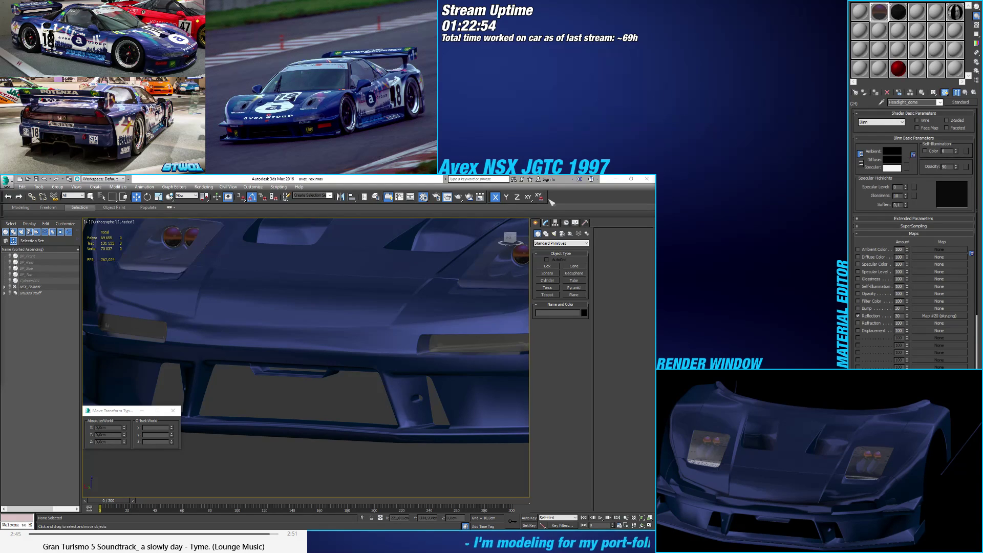
Step: Draw a new plane below the car's front with 1 length and 1 width segment
left_click(573, 294)
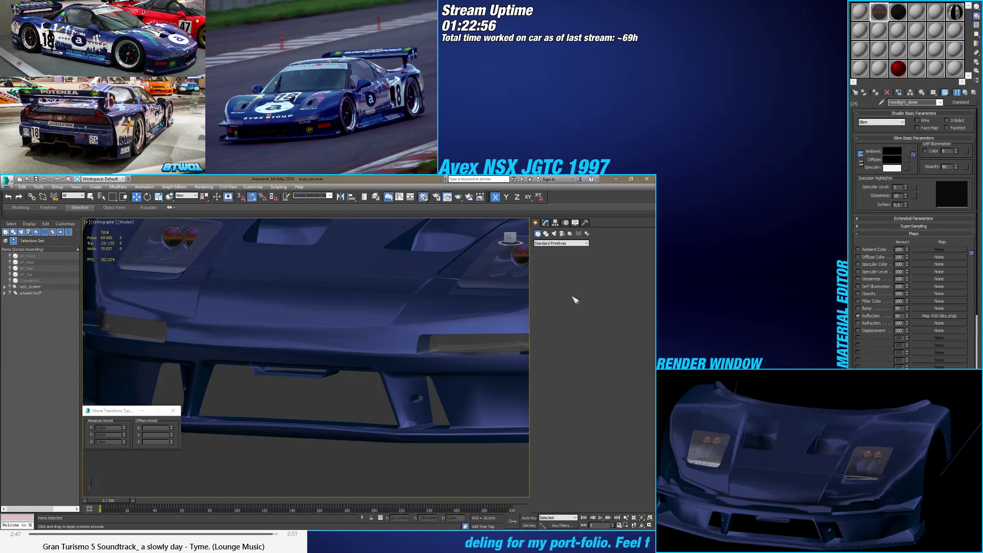
middle_click_drag(312, 427, 310, 383)
scroll(310, 383, "down", 3)
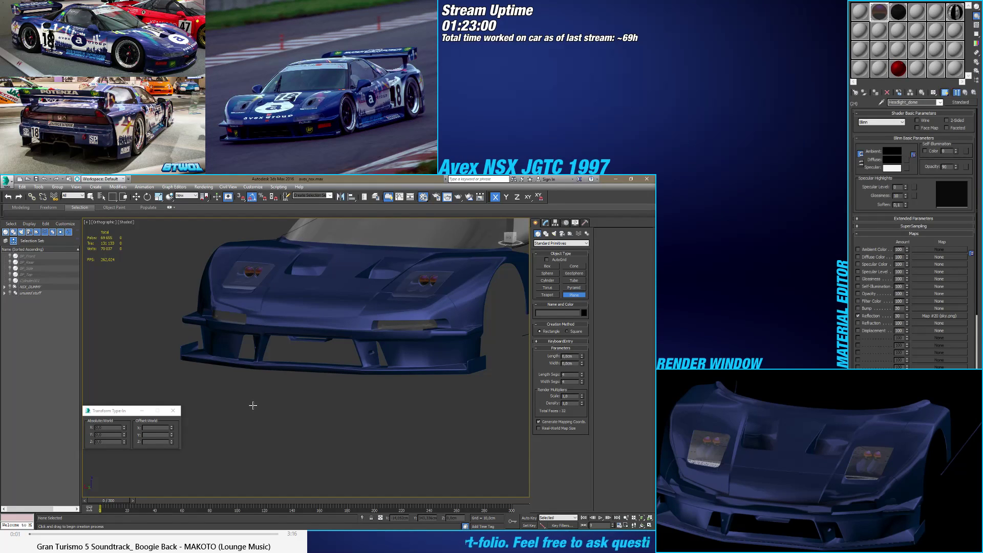
left_click_drag(245, 400, 330, 418)
right_click(582, 374)
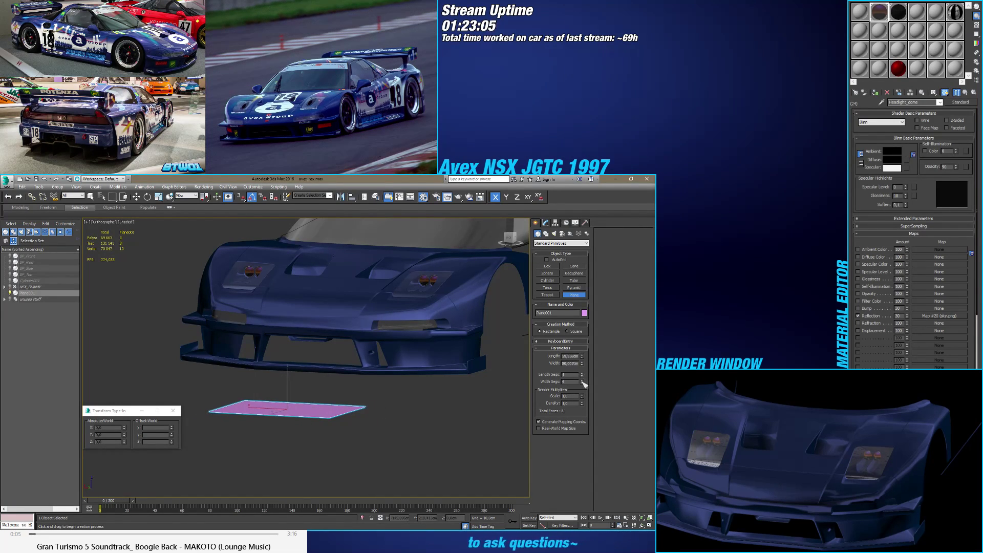
right_click(582, 381)
Step: Tilt the plane upright to -85° about X and centre it at X 0
key("e")
left_click_drag(278, 400, 274, 430)
key("w")
middle_click_drag(274, 430, 355, 475, "alt")
left_click(401, 518)
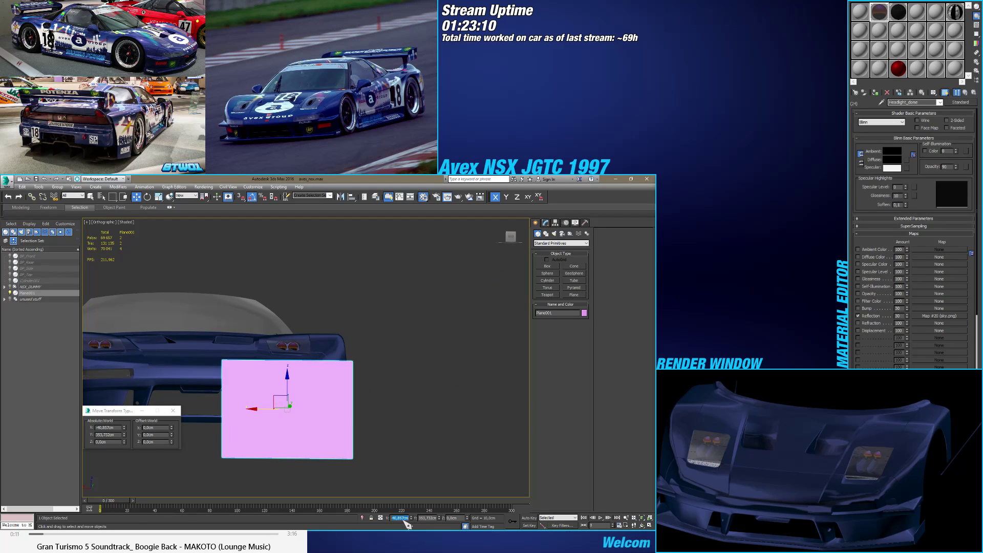
type("0")
key("Return")
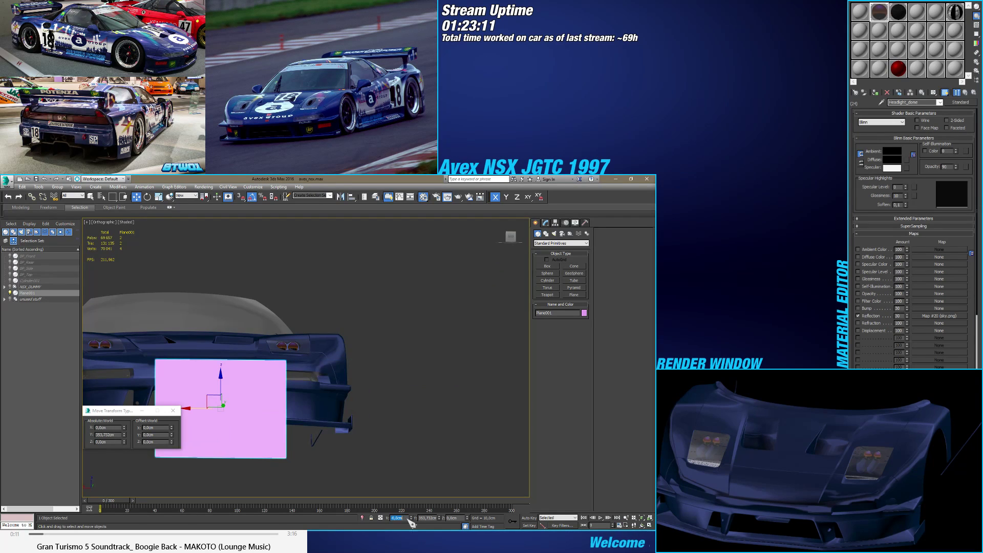
Step: Raise the plane to grille height and push it into the front grille opening
left_click(515, 239)
key("alt+x")
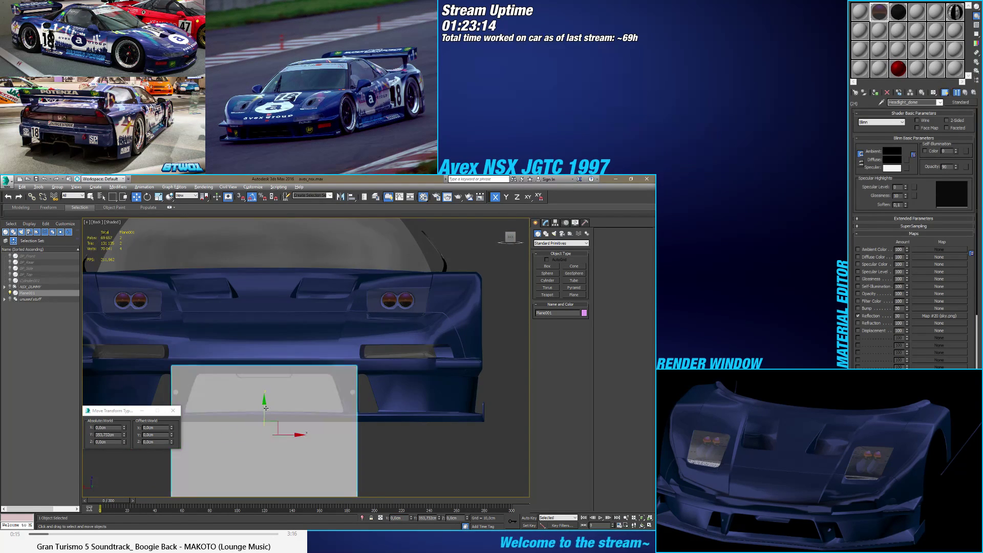
middle_click_drag(266, 408, 288, 398)
left_click_drag(287, 405, 287, 370)
key("alt+x")
middle_click_drag(336, 393, 276, 394, "alt")
mouse_move(269, 390)
left_mouse_down()
mouse_move(476, 353)
mouse_move(283, 384)
left_mouse_up()
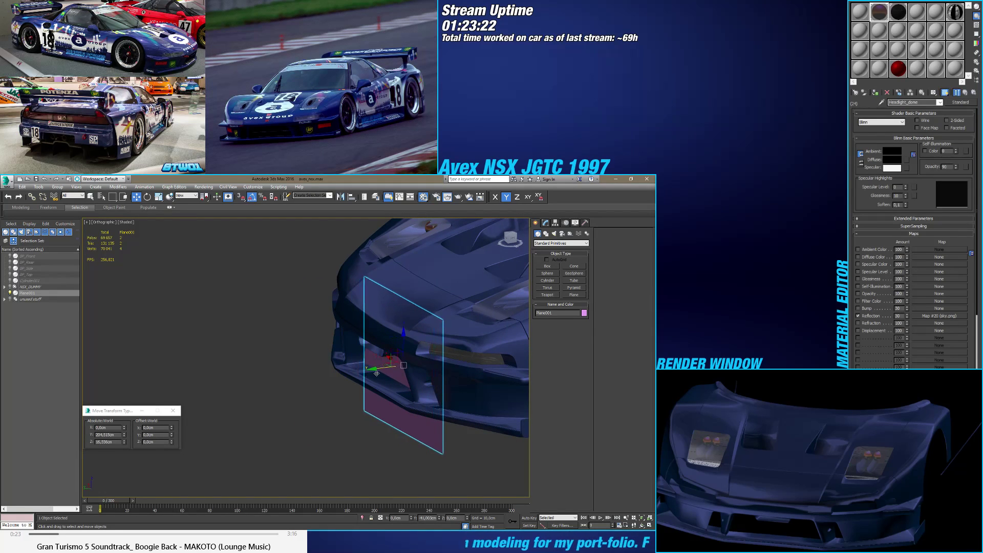
left_click_drag(376, 373, 384, 373)
middle_click_drag(366, 378, 392, 366, "alt")
scroll(406, 376, "up", 3)
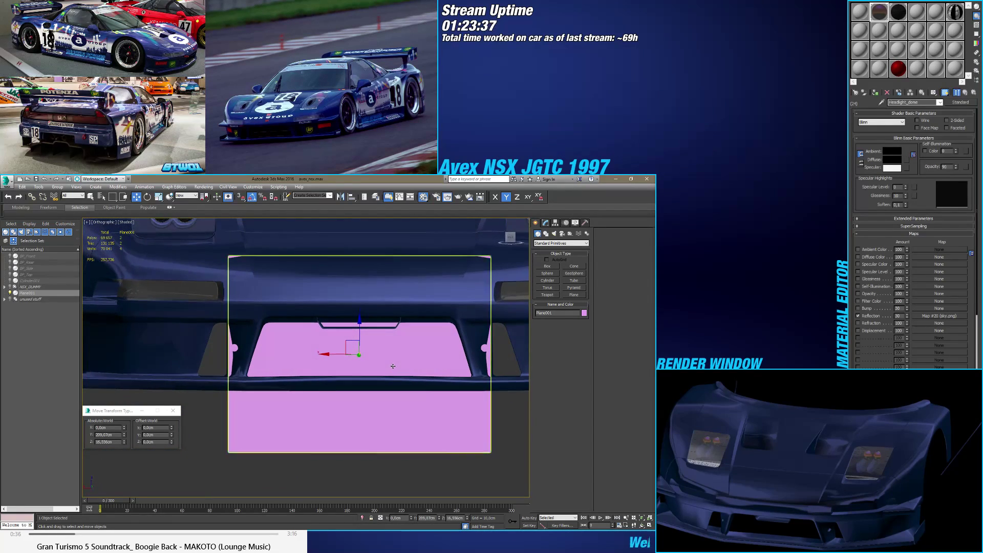
Step: View the plane from the back in wireframe
left_click(510, 237)
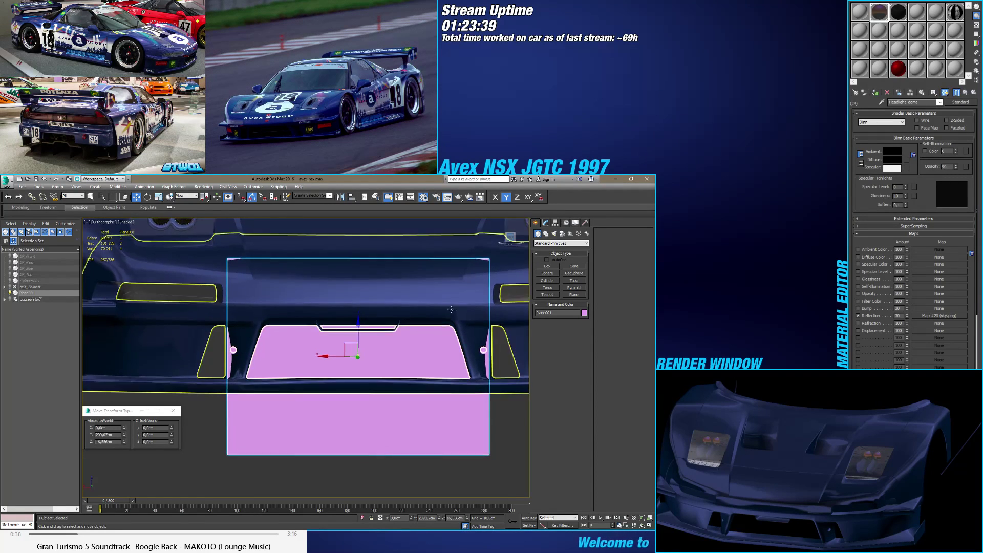
scroll(384, 353, "down", 3)
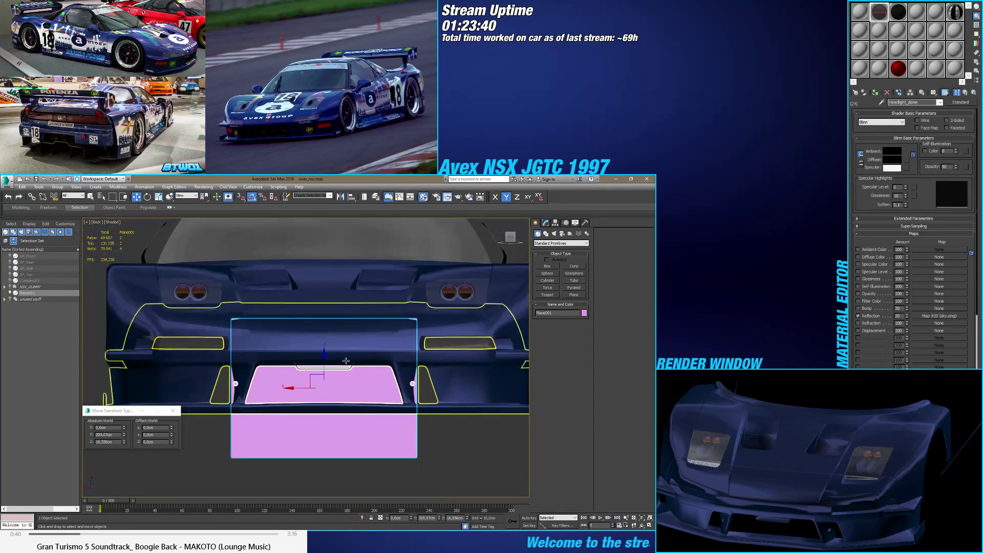
scroll(327, 356, "up", 3)
key("F3")
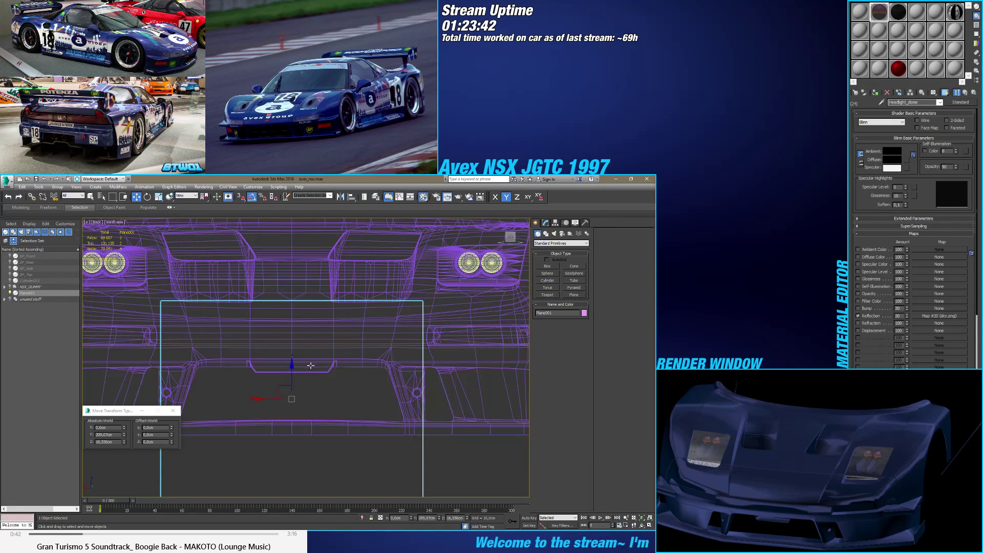
Step: Convert the plane to an editable poly and select its two vertical side edges
left_click(545, 223)
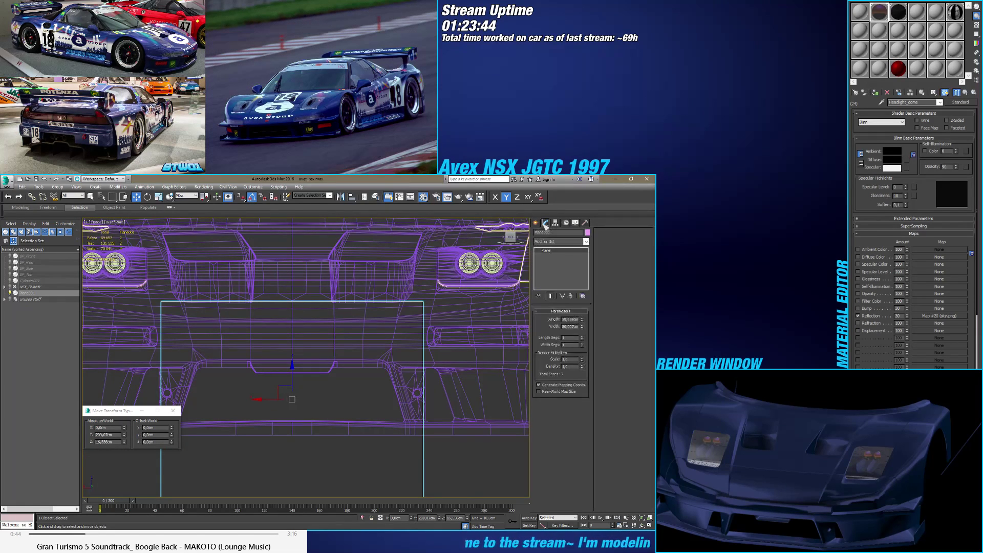
right_click(560, 273)
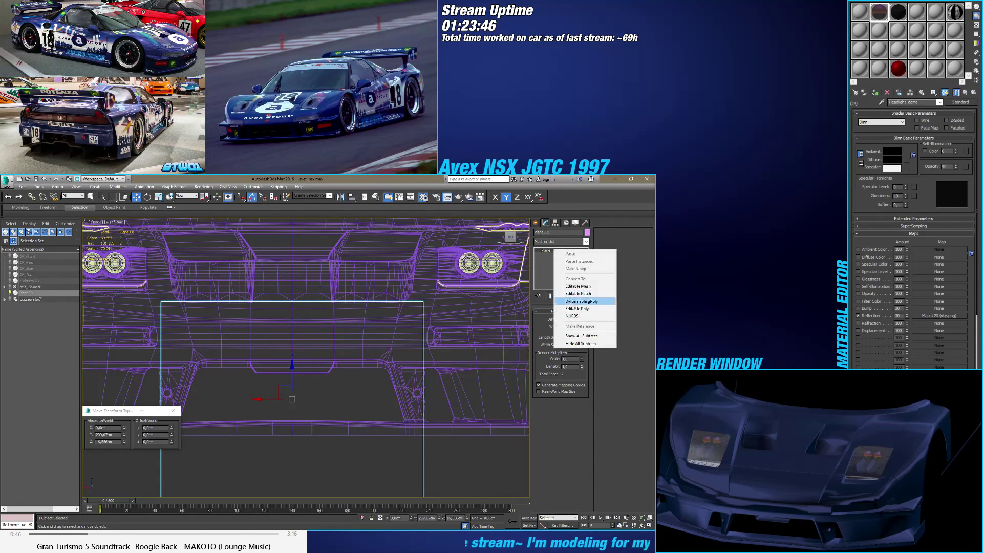
left_click(572, 309)
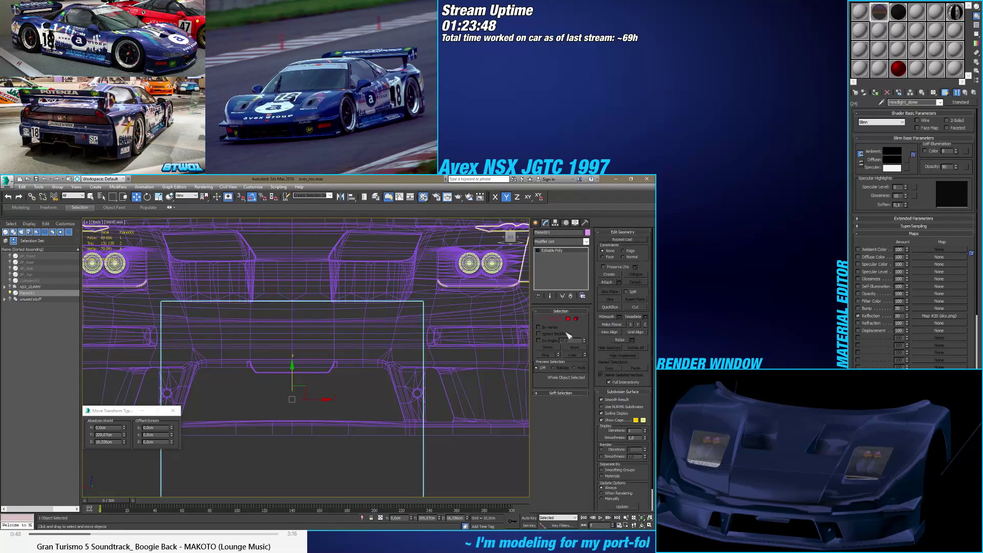
key("2")
left_click_drag(454, 375, 134, 385)
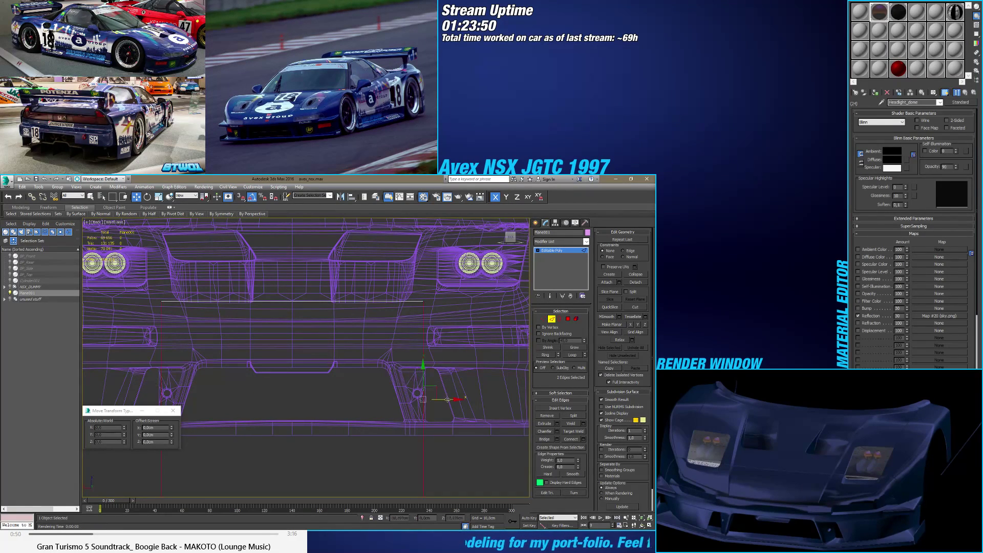
Step: Try a connecting edge slid up the plane's sides, then undo it
left_click(584, 439)
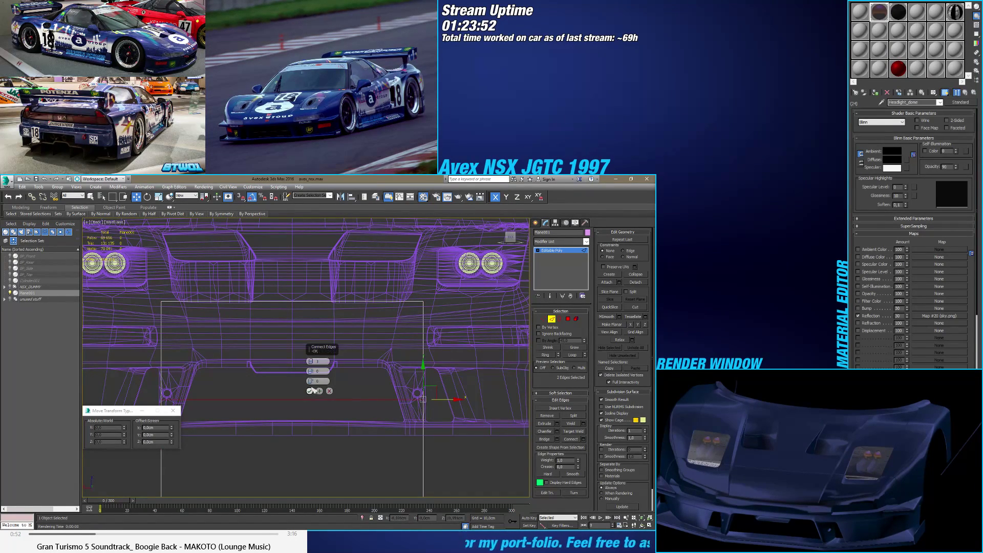
left_click_drag(310, 382, 320, 342)
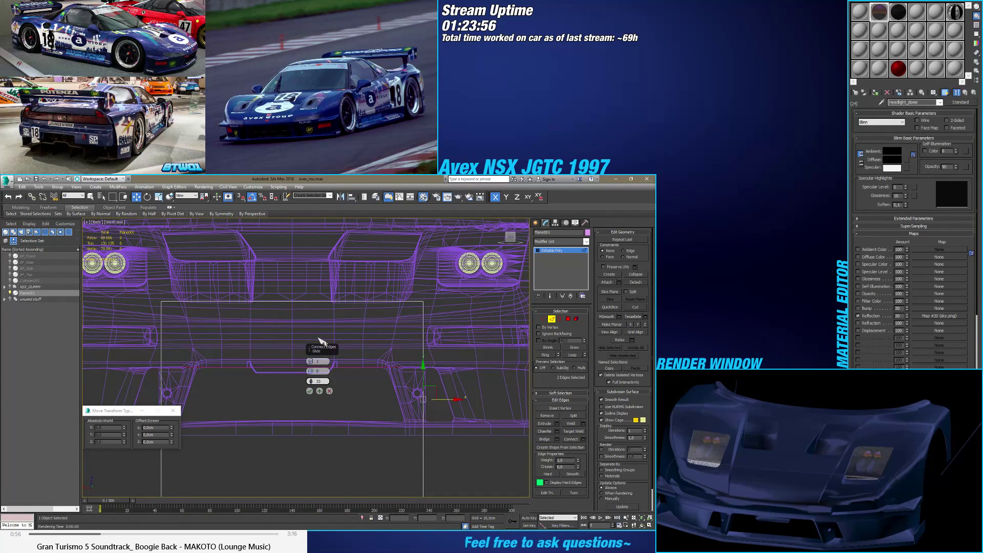
left_click(309, 390)
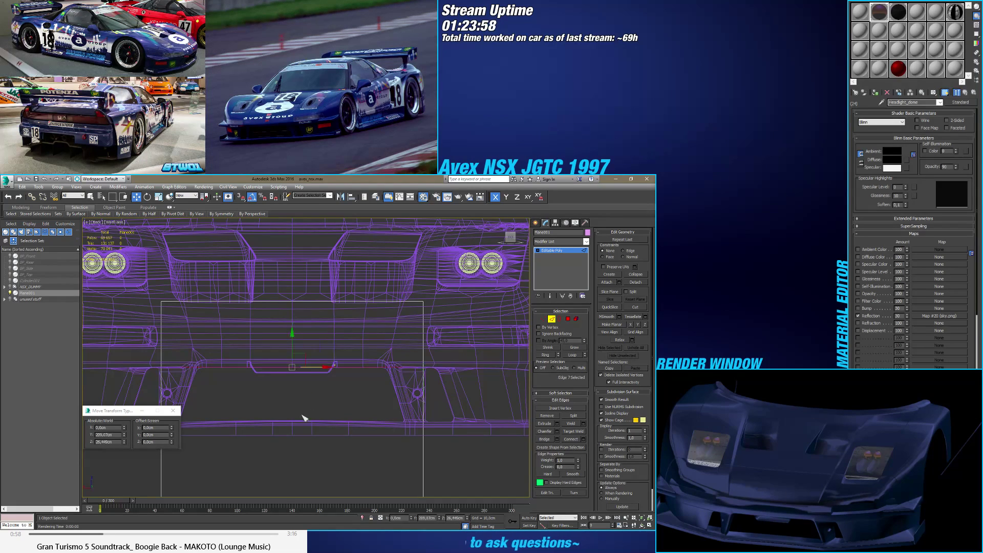
middle_click_drag(223, 424, 265, 336)
key("ctrl+z")
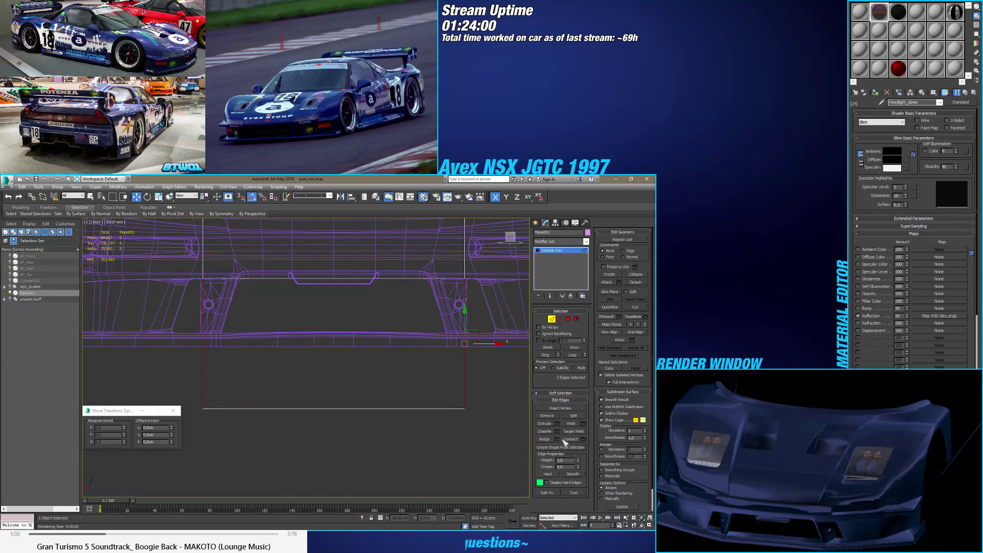
Step: Connect the side edges again with a slide of 15 to add one horizontal edge
left_click(583, 439)
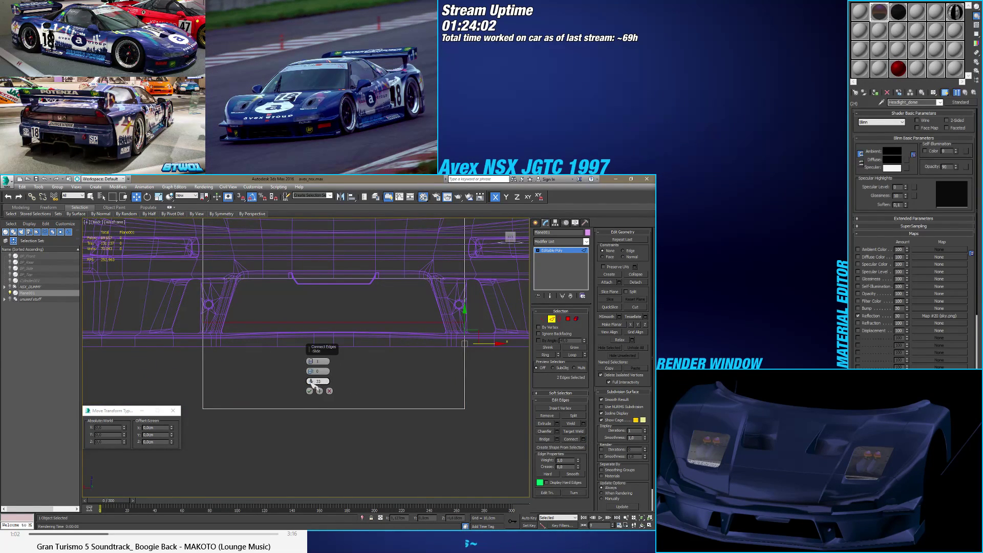
left_click_drag(308, 404, 306, 409)
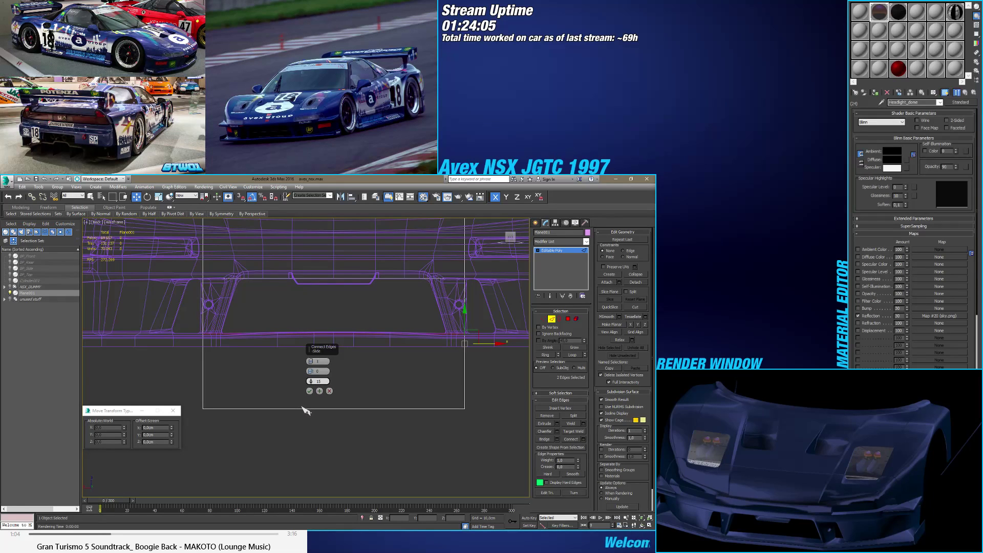
left_click_drag(306, 409, 308, 405)
middle_click_drag(349, 354, 313, 362, "alt")
scroll(312, 361, "up", 6)
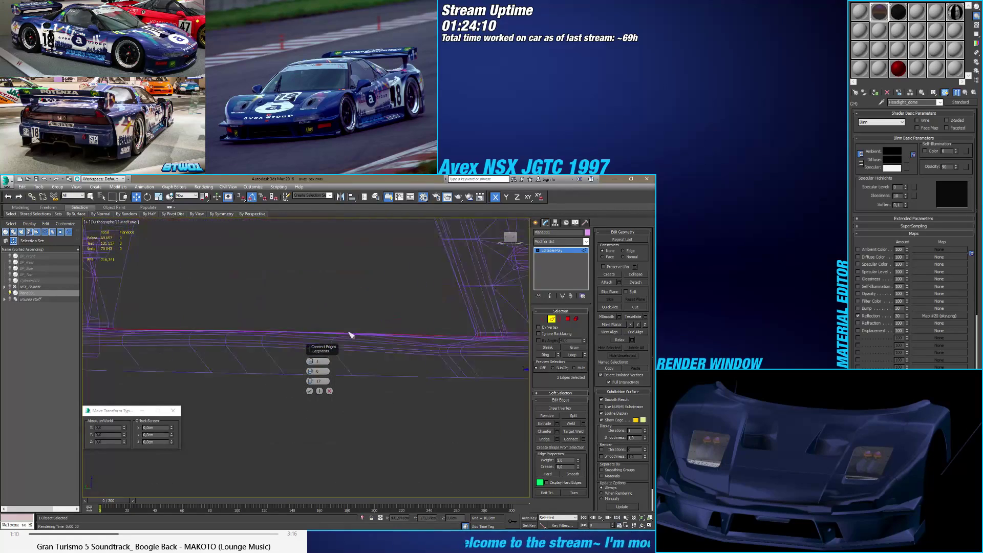
scroll(356, 340, "up", 5)
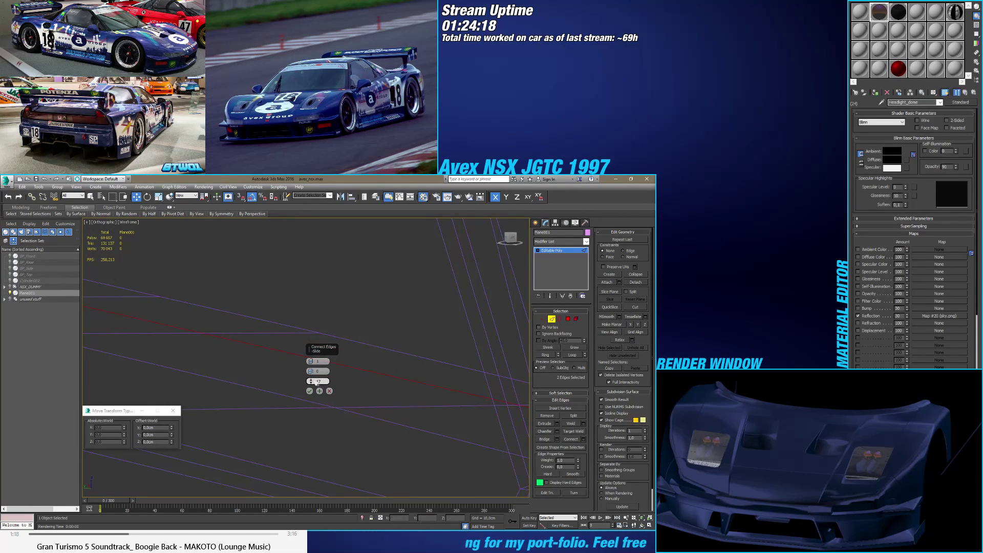
key("F3")
mouse_move(312, 376)
middle_mouse_down()
mouse_move(259, 383)
mouse_move(313, 400)
mouse_move(320, 388)
mouse_move(344, 397)
mouse_move(347, 389)
middle_mouse_up()
left_click(311, 384)
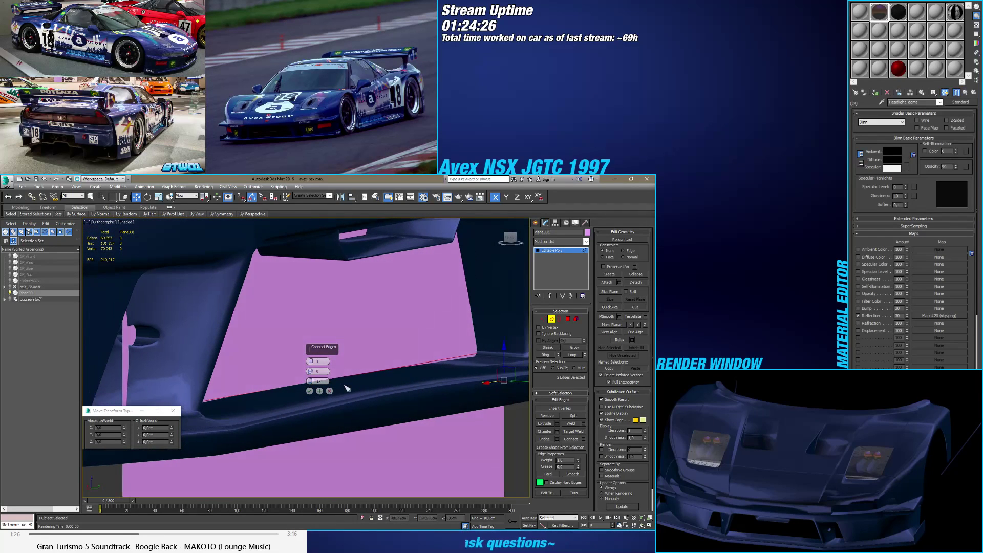
left_click(311, 384)
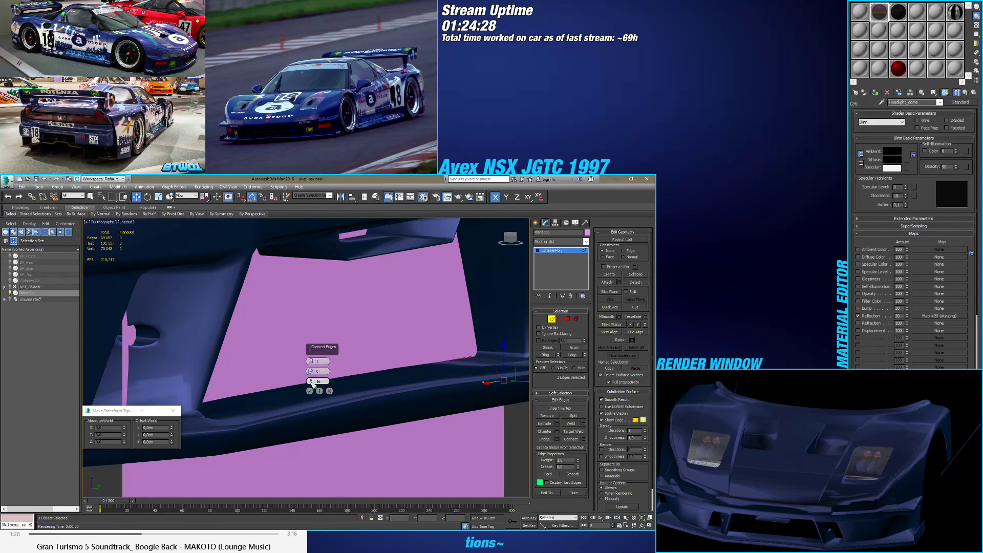
left_click(311, 383)
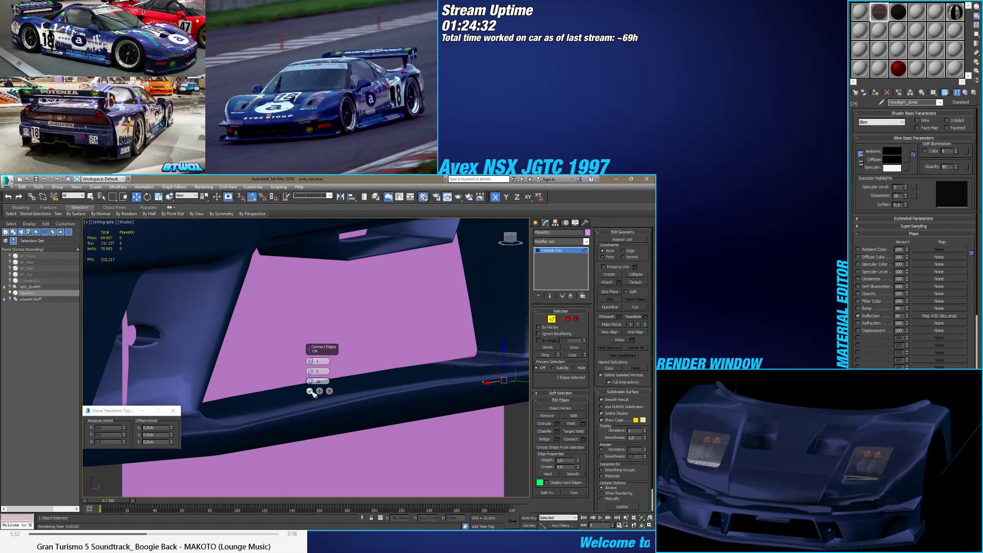
left_click(309, 391)
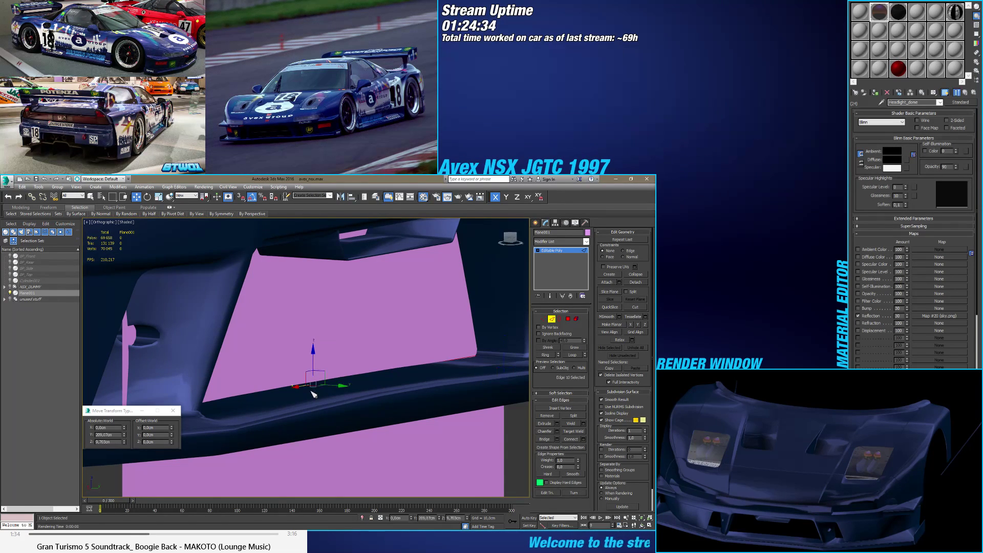
Step: Return to the back view in wireframe
scroll(334, 386, "down", 3)
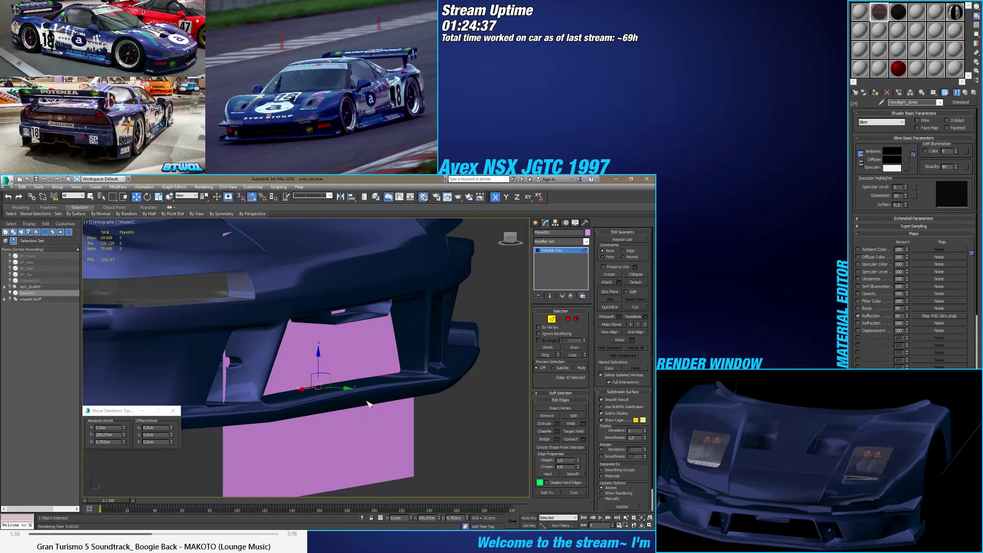
middle_click_drag(358, 401, 353, 397, "alt")
key("F3")
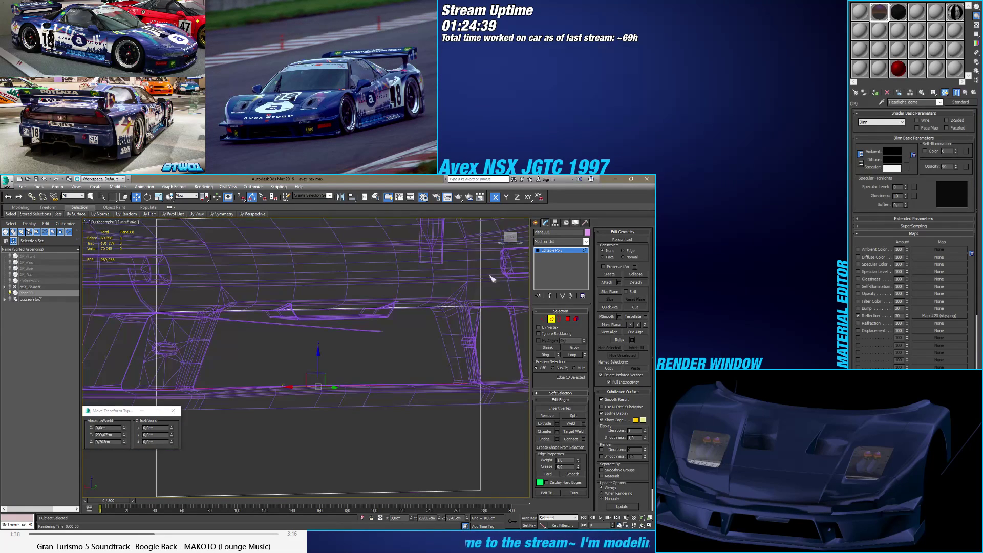
left_click(505, 250)
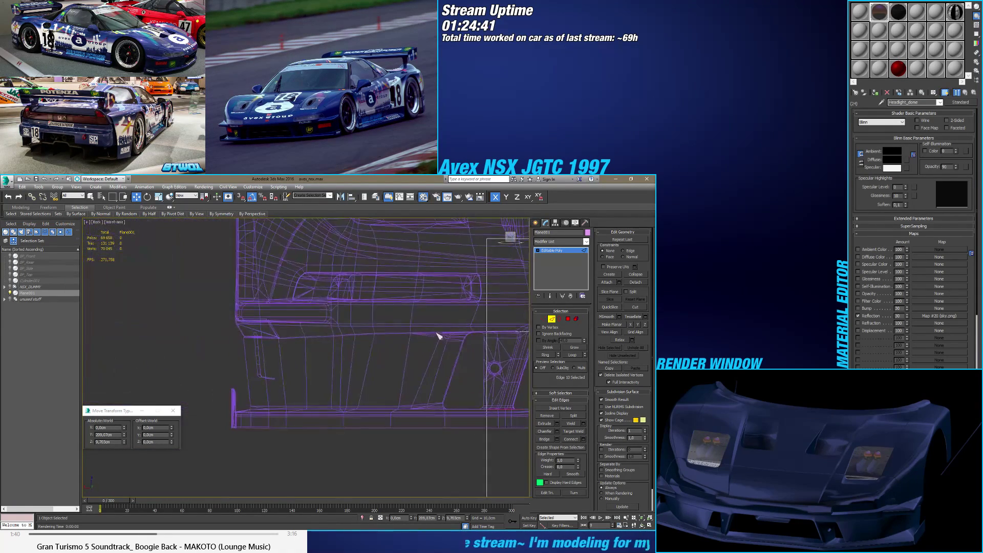
Step: Delete the backing plane's upper and lower polygons
left_click(568, 319)
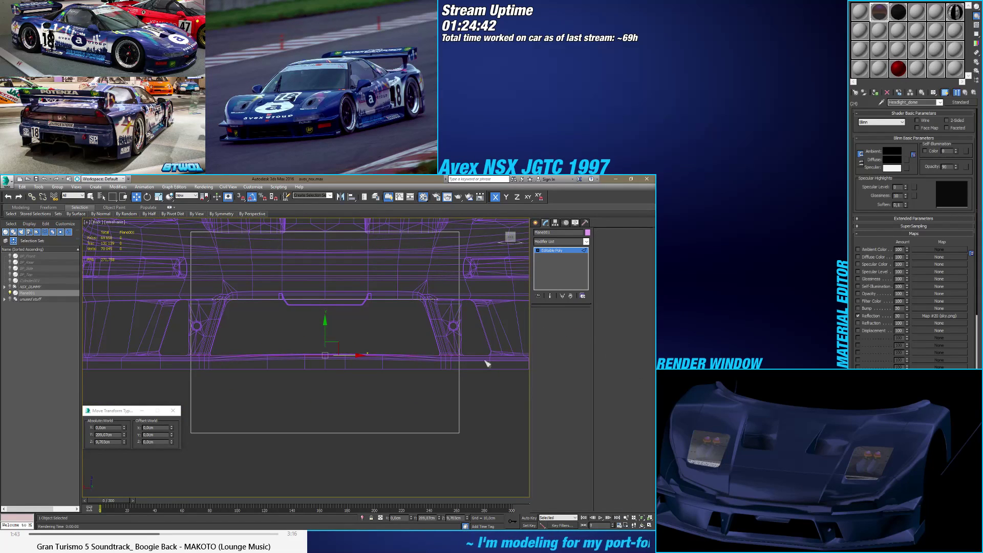
left_click(374, 420)
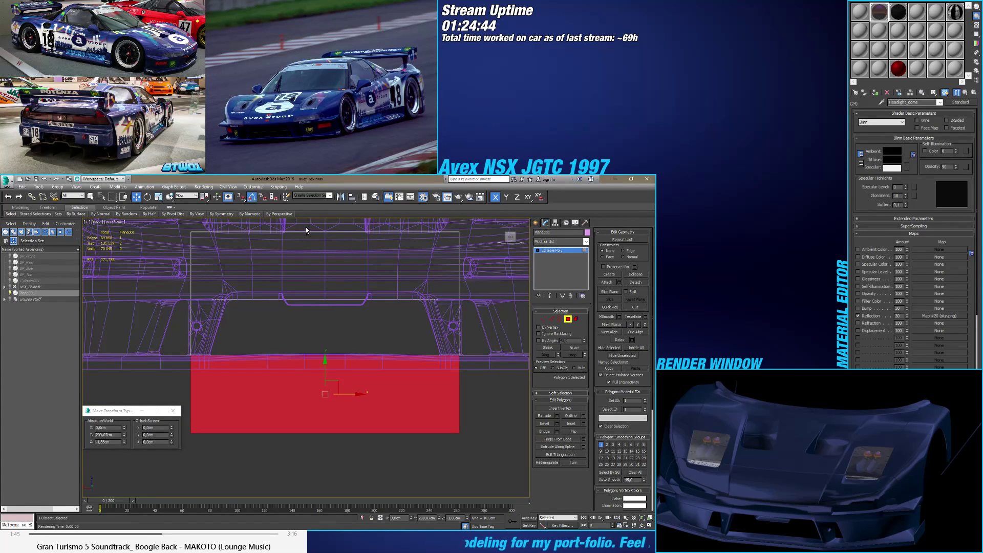
left_click(325, 248, "ctrl")
key("Delete")
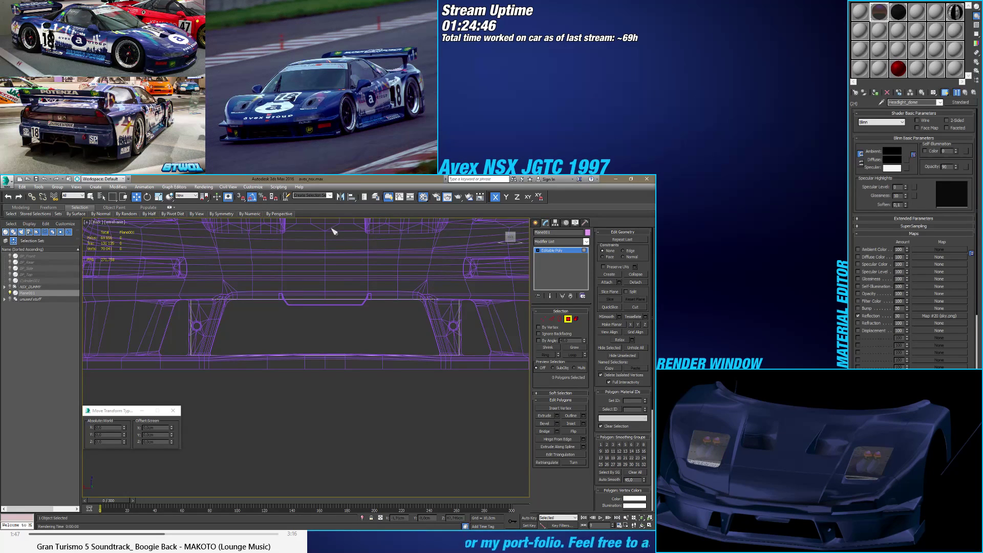
scroll(361, 319, "up", 3)
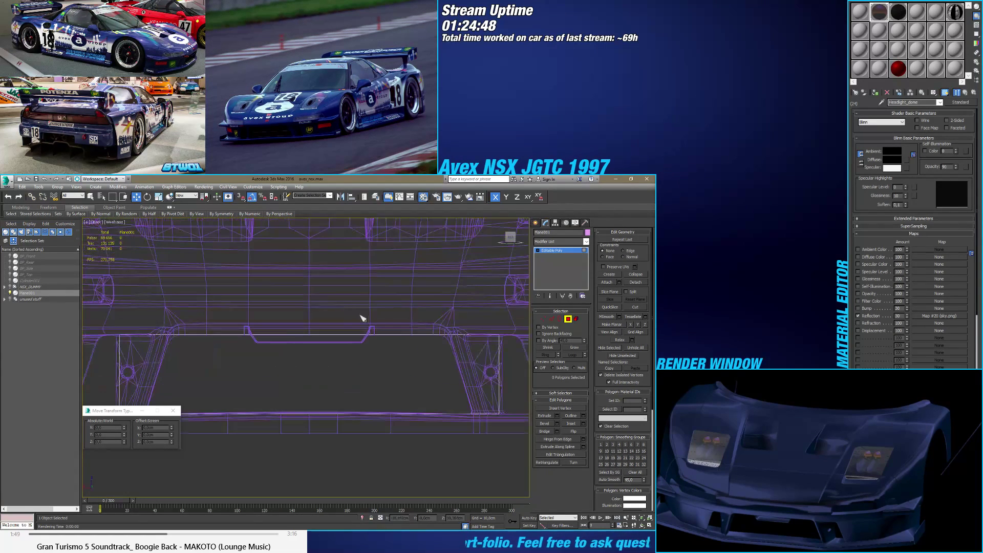
Step: Select the plane's two side edges and connect them with a new horizontal edge
left_click(543, 318)
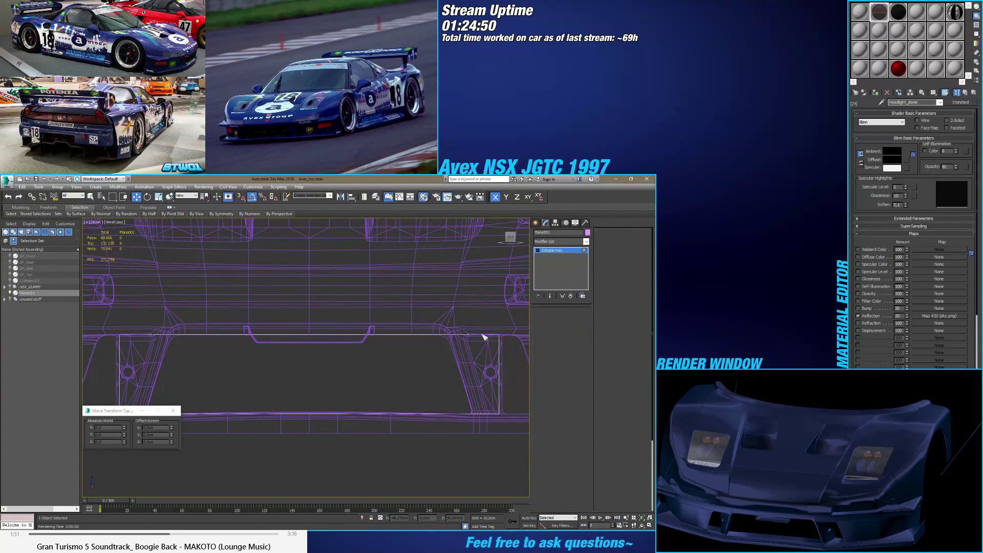
middle_click_drag(504, 325, 483, 326)
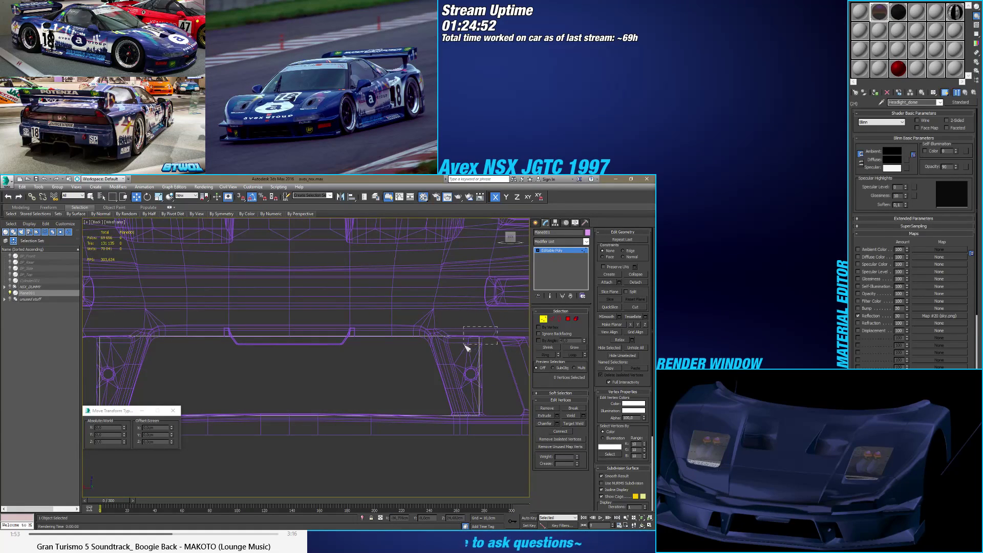
left_click_drag(465, 344, 463, 345)
scroll(367, 336, "down", 2)
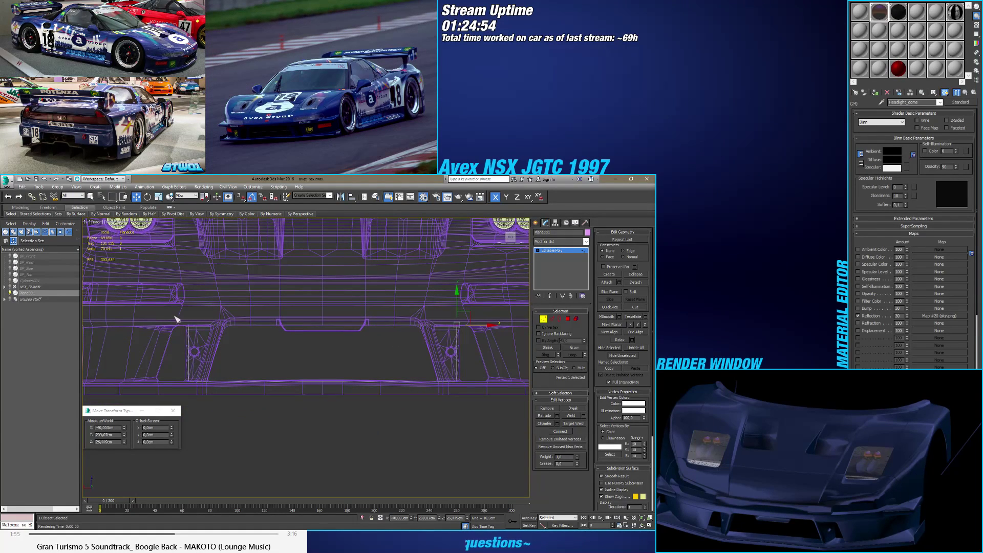
left_click(554, 319)
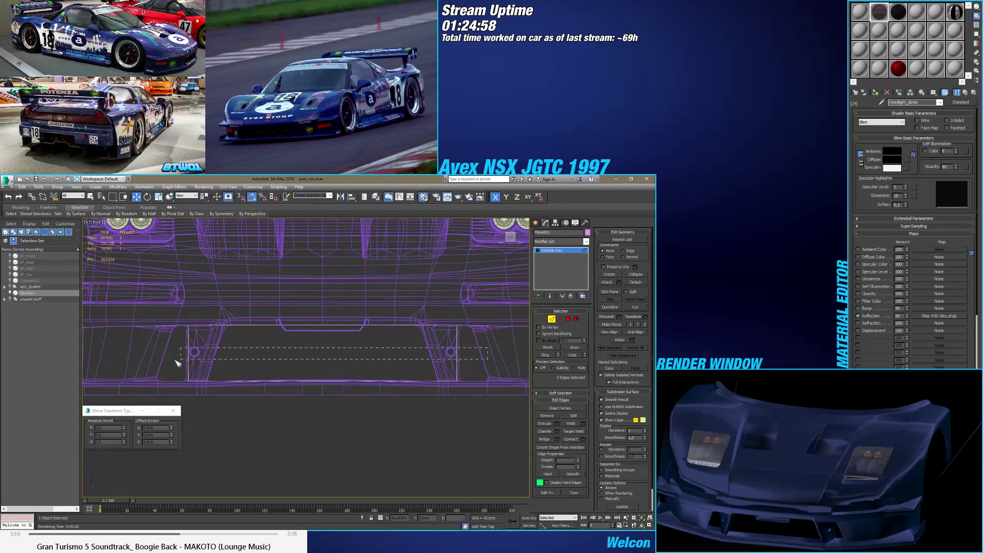
left_click_drag(217, 361, 179, 379)
left_click(583, 439)
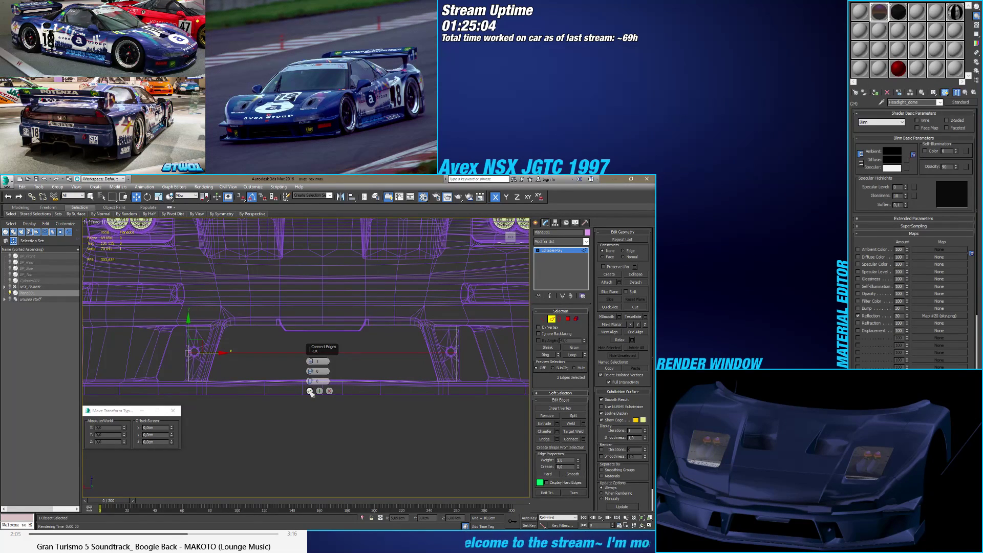
left_click(311, 391)
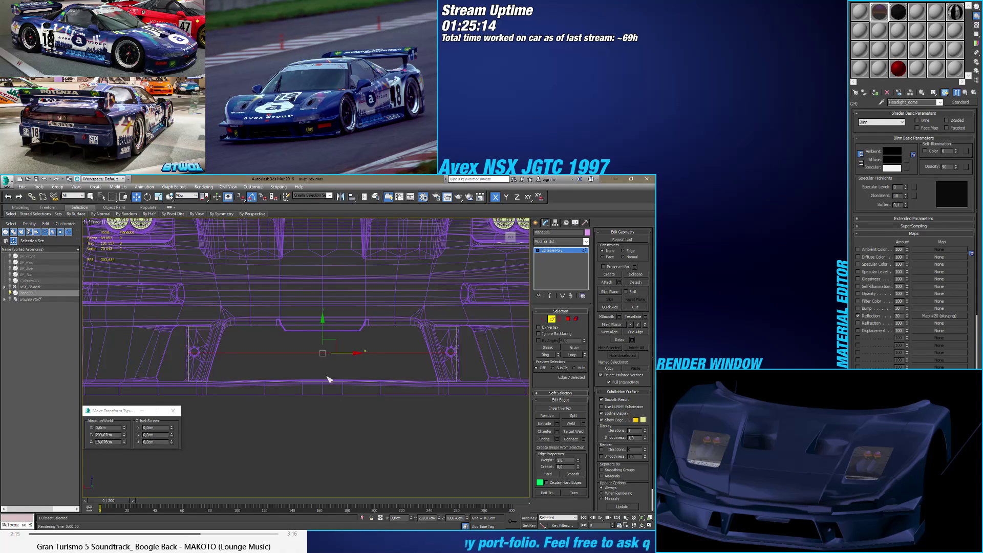
Step: Clear the edge selection, exit sub-object editing and select the front bumper
scroll(328, 379, "down", 4)
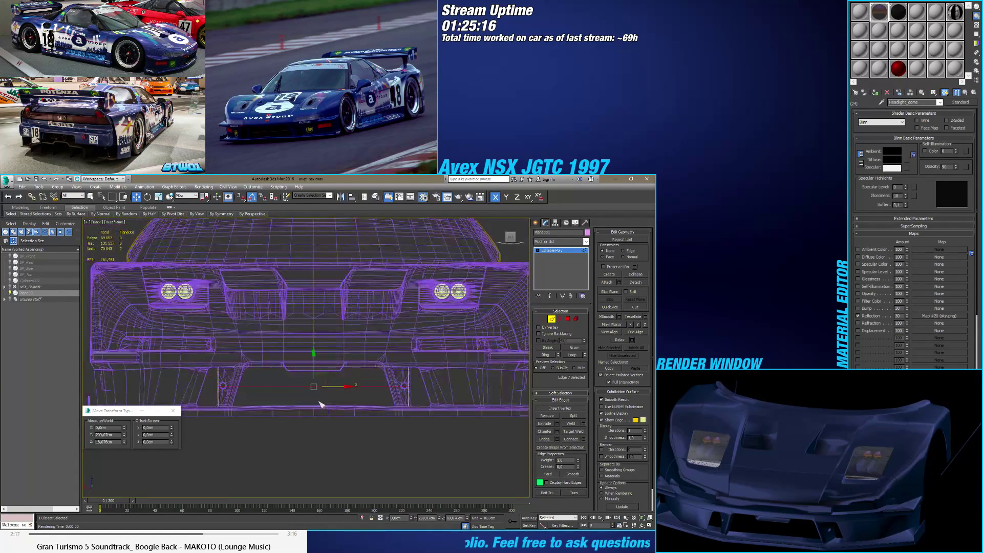
key("F3")
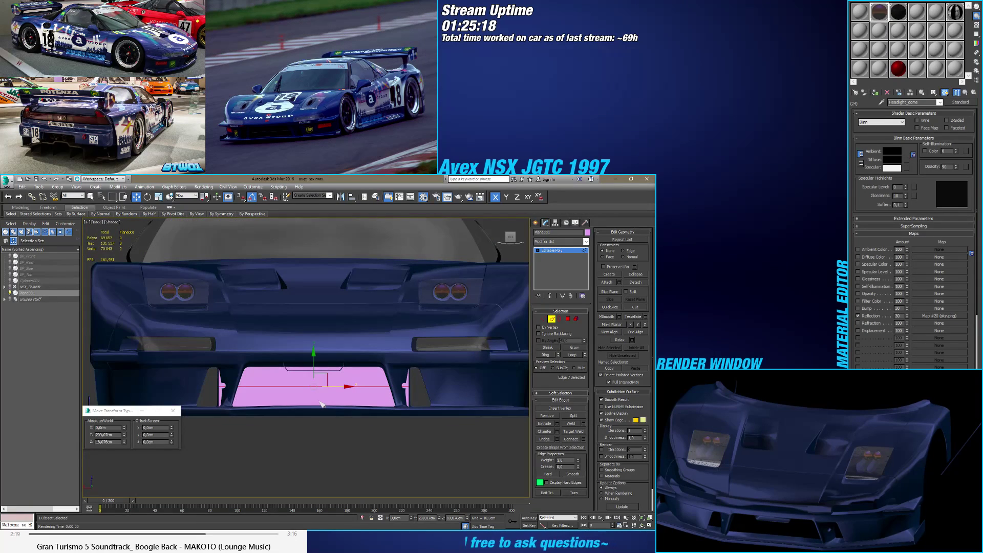
key("F3")
scroll(286, 369, "up", 8)
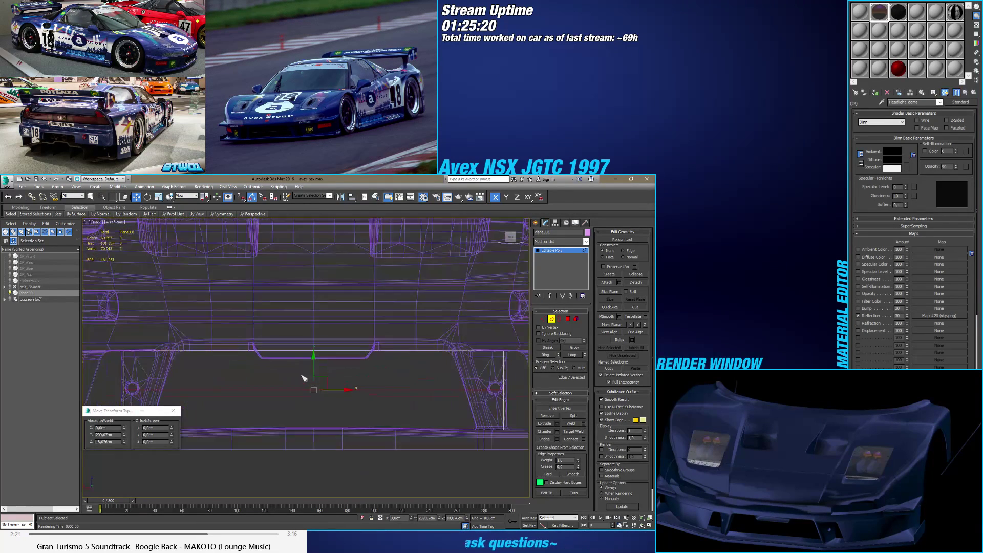
left_click(296, 352)
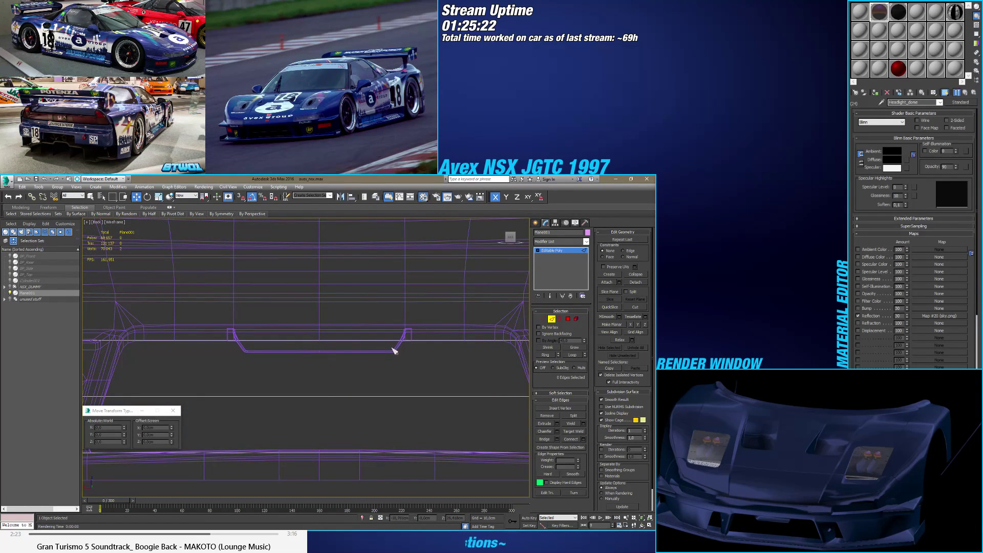
left_click(551, 319)
left_click(535, 223)
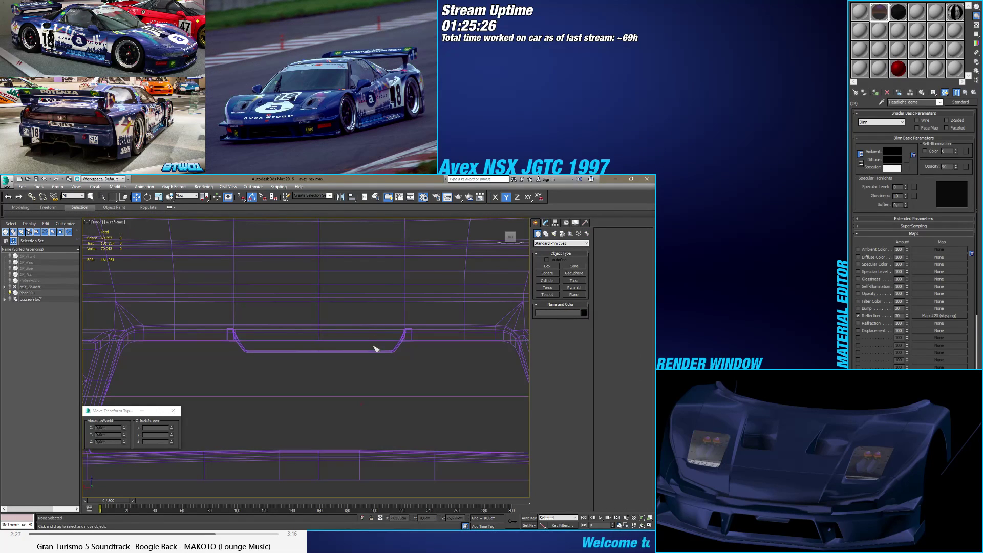
left_click(373, 352)
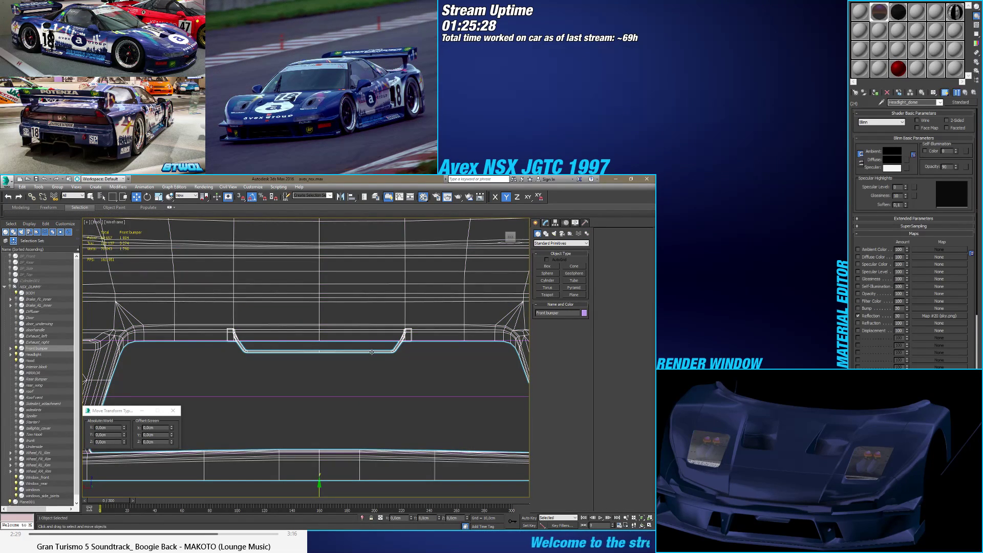
Step: Drop to the front bumper's base Editable Poly level and select its lower flap vertices
key("F3")
middle_click_drag(372, 352, 346, 375, "alt")
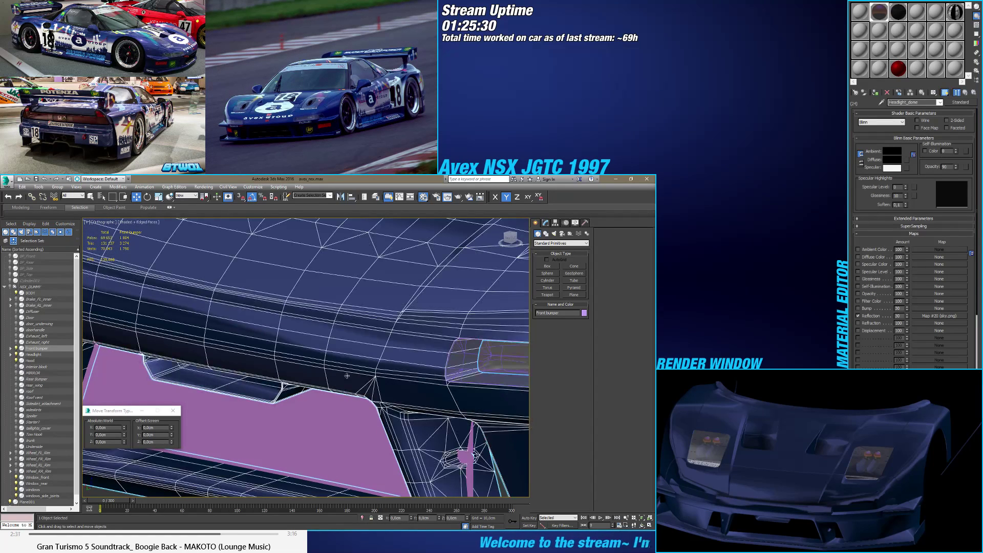
left_click(546, 223)
left_click(547, 257)
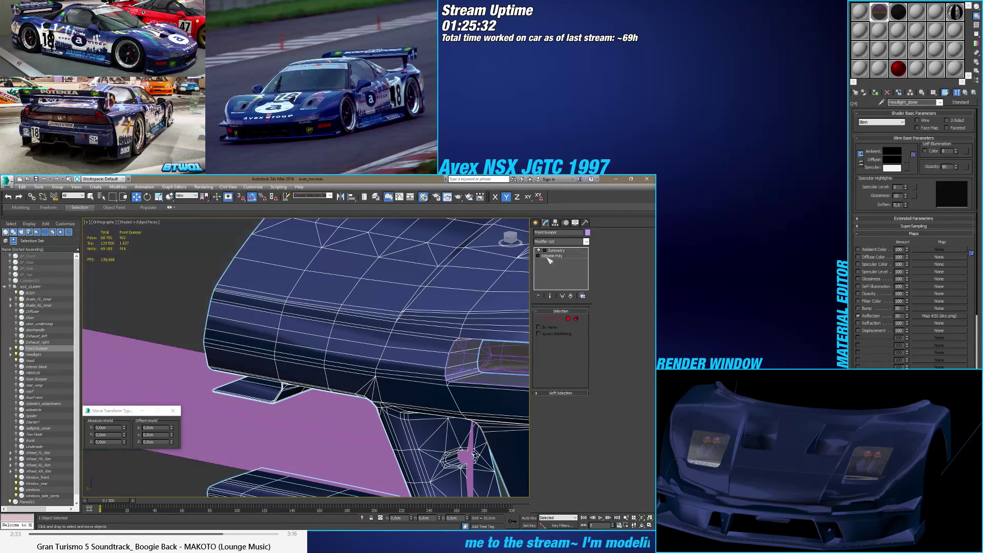
left_click_drag(266, 408, 241, 390)
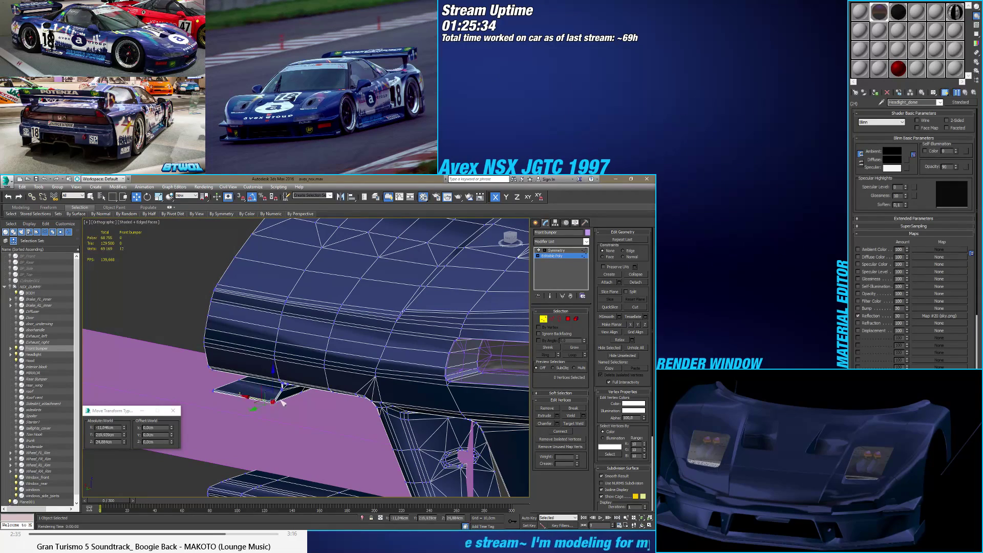
middle_click_drag(241, 390, 332, 358, "alt")
left_click(510, 239)
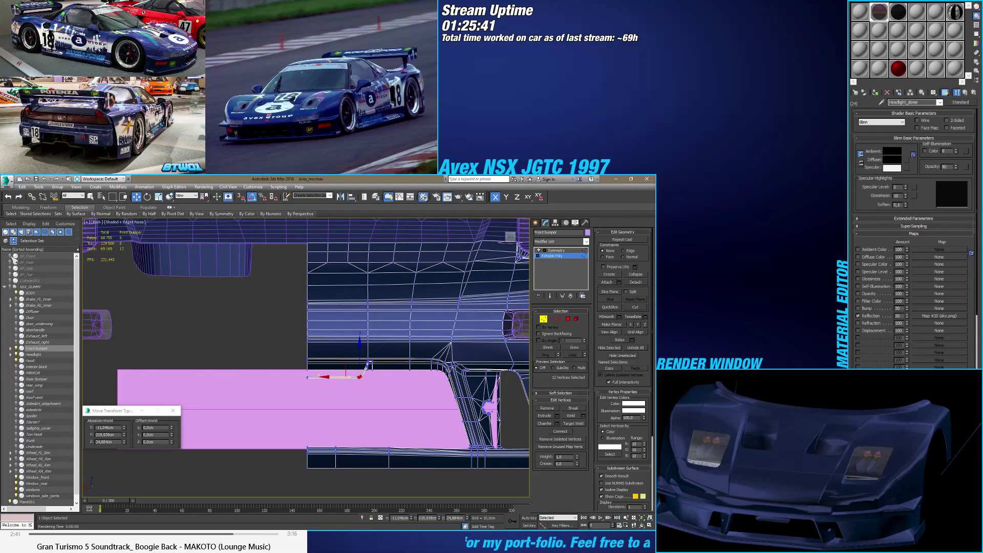
Step: Select Front bumper from the scene list, exit vertex editing and pick Plane001
left_click(37, 348)
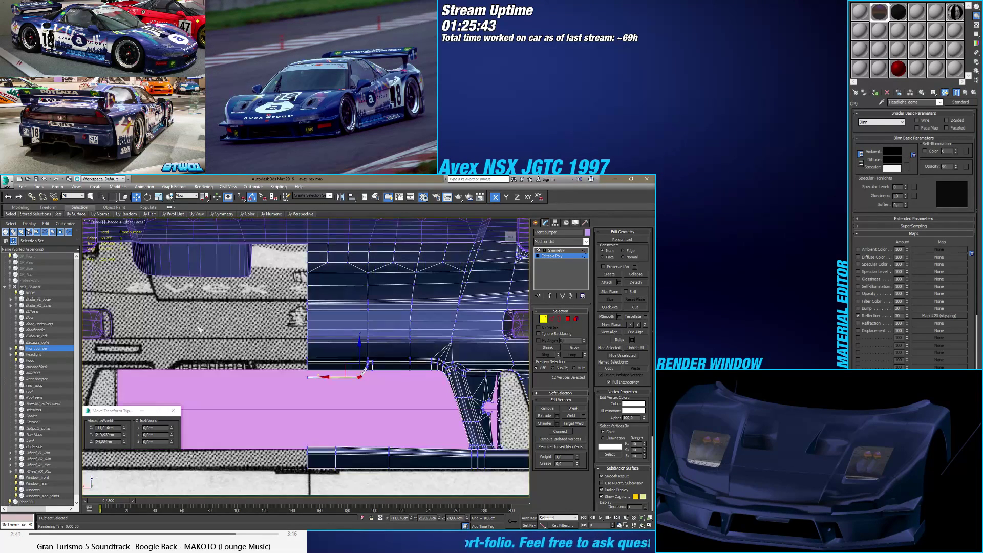
key("1")
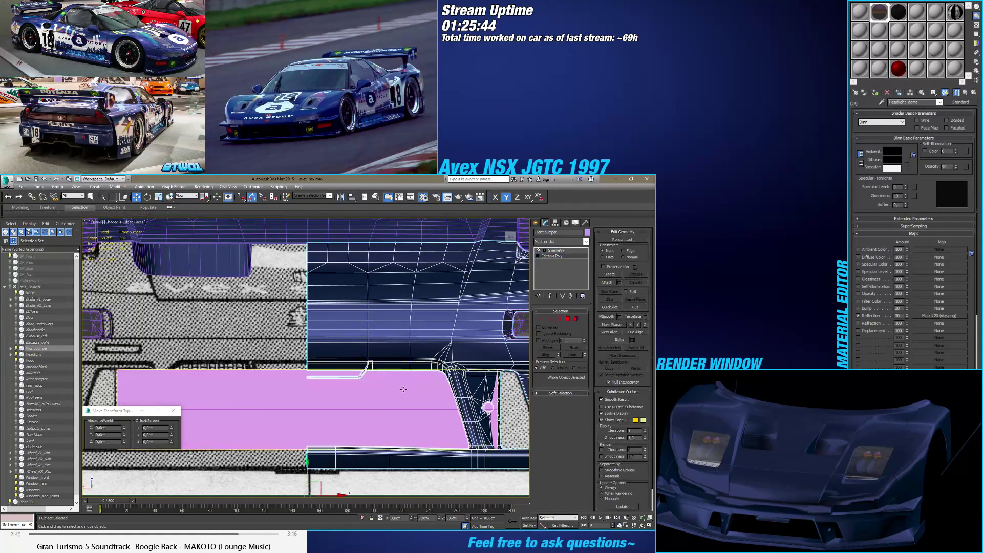
left_click(403, 389)
scroll(369, 389, "up", 5)
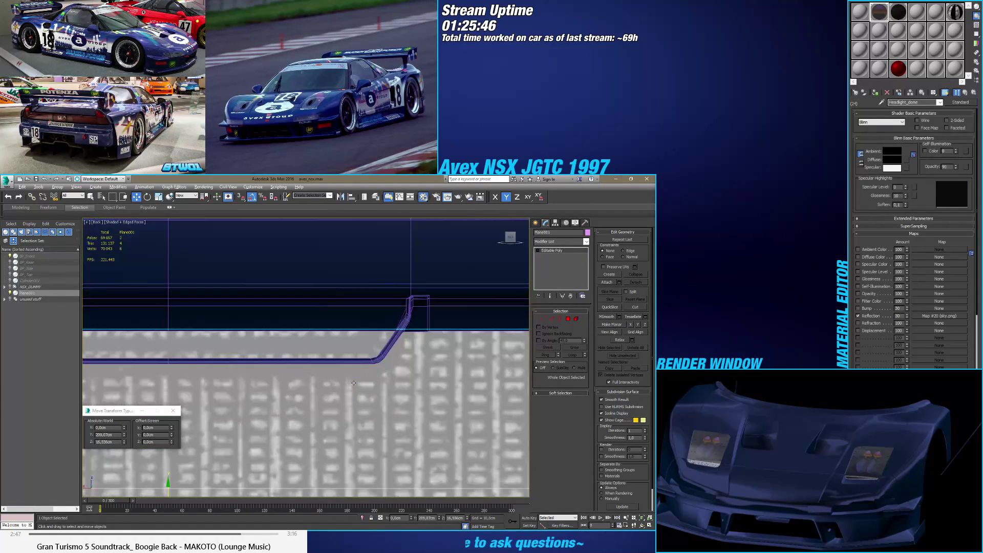
Step: Reselect the front bumper and select the lip's left-end vertices at its Editable Poly level
left_click(499, 332)
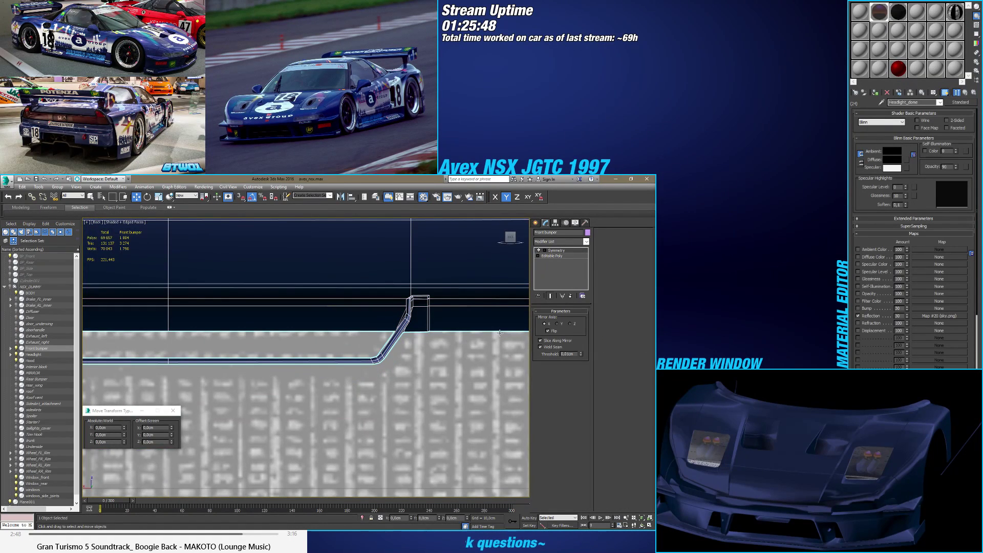
left_click(553, 256)
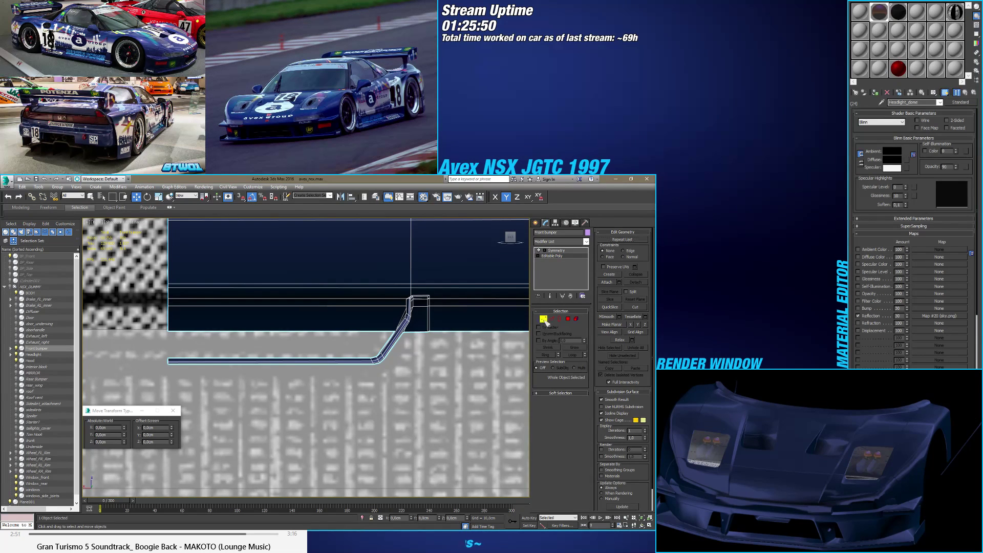
left_click(543, 319)
scroll(409, 360, "down", 2)
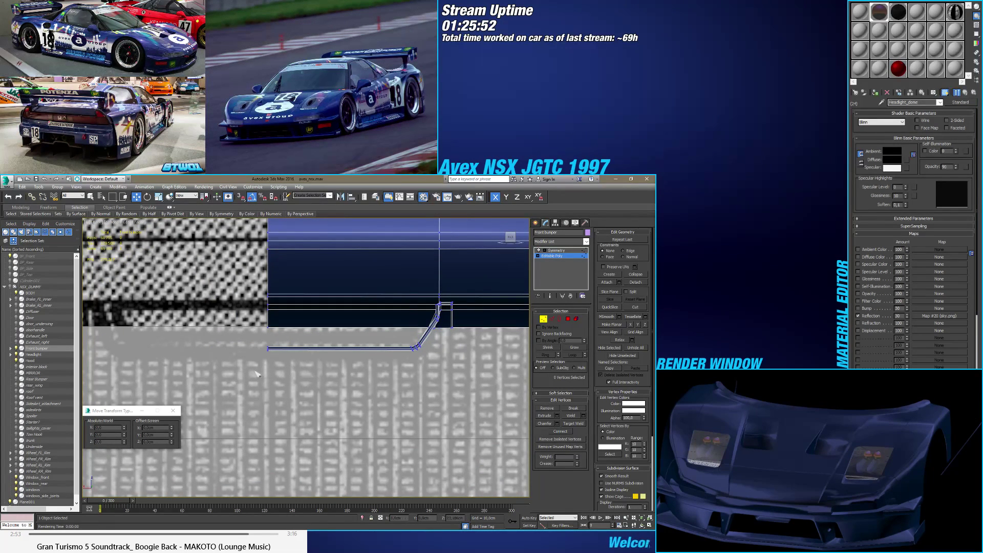
left_click_drag(301, 346, 302, 346)
middle_click_drag(396, 361, 351, 370)
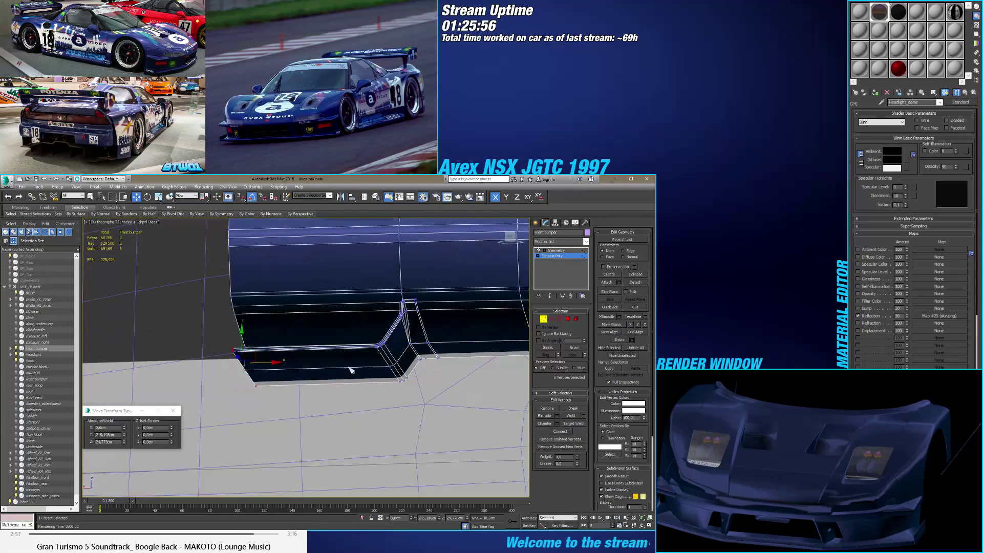
Step: Select four polygons on the bumper's lower lip and lower them slightly on the vertical axis
left_click(568, 320)
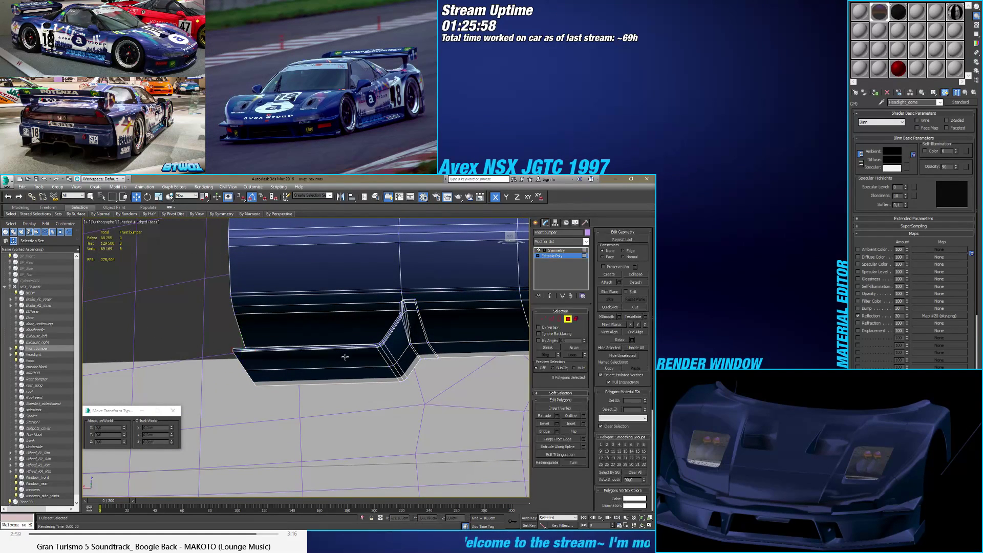
left_click(345, 354)
left_click(348, 379, "ctrl")
left_click(385, 365, "ctrl")
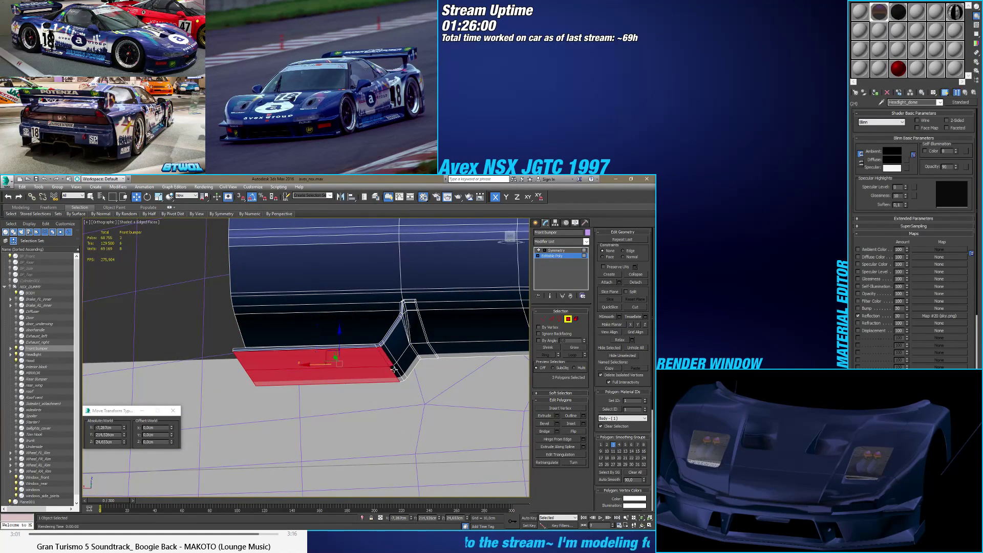
left_click(394, 365, "ctrl")
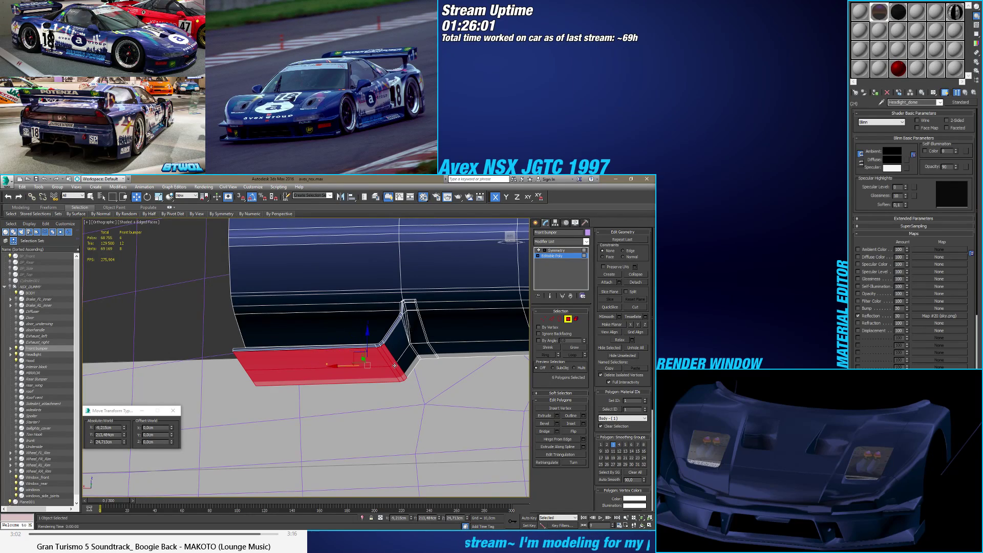
left_click(509, 236)
scroll(341, 352, "up", 5)
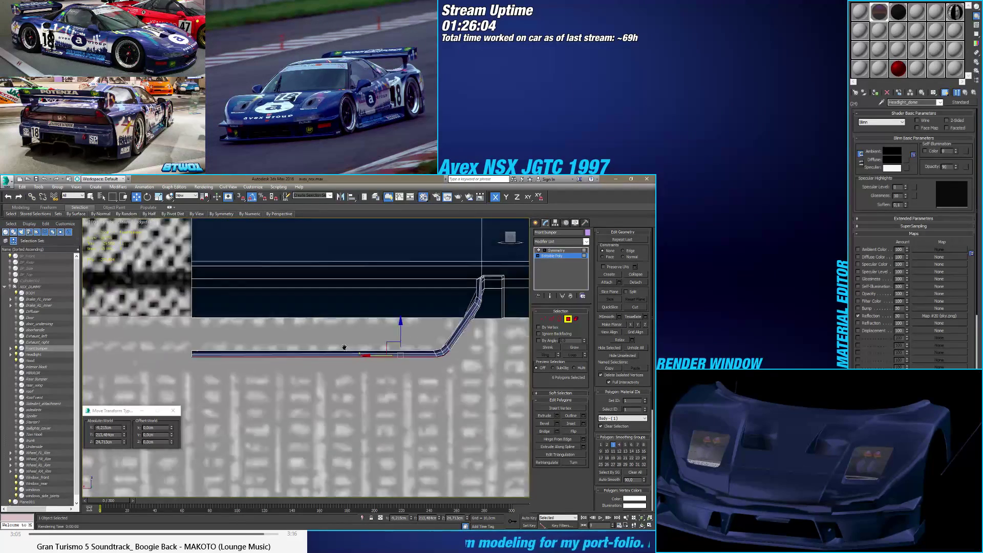
scroll(339, 353, "up", 2)
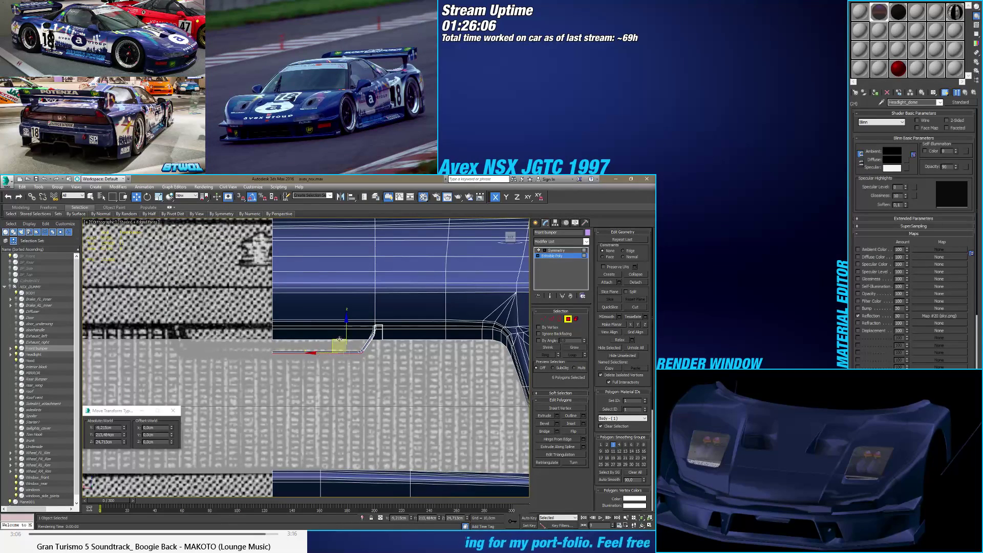
key("F7")
left_click_drag(347, 333, 344, 339)
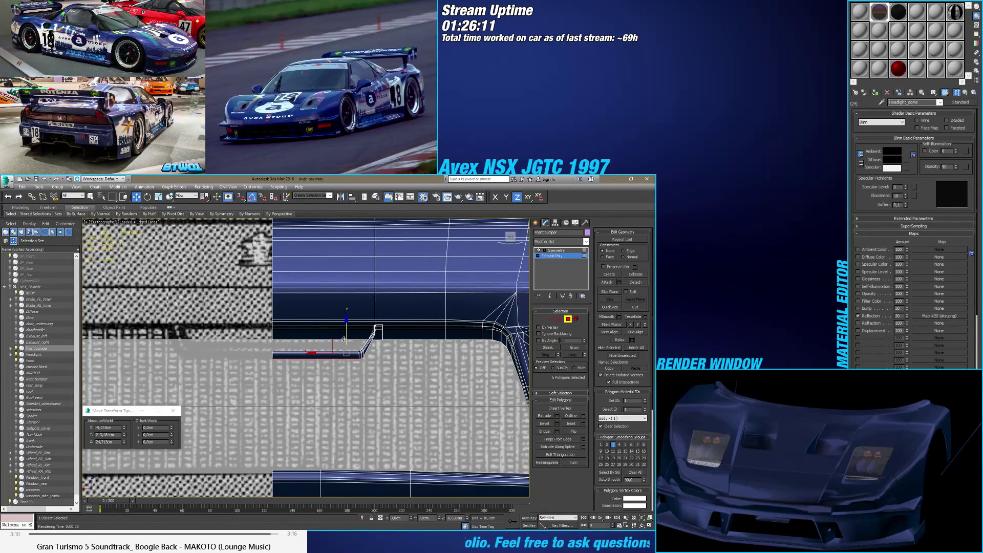
Step: Select the three bumper edges around the bend and move them slightly down on Z
middle_click_drag(343, 339, 303, 332, "alt")
key("shift+z")
scroll(303, 332, "up", 5)
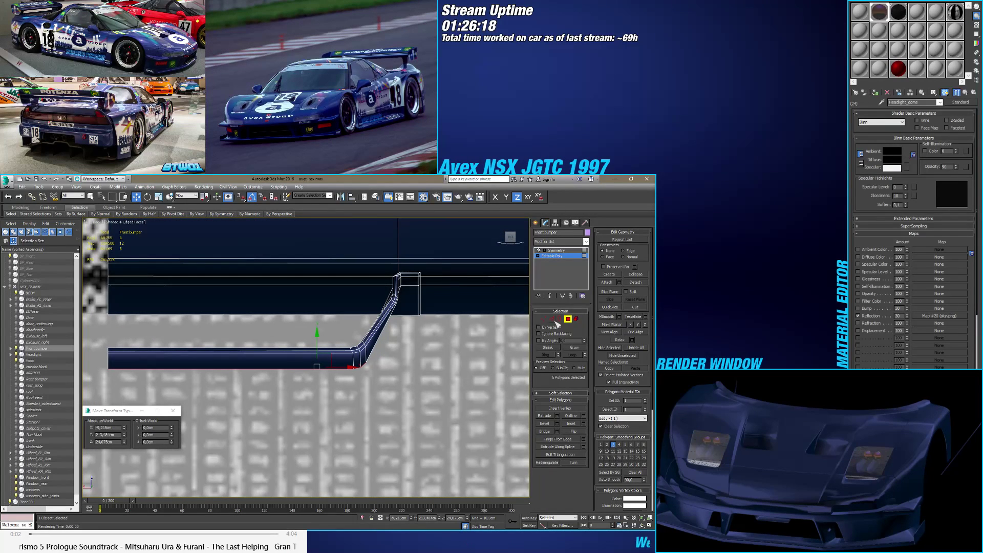
left_click(552, 318)
left_click(355, 351)
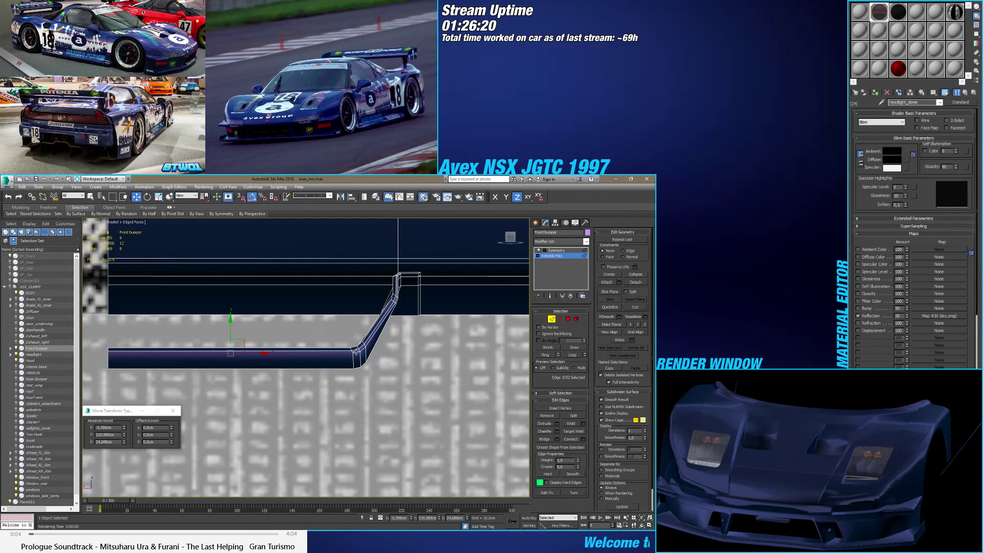
left_click(361, 350, "ctrl")
left_click(361, 349, "ctrl")
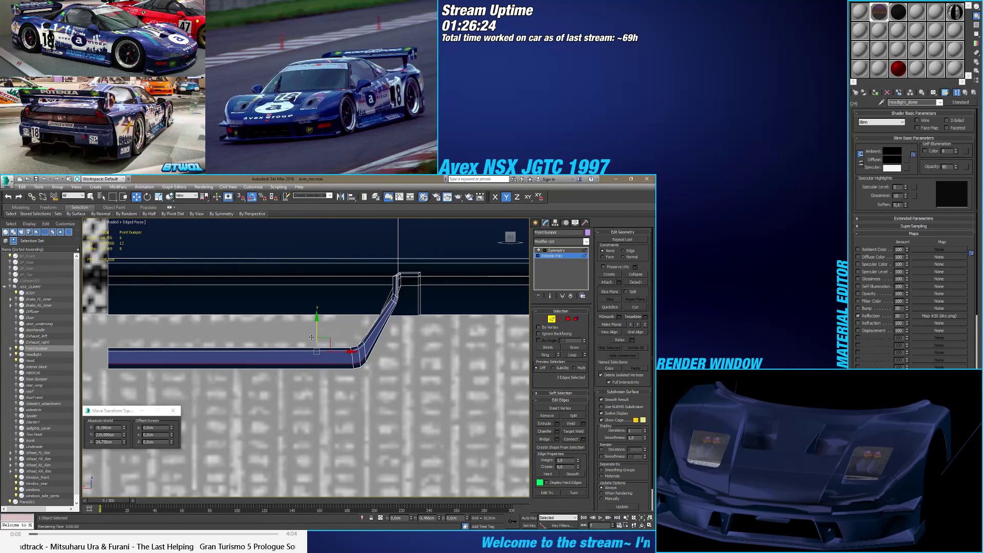
left_click_drag(311, 336, 305, 345)
Step: Deselect the bumper edges and select the backing plane Plane001 in the grille
middle_click_drag(280, 350, 302, 363, "alt")
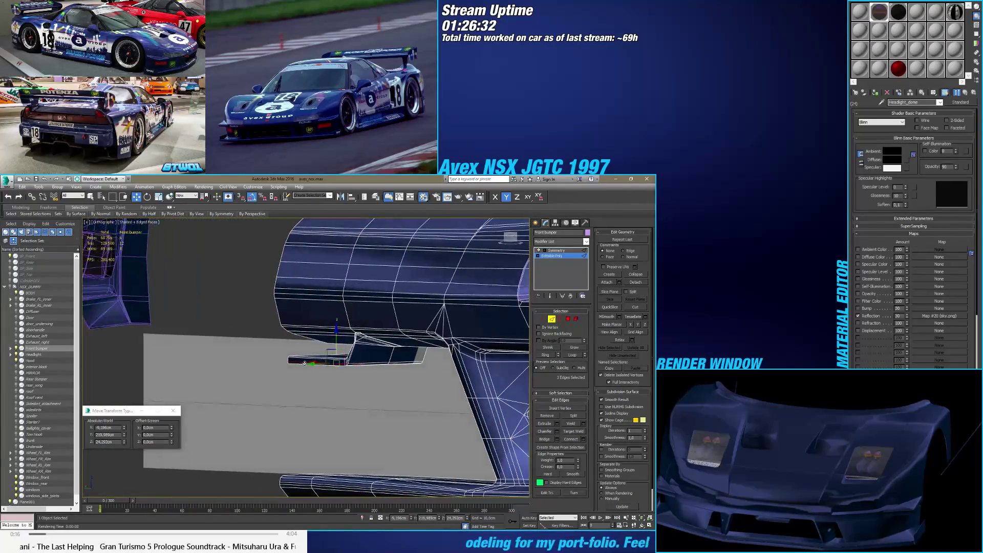
left_click(303, 362)
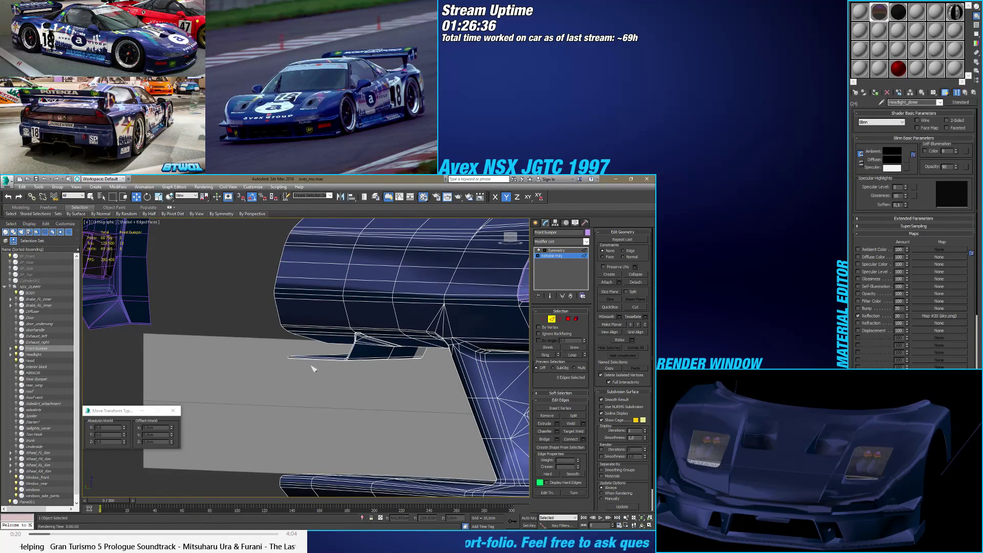
middle_click_drag(313, 369, 330, 378, "alt")
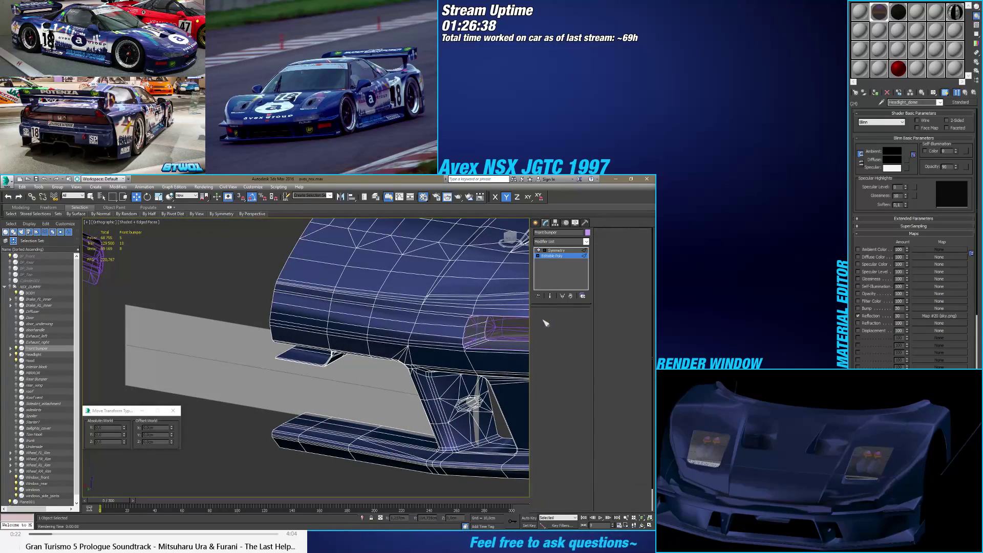
middle_click_drag(263, 345, 461, 277, "alt")
left_click(350, 382)
Step: Switch to the Back view and display Plane001 in wireframe
left_click(510, 237)
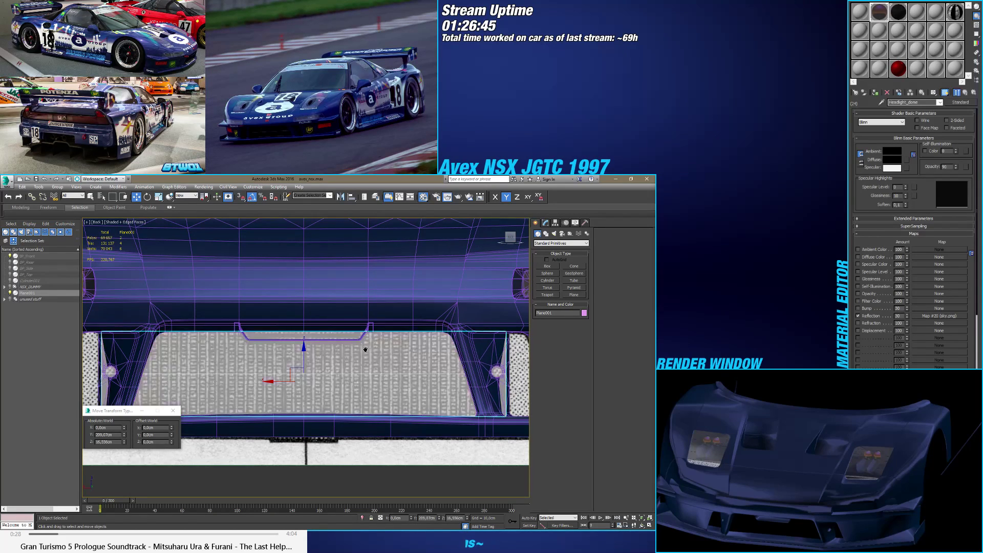
scroll(302, 377, "up", 5)
scroll(302, 378, "down", 8)
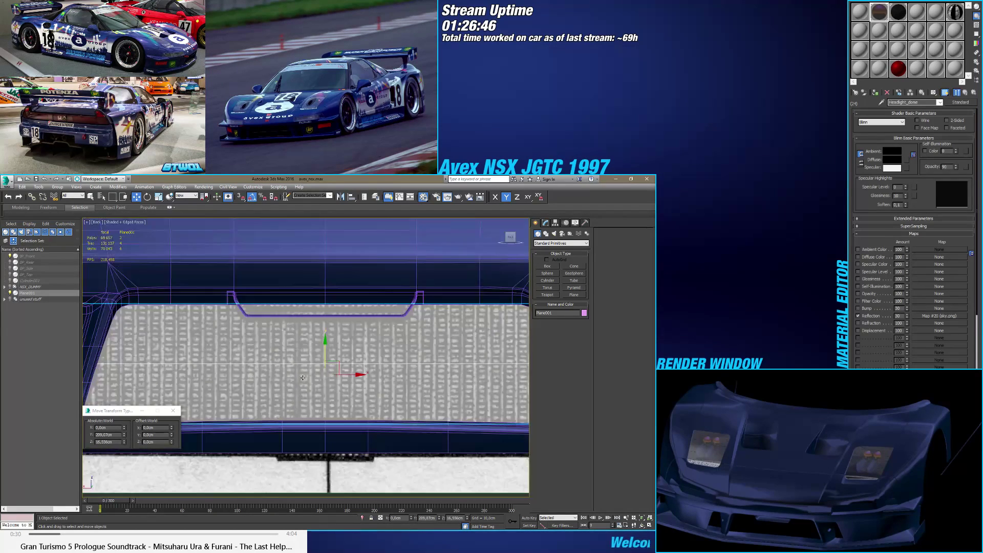
scroll(382, 369, "down", 1)
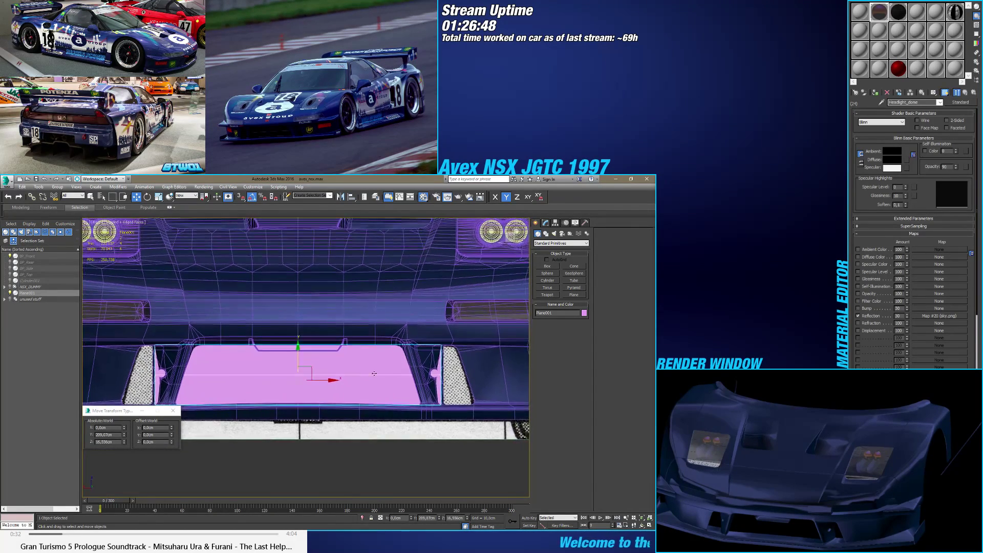
key("F3")
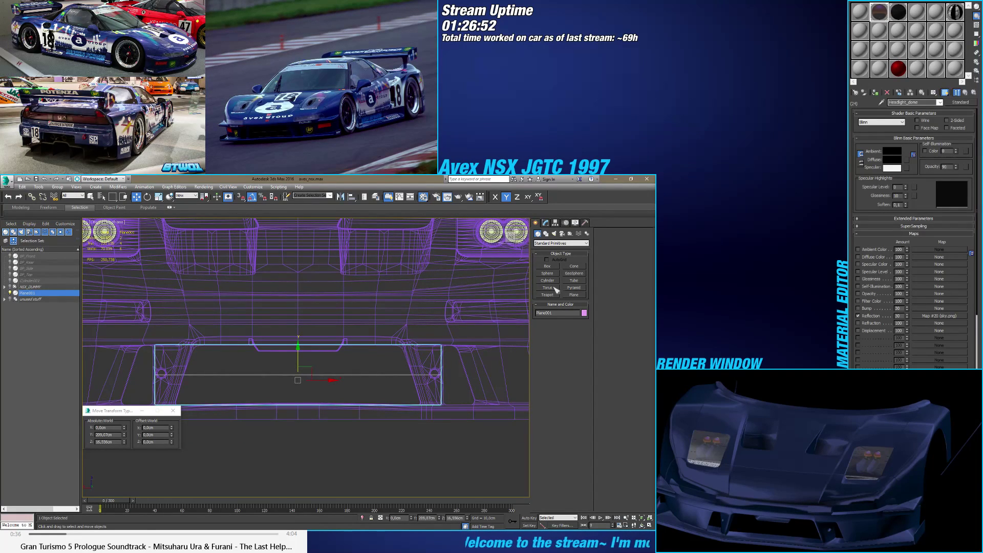
Step: In vertex mode on Plane001, select the matching corner vertices on both sides
left_click(550, 225)
key("1")
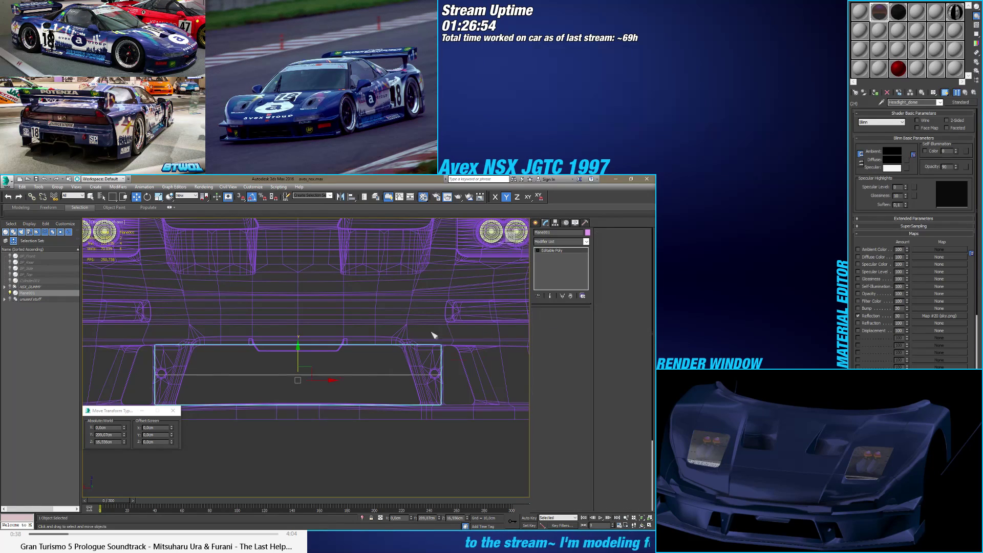
left_click_drag(433, 312, 456, 348)
left_click(440, 345)
left_click(154, 345, "ctrl")
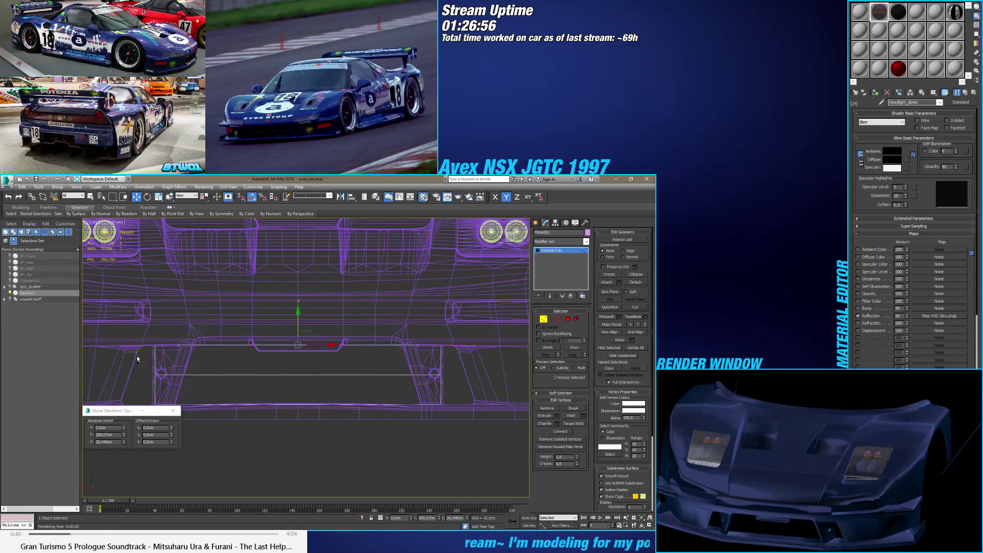
key("r")
key("F5")
left_click_drag(336, 351, 324, 352)
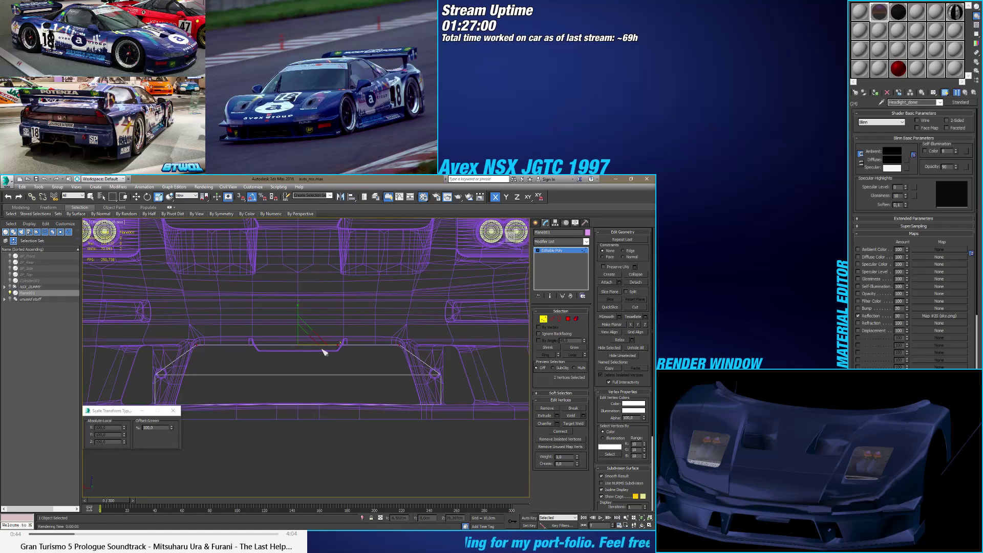
right_click(324, 353)
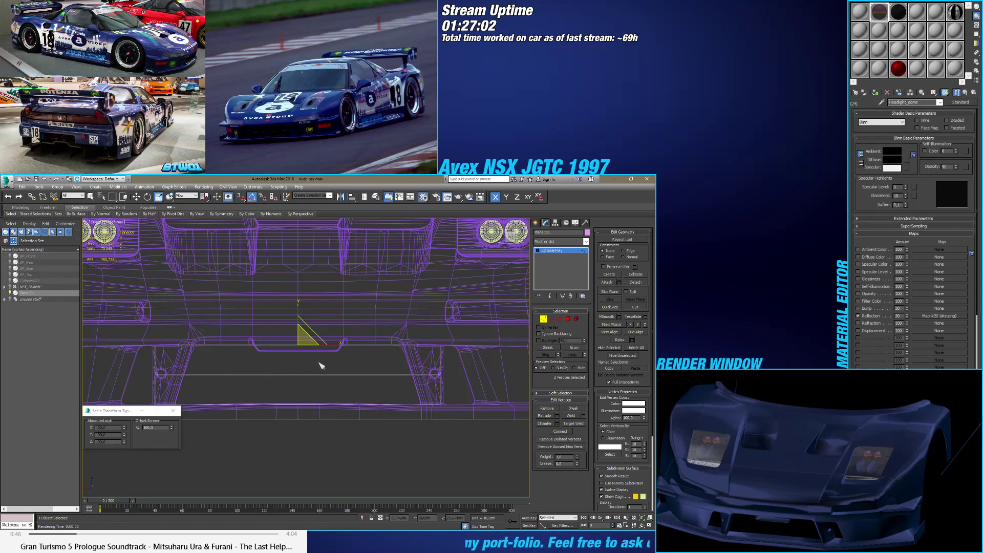
Step: Scale the selected corner vertices inward on X to about 73% using the Scale Transform Type-In
scroll(351, 357, "up", 3)
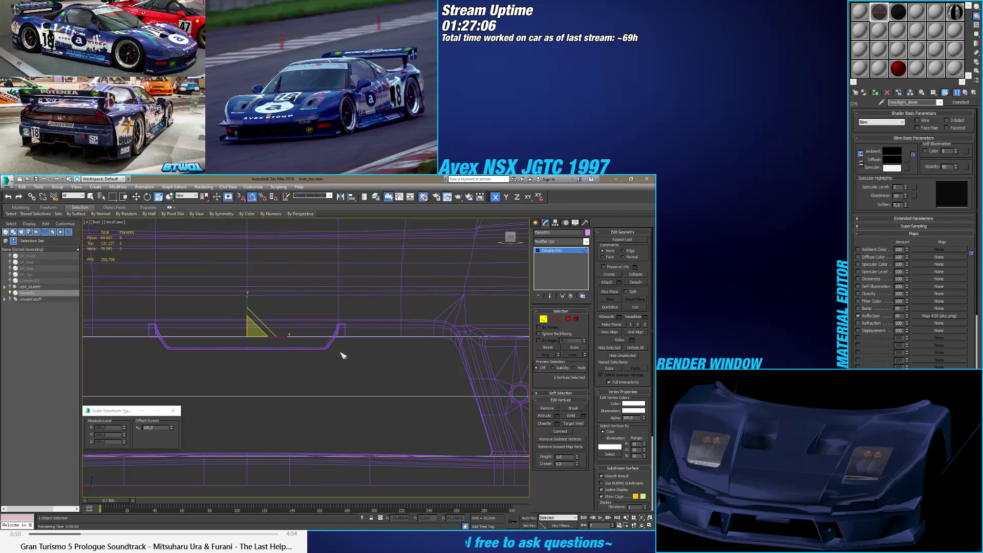
scroll(343, 355, "down", 2)
key("w")
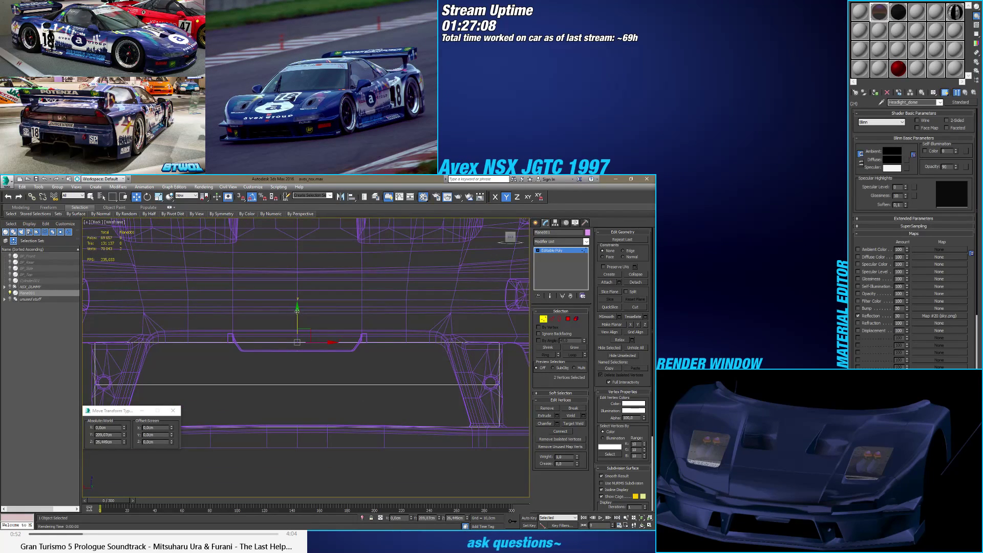
left_click_drag(297, 310, 300, 312)
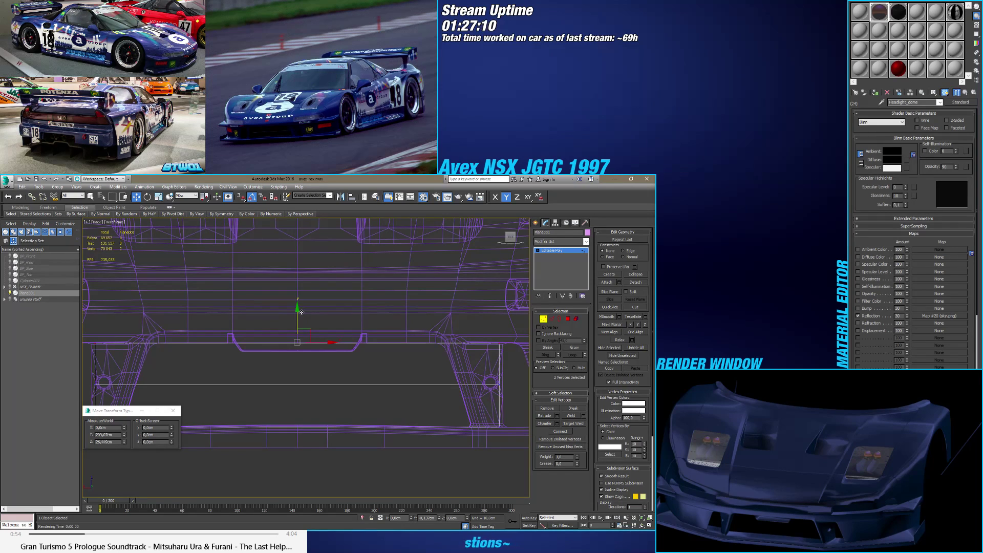
key("r")
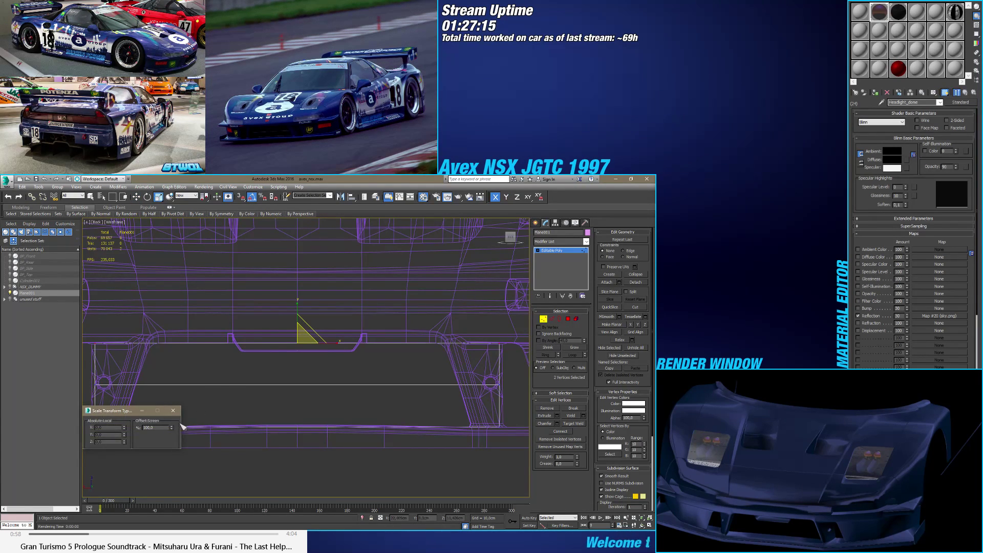
key("F8")
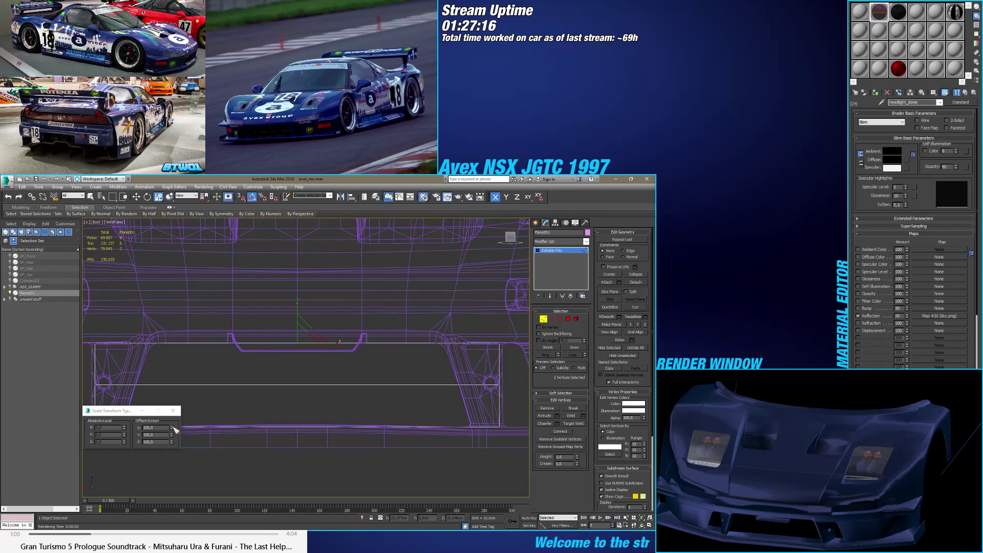
left_click_drag(174, 429, 185, 525)
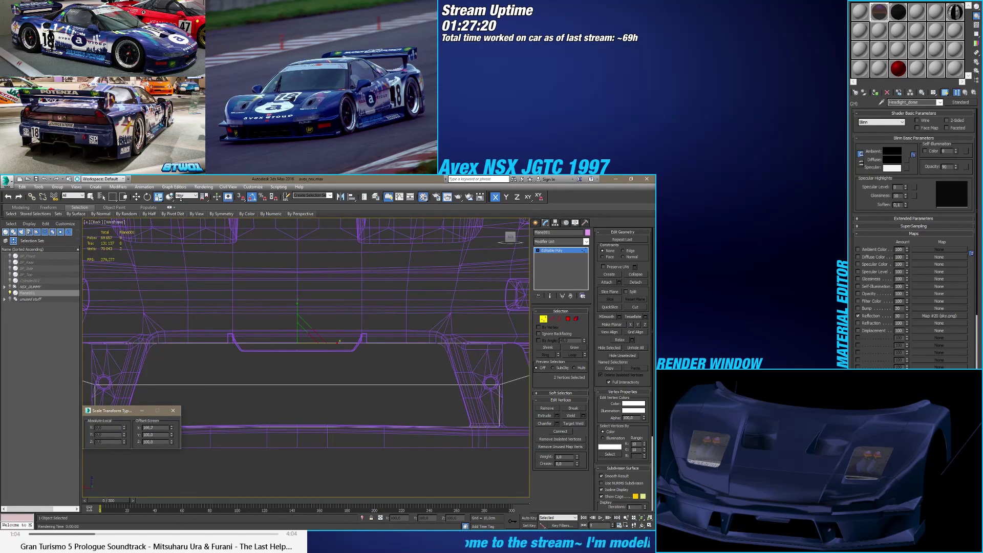
right_click(194, 305)
left_click_drag(133, 410, 159, 285)
scroll(457, 348, "up", 6)
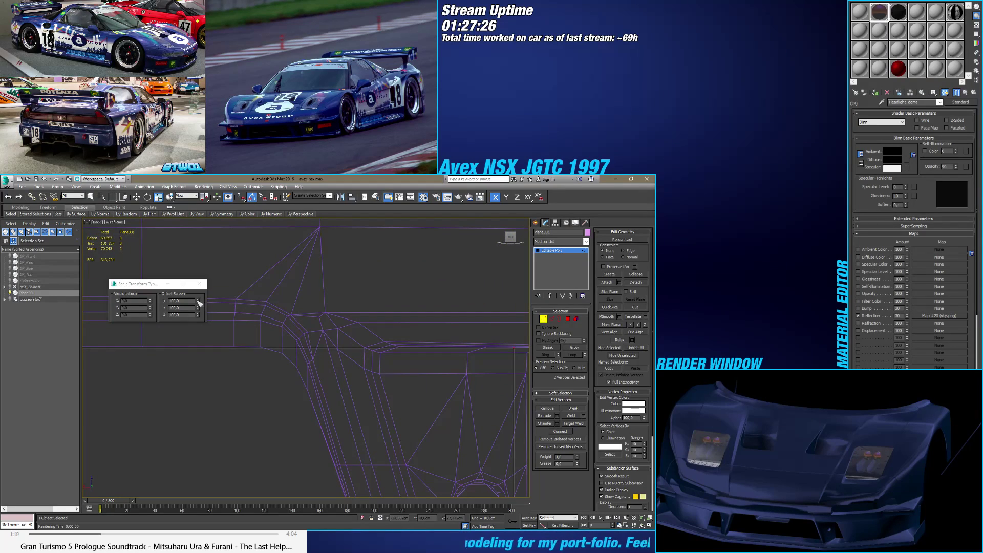
left_click_drag(199, 303, 214, 392)
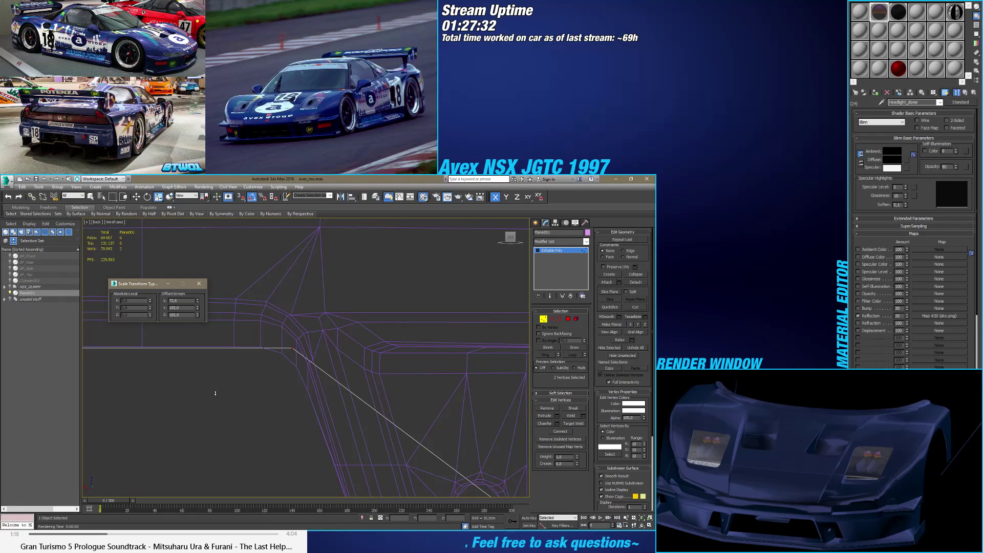
left_click_drag(216, 392, 237, 394)
scroll(243, 396, "down", 4)
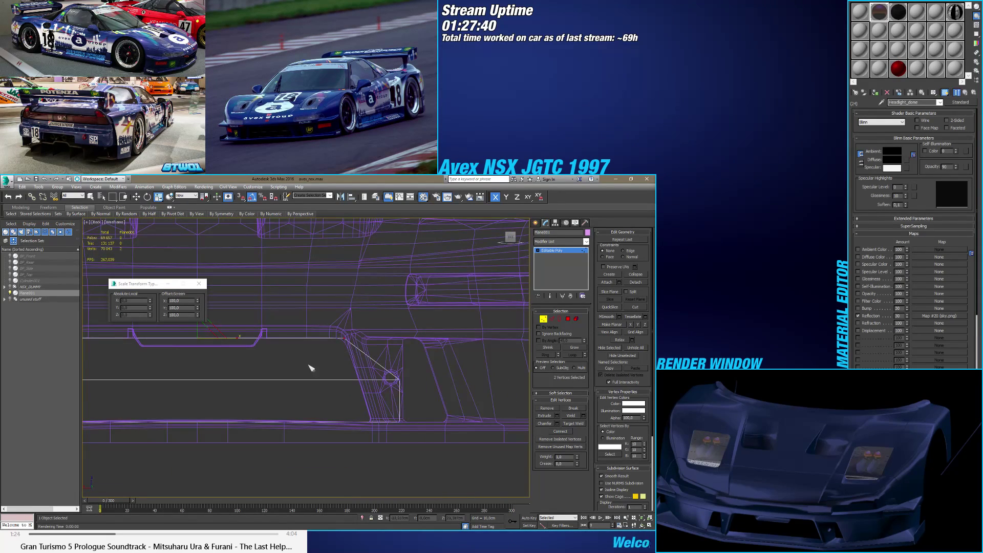
key("shift+z")
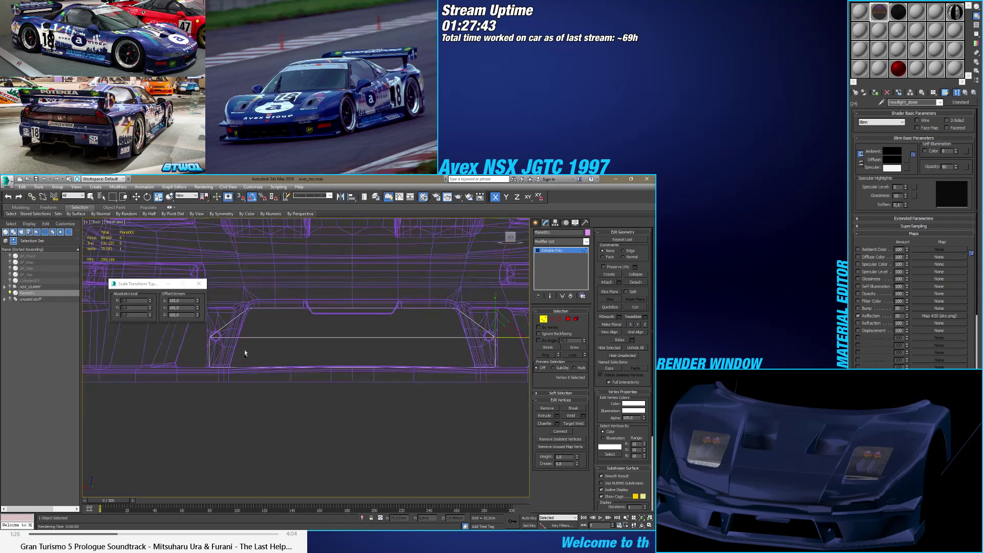
Step: Scale the next pair of corner vertices inward on X to about 80%
left_click(246, 327, "ctrl")
scroll(324, 372, "up", 5)
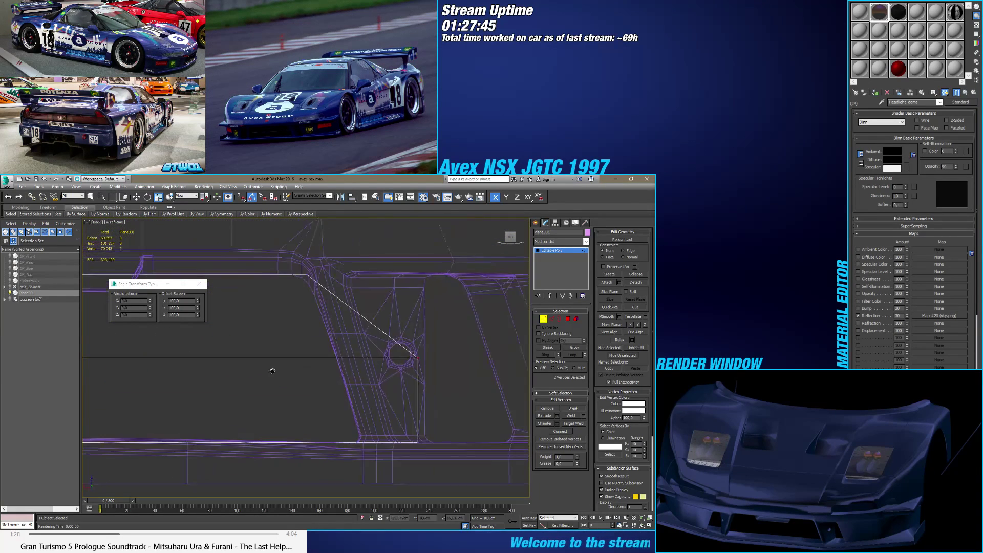
left_click_drag(197, 301, 201, 368)
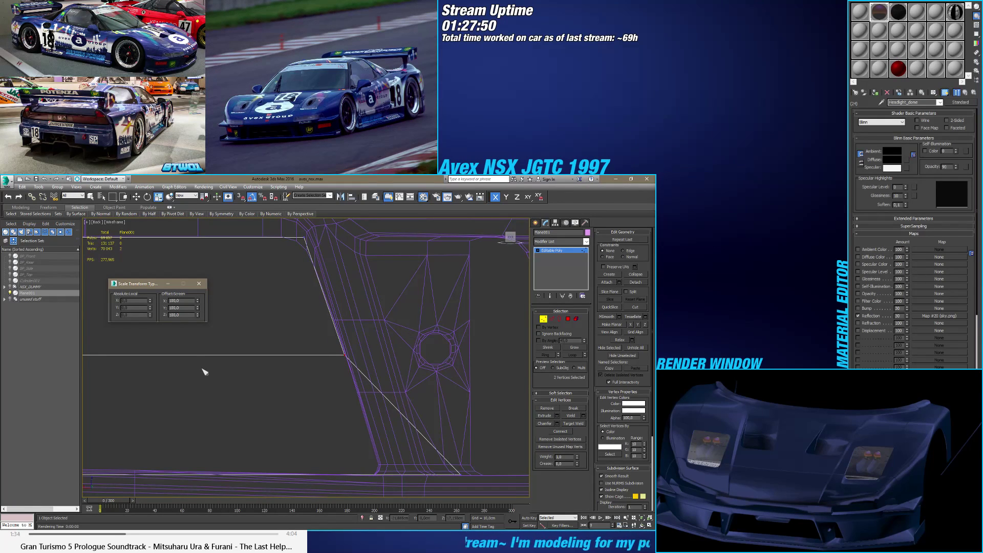
scroll(318, 362, "down", 3)
Step: Scale the lower corner vertices inward on X to about 86%, then select the plane's element
left_click(399, 412)
scroll(258, 398, "up", 2)
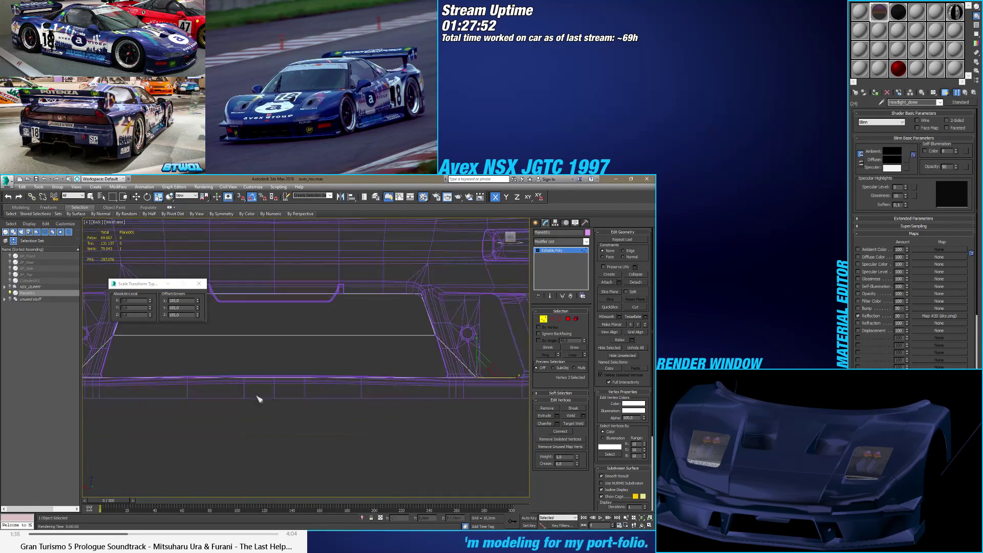
left_click_drag(119, 361, 102, 376)
left_click_drag(43, 402, 43, 401)
scroll(319, 375, "up", 5)
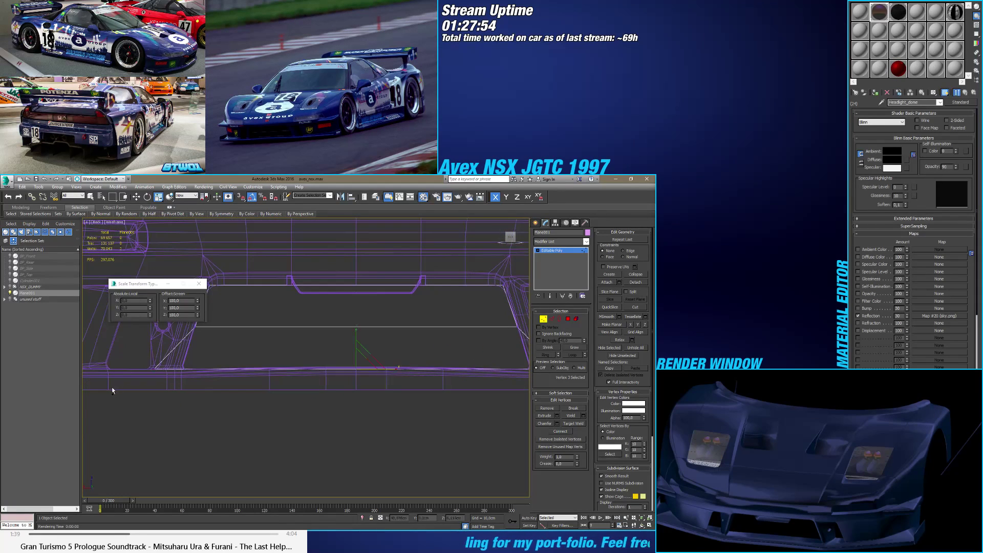
scroll(317, 374, "up", 2)
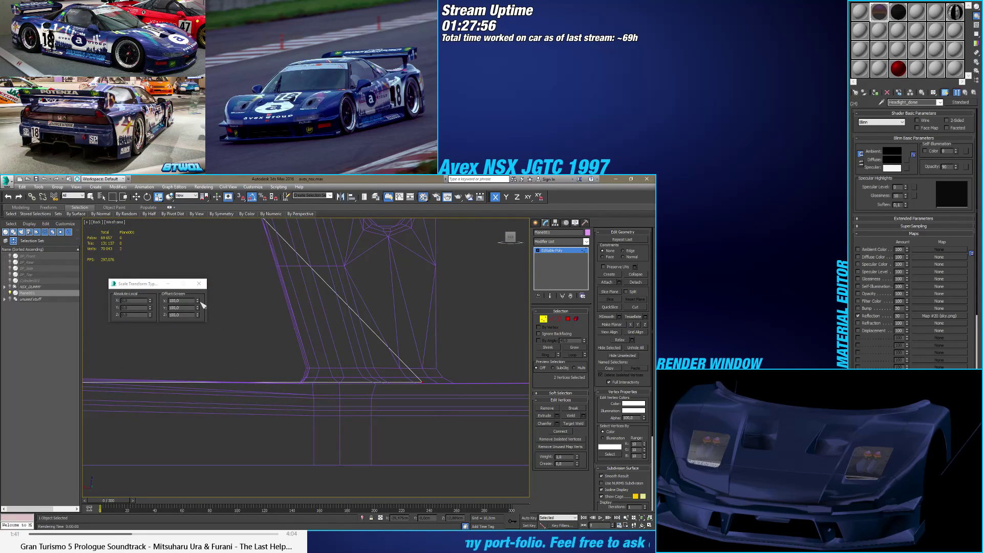
left_click_drag(197, 301, 198, 349)
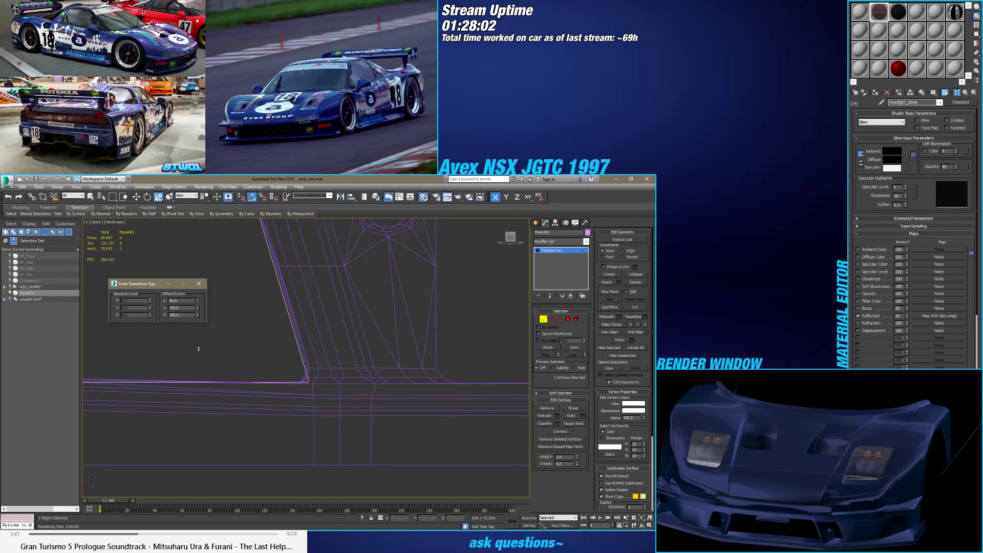
left_click_drag(200, 352, 202, 353)
scroll(315, 365, "down", 3)
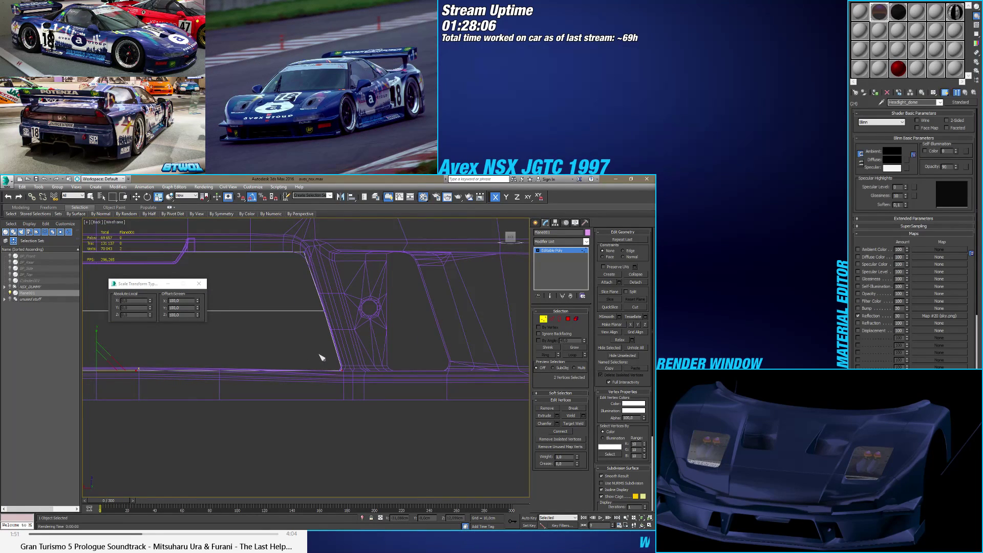
middle_click_drag(300, 339, 320, 398, "alt")
left_click(576, 319, "ctrl")
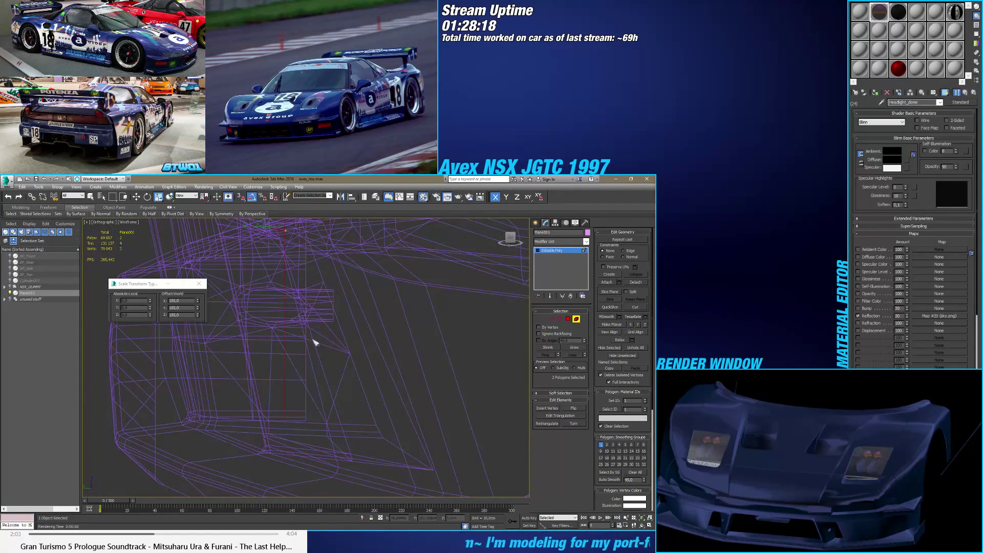
Step: Turn shaded display back on around the backing plane and leave Polygon mode
middle_click_drag(315, 342, 286, 340, "alt")
key("w")
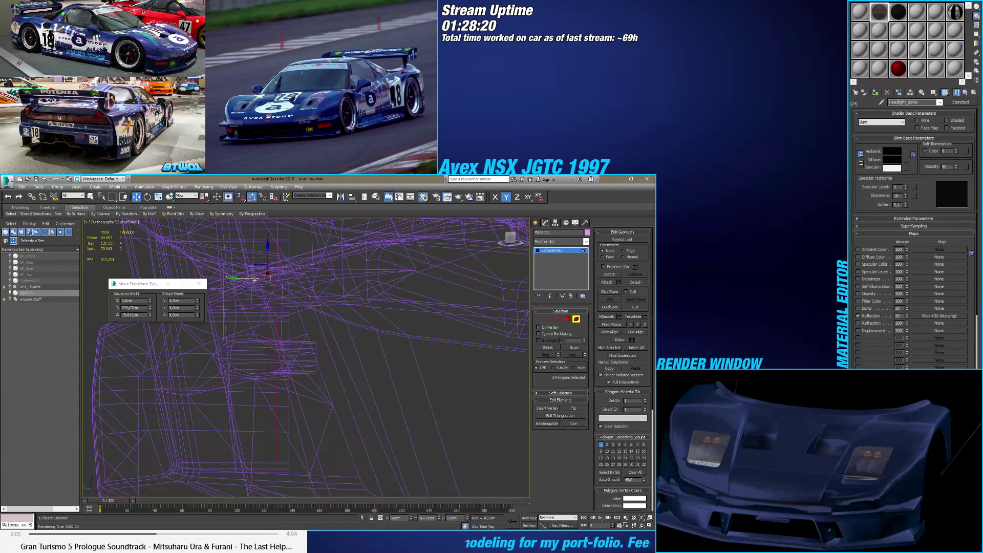
mouse_move(267, 280)
middle_mouse_down("alt")
mouse_move(326, 342)
mouse_move(351, 333)
mouse_move(392, 362)
middle_mouse_up("alt")
key("F3")
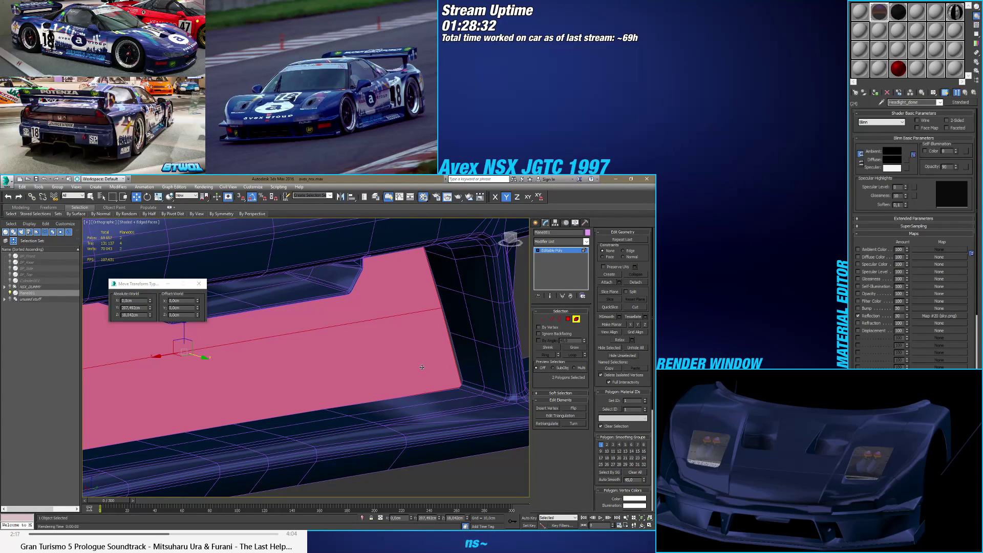
middle_click_drag(417, 365, 400, 417, "alt")
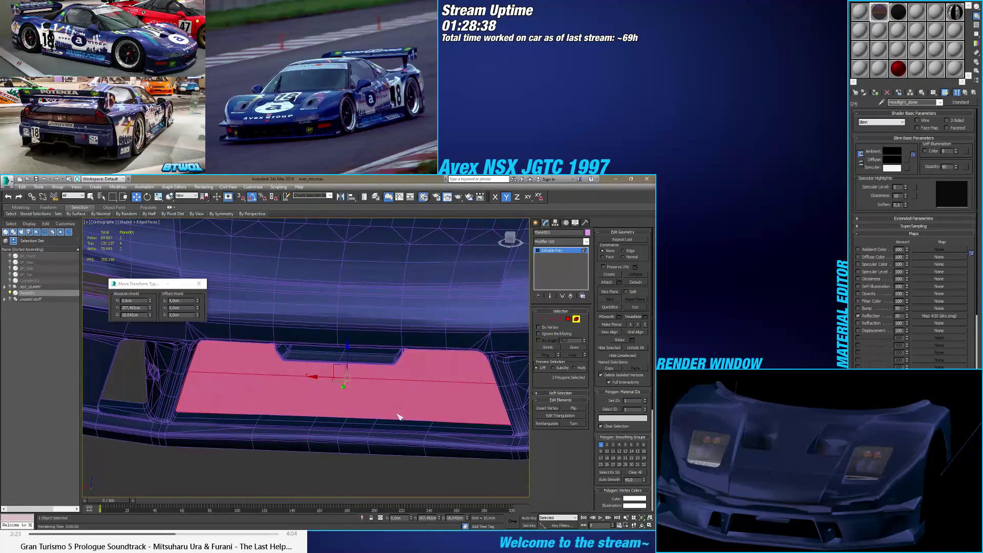
left_click(575, 318)
Step: From the Back view, select the horizontal edge crossing the plane in Edge mode
middle_click_drag(447, 393, 413, 399, "alt")
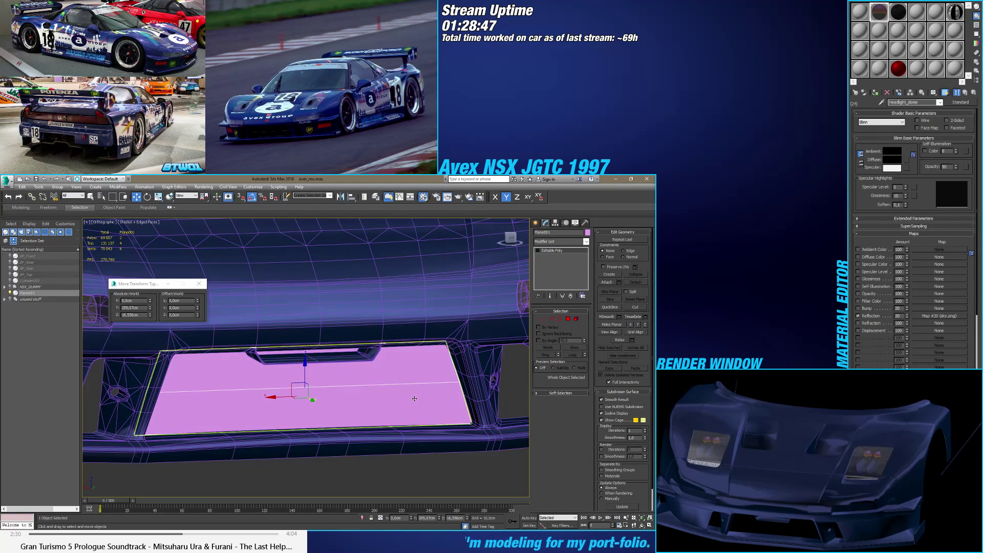
left_click(510, 237)
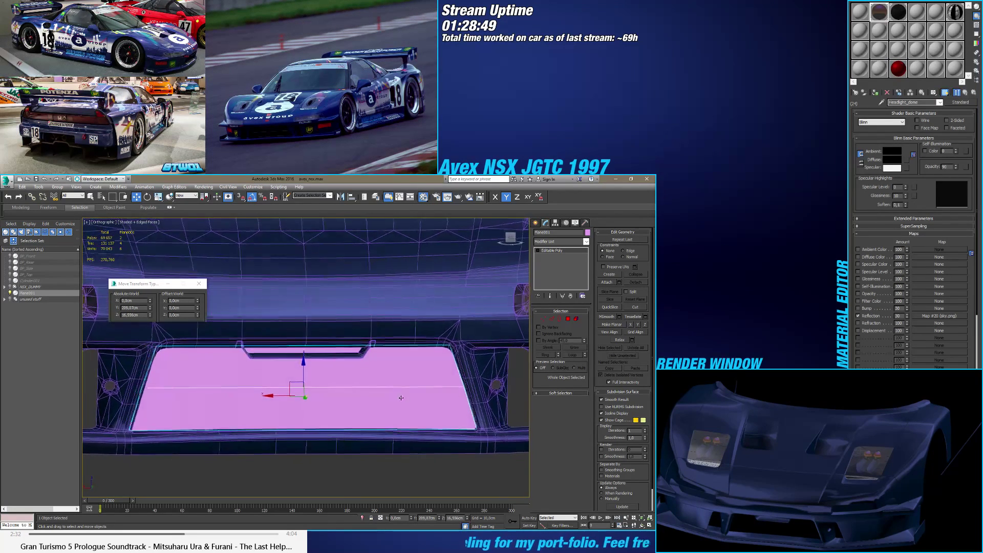
left_click(511, 237)
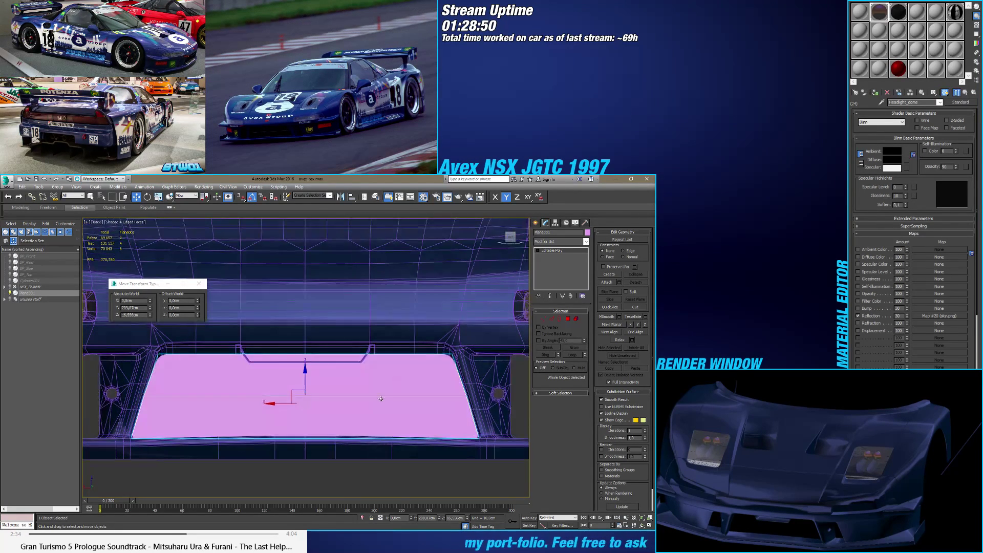
key("2")
left_click(414, 396)
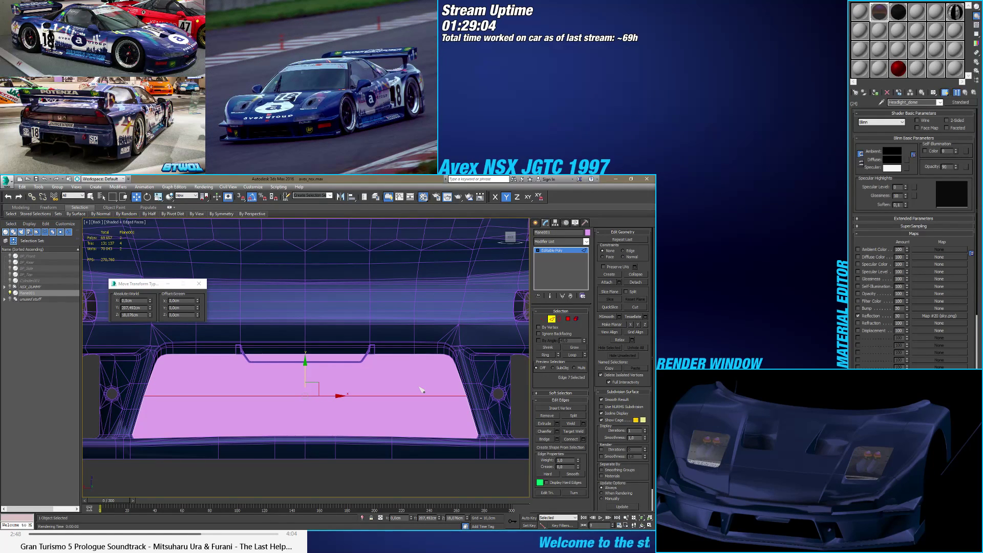
Step: Push the selected edges further along Y
middle_click_drag(420, 390, 286, 397, "alt")
left_click_drag(287, 397, 259, 399)
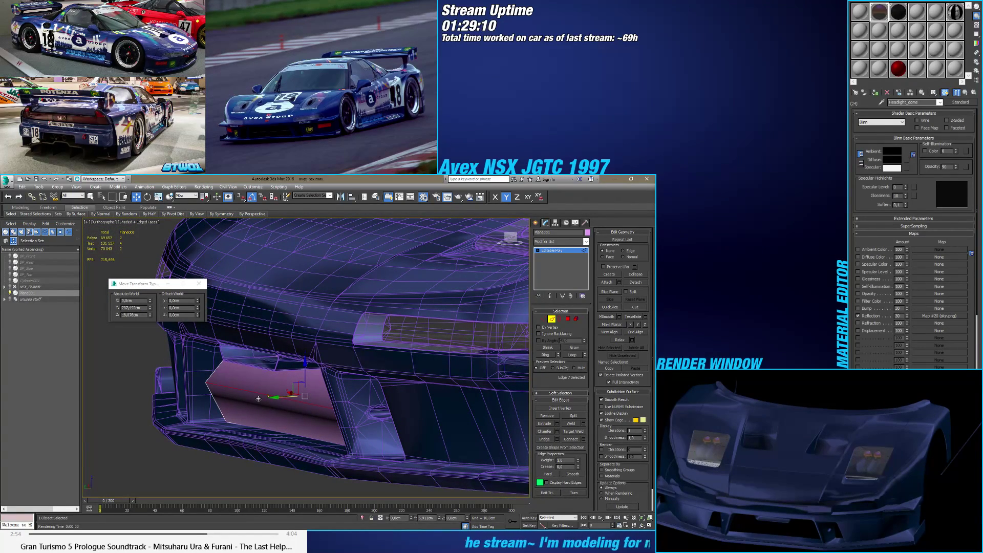
left_click_drag(258, 399, 233, 400)
scroll(233, 400, "up", 3)
middle_click_drag(286, 404, 334, 419, "alt")
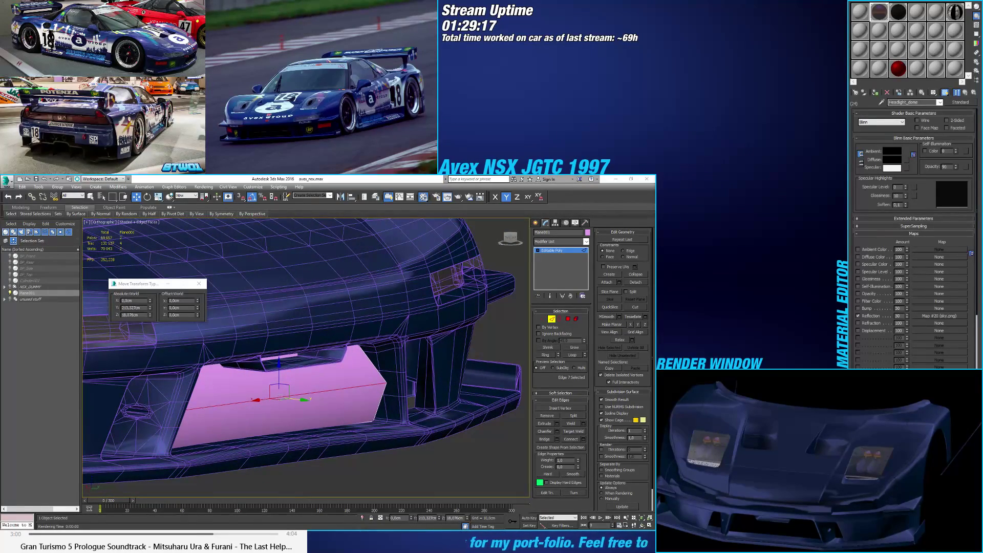
middle_click_drag(123, 382, 264, 409, "alt")
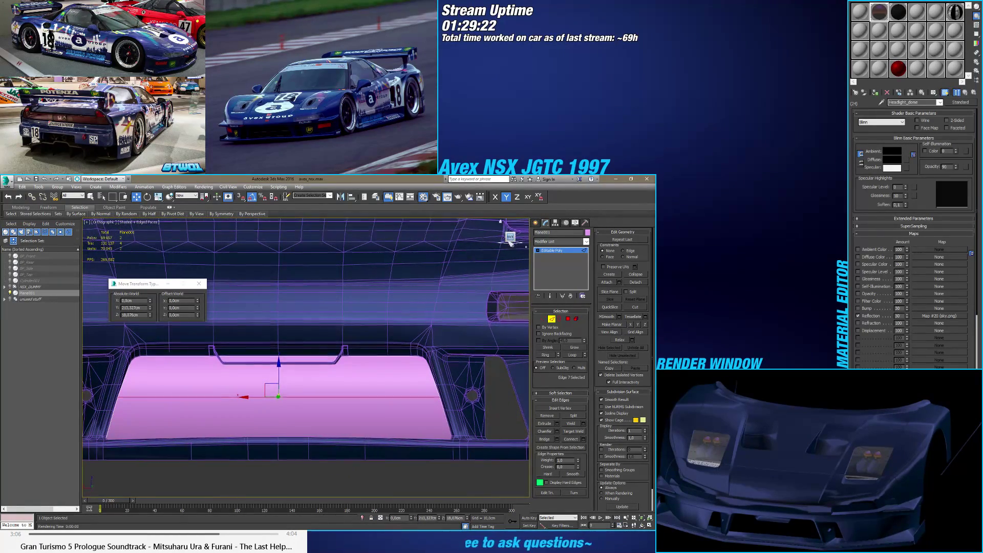
Step: In the Back view, raise the selected edge slightly upward
key("k")
left_click_drag(284, 373, 284, 367)
middle_click_drag(284, 367, 310, 384, "alt")
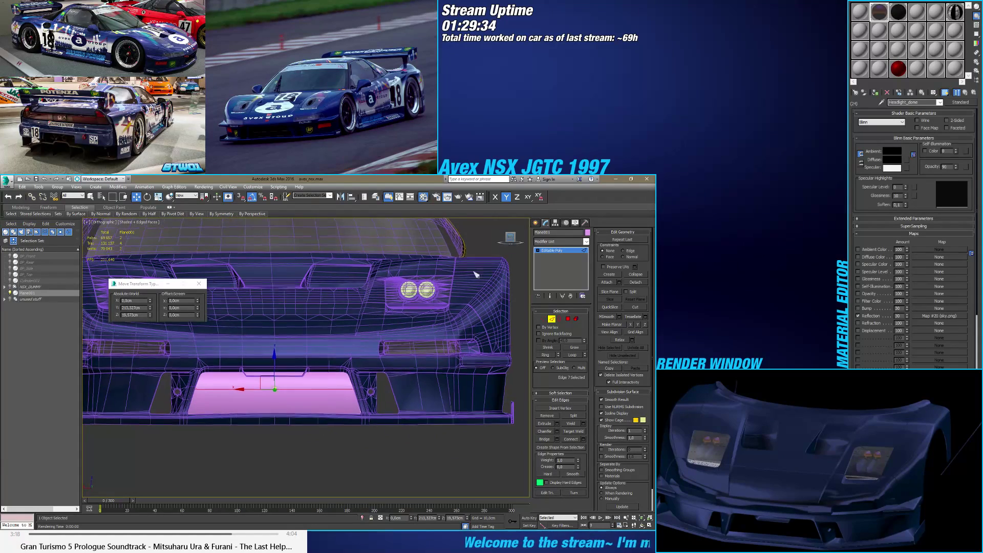
key("k")
Step: In wireframe, scale the edges on X to 98.2% to narrow them slightly
scroll(368, 384, "up", 10)
key("F3")
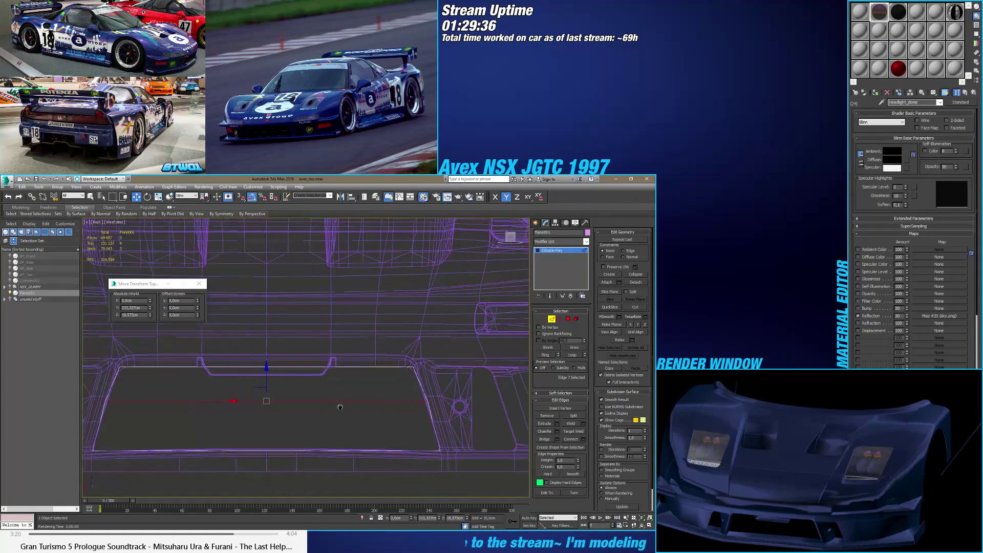
key("F5")
middle_click_drag(436, 402, 373, 406)
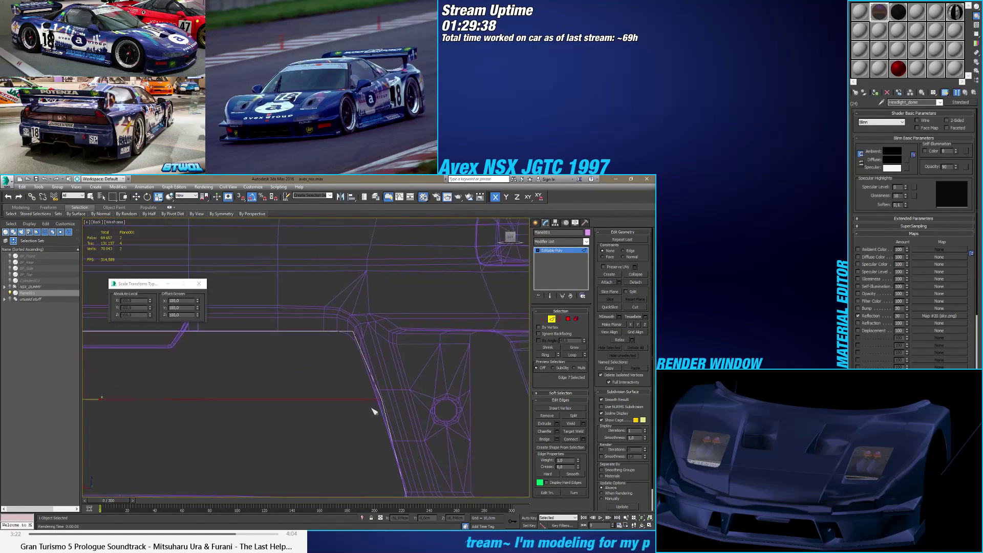
scroll(373, 406, "up", 2)
key("r")
left_click_drag(200, 304, 200, 307)
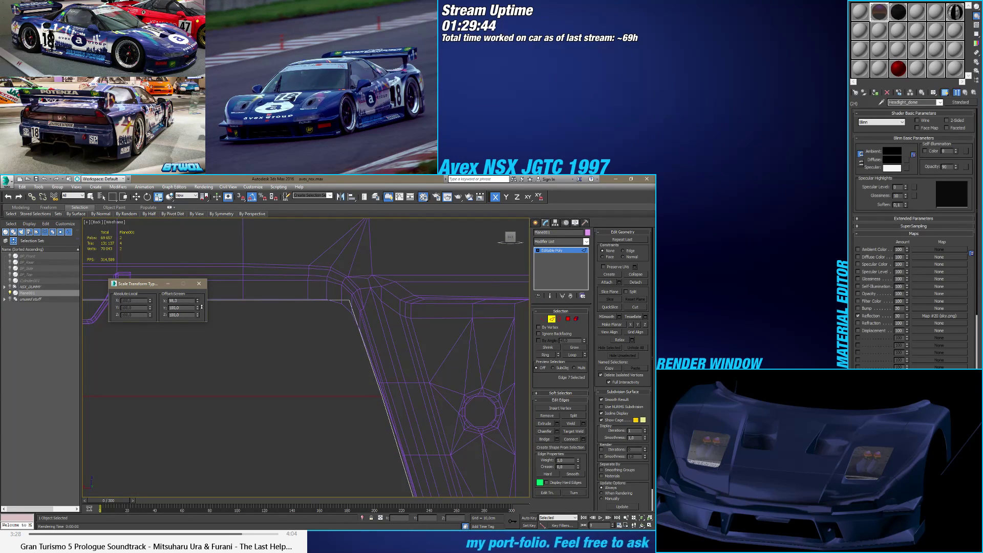
scroll(342, 384, "down", 12)
Step: Restore shaded edged-faces display and move in for a lower, closer view of the plane
key("e")
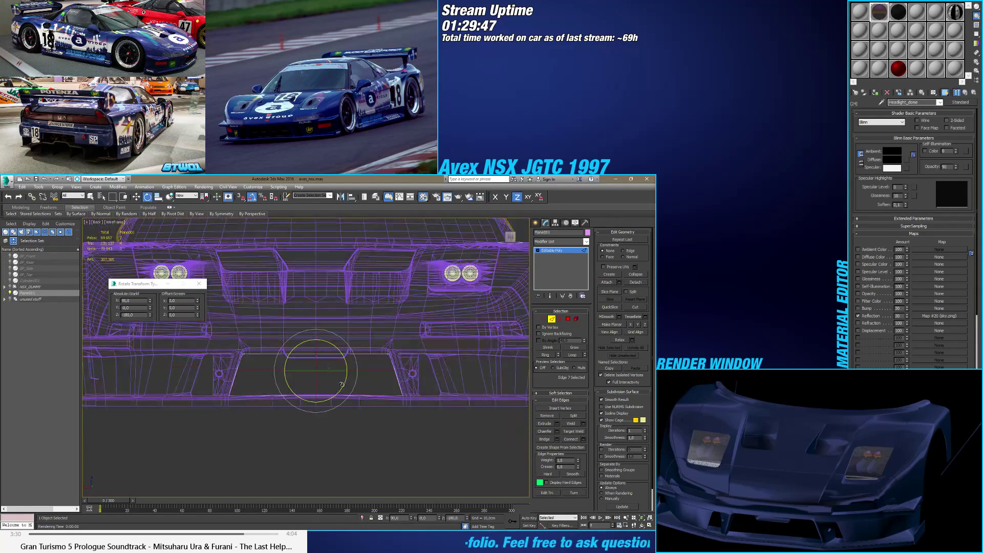
mouse_move(342, 384)
middle_mouse_down("alt")
mouse_move(369, 384)
mouse_move(366, 361)
mouse_move(412, 379)
mouse_move(315, 378)
middle_mouse_up("alt")
key("F3")
scroll(367, 362, "up", 5)
scroll(376, 377, "down", 3)
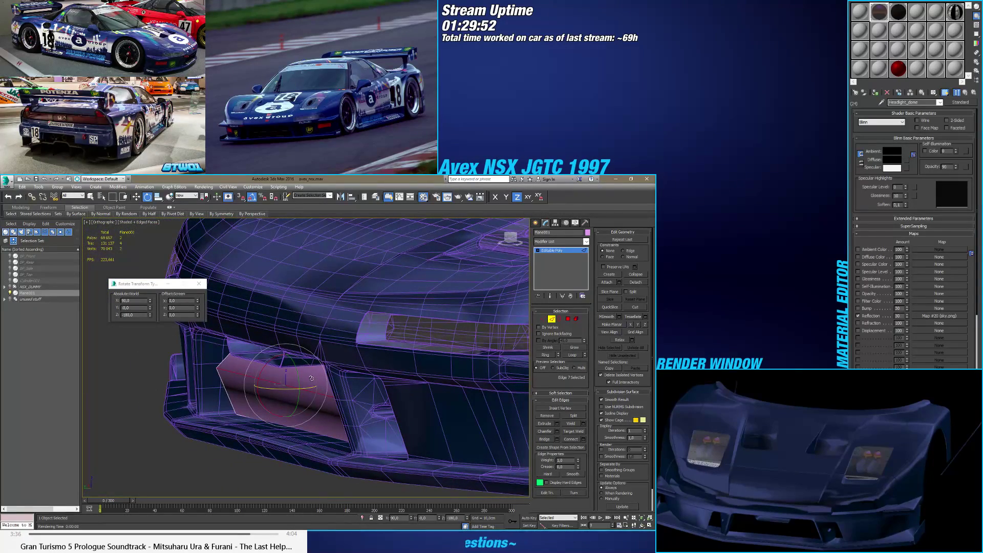
key("w")
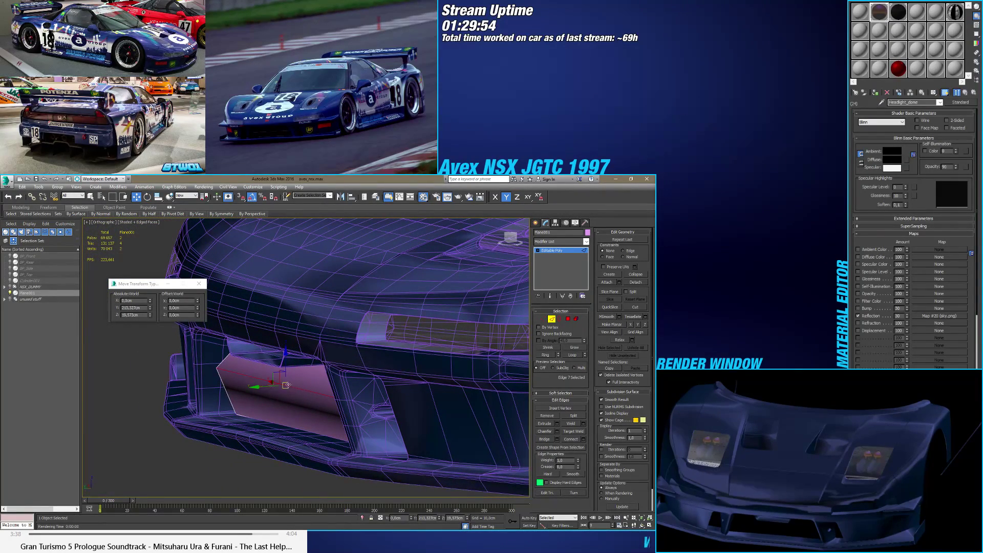
mouse_move(284, 385)
middle_mouse_down("alt")
mouse_move(266, 386)
mouse_move(299, 387)
middle_mouse_up("alt")
scroll(276, 385, "down", 3)
scroll(271, 385, "up", 4)
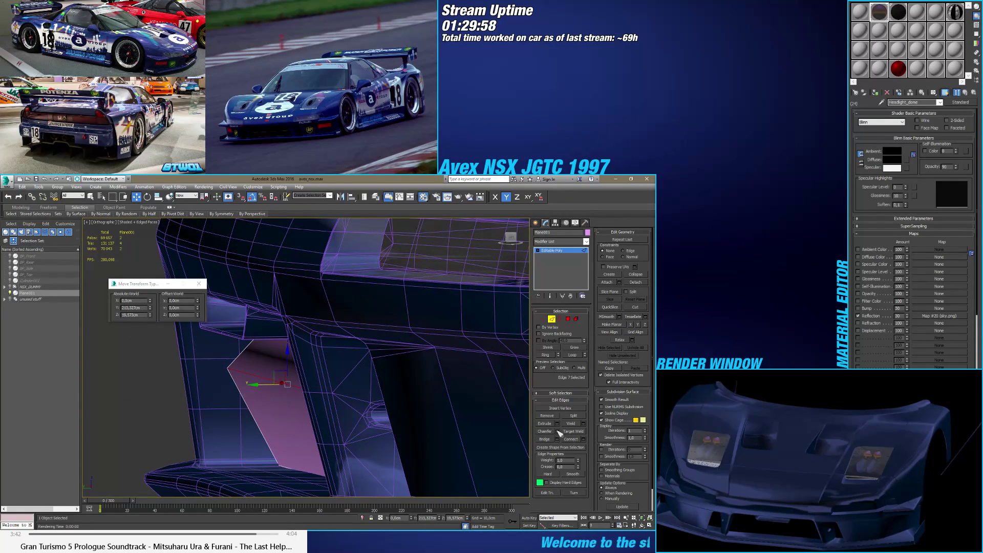
Step: Chamfer the selected fold edges by 0.119cm
left_click(557, 431)
scroll(261, 379, "up", 2)
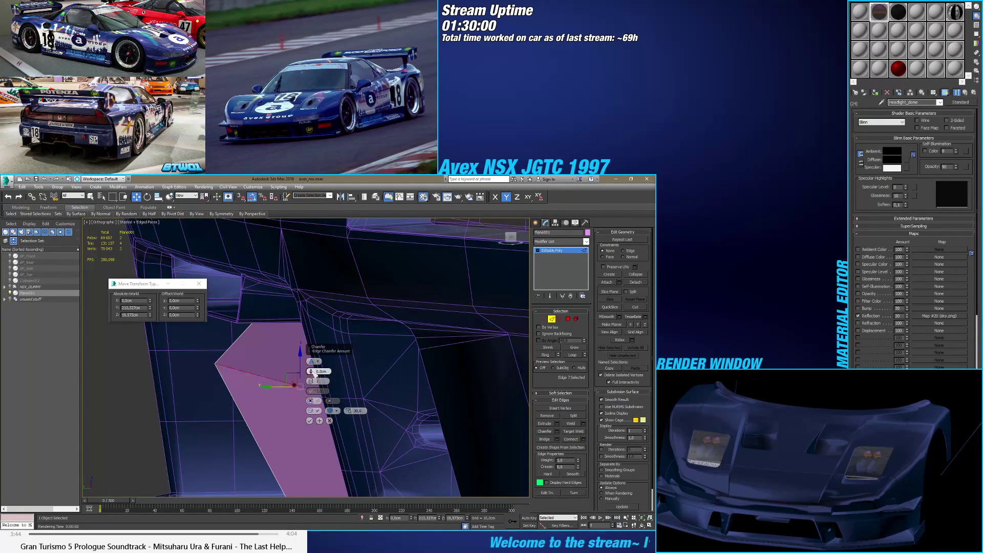
left_click_drag(314, 375, 315, 373)
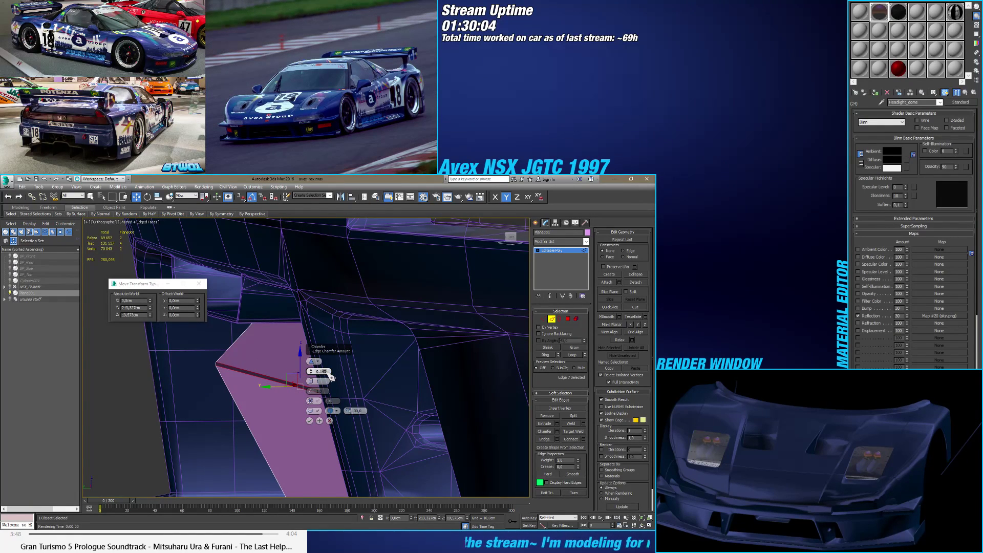
left_click(309, 420)
middle_click_drag(314, 424, 344, 420, "alt")
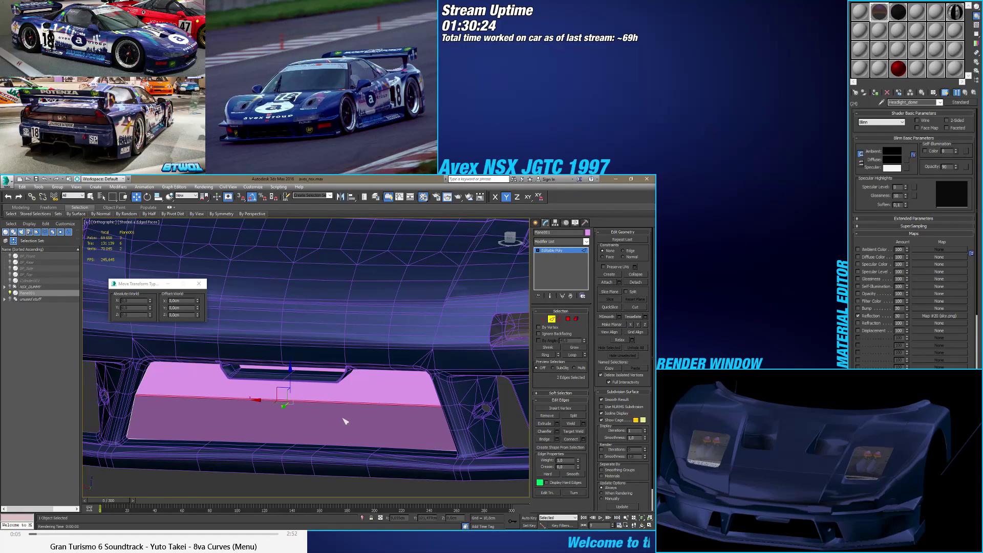
Step: Frame the backing plane from the Back view in wireframe and deselect the two edges
left_click(508, 235)
key("z")
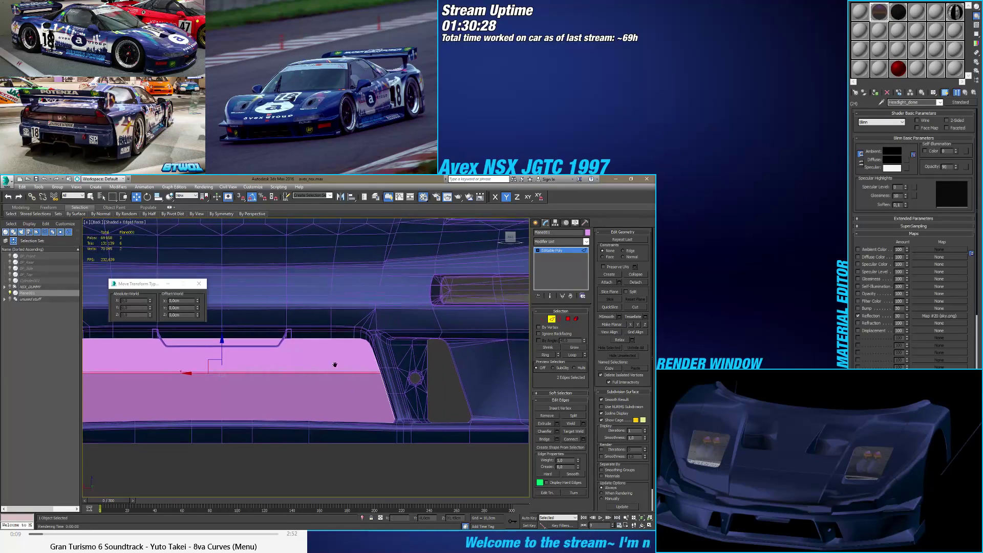
key("F3")
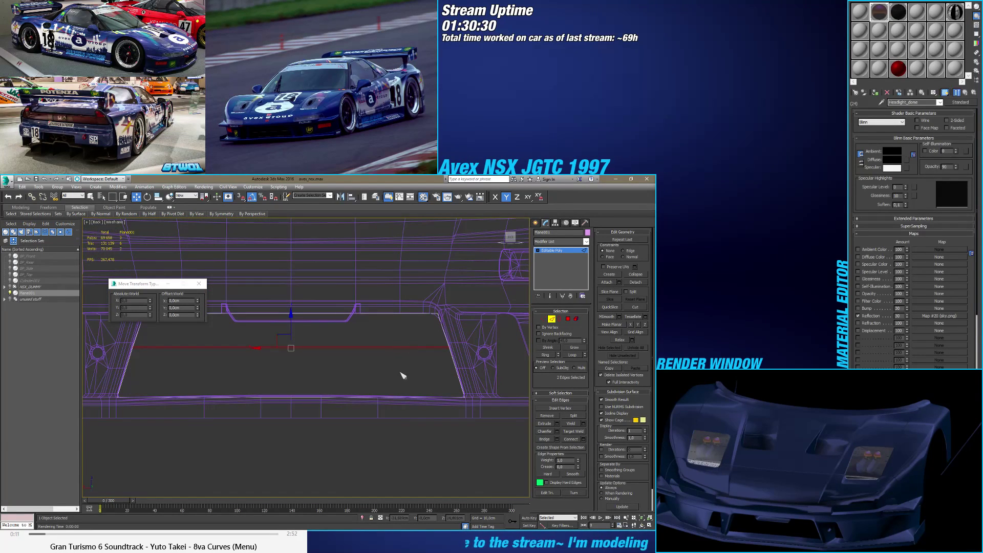
left_click(497, 359)
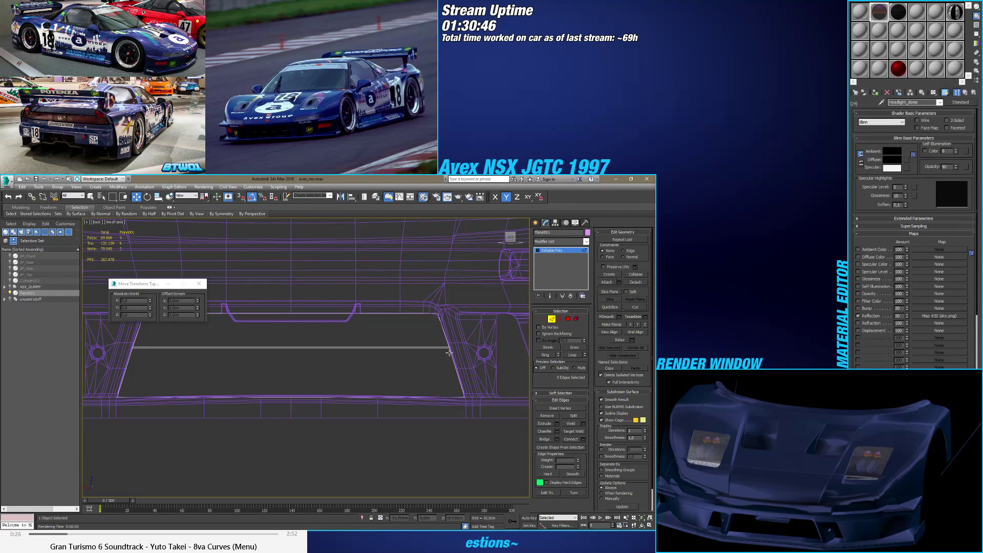
middle_click_drag(449, 354, 457, 326)
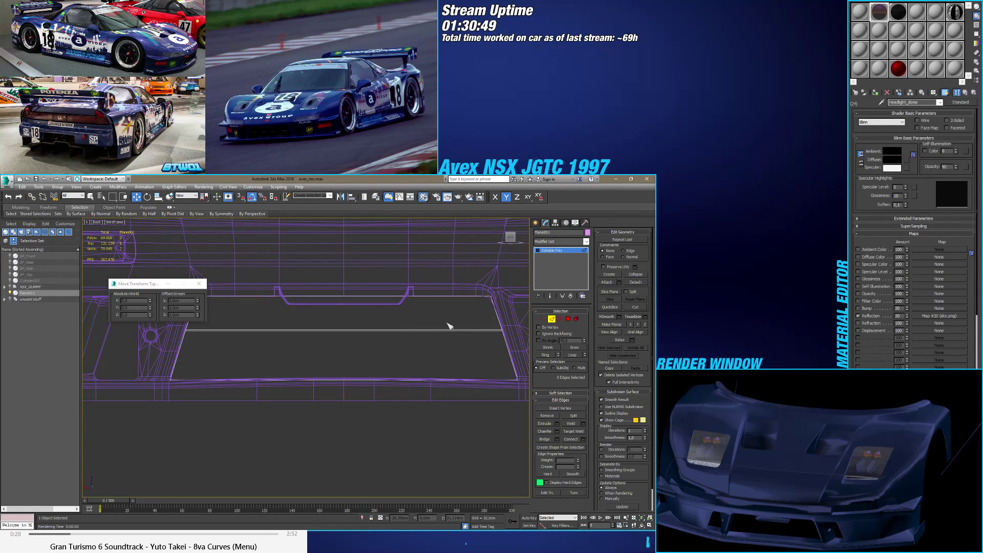
scroll(461, 323, "up", 3)
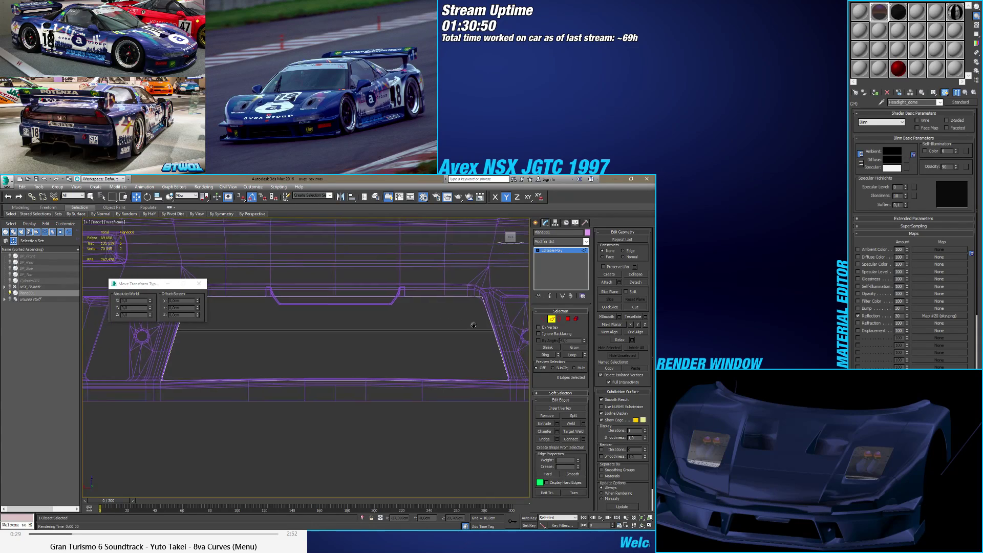
Step: Reselect the three grille polygons and inset them by 0.072cm
left_click(568, 318)
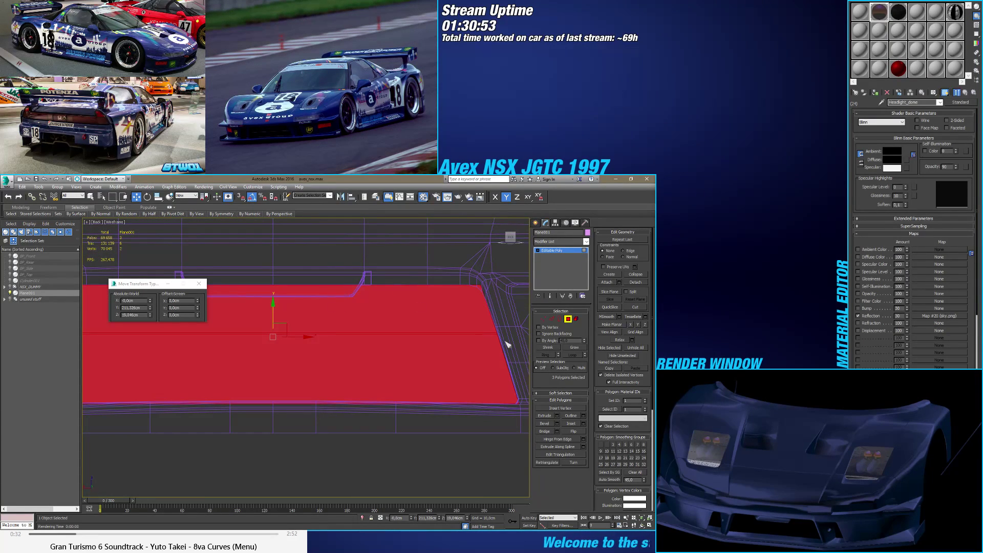
left_click(583, 423)
scroll(311, 372, "up", 3)
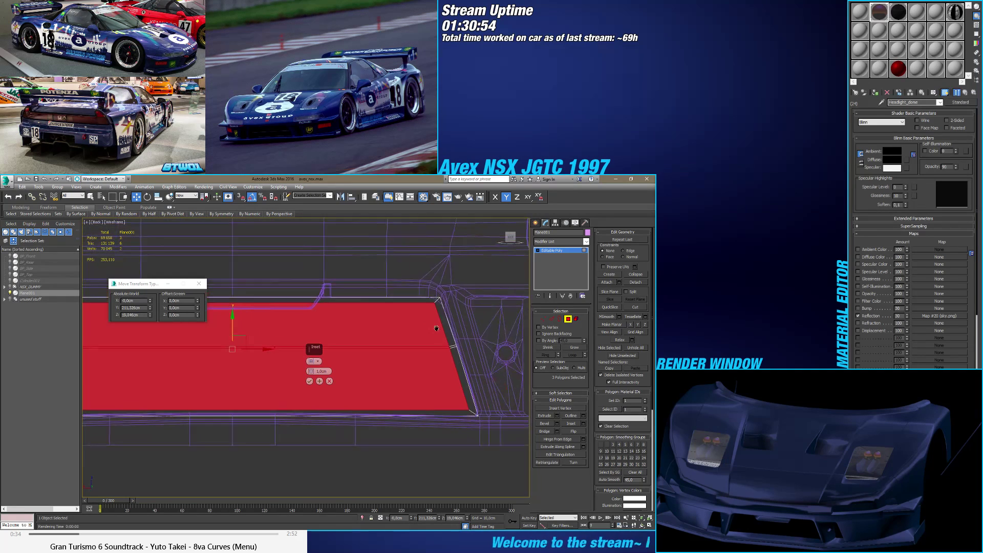
left_click_drag(311, 372, 318, 373)
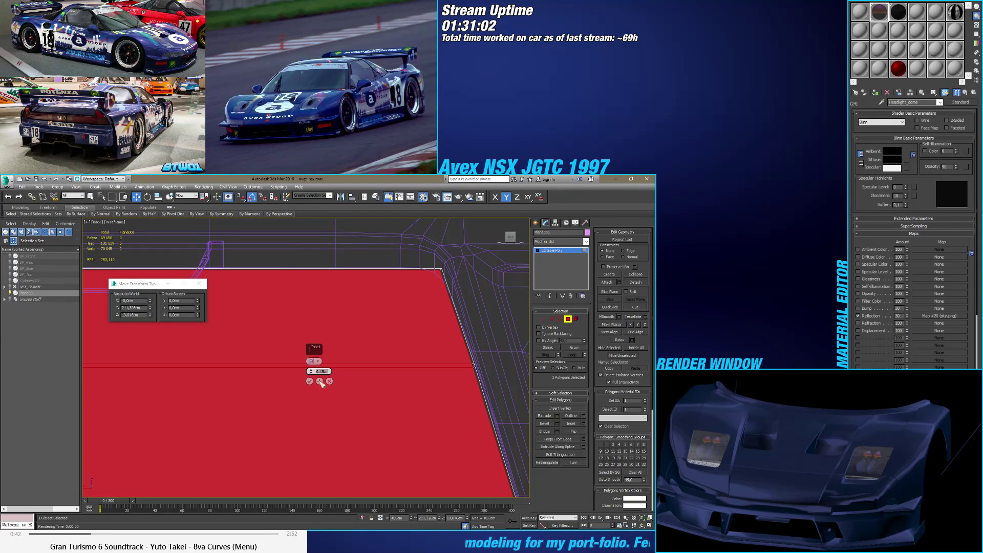
left_click(309, 381)
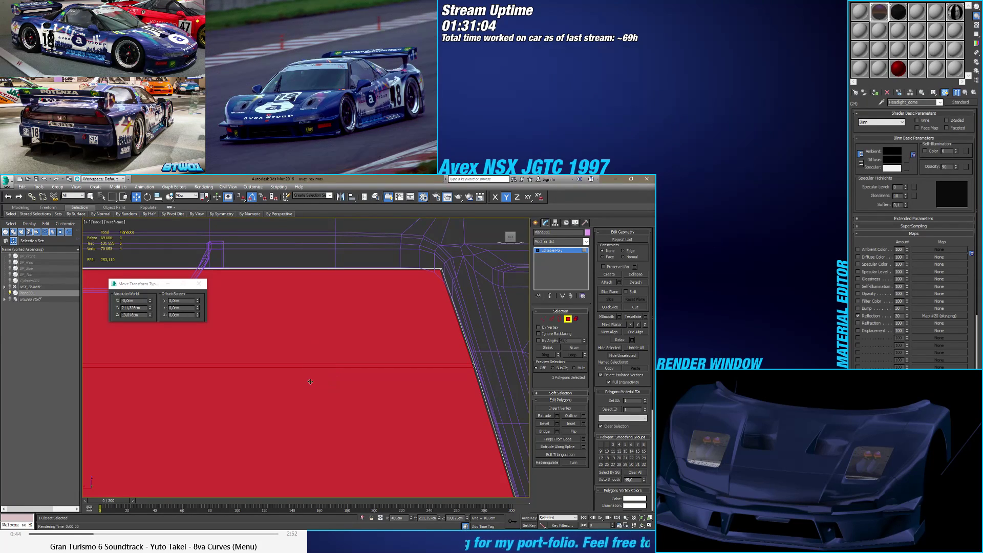
scroll(409, 358, "down", 3)
Step: In Edge mode, select the plane's bottom horizontal edge and lower it slightly
left_click(543, 320)
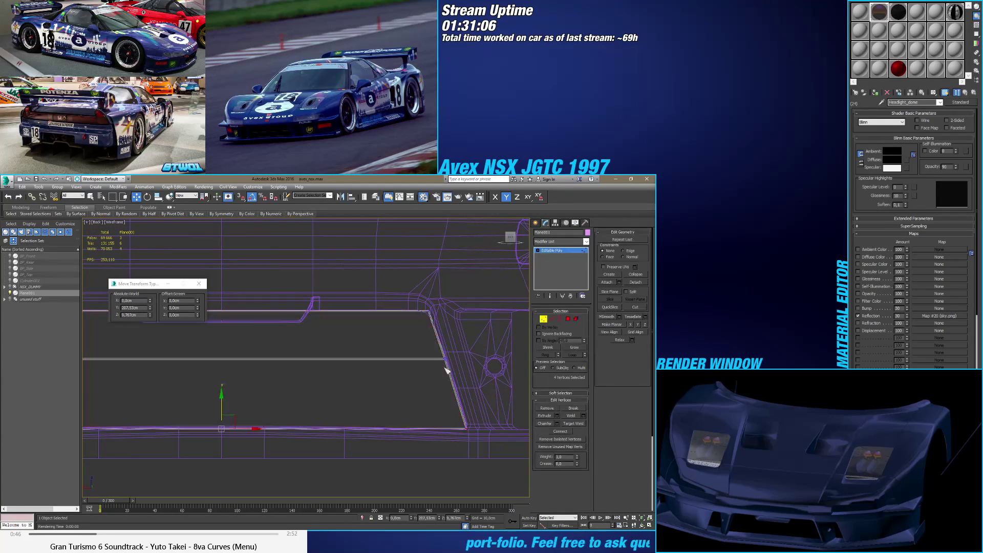
scroll(438, 365, "up", 5)
scroll(438, 365, "down", 4)
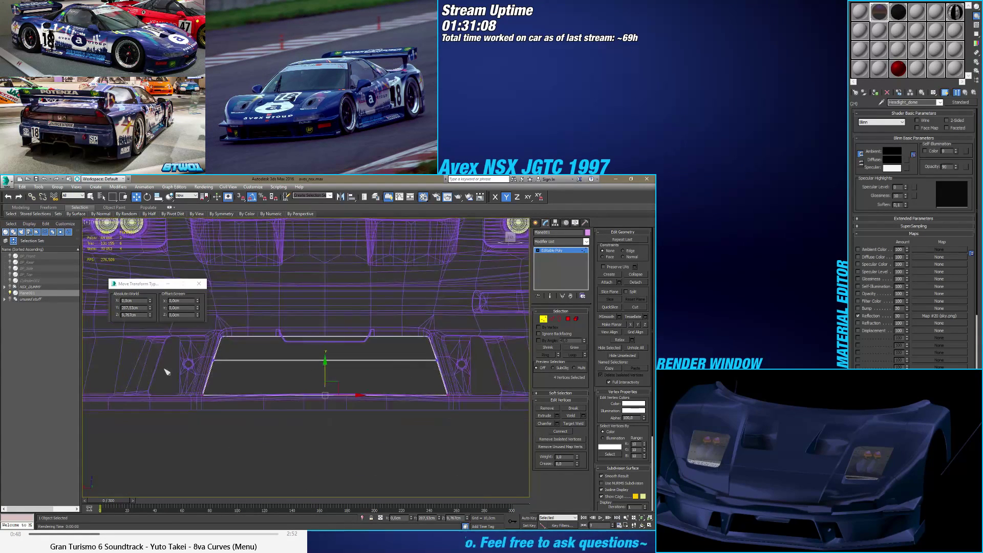
scroll(446, 362, "up", 6)
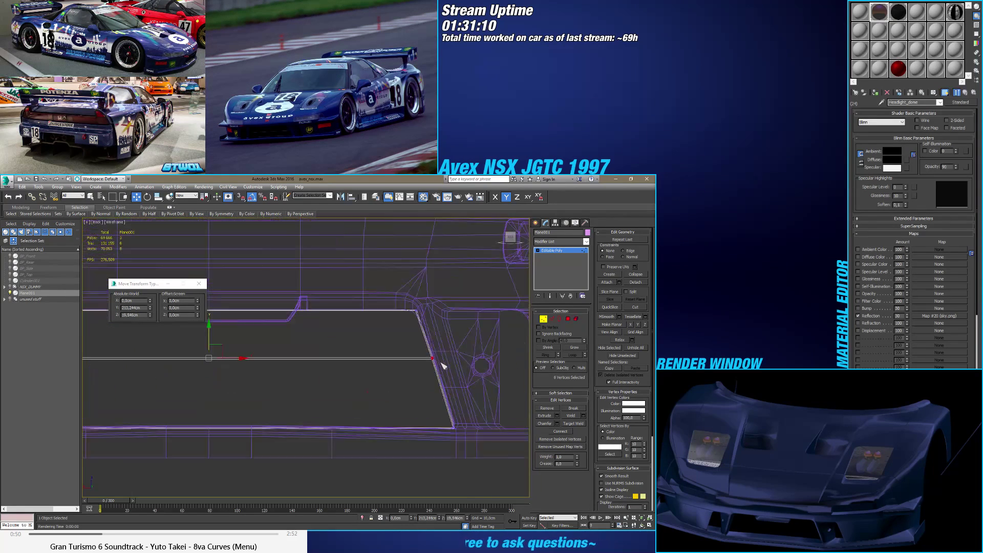
key("2")
left_click(367, 336)
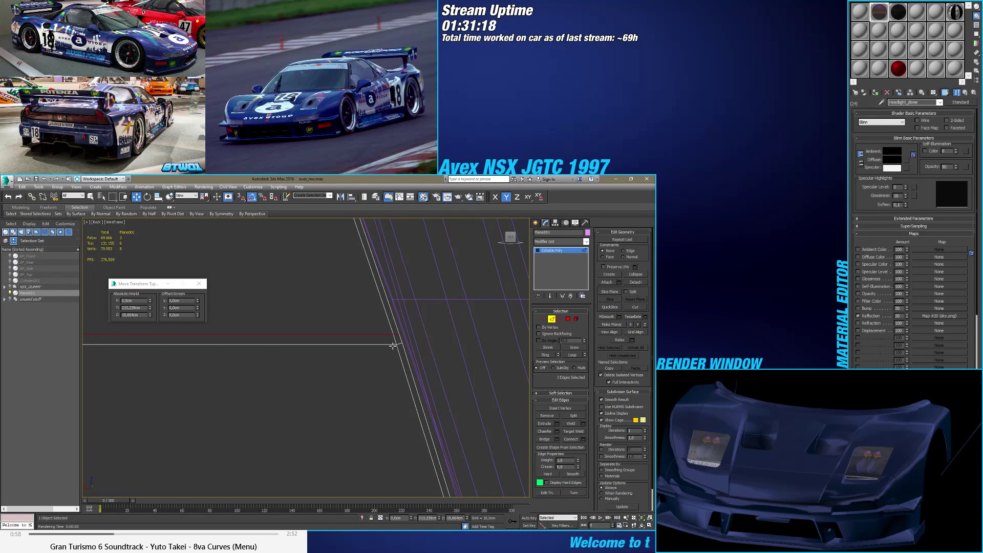
left_click_drag(389, 346, 389, 345)
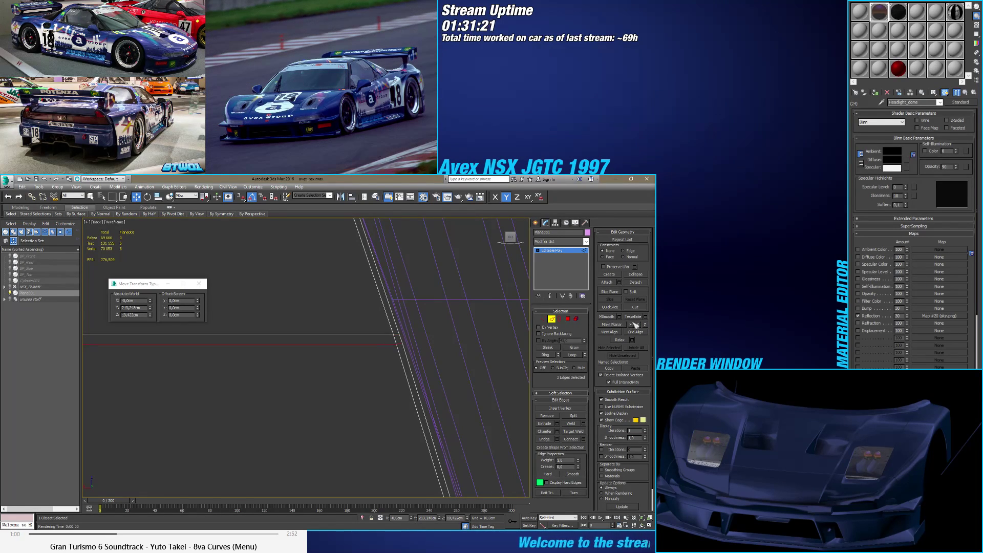
Step: Select the edge at the plane's lower corner and return to shaded edged-faces view
middle_click_drag(445, 338, 338, 341, "alt")
scroll(216, 307, "up", 5)
scroll(217, 307, "down", 2)
scroll(266, 334, "up", 4)
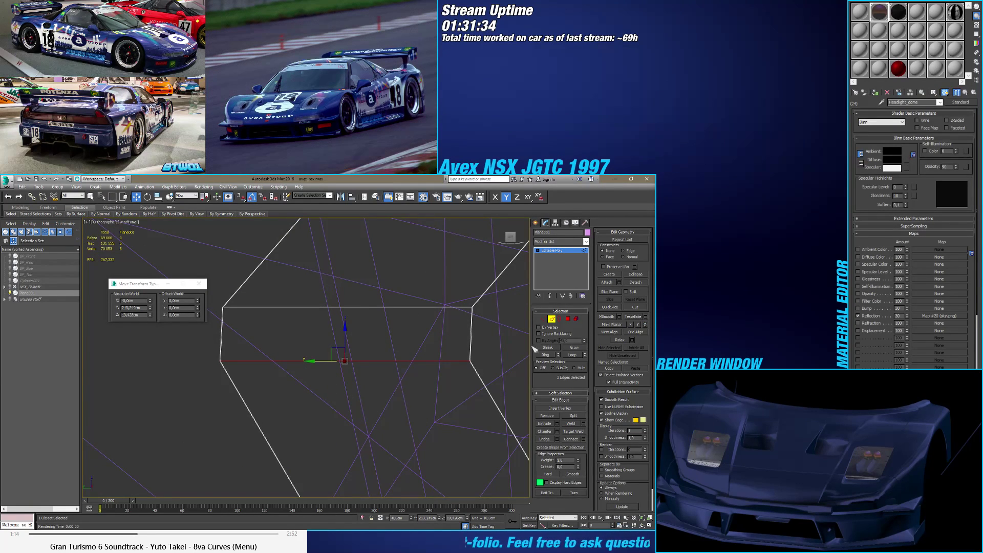
scroll(363, 402, "up", 10)
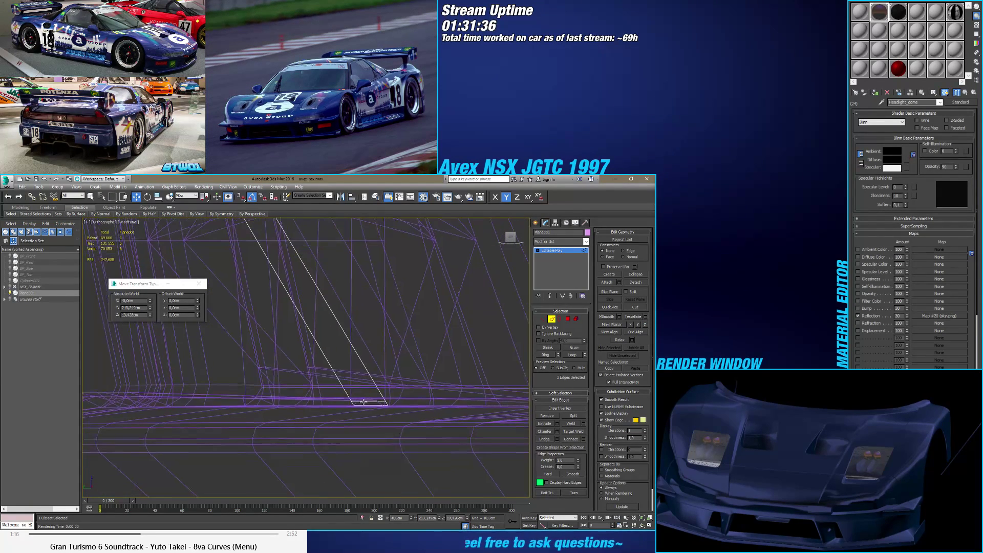
scroll(363, 402, "up", 4)
scroll(412, 381, "up", 4)
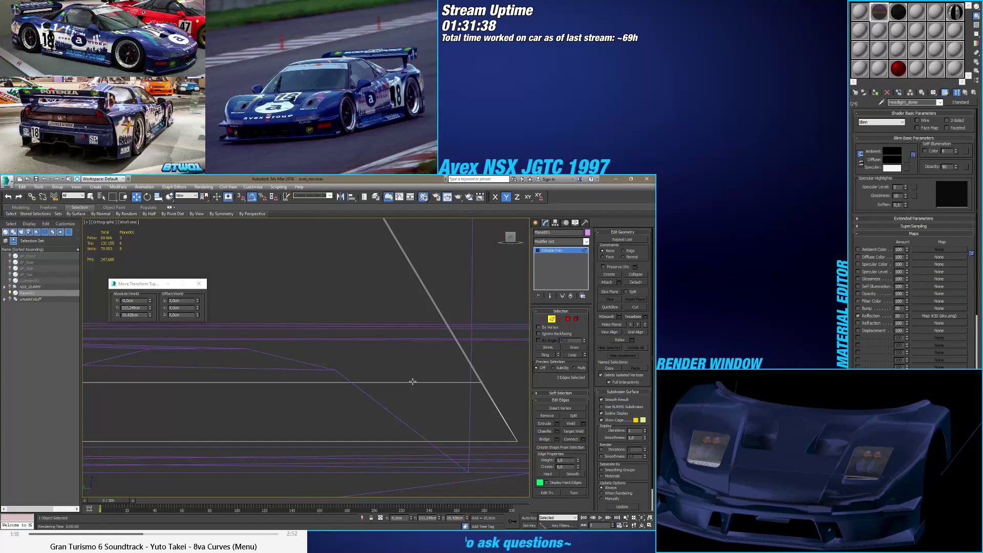
left_click(412, 381)
scroll(413, 382, "down", 4)
left_click(413, 381)
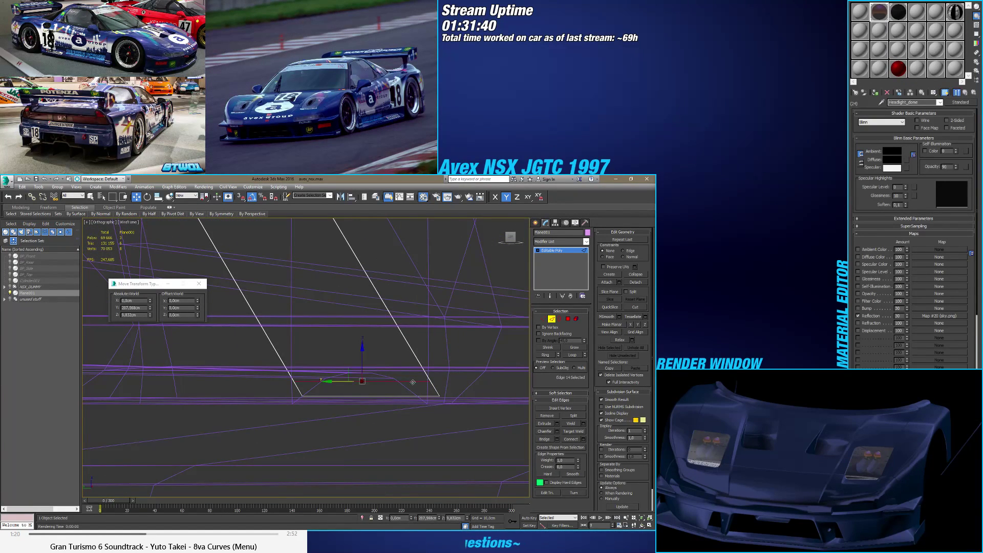
scroll(414, 381, "down", 4)
scroll(423, 395, "down", 3)
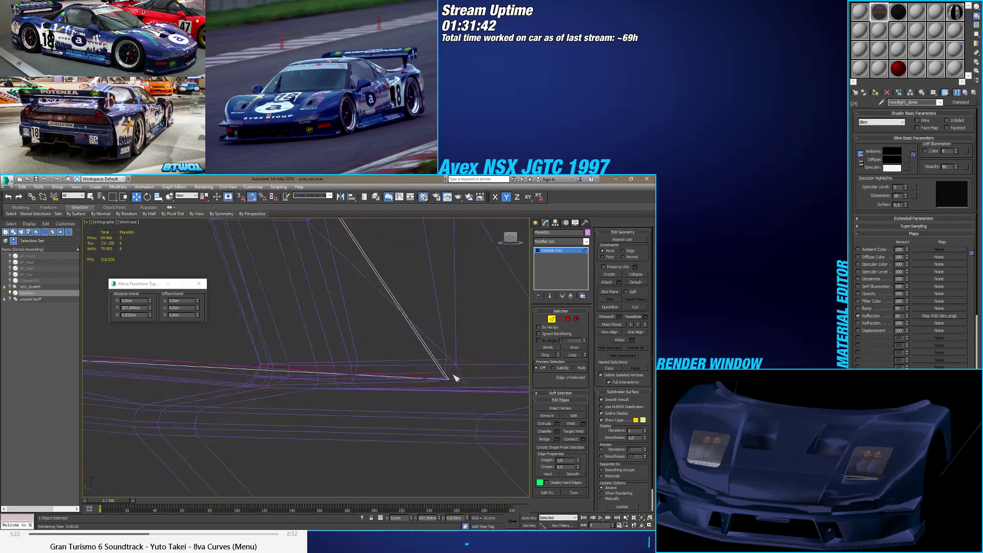
scroll(412, 392, "down", 3)
scroll(409, 392, "up", 4)
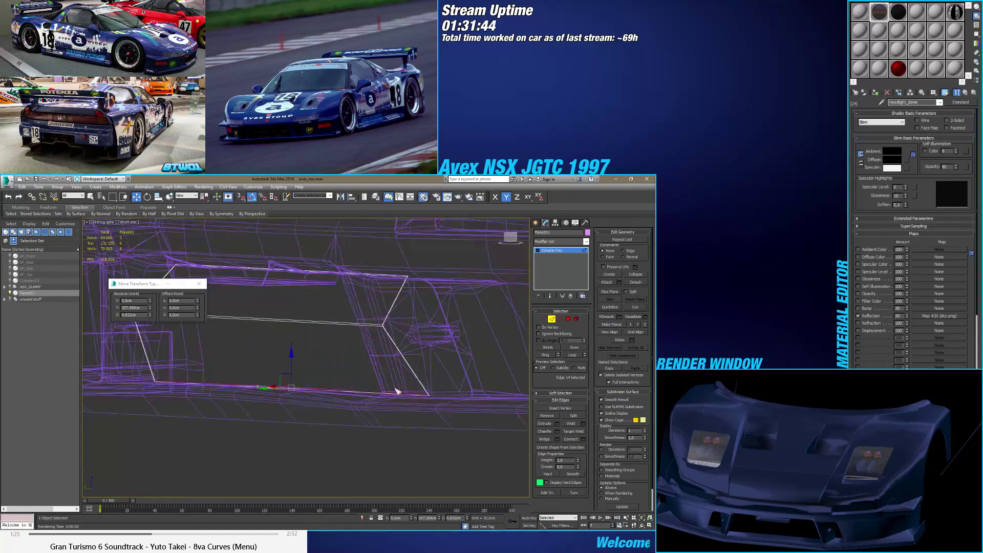
scroll(439, 384, "up", 1)
mouse_move(437, 385)
middle_mouse_down("alt")
mouse_move(386, 410)
mouse_move(430, 398)
mouse_move(424, 413)
middle_mouse_up("alt")
key("F3")
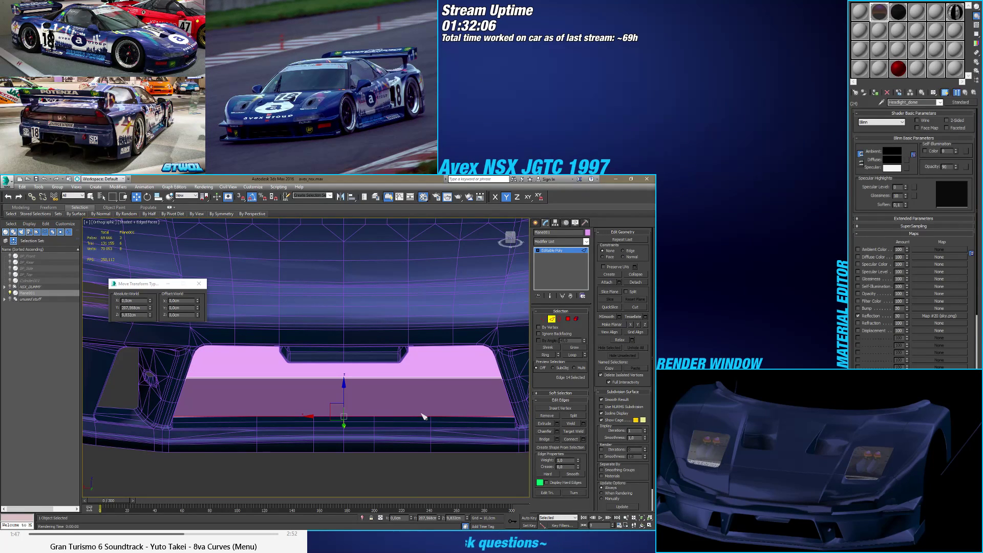
Step: Leave edge editing, select the Front bumper and show its Symmetry and Editable Poly stack
middle_click_drag(476, 363, 475, 400, "alt")
key("ctrl+z")
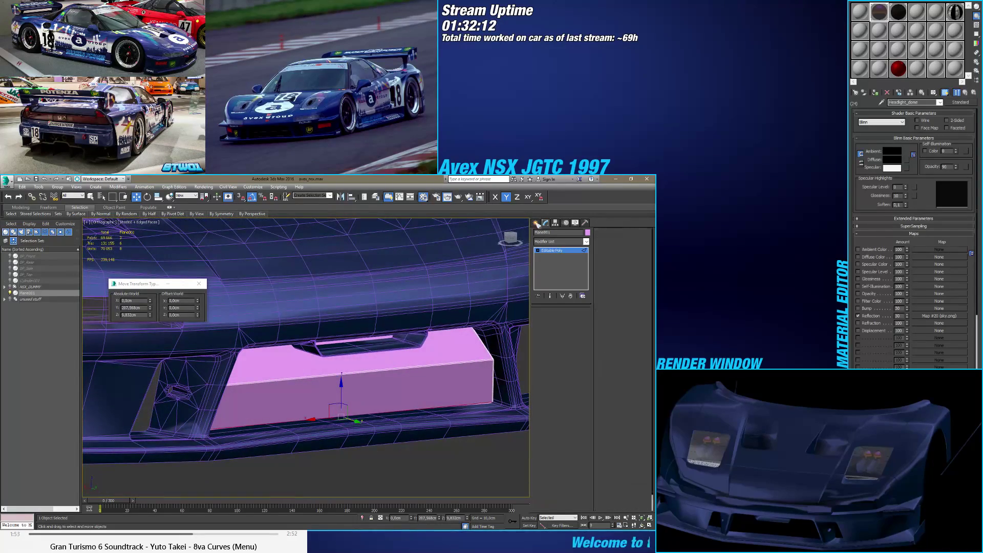
left_click(464, 417)
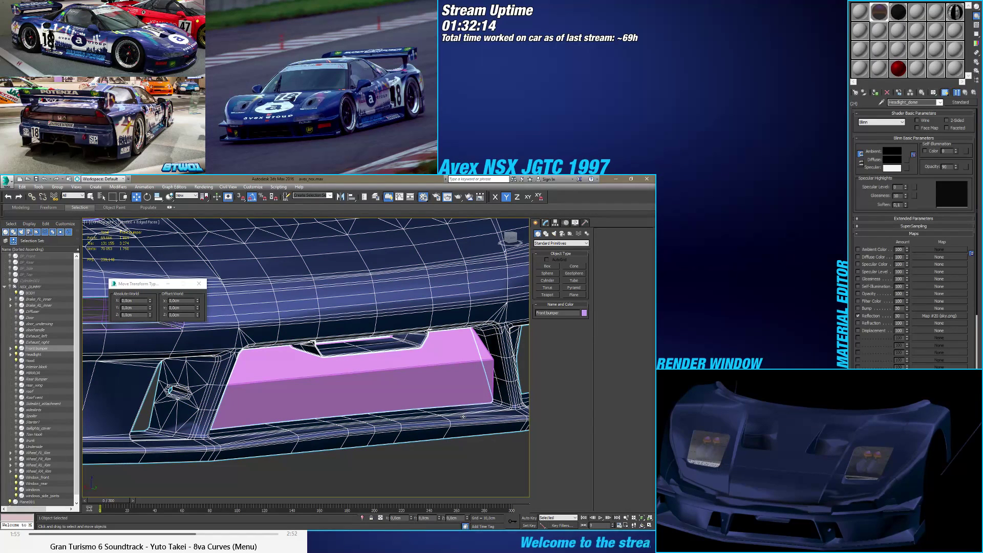
key("F4")
mouse_move(464, 416)
middle_mouse_down("alt")
mouse_move(427, 410)
mouse_move(434, 417)
mouse_move(520, 272)
middle_mouse_up("alt")
key("F4")
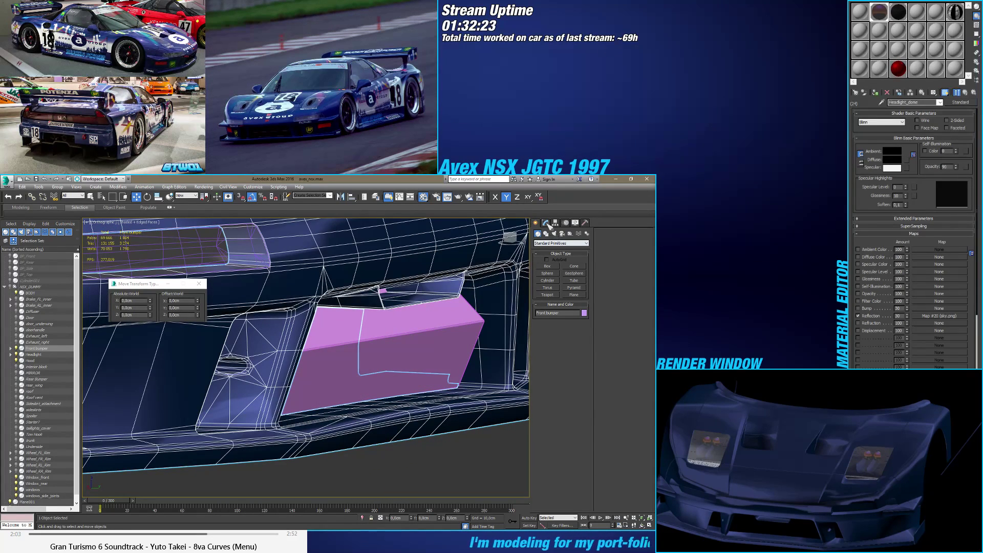
left_click(545, 223)
Step: In the bumper's Editable Poly, select three vertices along the grille opening's lower lip
left_click(551, 255)
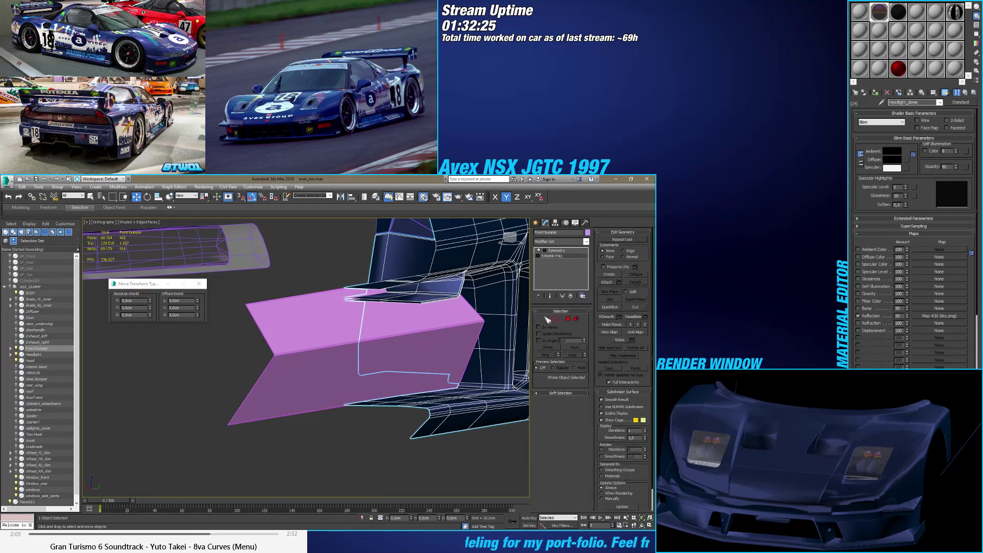
key("1")
middle_click_drag(360, 402, 396, 414, "alt")
scroll(397, 414, "up", 5)
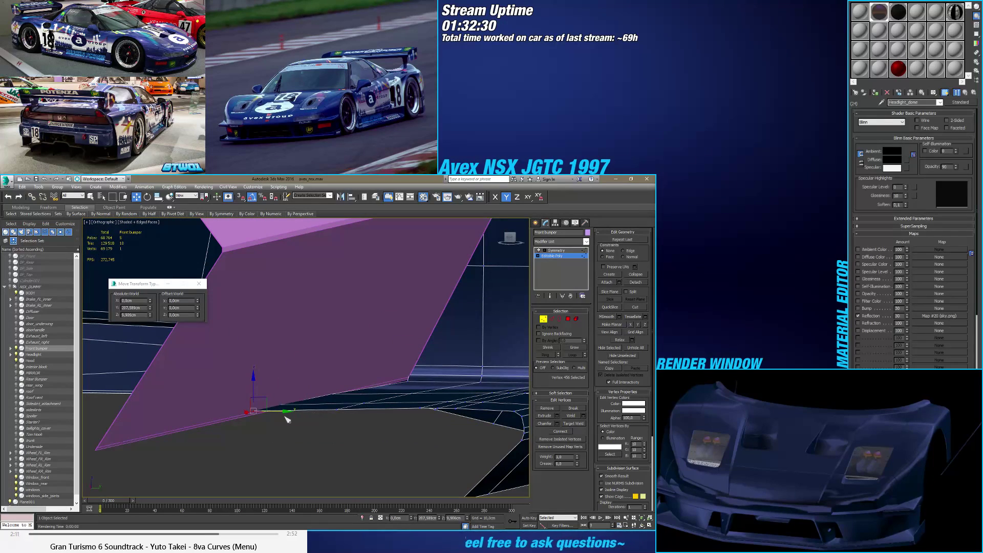
left_click(290, 405)
middle_click_drag(291, 404, 397, 383, "alt")
left_click(397, 382, "ctrl")
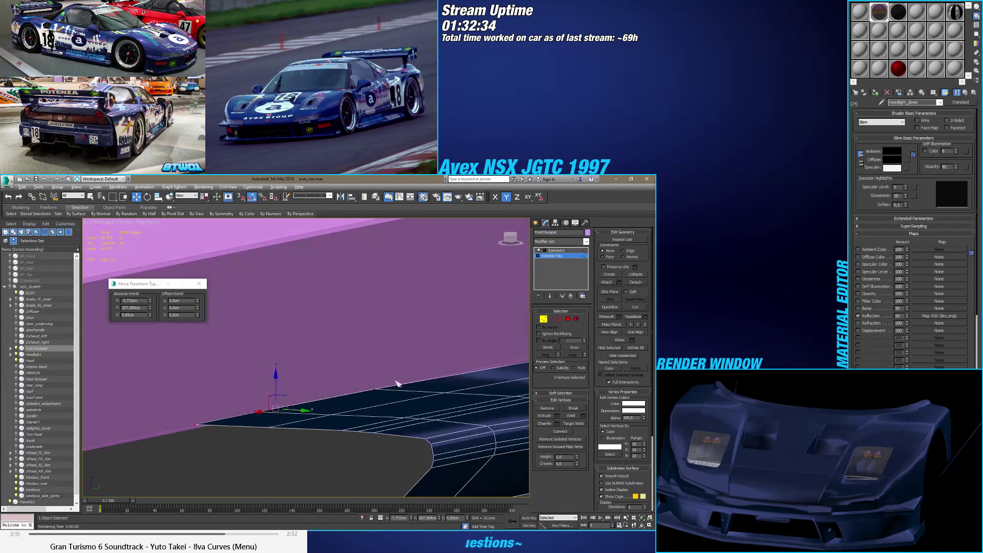
Step: Scale the selected lip vertices along Z to reshape the bumper edge
key("r")
key("F7")
left_click_drag(276, 376, 276, 418)
middle_click_drag(276, 418, 310, 427, "alt")
key("e")
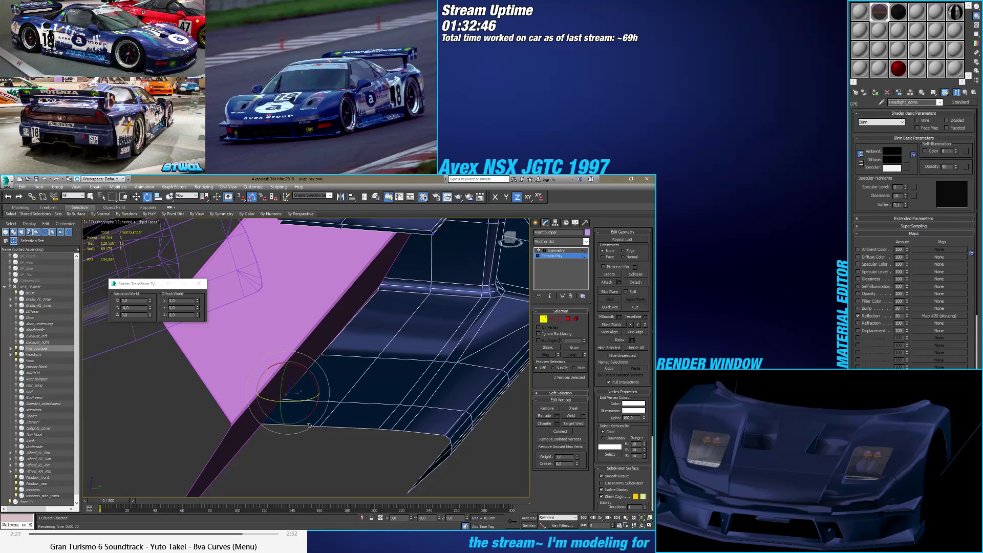
key("r")
middle_click_drag(295, 393, 291, 384, "alt")
left_click_drag(290, 375, 322, 359)
right_click(325, 368)
Step: Move the lip vertices slightly down along Z and exit vertex editing
middle_click_drag(328, 376, 316, 399, "alt")
key("w")
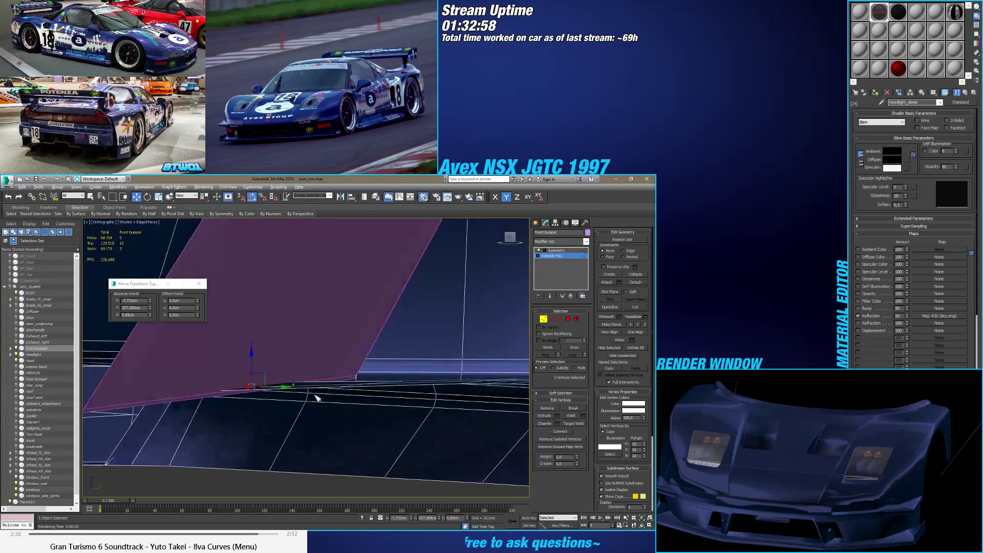
left_click_drag(251, 362, 248, 368)
middle_click_drag(357, 372, 537, 353, "alt")
left_click(543, 318)
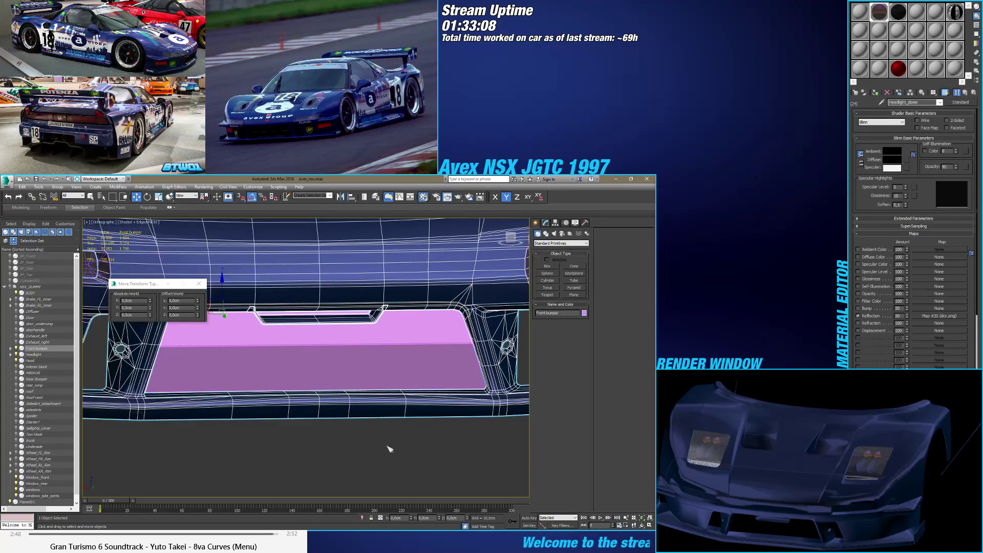
Step: Select the pink backing plane Plane001, inspect its edges straight-on, then show Standard Primitives
key("ctrl+d")
left_click(380, 375)
middle_click_drag(381, 375, 354, 400, "alt")
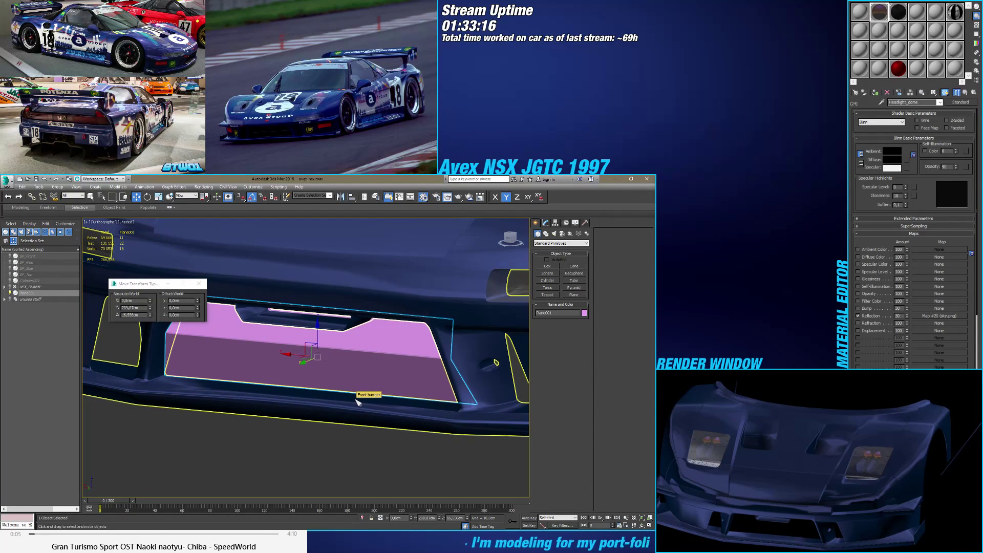
middle_click_drag(369, 366, 389, 348, "alt")
left_click(545, 223)
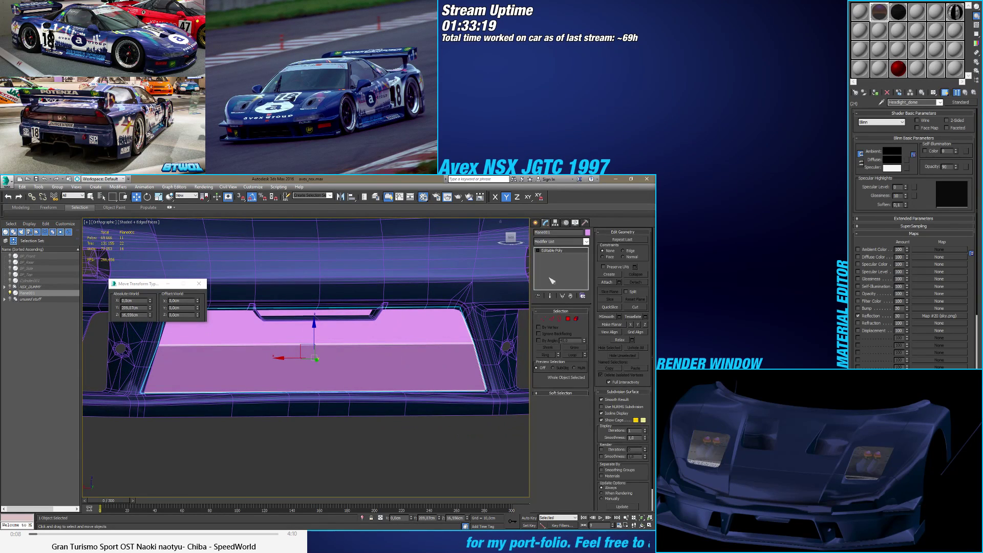
left_click(551, 318)
left_click(511, 239)
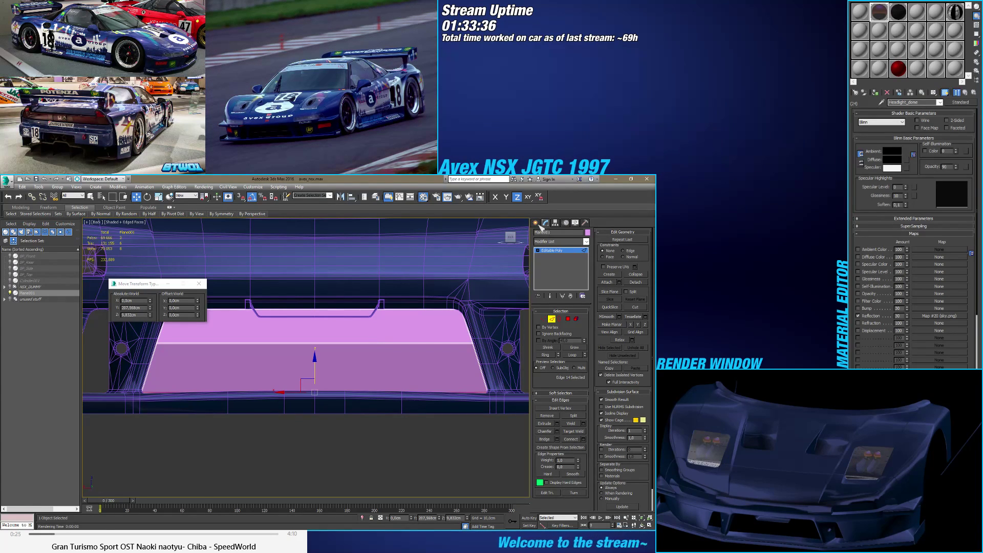
left_click(536, 224)
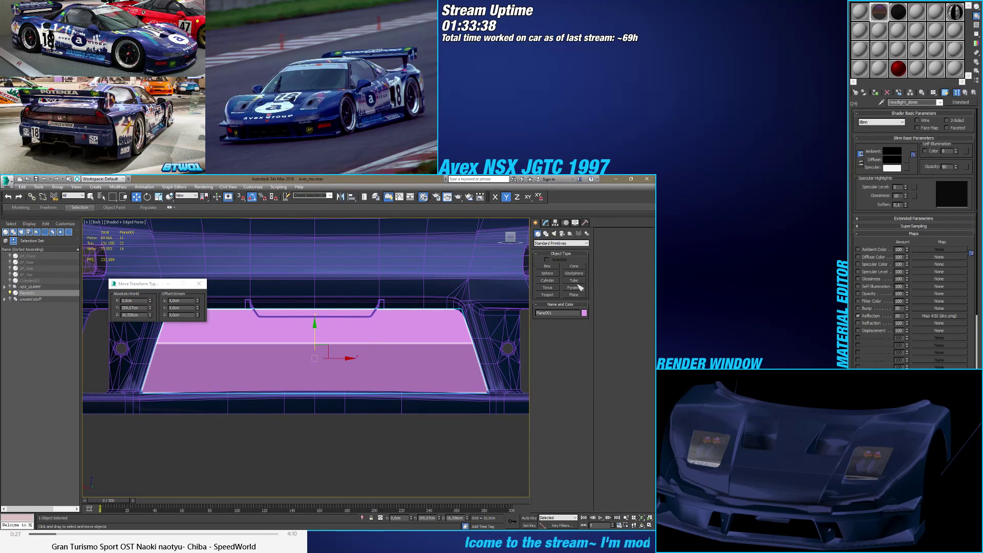
Step: Create a small thin cylinder just below the front bumper
left_click(547, 280)
scroll(429, 328, "down", 3)
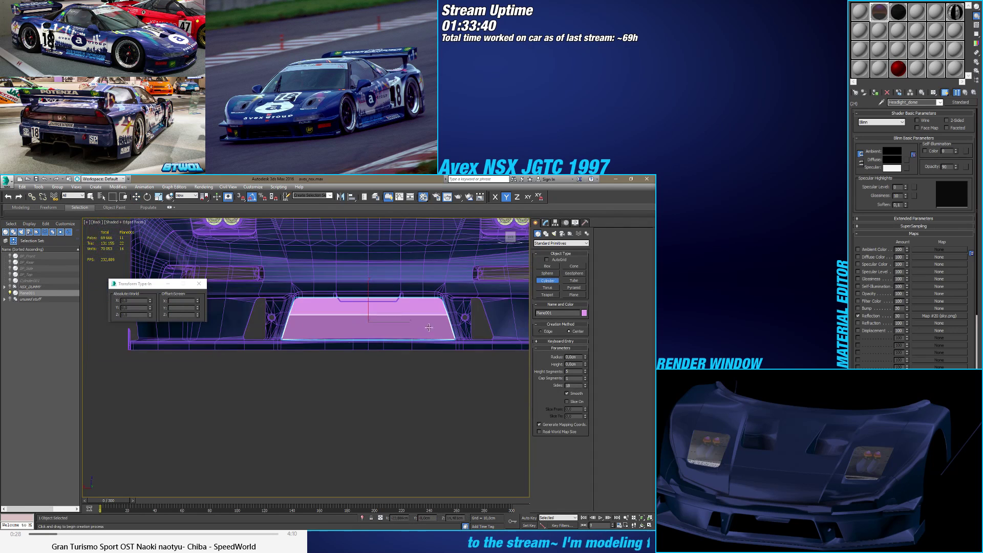
mouse_move(343, 385)
left_mouse_down()
mouse_move(355, 388)
mouse_move(345, 386)
left_mouse_up()
left_click(343, 384)
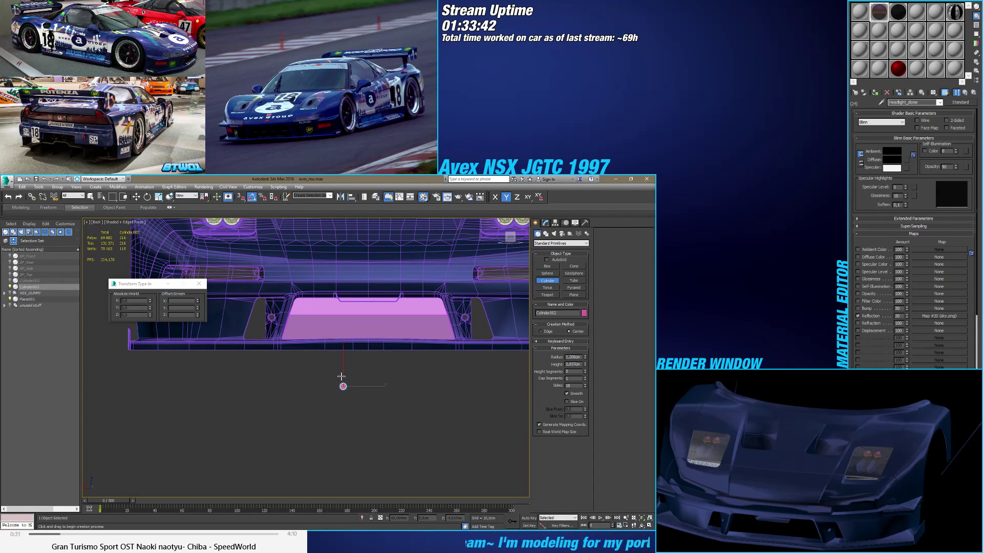
Step: Move the cylinder forward to the front bumper and rotate it about Z to lie sideways
middle_click_drag(342, 384, 375, 390, "alt")
key("w")
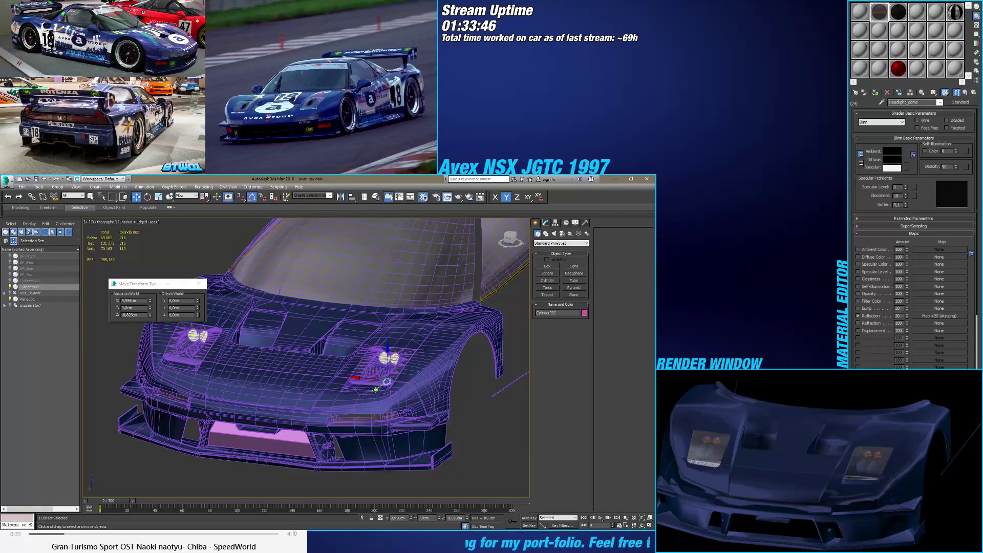
left_click_drag(375, 389, 259, 475)
middle_click_drag(270, 478, 313, 443)
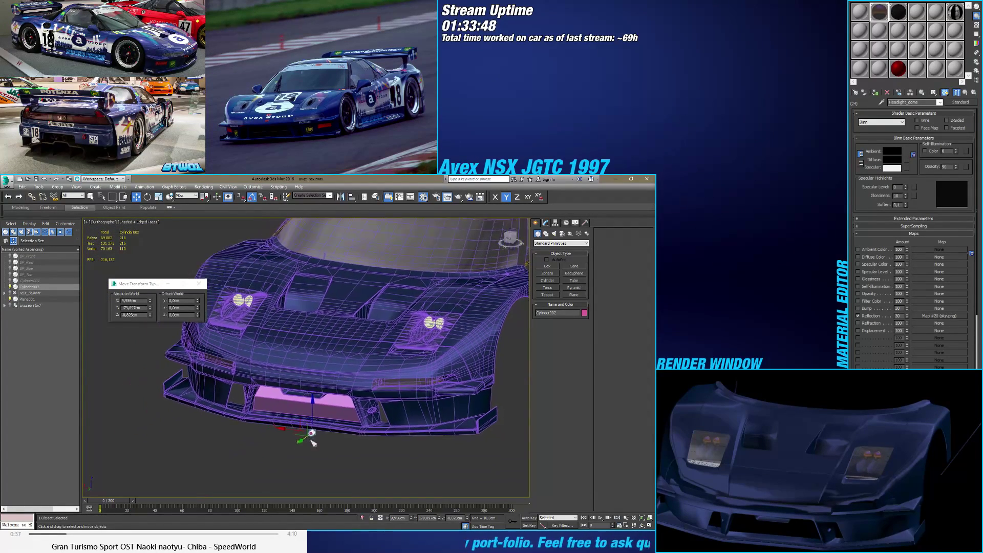
scroll(313, 444, "up", 5)
key("e")
mouse_move(313, 408)
left_mouse_down()
mouse_move(289, 423)
mouse_move(321, 420)
left_mouse_up()
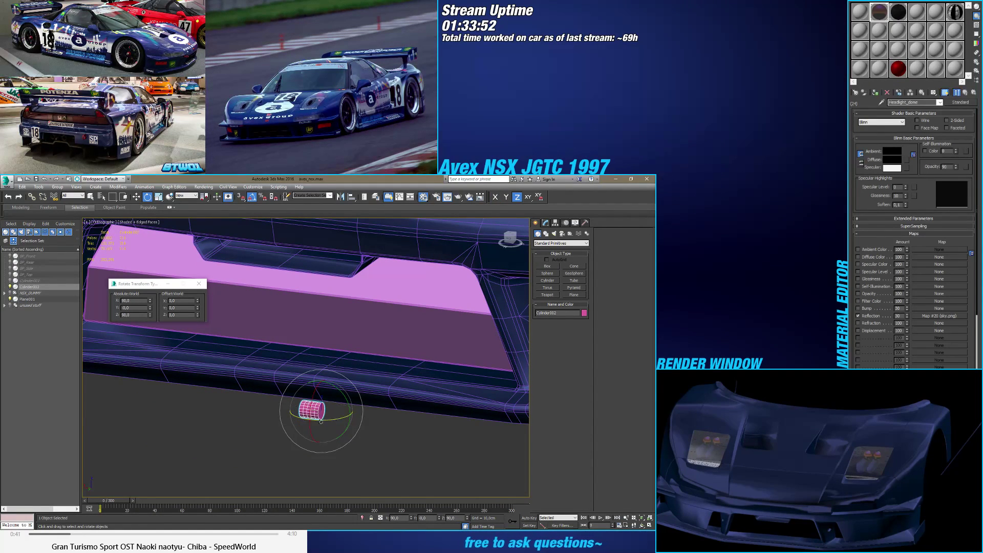
key("w")
Step: Move the cylinder further forward toward the grille opening
left_click(545, 224)
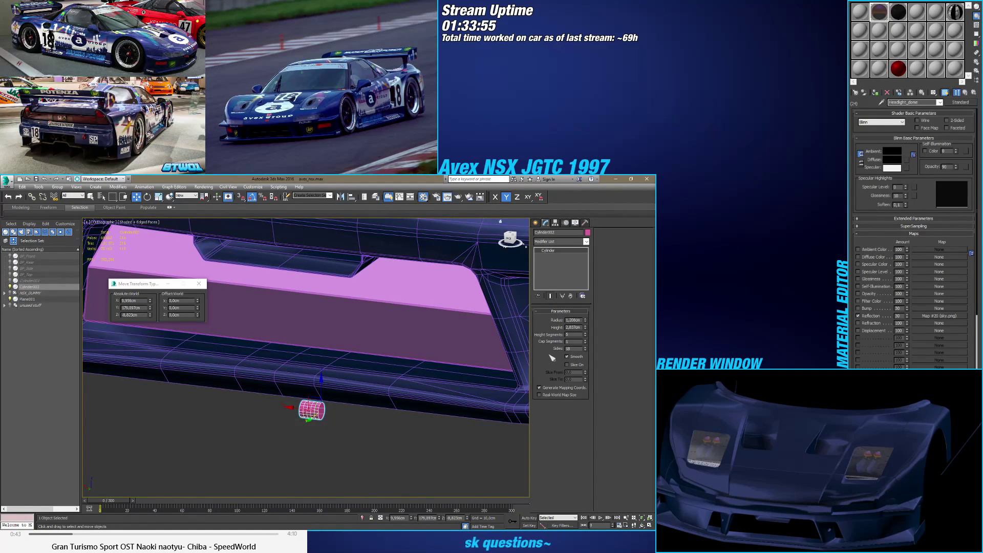
scroll(423, 436, "down", 6)
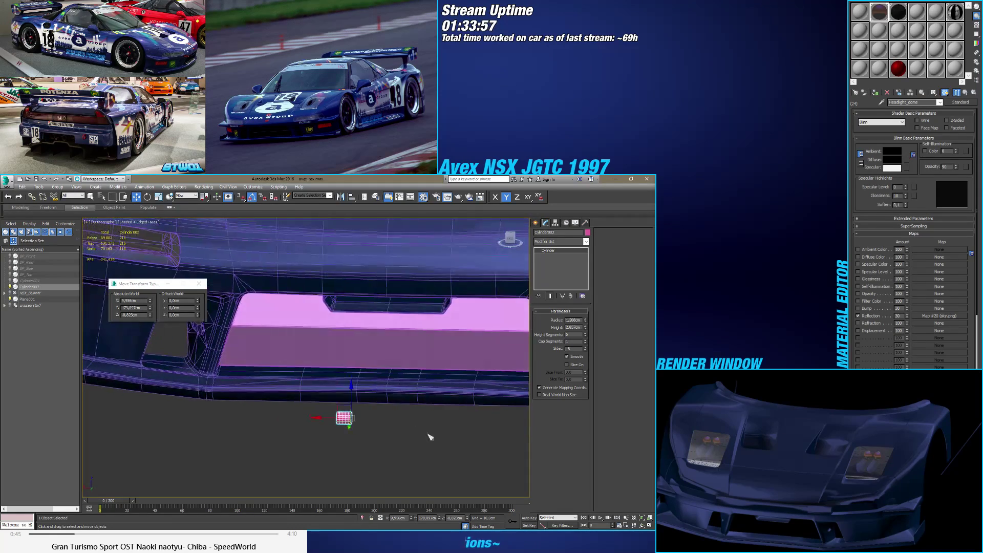
middle_click_drag(397, 405, 360, 405, "alt")
left_click_drag(352, 406, 270, 439)
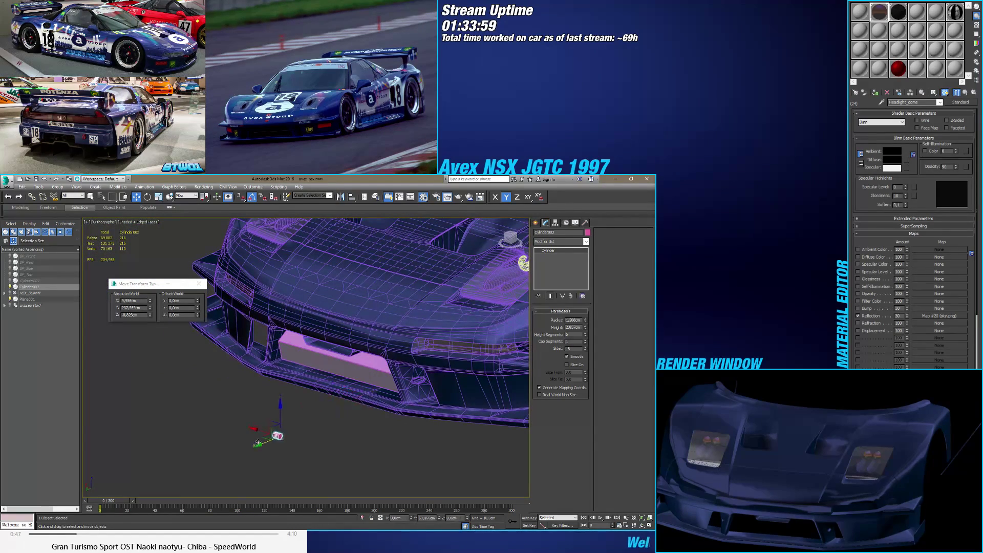
middle_click_drag(307, 417, 342, 421, "alt")
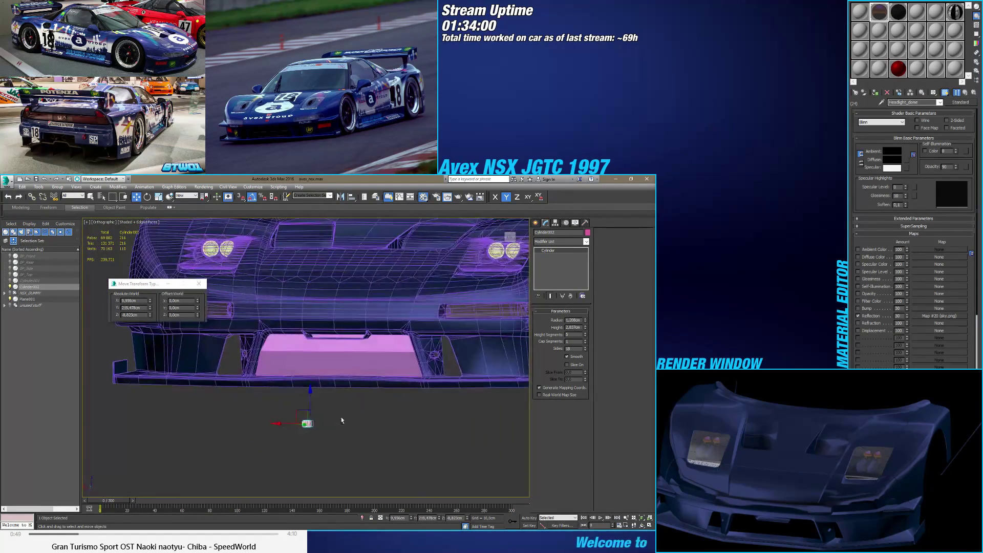
Step: Reselect Cylinder002 and switch to the Back view via the ViewCube
left_click(337, 371)
middle_click_drag(338, 371, 320, 415, "alt")
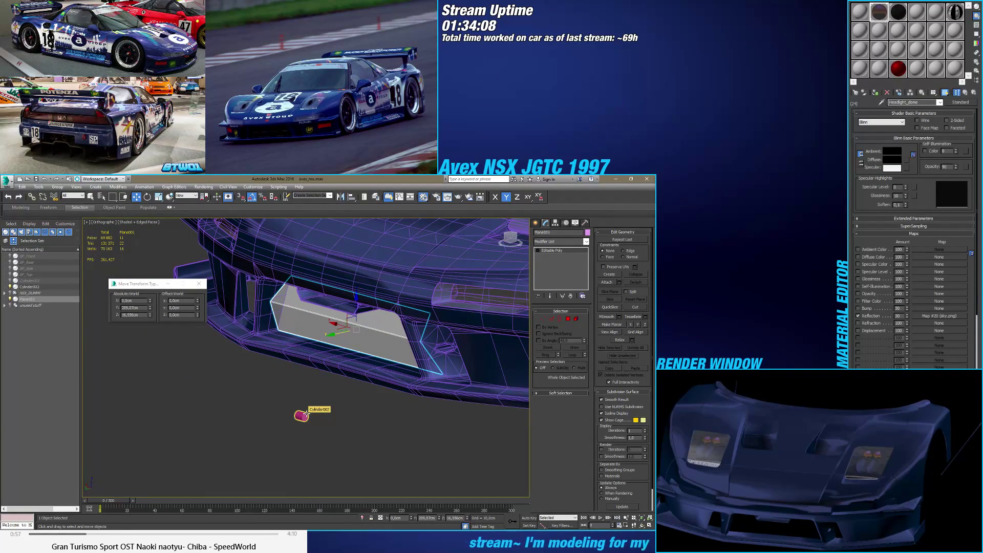
left_click(304, 414)
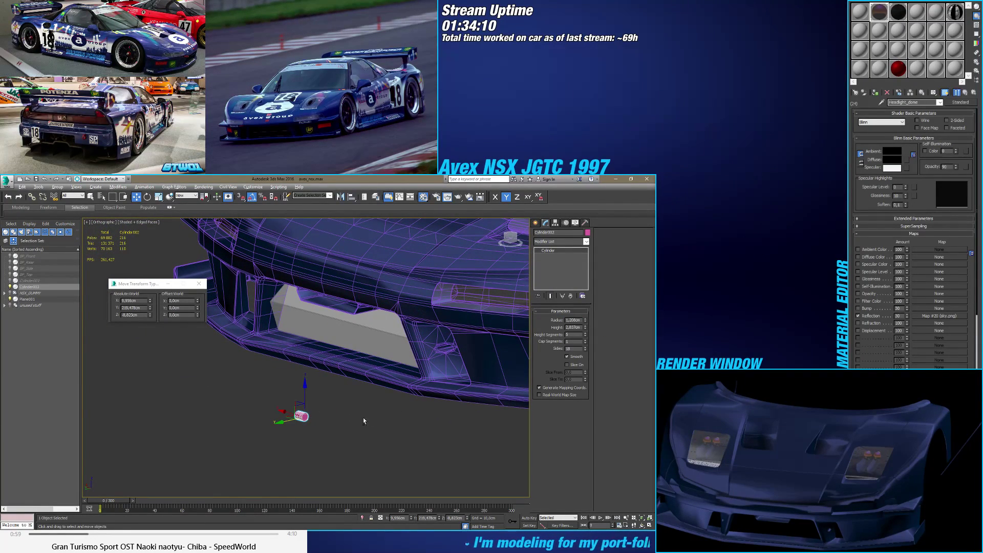
middle_click_drag(364, 421, 399, 410, "alt")
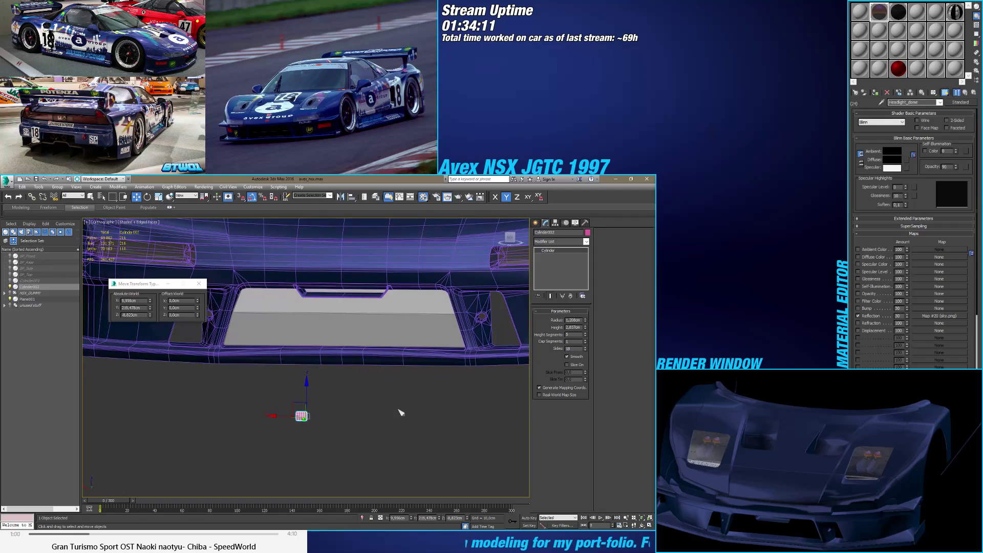
left_click(506, 238)
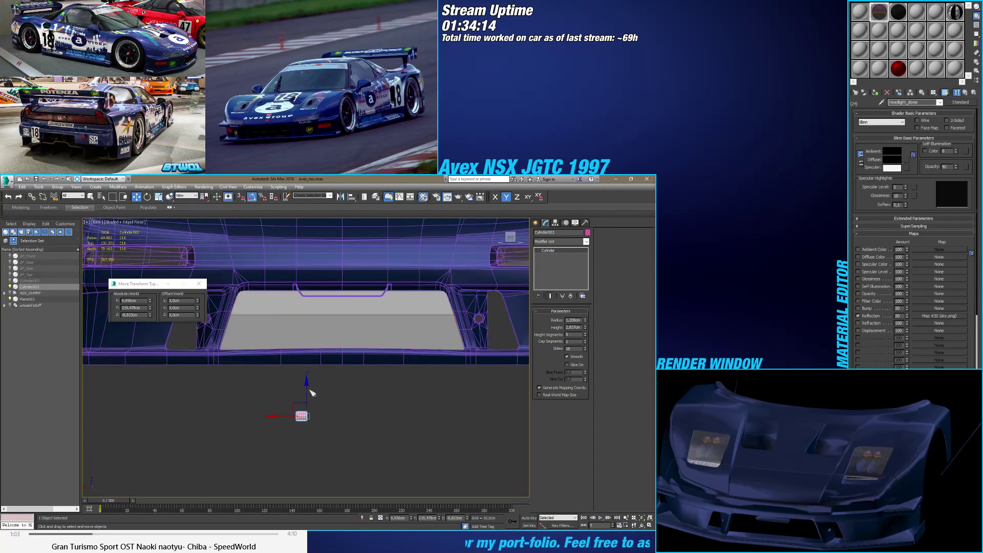
Step: Raise Cylinder002 into the grille opening and shift it sideways toward the centre
left_click_drag(312, 392, 312, 309)
scroll(312, 309, "up", 3)
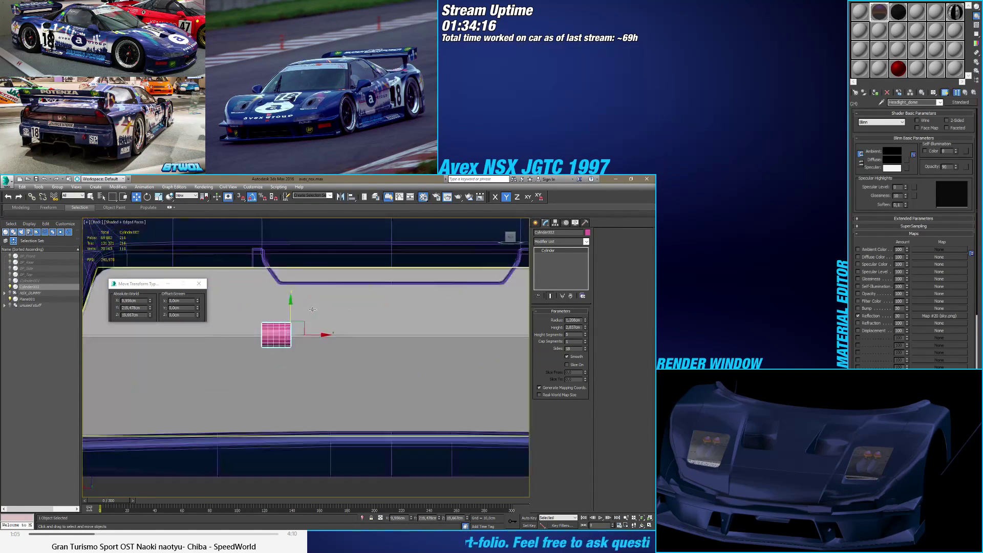
scroll(312, 309, "up", 10)
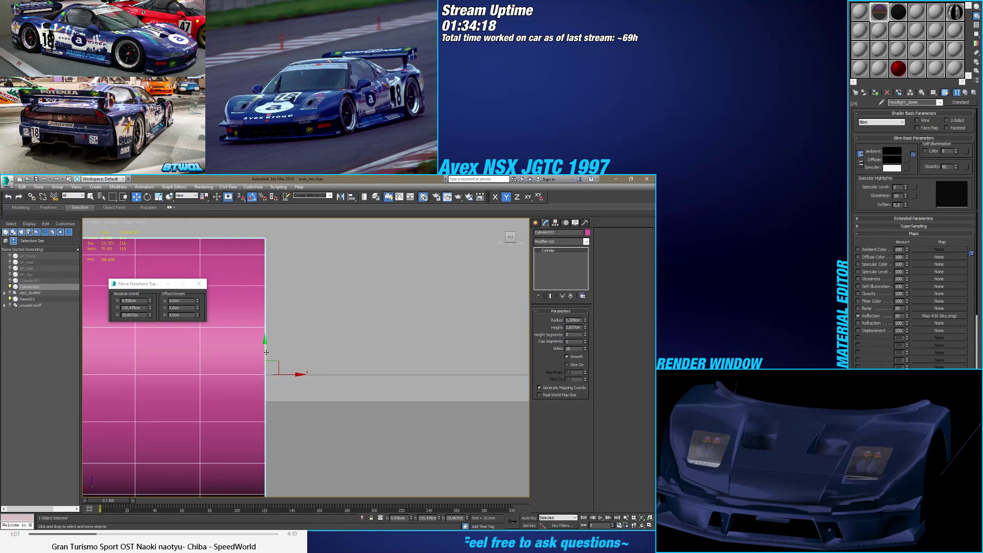
left_click_drag(266, 353, 266, 367)
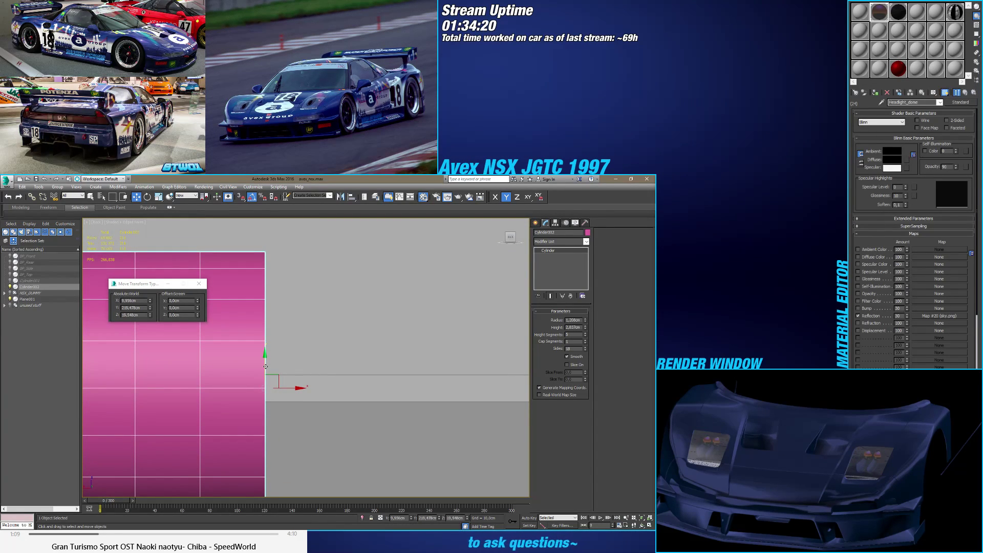
scroll(266, 367, "down", 10)
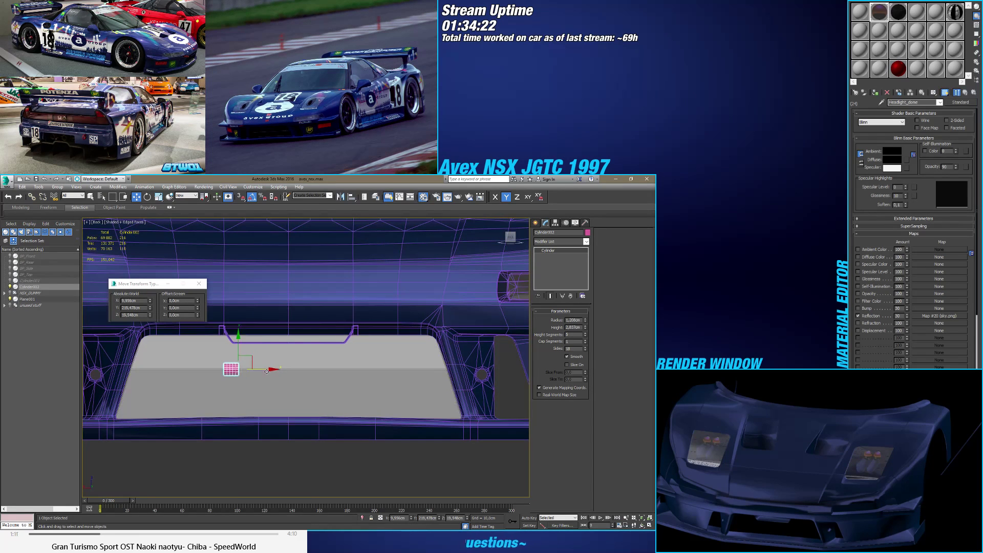
left_click_drag(266, 370, 326, 370)
middle_click_drag(323, 383, 345, 383, "alt")
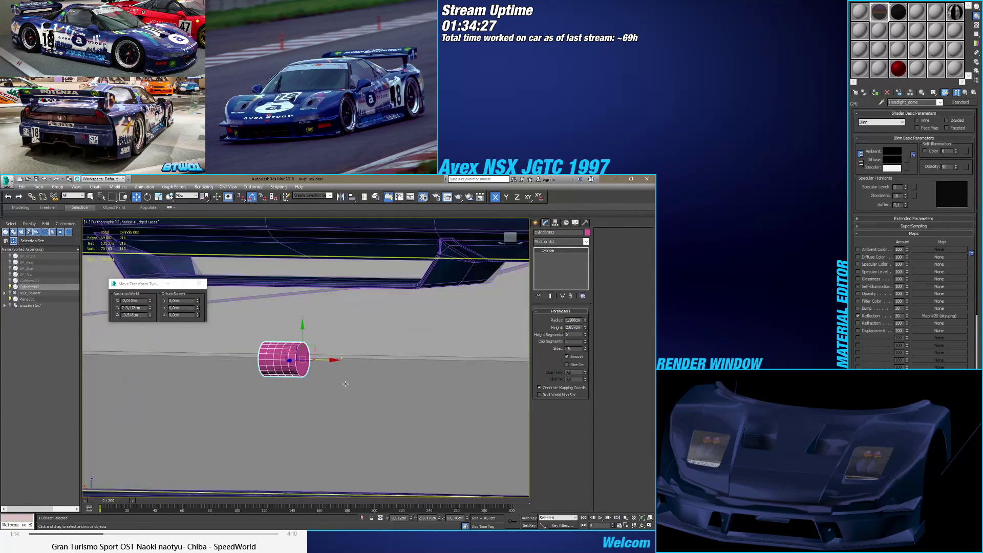
Step: Reduce the cylinder's radius to make it a thin rod
left_click_drag(585, 320, 582, 351)
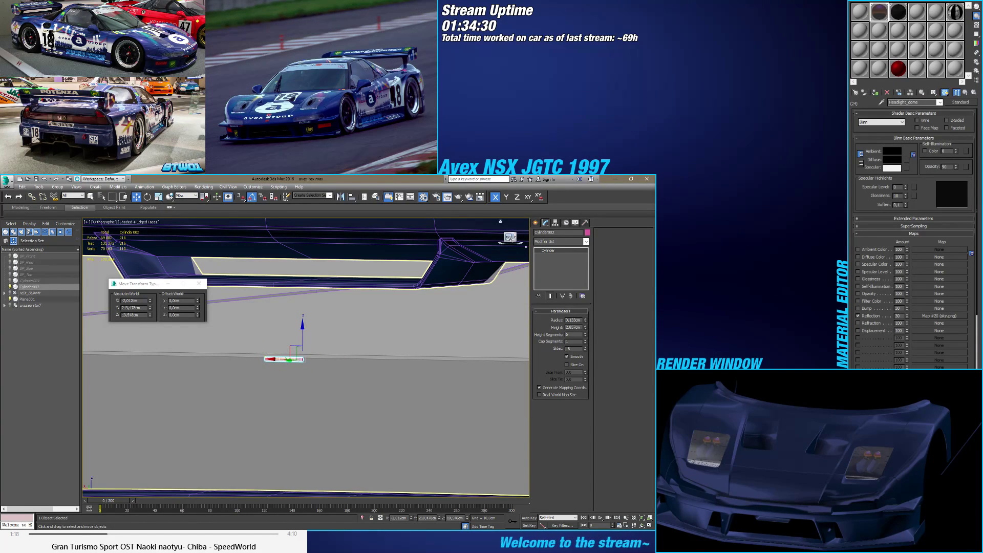
left_click(510, 237)
scroll(438, 366, "down", 2)
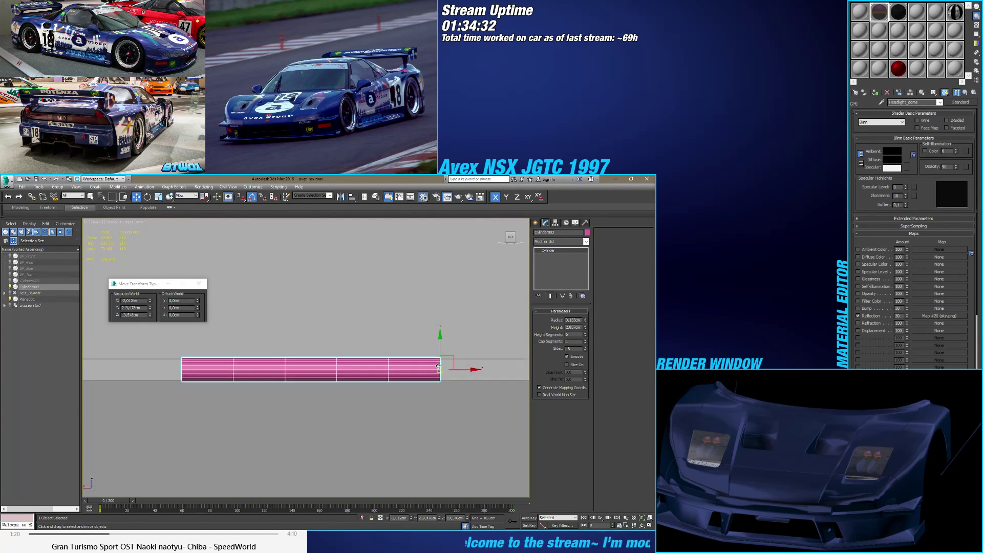
left_click_drag(585, 321, 586, 320)
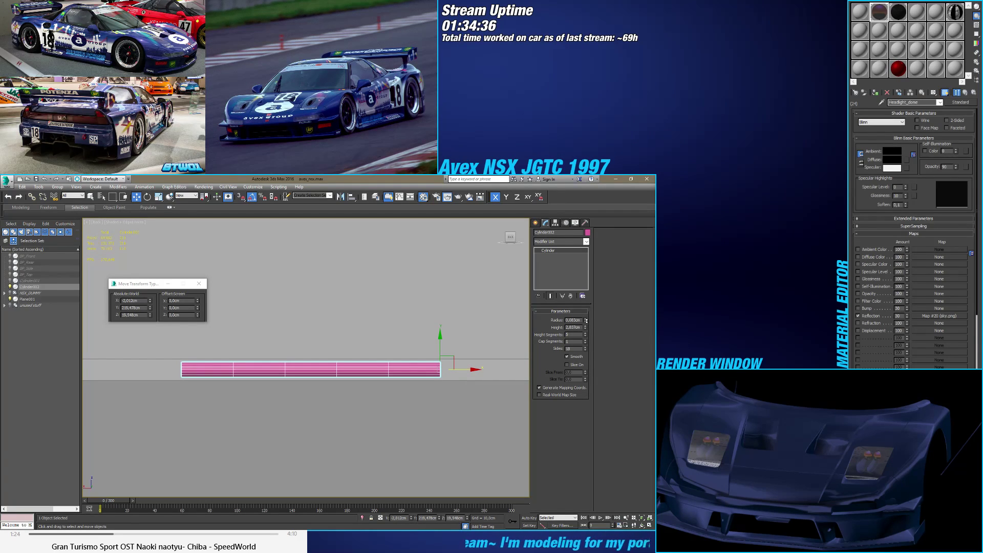
left_click_drag(586, 320, 586, 320)
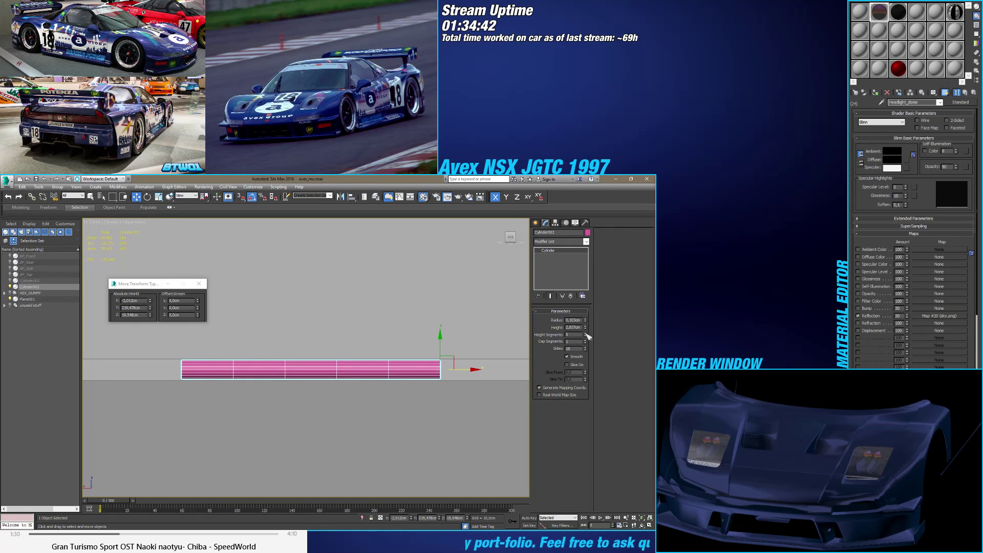
Step: Set the rod to 1 height segment and 6 sides
right_click(586, 334)
left_click_drag(585, 350, 587, 349)
mouse_move(450, 353)
middle_mouse_down("alt")
mouse_move(441, 361)
mouse_move(450, 362)
middle_mouse_up("alt")
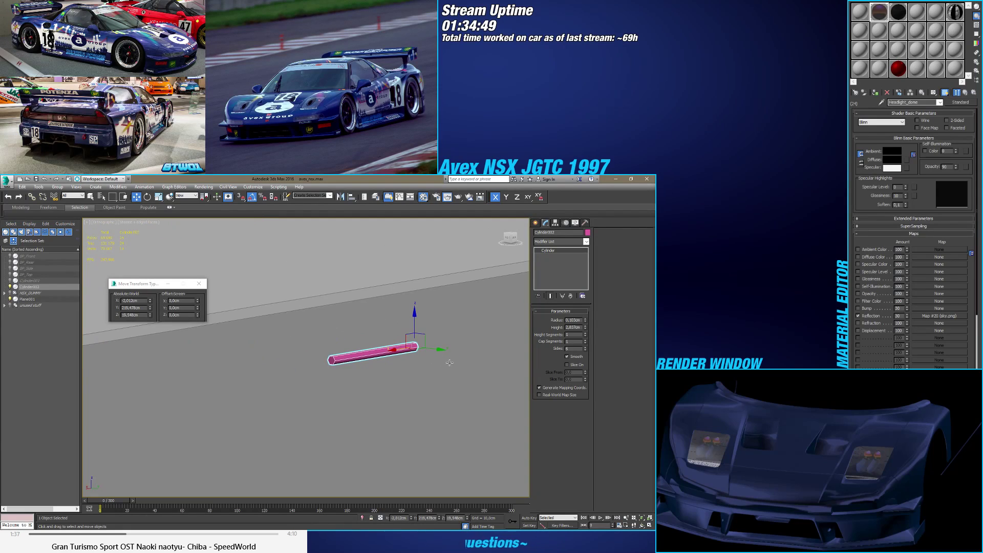
right_click(547, 251)
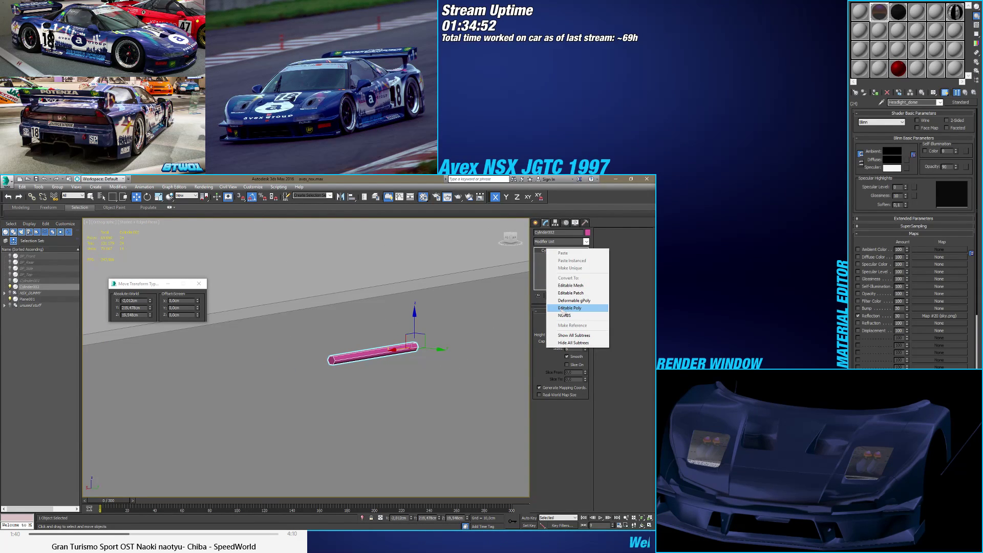
Step: Convert Cylinder002 to an editable poly and select its end cap polygon
left_click(563, 309)
left_click(567, 319)
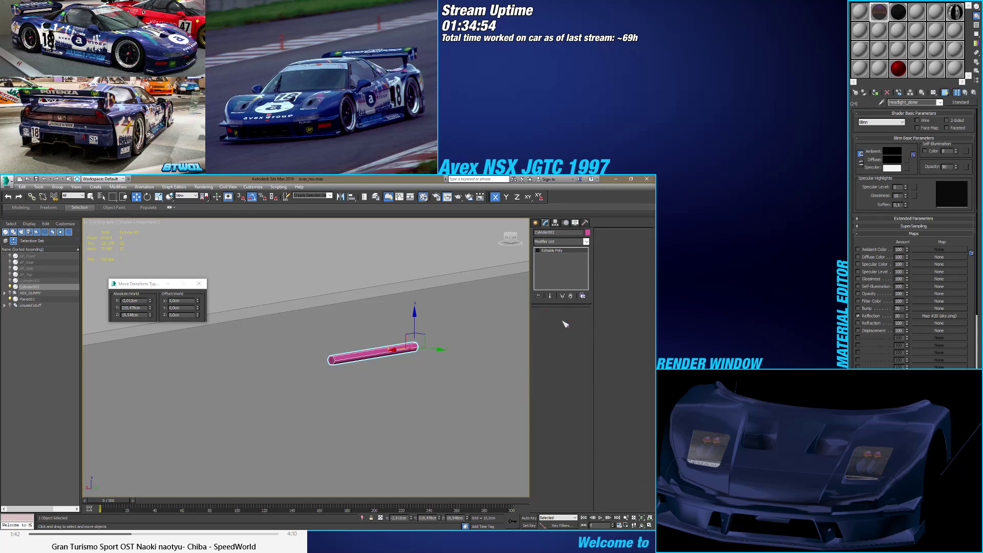
left_click(329, 360)
middle_click_drag(390, 366, 462, 337, "alt")
scroll(462, 337, "up", 5)
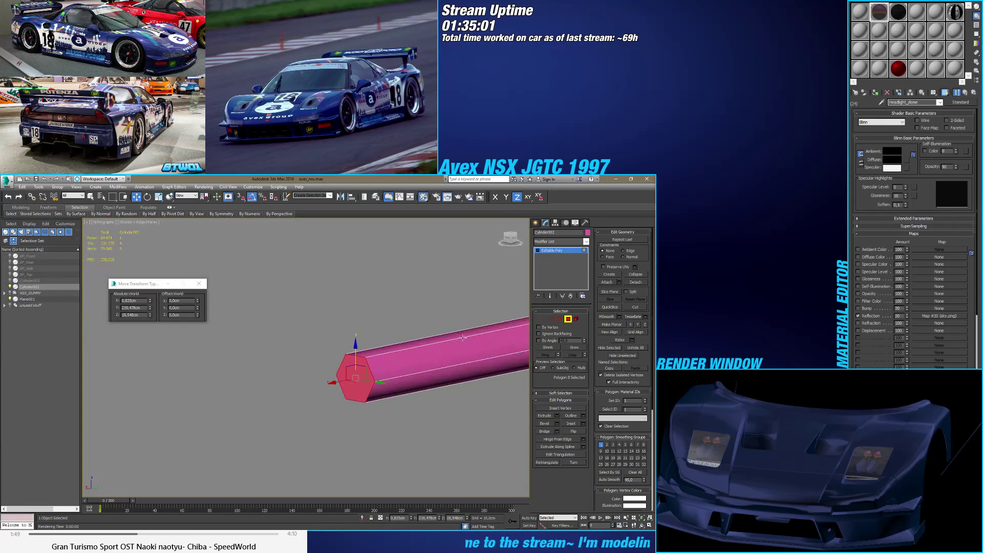
Step: Select the vertices at the rod's end, viewed from straight behind
left_click(543, 319)
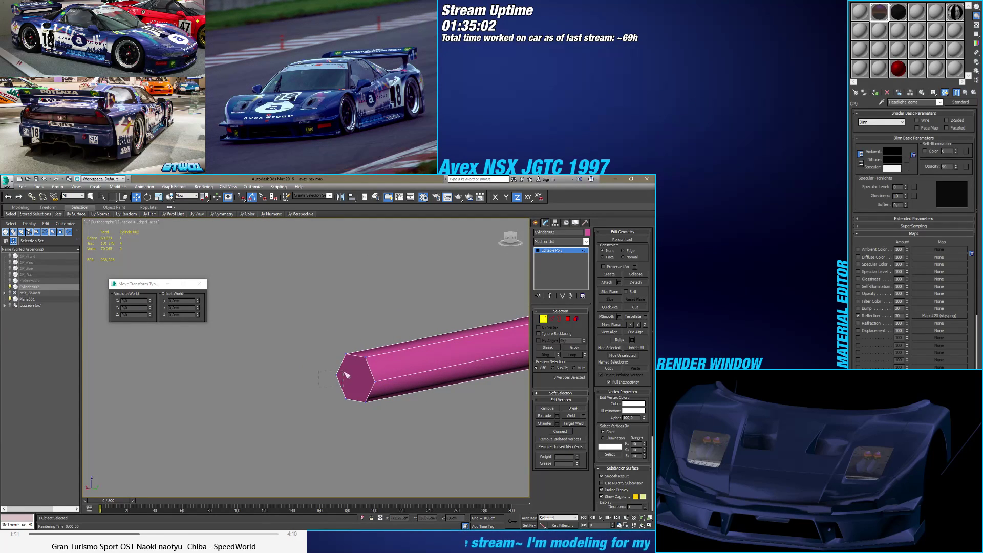
left_click_drag(346, 375, 347, 377)
middle_click_drag(477, 405, 419, 375)
scroll(411, 391, "down", 3)
scroll(418, 375, "up", 4)
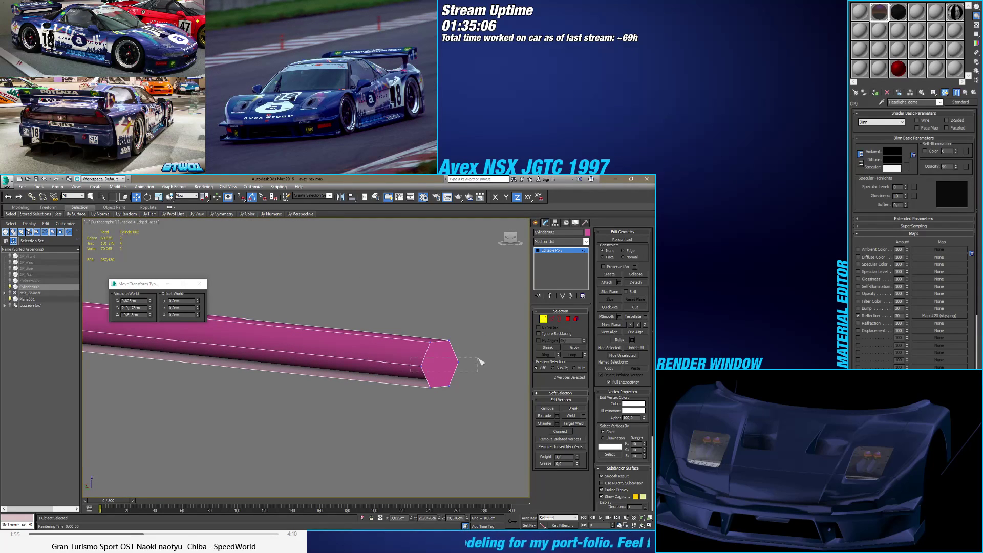
left_click_drag(480, 362, 479, 362)
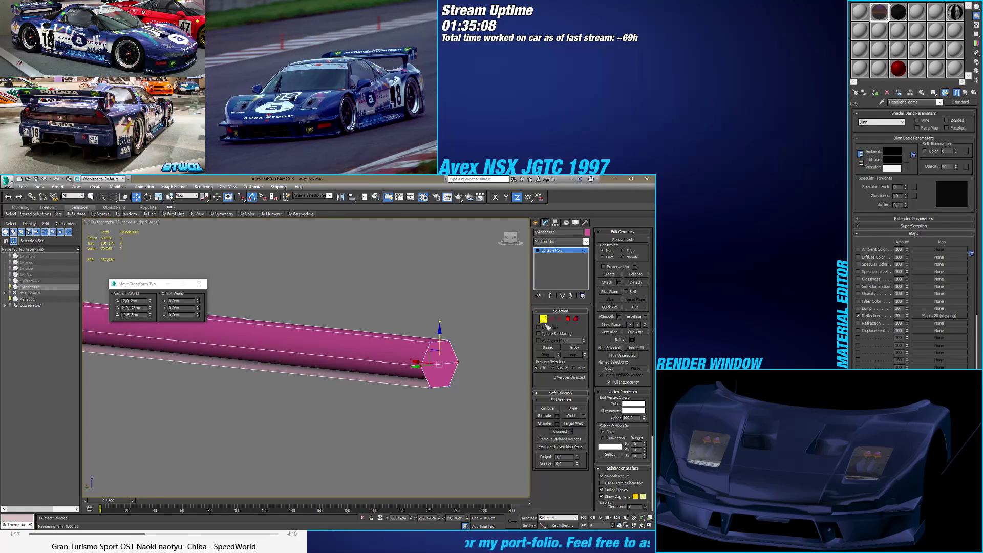
middle_click_drag(461, 354, 453, 346, "alt")
scroll(453, 346, "up", 5)
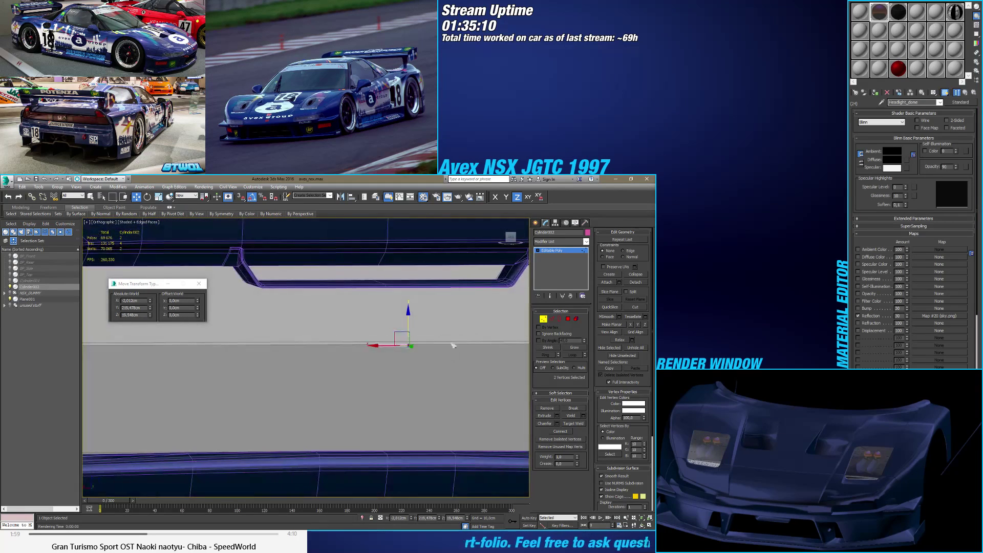
key("k")
scroll(387, 359, "down", 2)
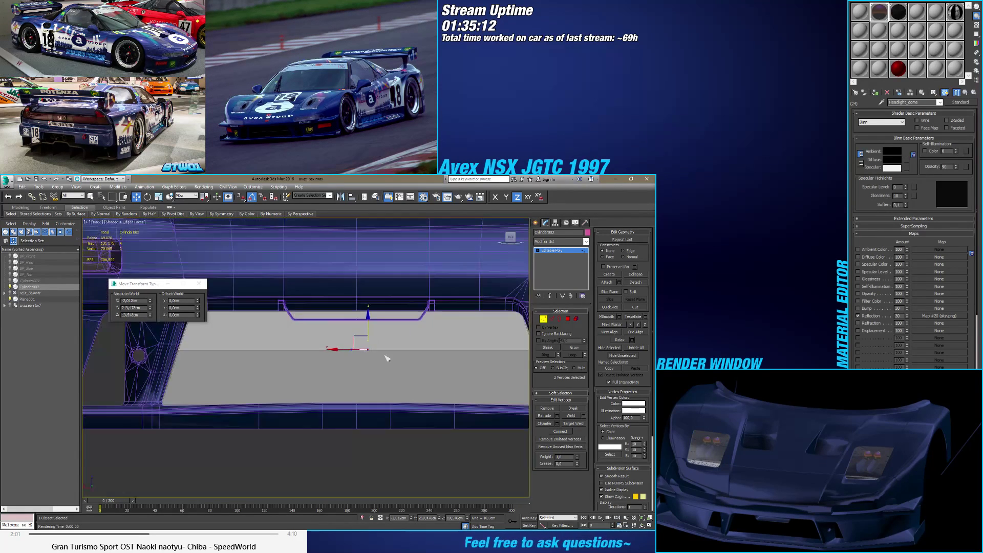
scroll(386, 358, "up", 2)
Step: Centre the whole rod at X 0
left_click(543, 318)
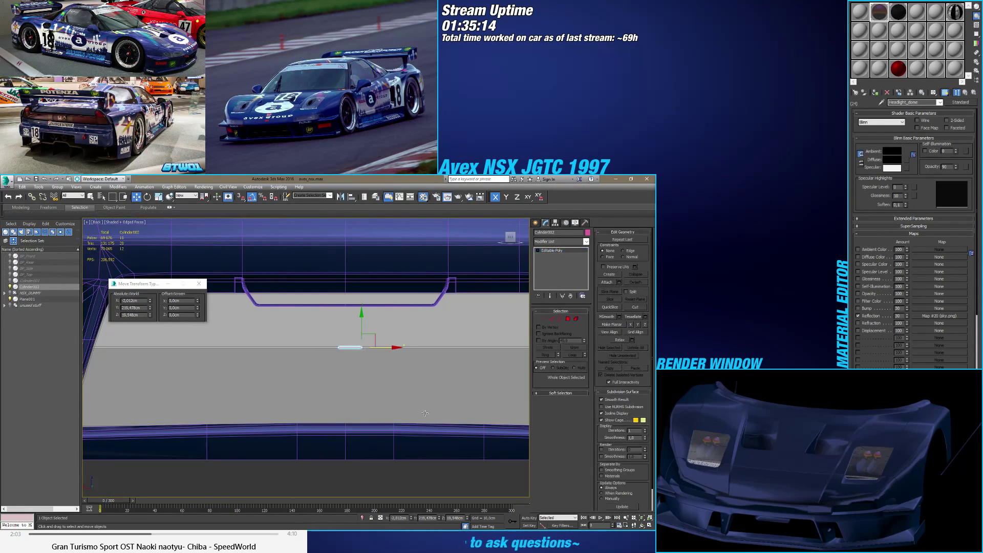
type("0")
key("Return")
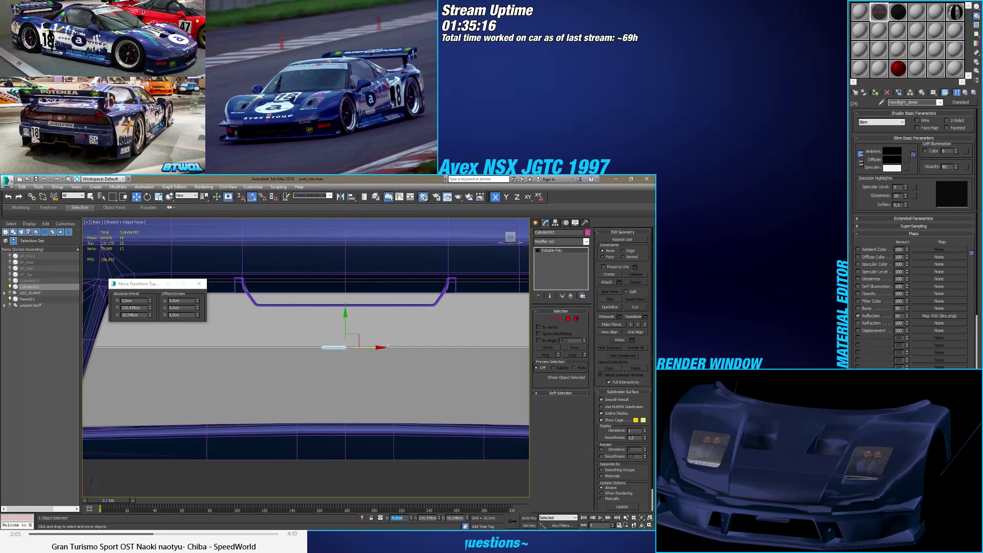
Step: Move one end's vertices along X across the grille opening to X 31.342 cm
scroll(377, 362, "down", 3)
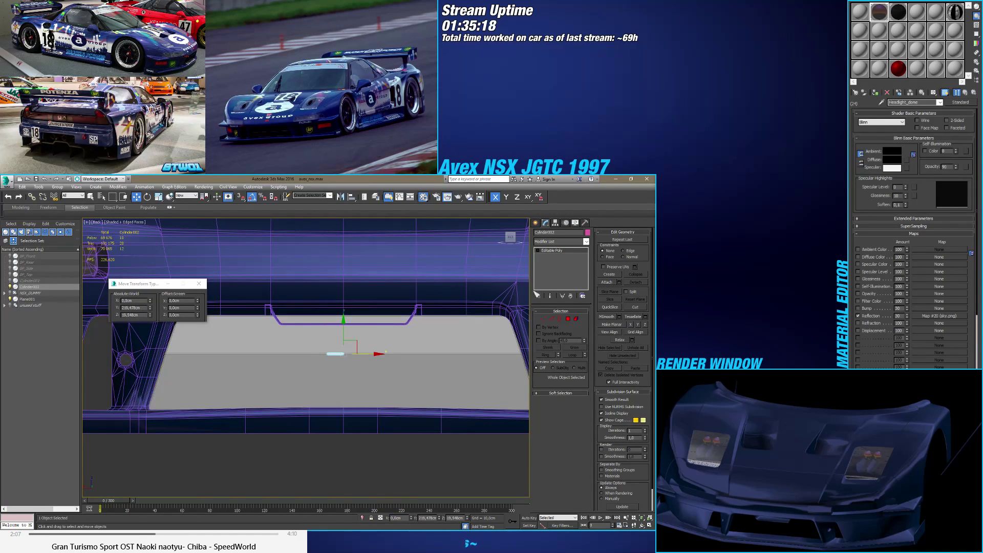
left_click(543, 319)
scroll(379, 353, "up", 2)
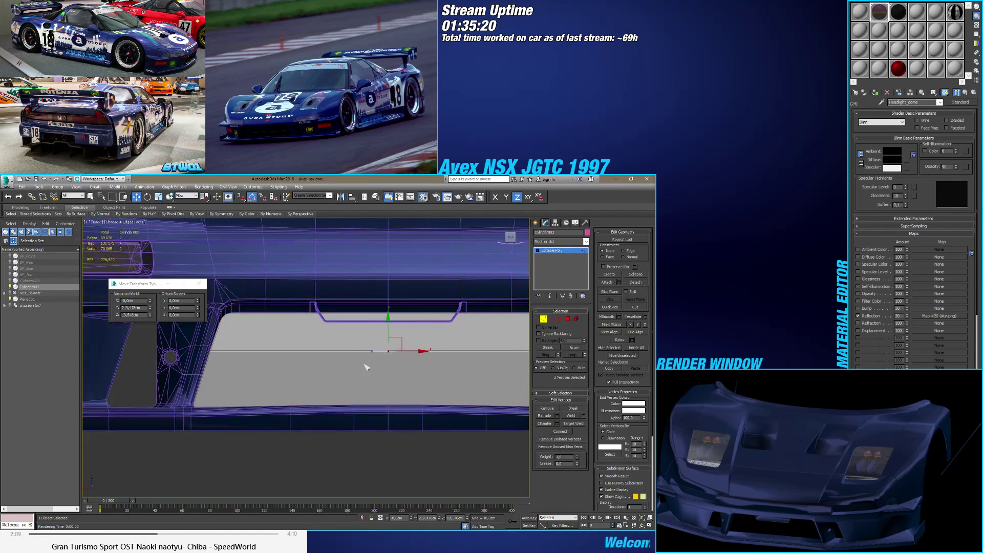
left_click_drag(354, 368, 380, 348)
scroll(380, 351, "up", 2)
key("F5")
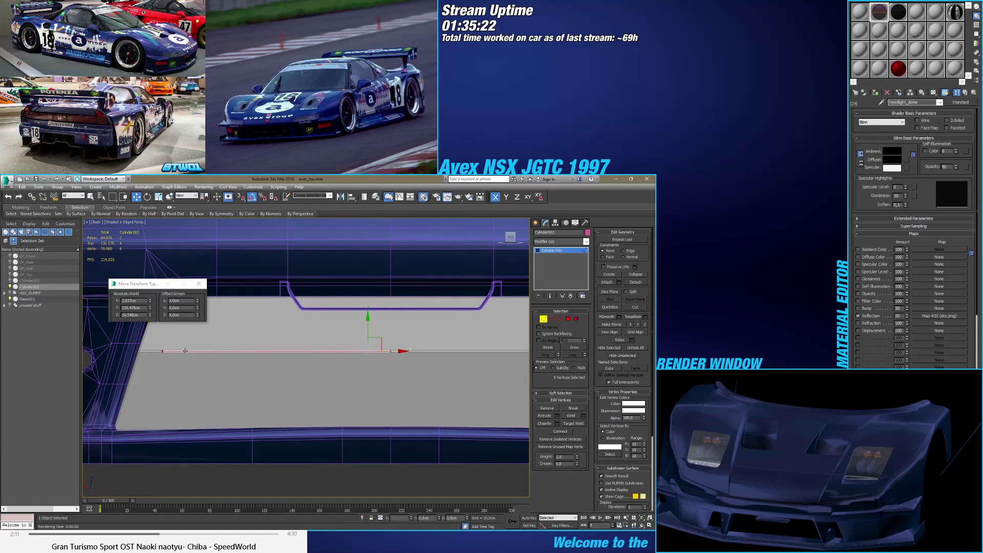
left_click_drag(164, 352, 165, 351)
scroll(222, 382, "up", 3)
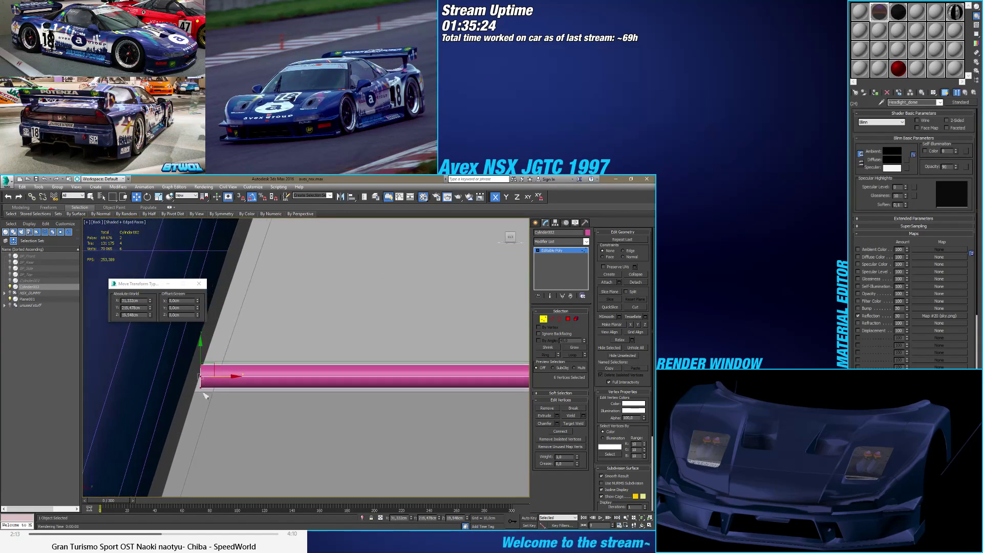
left_click_drag(215, 373, 211, 373)
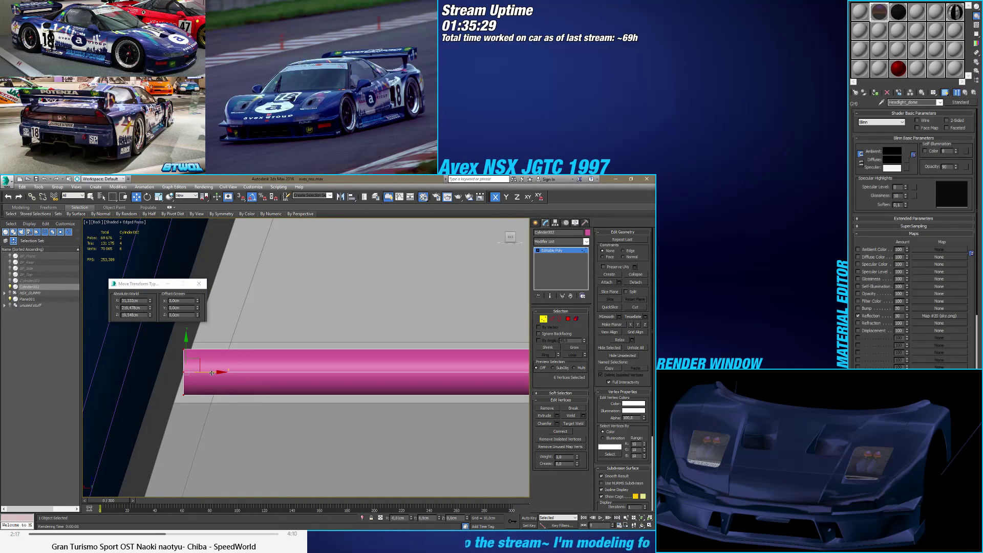
left_click_drag(212, 373, 211, 373)
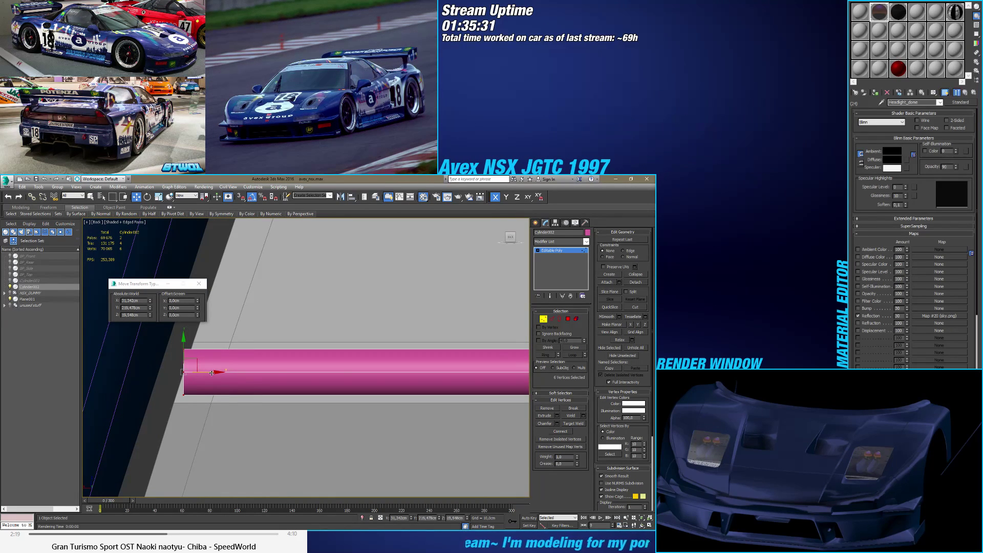
left_click(559, 319)
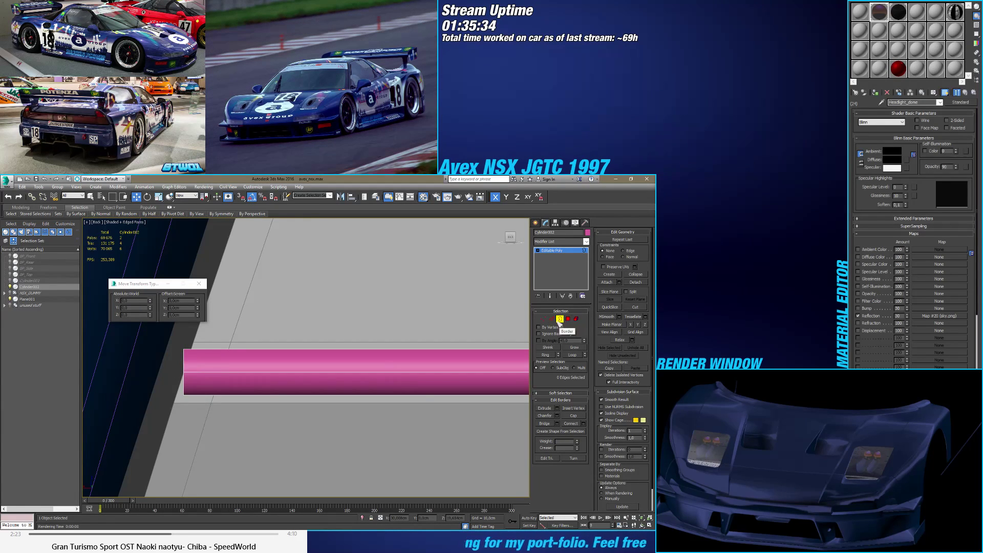
Step: Extrude a new segment from the rod's end border by Shift-dragging along X
left_click(569, 319)
middle_click_drag(201, 352, 256, 330, "alt")
left_click(226, 365)
key("ctrl+d")
left_click(560, 318)
left_click(221, 370)
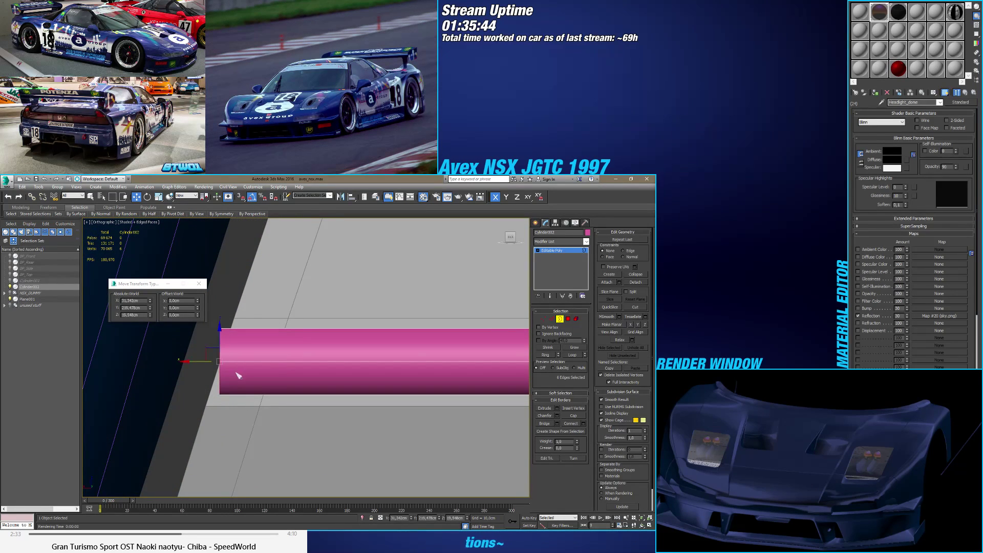
left_click_drag(201, 362, 151, 362, "shift")
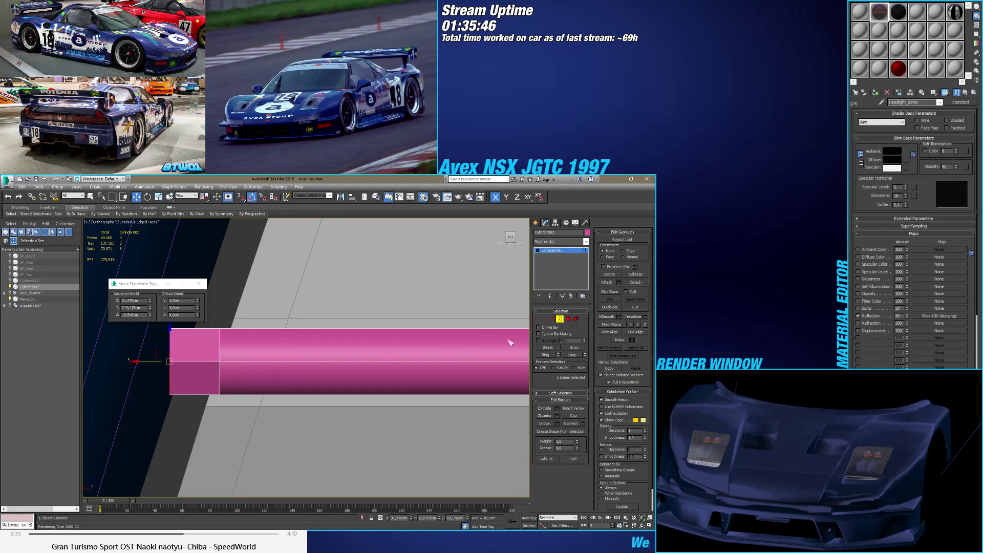
Step: Rotate the new end edge ring with Edge constraint, ending at a -18 degree tilt
left_click(551, 319)
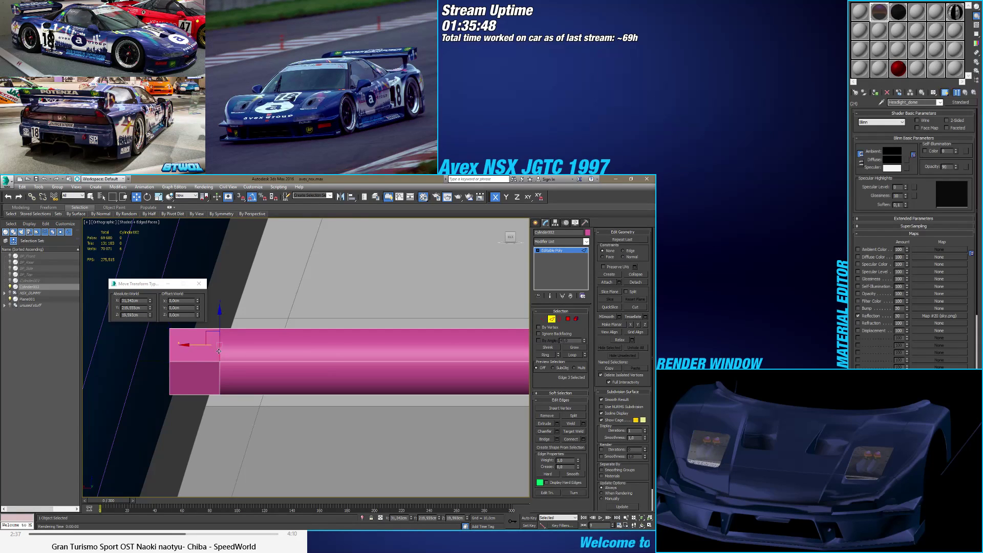
left_click(624, 251)
key("e")
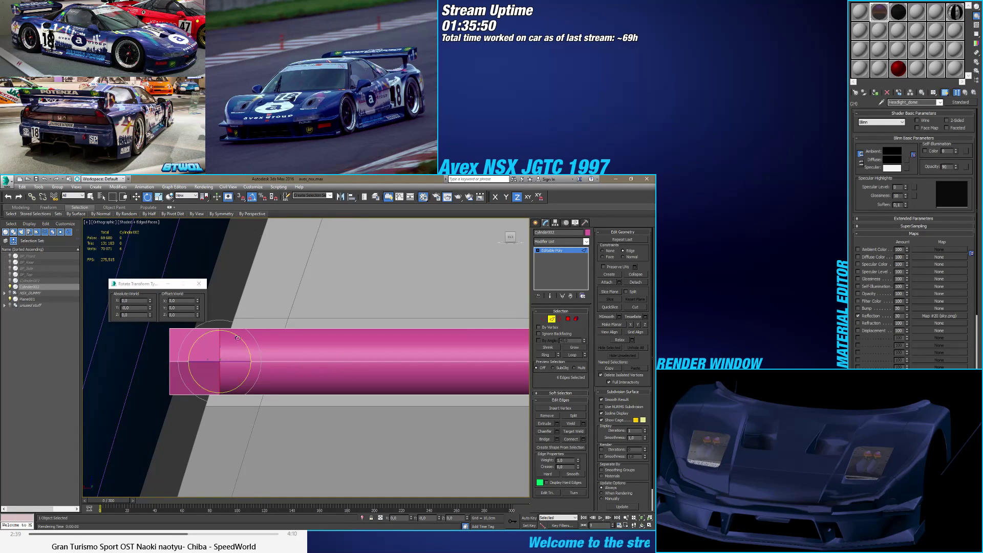
left_click_drag(244, 339, 244, 340)
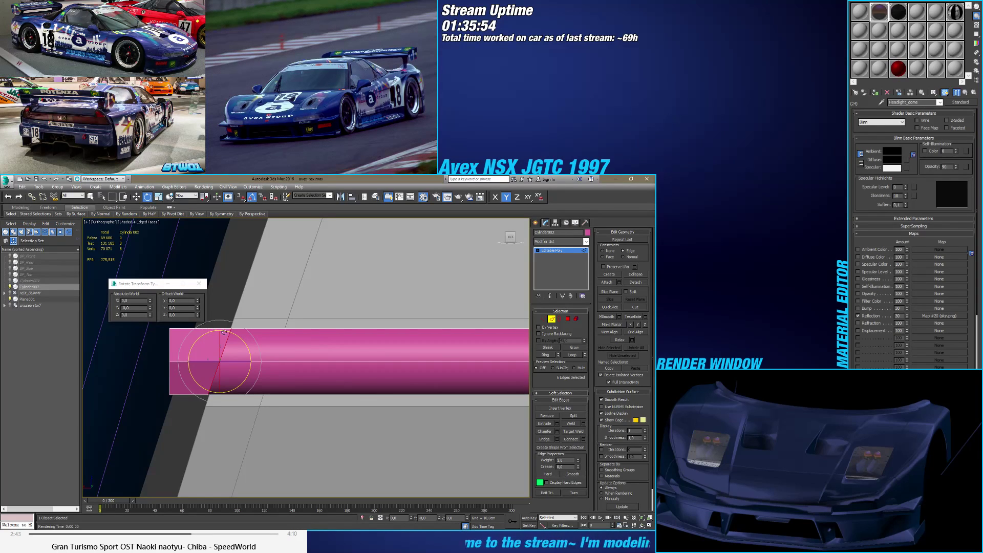
left_click_drag(224, 332, 215, 328)
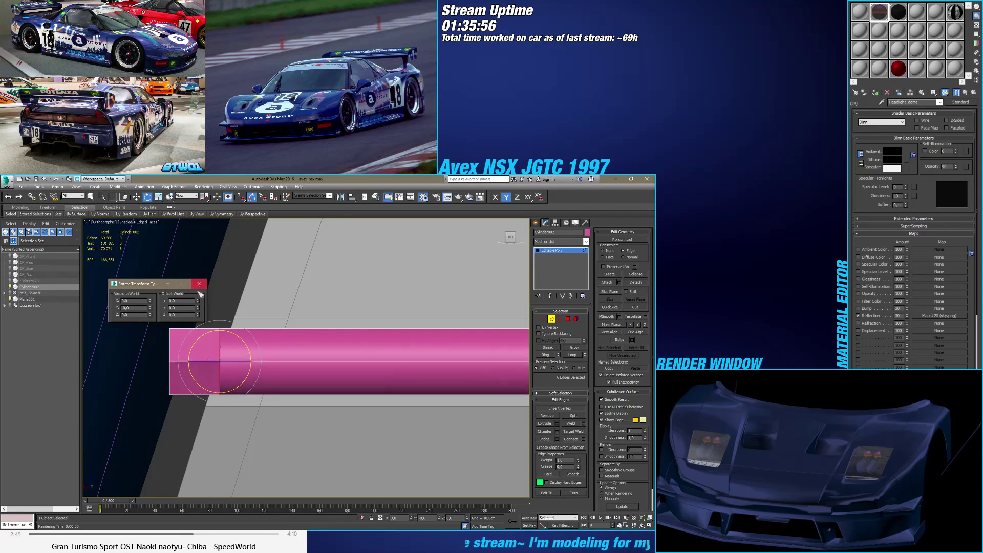
left_click_drag(197, 308, 201, 368)
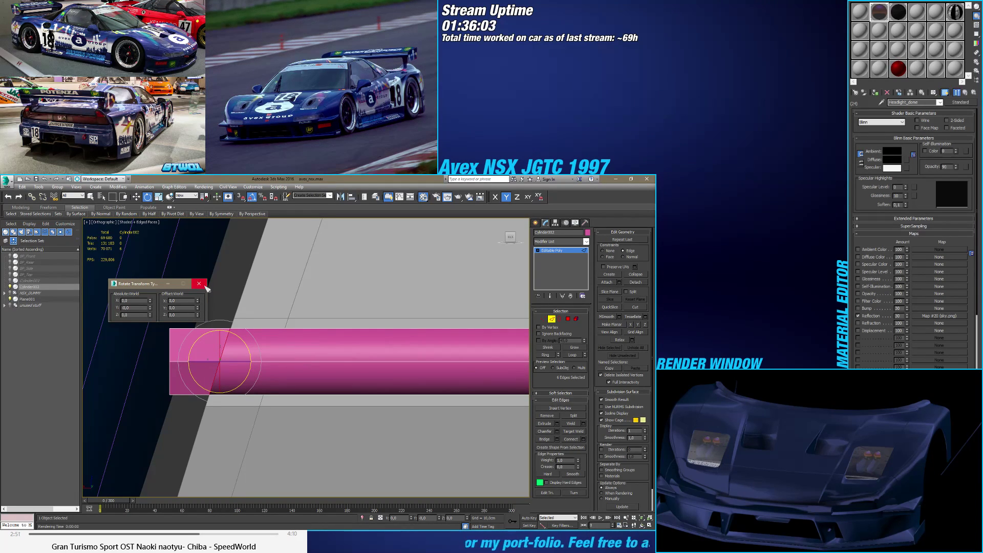
key("w")
Step: Clear the polygon selection, return to Vertex mode and zoom out to the car body
key("4")
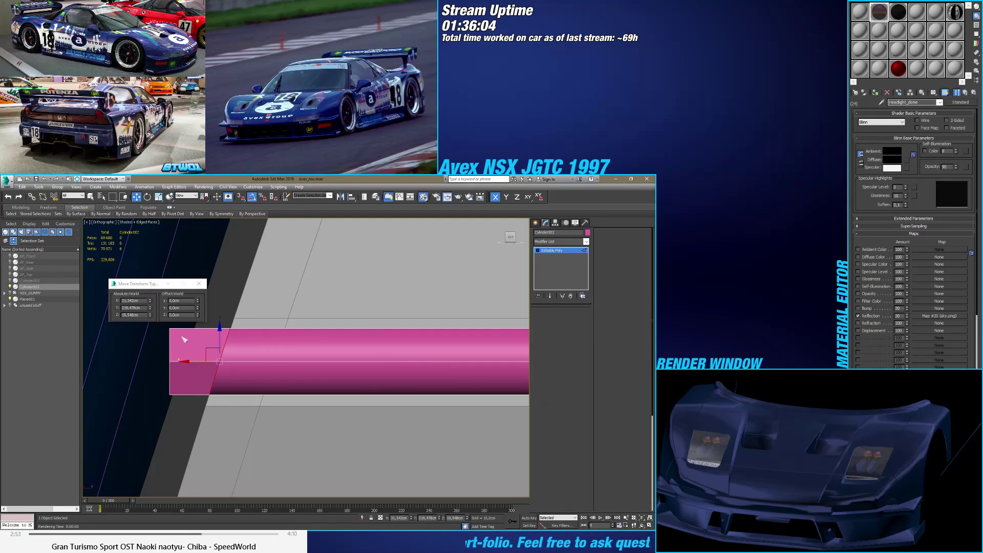
left_click(192, 325)
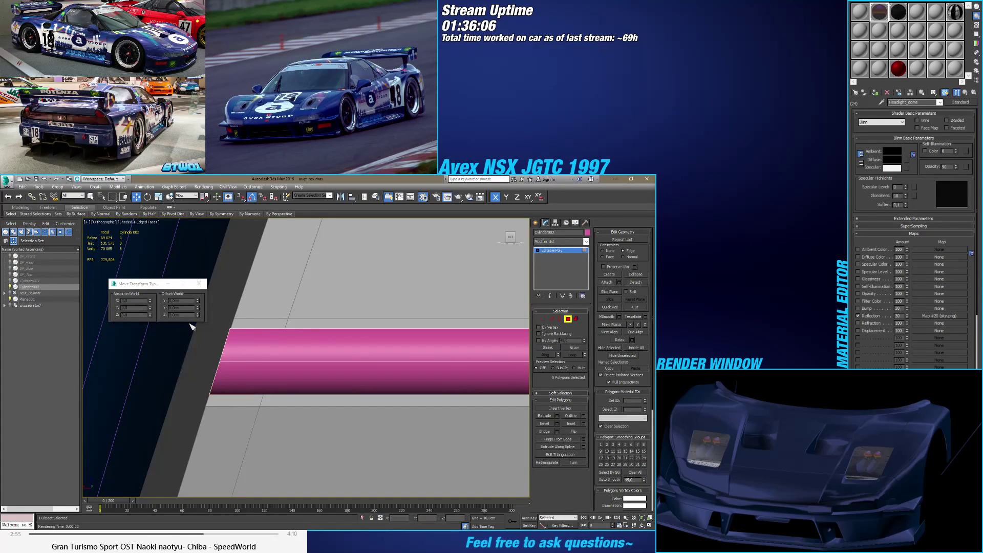
left_click(560, 319)
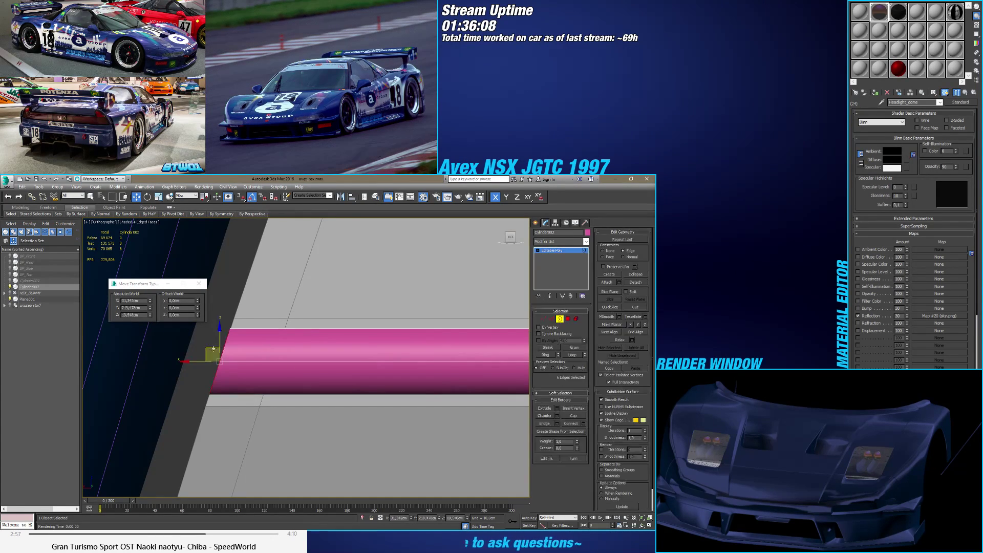
left_click(543, 319)
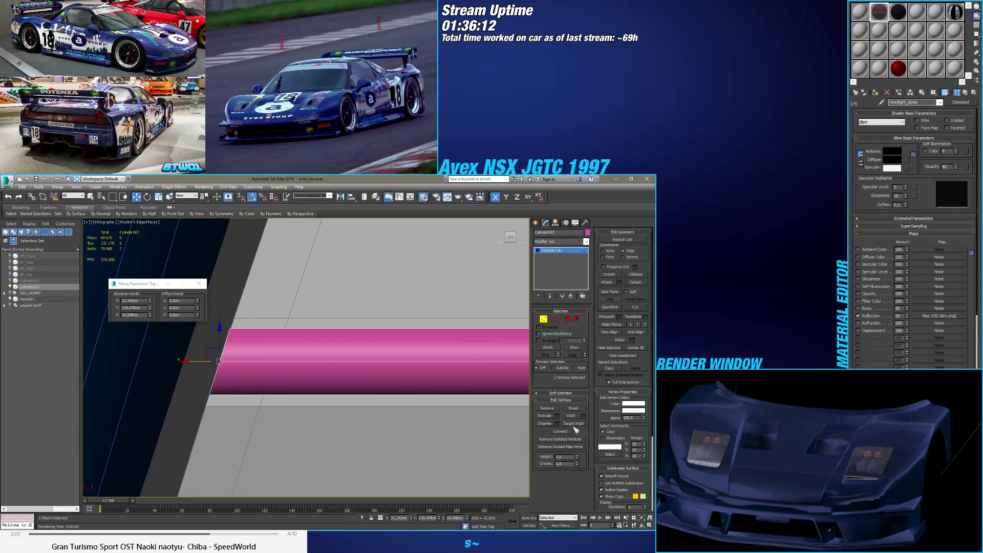
scroll(328, 374, "down", 8)
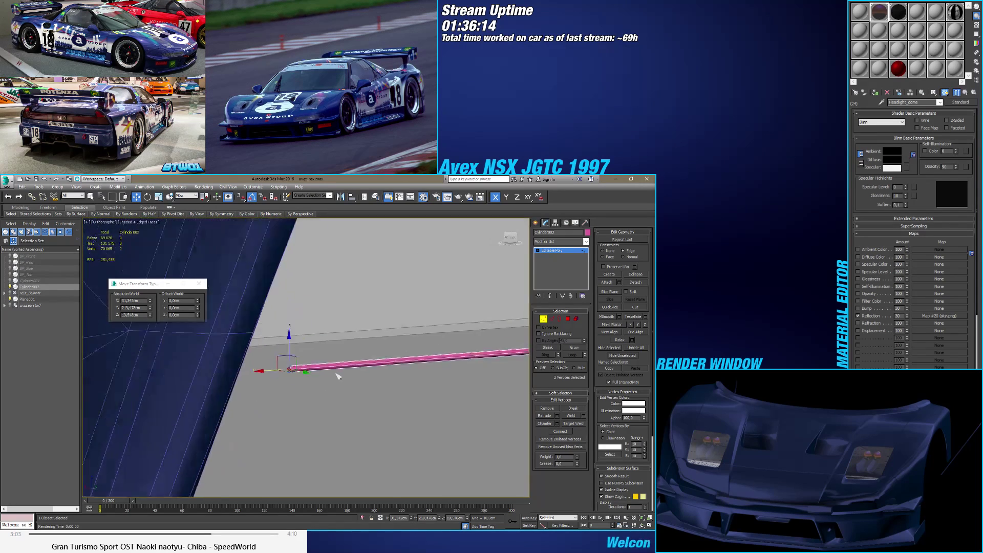
middle_click_drag(334, 373, 290, 372)
scroll(290, 372, "down", 5)
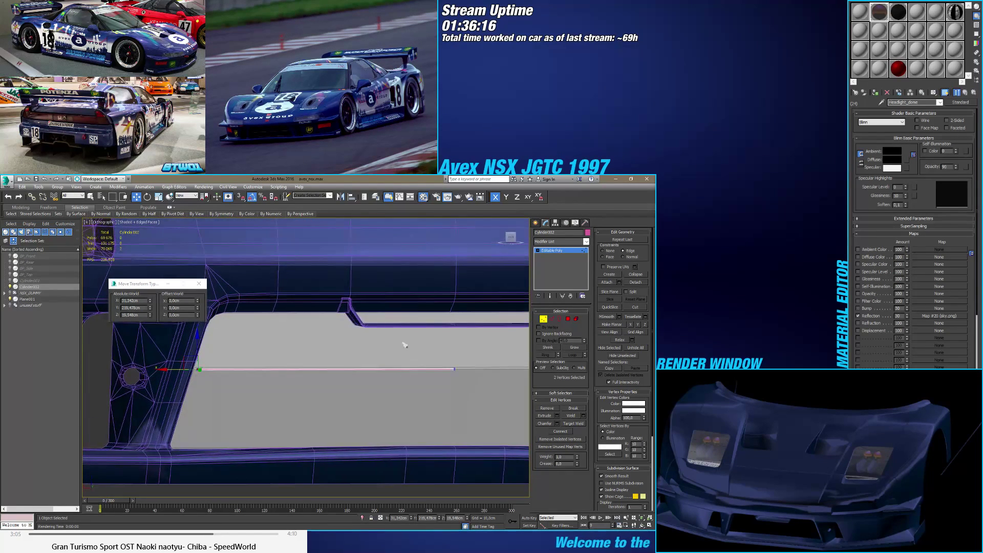
left_click(544, 319)
Step: Add a Symmetry modifier to the cross bar, mirrored across the Z axis
left_click(558, 241)
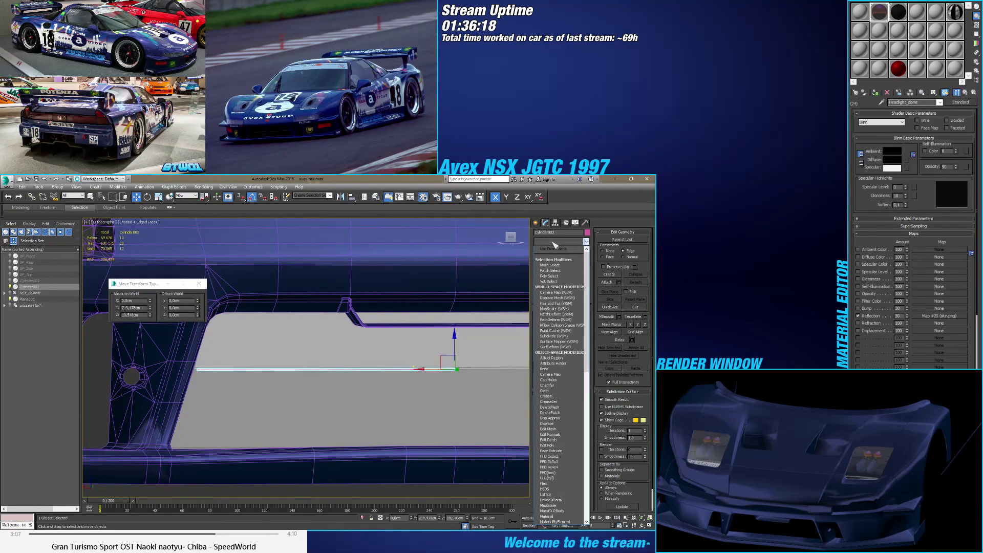
key("y")
key("Return")
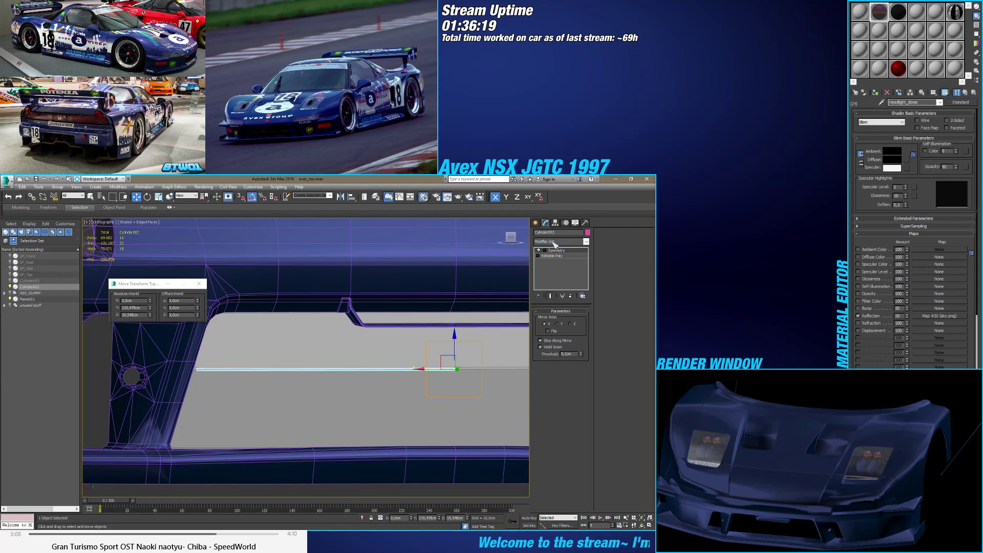
left_click(569, 324)
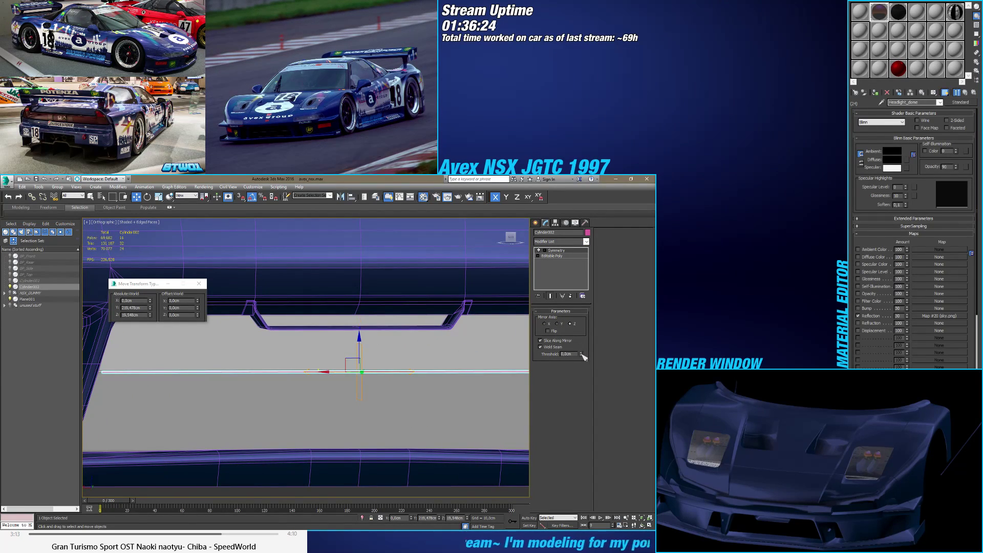
Step: Collapse the modifier stack to an editable poly and delete the 6 extra edges
right_click(558, 255)
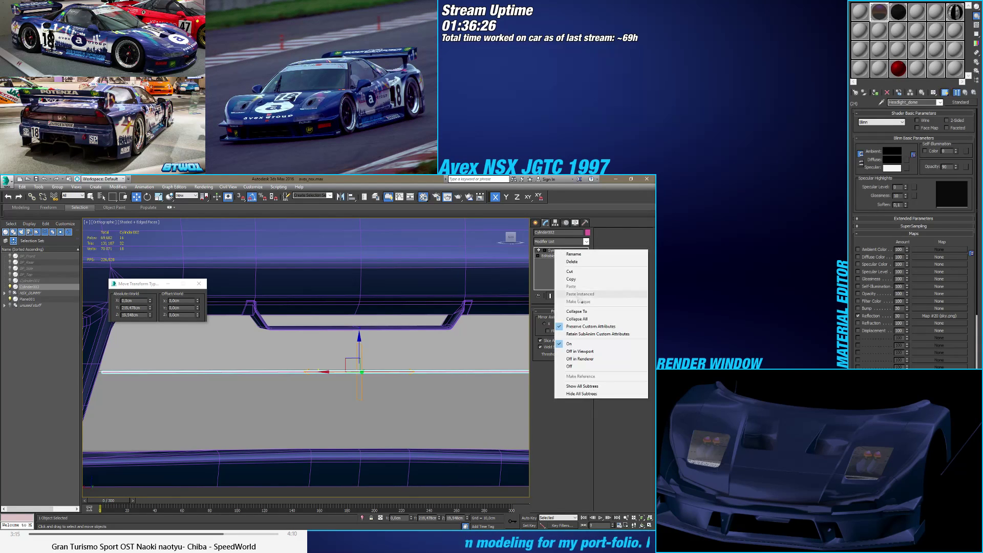
left_click(581, 310)
left_click(365, 387)
mouse_move(364, 387)
middle_mouse_down("alt")
mouse_move(362, 368)
mouse_move(322, 392)
middle_mouse_up("alt")
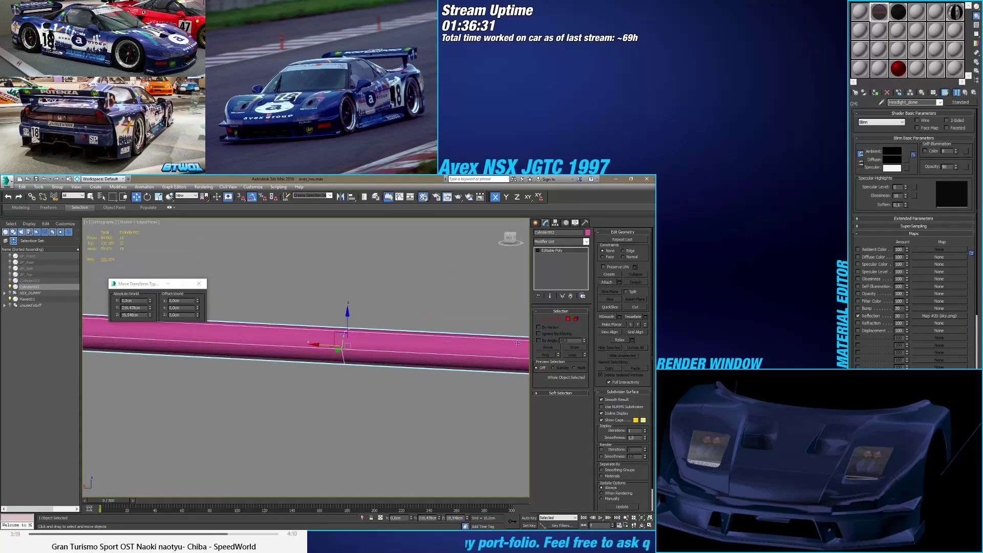
key("1")
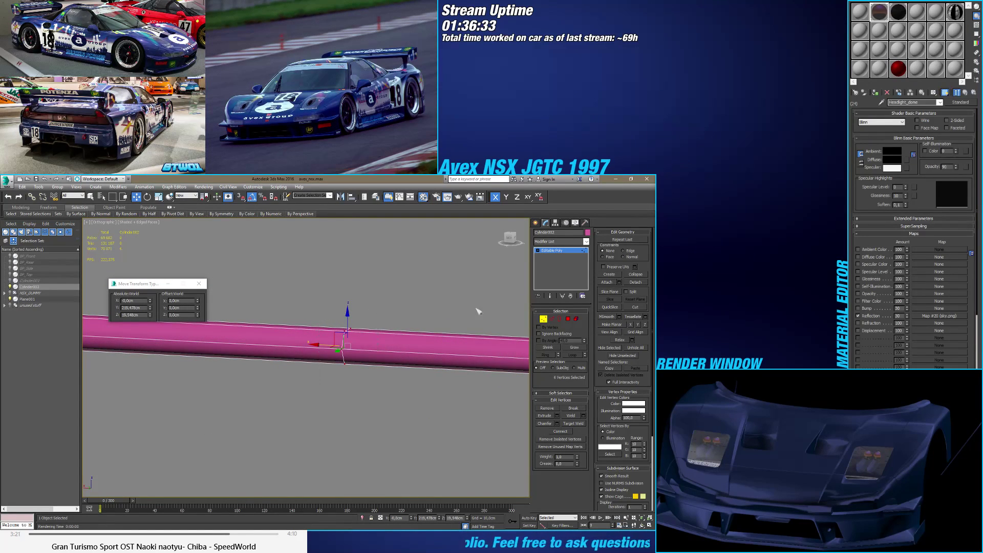
left_click(553, 319)
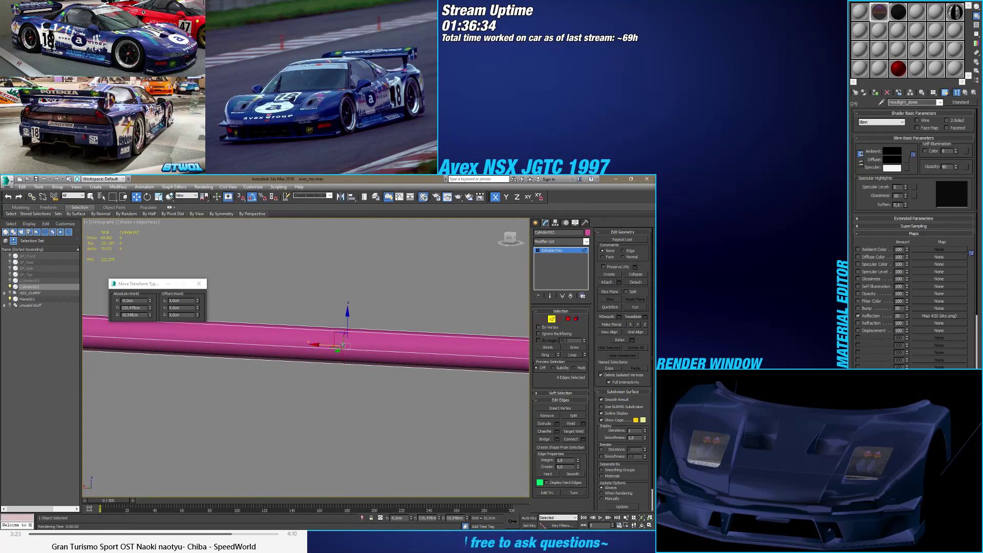
left_click(547, 416)
middle_click_drag(526, 347, 405, 368, "alt")
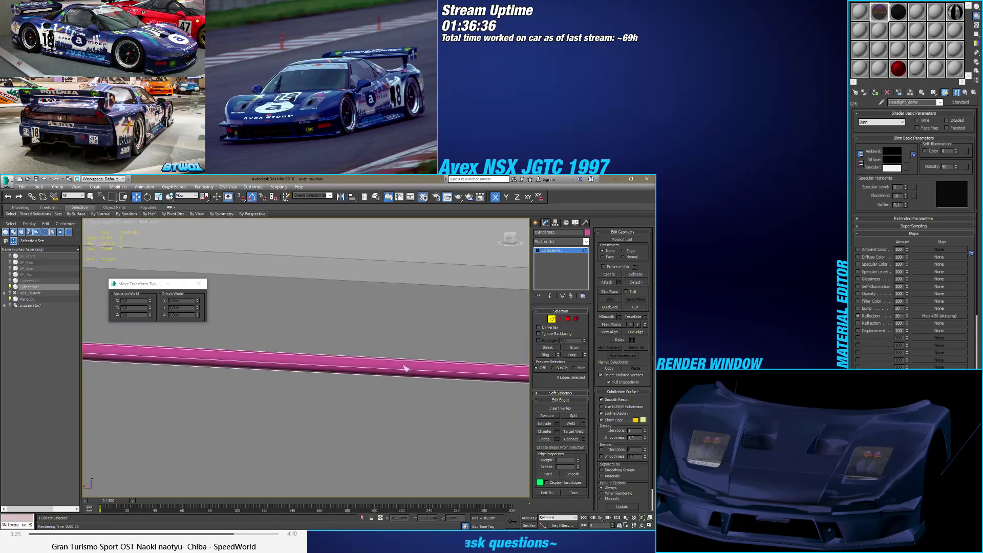
Step: Select the whole bar element and clear all its smoothing groups
left_click(568, 320)
left_click(453, 373)
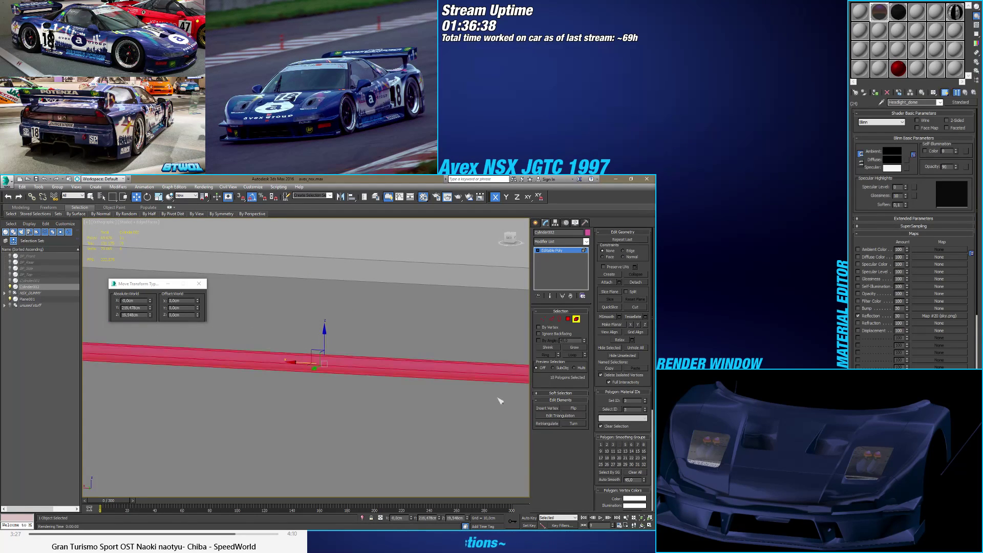
left_click(633, 473)
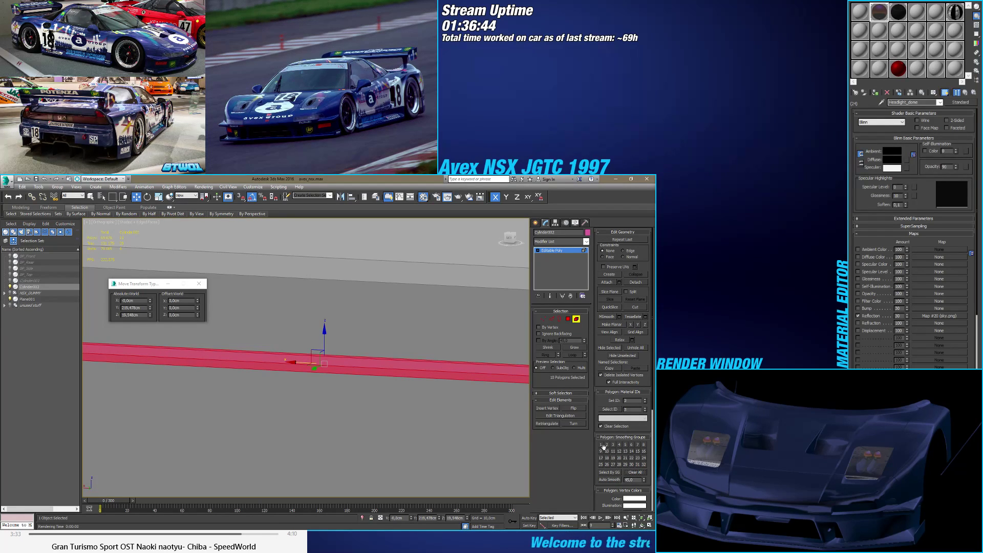
middle_click_drag(389, 389, 212, 384)
scroll(214, 381, "up", 6)
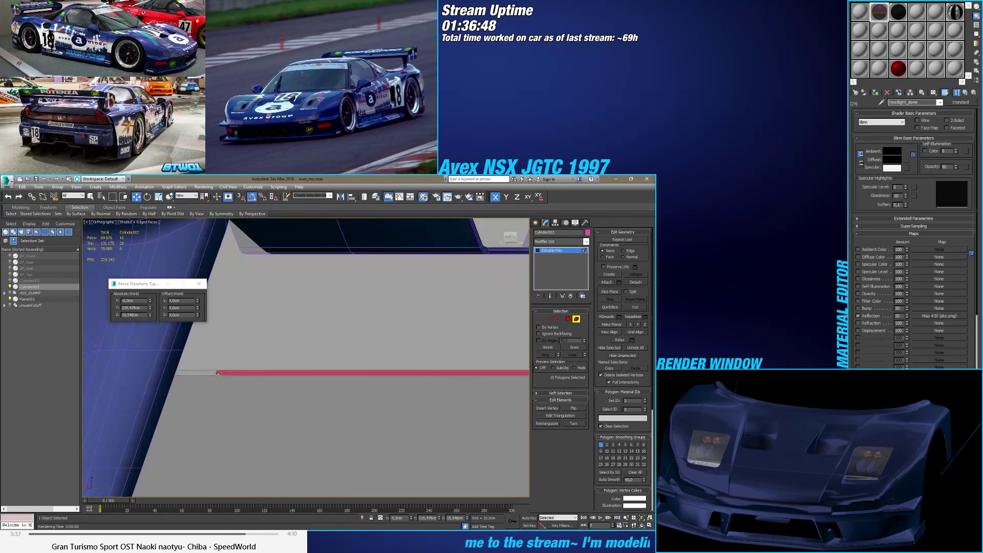
left_click(568, 319)
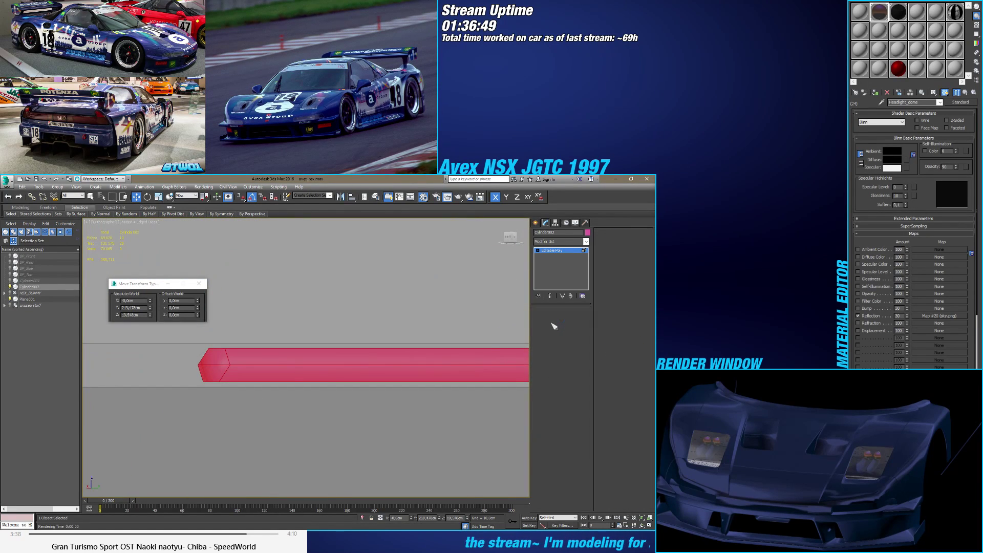
Step: Select both end-cap polygons of the cross bar and remove smoothing group 1 so they shade flat
left_click(211, 365)
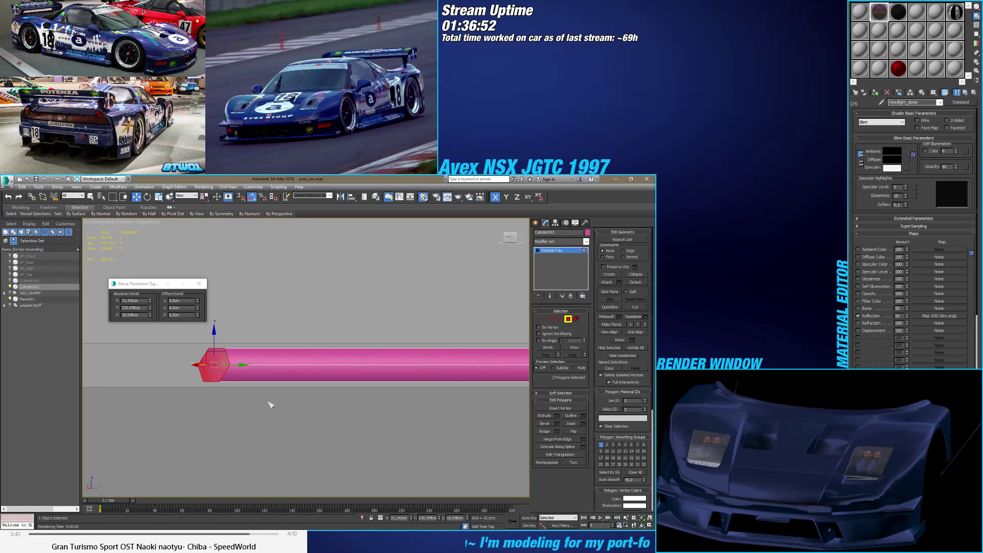
middle_click_drag(346, 408, 422, 346)
scroll(415, 343, "up", 8)
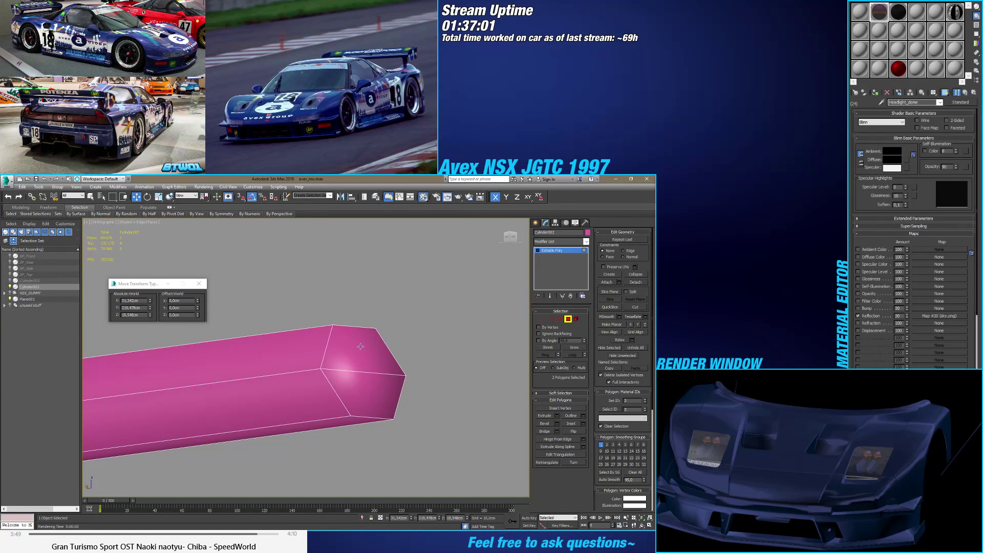
left_click(355, 375, "ctrl")
left_click(601, 445)
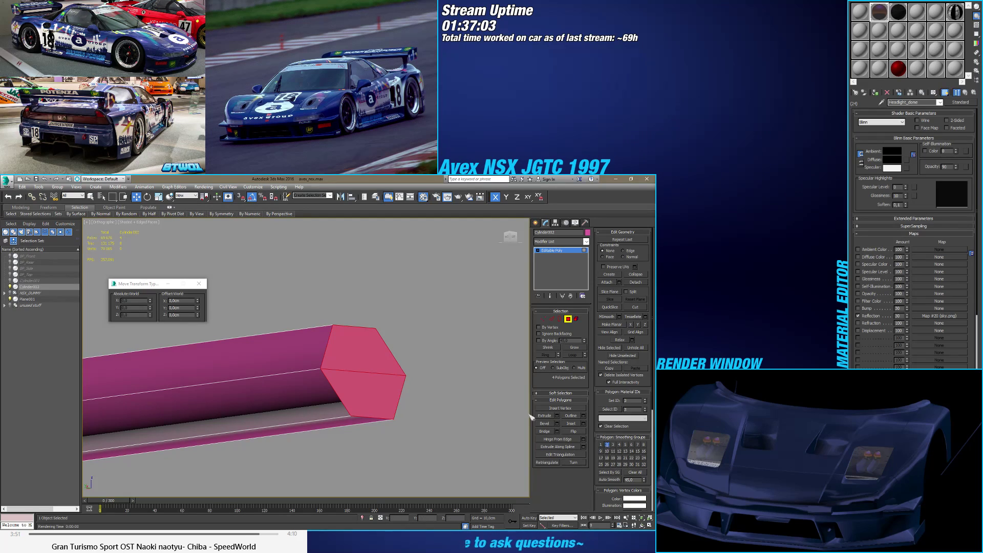
left_click(567, 320)
Step: Slide Cylinder002 slightly along Y into place over the backing plane, then select Plane001
scroll(393, 390, "down", 10)
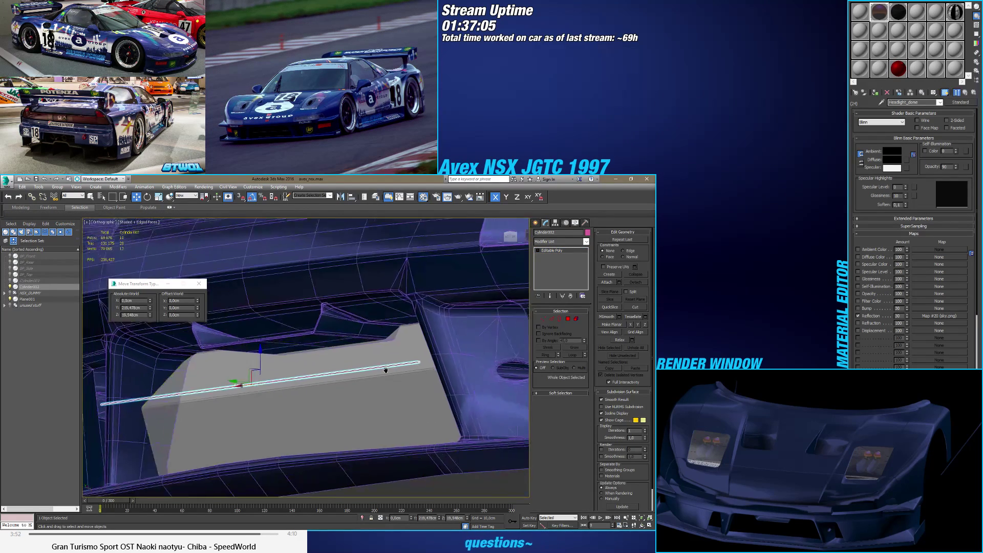
scroll(394, 390, "down", 1)
left_click(535, 222)
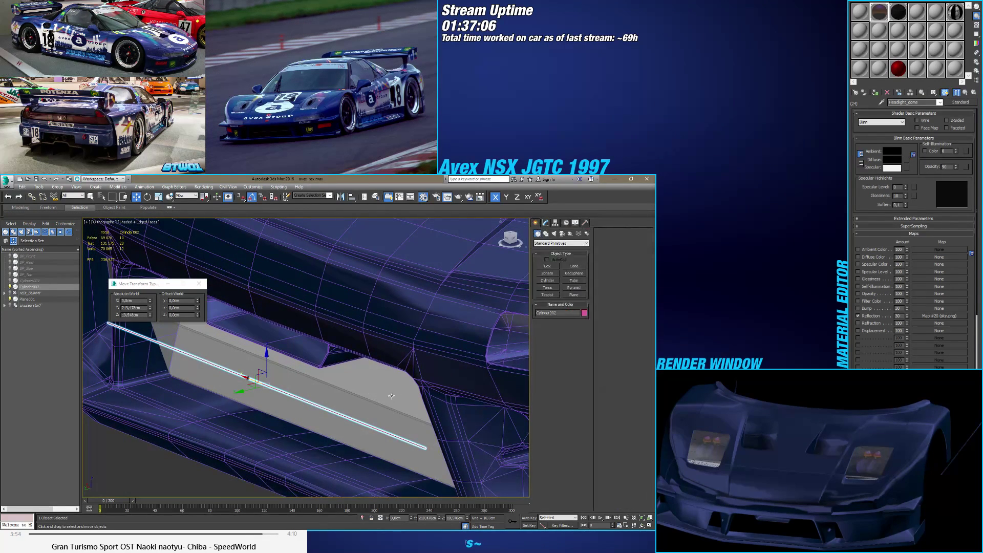
scroll(262, 395, "down", 1)
middle_click_drag(263, 396, 254, 384, "alt")
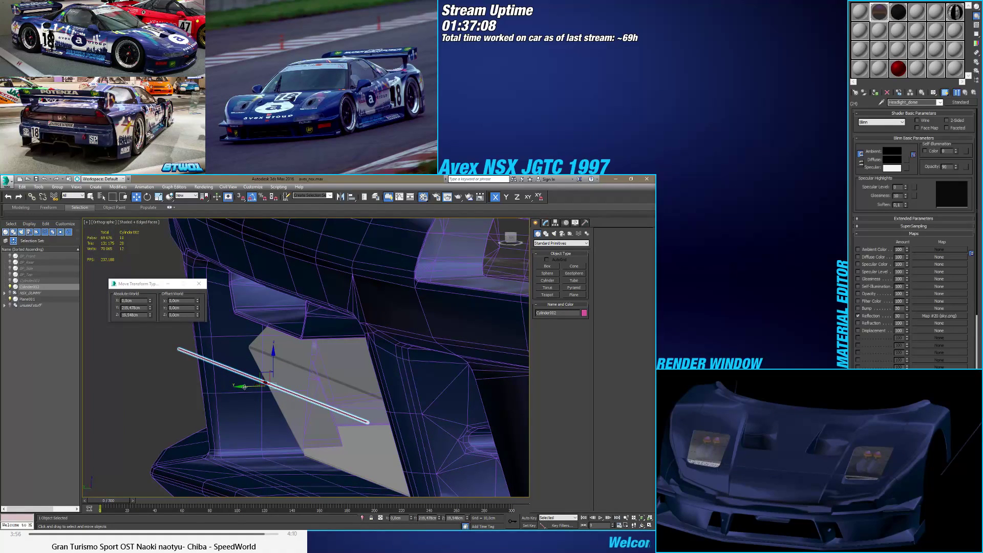
left_click_drag(244, 387, 304, 385)
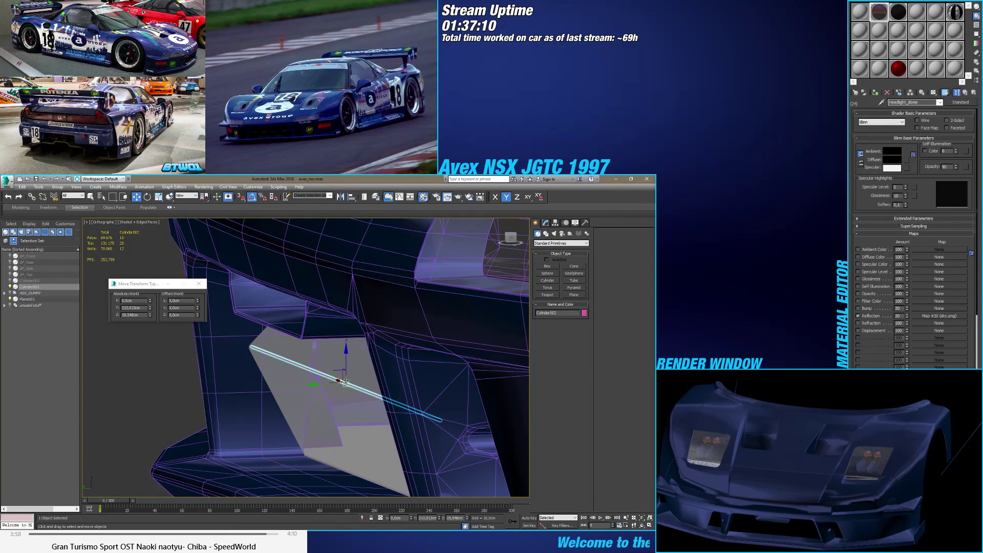
scroll(346, 381, "up", 6)
left_click_drag(330, 388, 285, 397)
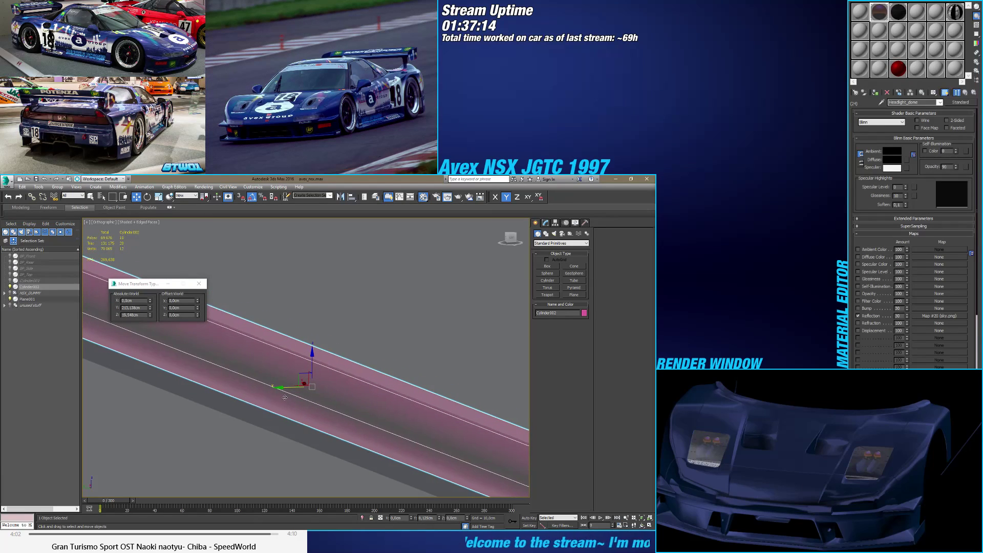
scroll(349, 405, "down", 7)
mouse_move(349, 405)
middle_mouse_down("alt")
mouse_move(311, 409)
mouse_move(357, 397)
mouse_move(343, 405)
middle_mouse_up("alt")
left_click(346, 403)
scroll(342, 405, "up", 6)
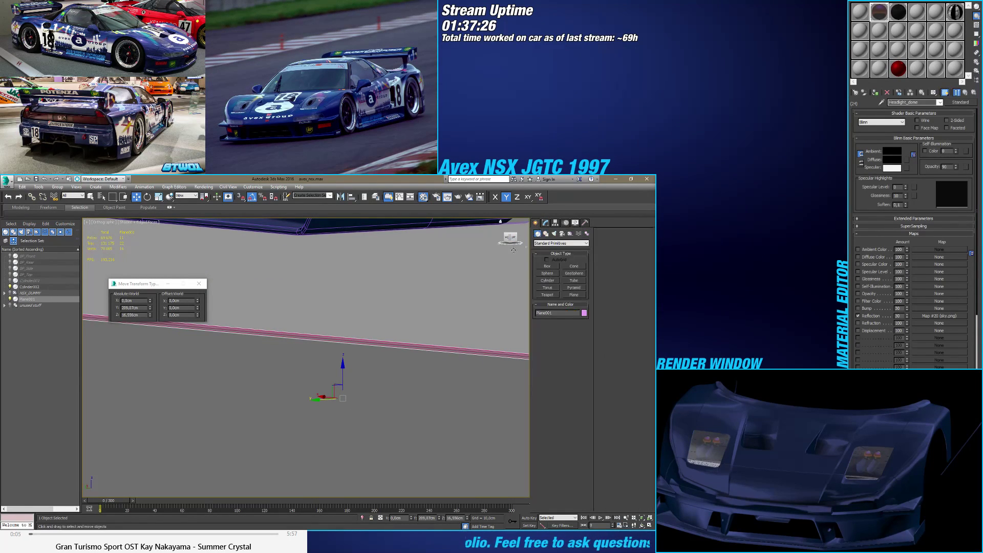
Step: Inspect Plane001's edges at Edge level from behind, clearing the edge selection before exiting
scroll(402, 322, "up", 4)
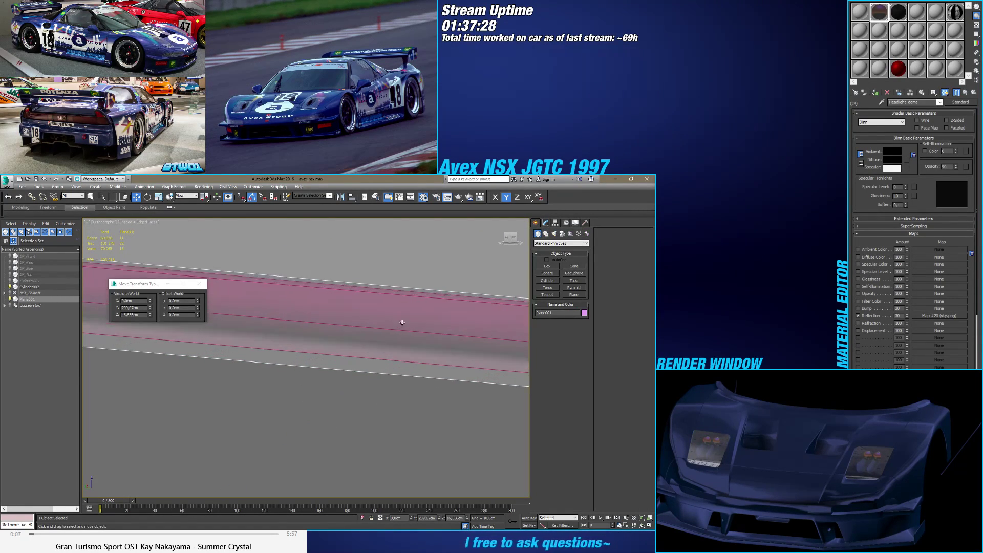
scroll(401, 322, "down", 4)
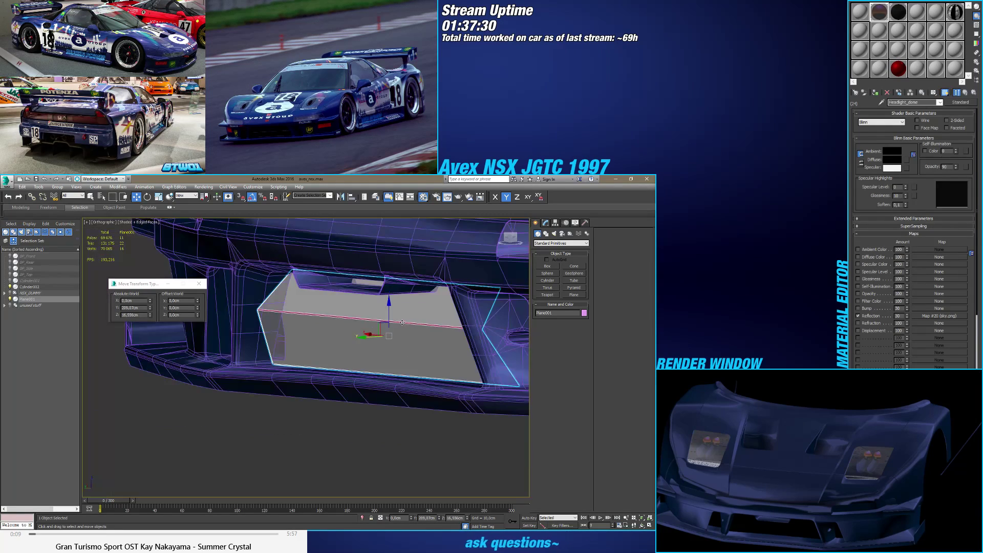
scroll(402, 323, "up", 4)
scroll(402, 322, "down", 4)
middle_click_drag(402, 322, 365, 367, "alt")
scroll(233, 360, "up", 4)
scroll(233, 360, "down", 4)
scroll(365, 367, "up", 2)
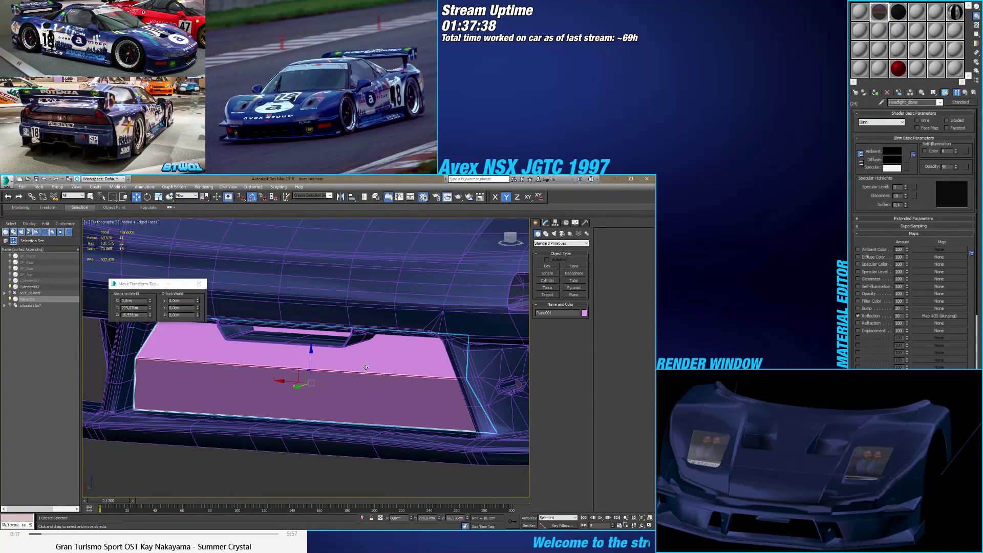
left_click(545, 223)
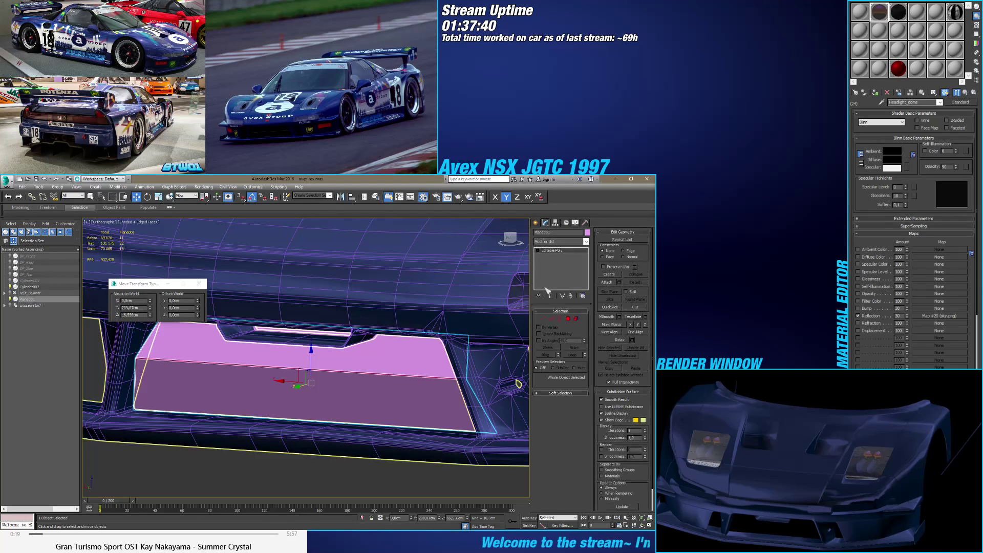
left_click(554, 319)
key("k")
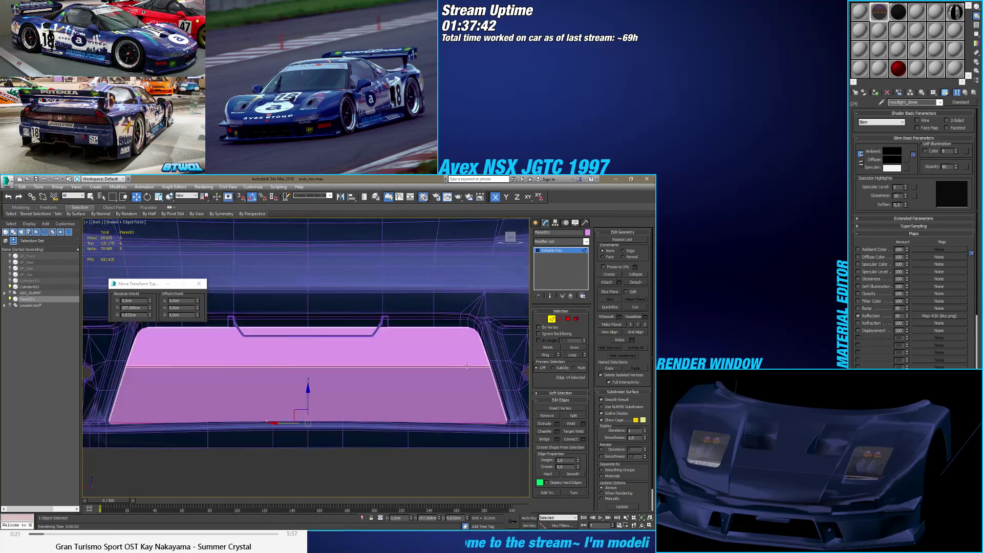
middle_click_drag(472, 377, 472, 362)
left_click(514, 368)
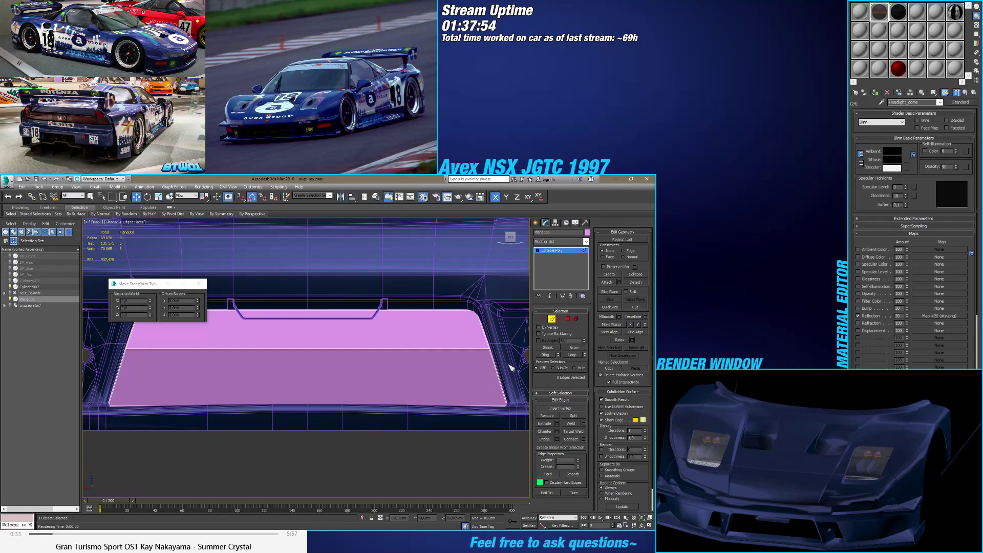
left_click(551, 319)
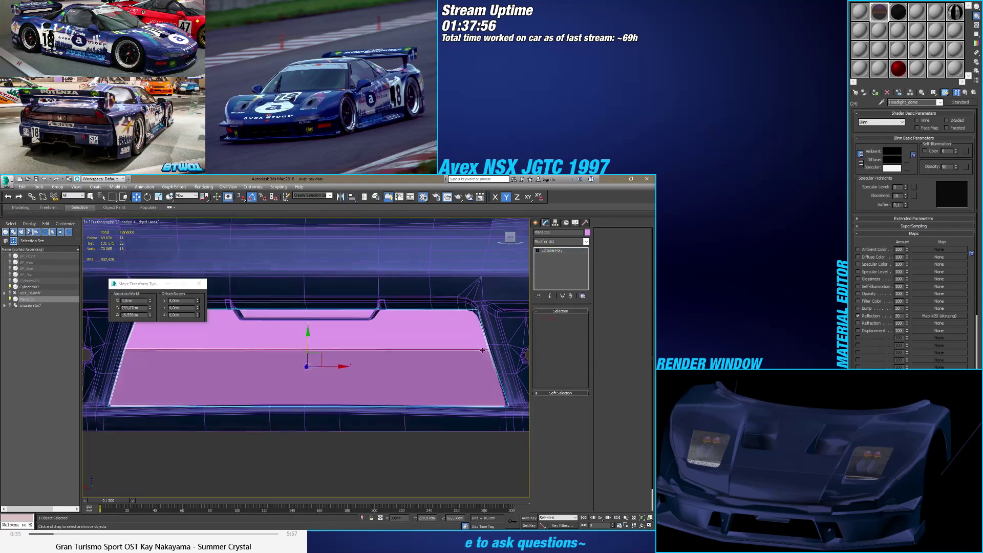
Step: Select Cylinder002 and pick one strip of the cross bar in Element mode
middle_click_drag(358, 358, 315, 349, "alt")
left_click(316, 349)
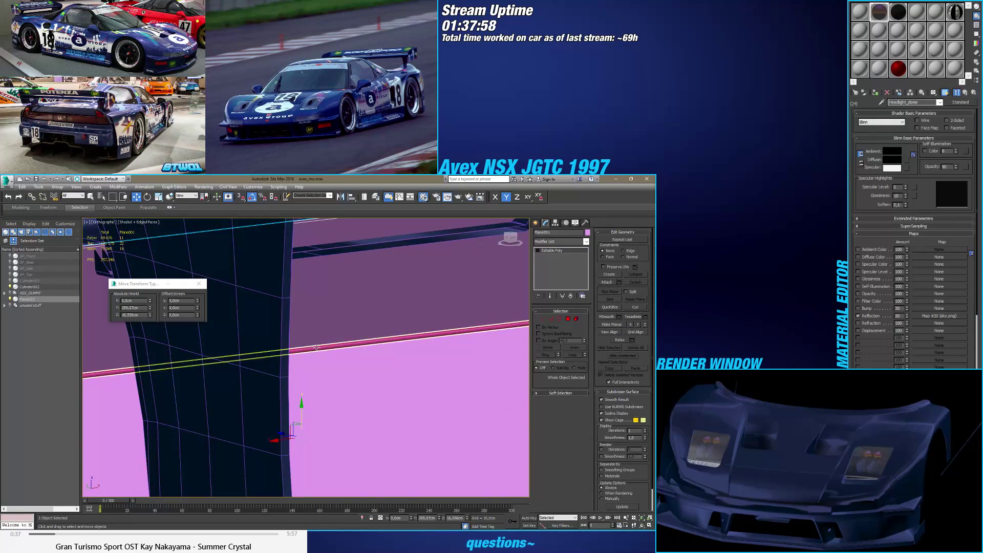
key("5")
left_click(435, 367)
middle_click_drag(435, 367, 365, 373, "alt")
scroll(320, 339, "up", 2)
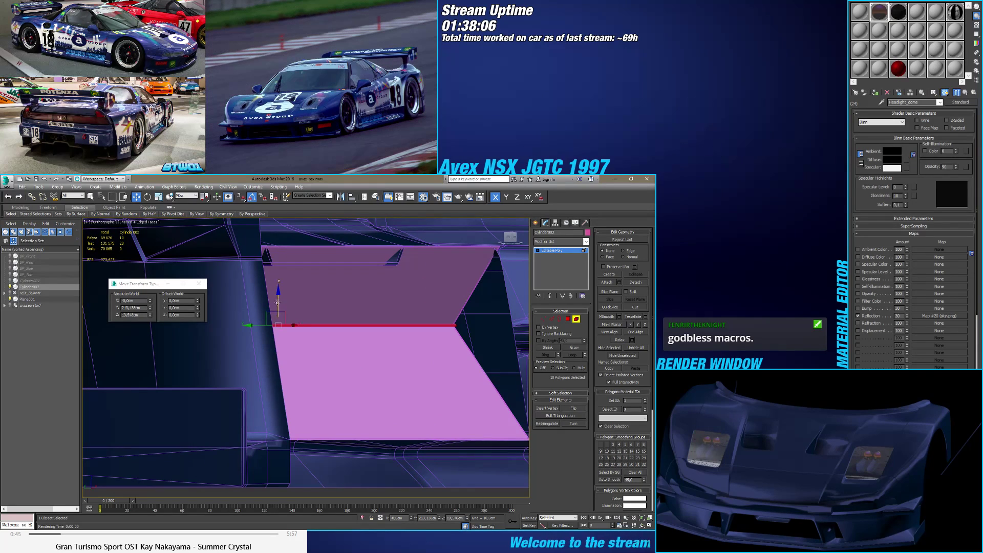
Step: Move the selected strip down and along Y and Z to the backing plane's lower edge
left_click_drag(276, 311, 340, 423)
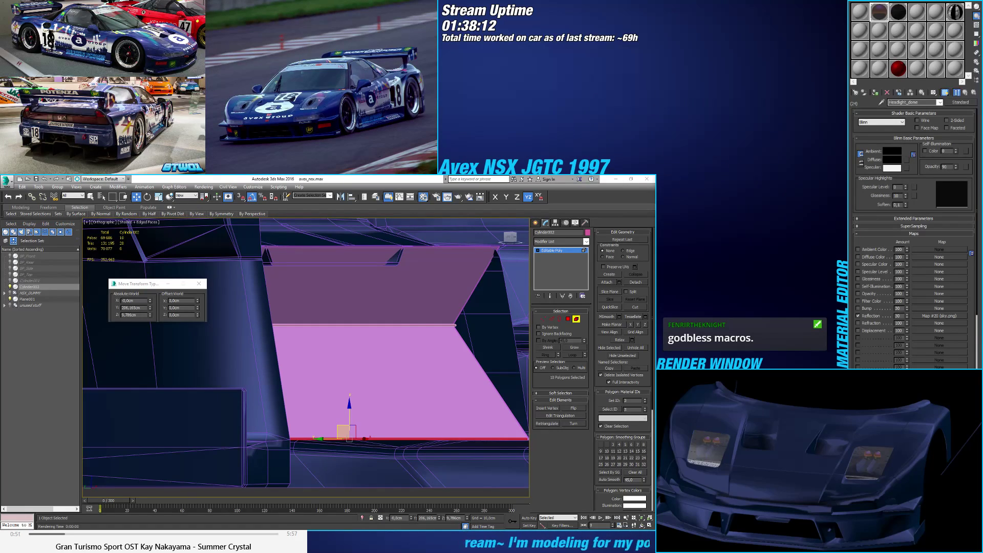
middle_click_drag(508, 453, 331, 451, "alt")
left_click_drag(307, 435, 283, 435)
middle_click_drag(283, 435, 317, 430, "alt")
left_click_drag(335, 439, 336, 435)
key("F3")
key("F3")
middle_click_drag(358, 435, 443, 434, "alt")
scroll(444, 434, "up", 4)
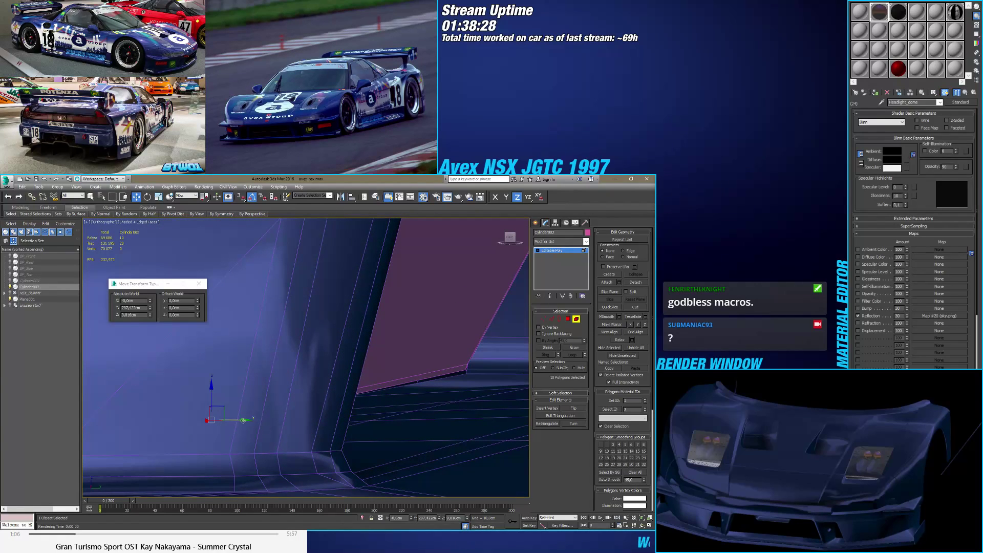
left_click_drag(243, 420, 244, 420)
middle_click_drag(253, 419, 362, 434, "alt")
Step: Check the backing plane, then reselect Cylinder002 and return to its sub-object faces
left_click(576, 319)
left_click(410, 420)
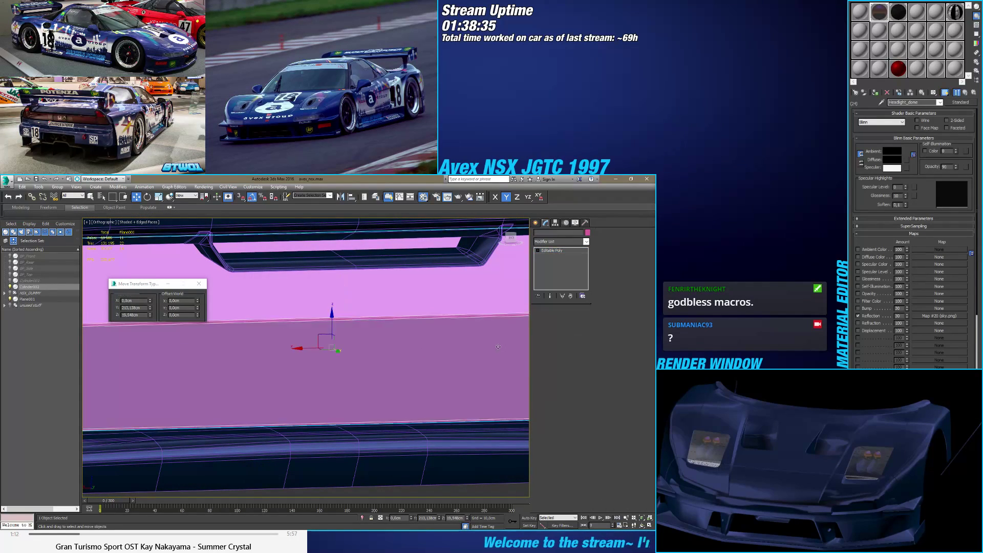
middle_click_drag(410, 421, 554, 332, "alt")
left_click(355, 428)
left_click(576, 319)
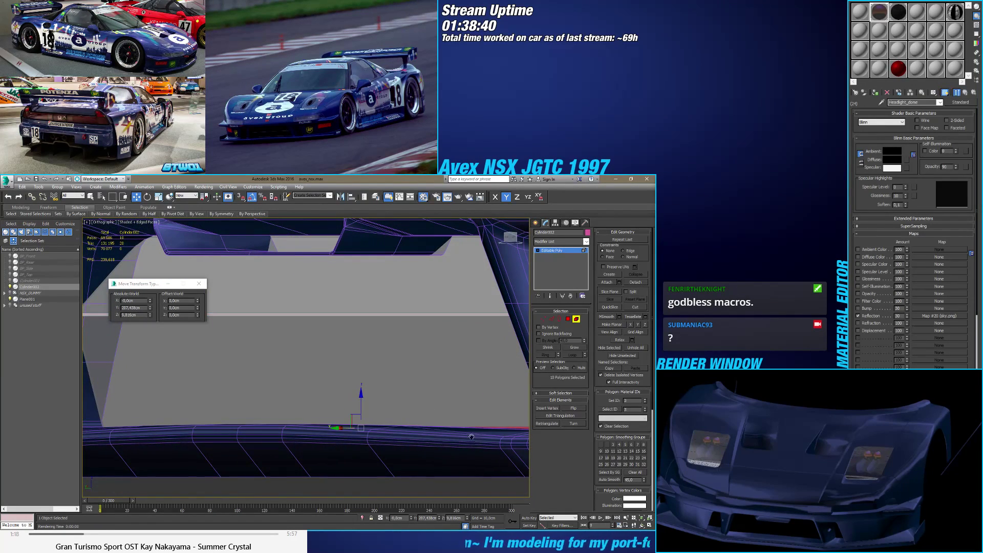
middle_click_drag(471, 436, 425, 410, "alt")
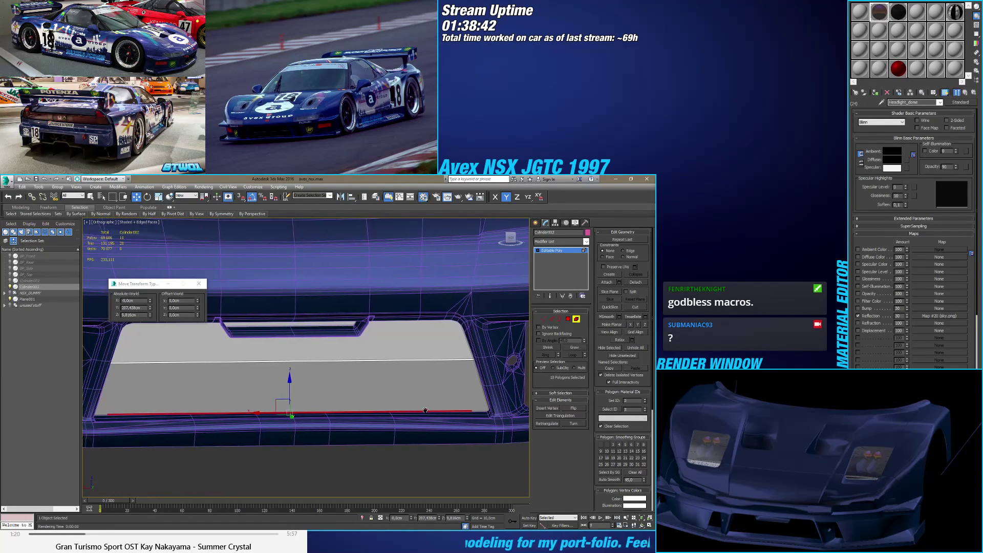
key("4")
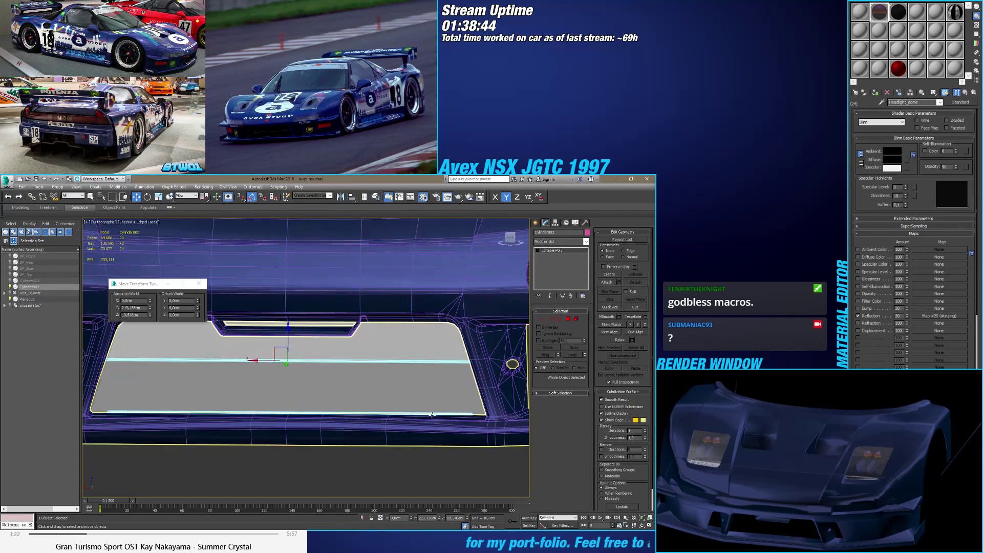
Step: Stretch the strip to about 109% along X toward the opening's lower-right corner
key("r")
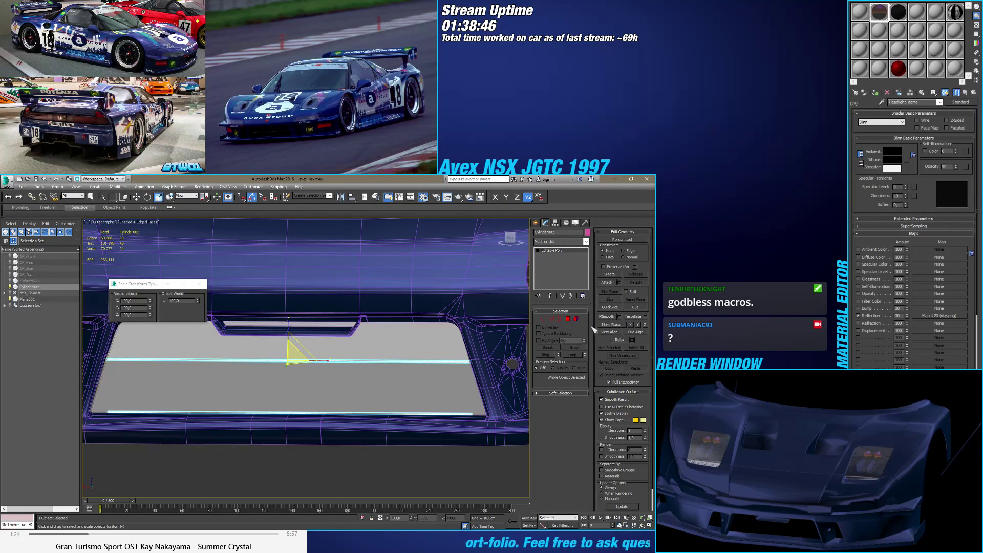
left_click(576, 319)
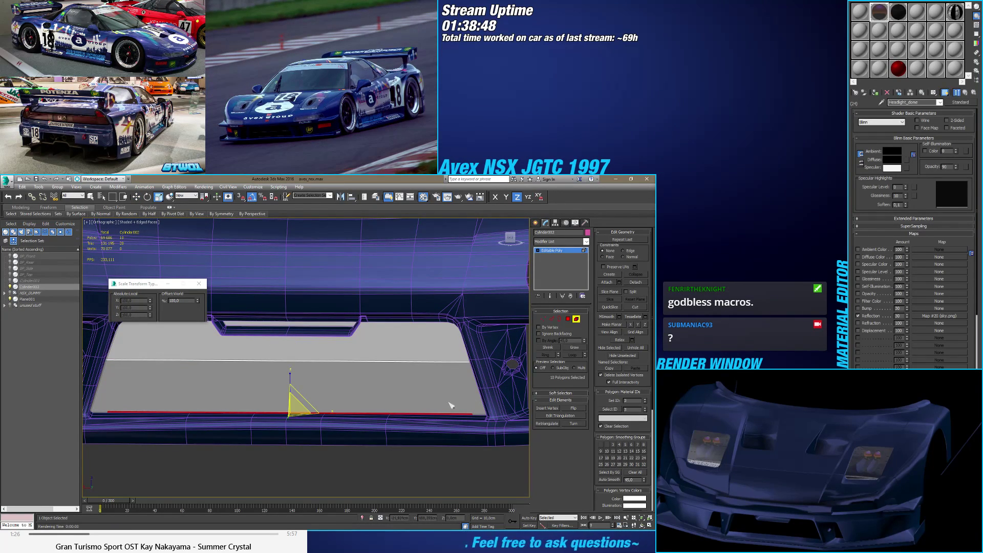
scroll(467, 425, "up", 4)
middle_click_drag(467, 425, 390, 422)
scroll(395, 417, "up", 2)
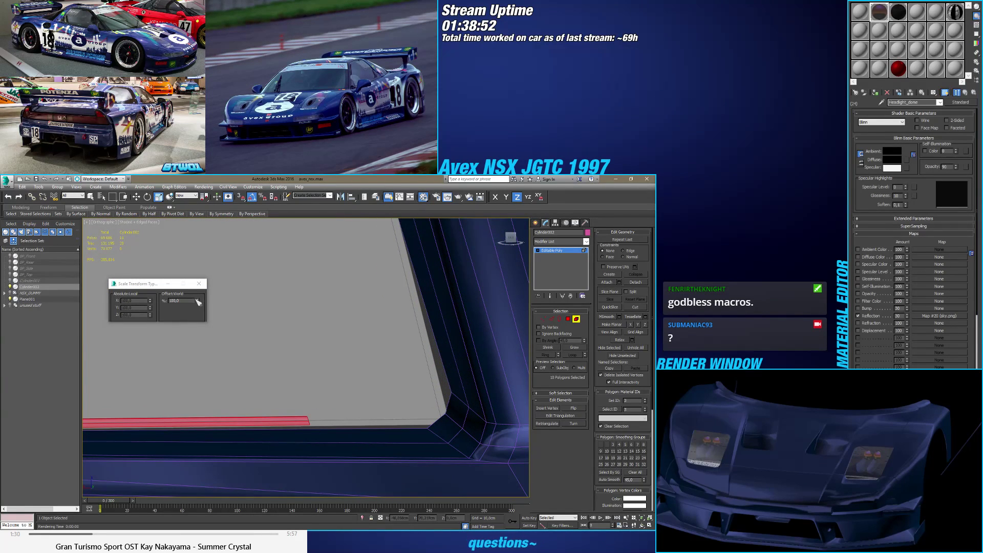
key("r")
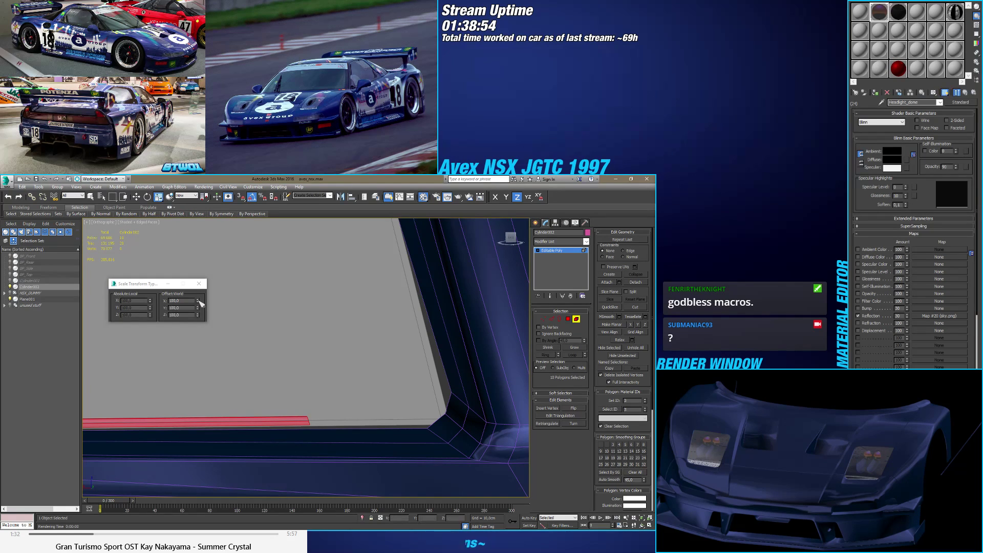
left_click_drag(200, 303, 206, 272)
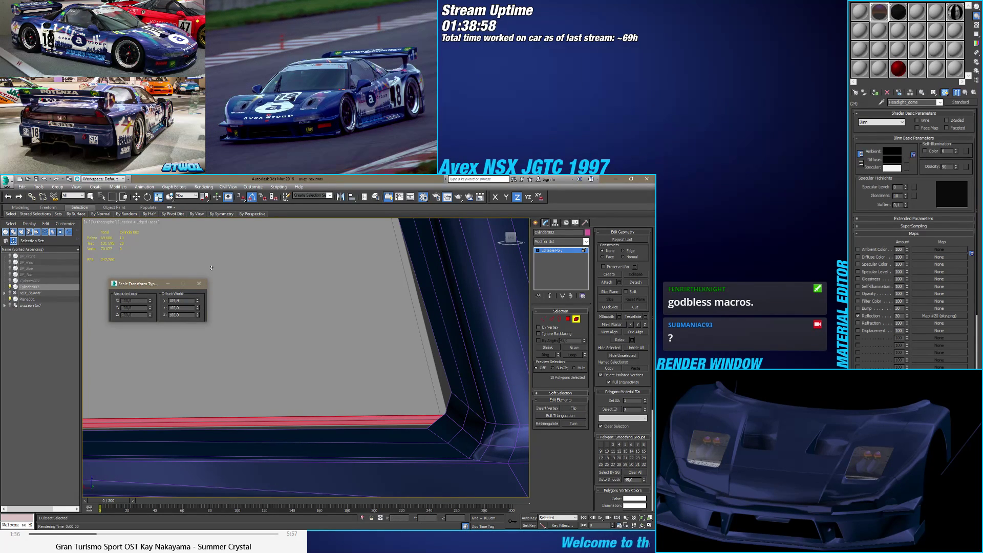
left_click_drag(211, 268, 211, 267)
key("F3")
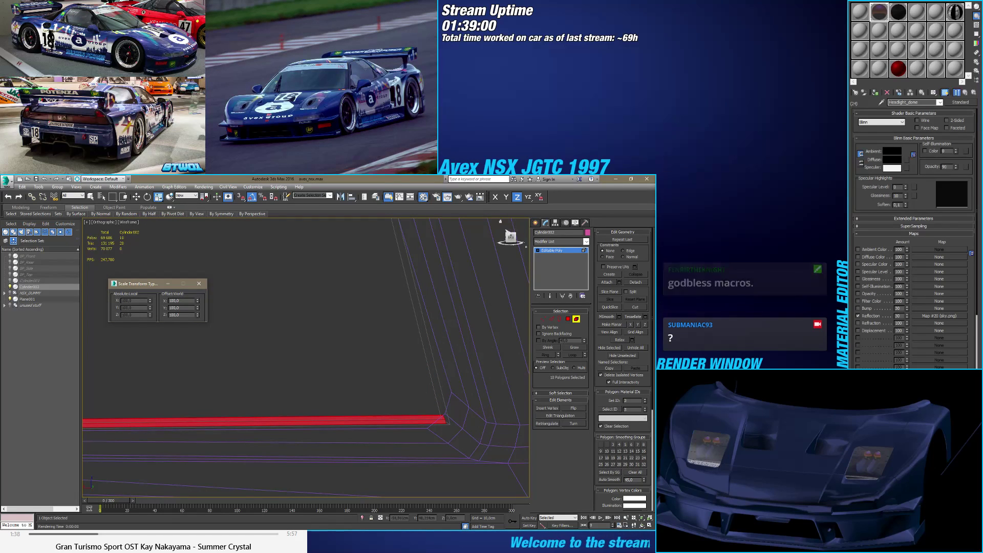
middle_click_drag(441, 269, 469, 297)
middle_click_drag(467, 404, 347, 377)
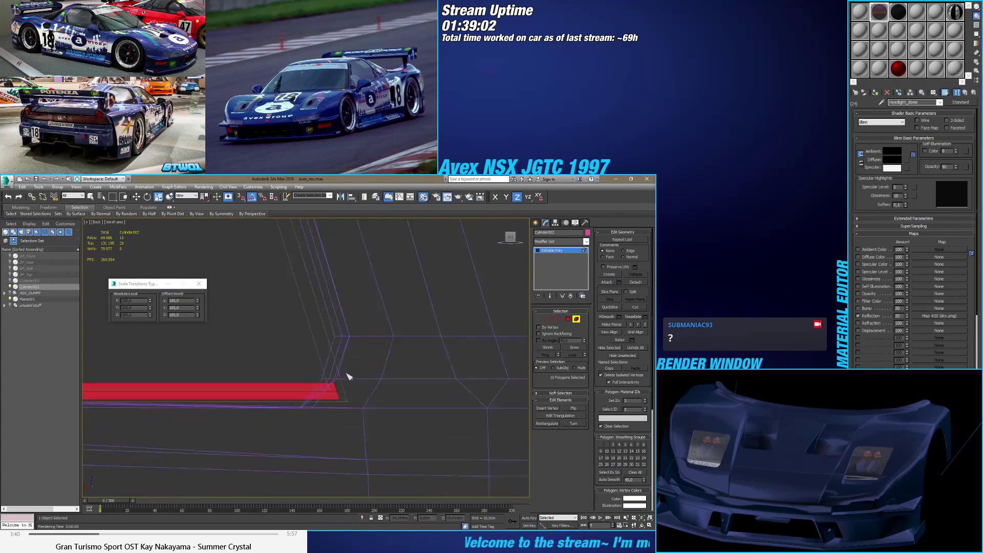
scroll(346, 377, "up", 4)
left_click_drag(197, 303, 198, 300)
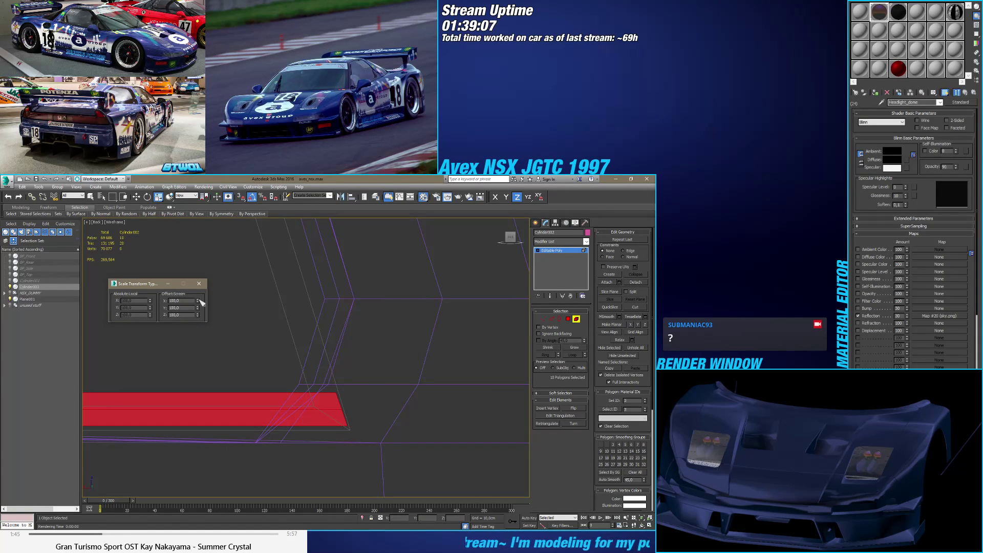
scroll(323, 341, "up", 6)
key("F3")
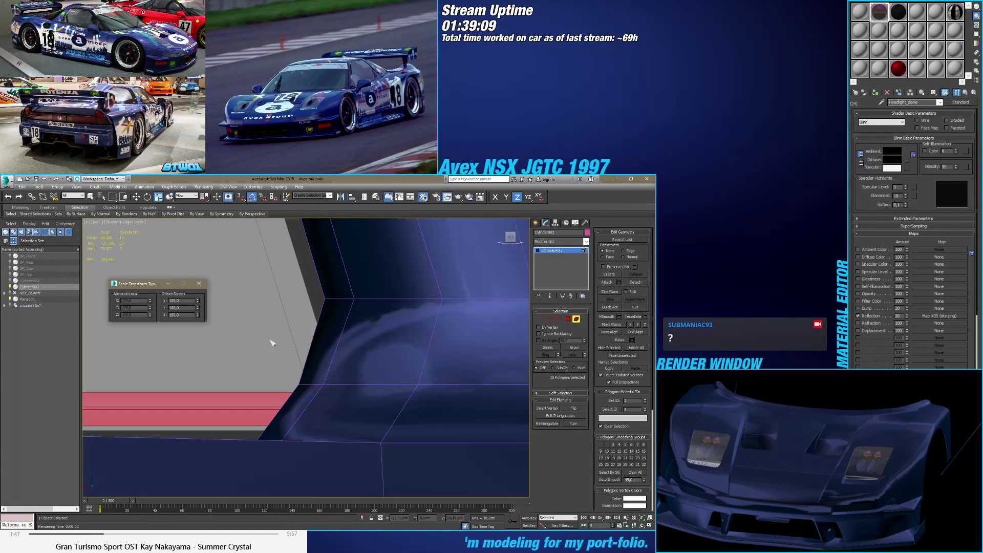
Step: Scale the strip up slightly and uniformly
middle_click_drag(322, 340, 334, 358, "alt")
scroll(404, 380, "up", 3)
left_click_drag(335, 357, 339, 348)
Step: Raise the strip slightly along Z to 9,908 cm and check it from several angles
key("w")
mouse_move(339, 348)
middle_mouse_down("alt")
mouse_move(323, 355)
mouse_move(332, 360)
middle_mouse_up("alt")
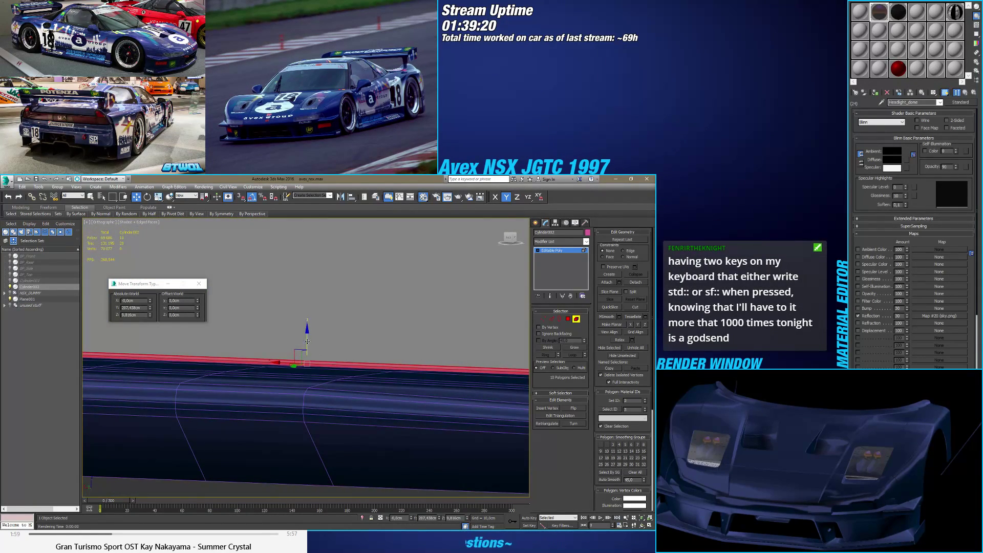
left_click_drag(308, 341, 308, 338)
middle_click_drag(308, 338, 353, 353, "alt")
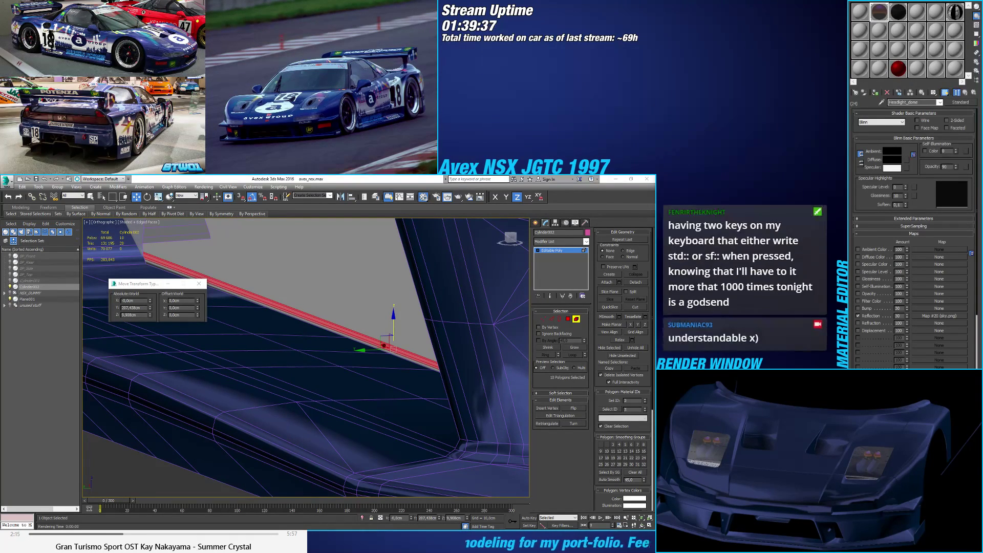
middle_click_drag(438, 337, 388, 350, "alt")
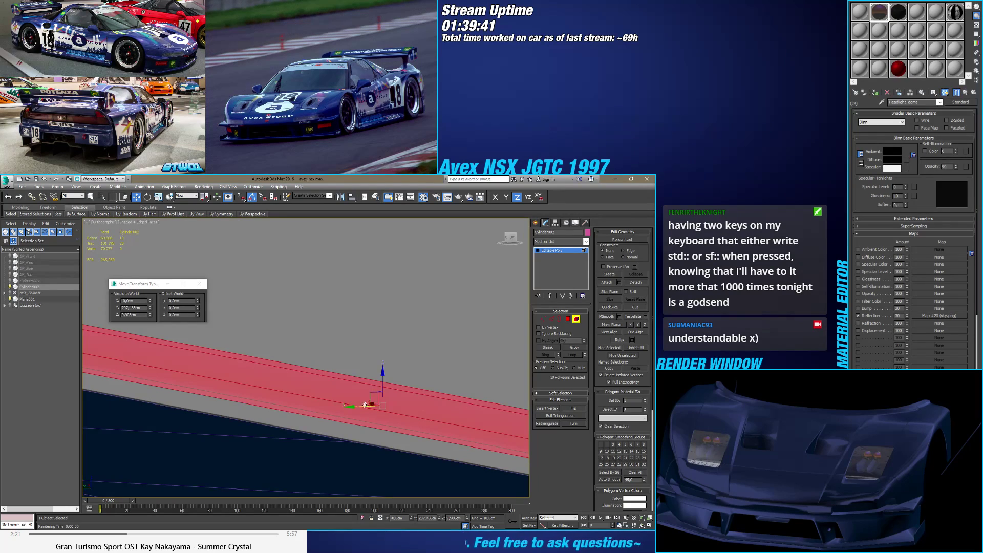
middle_click_drag(364, 406, 412, 427, "alt")
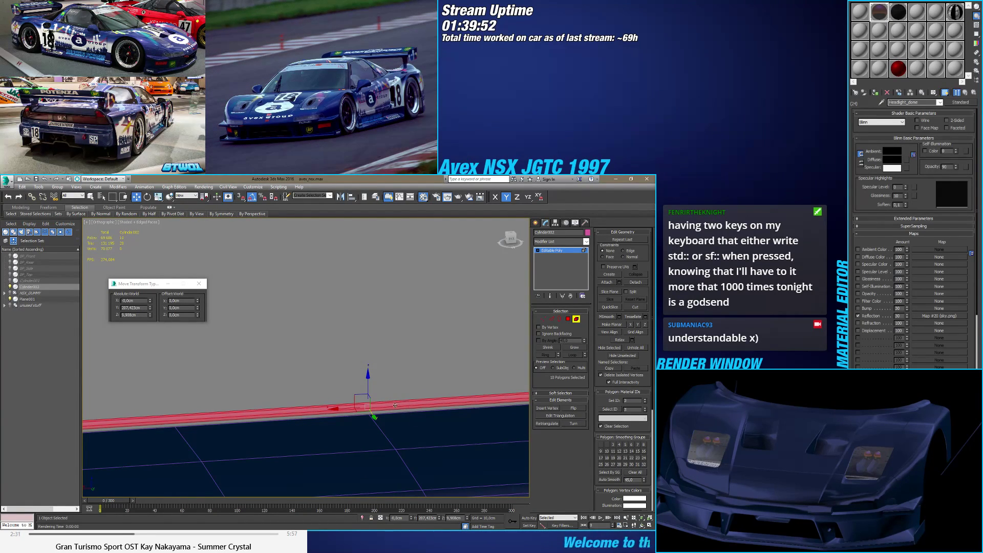
middle_click_drag(395, 405, 359, 393, "alt")
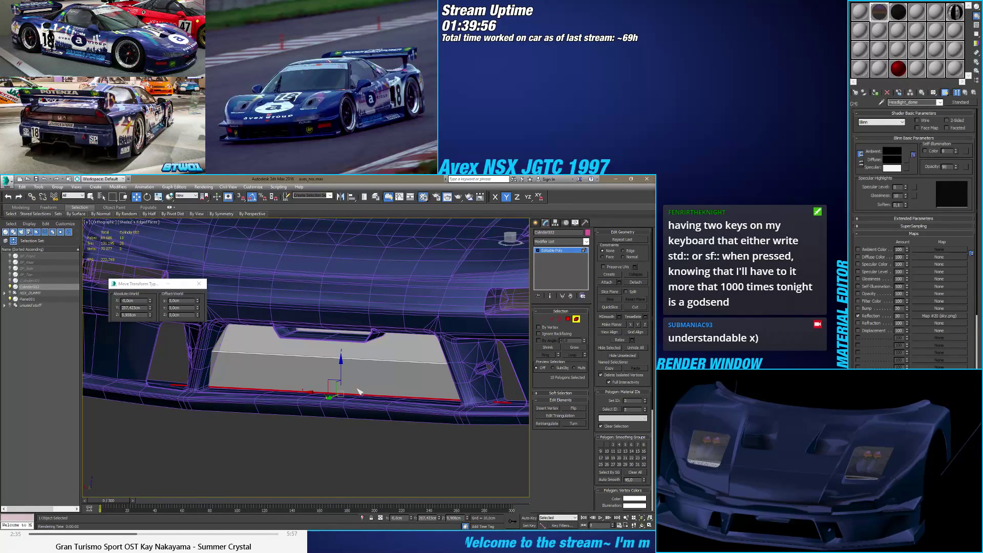
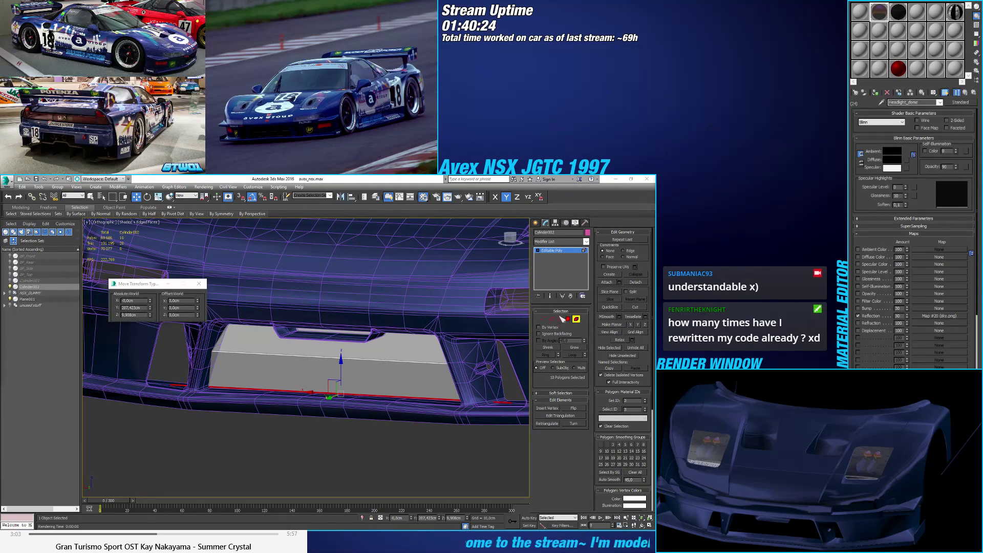
Step: Scale the selected intake panel polygons to 95.4% along X in wireframe, then switch to Edge mode
mouse_move(404, 389)
middle_mouse_down("alt")
mouse_move(432, 398)
mouse_move(396, 391)
middle_mouse_up("alt")
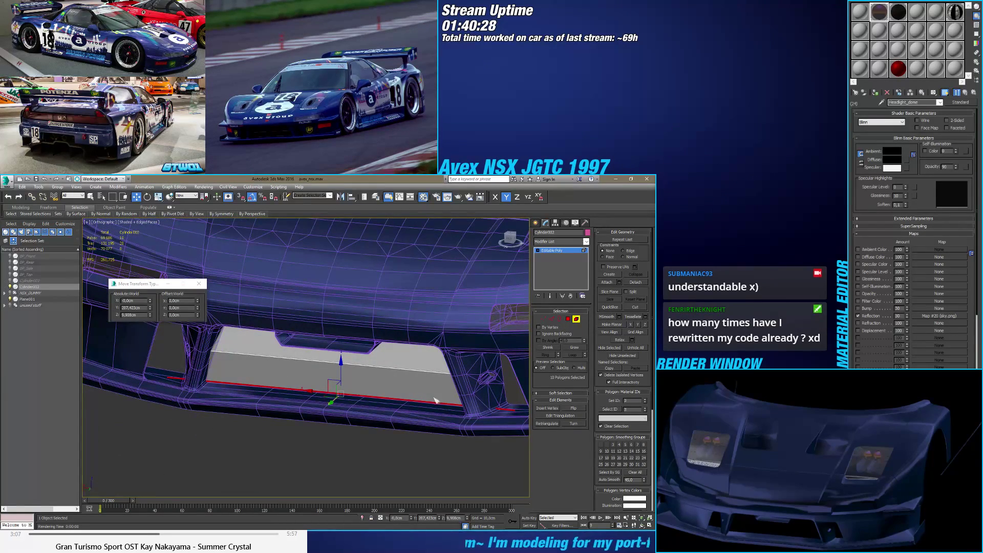
key("r")
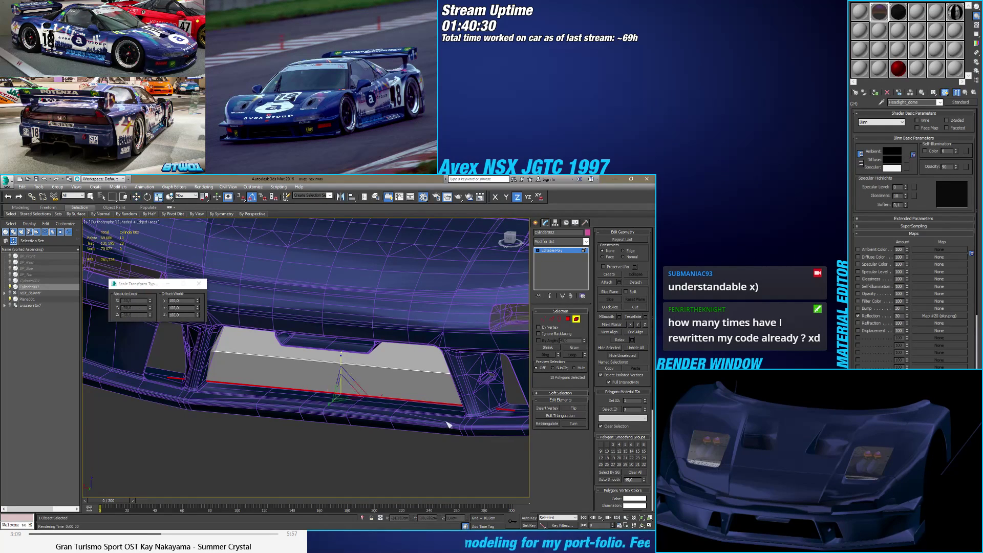
scroll(410, 412, "up", 6)
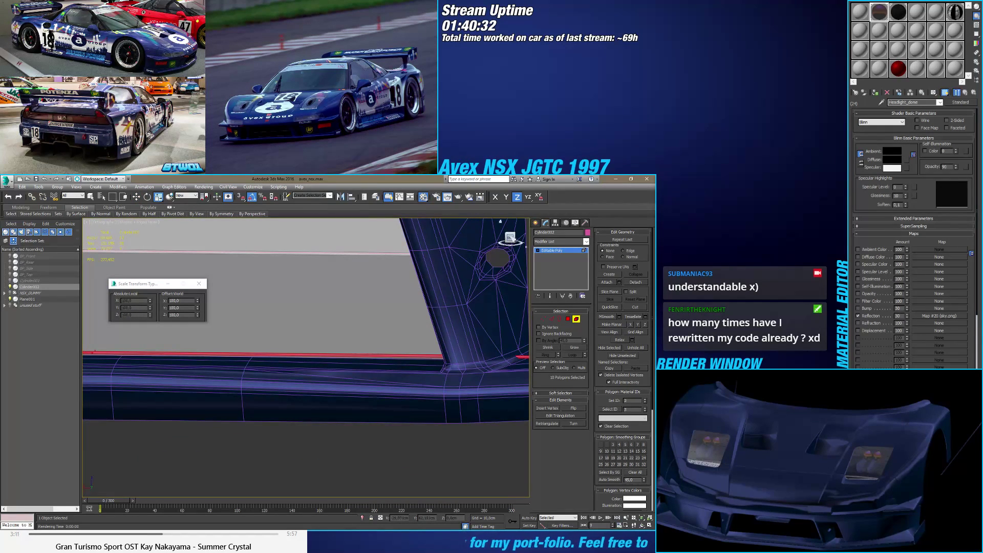
left_click(510, 236)
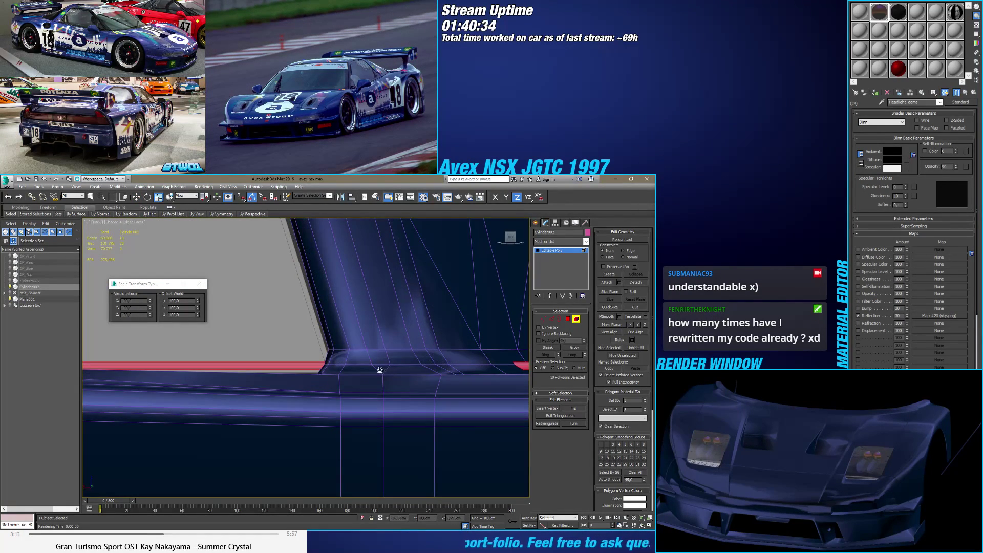
key("F3")
left_click_drag(198, 301, 206, 376)
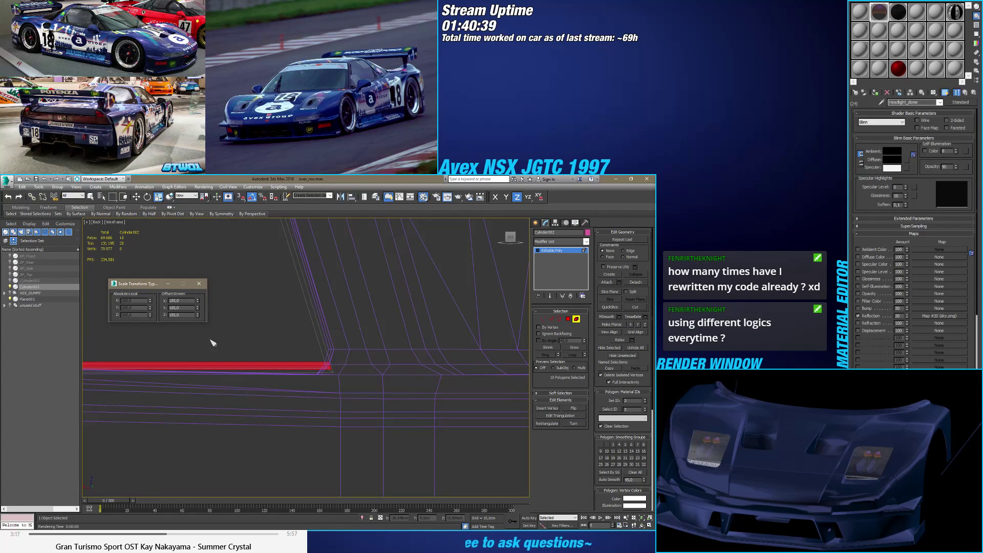
left_click(198, 283)
middle_click_drag(242, 357, 505, 320)
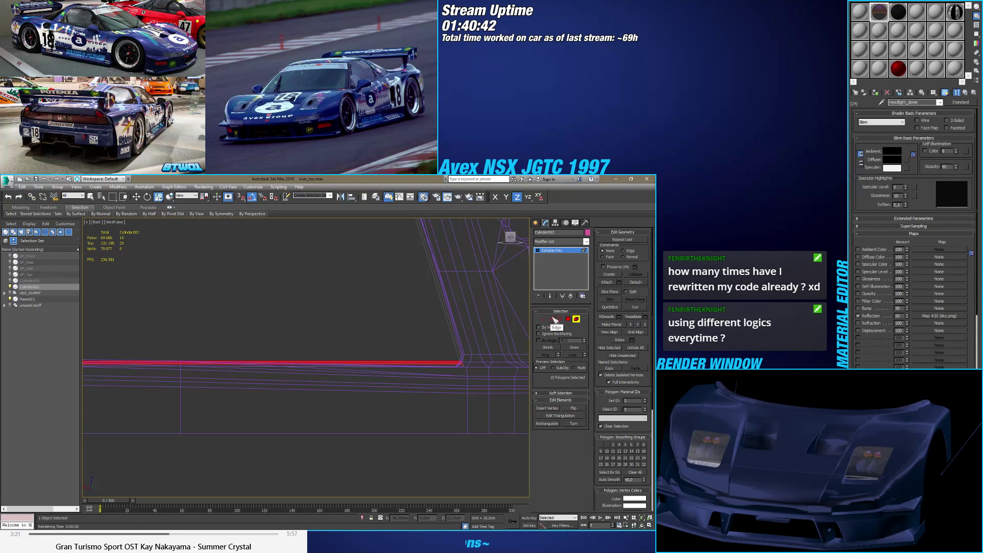
left_click(554, 320)
Step: Connect the selected intake edges with 6 evenly spaced segments
scroll(425, 396, "down", 2)
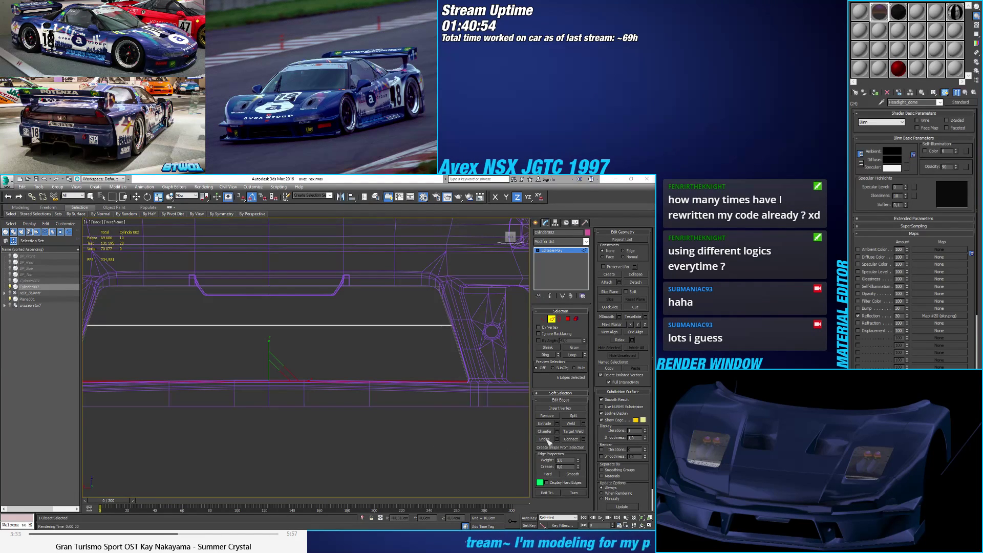
middle_click_drag(340, 404, 379, 416, "alt")
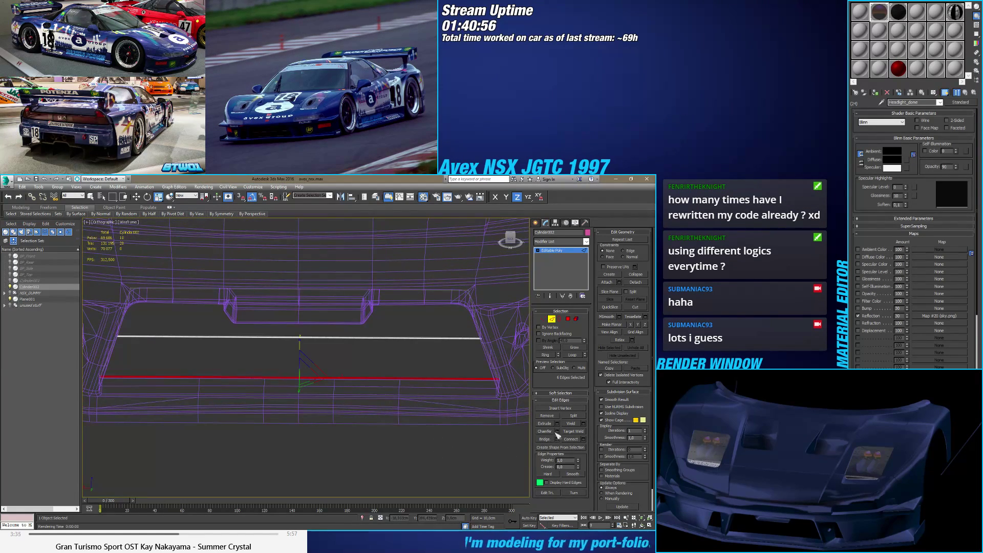
left_click(585, 440)
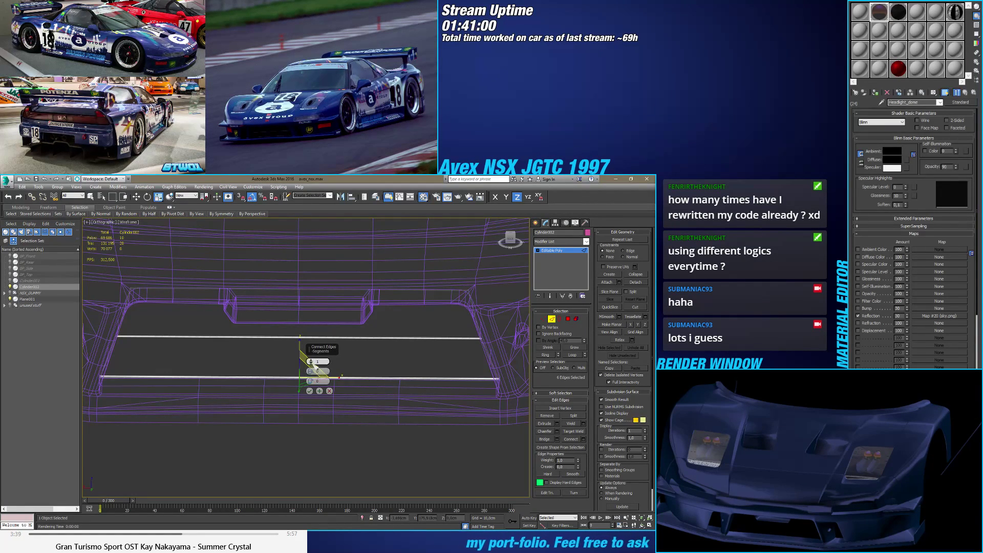
left_click(318, 361)
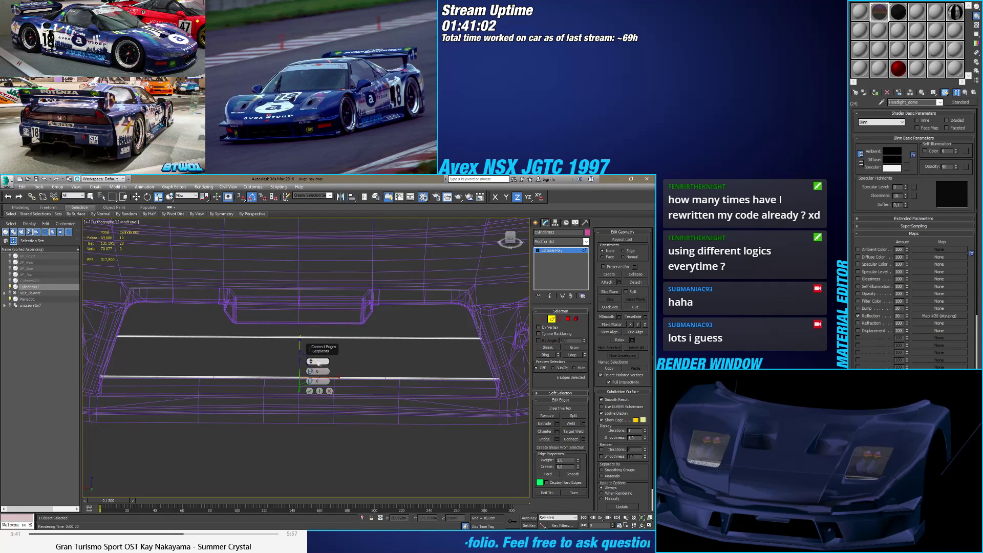
type("6")
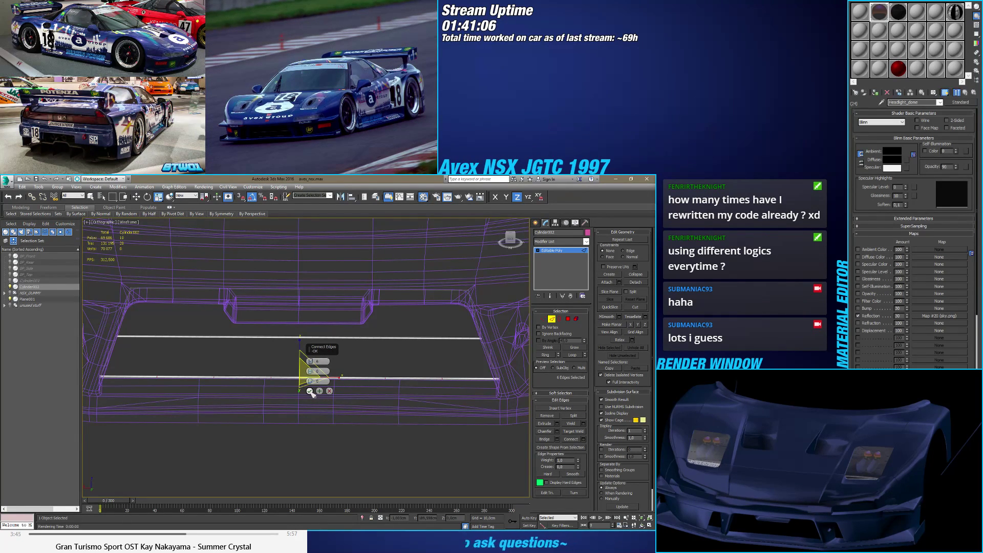
left_click(310, 392)
Step: Chamfer the six new connecting edges by 0.05cm into slat edge pairs
scroll(399, 396, "up", 3)
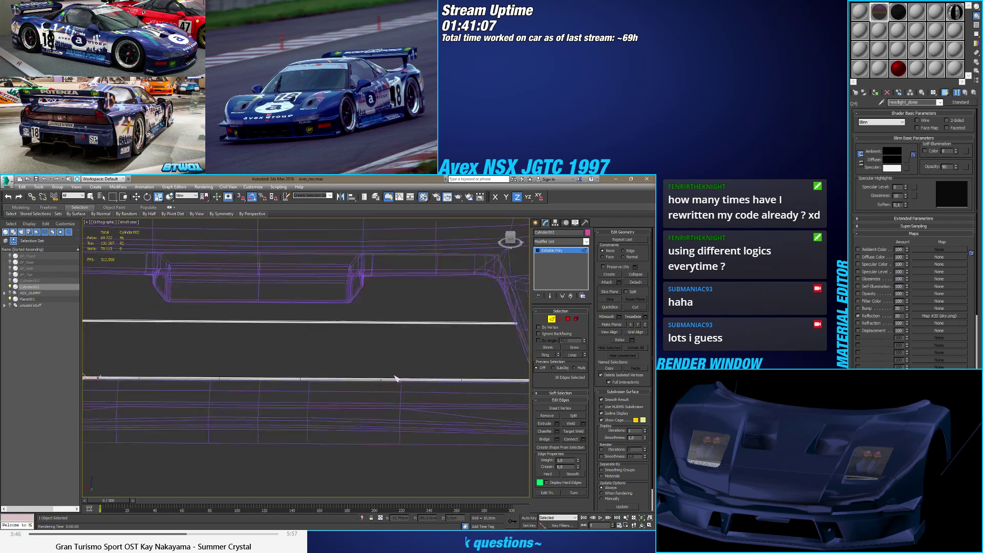
left_click(557, 432)
scroll(317, 376, "up", 2)
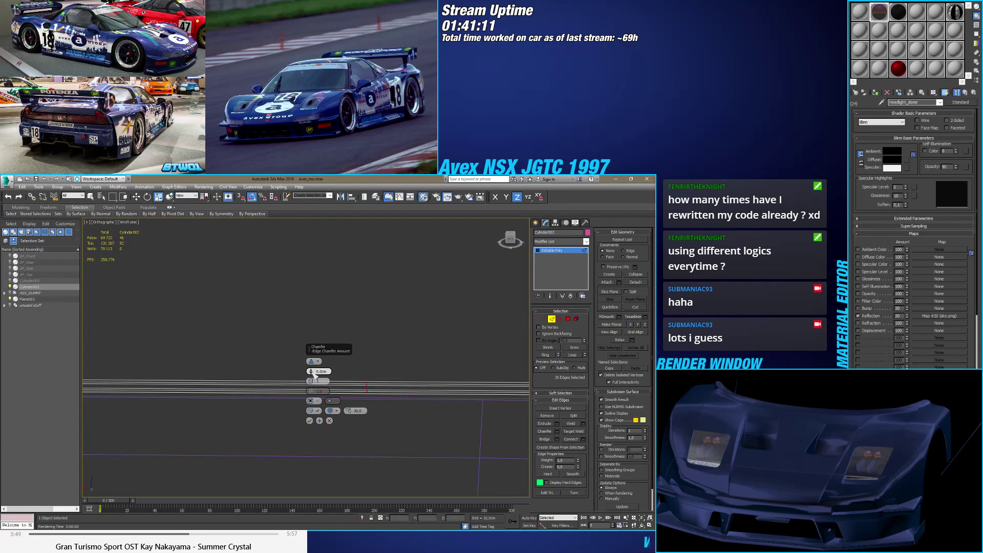
mouse_move(314, 375)
left_mouse_down()
mouse_move(324, 361)
mouse_move(324, 288)
mouse_move(331, 376)
left_mouse_up()
scroll(455, 413, "up", 3)
mouse_move(456, 413)
middle_mouse_down()
mouse_move(391, 428)
mouse_move(405, 419)
middle_mouse_up()
key("F3")
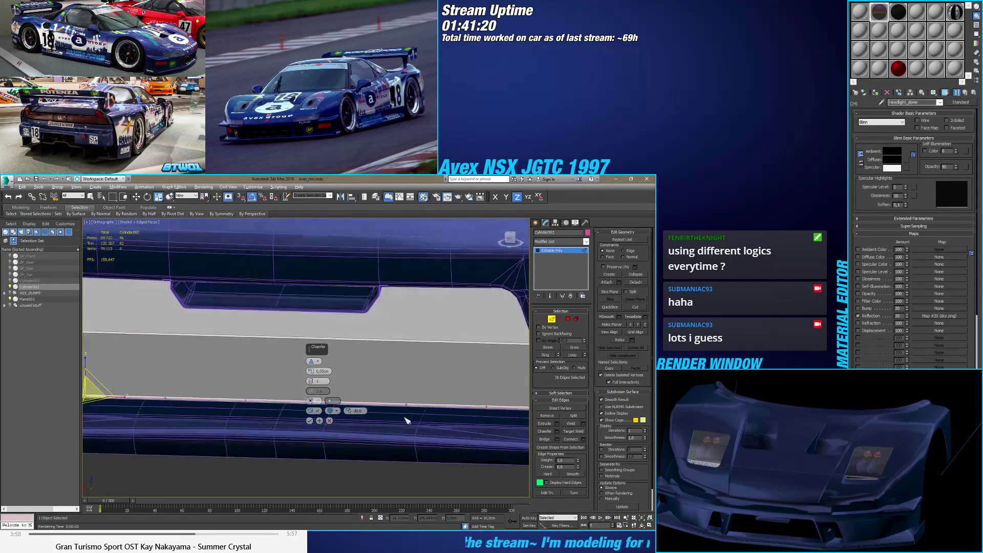
scroll(400, 414, "up", 4)
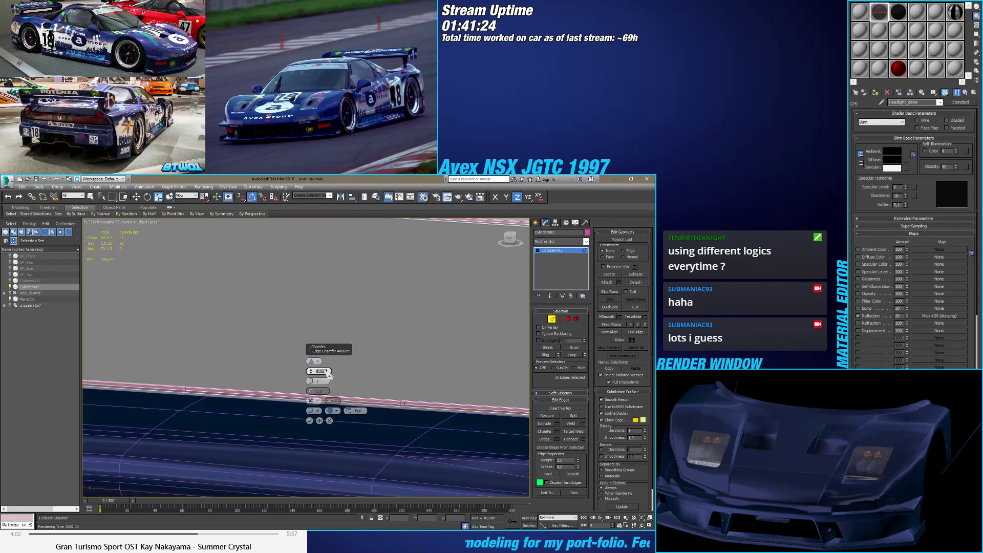
scroll(412, 381, "down", 3)
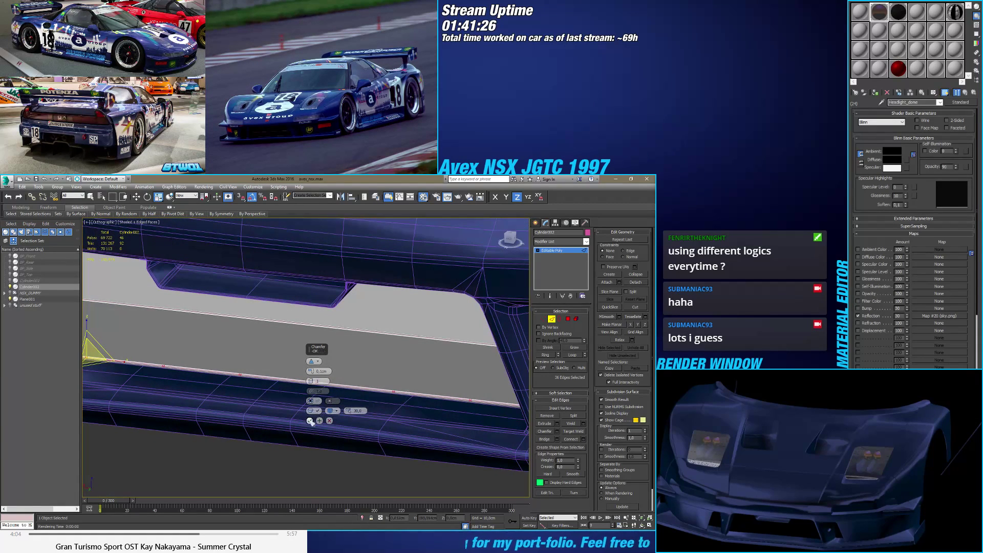
left_click(309, 421)
middle_click_drag(391, 390, 357, 392)
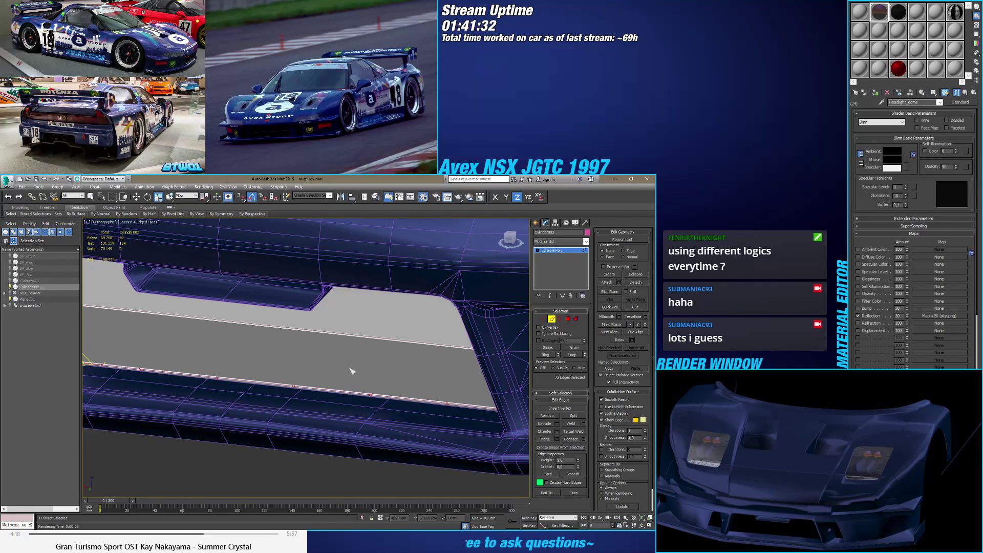
middle_click_drag(360, 368, 458, 391, "alt")
scroll(456, 392, "up", 3)
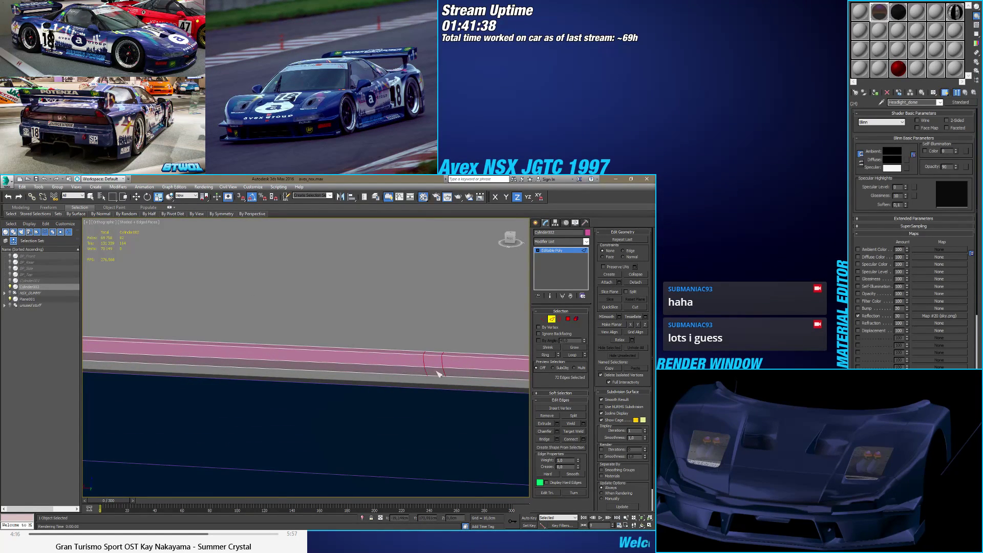
scroll(440, 374, "up", 1)
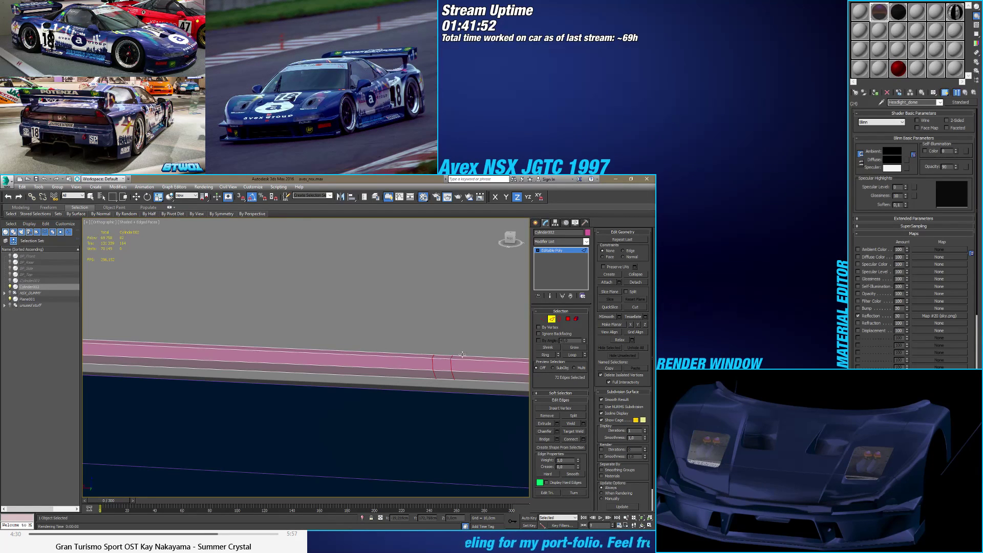
Step: In Polygon mode, deselect stretches of the red strip, leaving 36 slat polygons selected
key("4")
scroll(412, 364, "down", 4)
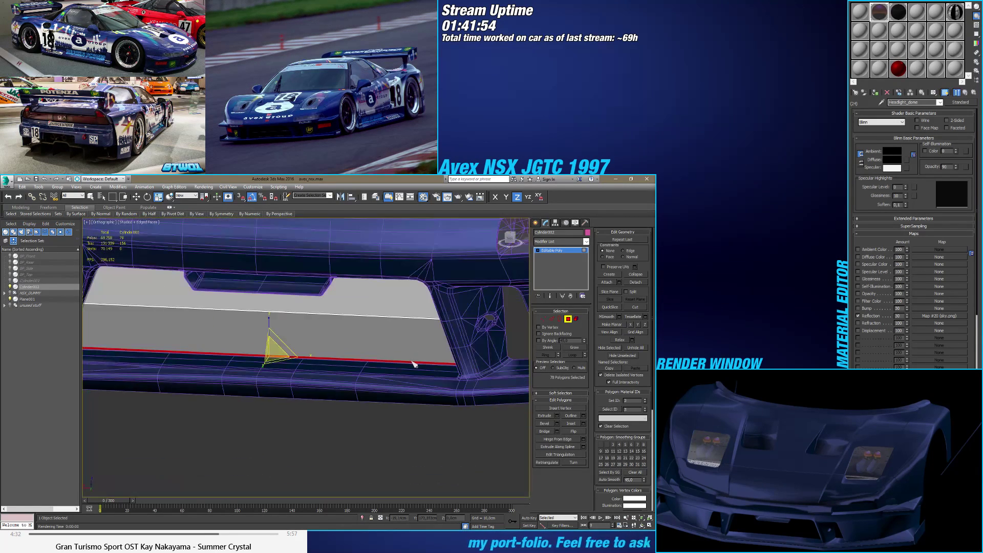
middle_click_drag(412, 364, 392, 344, "alt")
left_click_drag(392, 344, 354, 375, "alt")
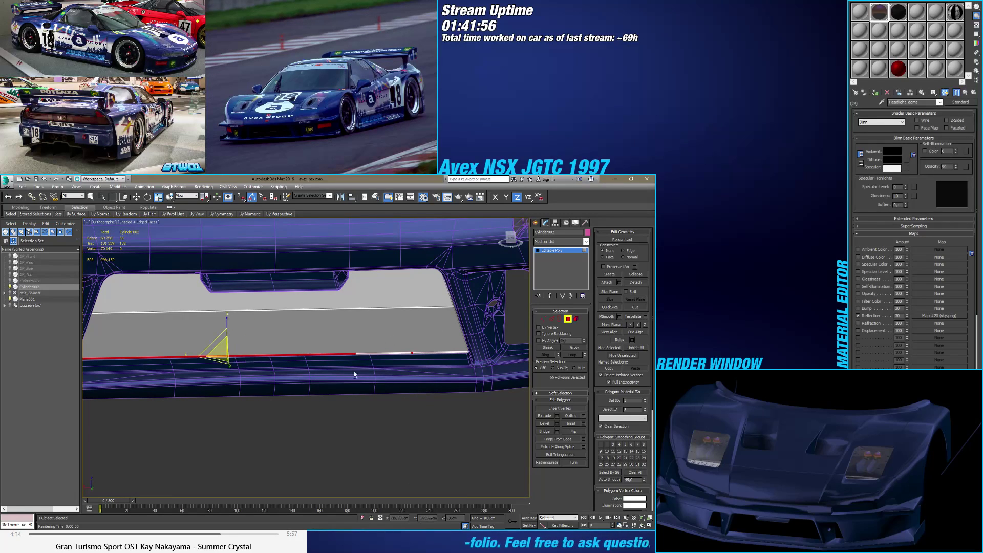
left_click(327, 355, "alt")
left_click(269, 355, "alt")
left_click(212, 355, "alt")
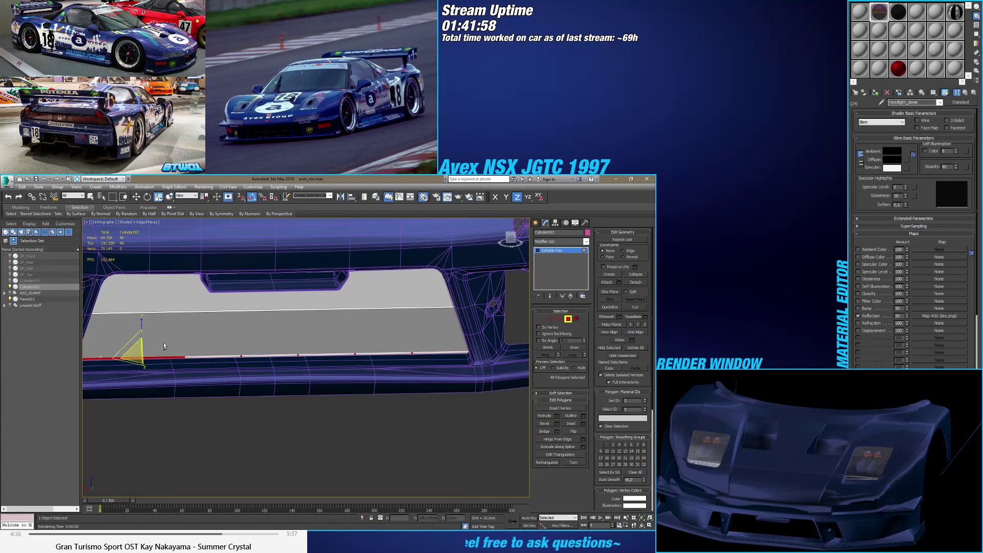
left_click(163, 346, "alt")
middle_click_drag(238, 387, 357, 397)
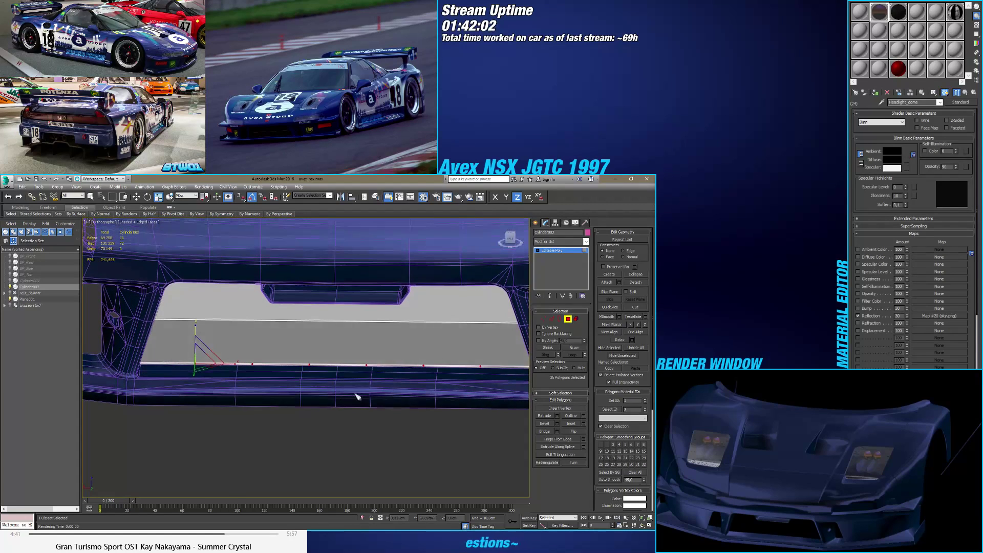
scroll(426, 384, "up", 3)
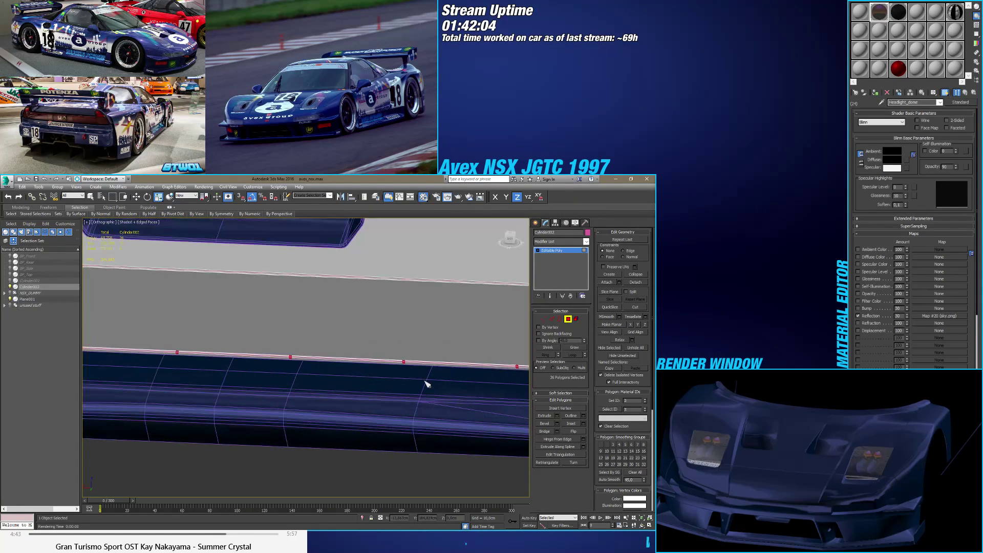
scroll(427, 384, "up", 2)
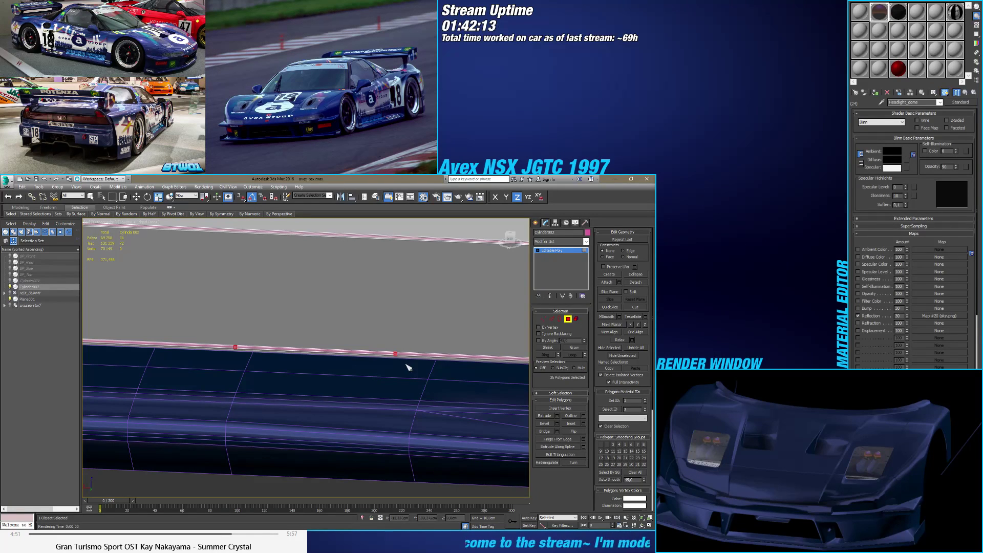
scroll(408, 367, "down", 3)
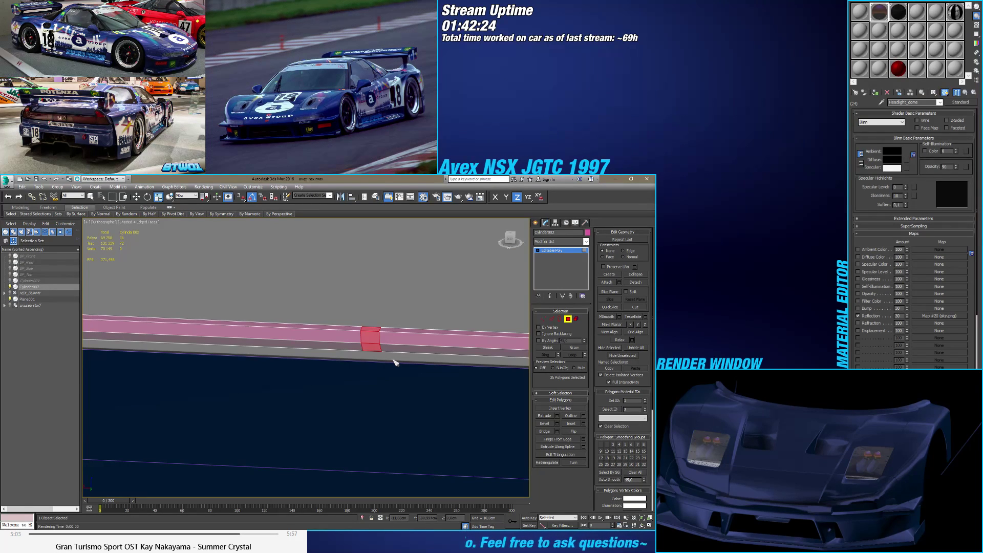
Step: Try a tiny extrusion on the selected slat polygons, then cancel it
left_click(557, 415)
scroll(327, 359, "up", 3)
scroll(310, 371, "up", 5)
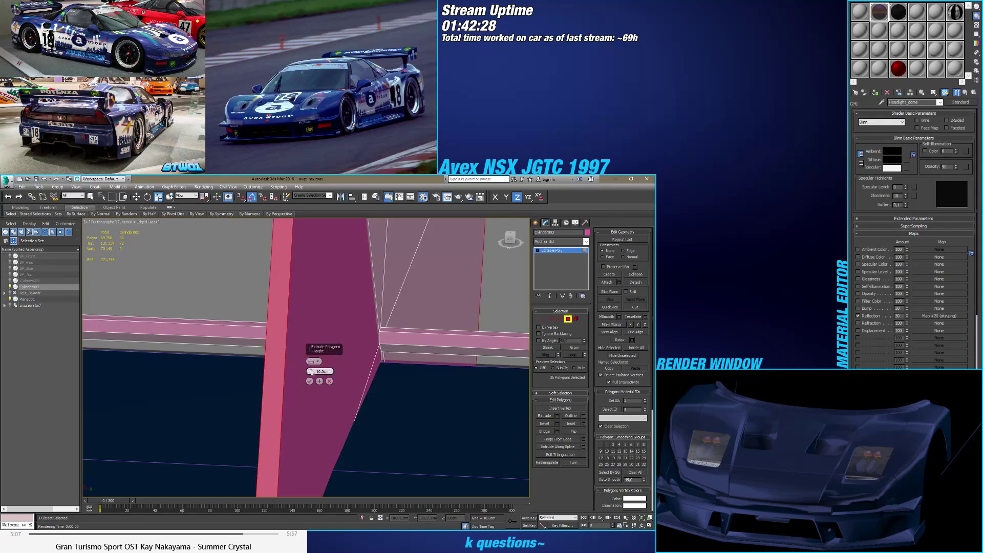
scroll(311, 371, "down", 5)
mouse_move(310, 371)
left_mouse_down()
mouse_move(314, 346)
mouse_move(308, 410)
mouse_move(310, 374)
mouse_move(308, 381)
mouse_move(299, 370)
mouse_move(317, 372)
left_mouse_up()
scroll(317, 373, "up", 5)
scroll(364, 377, "down", 5)
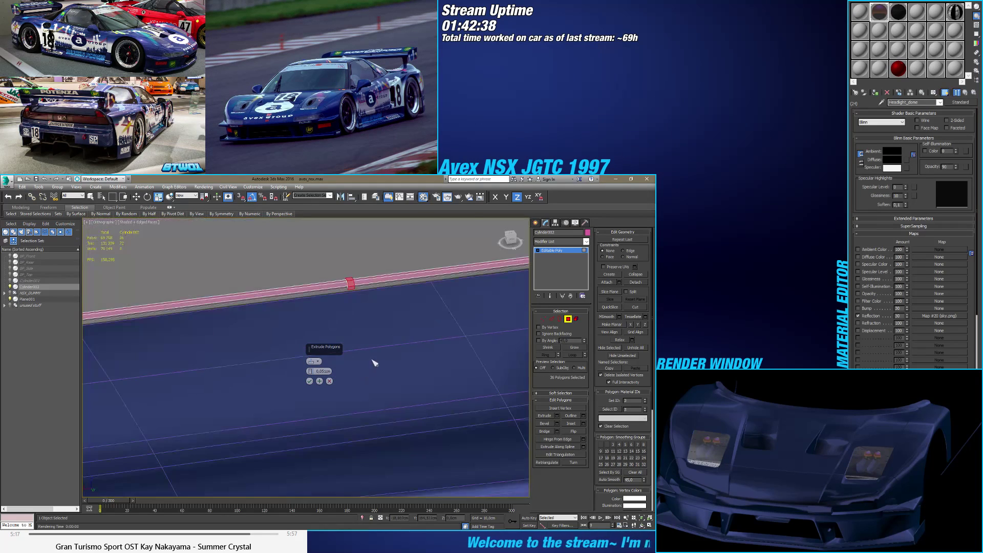
left_click(329, 381)
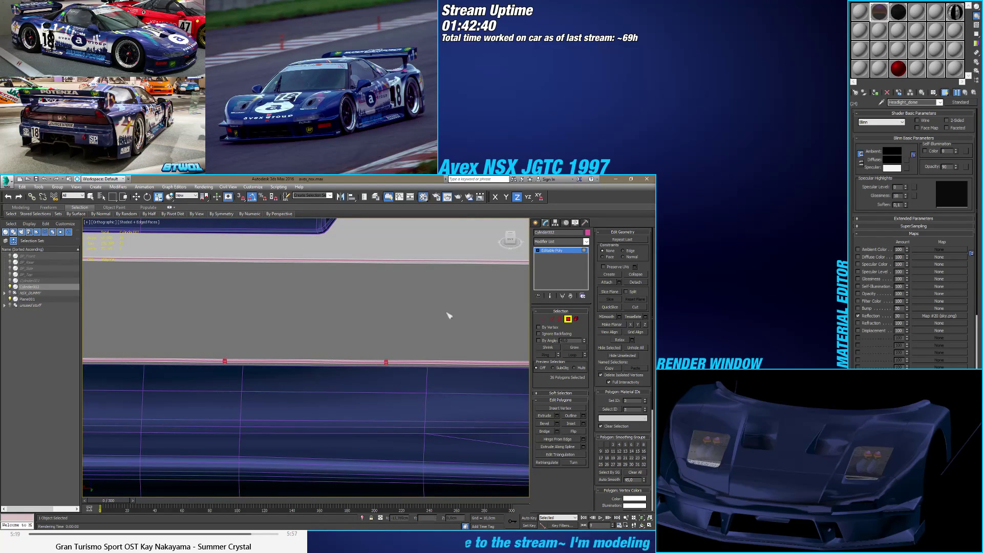
Step: Select a single edge in Edge mode, make it planar on Y and Z, and exit Edge mode
left_click(511, 239)
scroll(490, 367, "up", 6)
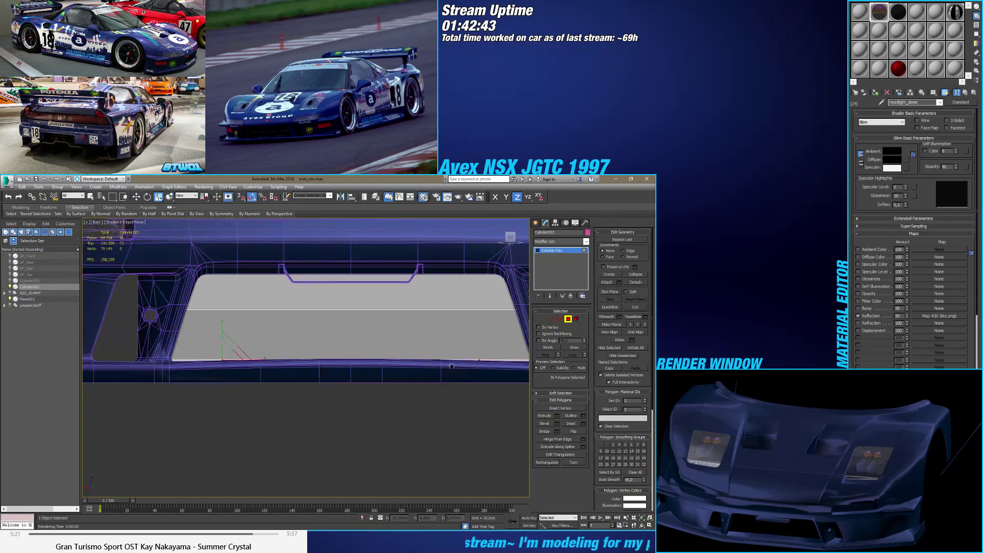
left_click(552, 319)
left_click(399, 392)
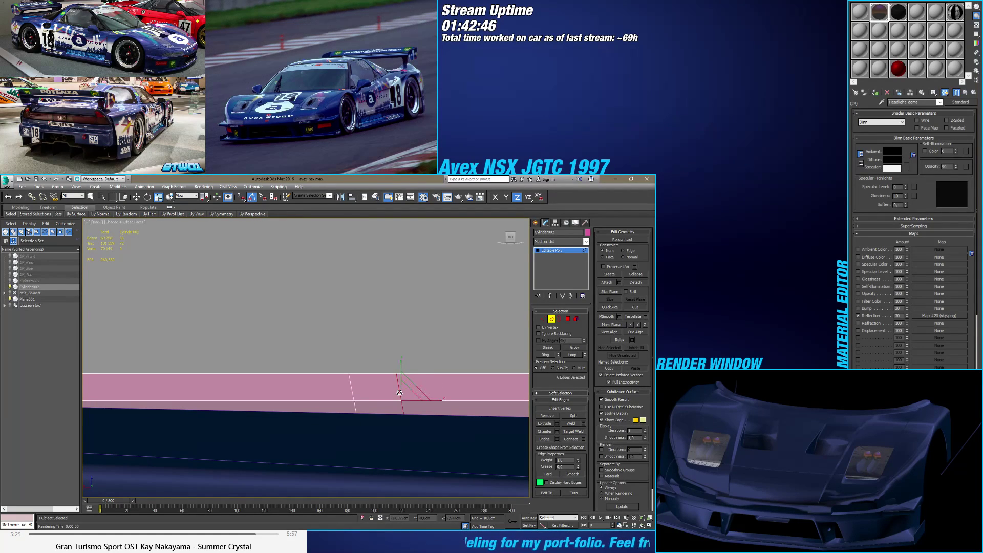
left_click(400, 392)
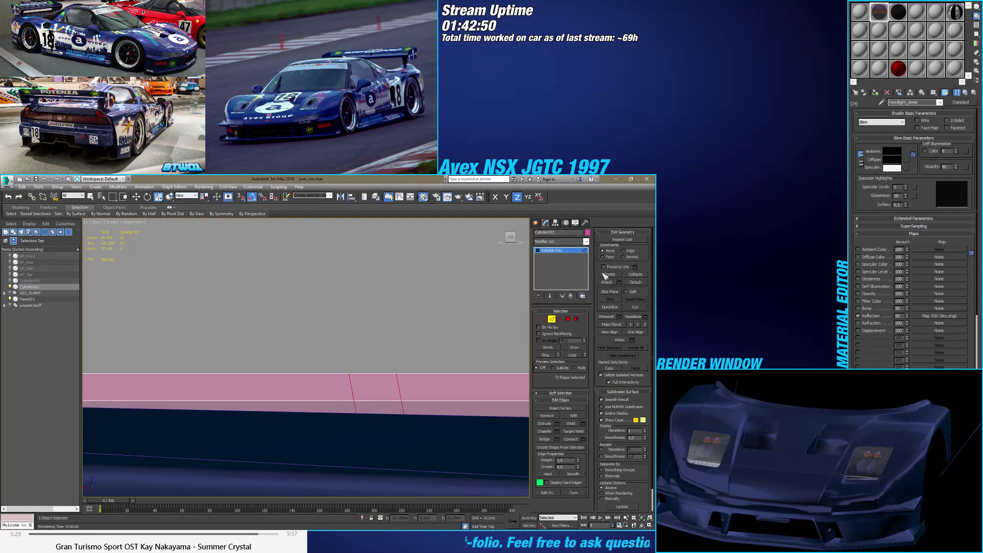
left_click(639, 325)
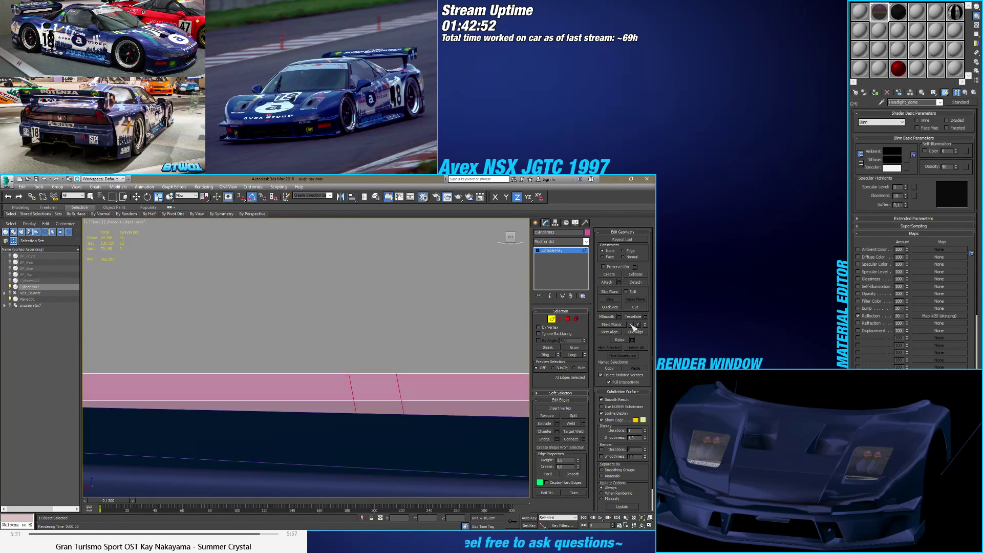
left_click(645, 325)
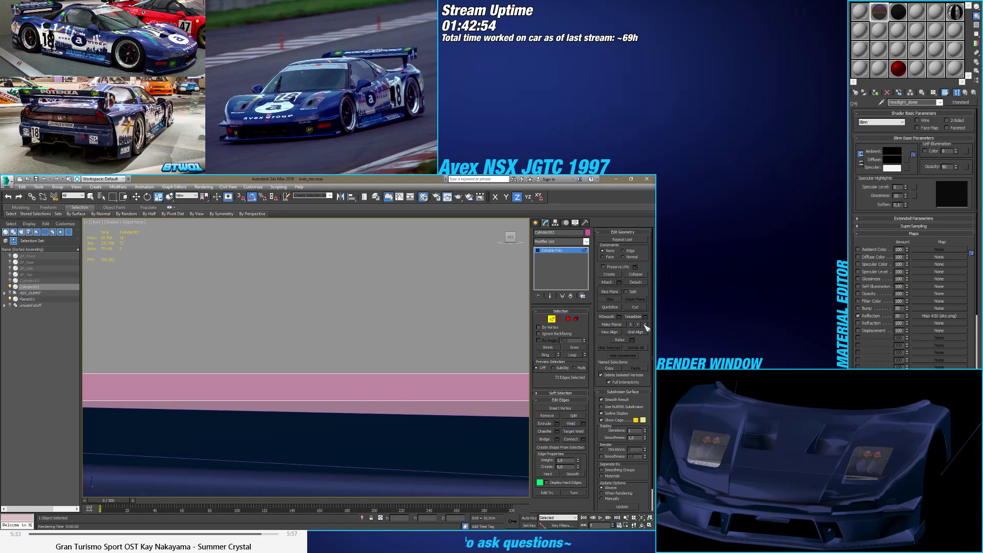
scroll(346, 254, "down", 5)
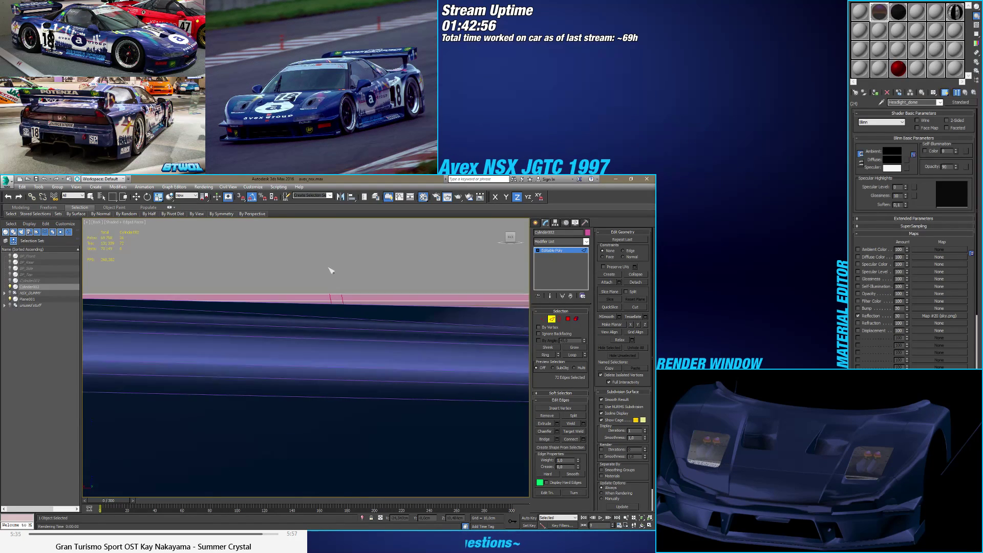
left_click(552, 319)
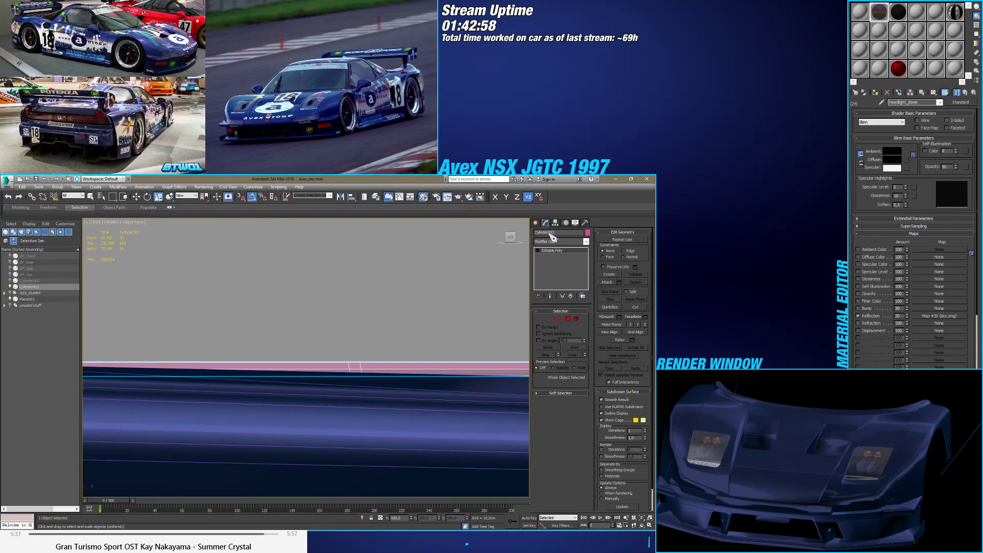
Step: Reset the intake panel's transform using Affect Pivot Only in the Hierarchy panel
left_click(555, 223)
middle_click_drag(348, 379, 365, 390, "alt")
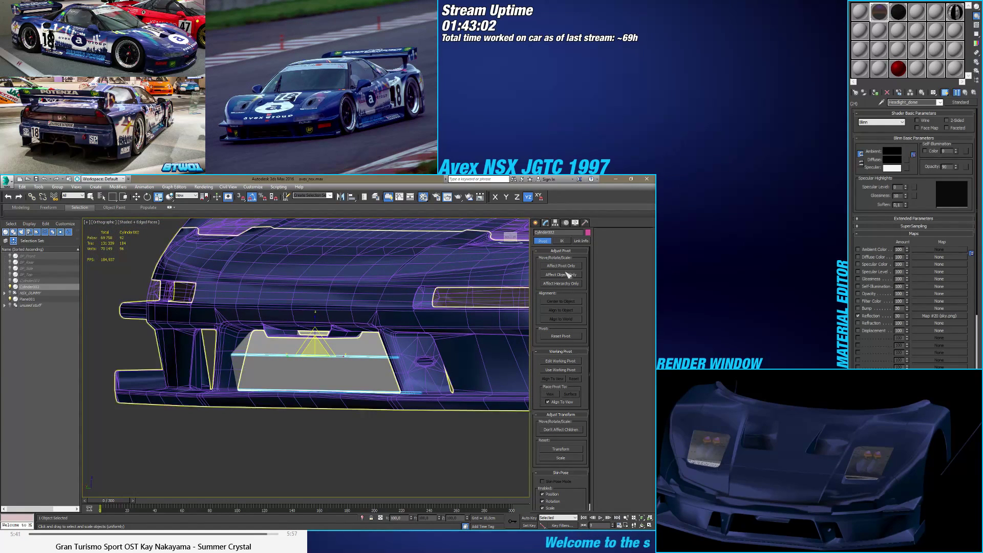
left_click(560, 265)
left_click(561, 450)
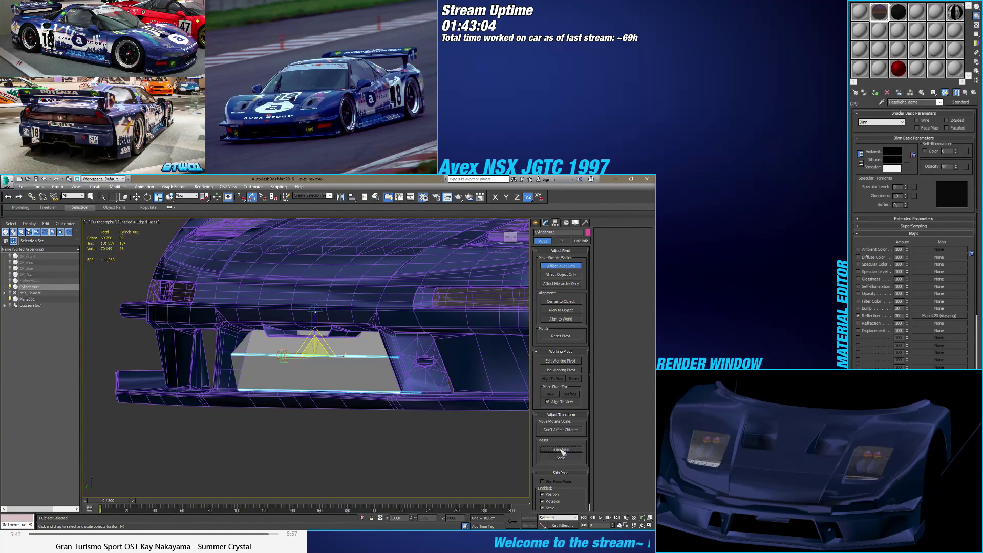
left_click(555, 268)
left_click(545, 223)
middle_click_drag(445, 349, 453, 354, "alt")
scroll(453, 355, "up", 3)
Step: In Edge mode, switch the reference coordinate system to Local and back to View
left_click(552, 319)
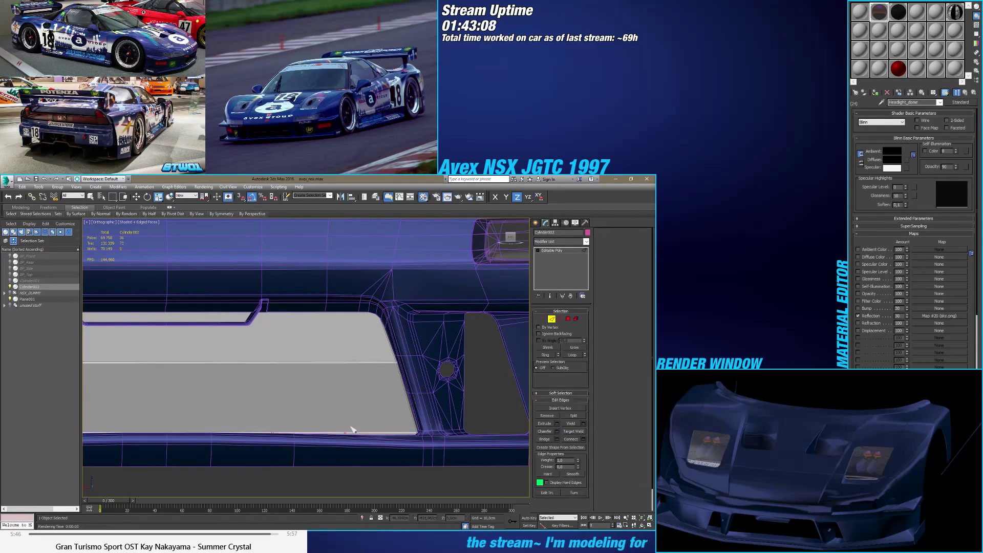
scroll(367, 394, "up", 5)
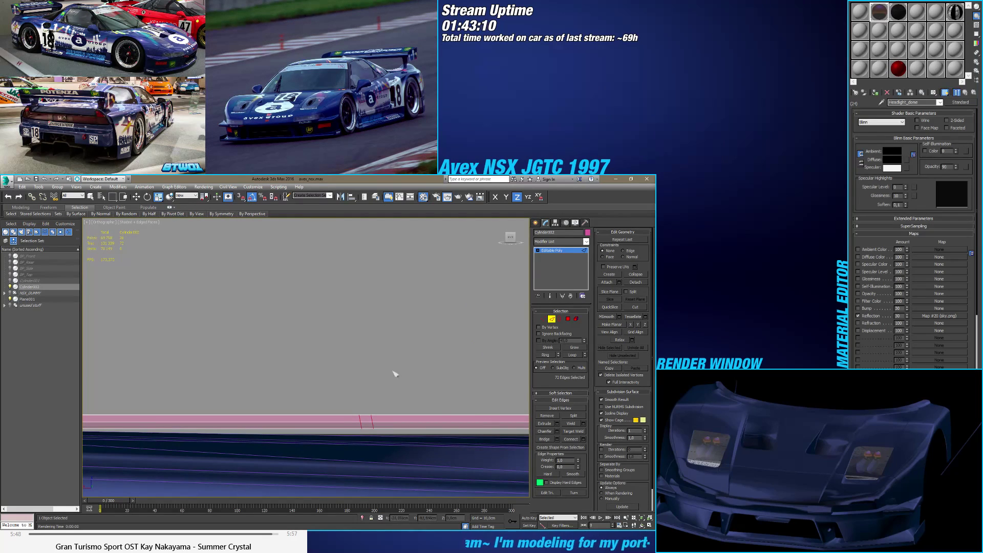
left_click(188, 196)
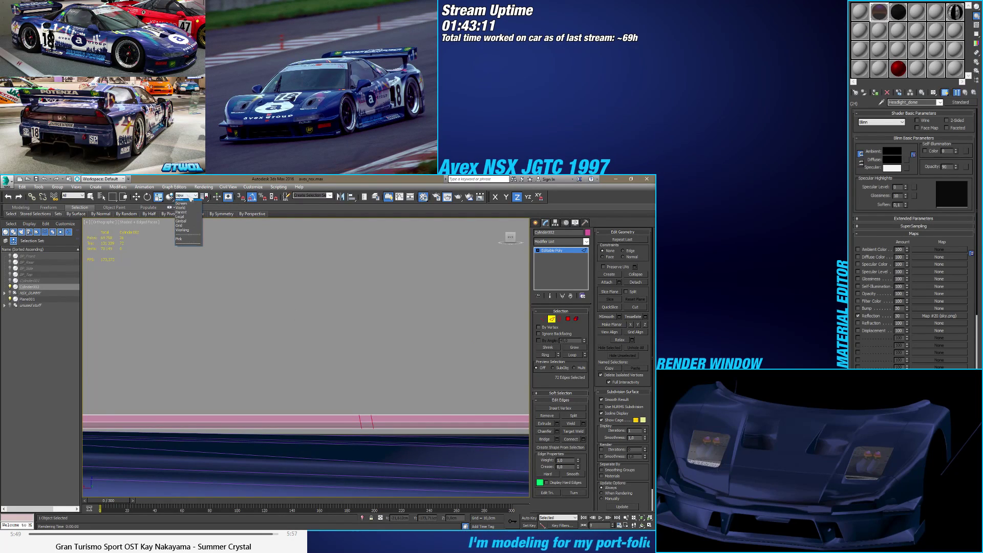
left_click(183, 224)
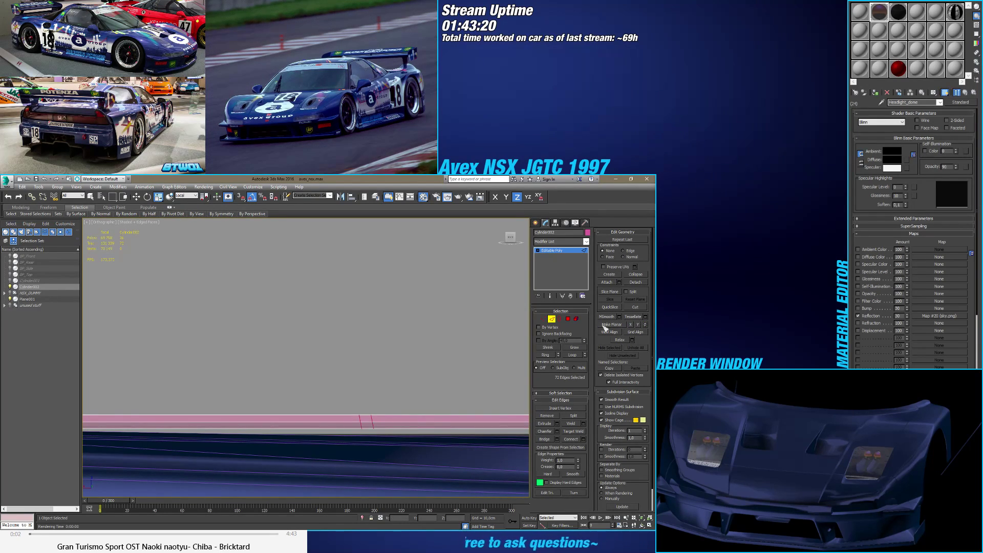
left_click(195, 196)
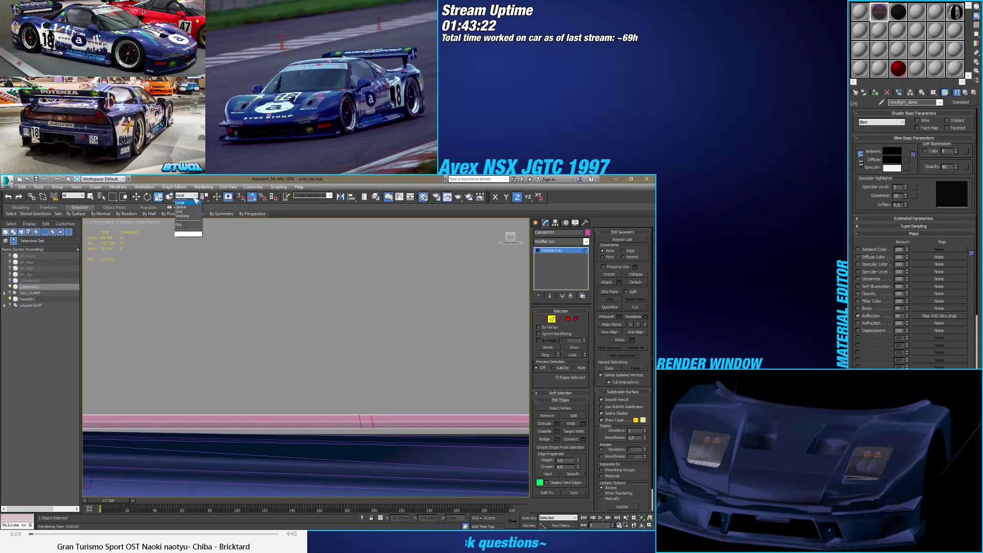
scroll(193, 205, "up", 3)
left_click(194, 203)
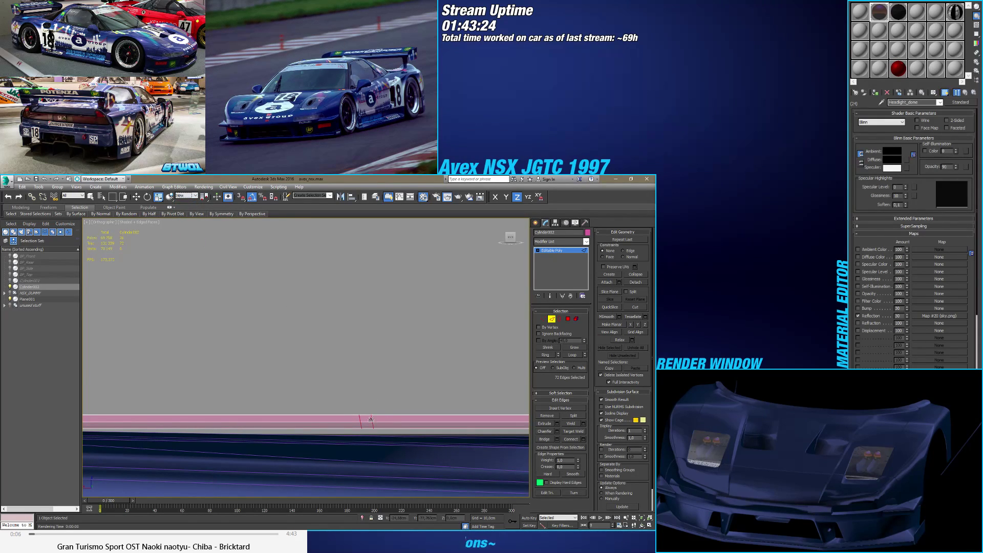
Step: Constrain moves to Edge, make one edge column planar on Z, and slide it left along the strip
left_click(371, 419)
key("w")
scroll(507, 450, "up", 2)
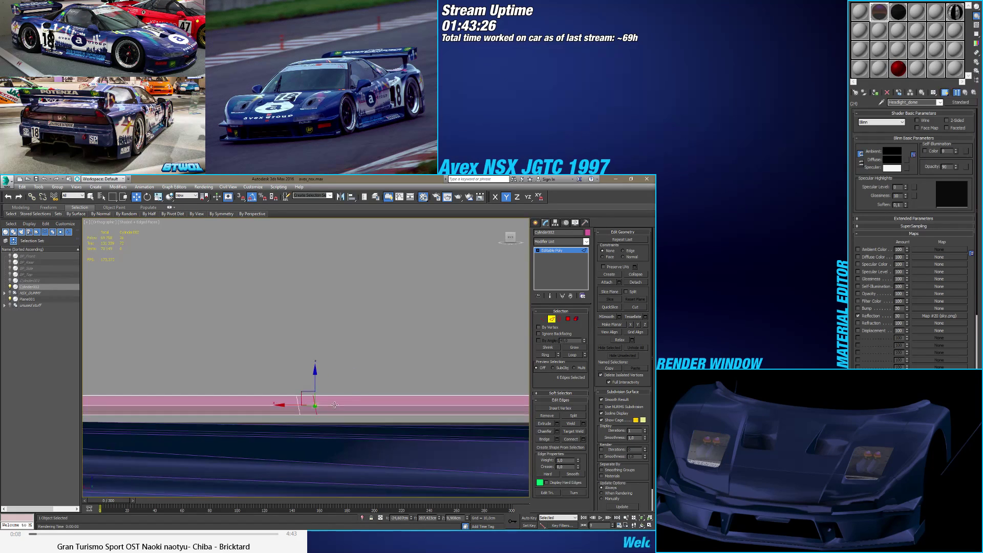
left_click(635, 252)
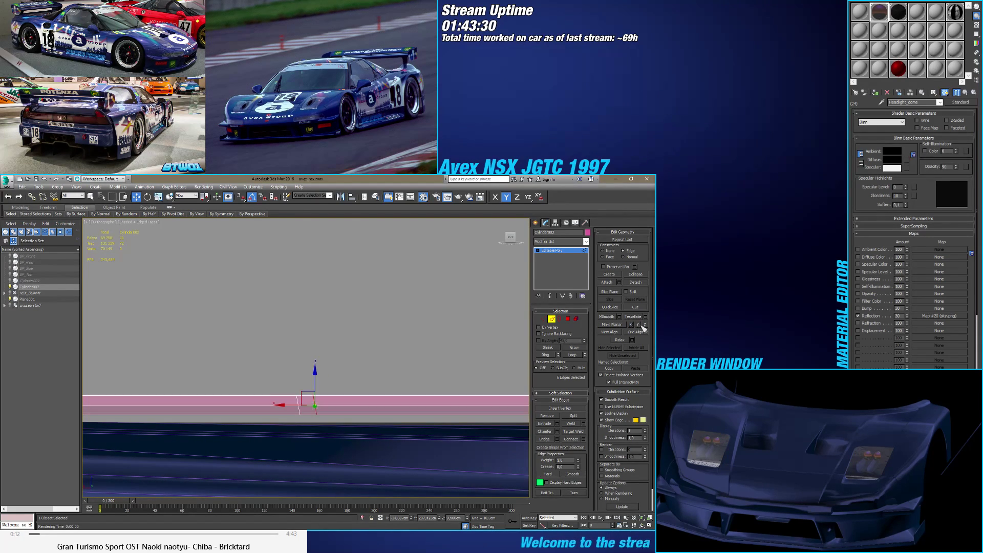
left_click(645, 325)
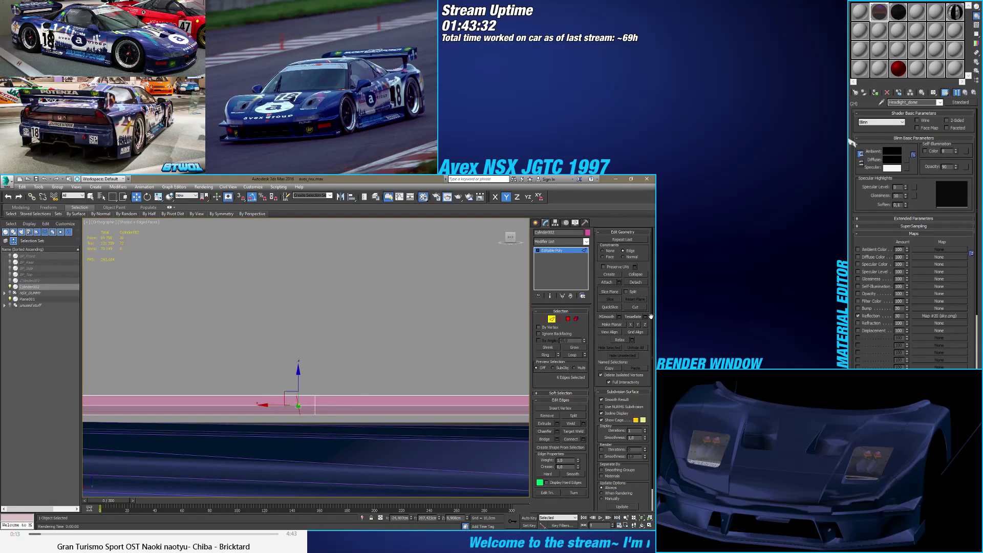
scroll(383, 314, "down", 3)
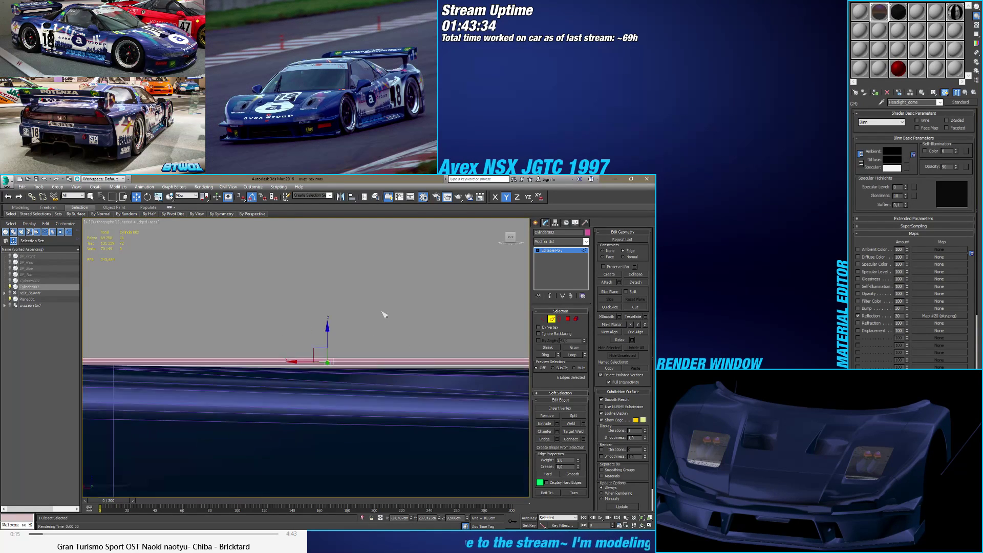
scroll(332, 343, "up", 5)
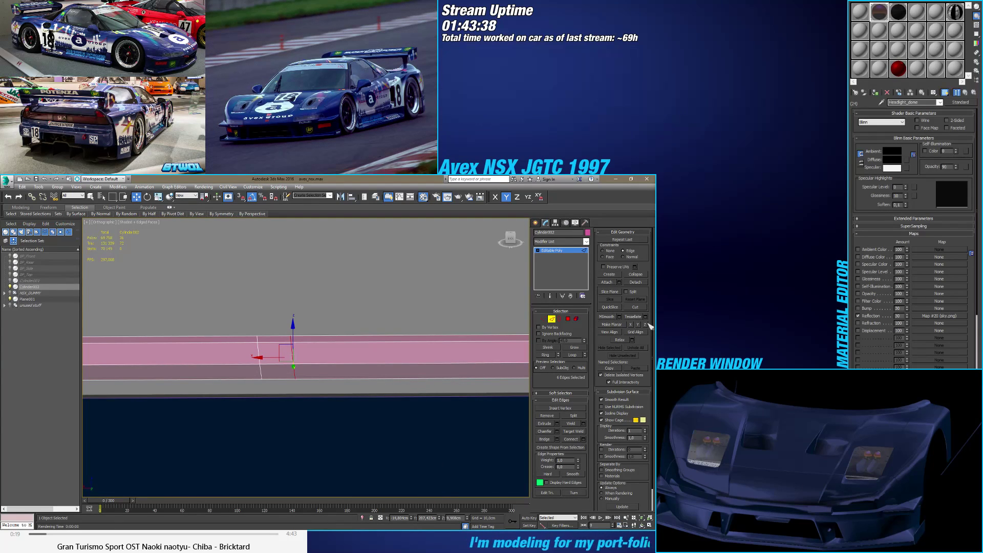
left_click_drag(258, 358, 225, 356)
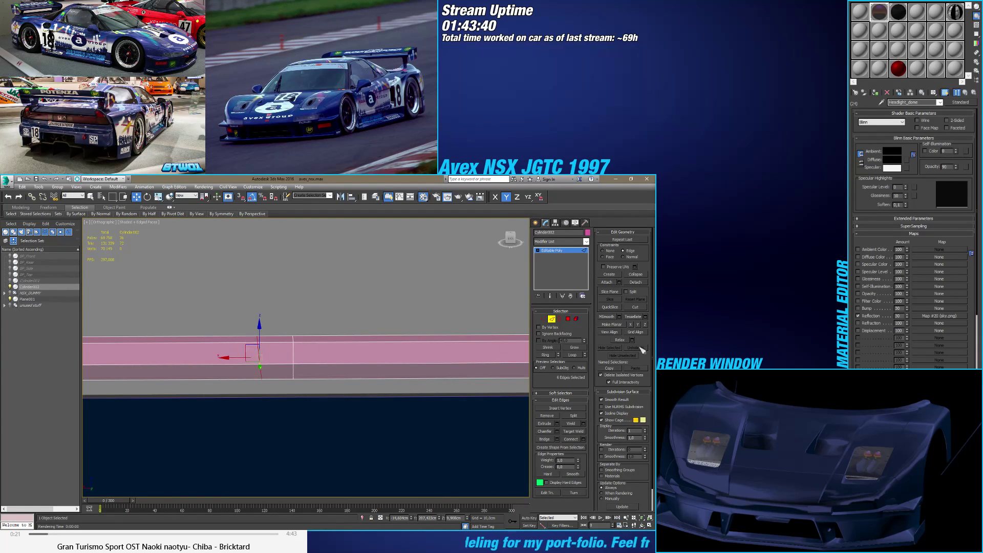
scroll(405, 341, "down", 4)
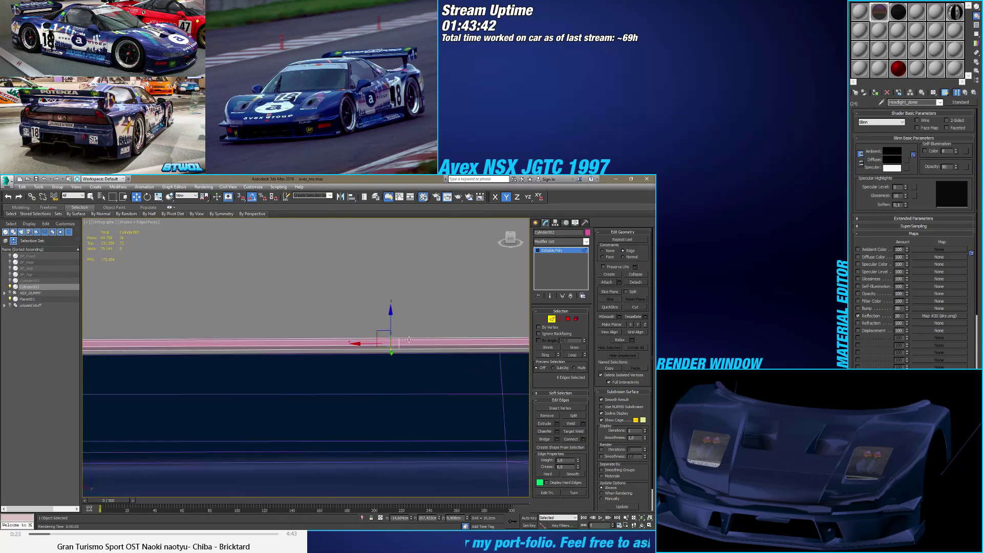
scroll(268, 345, "up", 2)
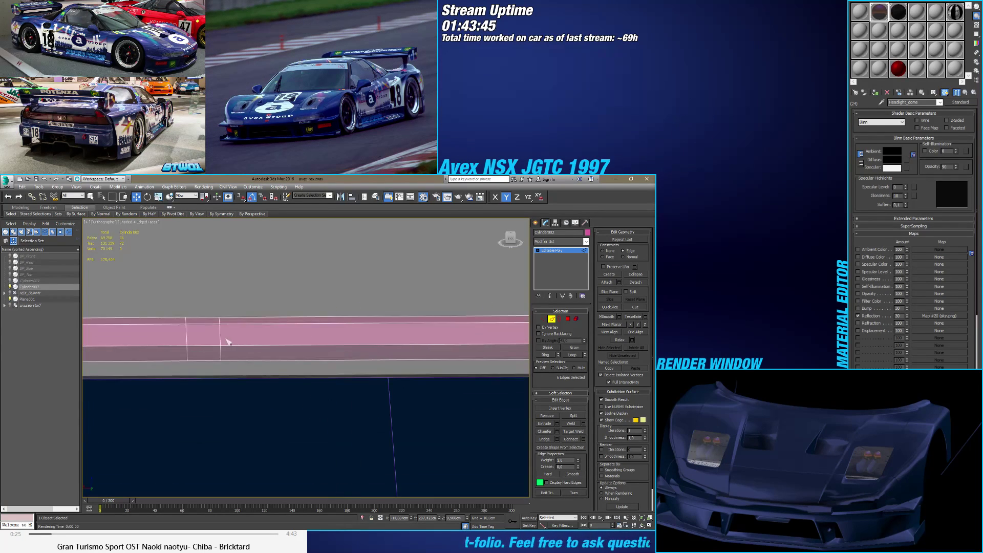
left_click_drag(218, 338, 220, 338)
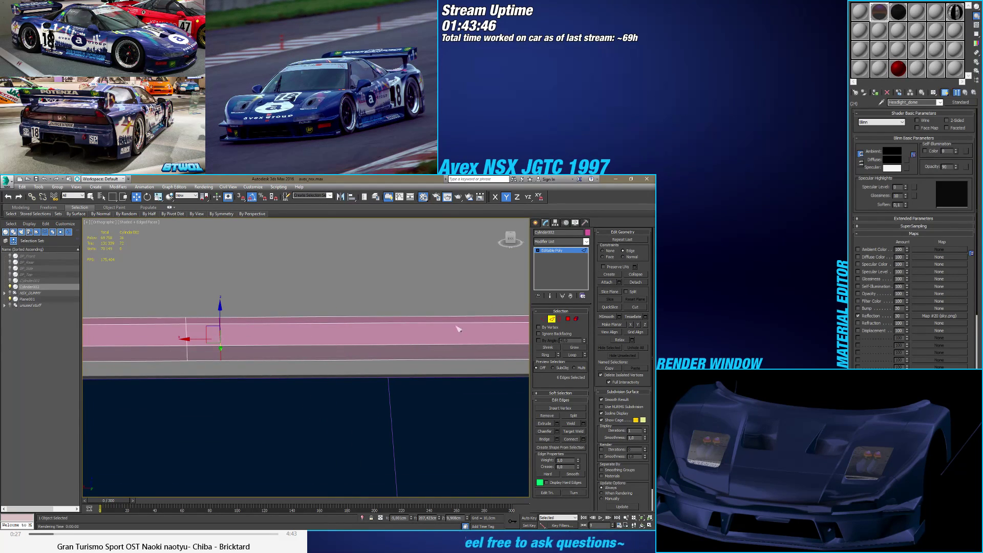
scroll(436, 344, "down", 3)
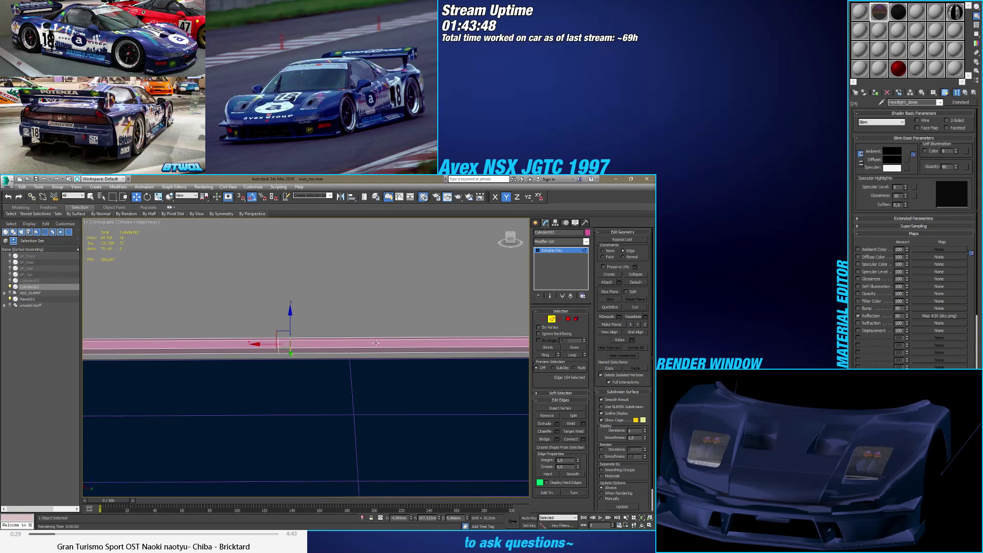
Step: Restore the six-edge column selection after stepping back through the selection
key("alt+l")
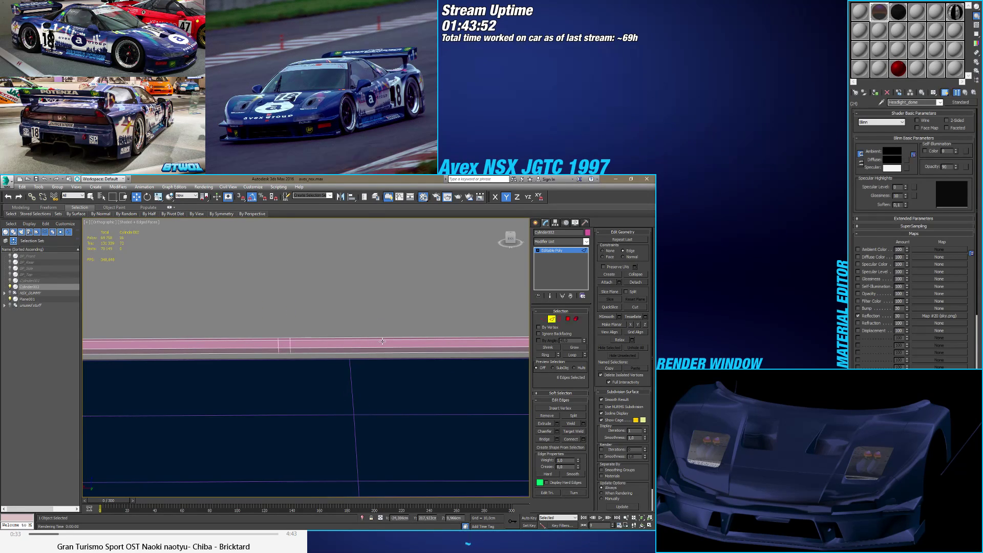
key("shift+x")
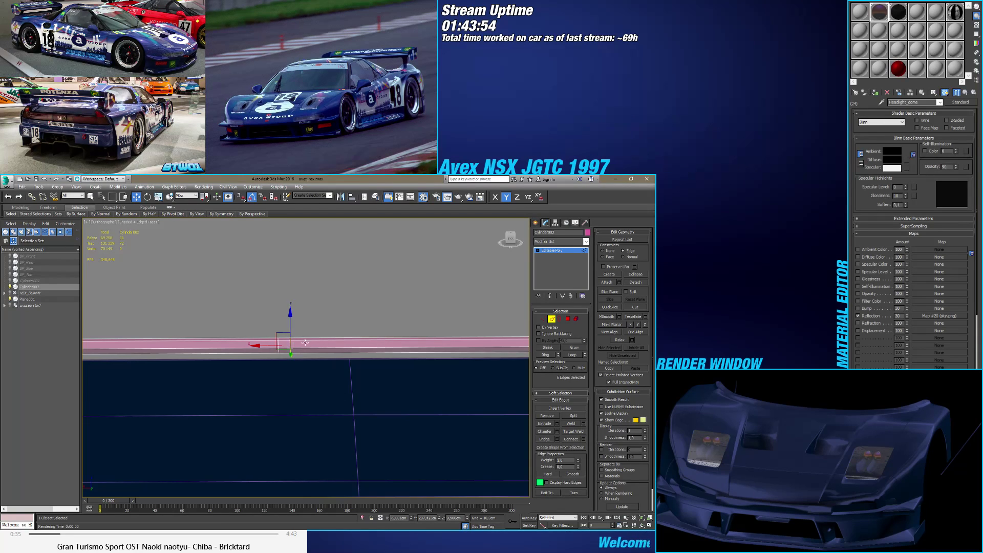
scroll(305, 343, "down", 3)
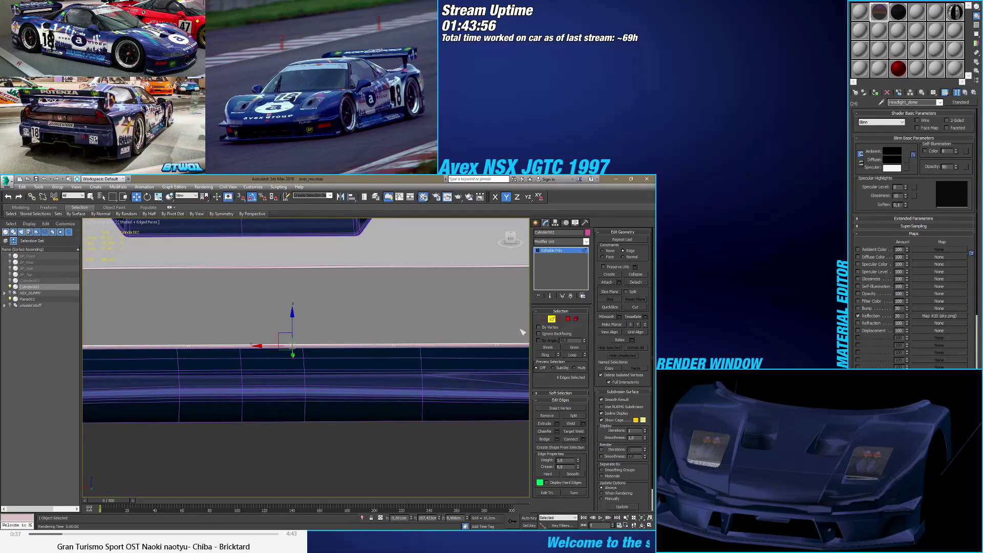
scroll(460, 337, "down", 4)
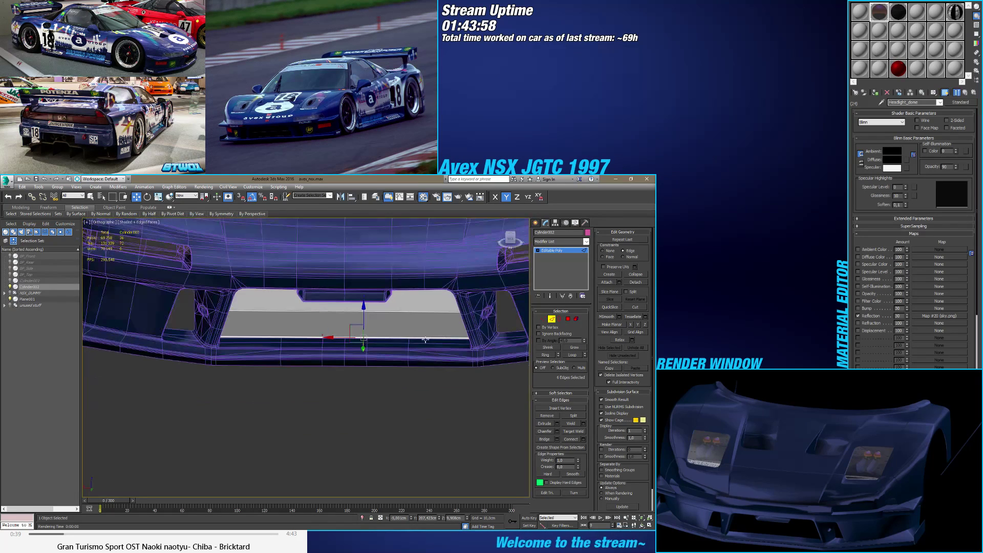
Step: Select the edge loop, trim its left and right parts, and box the opening's bottom edges
key("alt+l")
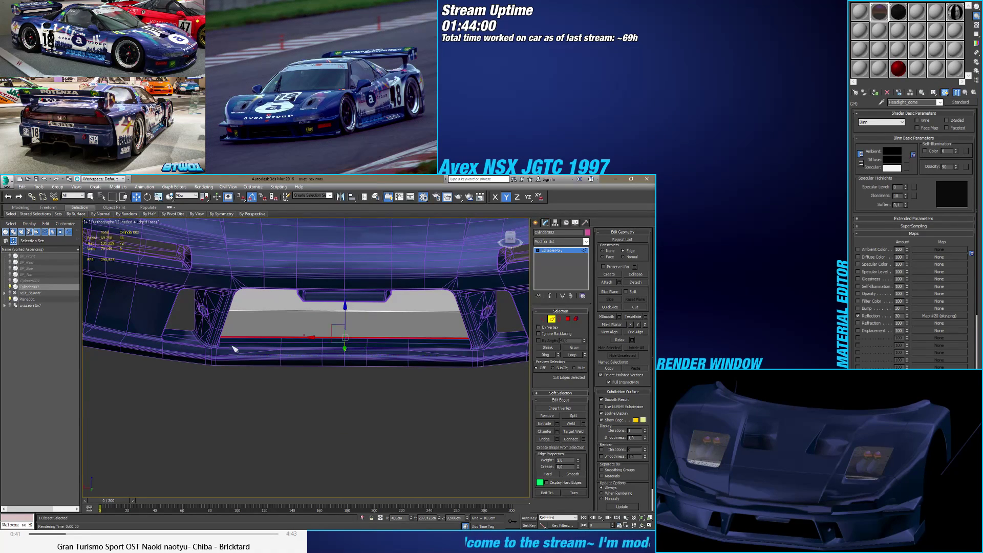
left_click(317, 347, "alt")
left_click(357, 361, "alt")
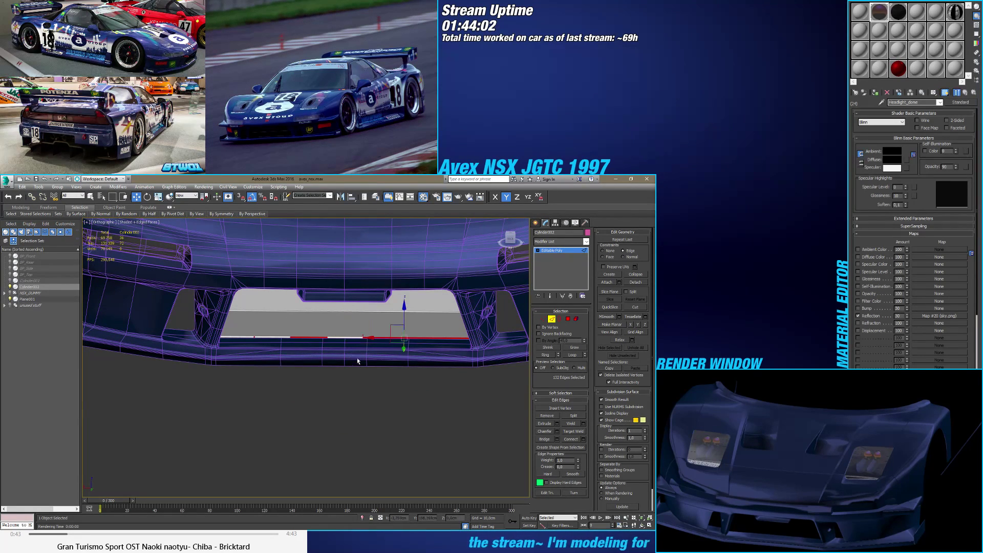
left_click(365, 335, "alt")
left_click(407, 338, "alt")
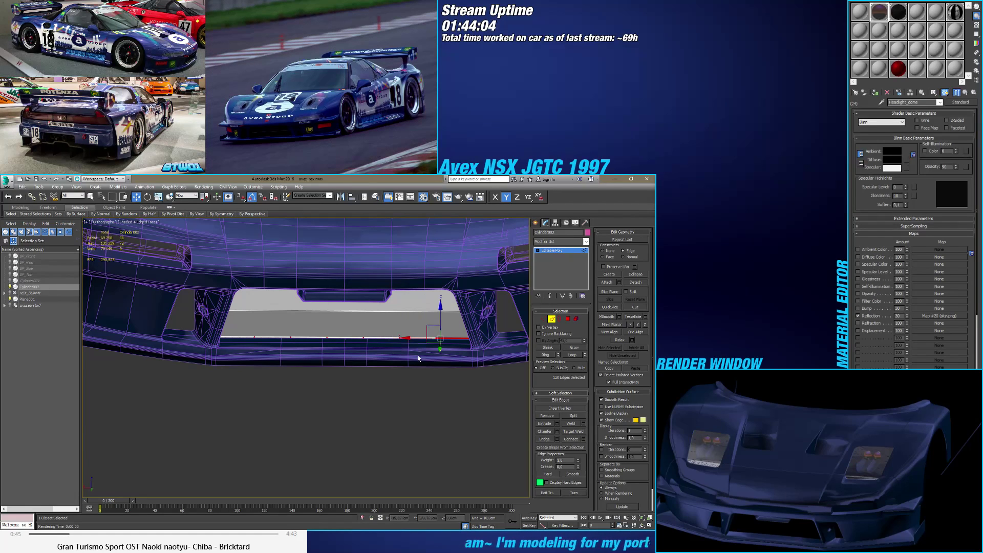
left_click(450, 337, "alt")
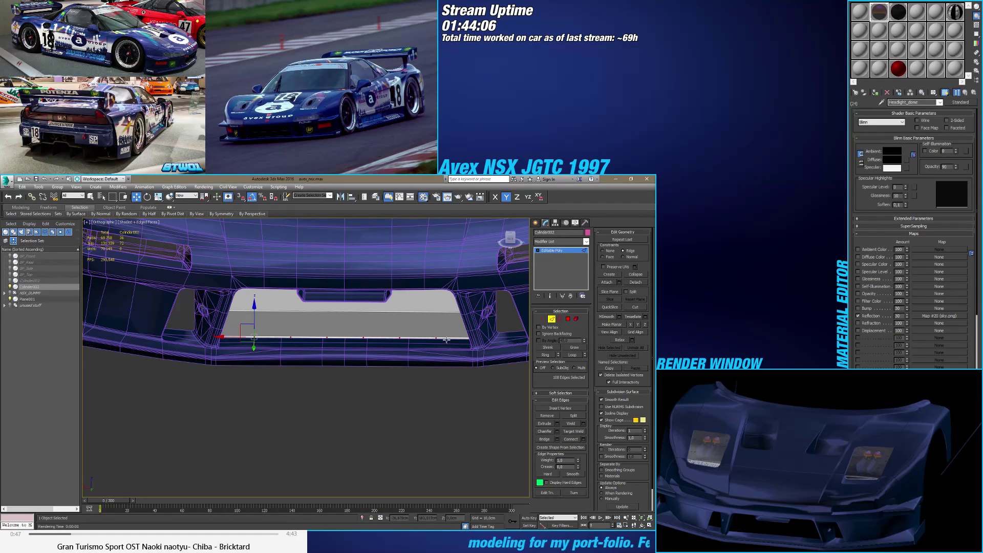
left_click_drag(224, 308, 195, 378)
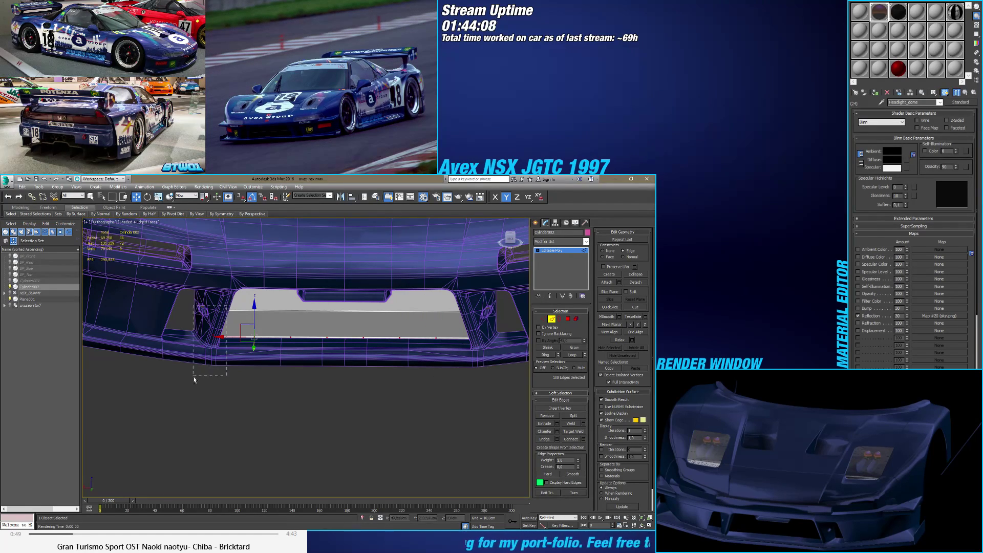
Step: Remove the selected edges and select the long edge loop across the bumper
left_click(547, 416)
left_click(443, 365)
scroll(450, 373, "up", 5)
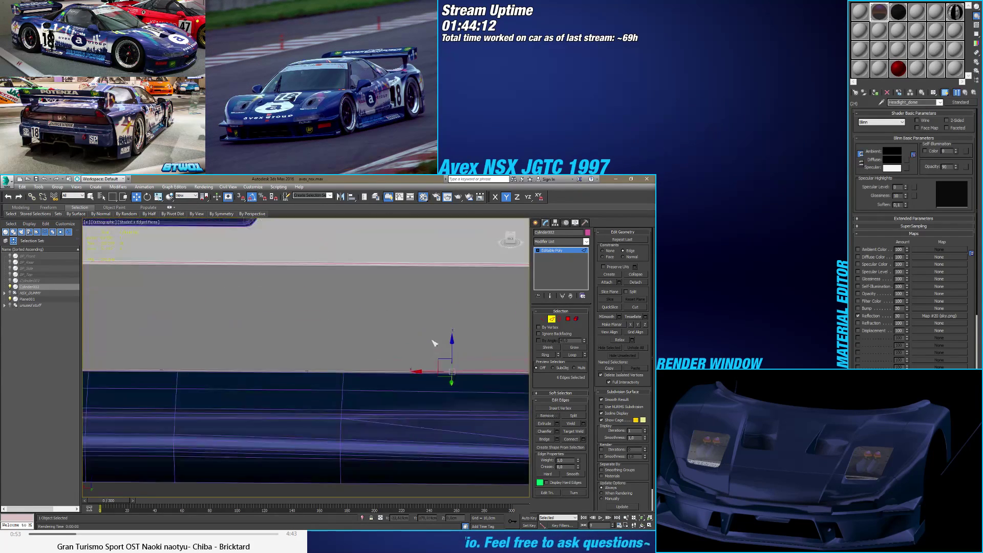
key("alt+l")
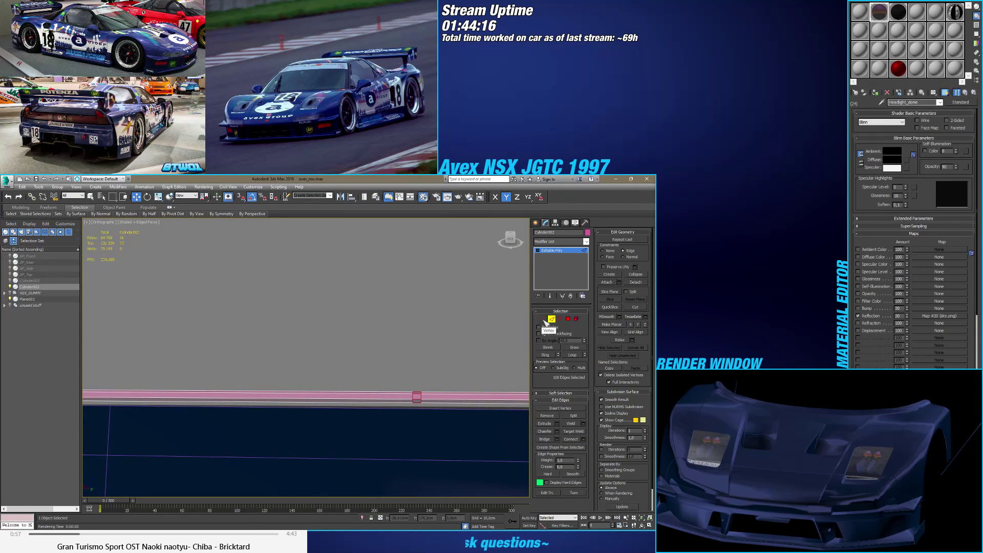
Step: Drop stray edges from the loop selection, checking the remaining edges in wireframe
scroll(430, 401, "up", 3)
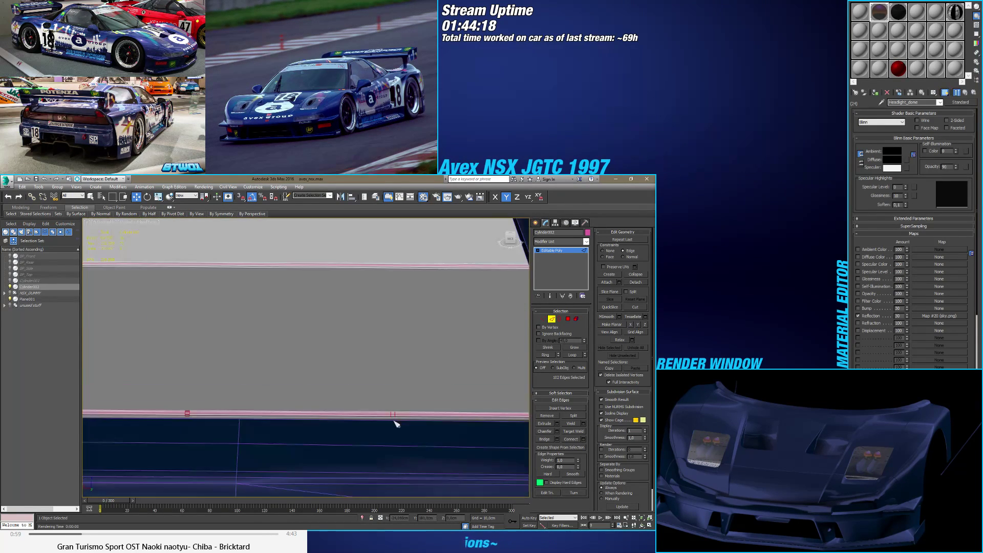
scroll(410, 400, "down", 3)
scroll(440, 391, "up", 3)
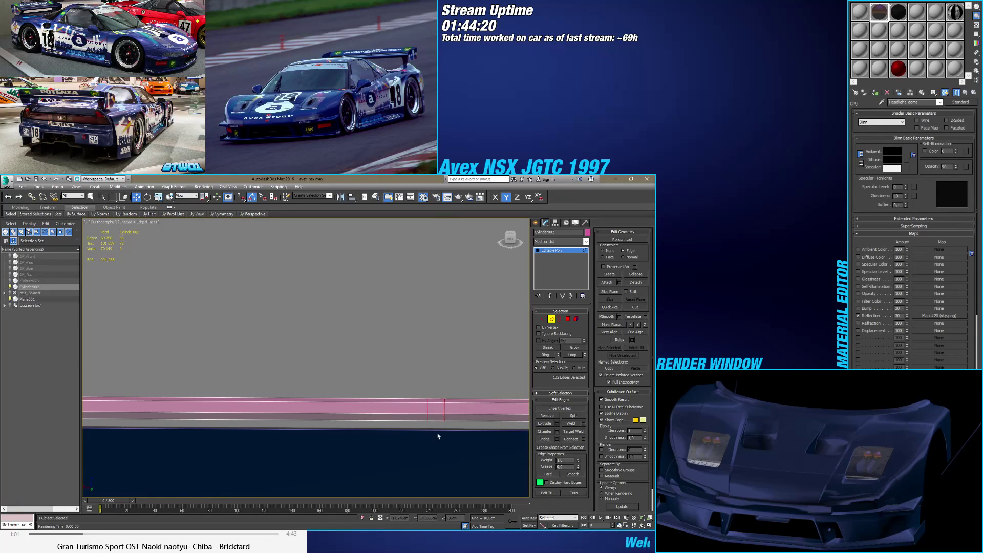
middle_click_drag(438, 436, 320, 410)
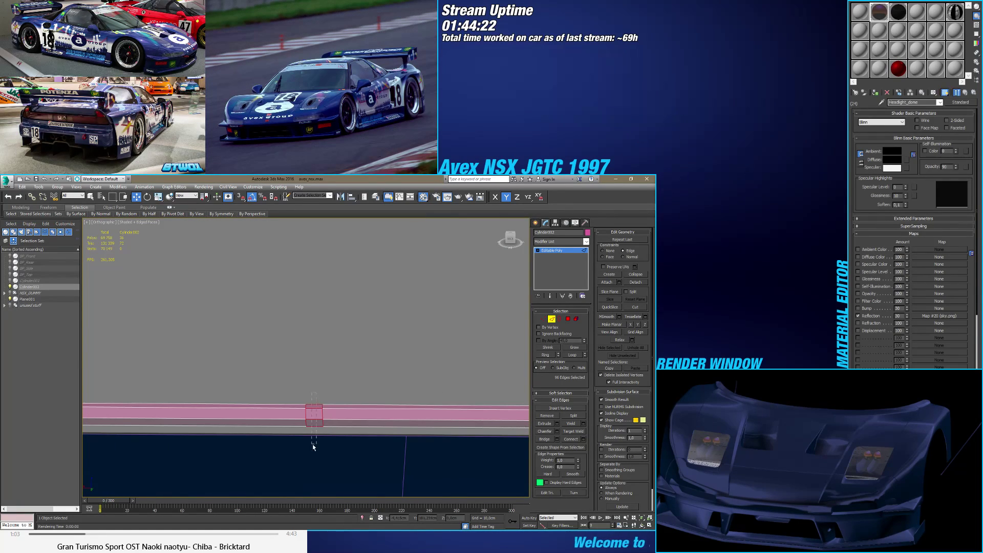
middle_click_drag(313, 447, 7, 402)
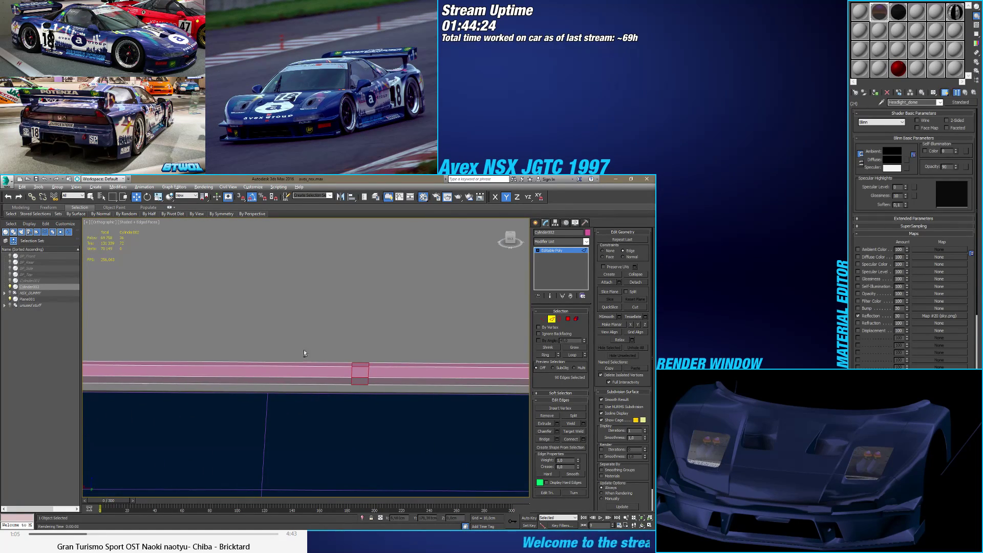
scroll(335, 412, "up", 2)
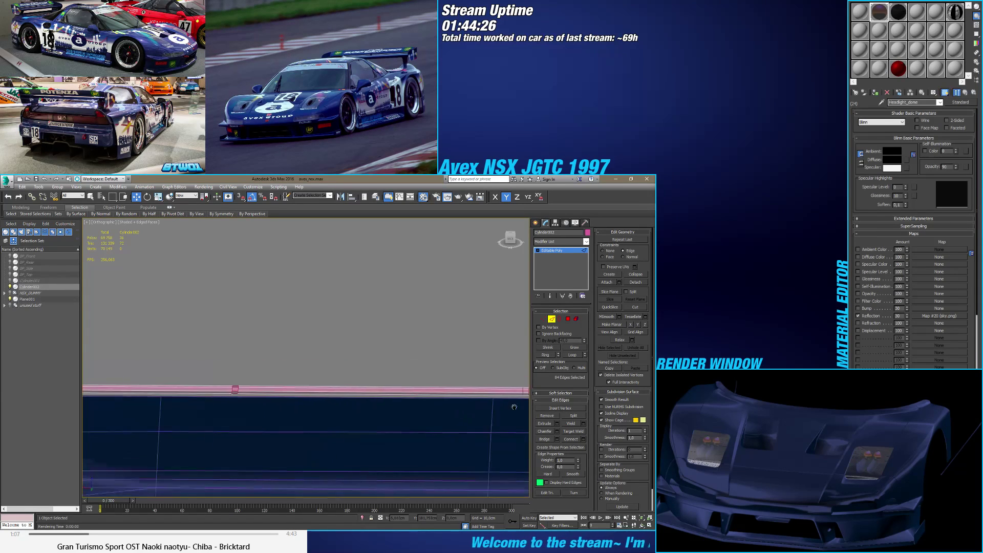
scroll(309, 373, "up", 1)
scroll(300, 412, "down", 1)
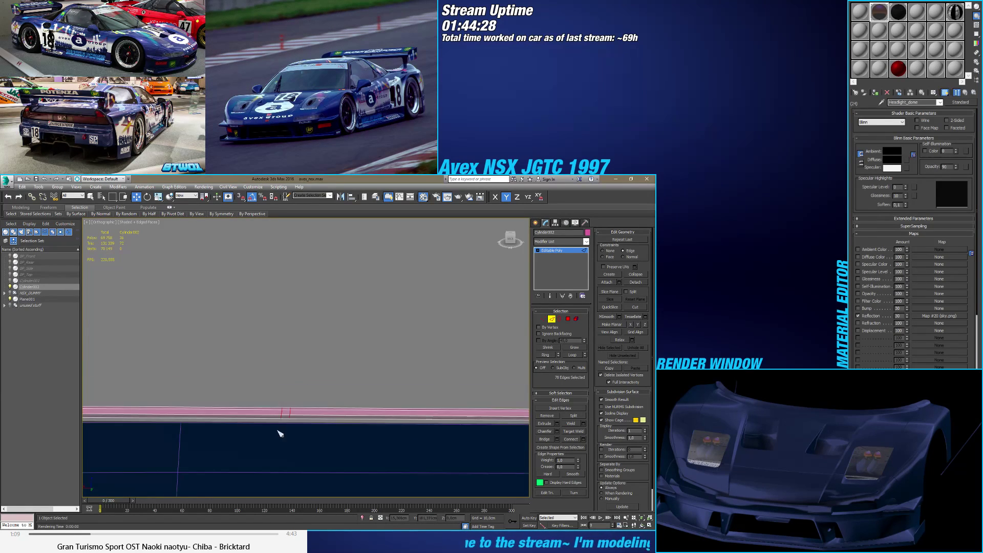
scroll(309, 400, "up", 2)
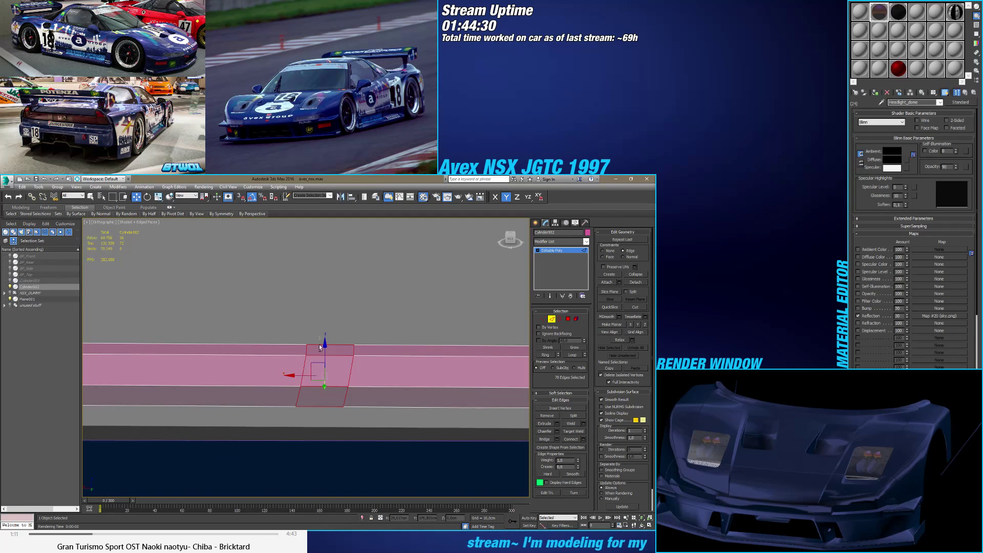
scroll(313, 420, "down", 3)
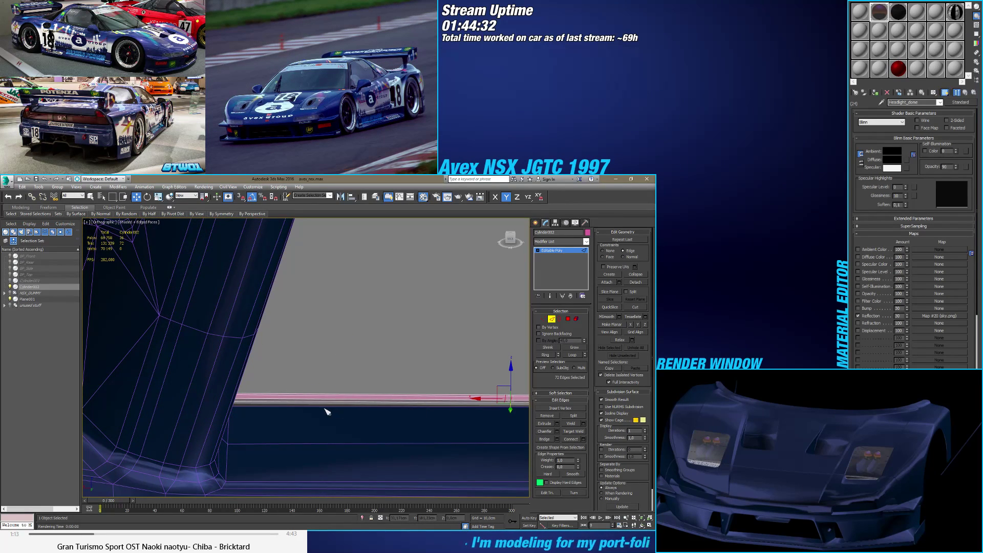
key("F3")
scroll(330, 412, "down", 4)
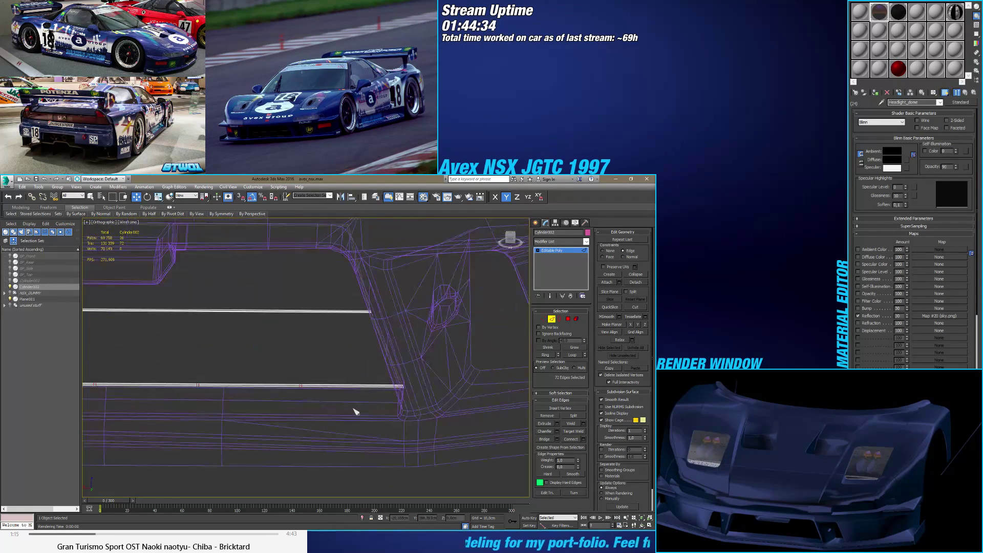
key("F3")
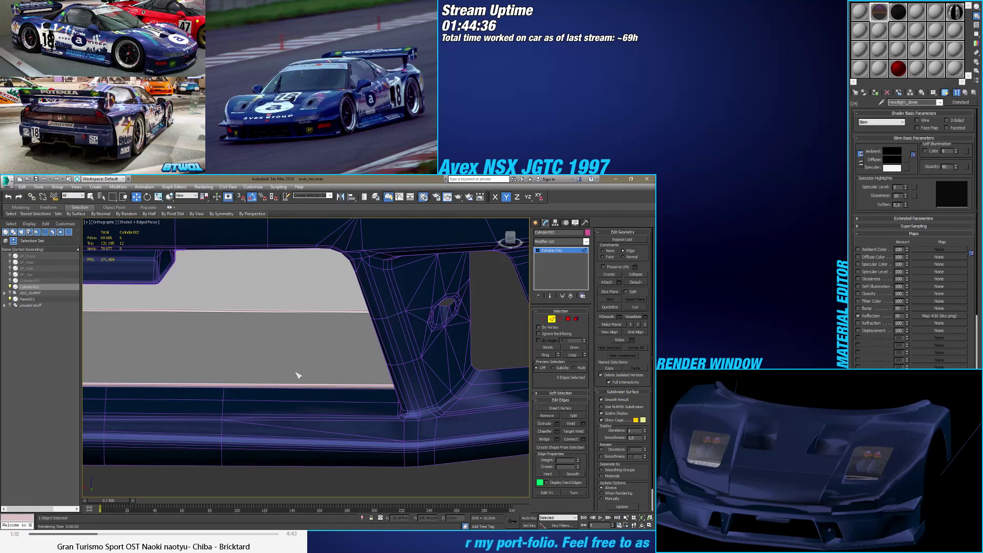
scroll(405, 397, "up", 2)
Step: Connect the long bottom edges with 2 segments pinched about 99, then make them planar on Z
left_click(448, 409)
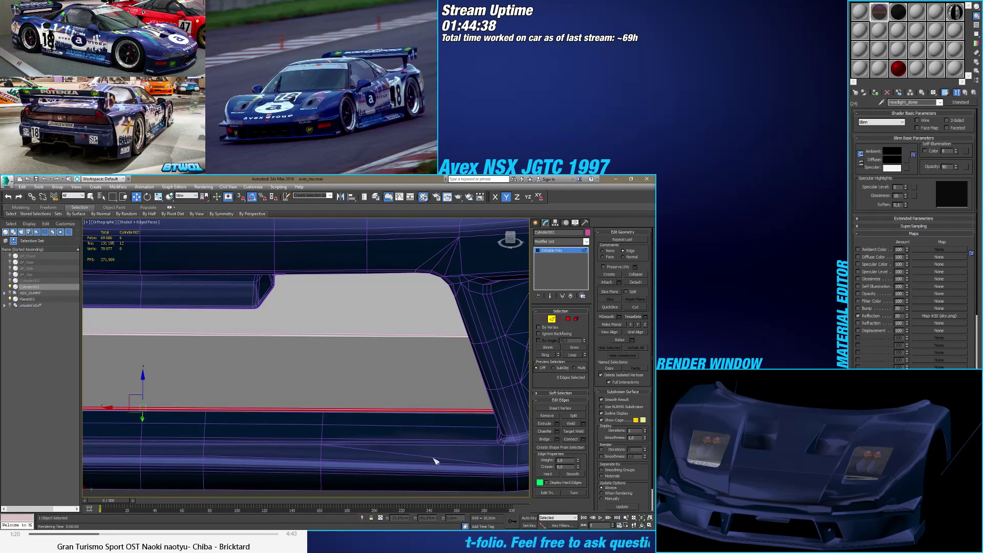
left_click(583, 439)
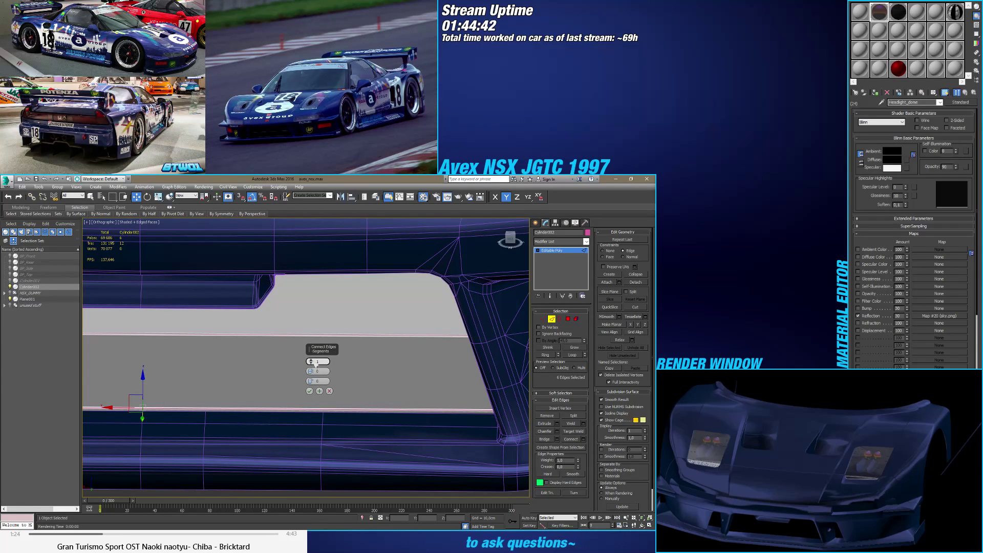
left_click_drag(310, 362, 311, 358)
left_click_drag(310, 311, 317, 239)
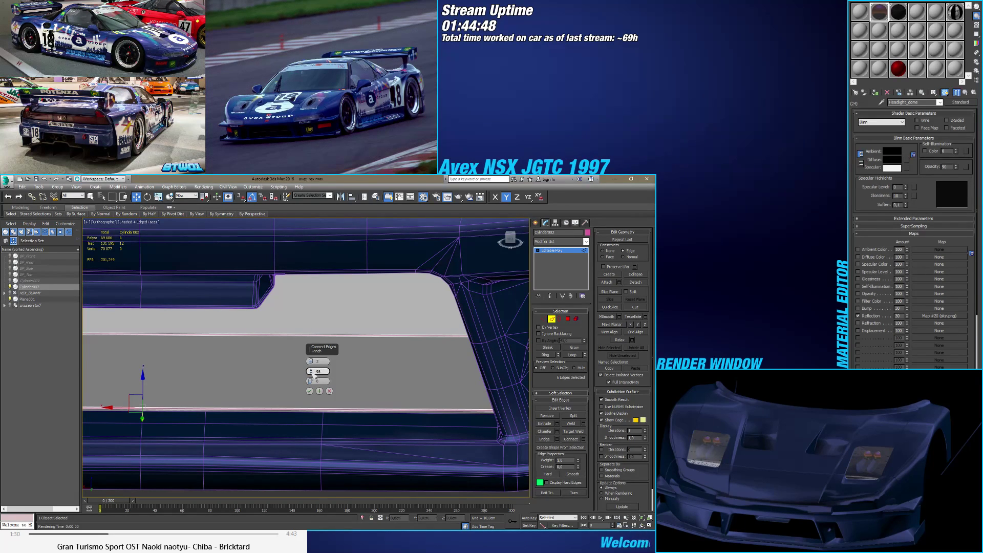
middle_click_drag(314, 373, 354, 403, "alt")
left_click_drag(313, 371, 316, 372)
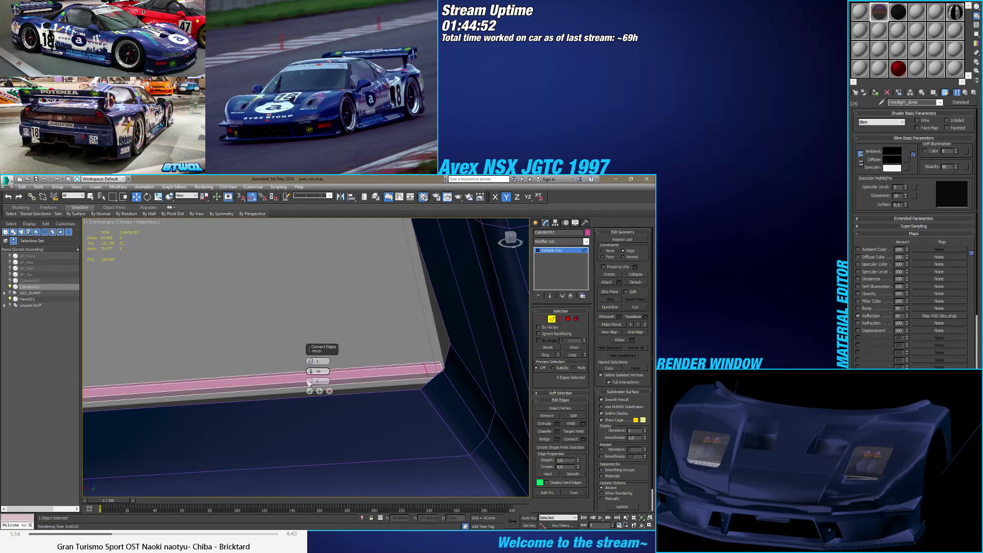
left_click(310, 391)
scroll(419, 378, "up", 4)
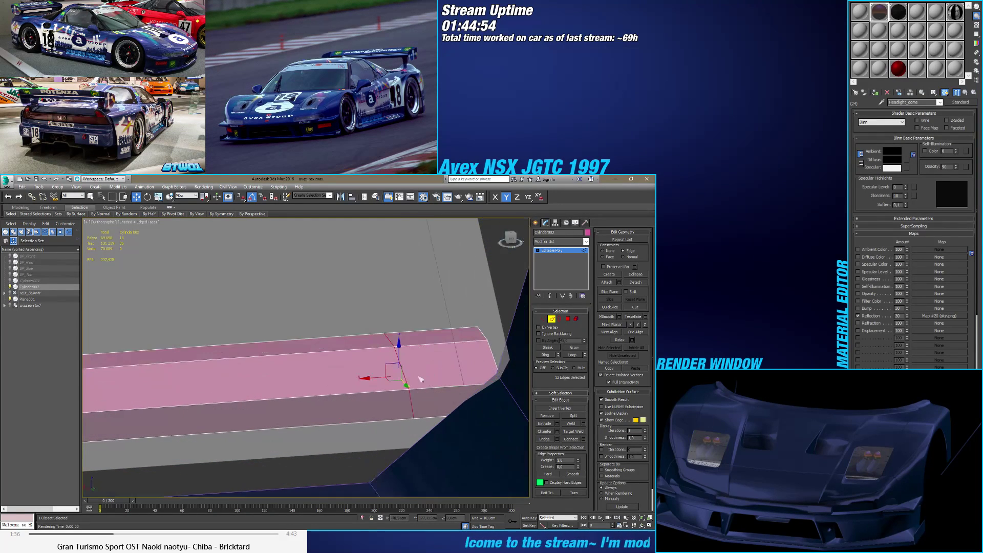
left_click(645, 324)
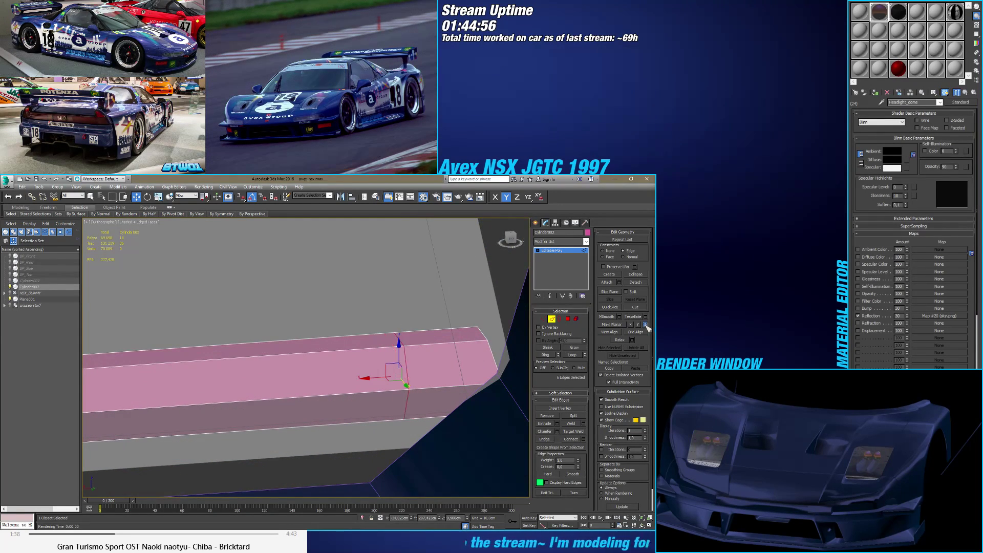
scroll(397, 391, "down", 5)
Step: Hide the Front bumper under NSX_DUMMY and orbit to inspect the intake box edge-on
scroll(377, 378, "up", 5)
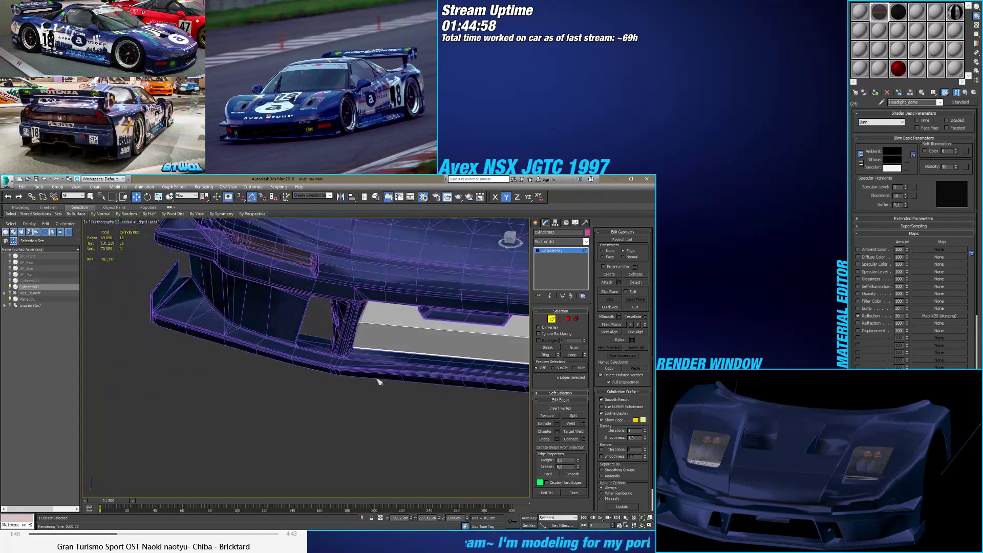
middle_click_drag(357, 353, 387, 352, "alt")
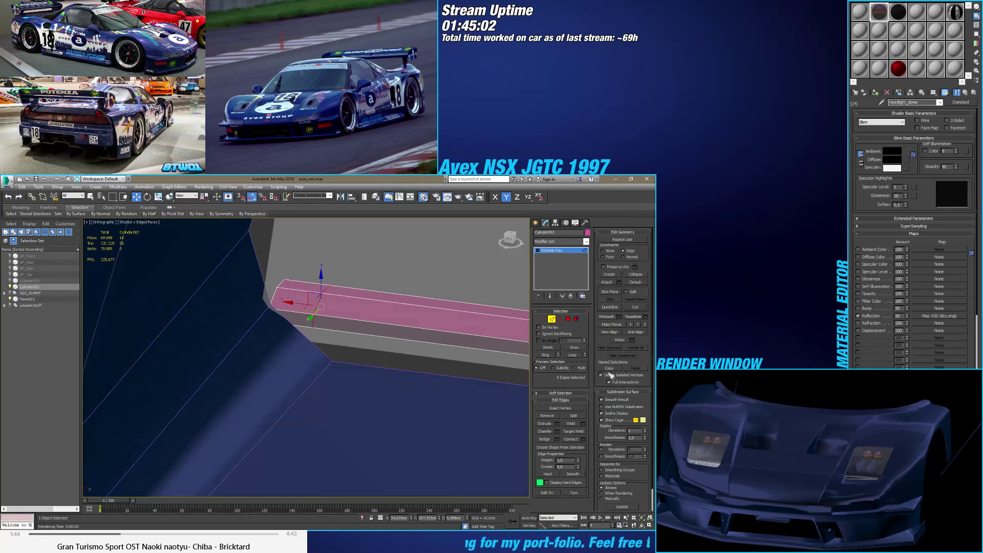
middle_click_drag(322, 297, 314, 375, "alt")
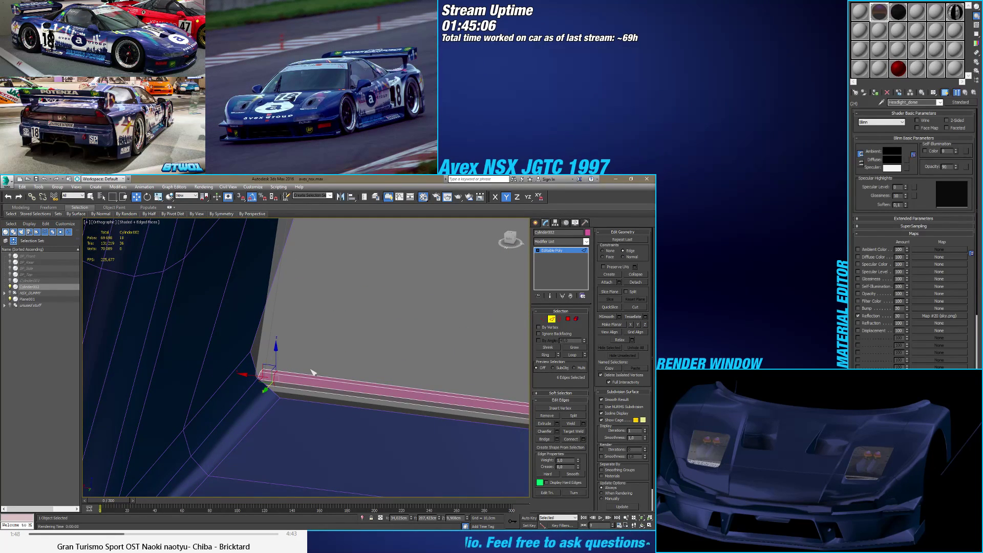
middle_click_drag(314, 365, 318, 412, "alt")
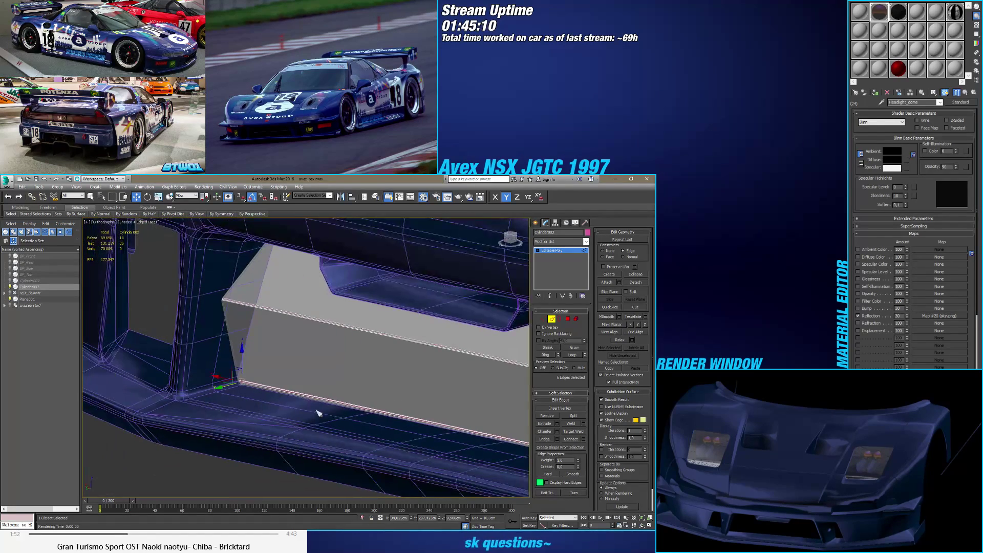
left_click(5, 293)
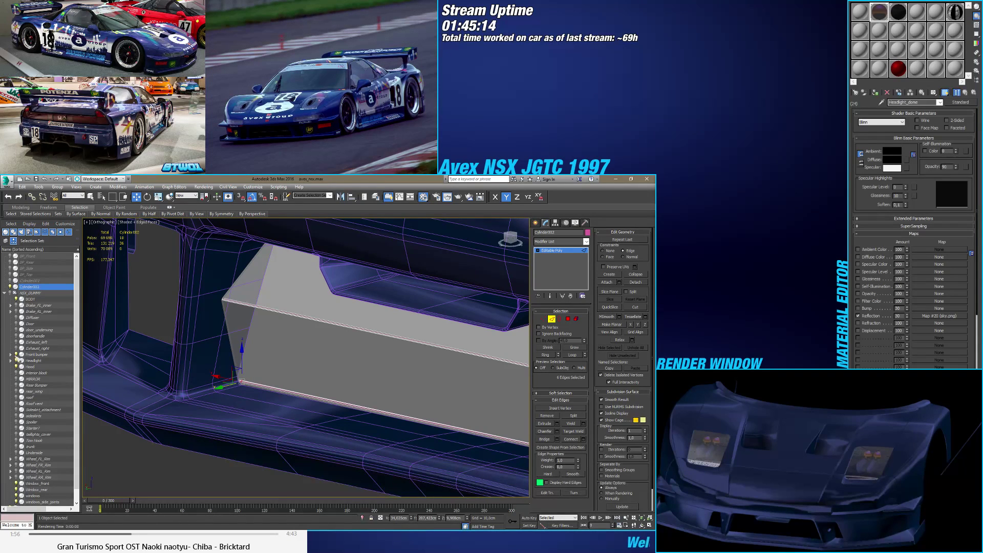
left_click(16, 354)
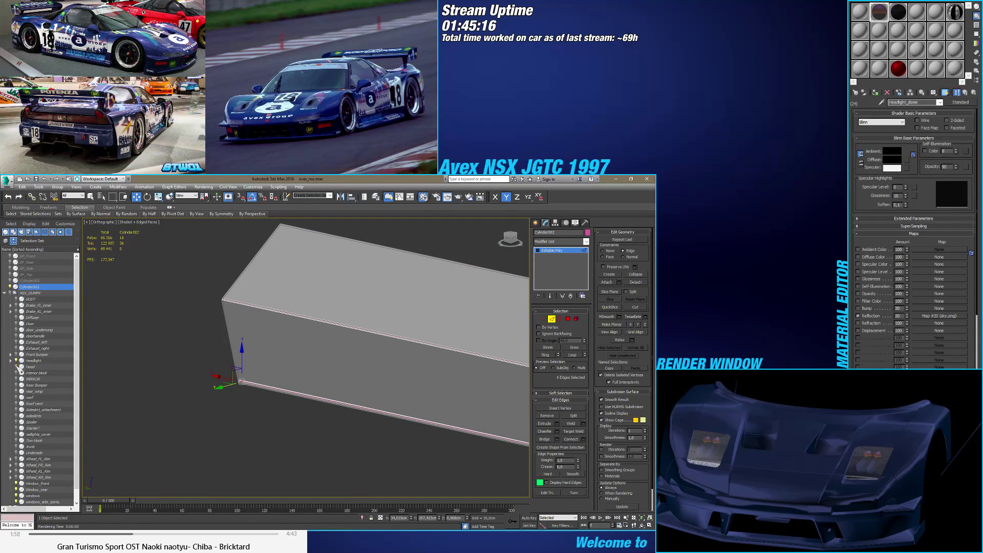
scroll(254, 366, "down", 5)
middle_click_drag(254, 366, 432, 408, "alt")
scroll(364, 401, "up", 10)
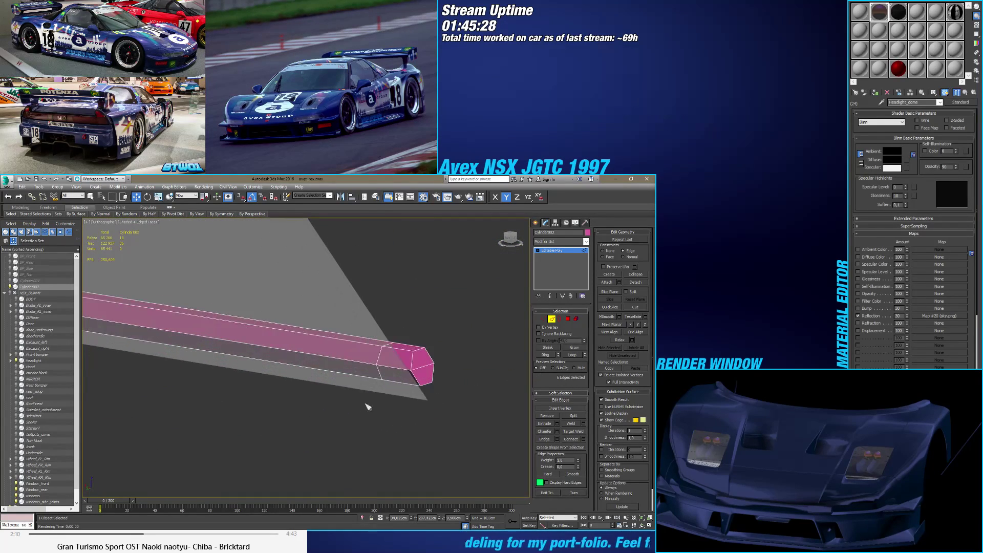
scroll(271, 465, "down", 5)
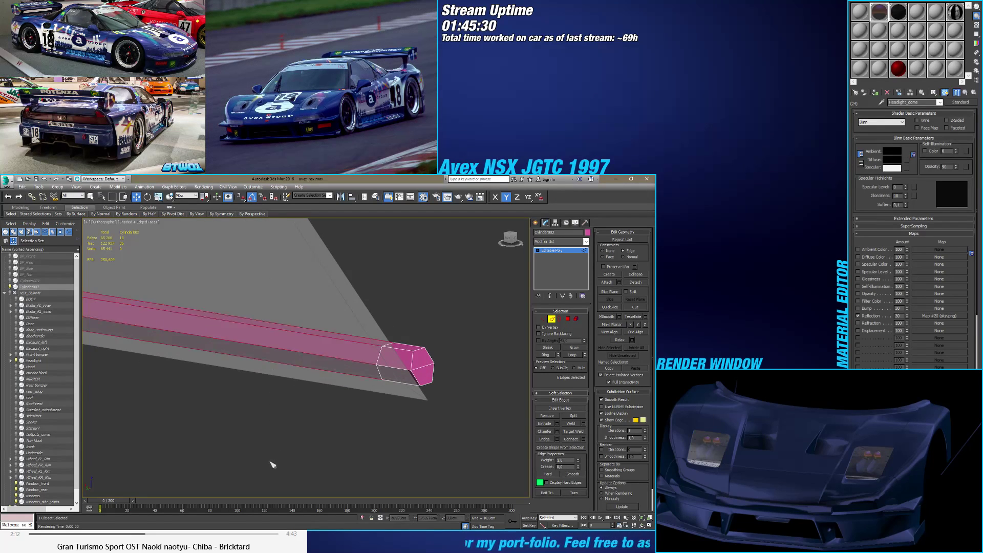
middle_click_drag(370, 447, 537, 439, "alt")
Step: Connect the selected edges with 6 segments across the strip
left_click(583, 439)
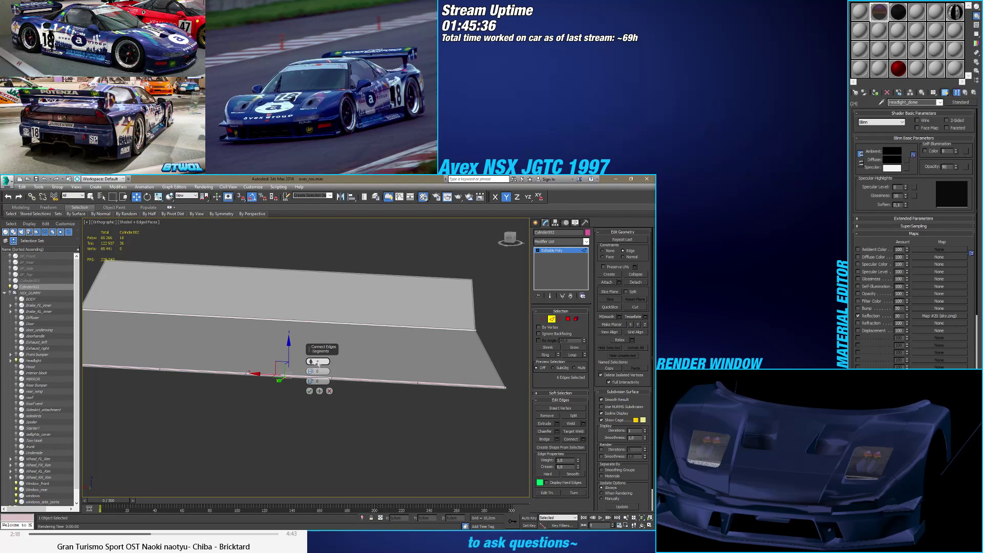
left_click_drag(316, 361, 316, 354)
middle_click_drag(309, 400, 378, 422, "alt")
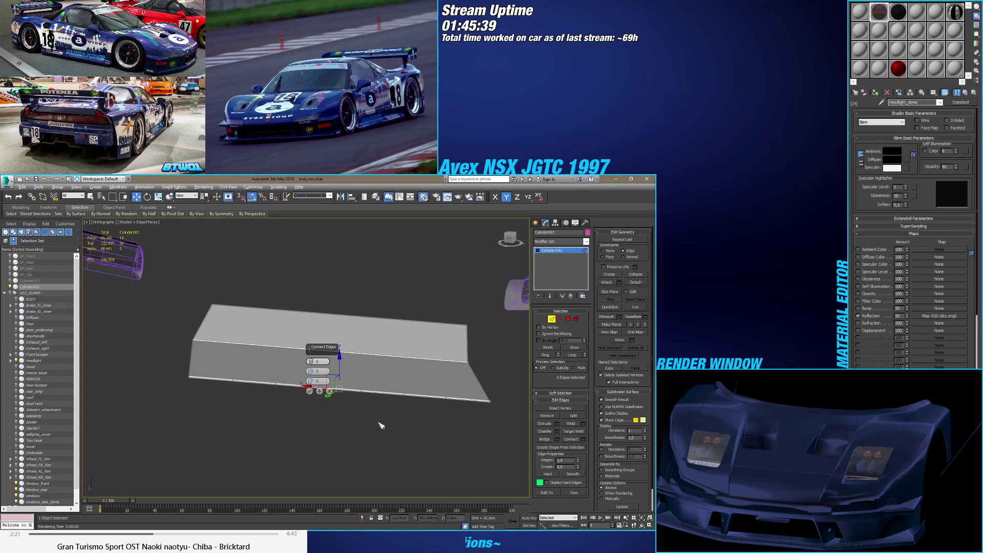
left_click(309, 390)
scroll(283, 390, "up", 5)
middle_click_drag(283, 390, 515, 431, "alt")
Step: Chamfer the new edges, then at Polygon level deselect part of the polygons
left_click(557, 432)
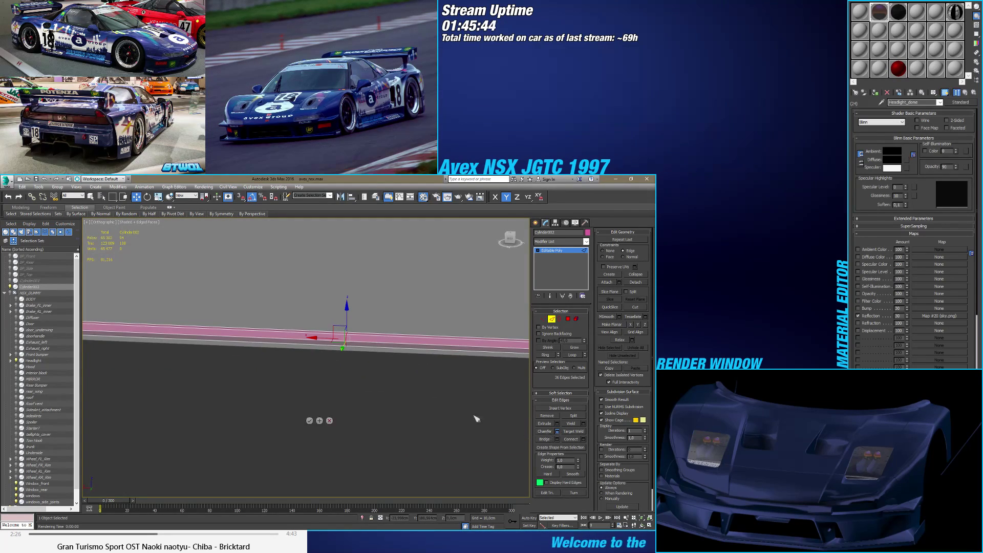
left_click(310, 420)
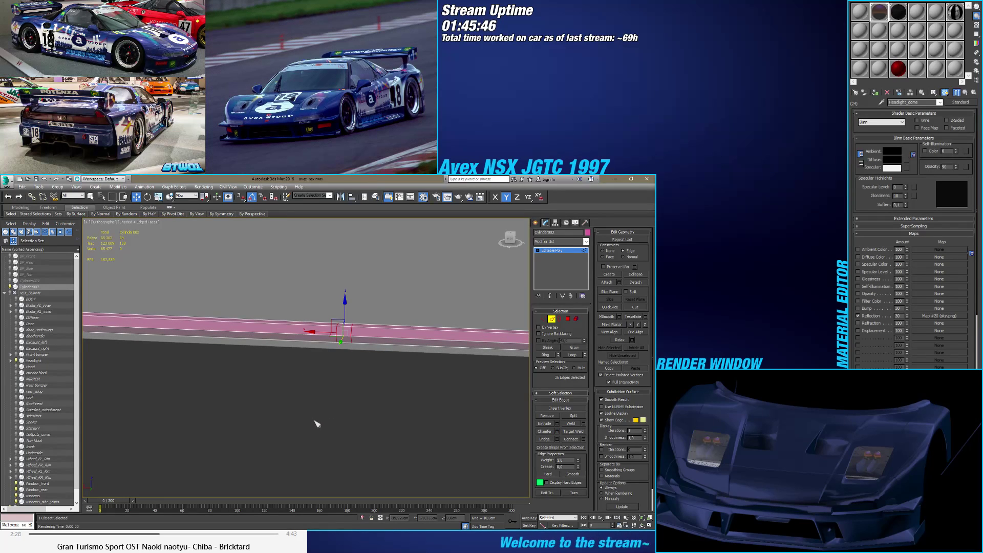
left_click(566, 320)
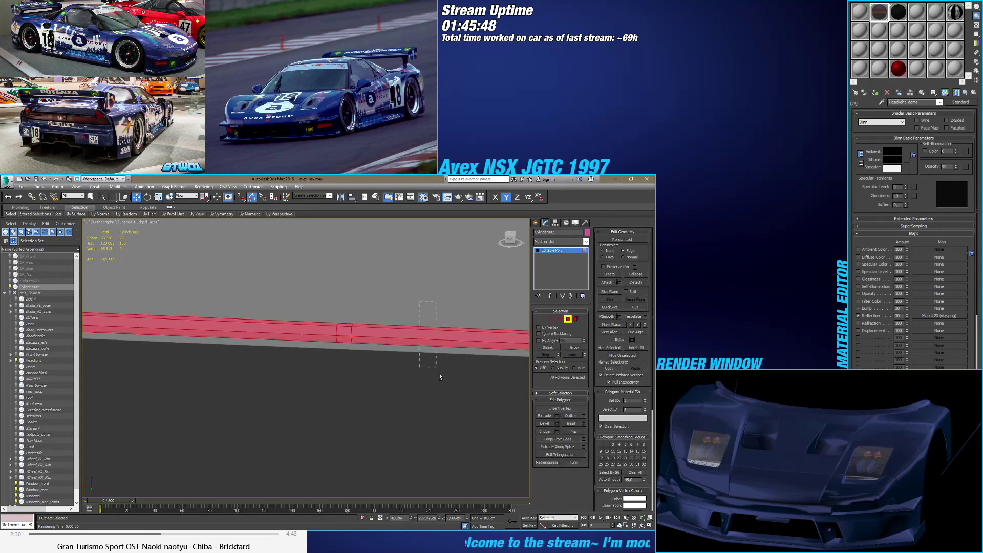
middle_click_drag(444, 335, 306, 341, "alt")
middle_click_drag(276, 391, 446, 389)
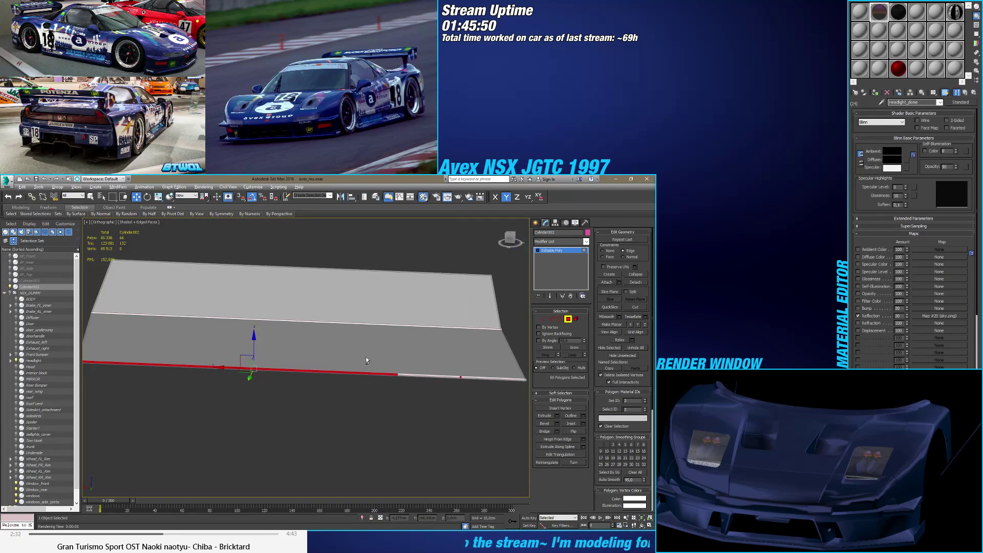
left_click_drag(366, 356, 164, 398, "alt")
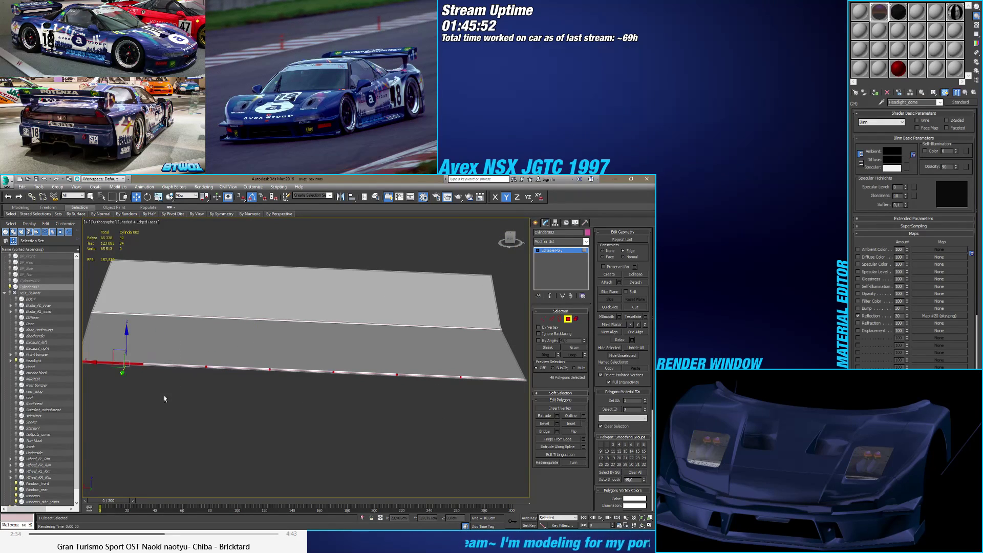
Step: Deselect the strip's left-end polygons and extrude the remaining lower-edge polygons
left_click_drag(115, 341, 132, 398, "alt")
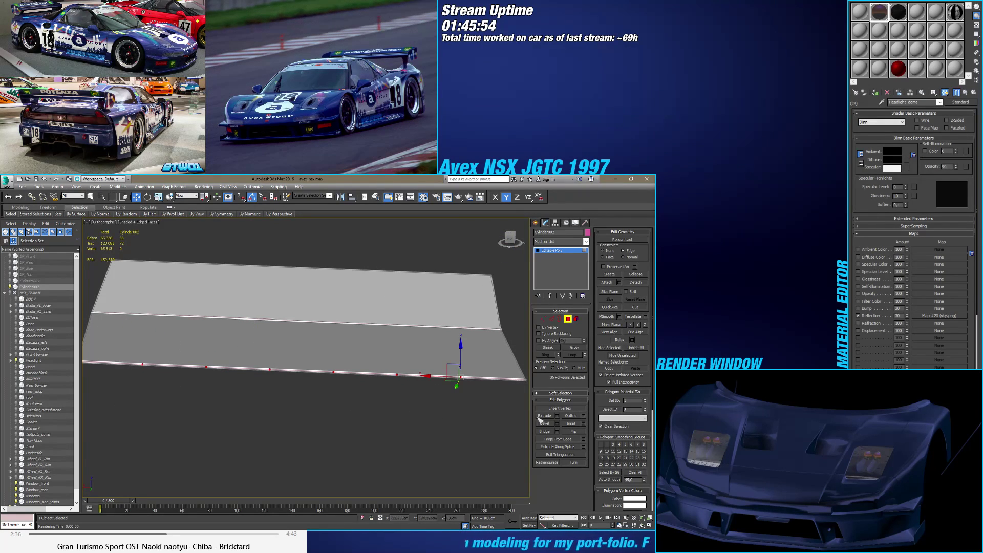
left_click(556, 415)
scroll(466, 388, "up", 5)
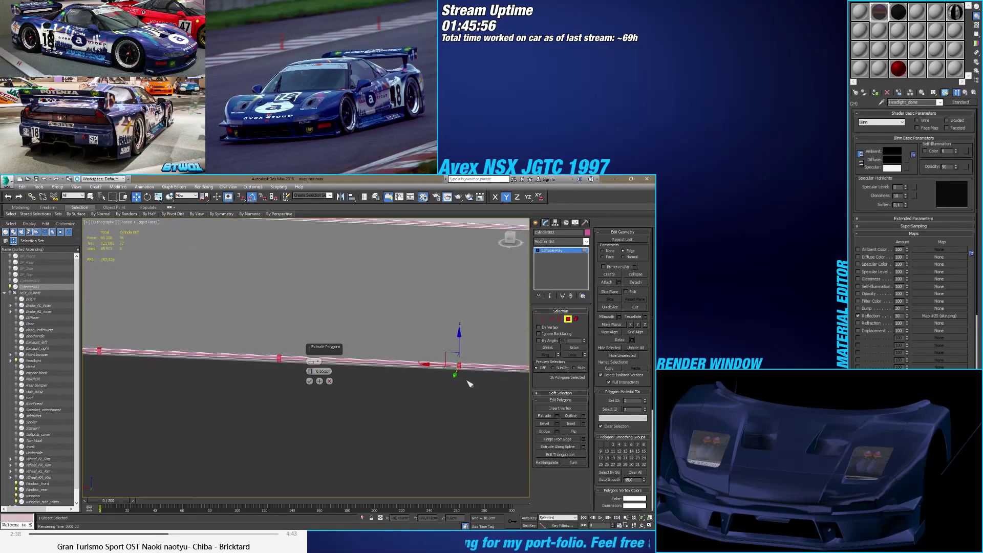
scroll(469, 383, "up", 4)
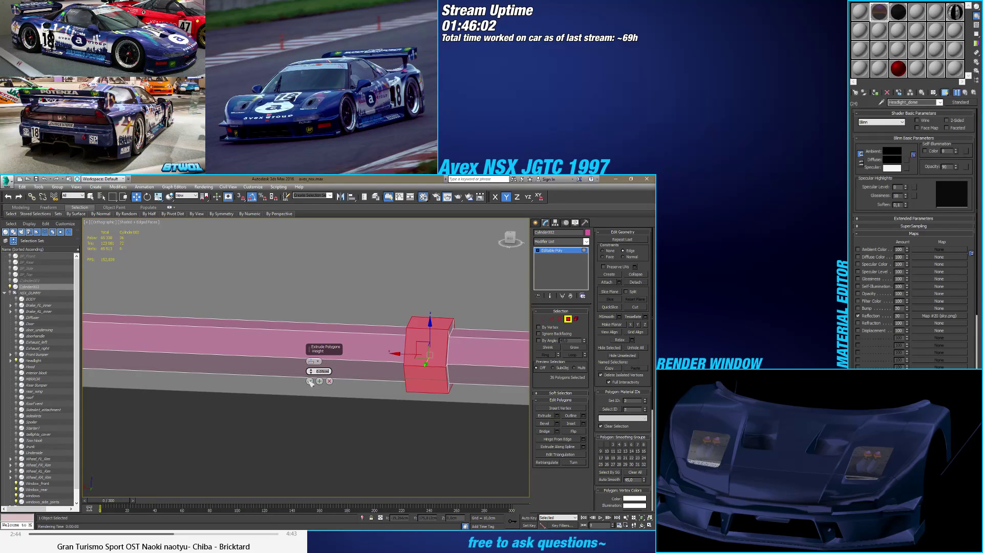
left_click(309, 381)
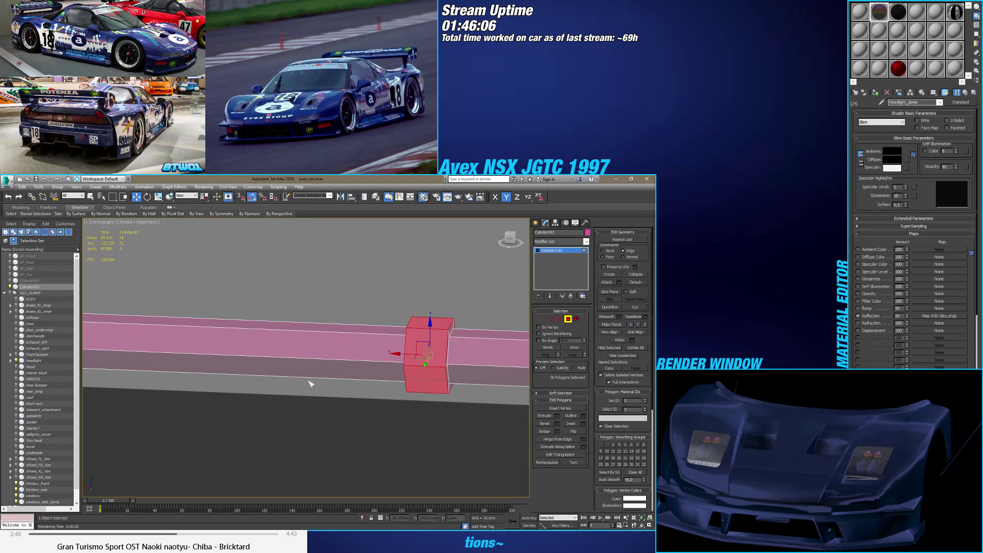
middle_click_drag(315, 381, 330, 371, "alt")
Step: At Edge level, connect the edge loop along the strip with 2 segments
left_click(568, 319)
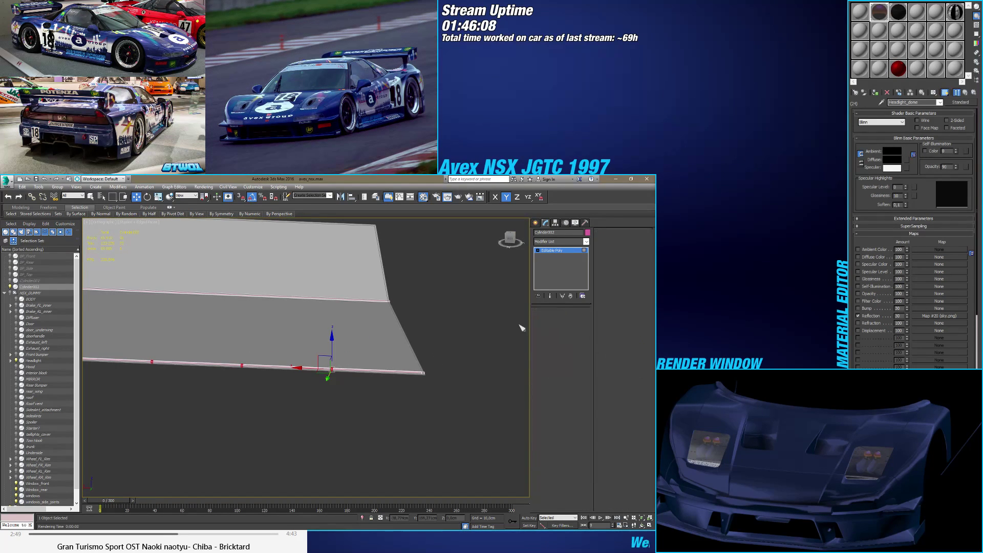
key("2")
double_click(317, 285)
scroll(340, 274, "up", 6)
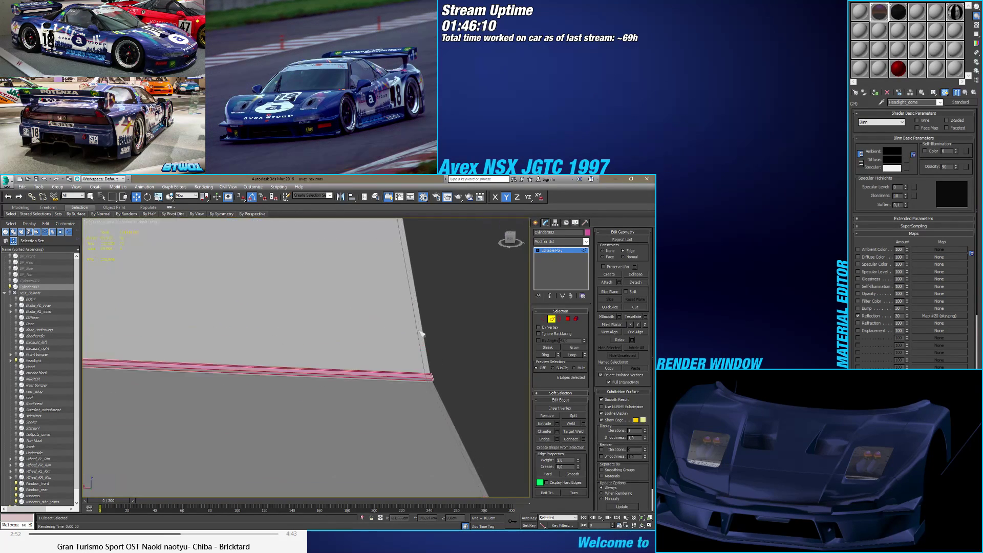
left_click(583, 439)
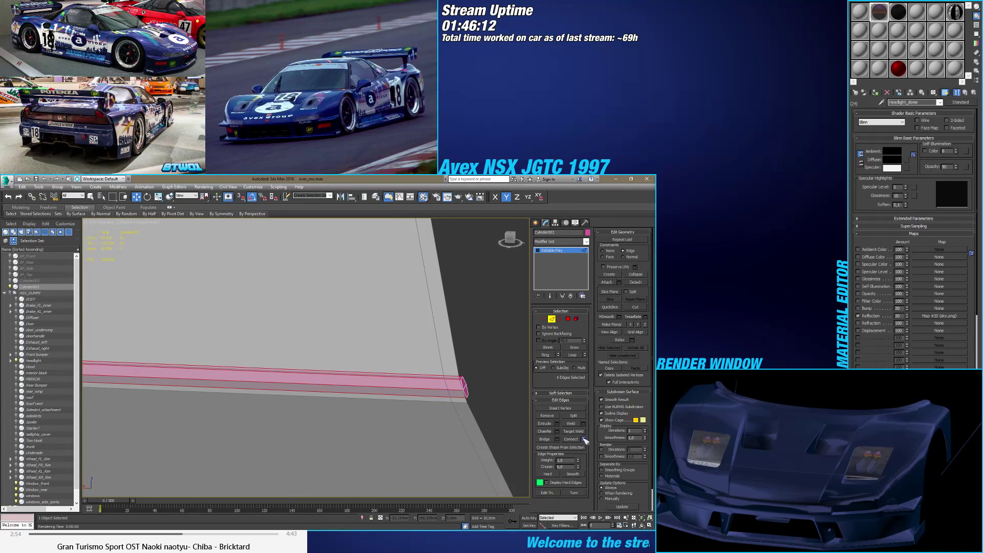
left_click_drag(311, 362, 317, 241)
left_click(309, 391)
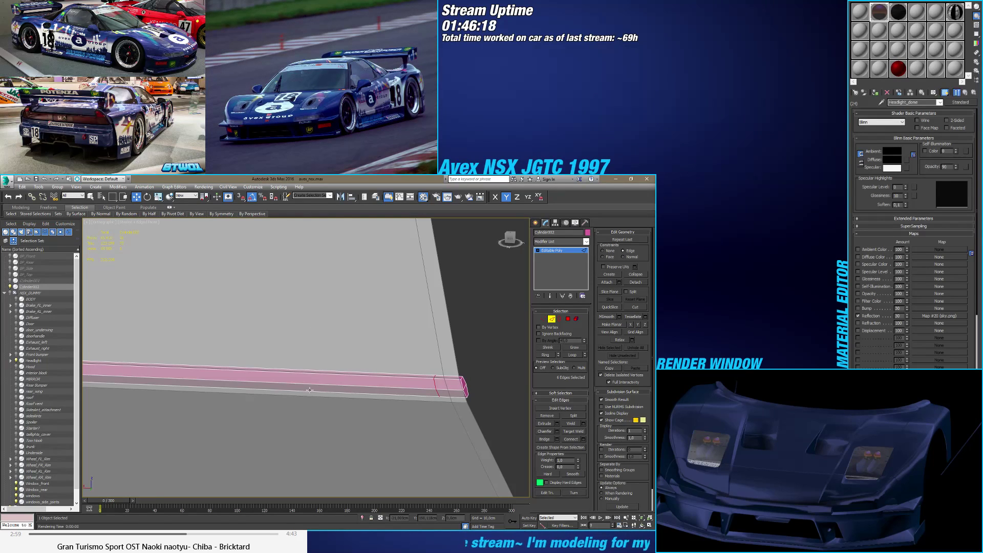
Step: Select two more edge loops along the strip
double_click(436, 386)
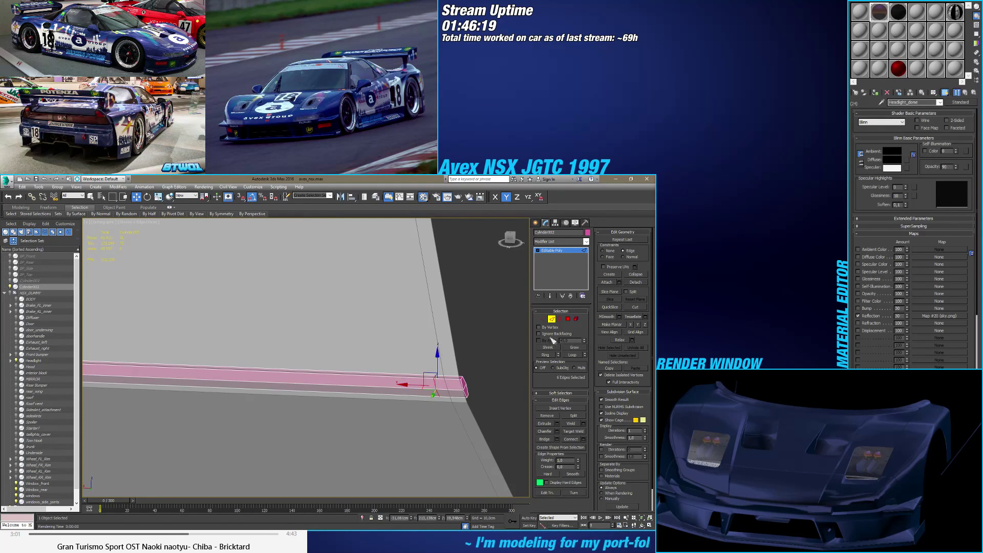
scroll(394, 384, "down", 5)
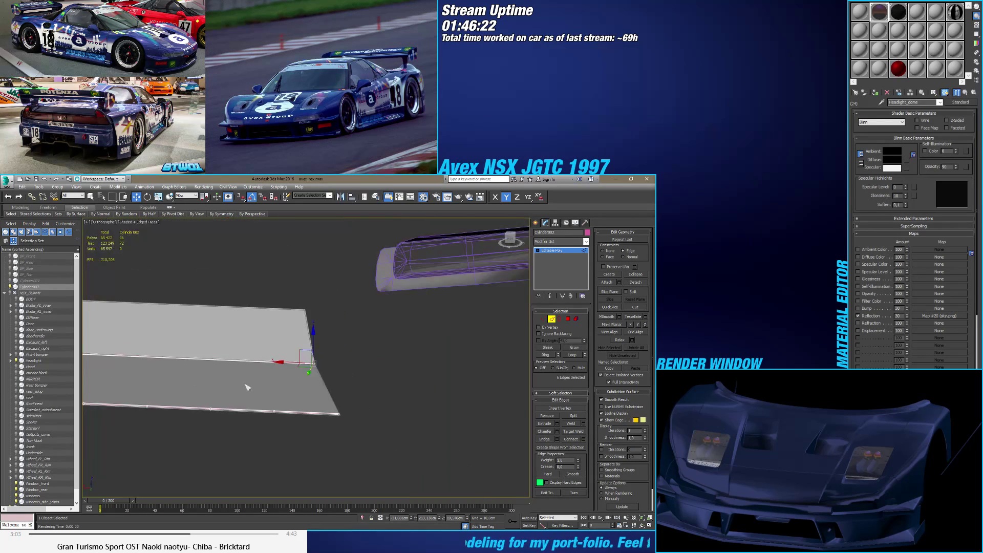
scroll(333, 351, "up", 8)
scroll(244, 338, "up", 4)
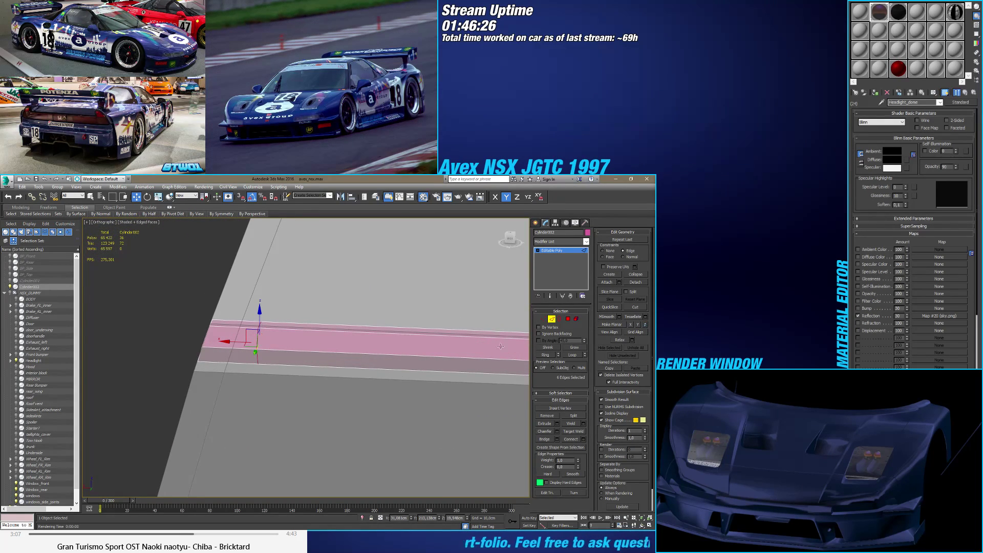
scroll(493, 346, "down", 6)
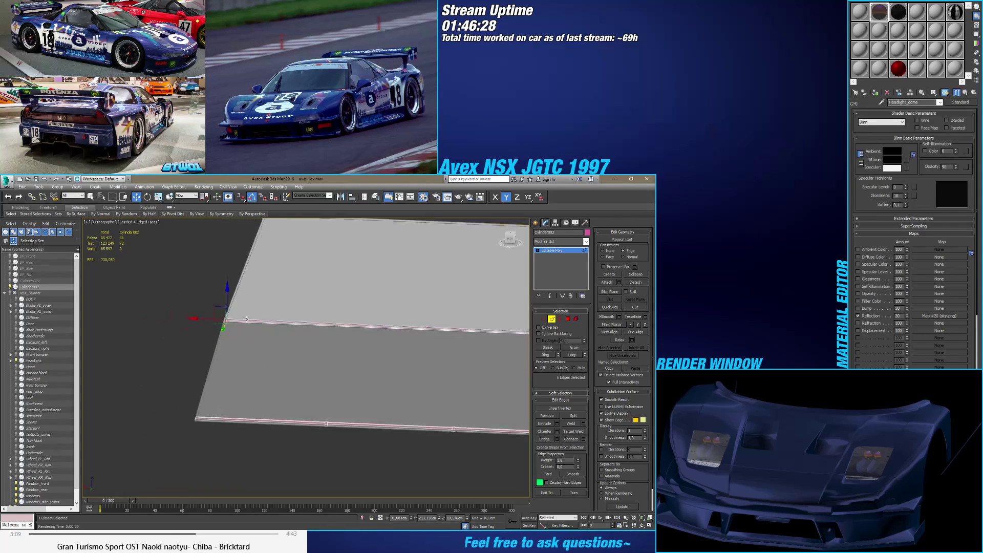
middle_click_drag(384, 325, 374, 396, "alt")
scroll(203, 396, "up", 2)
double_click(201, 395, "ctrl")
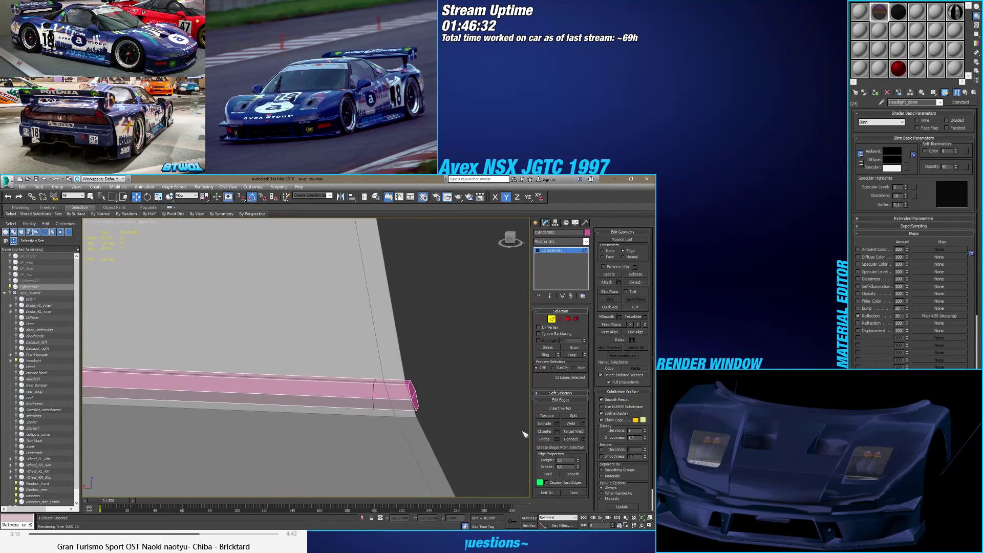
middle_click_drag(491, 389, 401, 435, "alt")
Step: Connect the selected loops with Pinch reset to 0
left_click(583, 438)
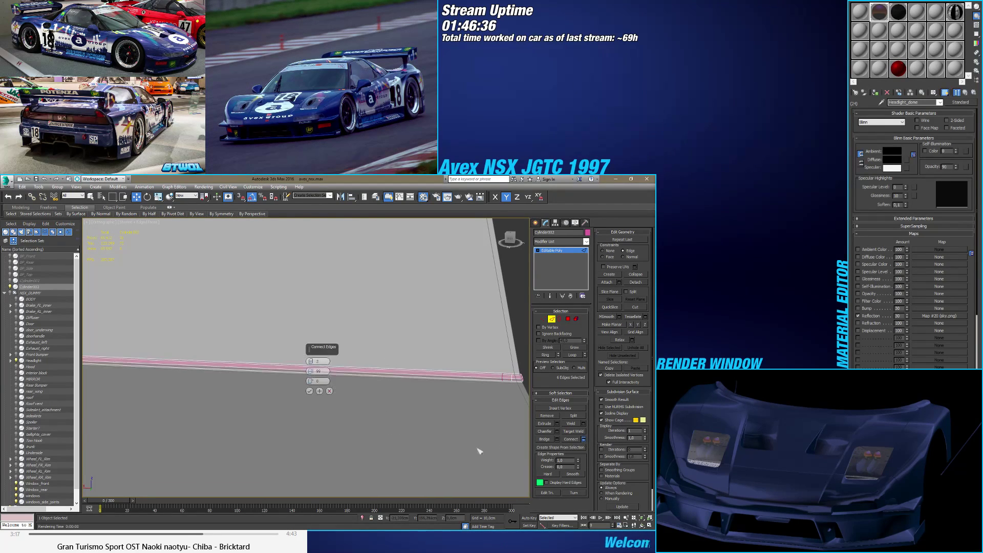
middle_click_drag(476, 451, 463, 409, "alt")
scroll(399, 420, "down", 3)
right_click(311, 372)
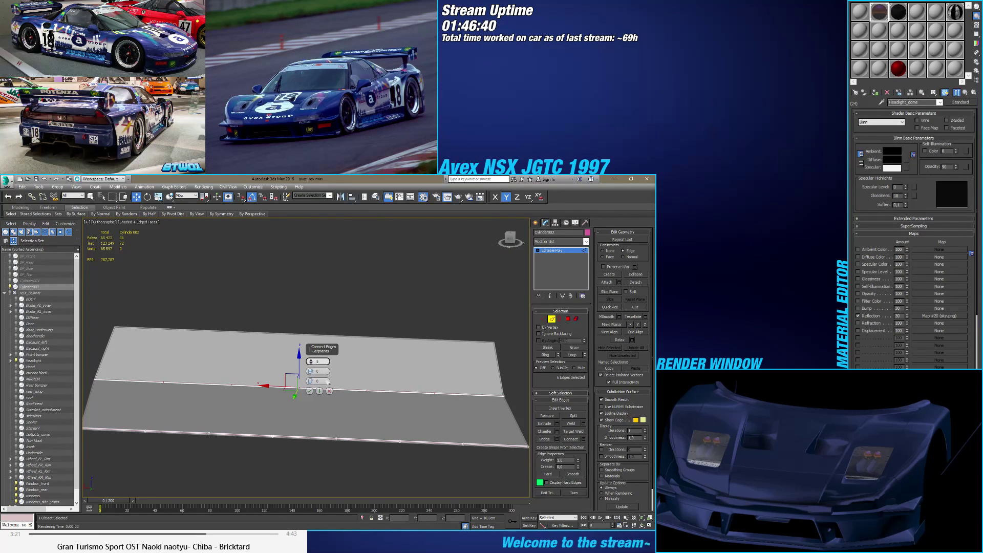
middle_click_drag(328, 382, 423, 408, "alt")
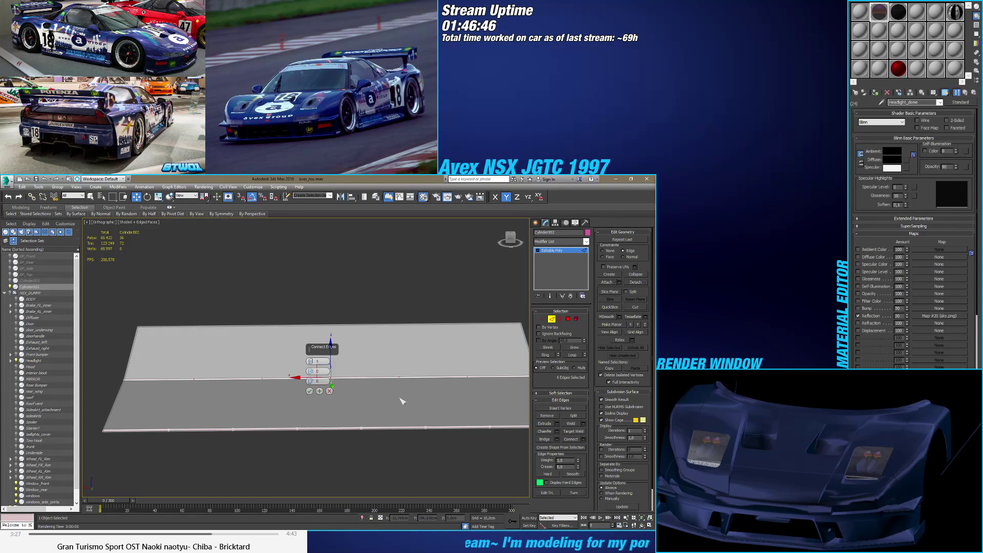
middle_click_drag(401, 399, 333, 404, "alt")
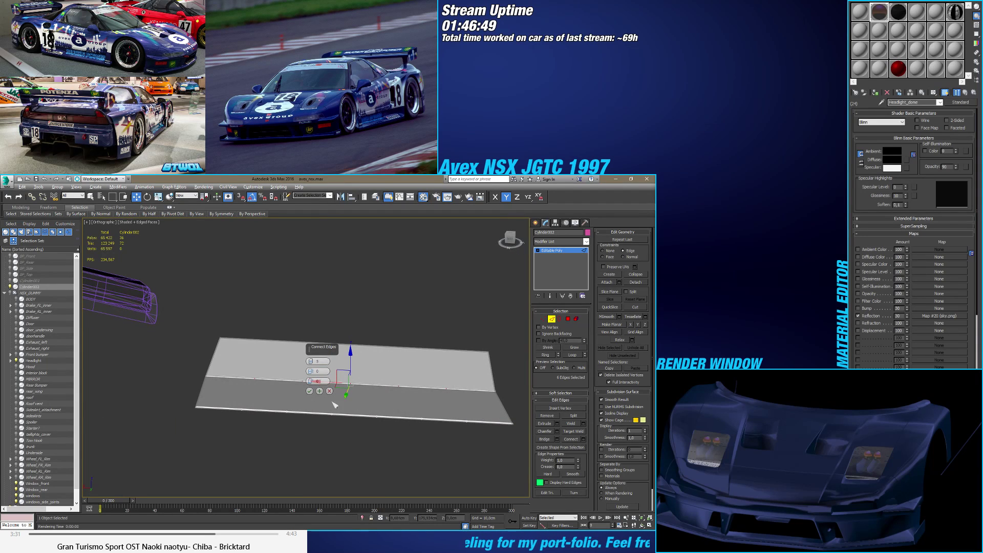
left_click(309, 390)
scroll(433, 398, "up", 3)
Step: Chamfer the new edges into doubled lines and switch to Polygon level
scroll(433, 399, "up", 2)
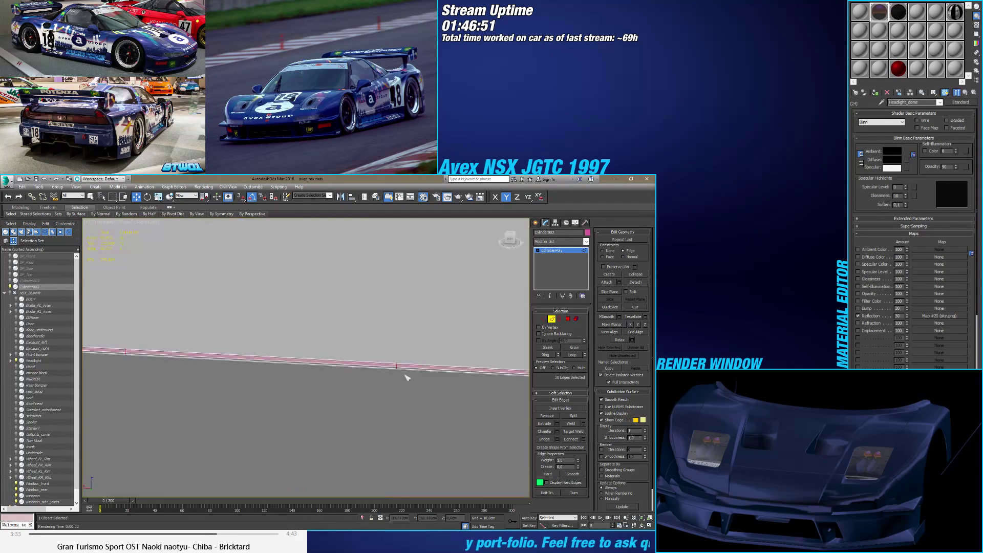
left_click(556, 431)
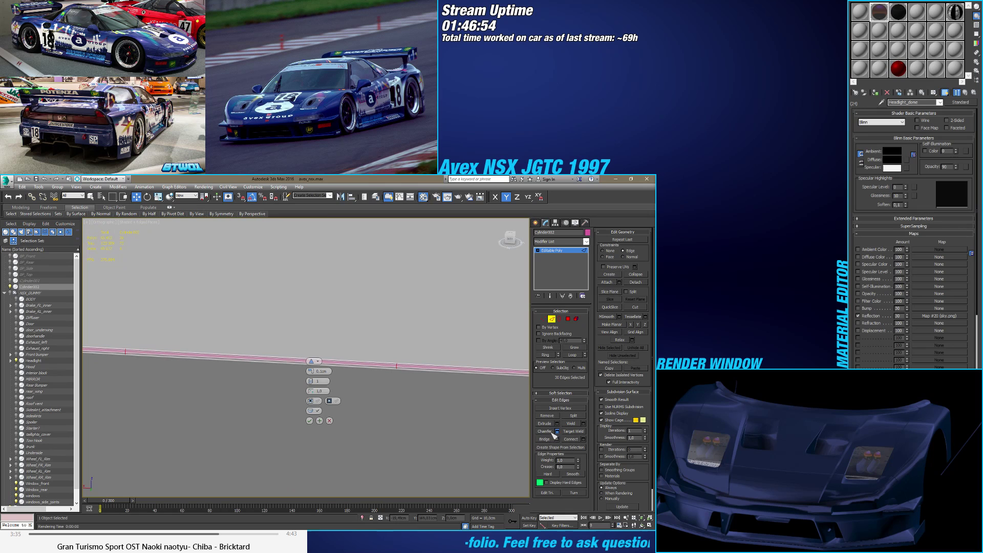
left_click(312, 421)
left_click(568, 319)
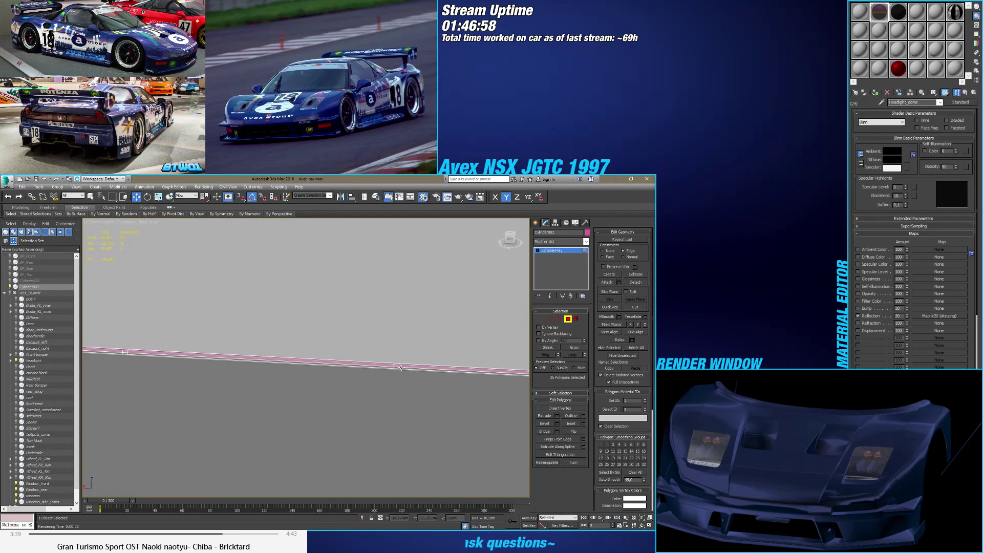
left_click(552, 319)
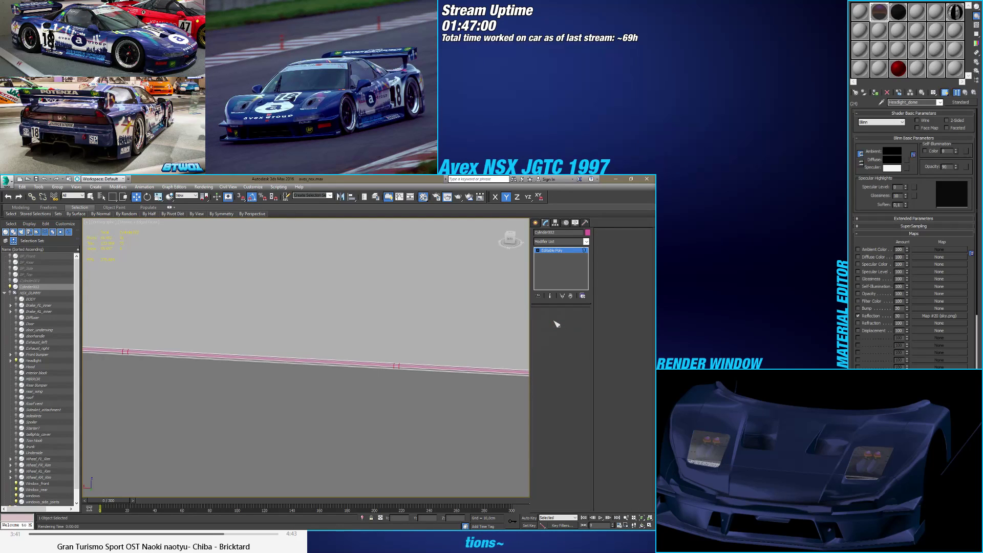
left_click(567, 319)
Step: Deselect alternate polygons along the edge strip, leaving the block faces selected
middle_click_drag(358, 328, 412, 346, "alt")
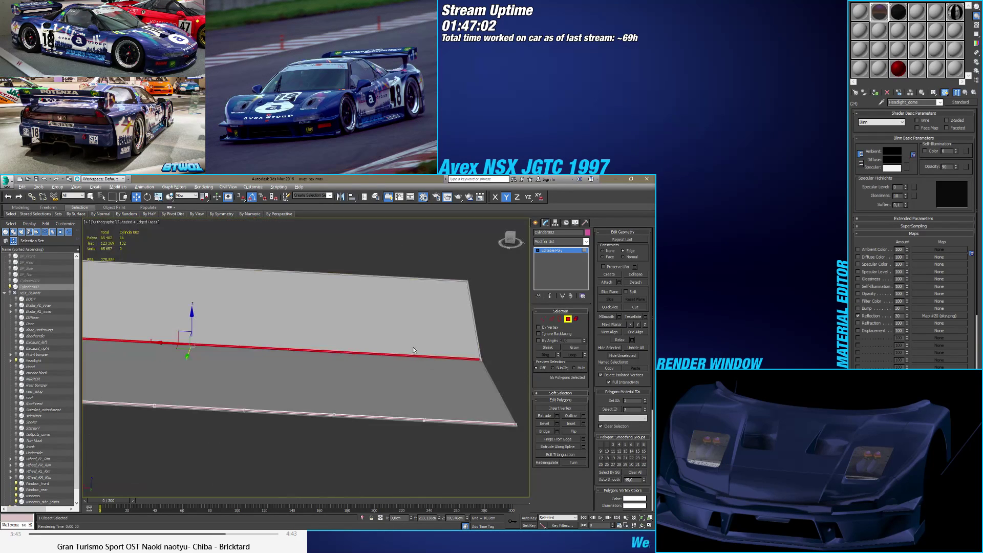
middle_click_drag(442, 399, 484, 327, "alt")
left_click(476, 358, "alt")
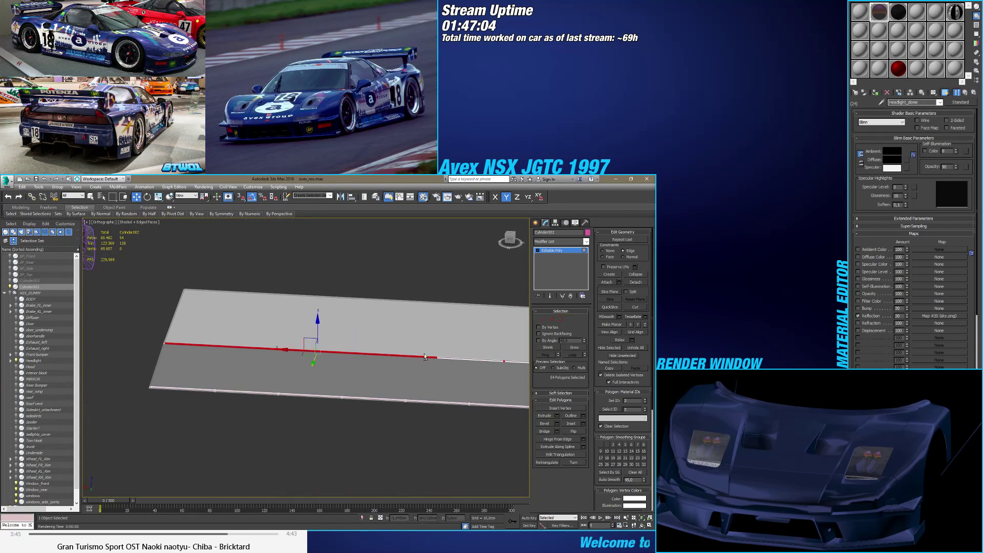
left_click(367, 346, "alt")
left_click(315, 351, "alt")
left_click(259, 348, "alt")
left_click(215, 347, "alt")
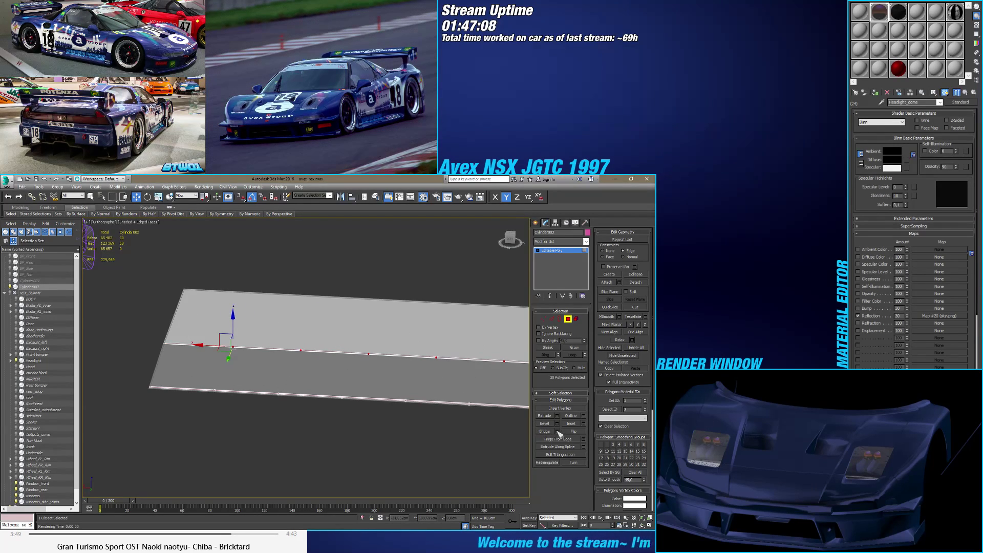
scroll(448, 388, "up", 6)
scroll(448, 388, "up", 2)
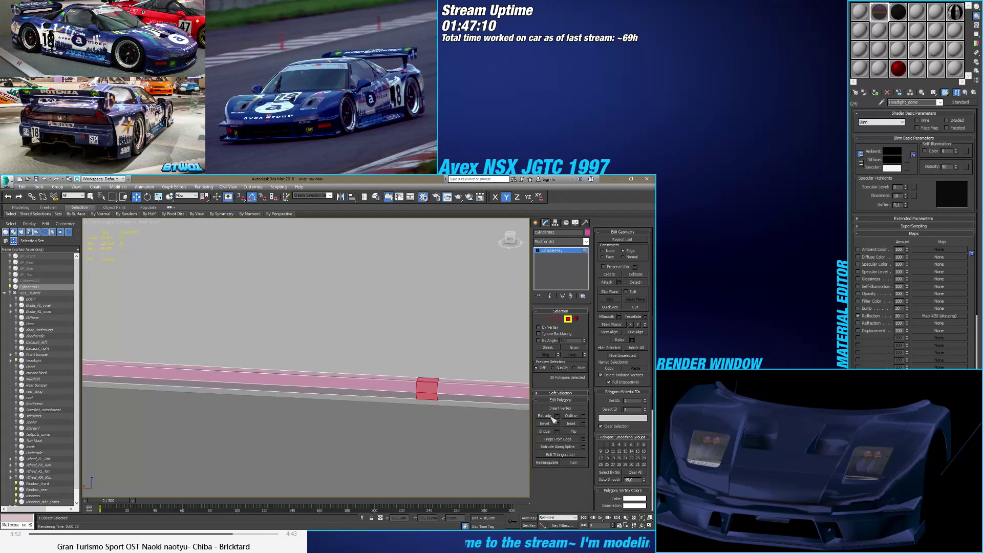
Step: Extrude the selected polygons by 0.05cm
left_click(556, 415)
left_click(309, 381)
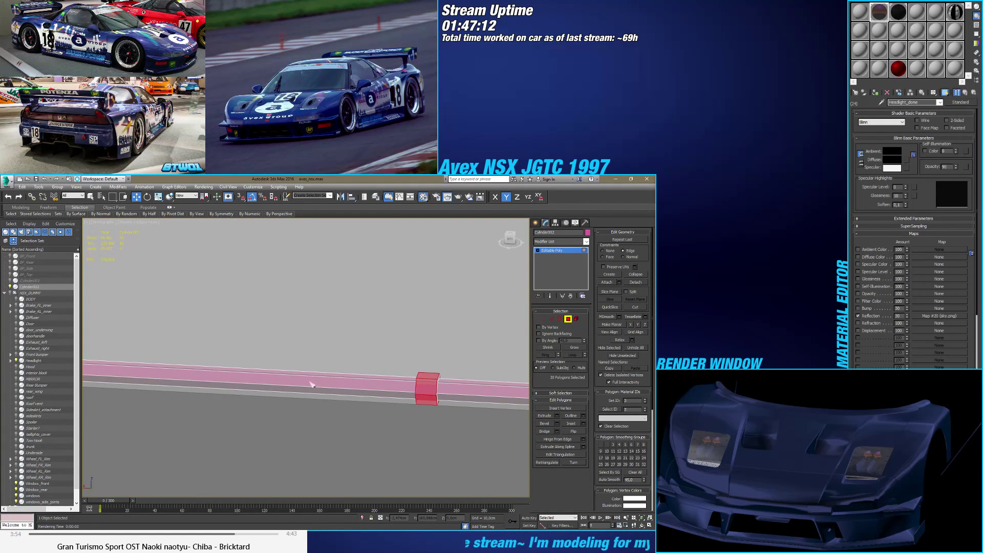
scroll(423, 340, "down", 2)
mouse_move(423, 340)
middle_mouse_down("alt")
mouse_move(408, 358)
mouse_move(401, 345)
mouse_move(412, 325)
middle_mouse_up("alt")
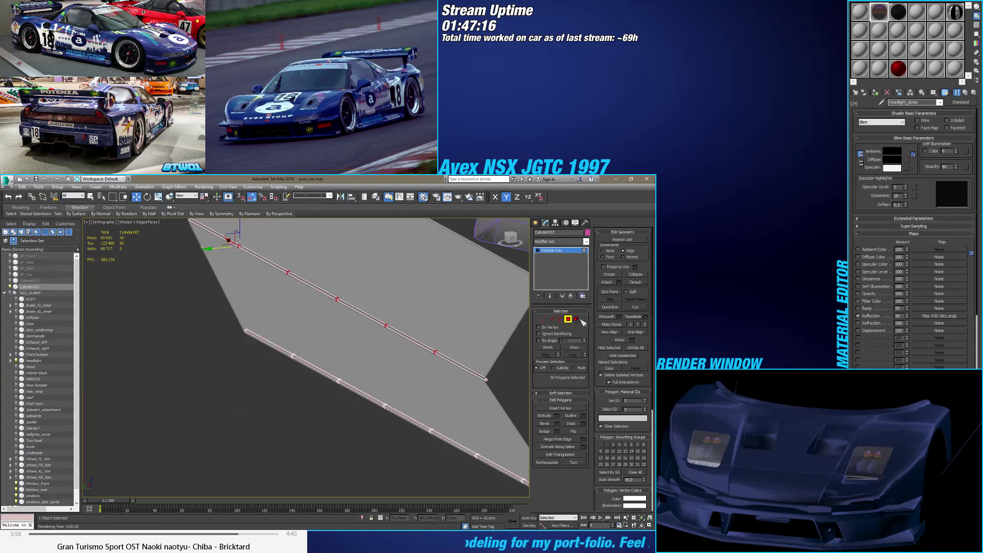
Step: Select the hexagonal collar element and nudge it along the beam
left_click(576, 319)
left_click(464, 351)
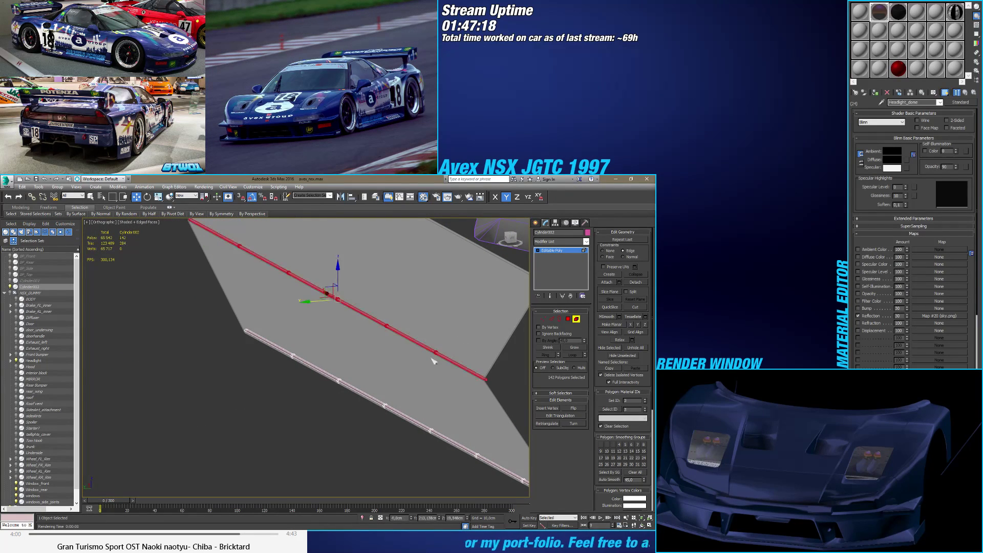
scroll(349, 301, "up", 6)
scroll(350, 301, "down", 8)
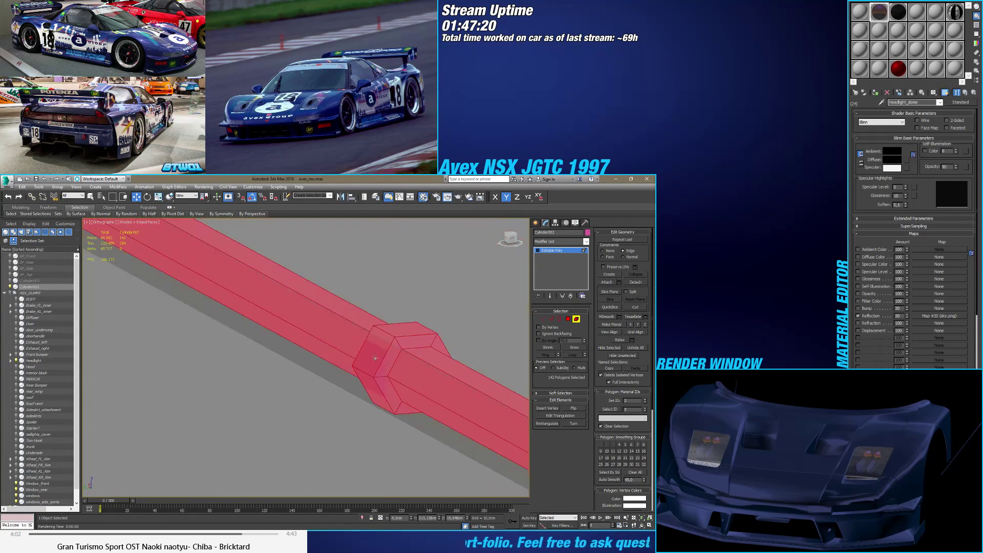
scroll(290, 348, "up", 5)
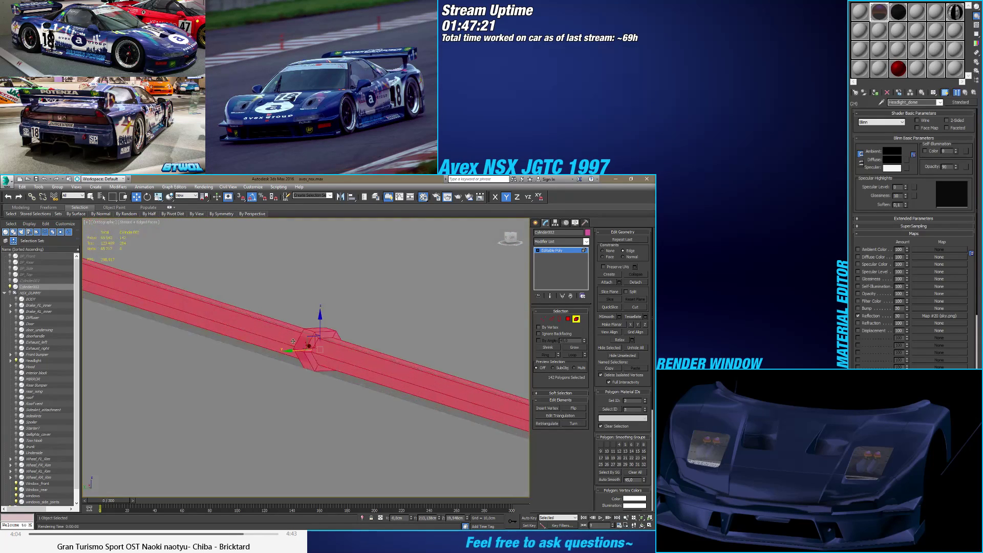
scroll(345, 366, "down", 2)
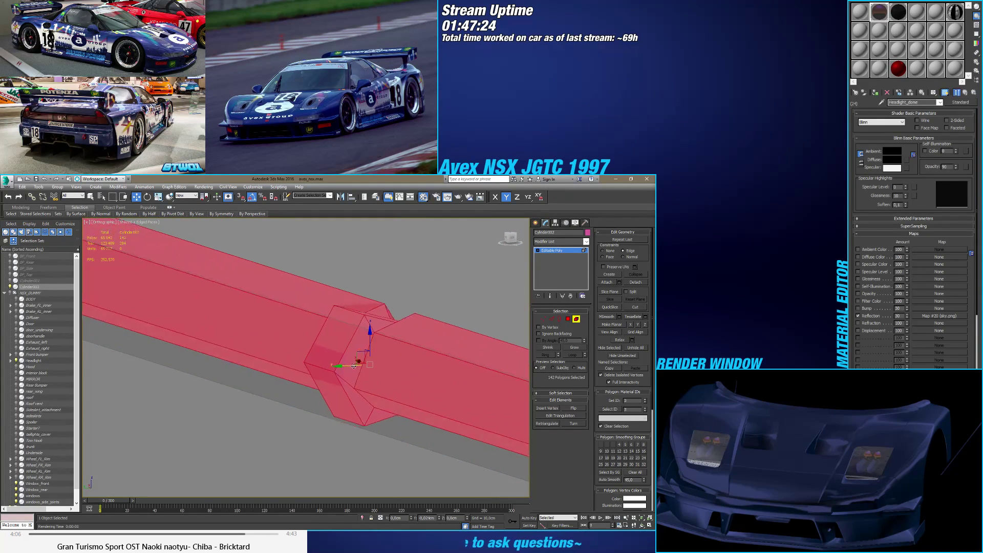
scroll(345, 366, "up", 2)
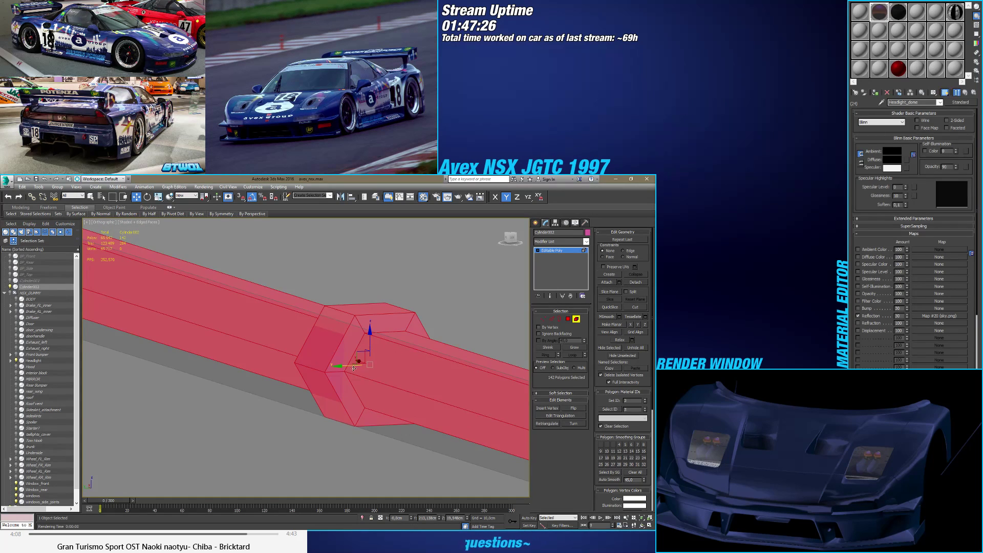
mouse_move(350, 367)
left_mouse_down()
mouse_move(370, 363)
mouse_move(337, 371)
left_mouse_up()
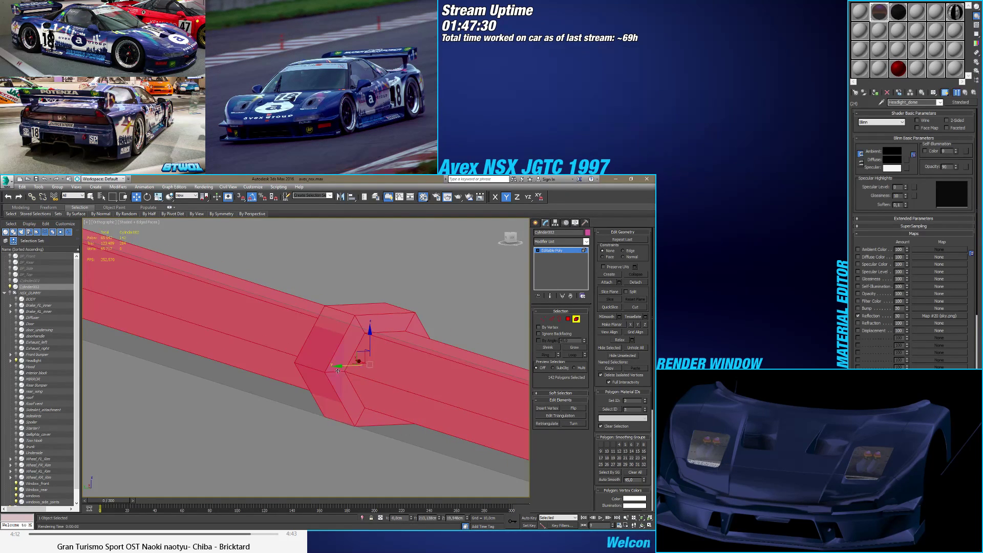
Step: Rotate the collar 20° about the X axis
key("e")
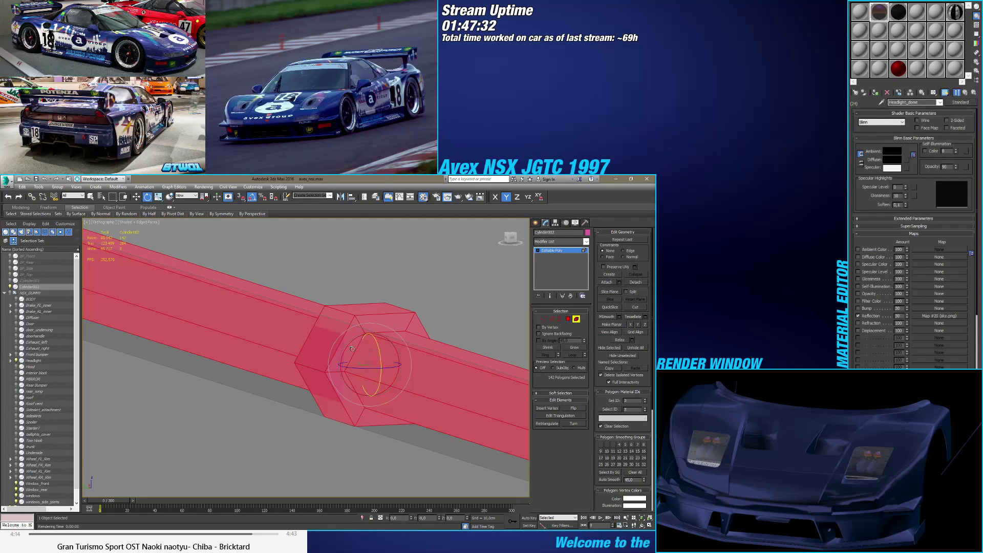
middle_click_drag(389, 378, 344, 351, "alt")
left_click_drag(344, 352, 341, 358)
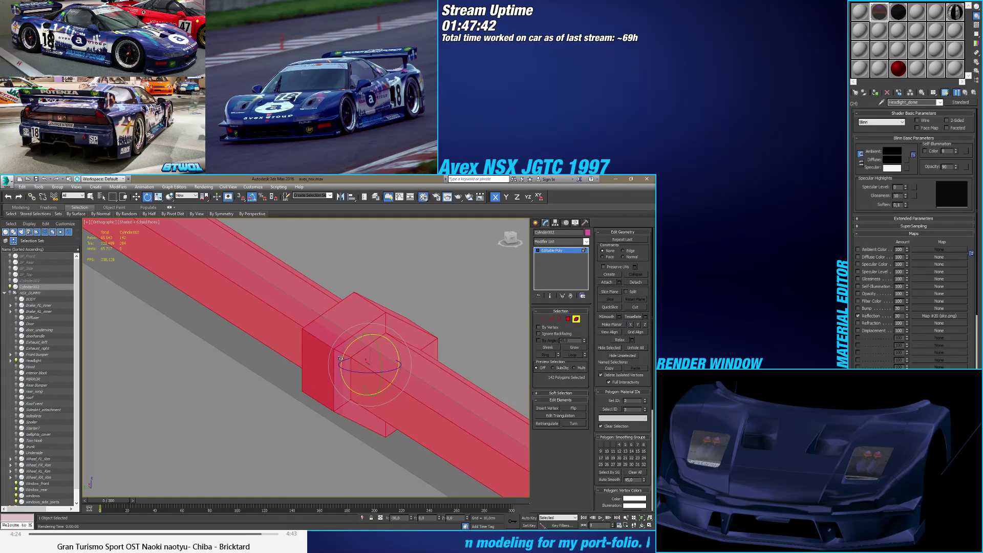
middle_click_drag(340, 358, 334, 358, "alt")
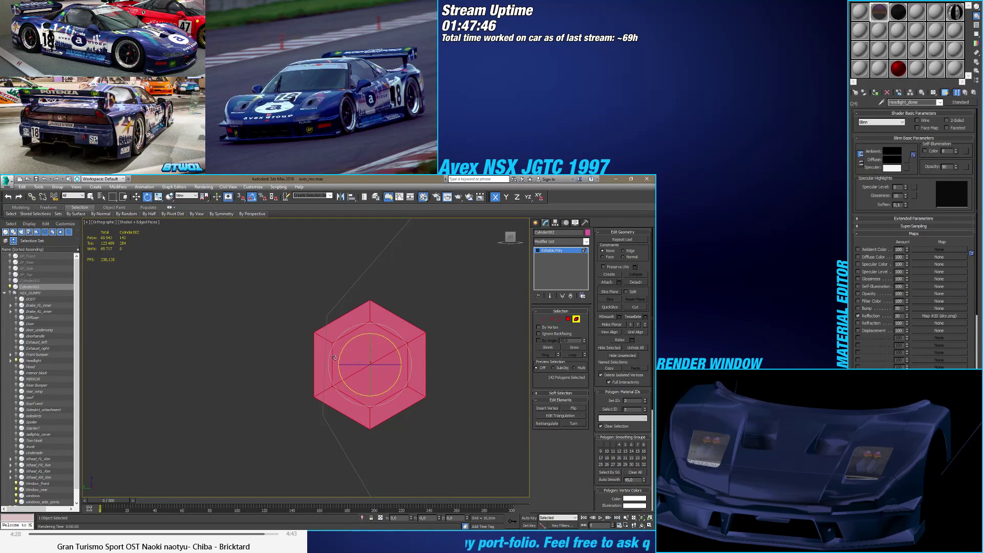
Step: Move the collar sideways to center it on the beam
key("w")
left_click_drag(346, 363, 376, 405)
scroll(362, 363, "down", 5)
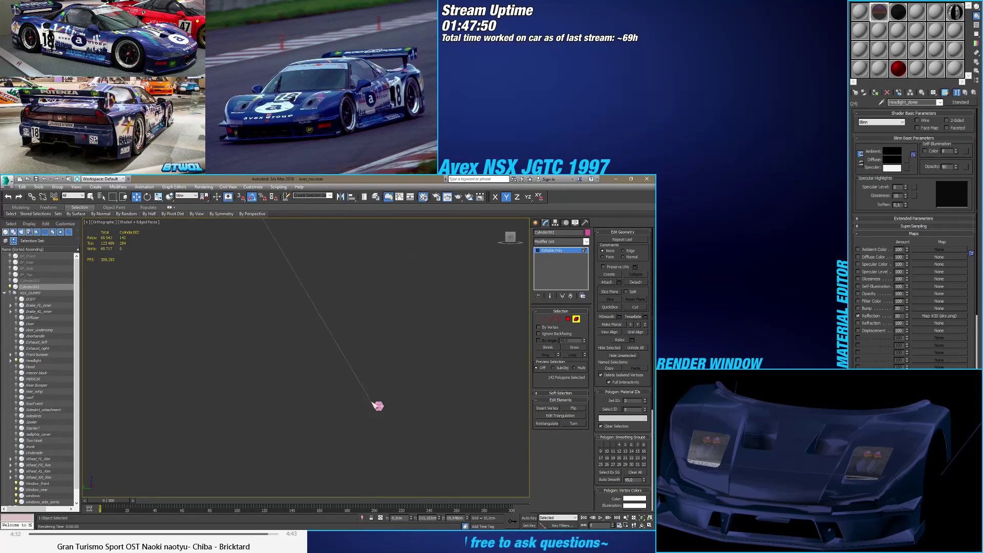
scroll(444, 414, "up", 5)
scroll(427, 393, "down", 3)
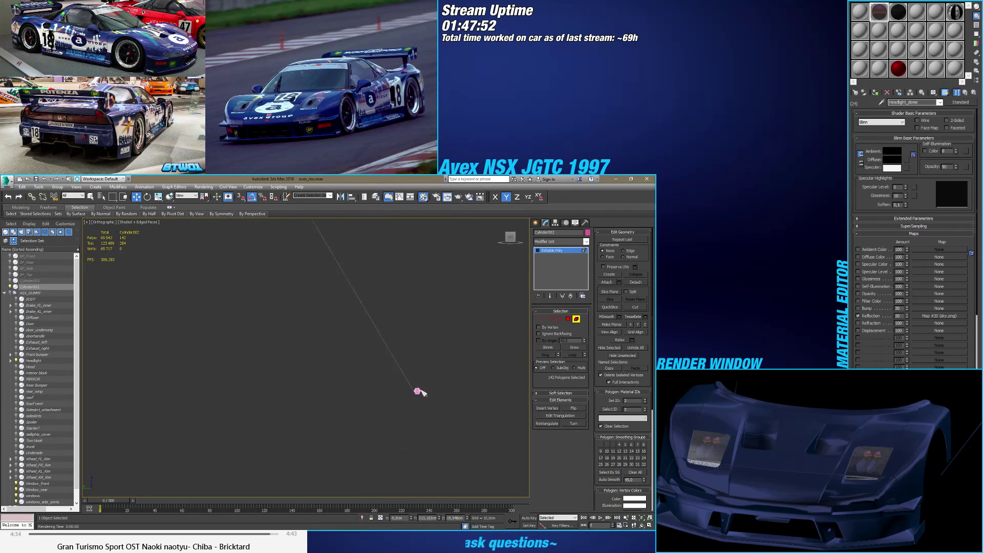
middle_click_drag(417, 391, 402, 357, "alt")
scroll(402, 356, "up", 5)
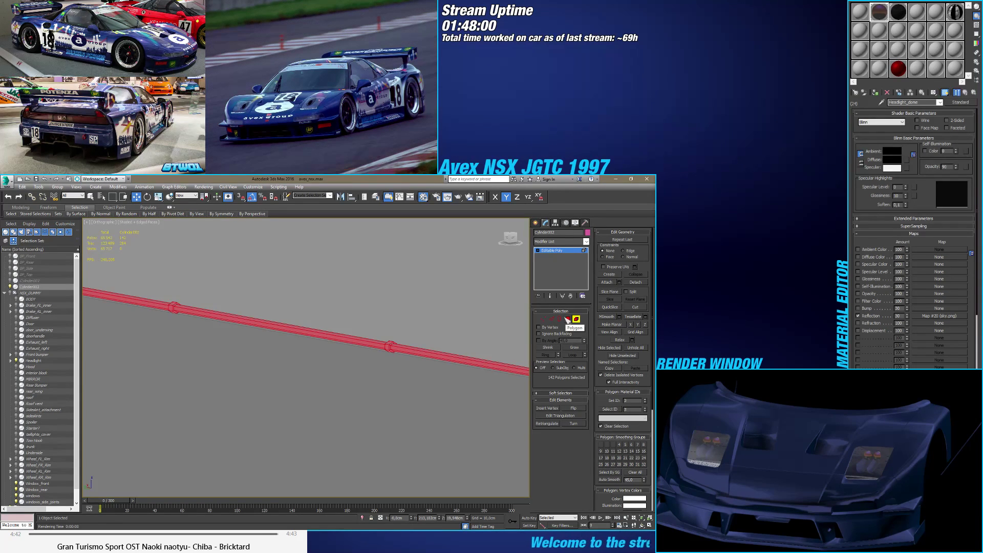
Step: Select the polygons of the top and bottom edge tubes at Polygon level
left_click(567, 319)
scroll(400, 322, "down", 3)
middle_click_drag(399, 322, 296, 281)
left_click(336, 308)
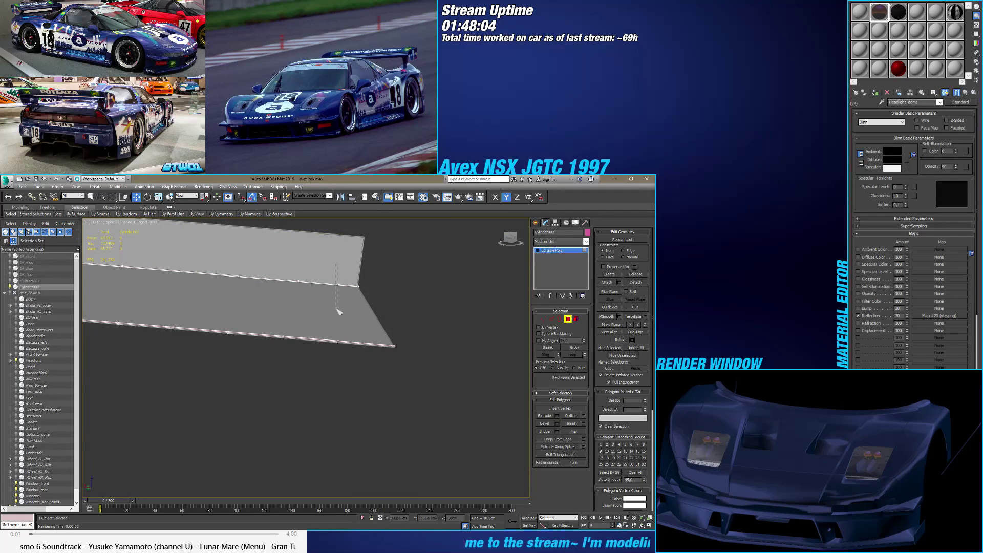
left_click_drag(338, 311, 338, 310)
scroll(283, 289, "up", 2)
scroll(272, 282, "down", 2)
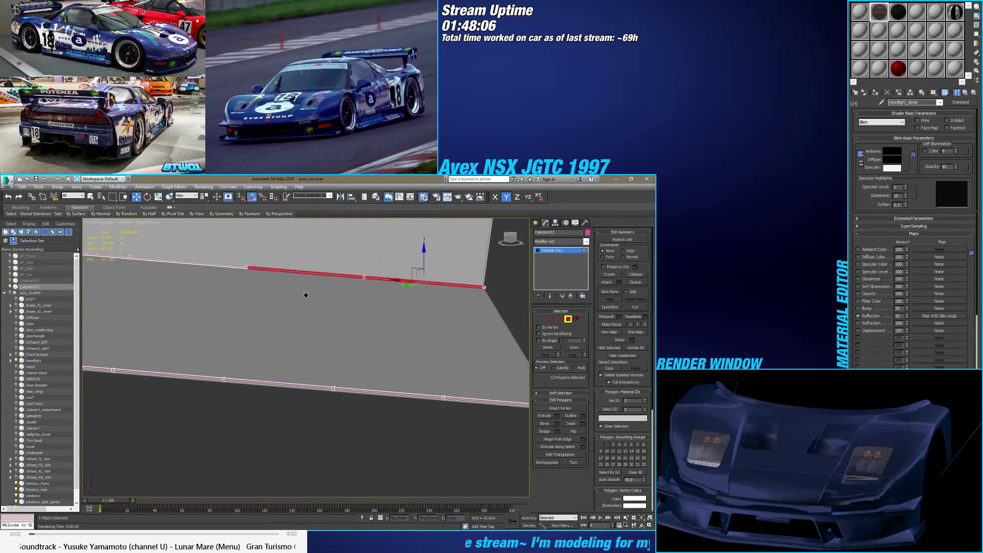
scroll(272, 238, "up", 2)
left_click_drag(272, 238, 175, 230, "ctrl")
middle_click_drag(175, 231, 420, 306)
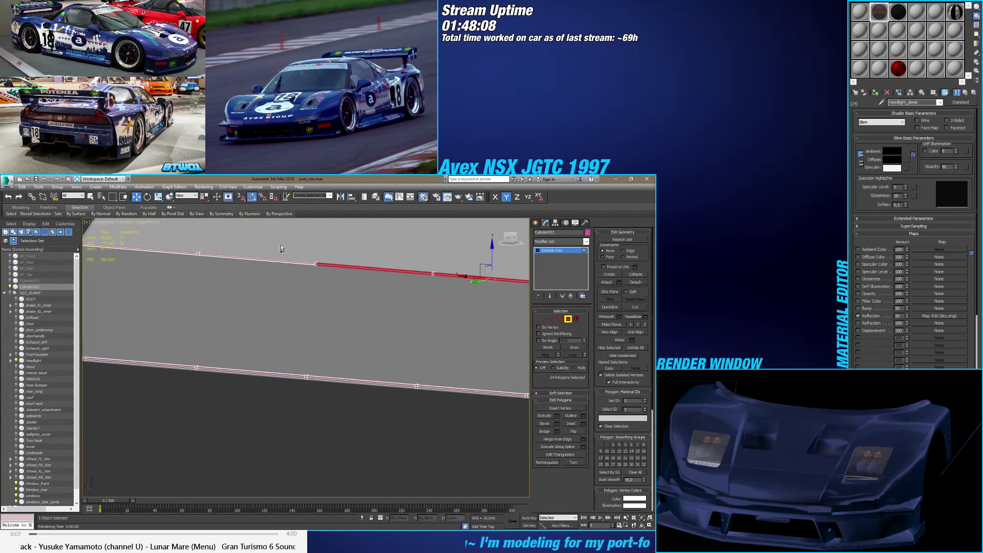
left_click_drag(308, 246, 173, 281, "ctrl")
key("ctrl+a")
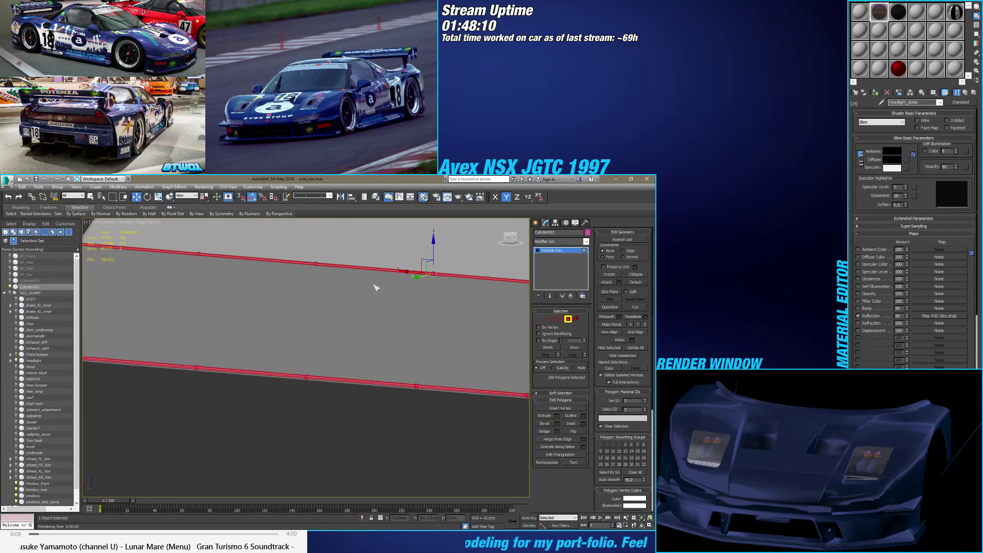
Step: Clear the material ID field and apply Auto Smooth with threshold 6
left_click(627, 409)
key("BackSpace")
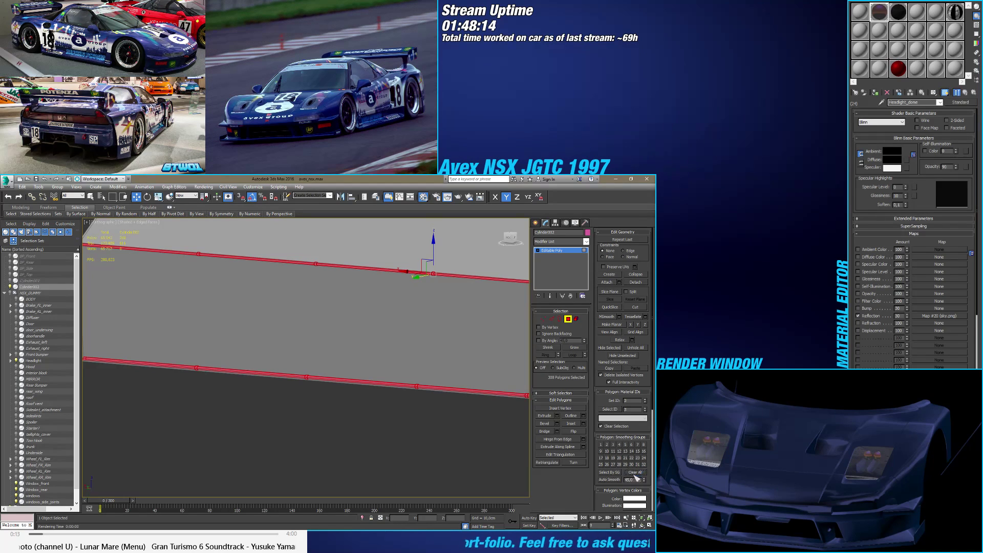
middle_click_drag(434, 397, 404, 355)
scroll(474, 324, "up", 5)
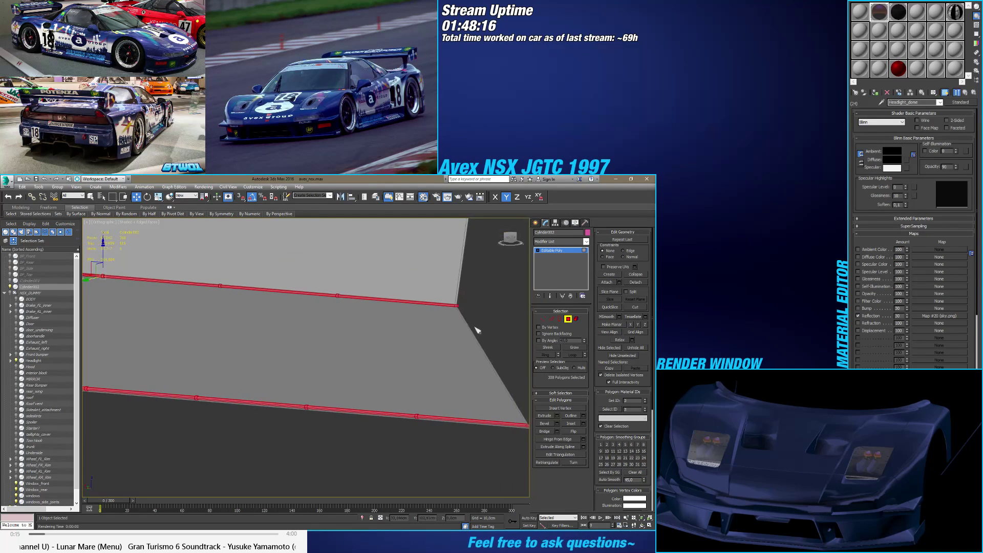
scroll(491, 371, "down", 4)
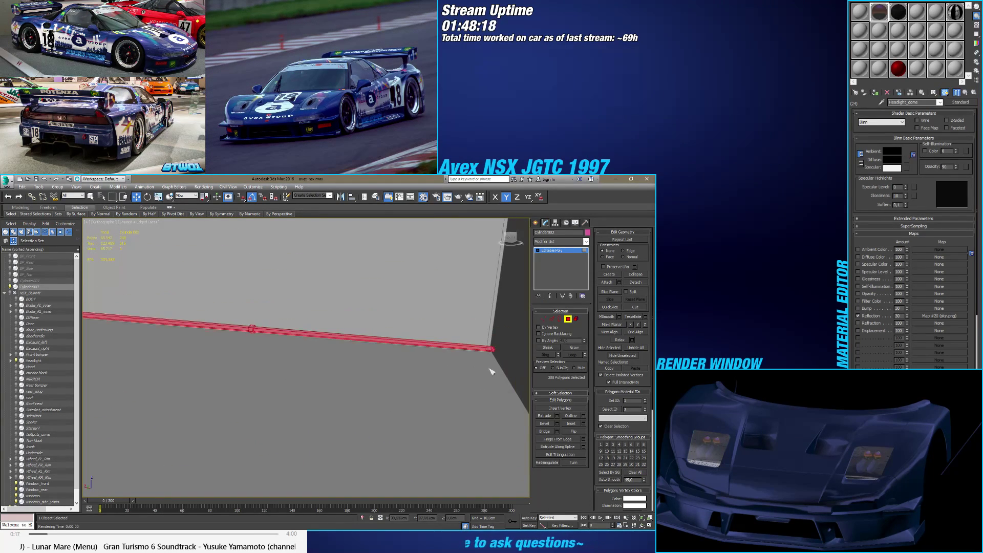
left_click_drag(645, 481, 647, 471)
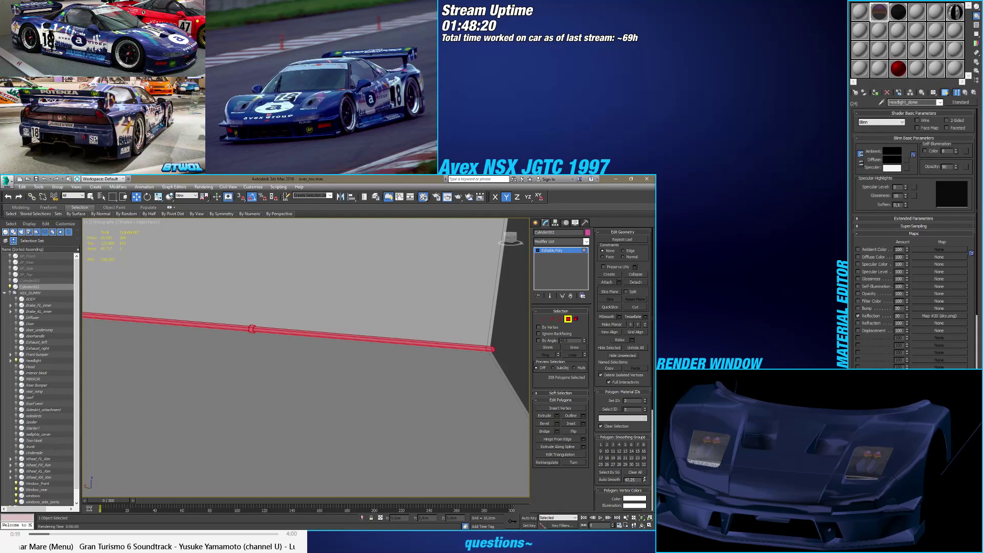
double_click(630, 479)
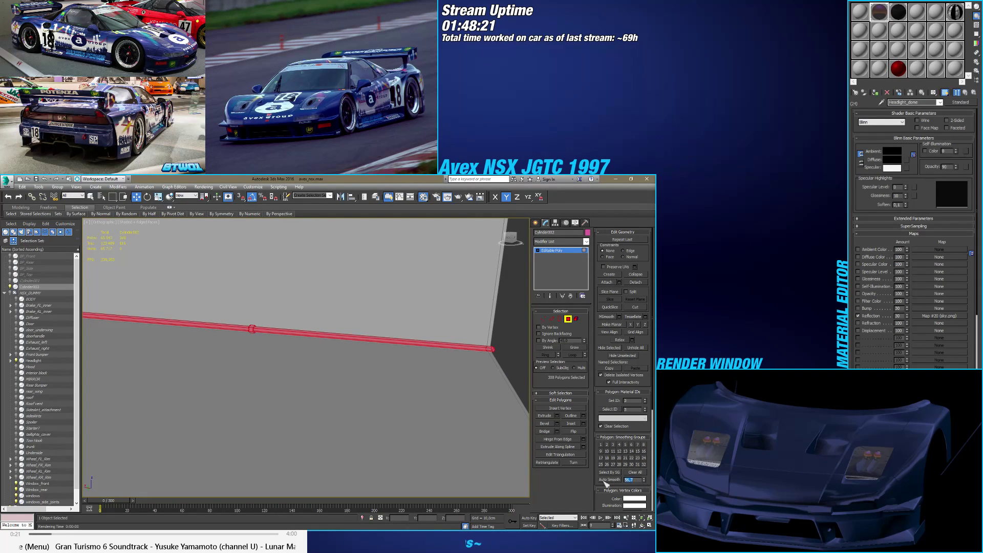
type("6")
left_click(606, 480)
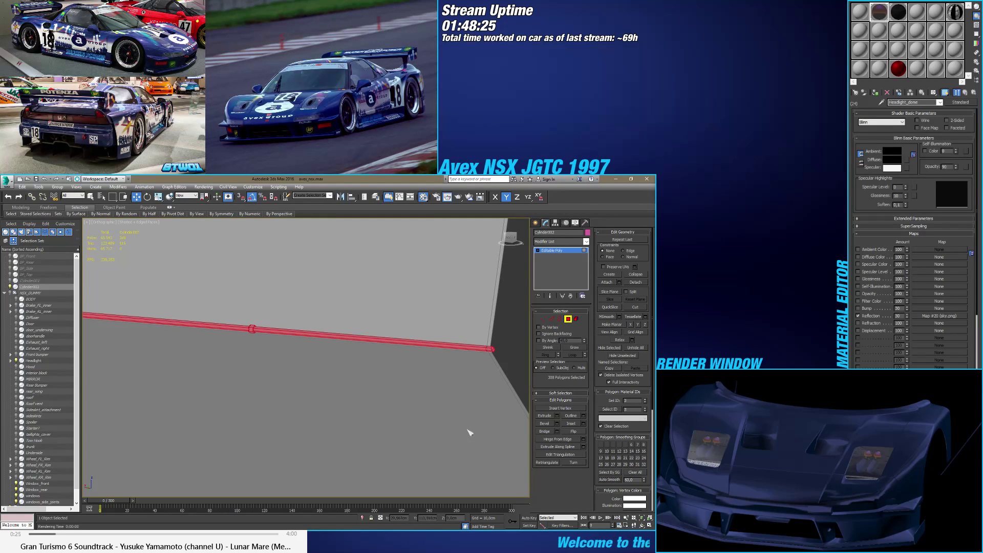
Step: Clear smoothing, then test Auto Smooth at 90 and then 75 degrees
middle_click_drag(461, 428, 377, 405, "alt")
scroll(394, 396, "down", 5)
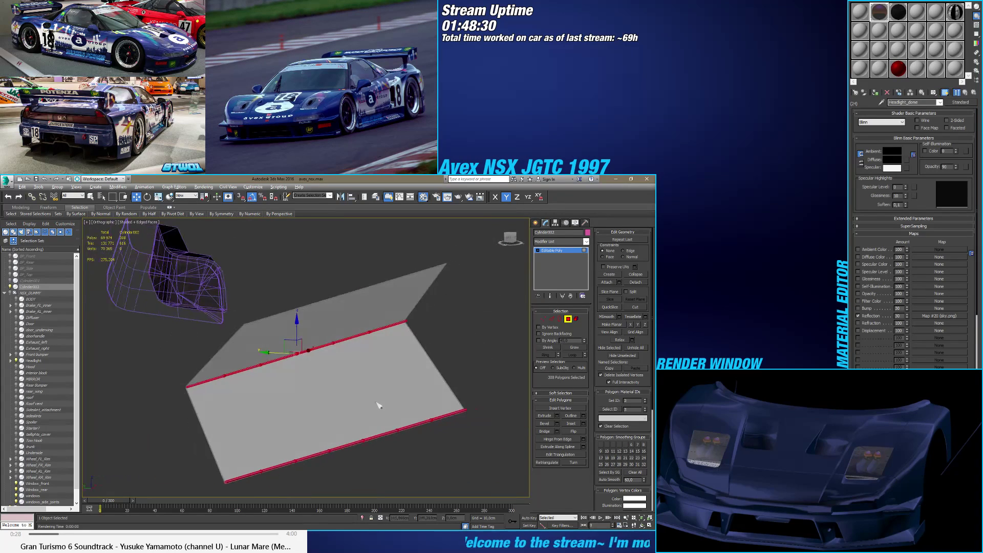
scroll(285, 398, "up", 10)
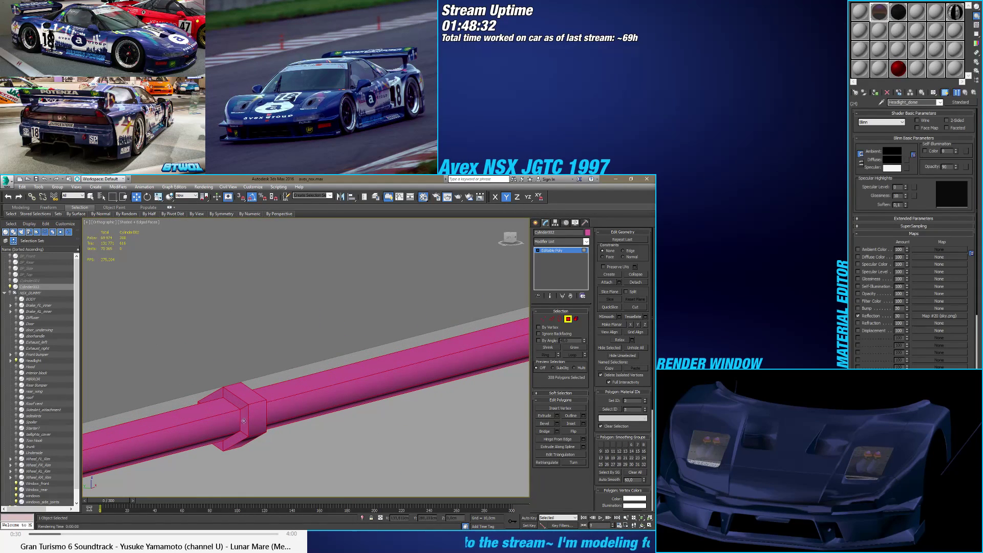
left_click(638, 472)
double_click(625, 479)
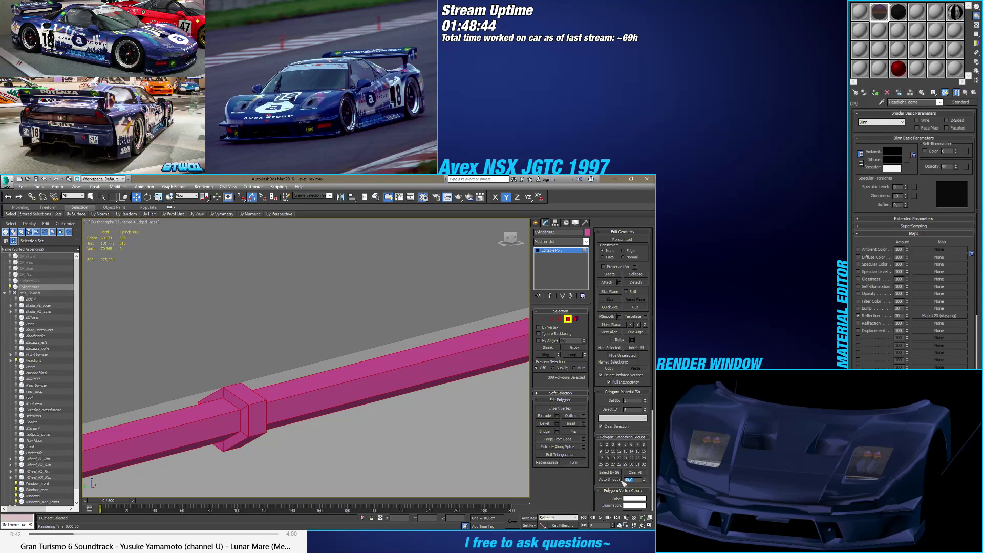
type("90")
left_click(620, 480)
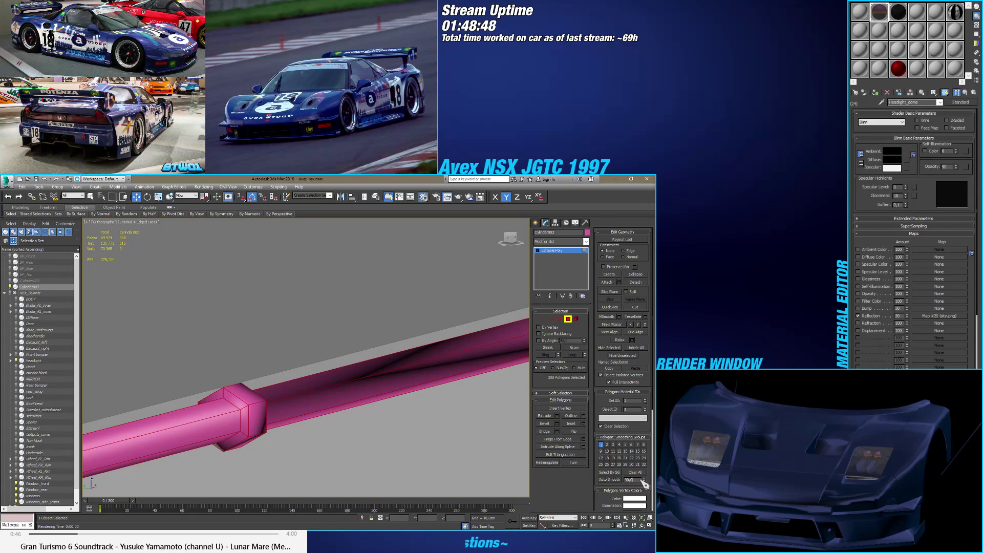
left_click_drag(642, 492, 648, 479)
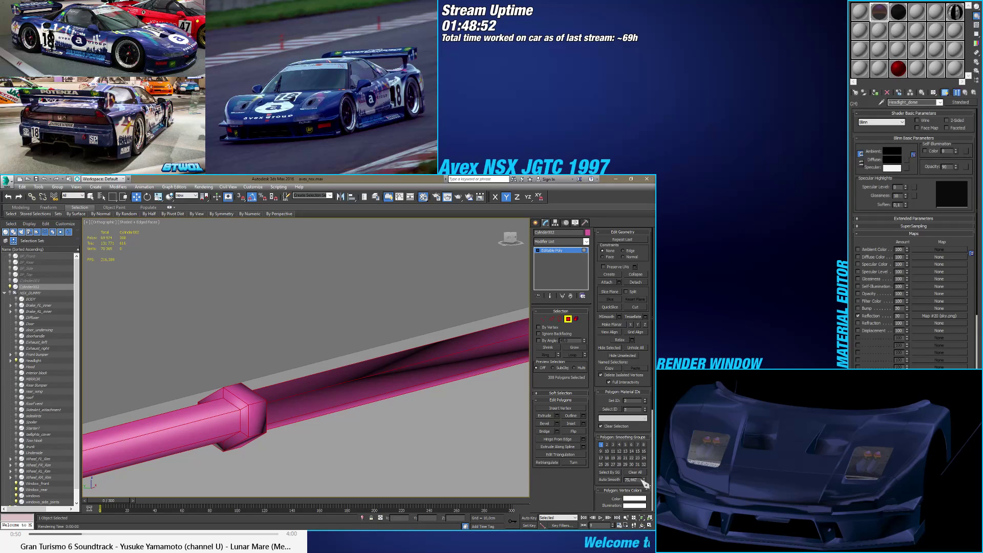
left_click(630, 480)
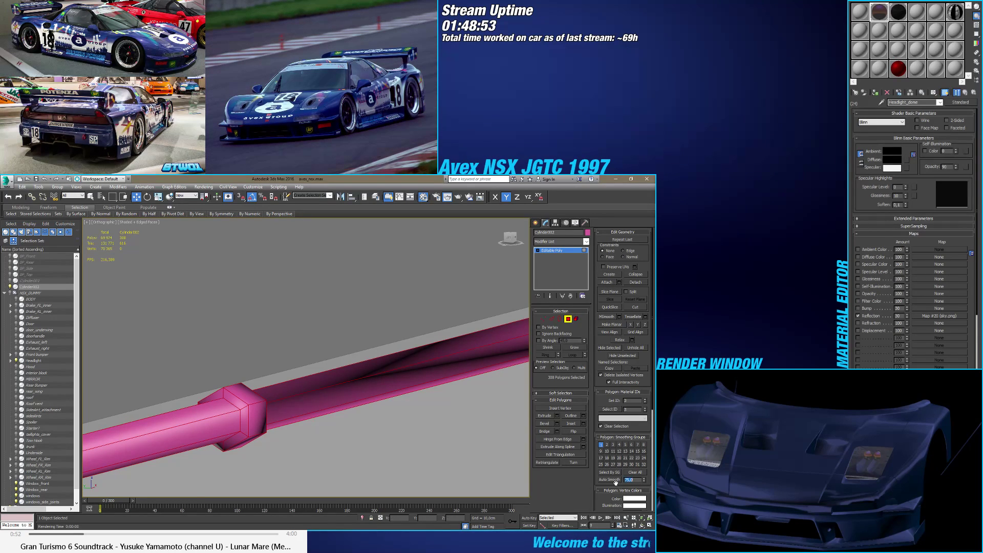
left_click(617, 480)
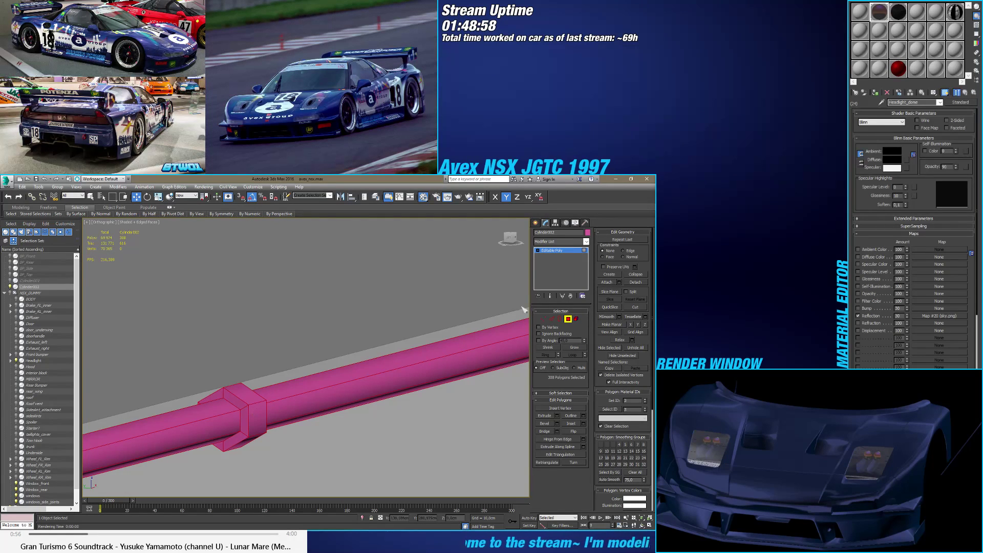
Step: Grow a face selection to the whole tube and Clear All its smoothing groups
left_click(258, 417)
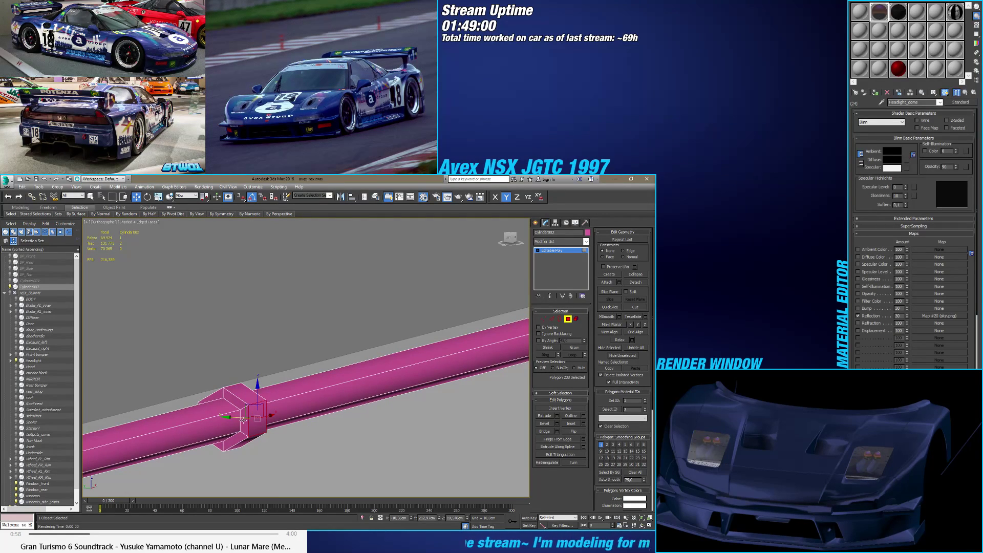
left_click(245, 419)
key("z")
middle_click_drag(209, 432, 249, 407)
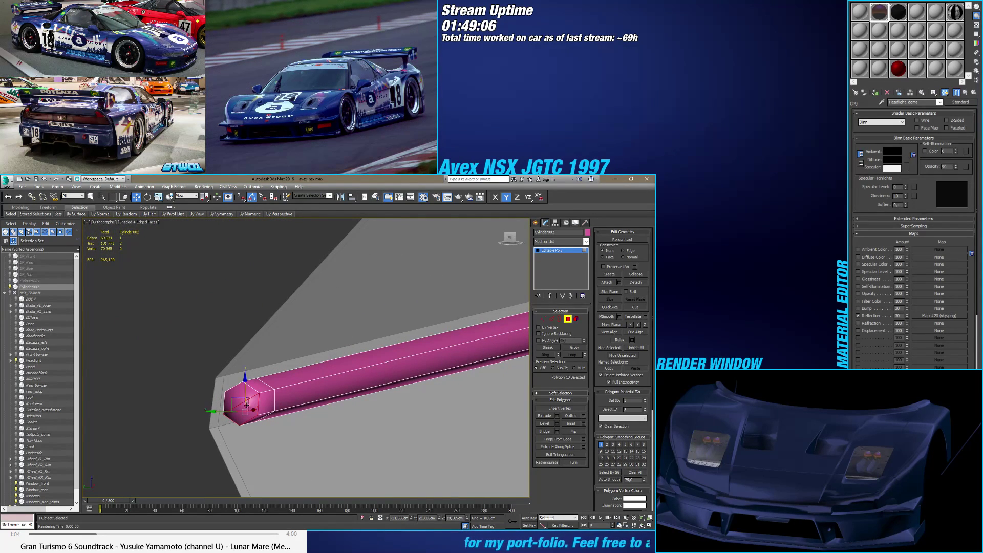
left_click(269, 394, "ctrl")
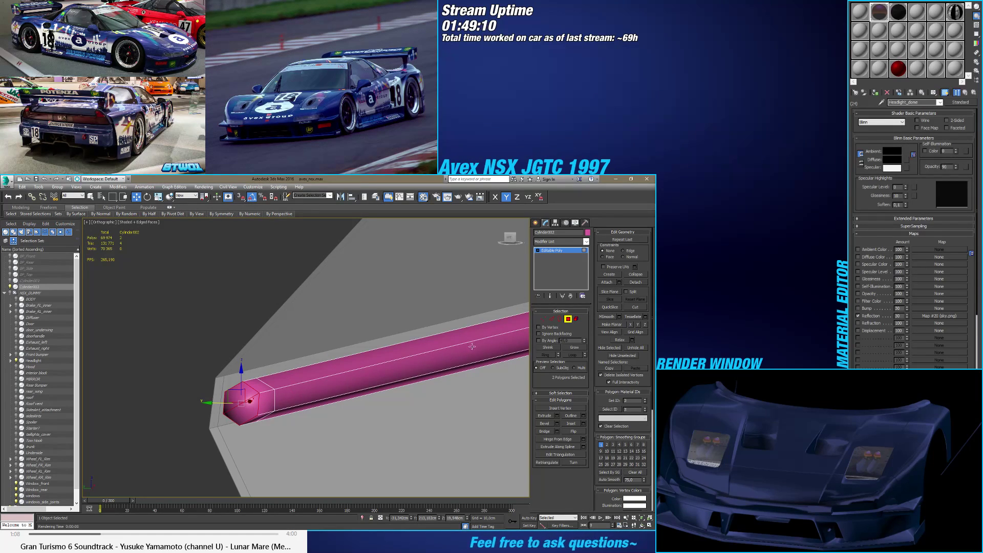
key("ctrl+a")
left_click(635, 473)
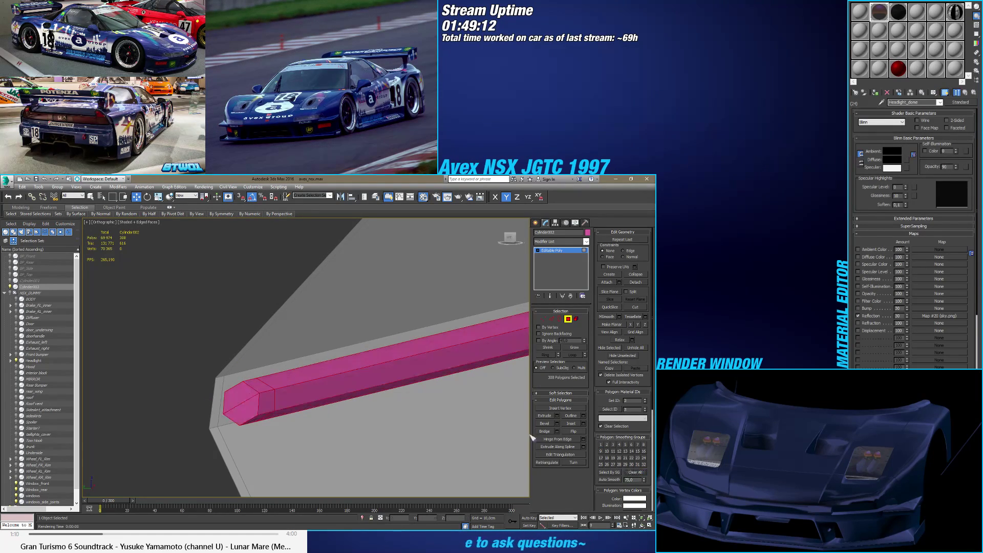
scroll(361, 411, "down", 5)
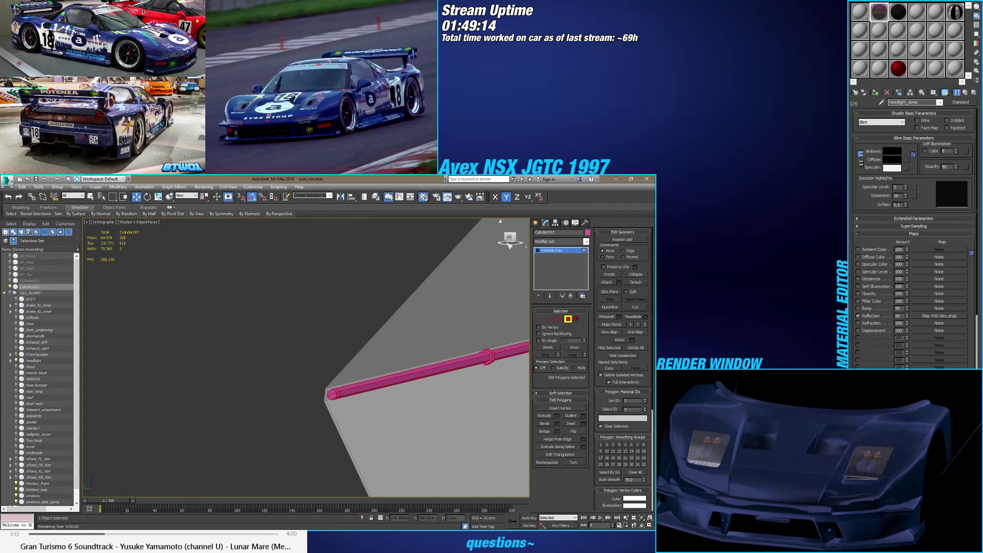
left_click(509, 237)
Step: Clear the tube's selection and pick a few faces on the hexagonal end
scroll(468, 362, "up", 10)
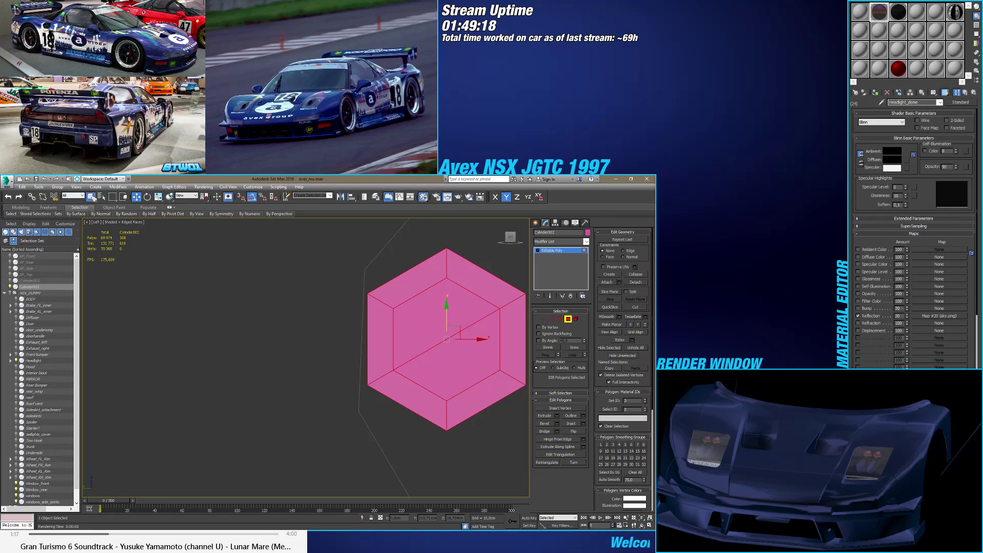
left_click(91, 197)
left_click(290, 333)
left_click(455, 355)
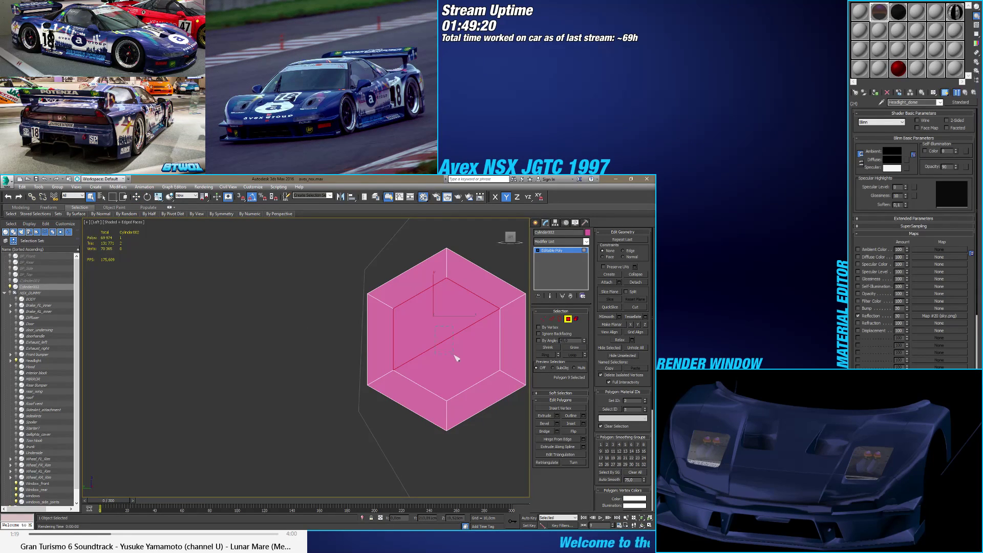
middle_click_drag(455, 358, 453, 357, "alt")
Step: In the Left view, select the top outer face and grow it into its ring of faces
key("l")
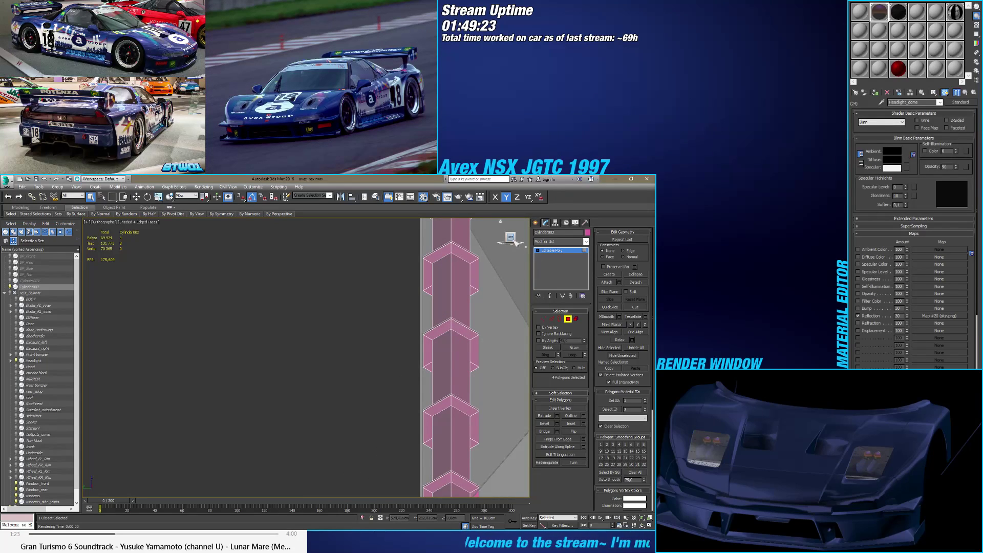
middle_click_drag(456, 231, 459, 369)
key("z")
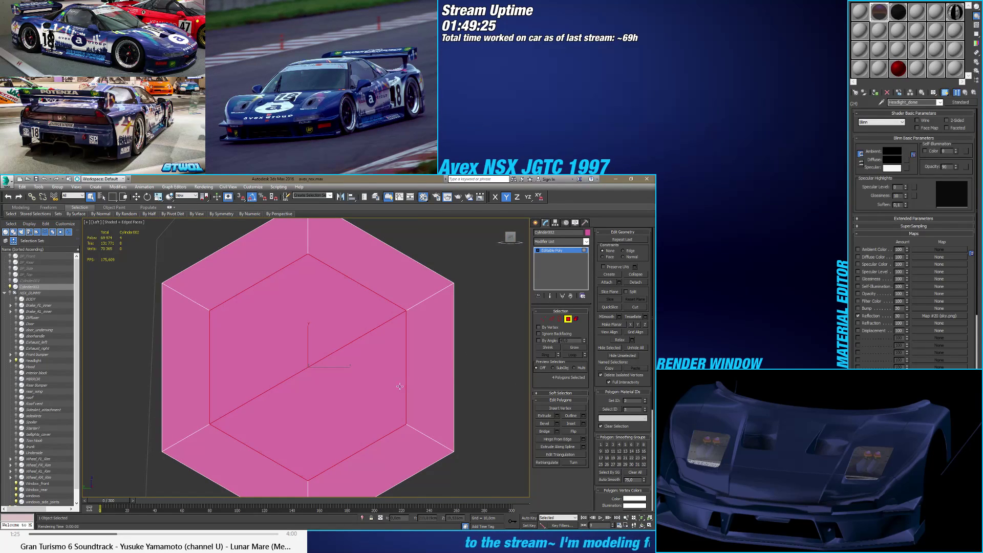
scroll(400, 386, "down", 10)
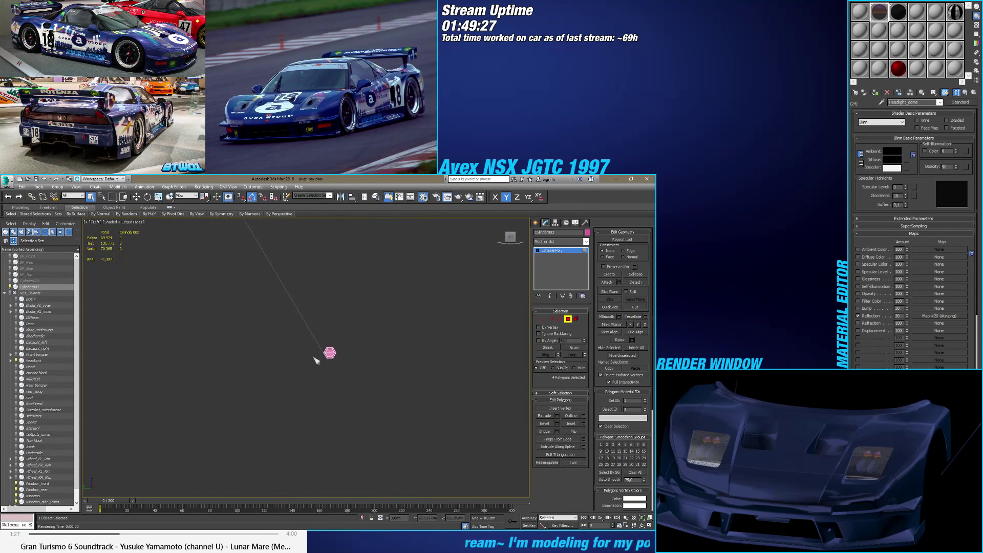
key("z")
left_click(309, 401, "ctrl")
left_click(322, 428, "ctrl")
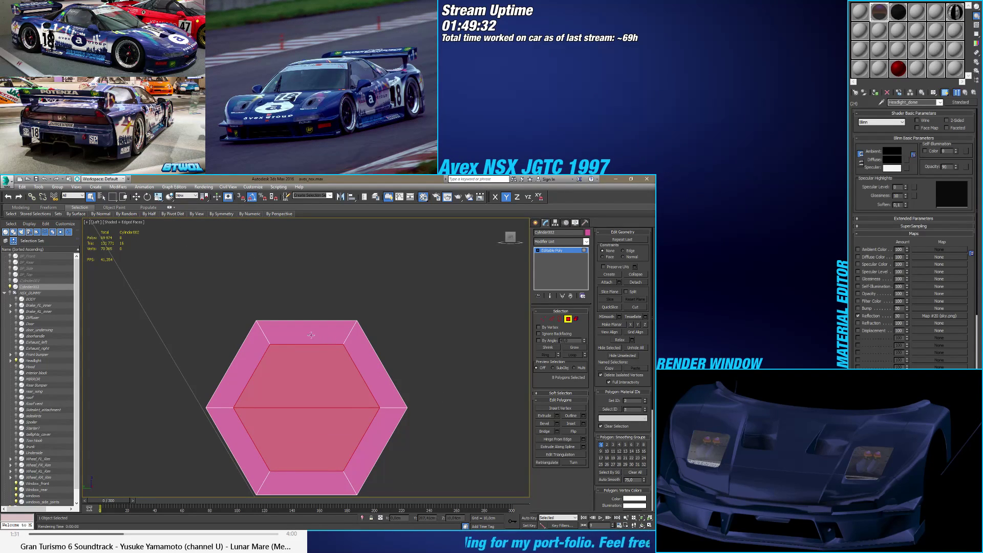
left_click(292, 333)
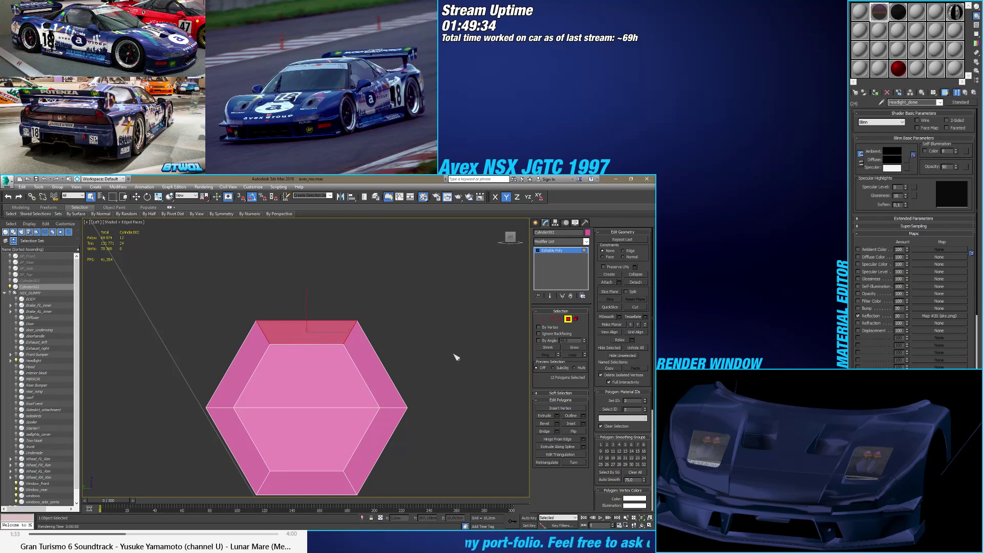
scroll(325, 313, "down", 5)
scroll(327, 315, "up", 3)
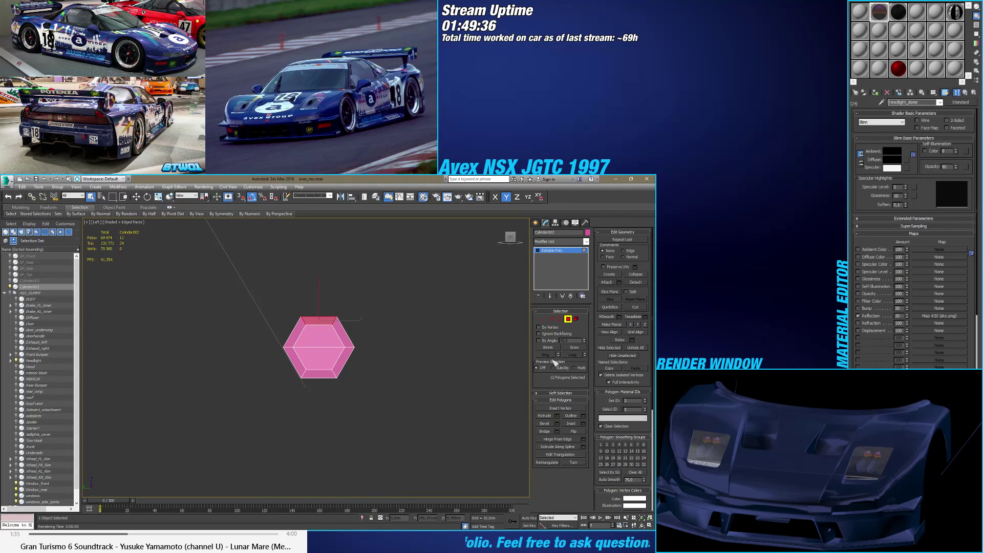
left_click(338, 329, "shift")
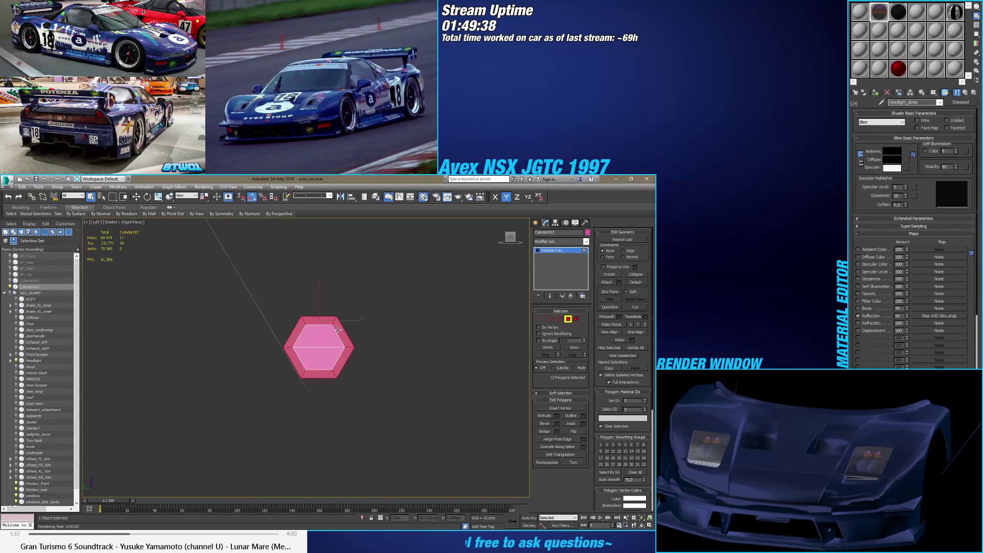
Step: Check the prism from several angles, then select the top and upper-right face rings
middle_click_drag(342, 329, 355, 334, "alt")
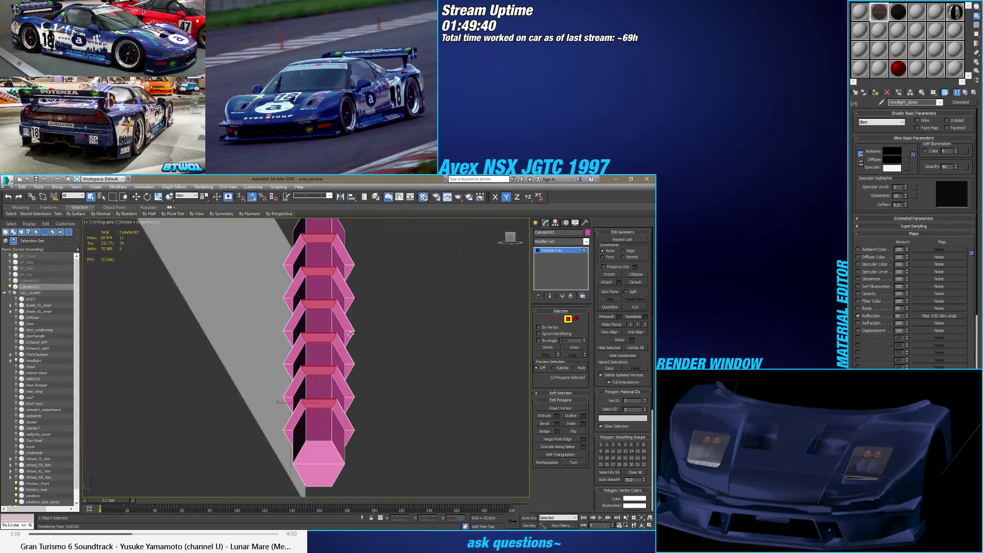
key("z")
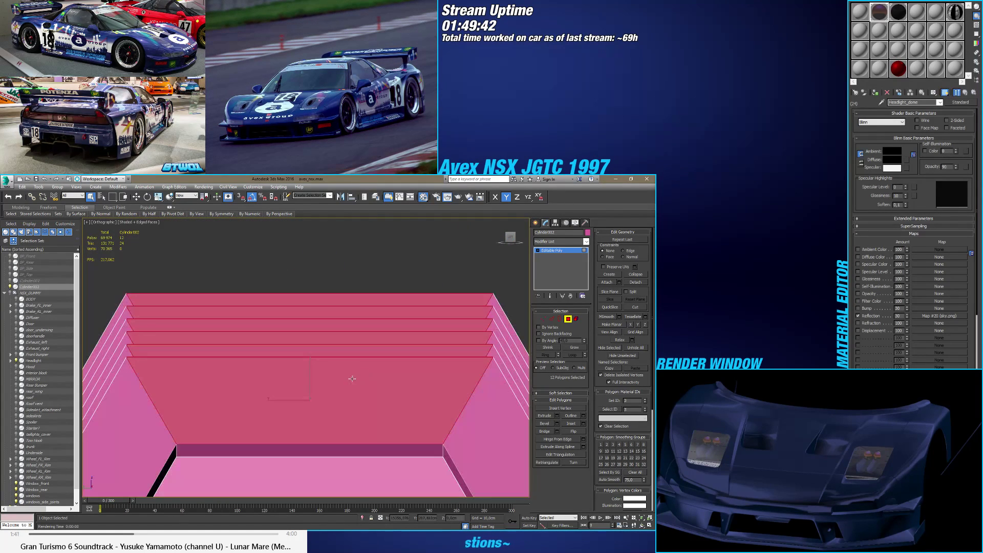
middle_click_drag(360, 374, 360, 350)
key("l")
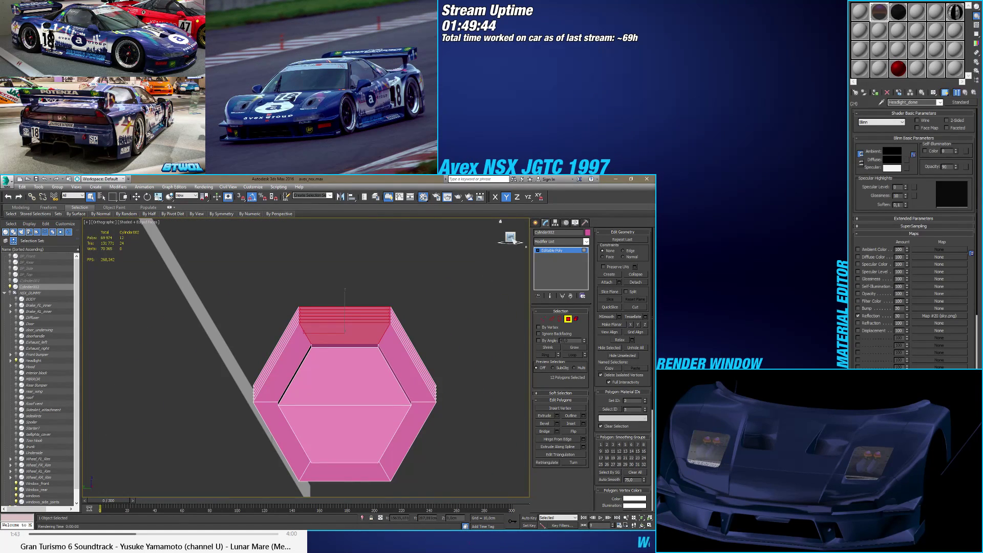
middle_click_drag(406, 358, 407, 310)
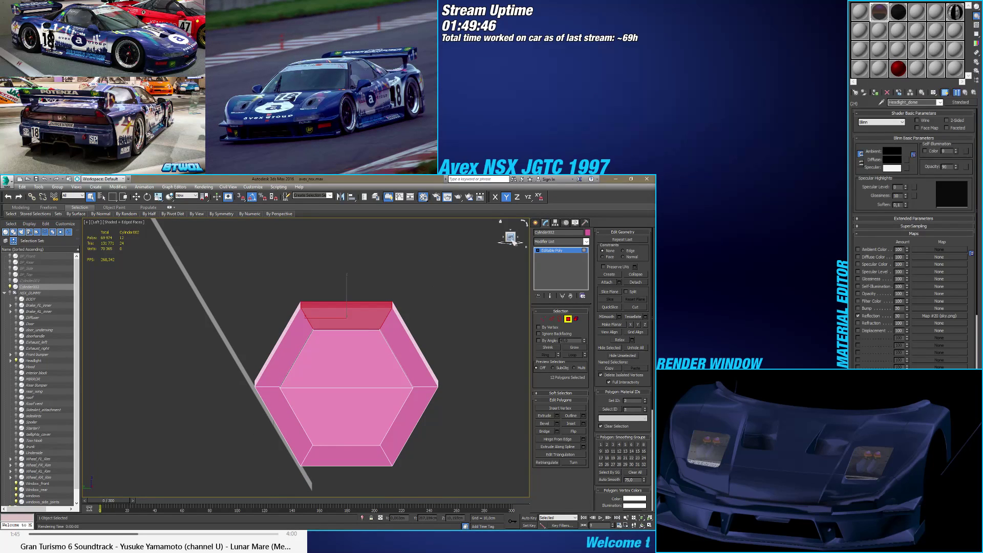
left_click_drag(512, 239, 445, 297)
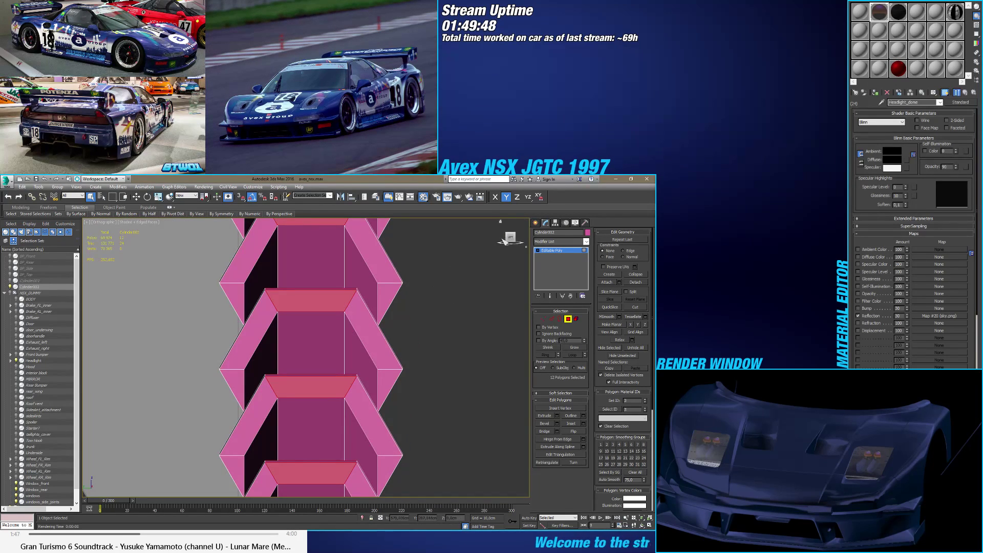
left_click(500, 221)
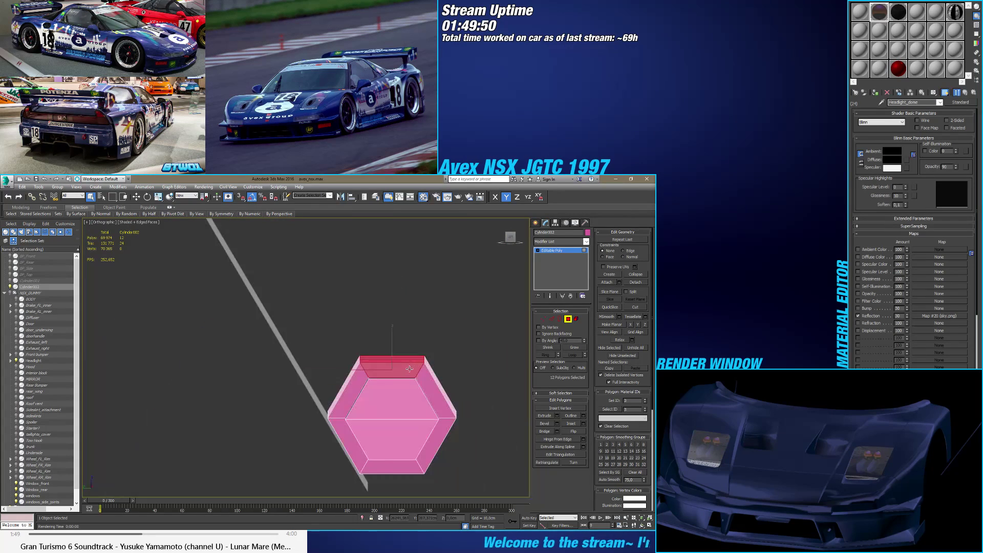
middle_click_drag(436, 338, 433, 342, "alt")
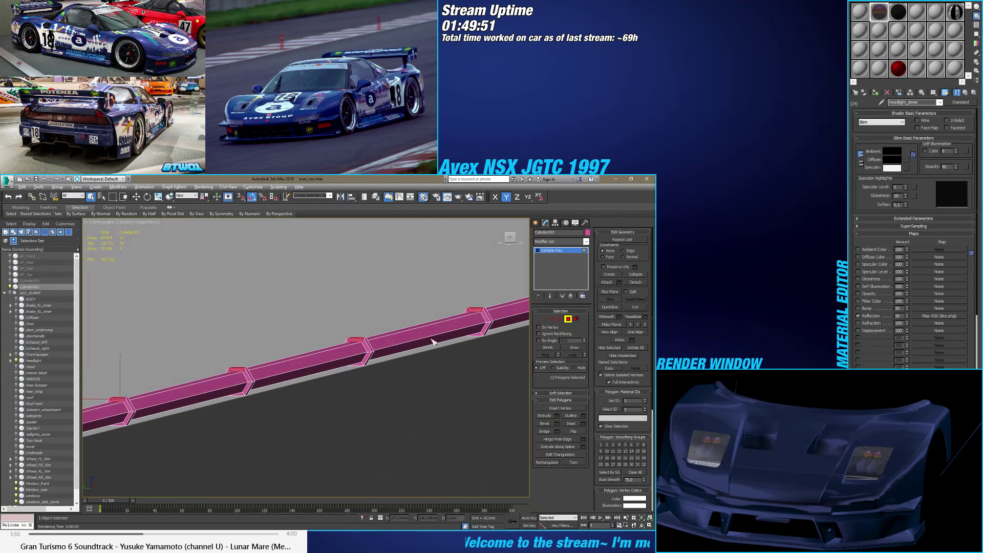
left_click(509, 237)
scroll(419, 354, "up", 4)
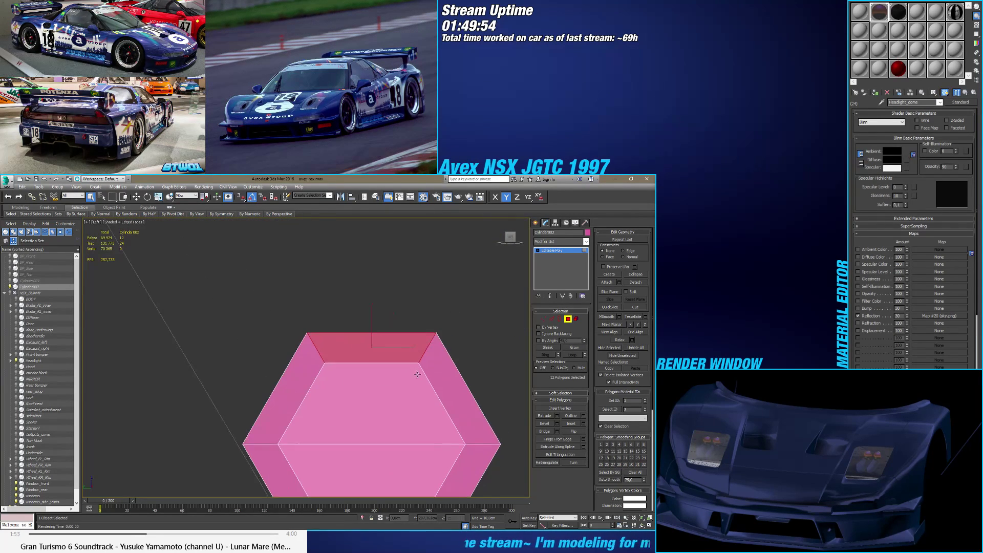
left_click(346, 316)
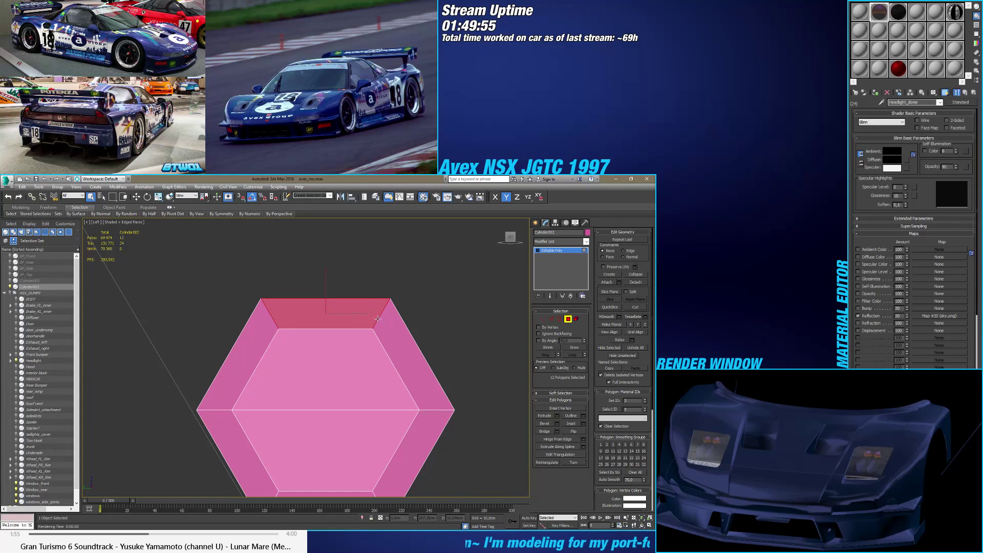
left_click(396, 343, "ctrl")
middle_click_drag(423, 433, 443, 324)
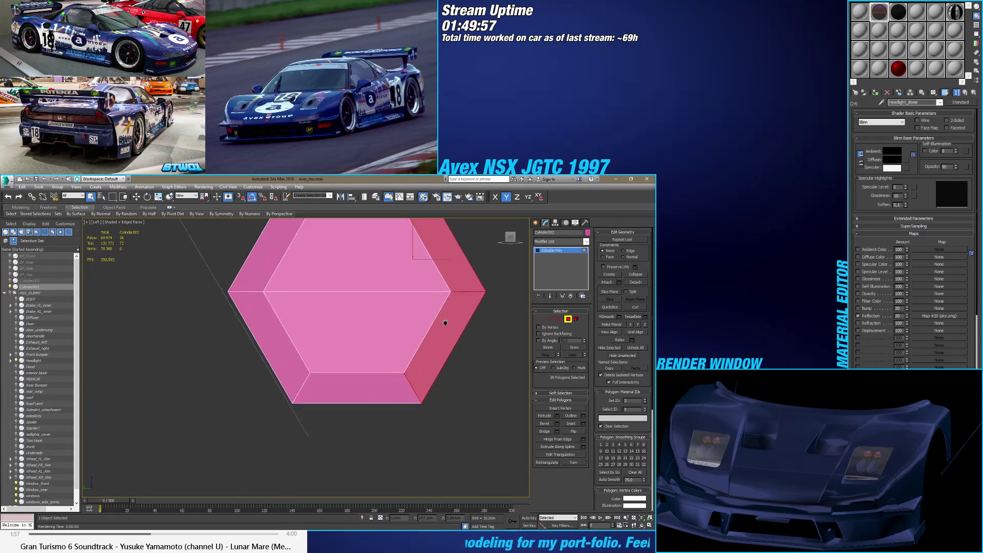
Step: Add the left, bottom and top-left bevel face rings to the selection
left_click(281, 337, "ctrl")
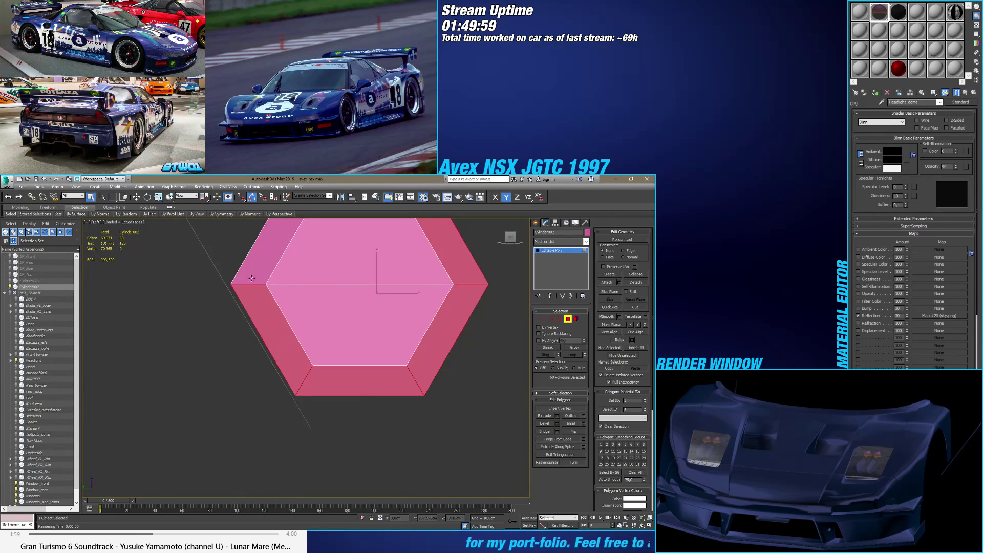
left_click(260, 262, "ctrl")
middle_click_drag(260, 262, 268, 278)
scroll(317, 317, "down", 10)
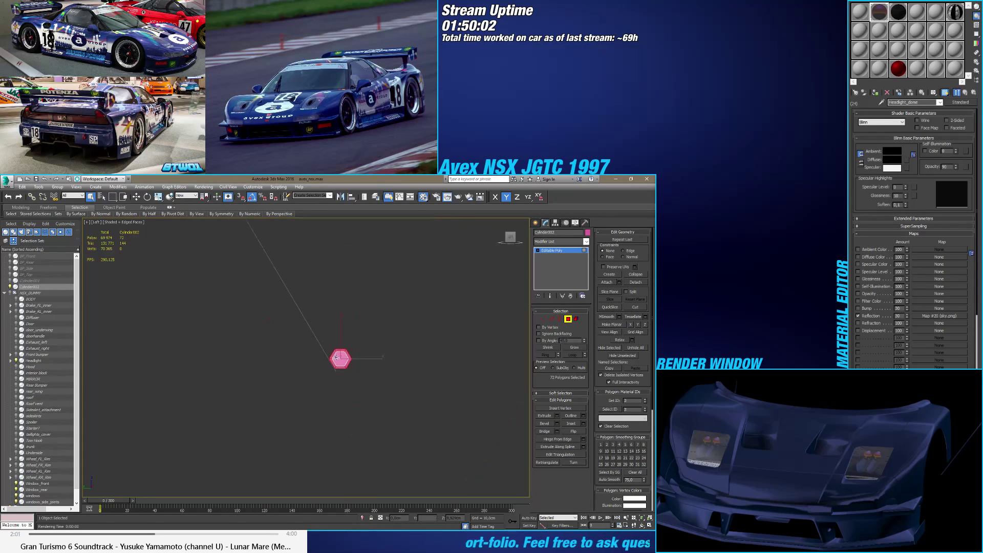
scroll(314, 290, "up", 4)
scroll(261, 241, "up", 4)
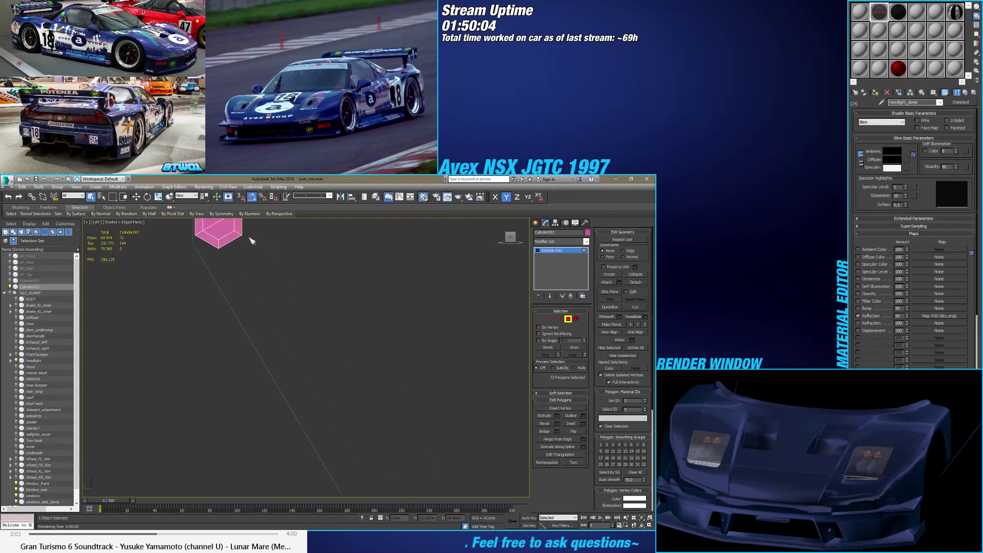
middle_click_drag(252, 235, 367, 340)
scroll(342, 336, "up", 2)
Step: Add the right, top, left and bottom bevel face rings to reach 132 polygons
left_click(368, 342, "ctrl")
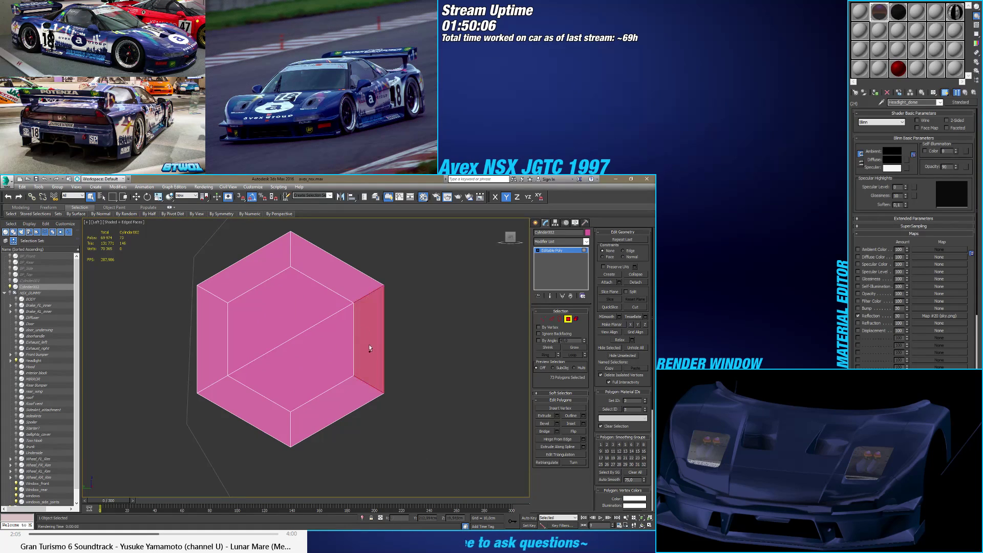
left_click(329, 281, "ctrl")
left_click(239, 281, "ctrl")
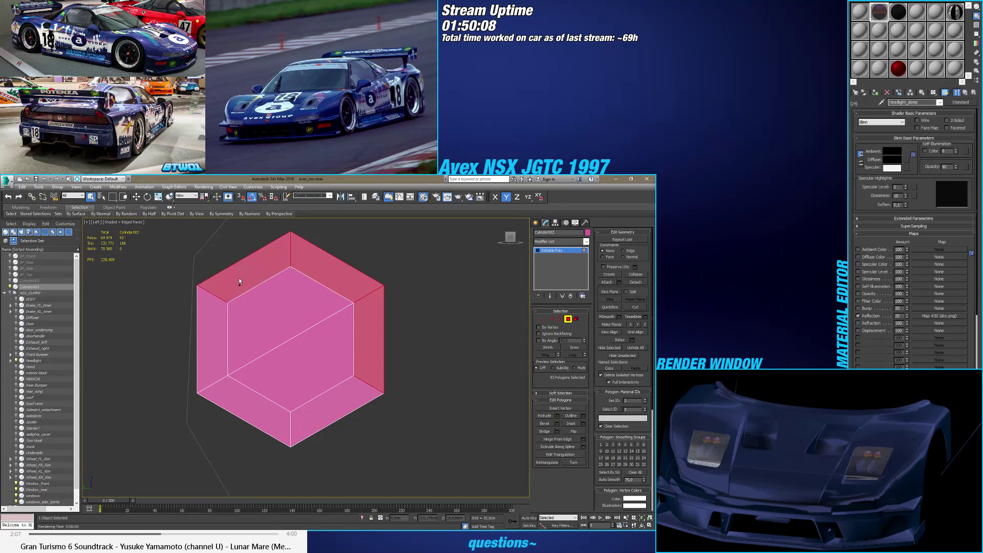
left_click(214, 323, "ctrl")
left_click(259, 410, "ctrl")
left_click(318, 414, "ctrl")
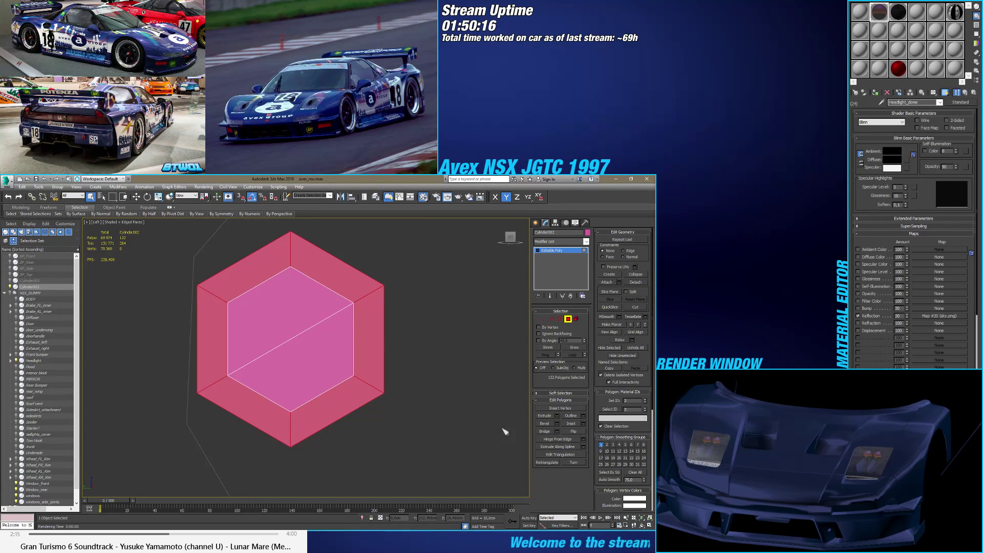
scroll(401, 387, "down", 10)
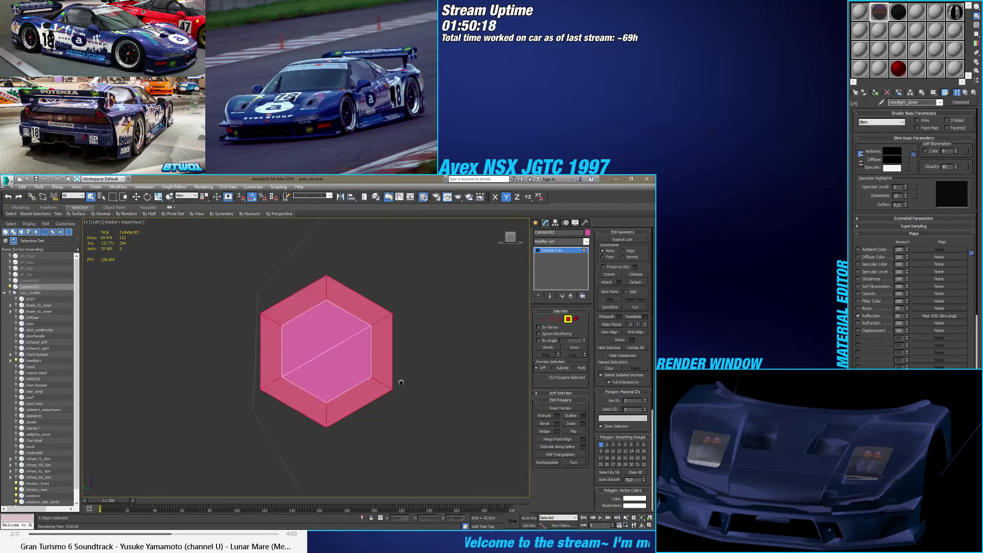
Step: Select the face strips along the panel's top and bottom edges and assign smoothing group 2
middle_click_drag(401, 375, 363, 364, "alt")
left_click(473, 351)
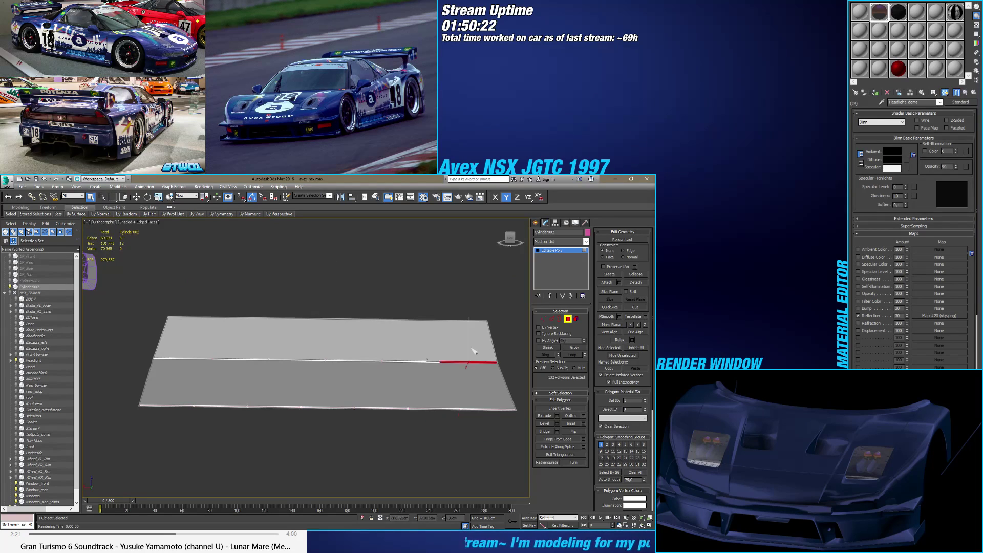
left_click(485, 410, "ctrl")
left_click(420, 361, "ctrl")
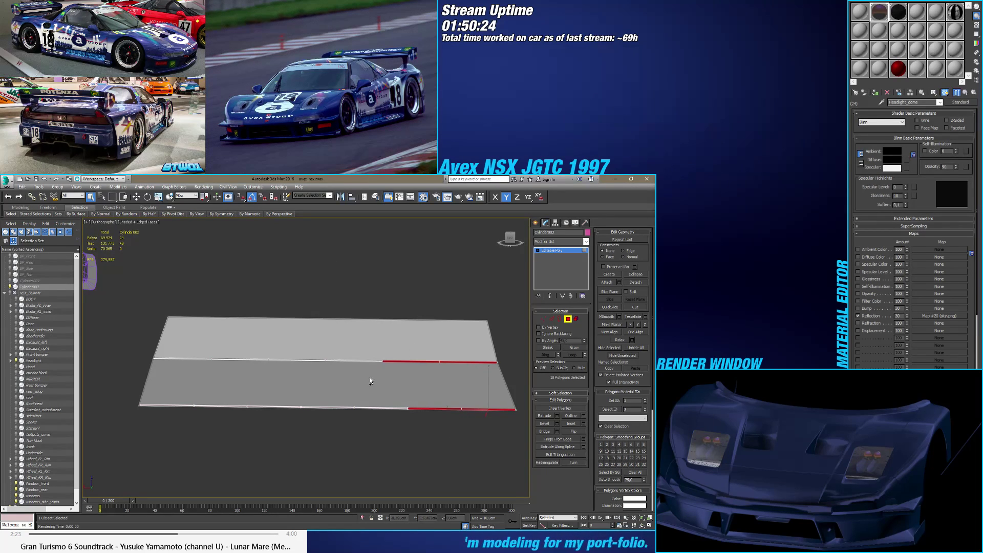
left_click(348, 360, "ctrl")
left_click(292, 360, "ctrl")
left_click(241, 360, "ctrl")
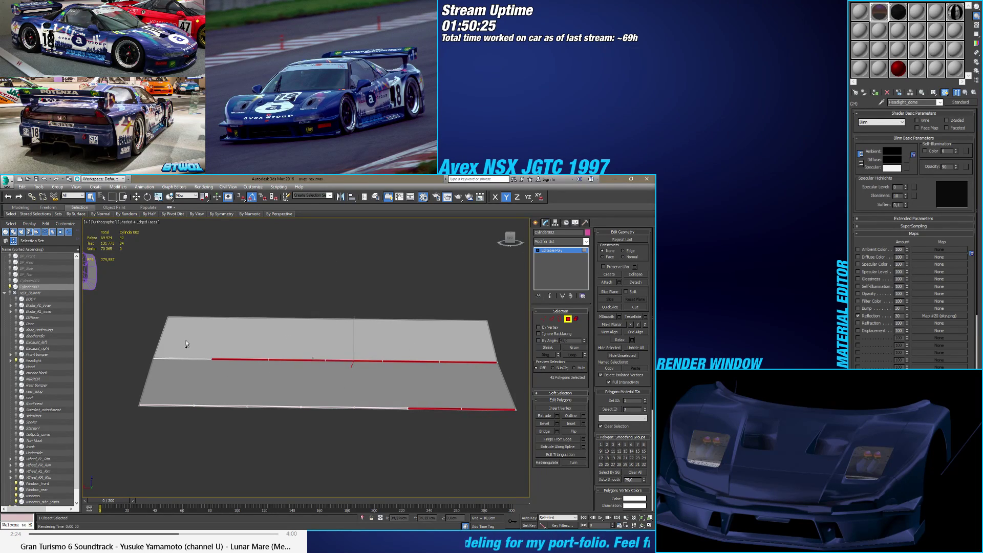
left_click(175, 404, "ctrl")
left_click(215, 405, "ctrl")
left_click(271, 406, "ctrl")
left_click(328, 407, "ctrl")
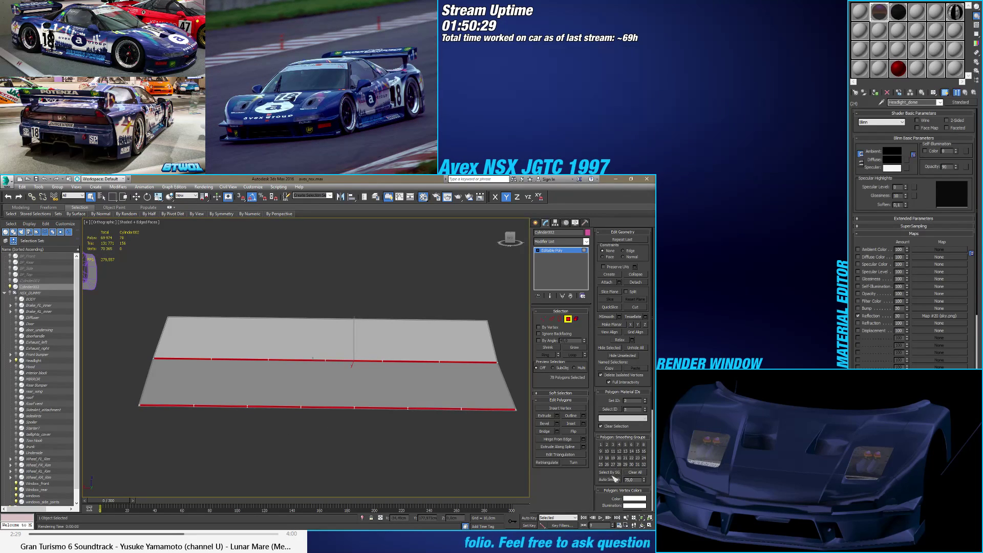
left_click(607, 445)
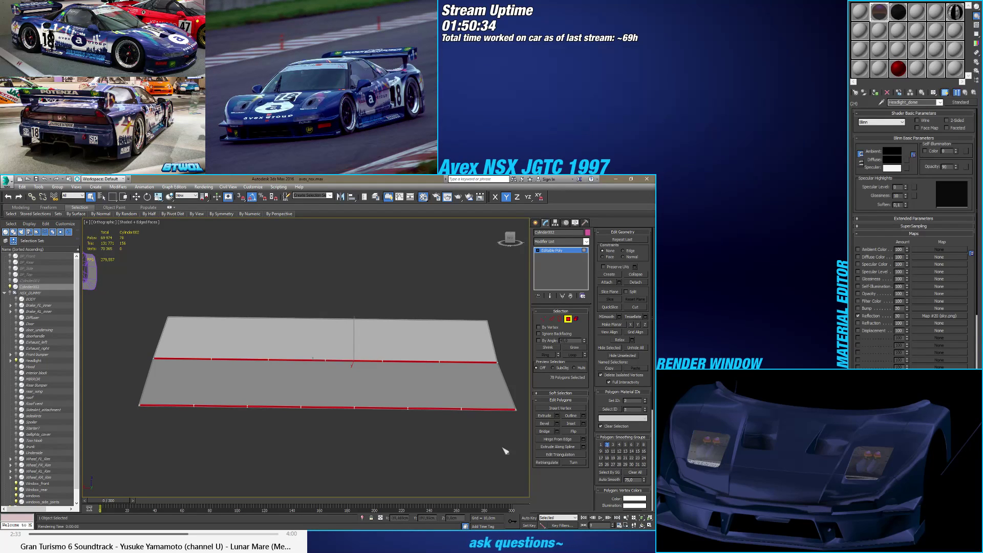
Step: Clear the selection and reselect faces by their smoothing group
middle_click_drag(505, 449, 452, 428, "alt")
left_click(451, 427)
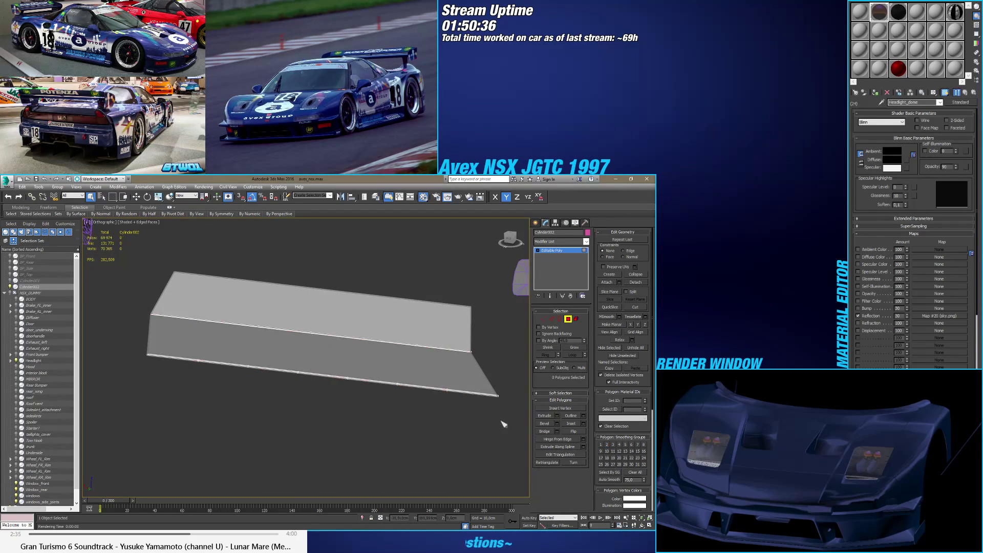
left_click(609, 473)
left_click(299, 349)
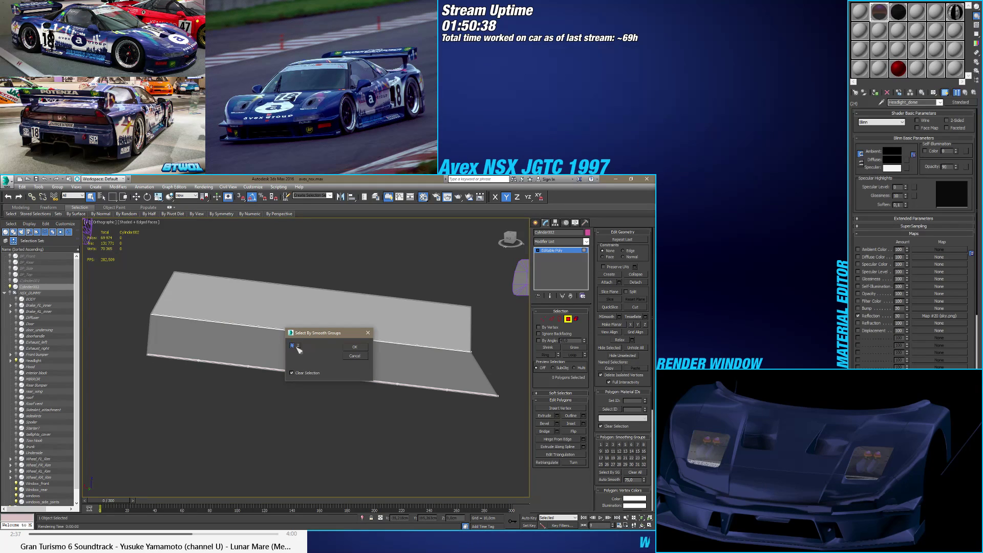
left_click(354, 352)
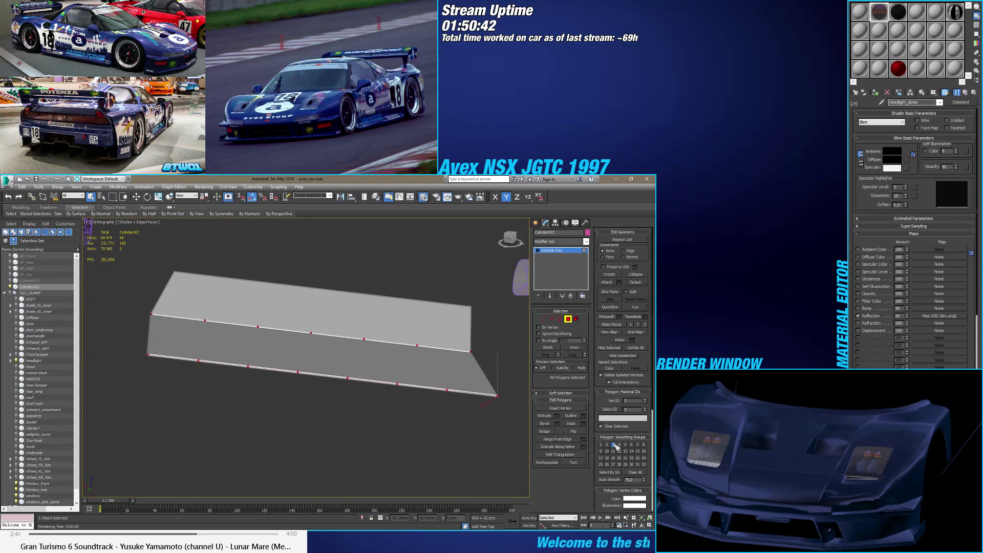
Step: Leave Polygon mode, select the grey folded Plane001, and switch to the Back view
left_click(567, 319)
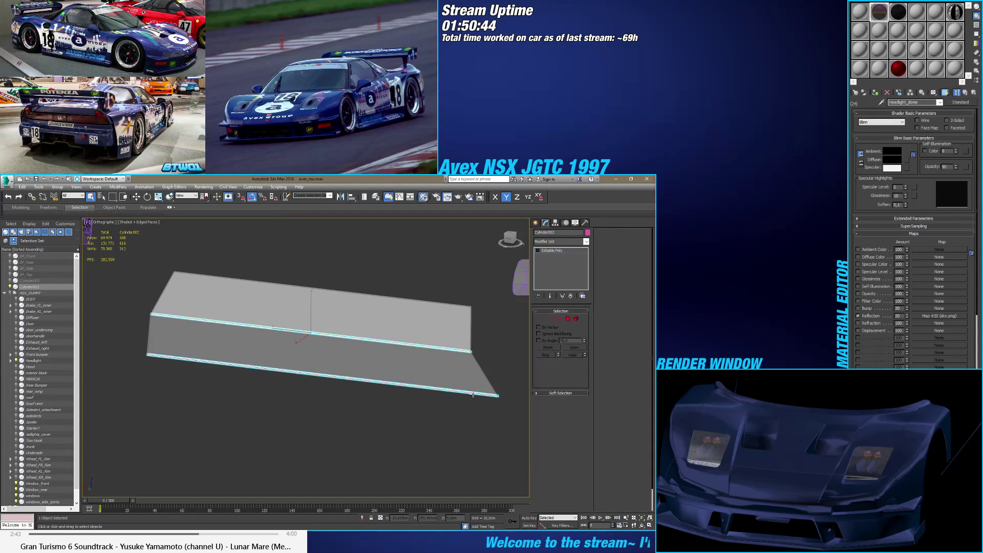
middle_click_drag(378, 369, 394, 395, "alt")
scroll(313, 367, "up", 10)
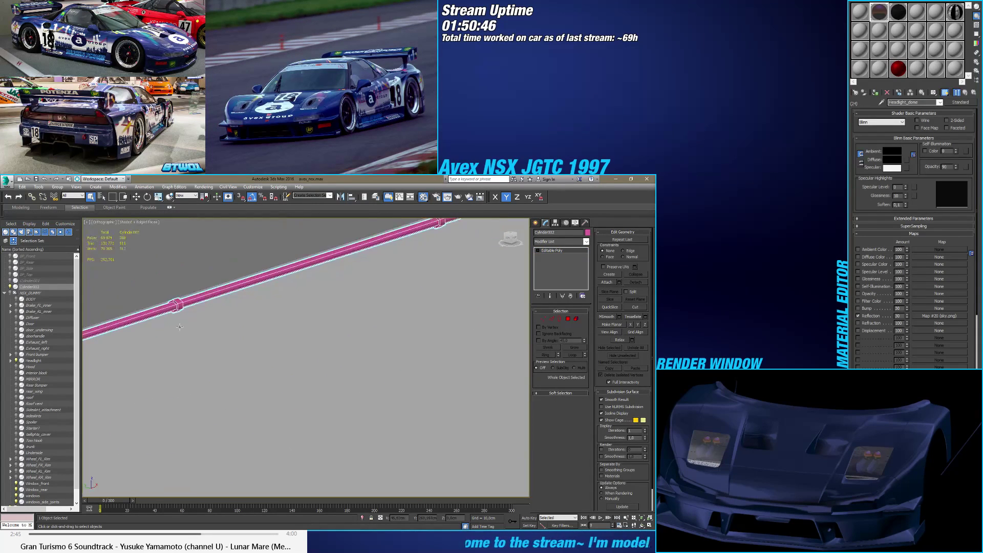
scroll(314, 367, "up", 4)
scroll(386, 395, "up", 6)
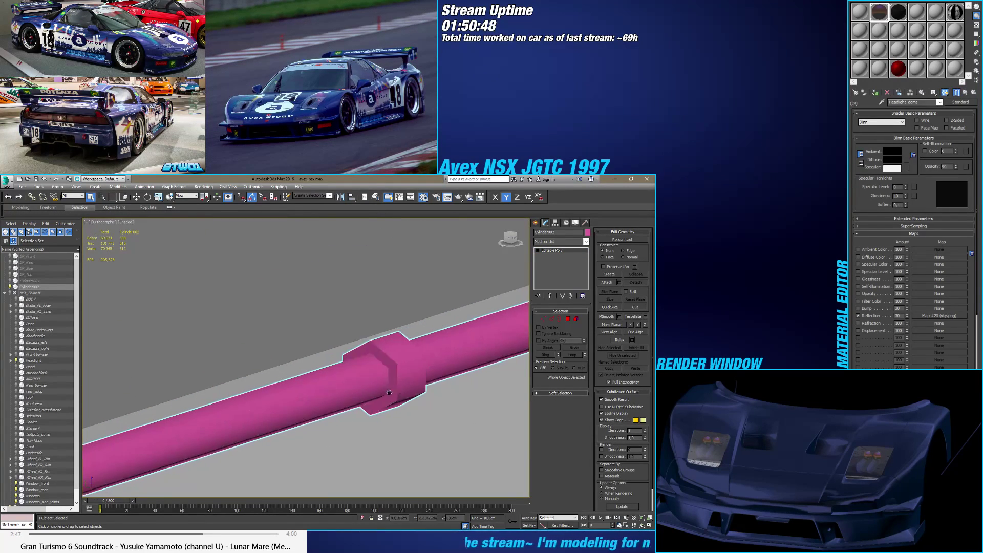
key("F4")
mouse_move(385, 396)
middle_mouse_down()
mouse_move(278, 372)
mouse_move(461, 381)
middle_mouse_up()
left_click(512, 384)
scroll(482, 384, "up", 4)
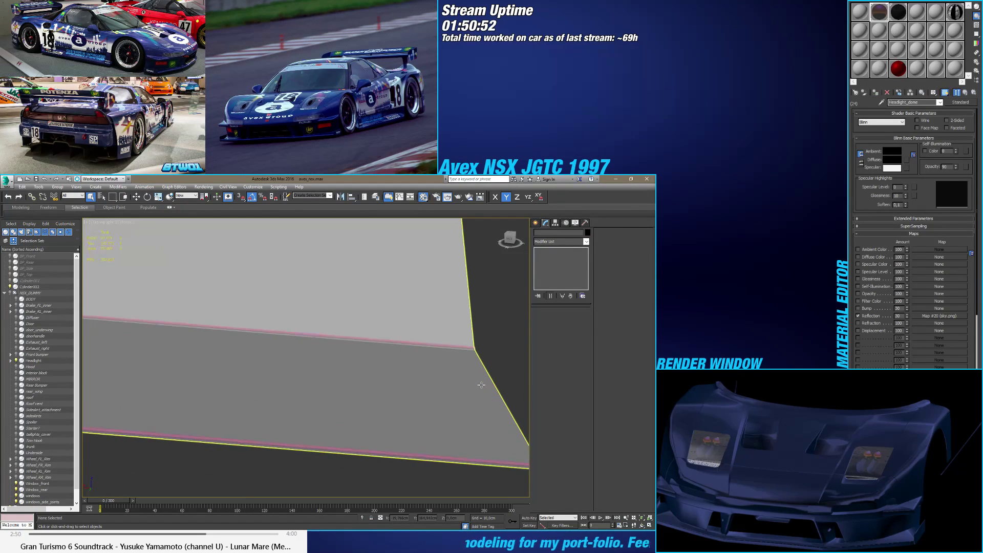
left_click(481, 385)
scroll(481, 384, "down", 4)
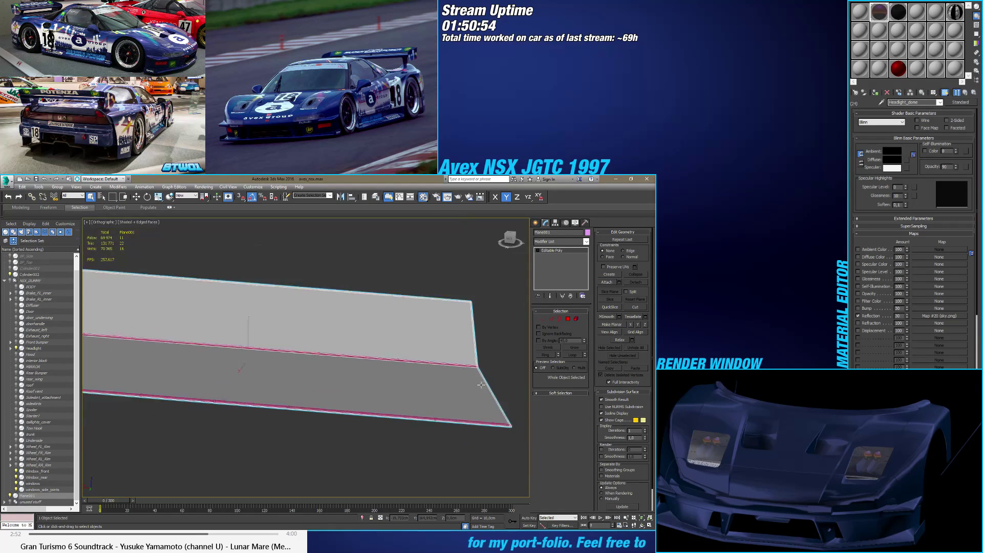
middle_click_drag(481, 384, 441, 387, "alt")
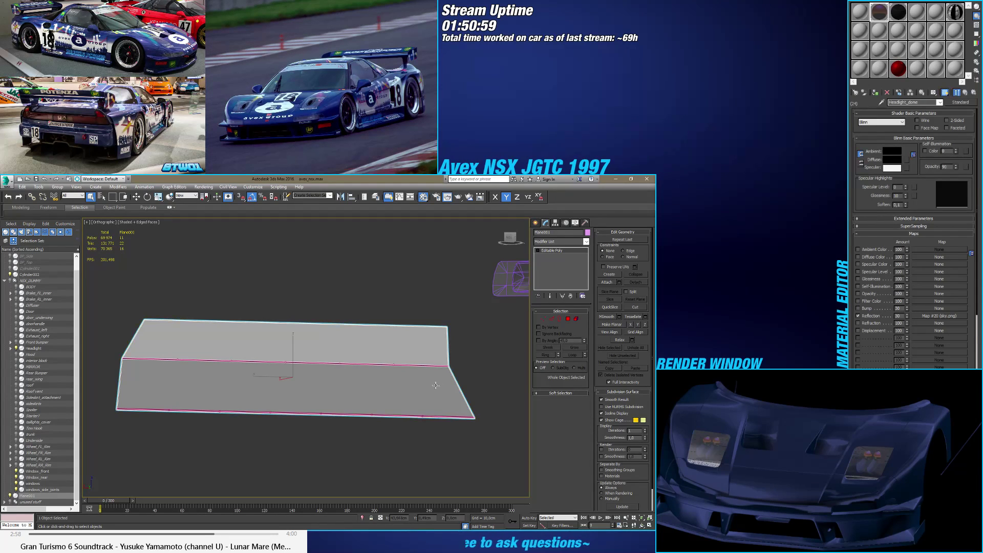
key("k")
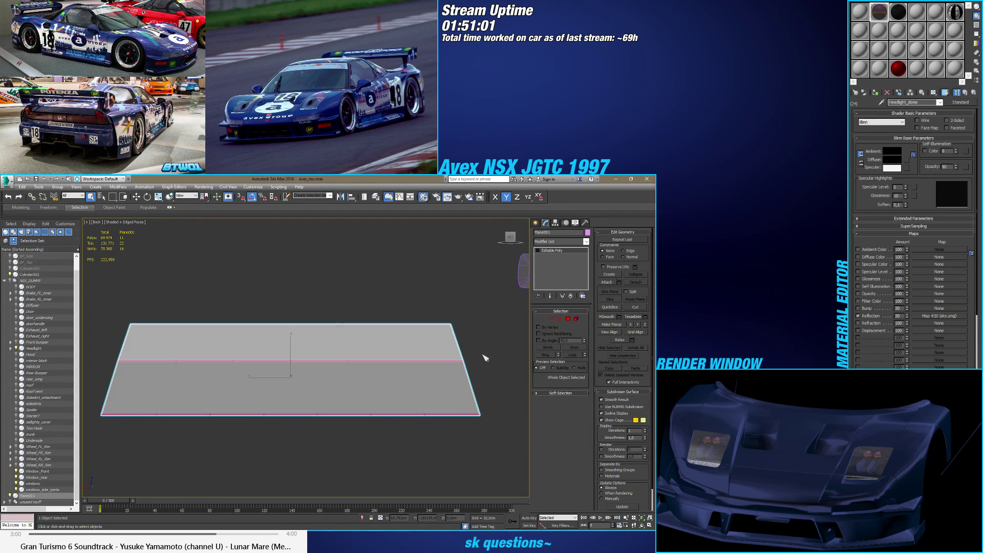
Step: In Edge mode, marquee-select the plane's long side edges in the Back view
left_click(552, 319)
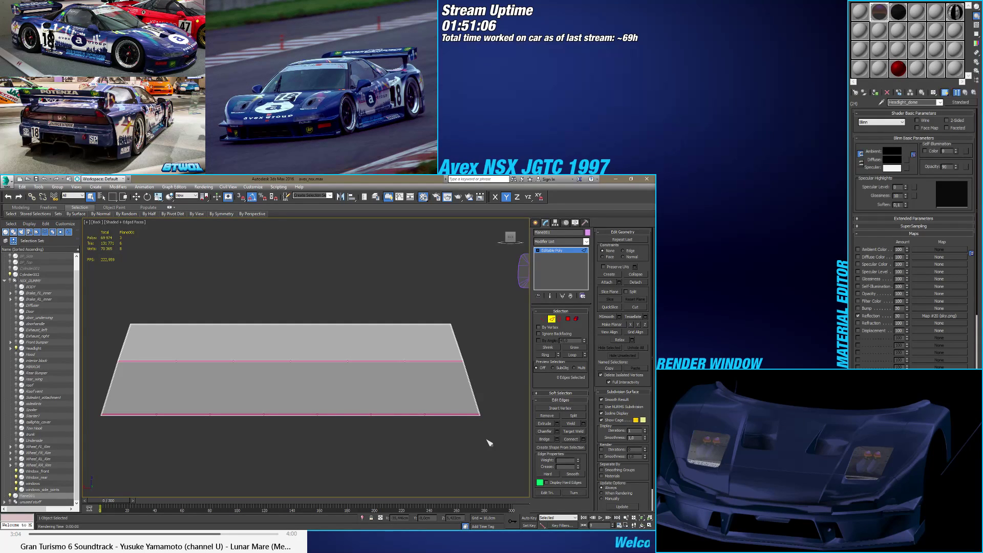
left_click_drag(322, 455, 342, 431)
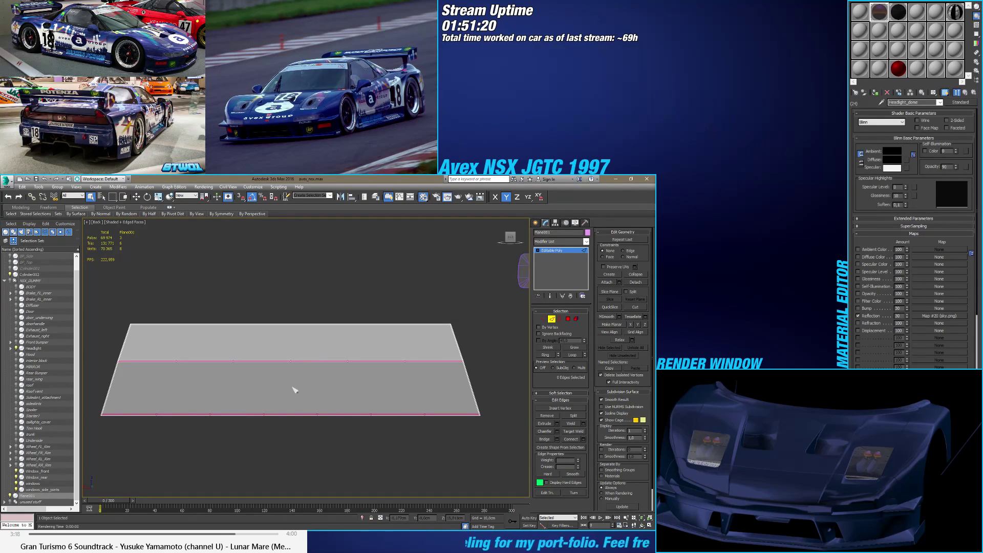
middle_click_drag(285, 441, 311, 435)
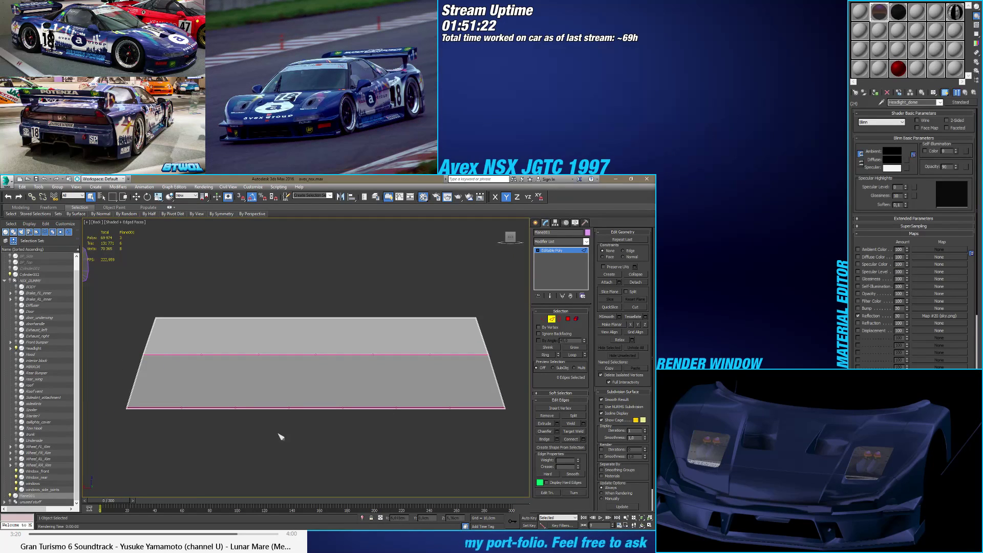
key("alt+Tab")
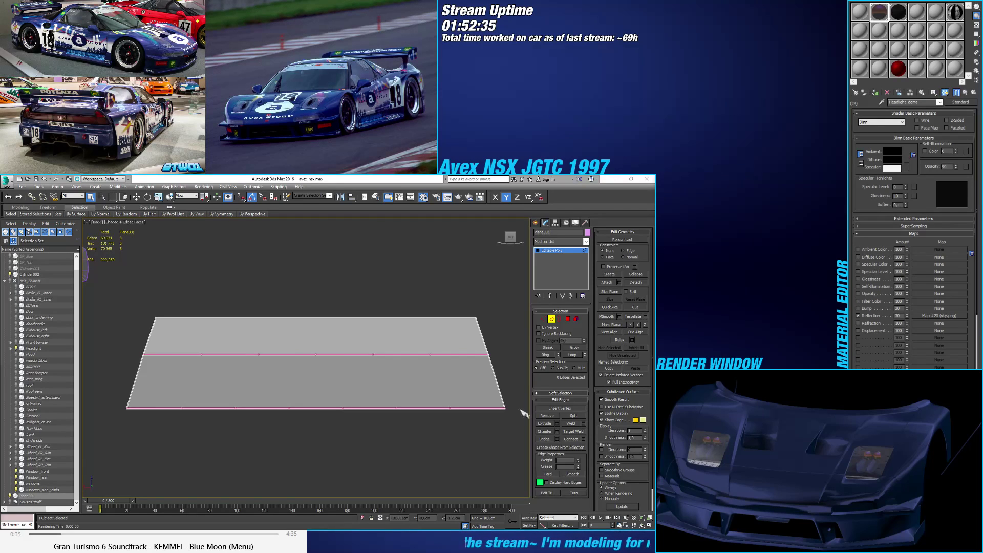
Step: Connect the upper face's side edges with 11 segments
middle_click_drag(467, 443, 450, 428)
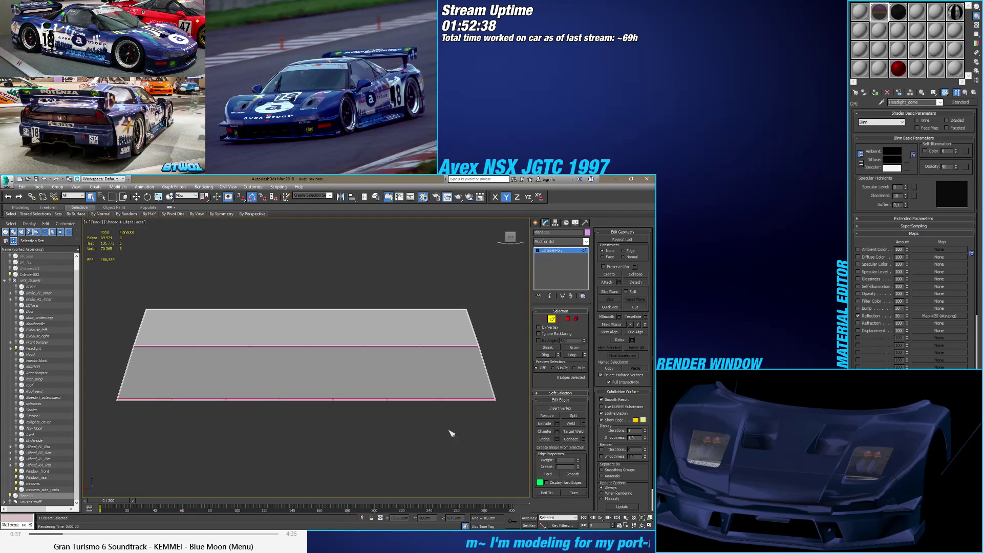
left_click_drag(109, 324, 516, 333)
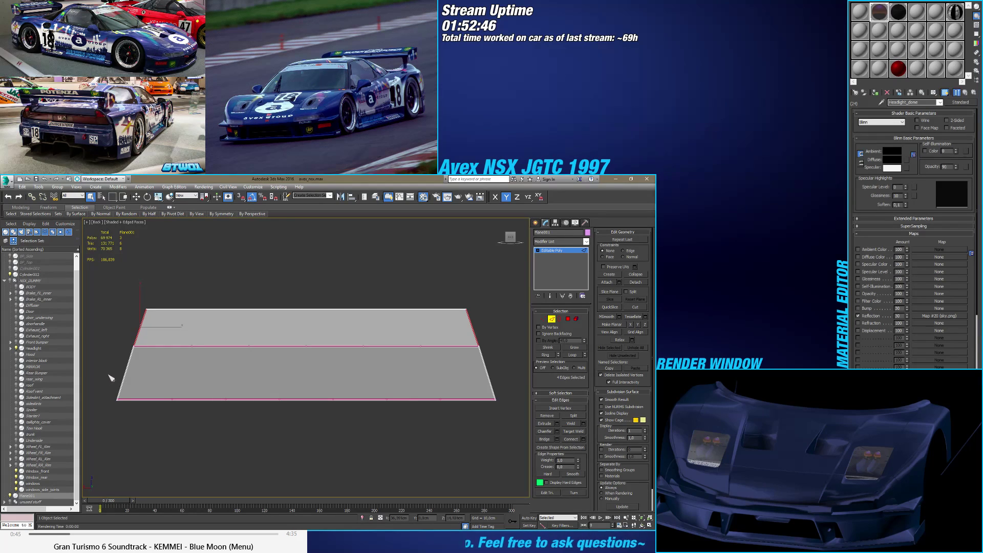
left_click(585, 440)
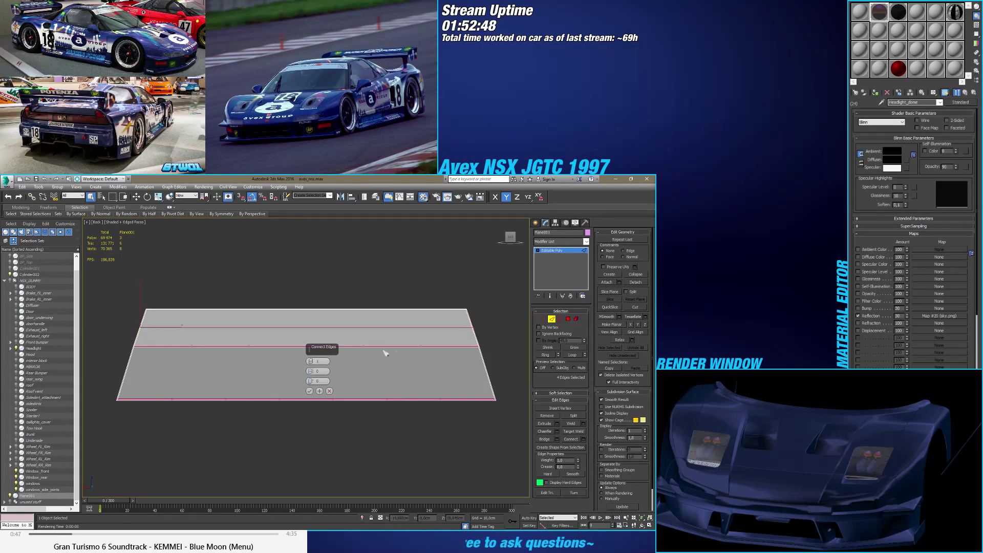
left_click_drag(312, 364, 313, 348)
middle_click_drag(379, 348, 242, 384, "alt")
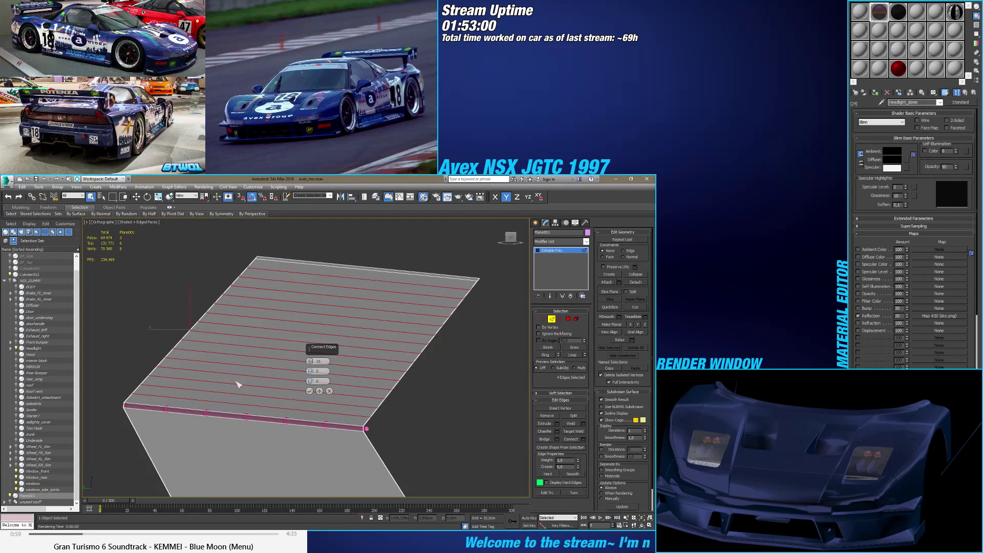
middle_click_drag(230, 400, 271, 387, "alt")
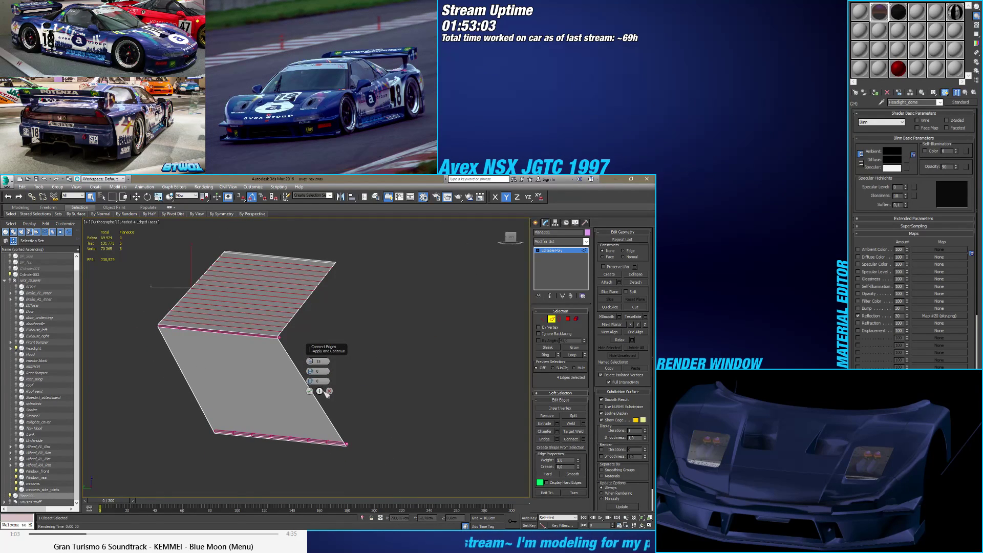
left_click(310, 391)
Step: Connect the lower face's side edges with 22 segments
left_click_drag(134, 389, 446, 412)
left_click(583, 438)
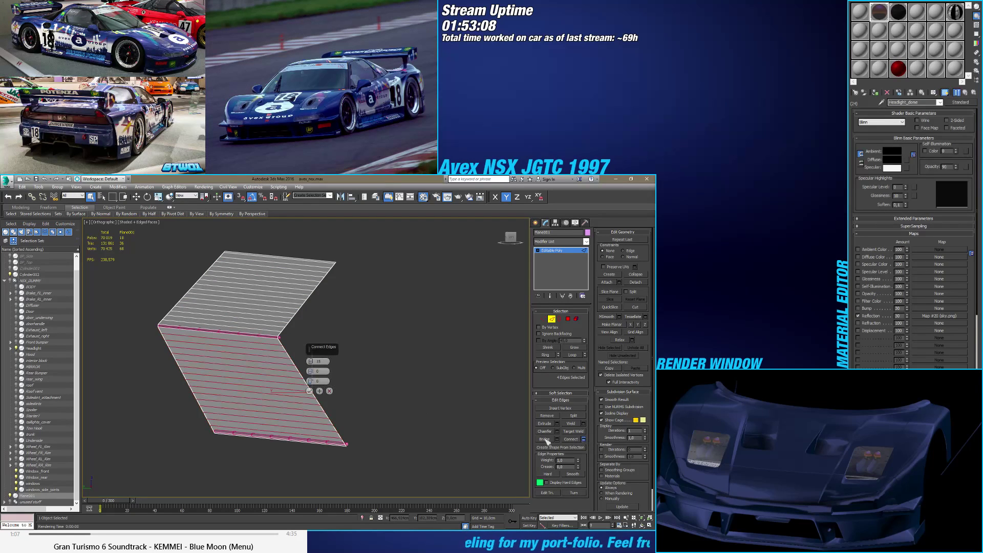
left_click_drag(312, 364, 314, 362)
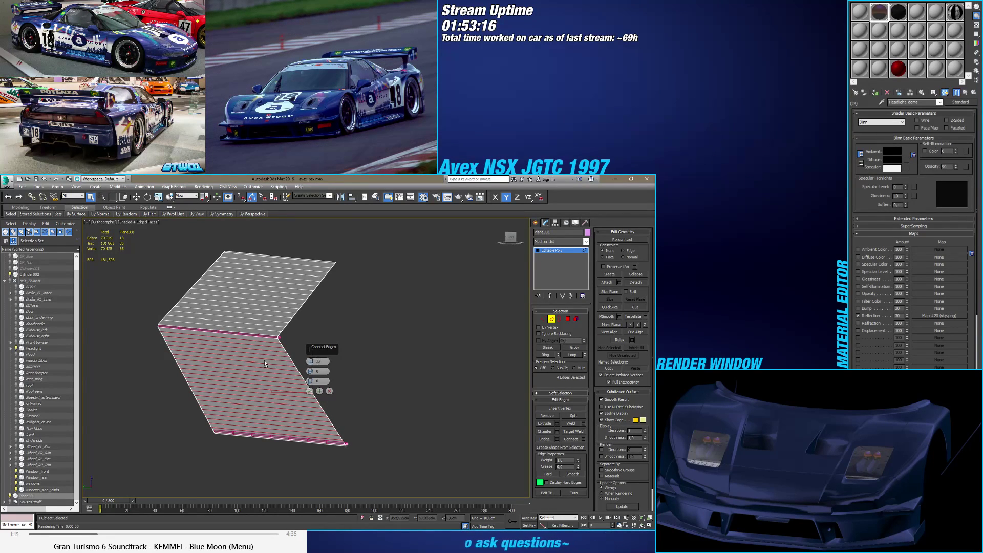
scroll(263, 352, "up", 5)
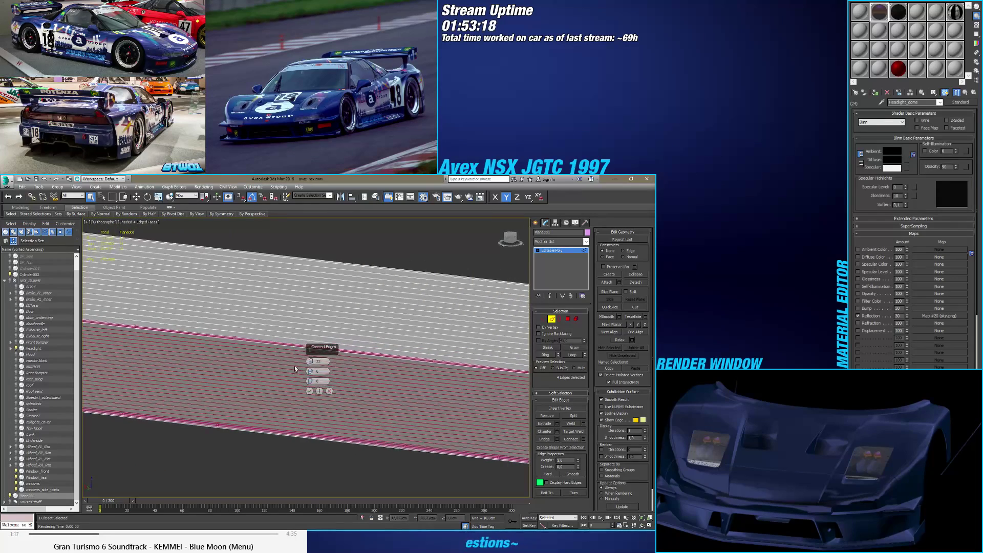
scroll(276, 361, "down", 8)
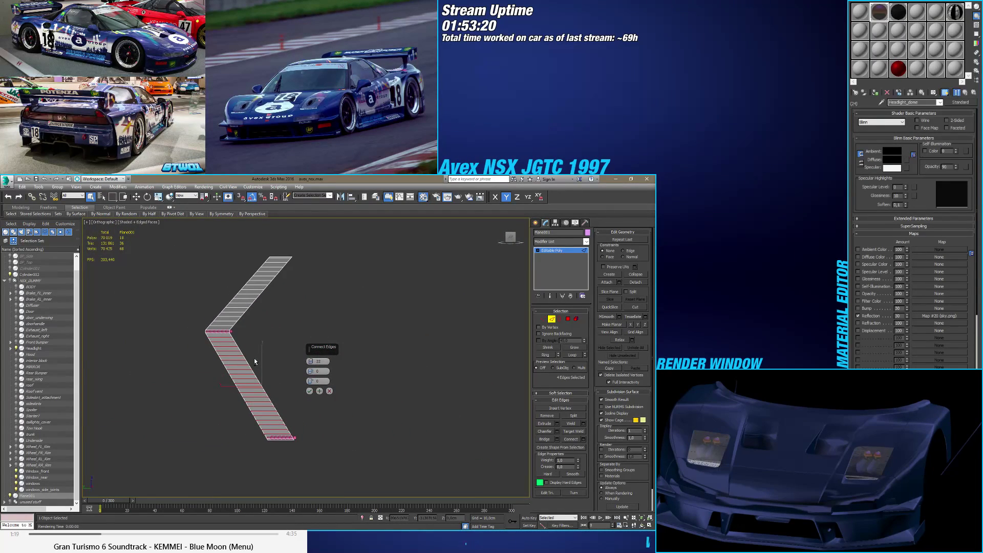
middle_click_drag(254, 358, 280, 362, "alt")
scroll(280, 362, "up", 3)
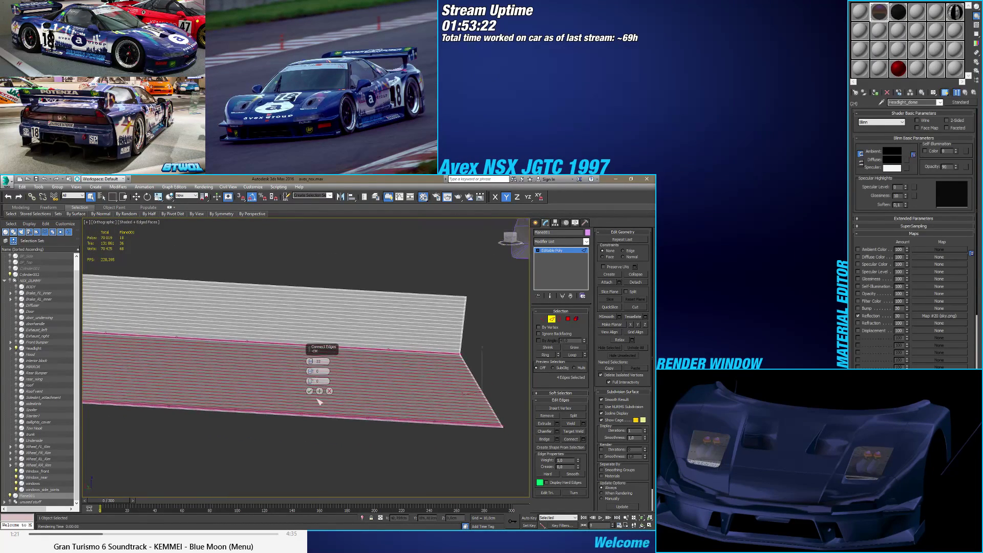
left_click(309, 391)
middle_click_drag(310, 391, 389, 327)
scroll(317, 390, "down", 3)
Step: In the Back view, connect the horizontal edges with 2 segments and pinch 6
left_click(510, 237)
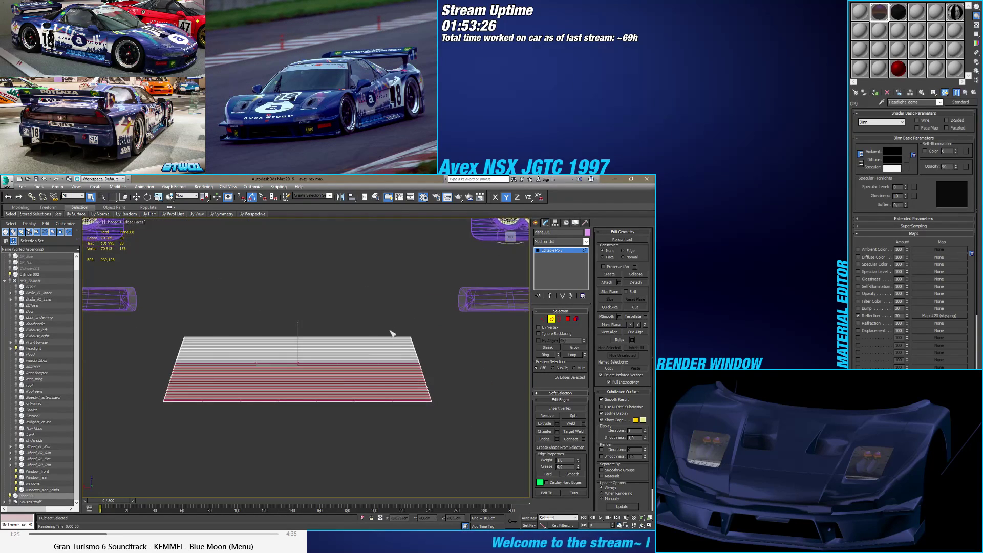
scroll(396, 353, "up", 3)
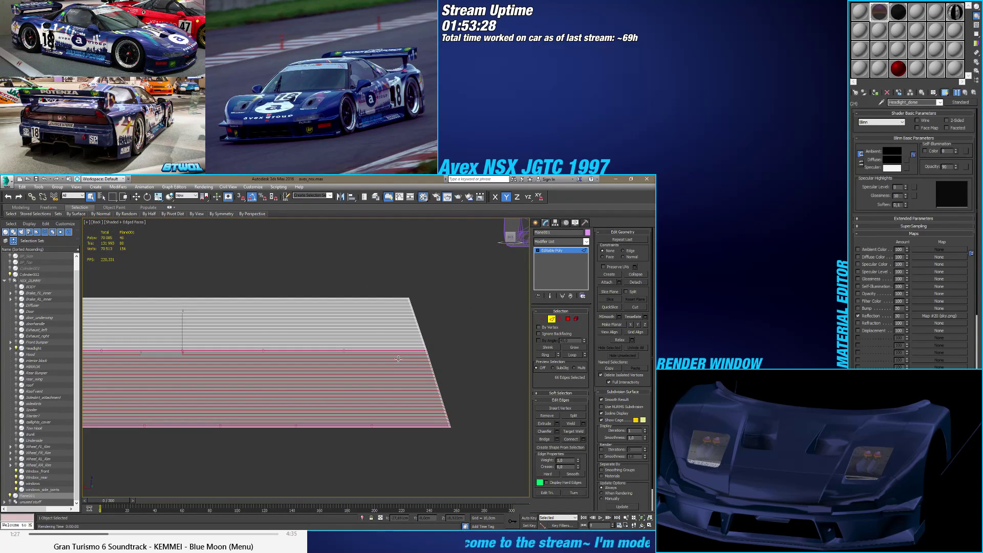
scroll(385, 352, "down", 4)
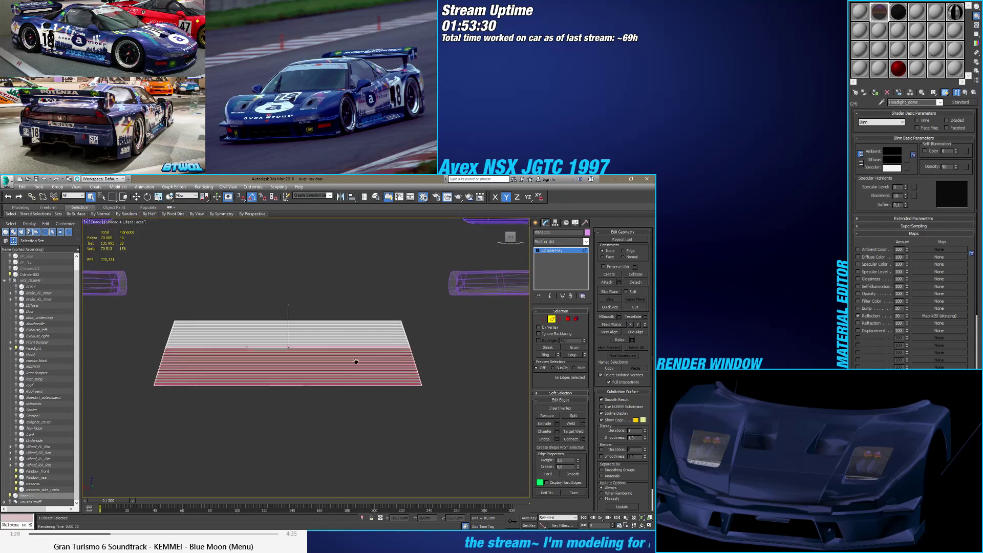
left_click_drag(316, 290, 333, 430)
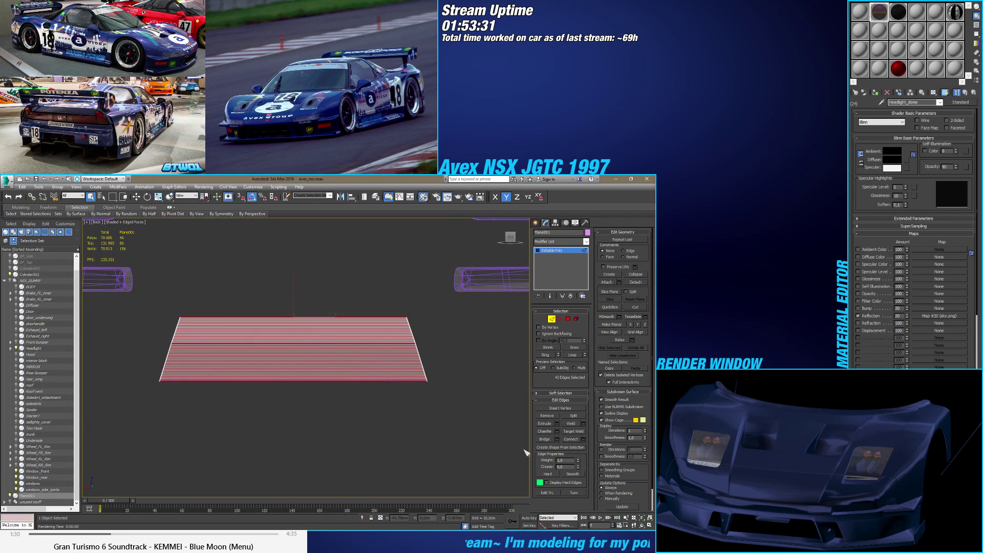
left_click(583, 439)
scroll(391, 383, "up", 2)
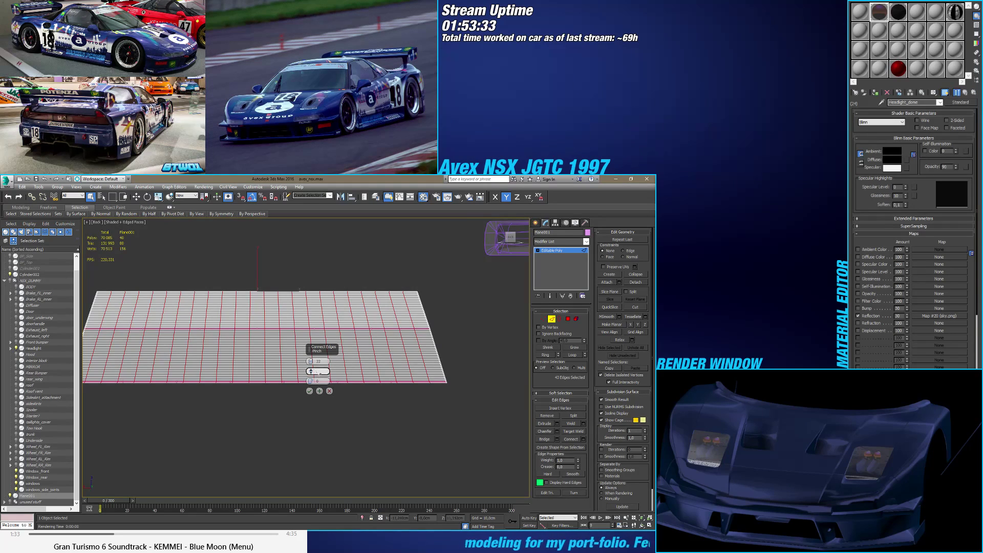
right_click(311, 361)
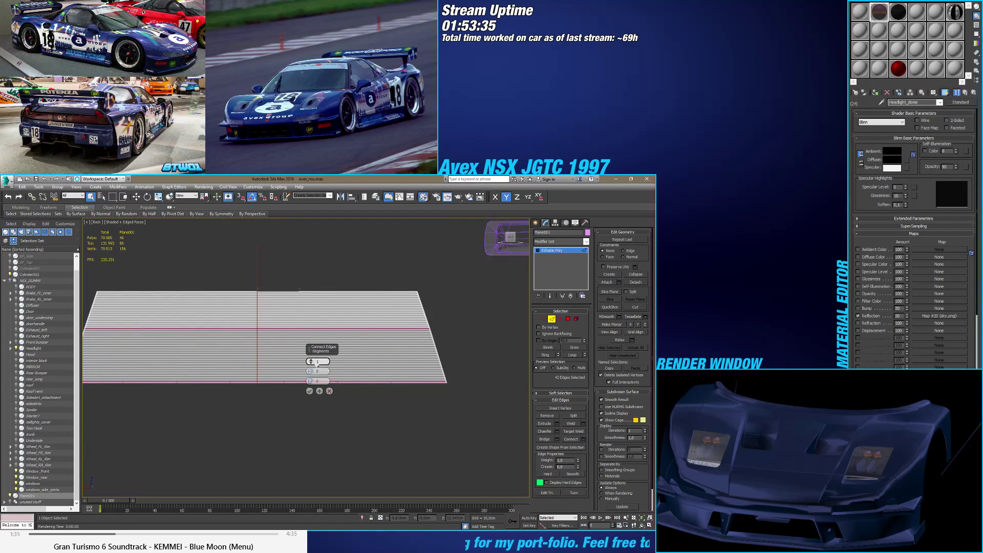
left_click(311, 360)
left_click_drag(310, 371, 320, 258)
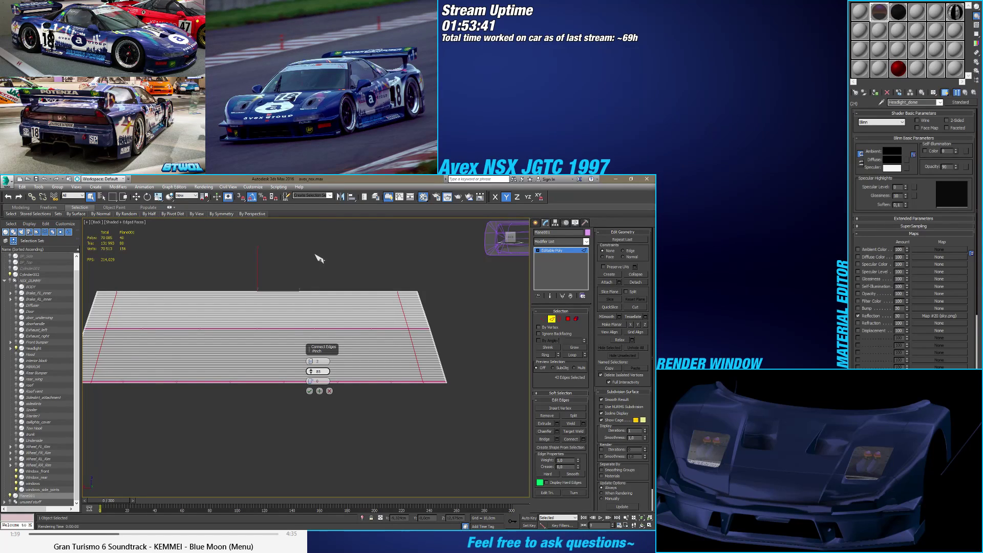
left_click(309, 391)
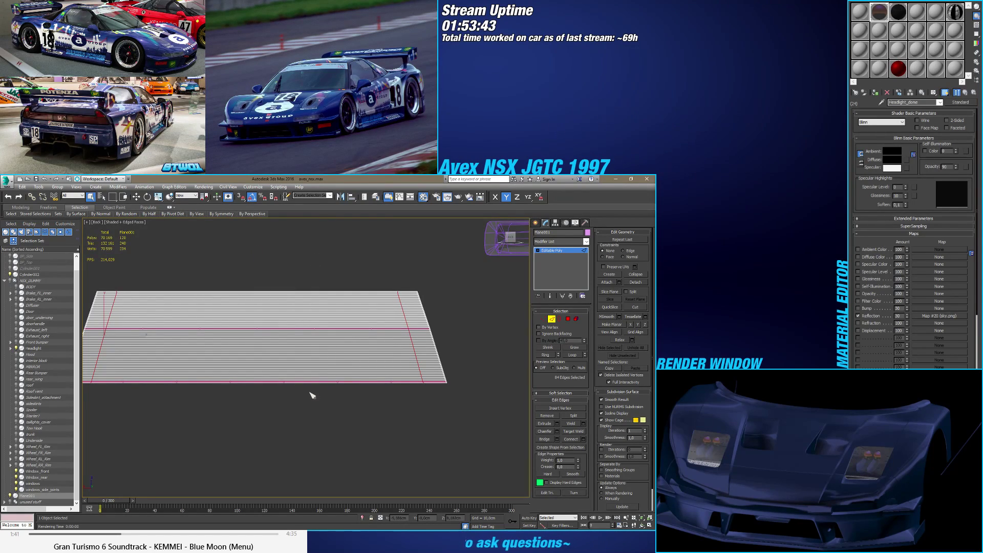
Step: Select the first slanted edge loop and flatten it with Make Planar X, constrained to edges
double_click(413, 348)
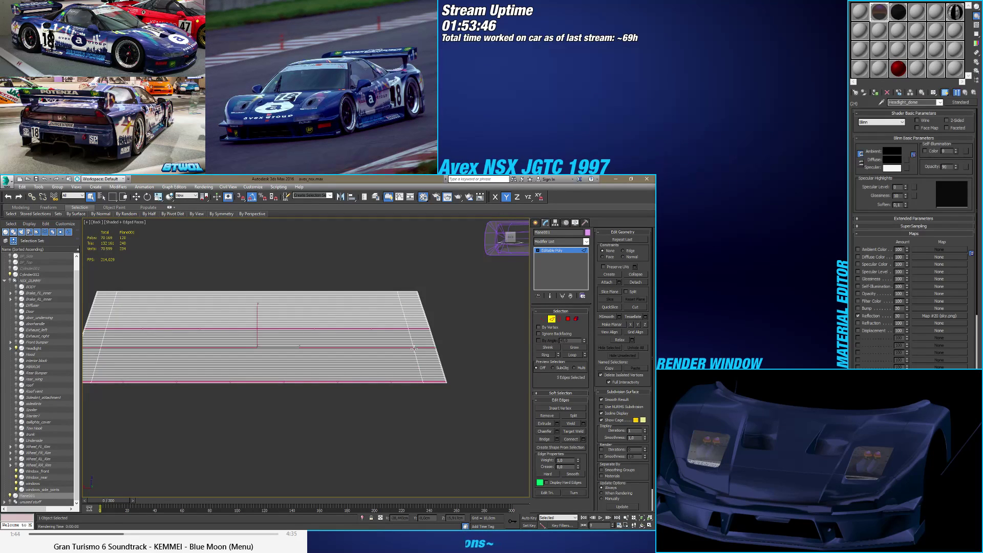
scroll(413, 349, "up", 5)
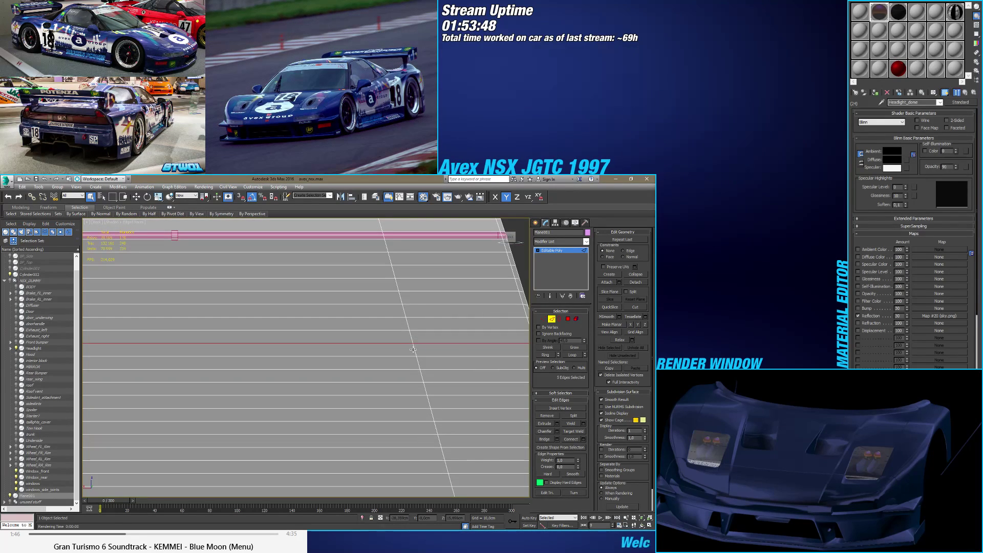
double_click(414, 349)
scroll(414, 349, "down", 5)
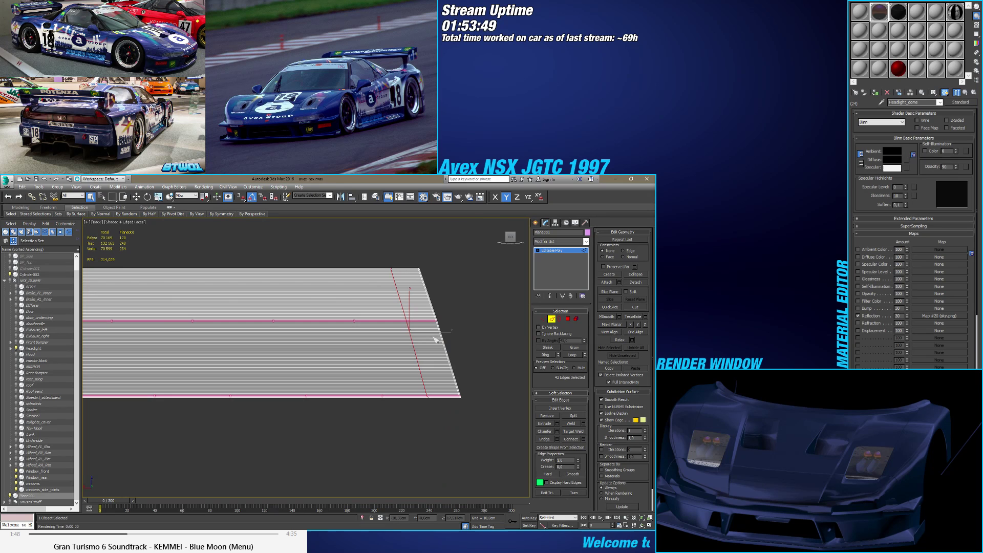
left_click(623, 251)
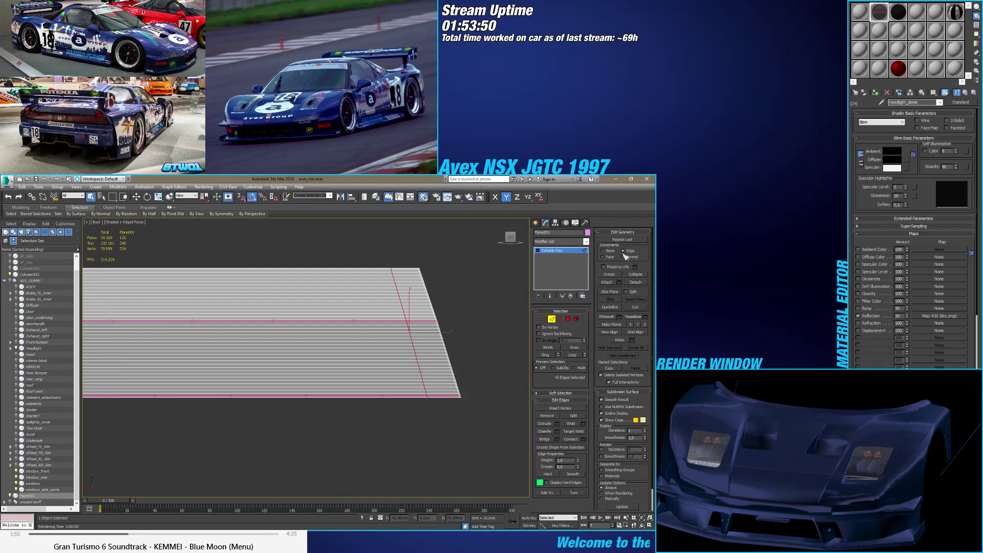
left_click(631, 326)
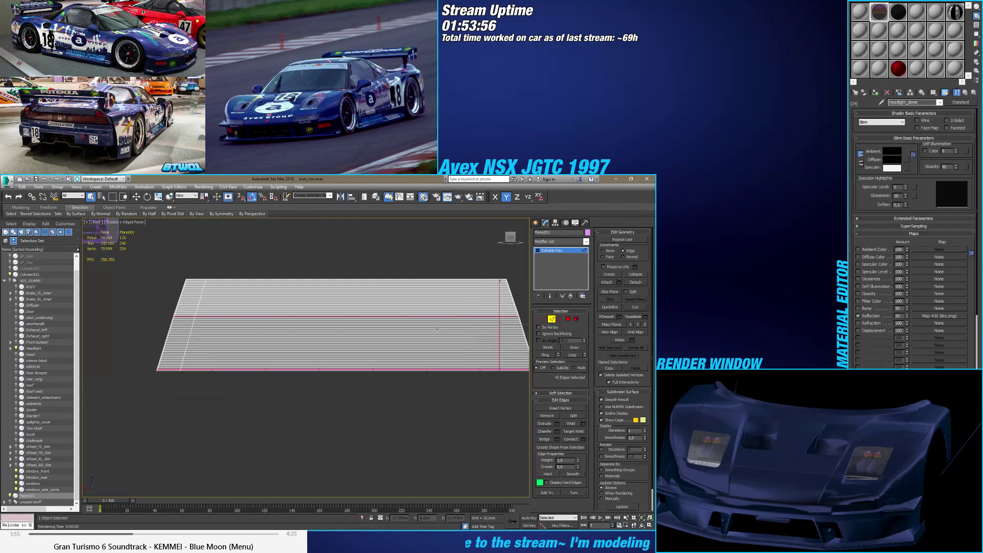
scroll(307, 321, "up", 6)
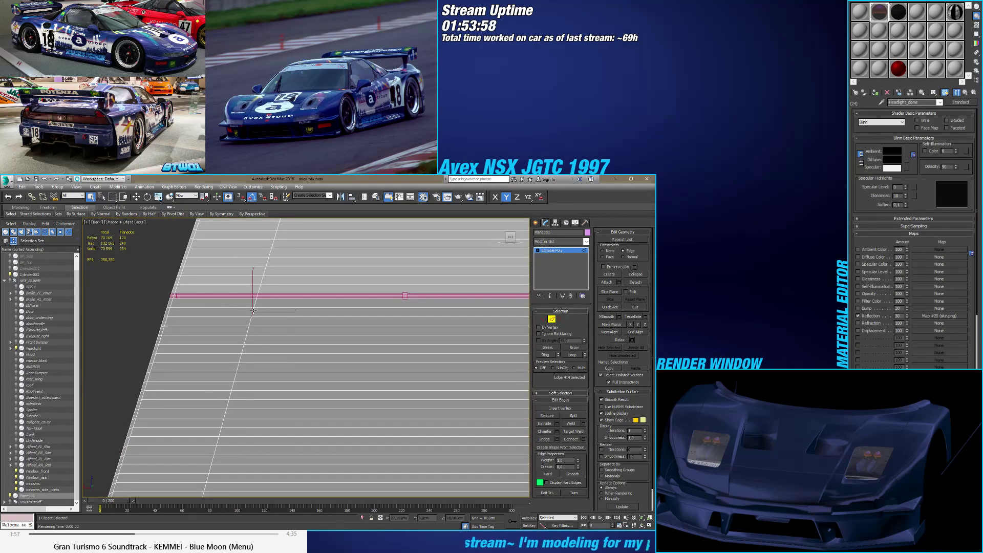
Step: Straighten the next slanted loop with Make Planar X and select another vertical loop
double_click(252, 311)
left_click(631, 325)
scroll(347, 325, "down", 5)
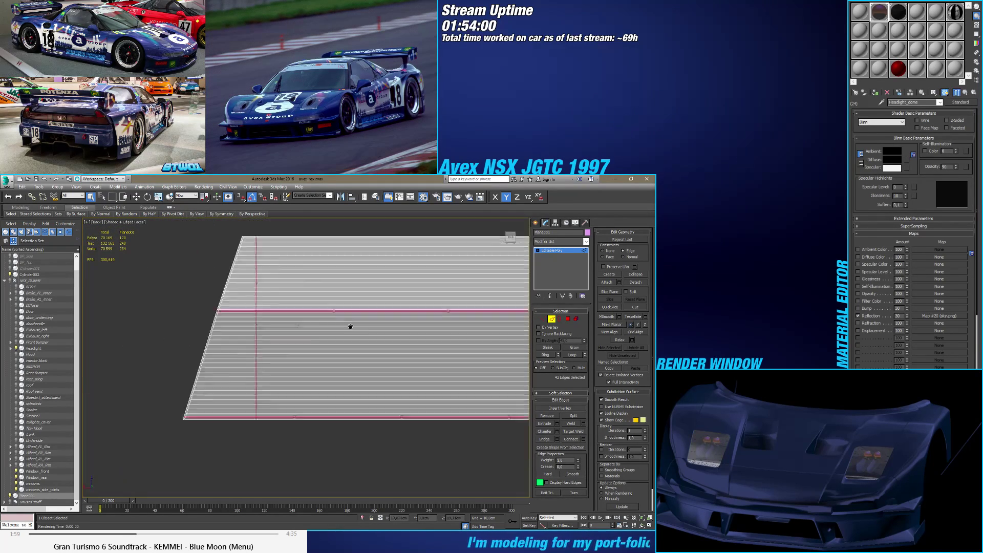
scroll(357, 318, "up", 4)
scroll(357, 318, "up", 2)
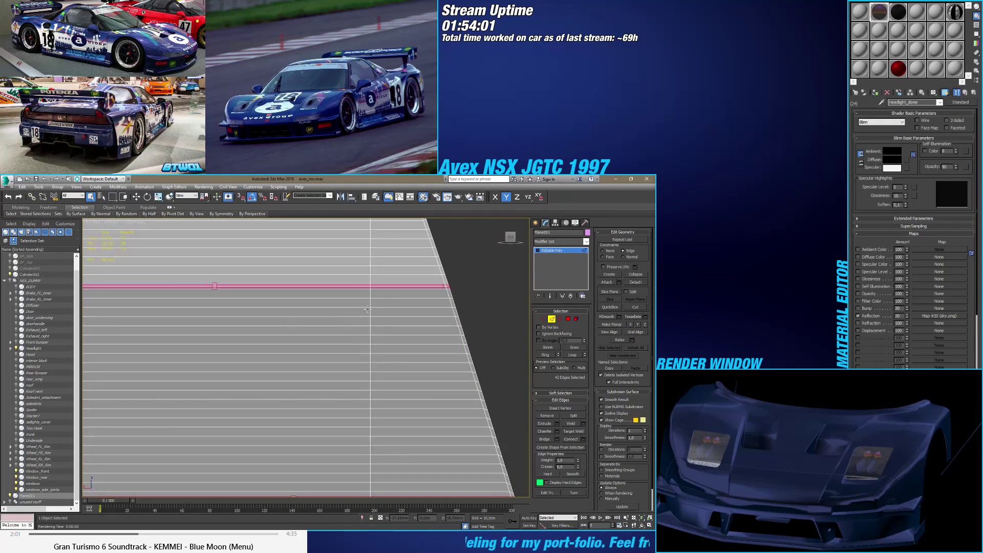
double_click(370, 311, "ctrl")
scroll(379, 315, "down", 5)
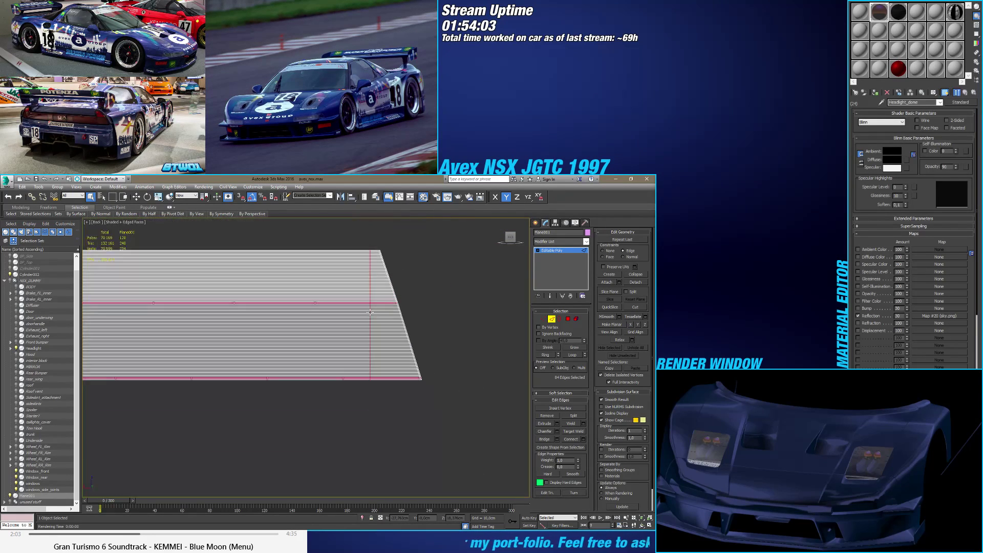
scroll(388, 319, "up", 2)
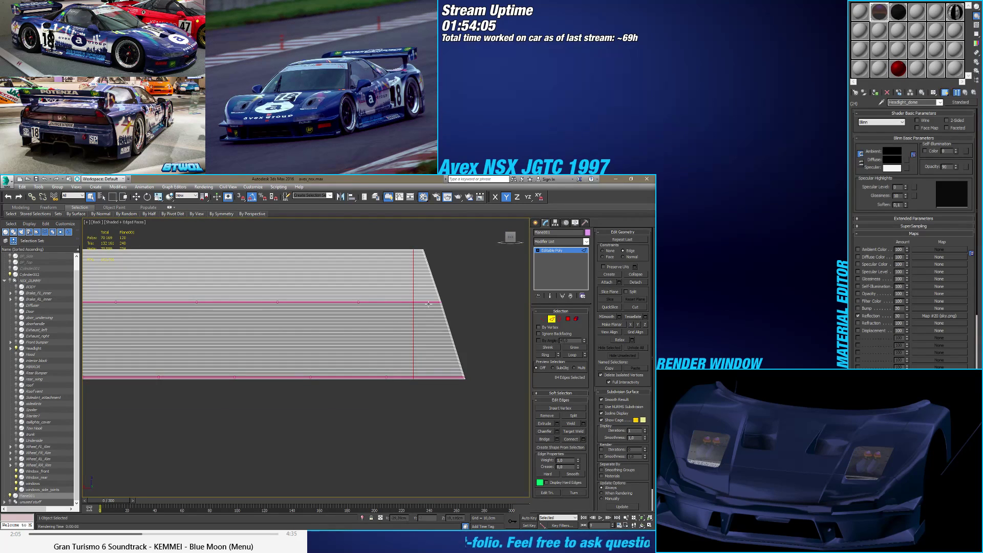
scroll(359, 303, "up", 3)
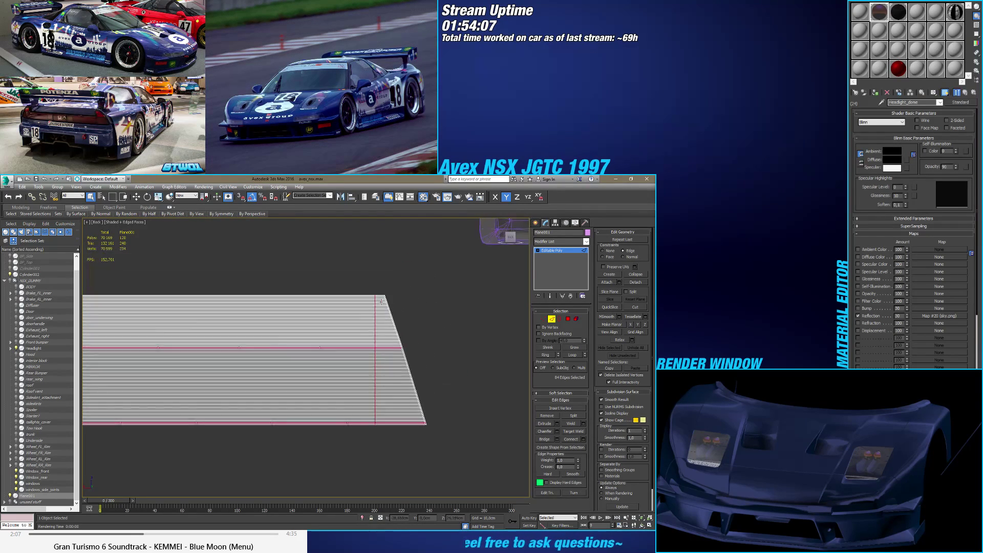
Step: Snap the straightened edge loop onto the plane's slanted corner using Move with vertex snapping
key("ctrl+z")
key("r")
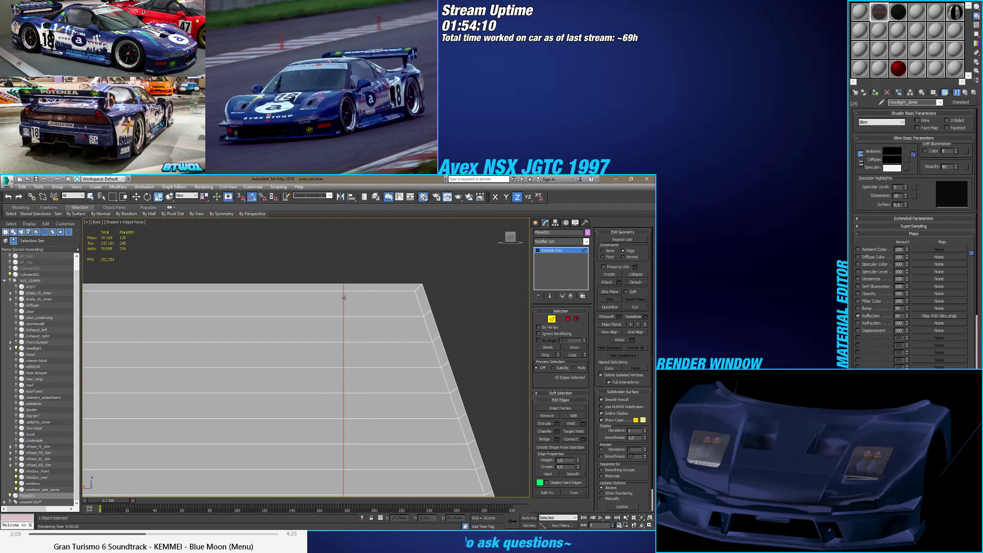
key("w")
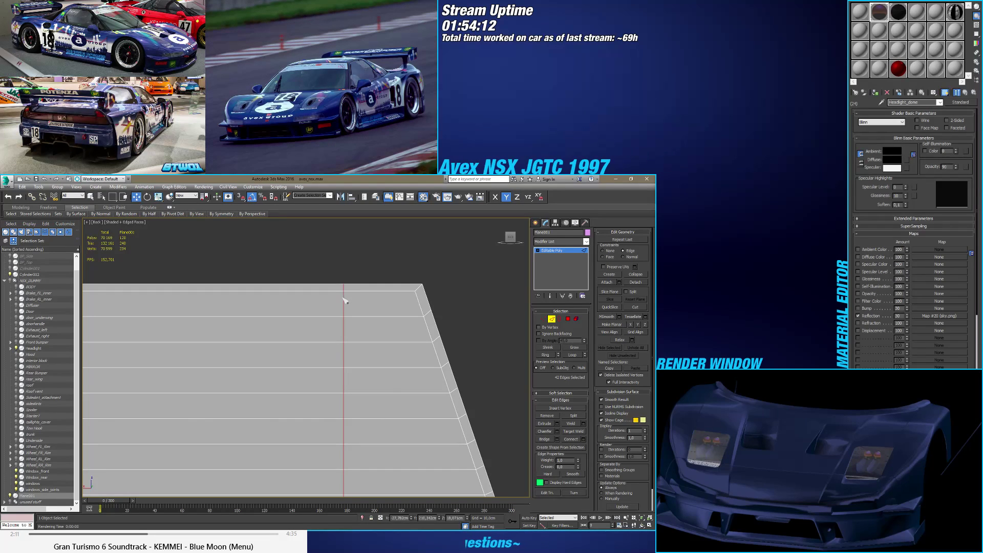
scroll(343, 294, "up", 2)
left_click_drag(344, 293, 486, 288)
scroll(423, 316, "down", 2)
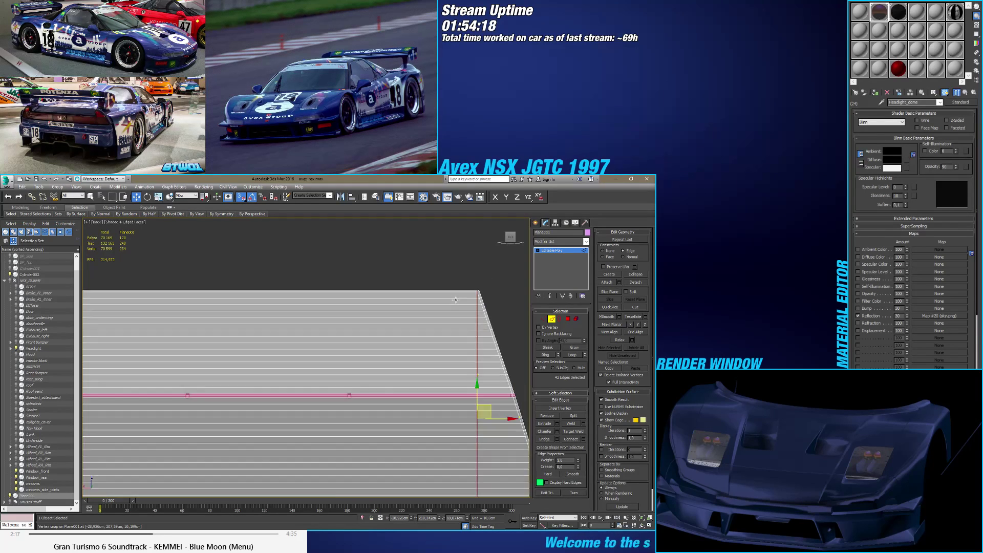
scroll(423, 316, "up", 6)
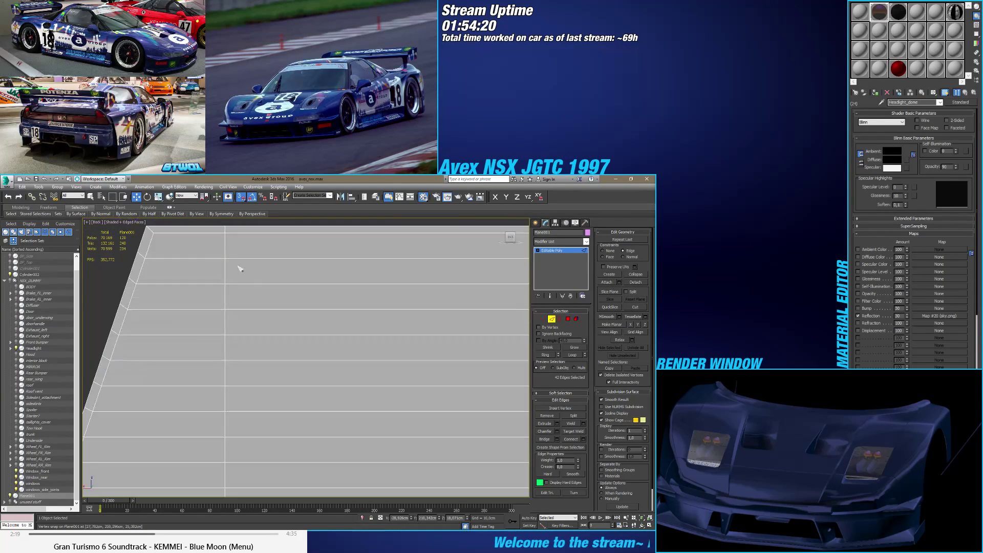
scroll(312, 331, "down", 3)
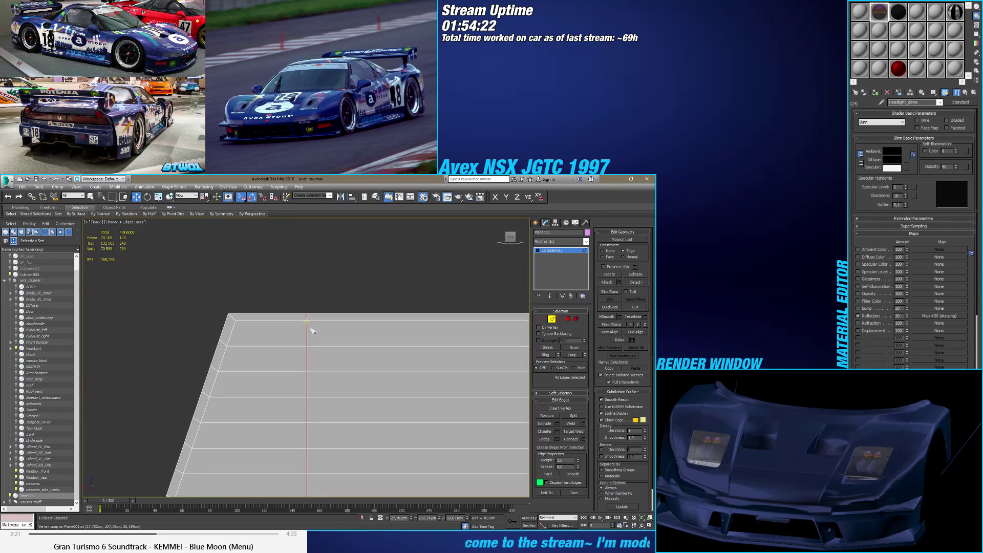
left_click_drag(310, 328, 236, 320)
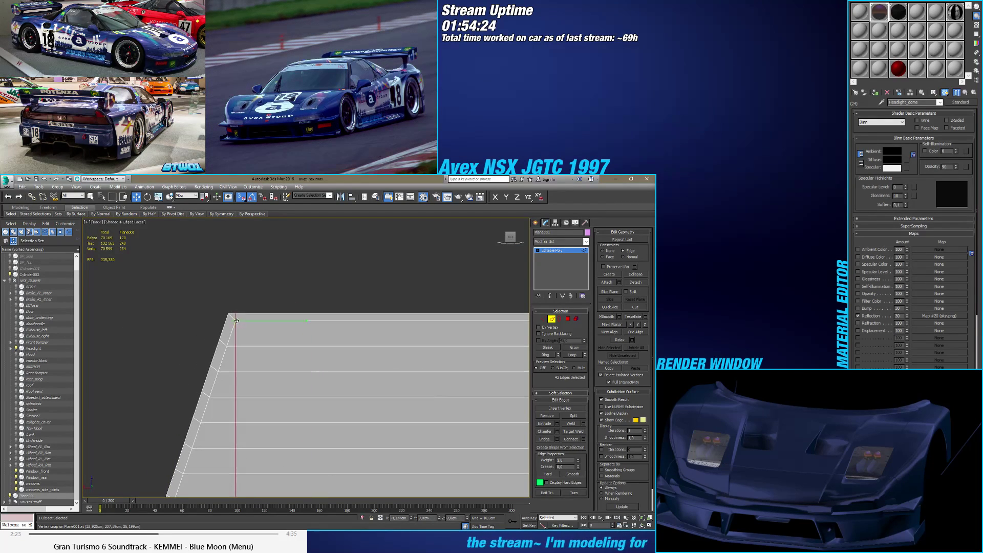
scroll(236, 322, "down", 2)
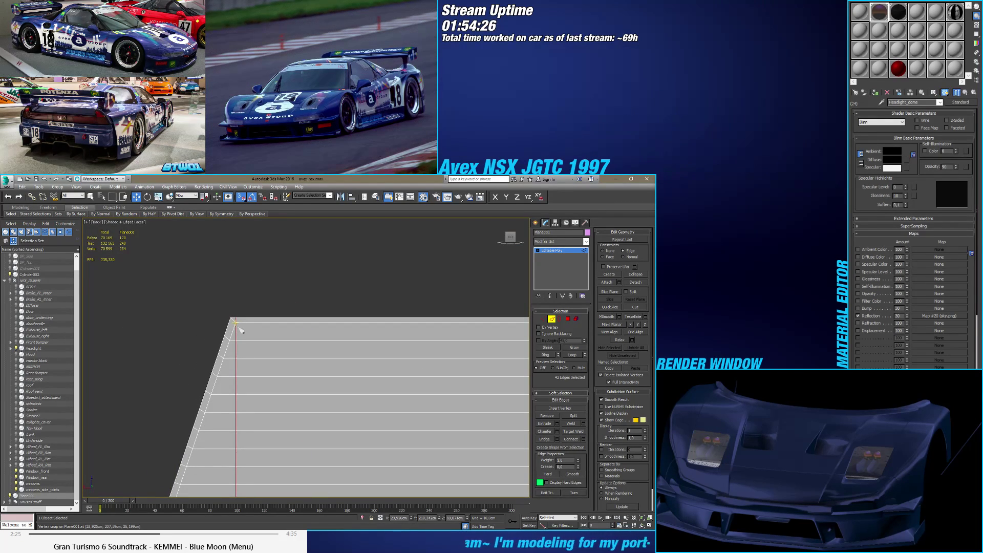
scroll(239, 329, "up", 5)
key("F6")
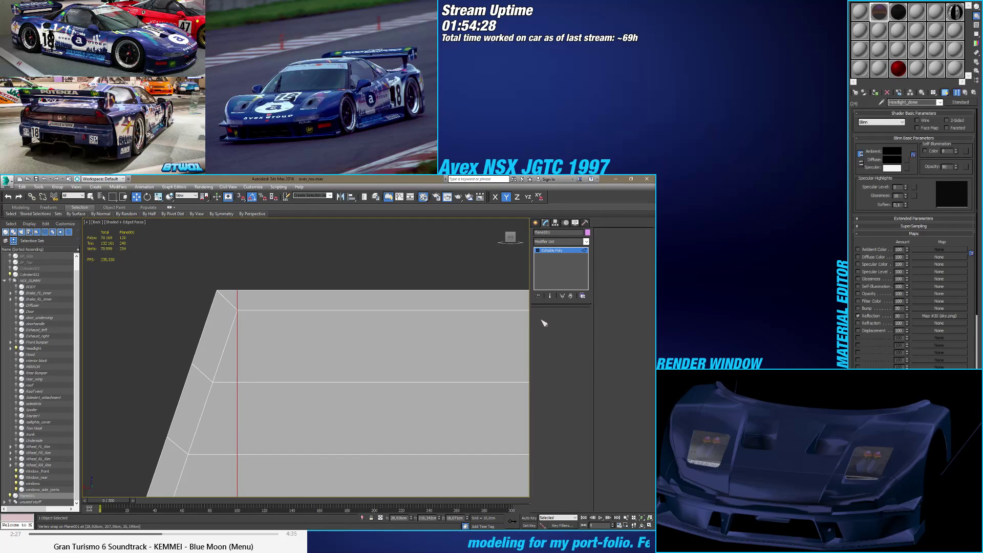
Step: Select the doubled vertices at the slanted corner and weld them into one
key("1")
left_click(237, 310)
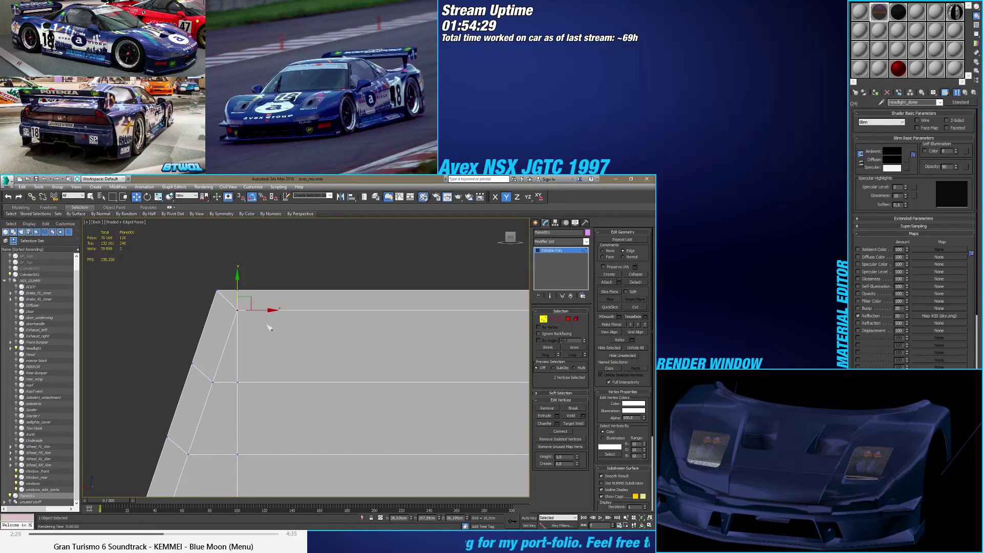
scroll(269, 327, "down", 3)
scroll(305, 317, "down", 4)
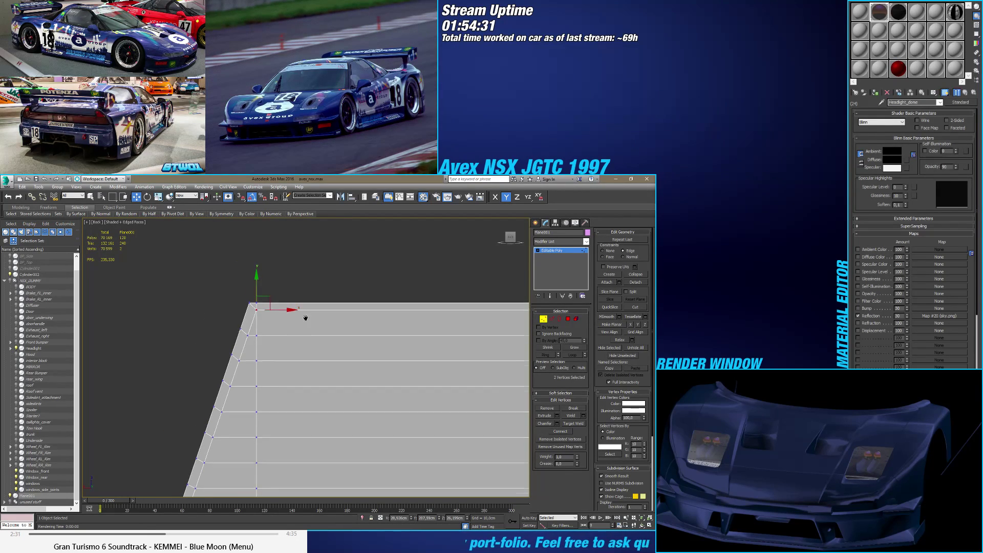
middle_click_drag(301, 345, 188, 342)
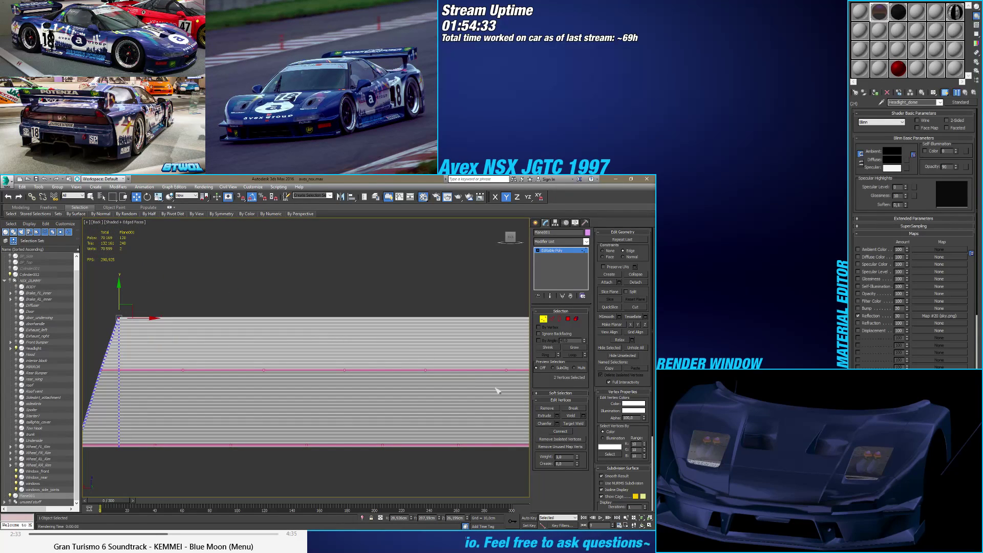
left_click(571, 415)
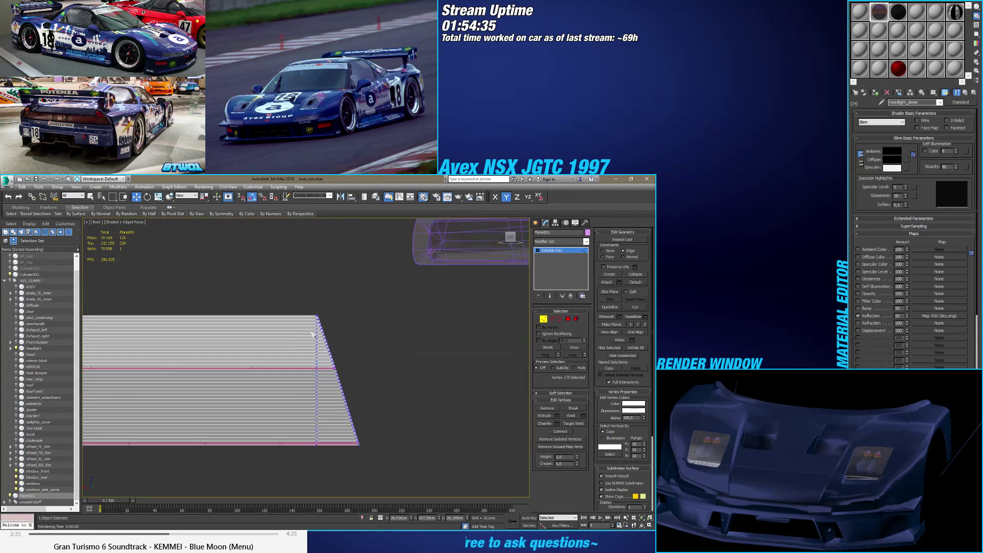
scroll(311, 333, "up", 10)
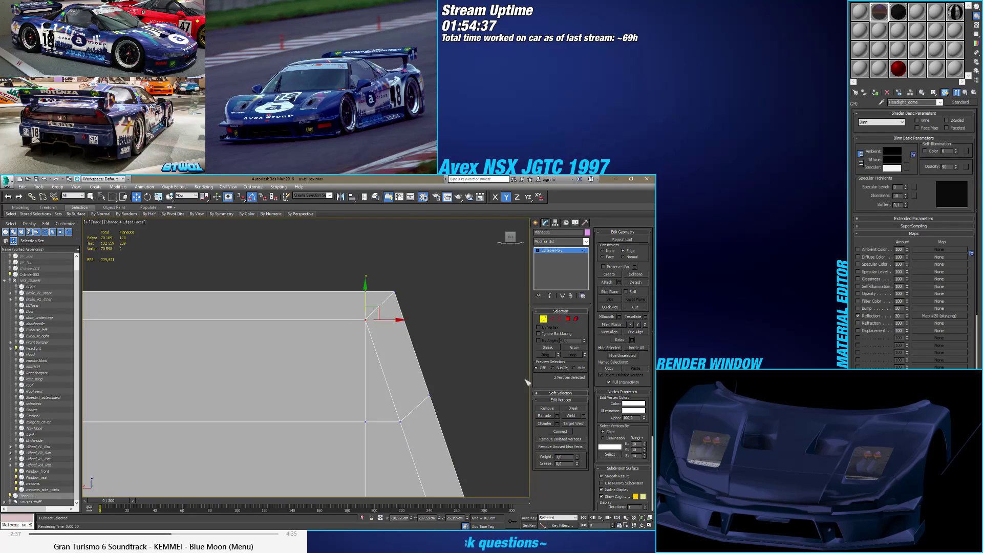
left_click(573, 417)
scroll(358, 381, "down", 5)
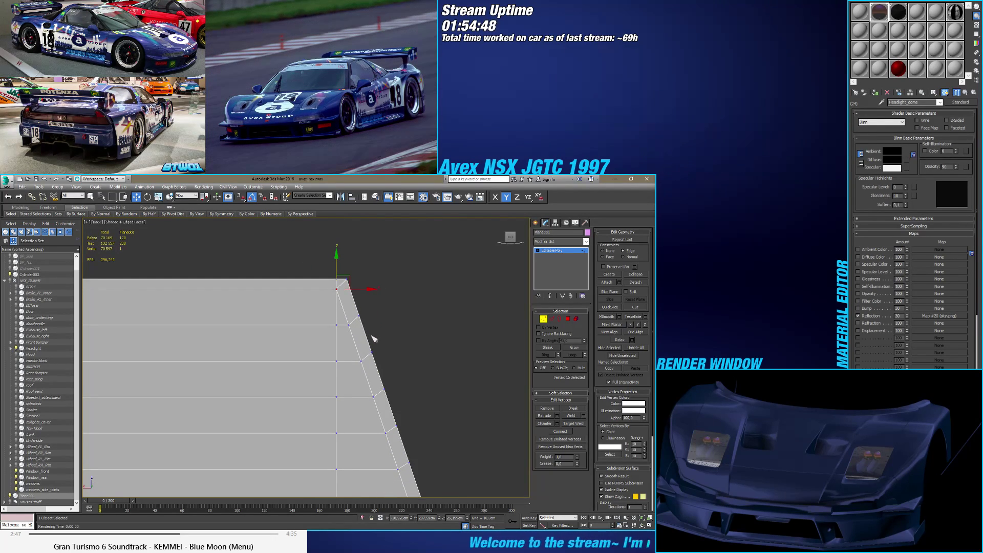
scroll(357, 344, "down", 6)
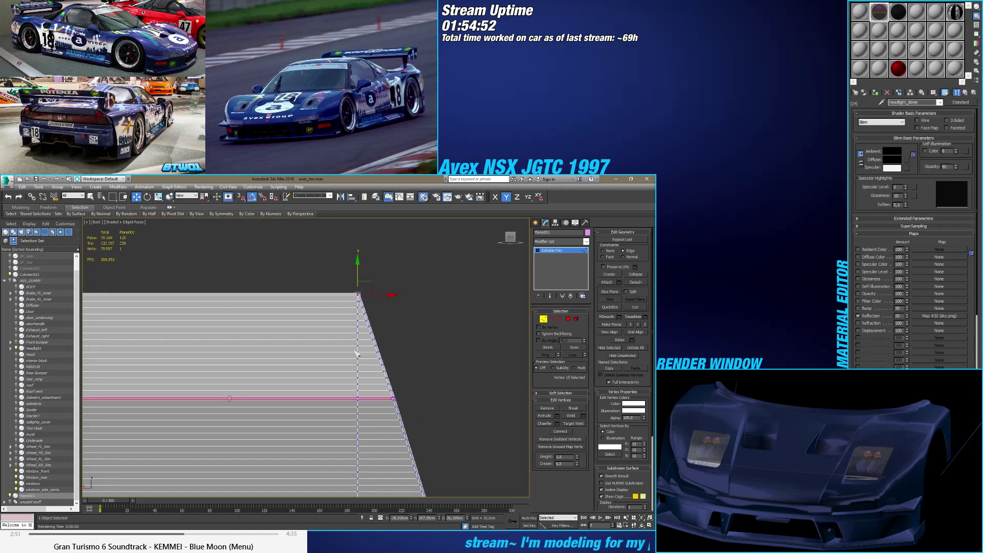
scroll(357, 353, "down", 6)
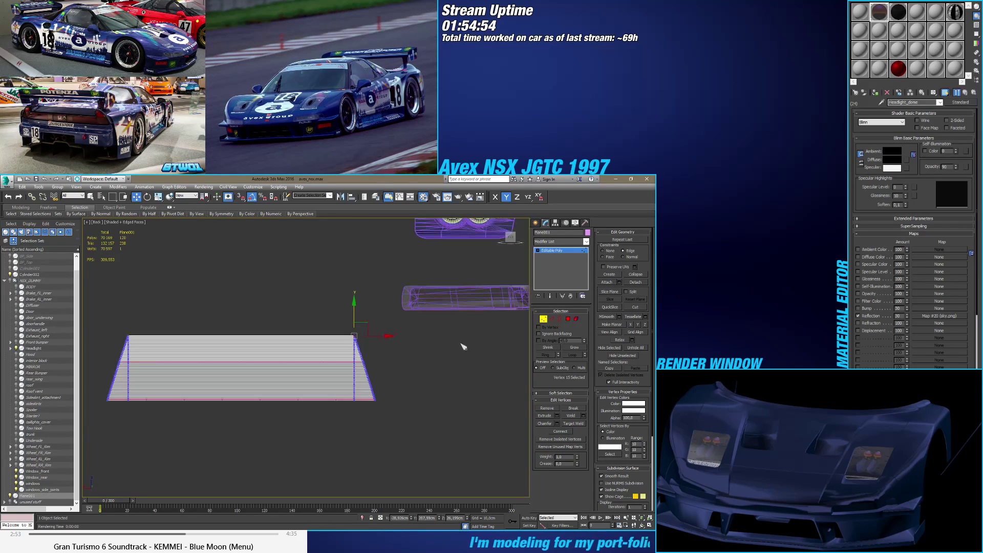
left_click(551, 319)
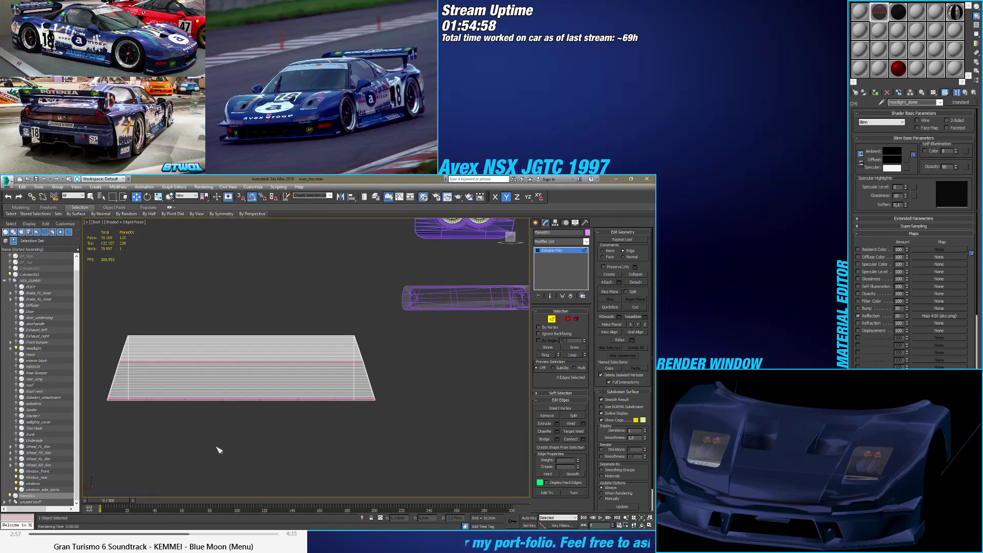
Step: Connect the plane's horizontal edges with about 84 evenly spaced segments at Pinch 0
left_click_drag(221, 420, 244, 327)
scroll(292, 358, "up", 3)
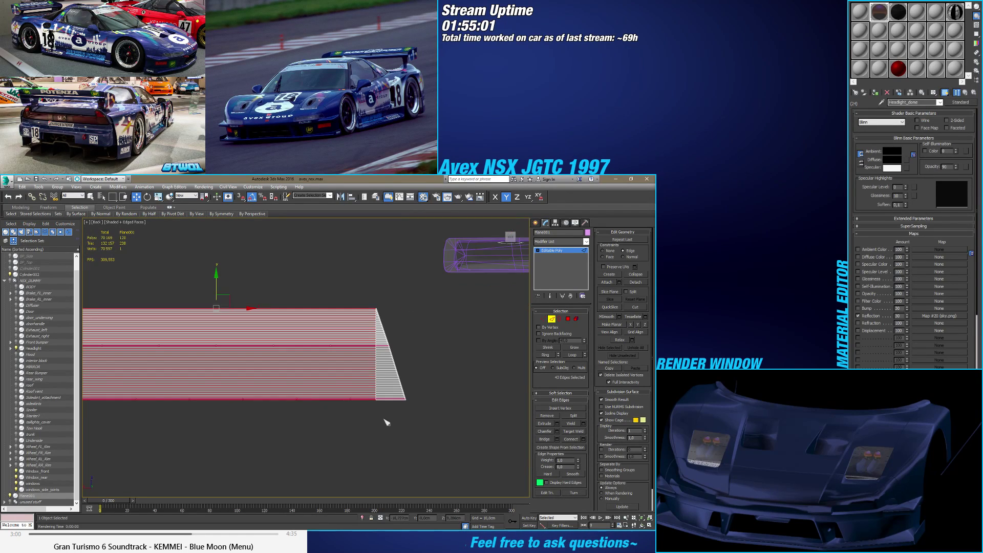
left_click(583, 438)
middle_click_drag(347, 371, 399, 382)
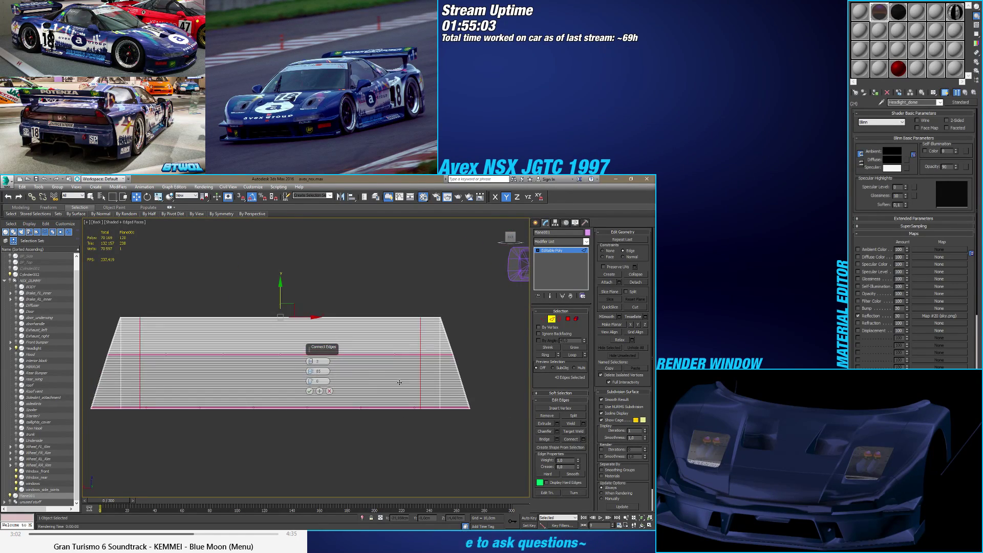
right_click(309, 371)
left_click_drag(310, 362, 312, 225)
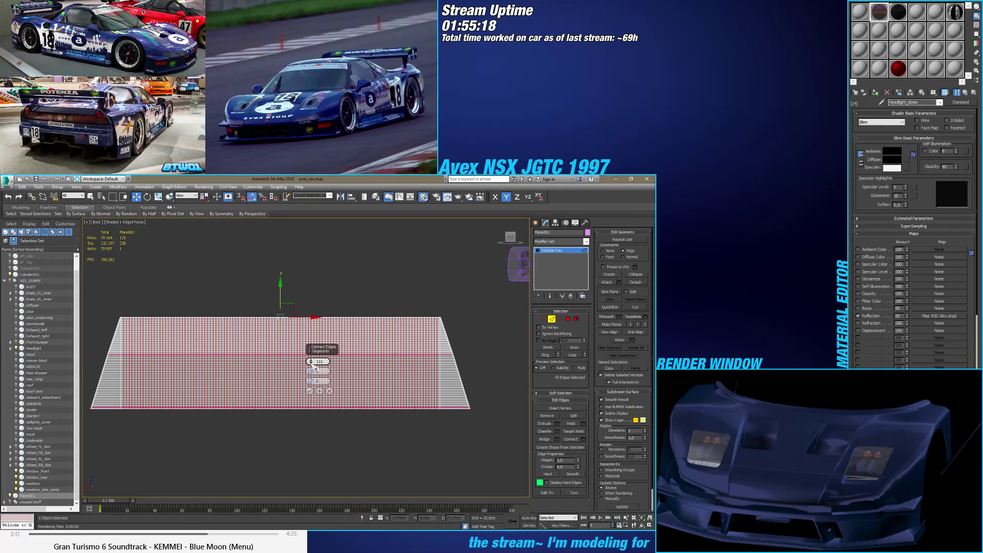
left_click_drag(314, 367, 322, 367)
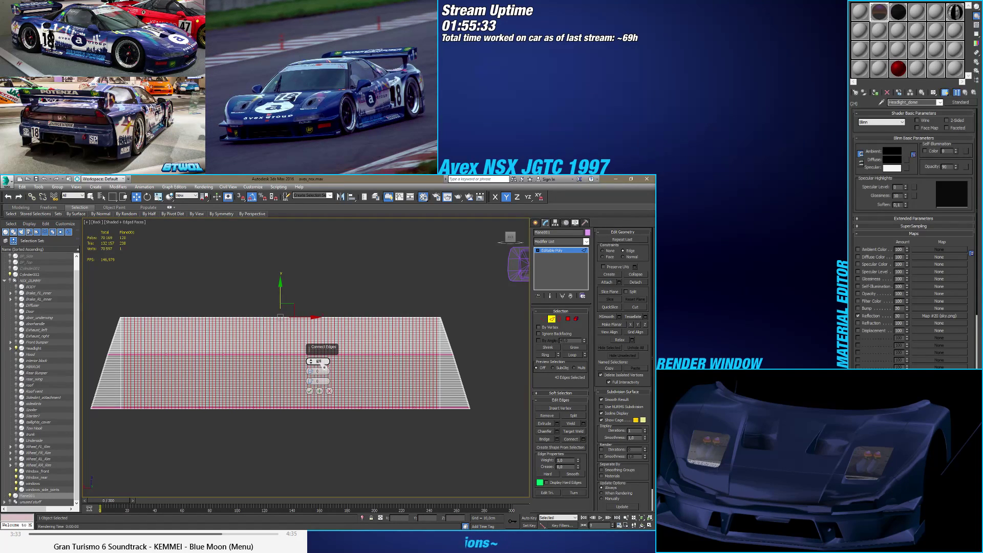
left_click(322, 367)
left_click(323, 367)
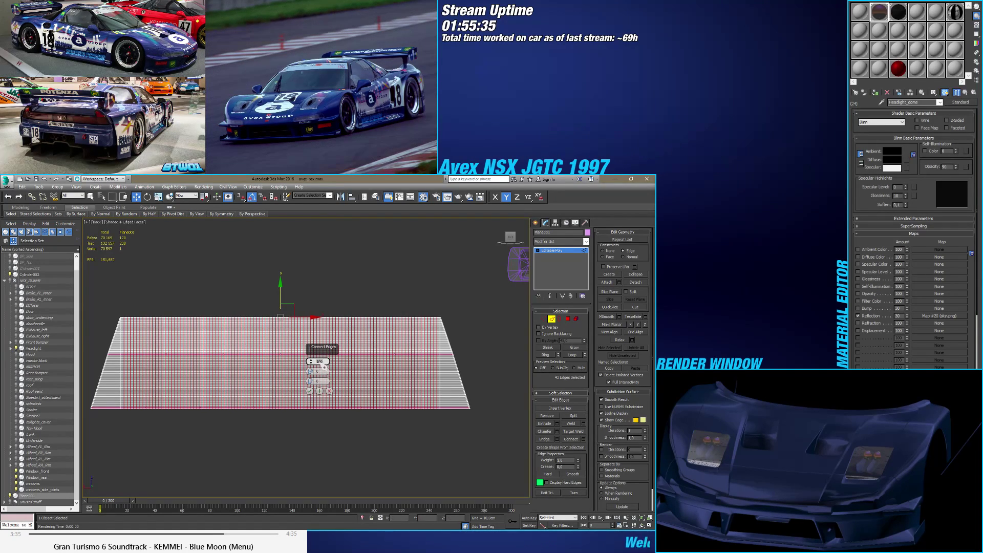
left_click(323, 366)
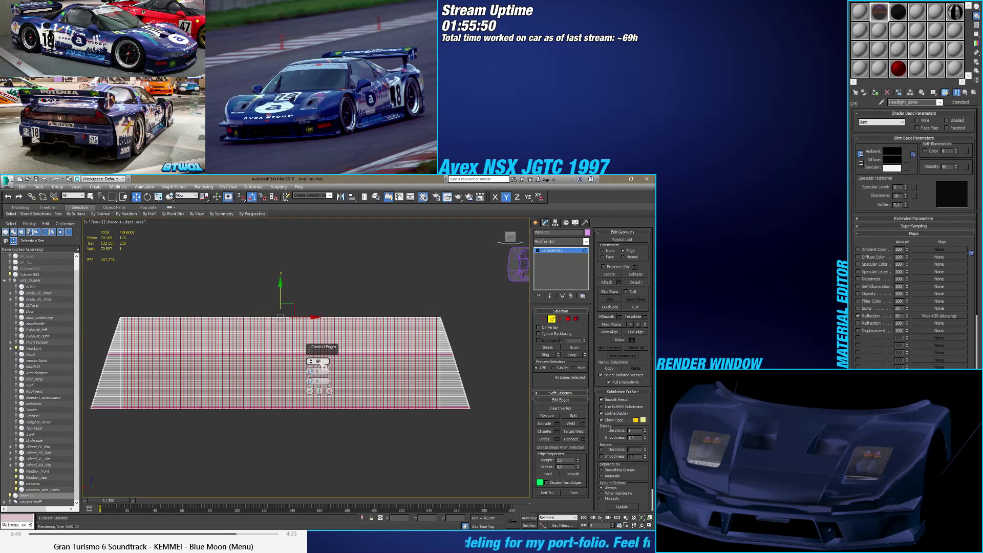
scroll(324, 367, "up", 1)
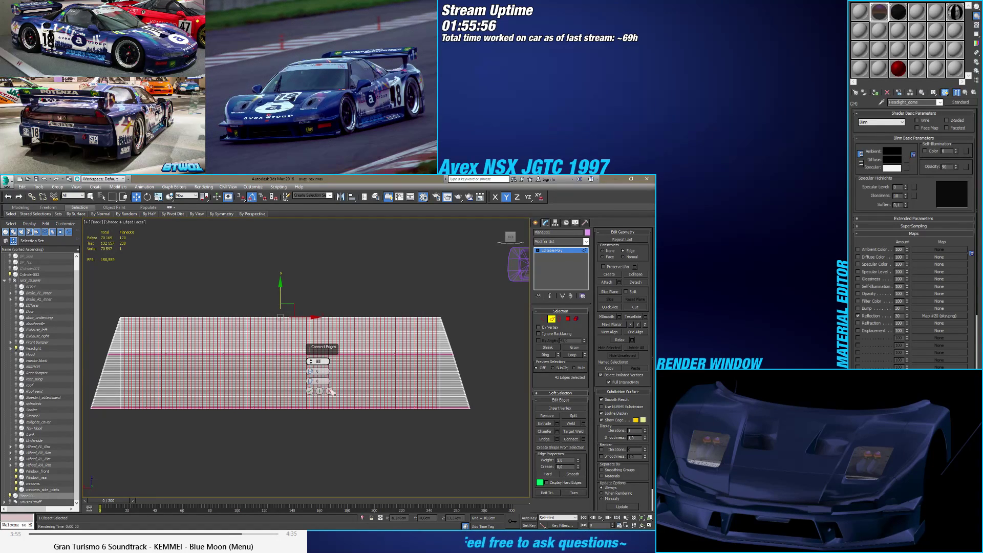
left_click(310, 391)
Step: Clear the edge selection and ring-select the right side strip's horizontal edges
left_click(469, 434)
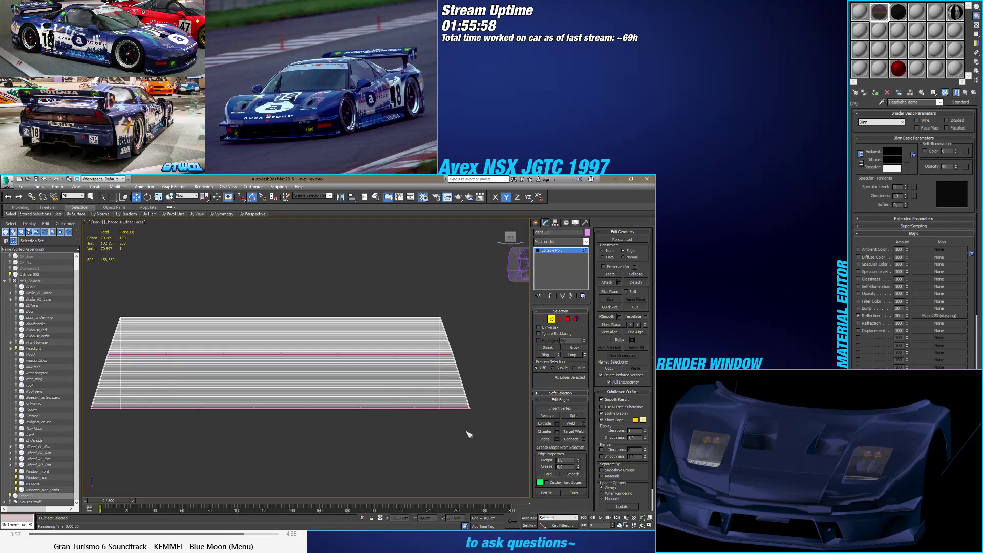
scroll(461, 435, "up", 5)
middle_click_drag(400, 445, 402, 476)
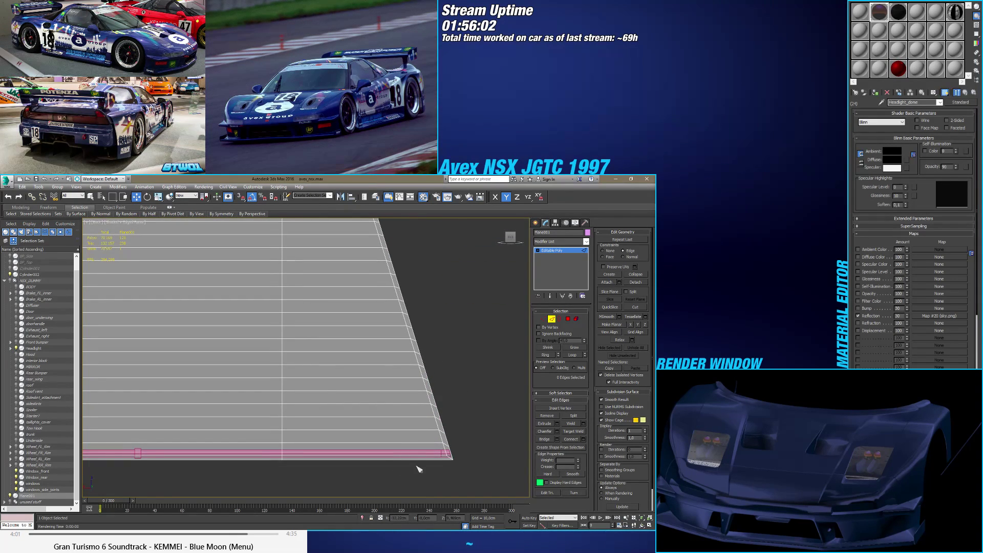
scroll(397, 462, "down", 3)
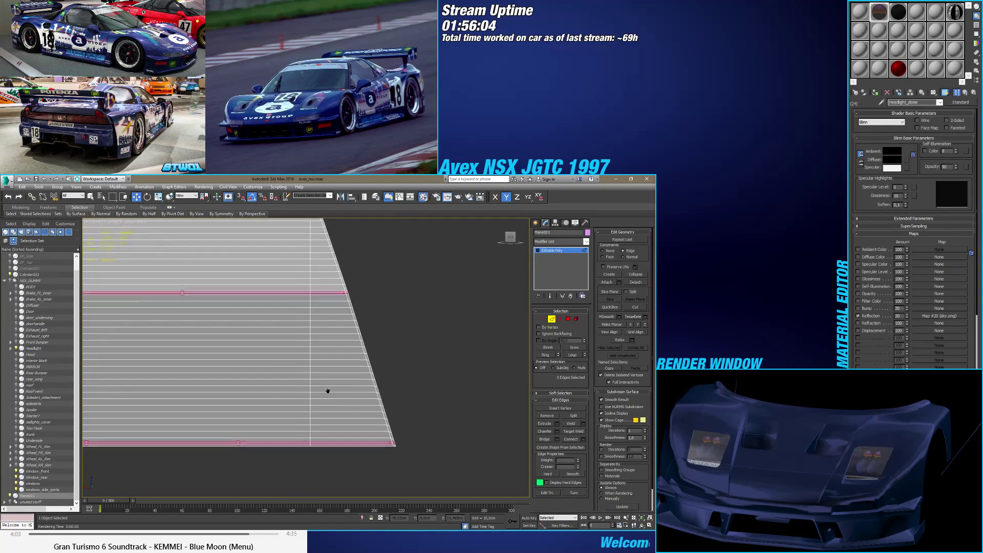
middle_click_drag(327, 390, 337, 413)
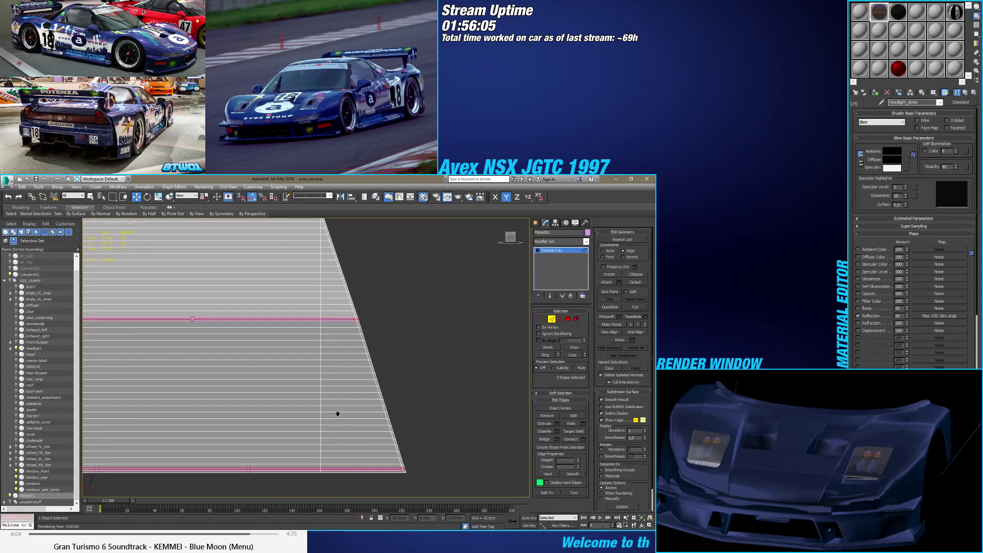
left_click(330, 481)
left_click_drag(332, 384, 334, 274)
left_click(552, 353)
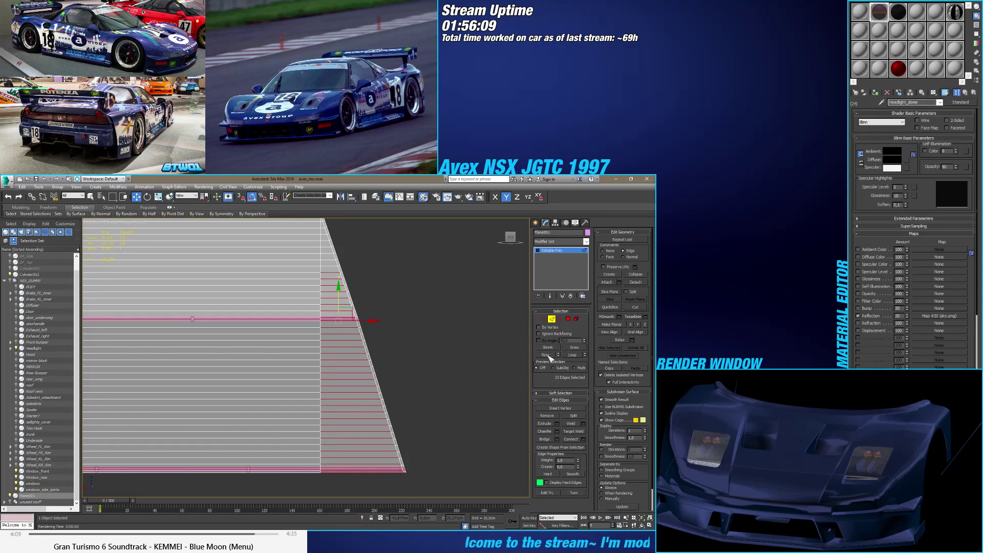
Step: Add the left side strip's horizontal edges and extend the ring across both strips
middle_click_drag(404, 331, 402, 352)
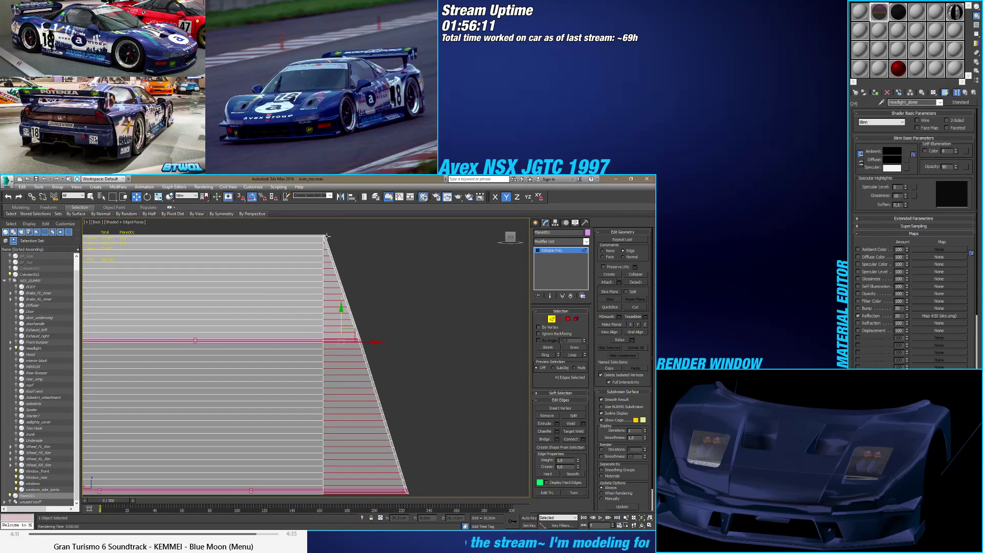
scroll(315, 251, "up", 5)
scroll(315, 266, "down", 5)
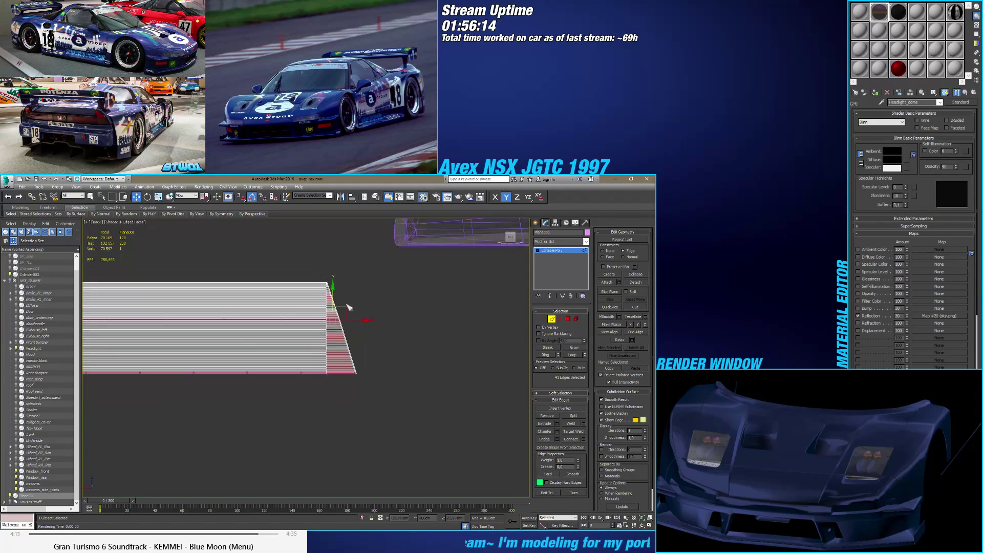
key("z")
left_click_drag(180, 361, 180, 325)
left_click(546, 354)
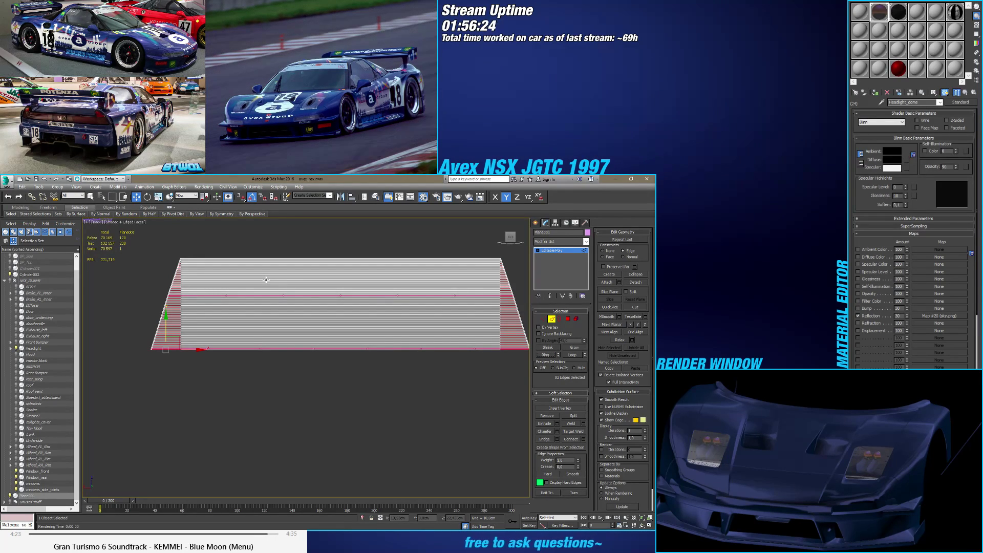
left_click(584, 439)
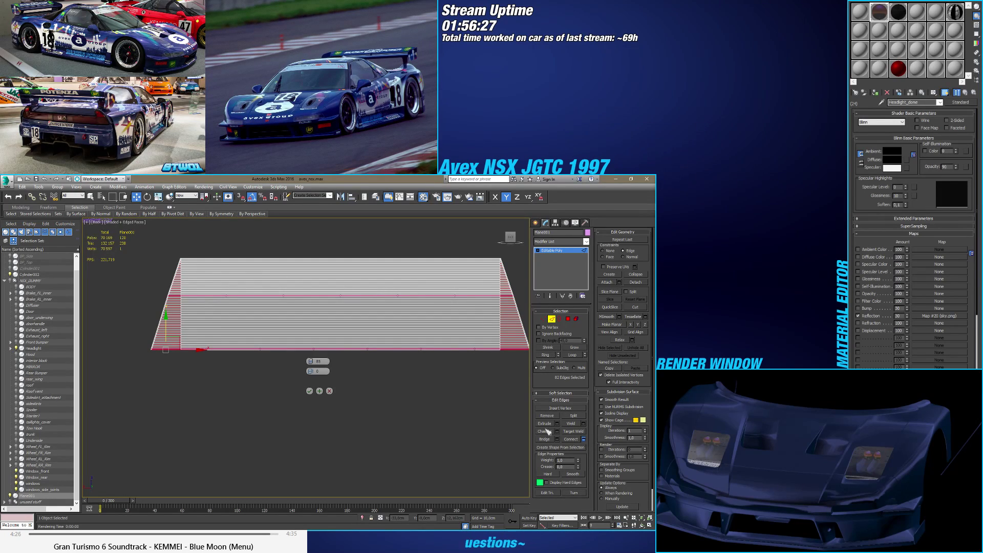
right_click(311, 362)
left_click_drag(312, 362, 311, 353)
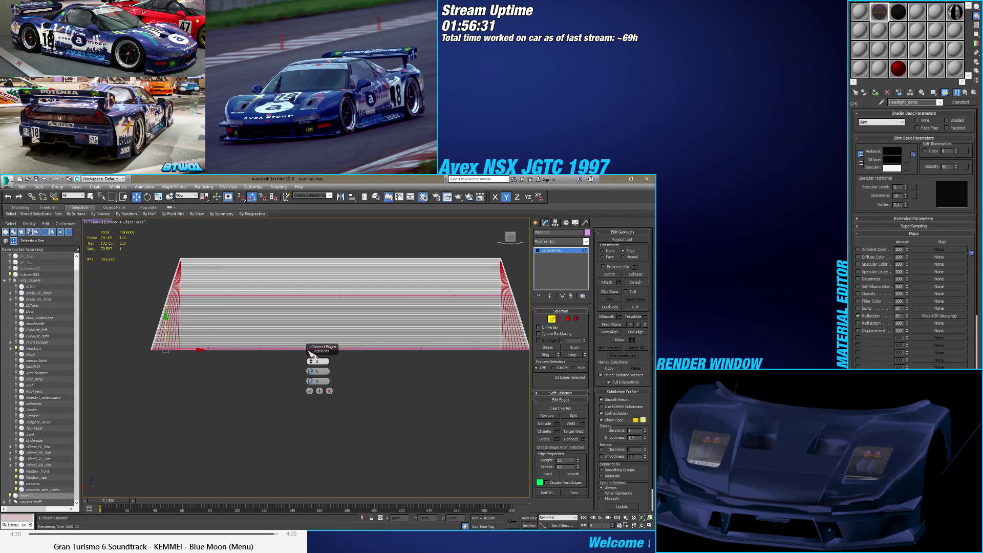
left_click(329, 391)
left_click_drag(314, 397, 384, 181)
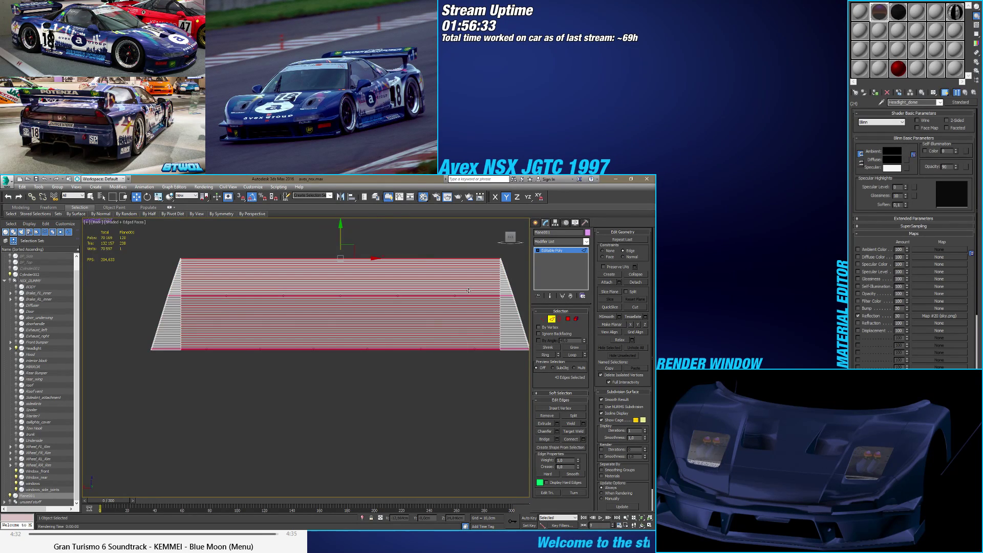
left_click(584, 439)
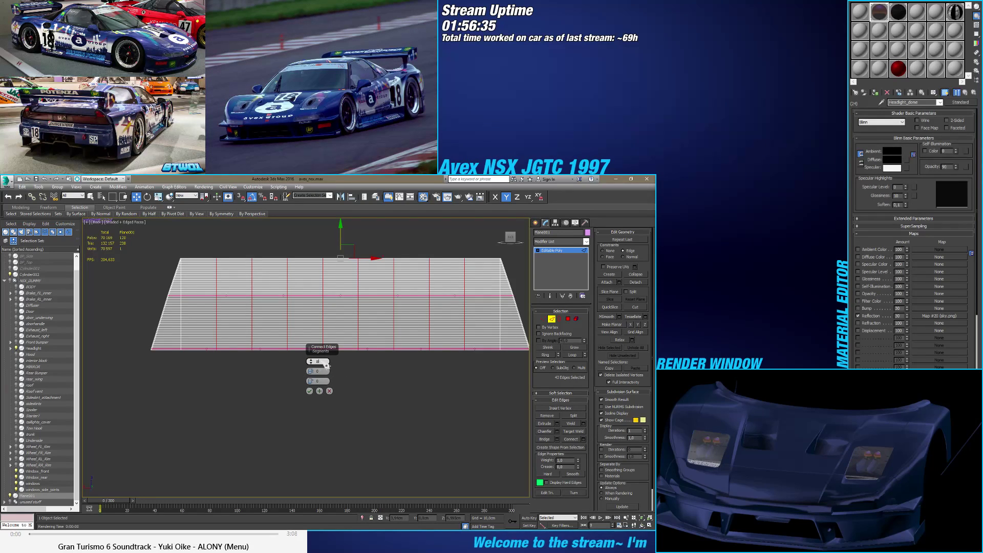
left_click(310, 391)
middle_click_drag(497, 378, 410, 383)
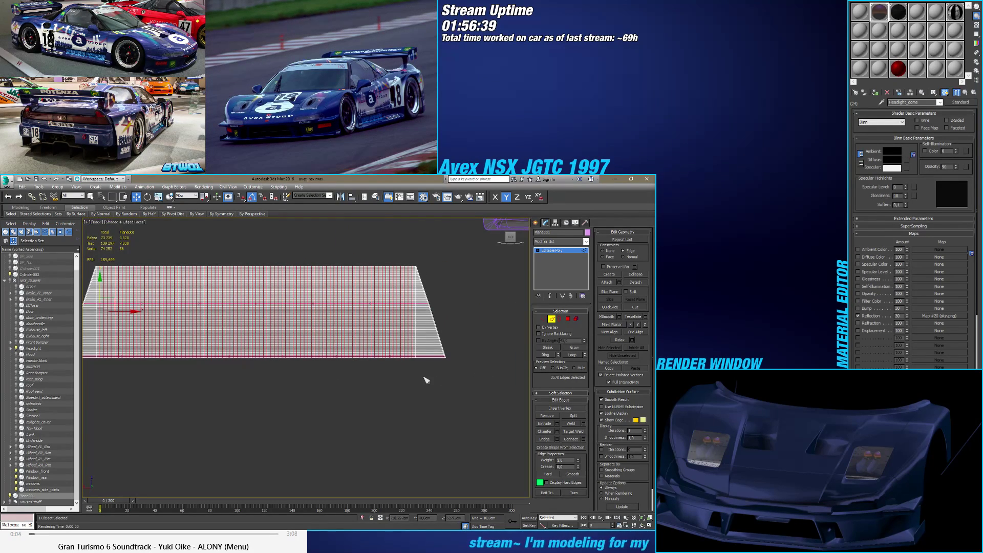
left_click(429, 350)
middle_click_drag(153, 389, 219, 372)
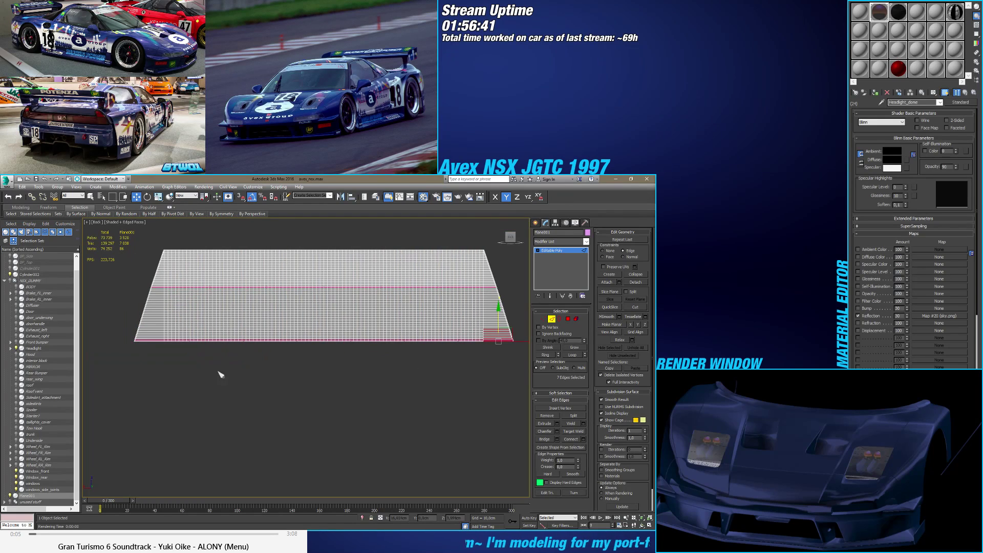
left_click(150, 333, "ctrl")
left_click(547, 355)
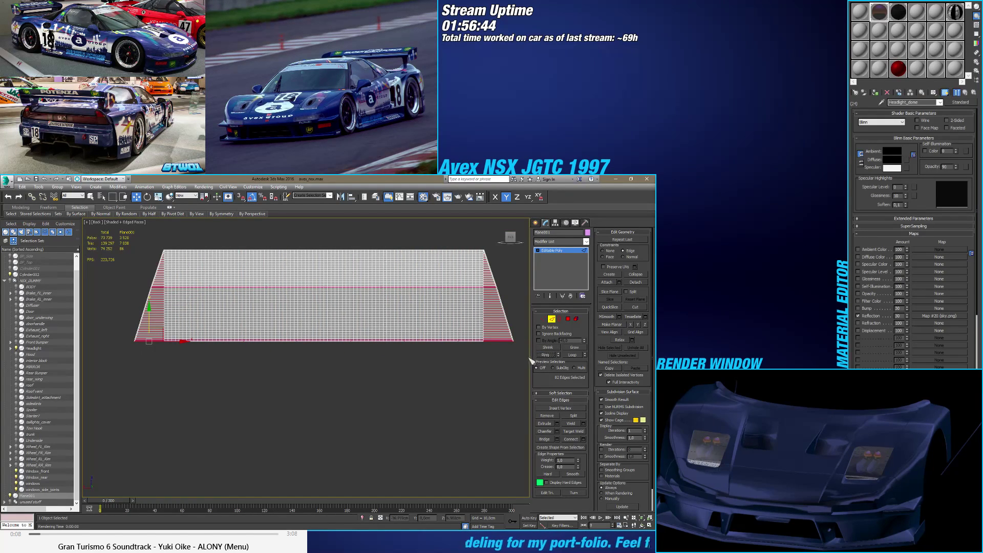
left_click(583, 439)
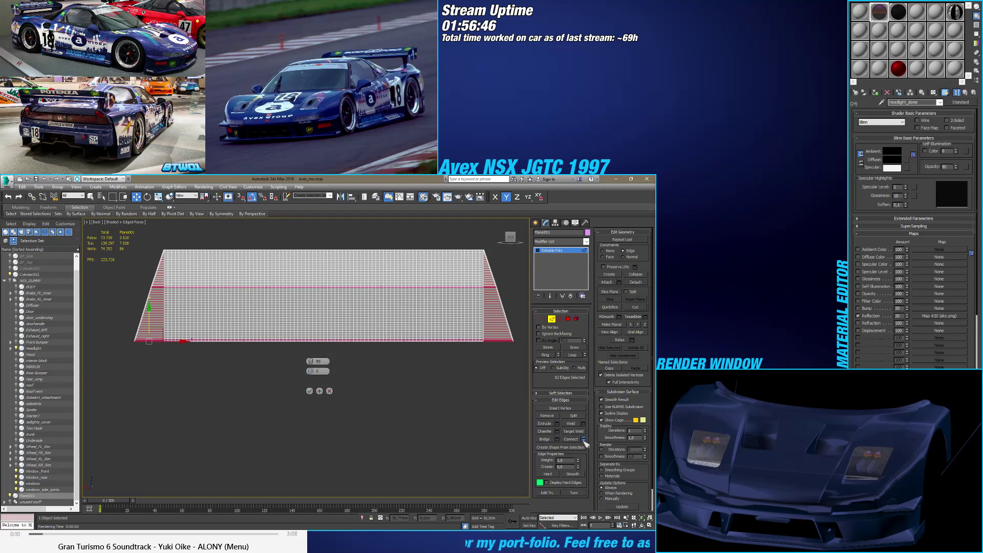
scroll(417, 350, "up", 5)
scroll(417, 351, "up", 4)
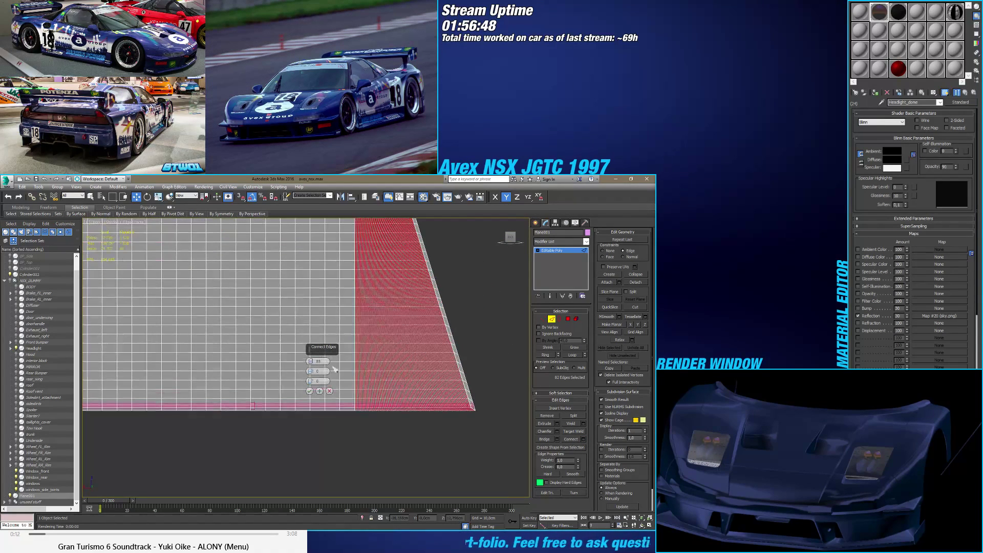
left_click_drag(310, 361, 311, 364)
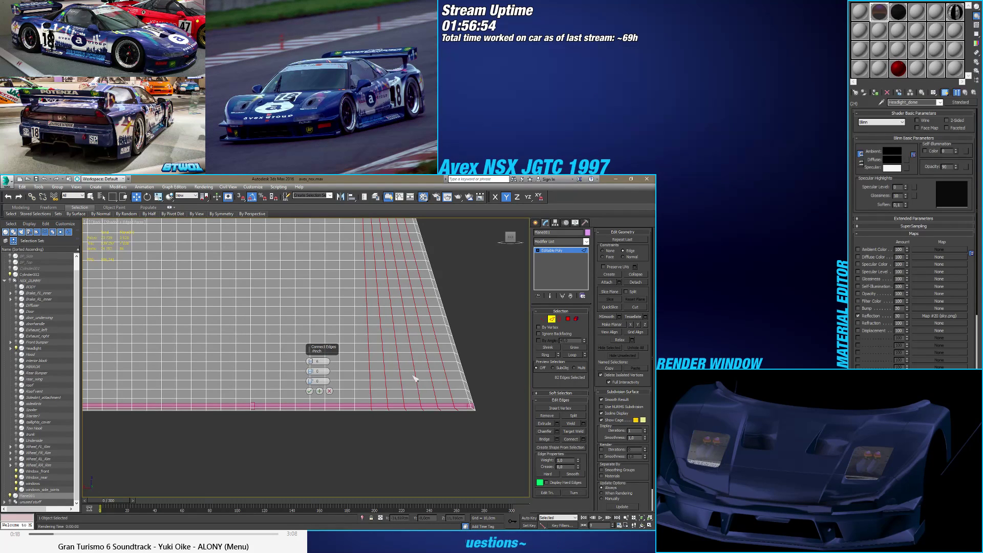
middle_click_drag(413, 377, 386, 420)
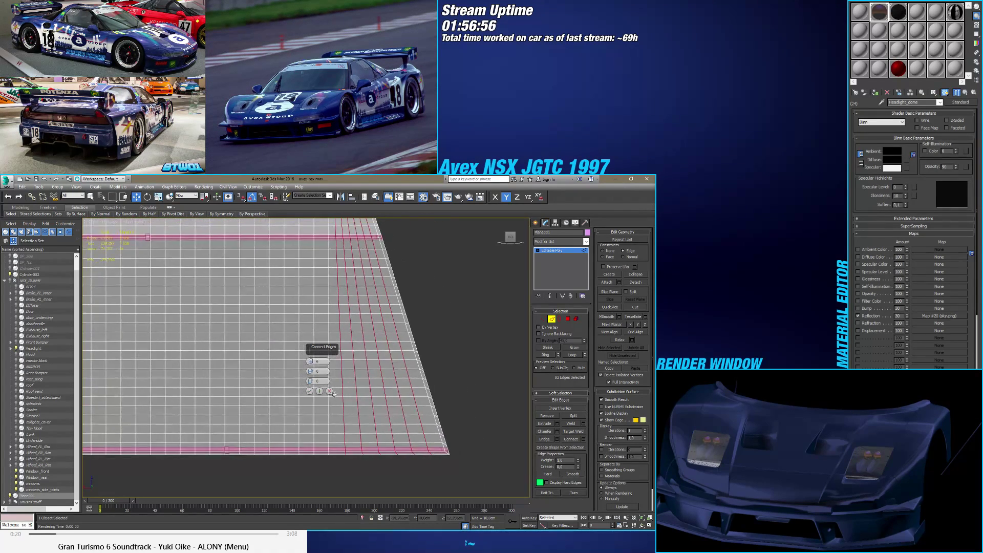
left_click(329, 391)
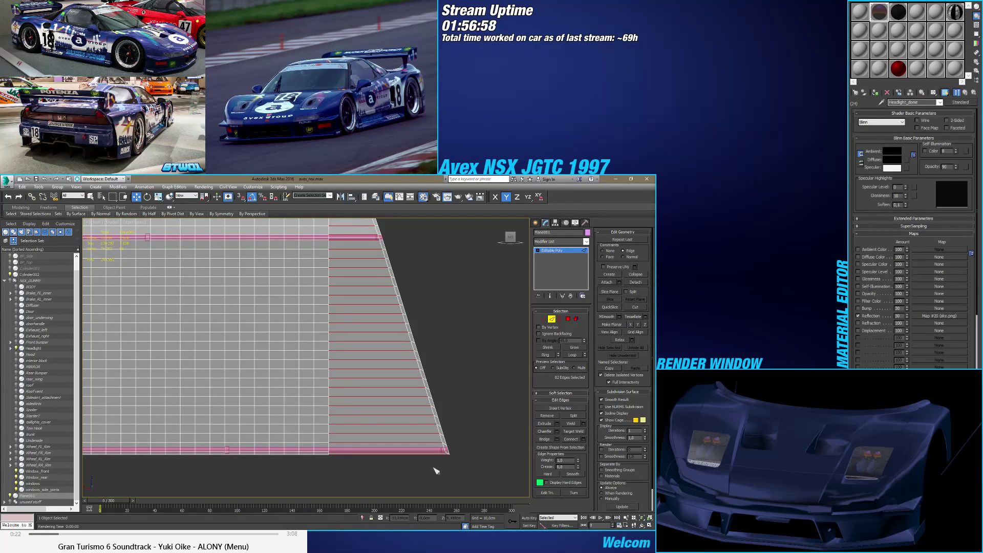
left_click(404, 478)
left_click(356, 481)
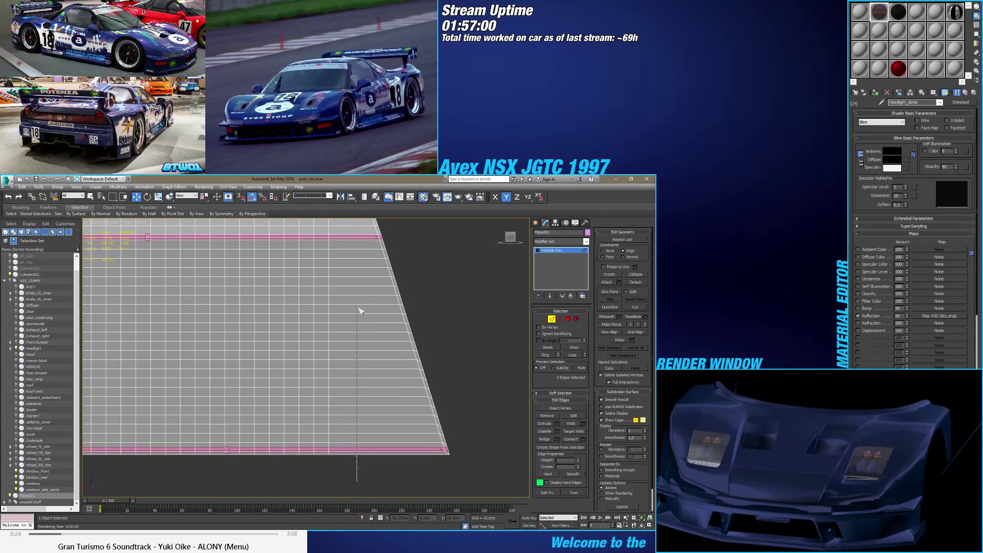
left_click(360, 309)
left_click(546, 354)
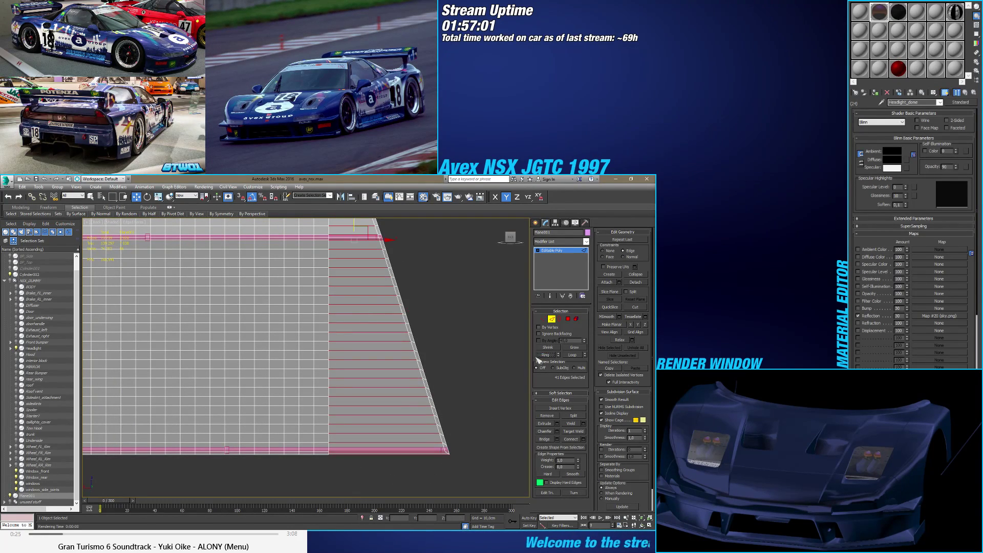
left_click(583, 439)
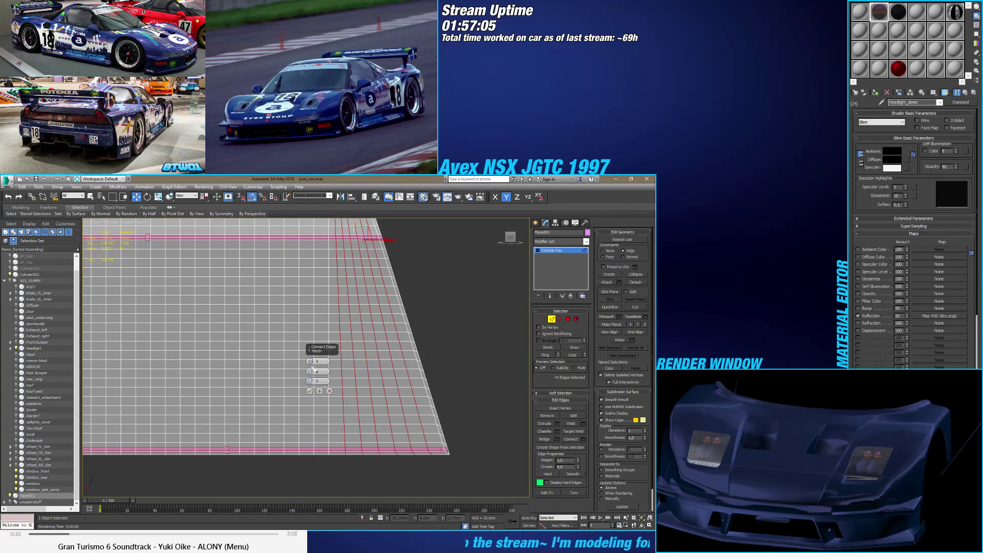
left_click(311, 360)
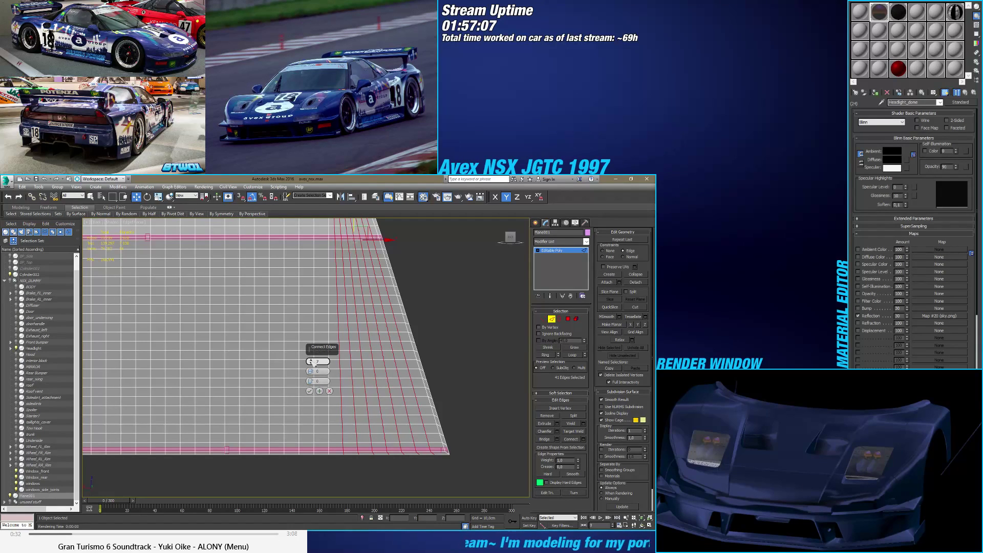
left_click(329, 390)
scroll(307, 353, "down", 1)
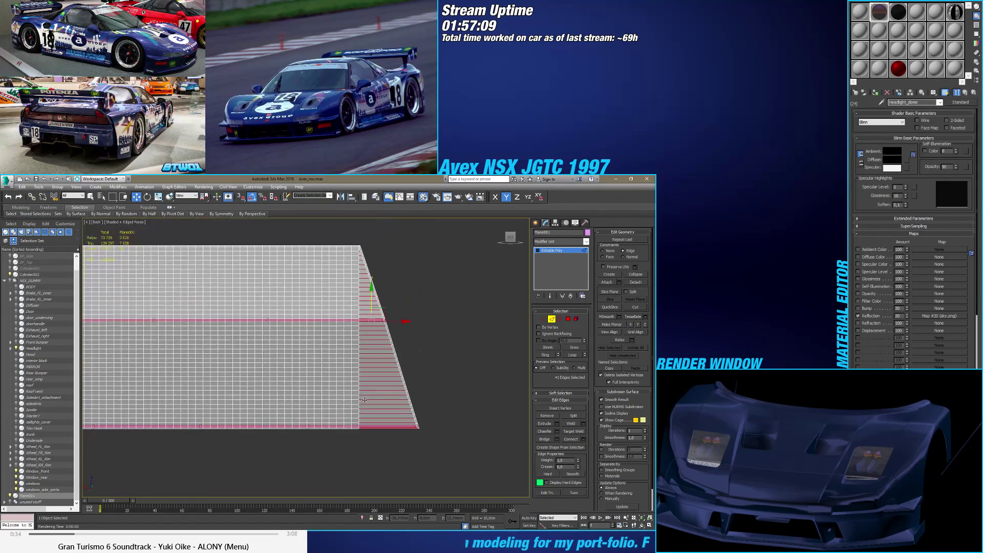
scroll(365, 399, "down", 2)
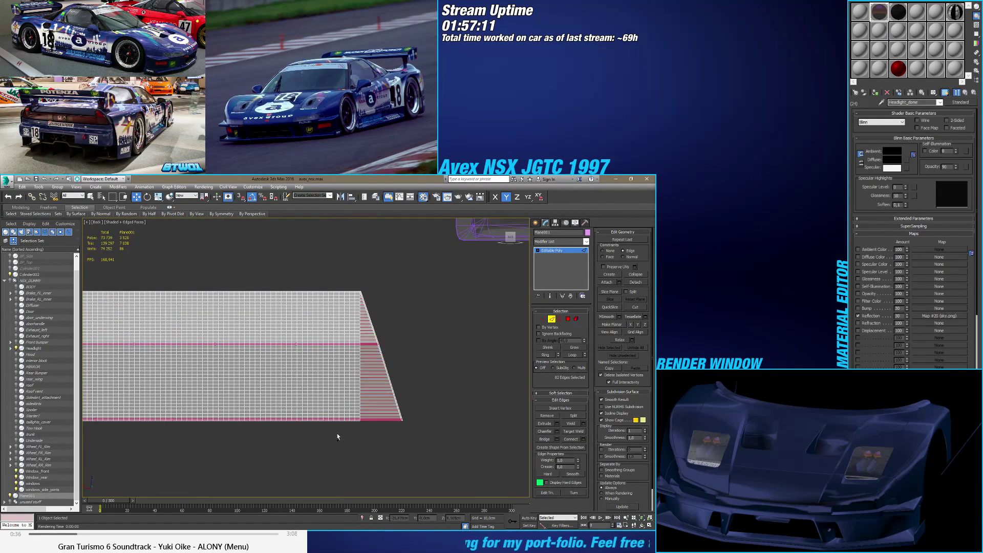
key("alt+l")
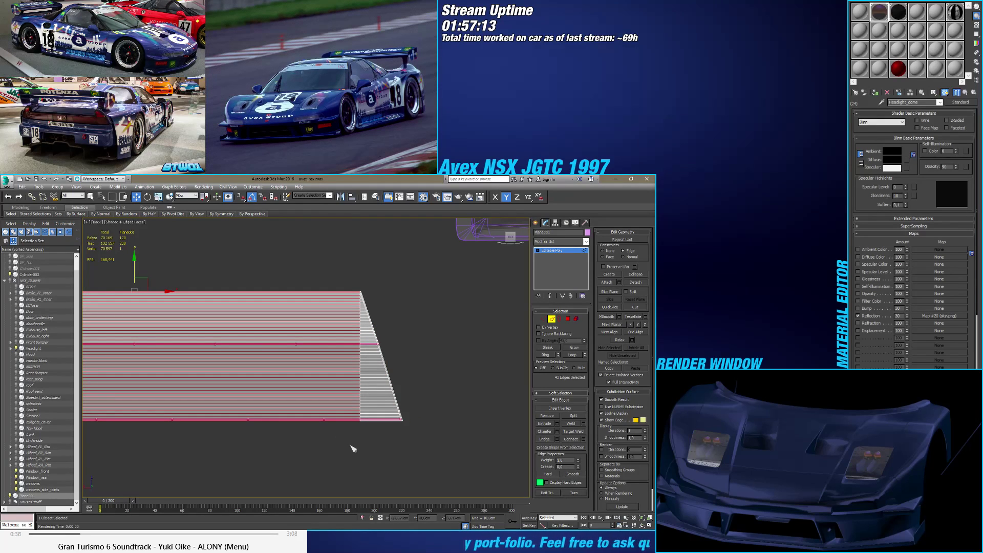
left_click(353, 448)
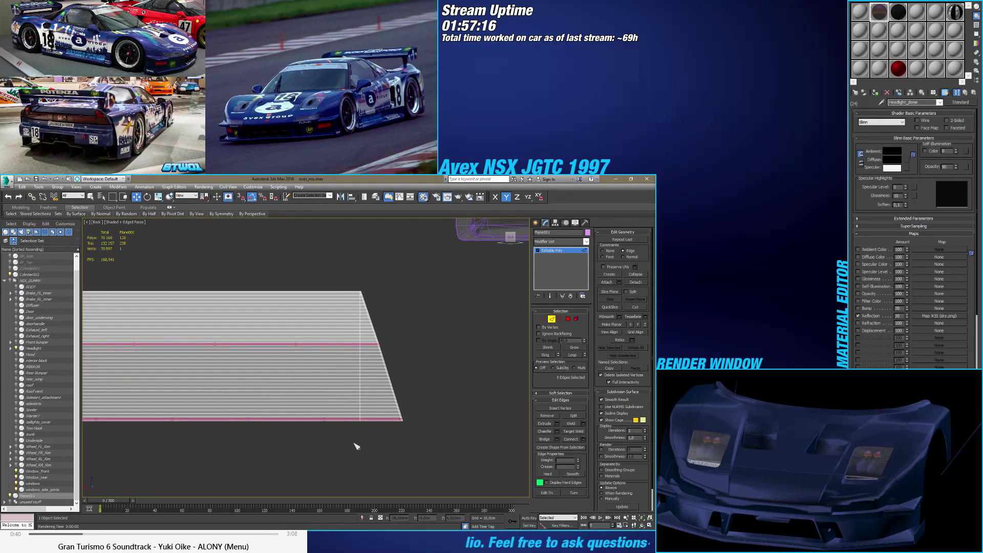
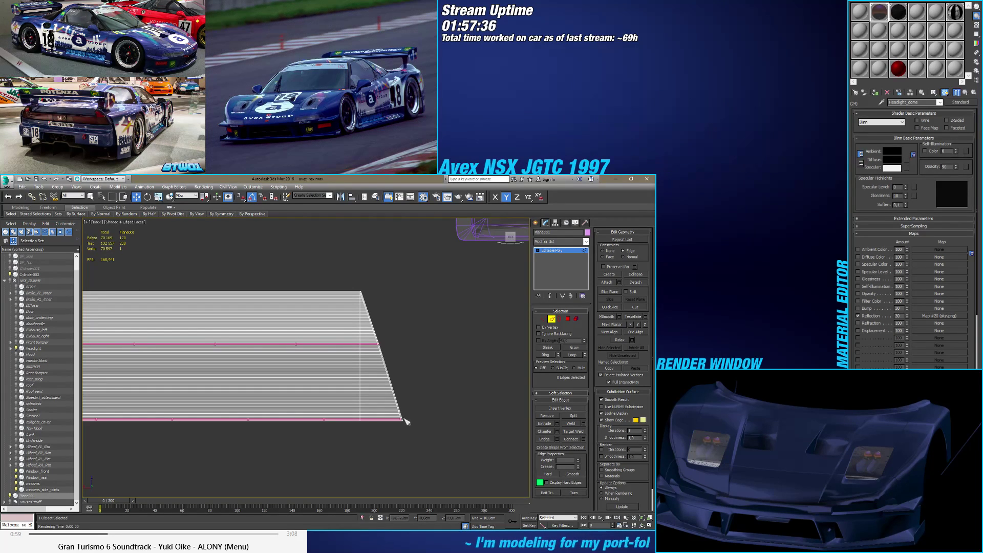
Step: Remove the 43 horizontal edges between the two edge loops with Ctrl+Backspace, then orbit the view
scroll(400, 416, "up", 3)
scroll(397, 415, "down", 5)
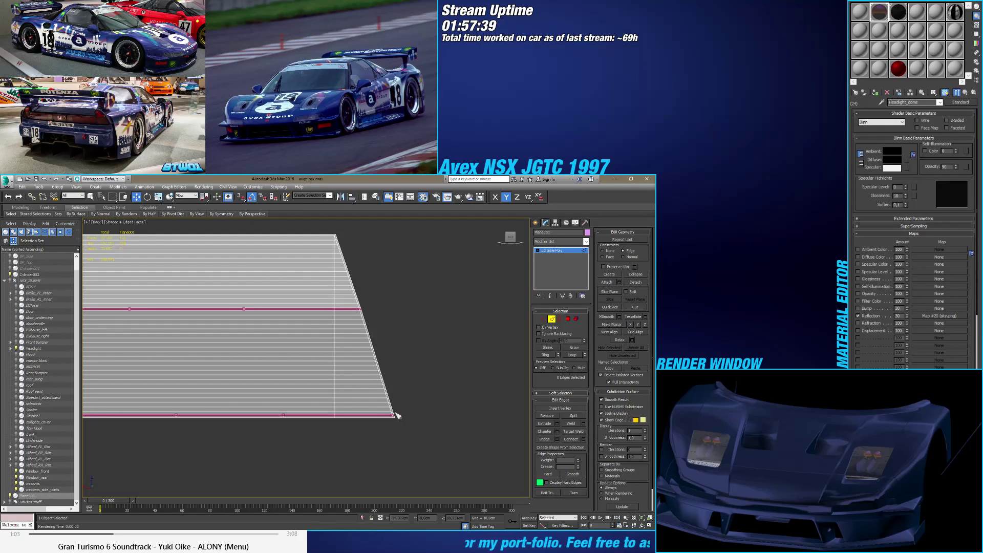
left_click(545, 354)
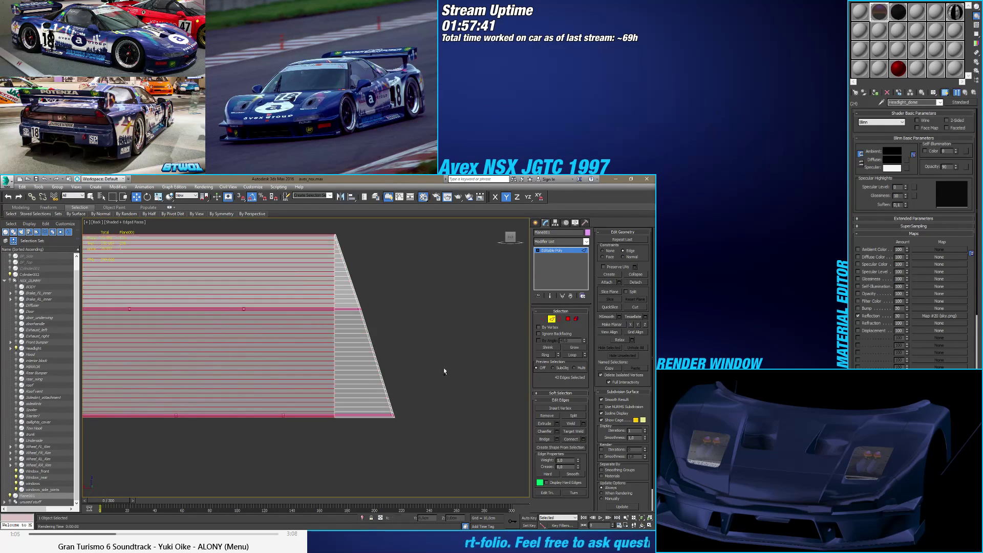
key("ctrl+BackSpace")
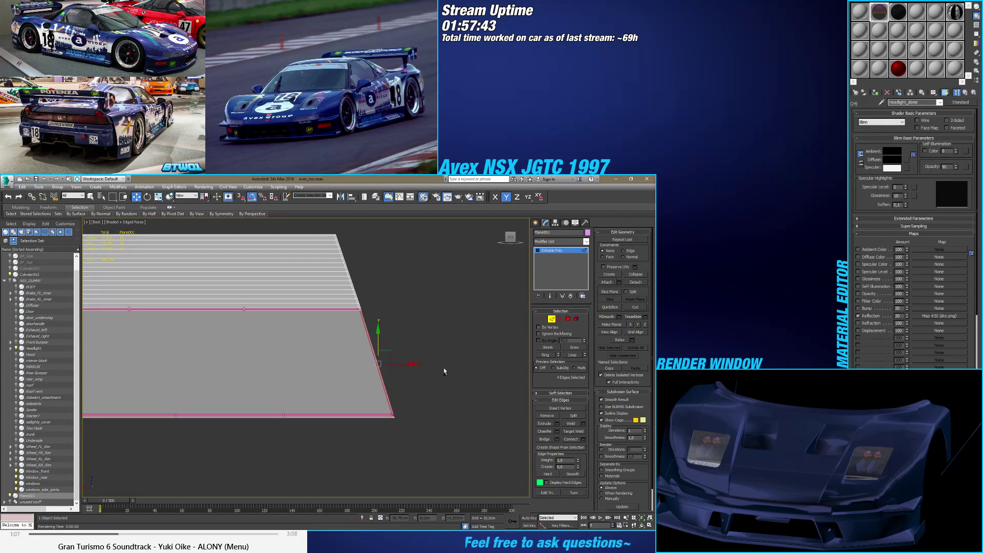
key("ctrl+z")
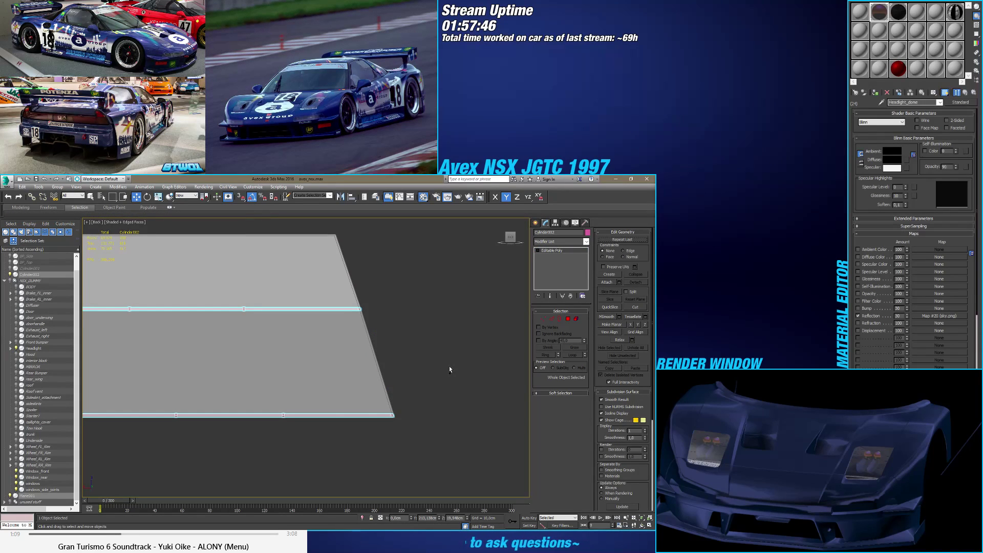
key("ctrl+z")
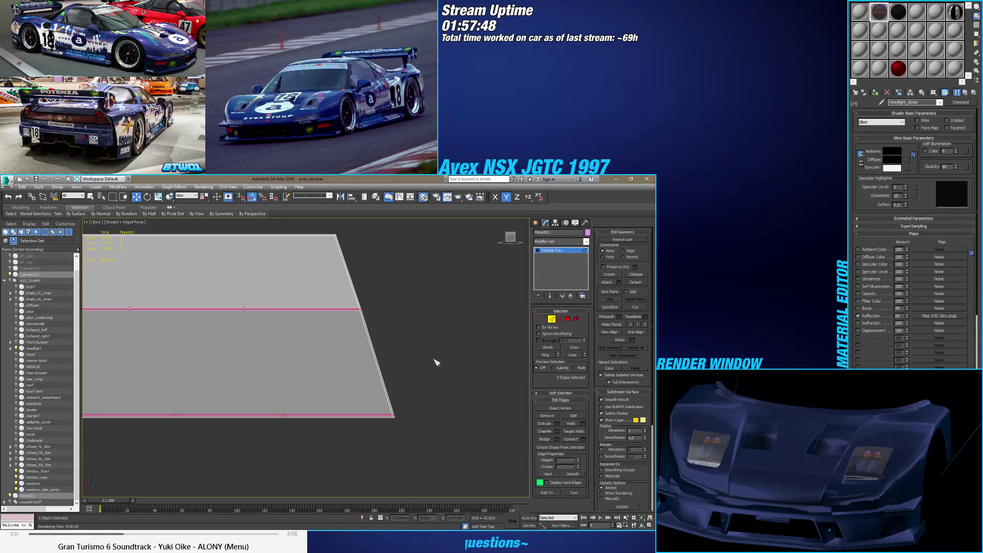
middle_click_drag(421, 345, 454, 368, "alt")
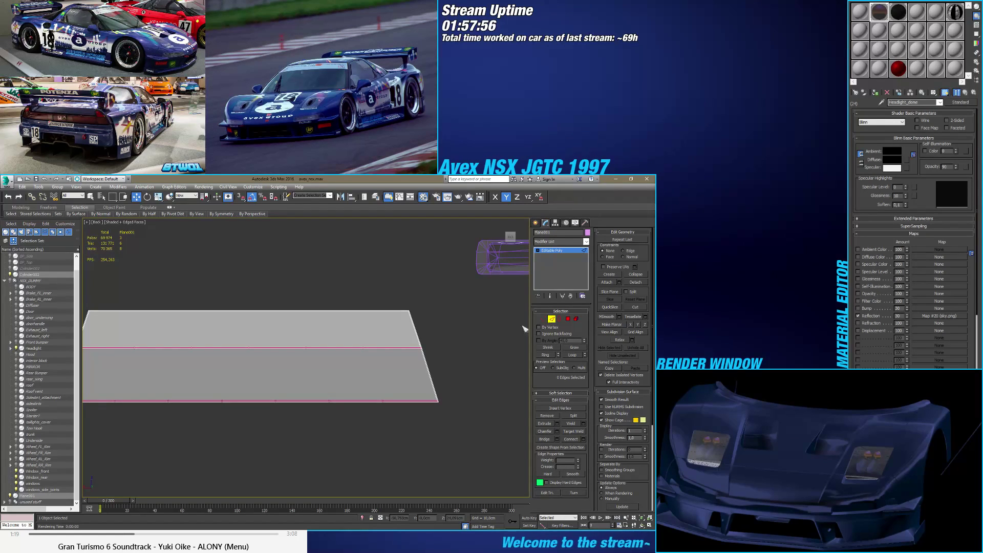
Step: Remove the eight selected edges: the slanted edge loop plus the top and bottom edges
scroll(421, 333, "up", 4)
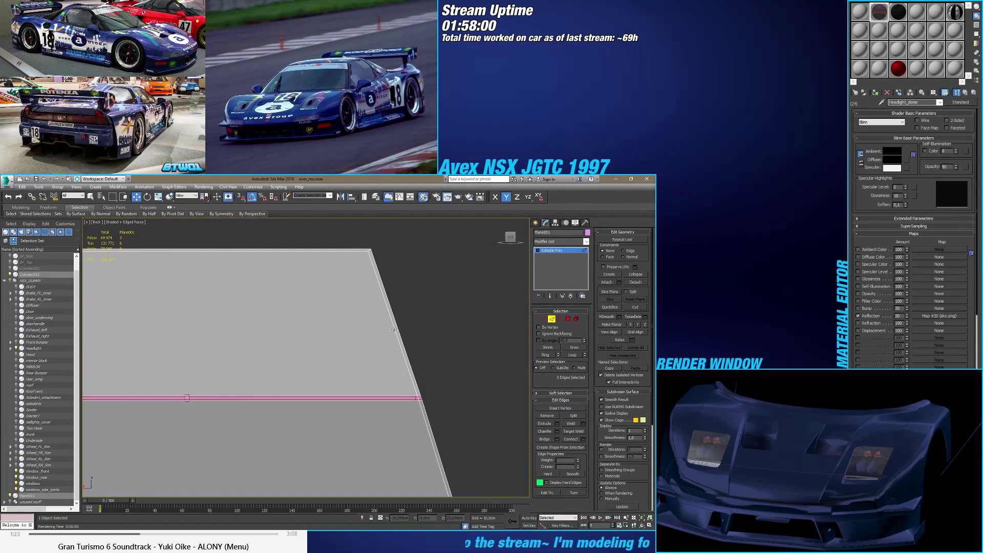
double_click(394, 330)
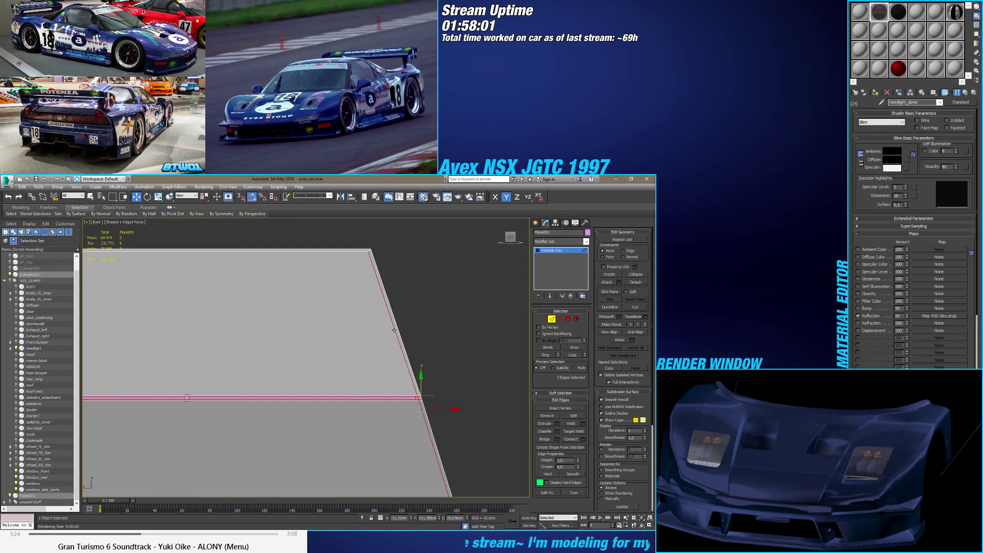
left_click(361, 251, "ctrl")
scroll(343, 317, "down", 3)
middle_click_drag(345, 318, 437, 330)
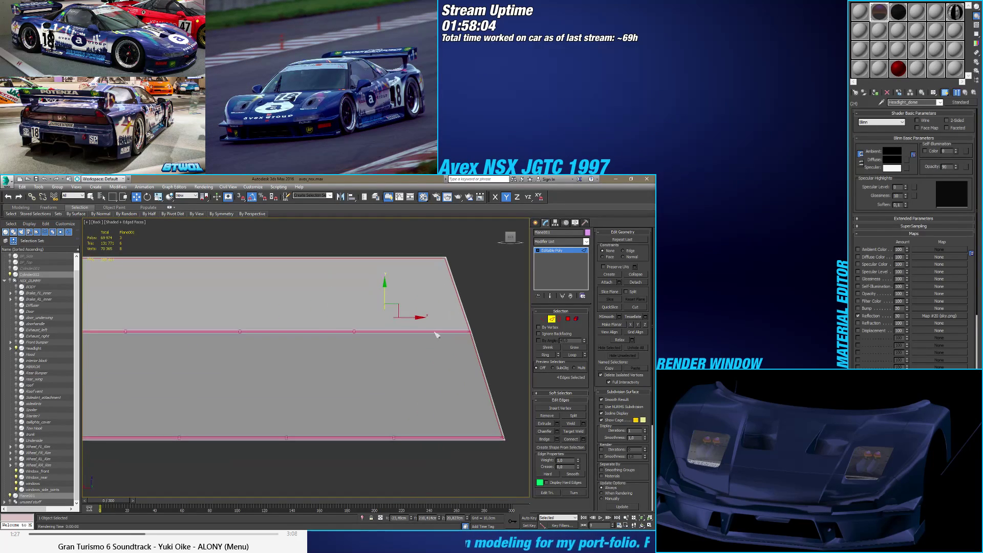
left_click(454, 438, "ctrl")
scroll(347, 441, "up", 2)
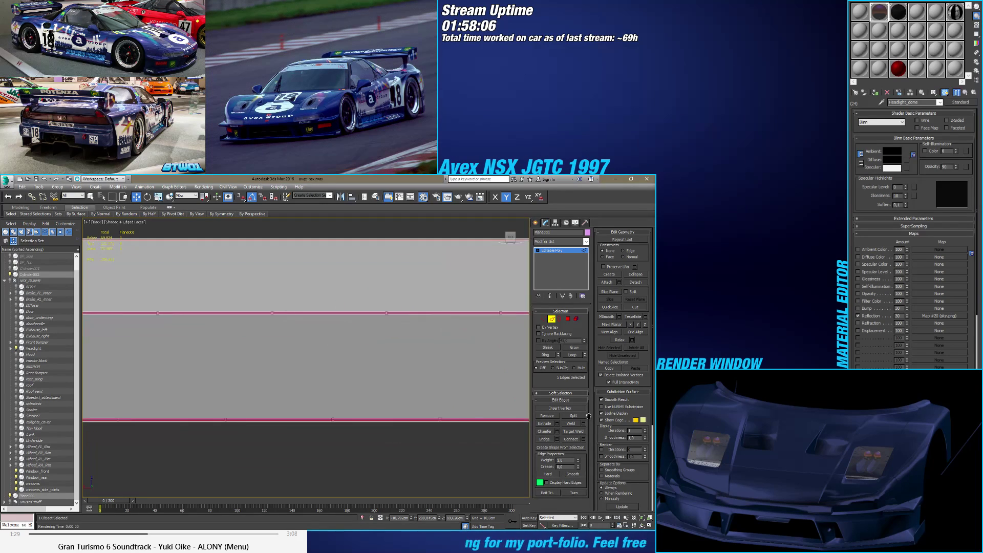
middle_click_drag(347, 441, 246, 370)
left_click(269, 385, "ctrl")
left_click(552, 416)
Step: View the plane from the Back and toggle from Border back to Edge selection
scroll(330, 353, "up", 5)
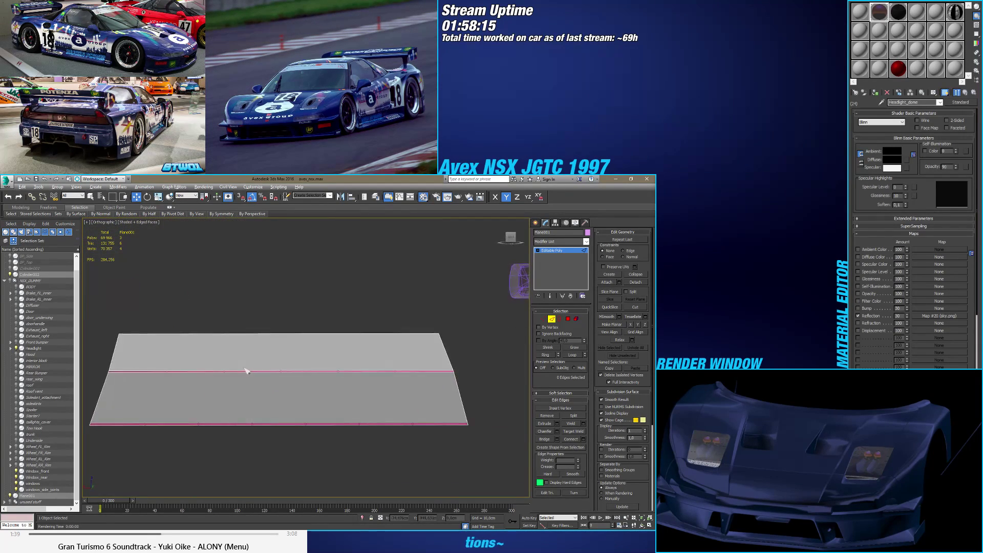
left_click(511, 236)
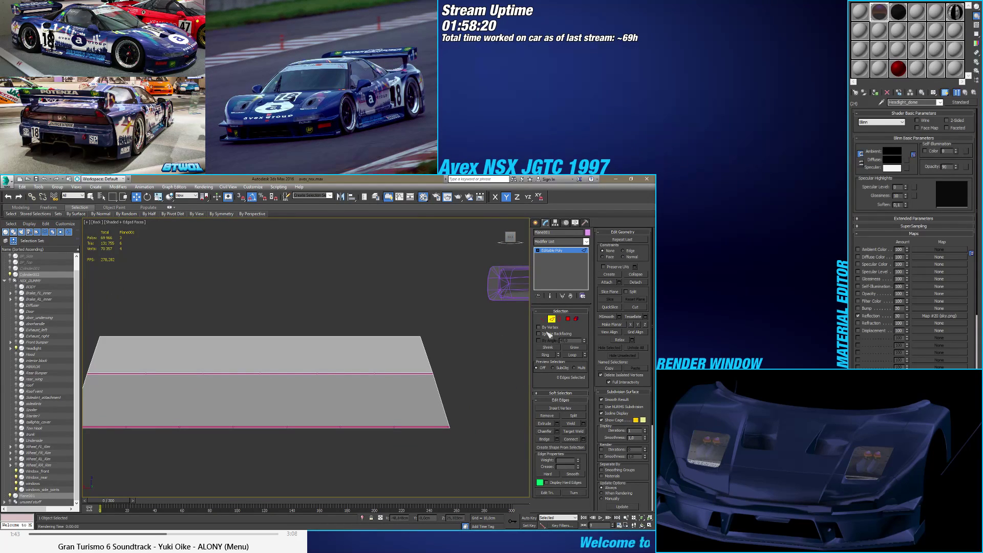
left_click(559, 319)
key("2")
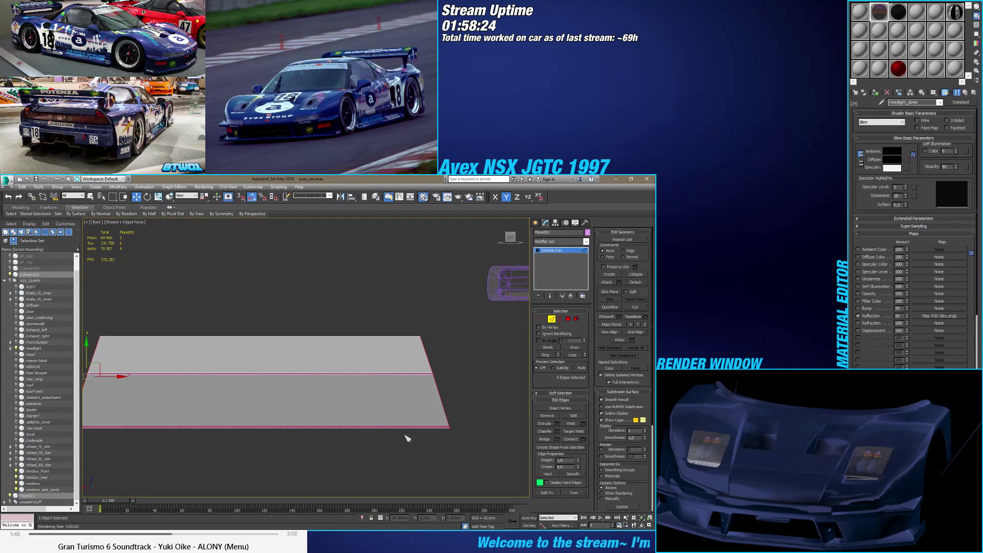
scroll(327, 422, "up", 2)
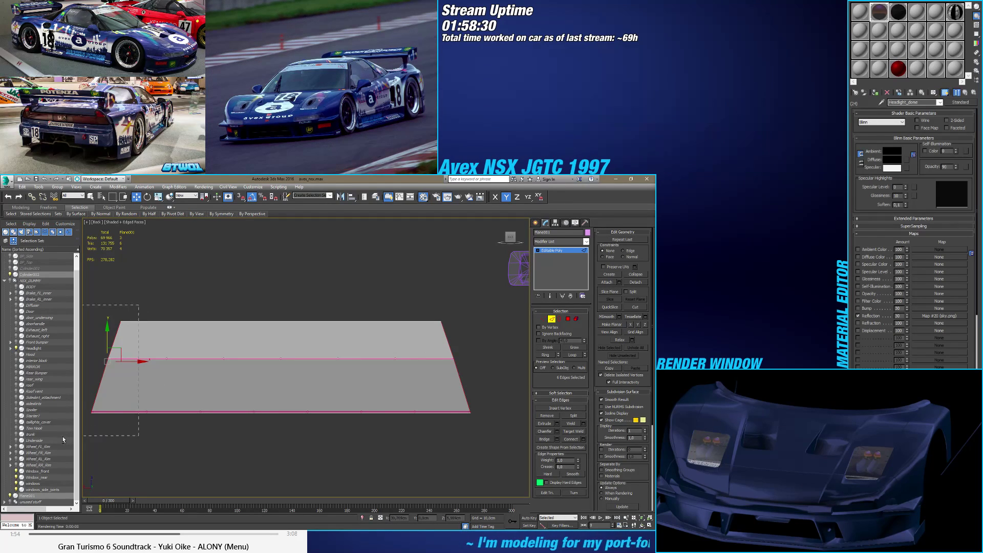
Step: Shift-drag the right and left boundary edges along X to extrude new face strips on both ends
double_click(447, 339)
left_click_drag(487, 362, 536, 357, "shift")
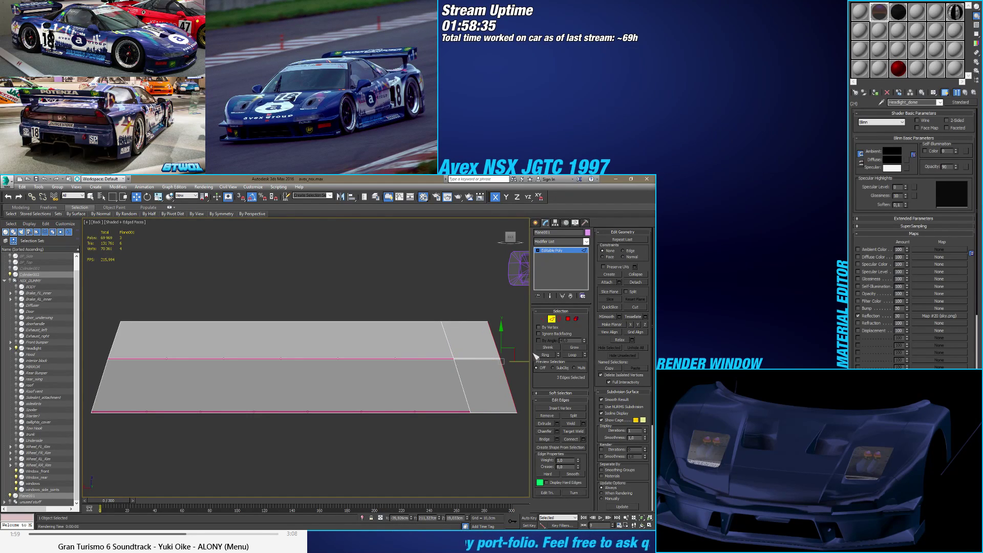
double_click(402, 518)
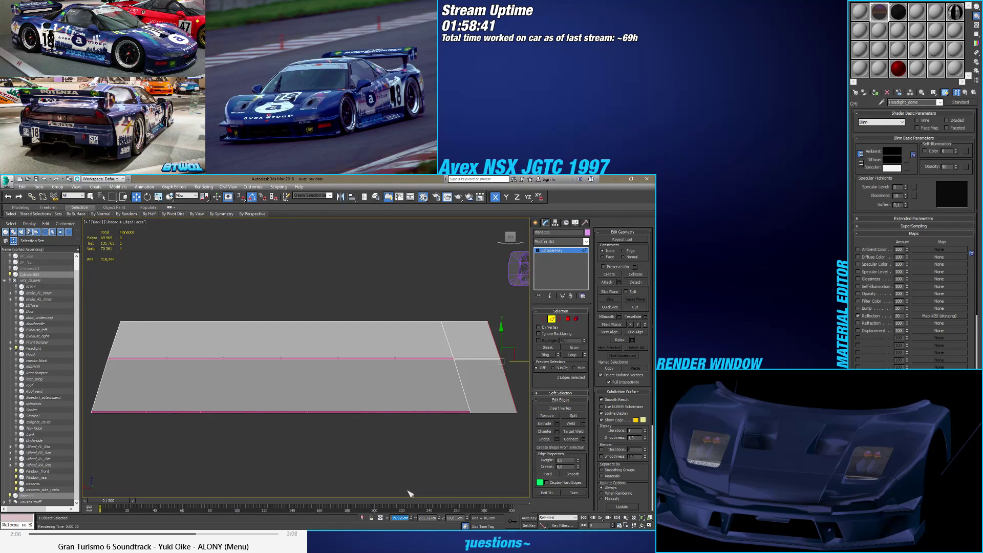
left_click_drag(102, 334, 122, 341)
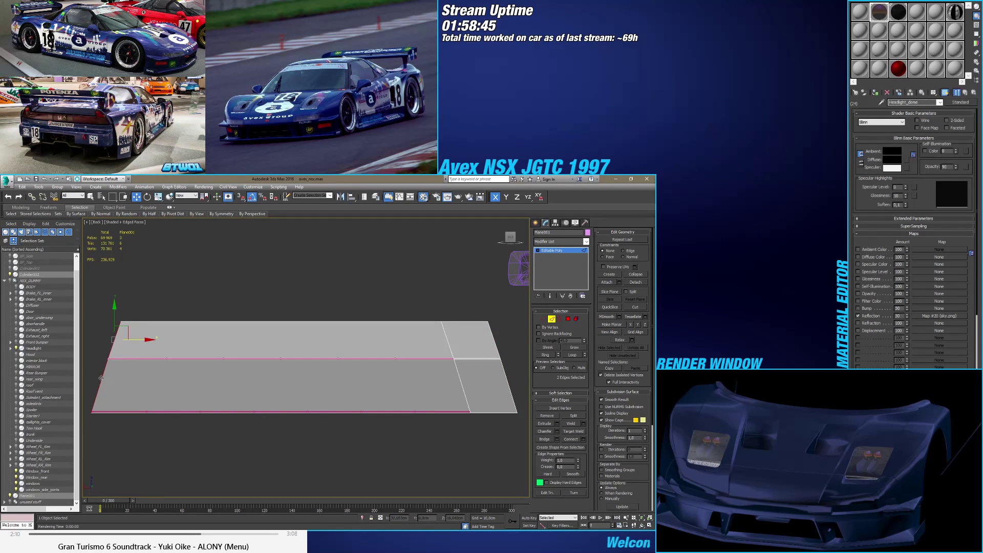
left_click(101, 377, "ctrl")
left_click_drag(134, 367, 86, 364, "shift")
middle_click_drag(140, 365, 152, 366)
scroll(192, 367, "down", 2)
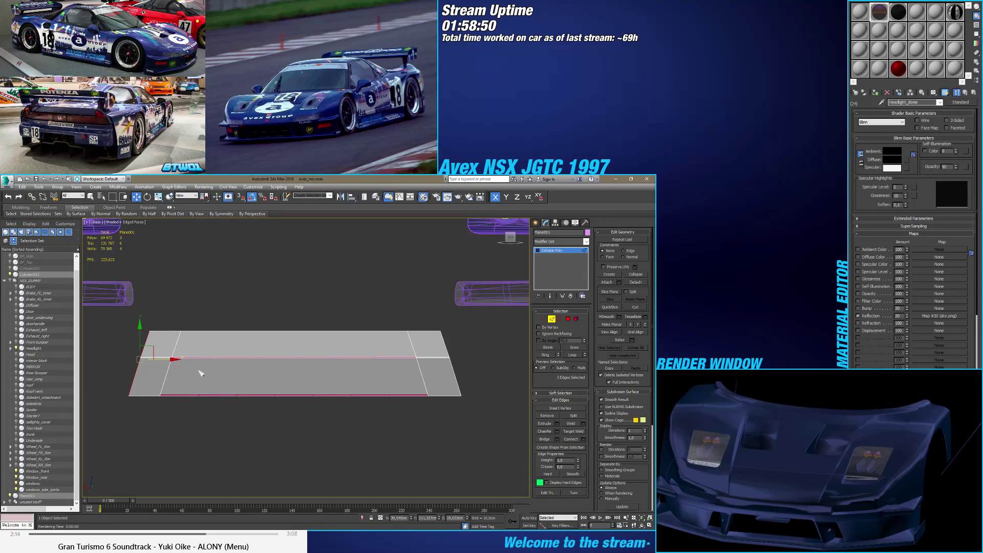
left_click_drag(163, 360, 142, 360, "shift")
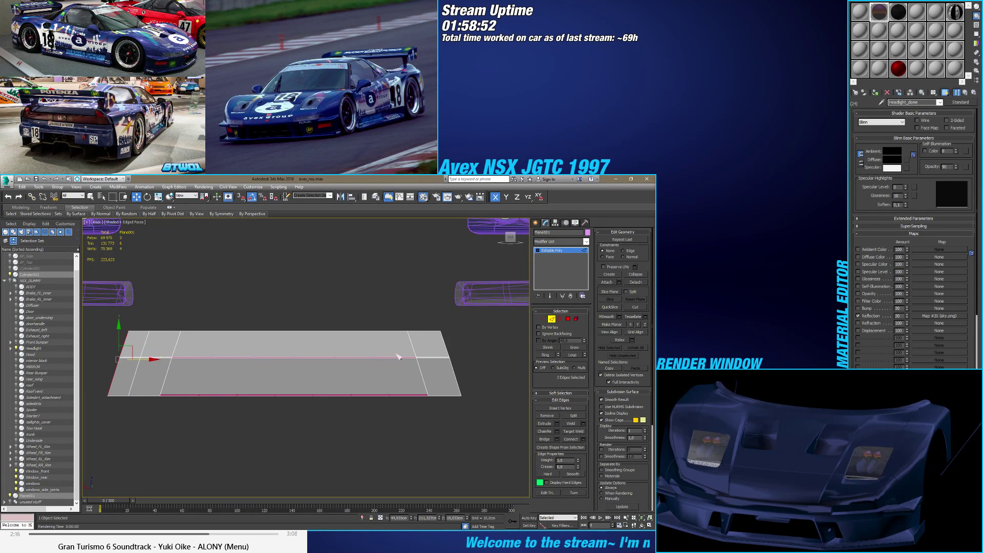
double_click(450, 353)
left_click_drag(468, 359, 421, 367, "shift")
Step: Turn on the Edge constraint and apply Make Planar X to straighten both end edges vertically
left_click(629, 251)
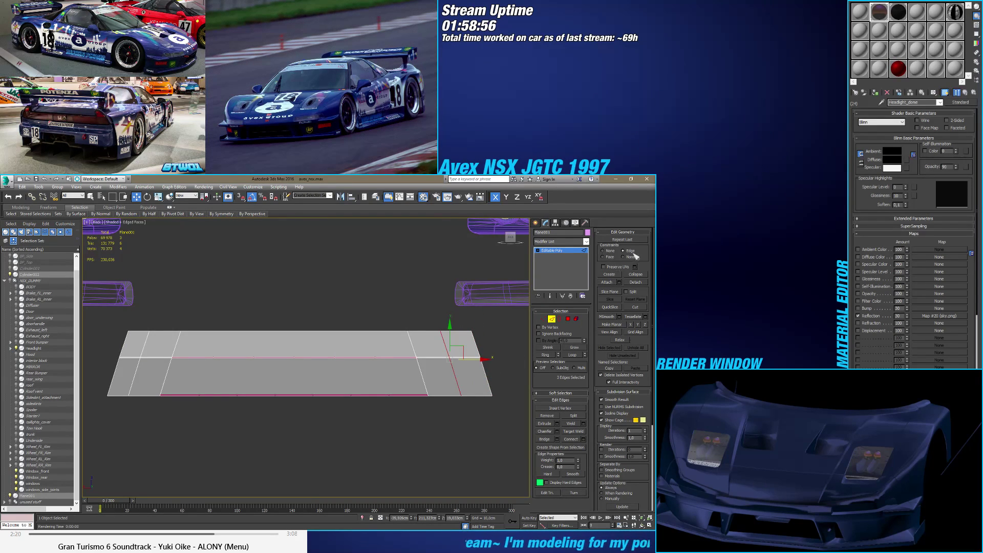
left_click(645, 325)
key("ctrl+z")
left_click(637, 325)
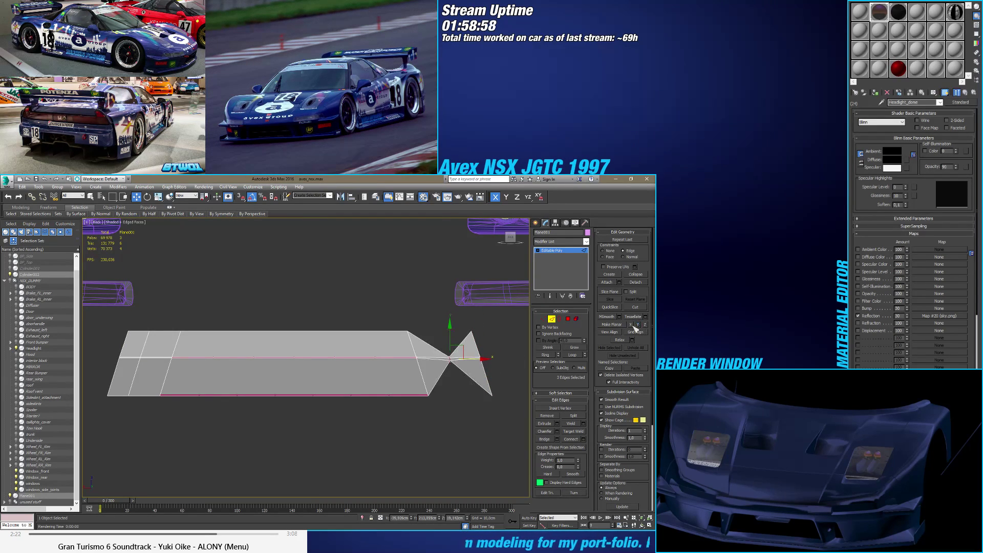
key("ctrl+z")
left_click(631, 324)
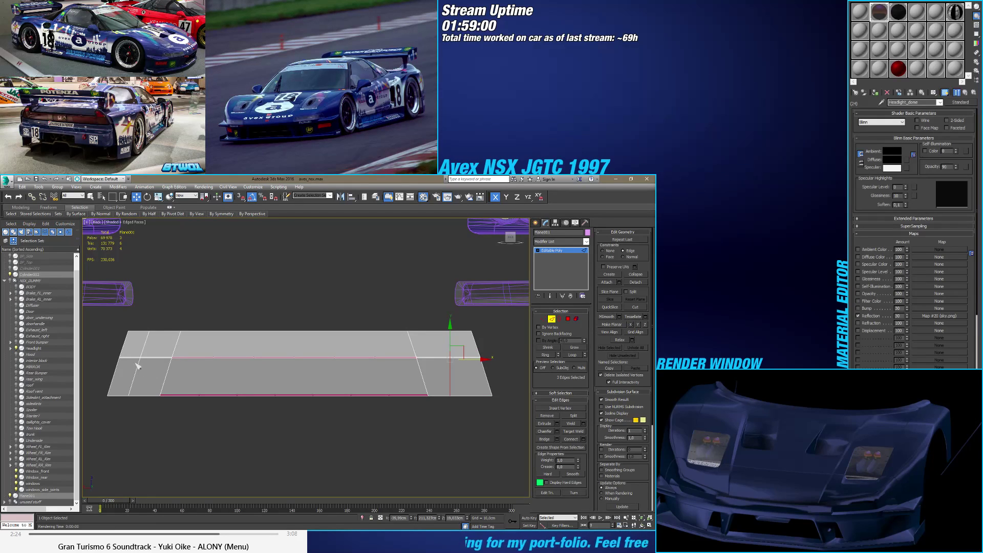
left_click(139, 363)
left_click(631, 325)
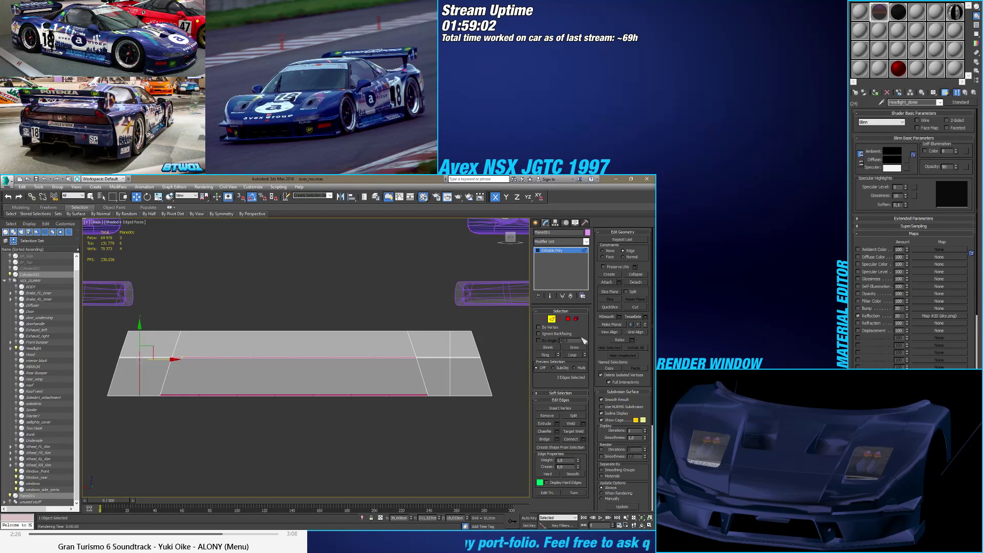
Step: With vertex snap on, snap both vertical edges onto their matching vertices
scroll(451, 391, "up", 4)
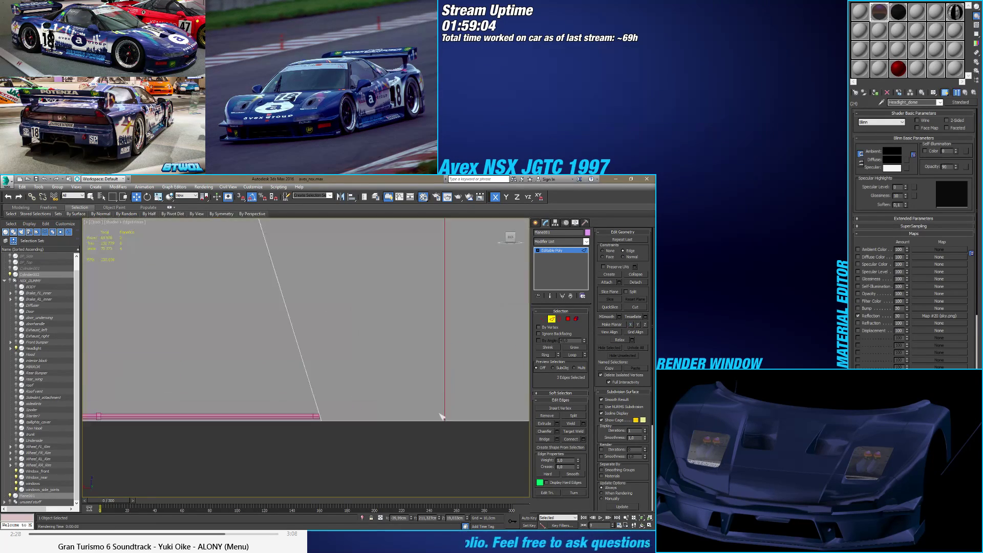
key("s")
left_click_drag(444, 413, 328, 420)
middle_click_drag(325, 420, 287, 389, "alt")
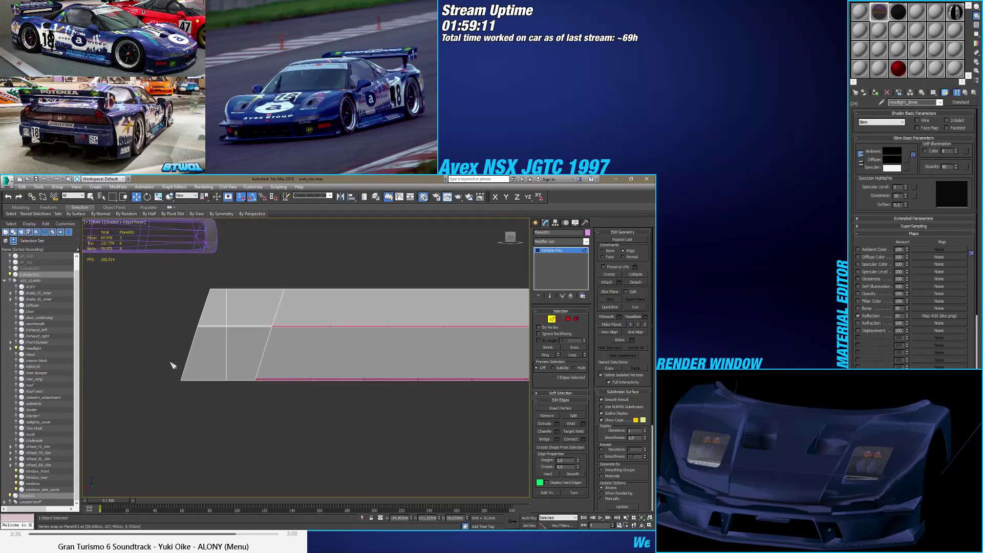
scroll(240, 383, "up", 3)
left_click(244, 395)
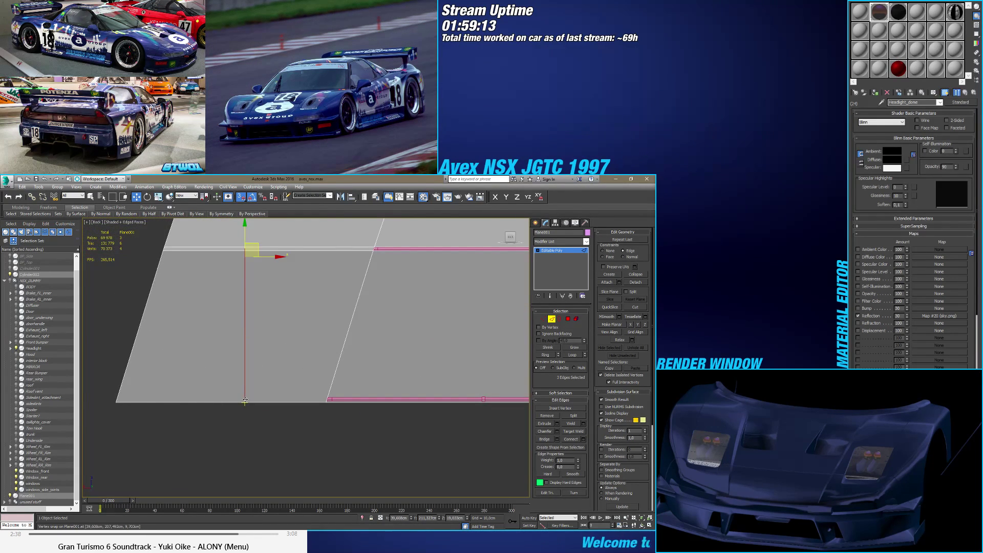
left_click_drag(245, 400, 325, 406)
scroll(328, 405, "down", 3)
middle_click_drag(329, 406, 262, 399)
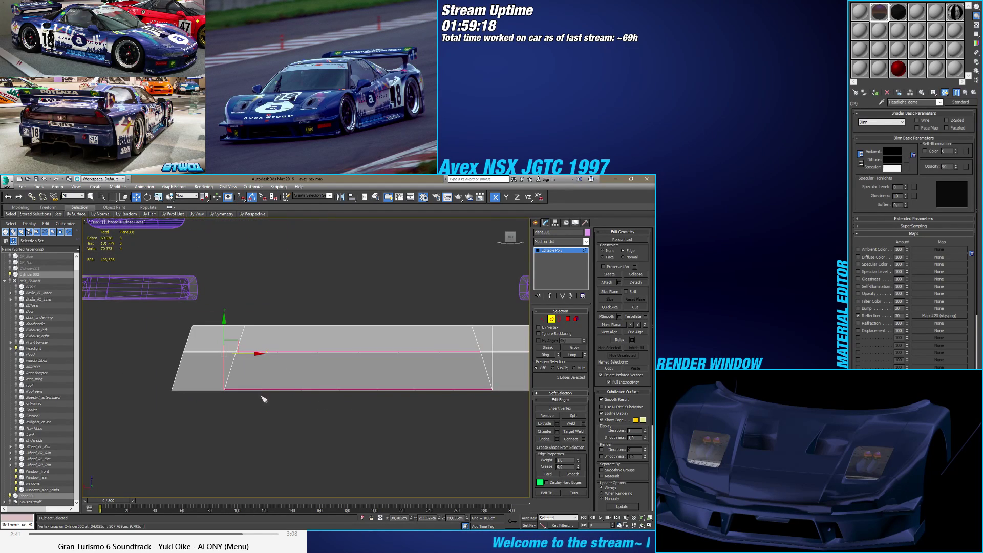
Step: Select the extra polygons at the plane's ends in Polygon mode and delete them
left_click(543, 318)
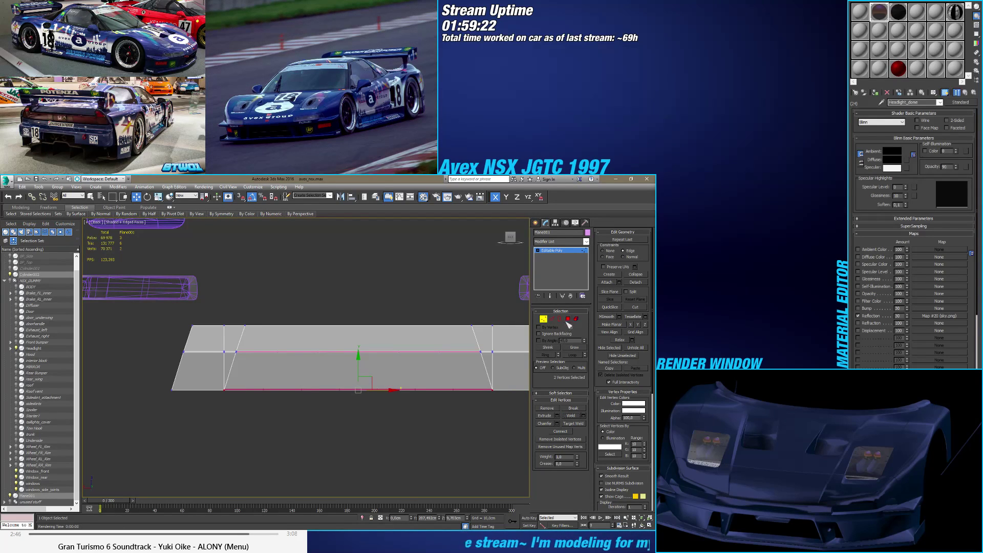
left_click(567, 318)
scroll(204, 350, "down", 3)
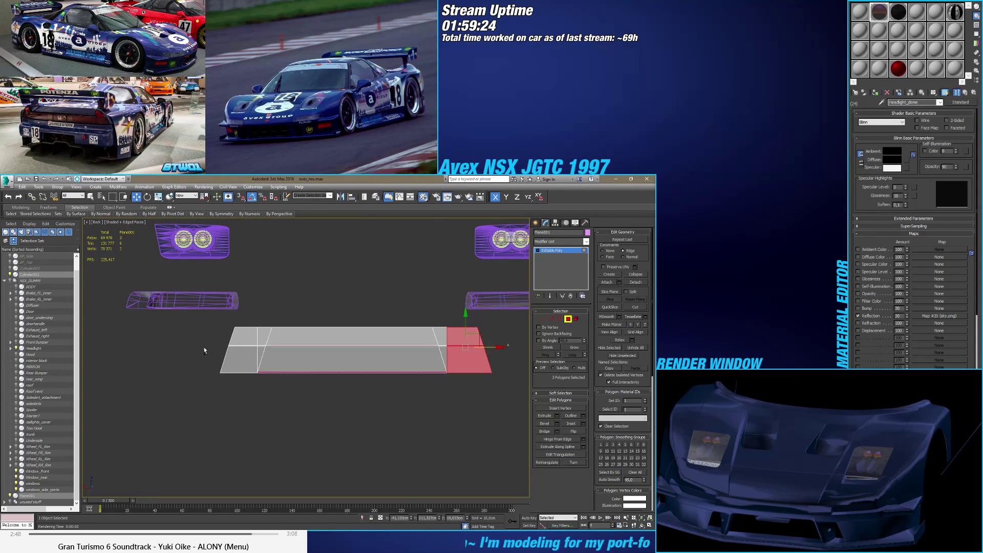
left_click_drag(239, 392, 242, 394, "ctrl")
key("Delete")
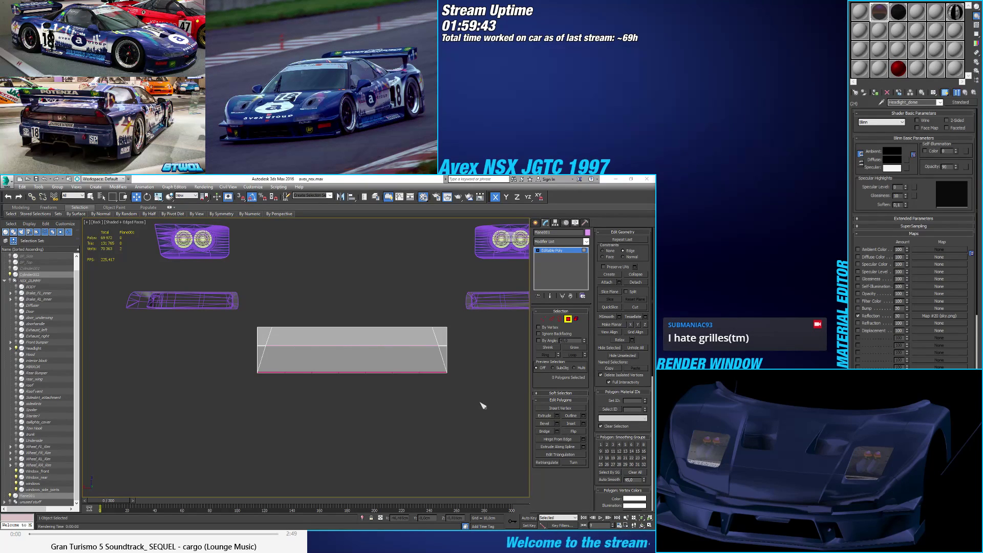
middle_click_drag(367, 385, 337, 406)
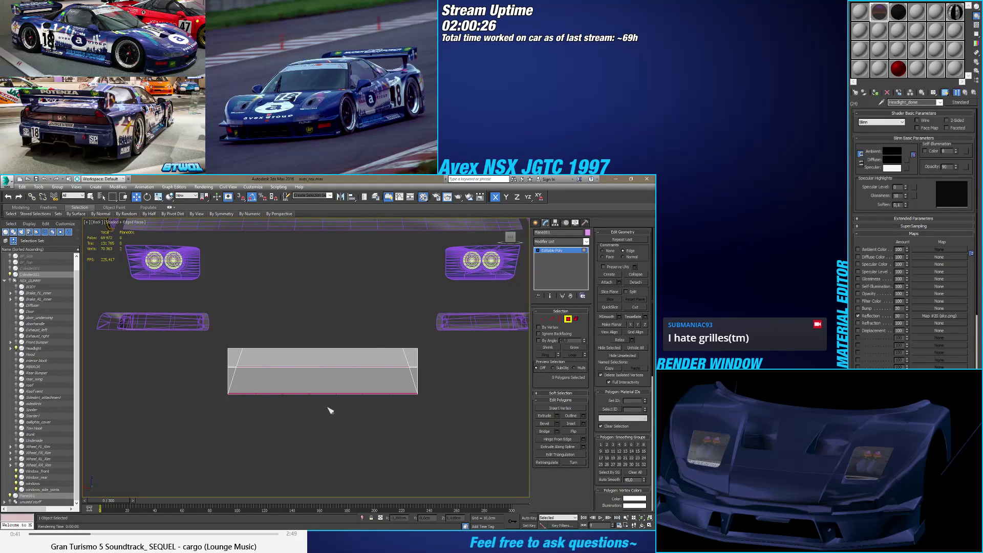
Step: Remove the six slanted side edges from both edge loops of the grille plane
scroll(328, 407, "up", 5)
scroll(339, 447, "down", 2)
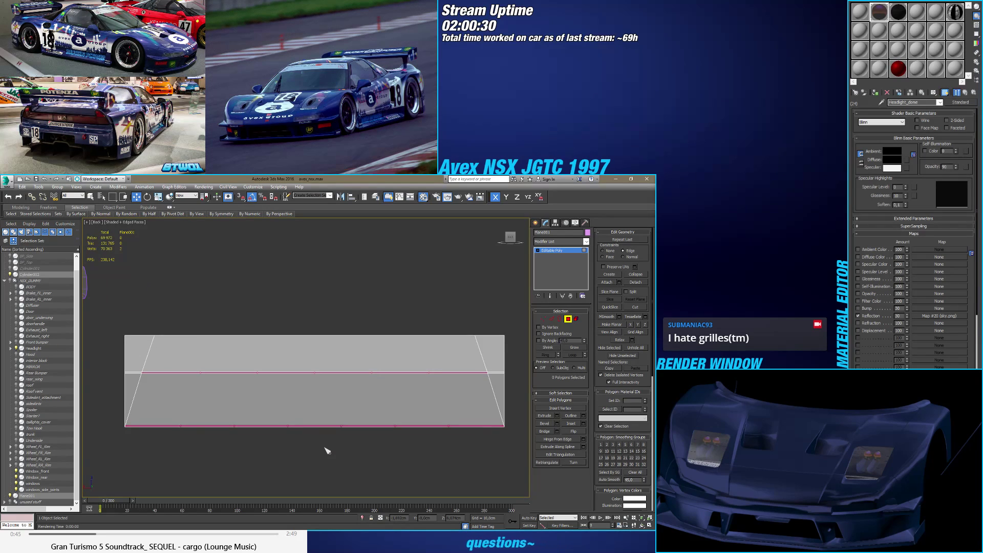
left_click(495, 400)
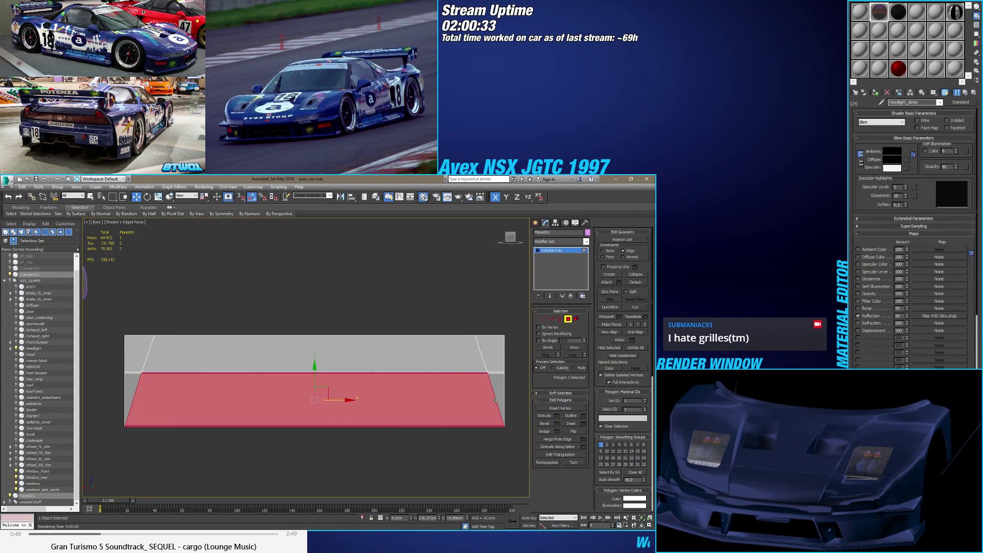
left_click(551, 319)
left_click(490, 379)
double_click(490, 379)
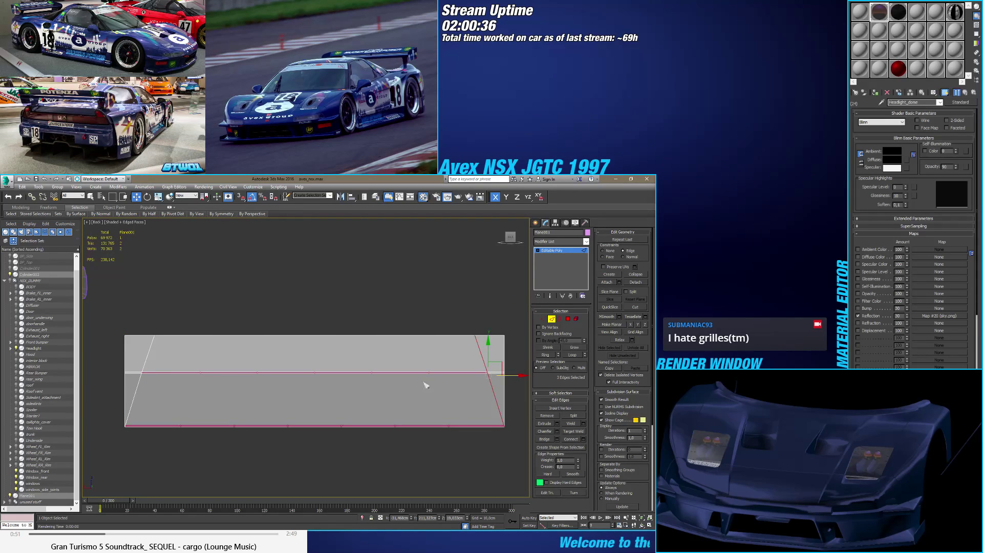
double_click(137, 389, "ctrl")
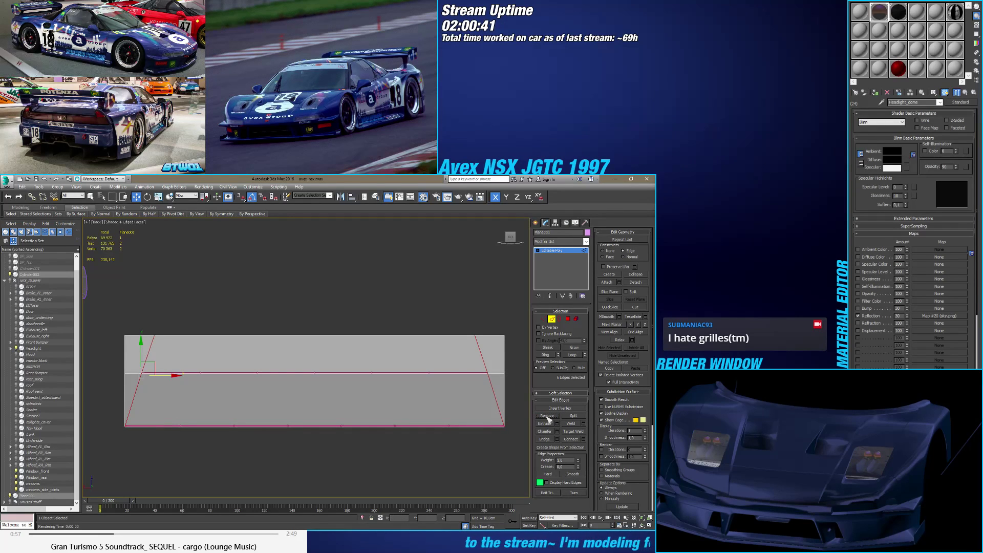
left_click(547, 415)
Step: Remove the leftover end vertices, then select the plane's horizontal edges in Edge mode
key("1")
left_click_drag(468, 389, 471, 366)
left_click_drag(162, 315, 133, 392)
left_click(547, 408)
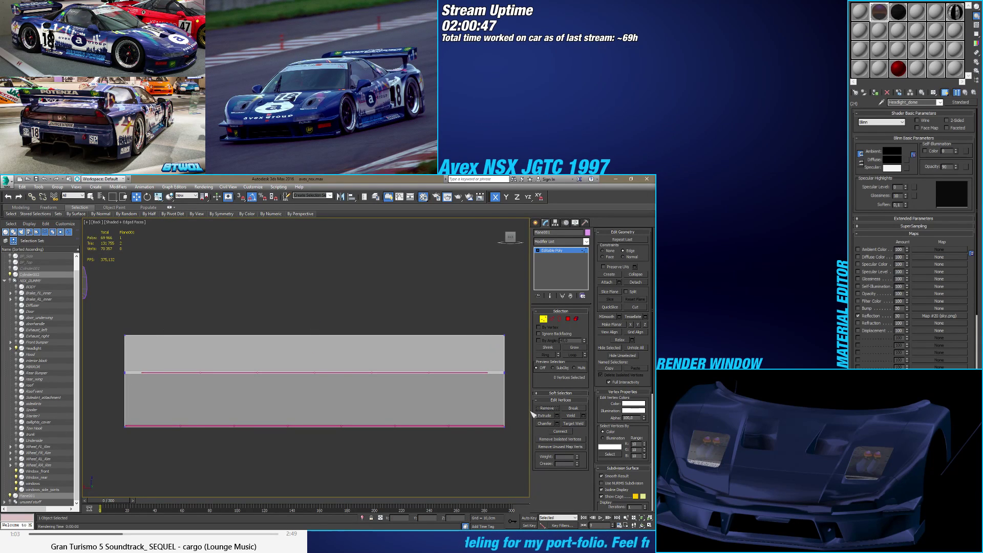
left_click(555, 321)
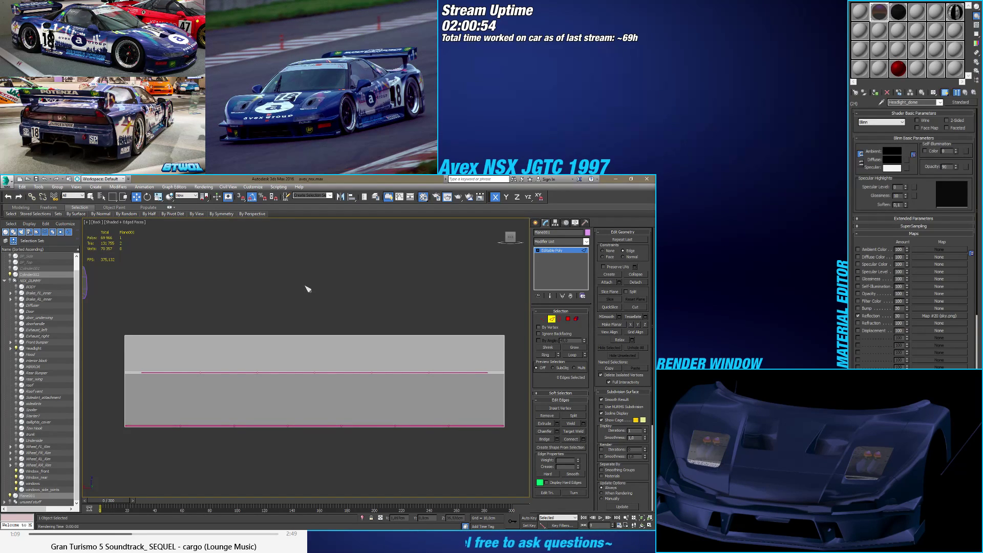
left_click_drag(310, 288, 353, 439)
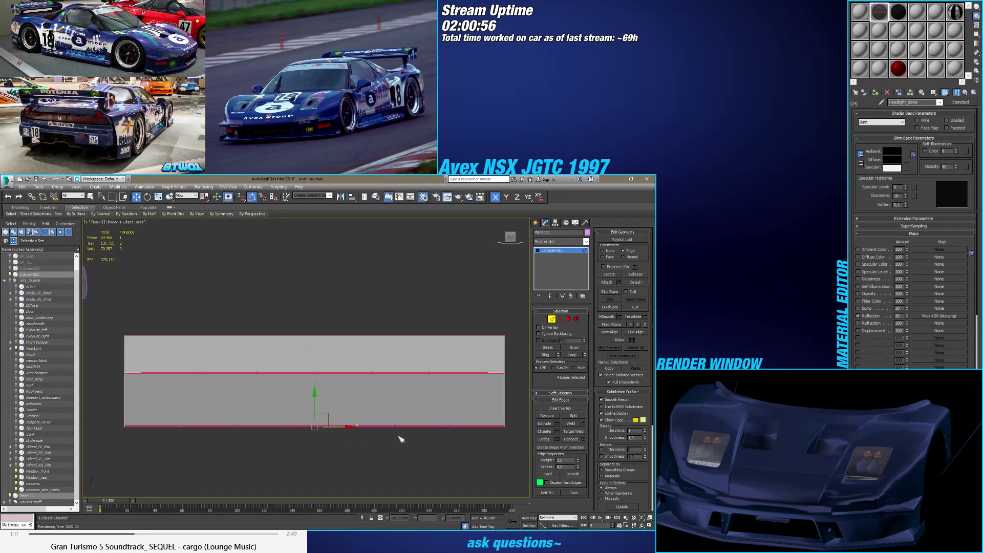
Step: Connect the top strip's two bounding edges with 17 segments after cancelling a trial connection
left_click(583, 439)
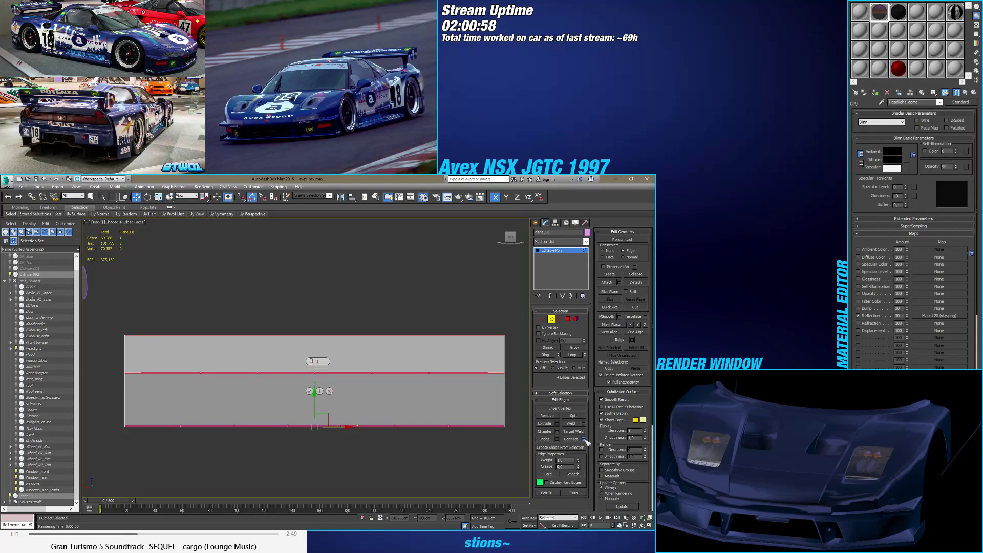
mouse_move(310, 361)
left_mouse_down()
mouse_move(314, 235)
mouse_move(305, 266)
mouse_move(323, 376)
left_mouse_up()
left_click(330, 391)
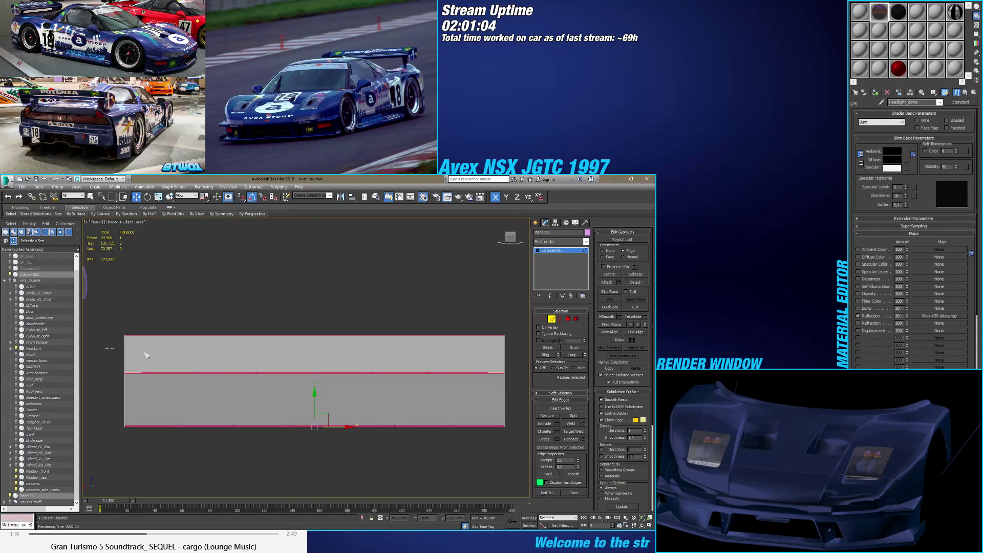
left_click_drag(514, 367, 514, 366)
left_click(584, 439)
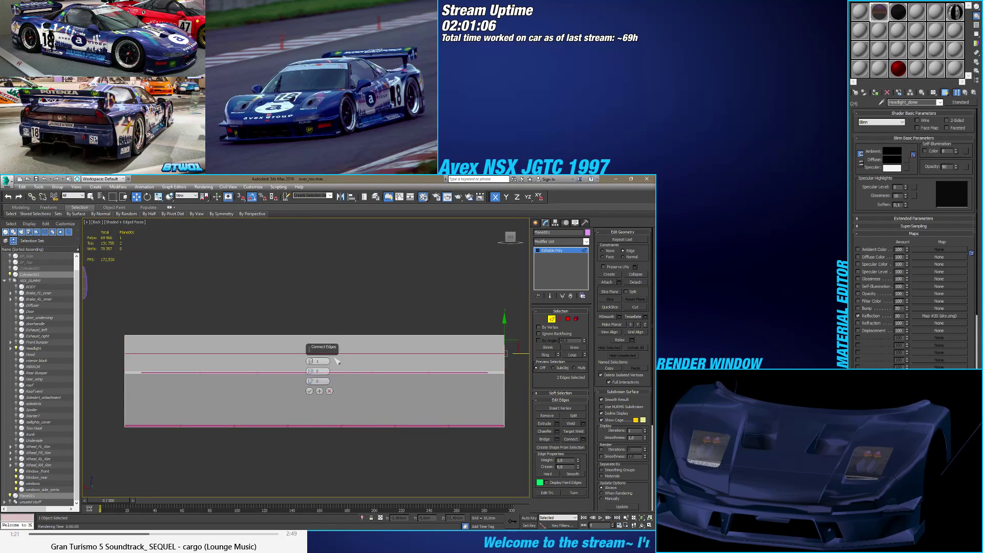
left_click_drag(326, 371, 326, 367)
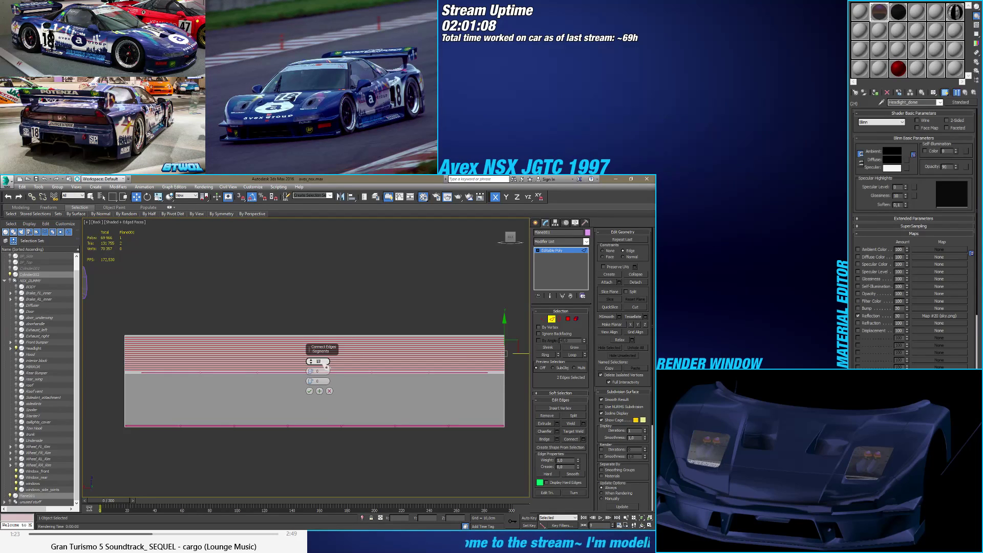
left_click(310, 391)
Step: Connect the lower strip's two bounding edges with 23 segments
left_click(499, 404)
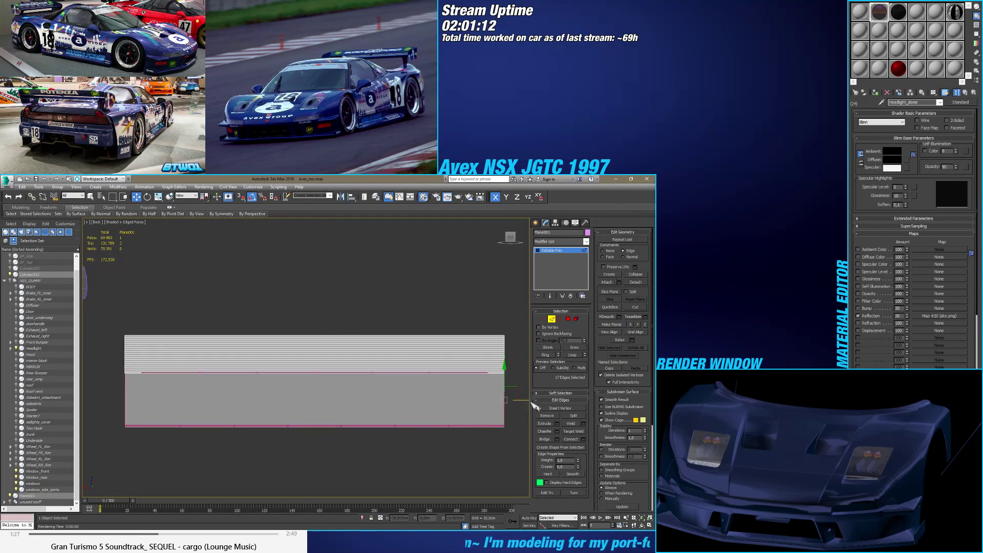
left_click(583, 439)
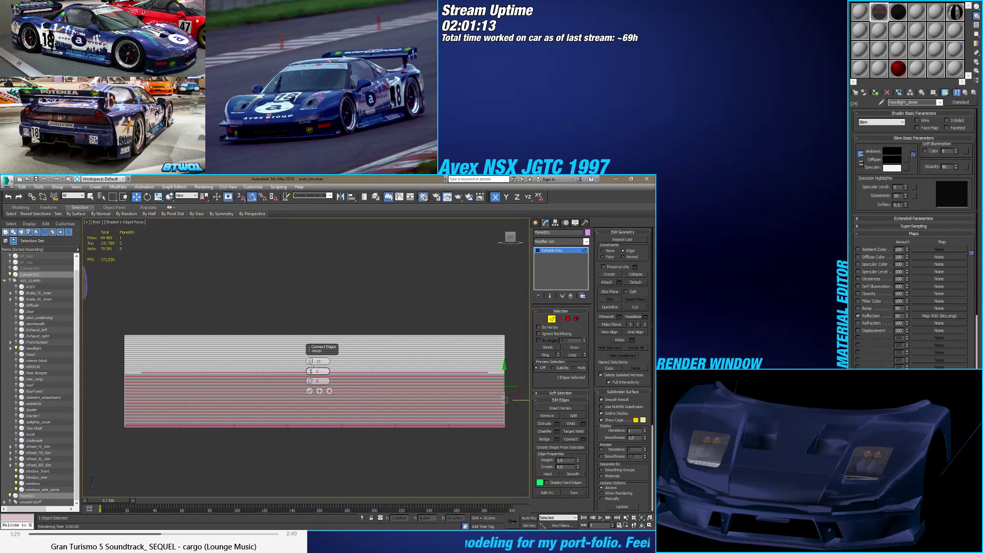
left_click(310, 360)
left_click_drag(316, 364, 313, 354)
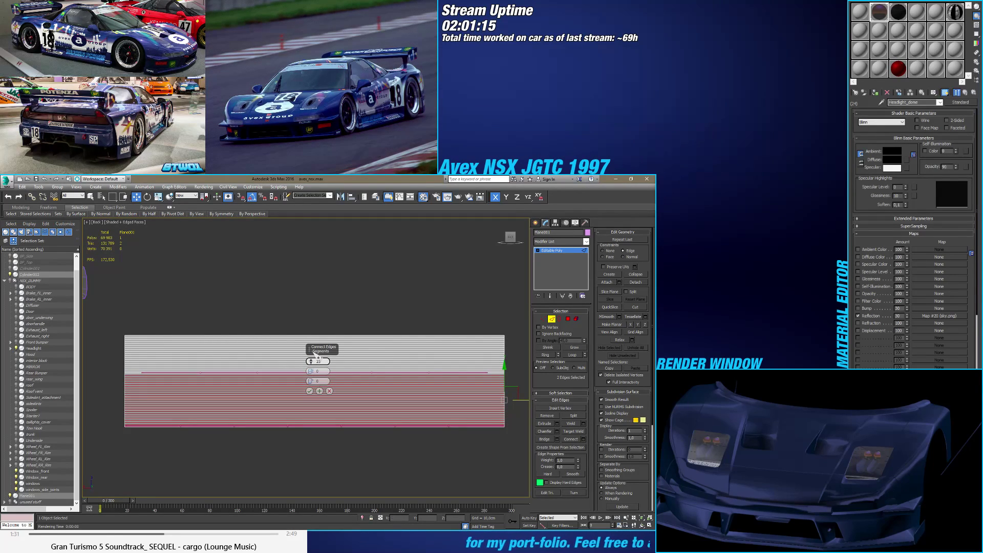
scroll(420, 390, "up", 5)
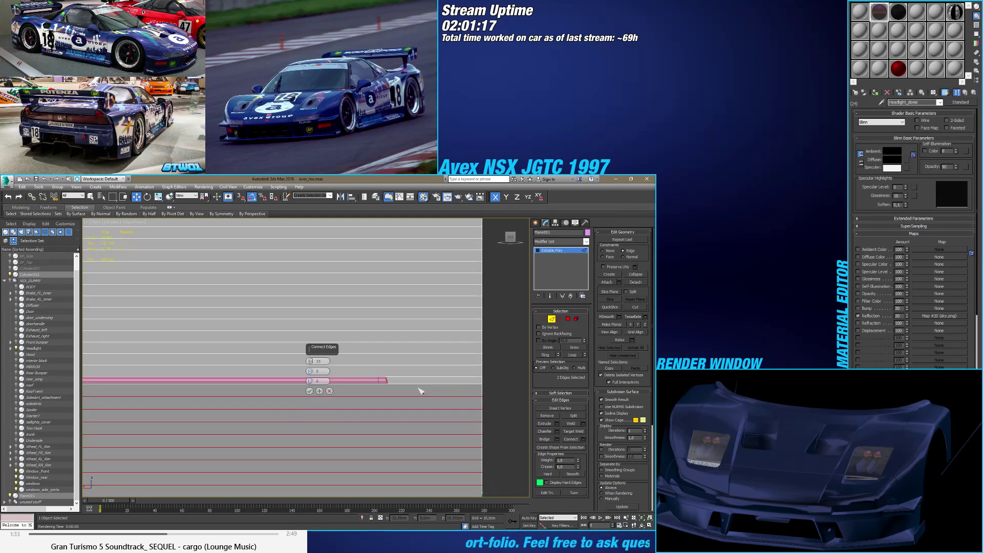
scroll(428, 395, "down", 5)
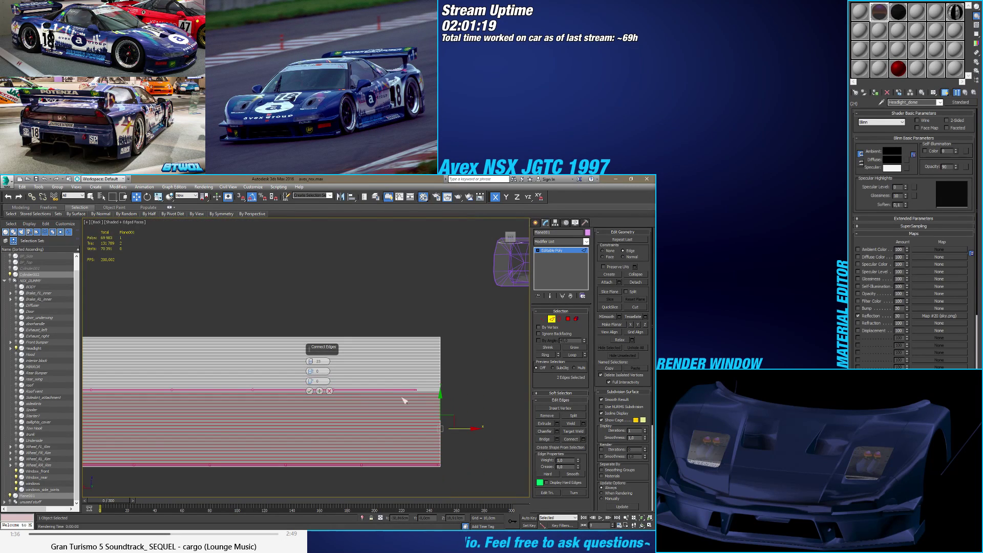
left_click(309, 391)
Step: Return to the framed Back view and select all 44 horizontal edges for connecting
scroll(302, 400, "down", 3)
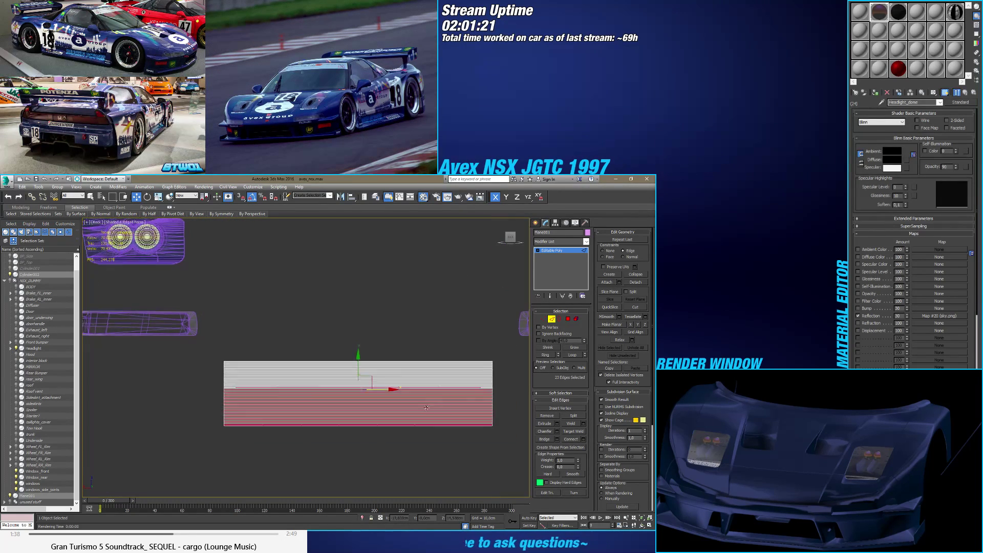
middle_click_drag(307, 402, 365, 406, "alt")
key("b")
key("z")
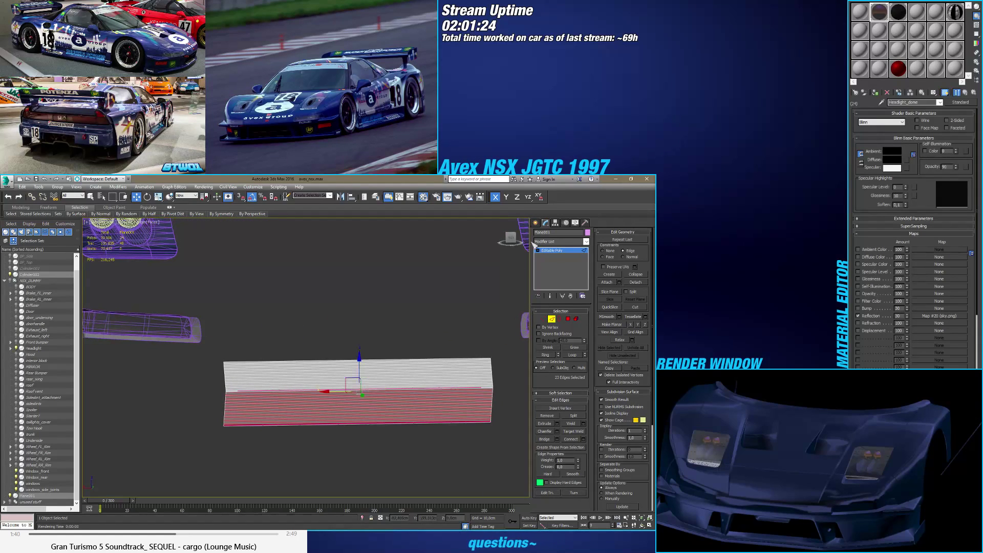
scroll(445, 340, "down", 4)
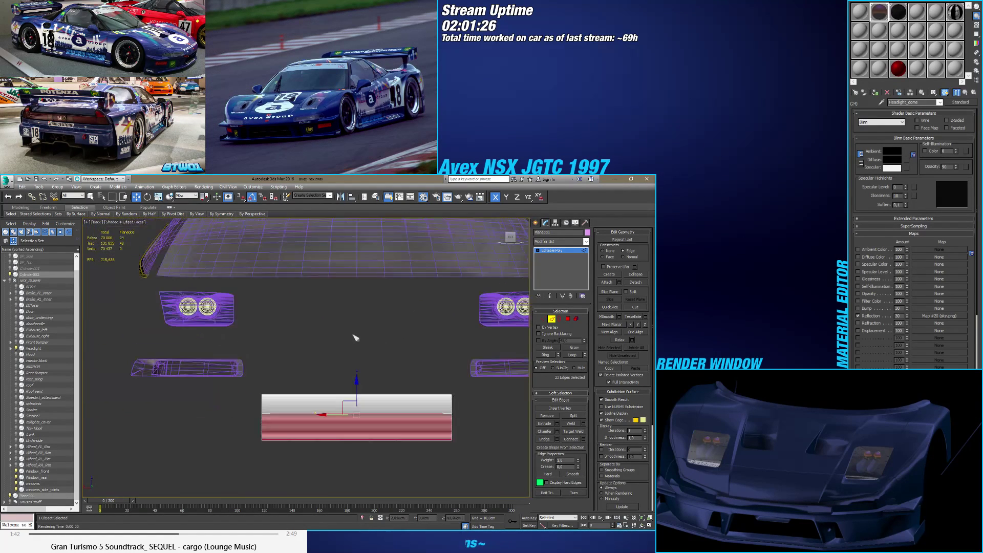
left_click(393, 344)
left_click_drag(359, 316, 383, 475)
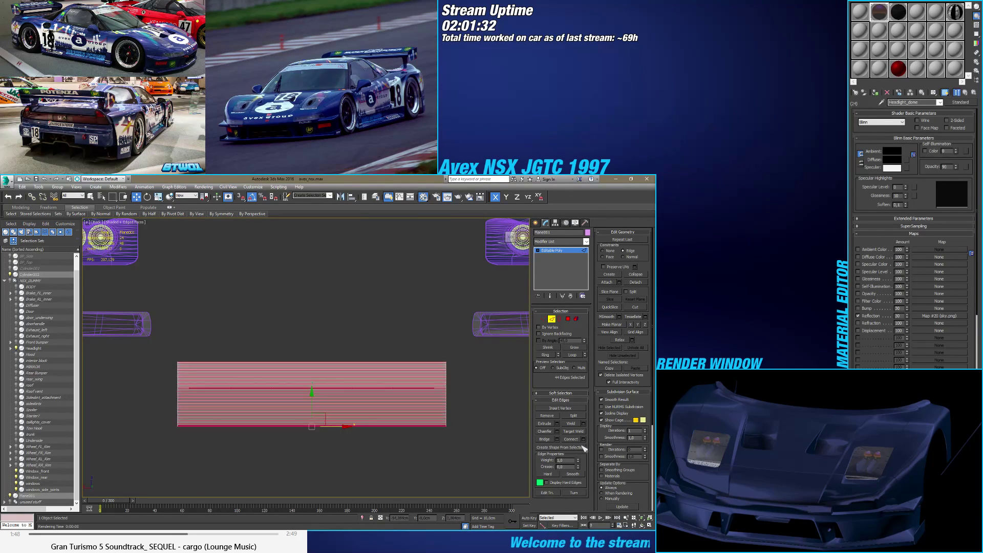
left_click(583, 438)
Step: Set the edge connection to 78 vertical segments
left_click_drag(317, 369, 319, 283)
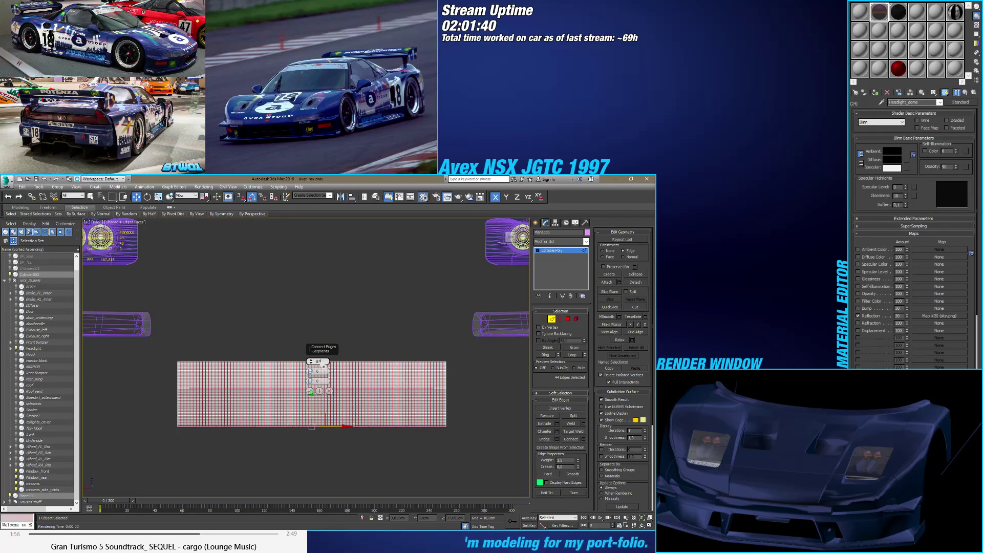
scroll(323, 431, "up", 5)
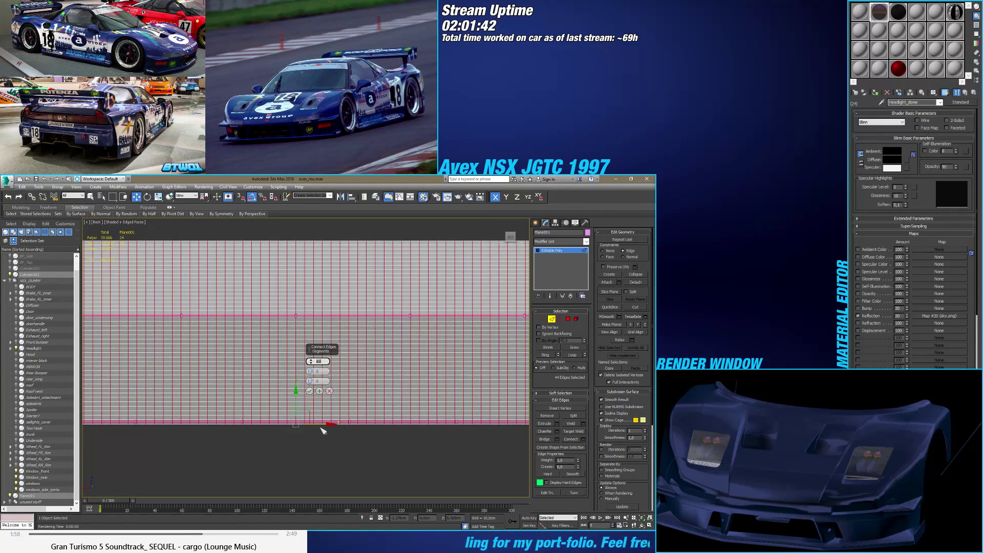
scroll(328, 430, "down", 2)
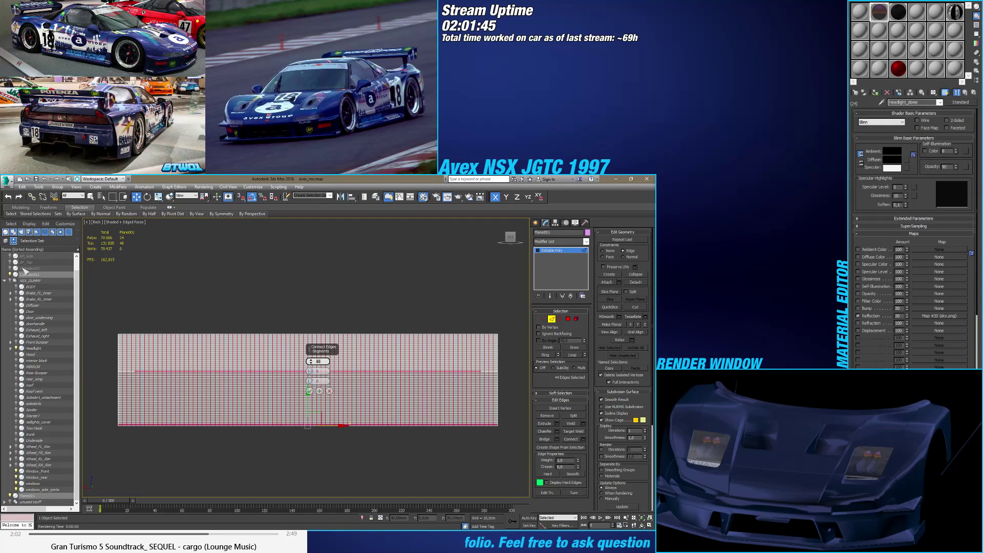
scroll(21, 269, "up", 1)
Step: Unhide the BP_Front blueprint to check the grid, then confirm the 78-segment connection
left_click(9, 256)
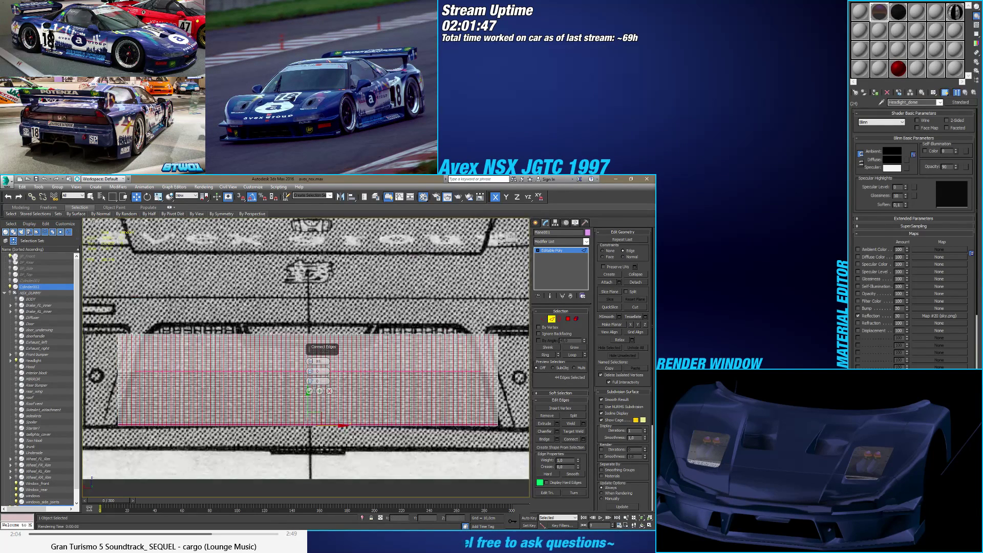
middle_click_drag(244, 323, 255, 319)
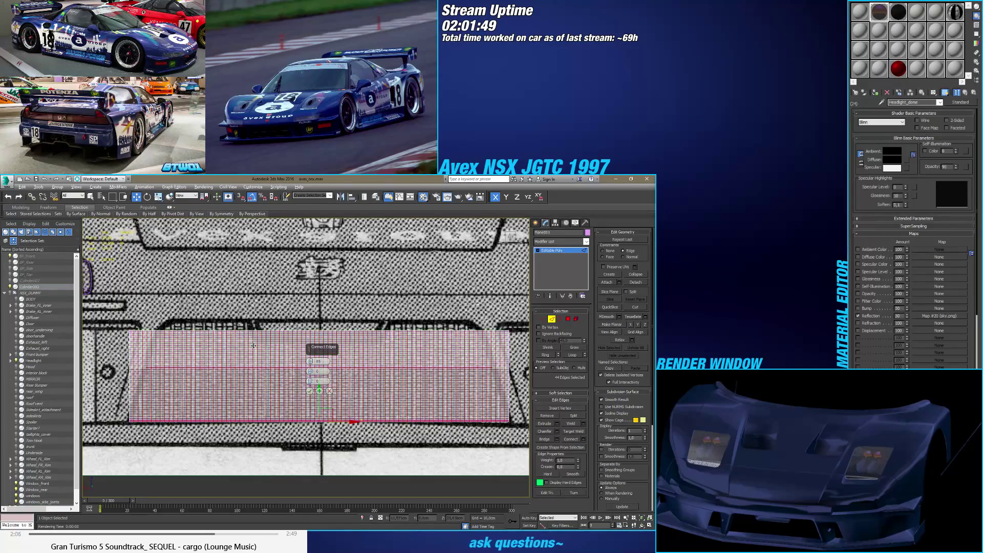
middle_click_drag(264, 347, 272, 324)
scroll(272, 323, "down", 5)
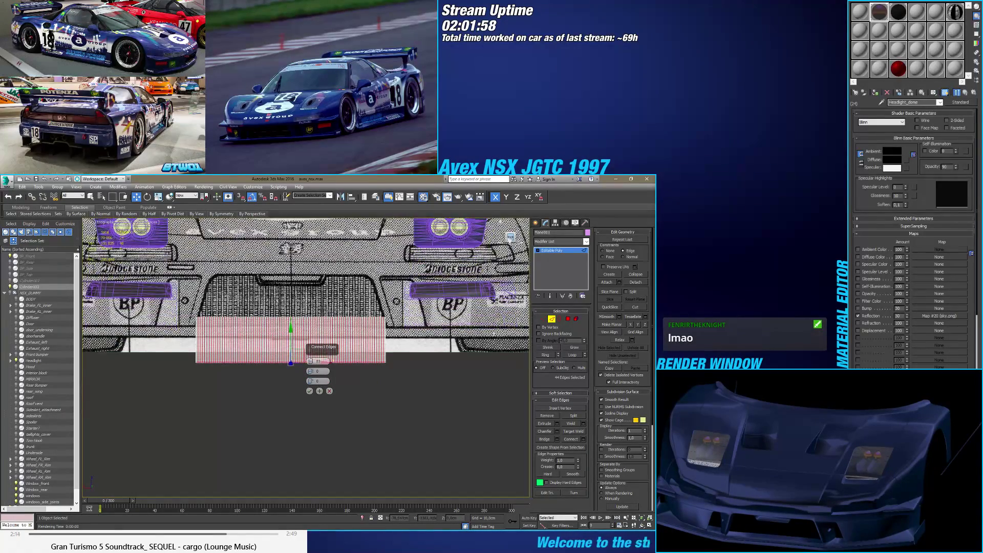
scroll(340, 362, "up", 2)
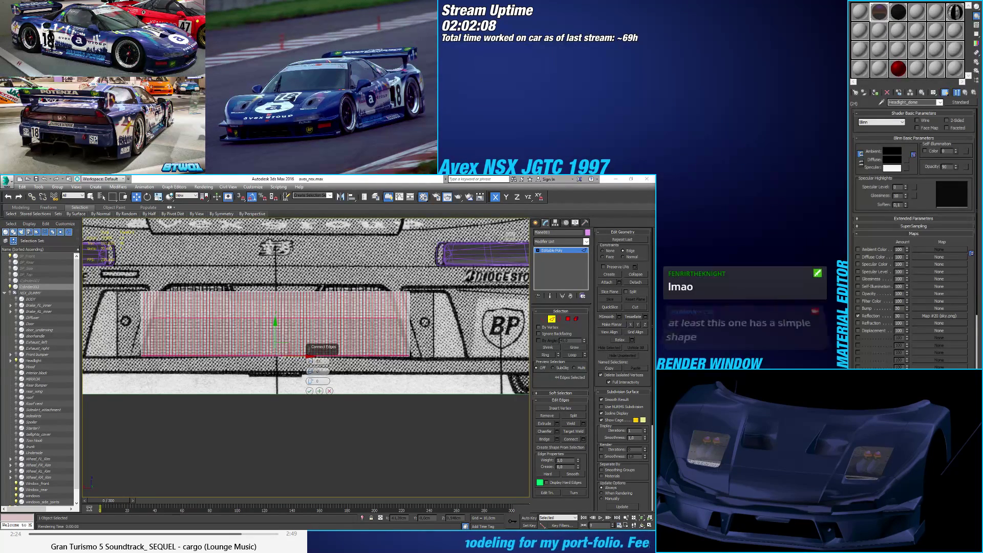
middle_click_drag(529, 457, 476, 452, "alt")
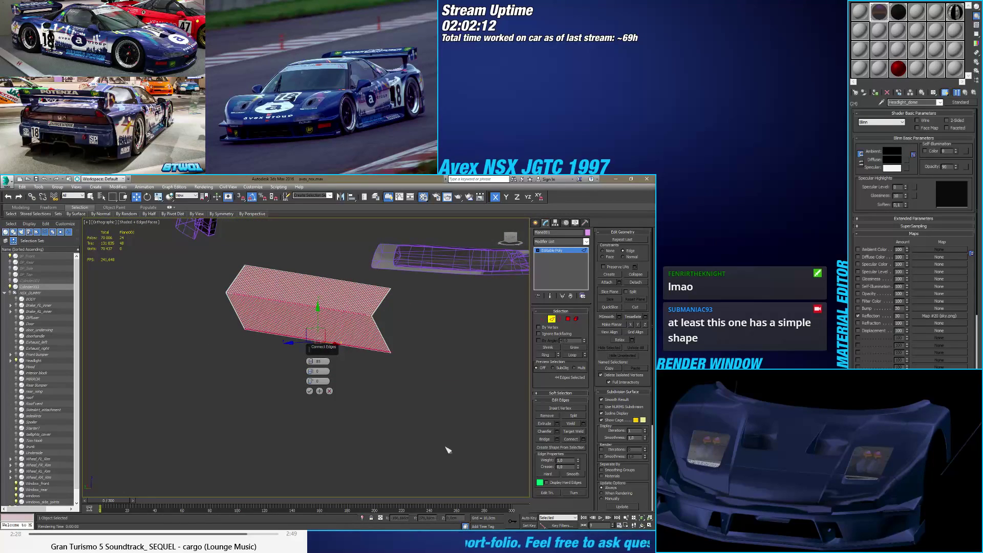
left_click(310, 392)
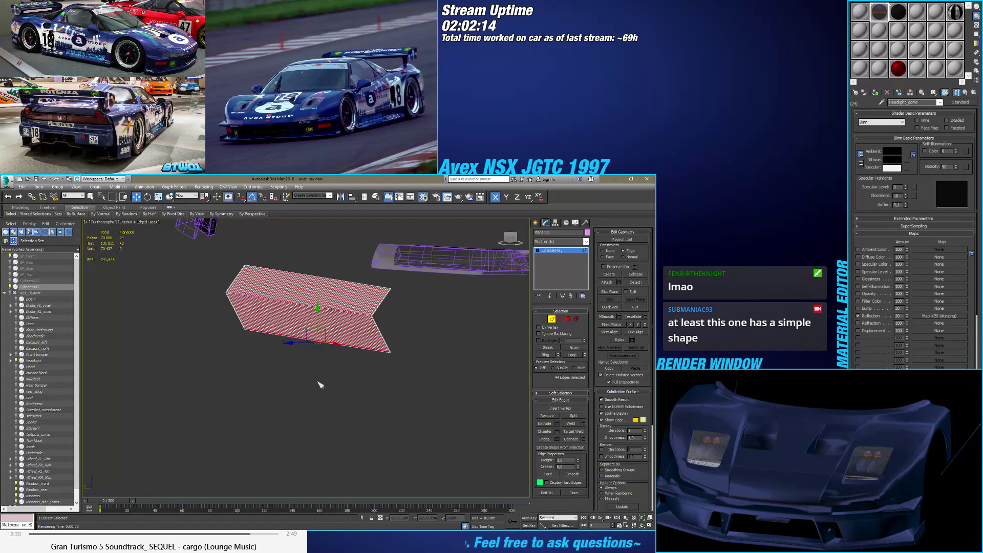
middle_click_drag(321, 386, 398, 373, "alt")
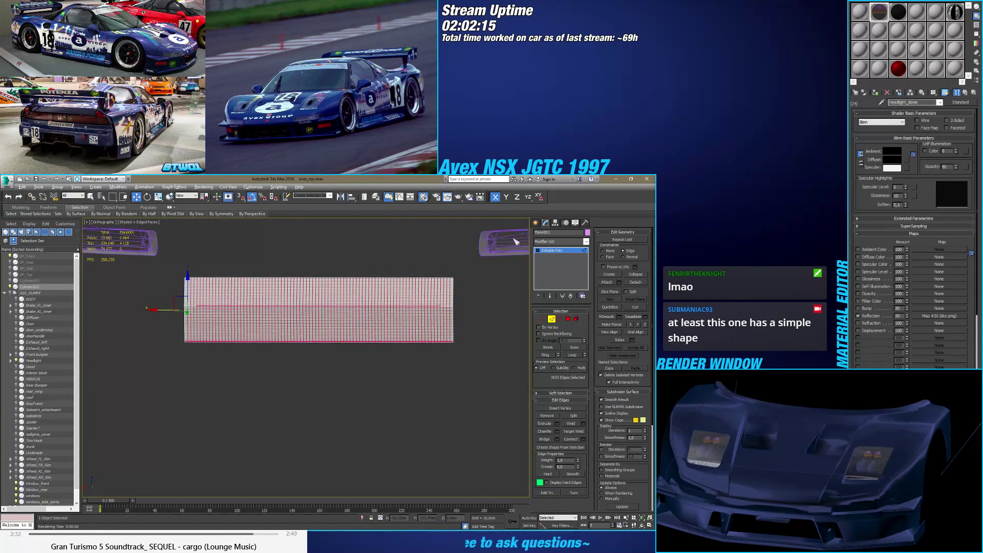
Step: Switch to a straight Front view showing the blueprint behind the grille
left_click(510, 242)
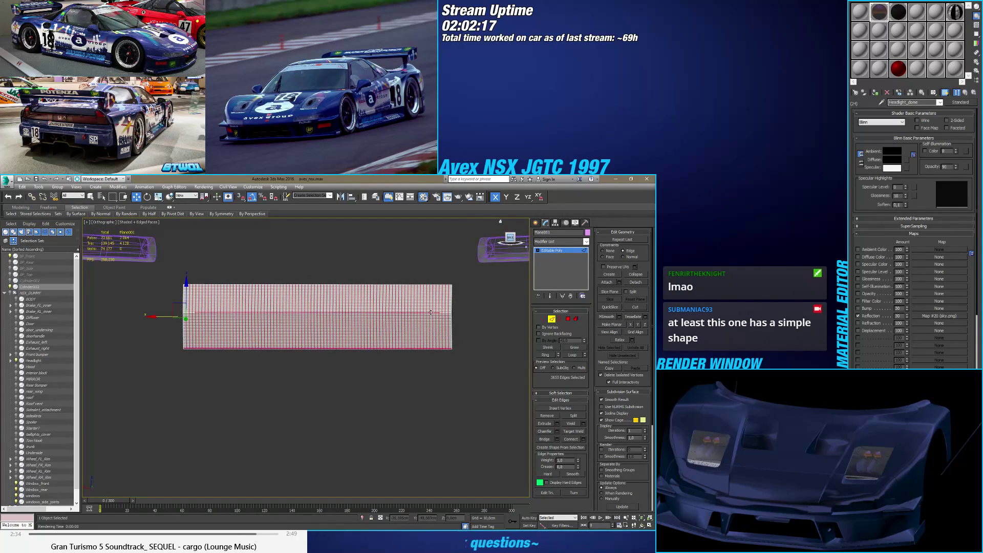
key("f")
scroll(336, 361, "up", 2)
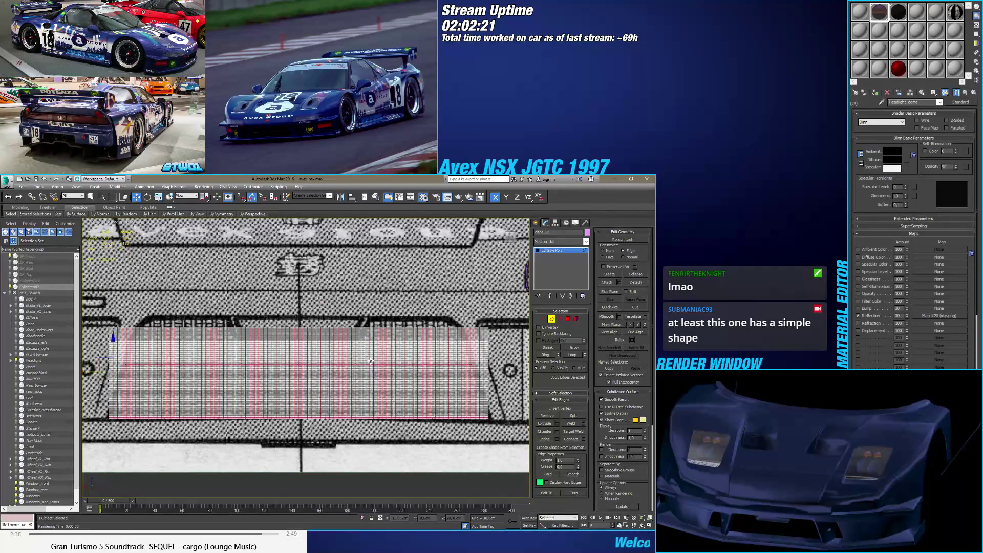
key("alt+Tab")
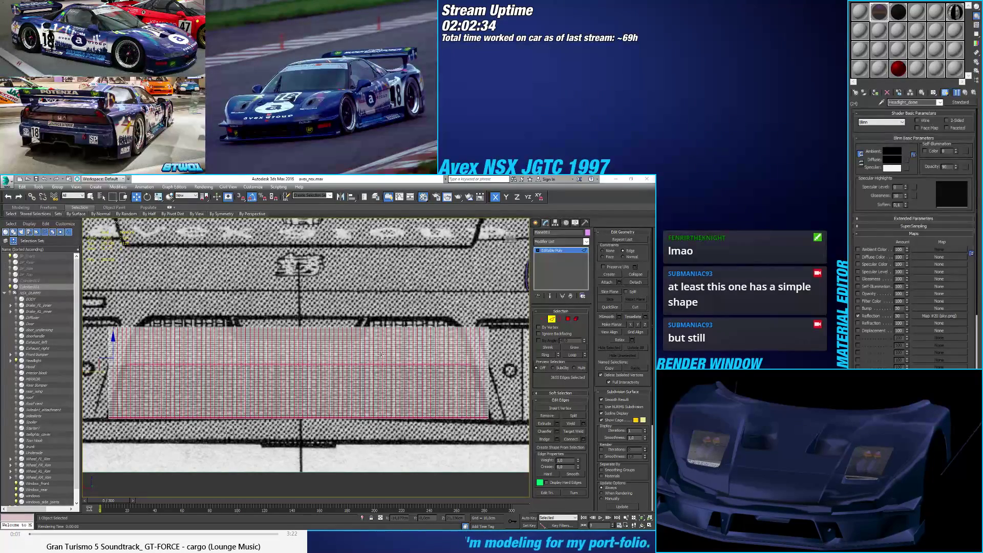
scroll(380, 354, "down", 3)
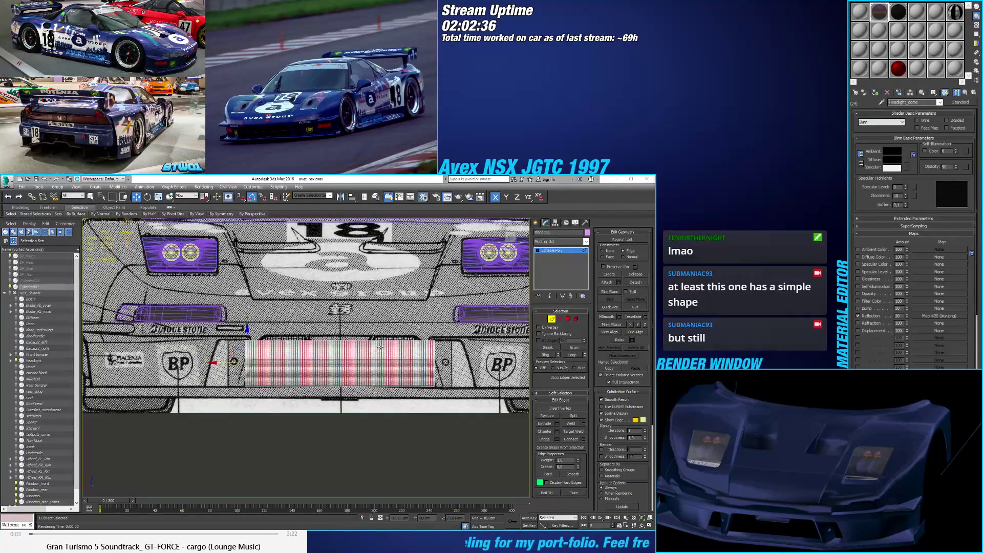
middle_click_drag(378, 349, 359, 352)
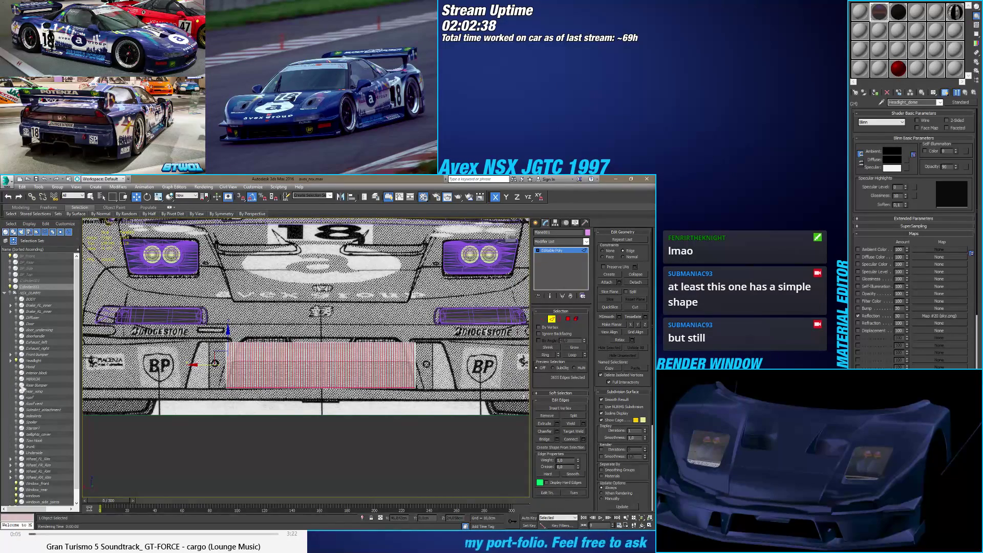
Step: Toggle the front bumper's visibility to compare the grille against the blueprint
left_click(16, 354)
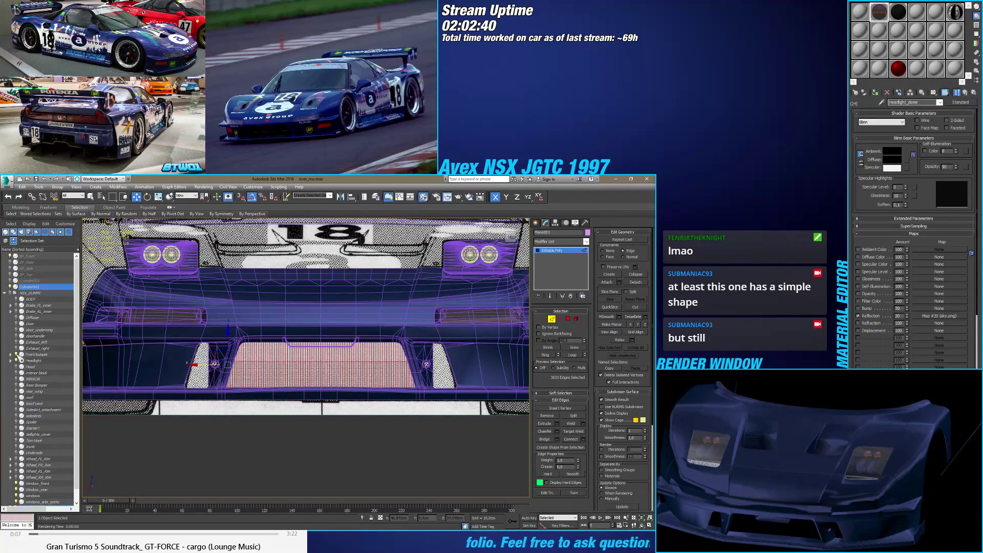
left_click(16, 354)
left_click(16, 354)
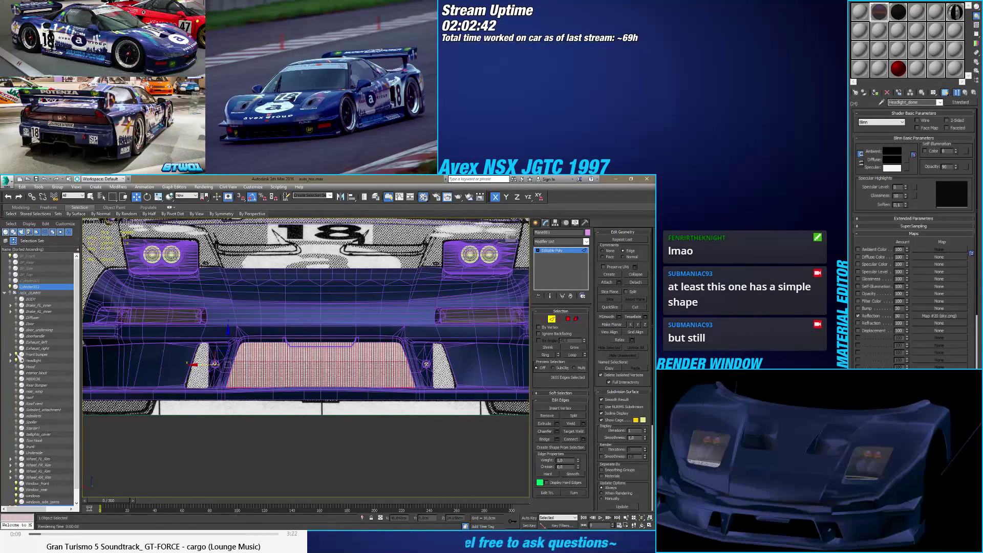
left_click(16, 354)
middle_click_drag(276, 358, 297, 371, "alt")
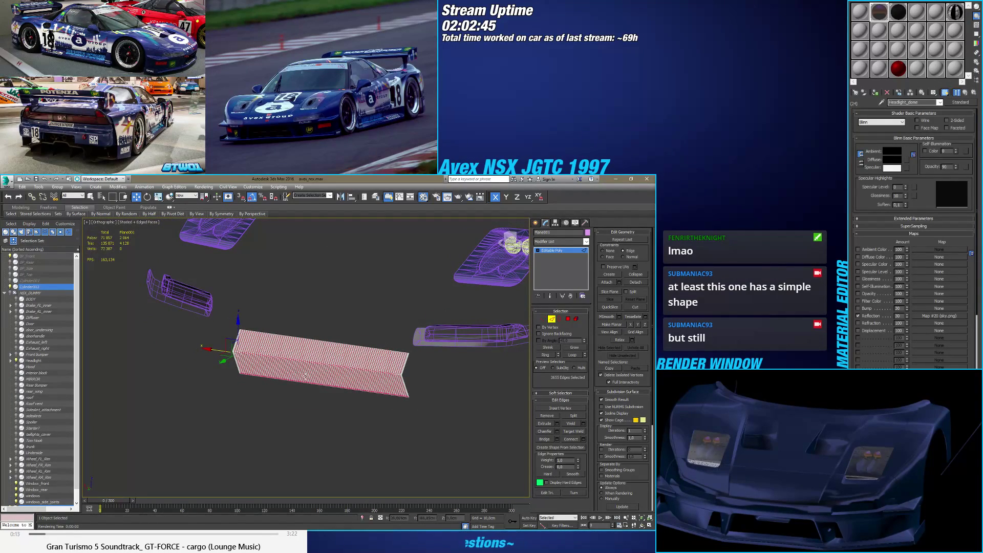
scroll(333, 367, "up", 3)
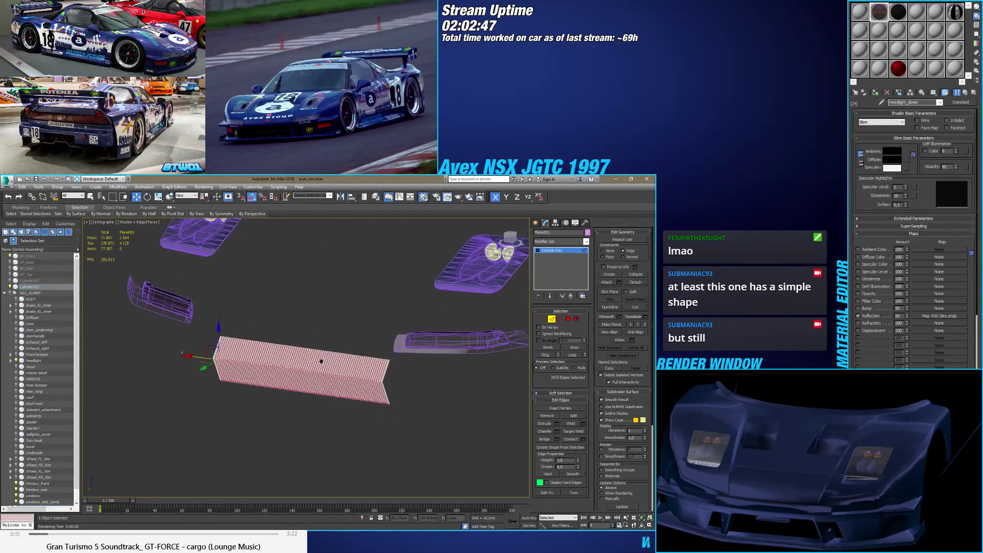
key("f")
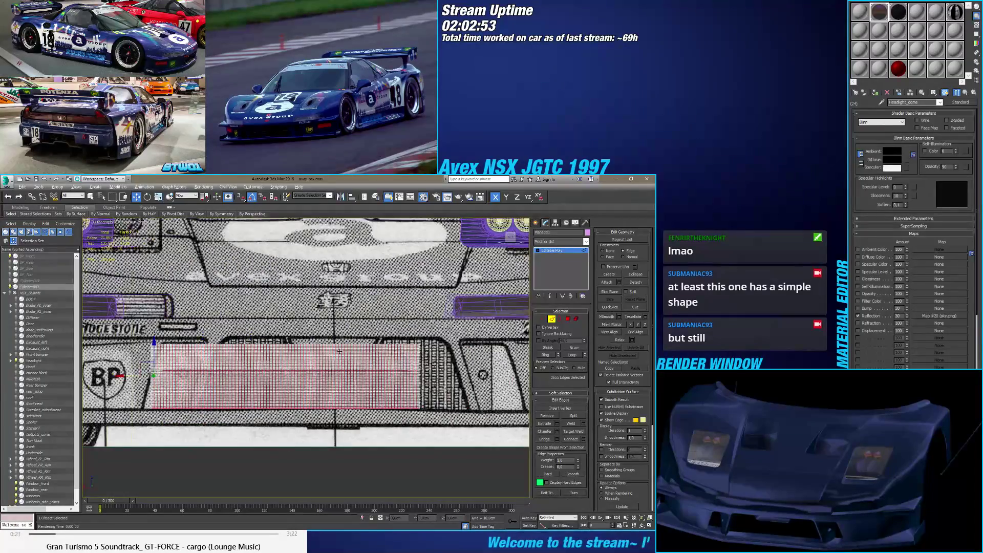
Step: Switch to the Back view and frame the whole grille plane
left_click(509, 239)
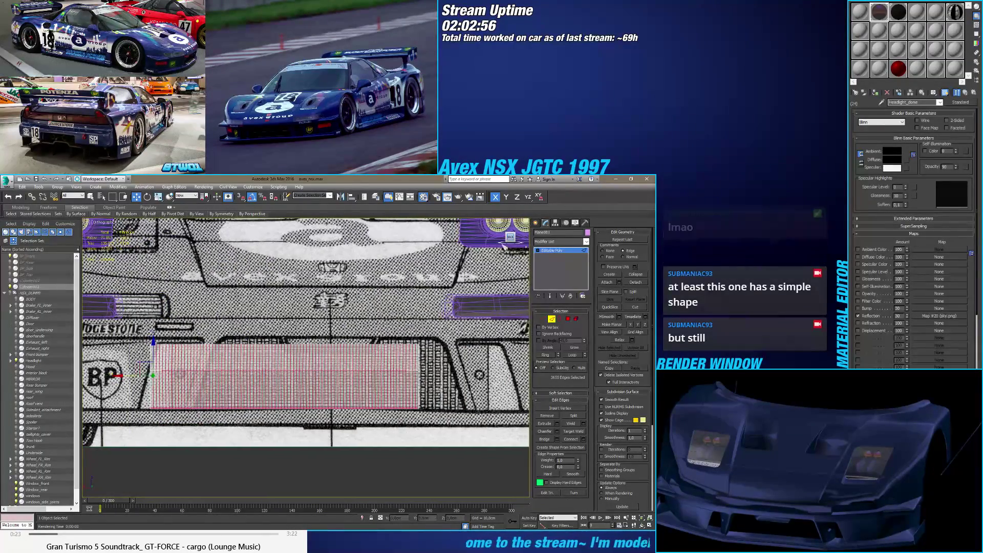
scroll(376, 342, "up", 3)
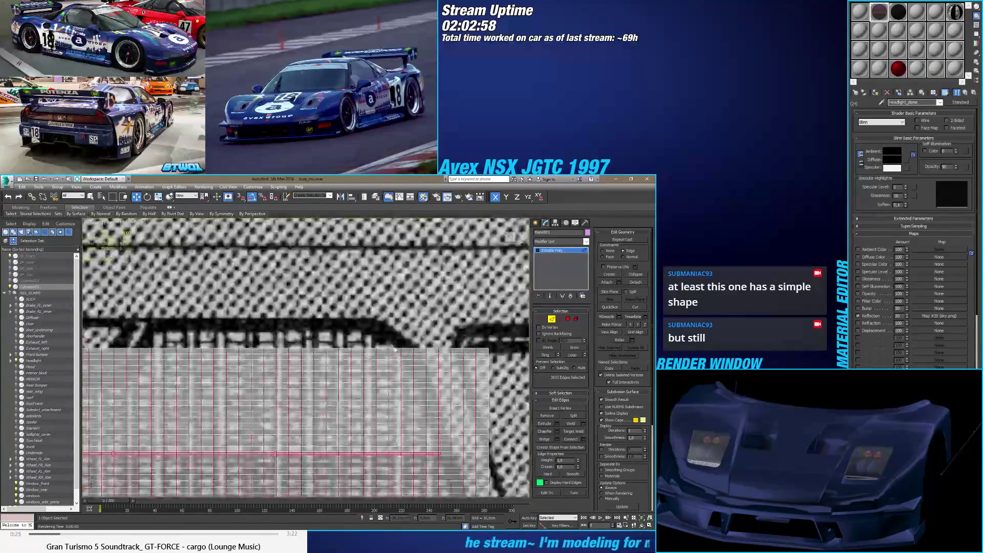
scroll(385, 345, "up", 3)
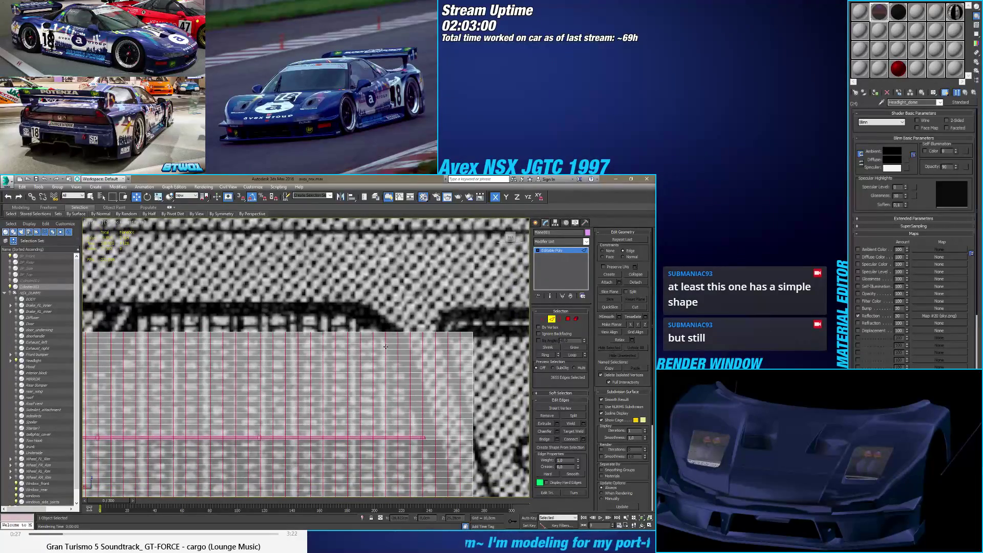
scroll(386, 346, "down", 4)
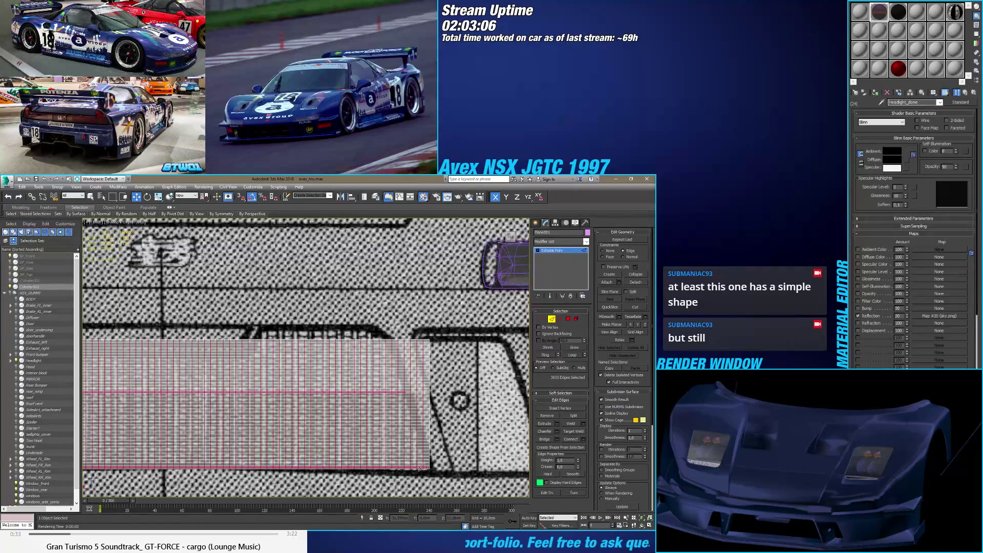
key("z")
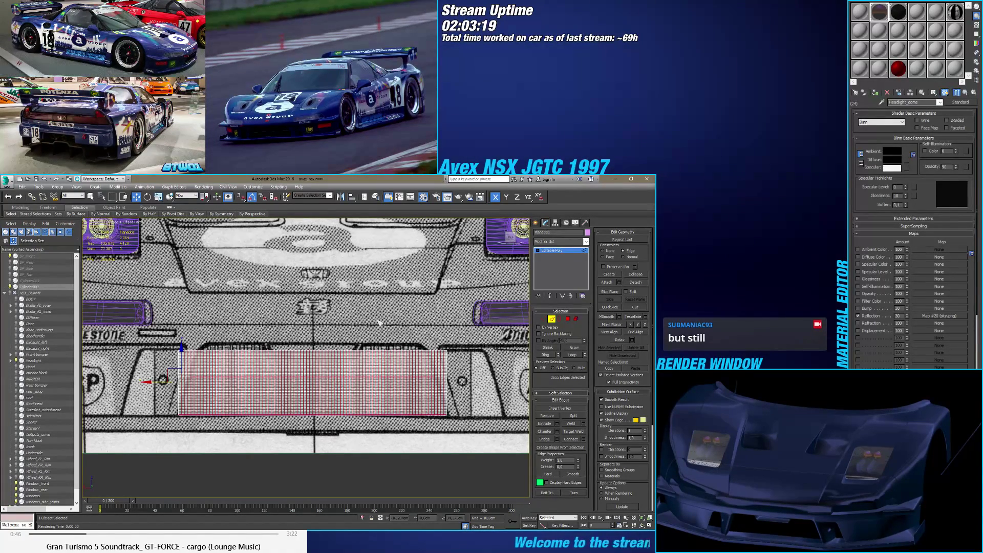
scroll(379, 336, "up", 8)
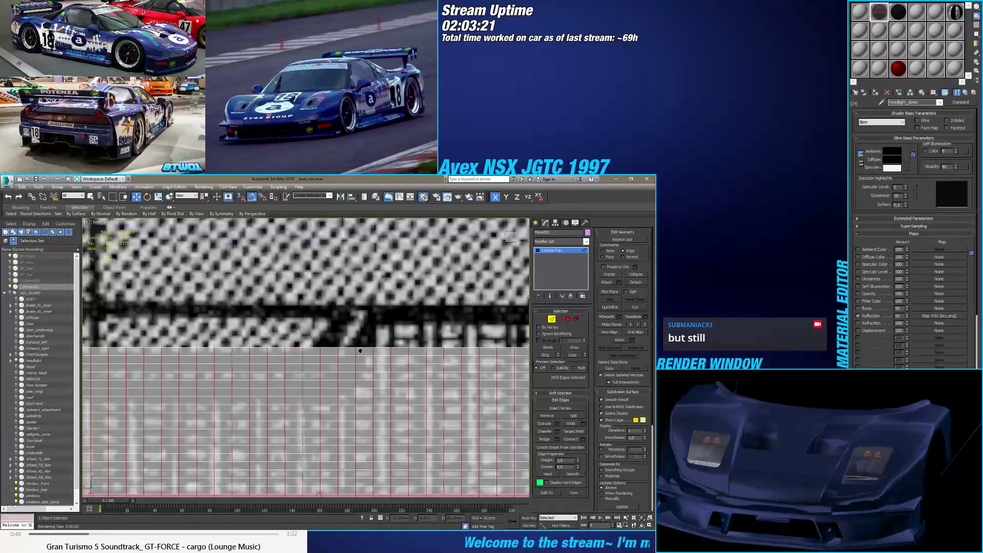
middle_click_drag(360, 350, 349, 343)
Step: Add an edge loop and a vertical edge line, then select all edges in Border mode
double_click(351, 348, "ctrl")
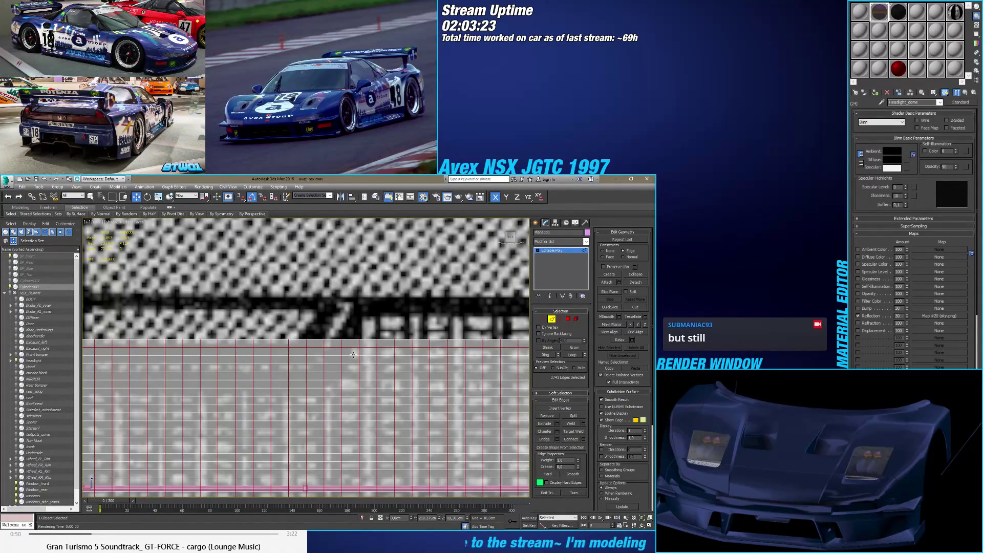
scroll(345, 344, "down", 6)
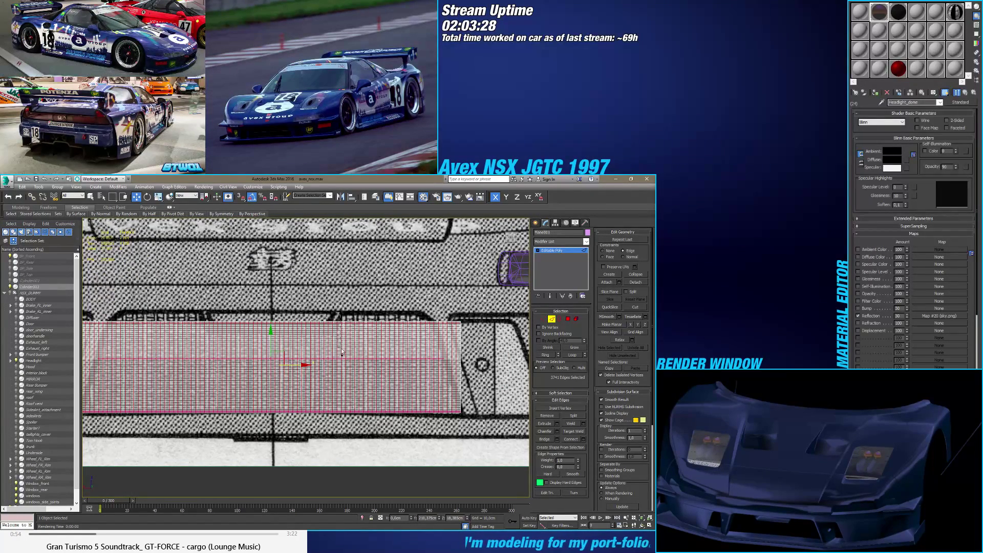
key("ctrl+shift+e")
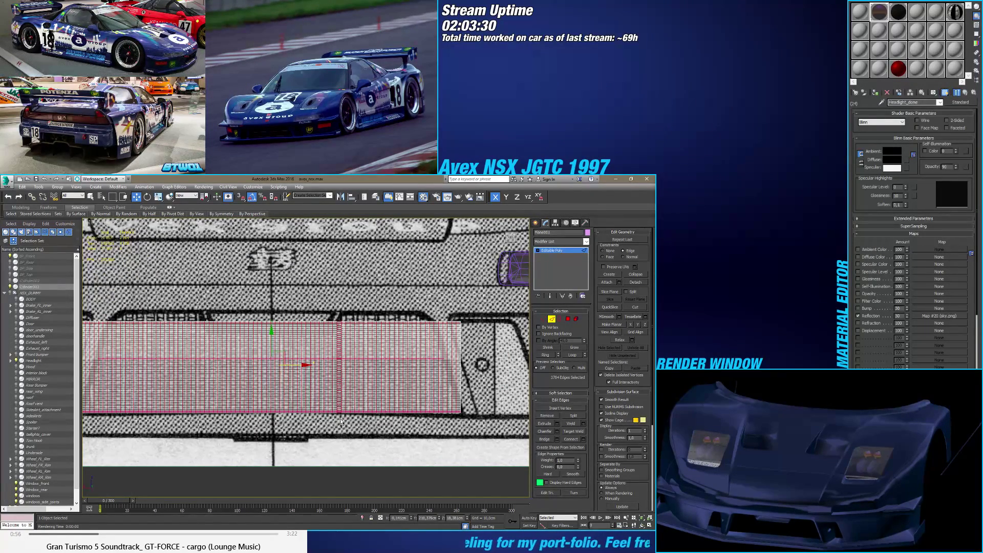
key("ctrl+a")
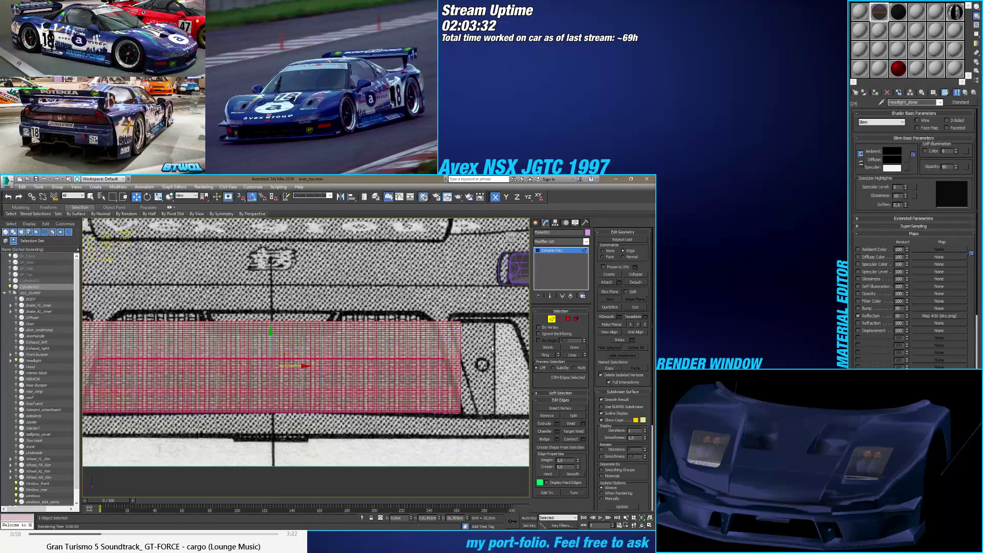
left_click(559, 318)
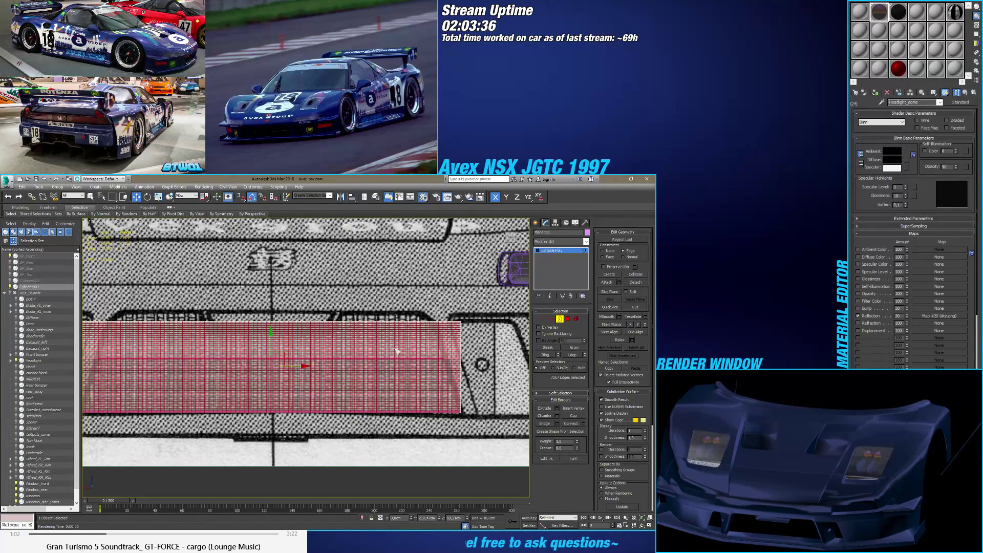
middle_click_drag(396, 350, 473, 332)
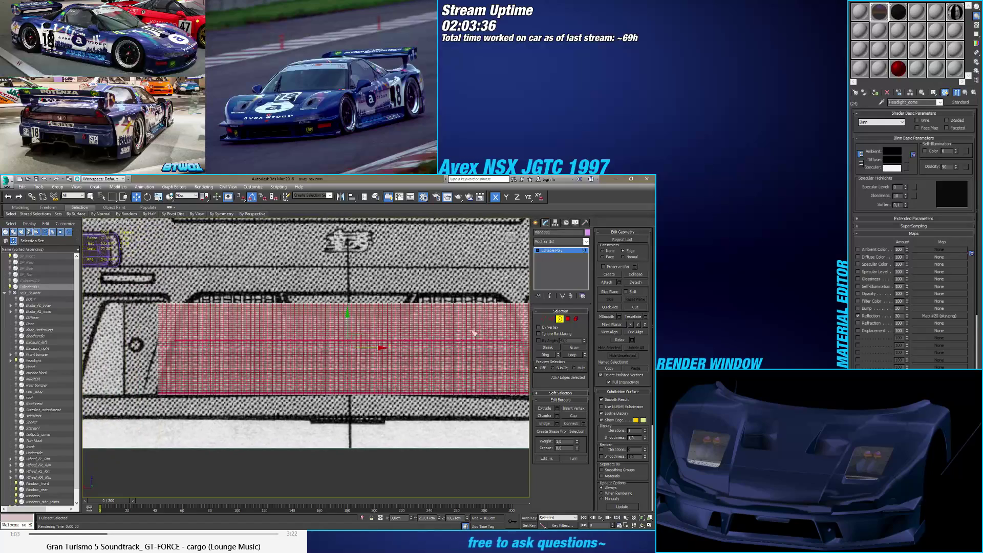
Step: Reduce the grid edge chamfer amount to about 0,055cm so gaps nearly close, and commit it
left_click(559, 417)
scroll(318, 368, "up", 5)
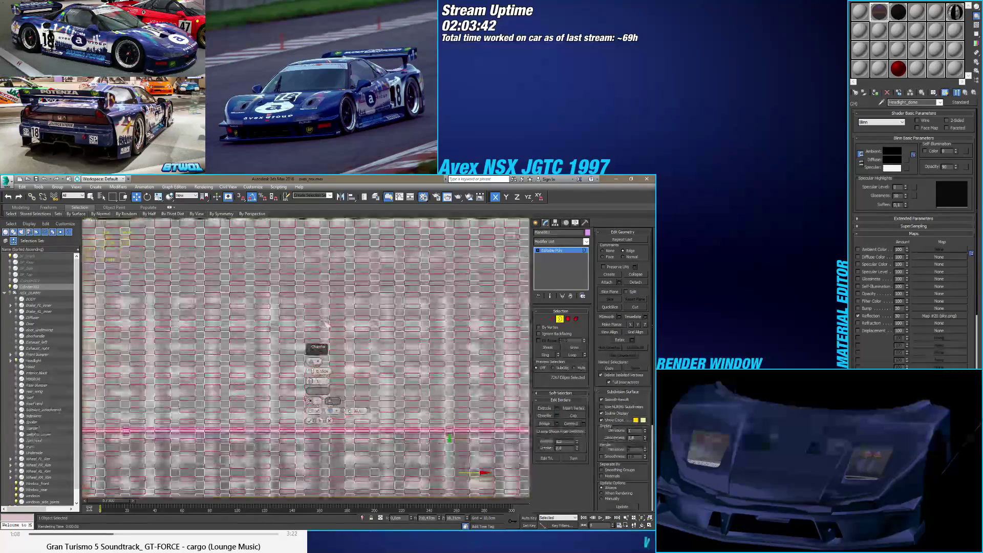
left_click_drag(317, 371, 317, 375)
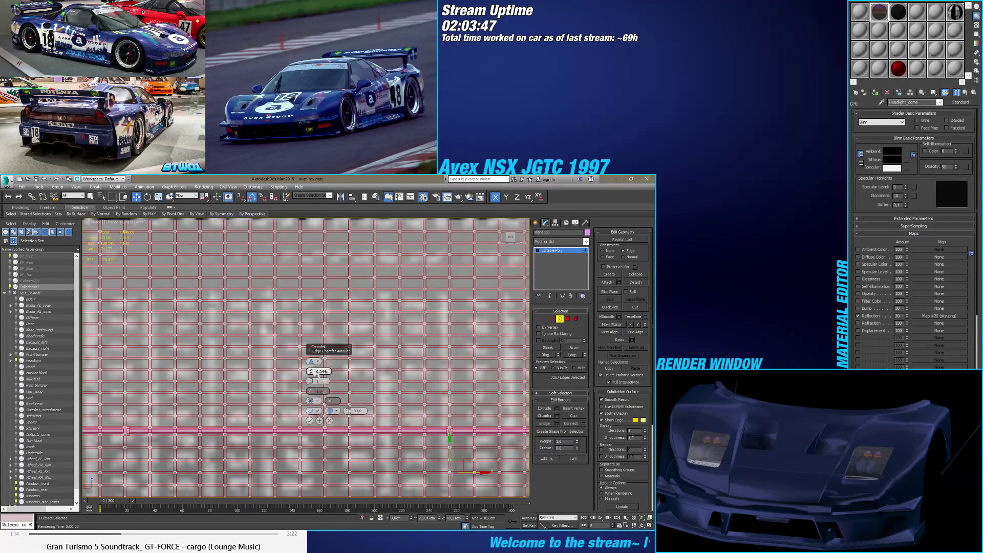
left_click_drag(317, 374, 318, 377)
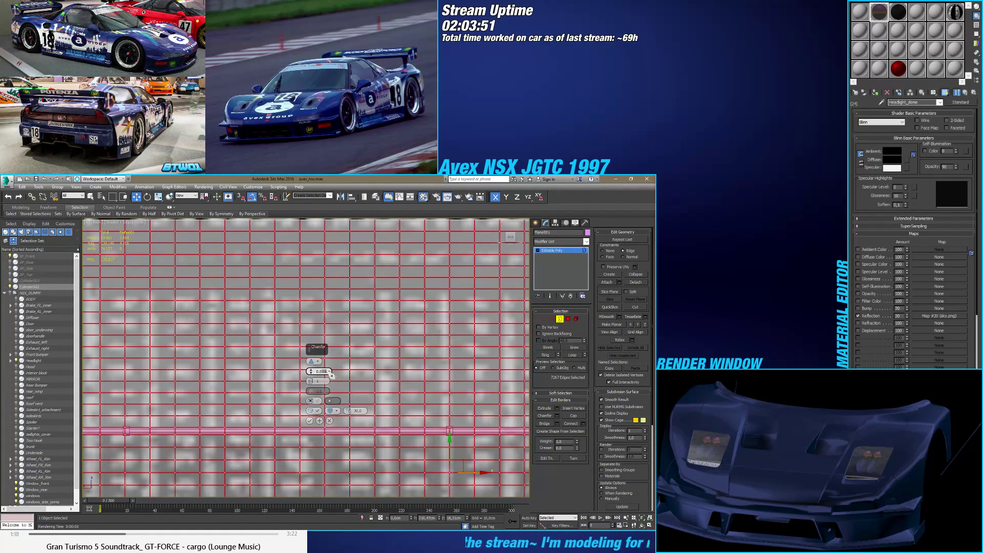
scroll(404, 348, "down", 2)
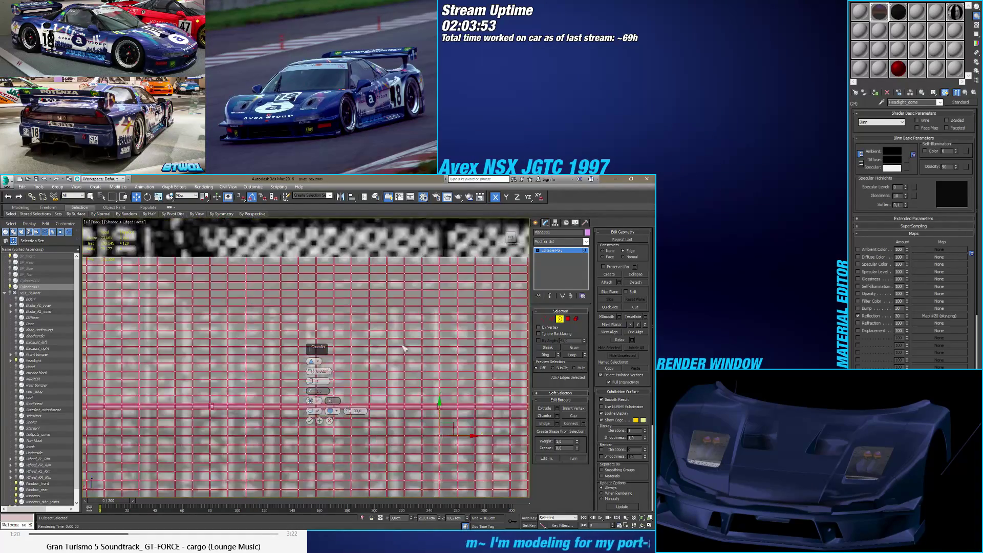
scroll(403, 348, "down", 2)
middle_click_drag(407, 358, 351, 373, "alt")
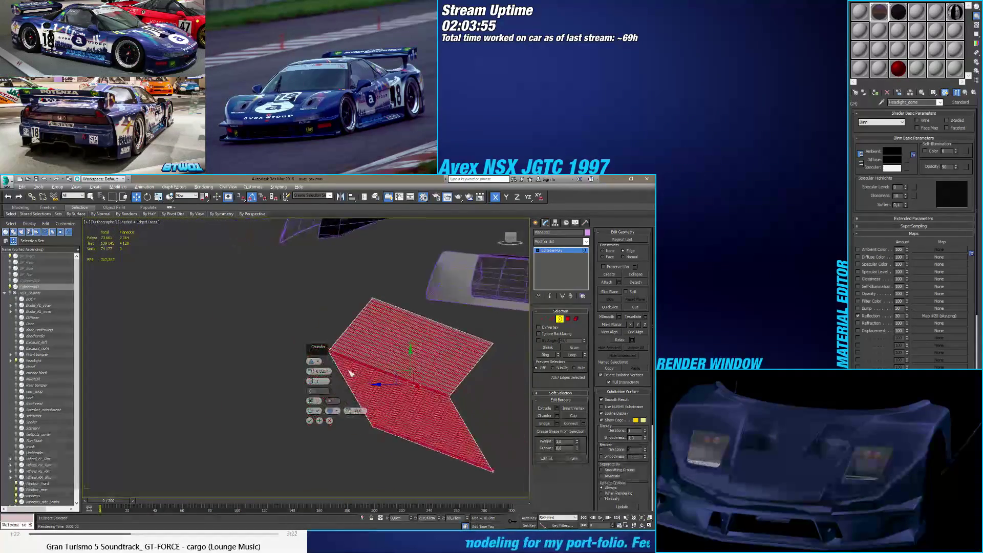
scroll(359, 374, "up", 5)
scroll(393, 374, "up", 1)
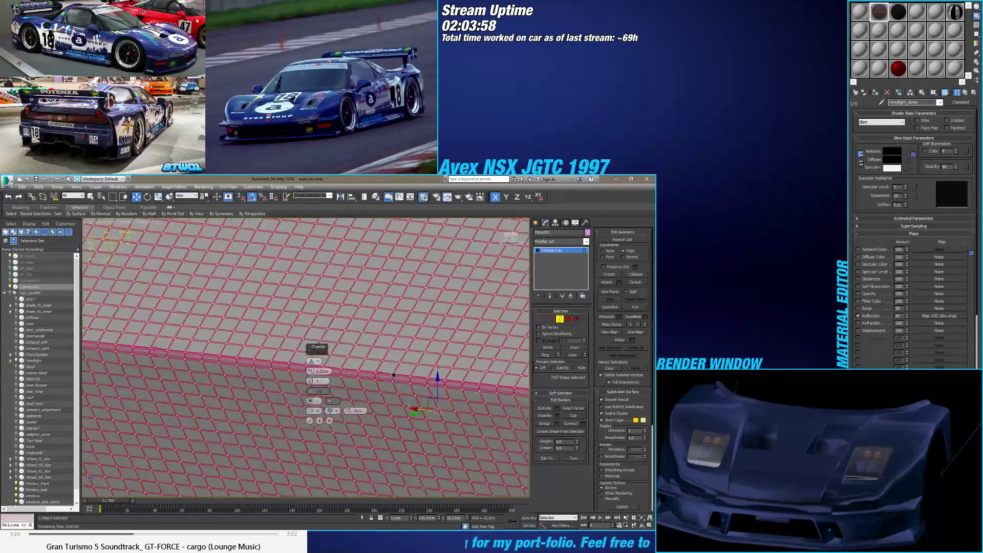
scroll(393, 374, "up", 1)
scroll(381, 379, "up", 1)
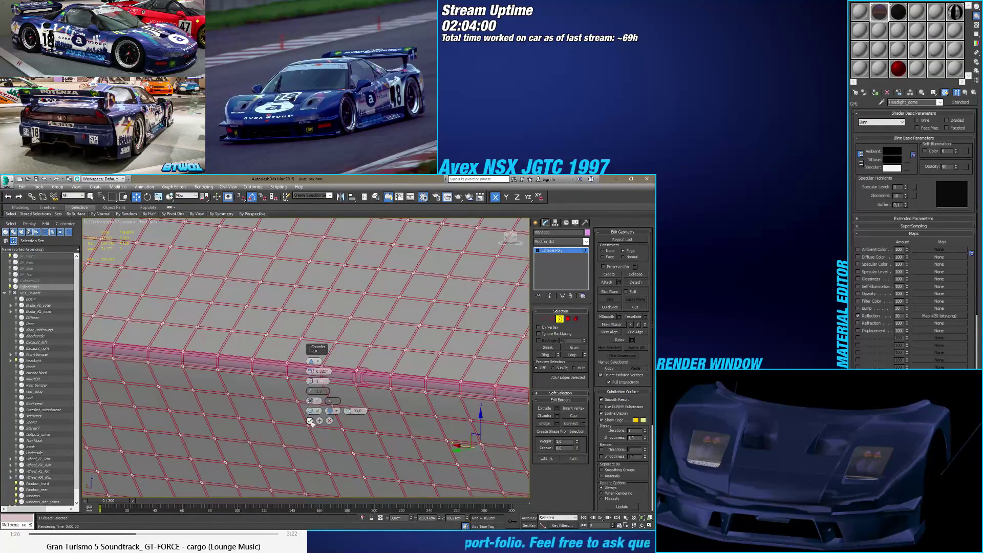
left_click(310, 421)
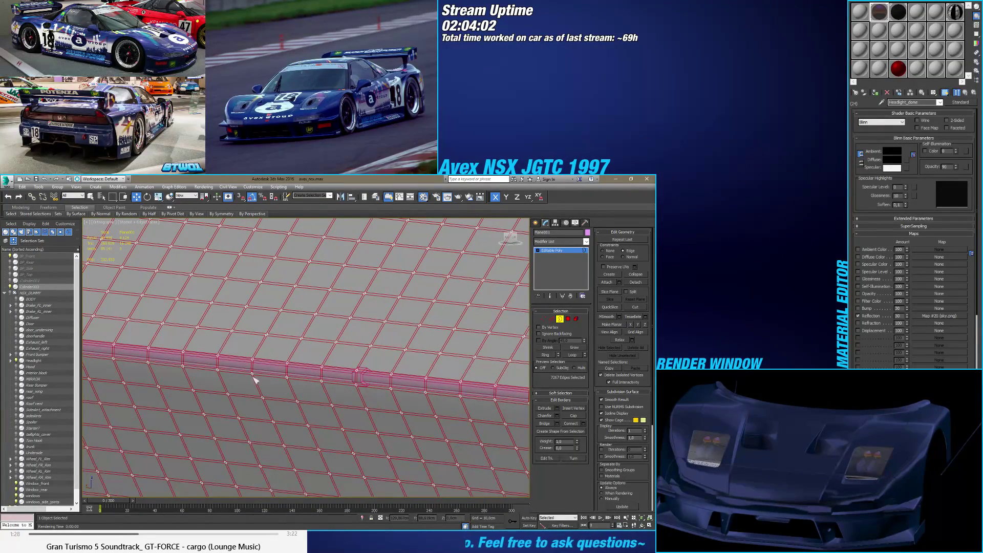
Step: Zoom out and pan to centre the whole grid slab in the viewport
scroll(255, 379, "down", 1)
scroll(260, 379, "down", 1)
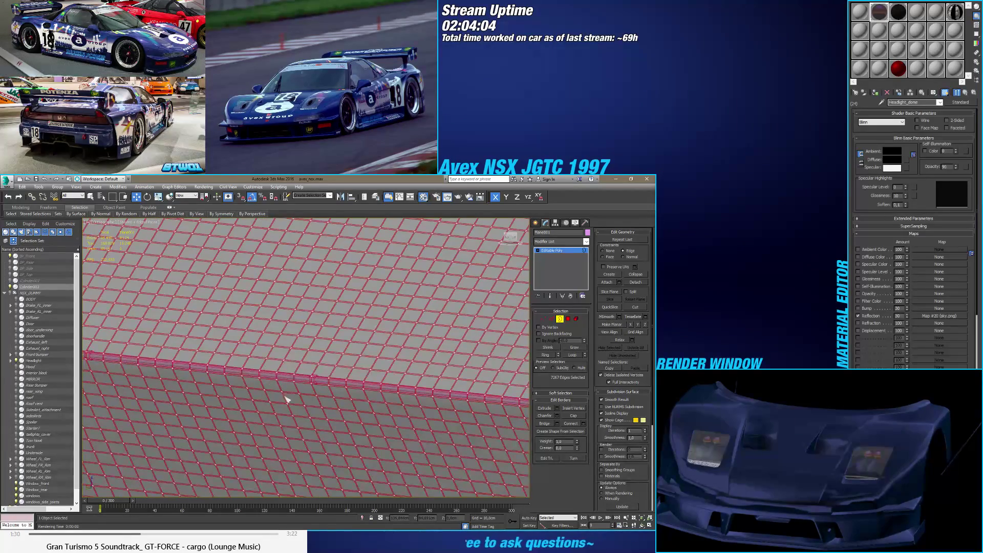
scroll(280, 400, "down", 1)
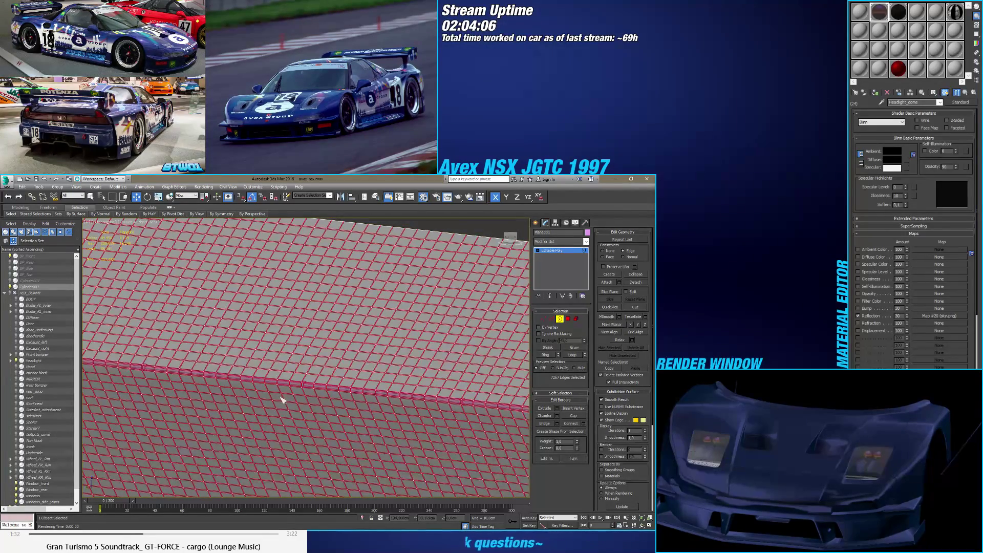
scroll(283, 400, "down", 1)
scroll(284, 401, "down", 1)
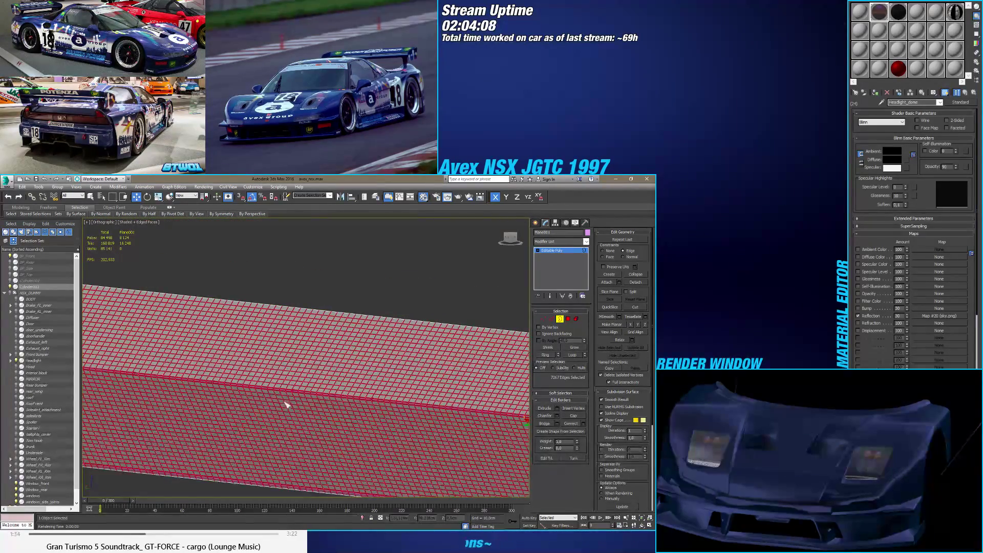
scroll(284, 402, "down", 3)
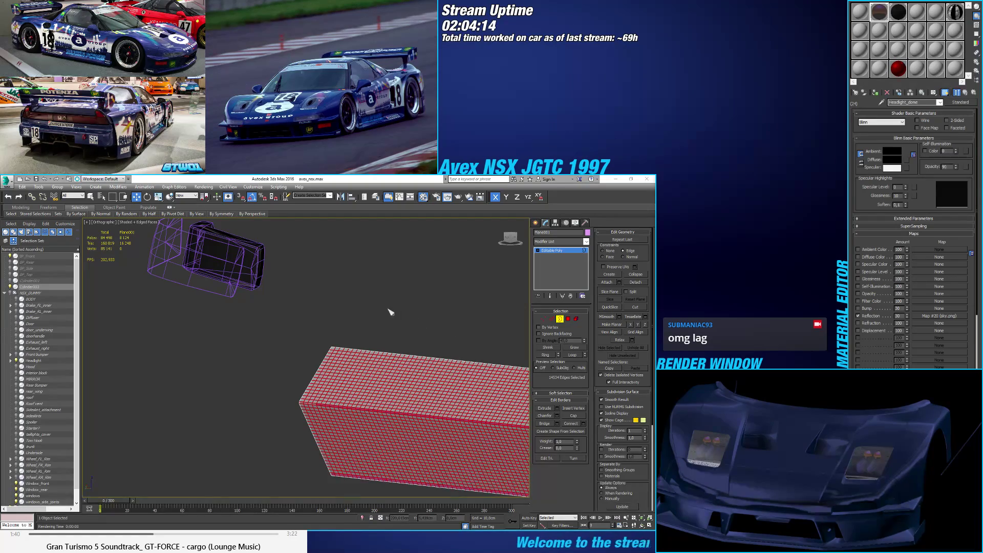
middle_click_drag(366, 305, 213, 273)
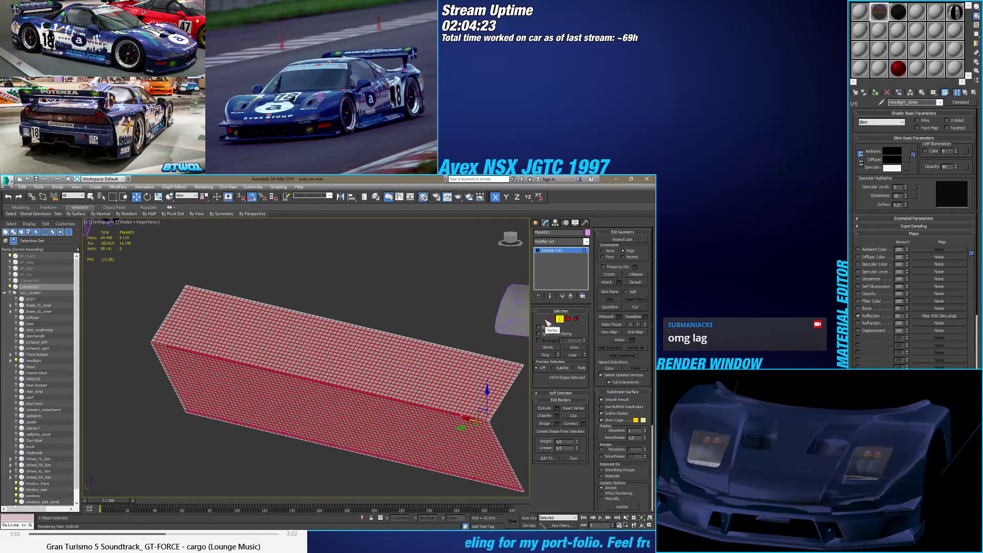
Step: At Vertex level, select and then clear the grid's top-edge vertices, and dismiss the driver notification
left_click(543, 318)
left_click_drag(416, 327, 393, 343)
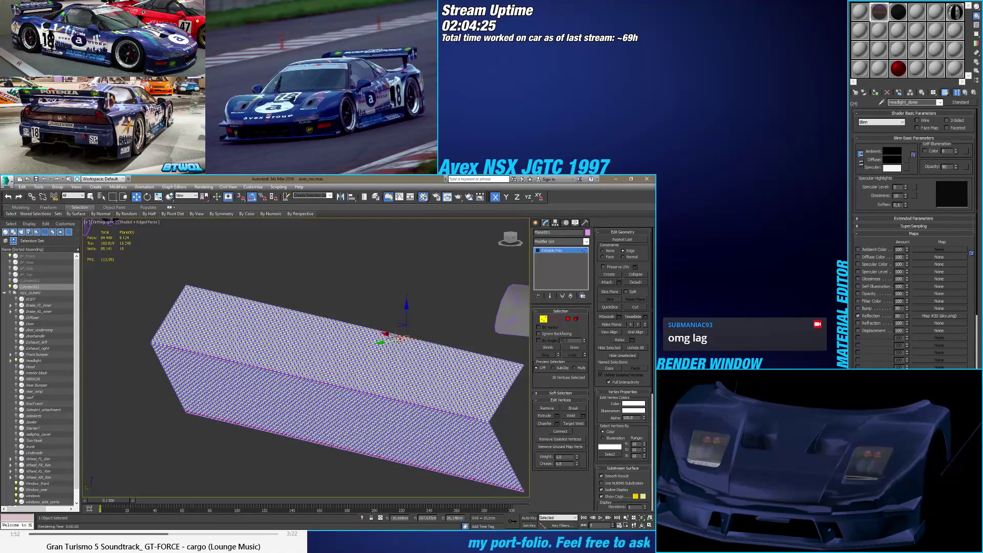
middle_click_drag(393, 343, 456, 435, "alt")
left_click(471, 434)
scroll(471, 433, "up", 10)
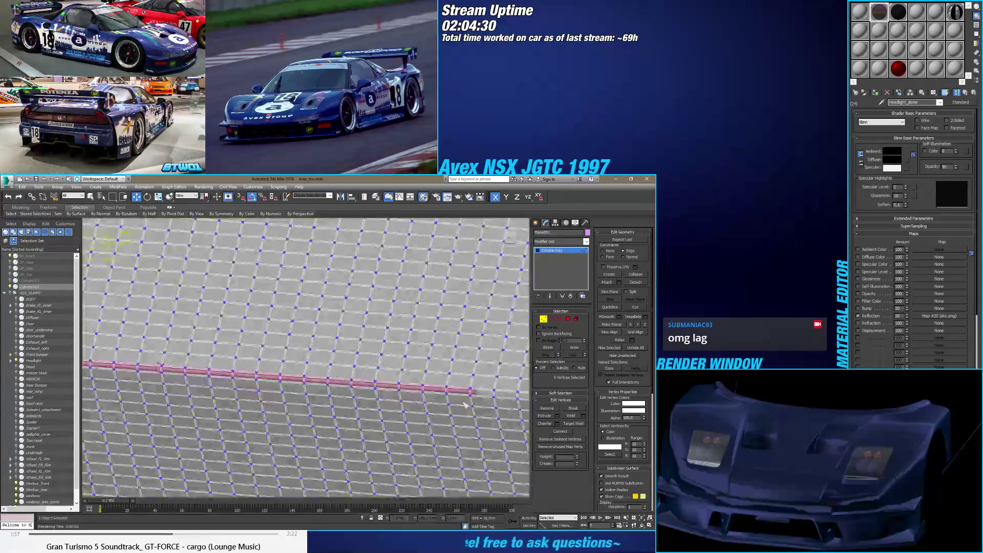
scroll(475, 393, "down", 4)
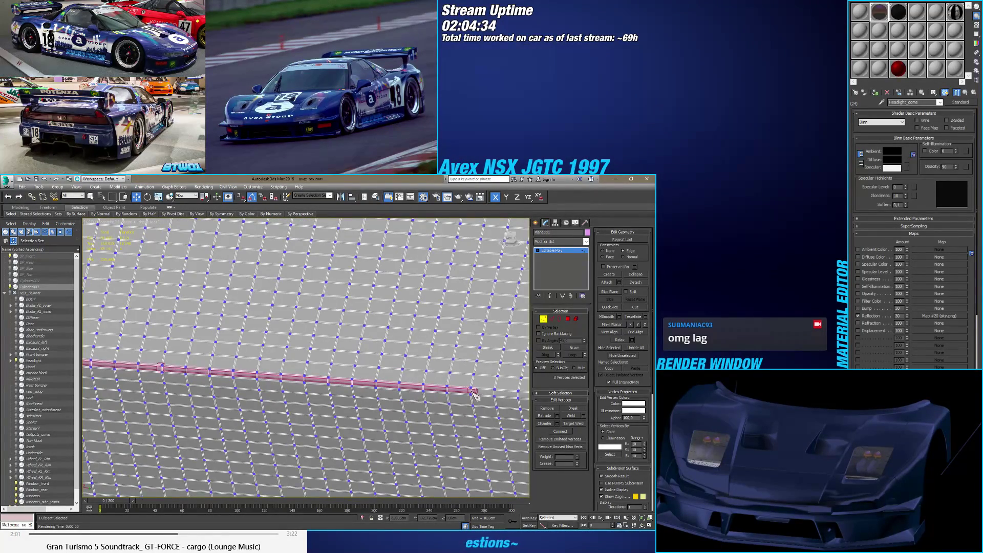
scroll(475, 392, "down", 4)
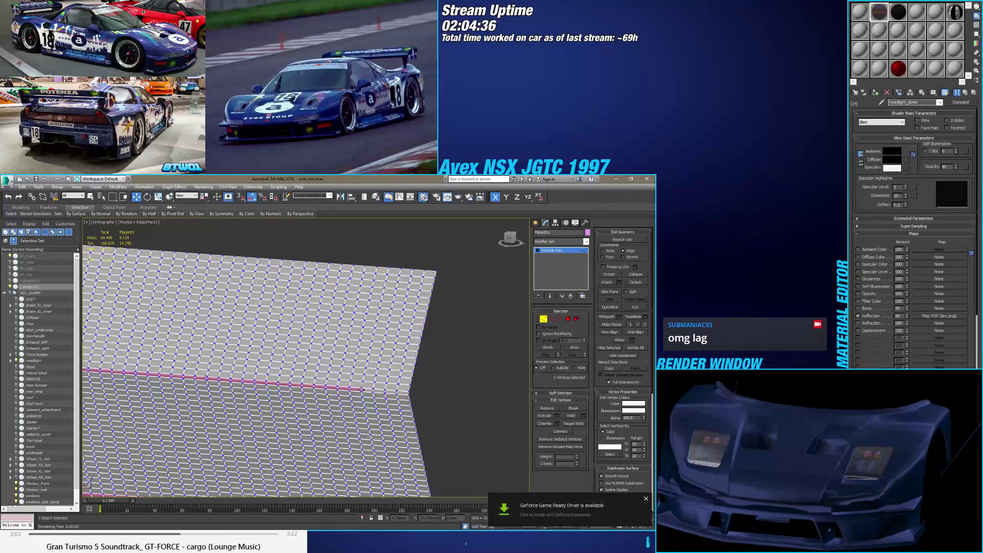
left_click(645, 498)
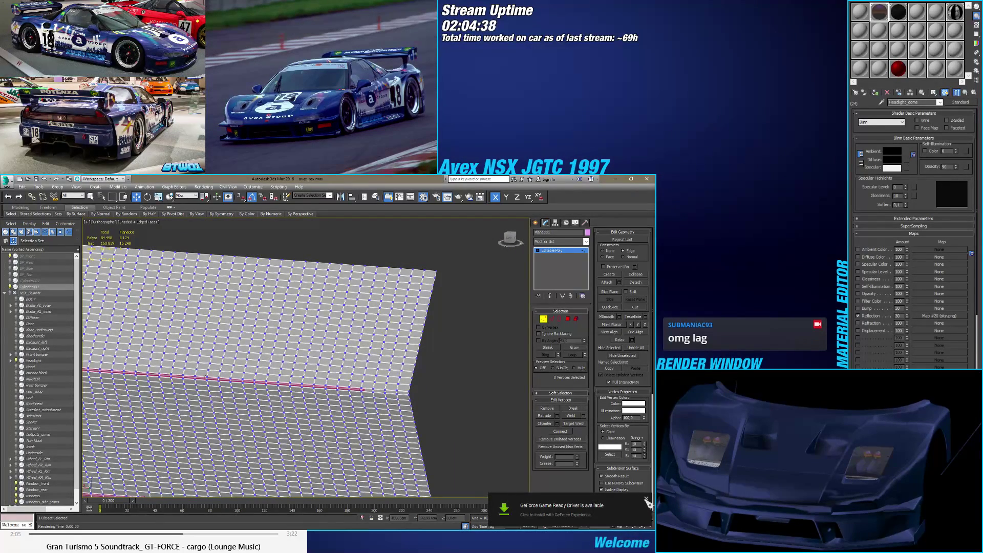
scroll(435, 399, "down", 6)
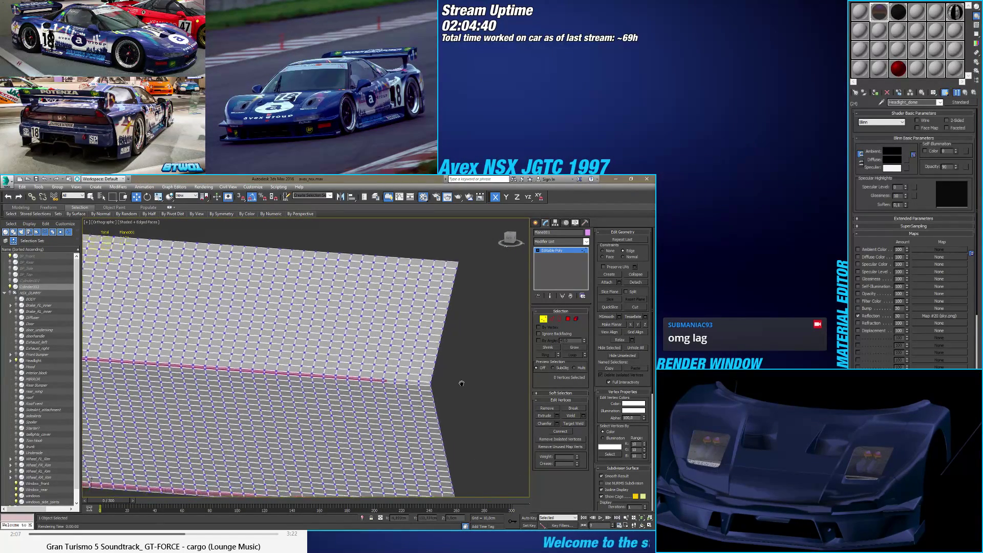
middle_click_drag(436, 398, 427, 400, "alt")
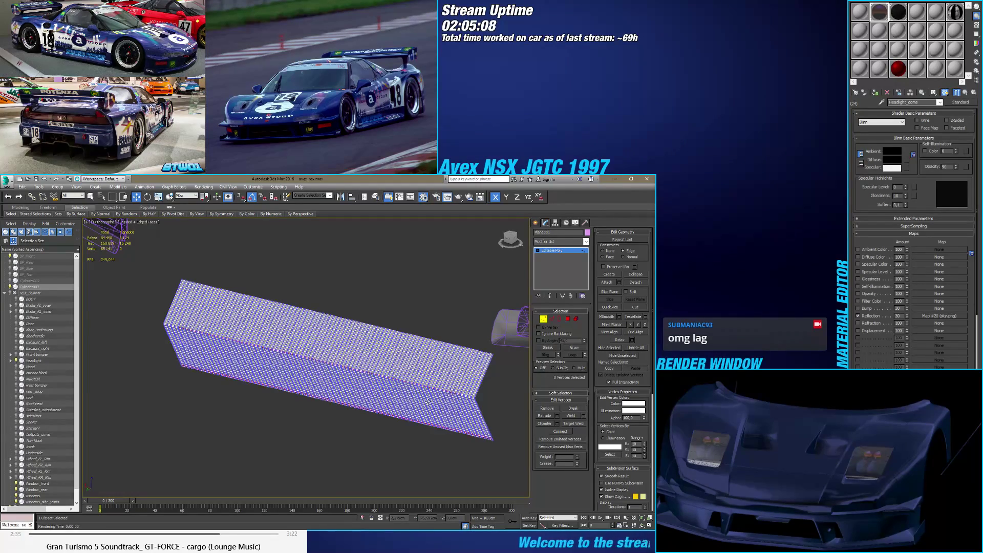
Step: Set a Front view of the grid over the bumper blueprint, toggling Cut on and off
left_click(507, 239)
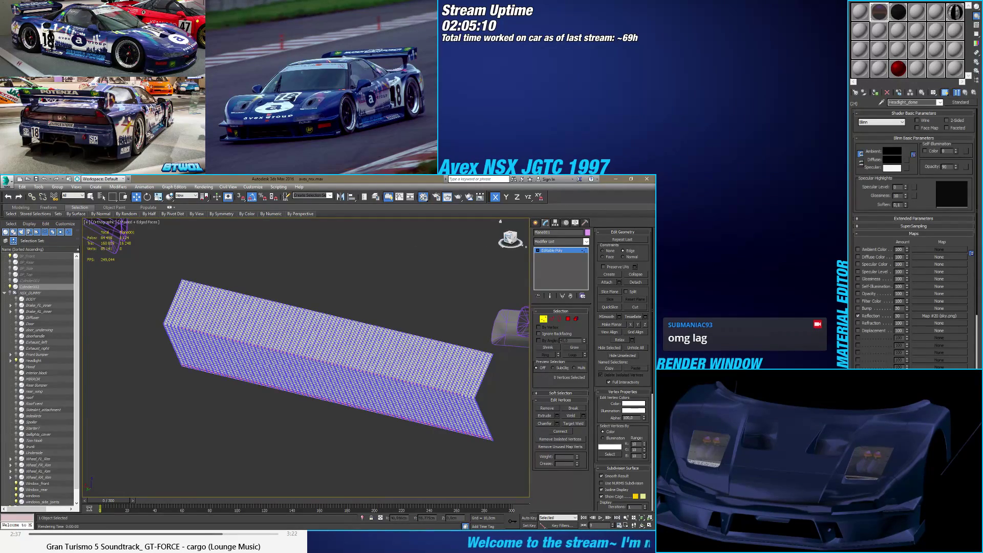
scroll(444, 305, "up", 3)
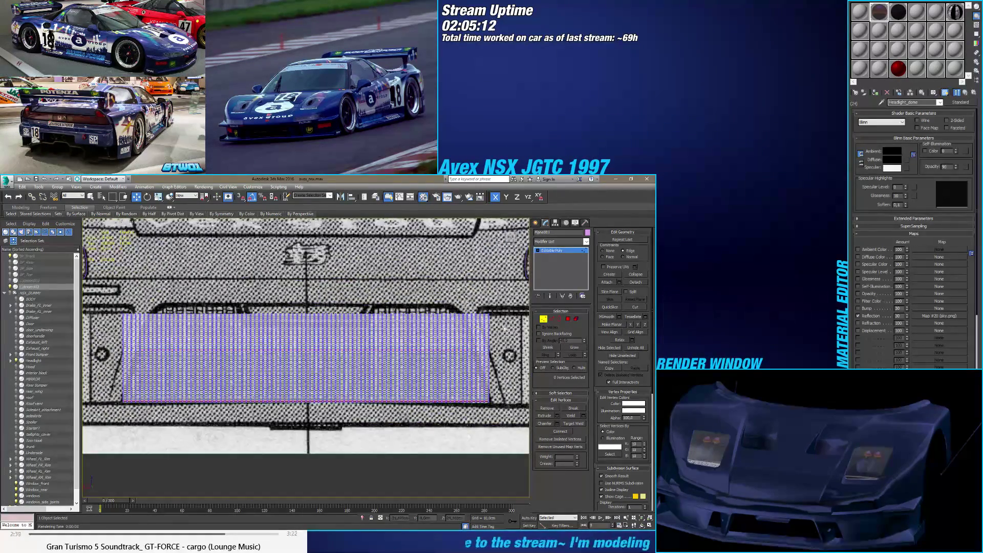
scroll(489, 318, "up", 3)
scroll(488, 319, "down", 2)
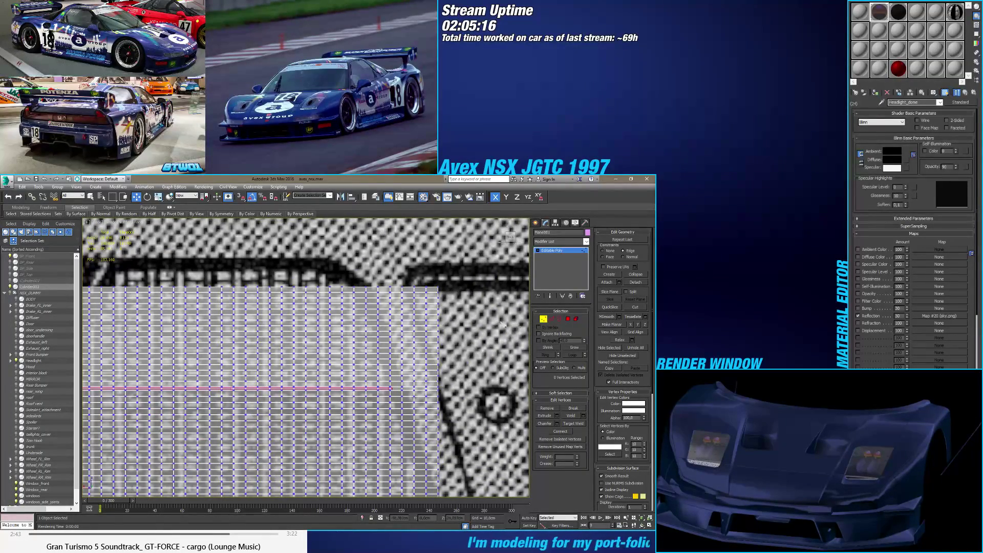
left_click(635, 307)
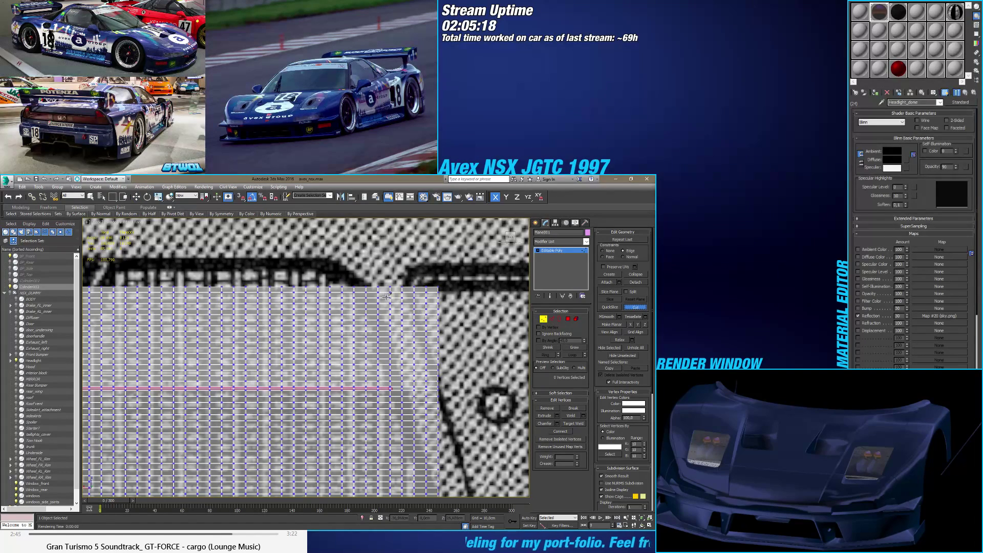
scroll(373, 290, "up", 3)
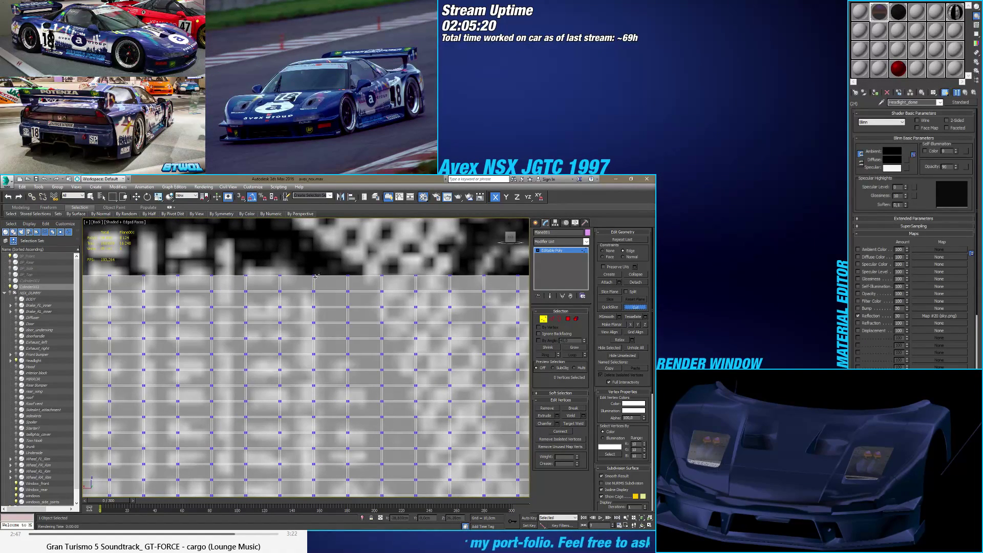
scroll(316, 275, "down", 2)
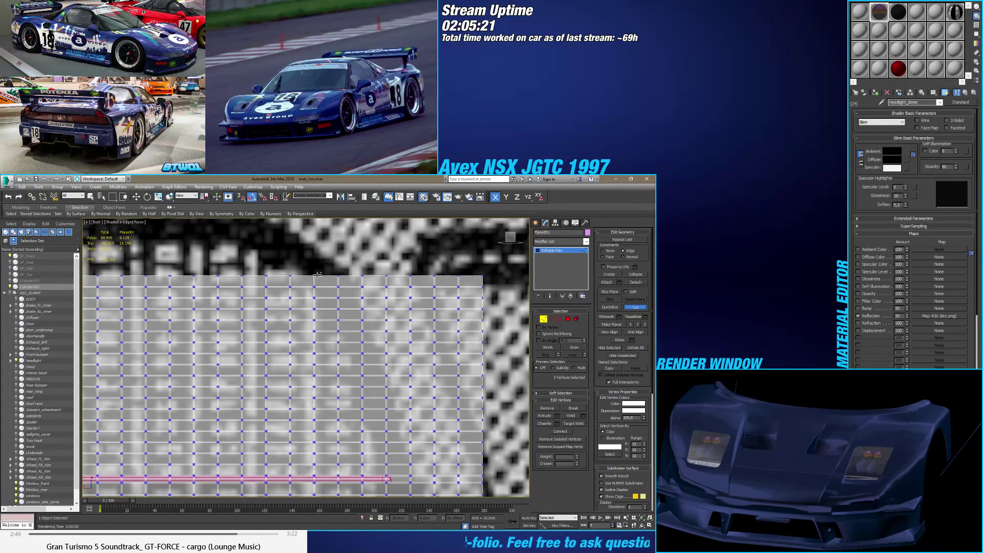
middle_click_drag(317, 275, 302, 276)
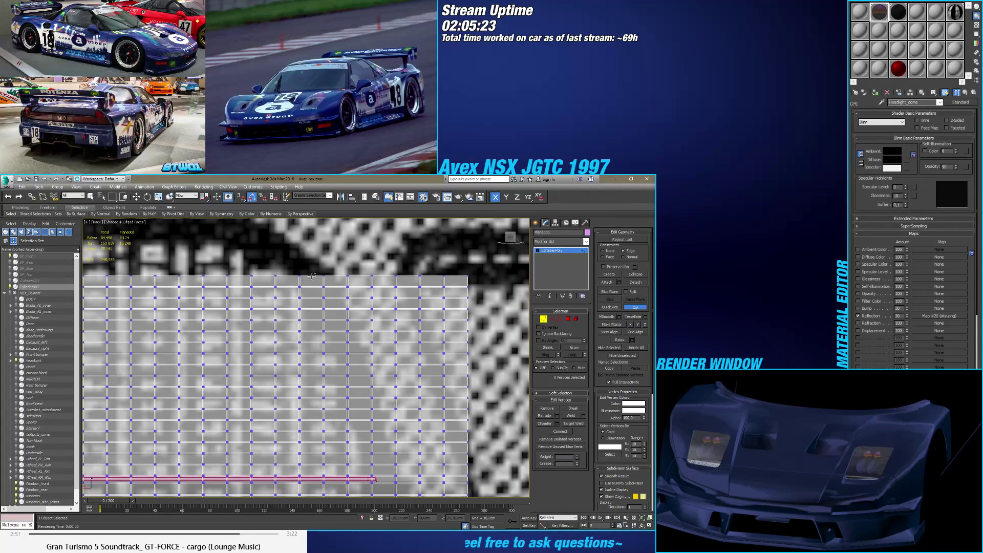
key("w")
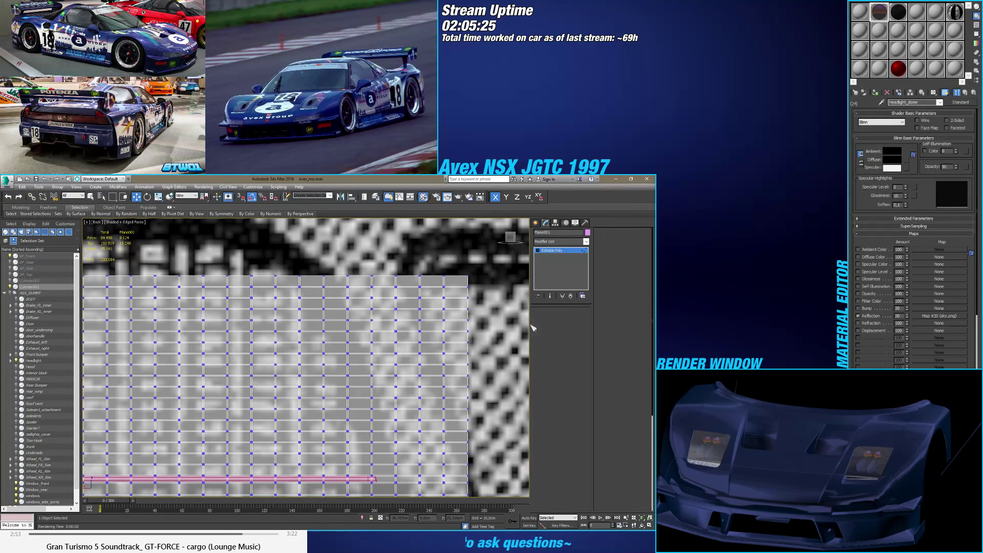
key("4")
scroll(376, 307, "down", 3)
Step: Marquee-select the right half of the grid's polygons
left_click(377, 267)
middle_click_drag(396, 274, 376, 268)
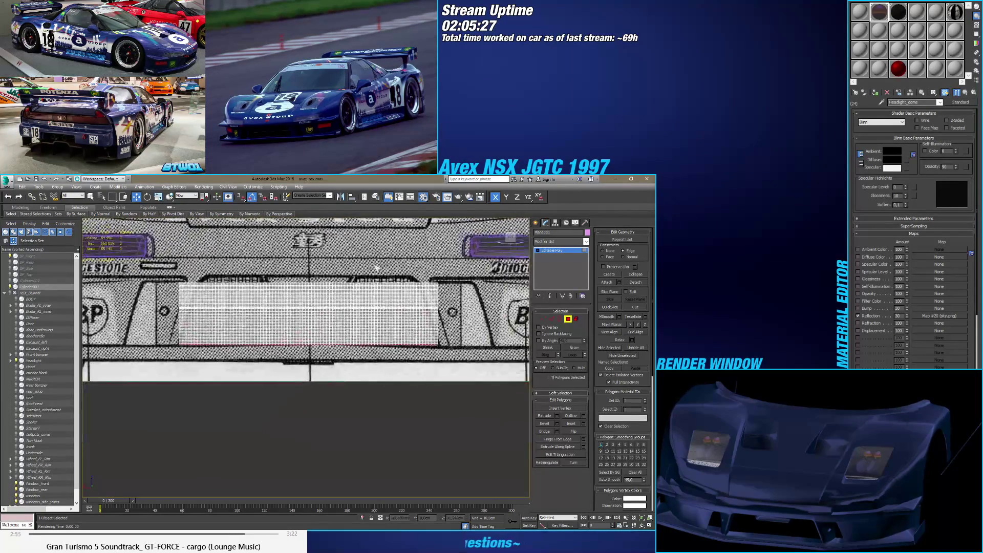
left_click_drag(460, 280, 312, 392)
scroll(308, 345, "up", 5)
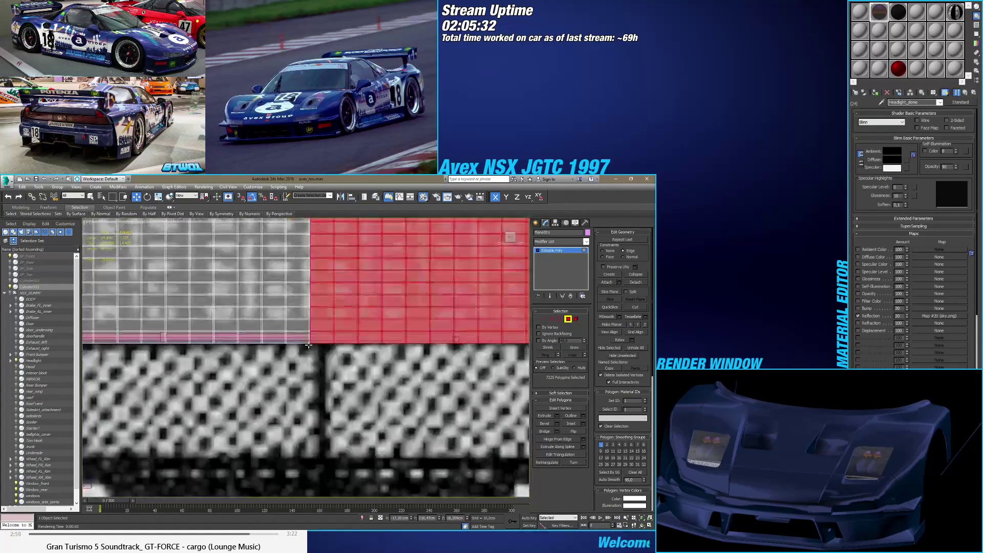
scroll(325, 324, "up", 4)
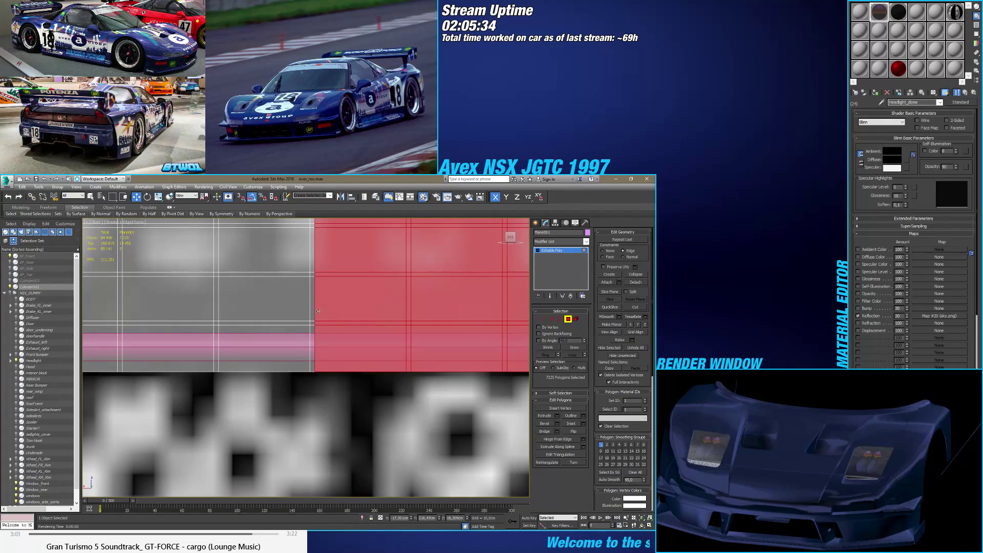
scroll(318, 311, "down", 8)
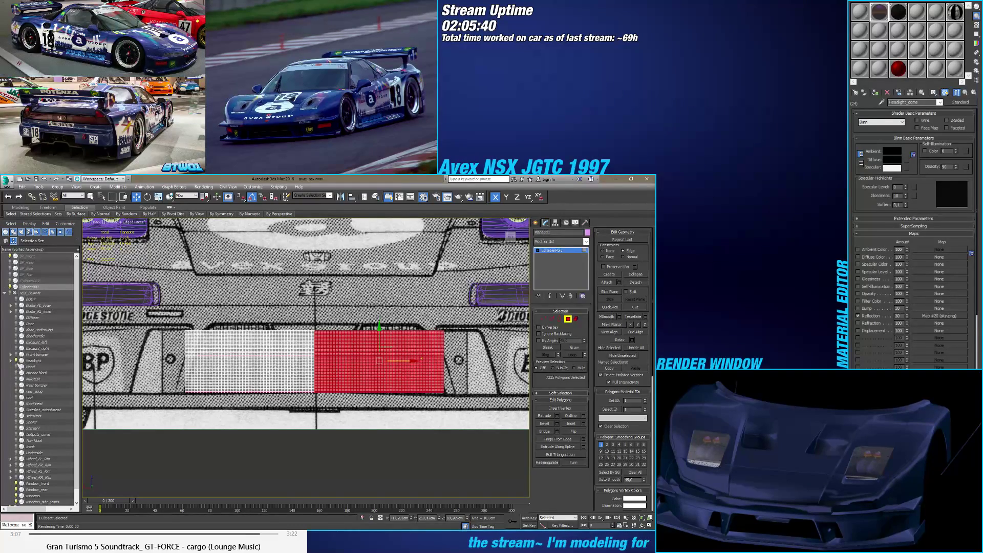
Step: Hide the grey reference plane, delete the selected polygons, and exit Polygon level
left_click(19, 353)
scroll(290, 307, "up", 6)
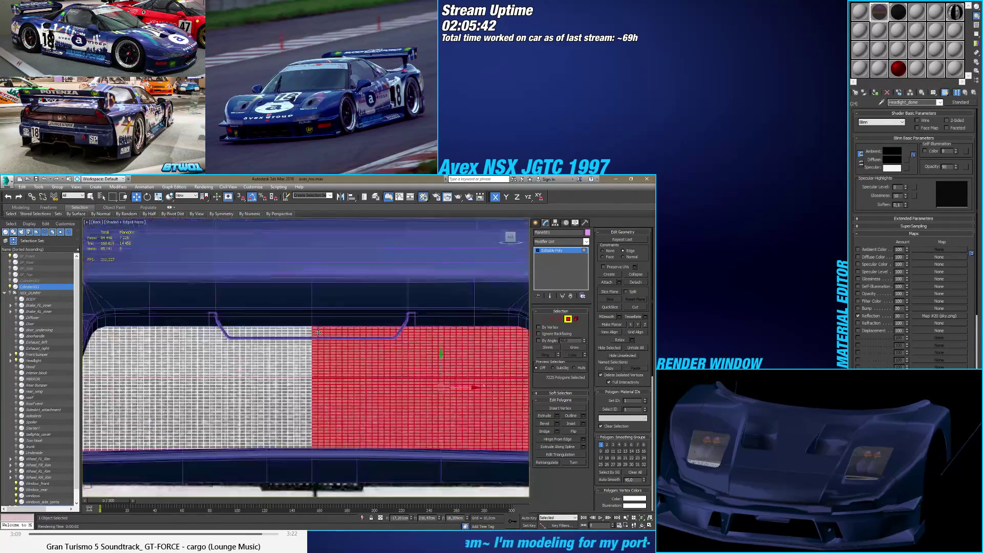
scroll(291, 308, "down", 5)
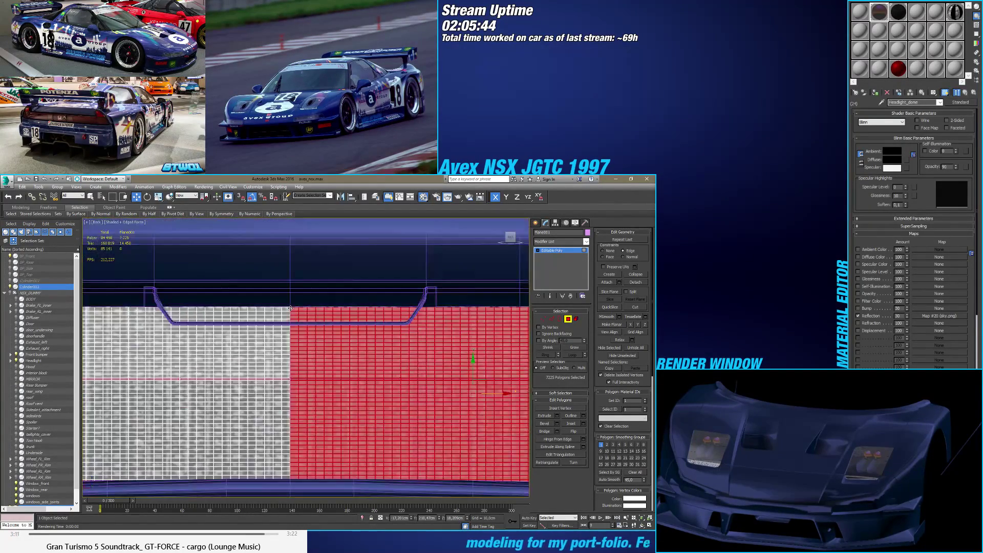
scroll(290, 308, "up", 5)
scroll(290, 308, "down", 6)
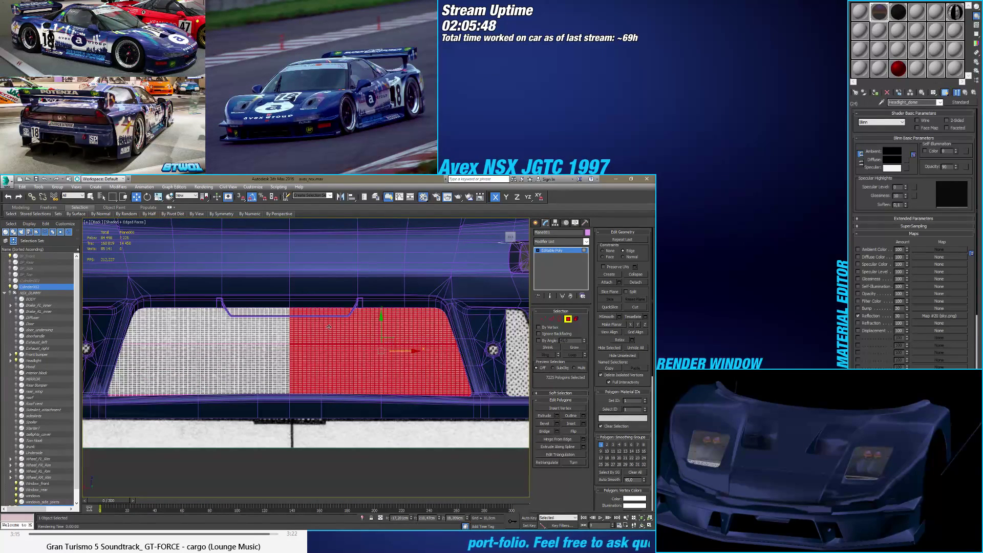
key("Delete")
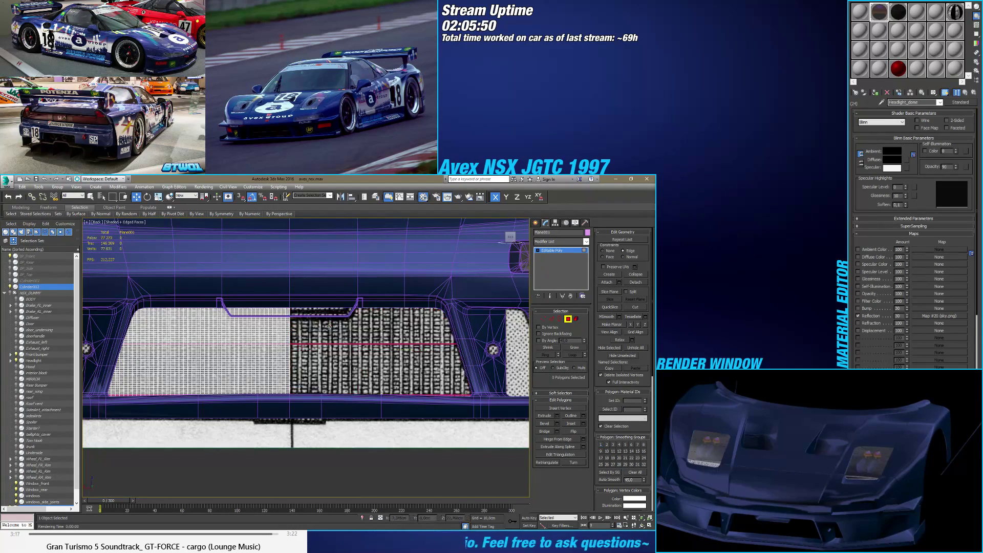
left_click(568, 318)
scroll(289, 316, "up", 6)
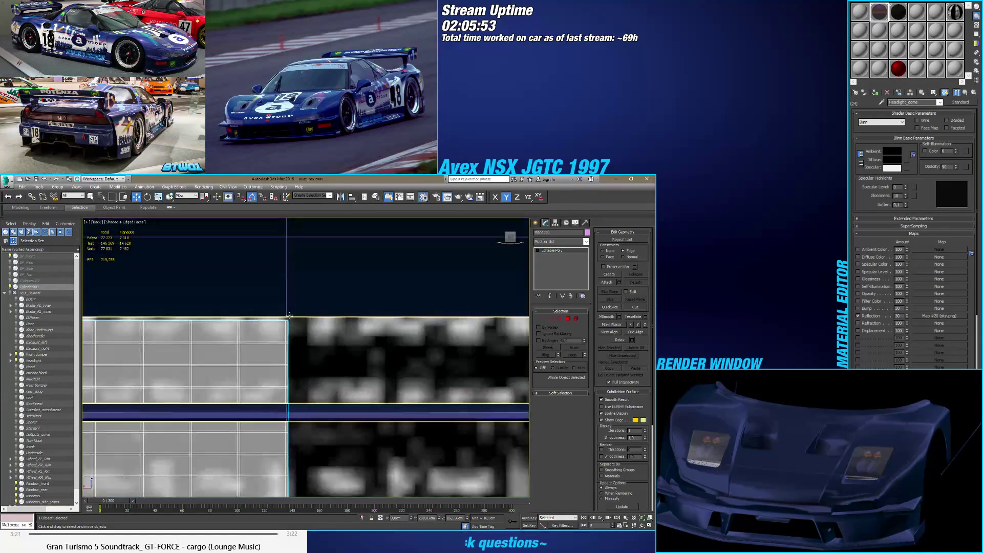
Step: Add a Symmetry modifier with weld threshold 0, keeping Slice Along Mirror and Weld Seam on
left_click(561, 241)
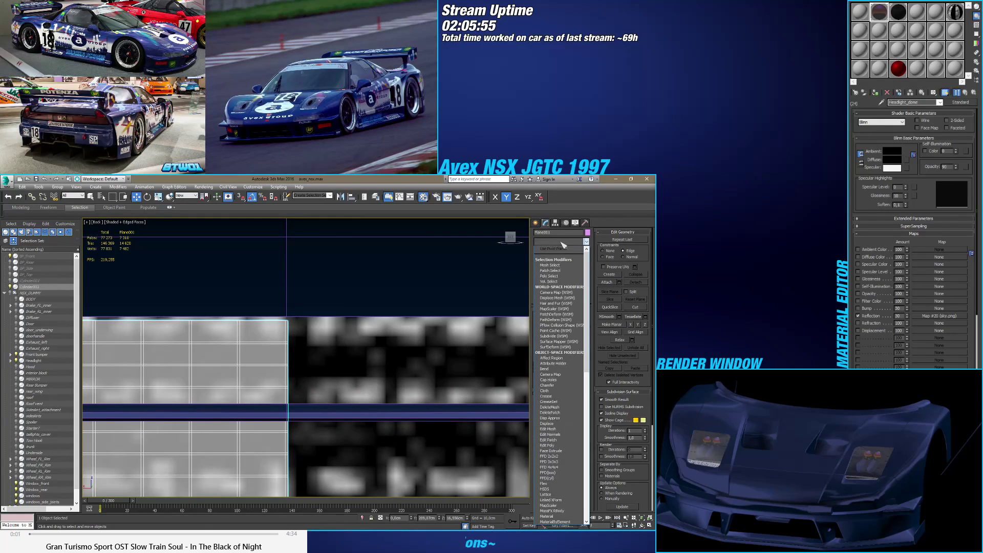
type("sym")
key("Return")
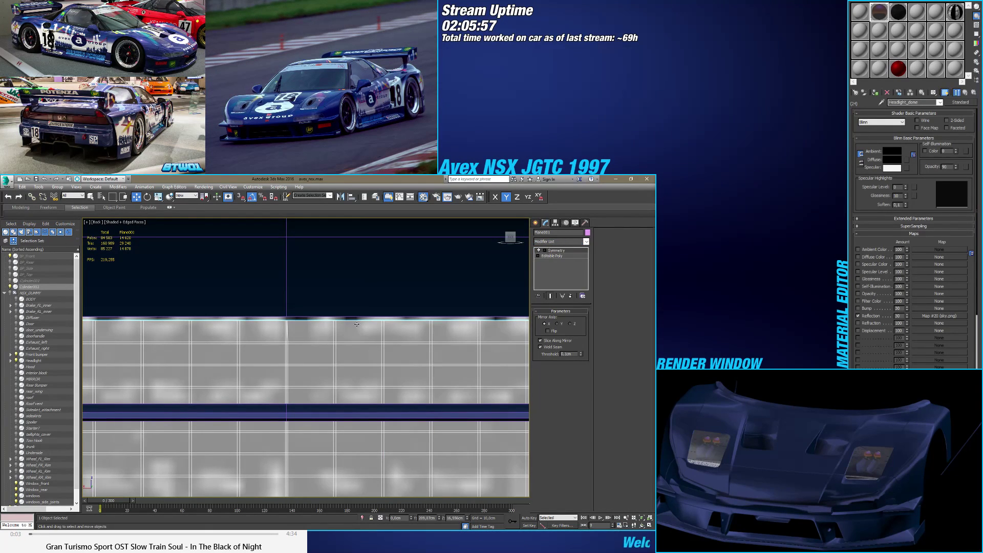
scroll(357, 324, "up", 3)
left_click(581, 356)
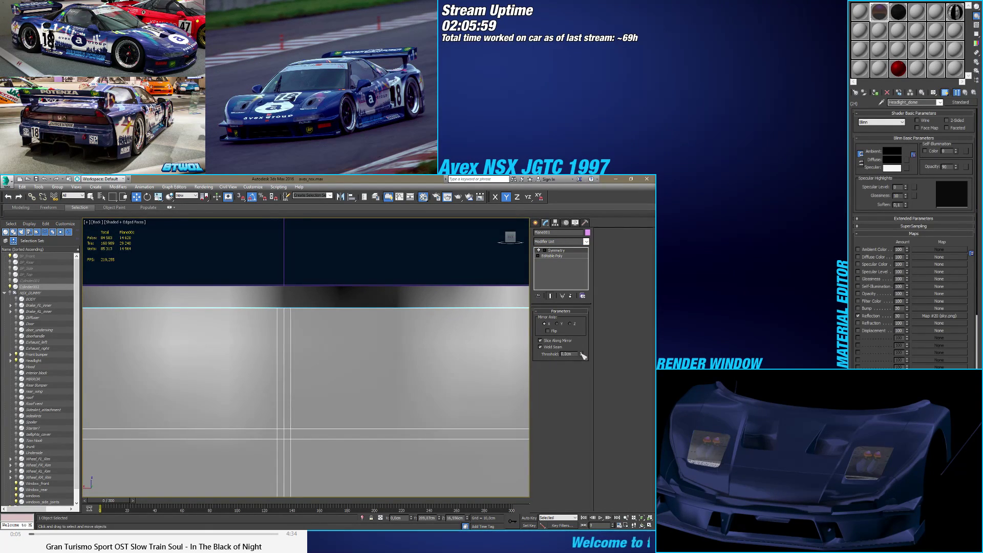
left_click(555, 341)
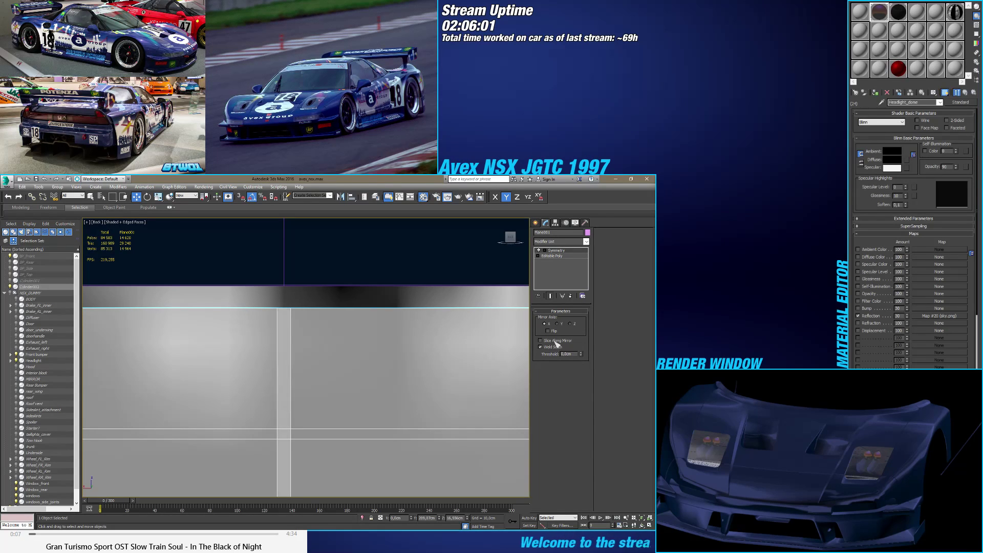
left_click(556, 343)
left_click(554, 347)
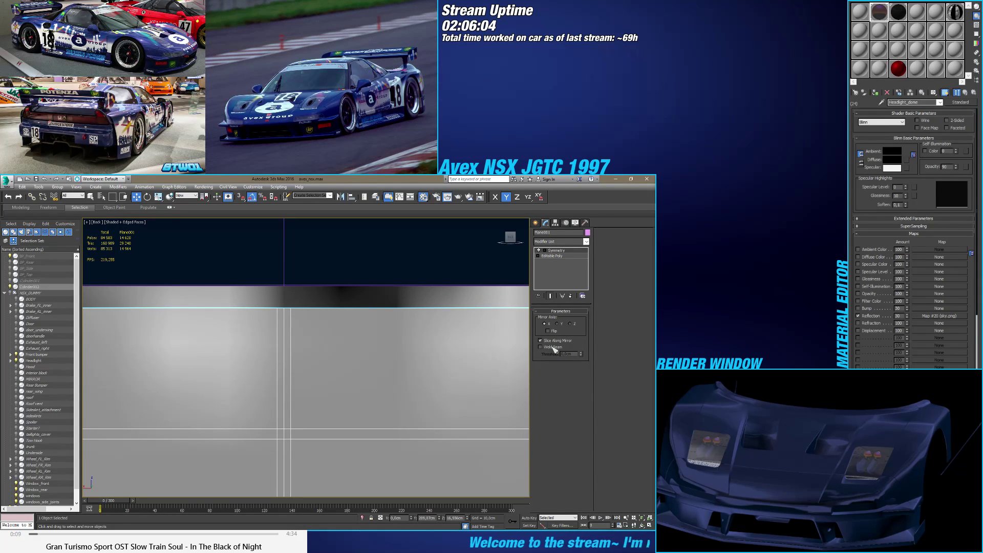
left_click(541, 347)
Step: Select Editable Poly in the stack and turn on Show End Result
scroll(280, 348, "down", 2)
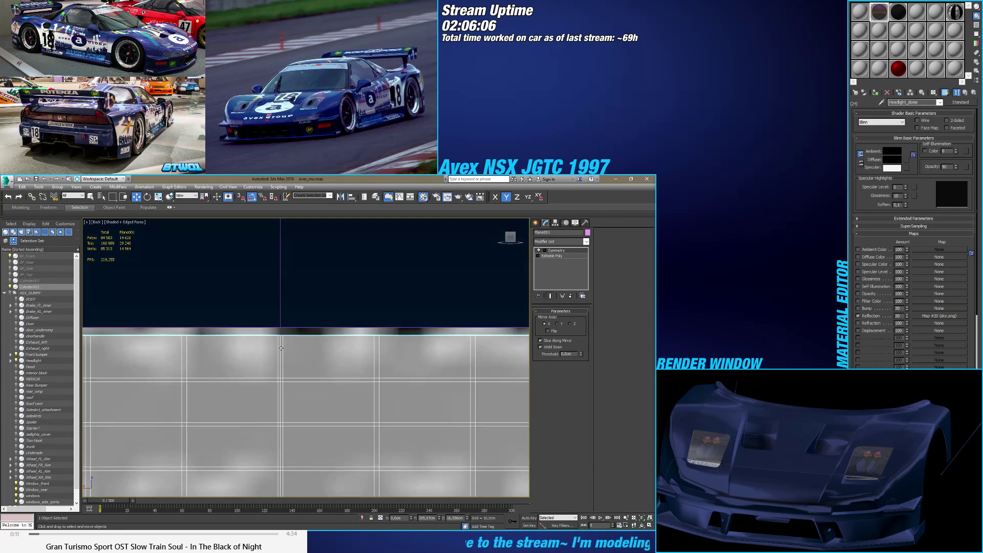
scroll(281, 346, "up", 2)
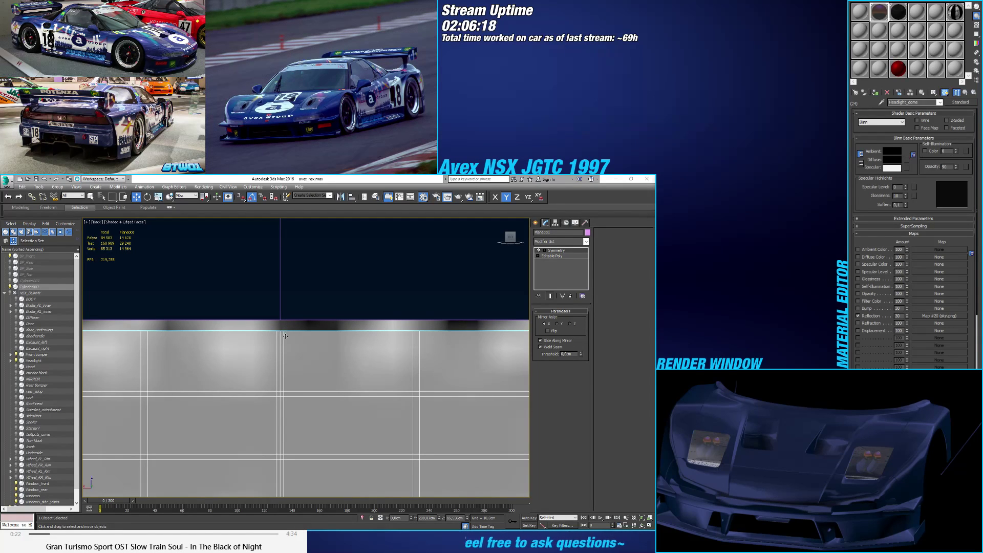
left_click(552, 256)
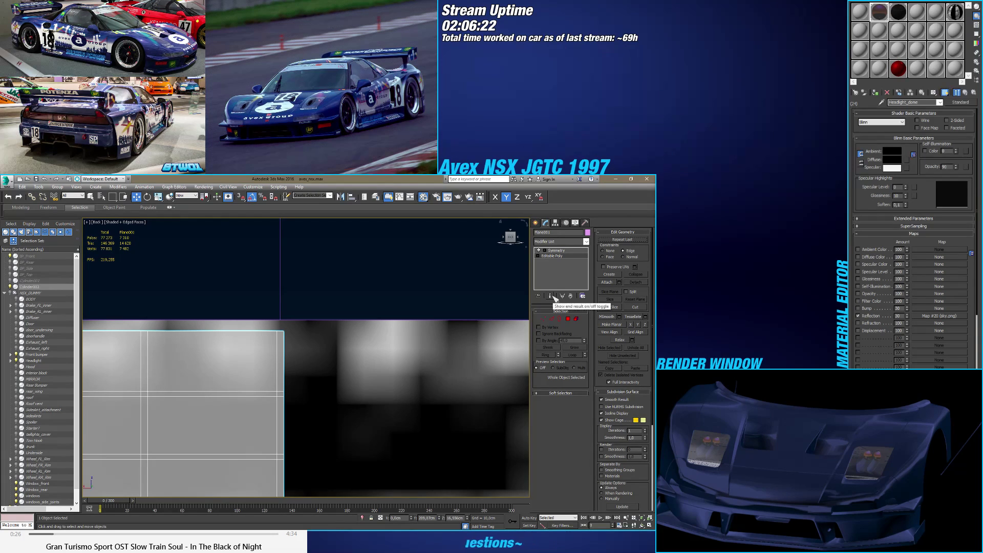
left_click(551, 296)
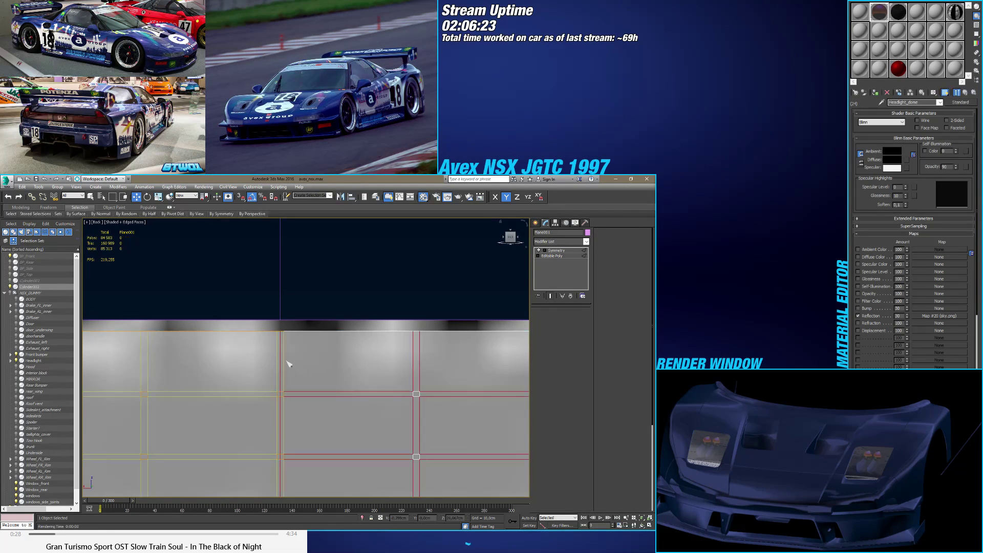
Step: Move the selected centre edges to X 0,0cm via the X transform field, then leave Edge level
key("2")
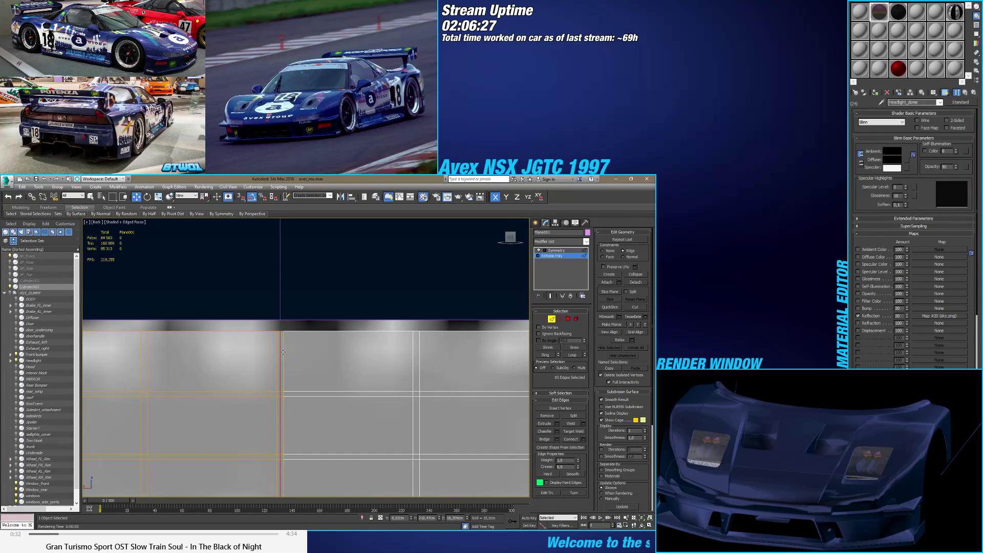
scroll(290, 344, "up", 5)
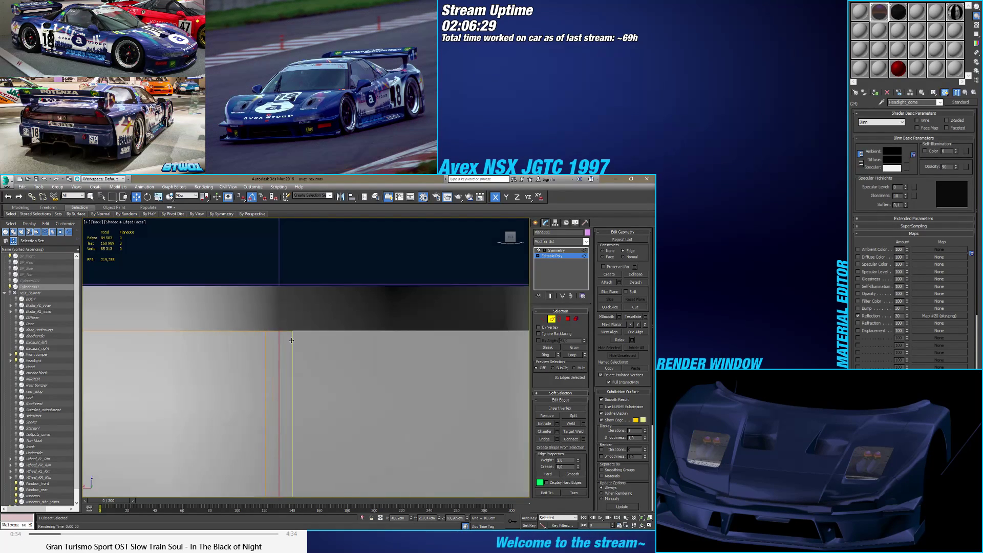
double_click(400, 517)
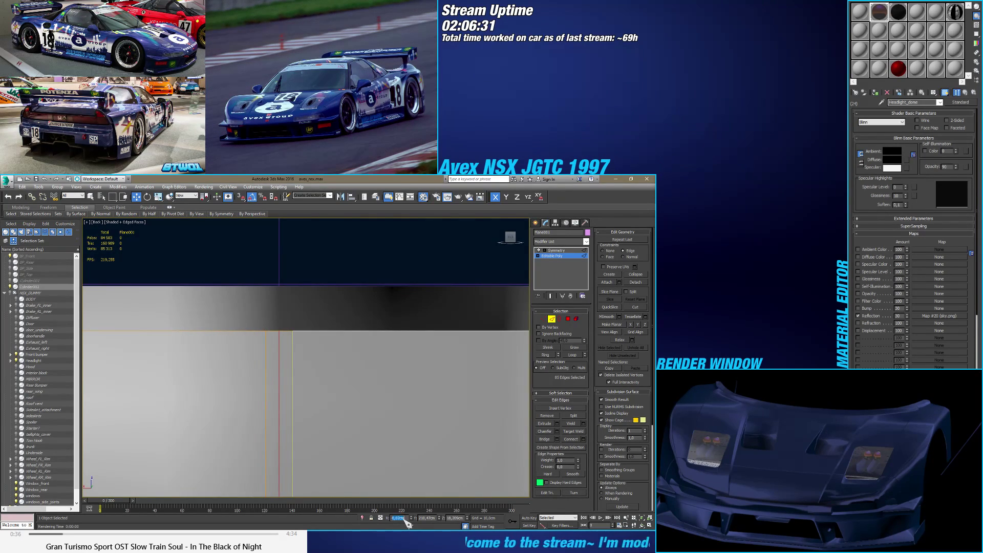
type("0")
key("Return")
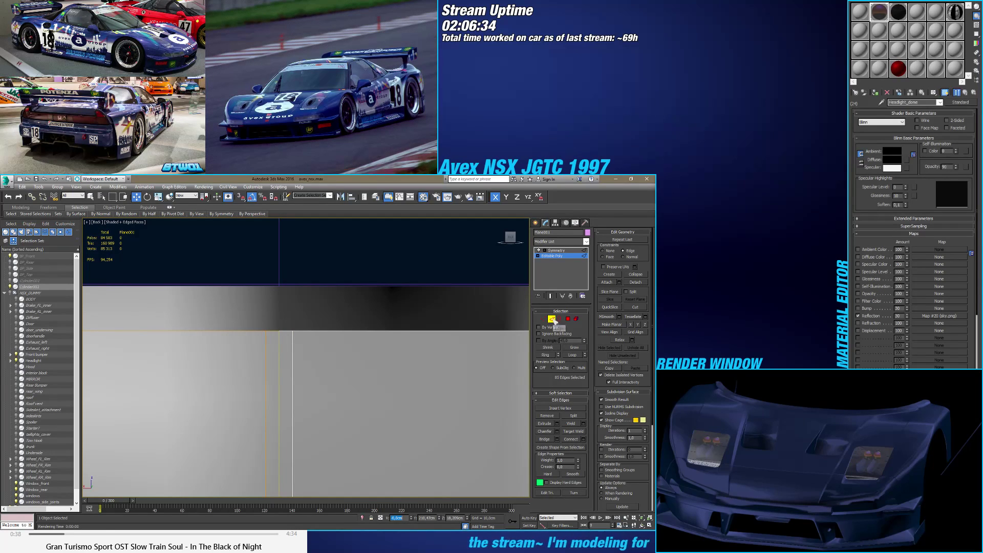
left_click(551, 318)
scroll(334, 377, "down", 5)
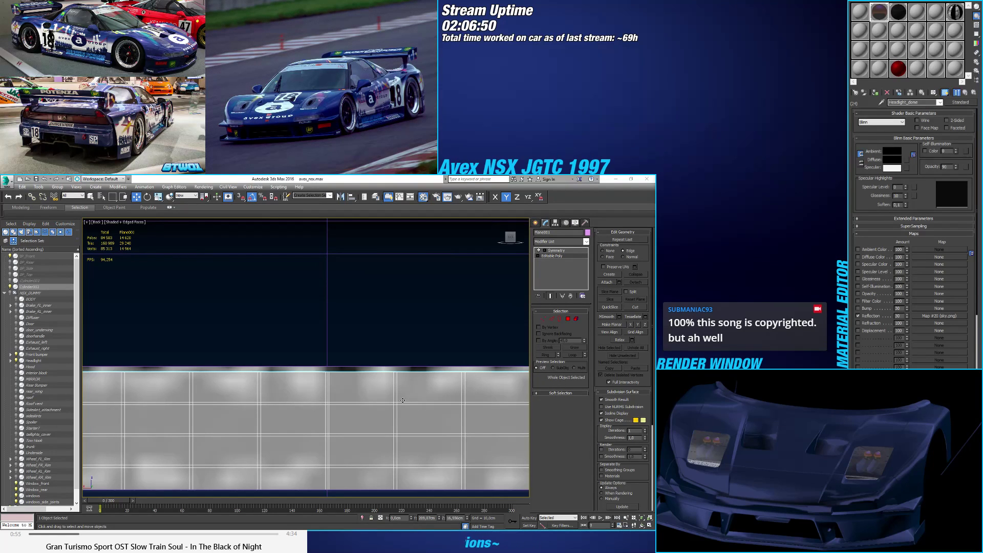
Step: Turn off Slice Along Mirror in the Symmetry modifier
middle_click_drag(320, 415, 356, 344)
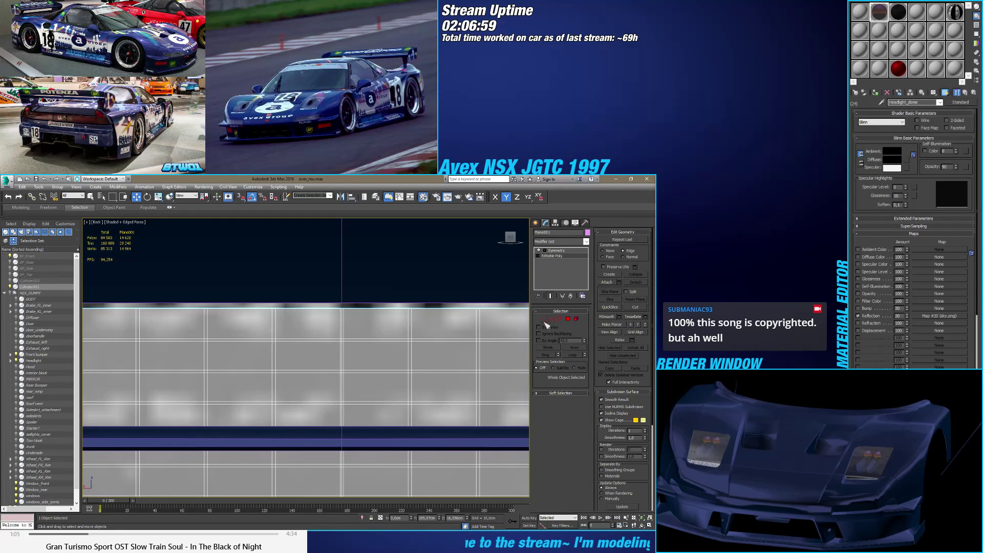
left_click(555, 251)
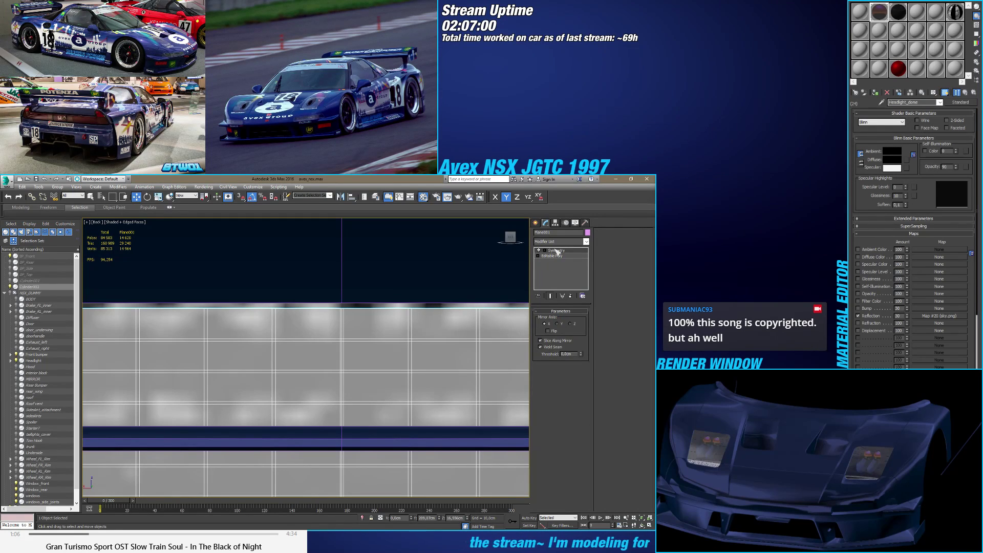
left_click(554, 341)
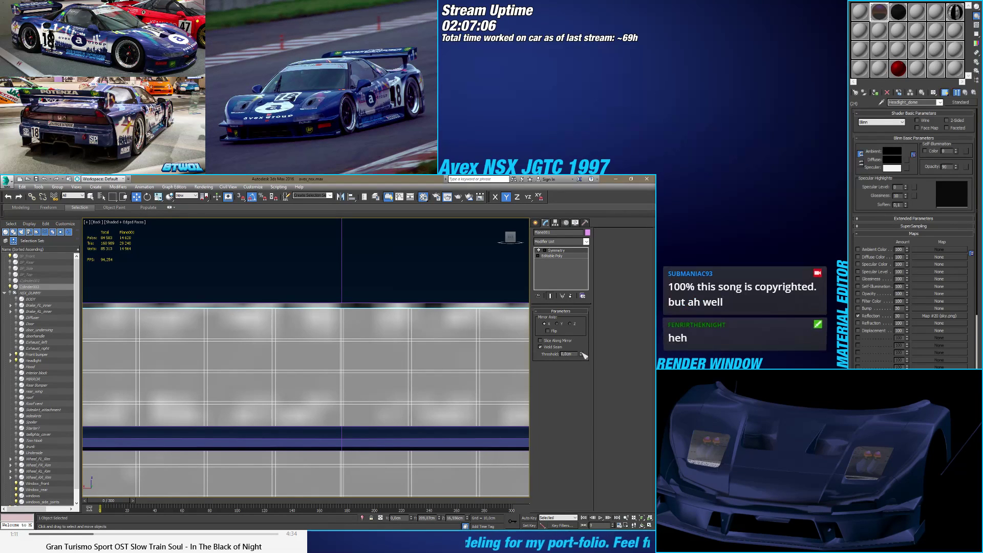
middle_click_drag(339, 348, 335, 333)
scroll(335, 332, "down", 5)
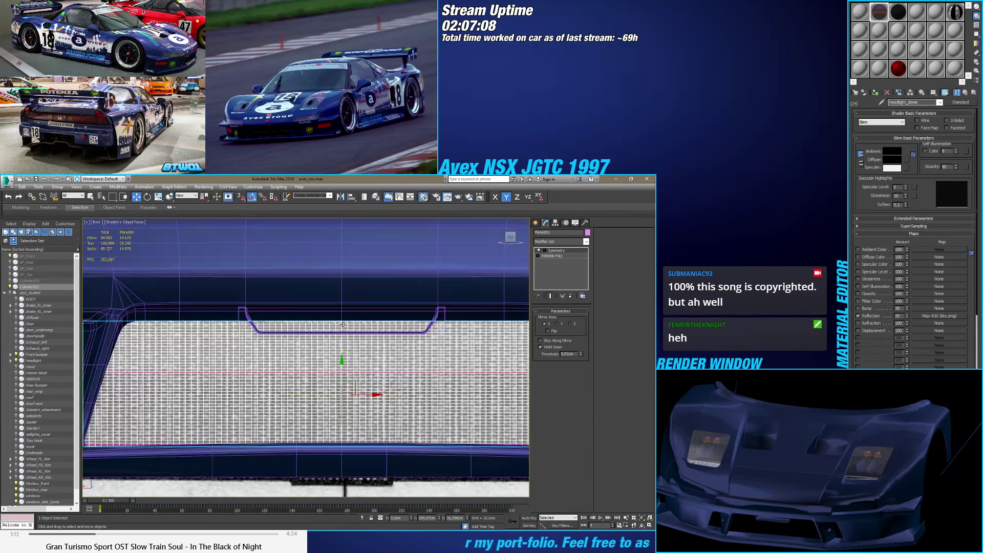
scroll(361, 344, "down", 3)
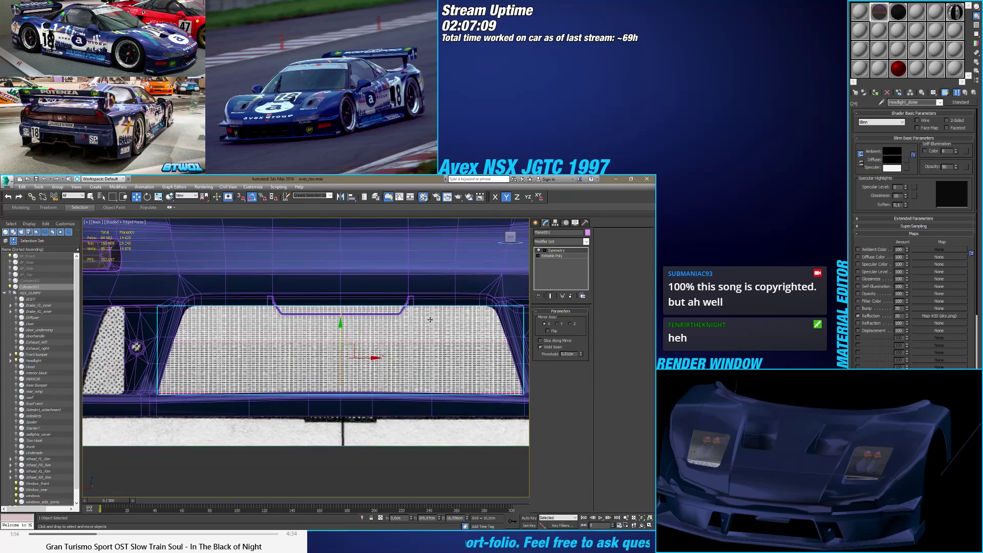
Step: Return to the Editable Poly at Vertex level
left_click(559, 257)
left_click(543, 318)
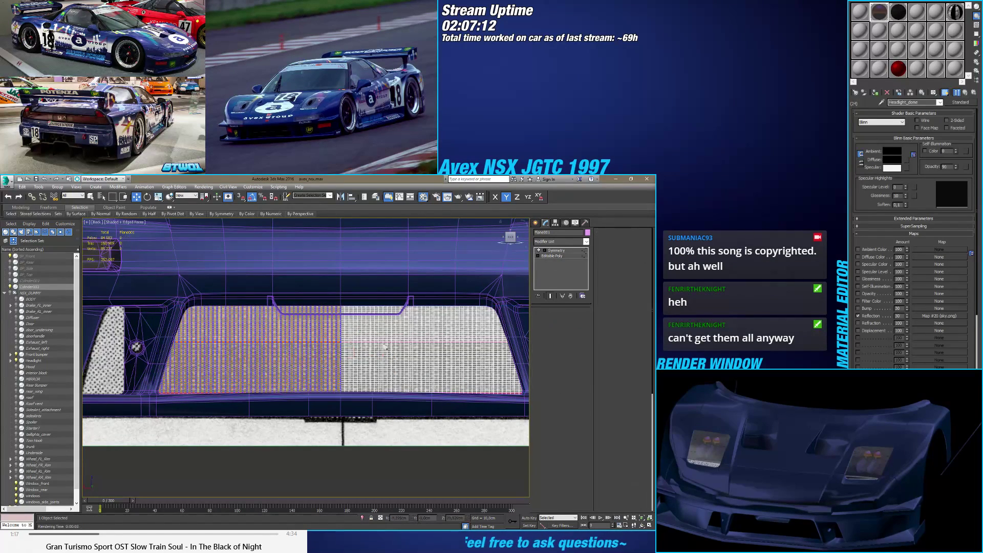
middle_click_drag(251, 357, 318, 357)
scroll(257, 316, "up", 5)
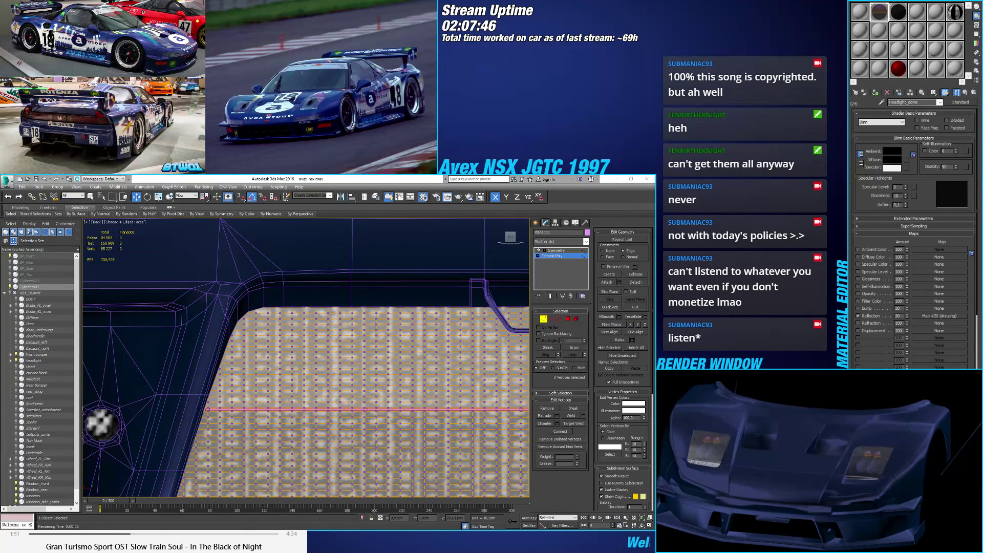
Step: In wireframe view, cut a new edge starting near the grille's top corner, then exit Cut
middle_click_drag(307, 358, 318, 328)
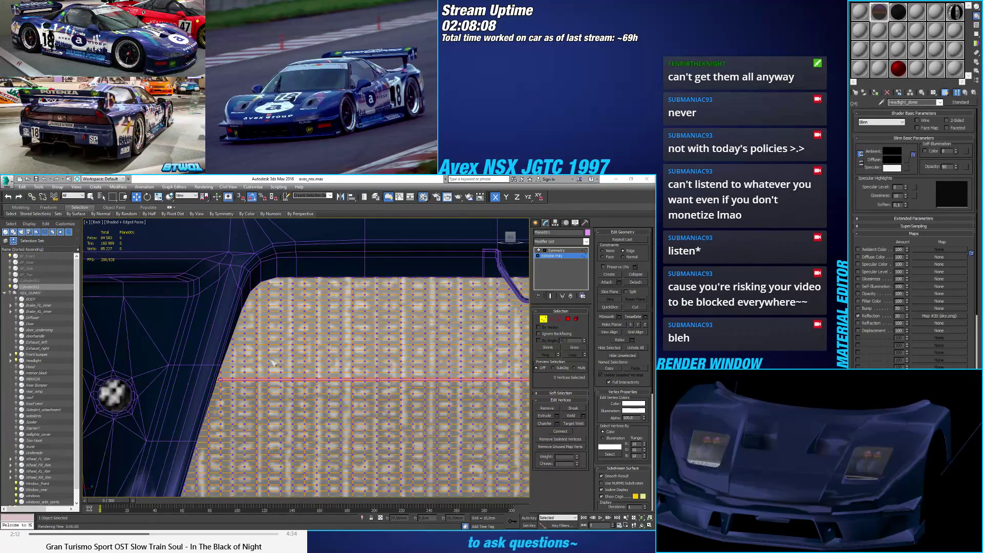
scroll(270, 359, "down", 2)
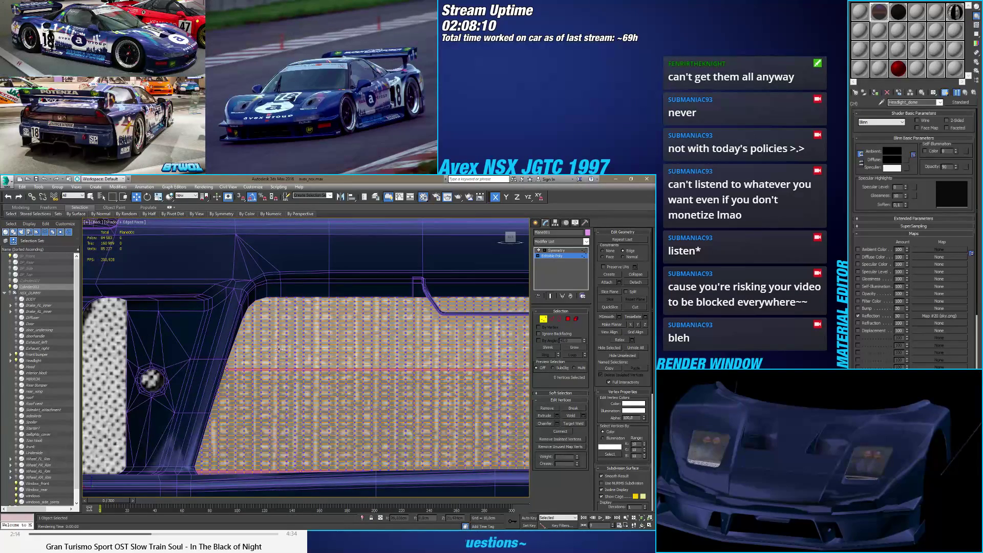
key("F3")
scroll(274, 305, "up", 5)
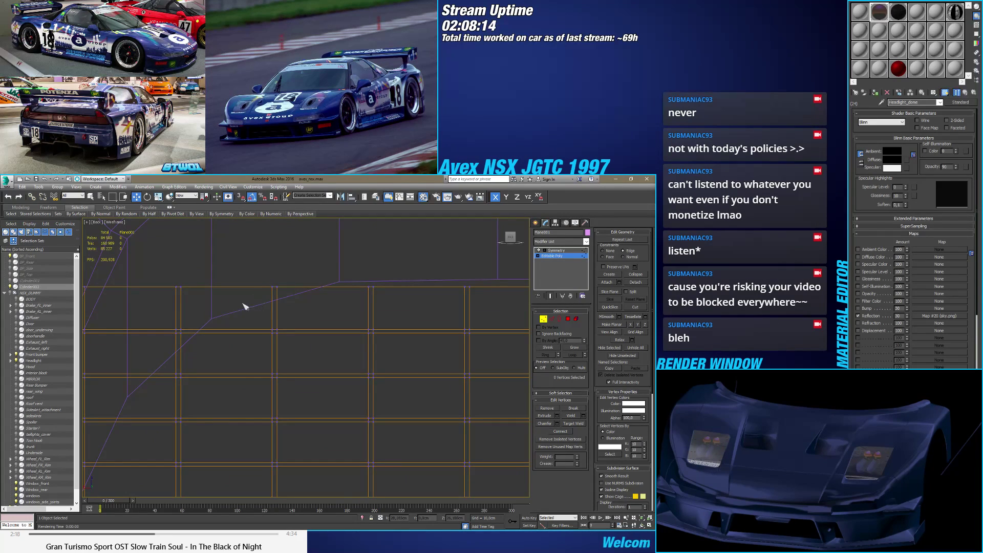
scroll(251, 302, "down", 2)
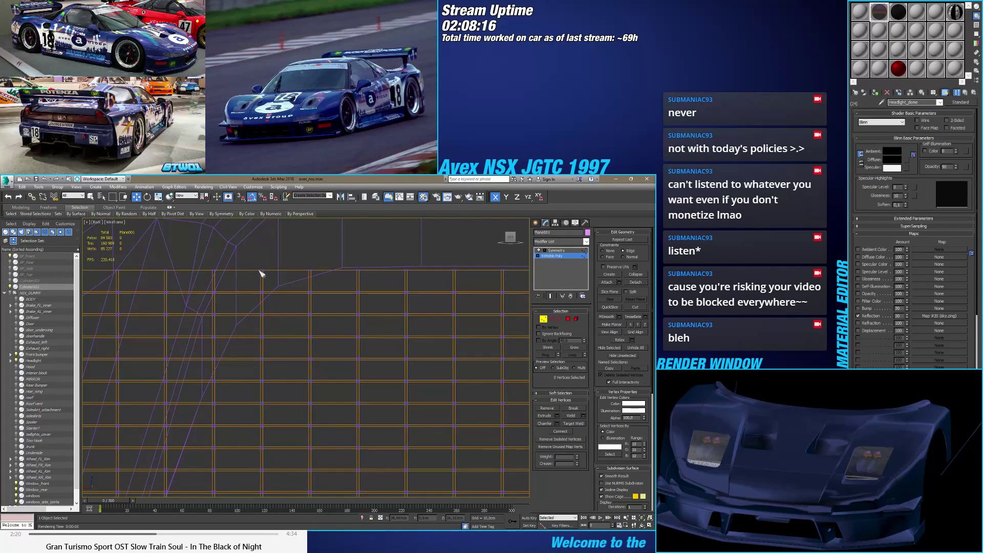
scroll(260, 274, "down", 3)
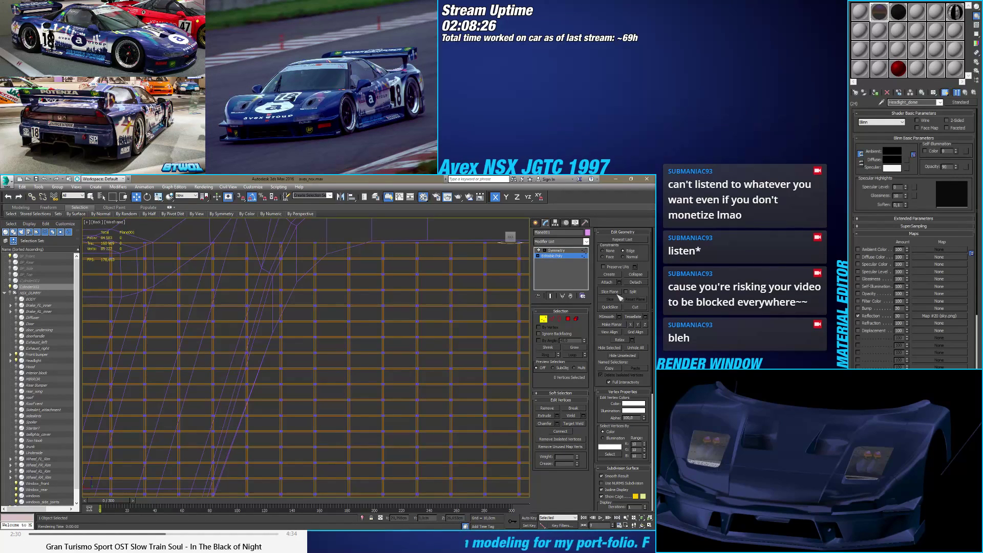
left_click(635, 306)
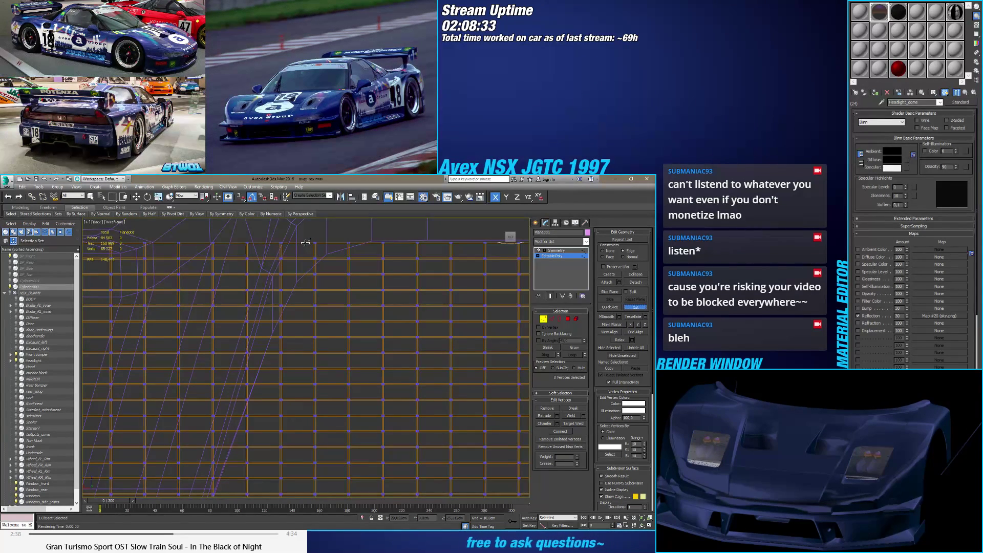
scroll(309, 270, "down", 5)
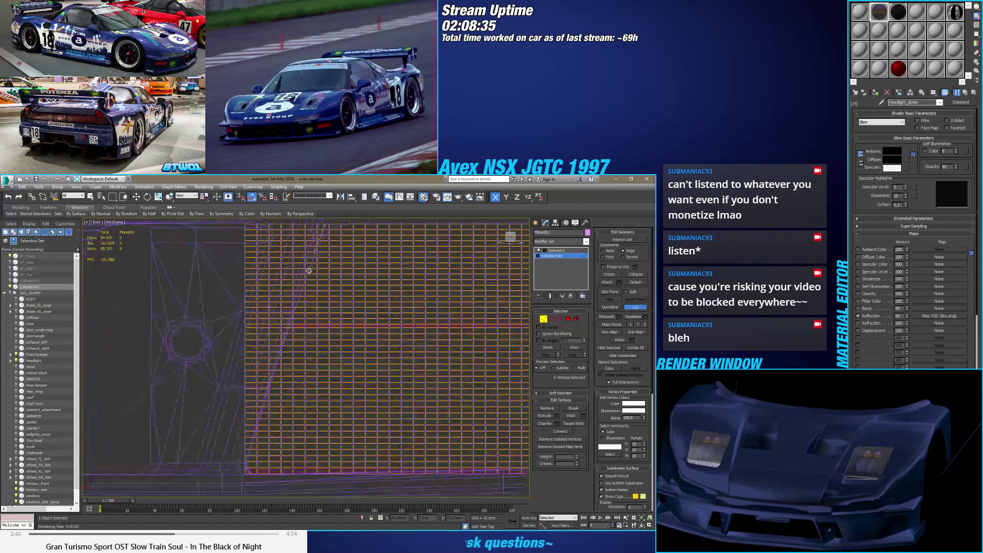
left_click(321, 240)
scroll(321, 241, "up", 5)
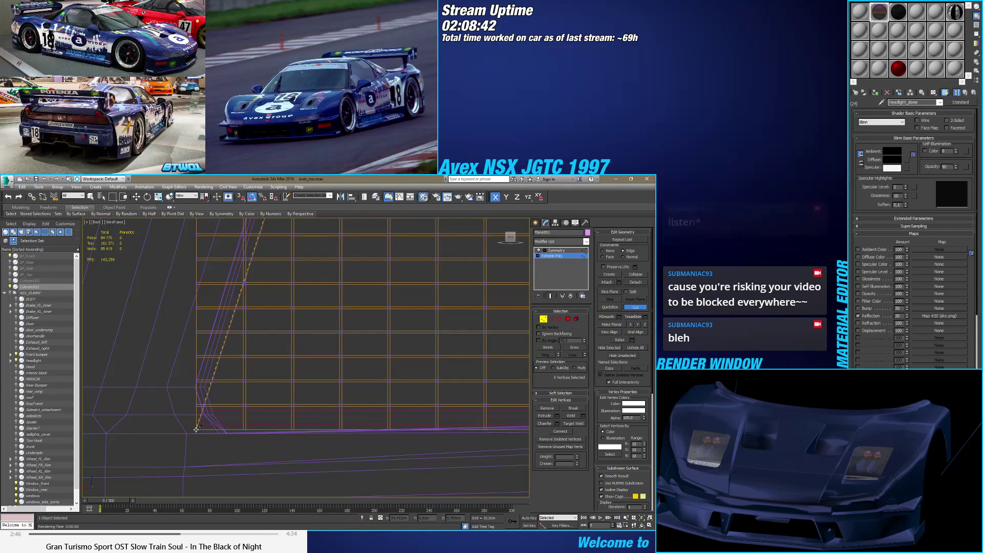
key("w")
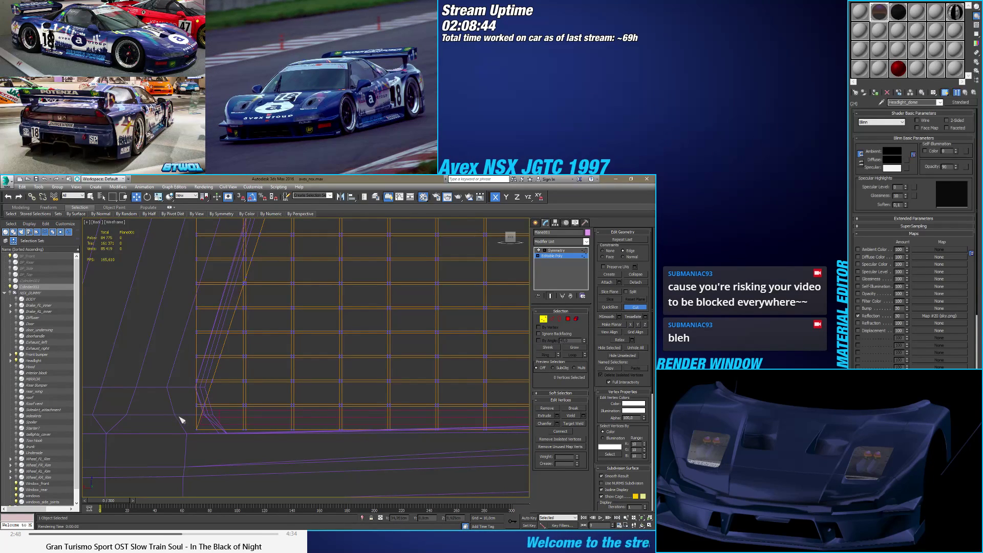
Step: Select and inspect the vertex at the grid's lower-left corner
left_click(208, 423)
scroll(237, 383, "down", 3)
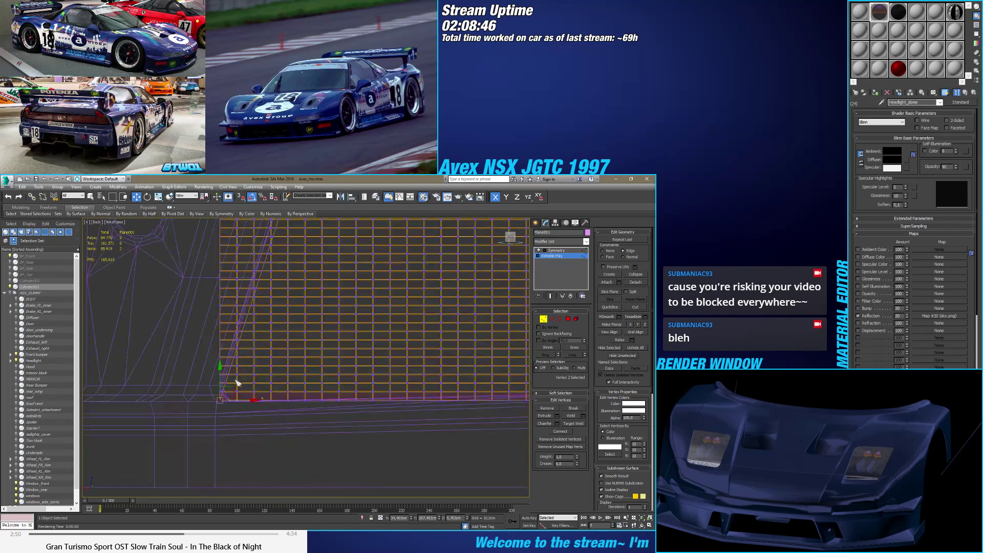
scroll(237, 383, "up", 5)
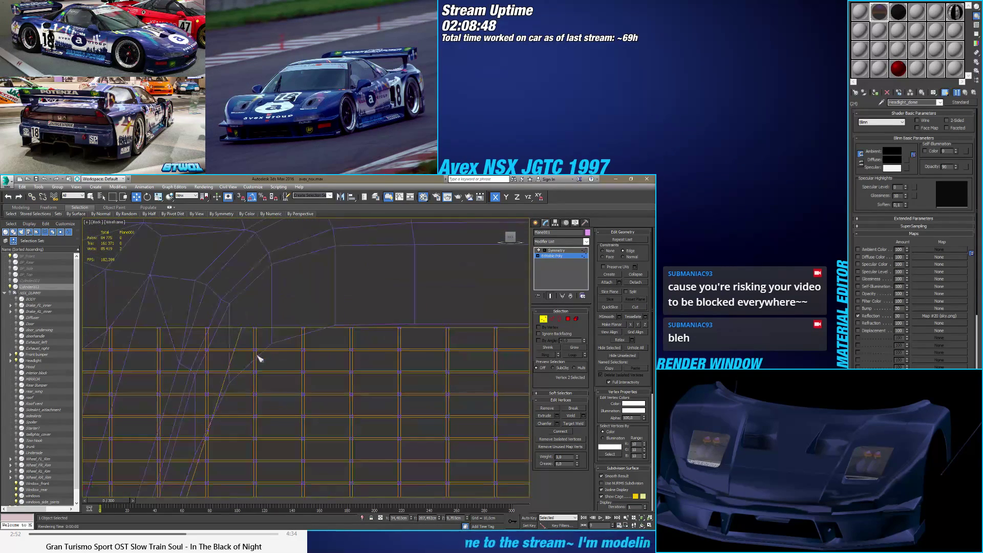
middle_click_drag(242, 365, 263, 352)
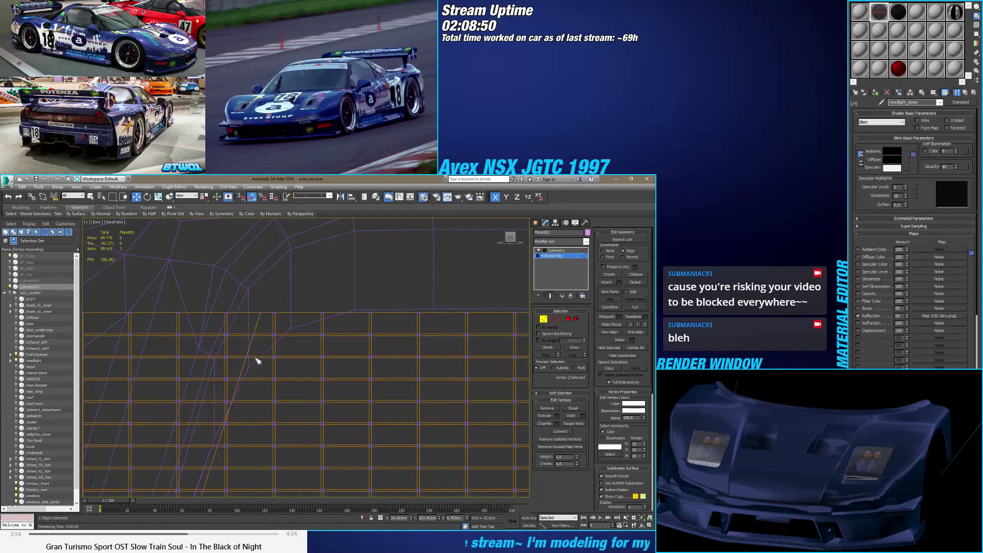
scroll(228, 430, "up", 6)
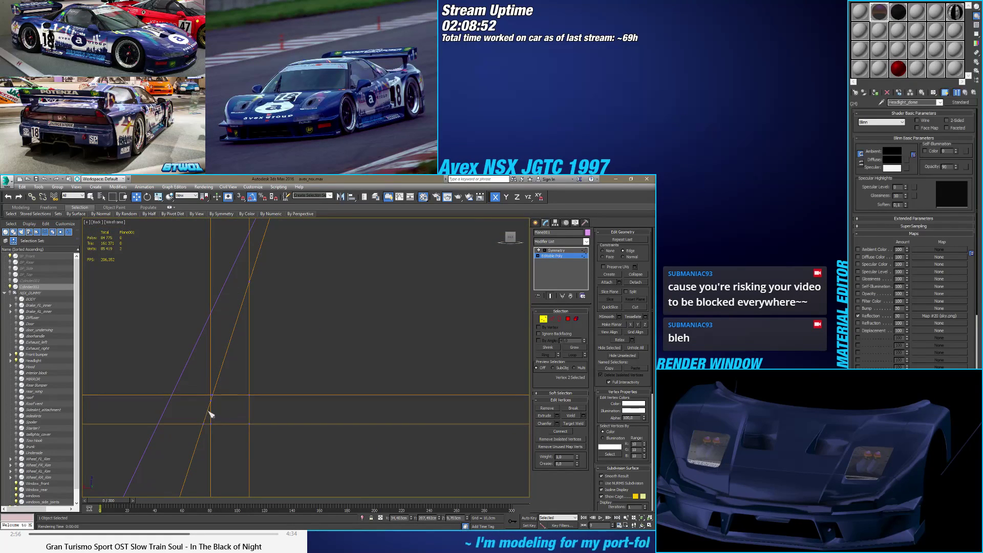
scroll(208, 415, "down", 3)
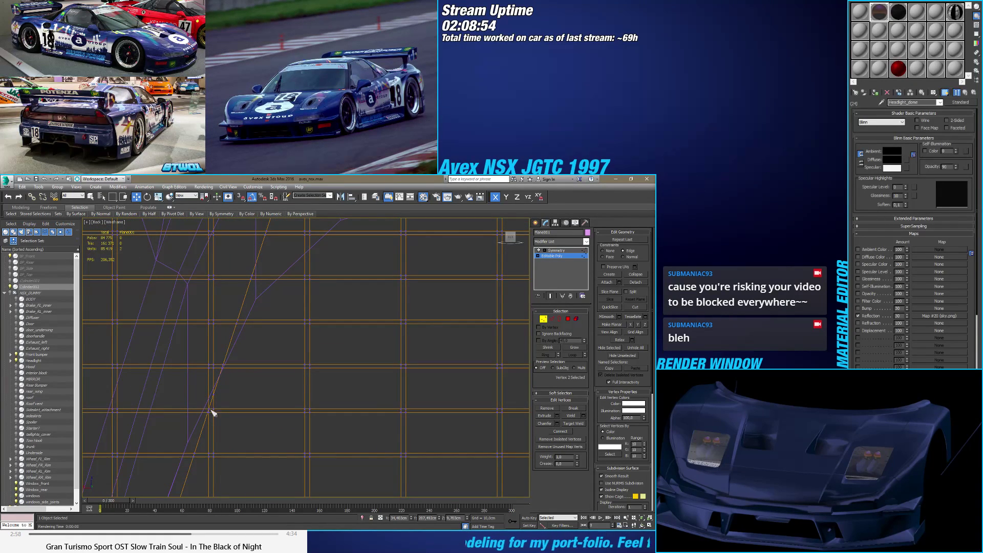
scroll(208, 410, "down", 5)
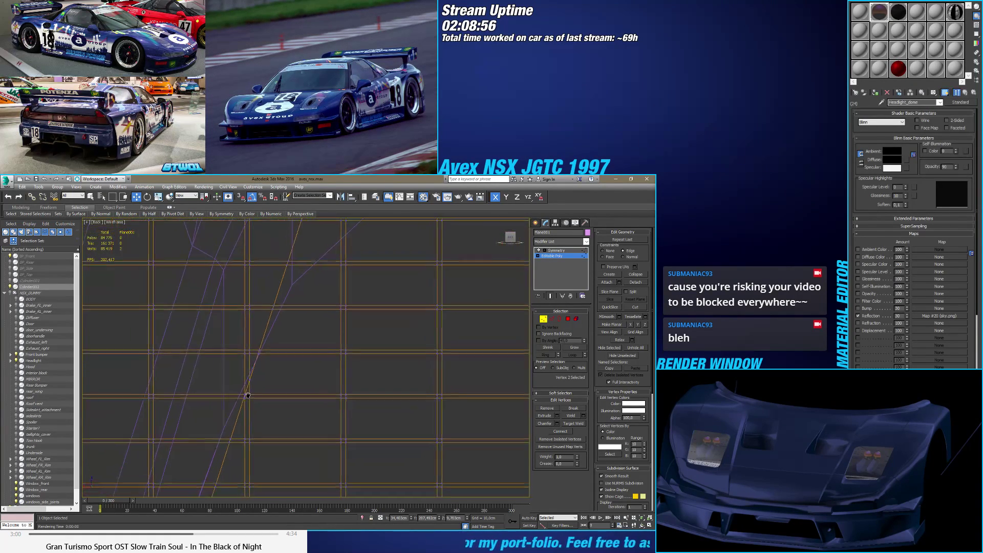
scroll(289, 360, "down", 3)
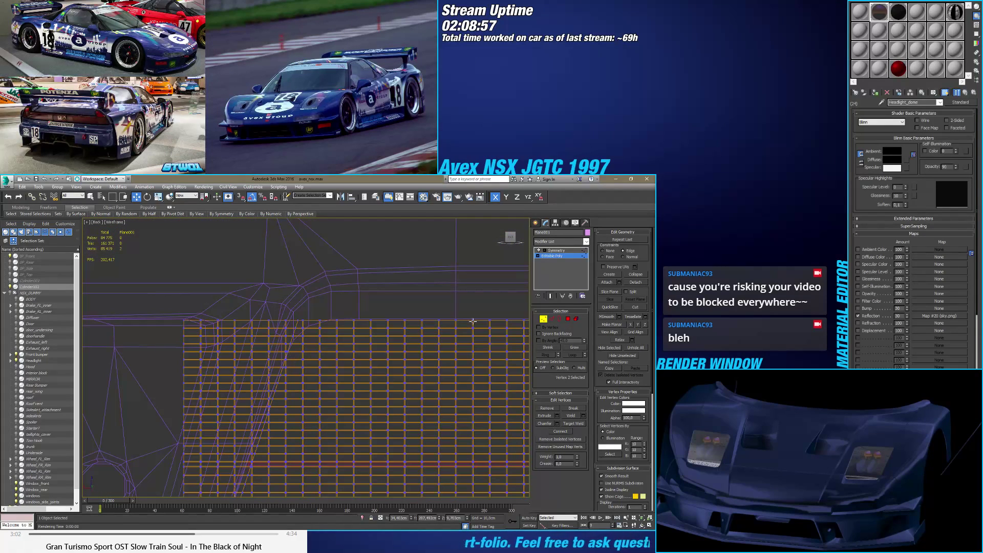
left_click(568, 319)
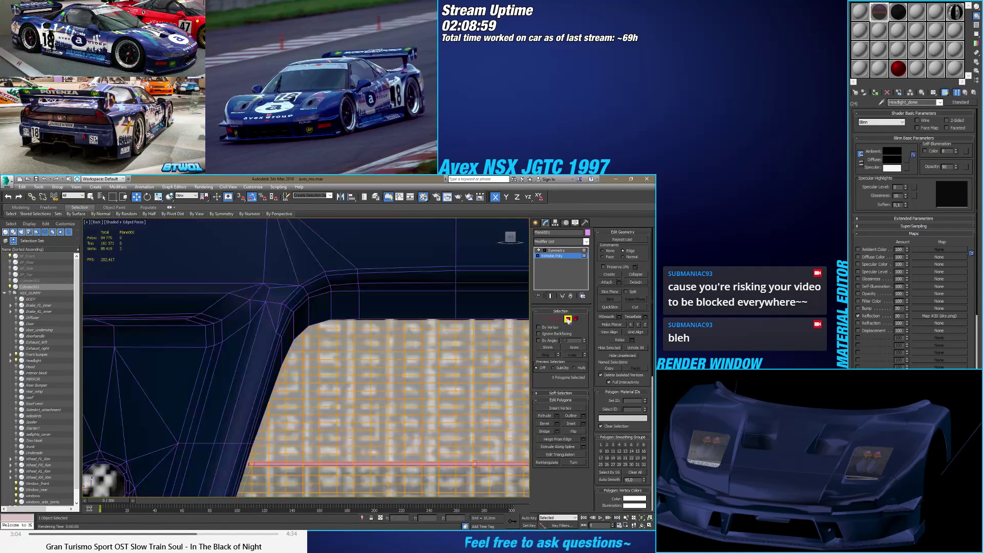
Step: In shaded view, grow a corner polygon selection five rings, then clear it
key("F3")
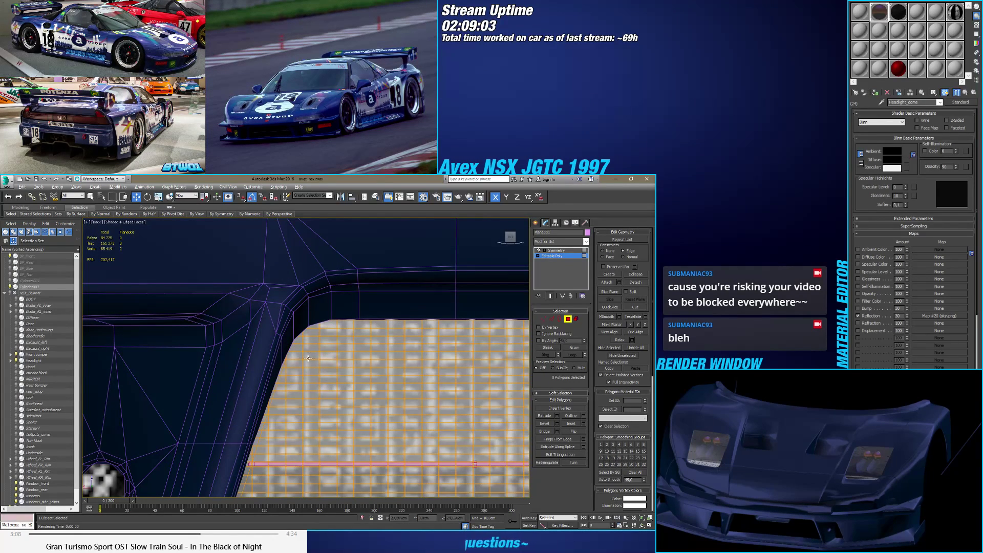
scroll(255, 276, "down", 5)
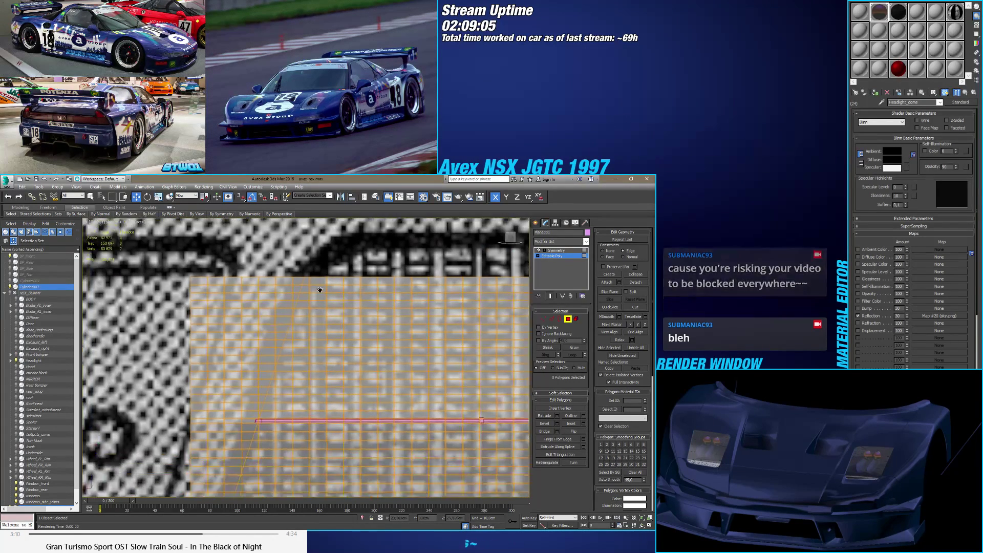
left_click(255, 272)
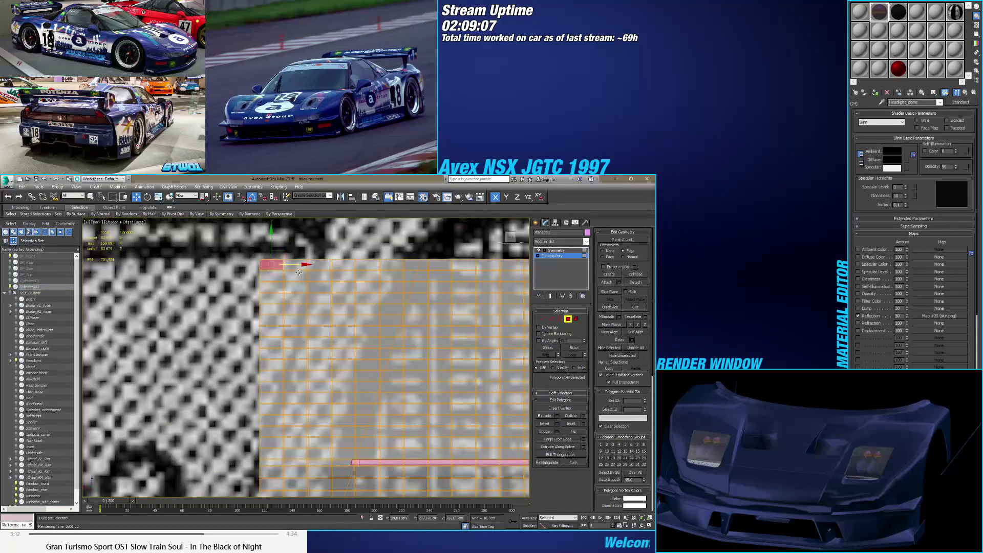
scroll(332, 296, "up", 2)
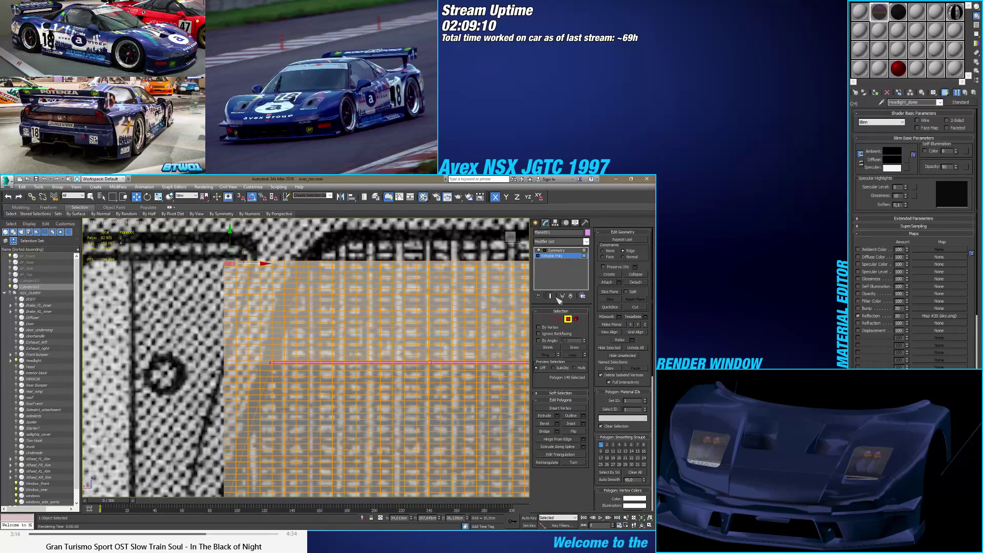
left_click(574, 348)
left_click(573, 348)
left_click(574, 348)
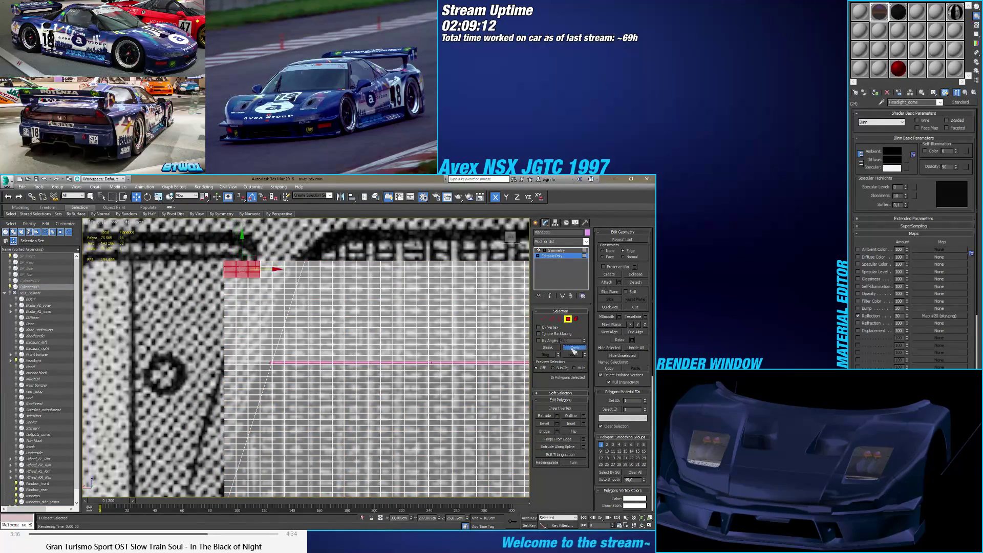
left_click(574, 348)
left_click(574, 348)
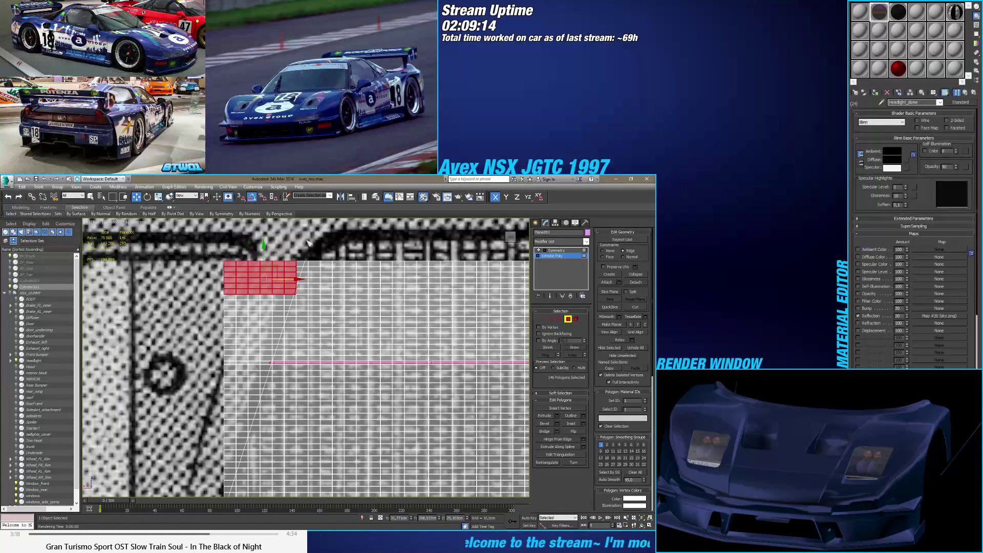
scroll(296, 246, "up", 5)
left_click(298, 303)
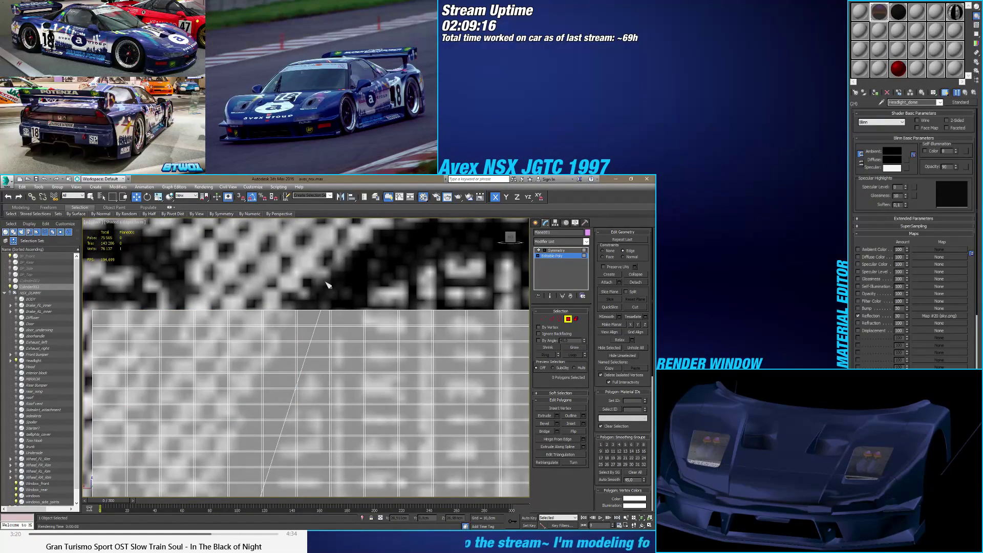
scroll(325, 280, "down", 2)
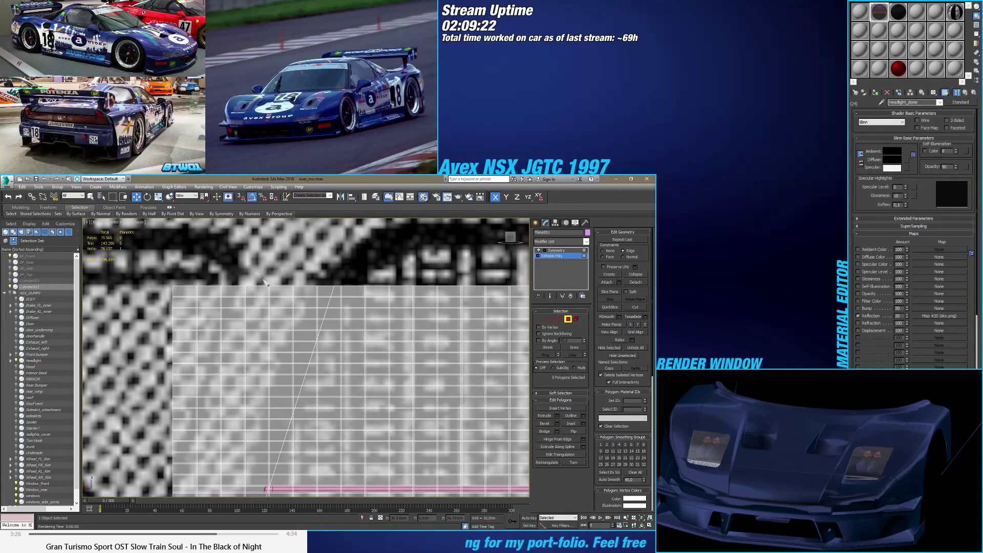
Step: Marquee-select the polygon rows left of the diagonal, excluding the two large bumper polygons
left_click_drag(134, 247, 326, 306)
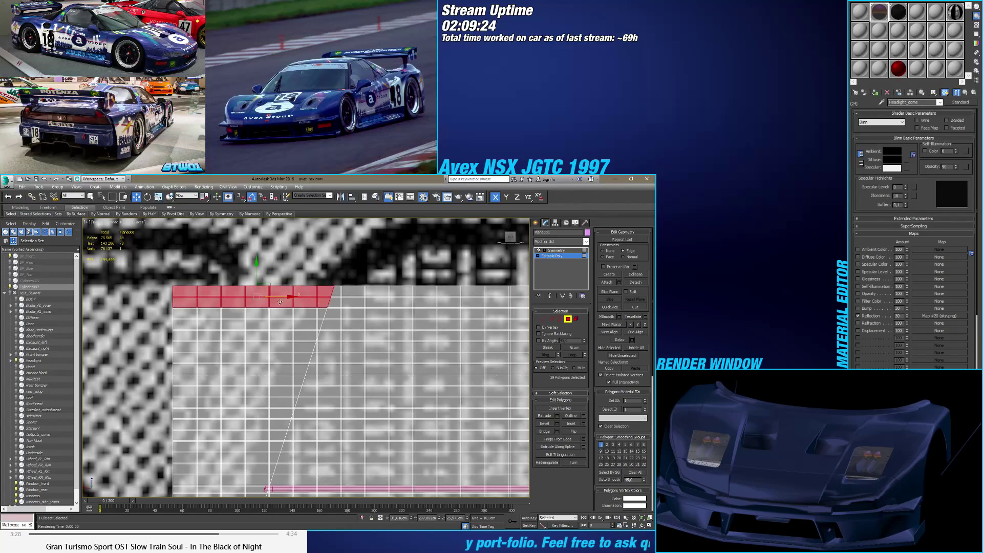
left_click_drag(150, 306, 321, 330)
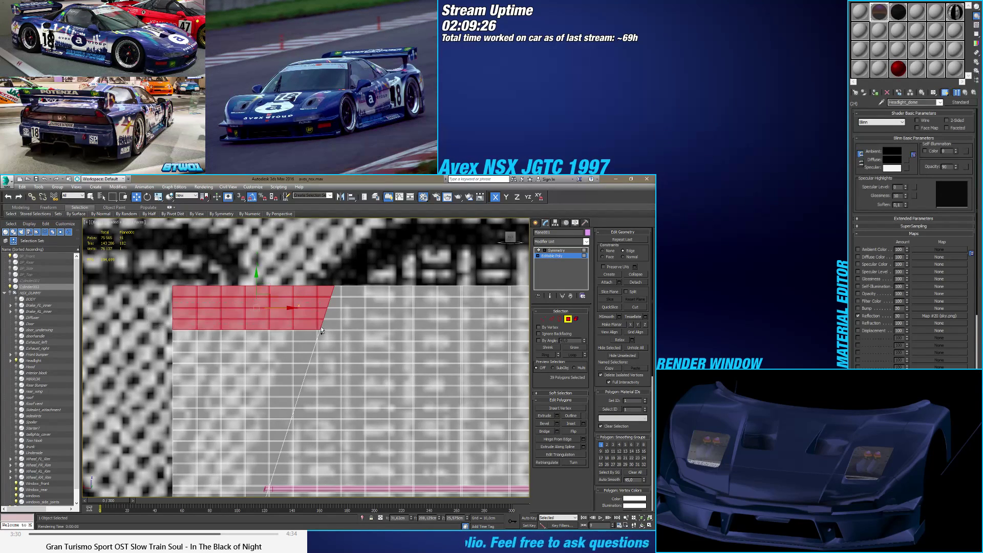
left_click_drag(144, 315, 319, 333)
left_click_drag(202, 347, 301, 377)
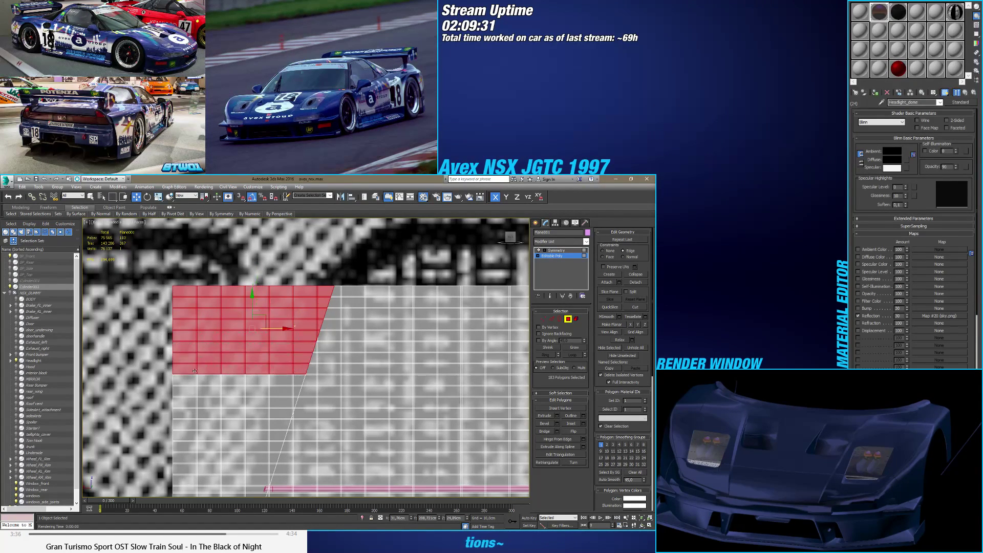
left_click_drag(149, 367, 295, 407)
left_click_drag(134, 399, 295, 413)
scroll(375, 424, "up", 6)
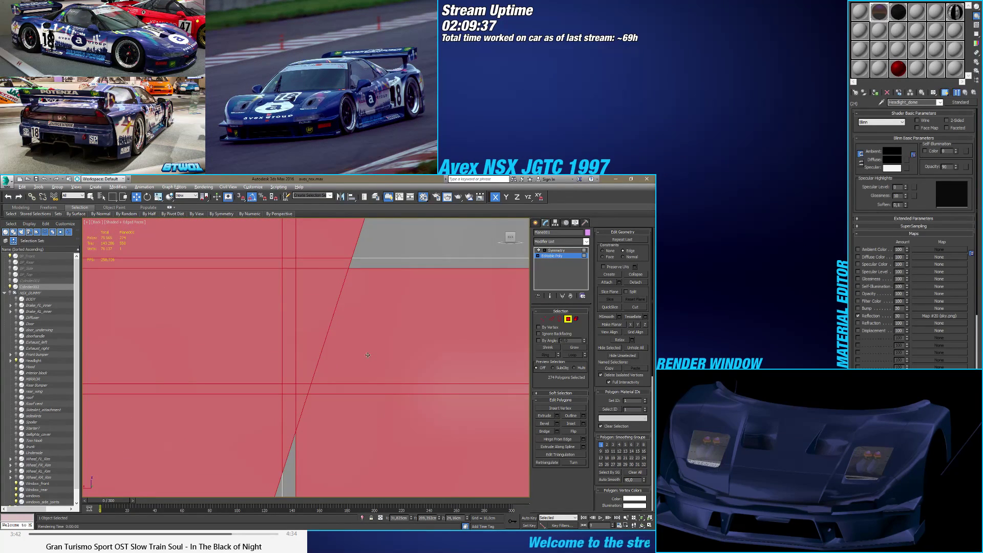
key("q")
left_click(372, 370, "alt")
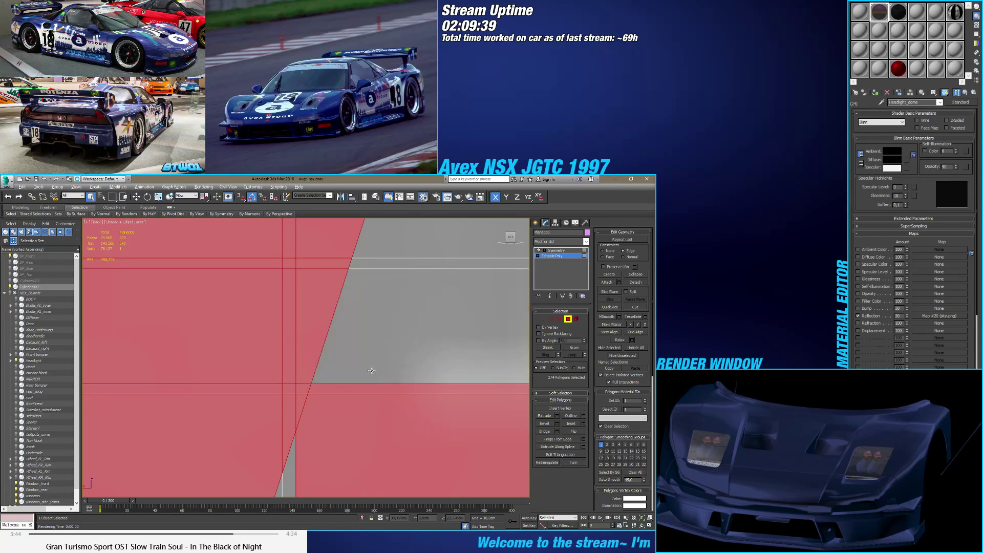
left_click(375, 401, "alt")
scroll(285, 357, "down", 6)
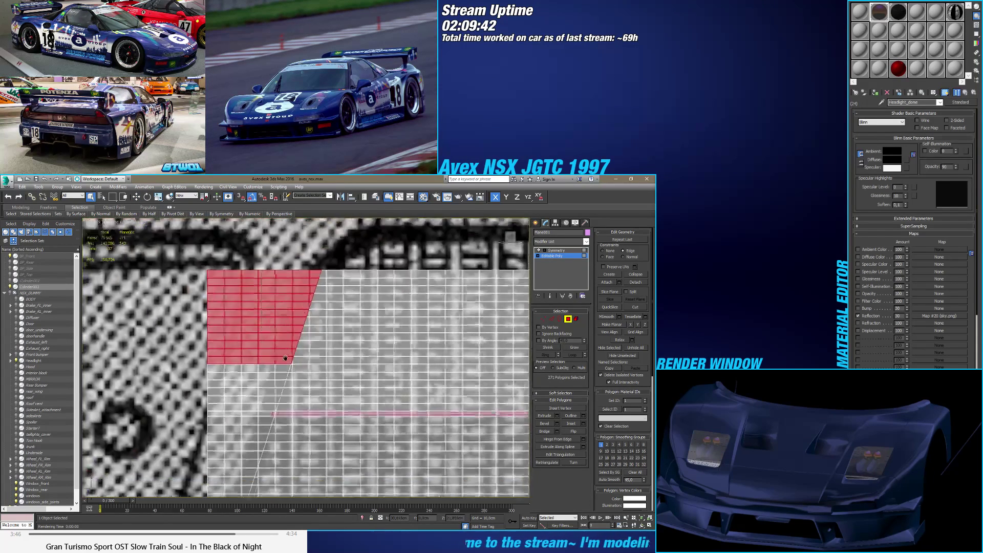
Step: Select the polygon rows left of the diagonal, including the small polygons along its edge
left_click_drag(273, 340, 207, 345, "ctrl")
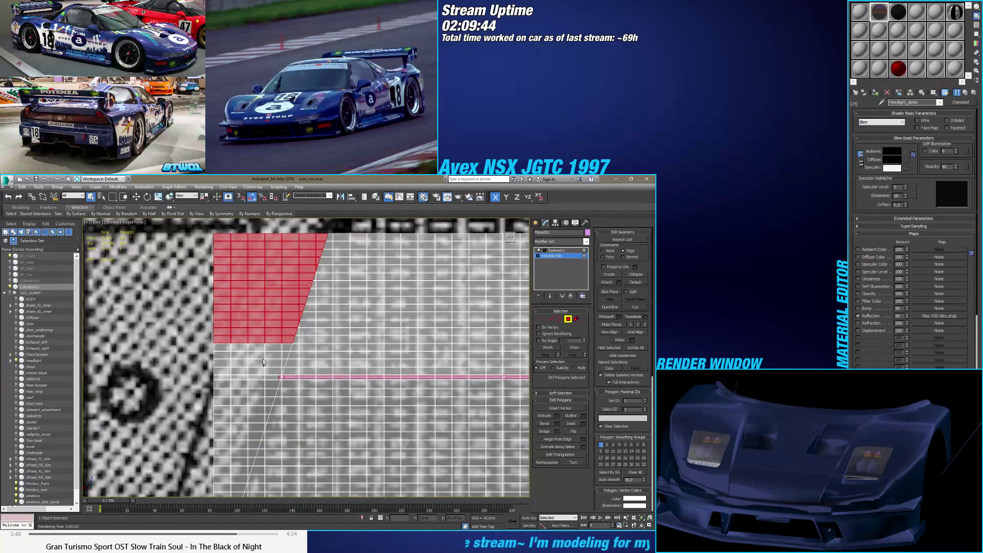
left_click_drag(263, 361, 286, 368, "ctrl")
left_click_drag(206, 354, 281, 379, "ctrl")
scroll(281, 379, "up", 4)
scroll(281, 378, "down", 2)
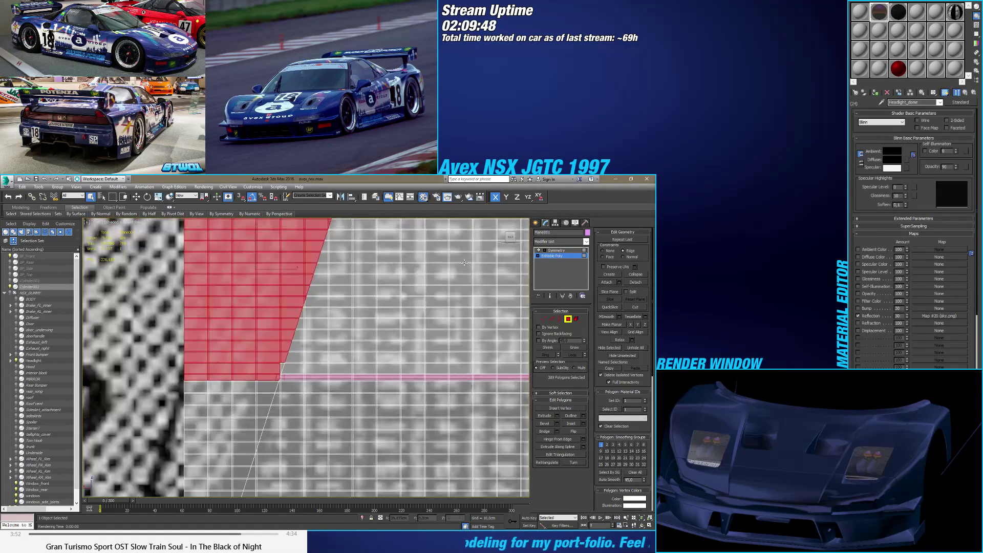
scroll(261, 370, "up", 3)
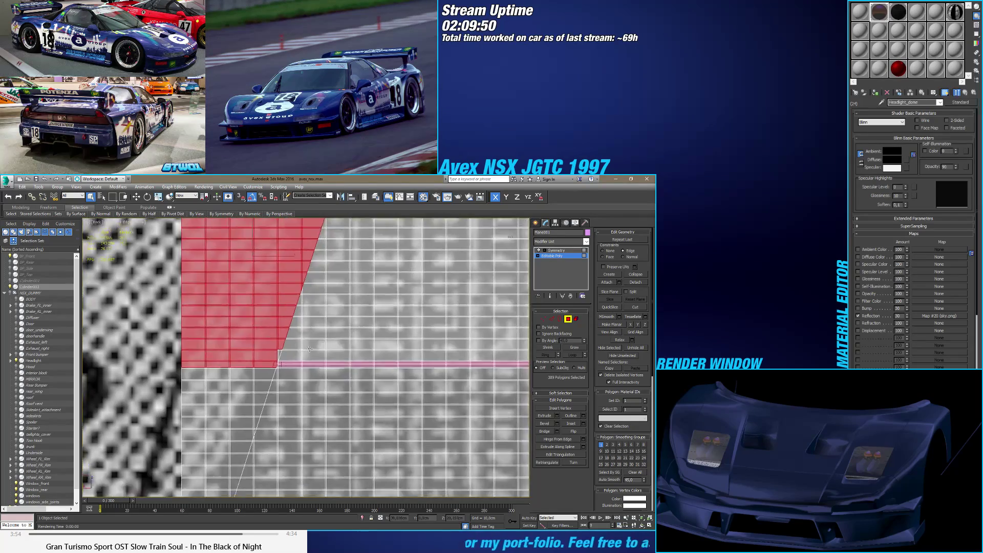
scroll(259, 369, "down", 4)
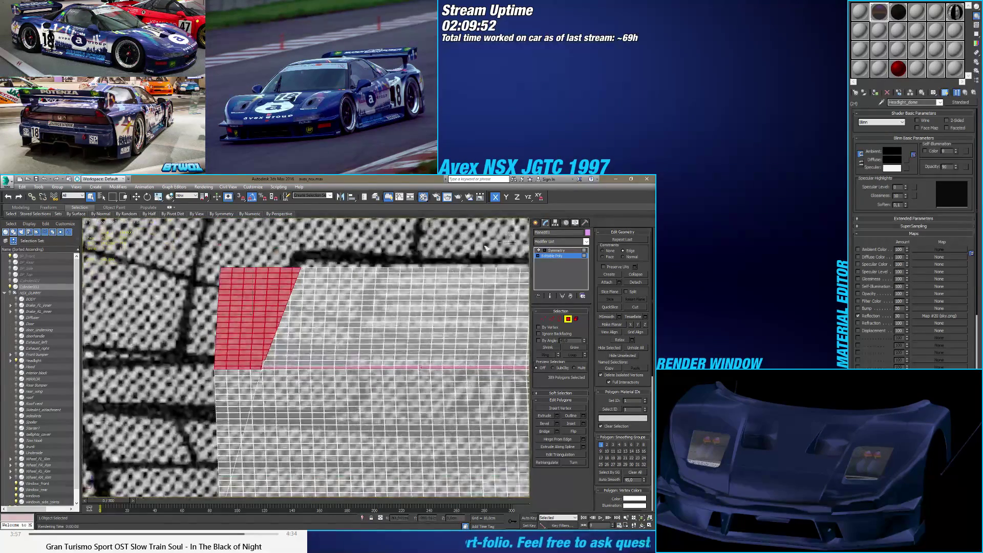
scroll(302, 335, "up", 4)
key("z")
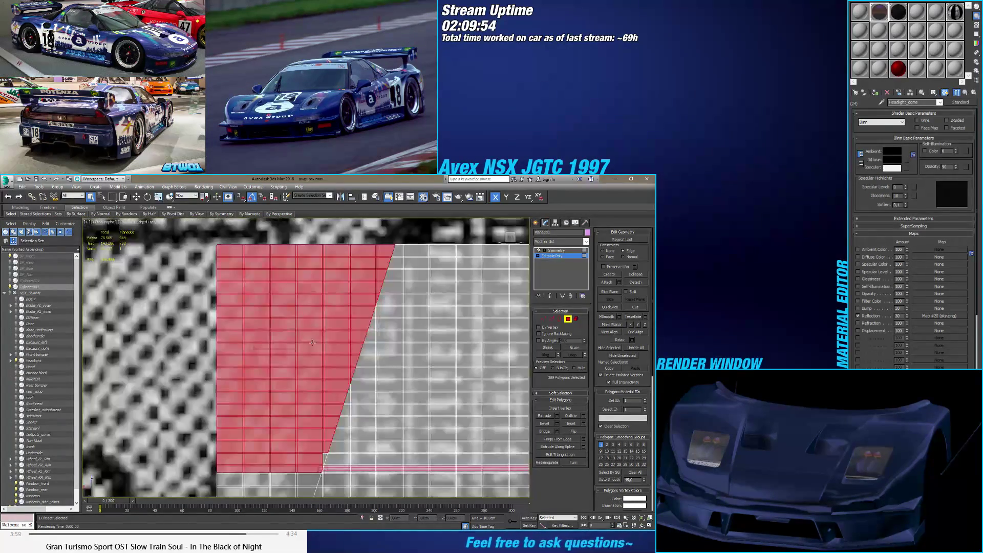
scroll(346, 464, "up", 4)
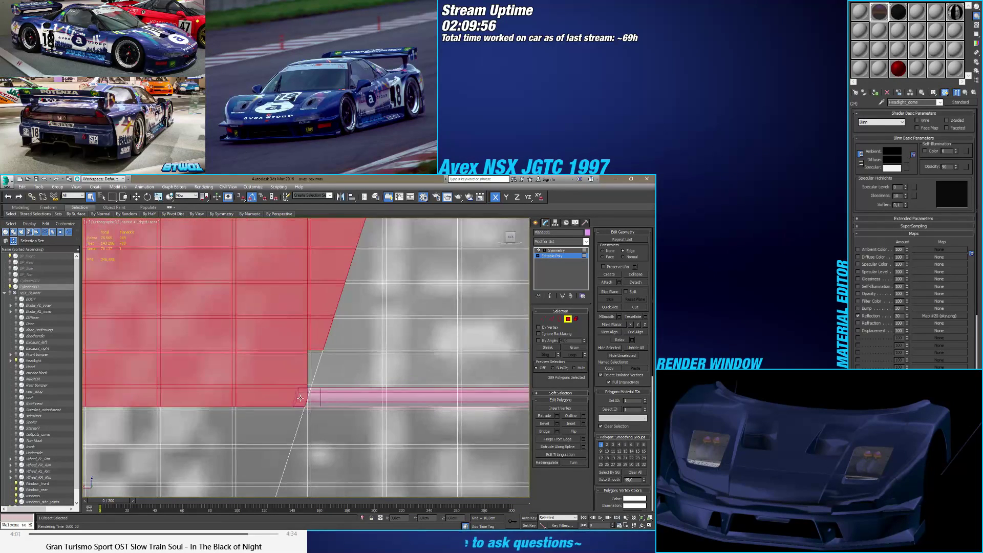
left_click(314, 379, "ctrl")
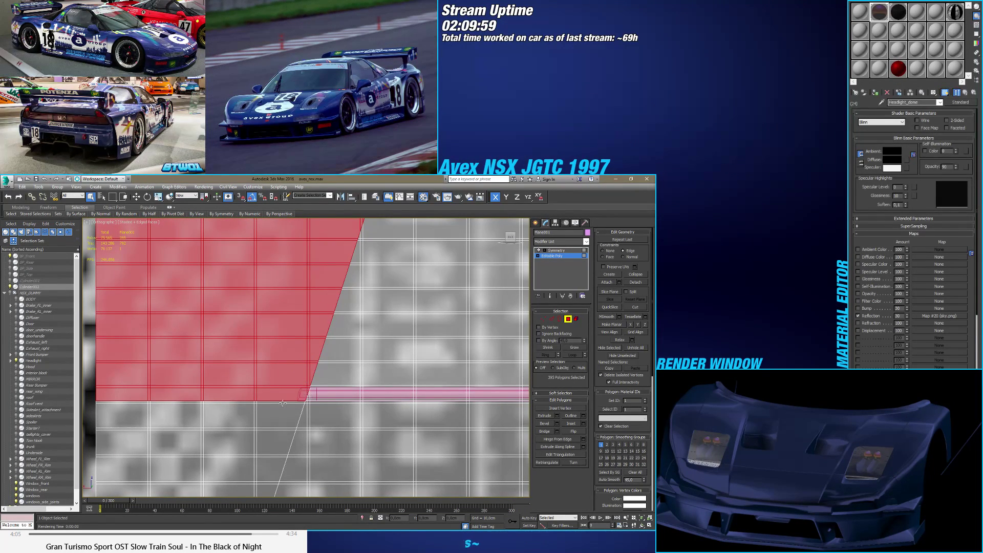
scroll(287, 394, "up", 5)
scroll(299, 365, "down", 4)
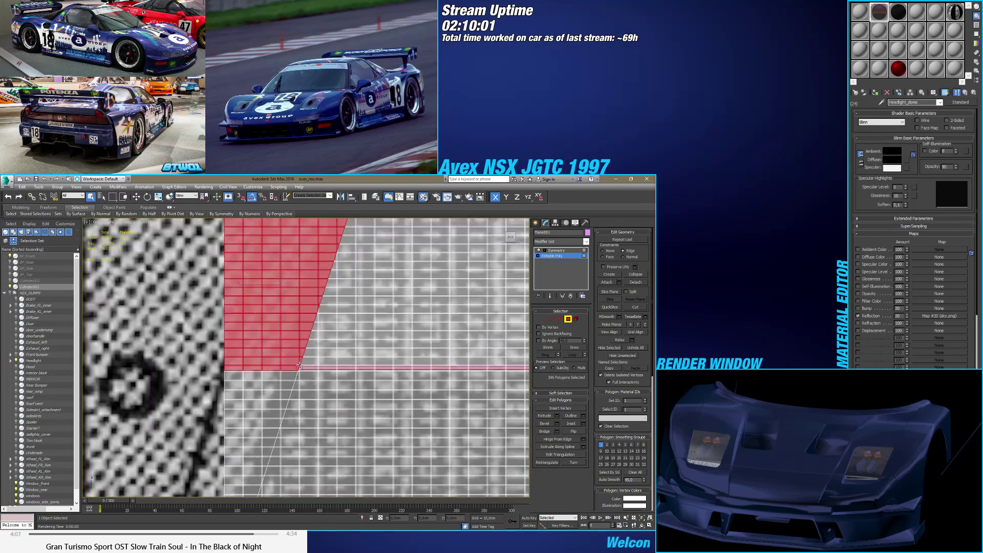
scroll(181, 321, "down", 1)
Step: Extend the polygon selection down the grid's diagonal column
mouse_move(256, 345)
left_mouse_down("ctrl")
mouse_move(187, 336)
mouse_move(237, 375)
left_mouse_up("ctrl")
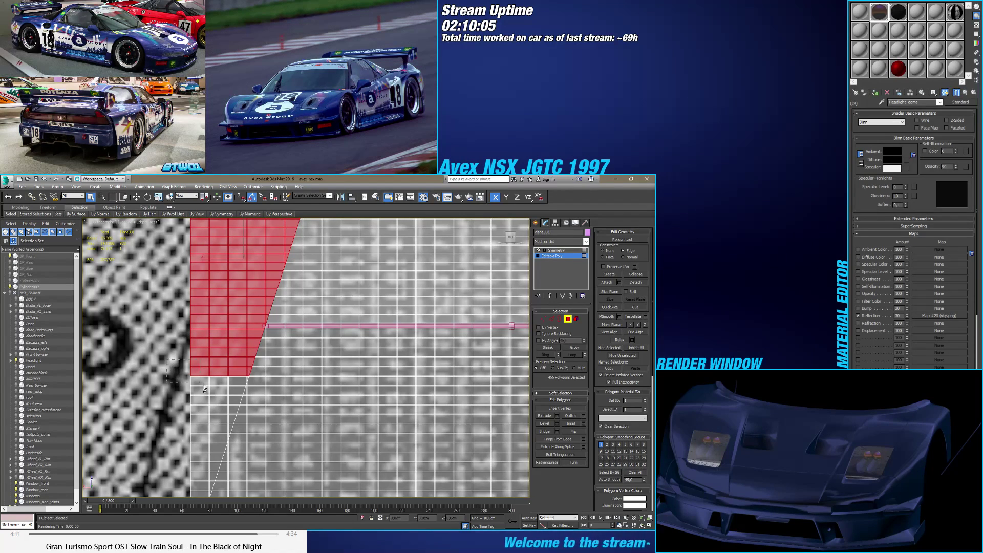
left_click_drag(221, 443, 223, 453, "ctrl")
scroll(217, 342, "up", 3)
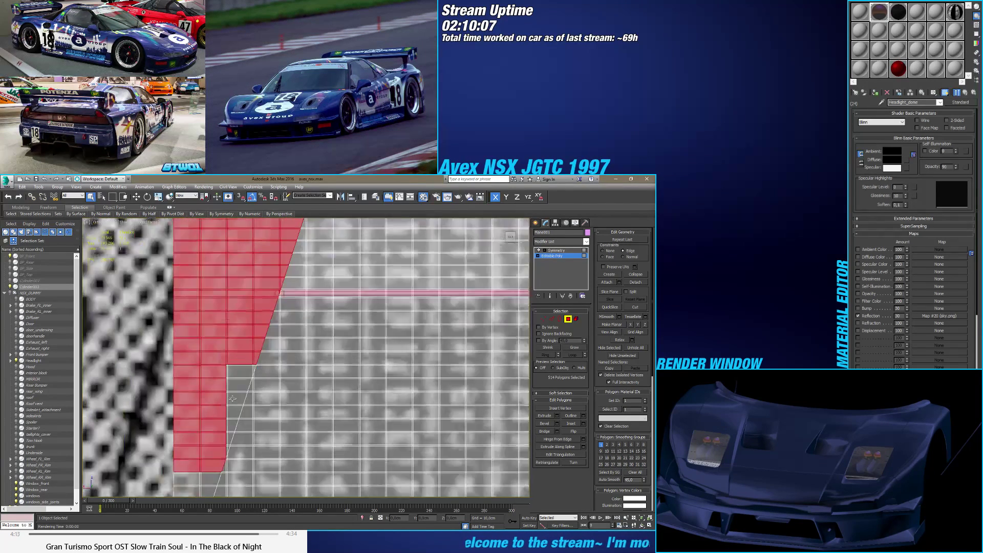
left_click_drag(266, 358, 267, 360, "ctrl")
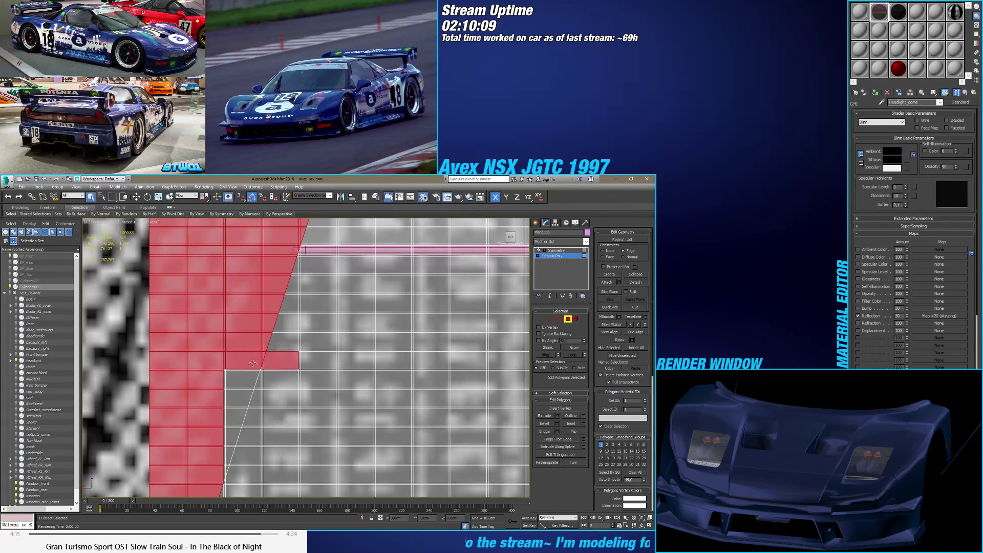
scroll(259, 378, "up", 2)
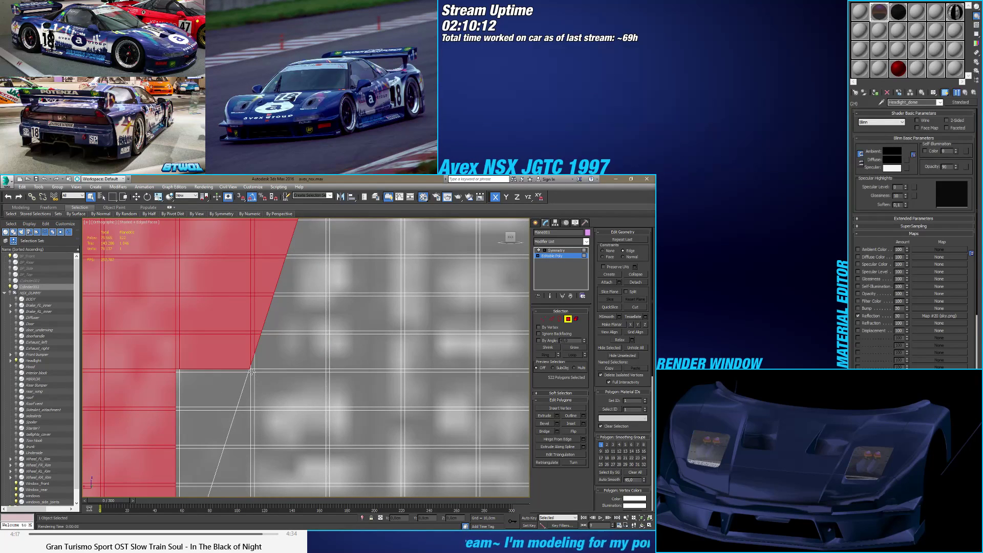
left_click_drag(244, 371, 225, 376, "ctrl")
scroll(223, 379, "down", 2)
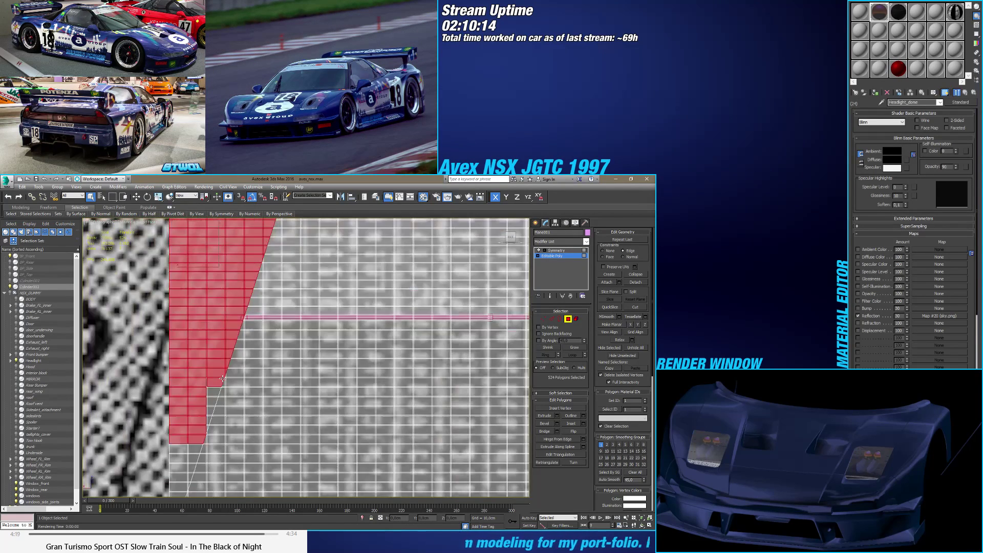
scroll(210, 389, "up", 2)
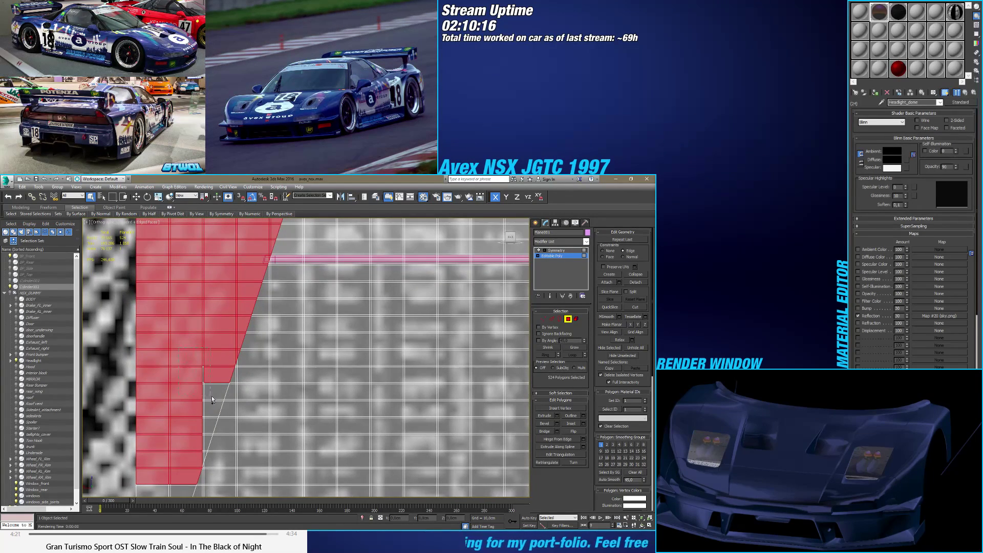
mouse_move(204, 404)
left_mouse_down("ctrl")
mouse_move(215, 437)
mouse_move(206, 458)
left_mouse_up("ctrl")
scroll(206, 448, "up", 5)
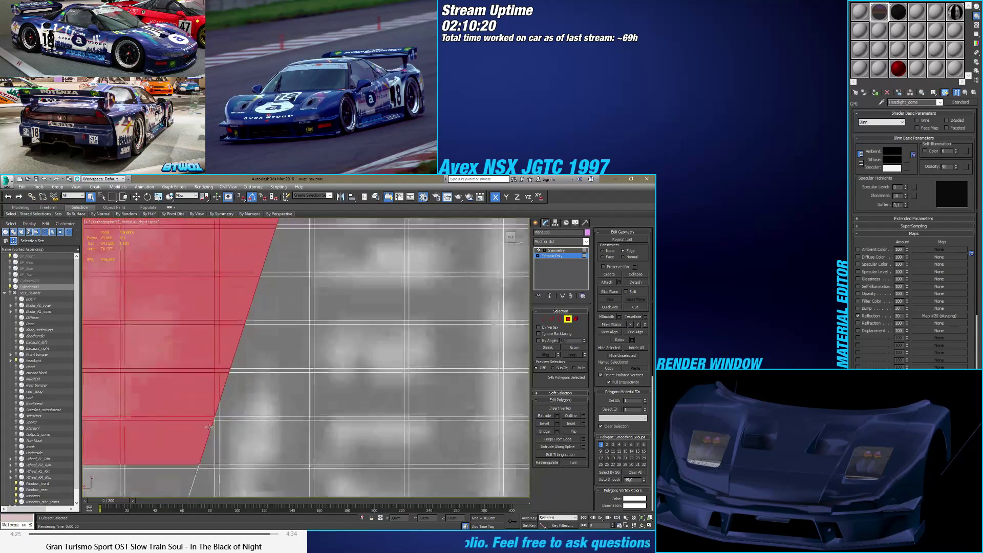
scroll(214, 419, "down", 4)
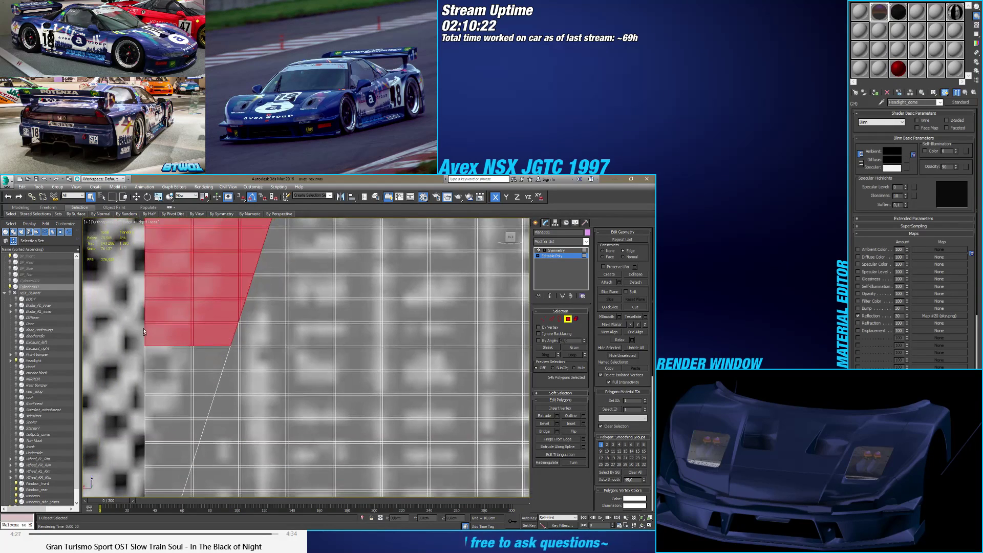
Step: Add the remaining polygons left of the diagonal and delete them
left_click_drag(203, 423, 200, 442, "ctrl")
left_click_drag(132, 428, 190, 486, "ctrl")
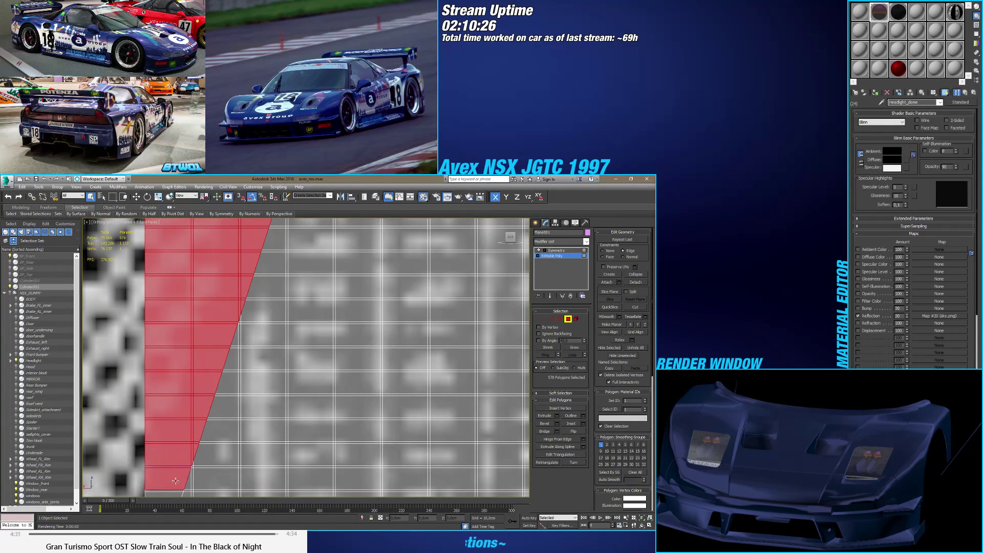
scroll(190, 432, "up", 3)
scroll(190, 432, "down", 5)
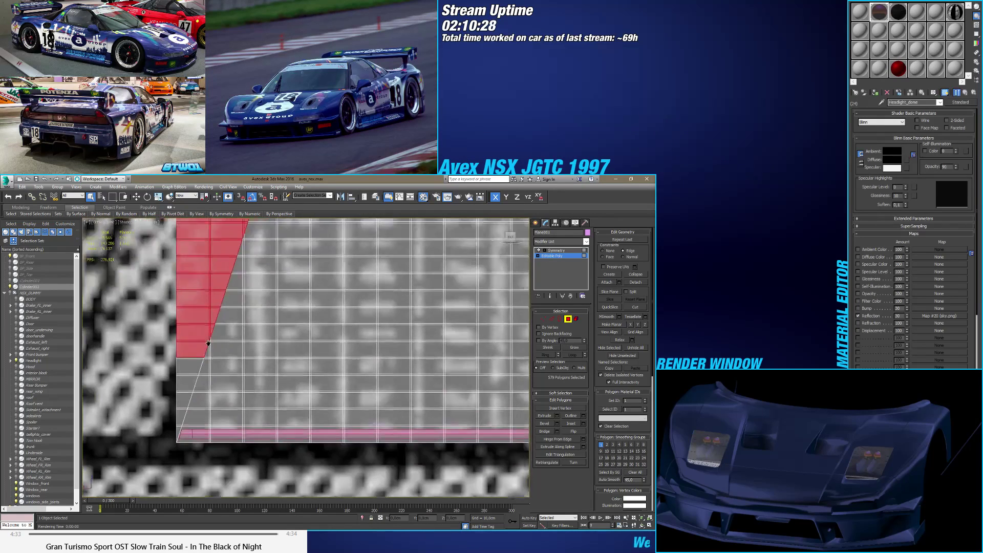
left_click_drag(168, 326, 184, 411, "ctrl")
scroll(184, 410, "up", 4)
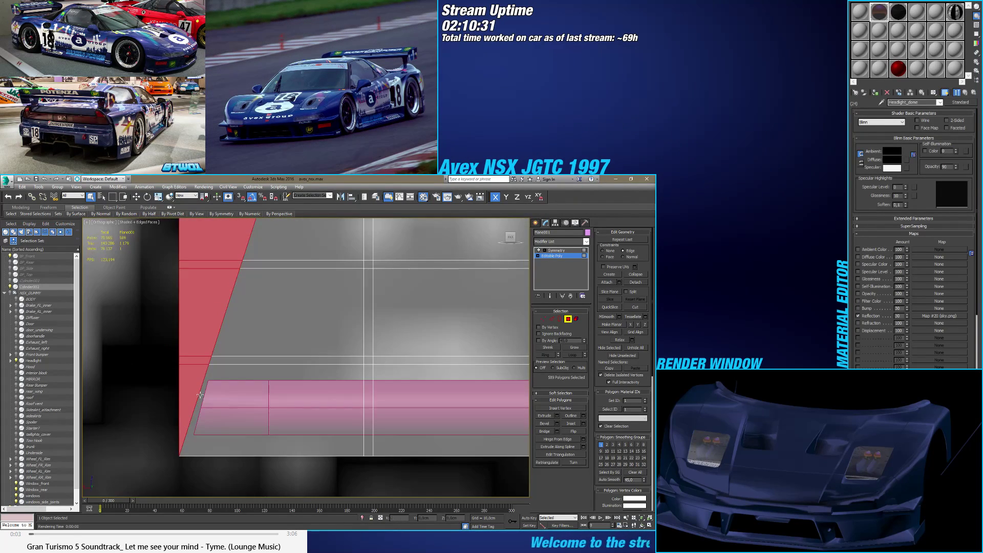
scroll(172, 449, "down", 5)
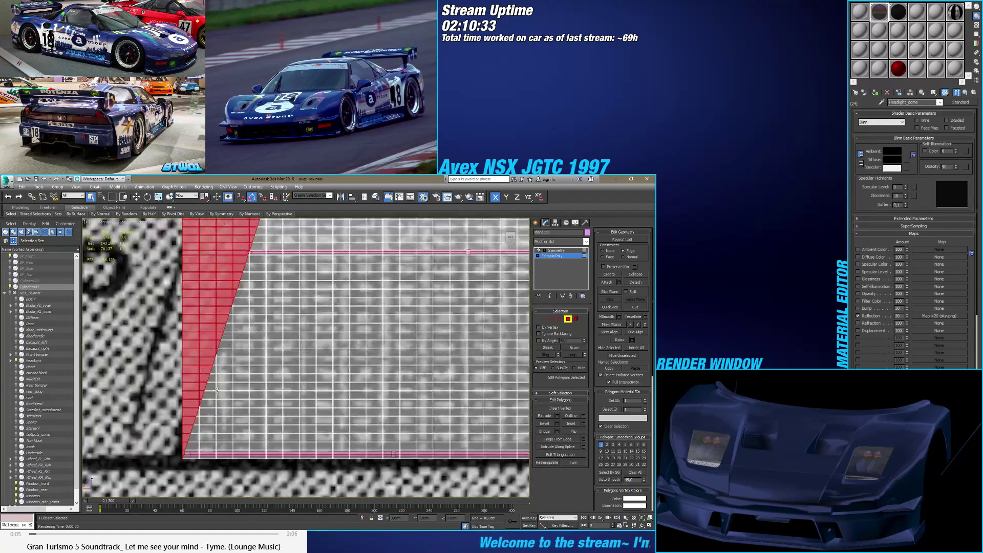
middle_click_drag(272, 259, 237, 371)
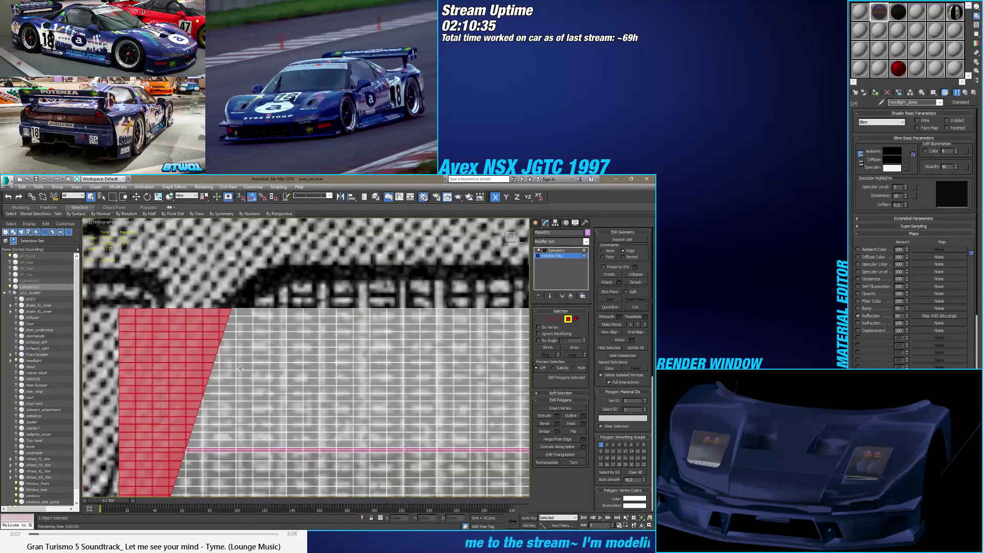
key("Delete")
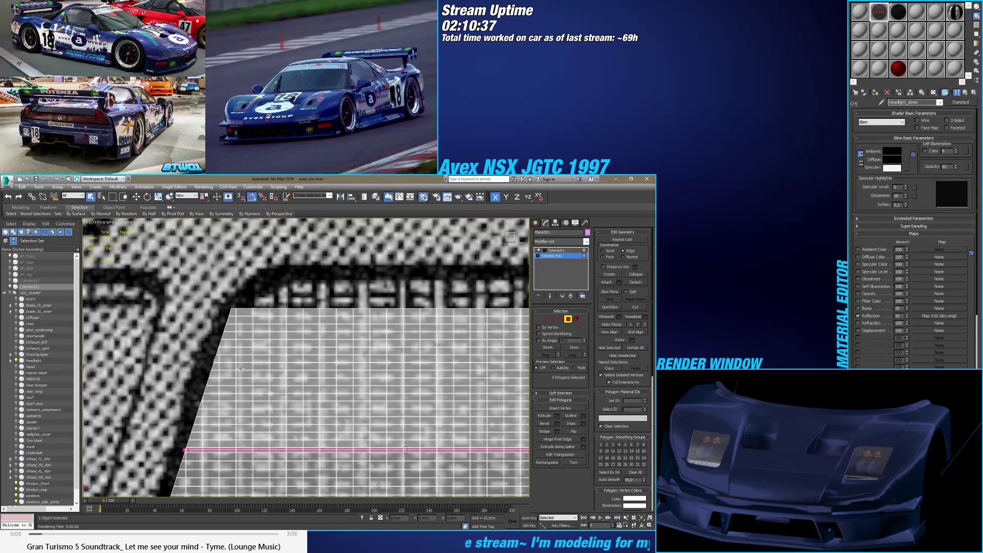
scroll(240, 368, "down", 3)
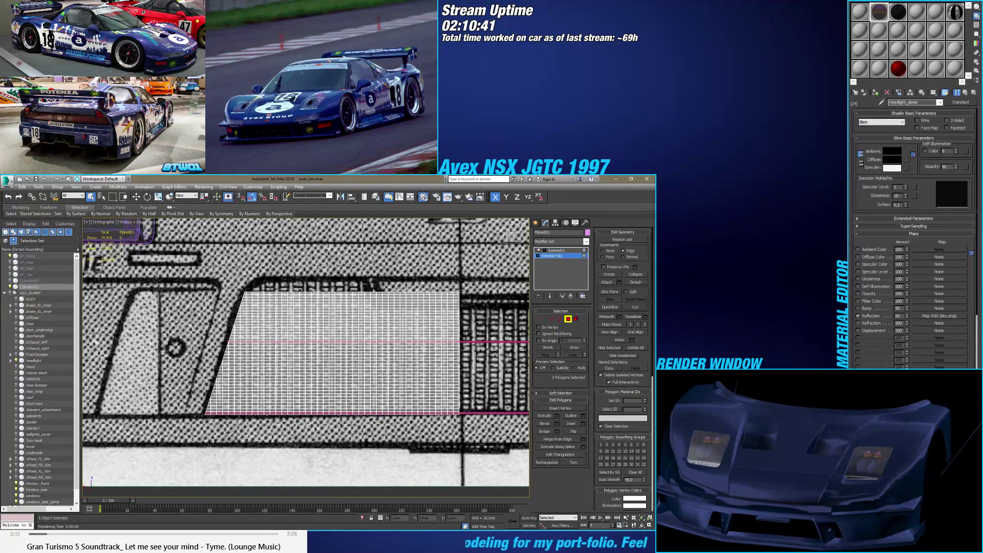
Step: Unhide the front bumper and orbit to an angled view of the opening
left_click(16, 354)
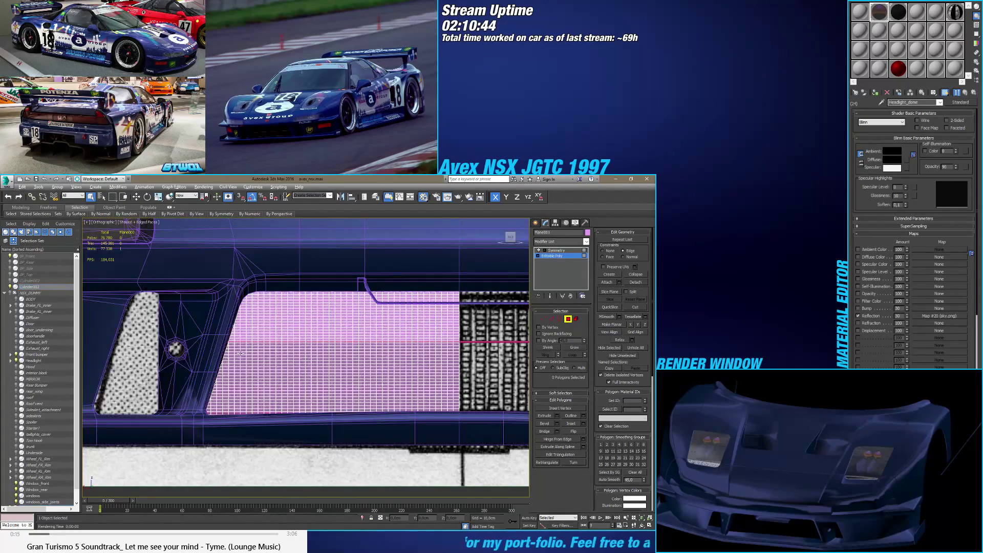
middle_click_drag(241, 361, 349, 319, "alt")
scroll(274, 355, "up", 3)
Step: Turn off selected-face shading and center the grille in a wireframe Back view
key("F2")
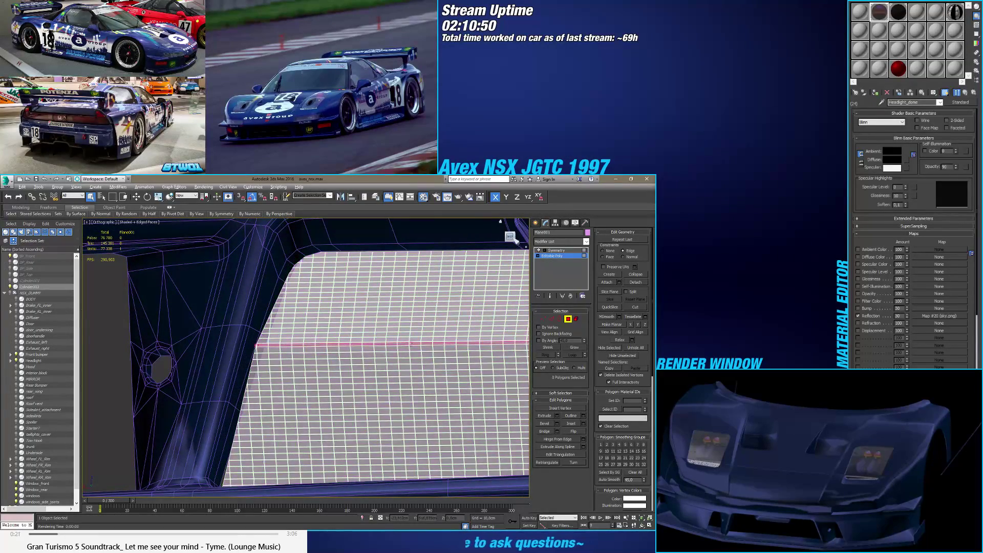
left_click(509, 236)
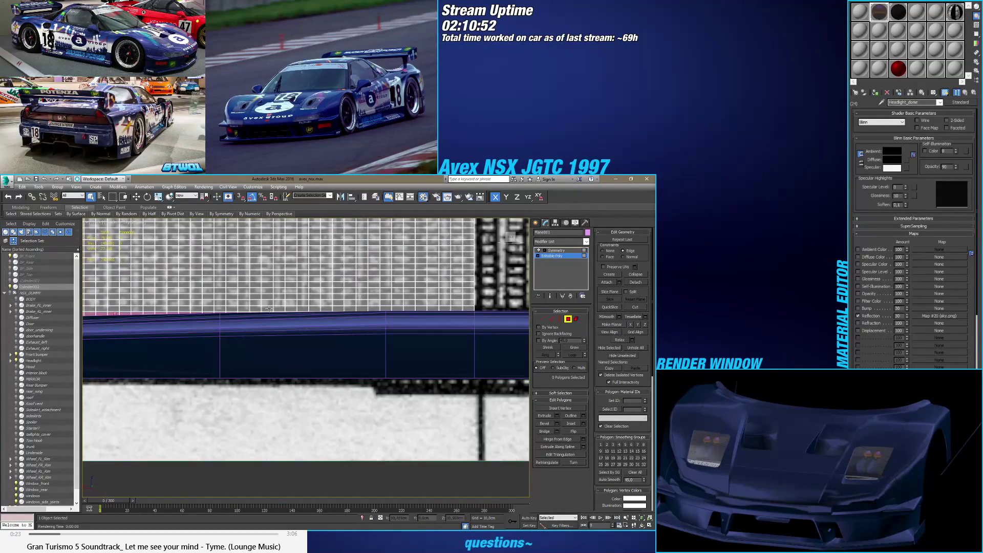
scroll(275, 263, "up", 5)
scroll(281, 307, "down", 3)
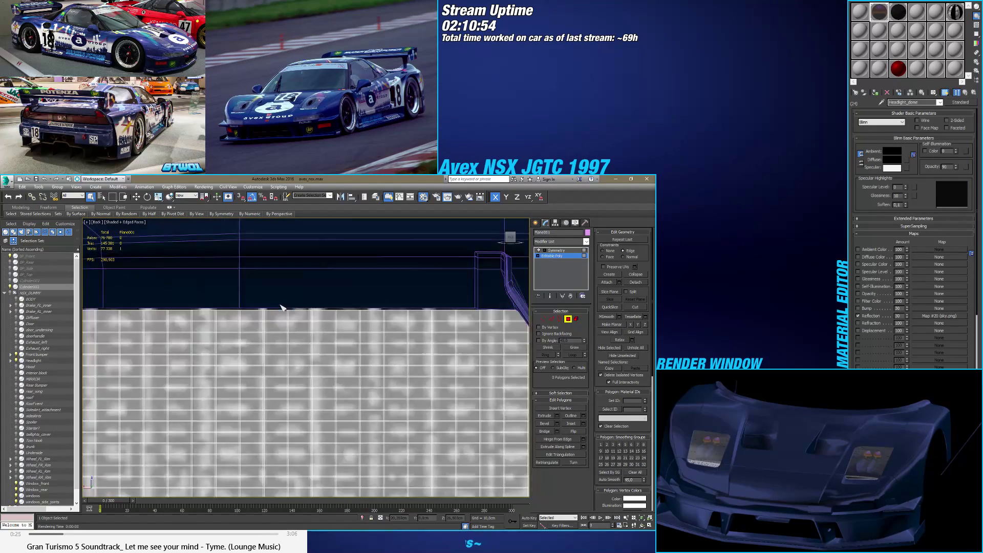
middle_click_drag(328, 307, 323, 311)
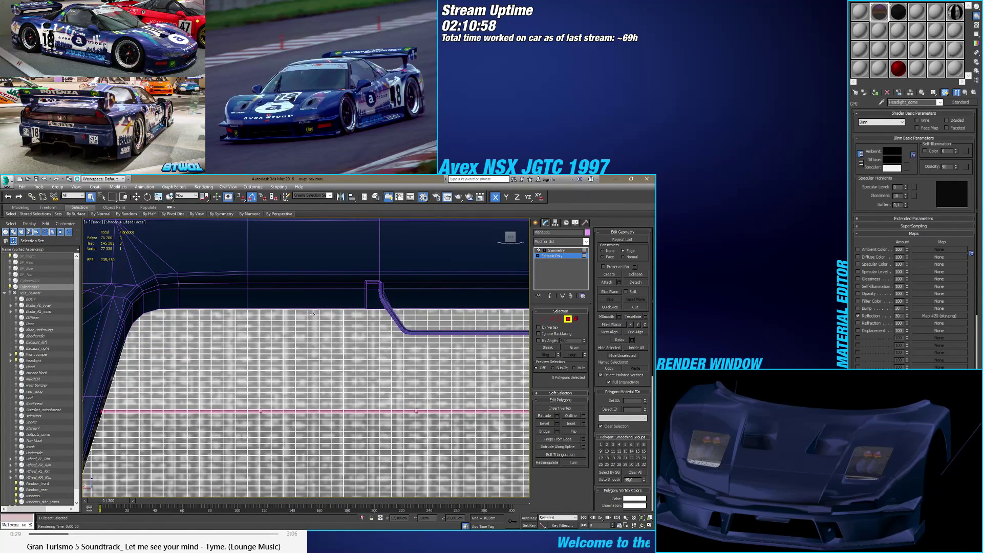
key("F3")
key("F3")
key("F3")
middle_click_drag(156, 370, 214, 340)
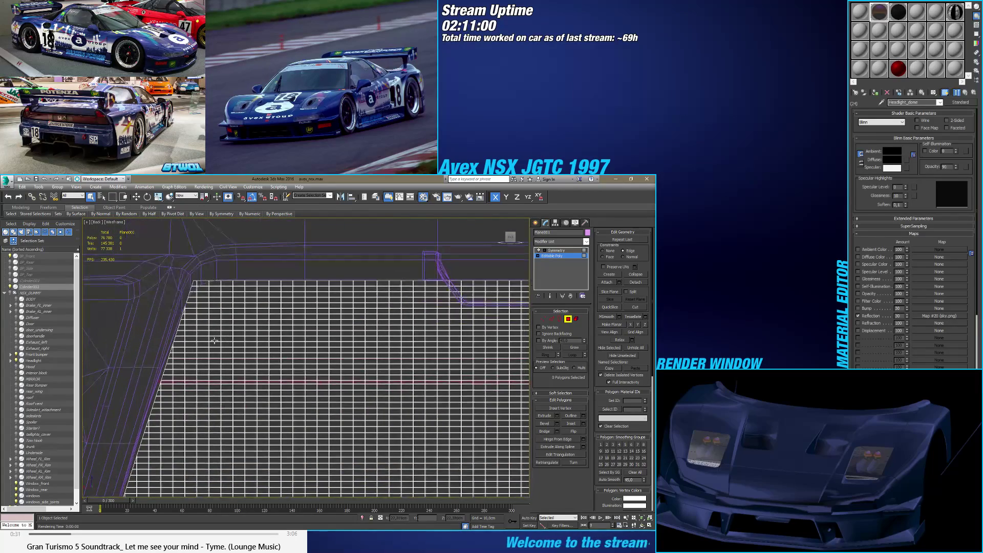
scroll(176, 386, "down", 4)
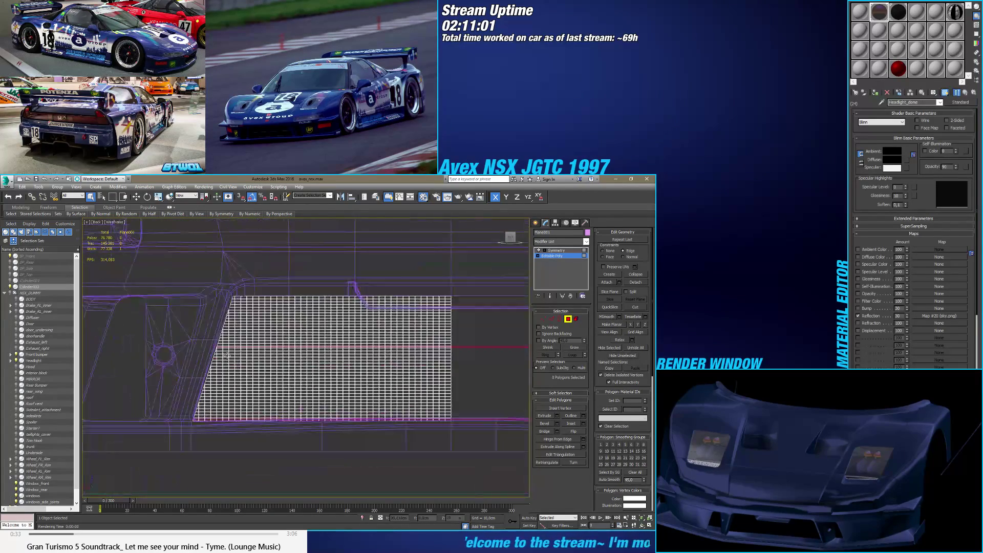
scroll(236, 404, "up", 2)
middle_click_drag(408, 373, 369, 371)
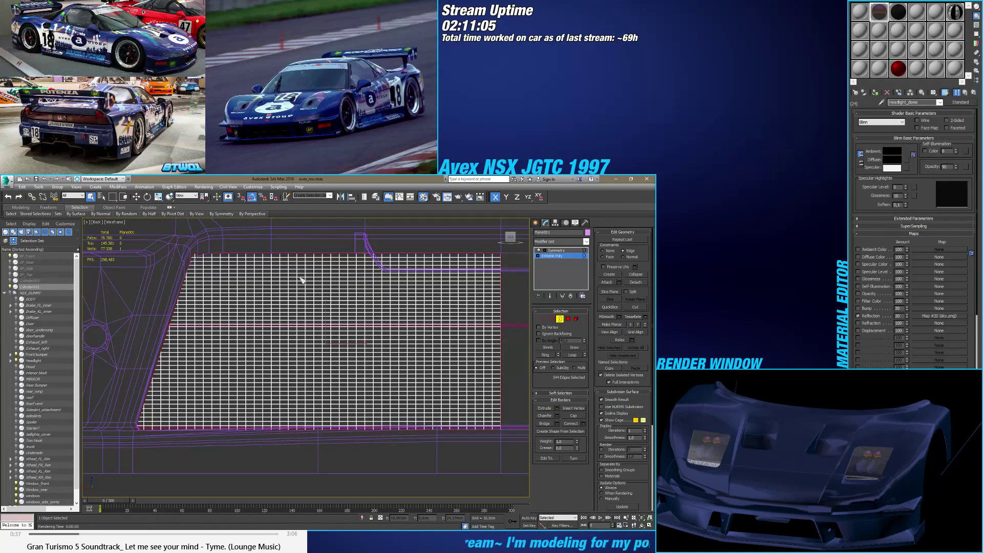
Step: Try cloning the border edges outward with the Move tool, undoing both attempts
key("w")
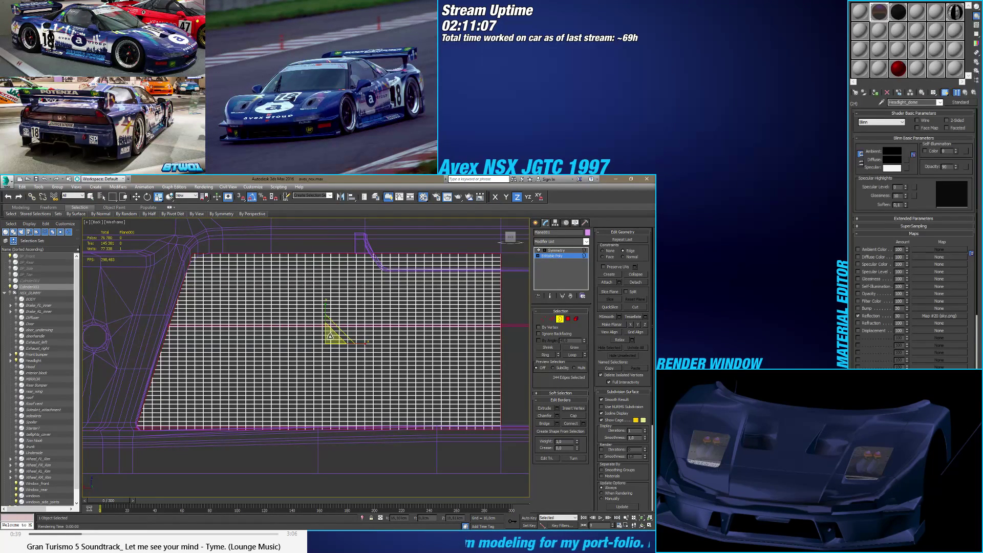
left_click_drag(329, 330, 335, 332, "shift")
key("ctrl+z")
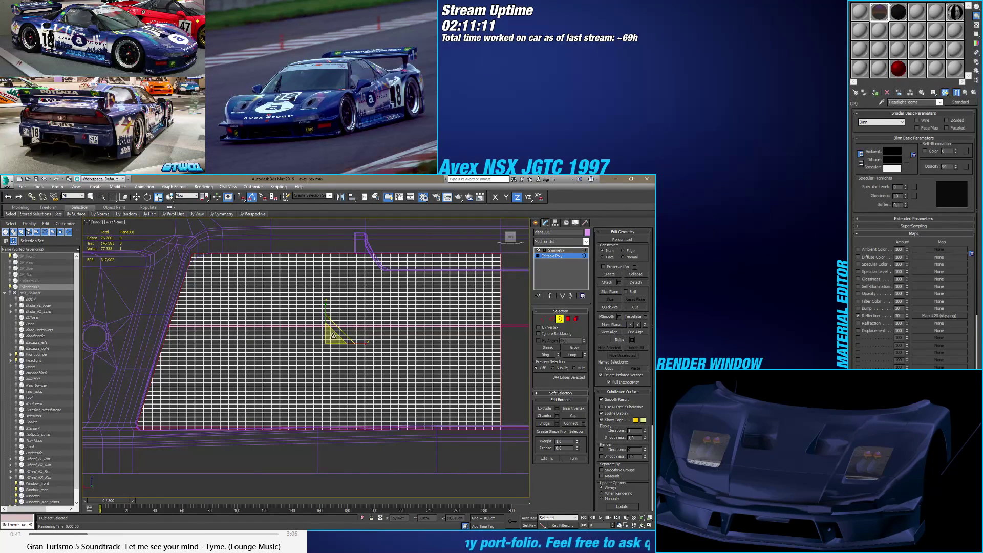
left_click_drag(331, 332, 331, 335, "shift")
key("ctrl+z")
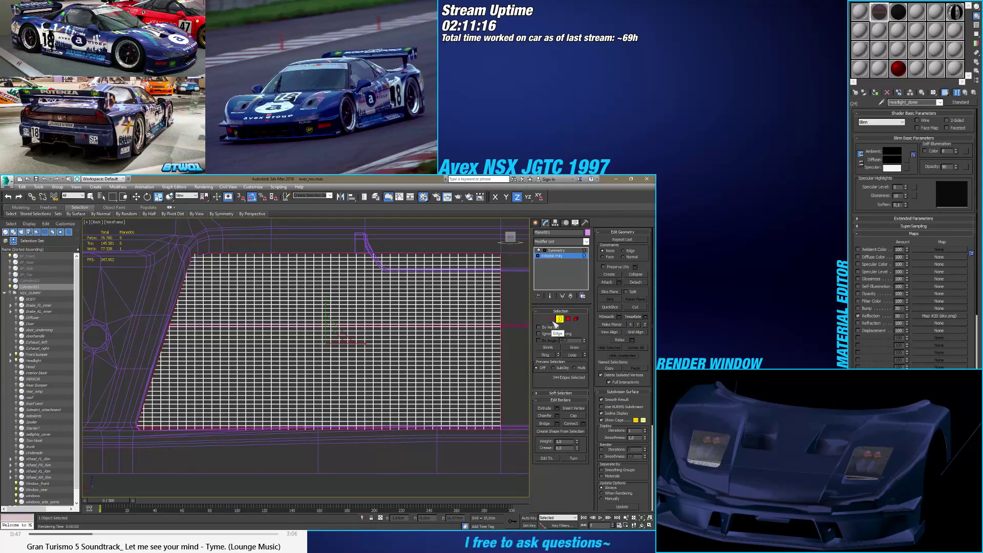
Step: Extrude the grid's border edges with a height of 1.574cm and commit it
left_click(556, 407)
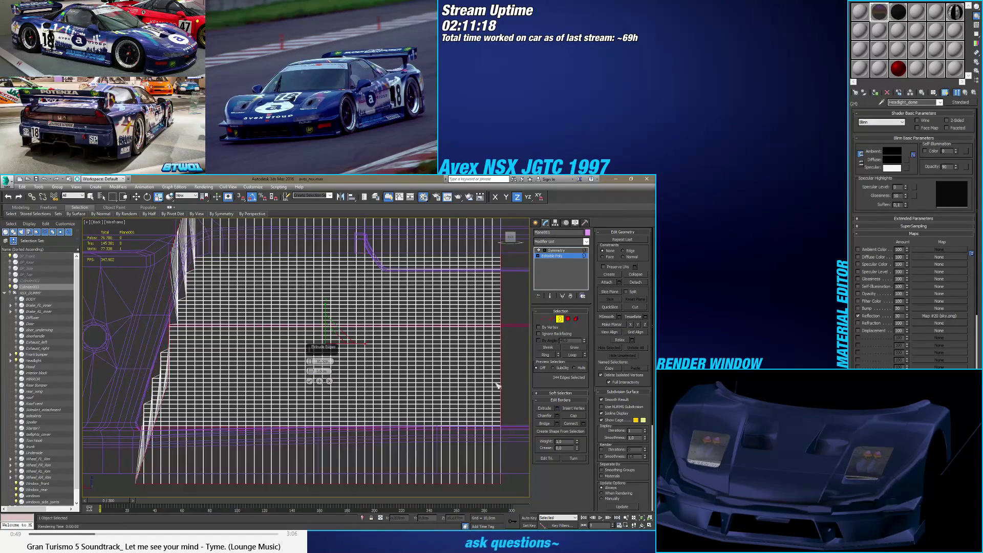
middle_click_drag(359, 358, 412, 306, "alt")
left_click_drag(310, 361, 310, 364)
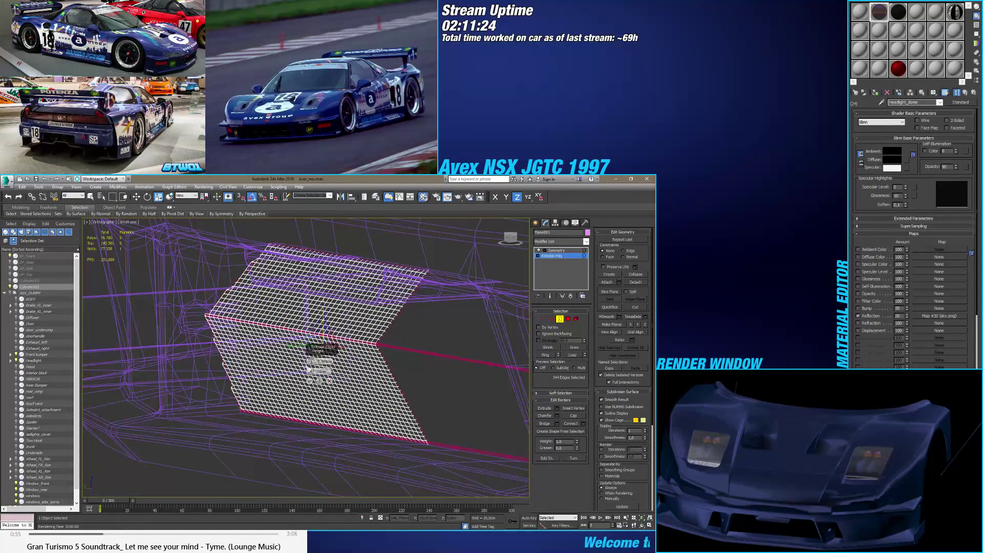
right_click(310, 365)
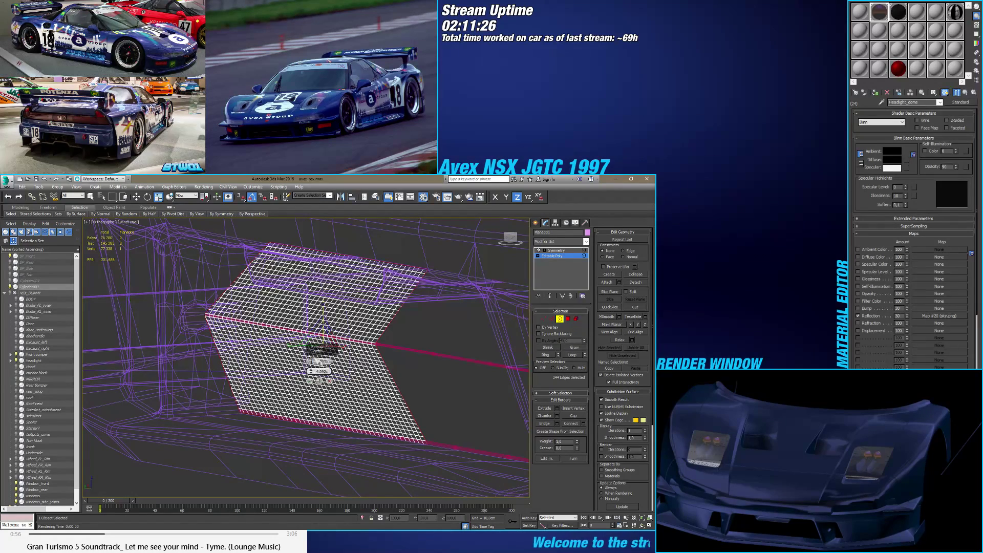
left_click_drag(311, 361, 297, 398)
middle_click_drag(297, 398, 353, 292, "alt")
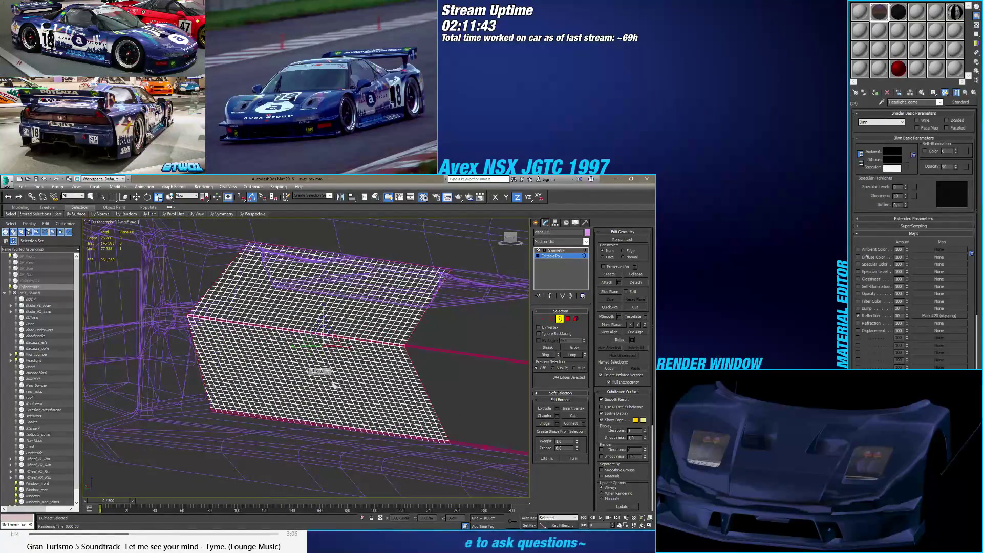
left_click(312, 381)
Step: Orbit around the grid, switch to Edge level and marquee-select the grid's edges
middle_click_drag(407, 364, 348, 343, "alt")
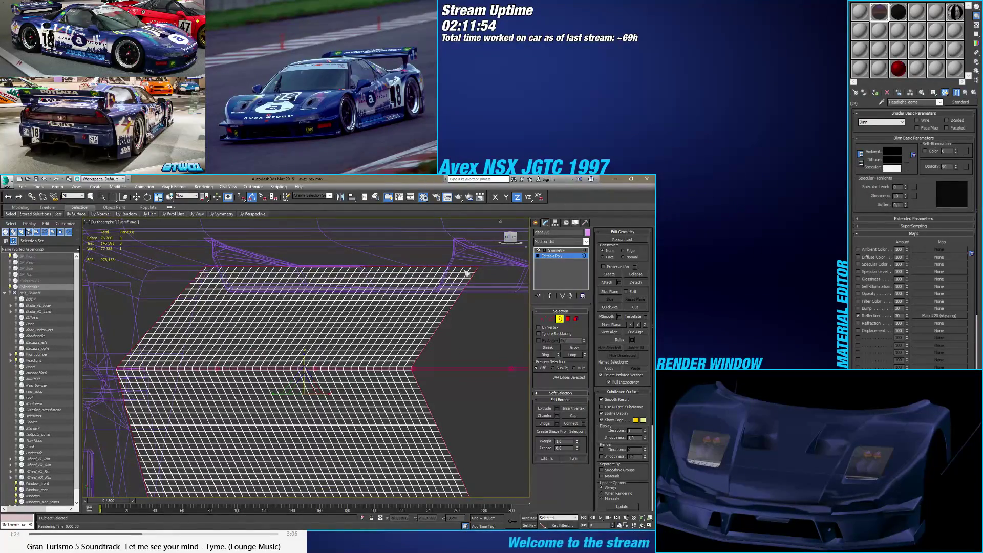
scroll(355, 324, "down", 4)
middle_click_drag(356, 324, 336, 306, "alt")
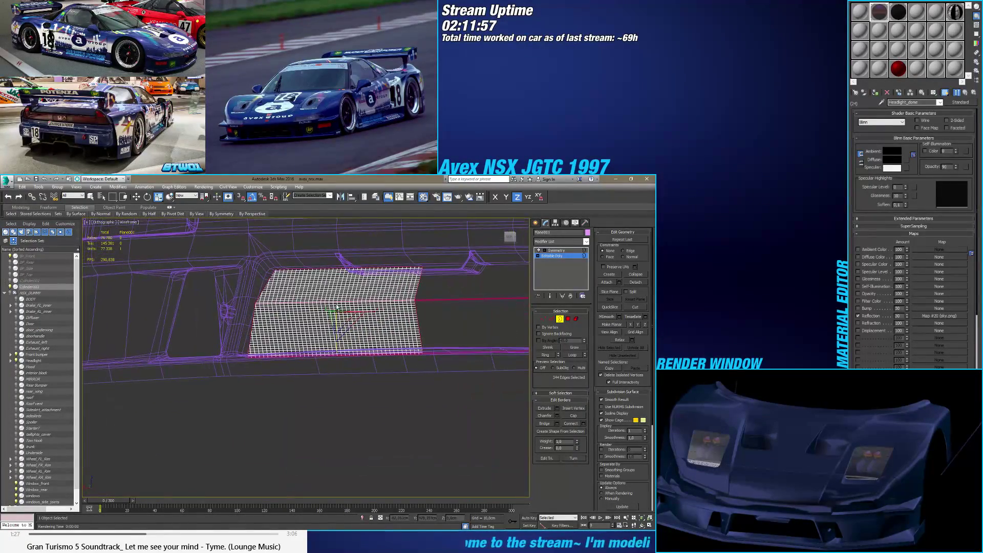
left_click(551, 318)
left_click_drag(478, 233, 299, 392)
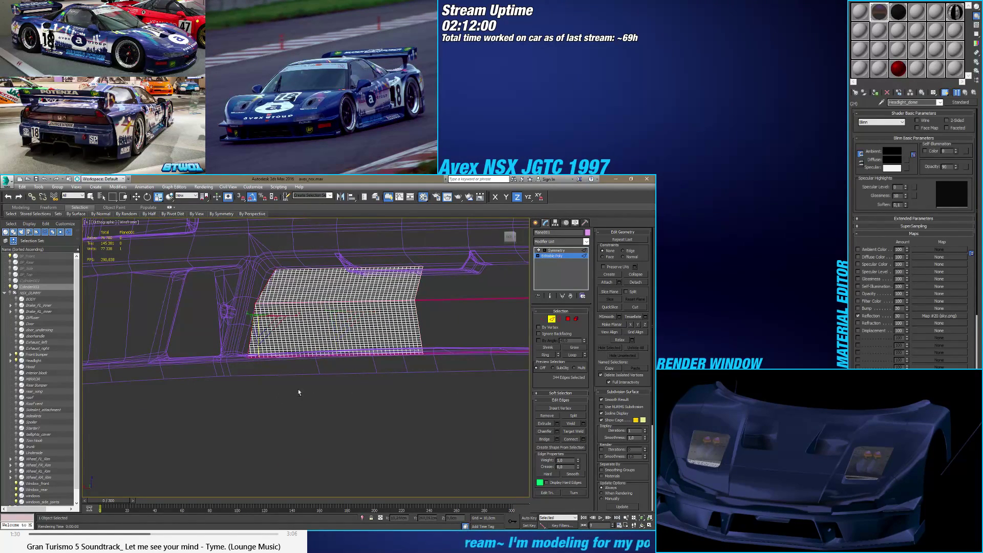
Step: In the Back view, deselect the unwanted edges along the grid's diagonal left side
left_click(509, 236)
scroll(450, 296, "up", 5)
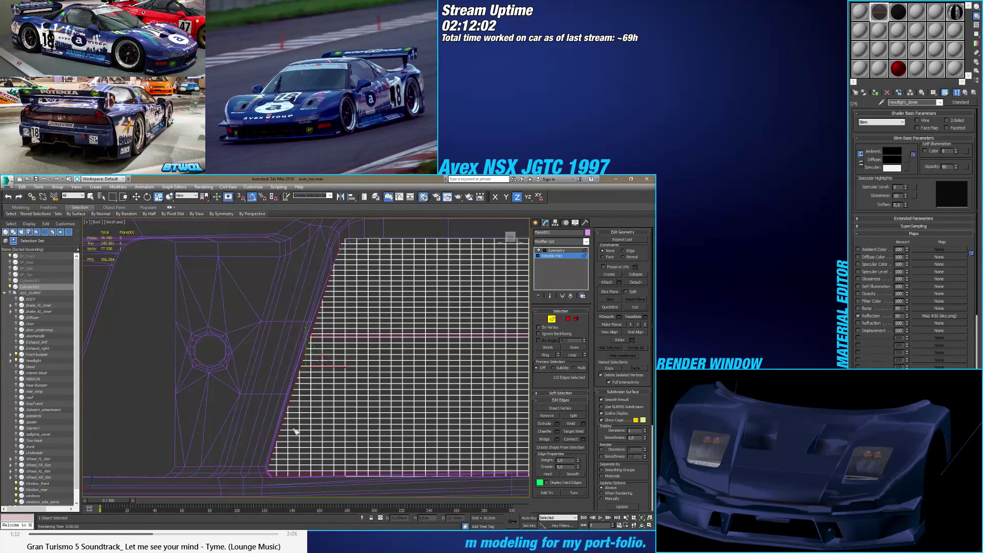
middle_click_drag(343, 466, 311, 369)
left_click_drag(319, 377, 241, 380, "alt")
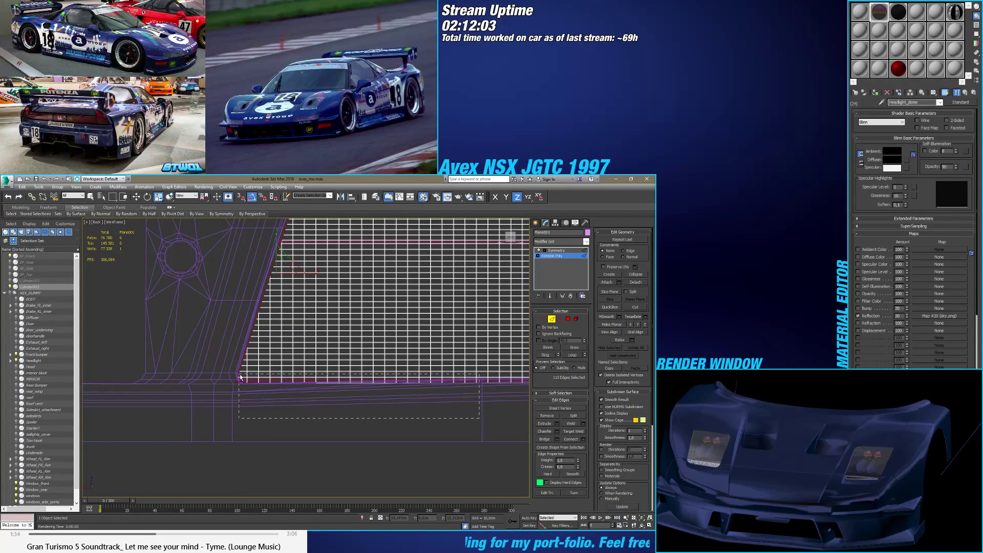
middle_click_drag(300, 302, 282, 410)
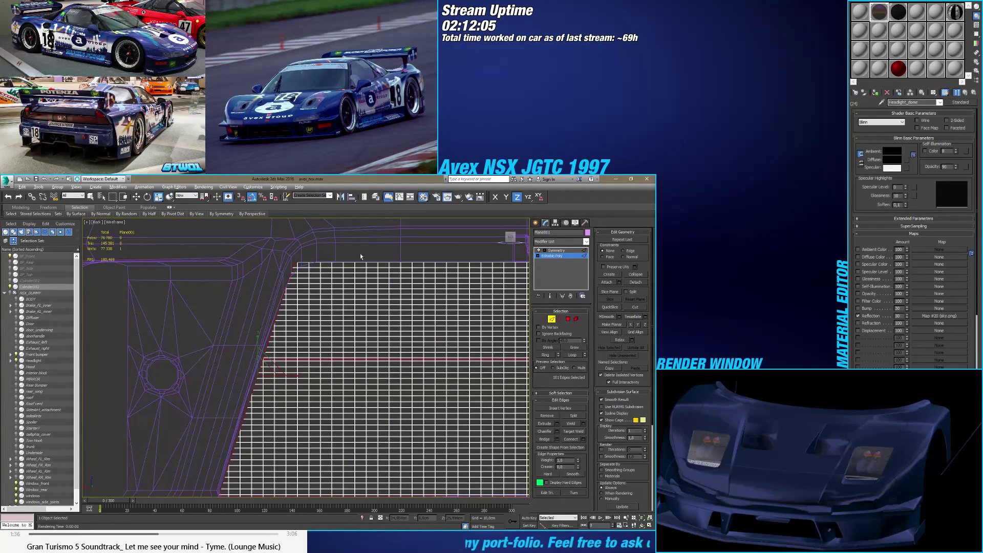
left_click_drag(309, 278, 302, 283, "alt")
mouse_move(302, 282)
middle_mouse_down()
mouse_move(296, 274)
mouse_move(294, 326)
mouse_move(295, 279)
middle_mouse_up()
scroll(291, 271, "up", 3)
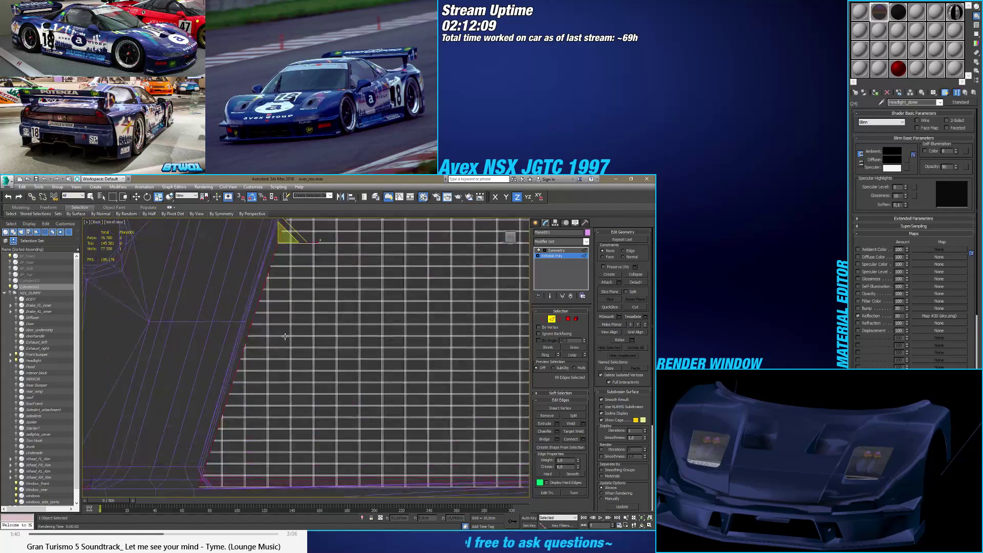
Step: Shift-move the selected edges along X to extend new strips outward
key("w")
left_click_drag(301, 244, 300, 243, "shift")
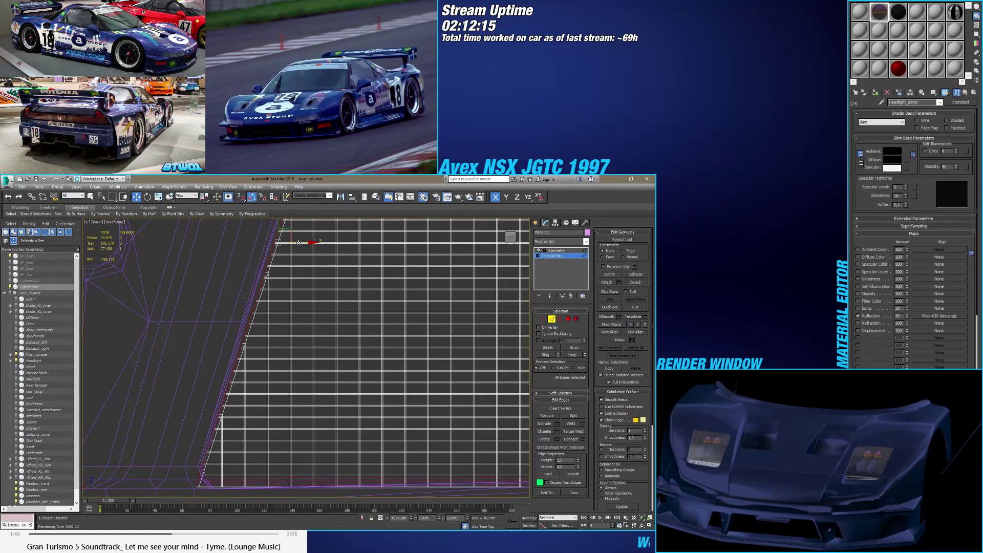
left_click_drag(293, 244, 279, 246, "shift")
scroll(279, 307, "down", 3)
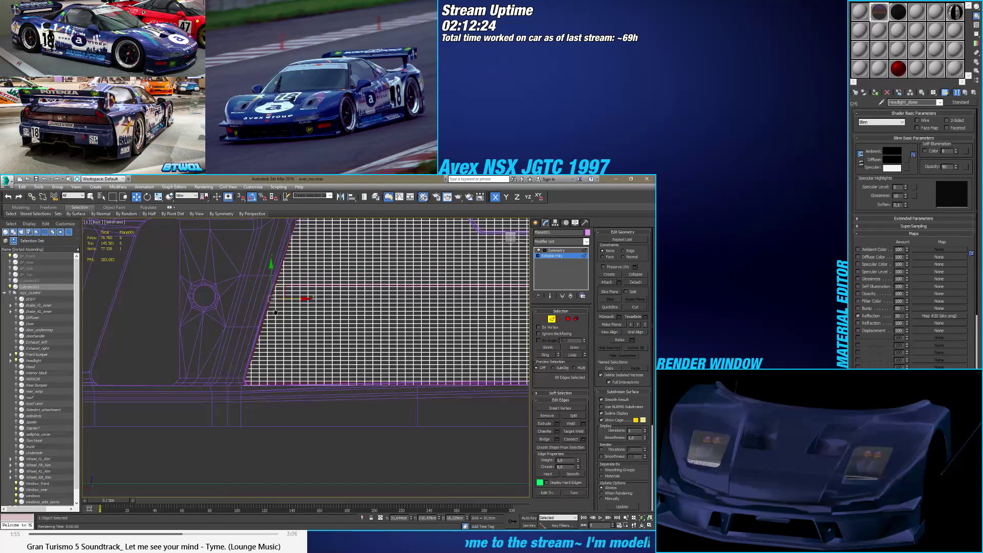
scroll(279, 310, "up", 5)
scroll(264, 370, "down", 3)
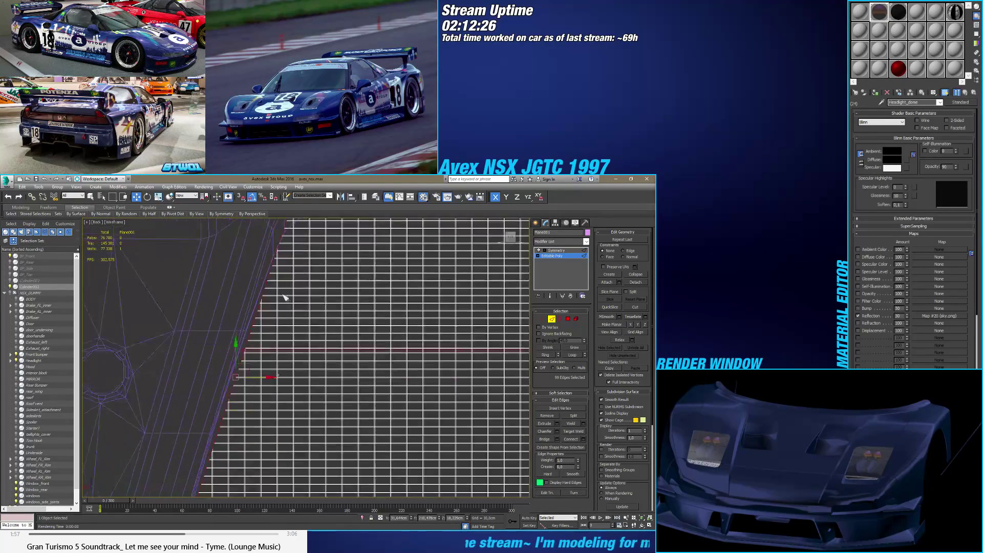
scroll(279, 359, "up", 2)
scroll(268, 362, "down", 3)
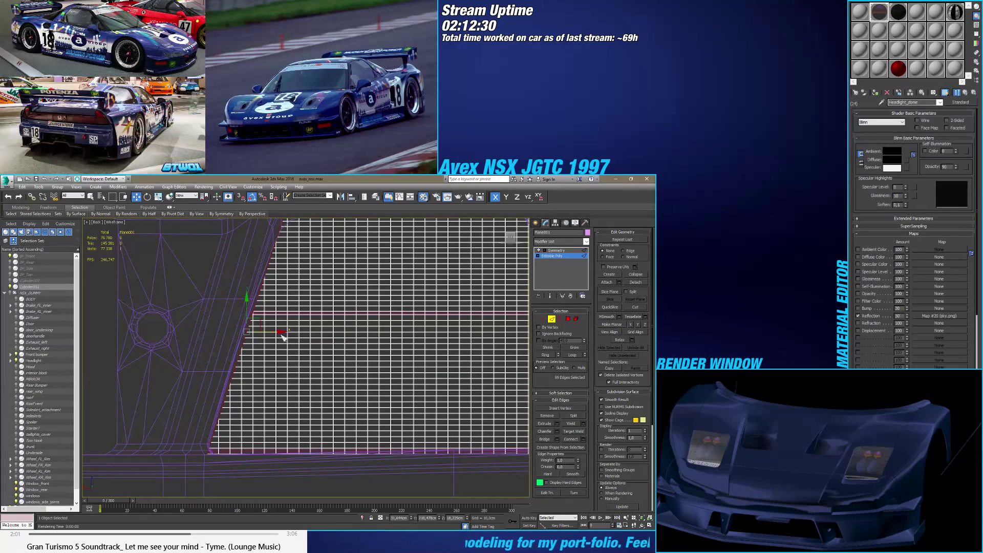
Step: Nudge the new edges into place with the grille isolated, then frame them
left_click_drag(279, 333, 278, 333)
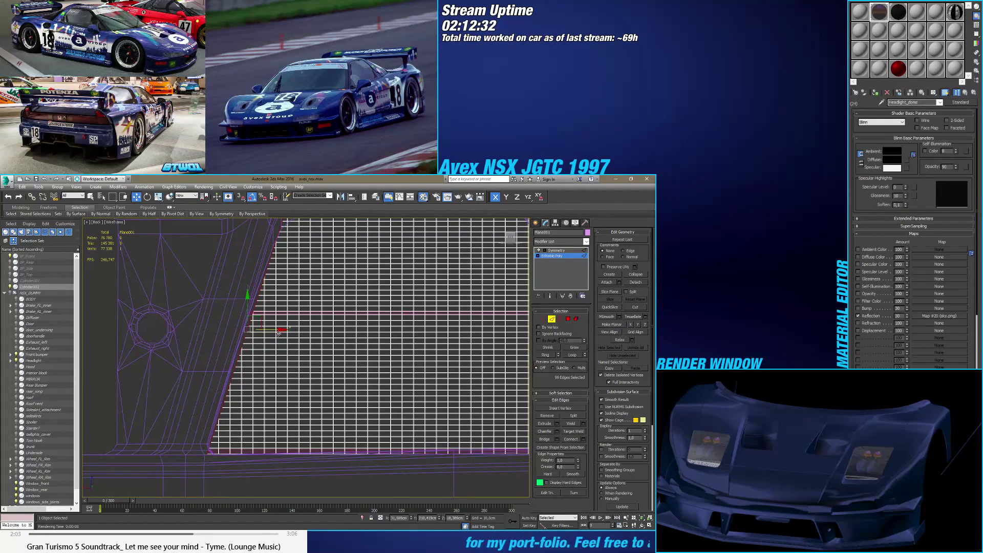
key("alt+q")
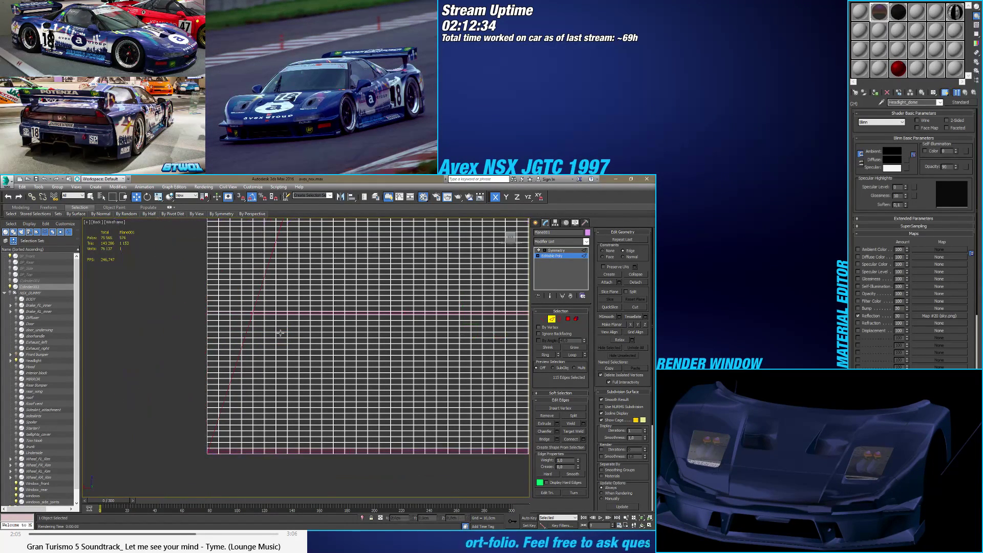
left_click_drag(281, 334, 282, 332)
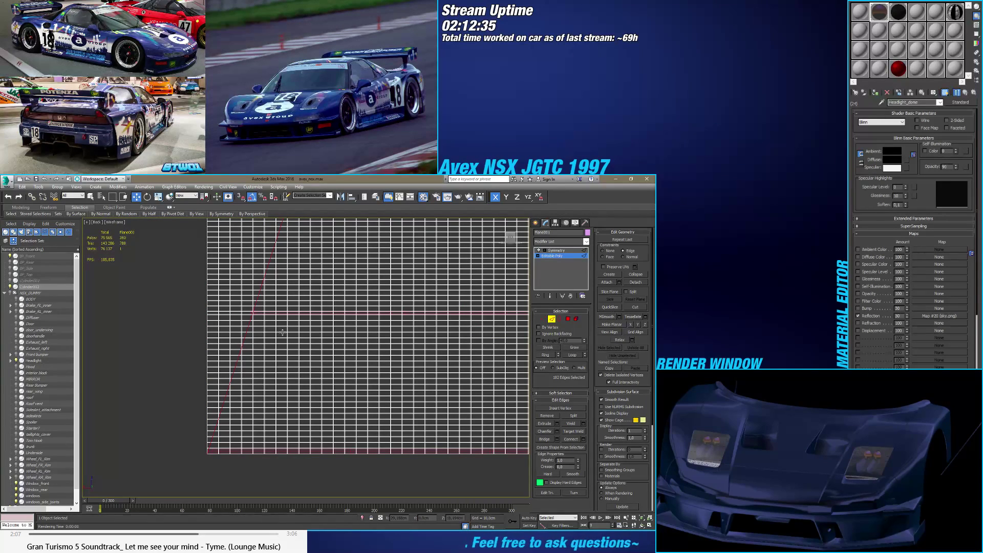
key("alt+q")
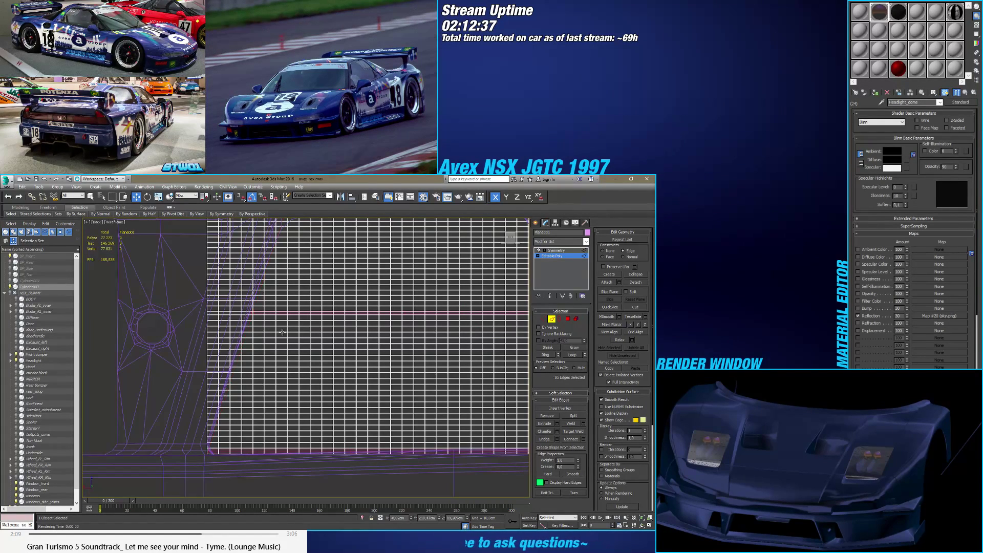
key("z")
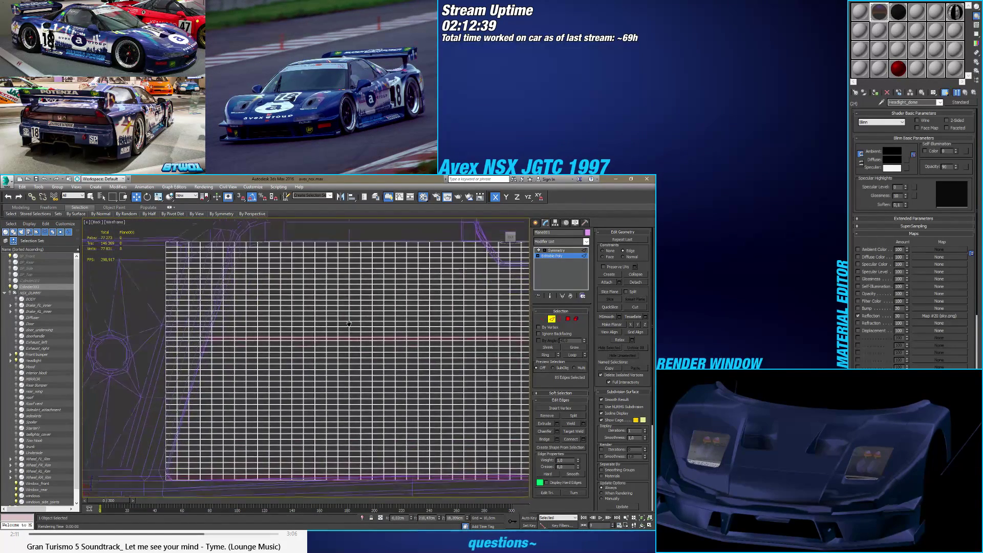
left_click(635, 307)
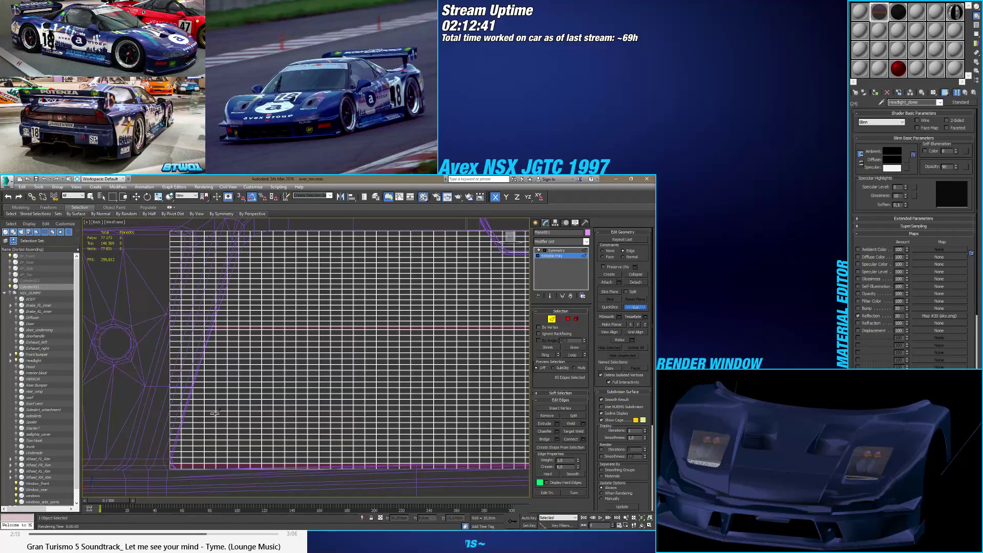
scroll(175, 470, "up", 3)
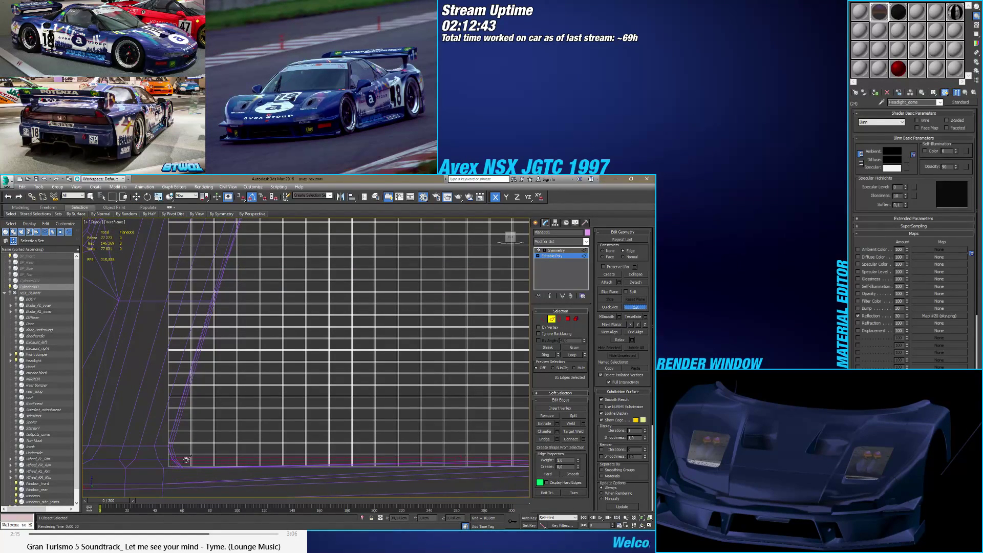
Step: At Vertex level, start a cut at the grid's lower-left corner and zoom toward its bottom edge
left_click(543, 320)
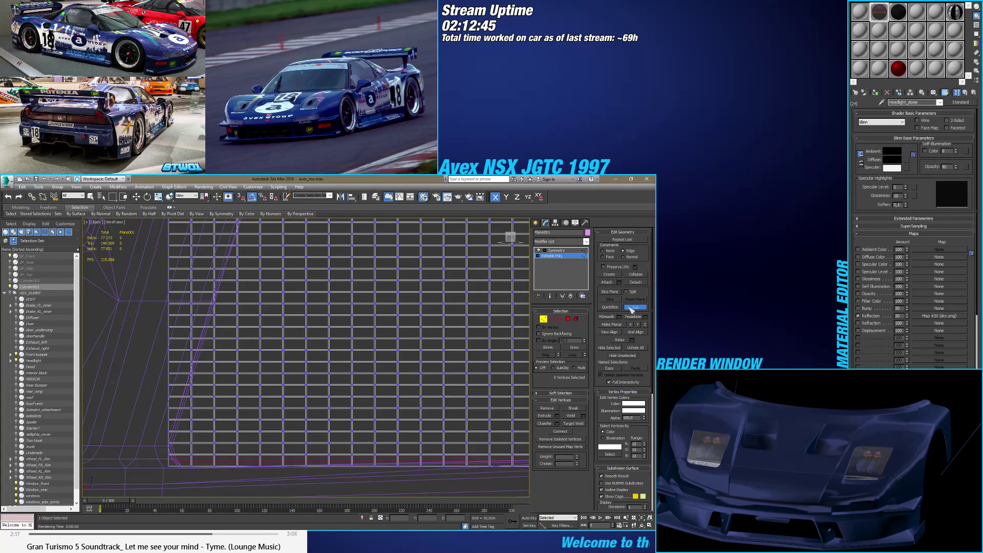
left_click(169, 464)
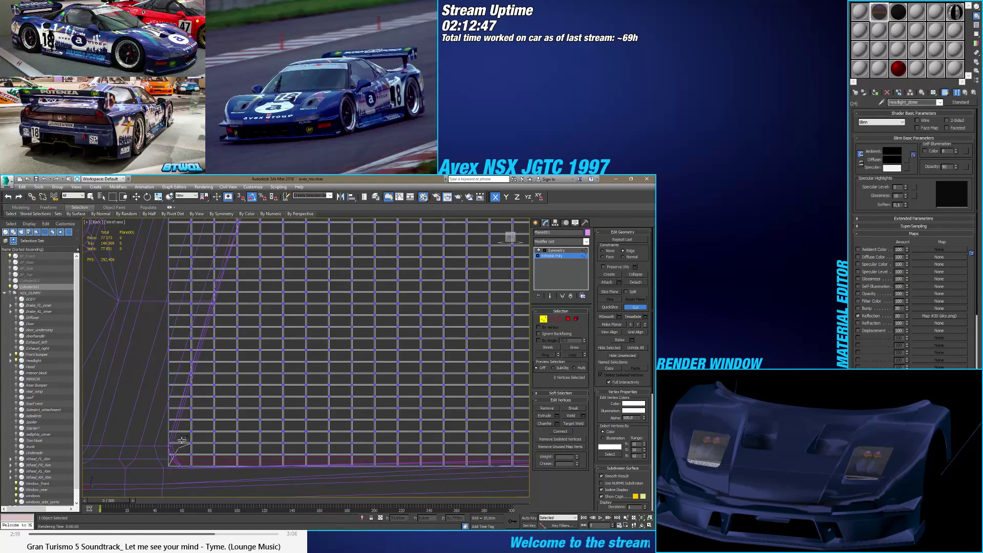
middle_click_drag(212, 353, 218, 378)
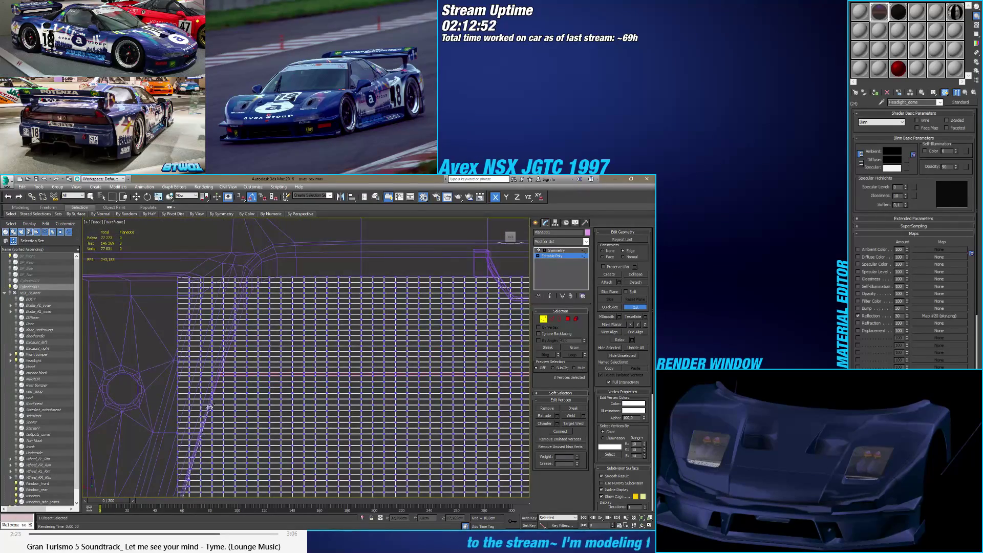
scroll(219, 373, "up", 2)
scroll(220, 369, "down", 3)
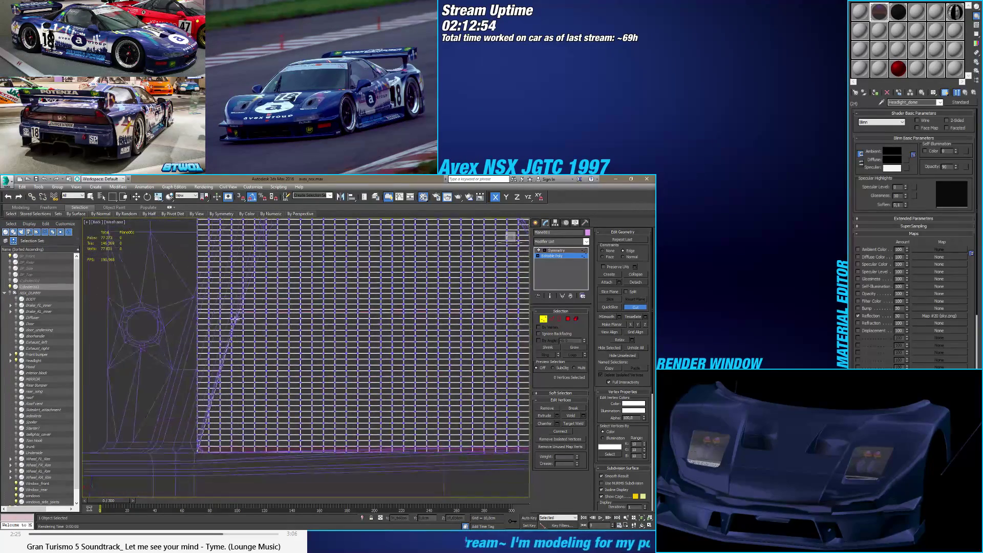
scroll(220, 372, "up", 3)
scroll(220, 371, "up", 3)
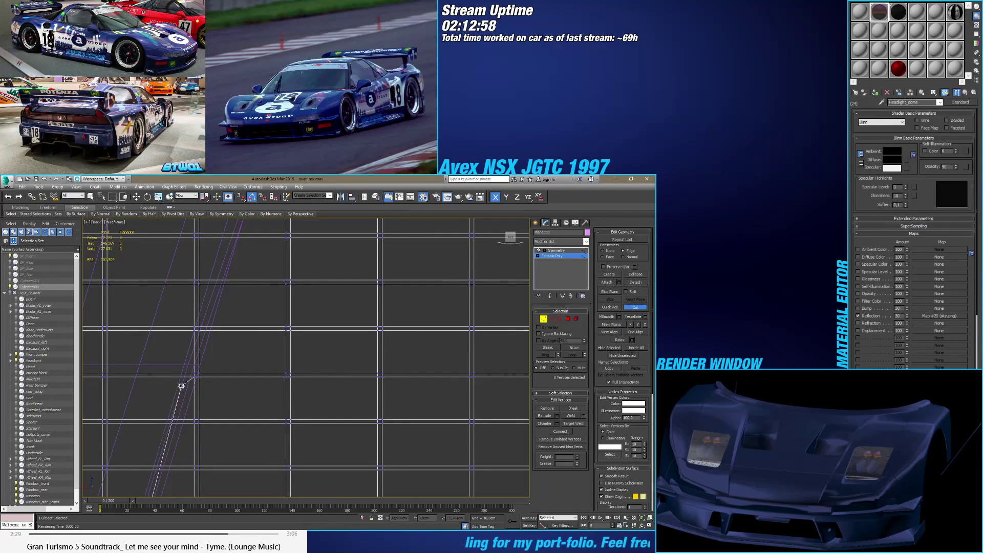
scroll(214, 328, "down", 4)
middle_click_drag(214, 327, 260, 244)
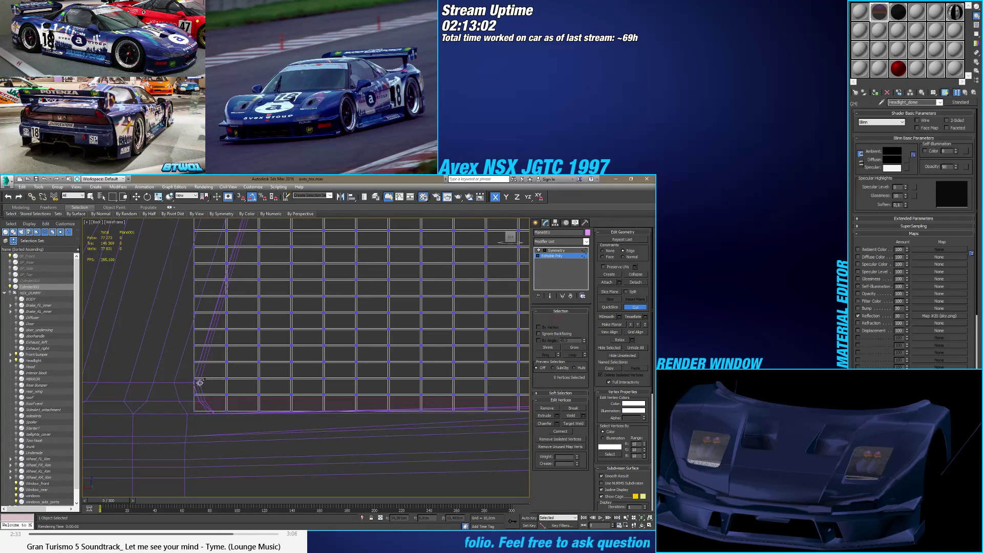
scroll(198, 380, "up", 2)
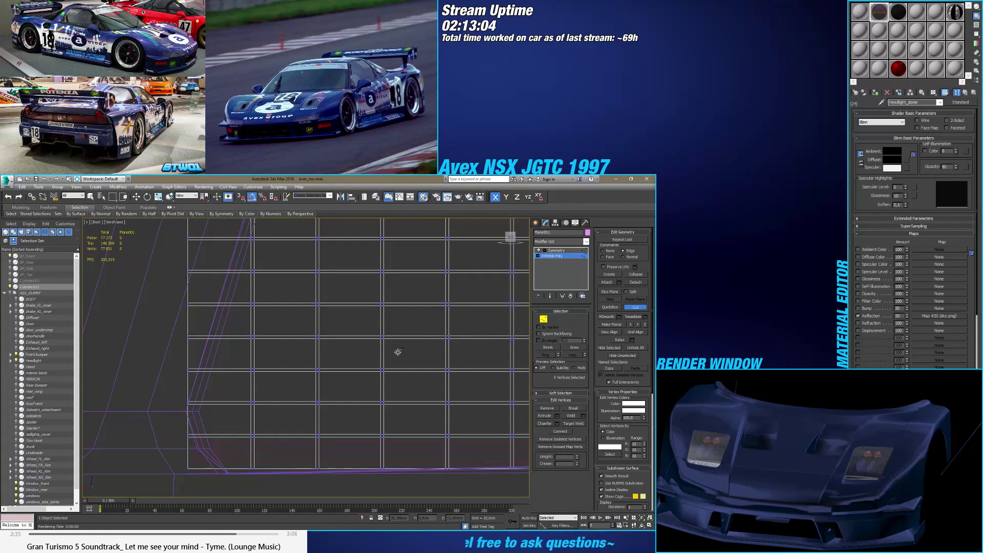
scroll(188, 412, "up", 1)
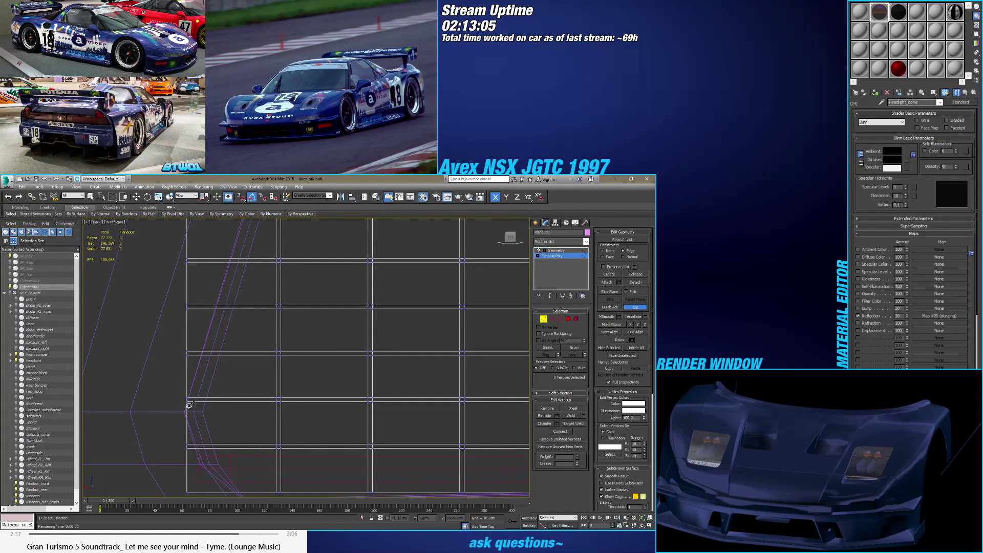
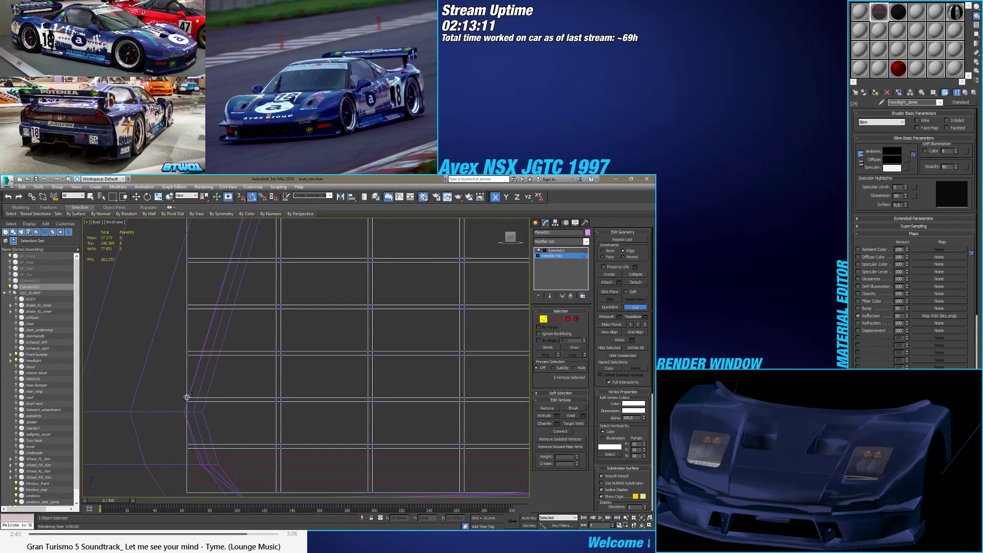
Step: Cut new edges into the grid along the panel's diagonal edge, then end the cut
scroll(175, 410, "down", 2)
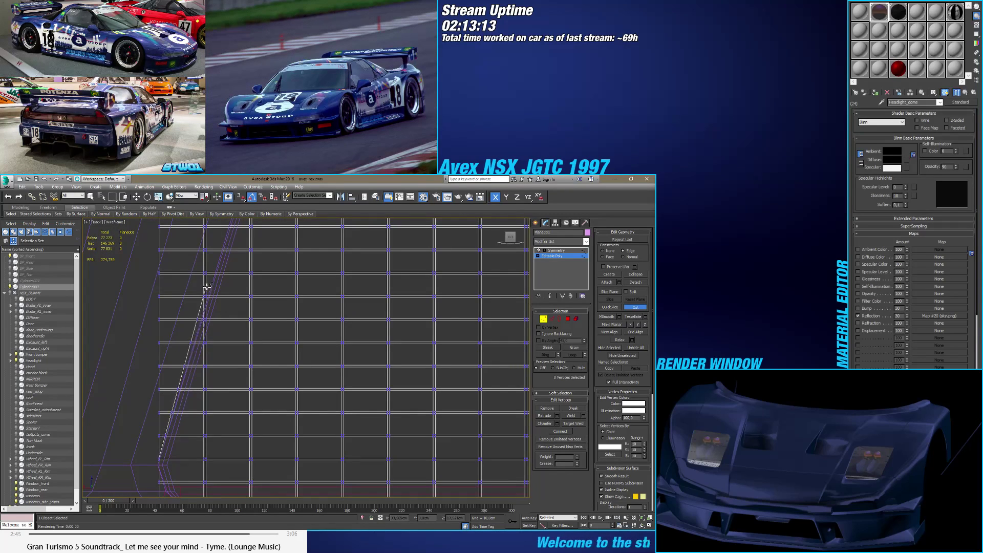
middle_click_drag(207, 287, 176, 325)
middle_click_drag(193, 281, 178, 389)
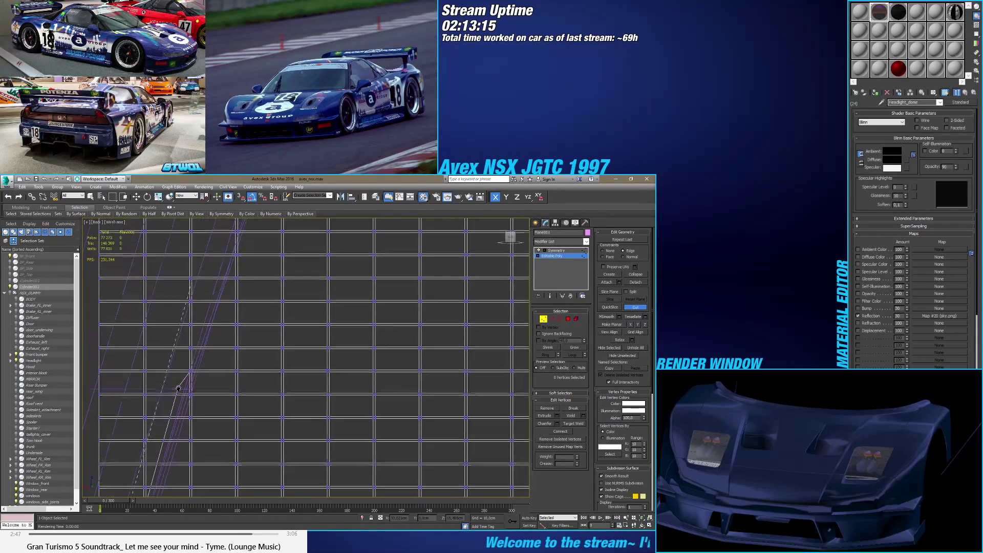
left_click(180, 391)
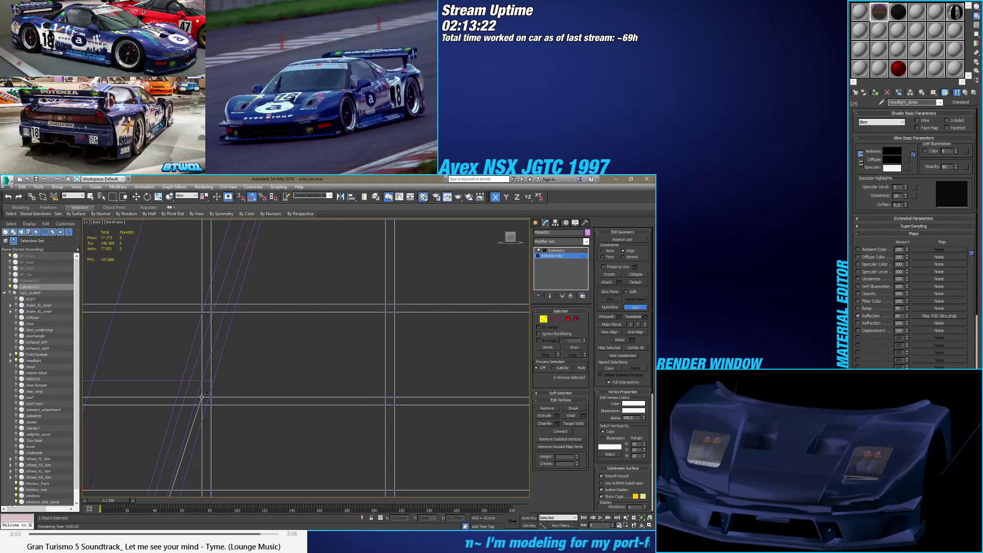
left_click(202, 397)
scroll(168, 425, "down", 2)
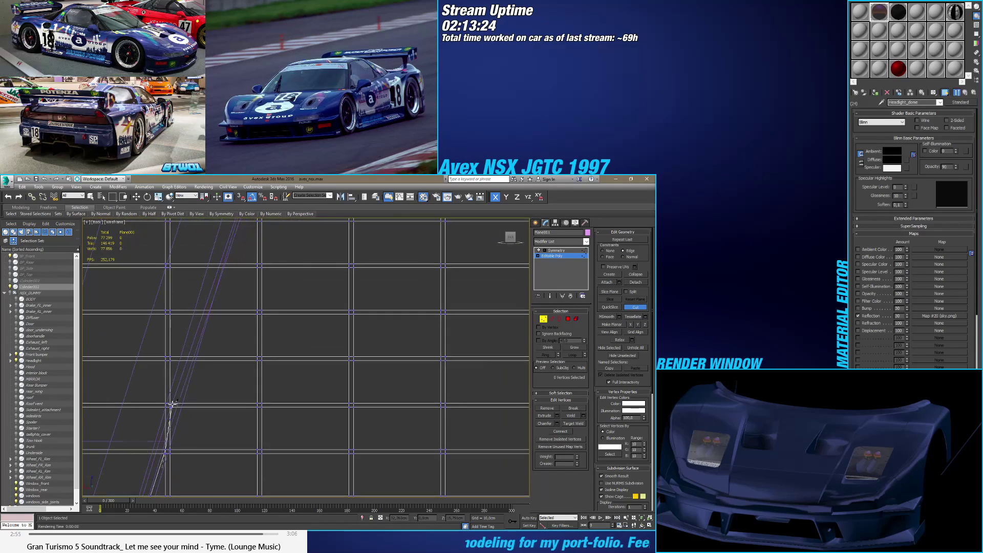
scroll(169, 425, "down", 1)
scroll(182, 369, "down", 1)
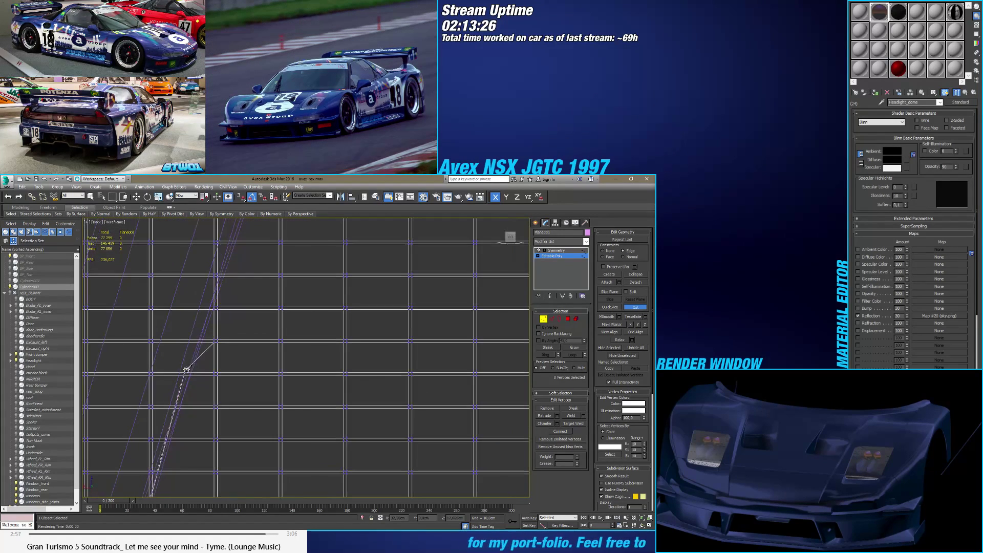
scroll(200, 320, "down", 2)
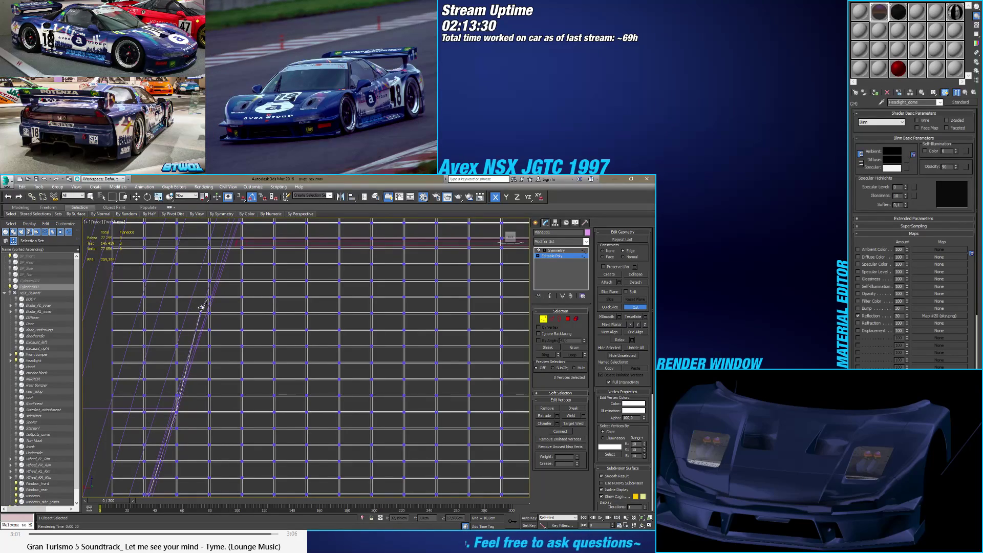
middle_click_drag(201, 308, 202, 306, "alt")
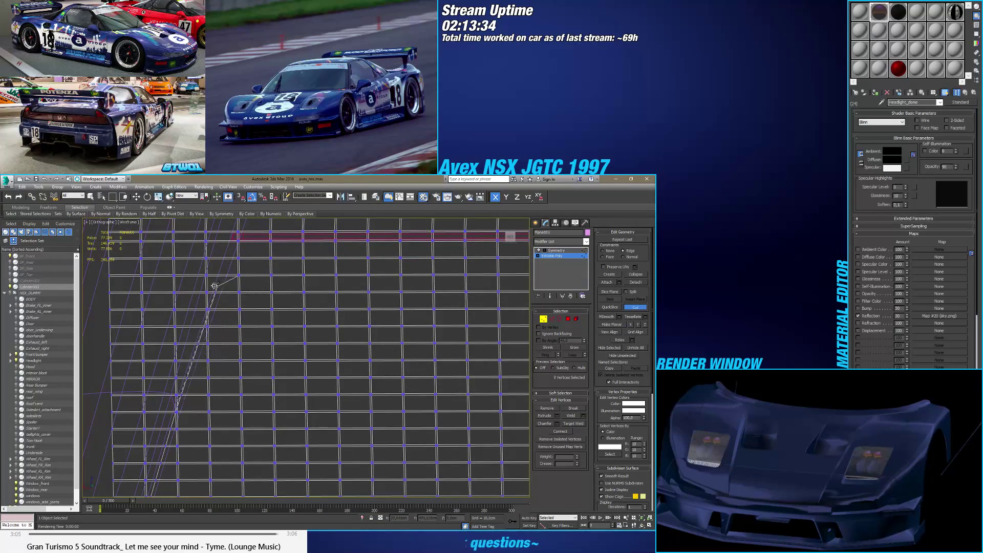
right_click(241, 328)
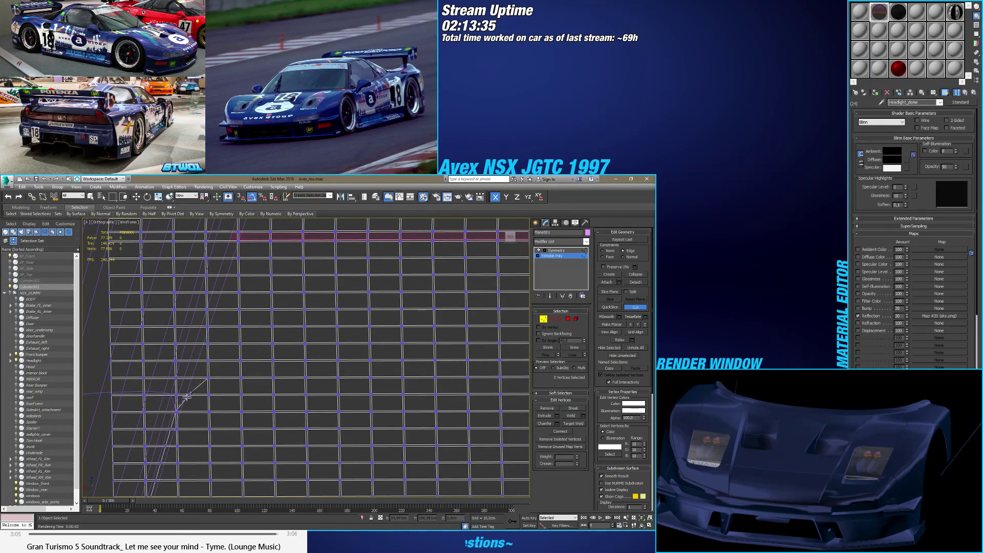
Step: Return to the straight back view and pan along the diagonal to inspect the cut
left_click(510, 236)
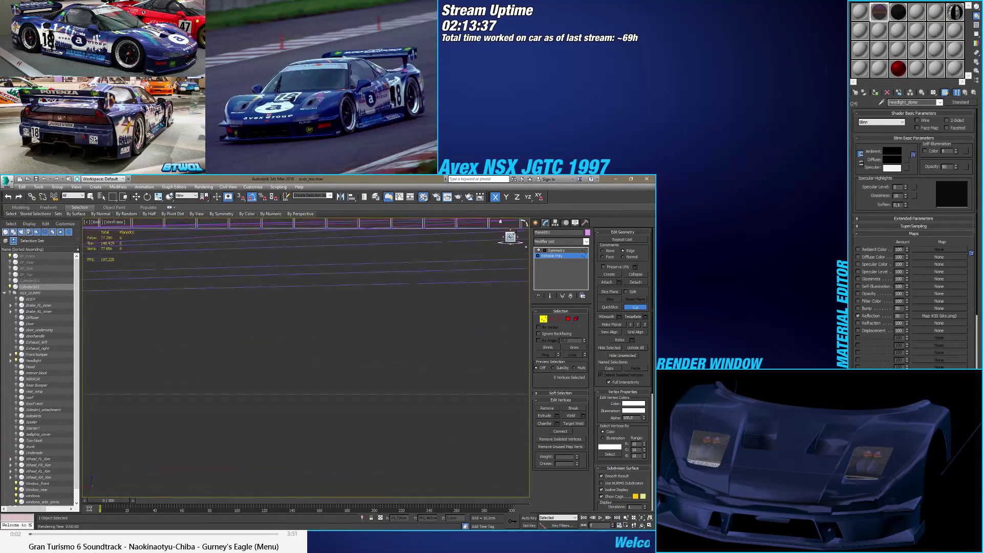
scroll(166, 392, "up", 8)
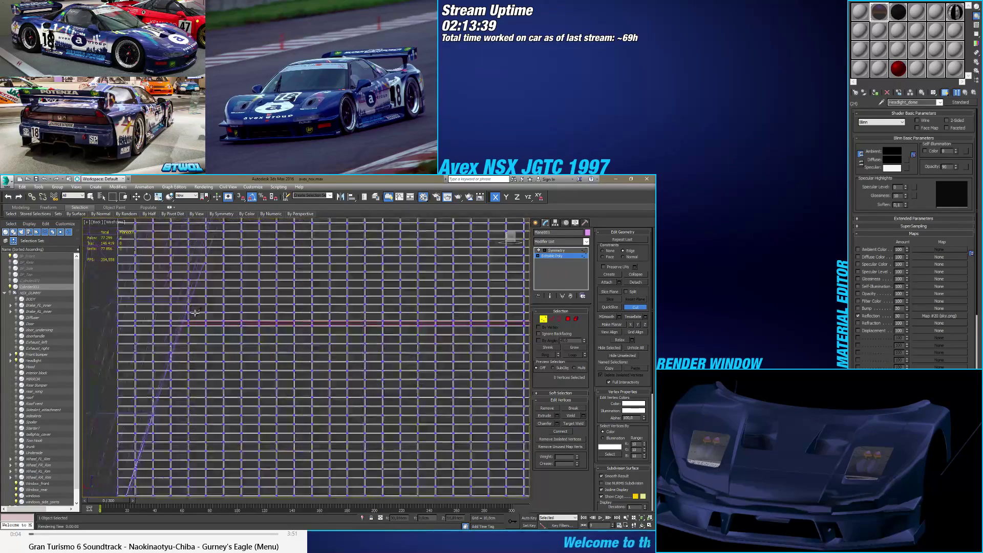
scroll(178, 328, "down", 4)
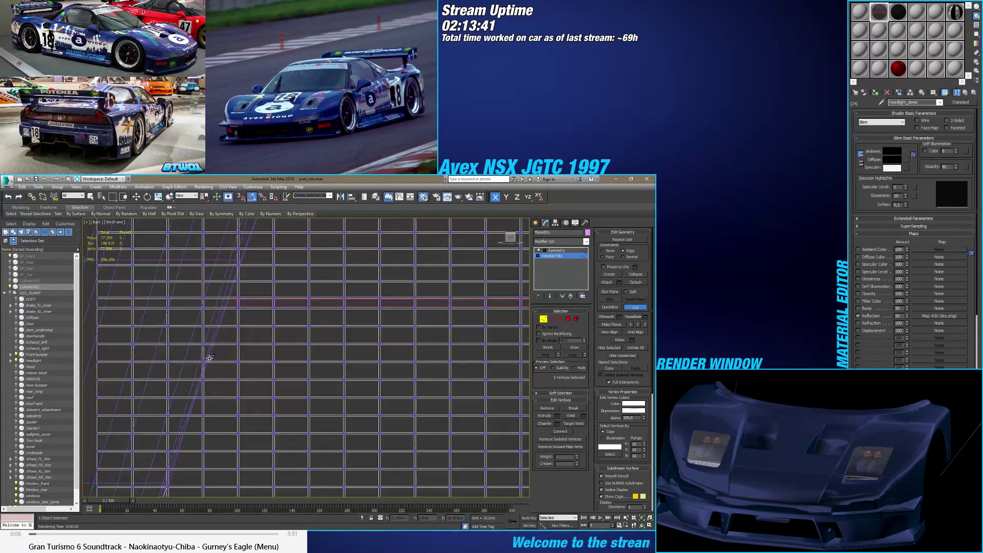
scroll(204, 376, "up", 5)
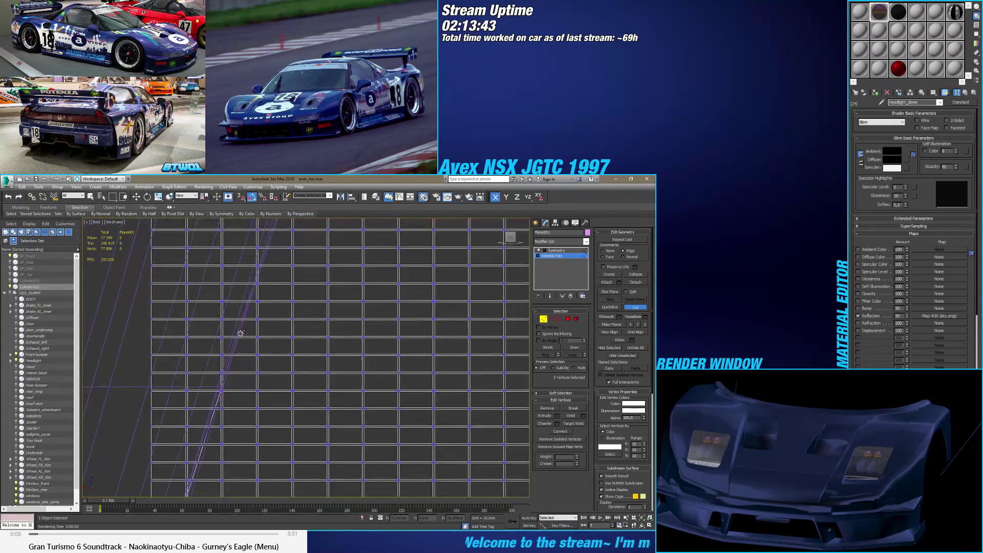
scroll(221, 389, "up", 4)
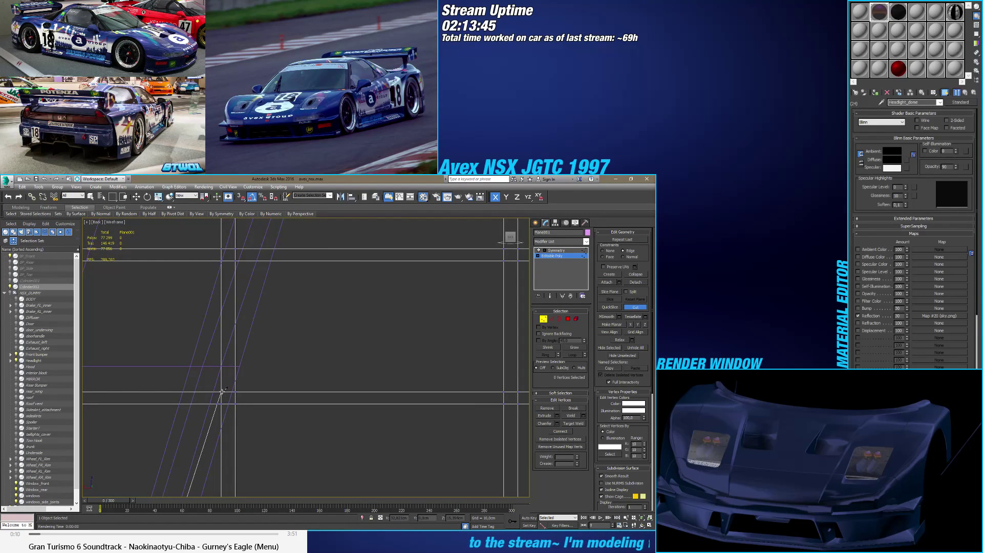
scroll(221, 391, "down", 6)
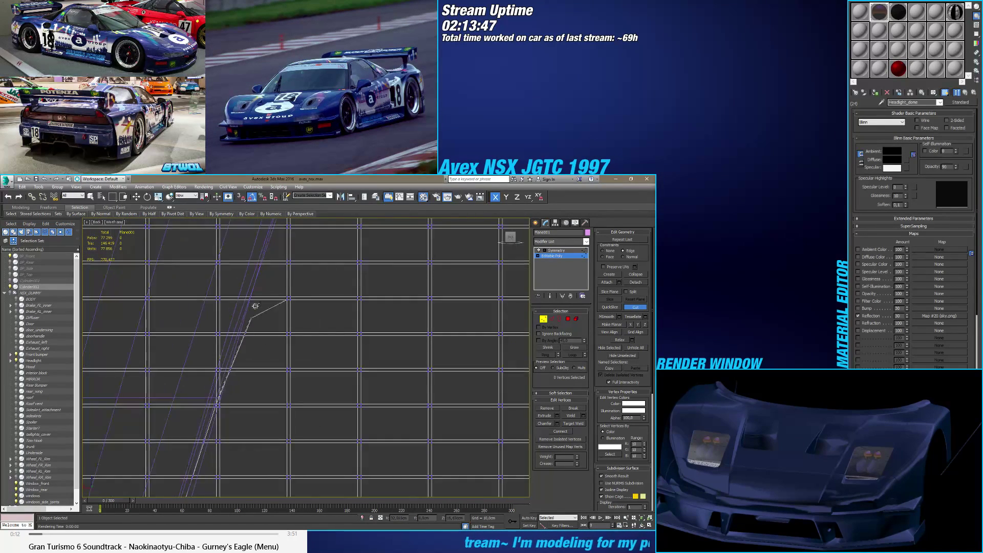
middle_click_drag(204, 385, 235, 259)
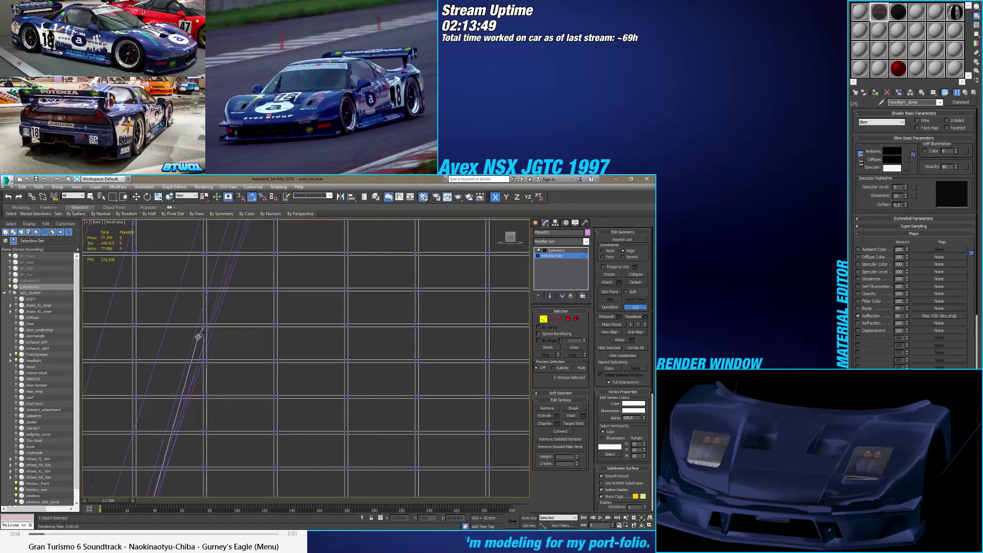
middle_click_drag(190, 363, 214, 315)
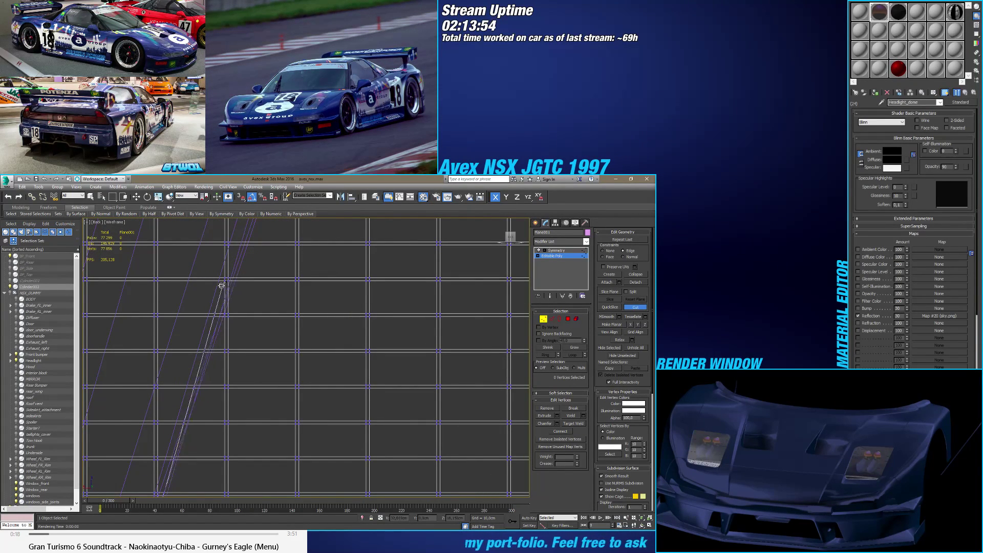
scroll(211, 335, "down", 8)
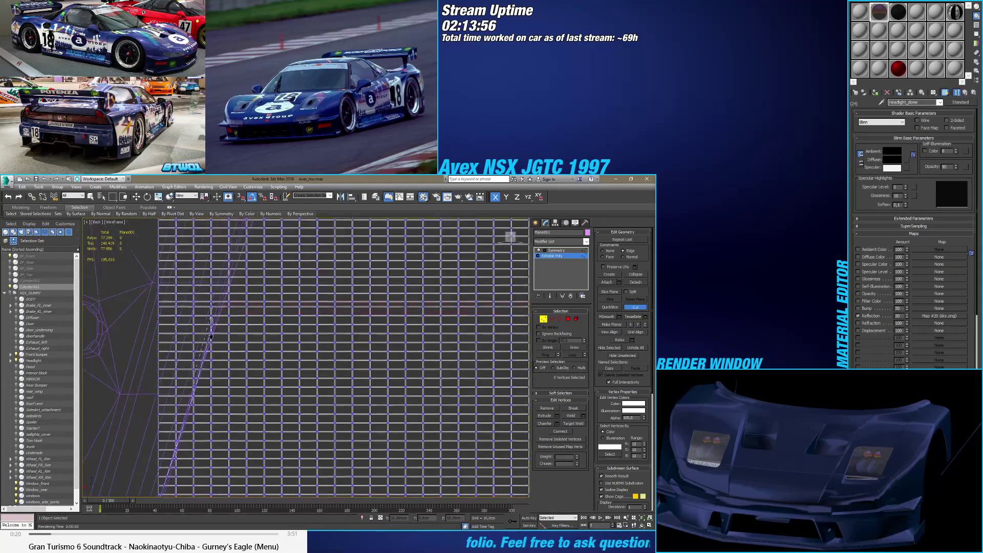
middle_click_drag(211, 336, 207, 358)
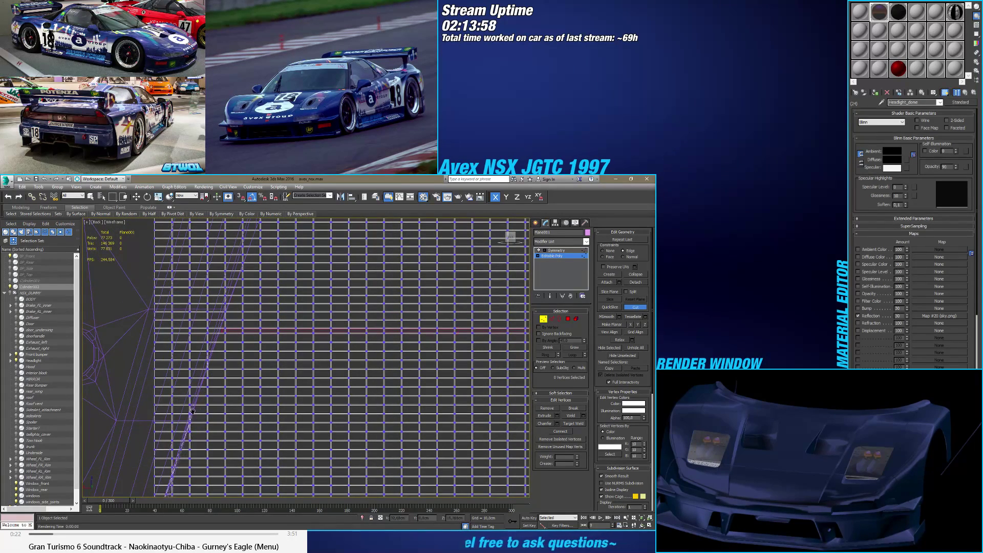
middle_click_drag(193, 411, 206, 326)
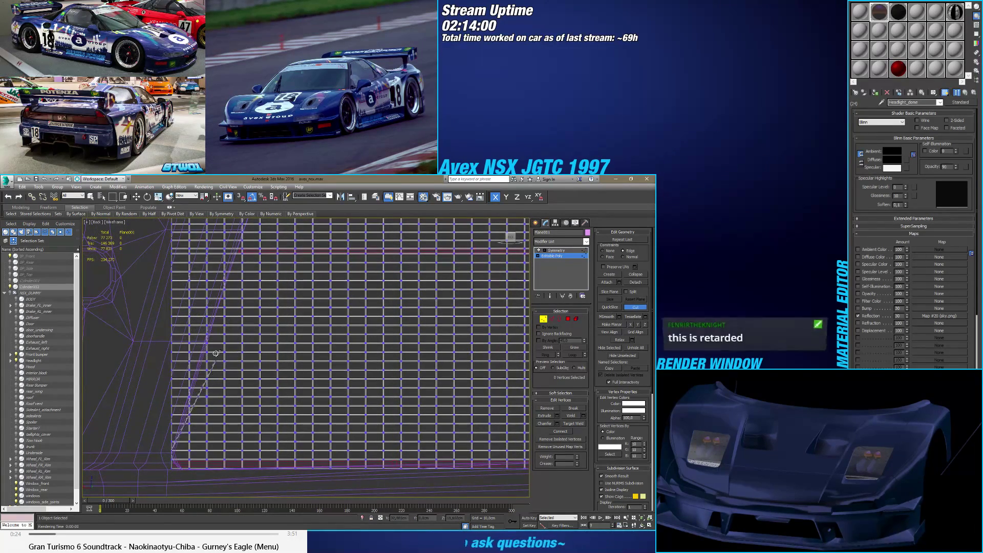
scroll(213, 298, "down", 3)
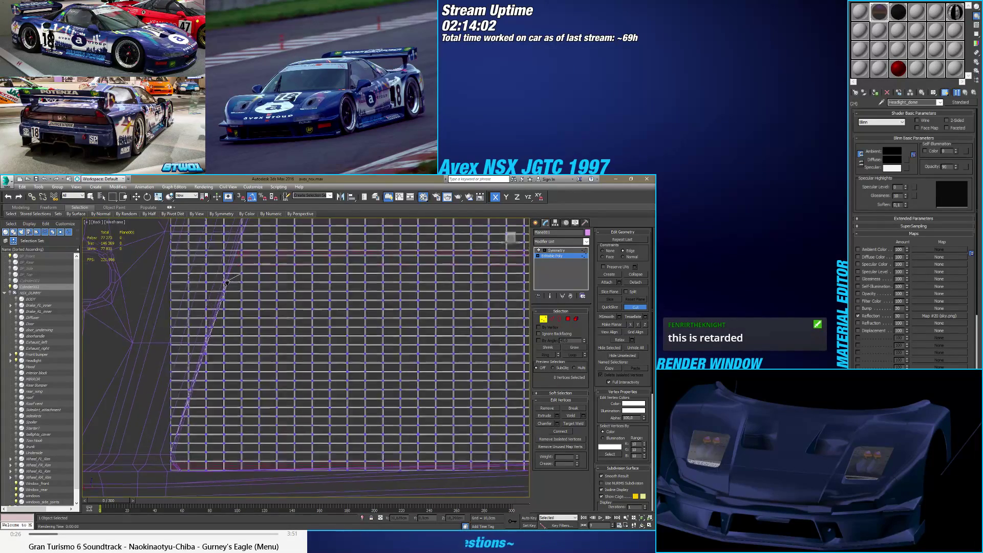
scroll(231, 324, "down", 2)
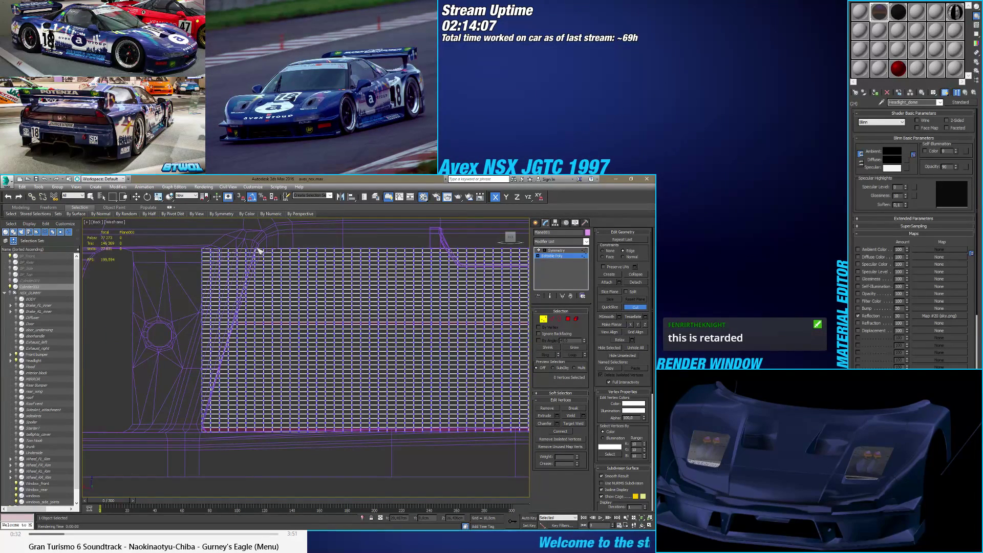
scroll(258, 251, "up", 5)
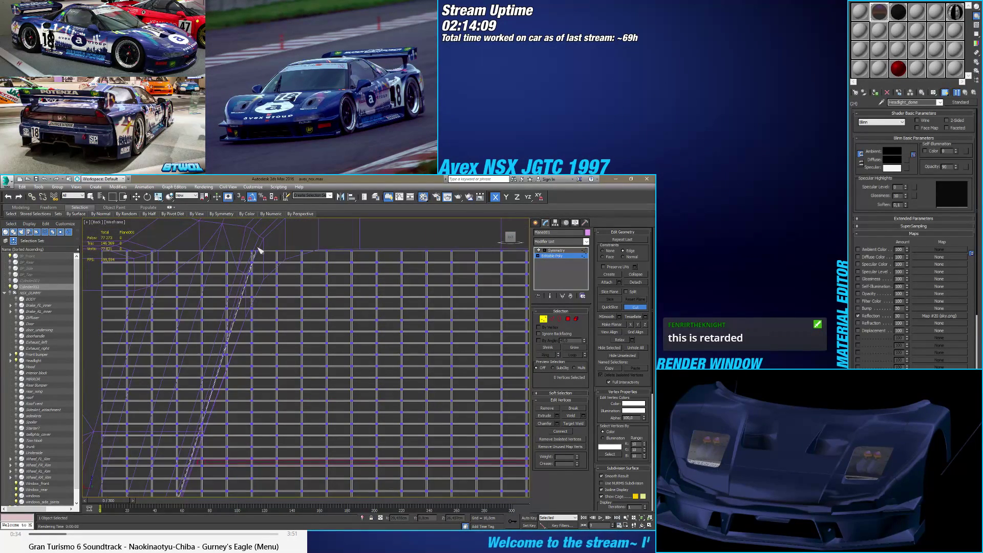
scroll(258, 250, "up", 3)
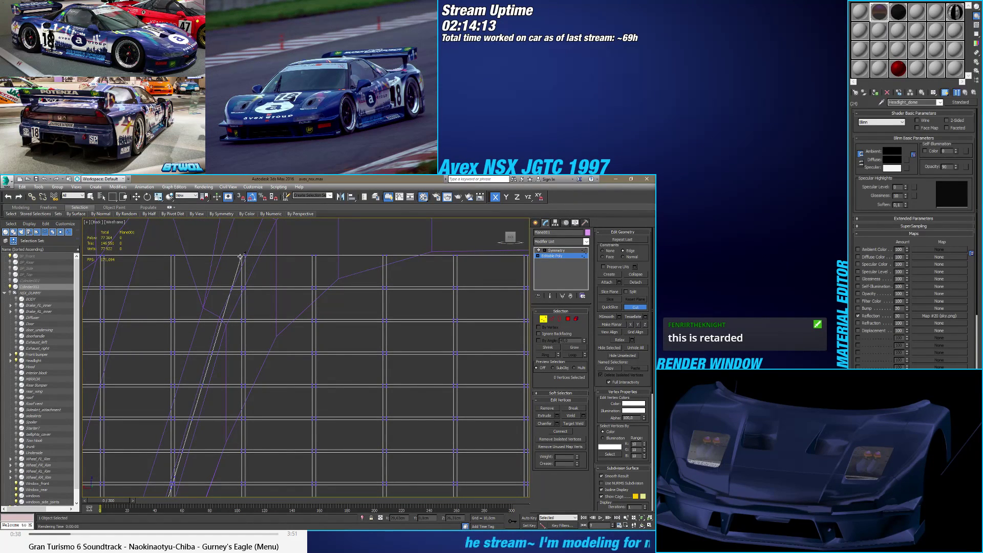
Step: Exit the Cut tool and switch to Polygon sub-object level
key("w")
scroll(258, 277, "down", 4)
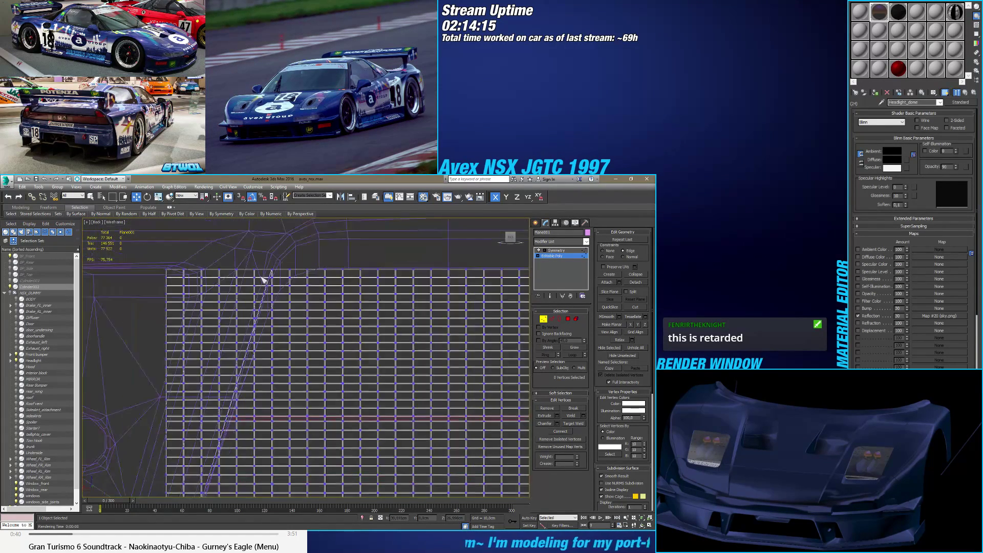
left_click(575, 319)
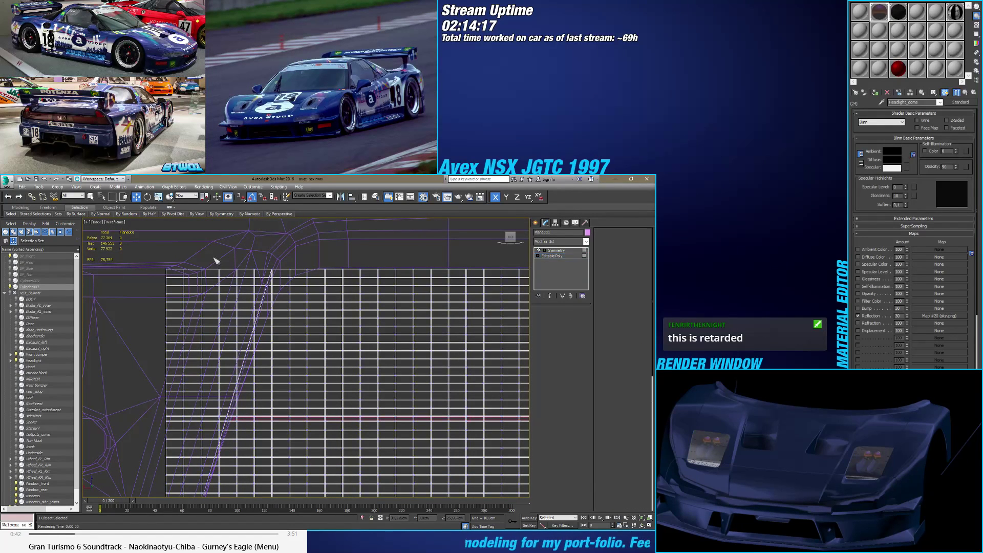
Step: Select the polygon block and top-edge column lying beyond the diagonal cut
left_click_drag(165, 256, 256, 318)
scroll(256, 319, "up", 5)
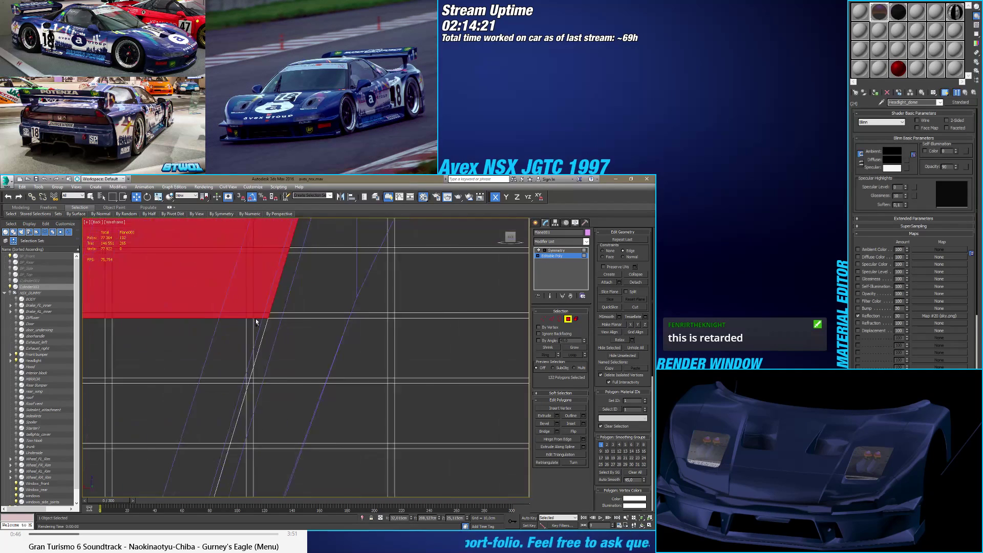
left_click(234, 332, "ctrl")
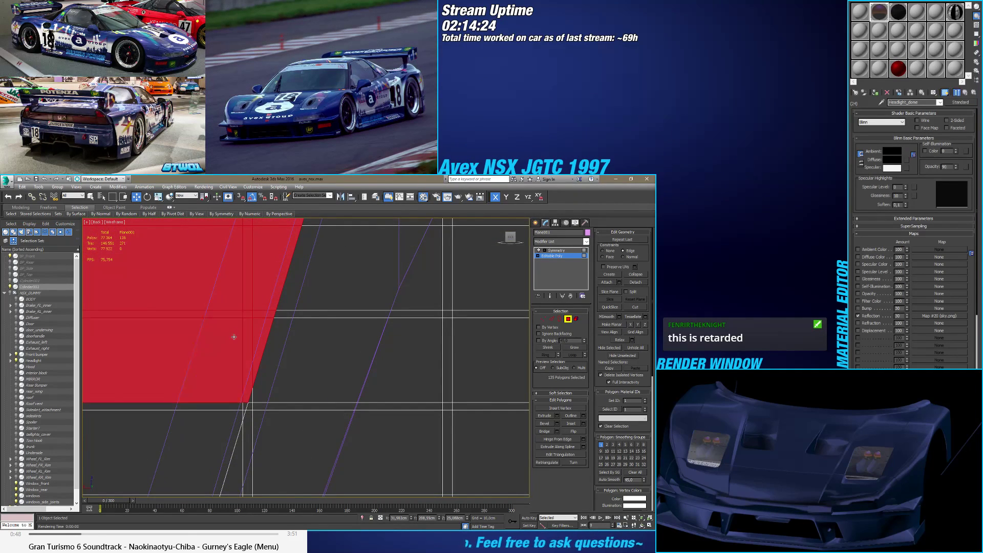
scroll(235, 332, "down", 5)
left_click_drag(230, 348, 241, 348)
left_click(177, 274)
left_click(176, 274)
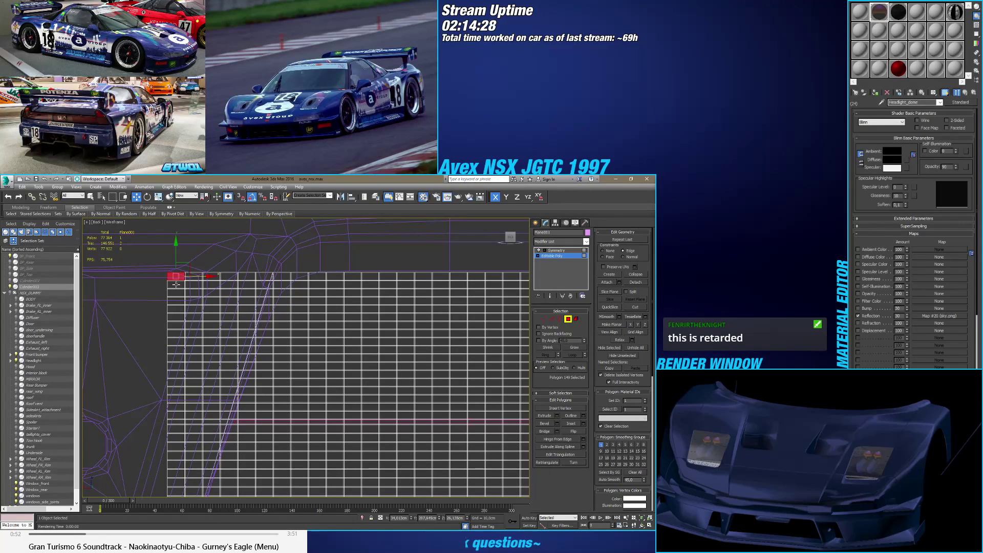
left_click(177, 286, "shift")
scroll(193, 338, "down", 3)
scroll(162, 293, "up", 5)
scroll(162, 293, "up", 4)
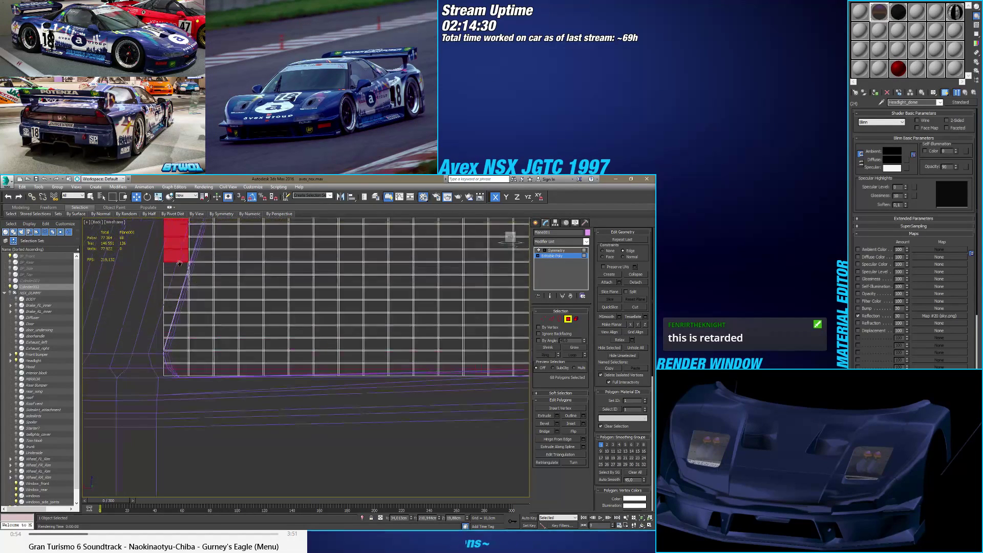
middle_click_drag(191, 302, 192, 321)
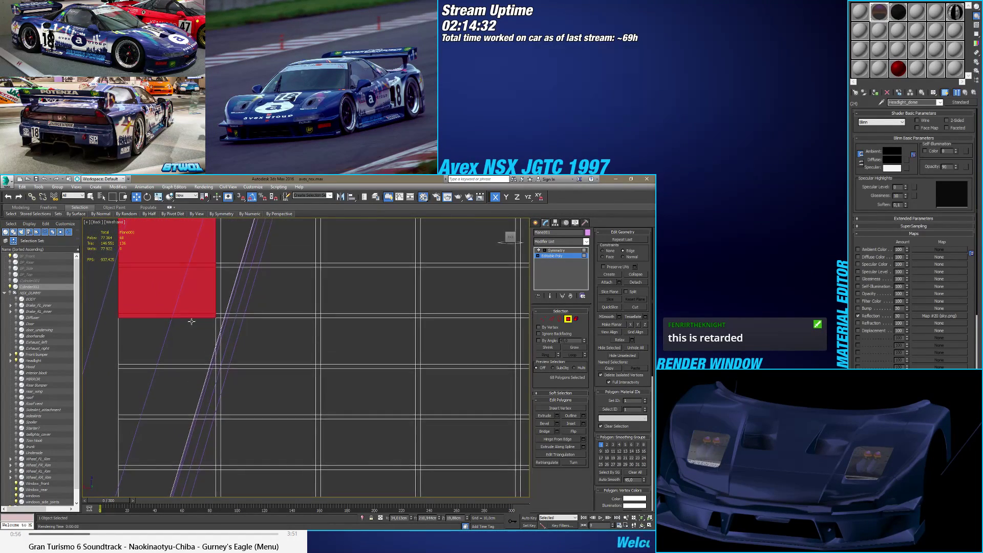
Step: Add the lower column and a sliver polygon, then delete the selection
left_click(165, 347, "ctrl")
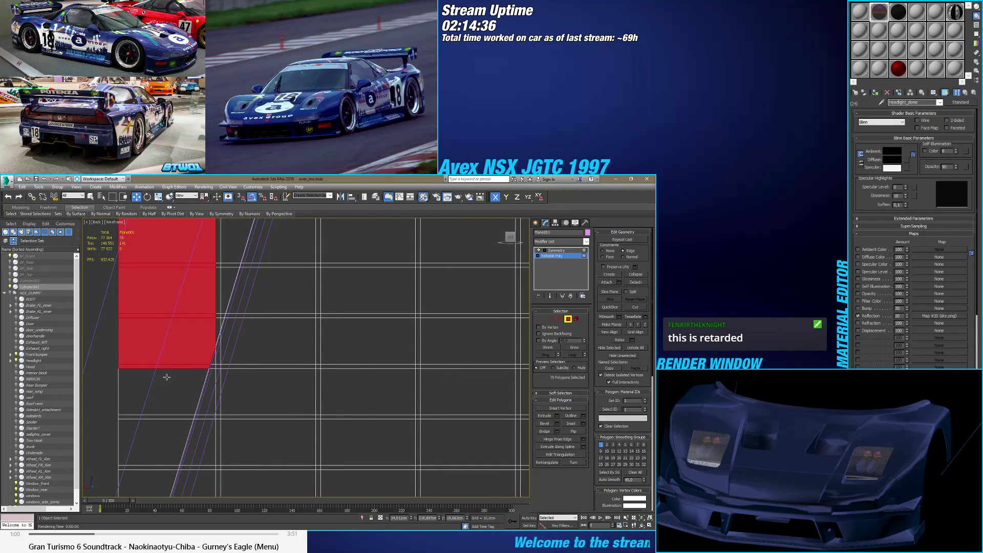
left_click(167, 379, "ctrl")
scroll(167, 399, "down", 4)
scroll(162, 432, "up", 2)
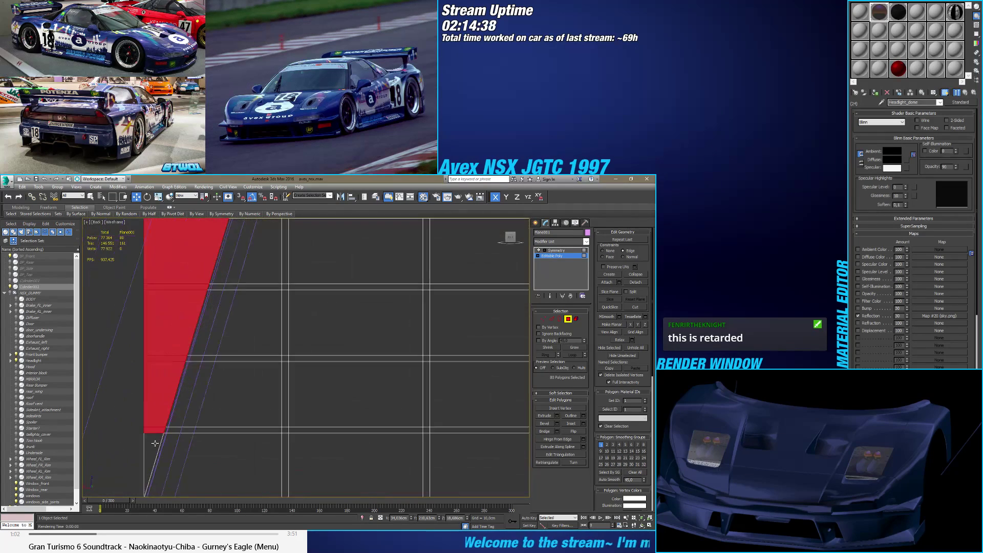
left_click(155, 441, "ctrl")
scroll(174, 399, "up", 3)
scroll(175, 394, "down", 5)
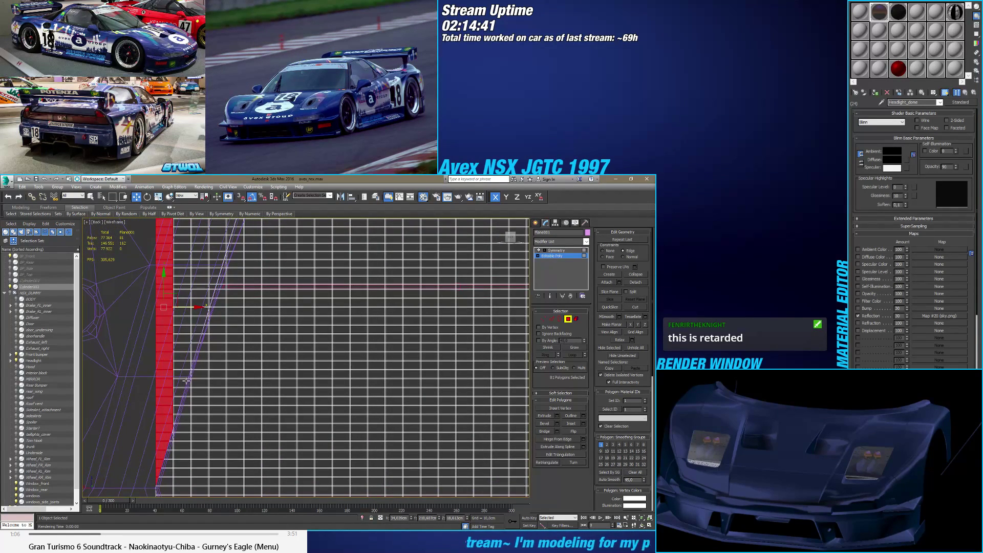
key("Delete")
Step: Select the top-left polygon columns and thin slivers, undoing an accidental row selection
middle_click_drag(166, 305, 170, 362)
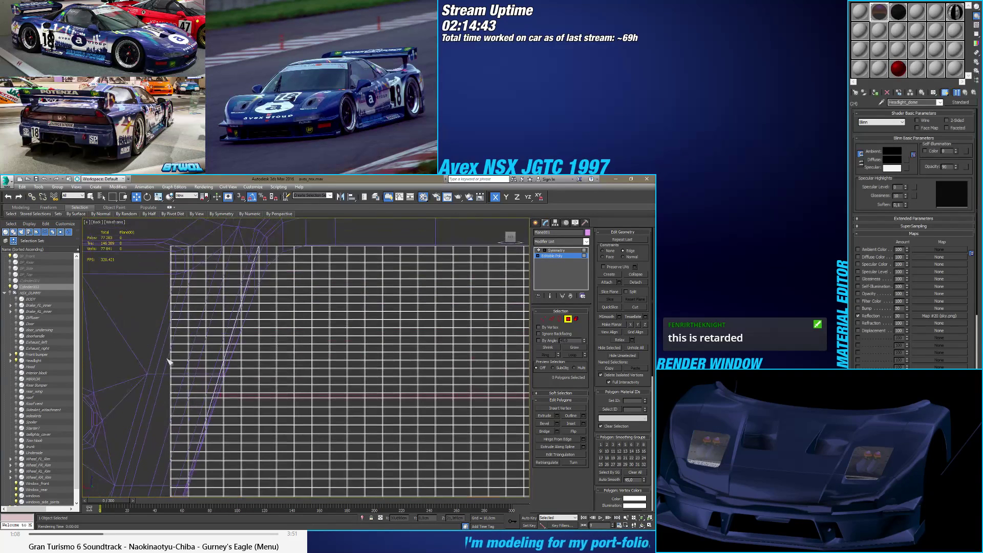
left_click(184, 253)
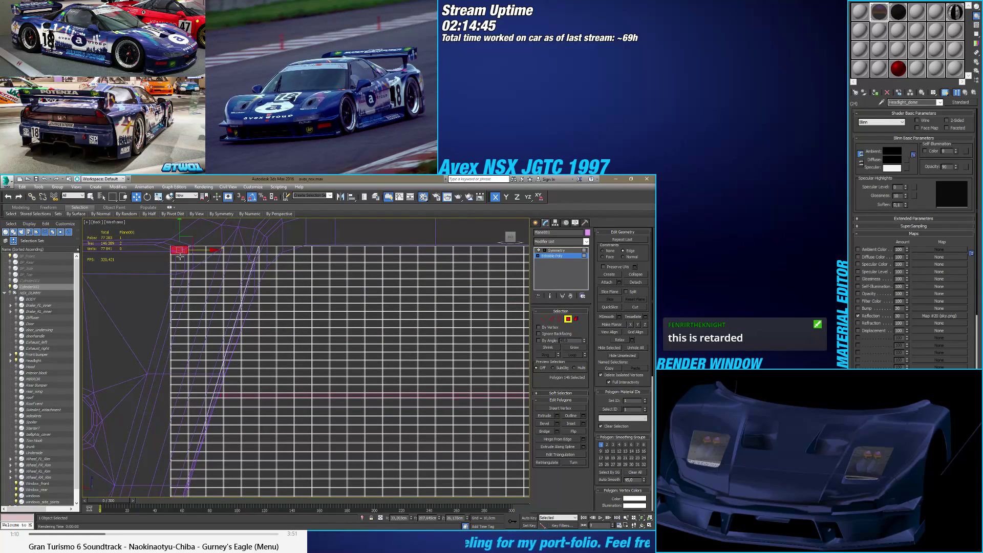
left_click(180, 257, "ctrl")
left_click(178, 264, "ctrl")
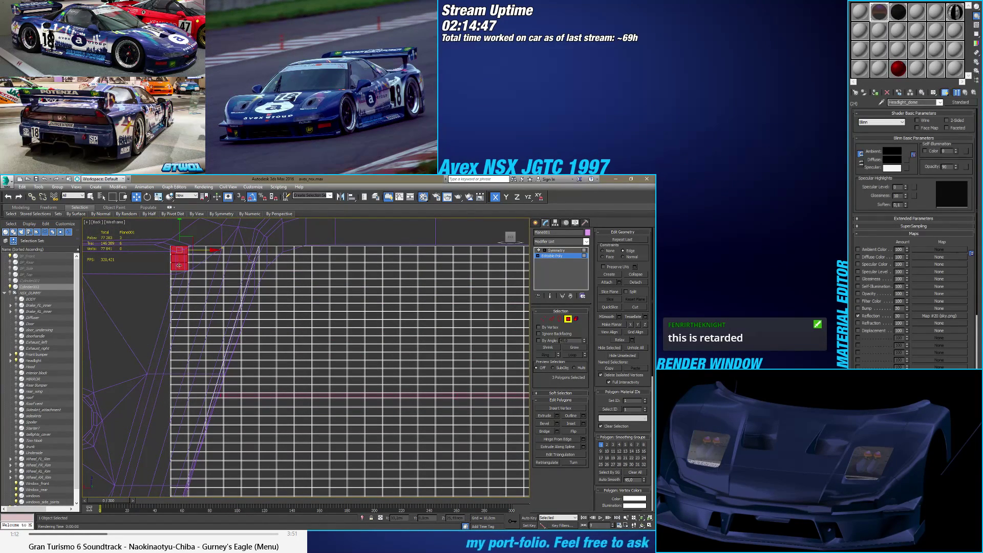
left_click(179, 275, "shift")
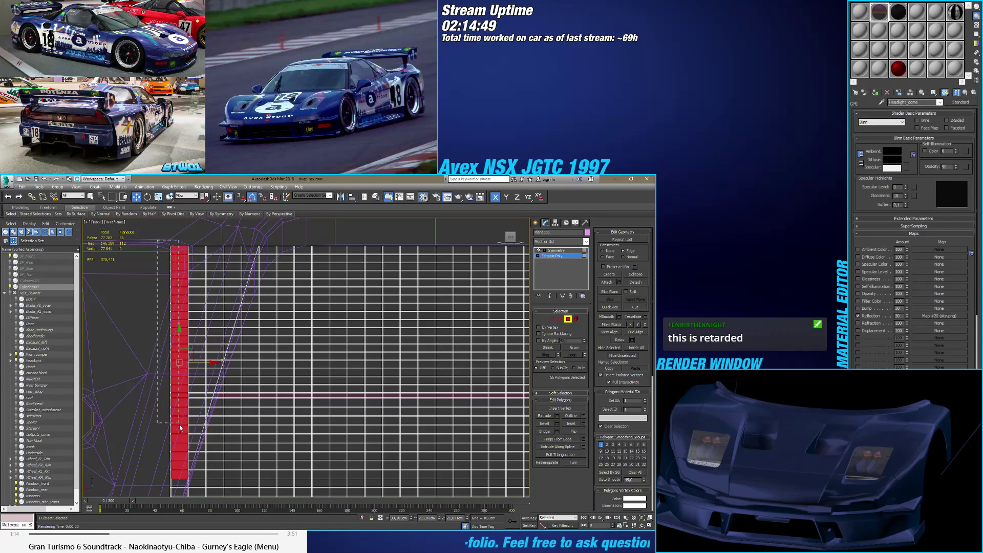
left_click(178, 485, "shift")
scroll(178, 363, "up", 5)
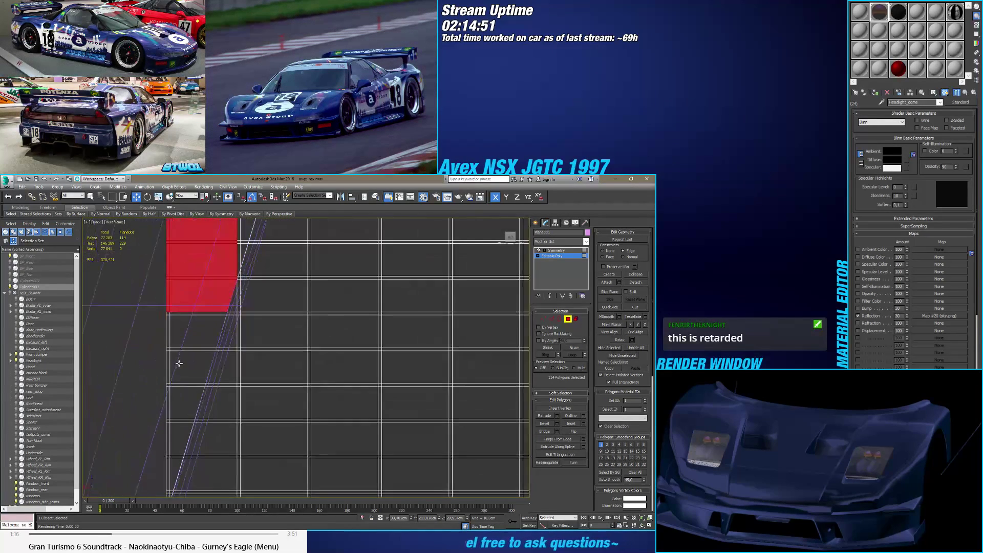
left_click(188, 334, "shift")
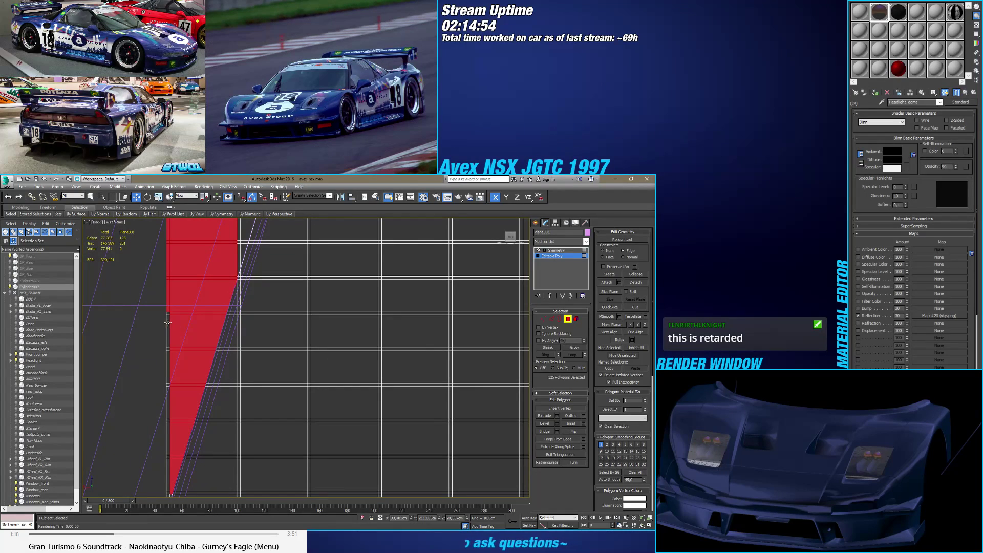
left_click(168, 322, "shift")
key("ctrl+z")
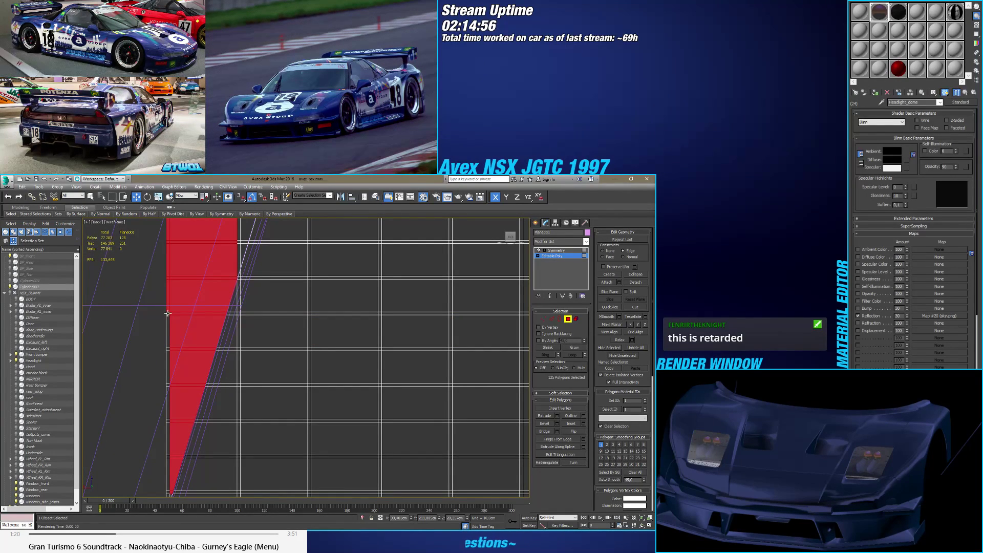
left_click(168, 319, "shift")
Step: Add the remaining bottom slivers and delete the 138 selected polygons
middle_click_drag(176, 373, 182, 390)
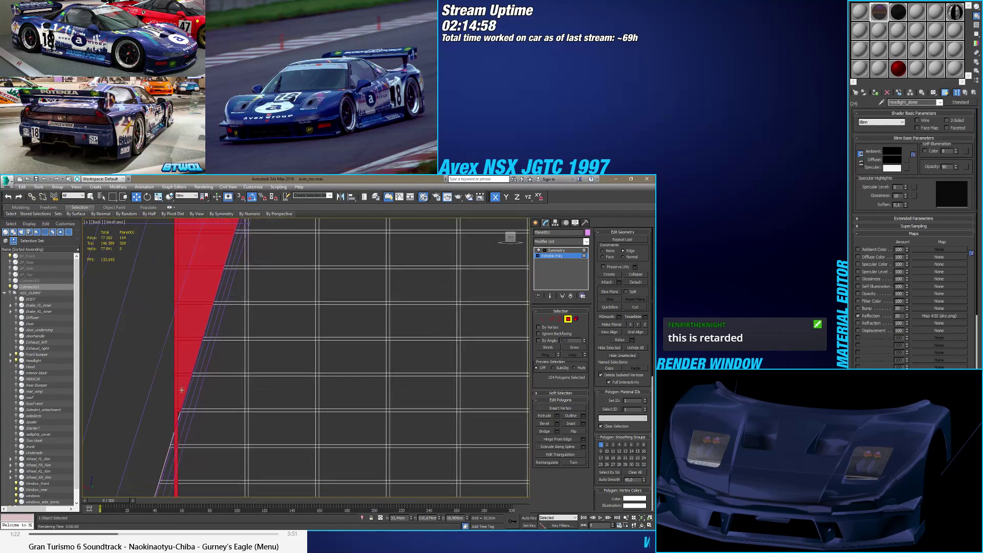
key("ctrl+z")
left_click(173, 416, "ctrl")
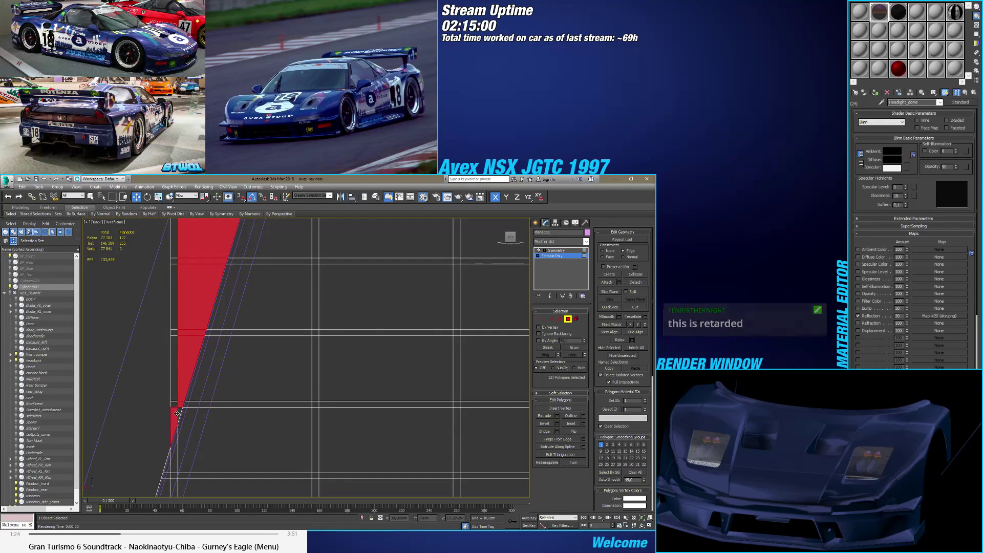
left_click_drag(173, 340, 173, 340, "ctrl")
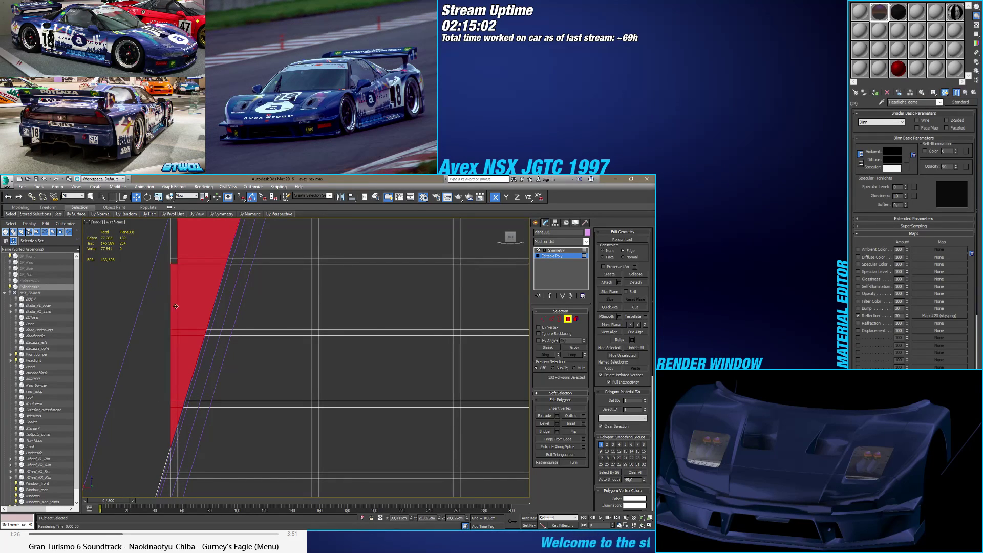
scroll(154, 345, "down", 6)
left_click_drag(172, 406, 173, 407, "ctrl")
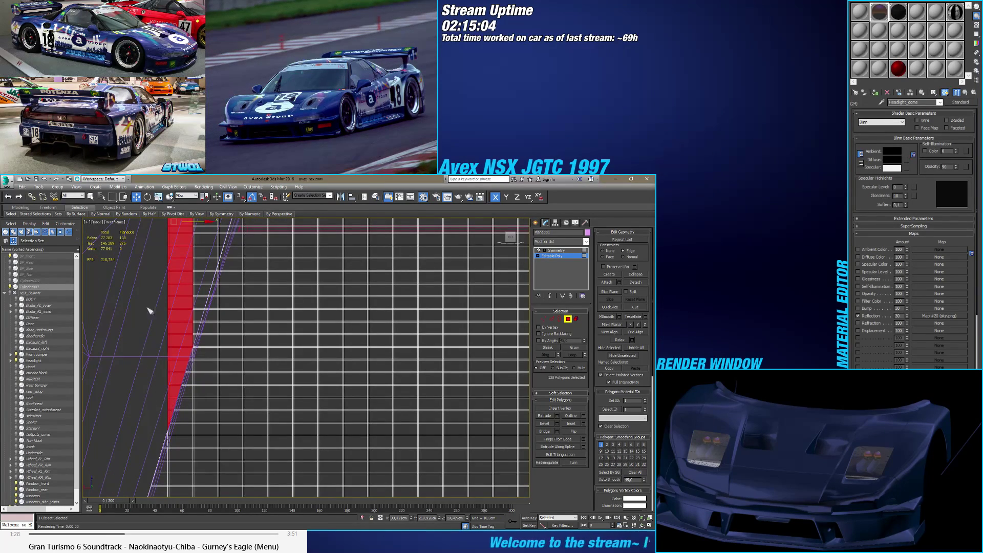
key("q")
middle_click_drag(188, 296, 169, 352)
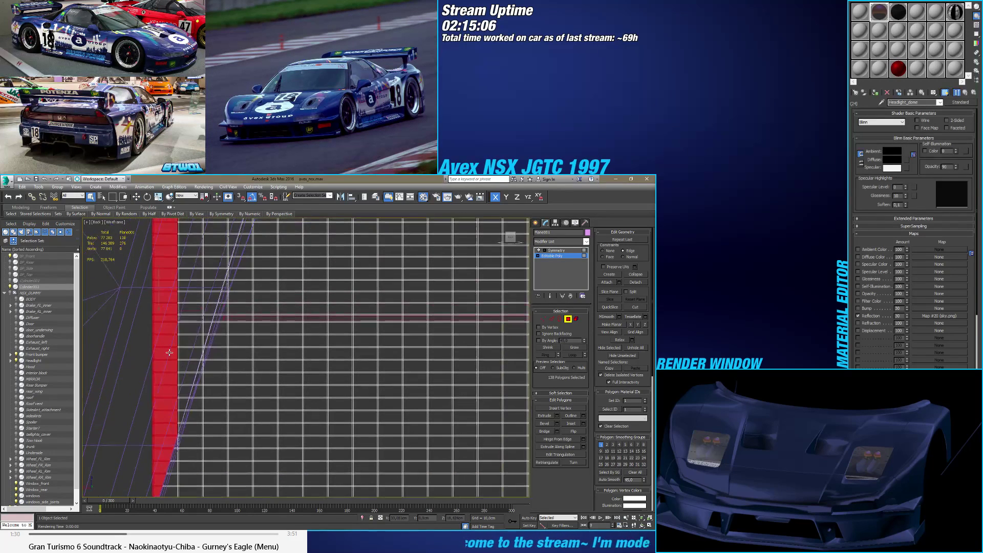
key("Delete")
Step: Start selecting the top polygons left of the diagonal
scroll(174, 339, "down", 4)
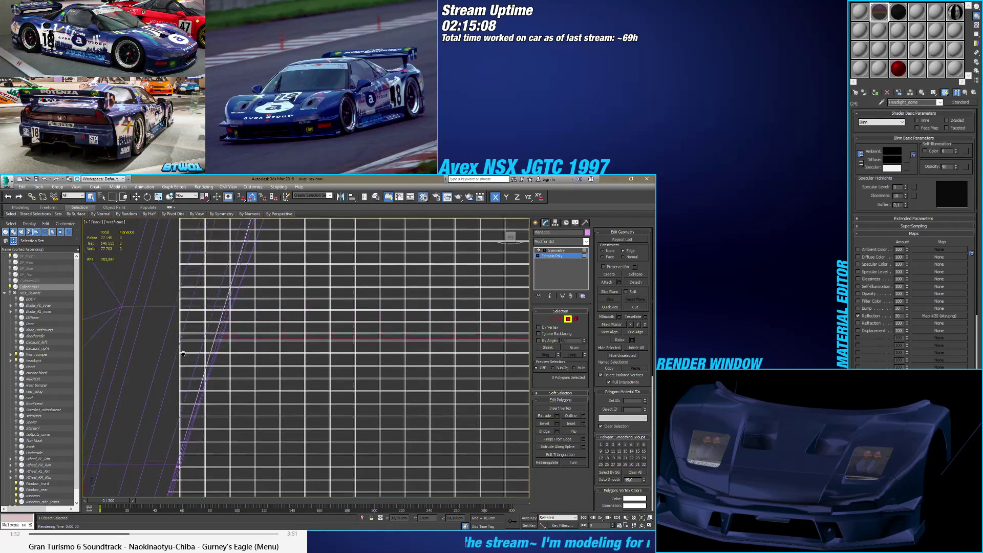
scroll(185, 364, "down", 3)
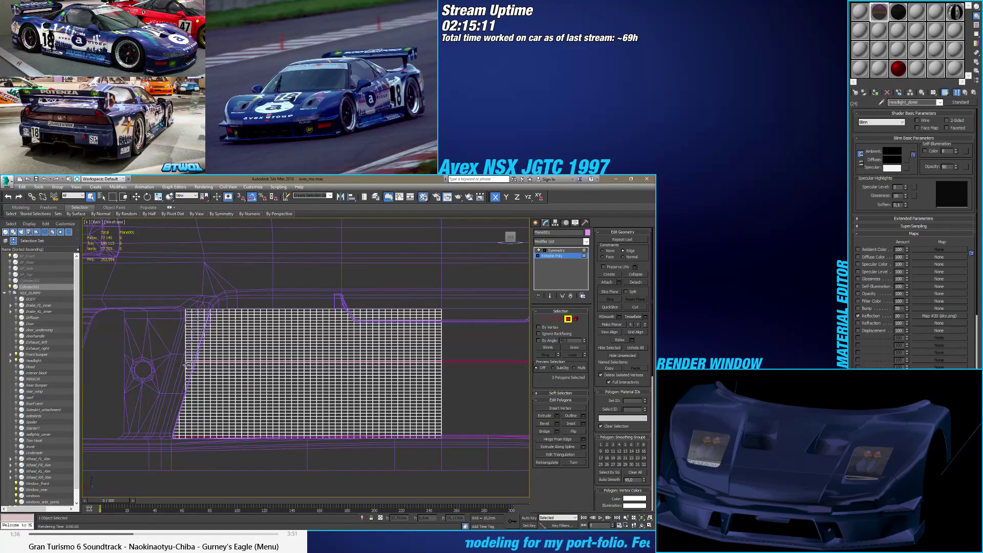
scroll(176, 362, "up", 4)
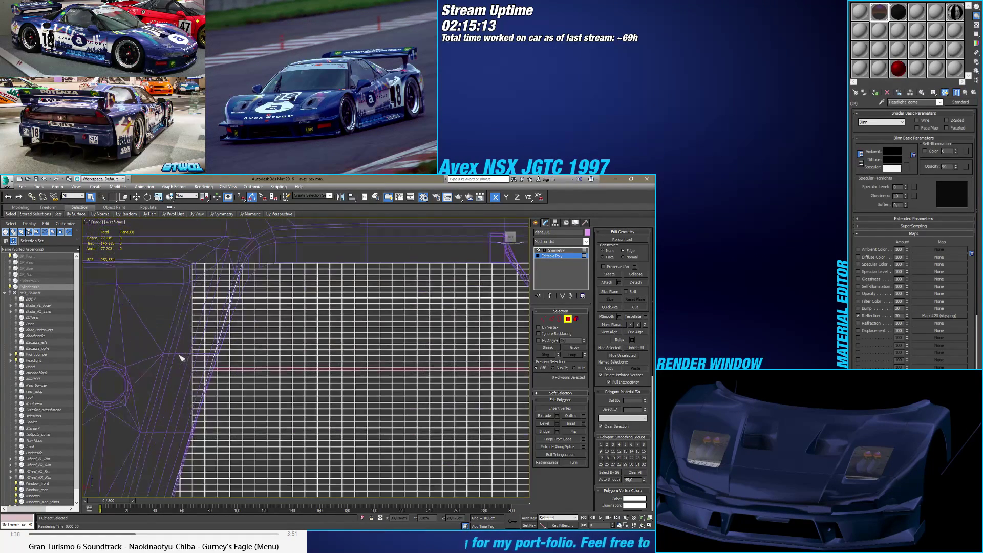
left_click_drag(180, 254, 197, 409)
Step: Add the slivers and a polygon block along the diagonal to the selection
scroll(197, 408, "up", 5)
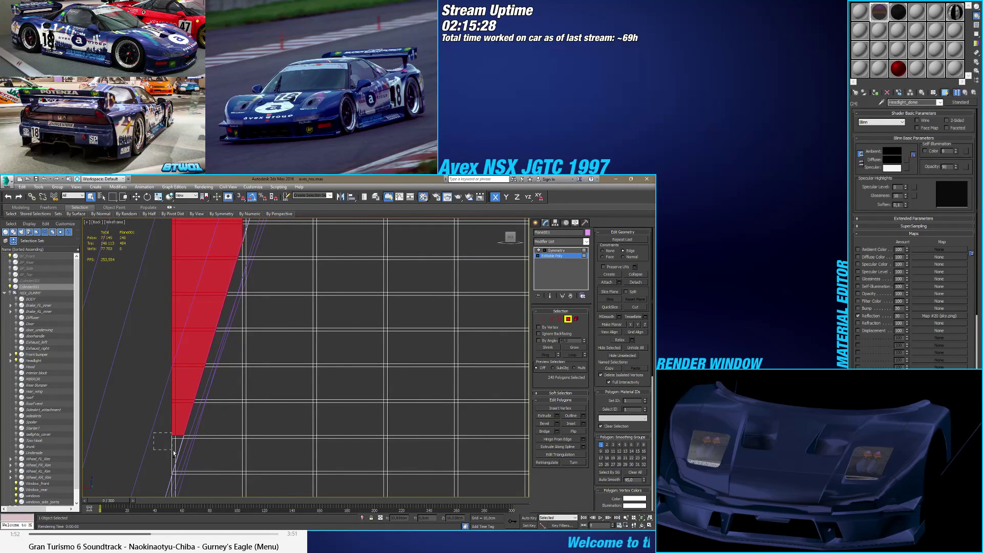
left_click_drag(179, 453, 180, 454, "ctrl")
scroll(181, 463, "up", 3)
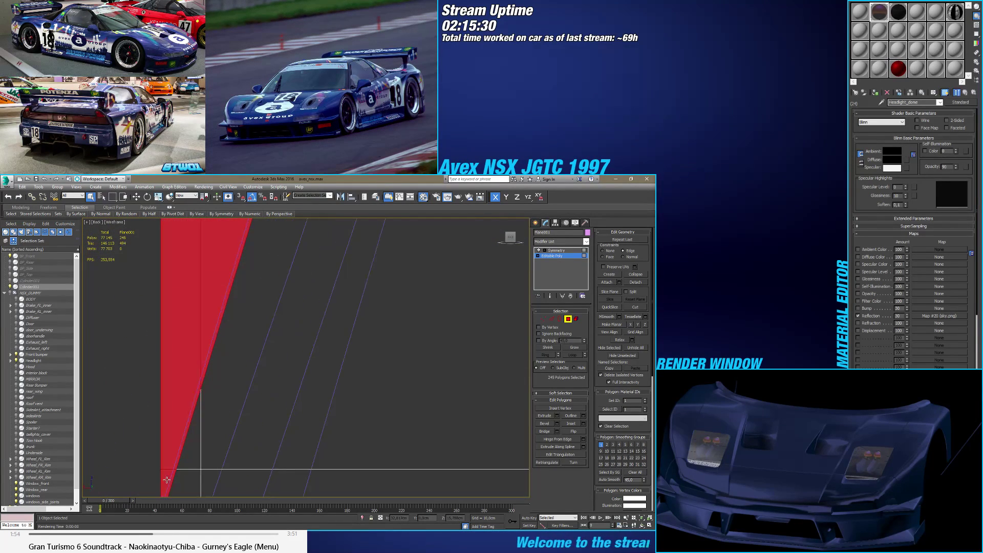
middle_click_drag(167, 480, 189, 385)
left_click(189, 385, "ctrl")
scroll(189, 385, "up", 5)
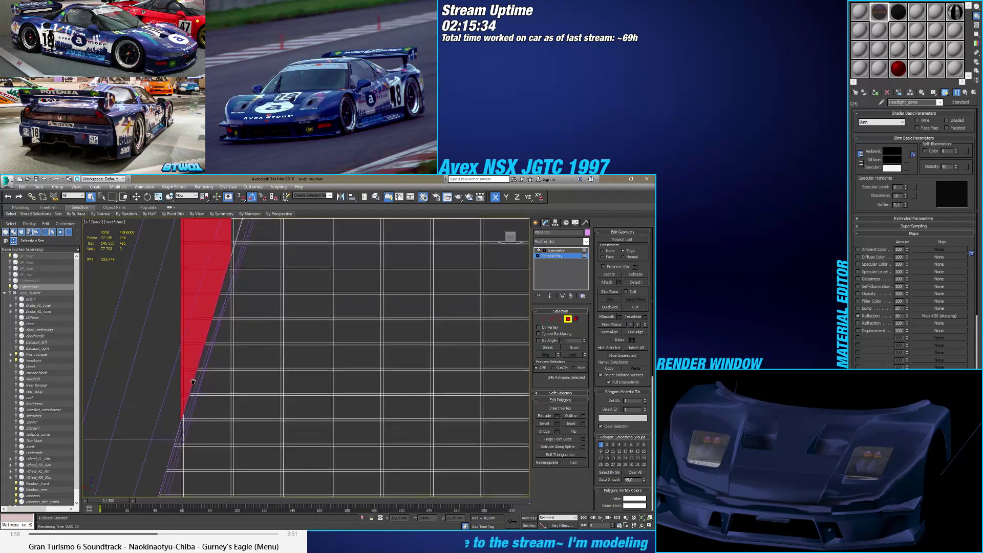
scroll(215, 316, "up", 4)
left_click(192, 387, "ctrl")
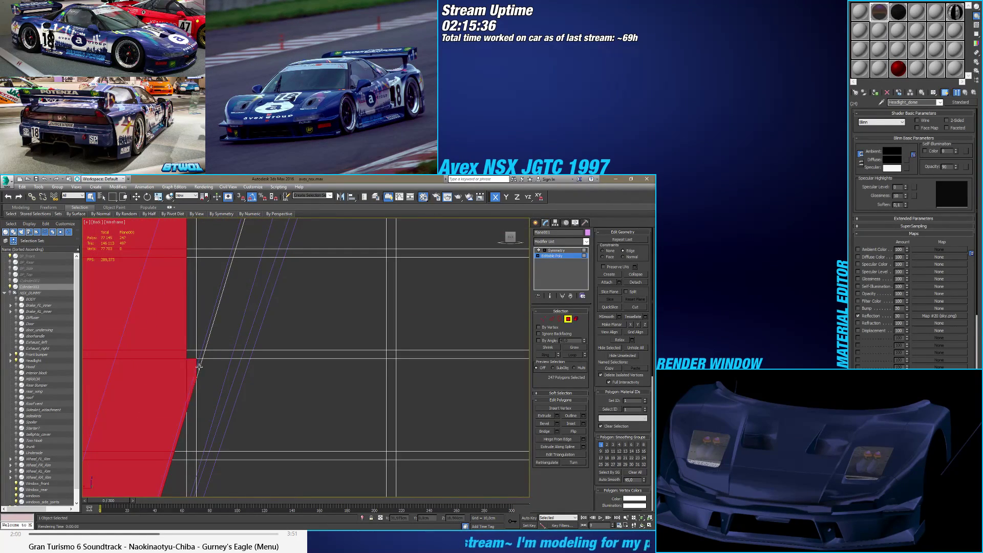
left_click(200, 353, "ctrl")
left_click(197, 339, "ctrl")
middle_click_drag(197, 339, 167, 368)
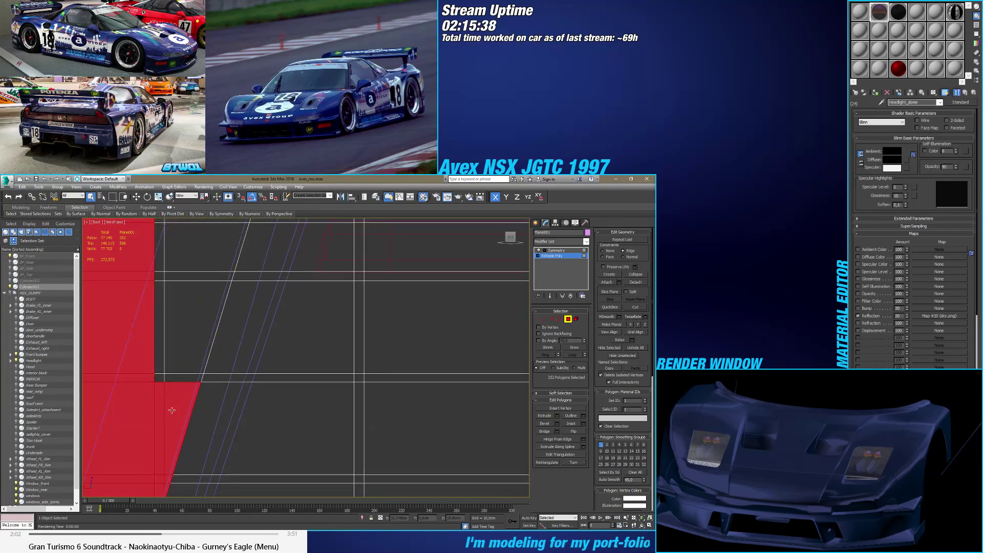
left_click_drag(191, 265, 192, 264, "ctrl")
scroll(174, 302, "down", 5)
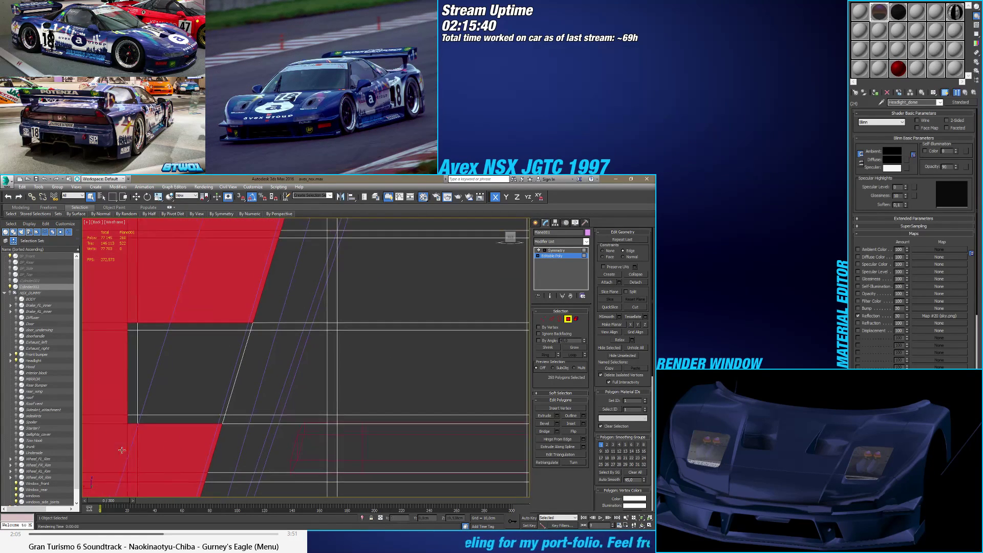
scroll(176, 310, "up", 6)
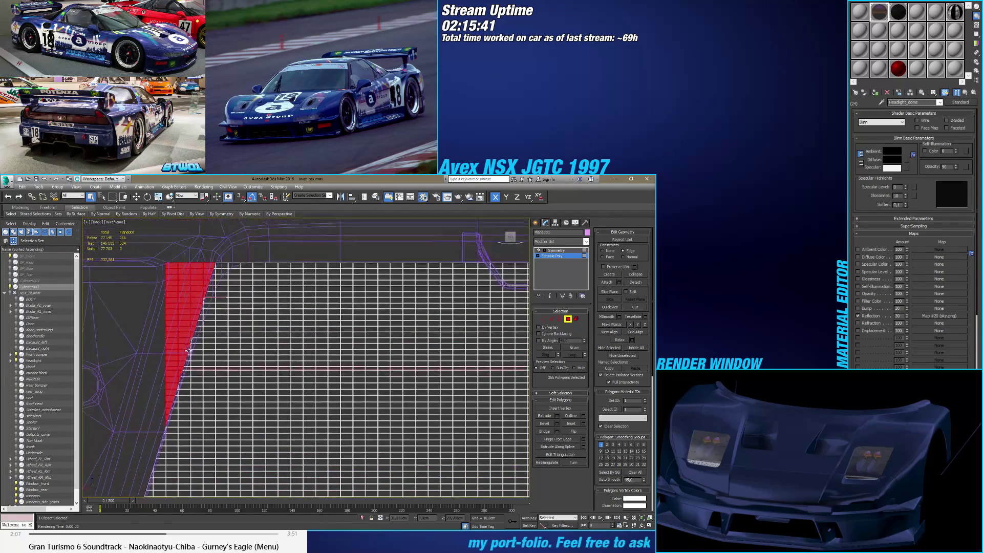
middle_click_drag(179, 348, 185, 339)
scroll(133, 313, "up", 4)
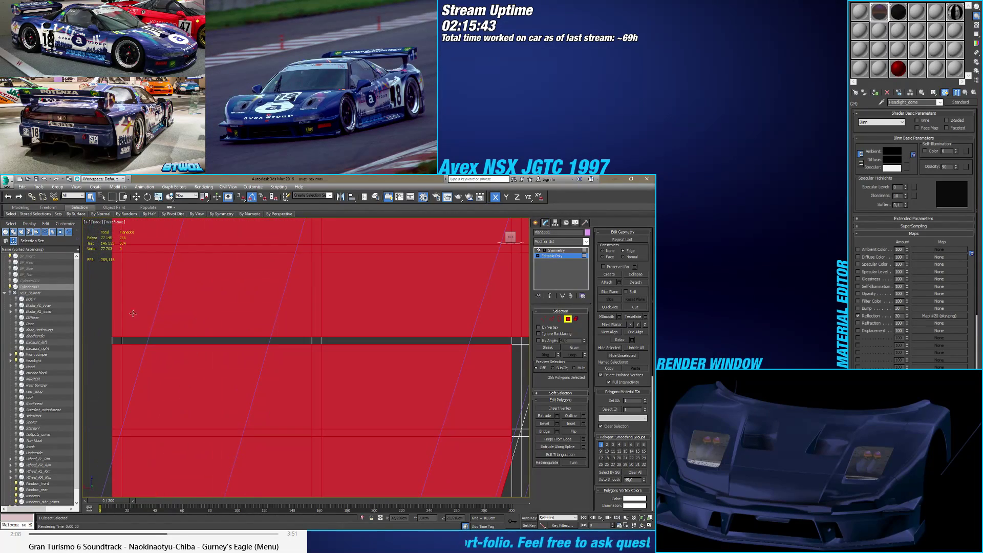
Step: Add the polygons of the dark horizontal strip to the selection
left_click(125, 342, "ctrl")
scroll(174, 340, "down", 3)
left_click(308, 359, "ctrl")
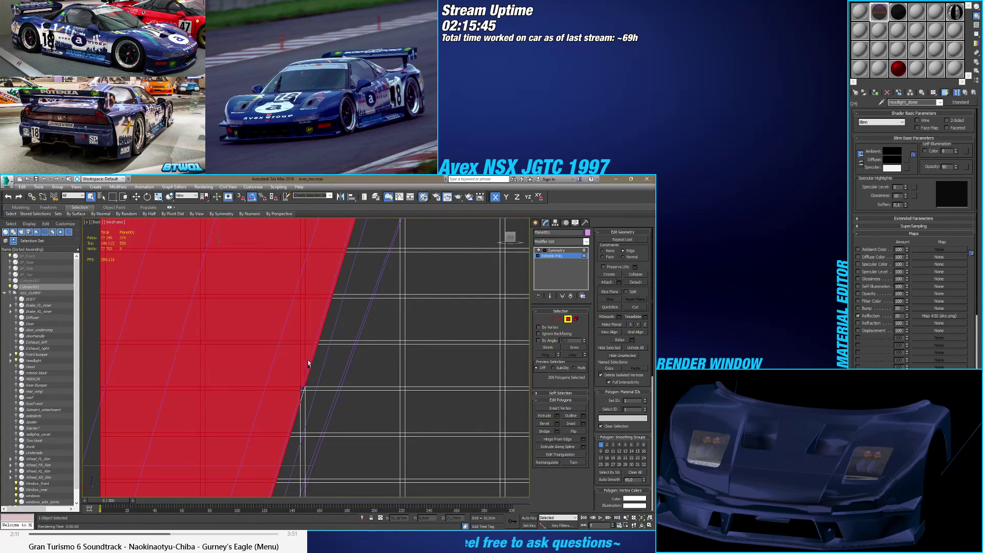
scroll(308, 363, "up", 2)
left_click(301, 386, "ctrl")
left_click(294, 410, "ctrl")
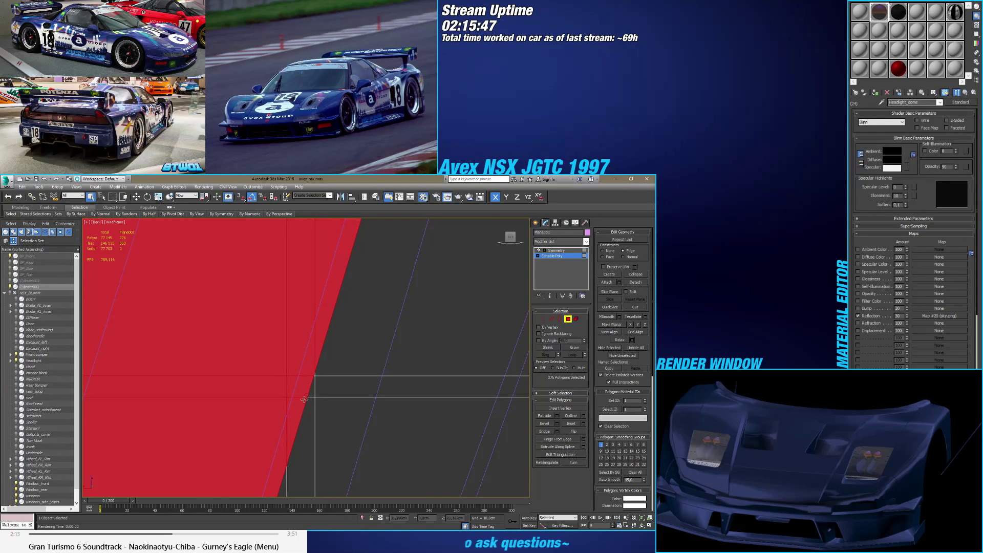
scroll(313, 368, "down", 5)
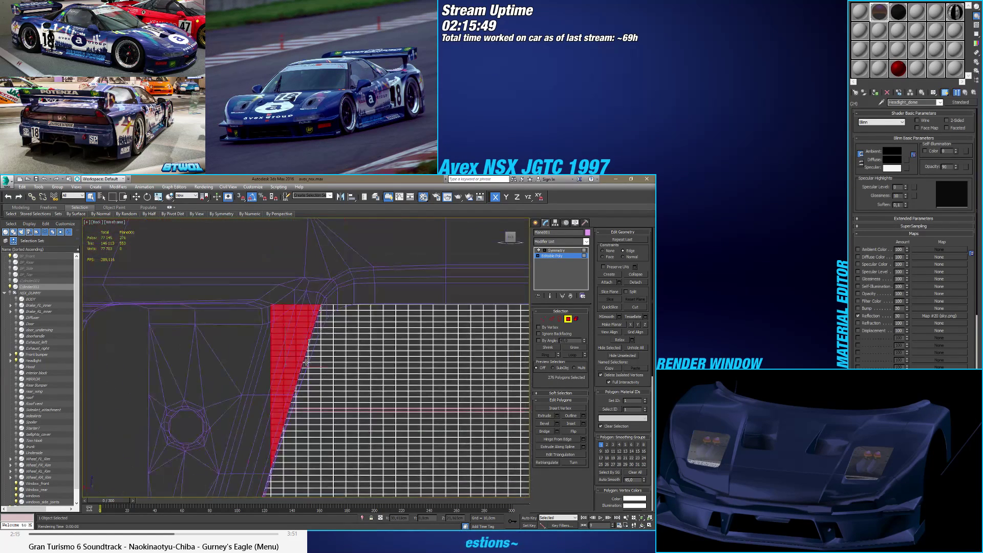
scroll(306, 362, "up", 6)
left_click(285, 328, "ctrl")
left_click(285, 328, "ctrl")
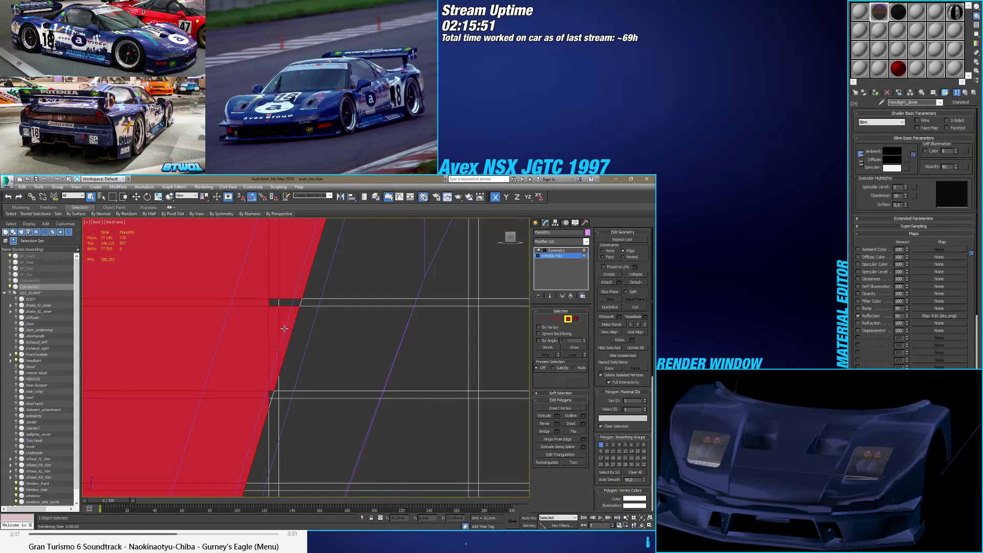
left_click(270, 400, "ctrl")
left_click(284, 305, "ctrl")
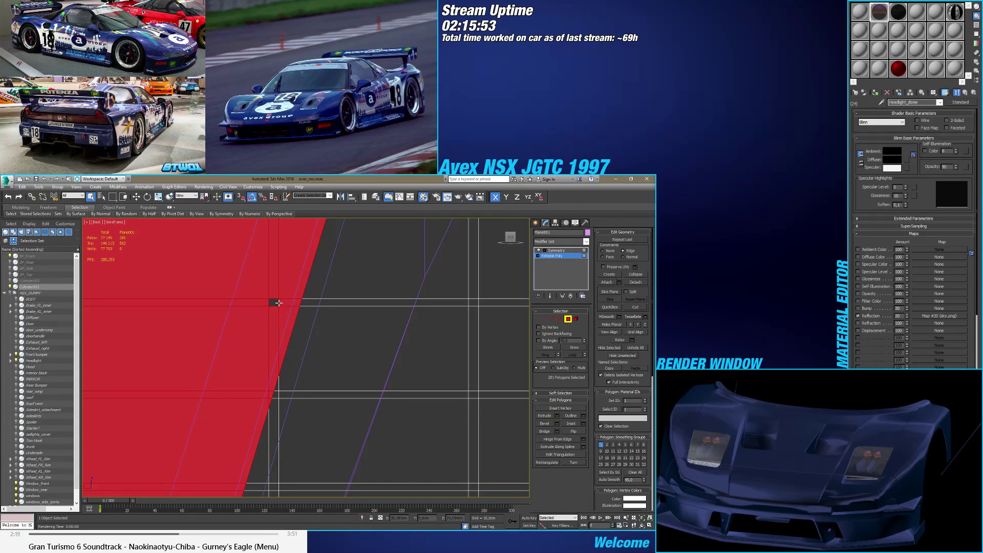
scroll(272, 312, "down", 4)
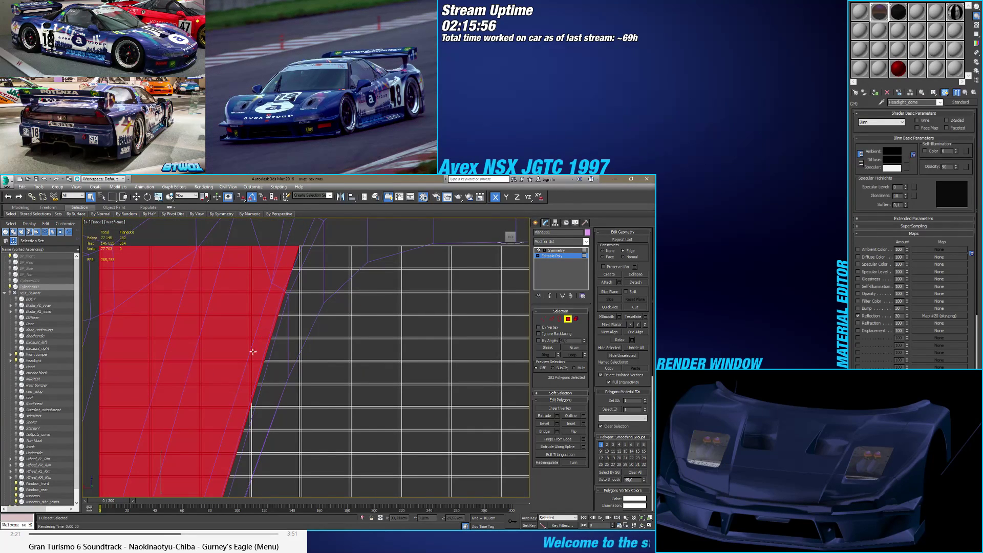
scroll(243, 348, "down", 3)
Step: Delete the selected strip of polygons beyond the diagonal
key("Delete")
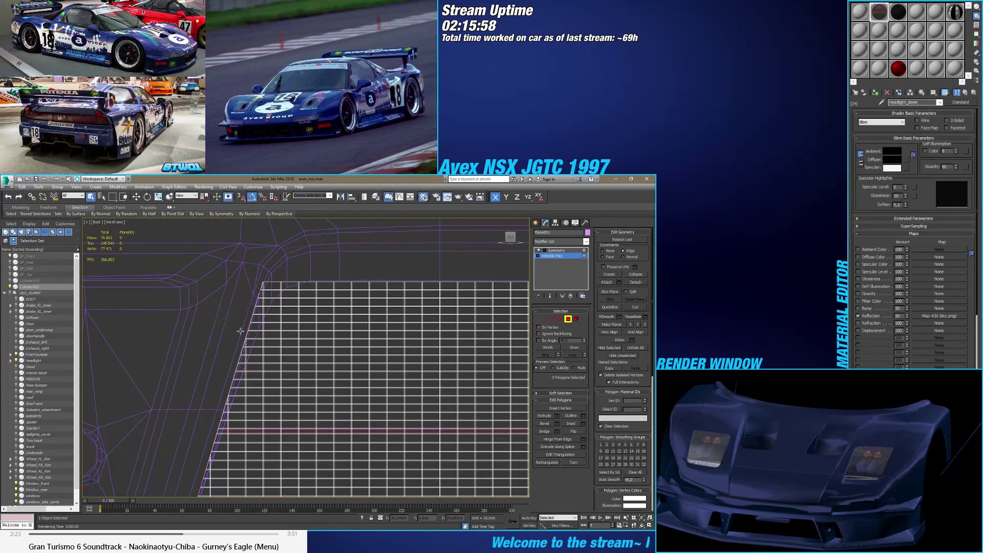
scroll(254, 312, "down", 3)
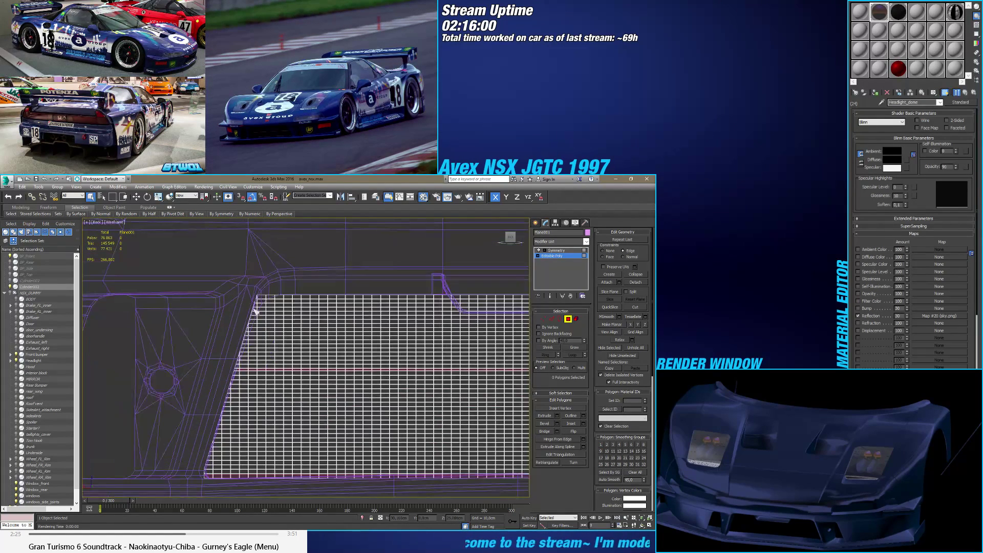
scroll(258, 308, "up", 3)
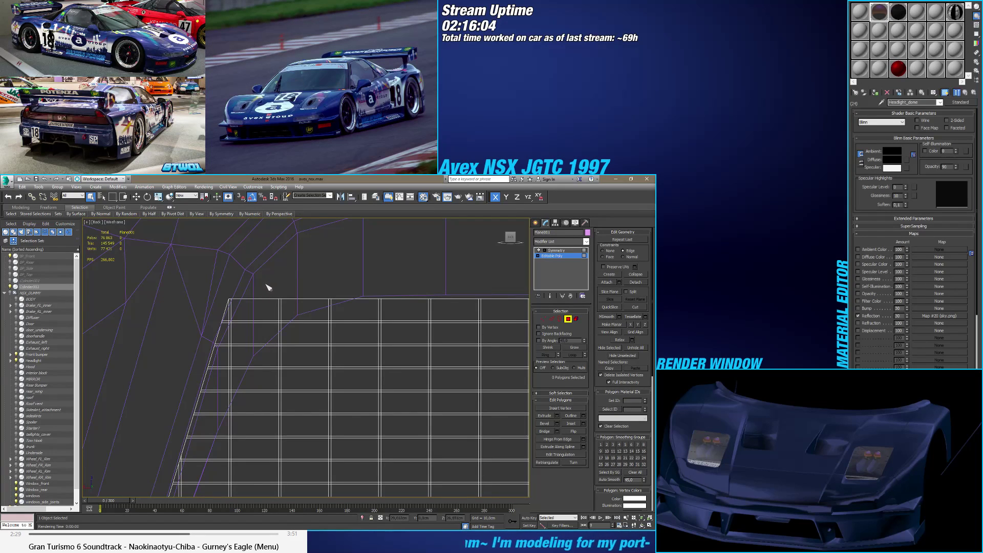
left_click_drag(200, 280, 201, 326)
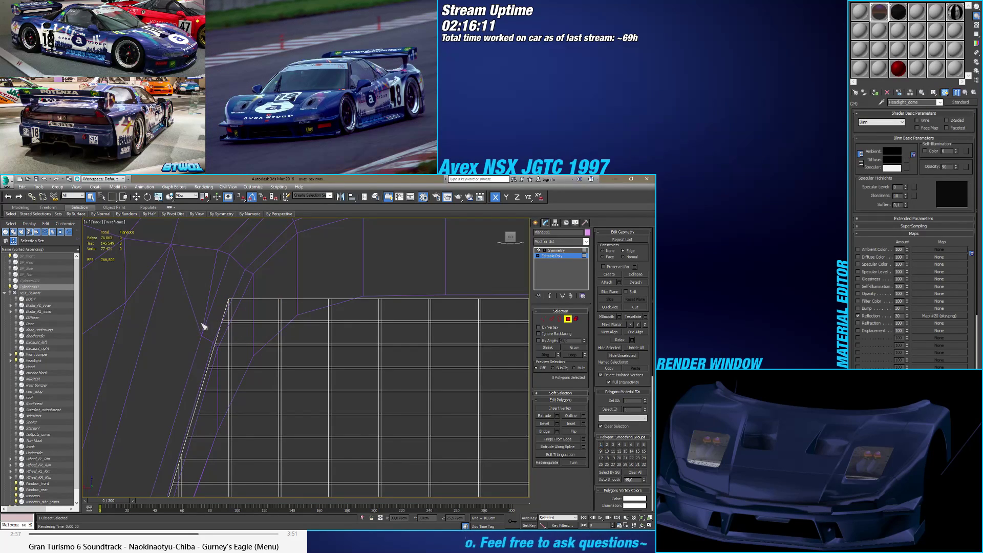
Step: Cut an edge from the plane's top edge to a grid vertex on the diagonal, then pan down it
left_click(634, 307)
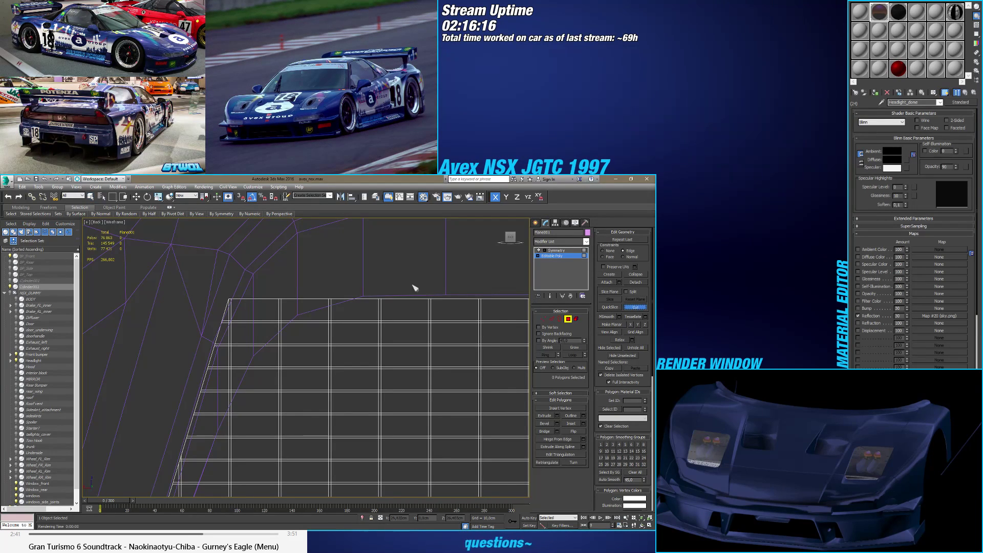
left_click(544, 319)
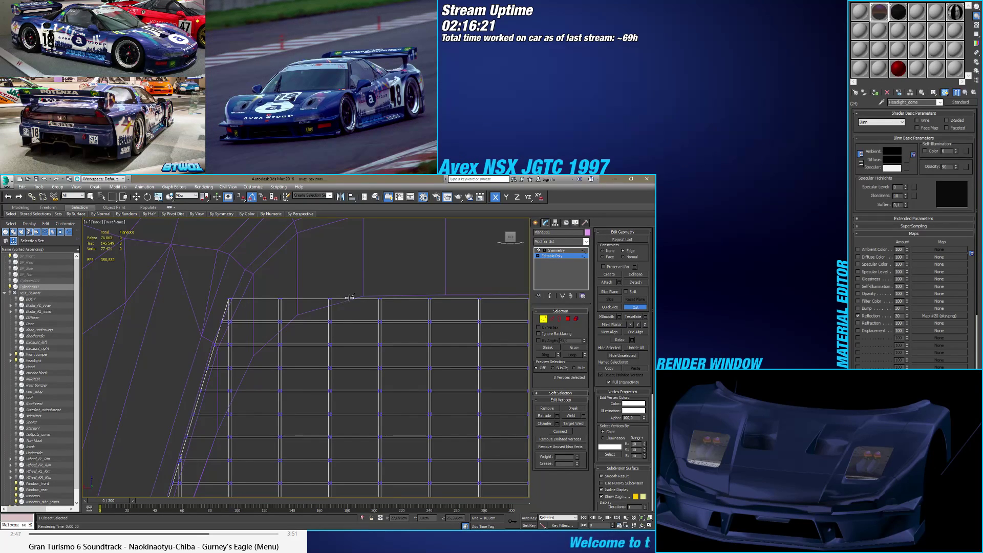
left_click(348, 298)
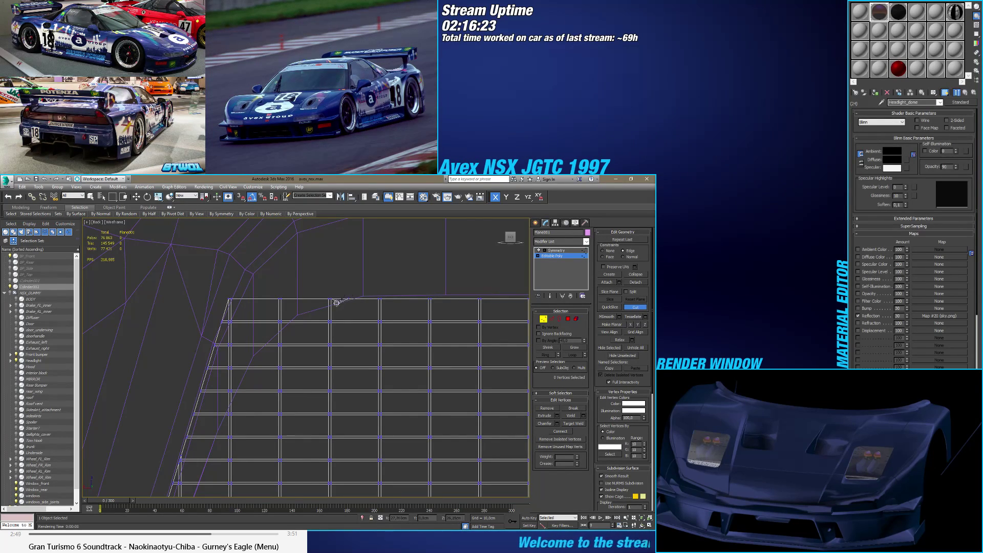
left_click(280, 320)
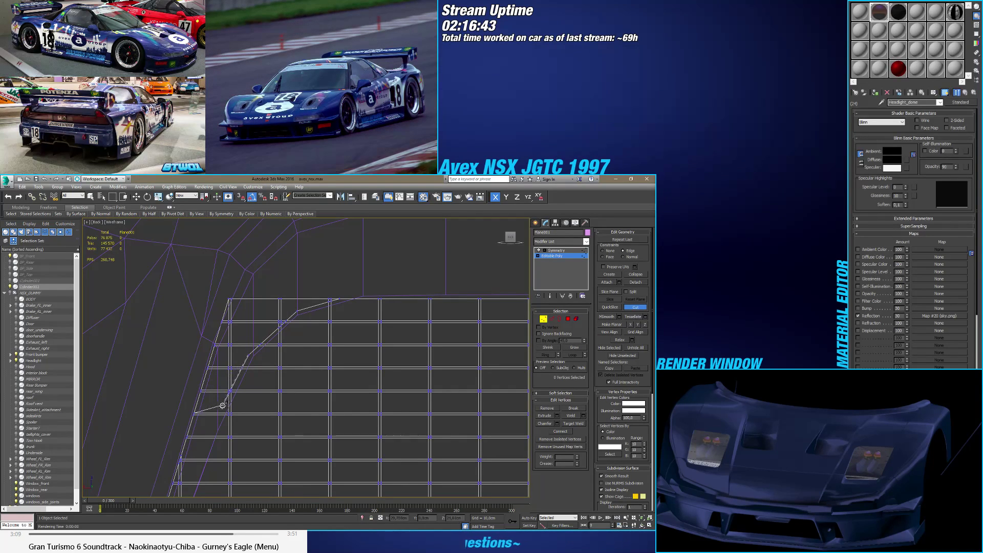
middle_click_drag(226, 376, 234, 349)
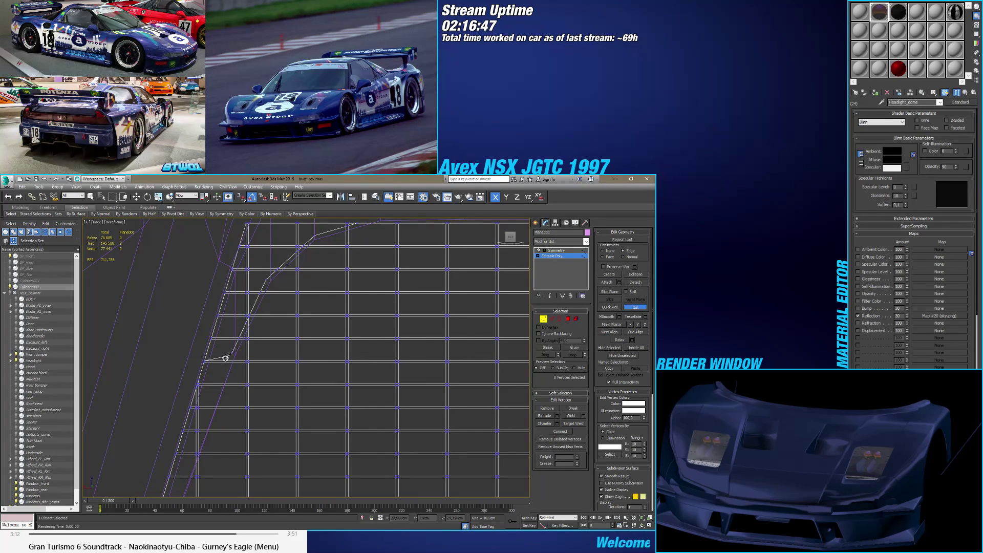
middle_click_drag(237, 363, 225, 354)
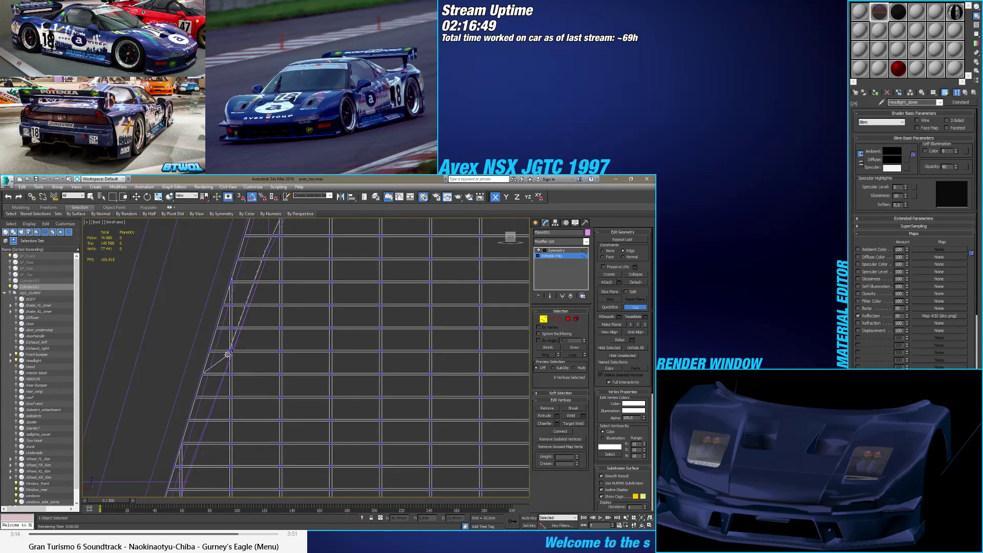
middle_click_drag(243, 307, 259, 262)
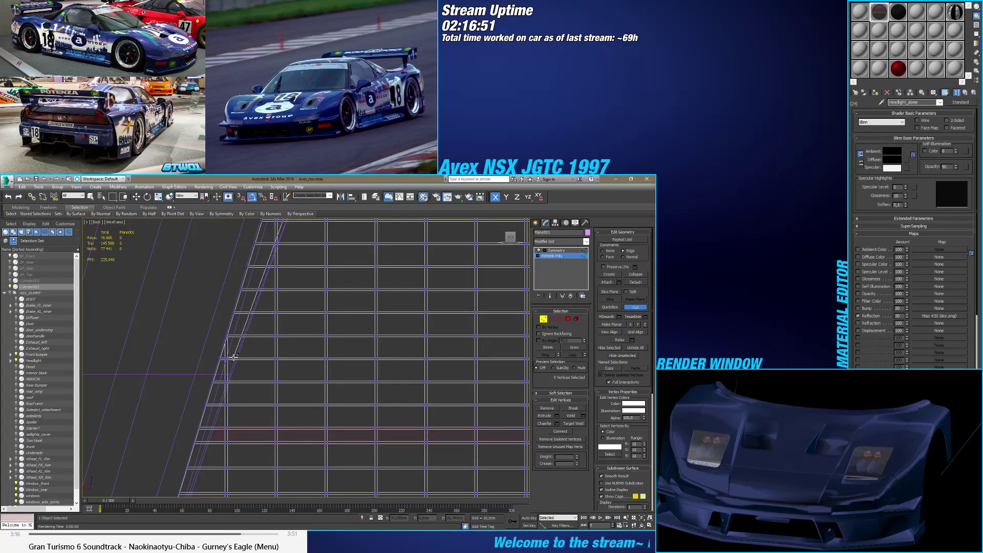
middle_click_drag(235, 338, 258, 268)
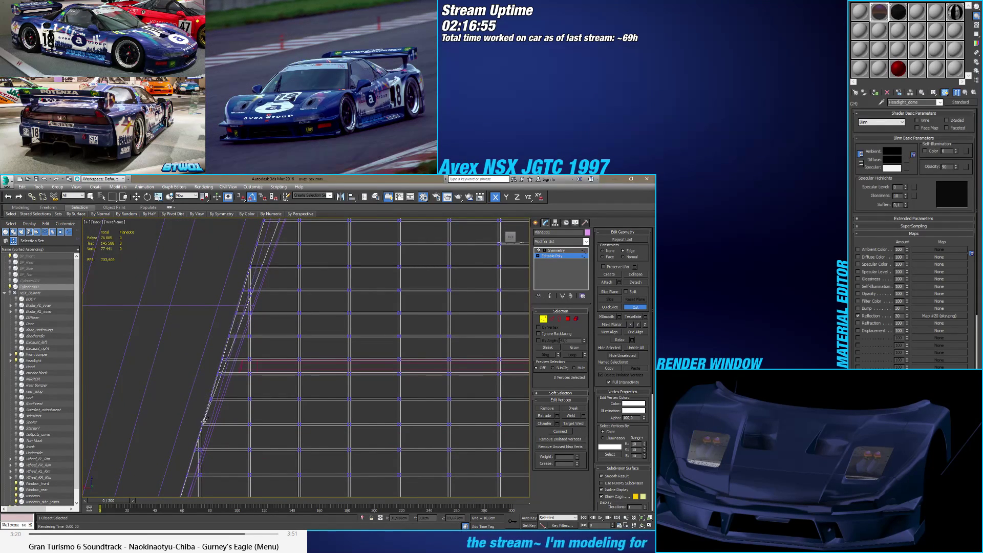
middle_click_drag(239, 327, 241, 314)
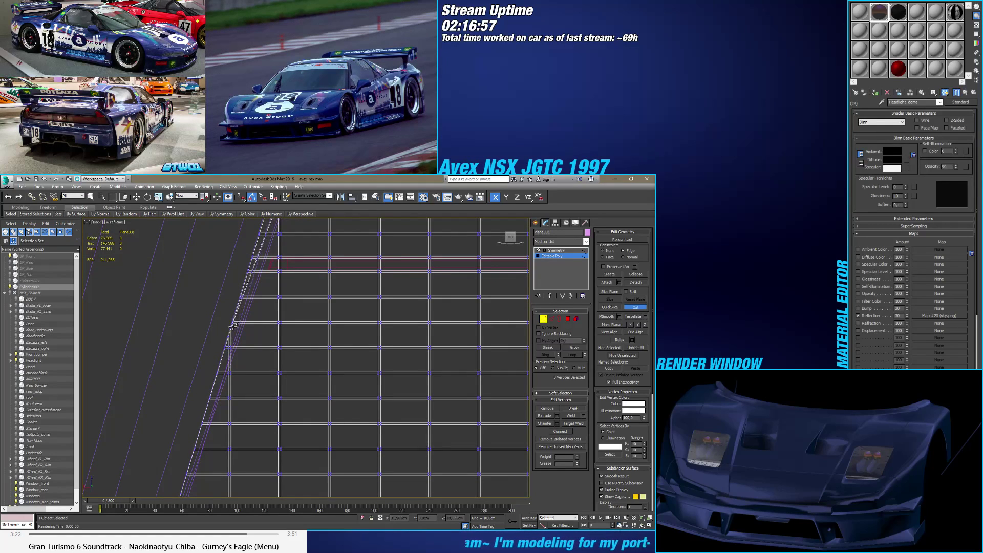
scroll(234, 321, "up", 2)
scroll(234, 321, "up", 3)
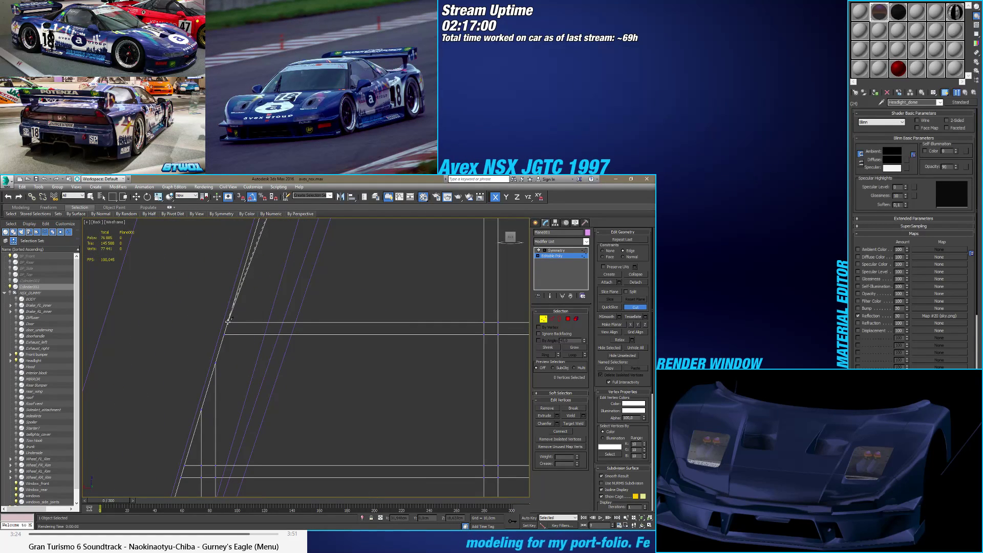
Step: In Polygon mode, select the bottom sliver polygons beside the new diagonal cut as a strip
key("q")
scroll(199, 376, "down", 3)
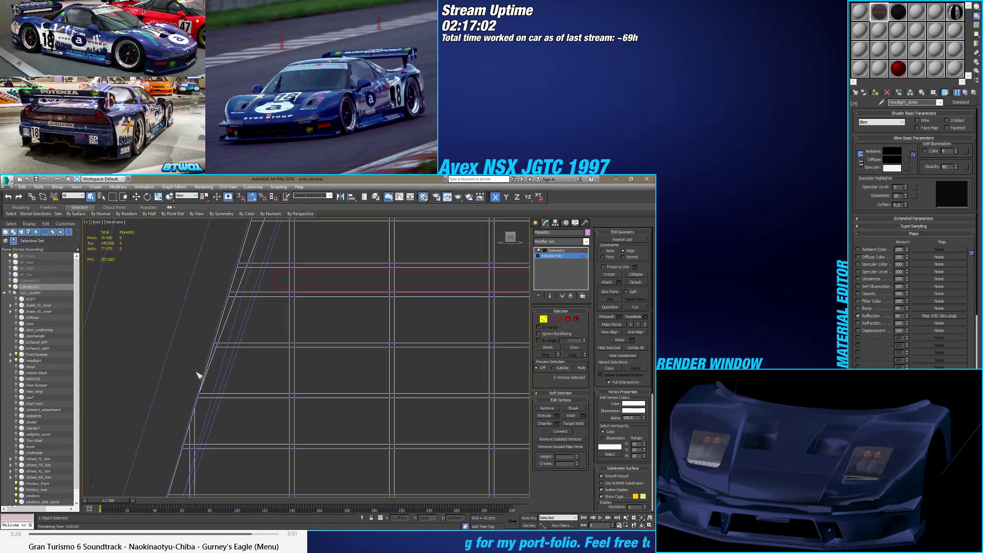
left_click(567, 319)
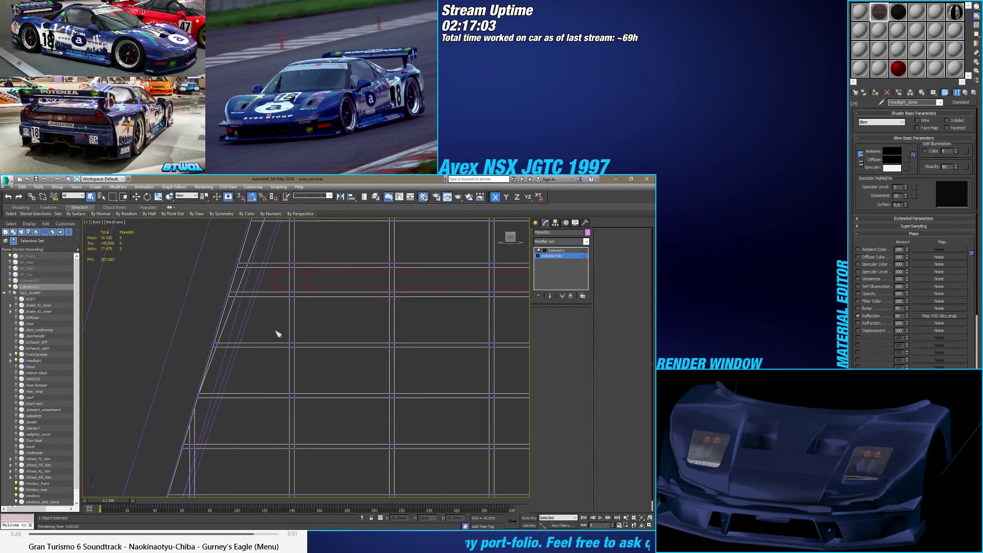
left_click(213, 352)
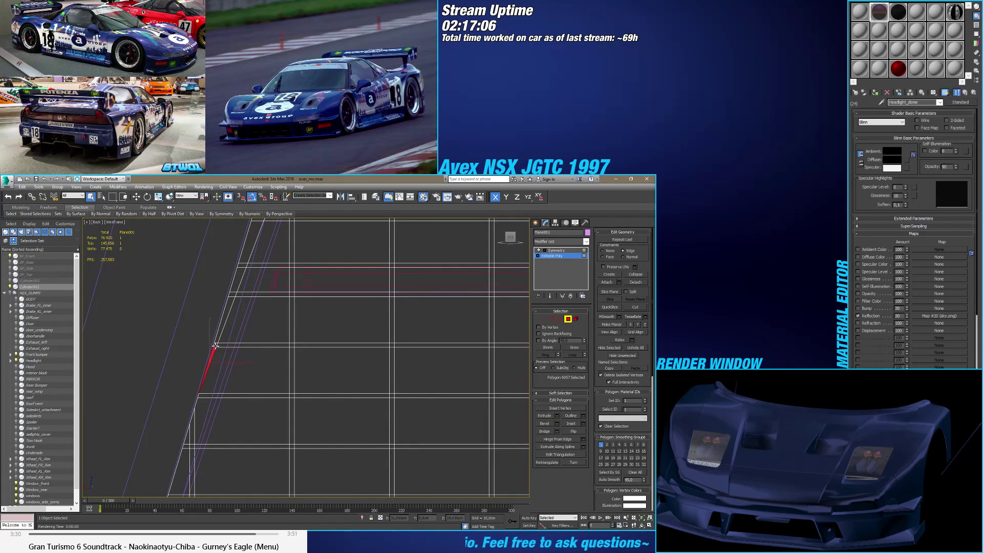
left_click(215, 346, "shift")
scroll(216, 345, "down", 2)
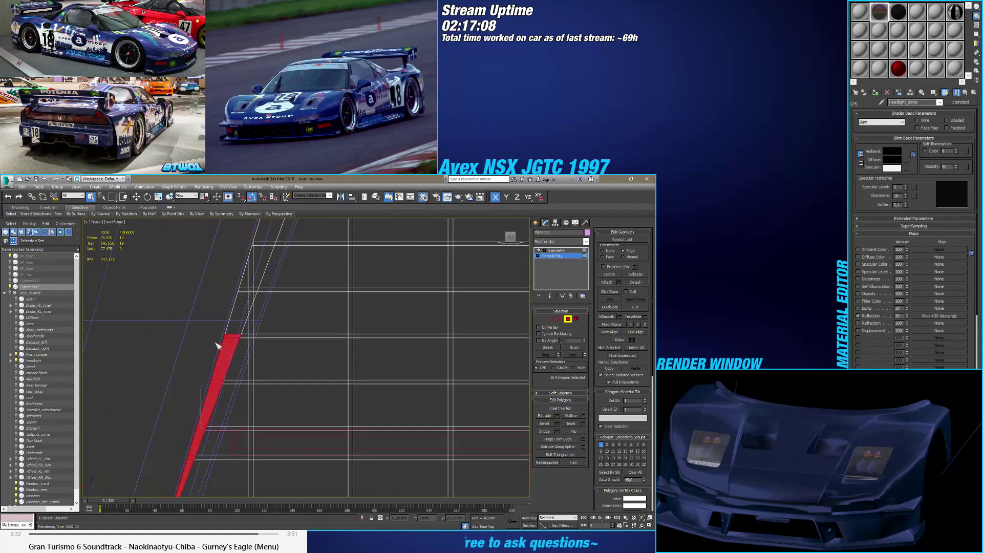
left_click(234, 303, "ctrl")
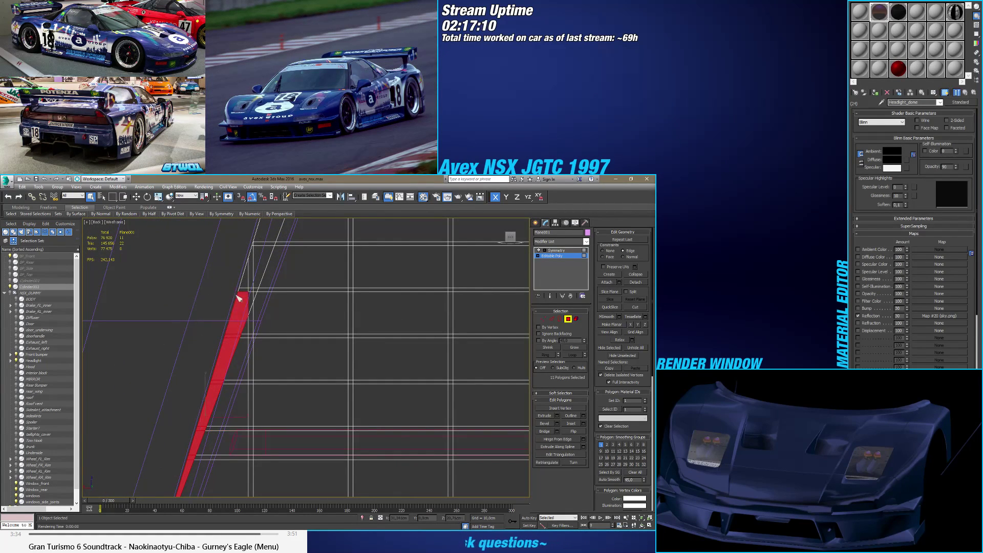
middle_click_drag(237, 291, 196, 330)
left_click(212, 339, "shift")
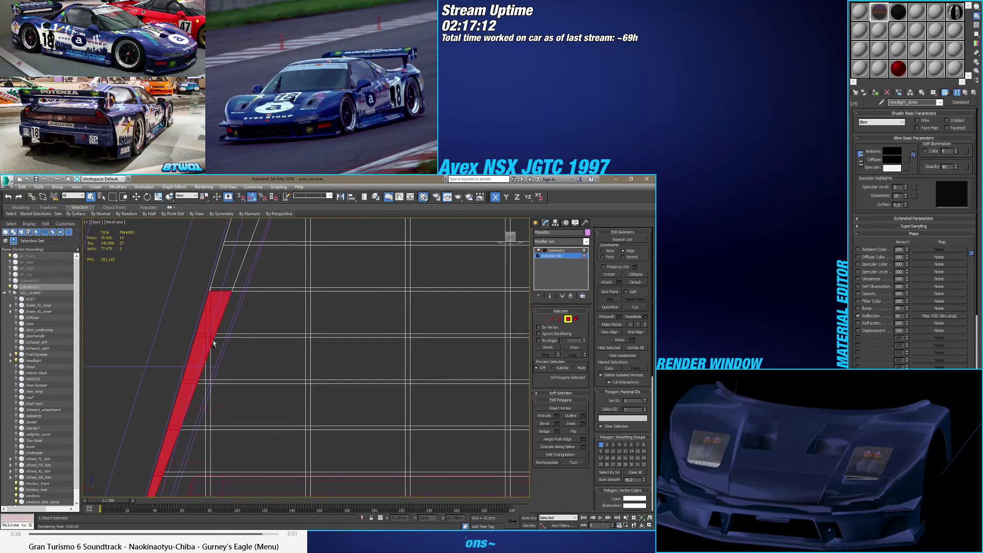
Step: Extend the sliver selection further up along the cut with added clicks and box selections
left_click_drag(225, 290, 249, 245, "ctrl")
middle_click_drag(250, 244, 176, 318)
left_click(211, 302, "ctrl")
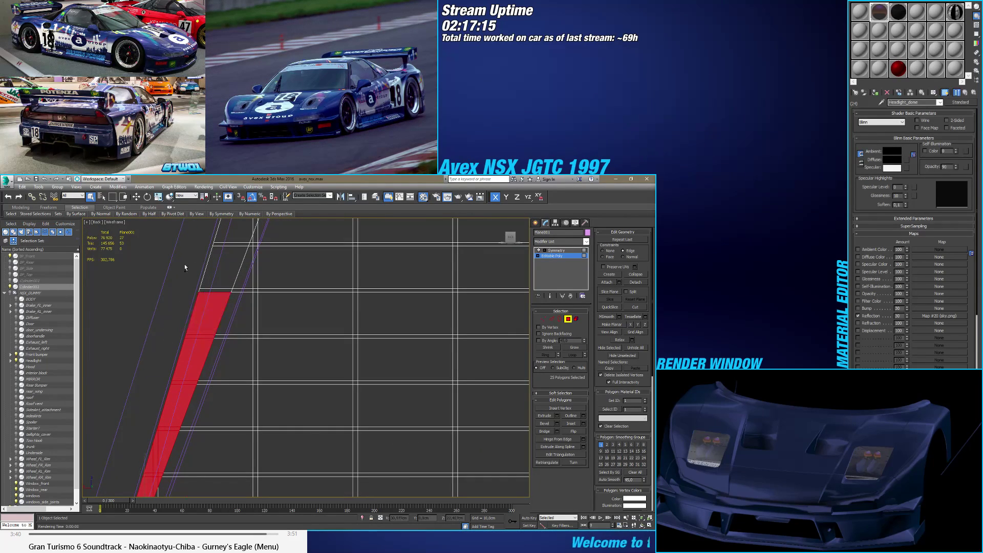
left_click(226, 261, "ctrl")
middle_click_drag(215, 236, 180, 348)
left_click_drag(155, 308, 182, 351)
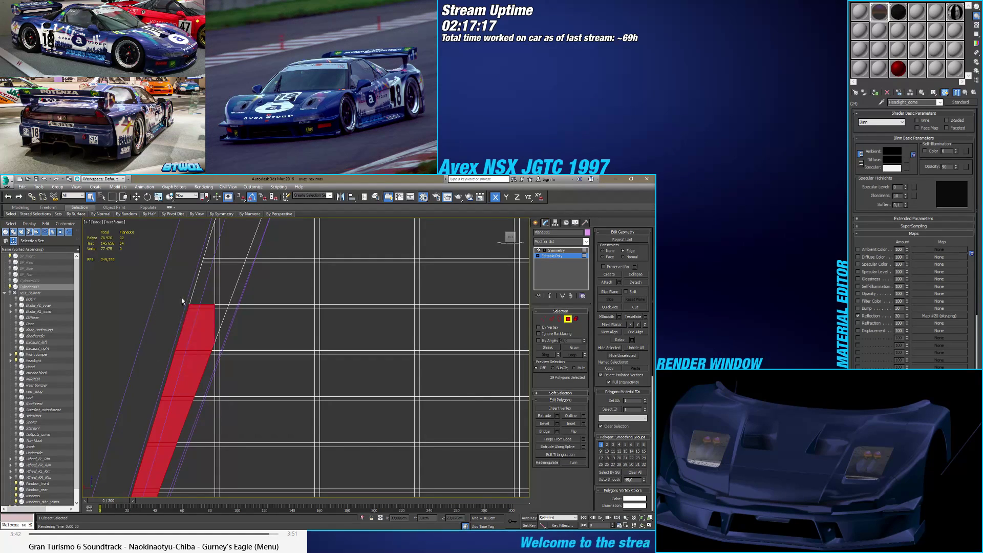
left_click_drag(217, 322, 223, 320, "ctrl")
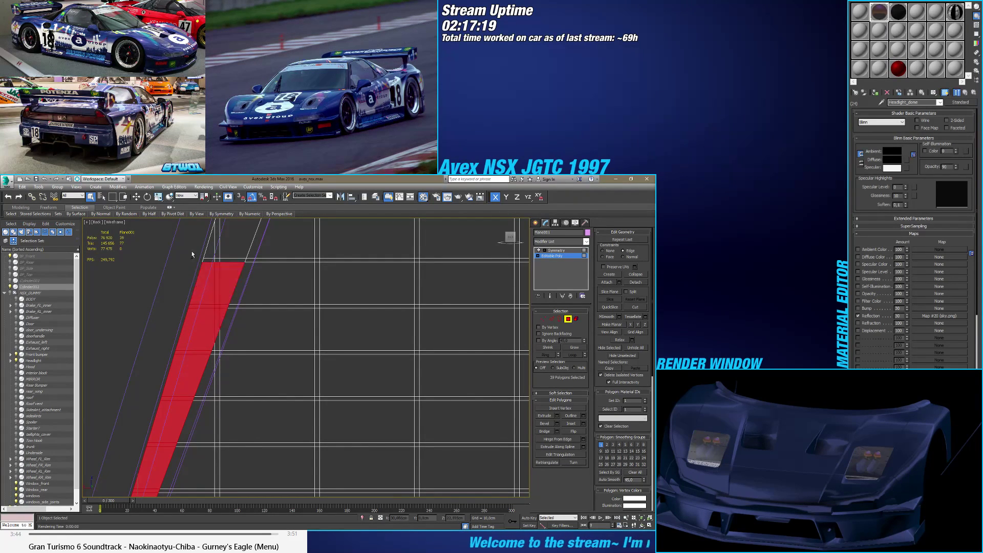
mouse_move(225, 274)
middle_mouse_down()
mouse_move(204, 299)
mouse_move(178, 385)
middle_mouse_up()
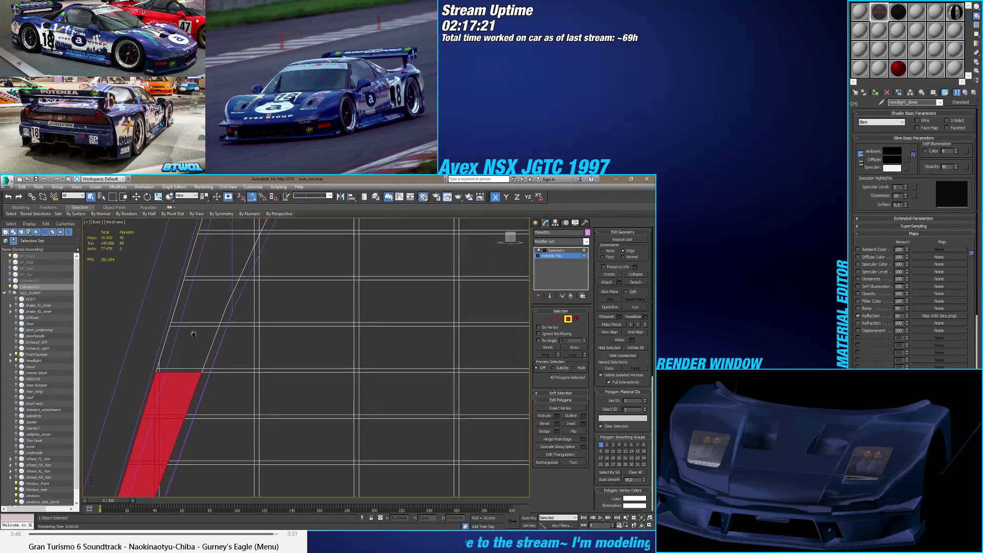
left_click_drag(135, 336, 173, 378, "ctrl")
left_click_drag(151, 275, 190, 276, "ctrl")
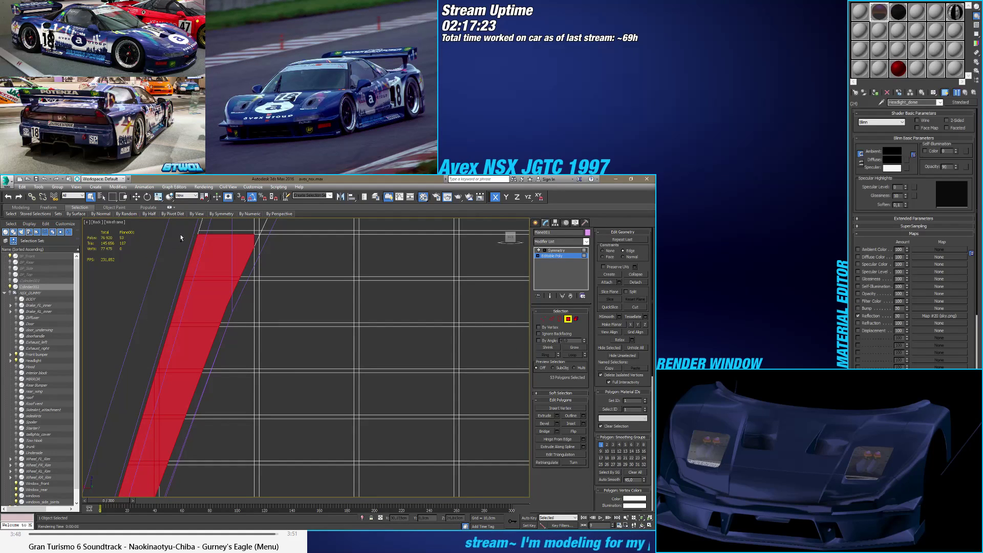
Step: Add the remaining slivers at the top of the strip to the selection
middle_click_drag(225, 231, 180, 300)
mouse_move(145, 277)
left_mouse_down("ctrl")
mouse_move(215, 341)
mouse_move(211, 349)
left_mouse_up("ctrl")
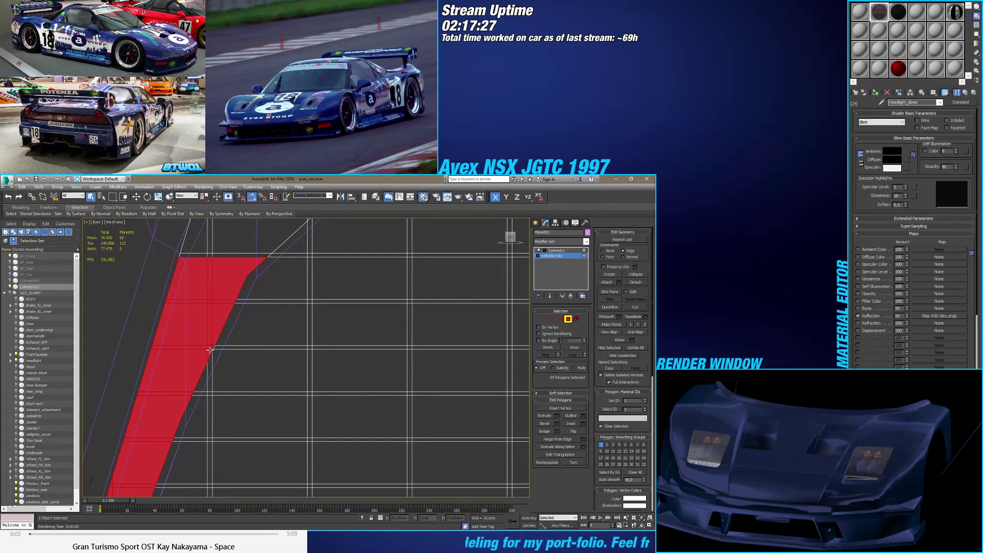
middle_click_drag(171, 229, 141, 307)
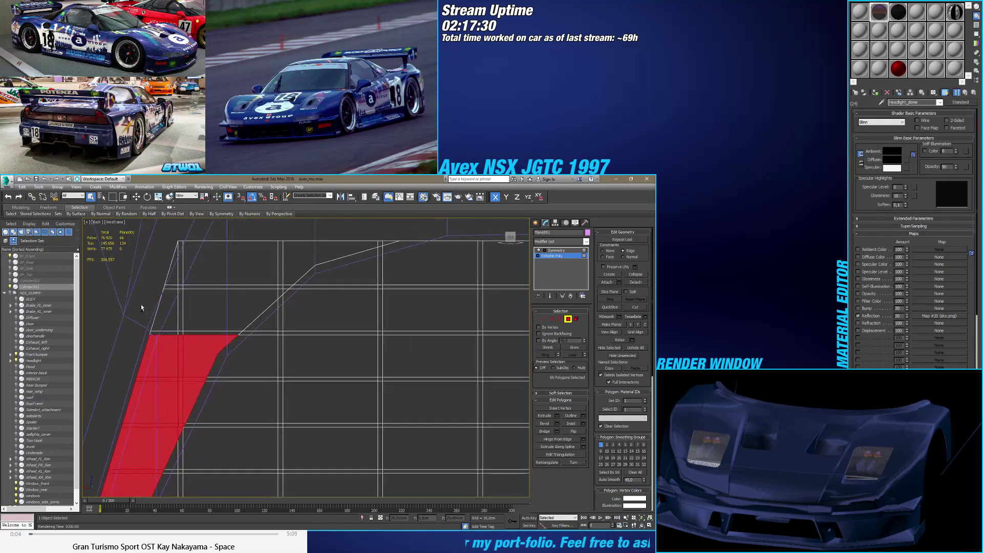
left_click_drag(194, 345, 193, 345, "ctrl")
left_click_drag(216, 290, 216, 290, "ctrl")
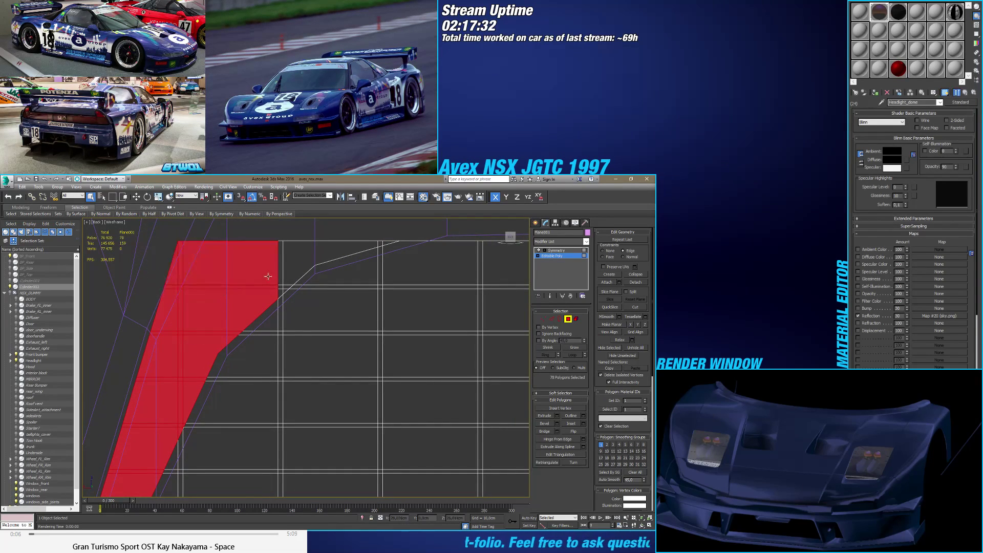
middle_click_drag(216, 290, 197, 279)
left_click_drag(220, 319, 220, 319, "ctrl")
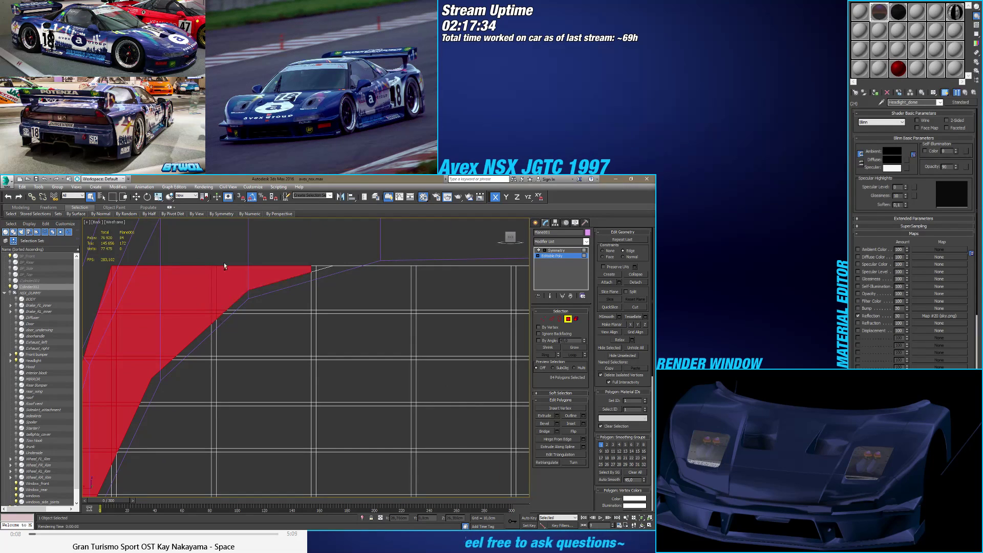
scroll(310, 280, "down", 2)
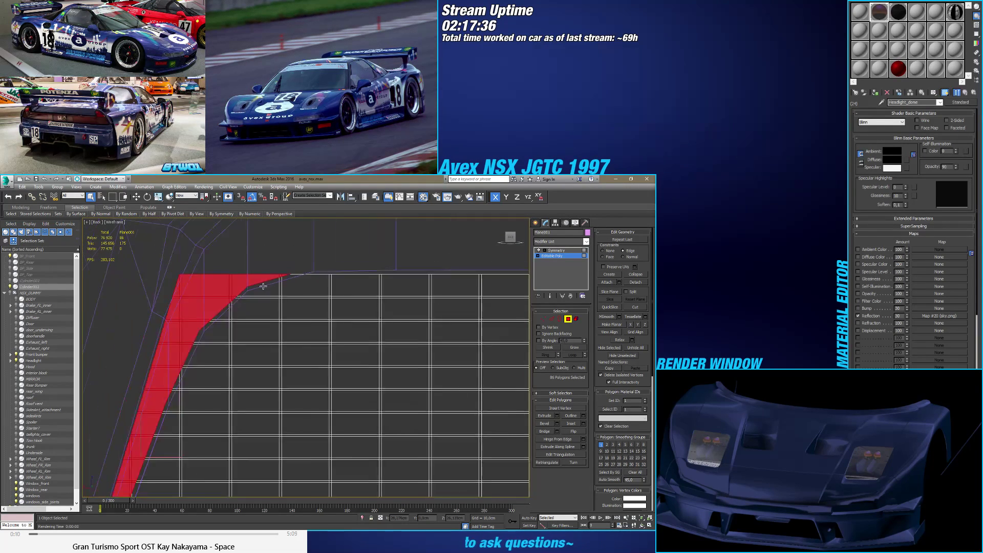
Step: Delete the selected sliver polygons outside the panel
key("Delete")
scroll(265, 284, "down", 4)
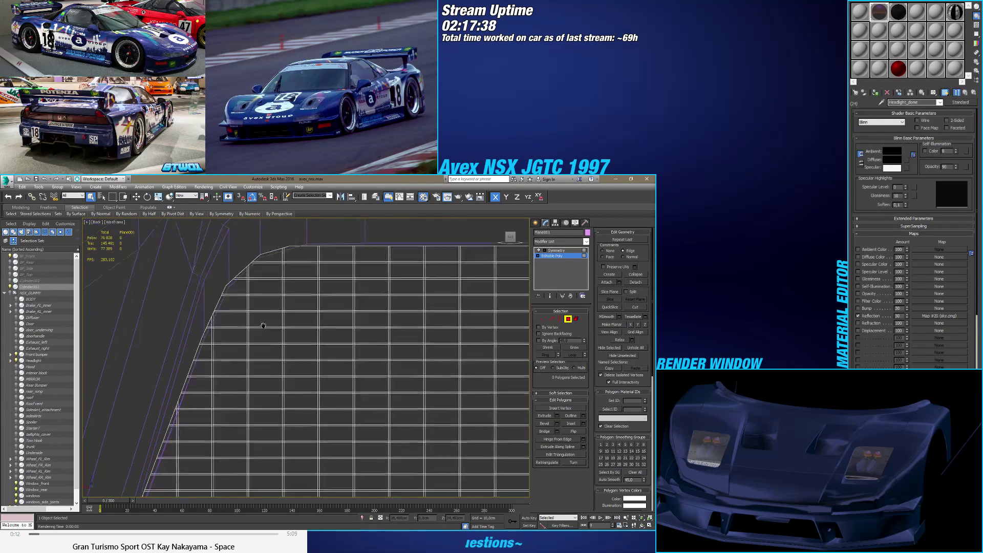
scroll(270, 306, "down", 2)
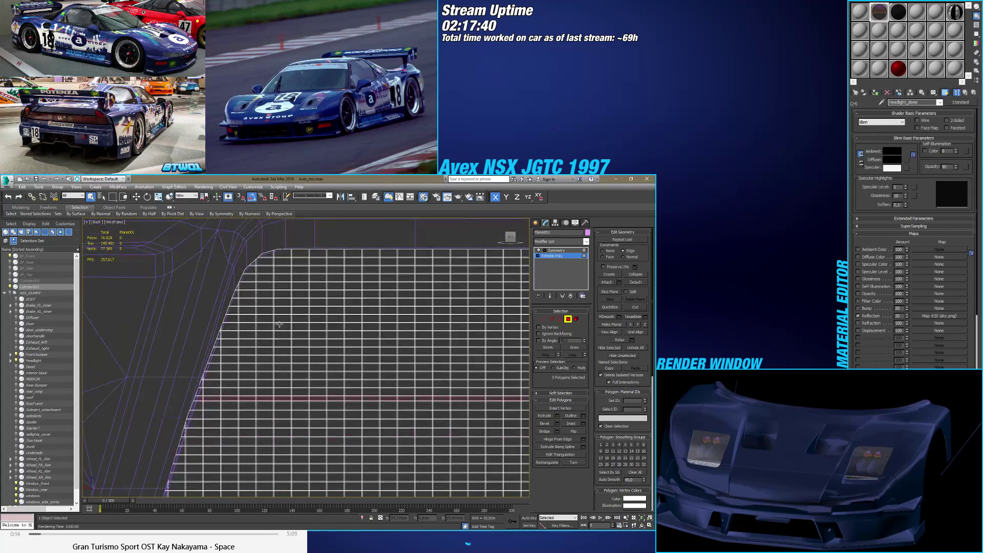
scroll(213, 330, "down", 2)
scroll(236, 297, "down", 2)
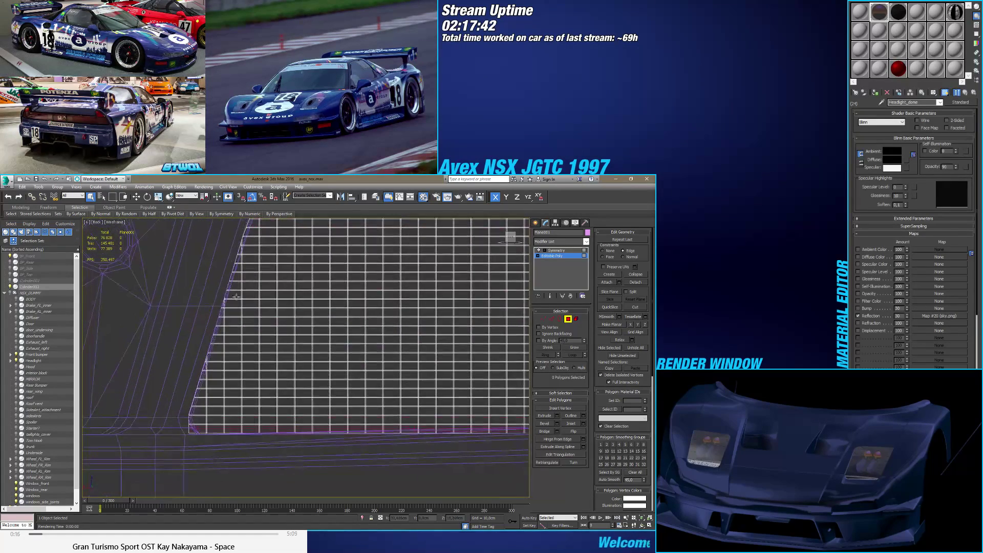
scroll(204, 374, "up", 4)
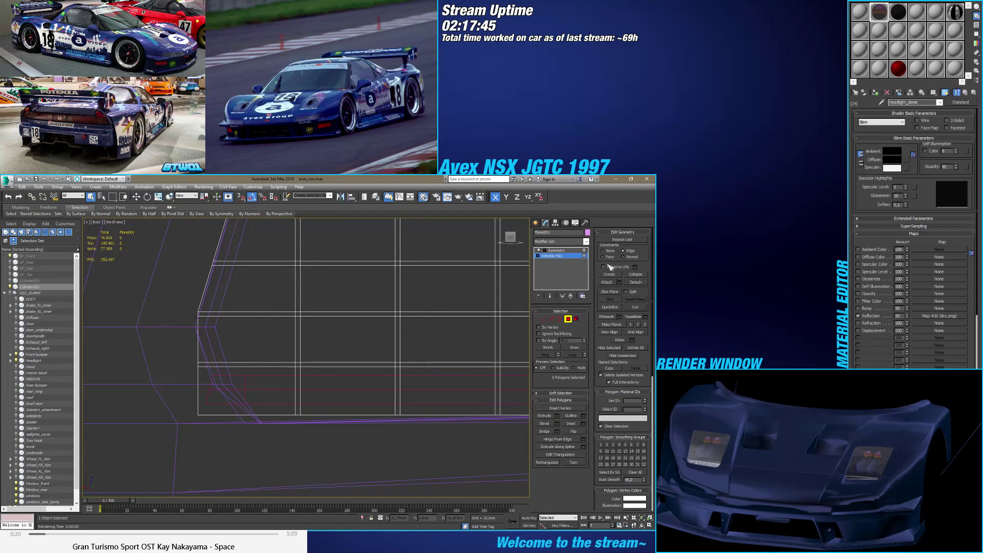
Step: At Vertex level, cut a new edge from the panel's diagonal edge to its lower edge
key("1")
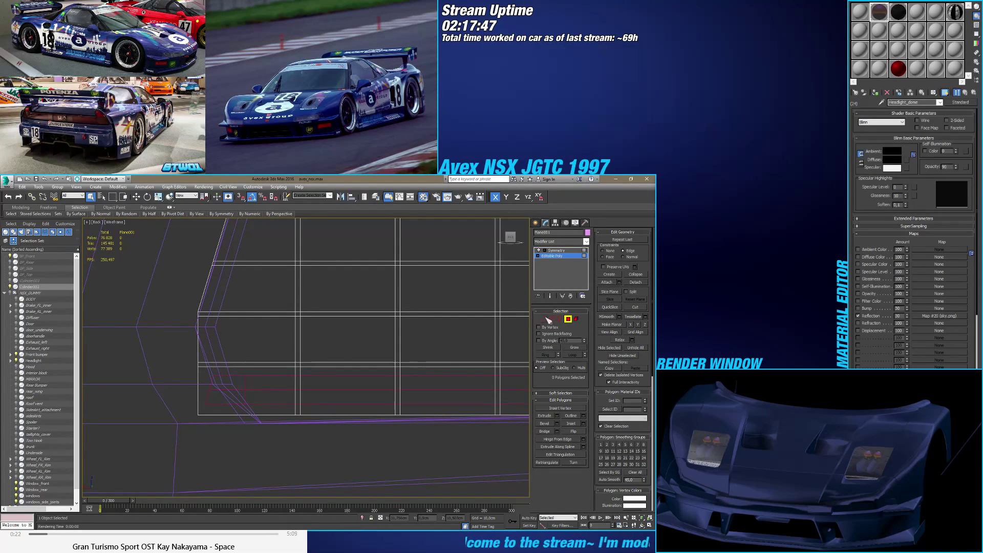
left_click(636, 307)
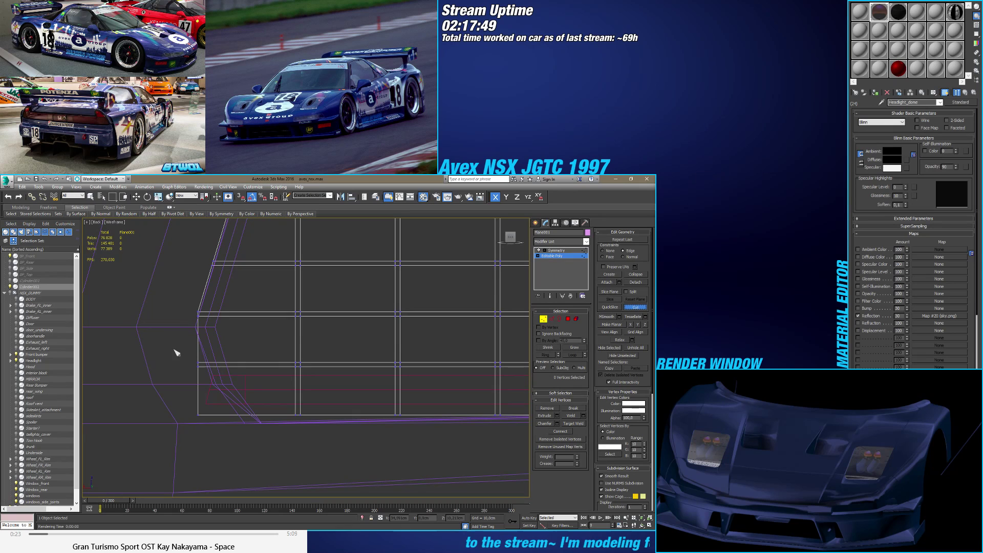
left_click(199, 316)
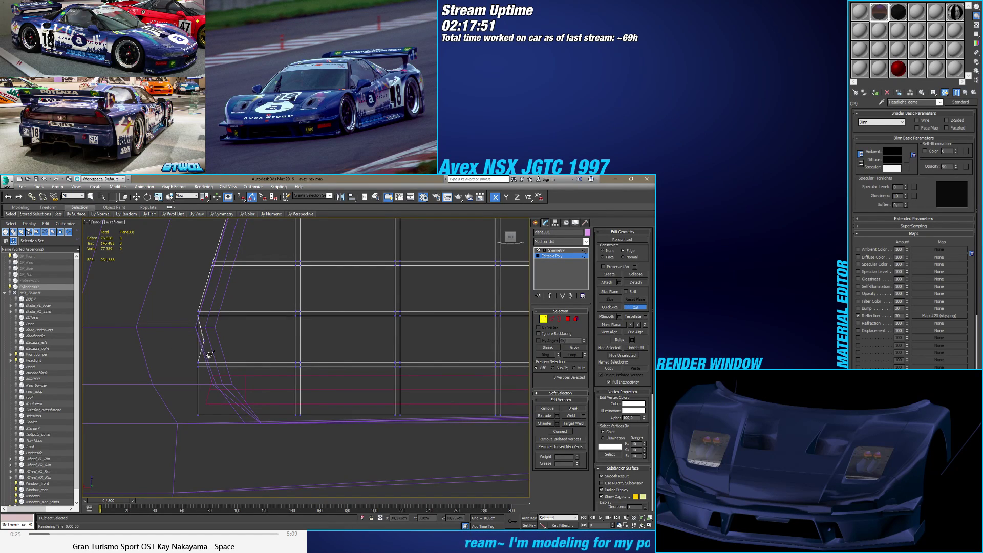
left_click(237, 414)
right_click(220, 427)
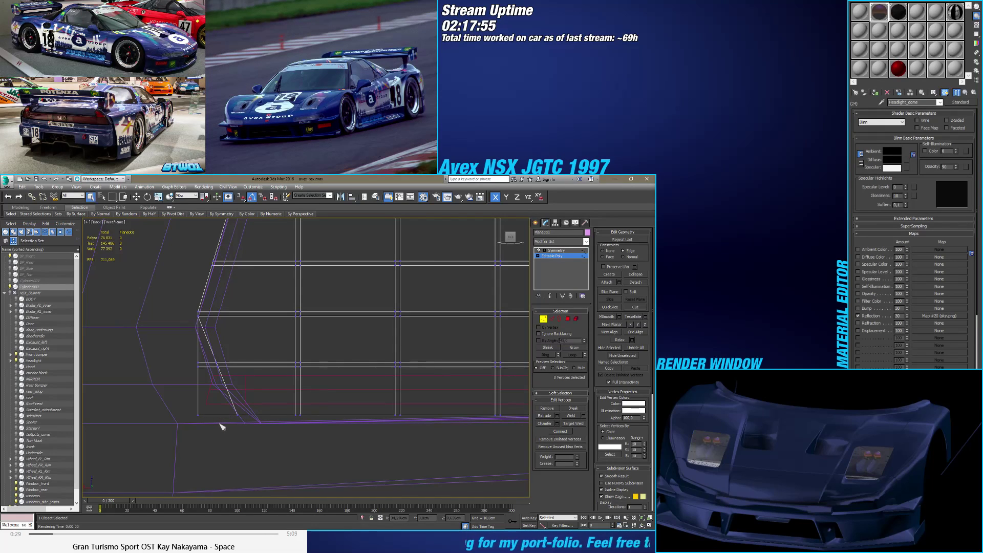
Step: Delete the three leftover triangular polygons past the new cut
key("4")
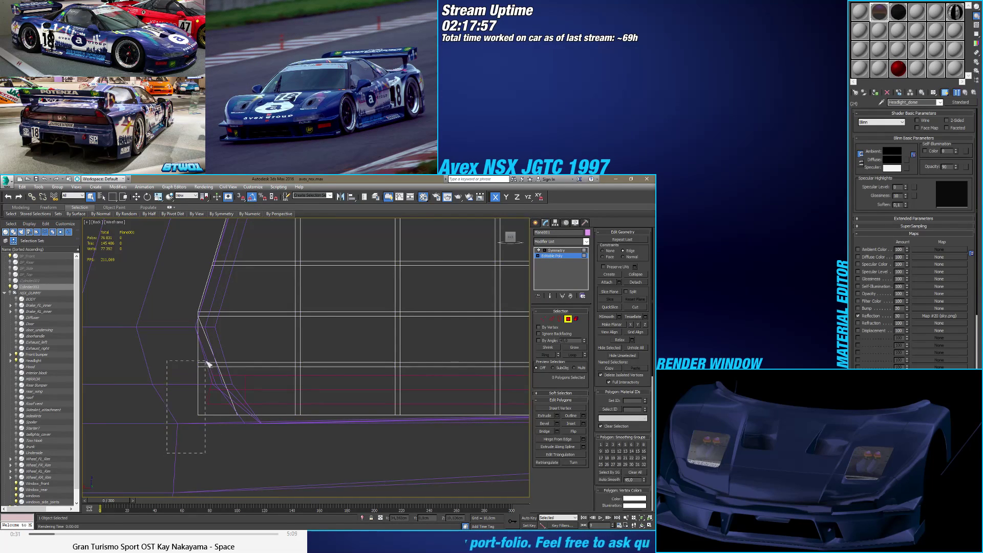
left_click(206, 358)
key("Delete")
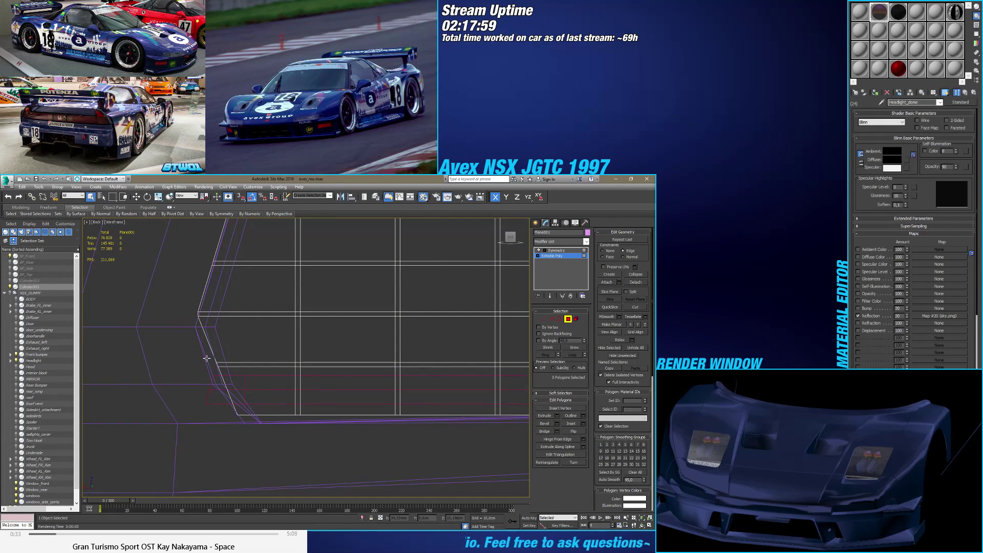
scroll(198, 364, "down", 3)
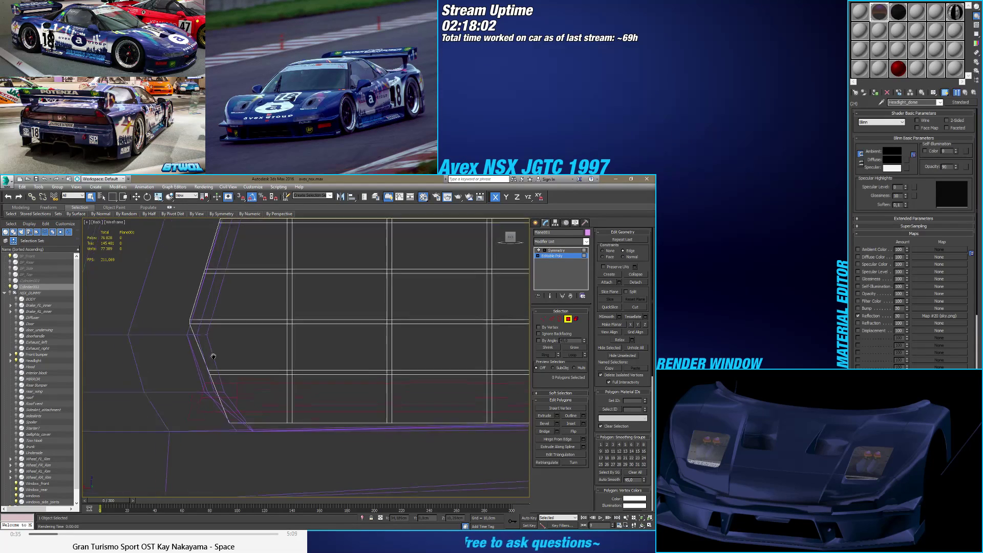
key("F3")
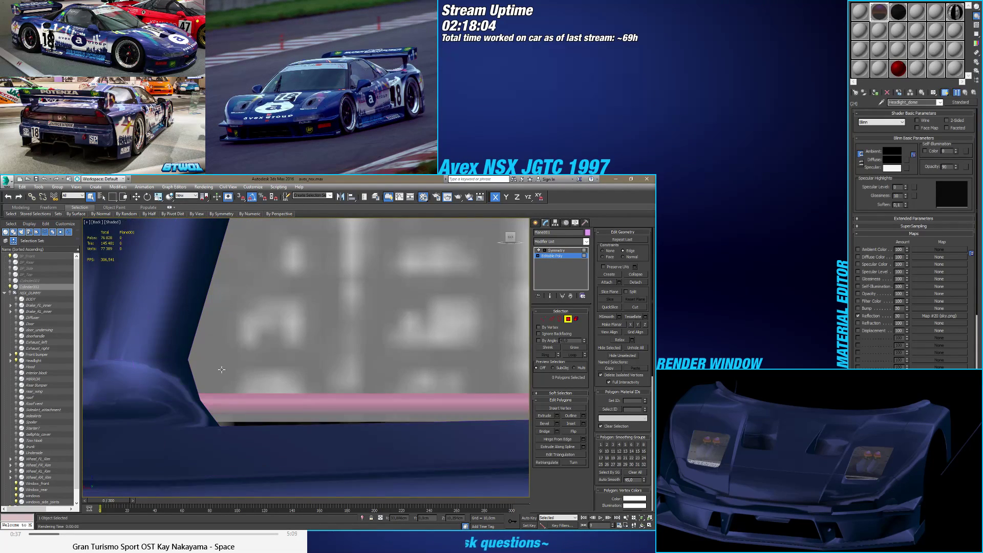
key("F4")
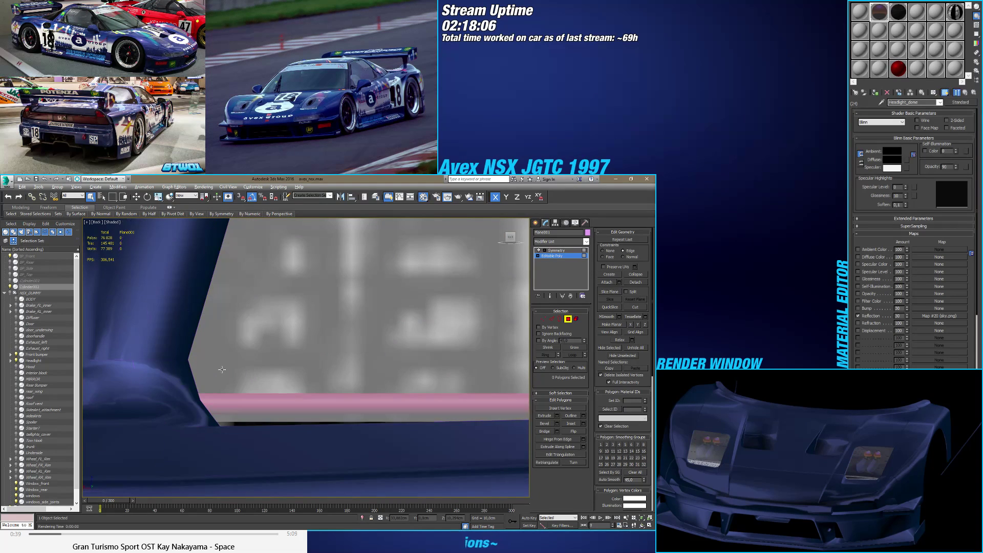
middle_click_drag(281, 392, 242, 385, "alt")
scroll(366, 377, "up", 5)
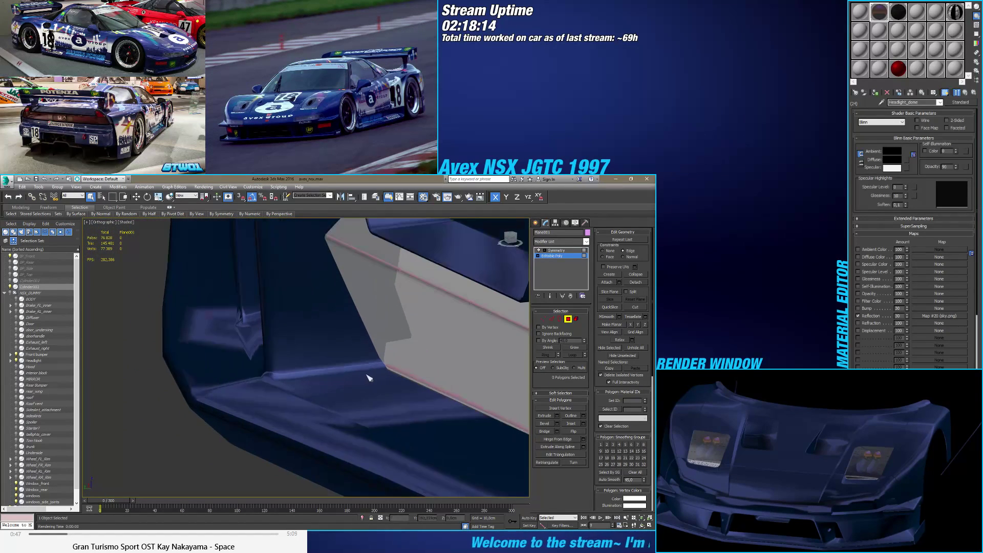
middle_click_drag(352, 366, 342, 366, "alt")
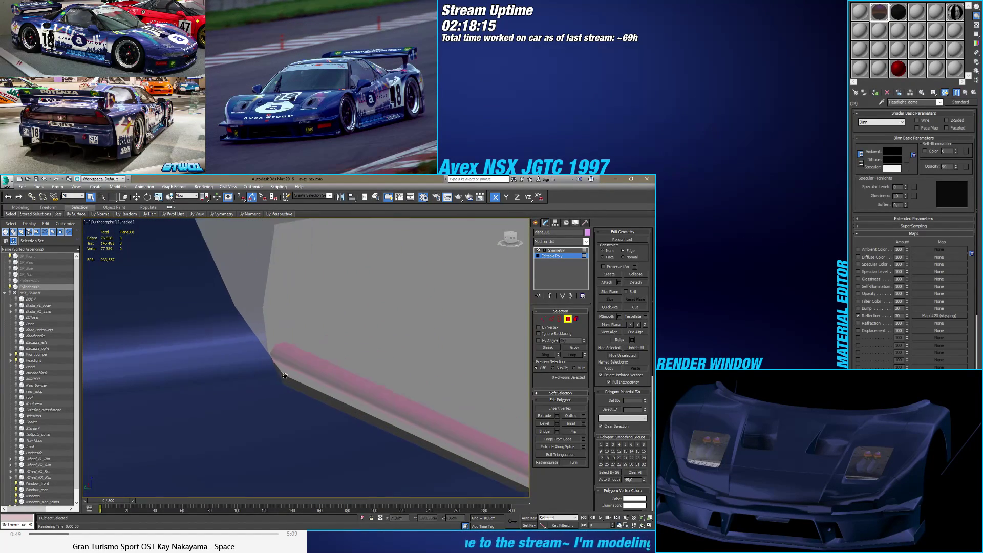
scroll(259, 377, "down", 5)
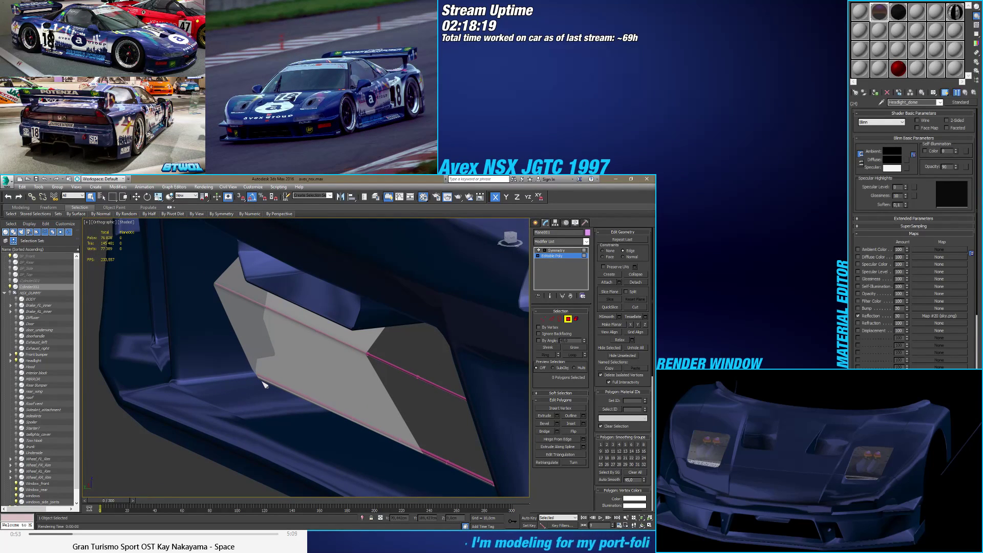
mouse_move(271, 390)
middle_mouse_down("alt")
mouse_move(291, 398)
mouse_move(271, 397)
mouse_move(269, 331)
middle_mouse_up("alt")
key("F4")
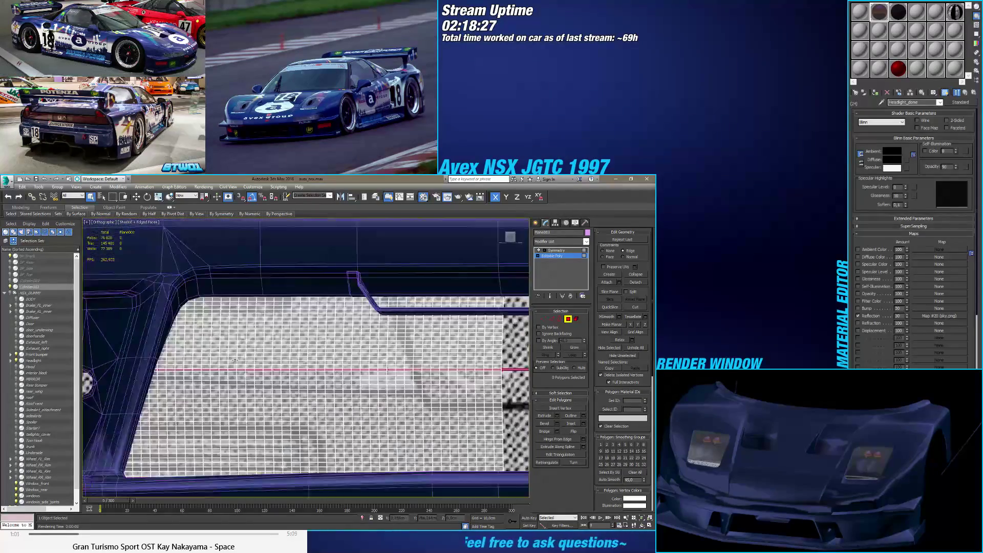
key("F3")
left_click(511, 237)
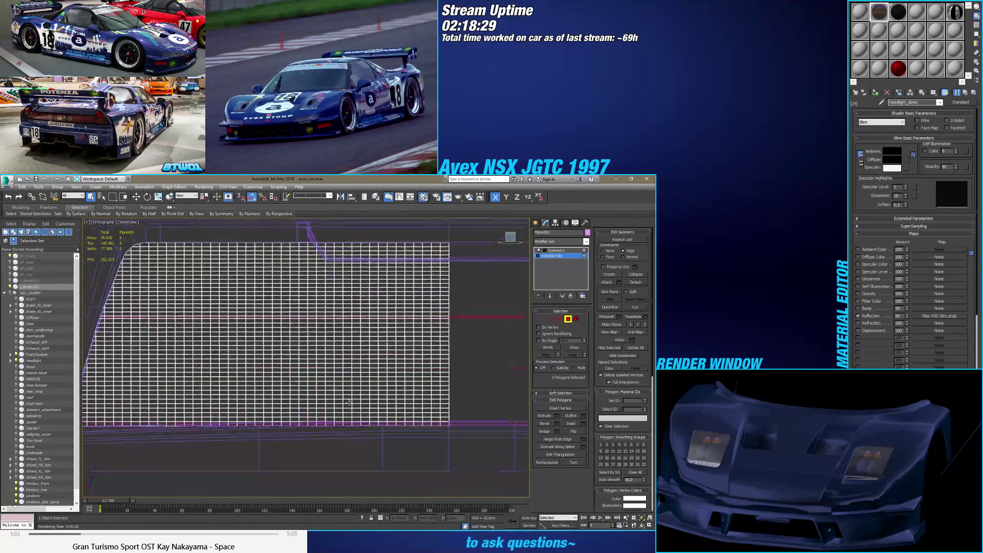
scroll(374, 417, "up", 3)
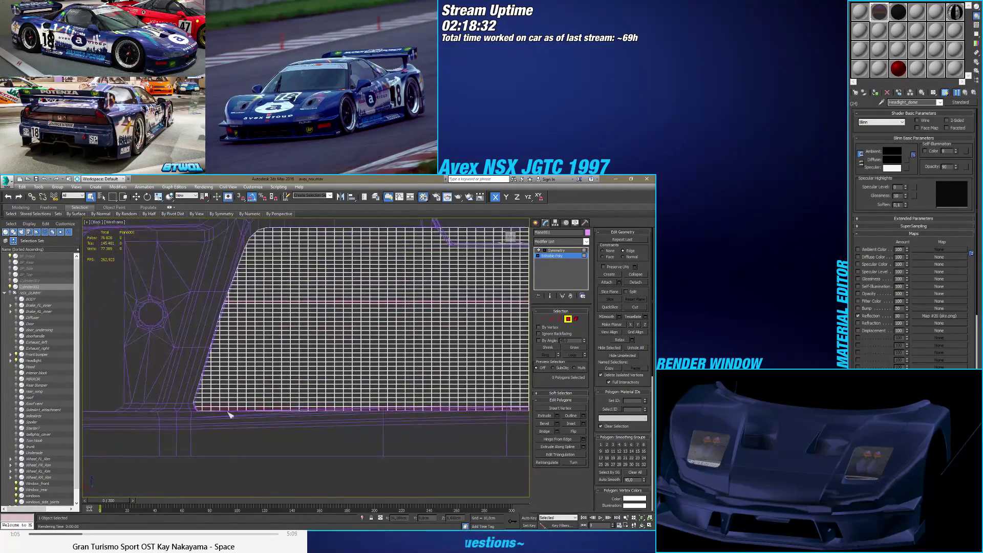
scroll(228, 409, "up", 5)
scroll(277, 399, "up", 2)
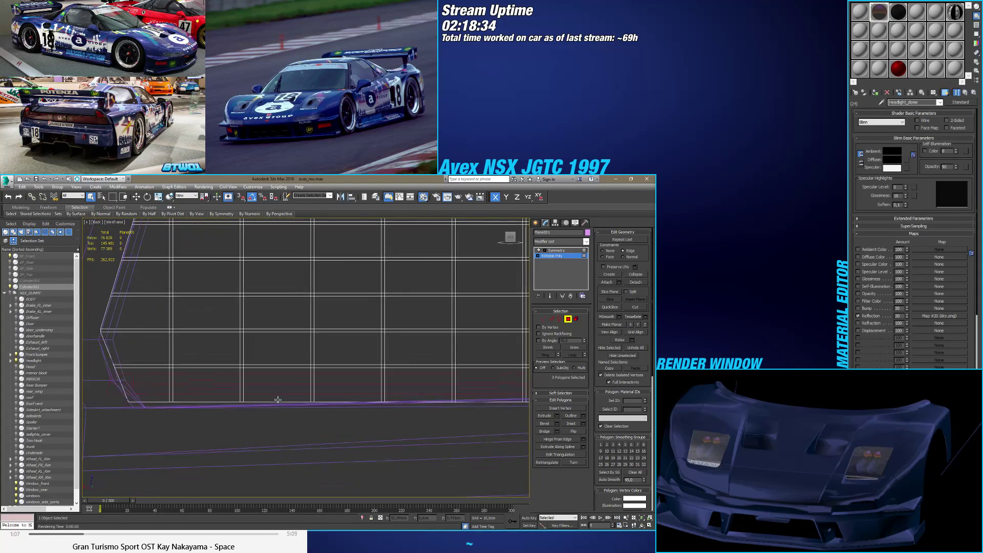
middle_click_drag(277, 400, 326, 415)
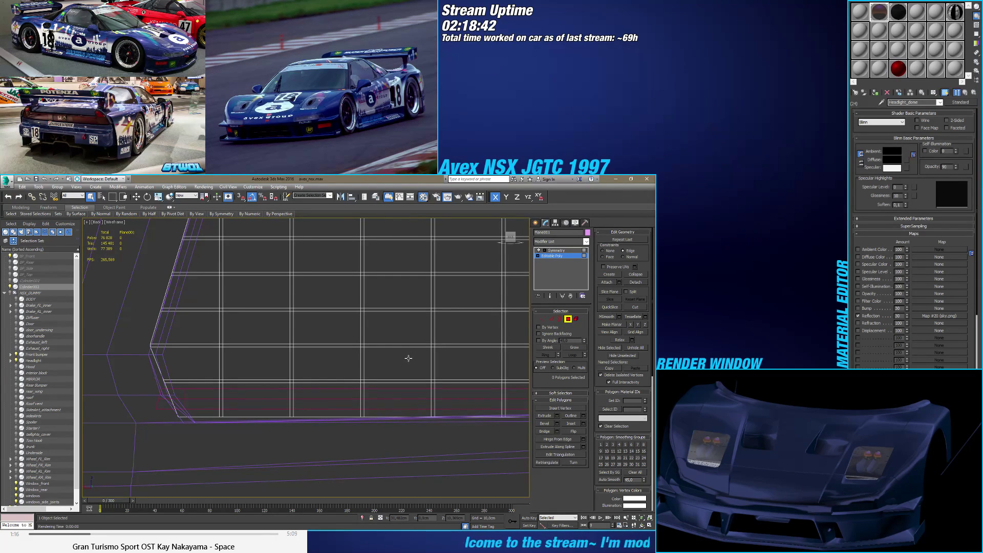
scroll(200, 335, "down", 5)
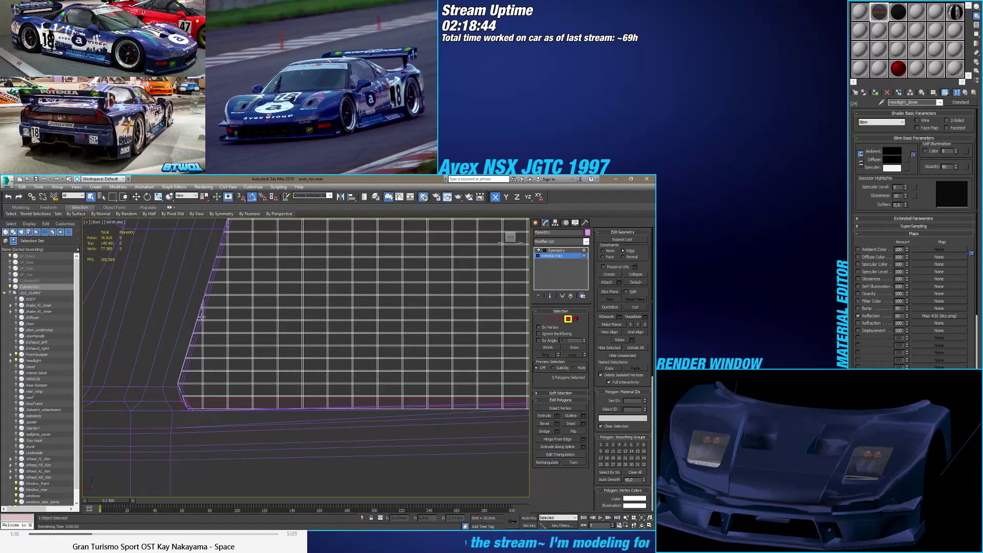
scroll(200, 335, "up", 5)
scroll(201, 367, "down", 5)
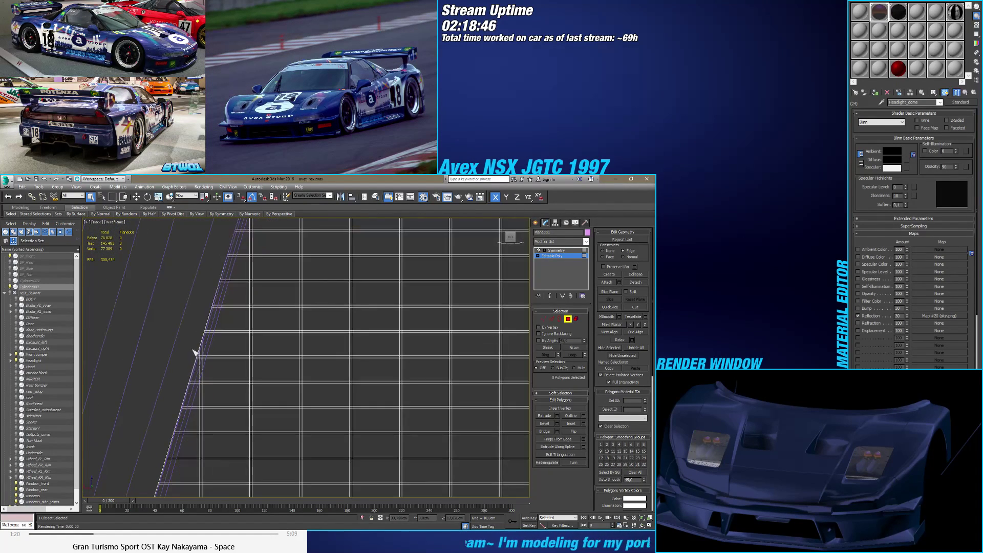
mouse_move(193, 351)
middle_mouse_down()
mouse_move(209, 282)
mouse_move(211, 349)
middle_mouse_up()
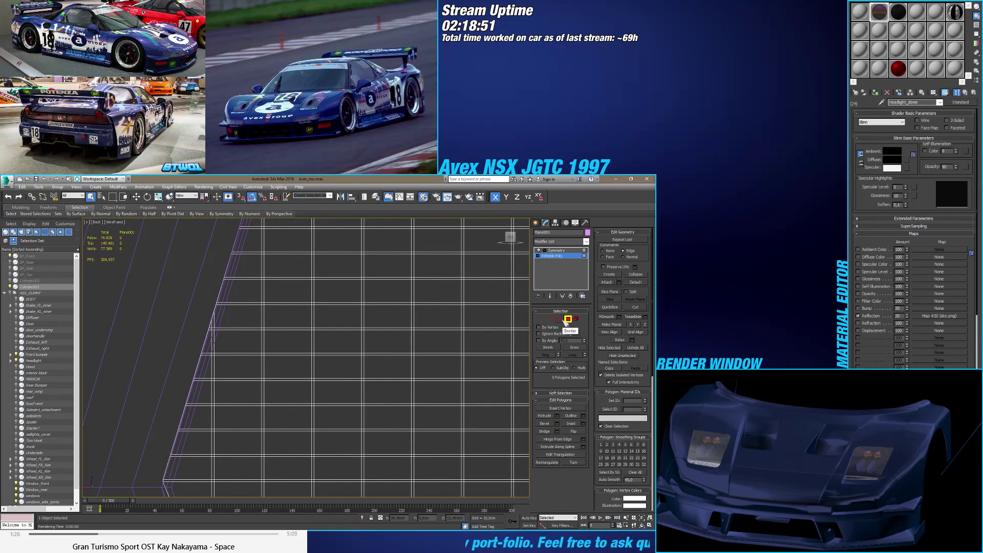
Step: Select all the plane's polygons and inset them by about 0.22 cm
key("ctrl+a")
scroll(349, 373, "down", 1)
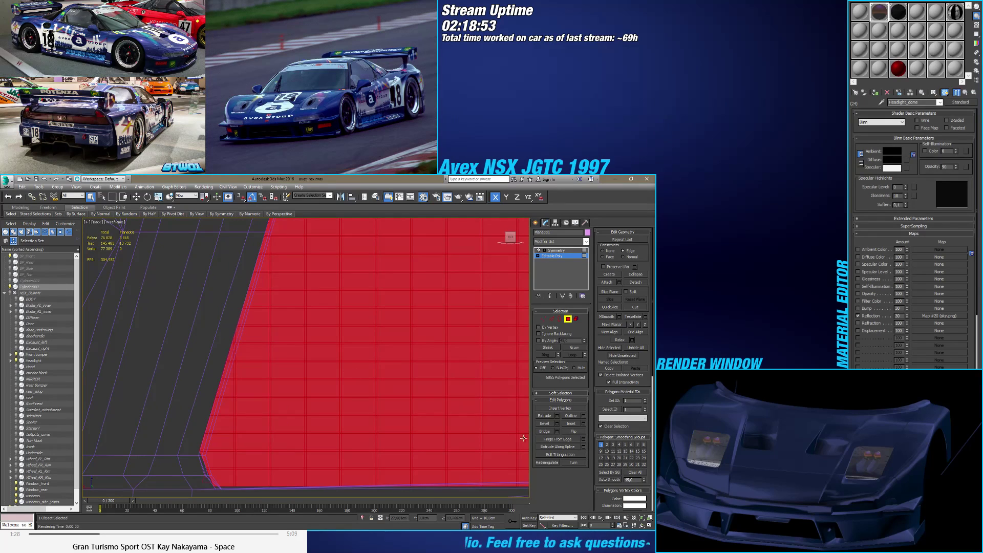
left_click(583, 424)
scroll(265, 425, "down", 1)
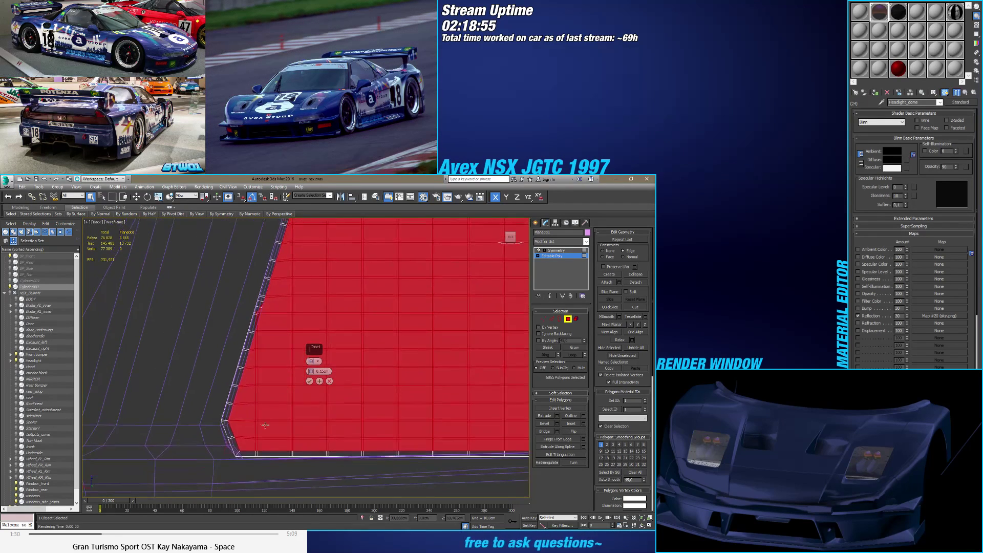
scroll(265, 425, "up", 3)
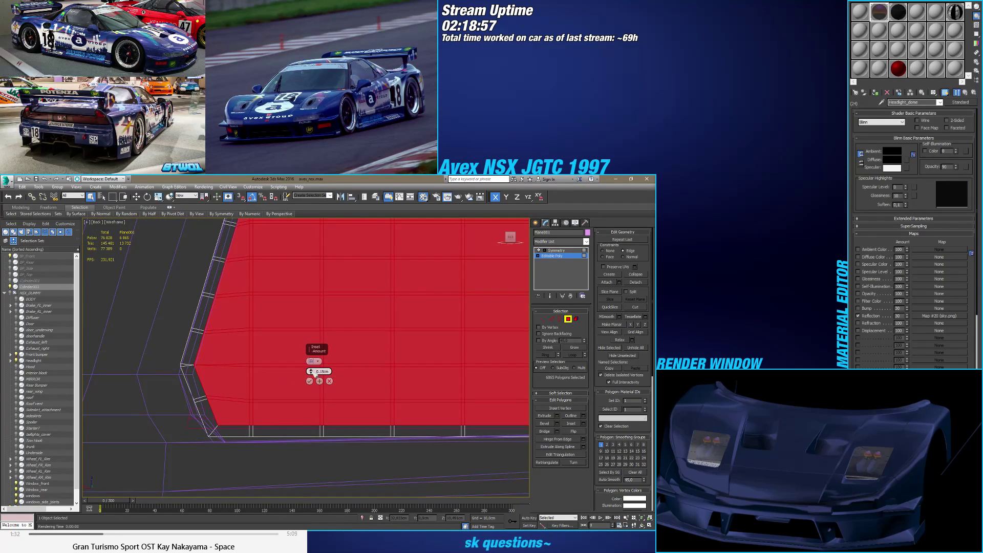
right_click(313, 374)
left_click_drag(314, 374, 323, 374)
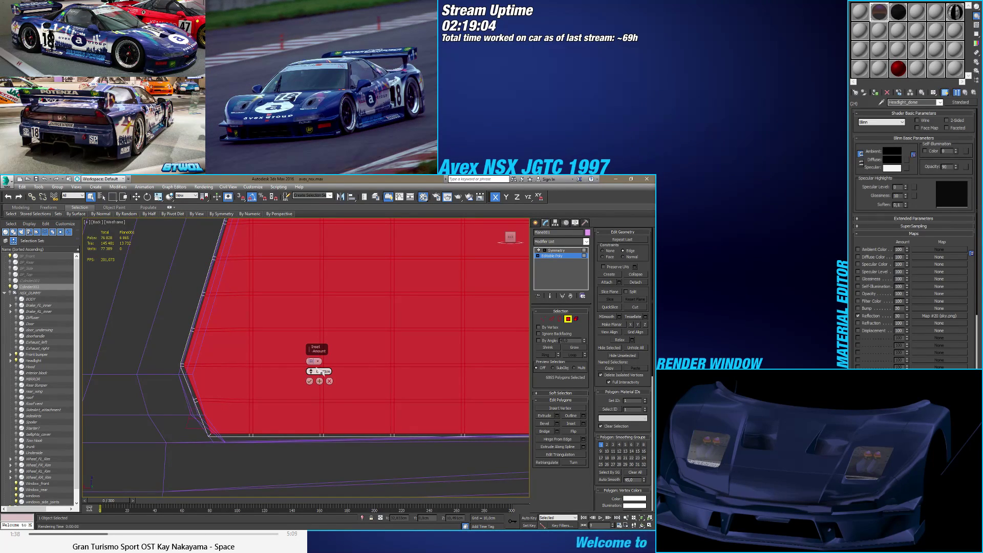
left_click_drag(323, 373, 330, 351)
Step: Check the plane's lower part and commit the inset
scroll(255, 299, "down", 4)
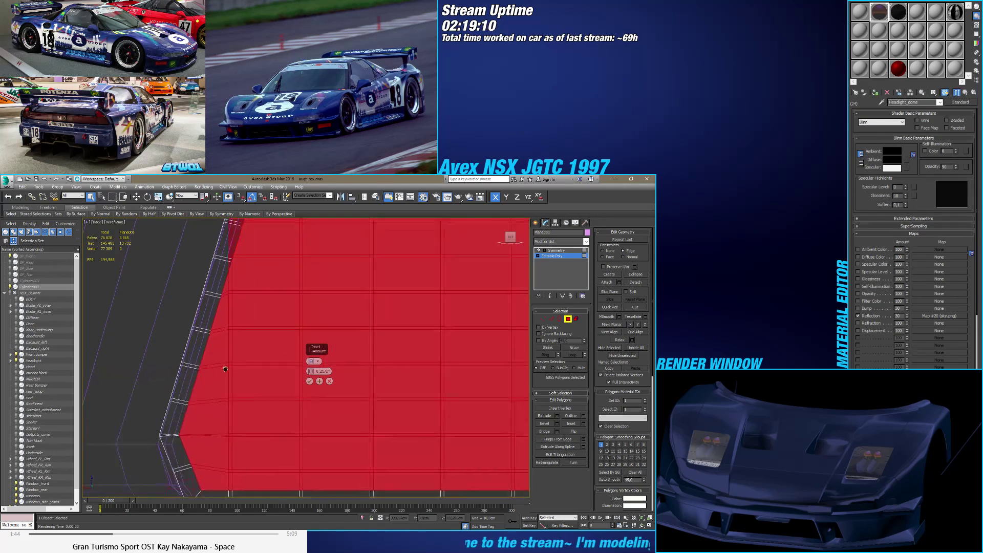
middle_click_drag(255, 298, 404, 296)
scroll(171, 311, "down", 2)
scroll(404, 297, "up", 4)
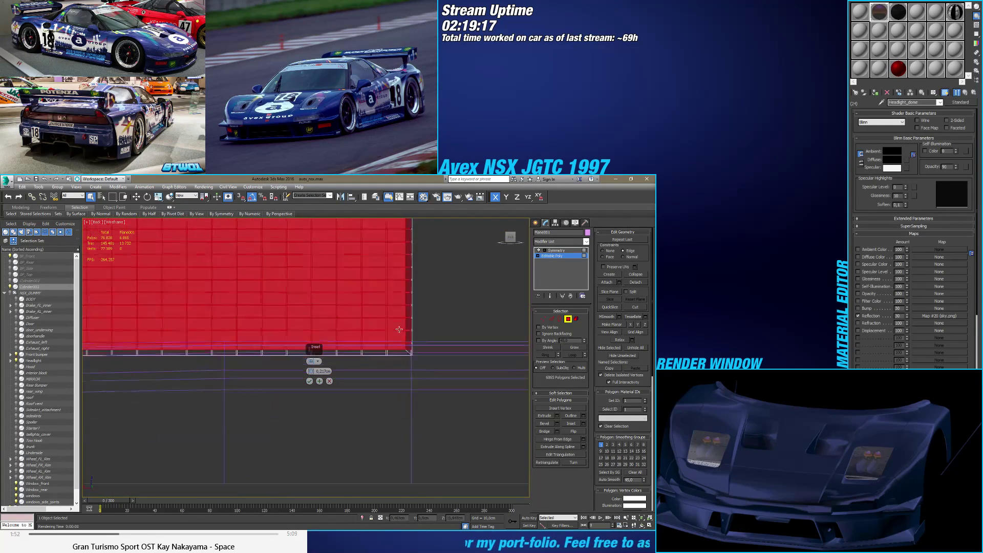
scroll(440, 390, "up", 3)
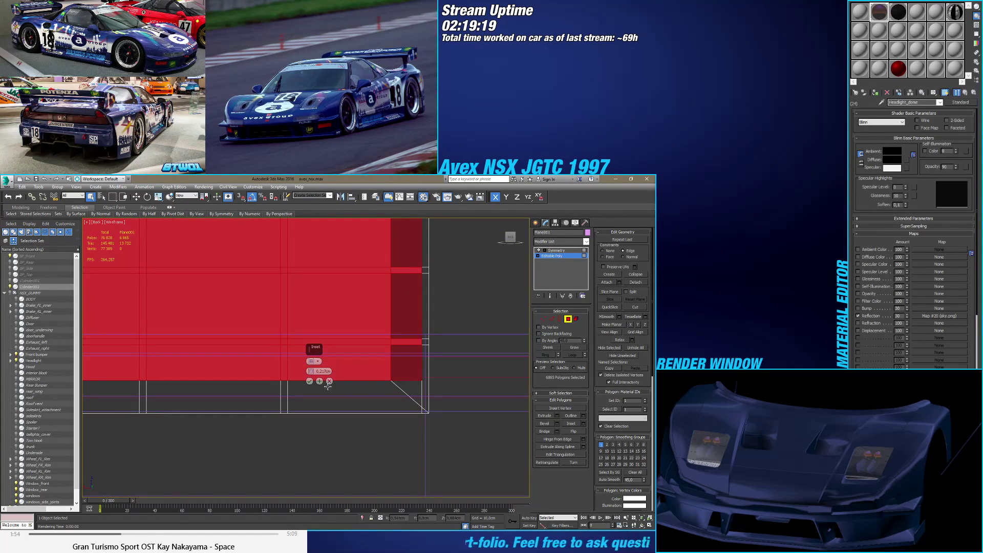
left_click(309, 381)
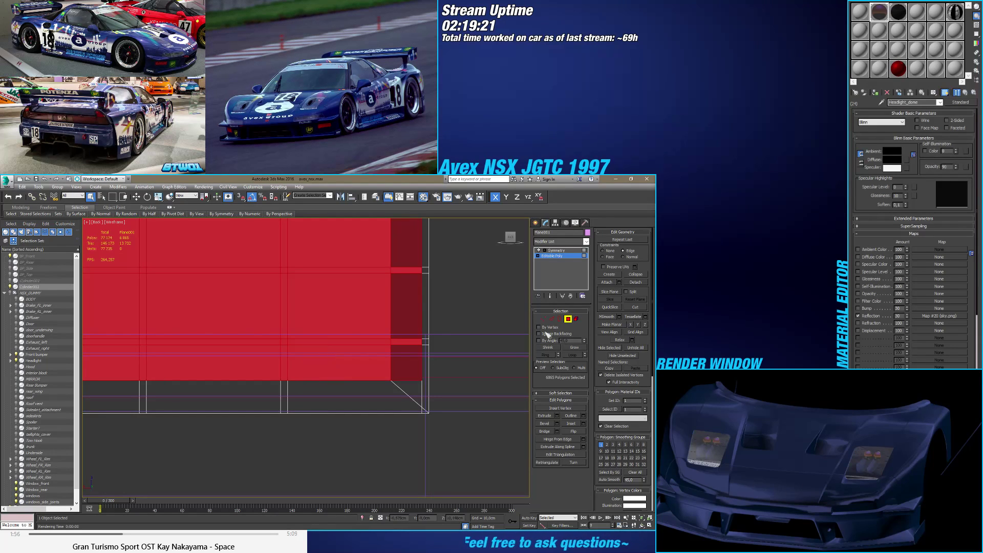
Step: Turn on edged shading with F3 and enable Target Weld at Vertex level
left_click(543, 319)
mouse_move(410, 379)
middle_mouse_down("alt")
mouse_move(389, 392)
mouse_move(491, 365)
middle_mouse_up("alt")
key("F3")
left_click(567, 319, "ctrl")
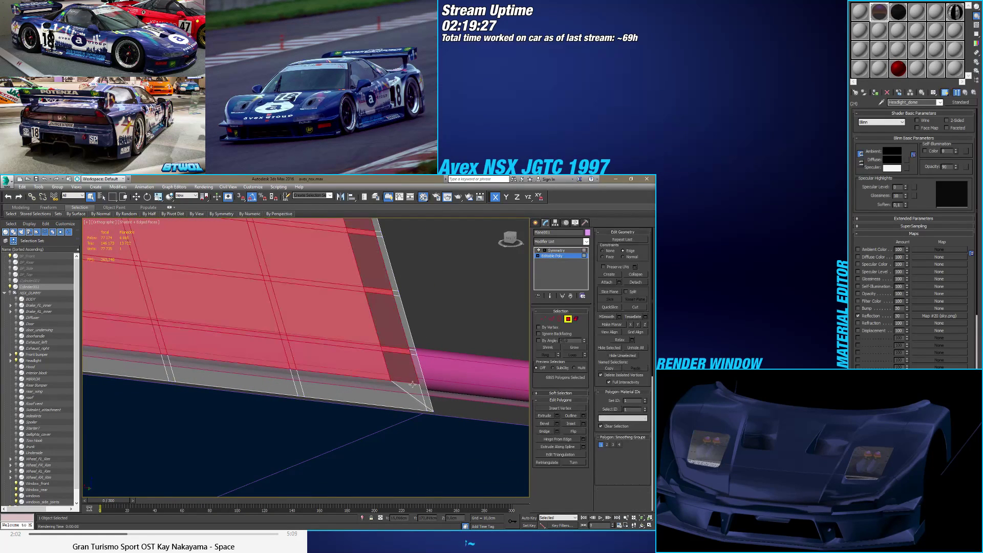
scroll(407, 387, "up", 2)
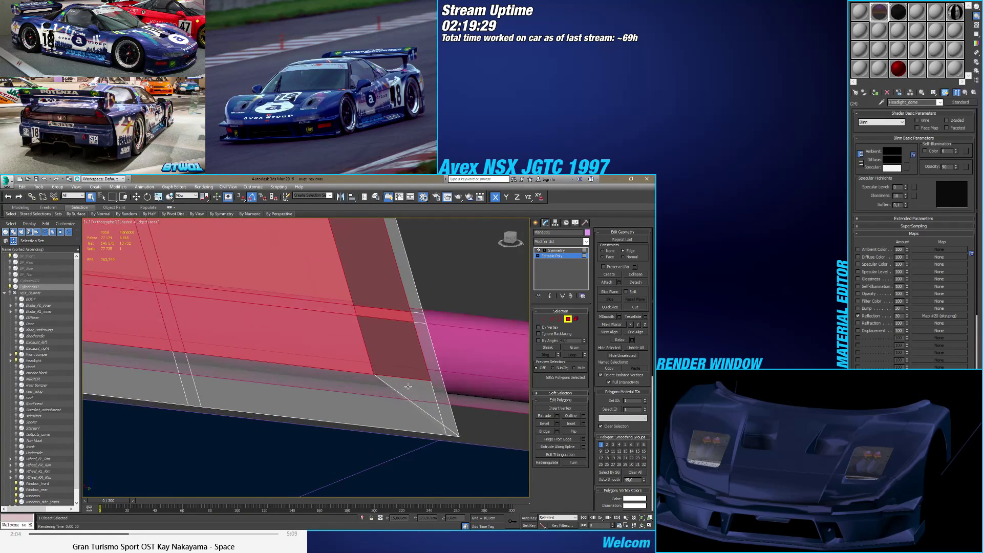
left_click(541, 319, "ctrl")
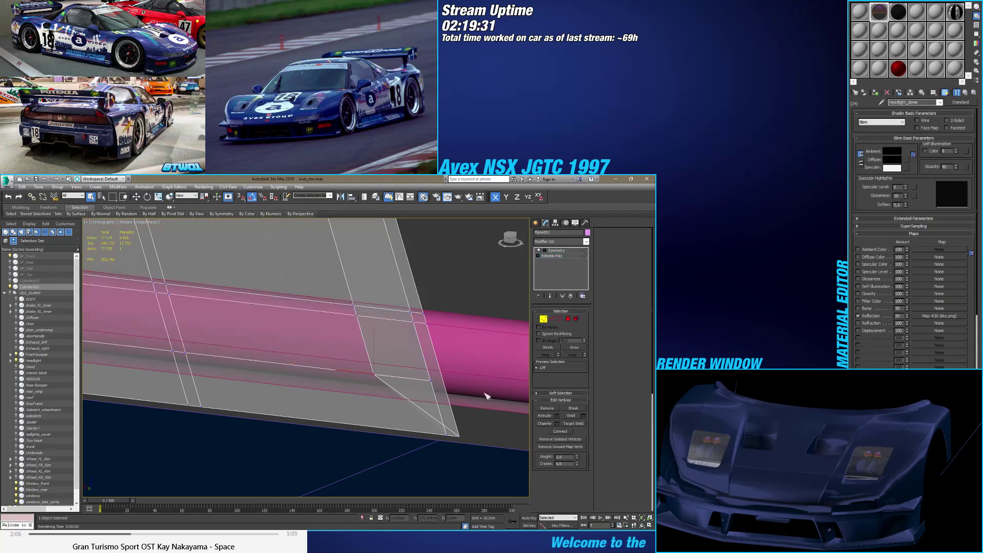
left_click(573, 423)
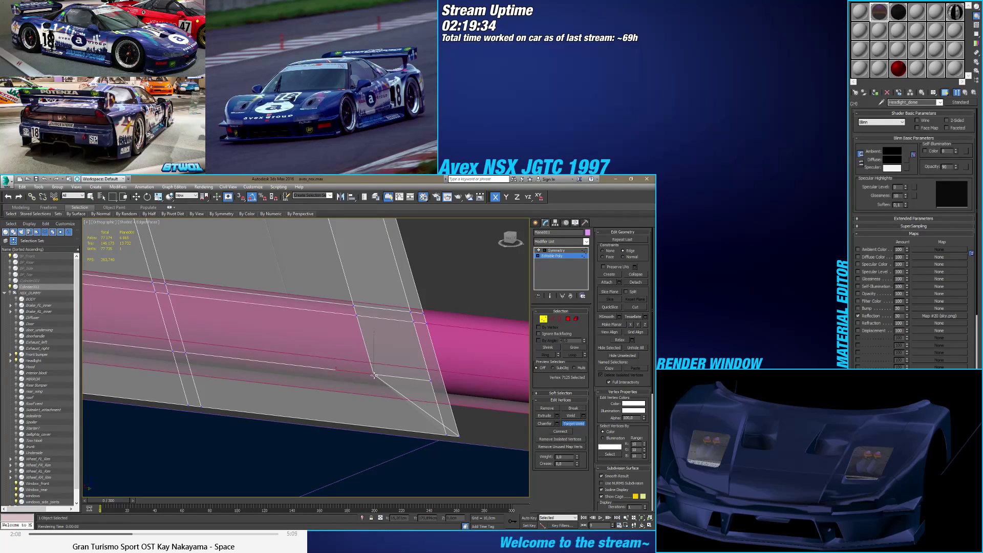
Step: At Edge level, select the edge loop running along the plane's border
key("2")
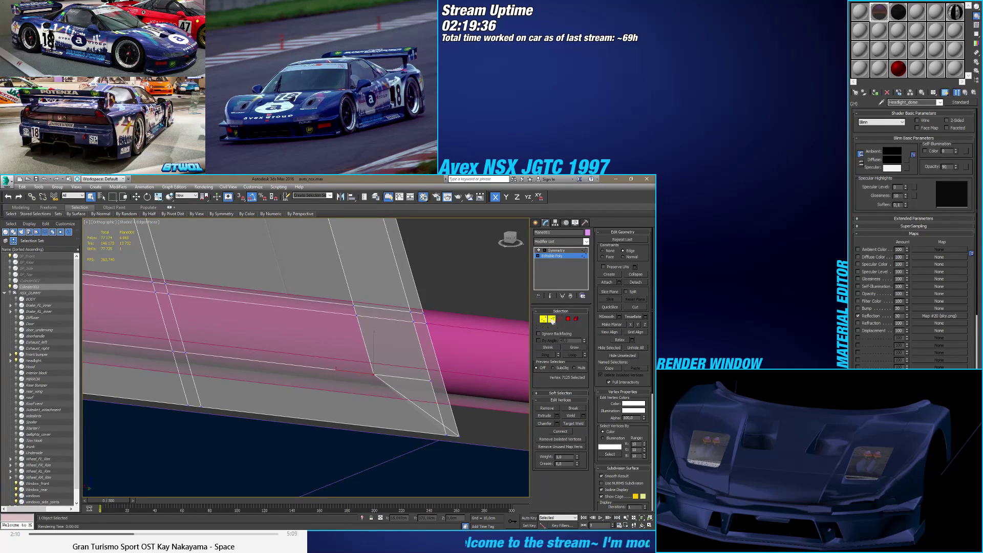
middle_click_drag(394, 390, 395, 391, "alt")
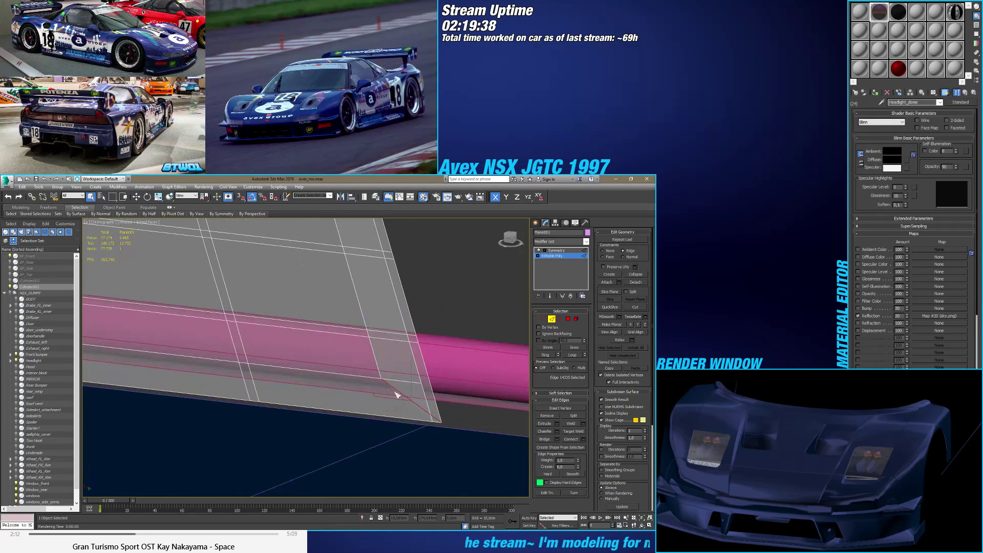
double_click(379, 371)
left_click(378, 371)
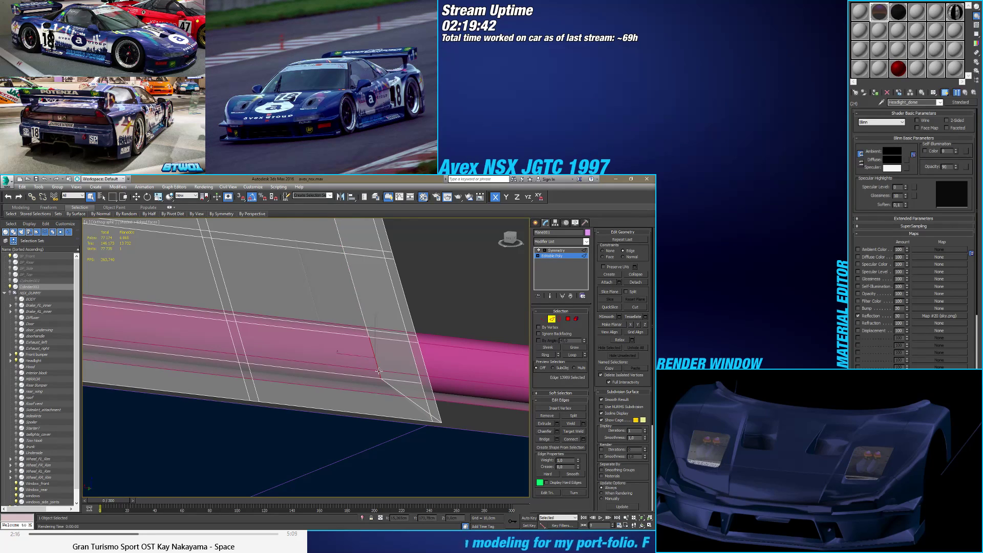
middle_click_drag(379, 372, 397, 419, "alt")
double_click(407, 389)
Step: Remove the selected border edge loop and view the model from behind
left_click(546, 416)
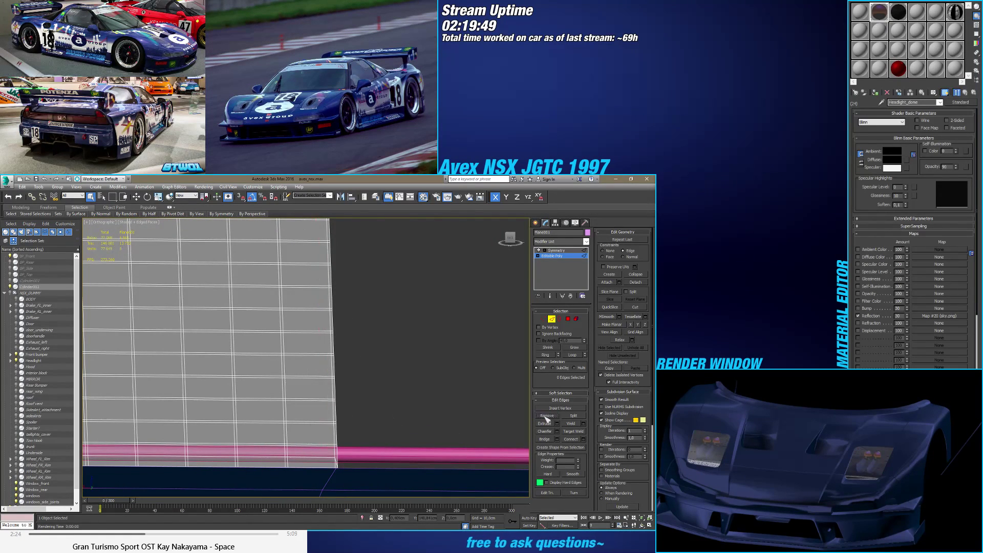
scroll(377, 407, "down", 4)
scroll(378, 410, "down", 4)
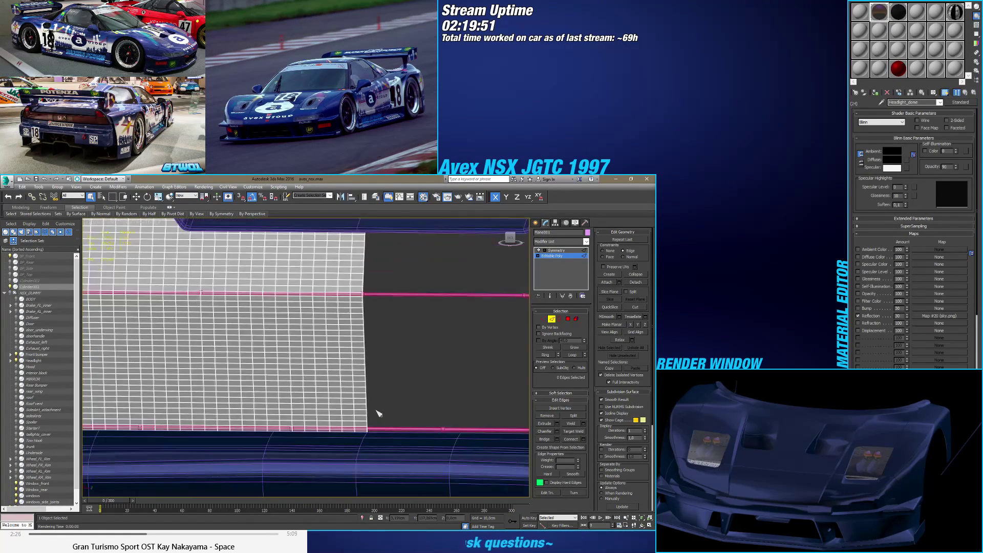
left_click(511, 238)
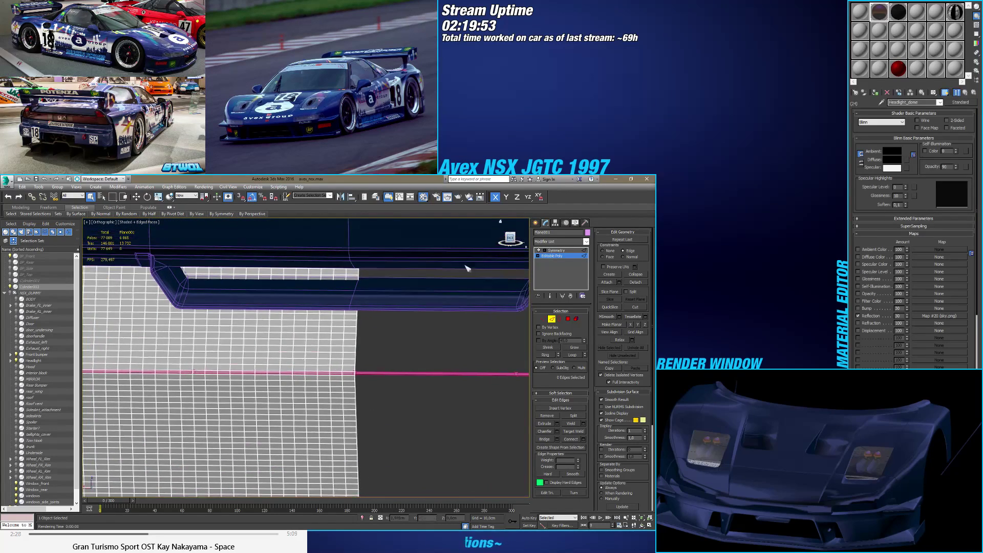
scroll(361, 251, "up", 8)
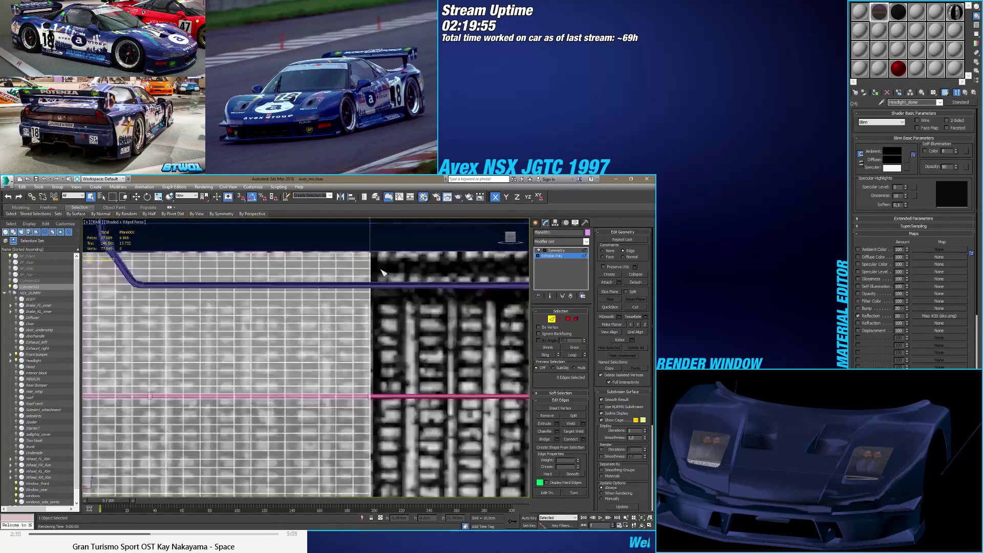
scroll(354, 322, "up", 5)
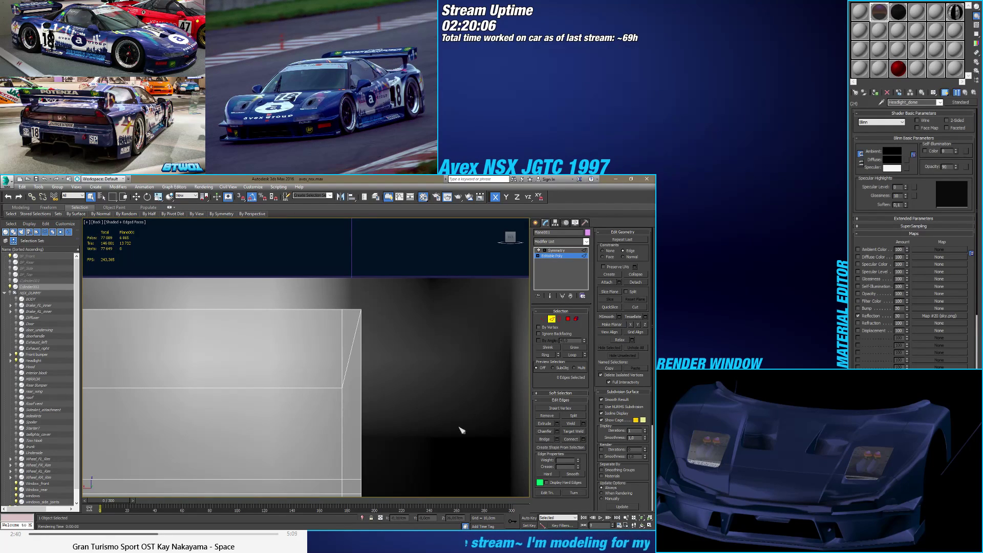
scroll(395, 373, "down", 4)
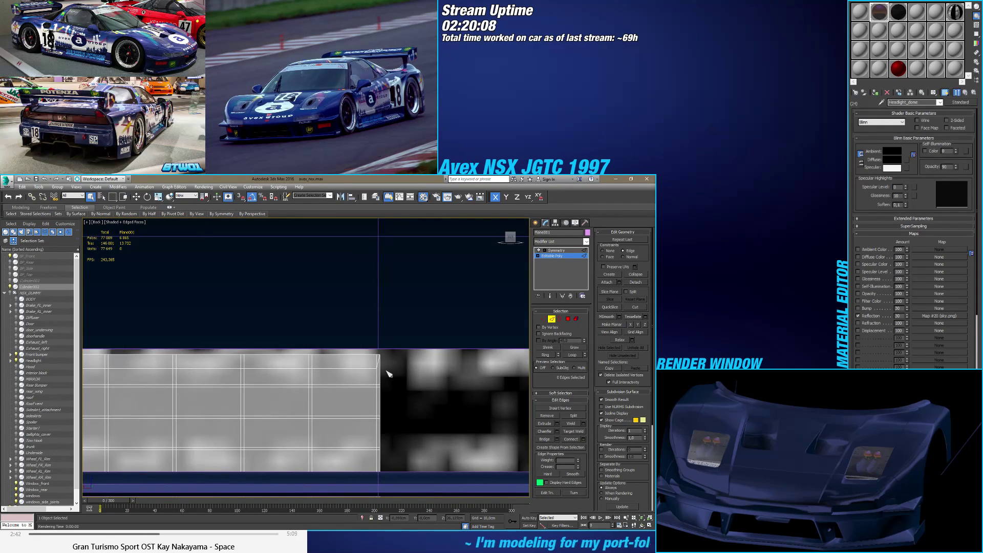
scroll(387, 374, "up", 5)
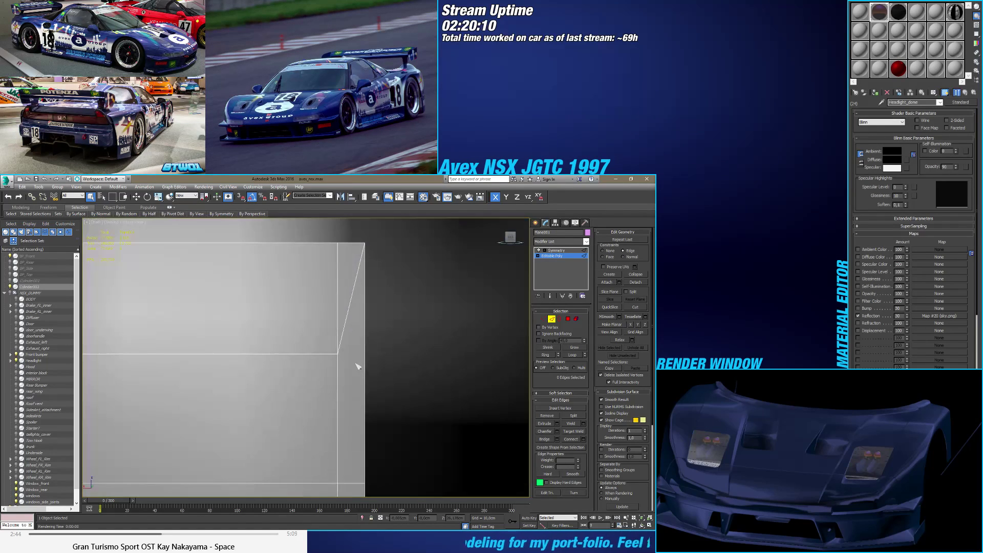
Step: Connect the two corner edges with a single sliding edge
left_click(340, 383)
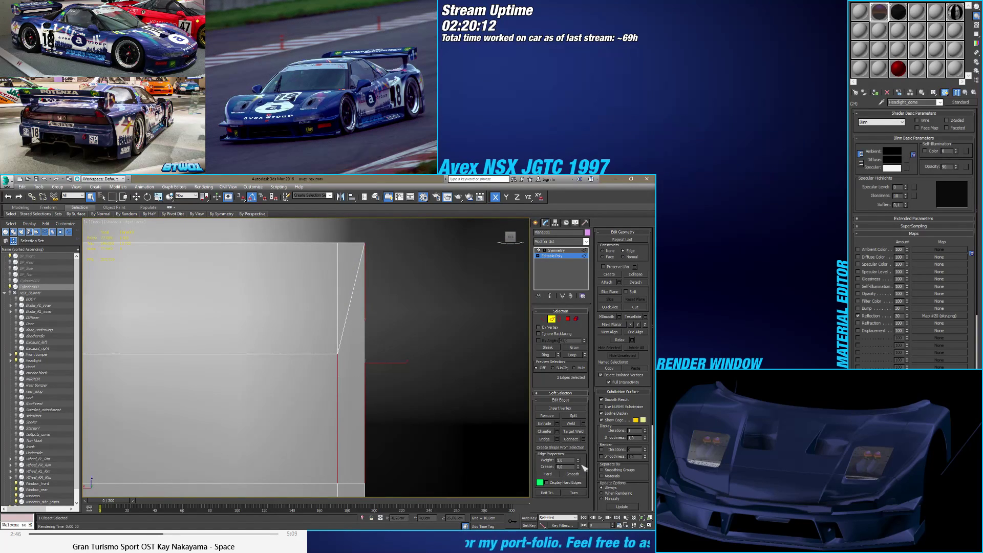
left_click(583, 439)
right_click(311, 362)
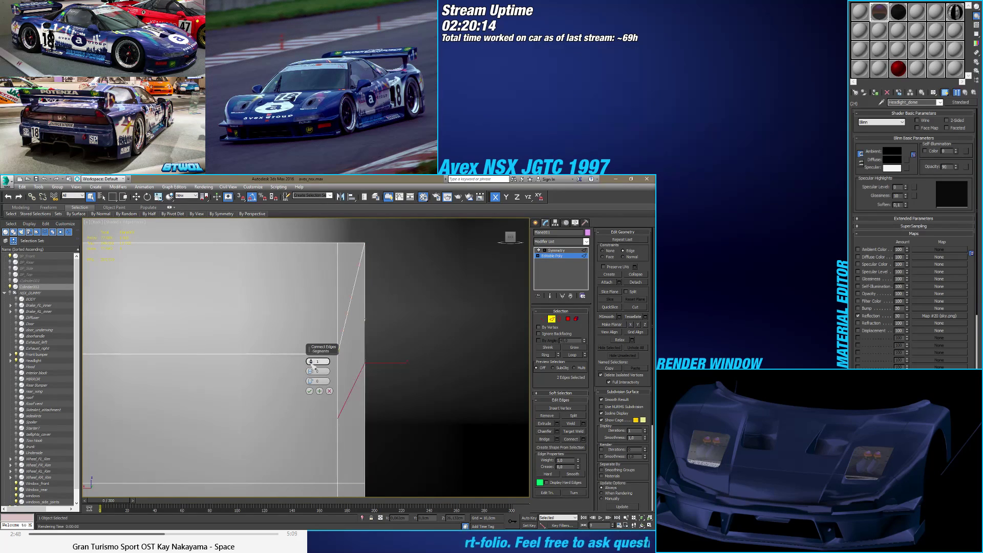
left_click_drag(310, 380, 314, 374)
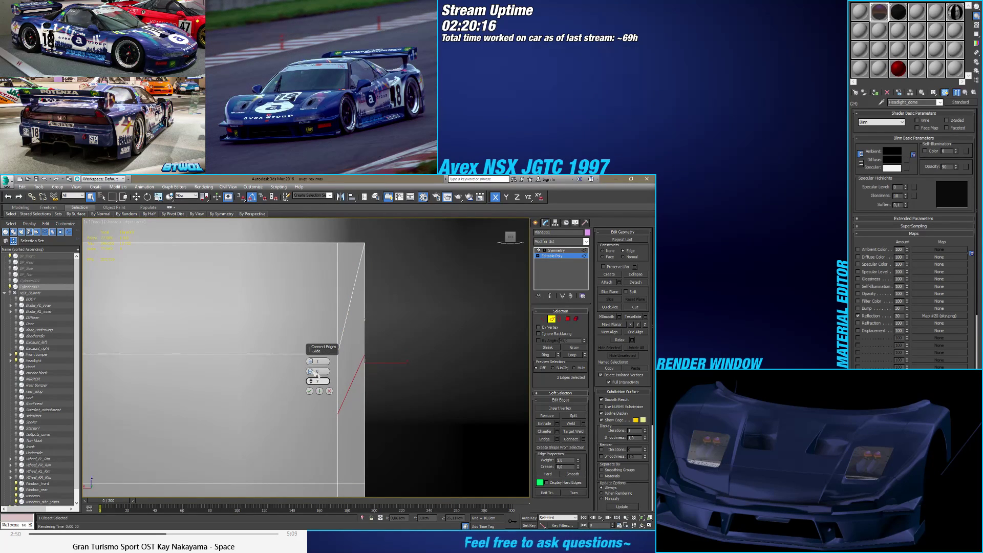
left_click(309, 390)
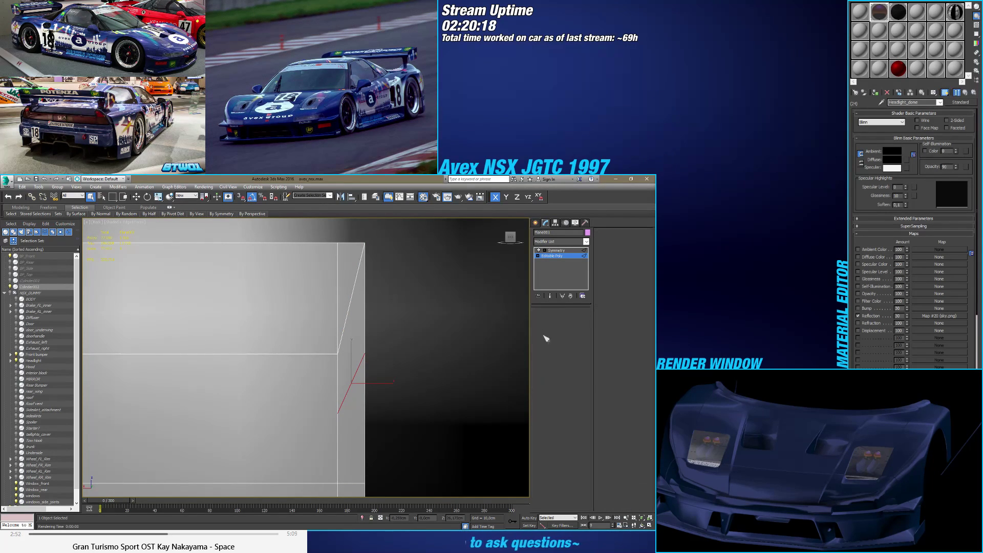
Step: Target-weld the stray lower vertex onto the upper vertex
key("1")
left_click(574, 423)
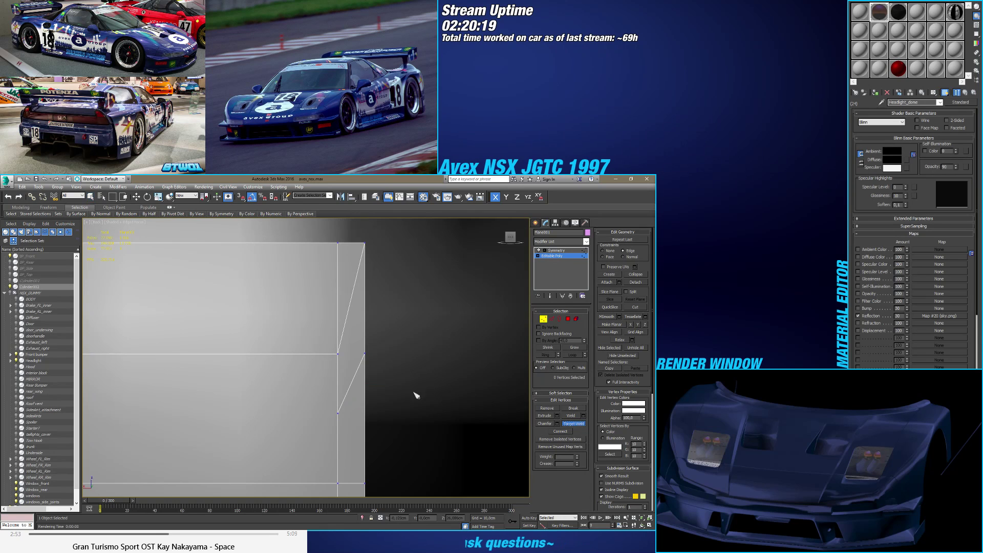
left_click(337, 413)
left_click(338, 354)
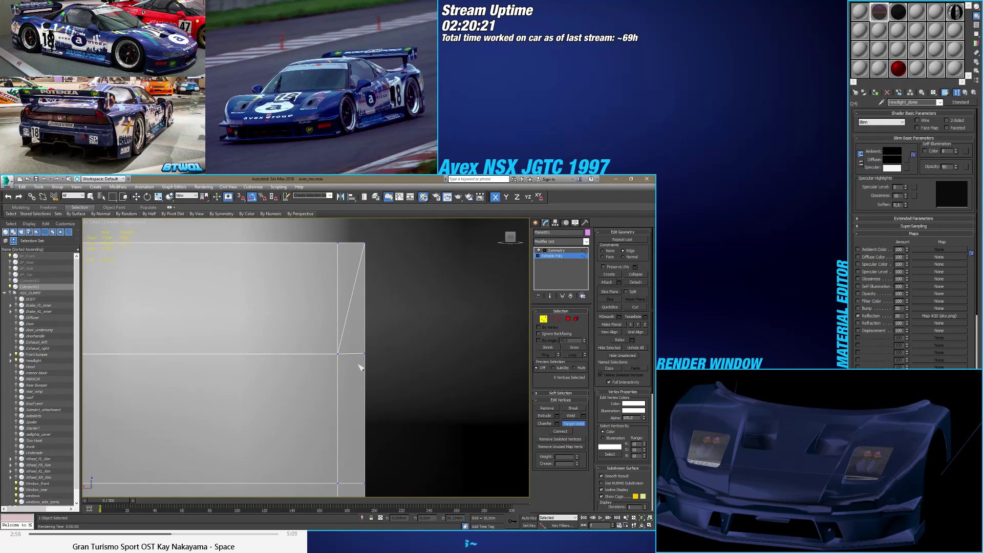
right_click(361, 368)
Step: Move the right vertex down to line up with the left vertex
scroll(361, 368, "up", 3)
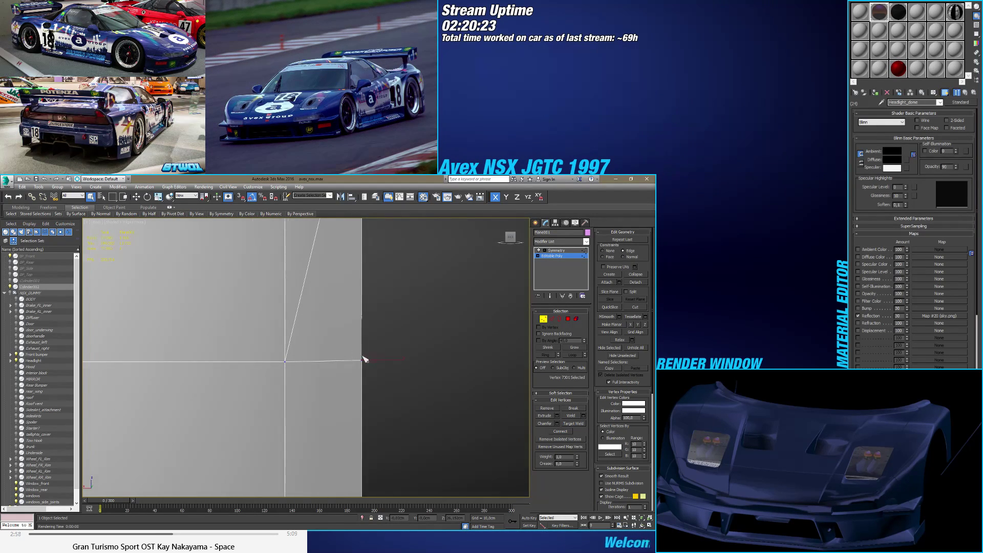
scroll(364, 358, "up", 2)
left_click(362, 361)
key("w")
left_click_drag(363, 341, 363, 343)
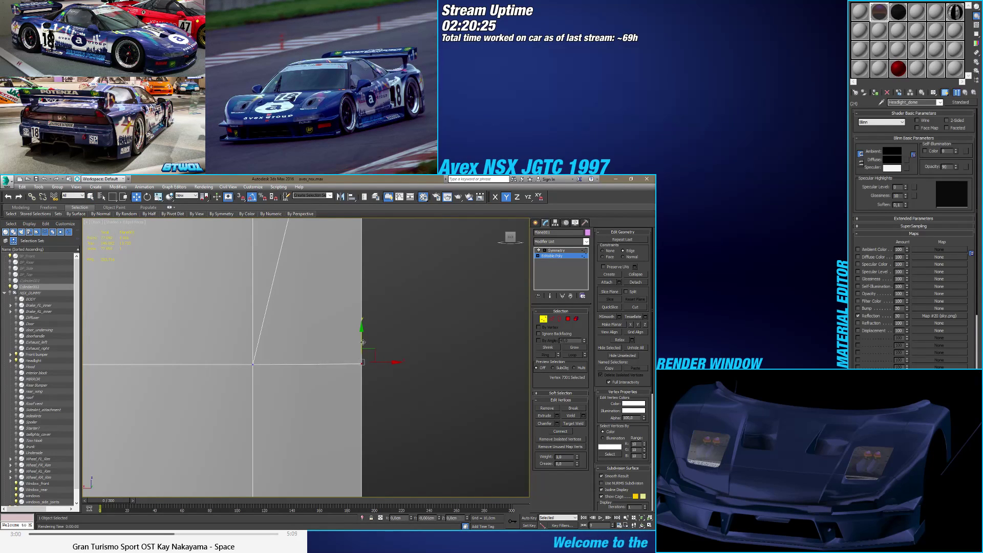
left_click(258, 366)
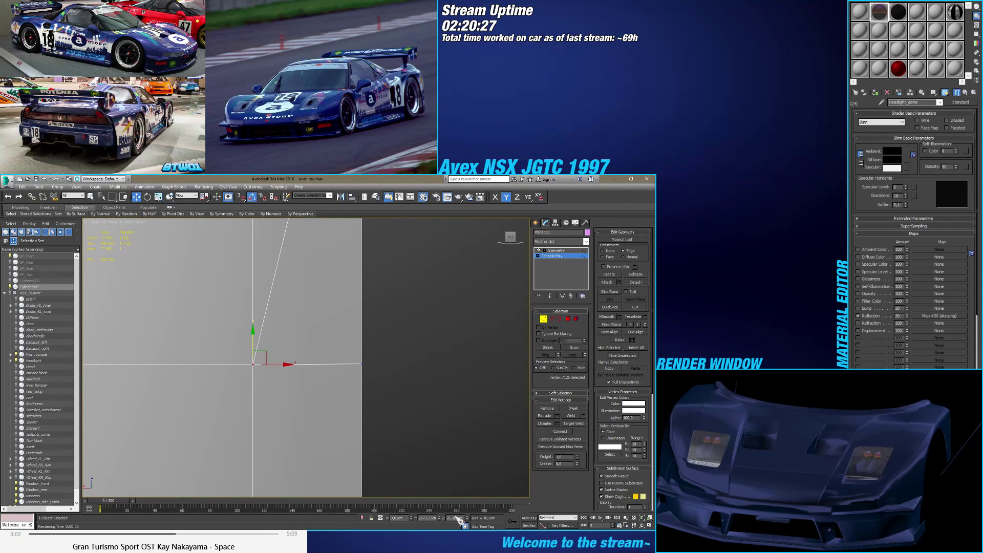
double_click(455, 517)
left_click(362, 364)
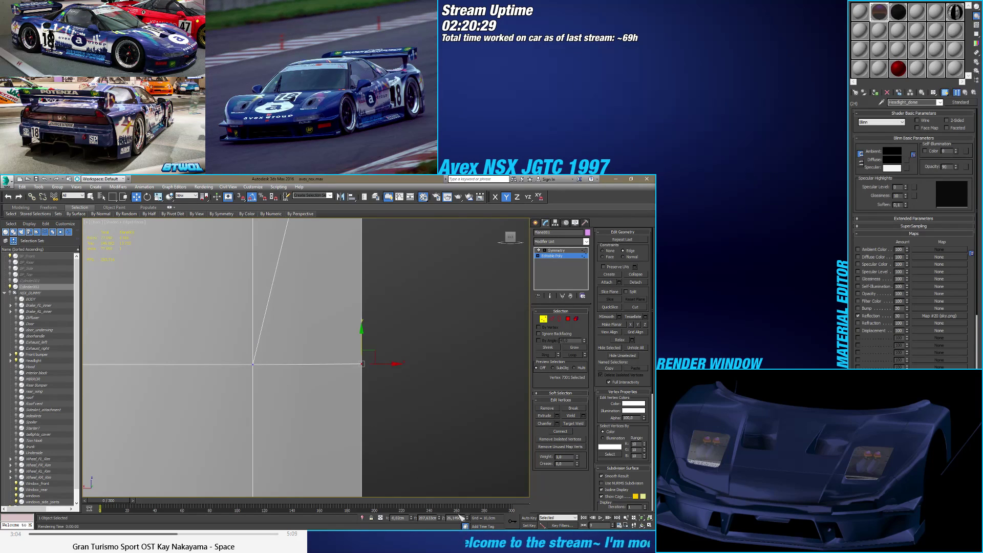
Step: At Edge level, select the leftover diagonal edge
scroll(366, 401, "down", 5)
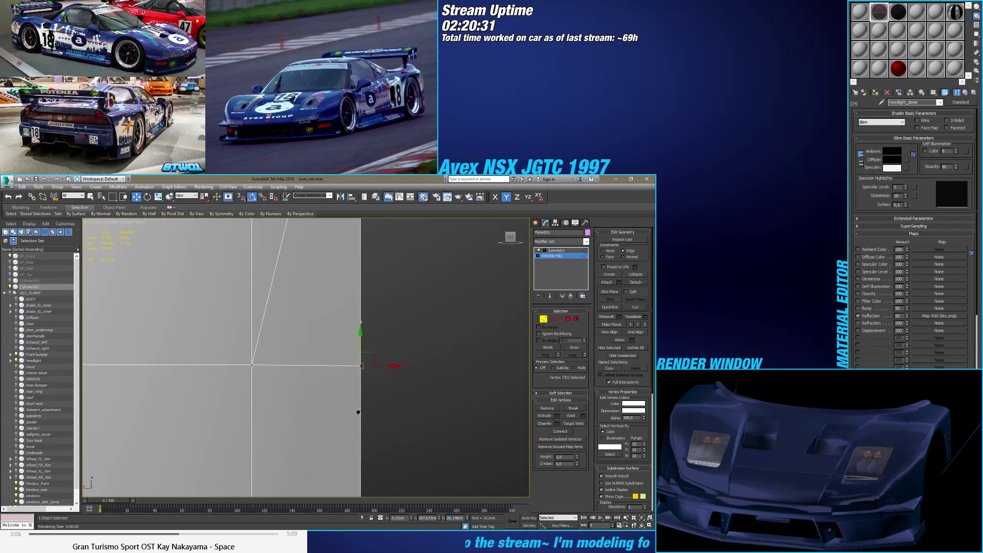
scroll(373, 383, "down", 2)
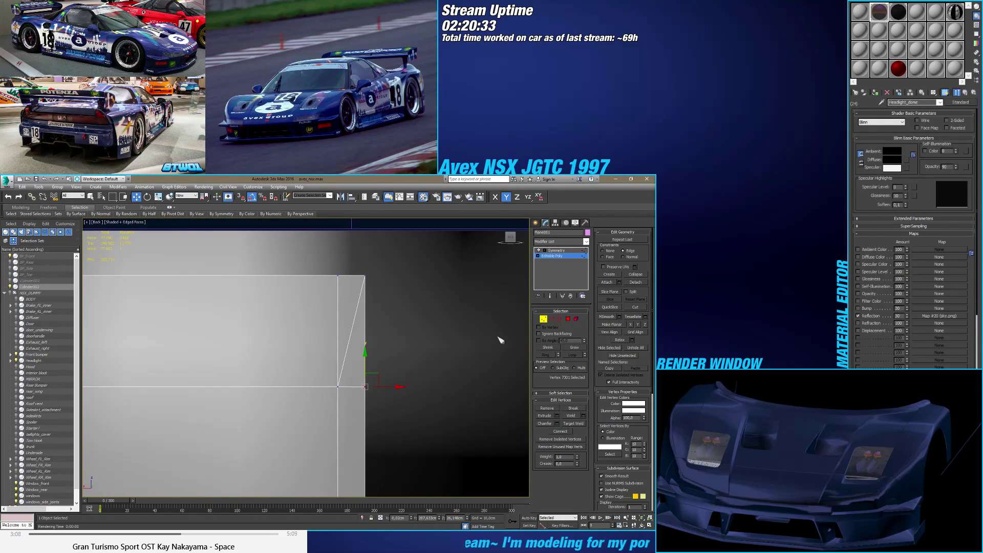
left_click(552, 318)
left_click(353, 326)
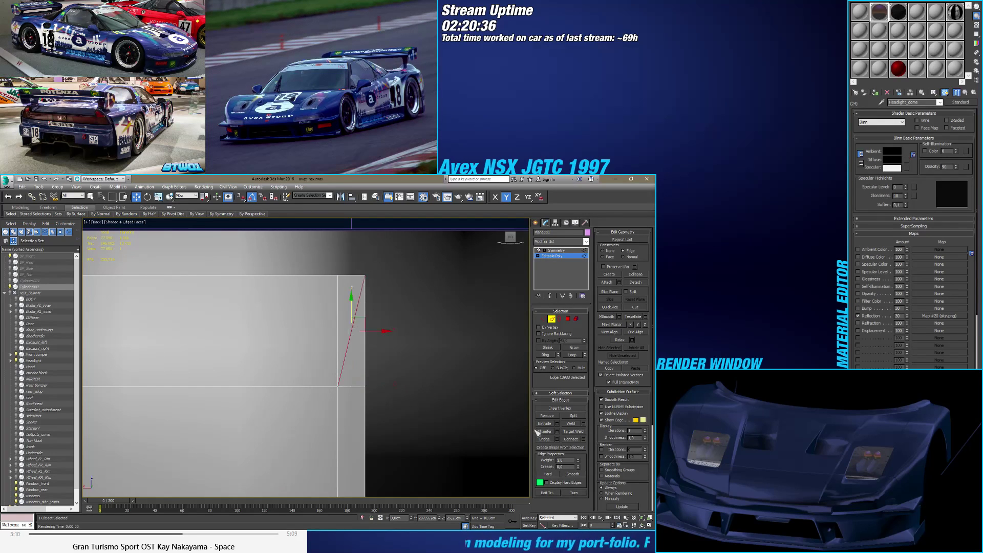
Step: Switch the viewport to wireframe to inspect the grid's diagonal cut
left_click(555, 419)
scroll(386, 397, "up", 10)
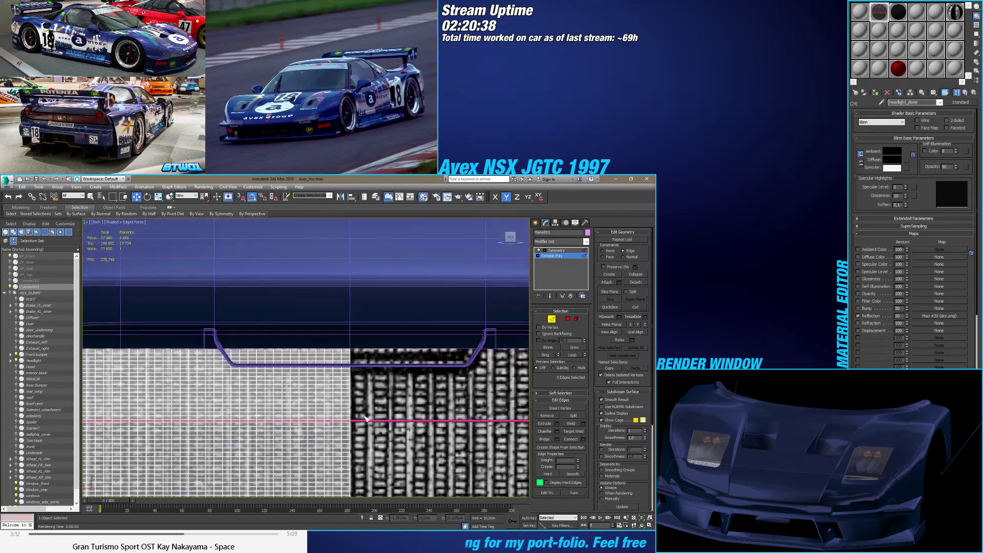
scroll(333, 348, "up", 8)
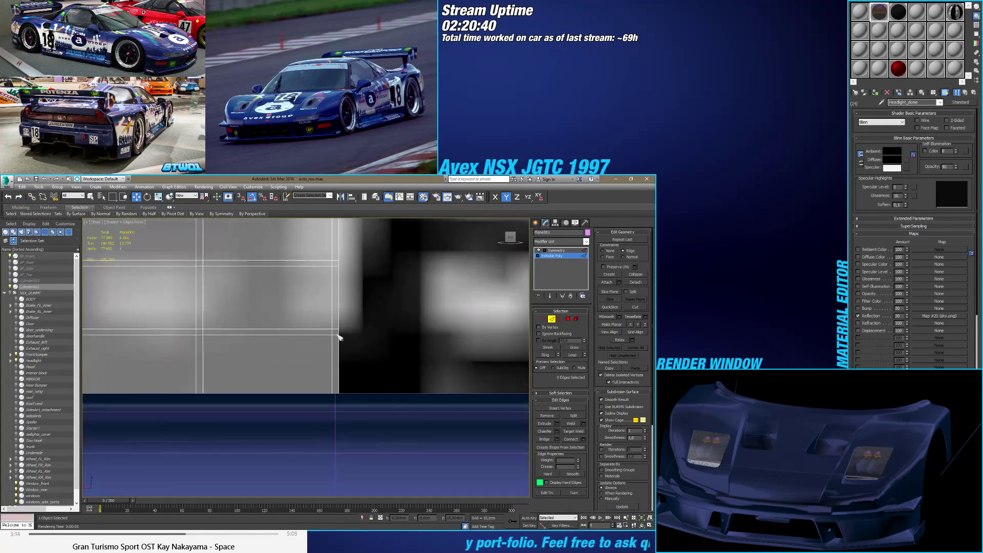
scroll(336, 334, "down", 3)
key("F3")
scroll(345, 405, "down", 3)
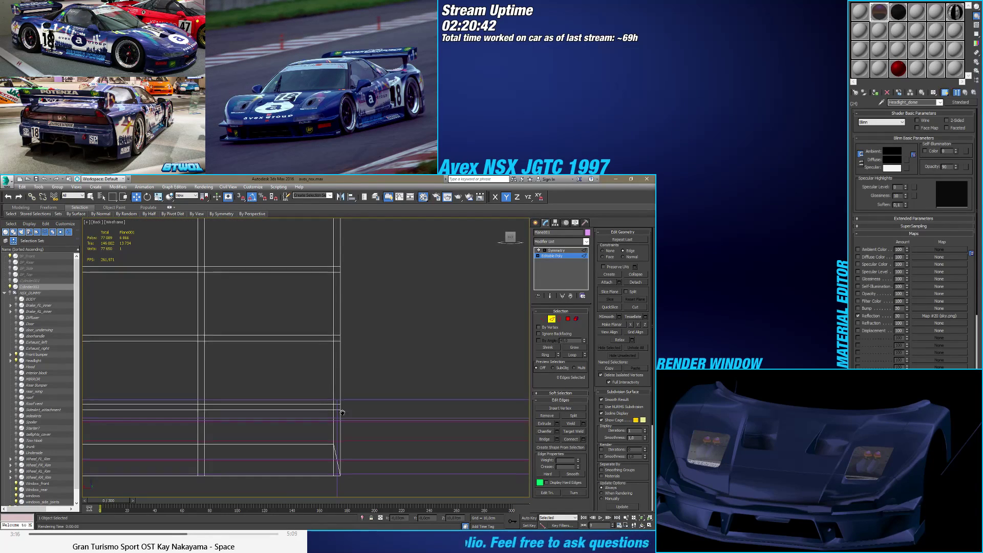
scroll(345, 405, "down", 3)
key("F3")
scroll(403, 386, "down", 4)
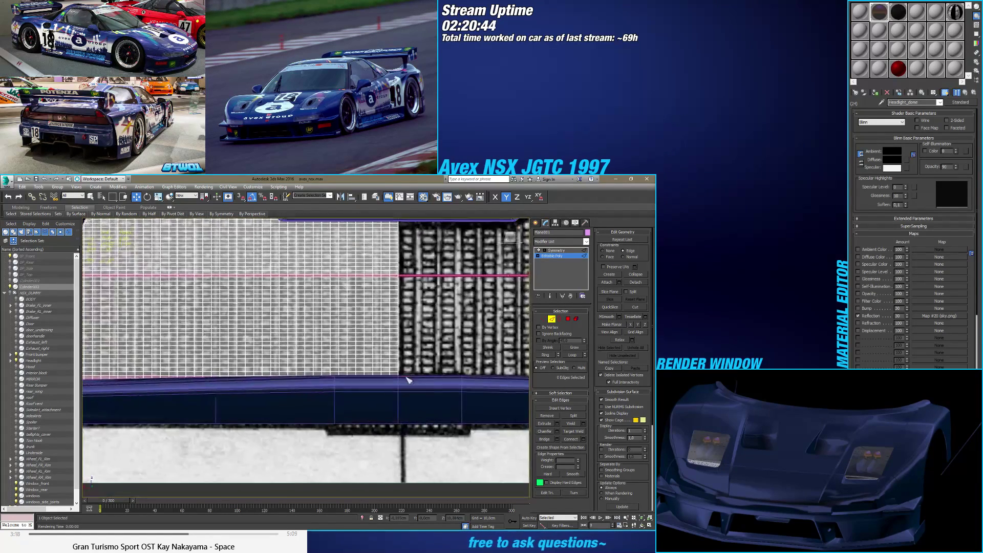
key("F3")
scroll(403, 384, "up", 6)
key("F3")
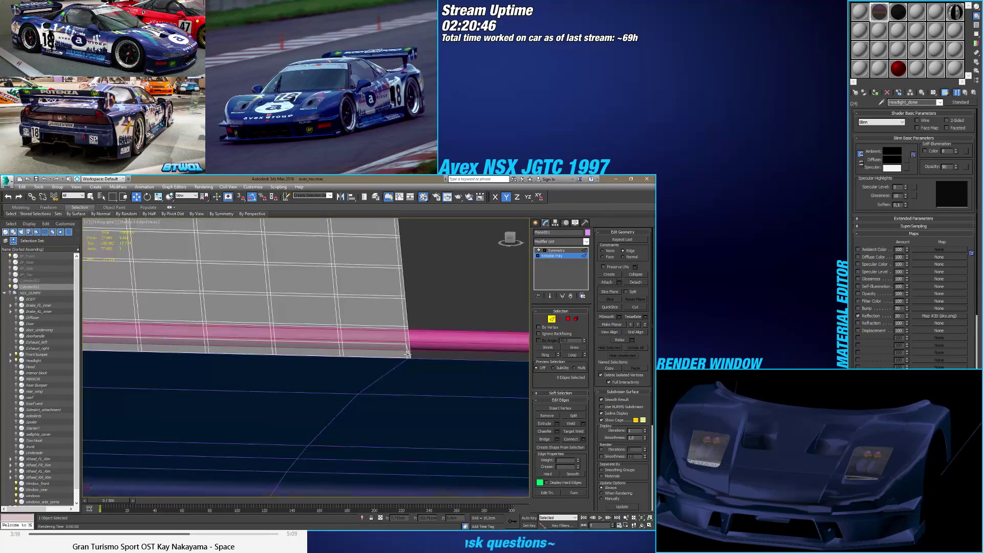
key("F3")
Step: Connect the edges across the gap with a new edge
left_click(414, 353)
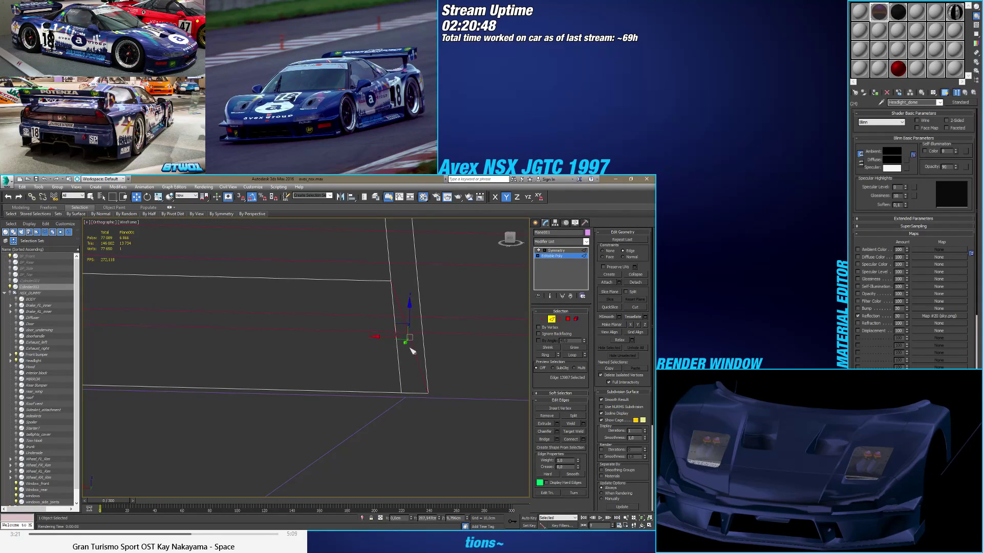
middle_click_drag(410, 345, 394, 371)
left_click_drag(337, 350, 337, 348)
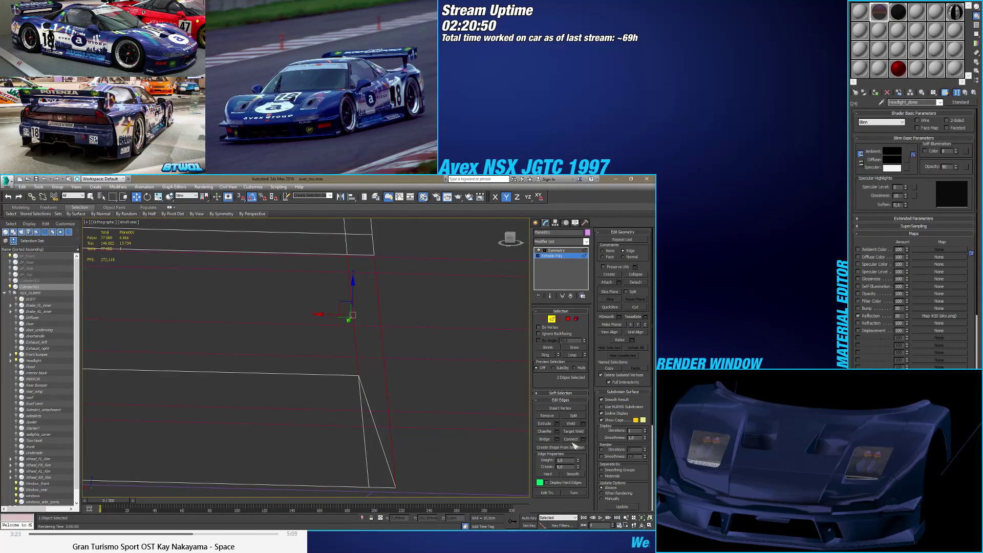
left_click(572, 440)
Step: Delete the stray vertex on the diagonal to straighten it
left_click(543, 318)
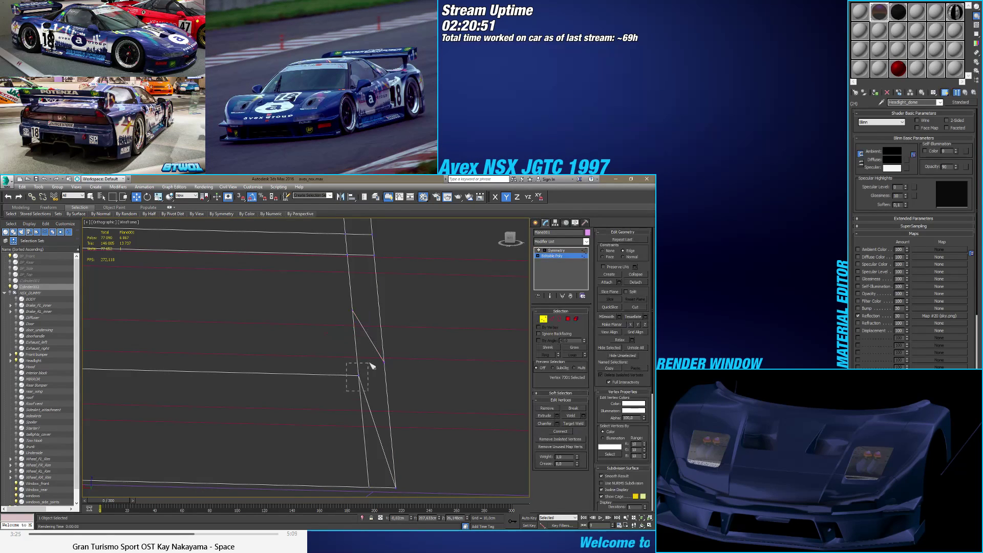
left_click(357, 375)
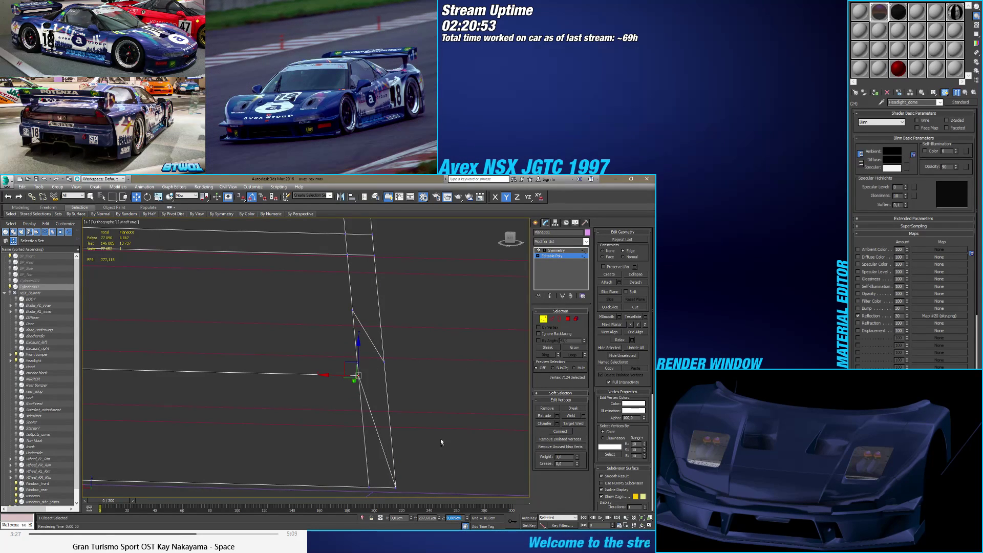
left_click_drag(390, 378, 378, 378)
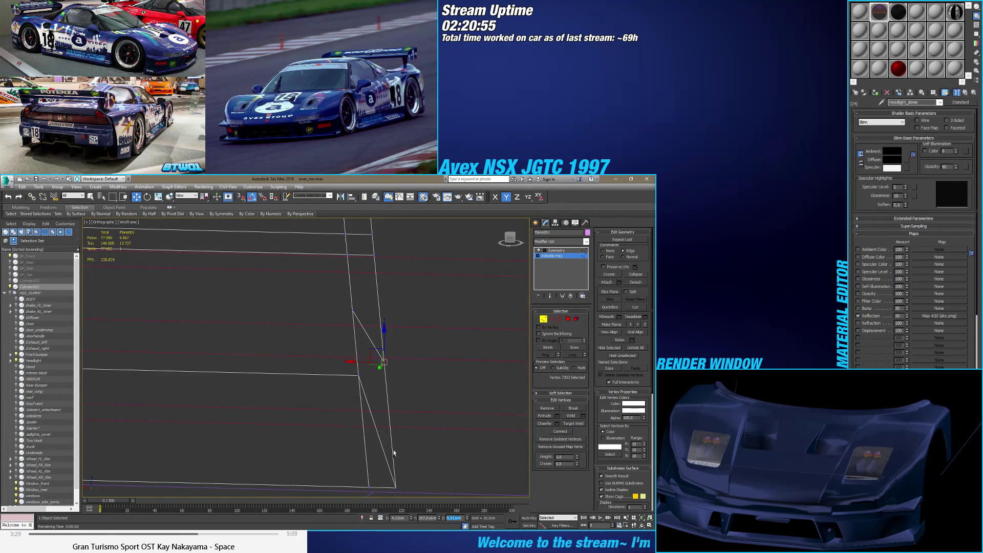
key("BackSpace")
Step: Target Weld the upper junction vertex onto the lower vertex
left_click(573, 424)
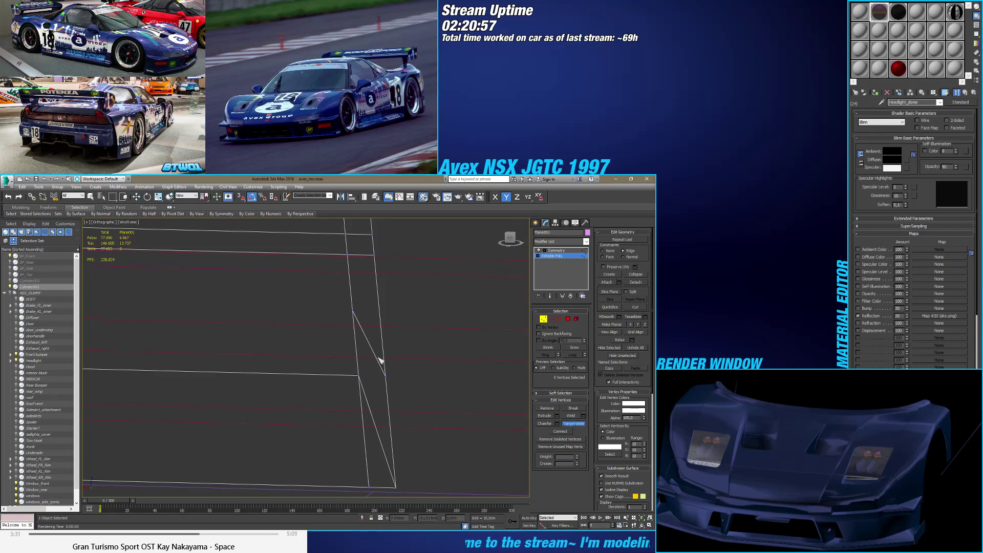
left_click(353, 310)
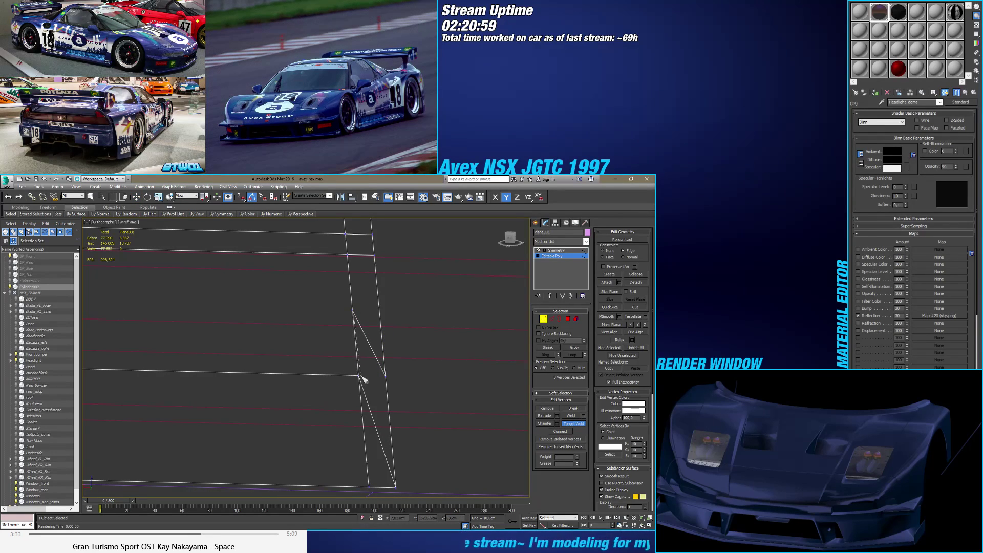
left_click(362, 378)
key("w")
Step: Remove the leftover diagonal edge
left_click(551, 318)
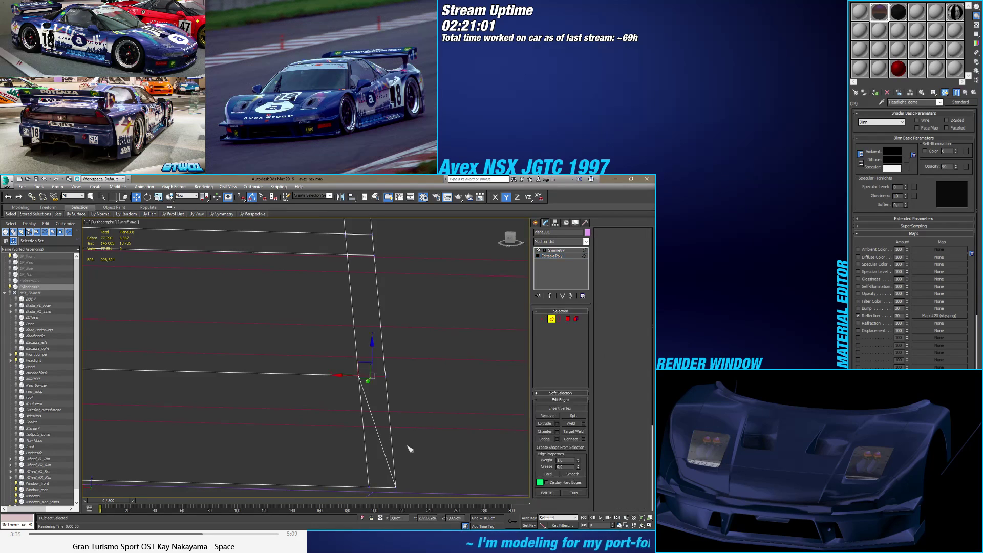
left_click(382, 447)
left_click(547, 415)
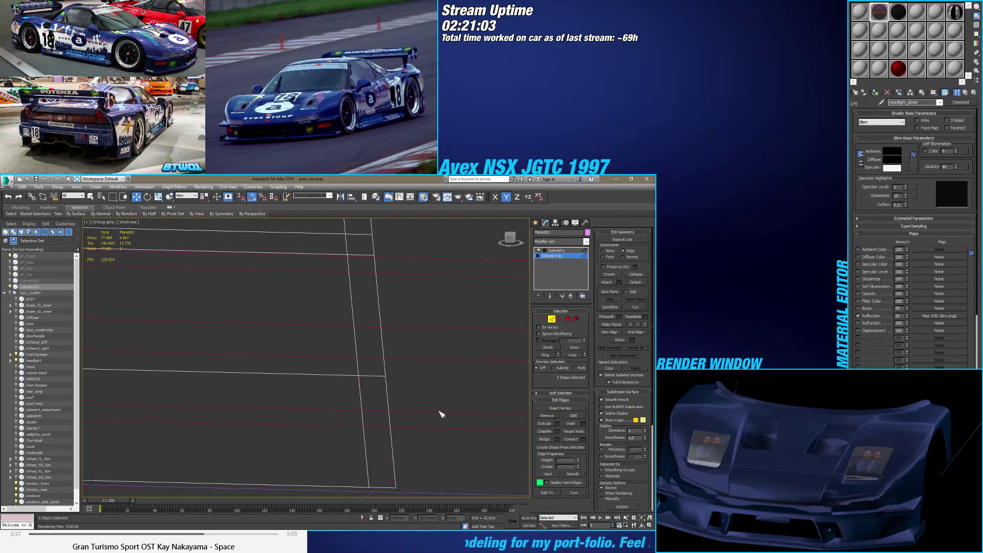
scroll(389, 407, "down", 4)
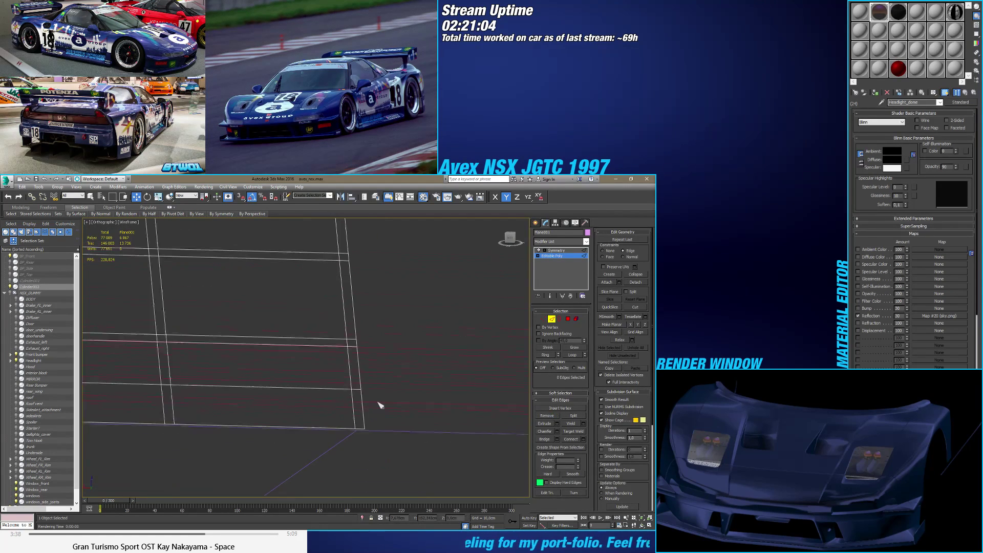
Step: Target Weld the lower-right corner vertex onto its neighbour
left_click(543, 319)
scroll(358, 361, "down", 5)
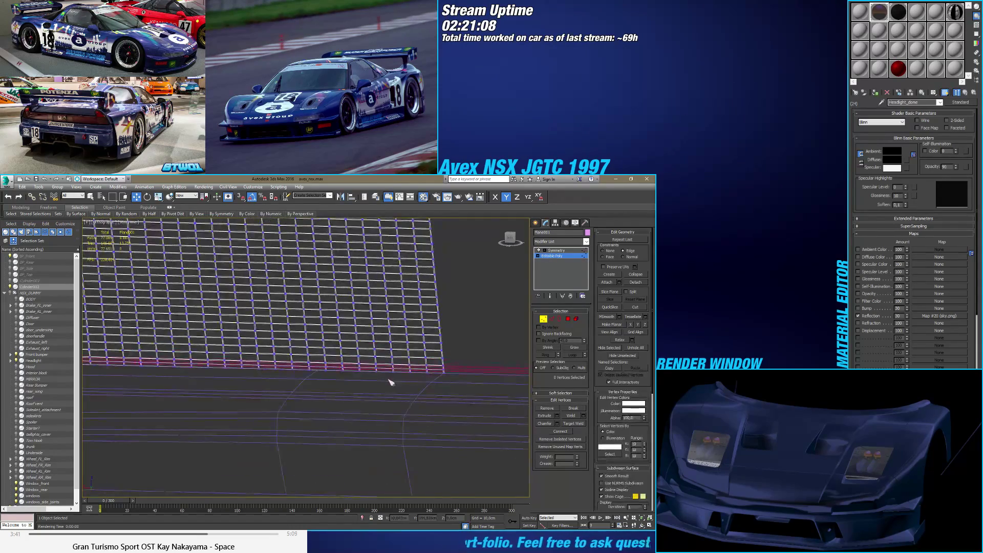
scroll(337, 371, "down", 3)
middle_click_drag(314, 344, 424, 374)
scroll(469, 331, "up", 8)
scroll(459, 384, "up", 2)
left_click(574, 424)
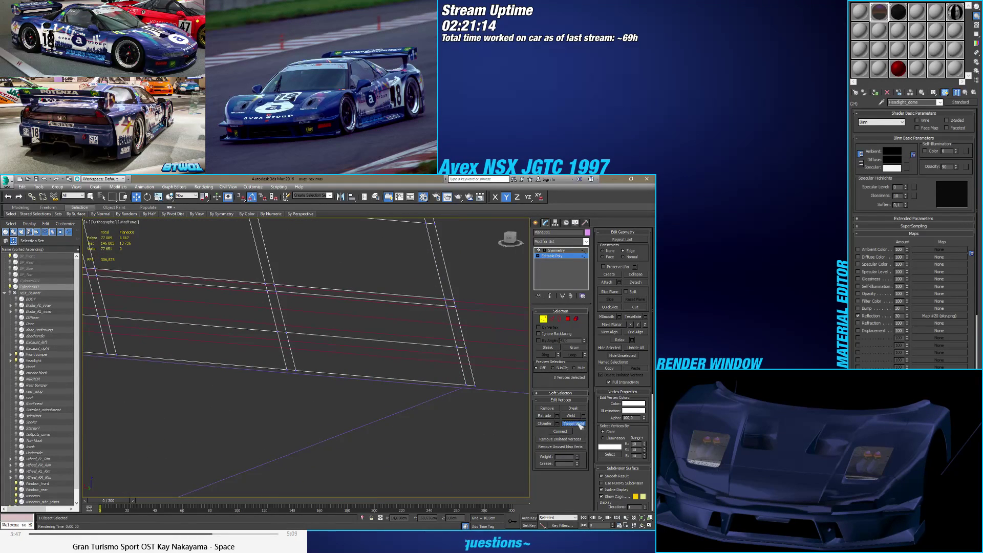
left_click(474, 385)
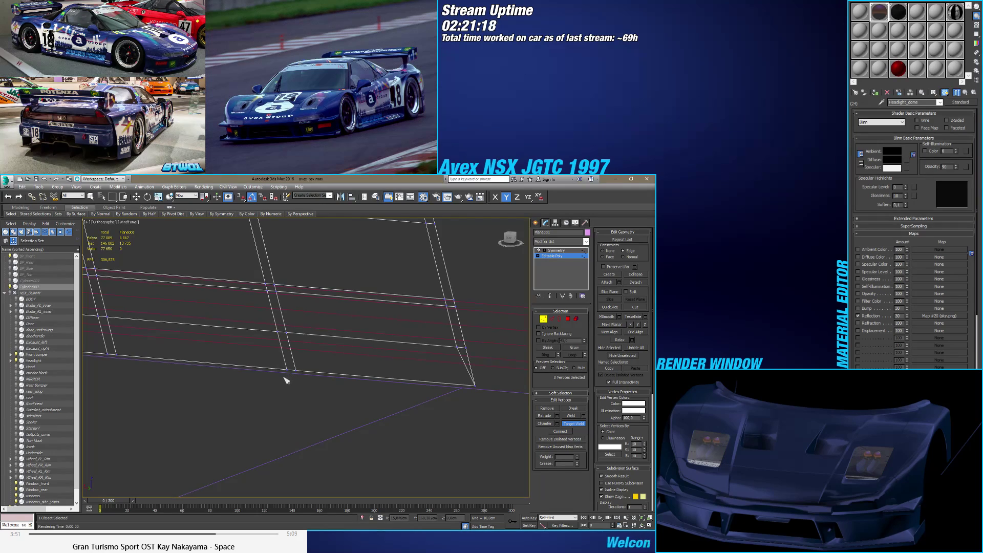
key("w")
Step: Weld the vertex onto the quad's top-right corner, then select the open border
scroll(291, 378, "down", 5)
scroll(326, 422, "up", 8)
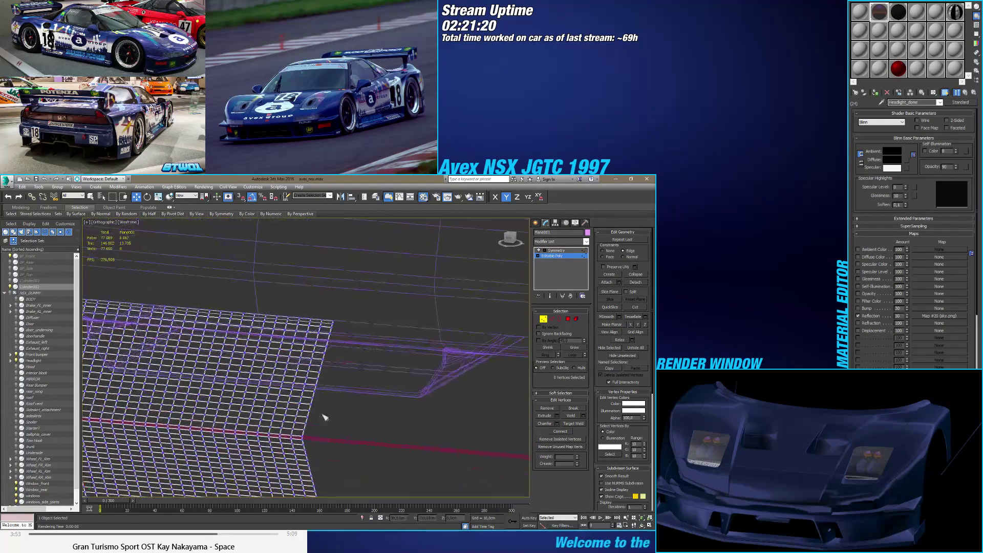
left_click(573, 423)
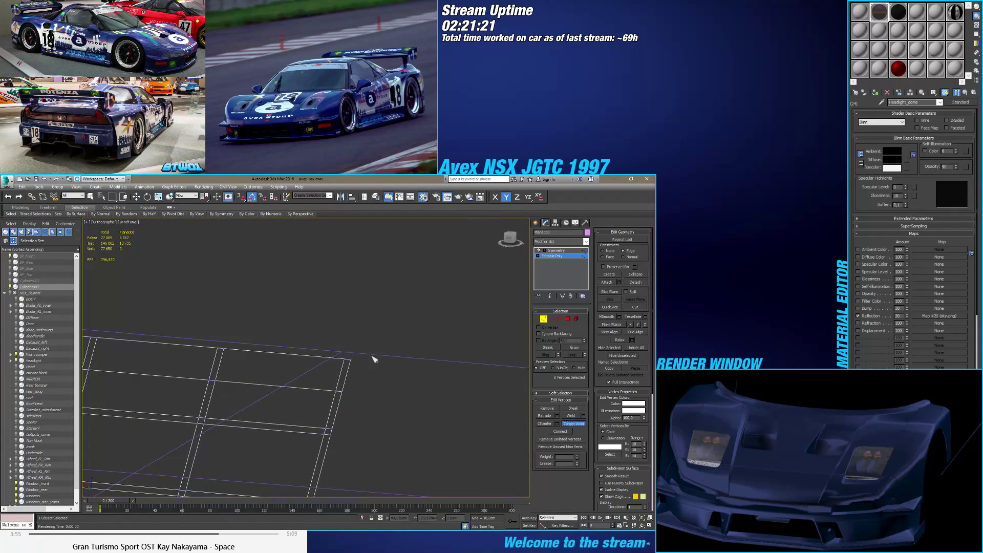
left_click(344, 354)
left_click(349, 360)
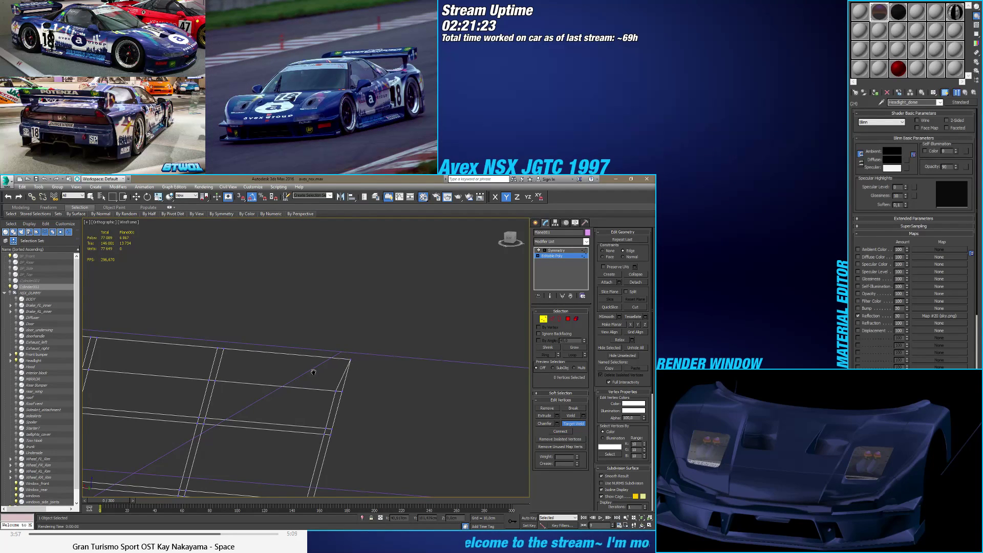
scroll(314, 372, "down", 1)
middle_click_drag(313, 372, 386, 382)
key("w")
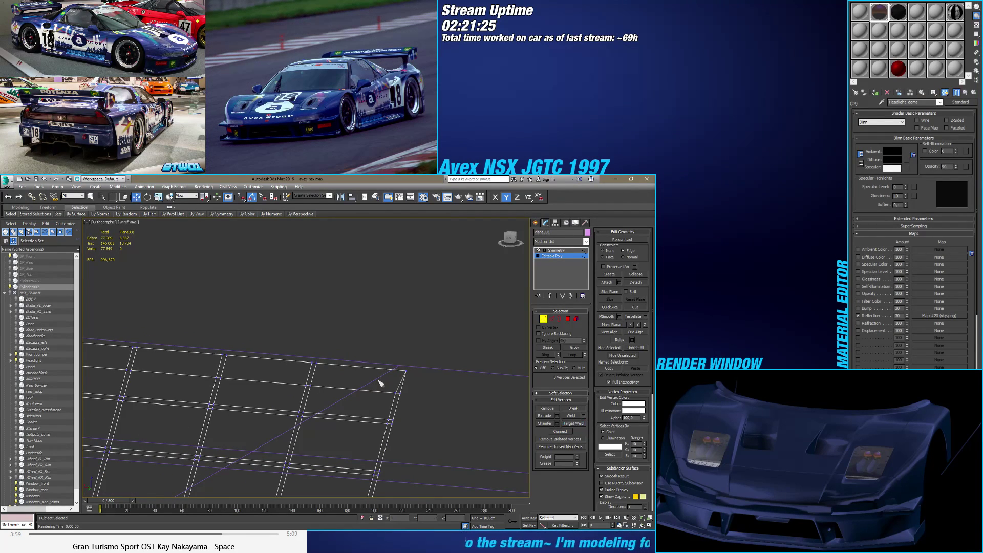
left_click(560, 319)
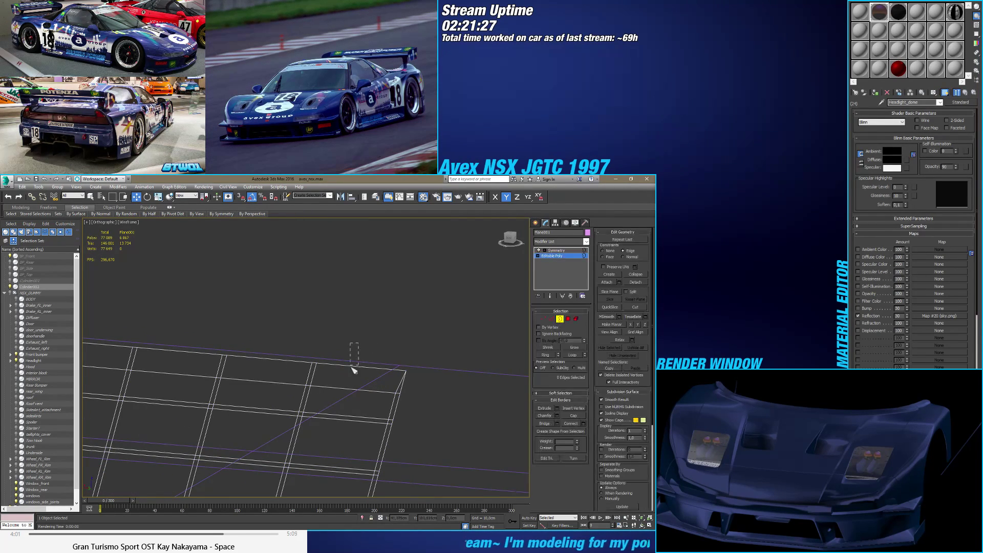
left_click(408, 374)
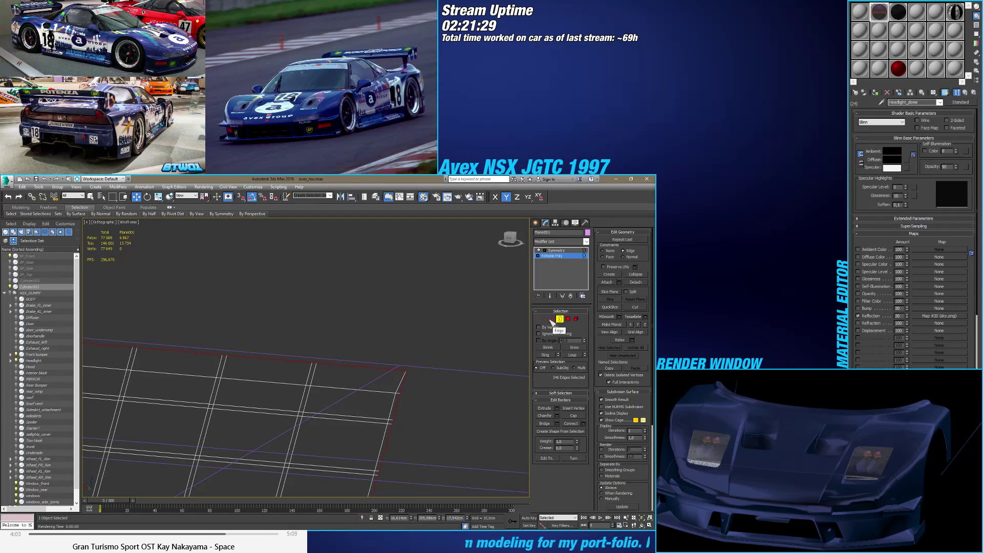
left_click(544, 318)
middle_click_drag(421, 389, 398, 340)
scroll(398, 340, "down", 3)
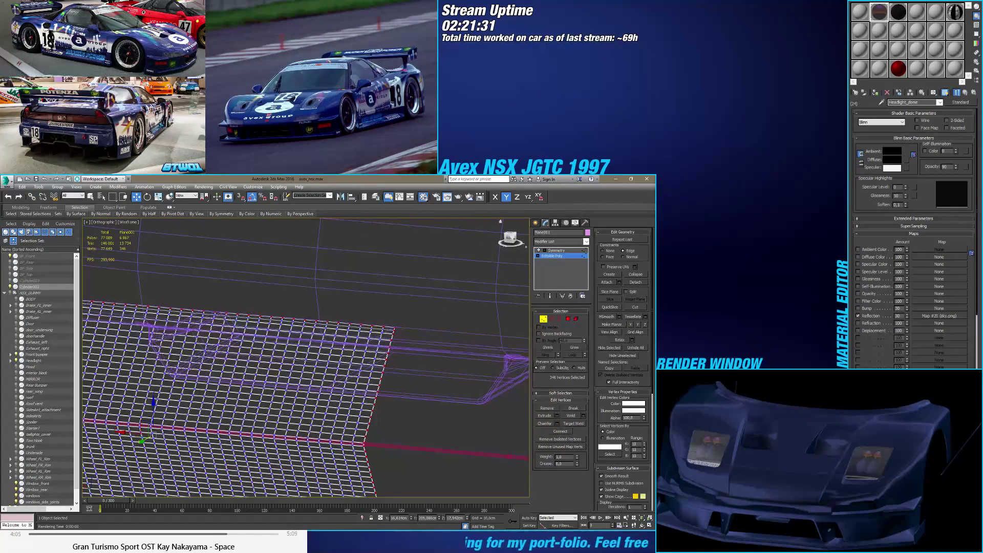
scroll(408, 329, "up", 4)
key("z")
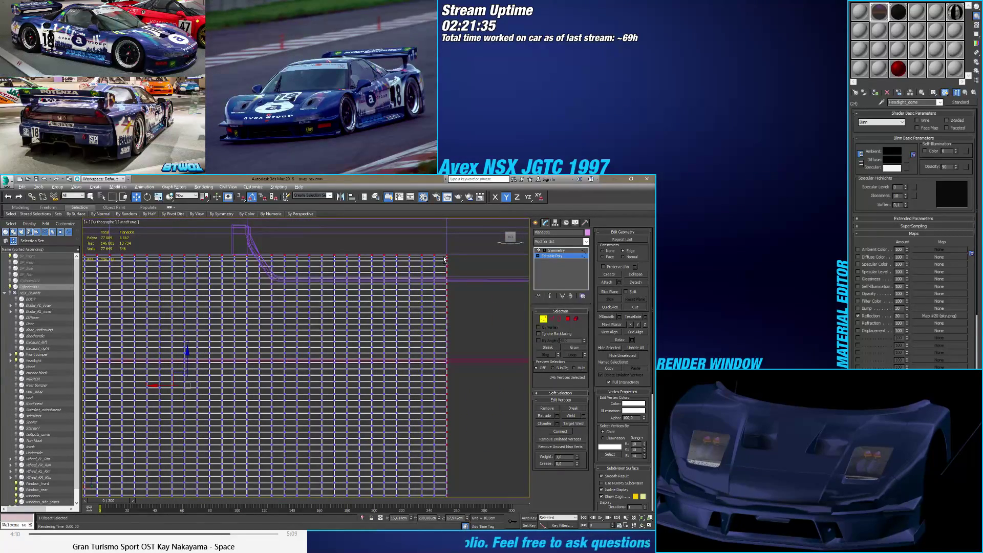
left_click_drag(477, 487, 477, 487, "alt")
scroll(477, 488, "up", 8)
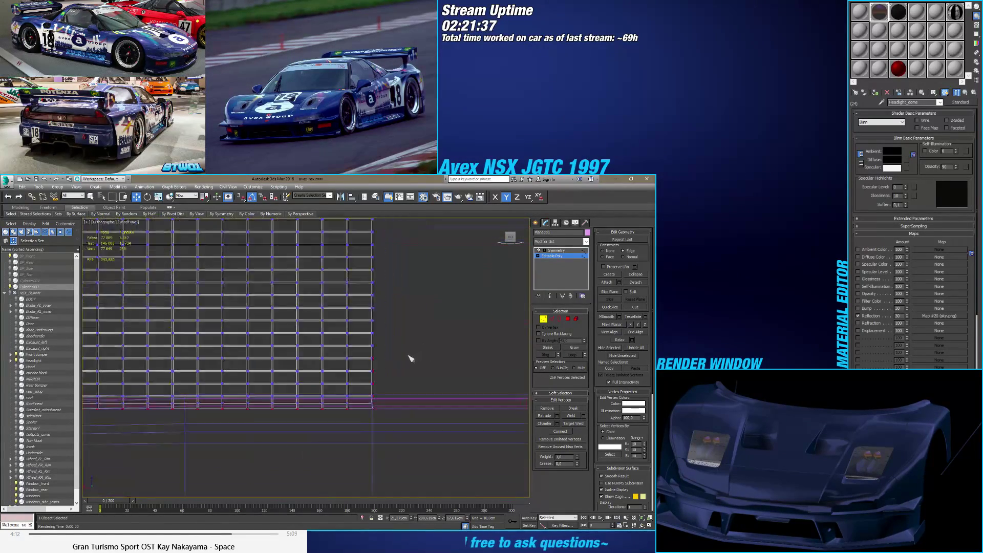
left_click_drag(310, 326, 373, 458)
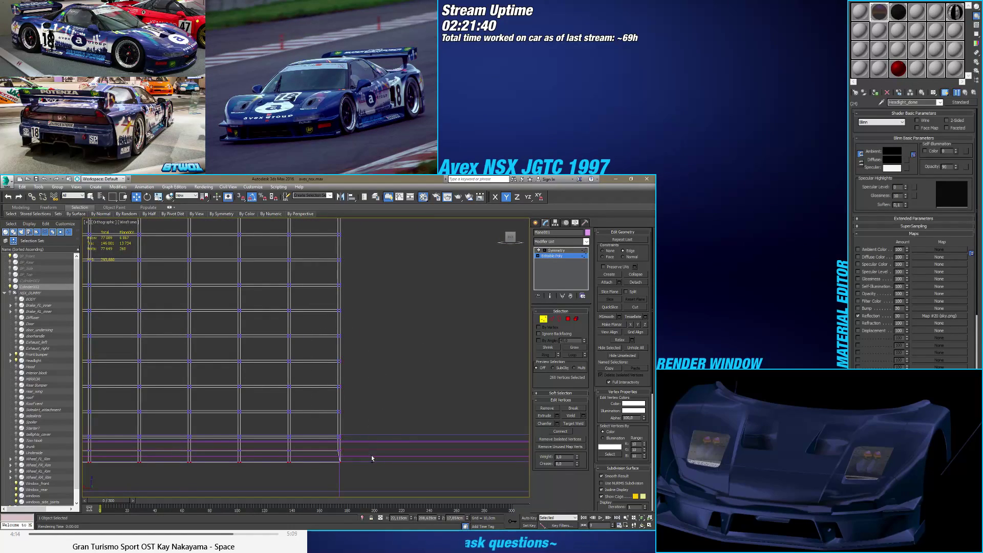
scroll(355, 446, "down", 6)
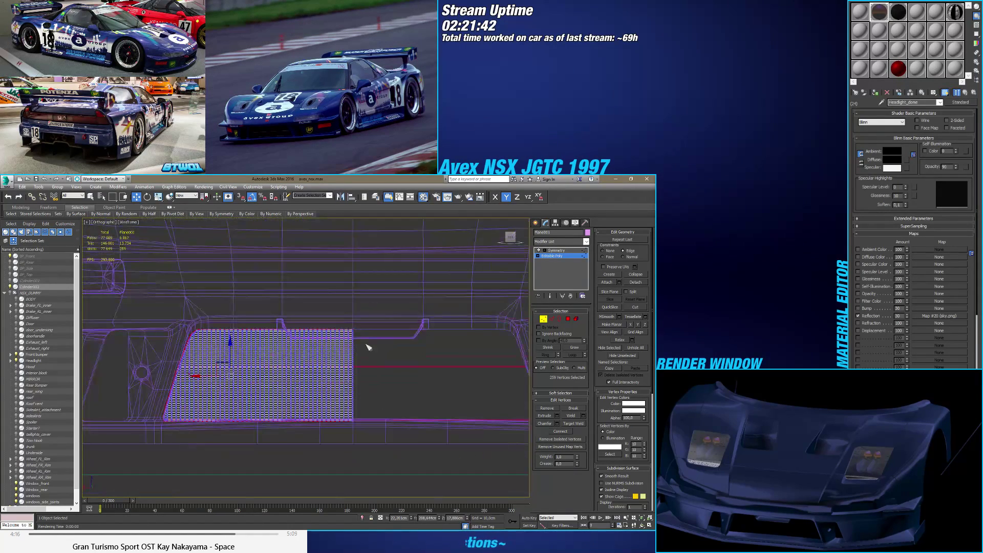
scroll(299, 350, "up", 7)
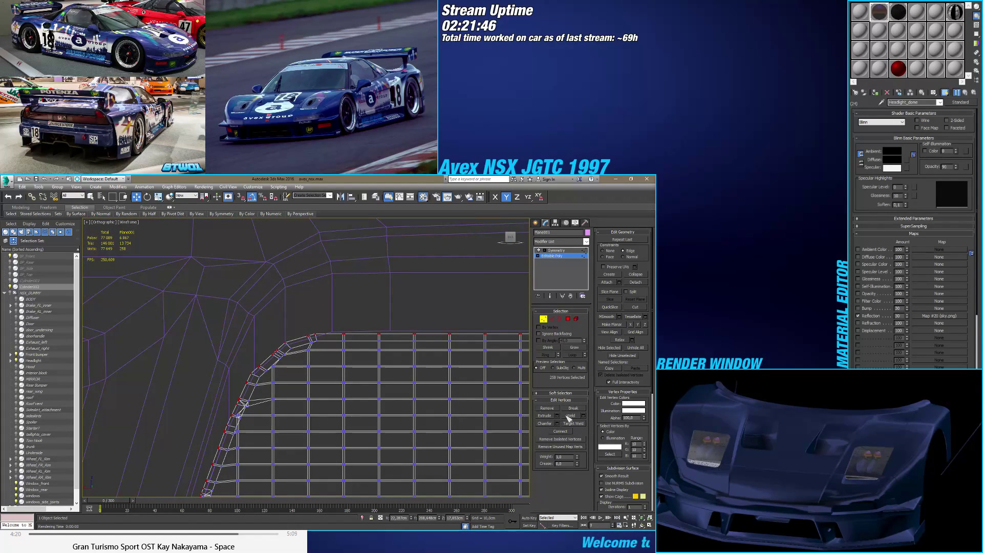
left_click(583, 415)
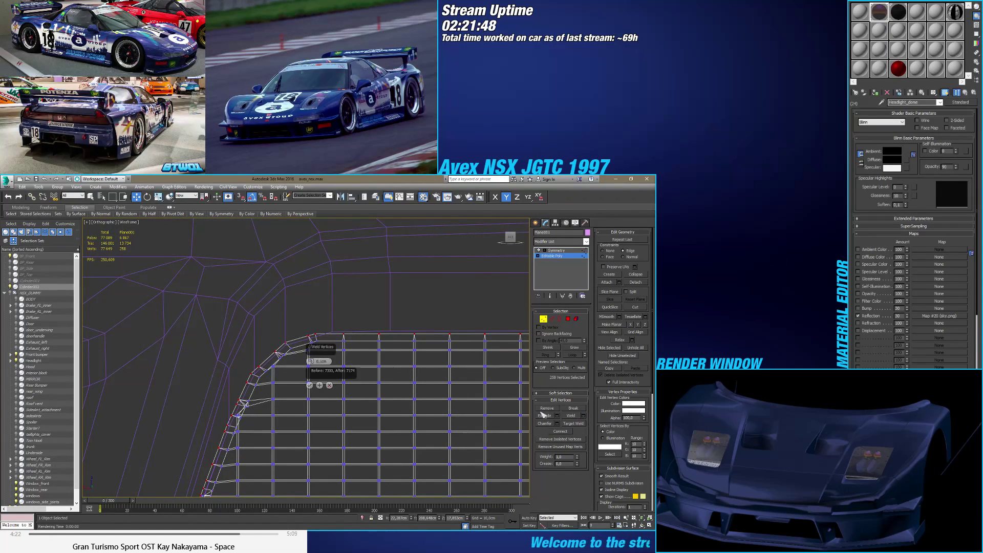
mouse_move(309, 362)
left_mouse_down()
mouse_move(320, 339)
mouse_move(323, 378)
mouse_move(325, 353)
left_mouse_up()
middle_click_drag(326, 350, 276, 296)
scroll(276, 297, "down", 2)
scroll(263, 348, "up", 3)
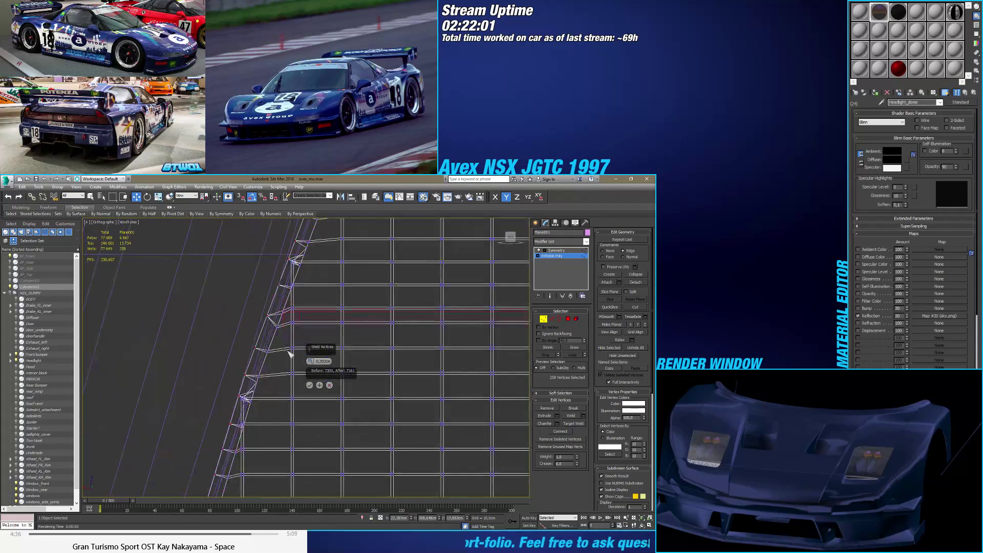
middle_click_drag(298, 366, 288, 383)
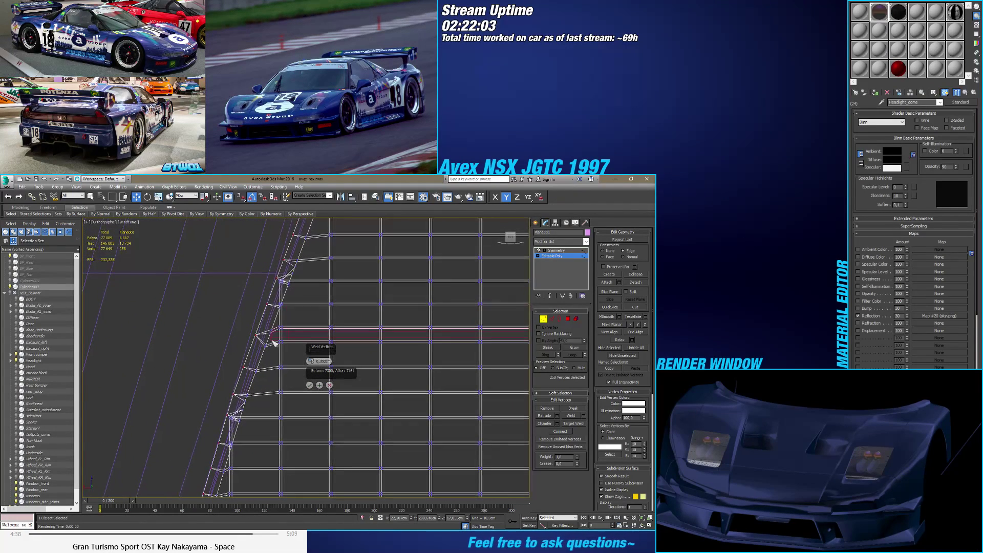
left_click(329, 385)
scroll(276, 365, "down", 4)
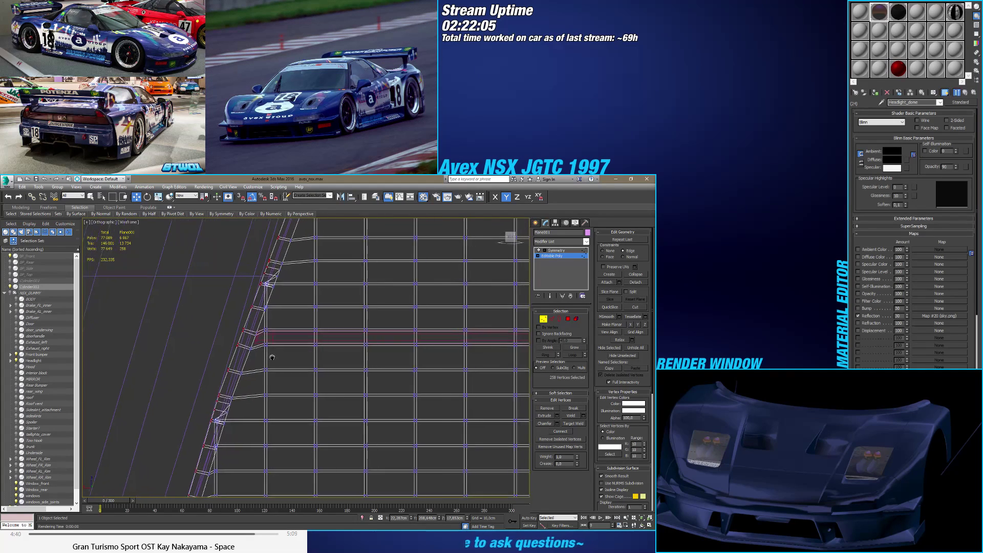
scroll(266, 353, "up", 8)
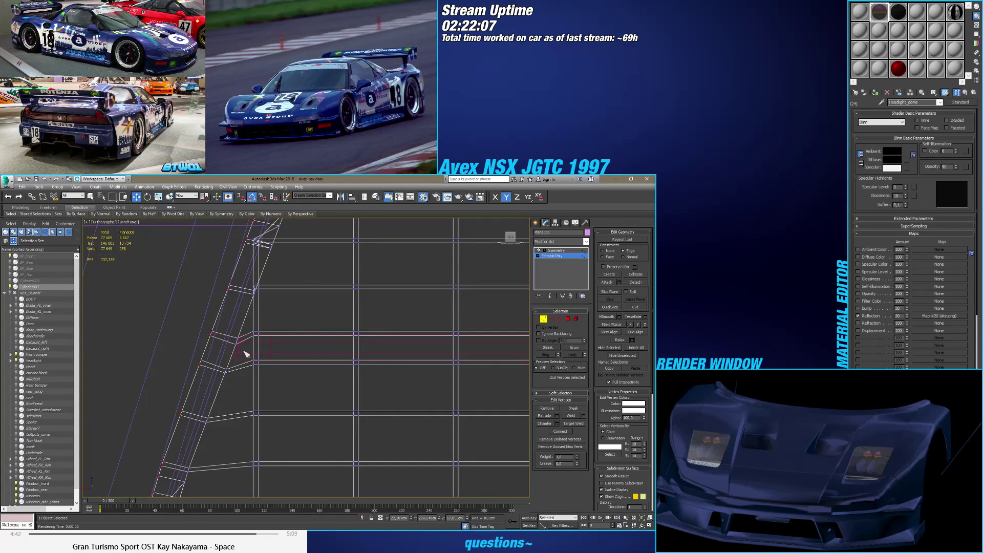
Step: Align the vertex just off the diagonal onto the vertical edge
middle_click_drag(248, 351, 260, 384)
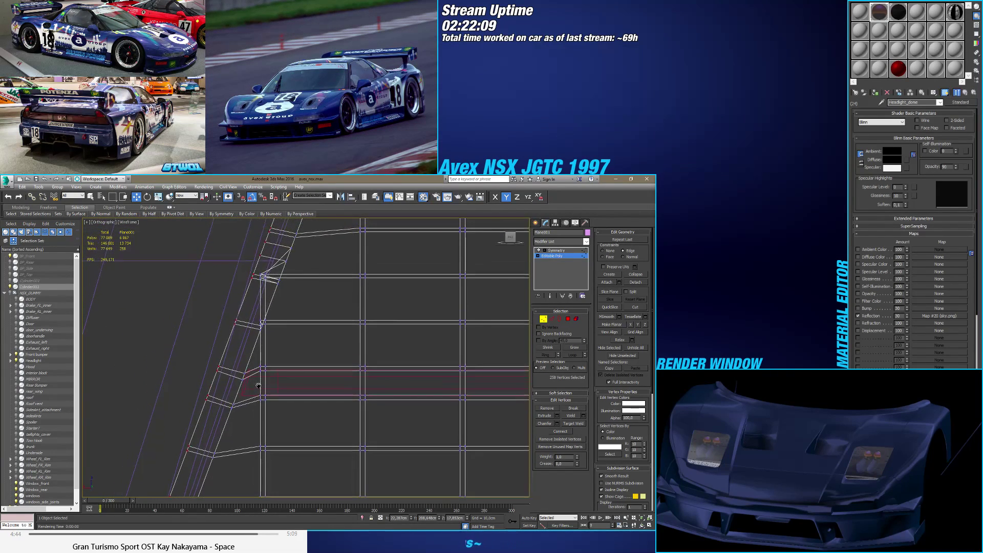
middle_click_drag(270, 300, 263, 380)
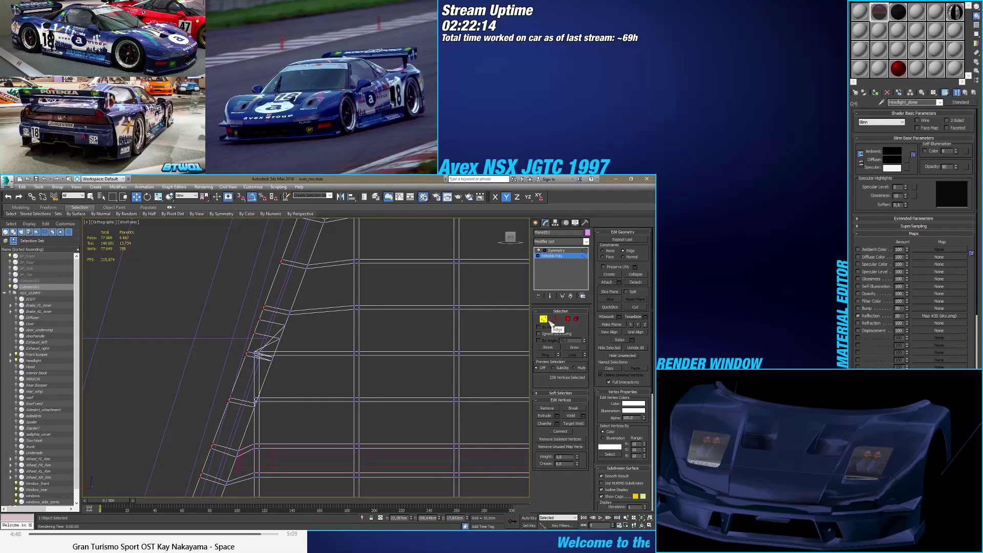
scroll(332, 358, "down", 8)
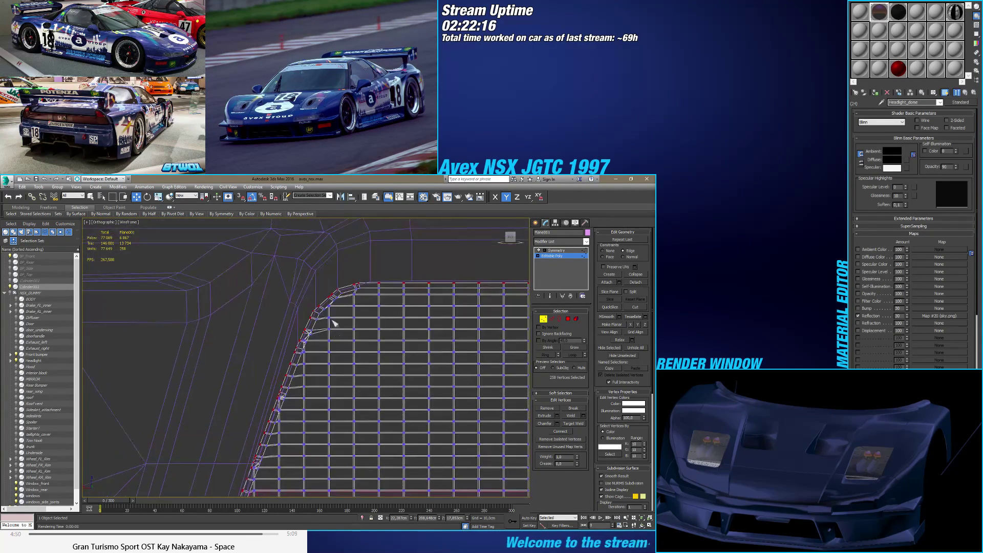
scroll(361, 287, "up", 6)
scroll(362, 287, "down", 5)
scroll(313, 295, "up", 5)
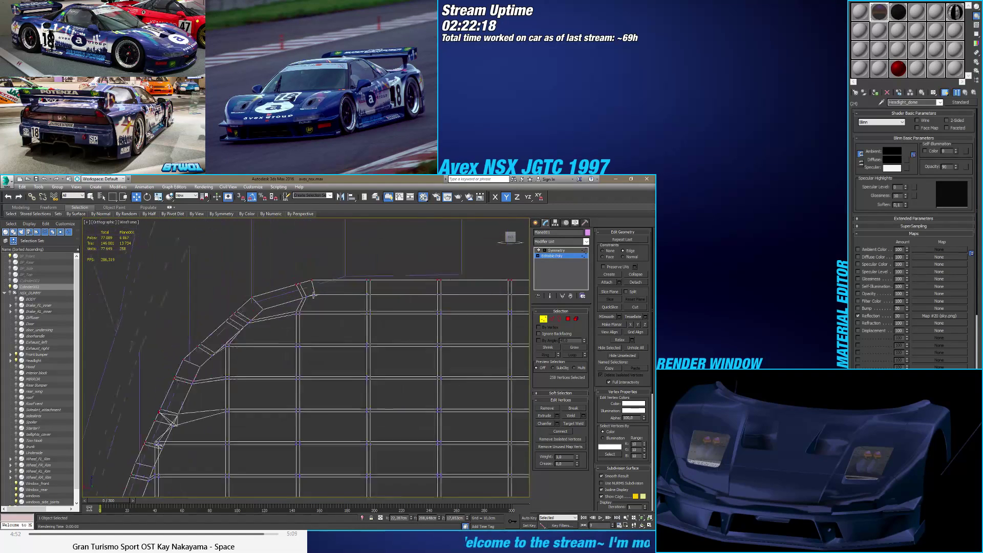
scroll(313, 295, "up", 2)
scroll(309, 303, "up", 2)
left_click_drag(316, 296, 265, 298)
scroll(285, 301, "up", 2)
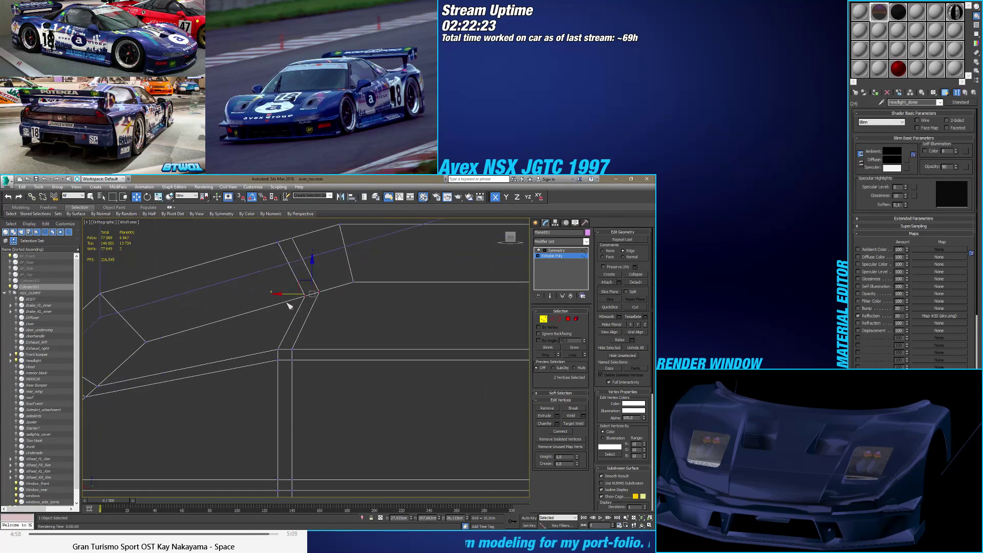
left_click_drag(267, 342, 287, 355)
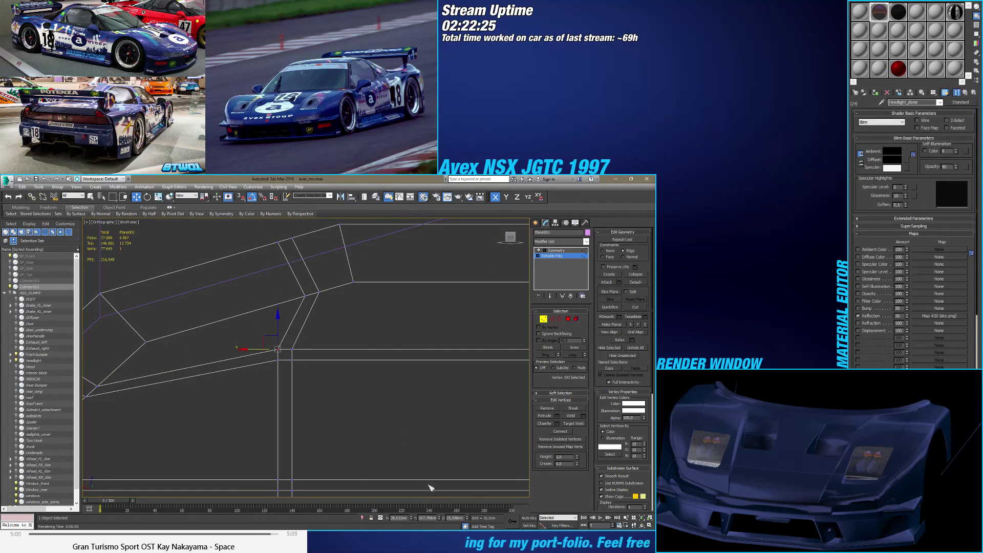
left_click(305, 295)
key("Return")
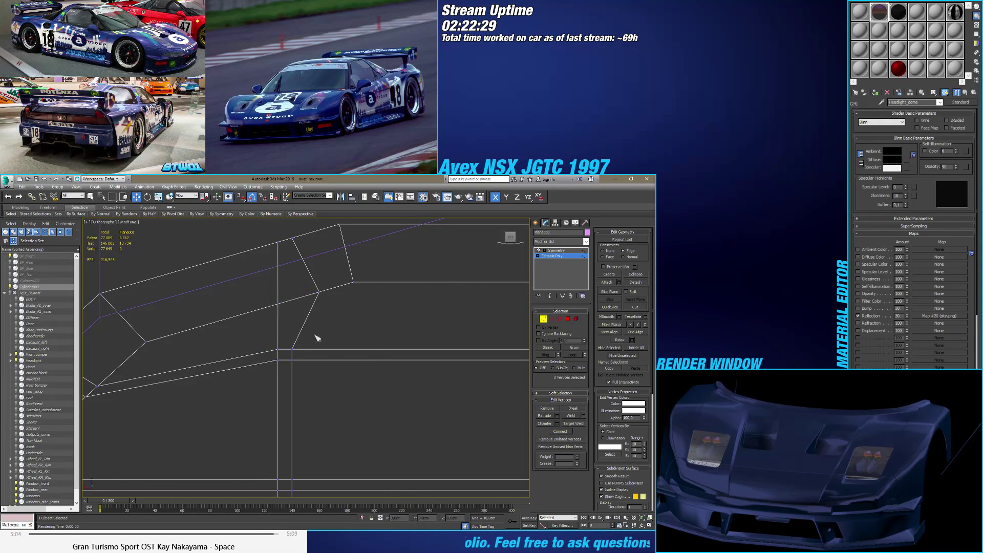
Step: Give the misaligned vertex the same X position as the grid vertex on the vertical line
left_click(291, 349)
left_click(399, 518)
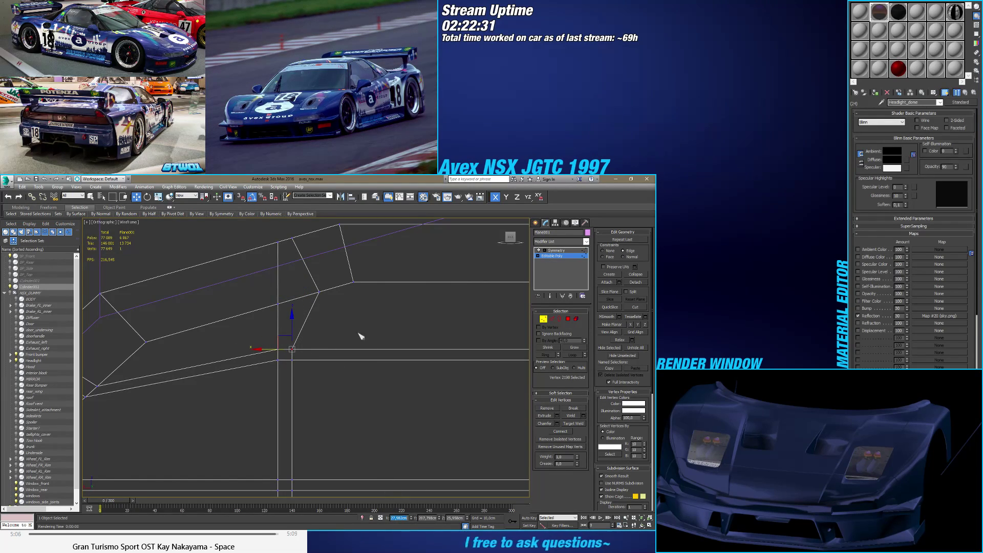
left_click(319, 291)
left_click(399, 518)
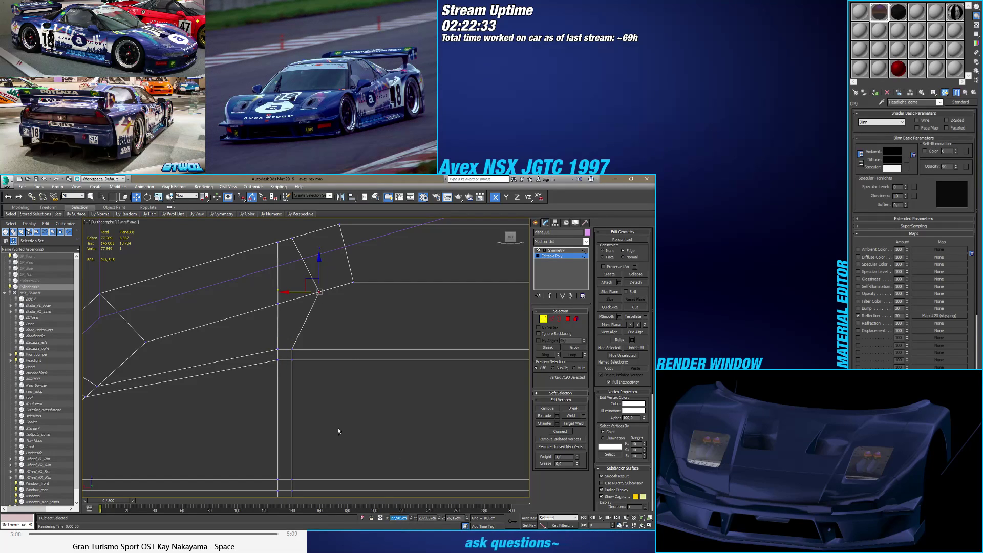
key("Return")
scroll(323, 398, "down", 2)
left_click(245, 335)
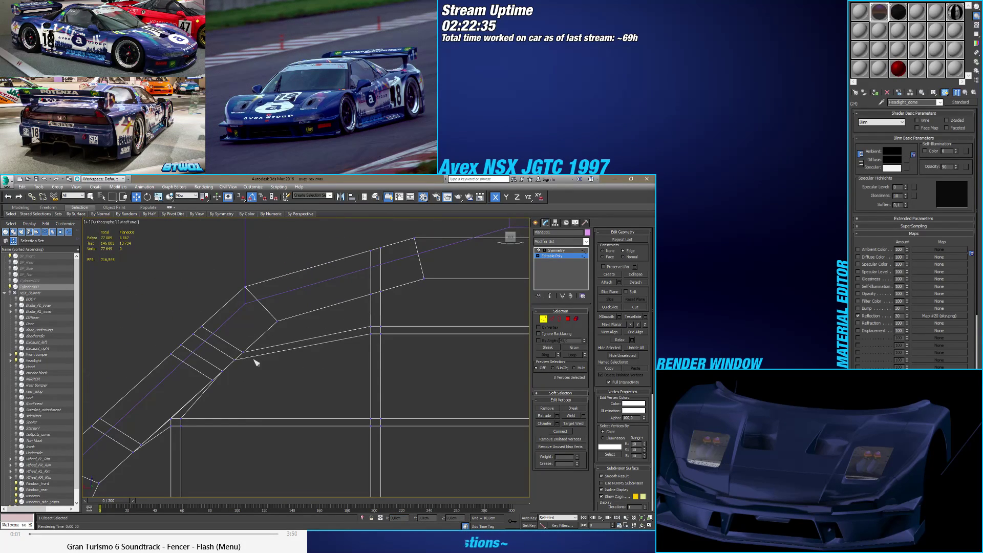
Step: Match the diagonal-edge vertices' Z heights to the neighbouring grid vertex
left_click(370, 326)
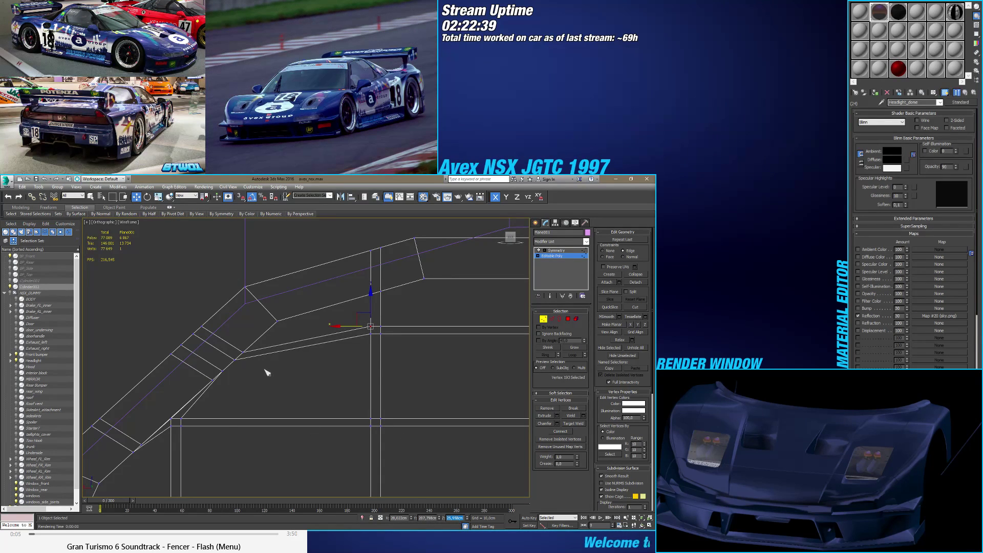
left_click(242, 352)
left_click(454, 517)
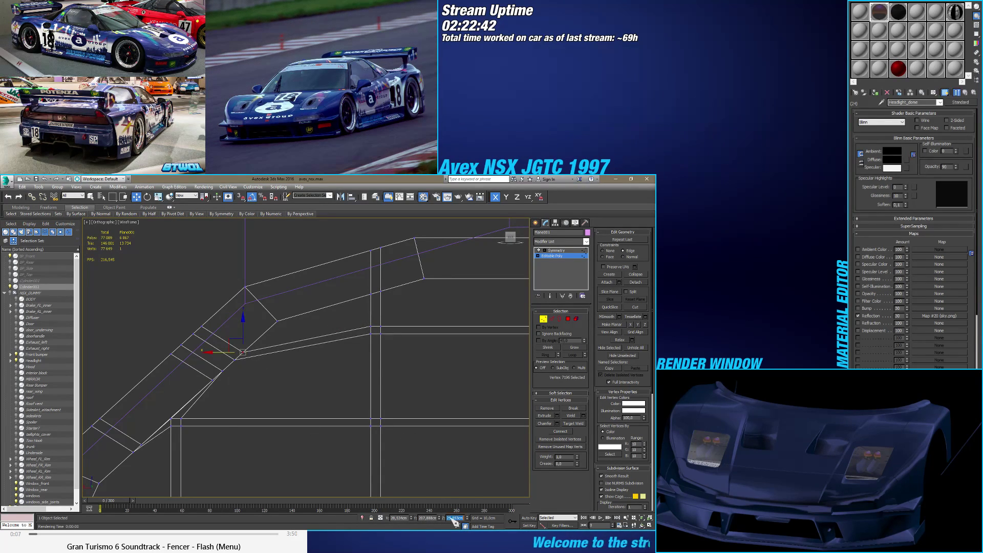
left_click(276, 399)
left_click(234, 361)
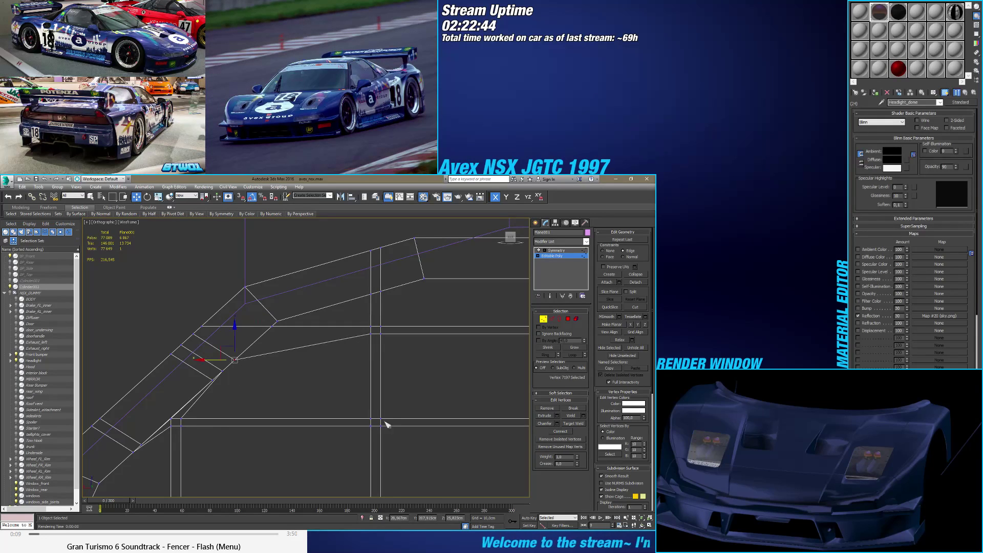
left_click(371, 333)
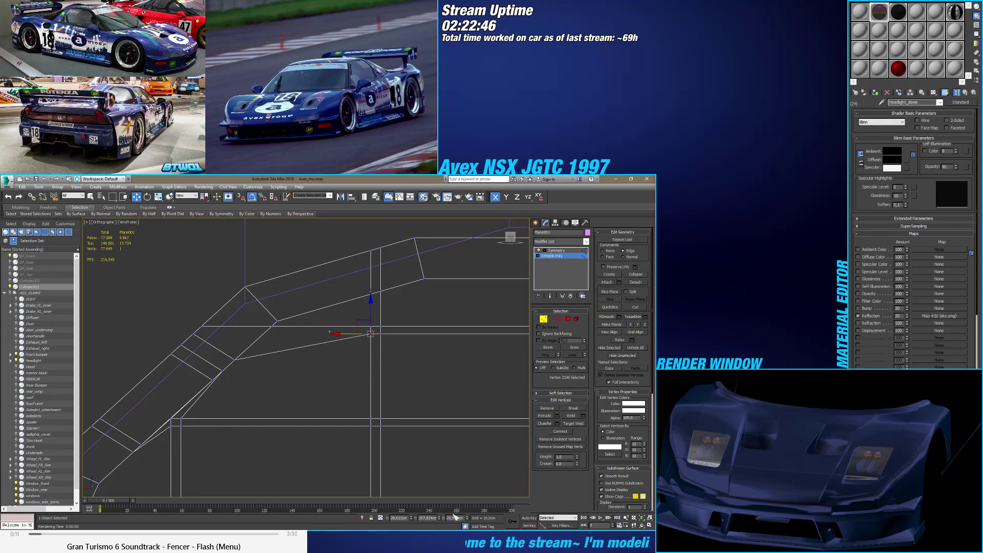
left_click(234, 361)
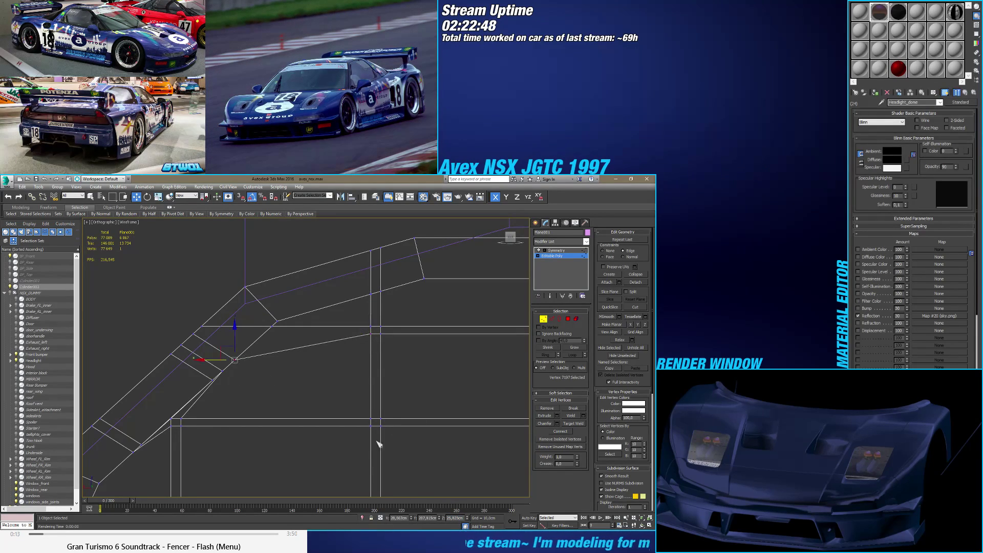
double_click(450, 518)
left_click(272, 407)
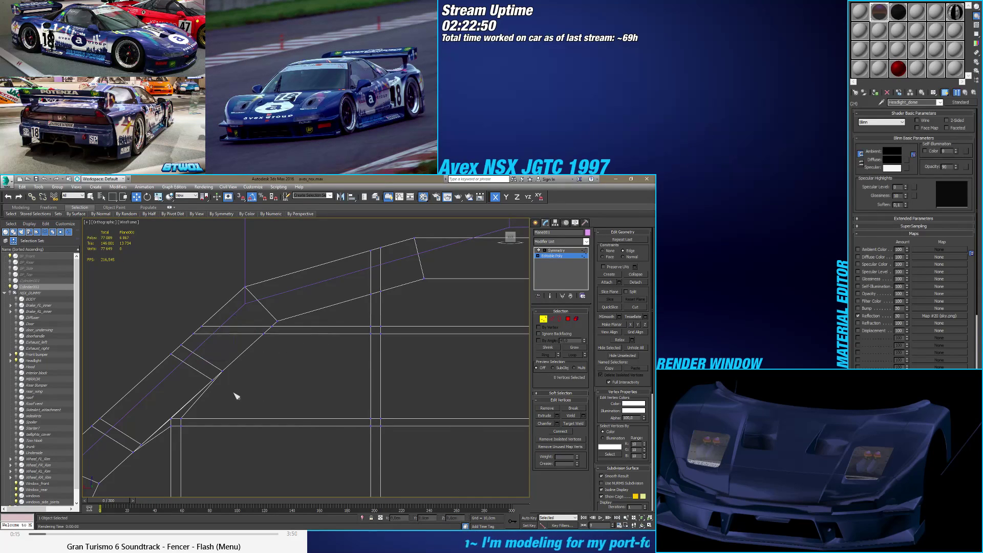
Step: Move the diagonal-edge vertex toward the vertical grid line and down along its edge
scroll(296, 376, "up", 2)
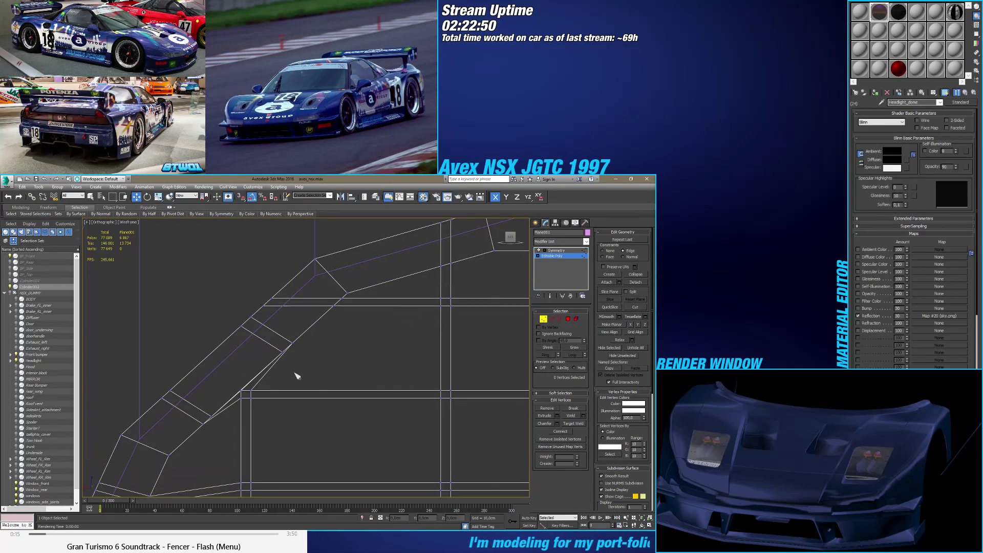
left_click(237, 397)
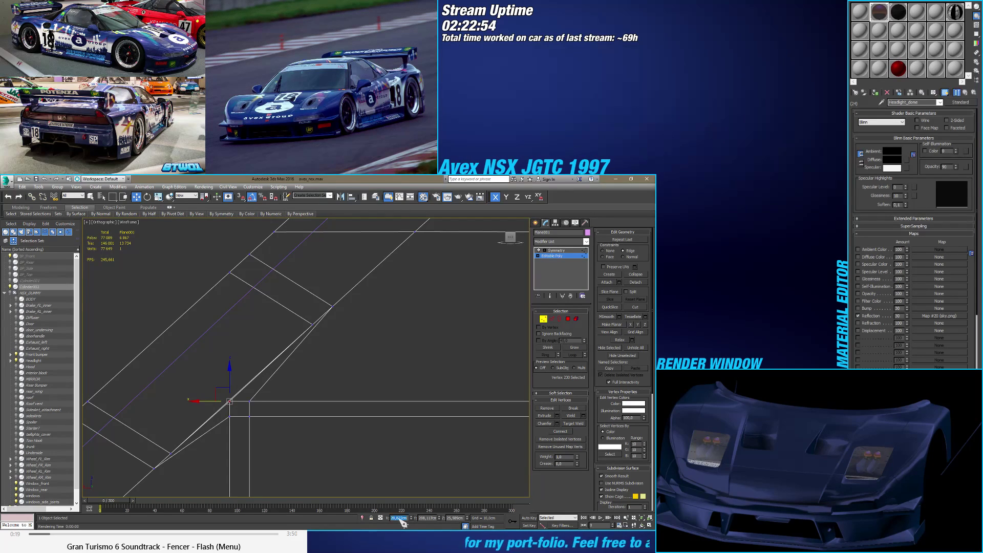
left_click(312, 324)
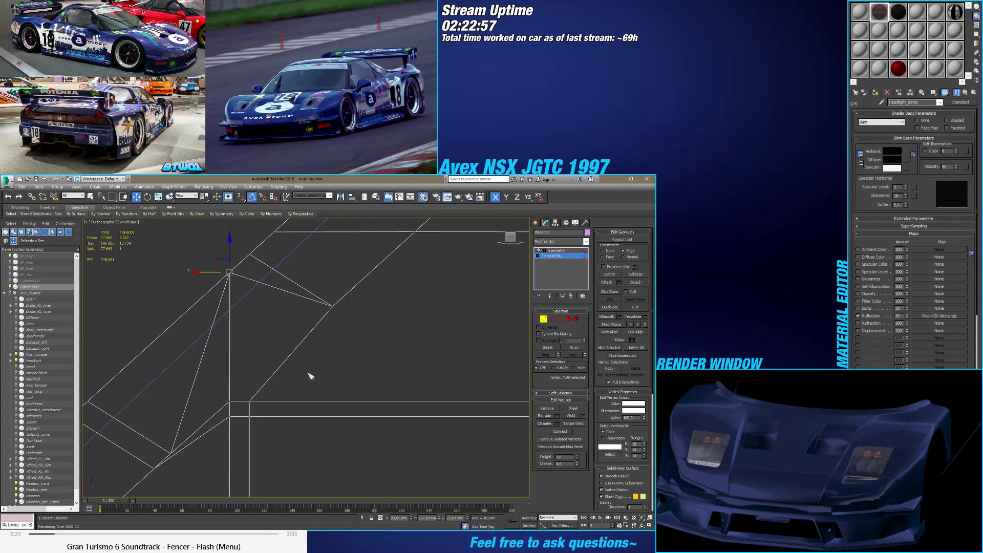
left_click_drag(305, 317, 203, 359)
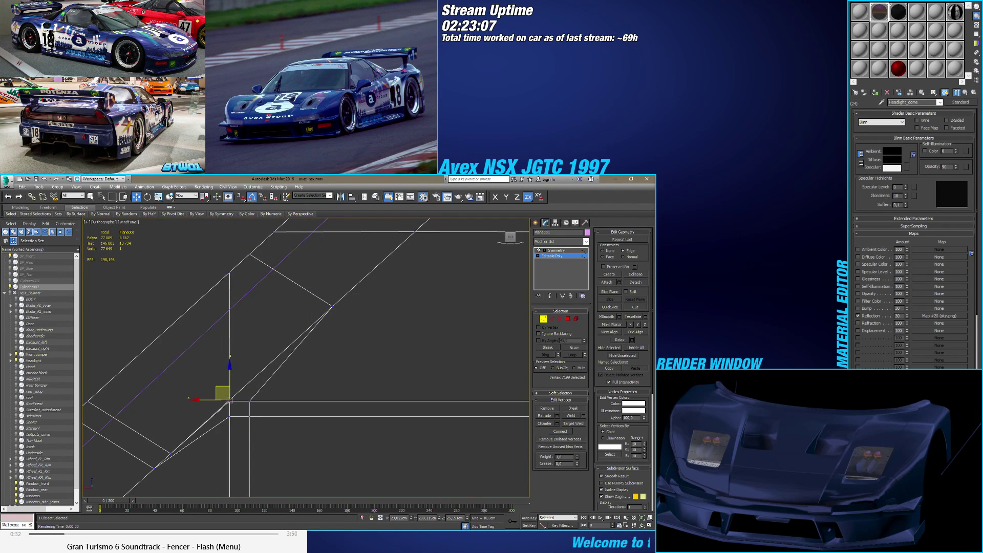
left_click(400, 518)
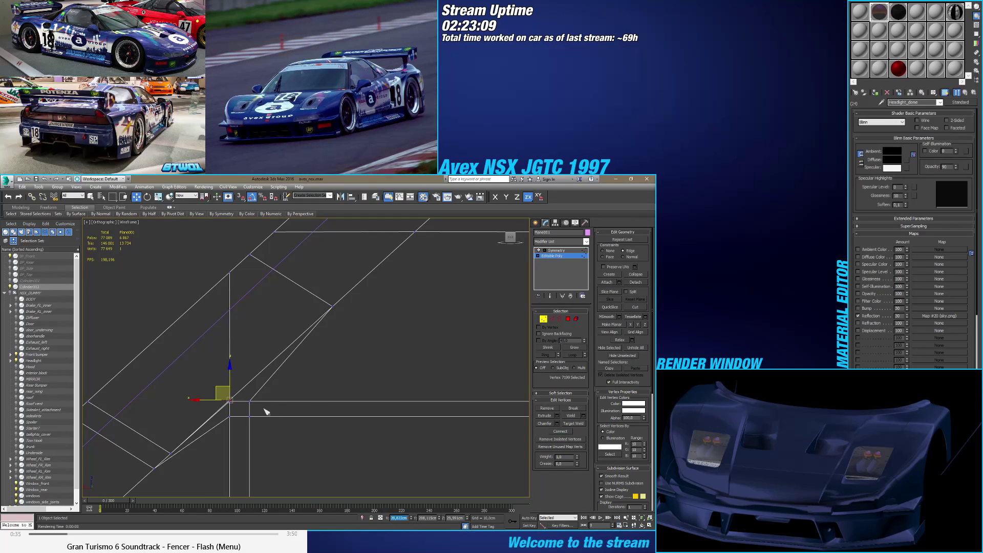
left_click(250, 400)
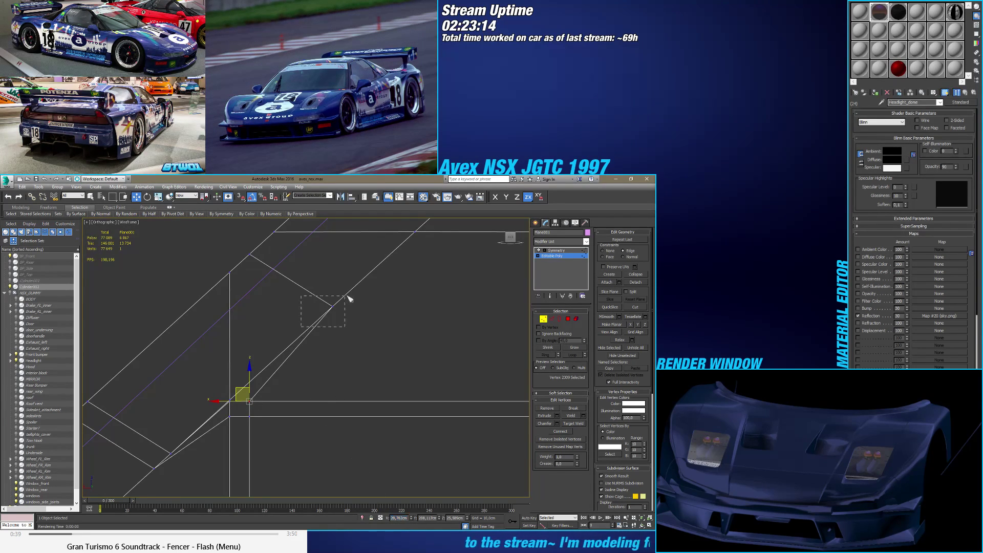
left_click_drag(332, 306, 231, 358)
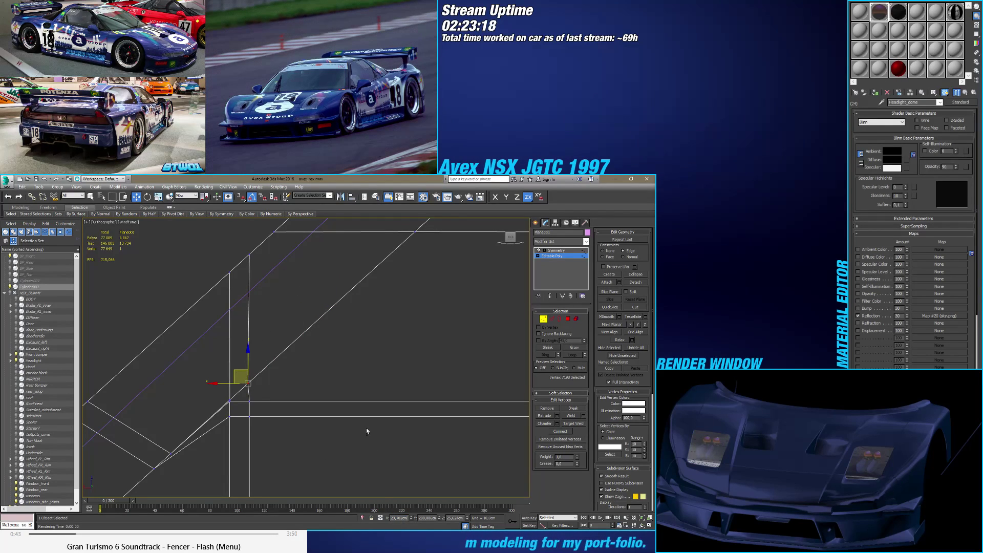
Step: Move the vertices in the next gap up and right along the diagonal edge
middle_click_drag(272, 403, 315, 374)
scroll(302, 386, "down", 4)
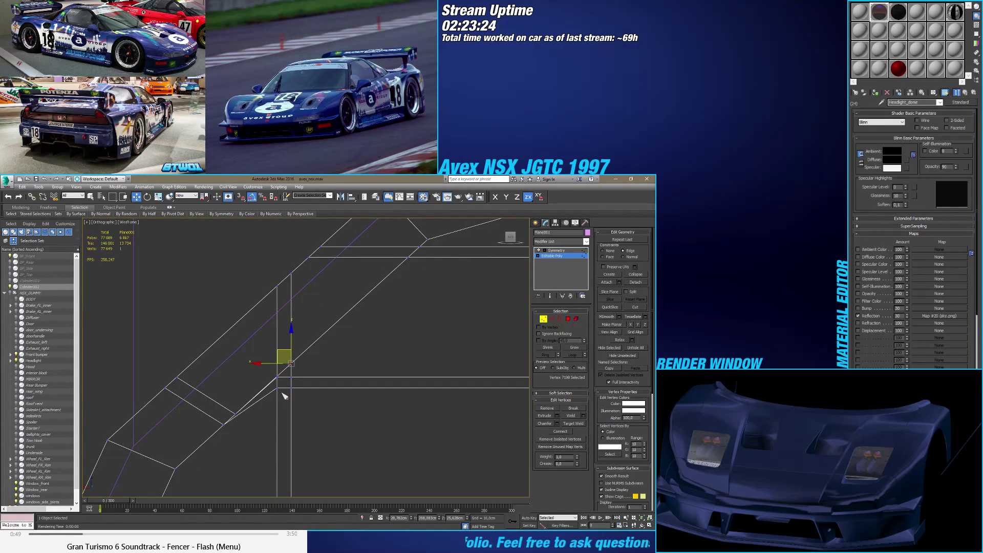
middle_click_drag(259, 408, 269, 395)
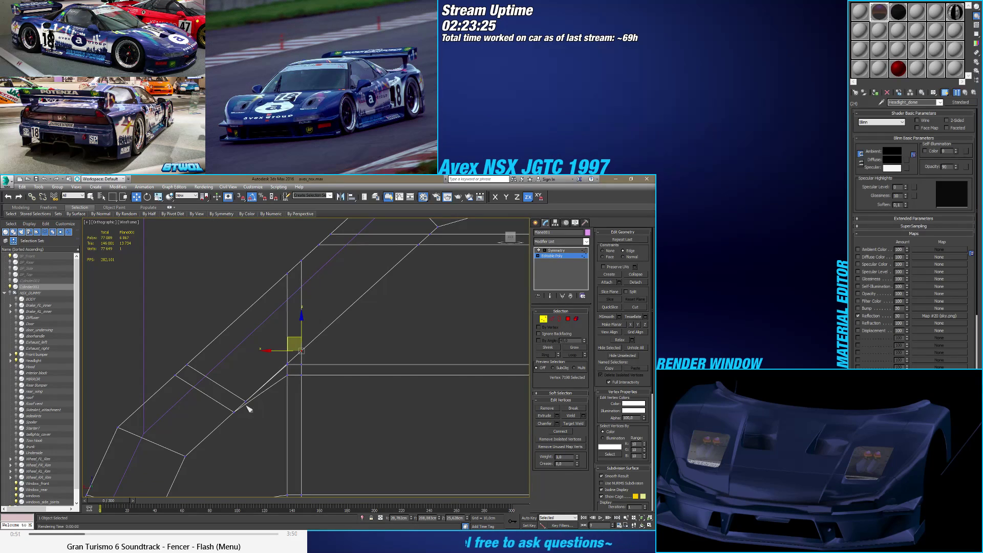
left_click(236, 409)
left_click(246, 395)
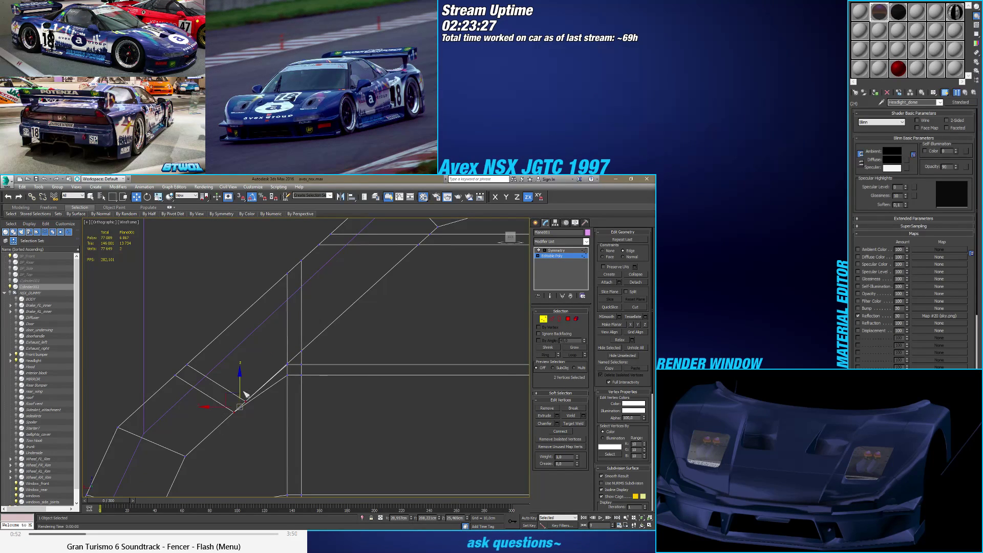
left_click(247, 399)
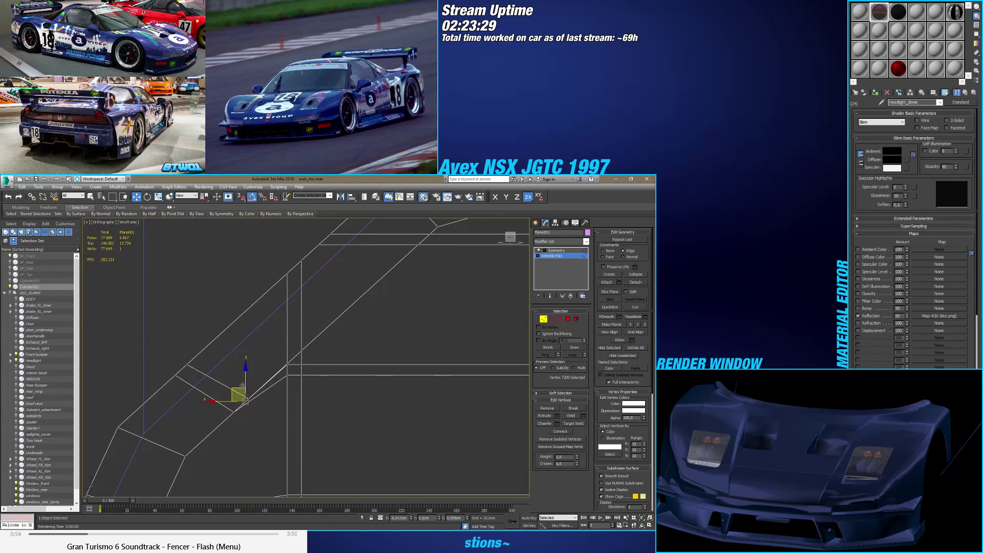
left_click_drag(266, 353, 271, 347)
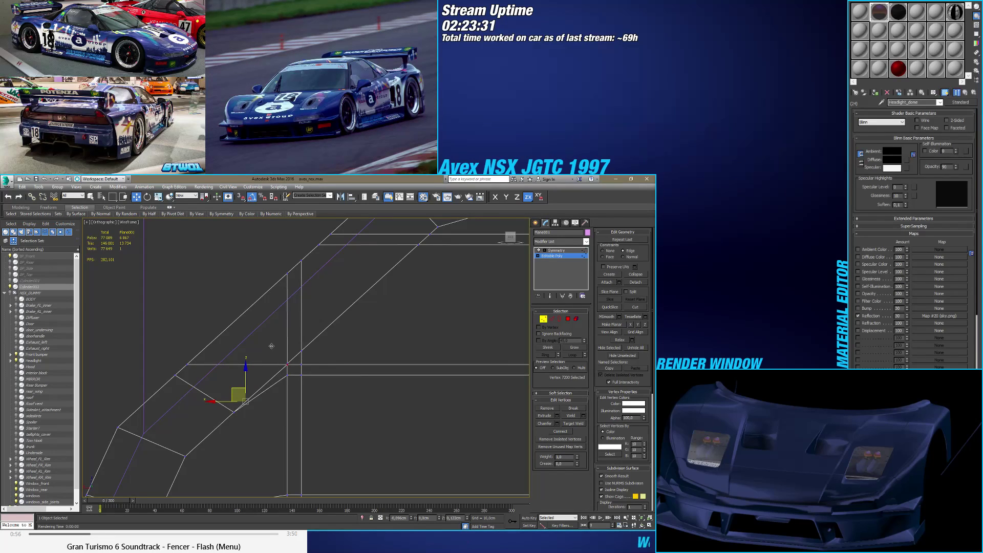
left_click(284, 365)
left_click(234, 409)
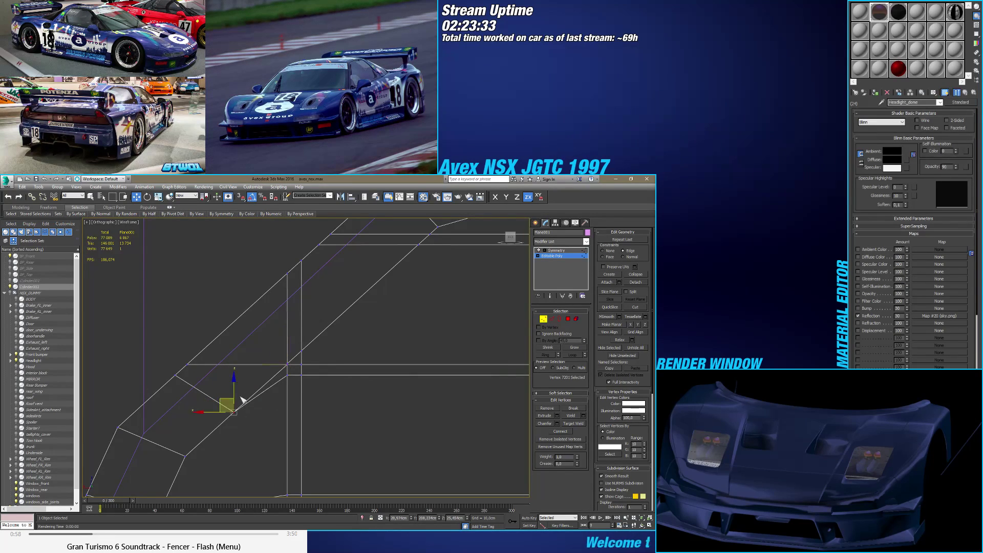
left_click_drag(224, 399, 286, 376)
left_click(275, 375)
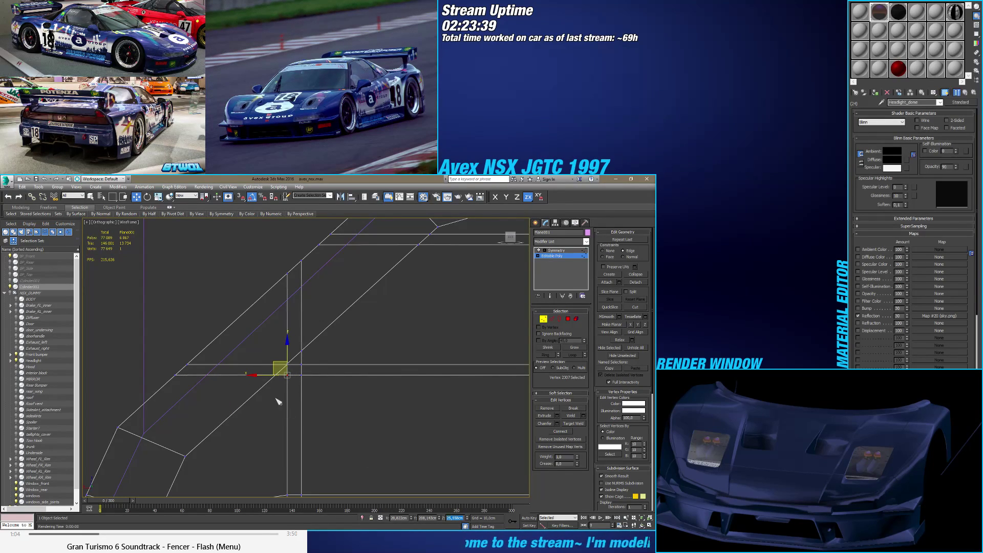
left_click(275, 375)
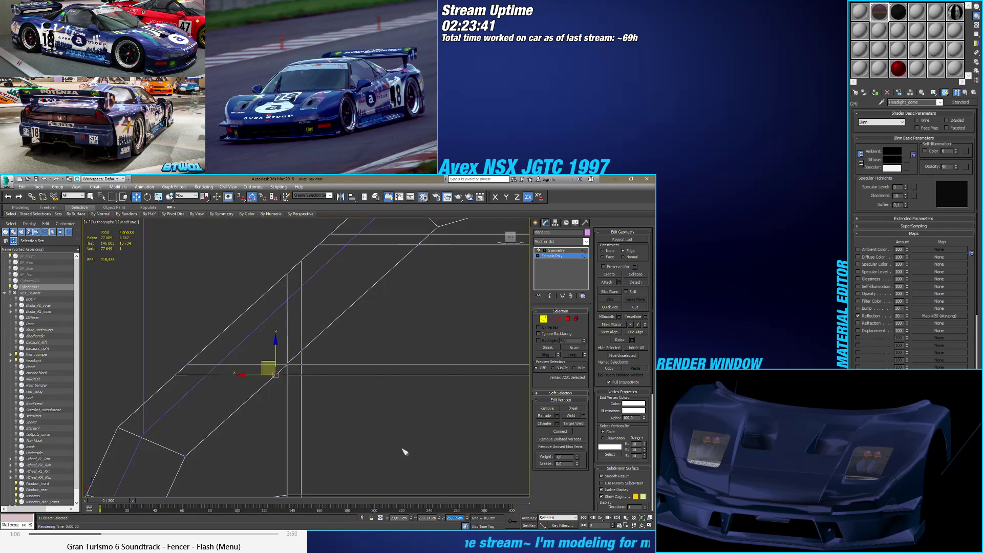
Step: Move the vertex into line with its neighbour and select the lower corner vertex
scroll(226, 463, "up", 5)
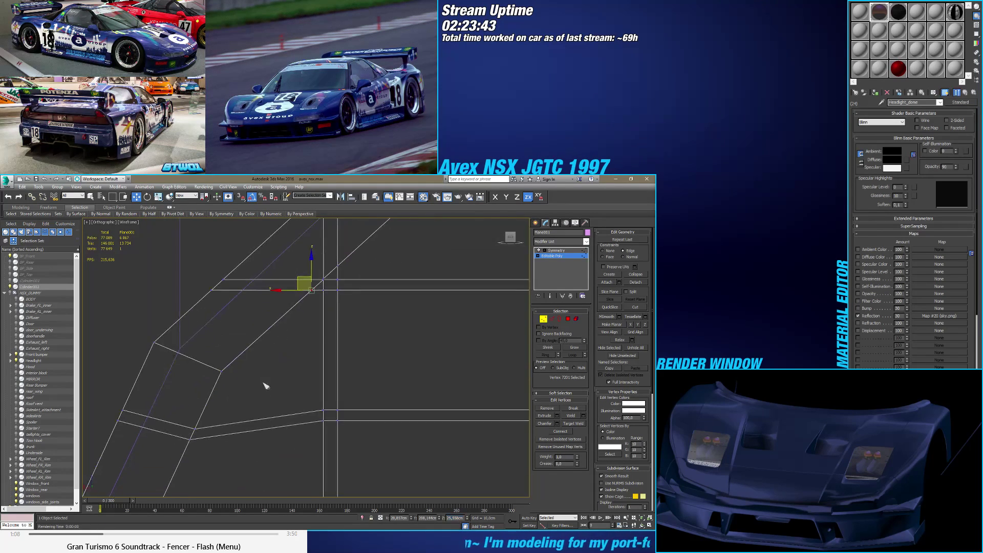
left_click(359, 387)
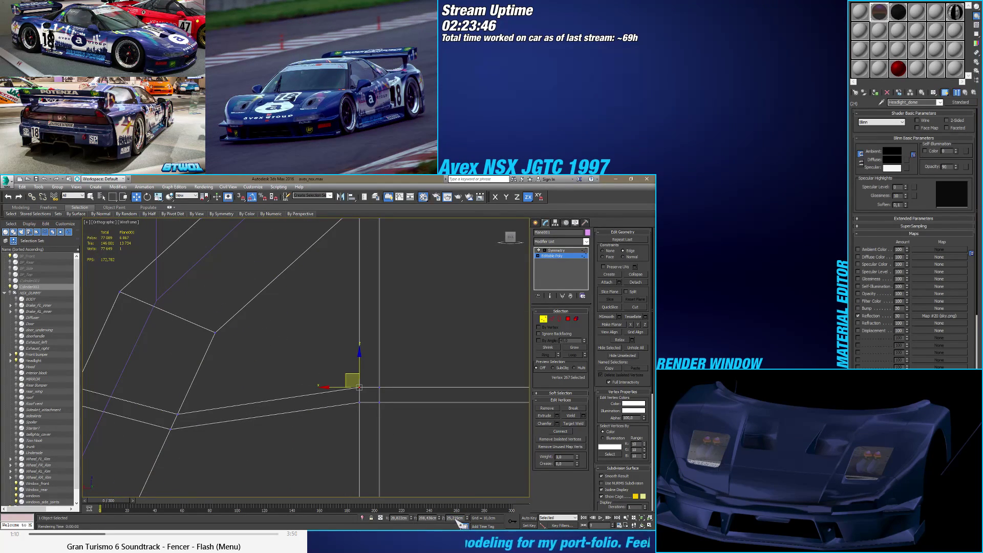
left_click(179, 420)
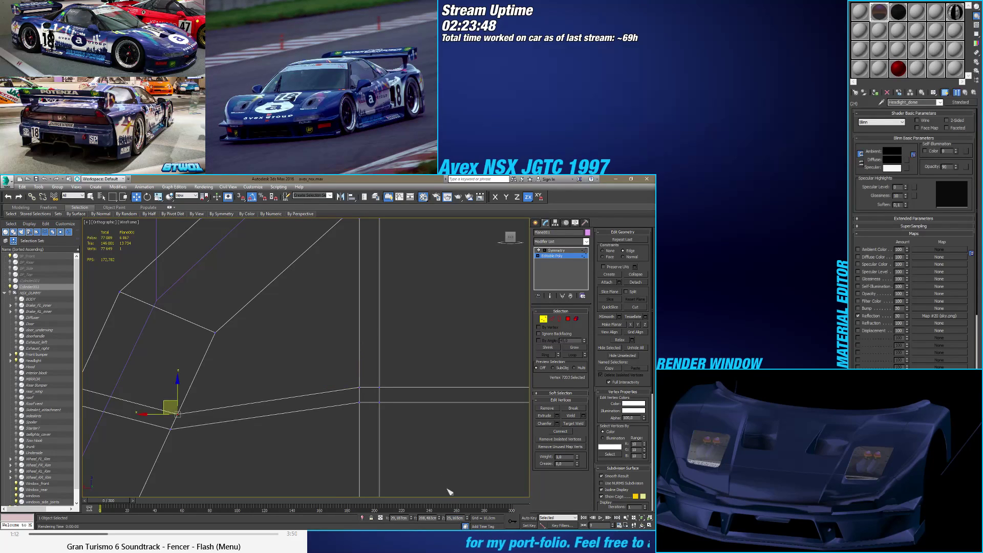
left_click_drag(177, 413, 189, 387)
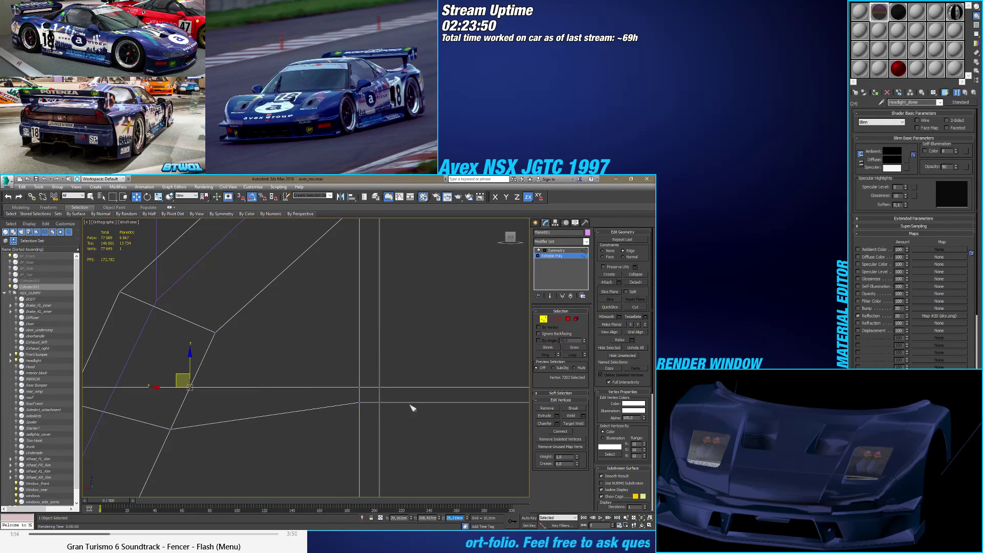
left_click_drag(364, 398, 362, 399)
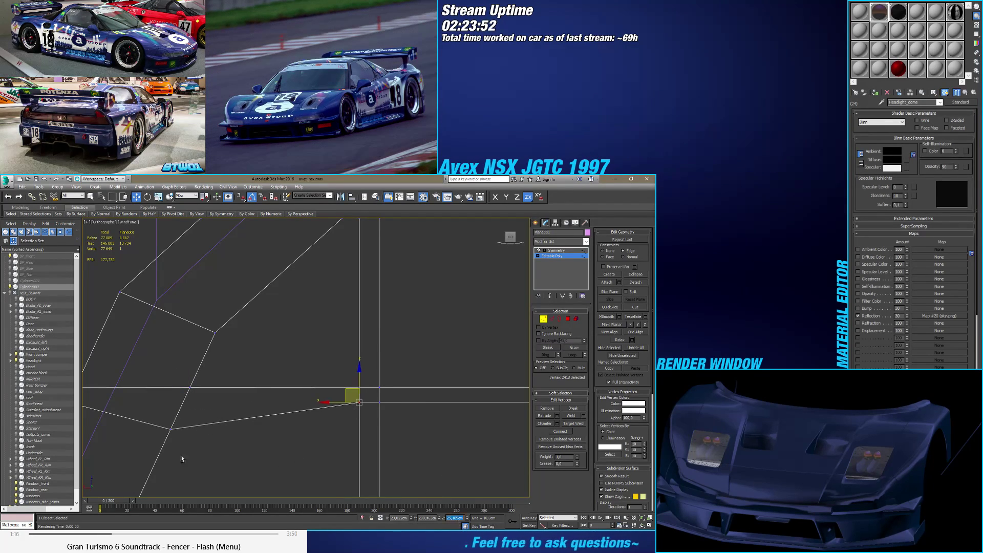
left_click(220, 439)
left_click_drag(143, 467, 194, 417)
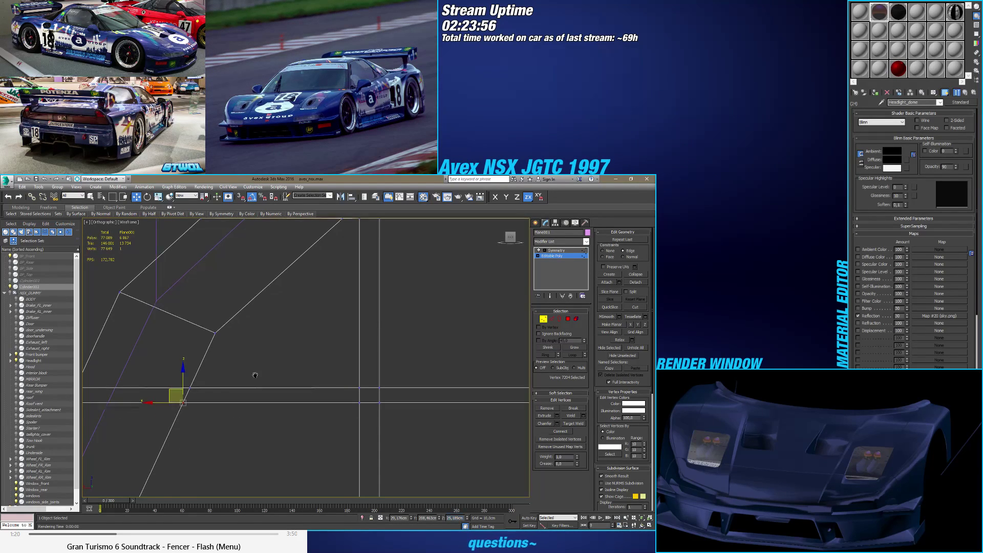
scroll(293, 377, "down", 3)
scroll(254, 415, "up", 3)
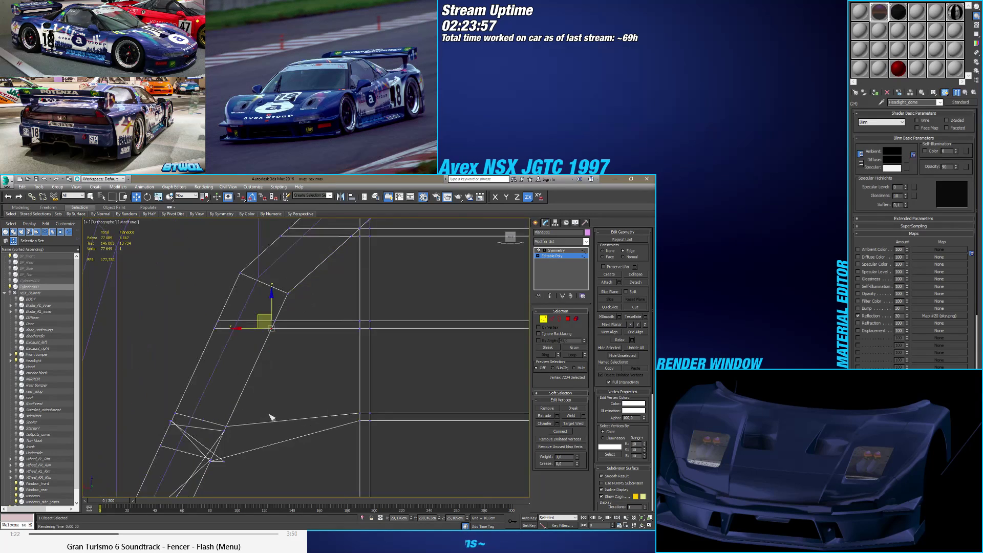
scroll(269, 416, "up", 2)
Step: Set the diagonal-edge vertex's Z height to 24,85cm
left_click(435, 380)
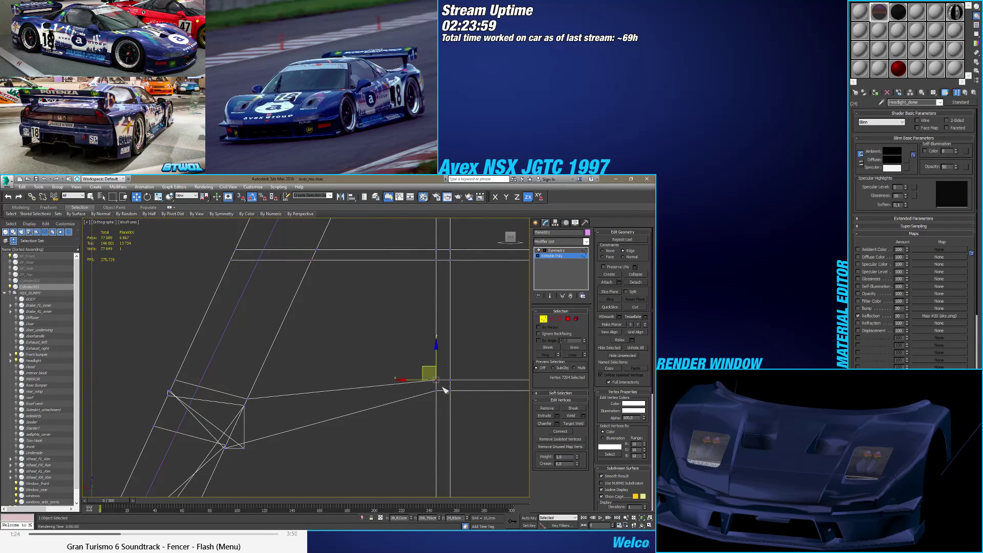
left_click(247, 402)
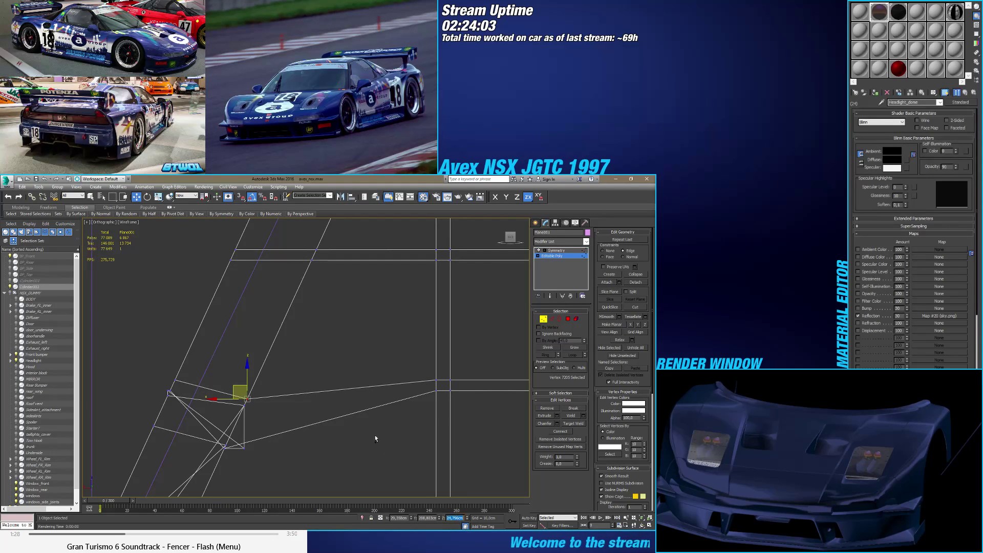
type("24,85")
key("Return")
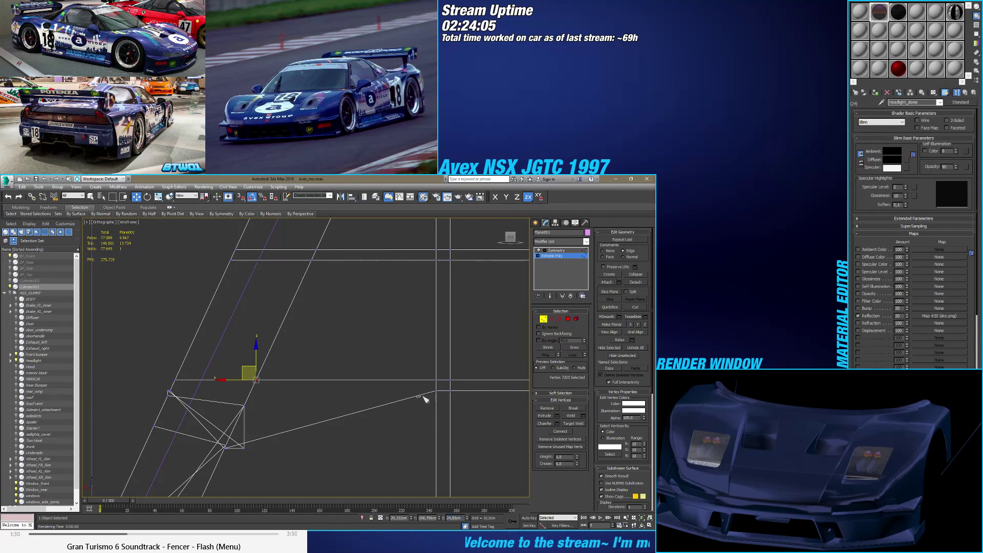
Step: Set the small quad vertex's Z height to 24,82cm
left_click(439, 390)
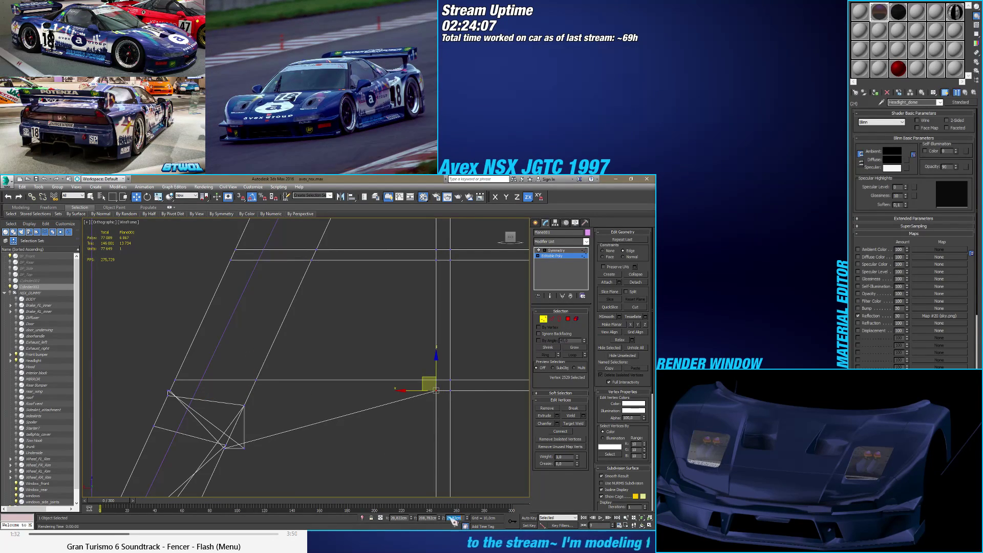
scroll(230, 450, "up", 4)
left_click(220, 447)
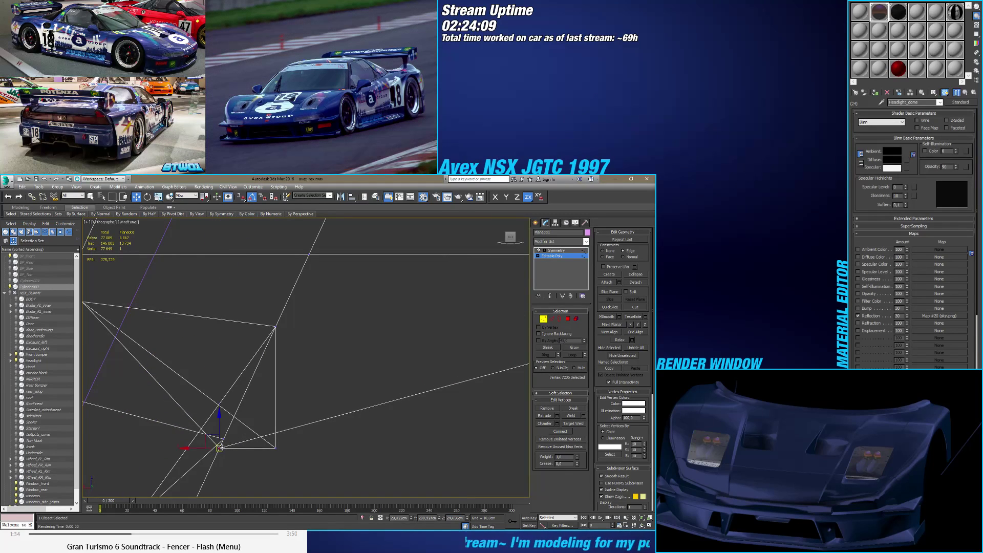
scroll(221, 447, "down", 2)
double_click(459, 519)
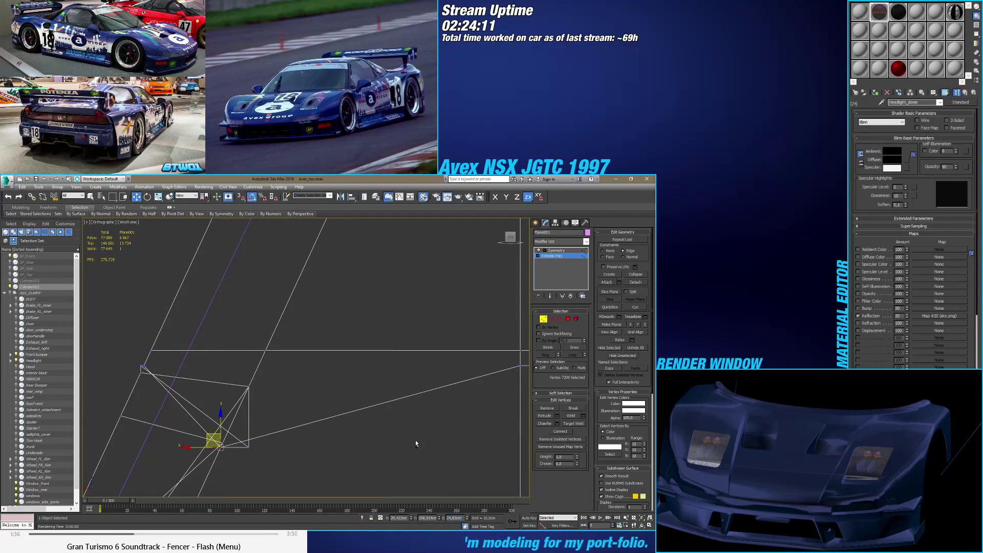
key("Return")
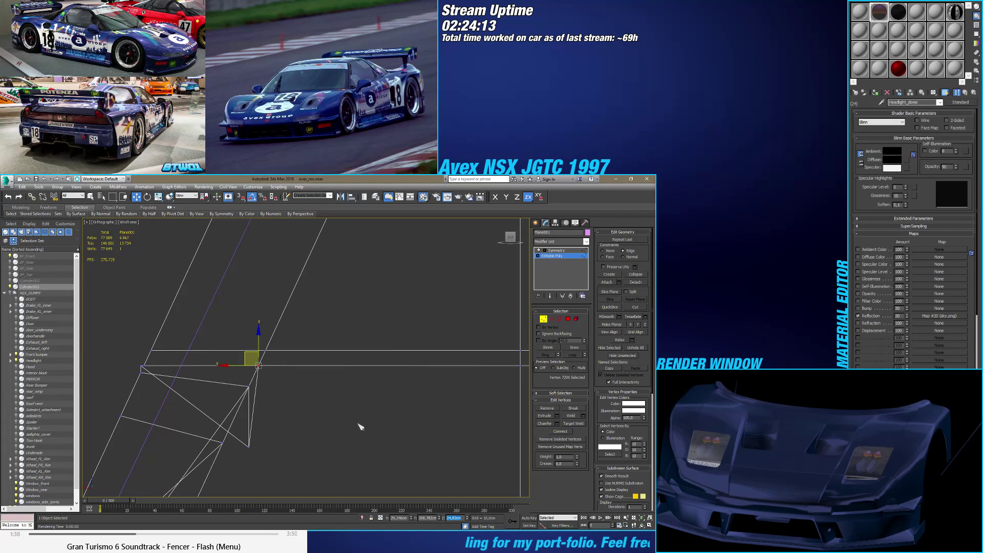
scroll(330, 427, "down", 3)
middle_click_drag(317, 426, 317, 411)
scroll(322, 404, "up", 3)
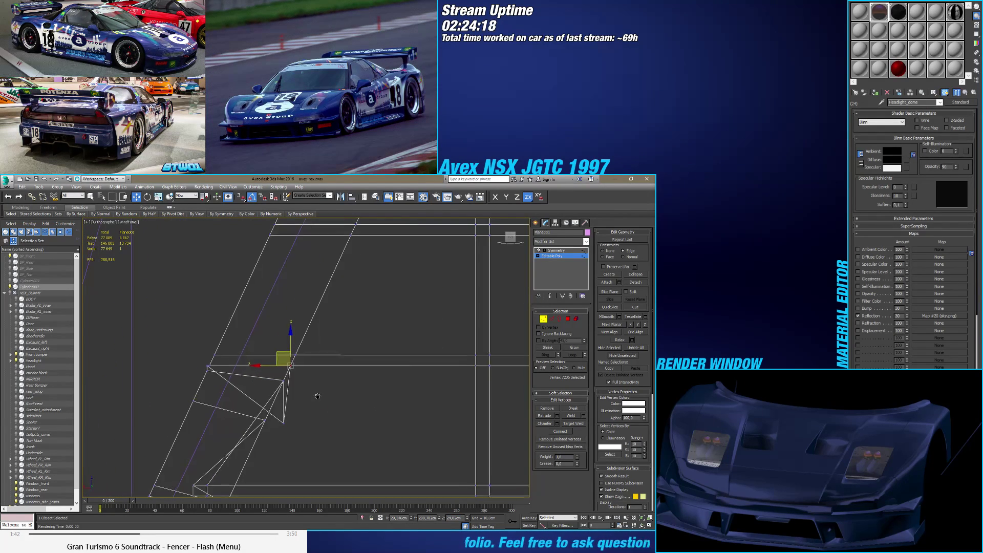
Step: Target Weld the stray vertex and two lower vertices onto the edge vertex above
left_click(573, 423)
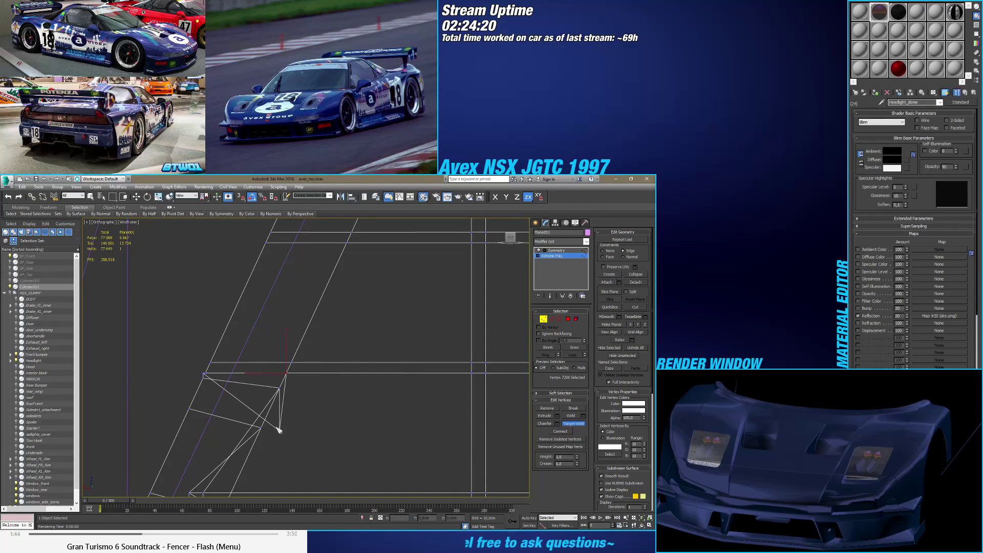
scroll(199, 377, "up", 5)
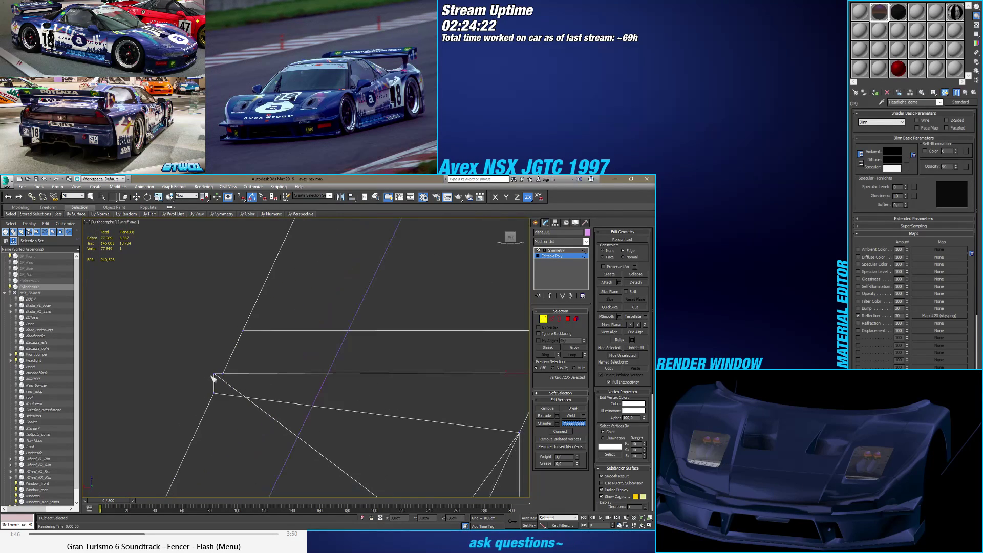
left_click_drag(214, 374, 224, 374)
scroll(326, 390, "down", 4)
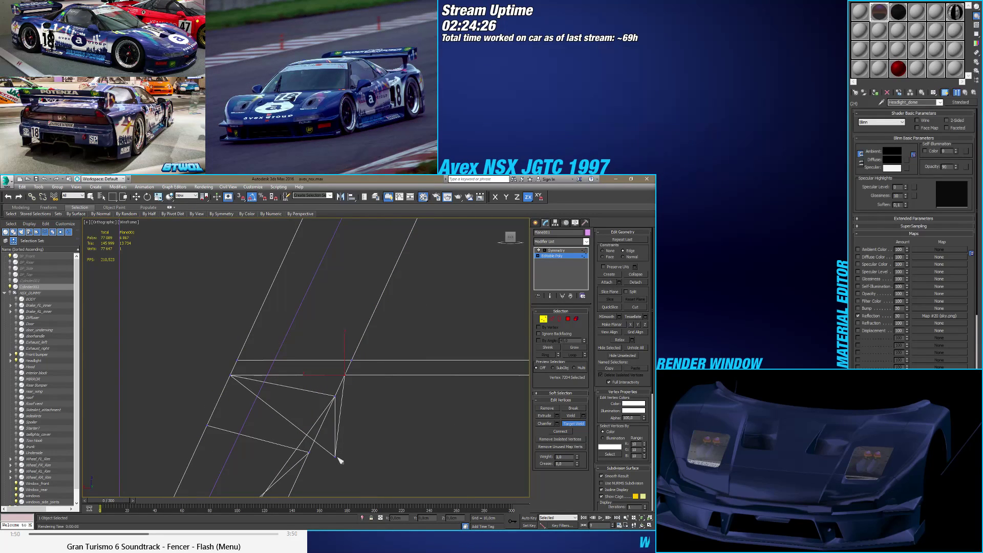
left_click_drag(335, 455, 344, 376)
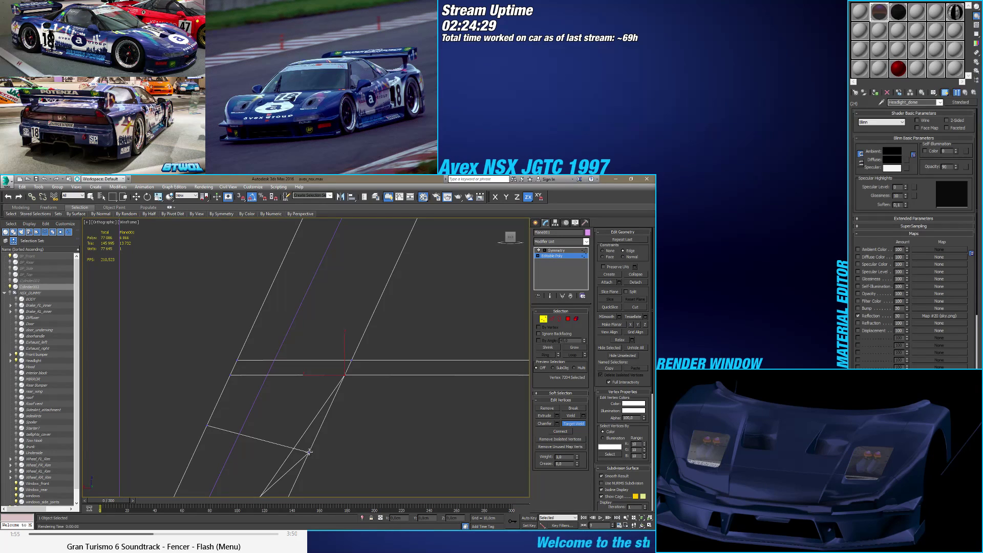
left_click_drag(309, 452, 344, 377)
scroll(341, 384, "down", 3)
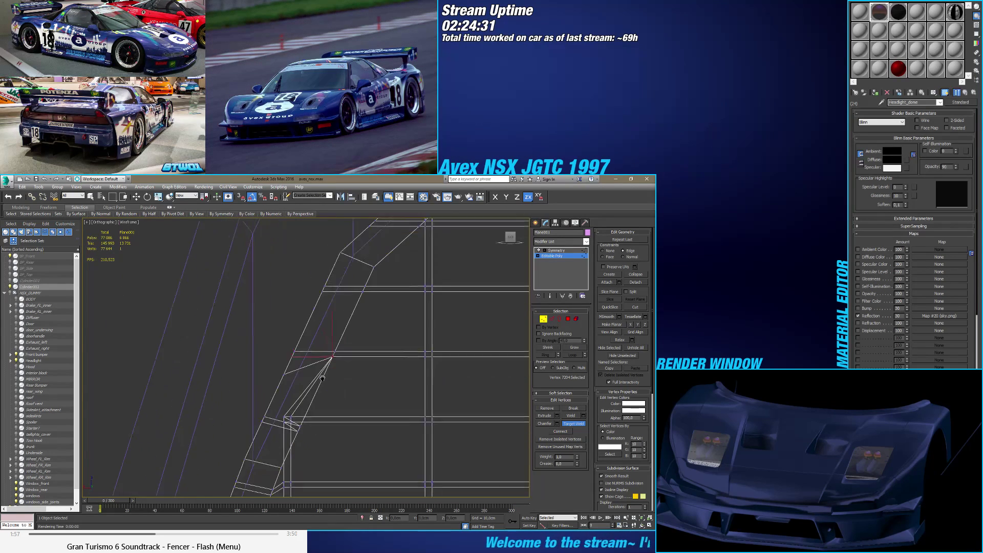
scroll(313, 389, "up", 2)
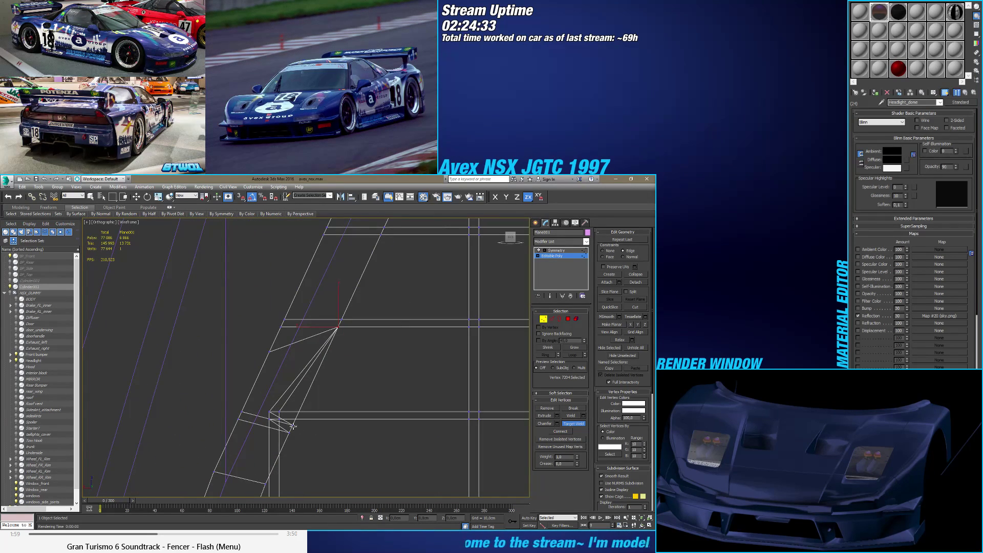
Step: Weld two more vertices onto their neighbours, then undo both welds
left_click_drag(270, 412, 288, 435)
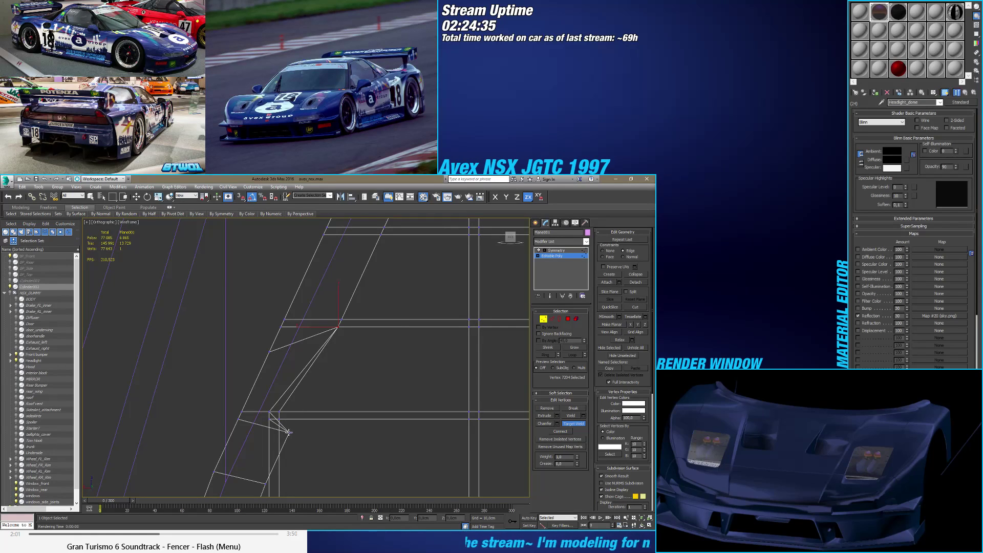
left_click(268, 419)
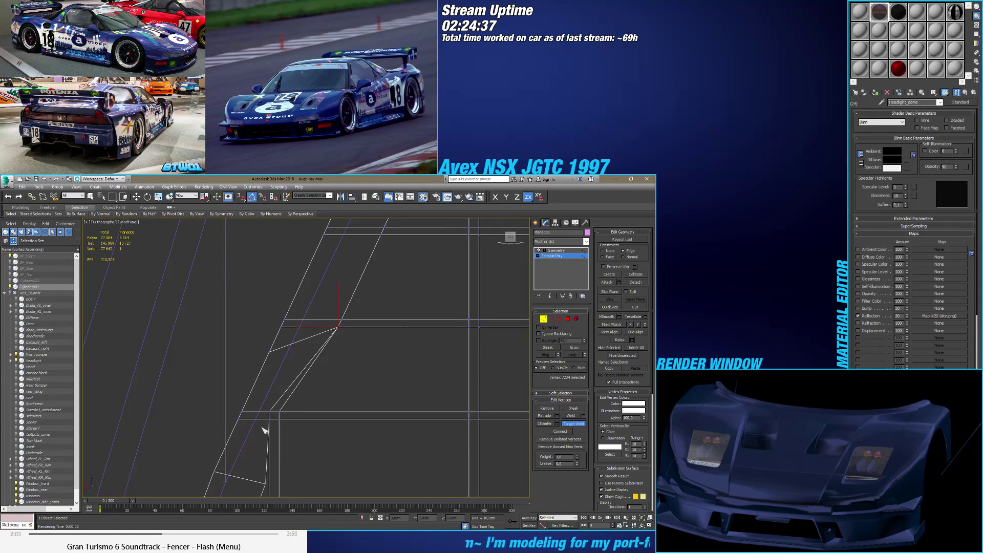
key("ctrl+z")
scroll(285, 415, "down", 3)
key("ctrl+z")
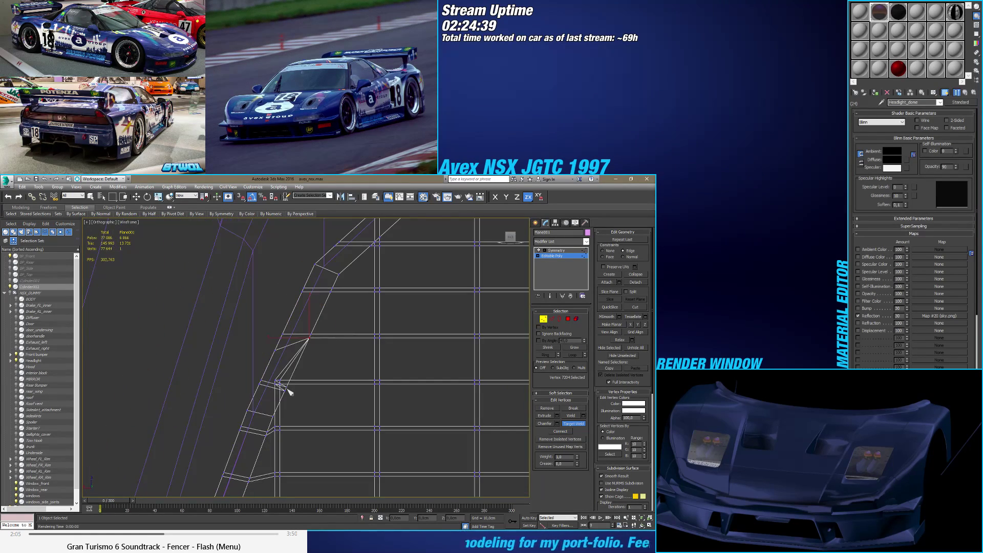
scroll(291, 393, "up", 4)
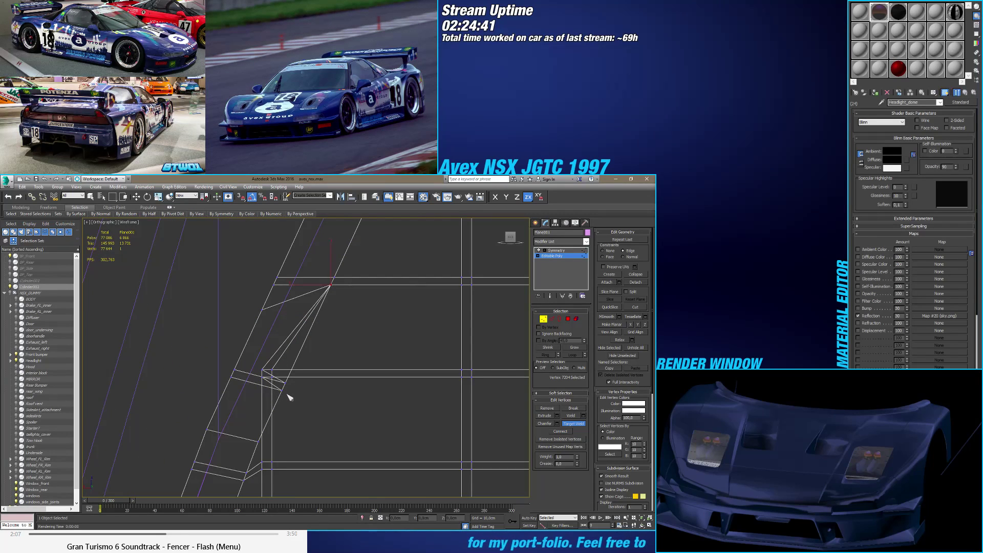
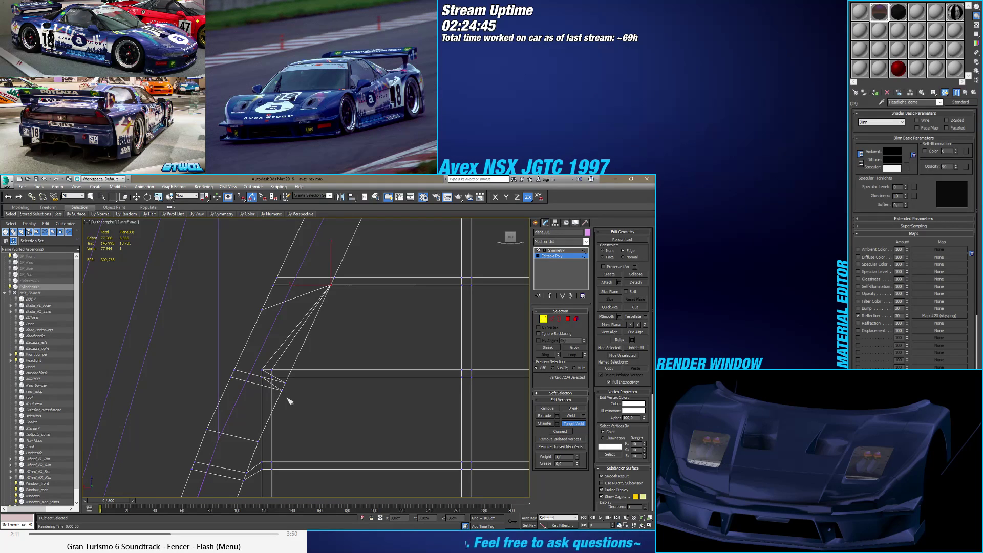
Step: Slide the strip's corner vertex sideways along the X axis
key("w")
left_click(301, 394)
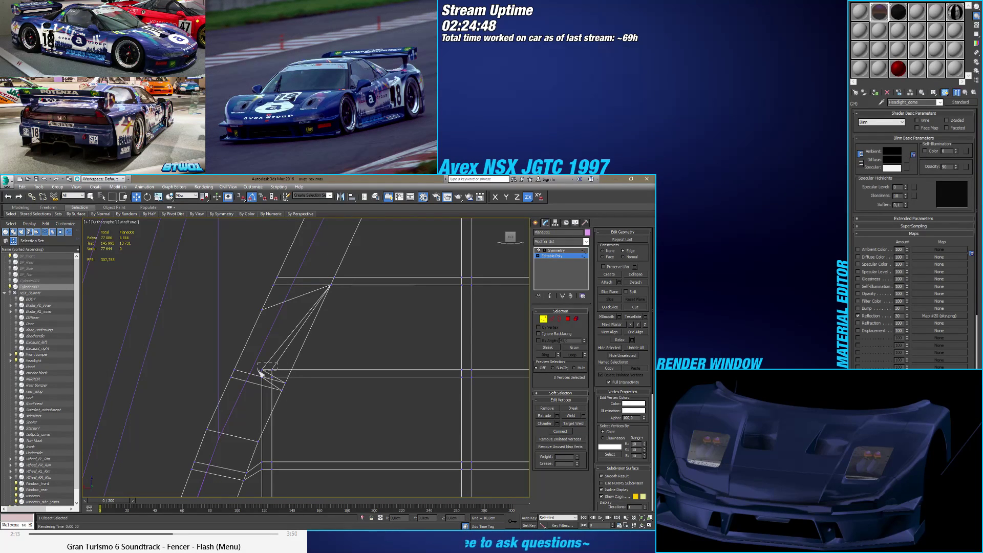
left_click(274, 372)
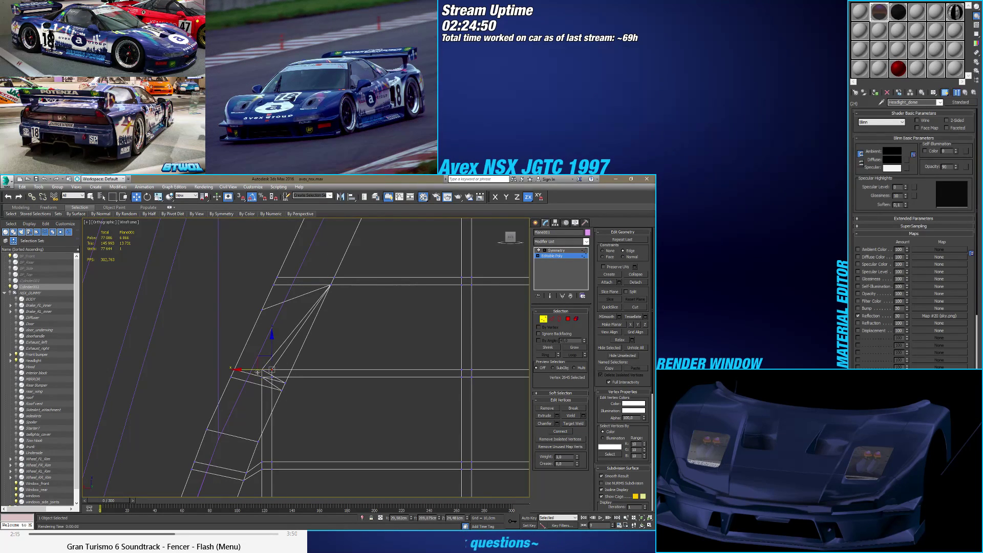
mouse_move(270, 369)
left_mouse_down()
mouse_move(317, 366)
mouse_move(269, 358)
left_mouse_up()
Step: Connect the two horizontal edges with a new edge and adjust its slide position
scroll(284, 364, "up", 5)
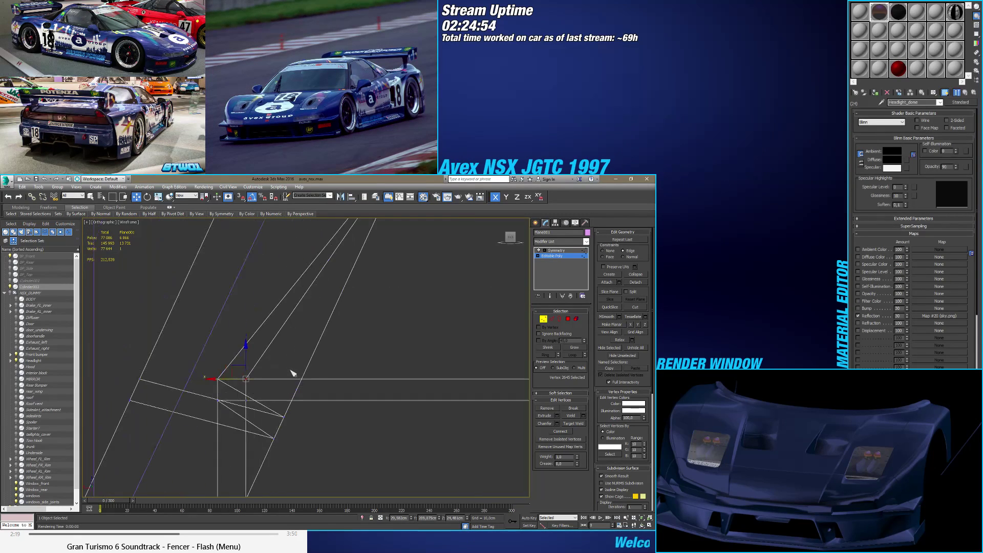
left_click(551, 319)
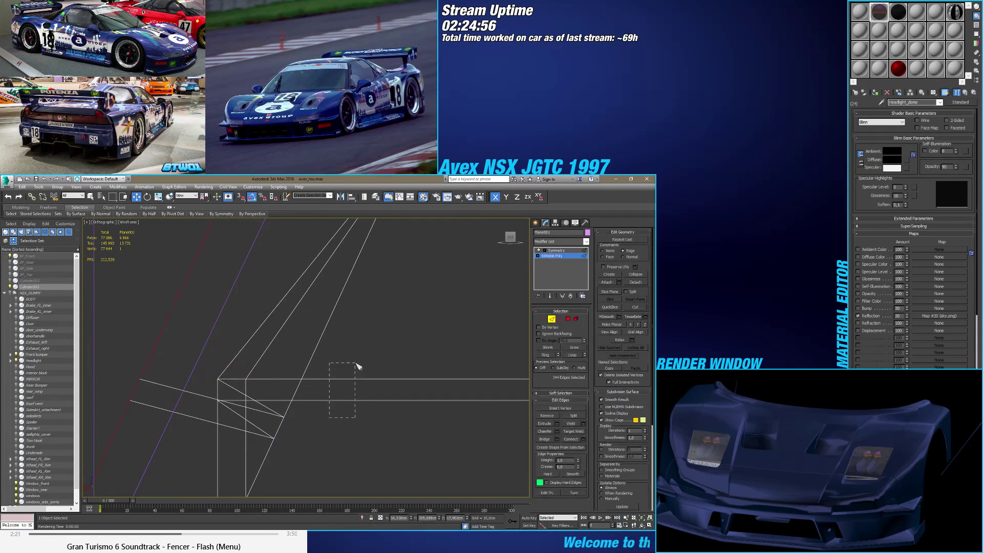
left_click(372, 379)
left_click(583, 438)
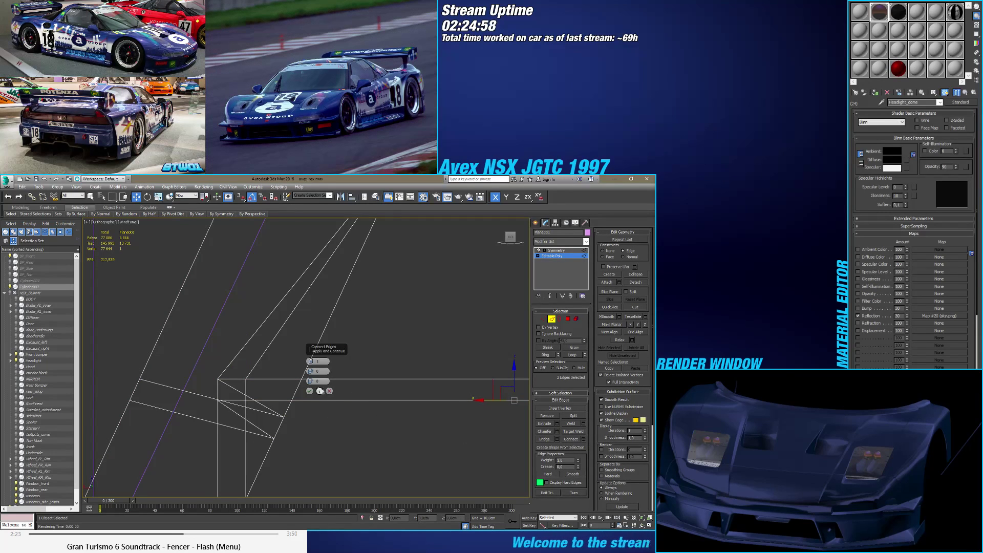
left_click_drag(312, 383, 310, 279)
Step: Confirm the new connecting edge and delete the stray vertex with its edge
left_click(308, 390)
scroll(311, 384, "up", 4)
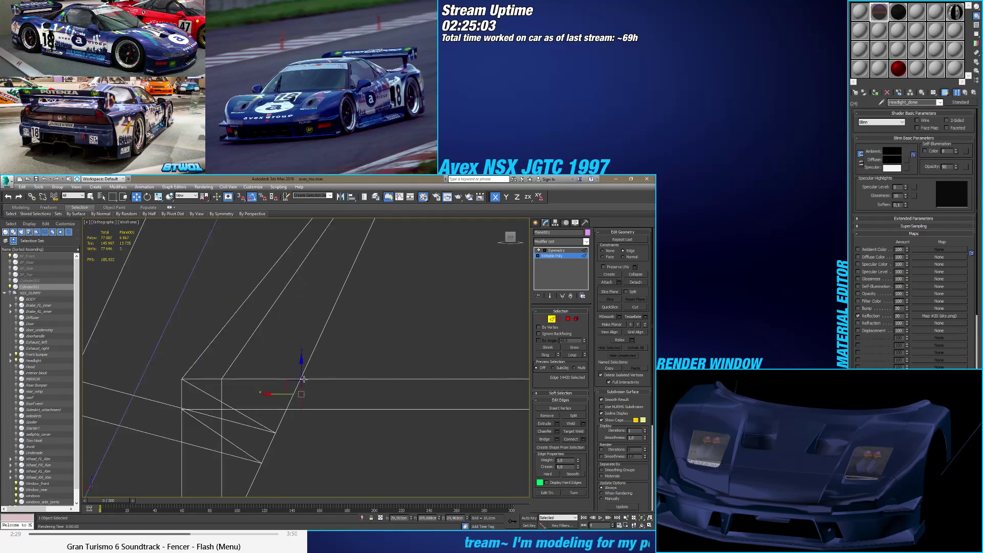
left_click(543, 319)
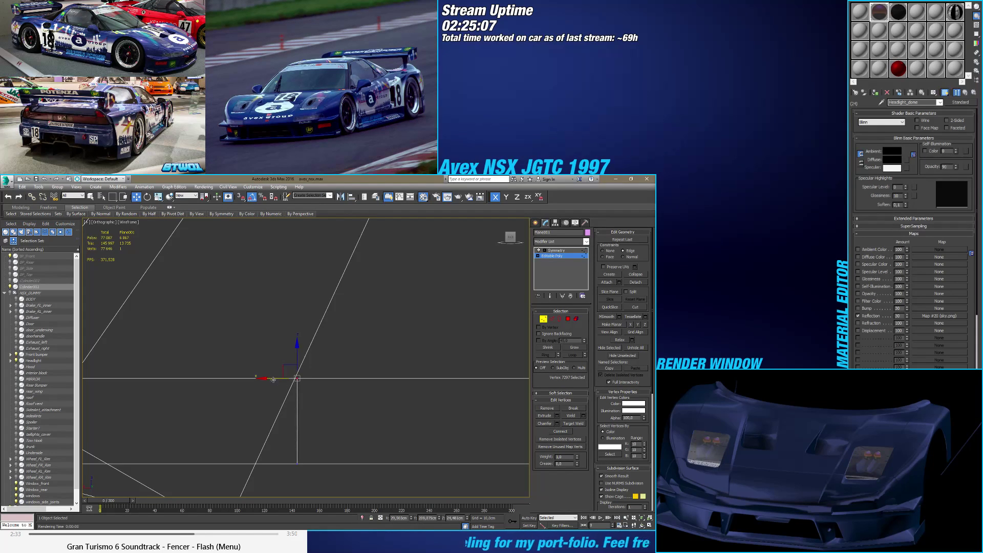
key("BackSpace")
scroll(283, 391, "down", 4)
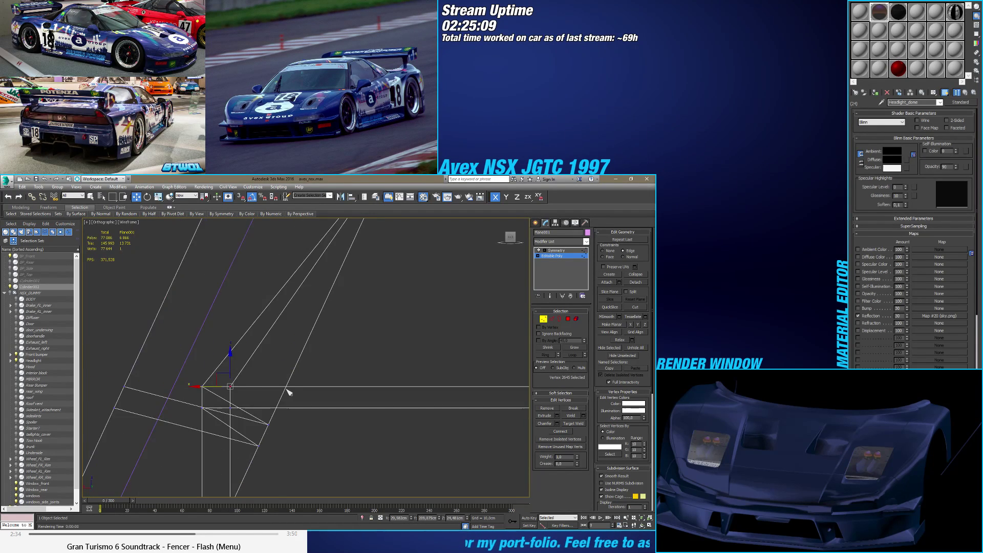
Step: Even out nearby vertex heights, setting the lower right vertex to Z 24,45cm
left_click(285, 418)
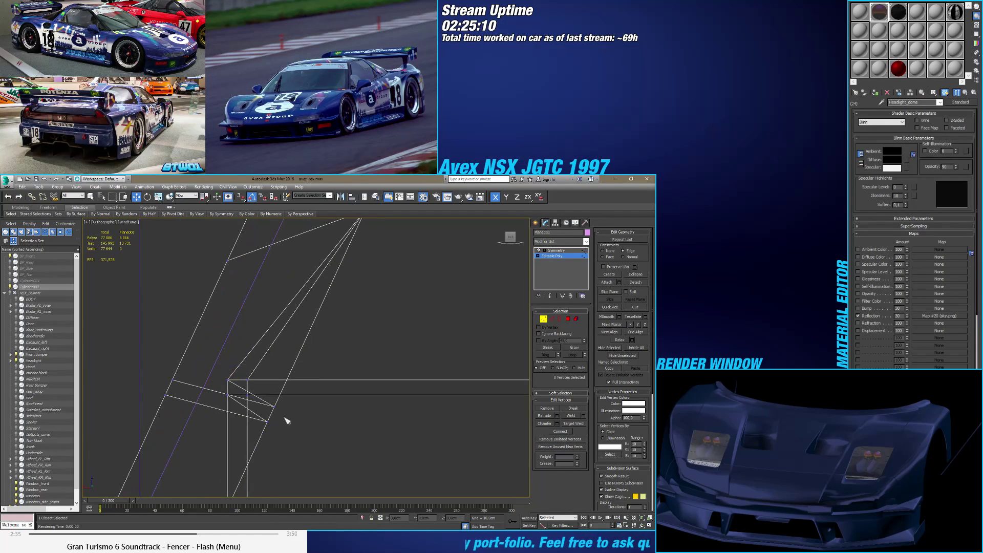
left_click(247, 380)
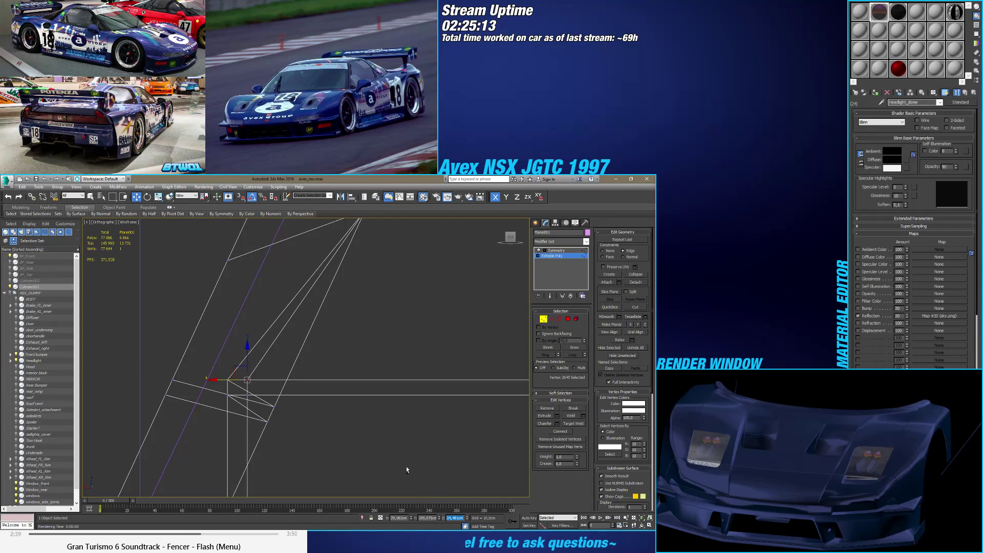
left_click(274, 406)
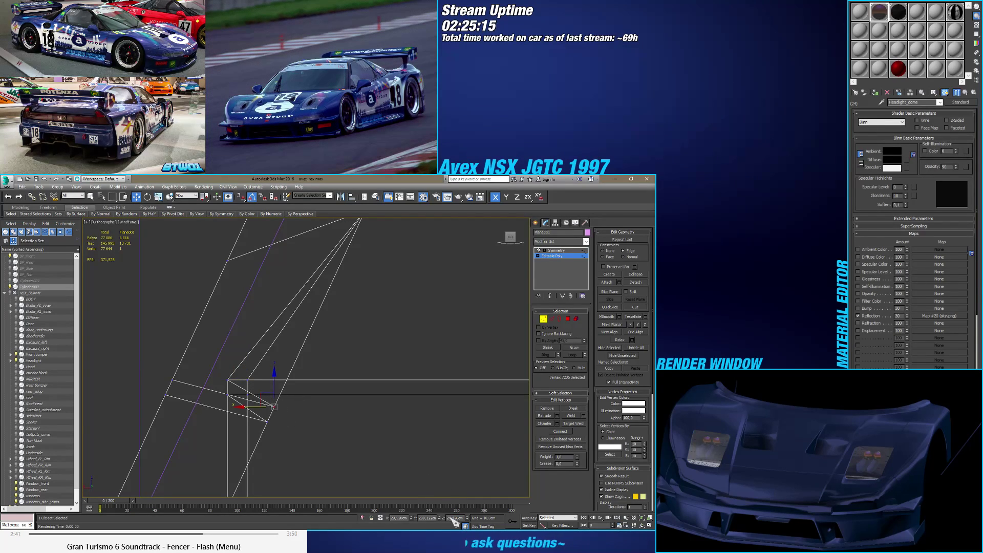
left_click(455, 519)
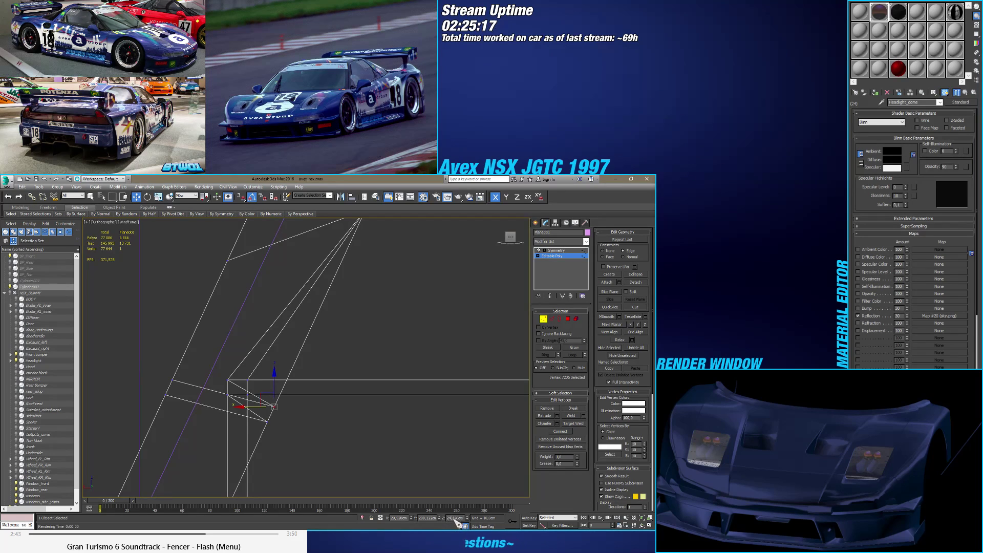
key("ctrl+z")
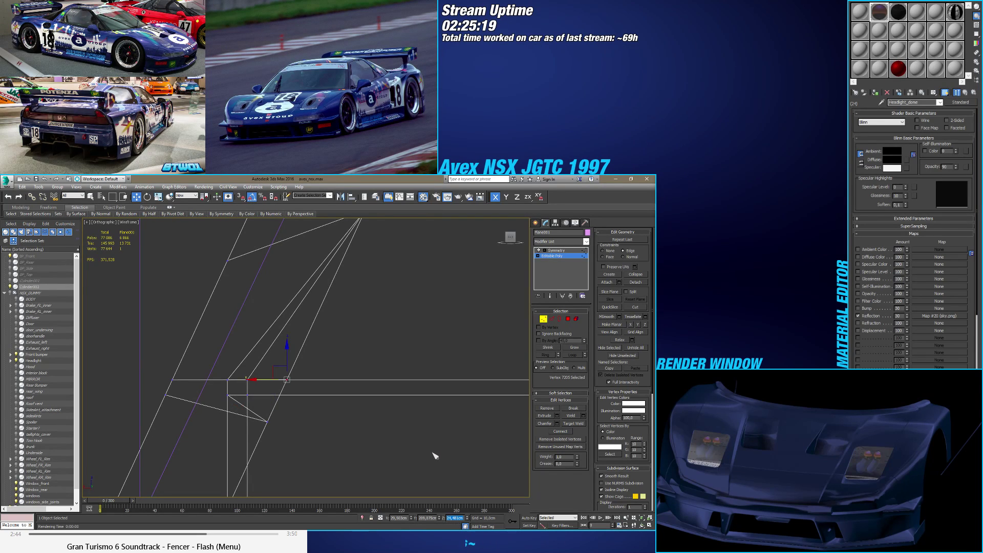
left_click(227, 394)
left_click(267, 421)
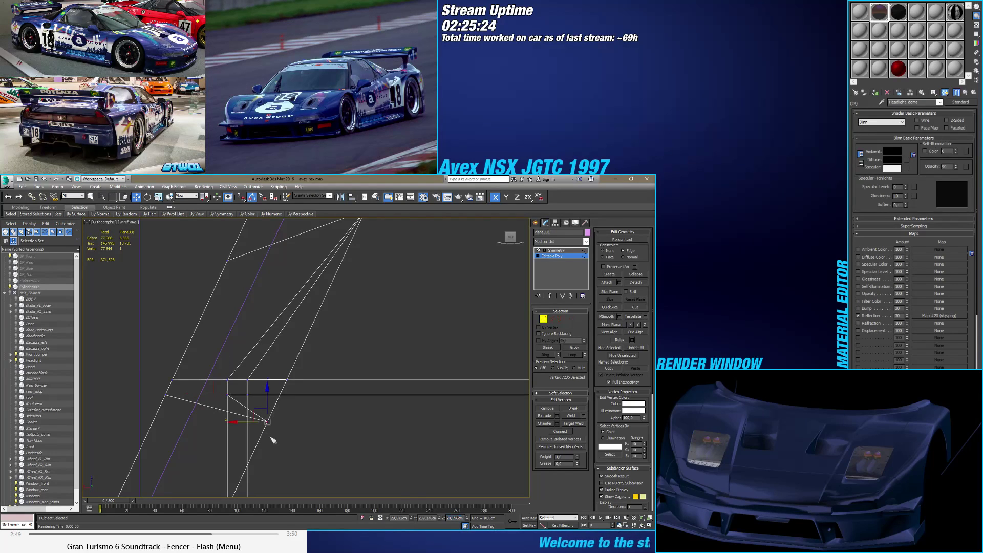
left_click(455, 518)
type("24,45")
key("Return")
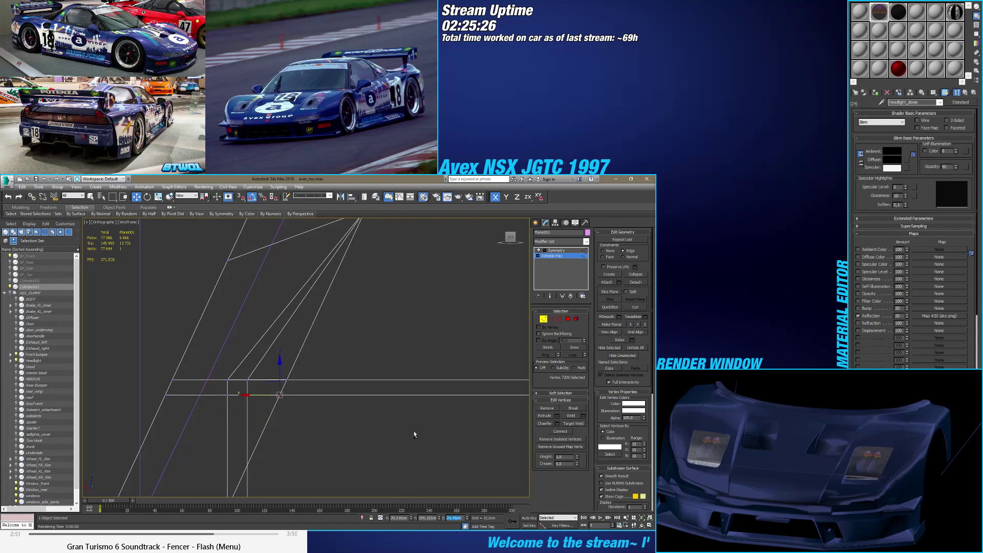
Step: Target Weld the vertex on the new edge onto the vertex to its right
left_click(283, 423)
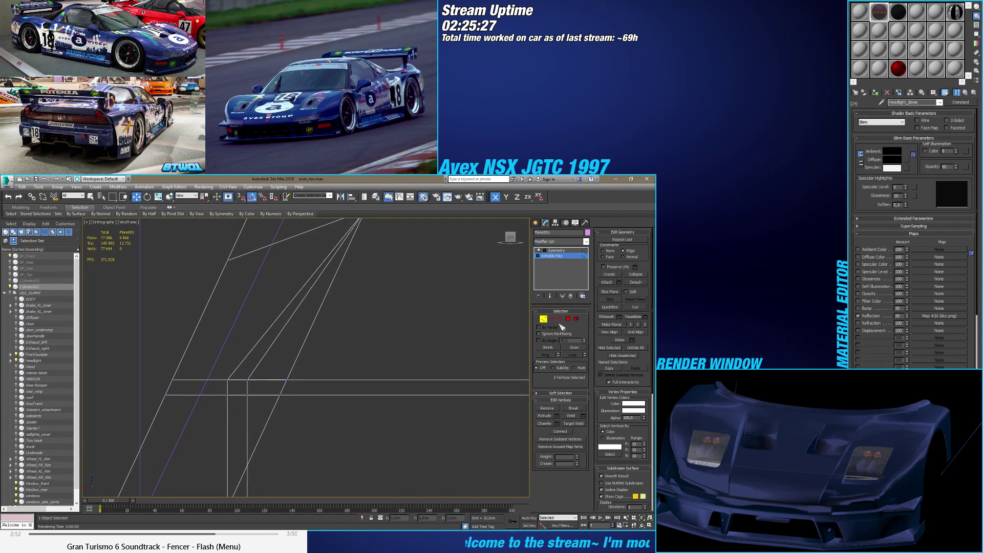
left_click(573, 423)
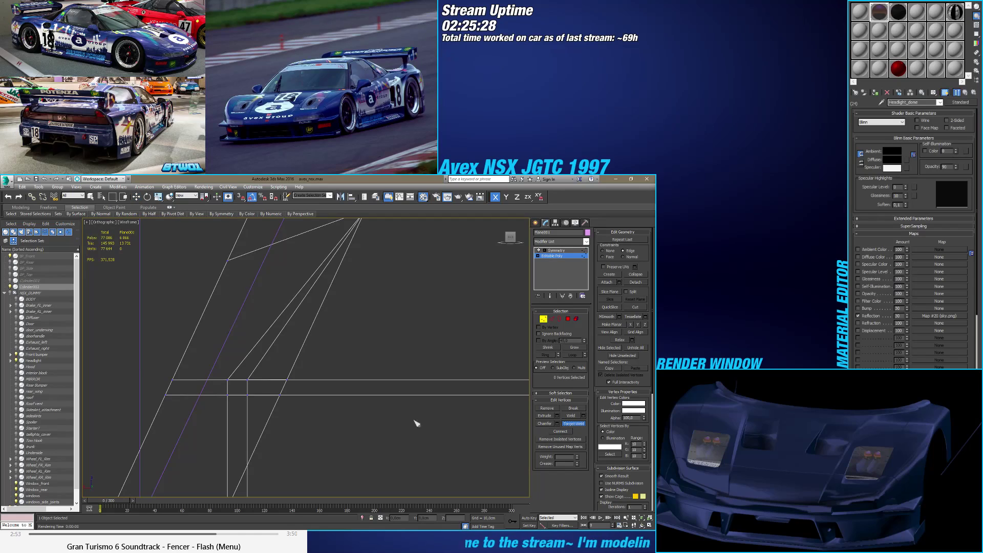
left_click(247, 379)
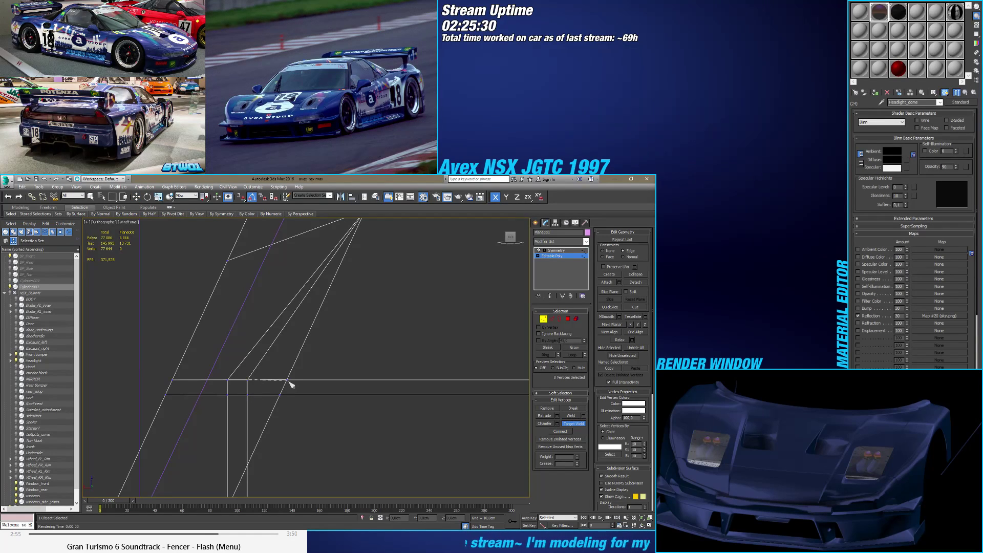
key("w")
left_click(227, 380)
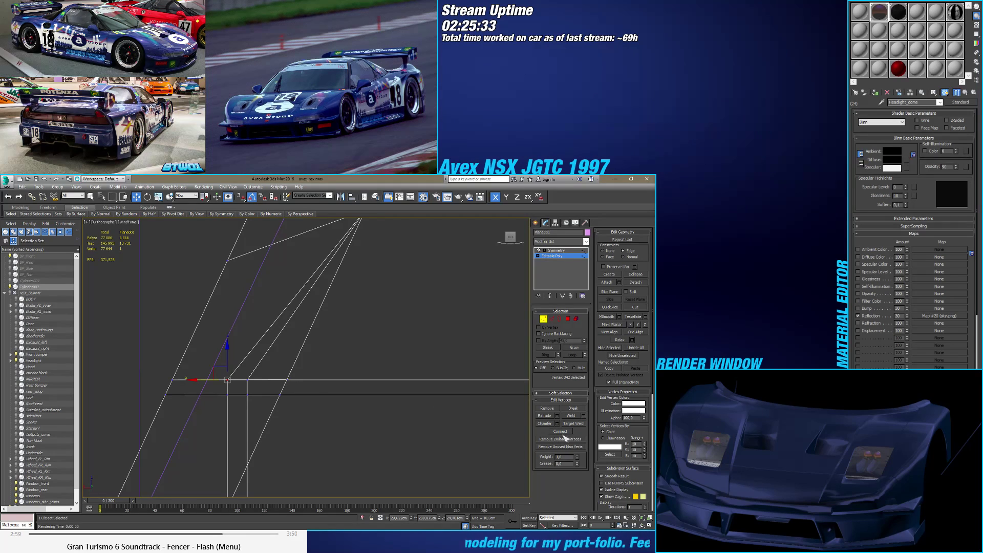
left_click(572, 423)
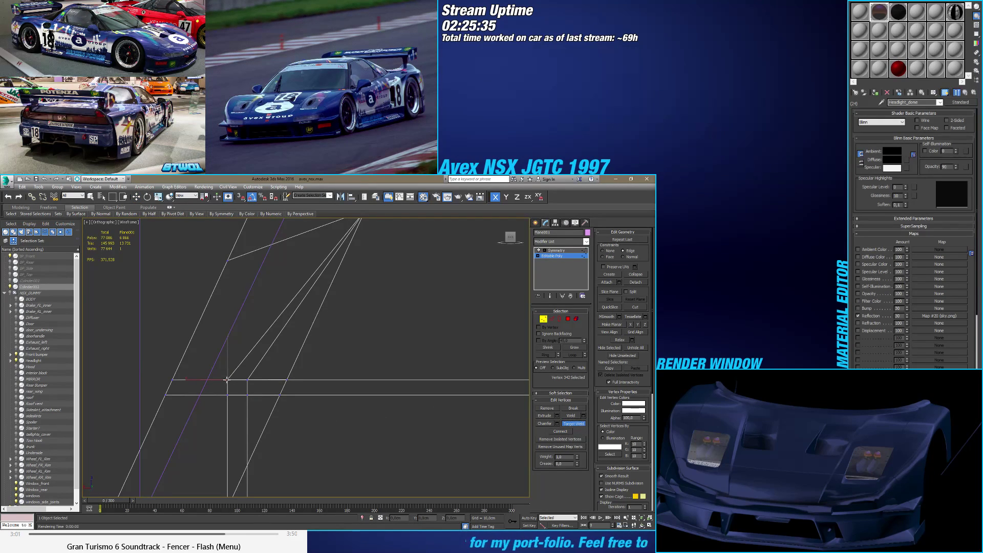
left_click(286, 381)
Step: Target Weld the remaining upper-left and lower-left stray vertices onto their right neighbours
left_click(247, 380)
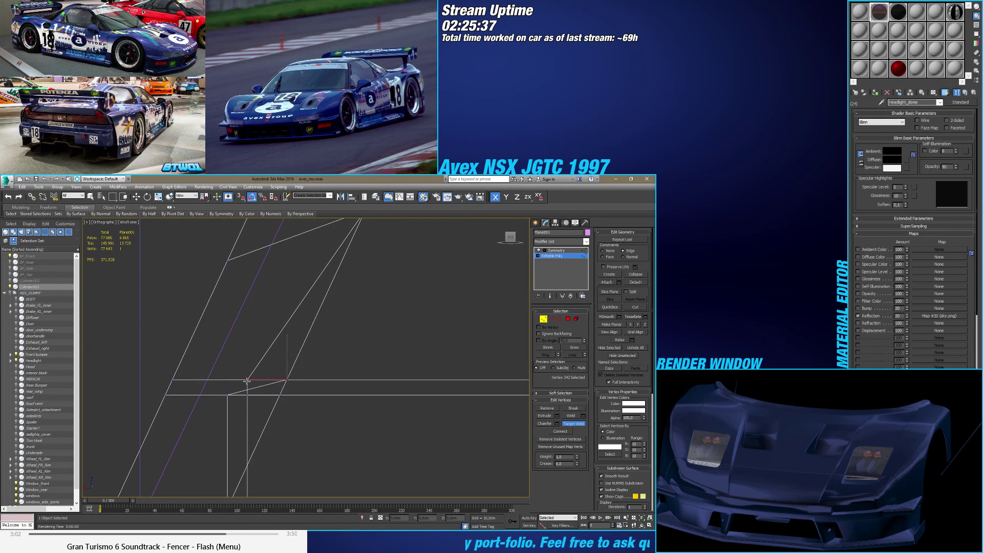
left_click(286, 381)
left_click(227, 396)
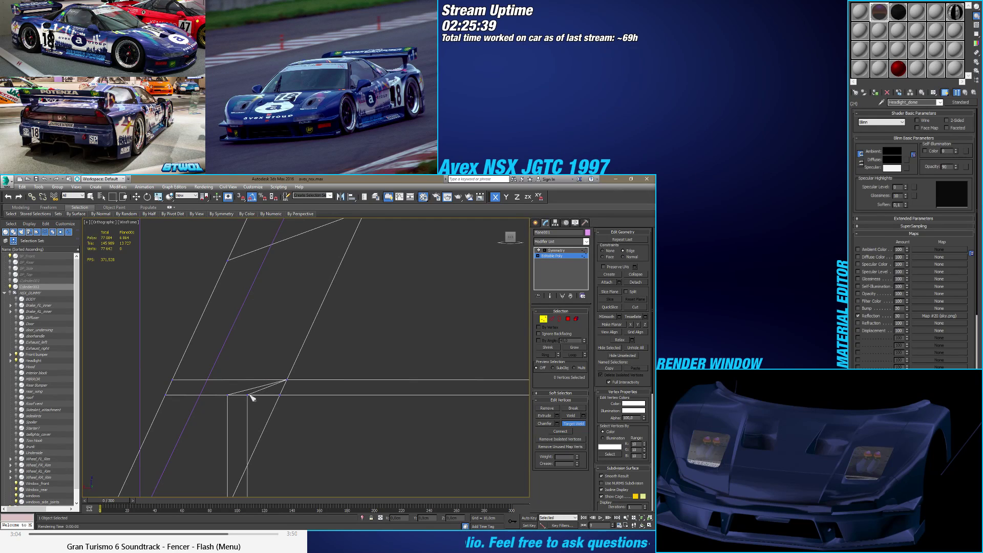
left_click(279, 395)
left_click(246, 395)
left_click(278, 396)
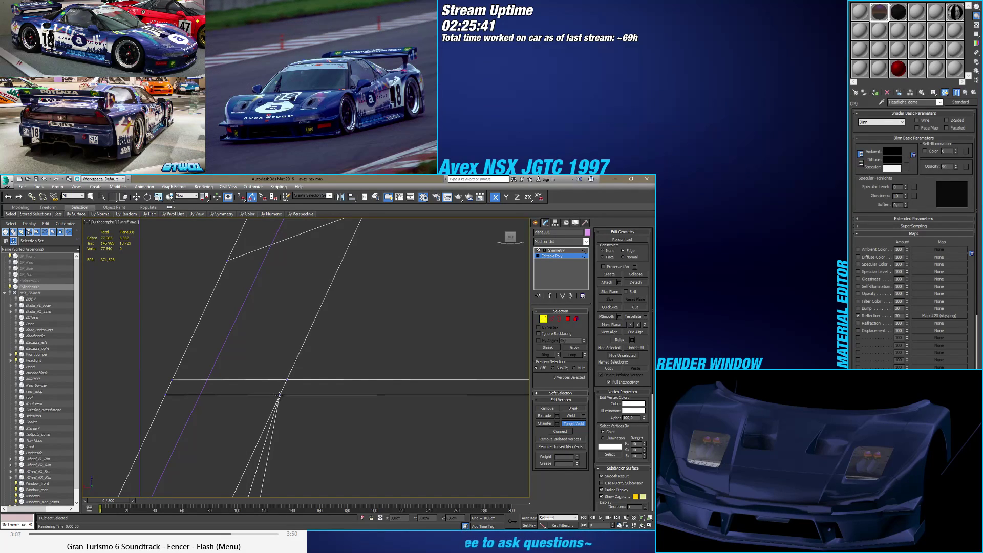
scroll(277, 396, "down", 2)
Step: Merge a vertex onto the one below it and inspect the surrounding edges
middle_click_drag(281, 411, 278, 398)
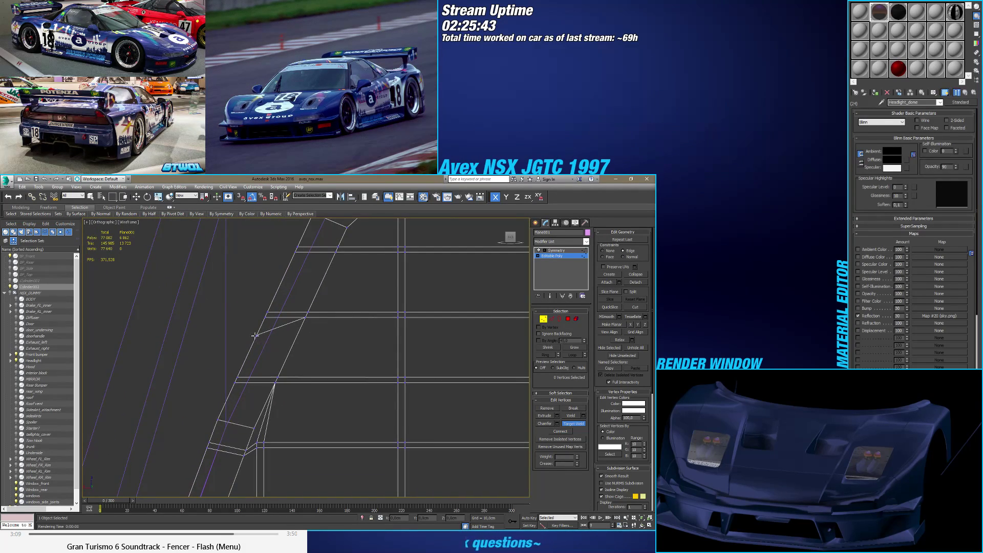
left_click(264, 318)
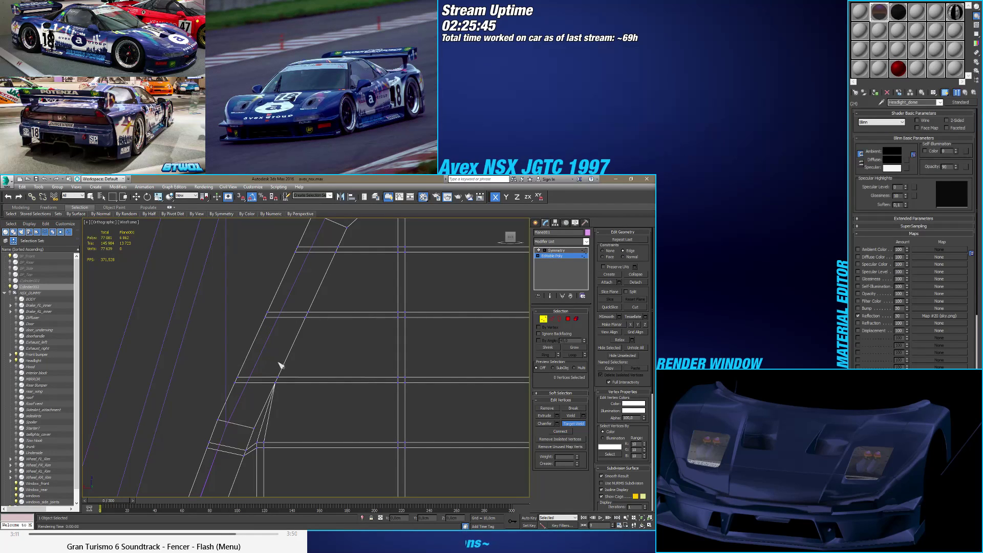
middle_click_drag(297, 343, 265, 426, "alt")
mouse_move(281, 378)
middle_mouse_down()
mouse_move(265, 393)
mouse_move(275, 401)
mouse_move(283, 387)
middle_mouse_up()
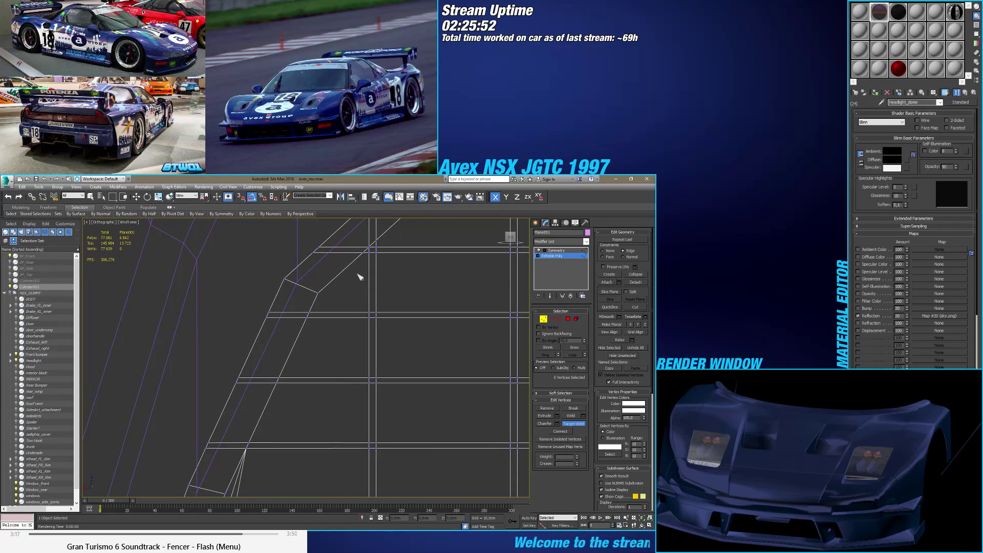
scroll(285, 390, "up", 6)
scroll(279, 371, "down", 3)
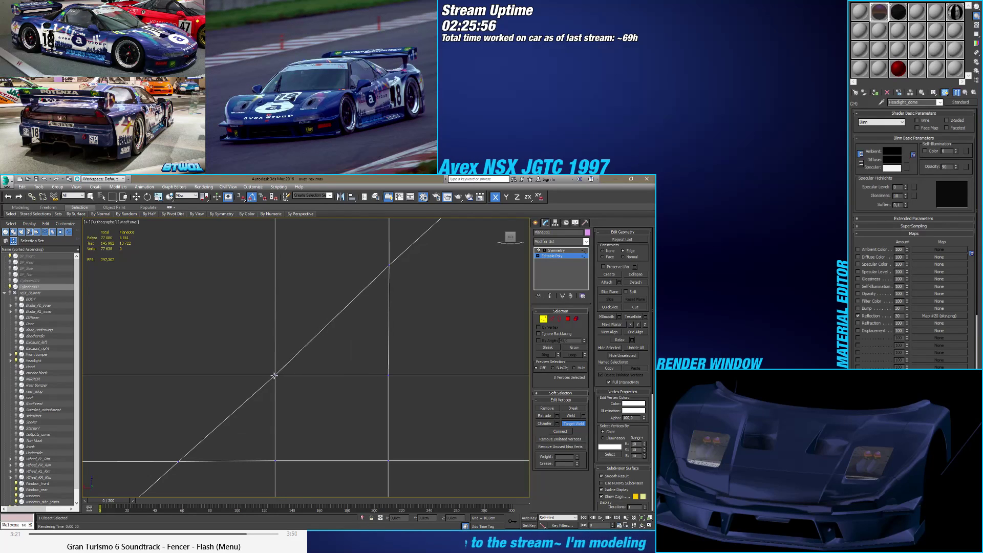
scroll(275, 375, "down", 2)
scroll(288, 378, "down", 3)
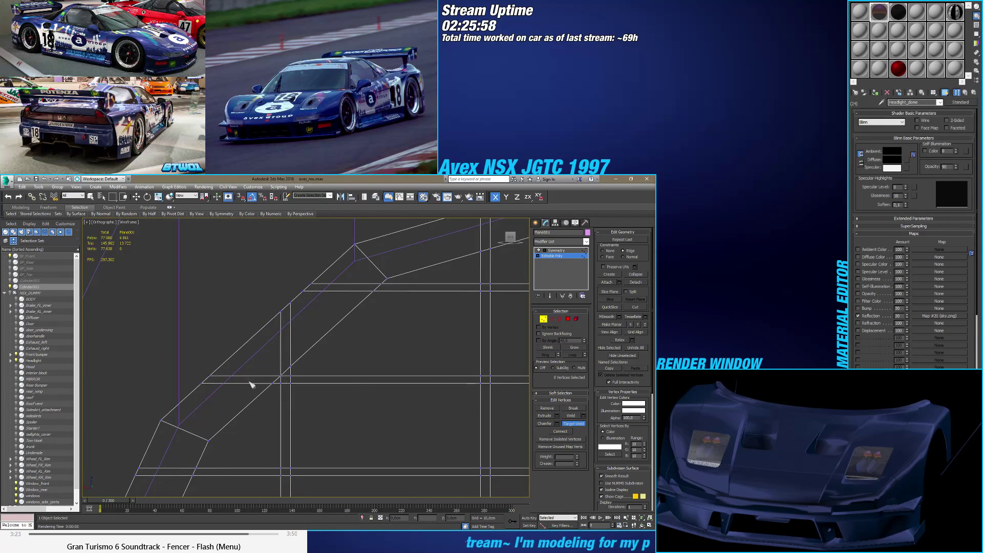
mouse_move(252, 388)
middle_mouse_down("alt")
mouse_move(272, 397)
mouse_move(322, 335)
mouse_move(282, 396)
mouse_move(295, 336)
mouse_move(263, 395)
middle_mouse_up("alt")
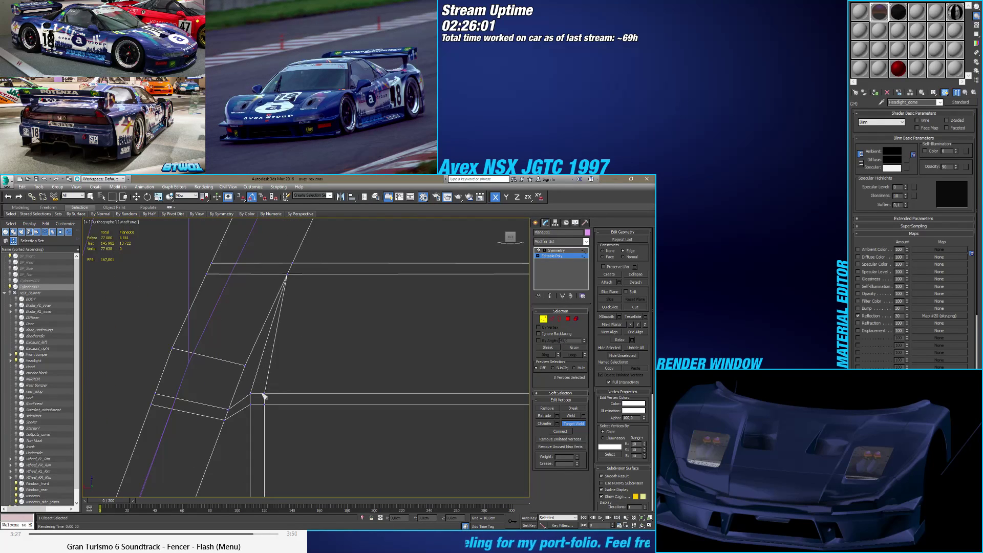
Step: Nudge the lower junction vertex down and set the next lower vertex to Z 24,081
key("w")
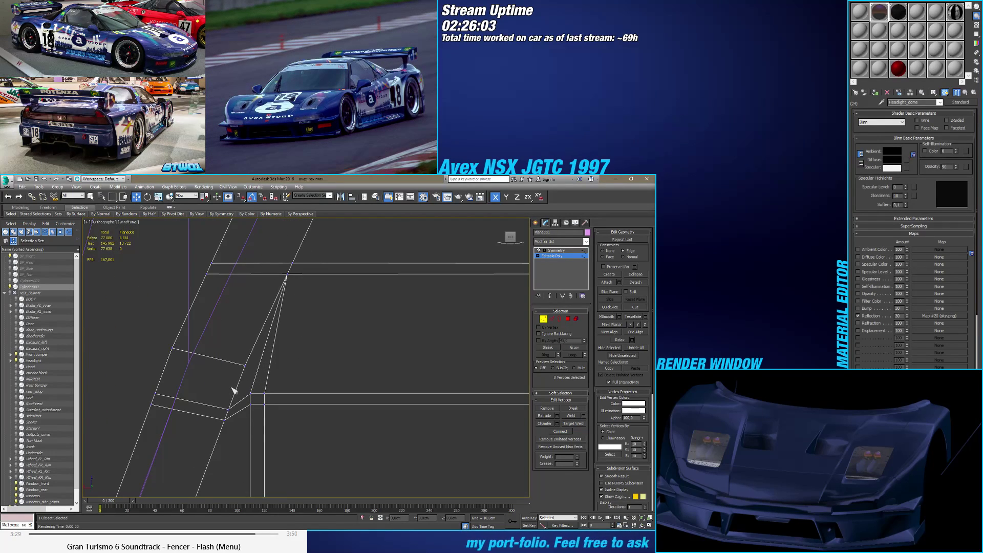
left_click(250, 393)
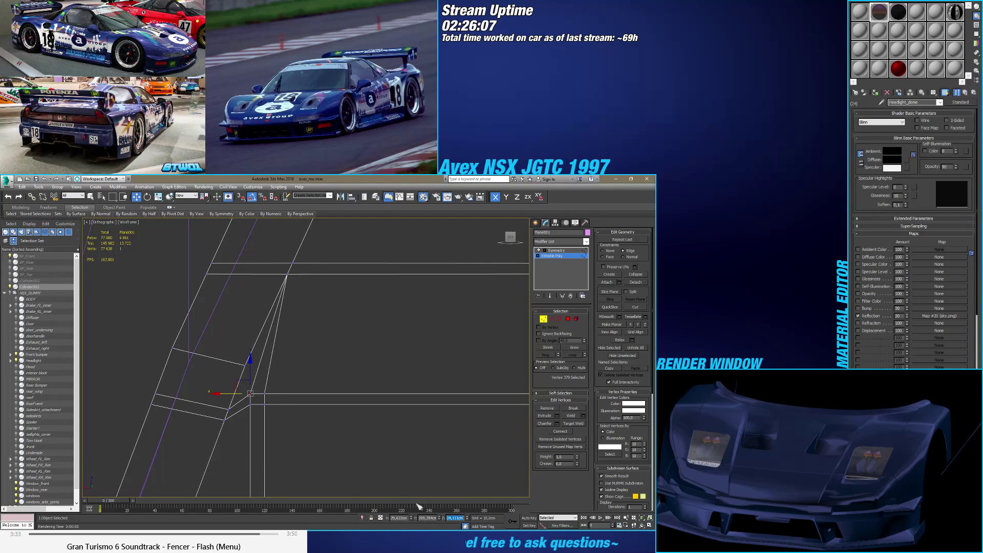
left_click(228, 409)
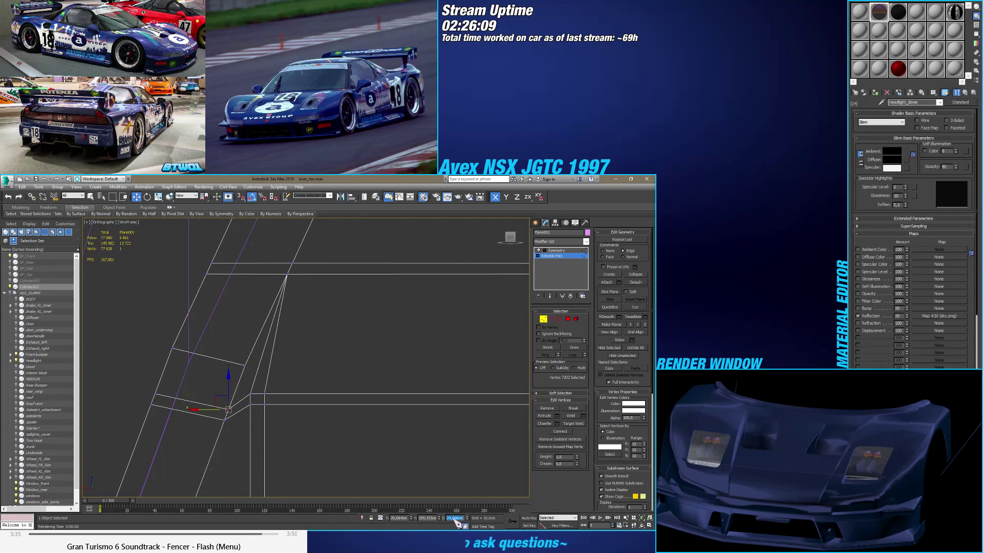
left_click_drag(230, 409, 236, 414)
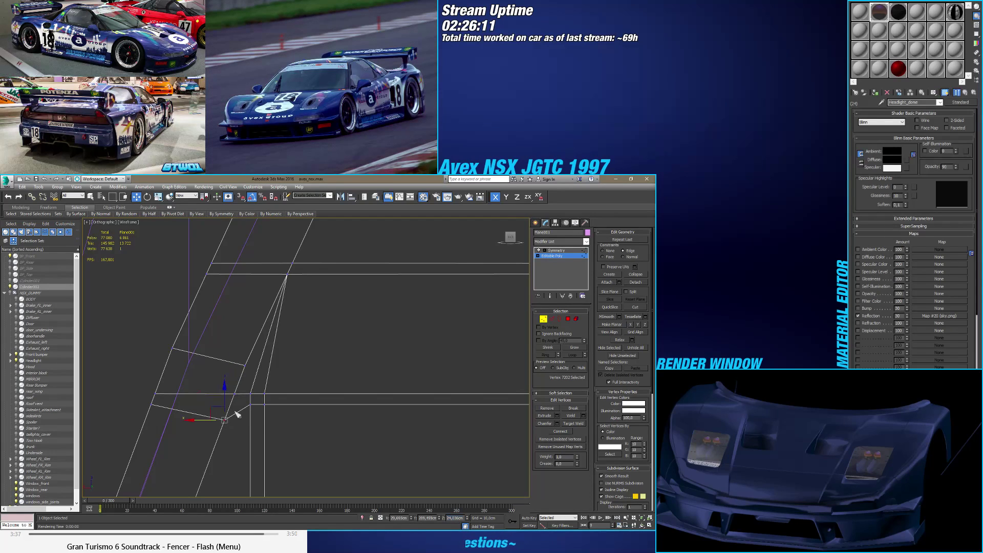
left_click(251, 405)
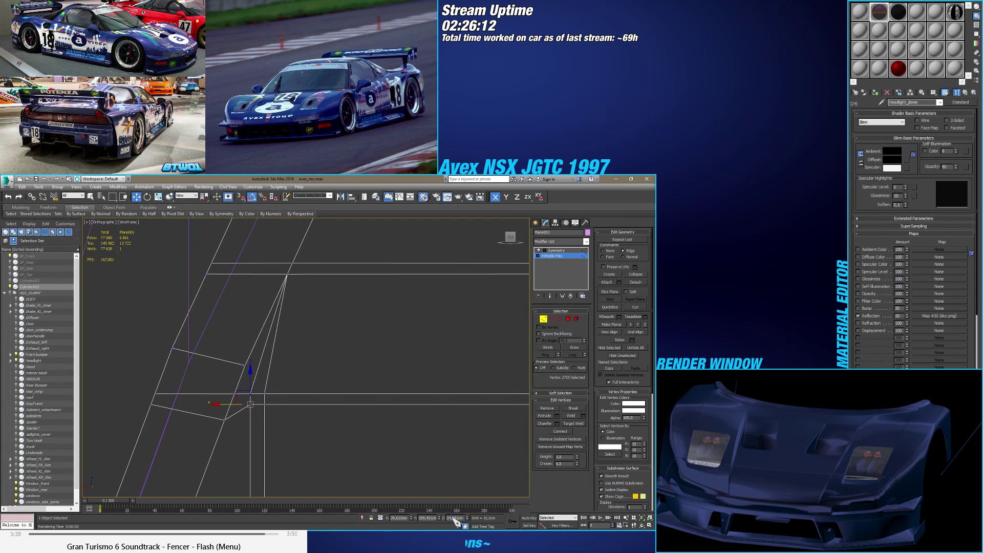
left_click(224, 420)
type("24,081")
key("Return")
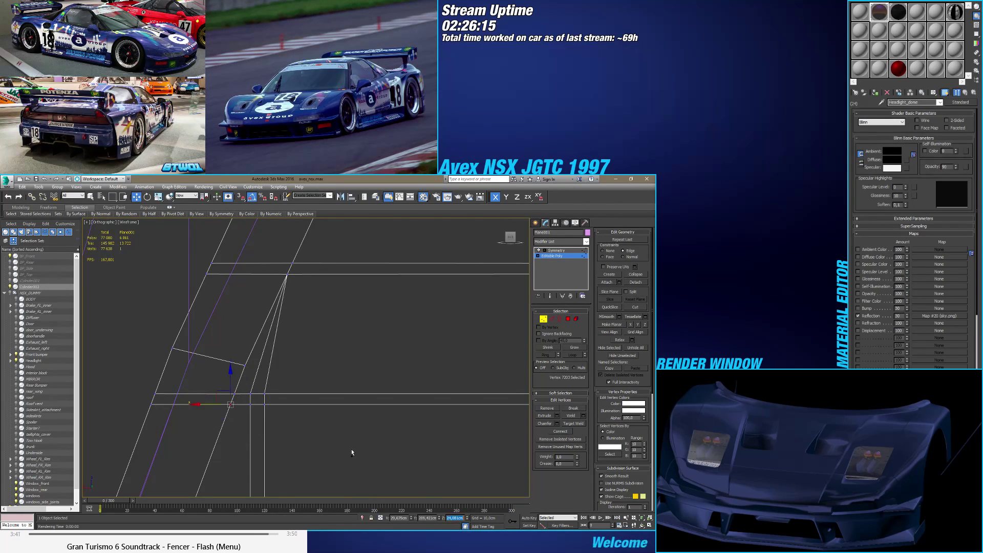
Step: Align two more vertices to their reference heights, Z 24,081 and 23,712
middle_click_drag(254, 360, 289, 362)
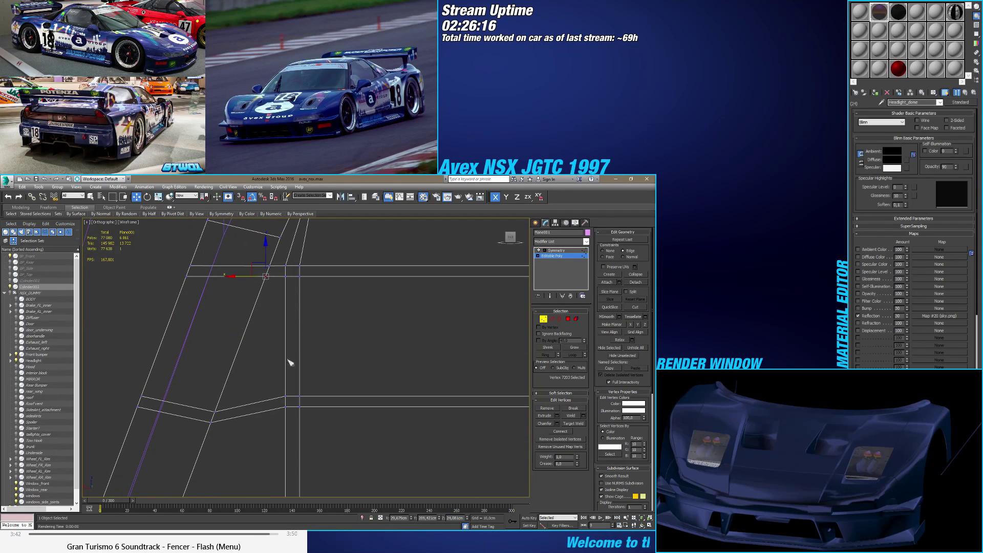
left_click(285, 395)
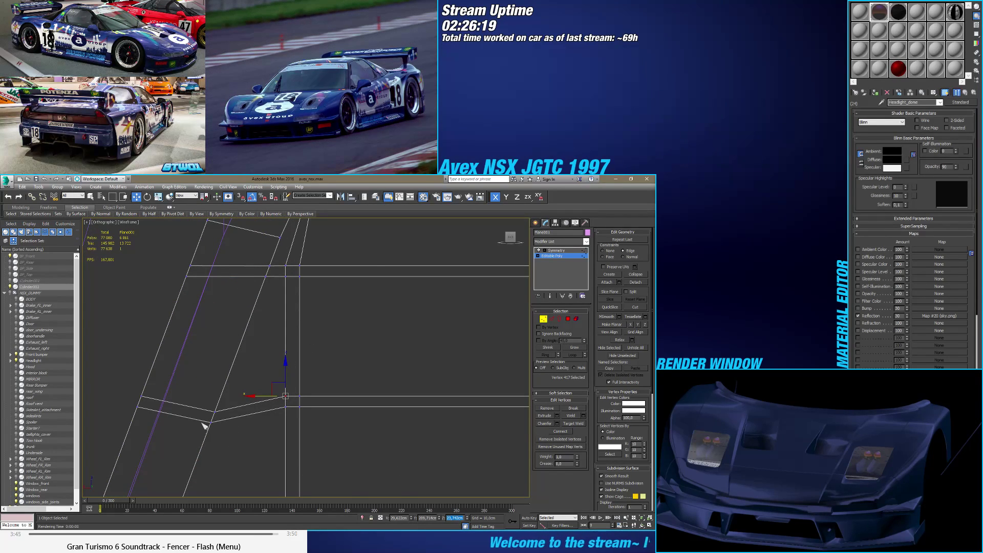
left_click(214, 412)
type("24,081")
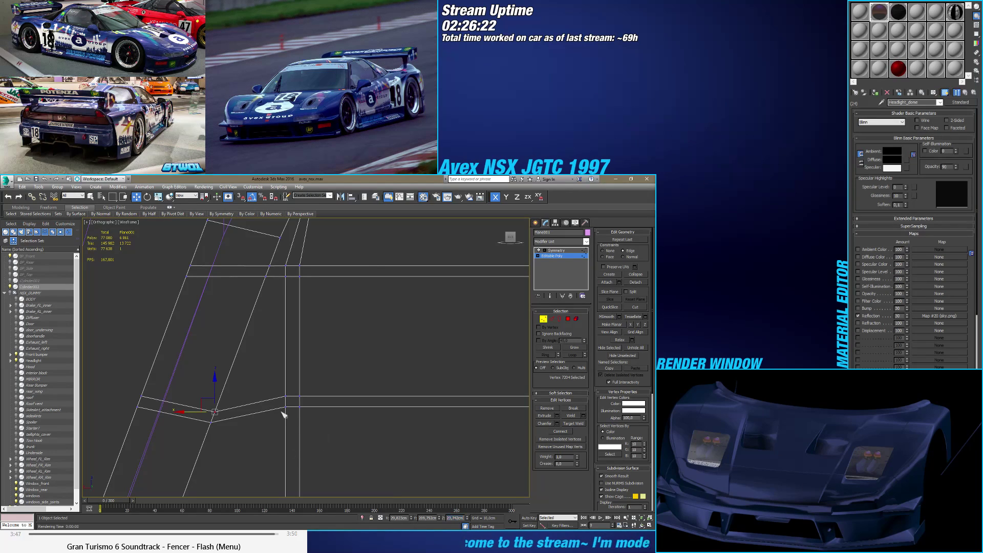
key("Return")
left_click(285, 406)
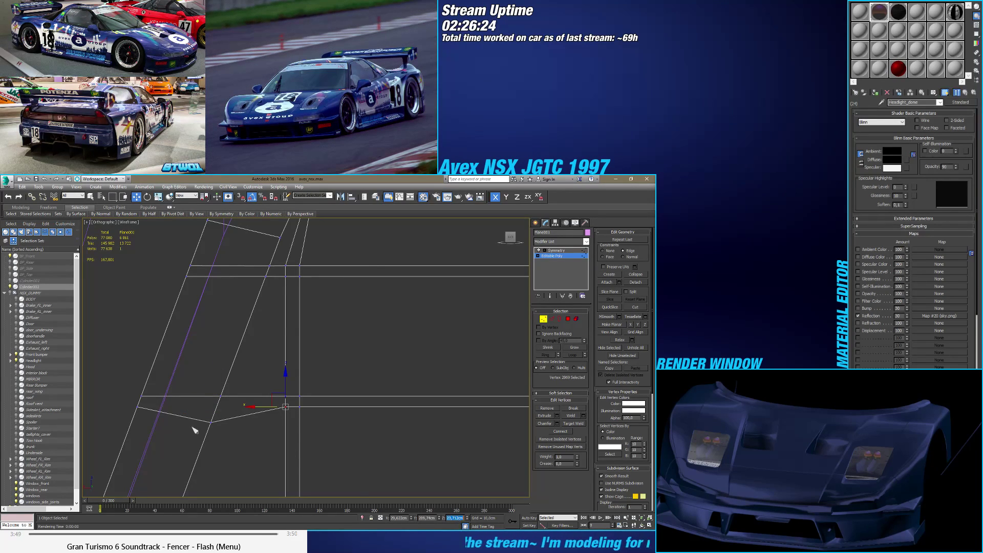
left_click(210, 422)
type("23,712")
key("Return")
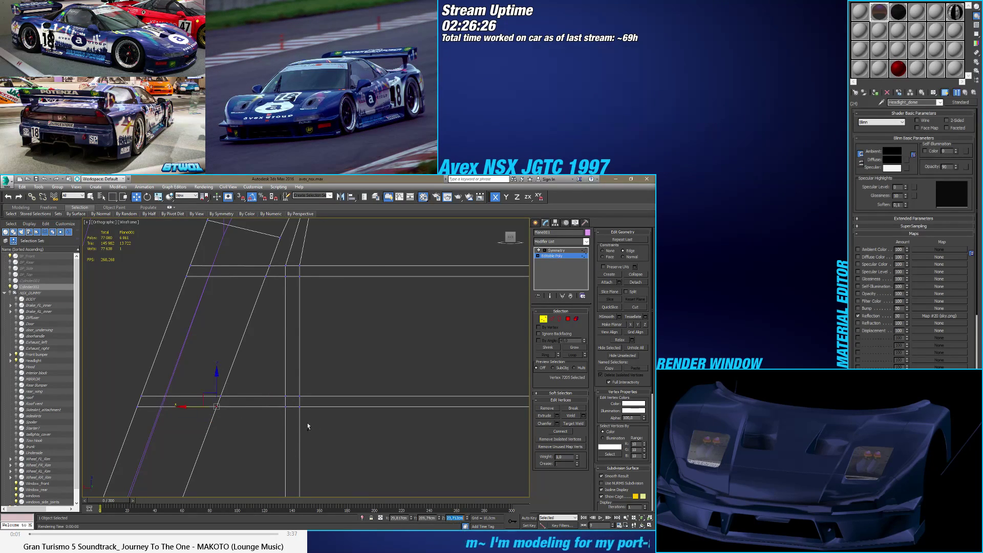
Step: Match upper vertices to their reference vertex heights, reverting a misplaced move
middle_click_drag(286, 420, 305, 346)
left_click(317, 354)
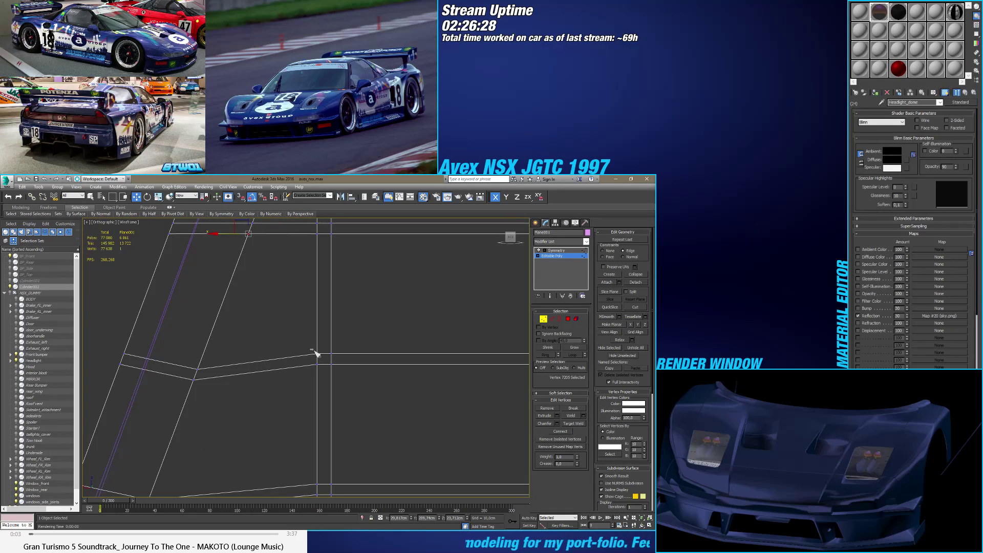
left_click(197, 368)
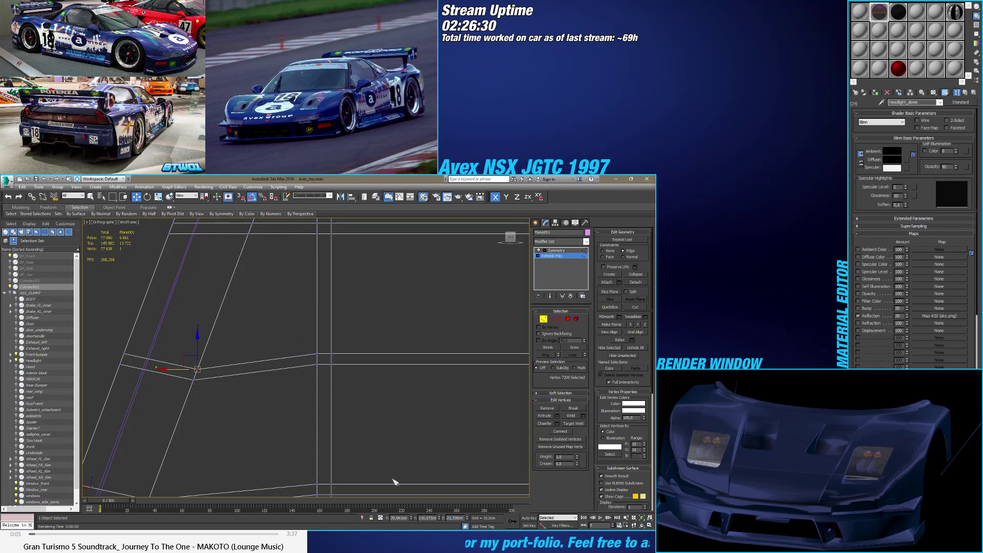
left_click(318, 364)
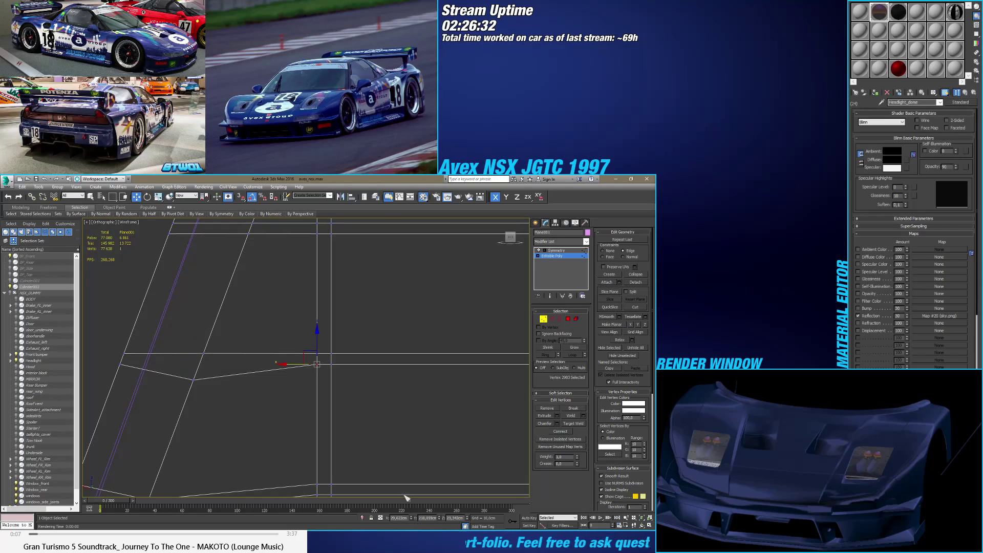
left_click(193, 379)
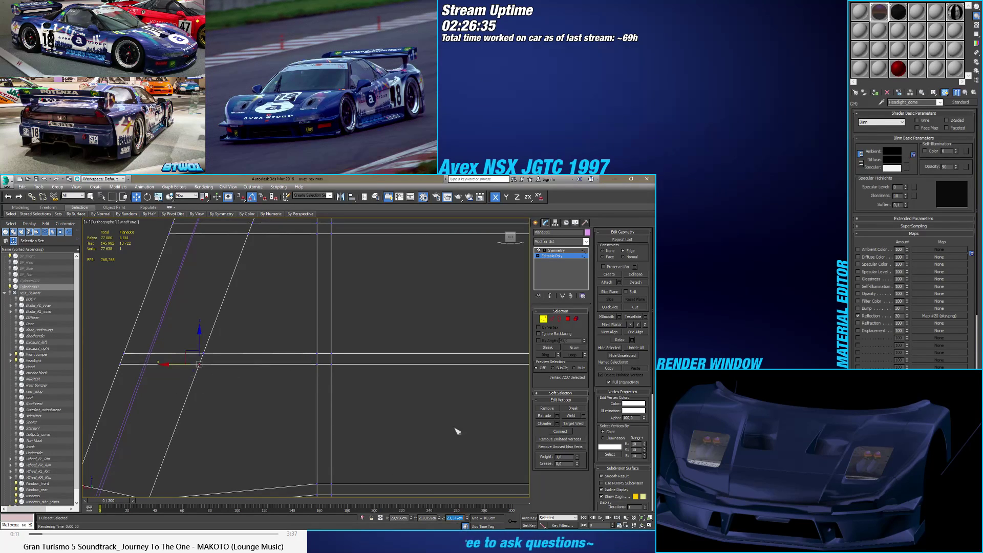
middle_click_drag(456, 427, 365, 357, "alt")
left_click_drag(383, 368, 382, 367)
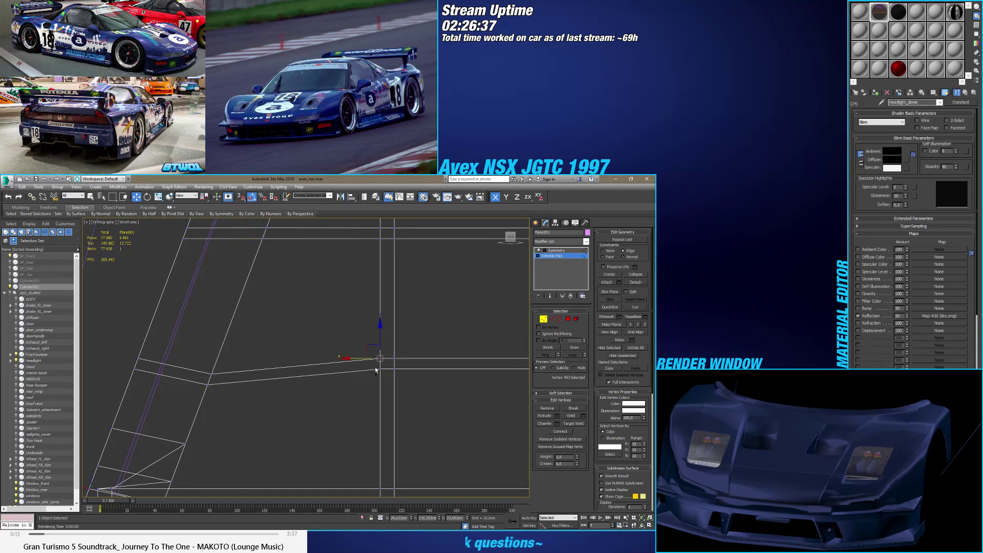
left_click(212, 375)
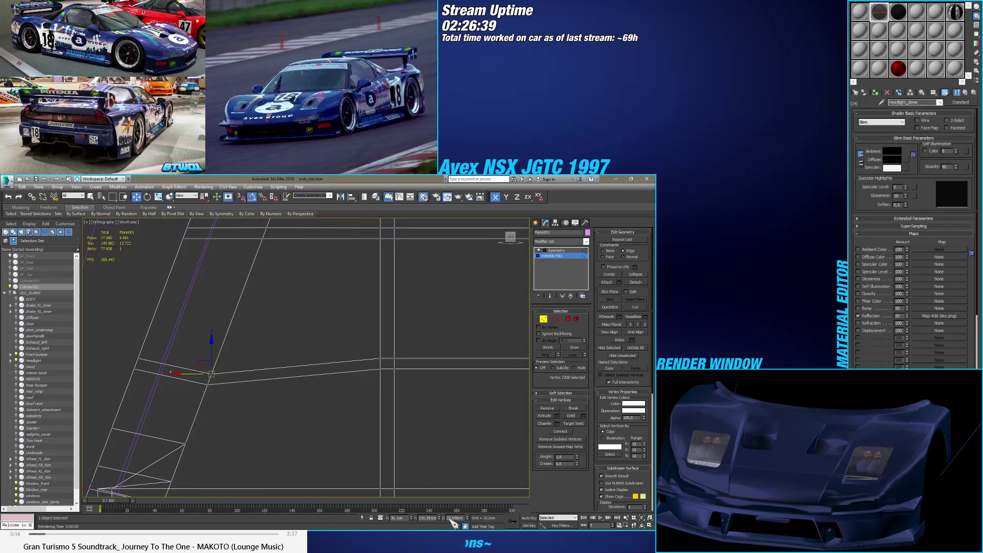
key("ctrl+z")
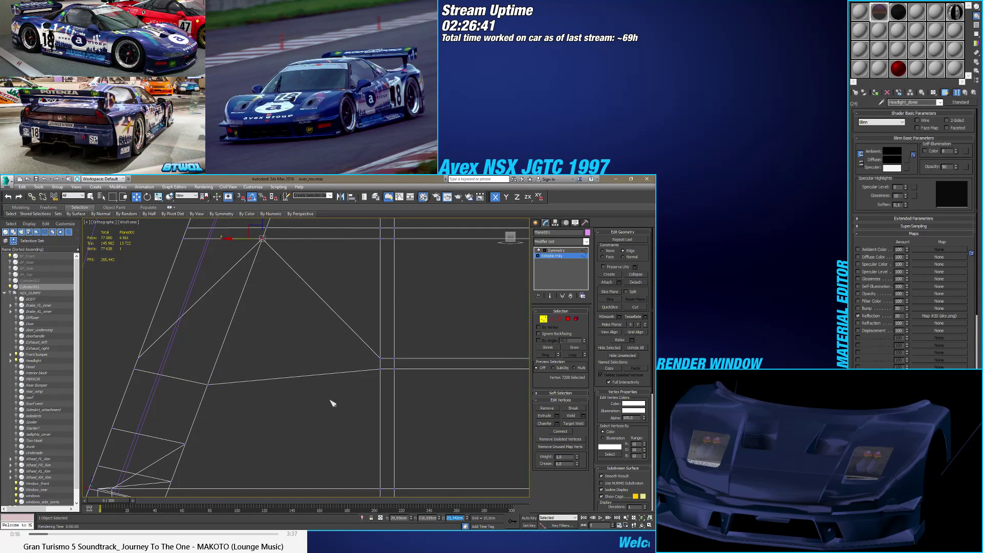
key("ctrl+y")
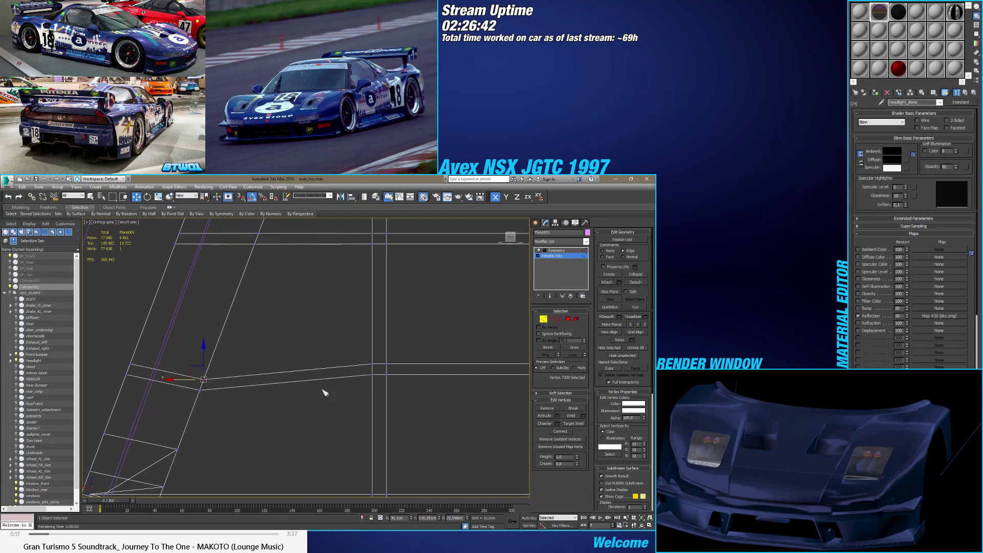
Step: Slide the lower-left vertex up along its edge toward the right-hand junction
left_click(372, 364)
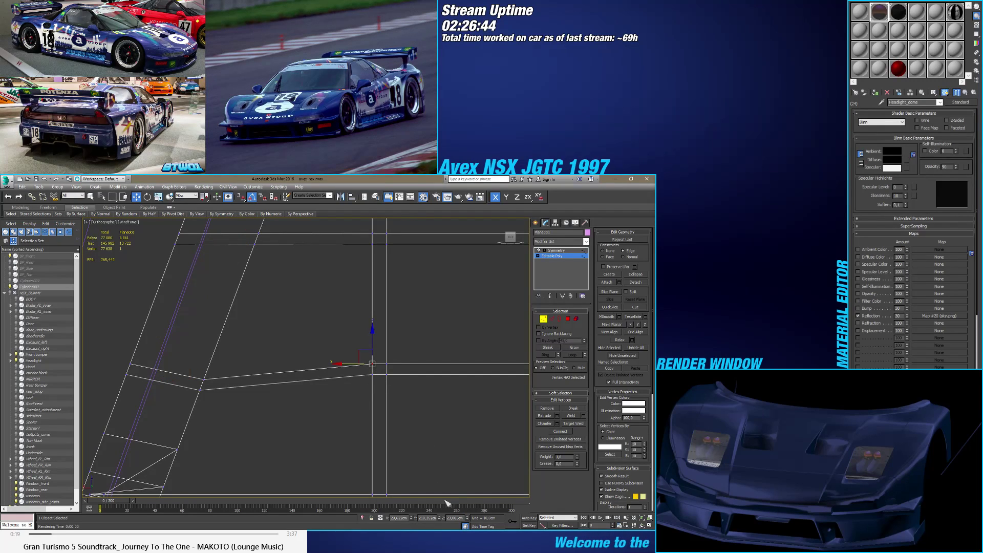
left_click(203, 379)
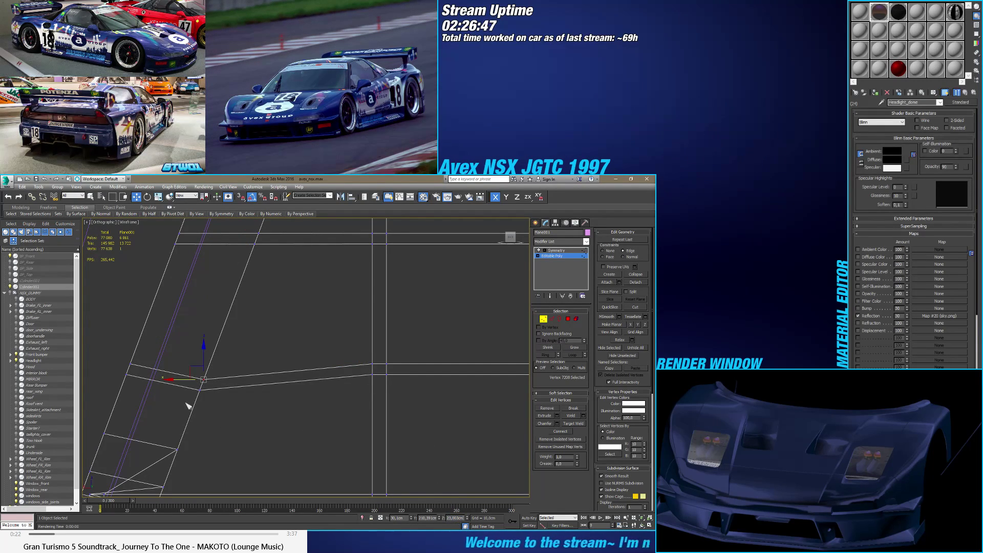
left_click_drag(203, 379, 372, 374)
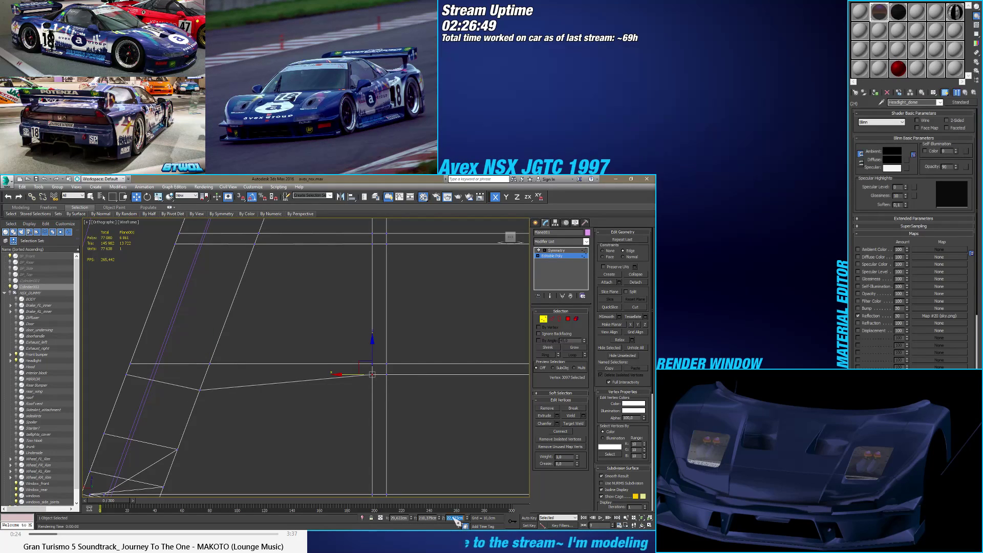
left_click(200, 389)
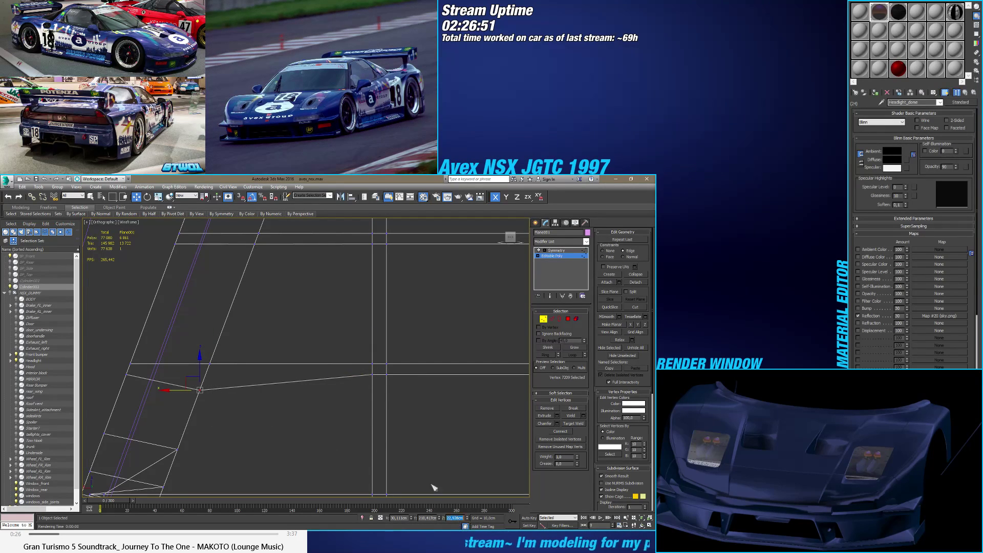
left_click_drag(199, 389, 339, 425)
Step: Raise two vertices to the left reference heights, the last to Z 22,604cm
middle_click_drag(340, 424, 270, 377)
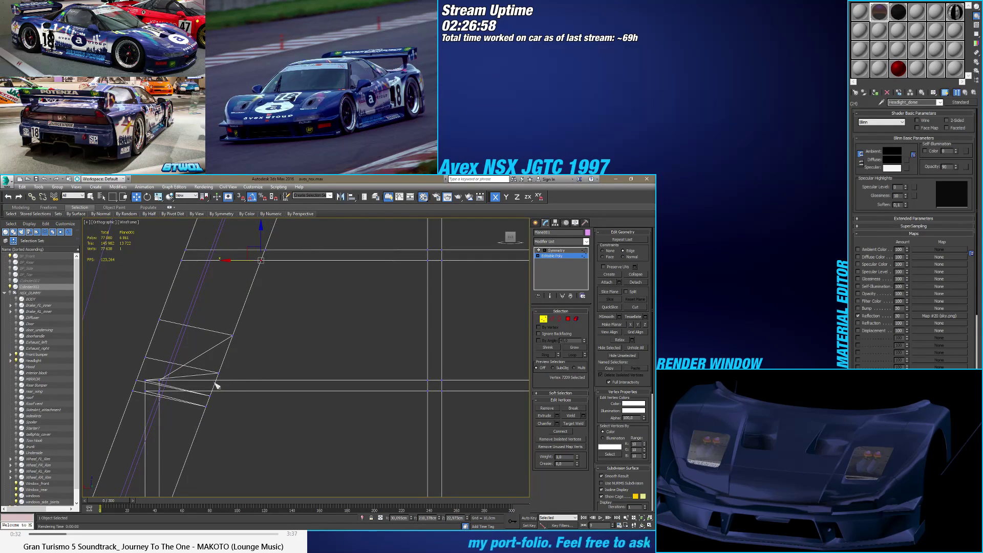
scroll(213, 386, "up", 2)
left_click(210, 400, "ctrl")
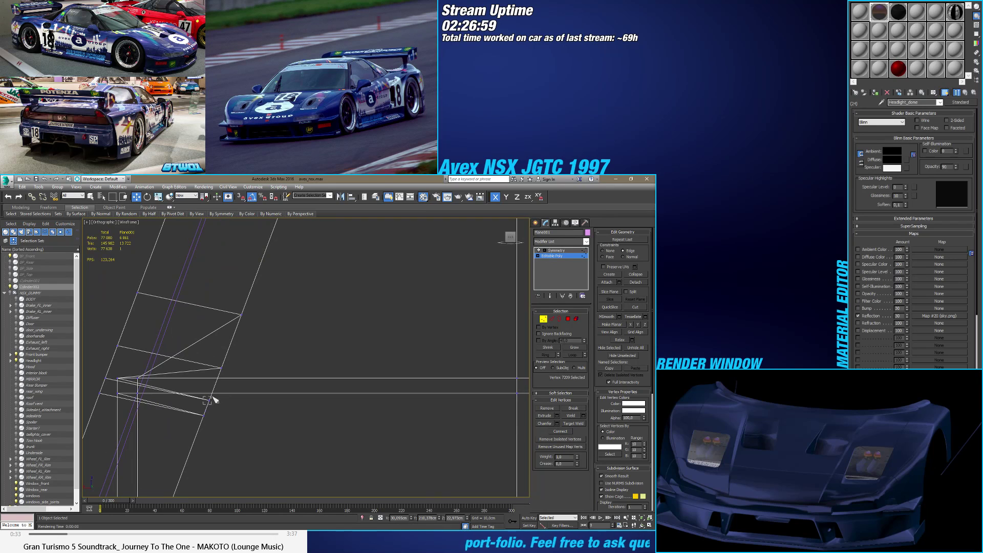
left_click(137, 379)
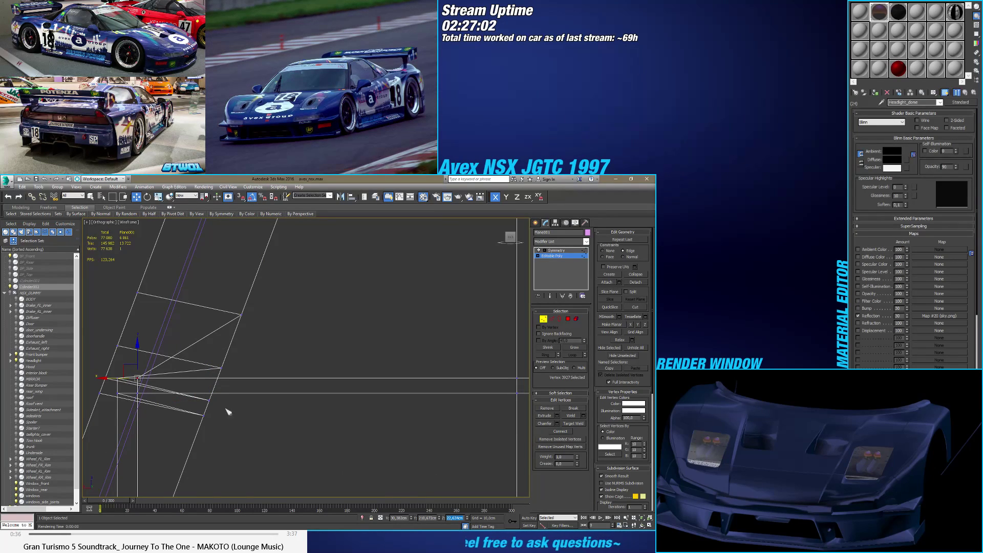
left_click(210, 400)
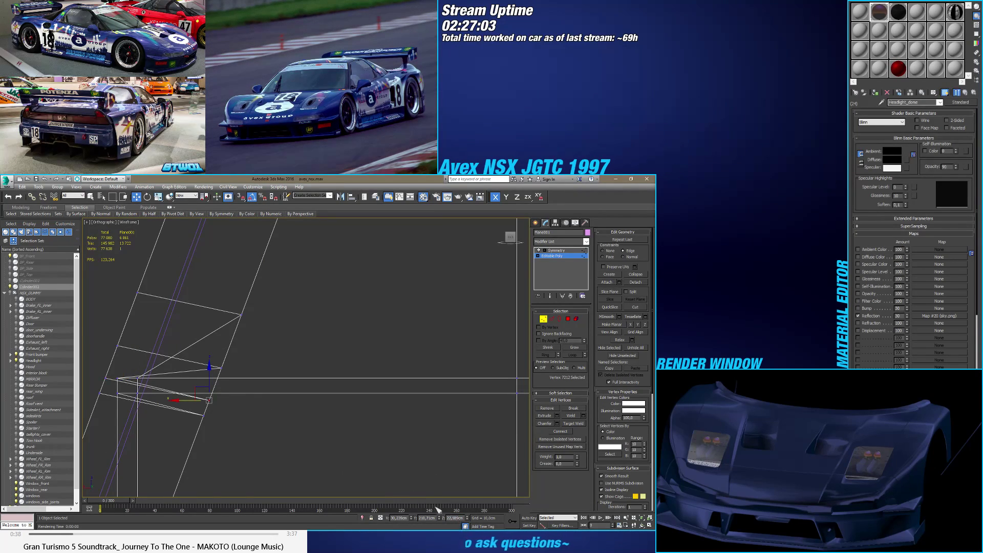
key("Return")
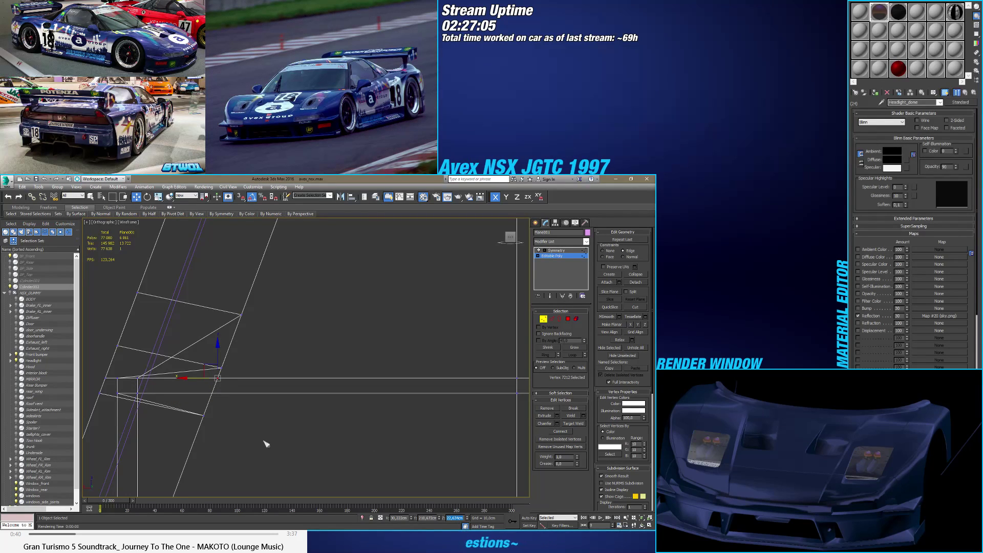
left_click(137, 392)
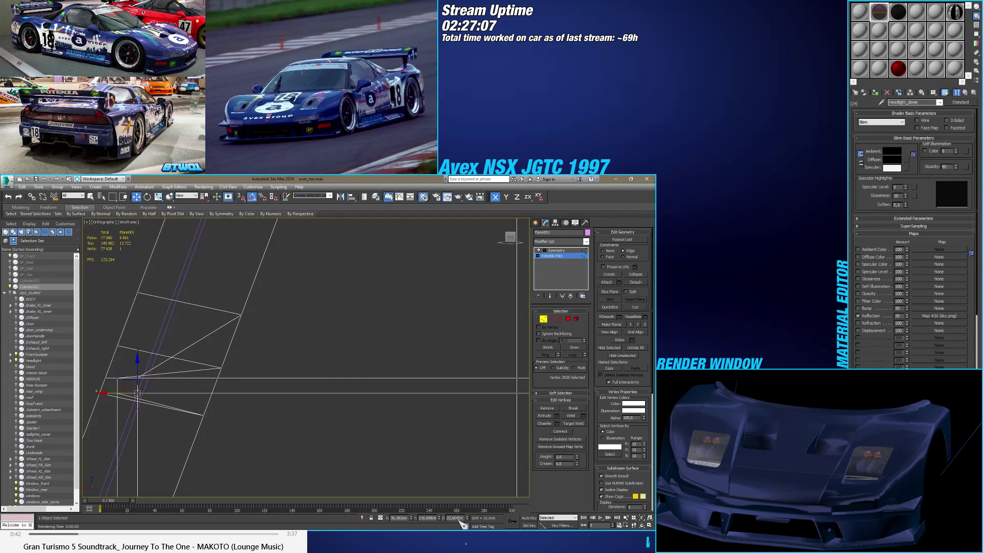
left_click(203, 414)
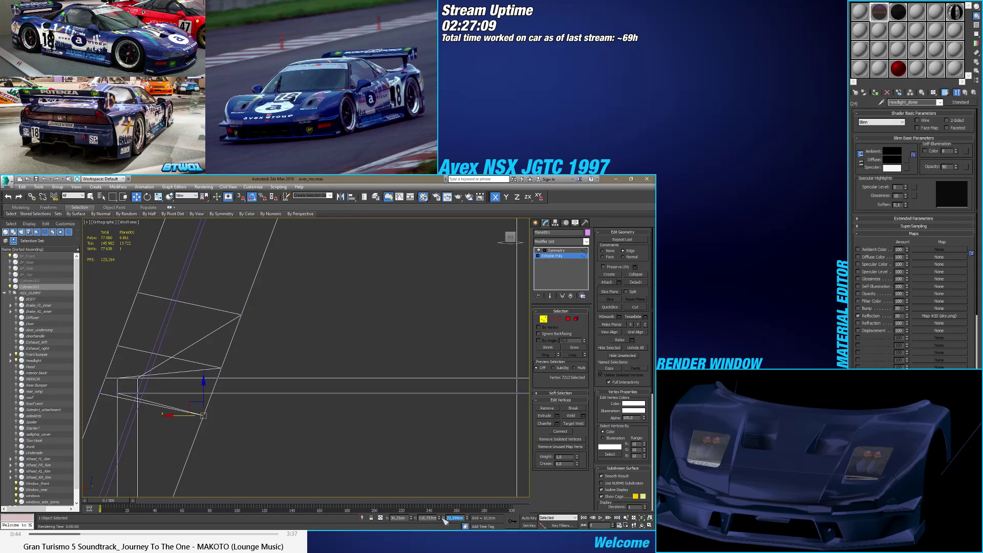
key("Return")
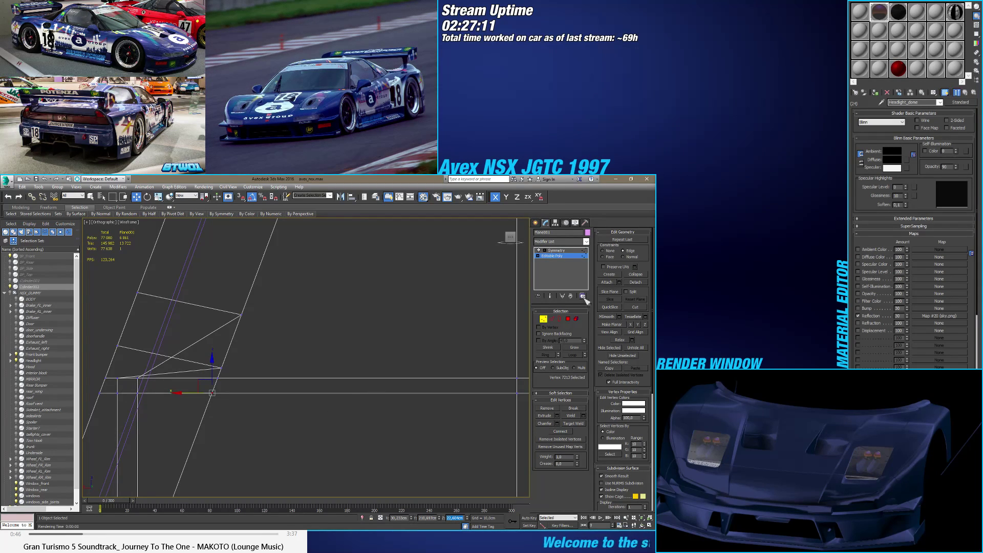
Step: Target Weld four stray vertices on the upper and lower edges onto their neighbours
left_click(573, 423)
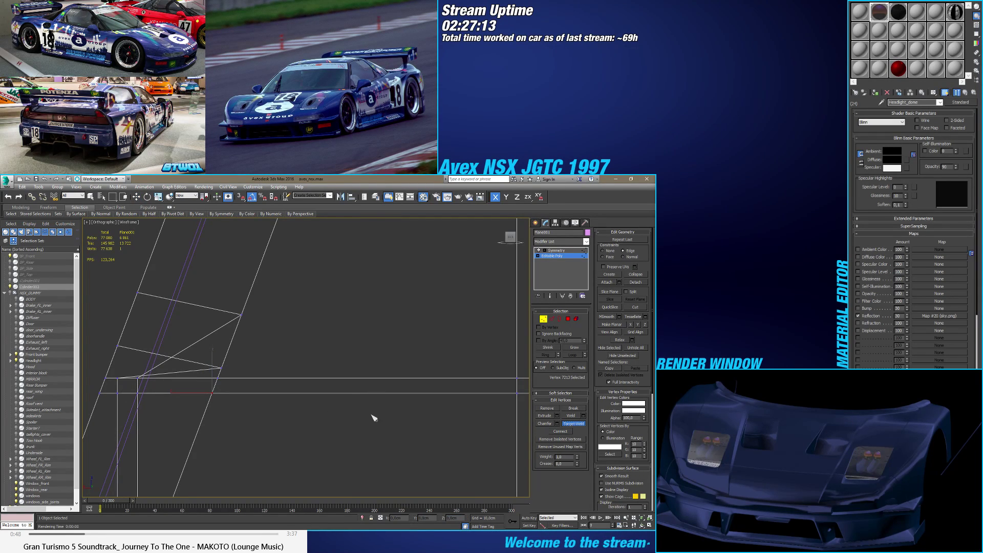
left_click(118, 379)
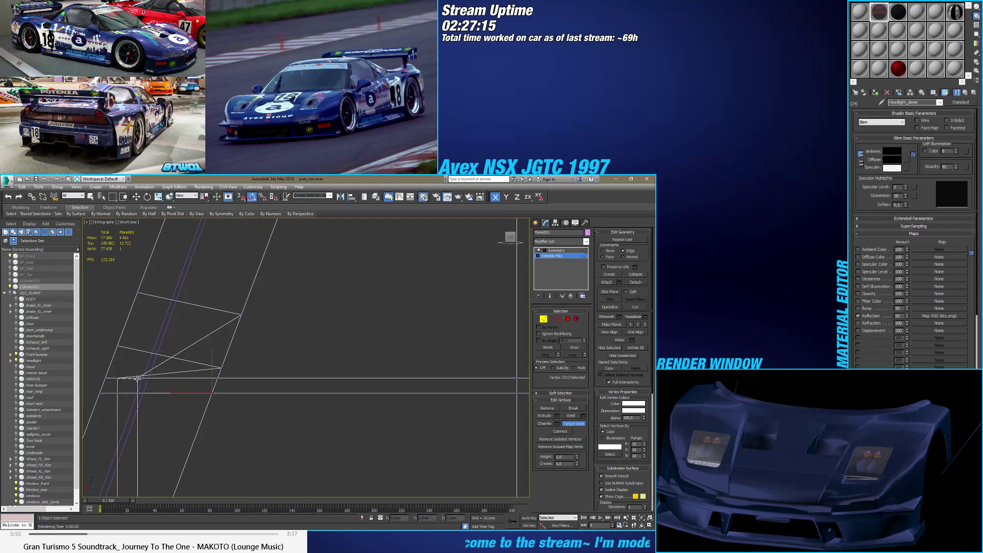
left_click(138, 379)
left_click(137, 379)
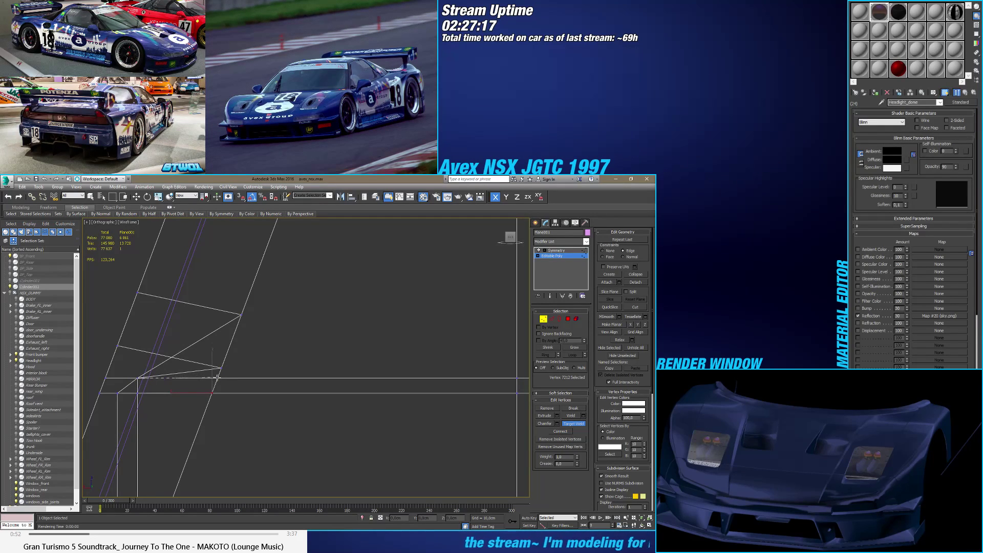
left_click(216, 379)
left_click(118, 393)
left_click(137, 393)
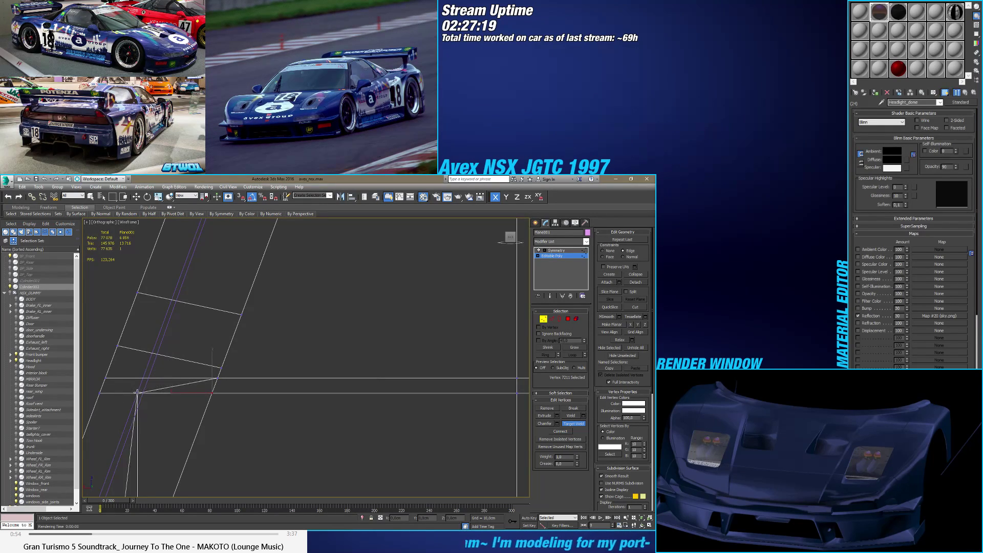
left_click(137, 392)
left_click(211, 393)
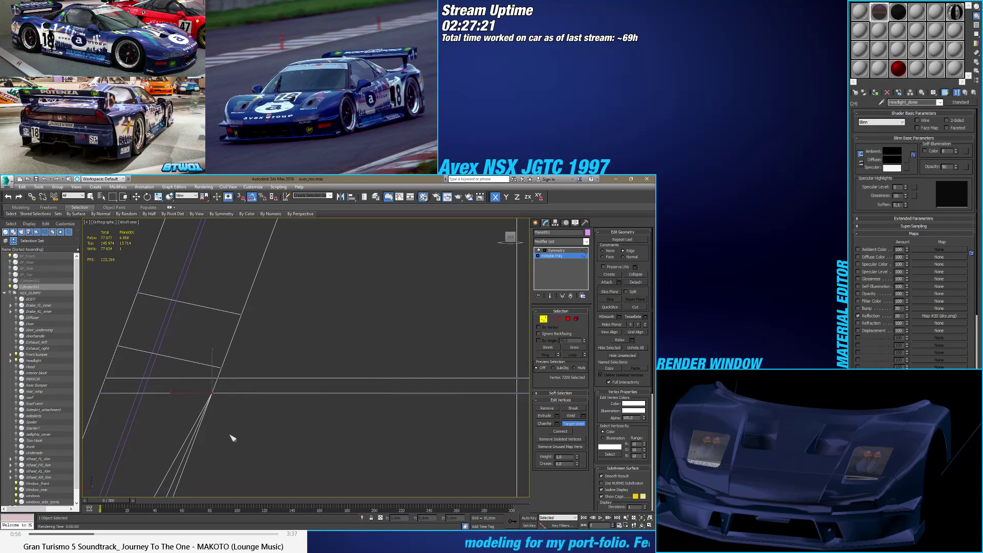
scroll(258, 366, "down", 2)
scroll(248, 383, "up", 4)
Step: Select several vertices along the edge to check their positions
key("w")
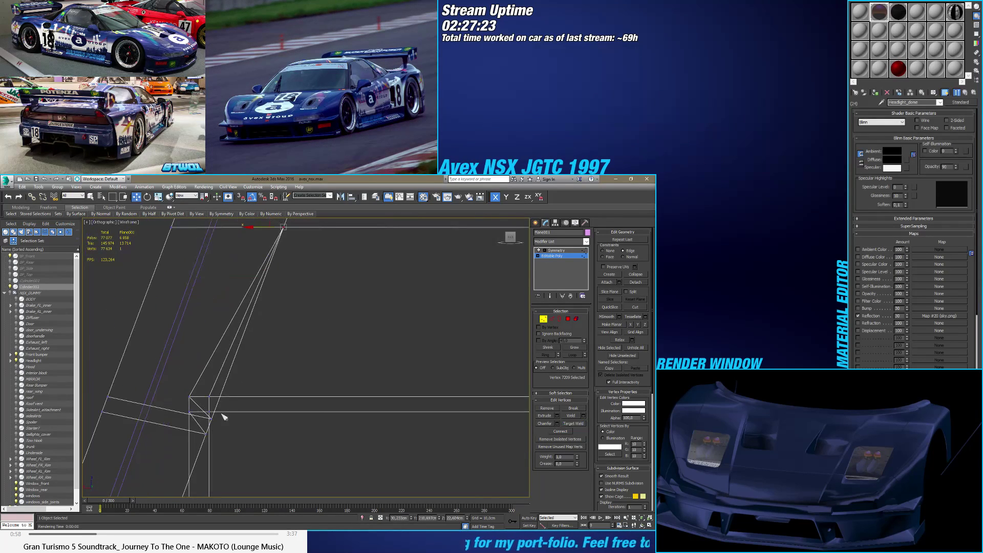
left_click(207, 398)
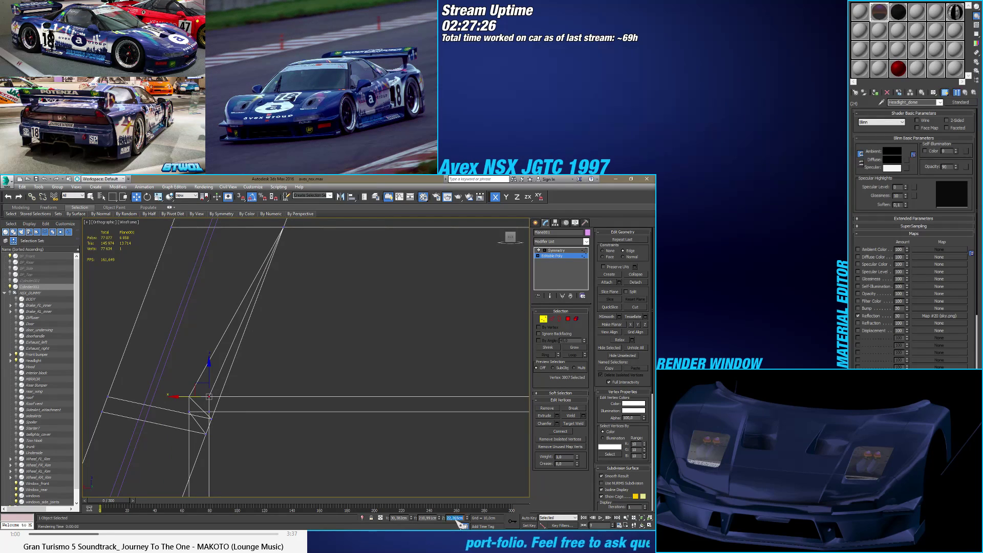
left_click(211, 416)
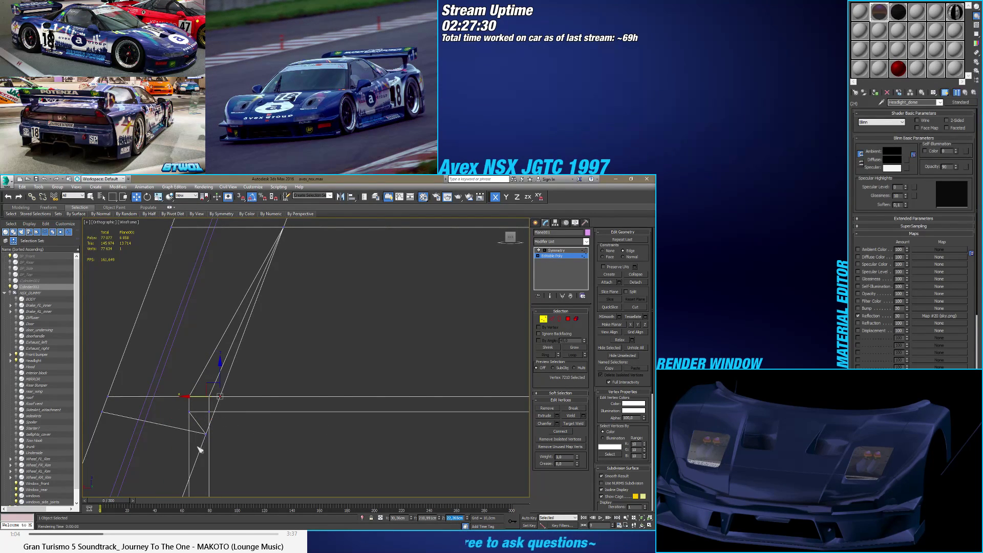
left_click(209, 409)
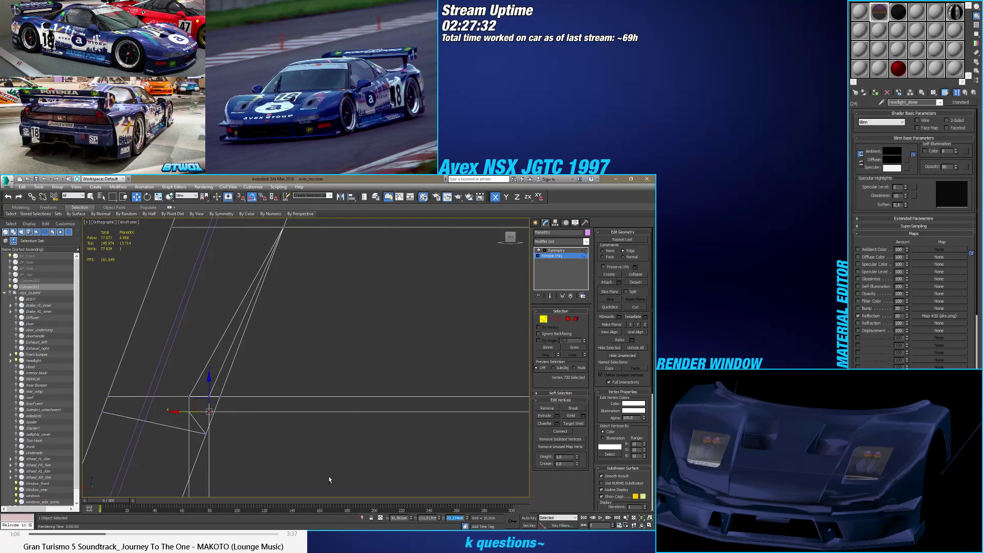
left_click(206, 433)
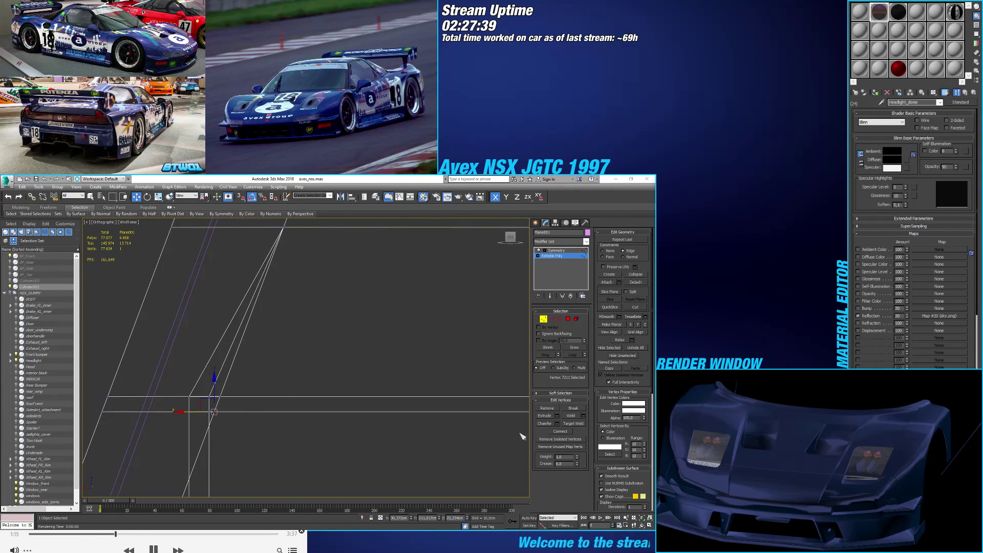
Step: Target Weld three more stray vertices onto the vertices to their right
left_click(573, 423)
left_click(189, 397)
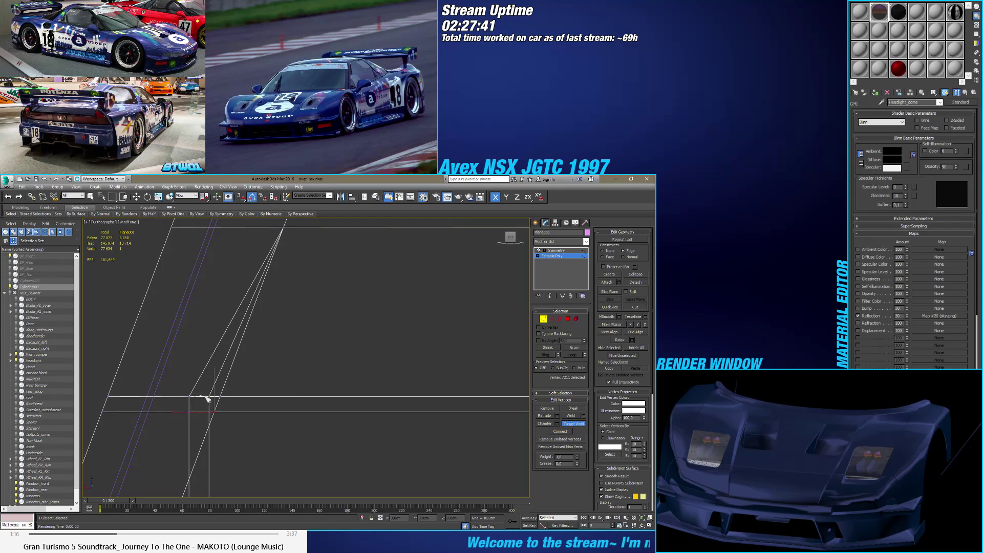
left_click(209, 396)
left_click(209, 397)
left_click(220, 397)
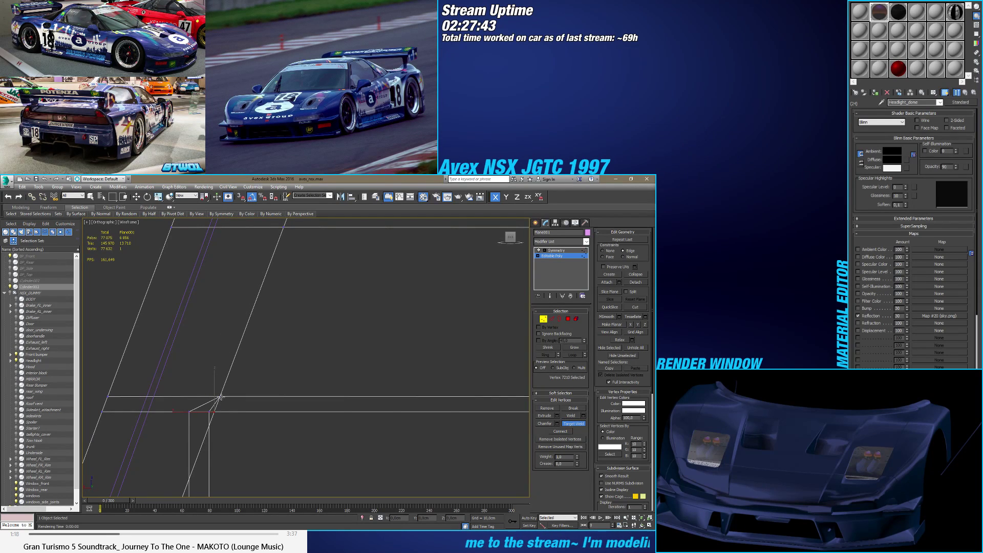
left_click(189, 412)
left_click(209, 412)
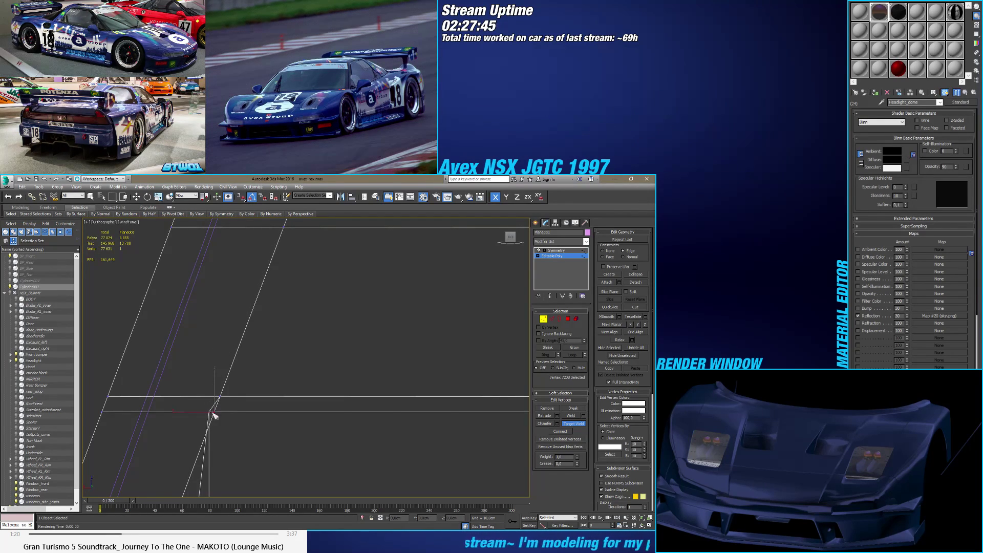
left_click(212, 413)
Step: Raise the first low body-edge vertices onto the horizontal edge by editing their Z position
key("w")
scroll(211, 412, "down", 2)
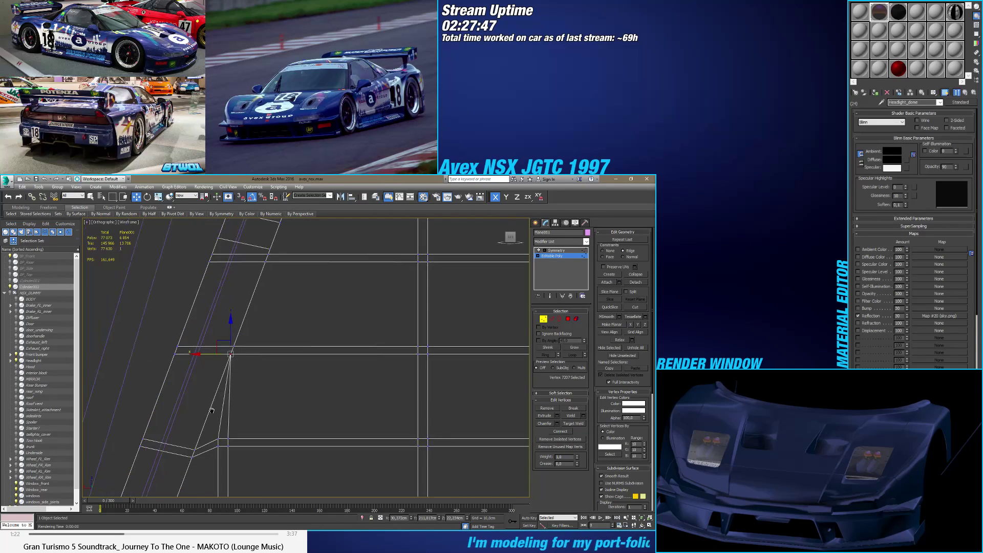
scroll(225, 400, "up", 2)
left_click(242, 391)
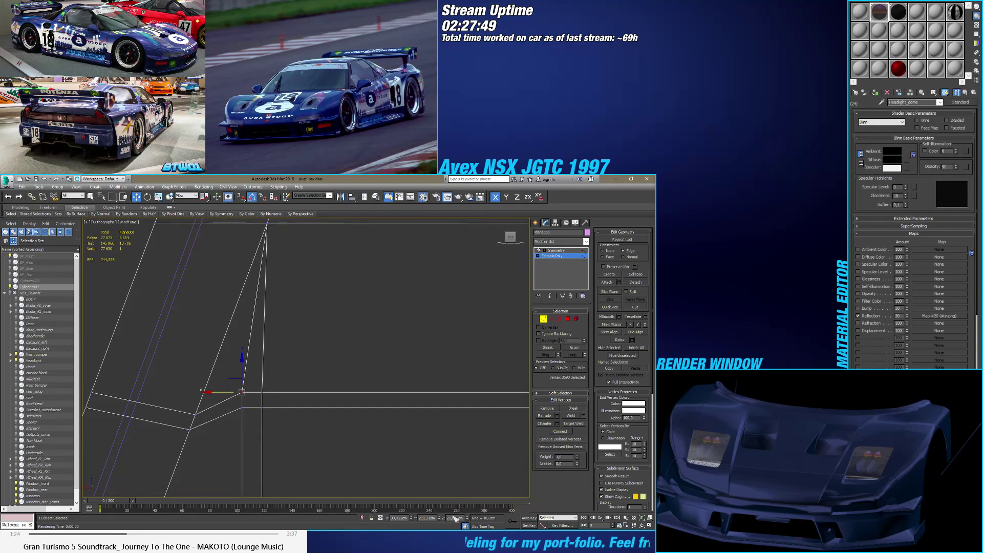
left_click(447, 518)
left_click(195, 413)
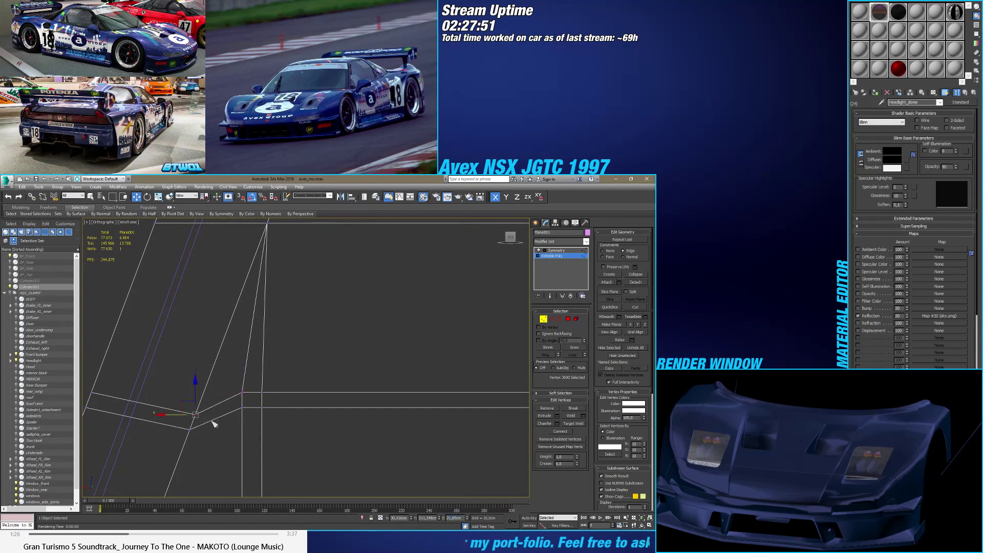
left_click_drag(195, 409, 203, 389)
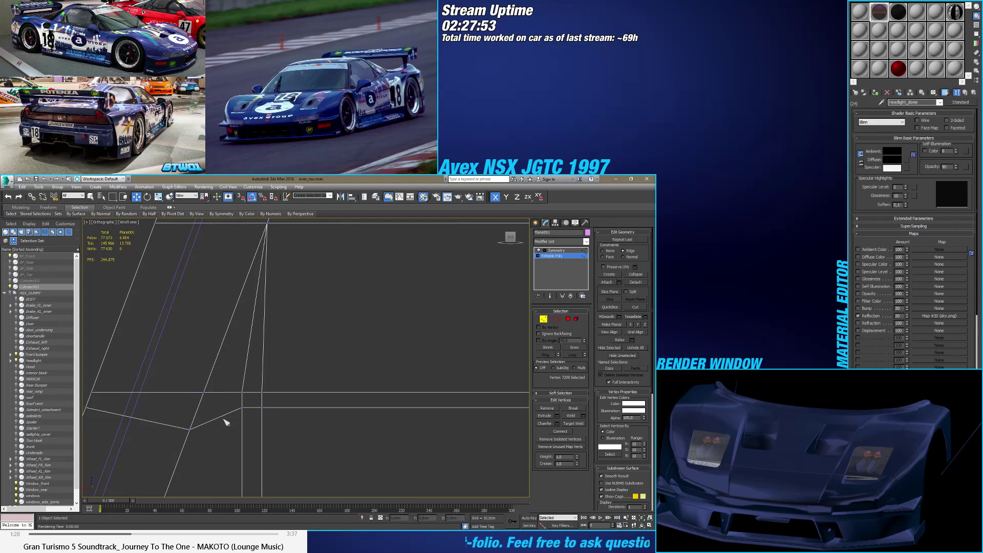
left_click(242, 407)
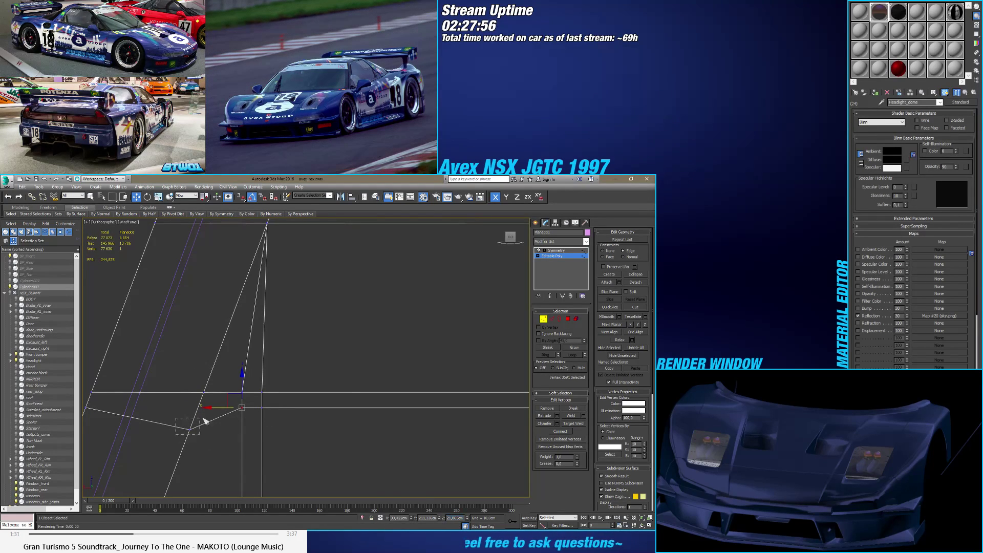
left_click(190, 428)
left_click(453, 518)
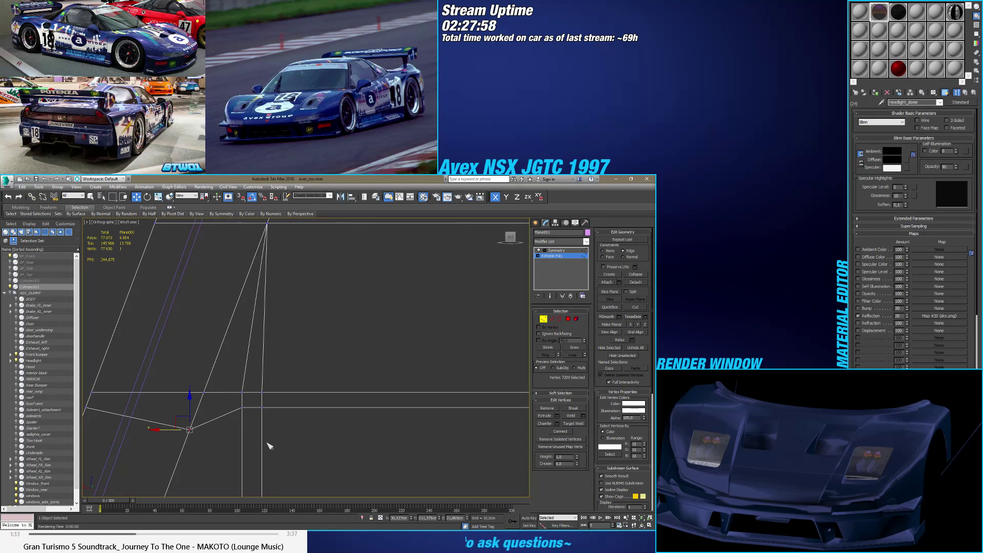
key("Return")
Step: Move the left bend vertex level with the vertex on the right edge
scroll(268, 445, "down", 3)
scroll(269, 417, "up", 3)
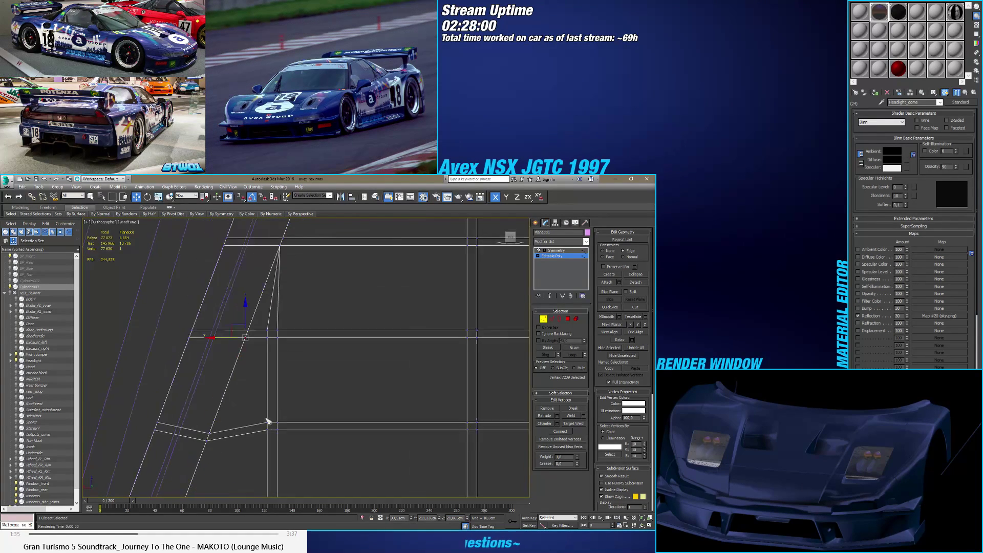
left_click(270, 423)
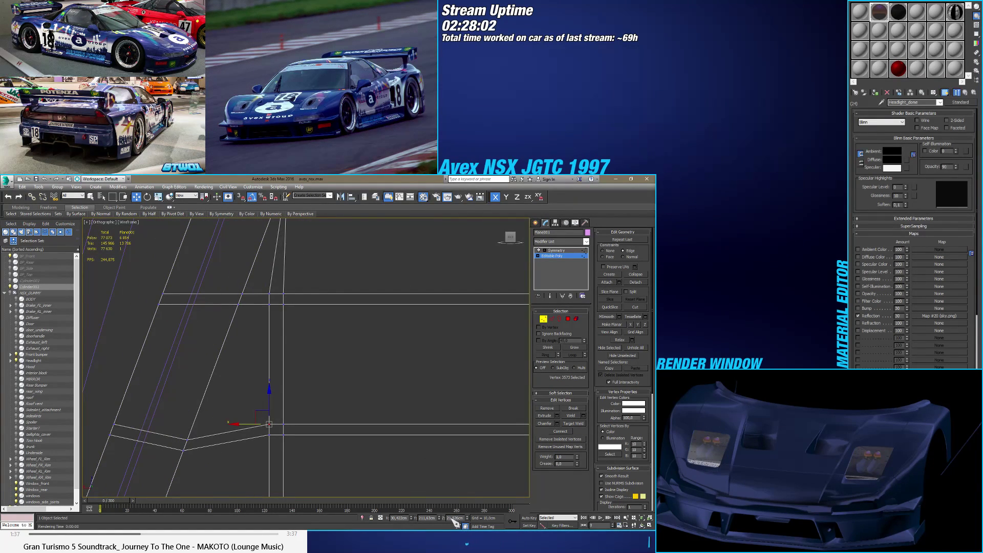
left_click(187, 439)
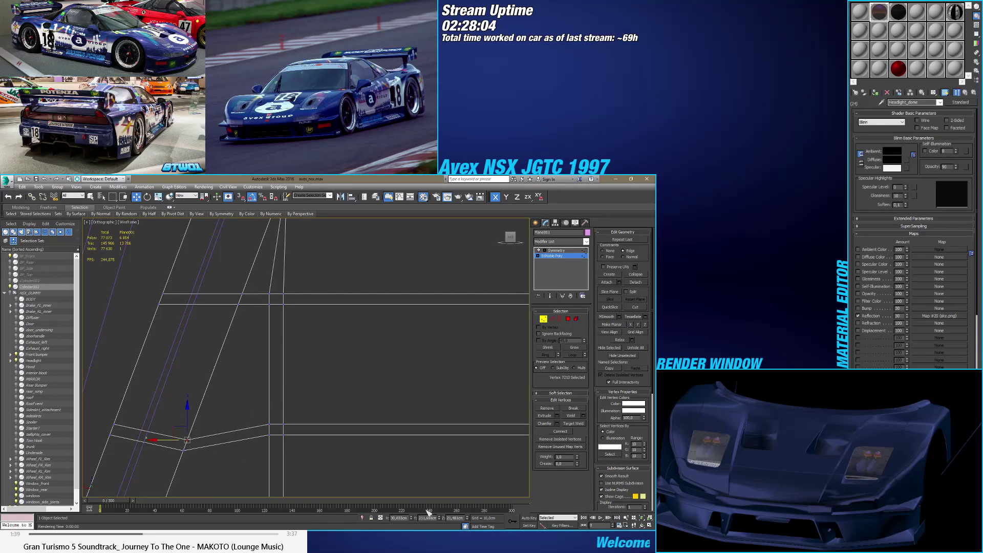
left_click_drag(187, 439, 291, 437)
left_click(453, 518)
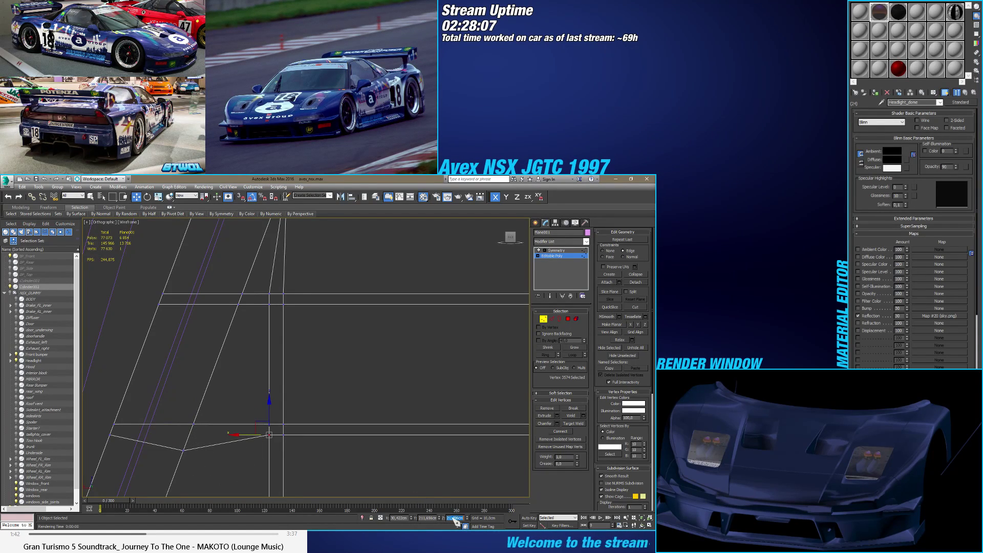
left_click(183, 450)
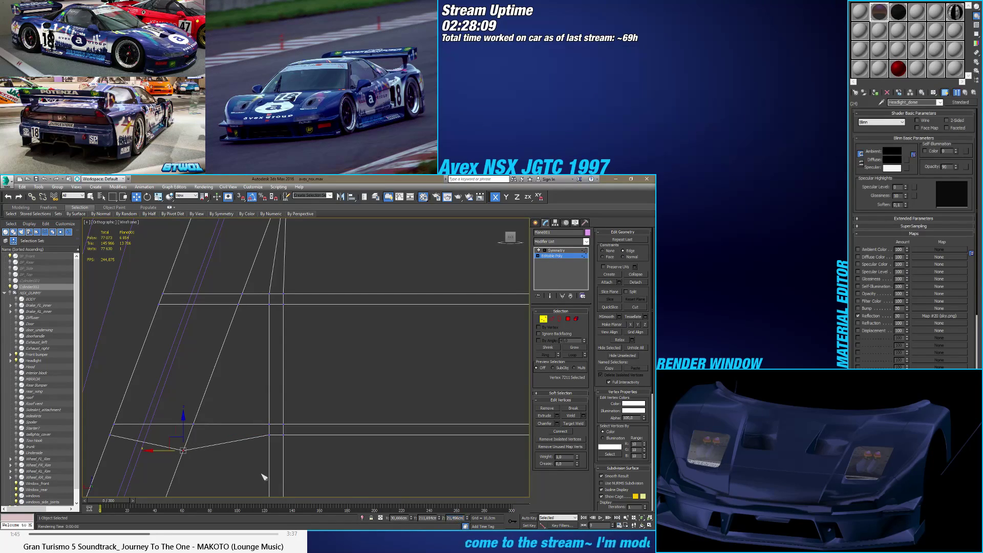
Step: Straighten the upper edge by matching left-end vertex heights to the right-edge vertices
scroll(227, 342, "down", 5)
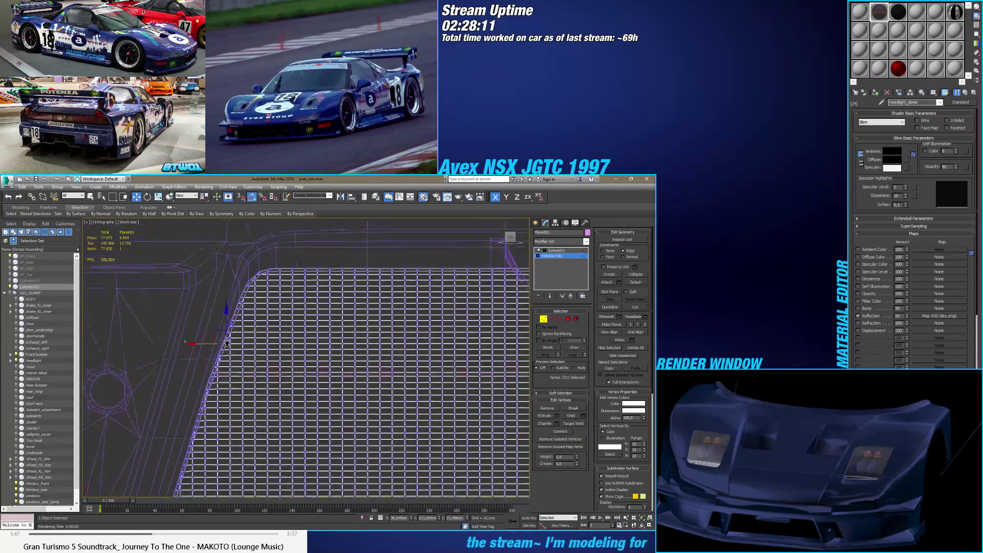
middle_click_drag(227, 342, 234, 364, "alt")
scroll(231, 372, "up", 10)
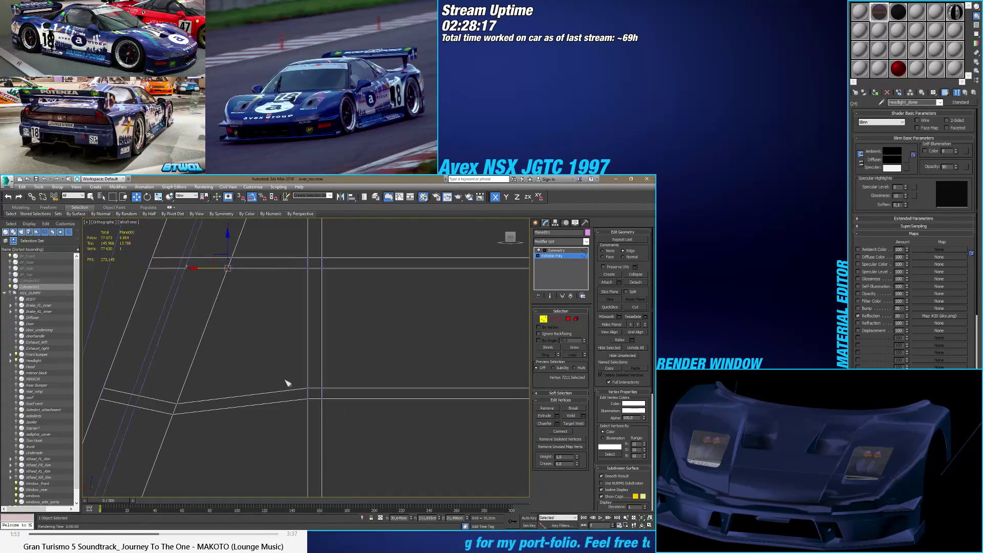
left_click(307, 388)
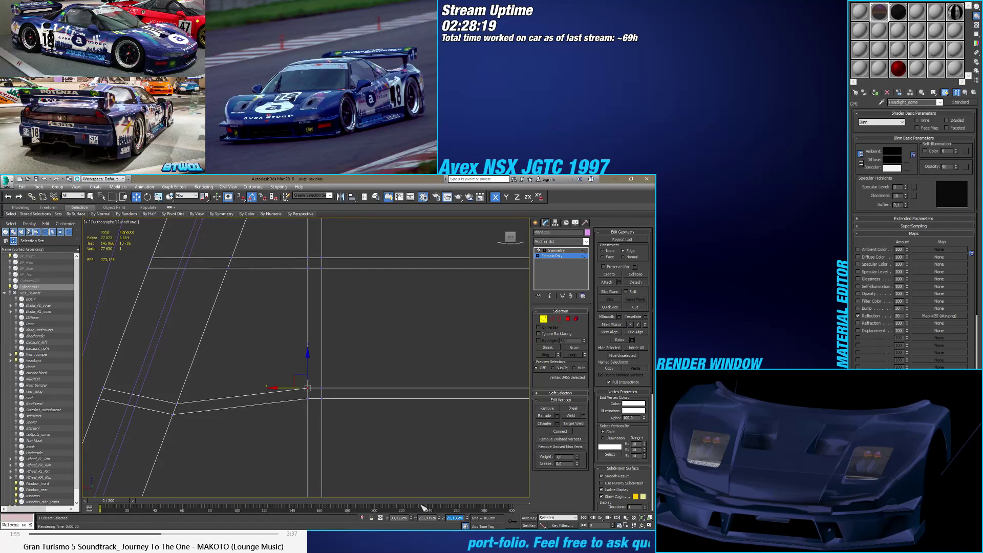
left_click(176, 403)
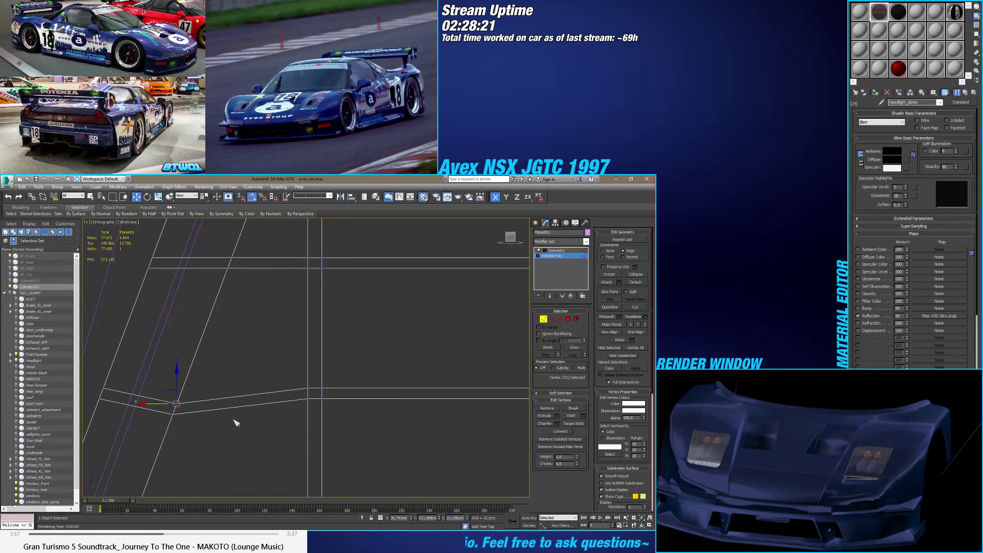
key("Return")
left_click(307, 399)
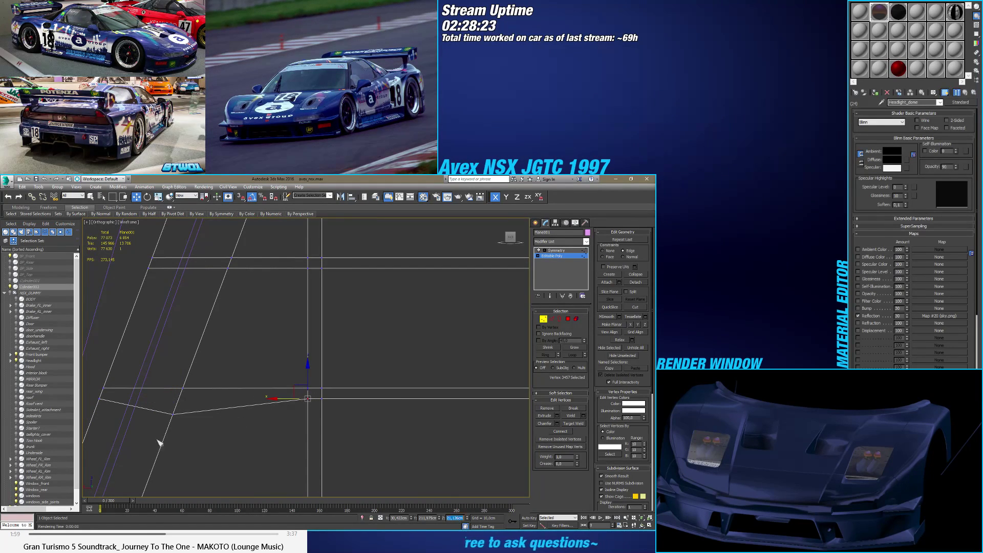
left_click(172, 413)
Step: Move further low vertices up onto the horizontal edge, undoing and redoing the moves
left_click(246, 454)
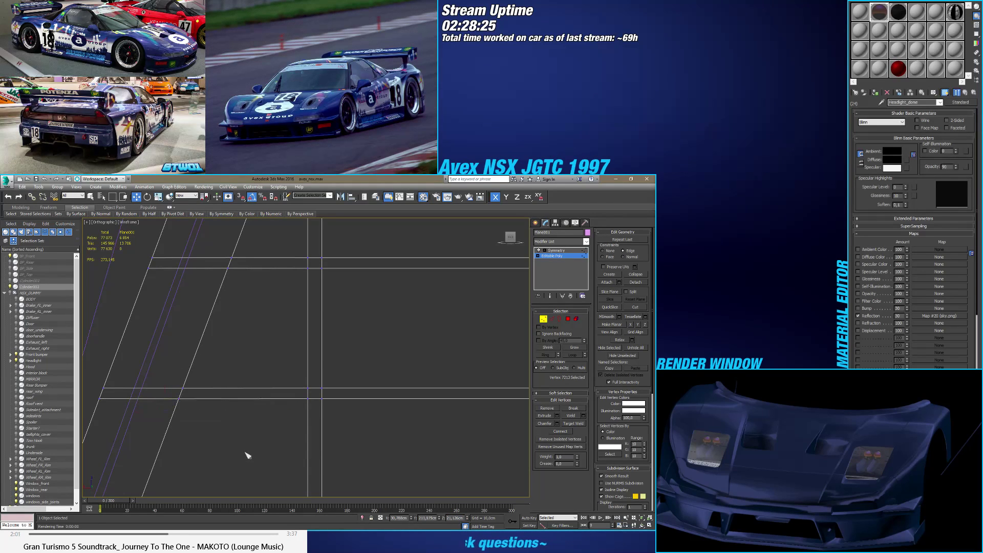
scroll(269, 361, "down", 1)
scroll(222, 413, "down", 1)
scroll(244, 400, "up", 2)
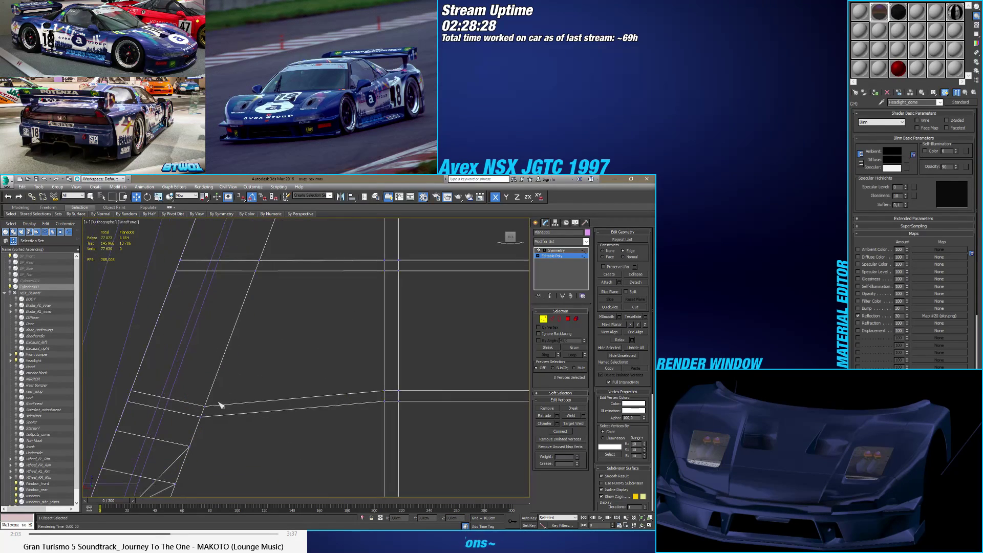
left_click(384, 390)
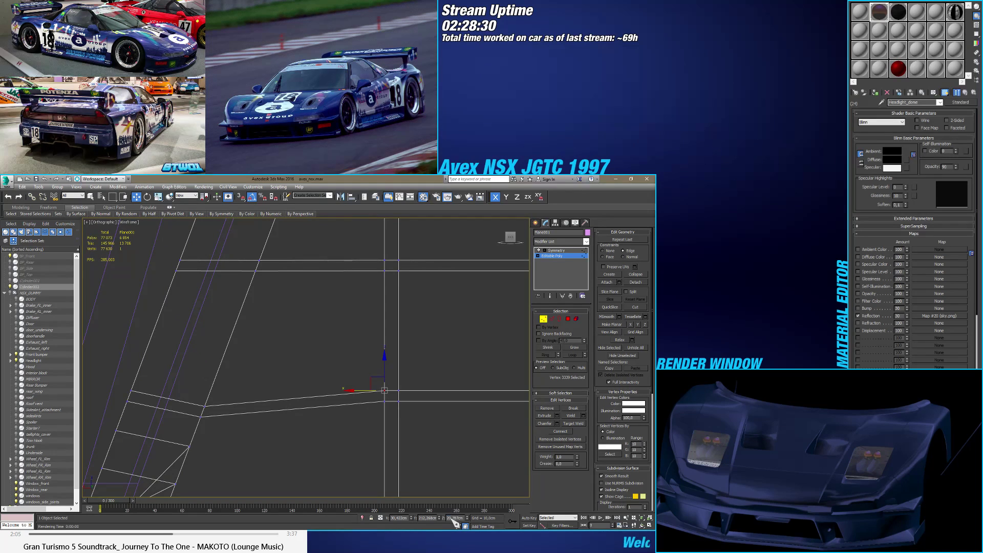
left_click(204, 406)
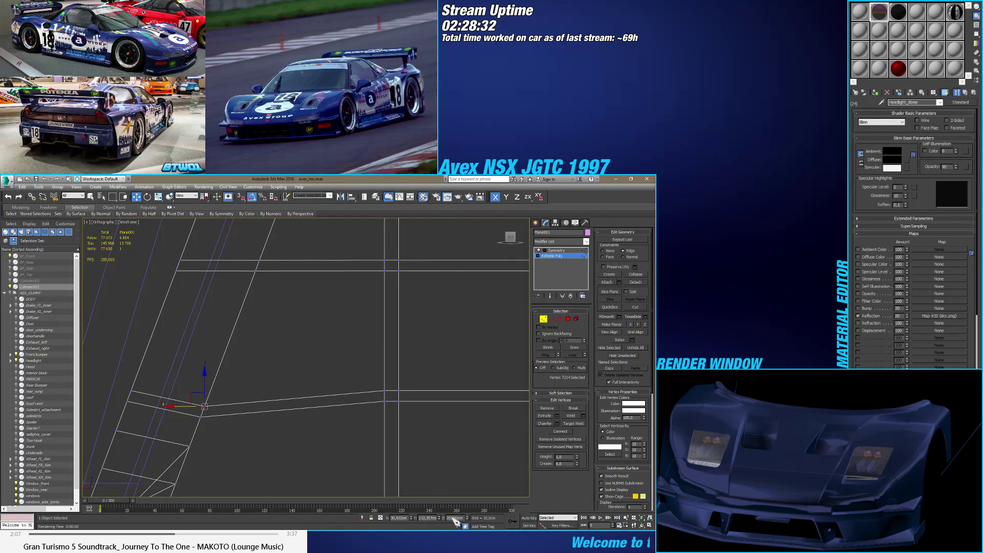
key("ctrl+z")
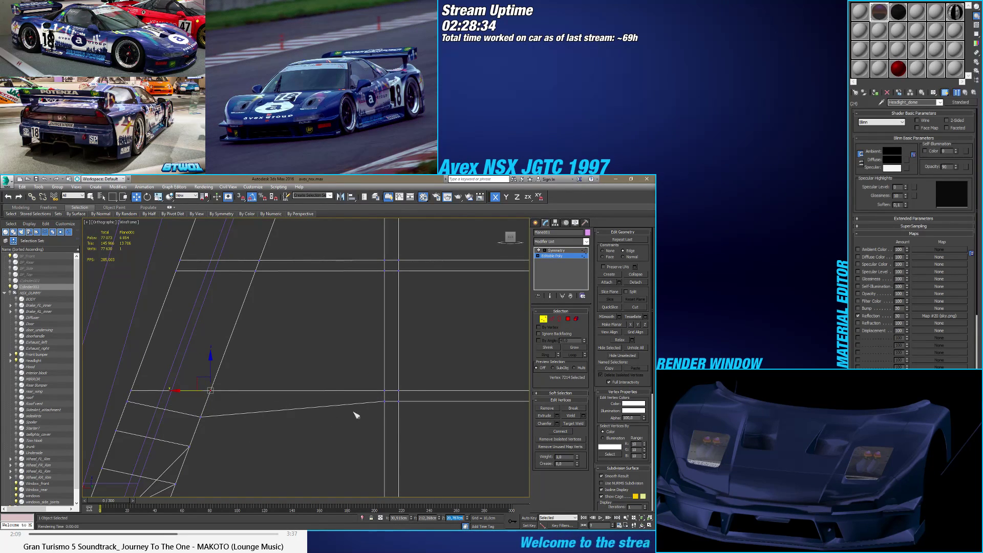
left_click_drag(354, 411, 213, 415)
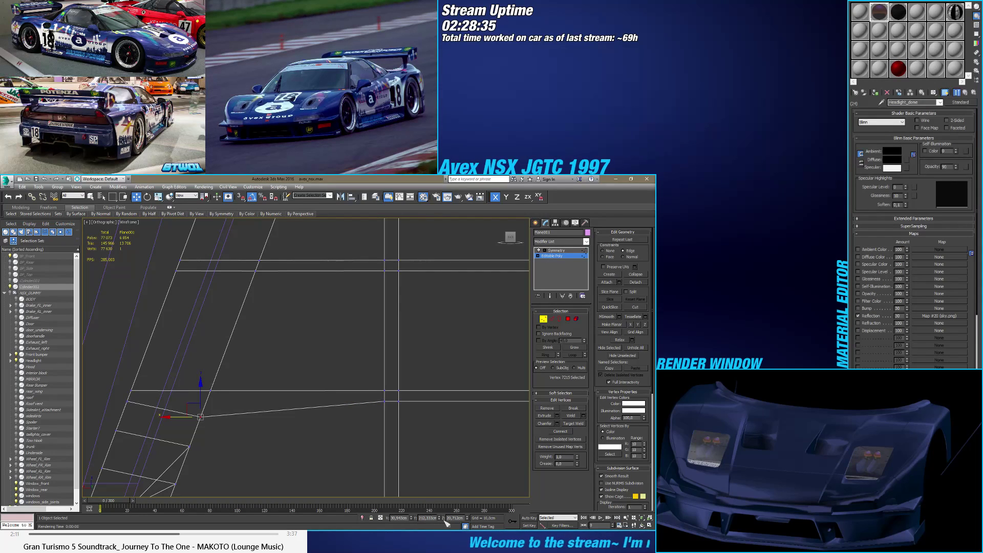
key("ctrl+z")
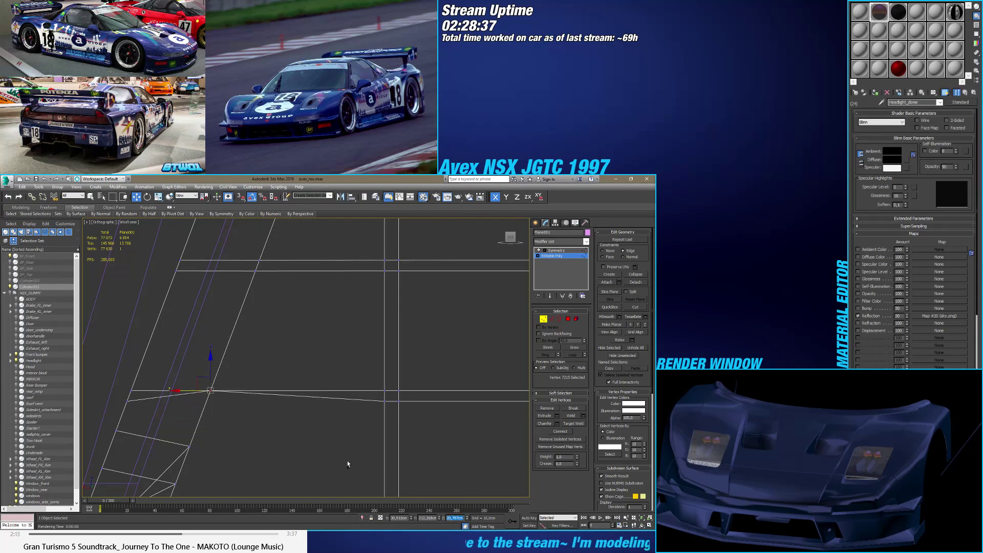
middle_click_drag(302, 477, 262, 483)
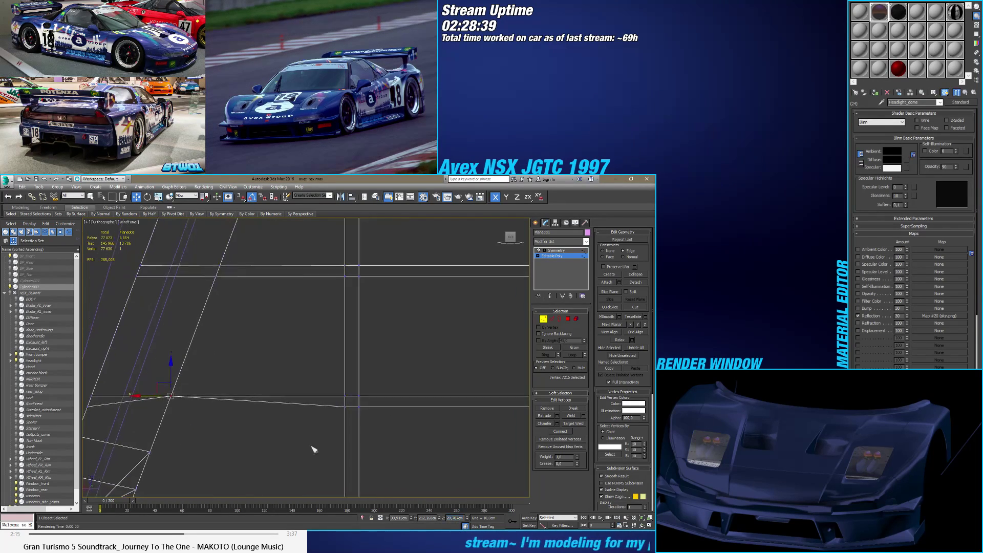
key("ctrl+z")
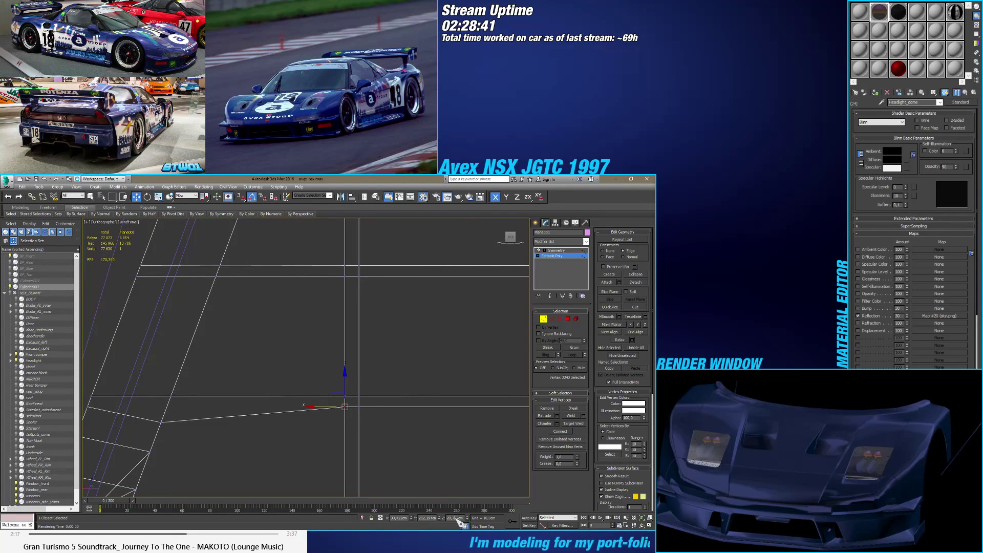
key("ctrl+y")
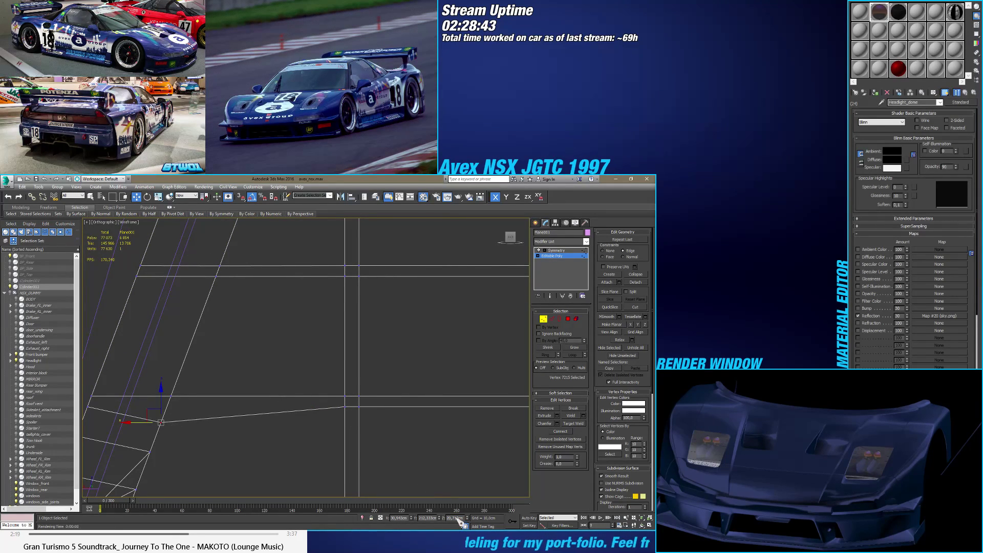
key("ctrl+y")
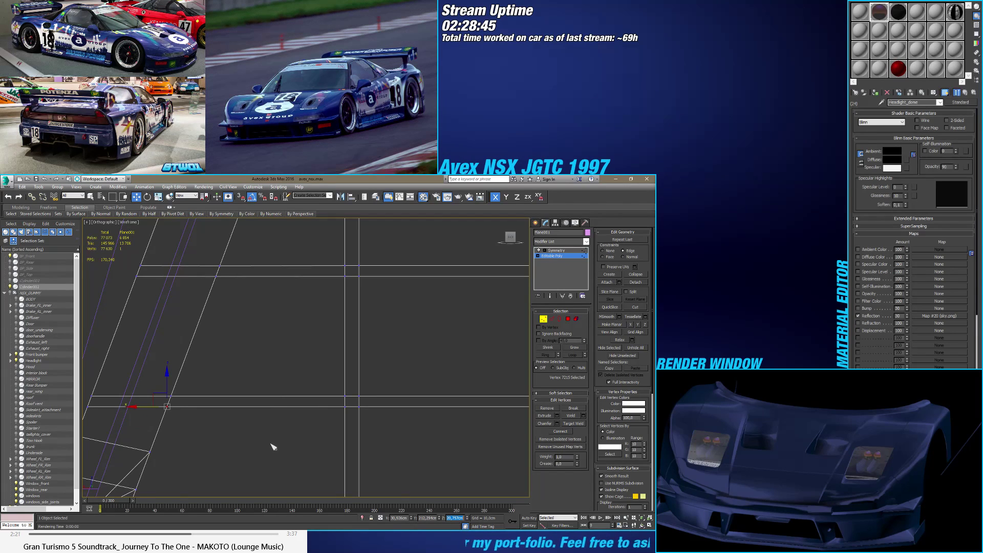
Step: Delete the stray vertex and its edges at the lower corner of the car body
scroll(273, 447, "down", 5)
scroll(302, 425, "down", 3)
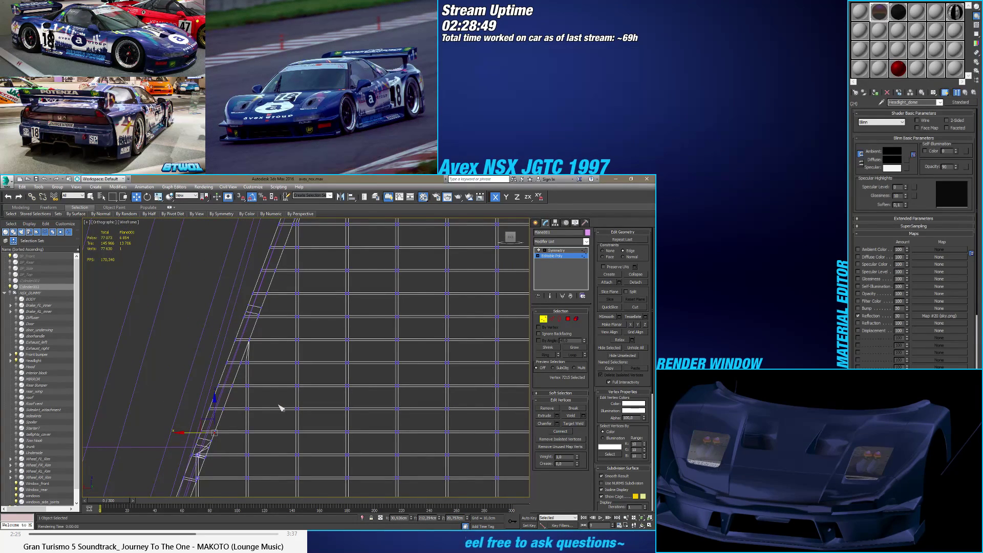
scroll(276, 408, "down", 3)
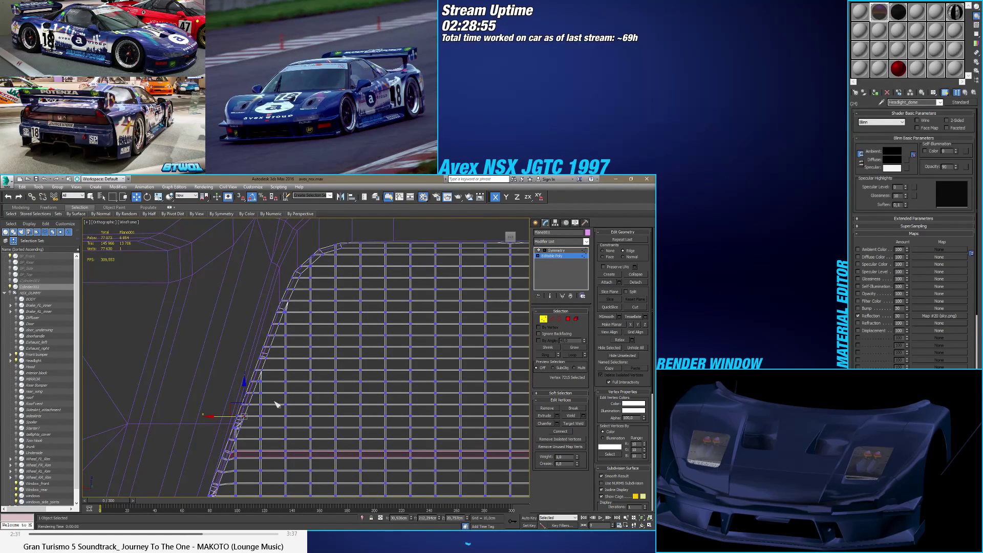
scroll(243, 420, "up", 5)
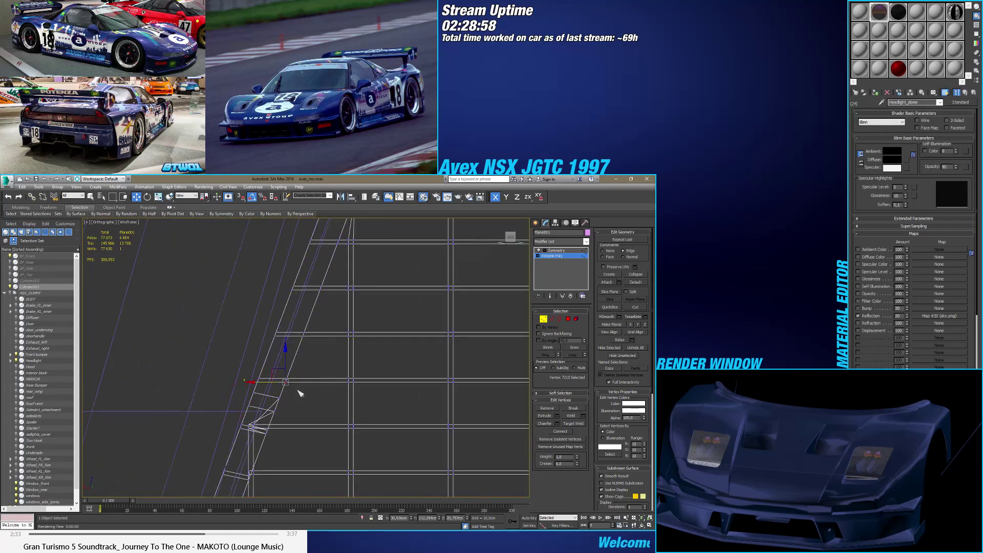
scroll(275, 419, "up", 2)
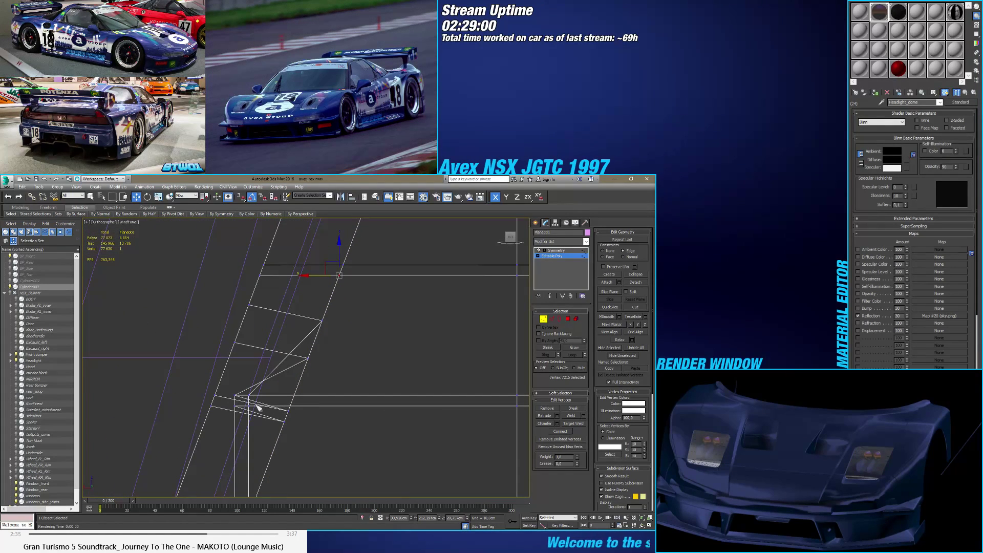
left_click(250, 395)
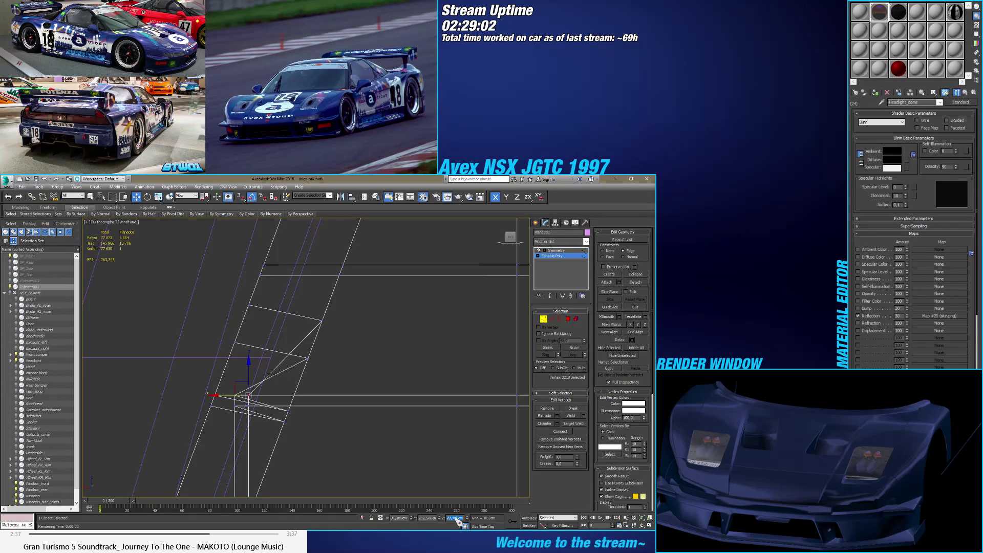
left_click(287, 411)
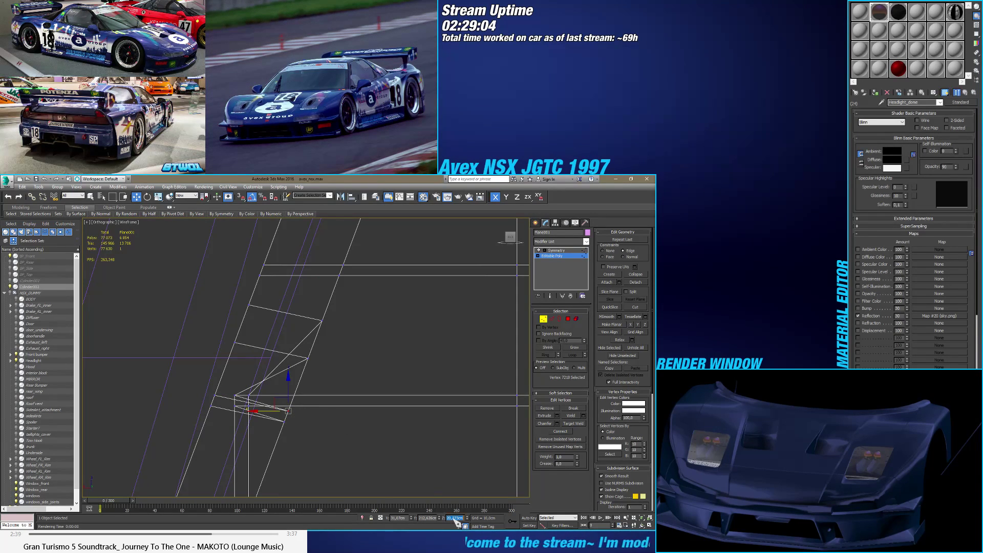
left_click(249, 406)
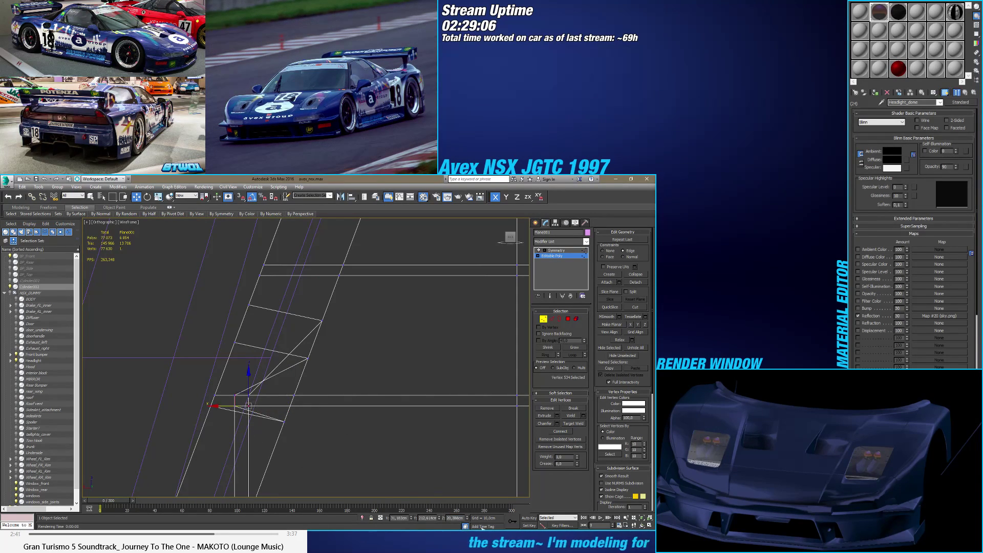
left_click(284, 421)
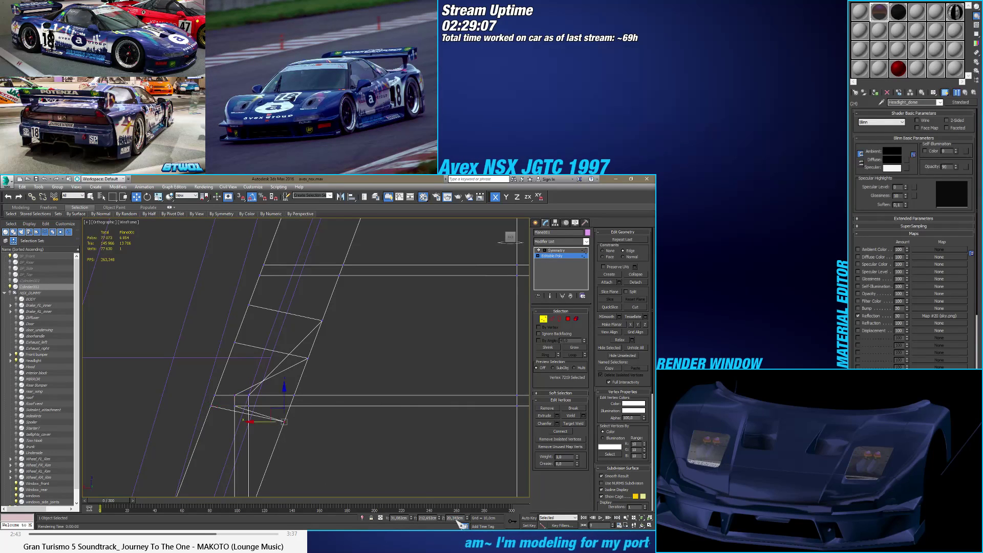
key("Delete")
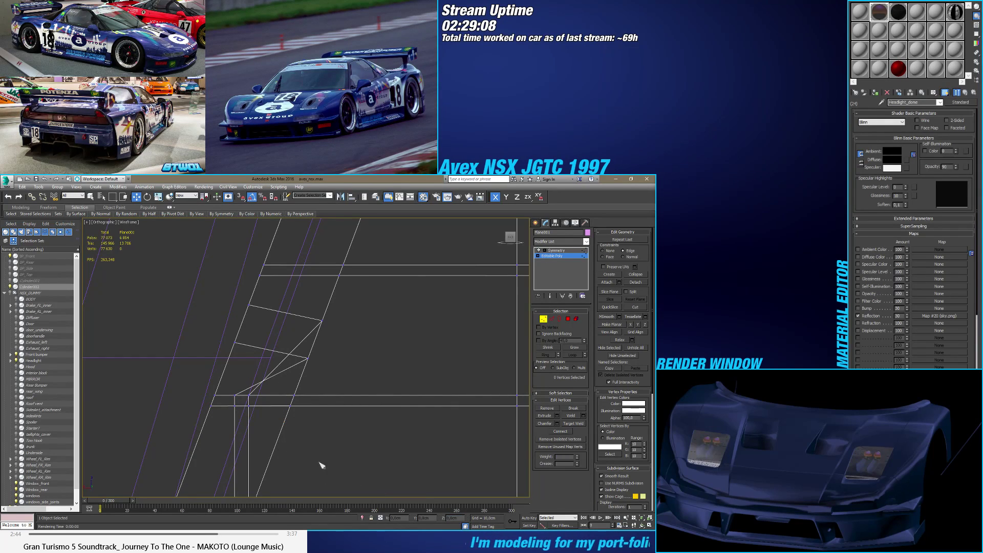
left_click(566, 425)
Step: Target Weld two leftover vertices on the upper horizontal edge onto their neighbours
scroll(246, 398, "up", 2)
left_click(229, 395)
left_click(248, 395)
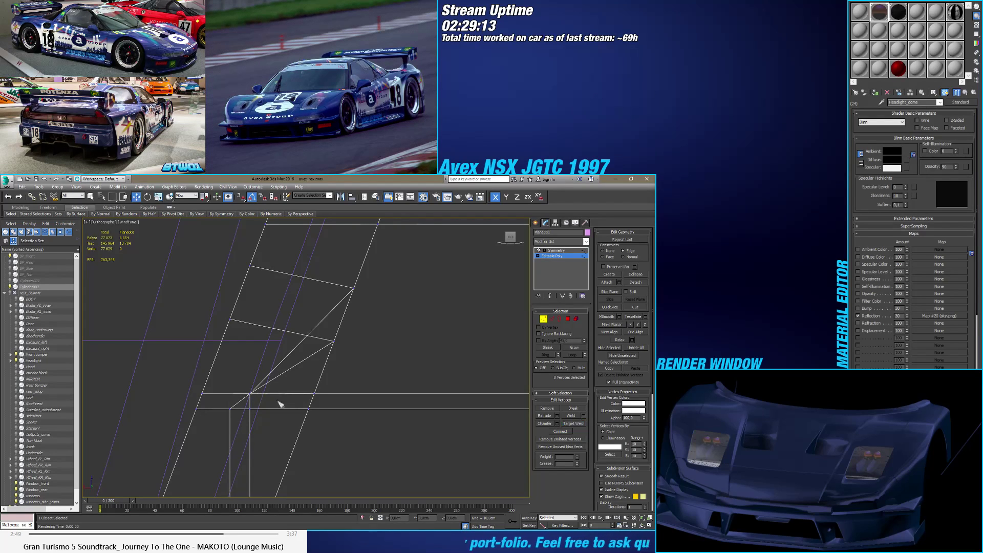
left_click(249, 393)
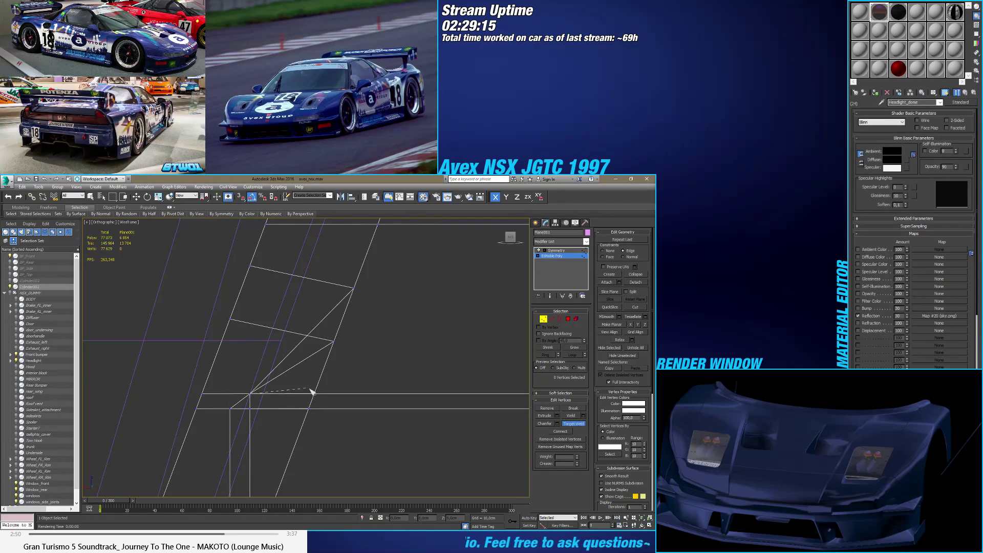
left_click(314, 394)
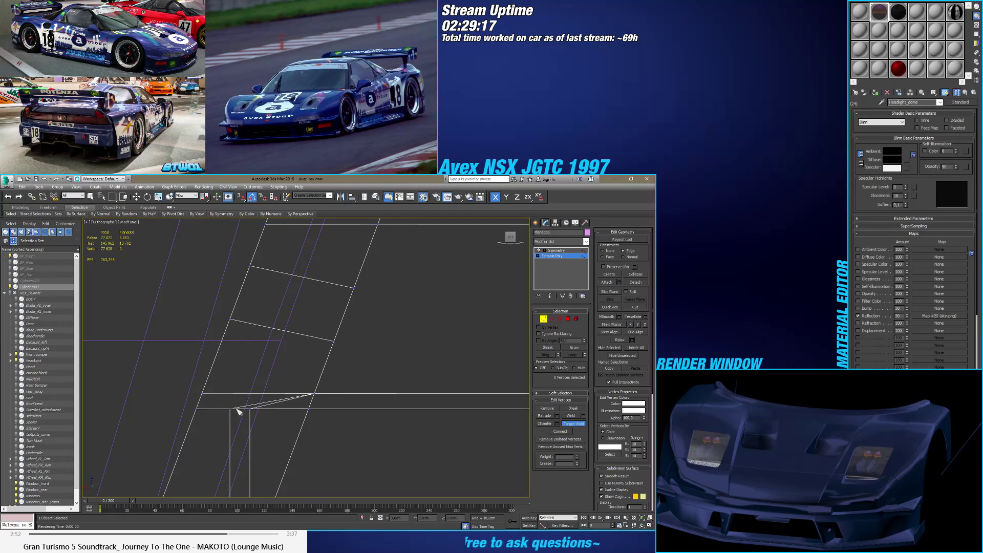
Step: Weld the leftover lower-edge vertices onto their right-hand neighbours, then return to Move
left_click(249, 409)
left_click(249, 409)
left_click(307, 409)
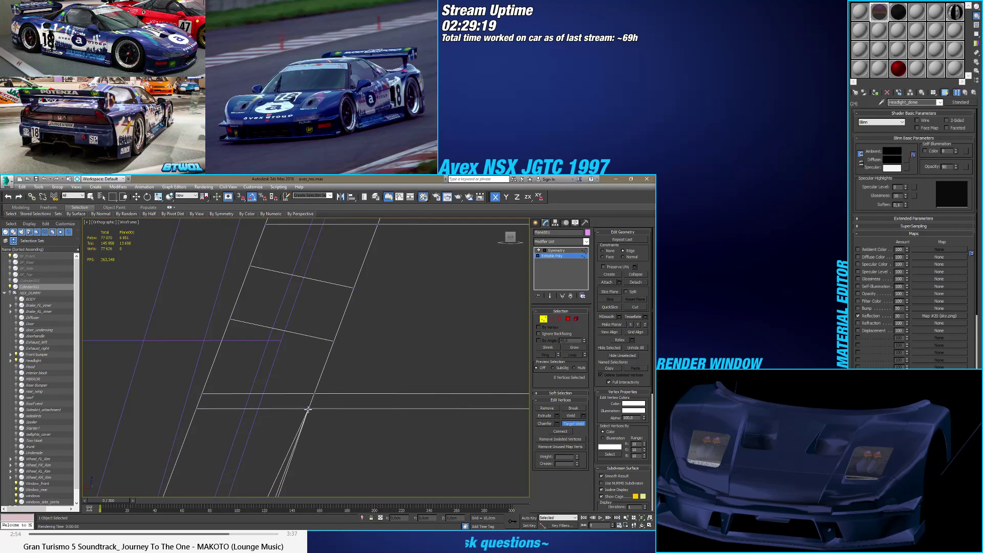
mouse_move(318, 420)
middle_mouse_down()
mouse_move(333, 388)
mouse_move(313, 401)
middle_mouse_up()
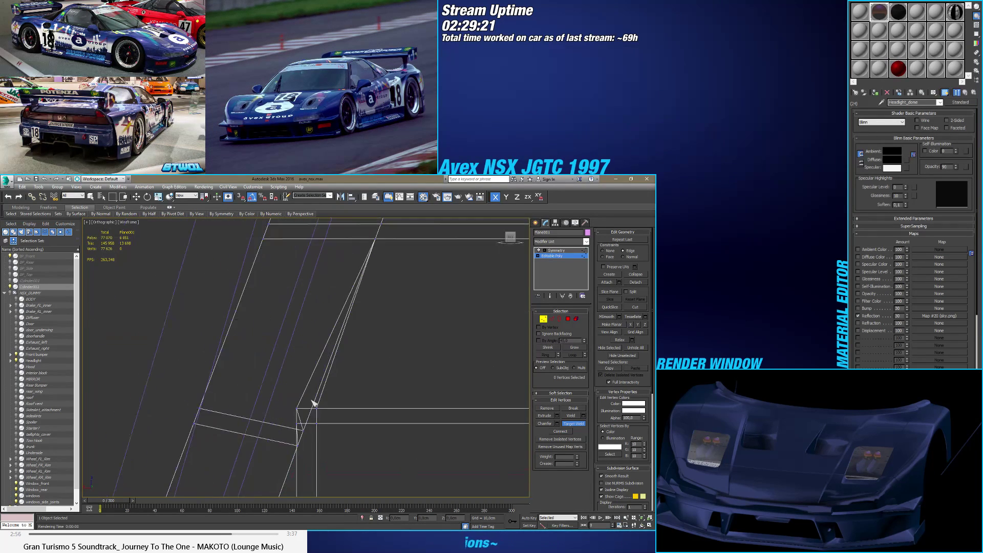
key("w")
left_click_drag(314, 431, 322, 405)
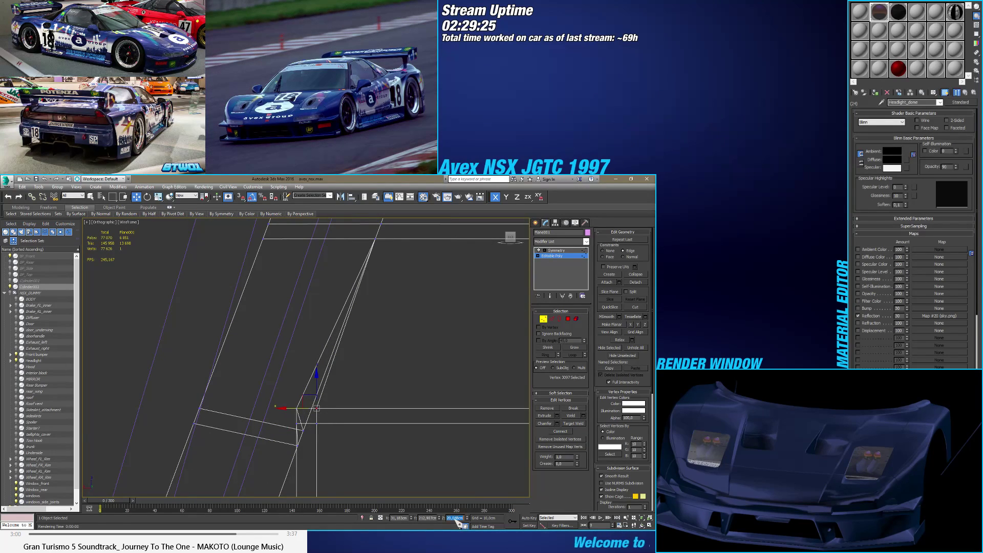
Step: Move the junction vertex up onto the nearby line intersection
left_click(301, 429)
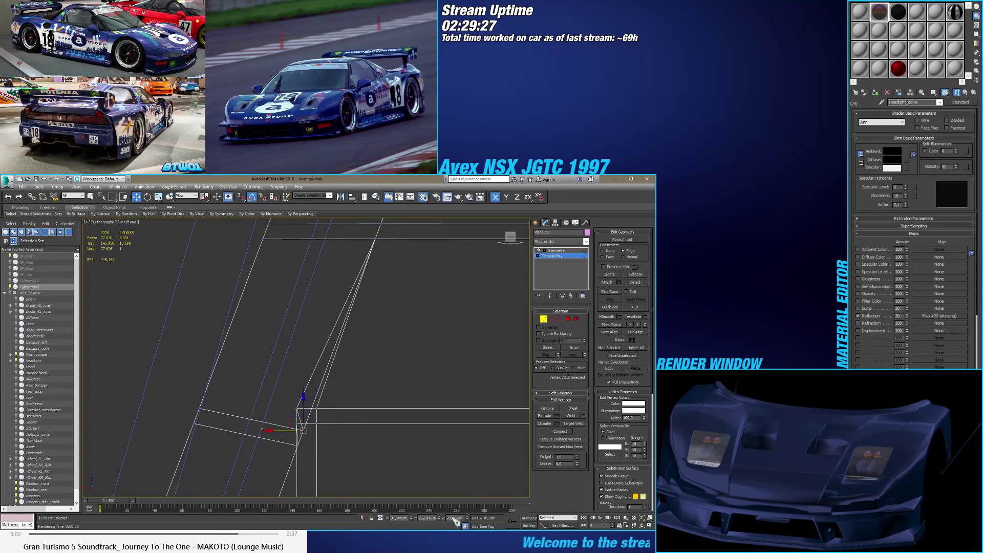
left_click_drag(309, 412, 318, 456)
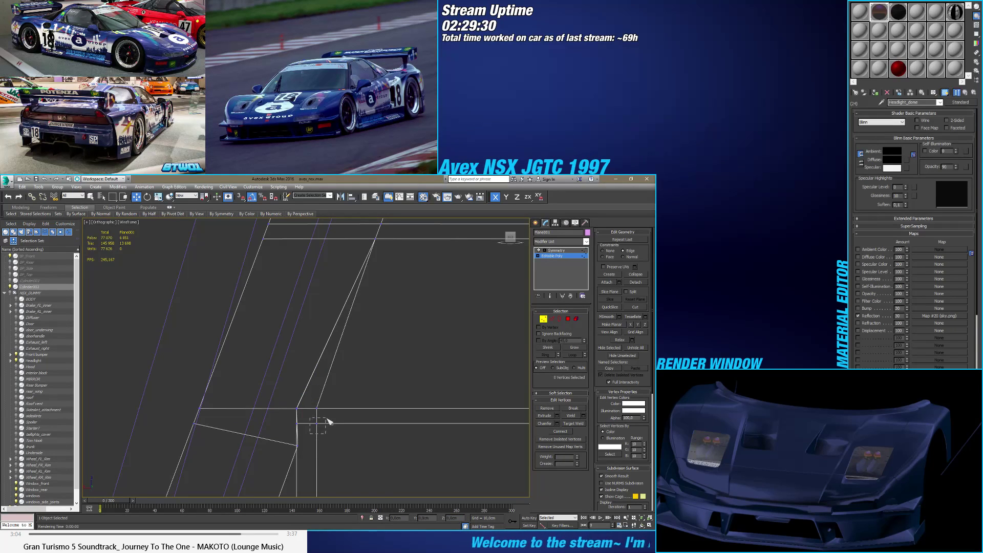
middle_click_drag(336, 469, 329, 471)
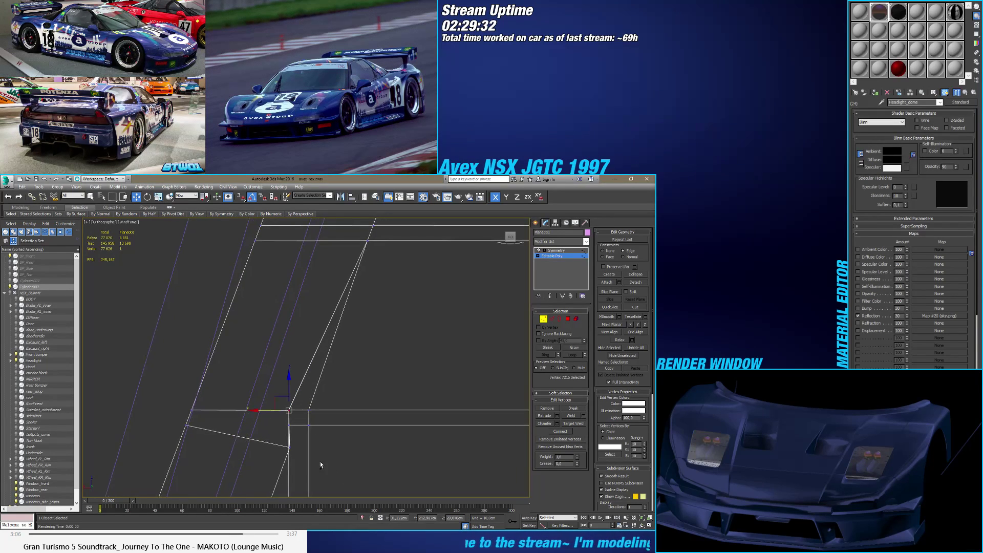
key("ctrl+z")
left_click_drag(295, 434, 302, 415)
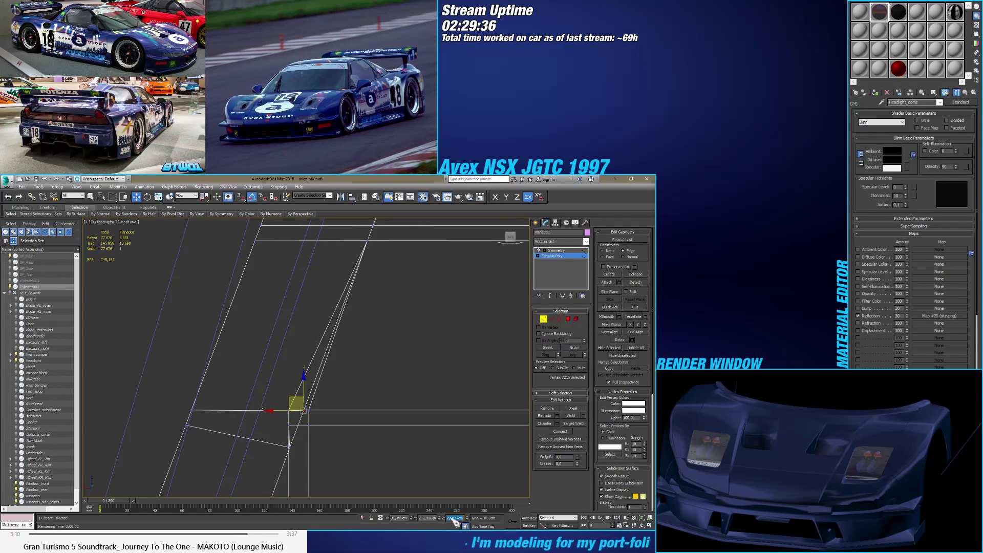
left_click(309, 424)
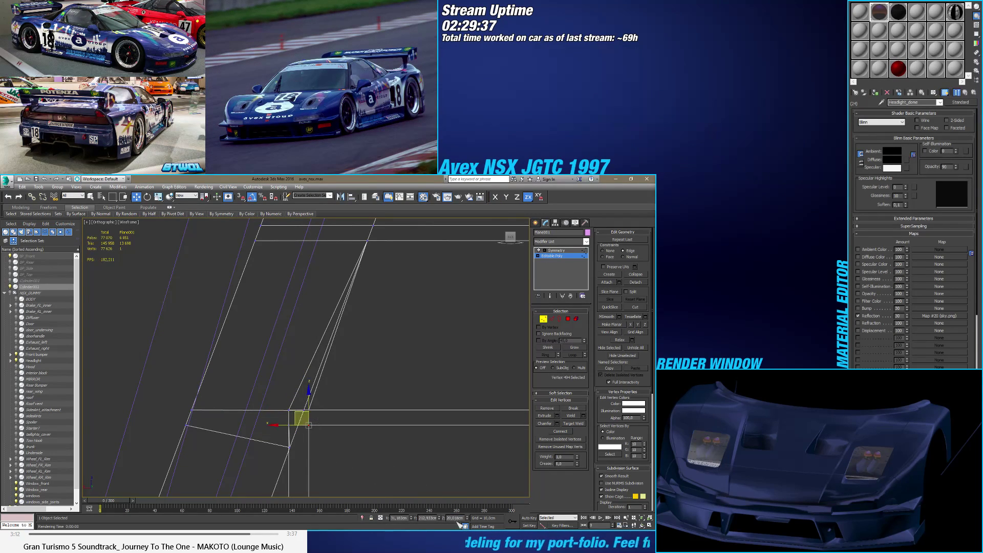
double_click(455, 518)
left_click(289, 447)
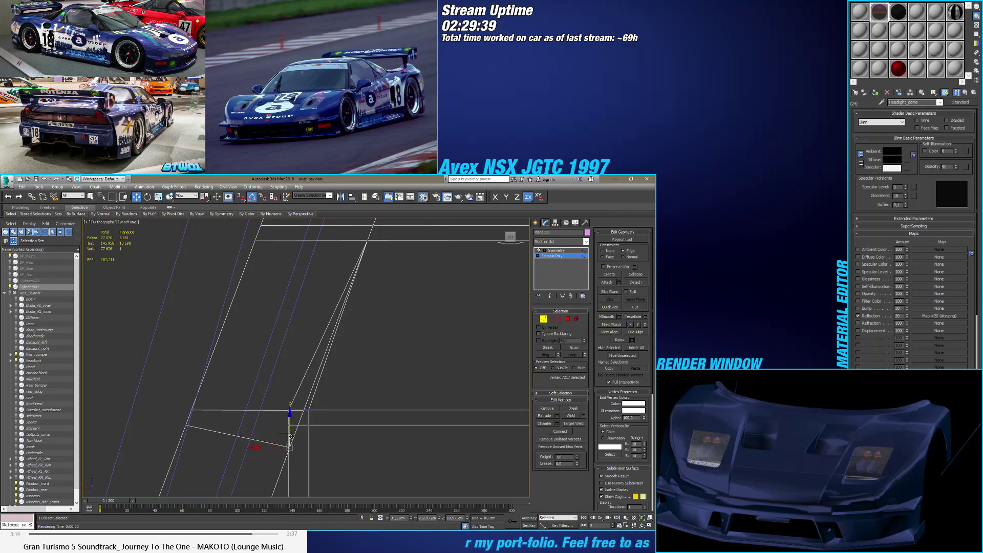
left_click_drag(297, 422, 298, 424)
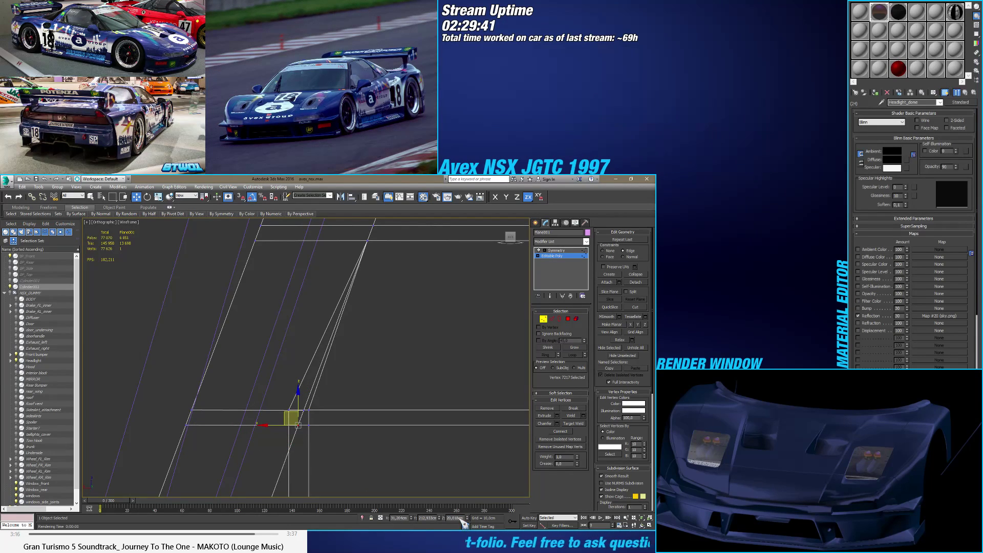
Step: Target Weld the stray vertices onto their neighbouring vertices
left_click(365, 452)
left_click(574, 423)
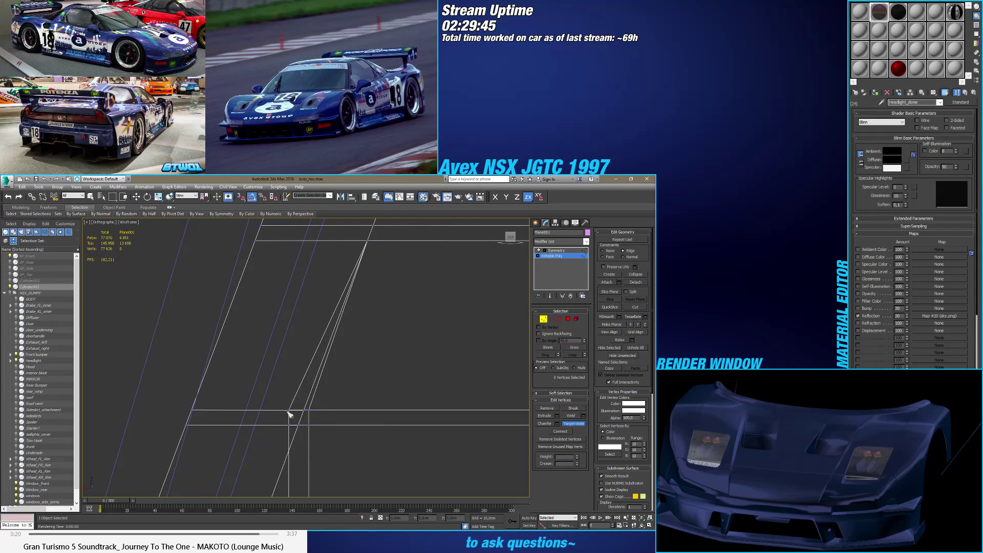
left_click(290, 410)
left_click(308, 409)
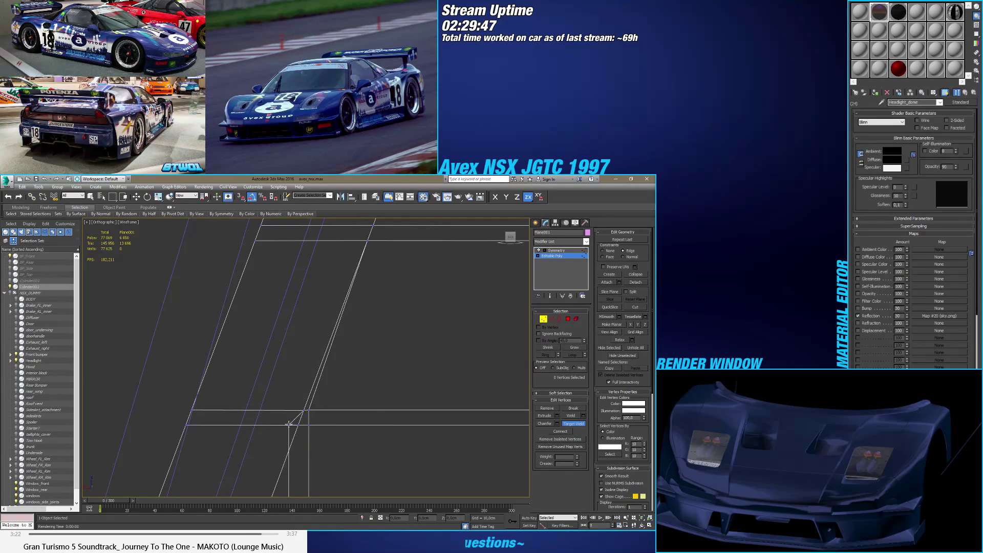
left_click(289, 426)
Step: Undo the extra welds, reapplying the last one undone
scroll(290, 430, "down", 1)
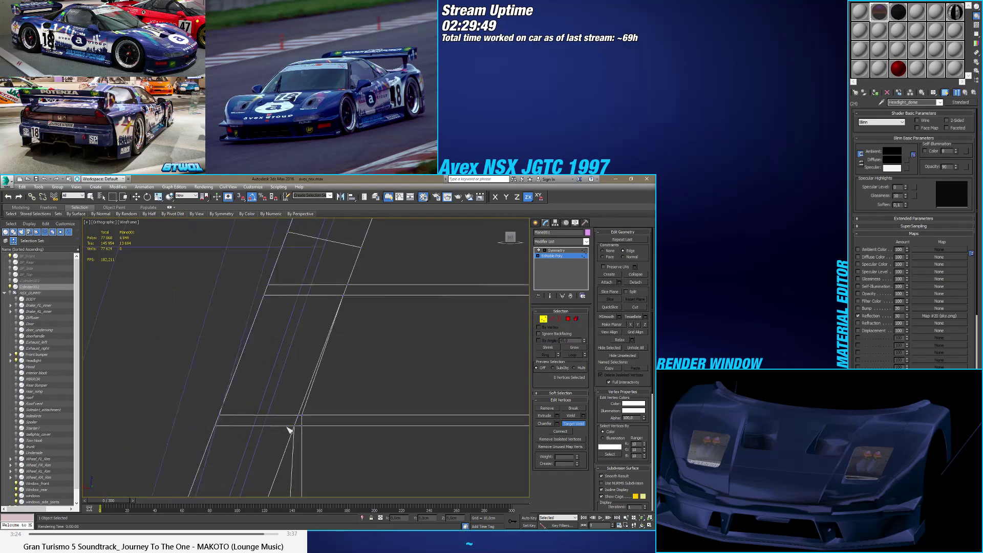
key("ctrl+z")
scroll(289, 392, "down", 1)
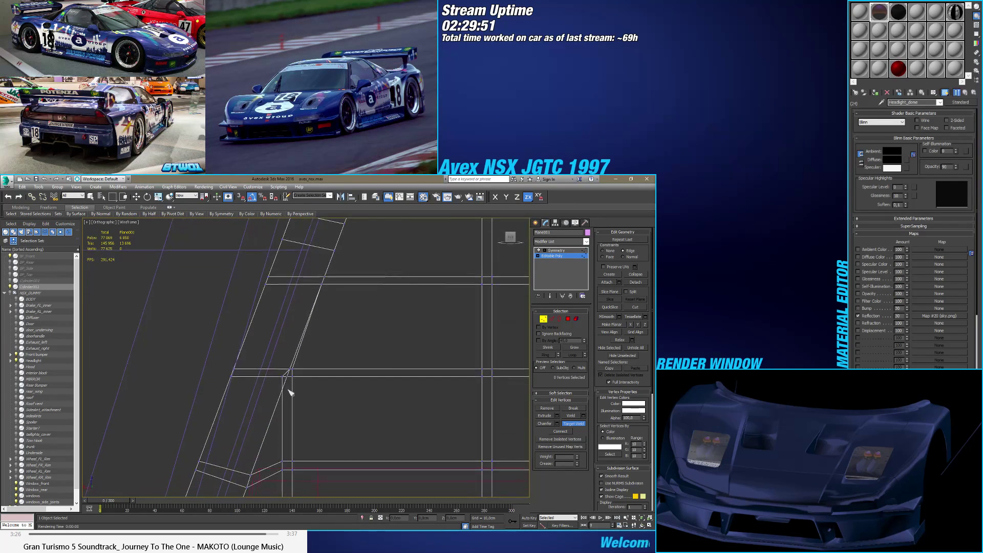
scroll(291, 388, "up", 2)
key("ctrl+z")
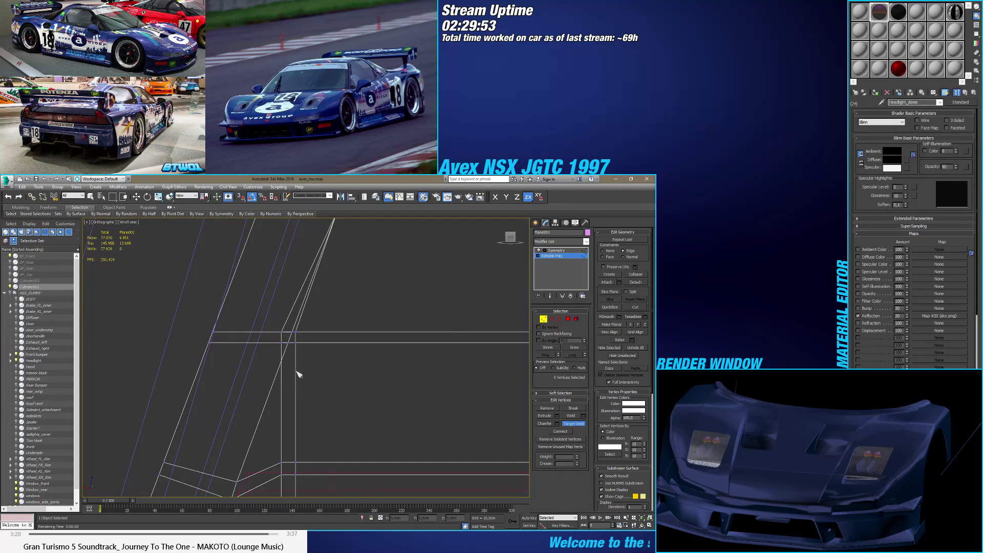
key("ctrl+y")
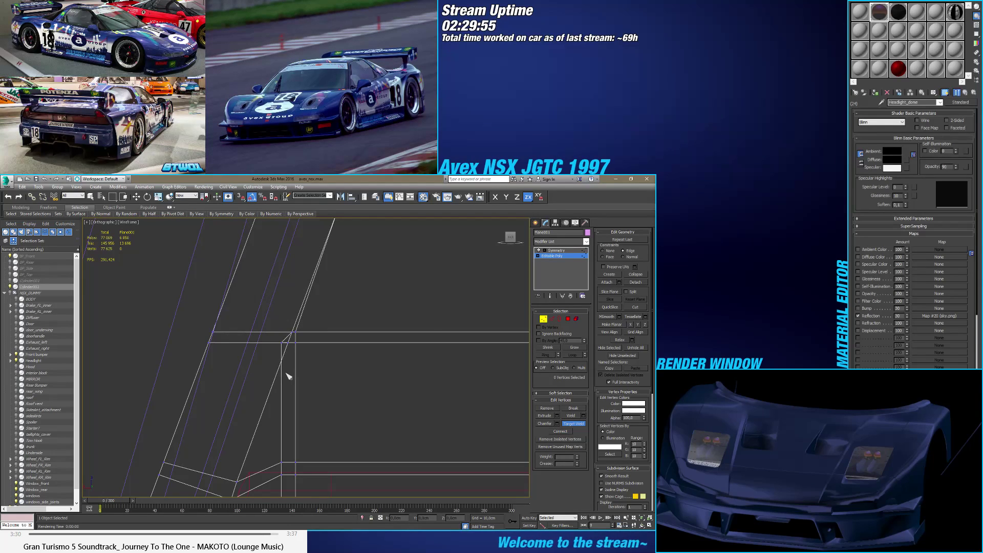
Step: Set vertex 7216's X position to 31,223 cm to match vertex 3098
left_click(280, 343)
scroll(282, 340, "up", 2)
left_click_drag(281, 323, 283, 340)
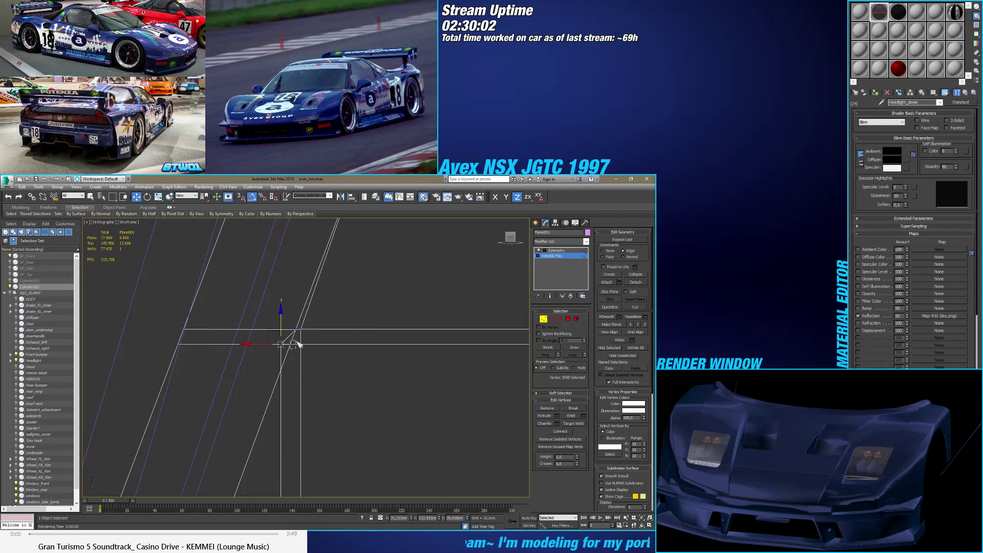
left_click(293, 343)
left_click(290, 344)
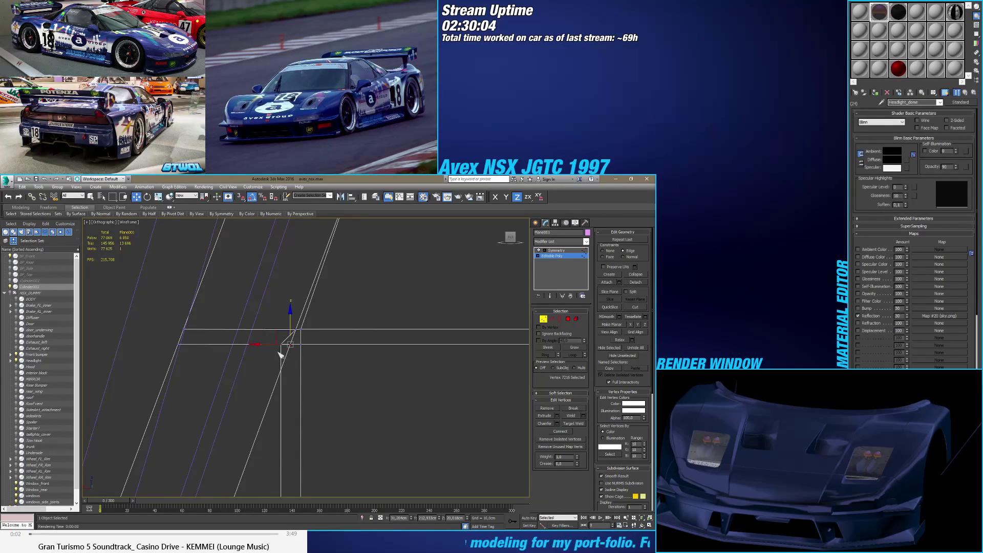
left_click(280, 344)
left_click(400, 519)
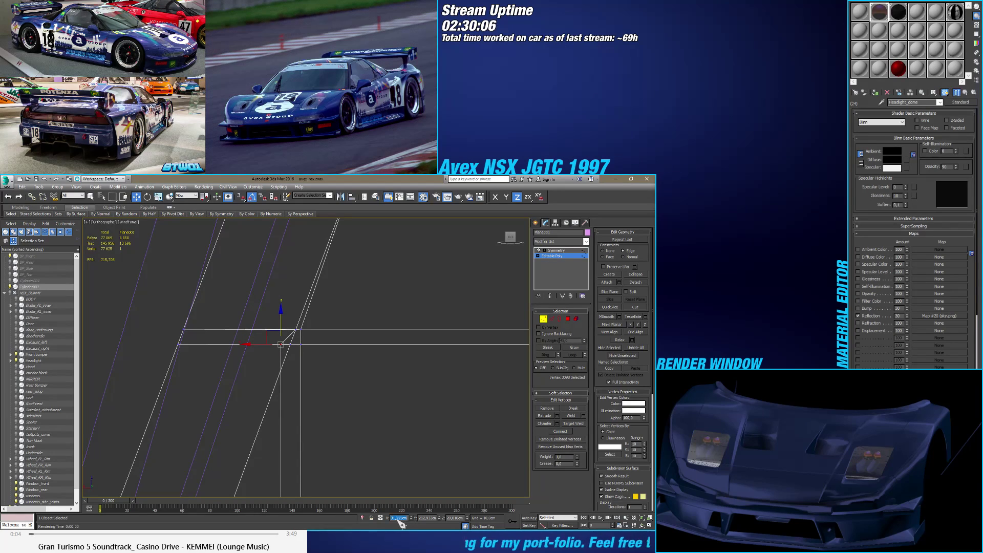
left_click(289, 344)
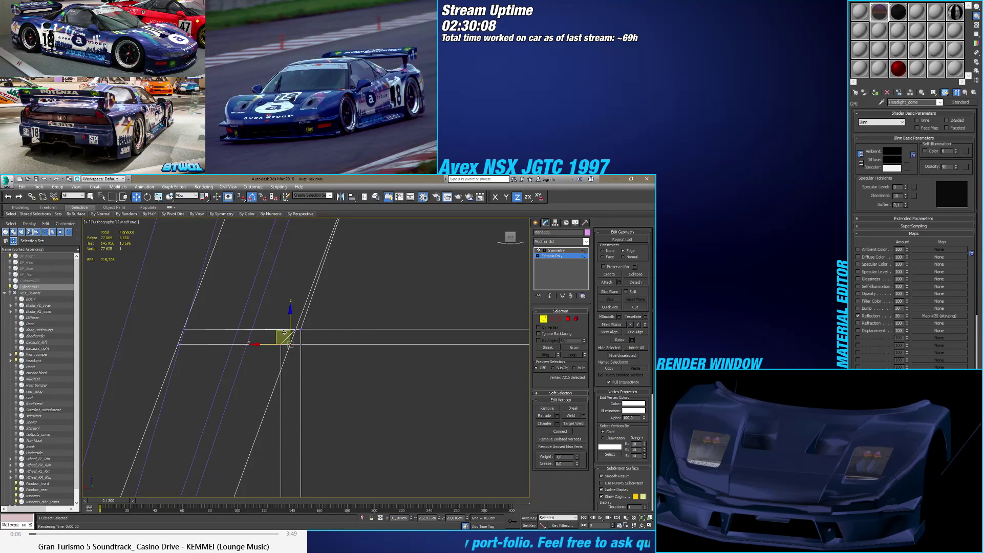
left_click_drag(281, 342, 269, 371)
left_click(398, 518)
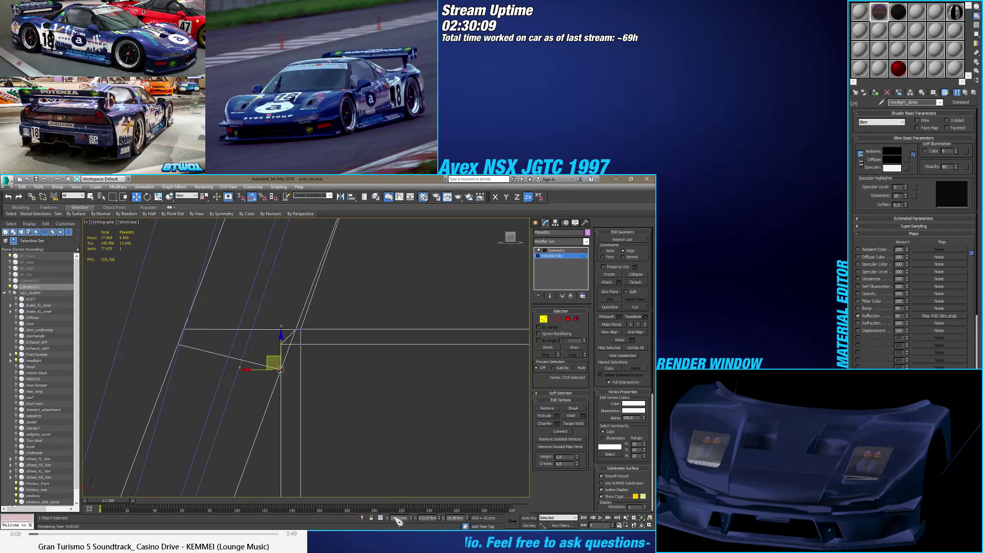
type("31,223")
key("Return")
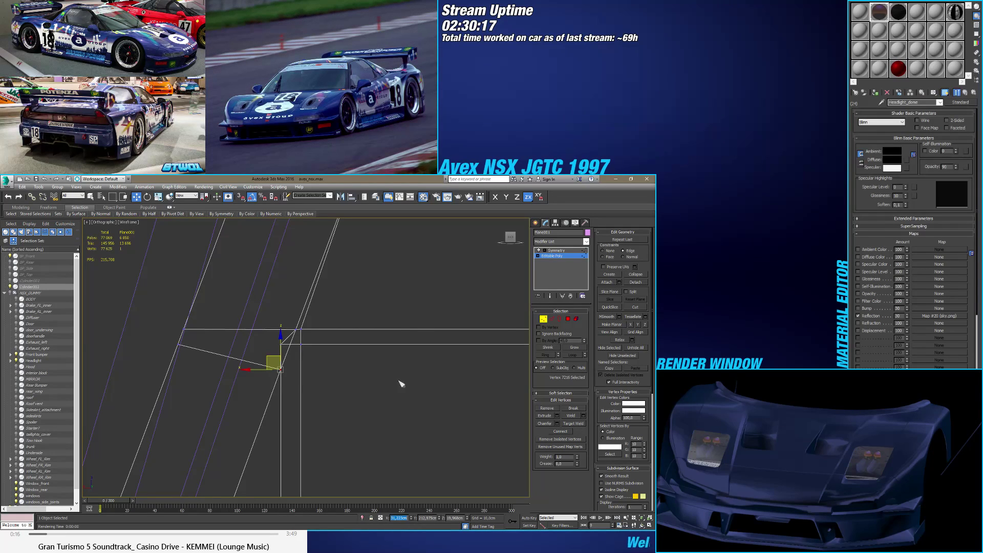
Step: Target Weld vertex 3098 onto neighbouring vertex 7216
right_click(330, 358)
left_click(460, 366)
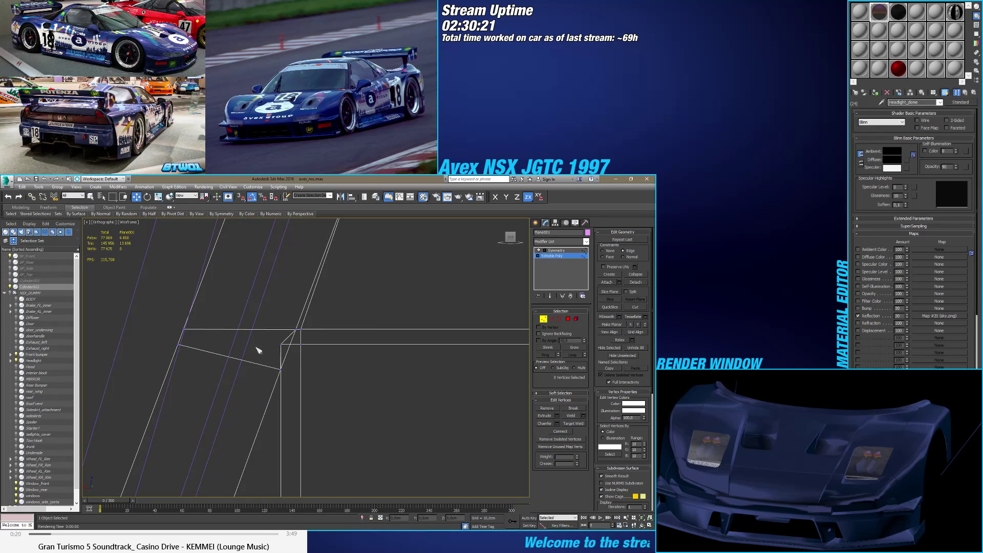
left_click(281, 344)
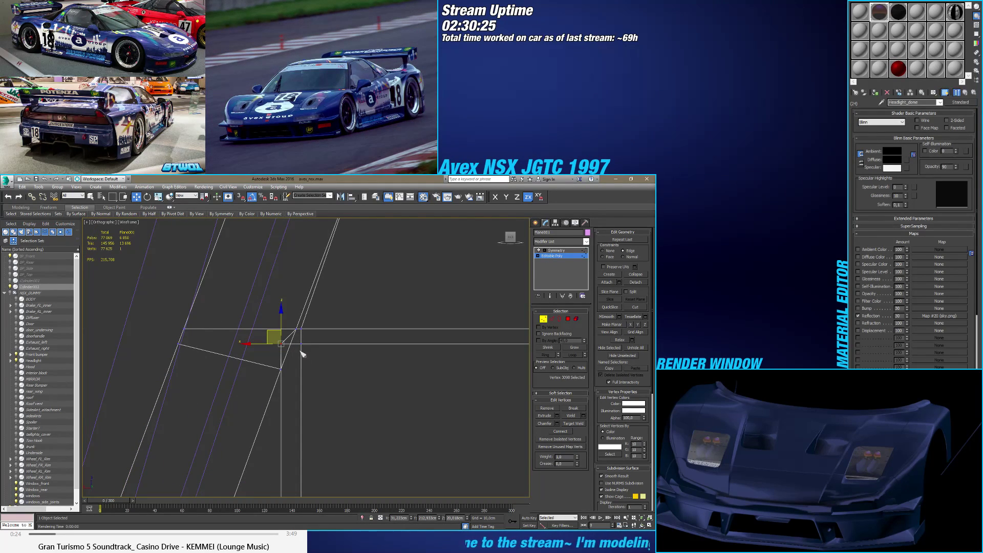
left_click(572, 423)
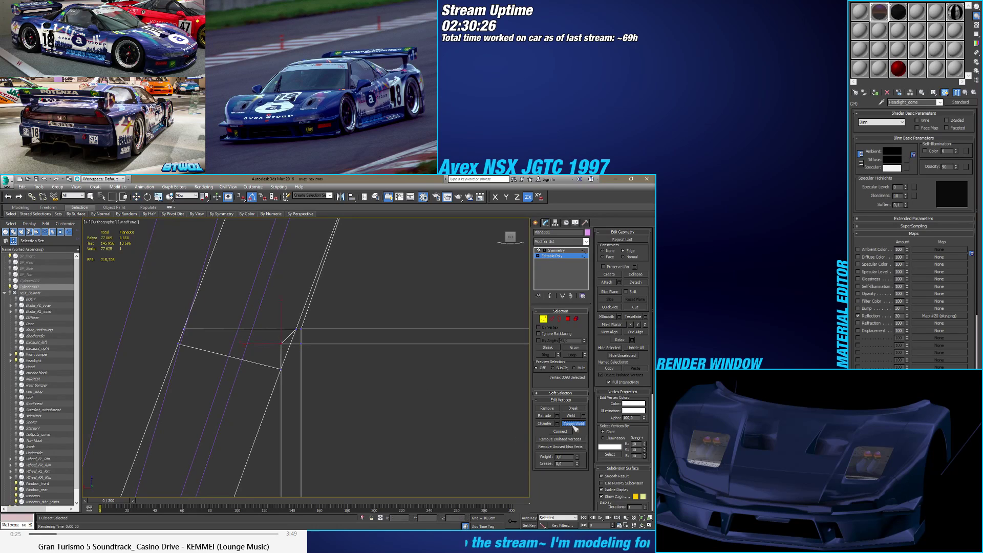
left_click(286, 344)
left_click(297, 331)
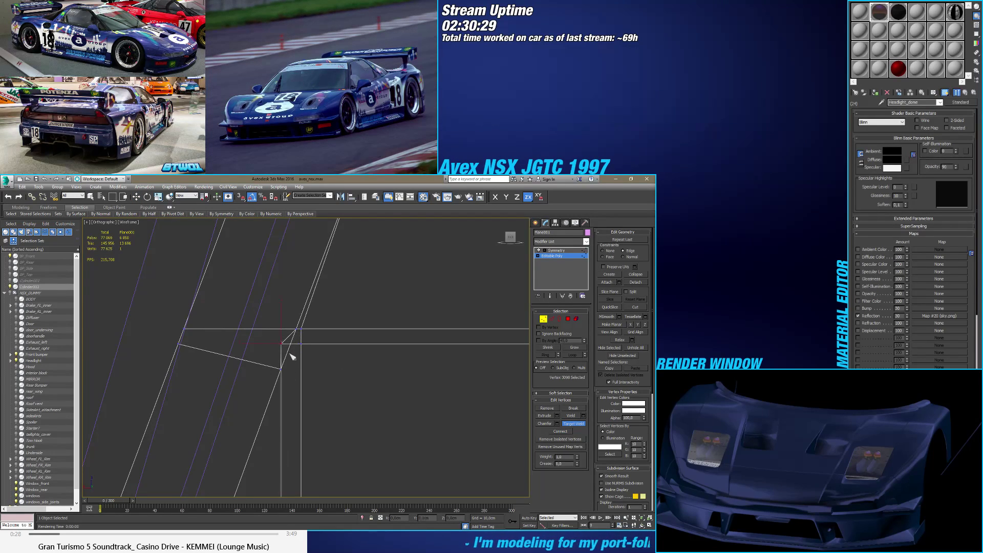
left_click(281, 368)
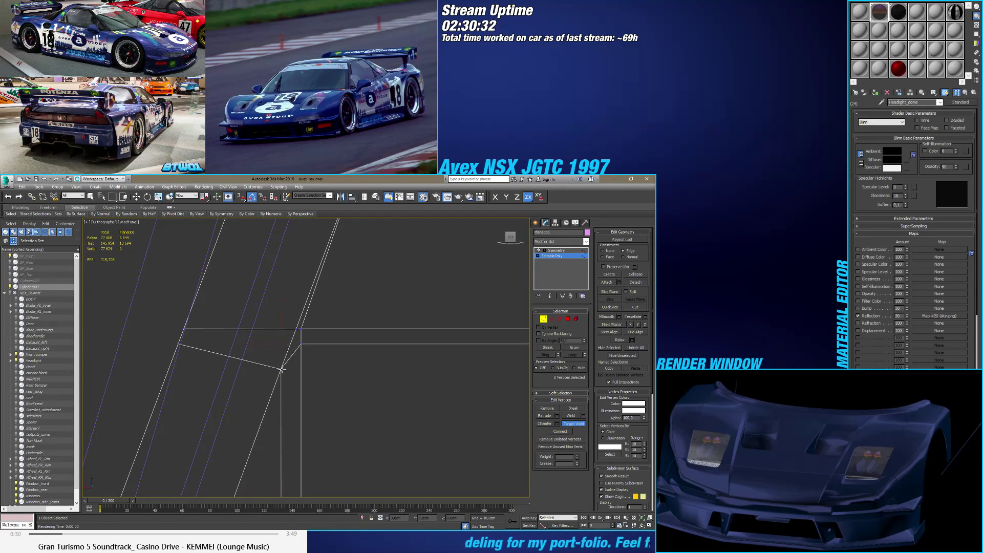
Step: Select vertex 7213, then inspect the diagonal edge before returning to vertex mode
key("w")
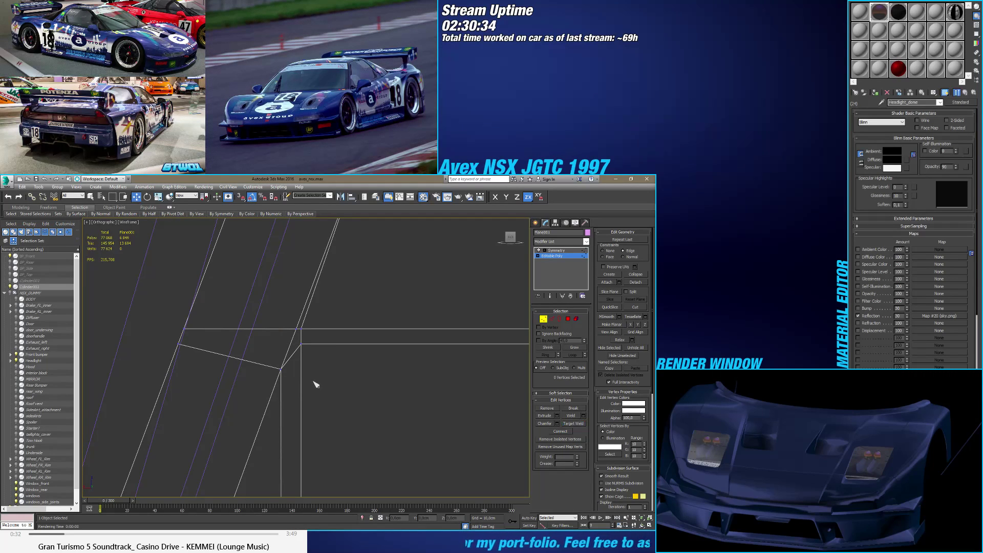
scroll(312, 386, "down", 3)
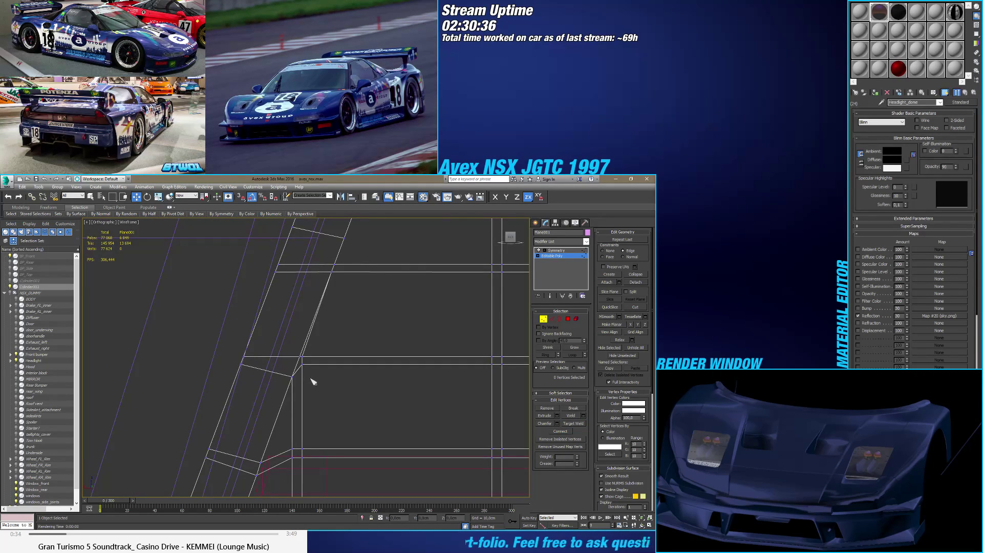
scroll(313, 351, "up", 4)
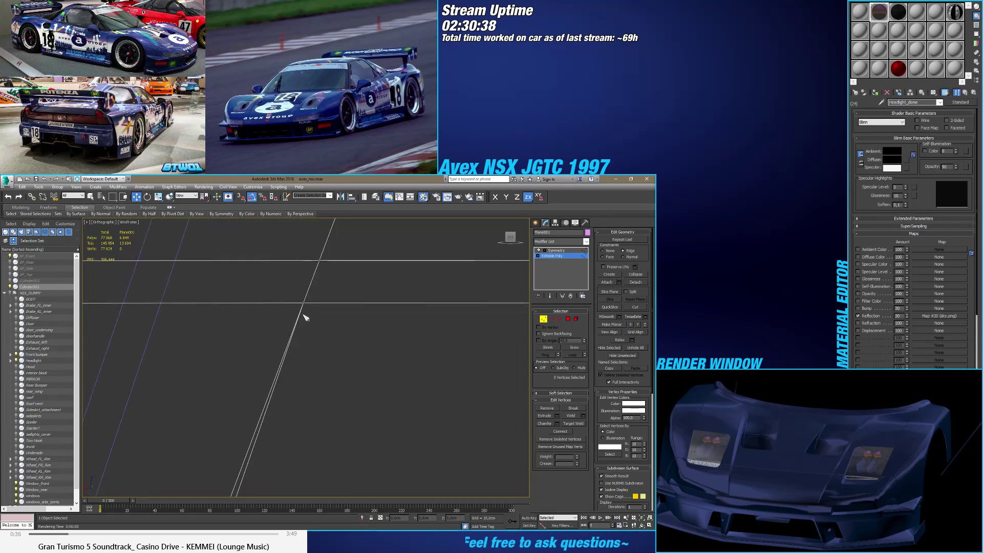
left_click_drag(297, 310, 310, 296)
scroll(311, 297, "down", 5)
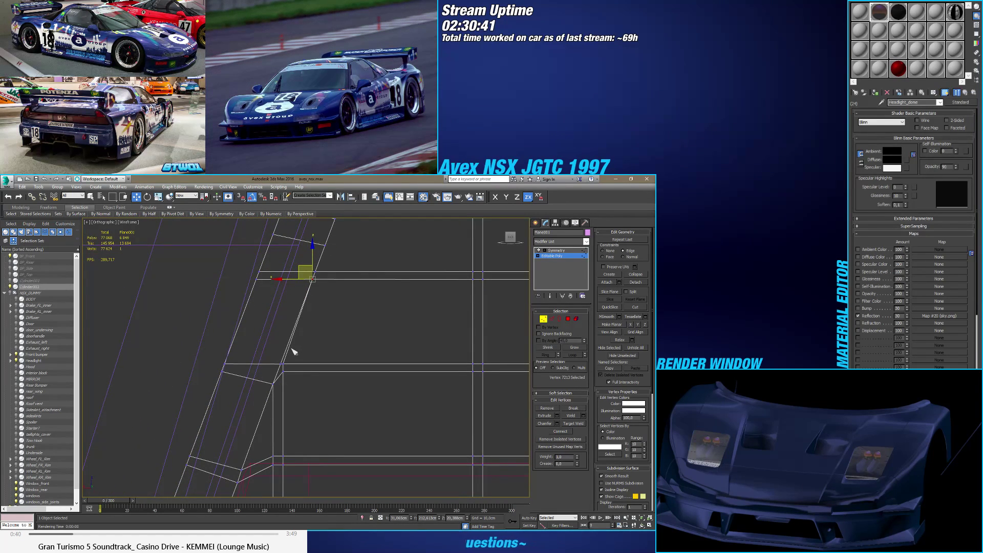
scroll(290, 352, "up", 2)
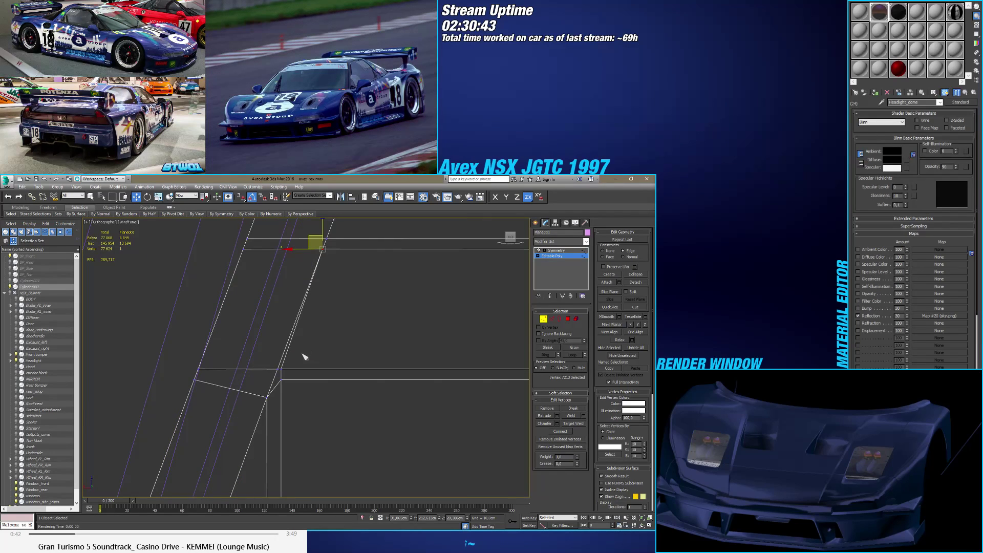
scroll(304, 357, "up", 2)
key("2")
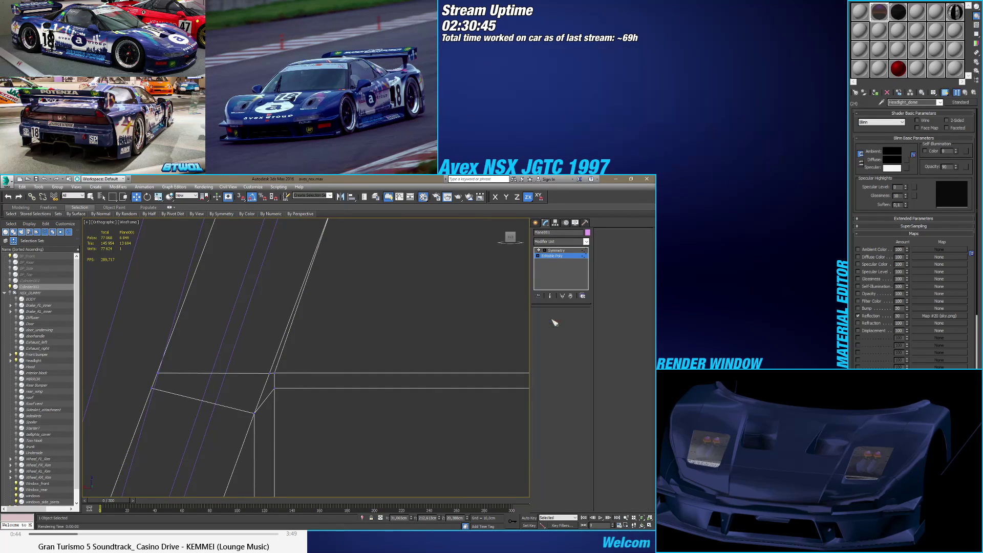
left_click(279, 365)
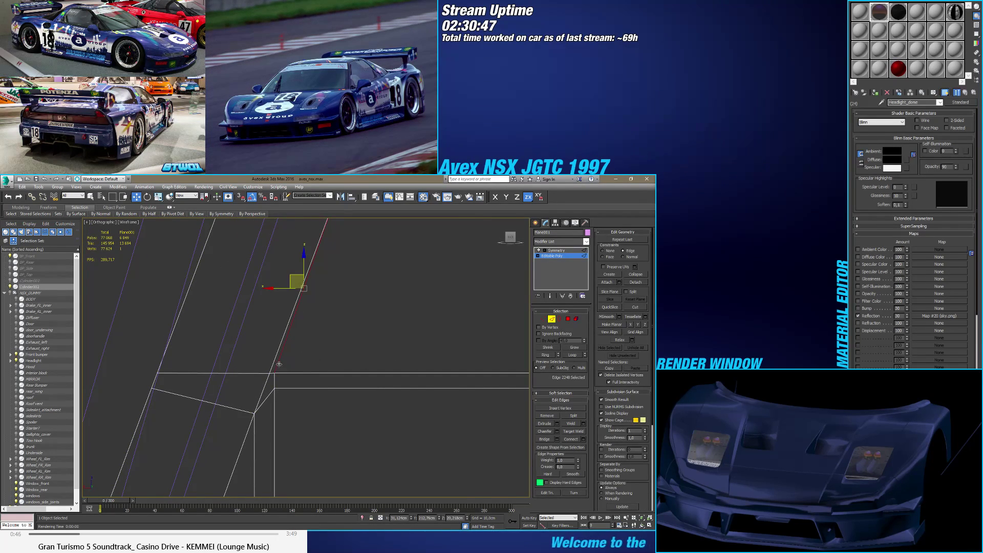
key("r")
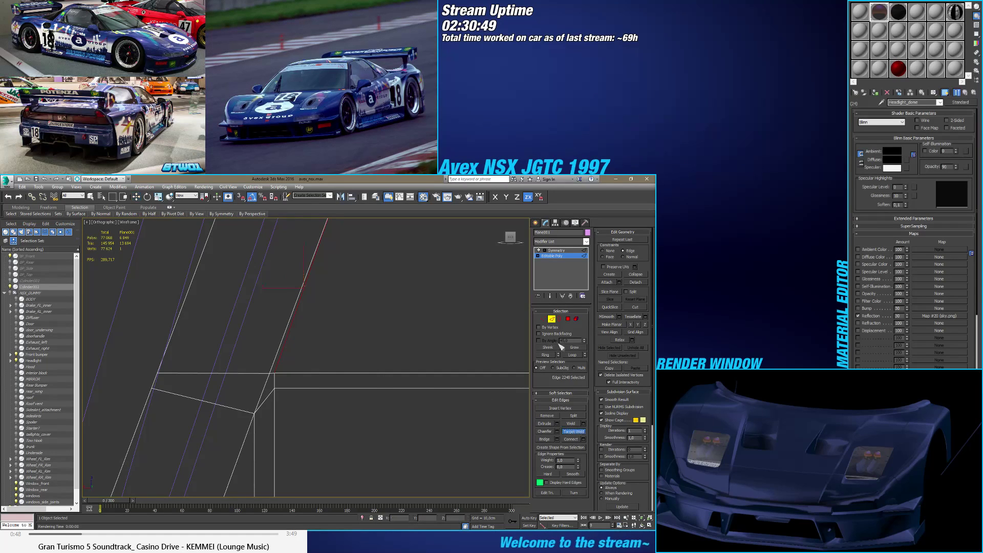
key("1")
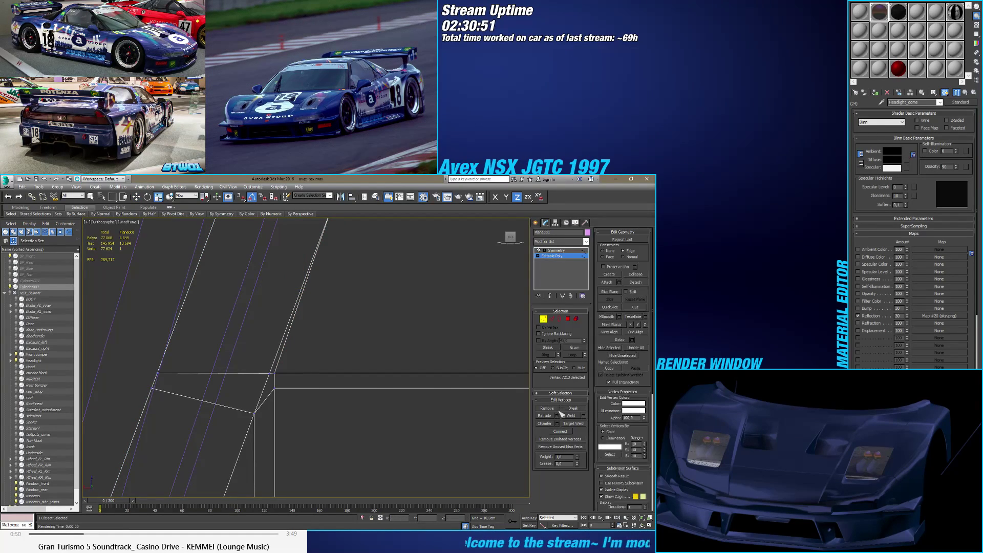
Step: Target Weld the corner vertex onto its neighbour, redoing a first misplaced weld
left_click(569, 424)
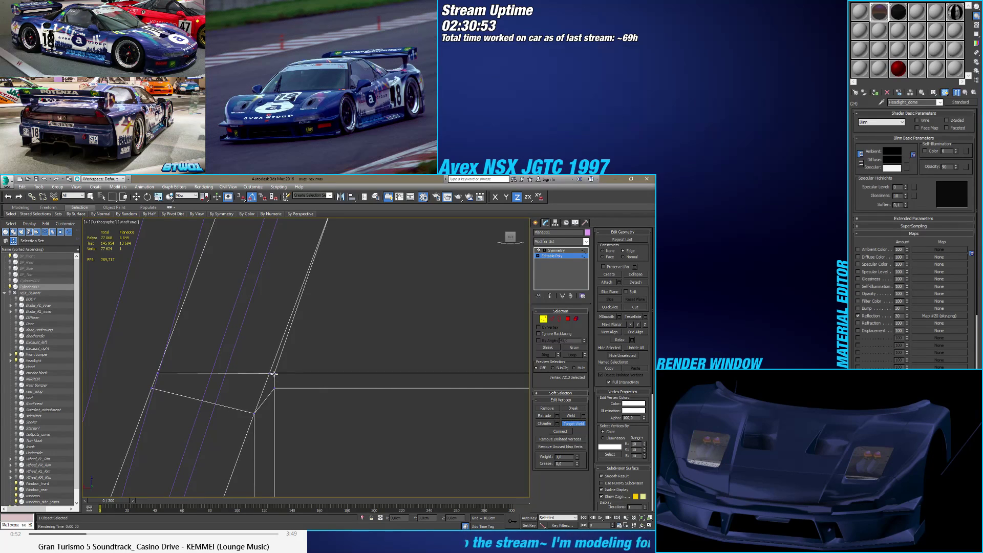
left_click(275, 377)
scroll(271, 347, "down", 3)
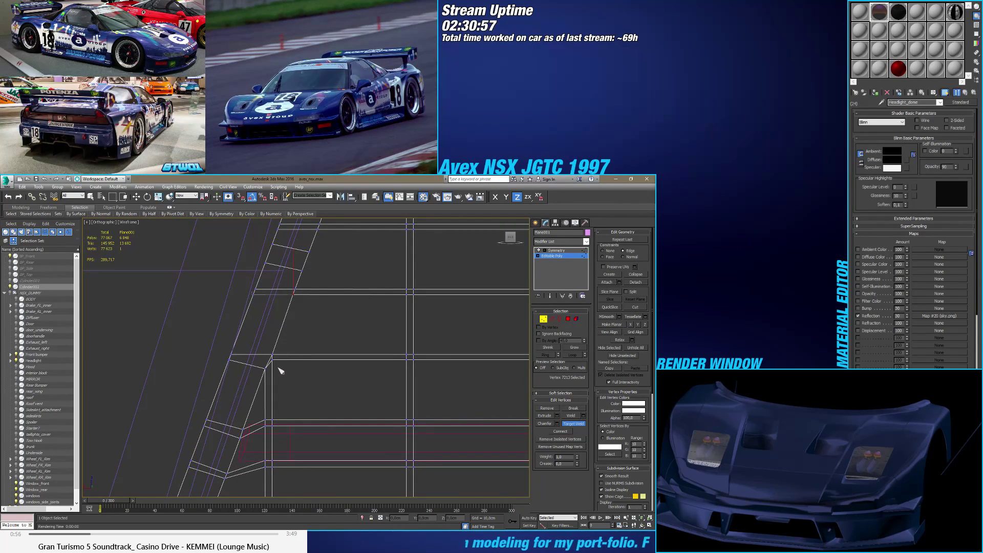
key("ctrl+z")
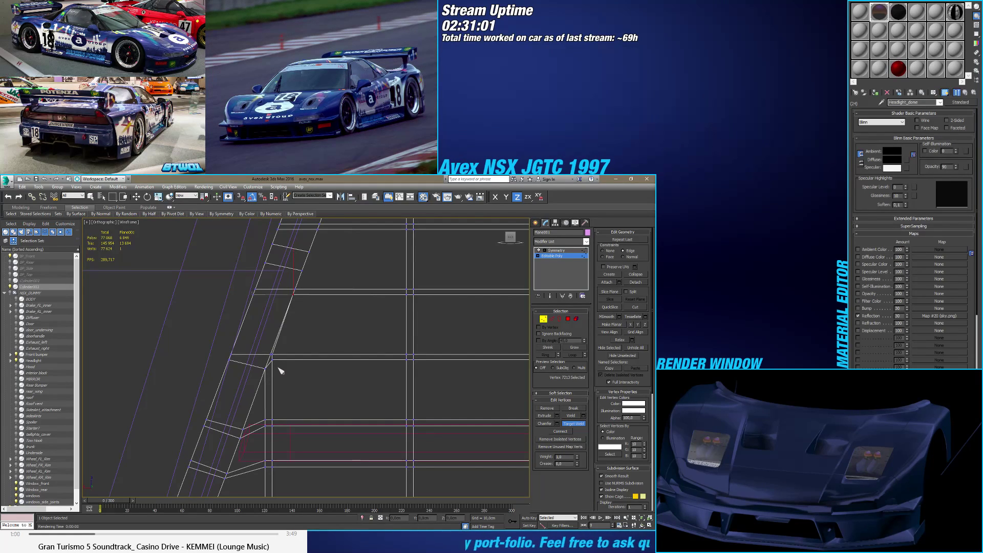
scroll(278, 364, "up", 4)
left_click(265, 348)
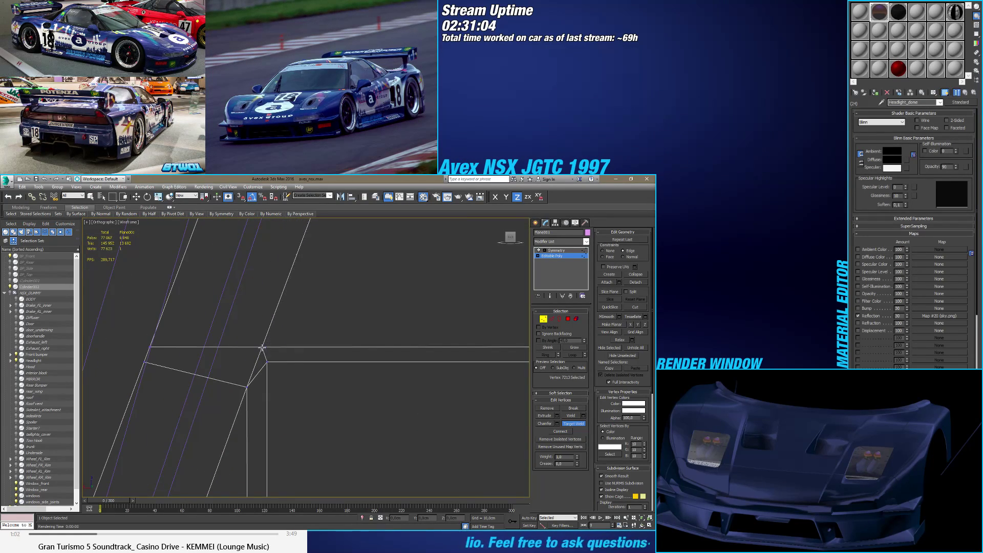
scroll(256, 352, "down", 3)
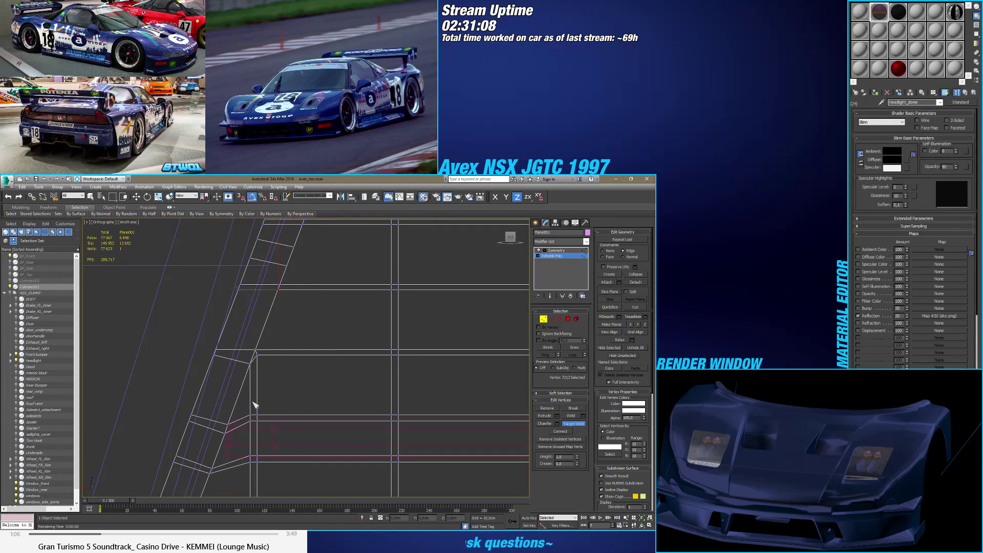
scroll(246, 404, "up", 5)
Step: Exit welding and drag the first two corner vertices onto their neighbouring horizontal edge lines
right_click(267, 362)
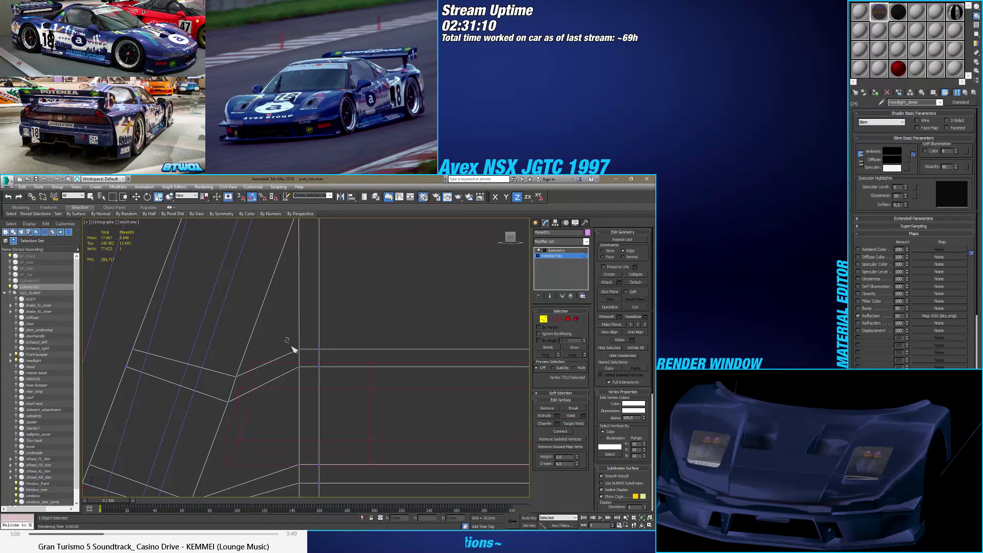
left_click(299, 350)
key("w")
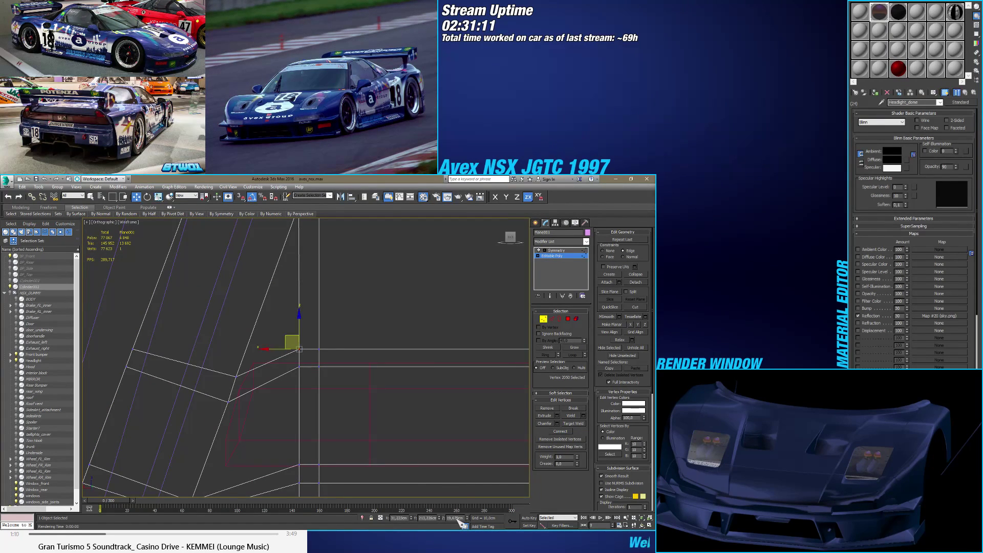
left_click(234, 375)
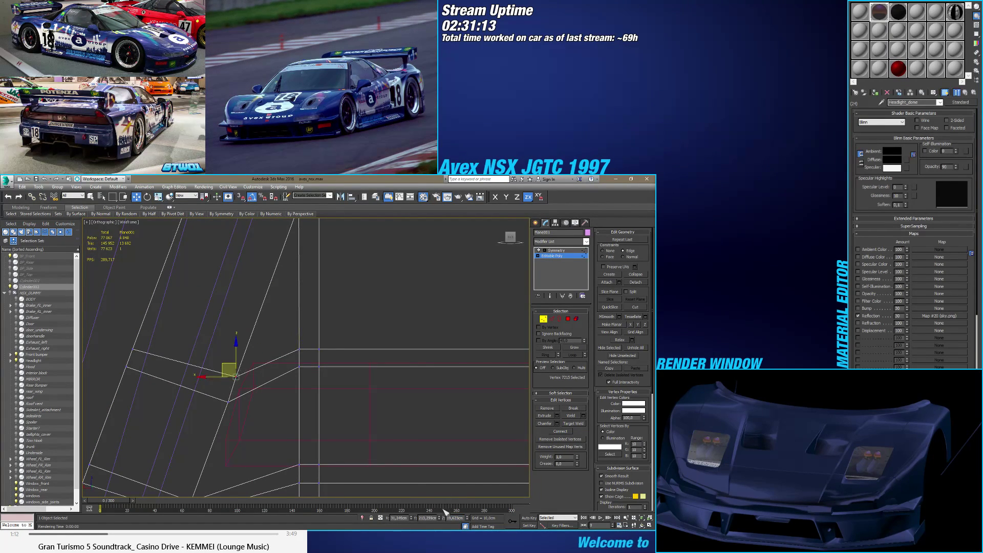
left_click_drag(236, 376, 353, 409)
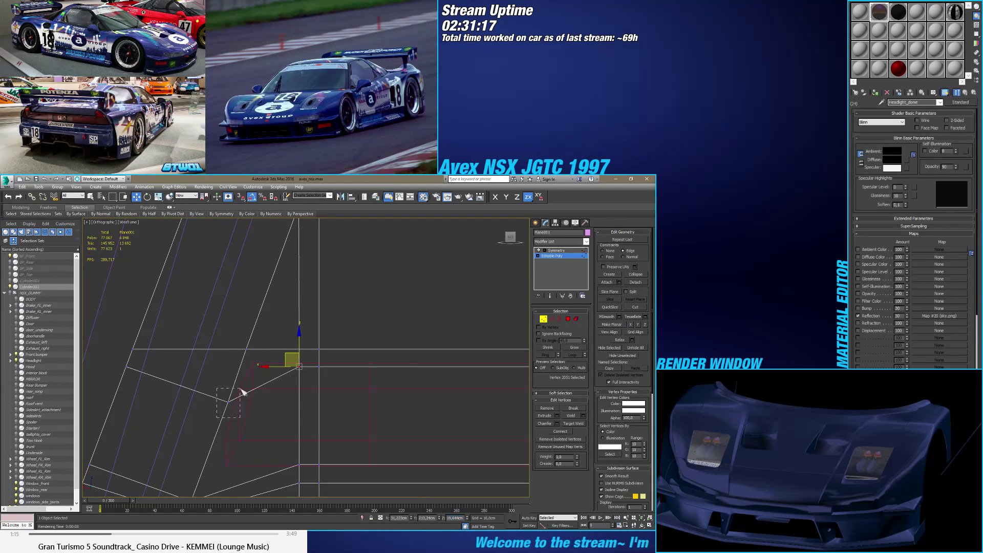
left_click(228, 401)
left_click_drag(467, 519, 467, 512)
middle_click_drag(265, 430, 306, 378)
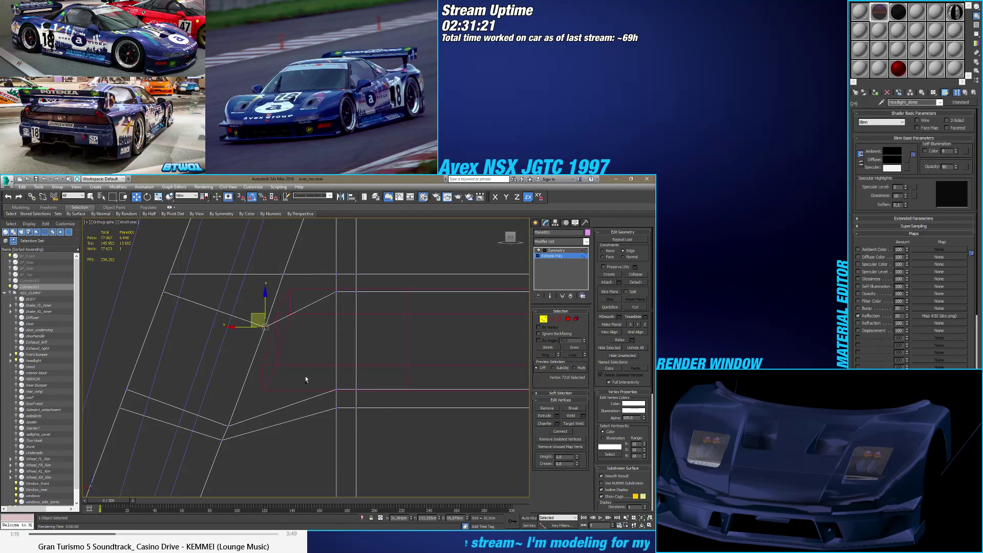
Step: Copy the edge vertices' Z heights and paste them onto the two junction vertices below
left_click(335, 389)
left_click(455, 518)
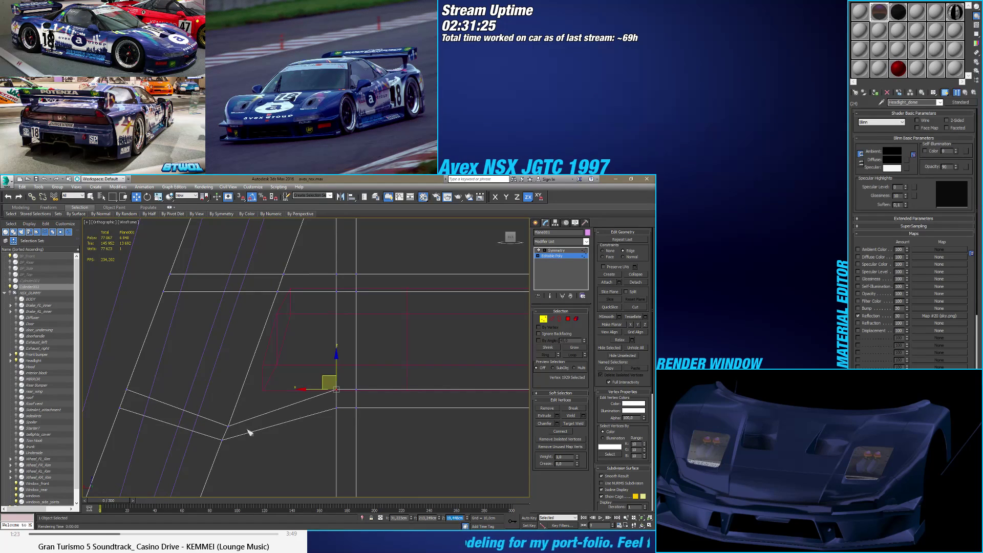
left_click(228, 425)
left_click(459, 519)
key("ctrl+v")
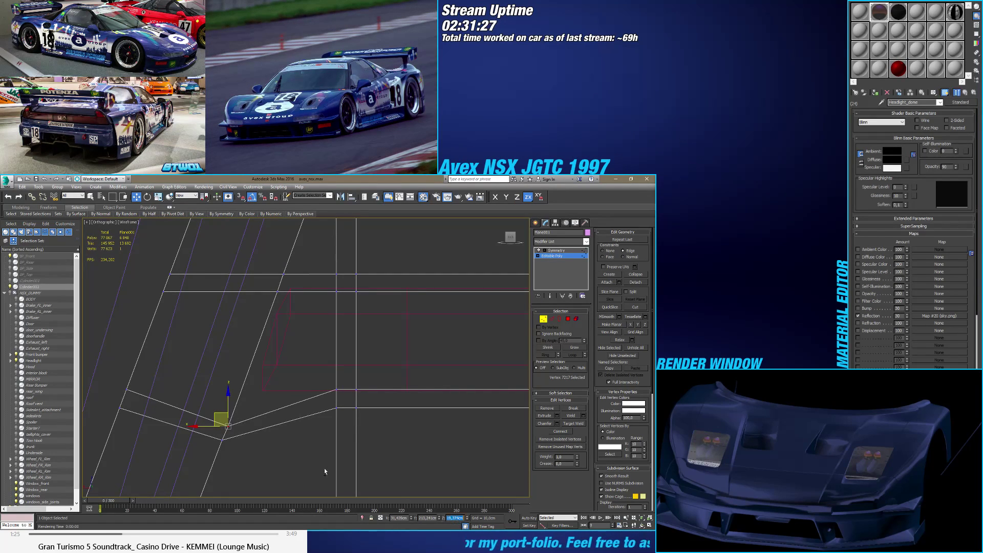
key("Return")
left_click(335, 407)
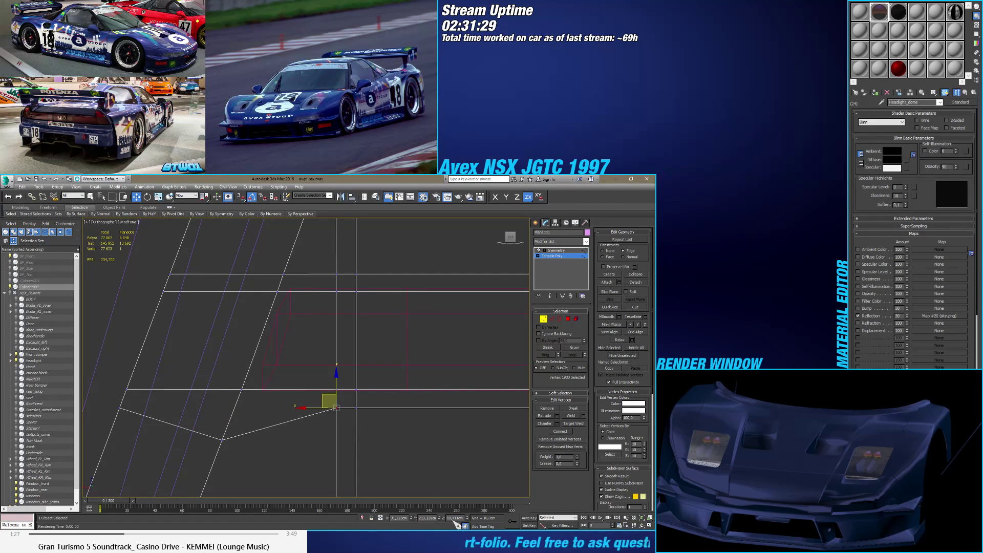
left_click(222, 439)
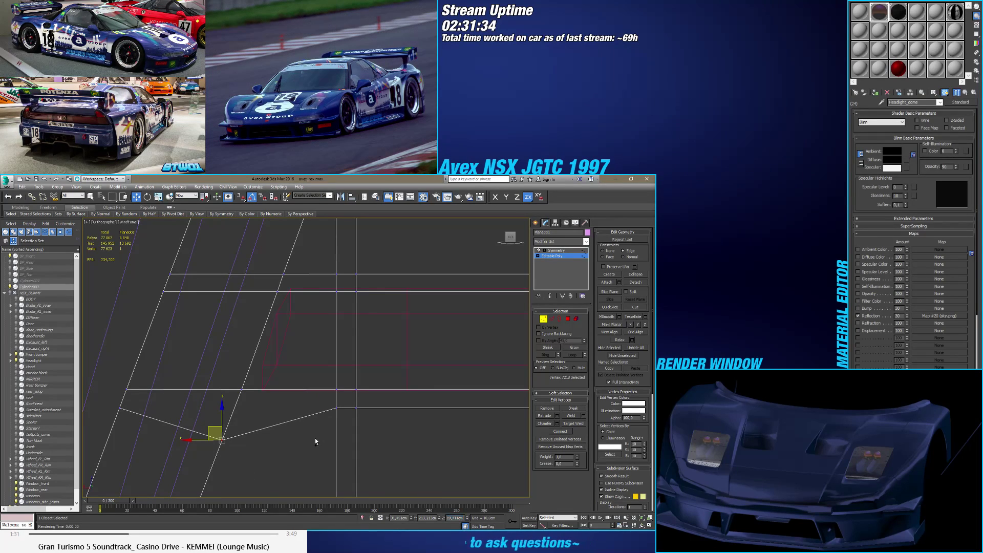
type("19,411cm")
key("Return")
scroll(315, 437, "down", 5)
scroll(299, 400, "up", 3)
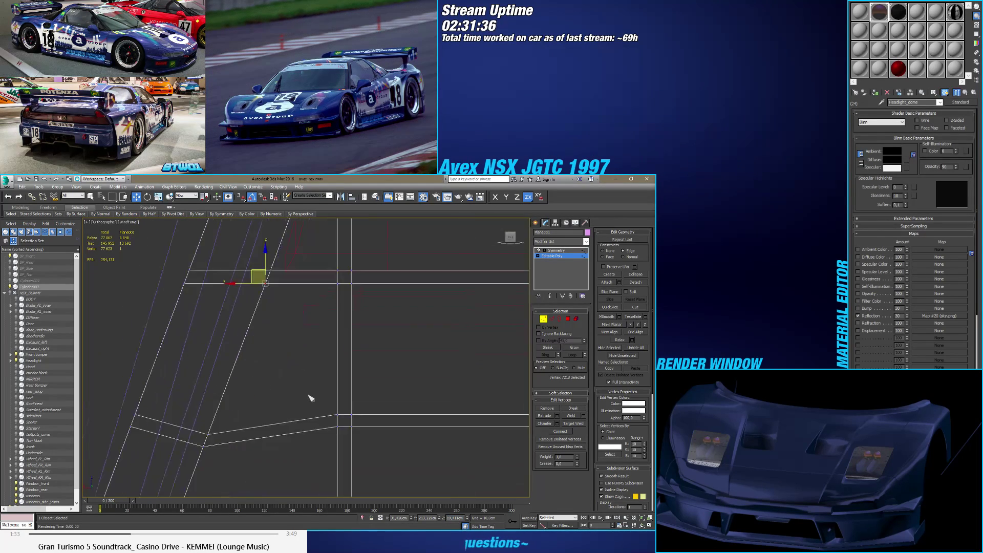
Step: Merge the next junction vertex into its reference edge vertex with Ctrl+W
left_click(337, 413)
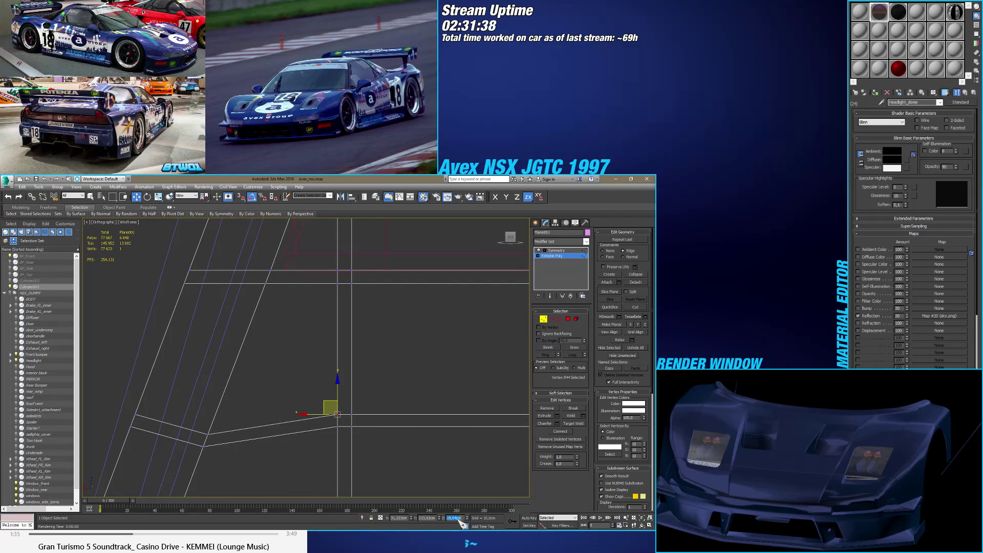
left_click(207, 434)
double_click(454, 518)
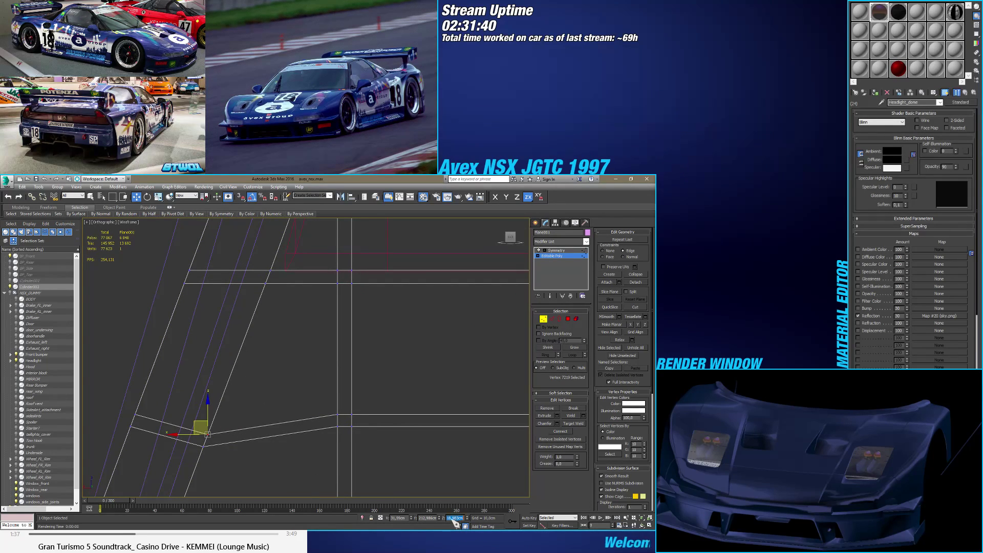
key("ctrl+w")
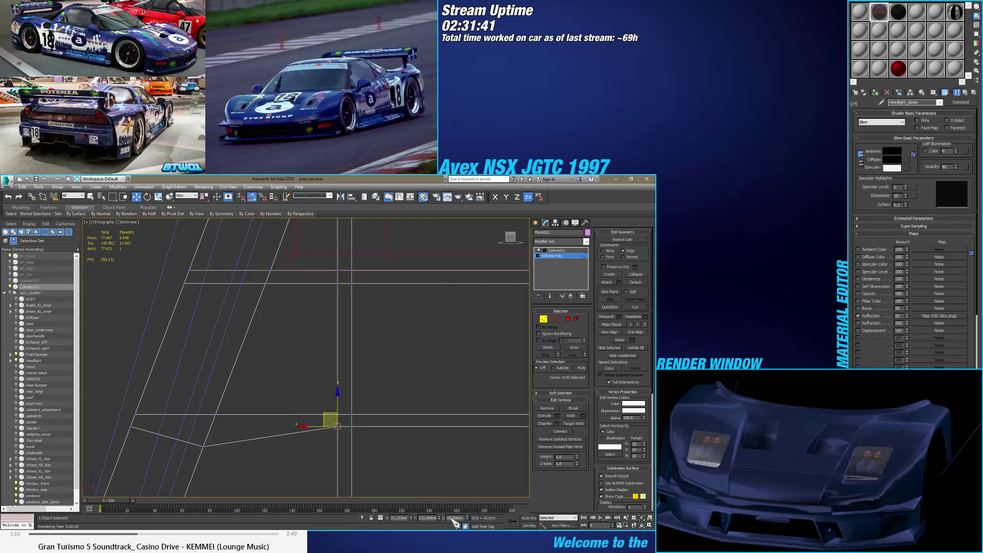
left_click(203, 446)
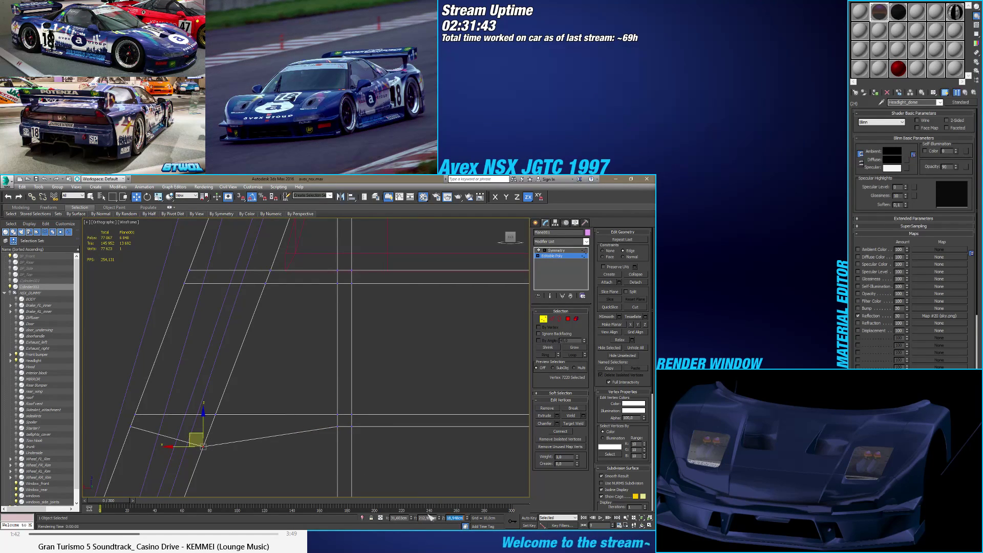
scroll(323, 398, "down", 2)
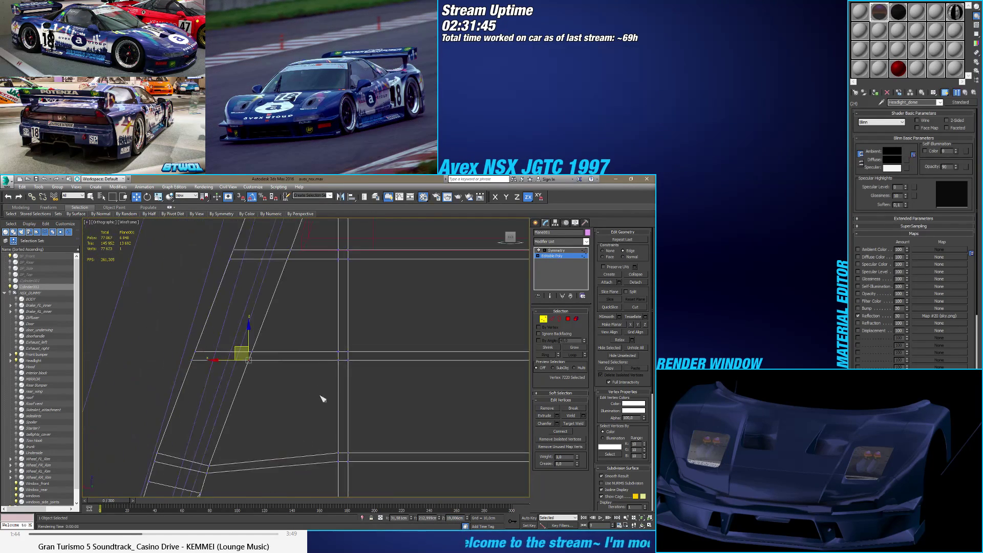
scroll(281, 389, "up", 3)
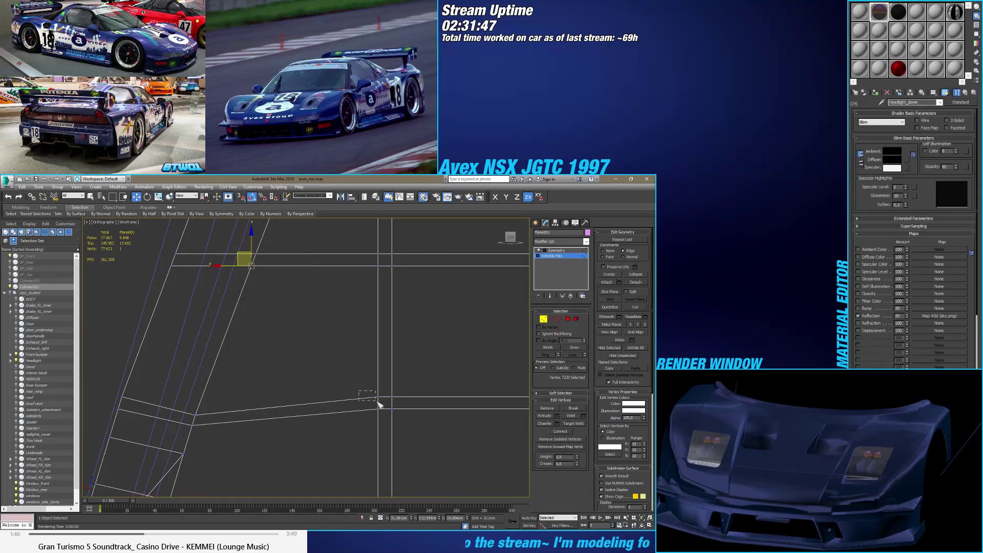
left_click_drag(379, 404, 380, 405)
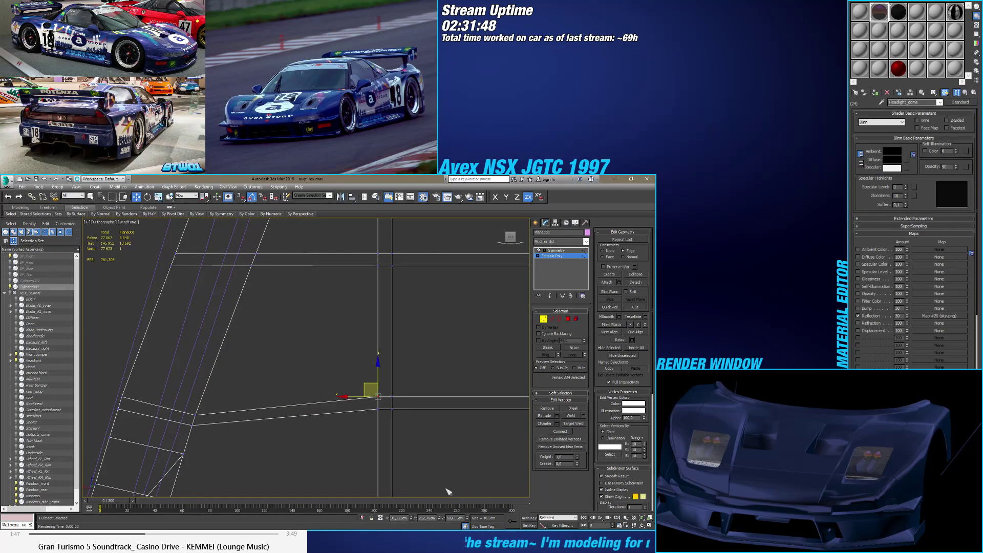
Step: Match the left junction vertex's Z height to the edge vertex, then inspect the body shaded
left_click(194, 414)
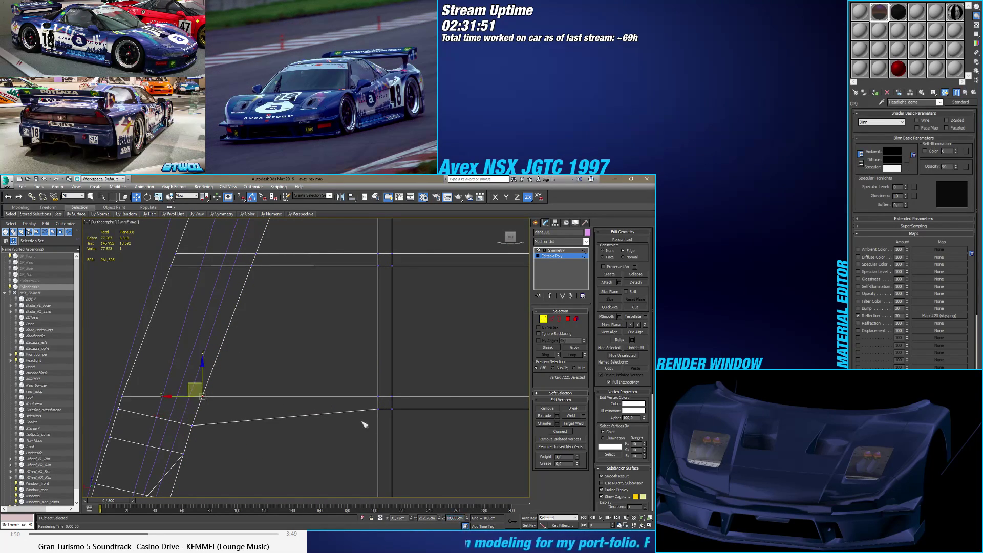
left_click(378, 409)
left_click(453, 517)
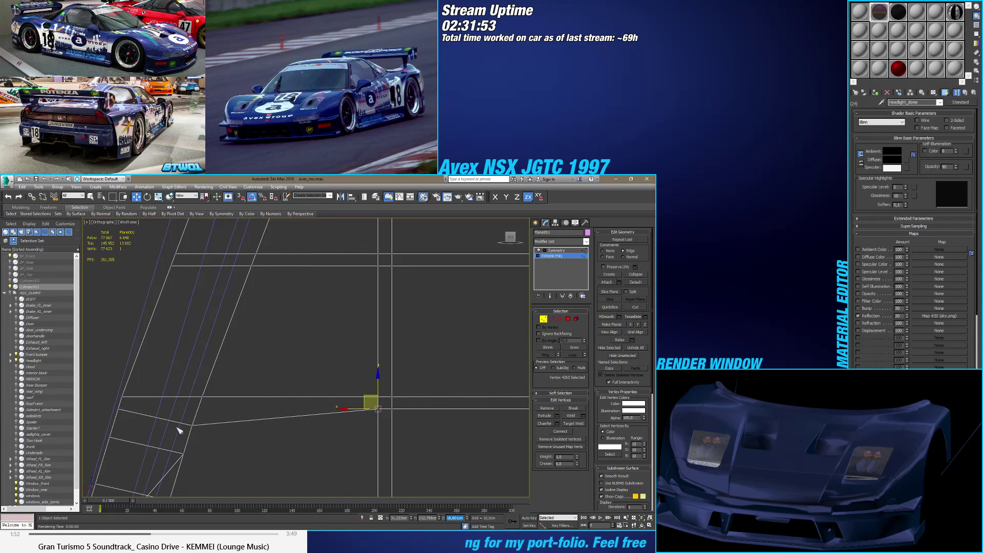
left_click(192, 424)
left_click(454, 517)
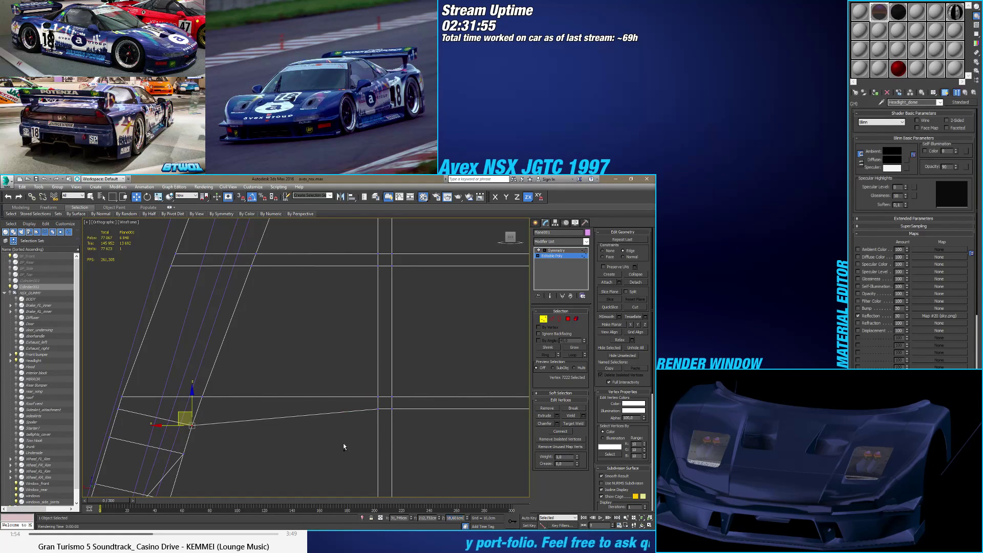
key("Return")
scroll(332, 440, "down", 3)
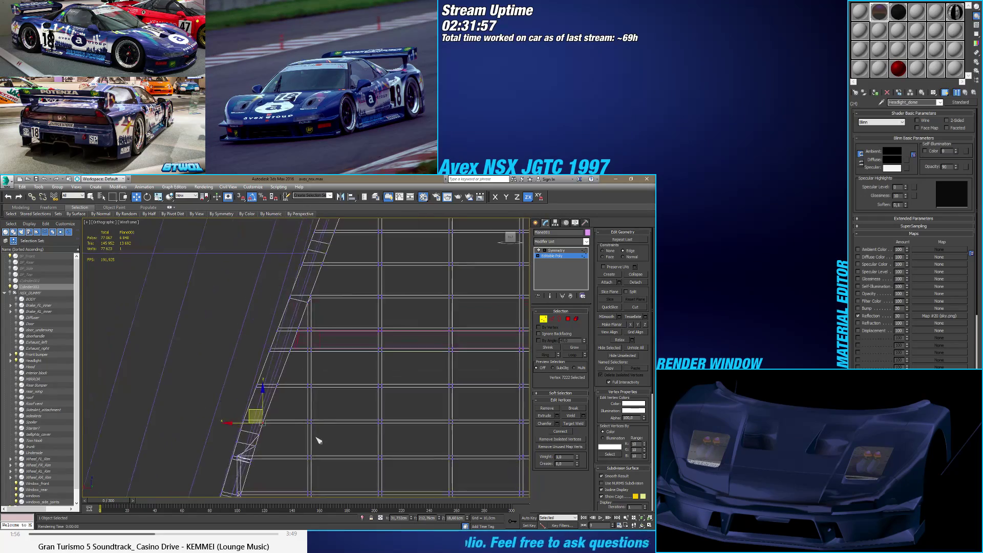
key("F3")
mouse_move(363, 447)
middle_mouse_down("alt")
mouse_move(331, 450)
mouse_move(307, 408)
mouse_move(314, 431)
mouse_move(281, 432)
mouse_move(358, 390)
mouse_move(385, 347)
mouse_move(325, 421)
middle_mouse_up("alt")
Step: Switch to the Back view in wireframe display
left_click(510, 237)
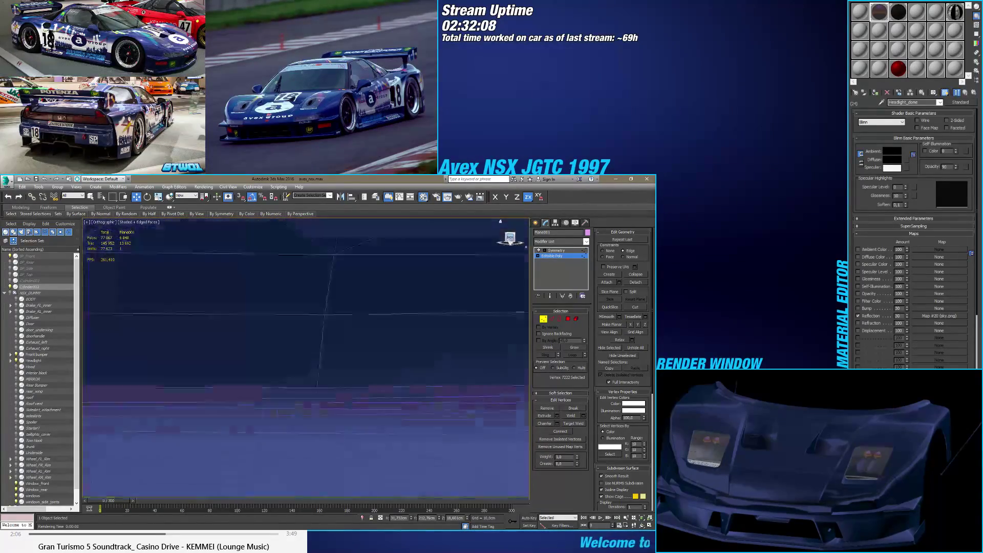
key("F3")
scroll(404, 356, "down", 3)
scroll(335, 367, "up", 5)
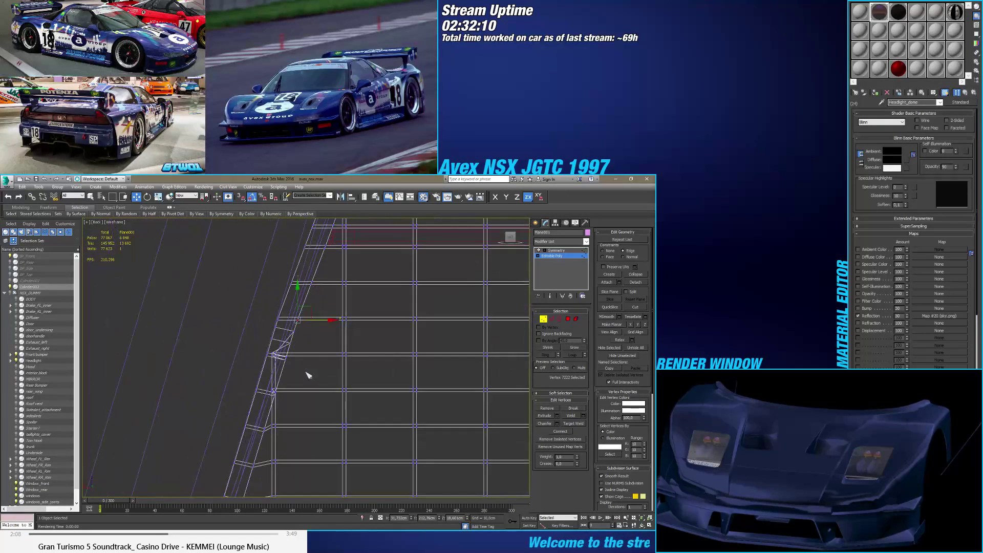
scroll(234, 389, "up", 4)
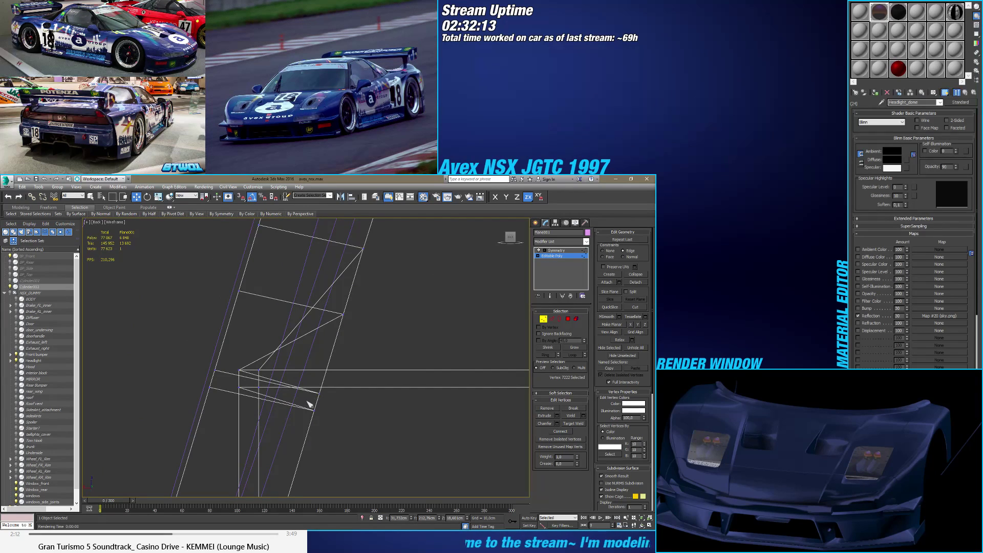
Step: Inspect the rear junction vertices' Z positions, then clear the selection and enable Target Weld
left_click(256, 374)
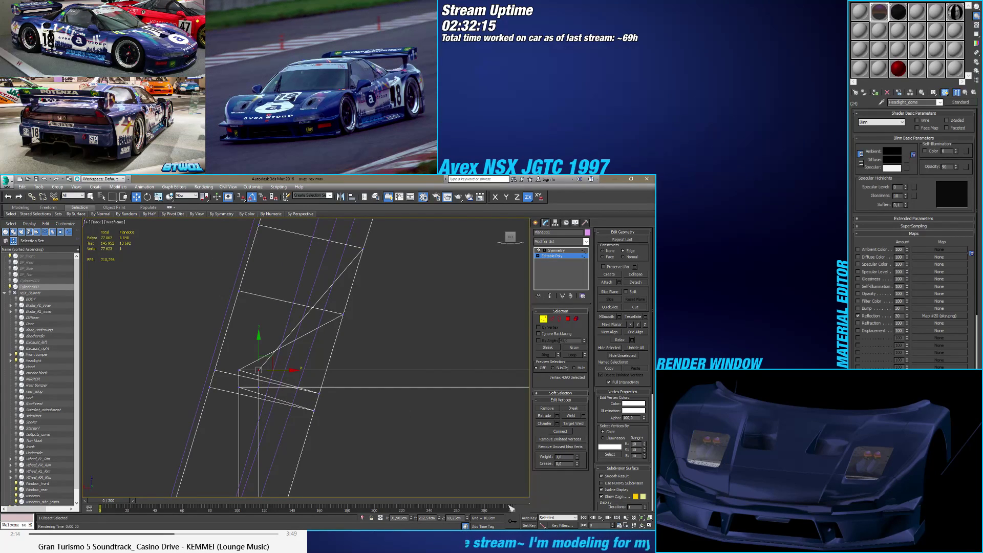
left_click(319, 394)
left_click(259, 398)
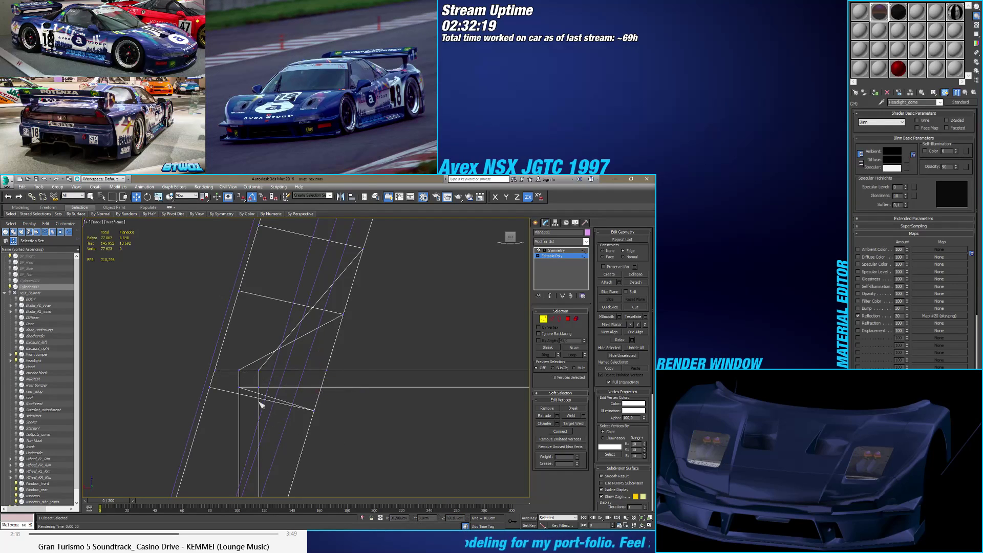
double_click(455, 518)
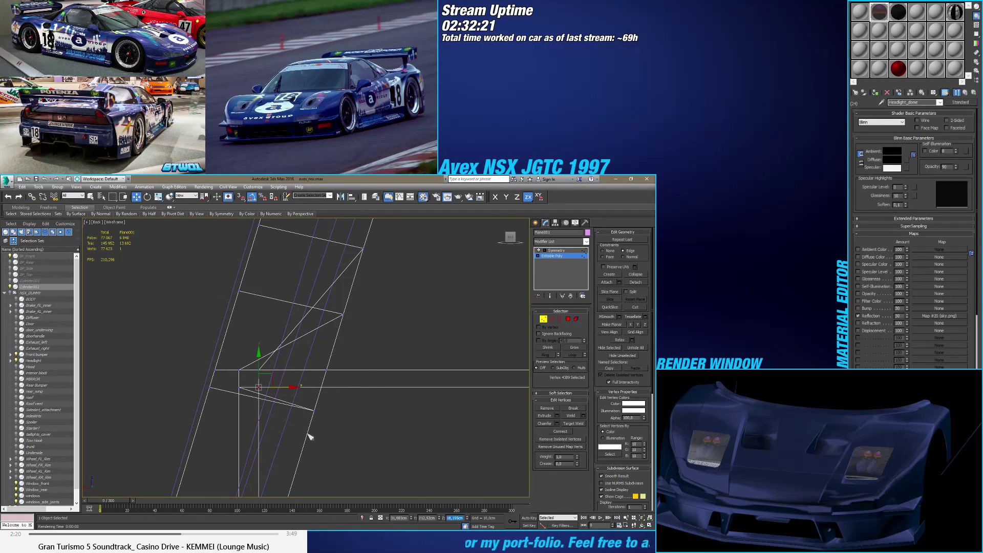
left_click(314, 410)
key("BackSpace")
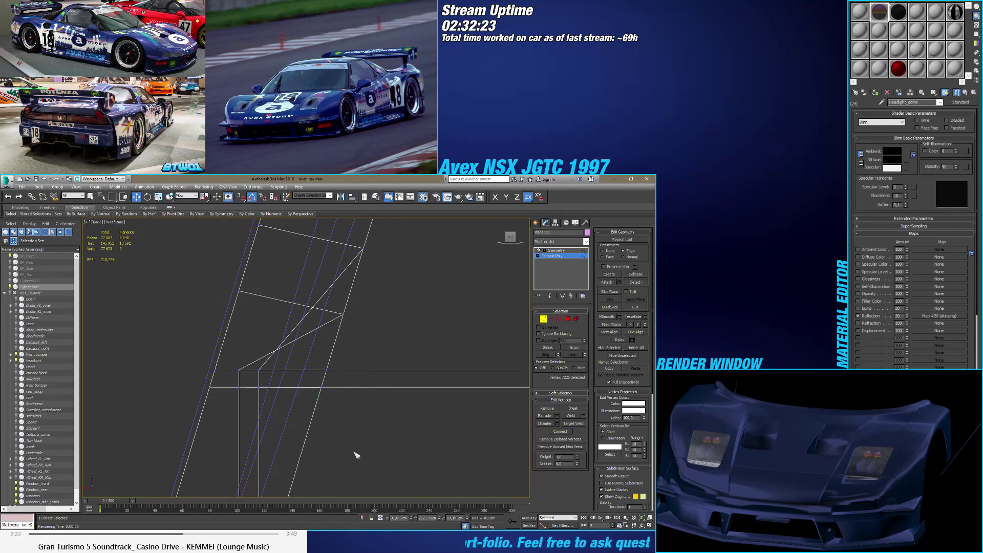
key("ctrl+shift+w")
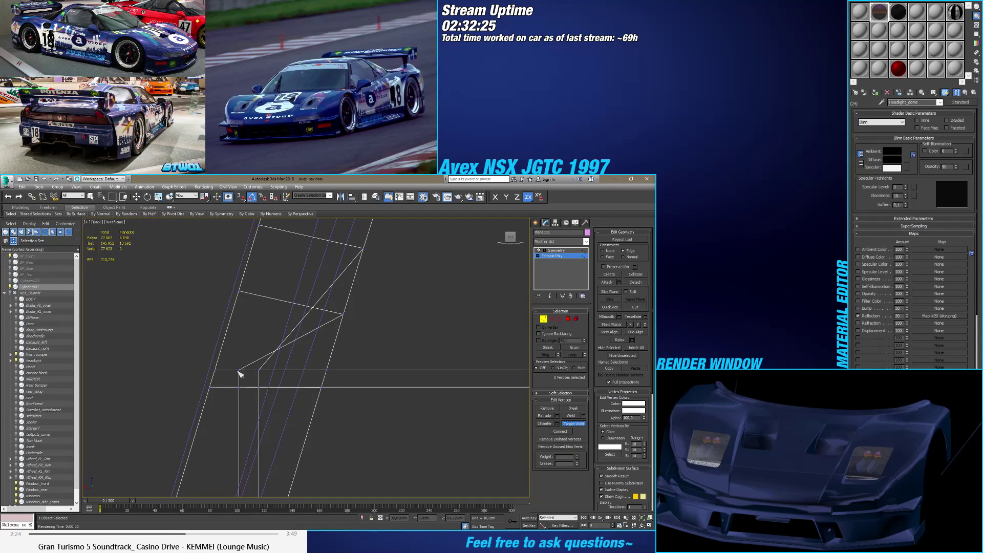
Step: Weld the left edge vertex onto the corner vertex and undo a wrong lower weld
left_click(259, 372)
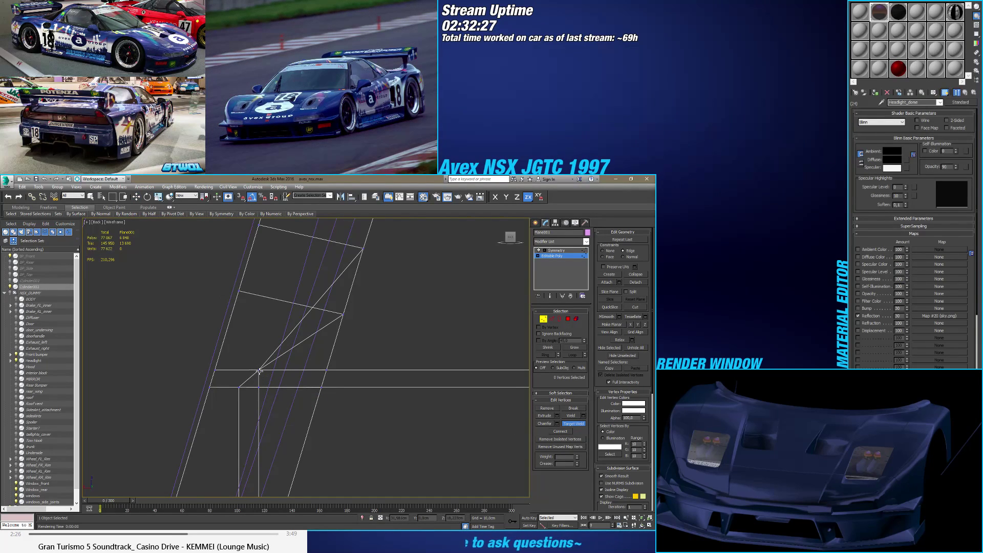
left_click(322, 375)
scroll(294, 358, "up", 2)
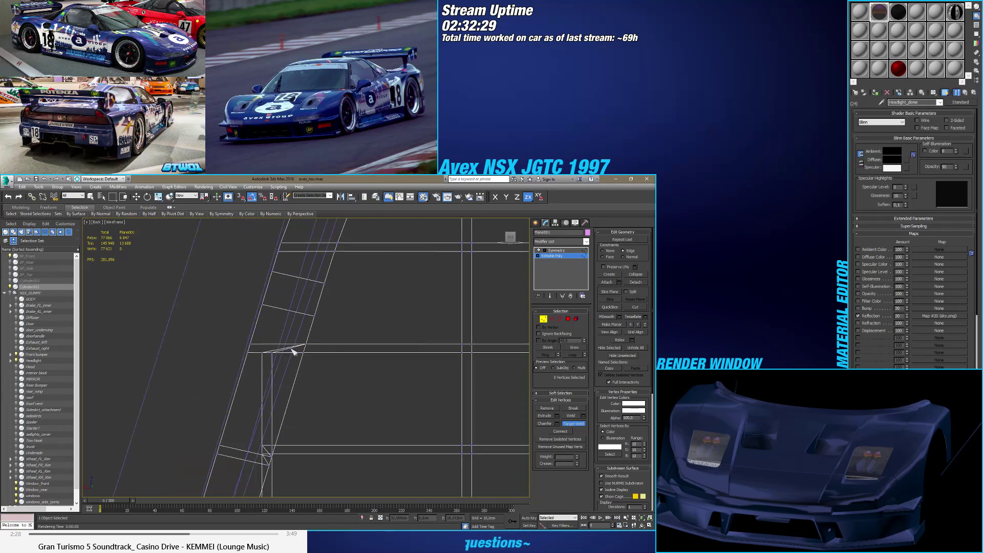
scroll(292, 351, "up", 3)
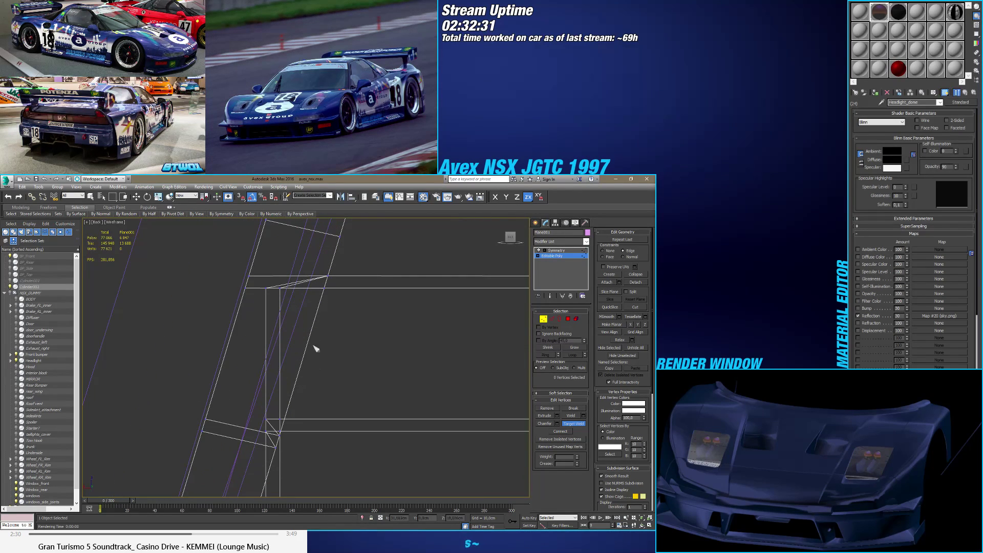
left_click(280, 418)
key("ctrl+z")
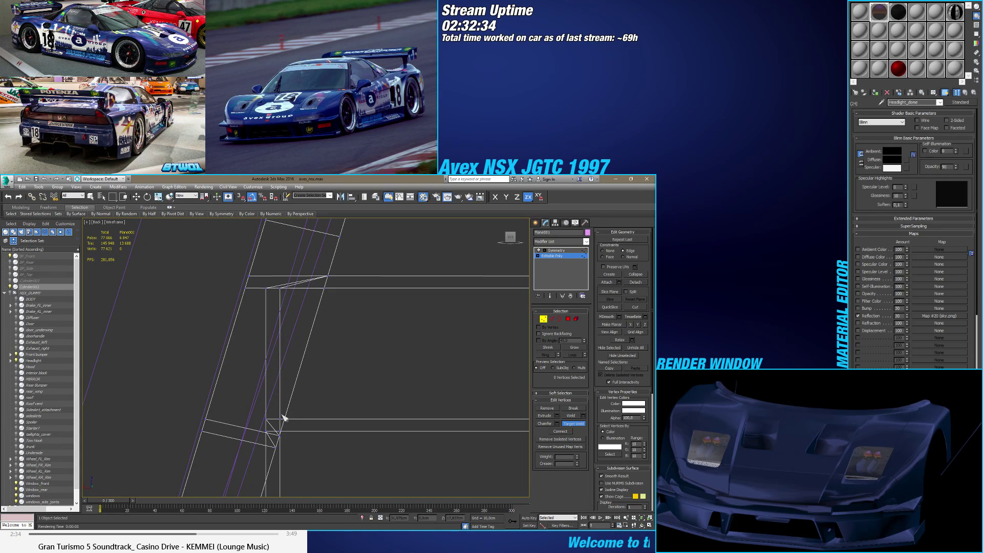
Step: Weld the stray upper-edge vertices onto their neighbours and the far corner vertex
left_click(280, 289)
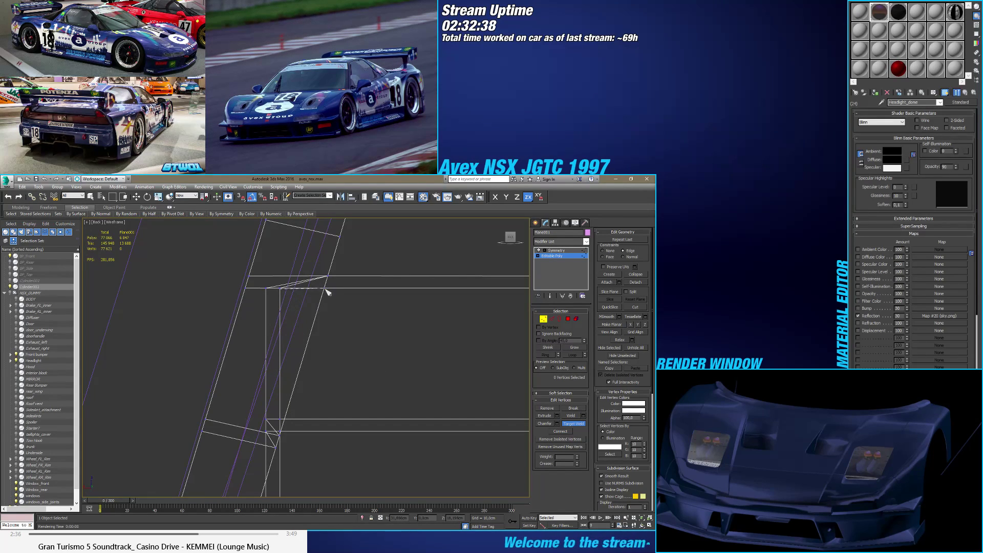
right_click(271, 288)
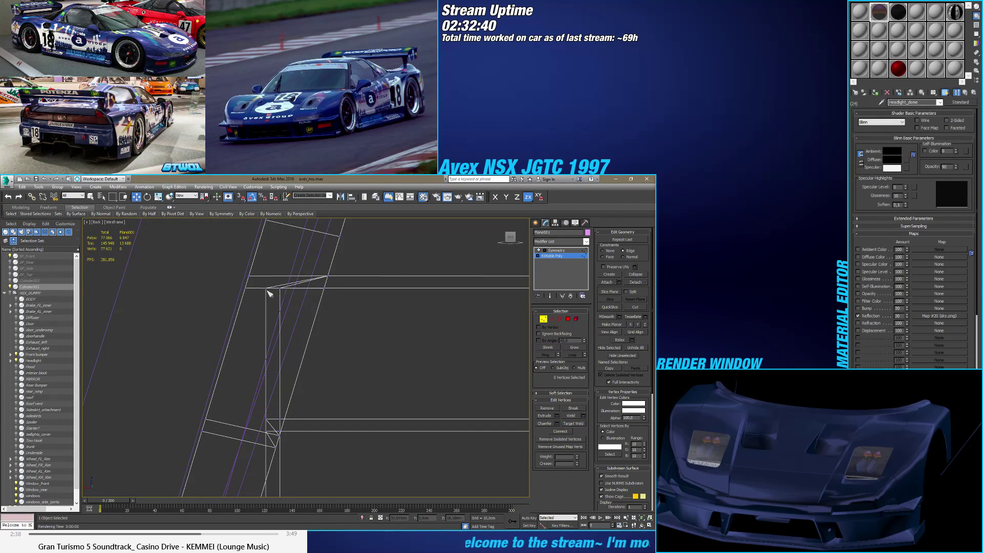
left_click(569, 423)
left_click(267, 289)
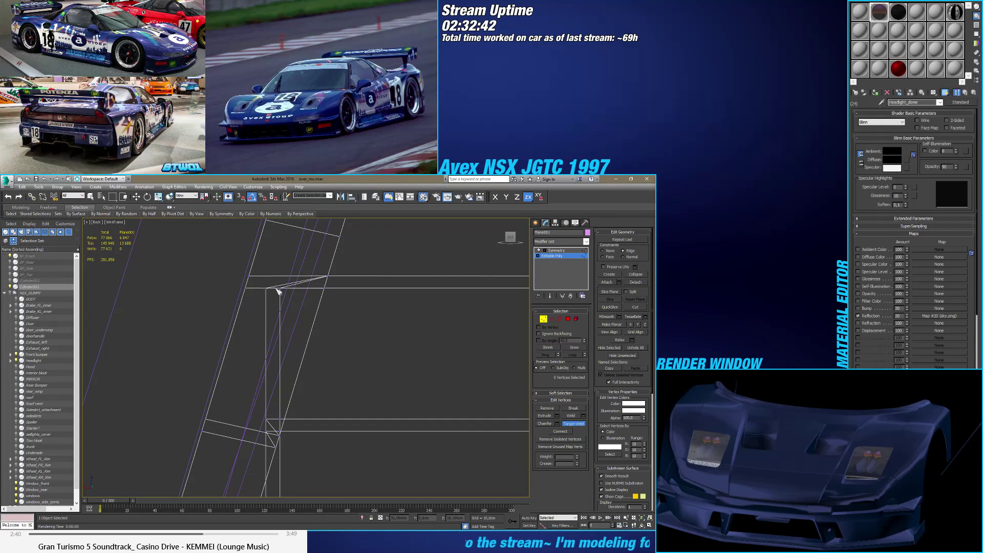
left_click(280, 288)
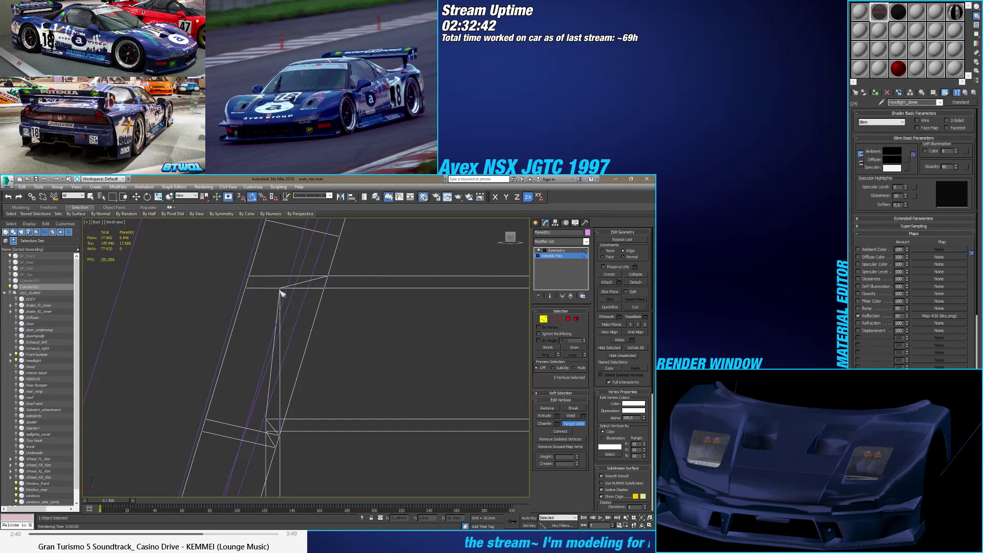
left_click(324, 289)
scroll(283, 418, "up", 4)
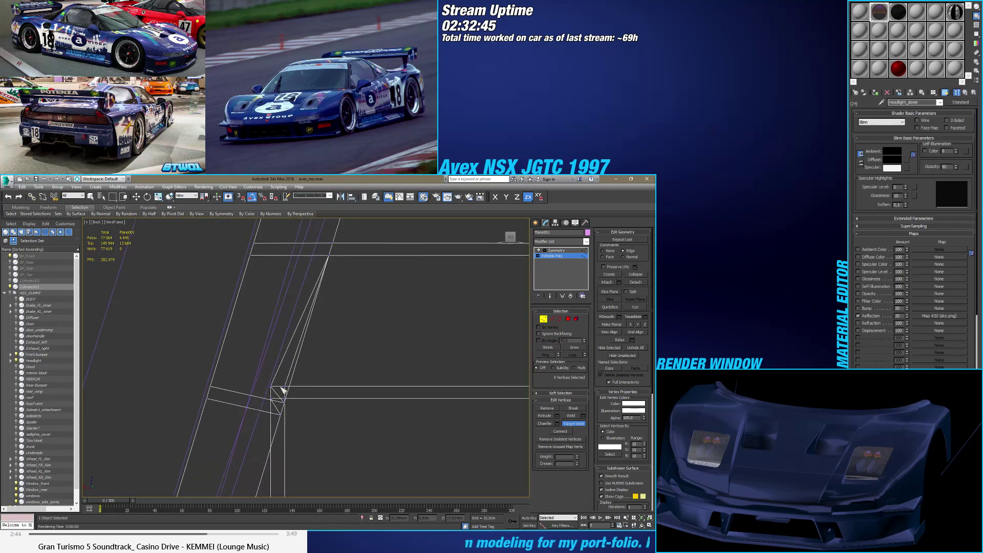
right_click(286, 420)
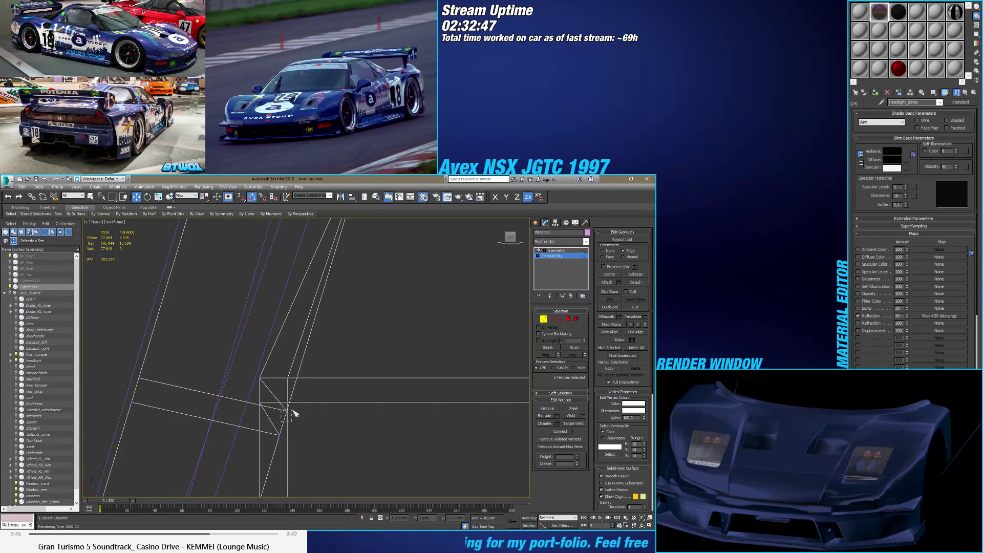
Step: Raise the corner vertex so the horizontal edge runs level
left_click(287, 410)
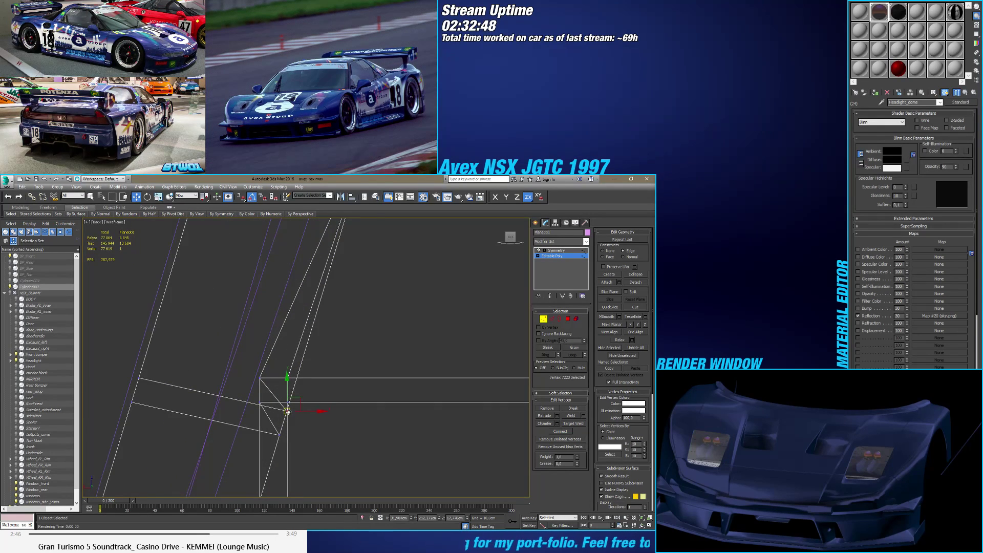
left_click(287, 380)
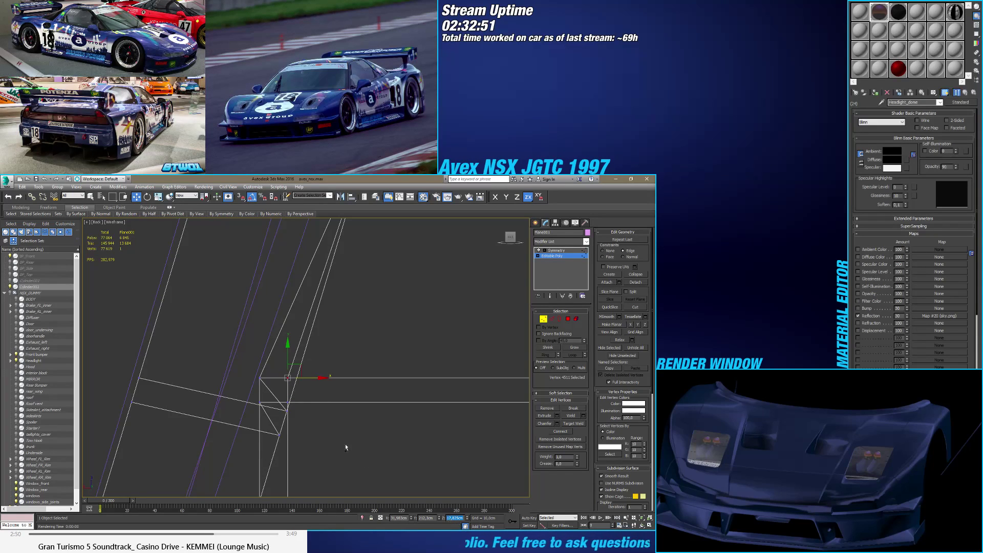
left_click(293, 424)
left_click_drag(290, 411, 297, 381)
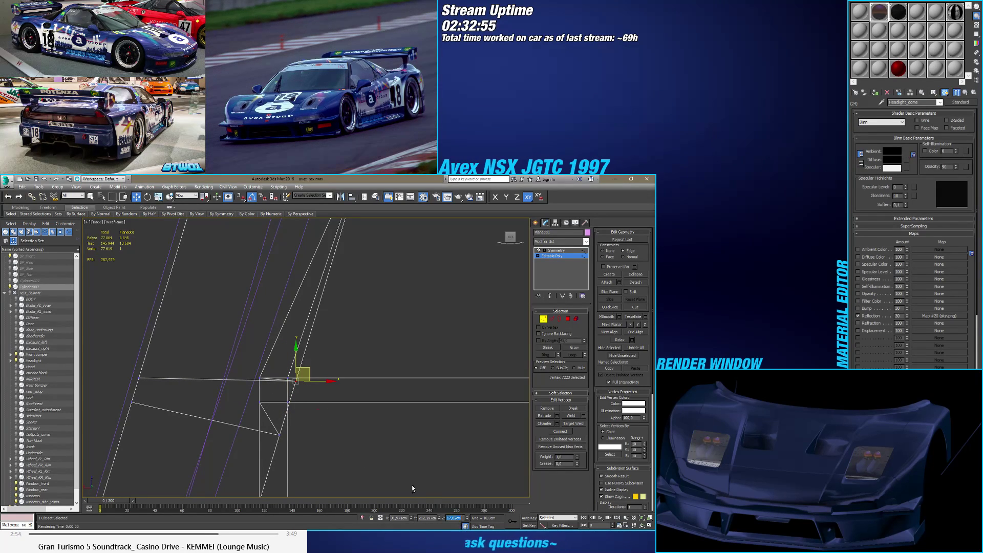
left_click(384, 463)
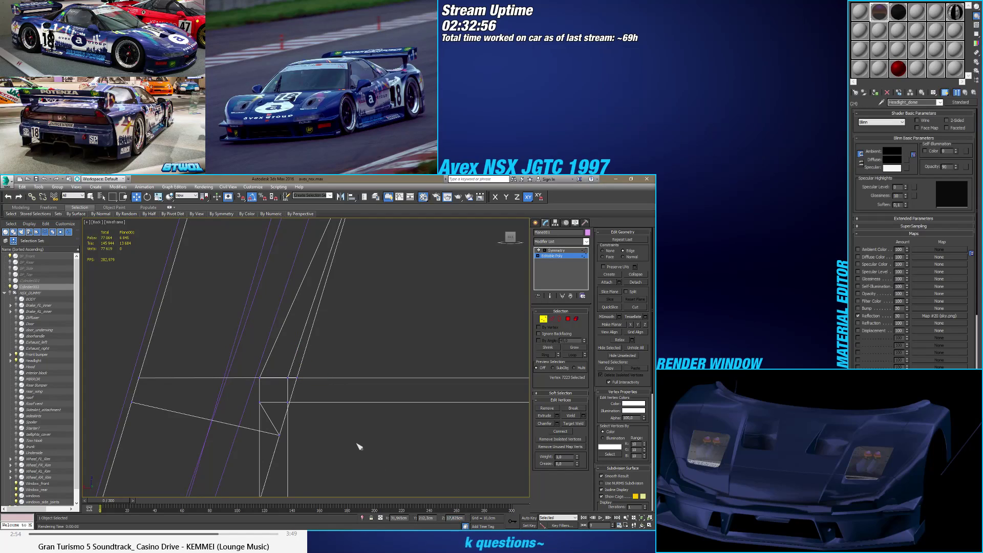
Step: Move the lower corner vertex (7224) so the slanted and vertical edges line up
left_click(288, 402)
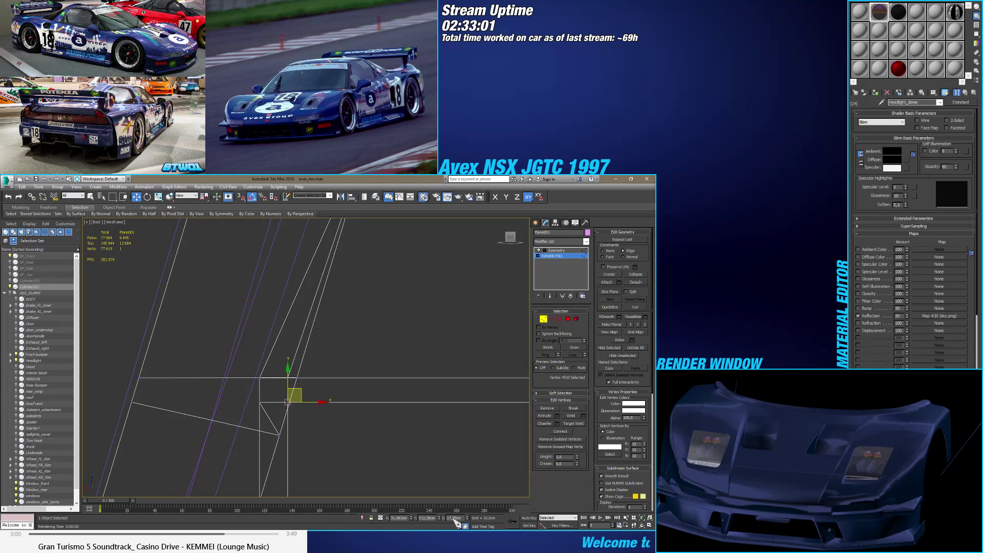
left_click(285, 436)
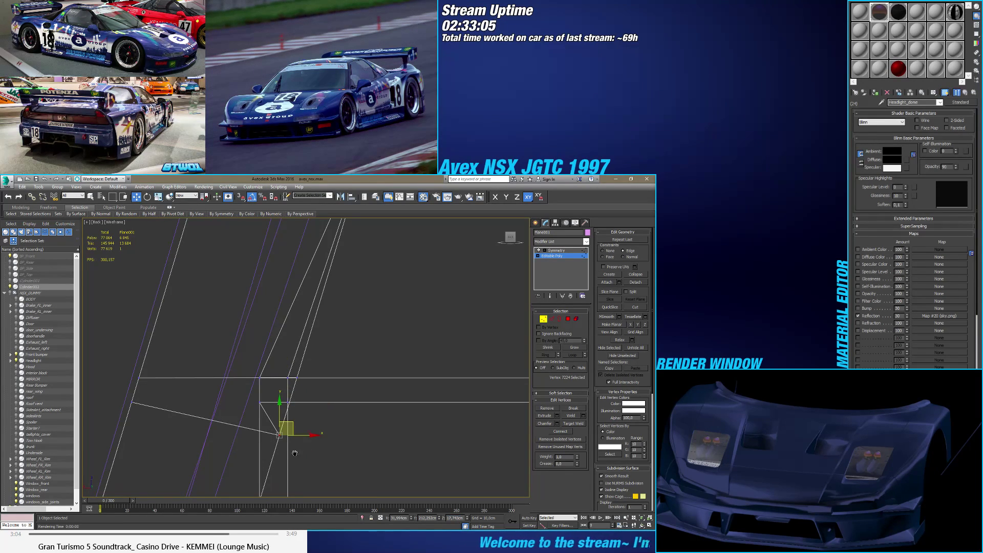
scroll(304, 453, "down", 2)
middle_click_drag(304, 453, 308, 395)
scroll(284, 401, "up", 3)
scroll(297, 430, "down", 2)
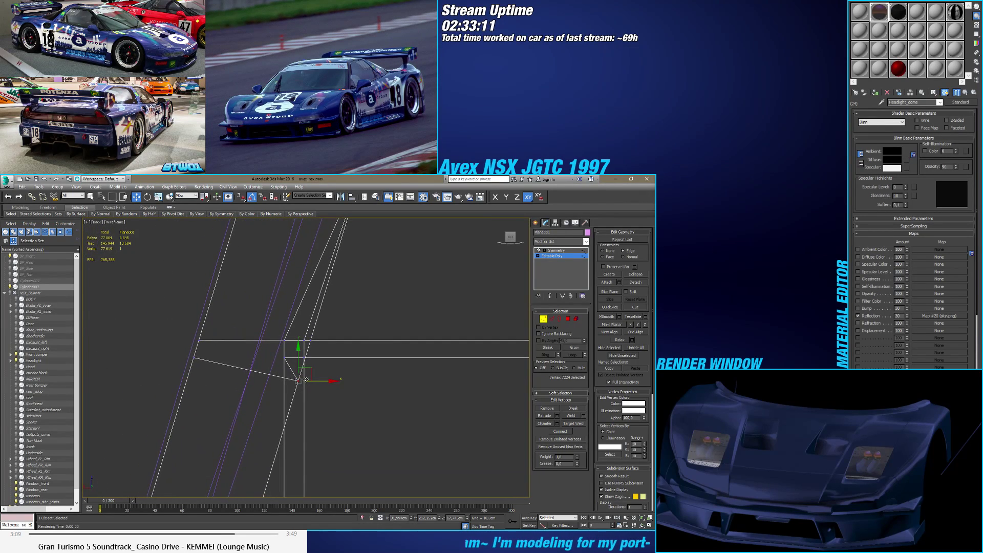
left_click(284, 357)
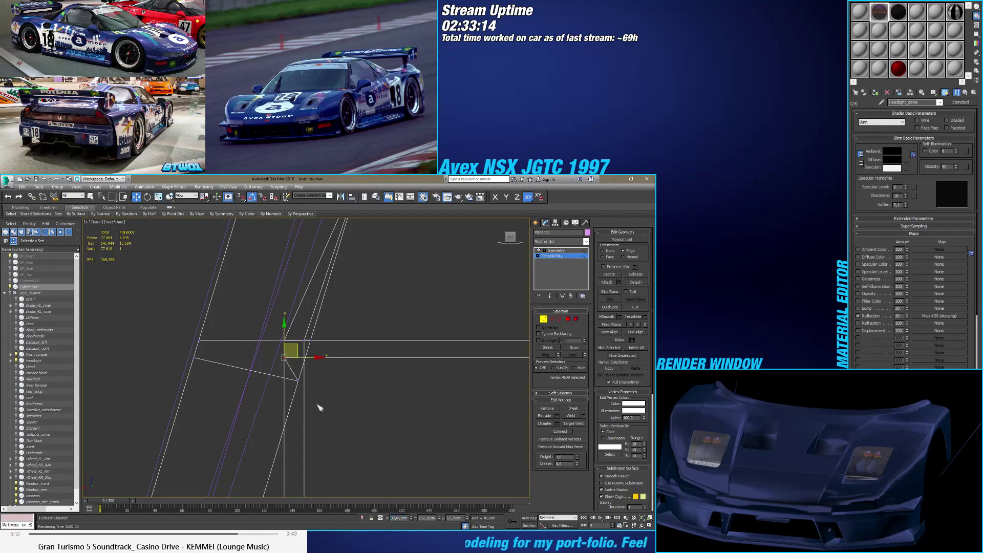
mouse_move(299, 406)
left_mouse_down()
mouse_move(305, 368)
mouse_move(289, 412)
left_mouse_up()
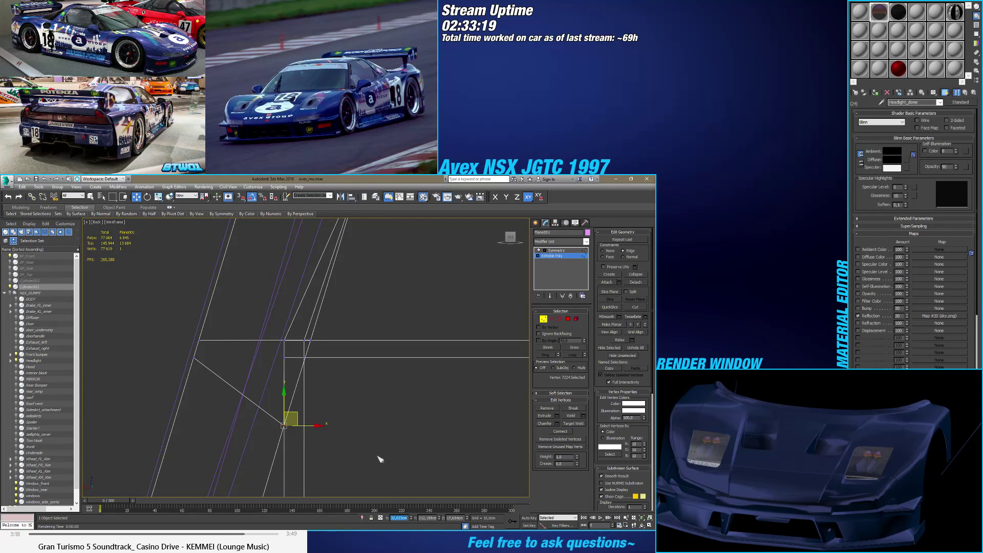
middle_click_drag(305, 431, 282, 424)
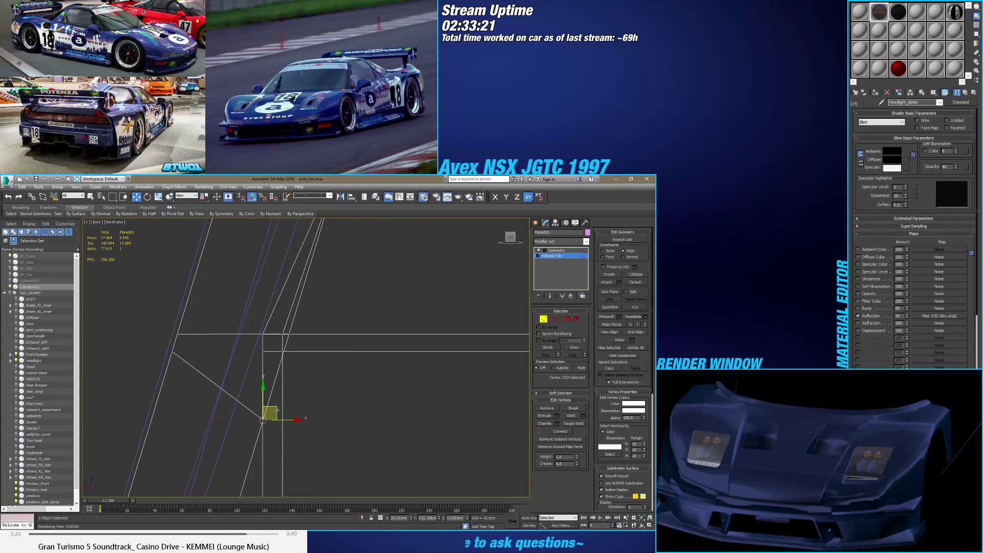
left_click_drag(276, 409, 315, 445)
scroll(272, 419, "up", 5)
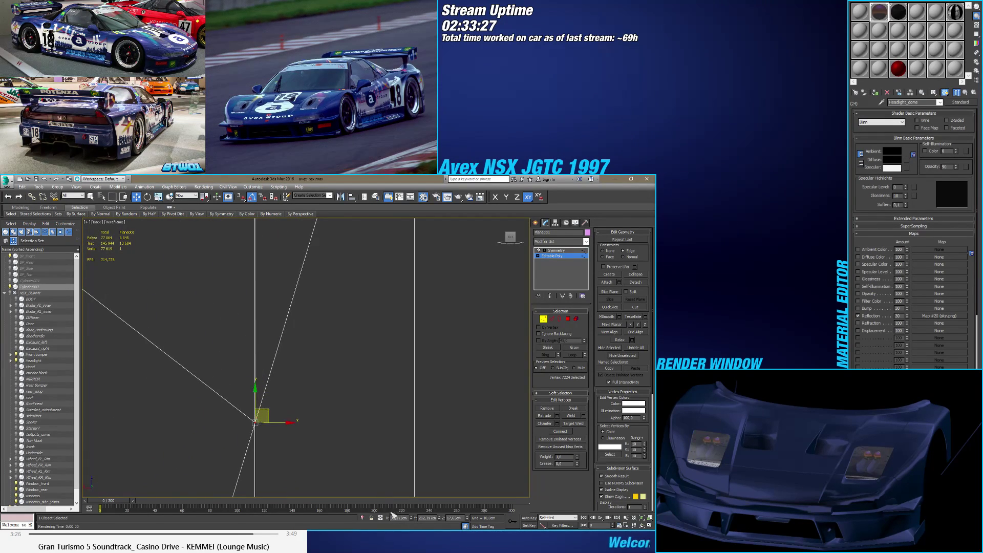
Step: Check the vertex's X position, pan the Back view out, and turn Target Weld on
left_click(398, 517)
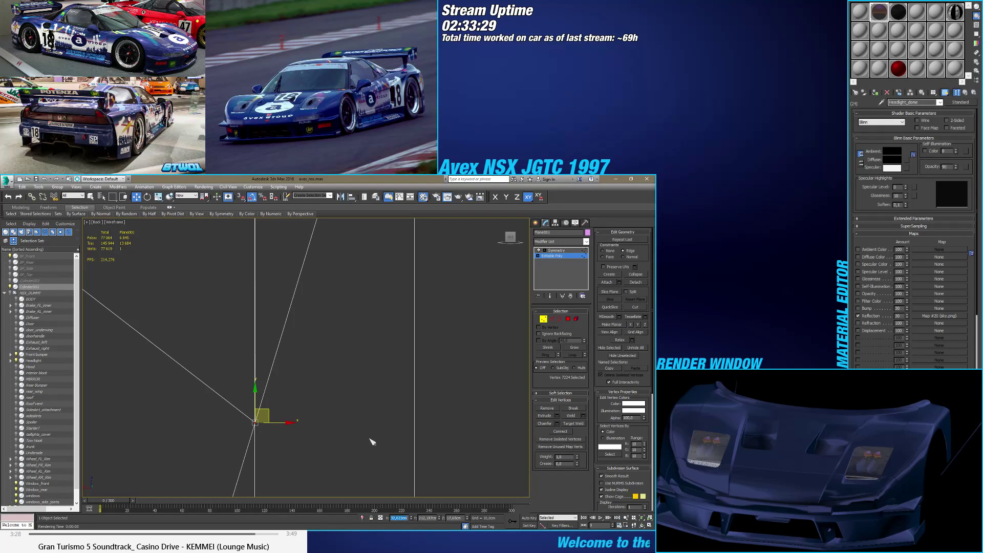
scroll(347, 422, "down", 3)
middle_click_drag(348, 372, 304, 359)
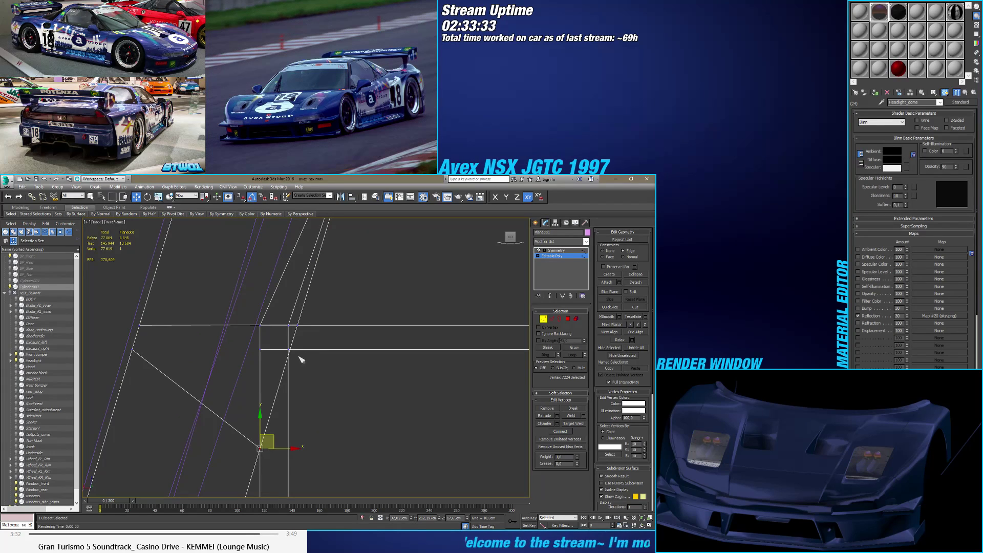
left_click(581, 424)
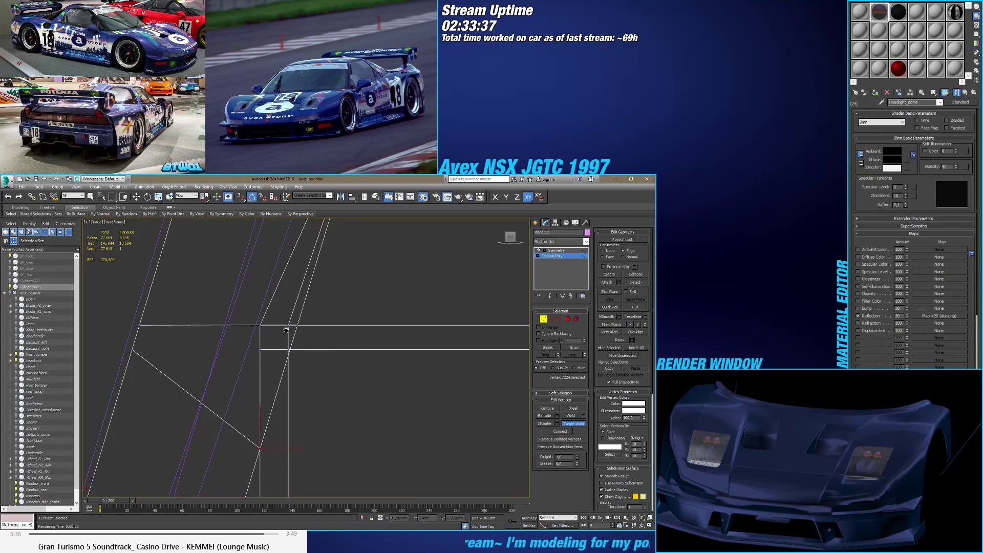
middle_click_drag(288, 325, 274, 369)
scroll(279, 360, "down", 2)
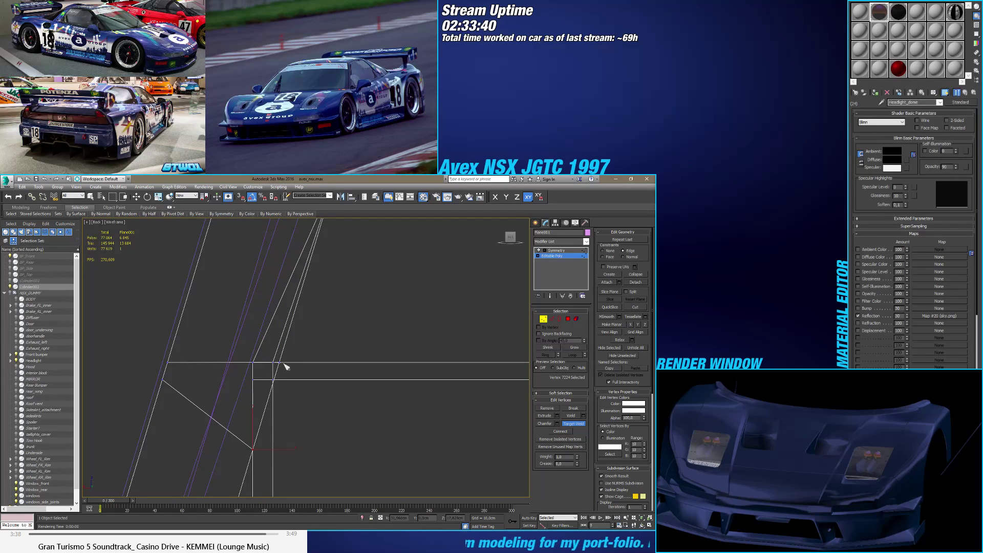
Step: Target-weld the stray vertices near the diagonal edge into their neighbours, undoing the last weld
left_click(272, 367)
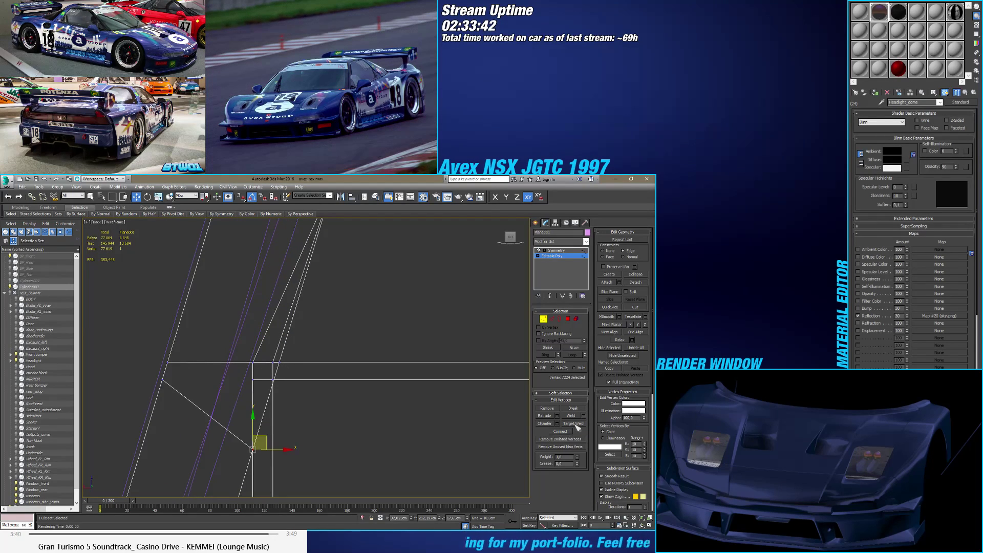
left_click(272, 364)
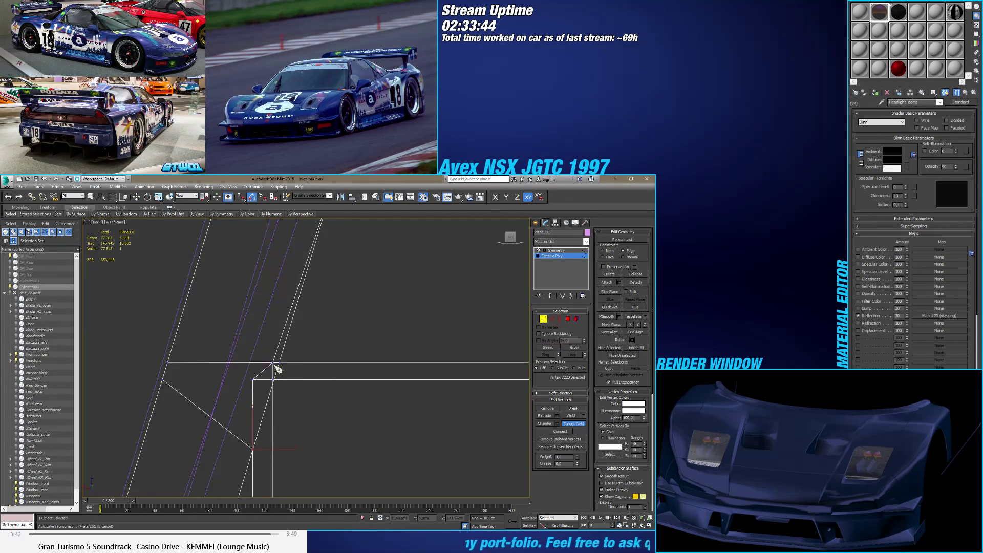
left_click(273, 364)
left_click(279, 362)
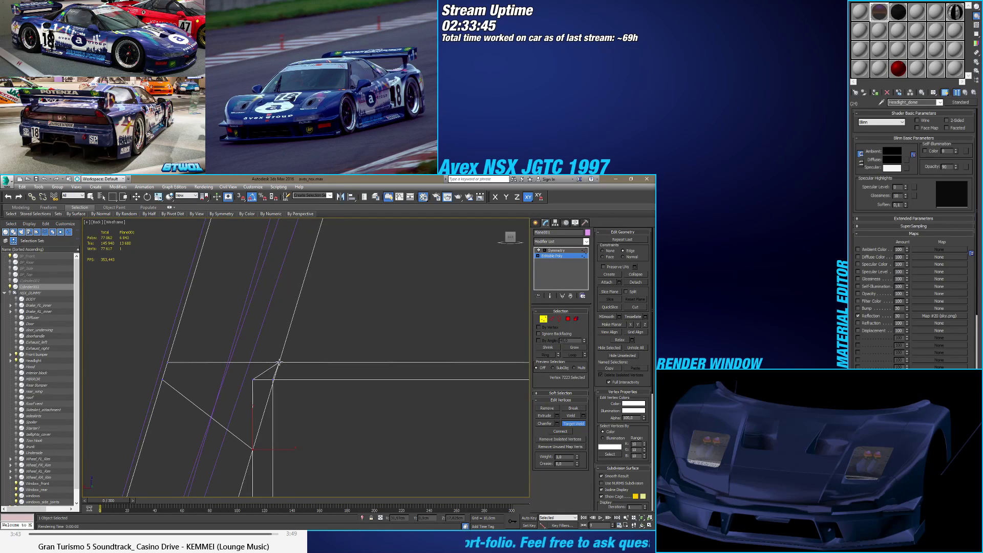
left_click(253, 379)
left_click(273, 380)
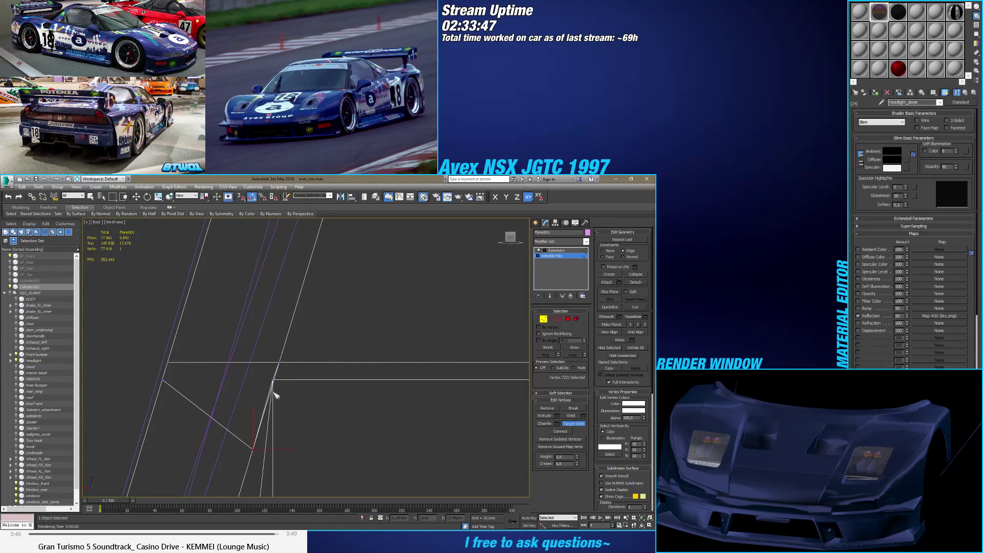
key("ctrl+z")
middle_click_drag(265, 397, 258, 360)
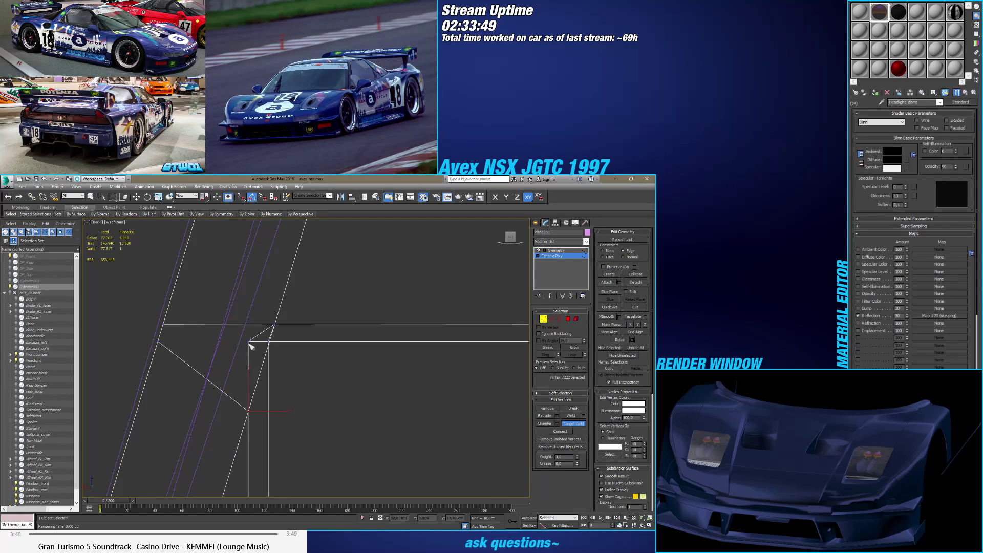
Step: Weld another stray vertex into the one beside it and revert the corner vertex change
left_click(250, 343)
left_click(270, 343)
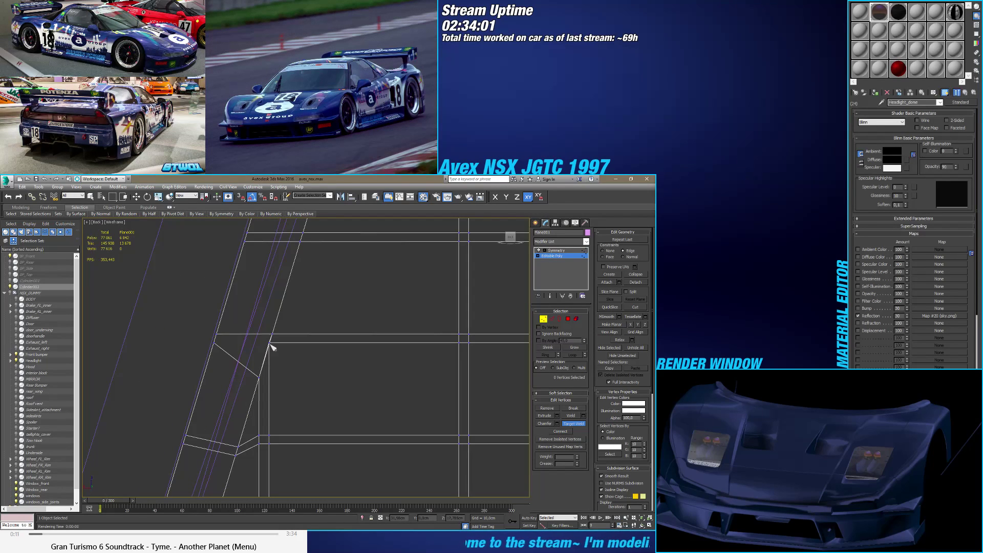
middle_click_drag(271, 347, 271, 346)
scroll(270, 347, "up", 2)
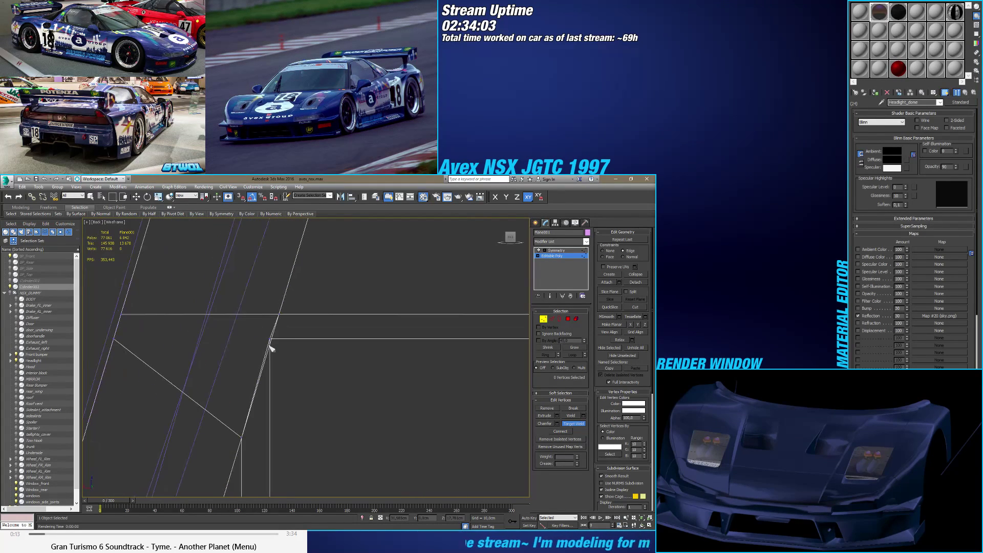
left_click(270, 347)
scroll(271, 348, "down", 1)
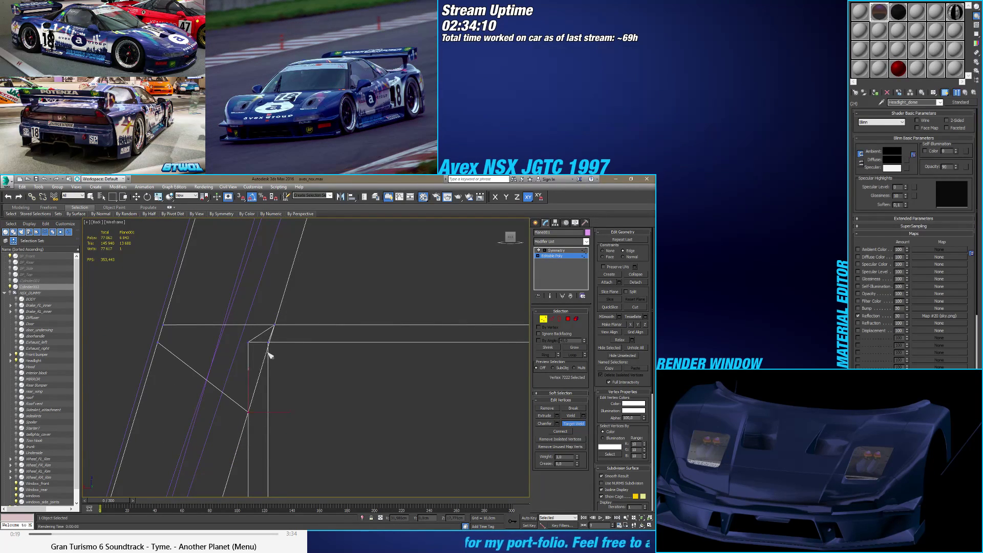
left_click(271, 355)
scroll(270, 356, "down", 2)
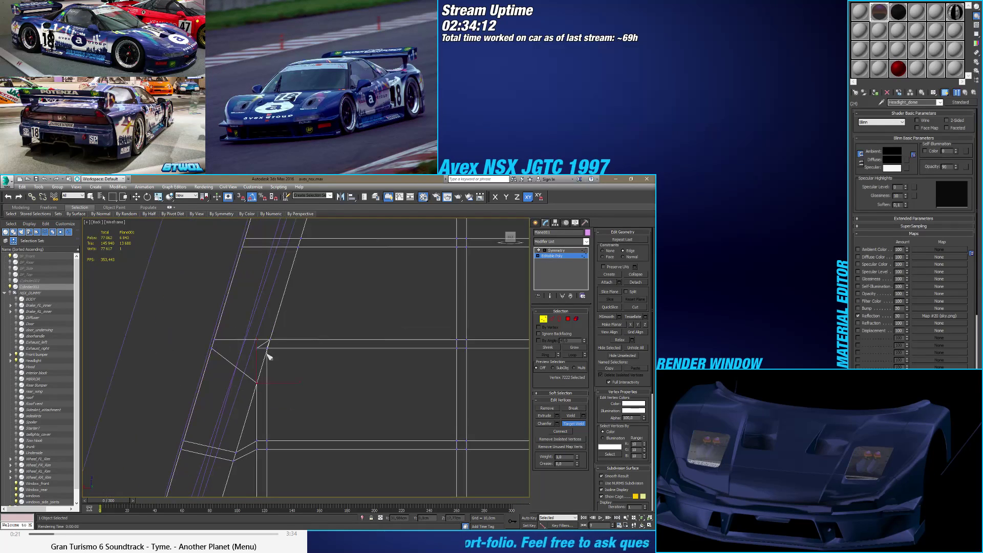
middle_click_drag(267, 355, 275, 383)
scroll(275, 384, "up", 4)
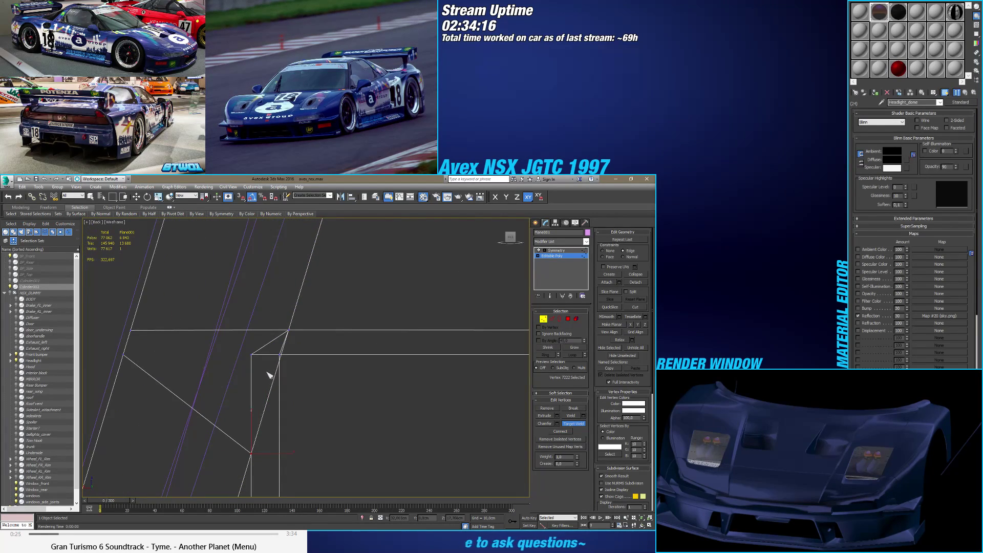
key("ctrl+z")
Step: Weld the corner vertex and a second selected vertex together
key("w")
left_click_drag(265, 369, 294, 346)
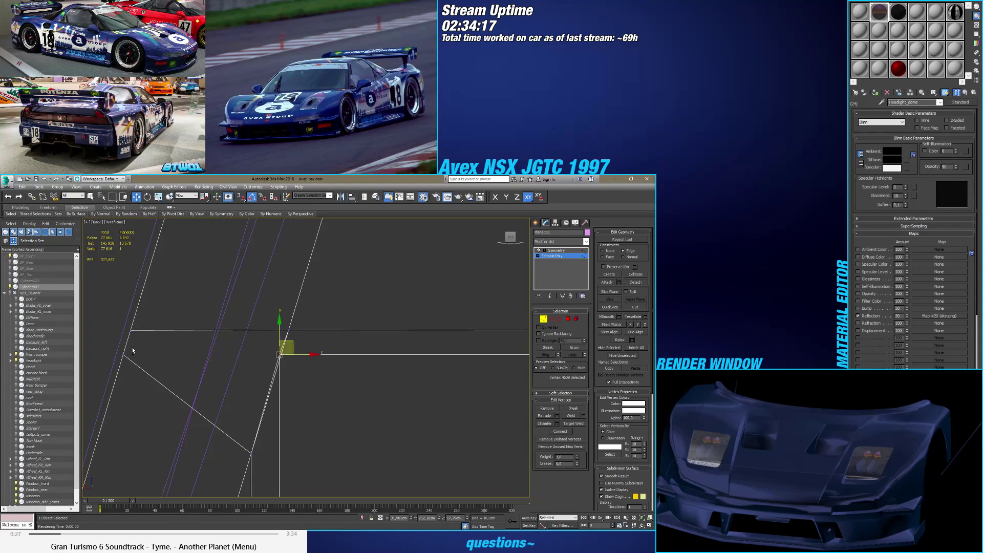
left_click(131, 331, "ctrl")
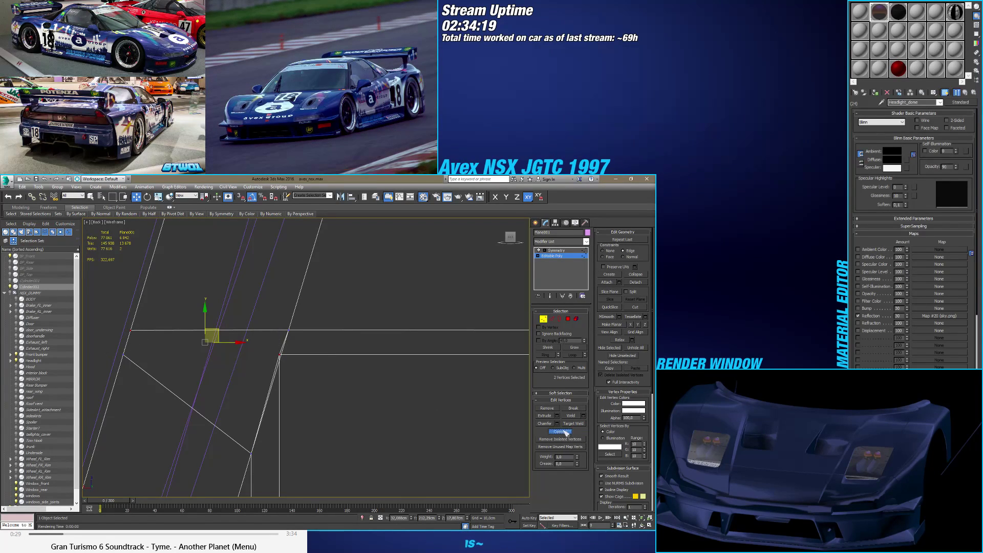
scroll(293, 399, "down", 2)
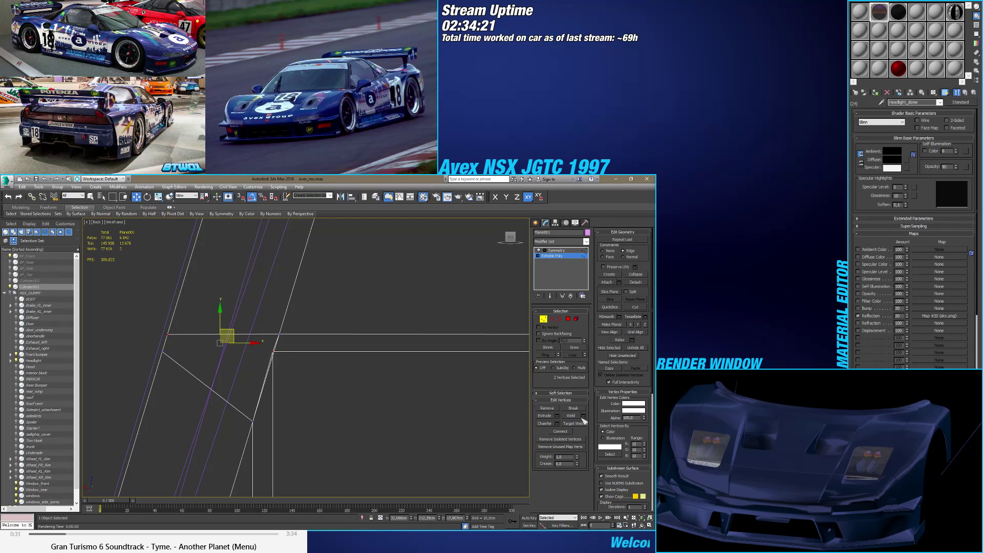
left_click(574, 416)
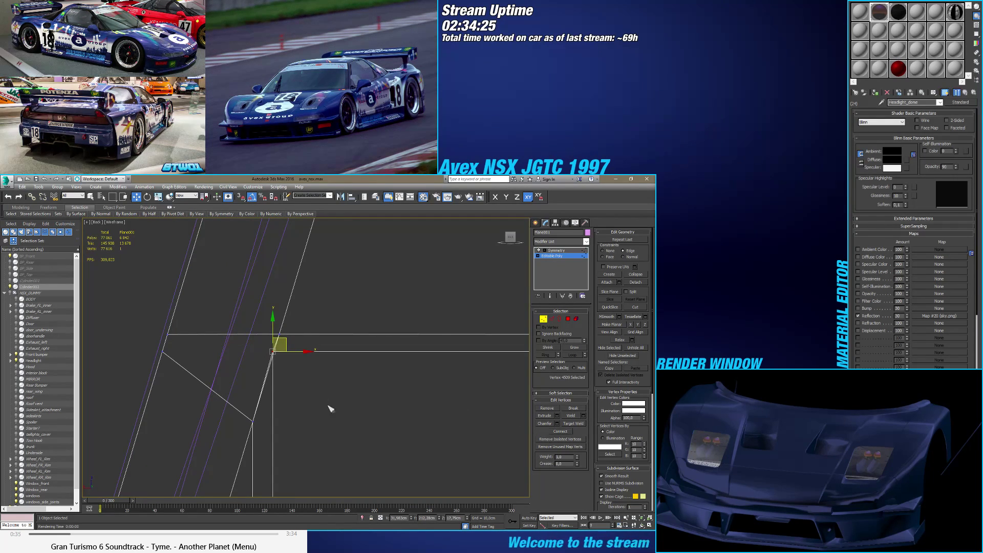
Step: Select the vertices along the diagonal edge and orbit to inspect where it meets the horizontal edge
left_click(278, 335)
scroll(272, 353, "up", 3)
middle_click_drag(274, 373, 255, 368)
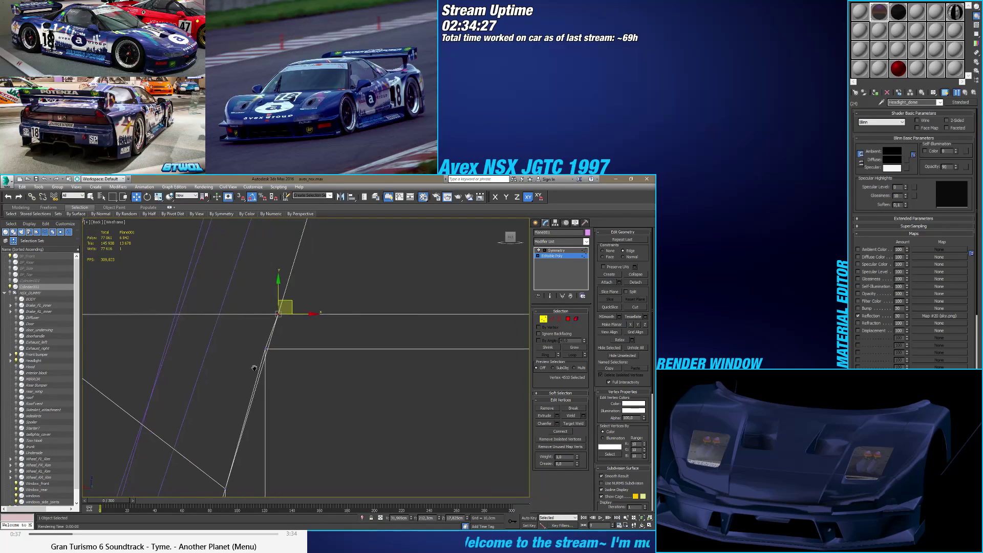
scroll(240, 364, "down", 3)
scroll(245, 361, "up", 1)
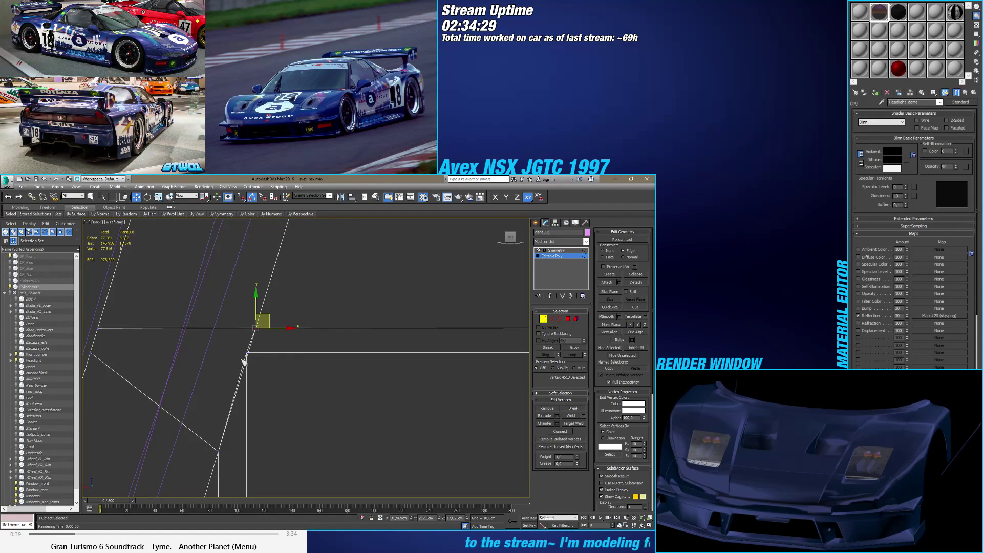
left_click(246, 352)
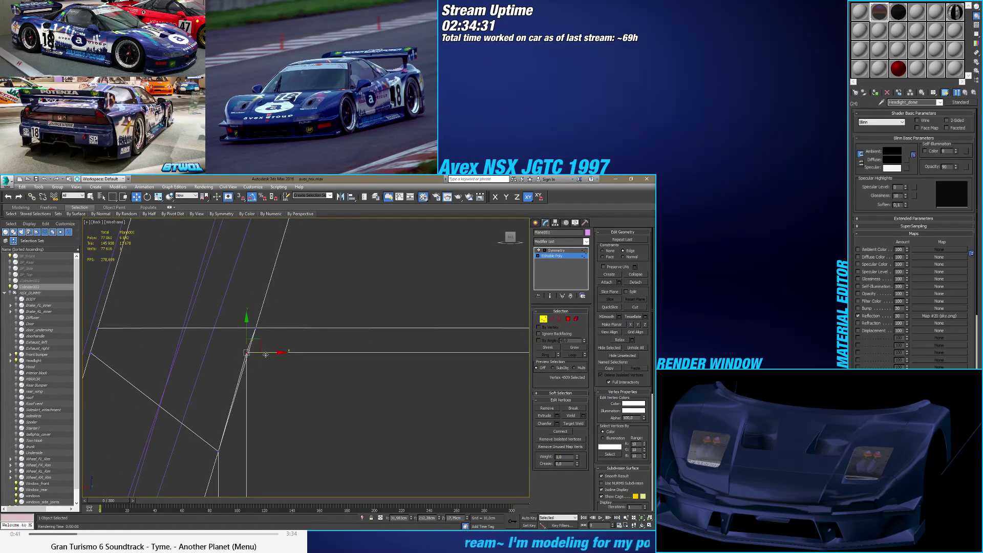
scroll(255, 355, "up", 5)
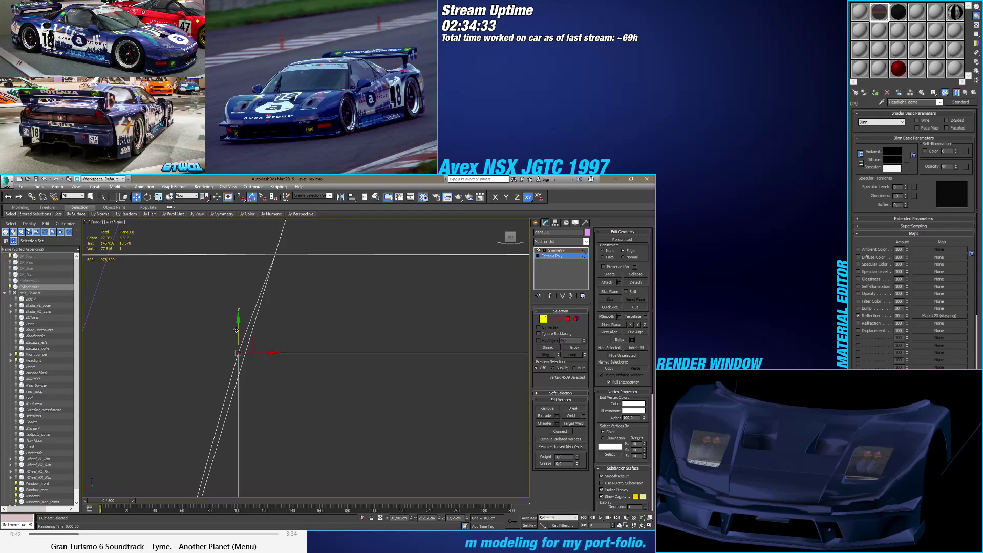
scroll(251, 350, "down", 6)
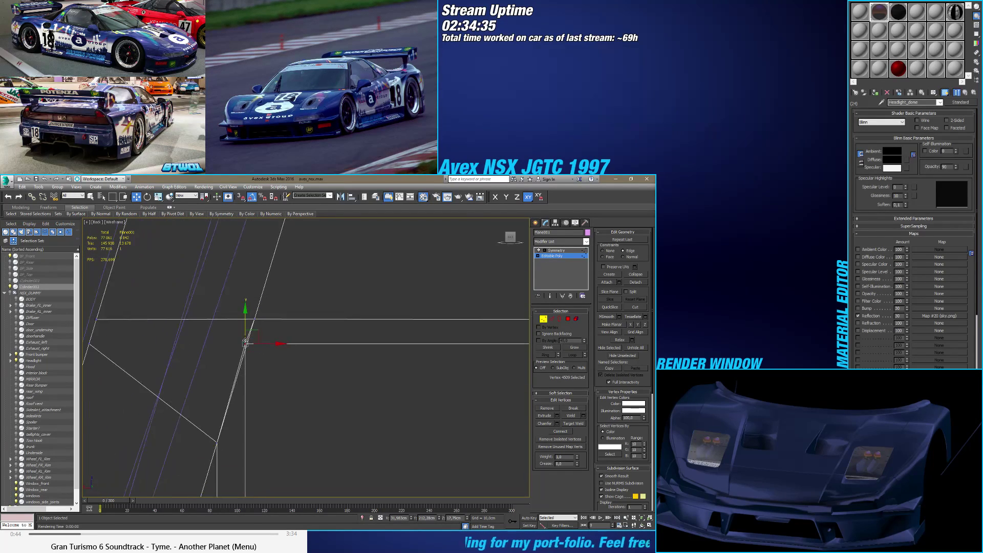
middle_click_drag(252, 352, 259, 354)
scroll(237, 414, "down", 4)
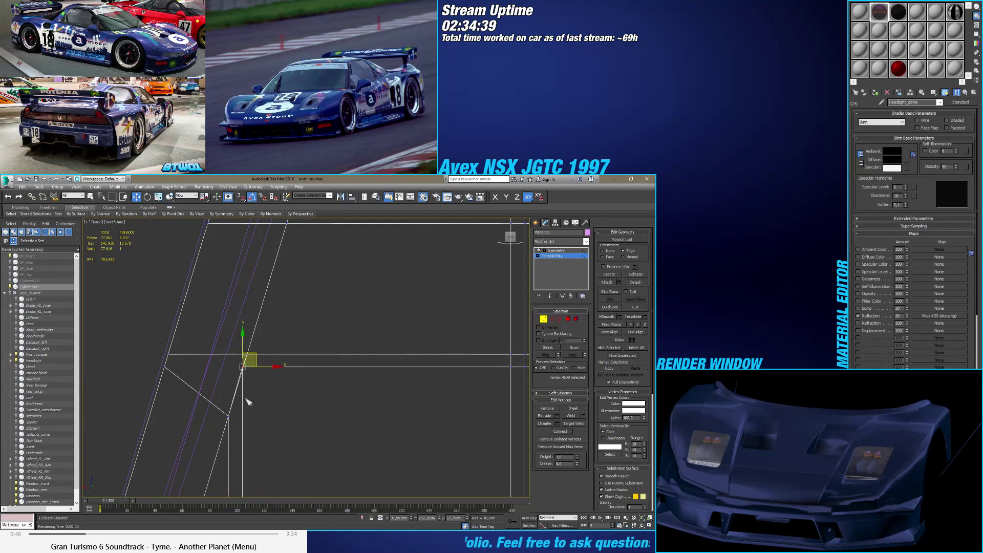
middle_click_drag(229, 393, 281, 358, "alt")
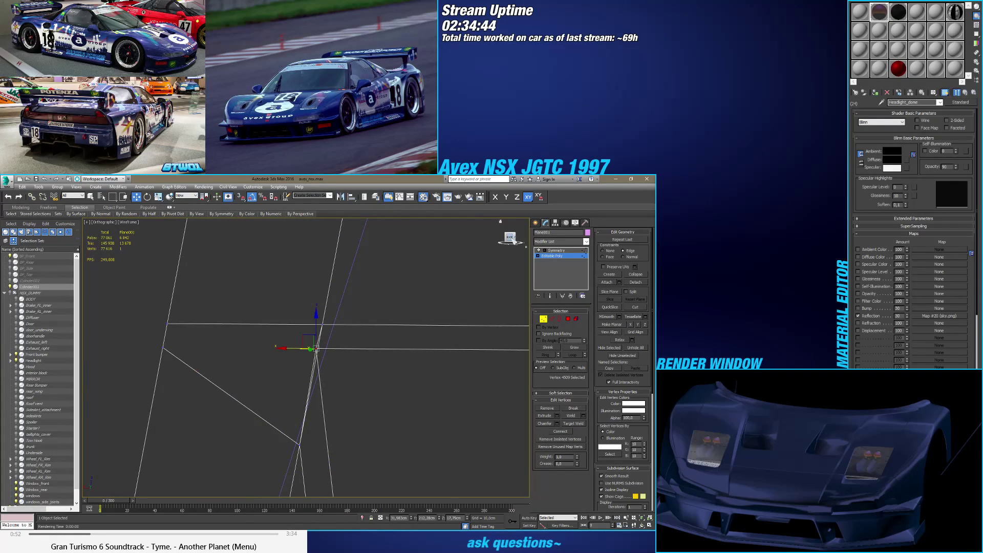
left_click_drag(514, 240, 462, 275)
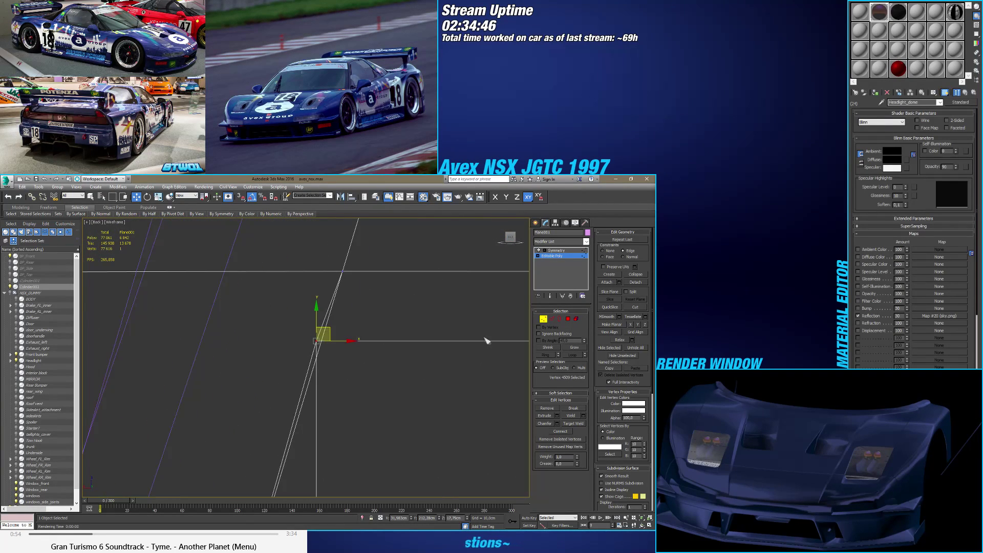
left_click(568, 318)
left_click(338, 353)
left_click(288, 340)
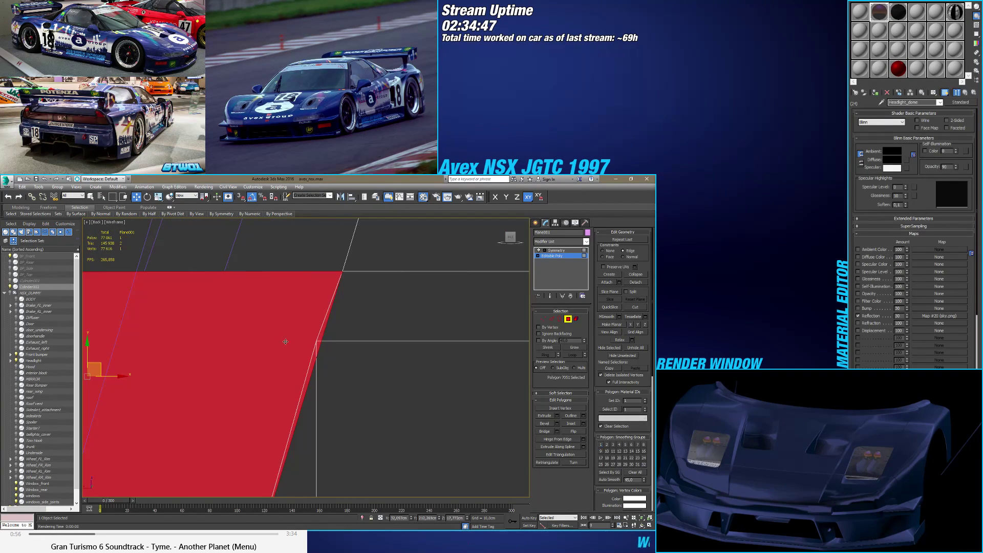
scroll(288, 340, "down", 3)
middle_click_drag(287, 339, 312, 319)
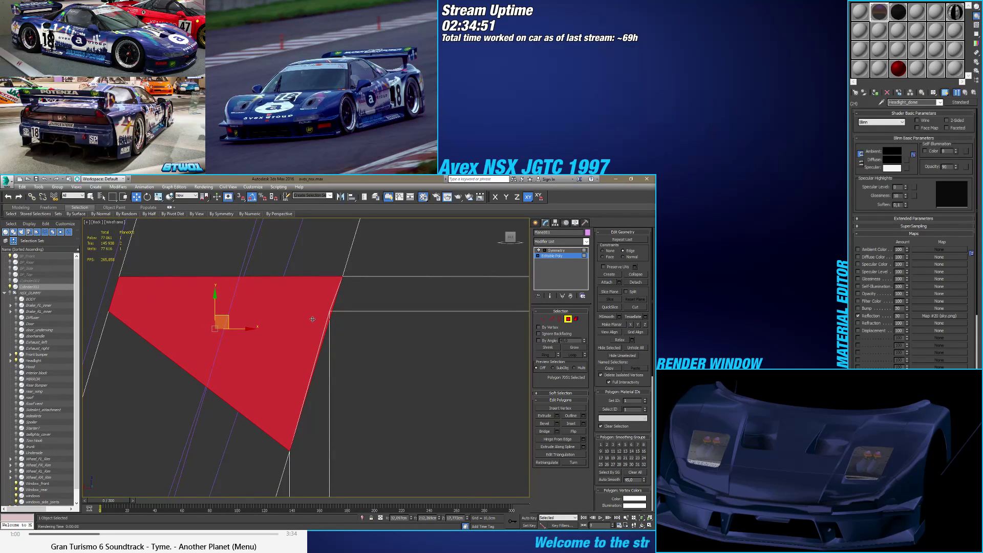
key("Delete")
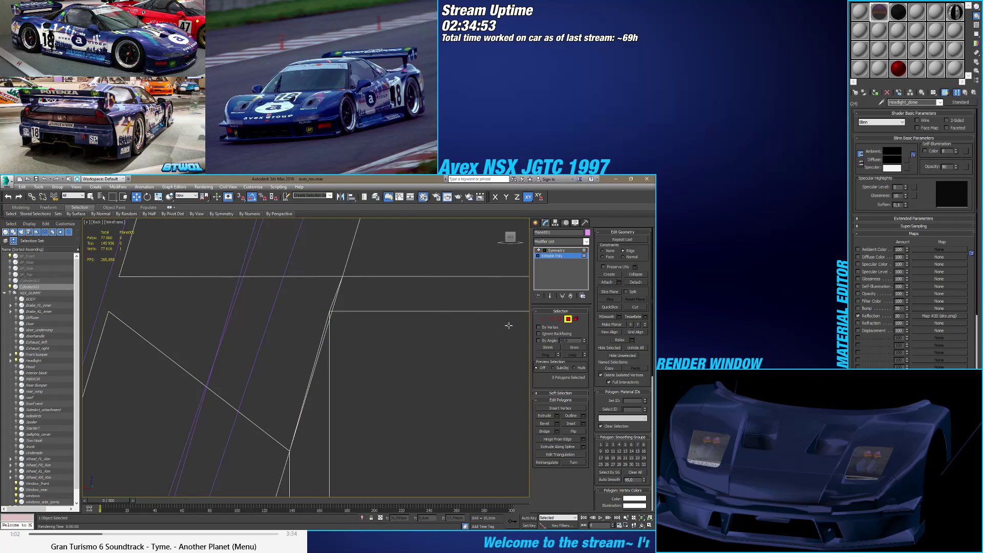
left_click(543, 319)
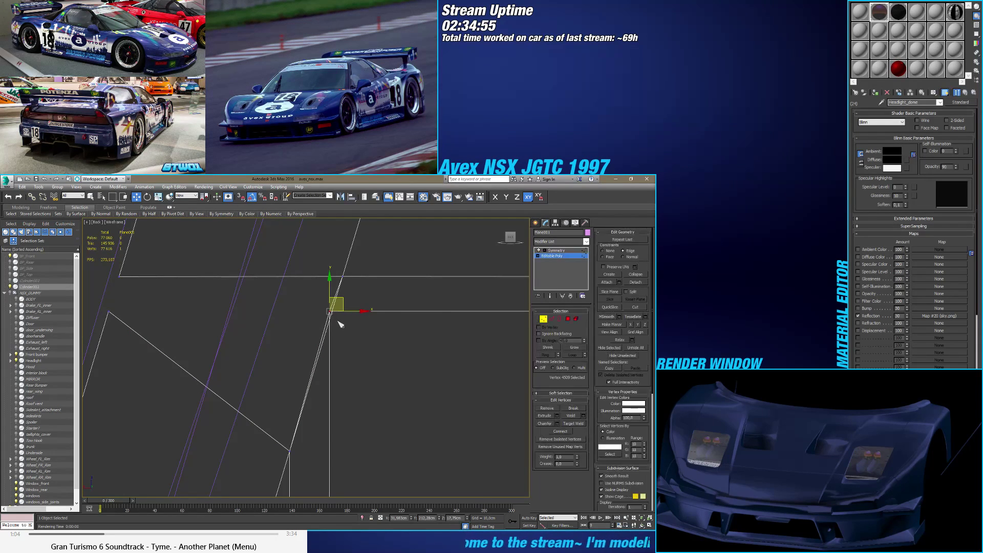
key("ctrl+z")
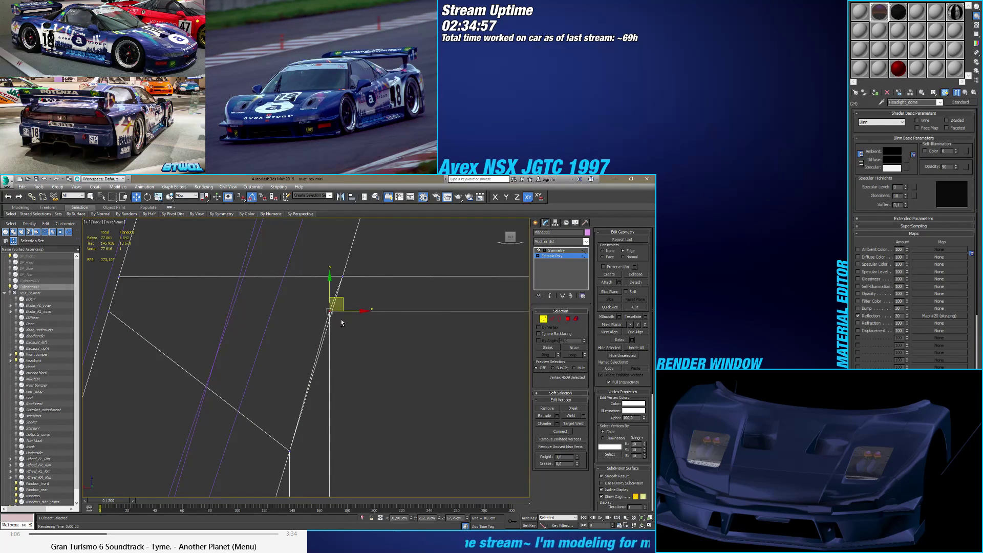
left_click(552, 318)
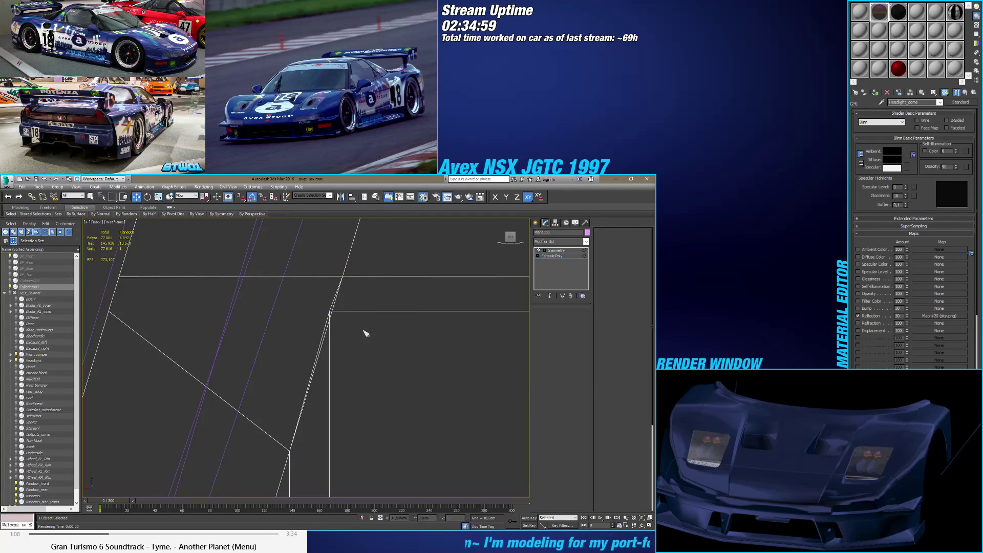
Step: Remove the diagonal edge from the body strip
left_click(330, 316)
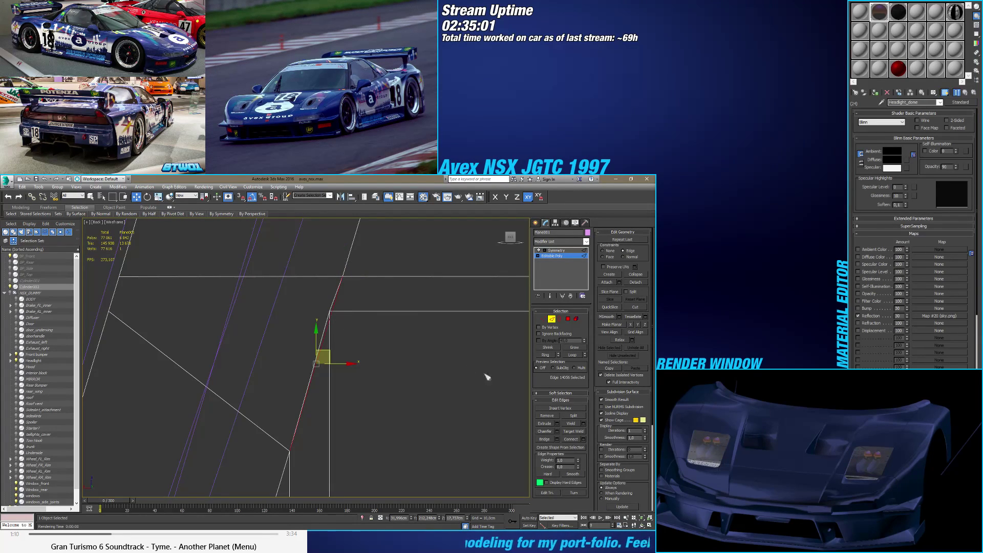
left_click(546, 416)
left_click(543, 318)
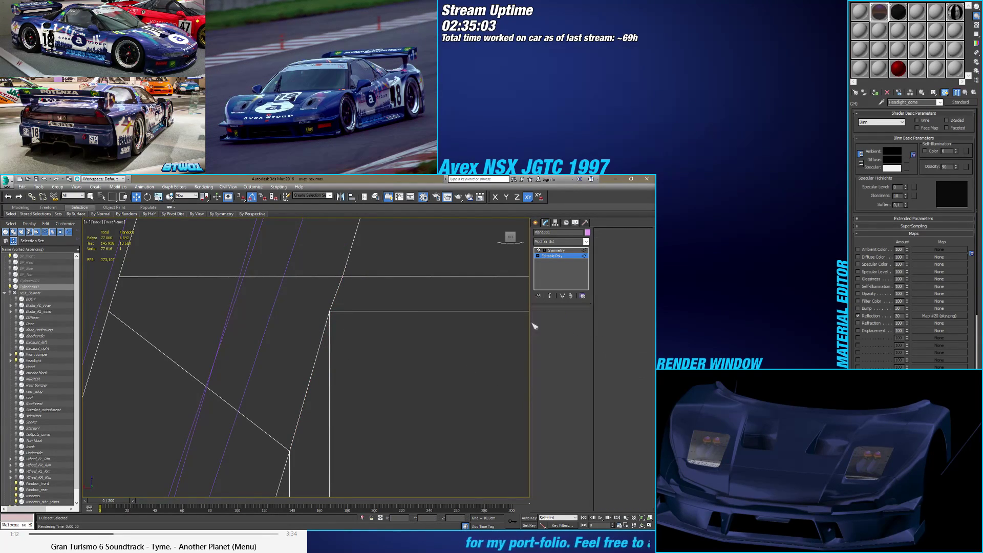
Step: Connect the diagonal's corner vertex to the far-left vertex with a new edge, then zoom out
left_click(343, 277)
left_click(330, 311)
left_click(119, 277, "ctrl")
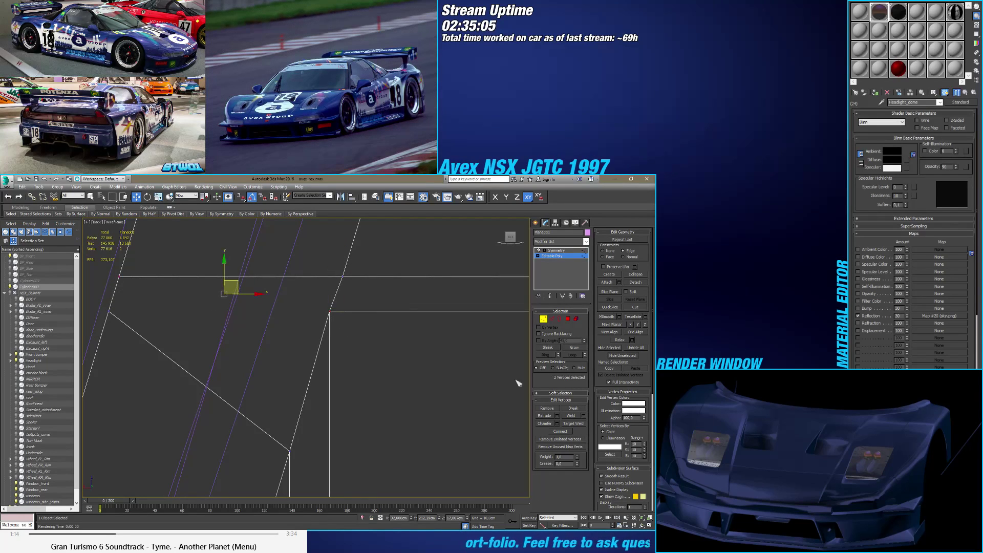
left_click(563, 431)
left_click(387, 373)
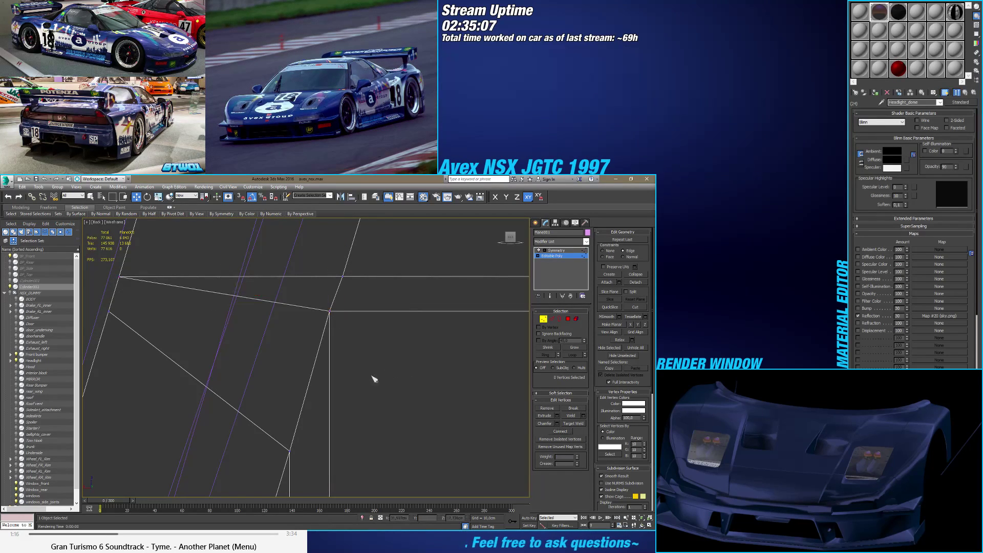
scroll(353, 360, "down", 5)
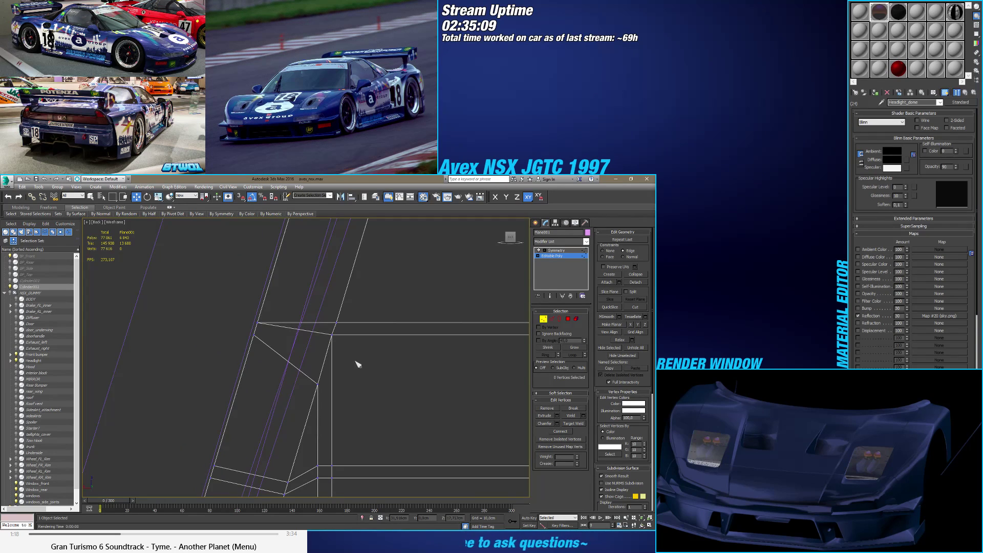
scroll(335, 364, "down", 3)
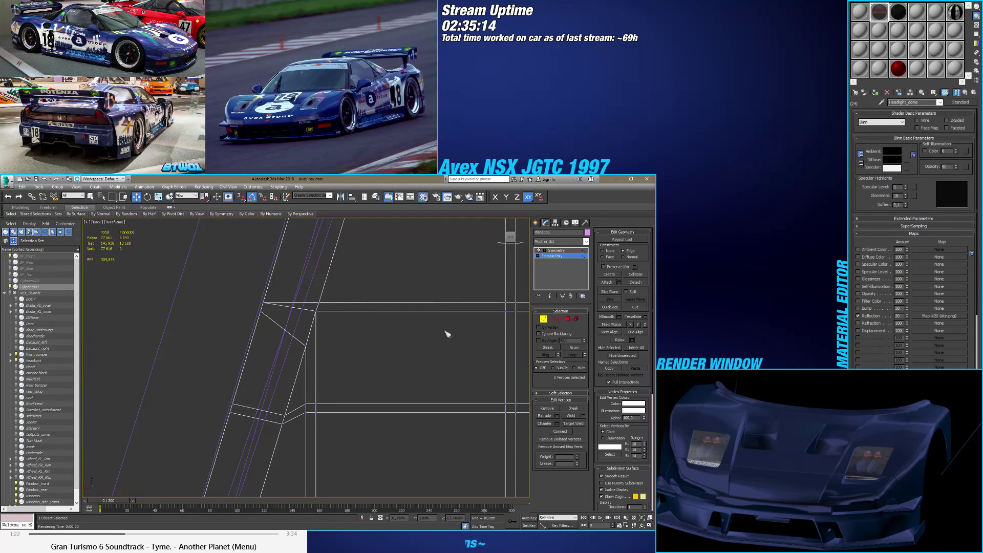
Step: Inspect the vertices at the edge junction and try a trial vertex move, then undo it
left_click(346, 336)
left_click(330, 394)
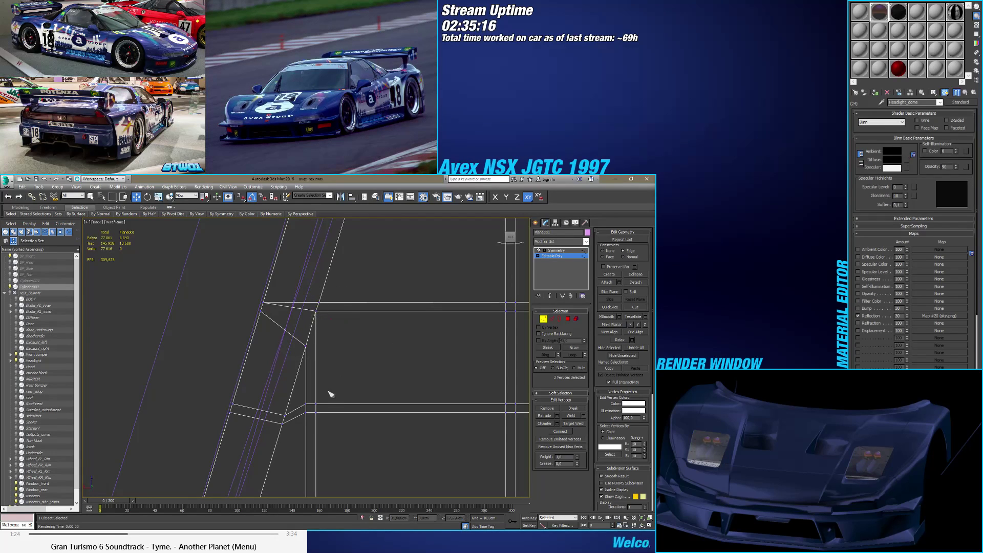
middle_click_drag(321, 403, 320, 340)
scroll(317, 338, "up", 2)
left_click(307, 335)
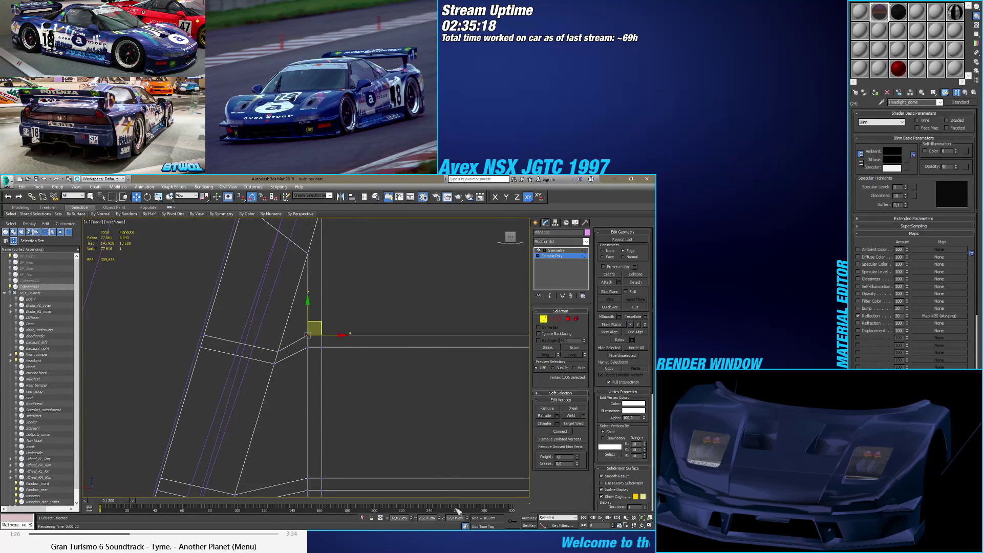
left_click(277, 352)
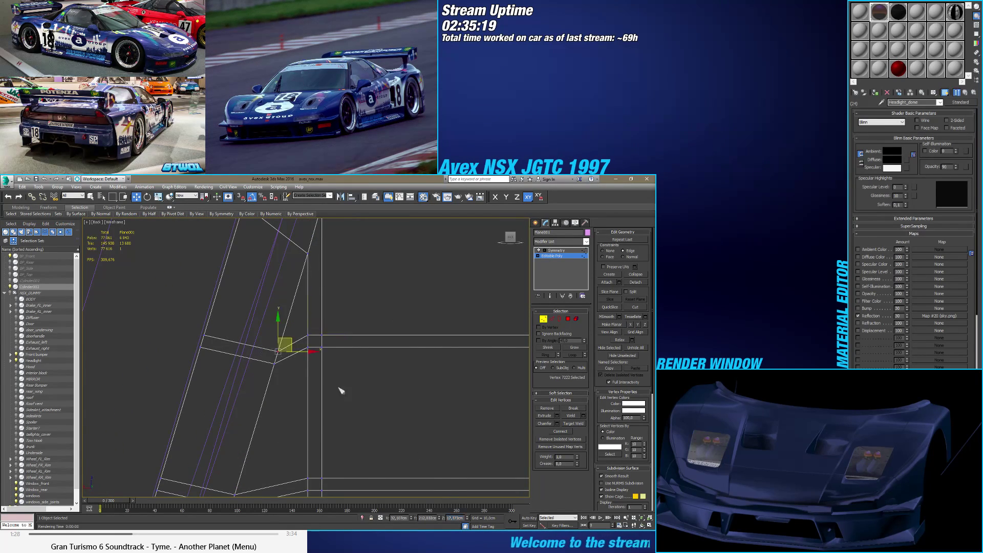
left_click(305, 390)
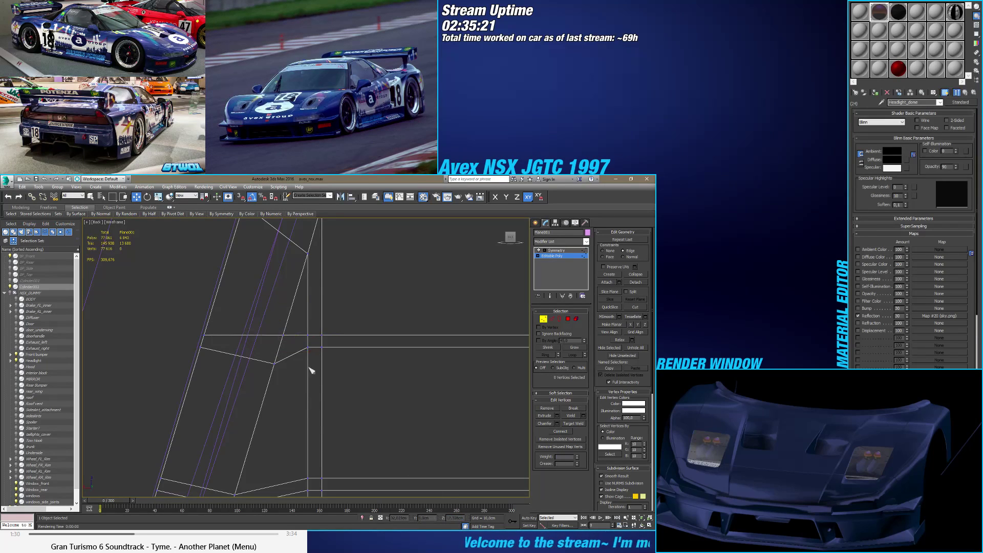
left_click(307, 347)
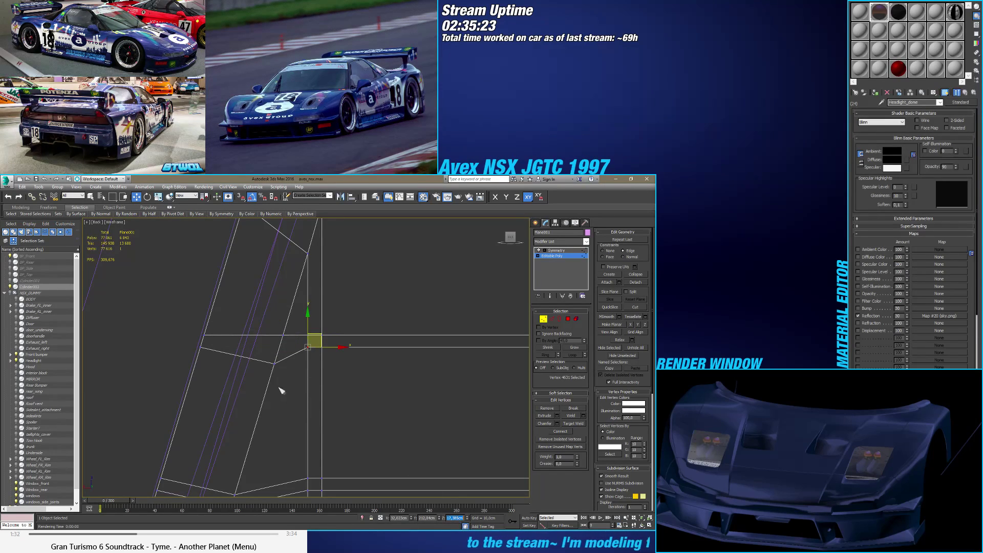
left_click_drag(314, 341, 293, 362)
key("ctrl+z")
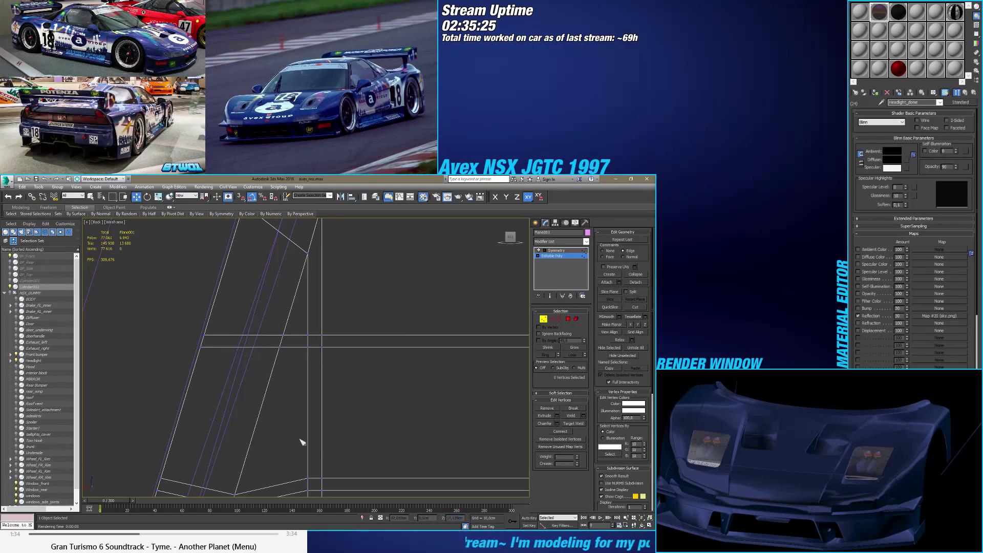
scroll(320, 406, "up", 4)
Step: Raise the bend vertex on the lower edge by entering a new Z coordinate
left_click(320, 430)
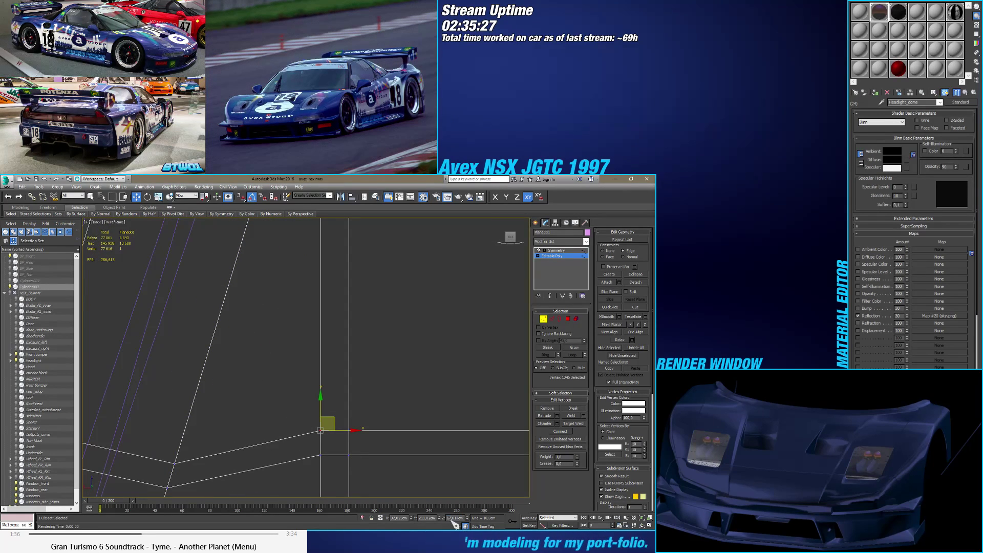
middle_click_drag(241, 460, 287, 412)
left_click(218, 421)
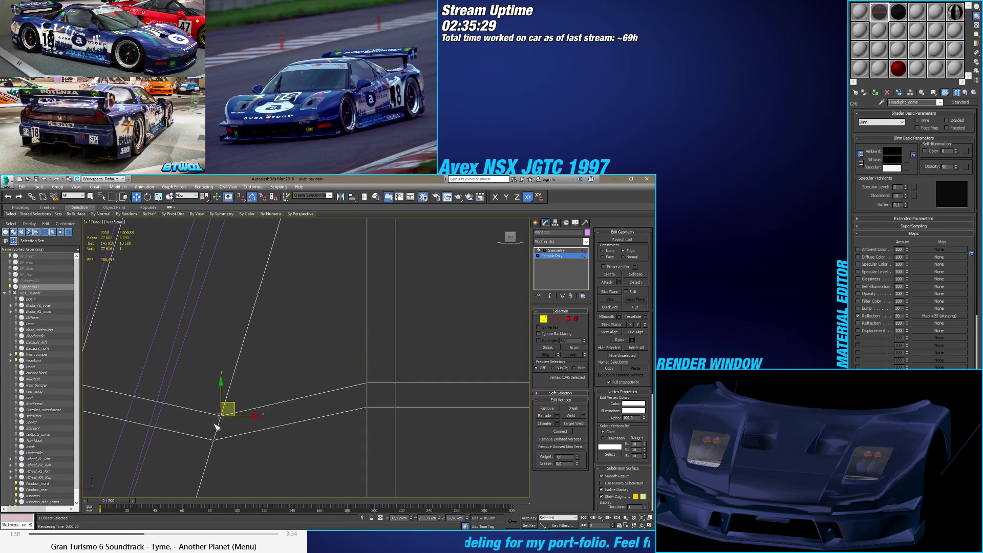
left_click(455, 518)
left_click(366, 407)
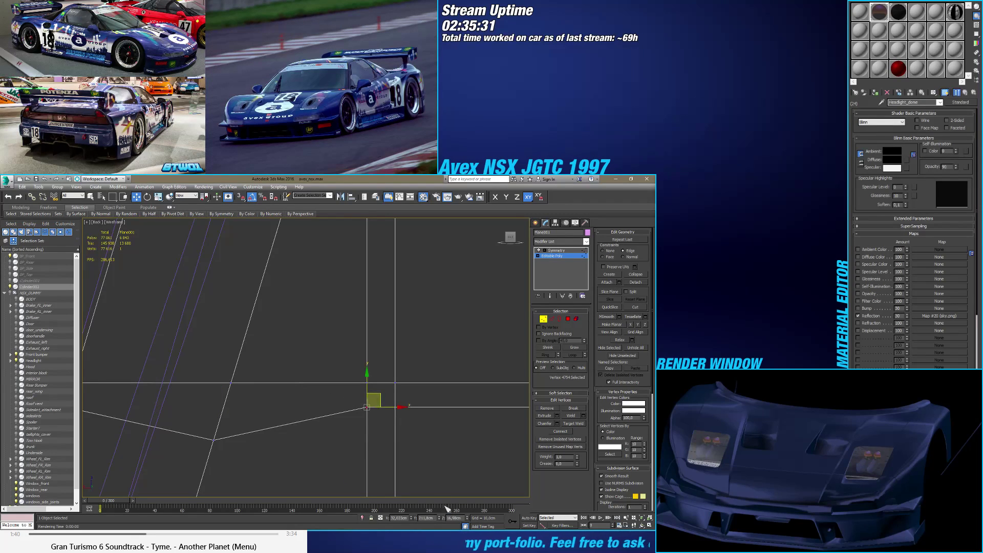
left_click(214, 439)
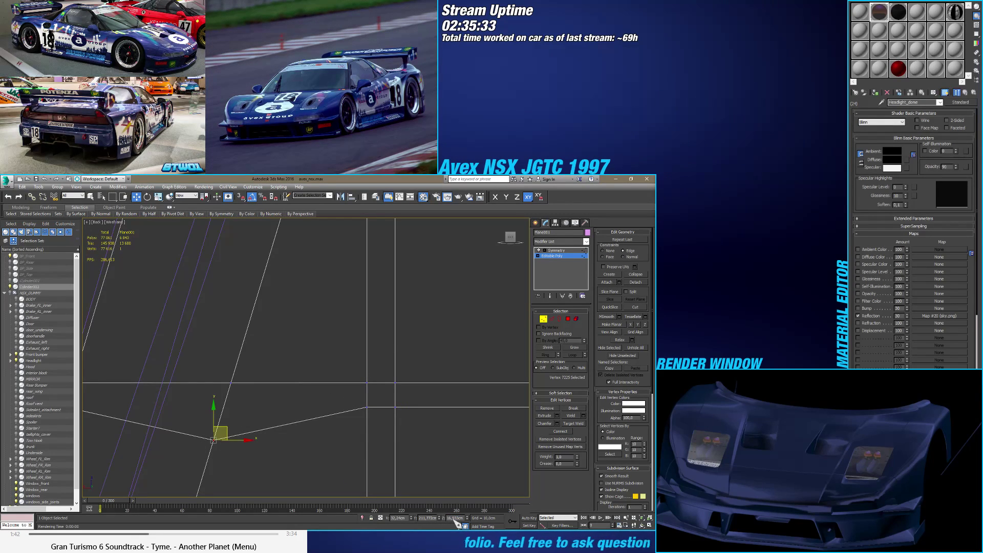
key("Return")
Step: Delete a vertex on the slanted edge to straighten it
scroll(326, 456, "down", 5)
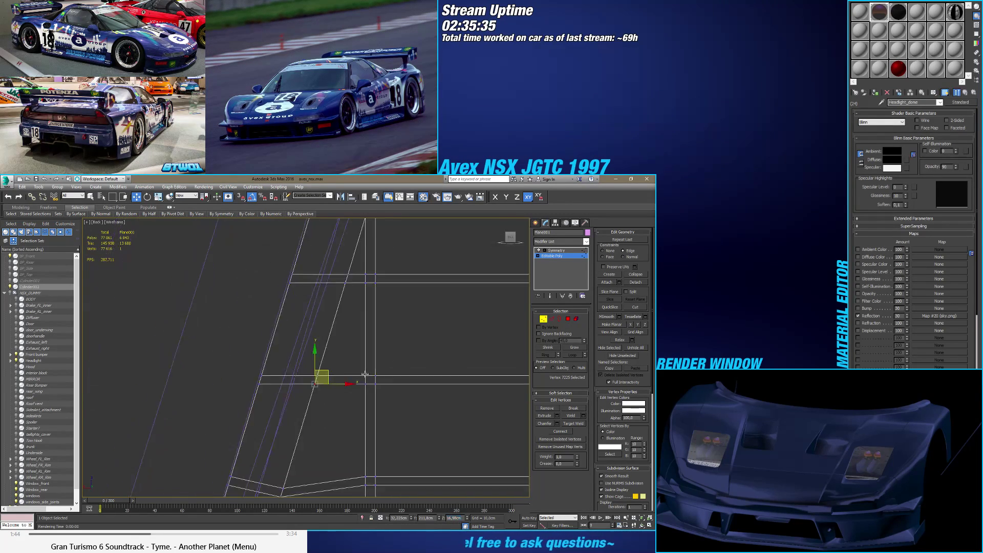
left_click(372, 381)
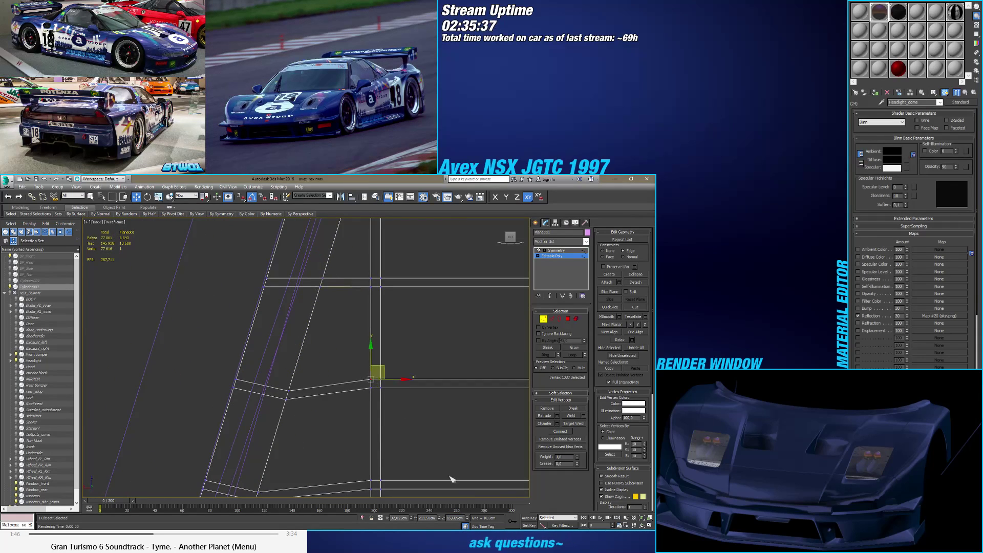
left_click(287, 391)
key("BackSpace")
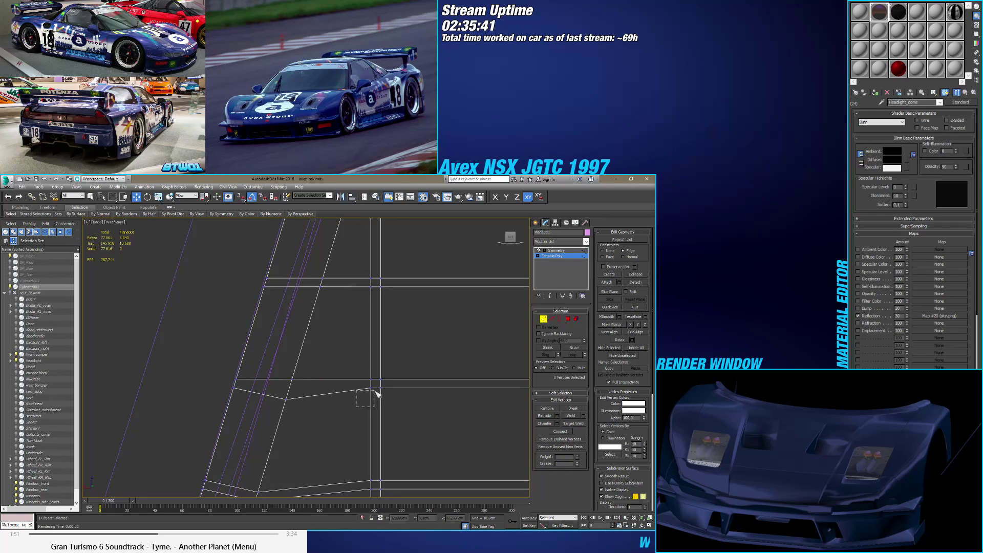
left_click(371, 388)
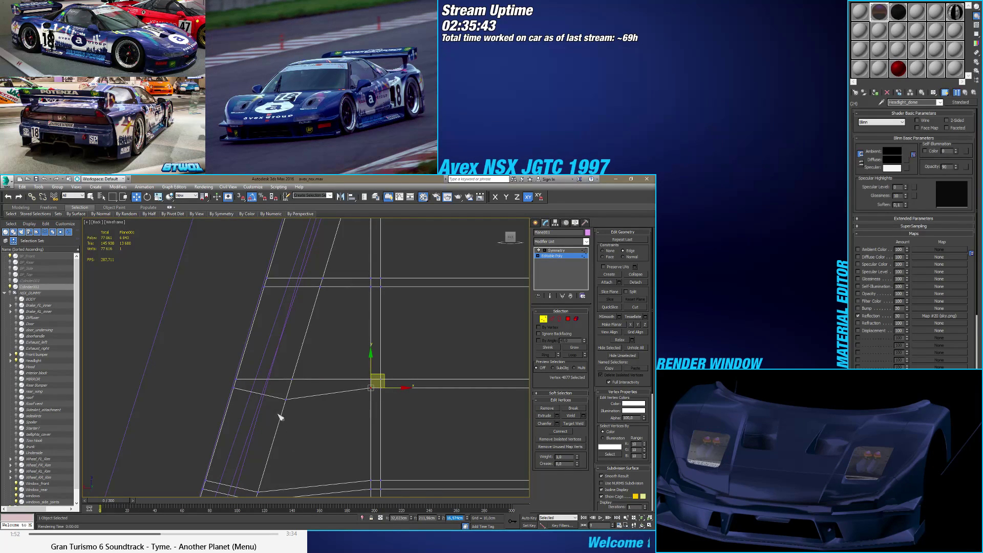
left_click(286, 399)
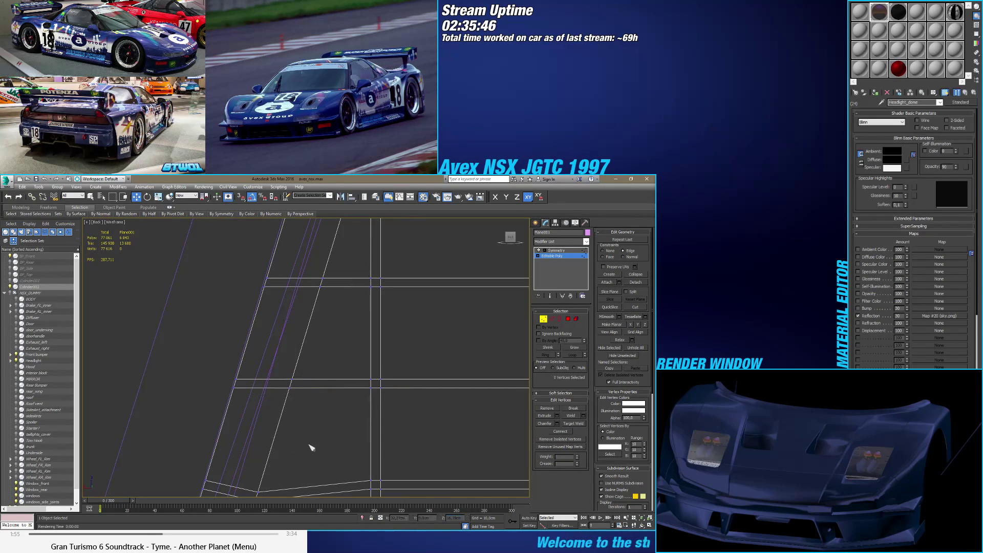
Step: Set the selected slanted-edge vertex's coordinate to 211,32
middle_click_drag(309, 447, 324, 478)
left_click(385, 410)
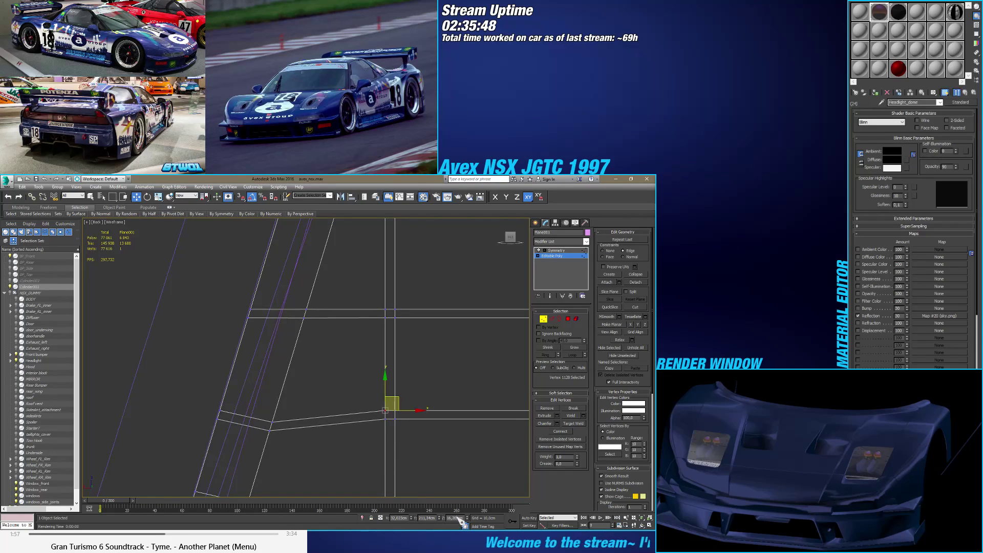
left_click(270, 424)
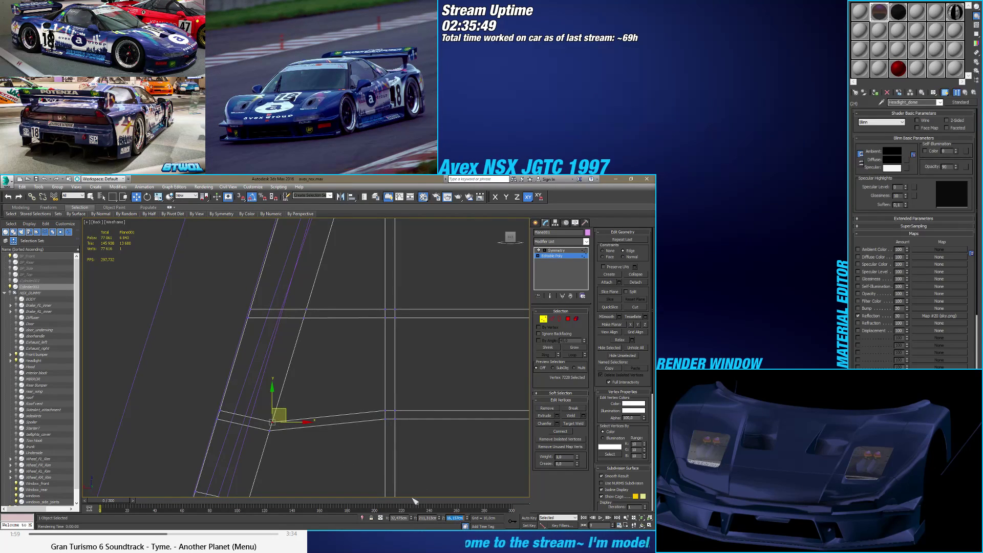
left_click(385, 419)
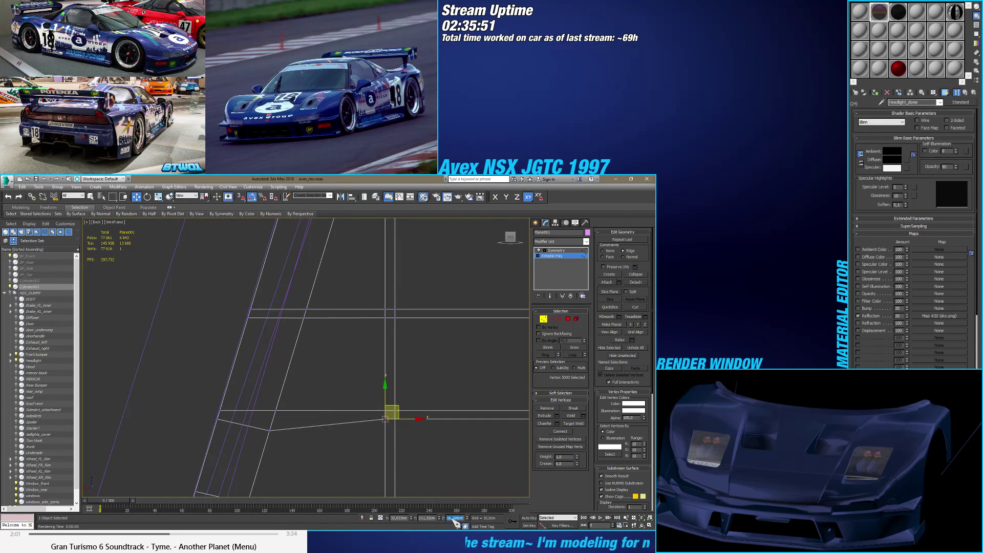
left_click(270, 430)
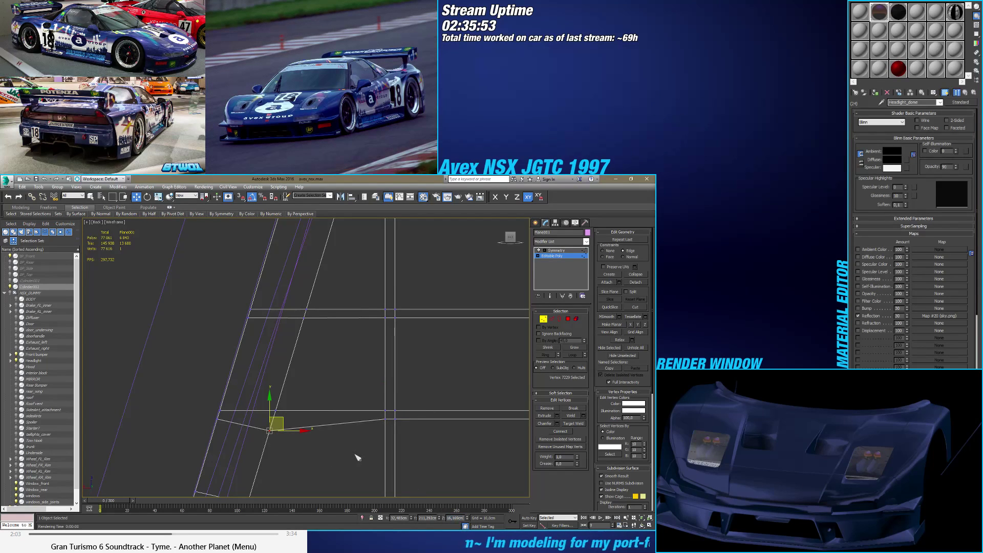
type("211,32")
key("Tab")
Step: Delete the unwanted vertex at the lower corner of the angled edge
middle_click_drag(343, 470, 324, 313)
scroll(313, 344, "up", 2)
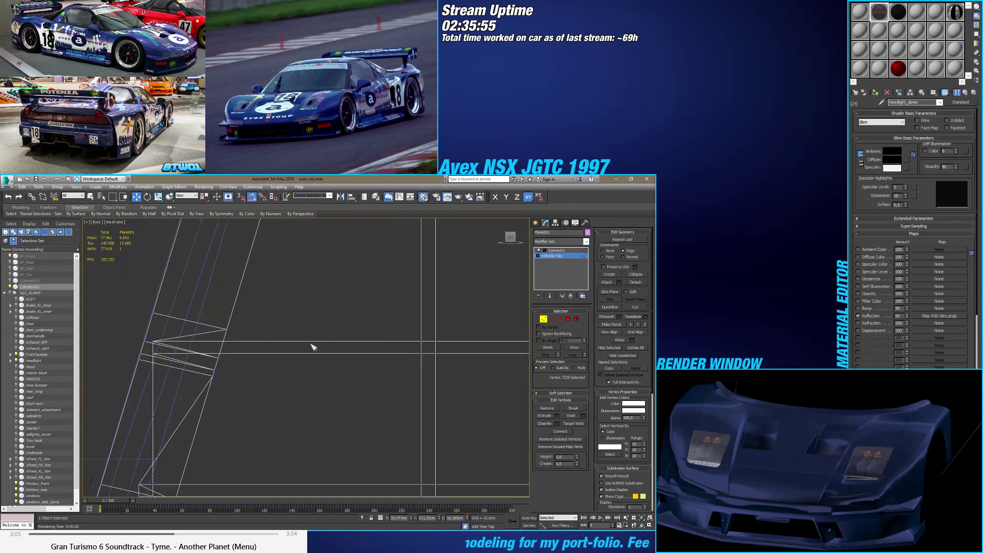
middle_click_drag(262, 375, 324, 377)
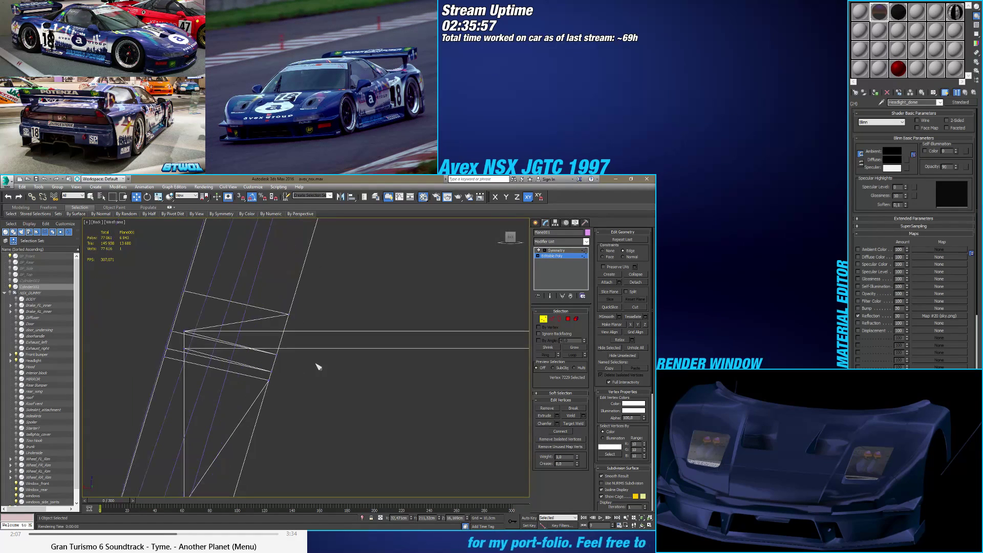
scroll(318, 367, "up", 2)
scroll(307, 369, "up", 1)
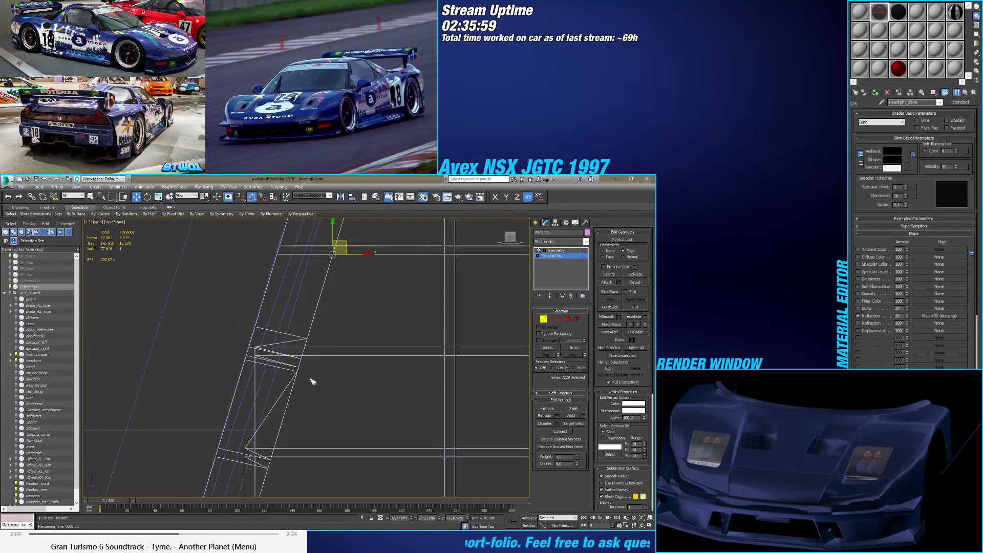
scroll(314, 386, "up", 1)
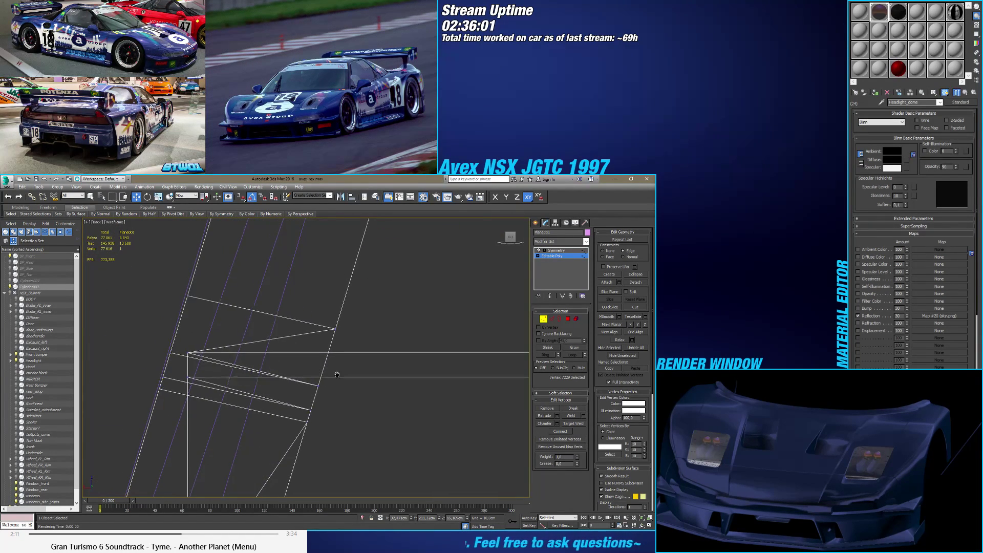
middle_click_drag(309, 390, 303, 392)
left_click(183, 359)
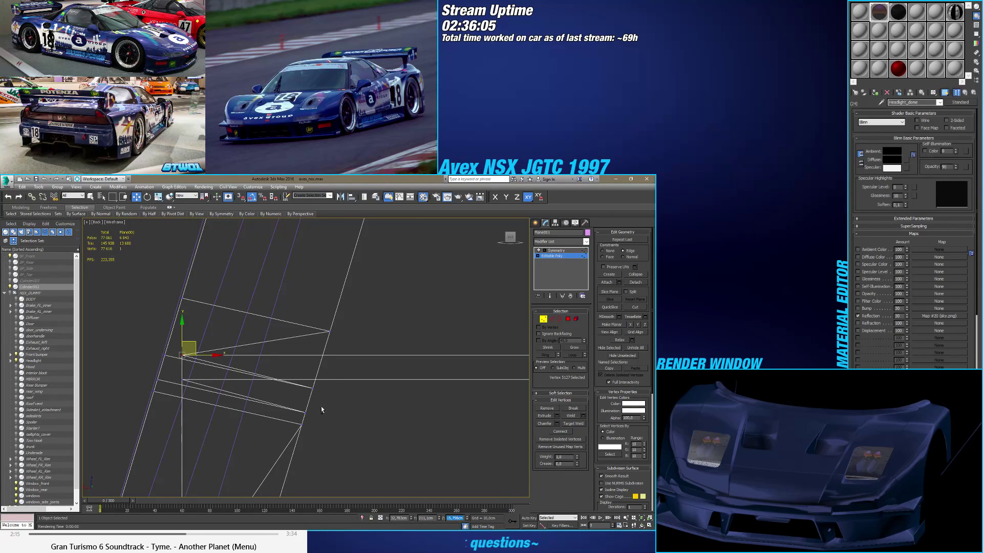
left_click(312, 387)
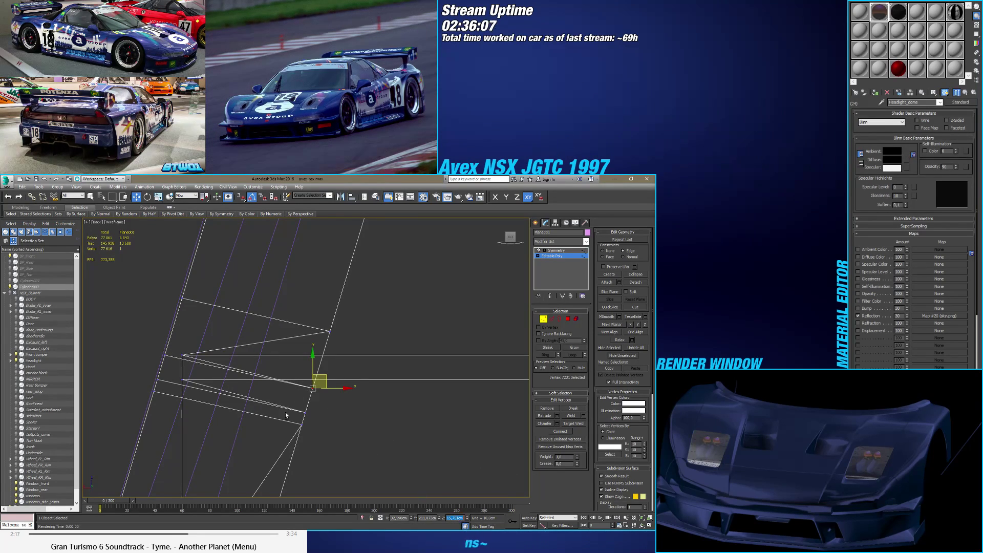
key("BackSpace")
Step: Type a new Z coordinate so the left-edge vertex sits on the horizontal edge line
left_click(183, 380)
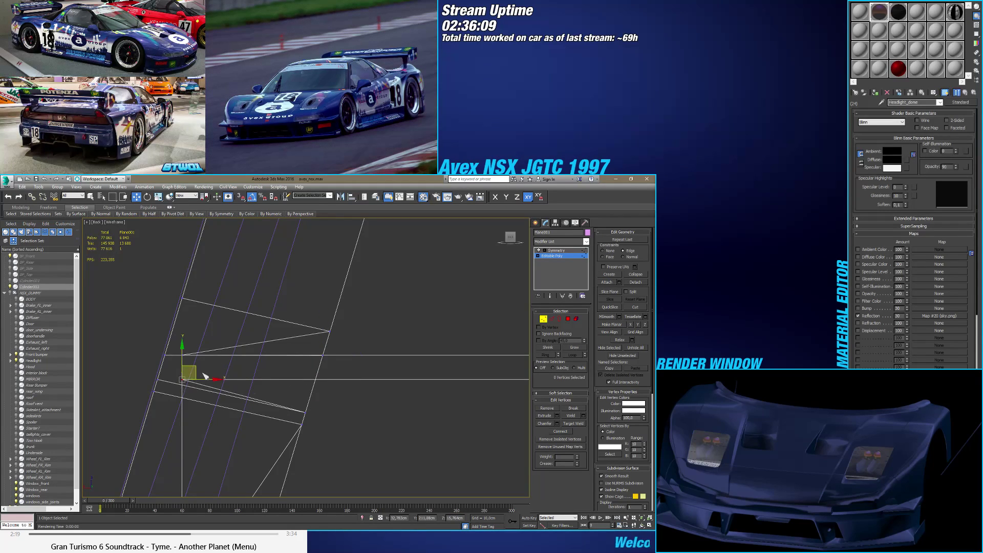
double_click(454, 518)
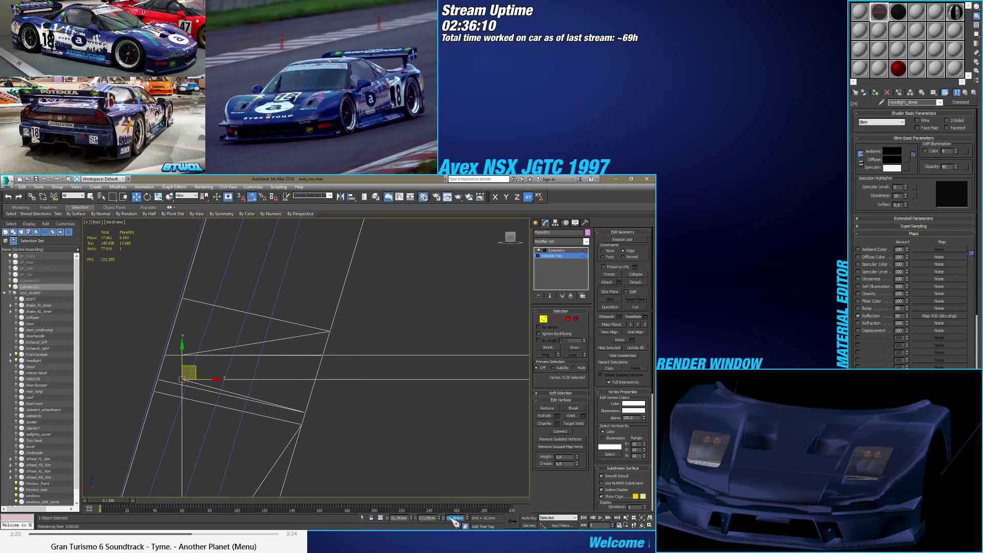
left_click(305, 414)
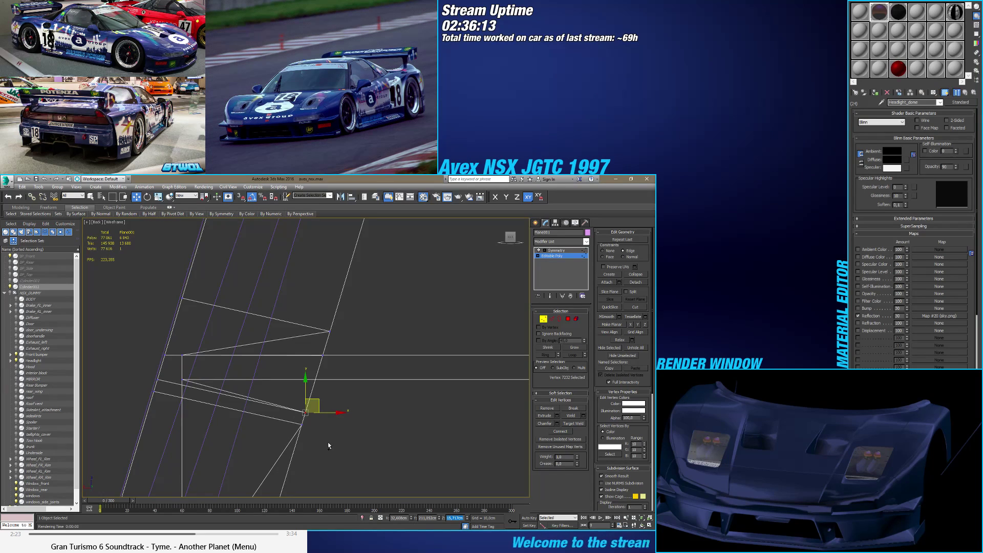
key("Tab")
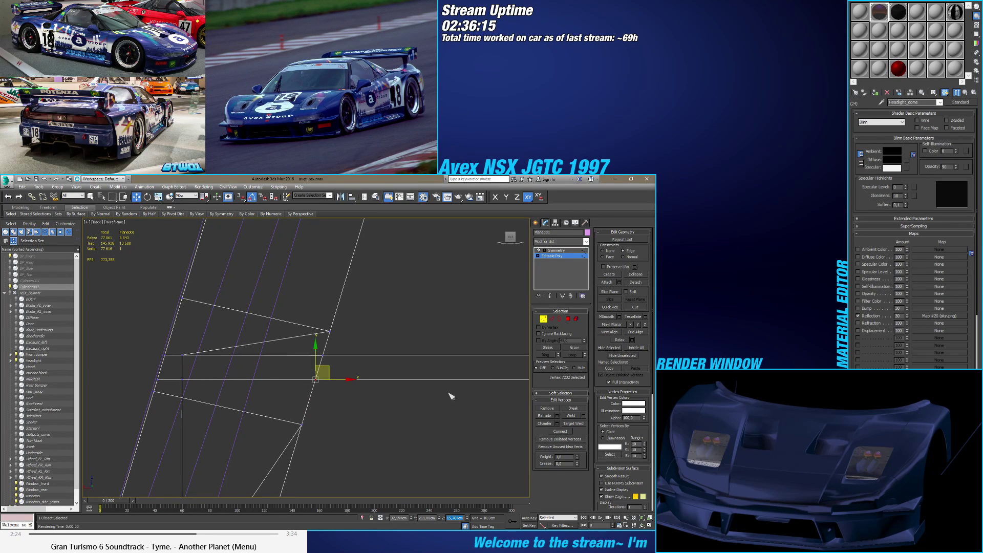
left_click(573, 424)
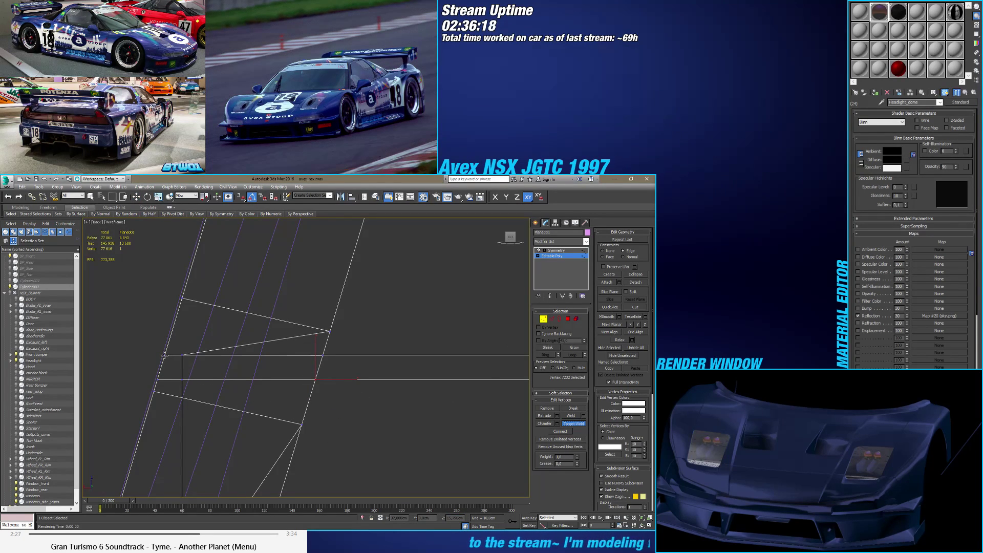
Step: Test pulling a vertex down the diagonal edge, then undo and return to Move
scroll(236, 334, "down", 5)
scroll(234, 336, "up", 3)
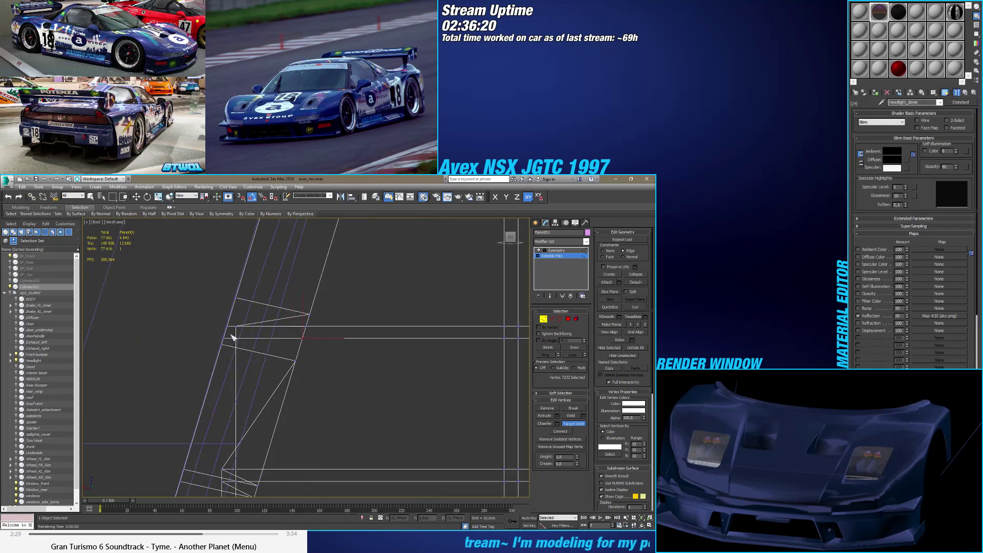
left_click_drag(239, 335, 244, 341)
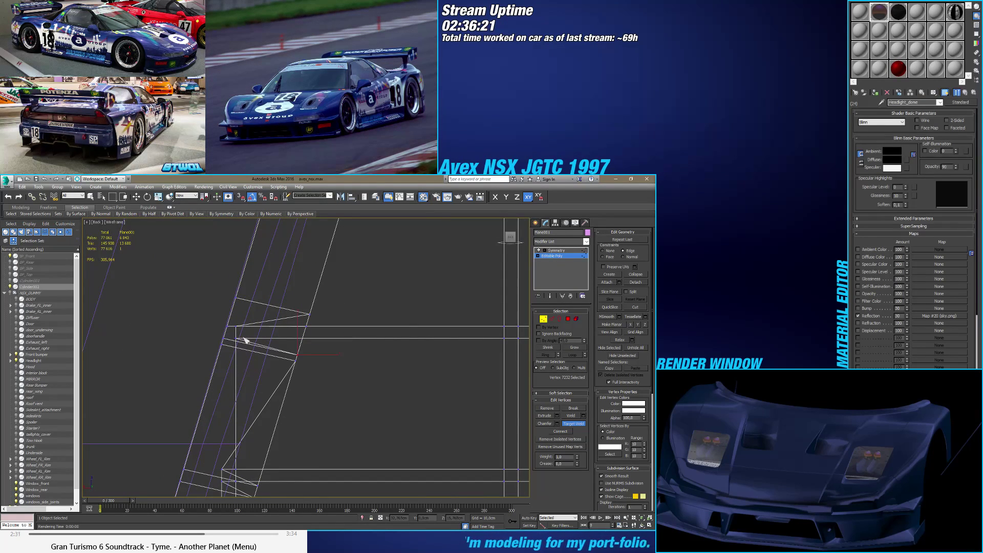
key("ctrl+z")
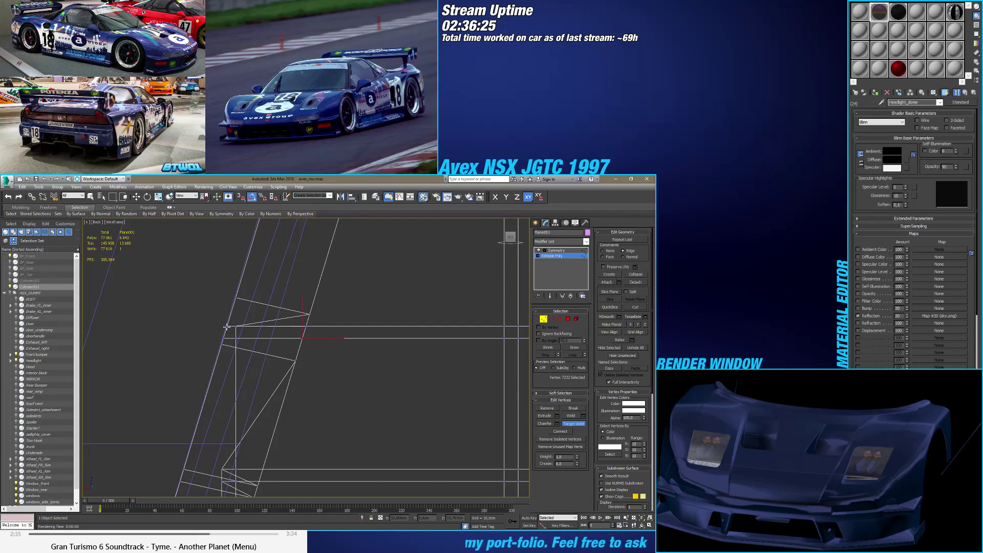
key("w")
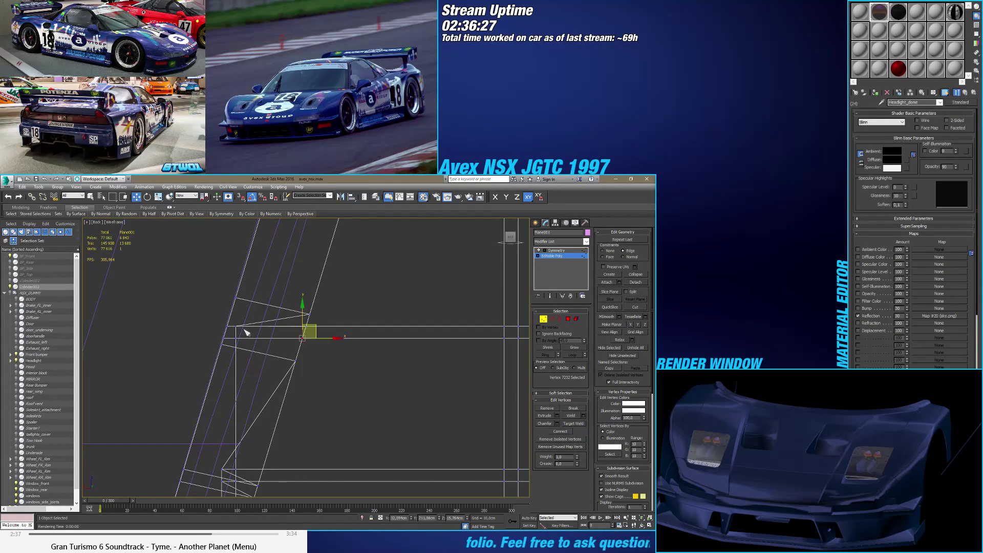
Step: Target Weld three stray vertices onto their neighbouring corner vertices
scroll(262, 336, "down", 4)
scroll(259, 339, "up", 4)
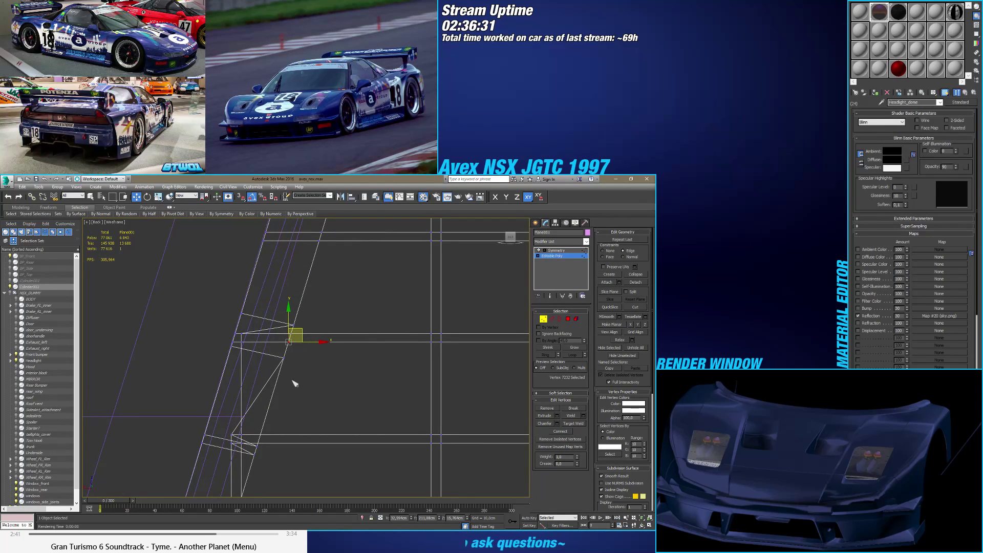
key("ctrl+shift+w")
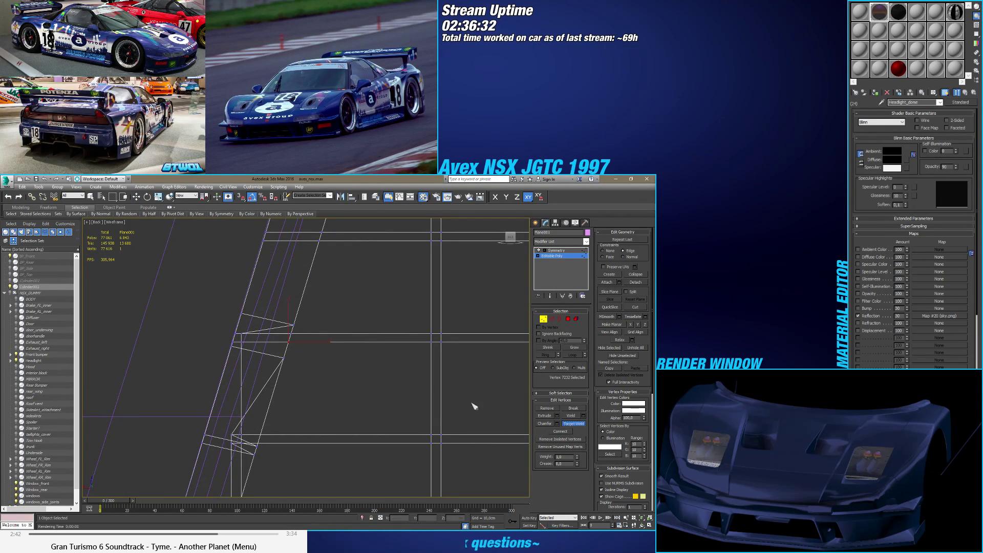
left_click(288, 342)
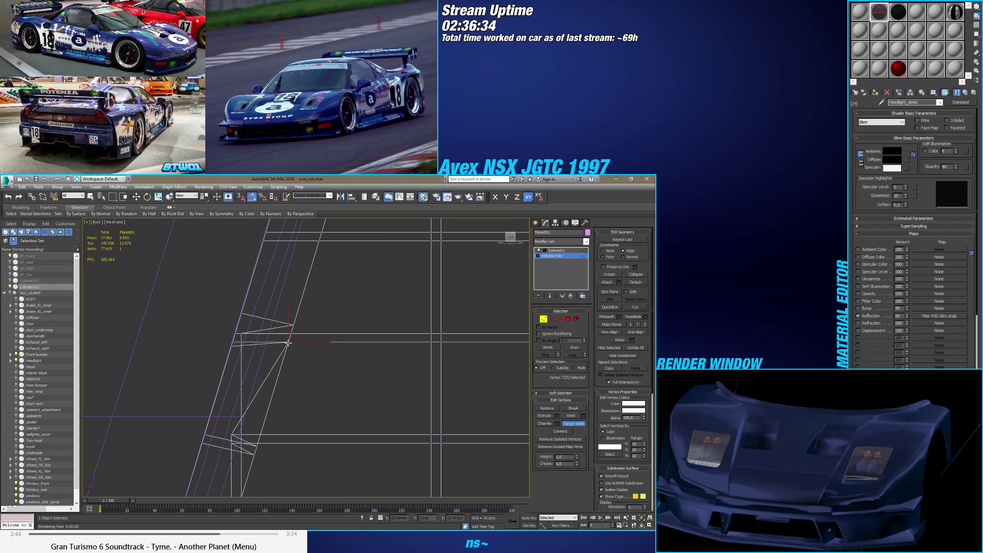
left_click(233, 348)
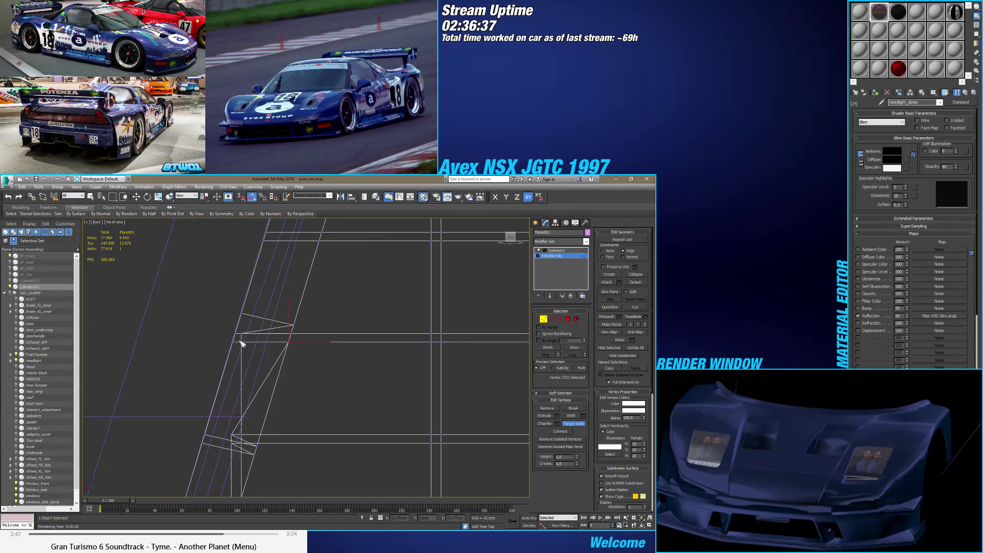
left_click(236, 346)
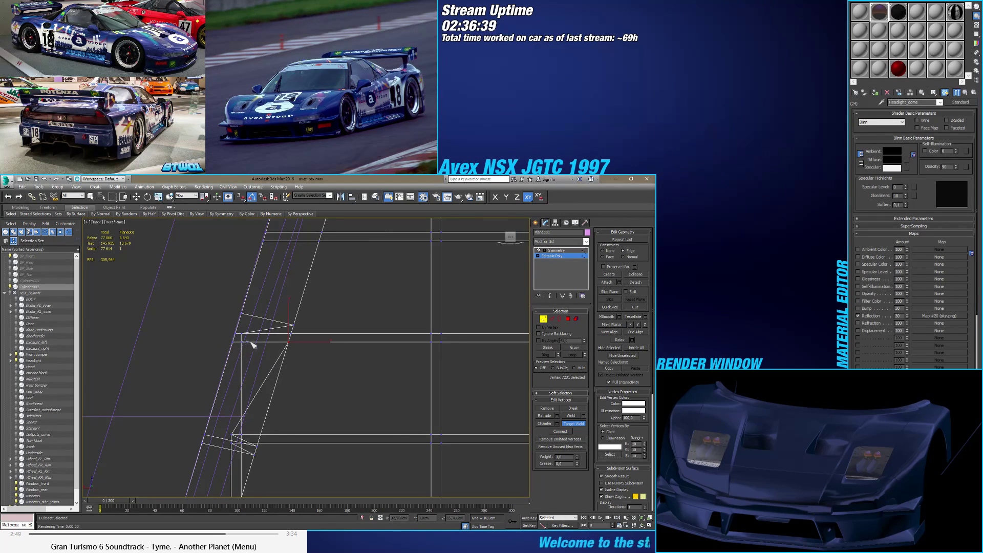
left_click(288, 342)
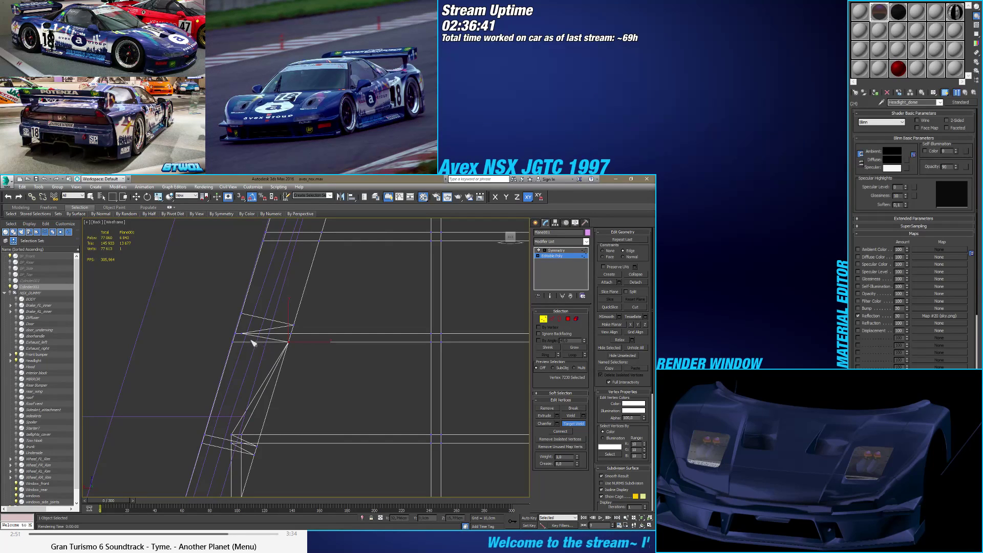
left_click(244, 334)
left_click(290, 334)
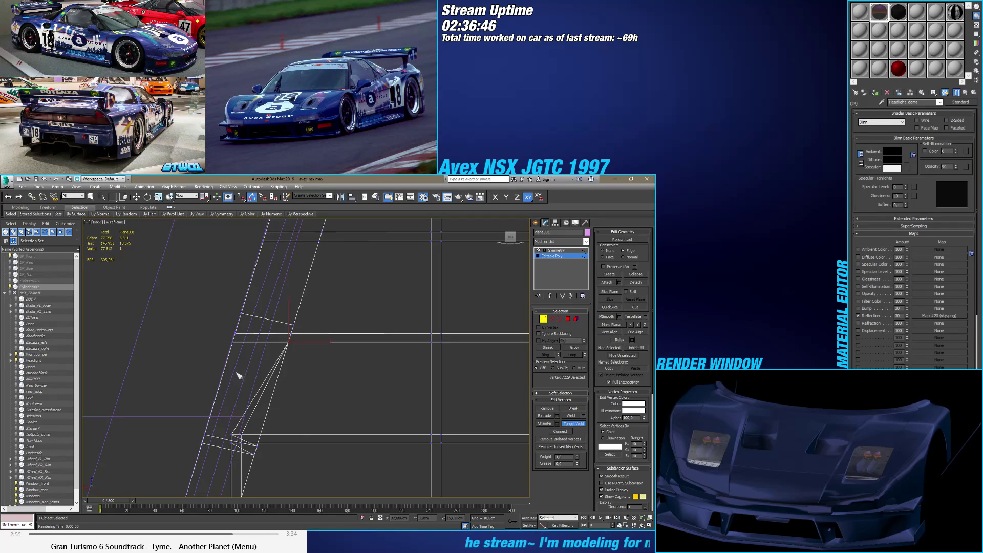
Step: With Move, check vertices near the lower edge and delete an unneeded one
scroll(249, 435, "up", 3)
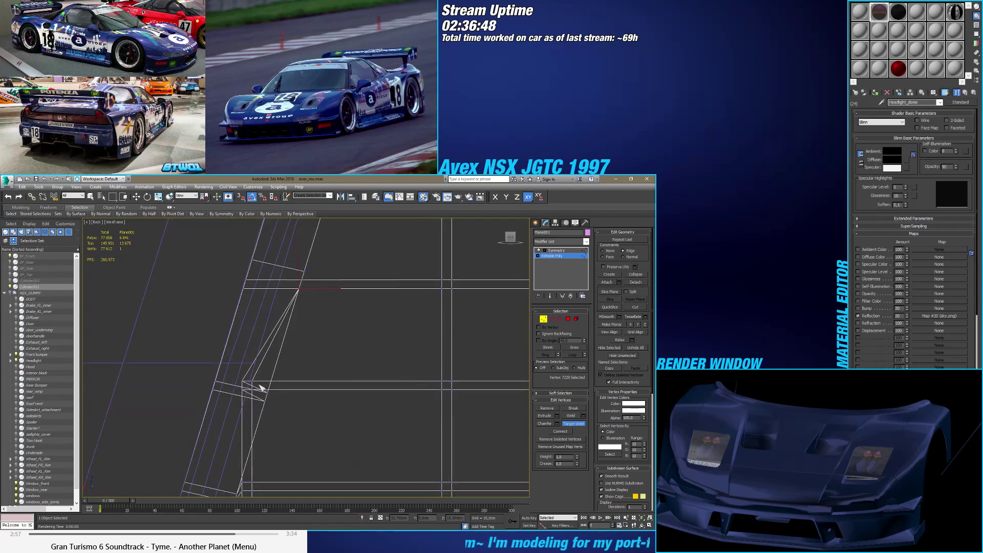
key("w")
left_click(245, 375)
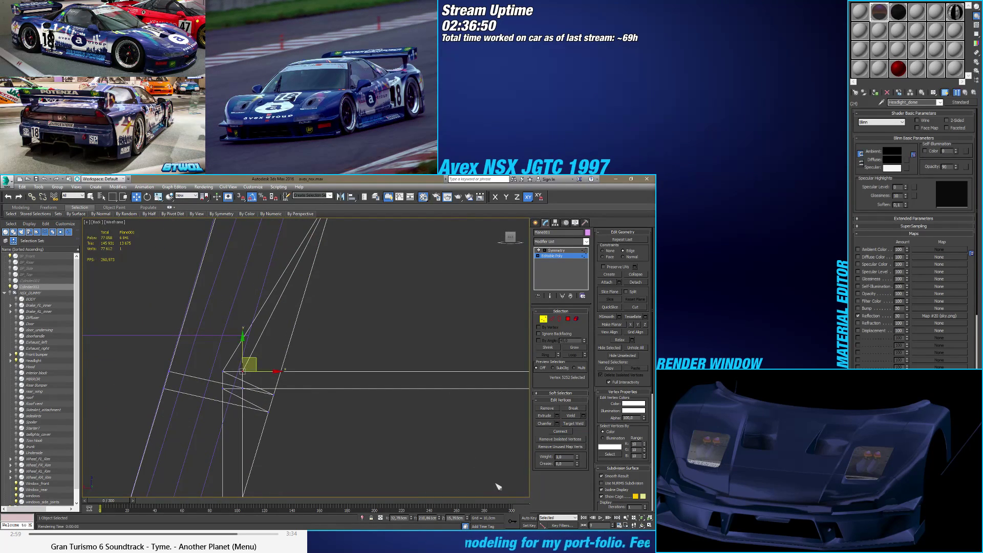
left_click(454, 518)
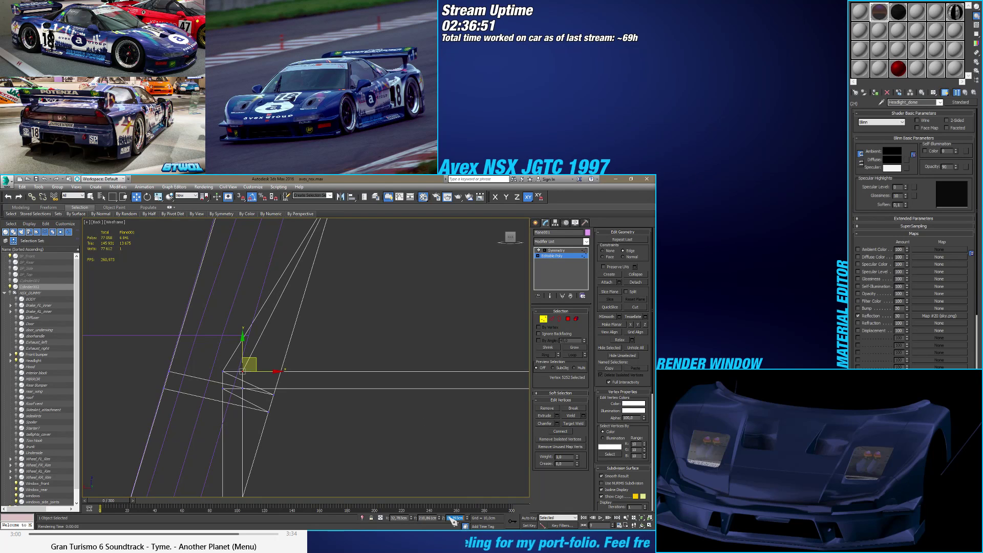
left_click(272, 395)
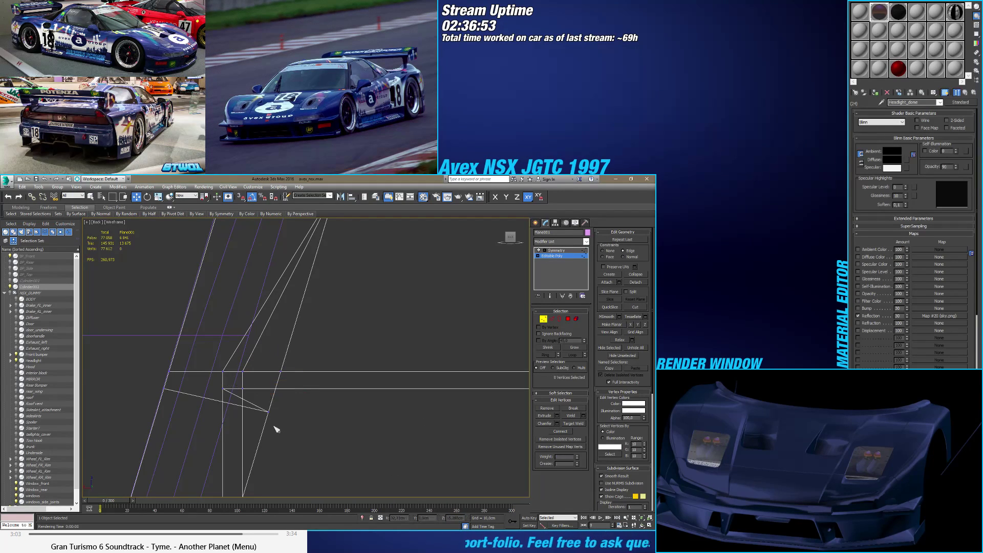
left_click(242, 389)
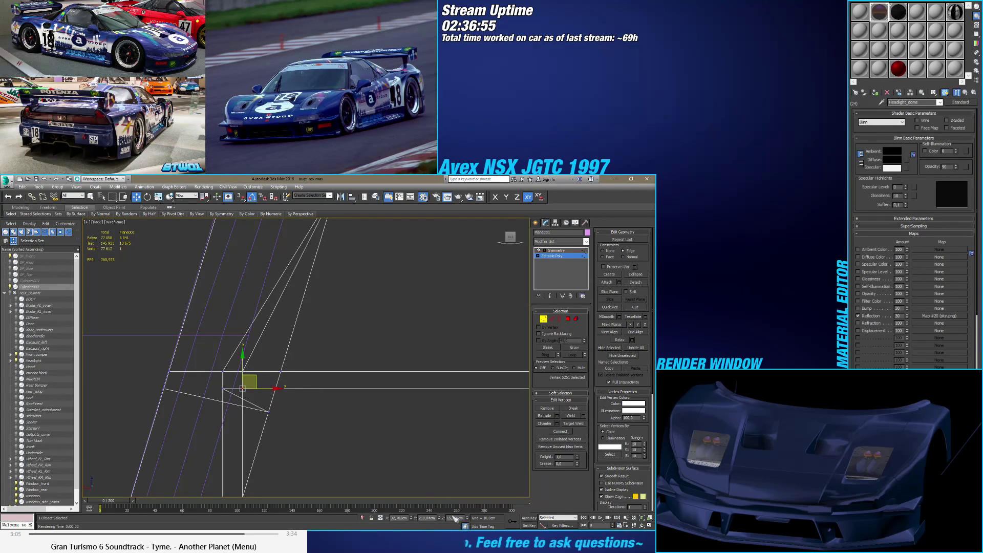
left_click(269, 411)
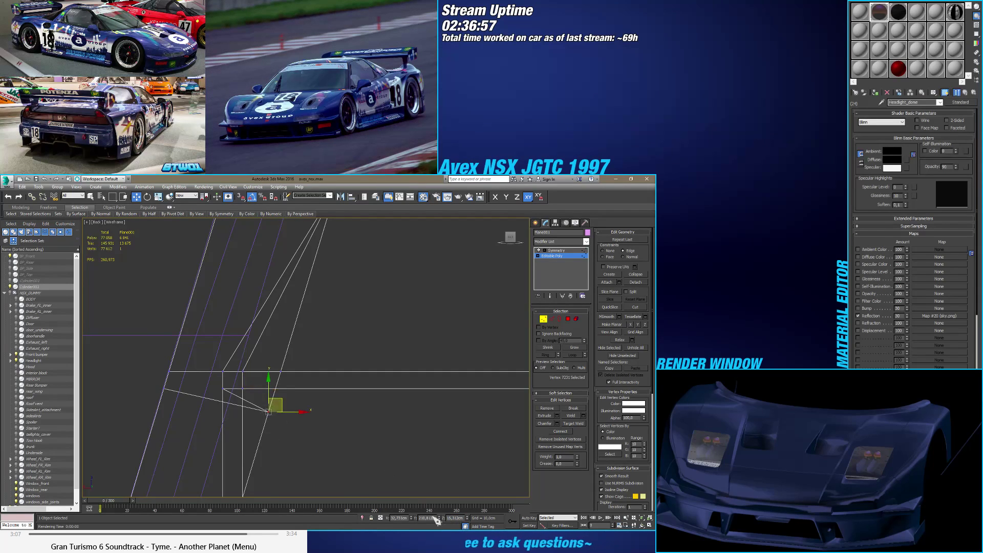
left_click(460, 518)
key("BackSpace")
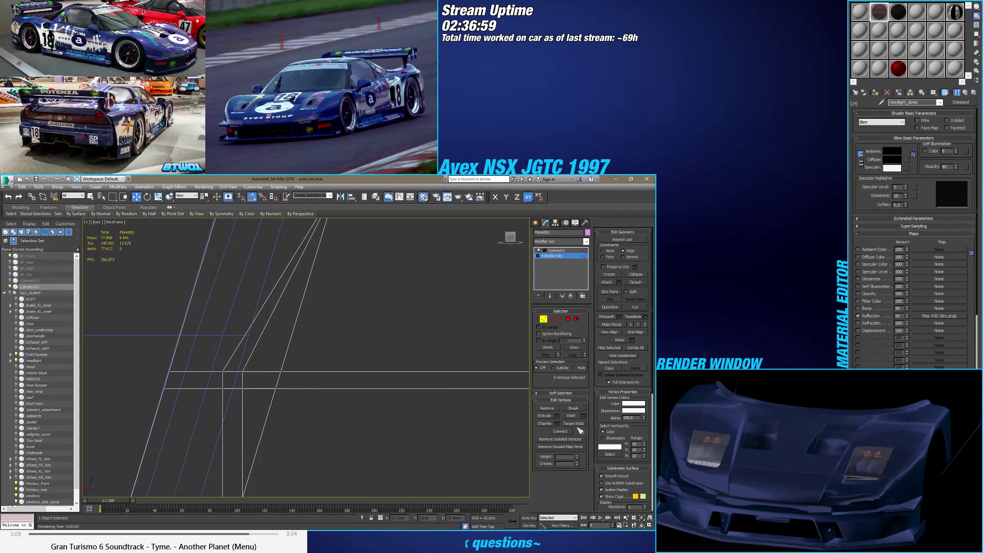
Step: Target Weld the loose vertices onto their right-hand neighbours, then undo the last weld
left_click(573, 423)
left_click(224, 372)
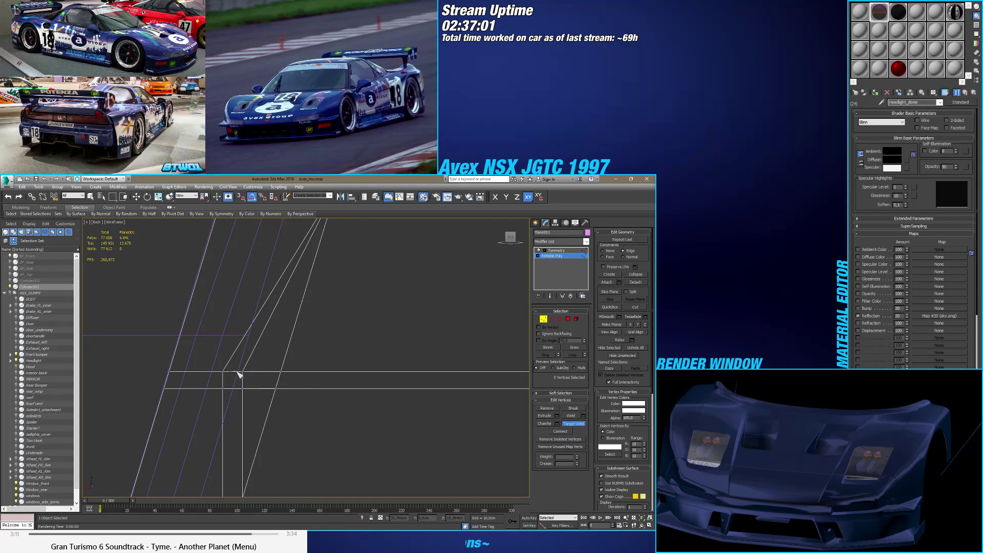
left_click(242, 372)
left_click(242, 373)
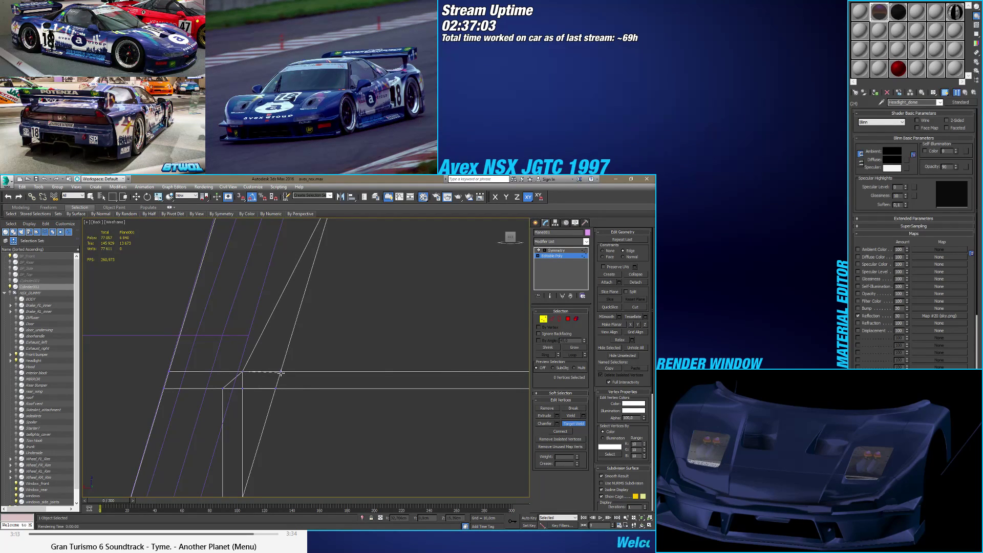
left_click(280, 373)
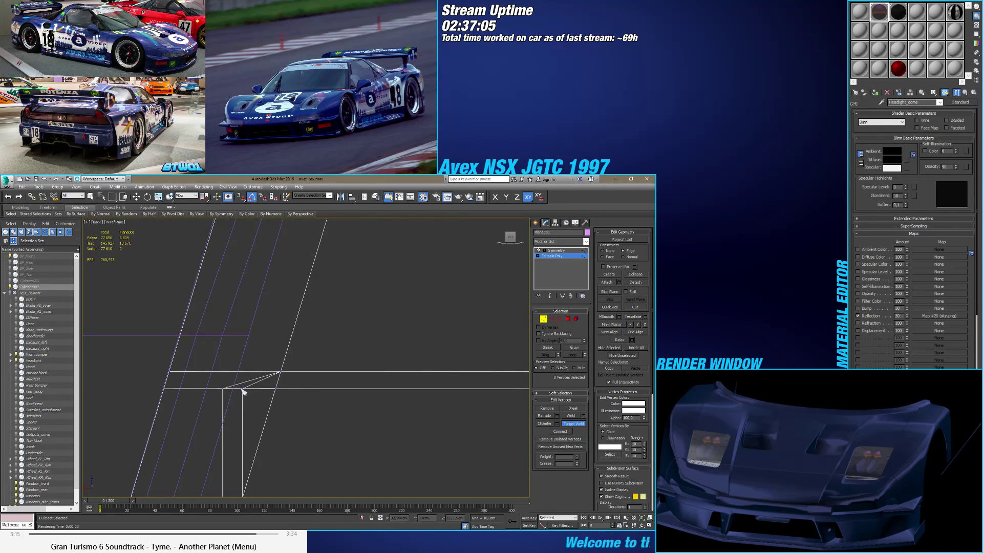
left_click(242, 390)
left_click(275, 391)
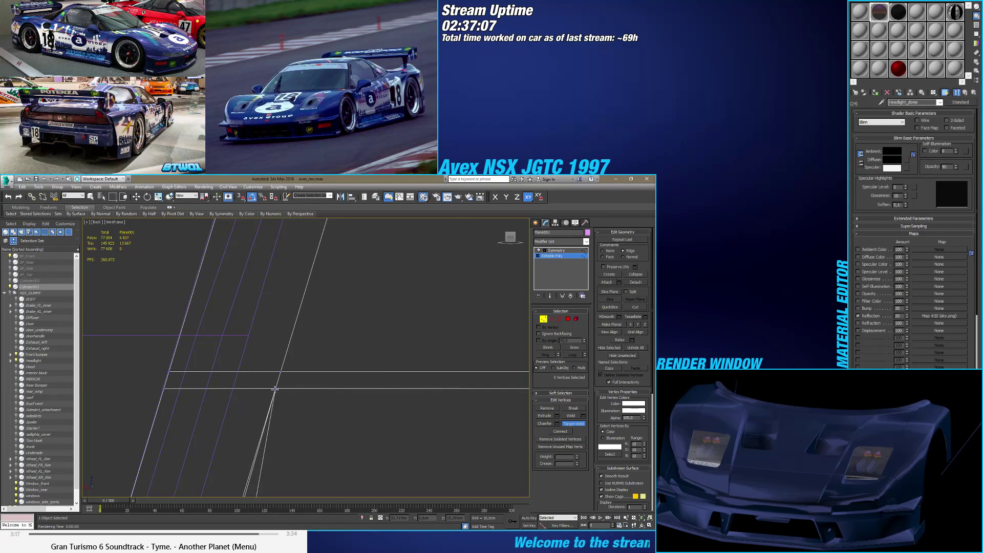
scroll(270, 400, "down", 3)
scroll(270, 404, "up", 3)
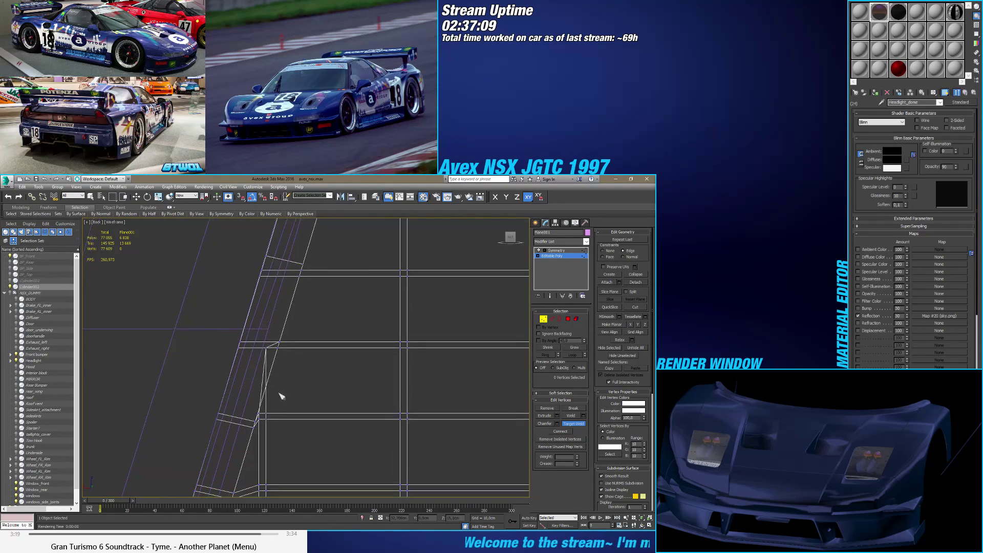
key("ctrl+z")
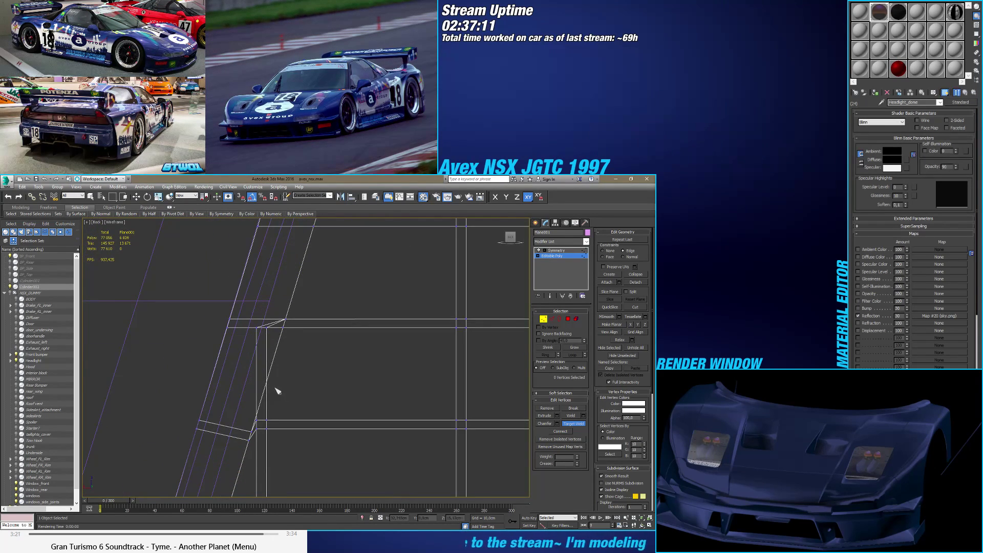
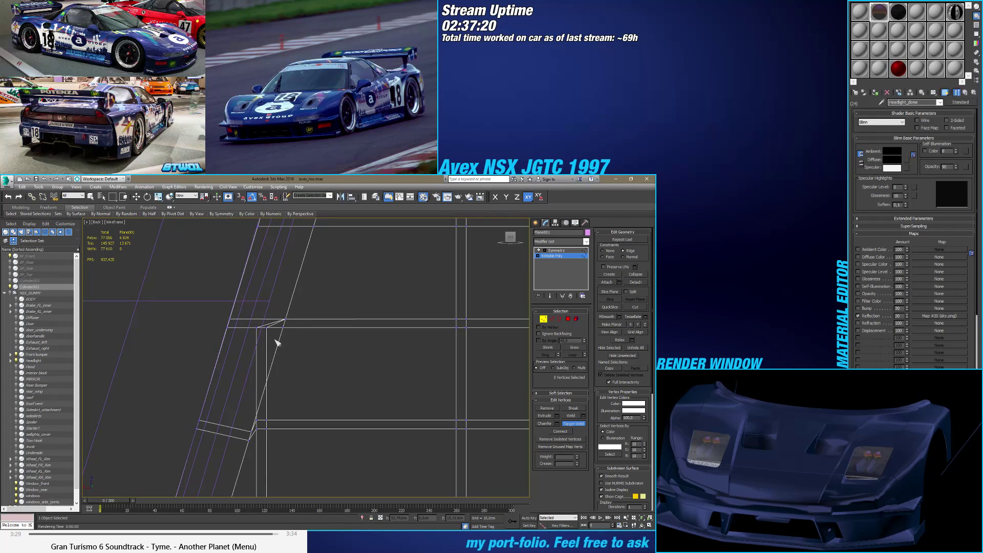
Step: Remove the stray edge at the panel corner
key("w")
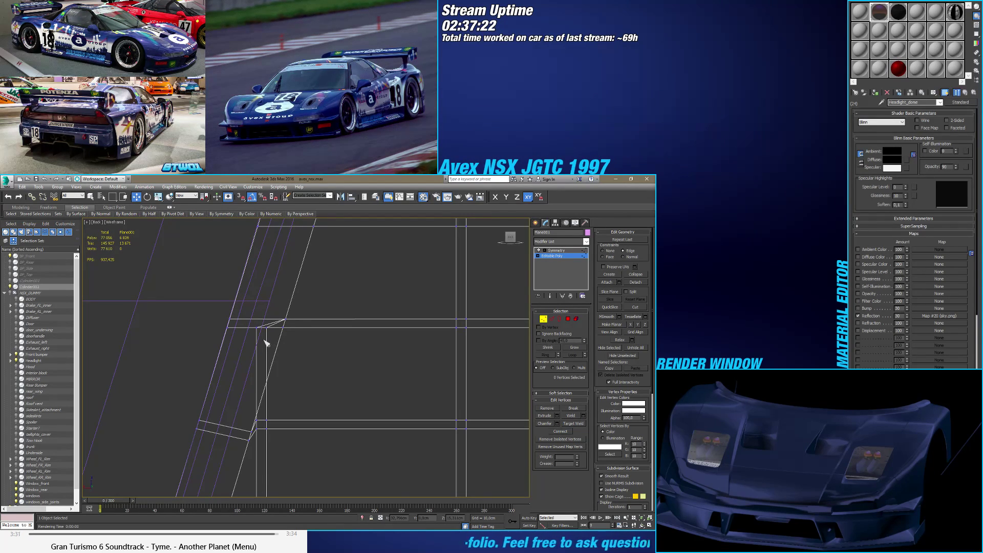
scroll(265, 342, "down", 3)
scroll(267, 340, "up", 2)
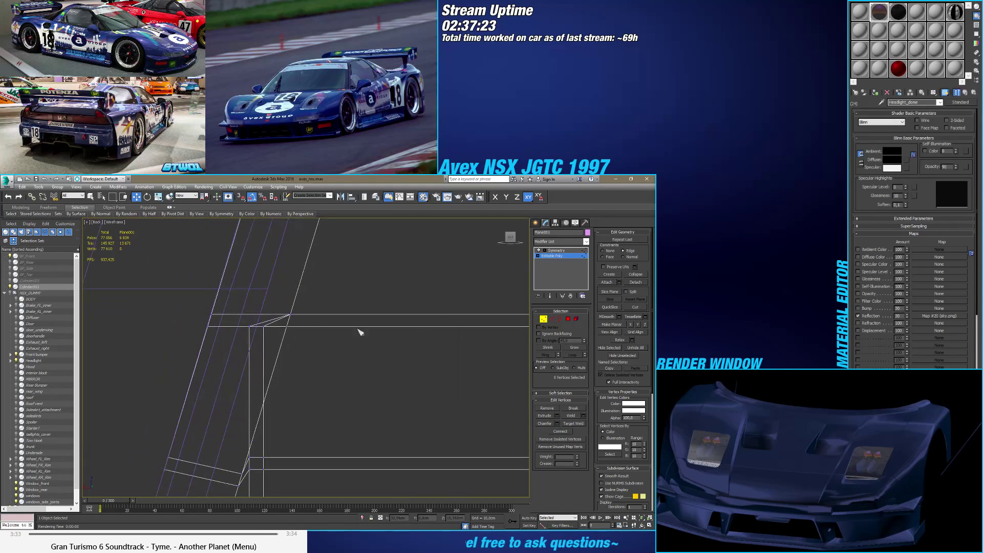
key("2")
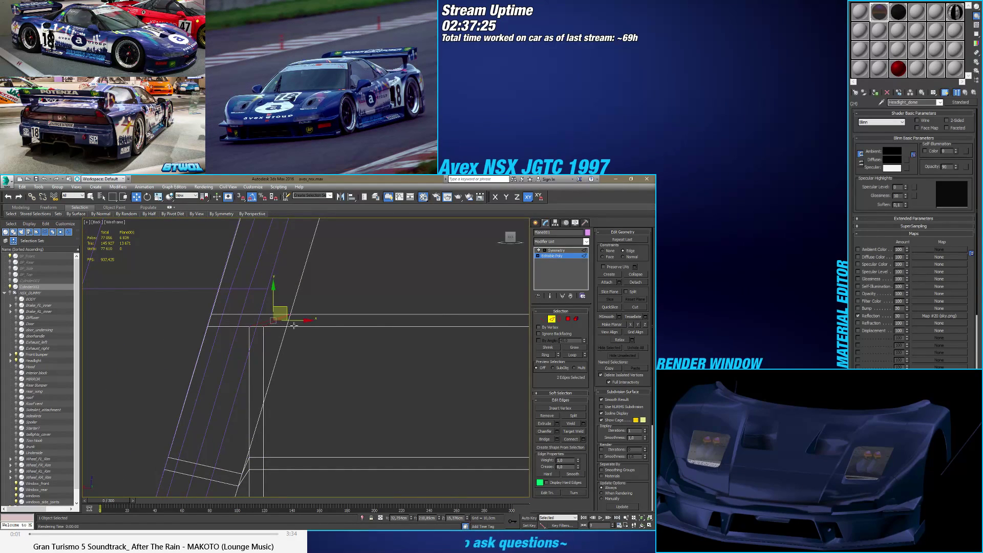
left_click(543, 416)
Step: Move the three corner vertices down along Y so their edges run straight
left_click(543, 318)
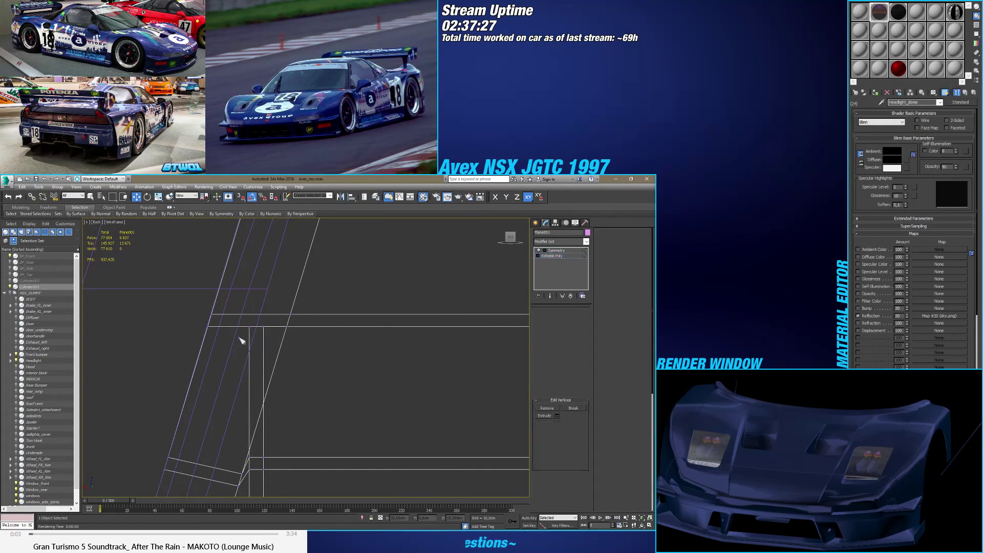
left_click_drag(205, 307, 268, 331)
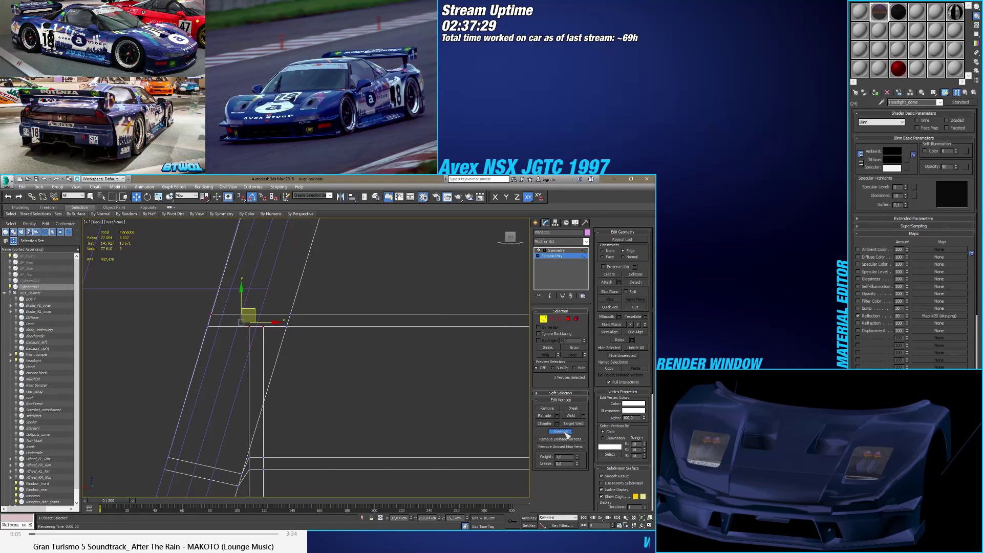
middle_click_drag(350, 389, 374, 382)
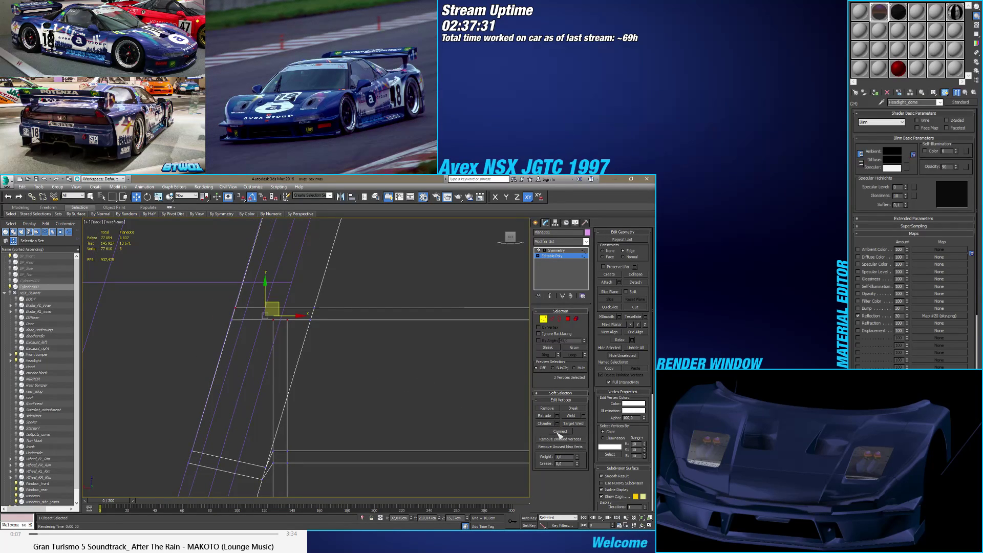
left_click_drag(264, 294, 280, 331)
left_click(279, 336)
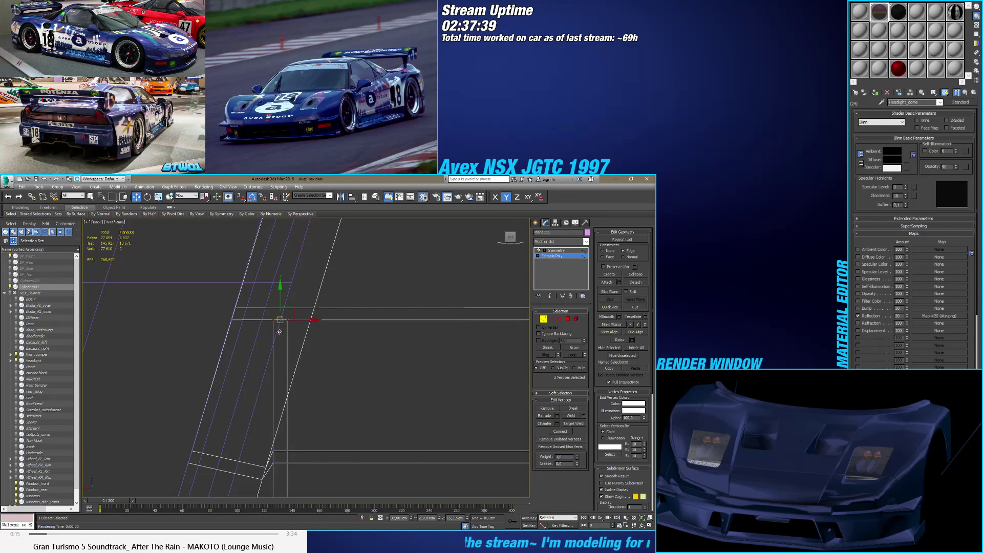
left_click(324, 355)
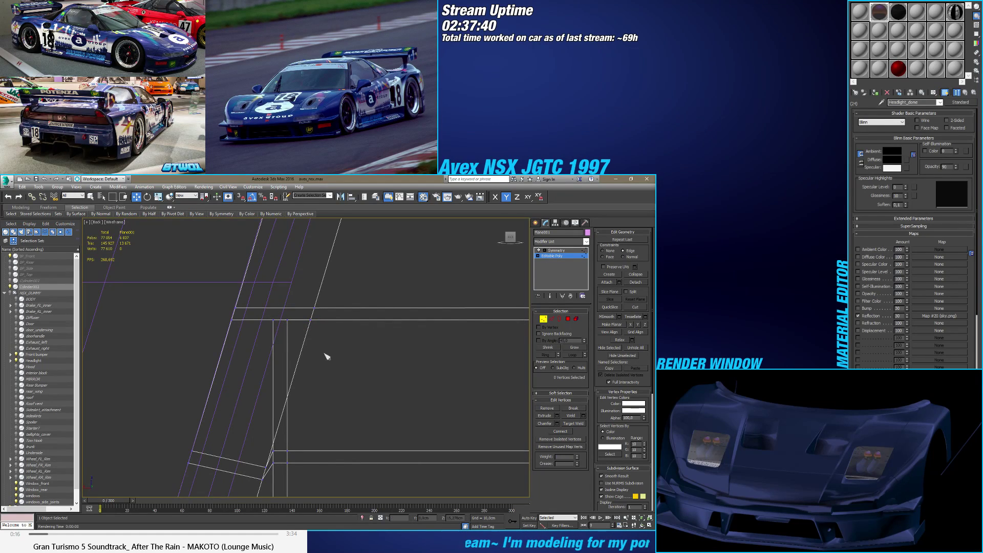
Step: Try a Target Weld of one corner vertex onto its neighbour, then undo it
left_click(571, 424)
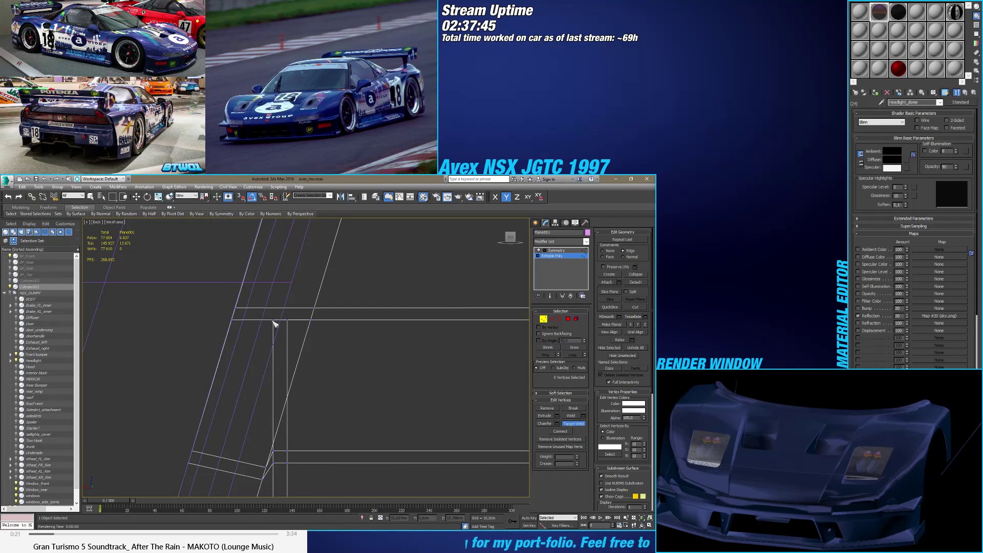
left_click(274, 322)
left_click(310, 320)
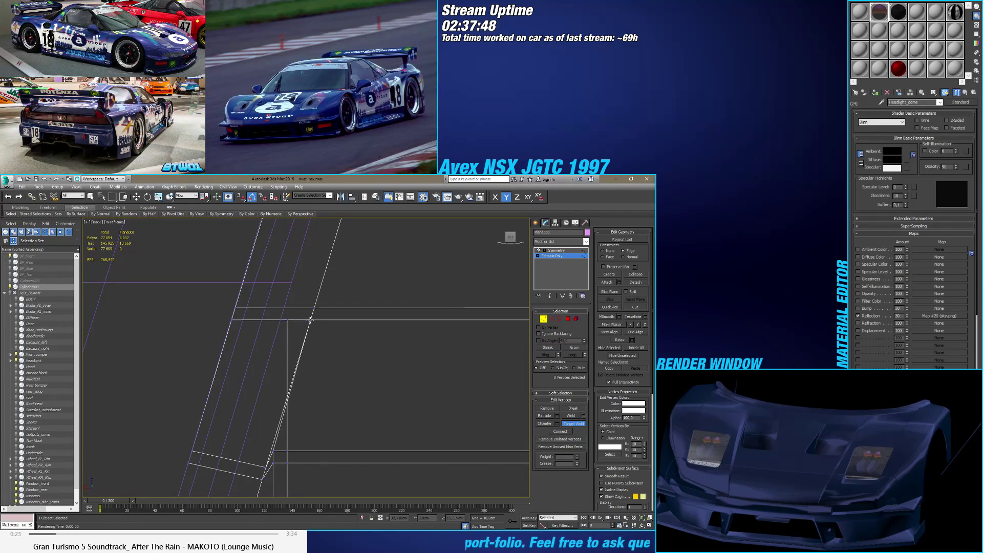
key("ctrl+z")
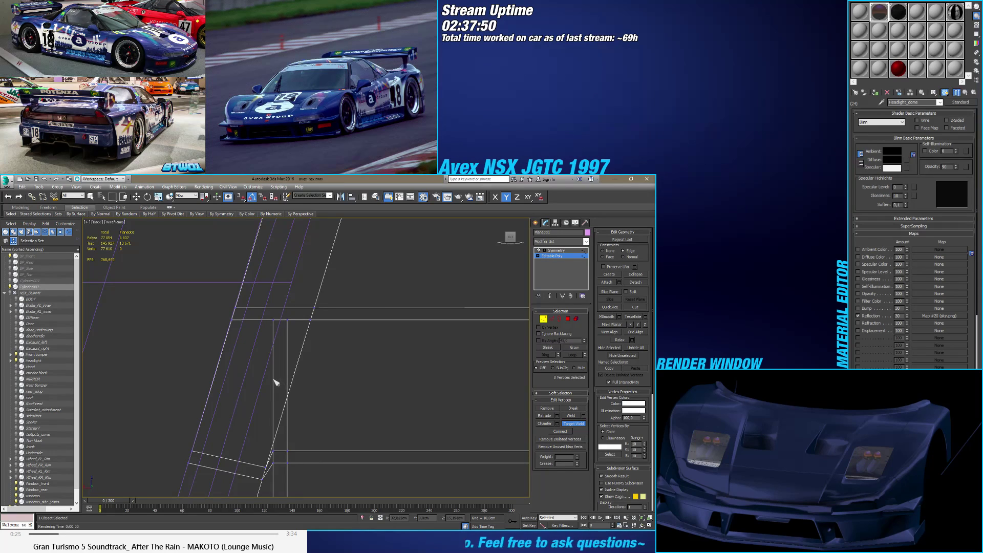
key("w")
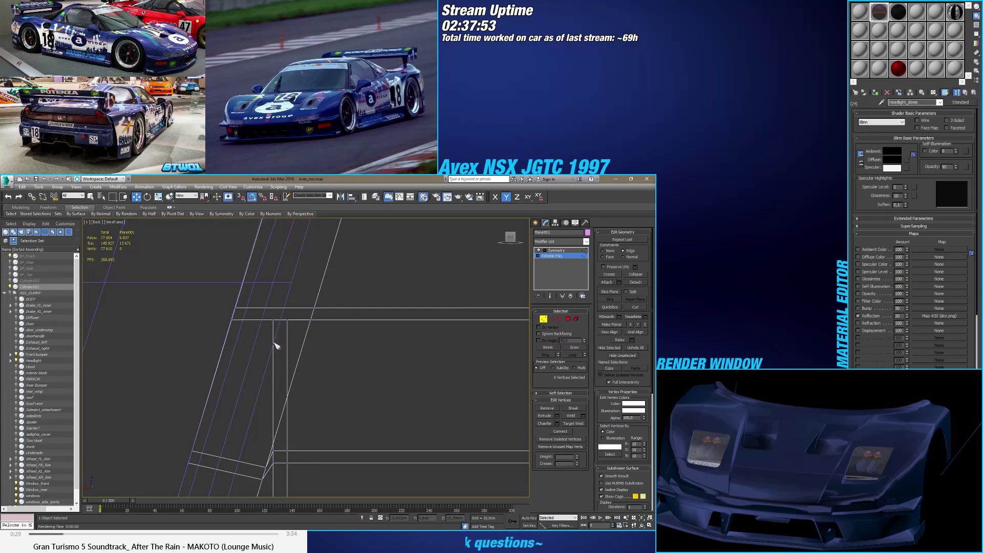
Step: Nudge the two corner vertices, cancel the move and clear the selection
left_click_drag(290, 325, 278, 364)
right_click(278, 364)
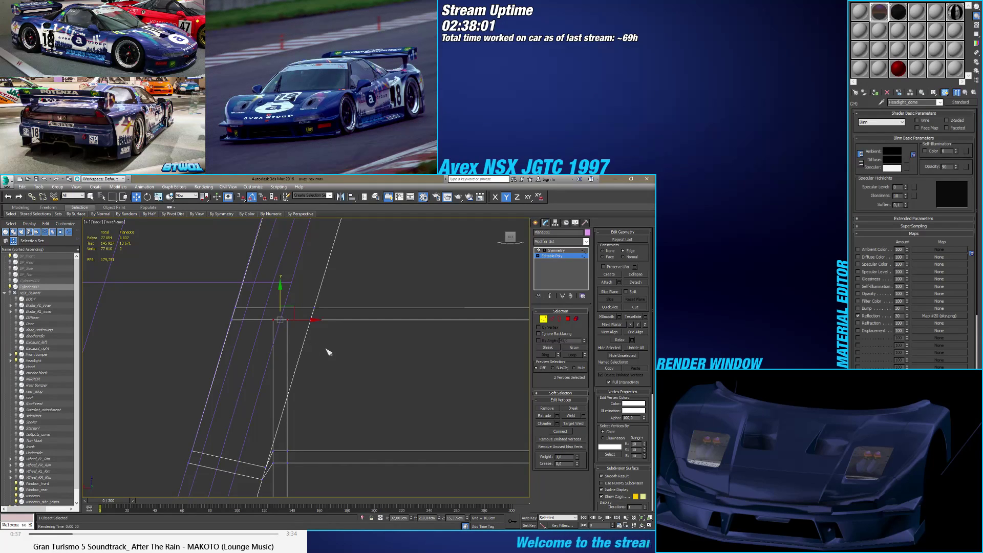
middle_click_drag(328, 353, 274, 340)
scroll(281, 345, "down", 2)
left_click(283, 344)
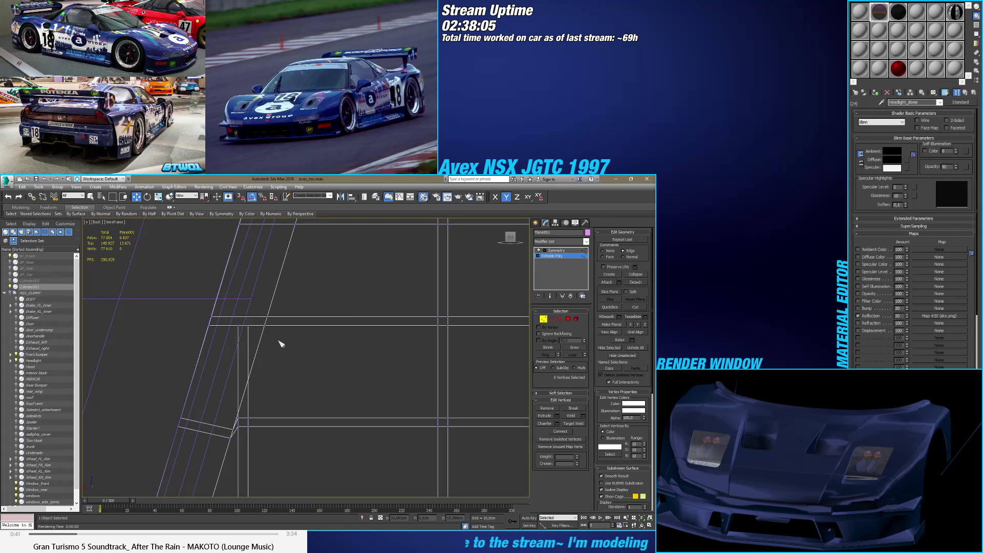
Step: Drop the corner vertex straight down along Y
scroll(242, 329, "up", 2)
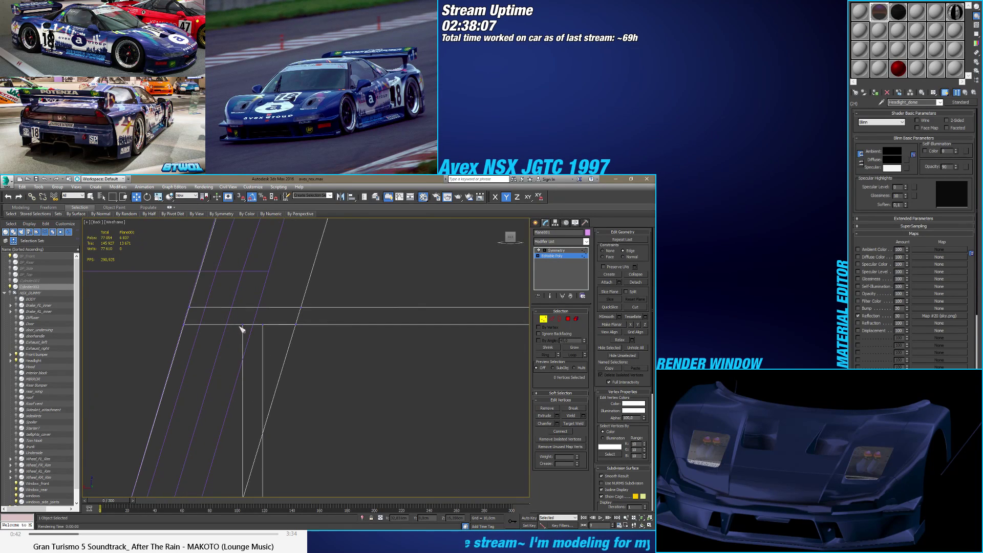
left_click(552, 319)
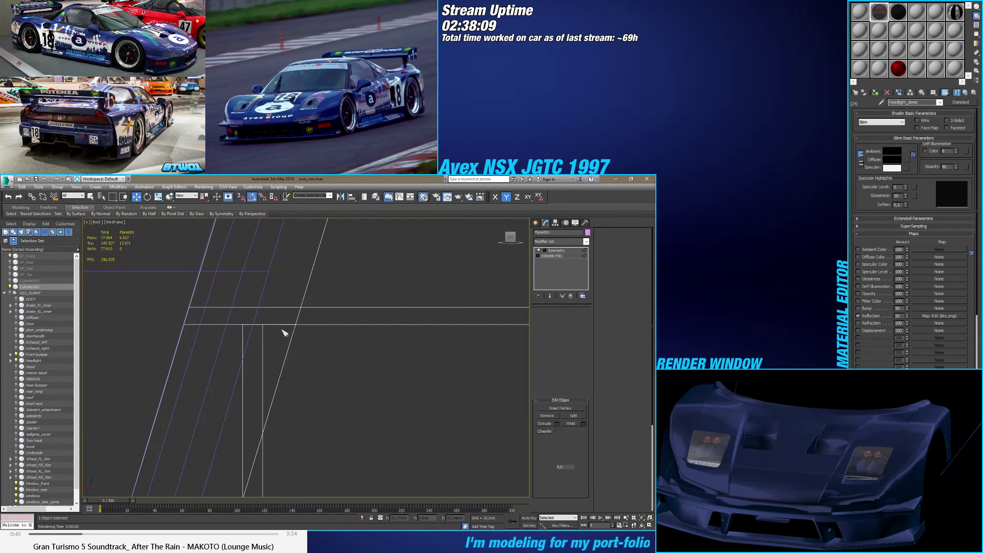
key("1")
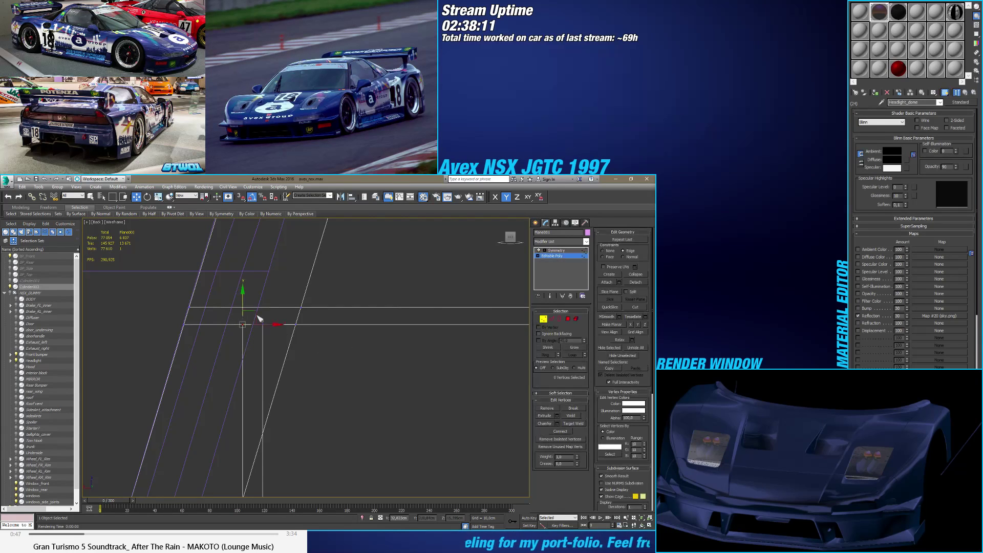
left_click_drag(242, 307, 250, 351)
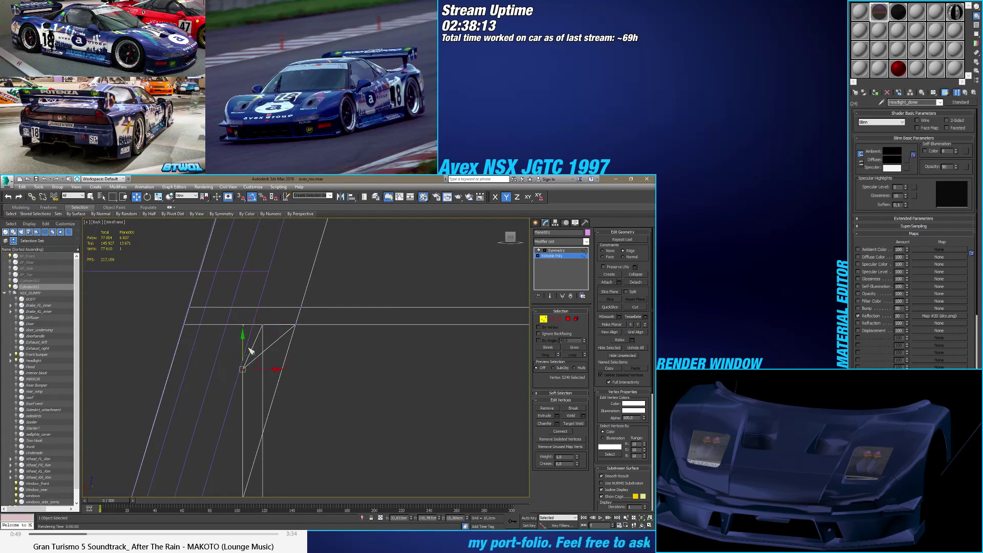
middle_click_drag(249, 351, 265, 313)
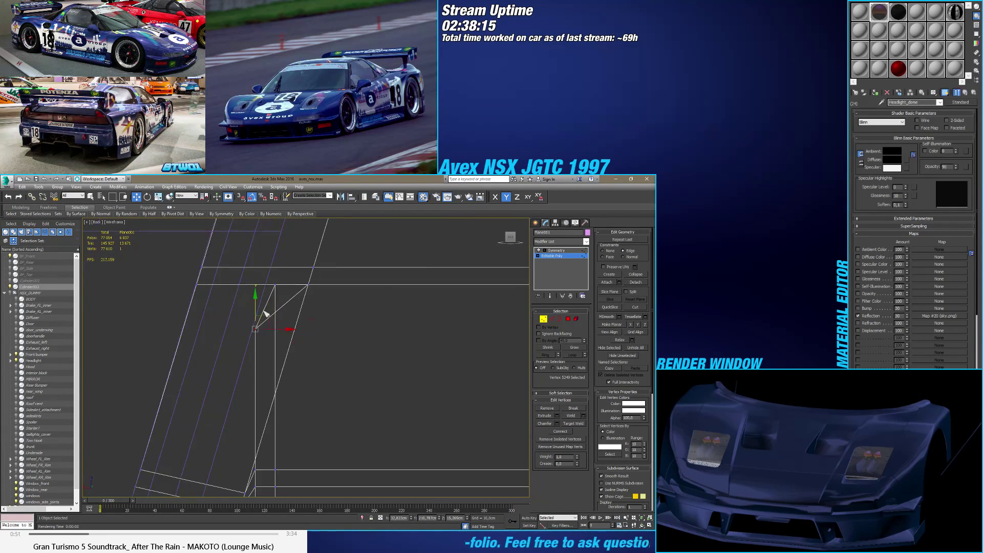
Step: Remove the unwanted edge near the corner
left_click(553, 320)
left_click(290, 301)
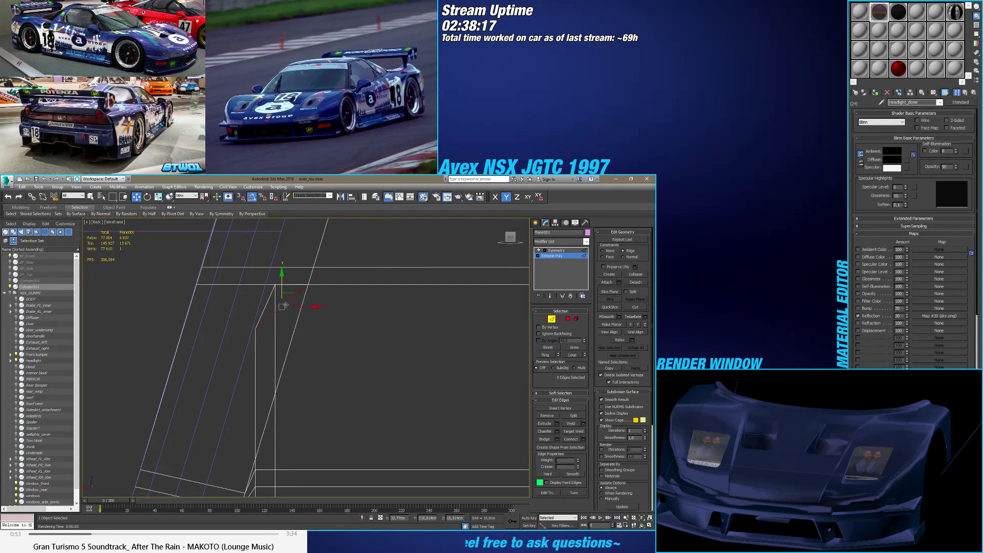
left_click(547, 415)
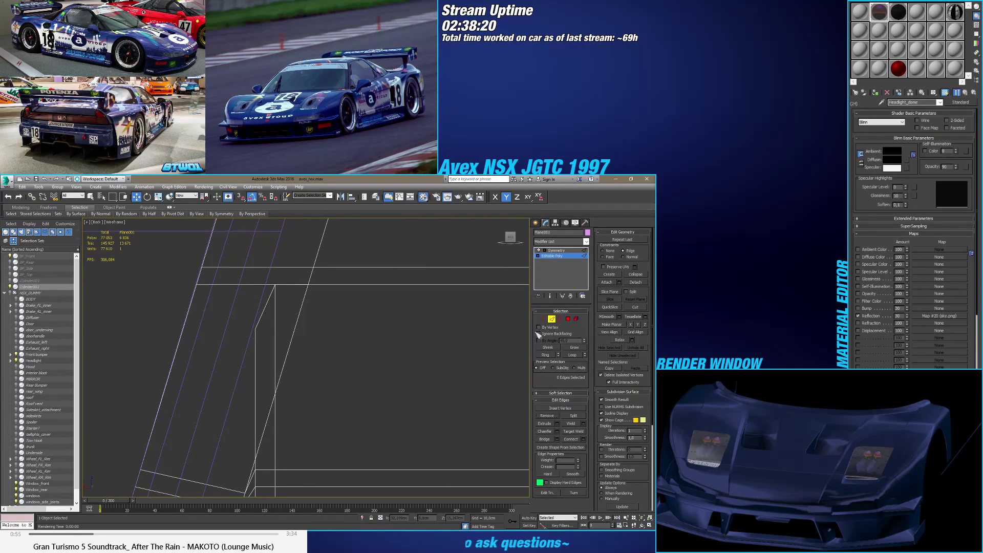
Step: Connect the two vertices with a new edge and inspect the left polygon
key("1")
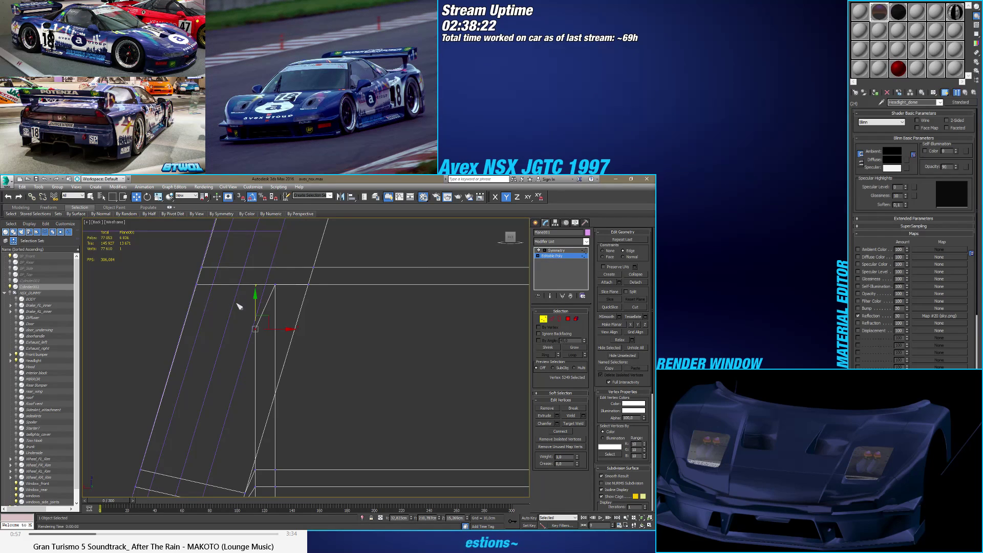
left_click(197, 284, "ctrl")
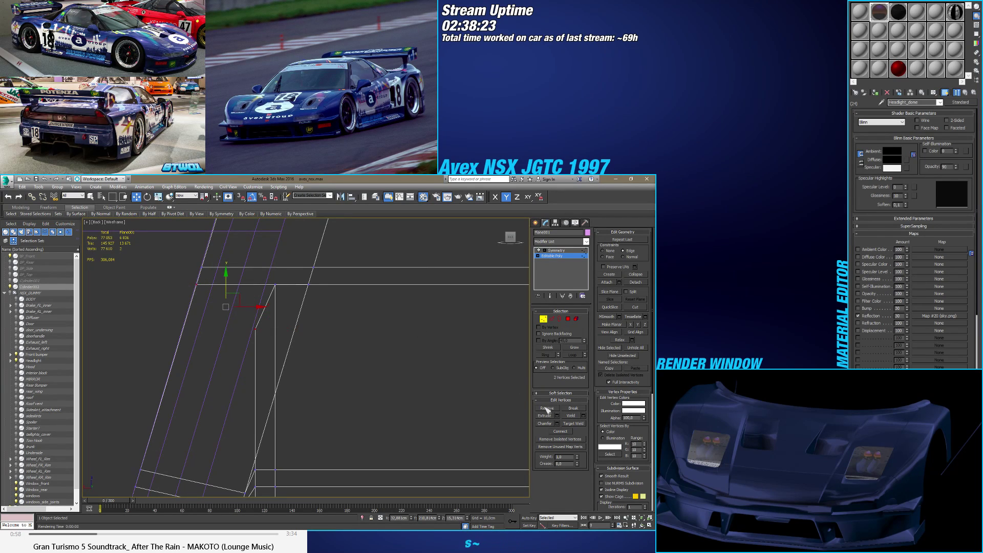
left_click(561, 431)
middle_click_drag(320, 360, 327, 345)
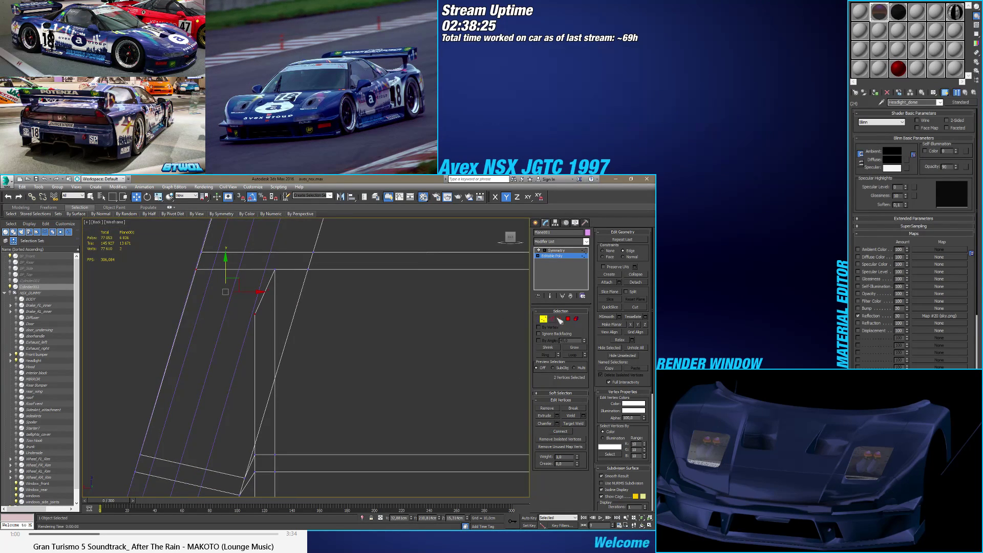
left_click(416, 334)
left_click(240, 322)
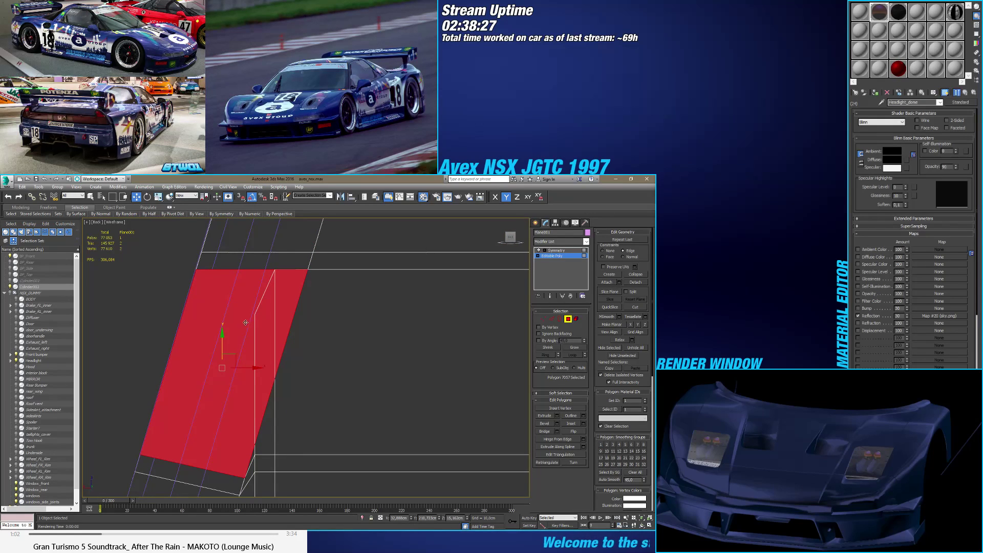
Step: Cancel and undo the trial vertex move so the panel edge is vertical again
left_click(543, 319)
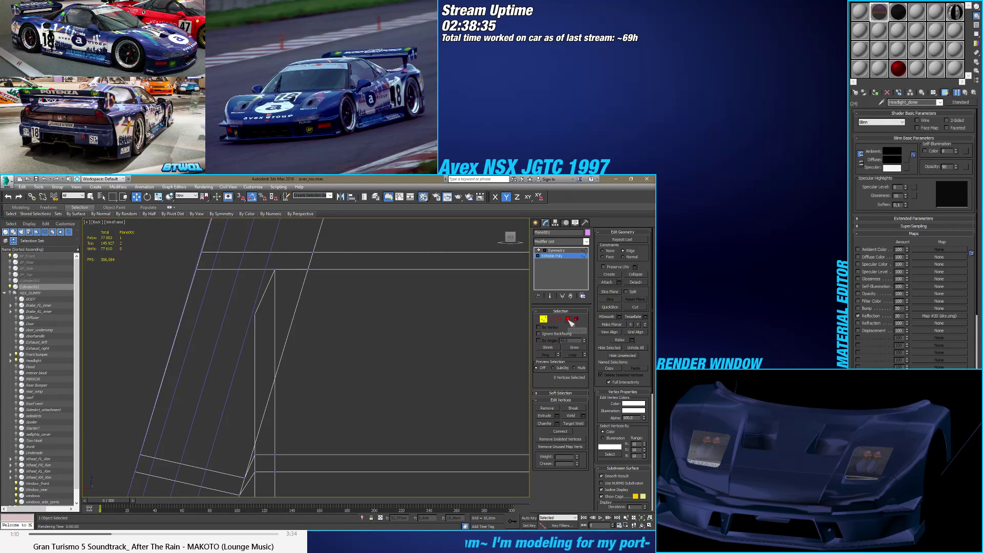
middle_click_drag(295, 384, 278, 351)
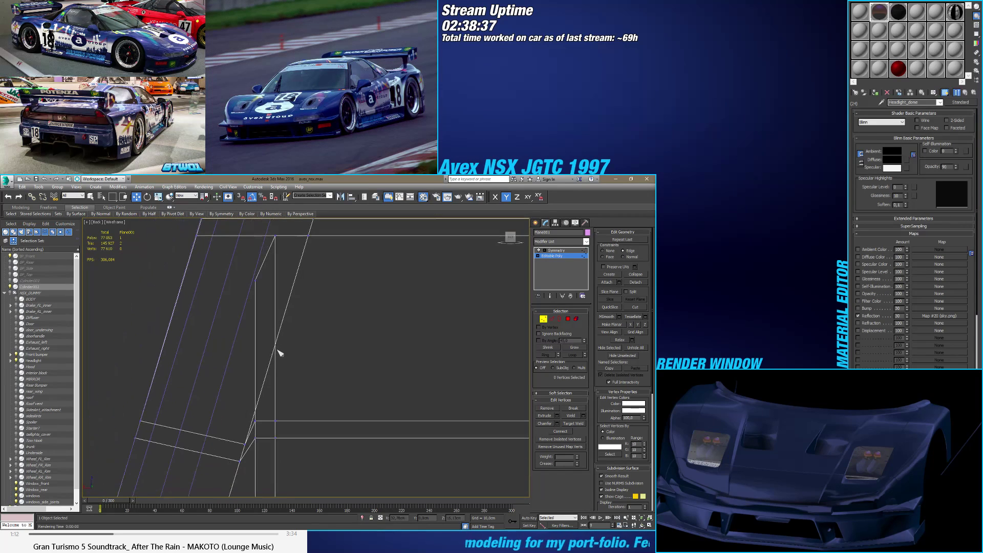
left_click_drag(249, 306, 261, 277)
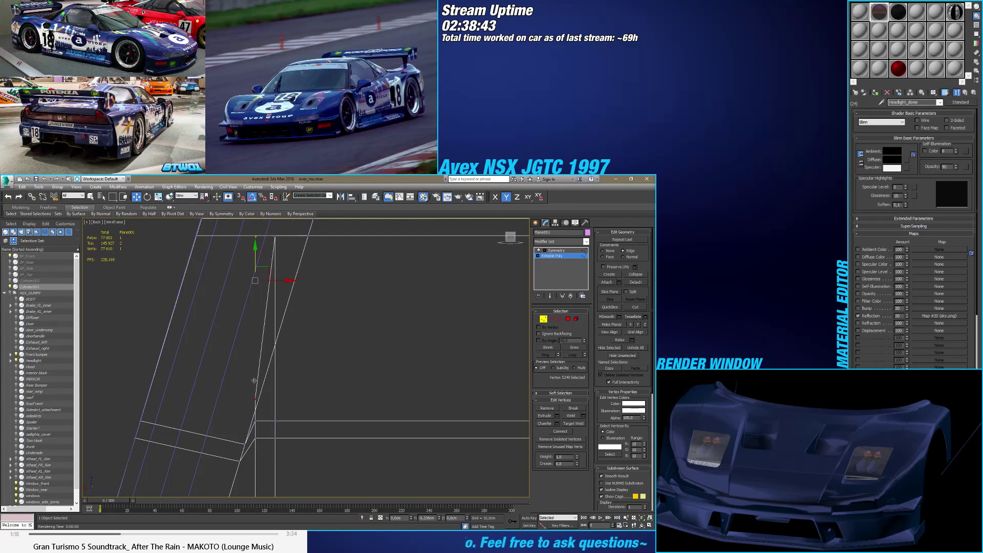
left_click_drag(254, 389, 269, 264)
left_click(275, 235)
right_click(270, 264)
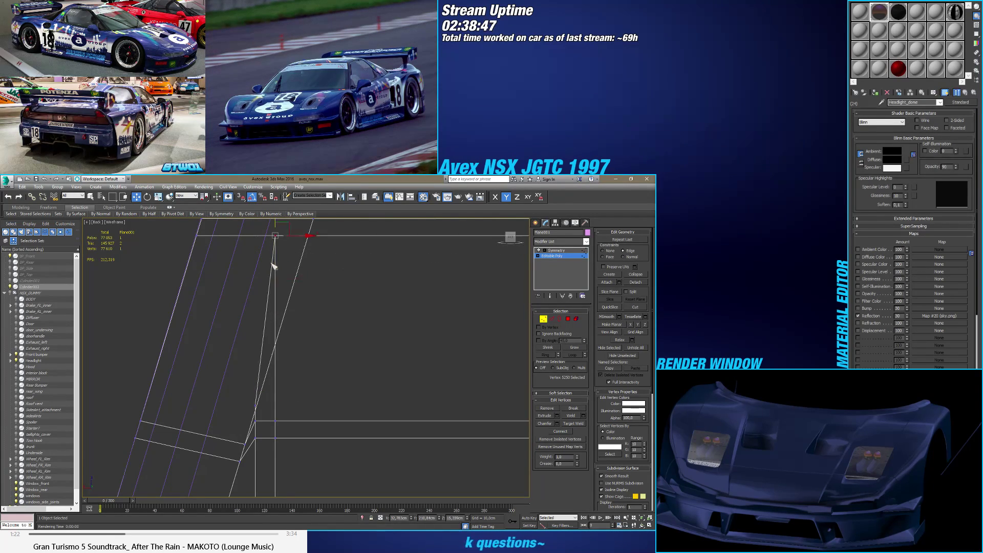
middle_click_drag(272, 263, 259, 329)
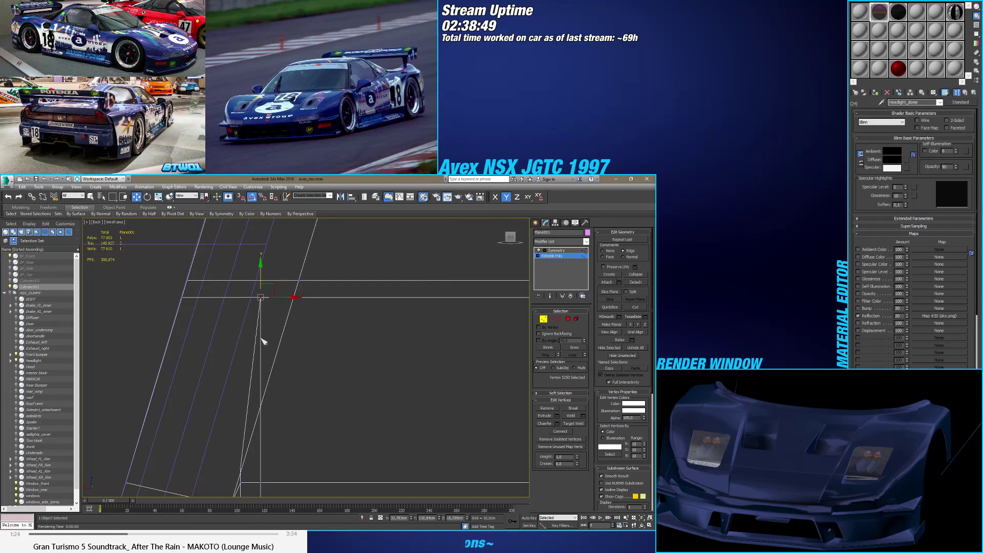
key("ctrl+z")
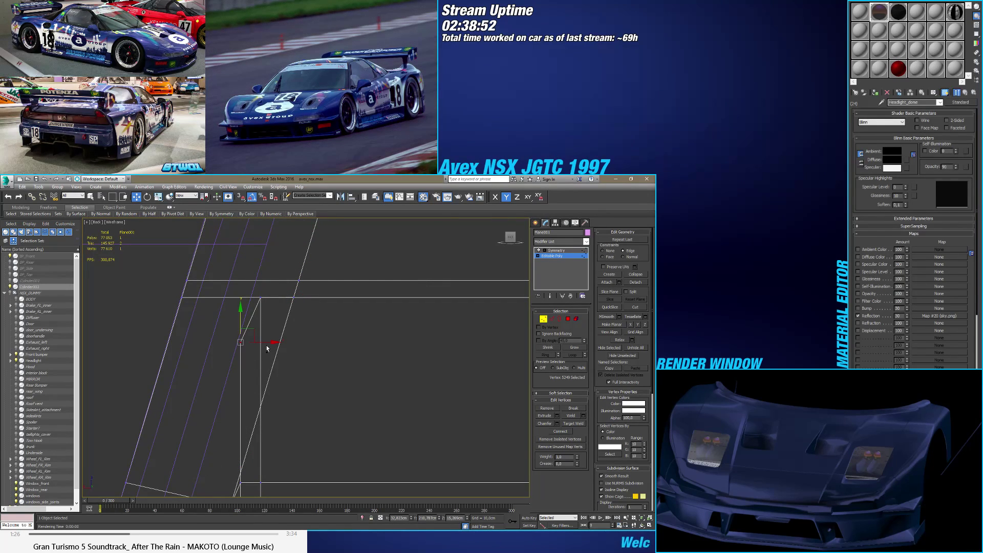
key("ctrl+z")
key("ctrl+z")
key("ctrl+z")
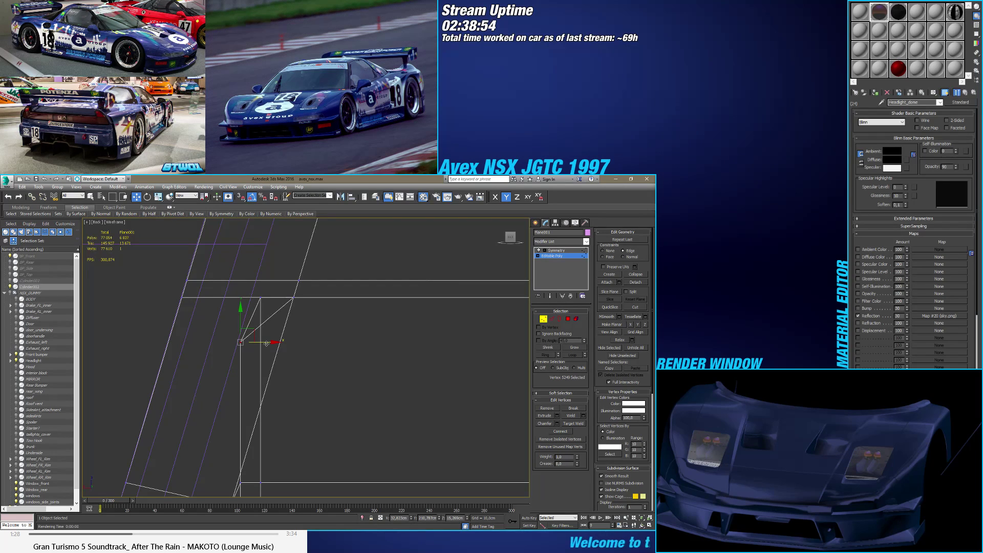
key("ctrl+z")
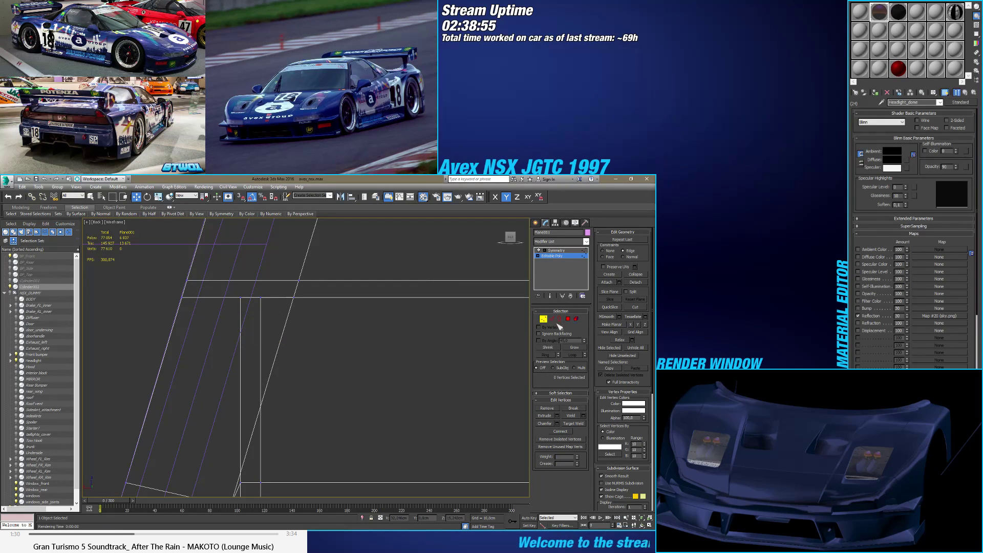
Step: Select the two vertical edges in Edge mode
left_click(551, 318)
middle_click_drag(274, 450, 231, 369)
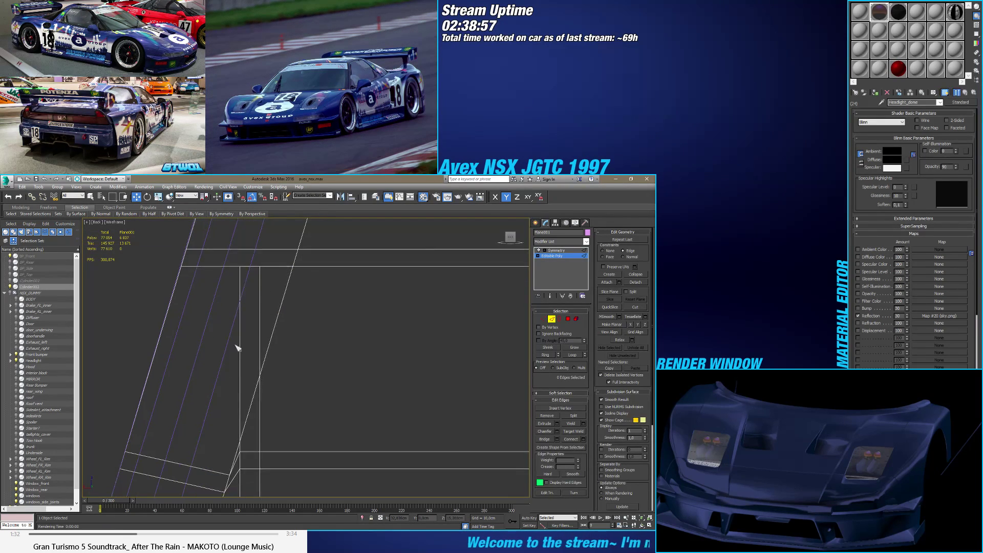
left_click_drag(237, 348, 271, 348)
Step: Connect the two vertical edges and Target Weld the top-left vertex onto the right-hand one
left_click(584, 439)
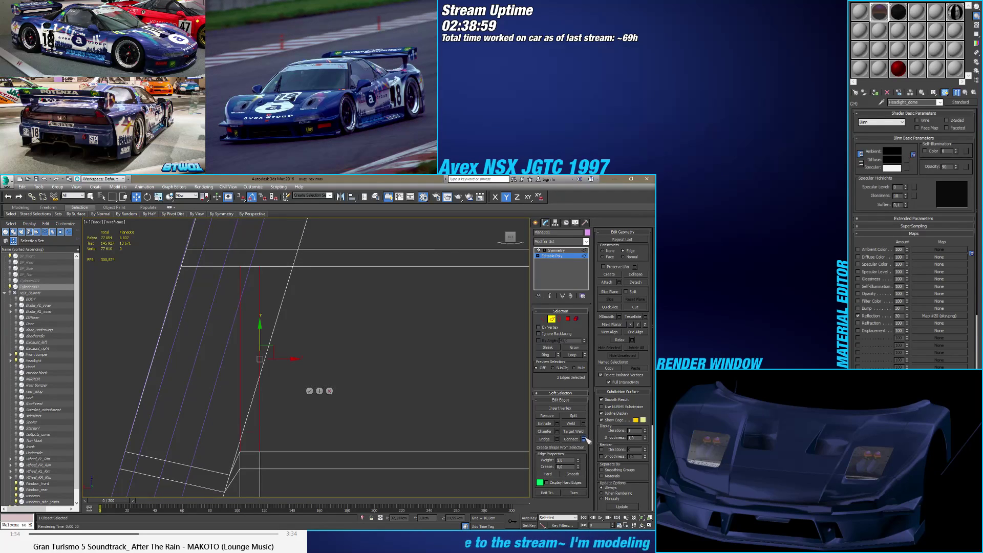
left_click(311, 394)
middle_click_drag(312, 394, 305, 432)
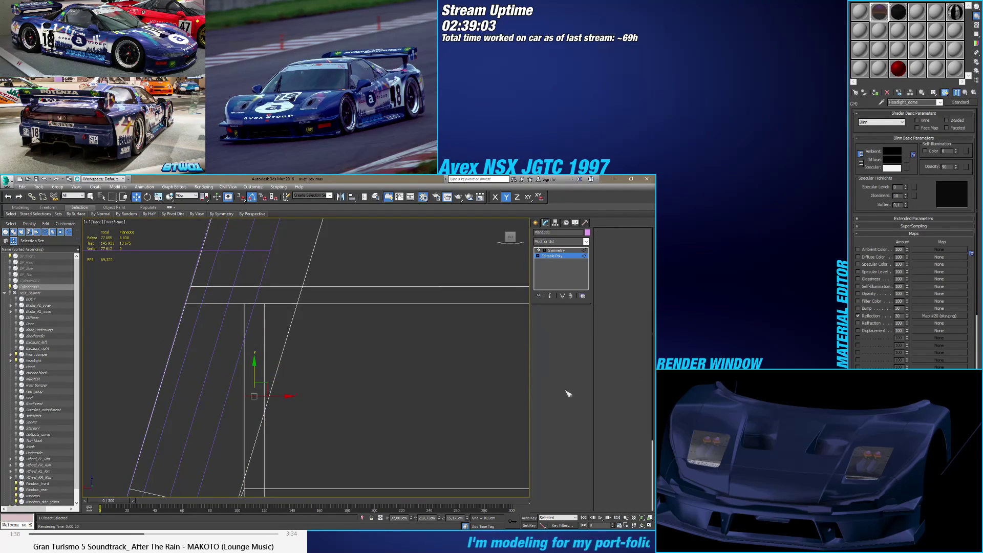
key("1")
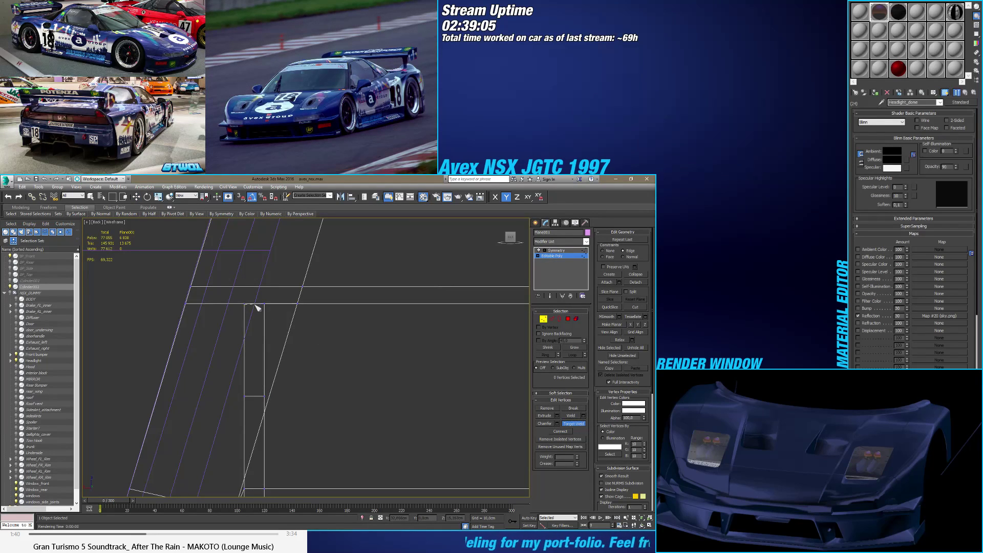
left_click(265, 306)
left_click(264, 306)
left_click(295, 306)
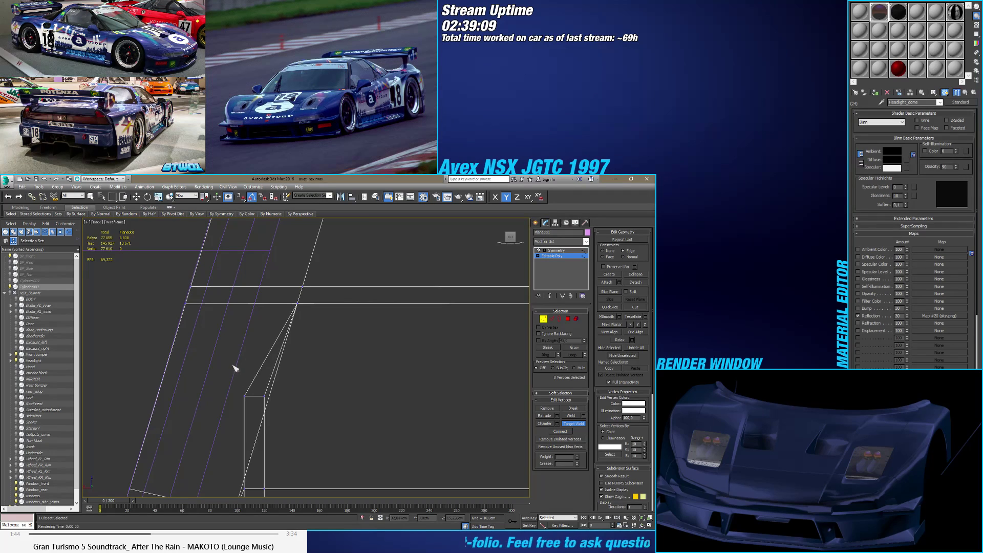
key("w")
Step: Nudge corner vertex 7260 slightly to align it with the diagonal
middle_click_drag(247, 381, 262, 346)
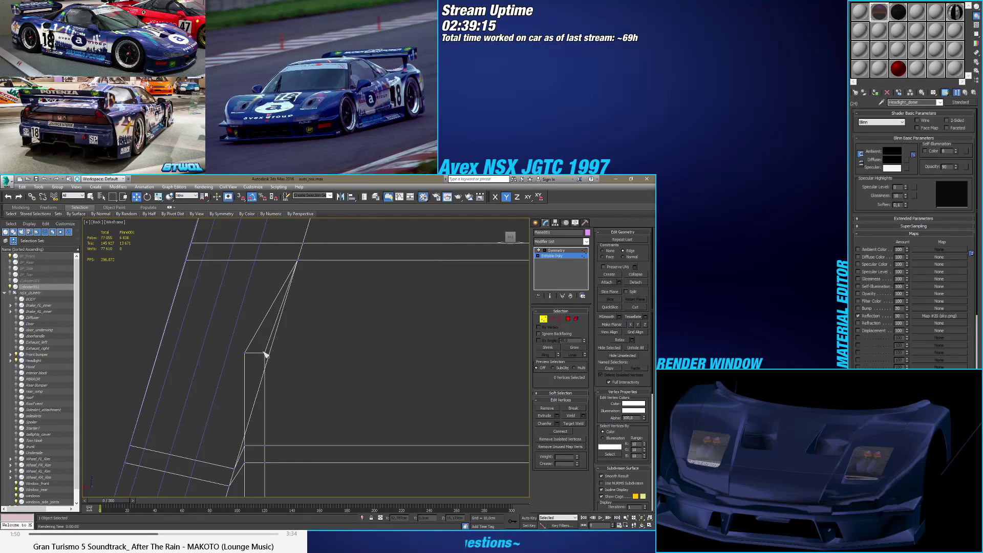
left_click_drag(268, 351, 267, 353)
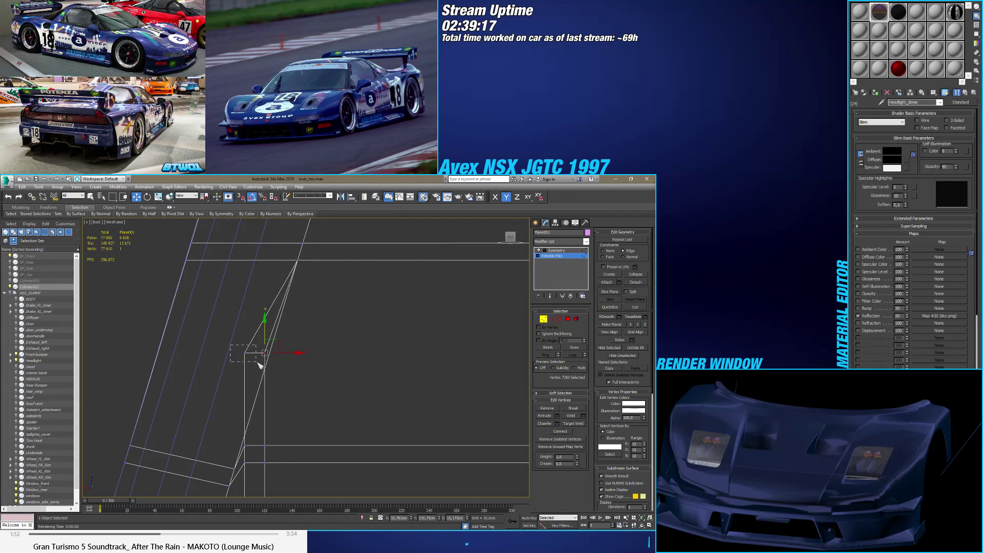
left_click(244, 352, "ctrl")
left_click(186, 260, "ctrl")
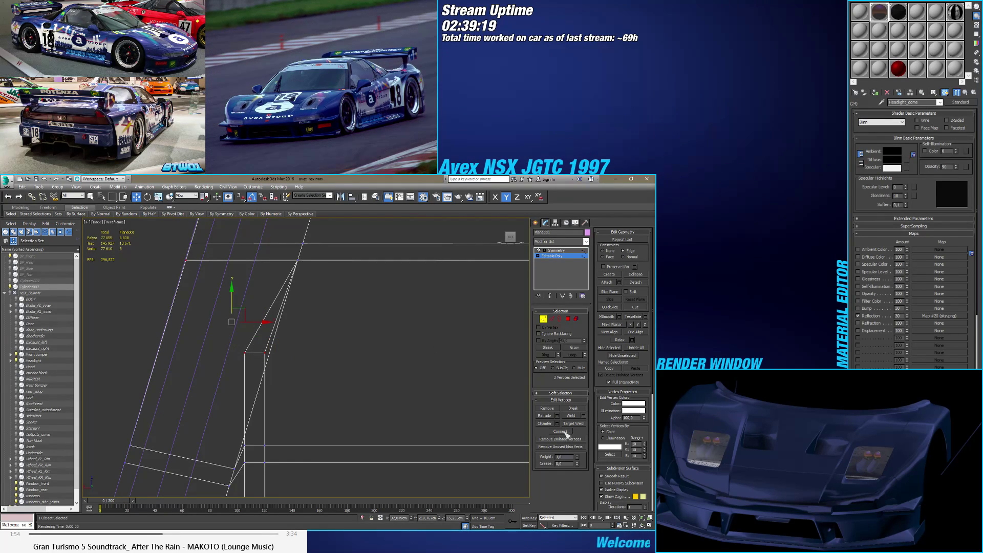
left_click_drag(236, 350, 285, 360)
left_click(266, 353)
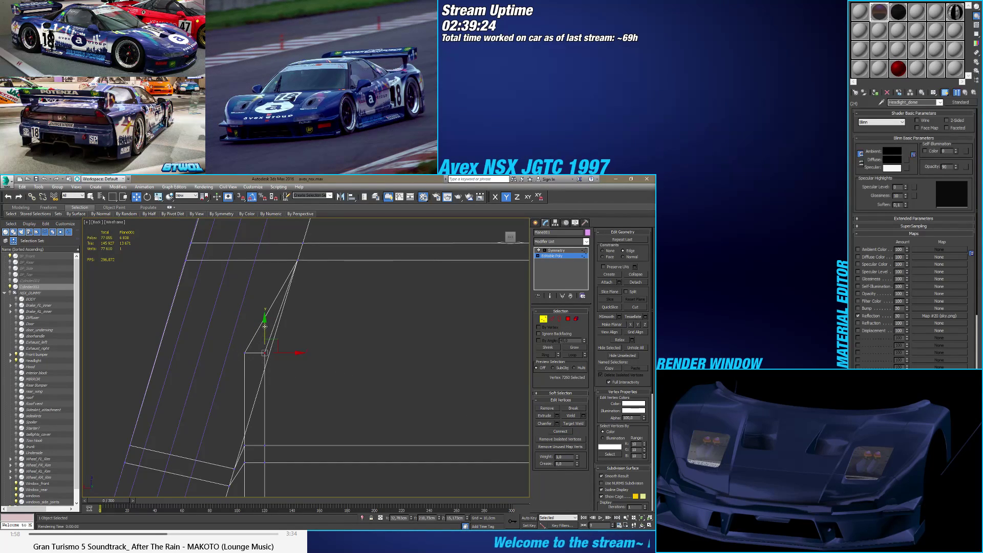
left_click_drag(265, 342, 257, 339)
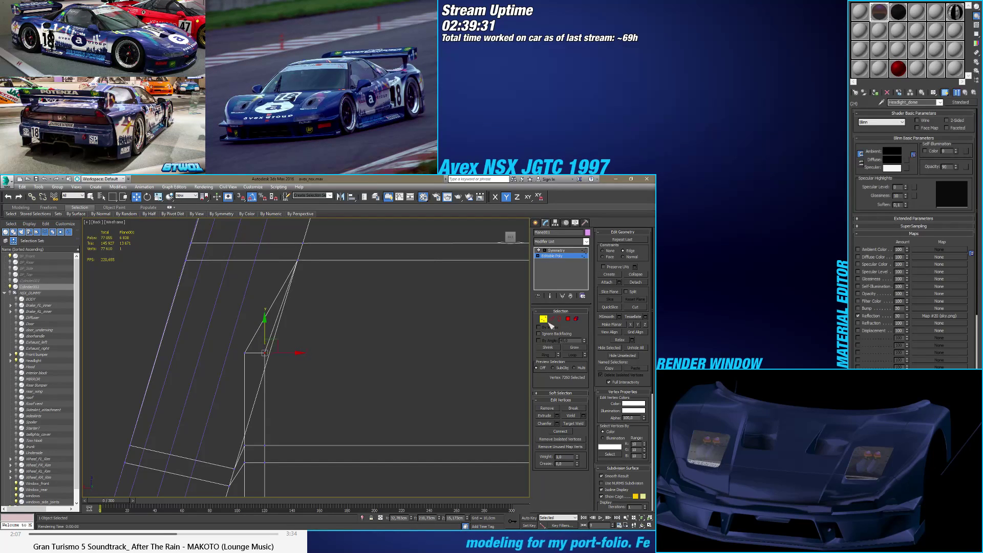
Step: Check the polygons beside the diagonal, including the thin sliver
left_click(568, 319)
left_click(277, 327)
left_click(264, 335)
left_click(262, 336)
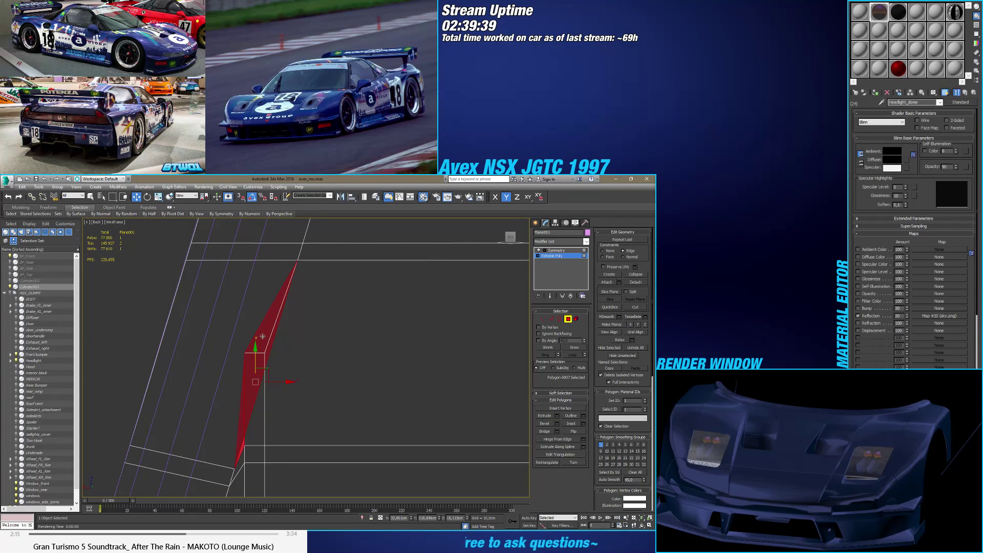
Step: Check the vertices along the panel and diagonal edges, then select the narrow sliver polygon
left_click(543, 318)
scroll(271, 456, "up", 4)
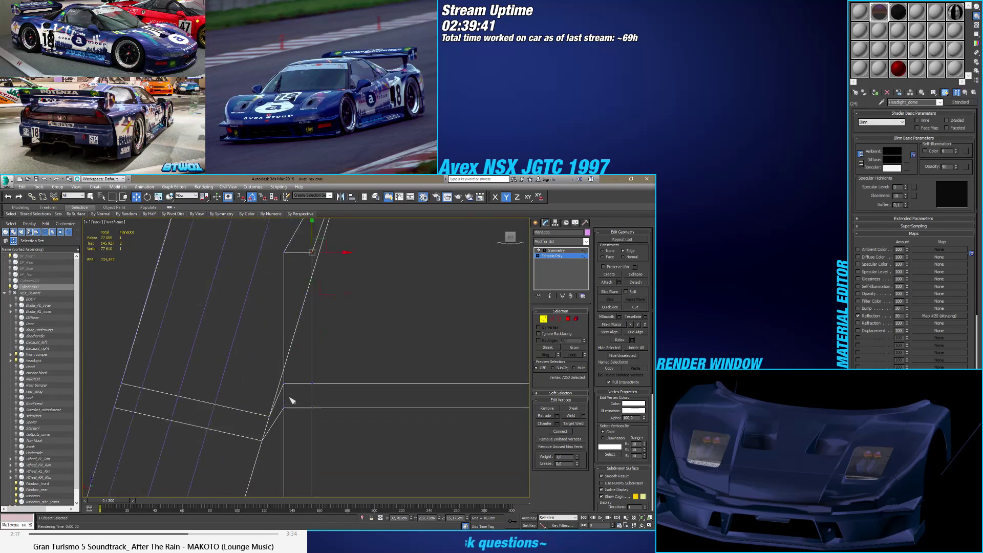
left_click(283, 377)
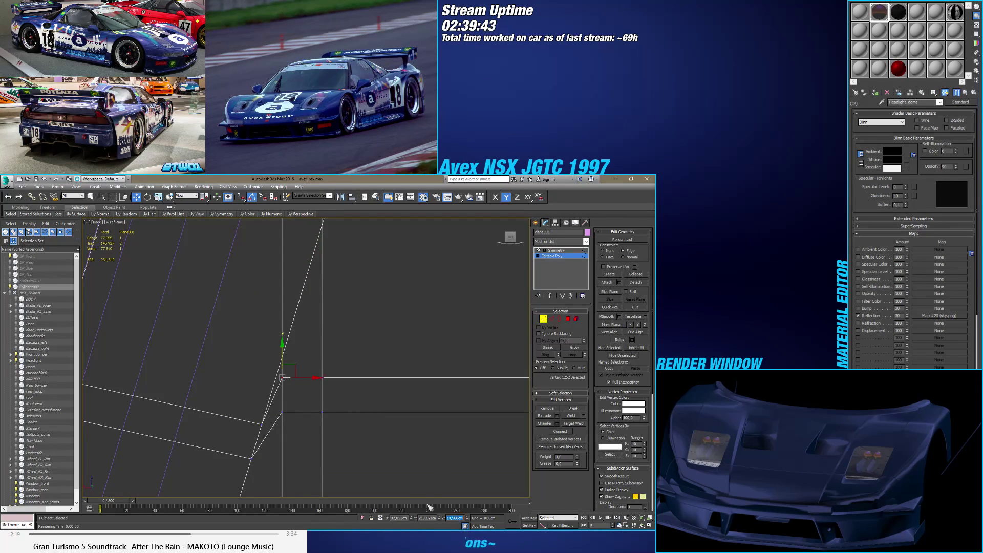
left_click(262, 423)
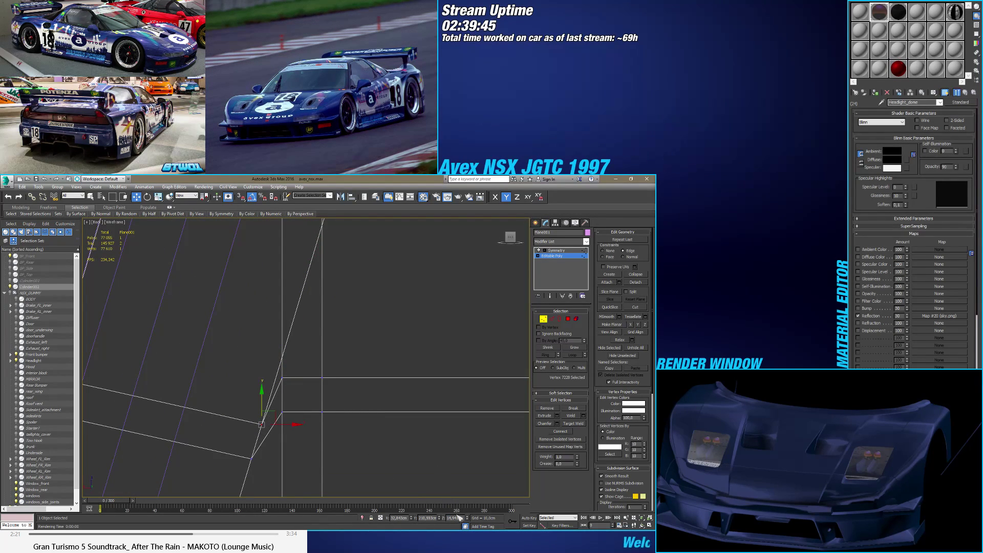
key("ctrl+z")
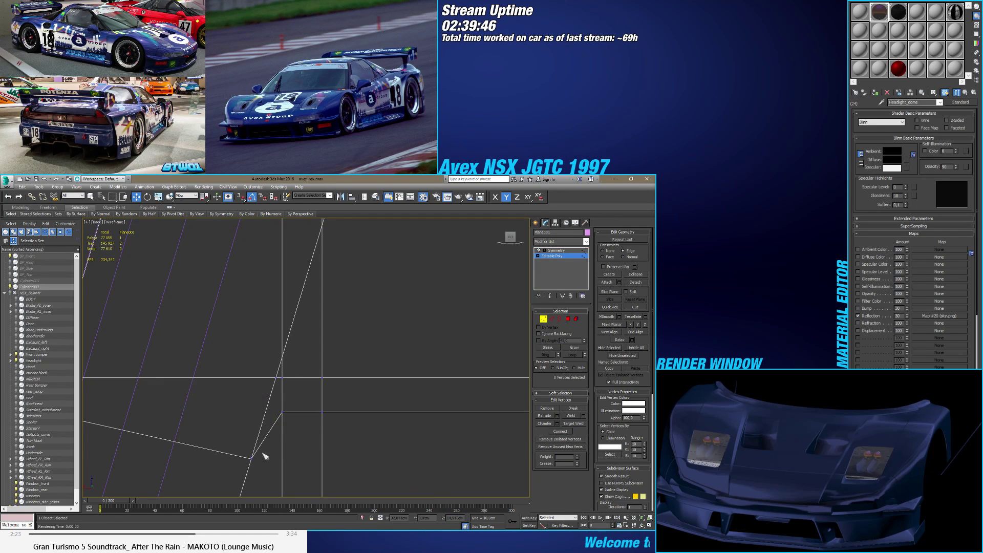
left_click(282, 412)
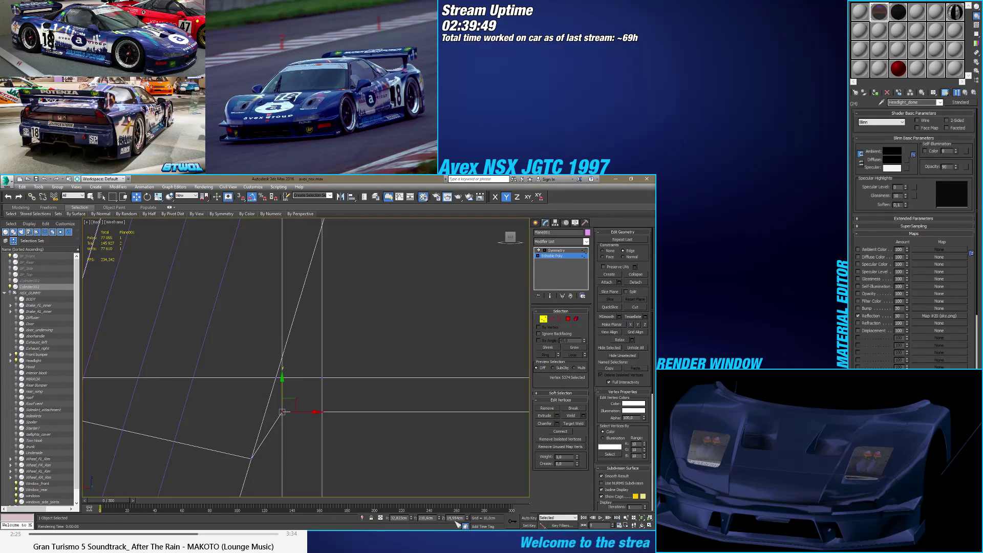
left_click(251, 458)
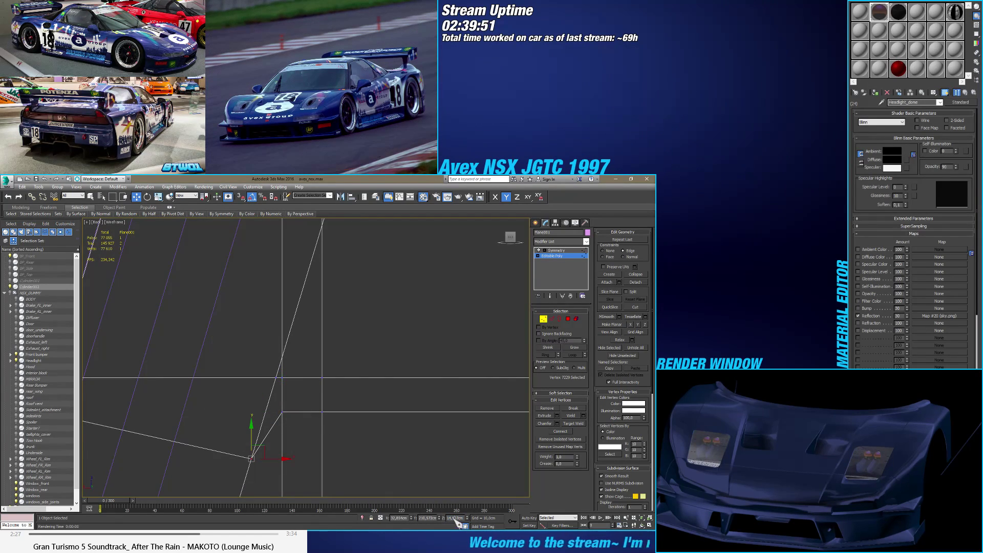
left_click(372, 464)
scroll(351, 411, "down", 3)
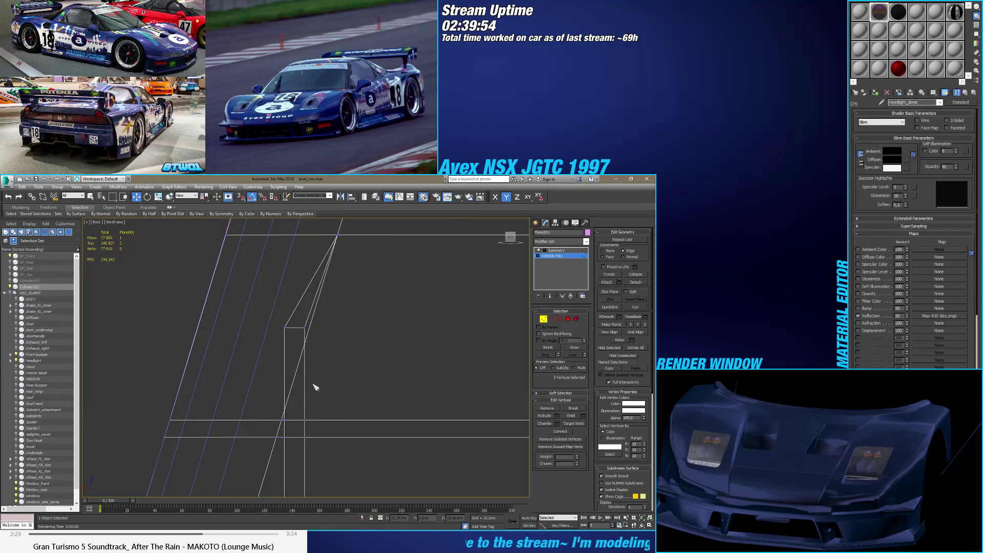
left_click(567, 319)
left_click(293, 323)
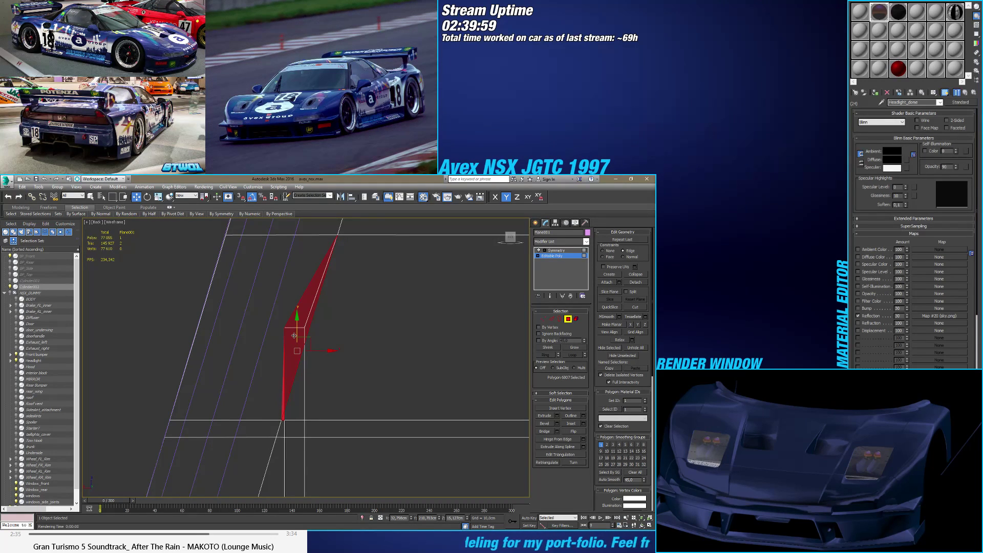
Step: Delete the sliver polygon and select the resulting open border loop
key("Delete")
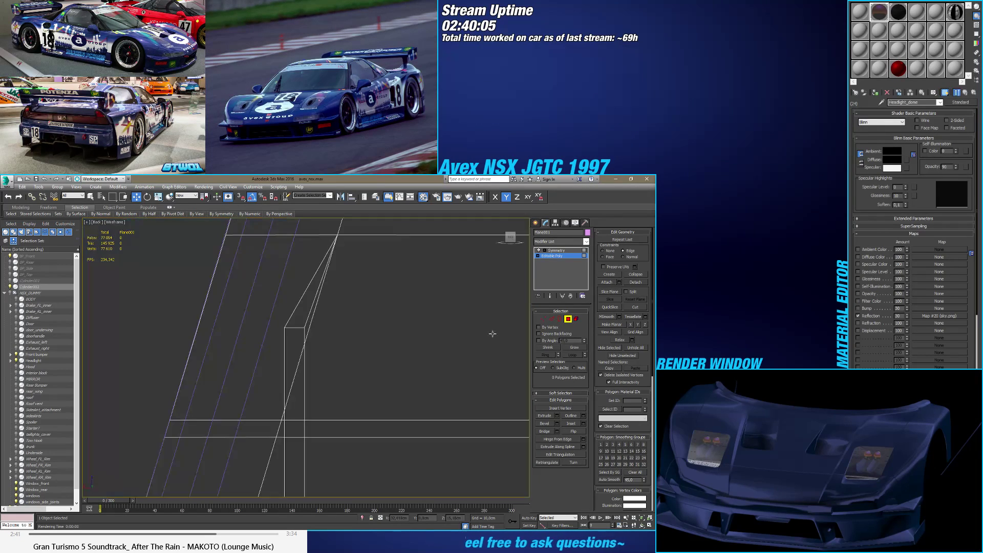
left_click(559, 319)
left_click(303, 348)
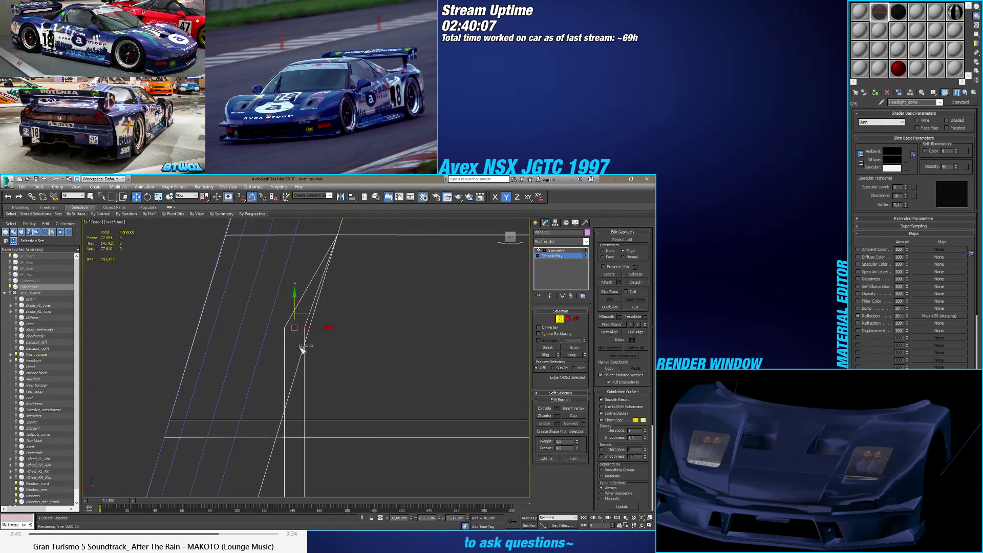
left_click(302, 348)
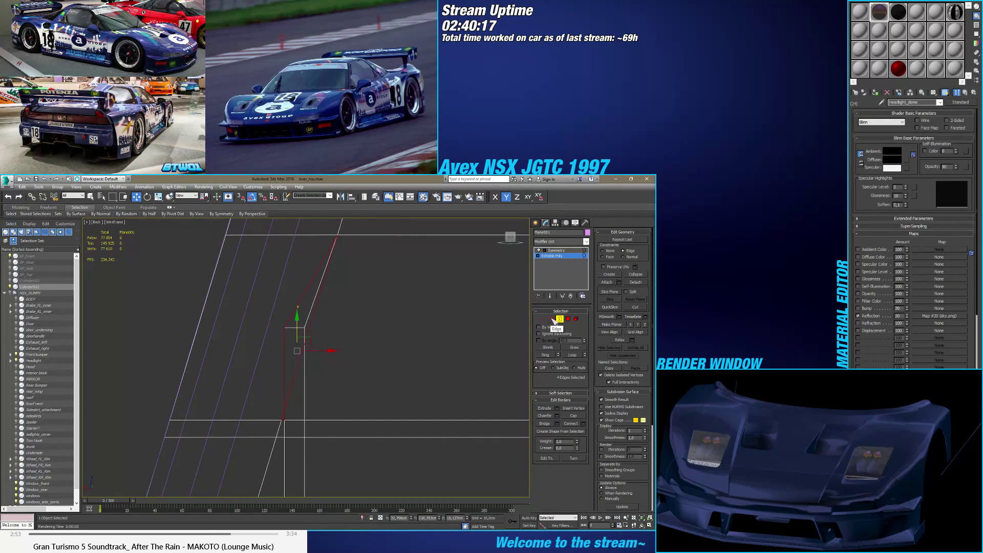
Step: Join the two vertical edges with a new horizontal connecting edge
left_click(554, 321)
left_click(308, 333)
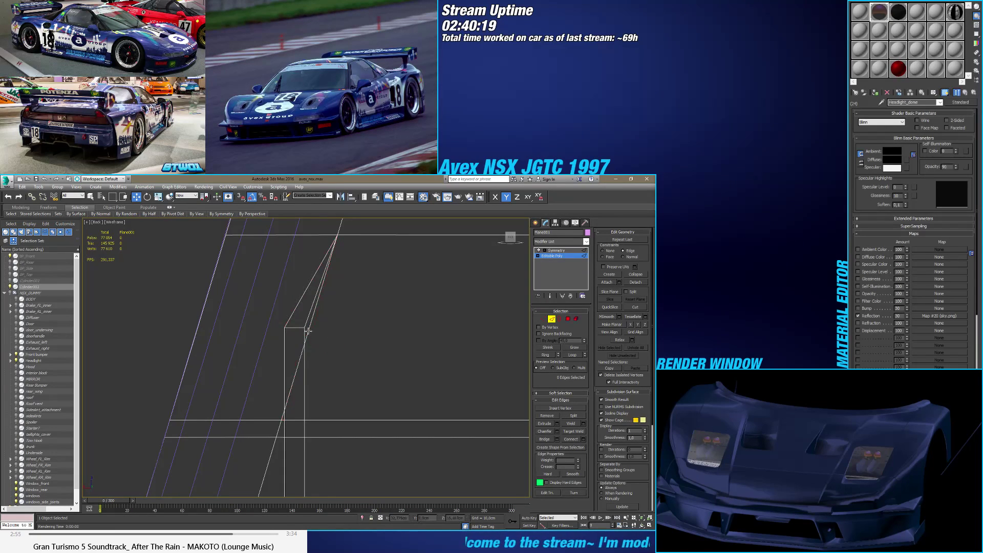
left_click(199, 328, "ctrl")
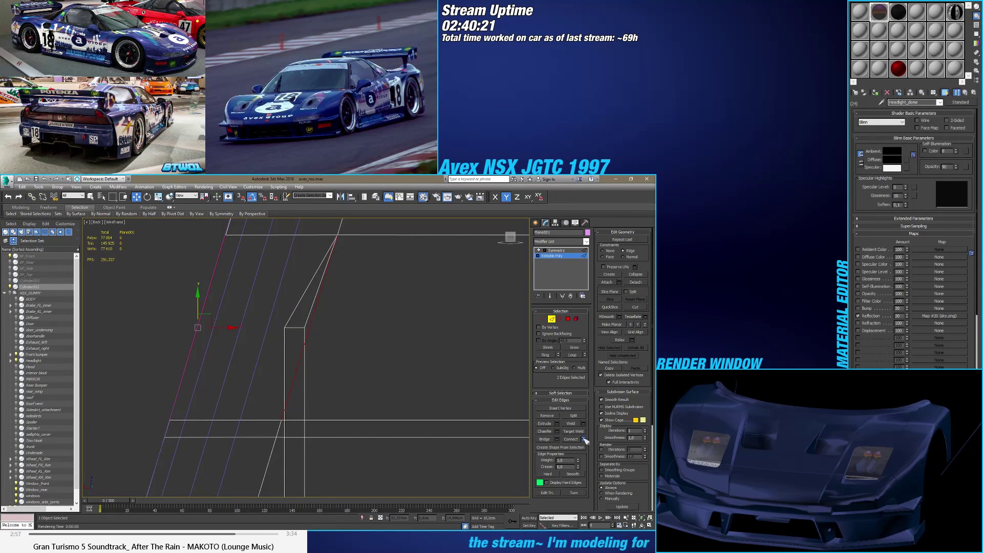
left_click(583, 439)
left_click(310, 391)
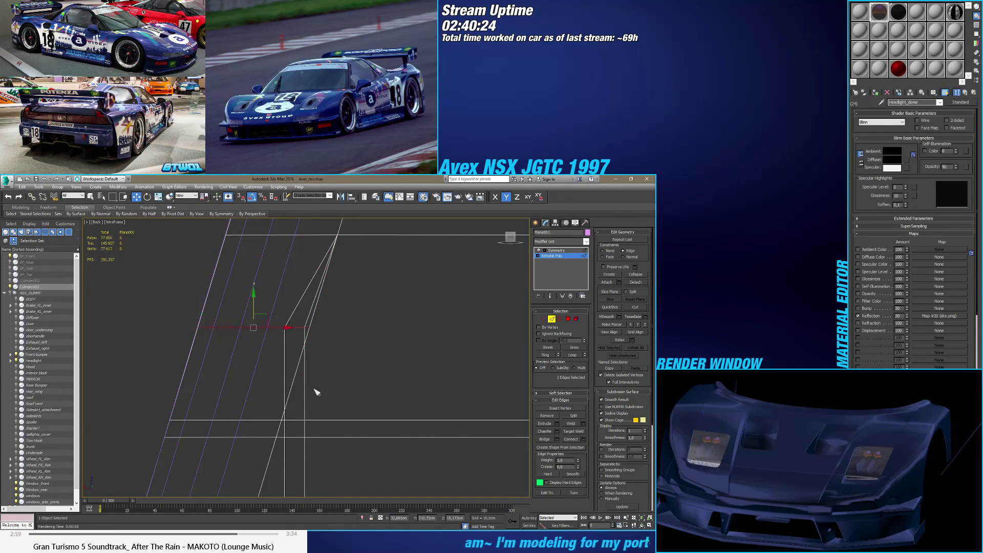
left_click(543, 319)
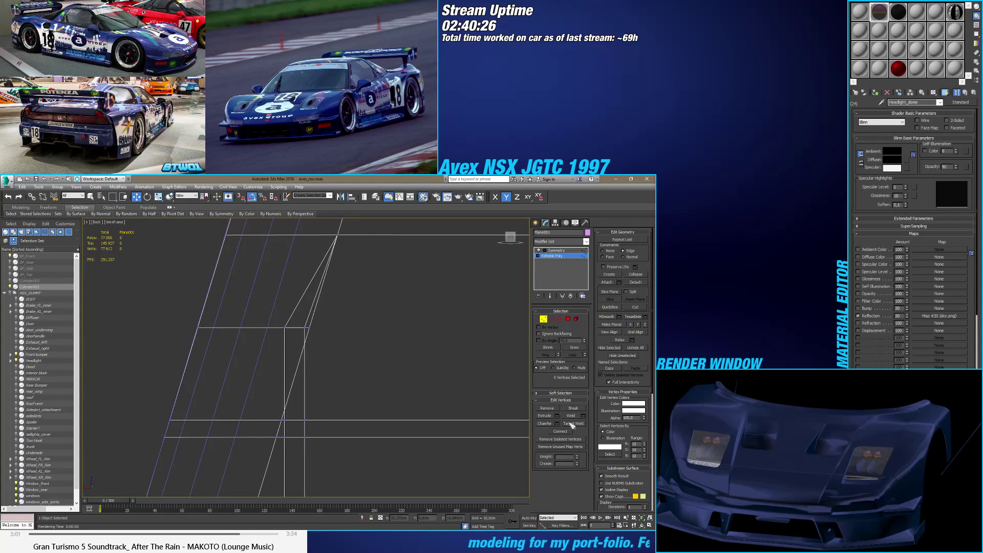
Step: Try welding the vertex onto its target, then undo the weld
left_click(573, 424)
left_click(304, 328)
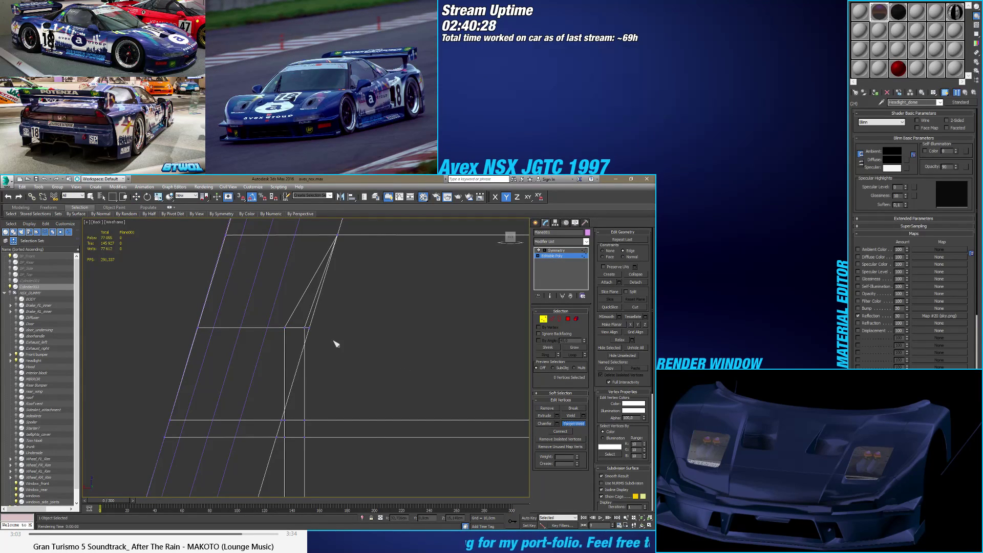
key("w")
key("ctrl+z")
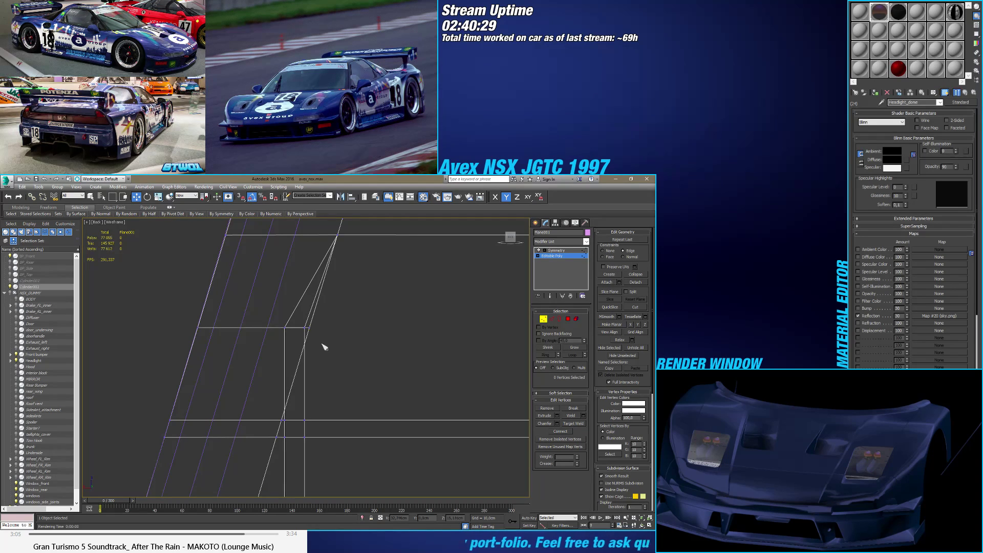
Step: Lower the new edge's end vertex along Y and check its X position
left_click(308, 328)
left_click_drag(308, 313, 307, 326)
scroll(303, 346, "up", 3)
scroll(304, 341, "down", 2)
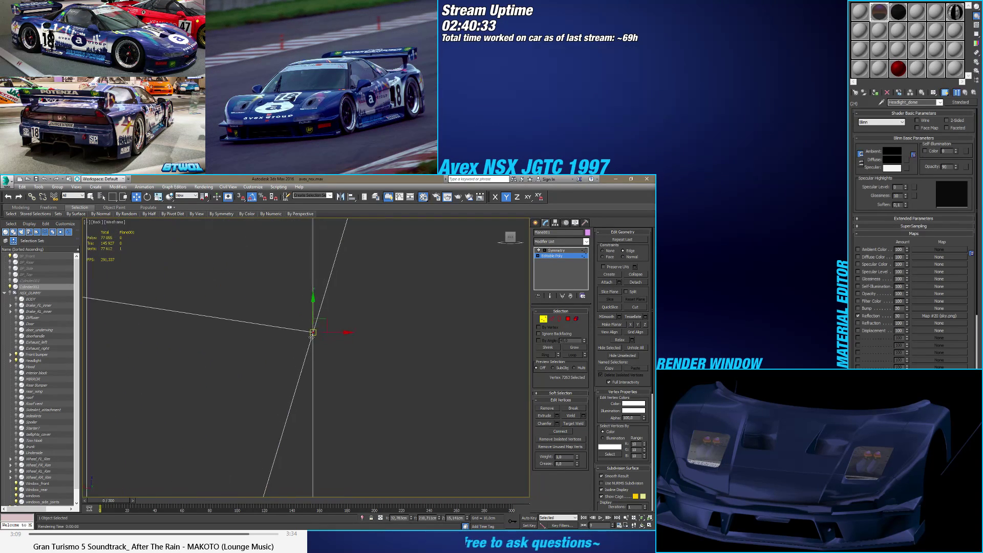
left_click(312, 303)
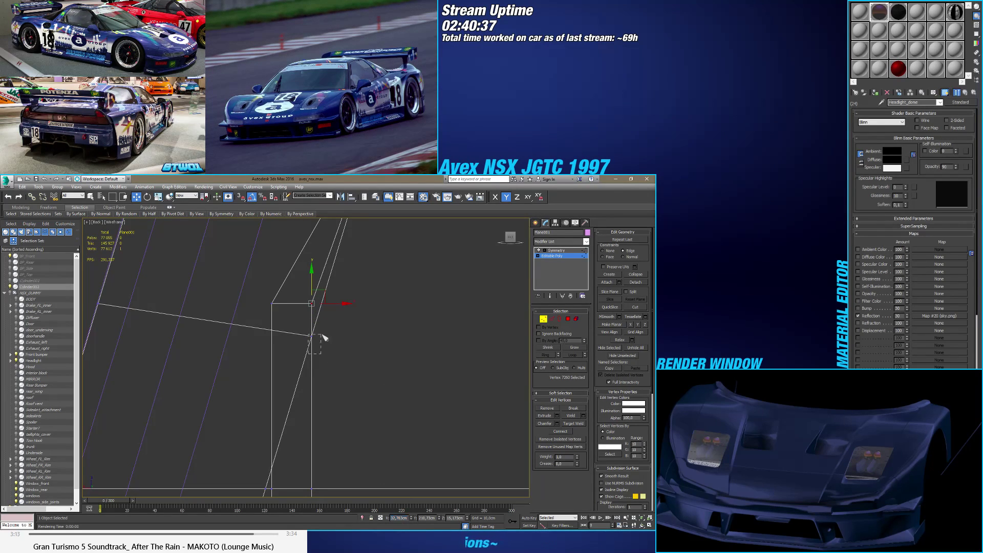
left_click(311, 335)
left_click(405, 518)
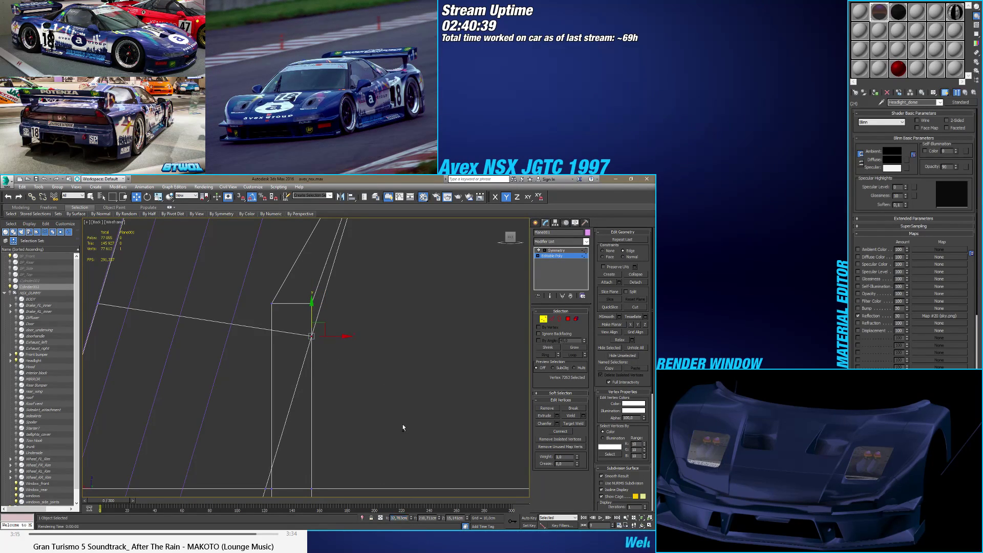
Step: Target Weld the lowered vertex onto the corner vertex
left_click(573, 423)
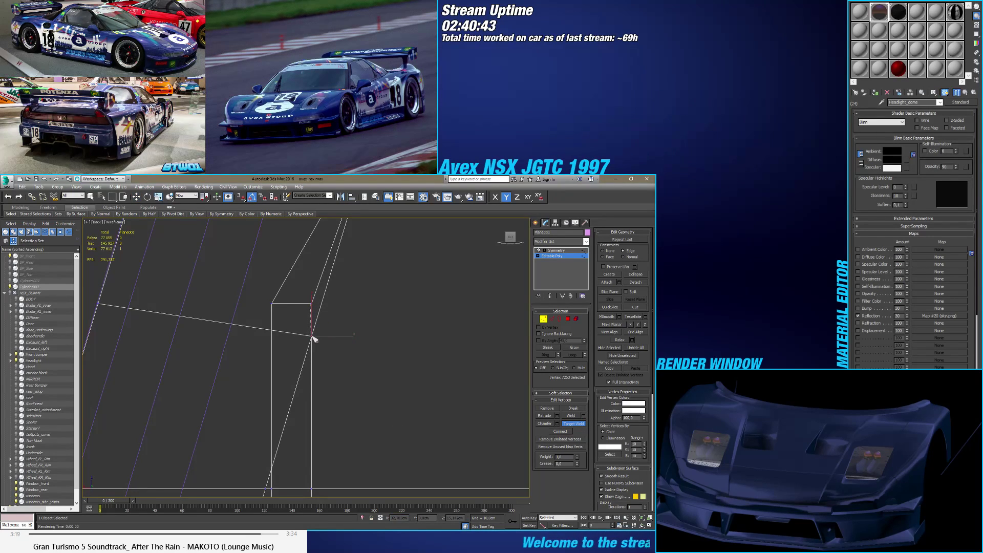
left_click(311, 334)
key("w")
scroll(302, 338, "down", 3)
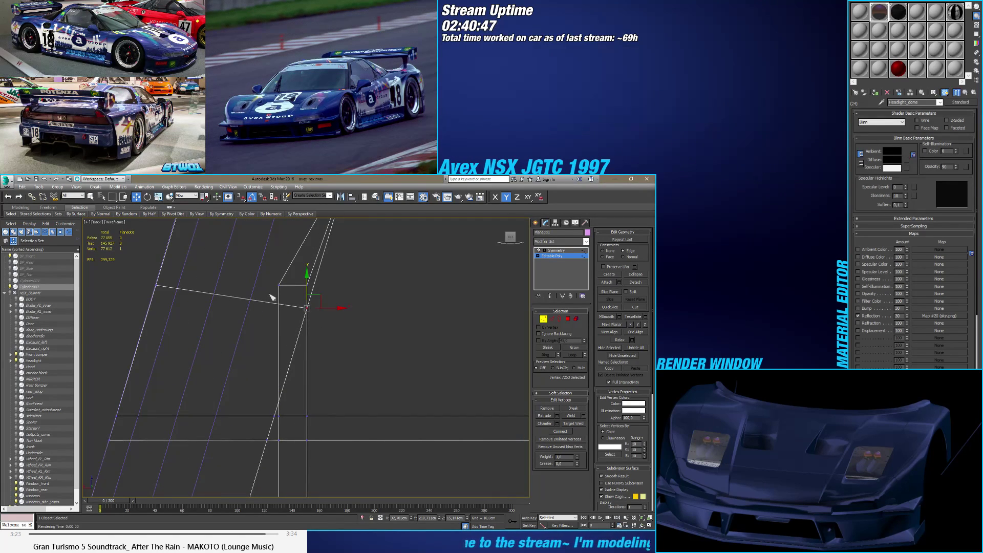
Step: Try merging another vertex into its neighbour, undo it, and select the first vertical edge
left_click(573, 424)
left_click(279, 286)
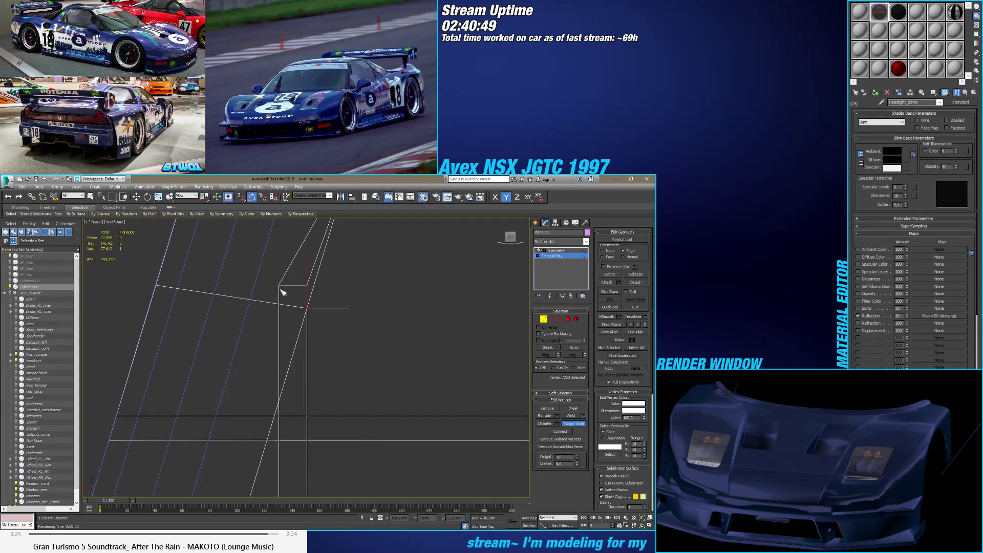
left_click(306, 307)
scroll(290, 349, "down", 2)
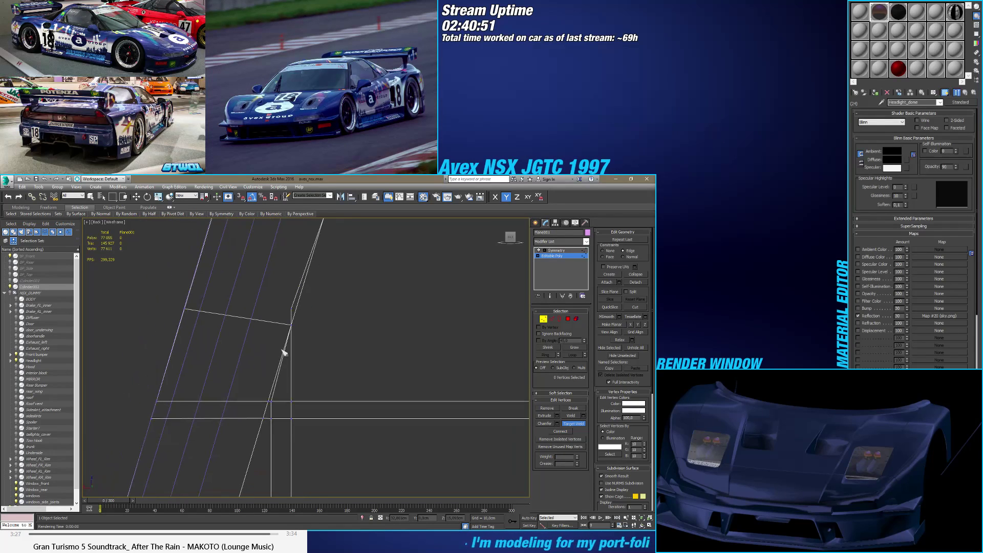
key("ctrl+z")
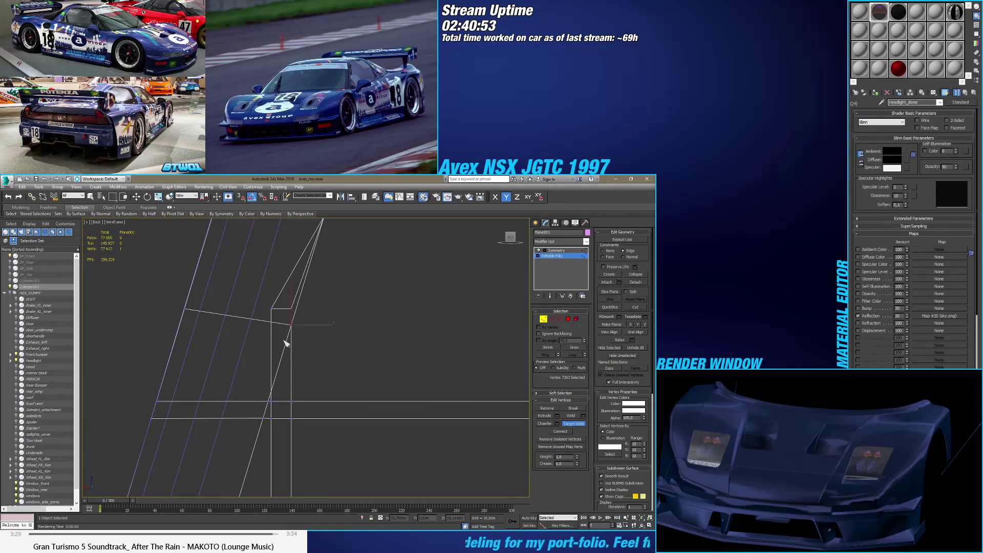
key("w")
left_click(286, 345)
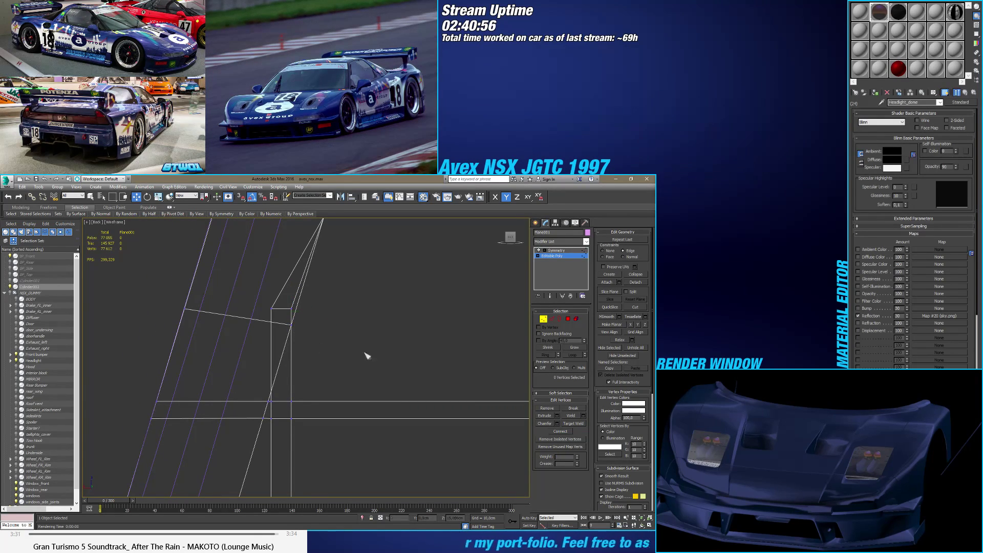
left_click(551, 318)
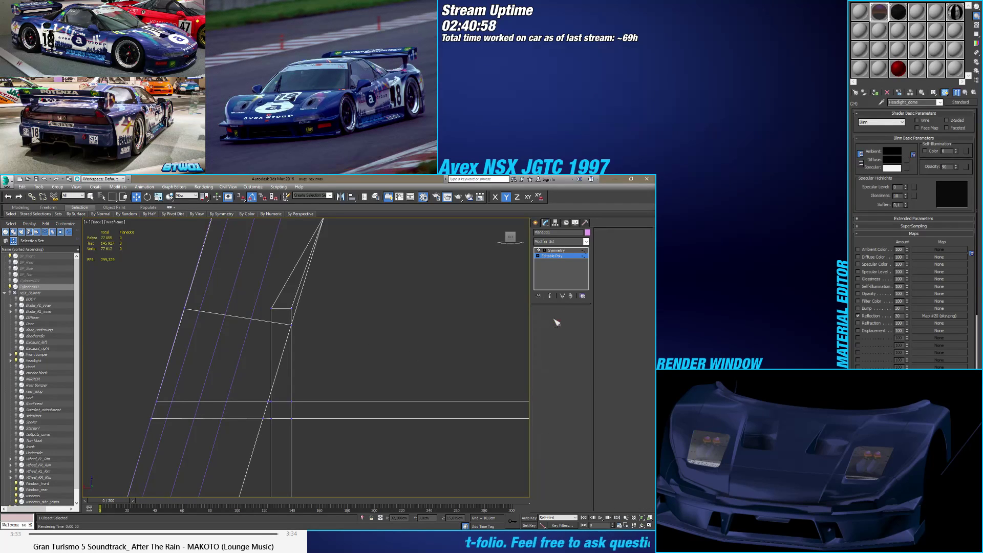
left_click(272, 376)
Step: Connect a new horizontal edge on the left, then drag its end vertex downward
left_click(170, 358, "ctrl")
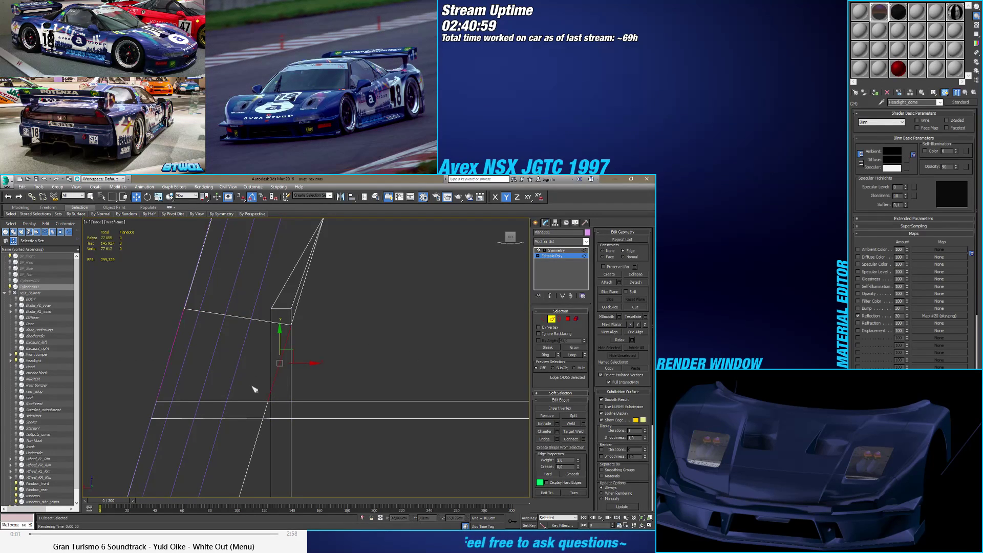
left_click(584, 439)
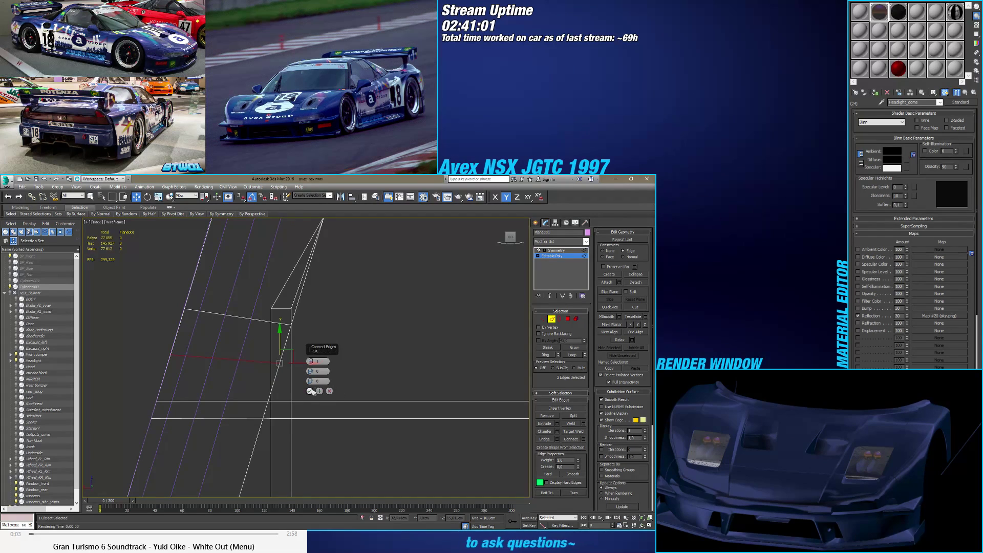
left_click(312, 391)
left_click(544, 319)
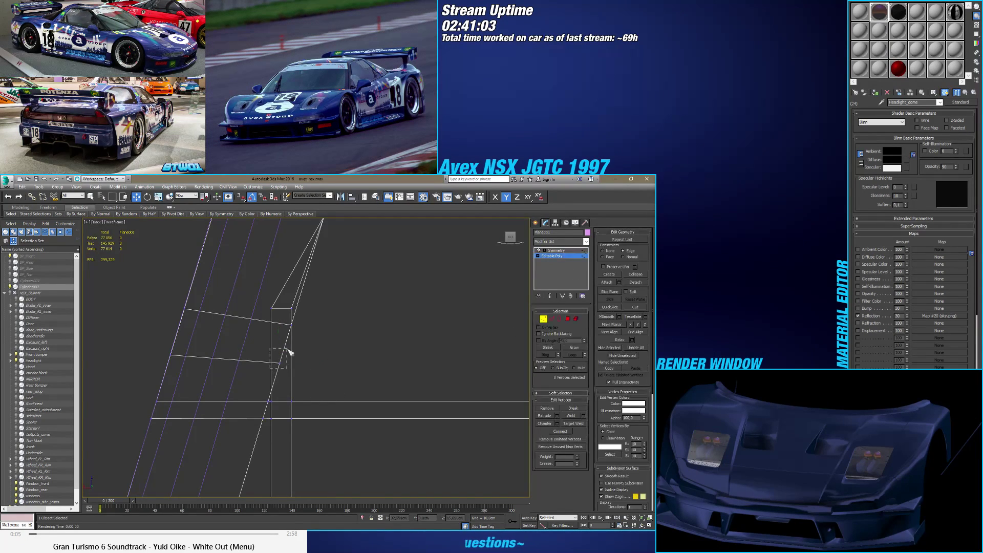
left_click(283, 359)
scroll(280, 355, "up", 1)
left_click_drag(292, 351, 290, 392)
scroll(256, 433, "up", 3)
Step: Select the vertices where the lines cross and check their X position
left_click(260, 457)
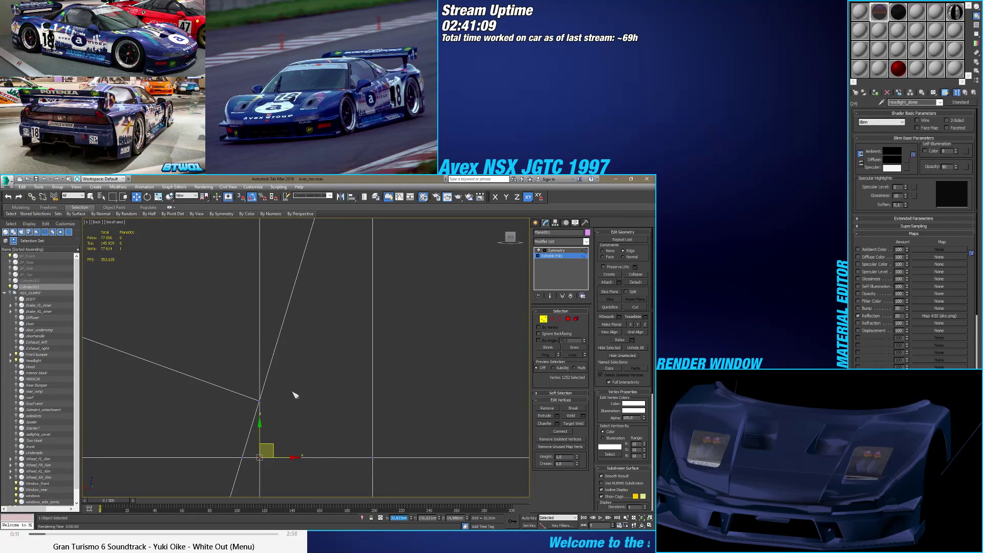
left_click(258, 399)
left_click(398, 517)
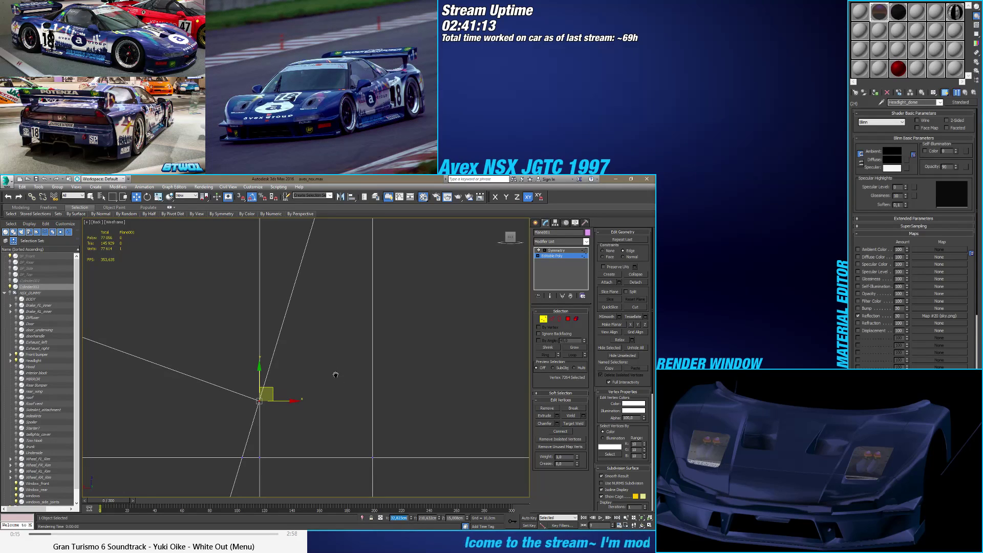
scroll(333, 385, "down", 4)
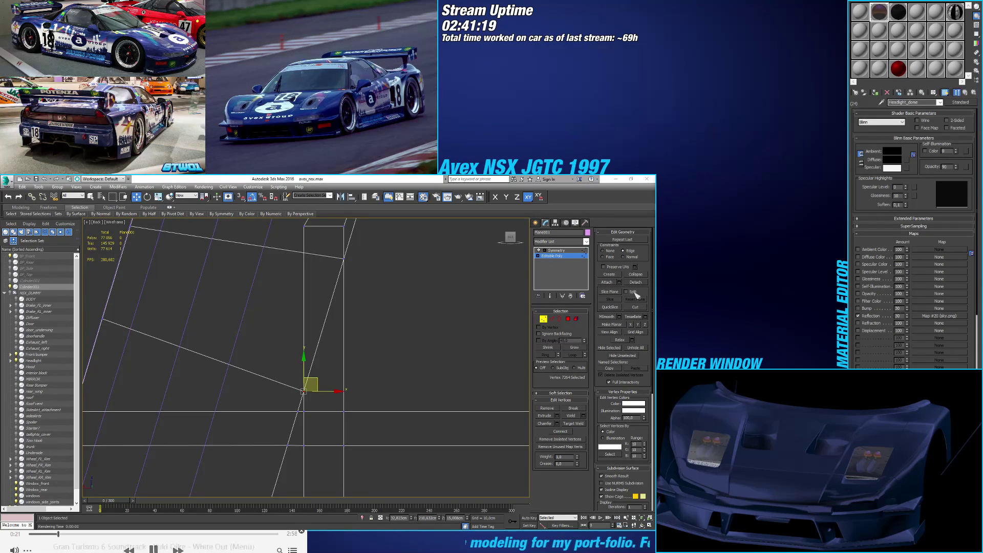
Step: Target Weld the top vertex onto the lower vertex beneath it
left_click(568, 423)
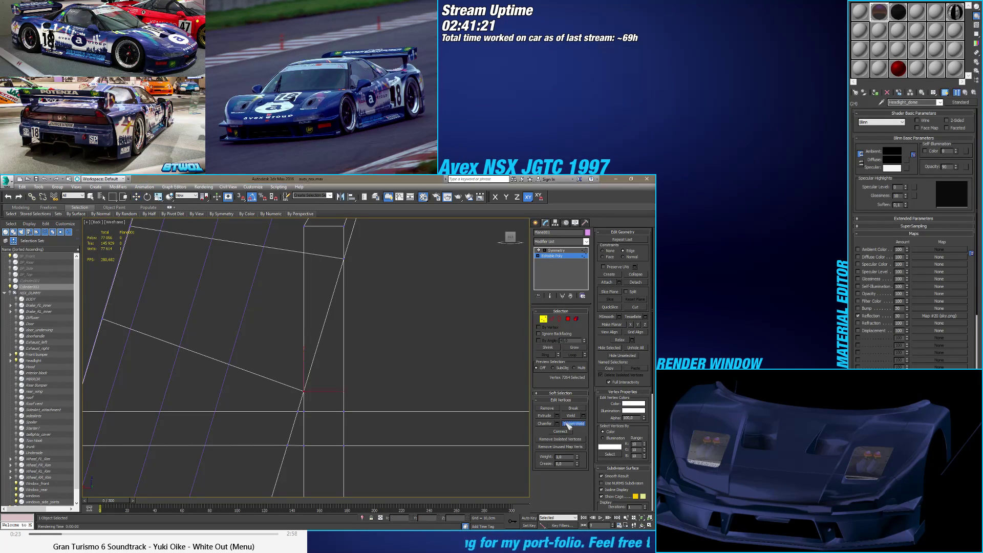
scroll(300, 325, "down", 2)
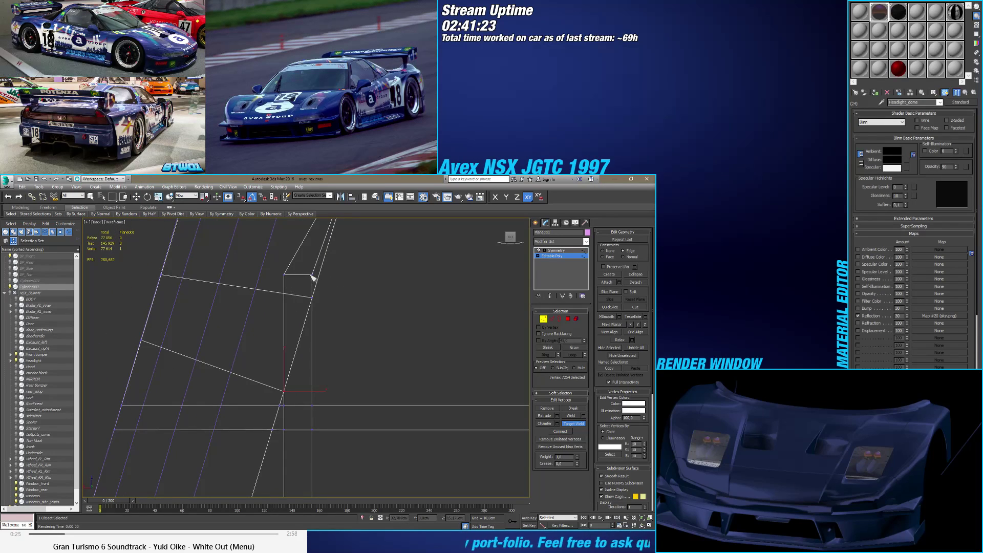
left_click(284, 275)
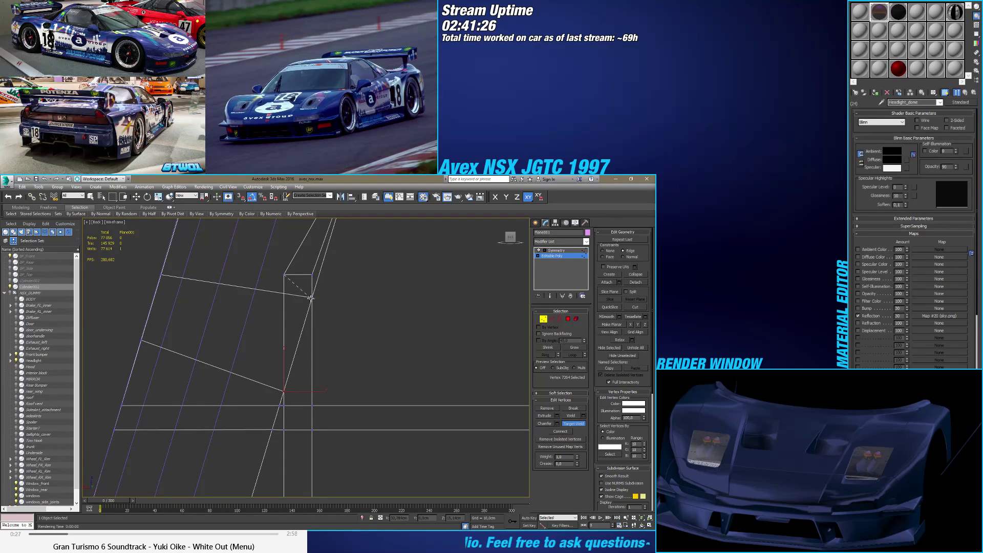
left_click(284, 392)
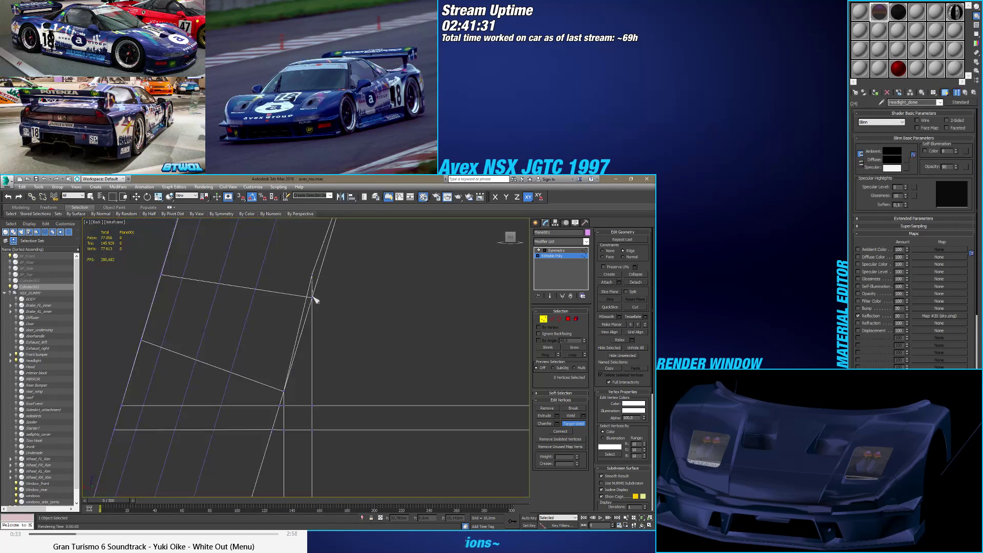
left_click(314, 298)
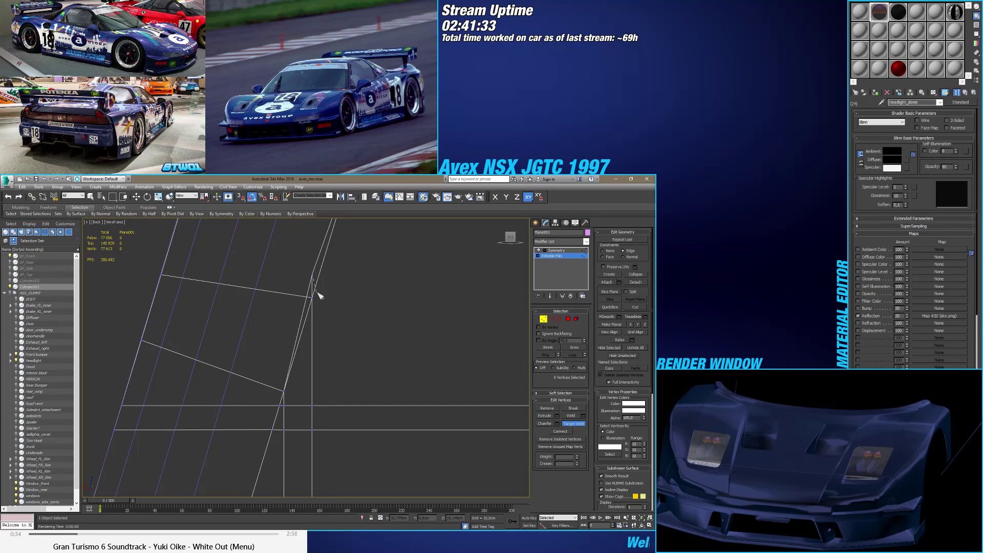
right_click(317, 296)
Step: Nudge the slanted-edge vertex upward and inspect the adjacent faces in shaded Polygon mode
scroll(292, 325, "down", 3)
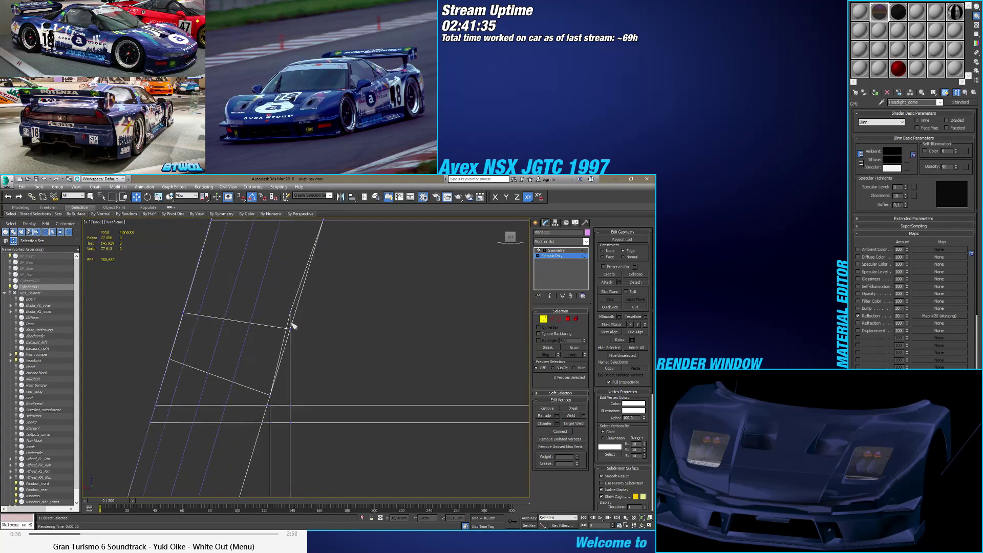
left_click(291, 314)
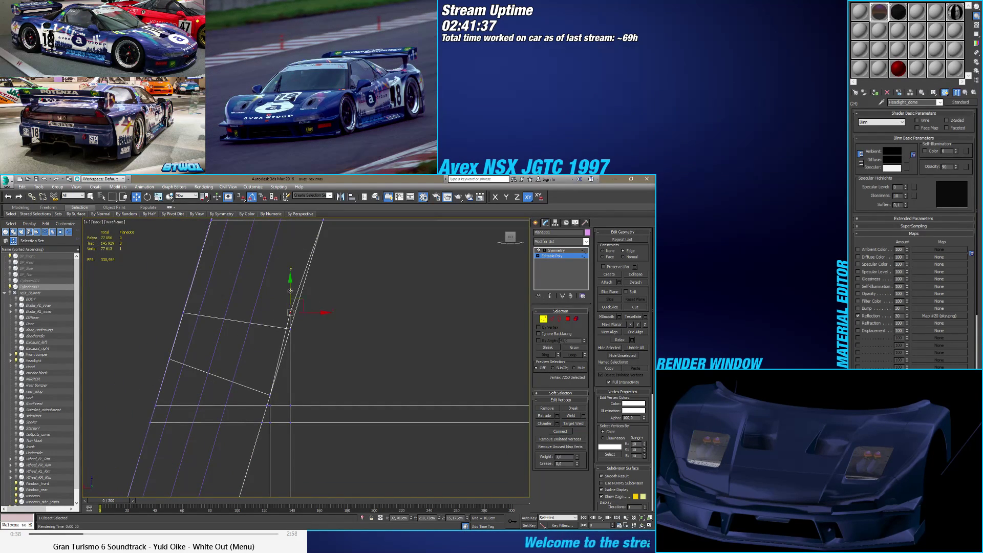
mouse_move(289, 302)
left_mouse_down()
mouse_move(264, 374)
mouse_move(309, 301)
left_mouse_up()
key("F3")
key("F3")
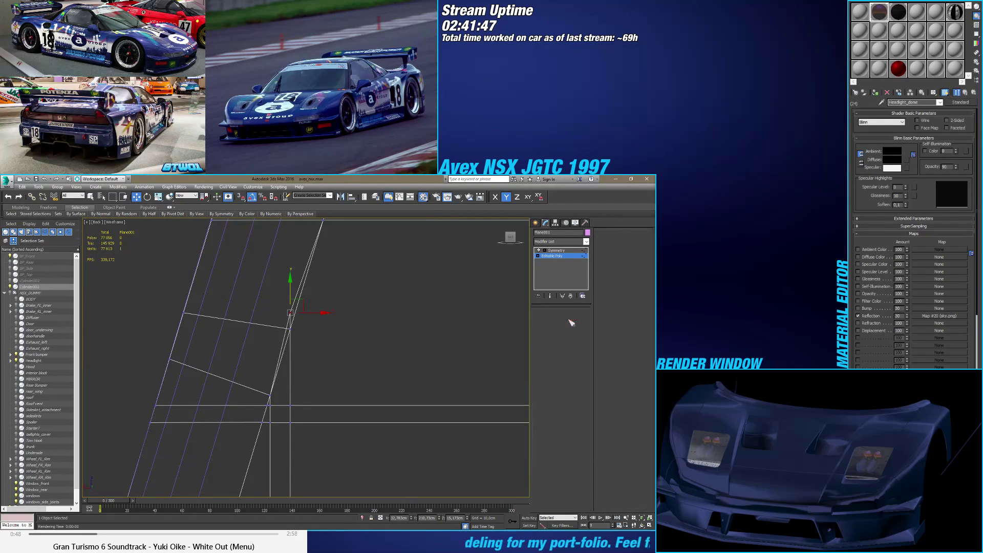
left_click(569, 320)
left_click(292, 316)
left_click(291, 316)
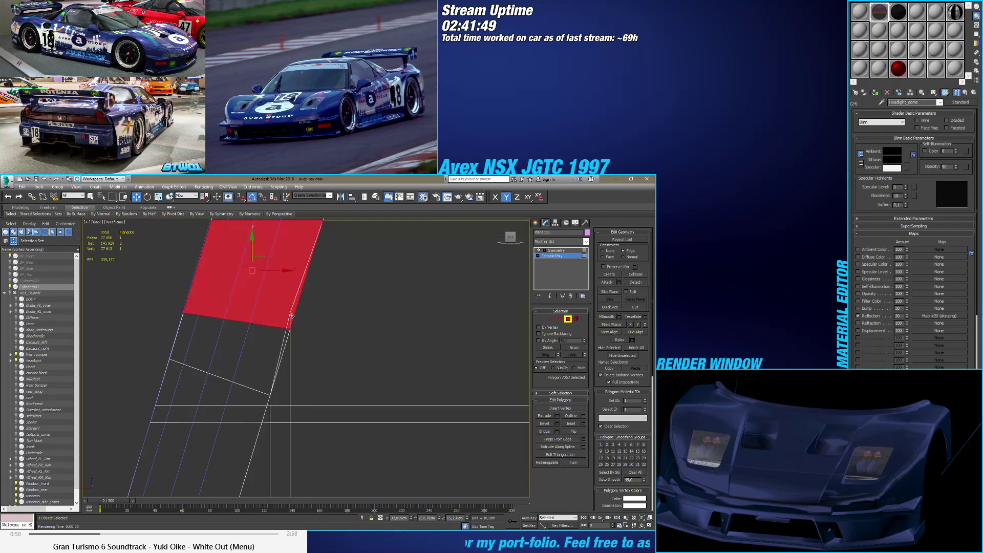
left_click(291, 316)
left_click(292, 316)
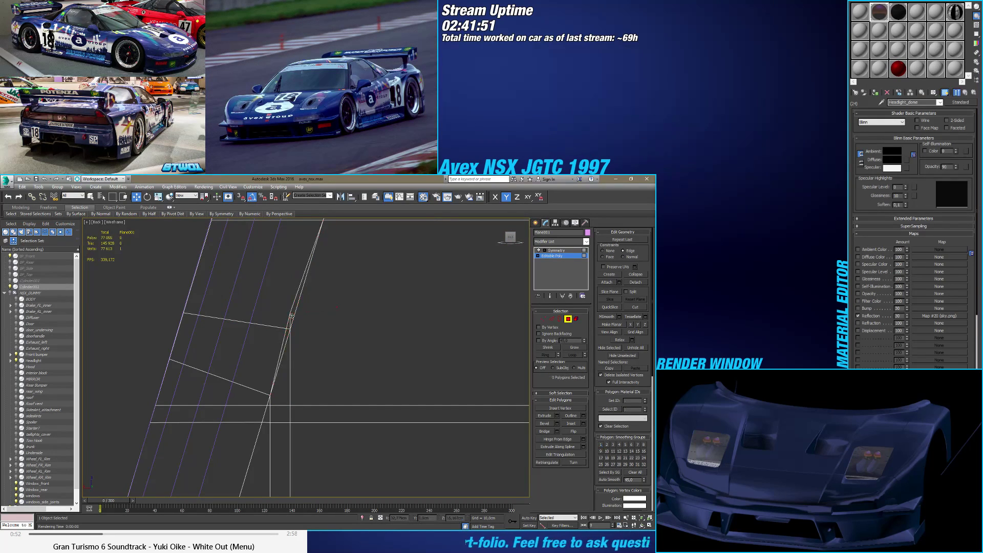
Step: Target Weld a vertex onto its neighbour and undo one wrong weld to the corner
left_click(543, 318)
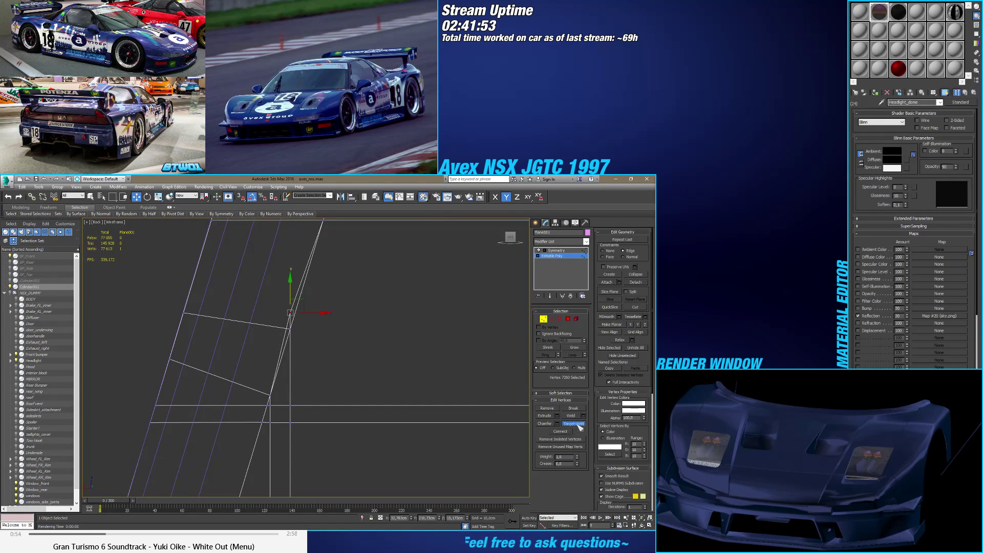
left_click(291, 312)
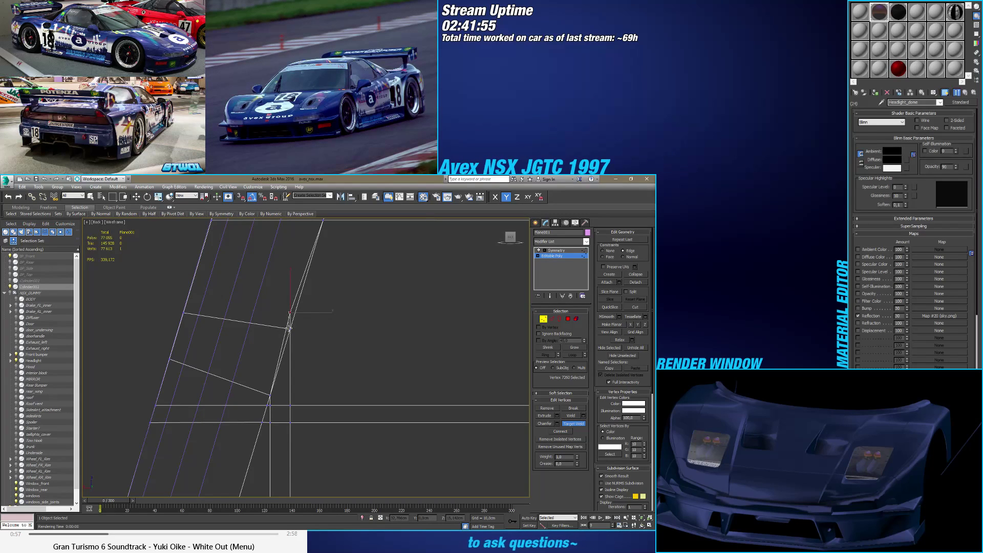
left_click(289, 327)
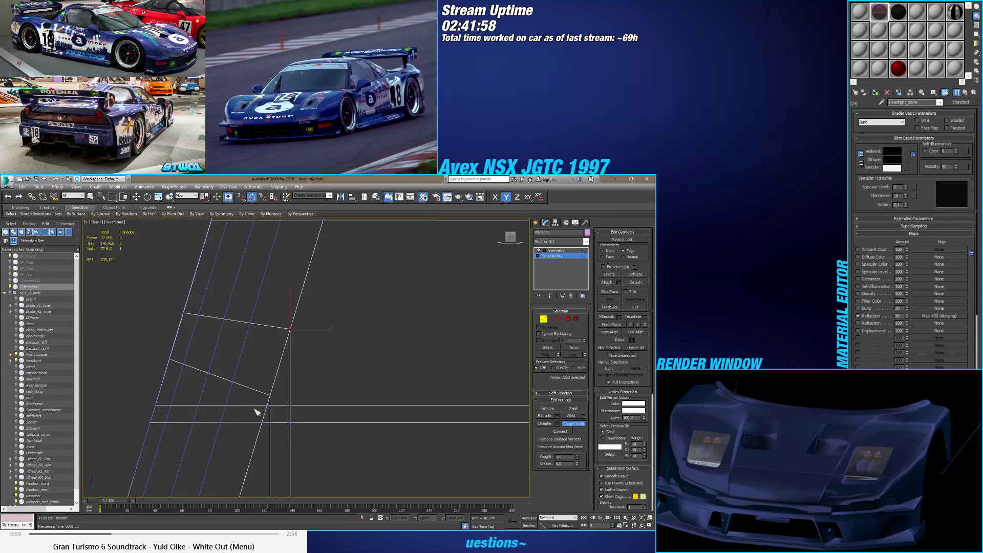
scroll(264, 412, "up", 2)
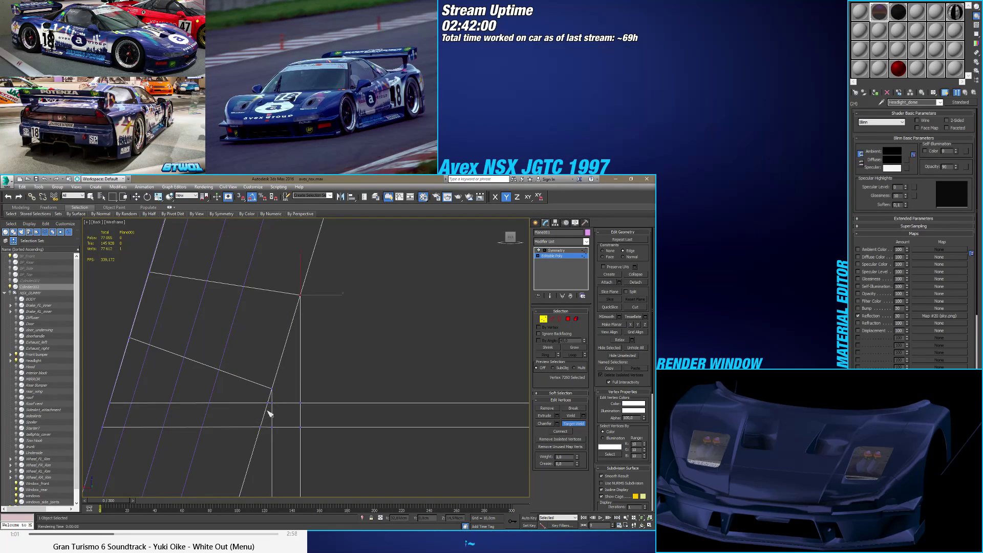
left_click(267, 403)
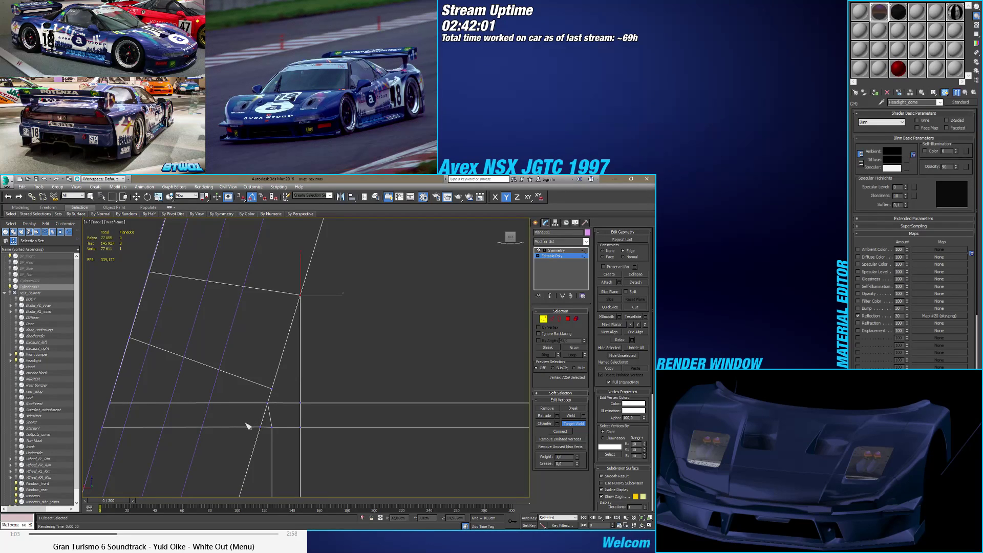
left_click(269, 432)
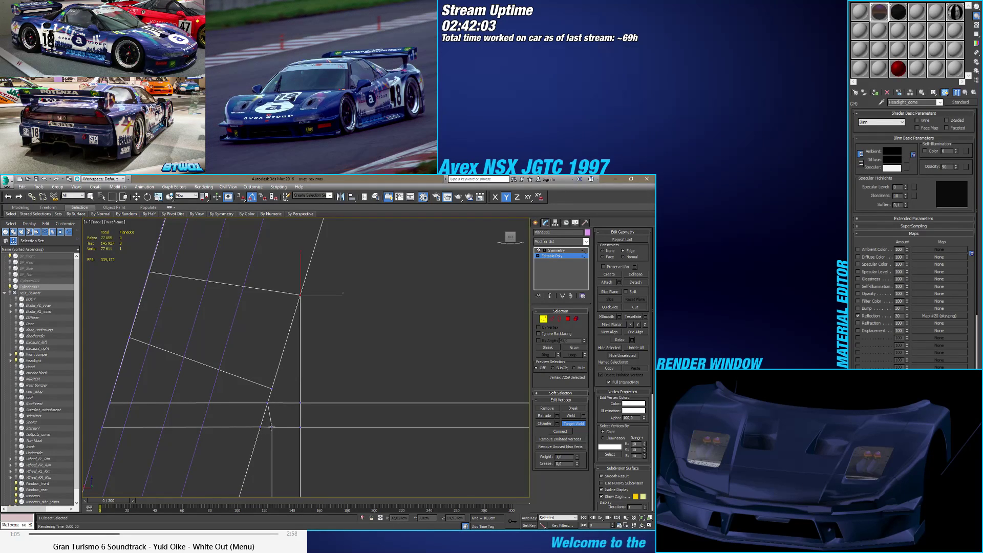
key("ctrl+z")
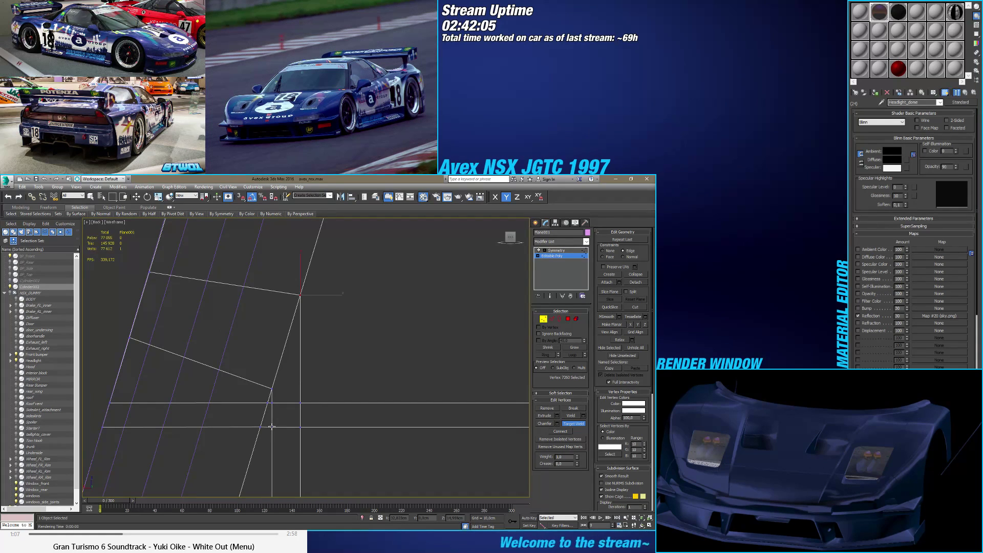
Step: Weld the lower vertices into the corner above and the stray lower-left vertex into the left edge
key("w")
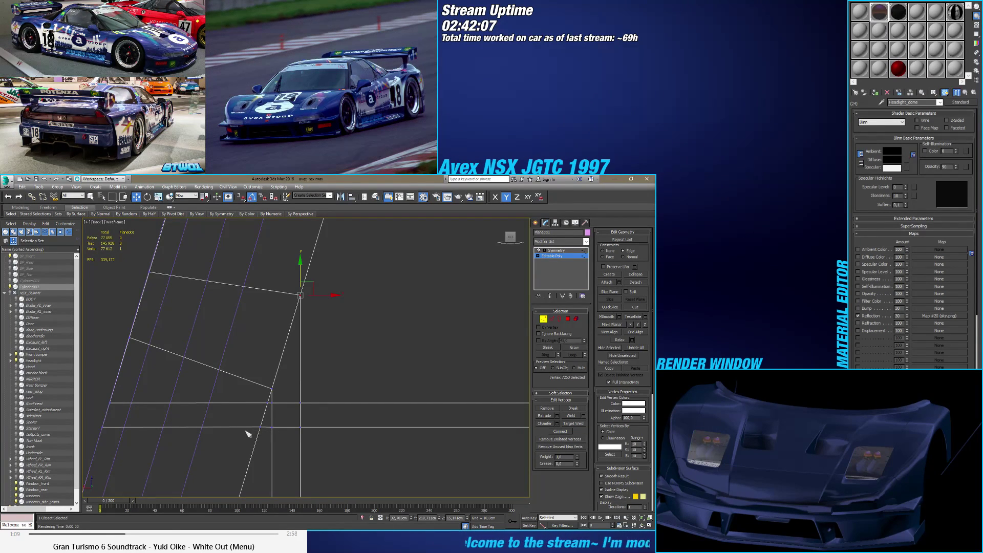
left_click(573, 423)
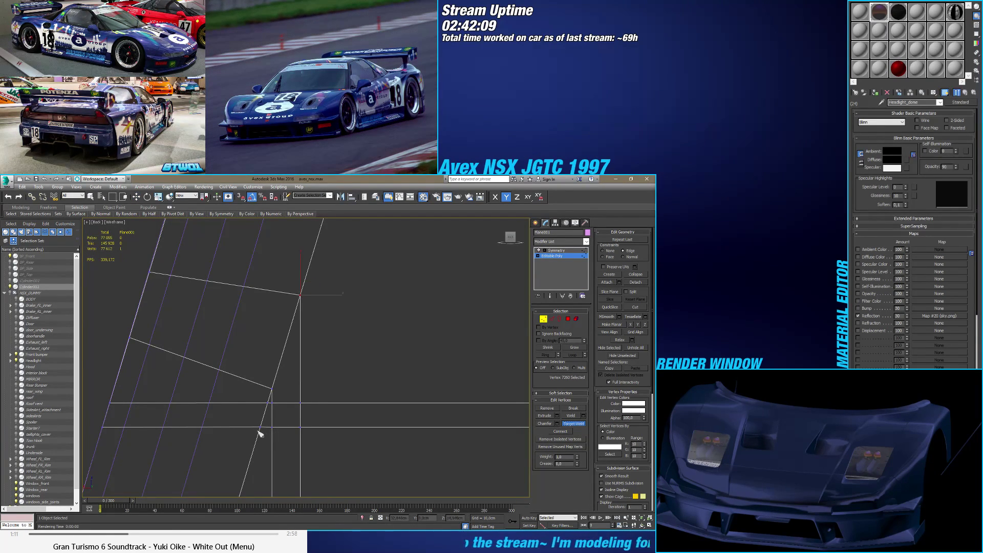
left_click(267, 403)
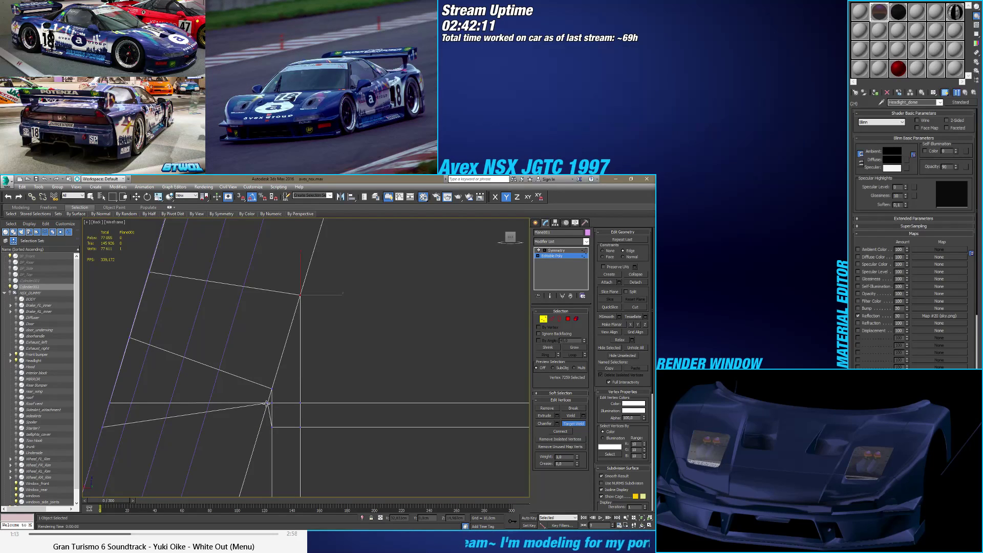
left_click(272, 389)
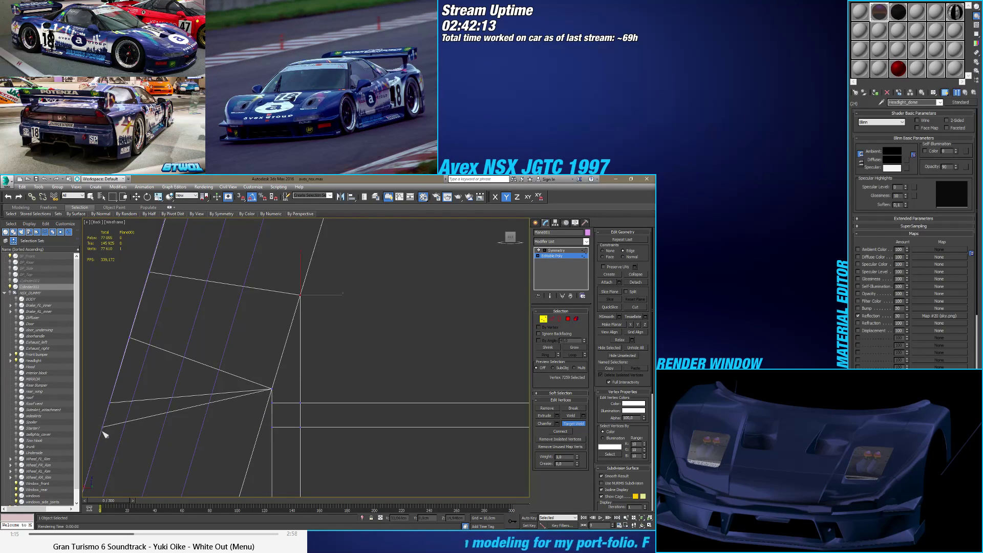
left_click(110, 405)
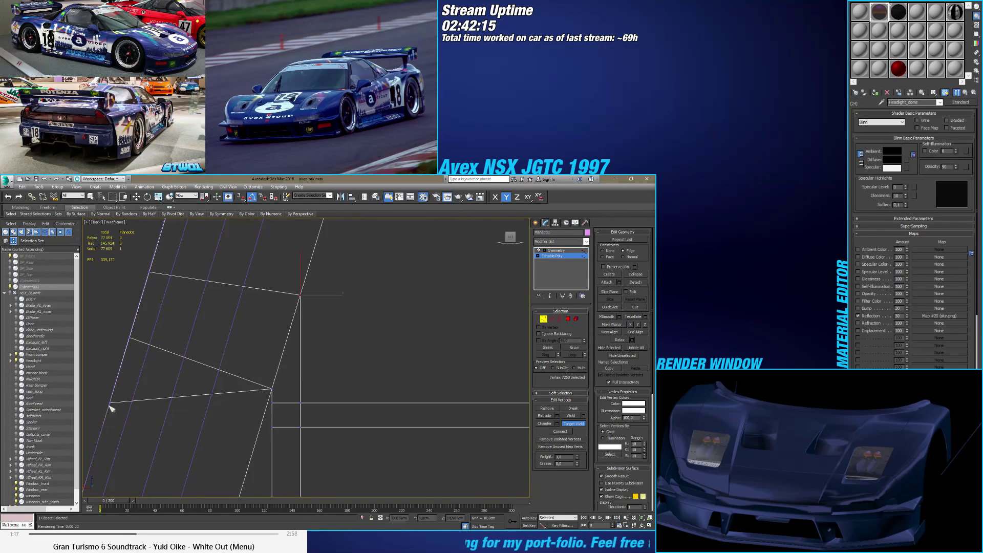
left_click(130, 338)
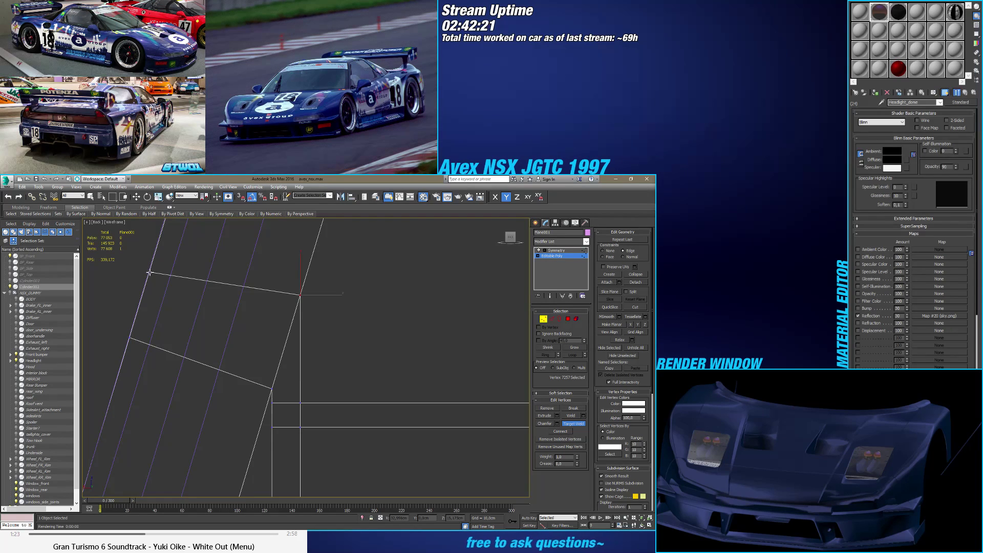
Step: Return to Select and Move and slide a lower-edge vertex right onto its neighbour
key("w")
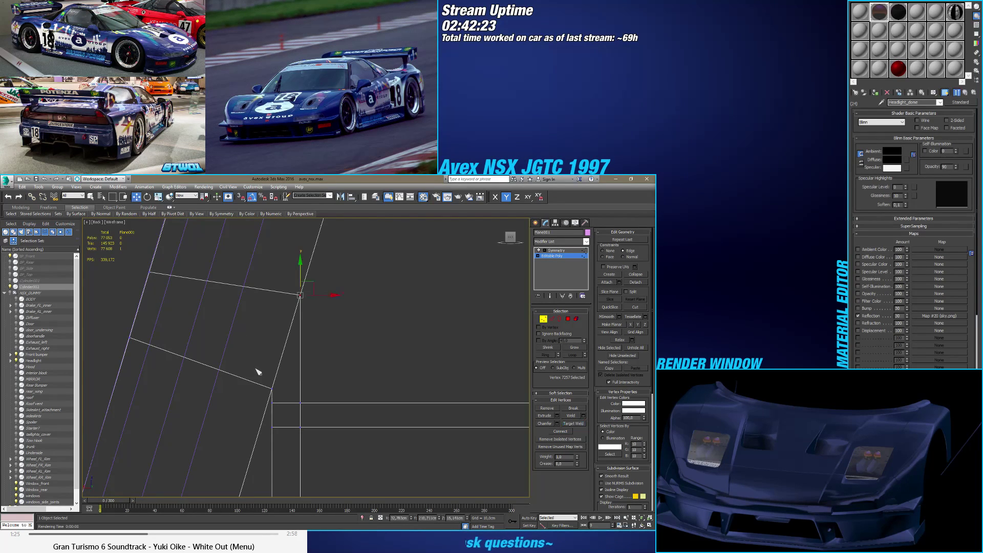
scroll(260, 372, "down", 3)
scroll(262, 373, "up", 1)
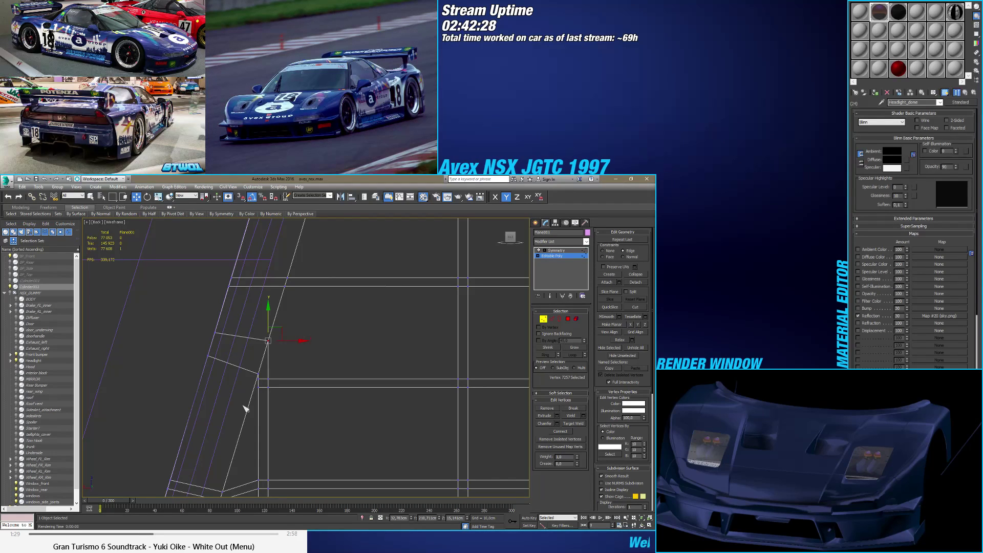
scroll(251, 394, "up", 4)
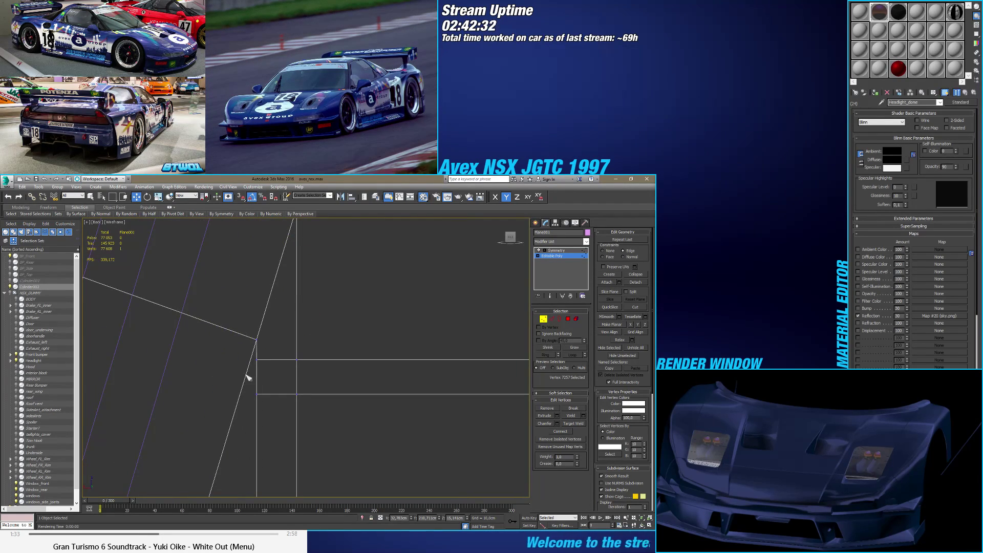
scroll(257, 373, "down", 4)
scroll(288, 344, "up", 2)
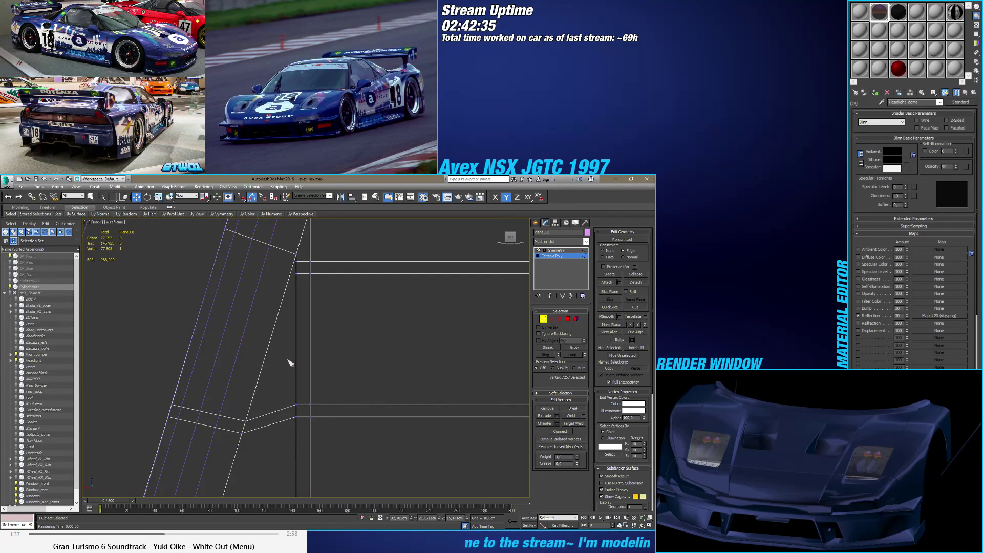
left_click(296, 405)
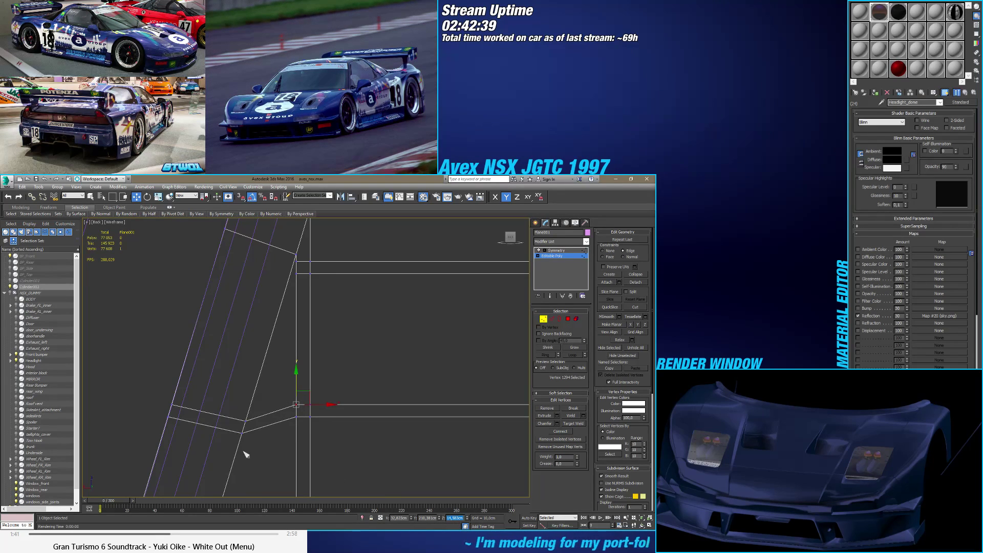
left_click(245, 421)
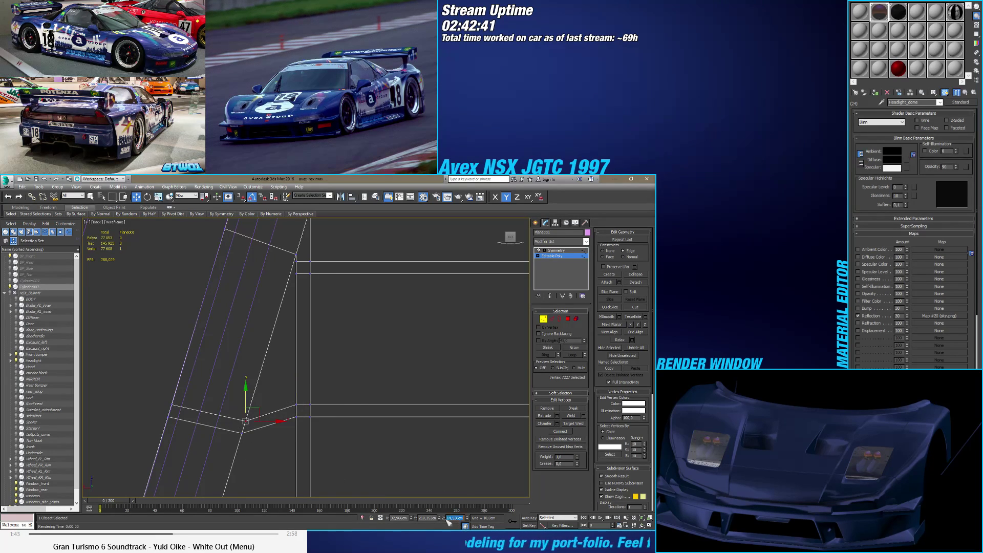
left_click_drag(278, 445, 307, 413)
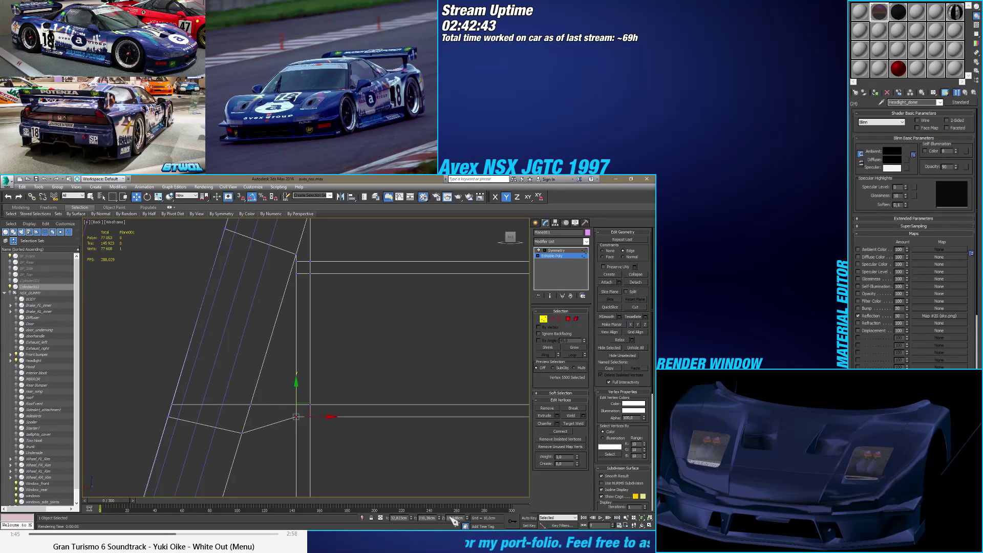
Step: Line up the lower edge by moving its left vertex to the right
left_click_drag(256, 433, 254, 435)
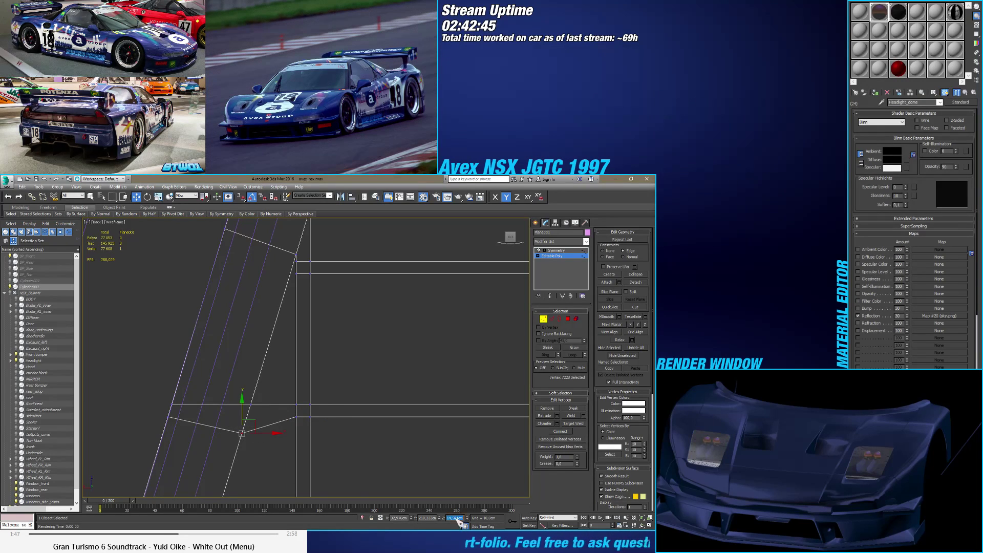
middle_click_drag(285, 468, 296, 474)
left_click_drag(301, 409, 328, 427)
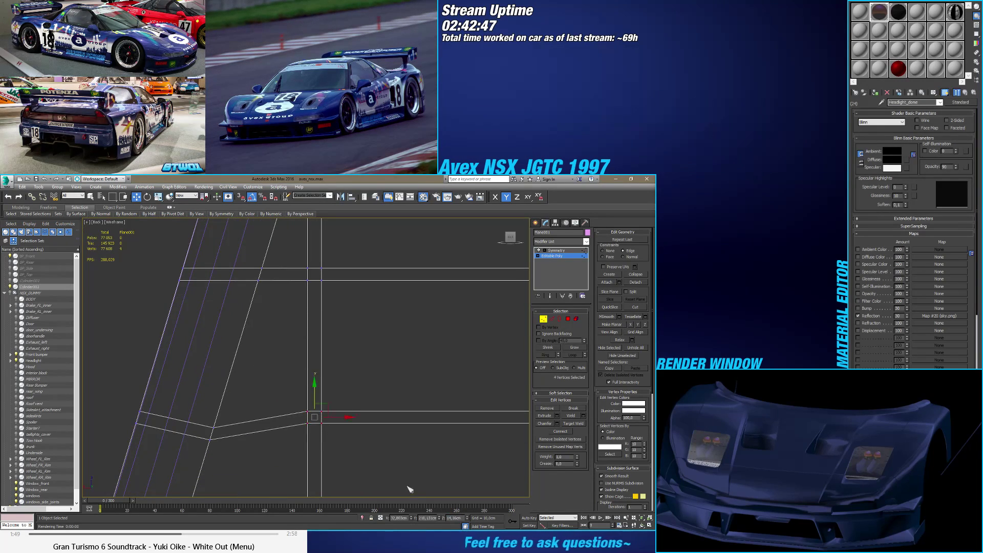
left_click(307, 411)
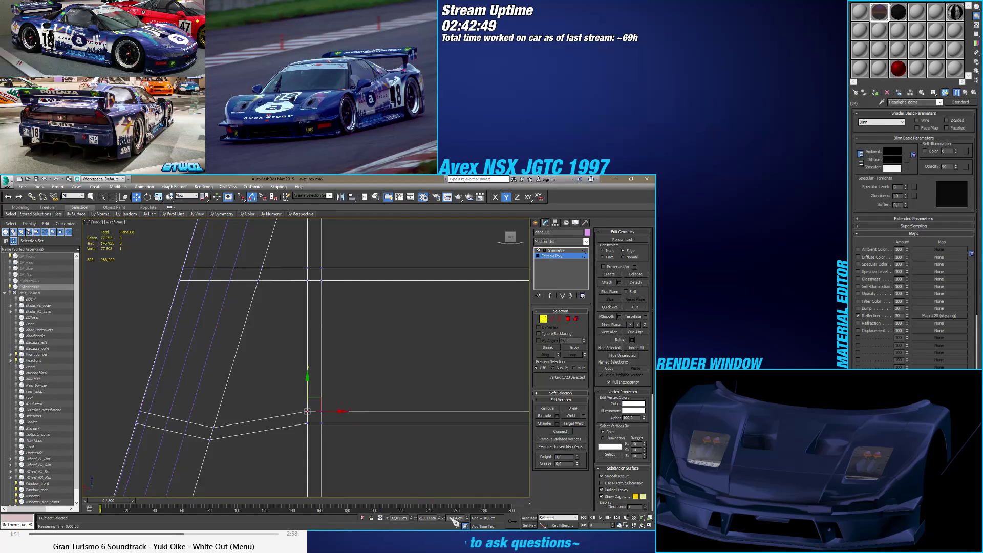
left_click(213, 427)
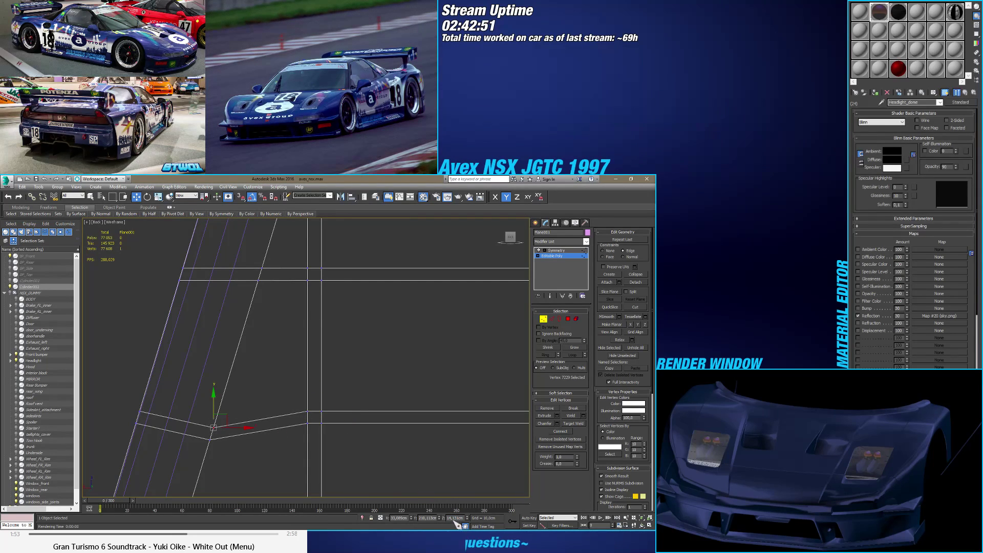
left_click_drag(213, 427, 309, 428)
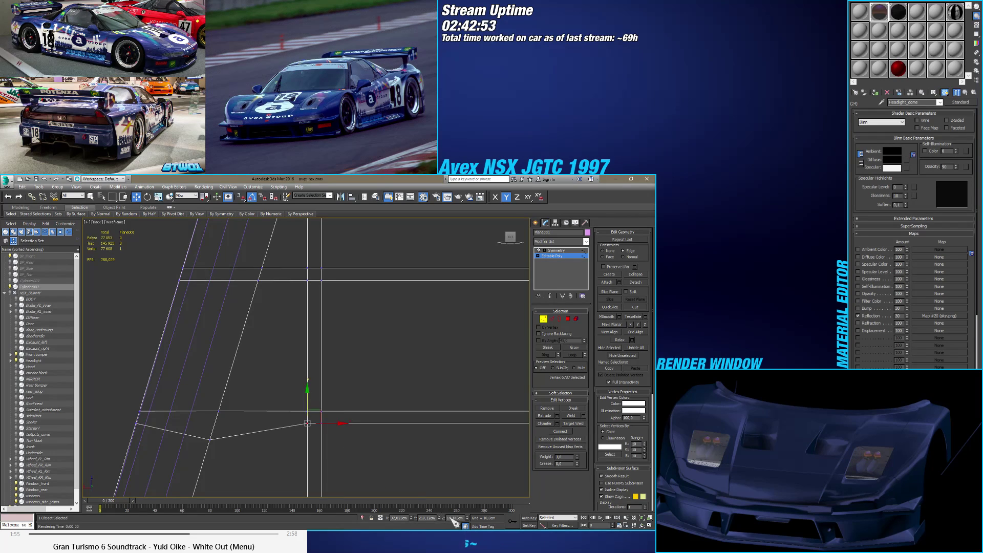
Step: Set the kinked edge's bottom vertex Y position to 210,12
left_click(210, 439)
type("210,12")
key("Tab")
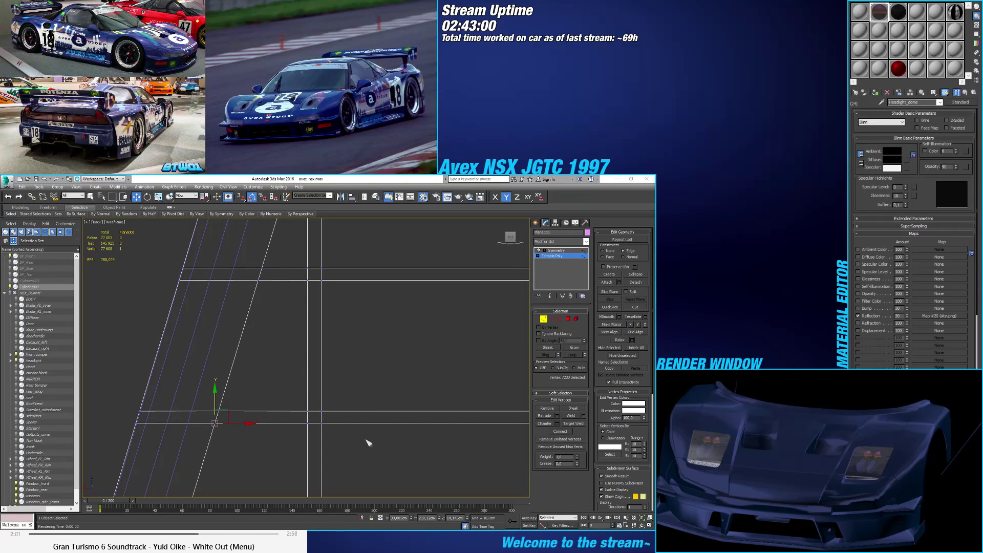
scroll(364, 438, "down", 5)
scroll(286, 392, "up", 7)
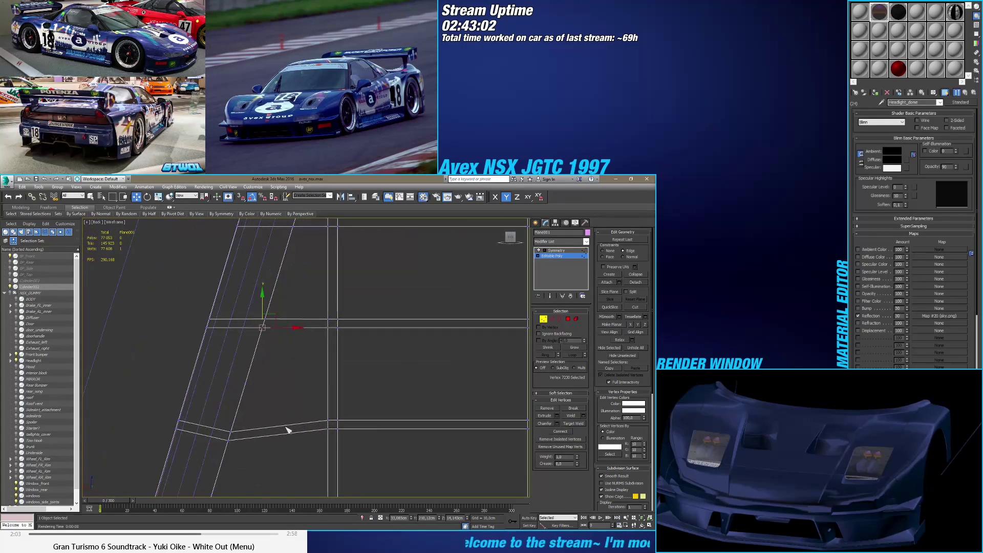
Step: Paste the top edge's coordinate so the kinked vertex sits level with it
left_click_drag(349, 381, 379, 394)
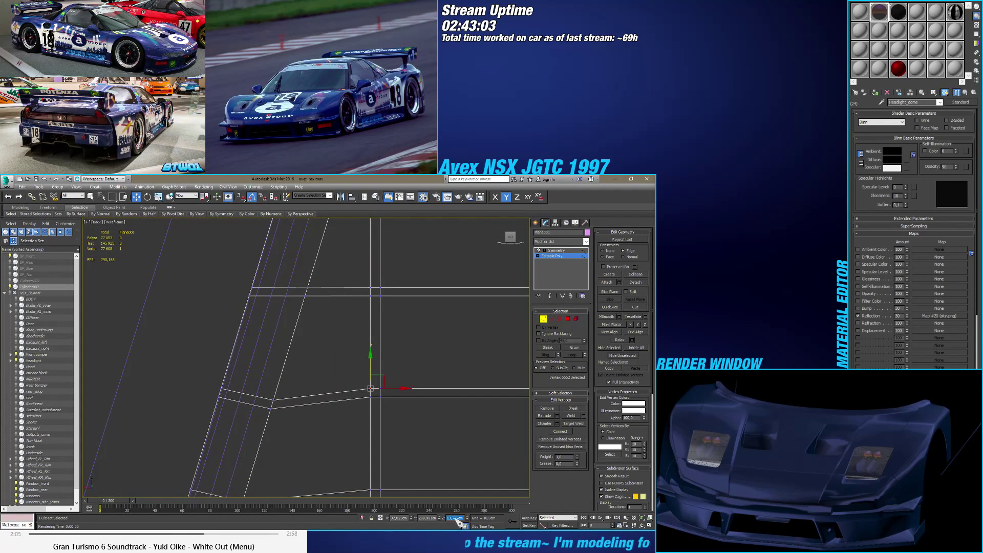
scroll(261, 397, "up", 3)
left_click(295, 388)
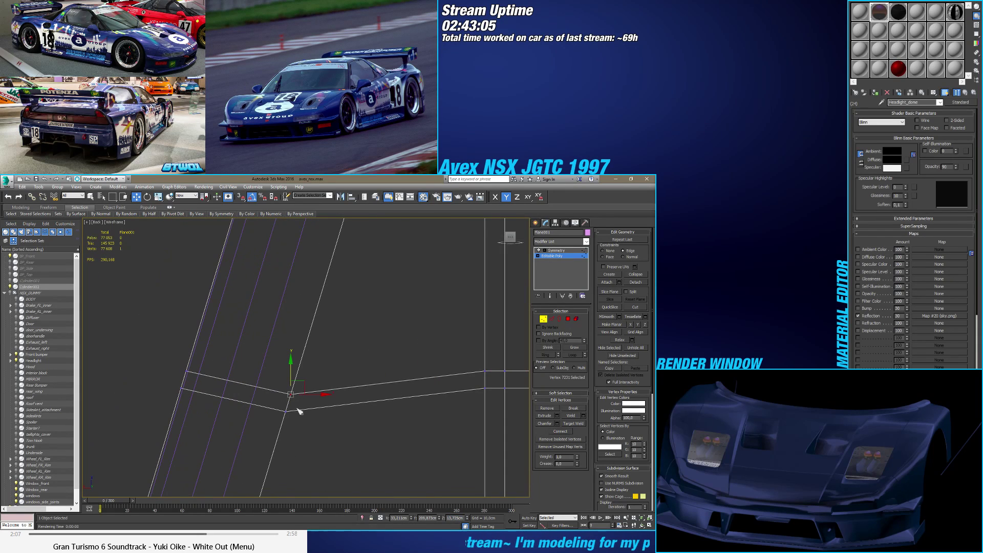
left_click(455, 518)
type("13,772cm")
key("Return")
left_click_drag(476, 408, 490, 394)
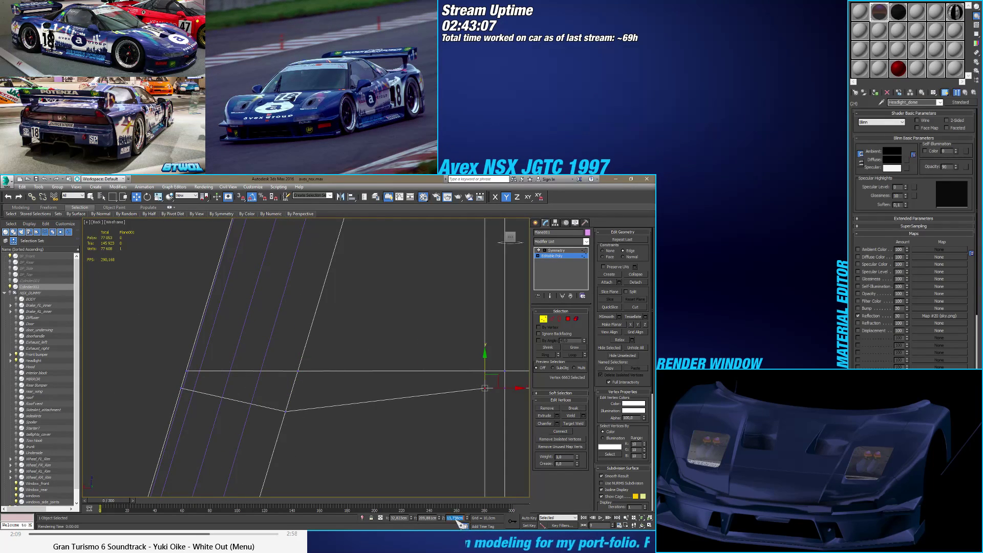
left_click(286, 410)
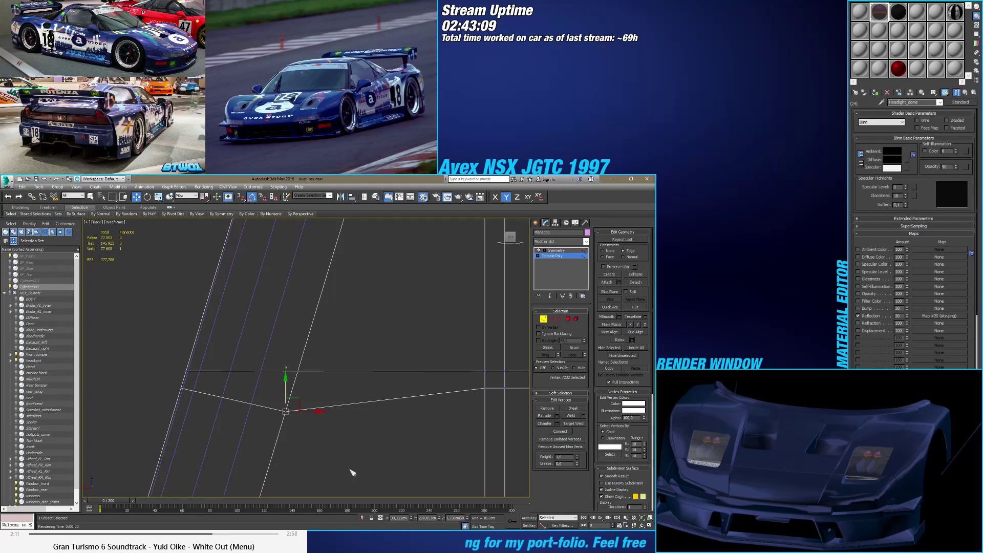
Step: Remove the extra vertex on the upper edge so its edges straighten
left_click(410, 482)
middle_click_drag(409, 482, 403, 427)
left_click(420, 440)
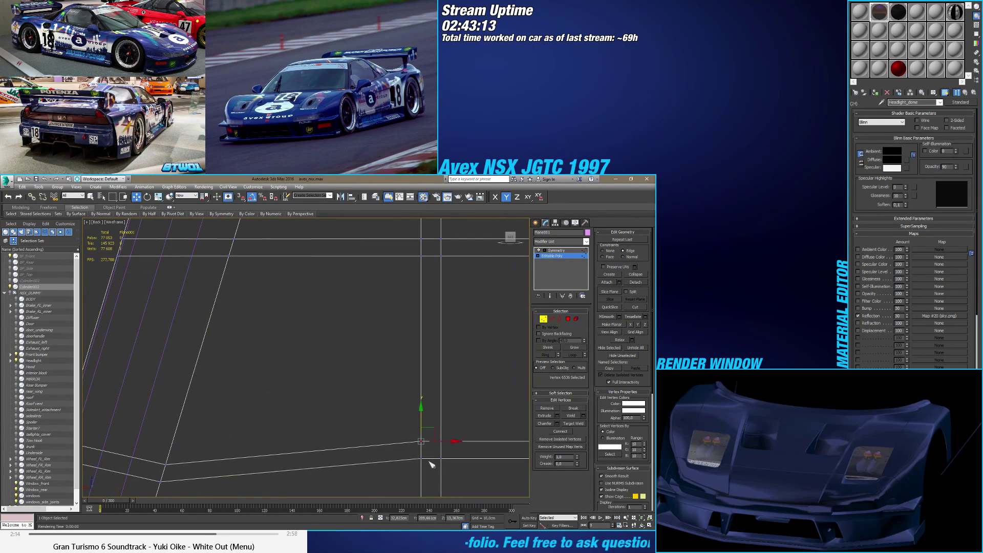
double_click(456, 518)
middle_click_drag(231, 460, 263, 362)
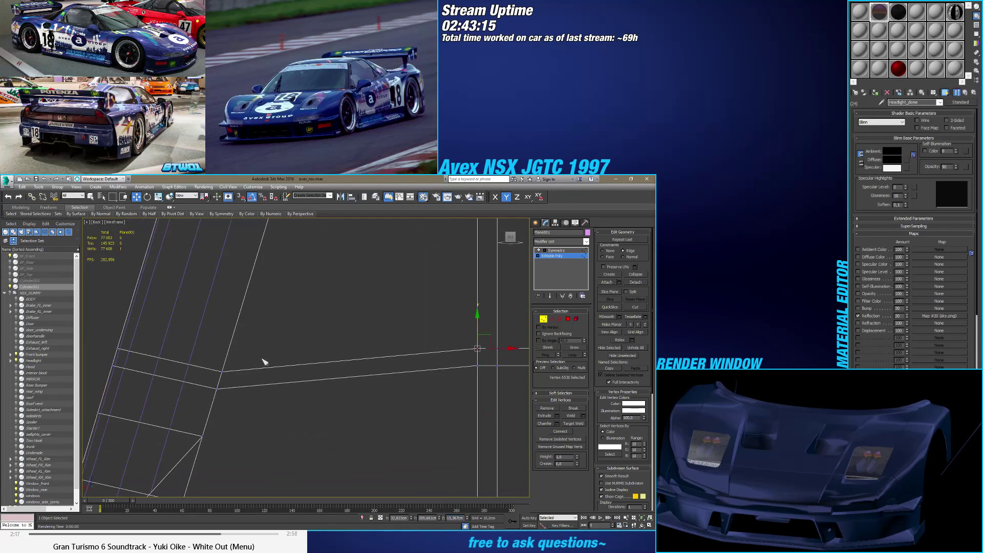
left_click(221, 372)
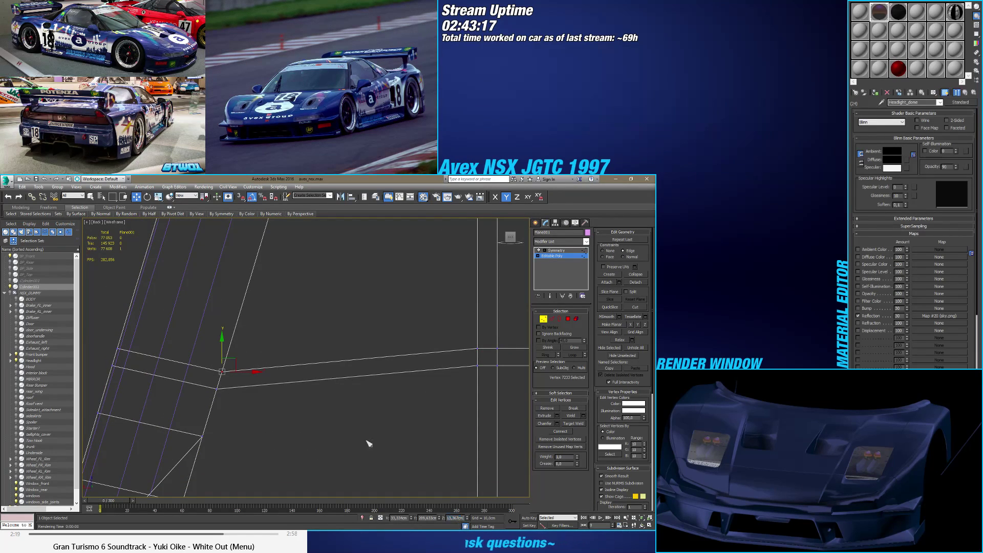
key("BackSpace")
Step: Check the lower-left corner vertices and undo a stray vertex move
left_click(477, 366)
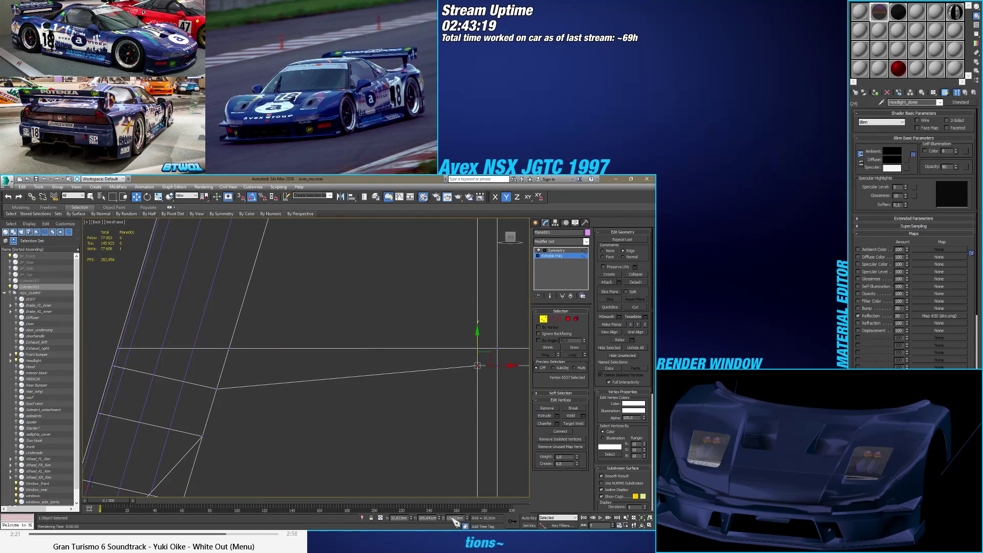
left_click(217, 389)
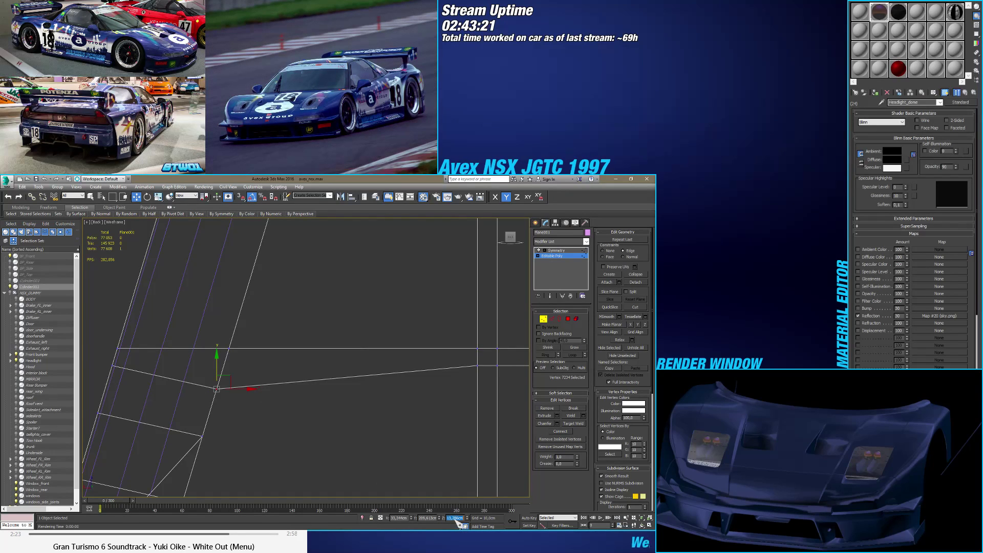
scroll(315, 367, "down", 2)
left_click(263, 391)
scroll(328, 383, "down", 2)
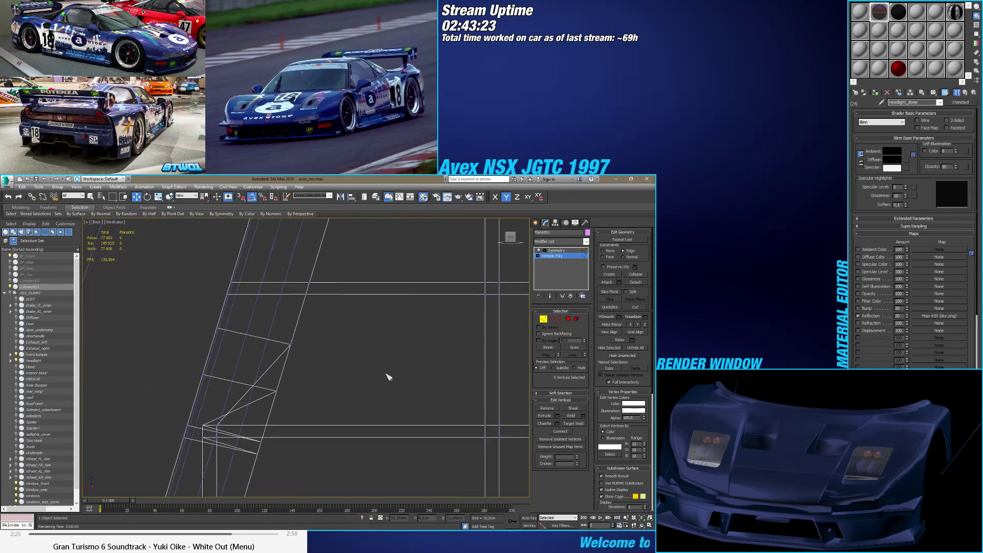
scroll(218, 436, "up", 2)
left_click(214, 420)
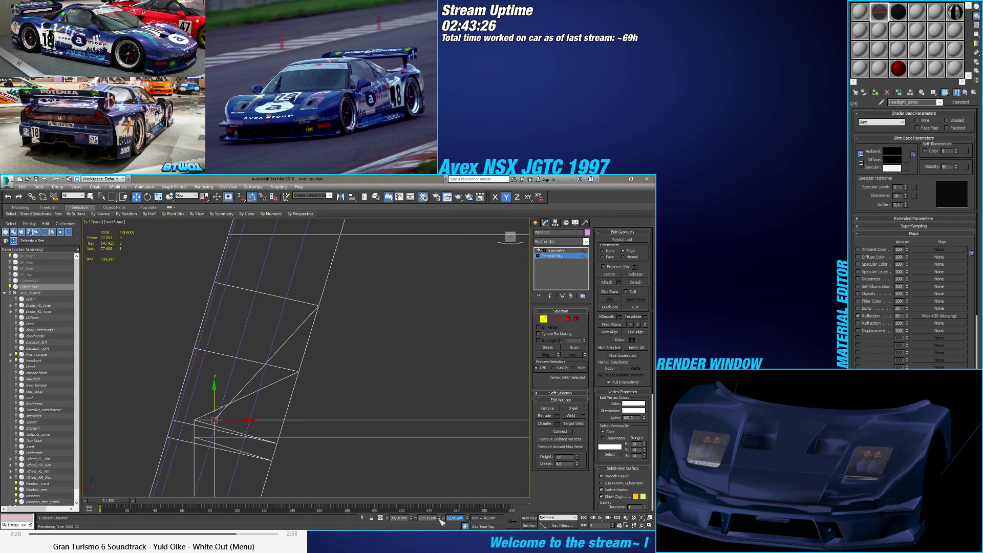
left_click(276, 442)
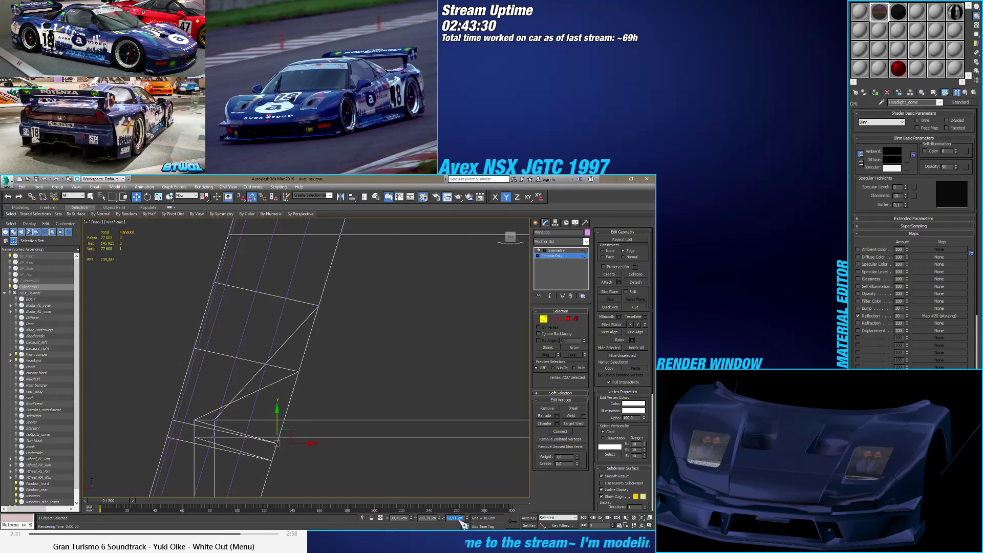
left_click(214, 437)
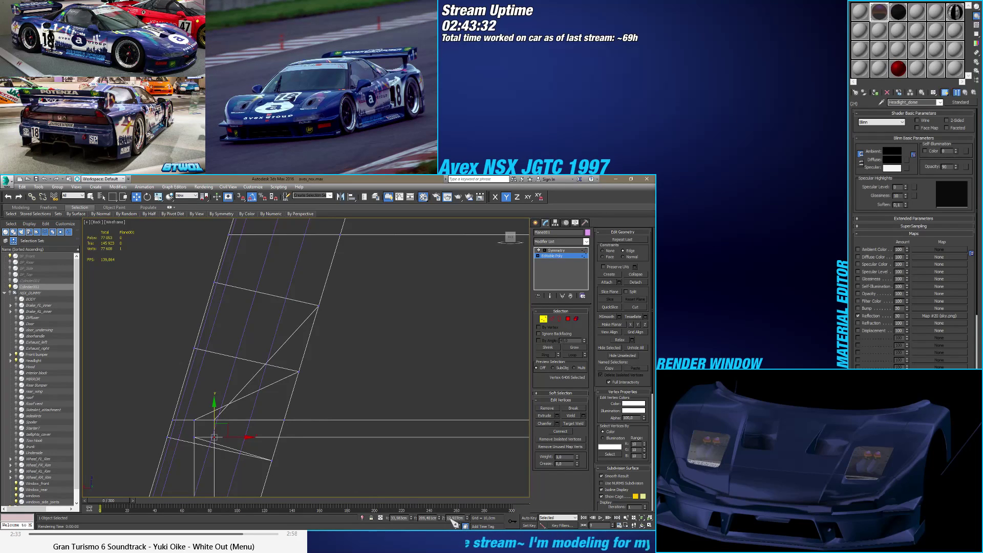
left_click_drag(285, 454, 284, 453)
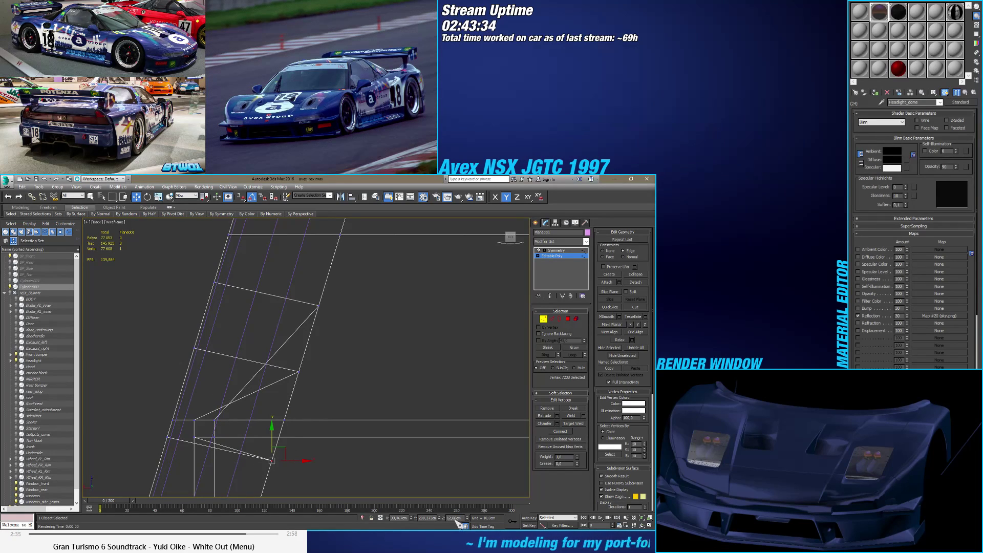
key("ctrl+z")
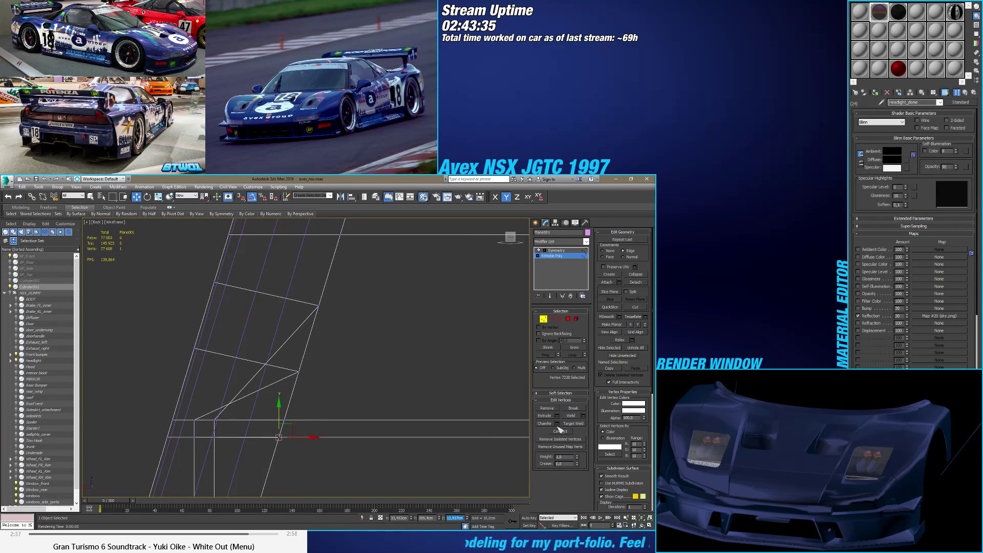
Step: Target Weld two rows of stray vertices onto the neighbouring vertices
left_click(568, 424)
middle_click_drag(501, 439, 301, 374)
left_click(198, 326)
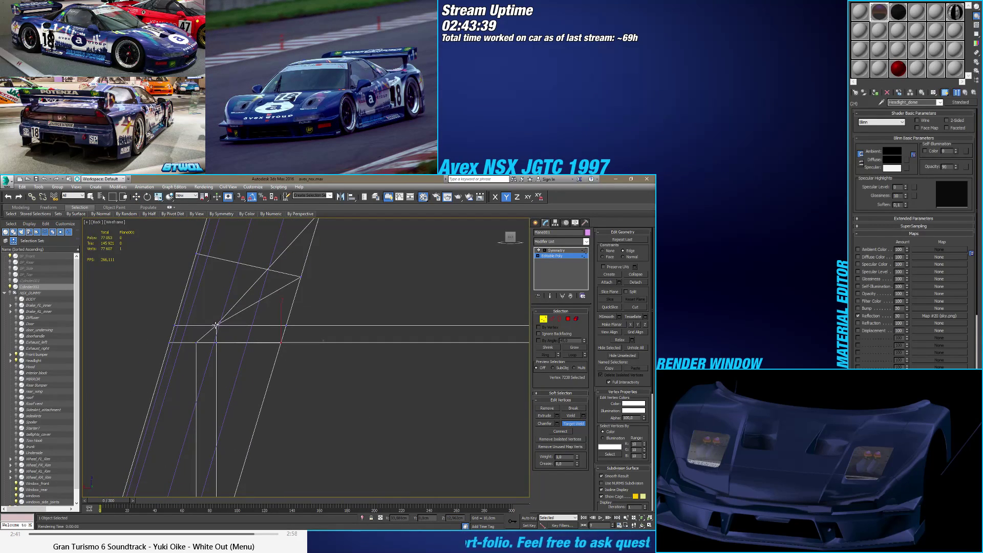
left_click(216, 324)
left_click(284, 327)
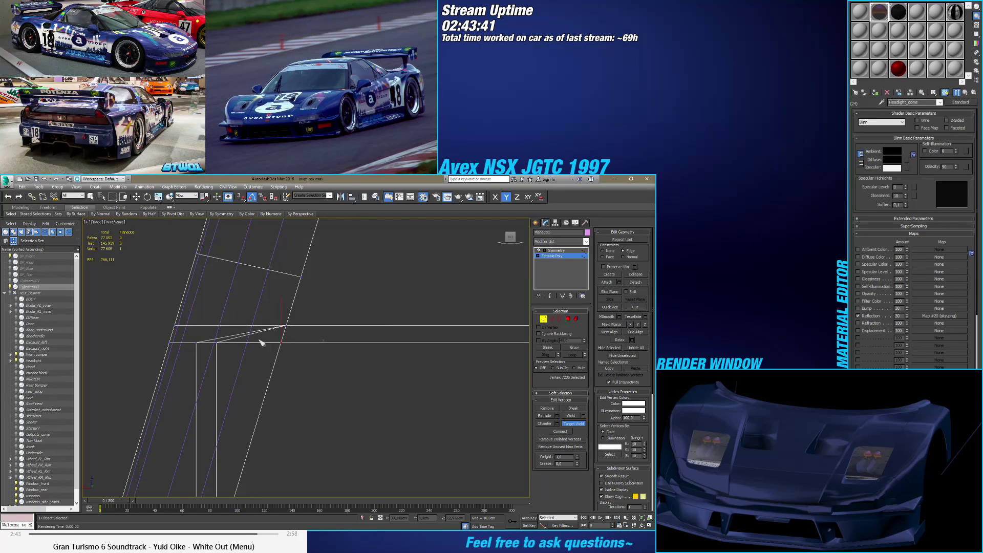
left_click(196, 343)
left_click(216, 343)
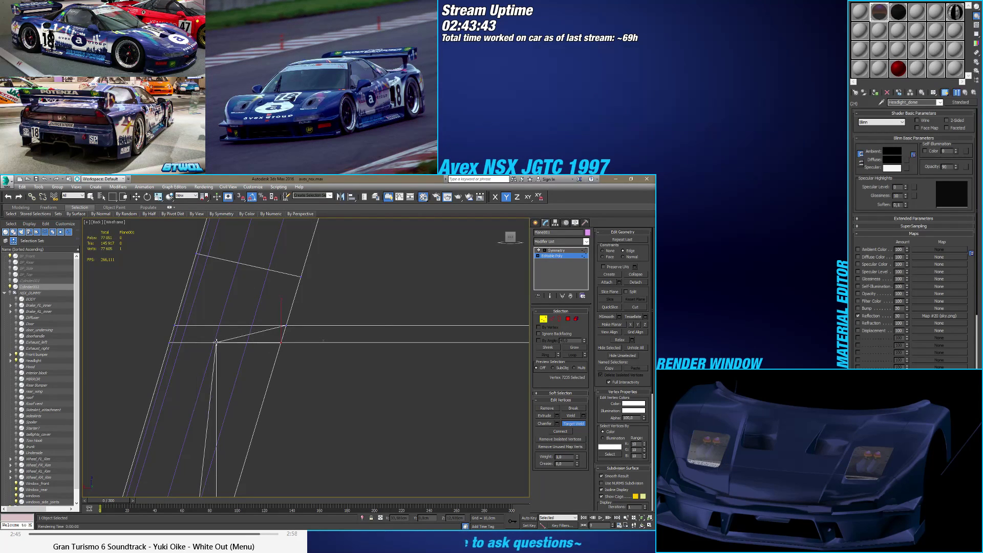
left_click(281, 343)
Step: Leave Target Weld and pan the view to centre the panel corner
scroll(281, 345, "down", 3)
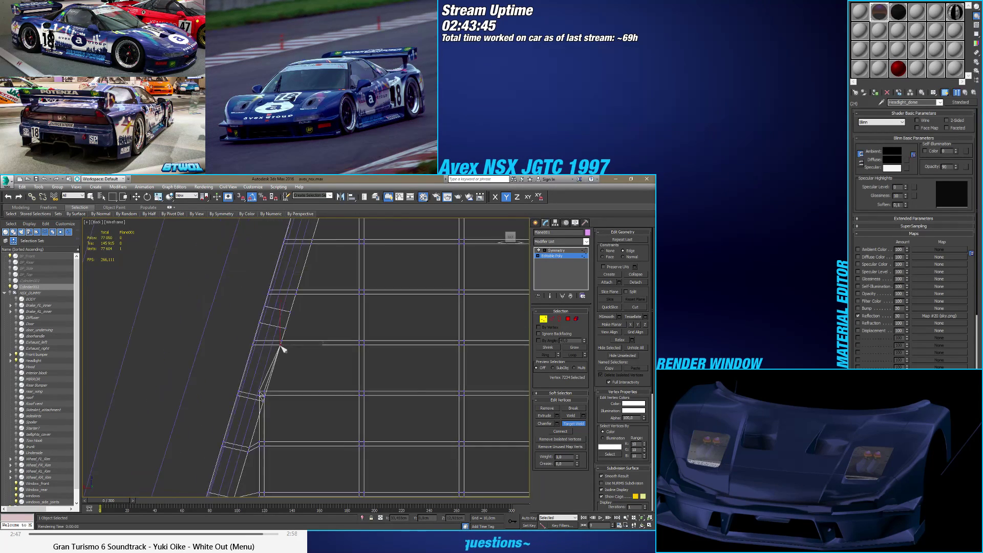
middle_click_drag(281, 345, 307, 278)
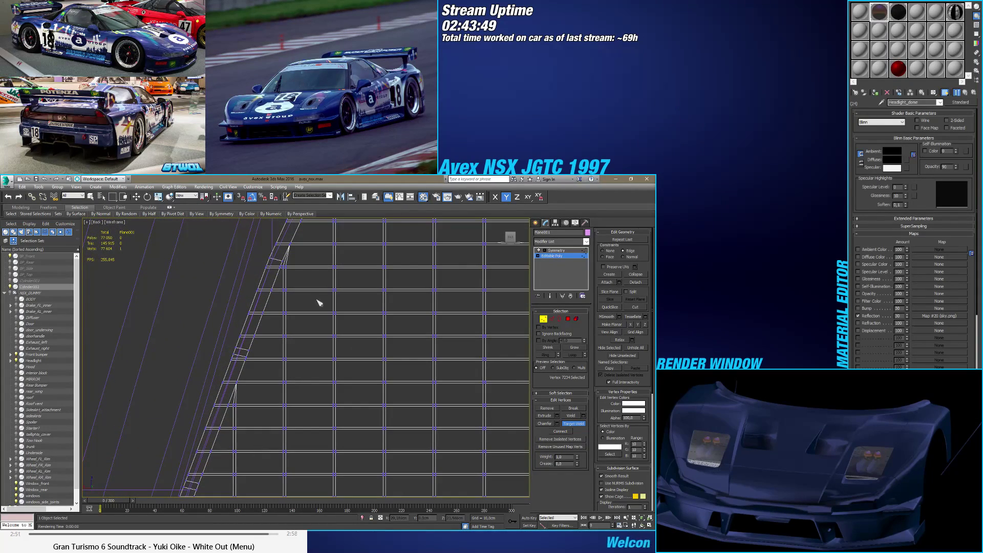
scroll(318, 303, "up", 10)
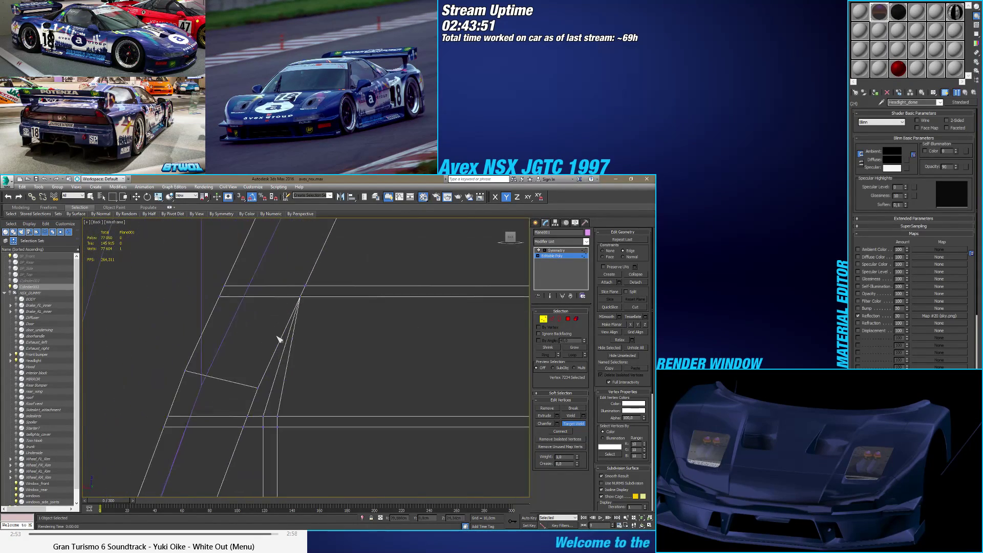
scroll(278, 339, "down", 8)
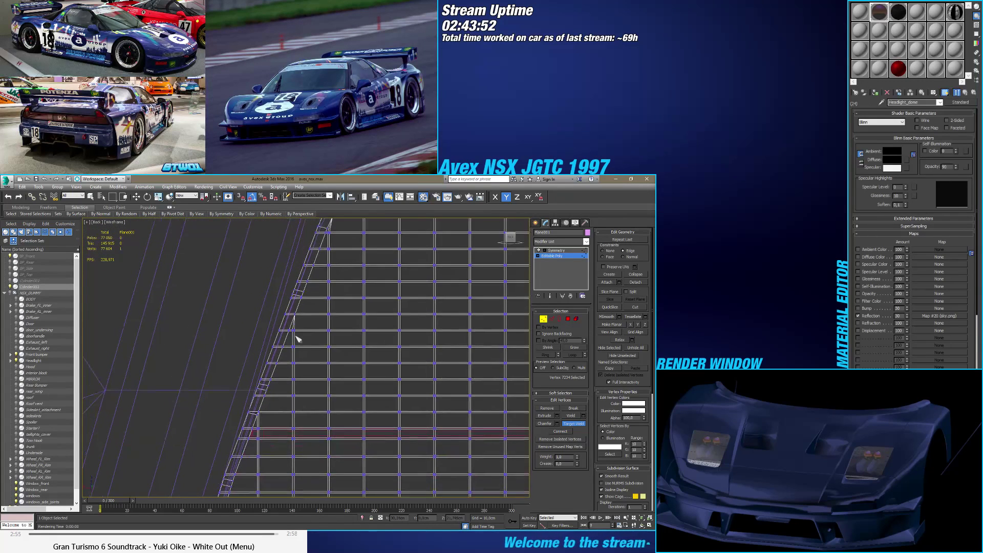
scroll(293, 344, "up", 8)
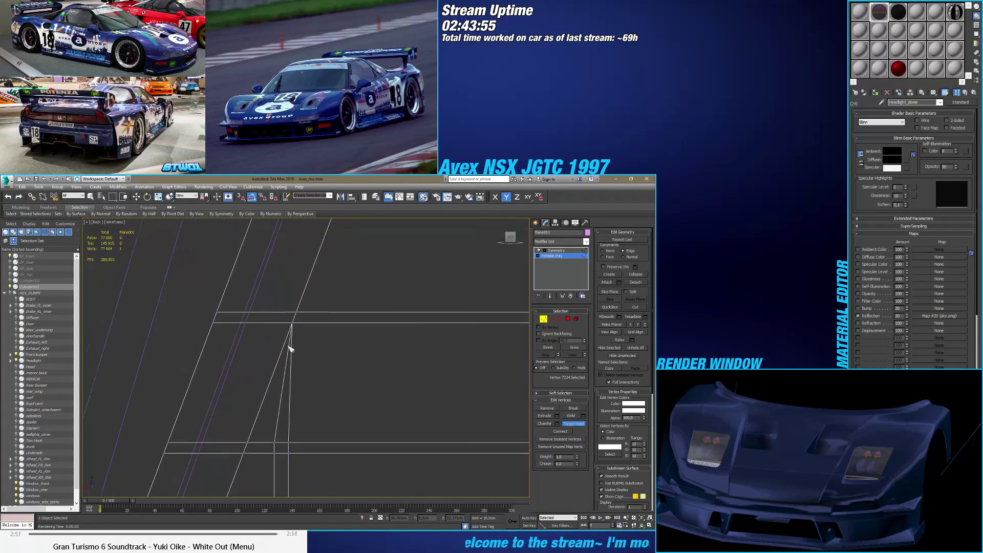
middle_click_drag(289, 349, 288, 368)
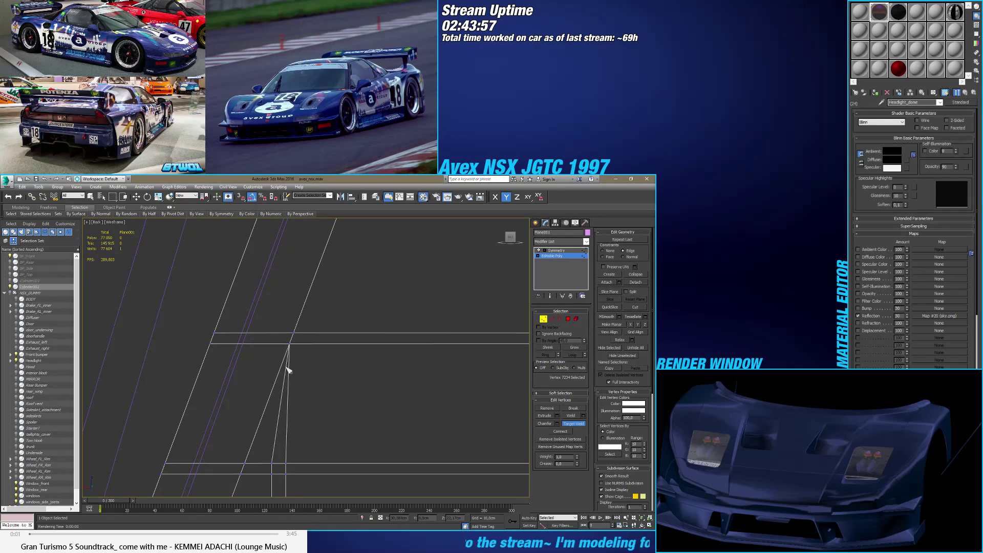
scroll(286, 371, "down", 5)
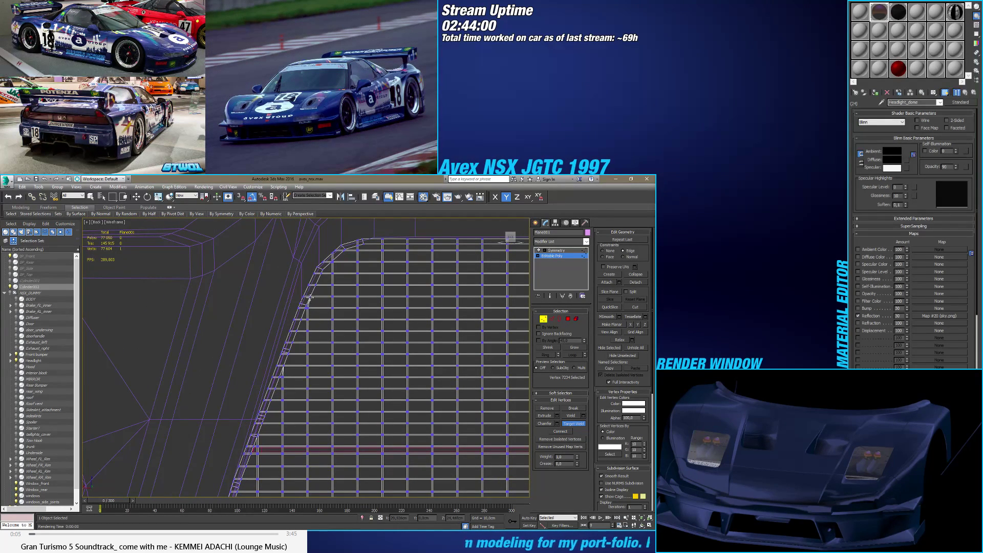
scroll(310, 302, "up", 5)
key("w")
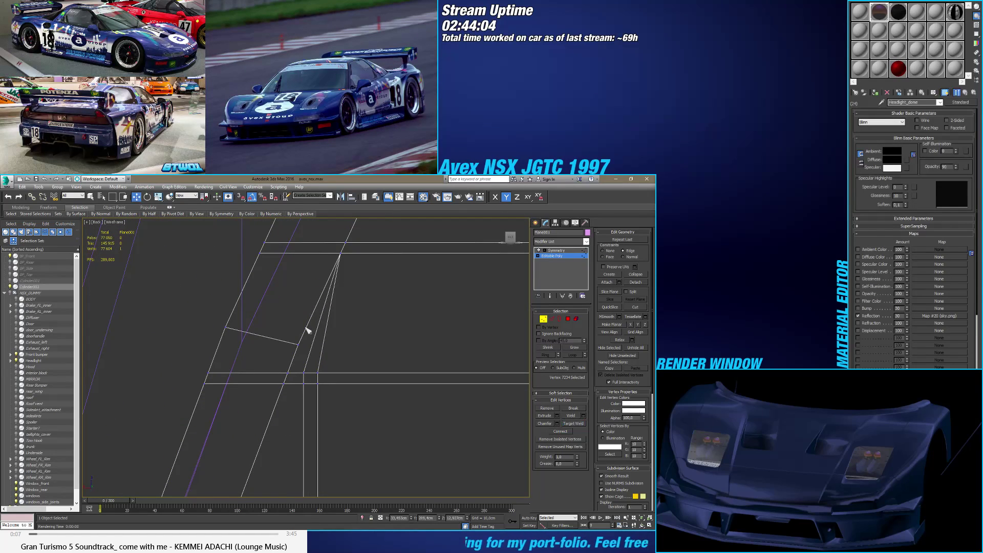
middle_click_drag(323, 325, 300, 368)
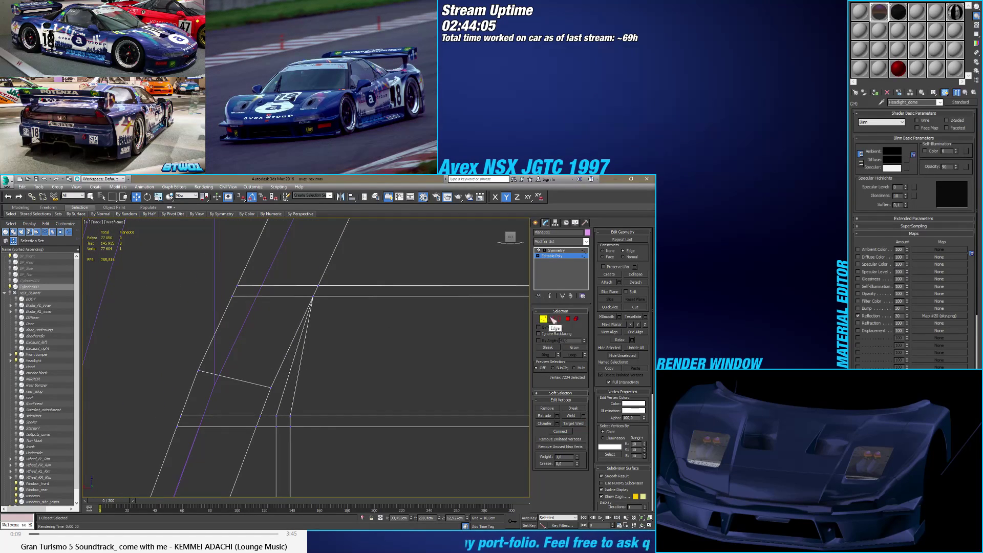
Step: Connect the two selected edges across the panel's diagonal corner with a new edge
left_click(551, 318)
left_click(281, 285)
left_click(284, 354, "ctrl")
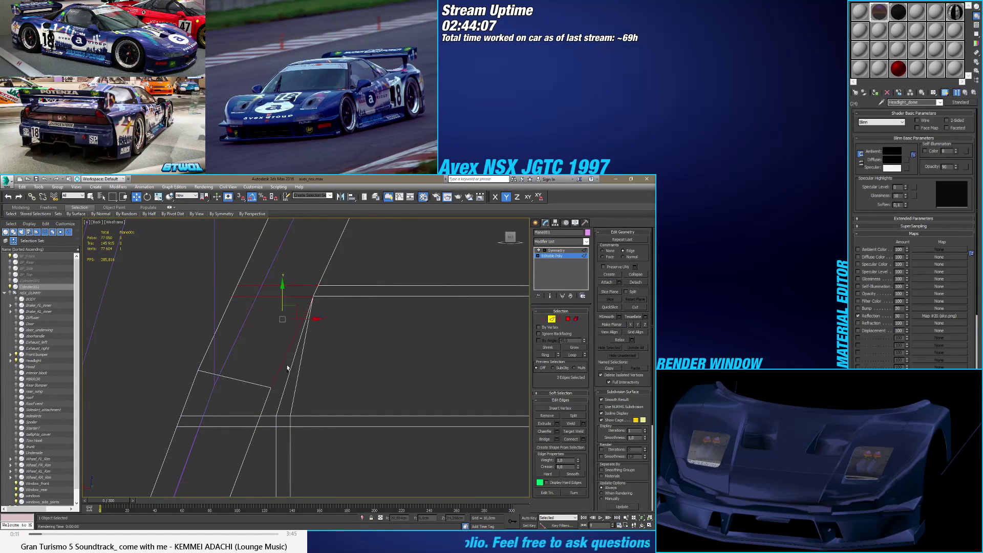
left_click(583, 439)
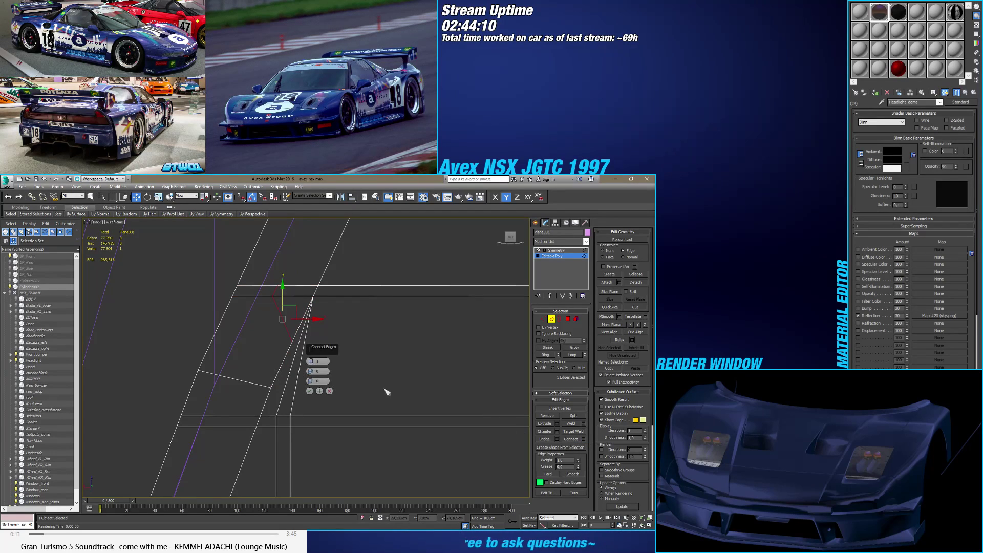
left_click(309, 391)
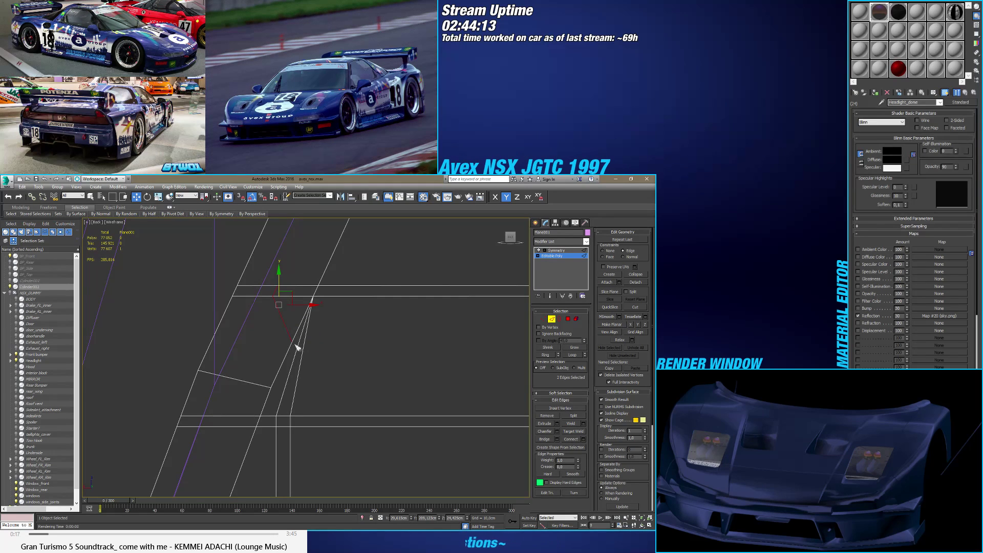
Step: Set the X position of the vertex at the new edge junction to 29,622cm
key("1")
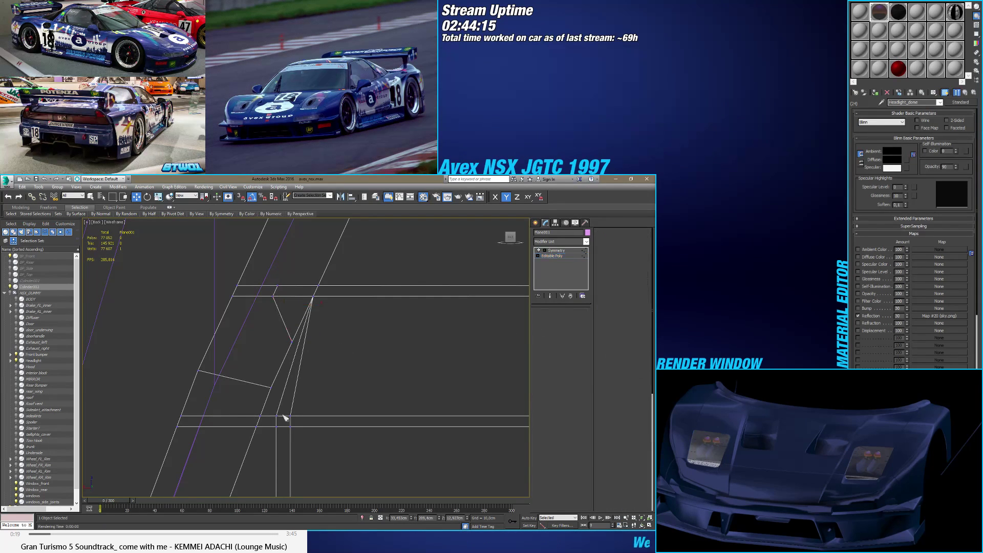
left_click(280, 420)
left_click(278, 417)
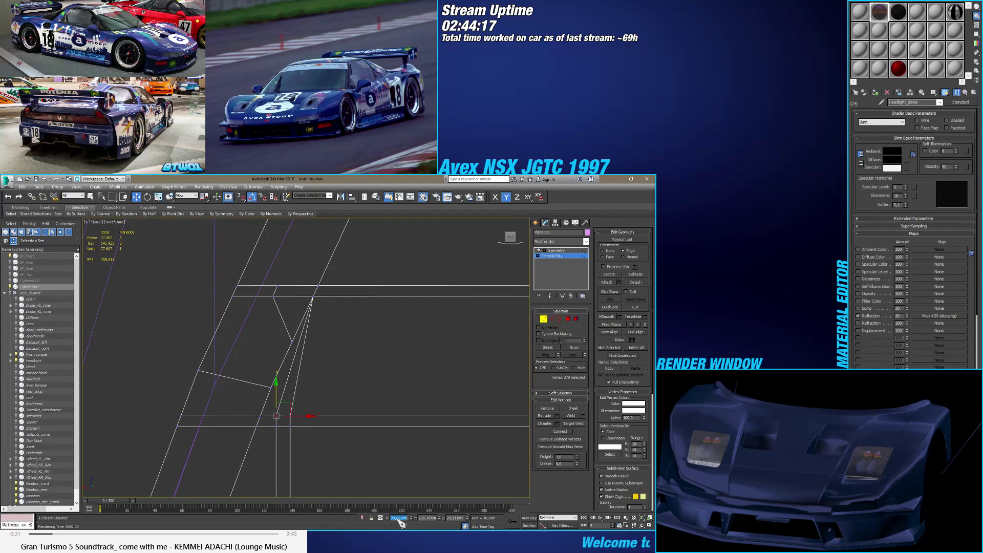
left_click(292, 341)
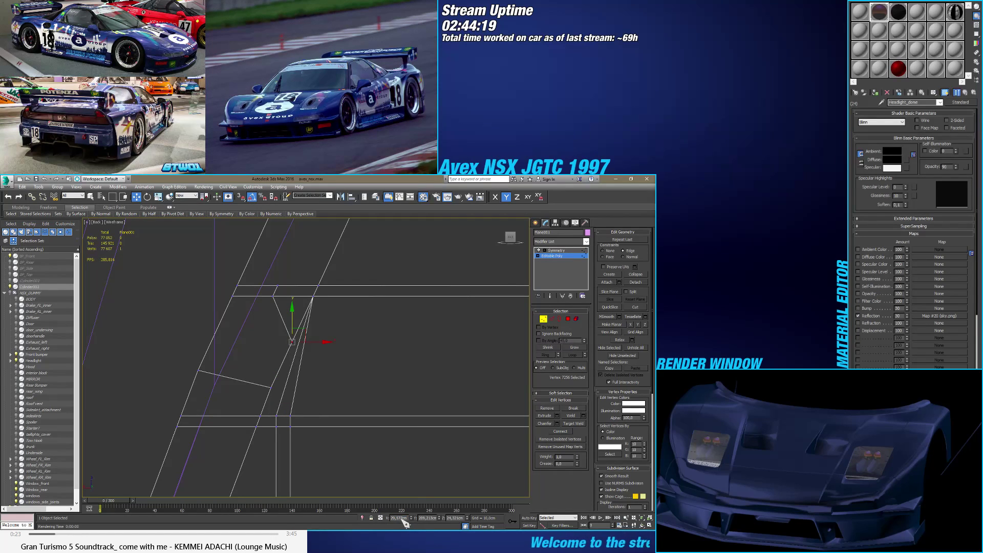
left_click(402, 518)
type("29,622")
key("Return")
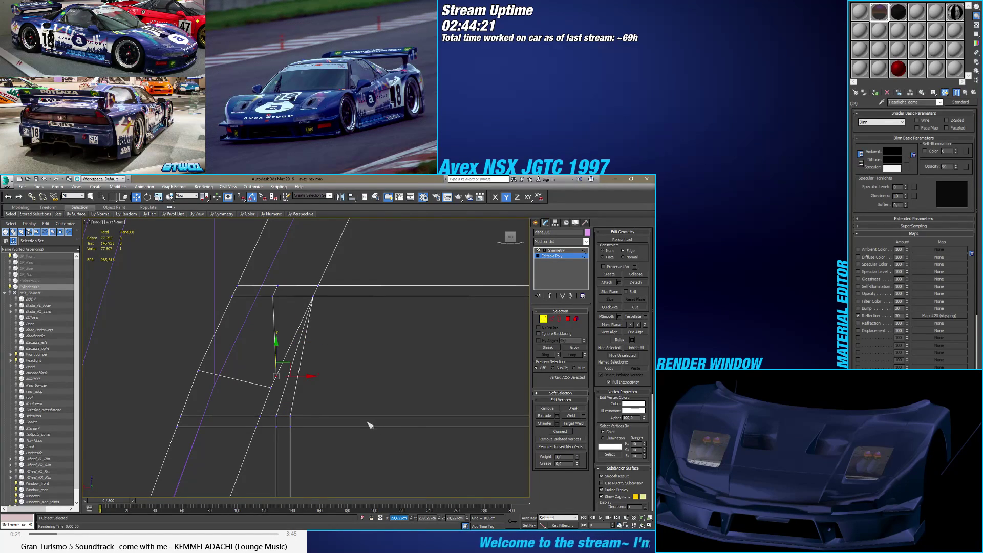
scroll(309, 377, "up", 2)
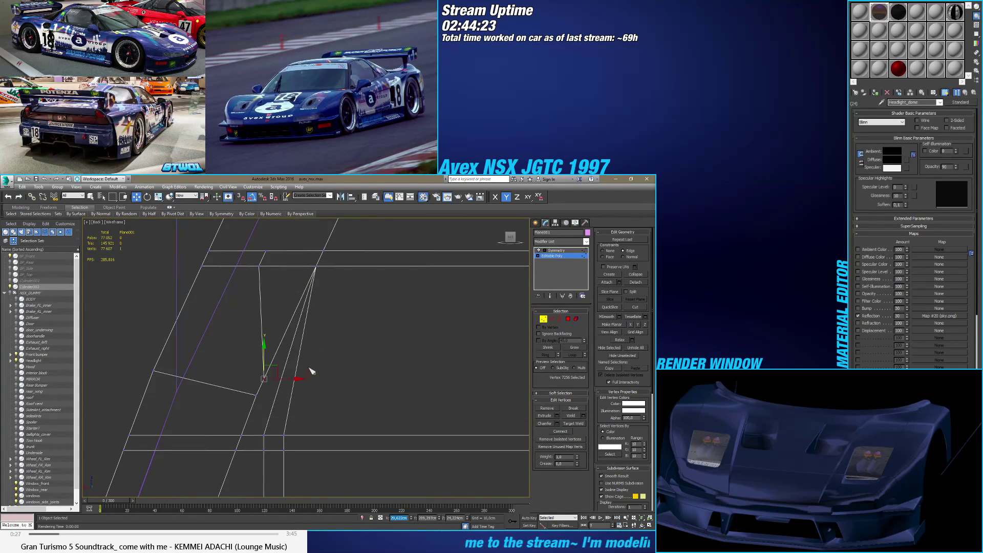
Step: Connect the corner edge and the near-vertical edge with a new edge
left_click(551, 318)
left_click(271, 335)
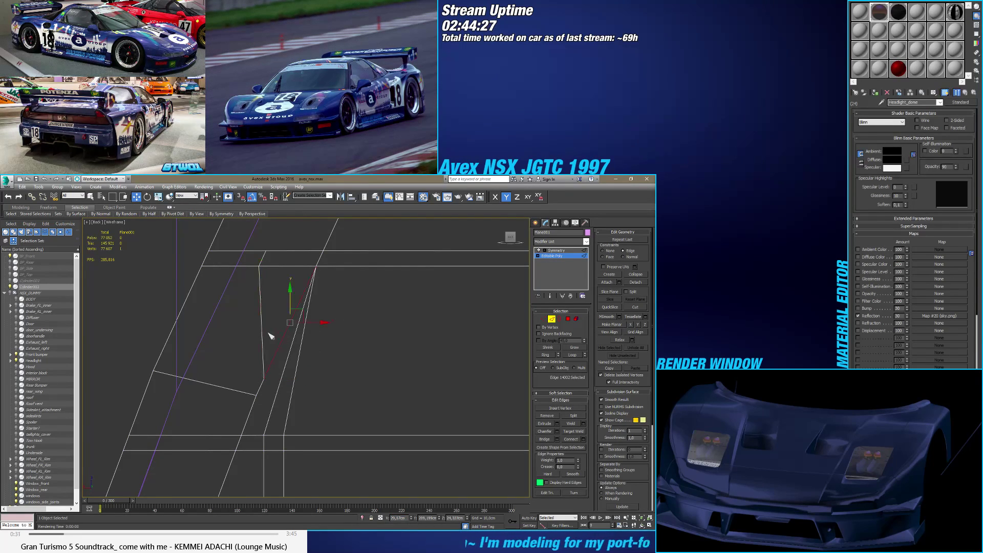
left_click(264, 335, "ctrl")
left_click(571, 440)
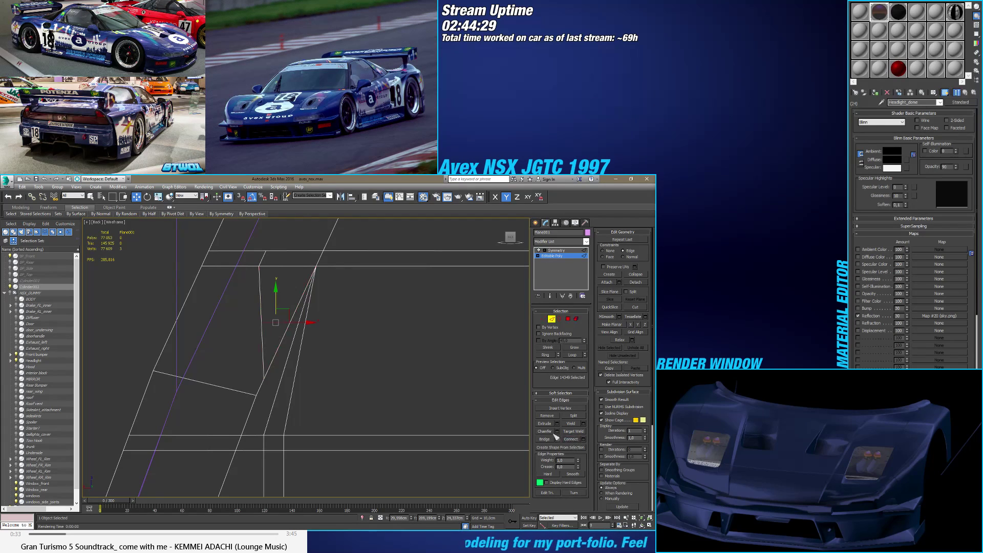
left_click(326, 367)
Step: Move the new corner vertex up and right, check the lower vertex, then undo
left_click(544, 319)
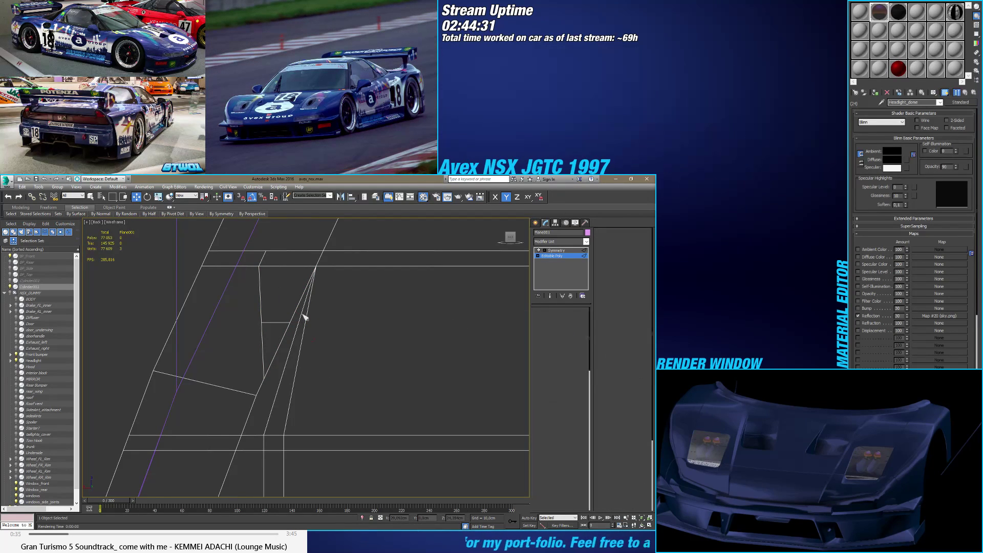
left_click(289, 322)
left_click_drag(280, 355, 291, 337)
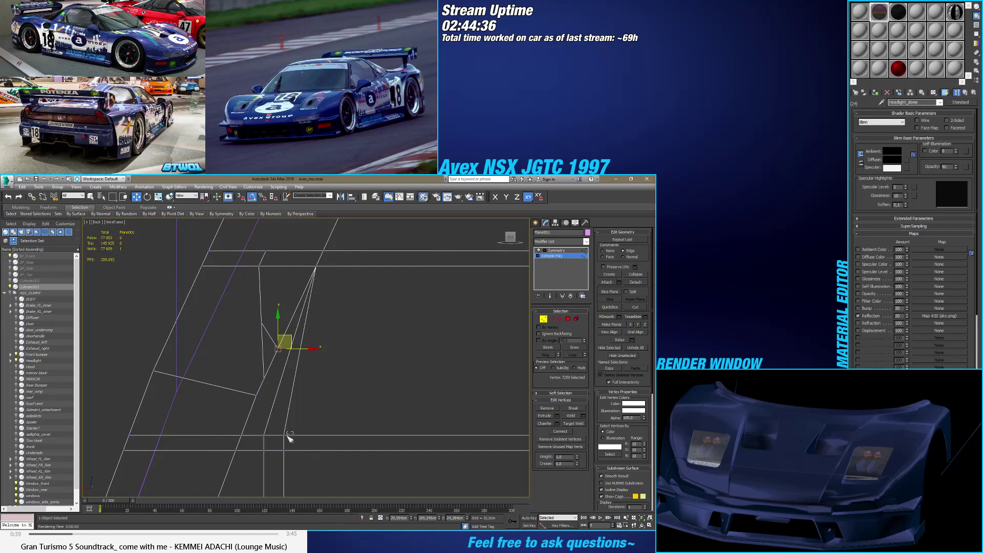
left_click(284, 435)
left_click(401, 517)
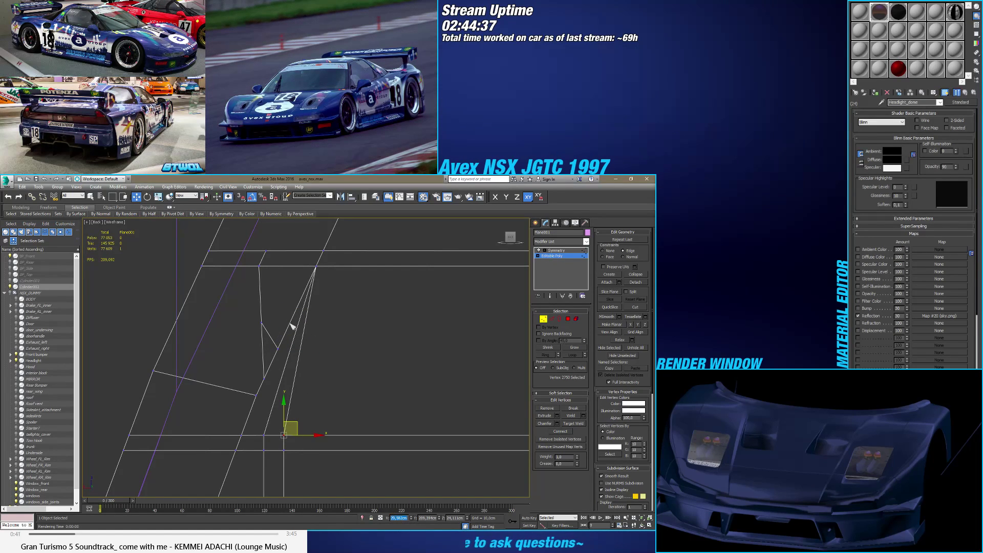
left_click(278, 349)
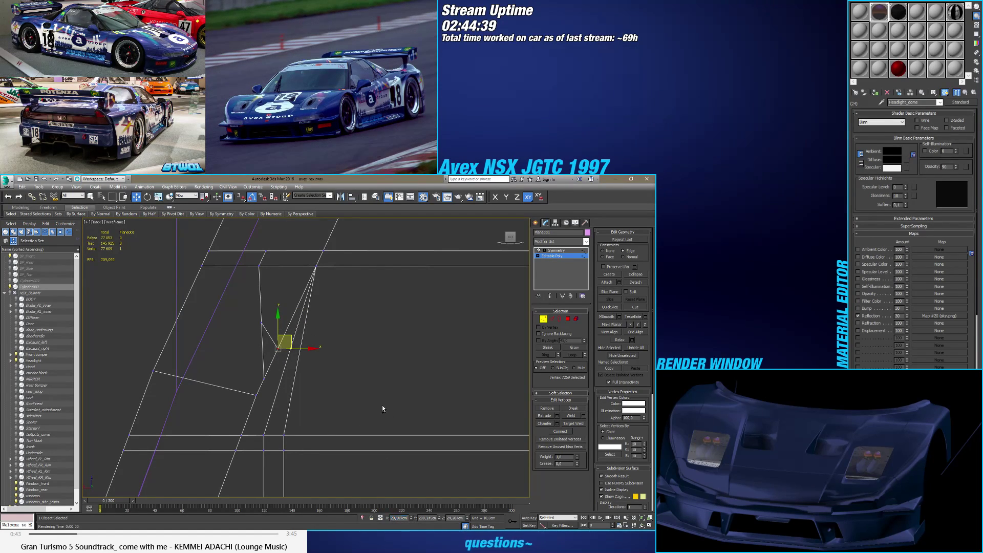
key("ctrl+z")
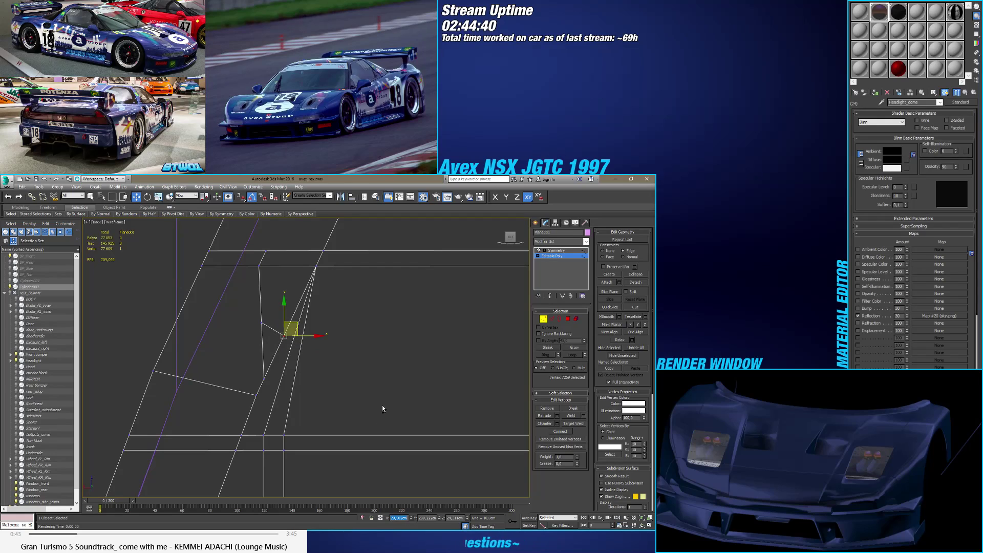
Step: Join the two vertices along the vertical gap with a connecting edge
left_click(555, 319)
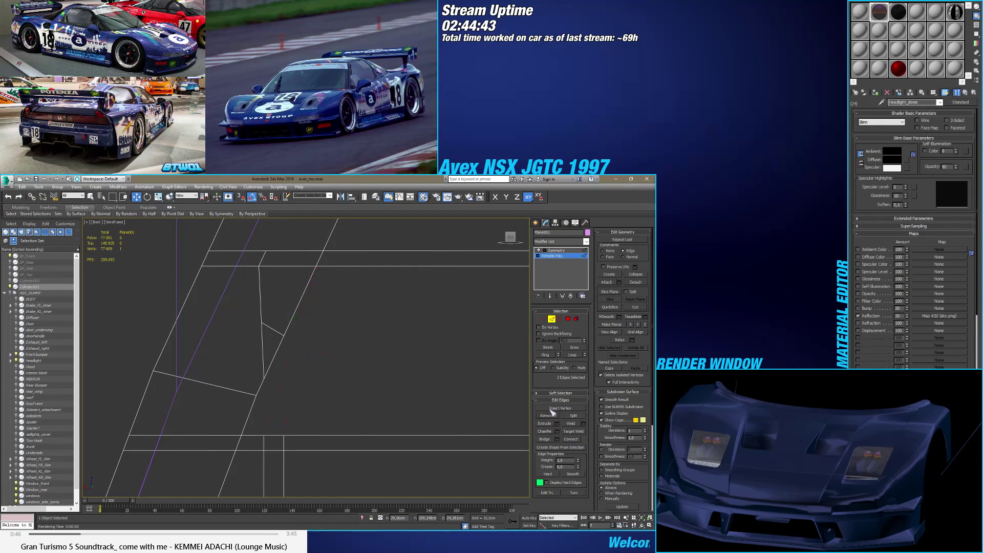
key("1")
left_click(313, 316)
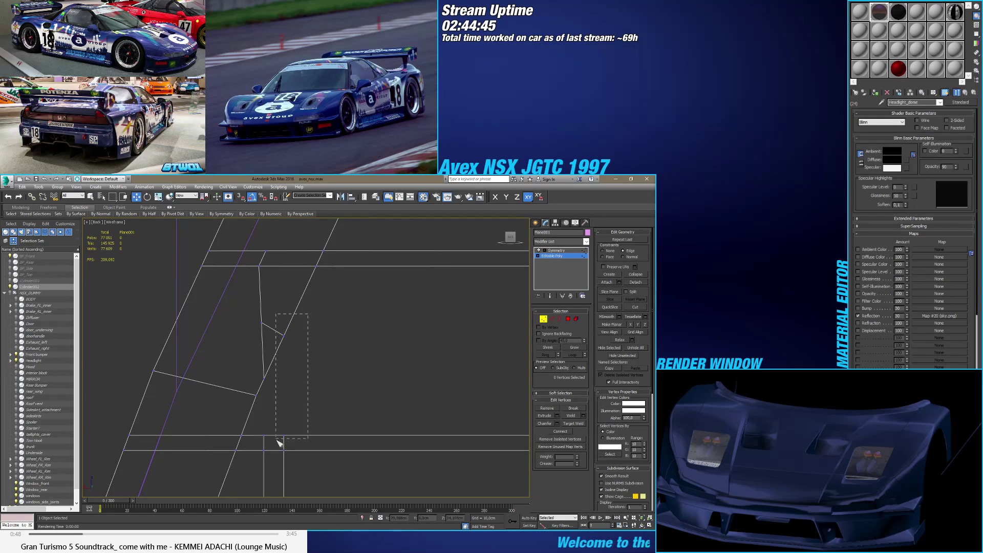
left_click_drag(277, 439, 283, 443)
left_click(560, 431)
left_click(341, 364)
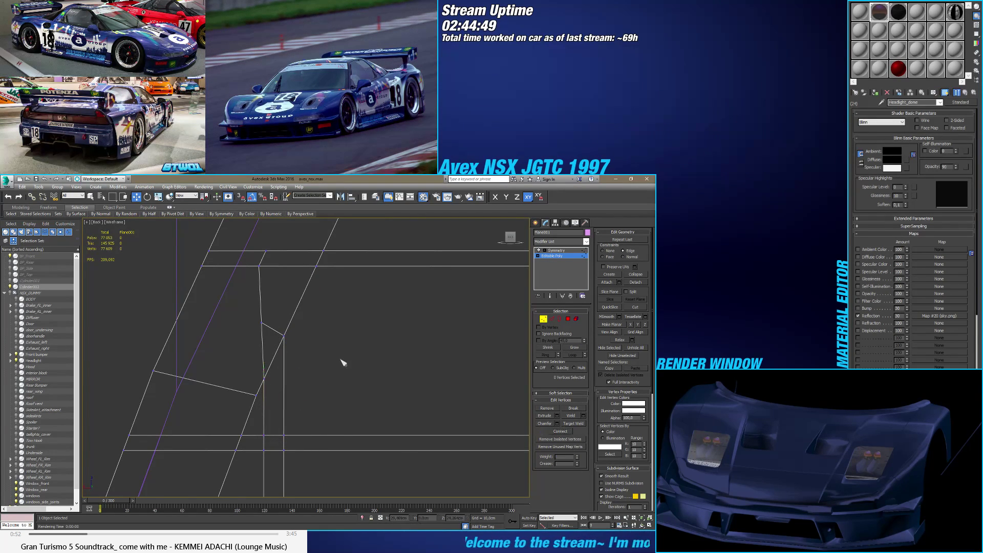
Step: Target Weld the stray upper vertices onto their neighbouring vertices
scroll(330, 362, "down", 2)
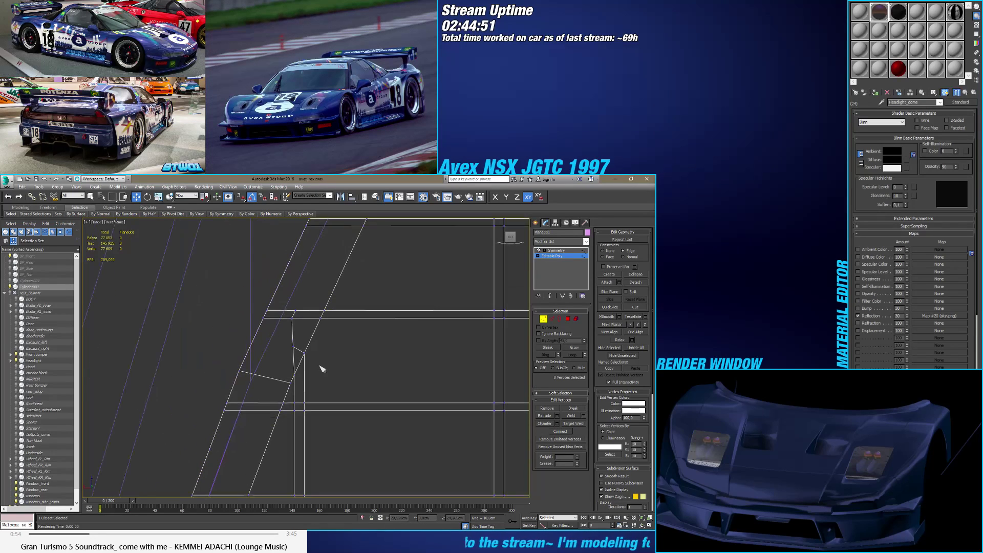
left_click(574, 424)
left_click(283, 338)
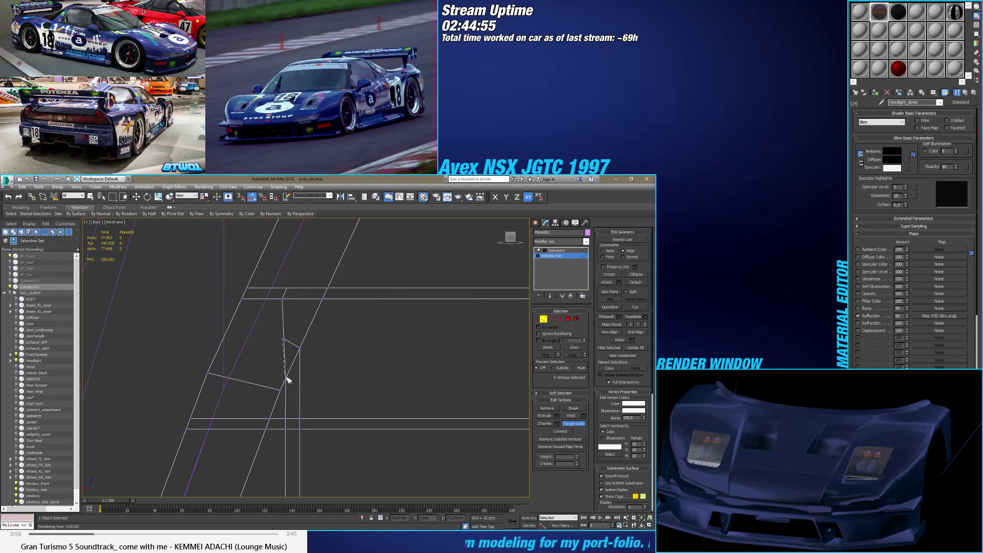
left_click(286, 379)
left_click(281, 298)
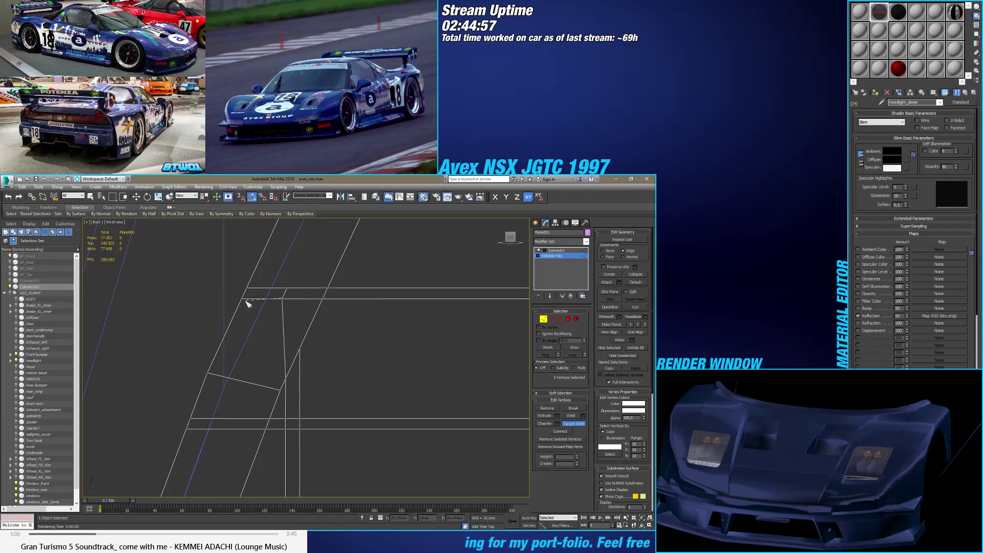
left_click(242, 299)
left_click(246, 288)
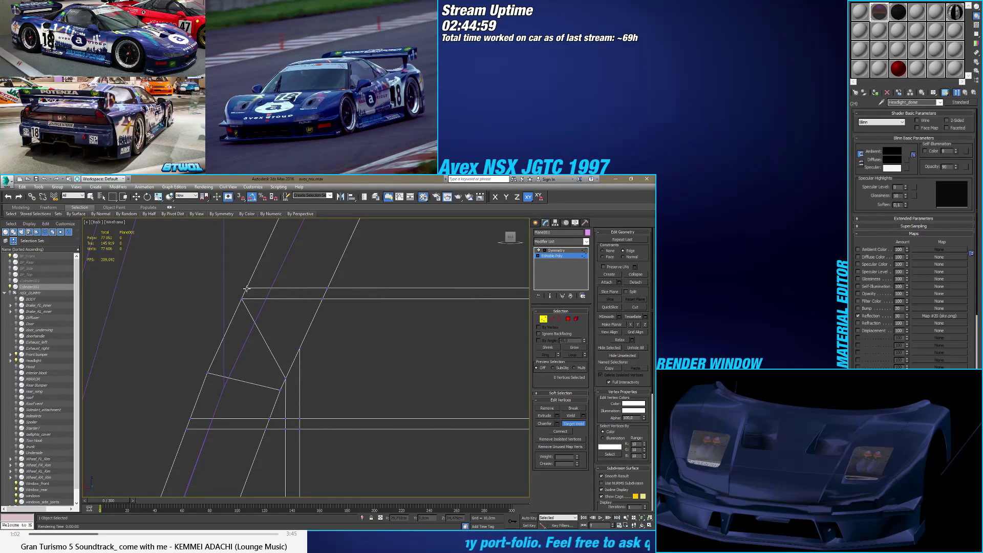
middle_click_drag(270, 323, 303, 324)
right_click(303, 323)
Step: Connect the three vertices at the top corner with new edges
left_click(313, 326)
left_click_drag(252, 285, 267, 258, "ctrl")
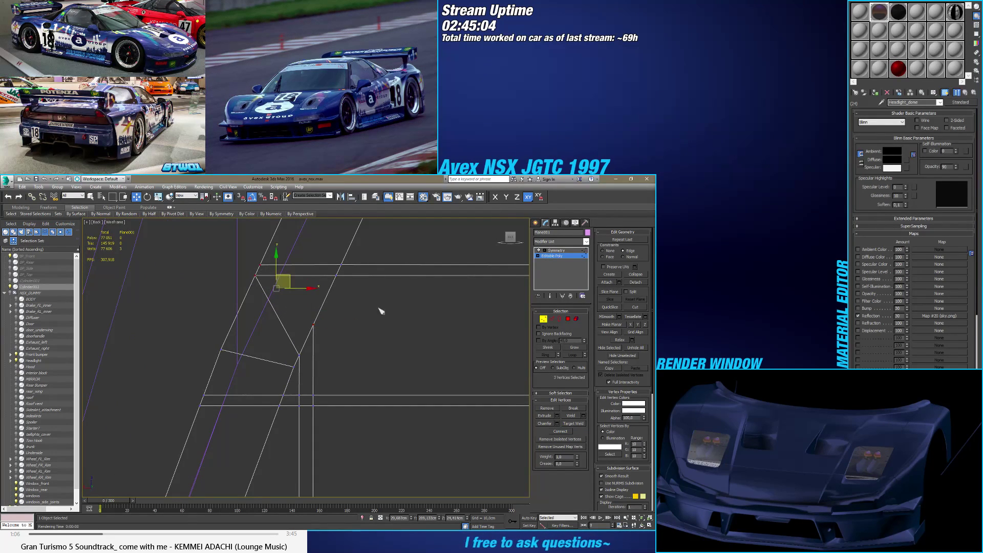
left_click(560, 431)
left_click(369, 340)
scroll(353, 328, "down", 4)
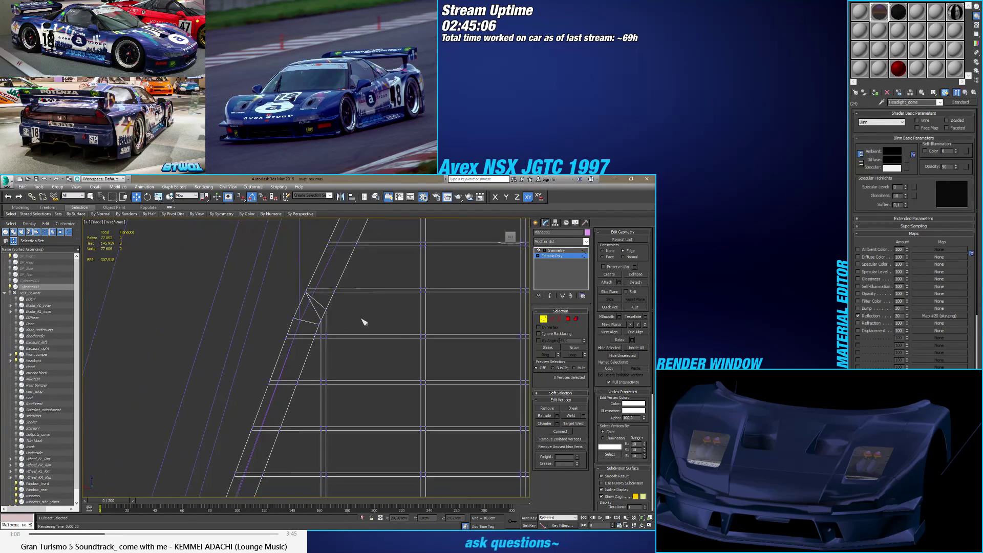
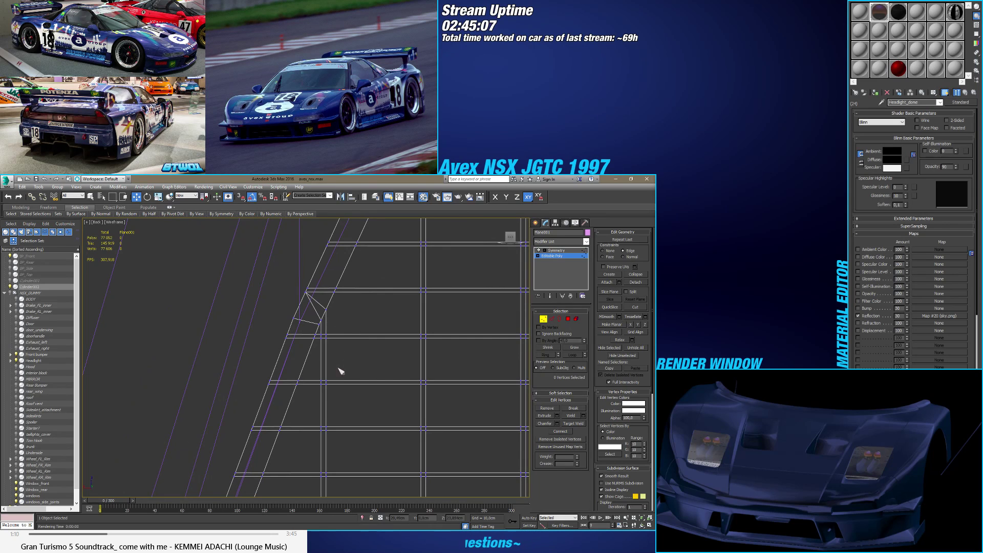
Step: Connect the two selected panel edges with a new edge
middle_click_drag(342, 384, 334, 329)
scroll(329, 389, "down", 5)
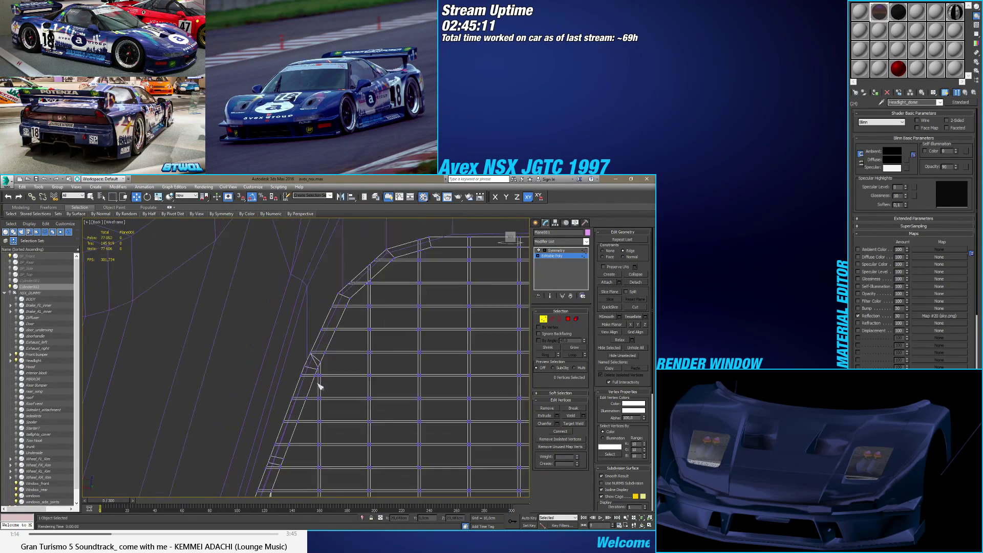
scroll(306, 349, "up", 6)
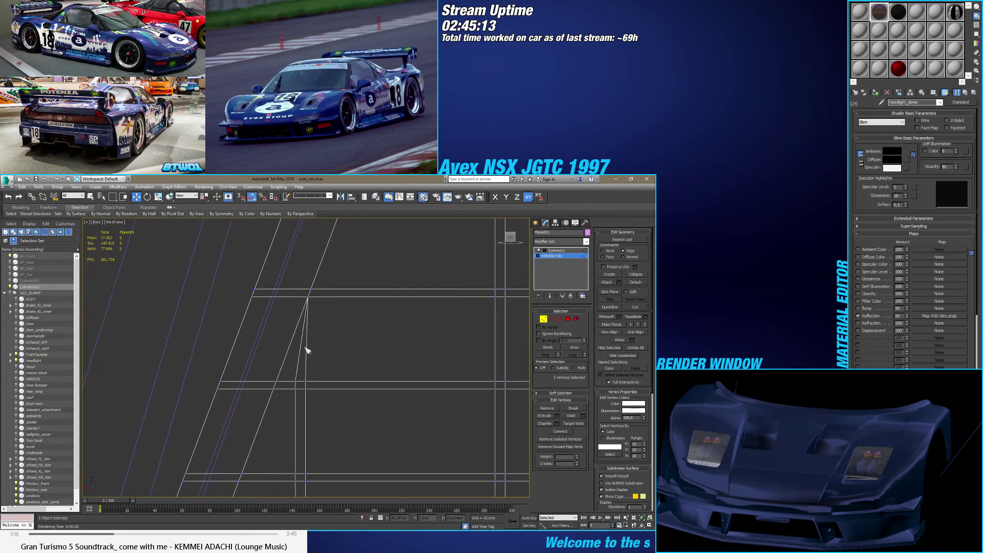
scroll(306, 350, "up", 2)
left_click(556, 319)
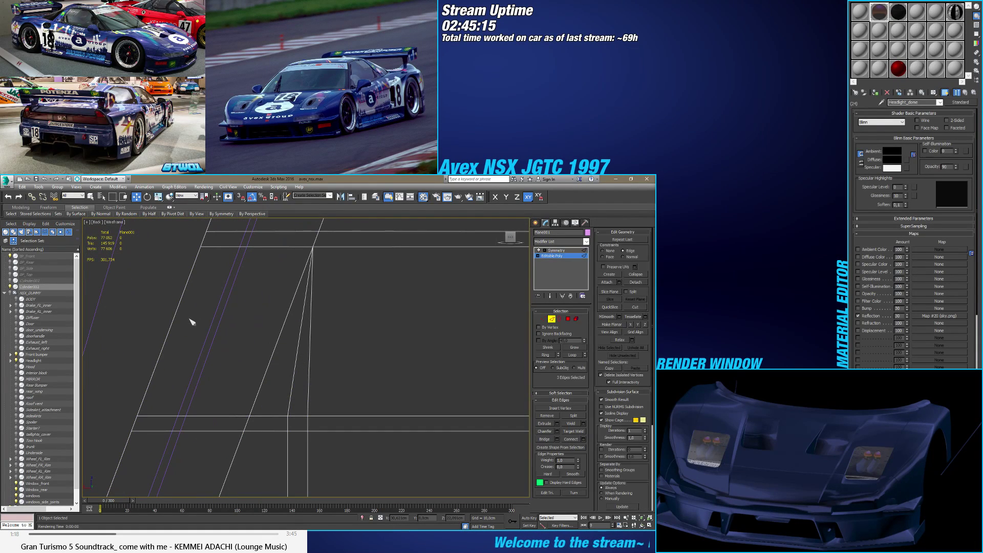
left_click(296, 331)
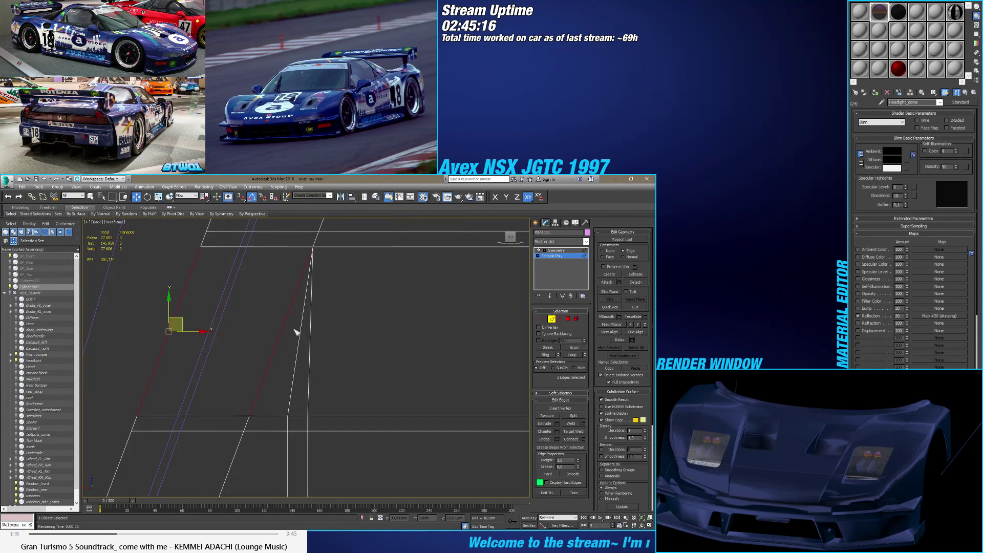
left_click(584, 439)
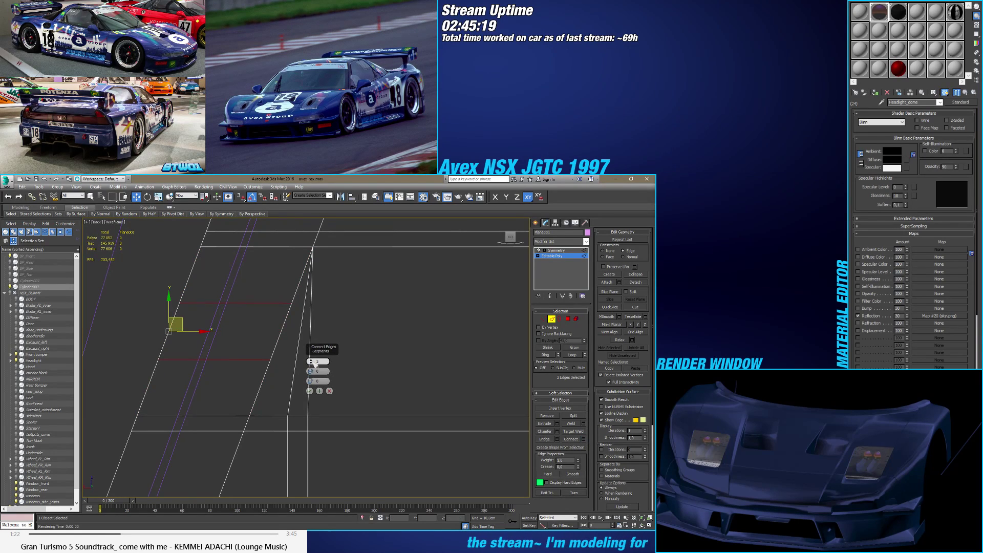
left_click(310, 391)
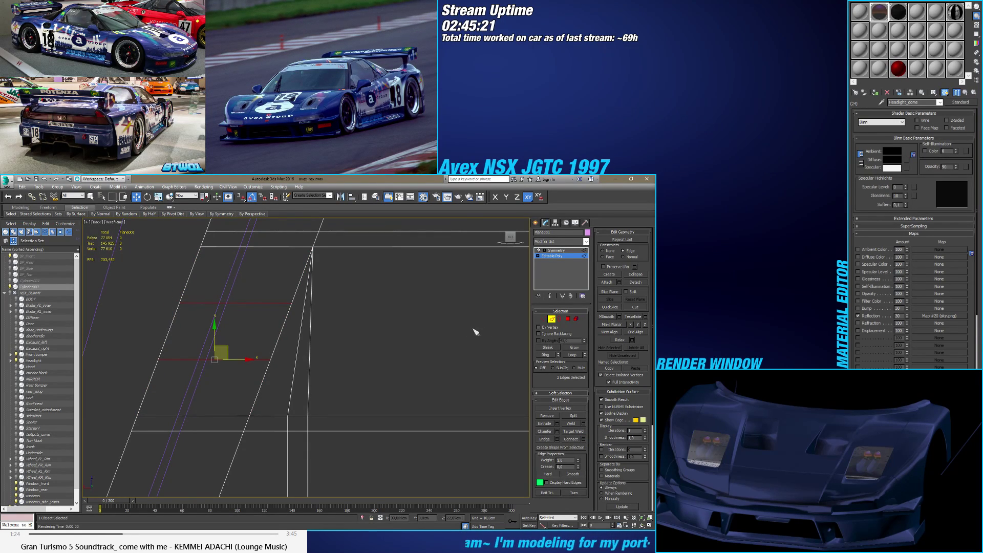
Step: Remove the stray upper vertex so its edges merge
left_click(543, 319)
left_click(290, 302)
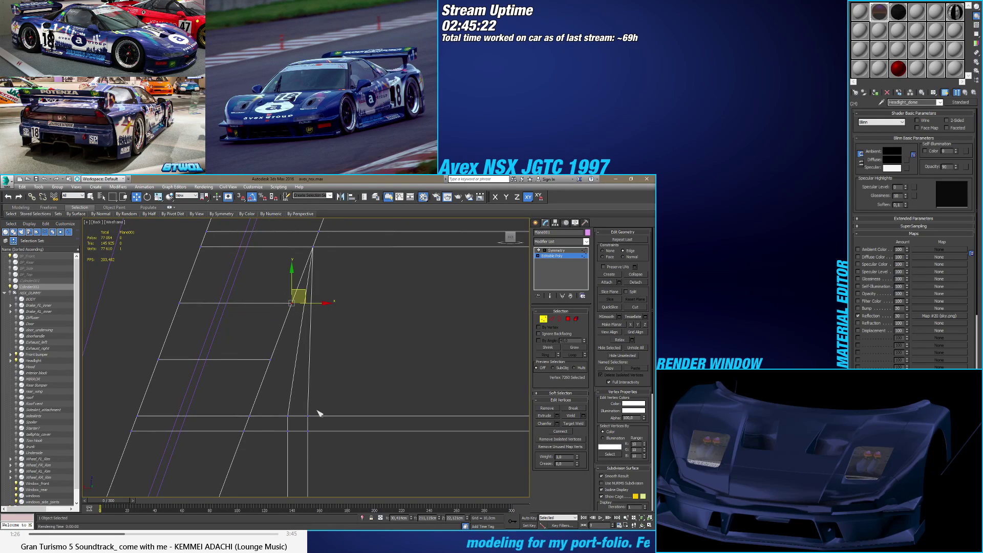
left_click(308, 415)
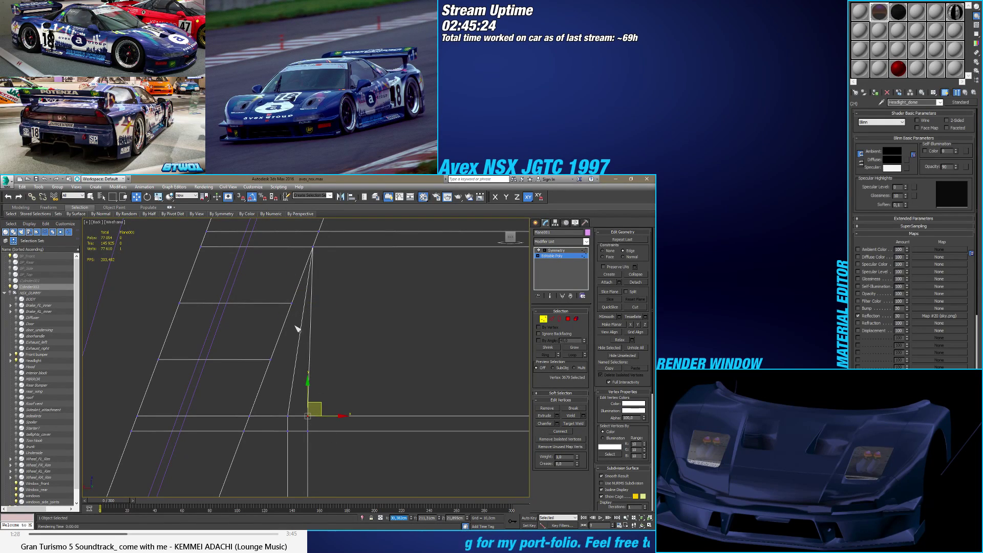
left_click_drag(304, 305, 282, 290)
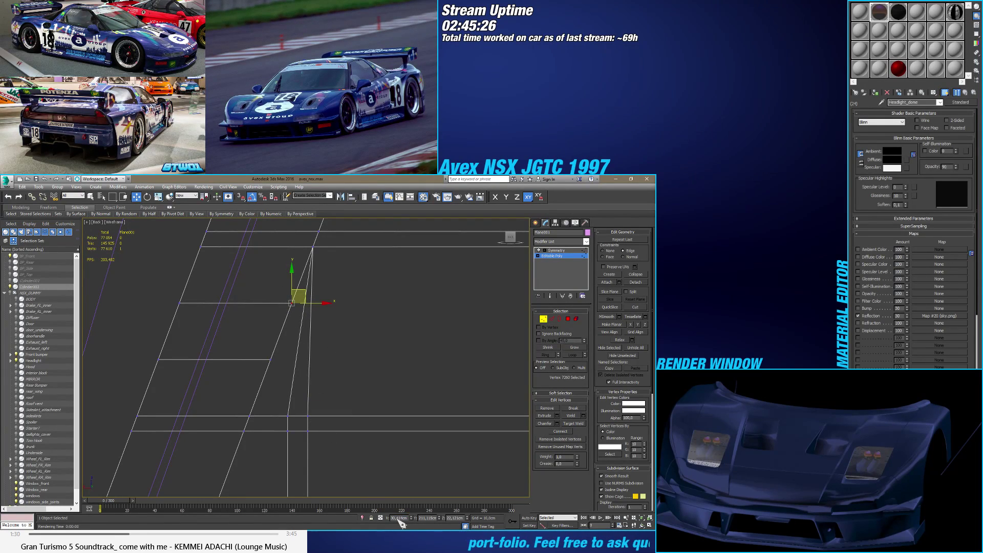
key("BackSpace")
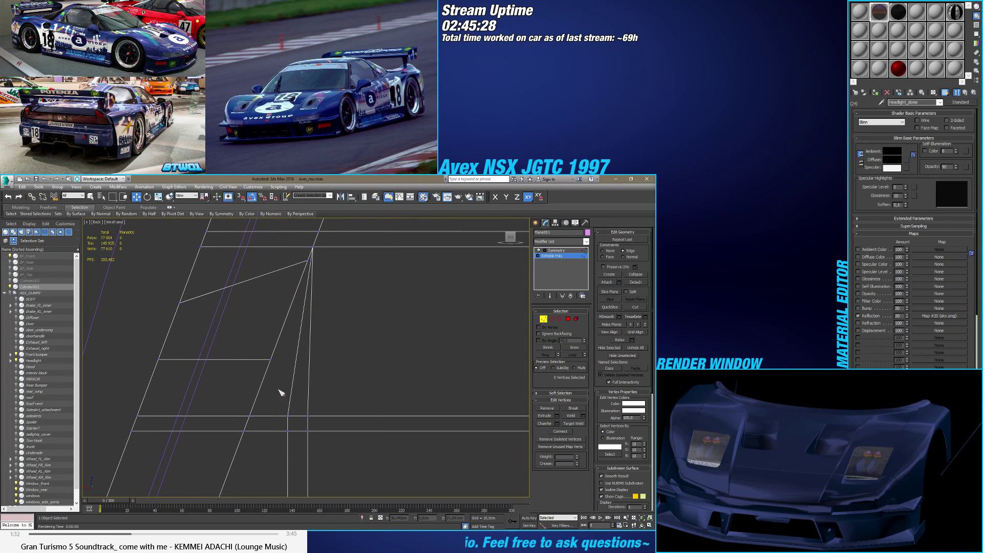
Step: Slide the vertex on the diagonal edge upward along that edge
left_click_drag(276, 401, 295, 427)
left_click(399, 518)
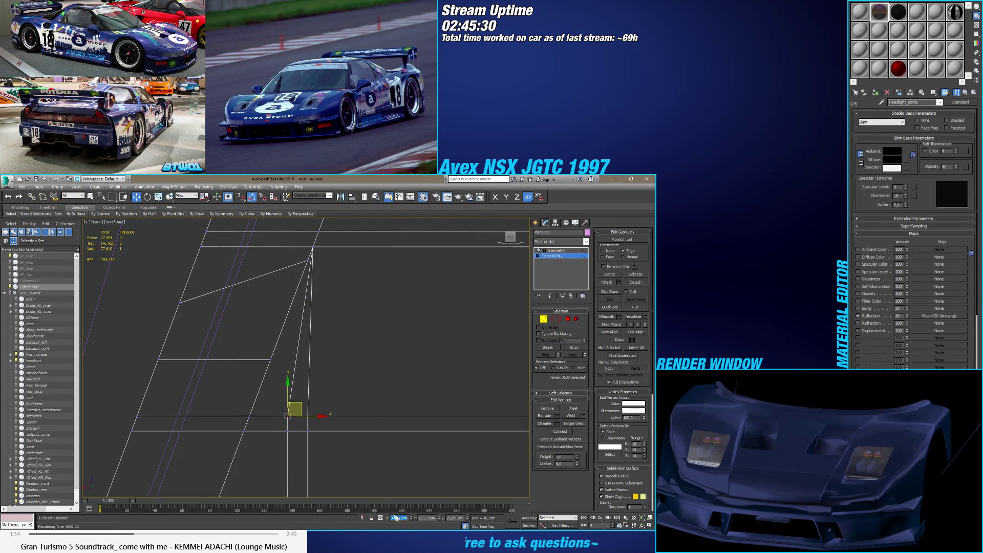
left_click_drag(256, 369, 282, 349)
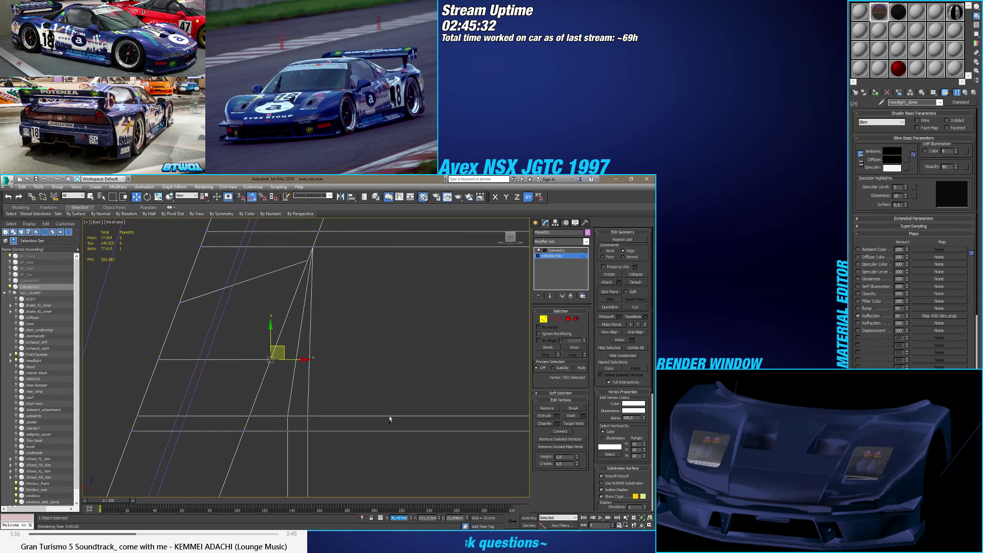
left_click_drag(389, 419, 391, 411)
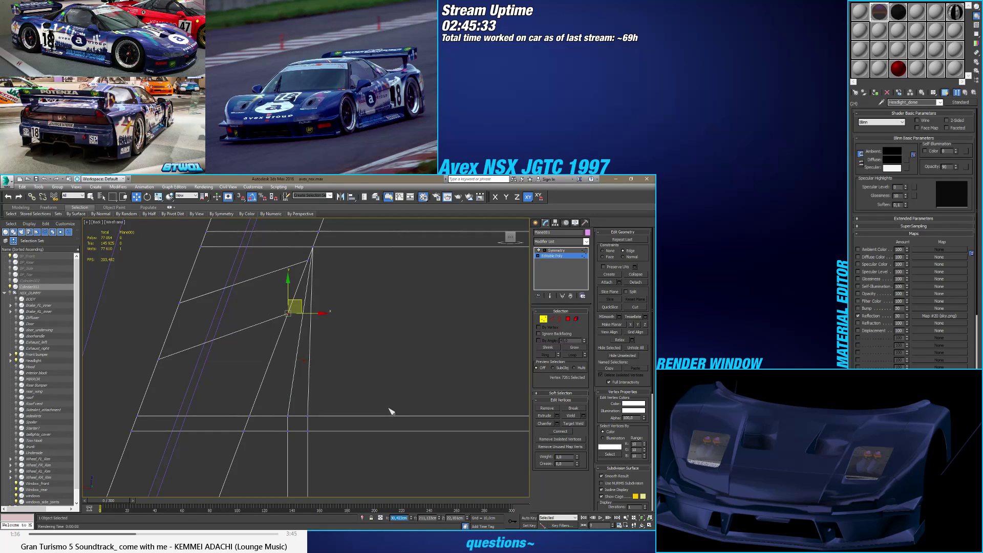
Step: Select the bottom vertices and the vertical edge's vertices, then clear the selection
left_click(552, 319)
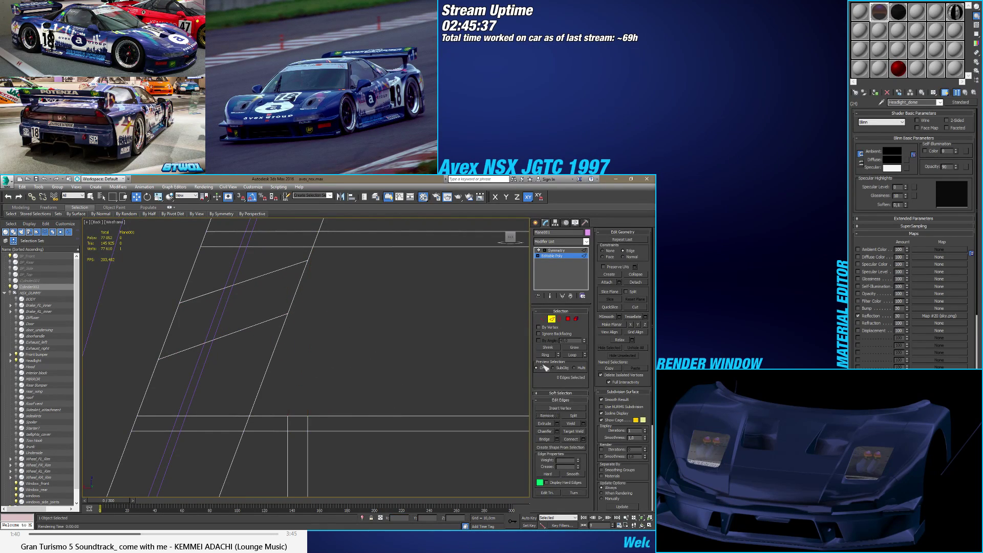
left_click(543, 319)
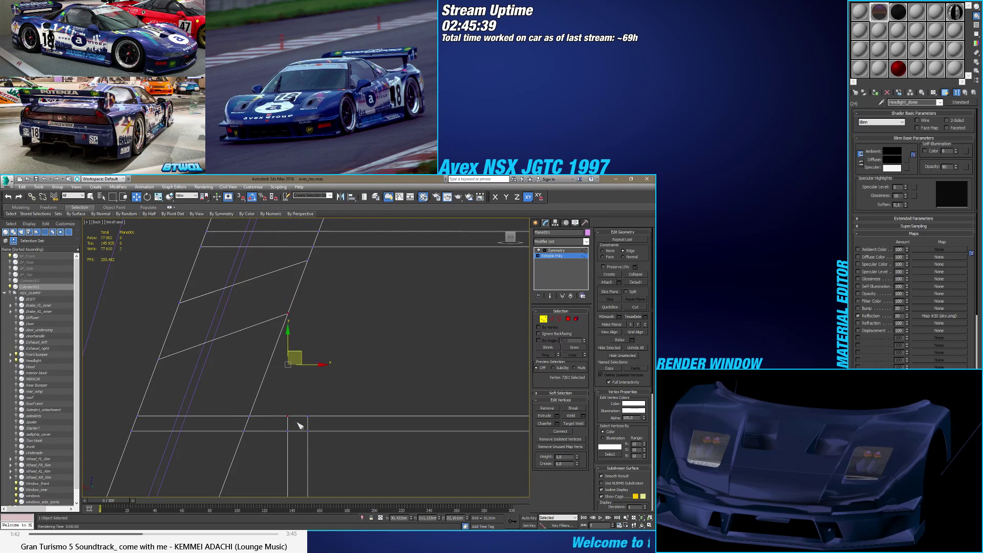
left_click_drag(299, 425, 429, 465)
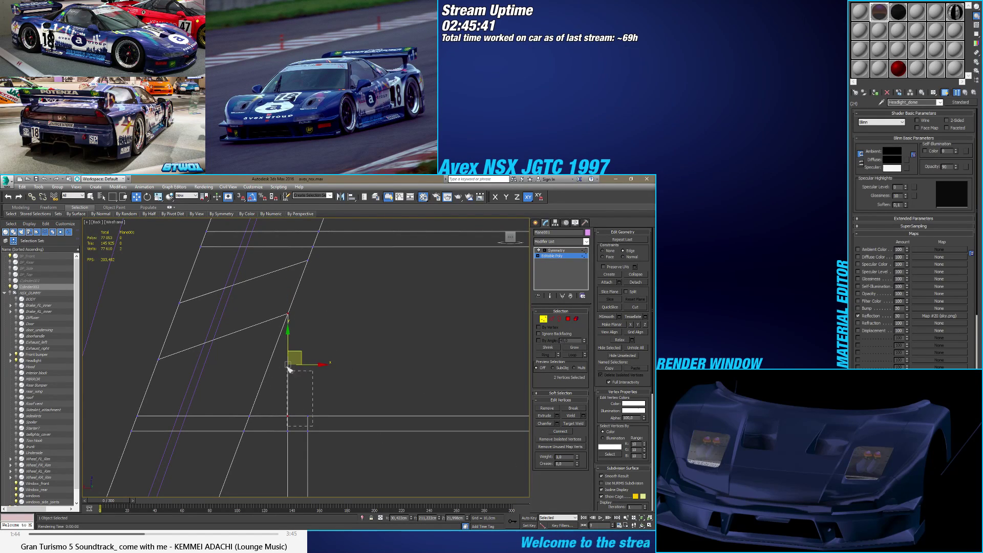
left_click(308, 260)
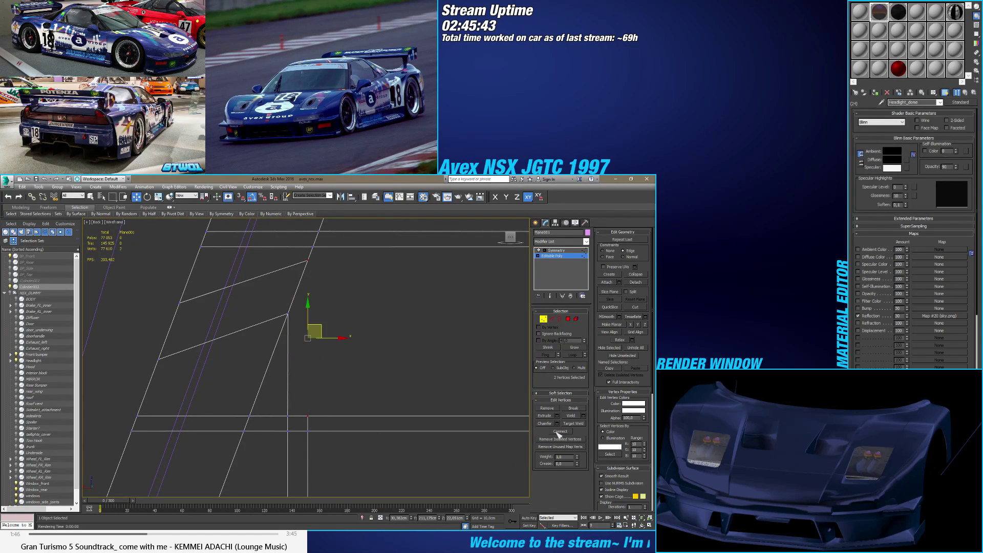
left_click(373, 400)
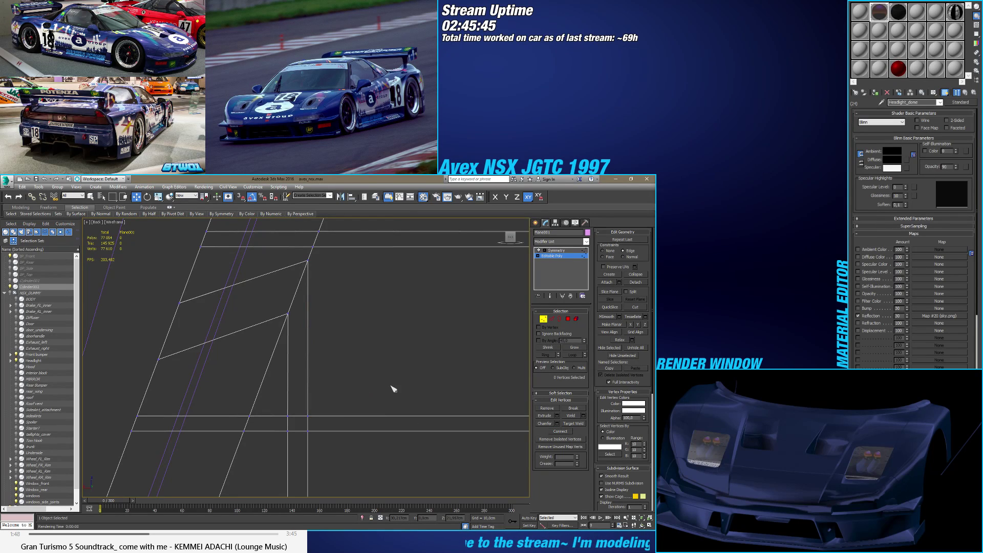
Step: Move the lower vertex up onto the horizontal edge, undoing a trial move of another vertex
scroll(391, 385, "down", 5)
scroll(379, 396, "up", 5)
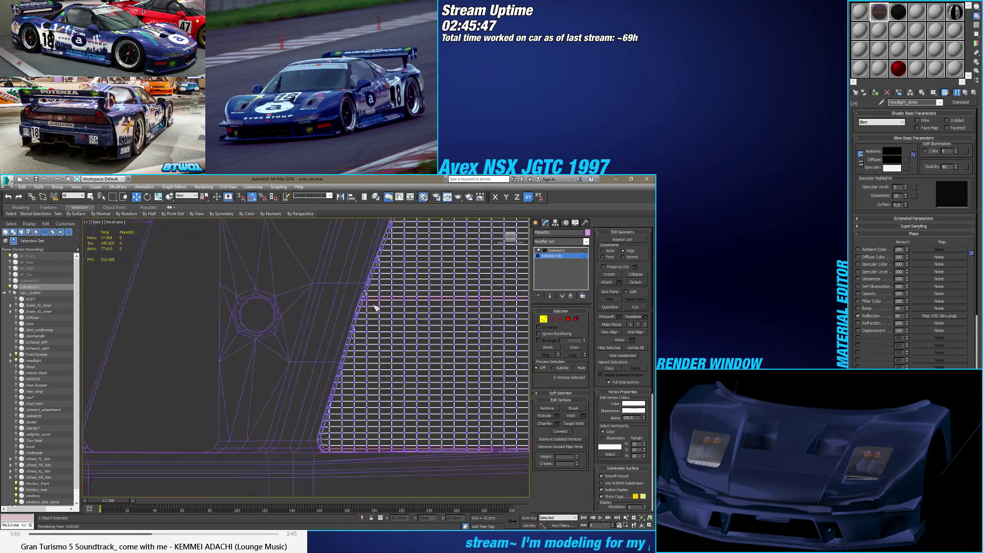
scroll(366, 360, "up", 6)
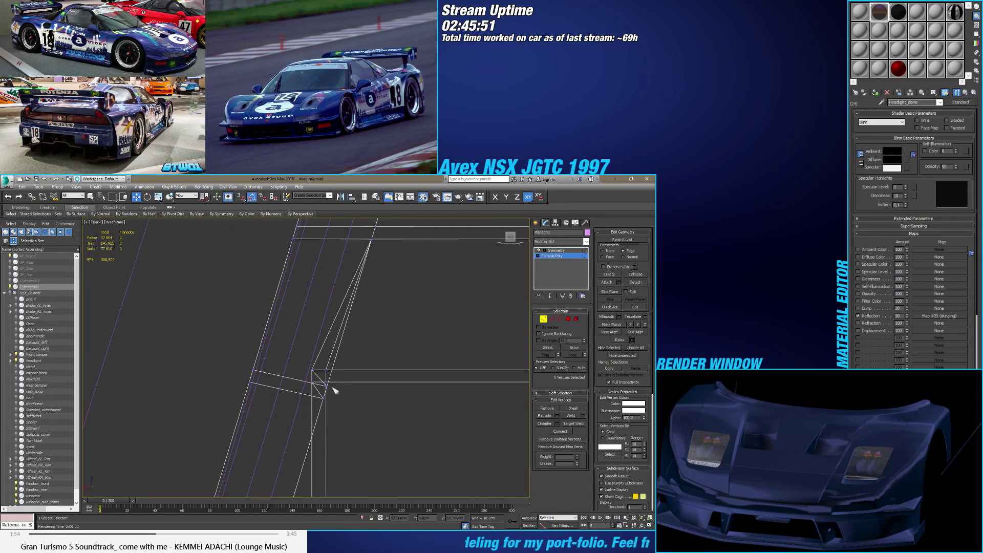
scroll(331, 390, "up", 2)
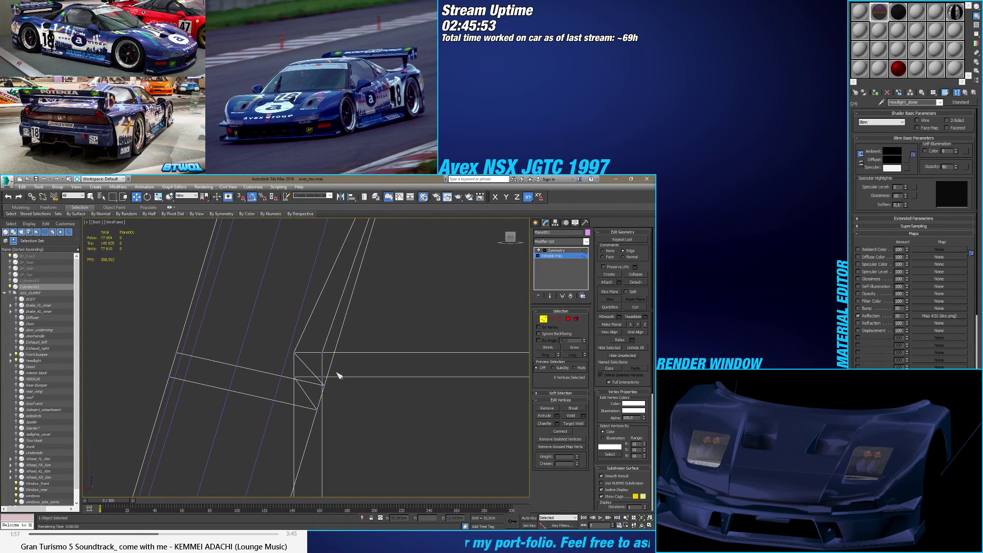
left_click(318, 358)
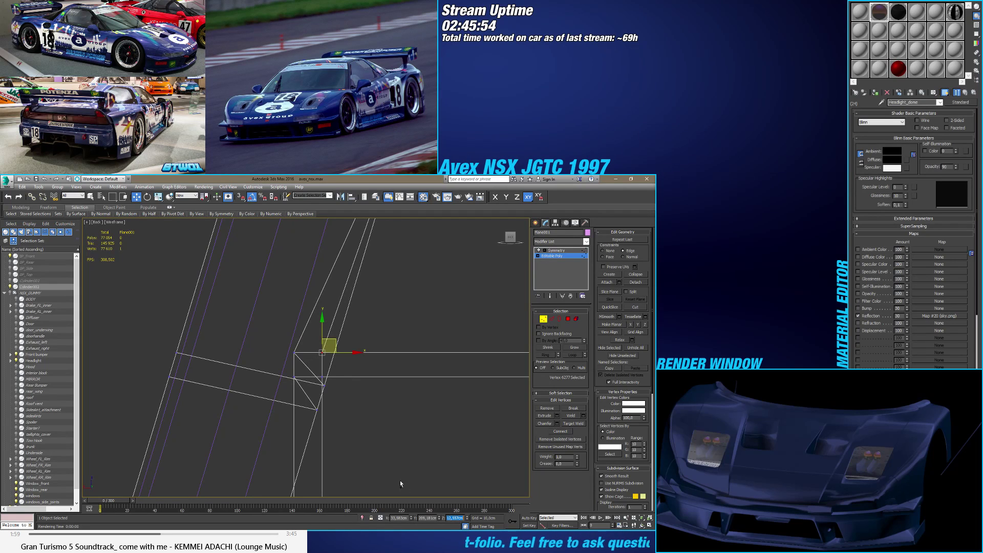
left_click(323, 385)
left_click_drag(325, 386, 357, 346)
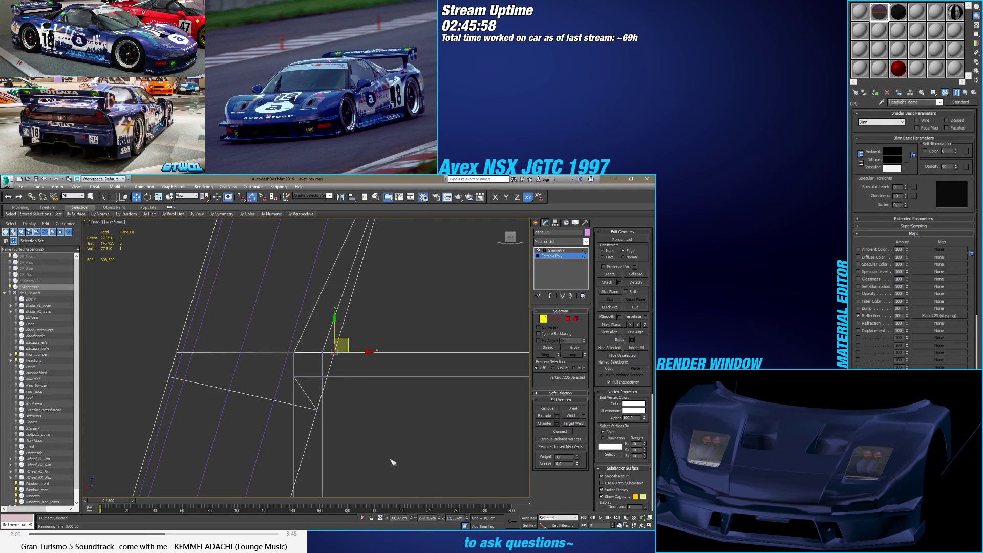
left_click(372, 438)
scroll(341, 384, "up", 4)
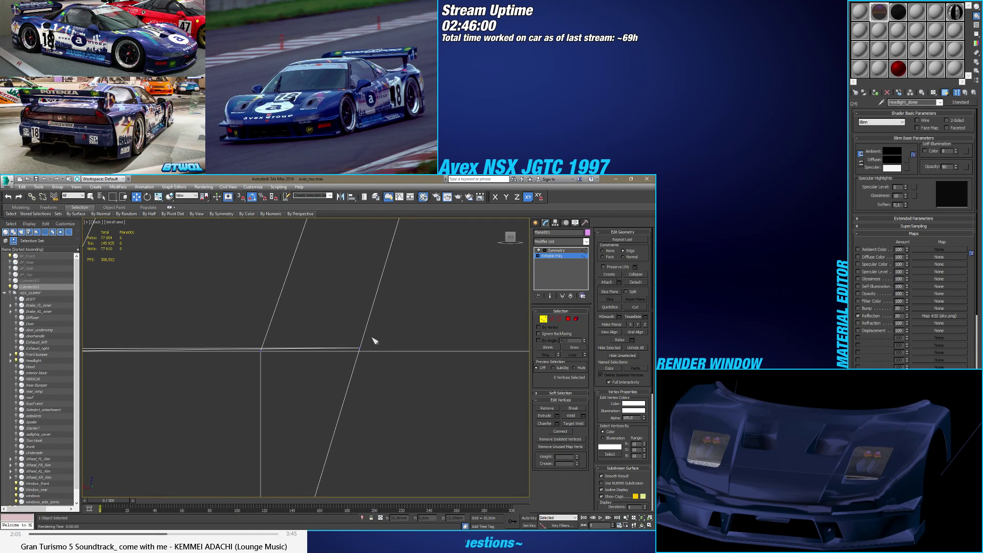
left_click(360, 356)
left_click_drag(359, 356, 375, 309)
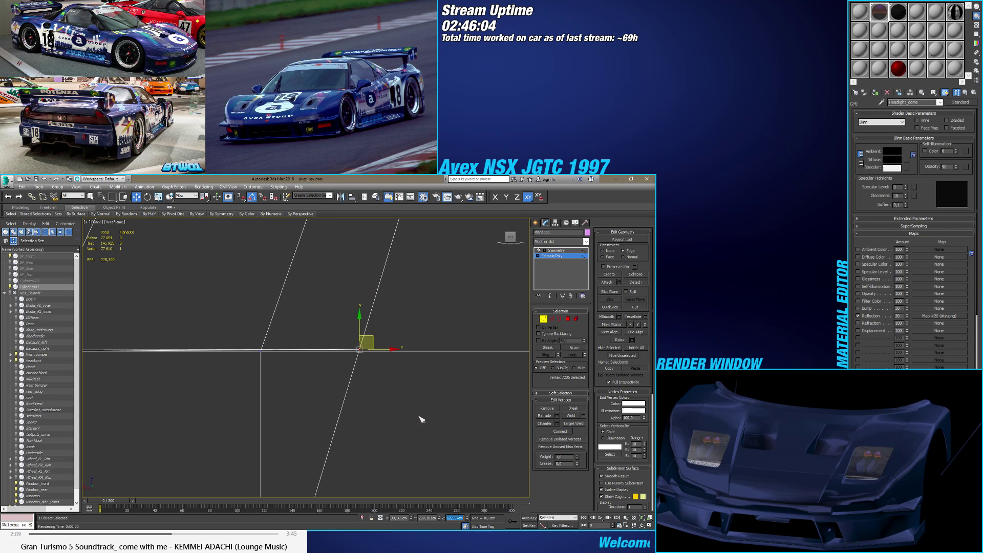
key("ctrl+z")
Step: Read the intersection vertex's height and set the vertex below it to 12,522cm
scroll(410, 418, "up", 2)
scroll(370, 416, "up", 2)
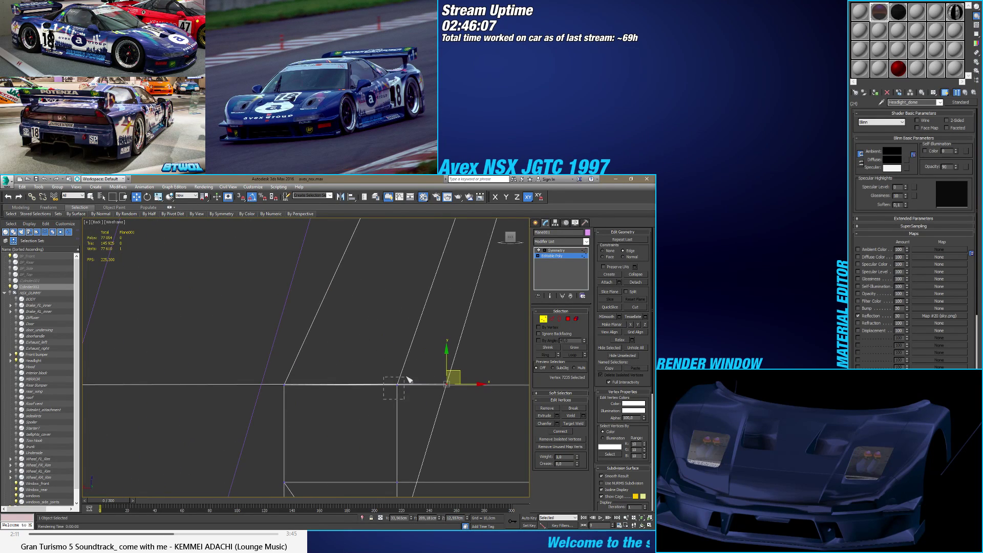
scroll(408, 402, "down", 3)
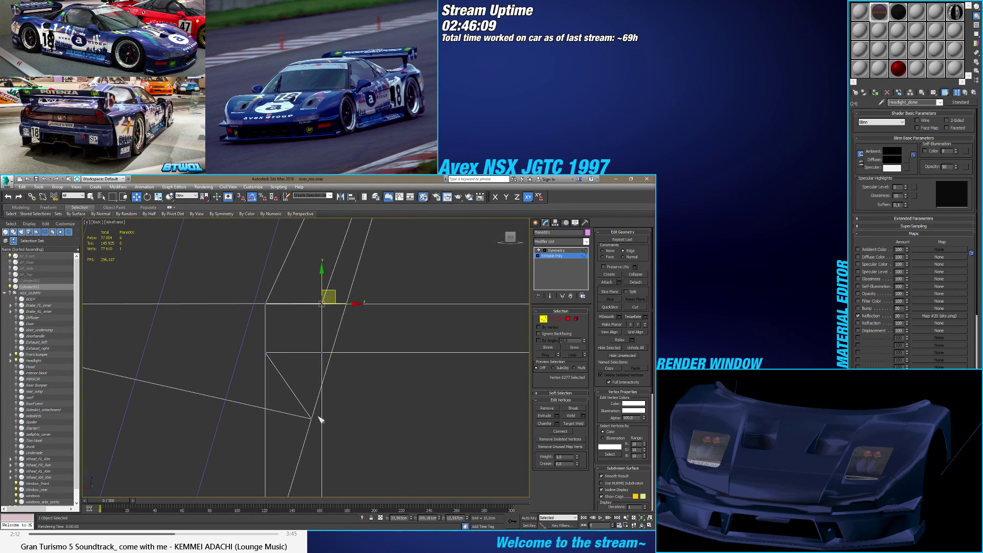
left_click(334, 340)
left_click(457, 518)
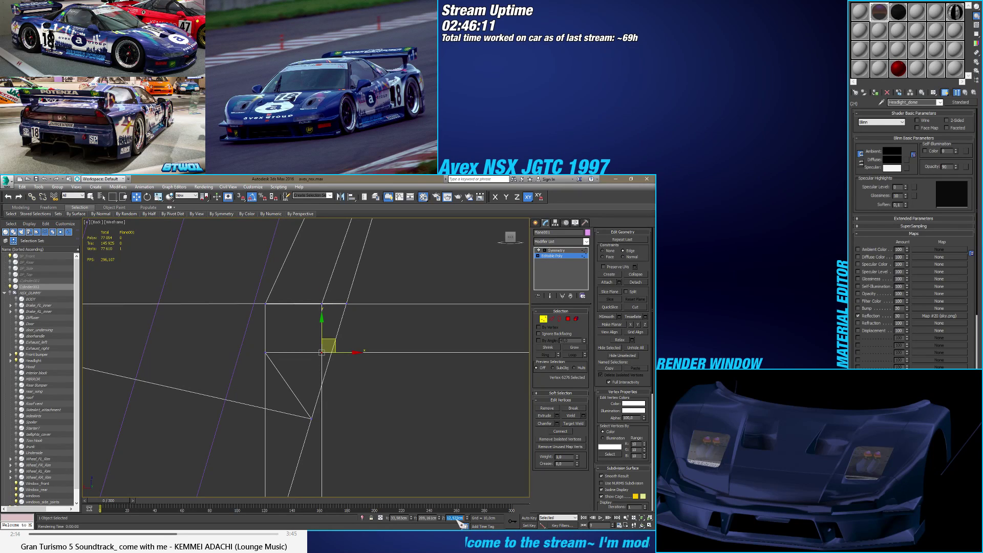
left_click(311, 419)
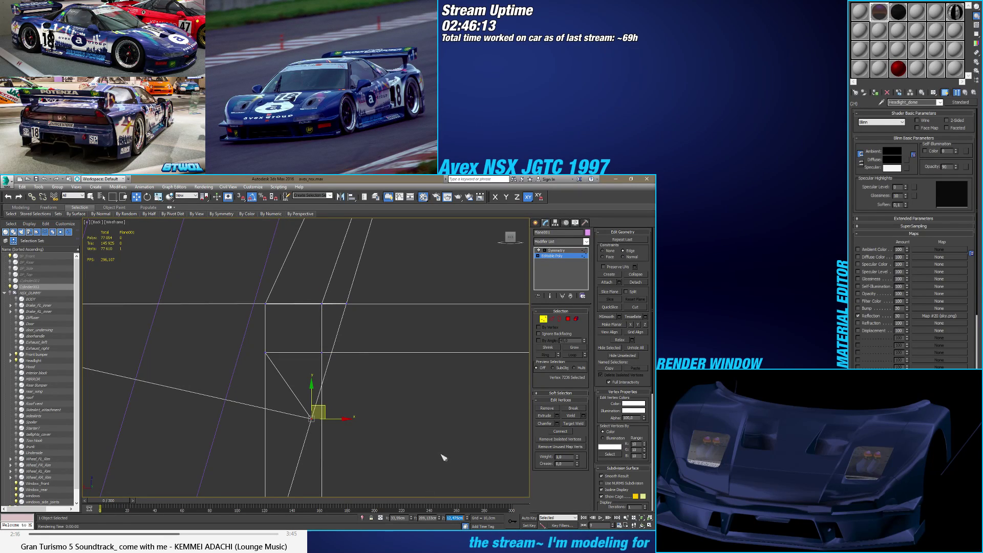
type("12,522")
key("Return")
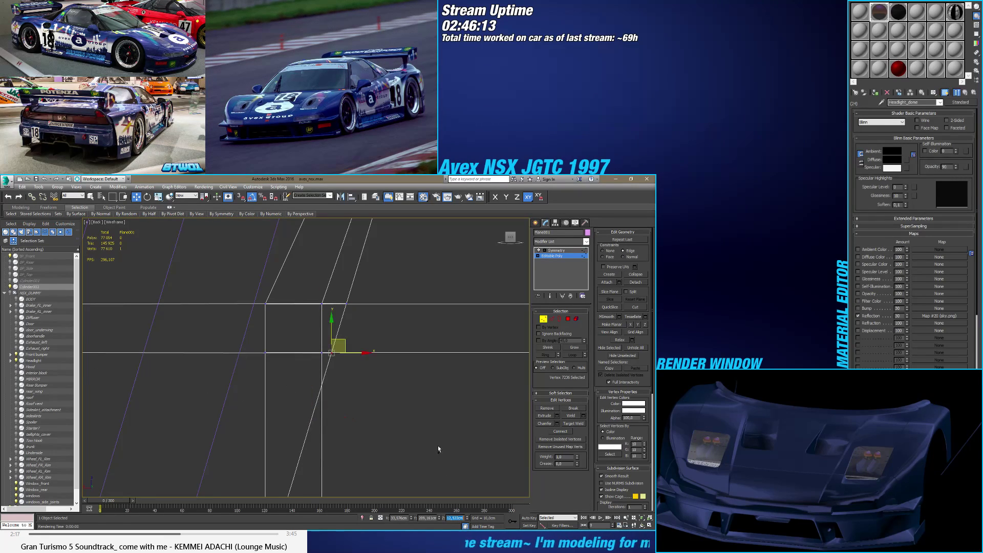
Step: Target Weld the stray vertices onto their neighbours at the short top edge
left_click(572, 424)
left_click(267, 305)
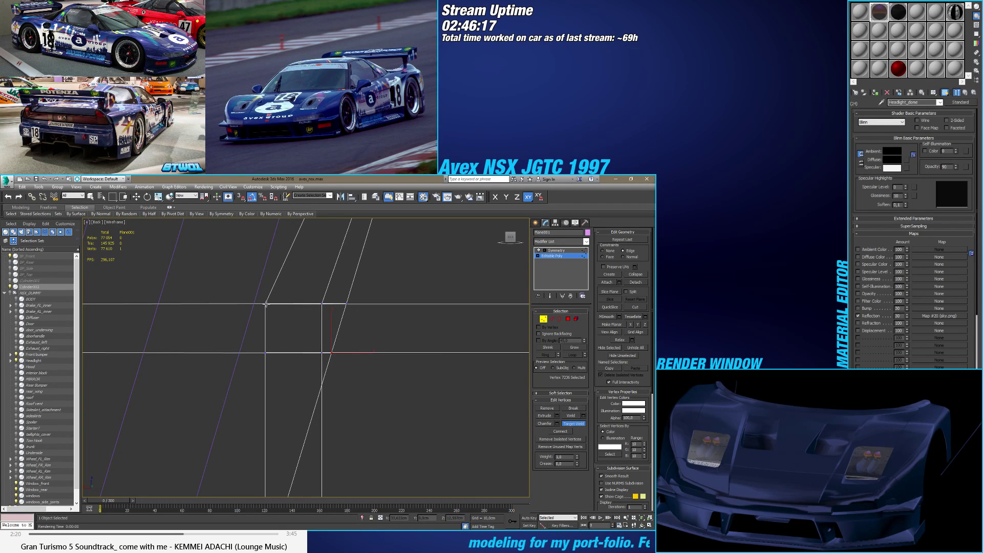
left_click(321, 304)
left_click(321, 304)
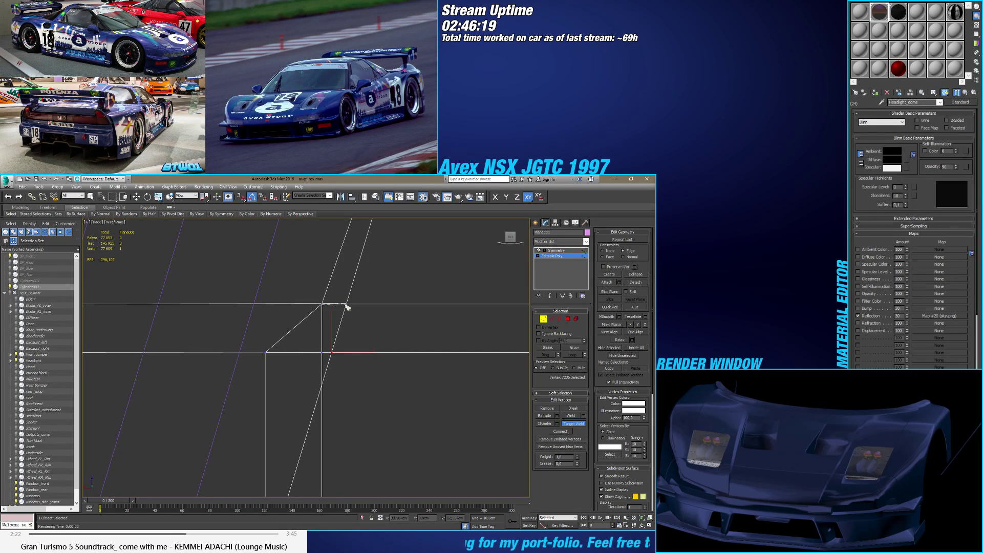
left_click(345, 304)
scroll(338, 310, "down", 4)
middle_click_drag(344, 337, 309, 303)
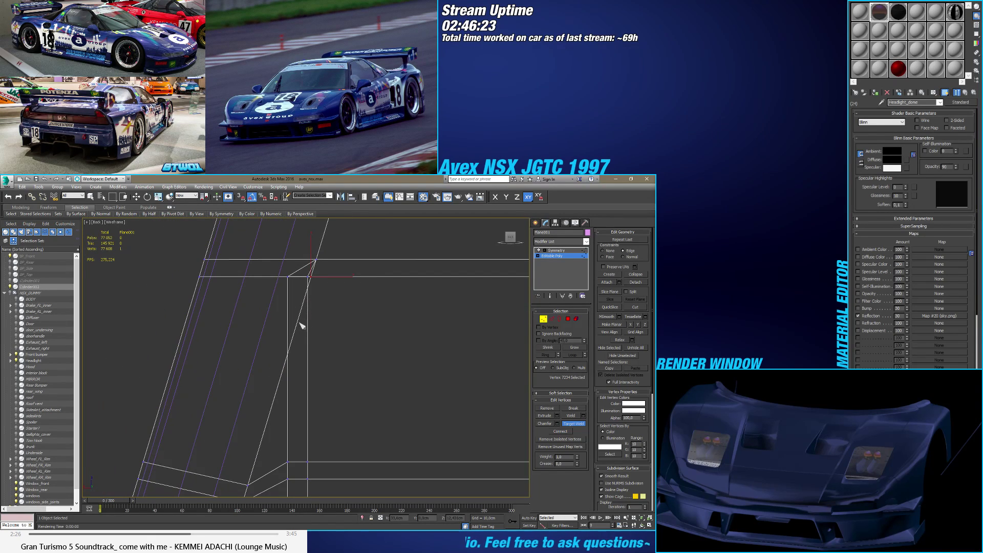
Step: Connect the two selected edges with new edges
key("w")
key("2")
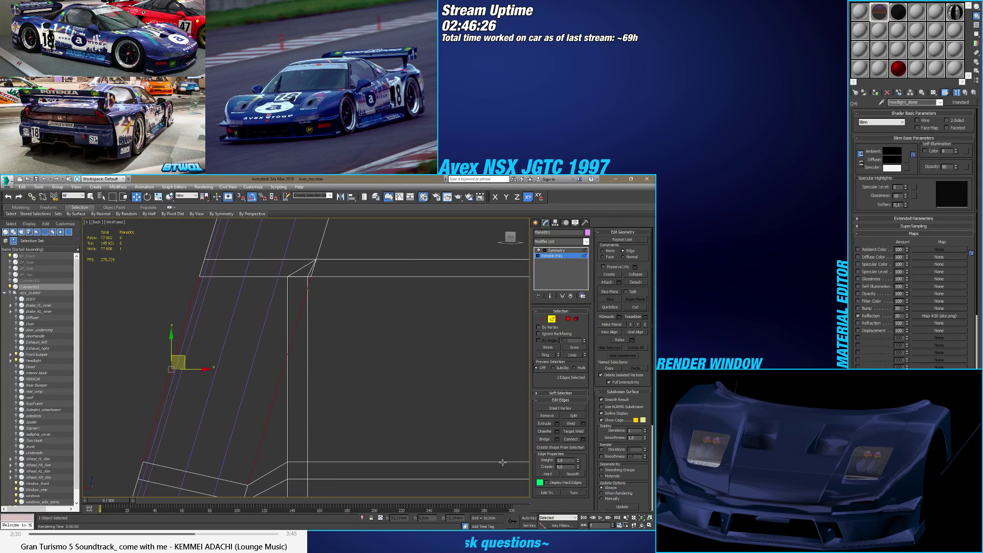
left_click(277, 399)
left_click(583, 439)
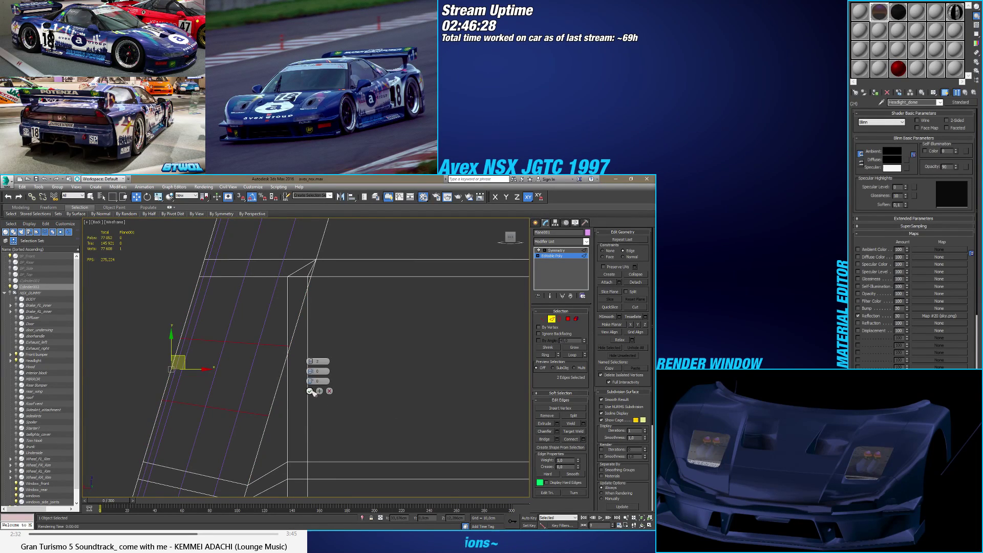
left_click(317, 390)
Step: Set the new edge's corner vertex X coordinate to 33,583cm
left_click(543, 319)
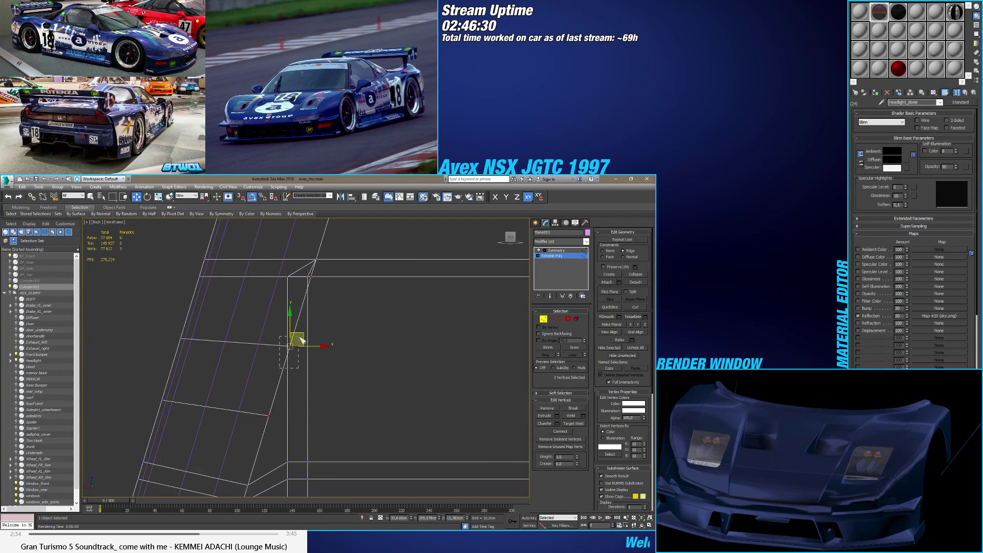
left_click(307, 462)
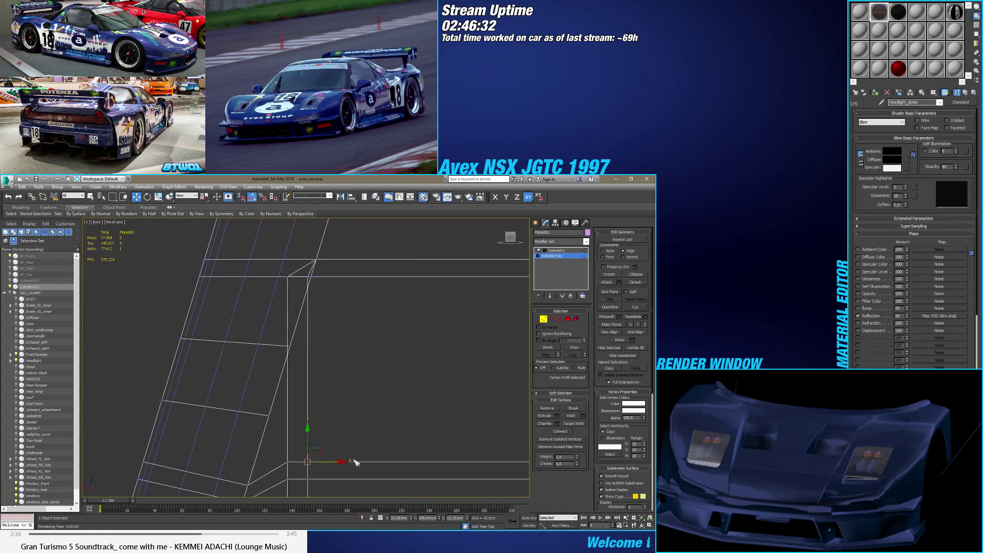
double_click(406, 518)
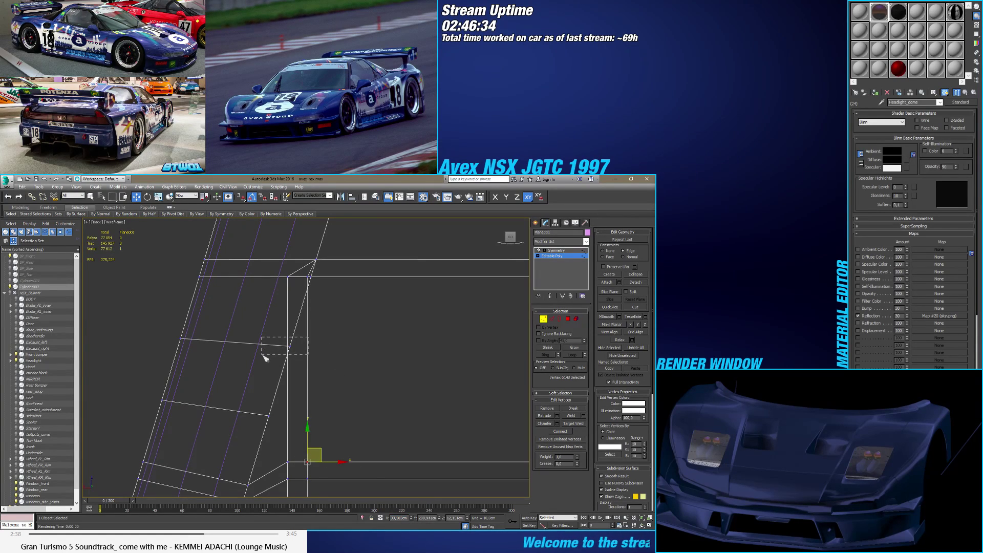
left_click(289, 347)
type("33,583")
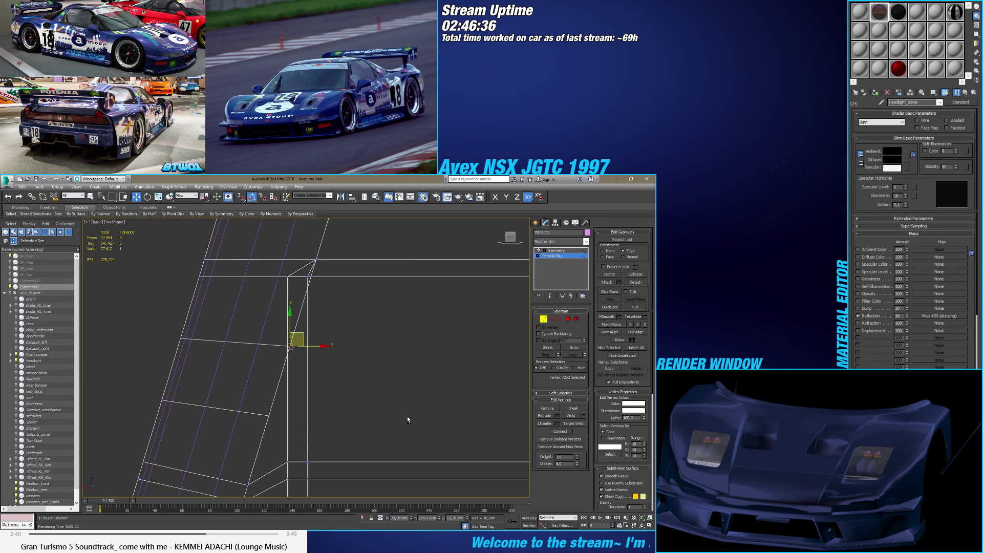
key("Return")
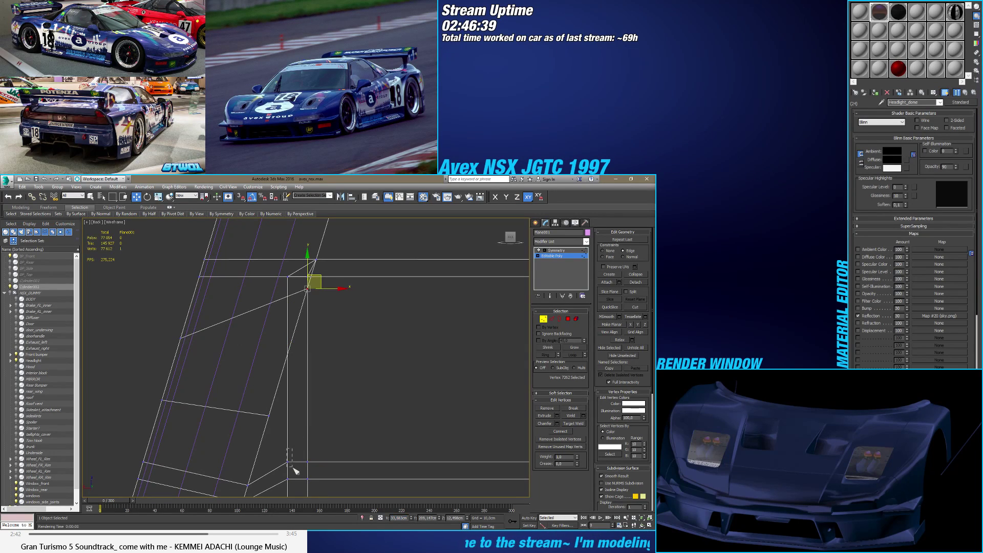
Step: Set the other new edge's end vertex X coordinate to 33,623cm
left_click(288, 462)
double_click(402, 518)
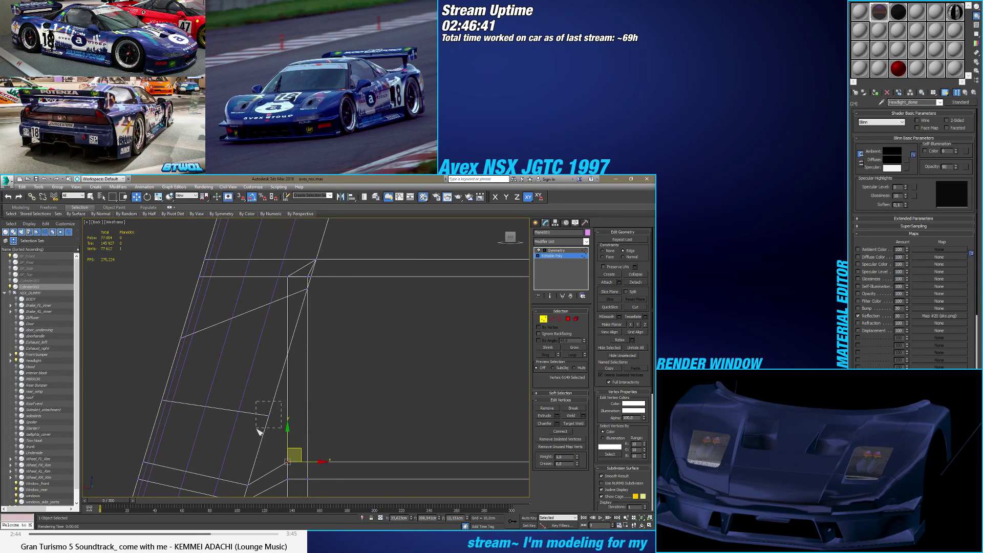
left_click(269, 415)
double_click(397, 517)
type("33,623")
key("Return")
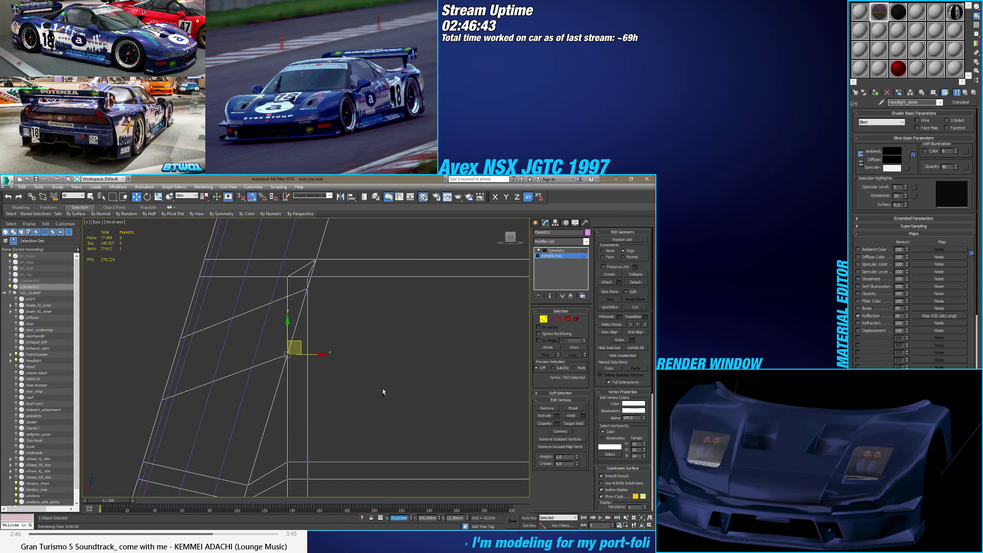
Step: Target Weld the top vertex pair together
left_click(581, 424)
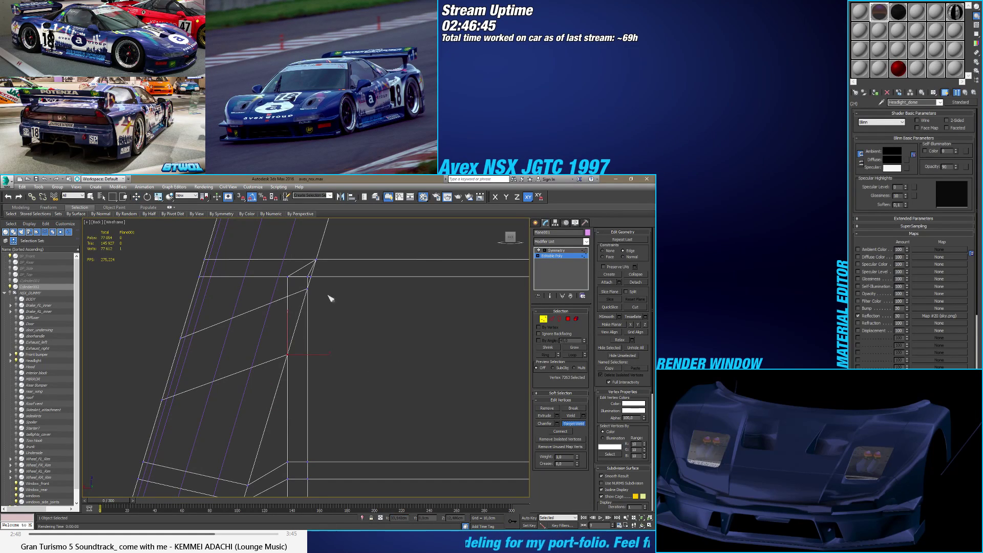
right_click(307, 276)
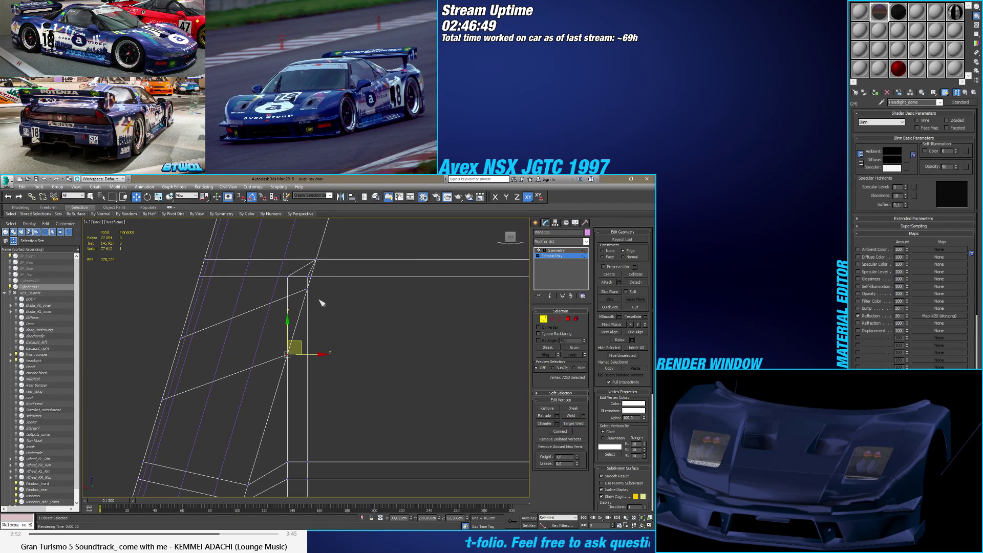
left_click(287, 277)
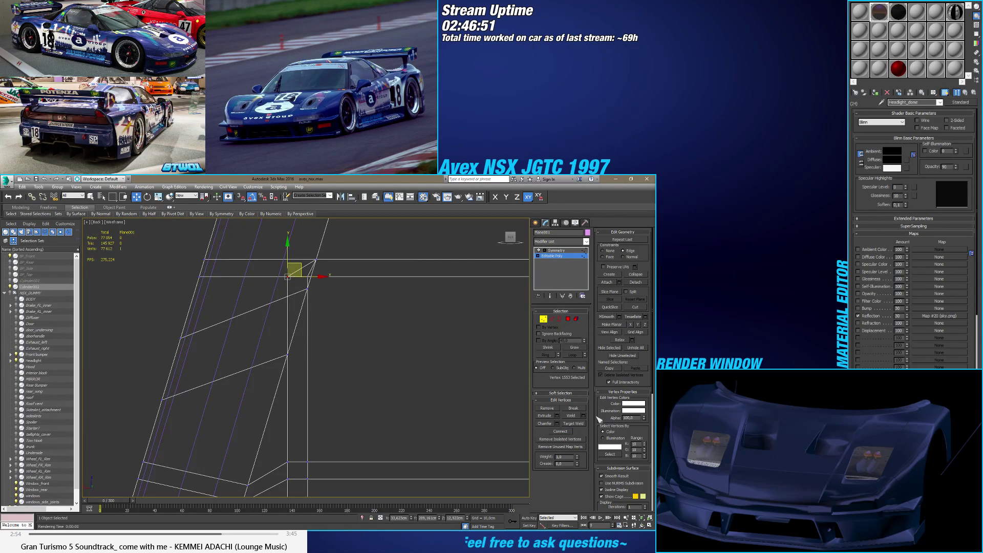
left_click(582, 424)
left_click(288, 276)
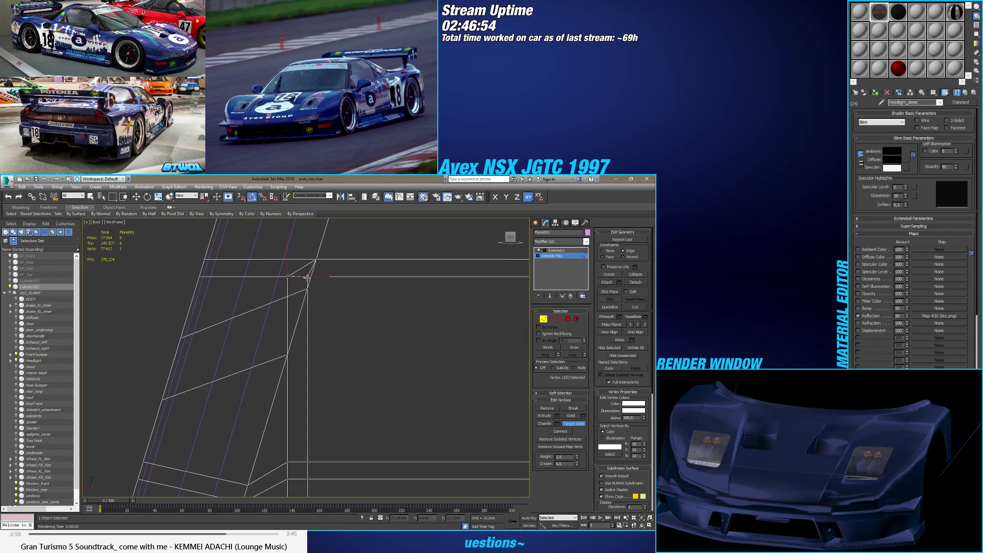
right_click(296, 296)
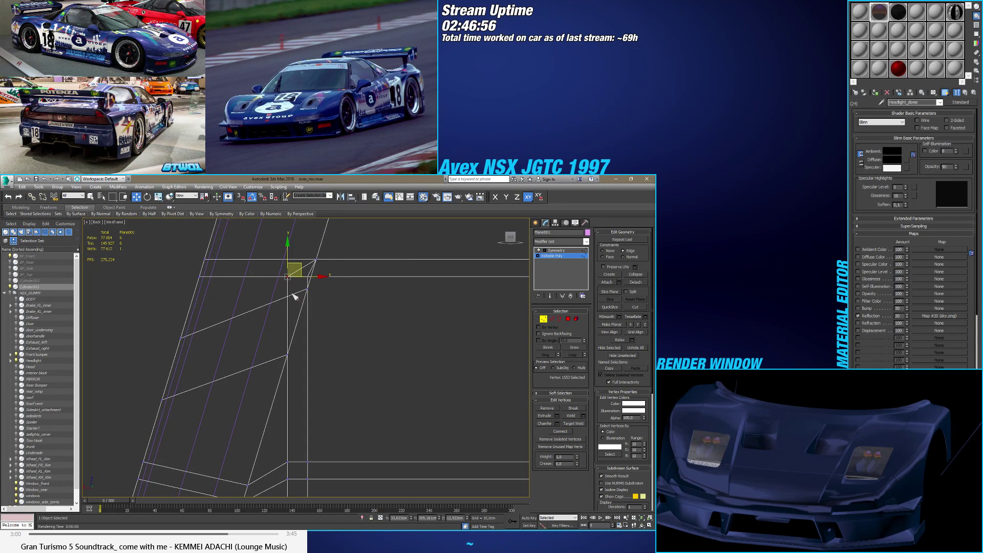
left_click(568, 424)
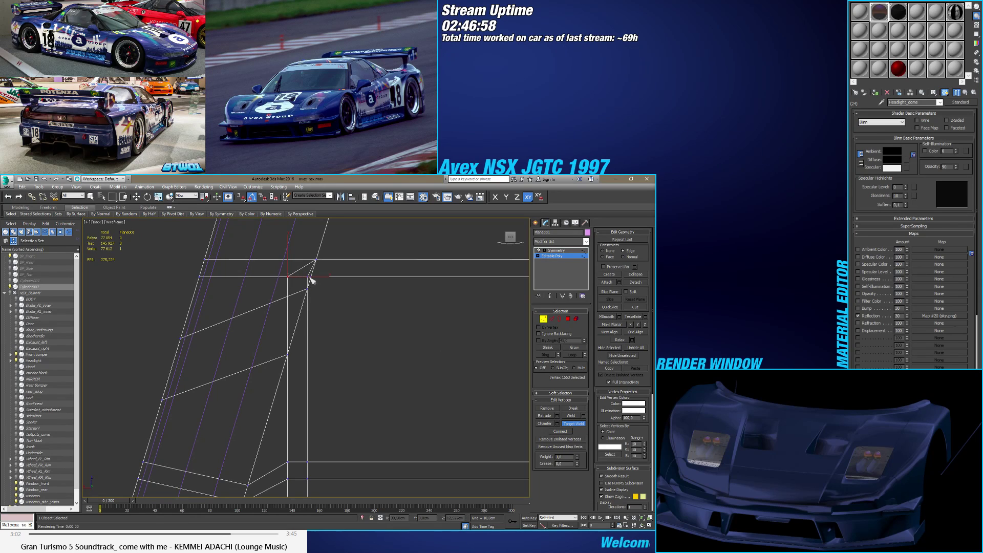
left_click(288, 353)
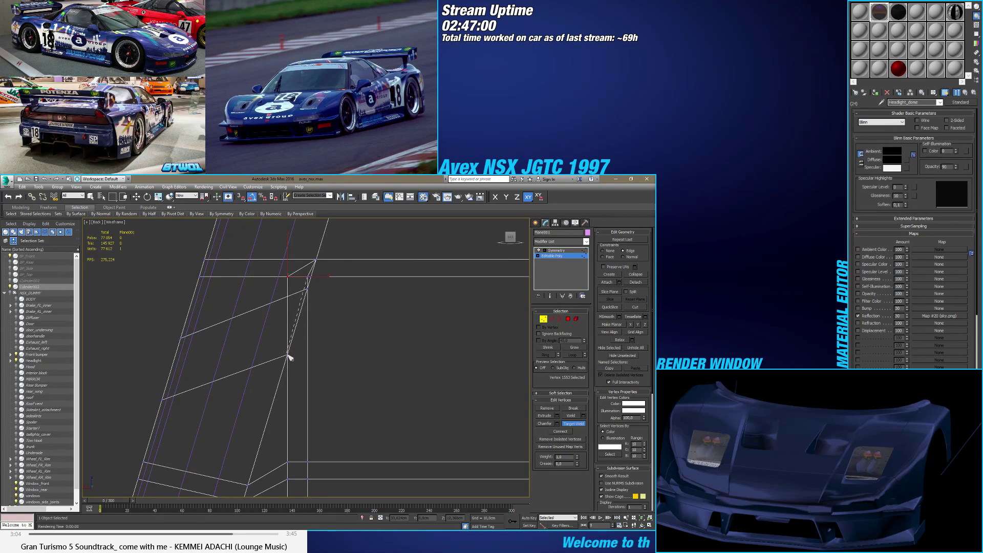
right_click(308, 295)
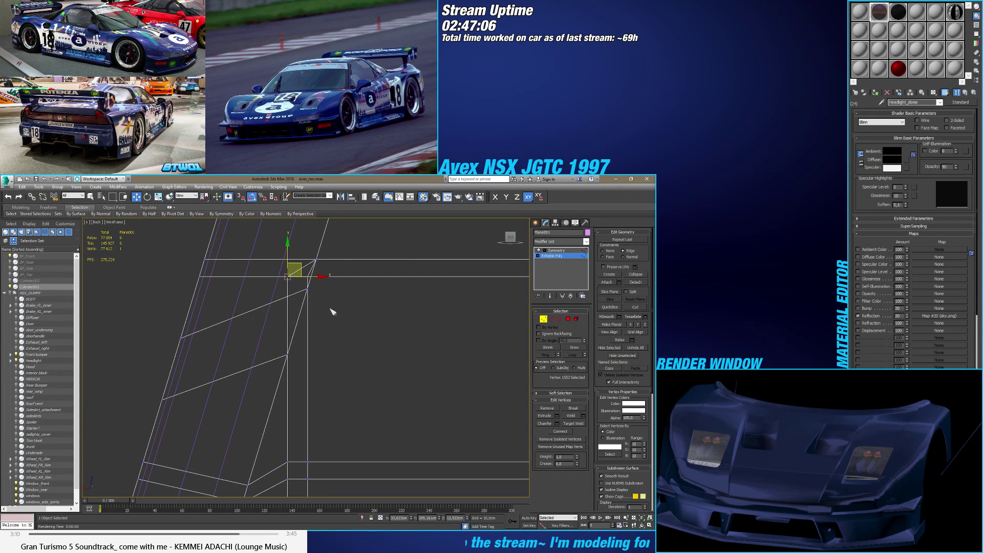
Step: Remove the two pairs of unwanted vertical edges from the panel grid
left_click(551, 318)
left_click_drag(299, 435, 286, 440)
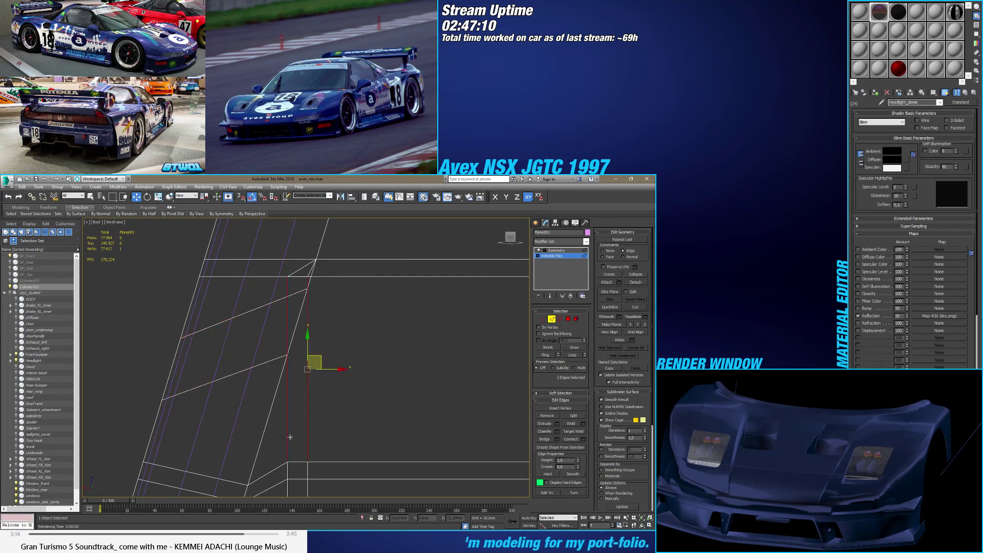
left_click(549, 417)
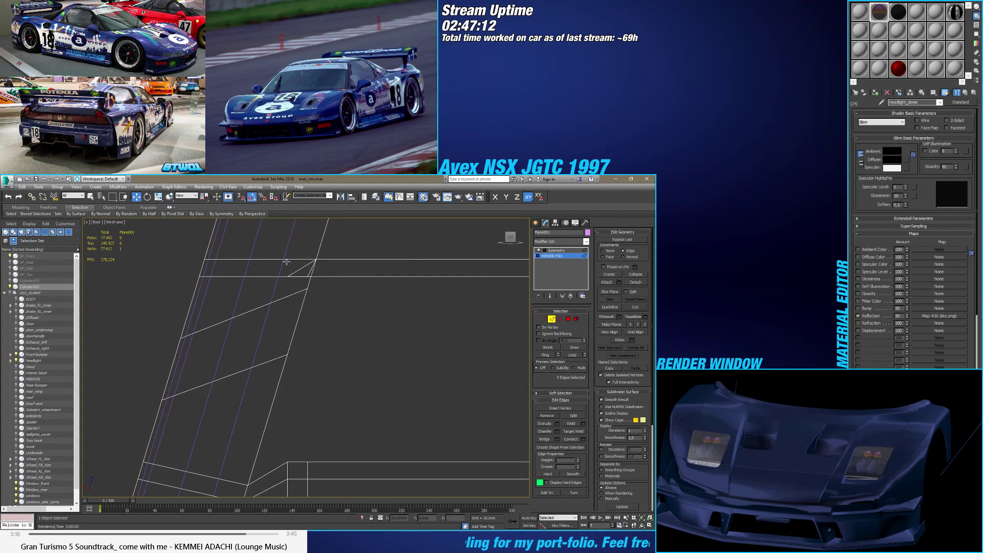
left_click(313, 271)
left_click(545, 416)
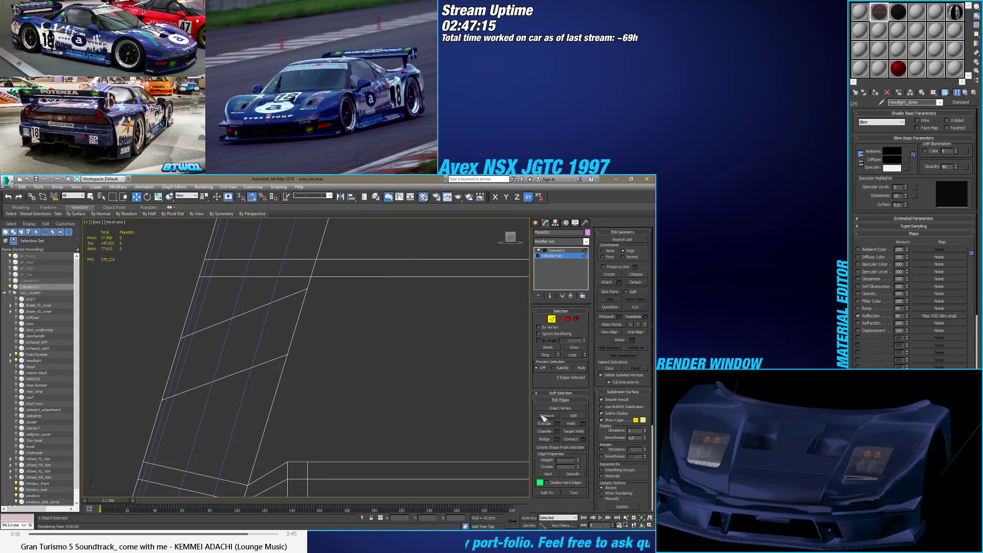
Step: Join two vertices with a new edge using Connect
left_click(544, 321)
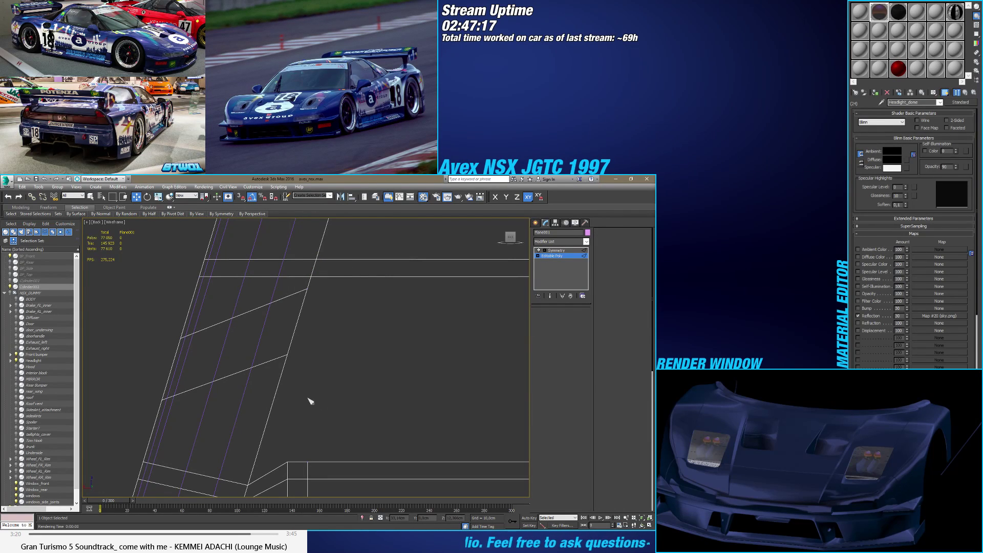
left_click_drag(298, 468, 279, 348)
left_click(570, 434)
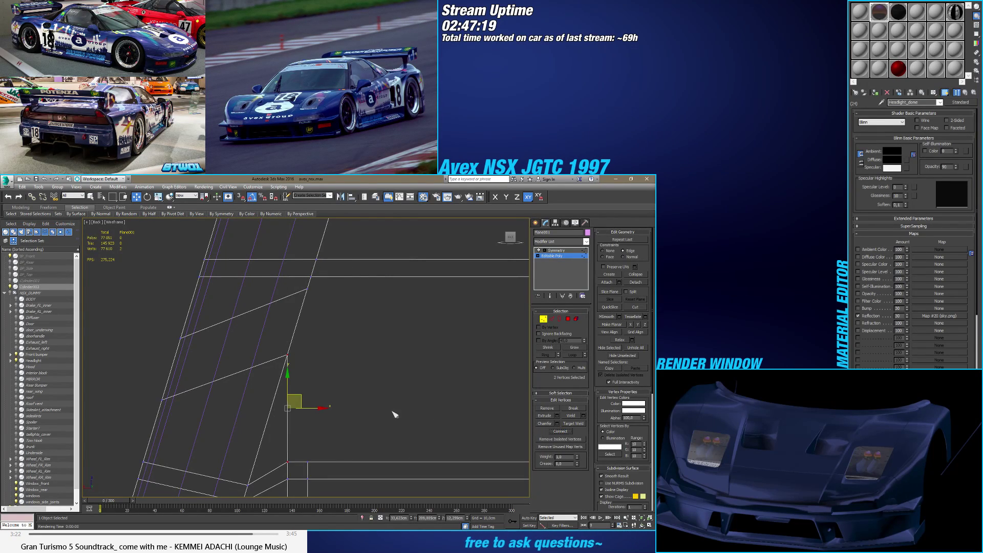
Step: Join the next pair of vertices with a new edge
middle_click_drag(296, 315, 278, 268)
left_click_drag(304, 335, 310, 419)
left_click(560, 431)
middle_click_drag(435, 375, 366, 367)
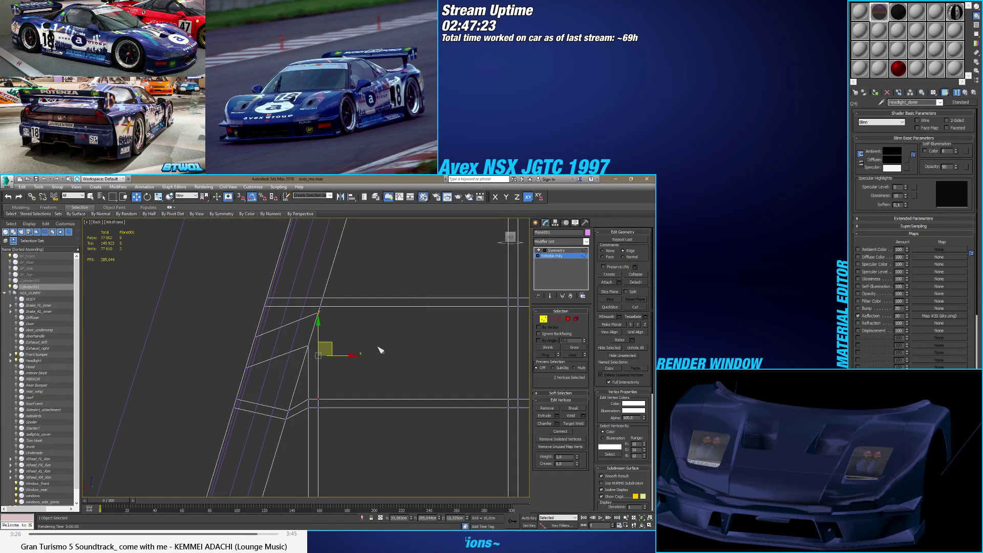
left_click(398, 365)
Step: Pick the stray corner vertex and nudge it up onto the horizontal edge
scroll(396, 366, "down", 2)
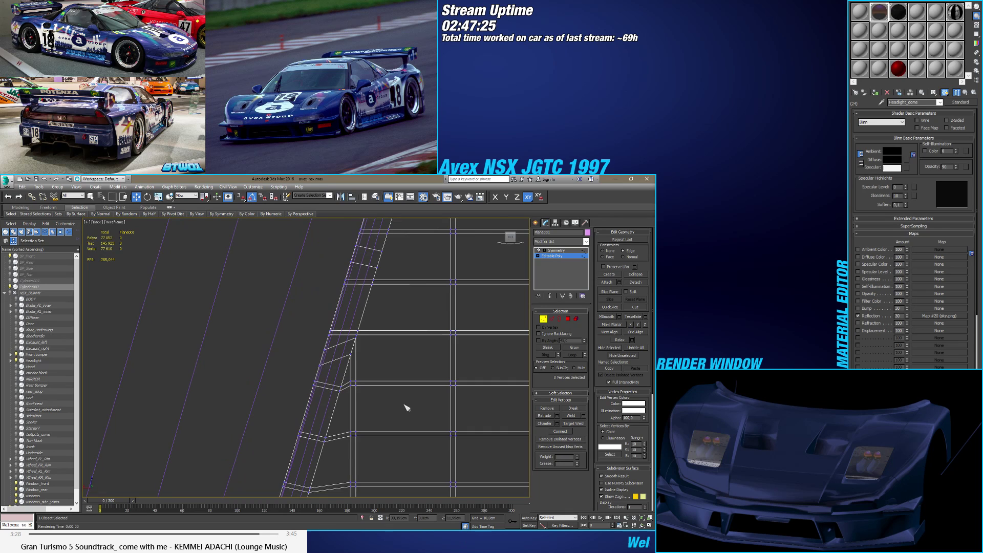
scroll(358, 377, "up", 2)
scroll(320, 374, "up", 2)
scroll(302, 305, "up", 2)
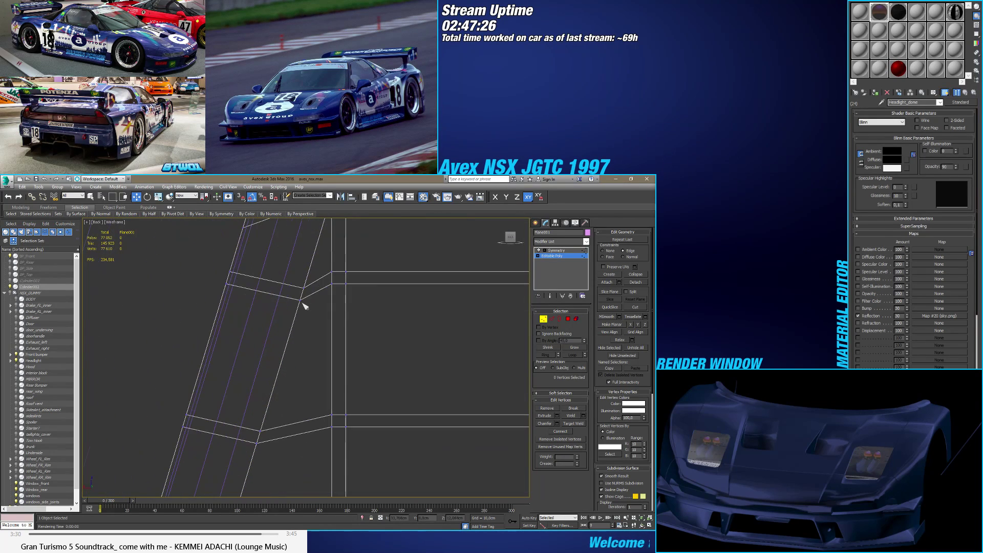
left_click(330, 270)
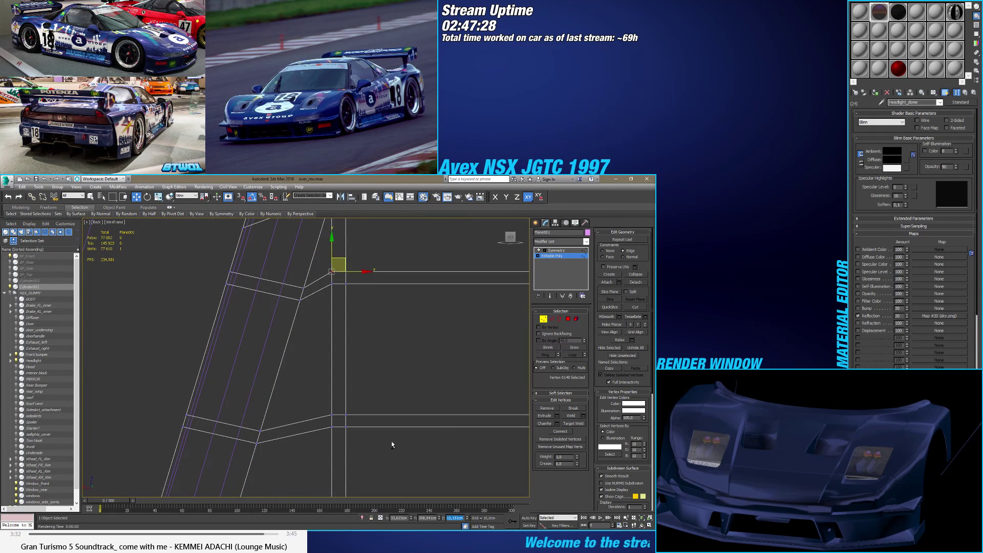
left_click(303, 286)
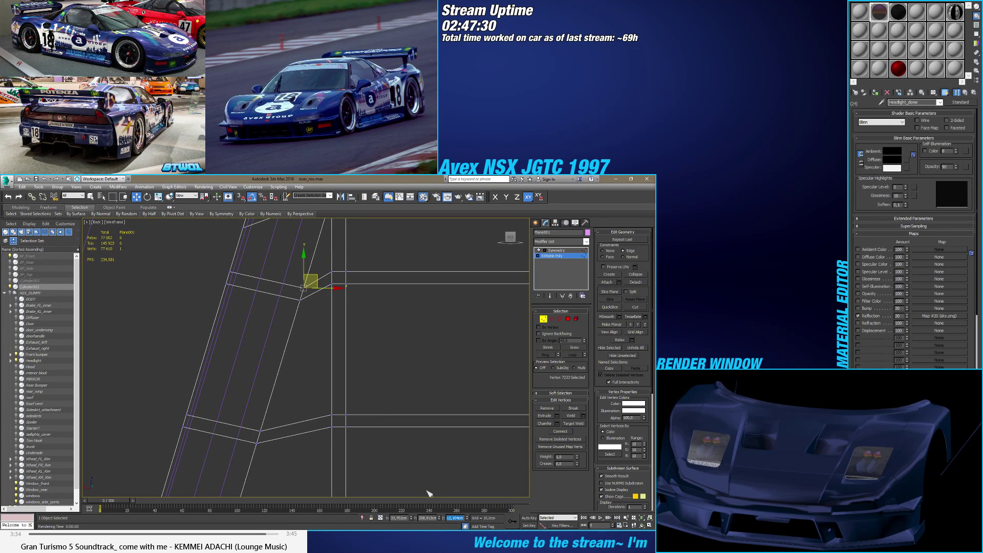
left_click(331, 283)
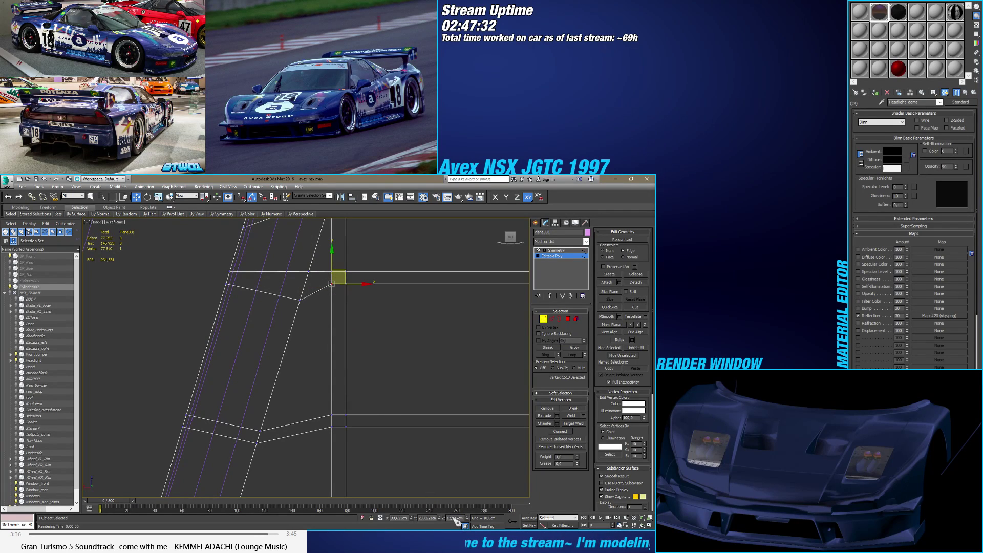
left_click(299, 299)
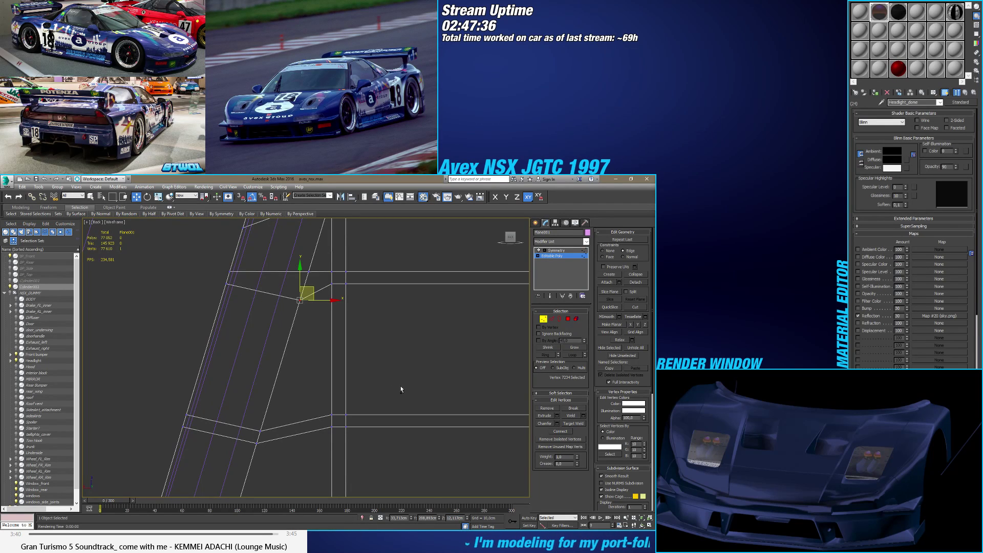
key("ctrl+z")
Step: Check the panel as a whole element, then return to Vertex sub-object mode
left_click(576, 318)
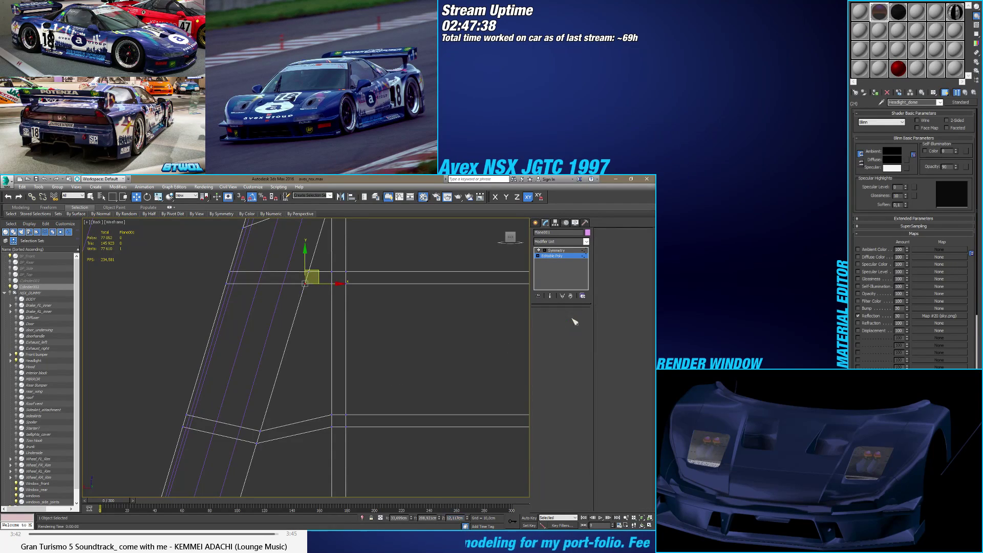
left_click(471, 345)
left_click(543, 319)
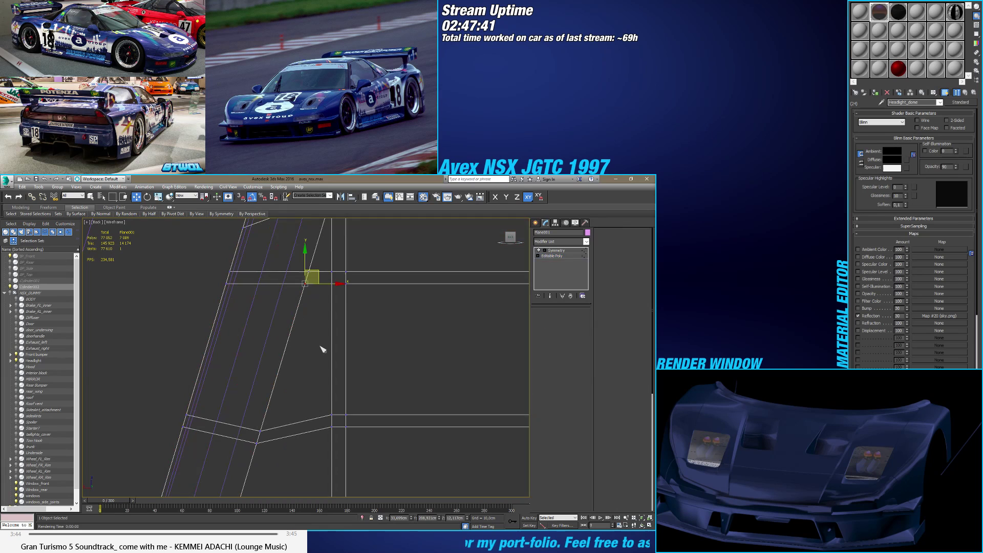
Step: Snap the stray left-border vertices onto their matching horizontal edges
left_click(332, 415)
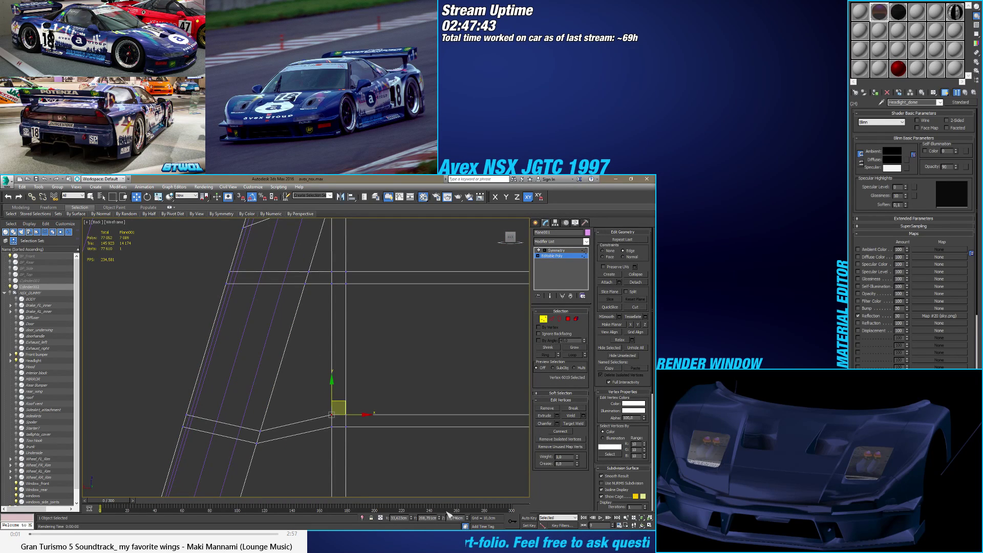
left_click(259, 430)
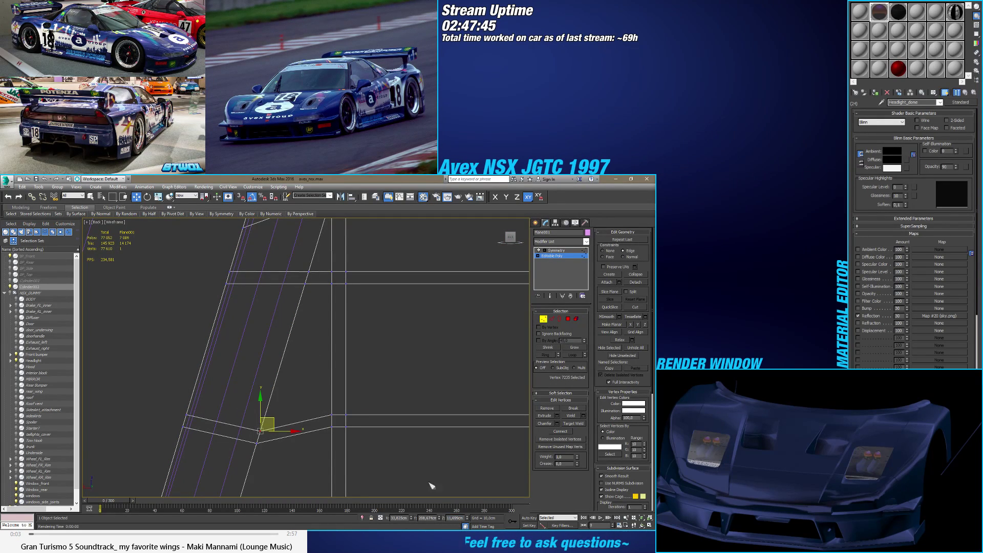
left_click(332, 426)
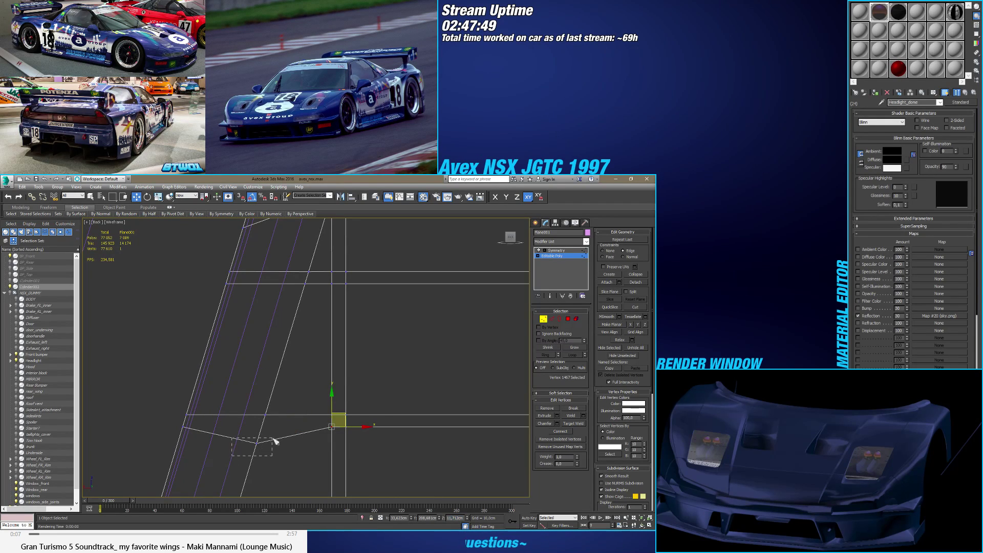
left_click(256, 442)
key("Return")
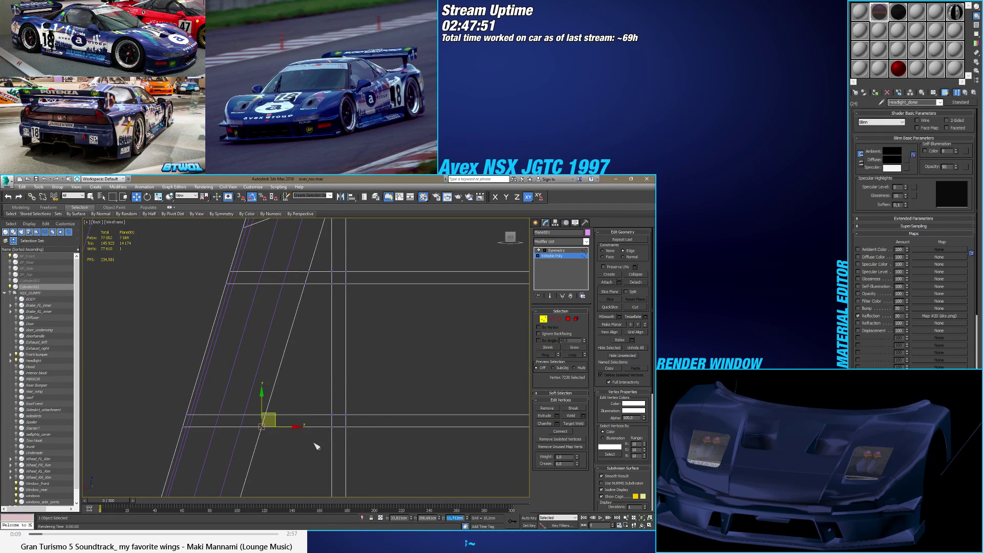
Step: Weld the next stray left vertex onto its neighbouring vertex
middle_click_drag(304, 448, 302, 234)
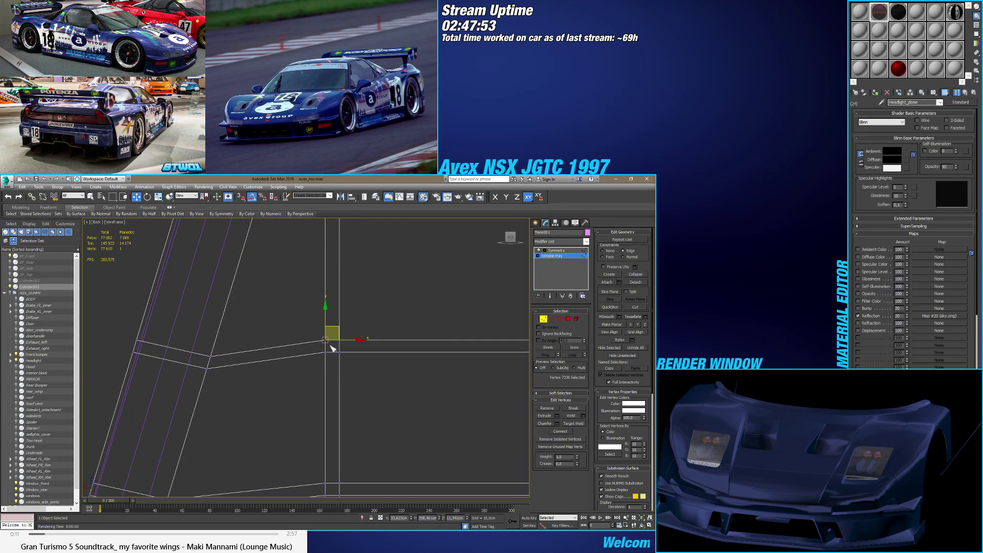
left_click(210, 355)
left_click_drag(210, 356, 325, 352)
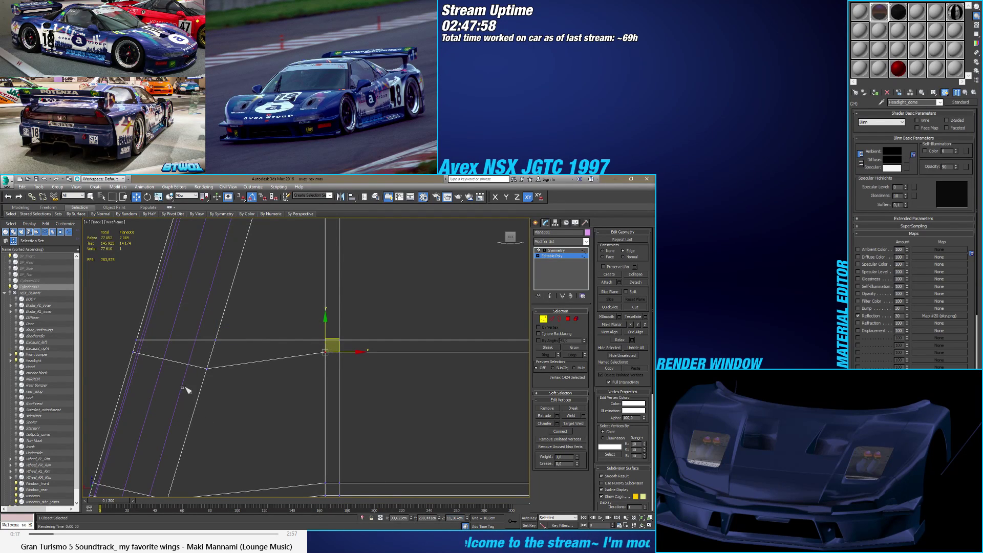
left_click(208, 368)
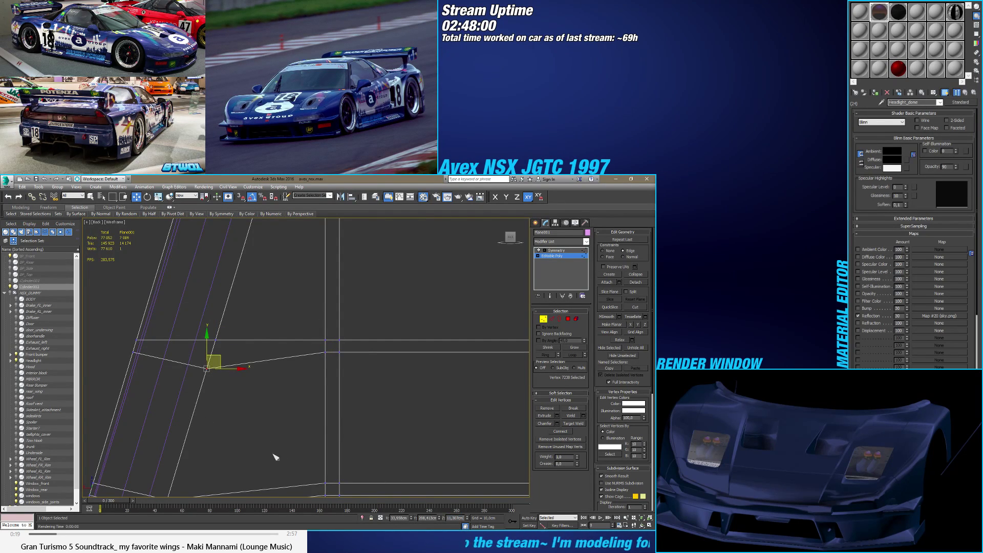
Step: Align the lowest stray left vertices with their reference vertices on the right
scroll(307, 340, "up", 2)
left_click(373, 416)
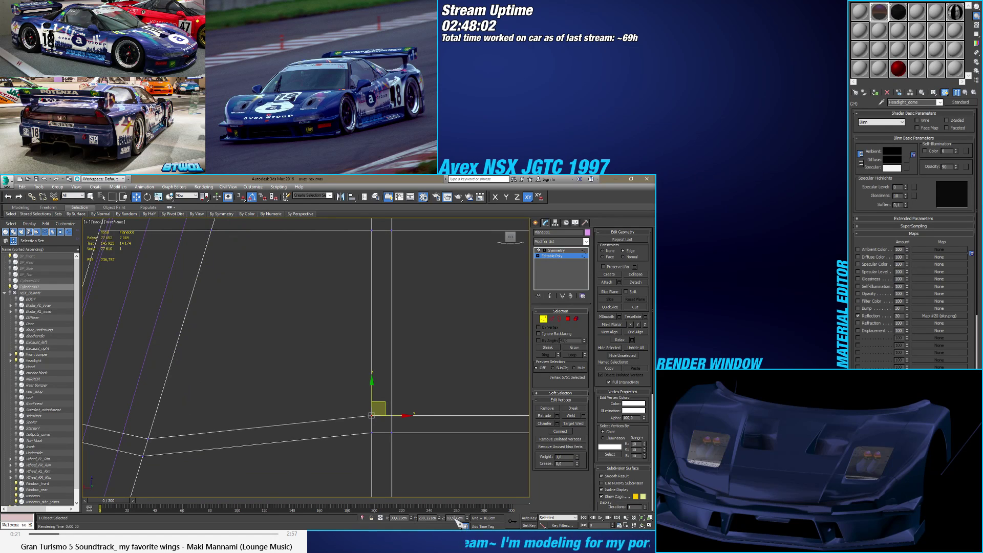
left_click(148, 438)
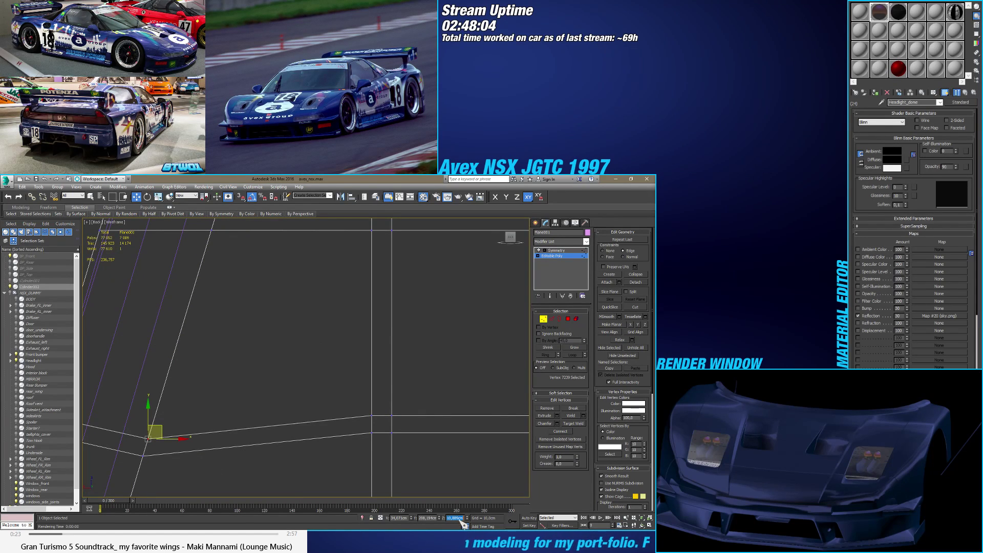
left_click(372, 432)
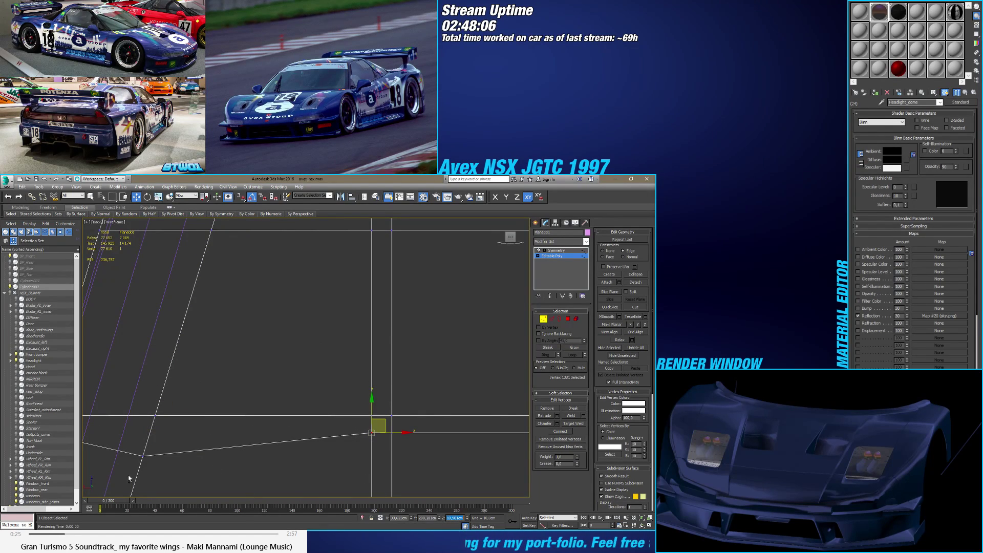
left_click(144, 454)
scroll(342, 429, "down", 3)
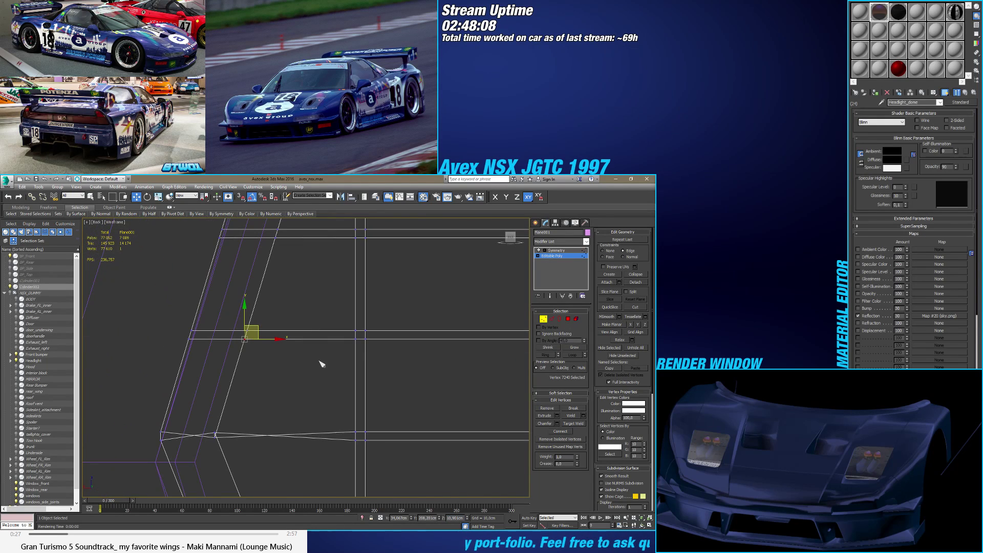
Step: Select the right reference vertex and the left stray vertex, undoing an accidental nudge
scroll(332, 437, "up", 2)
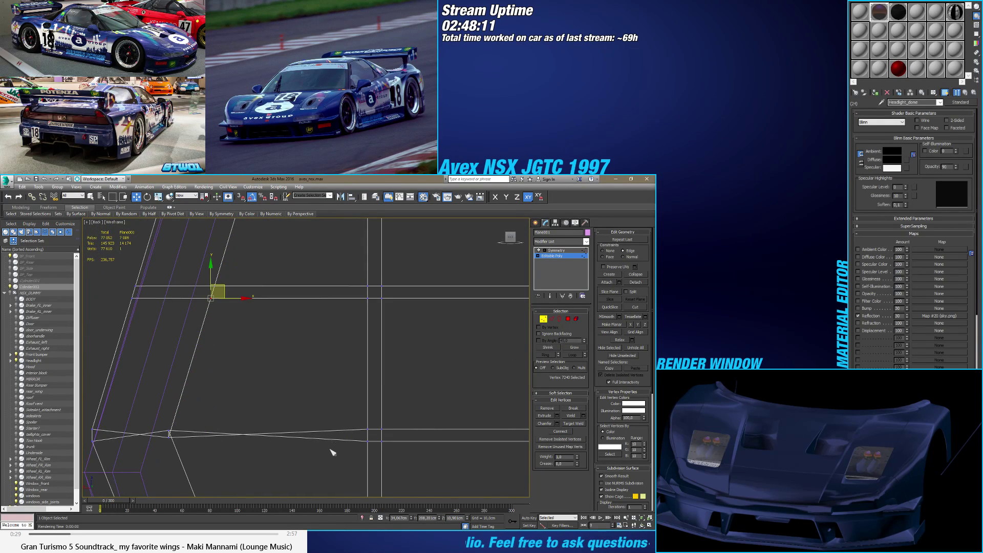
left_click_drag(372, 432, 372, 433)
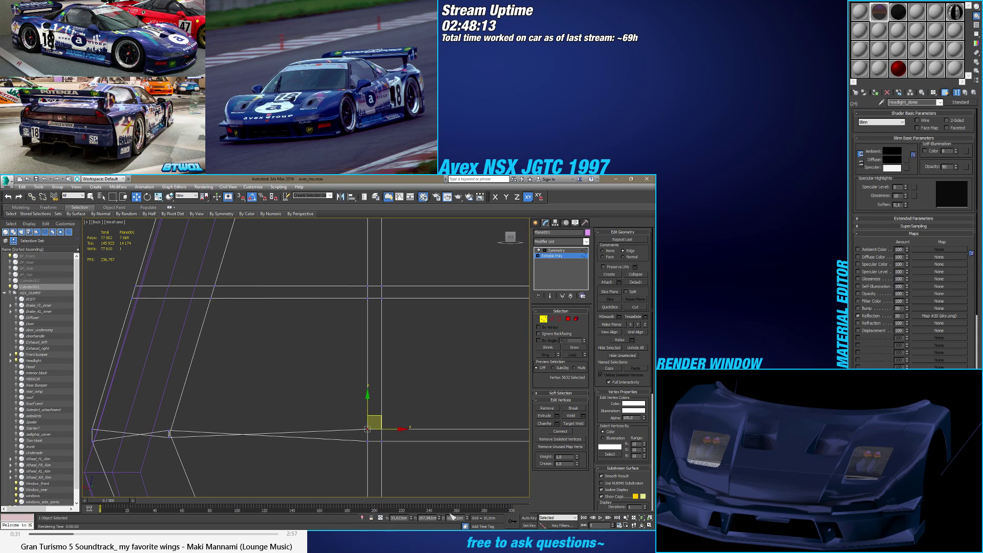
left_click(170, 435)
scroll(305, 471, "up", 3)
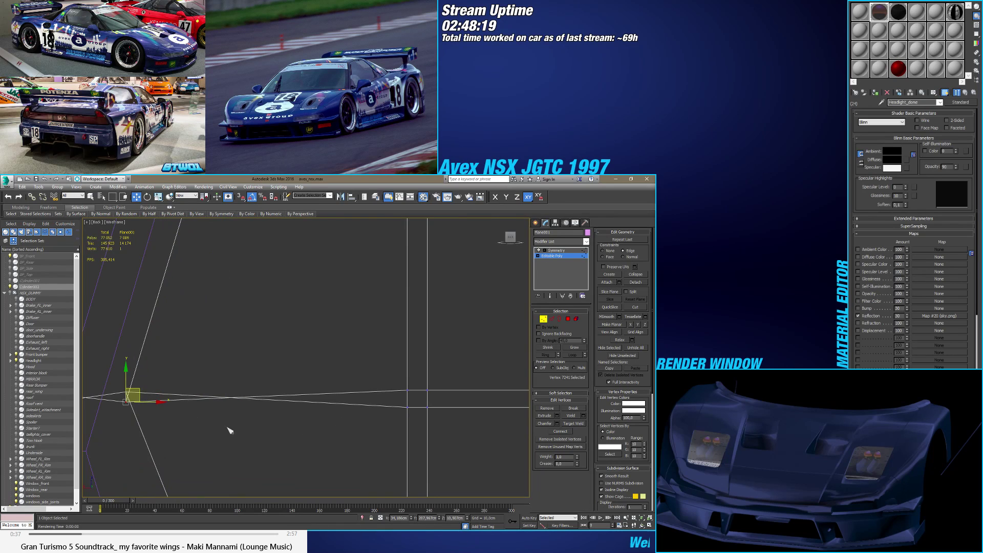
middle_click_drag(343, 421, 407, 422)
left_click_drag(204, 375, 214, 370)
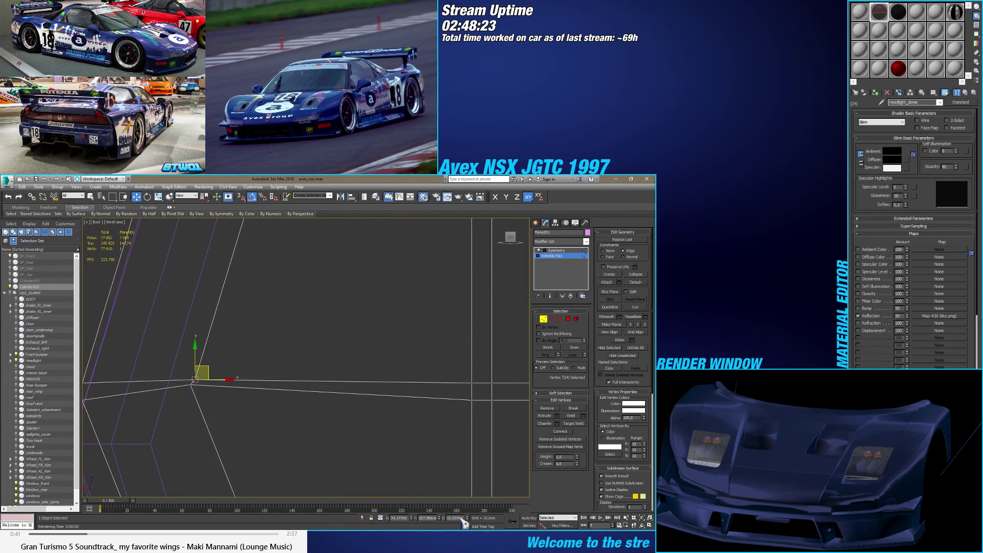
key("ctrl+z")
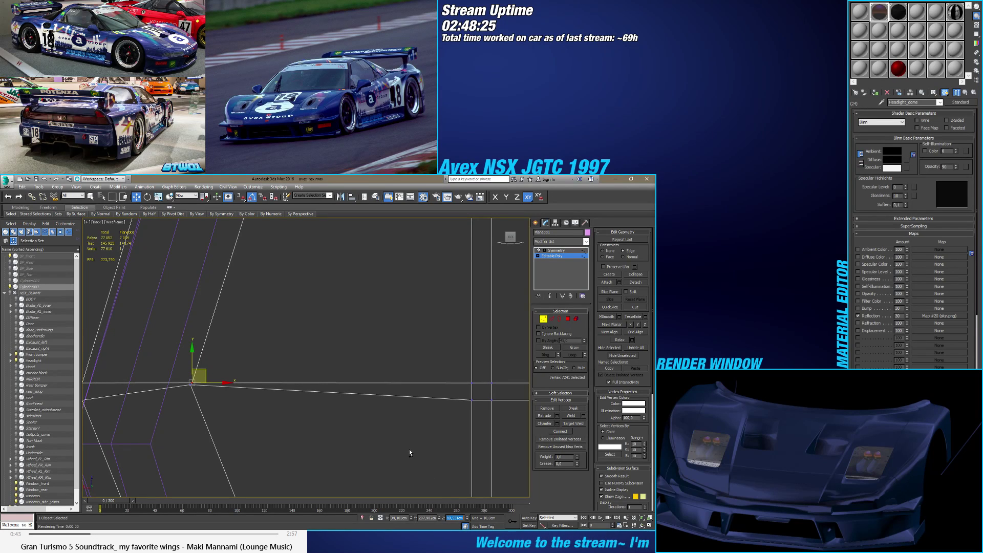
Step: Align a stray left-edge vertex to the reference vertex height of 10,125cm
left_click(476, 394)
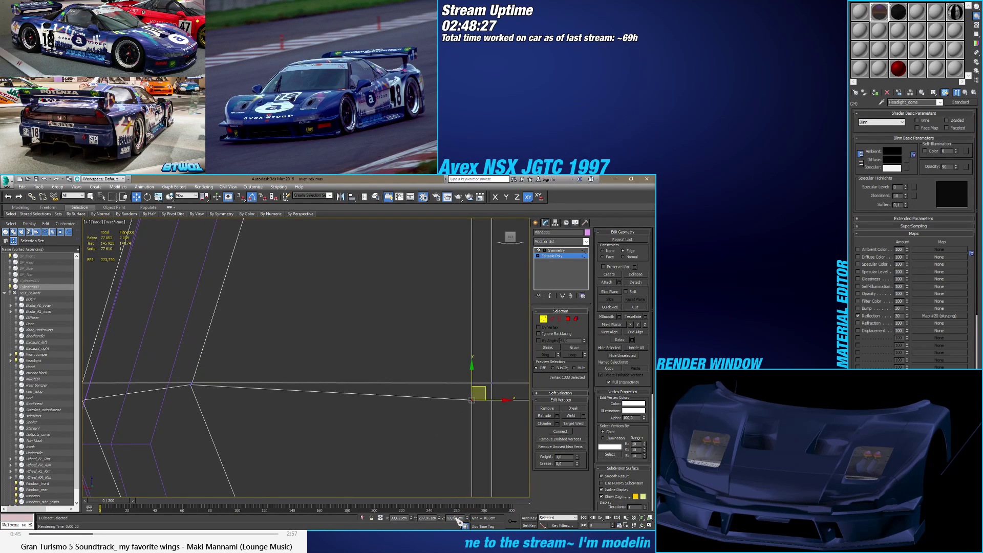
left_click(190, 385)
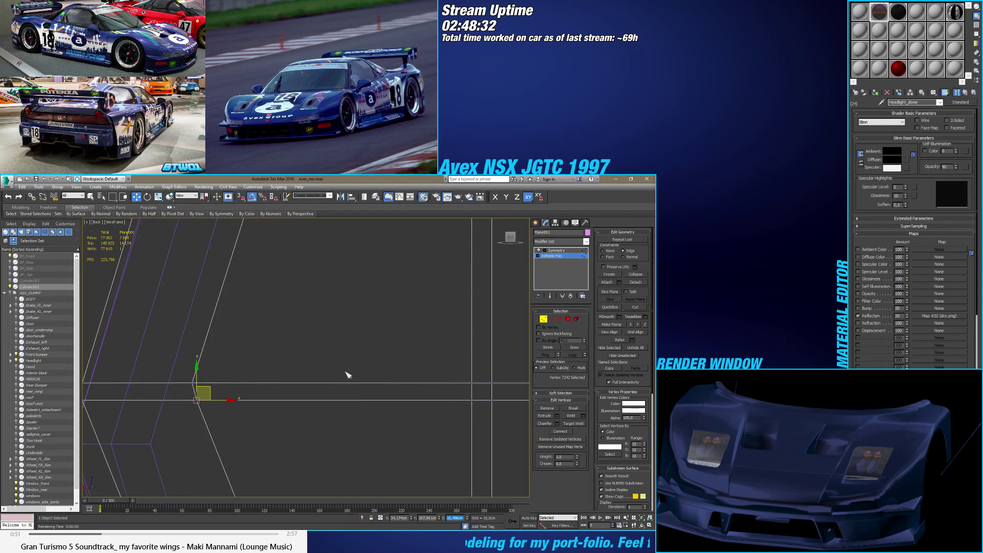
scroll(344, 373, "down", 4)
scroll(368, 460, "up", 5)
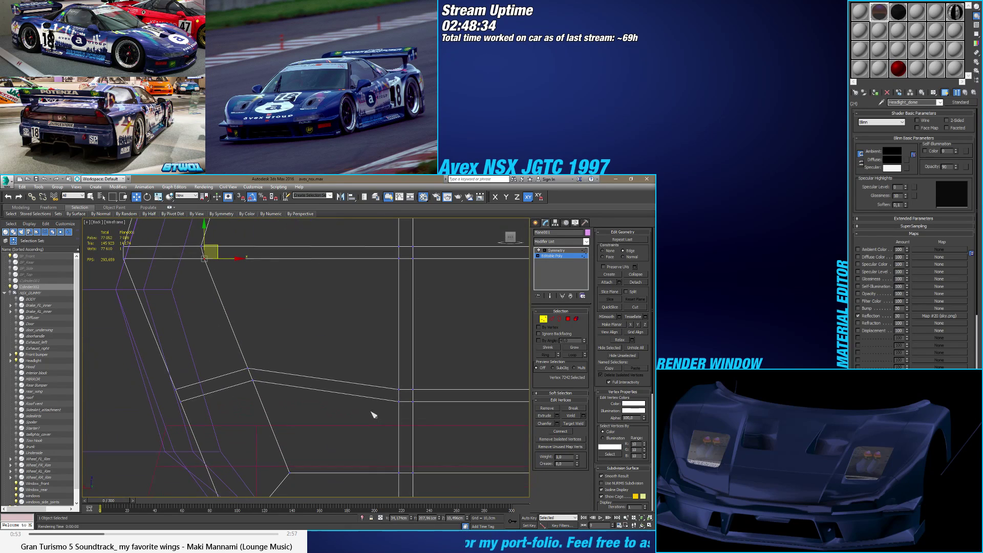
left_click_drag(380, 381, 399, 391)
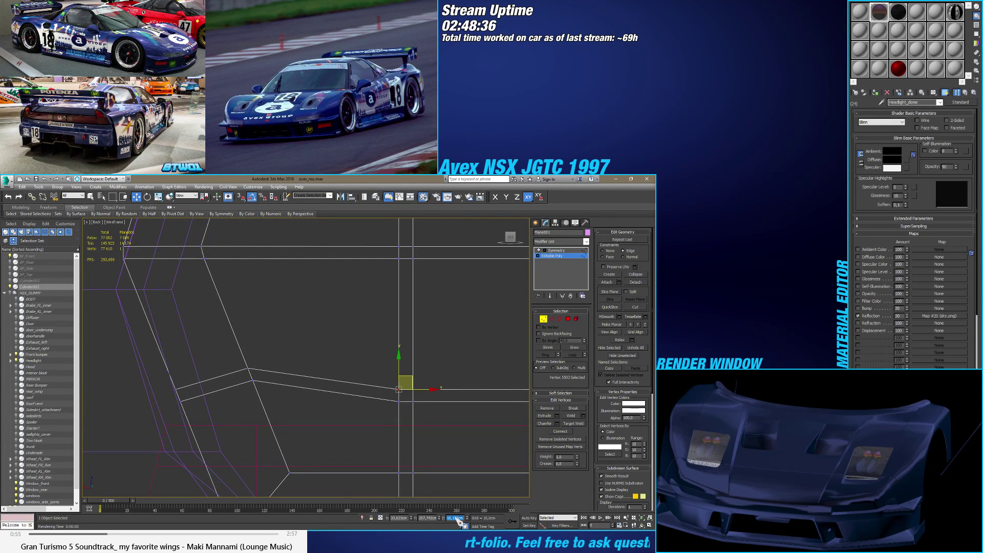
type("10,125")
key("Return")
Step: Delete a stray left-edge vertex to straighten the edge, then pick the next stray vertex
left_click_drag(245, 371, 246, 372)
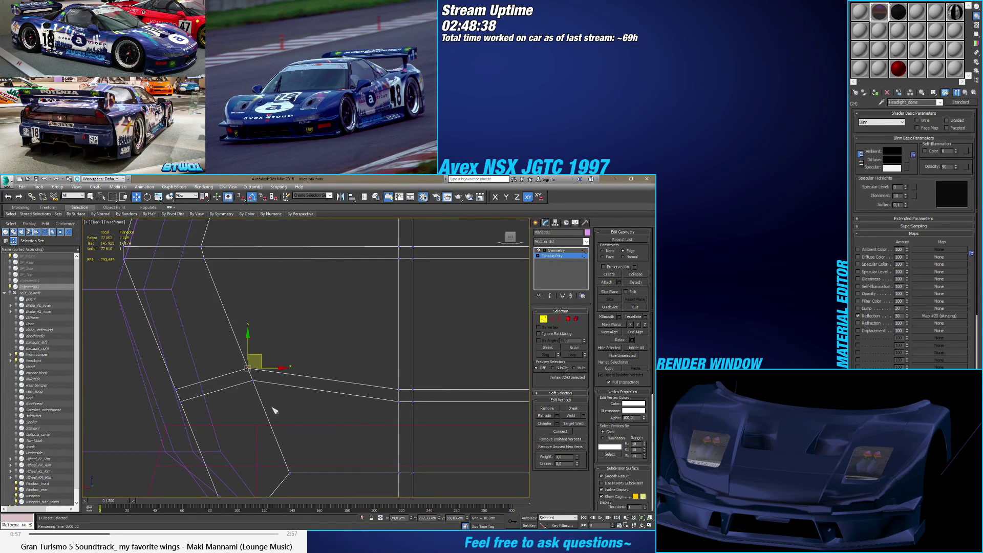
left_click_drag(409, 402, 410, 403)
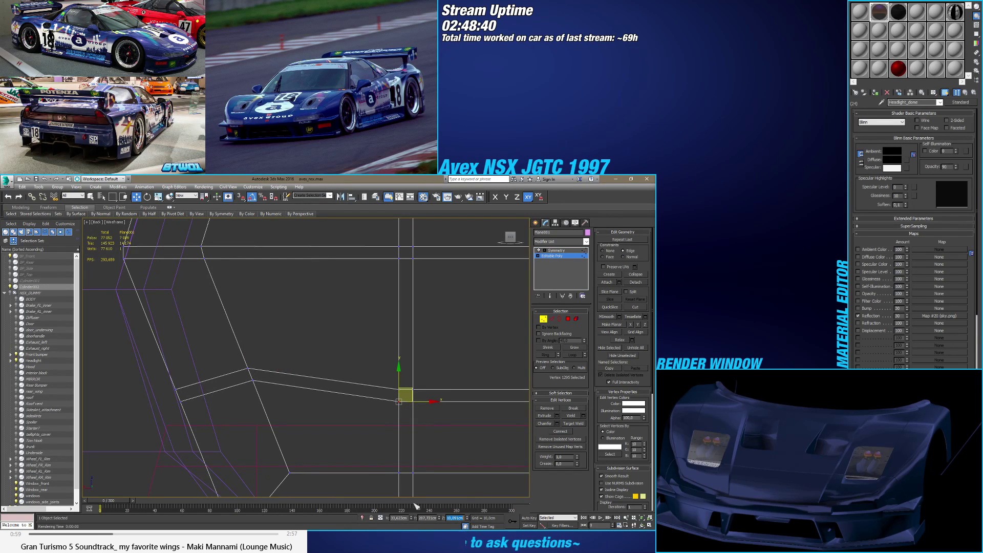
left_click(253, 378)
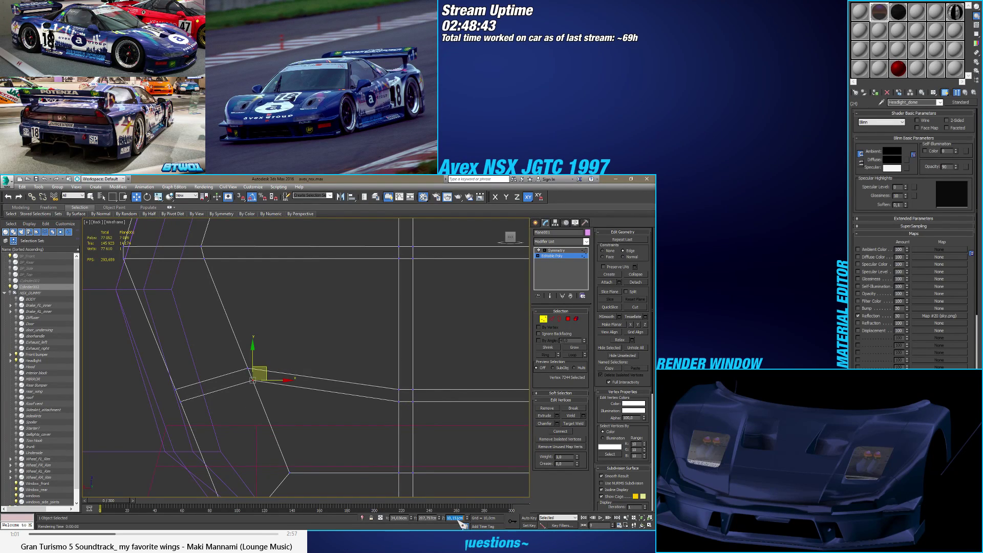
key("BackSpace")
left_click(398, 389)
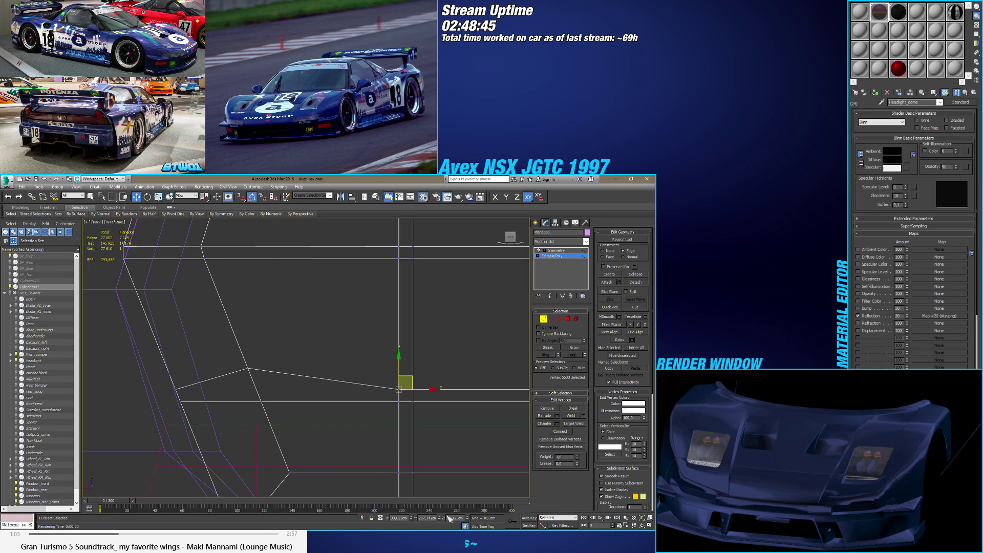
left_click(247, 368)
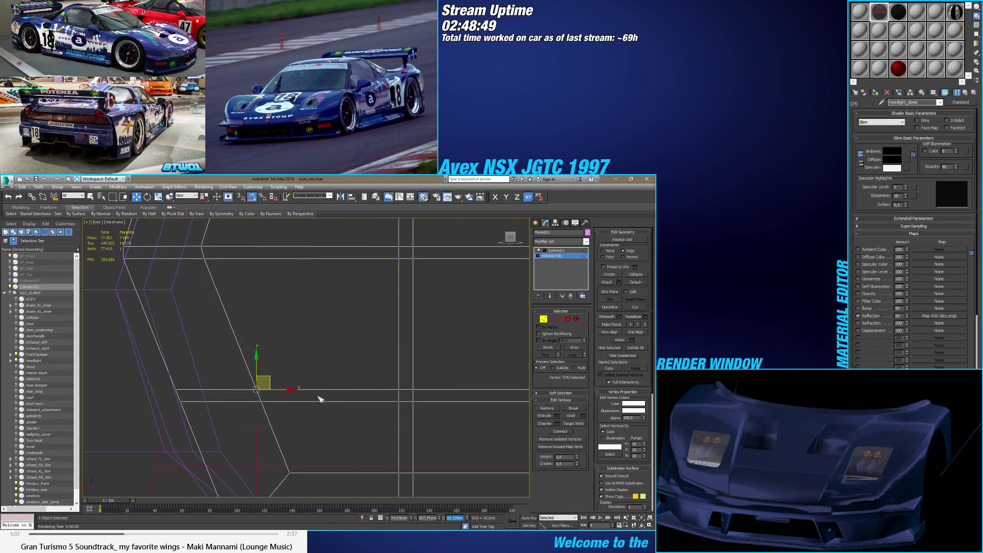
Step: Marquee-select the seven vertices at the panel's bevelled lower-left corner
scroll(315, 397, "down", 5)
scroll(290, 398, "down", 2)
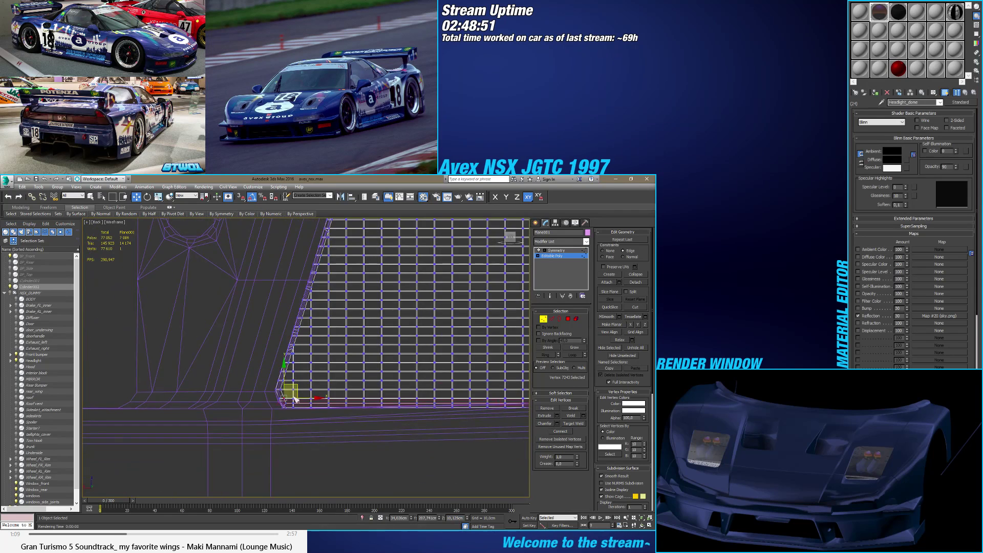
scroll(294, 395, "up", 5)
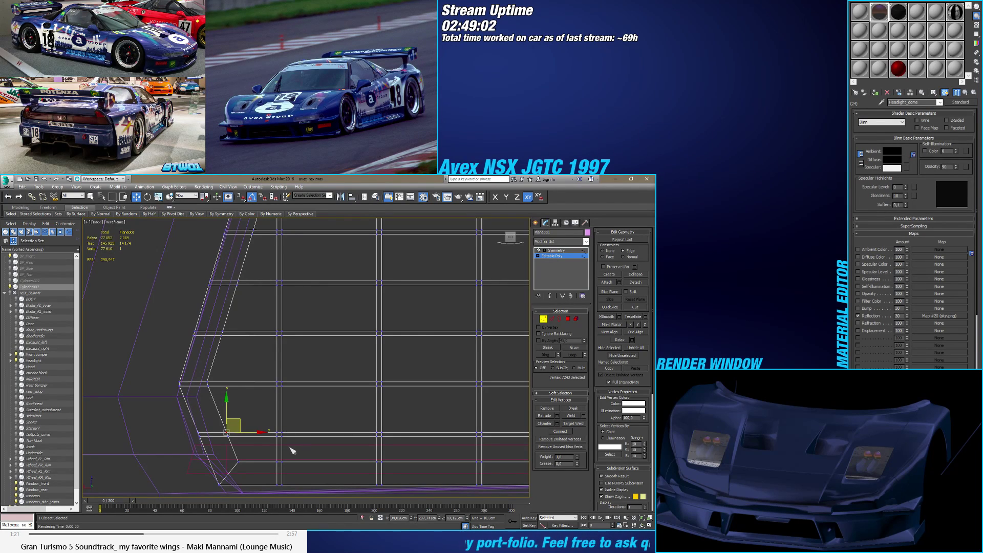
middle_click_drag(292, 450, 249, 441)
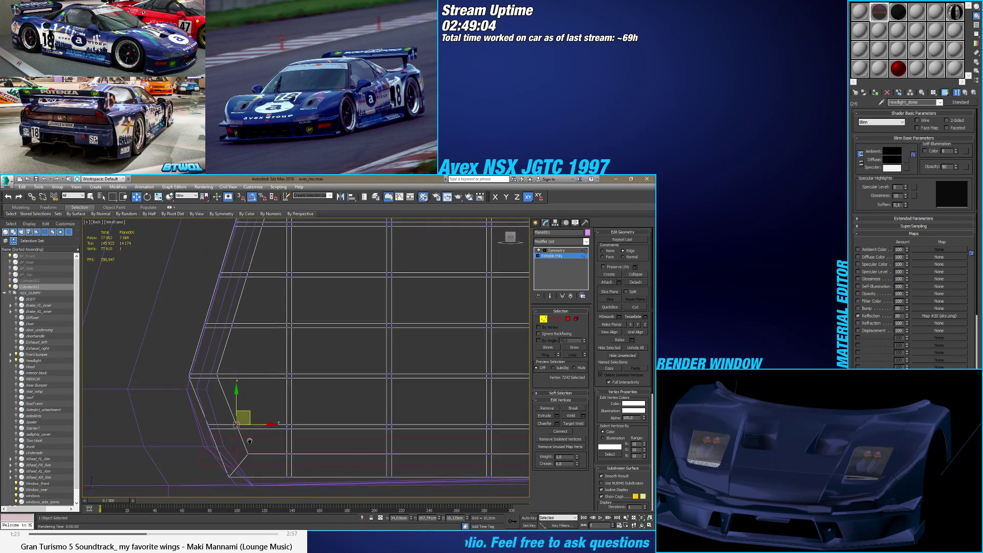
scroll(249, 440, "down", 2)
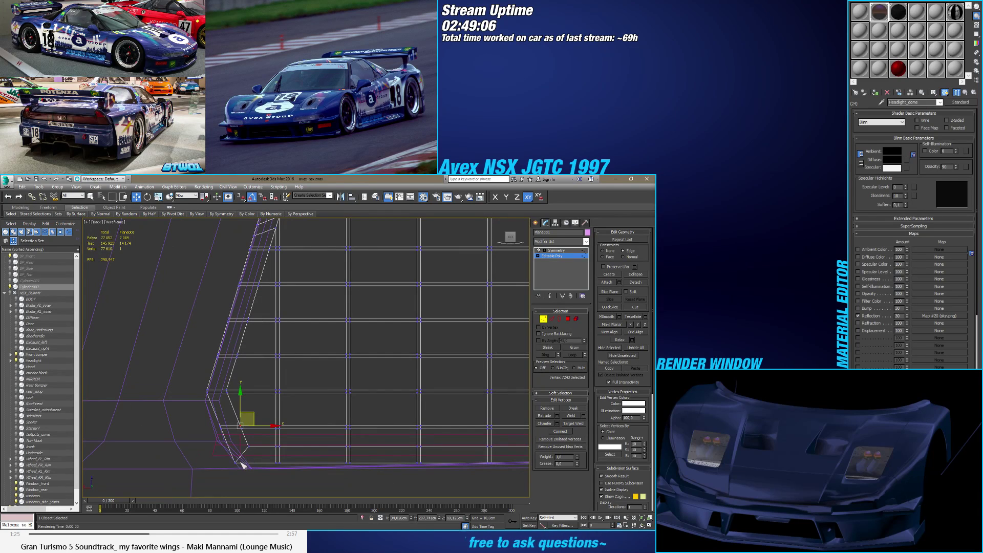
middle_click_drag(272, 456, 241, 458)
middle_click_drag(351, 463, 293, 460)
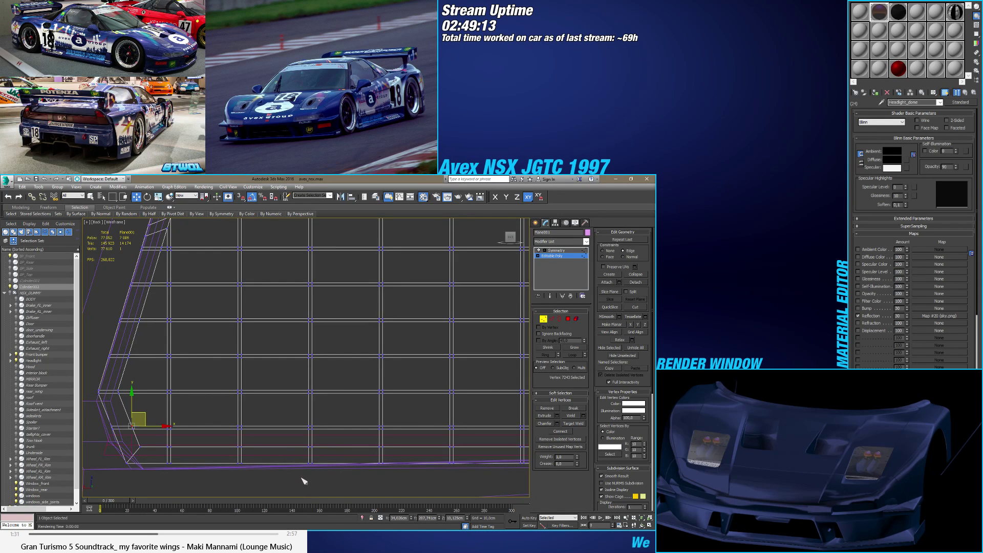
scroll(297, 478, "down", 6)
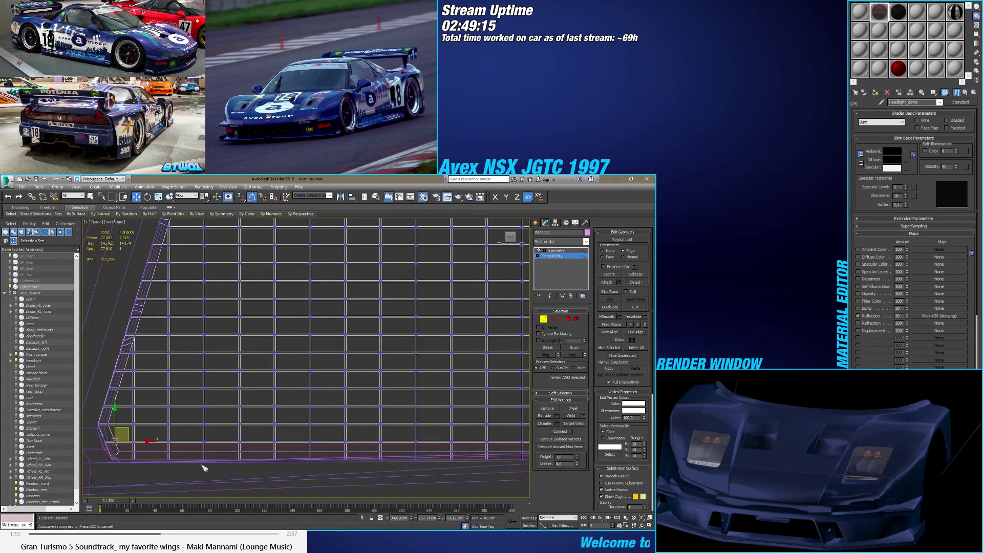
scroll(199, 466, "up", 6)
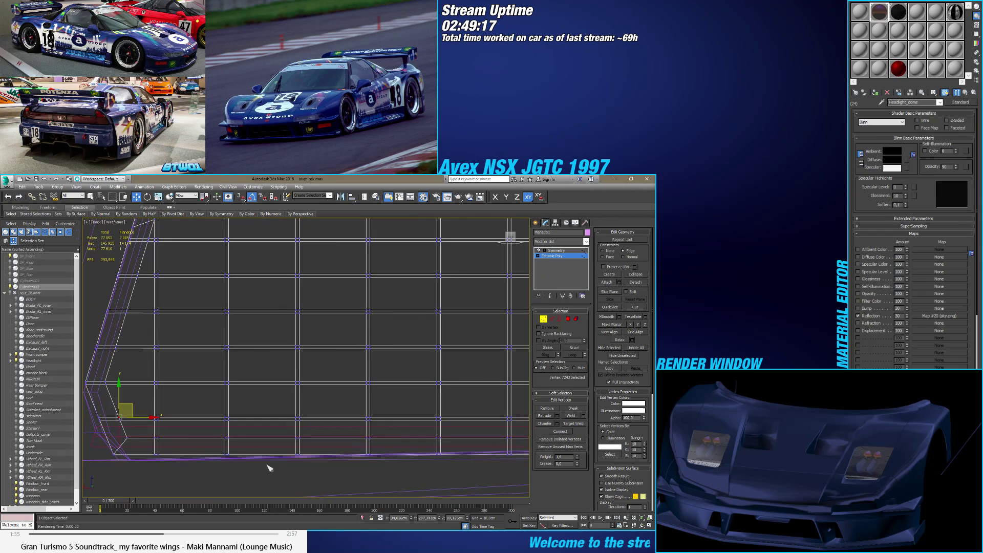
left_click_drag(95, 478, 342, 456)
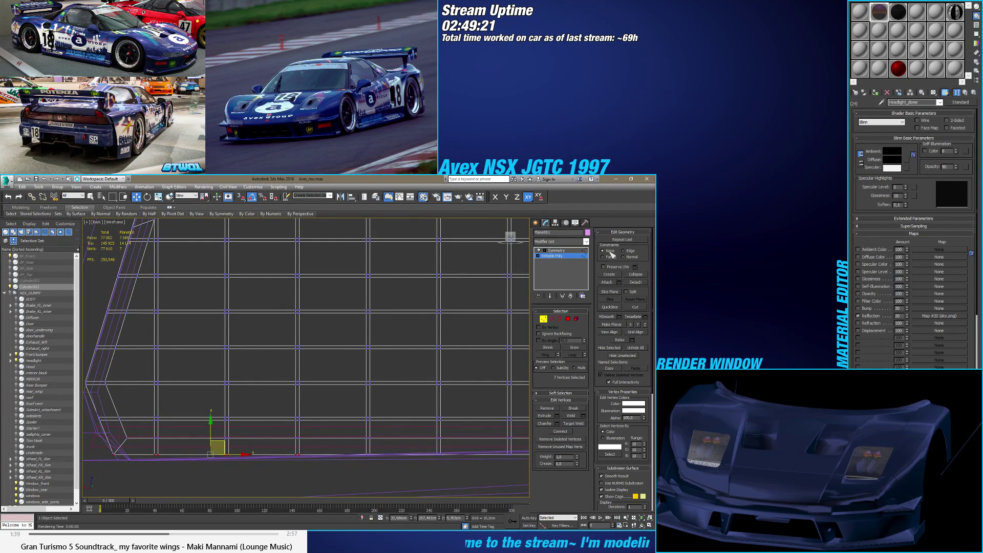
Step: Select the two stray corner vertices and orbit around to inspect them
left_click(246, 473)
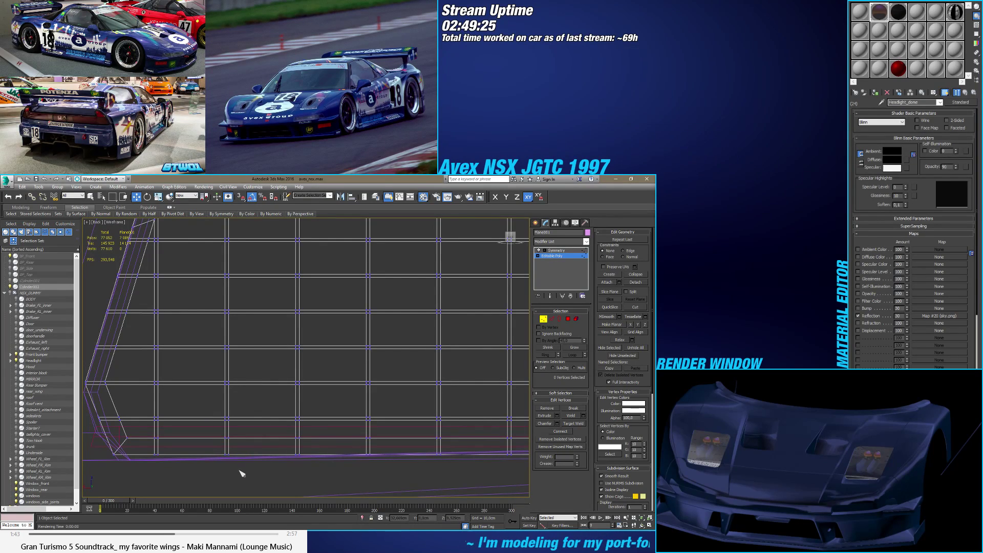
left_click_drag(235, 450, 224, 420)
middle_click_drag(224, 421, 324, 435, "alt")
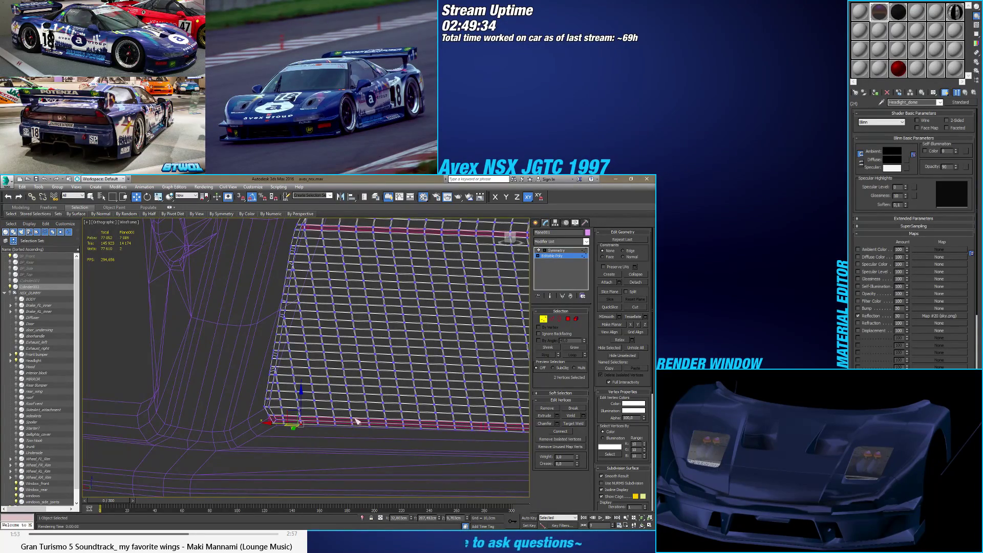
middle_click_drag(357, 421, 299, 422, "alt")
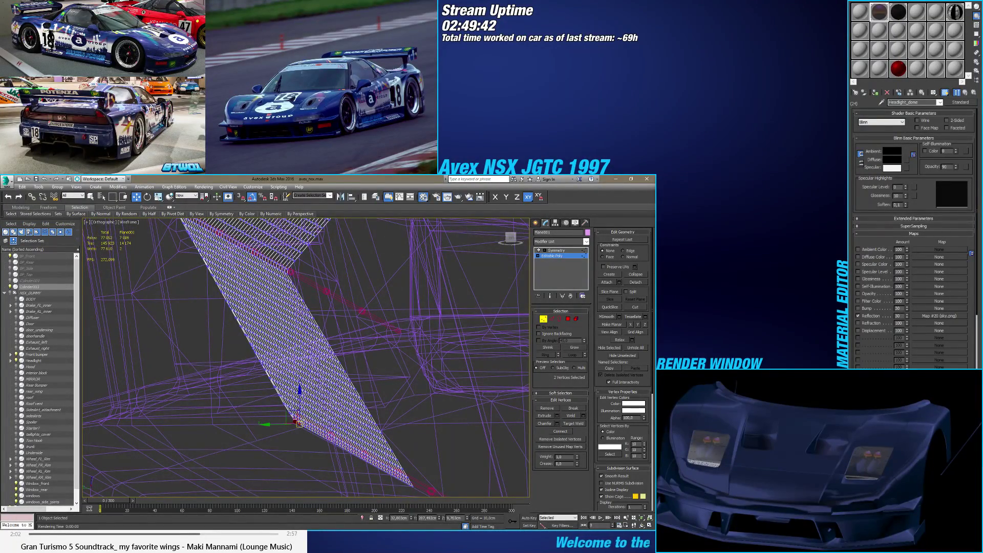
mouse_move(299, 435)
middle_mouse_down("alt")
mouse_move(340, 447)
mouse_move(296, 429)
mouse_move(450, 307)
middle_mouse_up("alt")
Step: Return to shaded Back view and toggle Edge then Vertex level, selecting 383 vertices
key("F3")
key("F3")
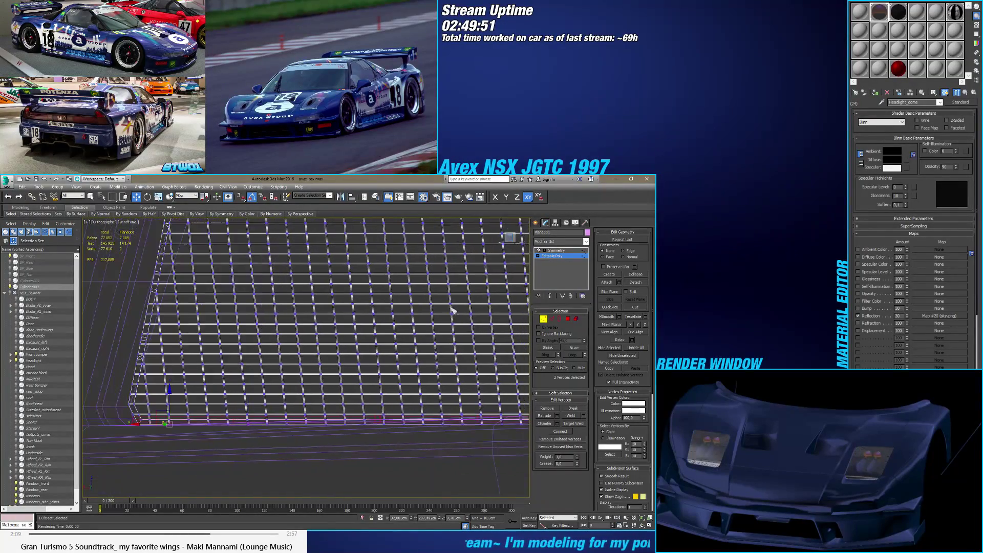
key("k")
scroll(244, 410, "down", 5)
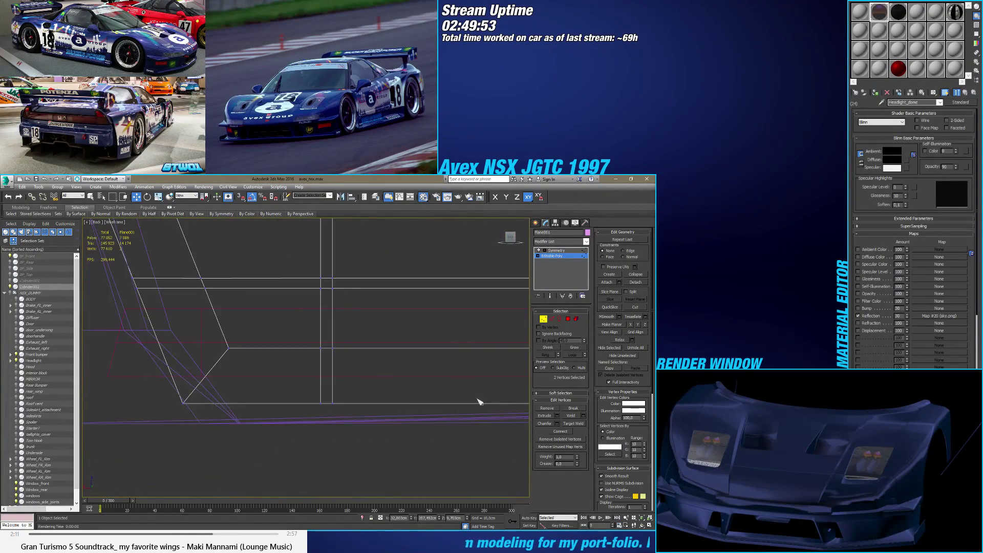
middle_click_drag(245, 410, 387, 406)
left_click(386, 405)
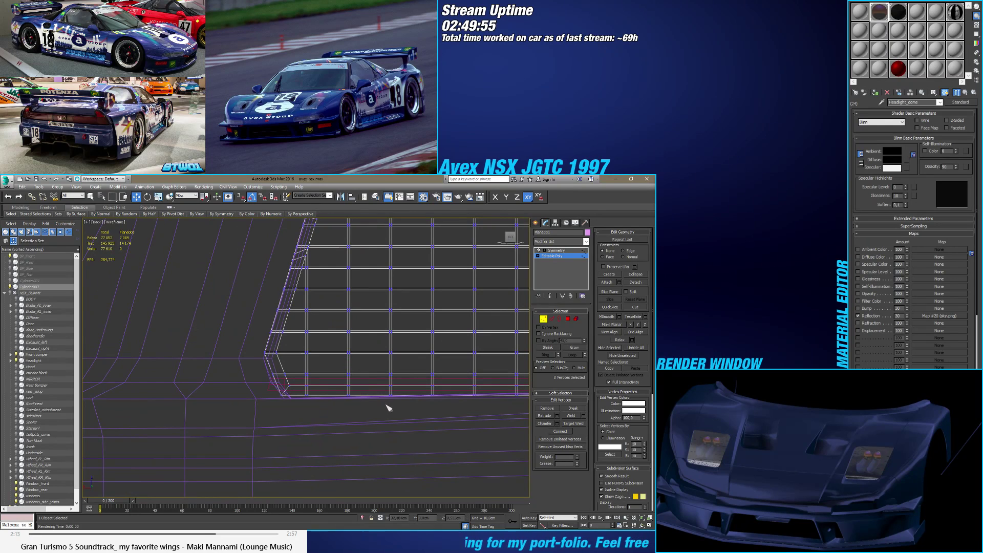
scroll(288, 400, "up", 3)
left_click(552, 320)
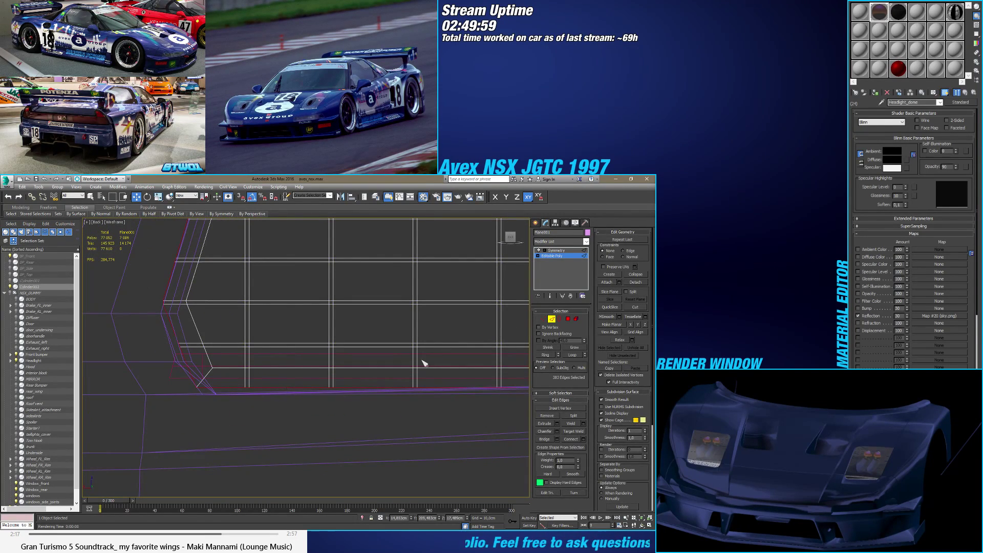
left_click(543, 319)
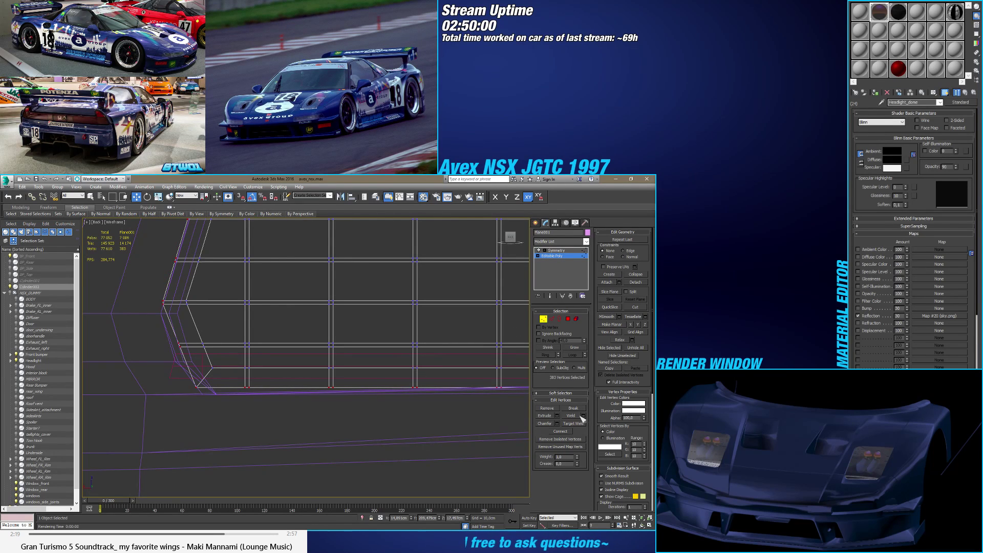
Step: Preview the weld in the Weld caddy, drop one vertex from the selection, then cancel
left_click(583, 415)
scroll(405, 390, "down", 5)
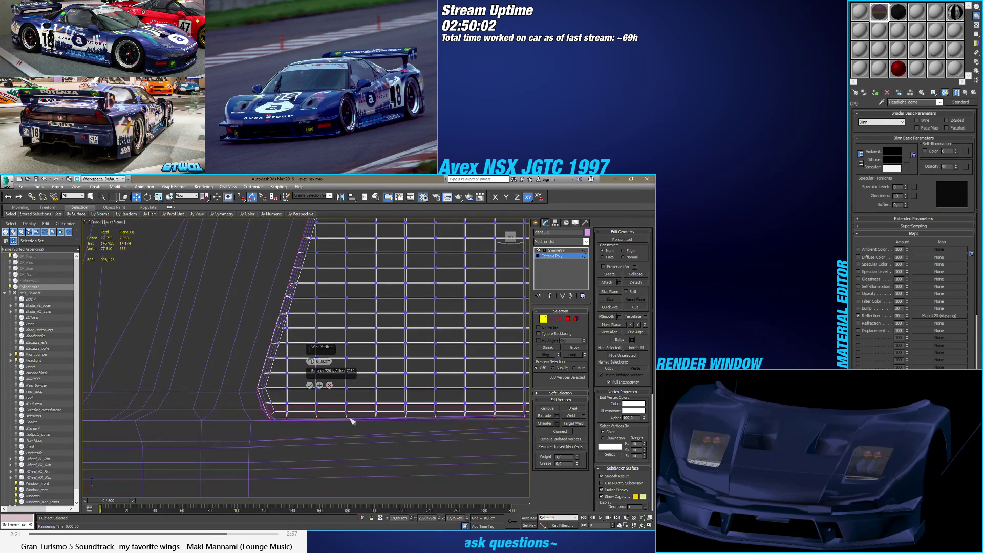
middle_click_drag(336, 384, 218, 342)
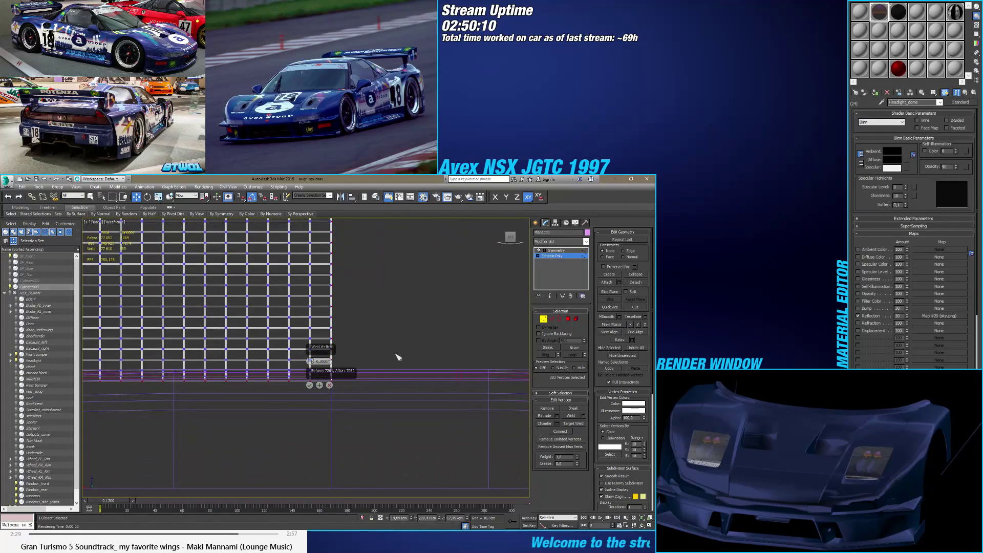
scroll(352, 380, "up", 2)
scroll(301, 379, "up", 3)
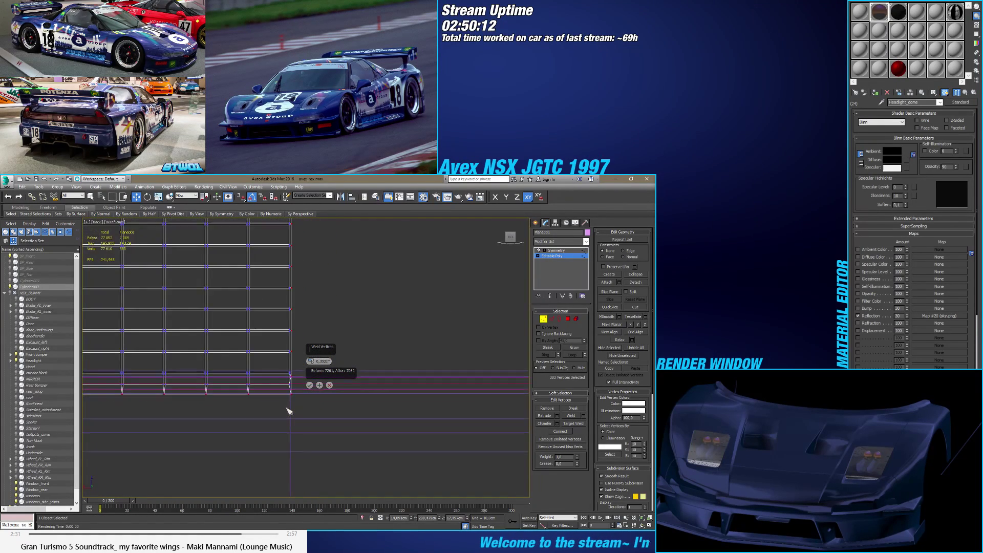
middle_click_drag(277, 396, 300, 428, "alt")
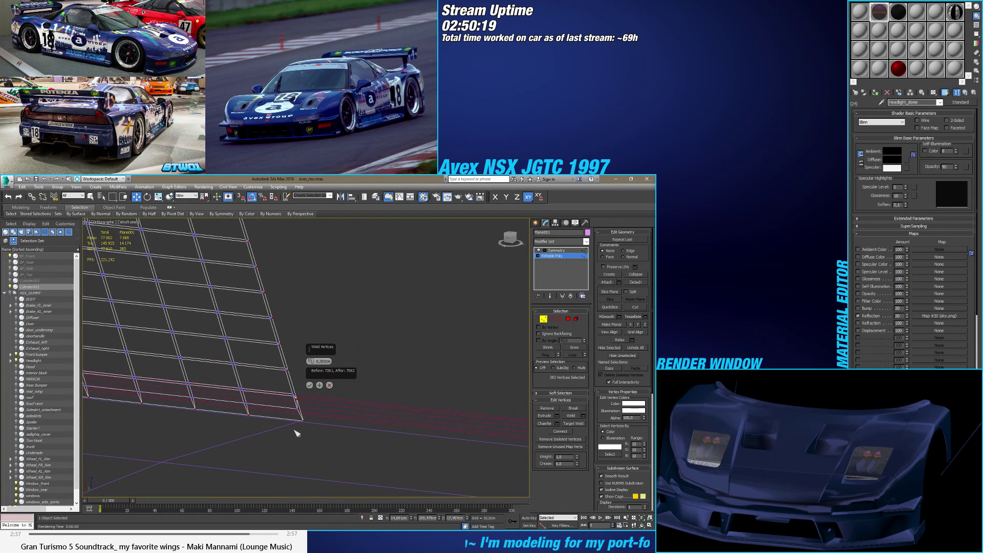
left_click_drag(310, 422, 307, 424, "alt")
middle_click_drag(287, 426, 313, 402, "alt")
left_click(329, 385)
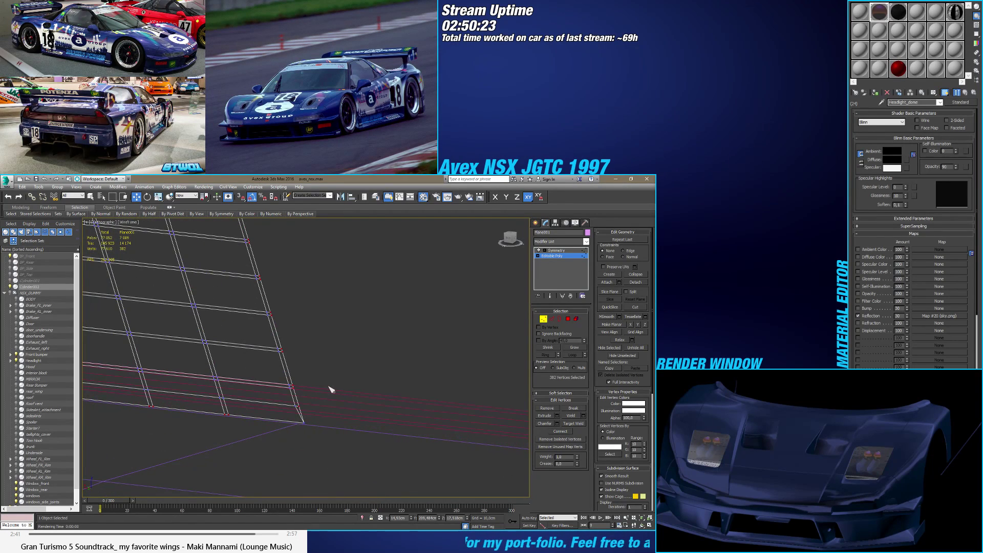
Step: Switch to Edge level and face the grid panel from the ViewCube's Back side
left_click(552, 318)
scroll(330, 410, "down", 3)
middle_click_drag(336, 418, 421, 295, "alt")
left_click(510, 237)
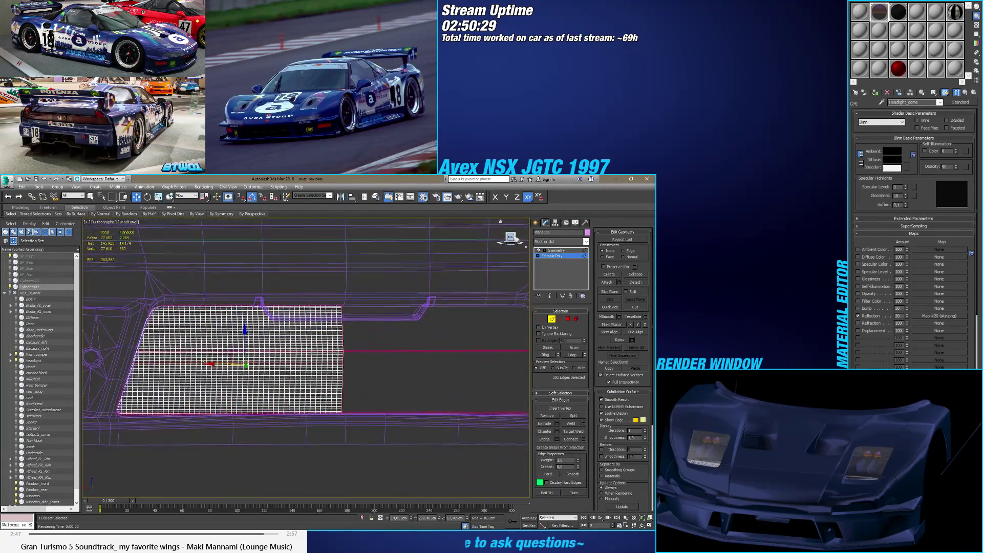
Step: Deselect the stray edges around the panel's corner and bottom edge segment
scroll(356, 333, "up", 5)
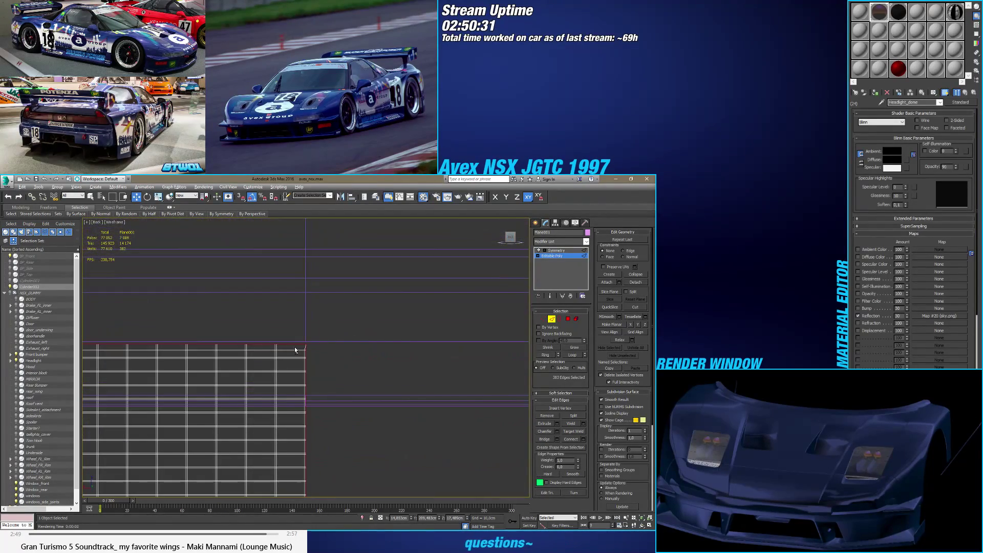
scroll(299, 349, "up", 5)
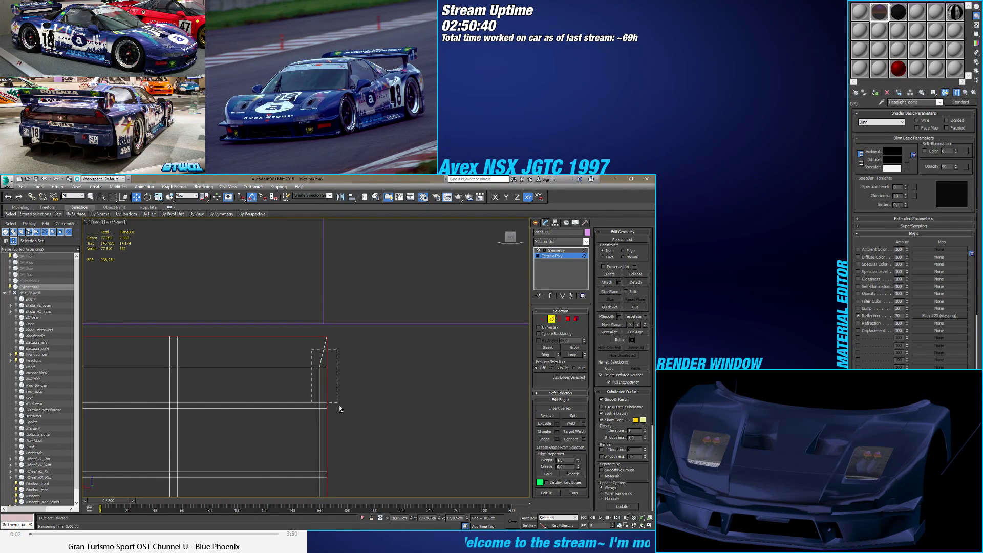
scroll(342, 357, "down", 5)
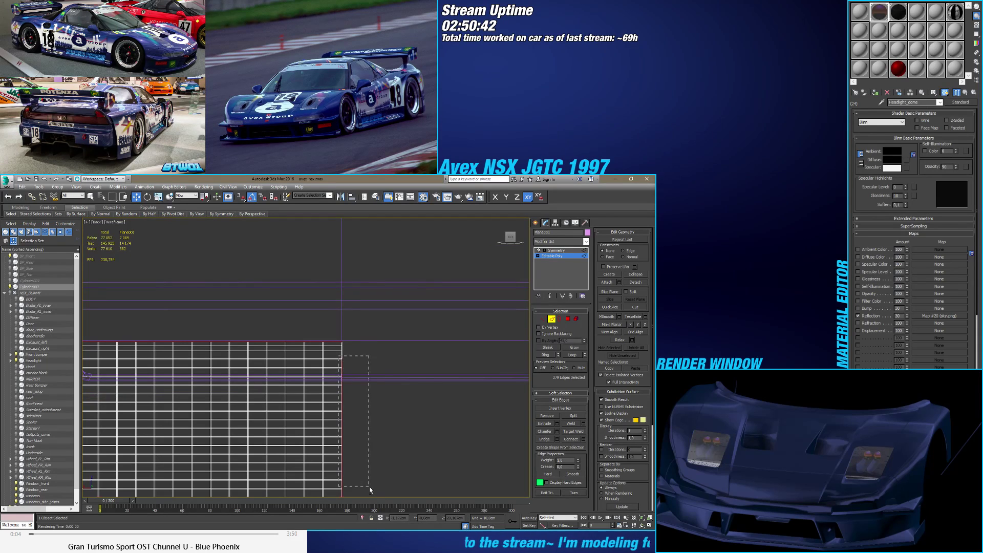
left_click_drag(370, 490, 369, 490, "alt")
scroll(338, 293, "down", 4)
left_click_drag(360, 398, 360, 415, "alt")
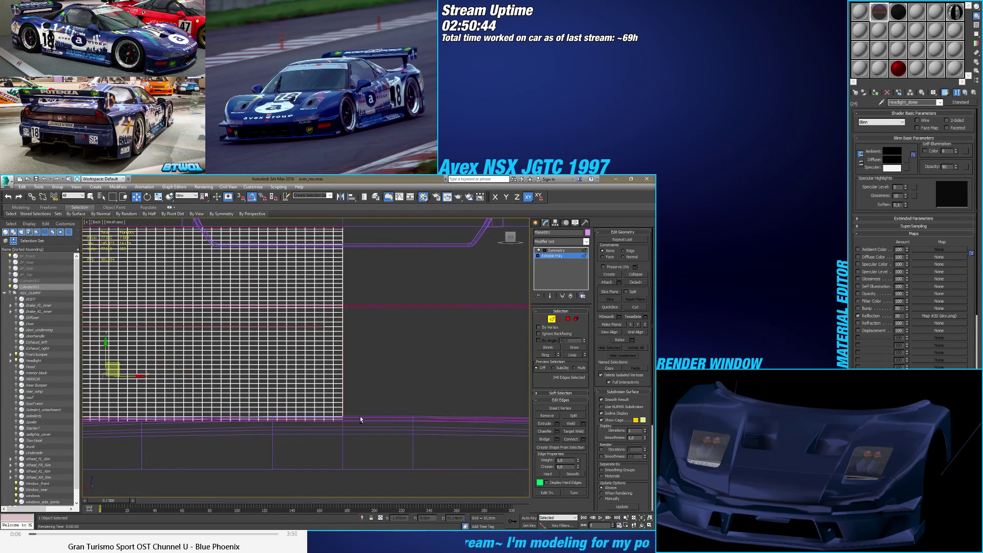
scroll(360, 409, "up", 5)
left_click_drag(309, 313, 348, 392, "alt")
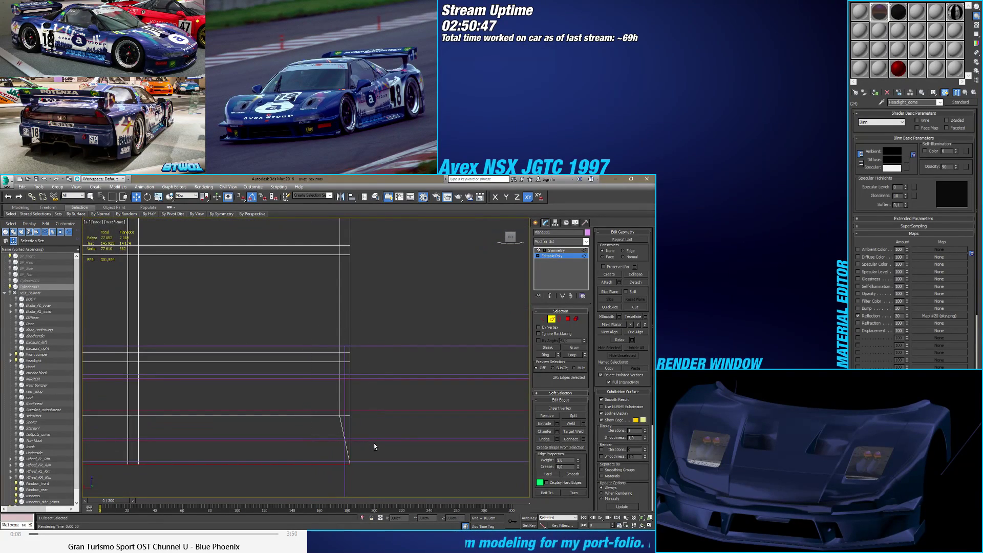
scroll(373, 446, "down", 4)
left_click(393, 431, "alt")
left_click_drag(394, 434, 364, 454, "alt")
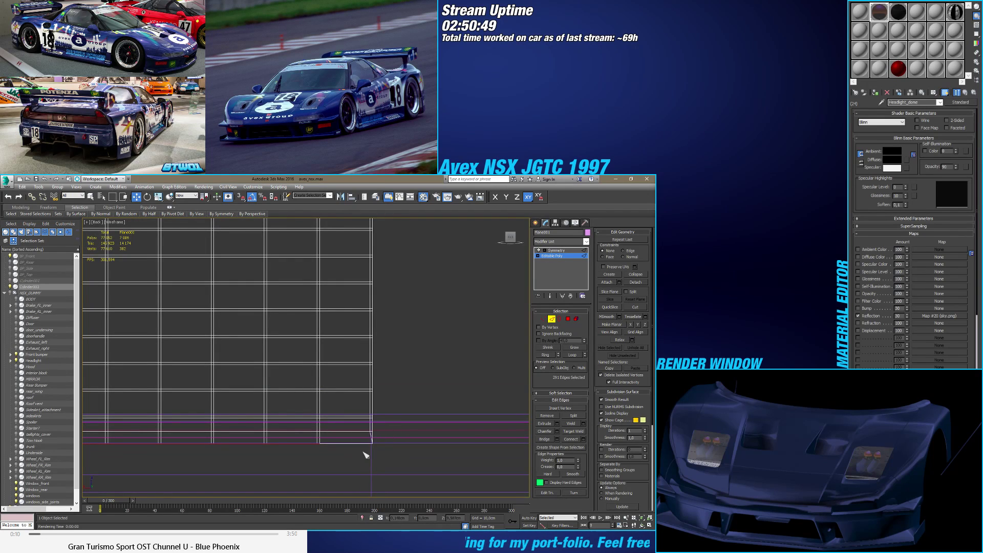
Step: Convert the selection to vertices and bring up the Weld caddy over the slanted side edge
left_click(544, 318)
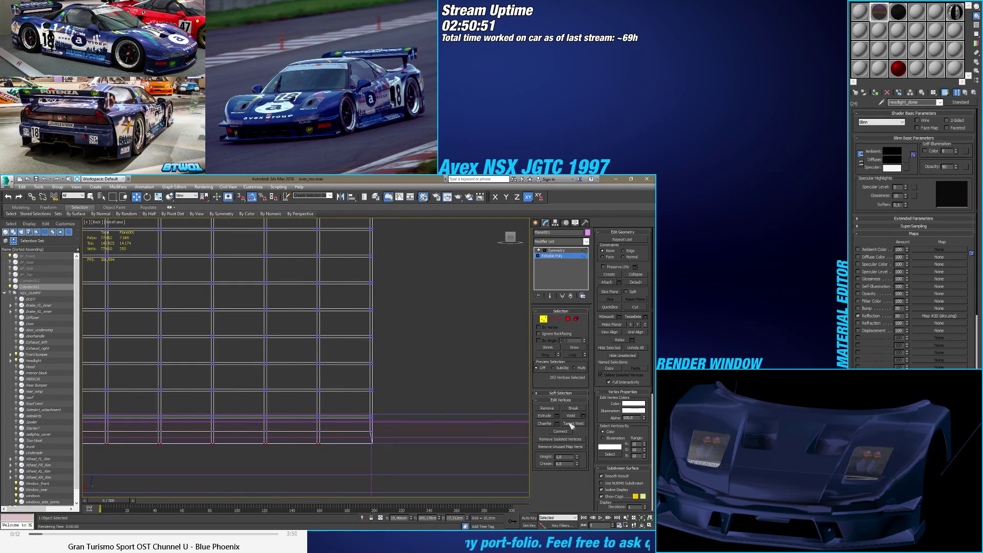
left_click(584, 416)
scroll(401, 425, "down", 5)
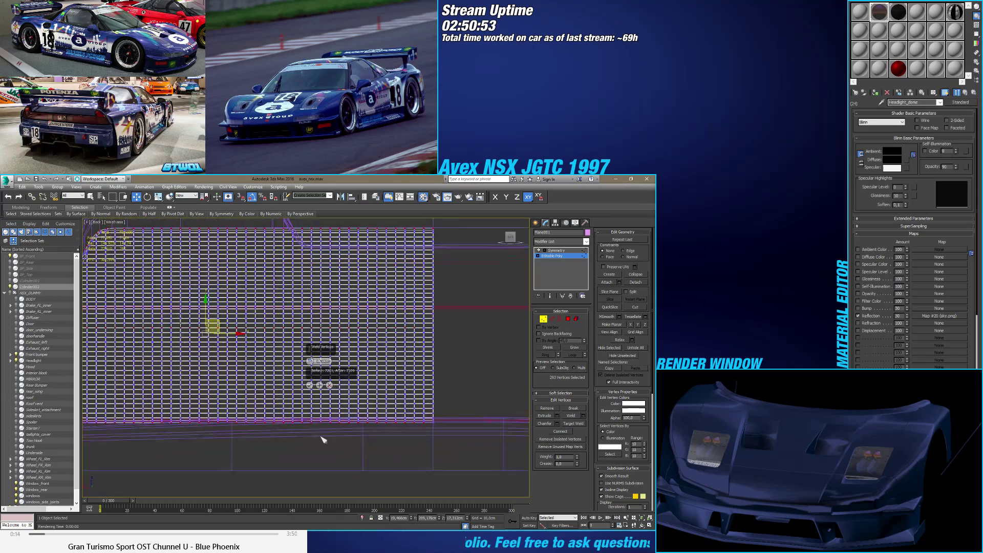
scroll(223, 425, "up", 6)
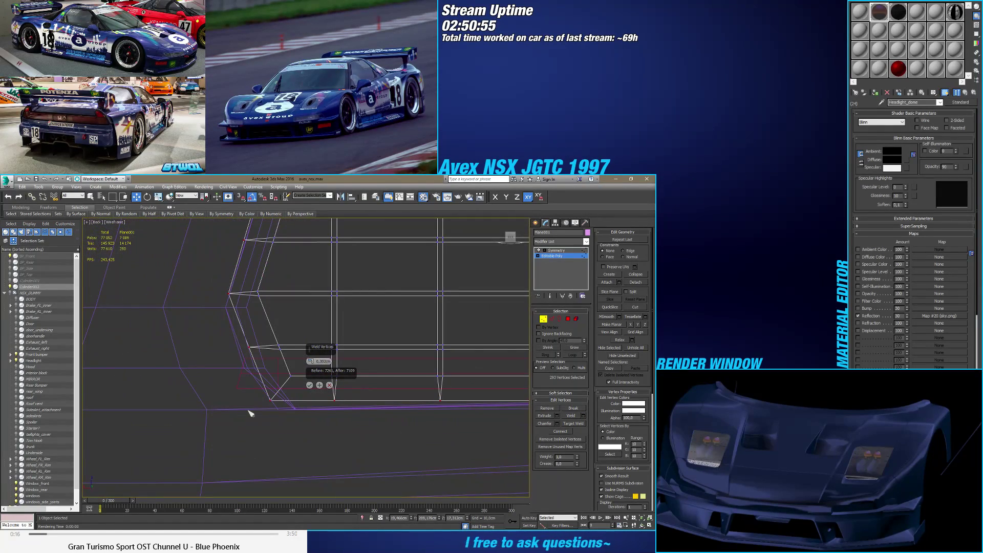
middle_click_drag(275, 399, 189, 447)
scroll(202, 407, "down", 2)
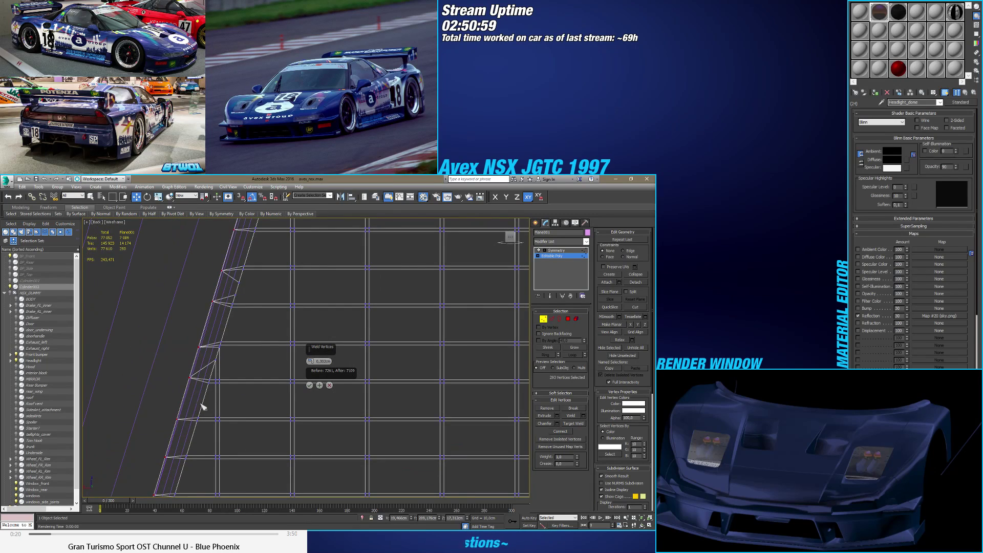
scroll(226, 348, "down", 2)
scroll(239, 343, "down", 2)
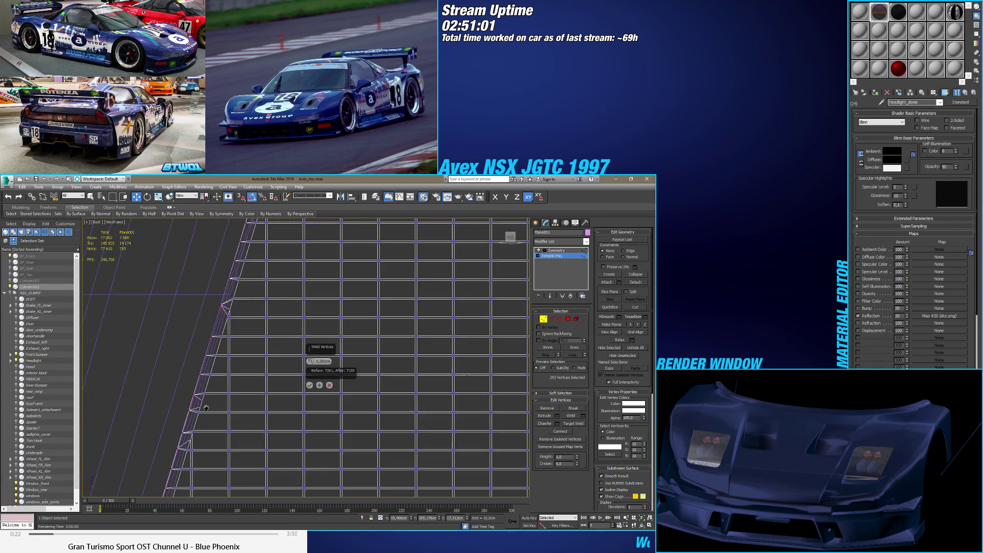
scroll(215, 359, "up", 5)
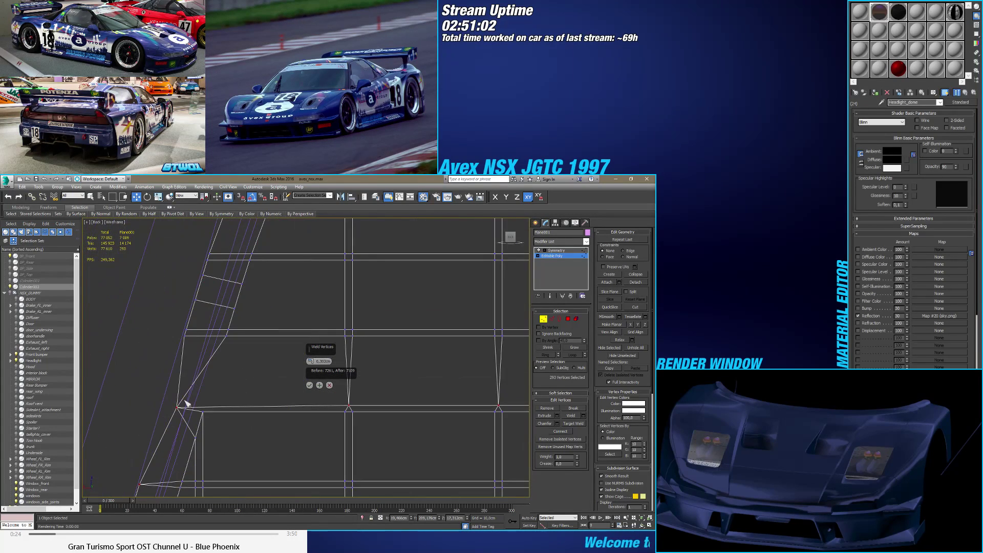
scroll(302, 309, "down", 2)
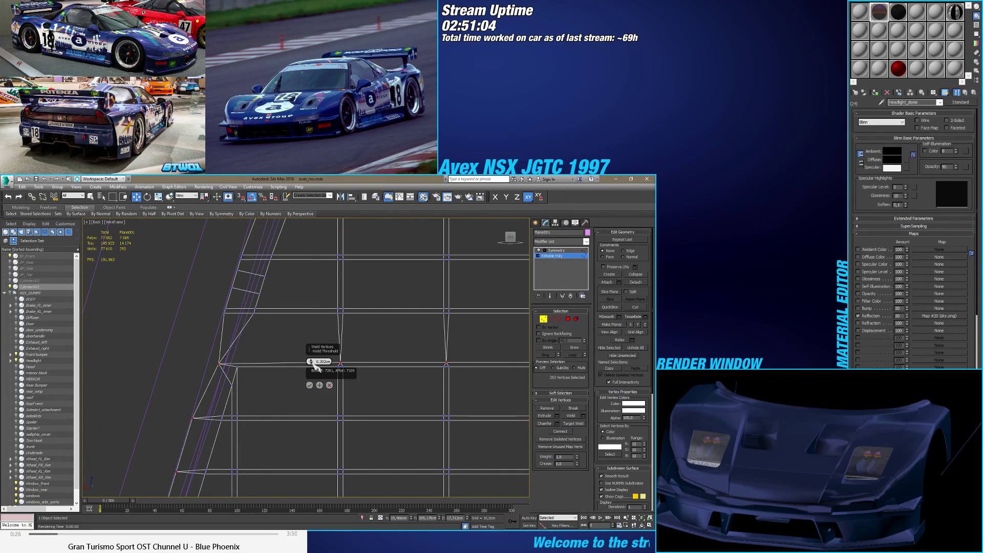
Step: Try weld thresholds of 0.188cm and 0.194cm, then cancel and deselect all vertices
left_click_drag(310, 361, 317, 379)
scroll(281, 399, "down", 1)
middle_click_drag(281, 399, 249, 406)
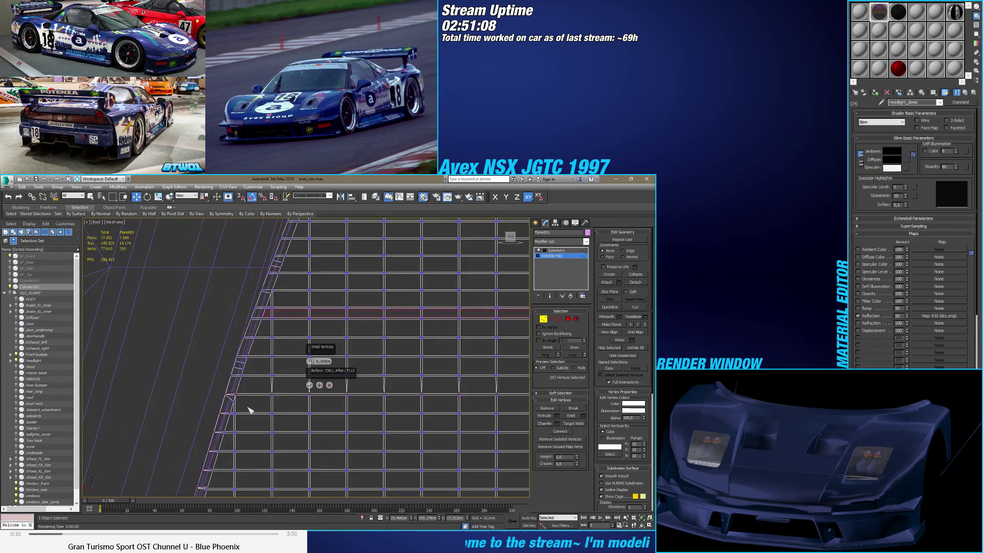
scroll(324, 391, "up", 2)
left_click(329, 386)
left_click(328, 389)
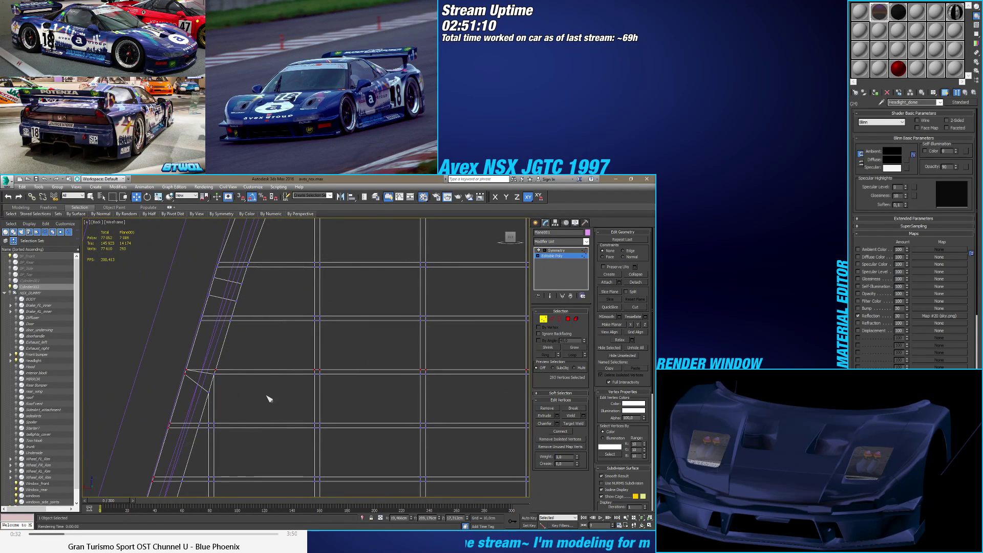
scroll(218, 392, "up", 5)
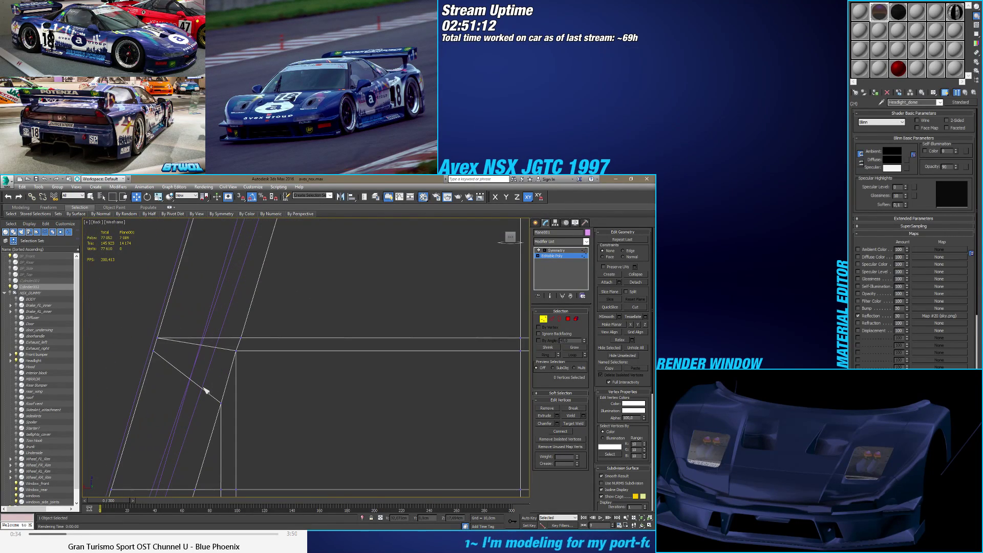
Step: Target Weld the stray vertex below the corner onto its neighbouring vertex
left_click(240, 343)
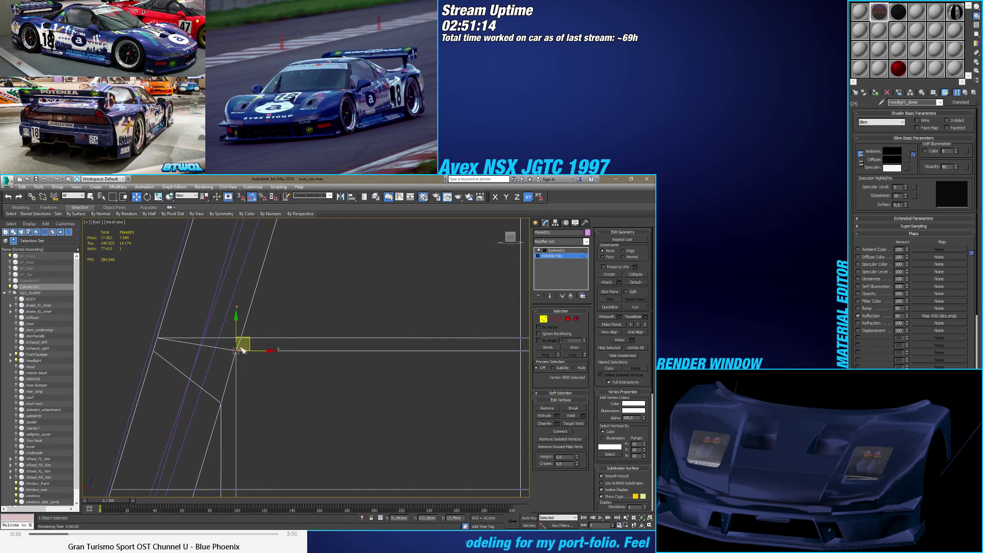
left_click(238, 349)
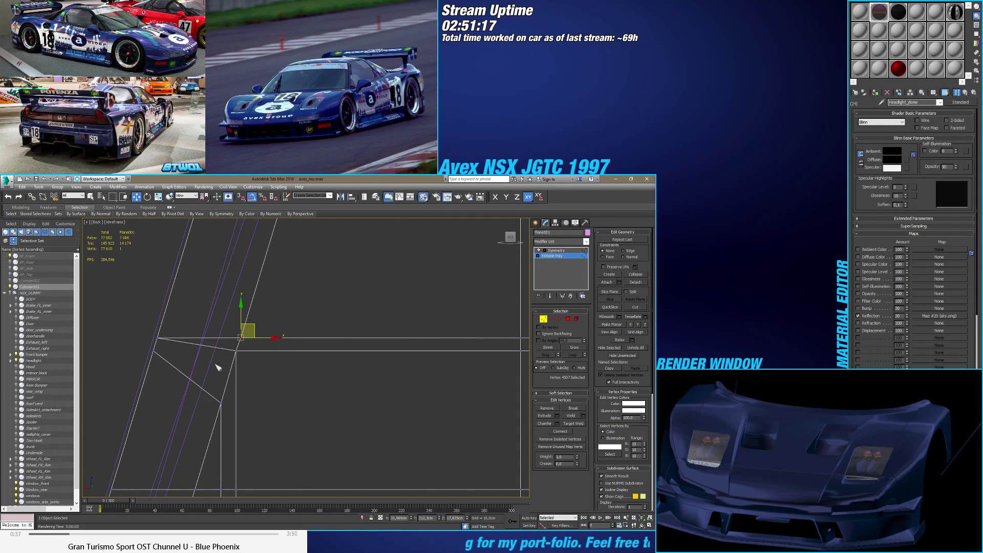
left_click(223, 403)
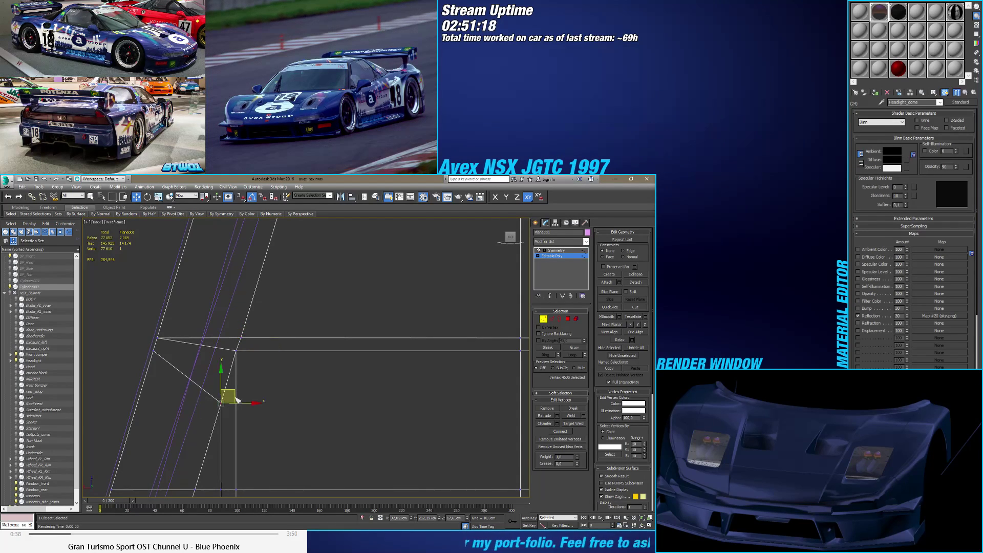
left_click(573, 422)
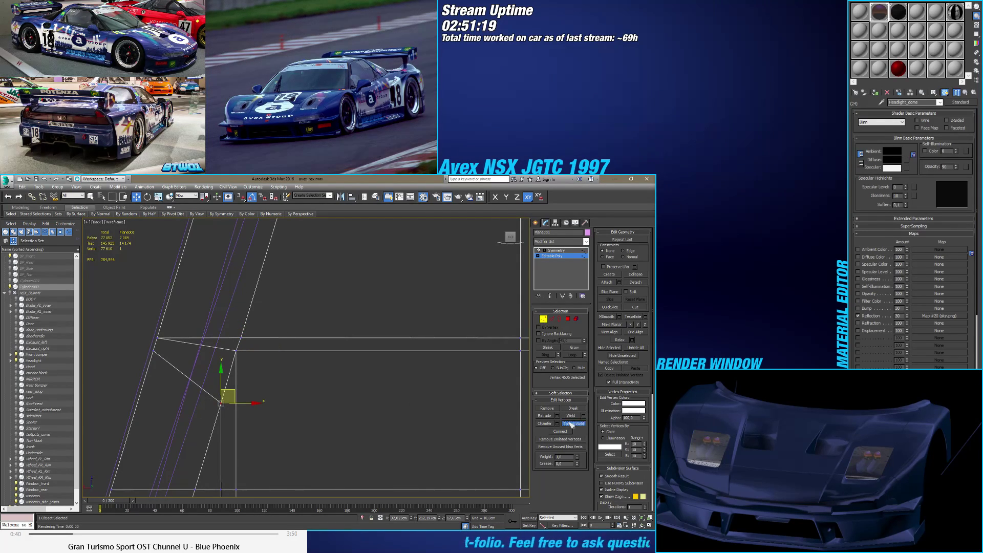
left_click(159, 340)
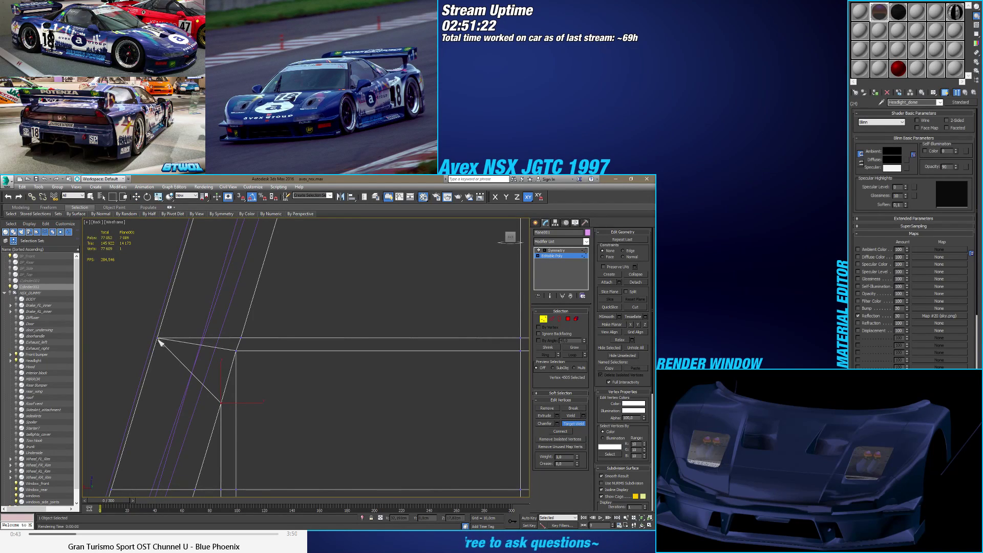
right_click(176, 376)
Step: Select the grid panel's open border loop in Border mode, then return to Edge level
left_click(559, 318)
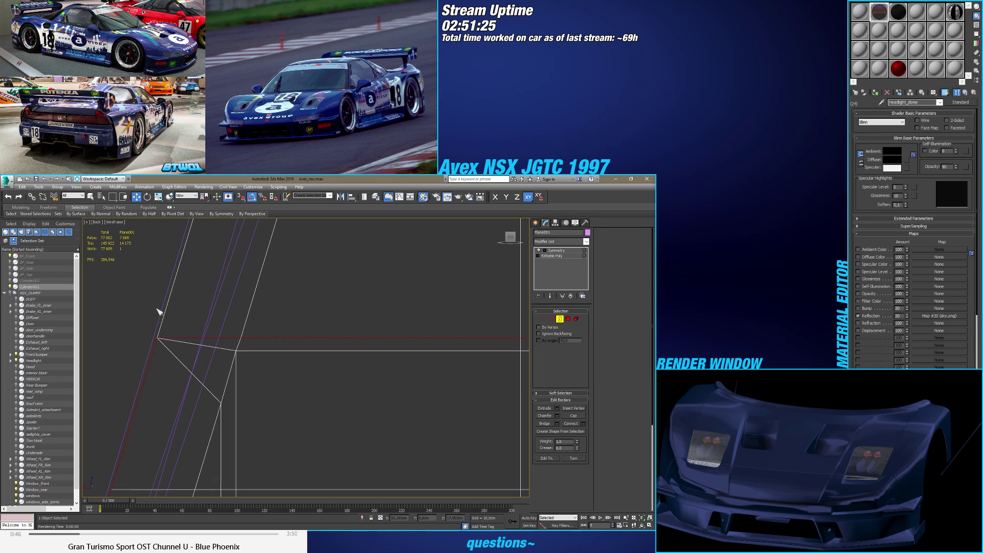
left_click(171, 313)
left_click(551, 318)
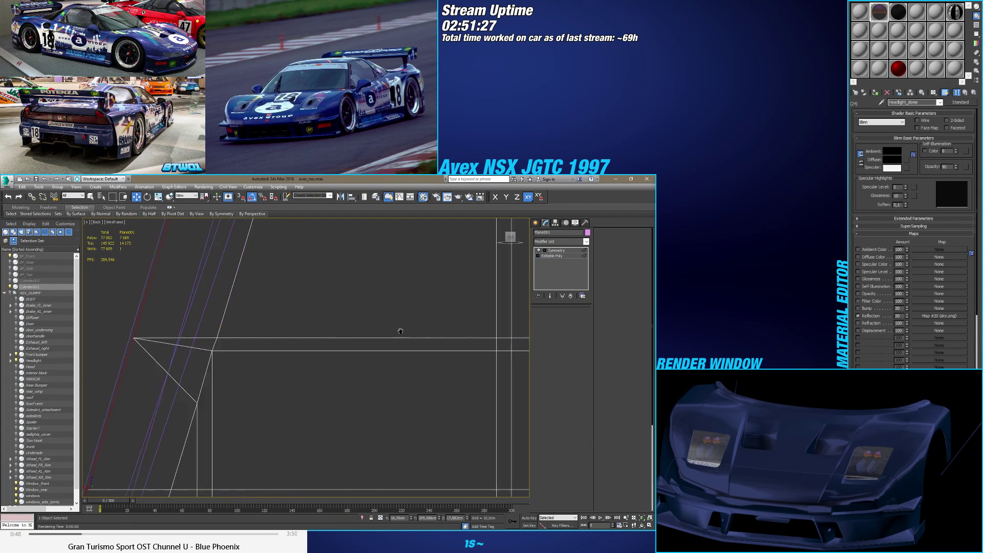
scroll(253, 306, "down", 8)
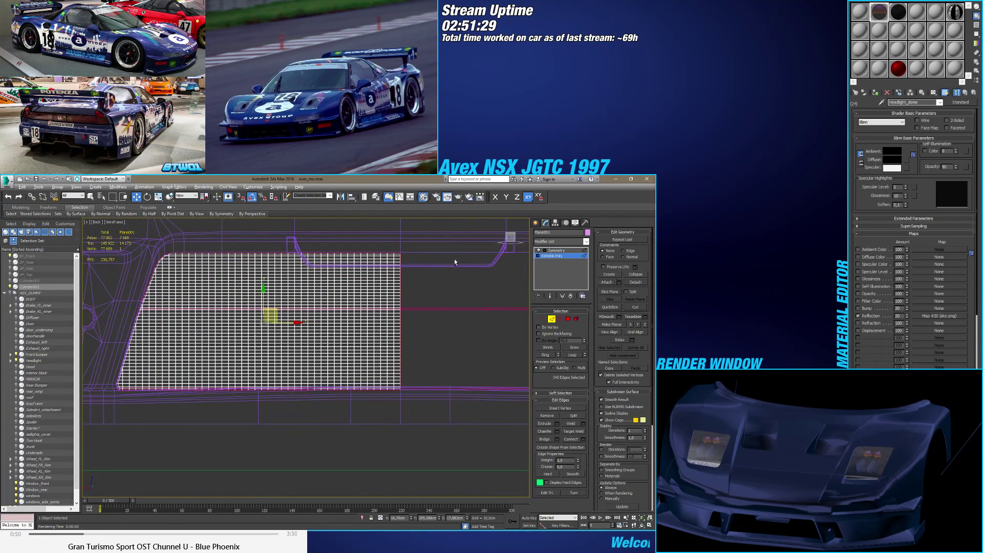
Step: Box-select the grid panel's edges, trim outer ones, and convert them to vertices
left_click_drag(347, 349, 344, 393)
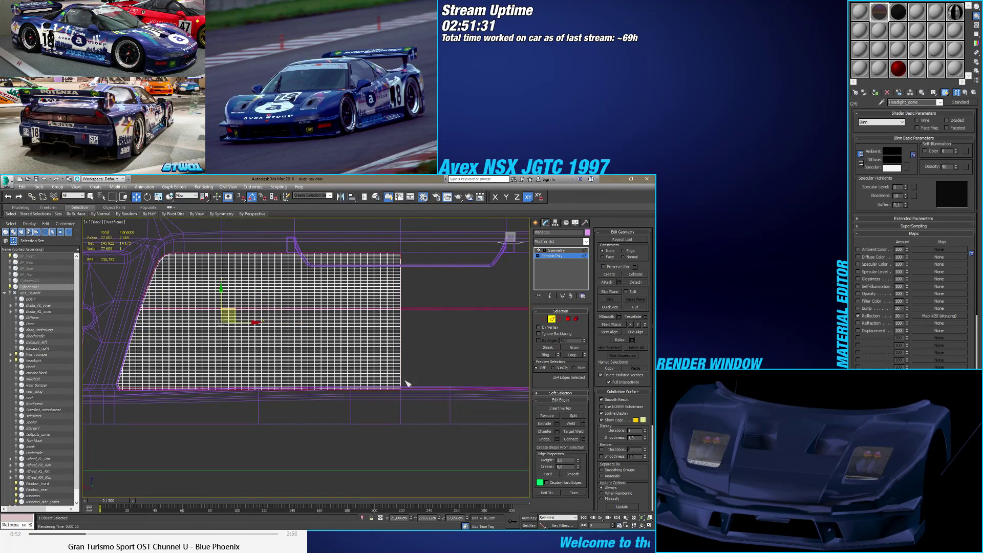
scroll(358, 461, "up", 6)
scroll(360, 467, "down", 5)
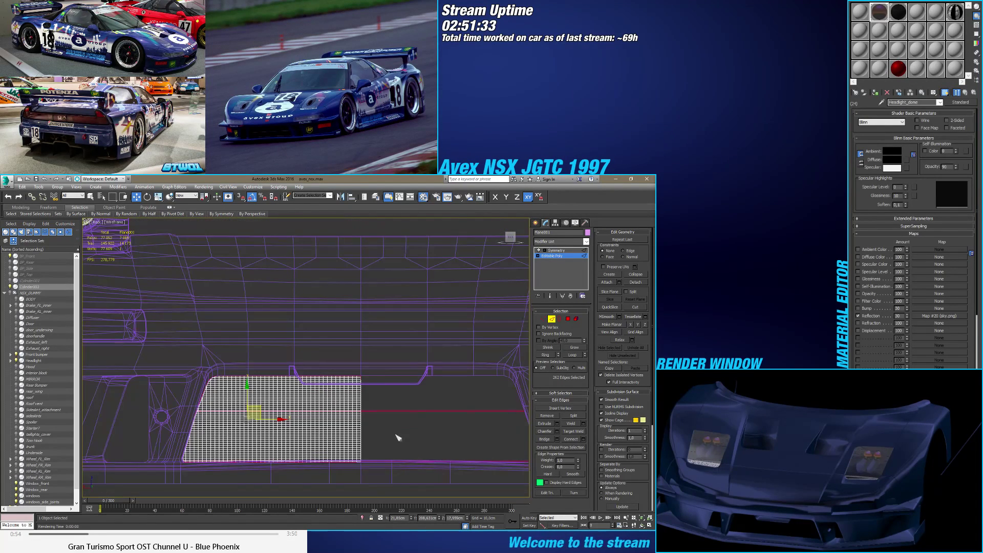
left_click_drag(360, 358, 361, 358, "alt")
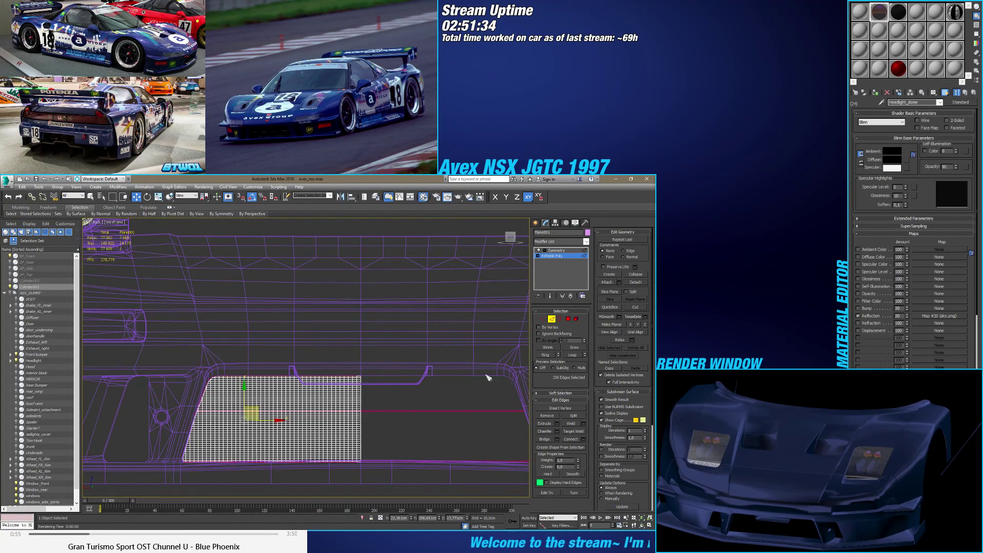
left_click(543, 319, "ctrl")
Step: Weld the selected vertices with the Weld caddy, confirming with OK
left_click(583, 415)
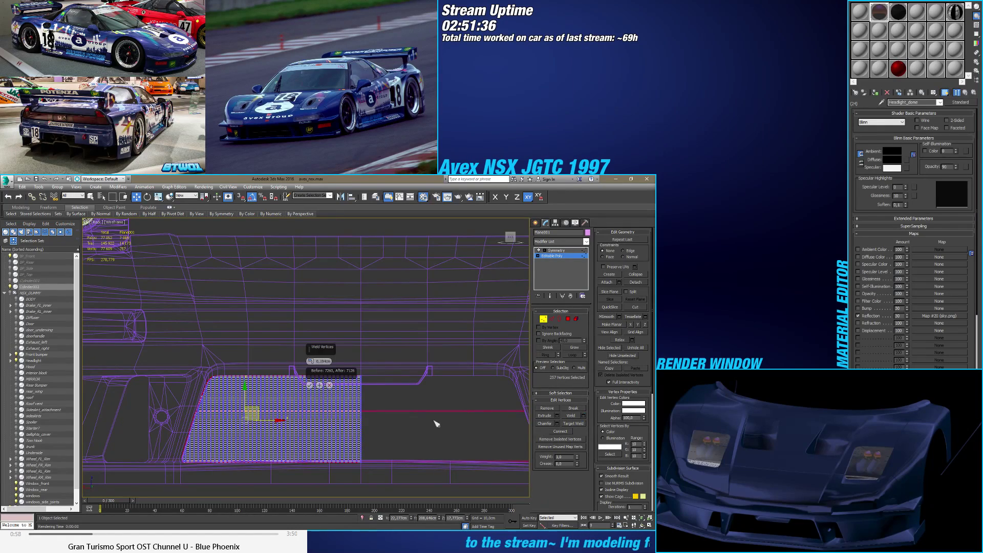
scroll(229, 321, "up", 5)
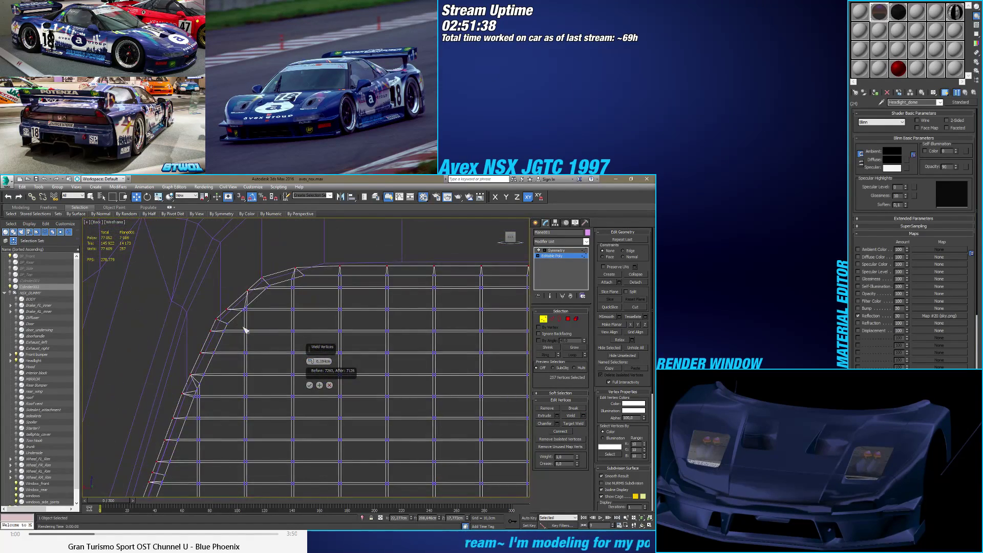
scroll(246, 337, "down", 4)
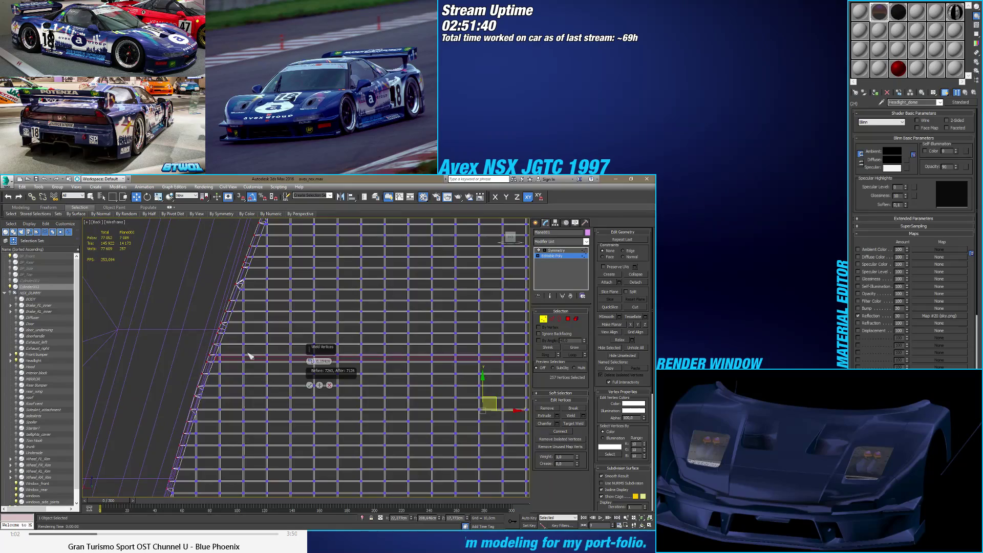
scroll(249, 356, "down", 3)
scroll(253, 365, "up", 4)
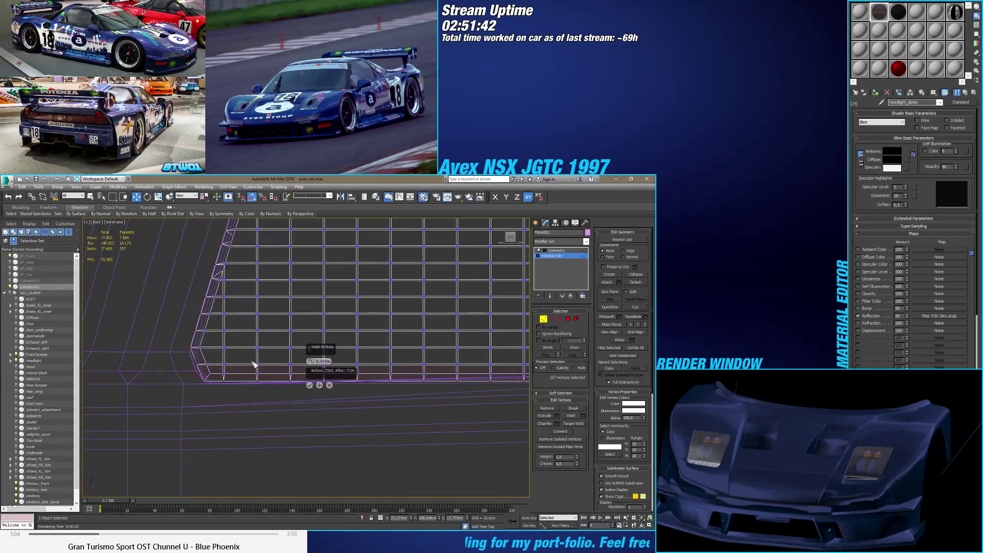
scroll(253, 364, "down", 3)
middle_click_drag(461, 287, 305, 401)
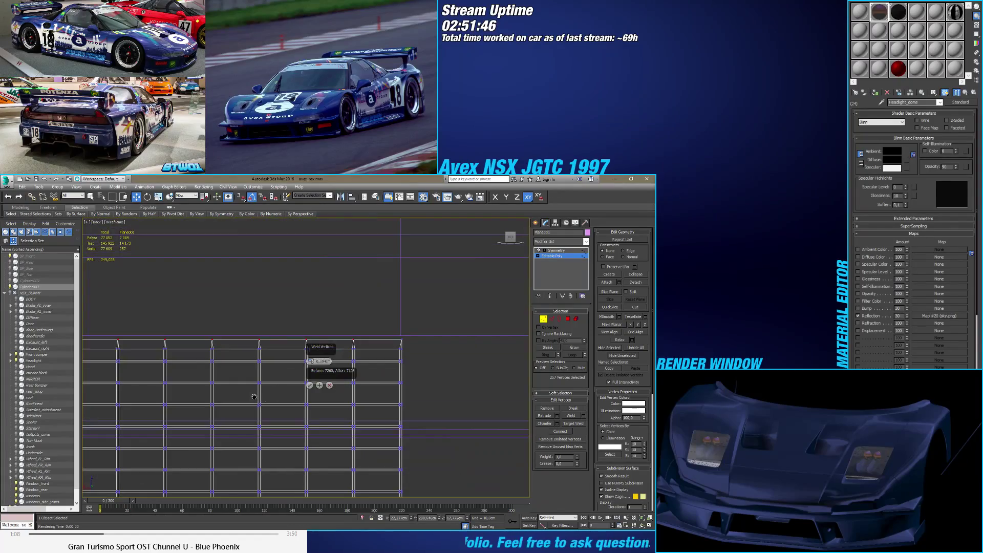
middle_click_drag(254, 398, 425, 295)
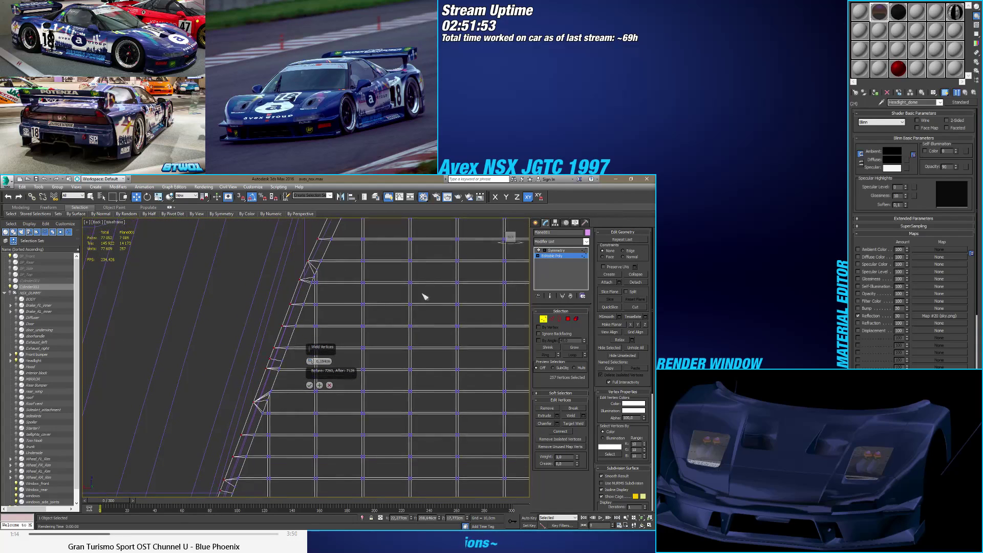
left_click(309, 385)
Step: Box-select the three leftover stray vertices on the slanted border
middle_click_drag(308, 325, 288, 359)
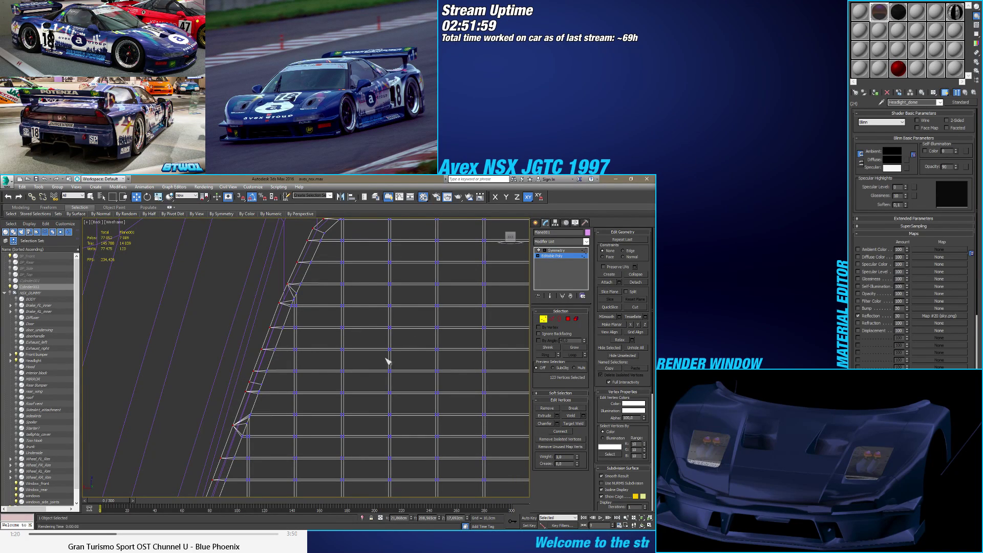
middle_click_drag(229, 415, 221, 374)
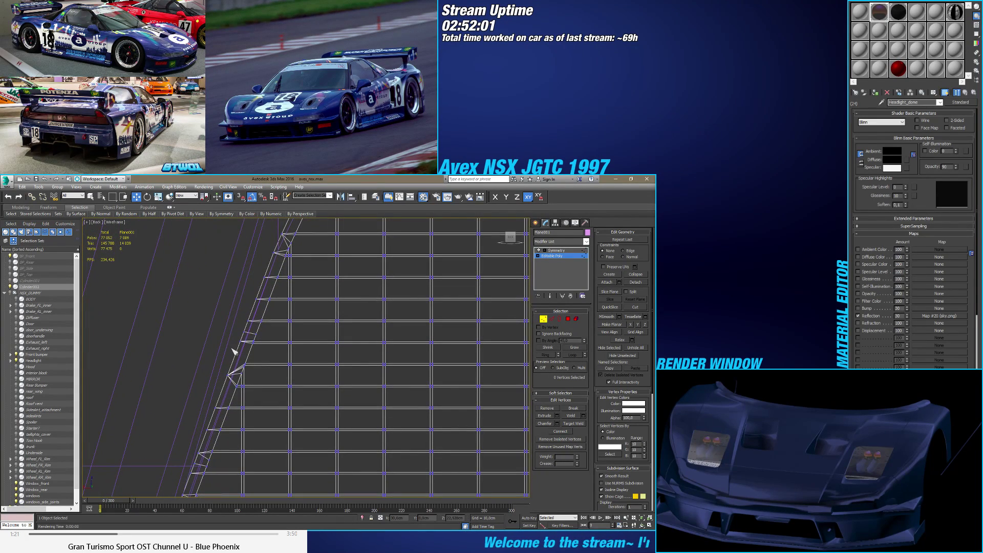
left_click_drag(230, 348, 250, 316)
scroll(247, 323, "up", 2)
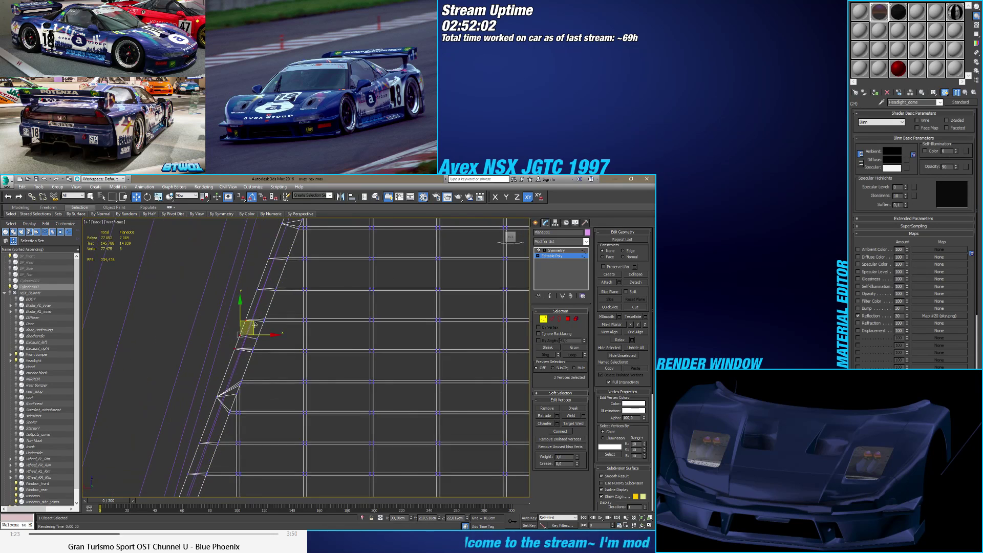
Step: Raise the Weld threshold to 0.636 cm and weld the first three edge vertices
left_click(585, 416)
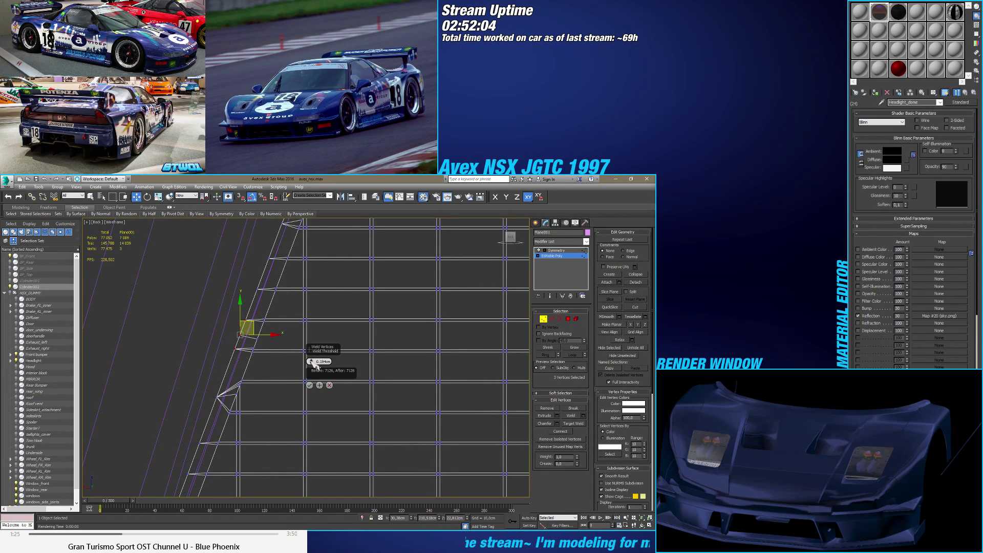
left_click_drag(311, 361, 317, 263)
middle_click_drag(317, 262, 272, 340)
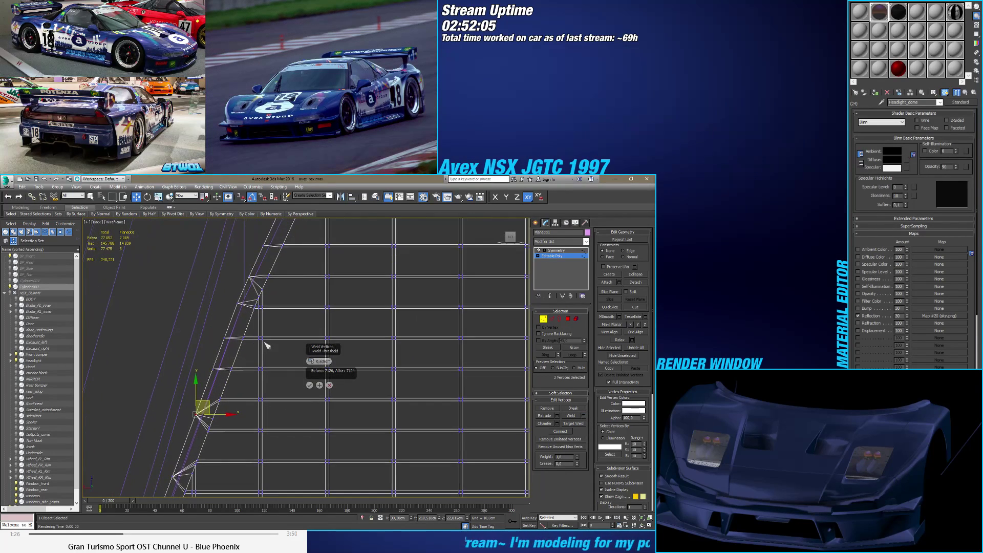
left_click(319, 385)
Step: Weld the stray vertex pairs higher on the border and around the border corner
left_click(225, 337)
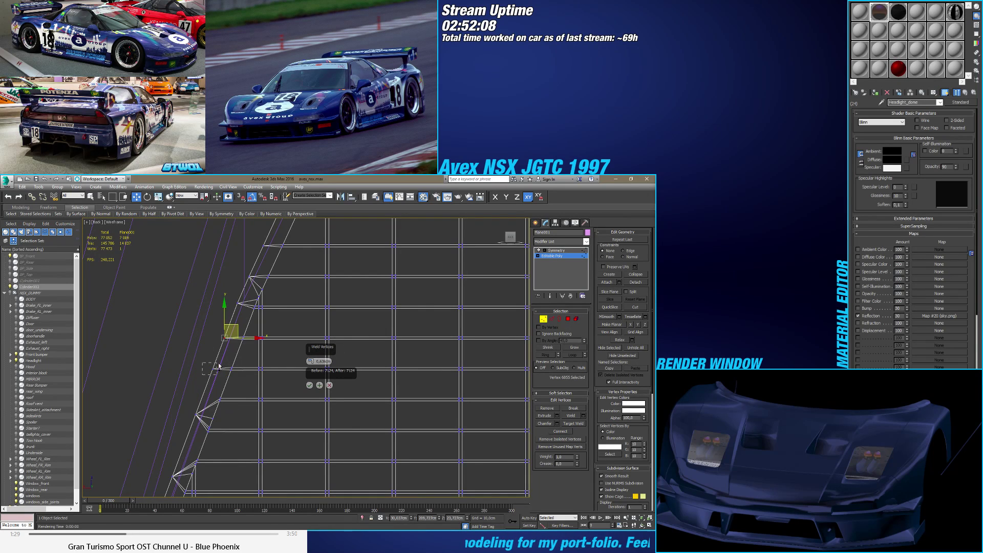
left_click(219, 366, "ctrl")
left_click(319, 385)
middle_click_drag(304, 243, 250, 343)
left_click(188, 405)
left_click(196, 379, "ctrl")
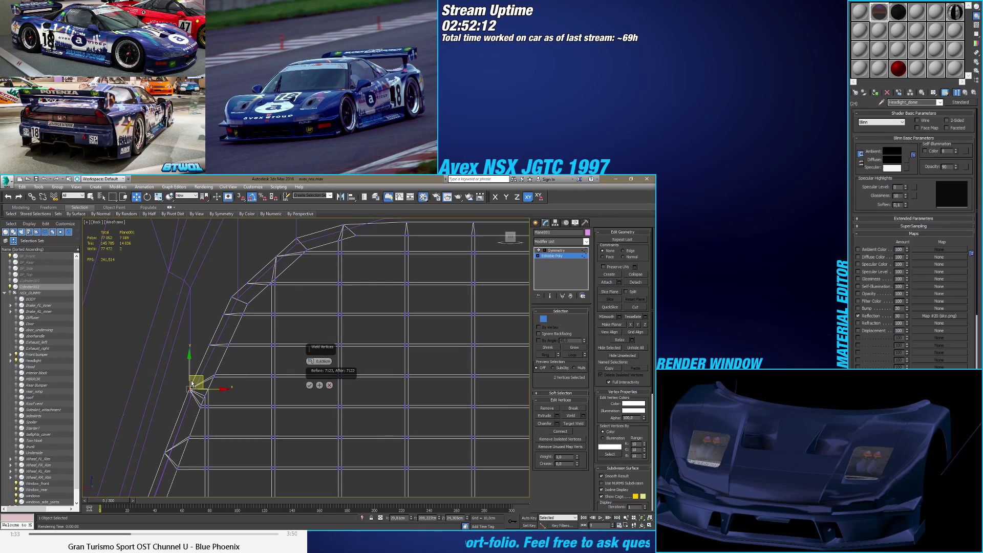
left_click(320, 386)
middle_click_drag(219, 299, 218, 321)
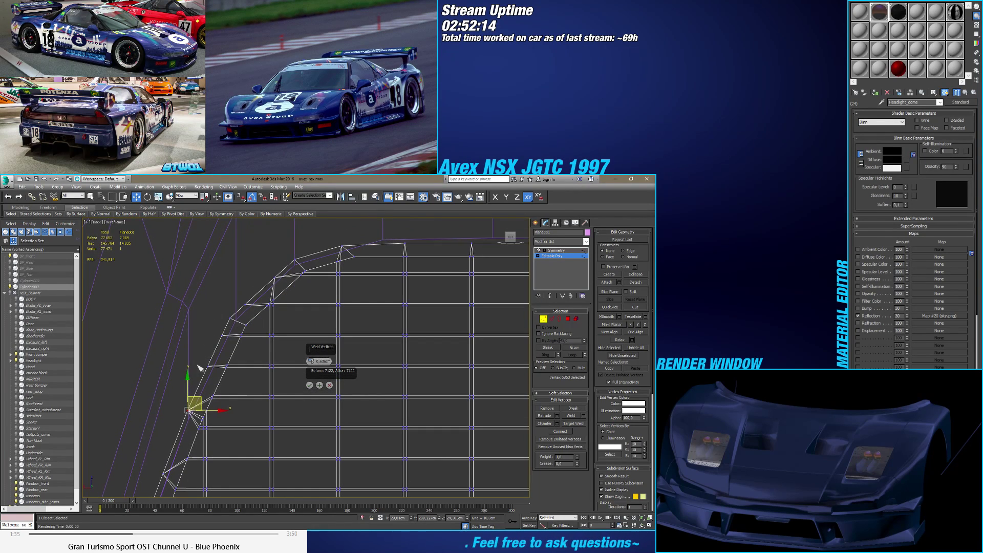
left_click(208, 364)
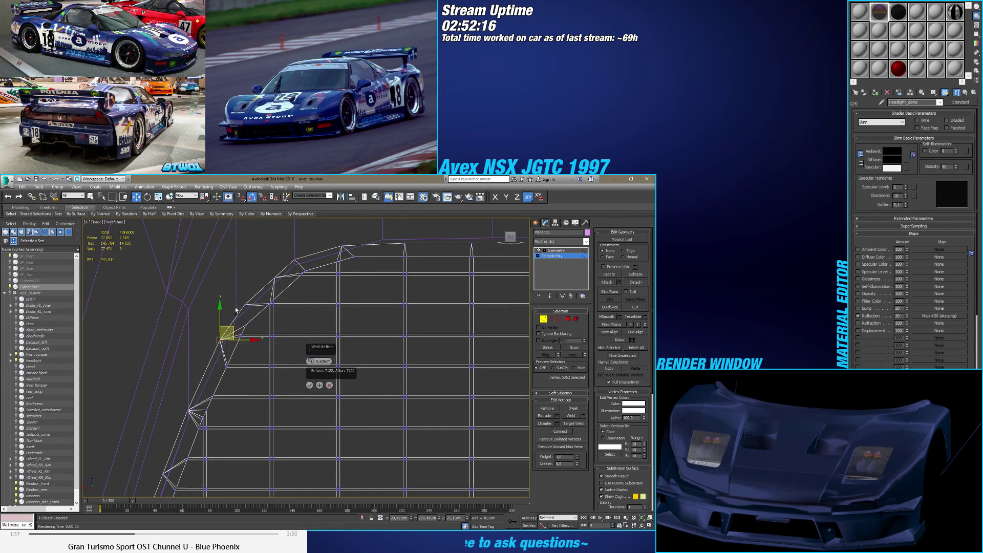
left_click_drag(229, 317, 237, 312, "ctrl")
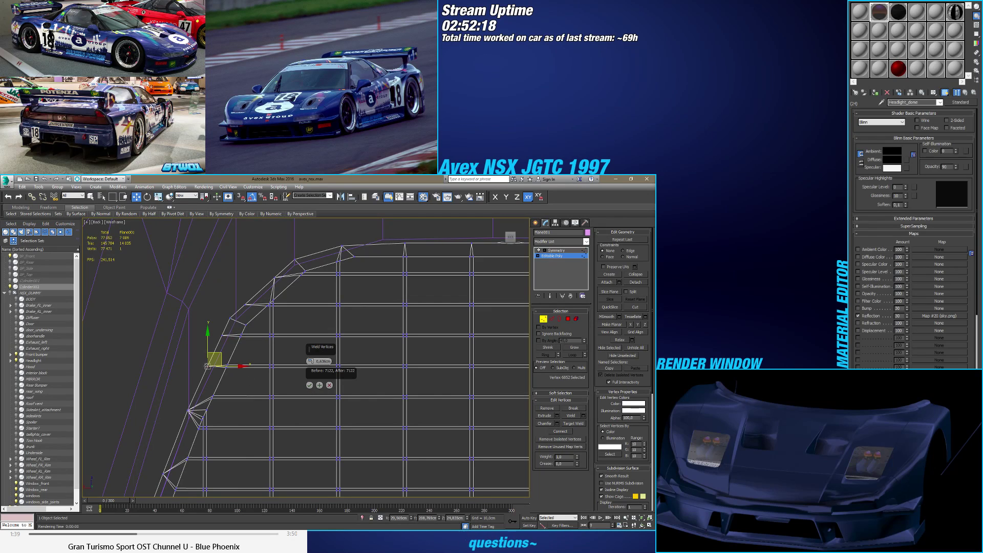
left_click(223, 333, "ctrl")
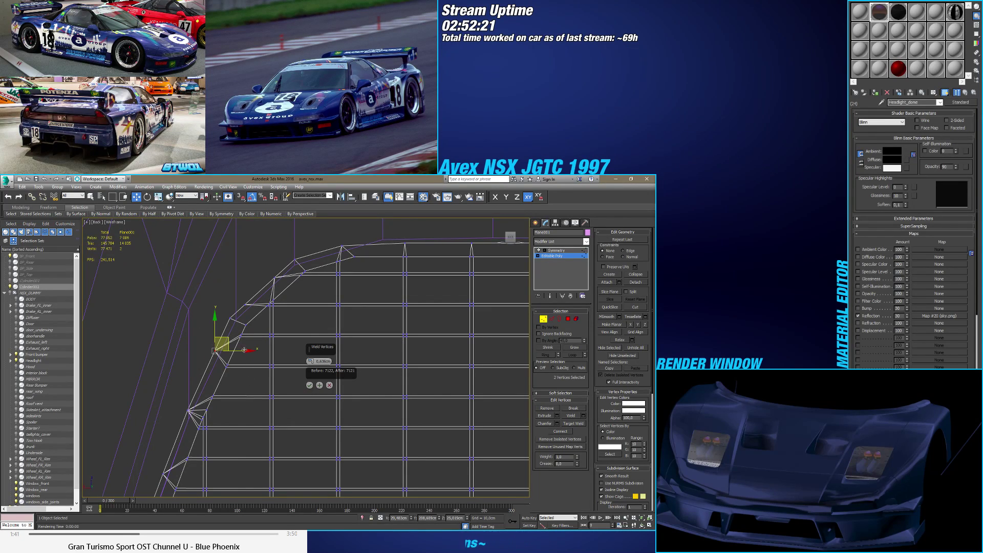
left_click(319, 386)
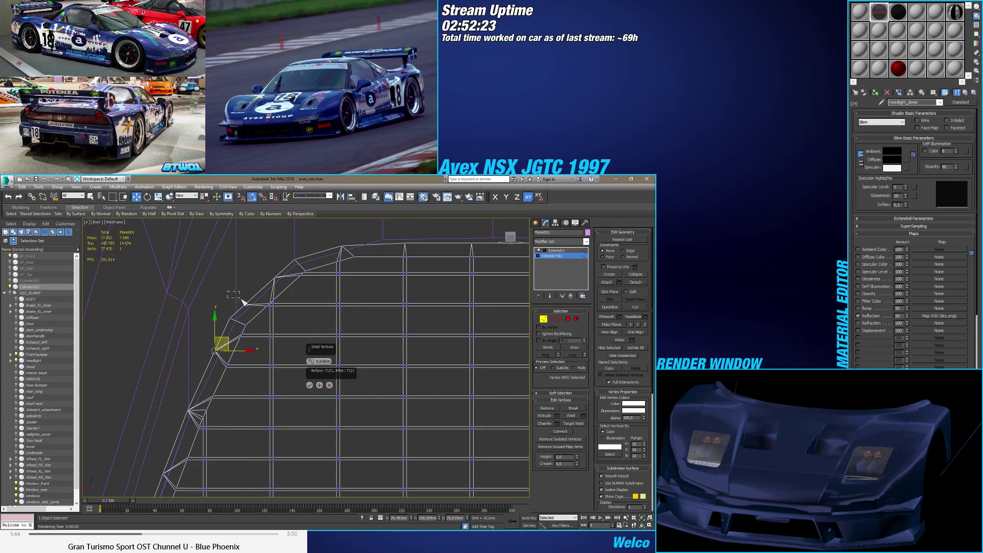
Step: Weld the next overlapping pairs and the three-vertex clusters lower down the slanted edge
left_click(247, 305)
left_click(275, 281, "ctrl")
middle_click_drag(277, 284, 253, 317)
left_click(320, 385)
middle_click_drag(331, 298, 201, 315)
scroll(205, 299, "down", 4)
scroll(197, 298, "down", 2)
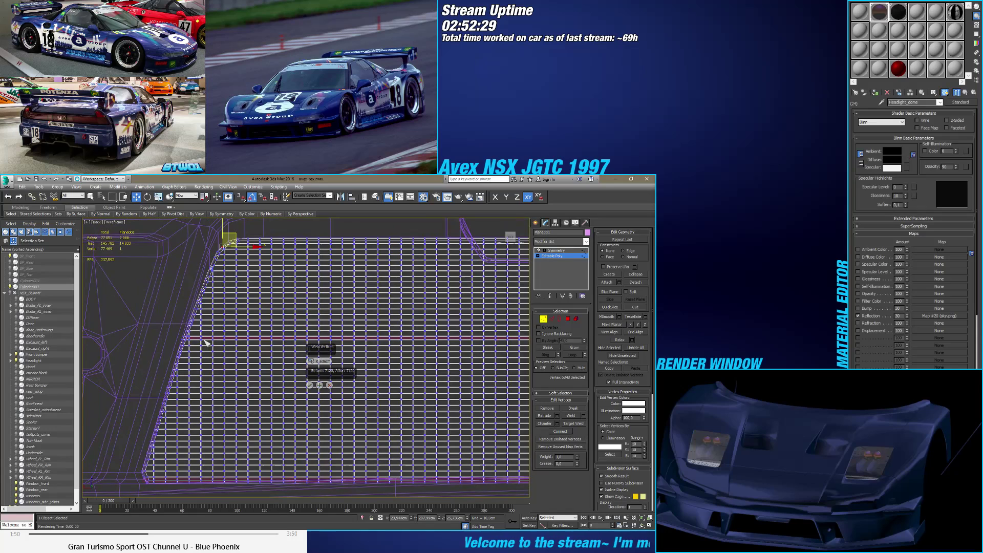
scroll(196, 310, "up", 8)
left_click_drag(223, 364, 221, 363)
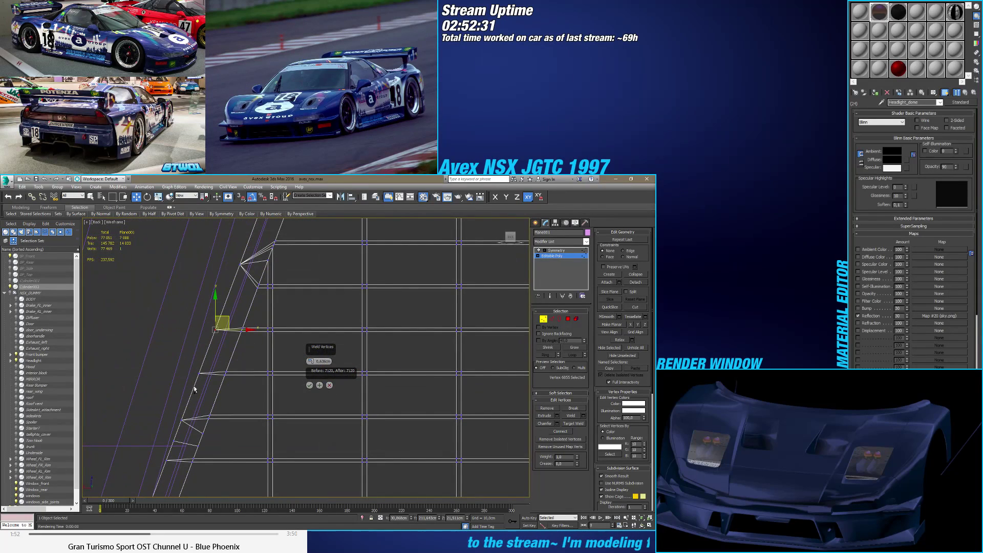
scroll(276, 317, "down", 2)
left_click(320, 385)
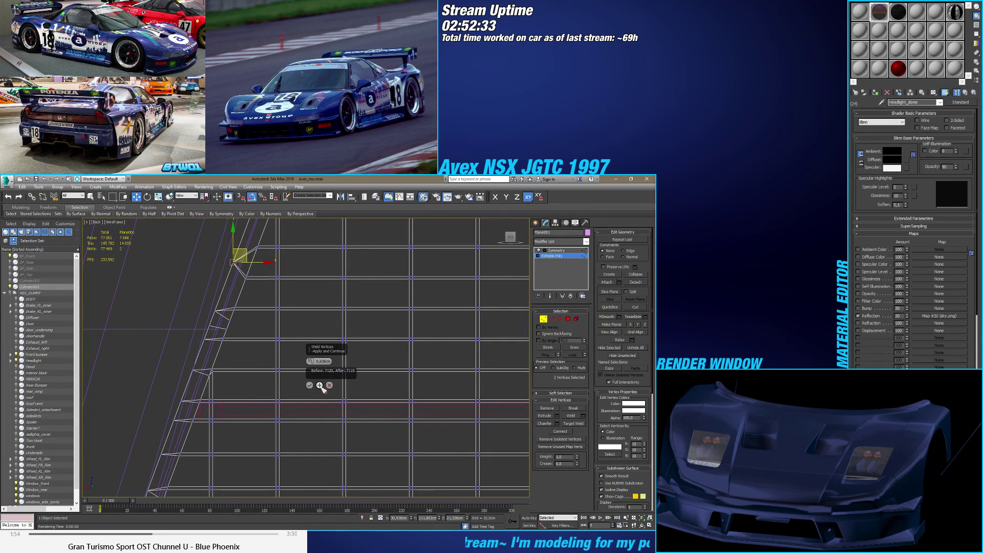
left_click_drag(185, 313, 175, 417)
left_click(320, 385)
left_click(192, 370)
middle_click_drag(181, 432, 224, 300)
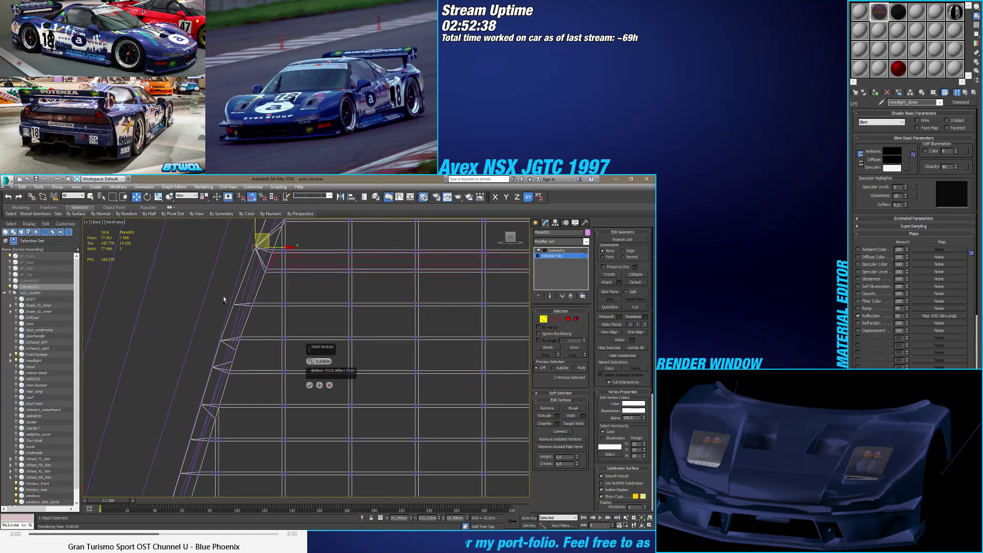
left_click(320, 385)
left_click_drag(231, 331, 204, 381)
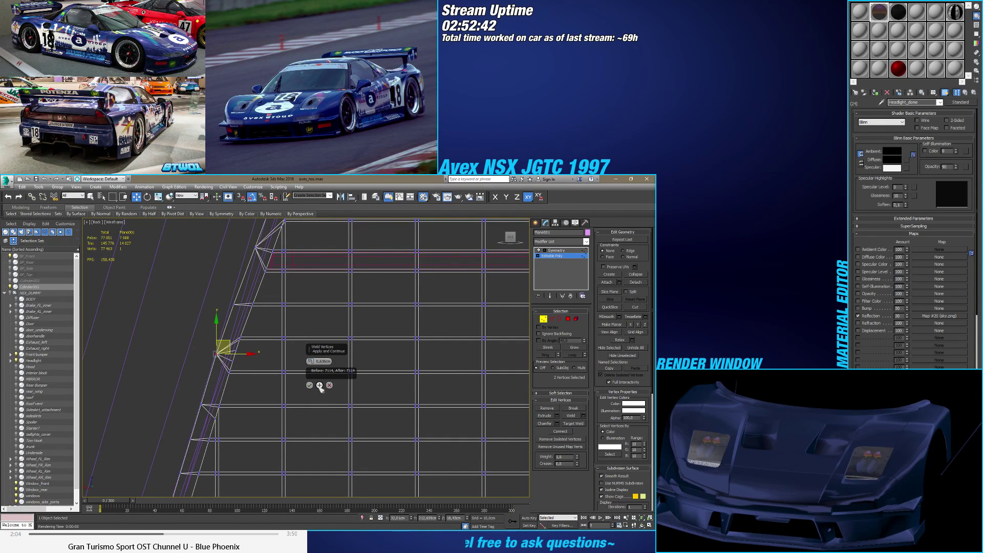
left_click(319, 385)
Step: Weld the successive overlapping vertex pairs along the lower-left part of the edge
middle_click_drag(198, 355, 186, 321)
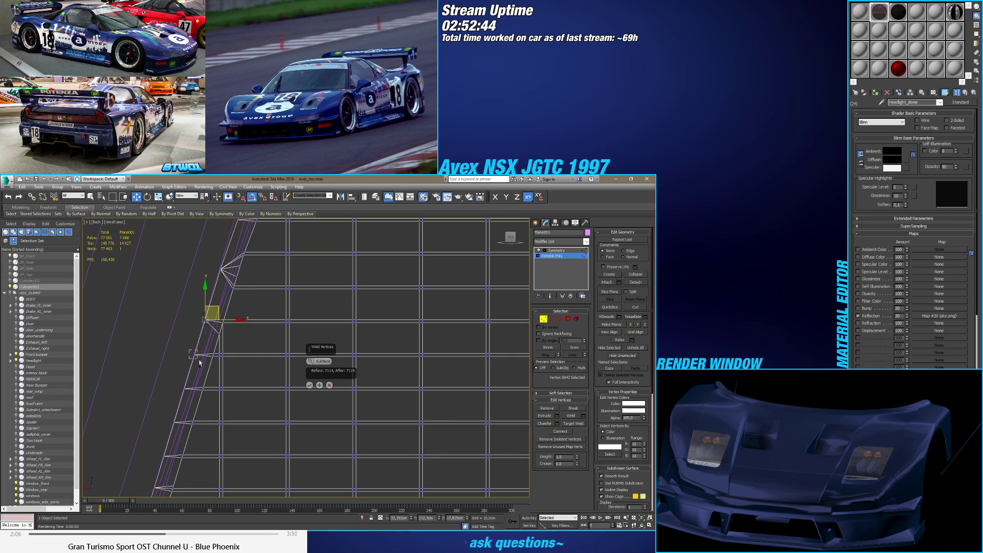
left_click_drag(199, 363, 225, 322)
left_click(319, 385)
middle_click_drag(194, 368, 182, 327)
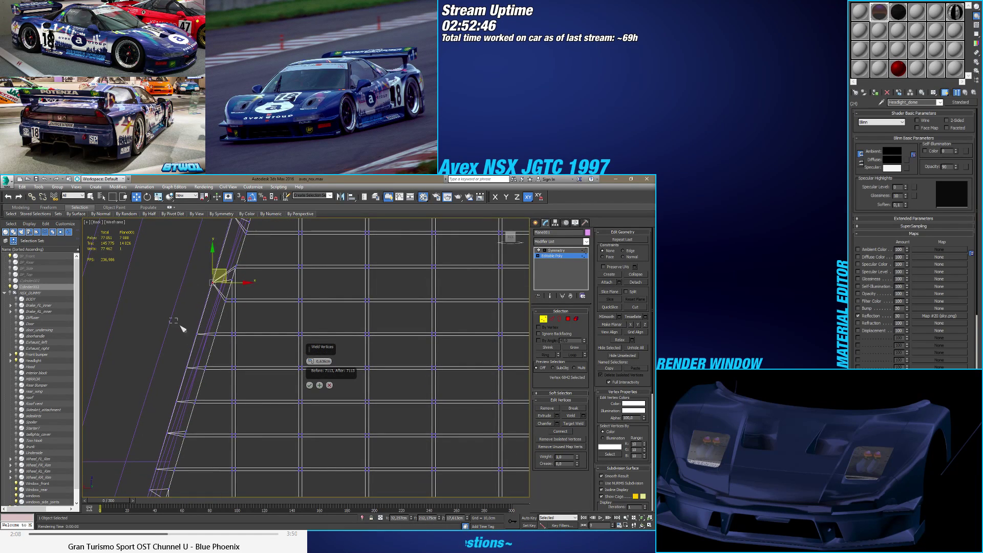
left_click_drag(182, 328, 205, 356)
left_click(320, 385)
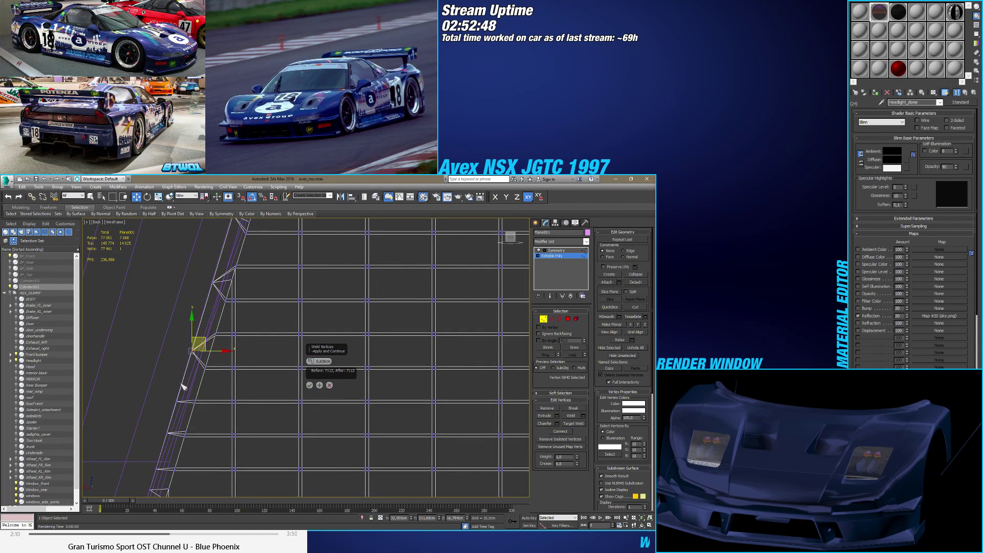
middle_click_drag(184, 384, 214, 379)
left_click_drag(210, 320, 194, 302)
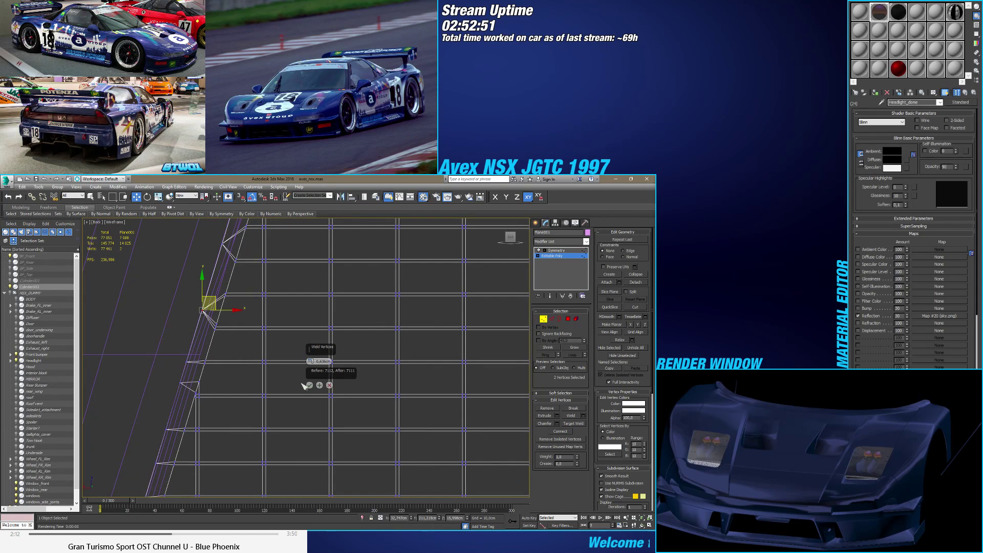
left_click(320, 385)
left_click_drag(182, 365, 202, 391)
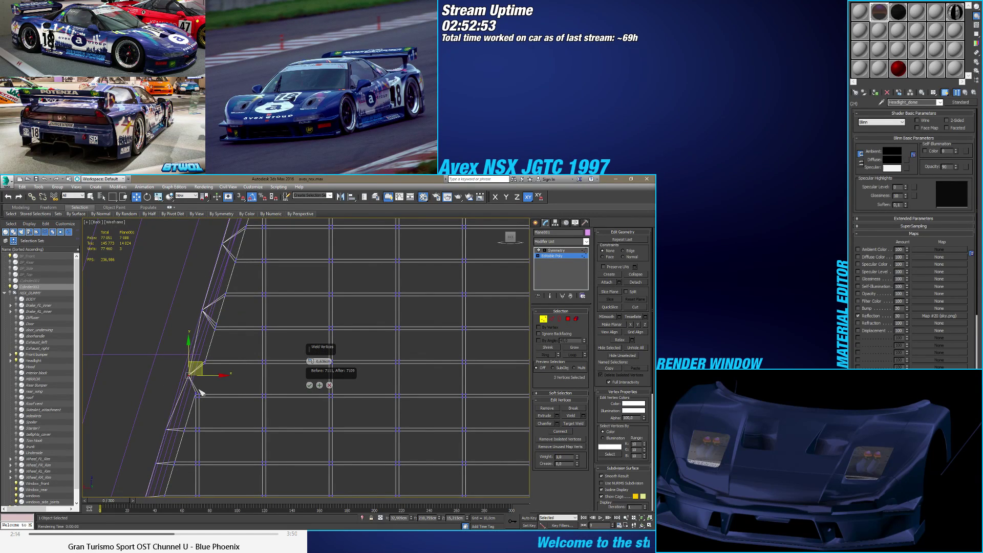
left_click_drag(177, 358, 199, 391)
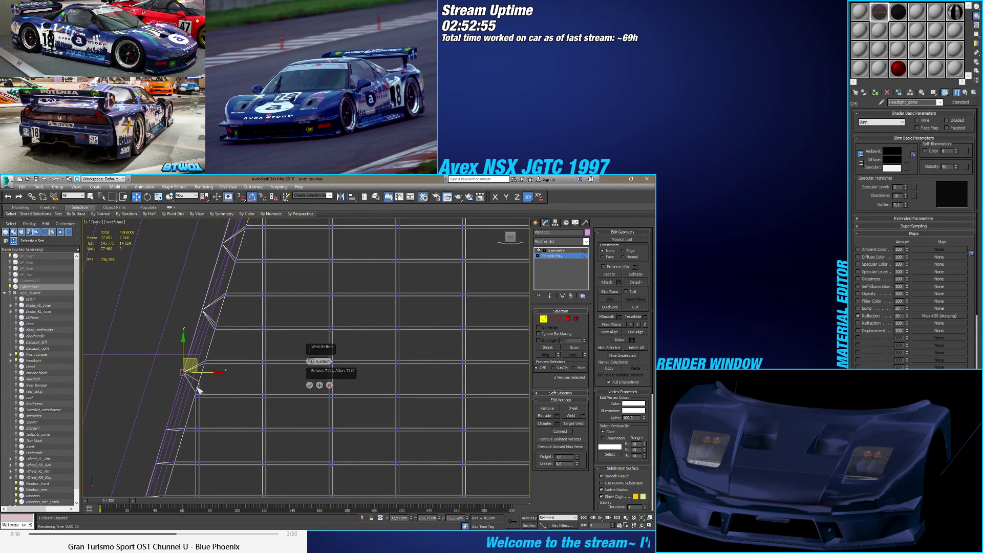
left_click(319, 385)
middle_click_drag(192, 422, 231, 333)
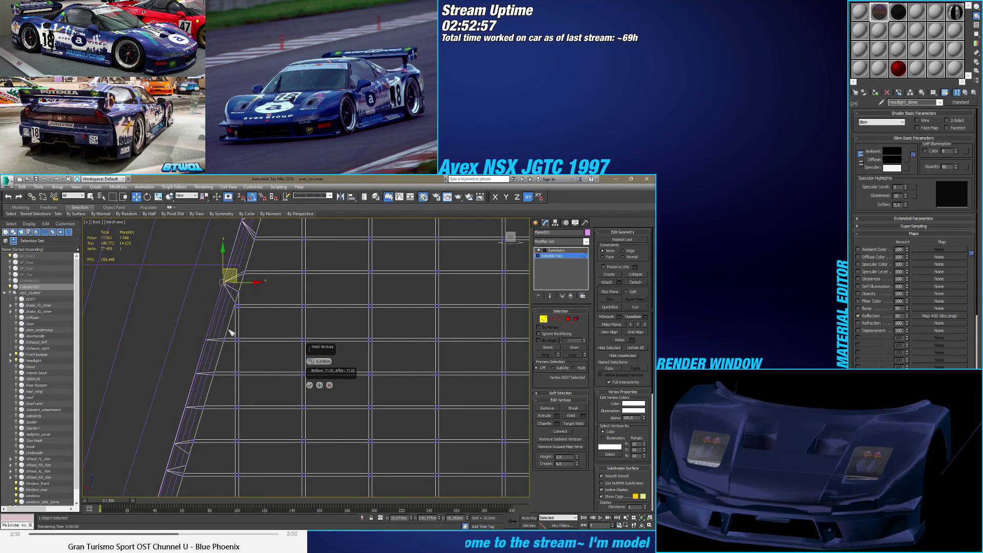
left_click_drag(199, 332, 218, 387)
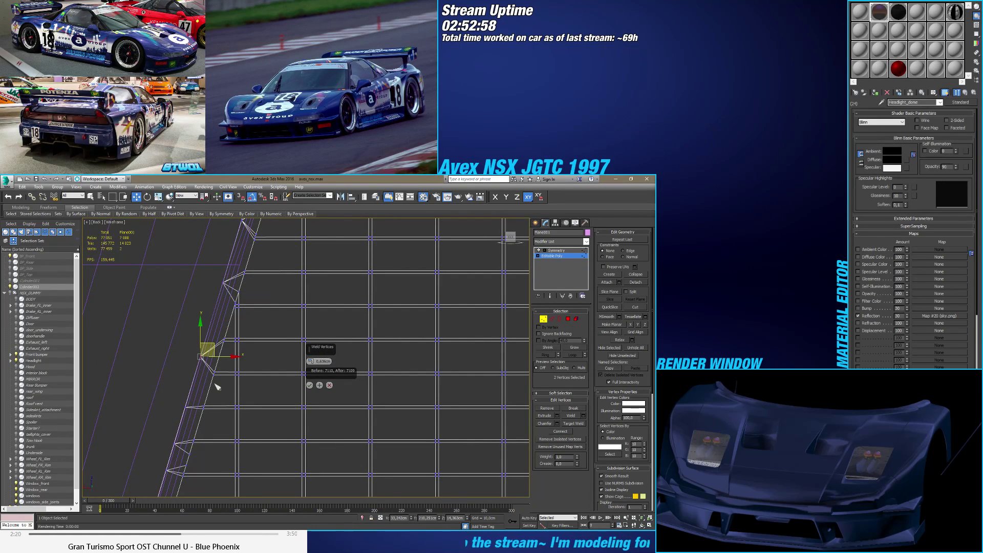
left_click(319, 384)
middle_click_drag(261, 414, 255, 419)
left_click_drag(165, 352, 185, 373)
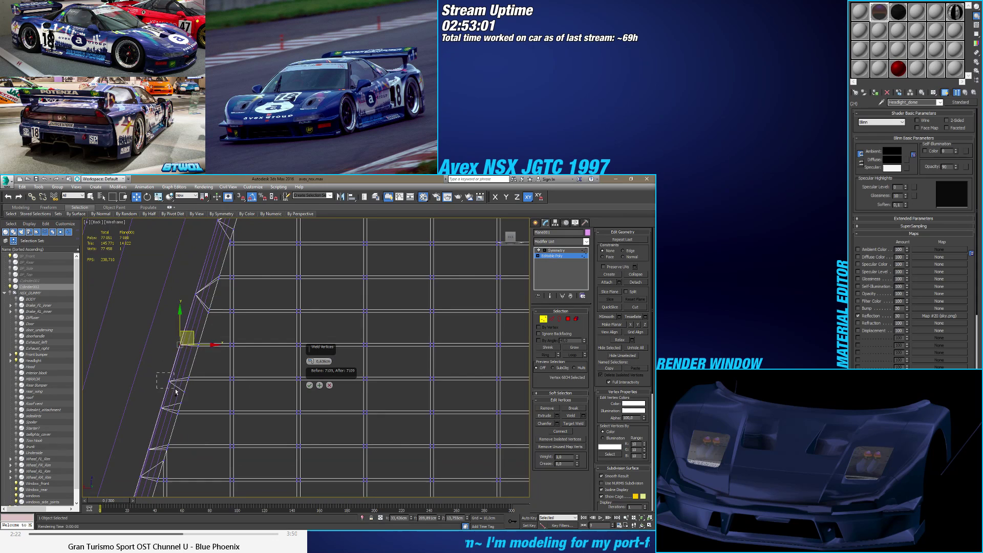
left_click(319, 385)
Step: Weld the last overlapping pairs on the edge and confirm the Weld caddy with OK
middle_click_drag(219, 415, 194, 351)
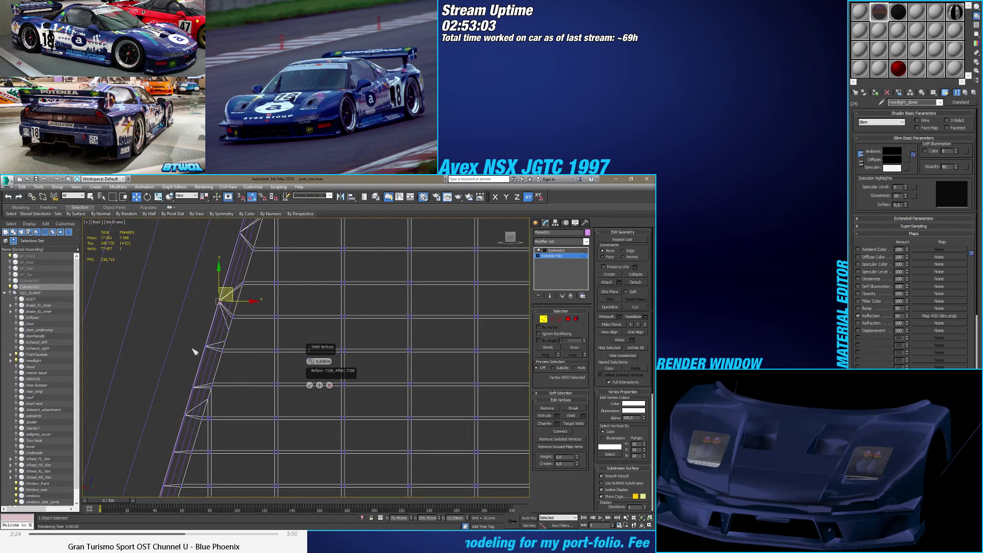
left_click_drag(180, 383, 190, 407)
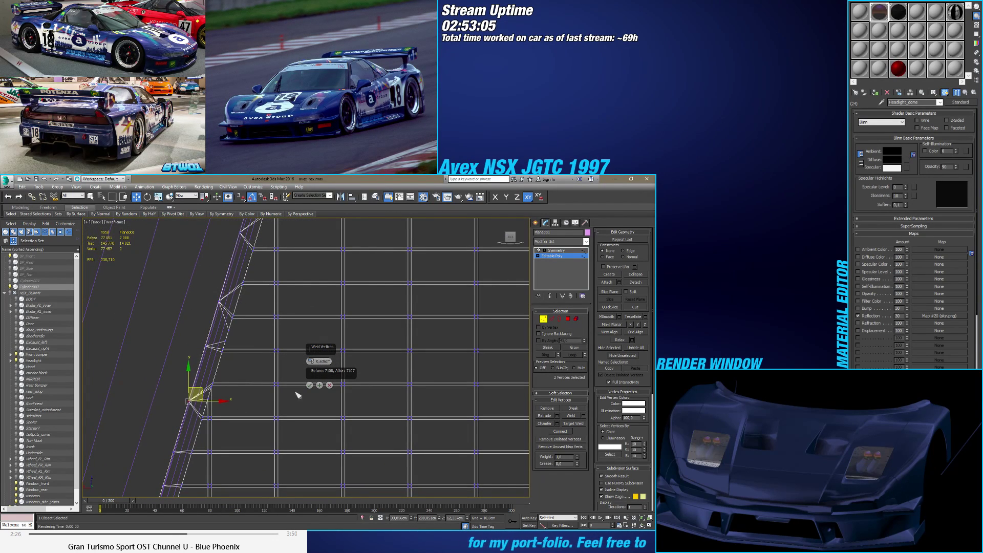
left_click(320, 384)
middle_click_drag(165, 437, 207, 344)
left_click_drag(208, 343, 225, 363)
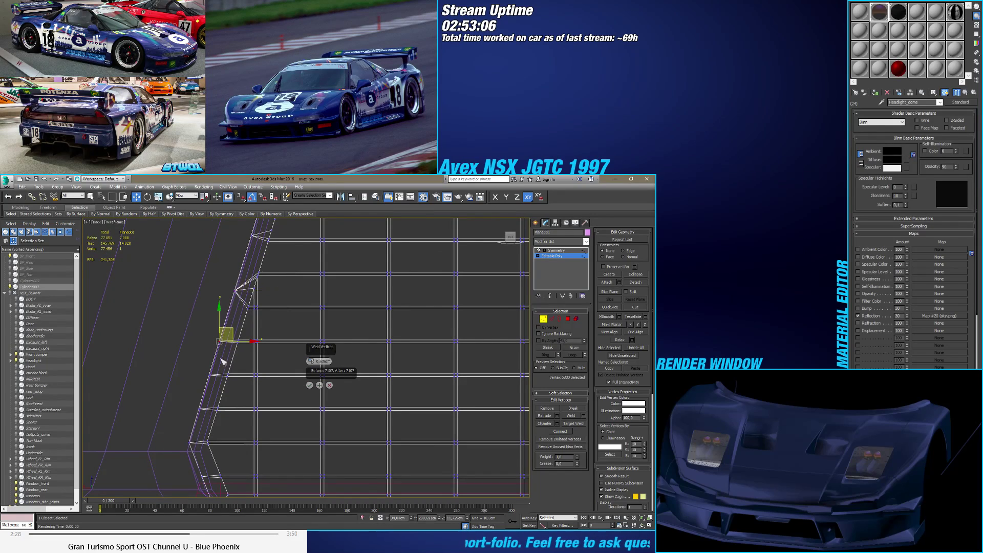
left_click(319, 385)
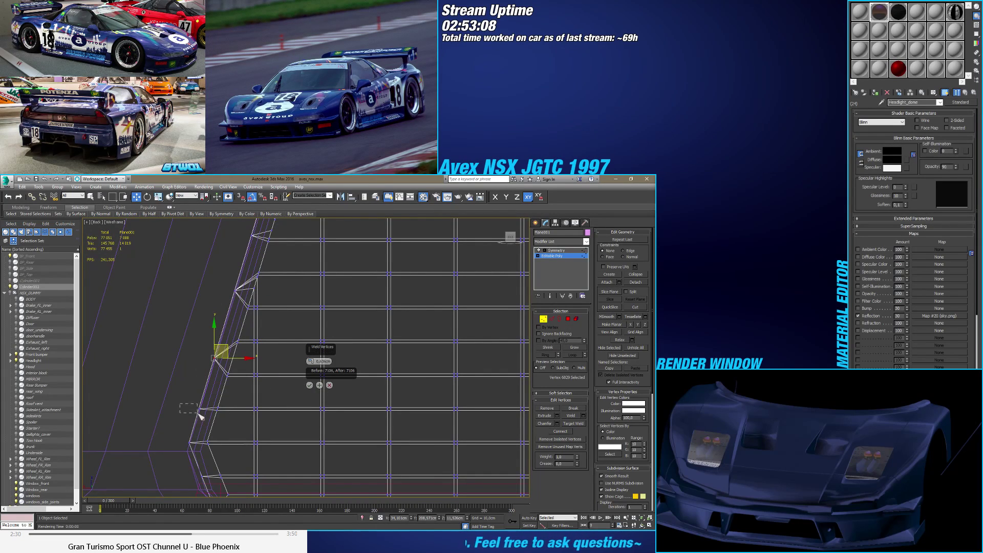
left_click_drag(187, 405, 204, 432)
middle_click_drag(204, 433, 218, 387)
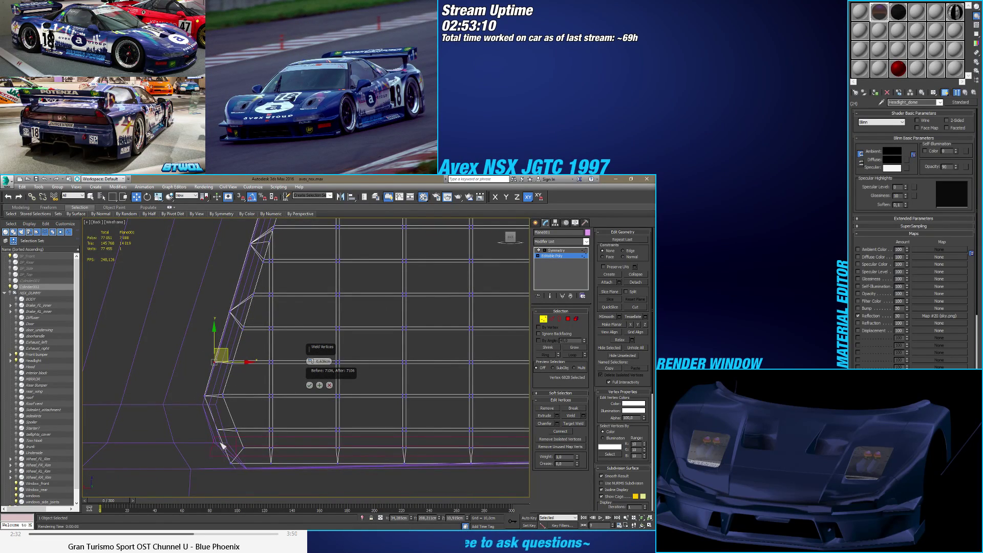
scroll(222, 445, "up", 2)
left_click(309, 385)
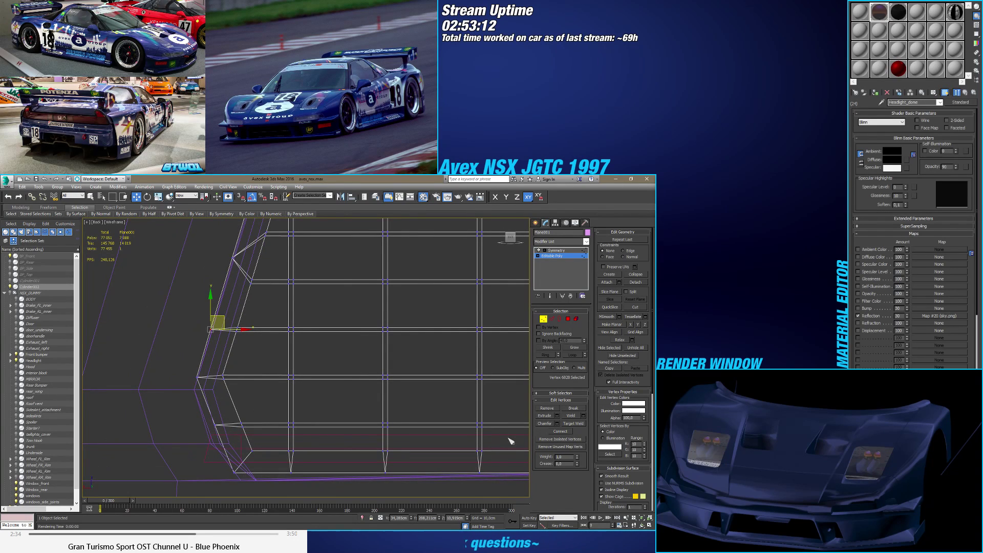
Step: Target-weld two stray vertices onto the neighbouring edge vertex
left_click(573, 423)
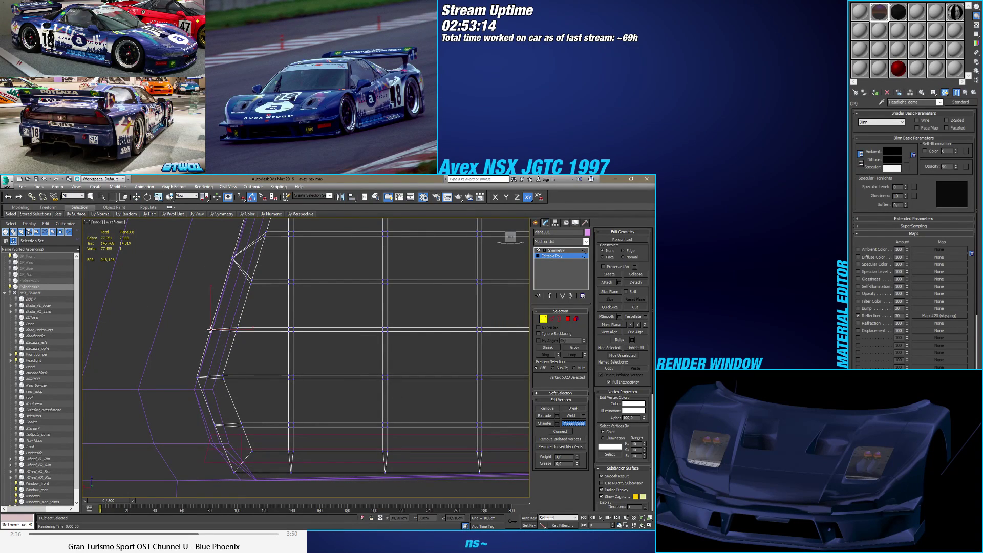
left_click(210, 329)
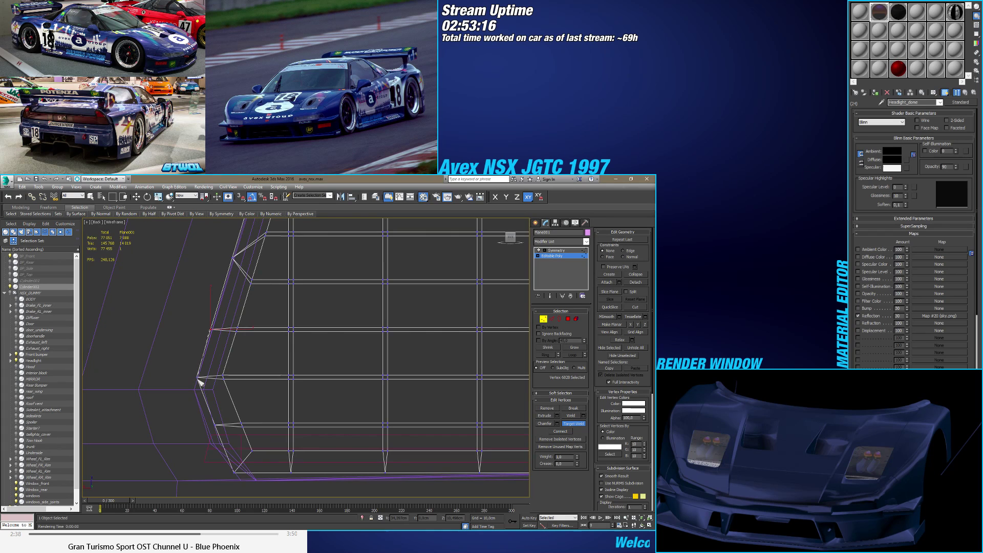
left_click(198, 377)
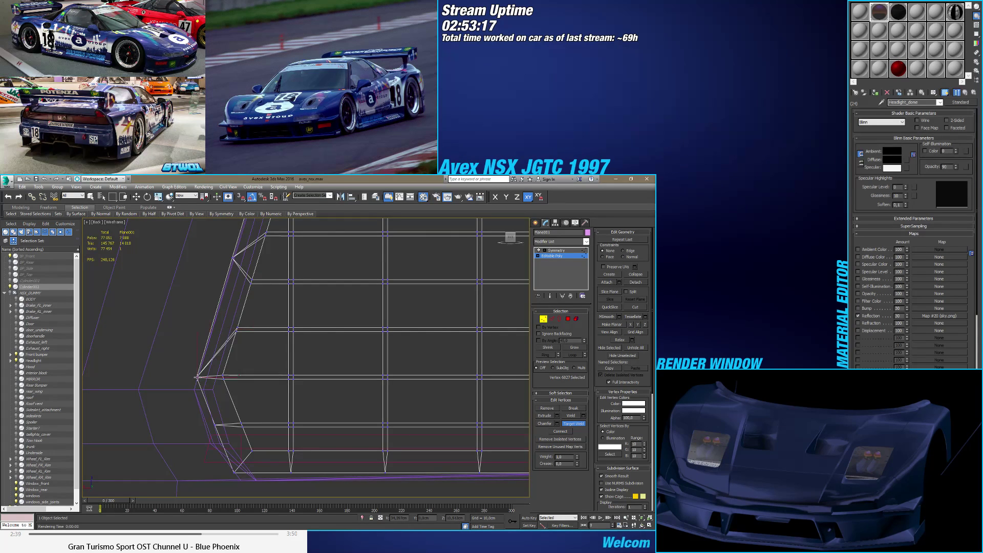
left_click(216, 425)
left_click(195, 378)
scroll(197, 376, "down", 4)
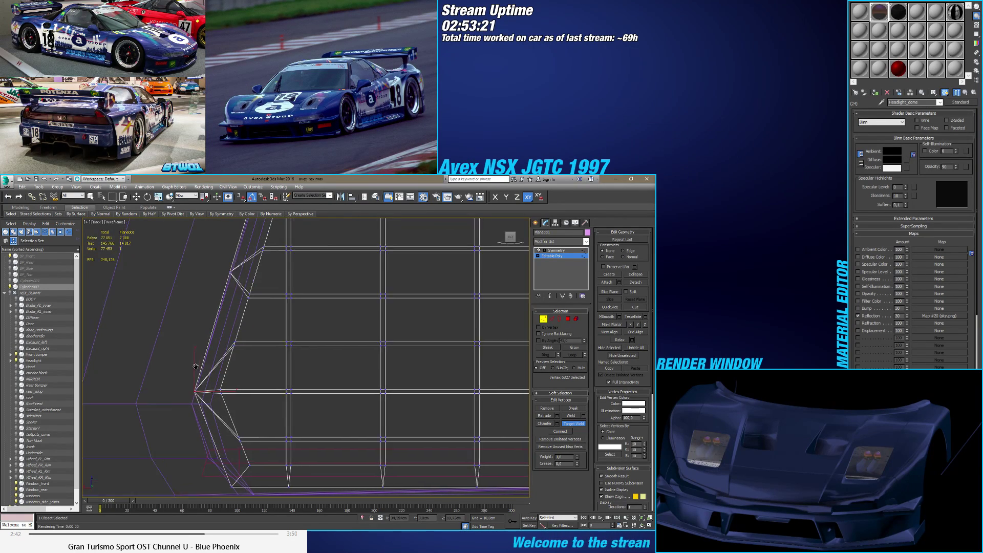
scroll(206, 363, "up", 3)
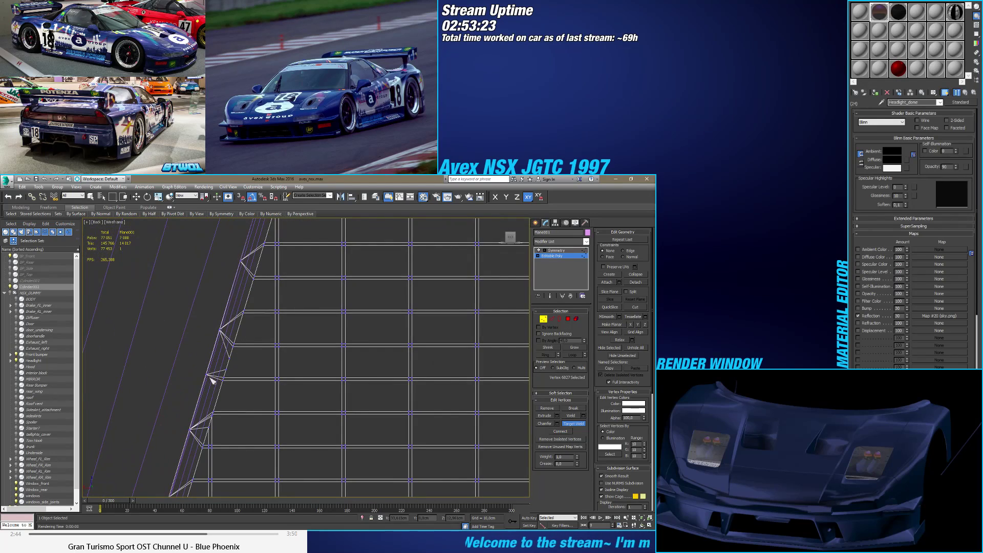
middle_click_drag(210, 379, 210, 380)
Step: Nudge a panel-edge vertex with Move, constrain moves to edges, and undo a stray selection
key("w")
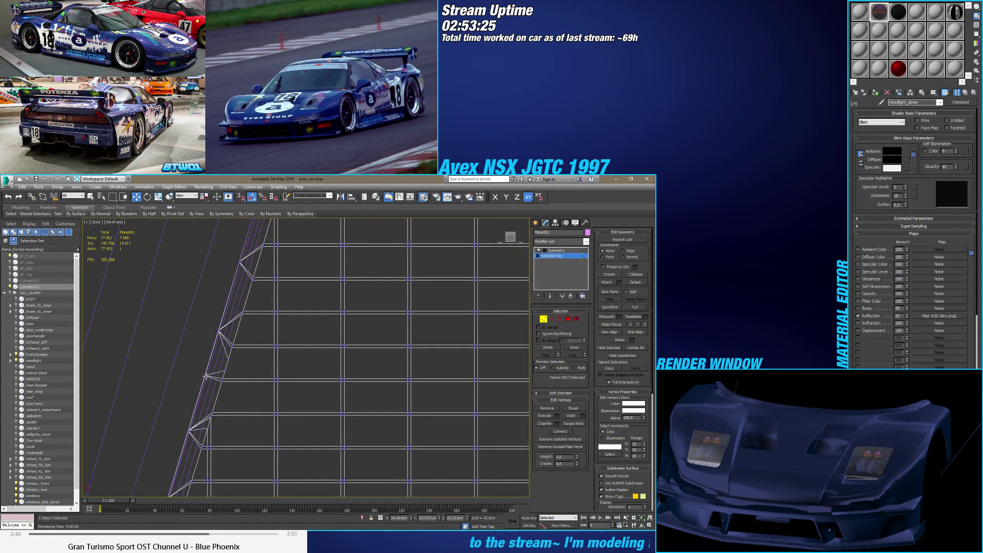
left_click(205, 377)
left_click_drag(209, 366, 209, 366)
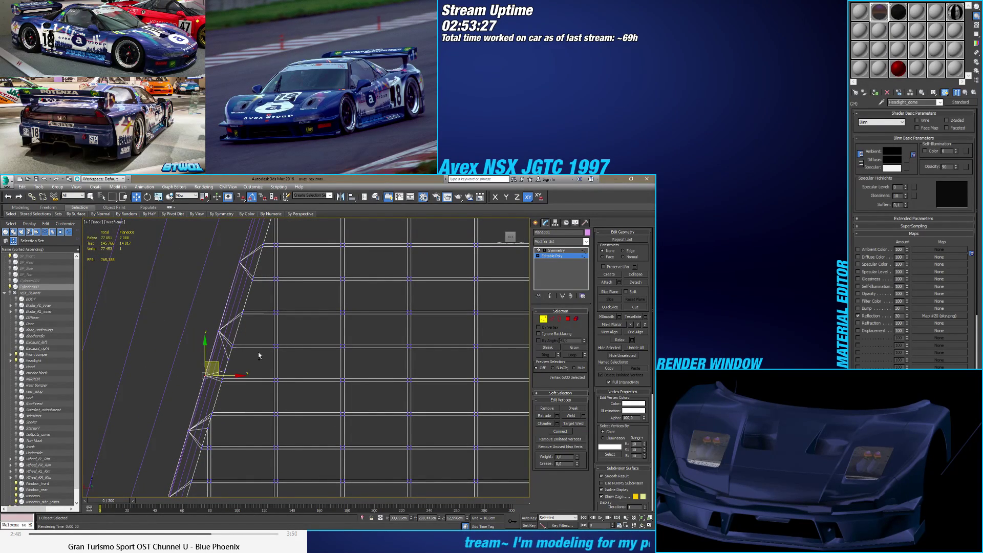
left_click(630, 251)
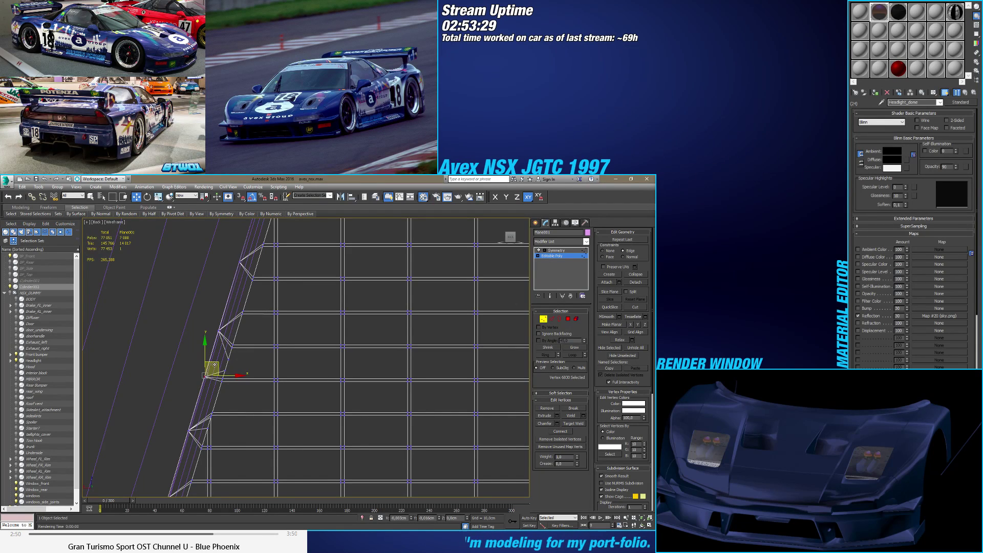
scroll(248, 377, "up", 5)
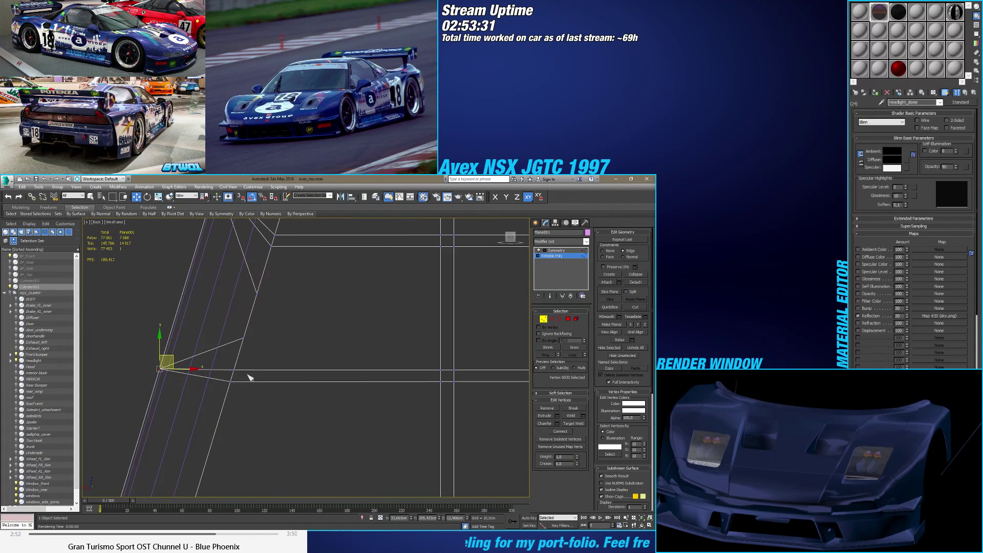
left_click(232, 370, "ctrl")
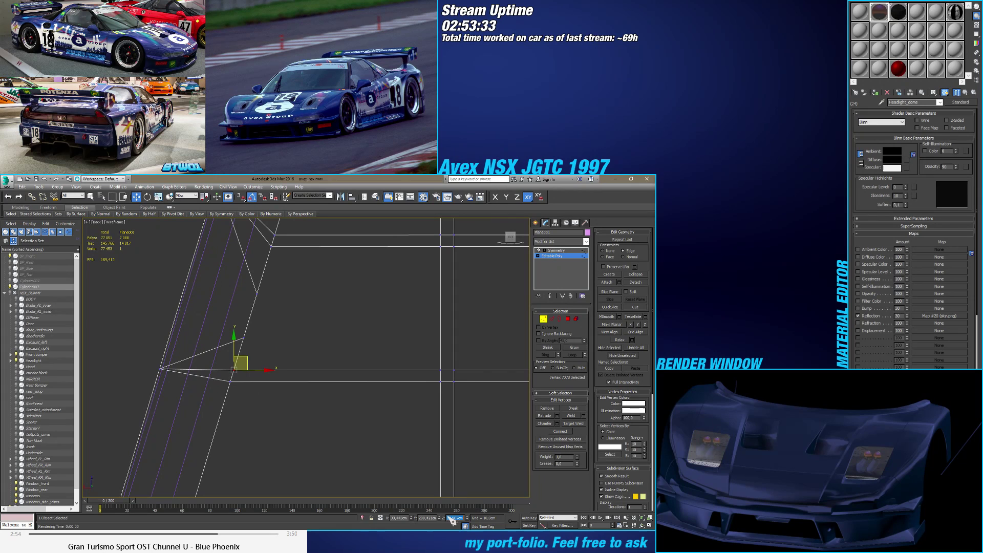
key("ctrl+z")
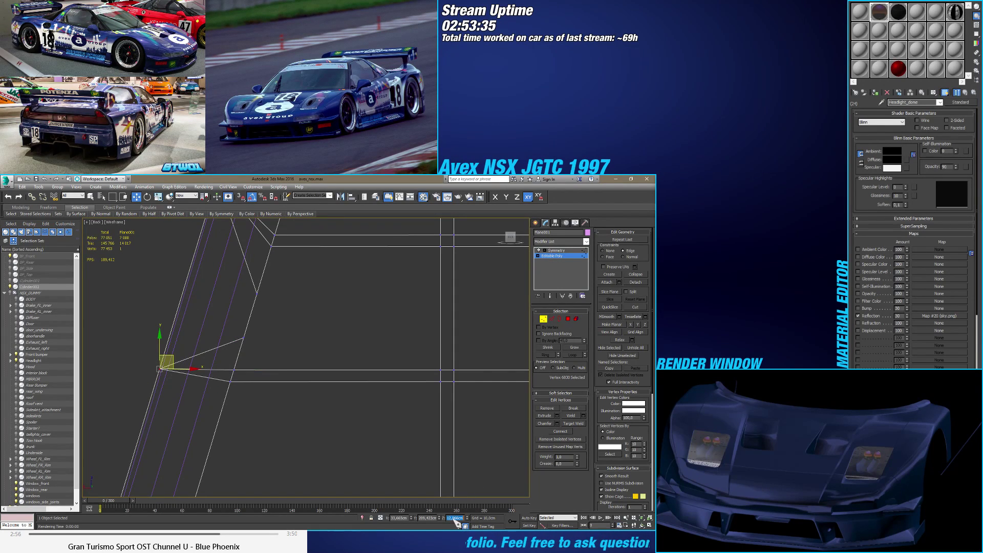
scroll(320, 436, "down", 5)
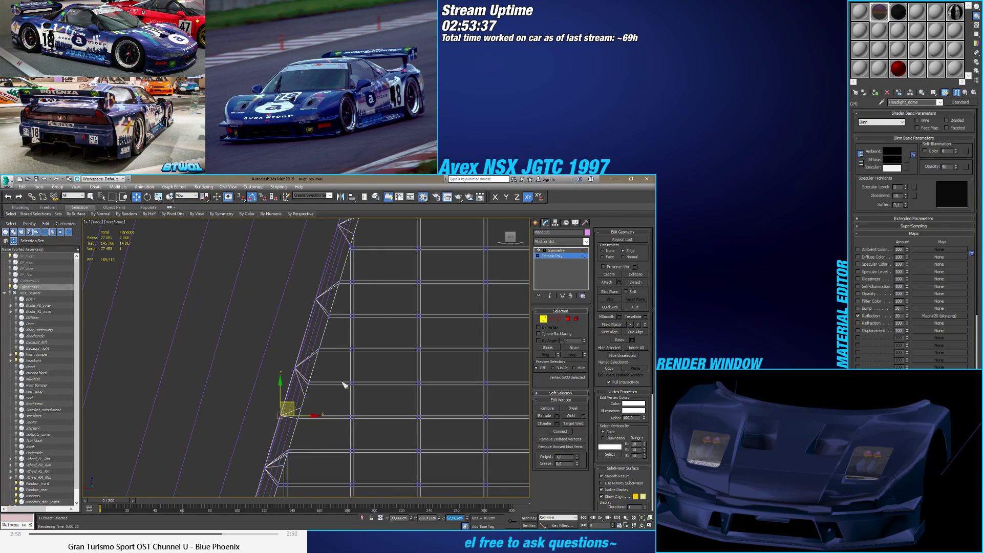
scroll(315, 406, "up", 5)
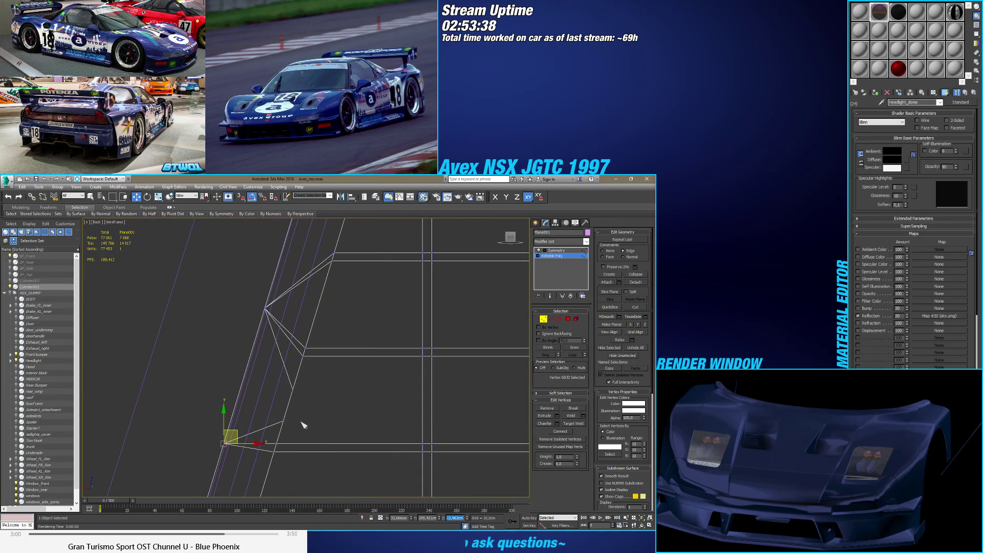
Step: Target-weld a stray vertex onto its neighbour and another onto the corner vertex
left_click(572, 424)
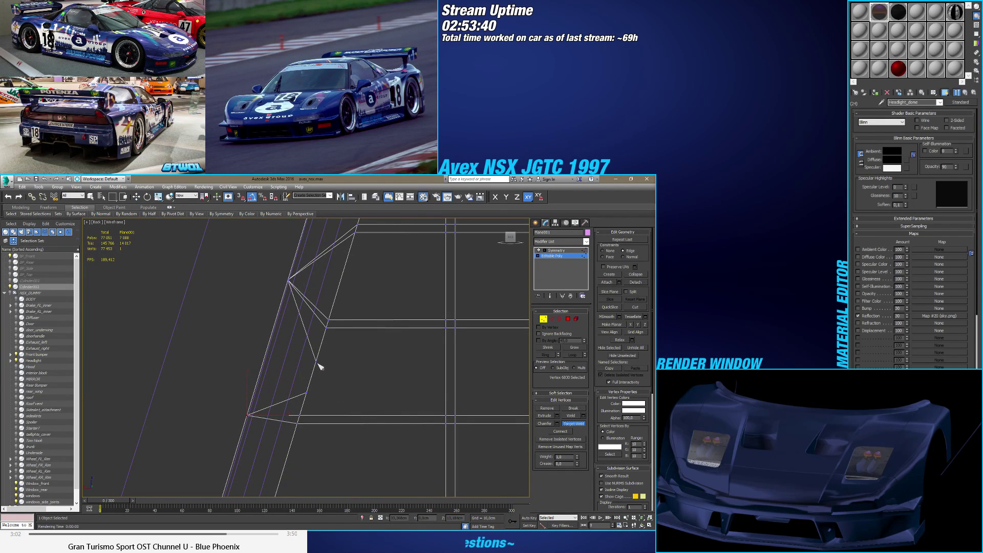
left_click(327, 326)
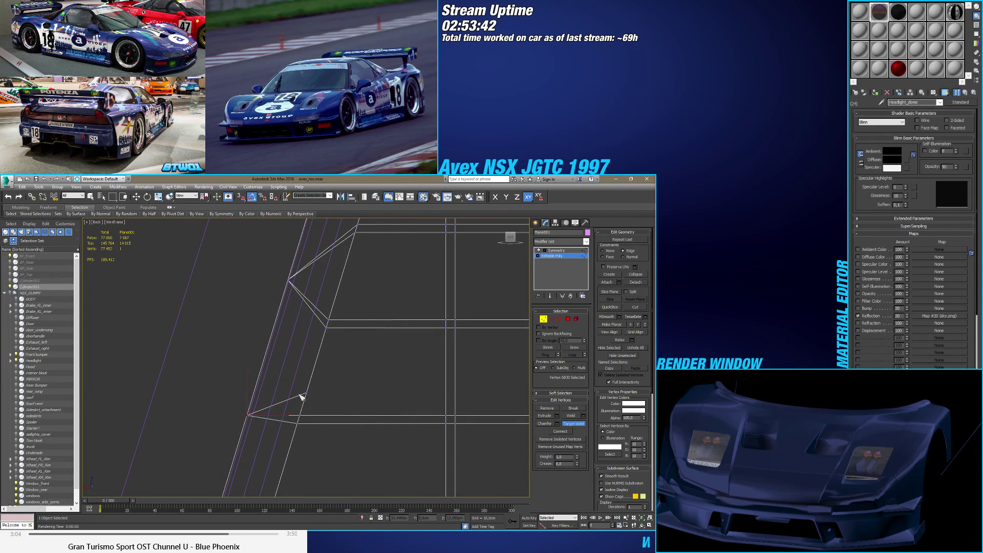
left_click(299, 415)
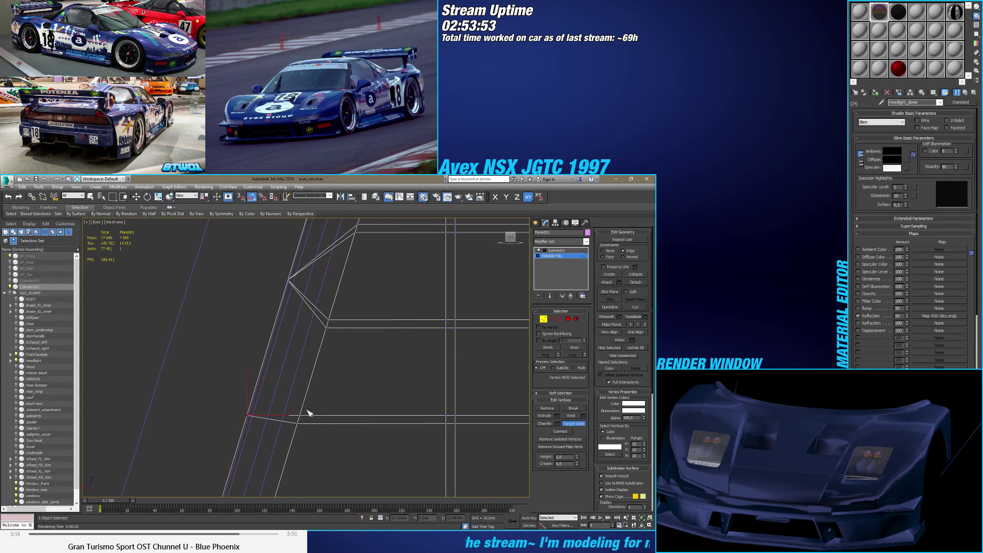
scroll(308, 413, "down", 5)
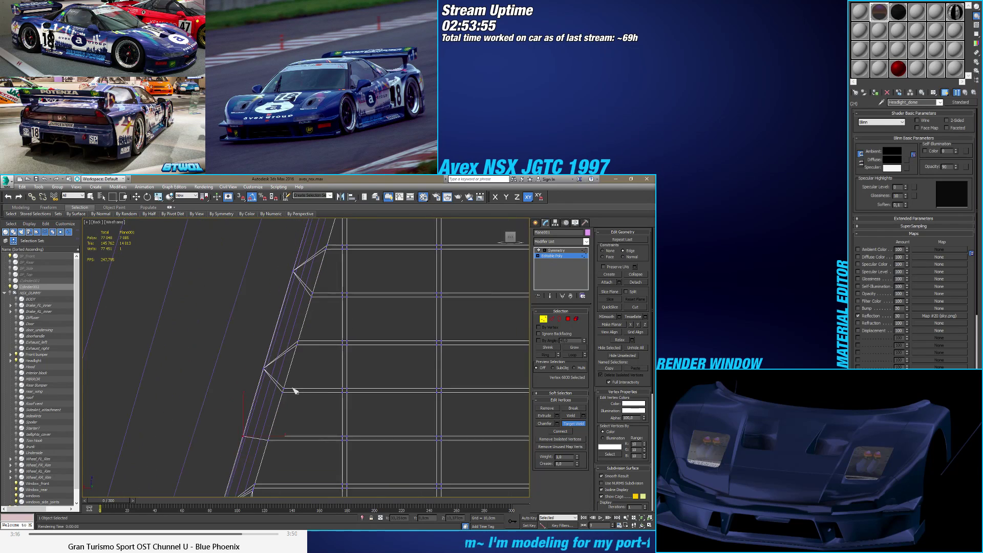
middle_click_drag(324, 301, 280, 393)
scroll(280, 353, "up", 5)
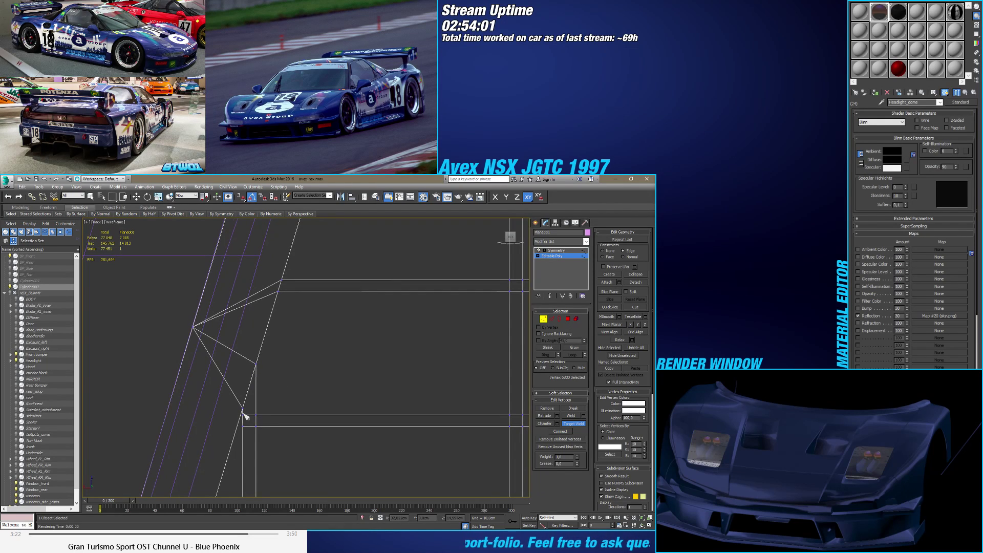
scroll(244, 415, "up", 3)
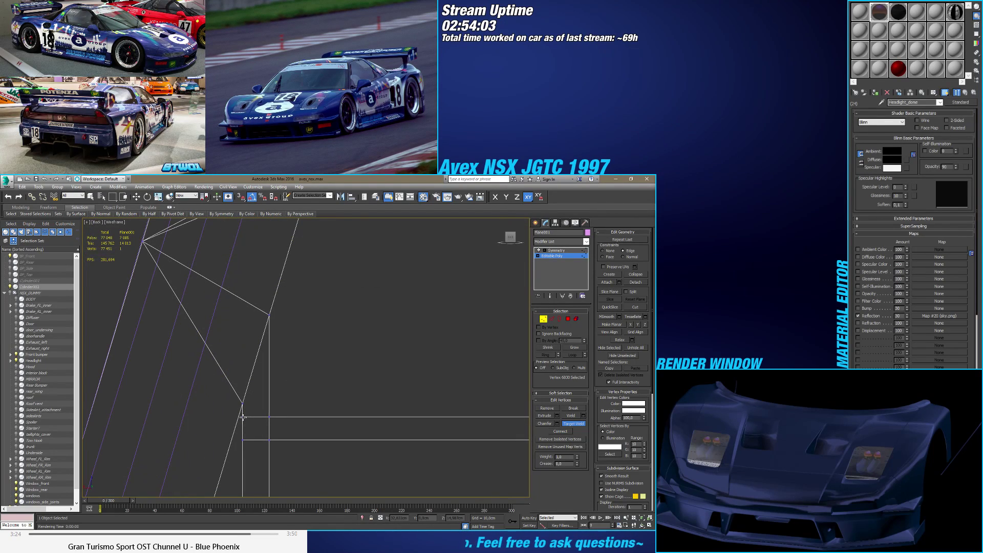
Step: Target-weld four more stray edge vertices onto their neighbouring vertices
left_click_drag(244, 415, 242, 404)
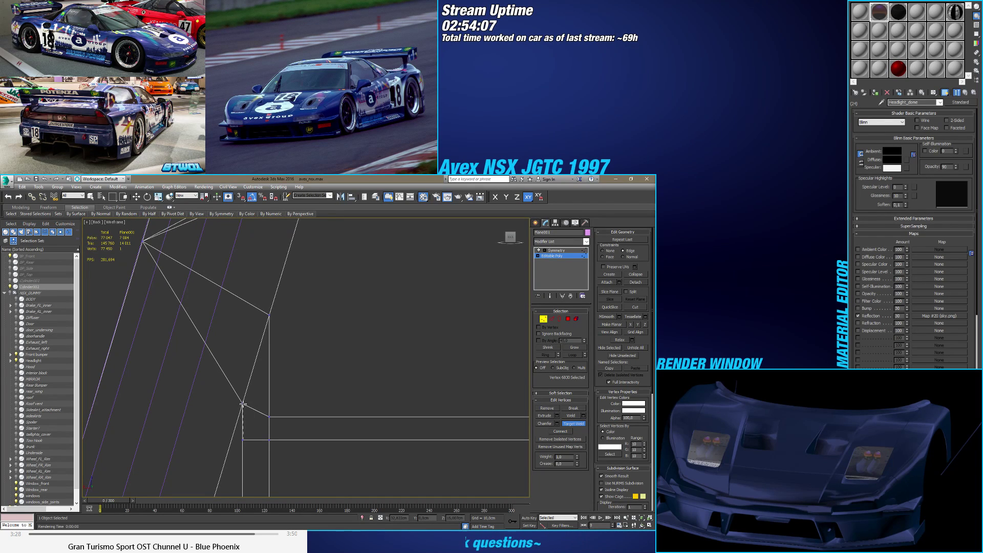
left_click_drag(243, 404, 249, 414)
scroll(275, 434, "down", 3)
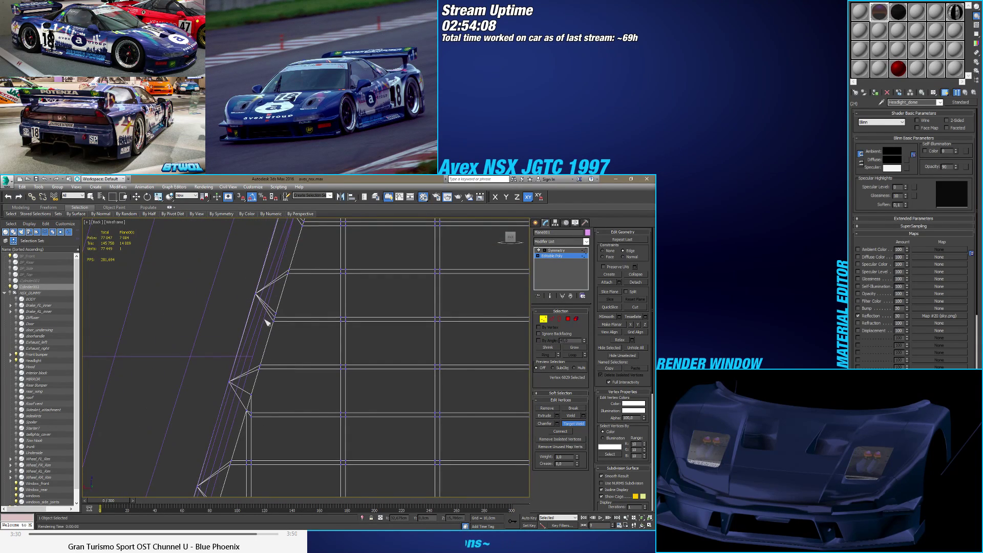
scroll(266, 321, "up", 3)
middle_click_drag(267, 321, 263, 377)
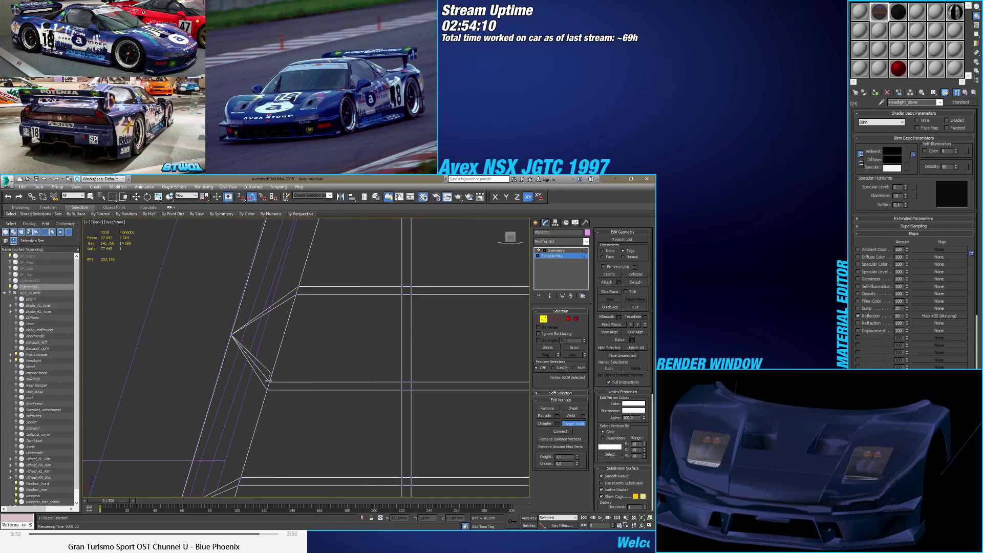
left_click_drag(268, 380, 267, 389)
scroll(267, 389, "down", 3)
middle_click_drag(279, 327, 272, 353)
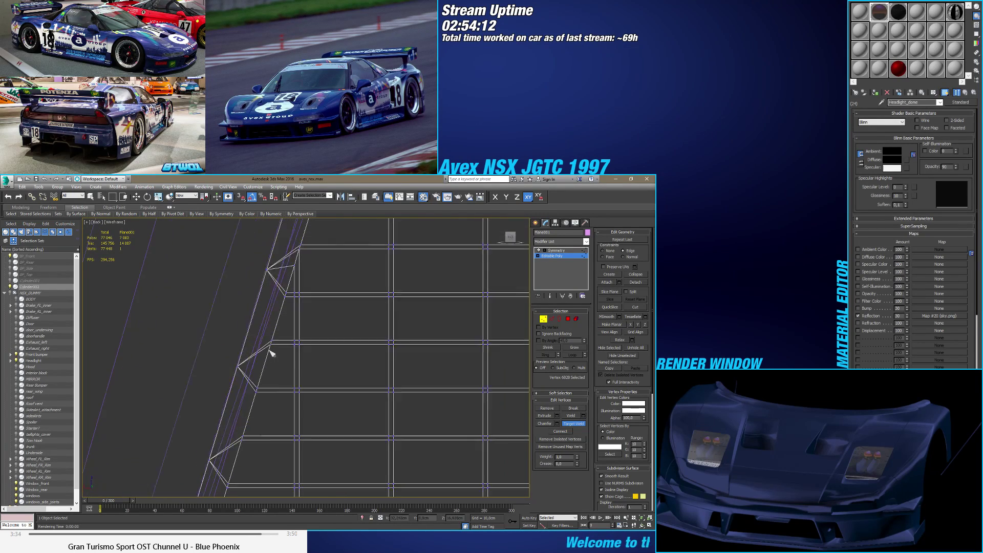
scroll(271, 353, "down", 3)
scroll(256, 409, "up", 5)
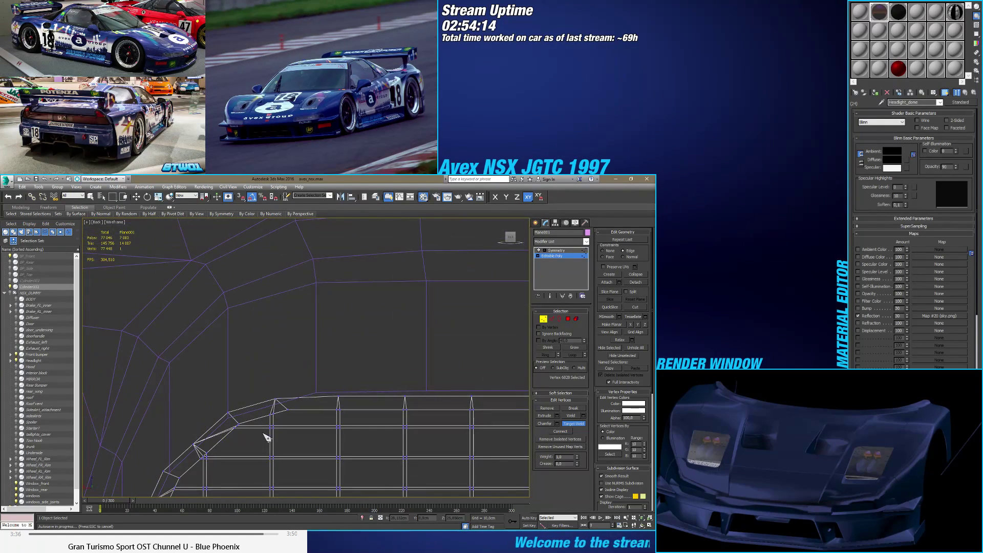
Step: Weld the rounded-corner vertex onto its neighbour and inspect the corner
scroll(281, 384, "down", 2)
middle_click_drag(307, 346, 307, 355)
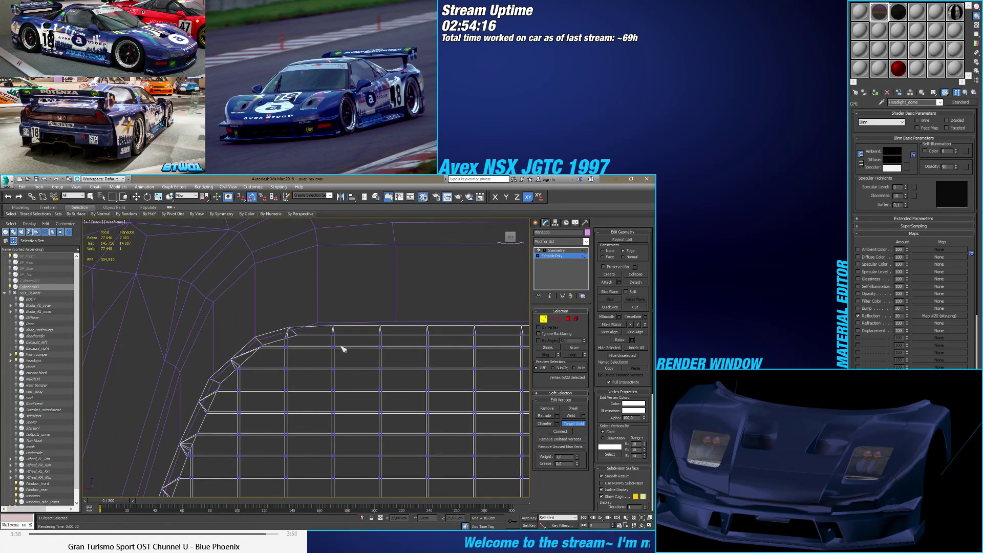
scroll(266, 344, "up", 4)
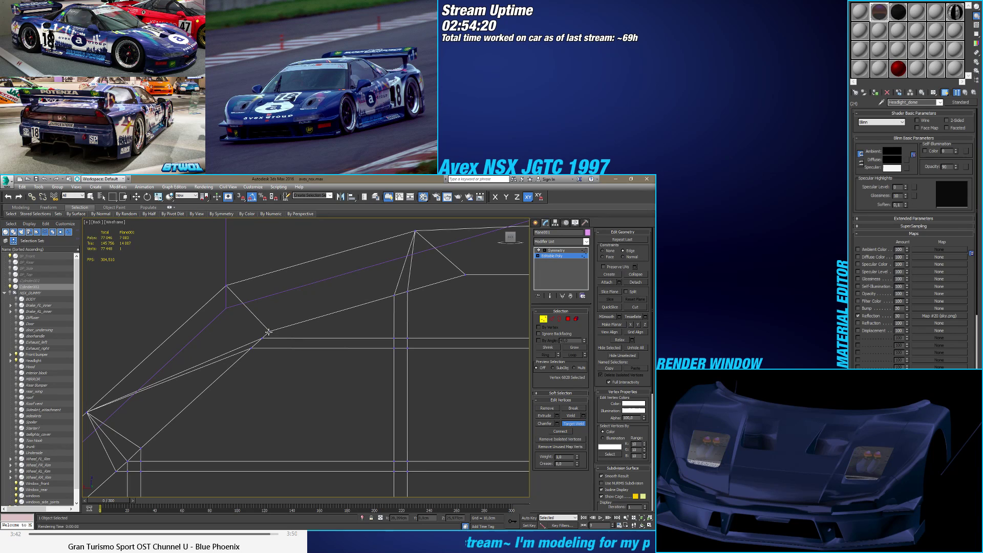
left_click(263, 338)
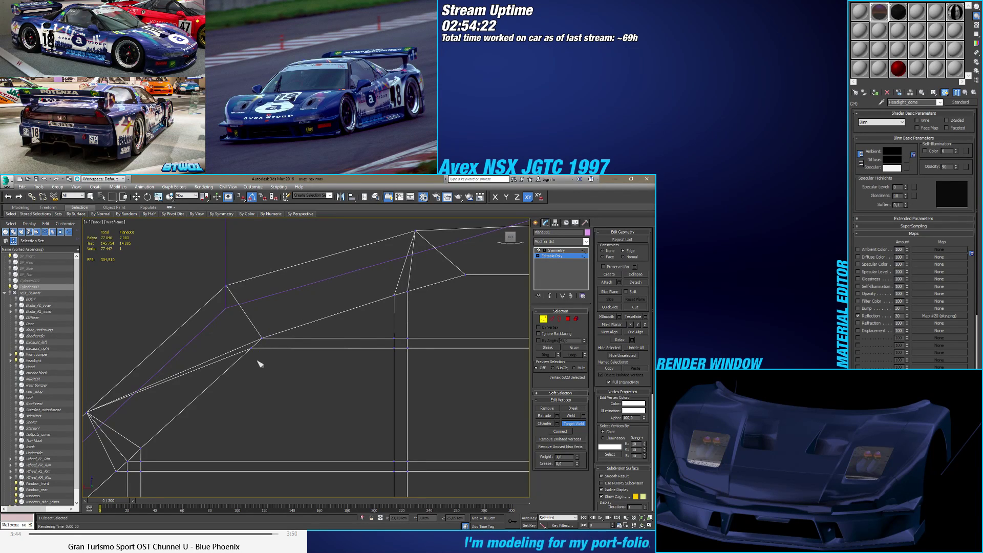
scroll(259, 363, "down", 4)
scroll(241, 368, "up", 5)
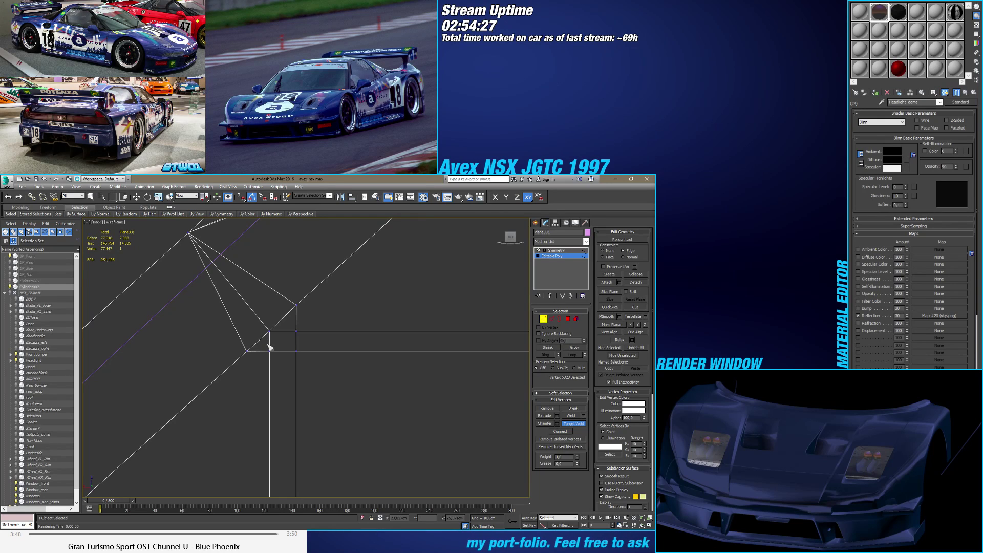
scroll(269, 348, "down", 4)
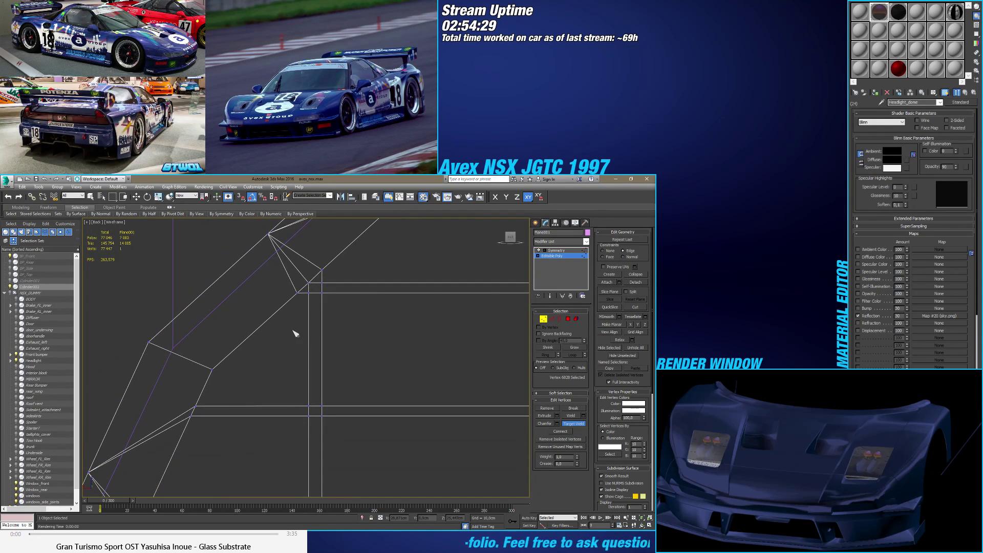
scroll(252, 367, "up", 4)
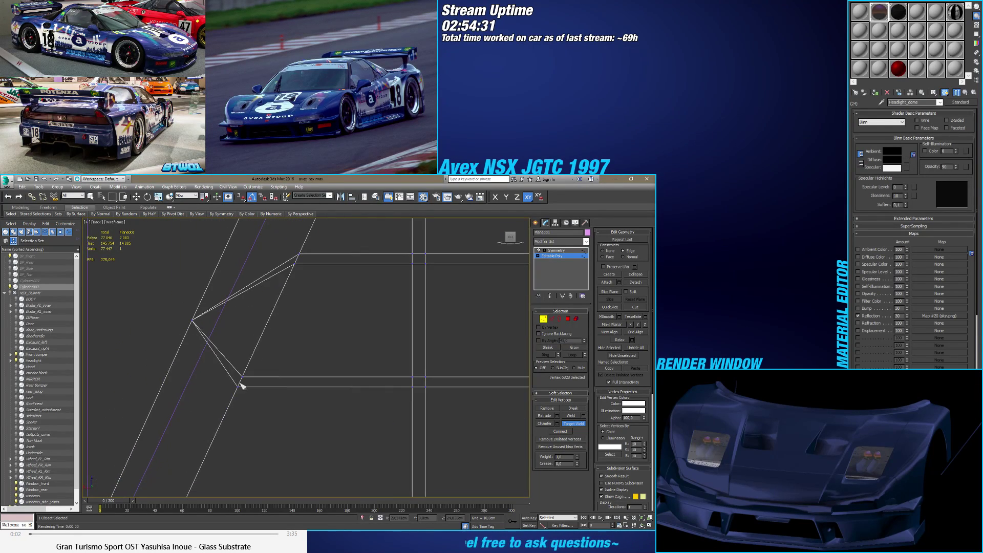
scroll(257, 344, "down", 3)
scroll(248, 380, "up", 3)
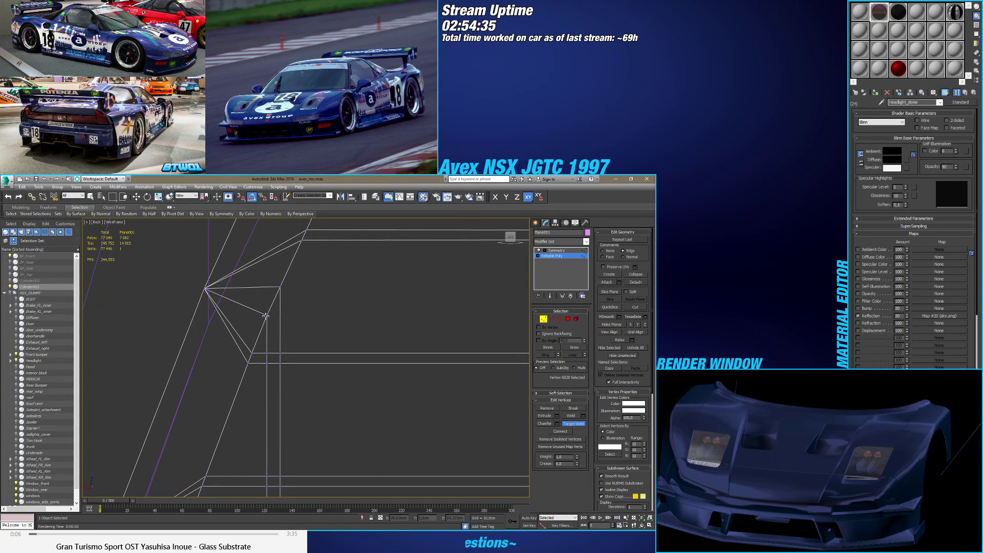
scroll(245, 364, "up", 2)
scroll(252, 370, "down", 2)
middle_click_drag(250, 370, 270, 346)
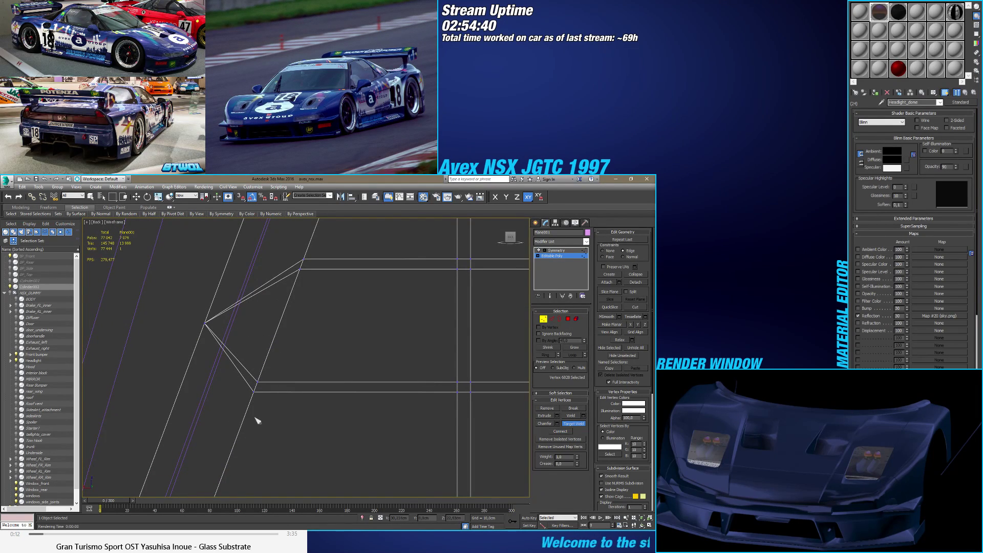
scroll(291, 318, "down", 2)
middle_click_drag(269, 320, 367, 252)
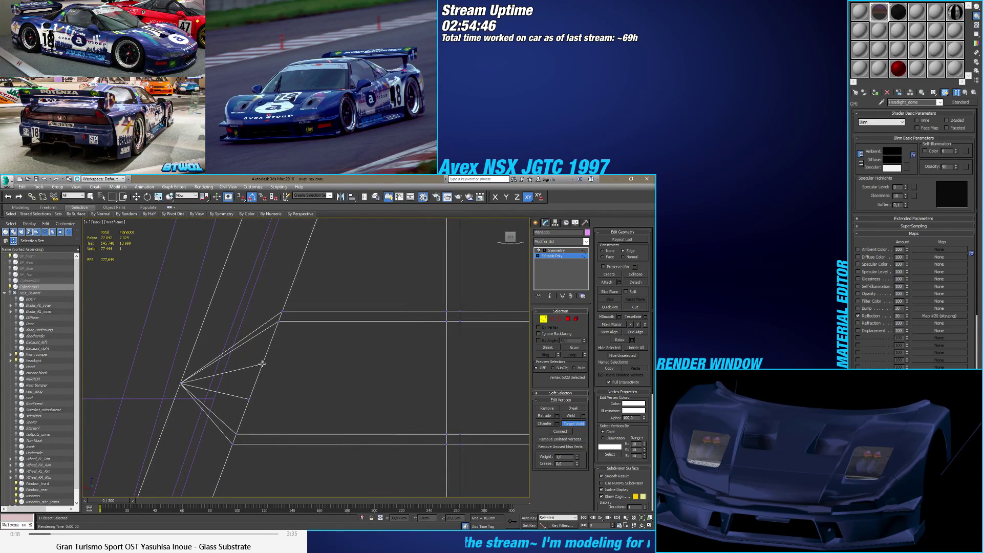
Step: Weld a stray vertex onto the vertex below and another into its neighbour
left_click(262, 364)
left_click(250, 399)
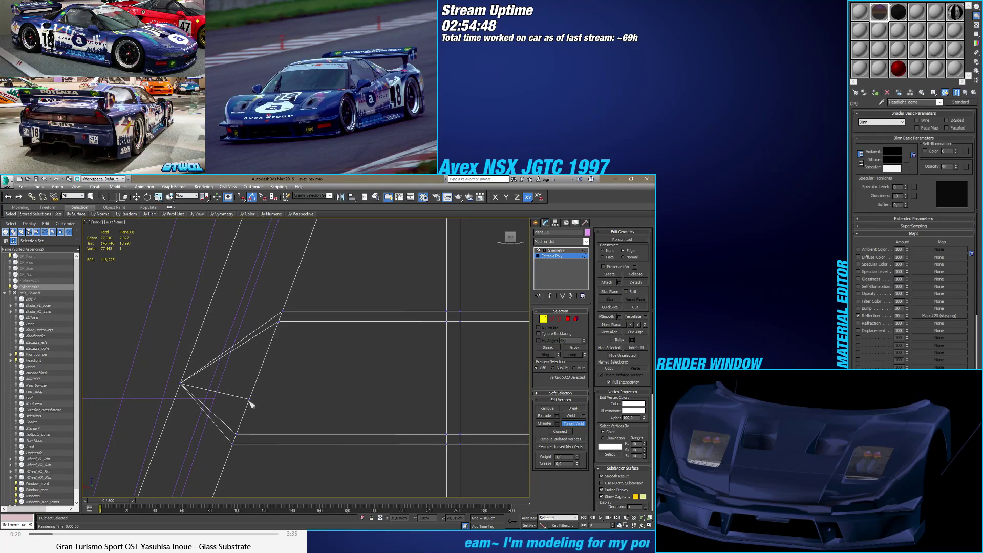
left_click(235, 434)
middle_click_drag(241, 441, 266, 338)
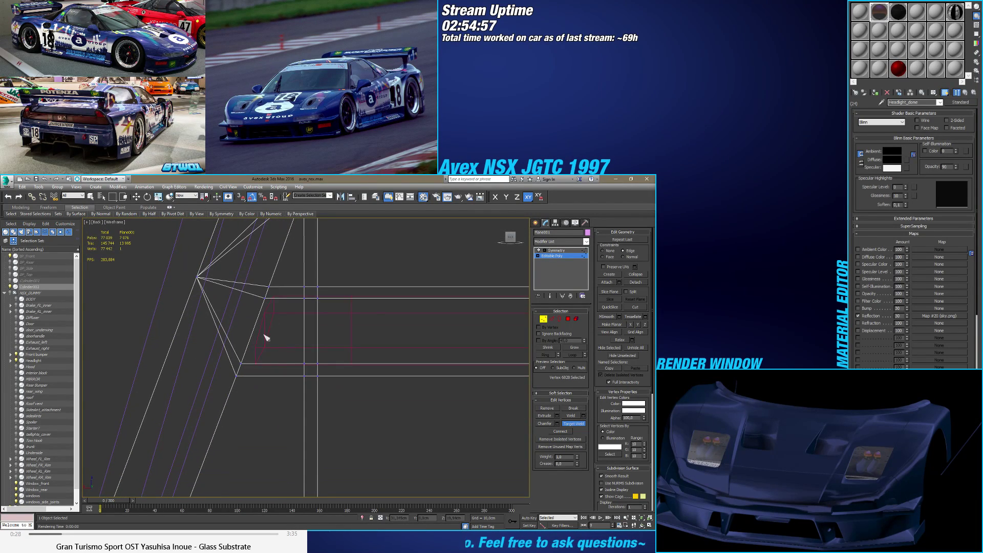
scroll(257, 381, "up", 6)
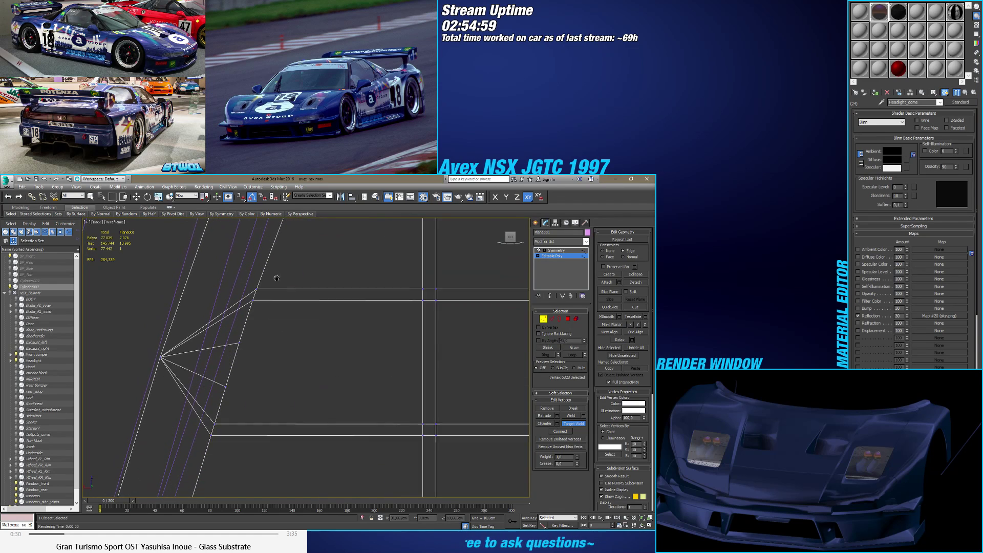
Step: Weld a vertex onto the upper target and another into the lower corner vertex
left_click(241, 336)
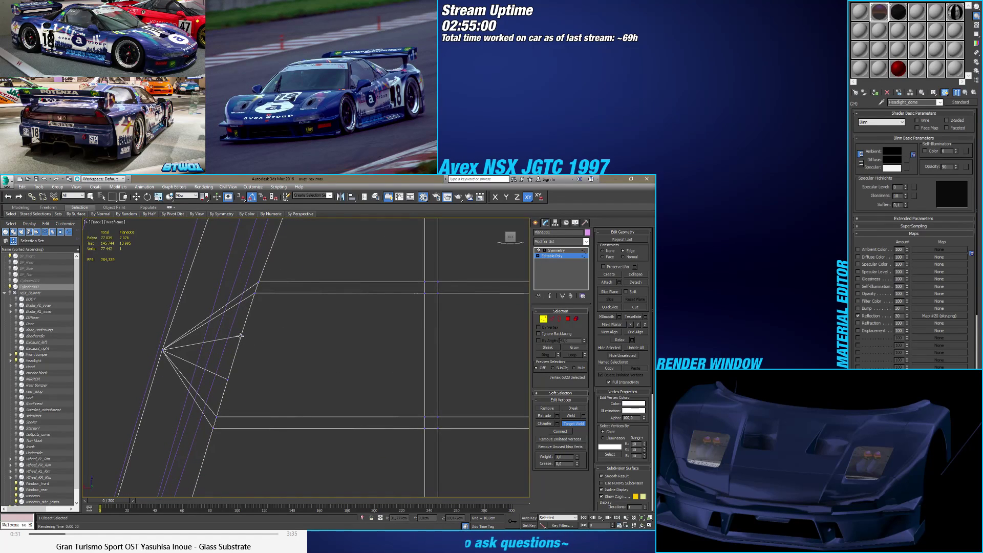
left_click(256, 292)
left_click(228, 379)
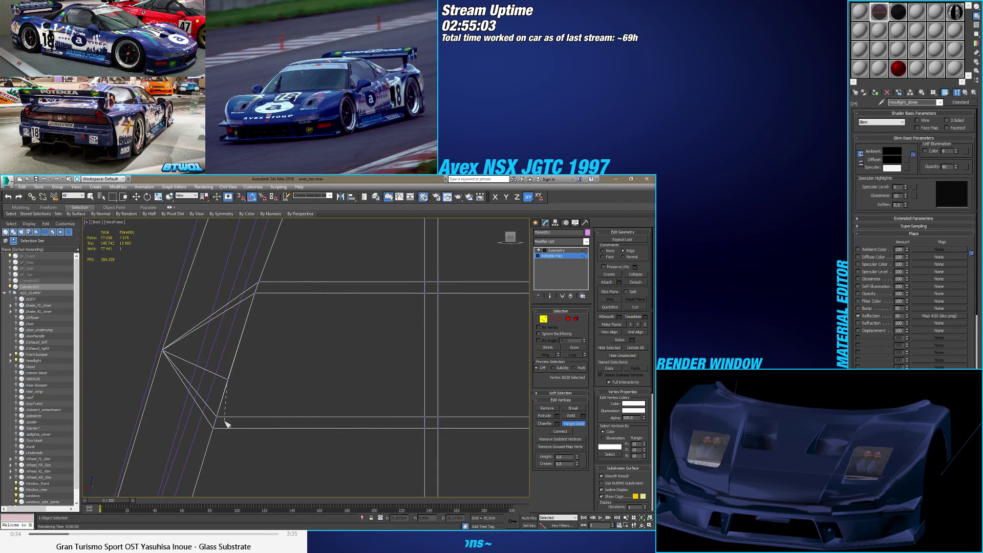
left_click(215, 425)
middle_click_drag(245, 450, 265, 328)
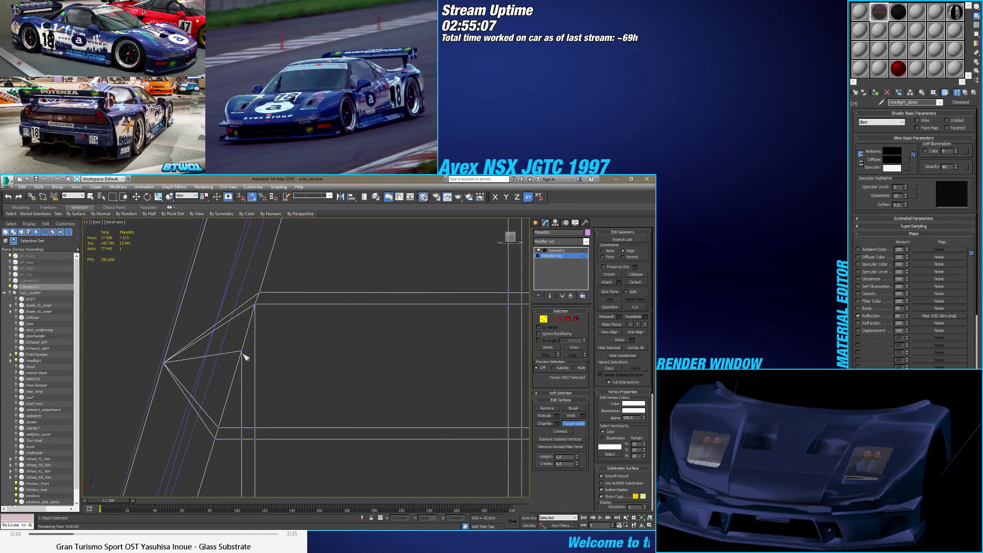
middle_click_drag(230, 390, 267, 285)
middle_click_drag(241, 334, 256, 314)
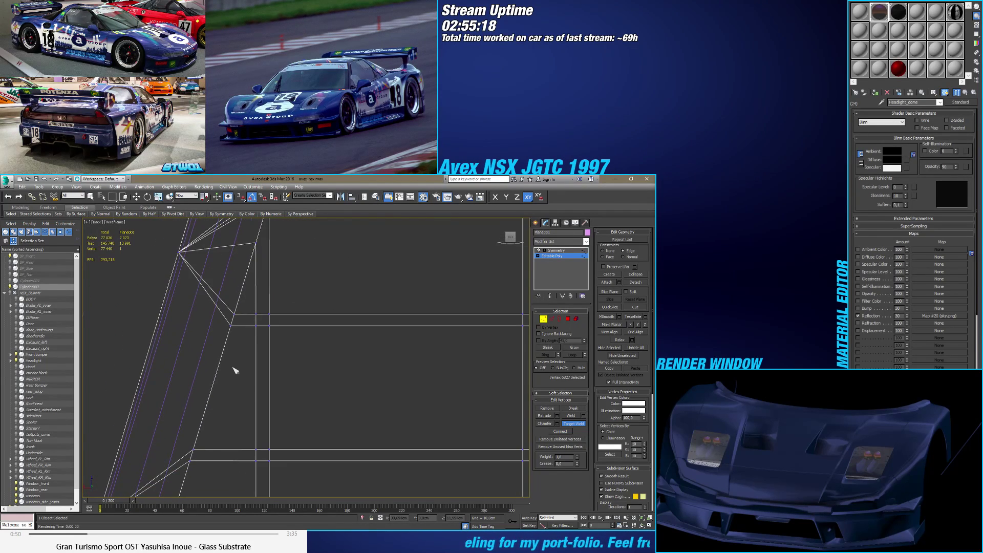
Step: Inspect the stepped slanted edge down to its lower corner, switching to Move
scroll(234, 370, "down", 6)
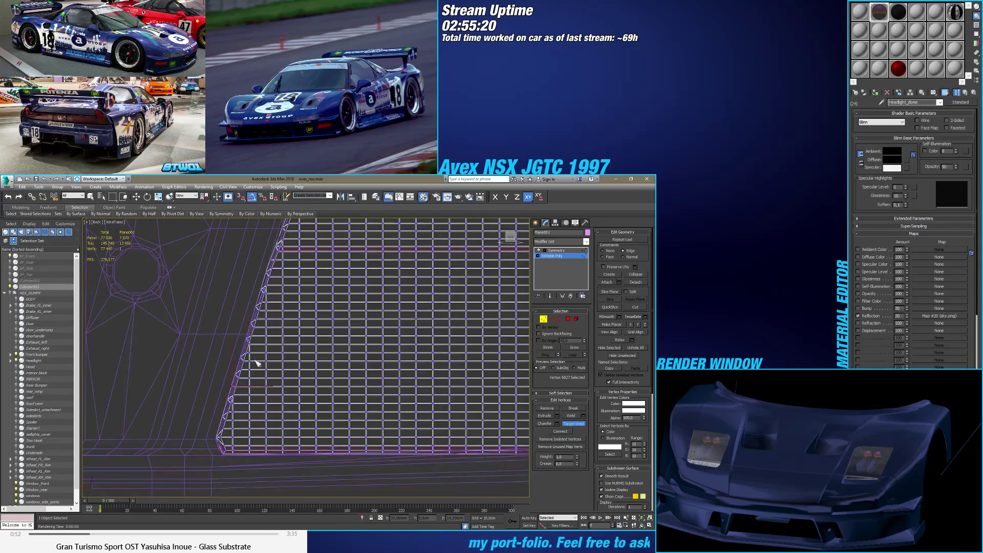
middle_click_drag(256, 362, 239, 353)
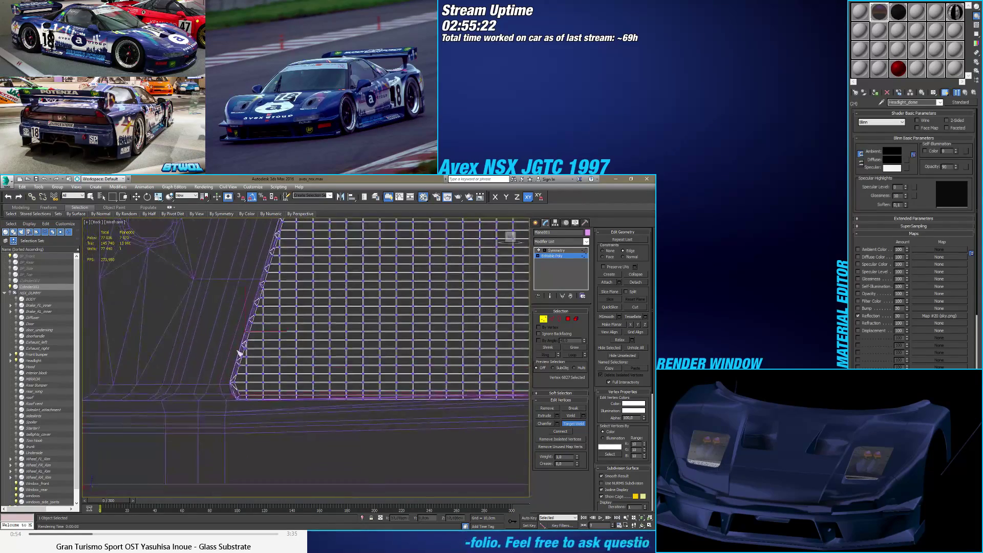
scroll(256, 348, "up", 5)
middle_click_drag(287, 406, 225, 378)
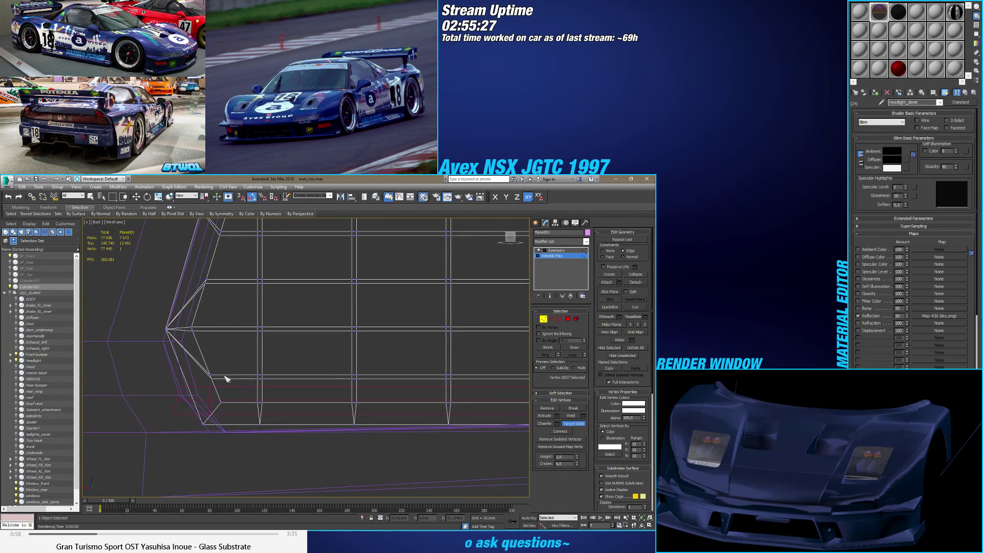
scroll(259, 384, "down", 8)
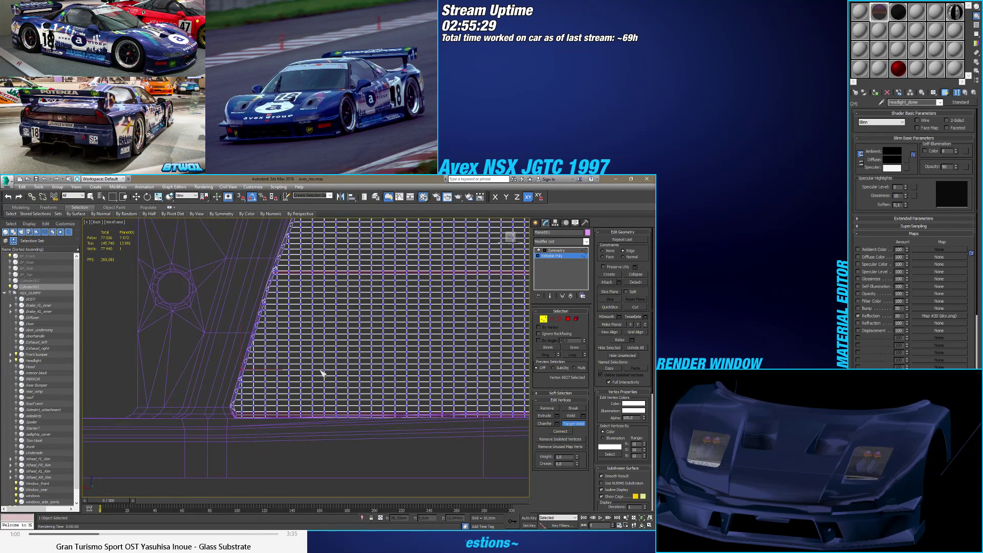
key("w")
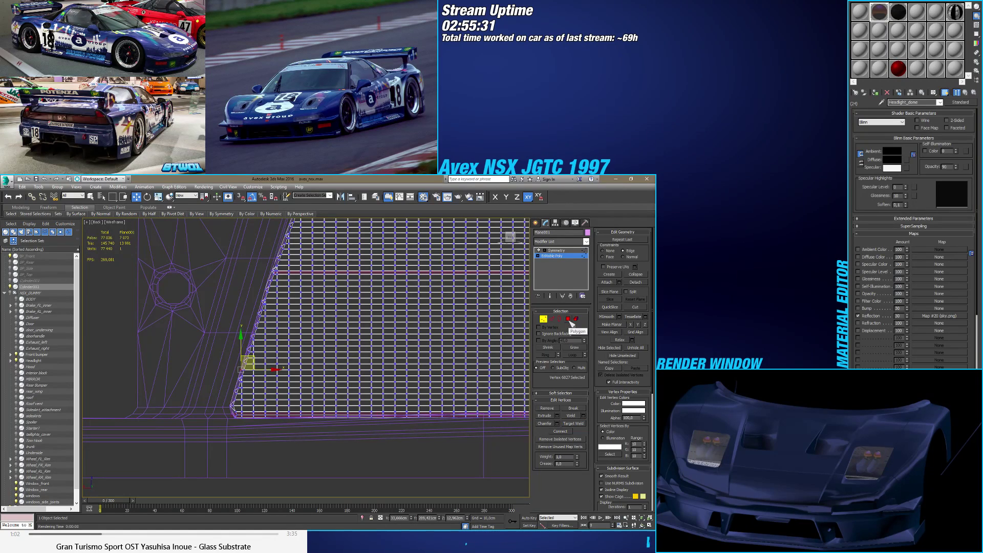
Step: In Polygon mode select and deselect all panel polygons, then switch to Element mode
left_click(568, 318)
key("ctrl+a")
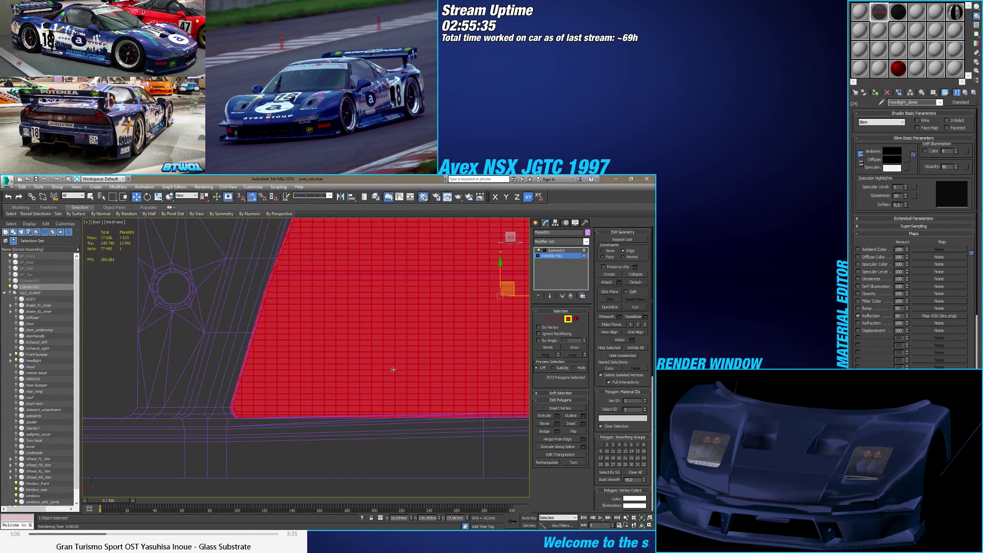
left_click(243, 362)
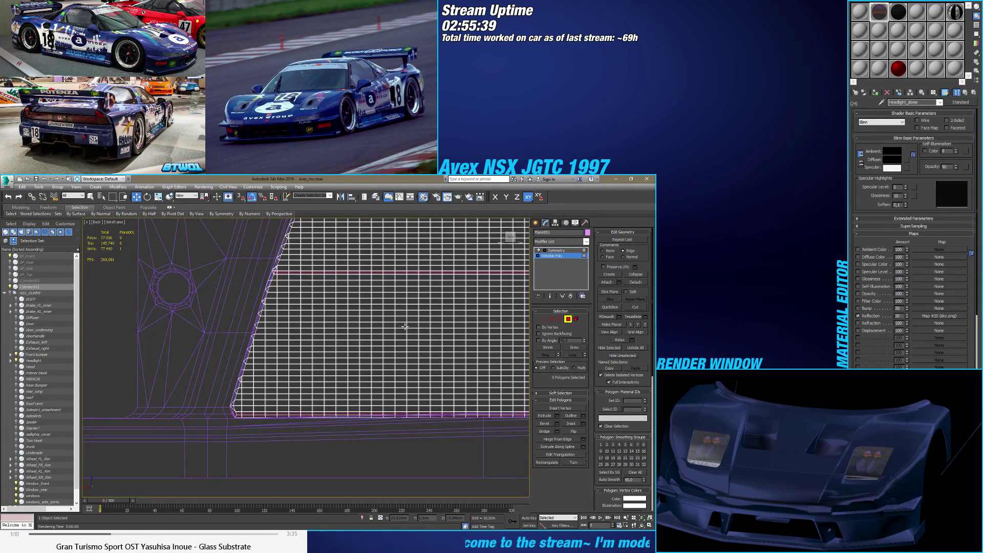
left_click(576, 319)
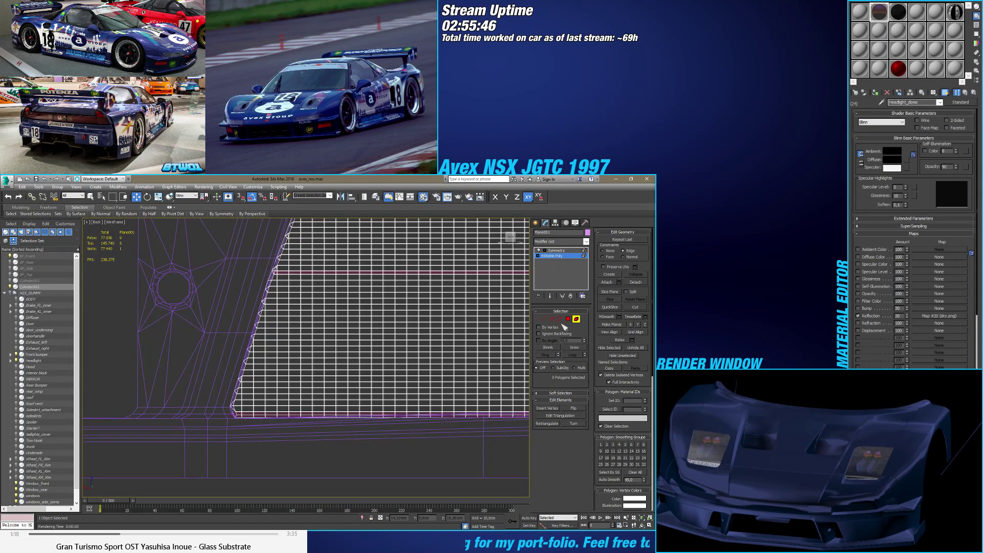
Step: In Edge mode, select one grid edge and grow it with Ring and Loop into full loops
key("6")
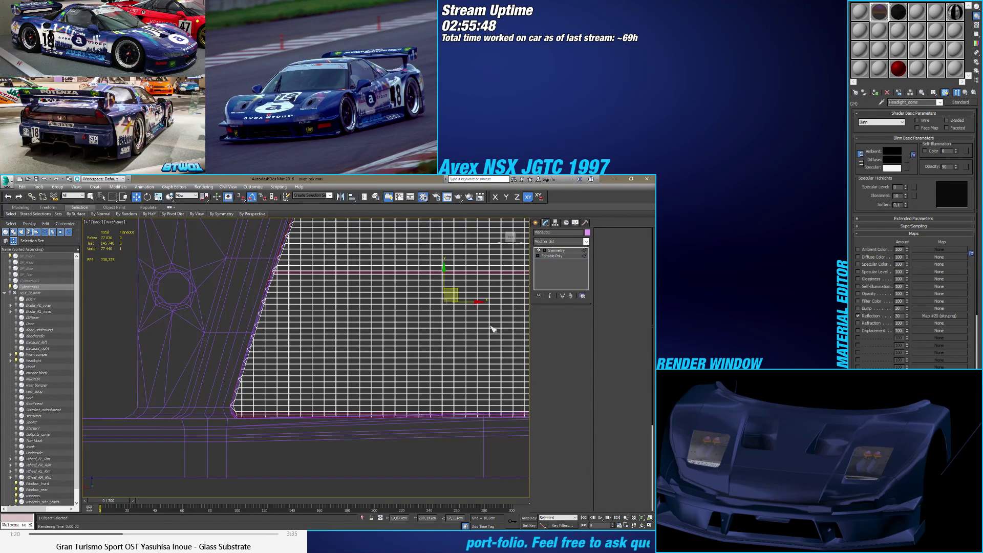
key("2")
left_click(262, 396)
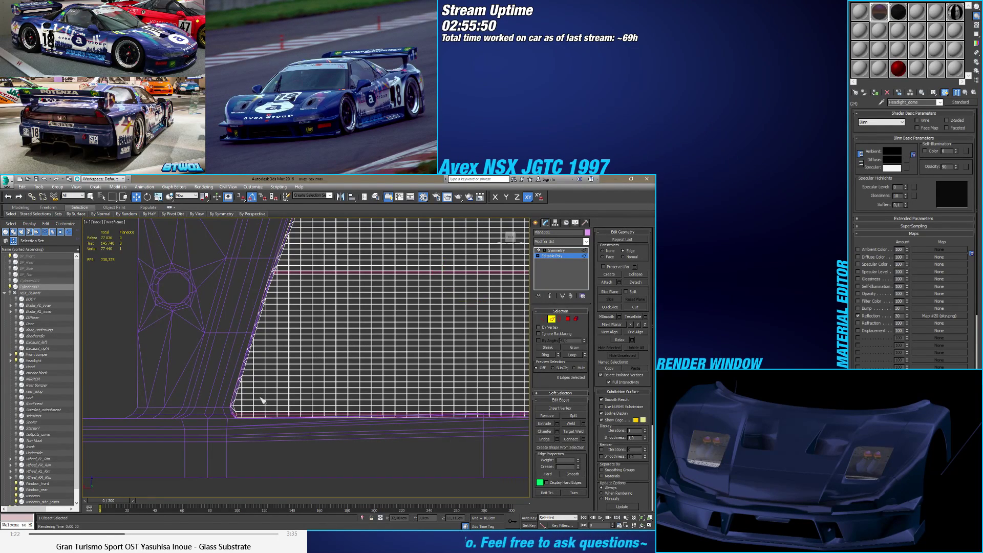
scroll(262, 398, "up", 5)
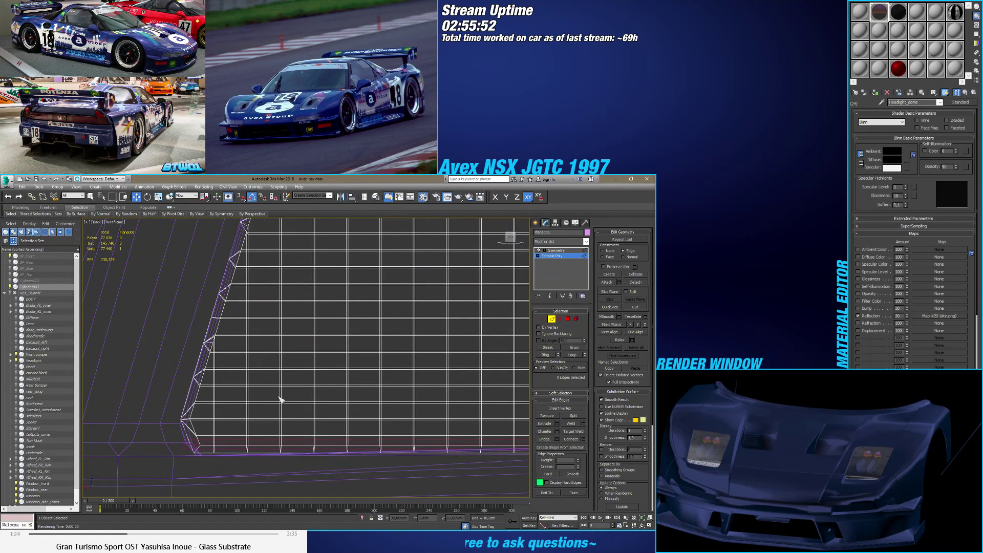
left_click(278, 395)
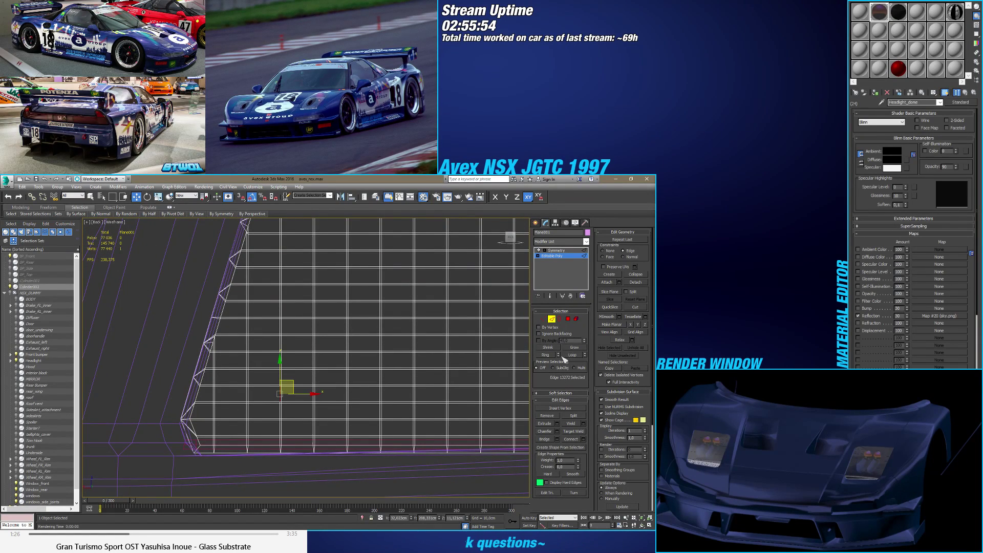
left_click(545, 354)
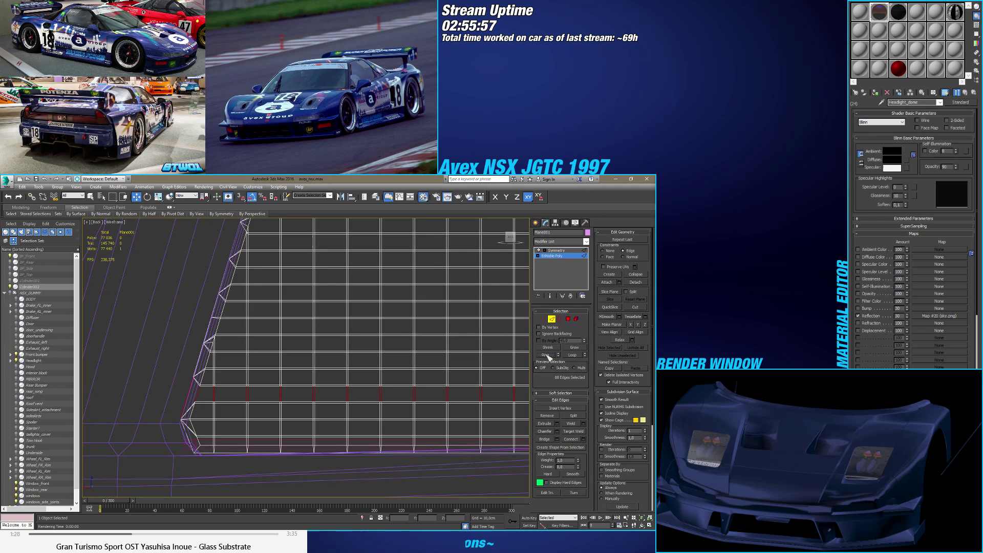
left_click(569, 356)
Step: Add a horizontal grid edge and extend it with Ring and Loop across the horizontal edges
scroll(348, 360, "down", 4)
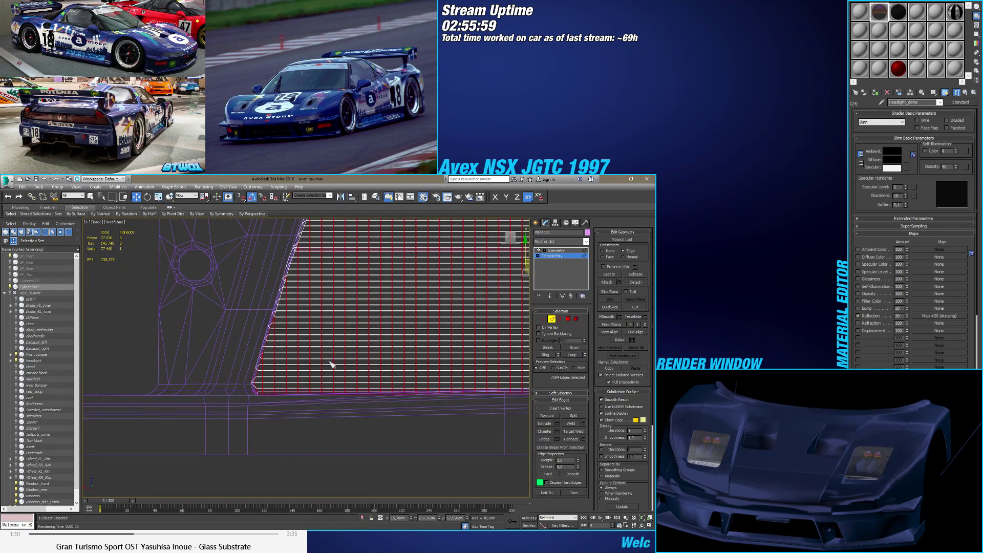
scroll(330, 364, "up", 5)
left_click(330, 354, "ctrl")
left_click(547, 355)
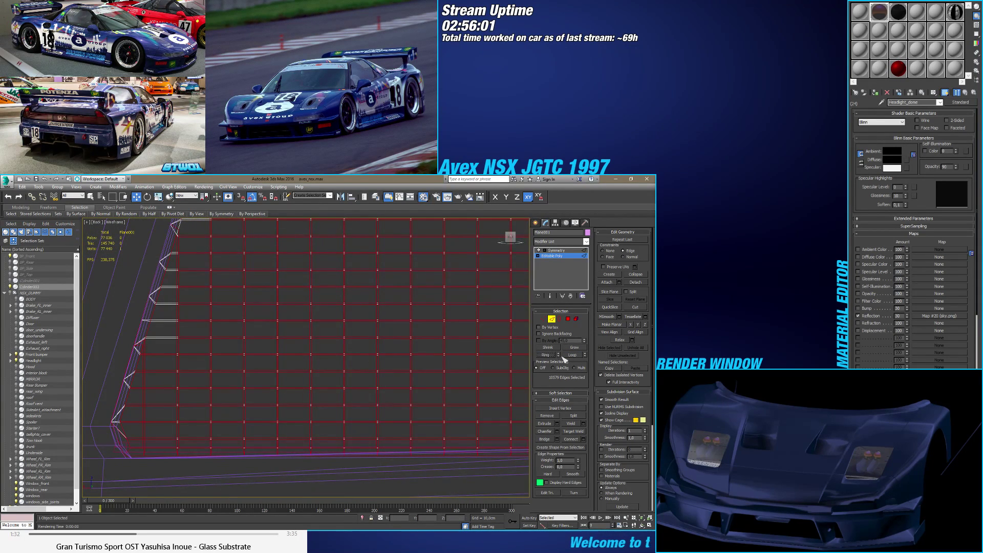
left_click(575, 355)
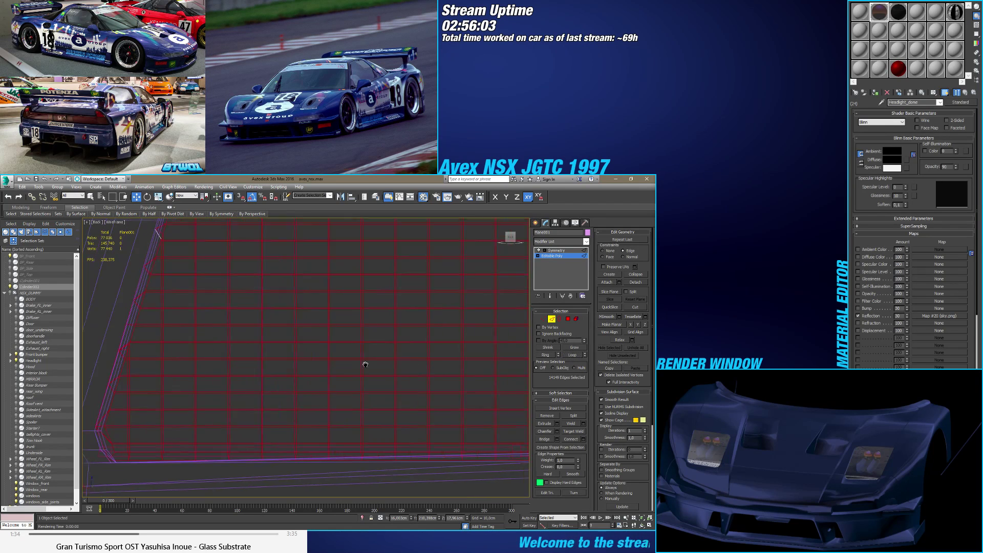
scroll(392, 363, "down", 5)
middle_click_drag(378, 368, 346, 369)
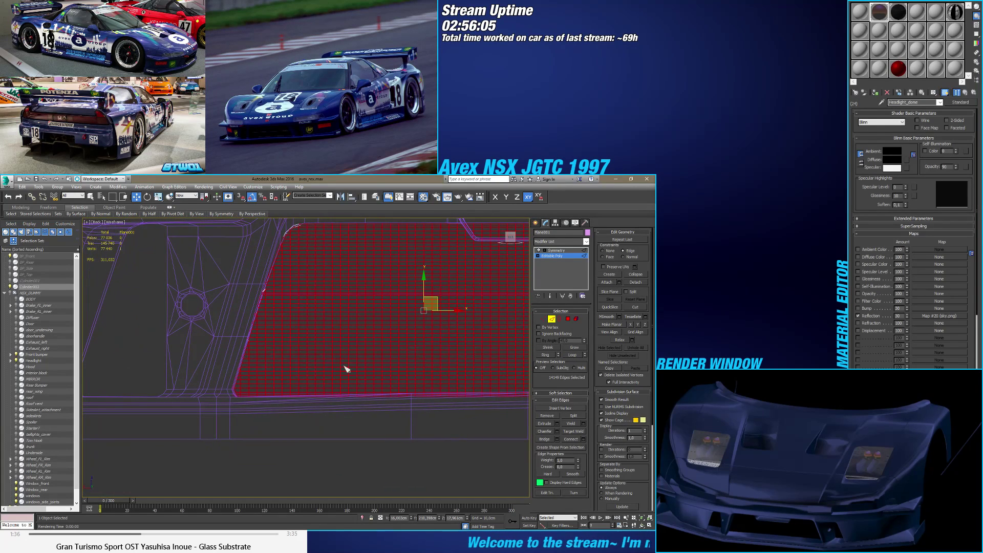
Step: Add the grid panel's open border in Border mode so the whole grid is selected
left_click(559, 319)
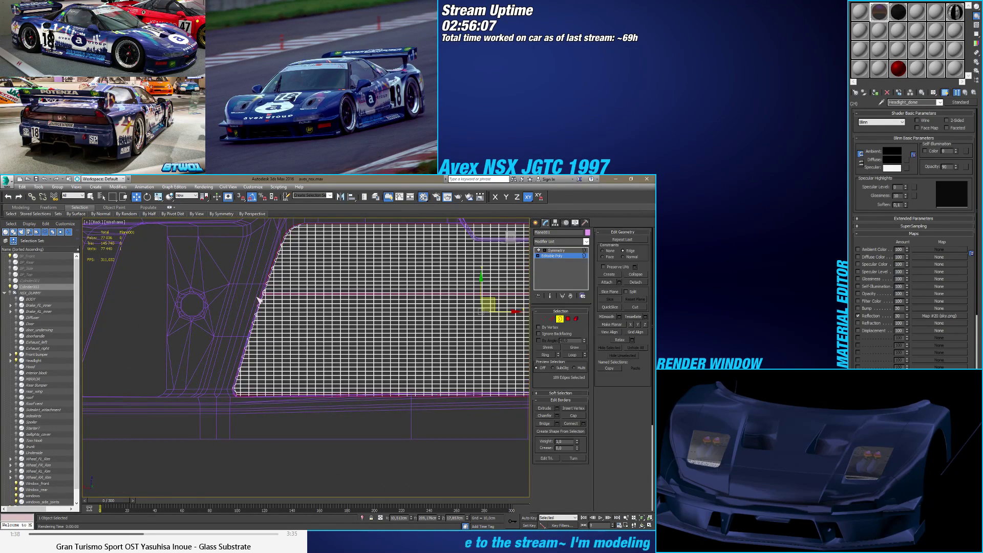
left_click(254, 294)
left_click(559, 320)
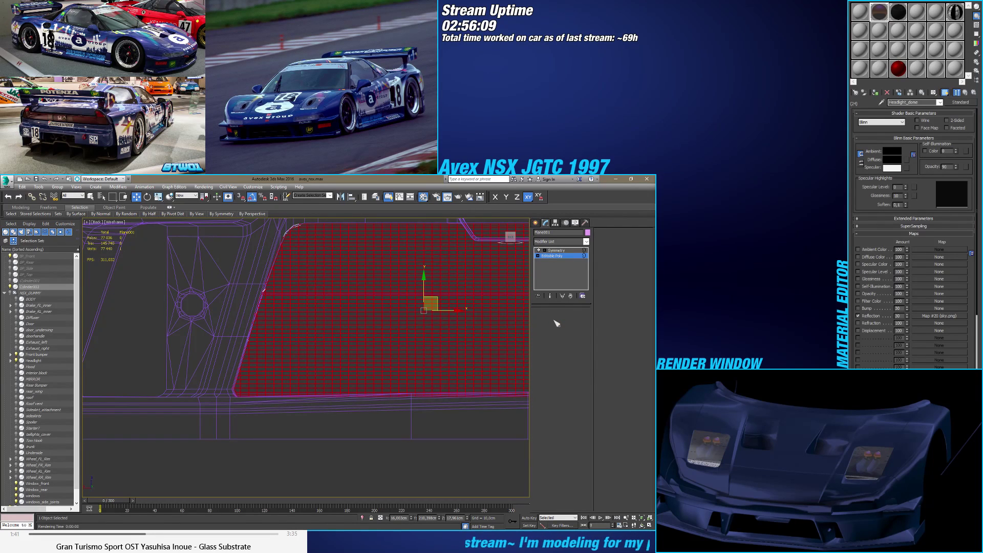
left_click(559, 320)
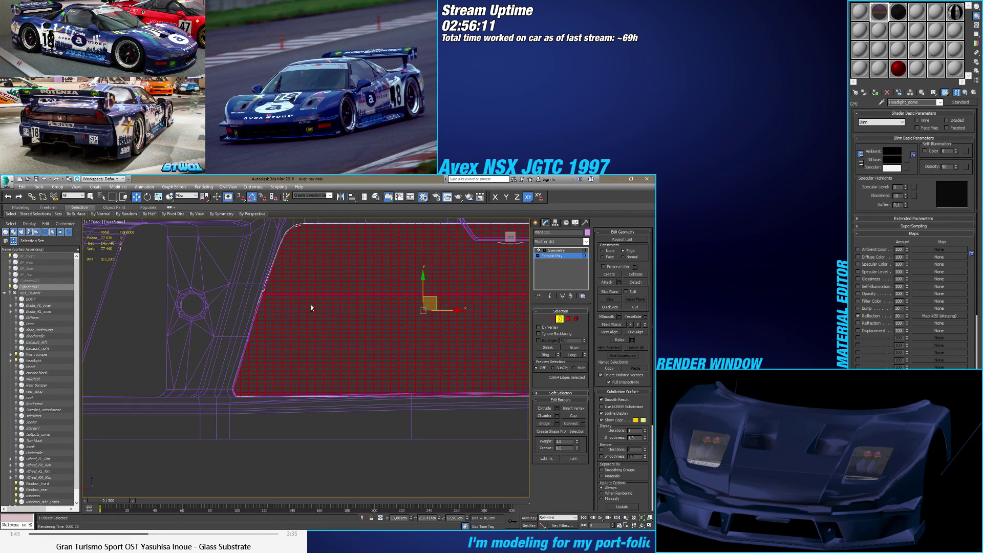
middle_click_drag(491, 312, 400, 329)
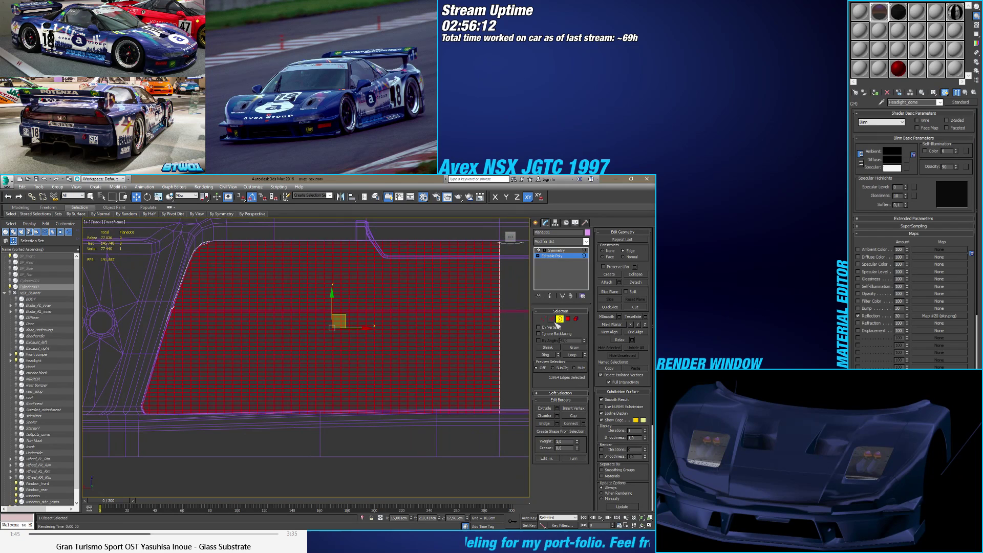
Step: Convert the selection to polygons, try shrinking it, then undo the shrink
left_click(569, 319)
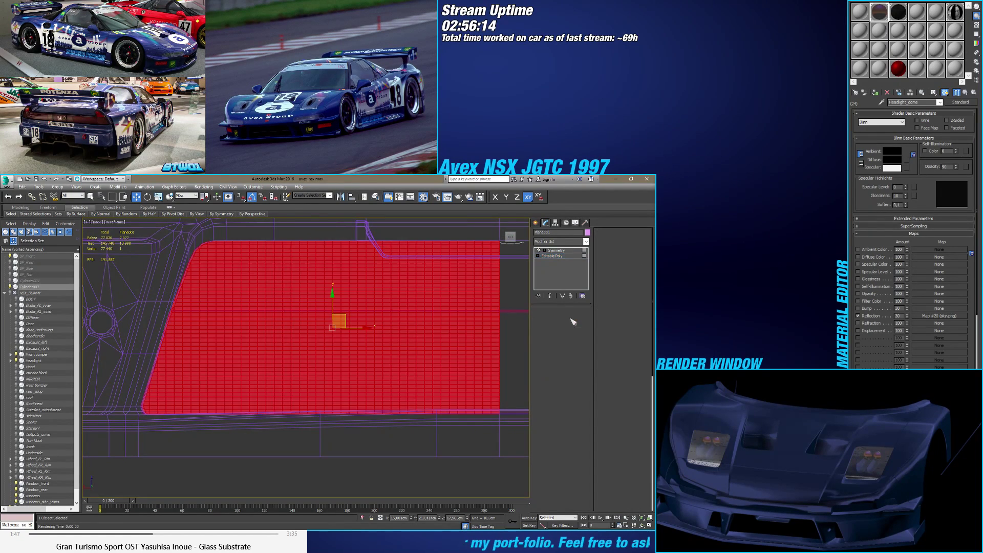
scroll(458, 278, "up", 5)
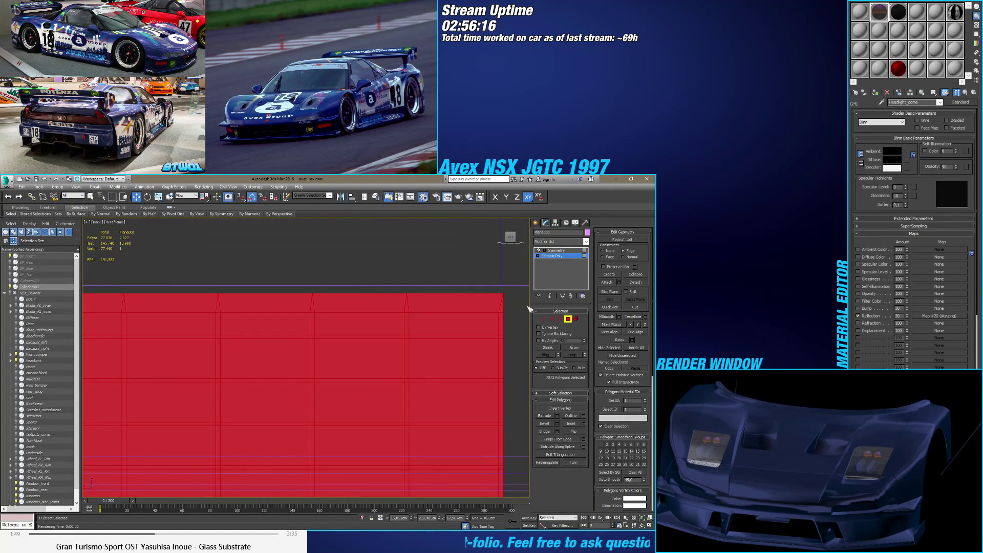
left_click(556, 350)
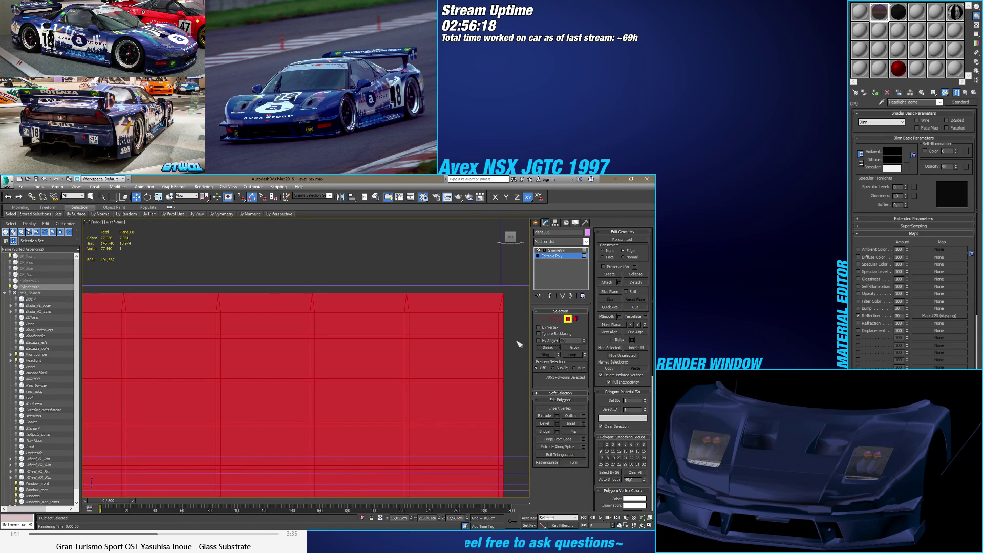
key("ctrl+z")
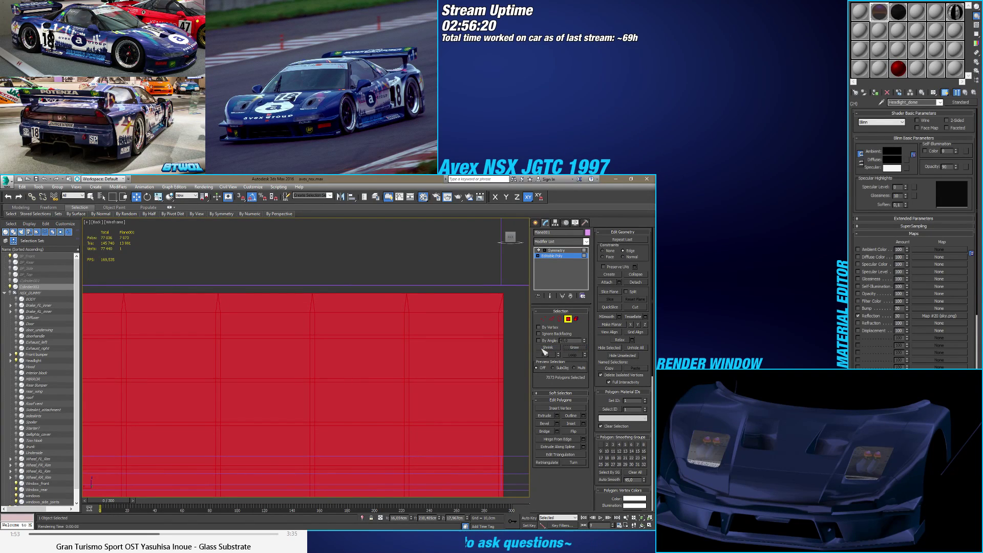
Step: Deselect all panel polygons and zoom in on the grid's upper-left corner
scroll(458, 358, "down", 5)
scroll(458, 358, "down", 3)
left_click(457, 382)
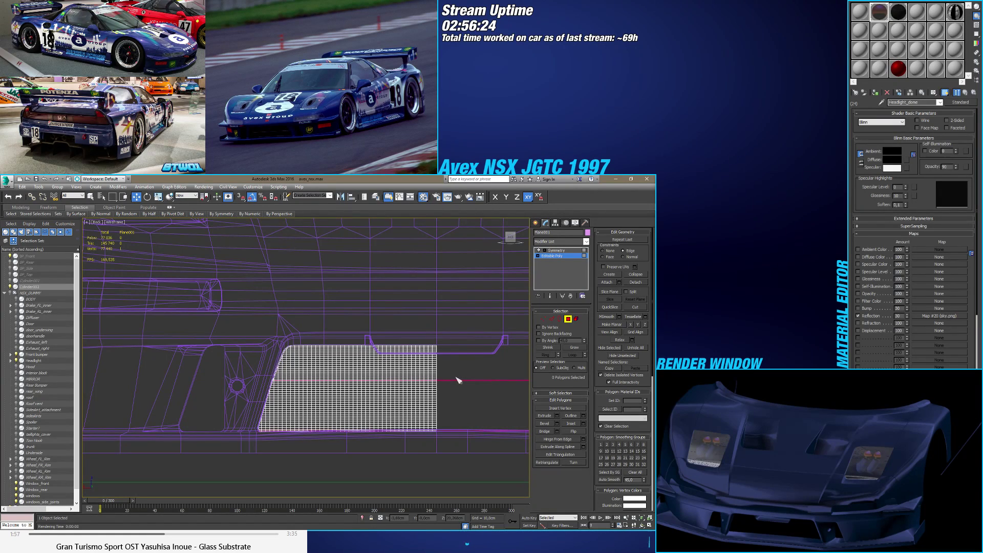
scroll(458, 380, "up", 6)
scroll(338, 348, "down", 3)
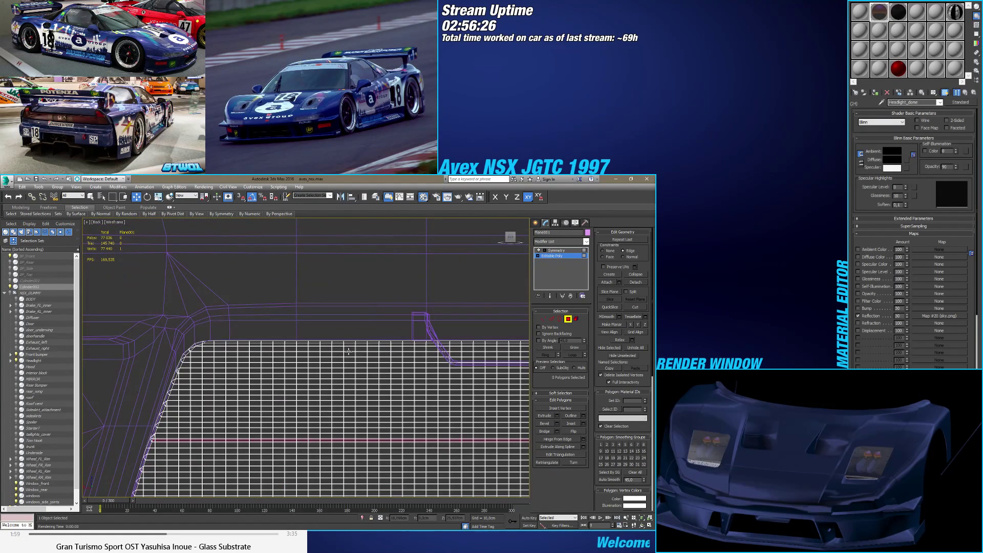
scroll(262, 353, "up", 5)
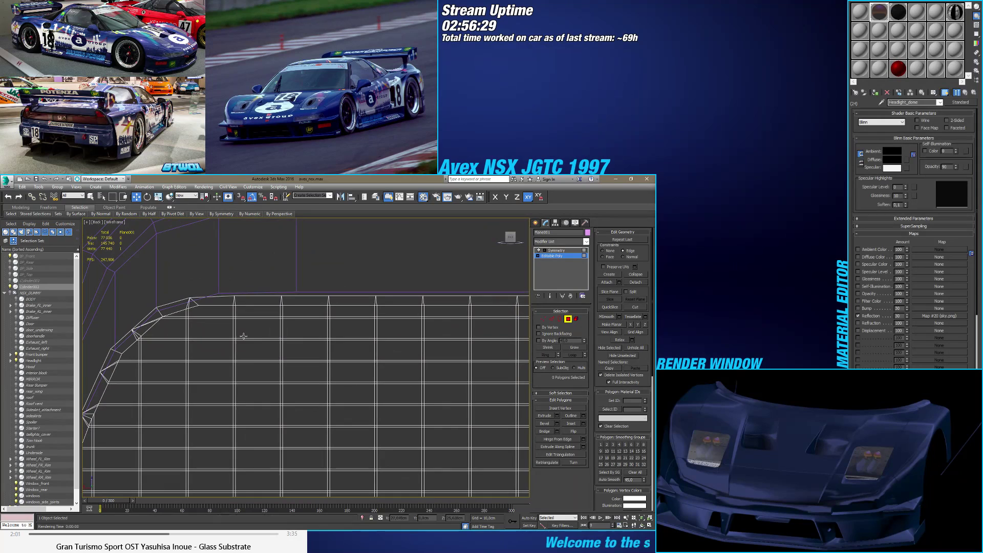
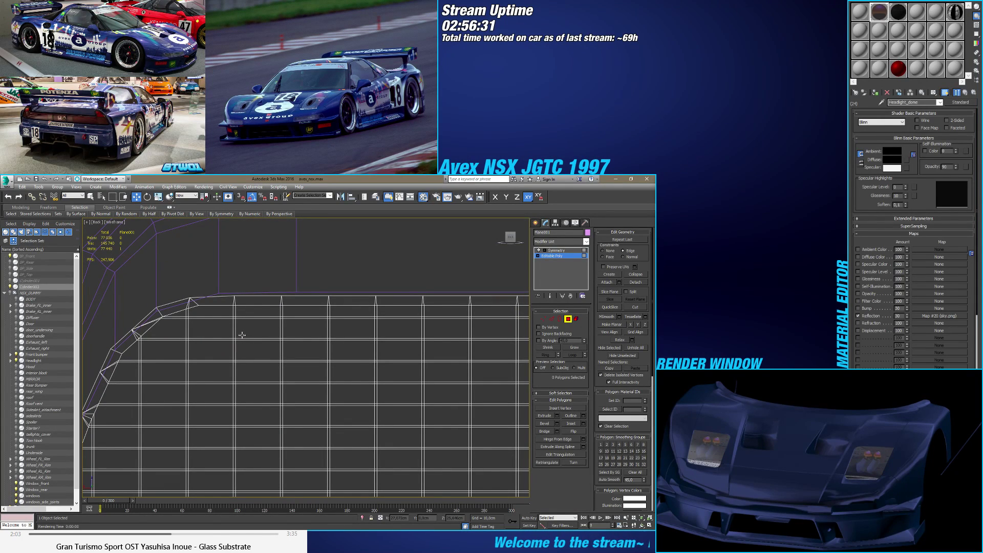
Step: Pick polygons one by one along the grille mesh's top row
left_click(180, 314)
scroll(208, 311, "up", 2)
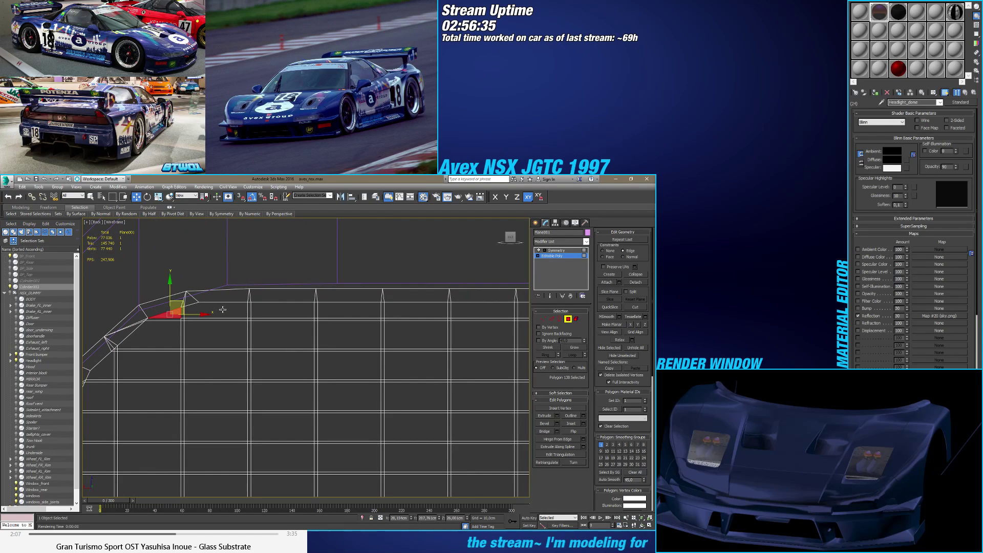
left_click(223, 310, "ctrl")
left_click(284, 309, "ctrl")
left_click(351, 309, "ctrl")
left_click(407, 309, "ctrl")
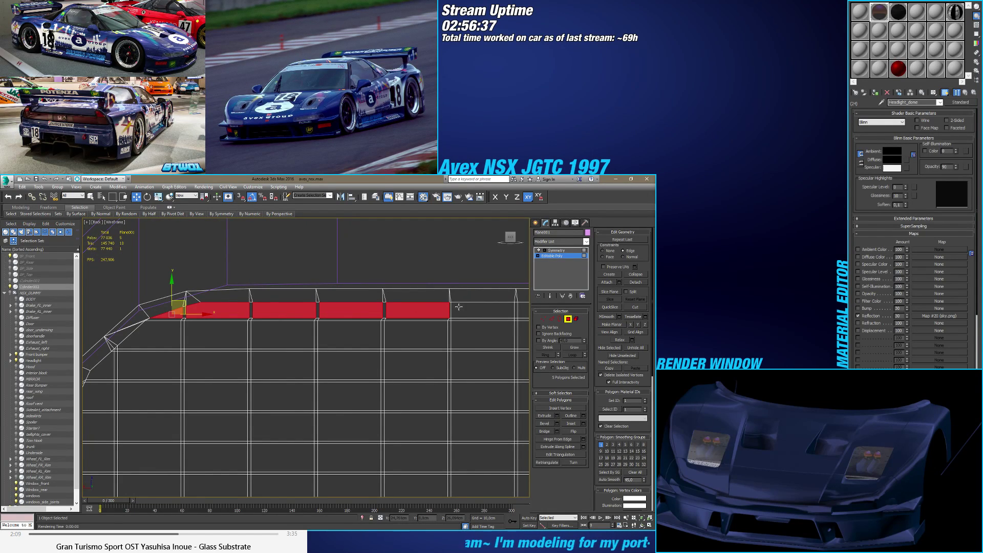
Step: Marquee-select the mesh's top open border in Border mode and convert it to polygons
key("q")
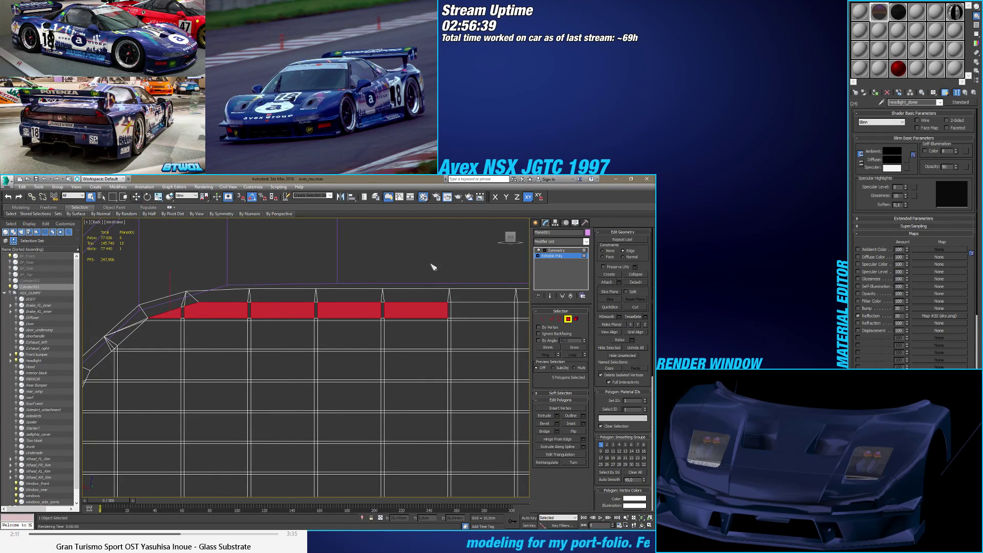
middle_click_drag(433, 267, 188, 278)
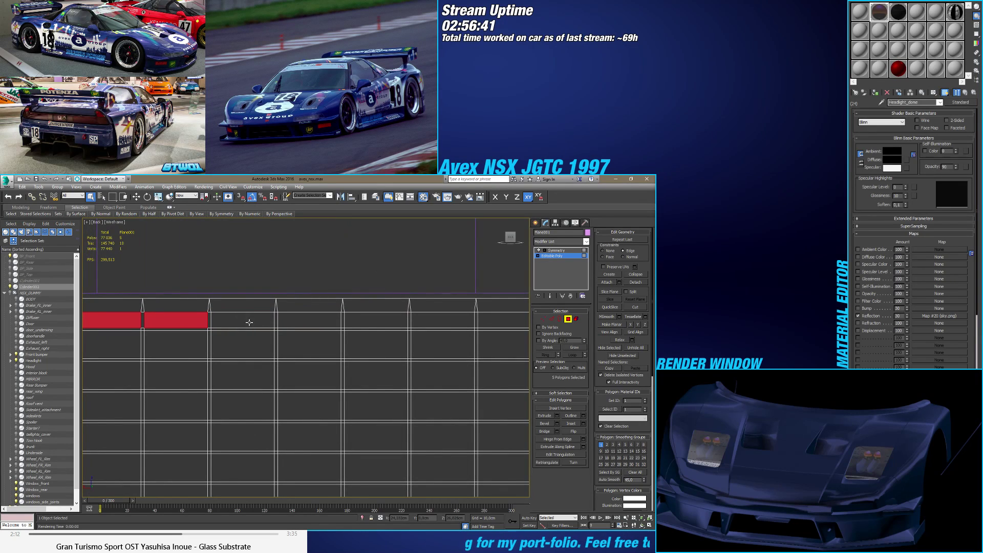
left_click(560, 318)
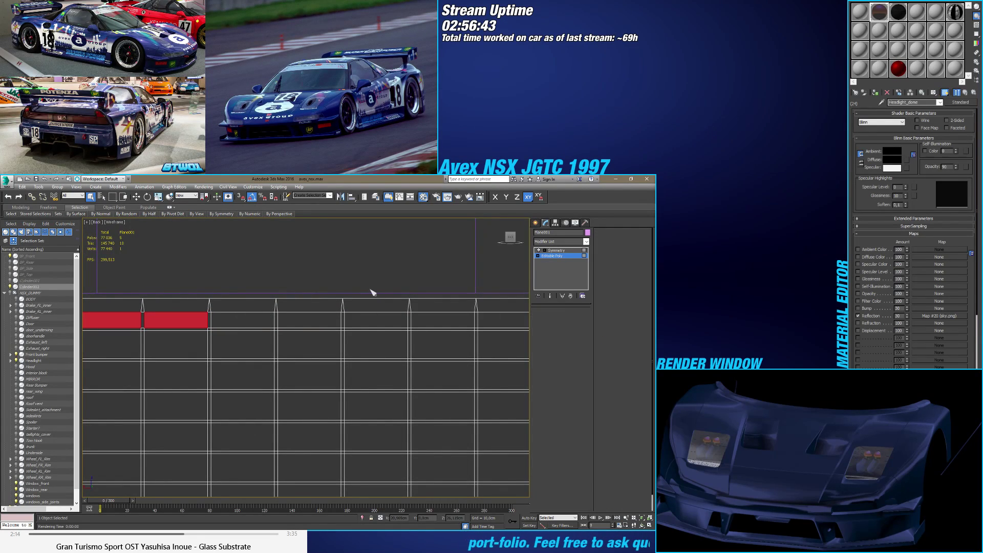
left_click_drag(377, 280, 399, 309)
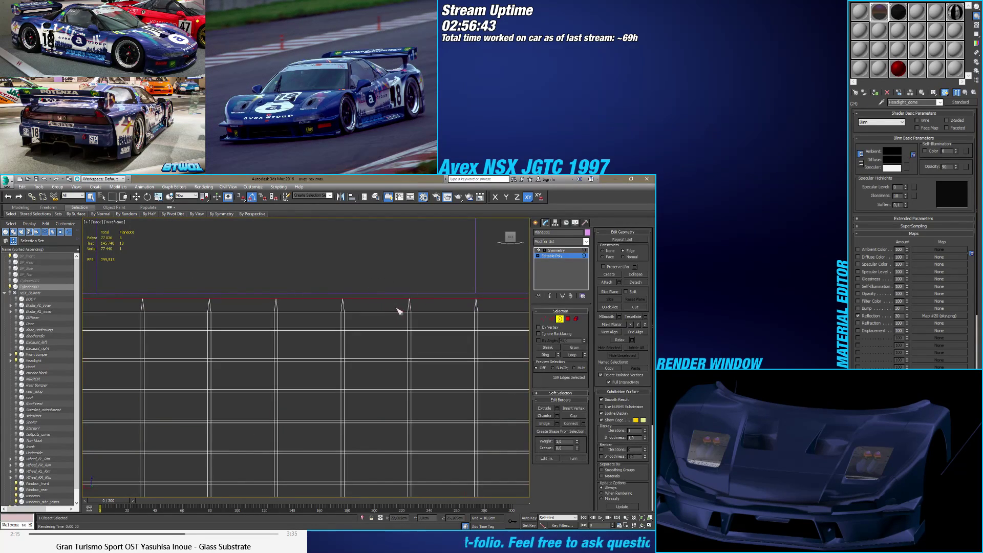
left_click(567, 319, "ctrl")
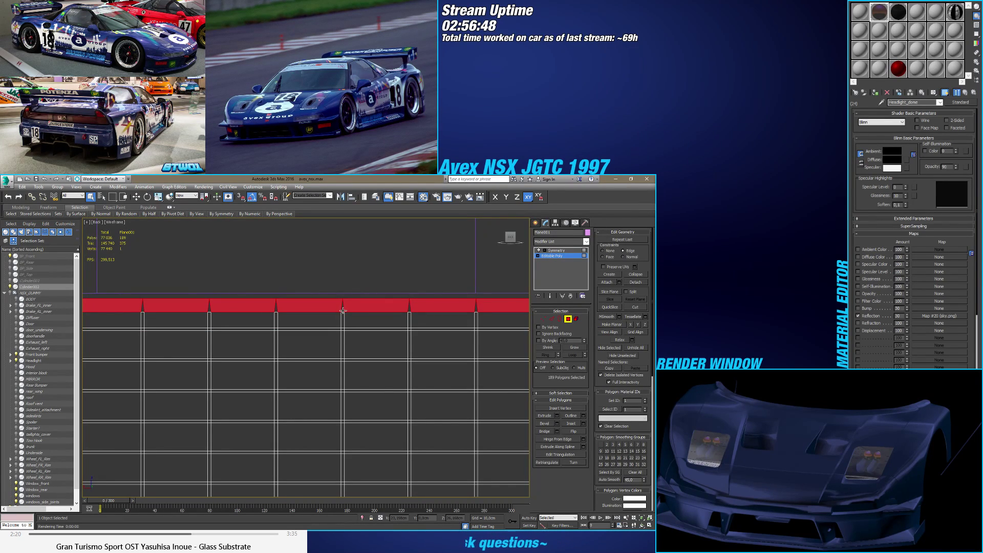
Step: Grow and shrink the polygon selection to leave a single 269-polygon strip
left_click(343, 315, "shift")
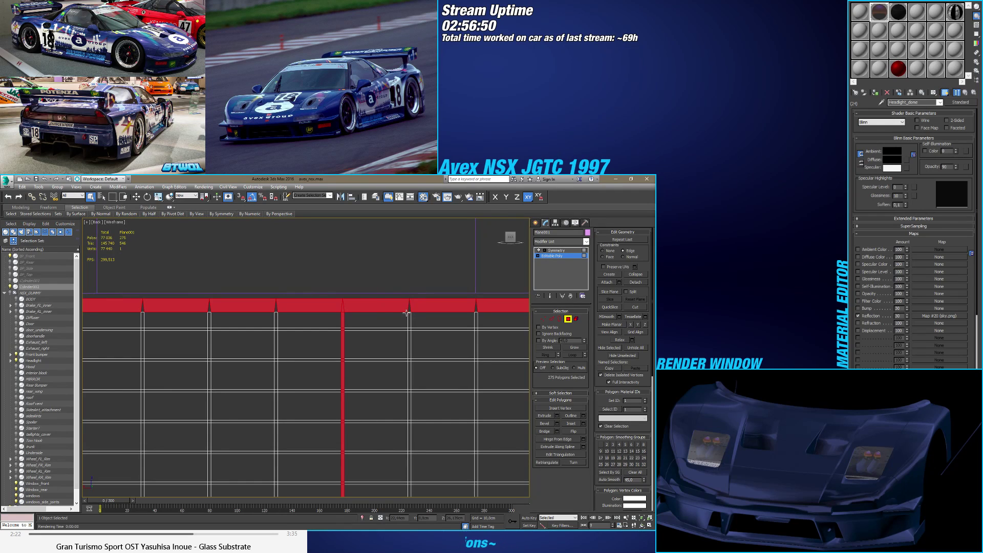
key("ctrl+z")
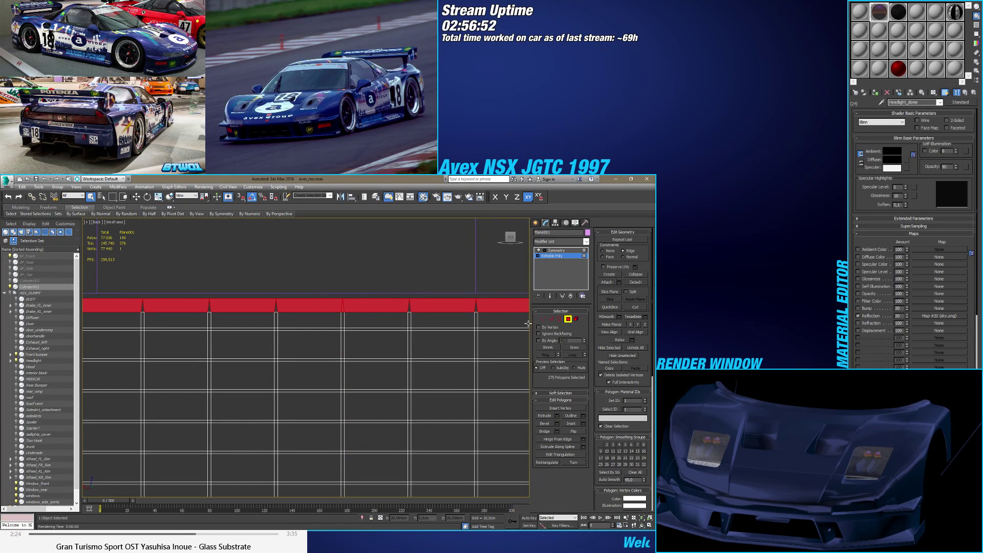
left_click(572, 347)
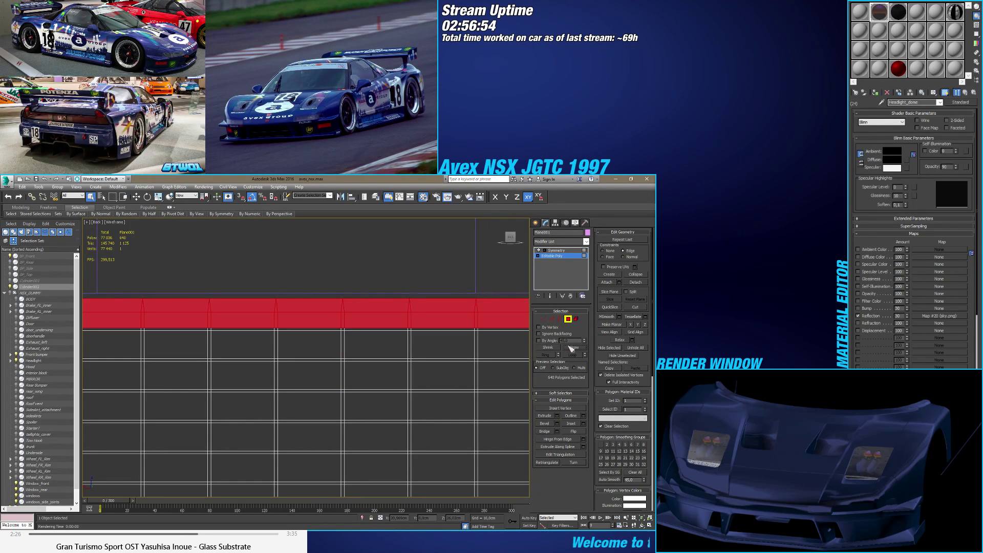
left_click(572, 347)
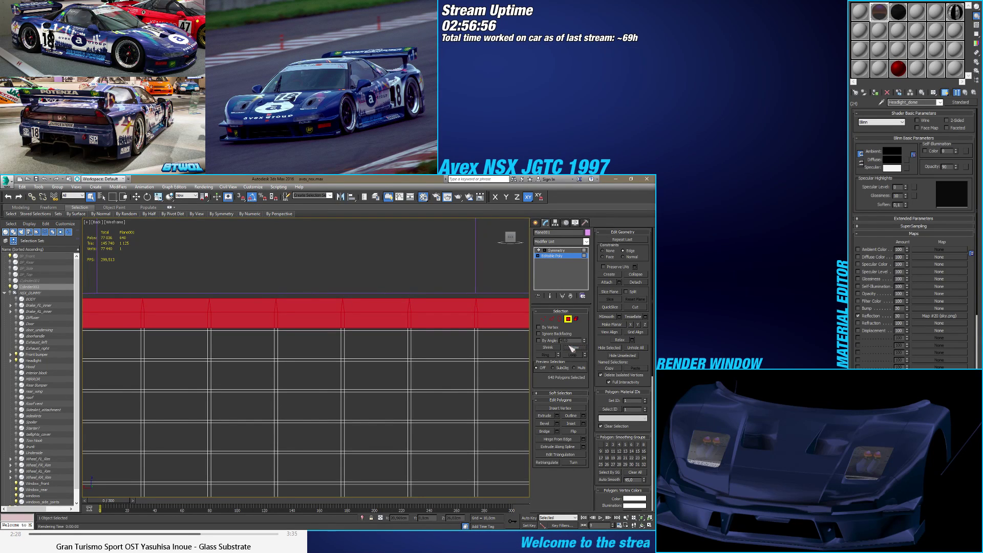
left_click(548, 347)
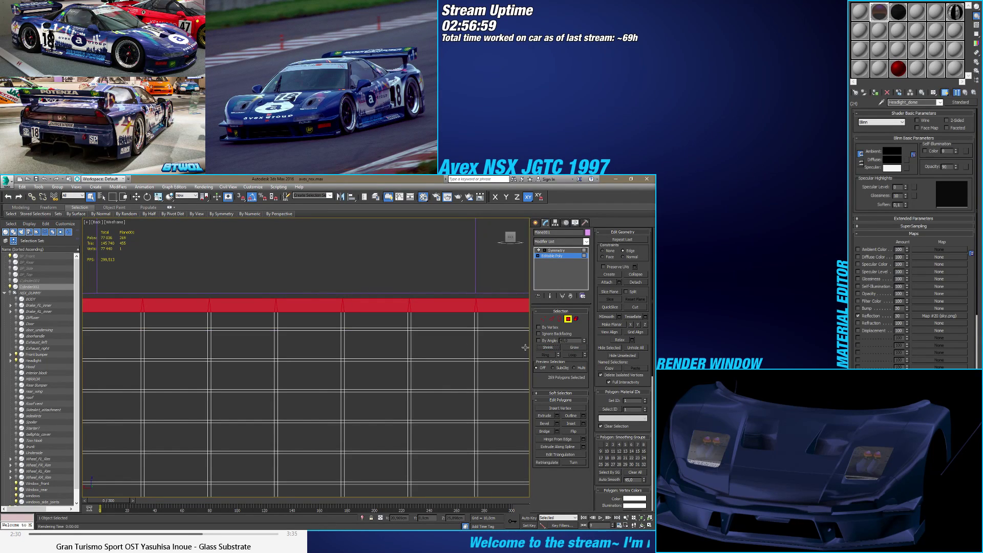
Step: Convert the strip to the outer border, then its vertices, then the 338 border polygons
key("z")
scroll(295, 324, "up", 4)
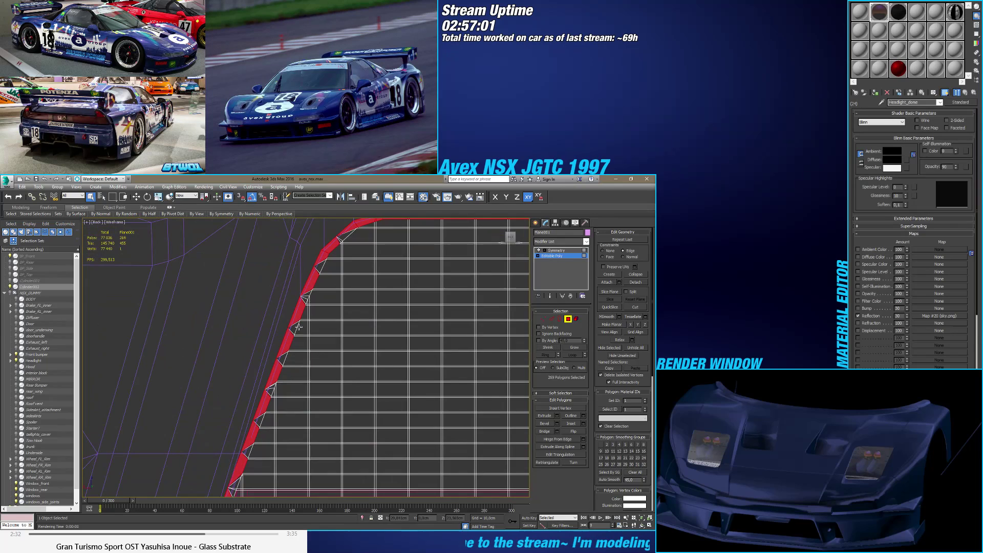
middle_click_drag(294, 324, 278, 328)
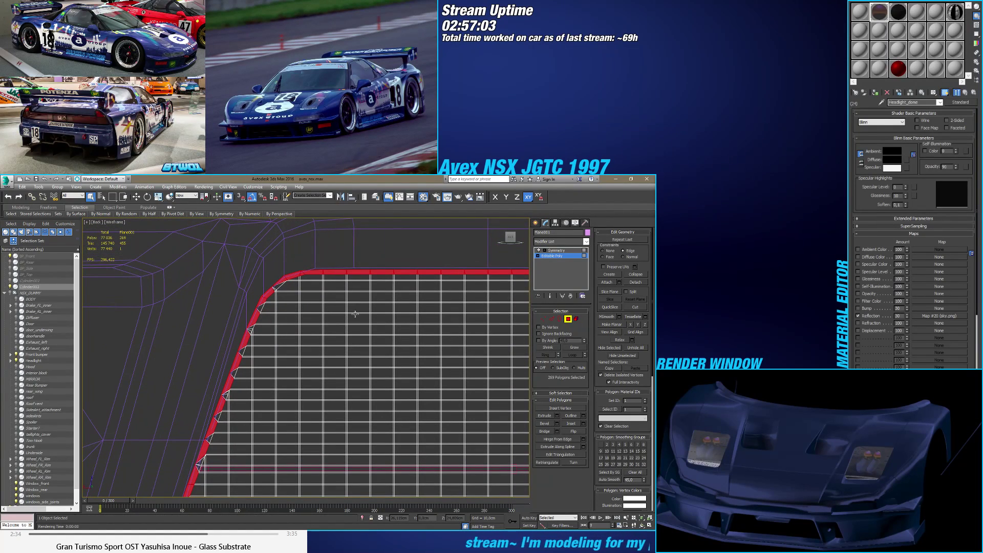
left_click(559, 319, "ctrl")
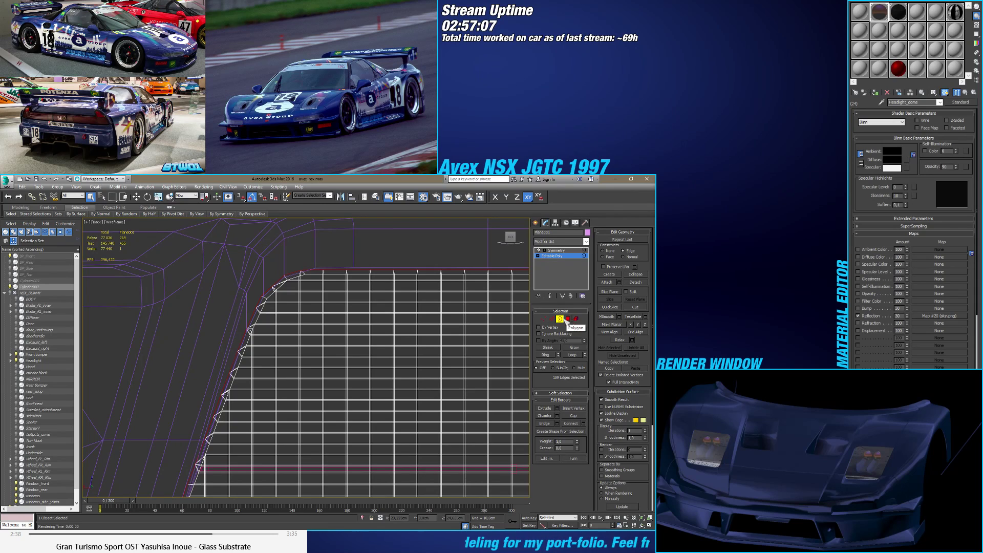
key("1")
left_click(568, 319, "ctrl")
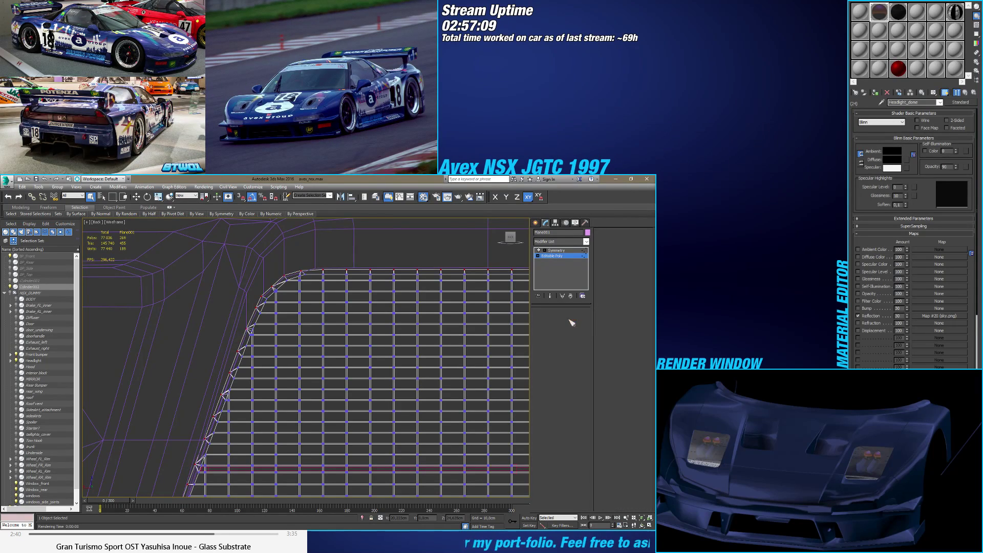
Step: Frame the border panel and select polygons along its right edge
scroll(356, 295, "down", 2)
key("z")
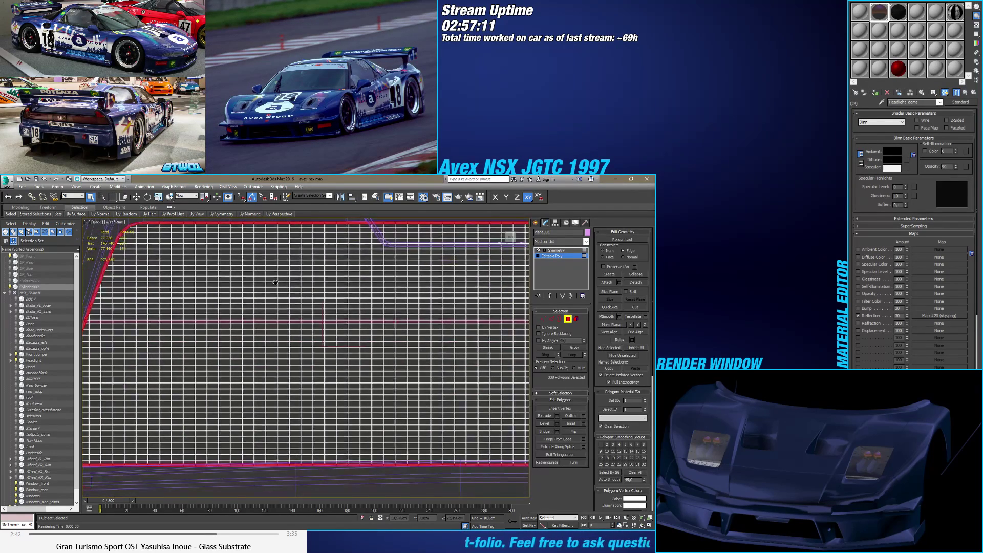
scroll(487, 256, "up", 10)
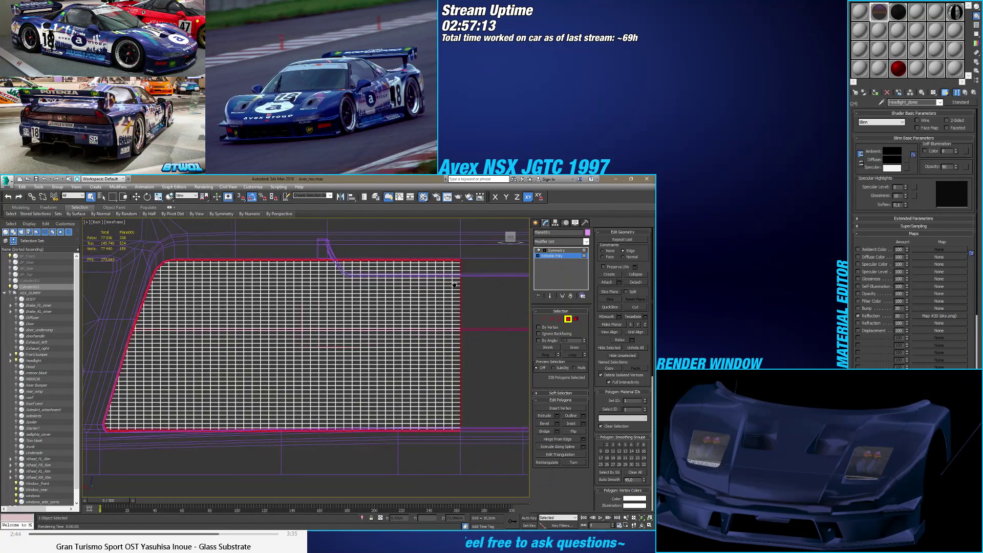
scroll(386, 263, "up", 2)
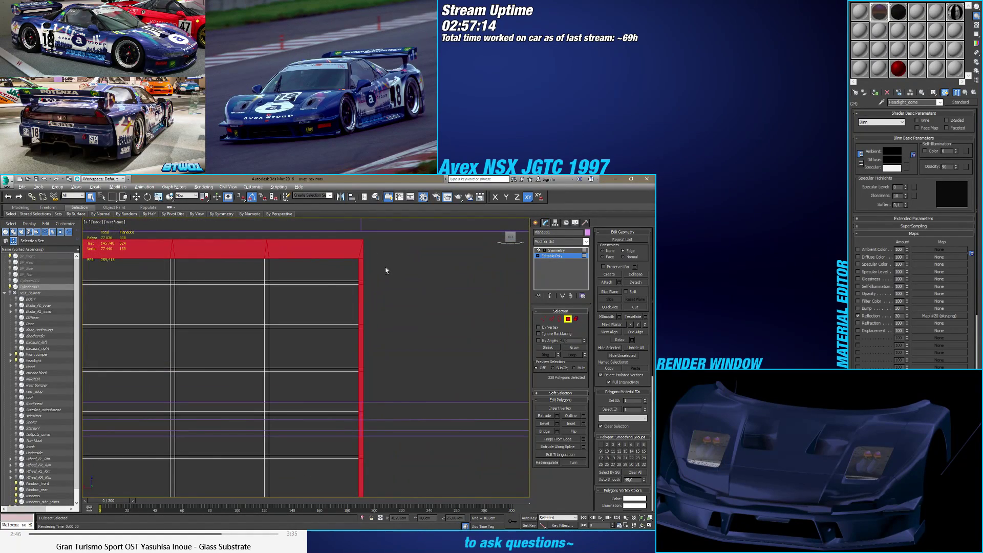
scroll(339, 341, "down", 5)
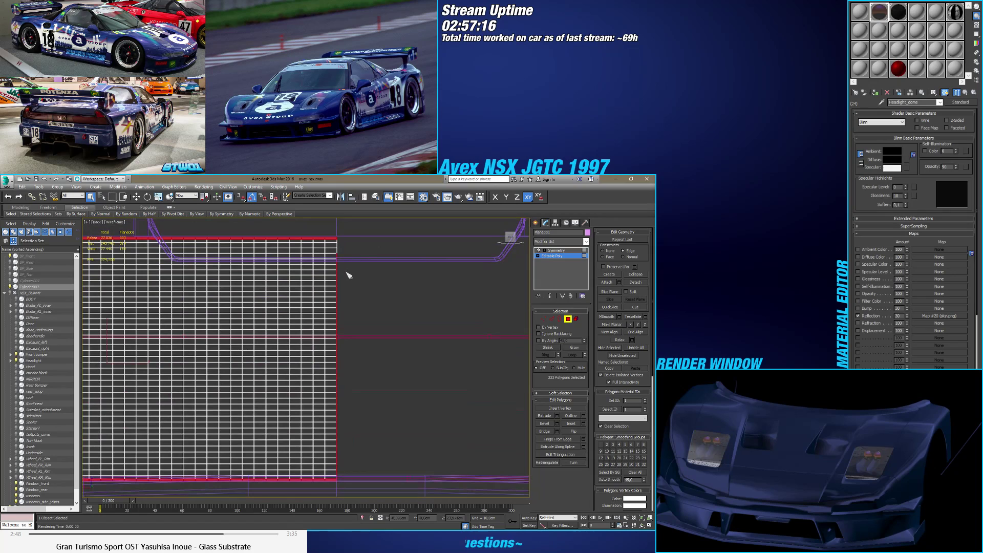
left_click_drag(329, 368, 329, 479)
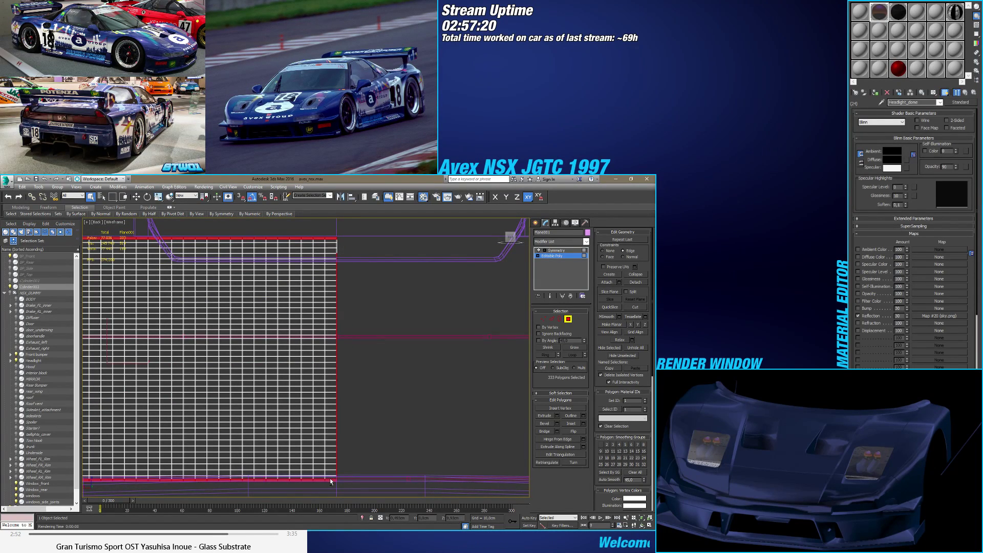
scroll(306, 280, "down", 3)
middle_click_drag(306, 281, 334, 340)
scroll(310, 342, "up", 4)
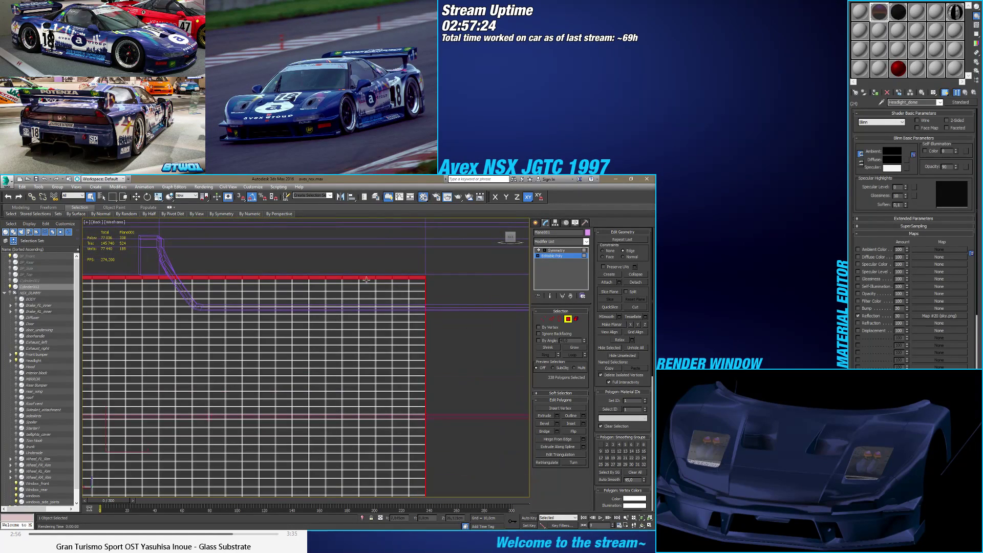
scroll(366, 280, "up", 3)
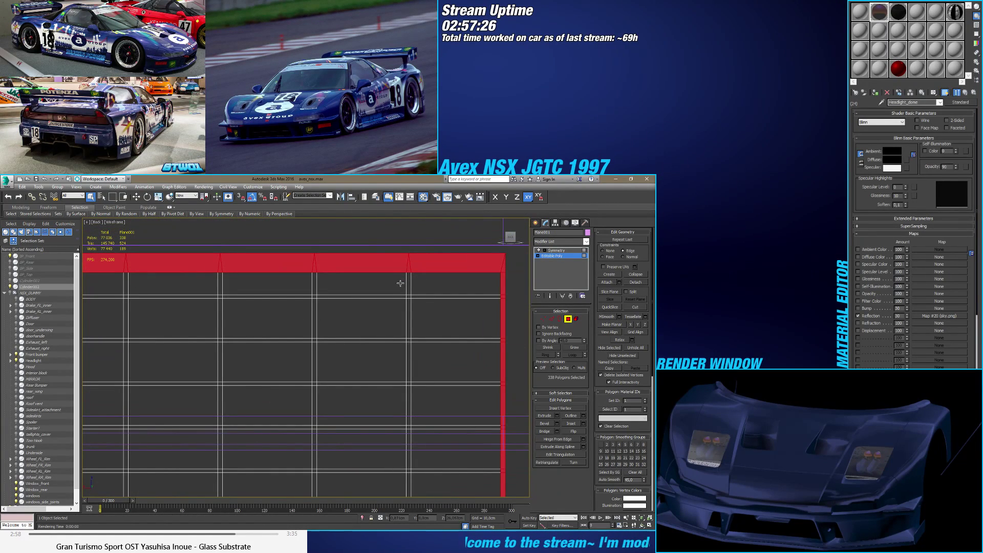
Step: Ctrl-add a vertical loop and the upper horizontal grille rows to the polygon selection
left_click(407, 290, "shift")
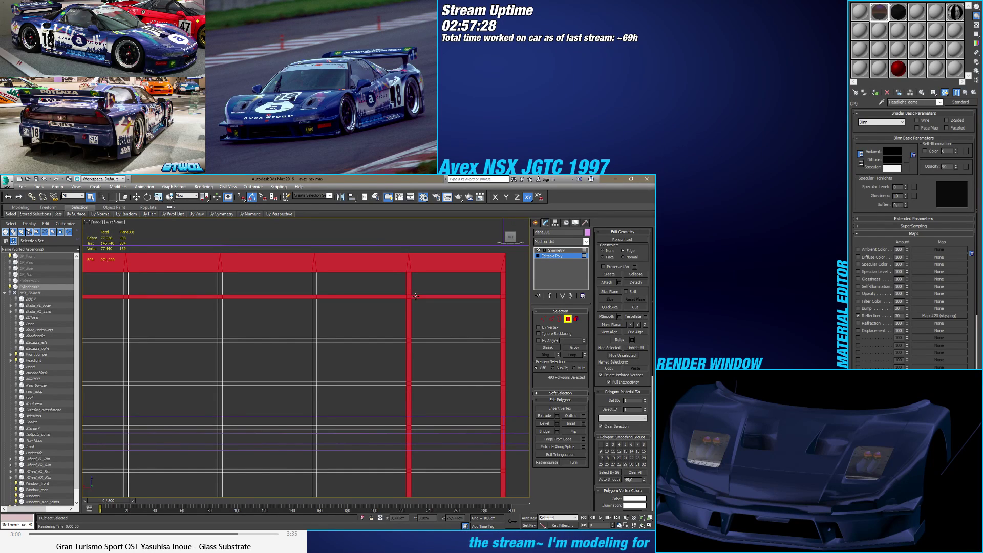
left_click(416, 295, "shift")
left_click(418, 340, "shift")
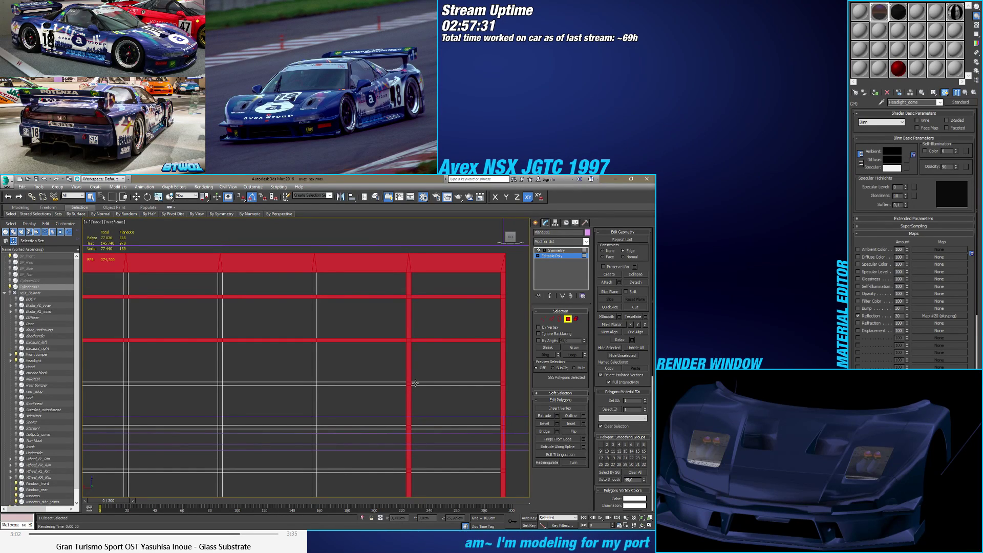
left_click(416, 384, "shift")
left_click(418, 428, "shift")
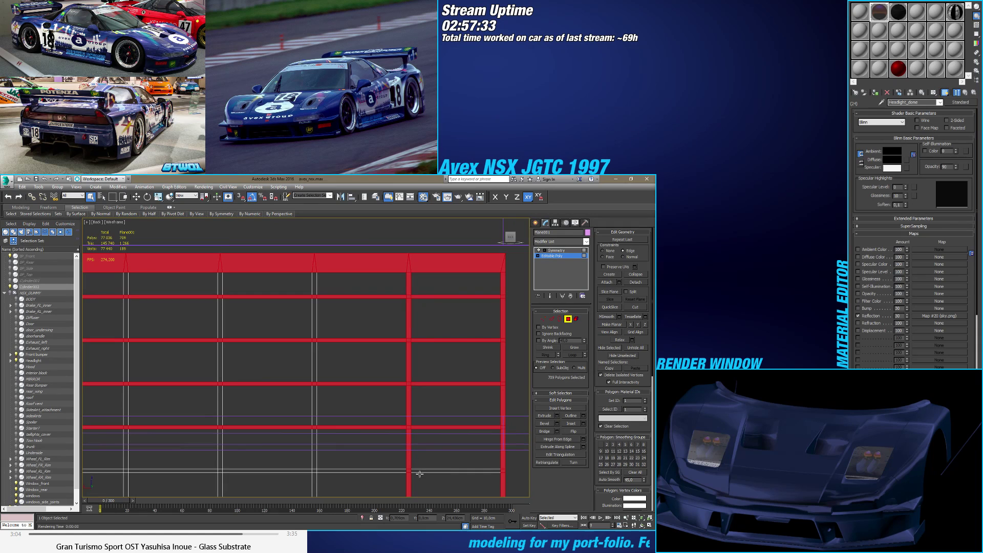
left_click(418, 472, "shift")
middle_click_drag(419, 475, 353, 330)
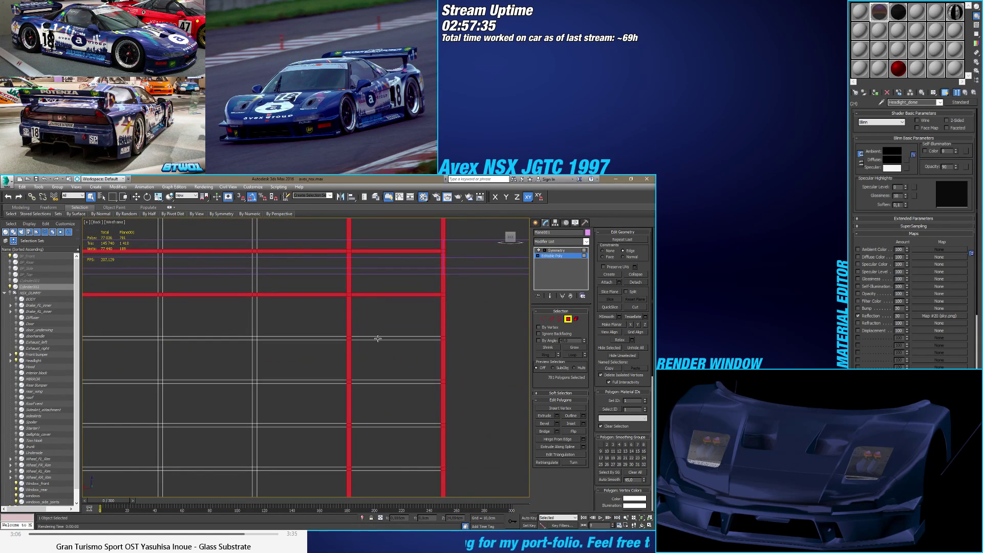
left_click(377, 340, "shift")
left_click(378, 384, "shift")
left_click(374, 425, "shift")
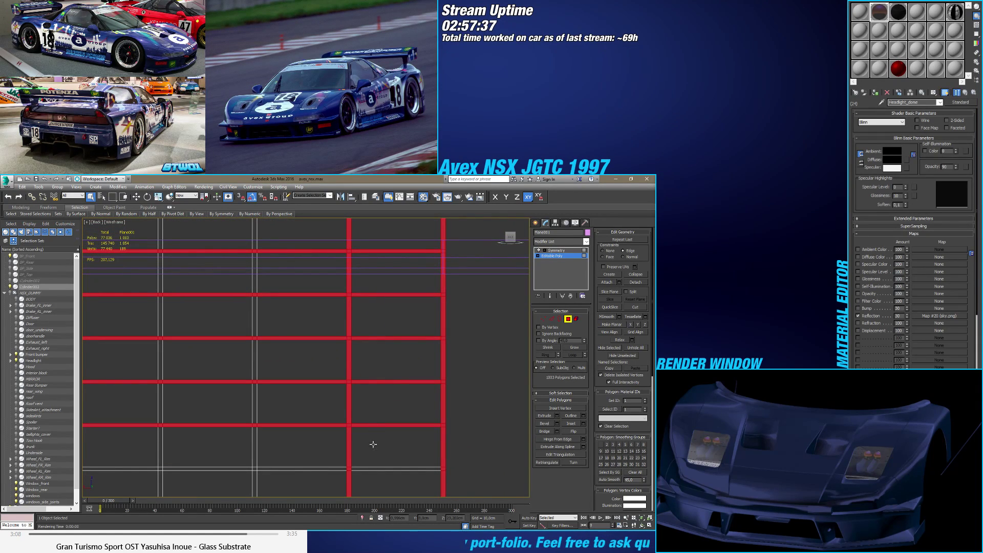
left_click(370, 467, "shift")
middle_click_drag(369, 481, 345, 407)
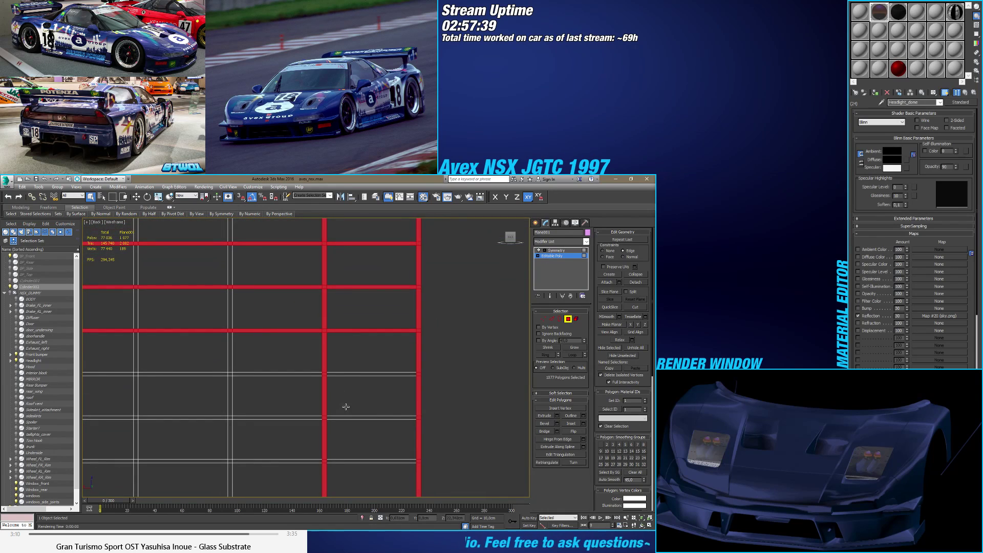
left_click(356, 373, "shift")
left_click(349, 417, "shift")
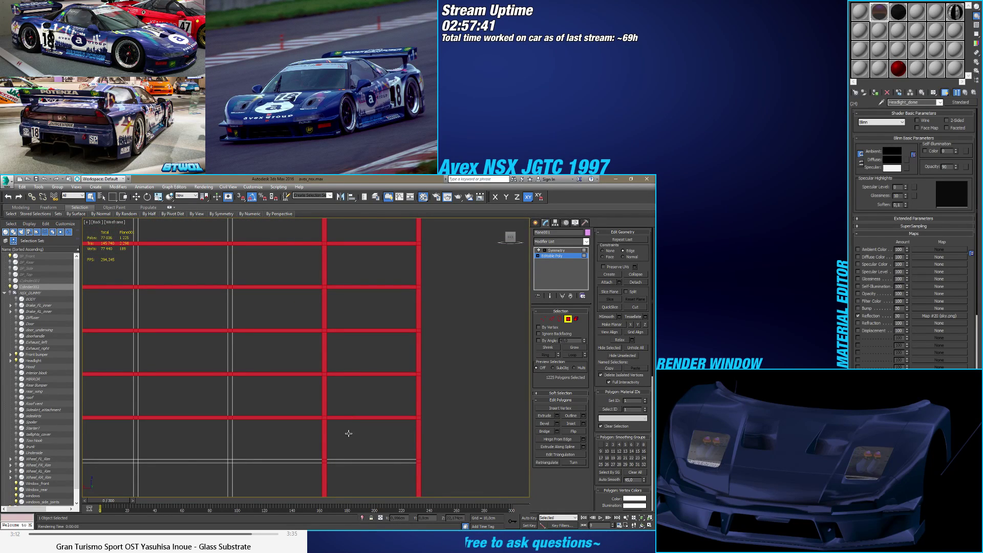
left_click(349, 461, "shift")
middle_click_drag(347, 473, 323, 329)
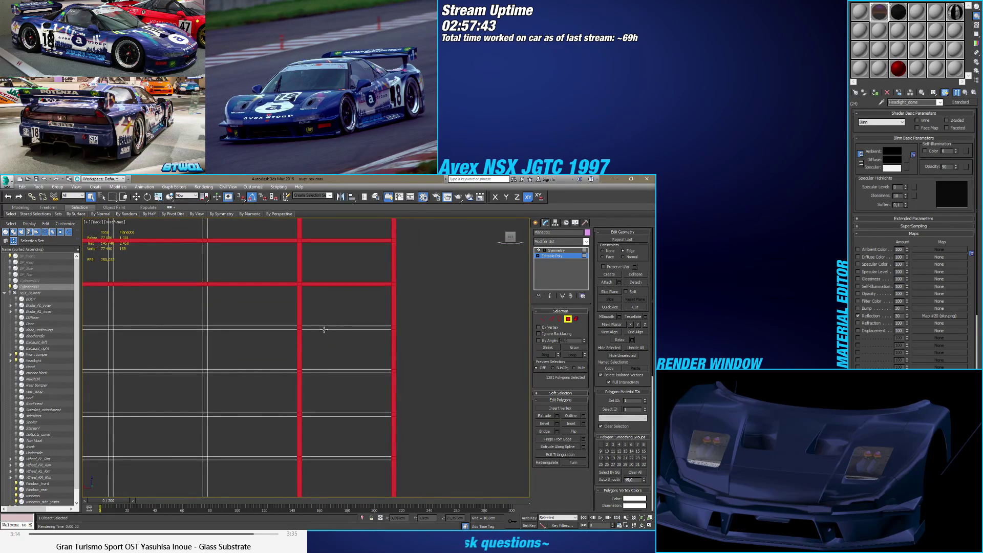
left_click(328, 328, "shift")
left_click(335, 371, "shift")
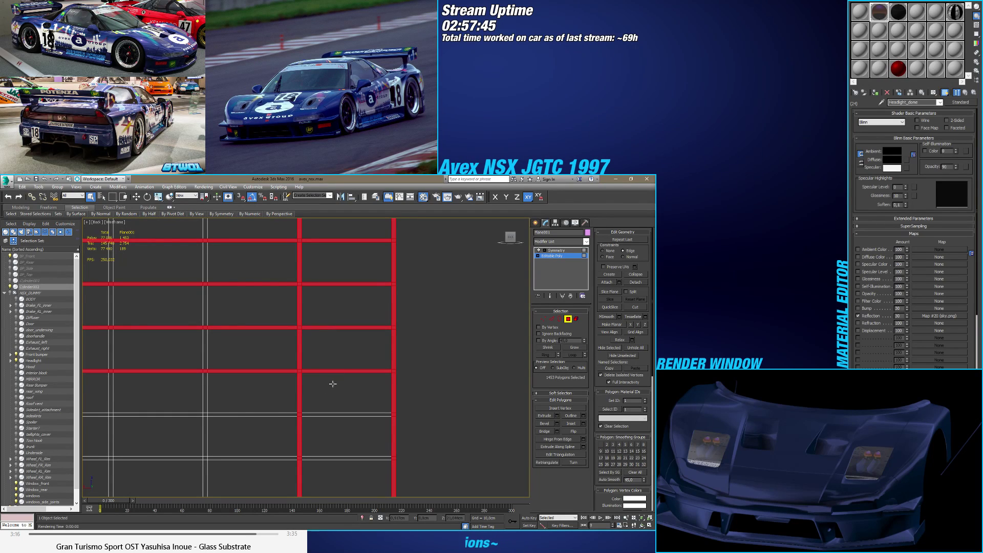
left_click(329, 414, "shift")
left_click(324, 459, "shift")
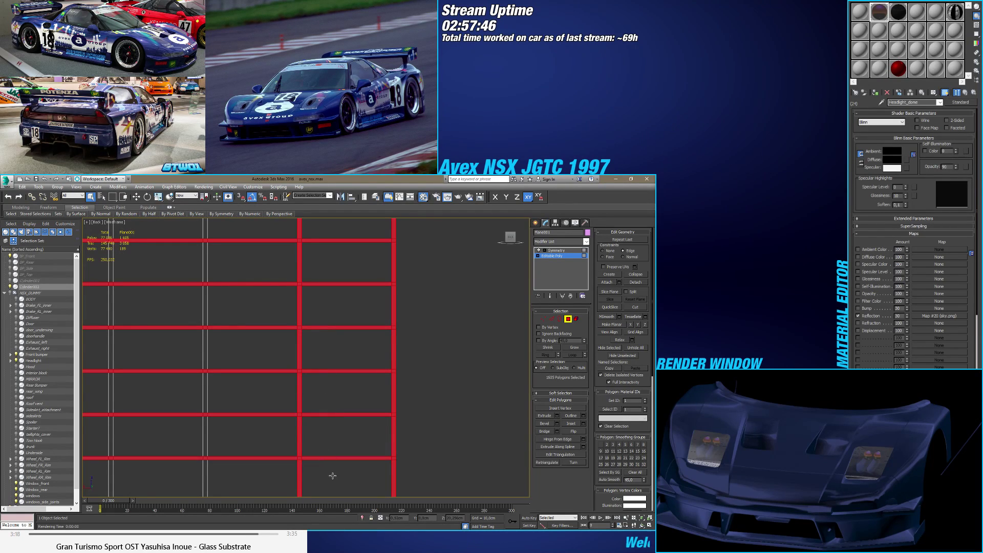
Step: Add the lower horizontal grille rows down to the final row, undoing one accidental column
middle_click_drag(332, 475, 334, 258)
left_click(332, 301, "shift")
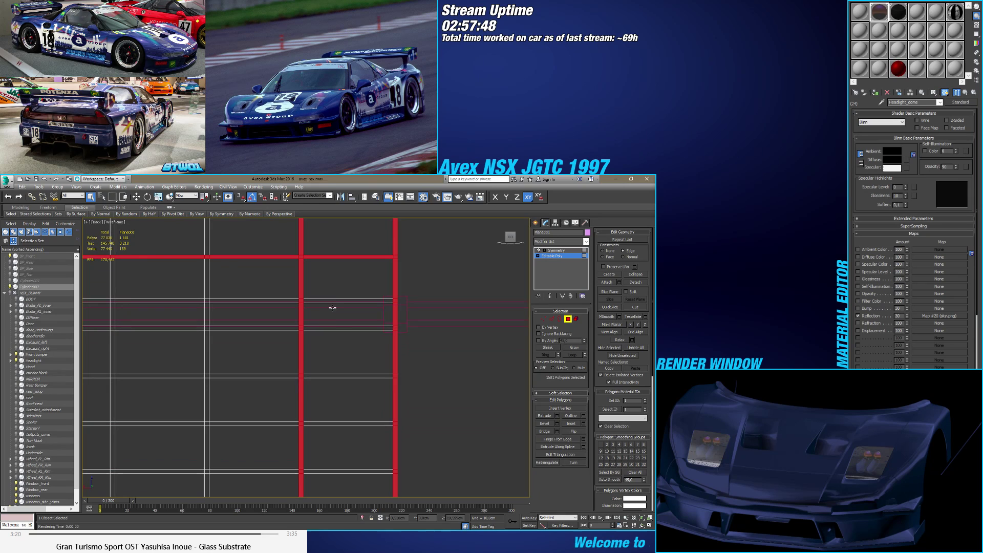
left_click(331, 328, "shift")
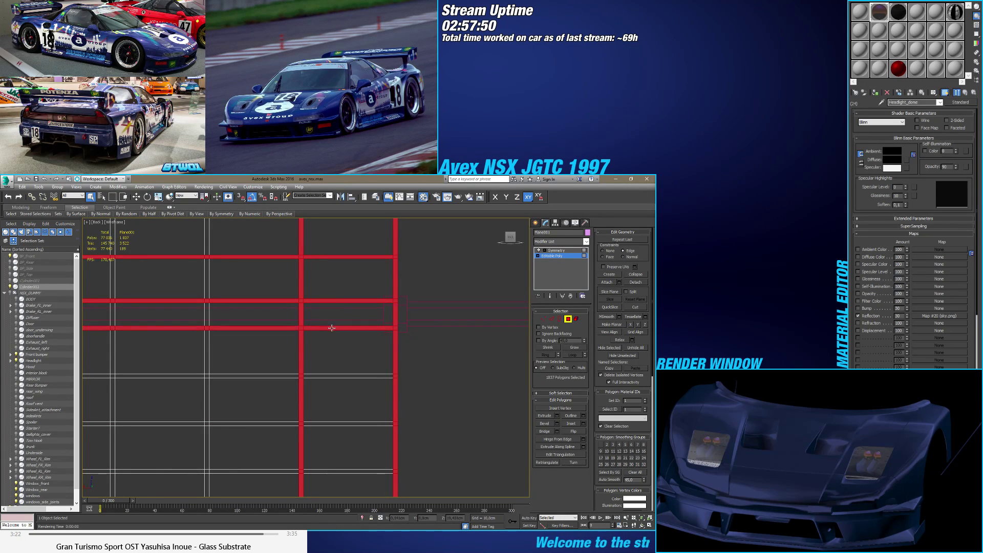
left_click(329, 376, "shift")
left_click(327, 424, "shift")
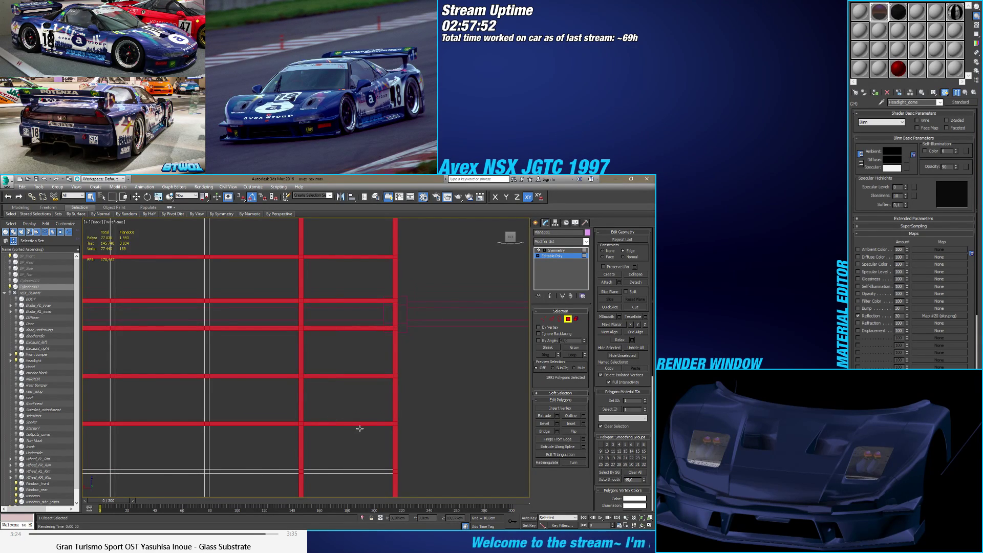
middle_click_drag(359, 428, 392, 272)
left_click(372, 339, "shift")
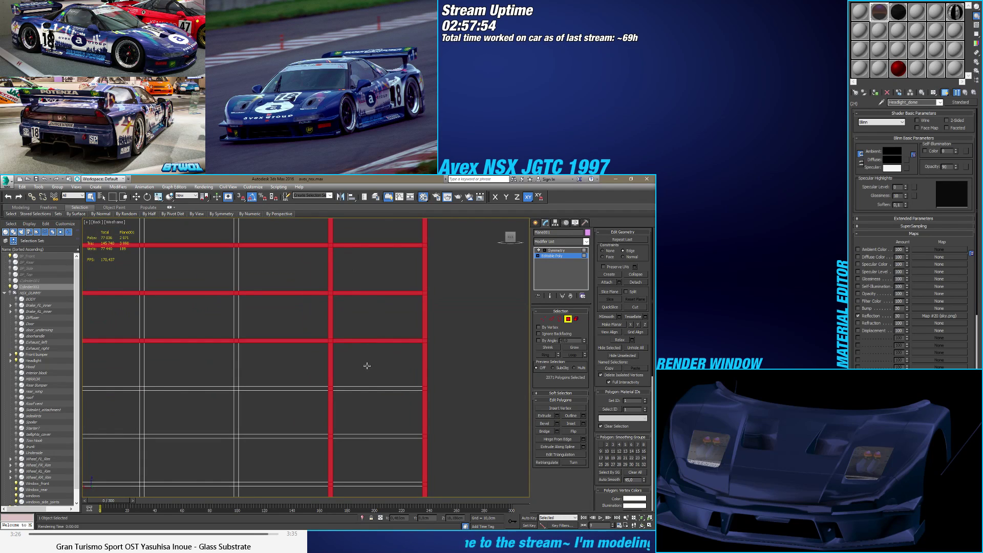
left_click(370, 390, "shift")
left_click(376, 437, "shift")
middle_click_drag(377, 439, 359, 279)
left_click(345, 297, "shift")
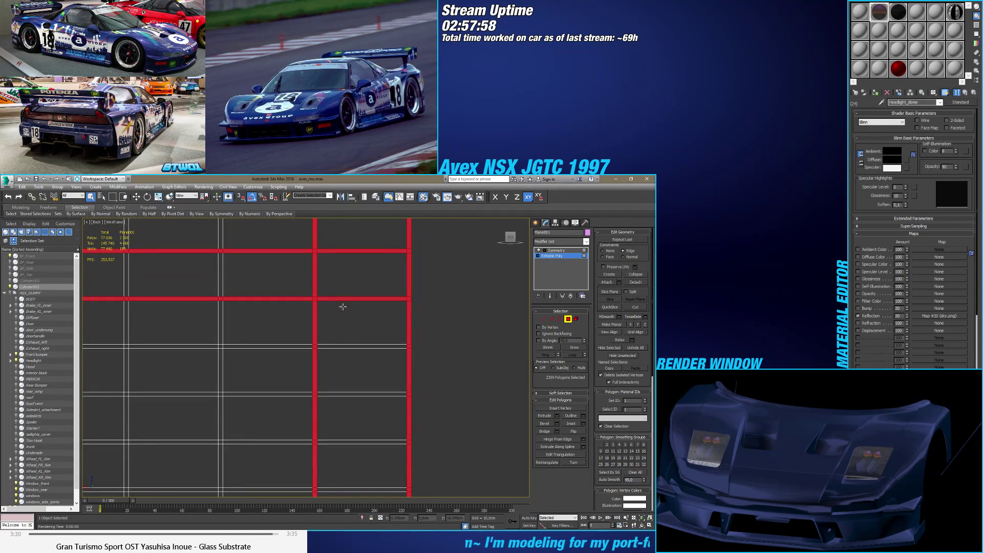
left_click(347, 348, "shift")
left_click(347, 393, "shift")
left_click(344, 441, "shift")
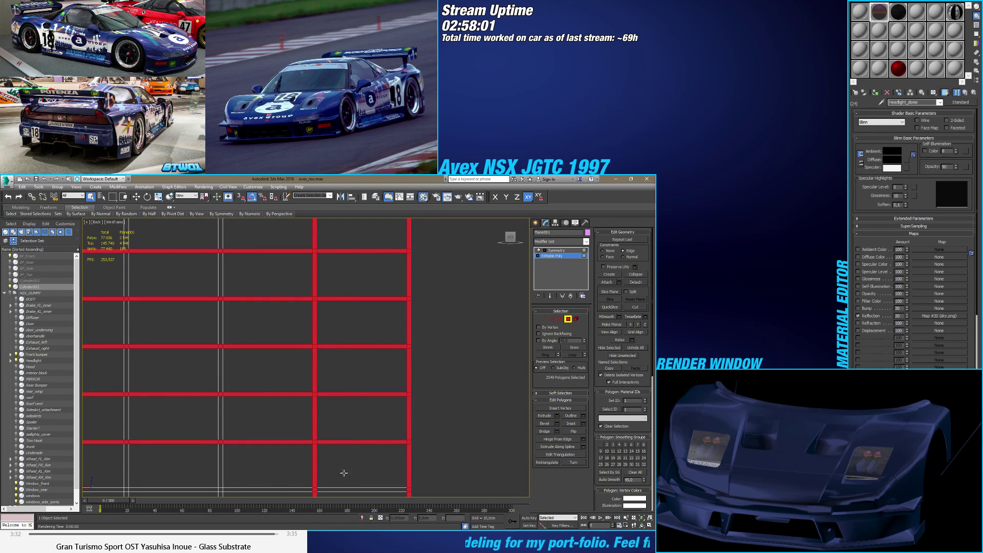
middle_click_drag(342, 472, 324, 280)
left_click(317, 293, "shift")
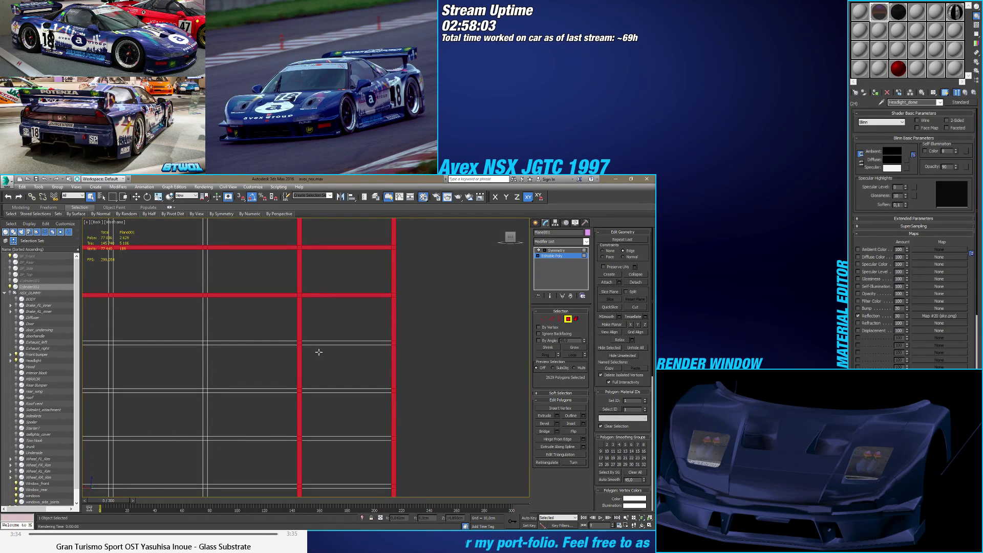
left_click(324, 343, "shift")
left_click(326, 421, "shift")
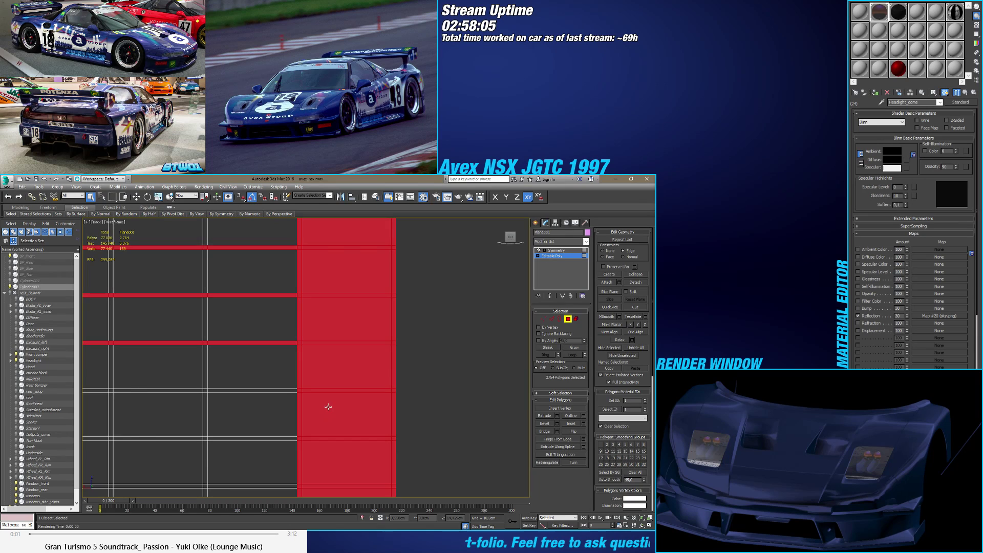
key("ctrl+z")
left_click(328, 390, "shift")
left_click(325, 437, "shift")
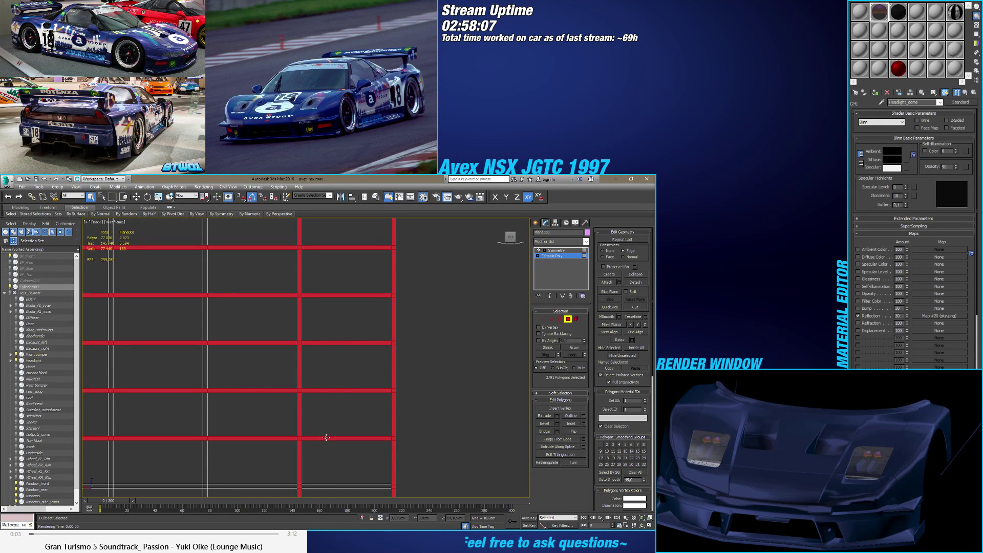
left_click(325, 486, "shift")
middle_click_drag(334, 479, 318, 287)
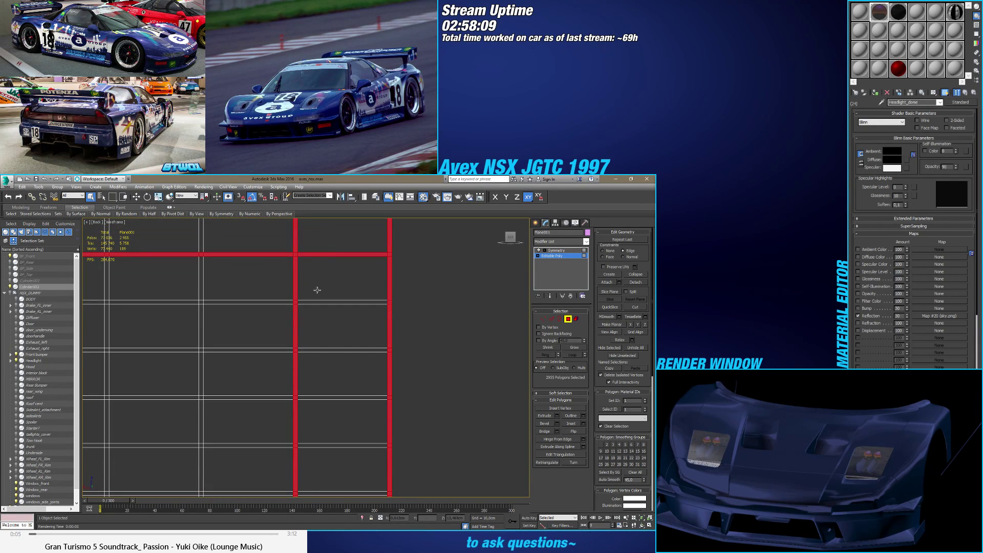
left_click(313, 302, "shift")
left_click(317, 353, "shift")
left_click(319, 350, "shift")
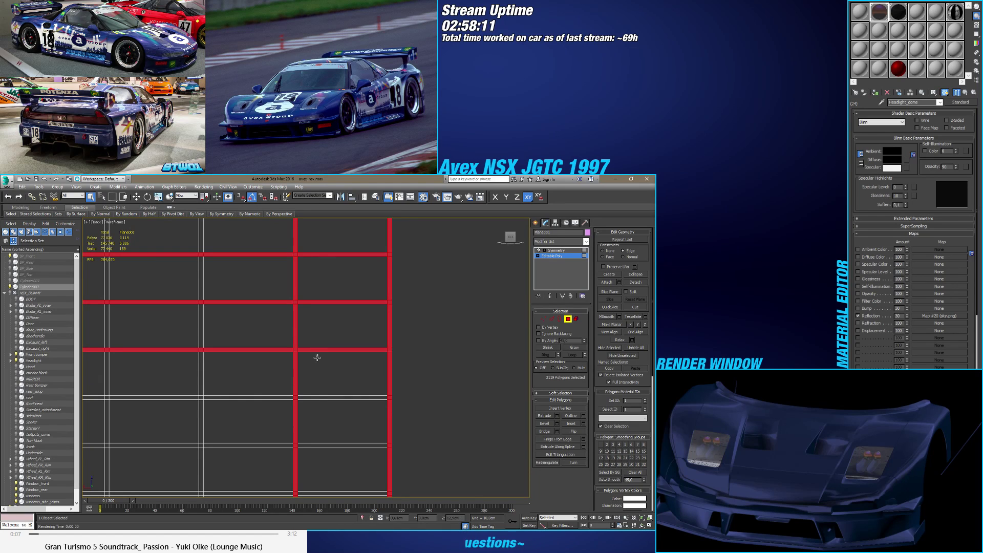
left_click(320, 399, "shift")
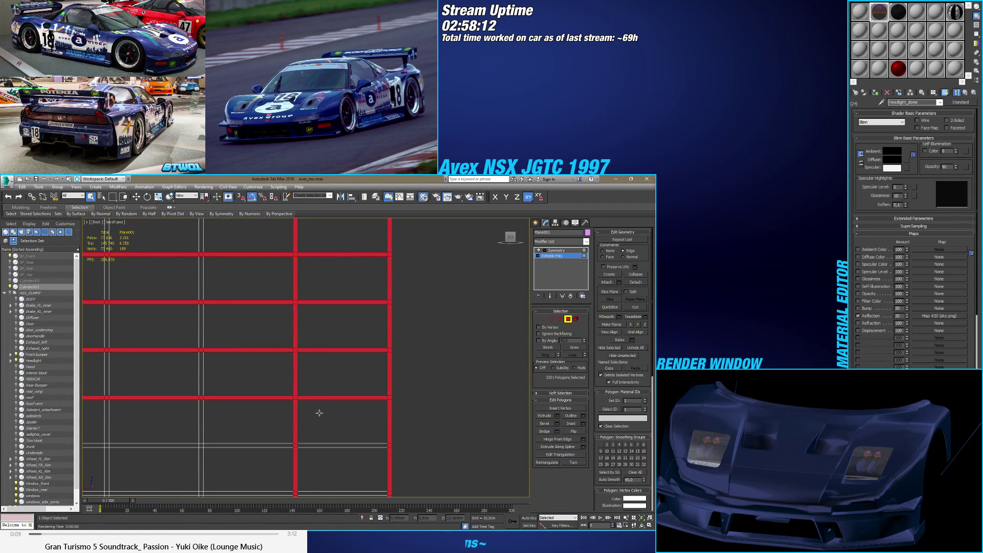
left_click(318, 446, "shift")
middle_click_drag(318, 446, 326, 333)
left_click(319, 347, "shift")
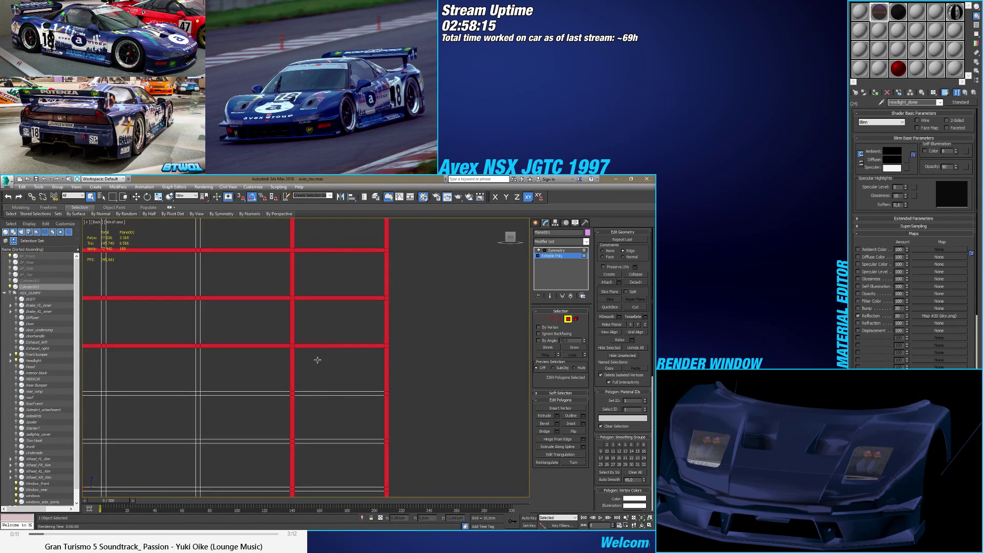
left_click(319, 394, "shift")
left_click(320, 442, "shift")
middle_click_drag(323, 458, 314, 333)
left_click(314, 333, "shift")
left_click(315, 381, "shift")
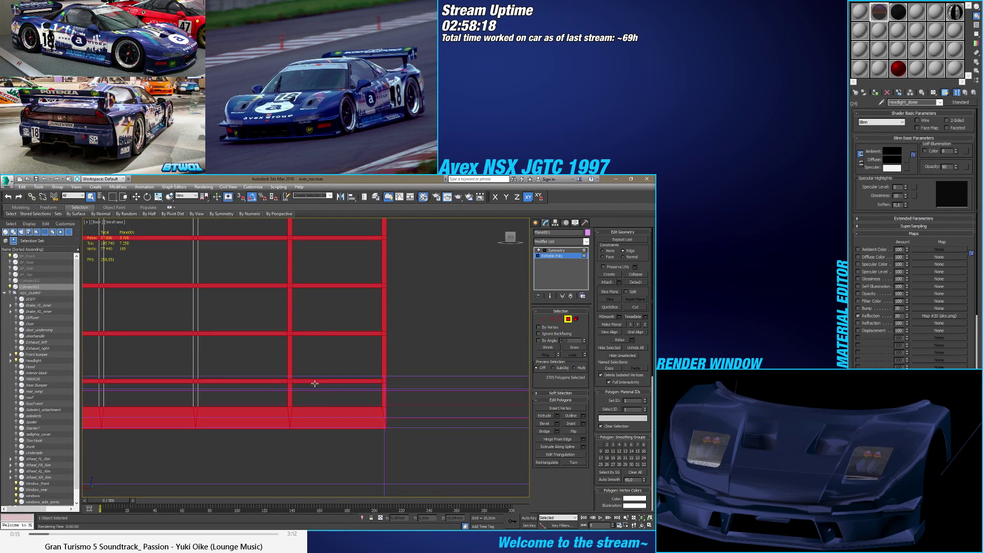
scroll(312, 386, "down", 4)
scroll(170, 438, "up", 8)
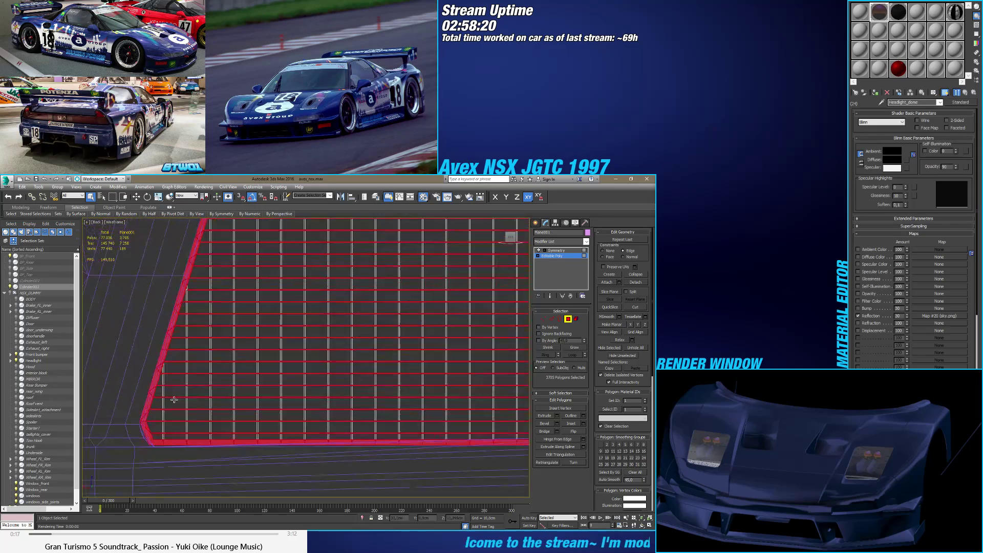
Step: Add the vertical grille bars and lower band across the left part of the grille
left_click(156, 481, "shift")
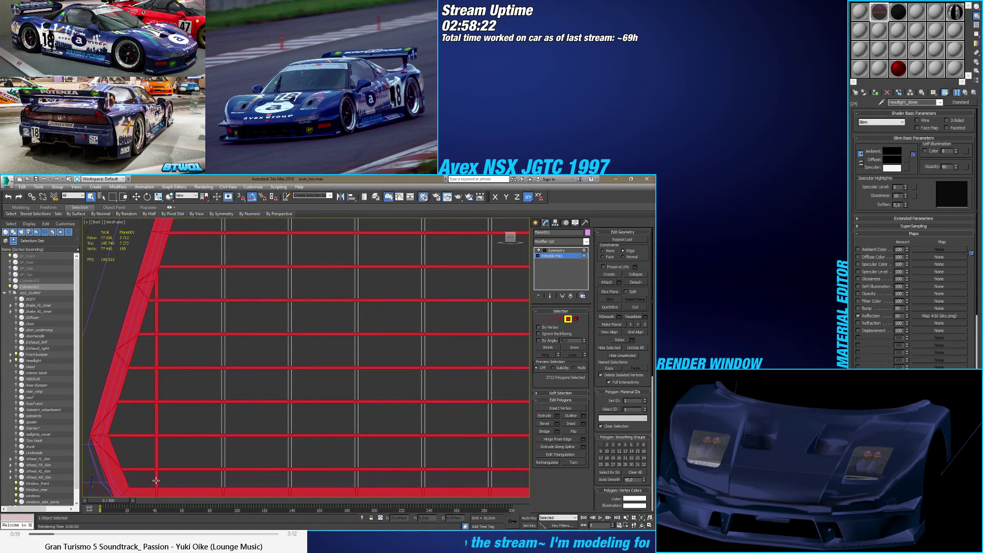
left_click(222, 470, "shift")
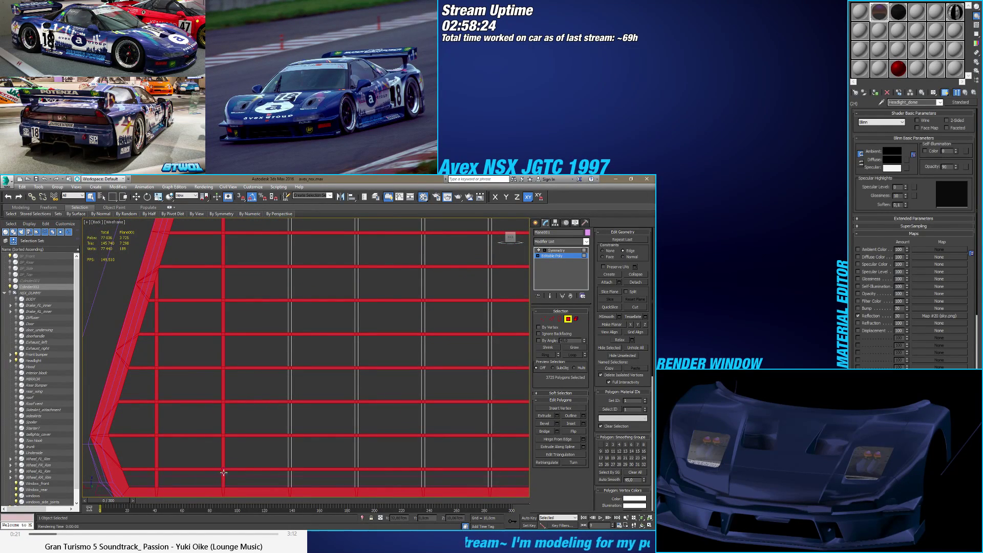
left_click(290, 474, "shift")
left_click(357, 475, "ctrl")
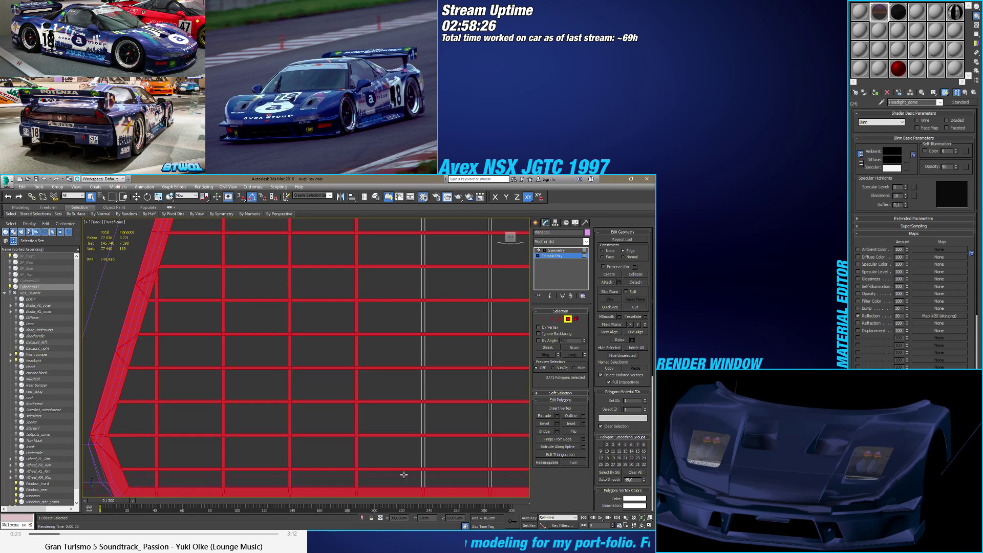
left_click(423, 473, "ctrl")
left_click(489, 474, "ctrl")
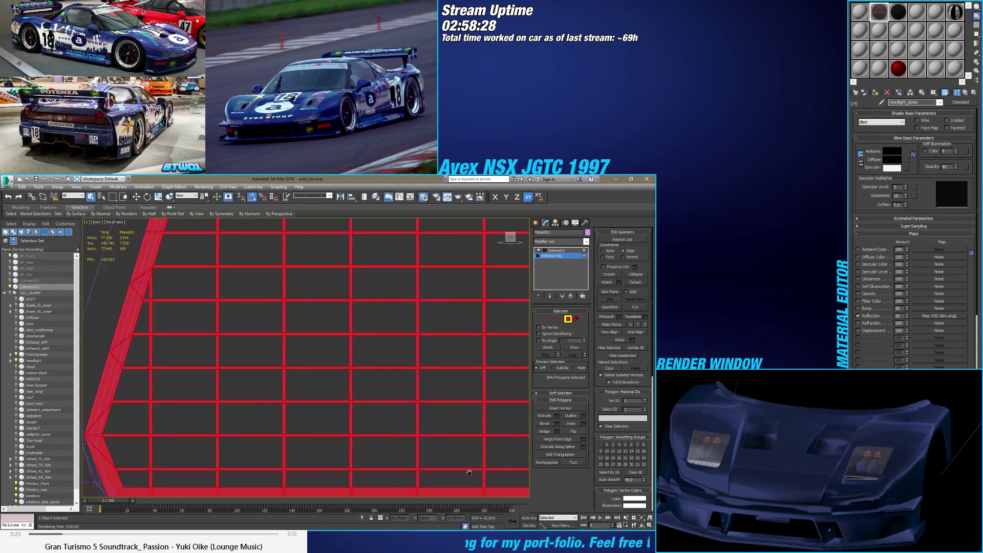
left_click(223, 421, "ctrl")
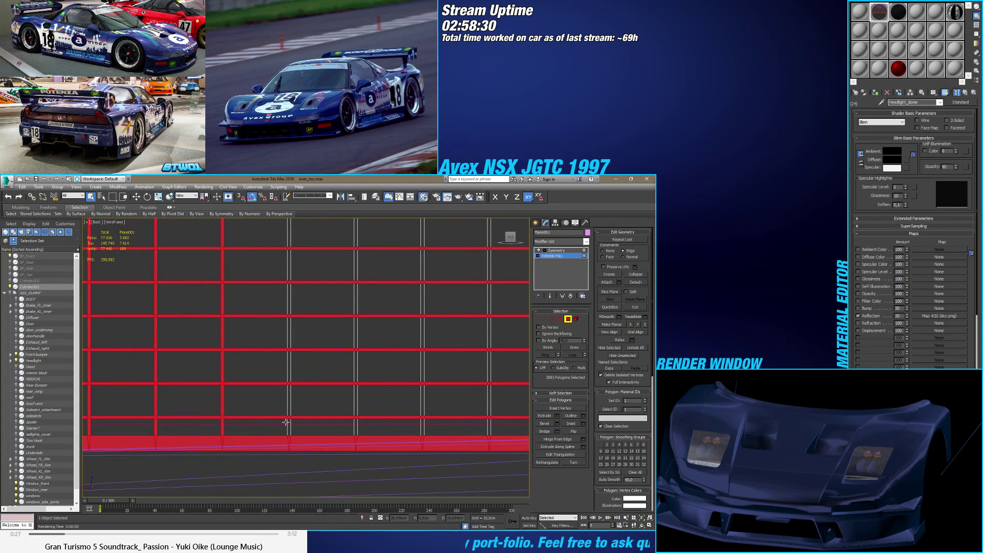
left_click(289, 420, "ctrl")
left_click(357, 423, "ctrl")
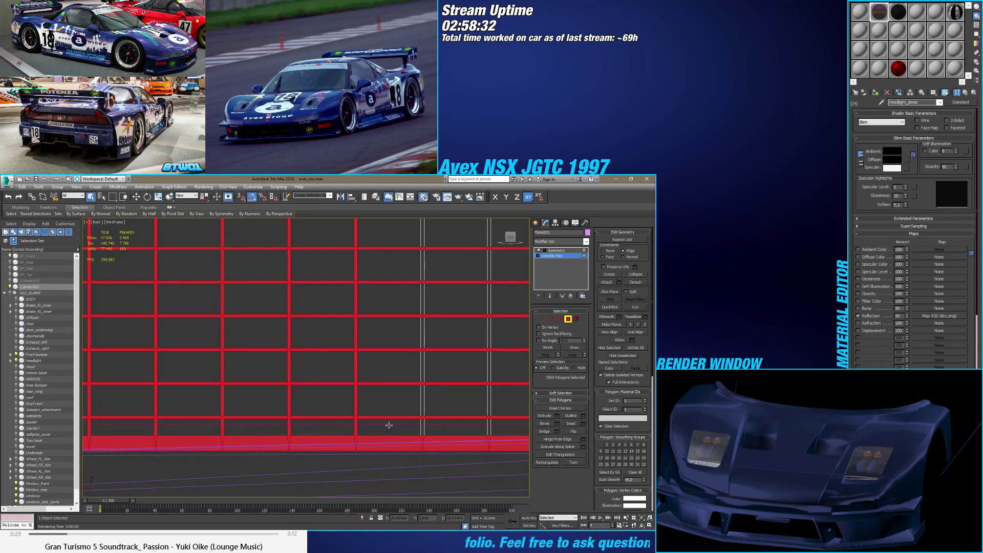
left_click(422, 426, "ctrl")
left_click(488, 424, "ctrl")
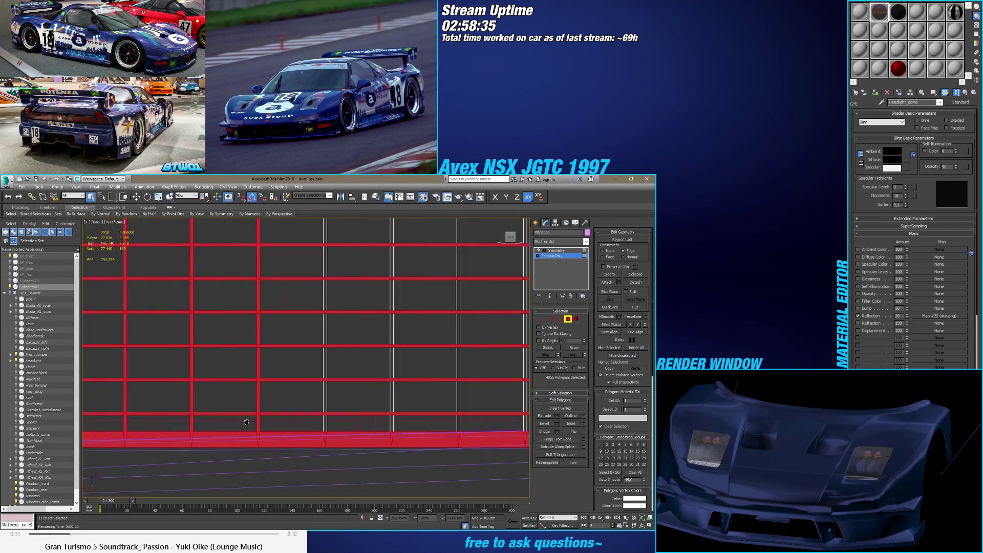
left_click(224, 415, "ctrl")
left_click(291, 416, "ctrl")
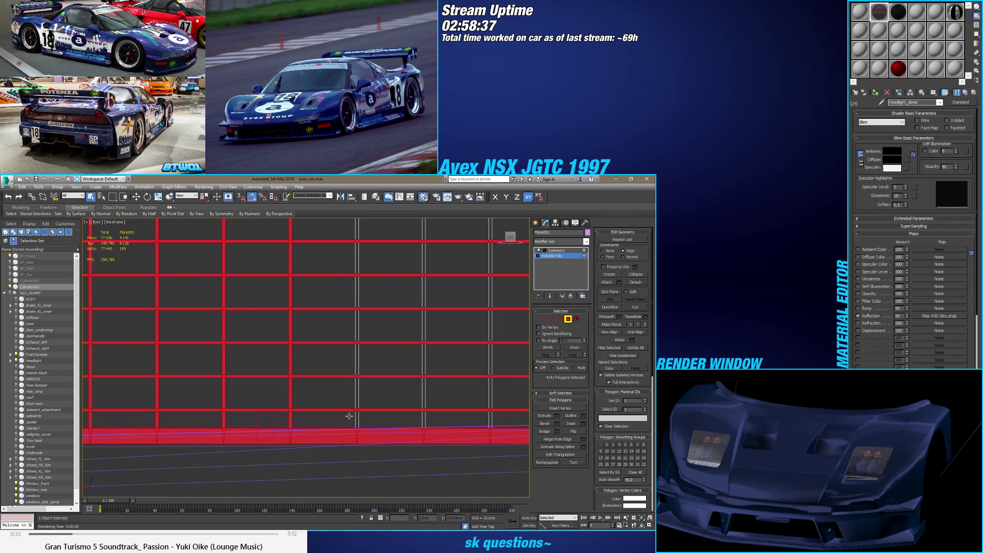
left_click(359, 419, "ctrl")
left_click(424, 424, "ctrl")
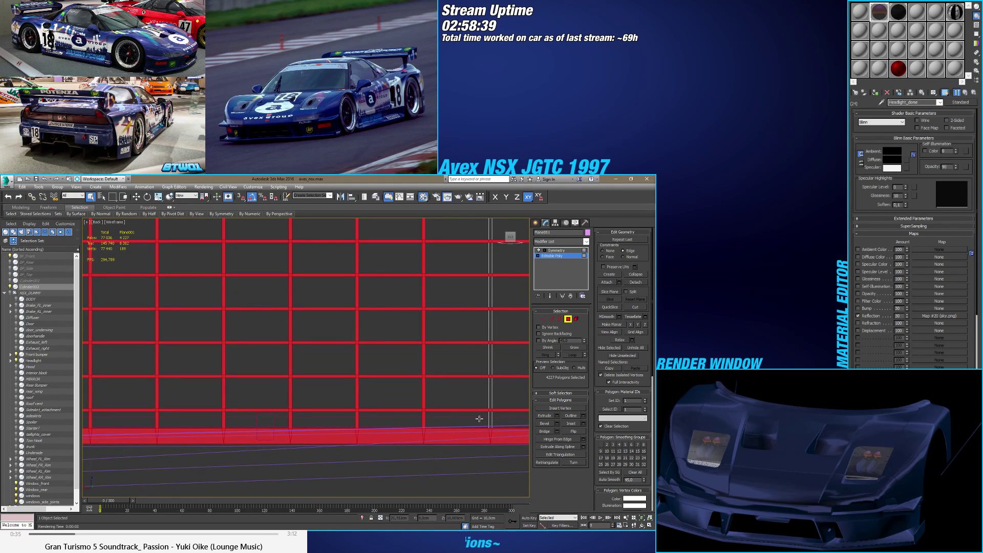
left_click(490, 419, "ctrl")
Step: Add the remaining vertical polygon columns toward the right edge, reaching 5345 polygons
middle_click_drag(491, 419, 166, 415)
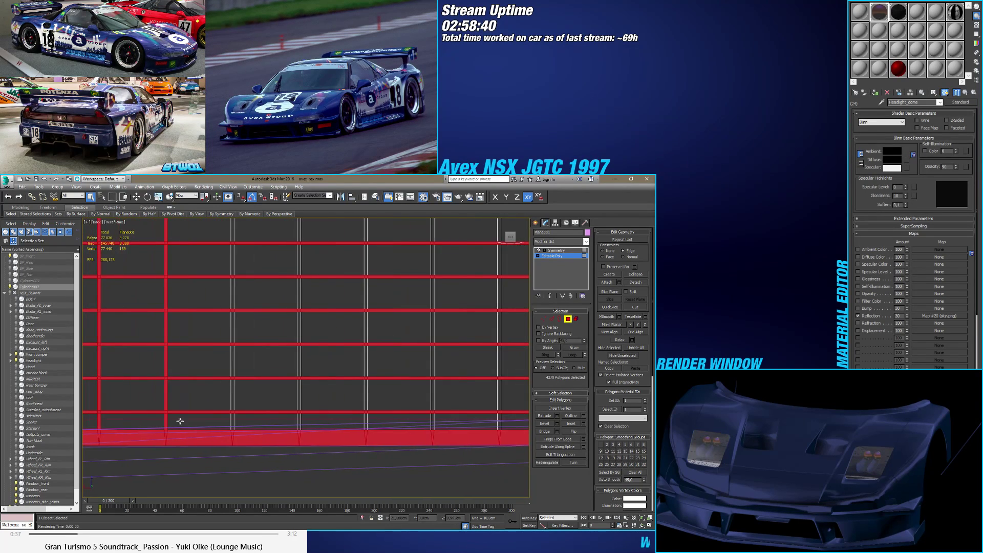
left_click(231, 417, "ctrl")
left_click(299, 416, "ctrl")
left_click(367, 419, "ctrl")
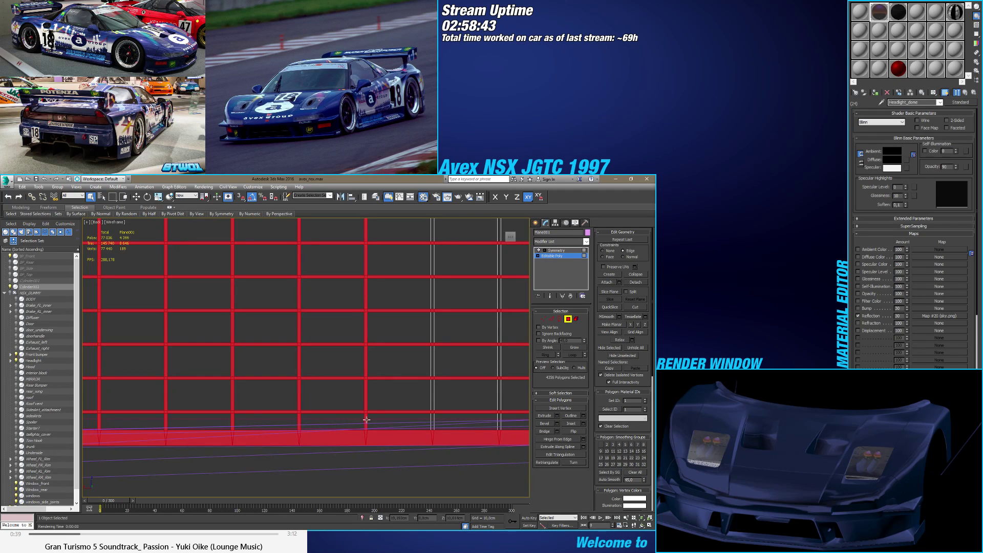
left_click(433, 419, "ctrl")
left_click(499, 420, "ctrl")
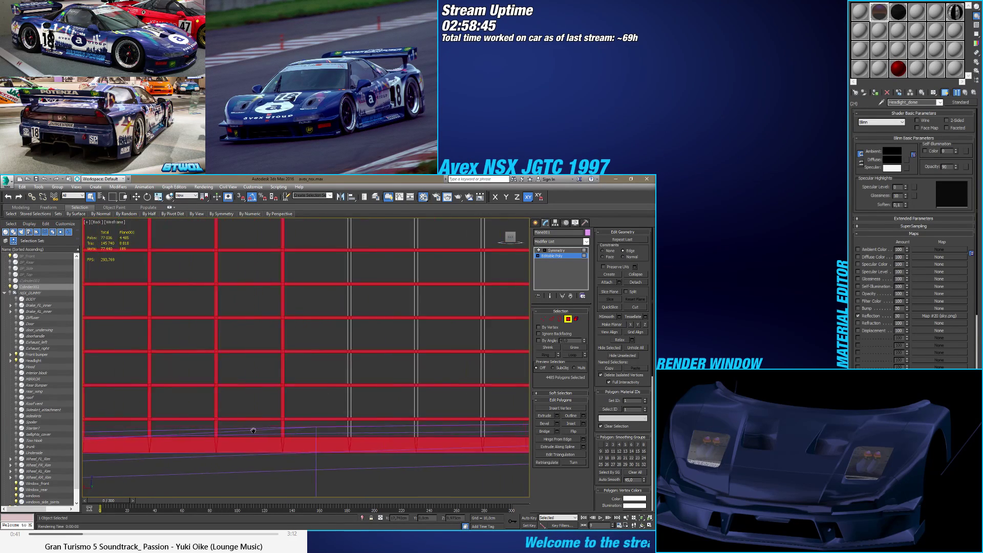
left_click(233, 422, "ctrl")
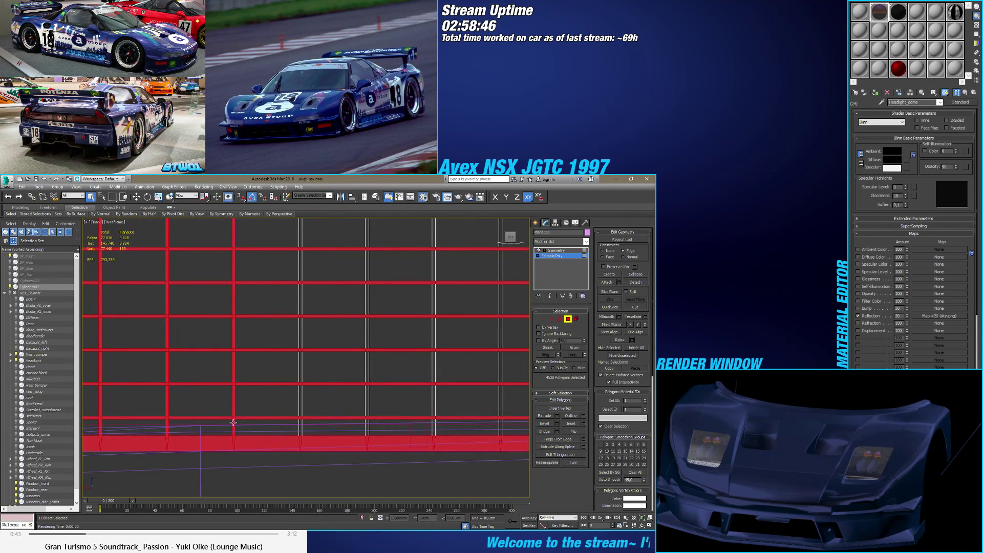
left_click(300, 423, "ctrl")
left_click(364, 422, "ctrl")
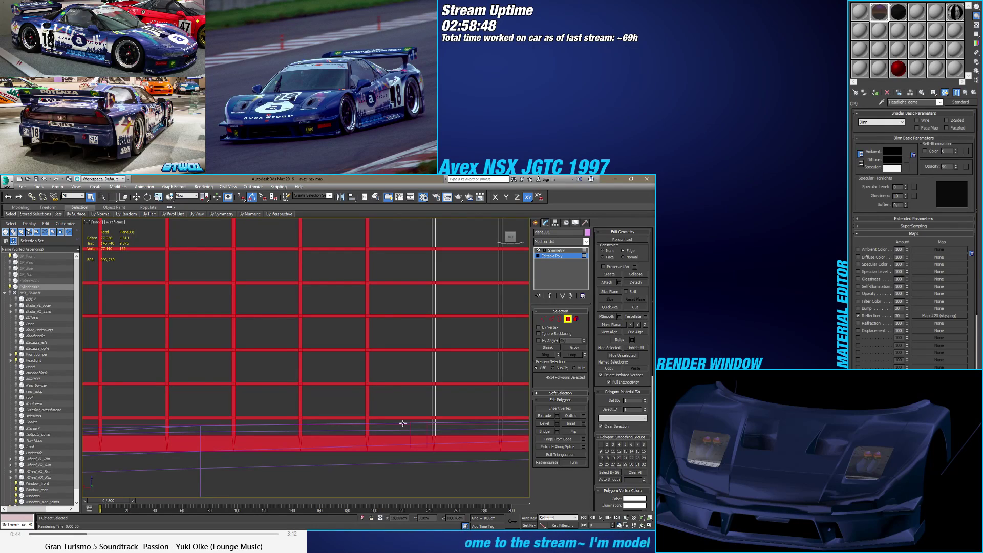
left_click(432, 423, "ctrl")
left_click(499, 424, "ctrl")
middle_click_drag(499, 423, 178, 421)
left_click(193, 419, "ctrl")
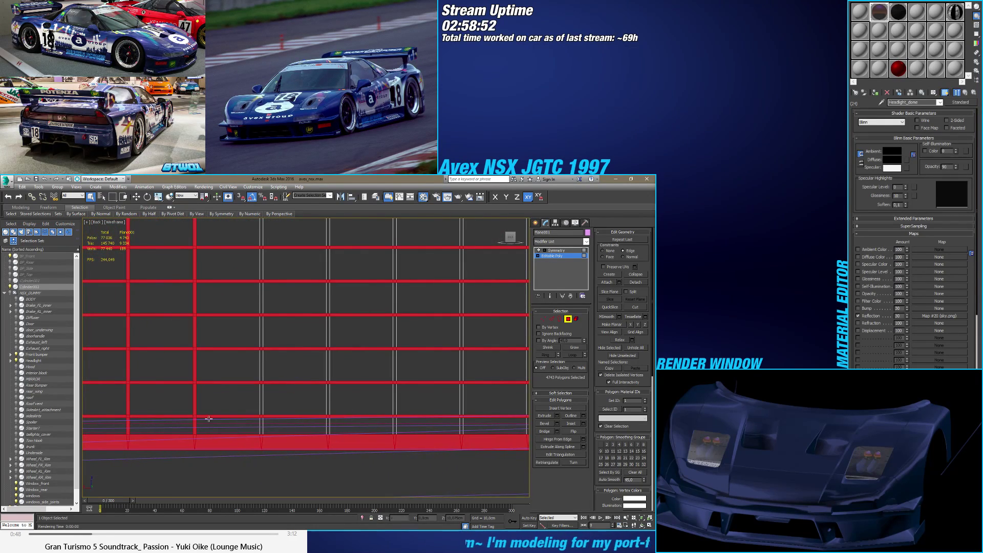
left_click(262, 420, "ctrl")
left_click(328, 421, "ctrl")
left_click(395, 423, "ctrl")
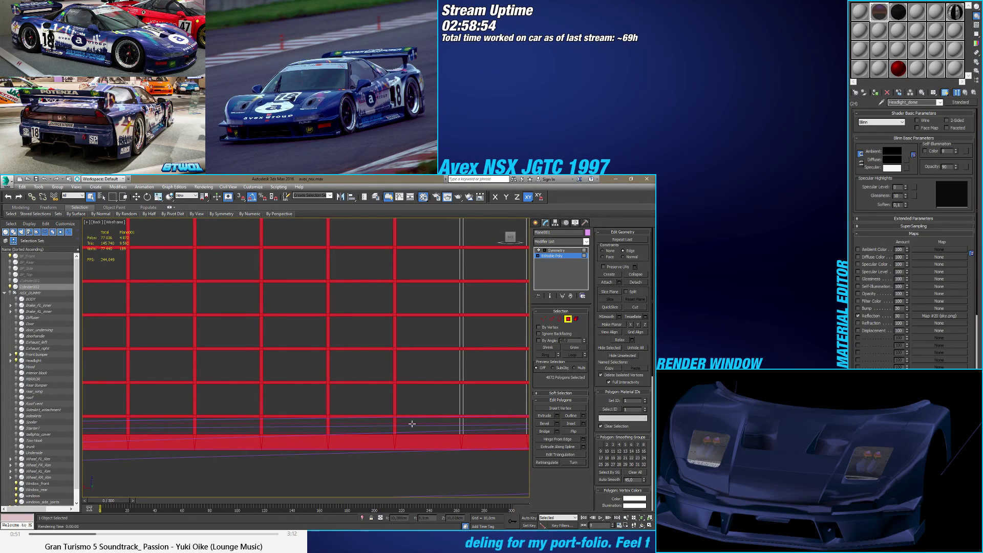
left_click(461, 426, "ctrl")
mouse_move(136, 421)
middle_mouse_down()
mouse_move(113, 420)
mouse_move(126, 414)
middle_mouse_up()
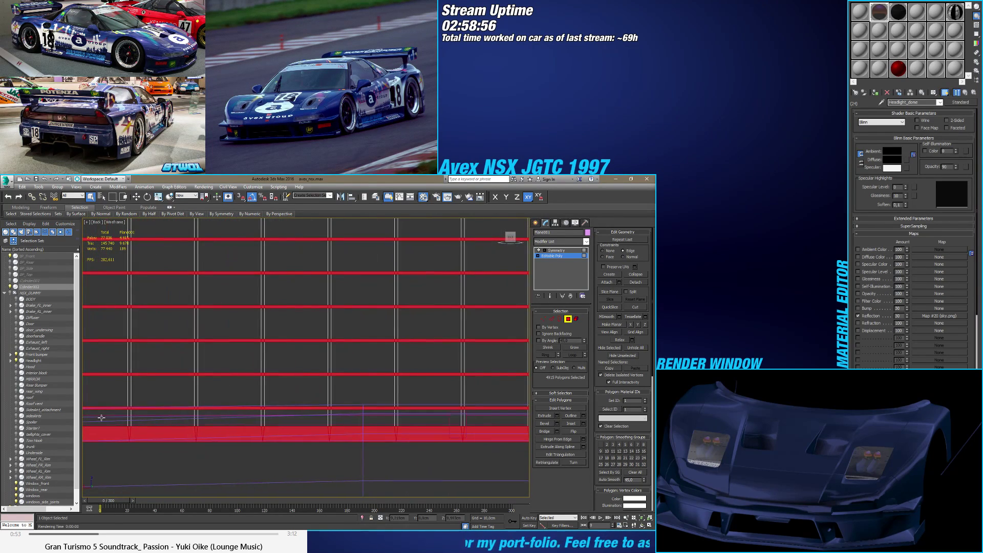
left_click(129, 412, "ctrl")
left_click(197, 413, "ctrl")
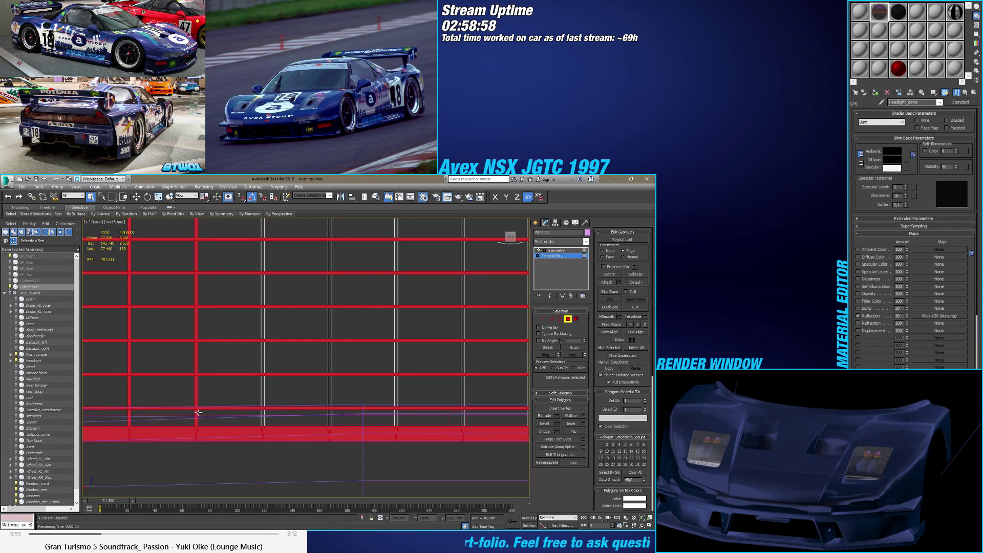
left_click(262, 413, "ctrl")
left_click(329, 417, "ctrl")
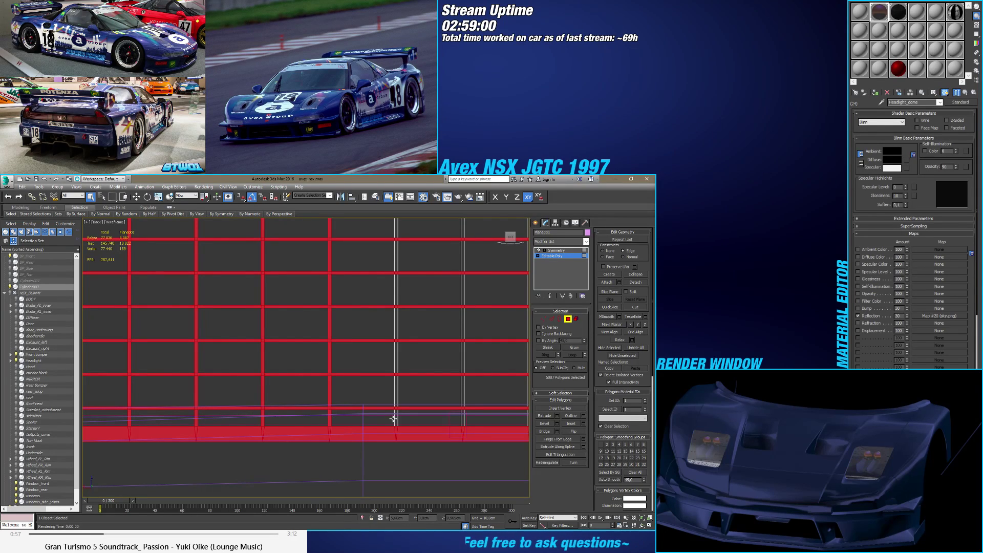
left_click(394, 419, "ctrl")
left_click(462, 416, "ctrl")
middle_click_drag(287, 417, 227, 416)
left_click(167, 413, "ctrl")
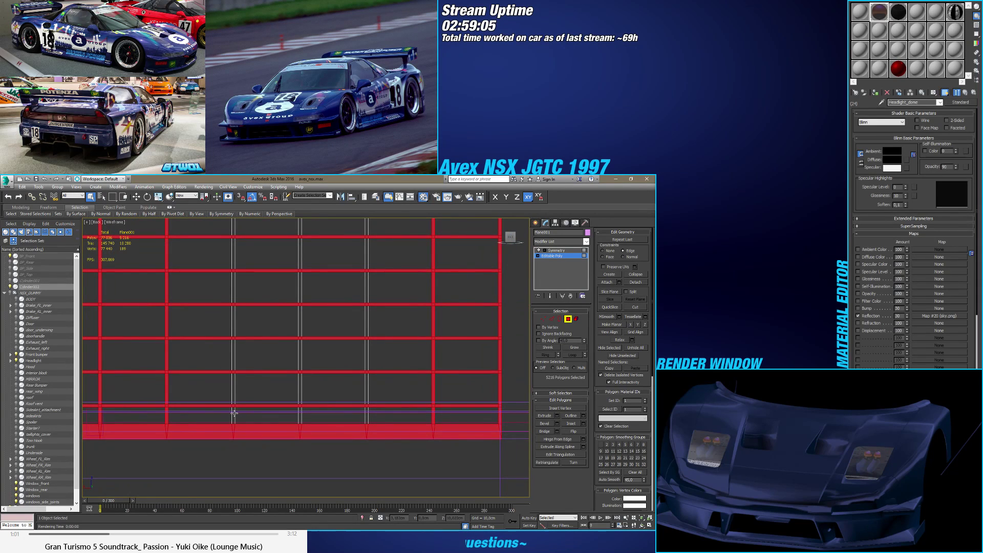
left_click(234, 413, "ctrl")
left_click(301, 414, "ctrl")
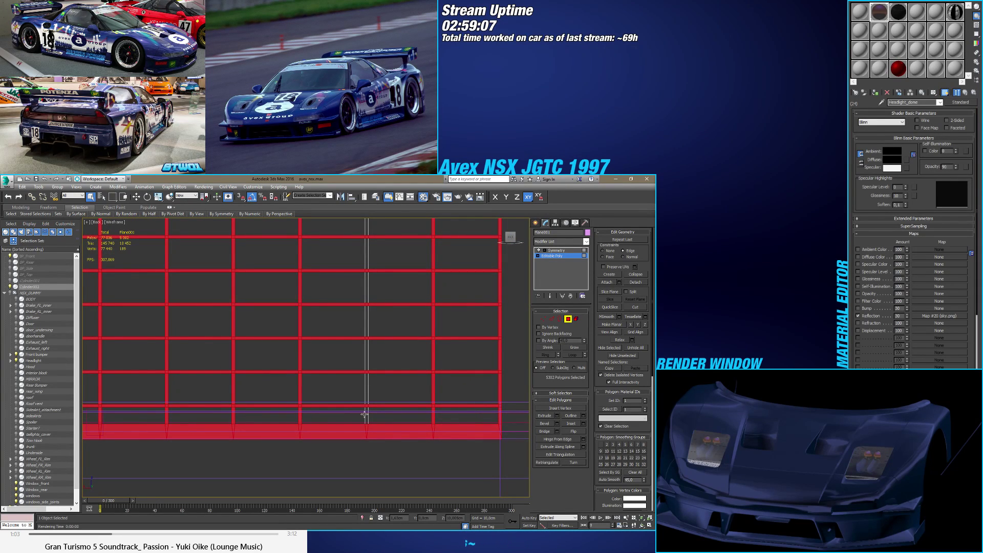
left_click(367, 413, "ctrl")
Step: Invert the selection to the 1728 in-between polygons and delete them
scroll(367, 414, "down", 5)
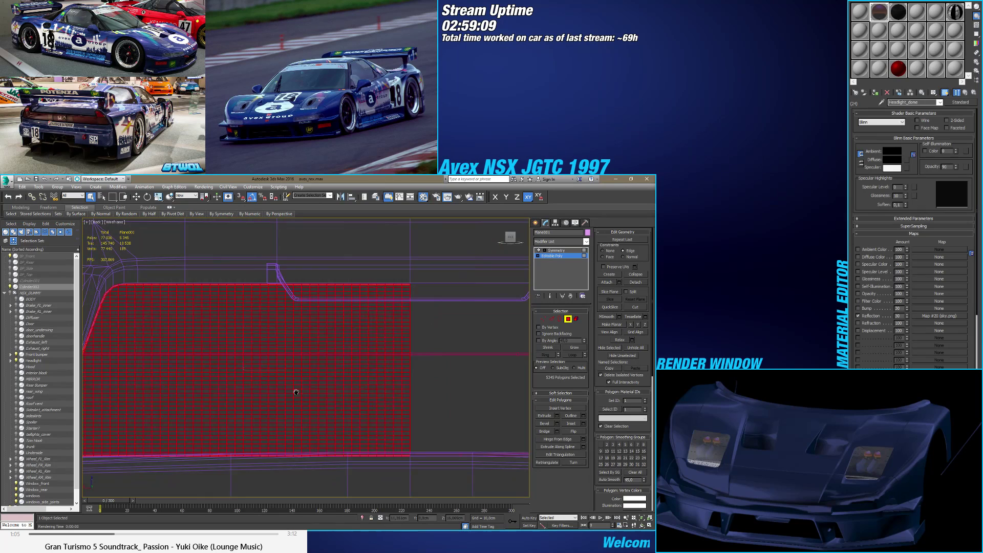
key("ctrl+i")
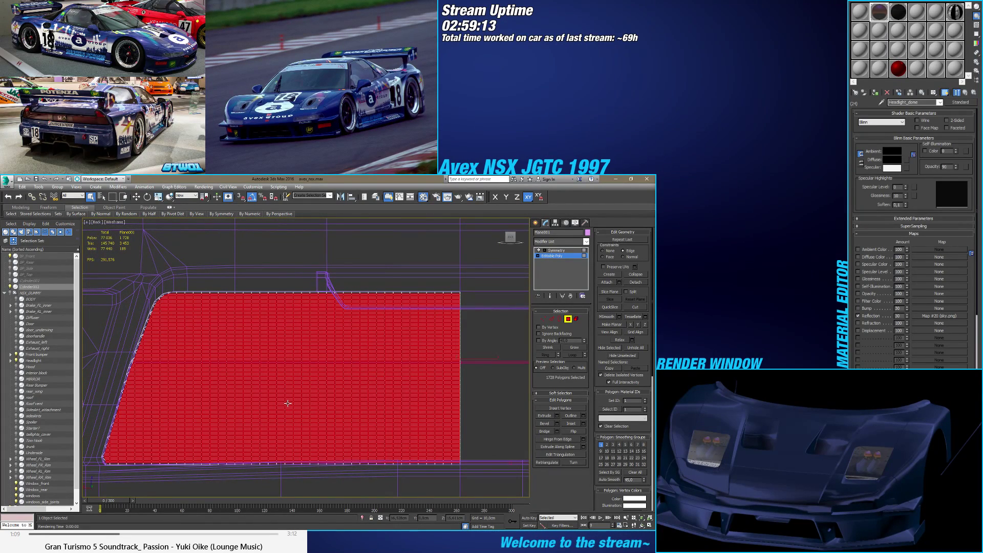
key("F3")
key("ctrl+d")
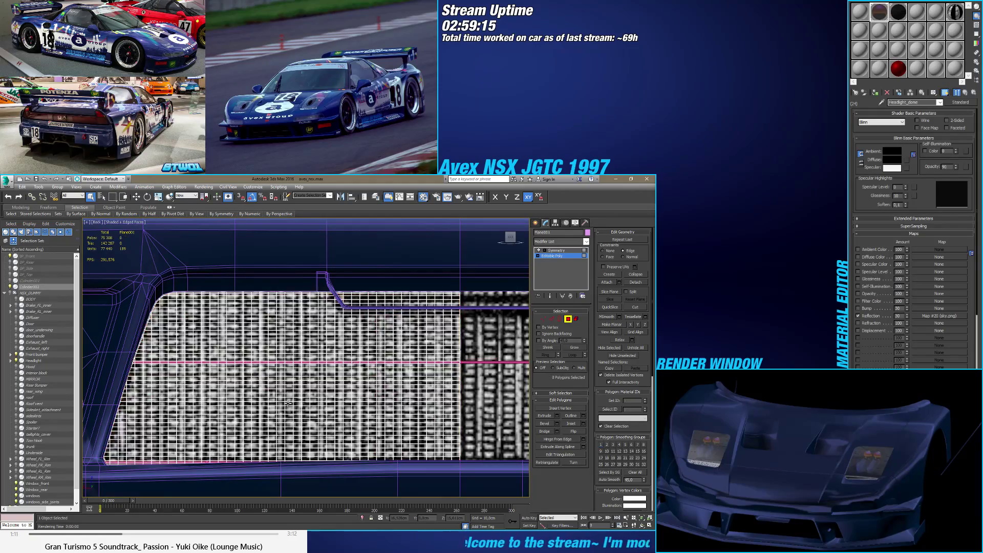
Step: Orbit around the open grille without the edge overlay to inspect its bars
middle_click_drag(279, 405, 305, 374, "alt")
key("F4")
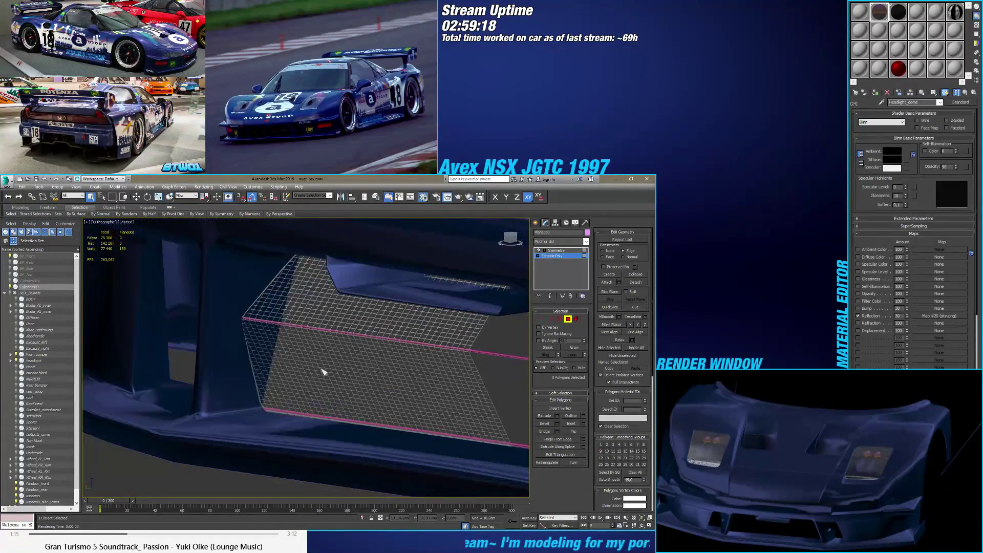
middle_click_drag(394, 342, 254, 336, "alt")
scroll(334, 348, "up", 3)
scroll(334, 352, "down", 3)
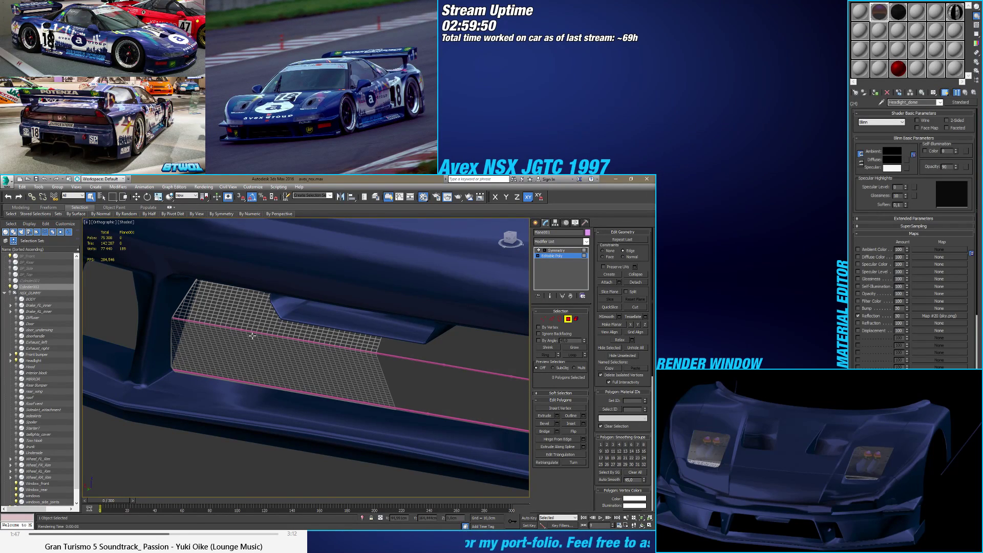
Step: Exit Polygon level, pull back the bumper view and reselect the grille Plane001
left_click(566, 319)
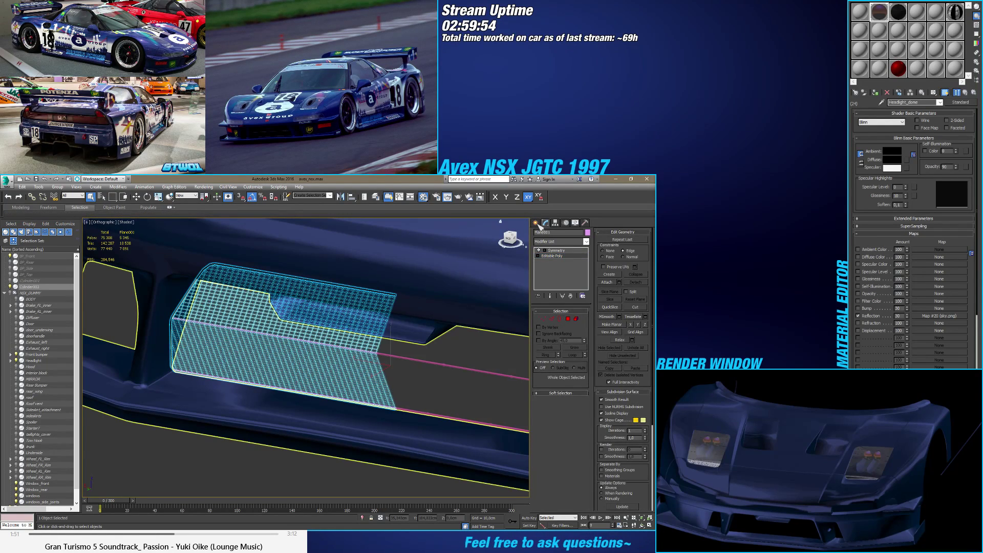
left_click(536, 224)
left_click(307, 451)
middle_click_drag(308, 451, 286, 405, "alt")
scroll(224, 335, "up", 10)
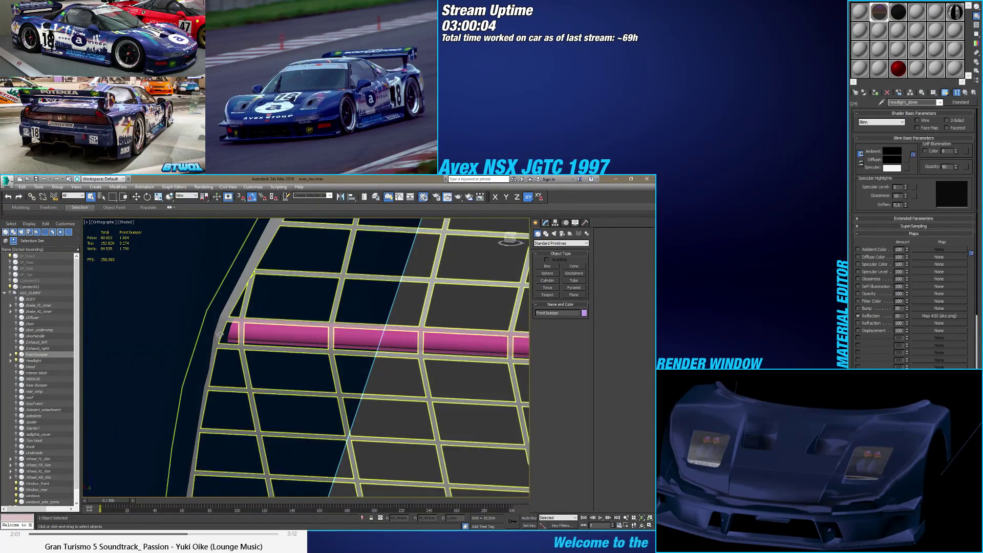
left_click(230, 345)
scroll(231, 349, "down", 10)
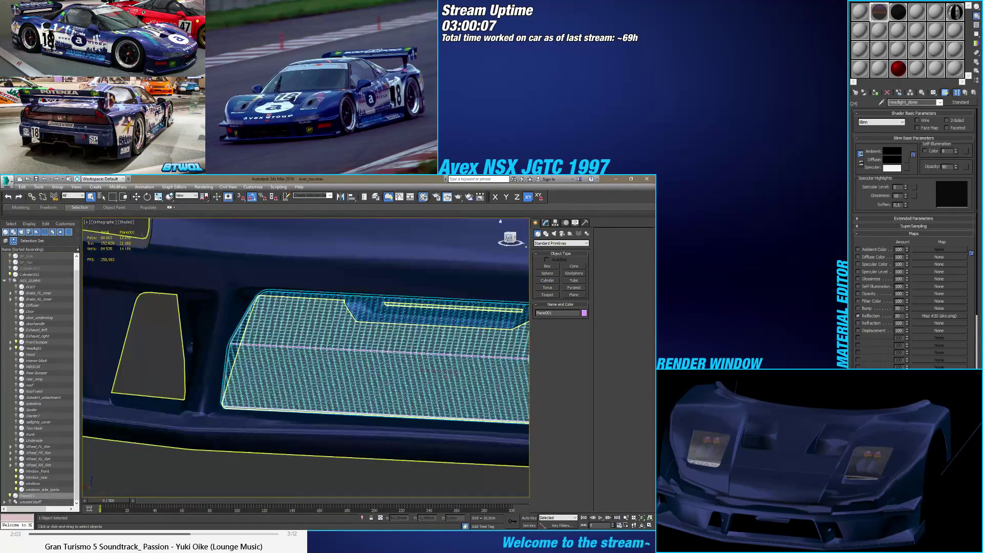
Step: In Back view, edit Plane001's Editable Poly at Vertex level, checking it in wireframe
key("b")
left_click(545, 223)
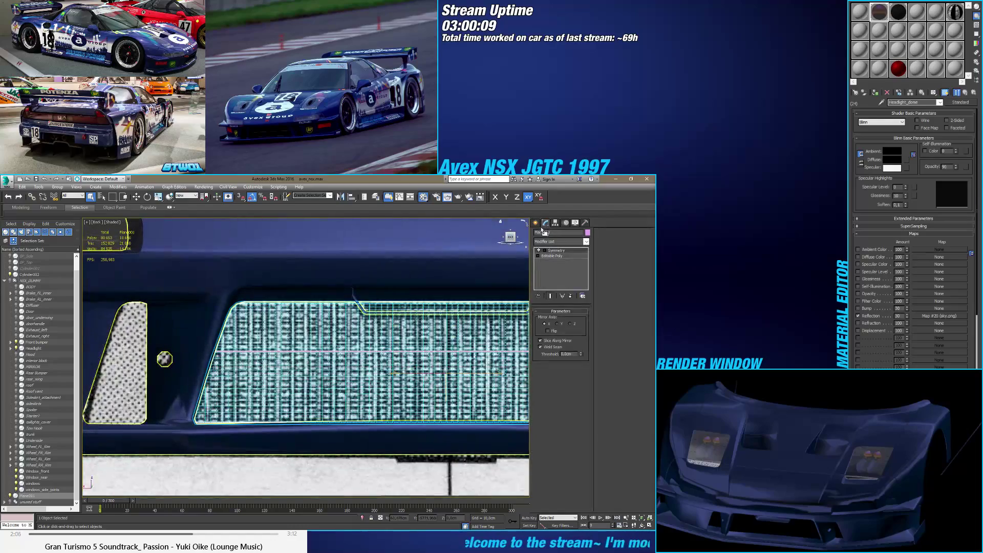
left_click(547, 256)
key("1")
scroll(269, 343, "up", 4)
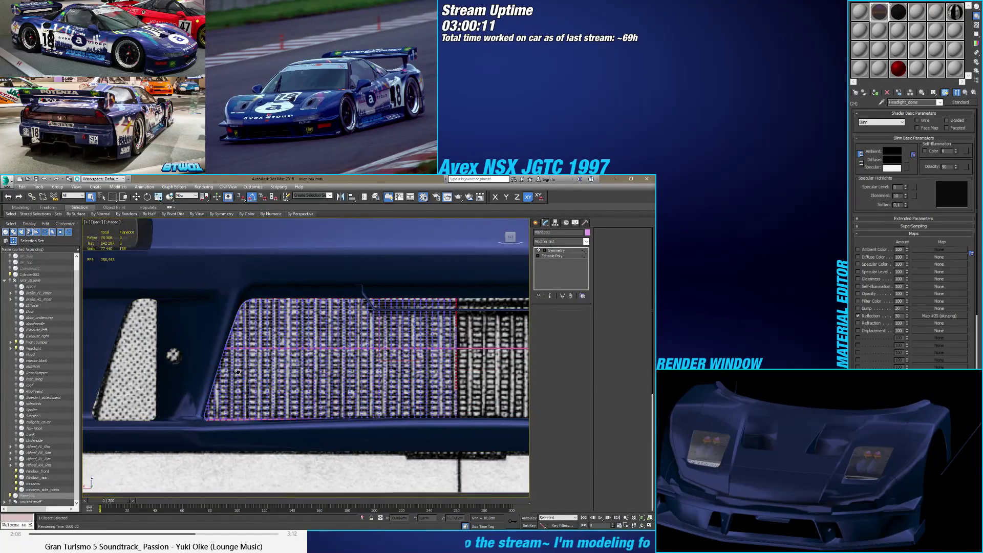
scroll(269, 343, "up", 4)
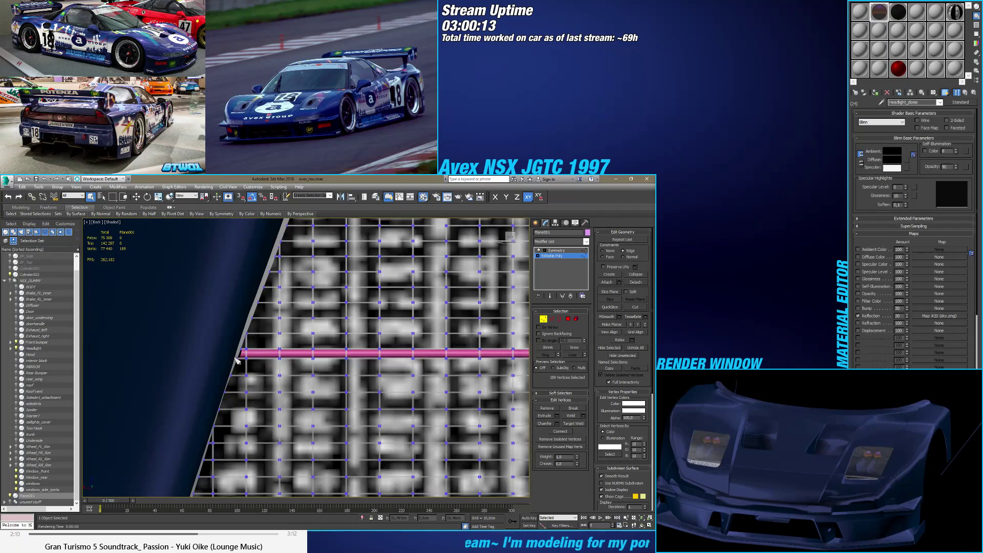
key("F3")
scroll(242, 344, "down", 2)
scroll(241, 345, "down", 3)
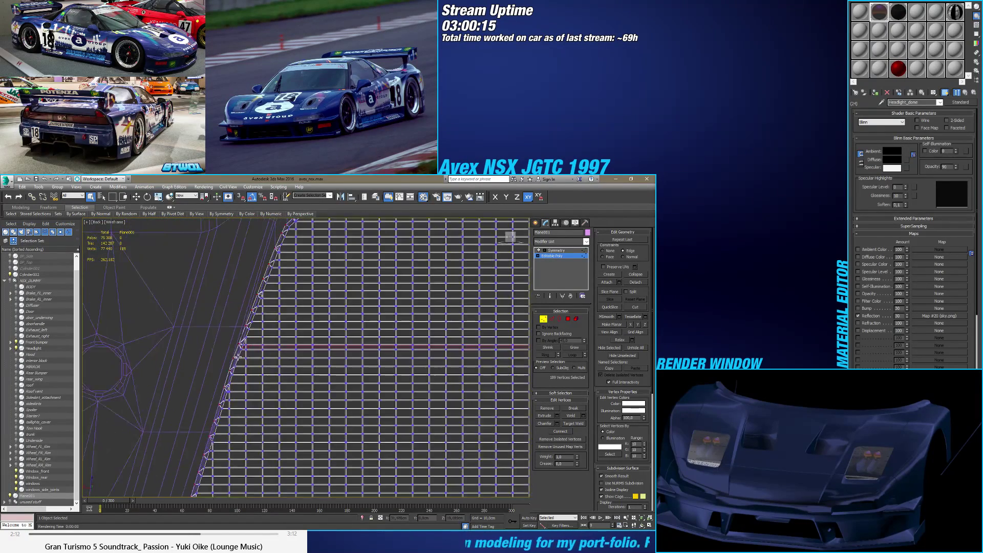
key("F3")
Step: Zoom in along the grille's slanted left edge, toggling wireframe to examine it
middle_click_drag(245, 383, 229, 342)
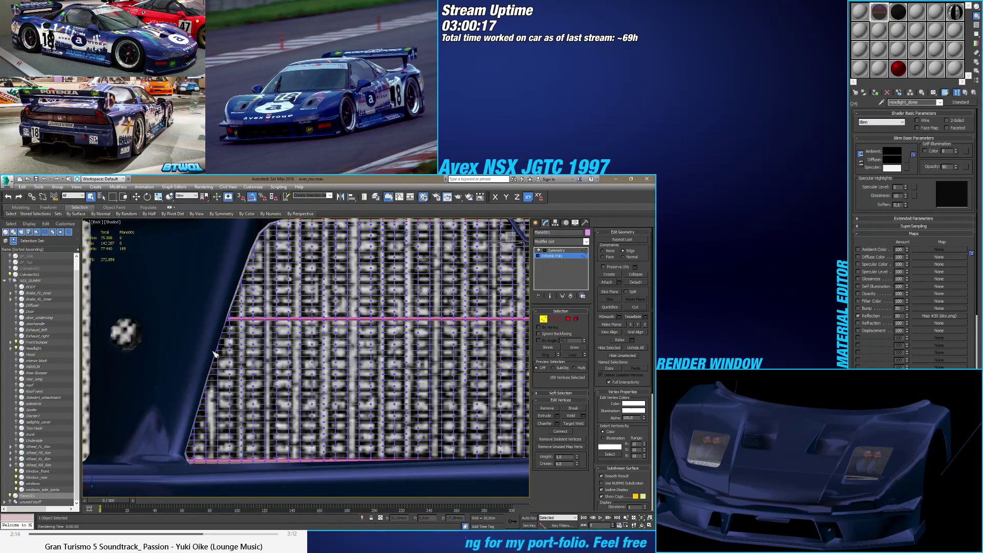
scroll(229, 337, "up", 4)
scroll(214, 333, "up", 5)
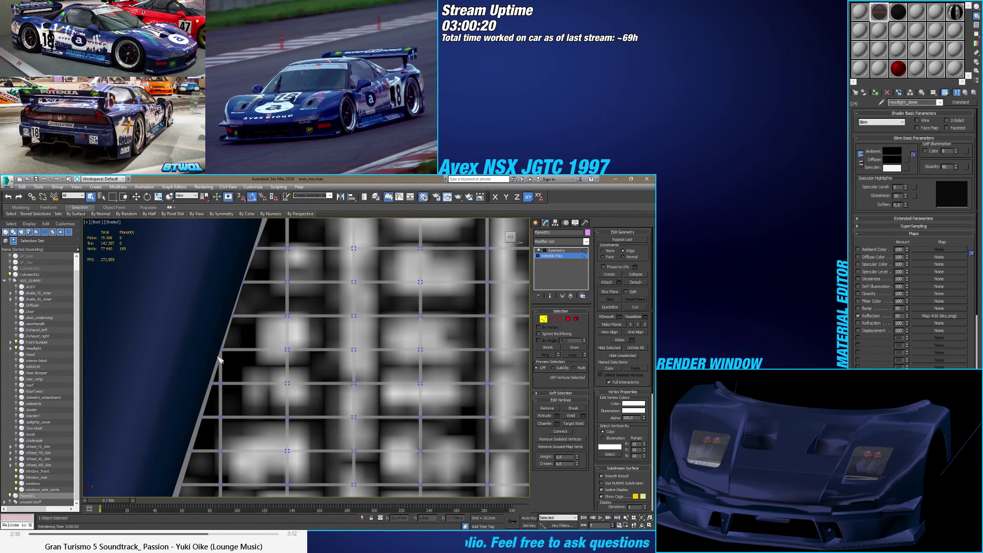
scroll(219, 360, "down", 2)
scroll(237, 344, "up", 5)
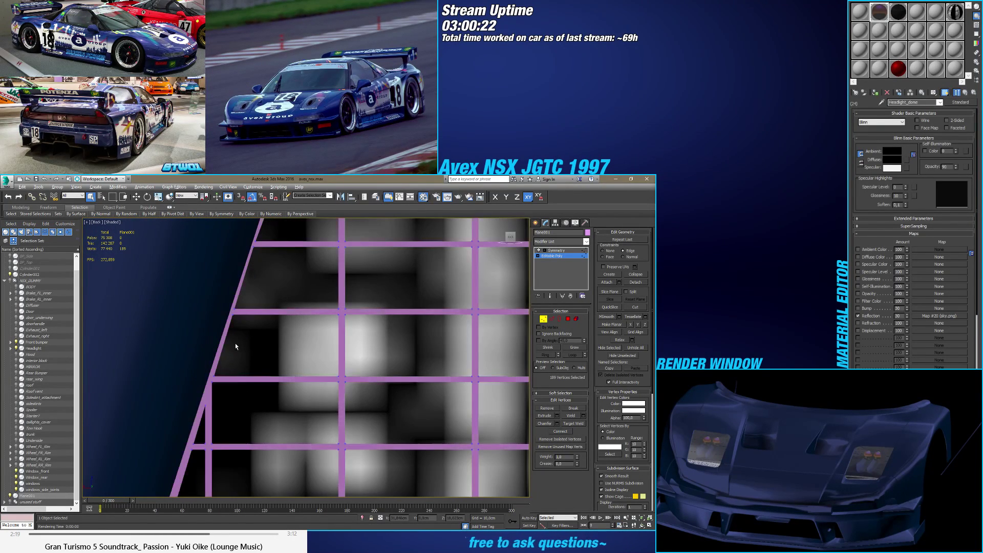
key("F3")
scroll(237, 352, "down", 2)
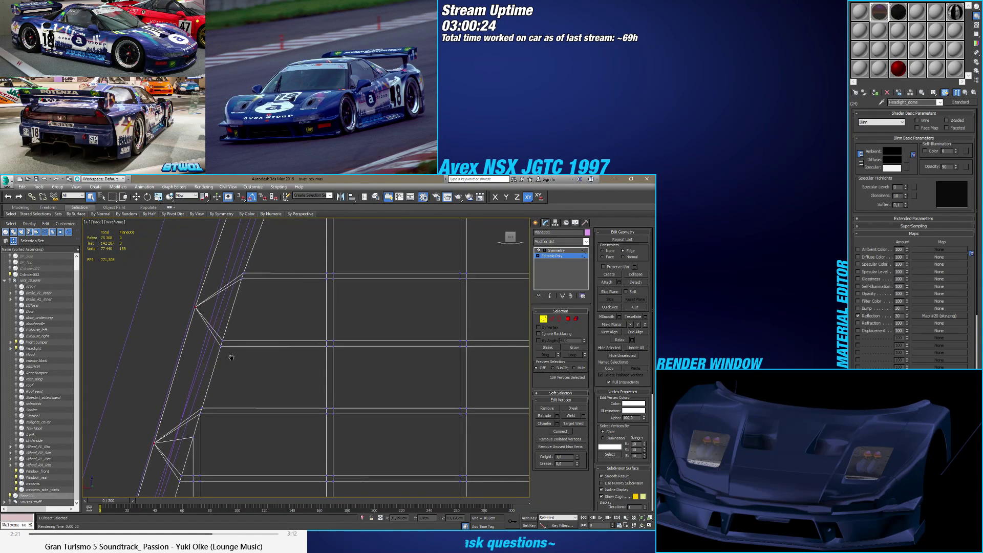
key("F3")
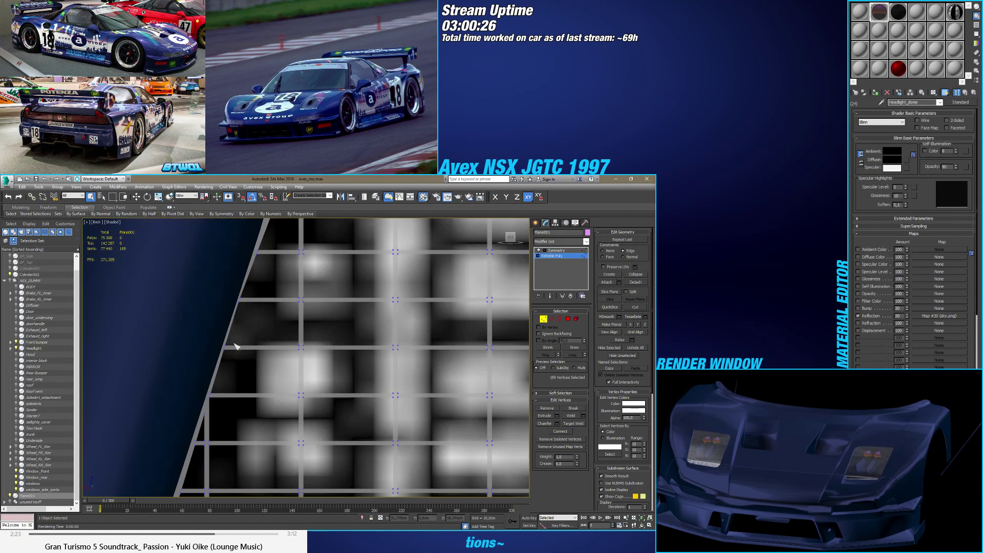
middle_click_drag(233, 348, 207, 401)
scroll(207, 402, "down", 2)
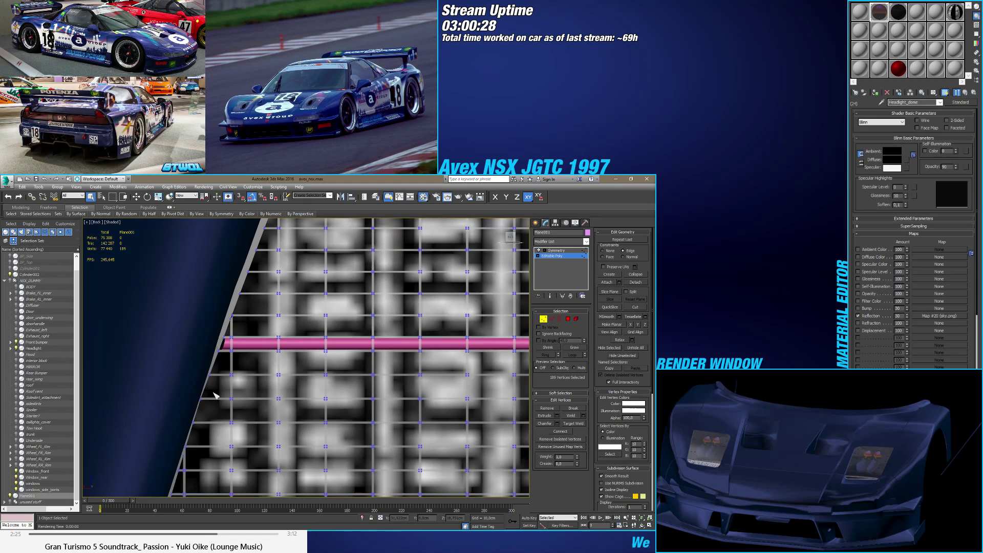
scroll(223, 325, "up", 5)
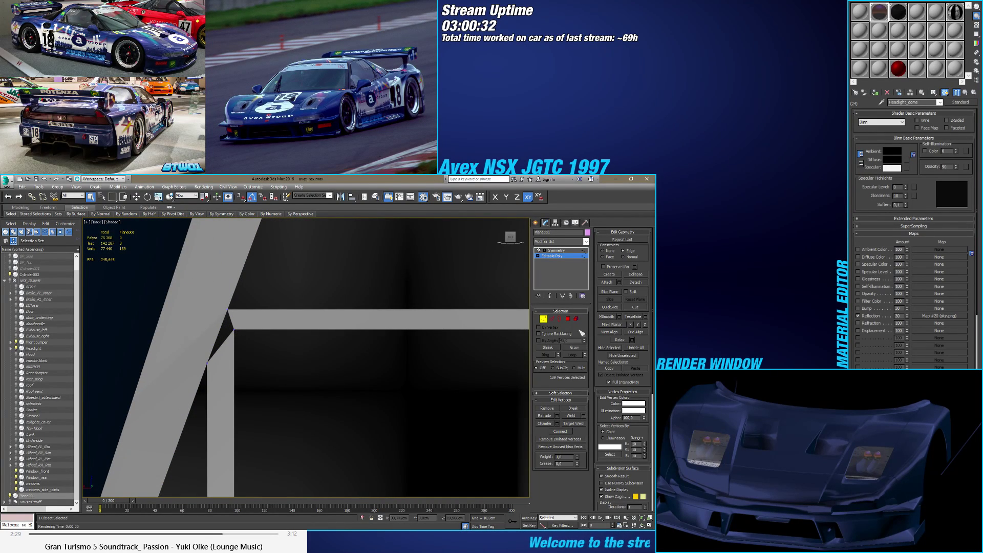
Step: At Polygon level, Create a triangular polygon from three vertices spanning the corner gap
left_click(567, 318)
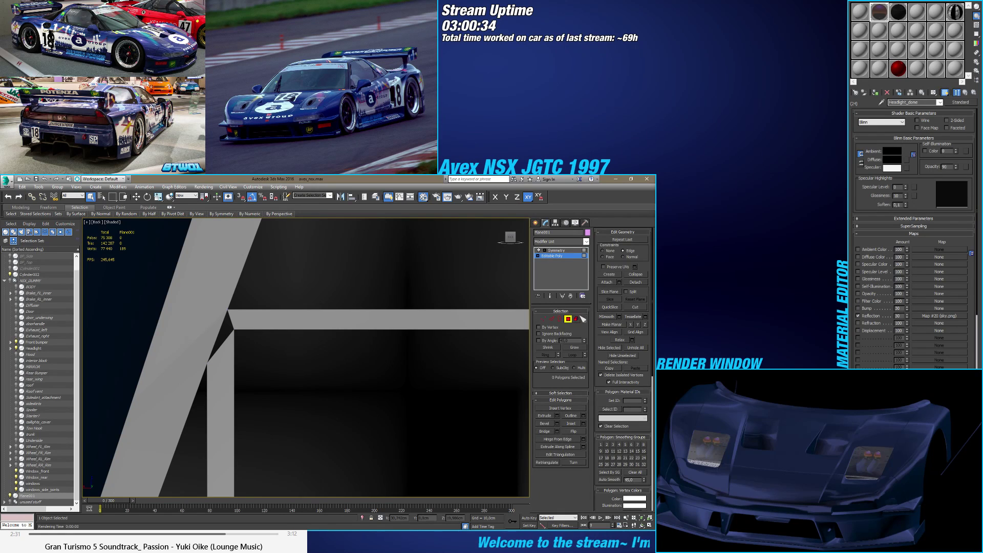
left_click(614, 275)
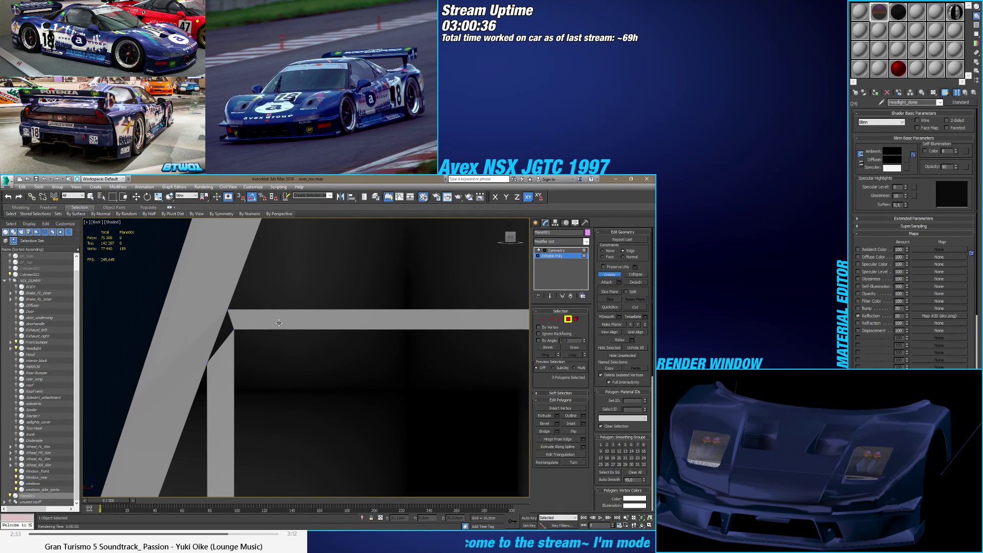
left_click(229, 310)
left_click(234, 330)
left_click(207, 364)
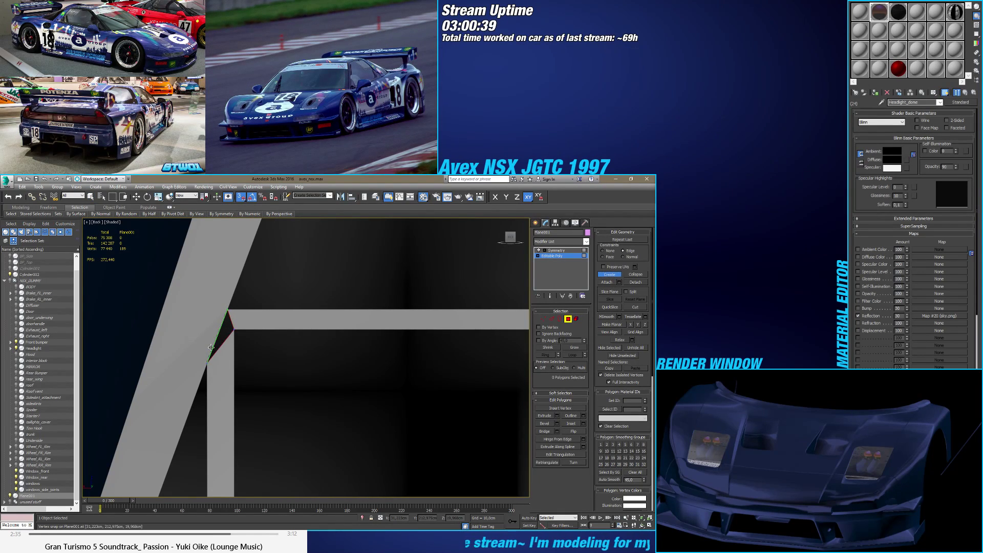
left_click(229, 310)
right_click(256, 355)
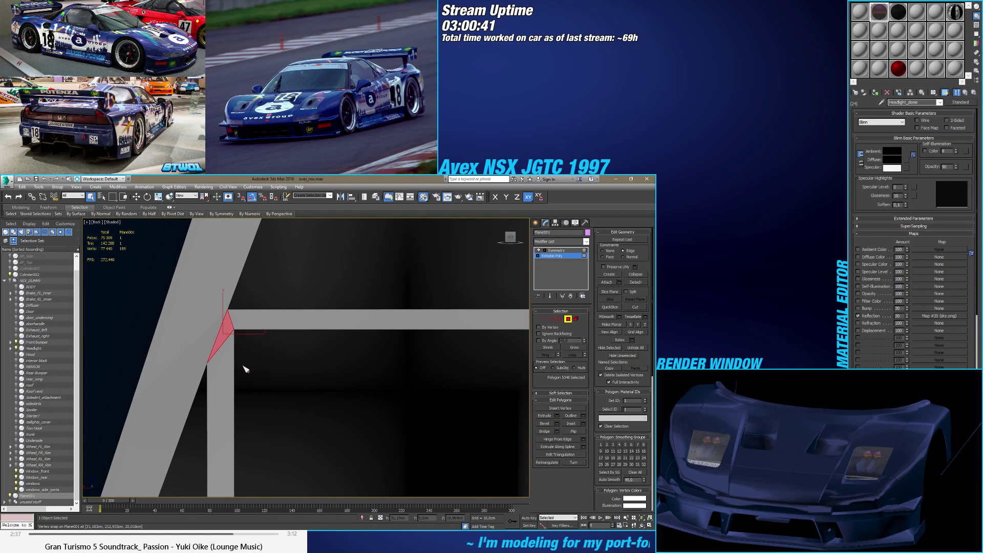
Step: Zoom out to the grille's upper-left area and switch to border selection
scroll(244, 368, "down", 3)
scroll(246, 370, "down", 5)
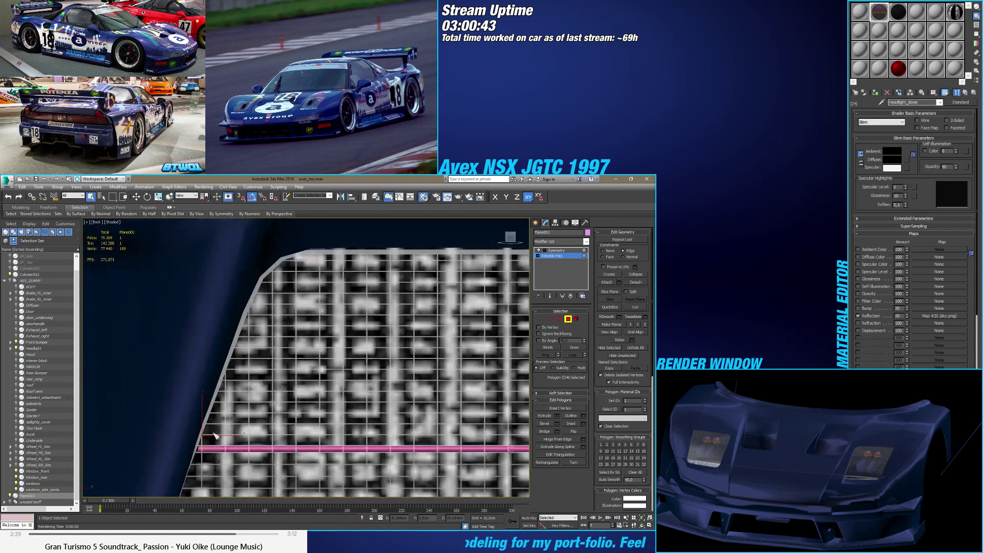
scroll(243, 360, "down", 3)
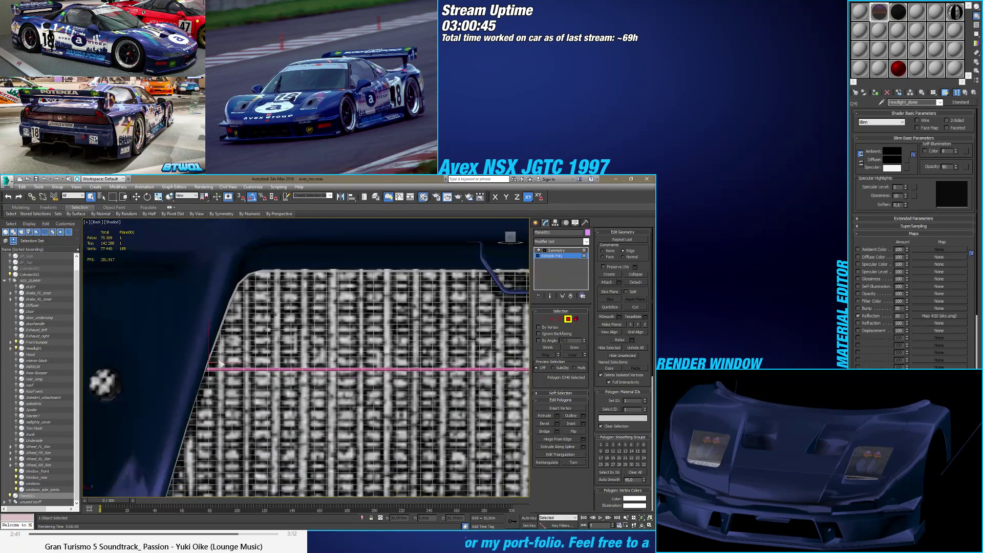
middle_click_drag(400, 293, 322, 322)
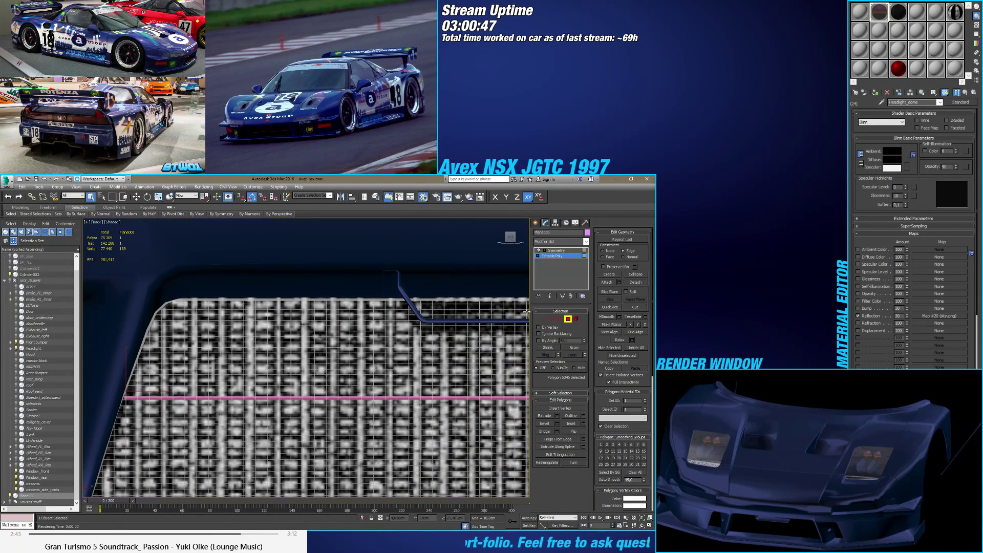
left_click(559, 319)
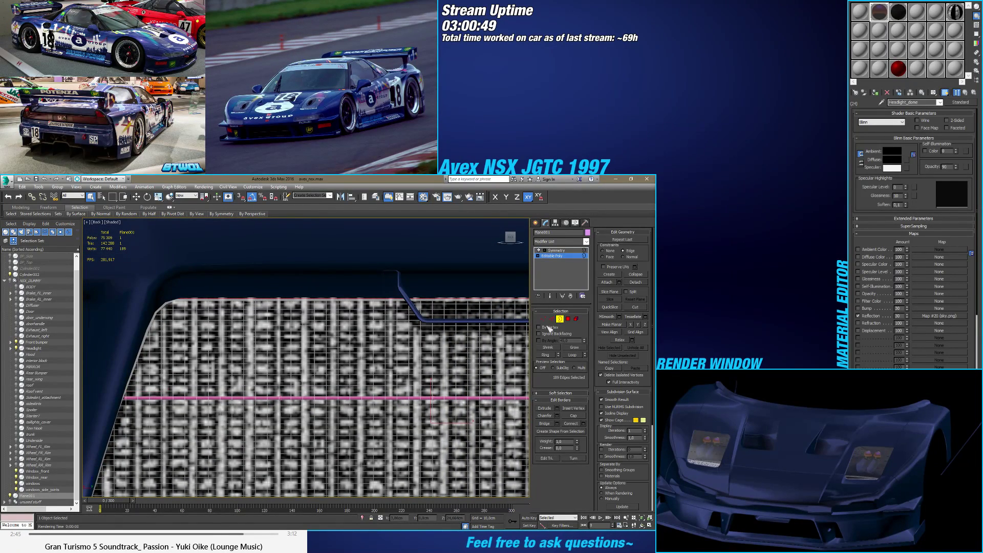
Step: In Edge mode with wireframe on, marquee-select only the grille's top-row edges
left_click(551, 318)
scroll(183, 299, "up", 5)
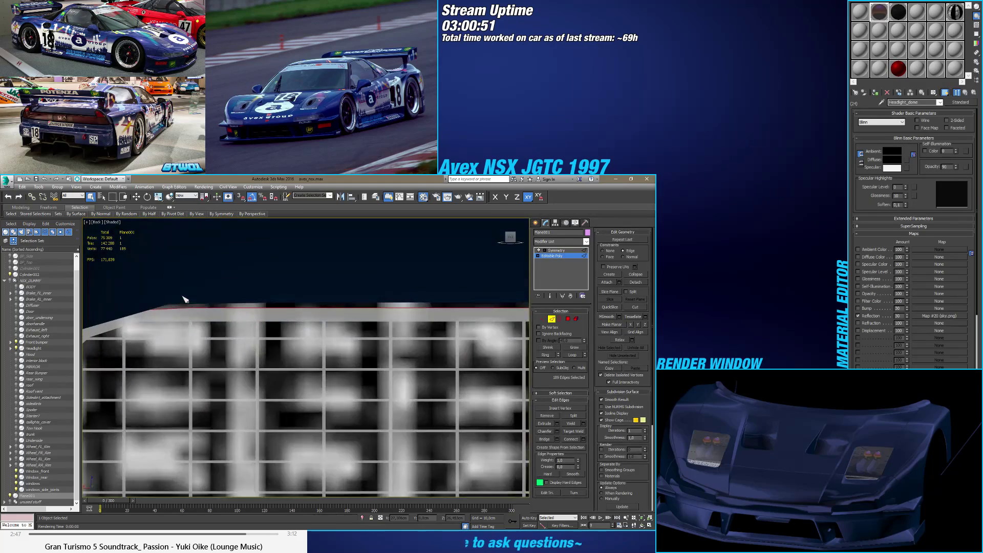
key("F3")
scroll(183, 299, "down", 5)
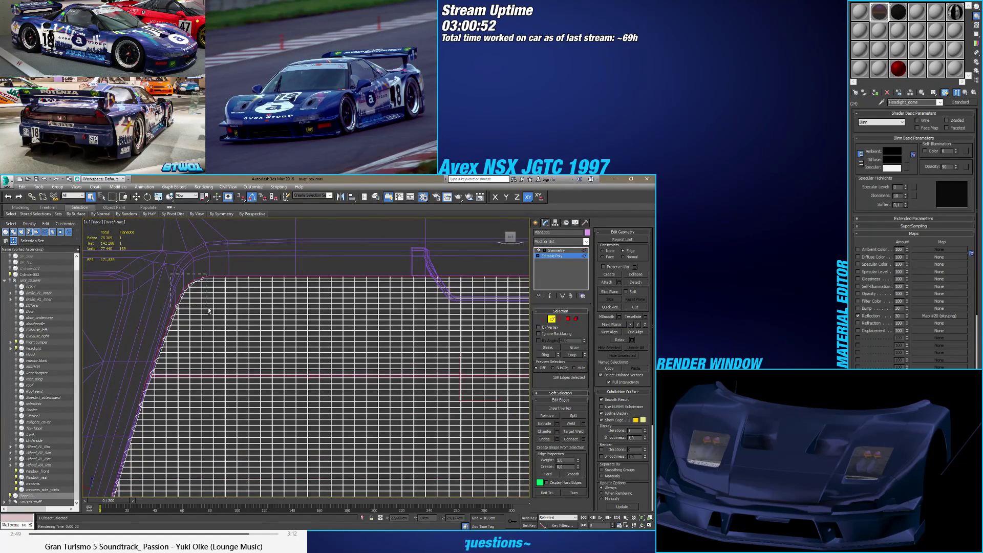
left_click_drag(205, 313, 205, 313)
scroll(206, 279, "down", 2)
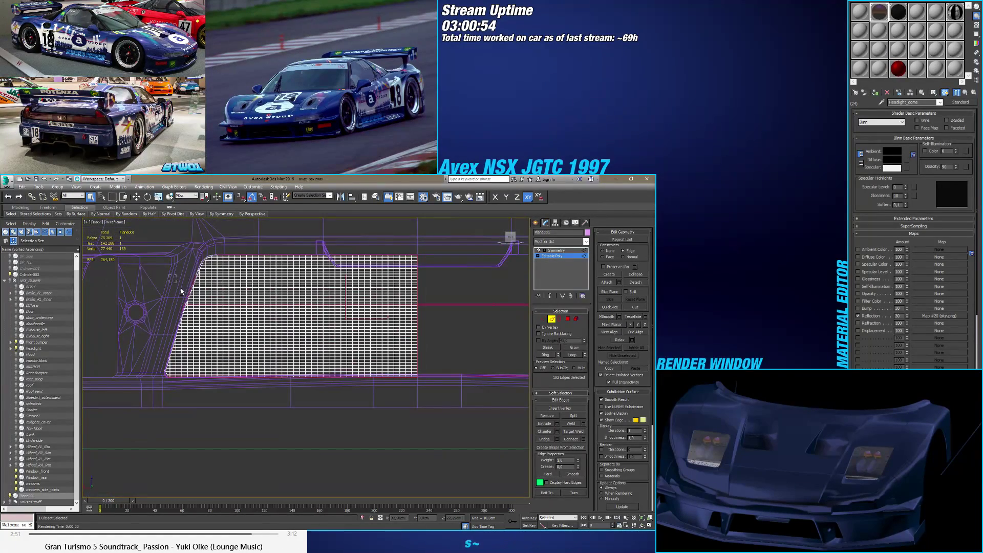
left_click_drag(385, 400, 469, 406, "alt")
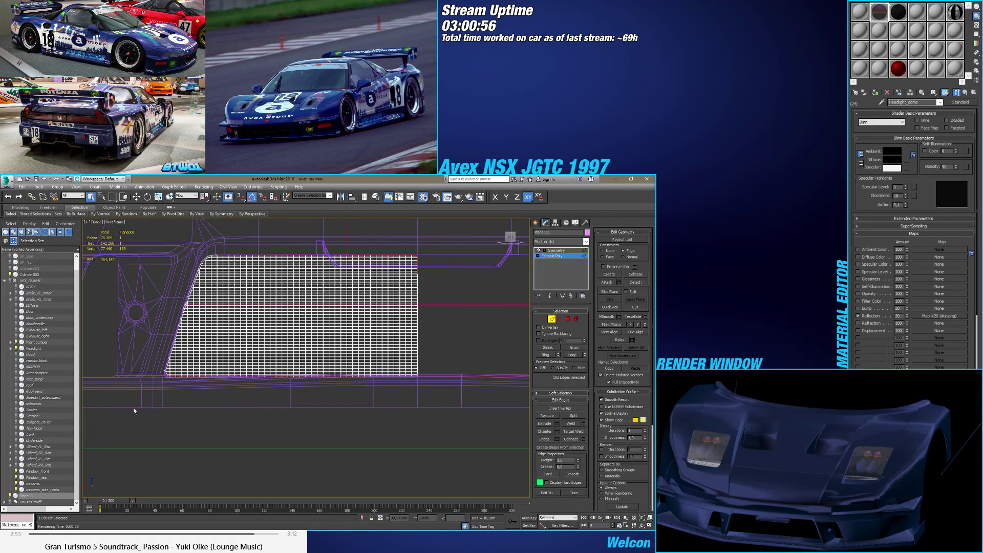
left_click_drag(137, 405, 281, 322)
scroll(434, 281, "up", 5)
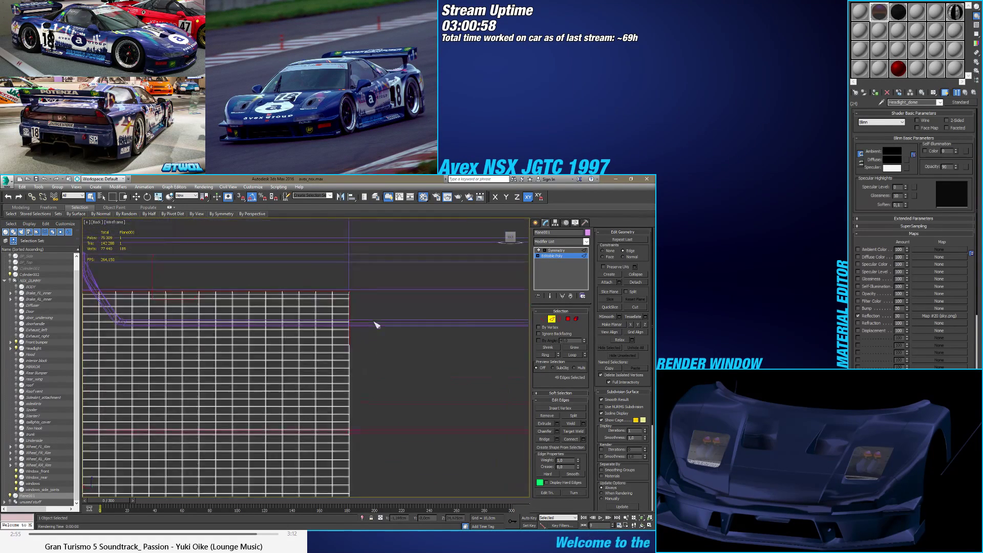
left_click_drag(297, 293, 296, 279, "alt")
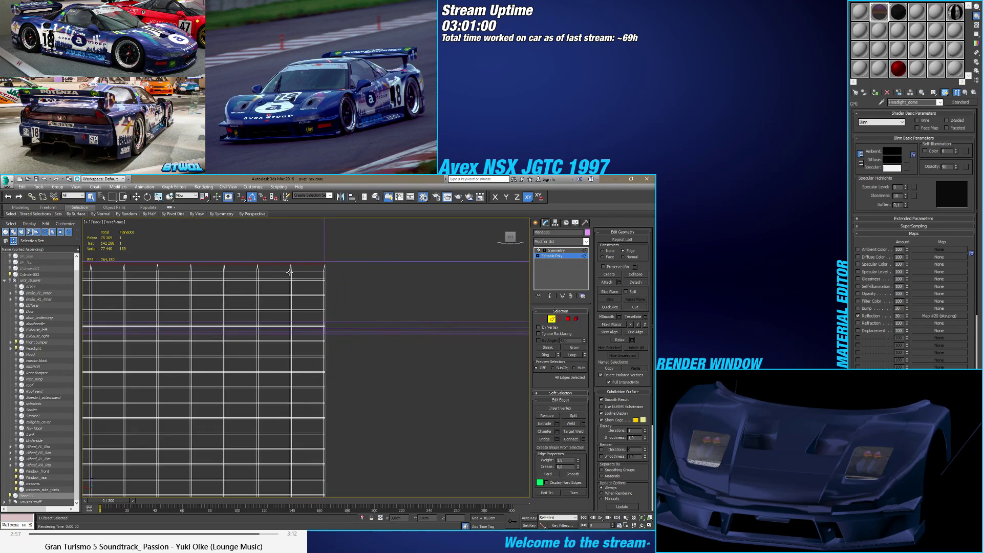
scroll(256, 326, "down", 5)
Step: Move the selected top edges up on Y toward the bumper opening's upper outline
key("w")
scroll(280, 313, "up", 10)
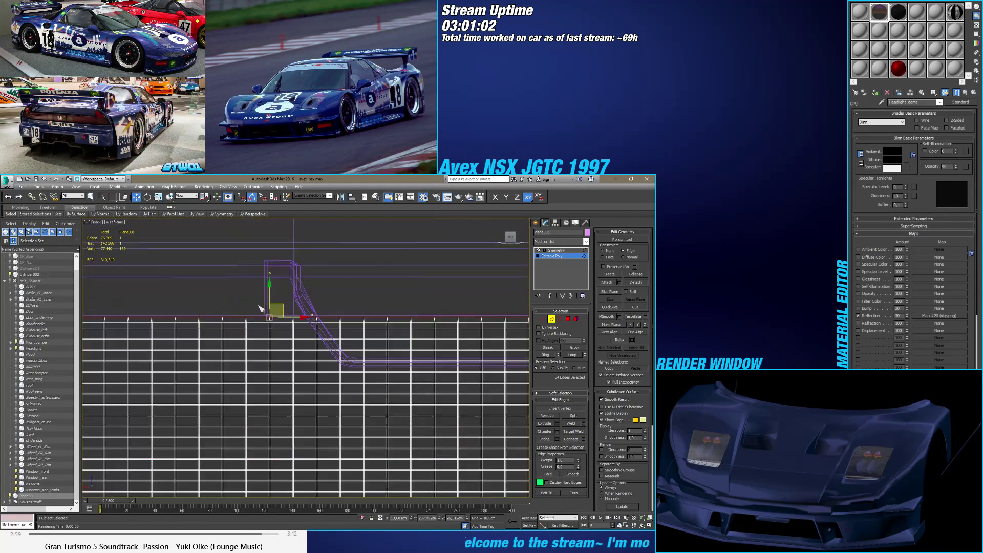
left_click_drag(280, 311, 280, 306)
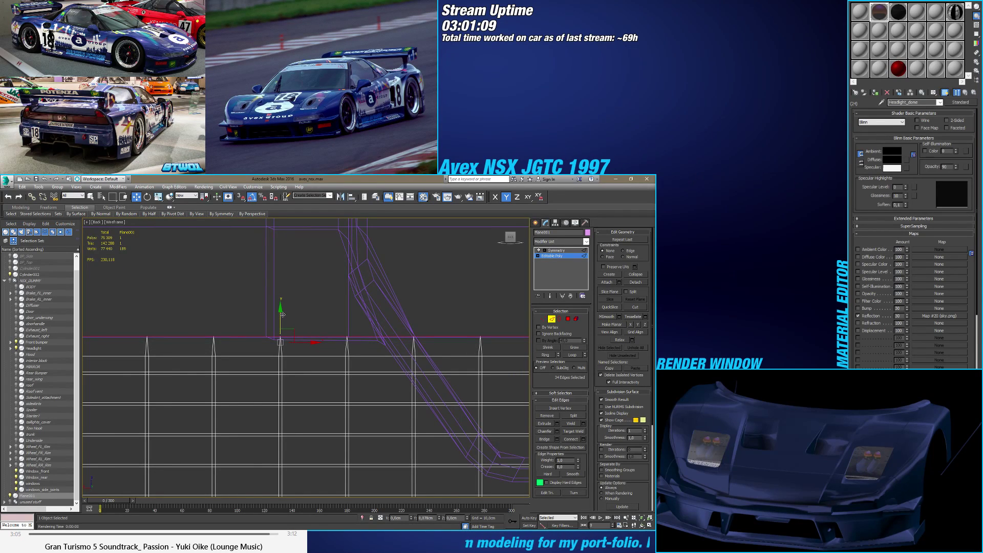
scroll(282, 315, "down", 5)
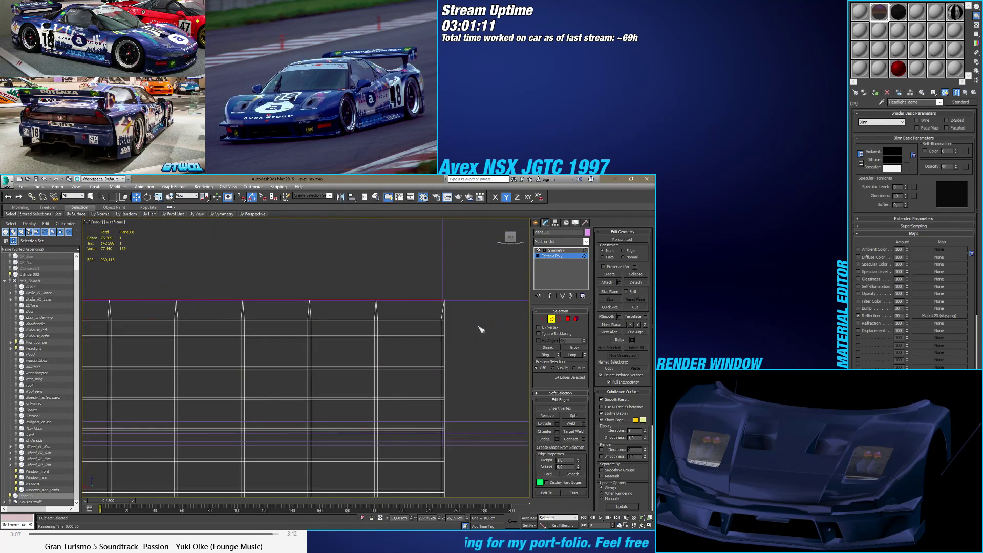
scroll(274, 328, "up", 8)
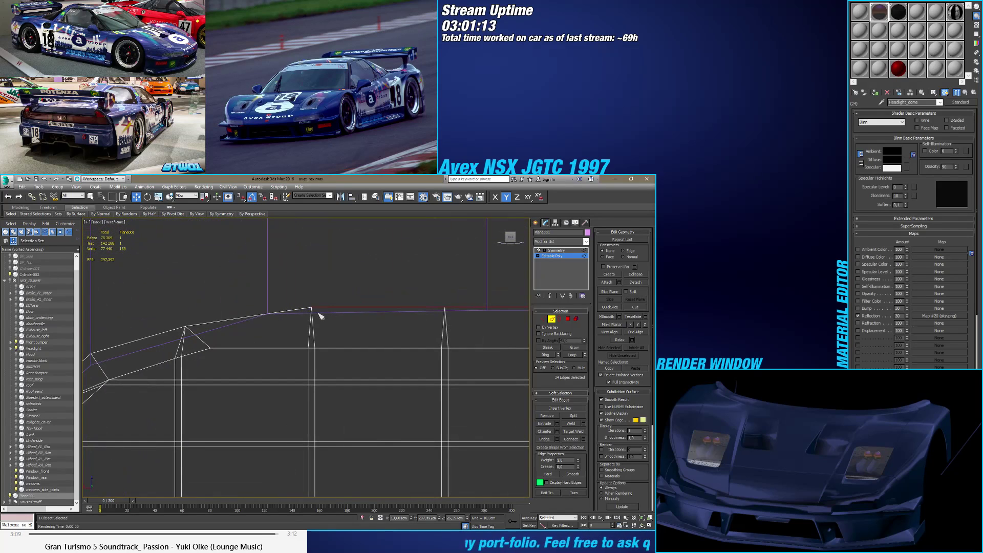
middle_click_drag(323, 307, 386, 311)
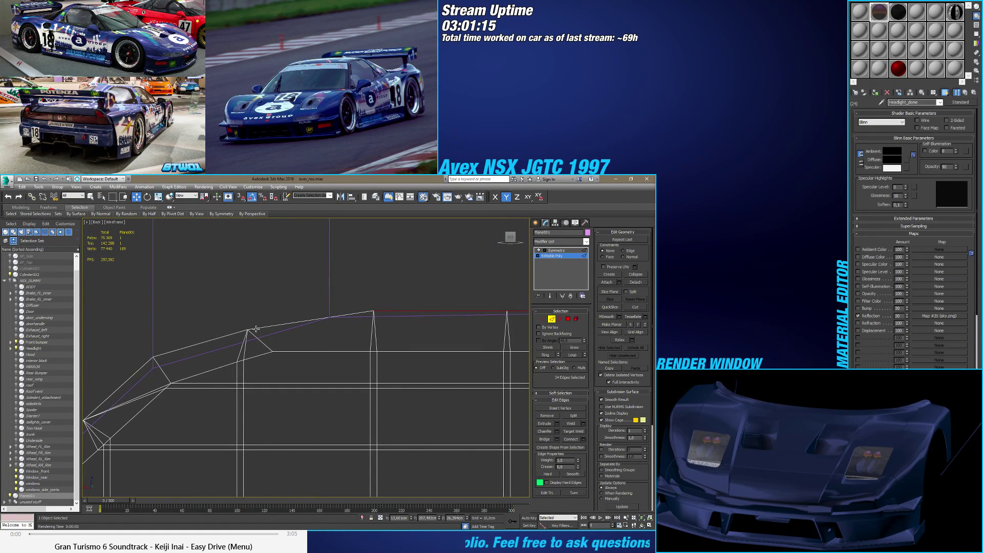
Step: In Vertex mode, raise the grille's top corner vertex toward the bumper outline
left_click(543, 318)
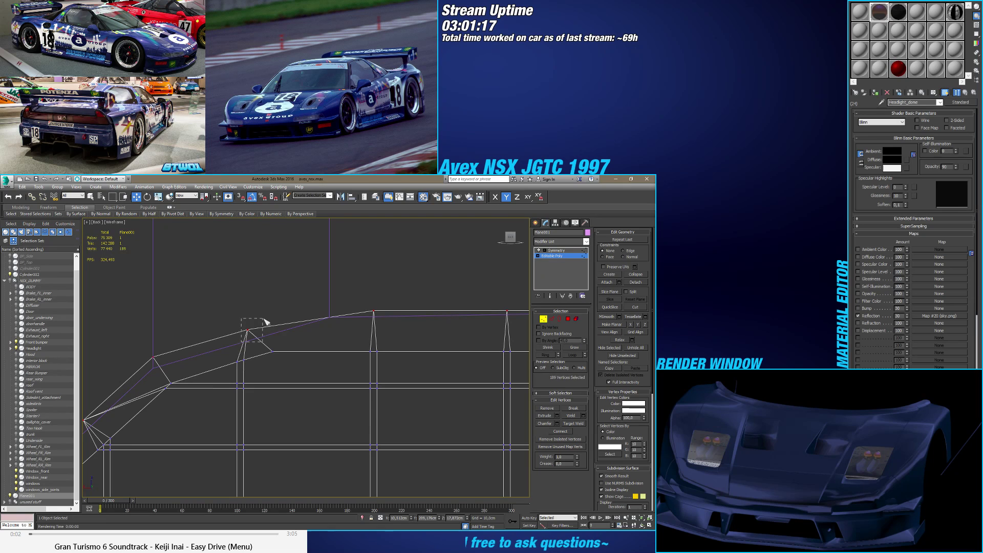
left_click(248, 330)
left_click_drag(250, 309, 247, 297)
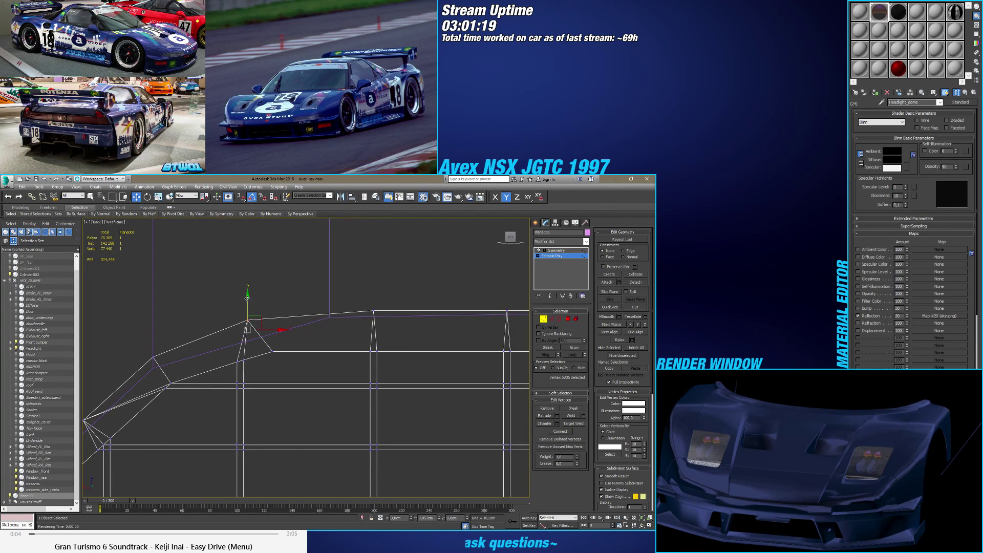
scroll(247, 298, "down", 6)
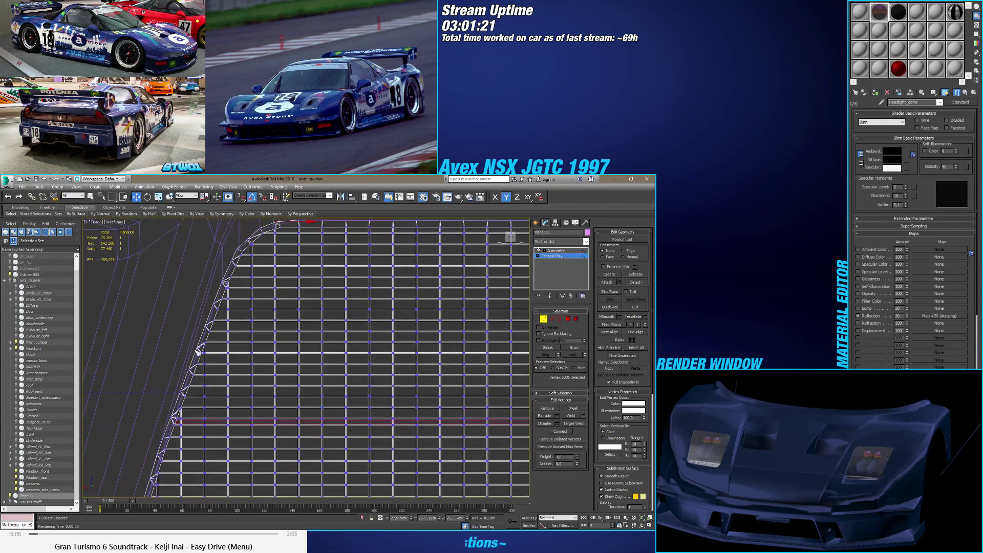
scroll(200, 352, "up", 5)
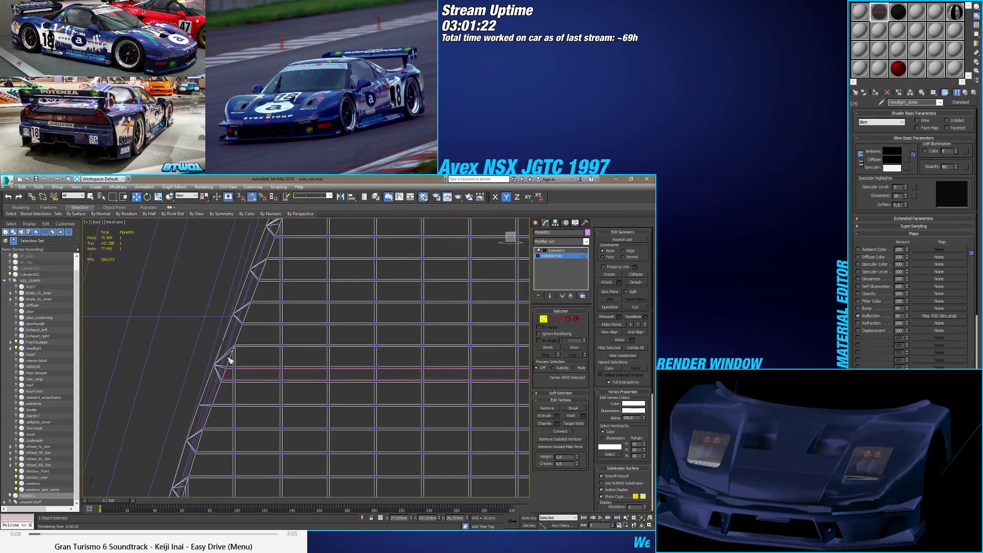
key("F3")
scroll(238, 337, "up", 4)
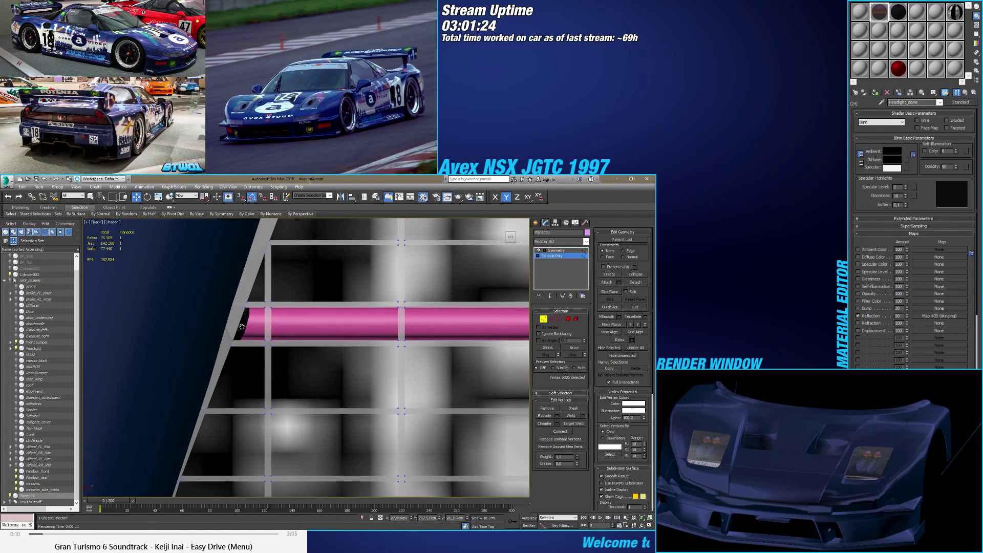
scroll(241, 326, "up", 3)
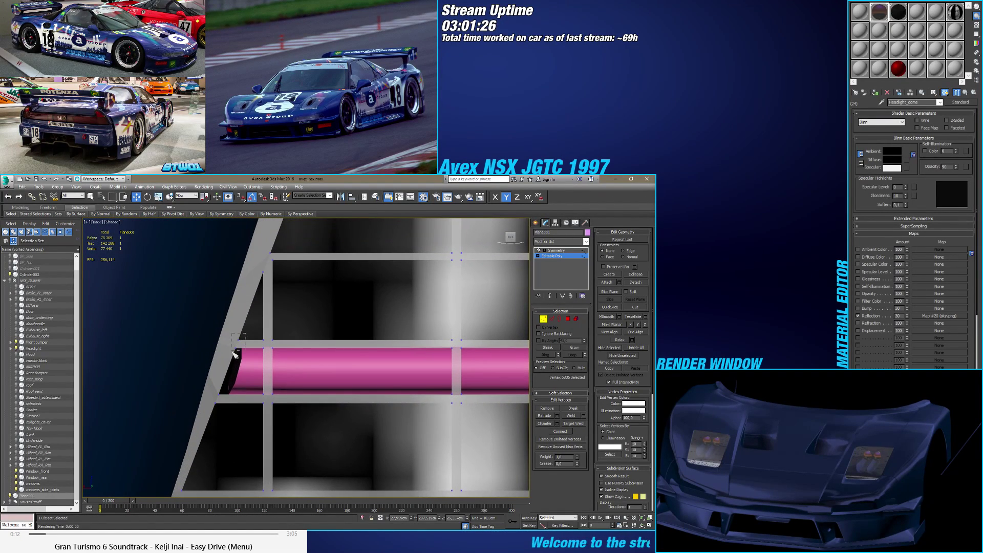
Step: With Edge constraint on, slide two left-edge vertices along their edges
left_click_drag(235, 354, 264, 347)
left_click(628, 252)
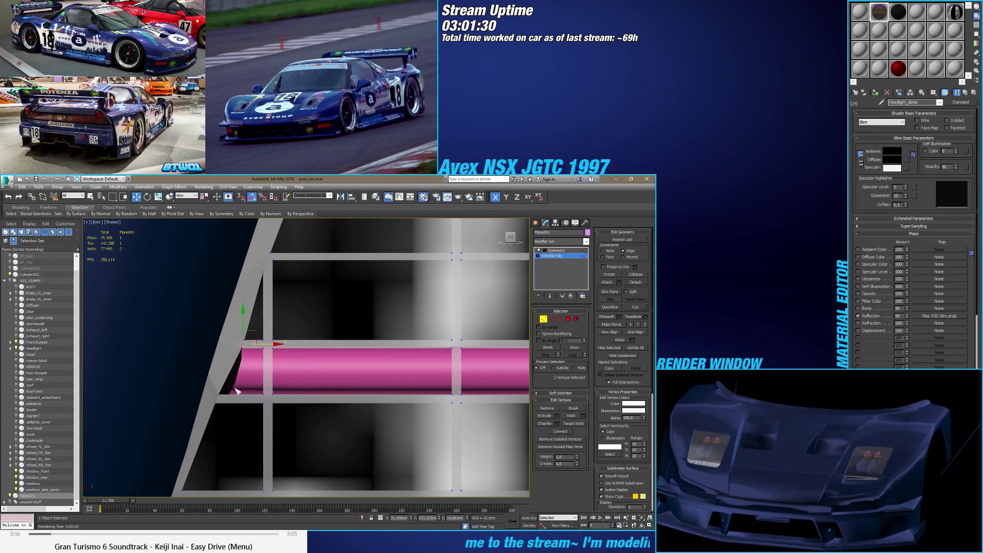
left_click_drag(227, 395, 218, 410)
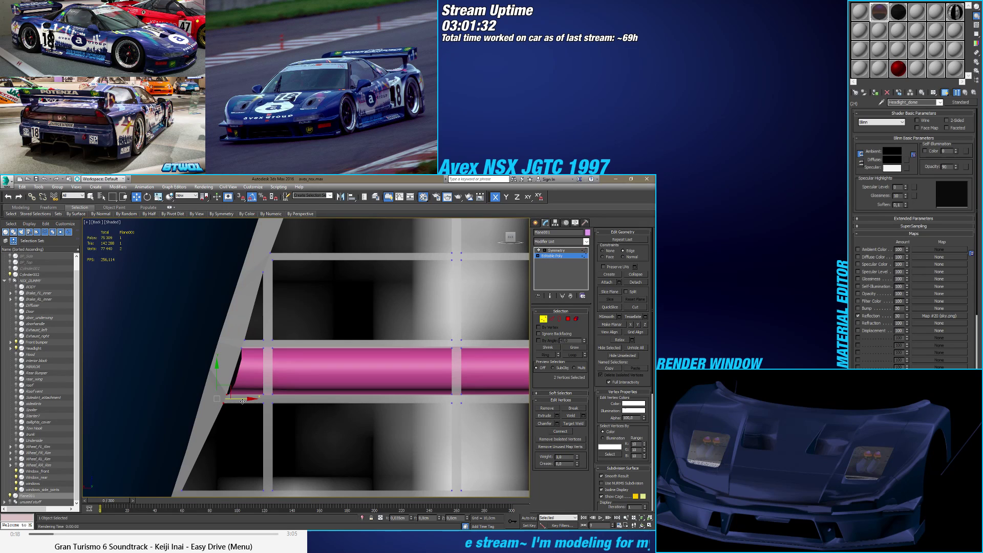
scroll(242, 405, "down", 4)
scroll(245, 364, "up", 3)
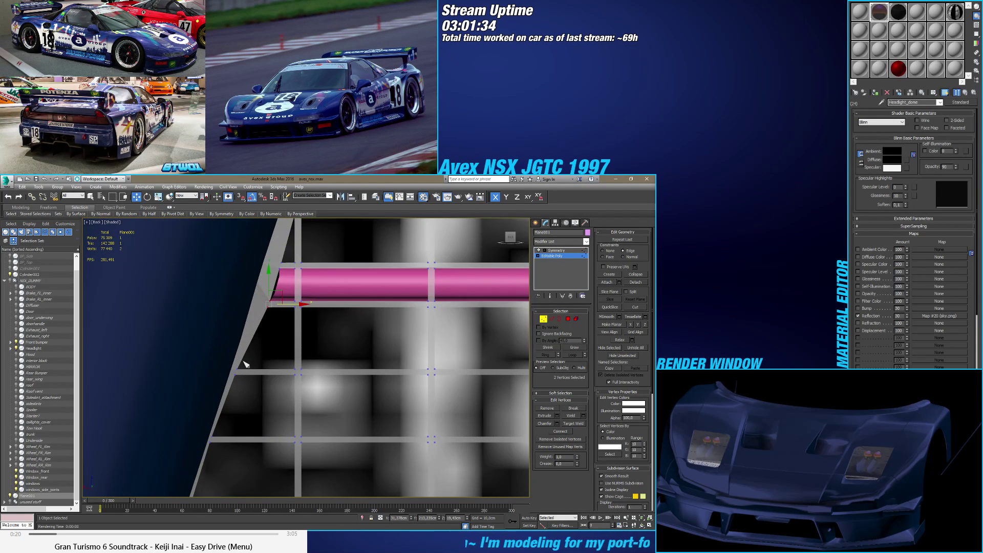
Step: Shift the left-corner vertex pairs right onto the slanted edge
left_click(236, 373)
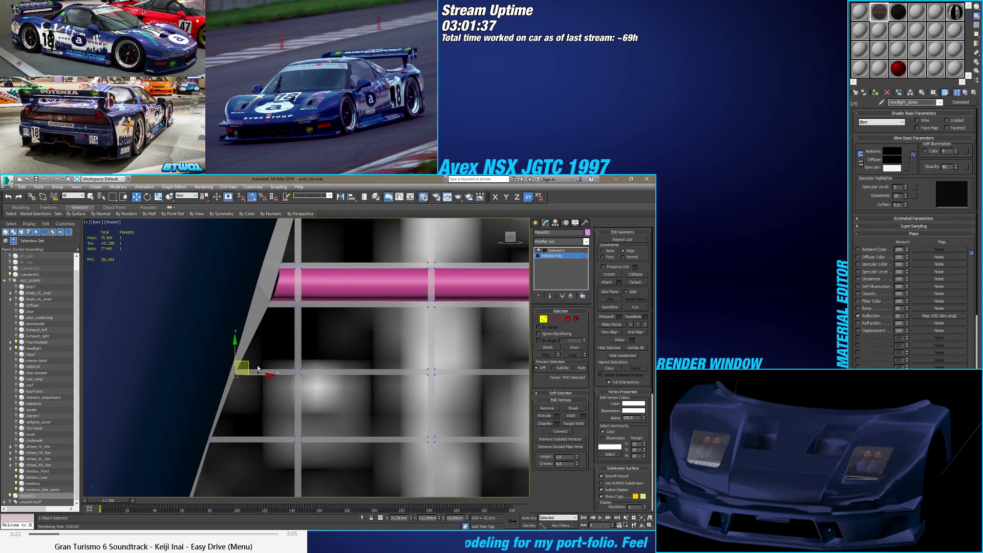
left_click_drag(236, 385, 235, 384)
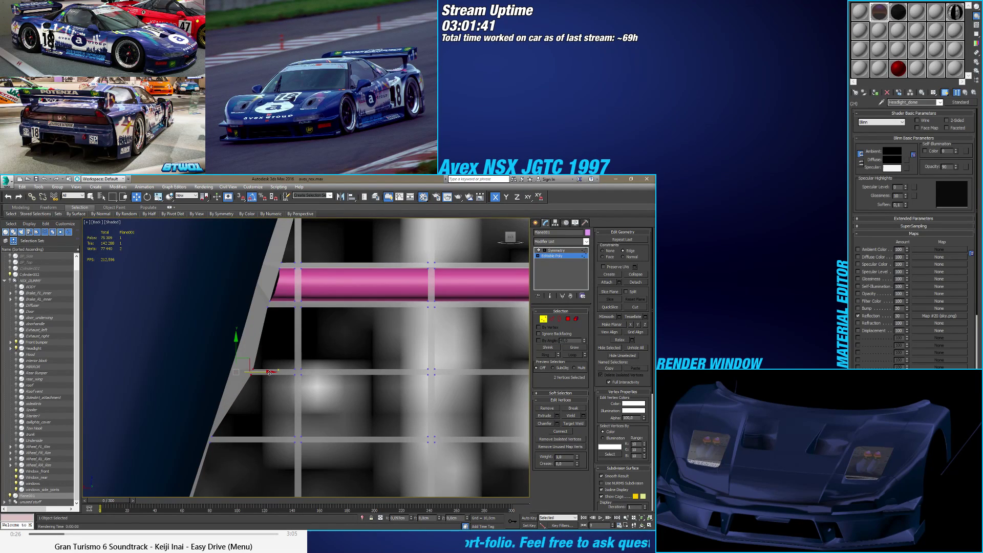
left_click_drag(268, 373, 267, 374)
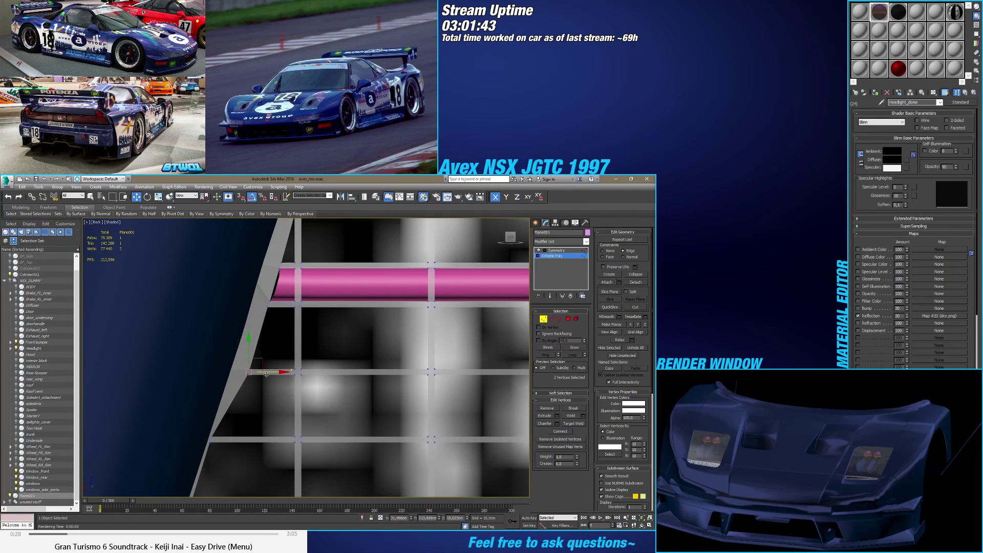
scroll(267, 373, "down", 3)
scroll(264, 369, "up", 3)
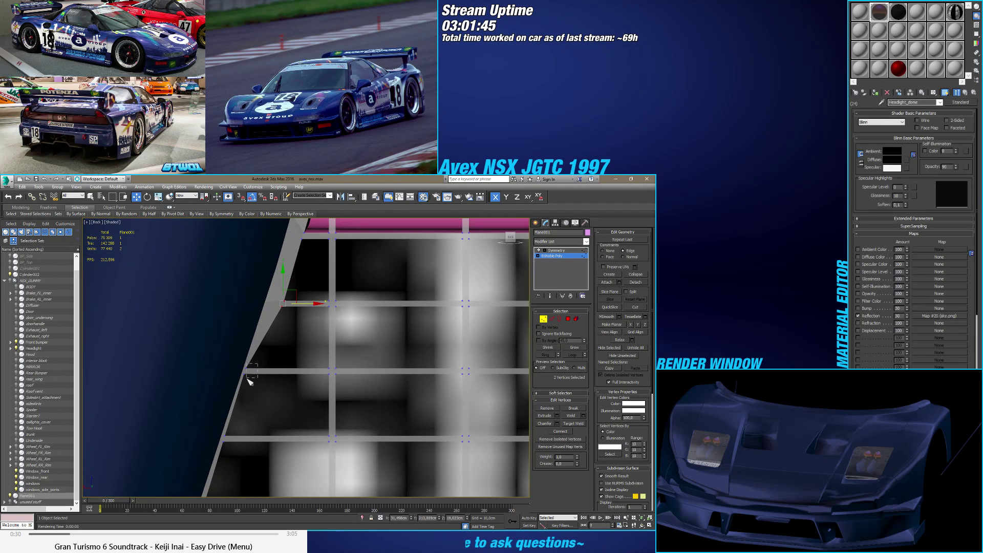
left_click_drag(244, 382, 245, 382)
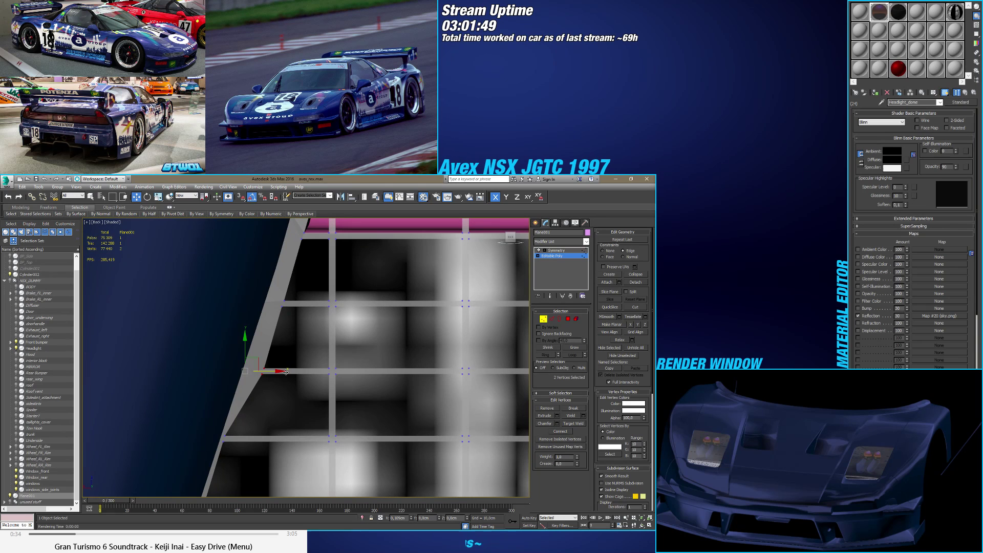
left_click_drag(283, 372, 262, 392)
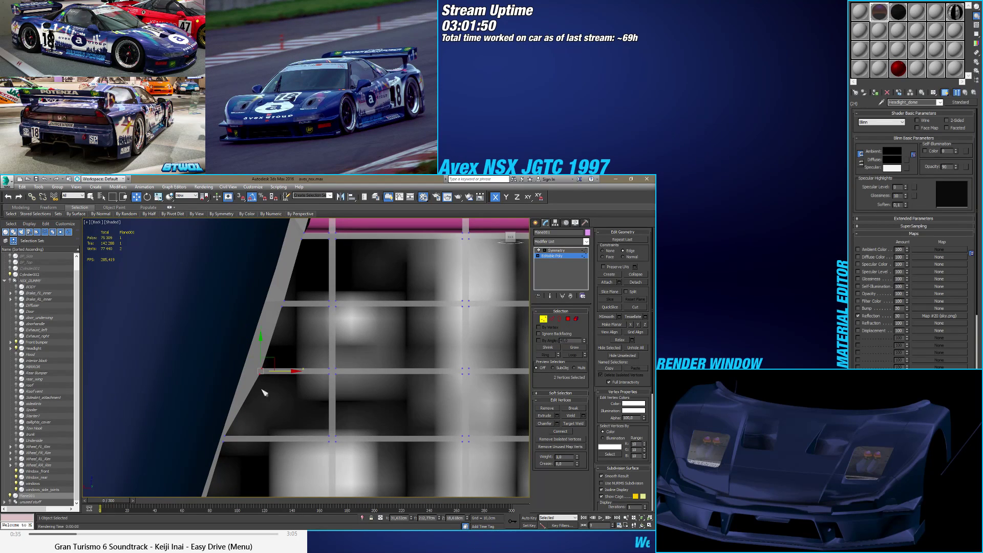
Step: Nudge the bottom-left corner vertex into place, then pan up the grille's left side
left_click(225, 439)
left_click_drag(256, 439, 261, 438)
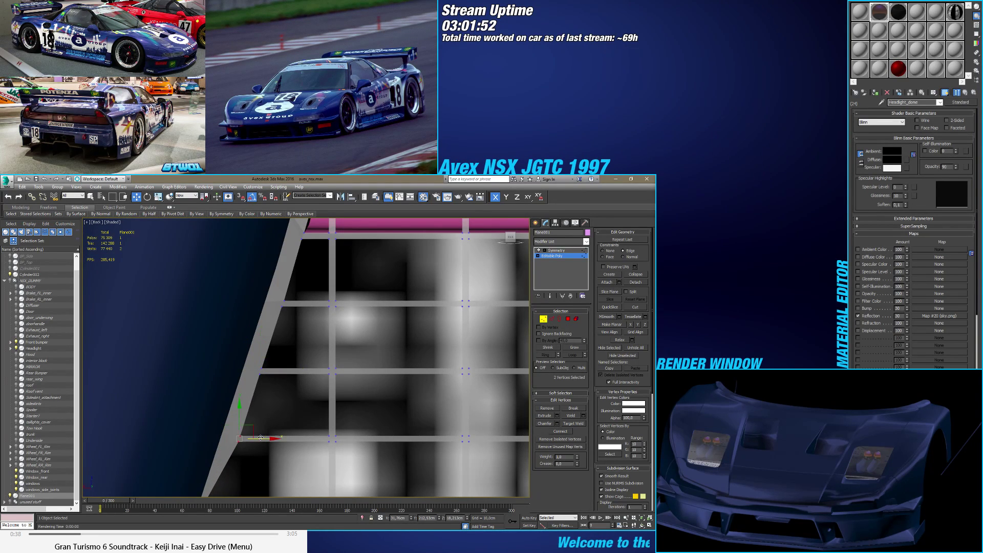
scroll(261, 438, "down", 3)
middle_click_drag(261, 437, 256, 337)
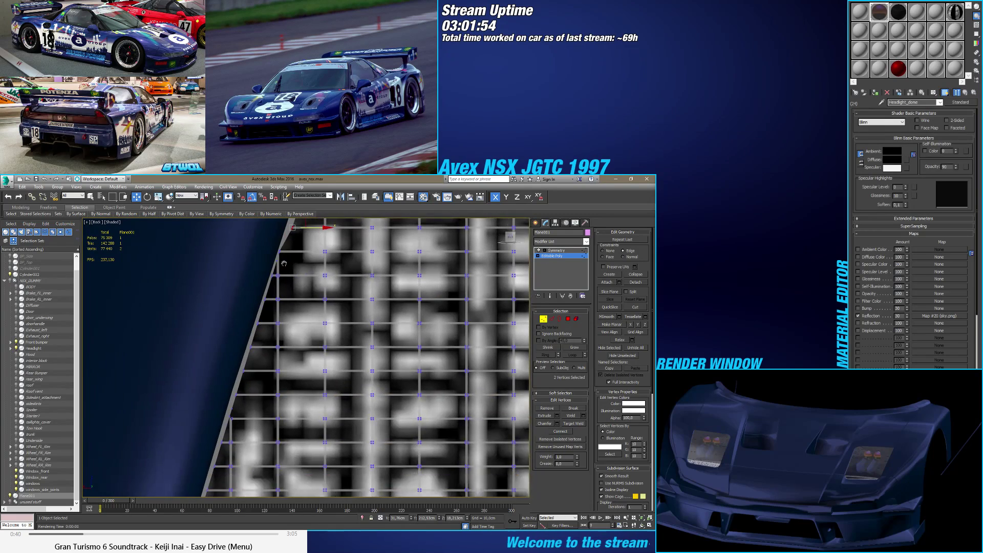
scroll(256, 337, "down", 4)
scroll(256, 337, "down", 2)
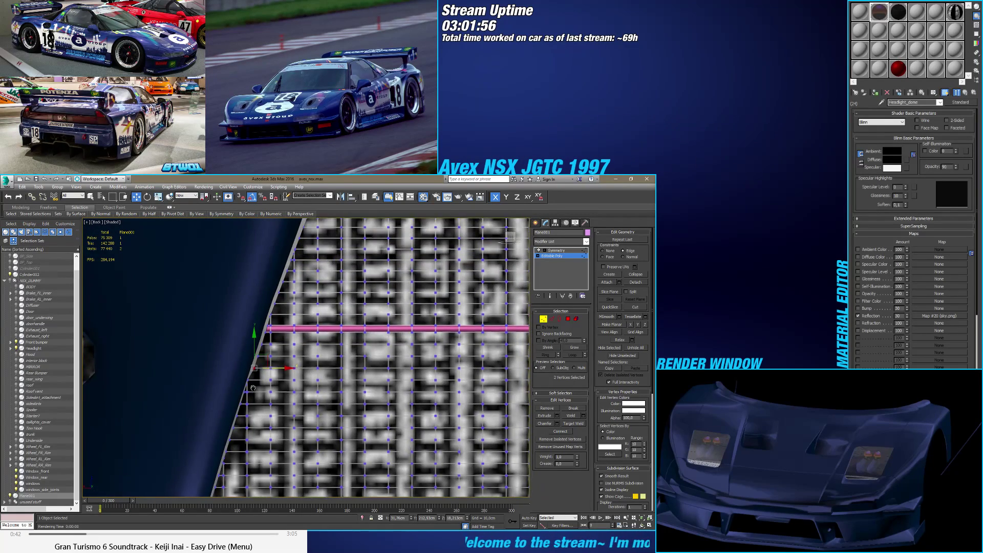
middle_click_drag(256, 337, 263, 307)
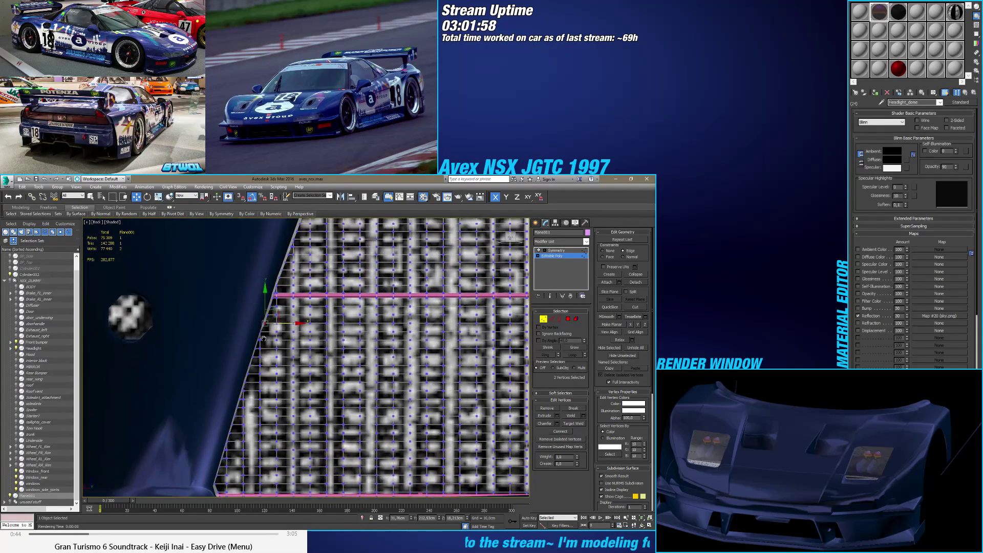
scroll(264, 328, "up", 6)
scroll(245, 342, "up", 3)
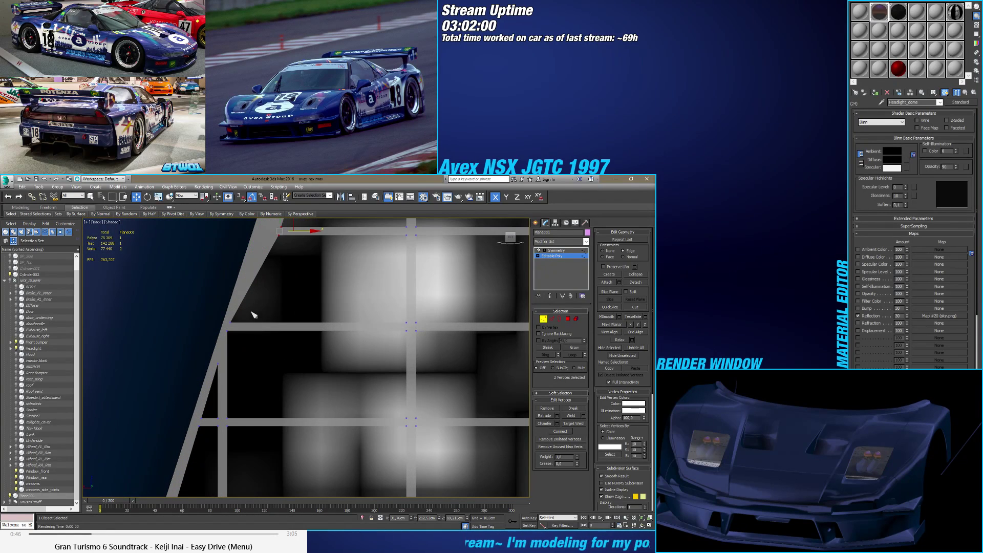
Step: Try moving two left-corner vertices along the edge, undo it, and clear the selection
left_click_drag(248, 313, 229, 348)
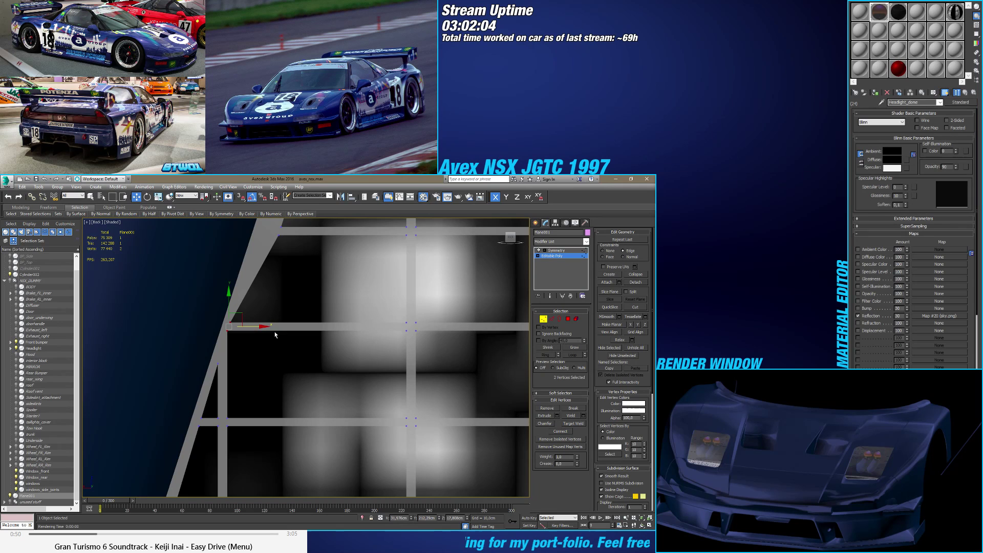
scroll(237, 379, "down", 2)
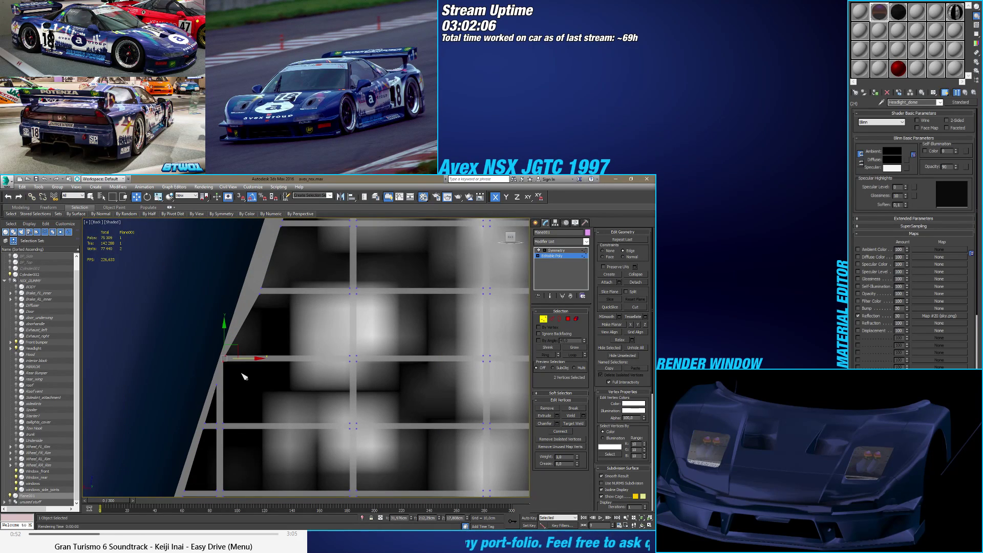
left_click(242, 356)
left_click(226, 358)
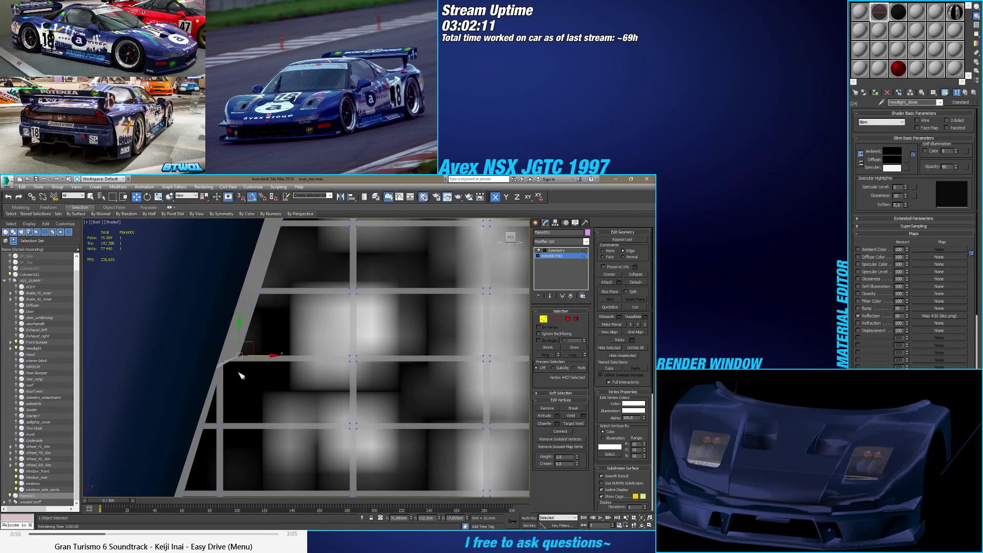
left_click(223, 361)
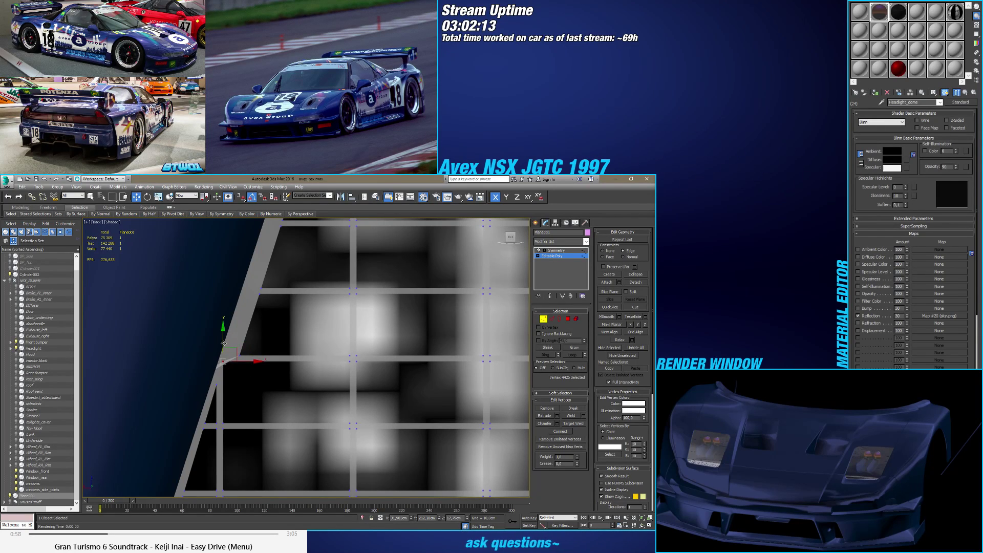
left_click(222, 384, "ctrl")
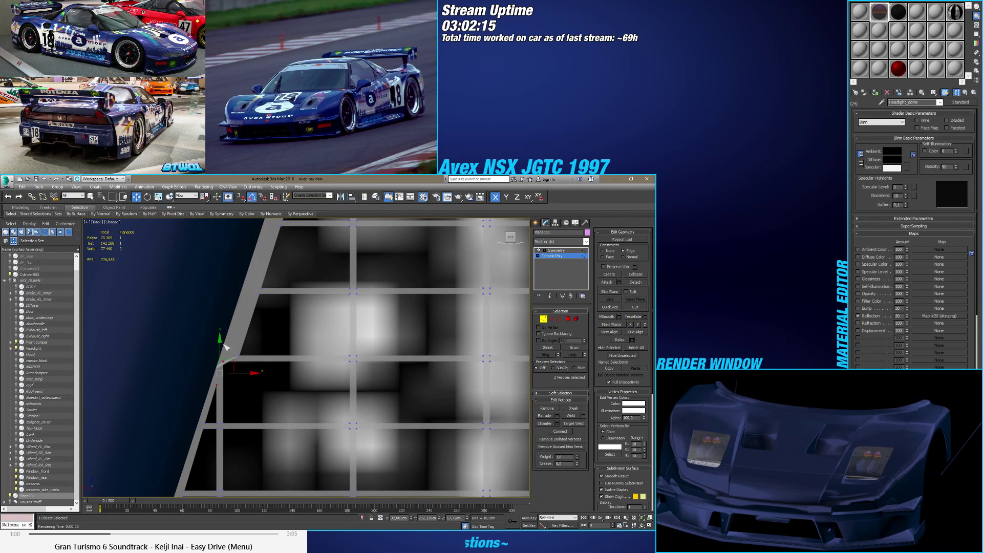
left_click_drag(221, 354, 226, 362)
key("ctrl+z")
key("ctrl+z")
key("ctrl+z")
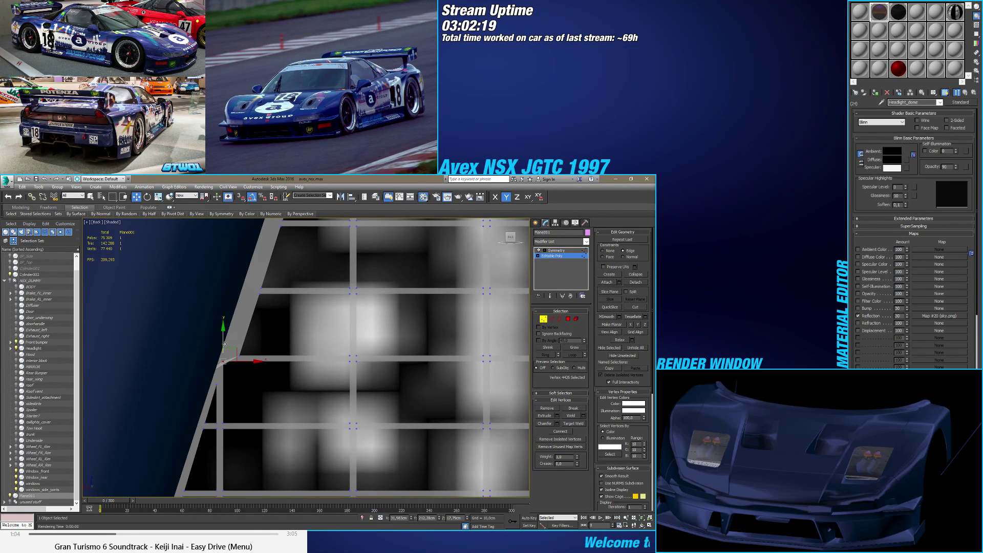
left_click(225, 361)
left_click(225, 359)
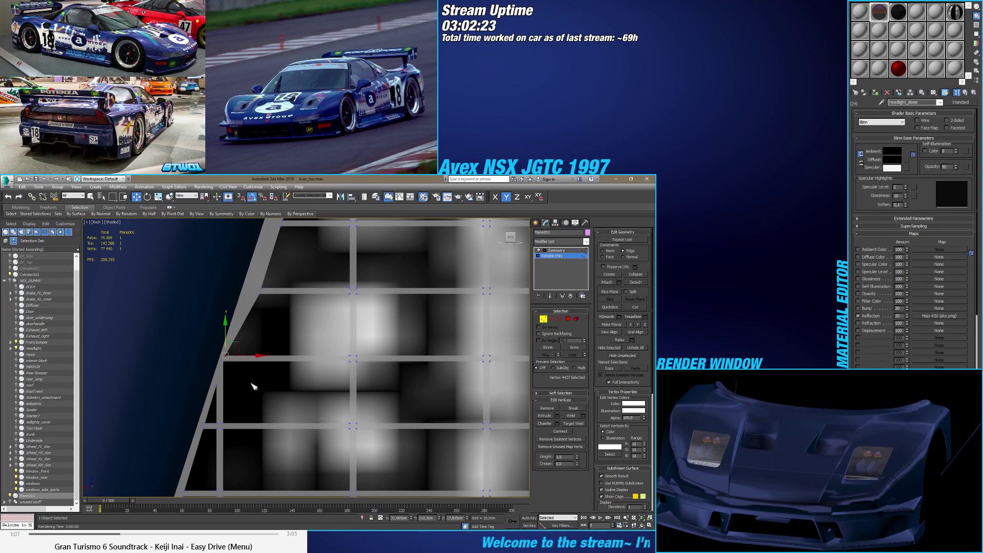
left_click(226, 368)
Step: Select the left corner vertex and inspect it with edged and wireframe display
scroll(225, 368, "up", 5)
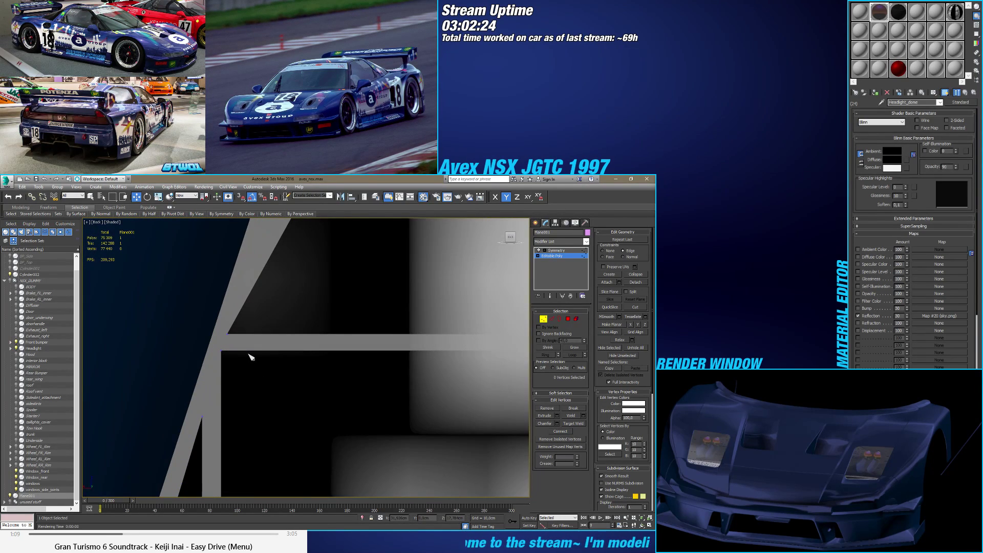
scroll(250, 356, "down", 2)
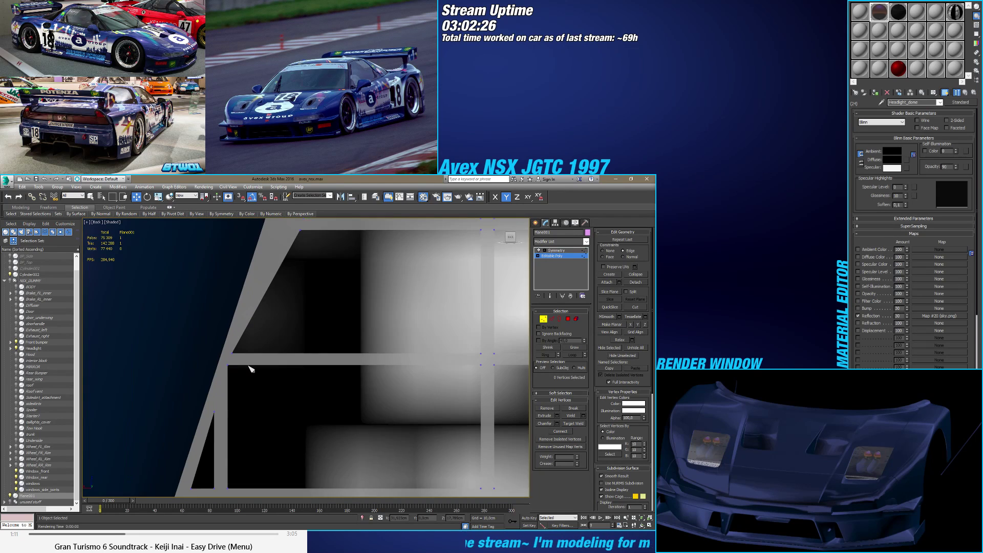
scroll(251, 368, "down", 2)
scroll(254, 371, "down", 2)
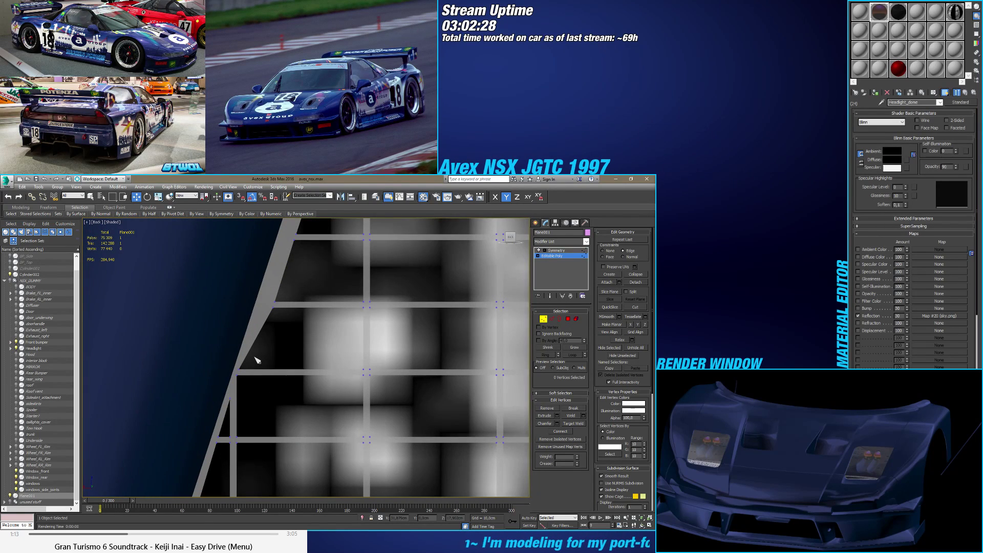
left_click(259, 357)
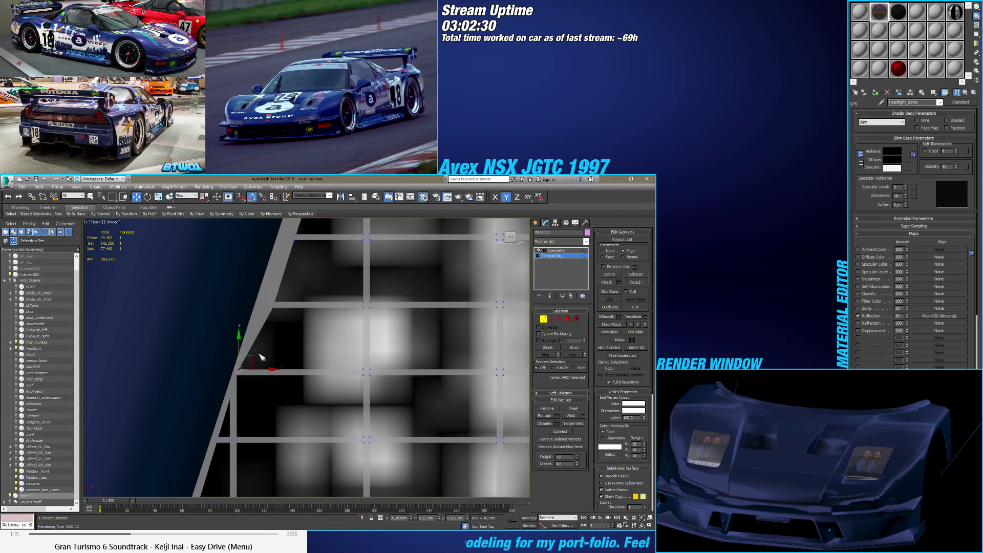
key("F4")
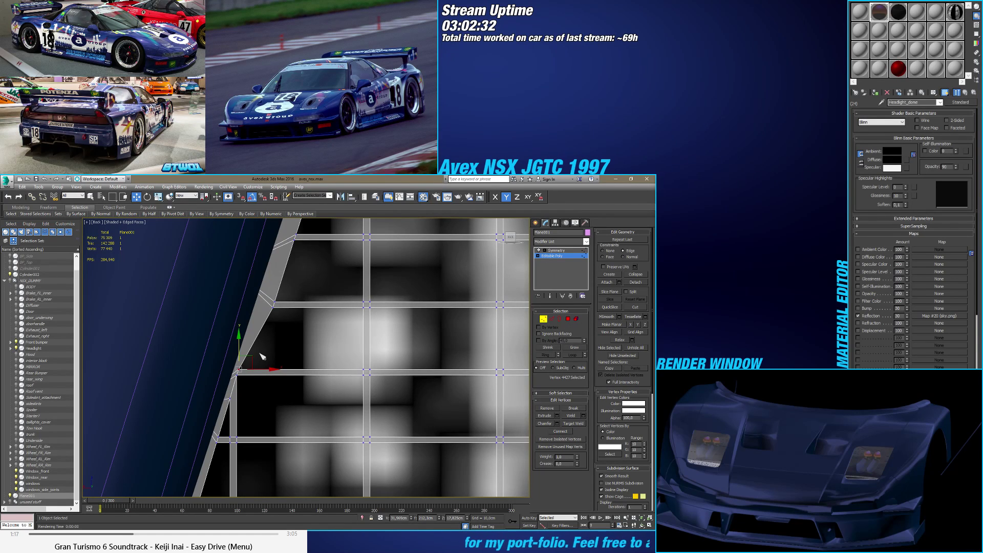
mouse_move(260, 353)
middle_mouse_down()
mouse_move(271, 351)
mouse_move(255, 408)
middle_mouse_up()
key("F3")
left_click(263, 392)
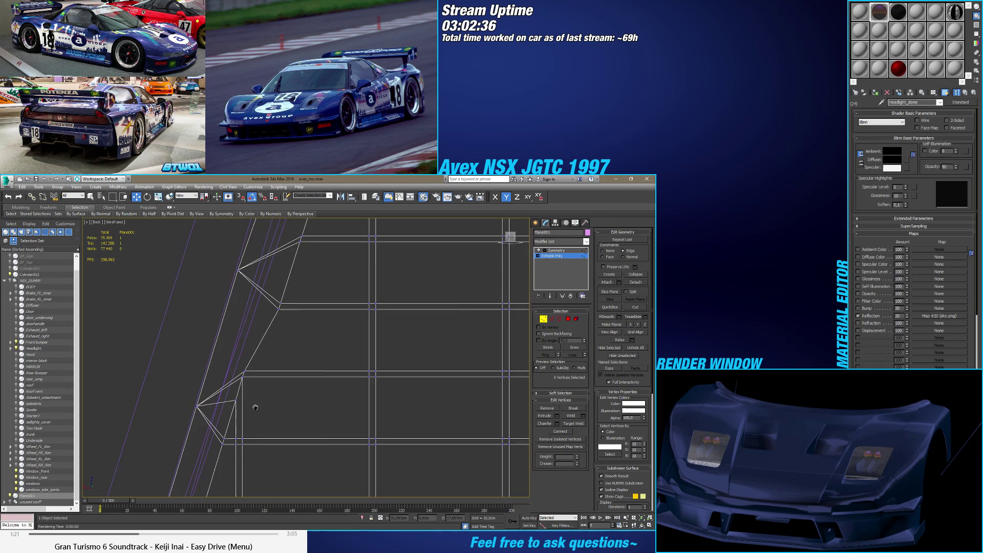
scroll(254, 408, "down", 5)
scroll(256, 409, "up", 5)
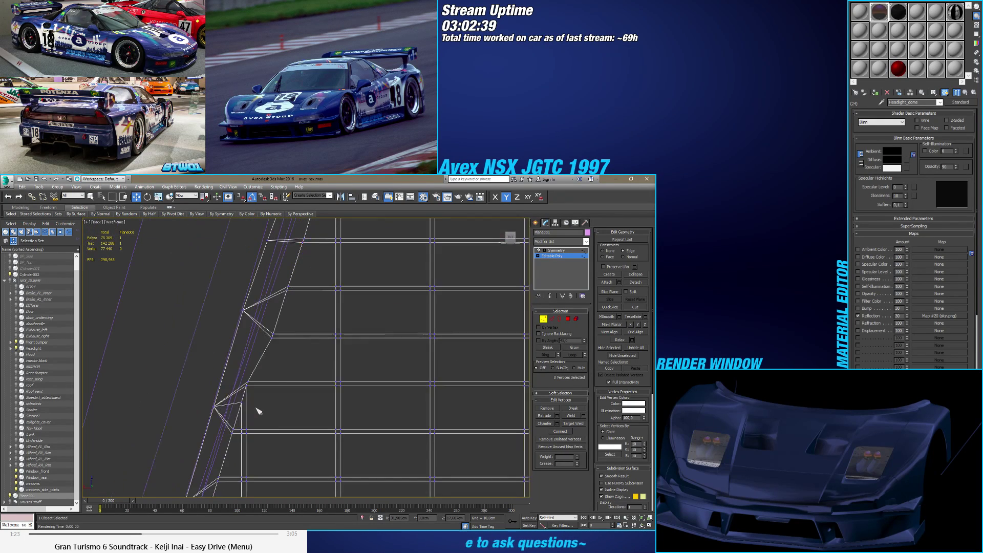
key("F3")
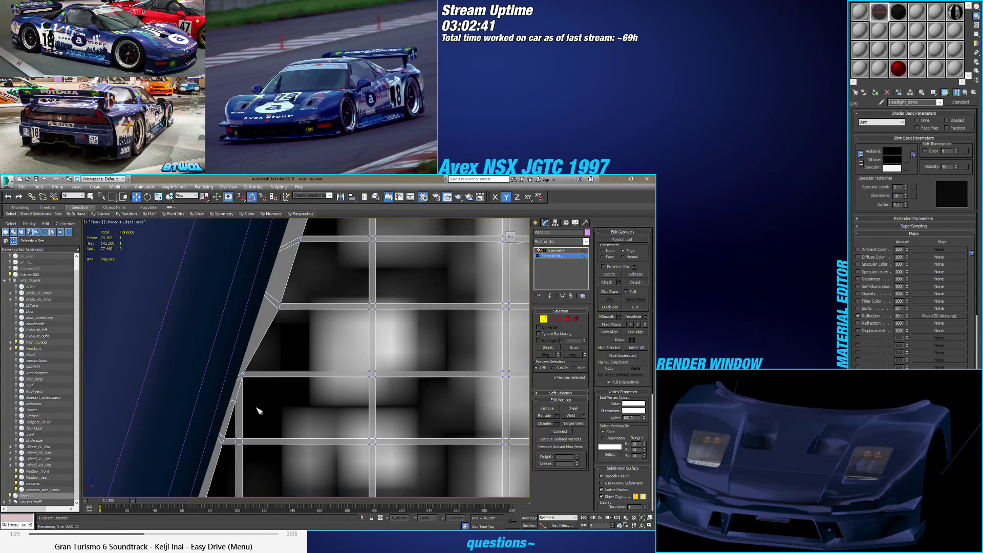
Step: Shift the two corner vertices right and check the upper-left corner in wireframe
mouse_move(268, 371)
left_mouse_down()
mouse_move(237, 384)
mouse_move(280, 375)
left_mouse_up()
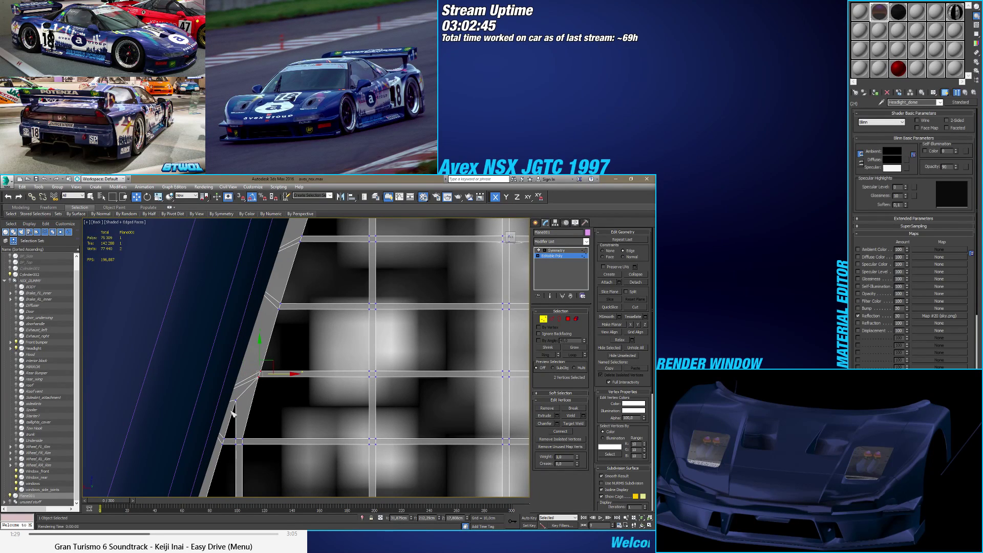
scroll(234, 410, "up", 2)
scroll(235, 405, "down", 2)
scroll(241, 399, "up", 3)
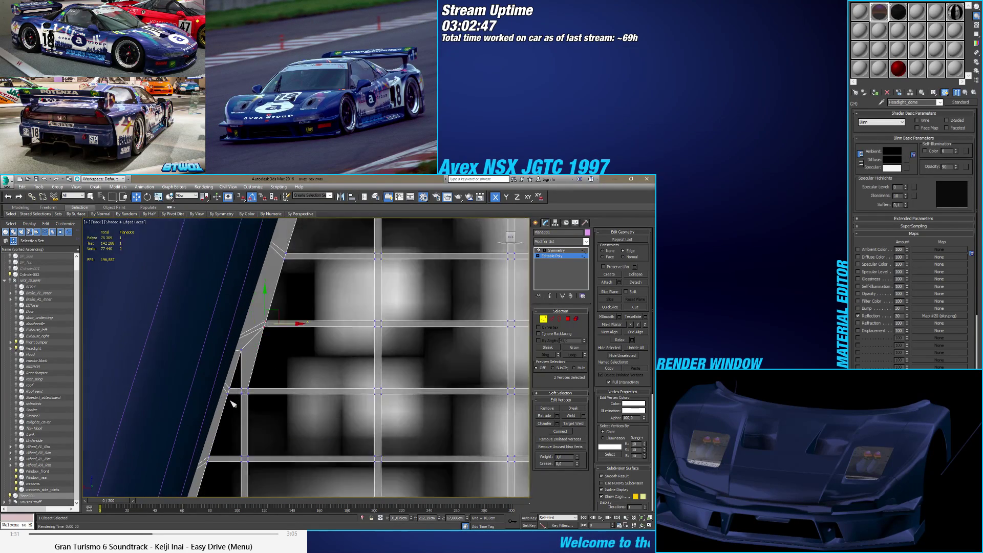
middle_click_drag(245, 400, 238, 409)
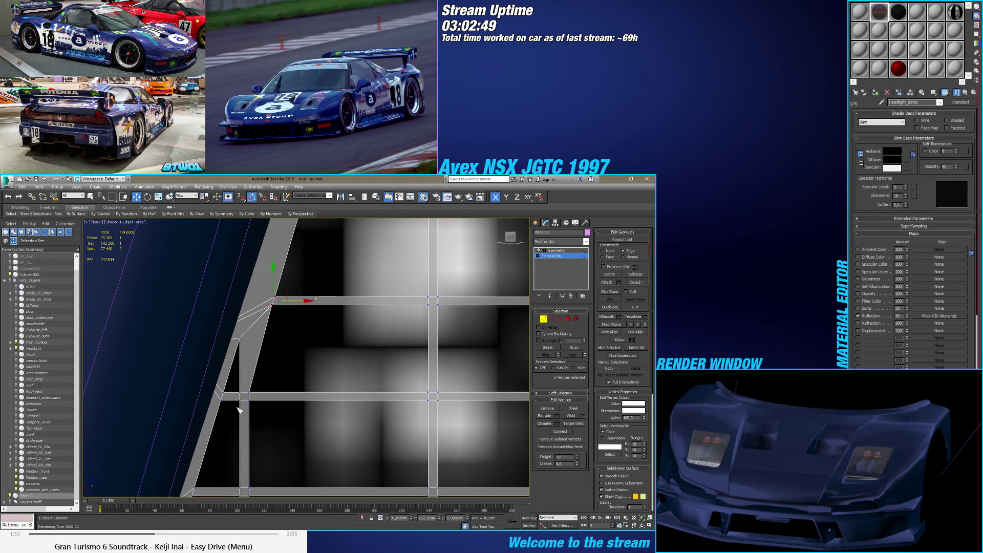
key("F3")
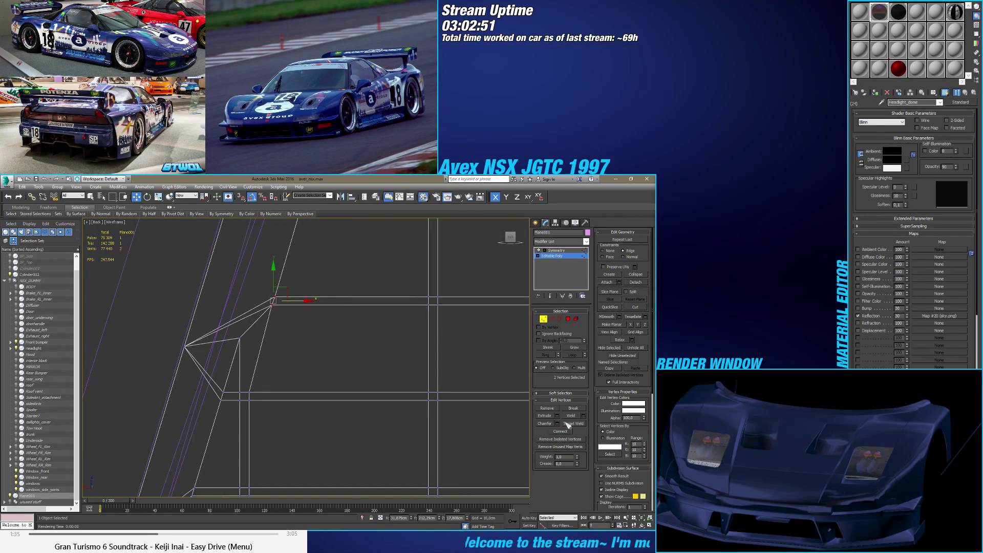
Step: Weld the stray corner and left-edge vertices of the grille onto their neighbouring vertices
left_click(568, 423)
left_click(239, 339)
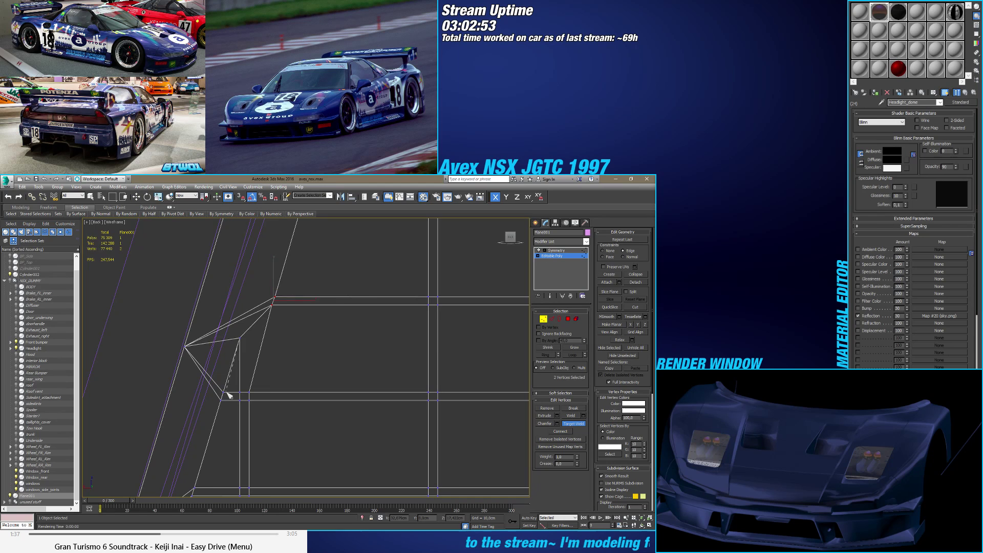
left_click(239, 393)
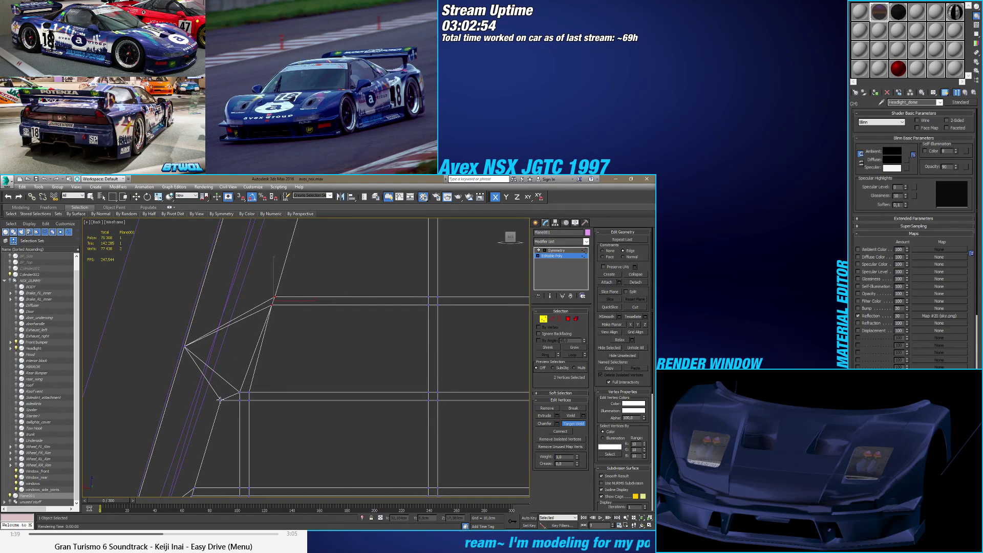
left_click(239, 401)
key("F3")
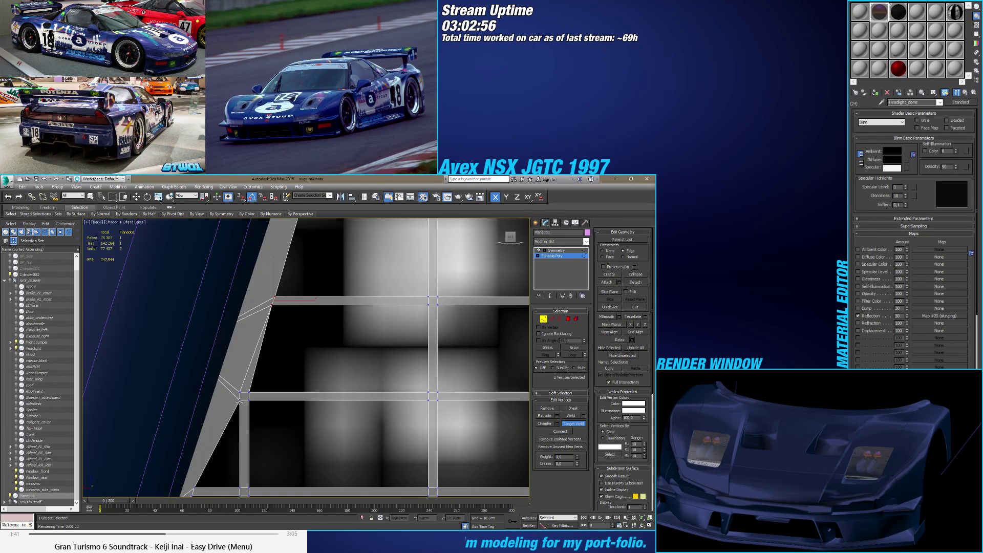
scroll(239, 402, "down", 3)
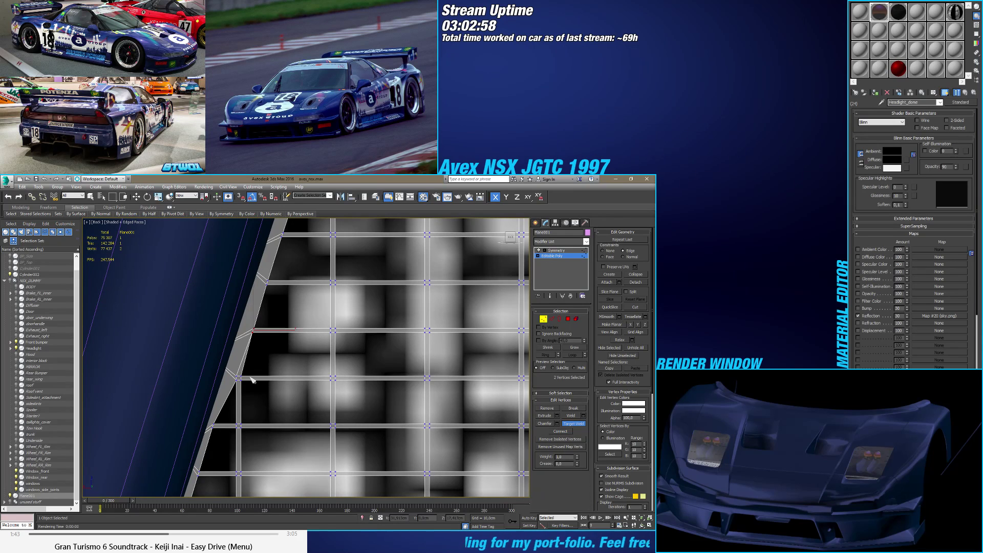
scroll(237, 376, "up", 2)
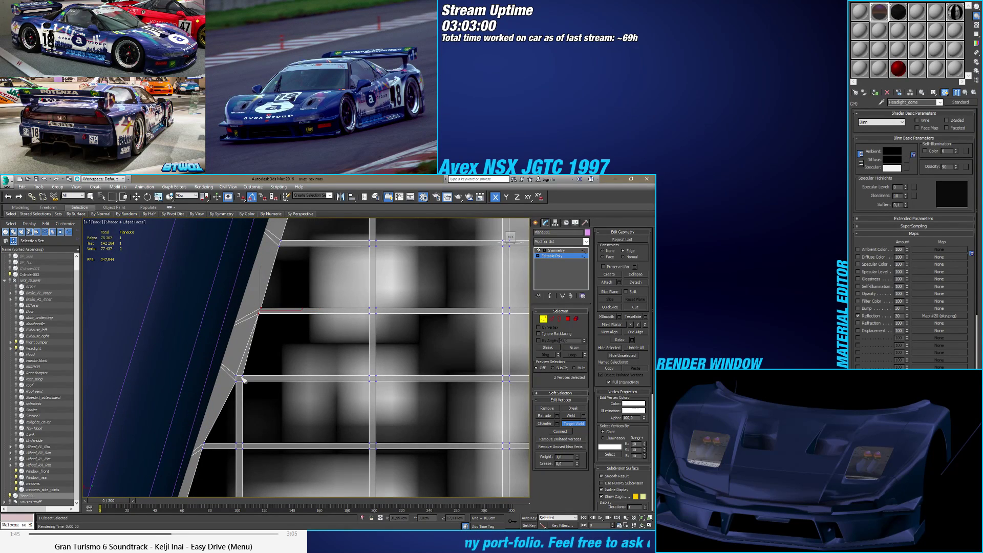
left_click(241, 377)
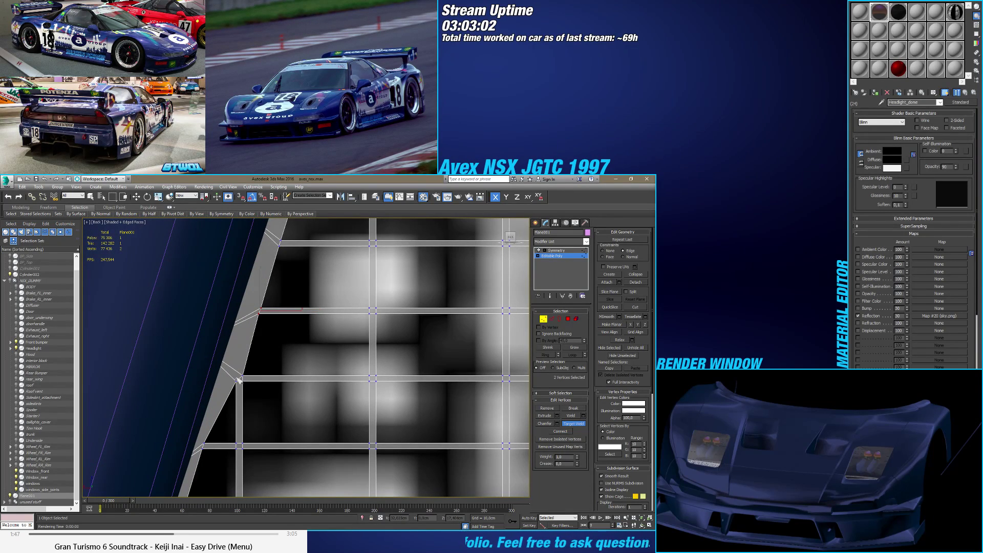
Step: Move the grille's left-edge vertices down and right so they sit on the slanted edge
key("w")
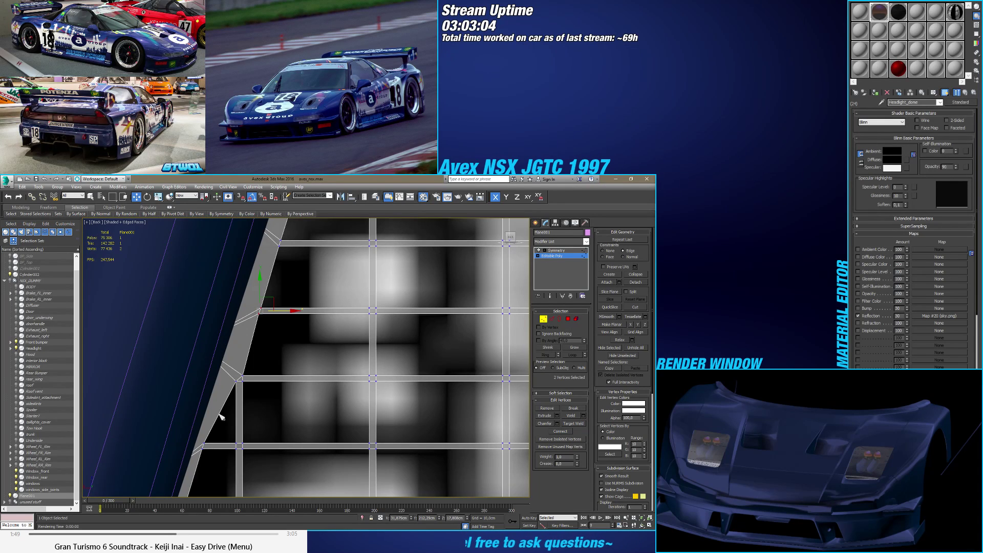
scroll(221, 418, "up", 2)
left_click(246, 346)
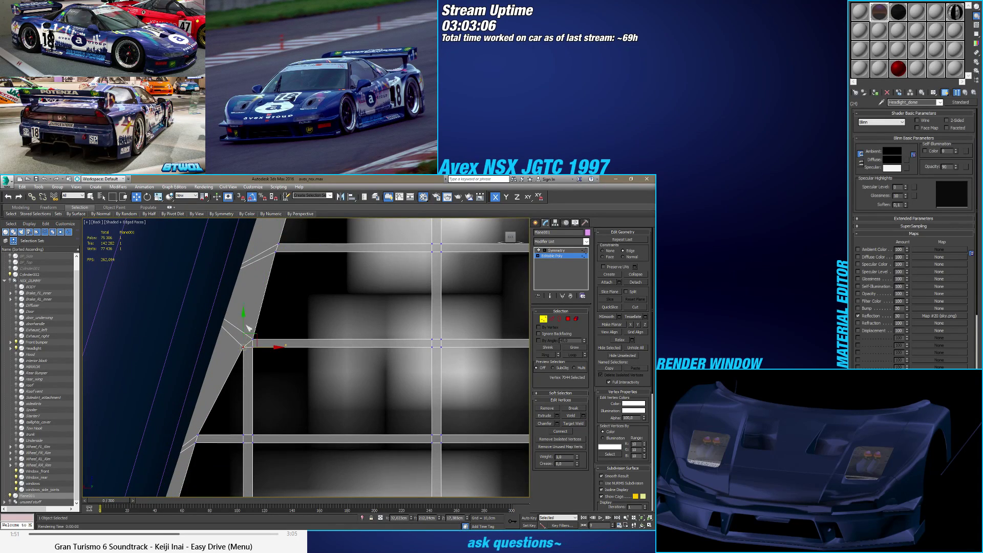
left_click_drag(240, 338, 250, 368)
scroll(232, 367, "down", 1)
left_click(213, 364)
scroll(236, 382, "down", 4)
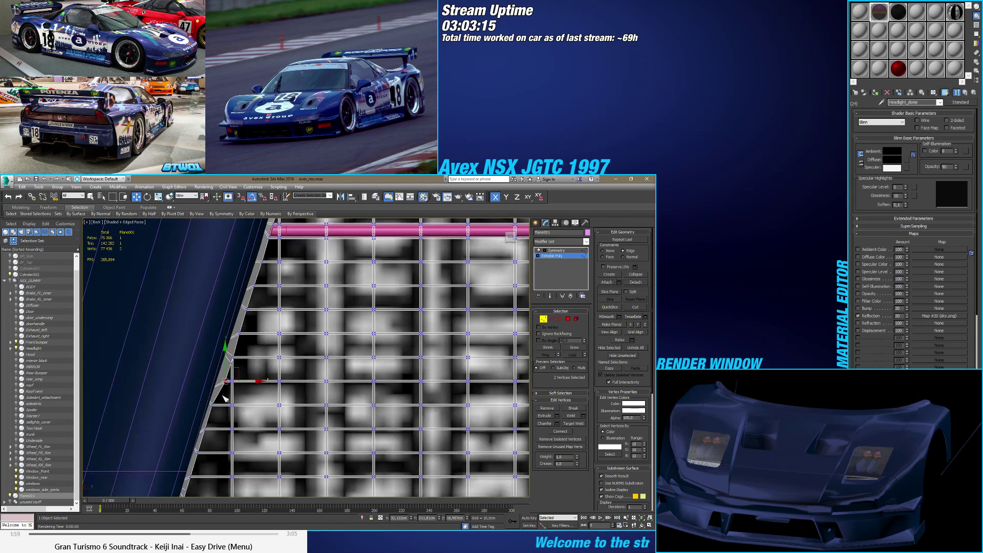
scroll(234, 381, "up", 2)
scroll(233, 379, "up", 1)
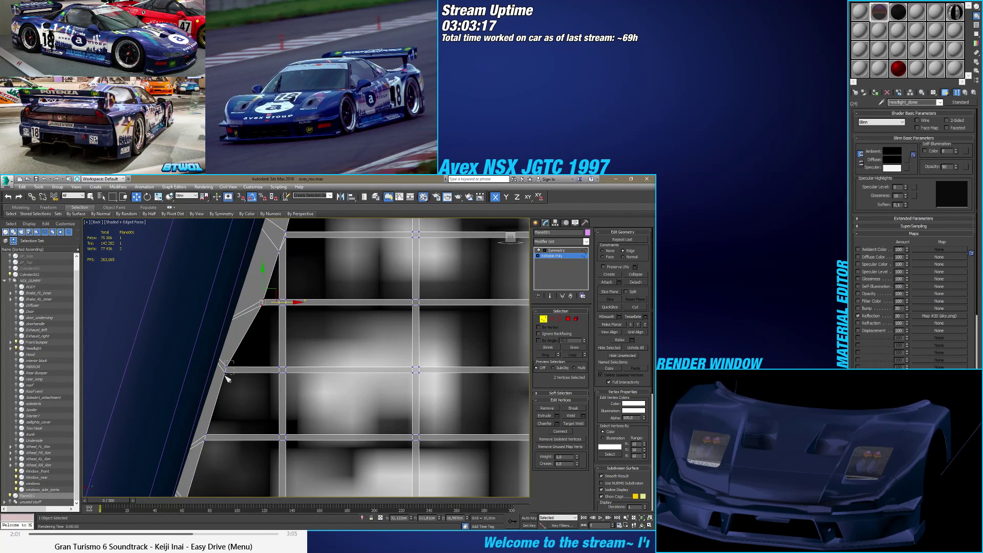
scroll(233, 379, "up", 1)
left_click_drag(256, 369, 261, 369)
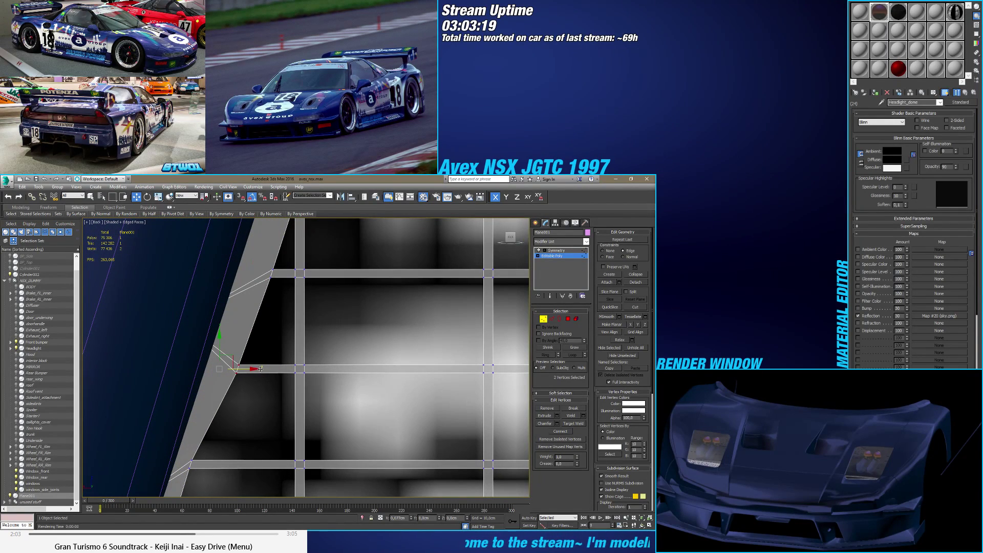
scroll(235, 397, "down", 2)
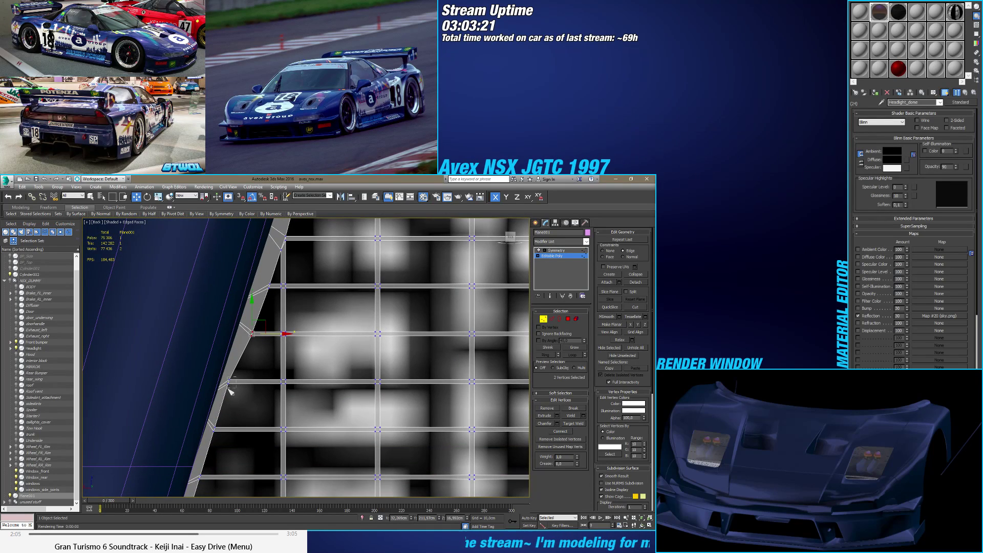
scroll(239, 390, "up", 1)
left_click_drag(248, 379, 259, 380)
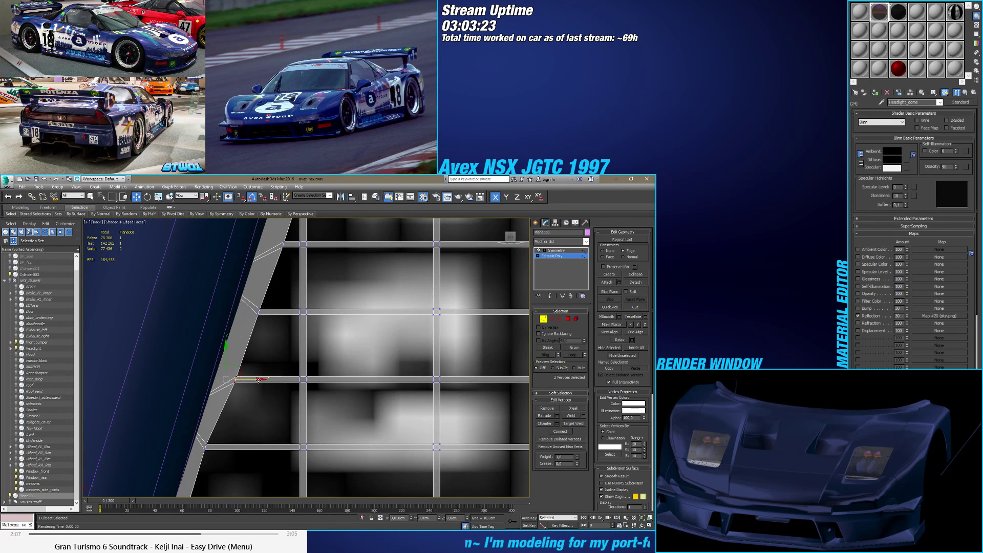
Step: Select the lower and upper vertices on the slanted edge and switch to Polygon level
left_click(208, 446)
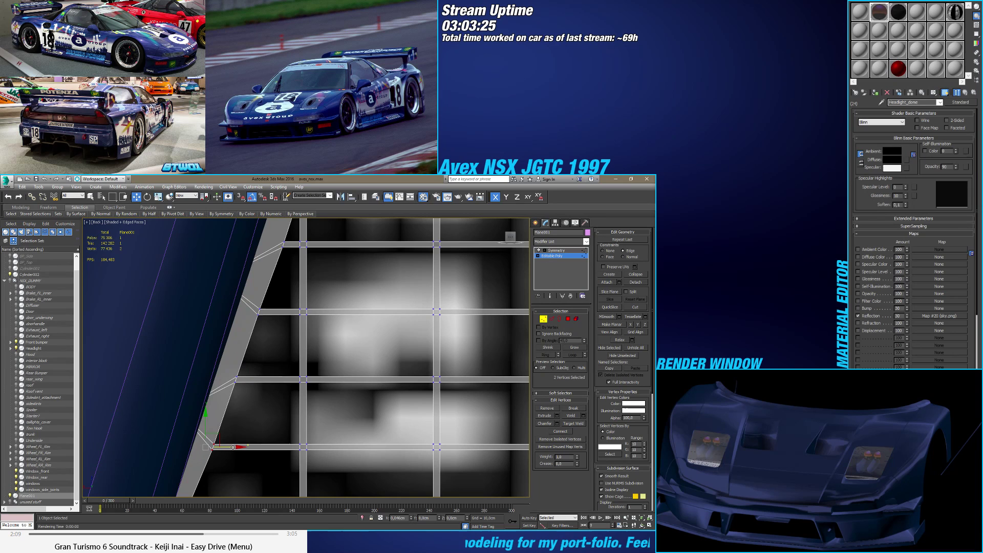
scroll(233, 446, "down", 2)
scroll(231, 338, "up", 1)
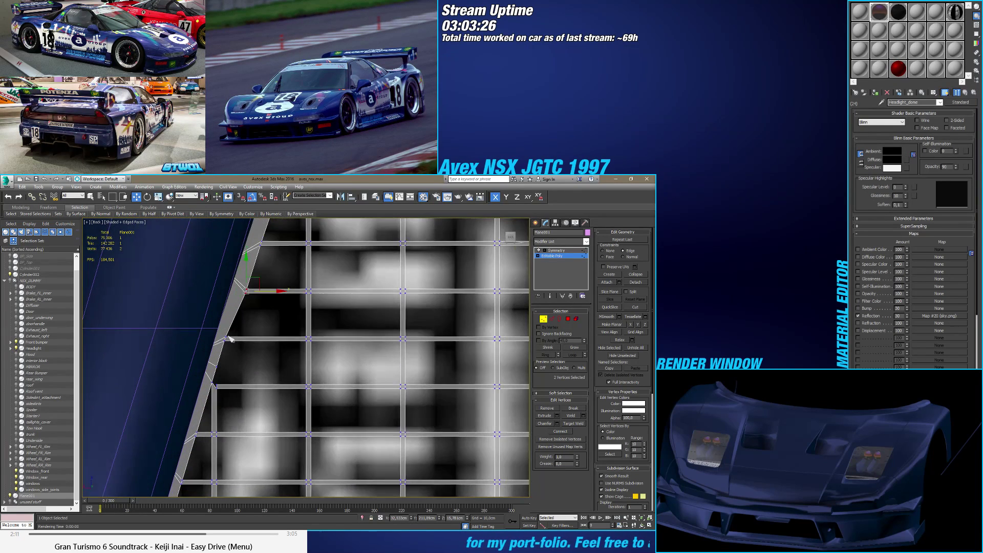
scroll(229, 337, "up", 1)
left_click_drag(223, 351, 224, 351)
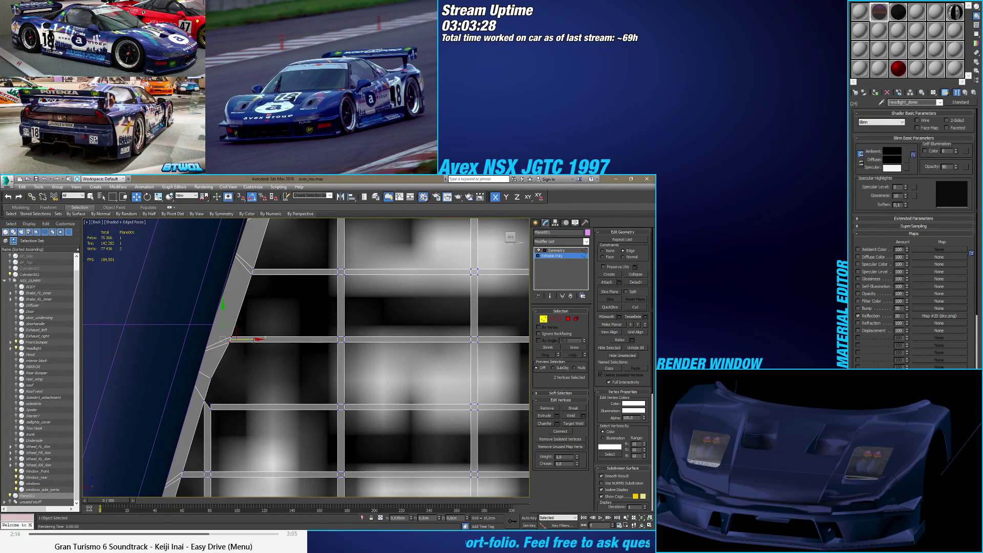
scroll(210, 394, "up", 3)
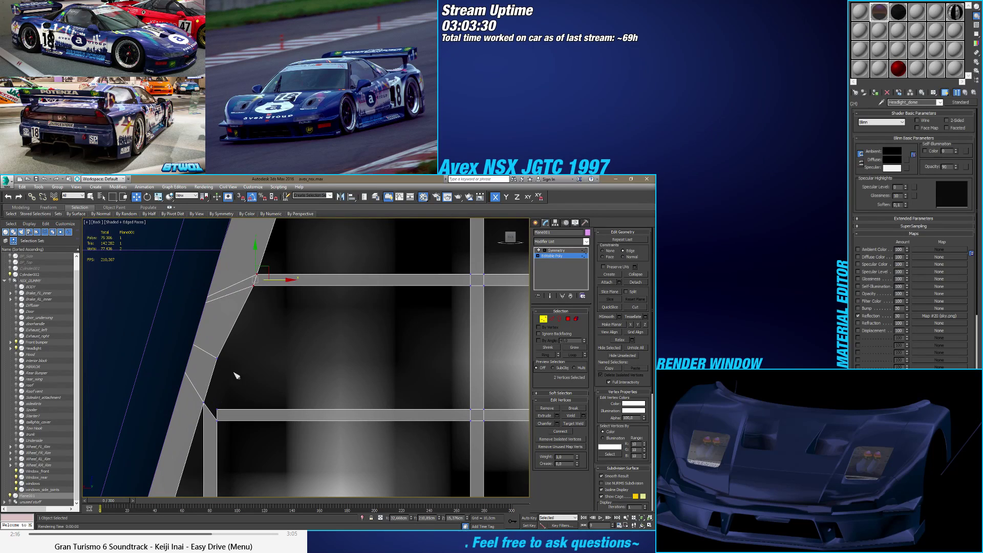
left_click(568, 319)
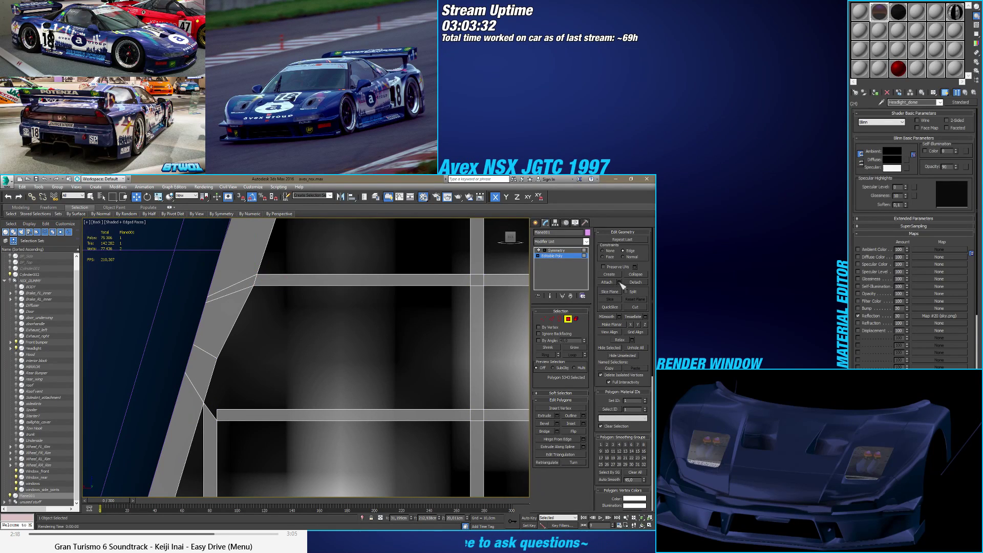
Step: Create a new triangle polygon filling the grille mesh's lower-left corner gap
left_click(609, 274)
left_click(217, 409)
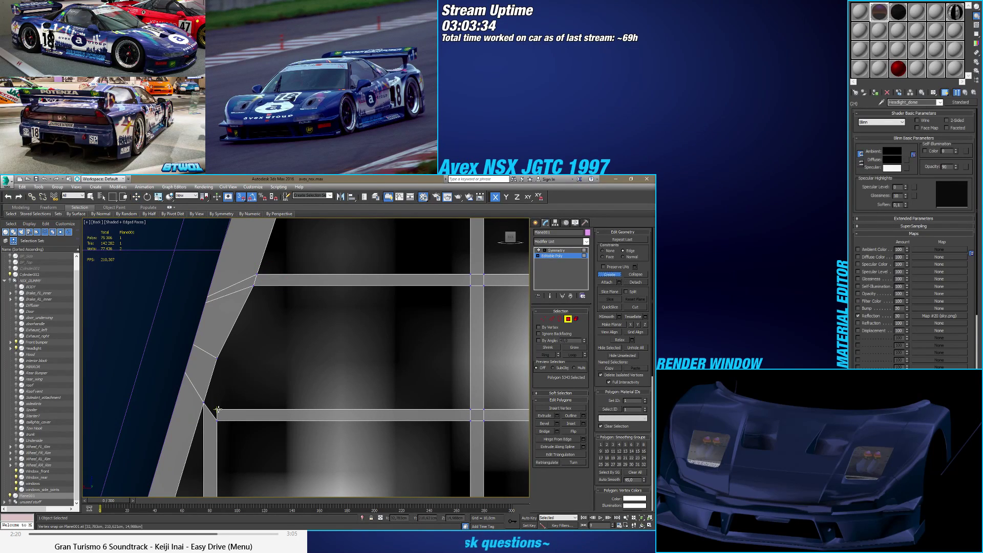
left_click(215, 357)
left_click(203, 405)
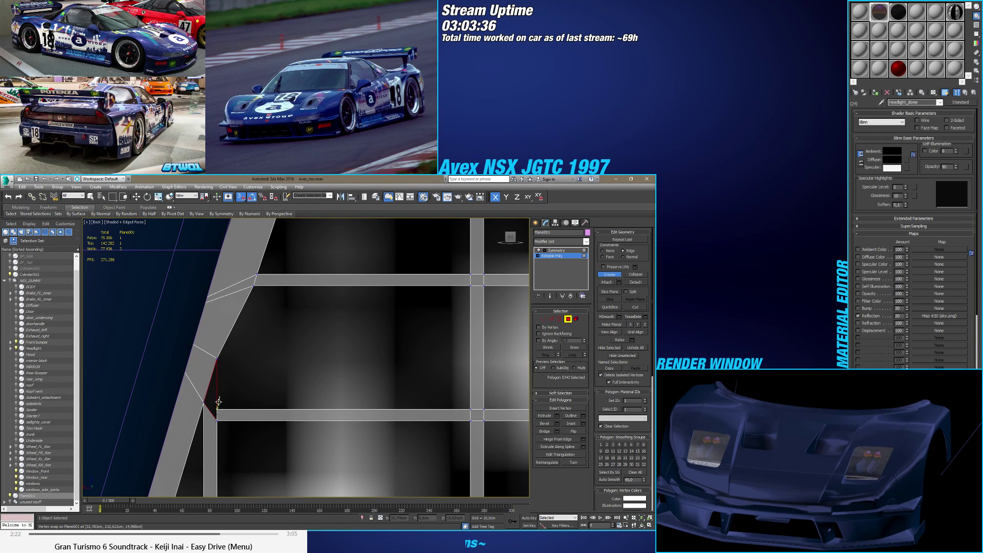
left_click(217, 419)
key("w")
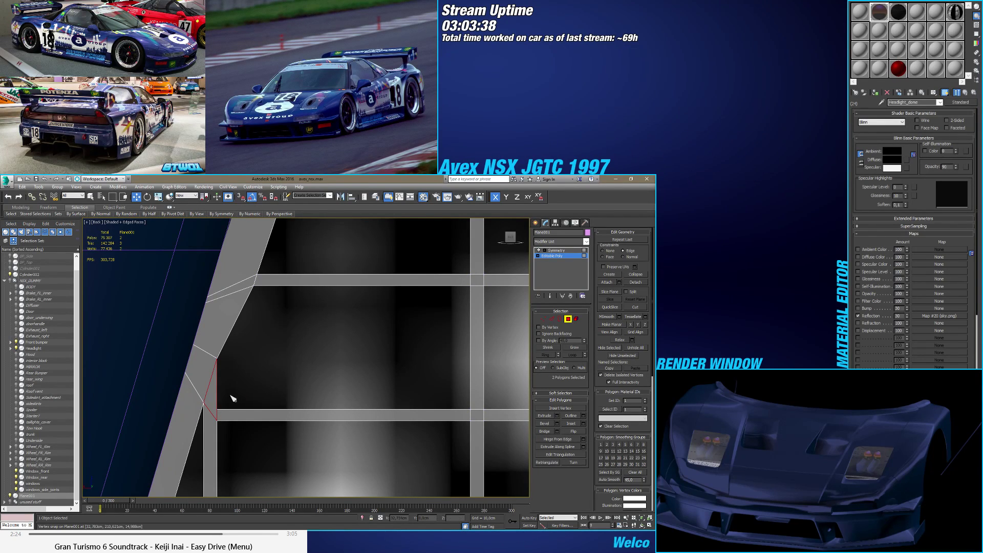
Step: Back at Vertex level, nudge the slanted-edge vertices and lower plane corner into place
left_click(544, 318)
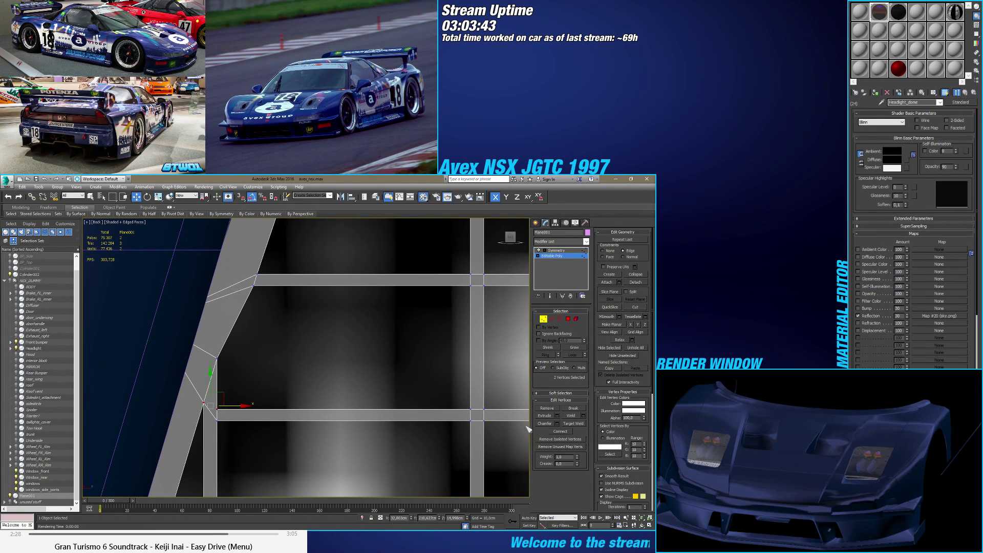
scroll(258, 383, "down", 2)
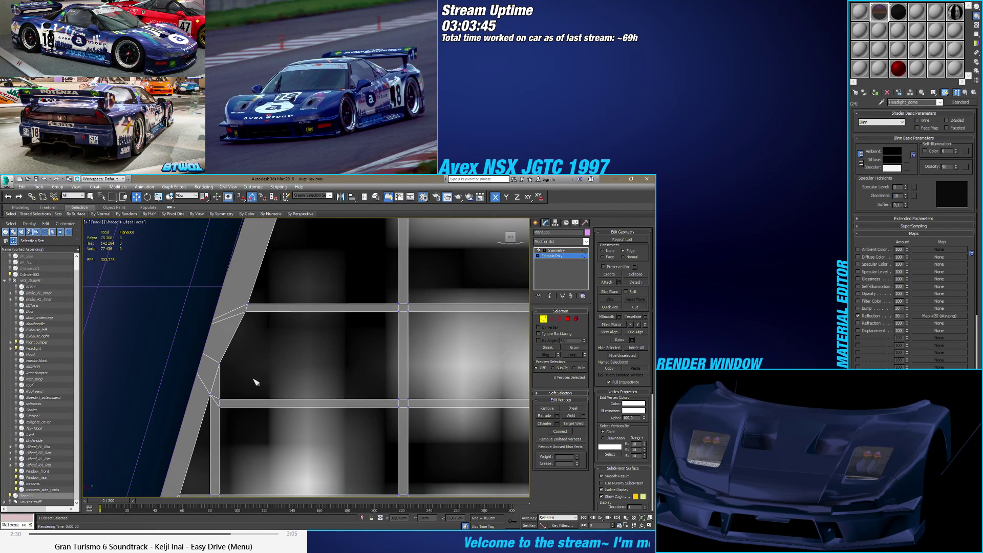
left_click(219, 362)
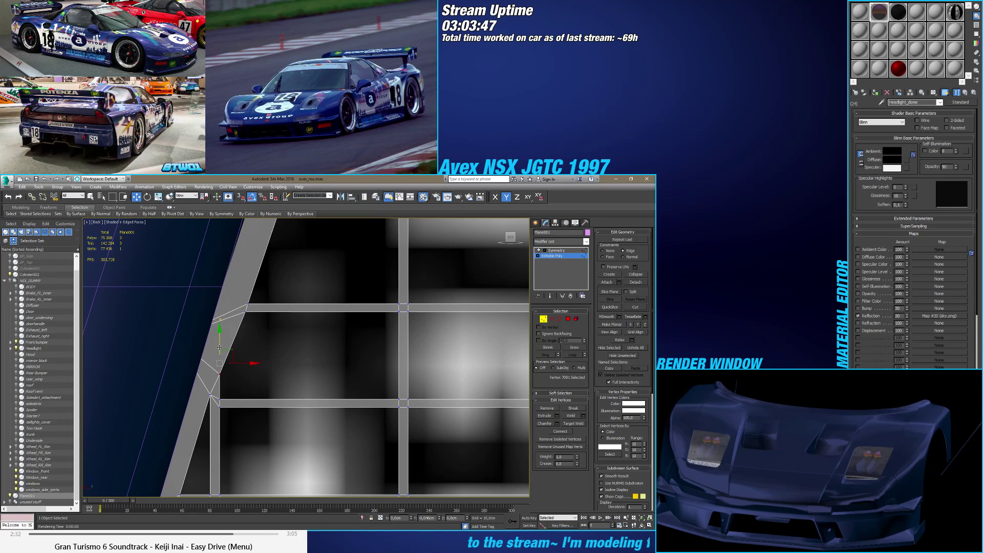
left_click_drag(218, 353, 219, 356)
scroll(220, 361, "down", 1)
left_click(217, 354)
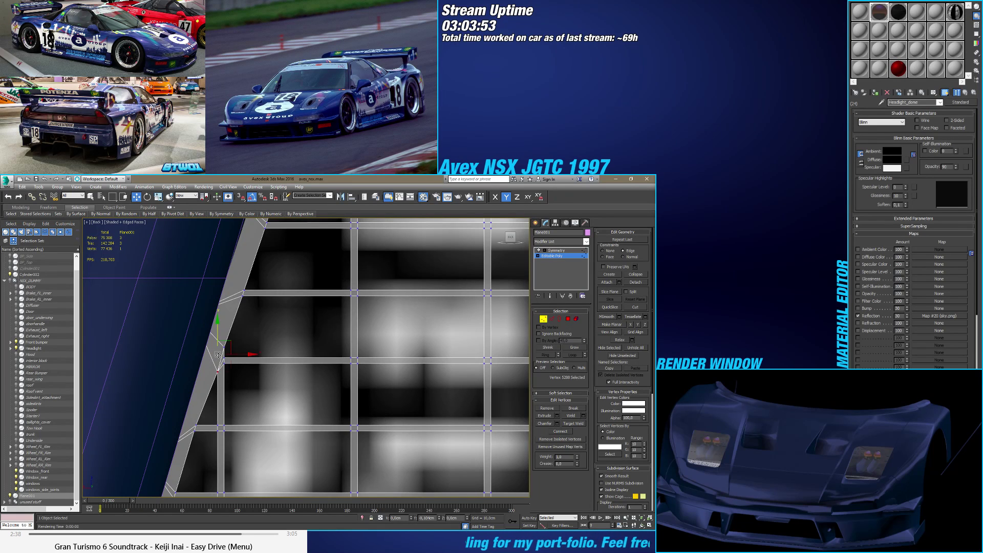
middle_click_drag(196, 440, 265, 392)
left_click(210, 396)
left_click_drag(272, 383, 275, 383)
middle_click_drag(274, 384, 249, 385)
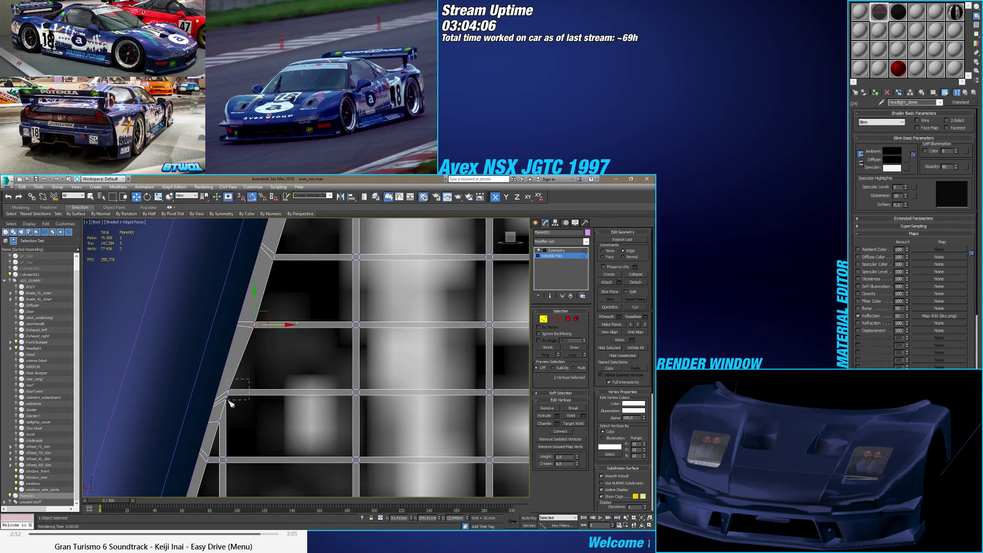
left_click_drag(229, 403, 259, 392)
mouse_move(219, 429)
left_mouse_down()
mouse_move(222, 394)
mouse_move(222, 417)
left_mouse_up()
Step: Restrict movement to X and push vertex 7066 and its neighbour right toward the edge
scroll(222, 417, "up", 2)
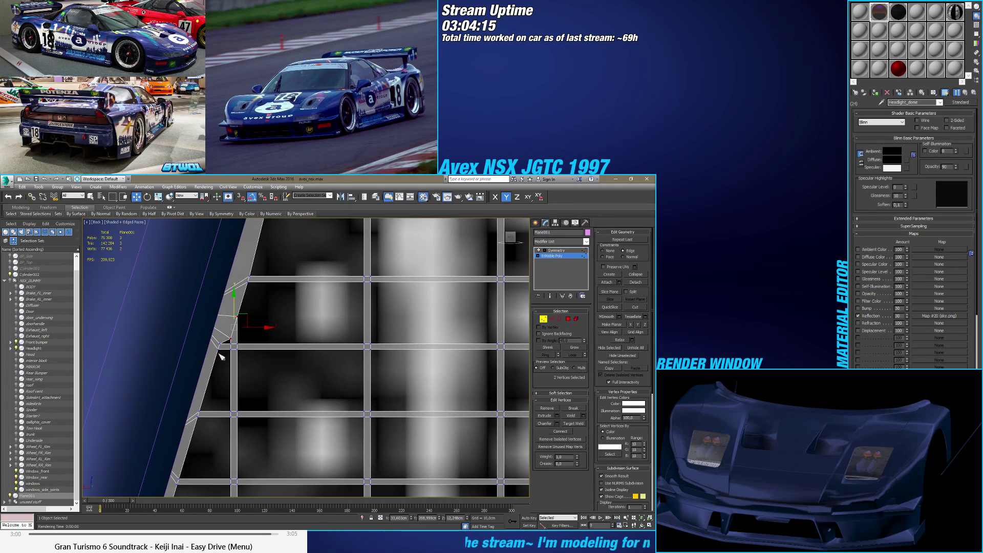
left_click(231, 342)
key("F5")
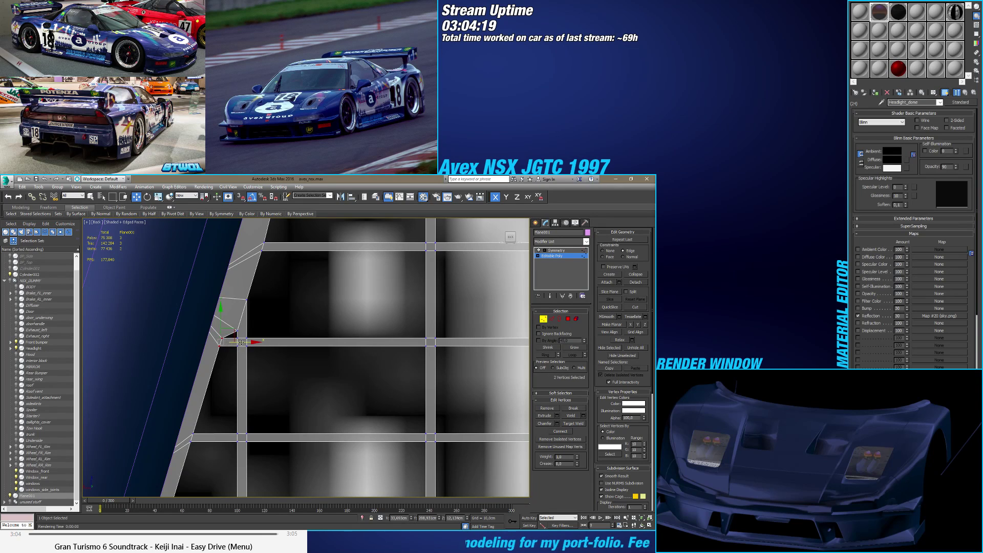
left_click(237, 332, "ctrl")
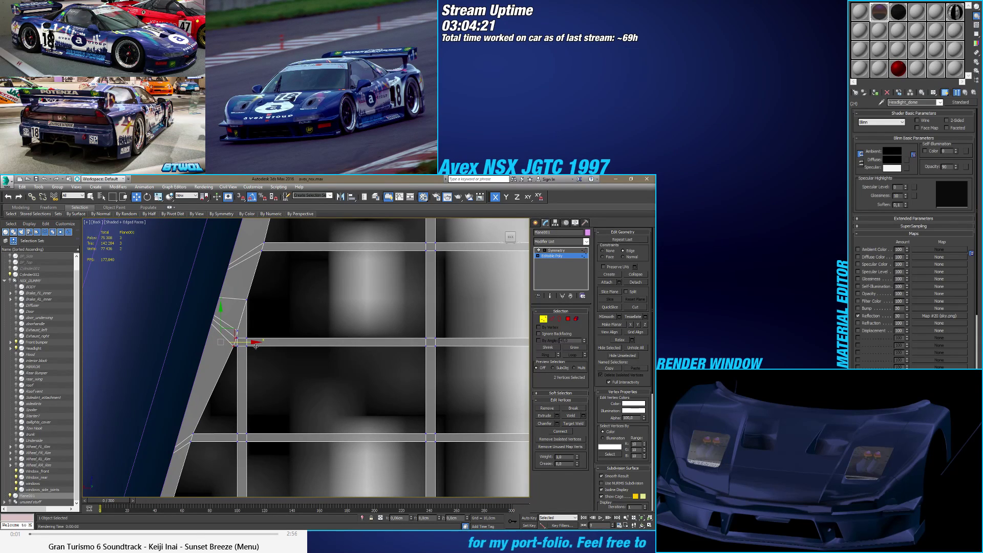
middle_click_drag(255, 346, 240, 369)
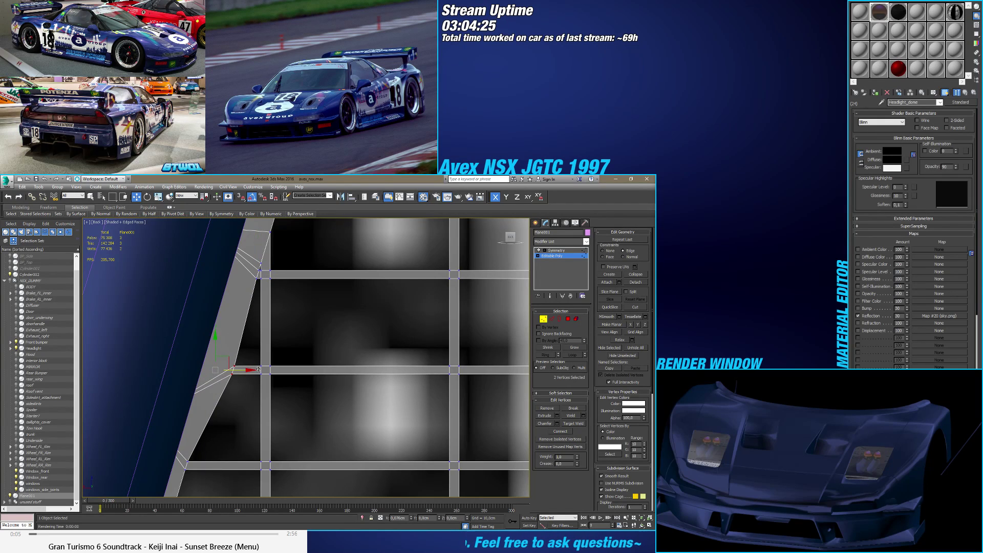
scroll(244, 361, "down", 2)
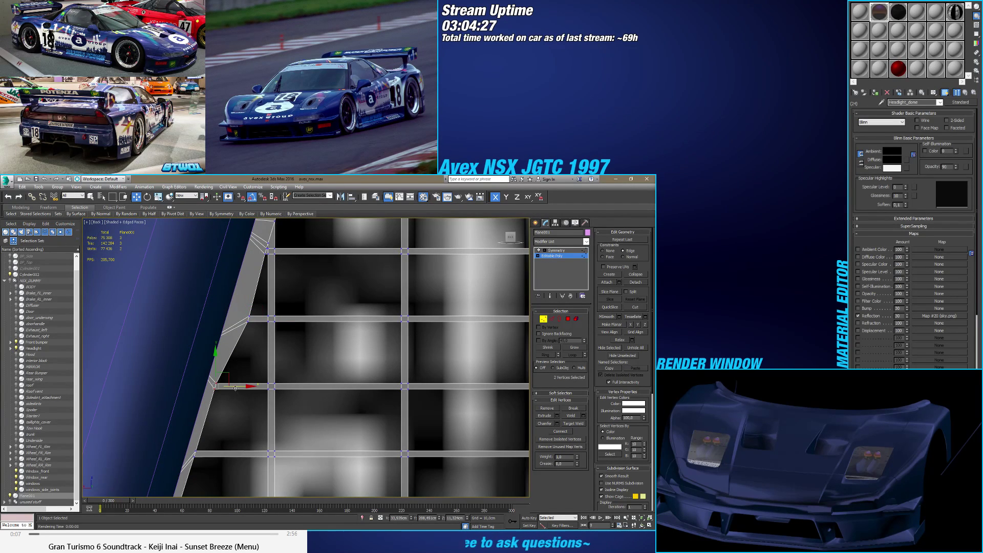
middle_click_drag(217, 403, 233, 318)
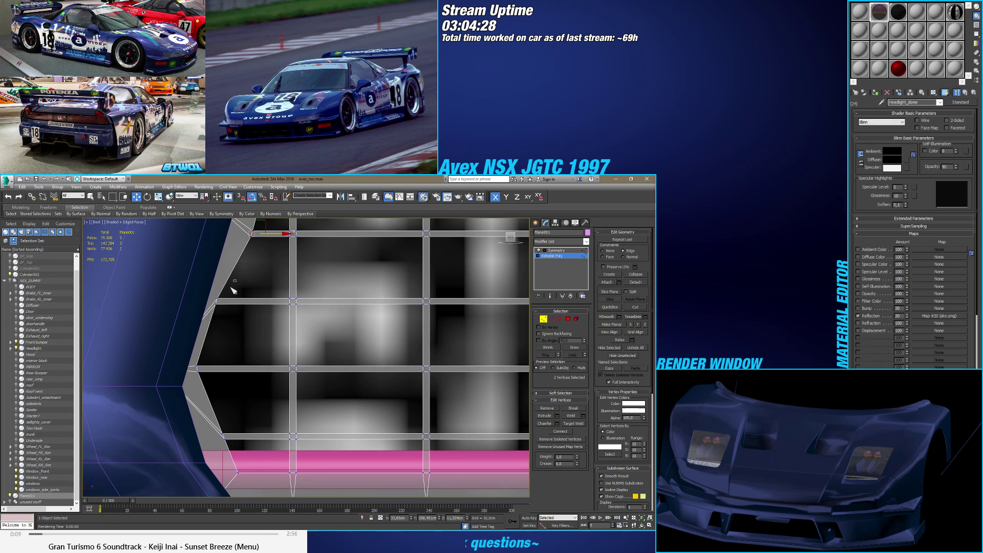
left_click_drag(240, 303, 258, 303)
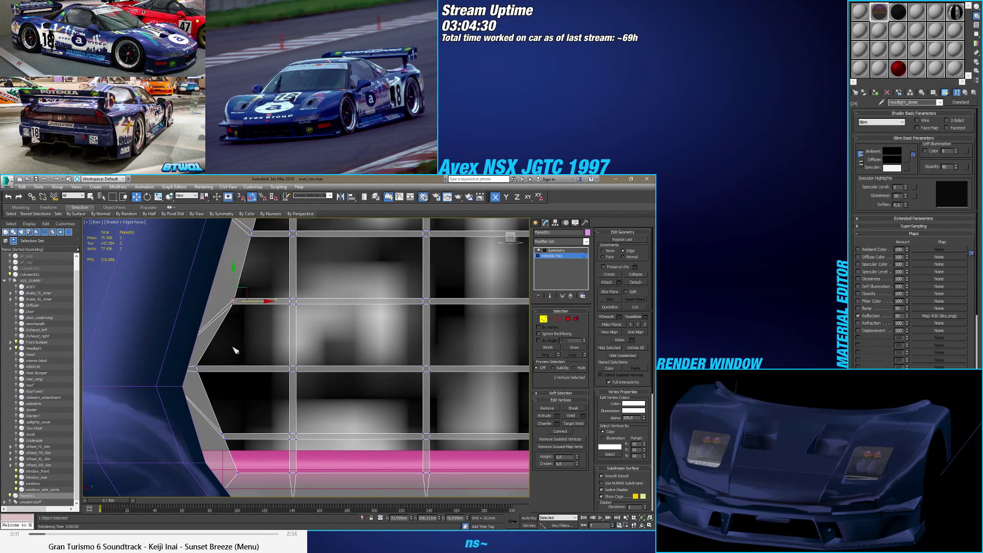
Step: Select vertex 7074 on the lower slanted edge and orbit to view the grille at an angle
left_click_drag(197, 378, 197, 377)
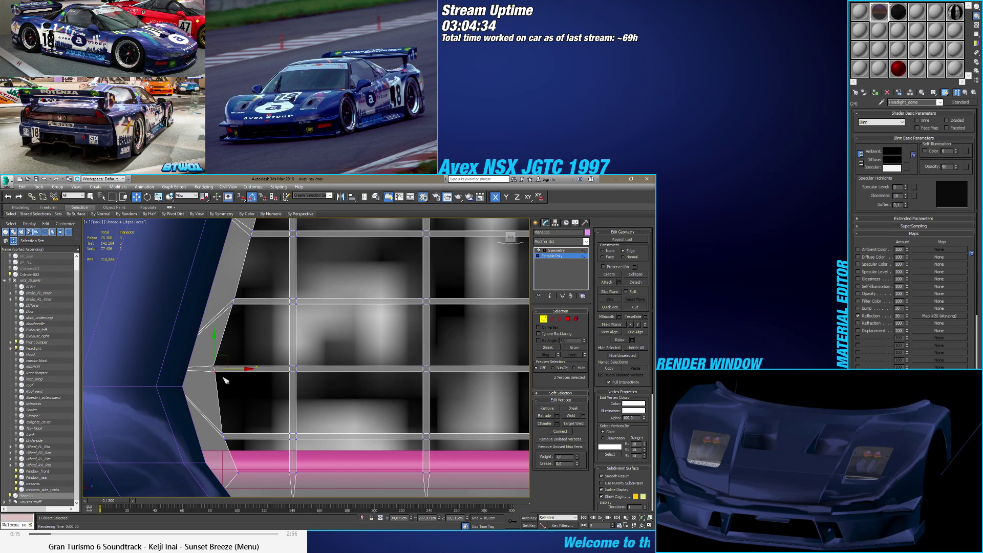
left_click(215, 368)
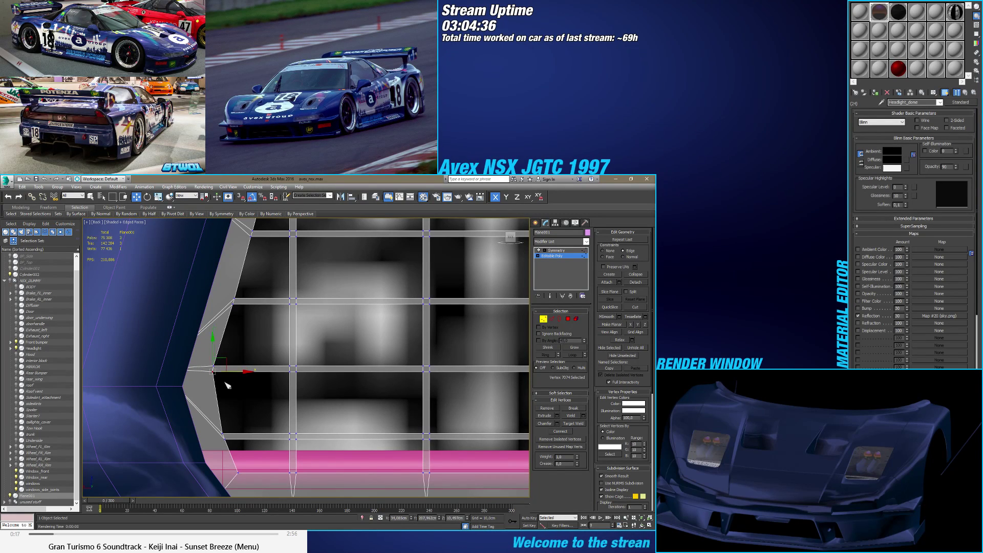
scroll(225, 385, "down", 6)
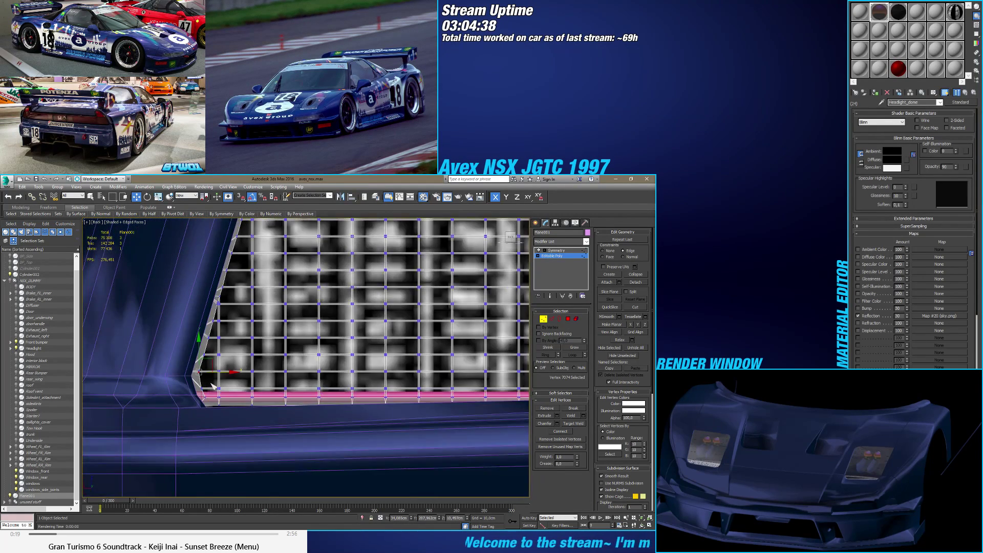
scroll(212, 386, "up", 4)
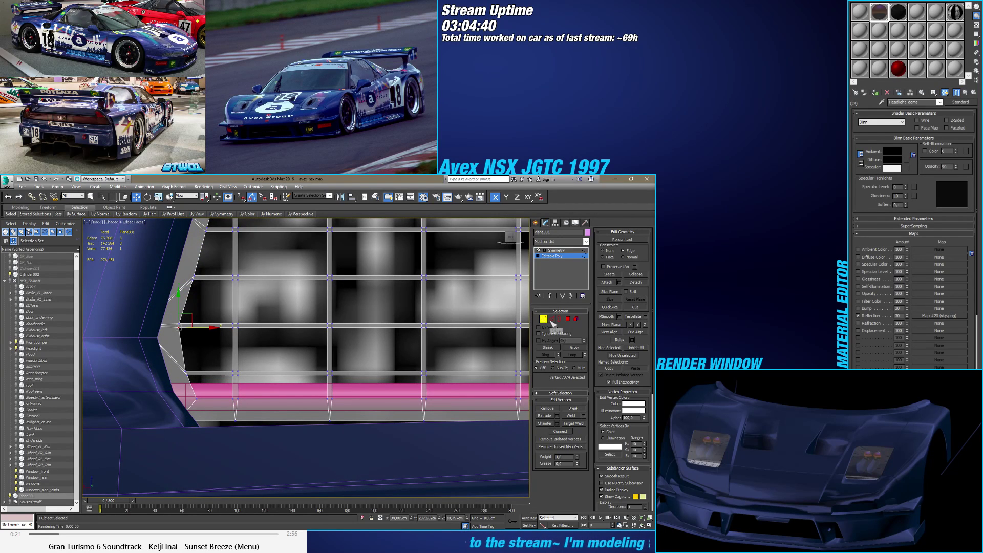
middle_click_drag(416, 377, 375, 434)
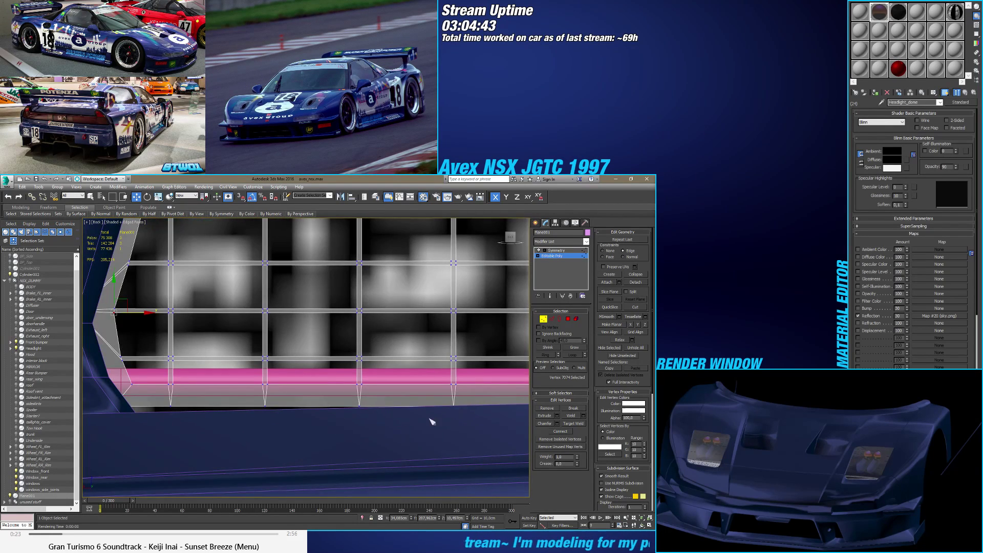
middle_click_drag(431, 421, 397, 393, "alt")
scroll(397, 392, "down", 4)
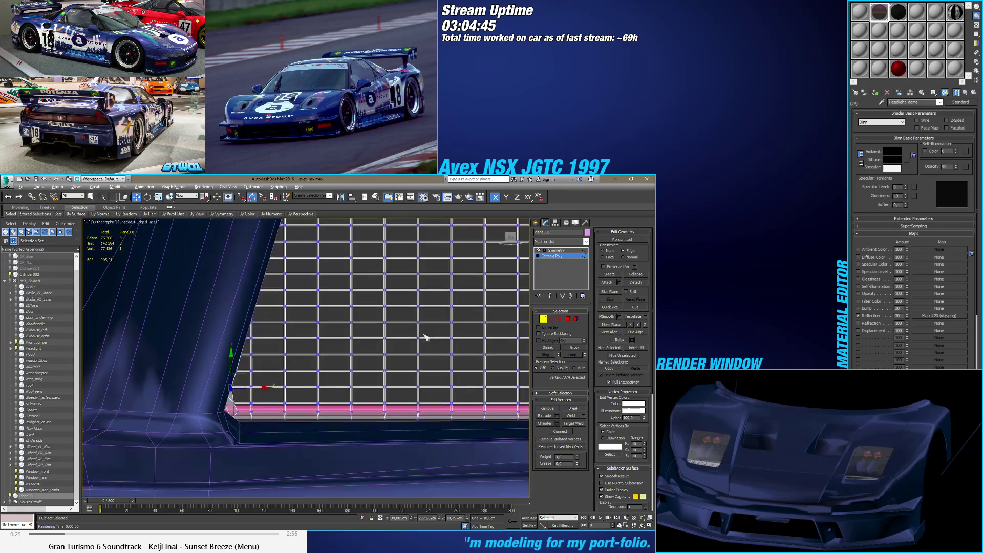
Step: In the Left view, shift the top vertex of the grille edge to the right
middle_click_drag(425, 337, 284, 316, "alt")
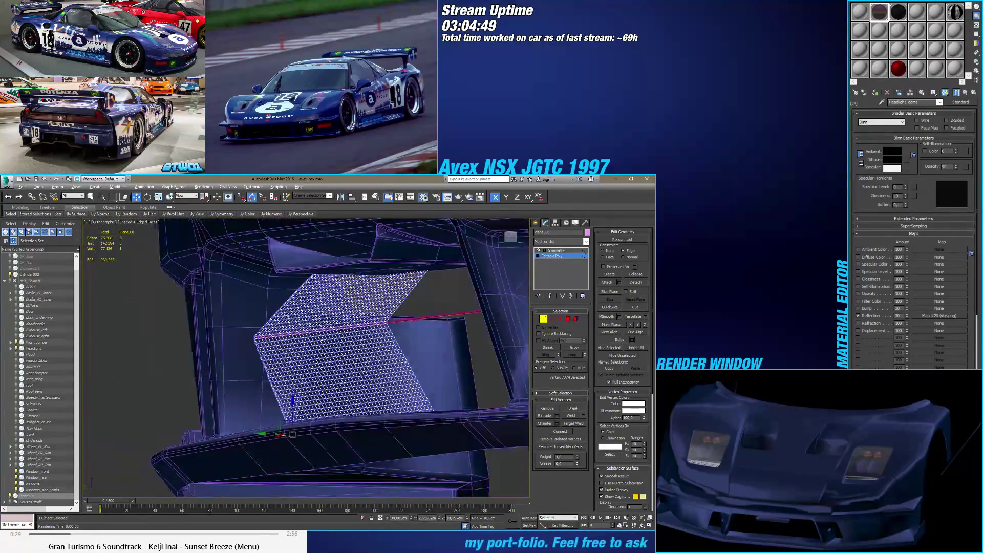
scroll(285, 316, "up", 8)
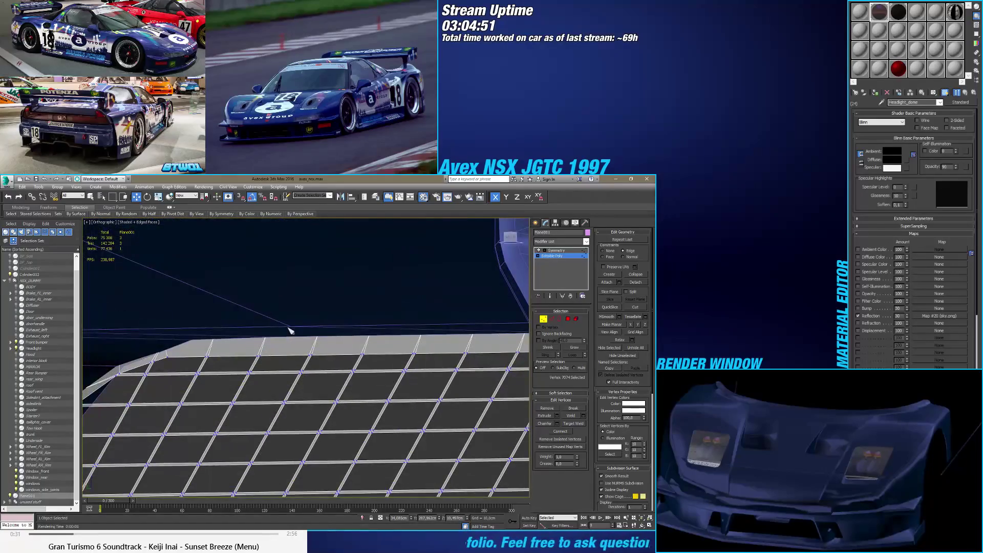
scroll(285, 333, "down", 6)
mouse_move(286, 333)
middle_mouse_down("alt")
mouse_move(285, 344)
mouse_move(307, 323)
mouse_move(246, 348)
mouse_move(276, 327)
middle_mouse_up("alt")
key("F3")
key("l")
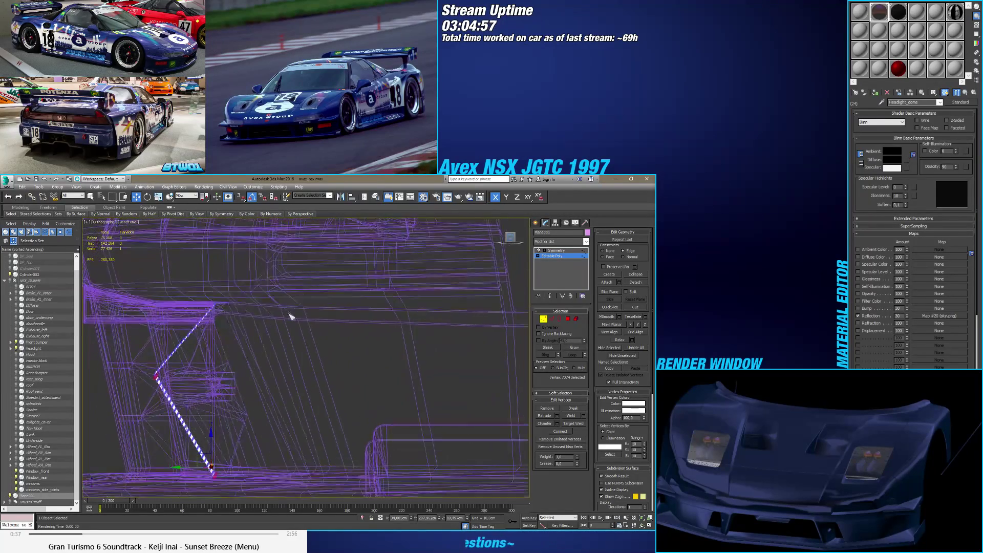
scroll(239, 295, "up", 6)
scroll(232, 297, "up", 3)
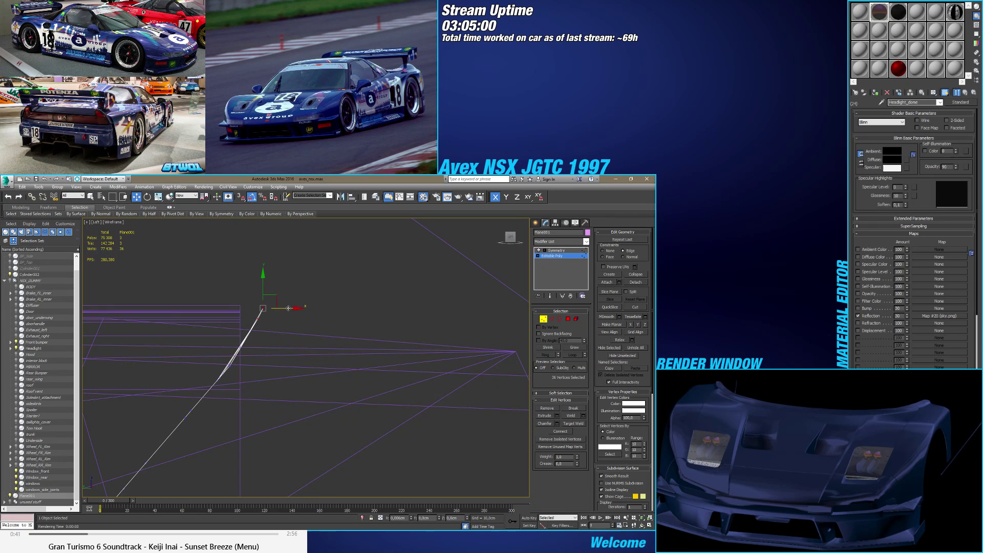
left_click_drag(289, 307, 291, 308)
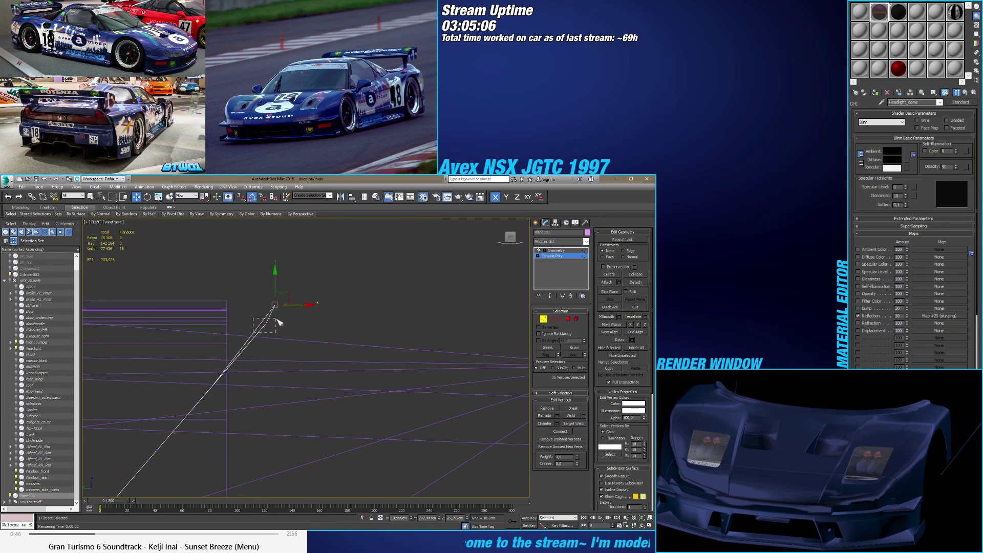
left_click_drag(278, 322, 256, 334)
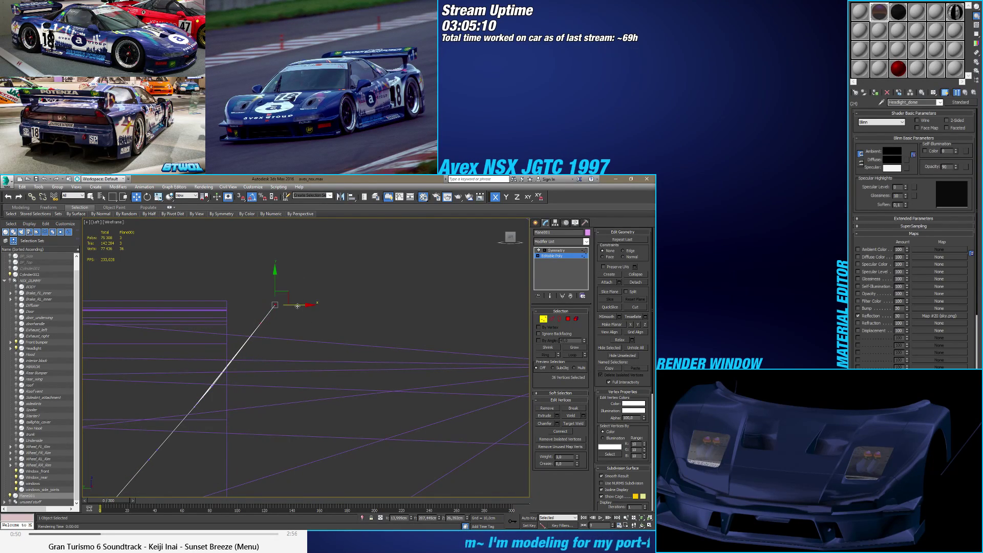
left_click_drag(297, 306, 287, 323)
left_click(260, 327)
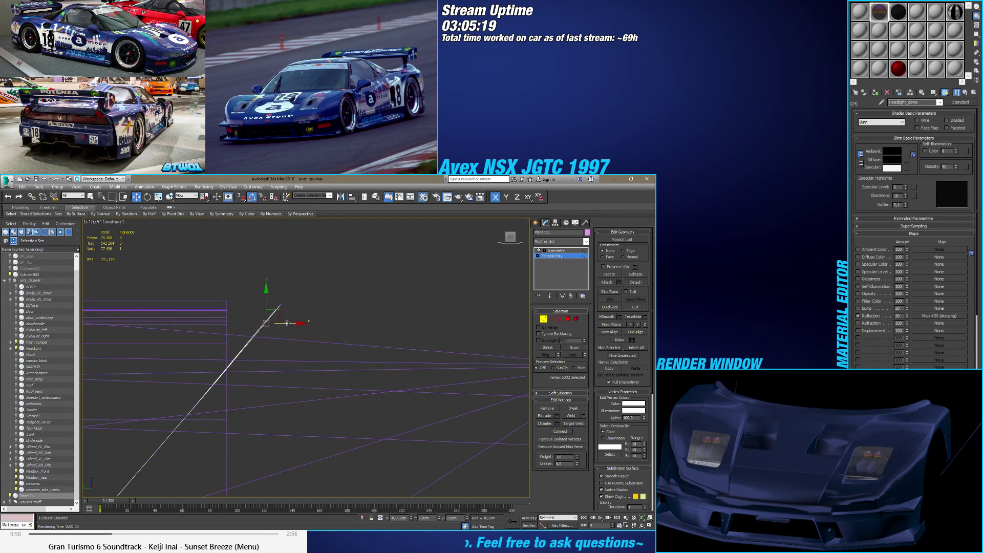
Step: Box-select the 44 end vertices so they align with the bumper's lower edge, then check shaded
scroll(286, 322, "down", 6)
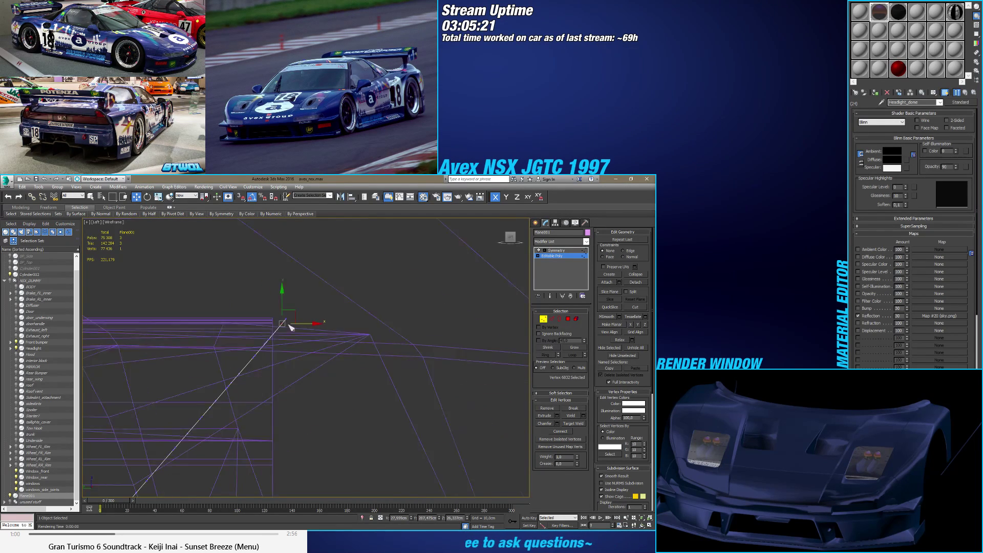
scroll(276, 409, "up", 8)
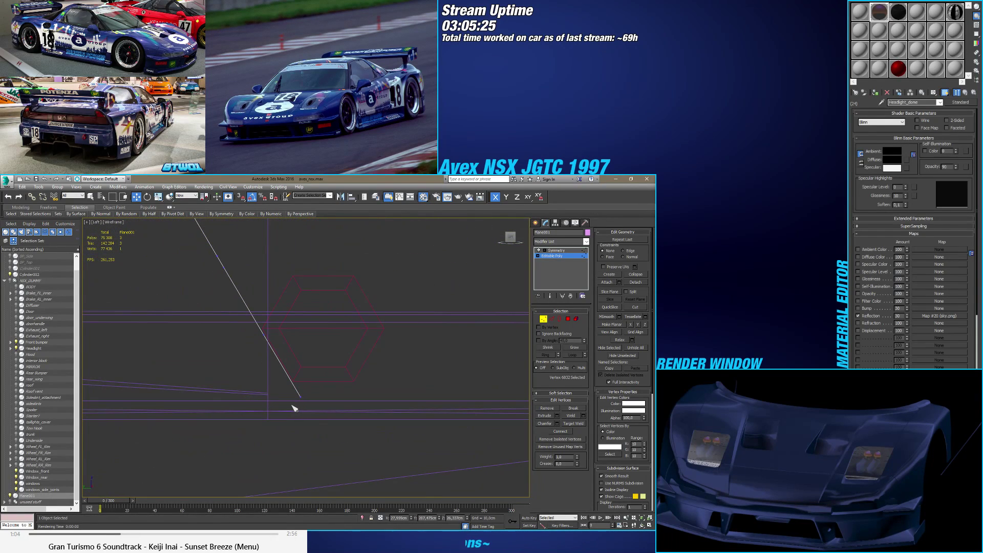
left_click_drag(277, 416, 334, 405)
scroll(318, 381, "down", 2)
scroll(334, 404, "down", 10)
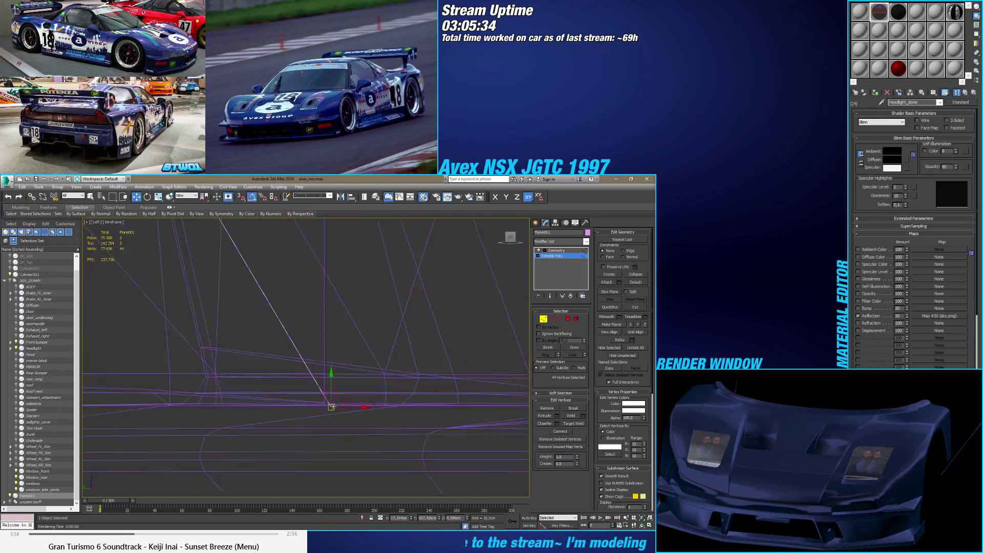
key("F3")
mouse_move(333, 405)
middle_mouse_down("alt")
mouse_move(325, 411)
mouse_move(339, 416)
mouse_move(287, 409)
middle_mouse_up("alt")
scroll(222, 402, "up", 8)
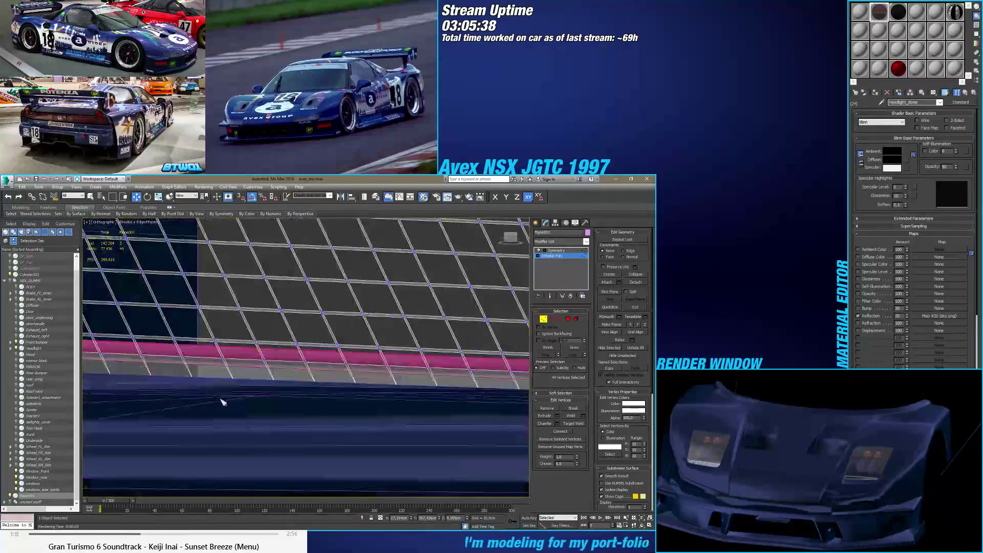
Step: Isolate the grille plane, orbit along it, and clear the vertex selection
scroll(254, 374, "down", 6)
mouse_move(254, 374)
middle_mouse_down("alt")
mouse_move(224, 391)
mouse_move(283, 383)
mouse_move(293, 401)
mouse_move(265, 403)
mouse_move(282, 398)
middle_mouse_up("alt")
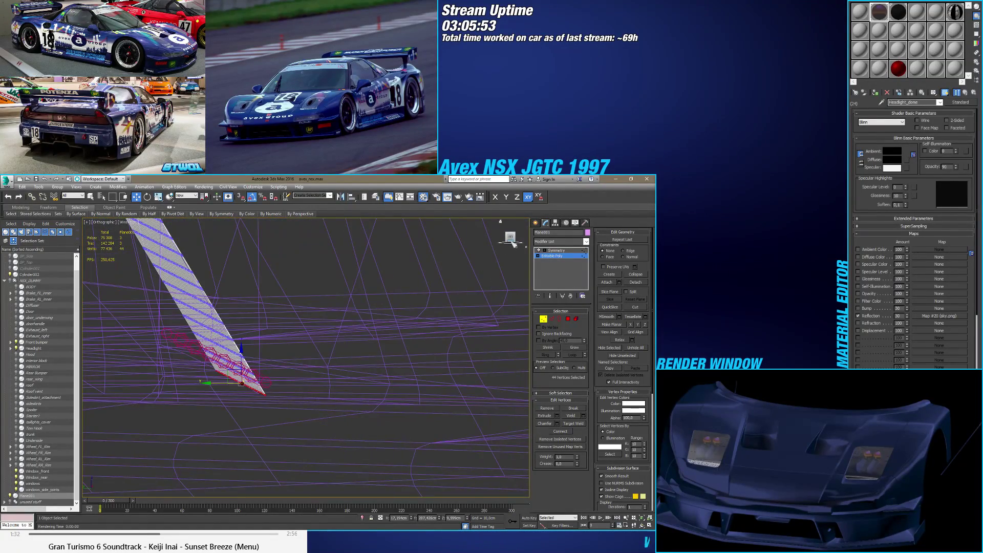
middle_click_drag(389, 292, 364, 307, "alt")
key("alt+q")
mouse_move(296, 340)
middle_mouse_down("alt")
mouse_move(252, 373)
mouse_move(338, 413)
mouse_move(401, 336)
middle_mouse_up("alt")
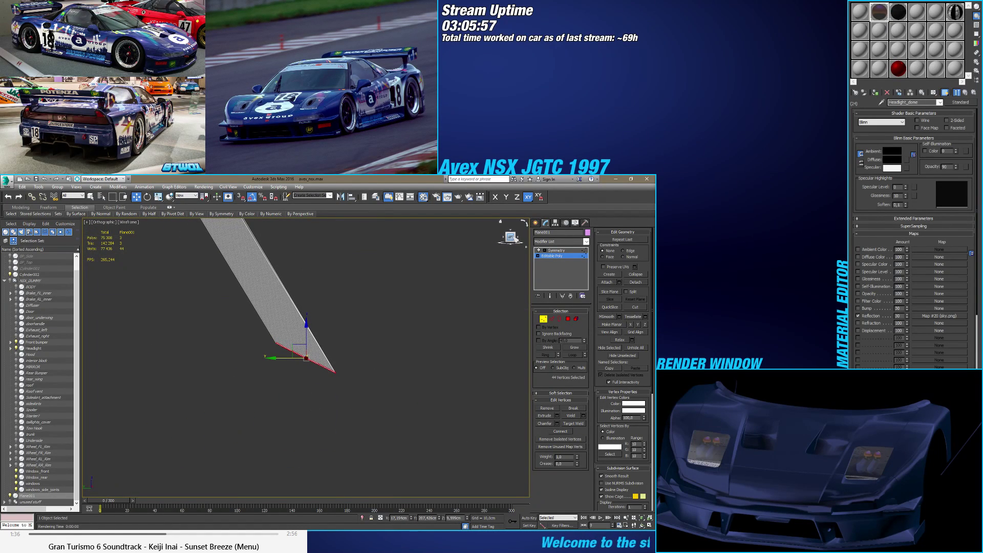
left_click(439, 308)
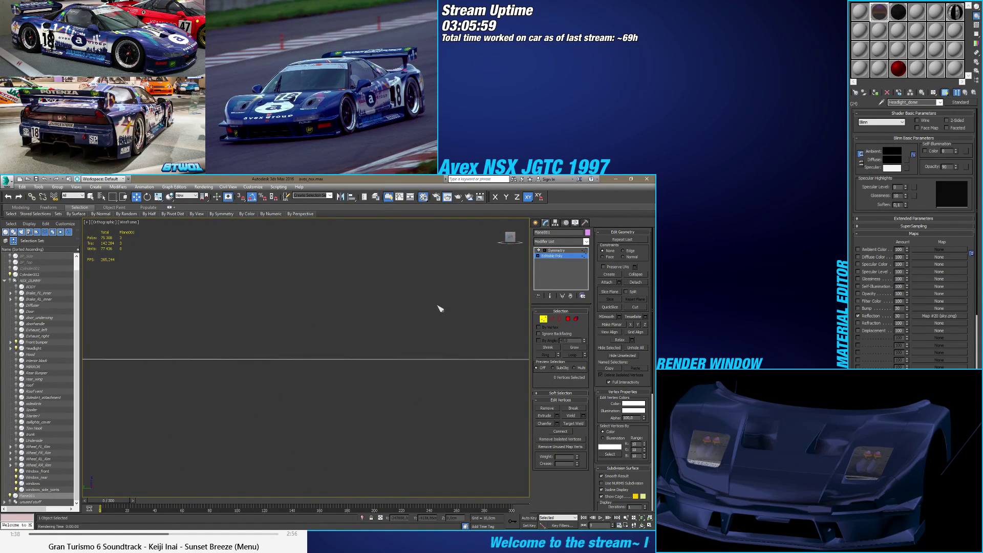
Step: In the Left view, box-select the plane's other 44 end vertices and shift them along X
key("l")
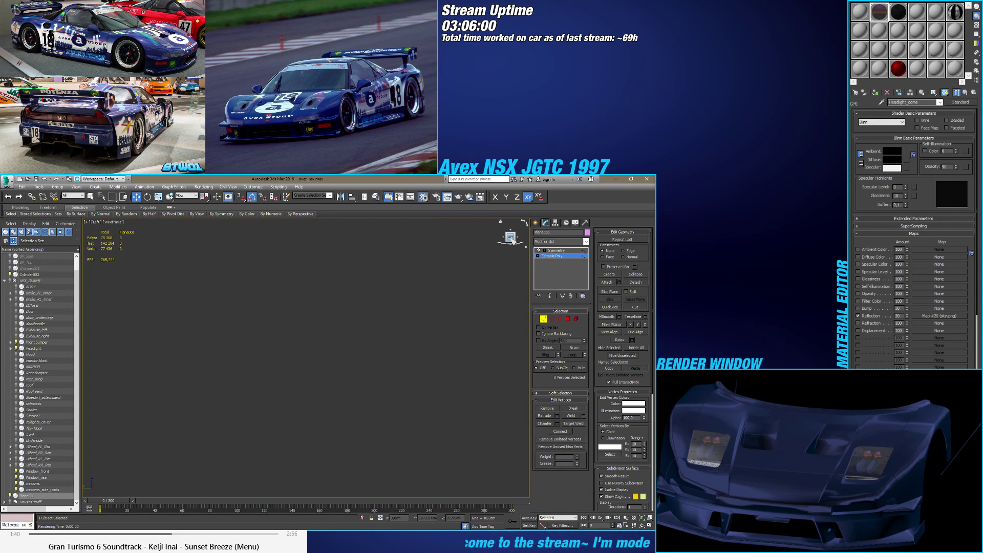
key("alt+q")
scroll(340, 487, "up", 8)
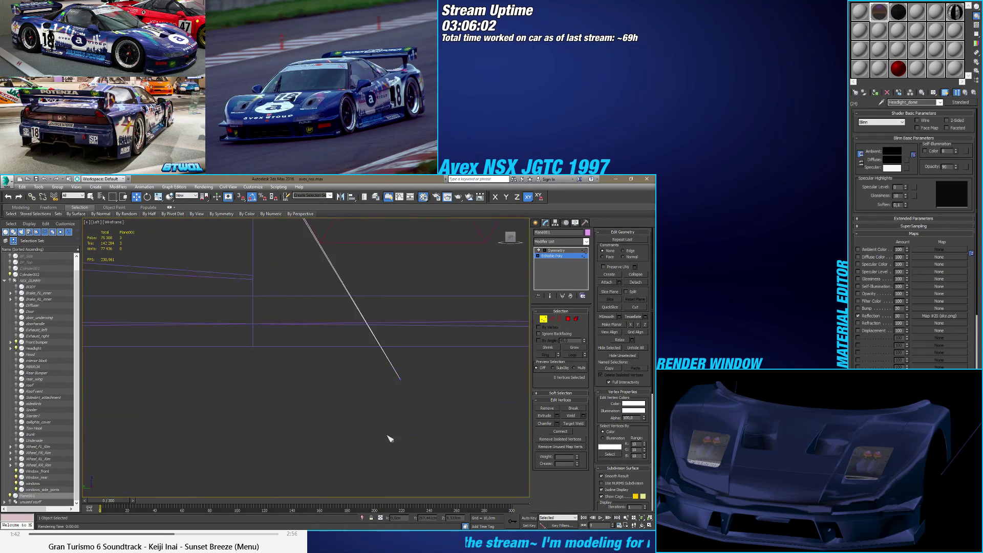
left_click_drag(438, 325, 402, 359)
scroll(366, 457, "down", 5)
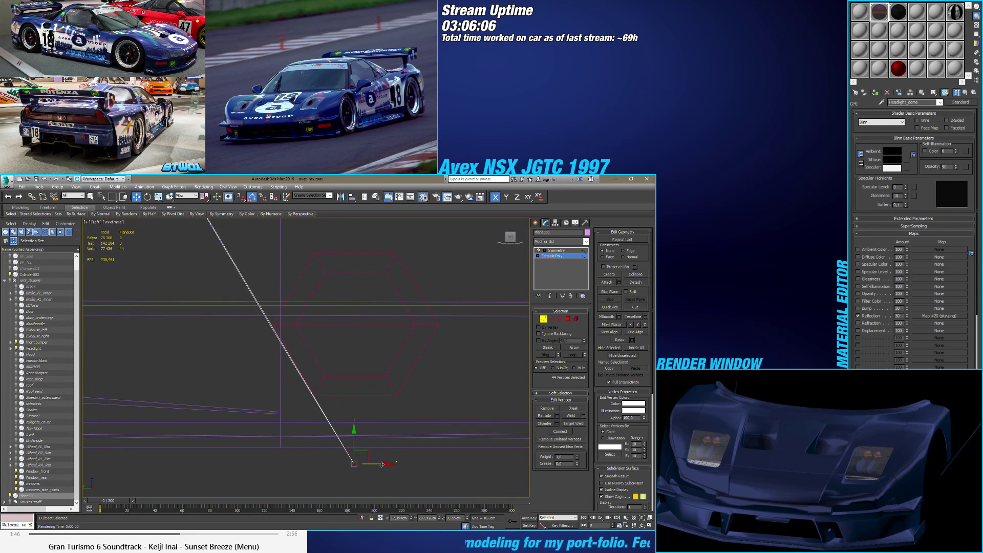
left_click_drag(380, 465, 380, 464)
middle_click_drag(380, 463, 358, 397, "alt")
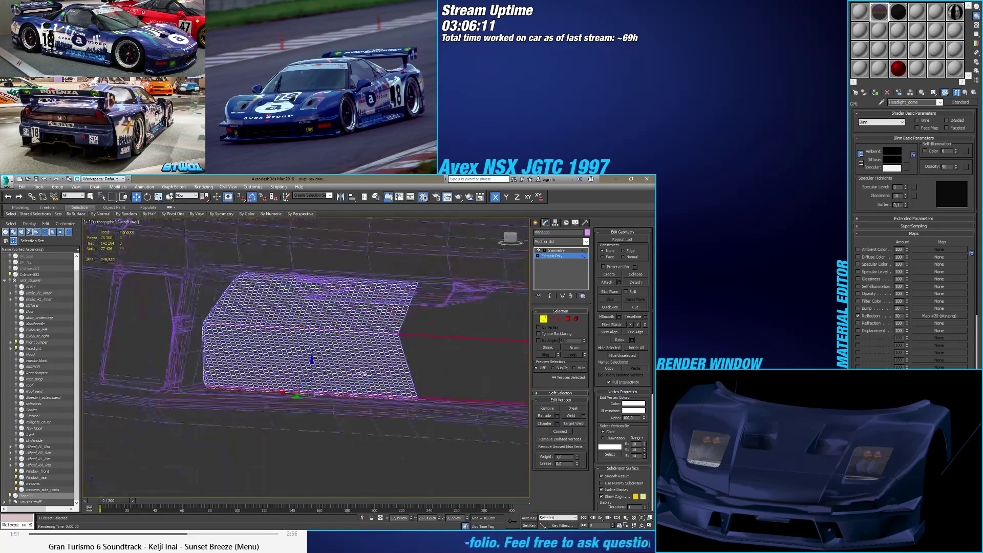
Step: Enter Border level on Plane001 and deselect the bottom row of border edges
left_click(558, 318)
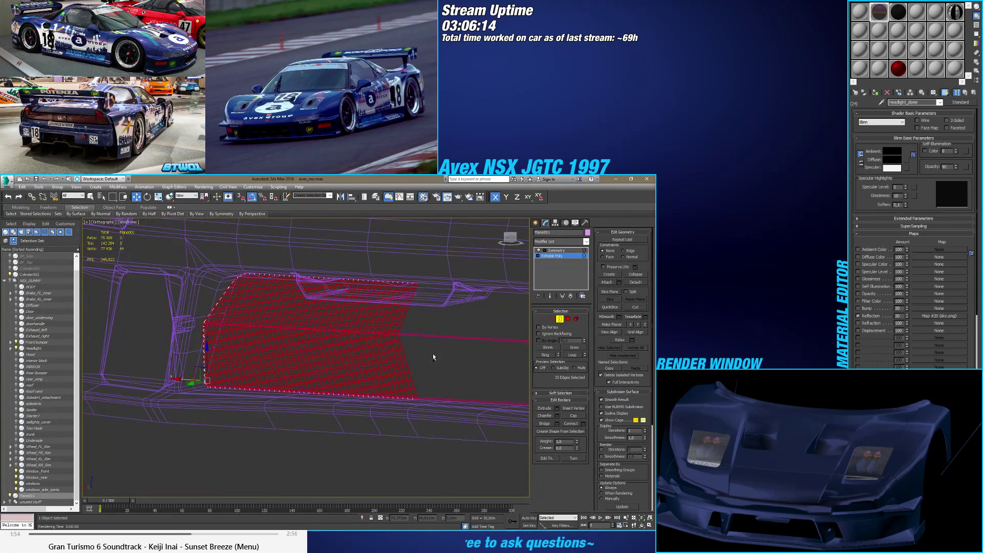
middle_click_drag(429, 355, 357, 334, "alt")
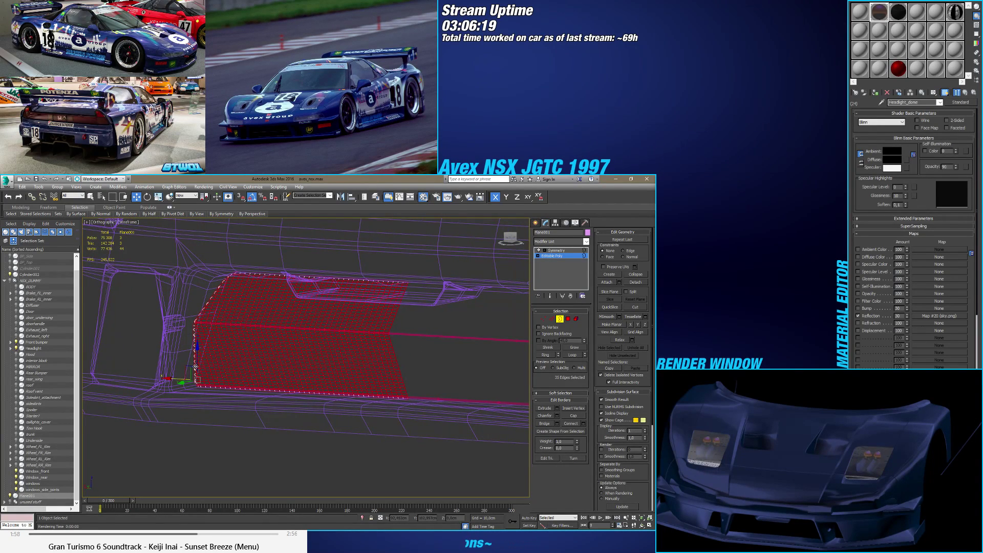
scroll(195, 366, "up", 5)
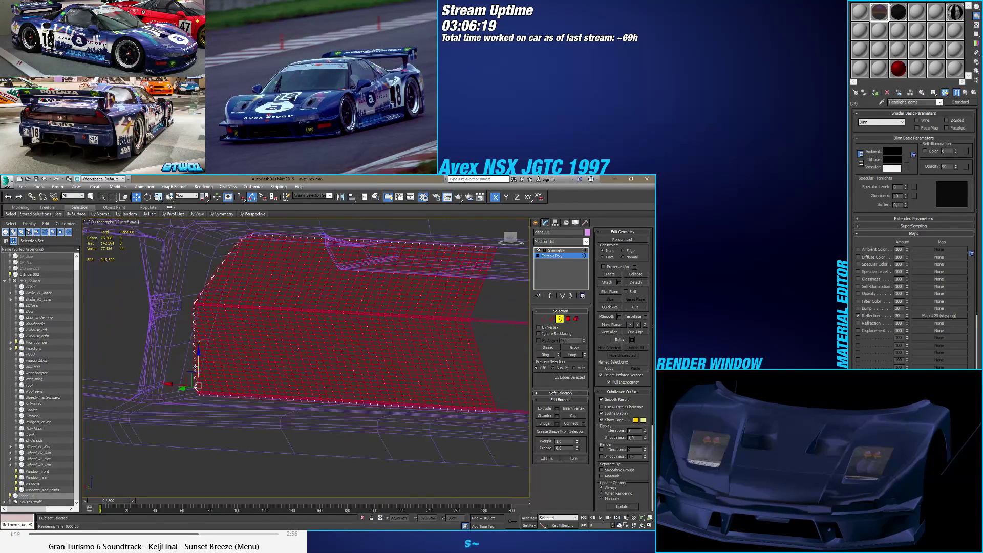
left_click(195, 368, "alt")
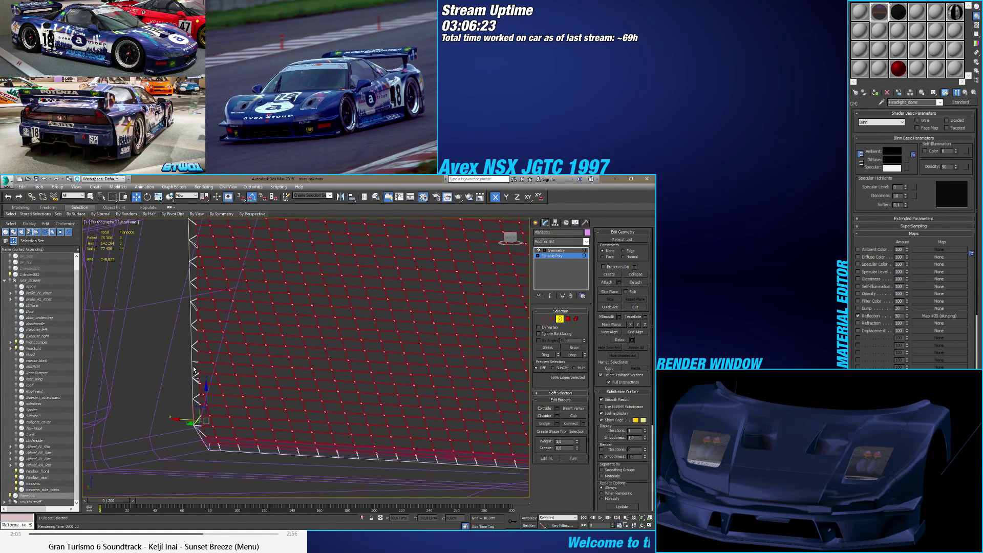
scroll(195, 367, "down", 1)
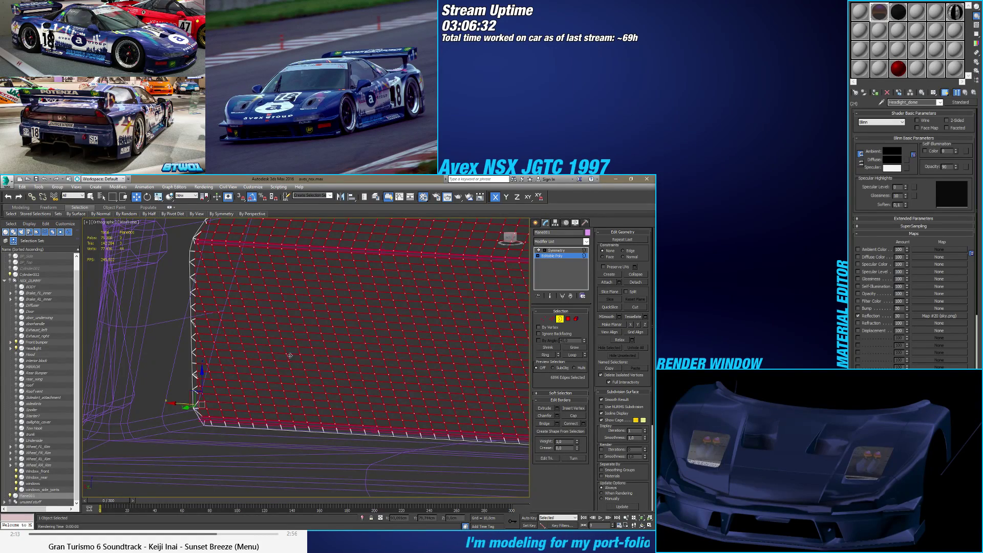
middle_click_drag(289, 355, 150, 399, "alt")
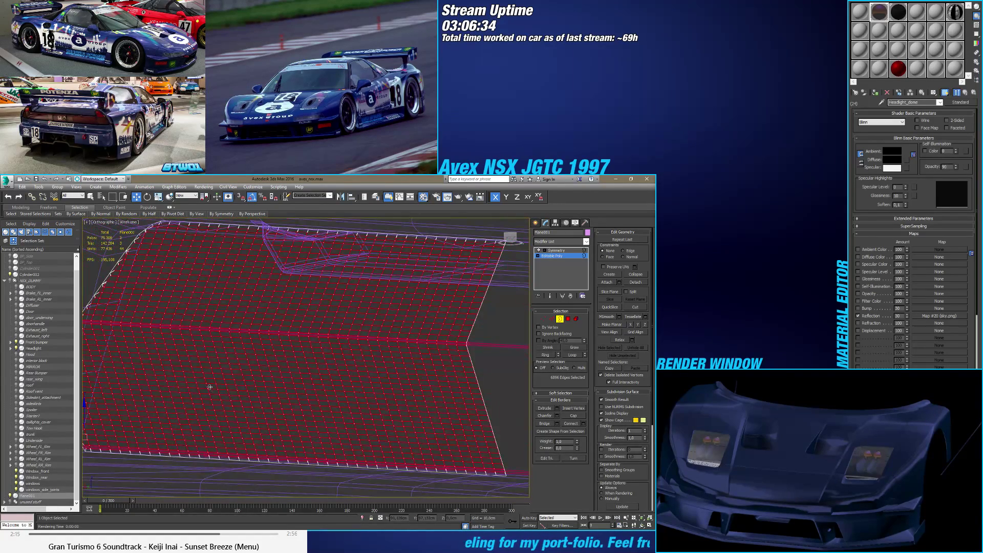
scroll(210, 387, "down", 2)
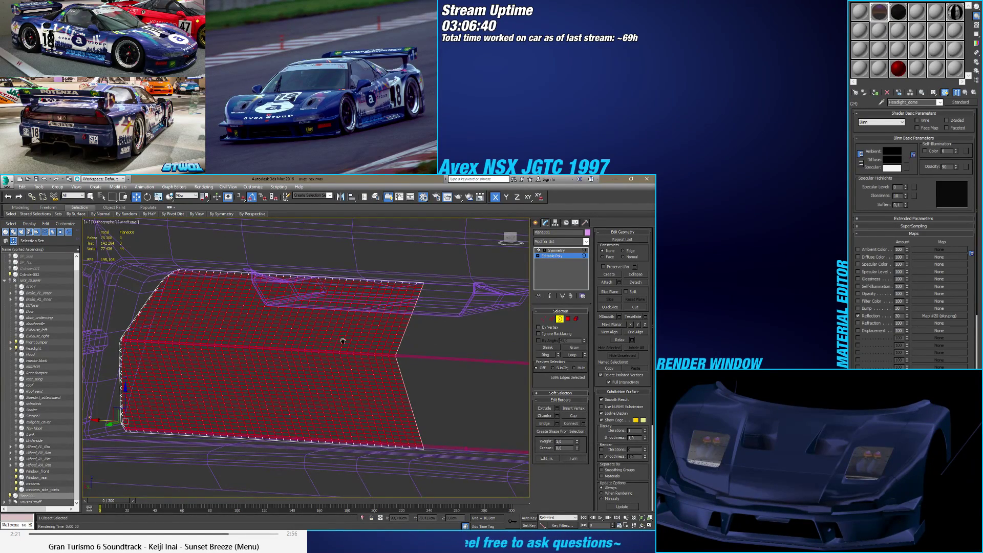
middle_click_drag(342, 340, 377, 344, "alt")
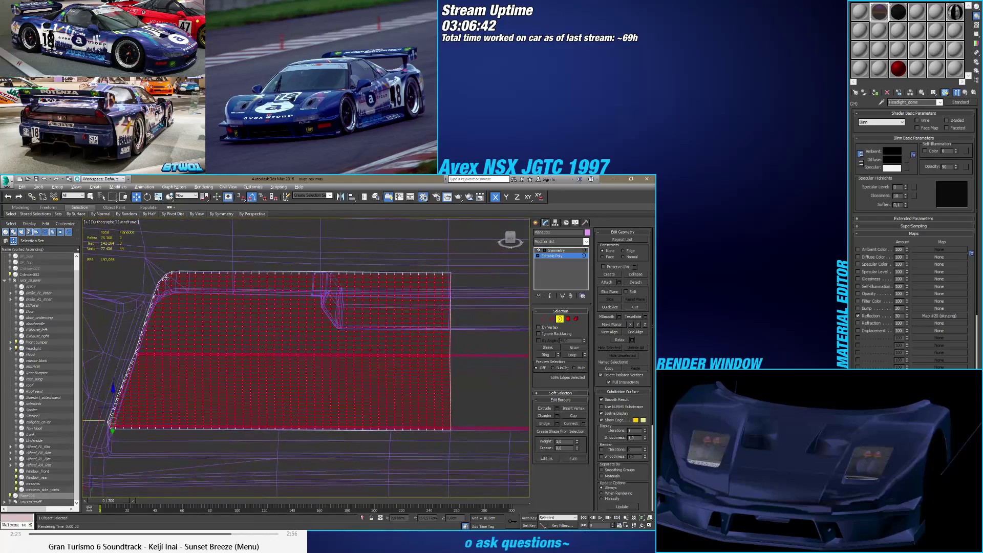
scroll(167, 283, "up", 5)
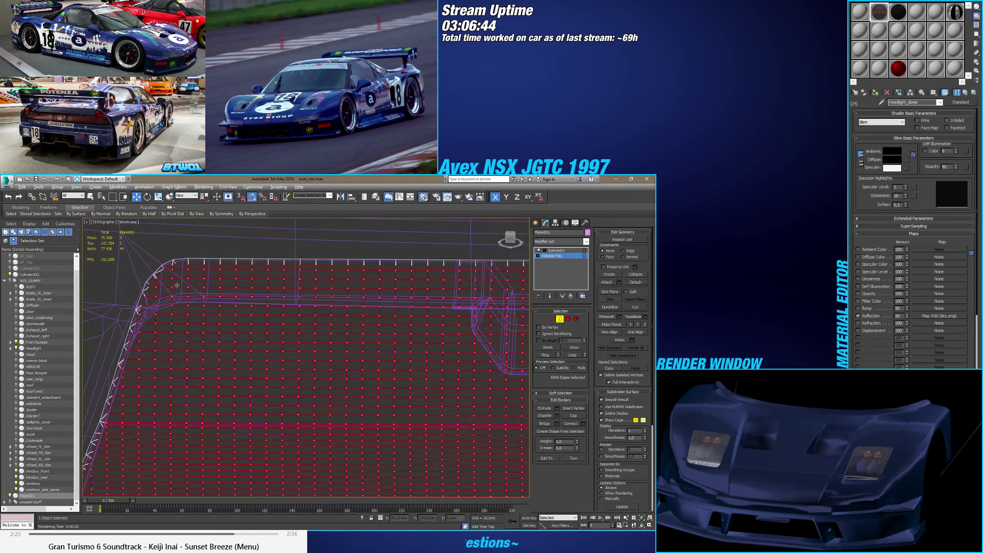
scroll(172, 307, "up", 4)
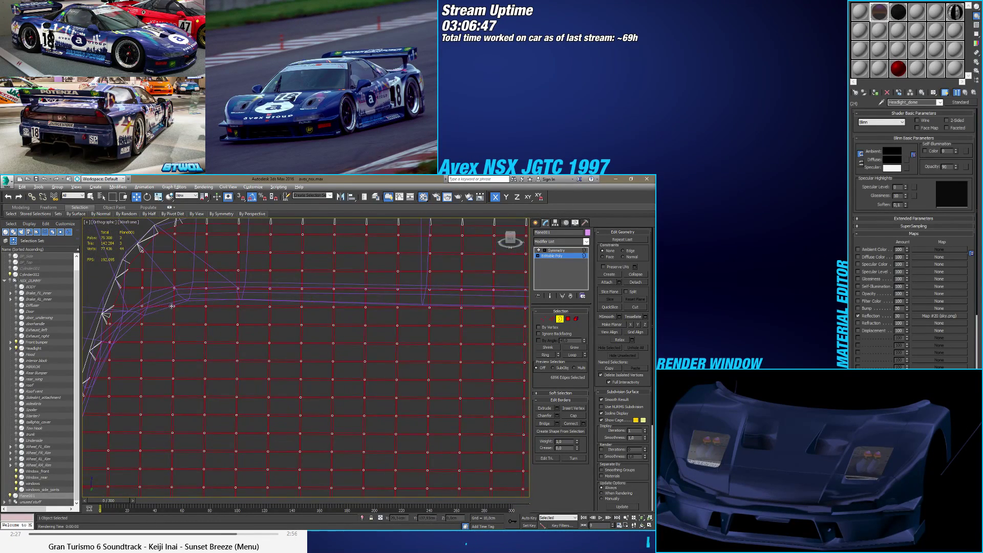
middle_click_drag(135, 393, 400, 321, "alt")
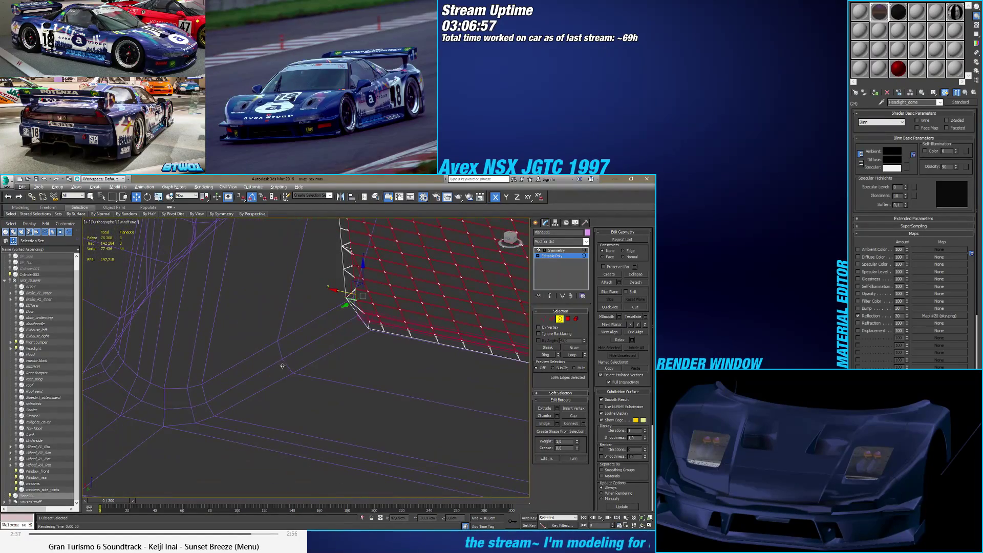
middle_click_drag(282, 365, 259, 423, "alt")
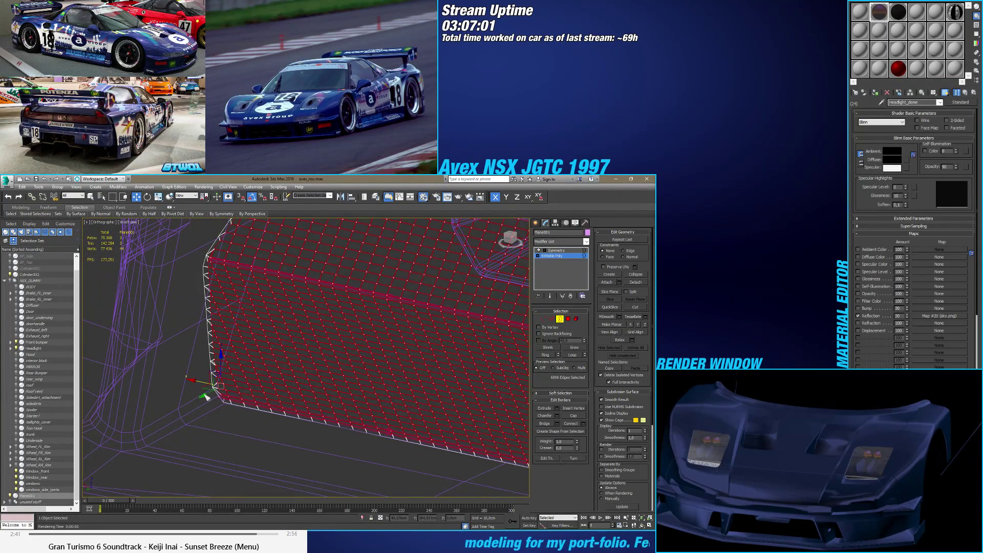
Step: Extend the selected border edges into new polygons folding into the bumper recess
left_click_drag(205, 394, 208, 393, "shift")
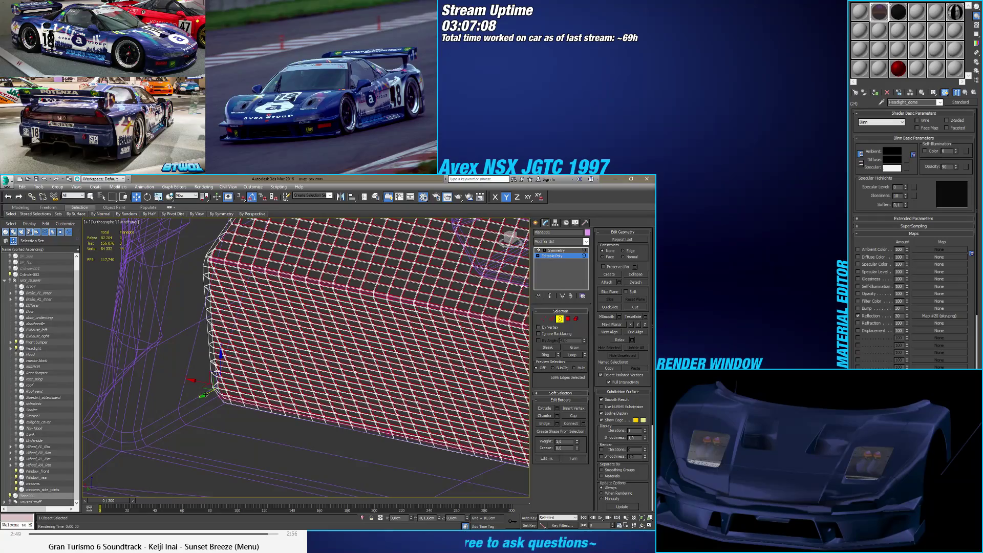
left_click_drag(205, 395, 205, 395)
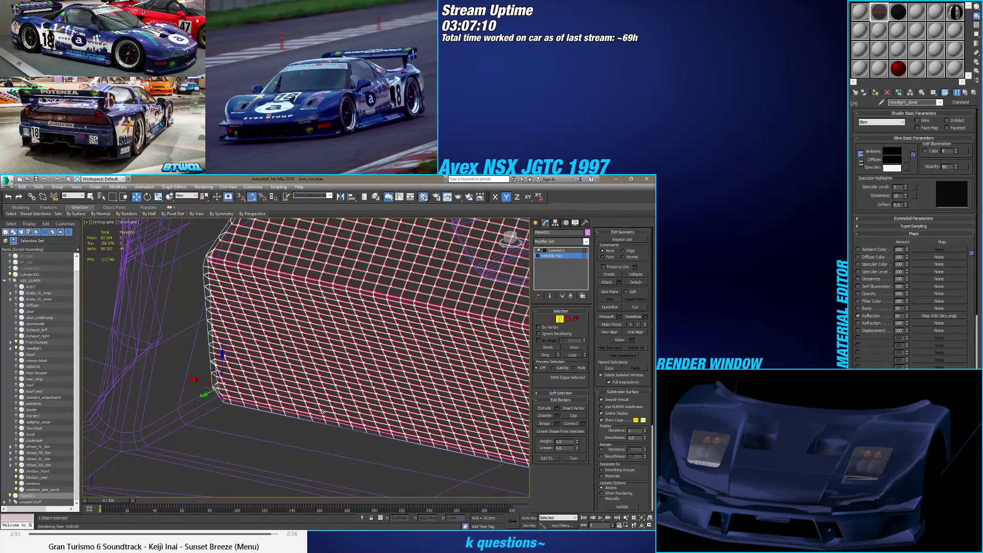
middle_click_drag(303, 412, 385, 381, "alt")
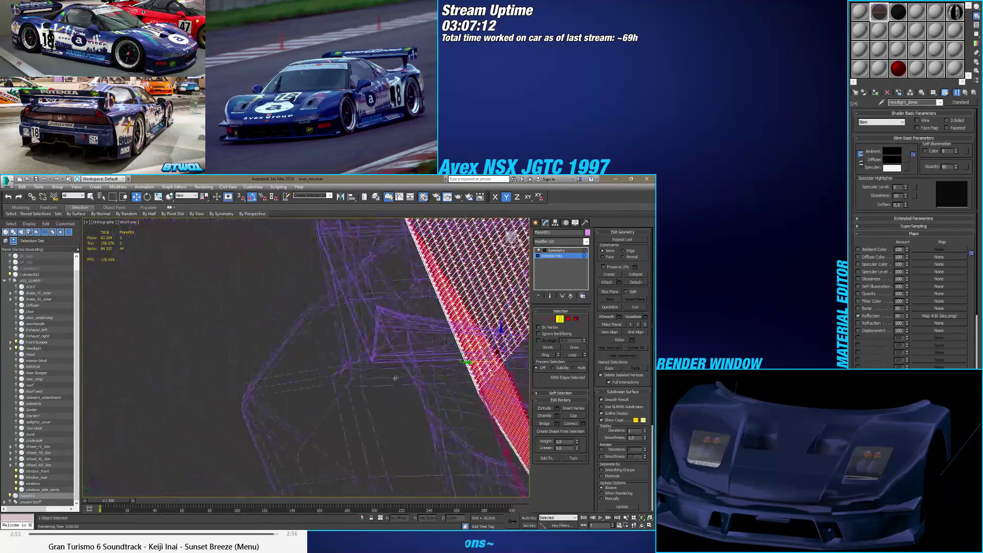
key("F3")
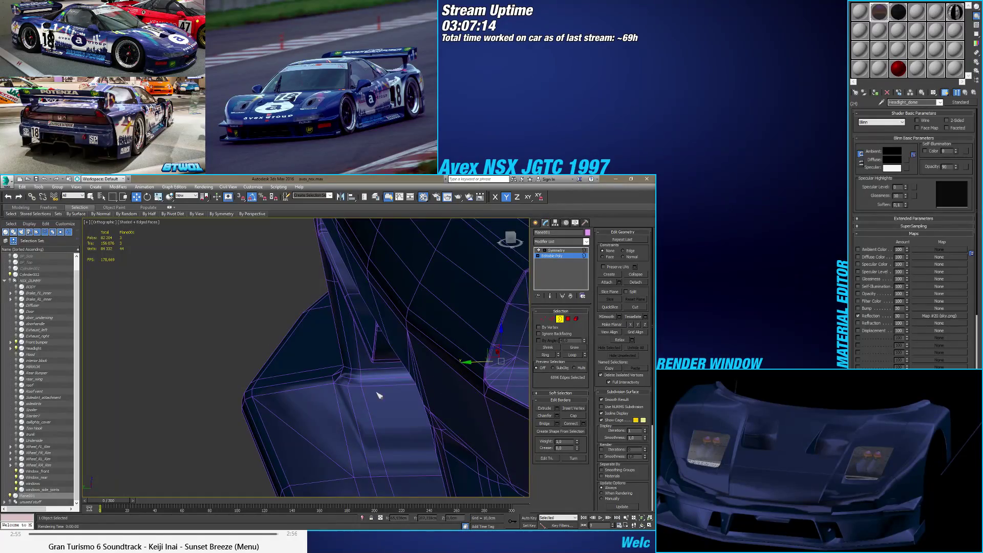
mouse_move(323, 391)
middle_mouse_down("alt")
mouse_move(274, 377)
mouse_move(377, 380)
mouse_move(331, 379)
middle_mouse_up("alt")
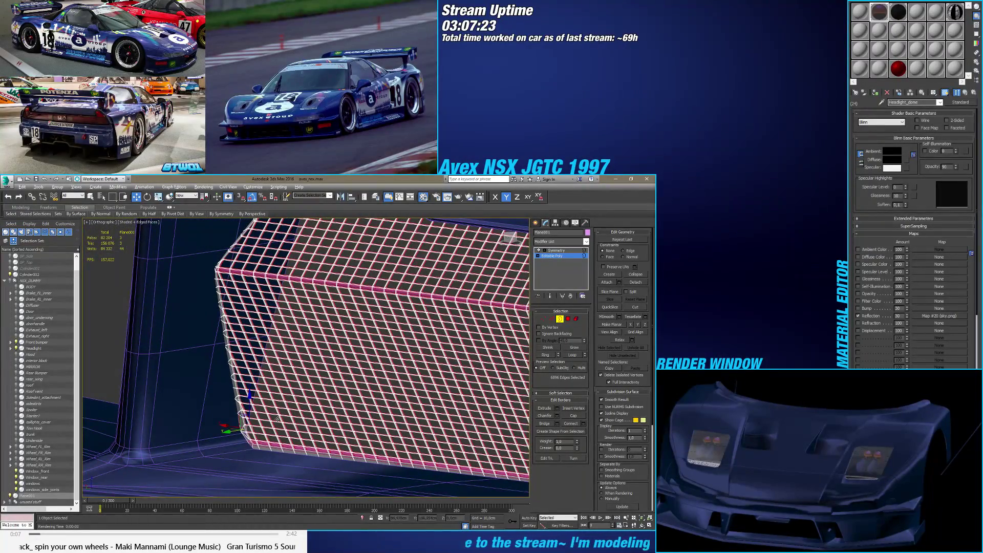
scroll(248, 434, "up", 5)
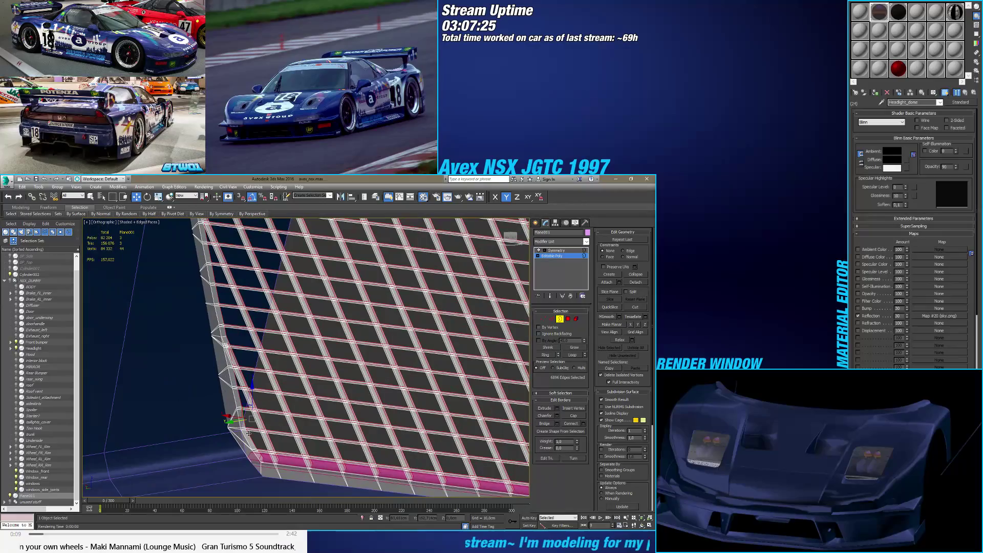
scroll(247, 434, "down", 6)
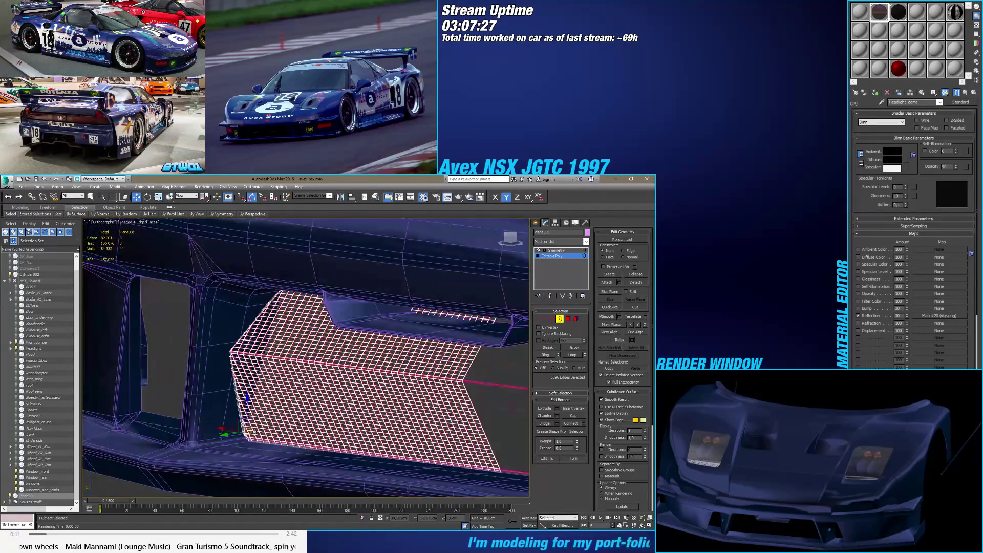
middle_click_drag(407, 407, 298, 411)
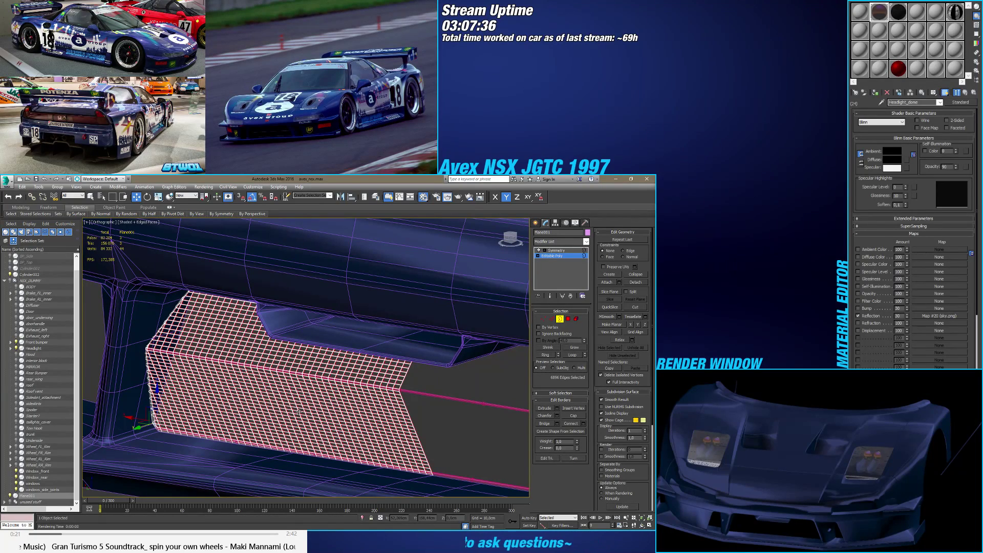
key("F4")
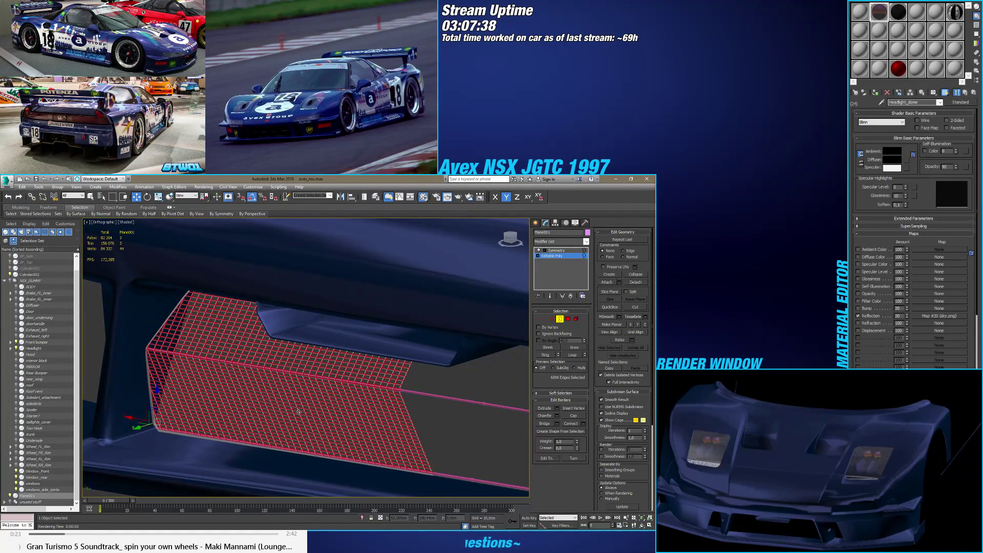
Step: Leave Border editing on the grille plane and clear the selection, deselecting Plane001
left_click(559, 319)
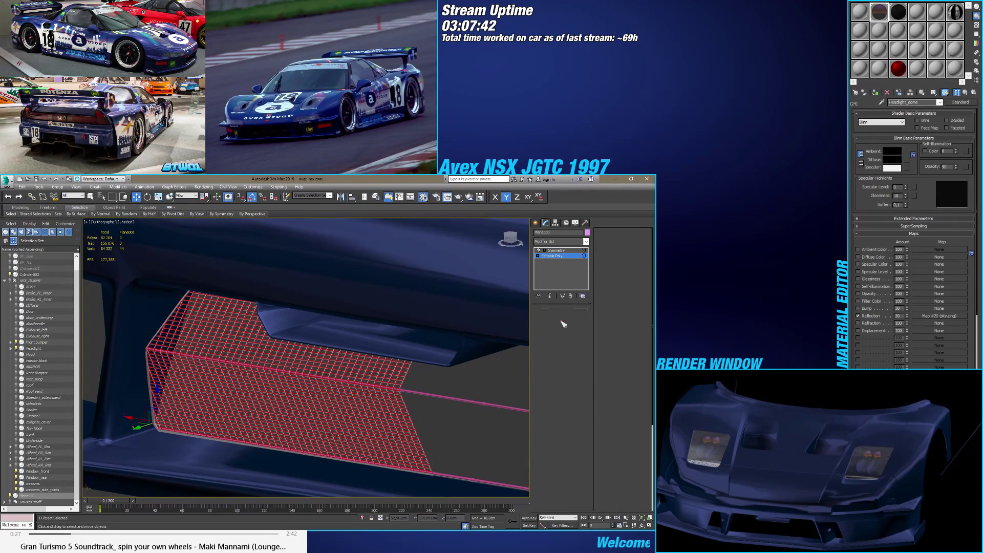
left_click(536, 223)
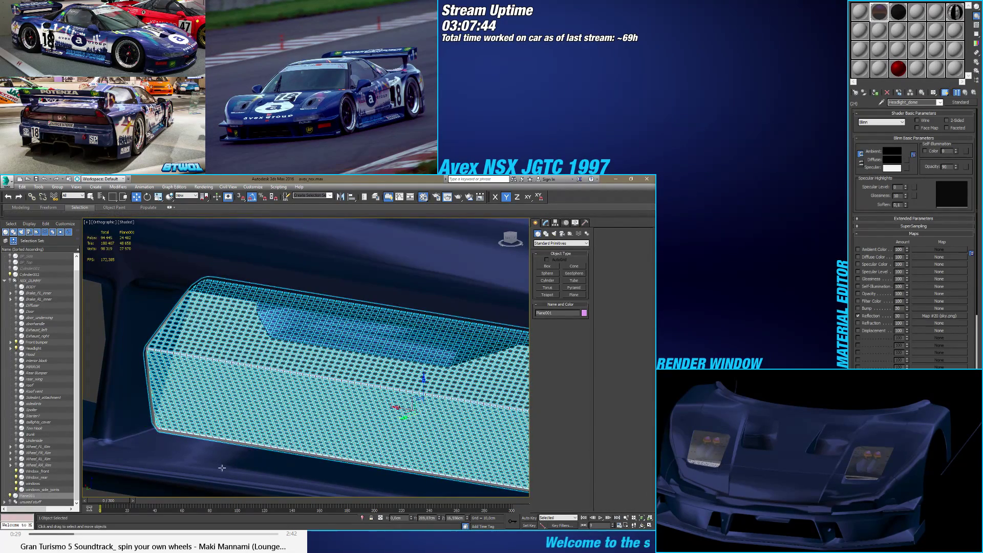
scroll(153, 399, "up", 3)
left_click(201, 437)
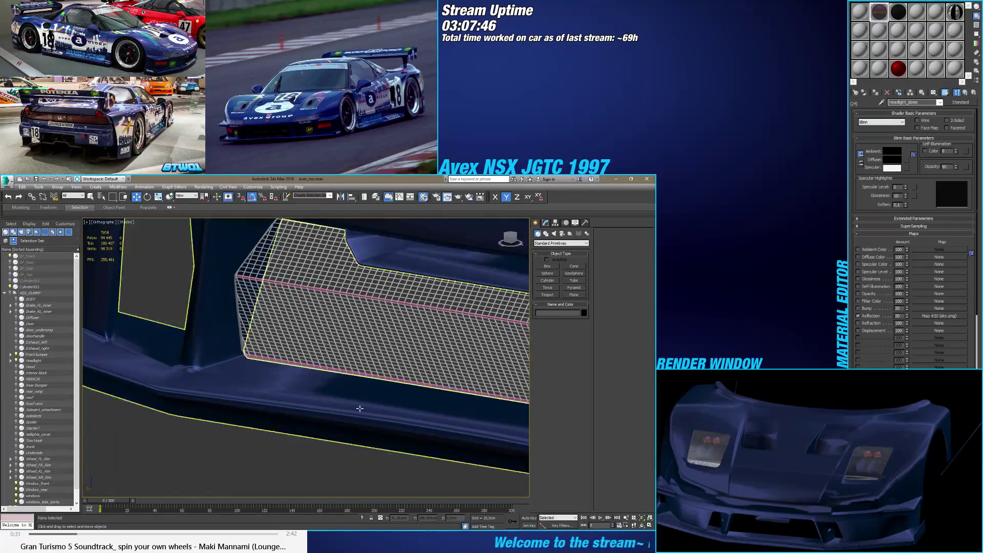
scroll(318, 417, "down", 3)
left_click(236, 364)
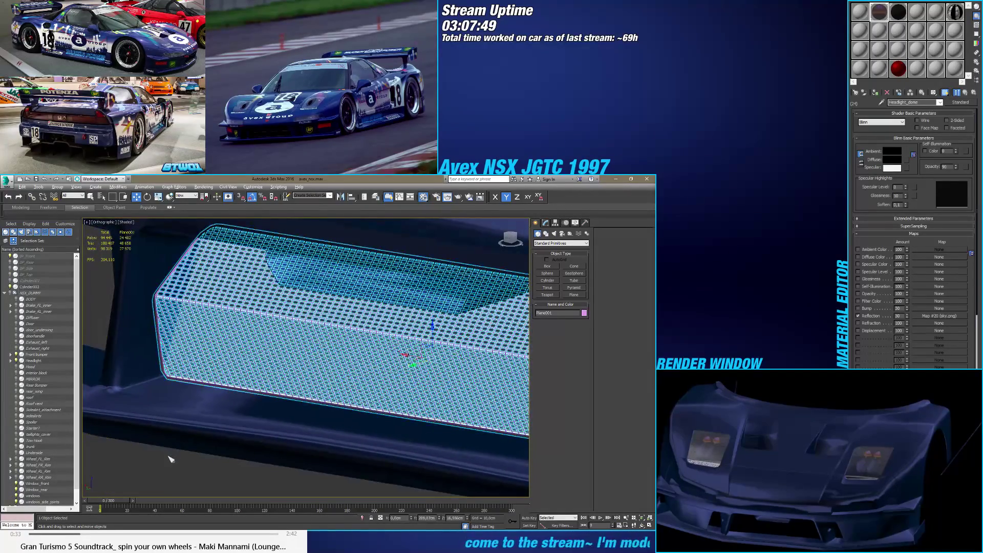
left_click(171, 459)
Step: Select Cylinder002 alone and enter Polygon level to pick its 308 polygons
scroll(210, 412, "up", 2)
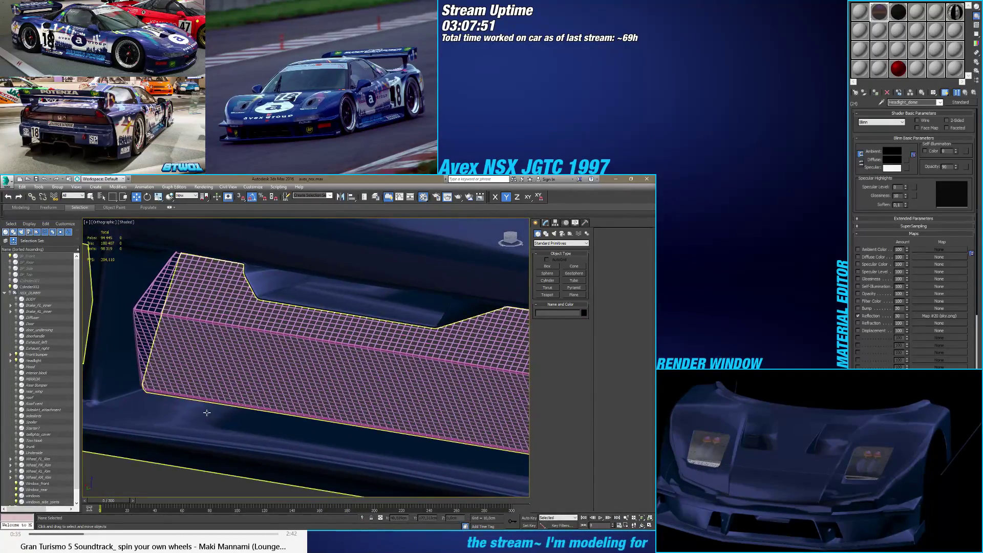
scroll(277, 335, "up", 5)
left_click(279, 333)
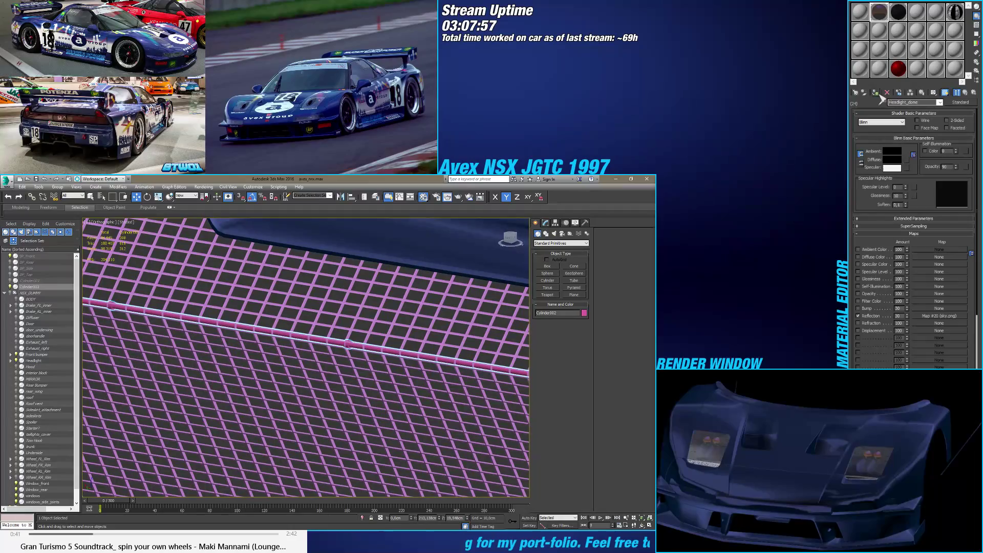
left_click(307, 329, "ctrl")
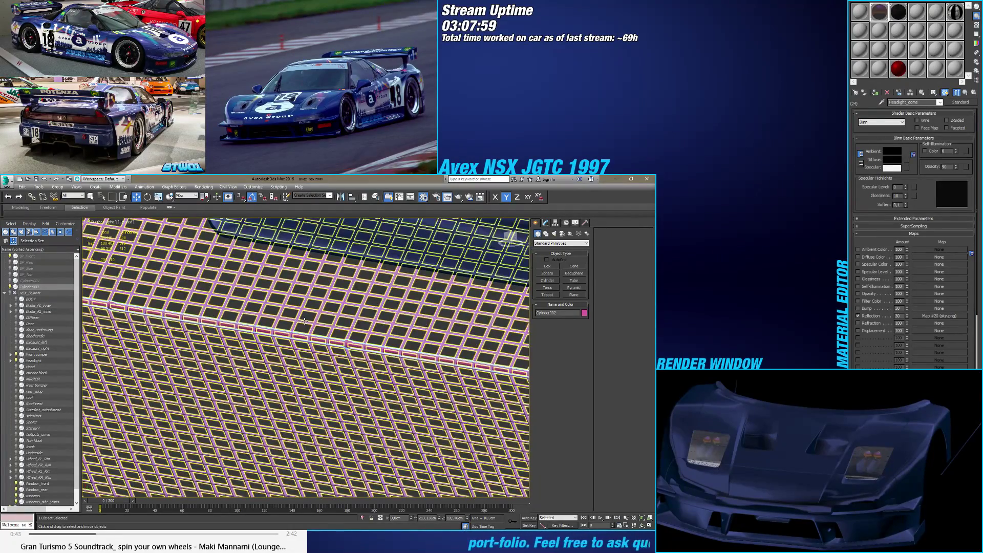
left_click(875, 94)
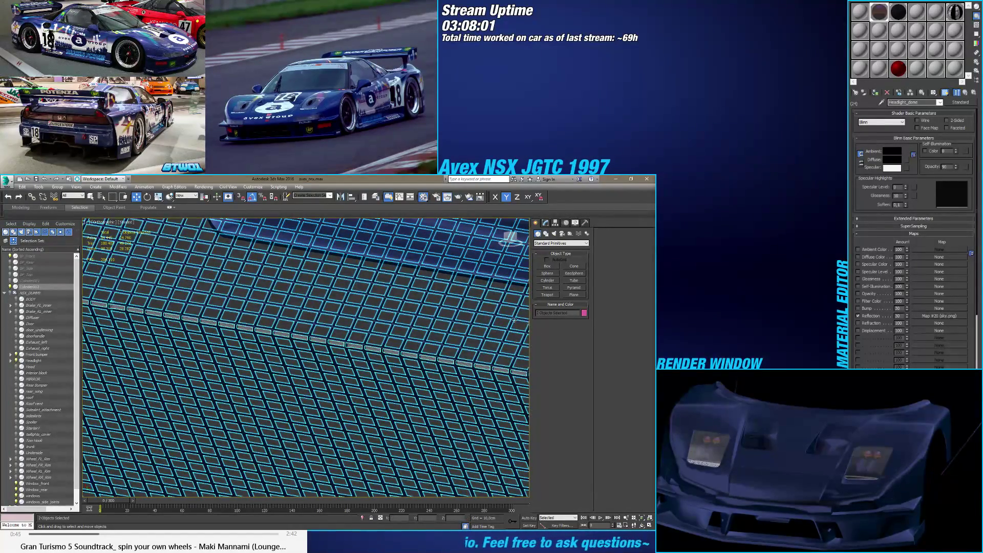
left_click(437, 360)
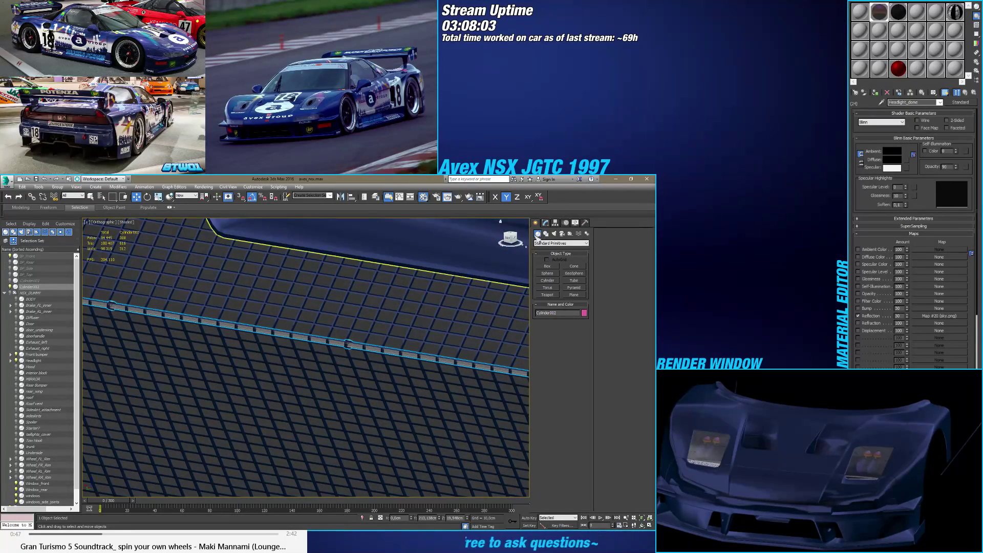
left_click(546, 224)
left_click(576, 318)
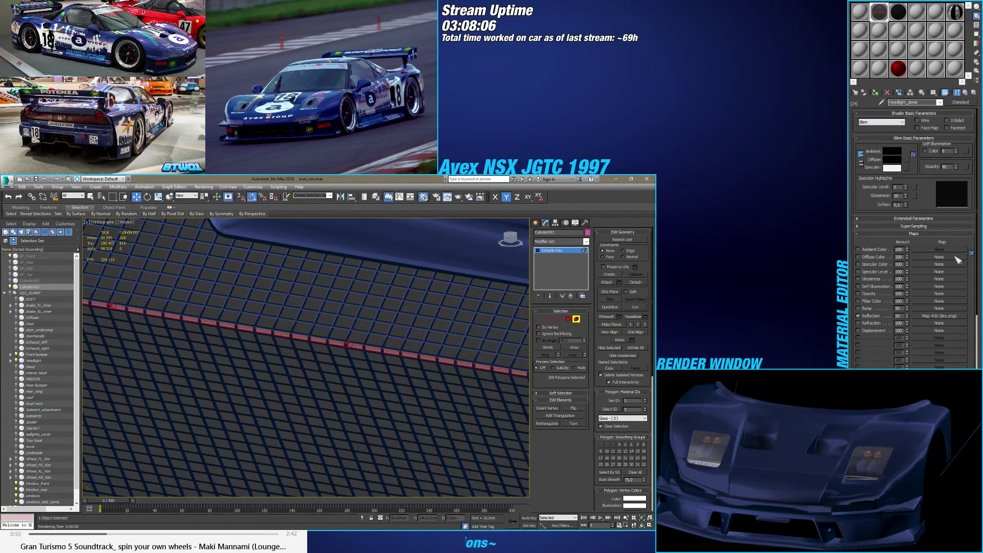
Step: Enter Set ID 11 (Brushed steel) for the Cylinder002 bar's selected polygons
left_click(966, 93)
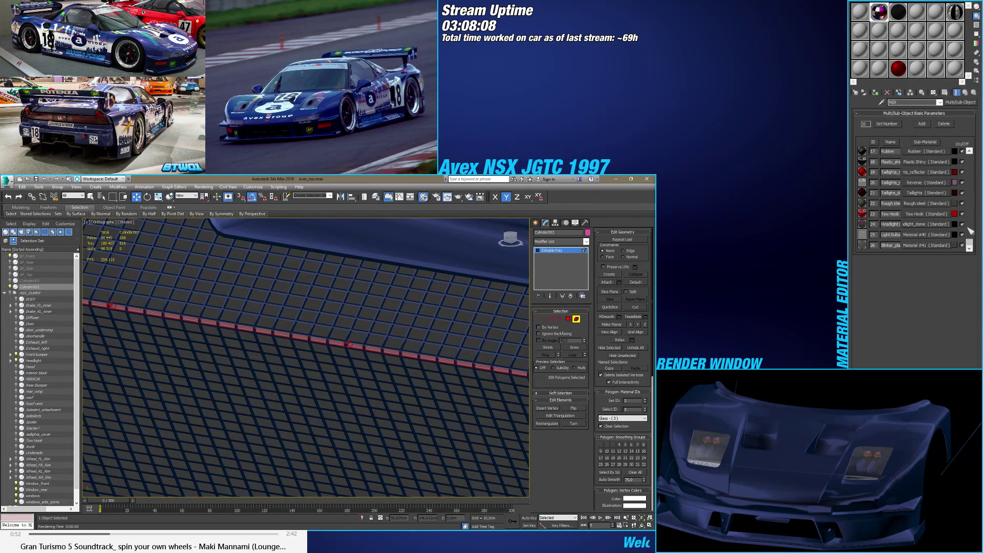
scroll(970, 231, "up", 4)
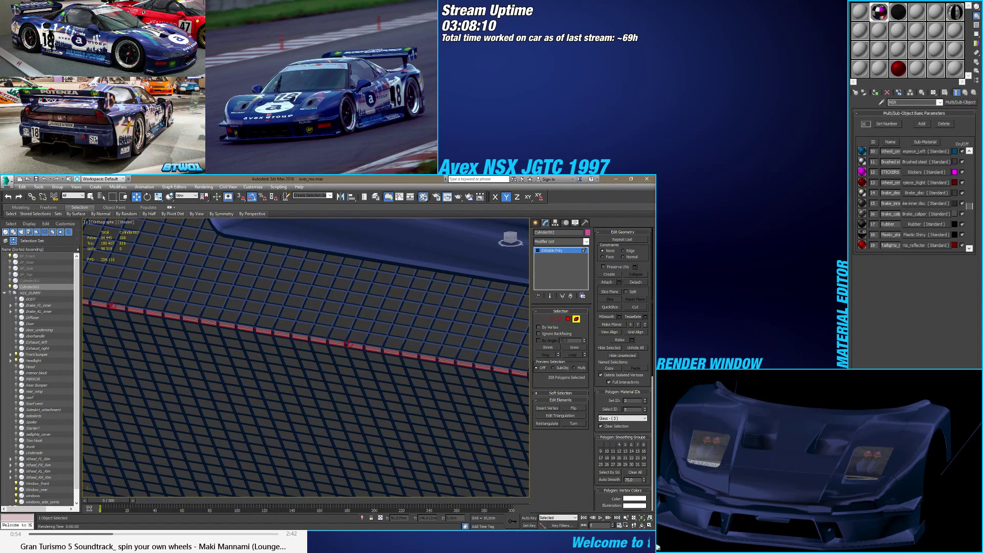
scroll(911, 199, "up", 3)
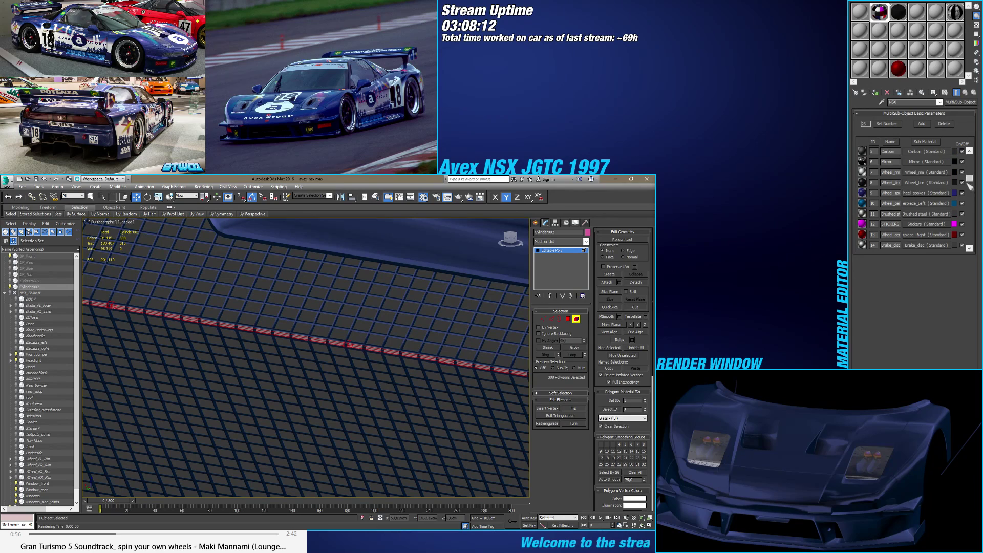
left_click_drag(630, 400, 618, 399)
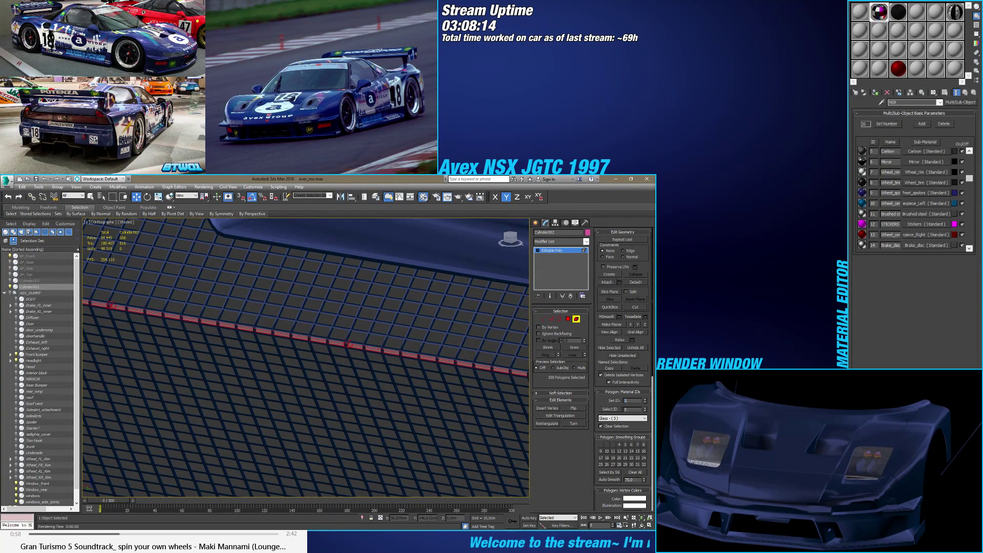
type("11")
key("Return")
Step: Check the bar from another angle, exit Polygon mode, and select the grille plane Plane001
middle_click_drag(361, 353, 395, 358, "alt")
scroll(397, 361, "up", 5)
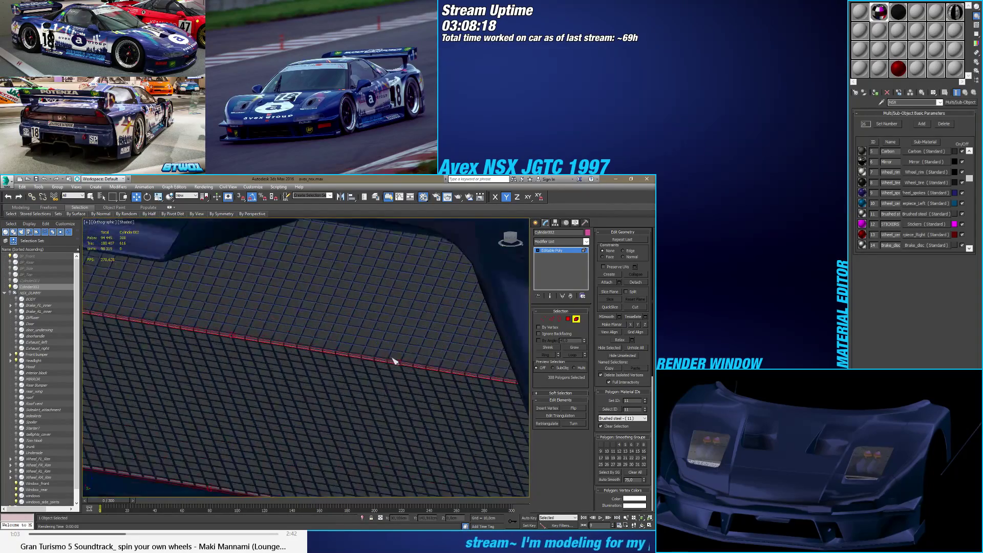
scroll(398, 376, "down", 4)
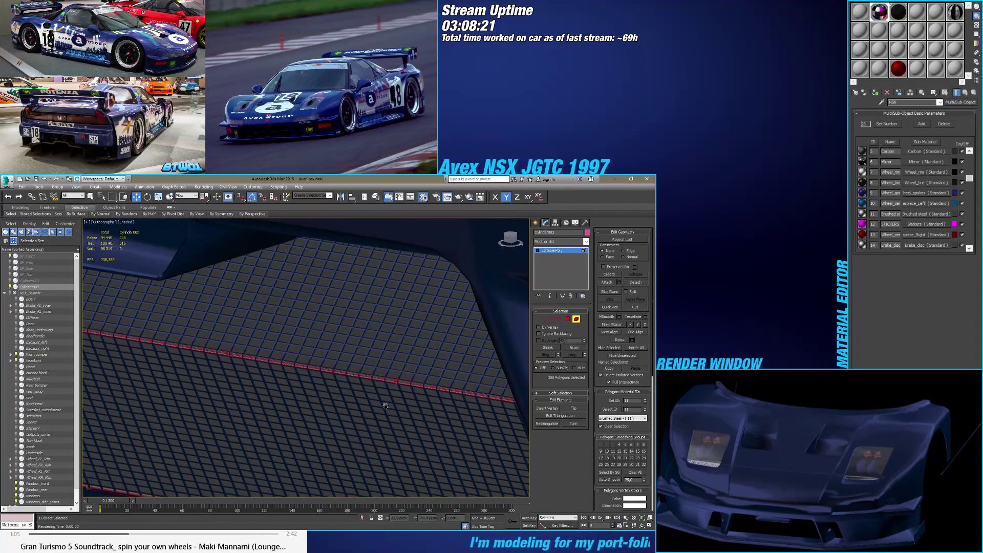
middle_click_drag(394, 399, 386, 384)
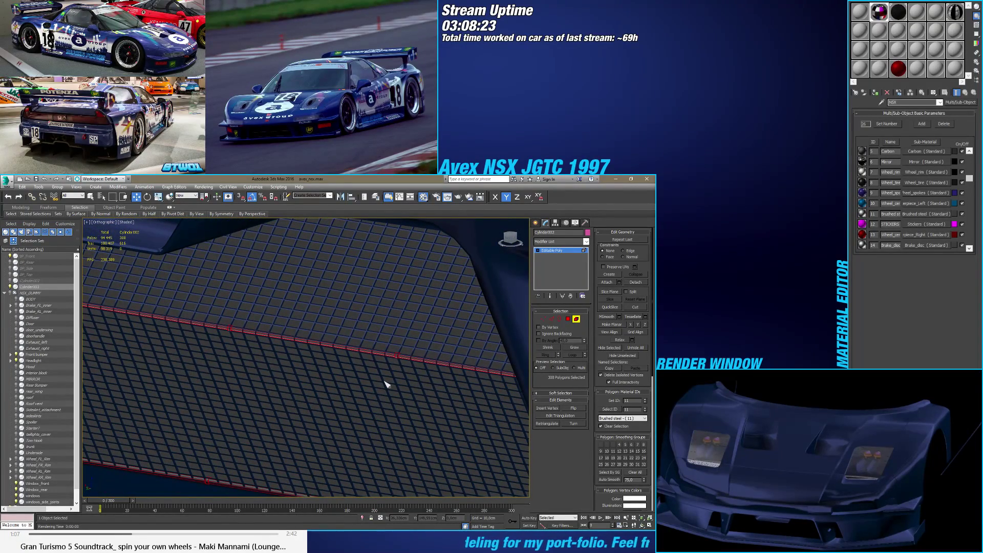
scroll(376, 383, "down", 5)
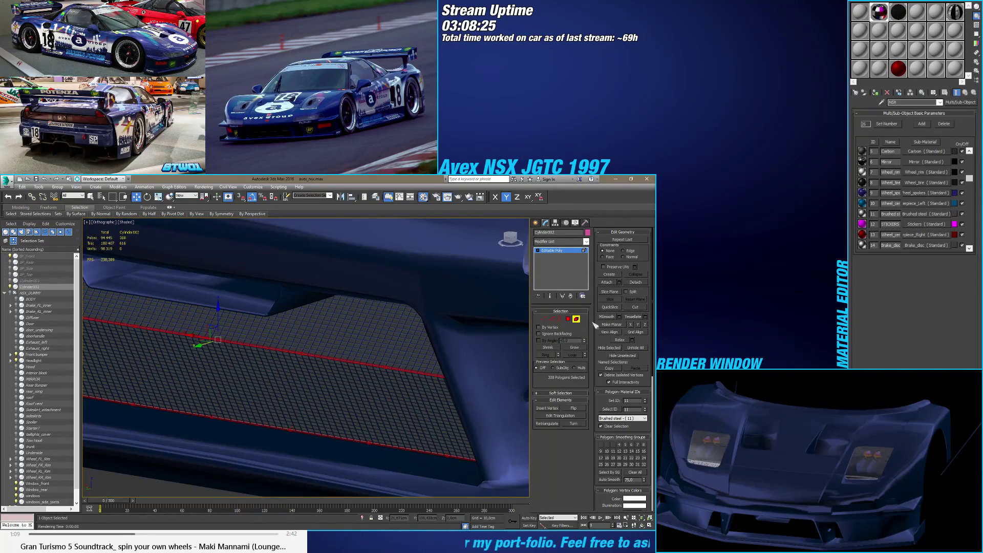
left_click(576, 319)
left_click(419, 347)
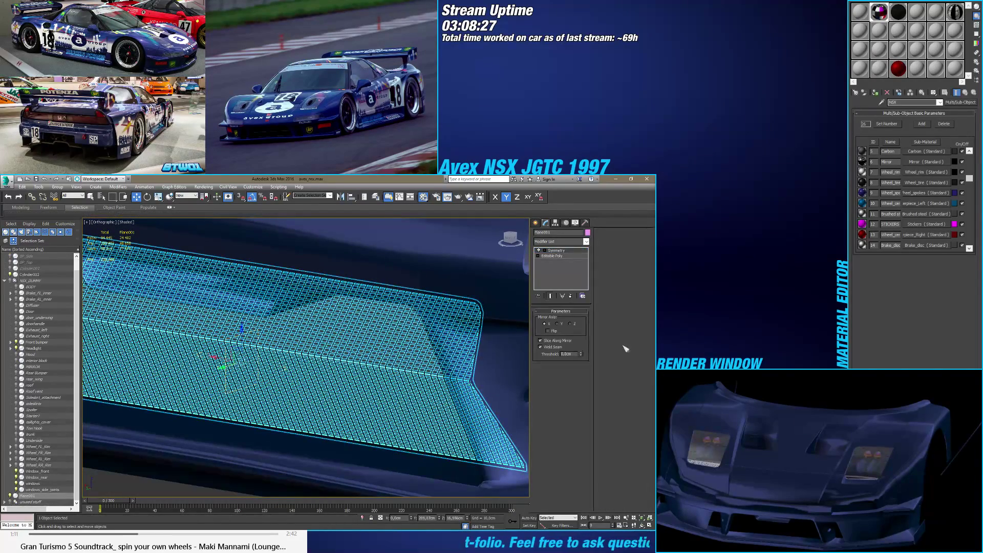
Step: On Plane001's Editable Poly under Symmetry, select all polygons and set material ID 11
left_click(557, 256)
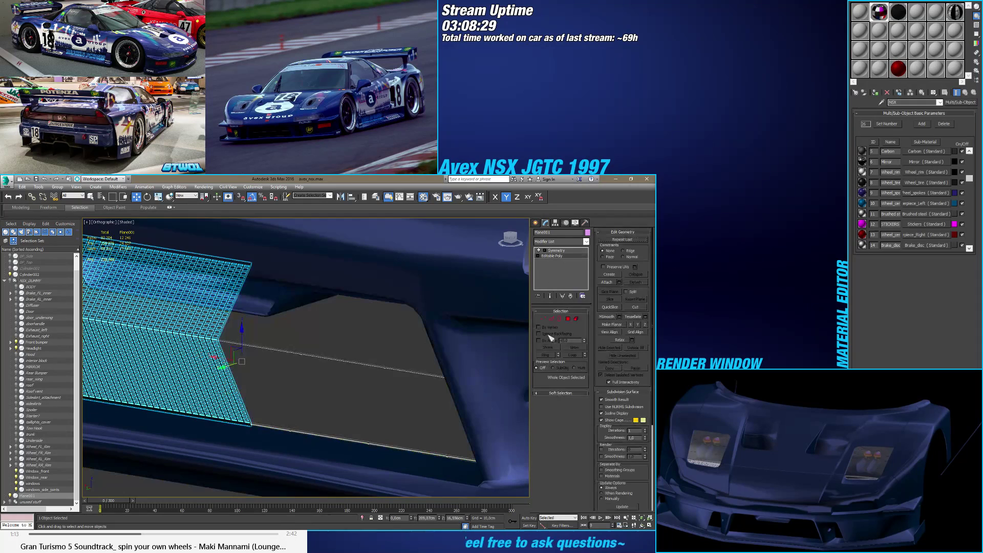
key("4")
key("ctrl+a")
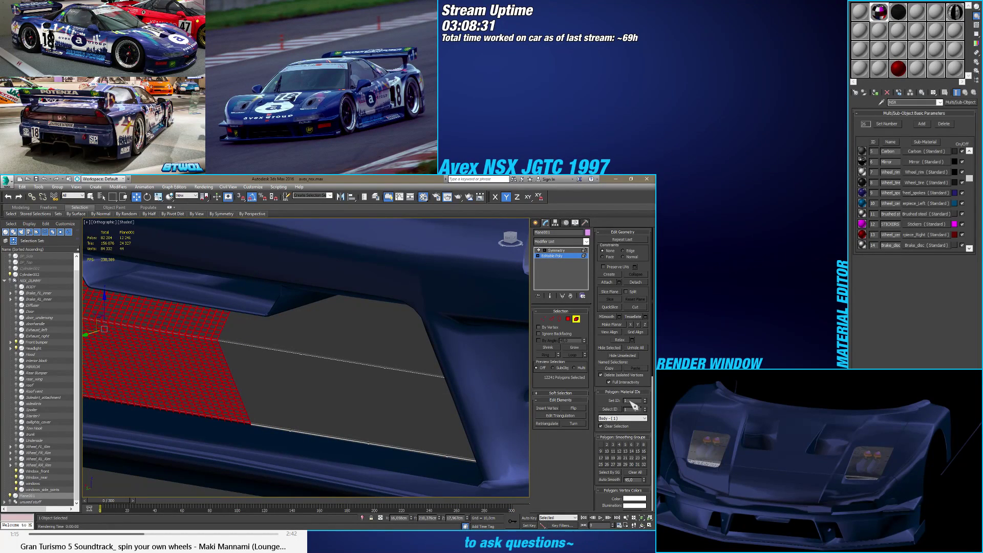
type("11")
key("Return")
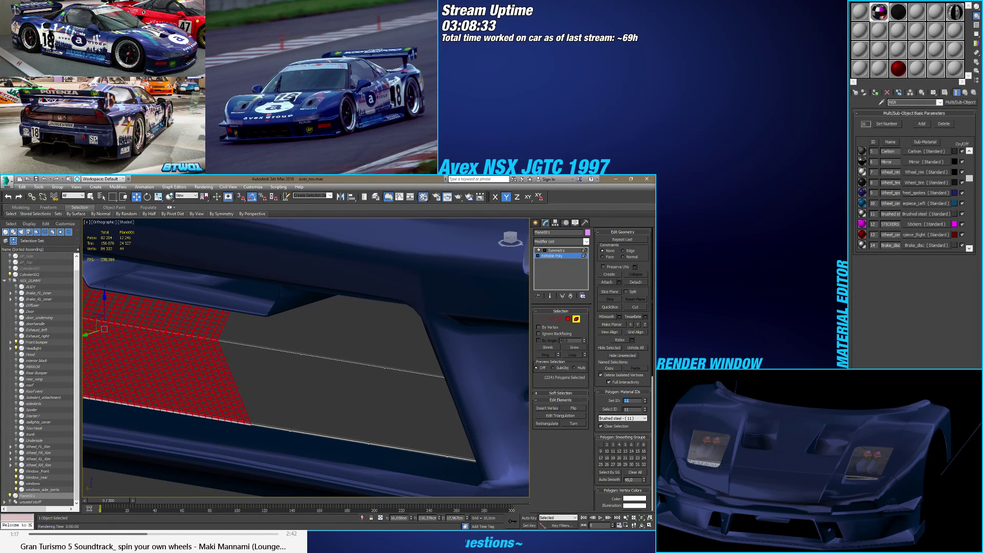
Step: Exit polygon editing and view the full symmetrical grille from the front with nothing selected
left_click(576, 319)
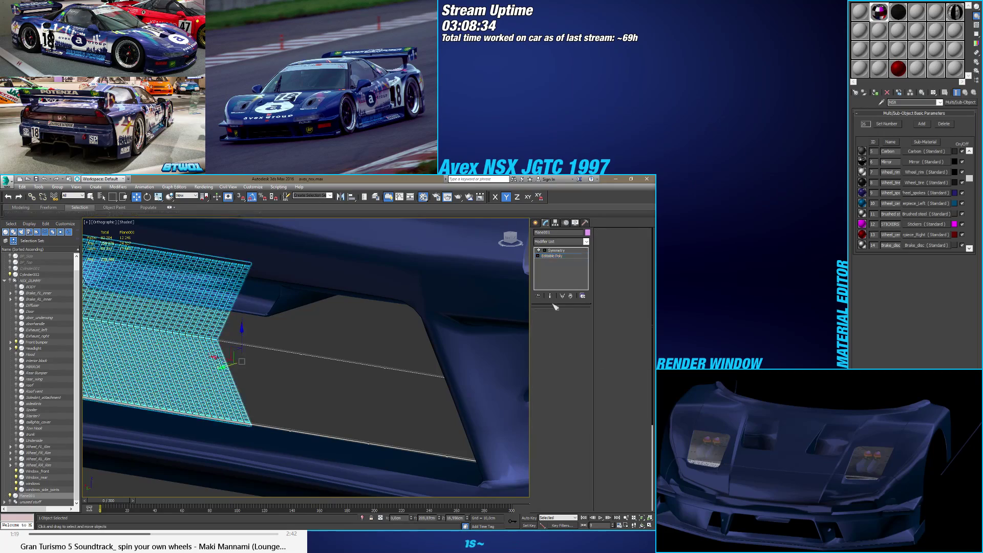
left_click(536, 223)
middle_click_drag(424, 343, 329, 450, "alt")
left_click(246, 405)
scroll(263, 439, "up", 3)
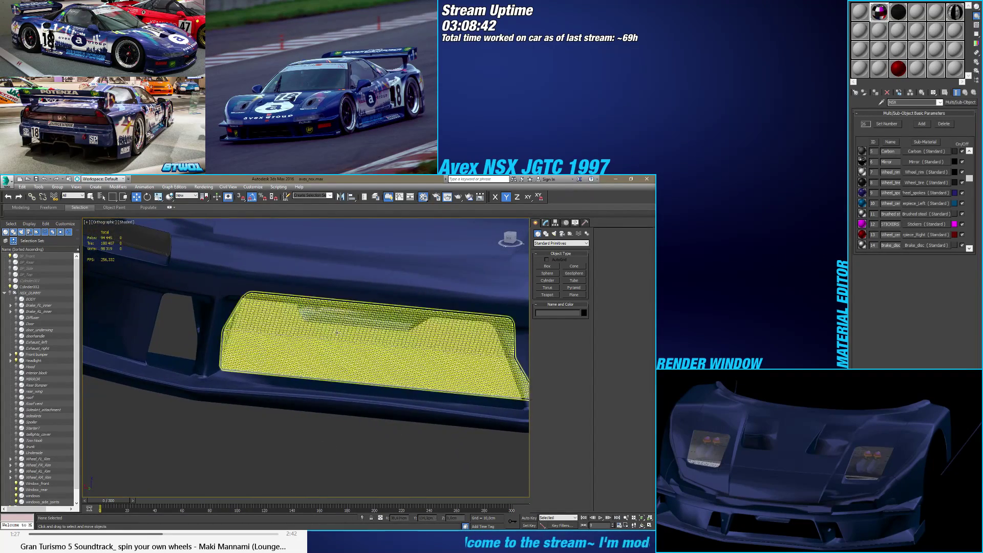
left_click(350, 340)
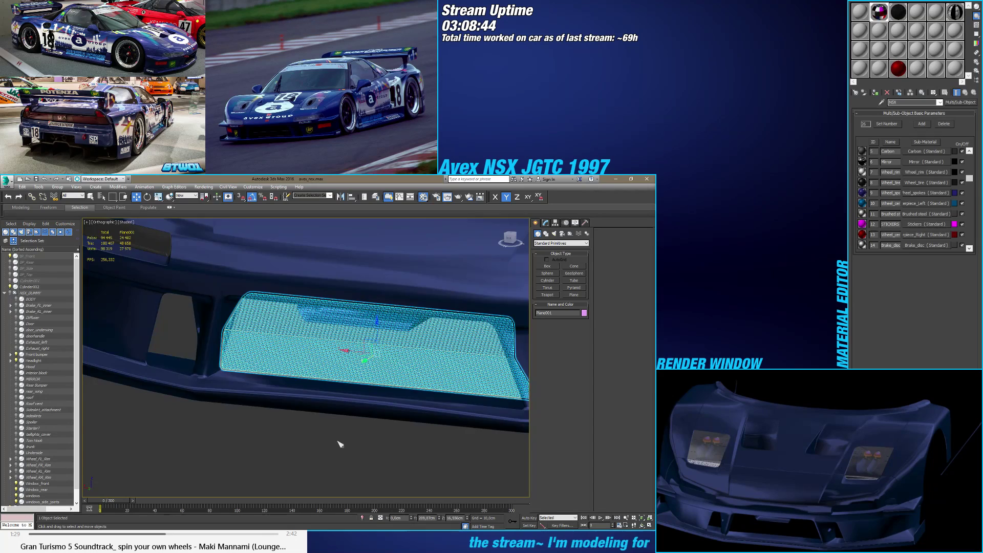
scroll(307, 451, "down", 5)
middle_click_drag(287, 456, 308, 436, "alt")
left_click(261, 459)
scroll(312, 440, "up", 3)
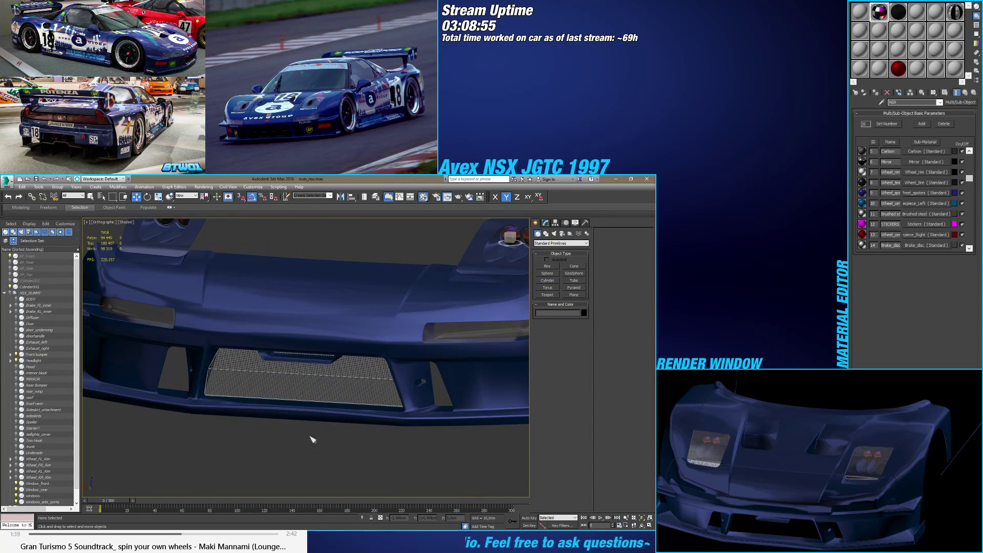
left_click(353, 381)
scroll(353, 381, "up", 3)
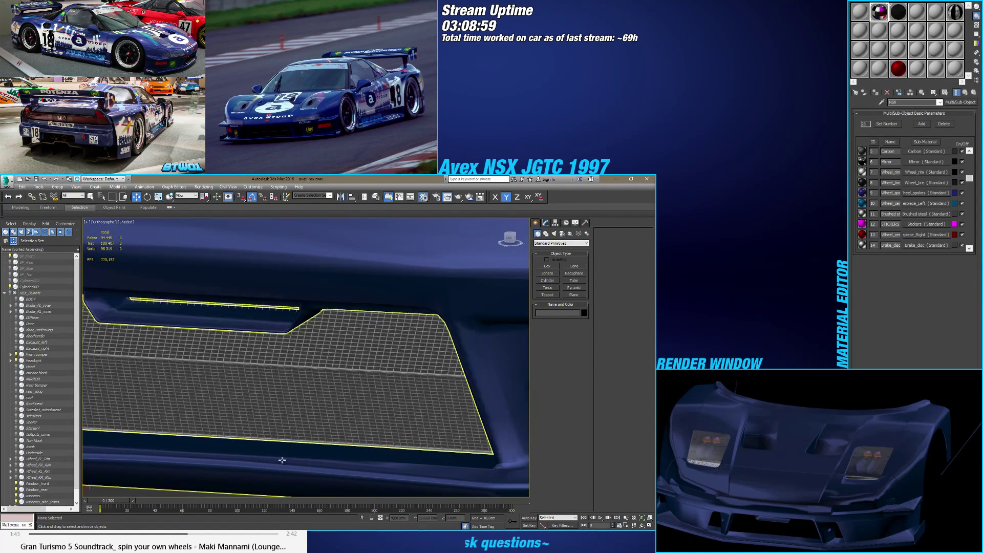
middle_click_drag(226, 485, 251, 463, "alt")
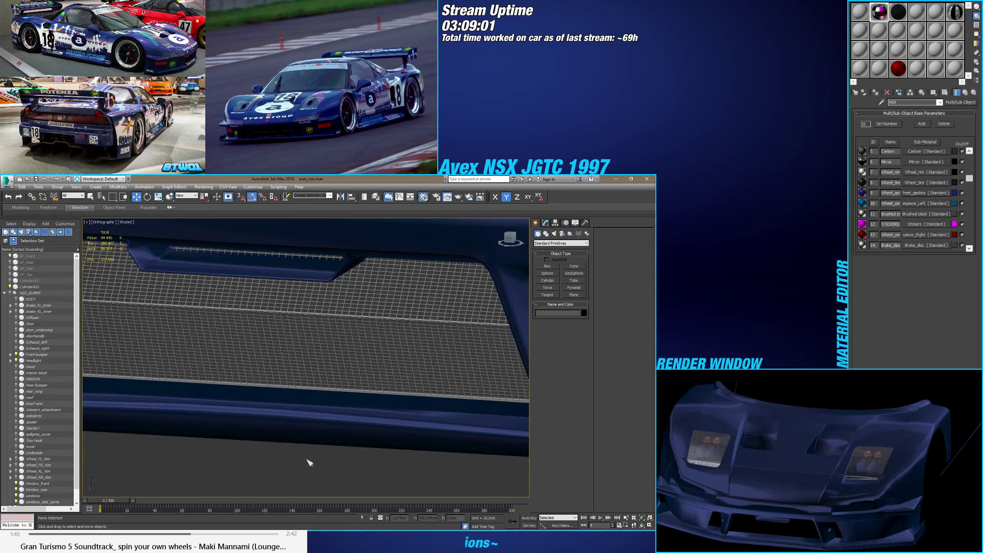
mouse_move(321, 463)
middle_mouse_down("alt")
mouse_move(296, 465)
mouse_move(364, 448)
mouse_move(339, 460)
mouse_move(272, 458)
mouse_move(302, 461)
middle_mouse_up("alt")
scroll(313, 460, "down", 4)
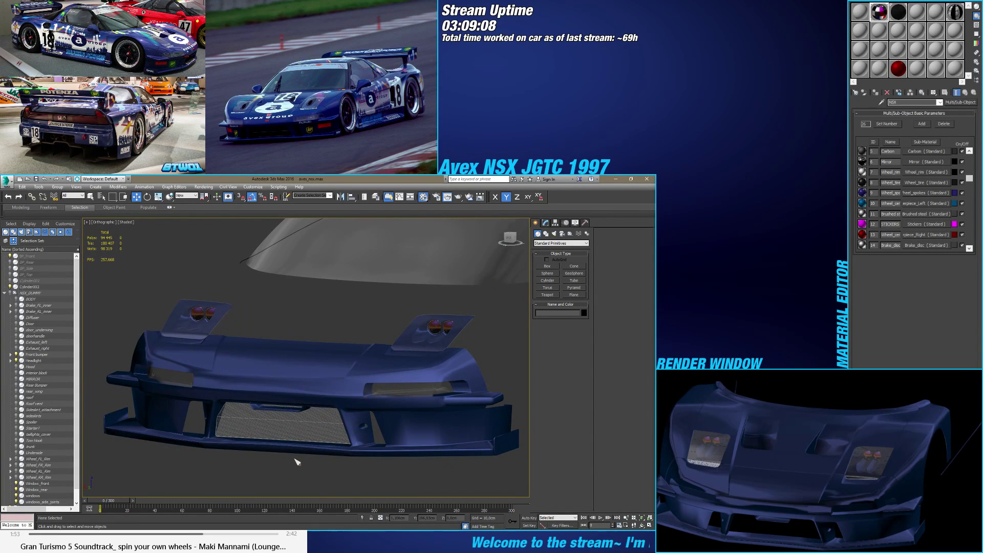
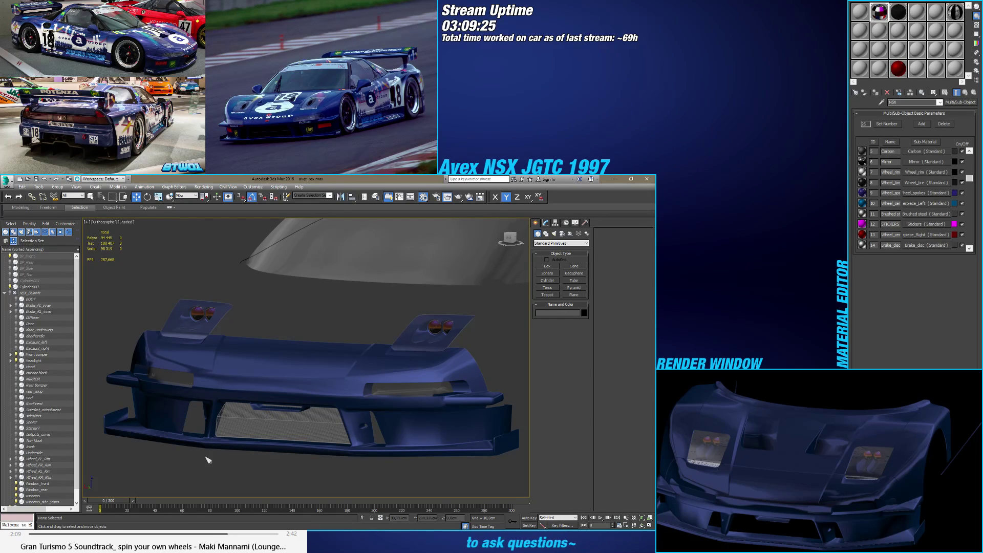
Step: Select Plane001 and view it from the back in wireframe, zoomed onto its left edge
scroll(259, 431, "up", 10)
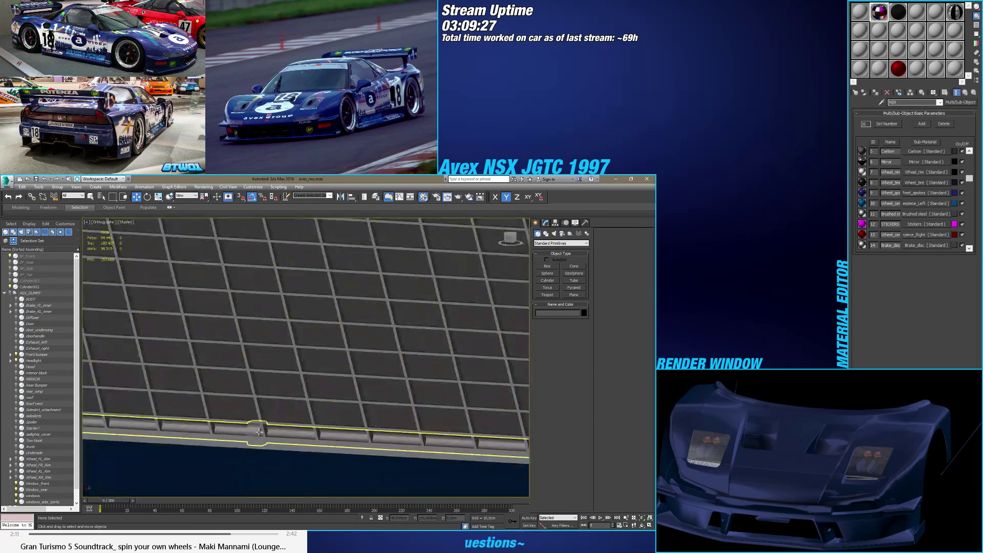
scroll(259, 431, "down", 3)
left_click(415, 263)
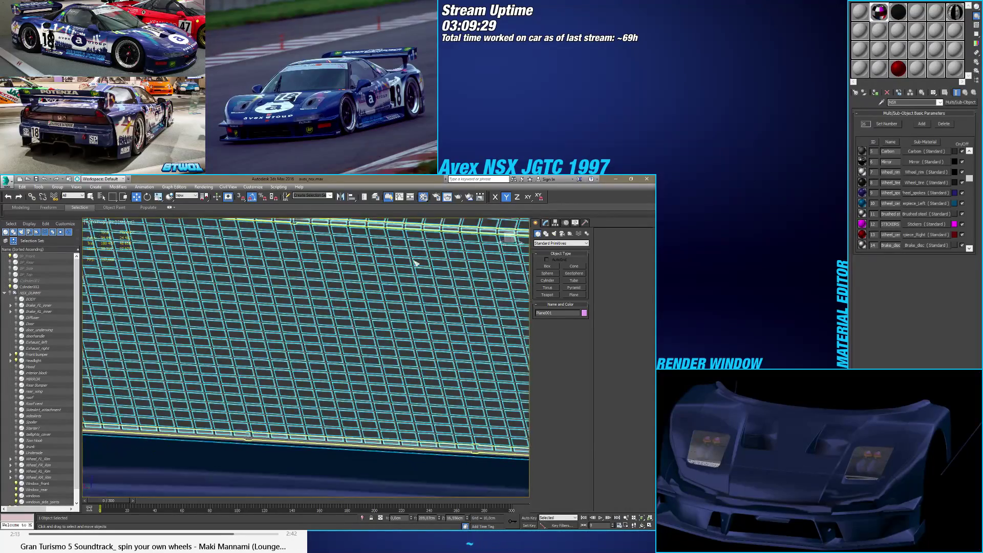
middle_click_drag(415, 263, 418, 335, "alt")
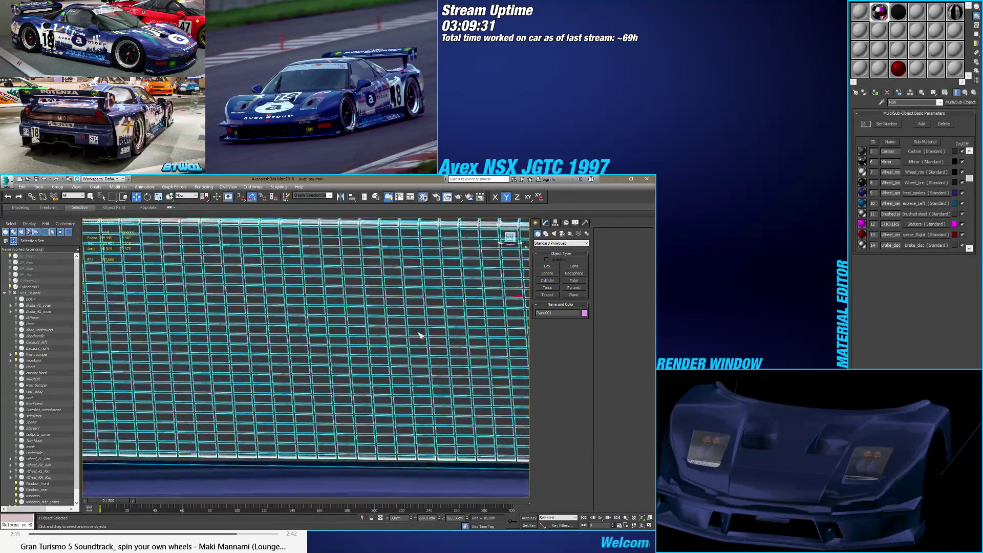
scroll(419, 335, "down", 5)
scroll(245, 367, "up", 8)
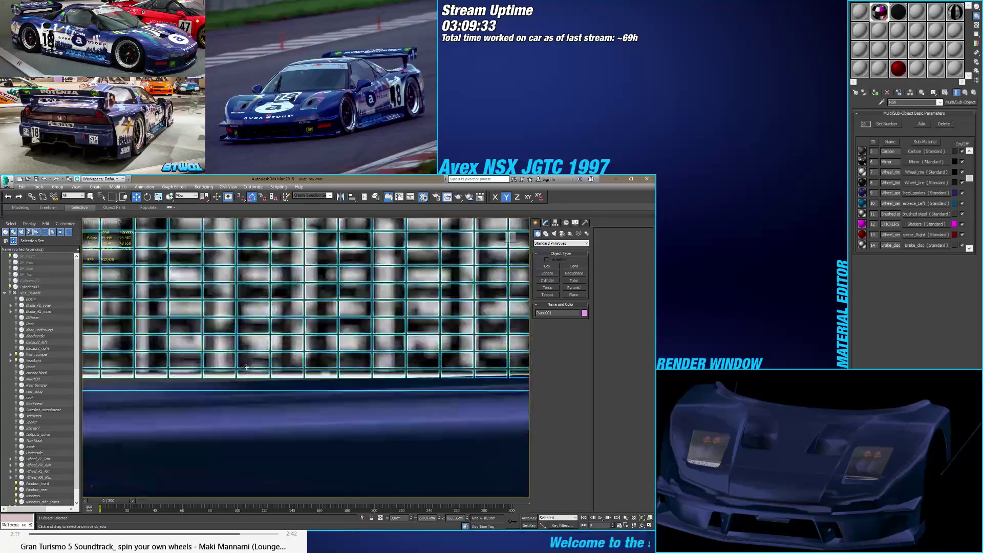
key("k")
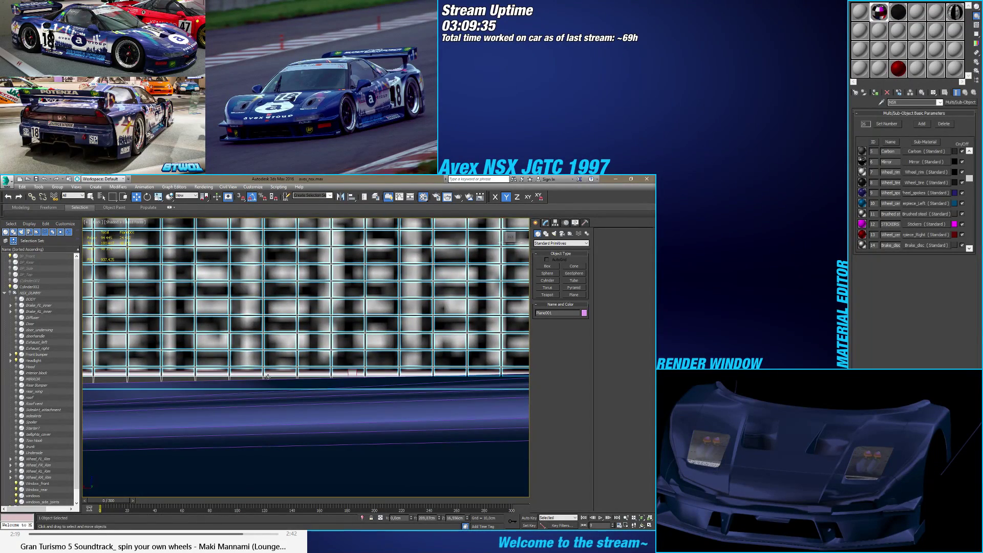
key("F3")
middle_click_drag(291, 386, 270, 369)
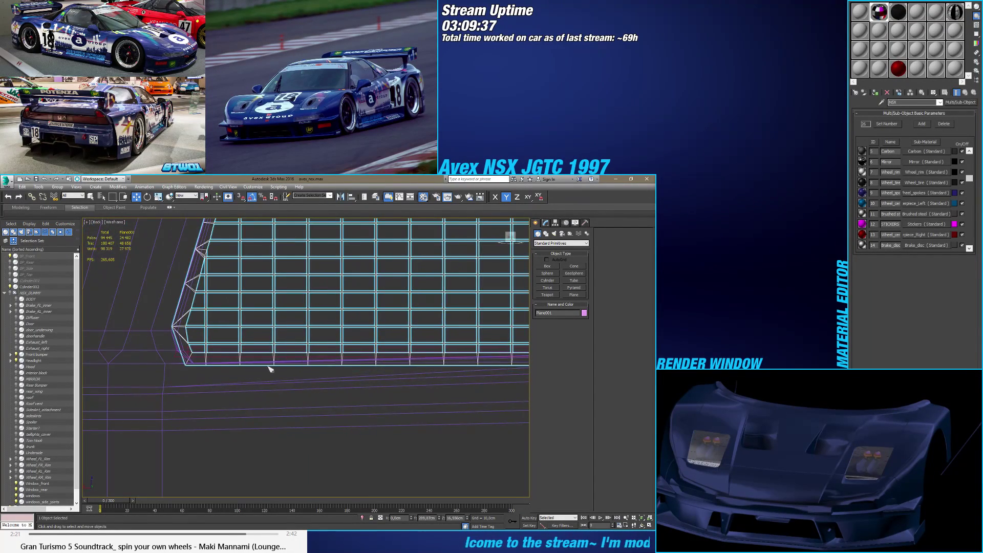
scroll(270, 369, "up", 8)
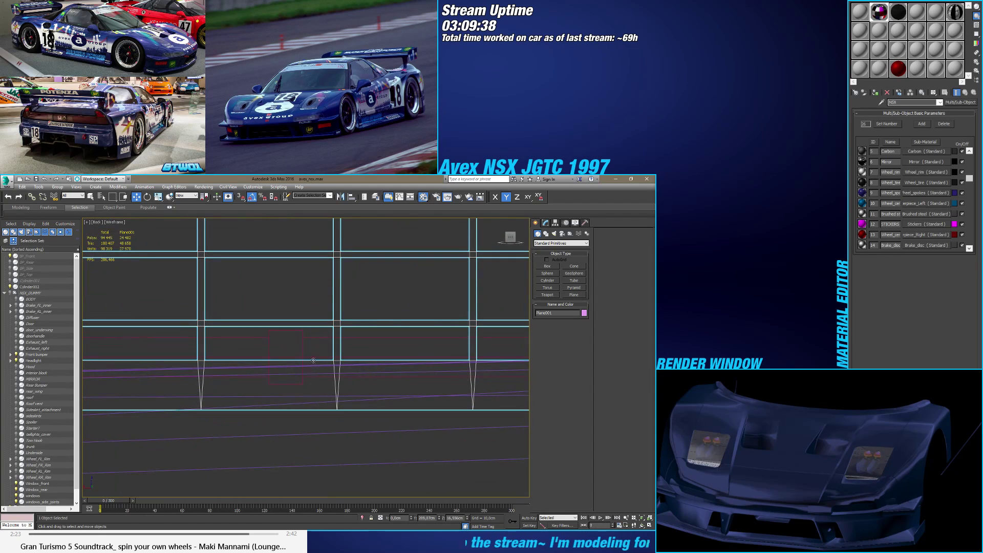
Step: Enter Plane001's Editable Poly, check five bottom-edge polygons, then switch to Vertex mode
left_click(545, 223)
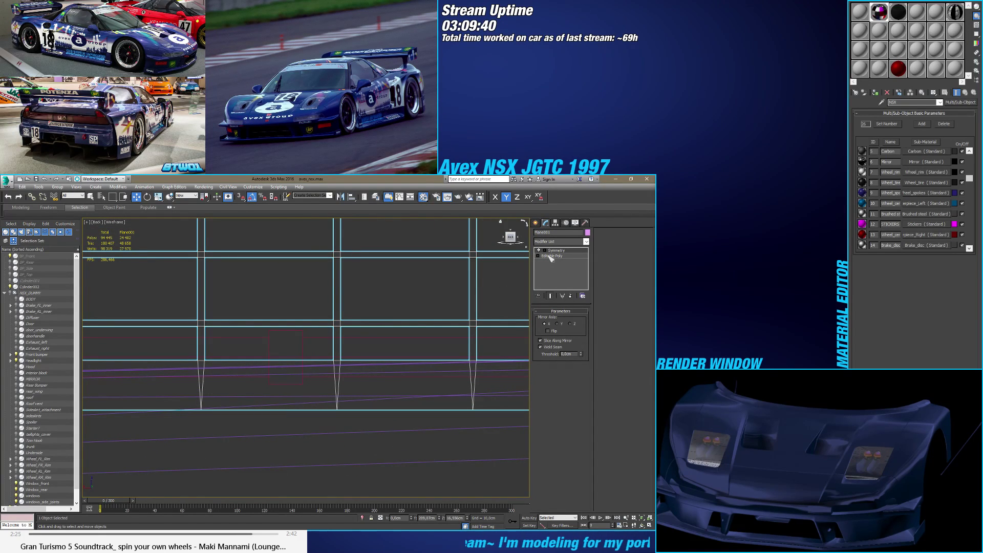
left_click(552, 256)
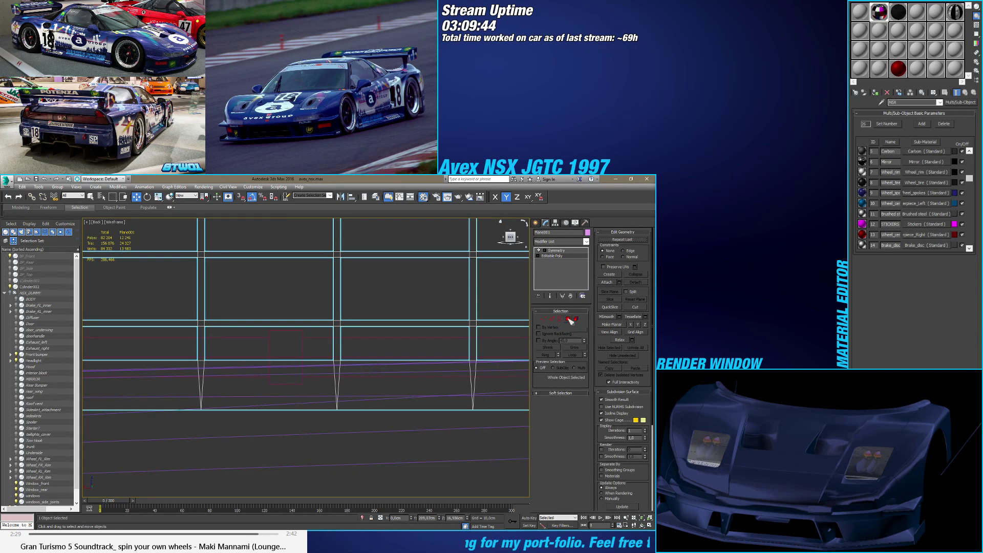
left_click(568, 319)
left_click_drag(265, 311, 288, 430)
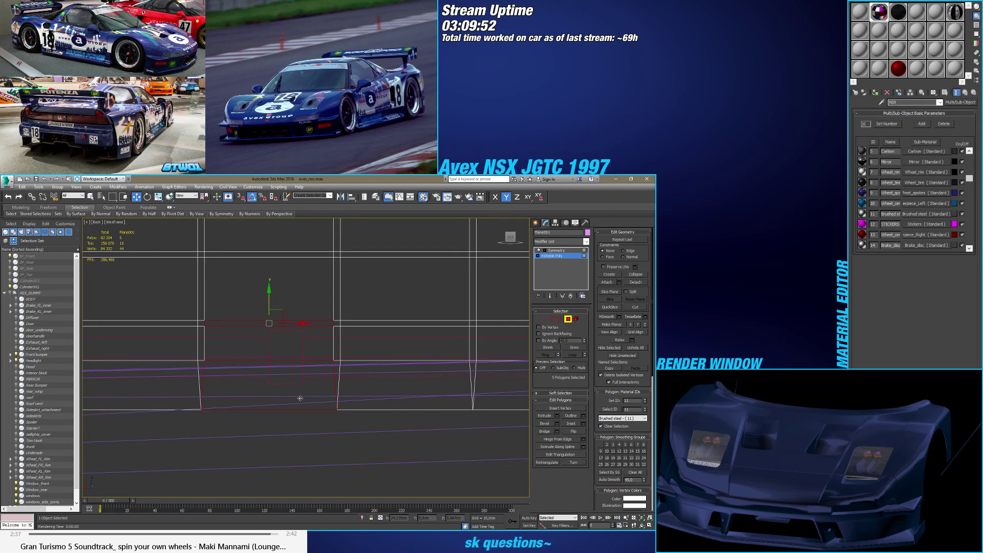
middle_click_drag(316, 353, 296, 380)
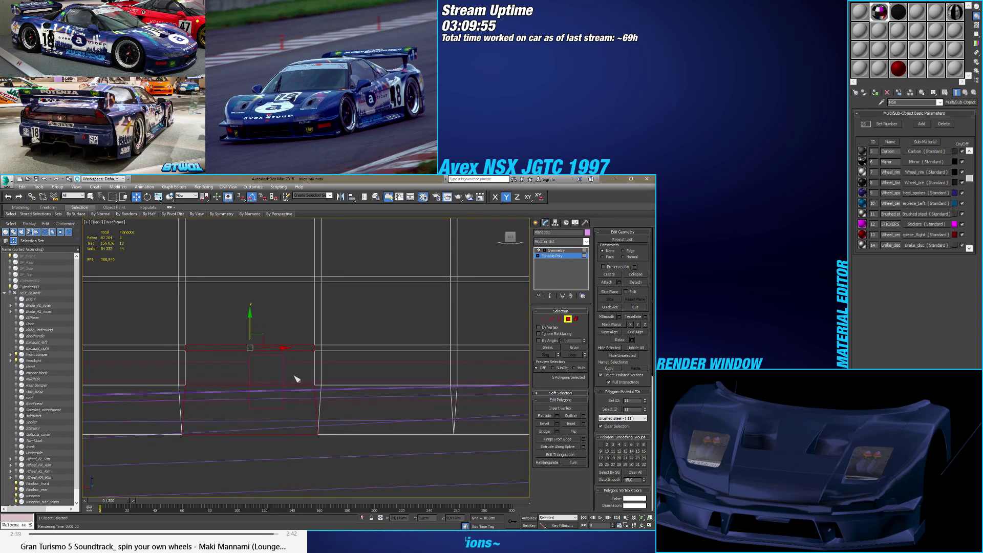
left_click(296, 379)
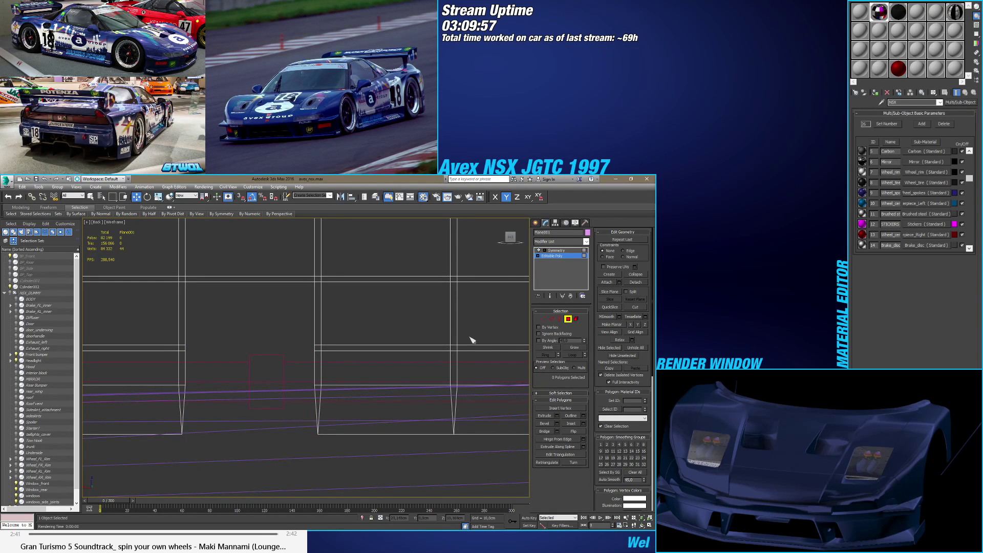
left_click(544, 320)
Step: Weld the doubled vertices at two column junctions, merging eight vertices into two
left_click_drag(300, 333, 321, 362)
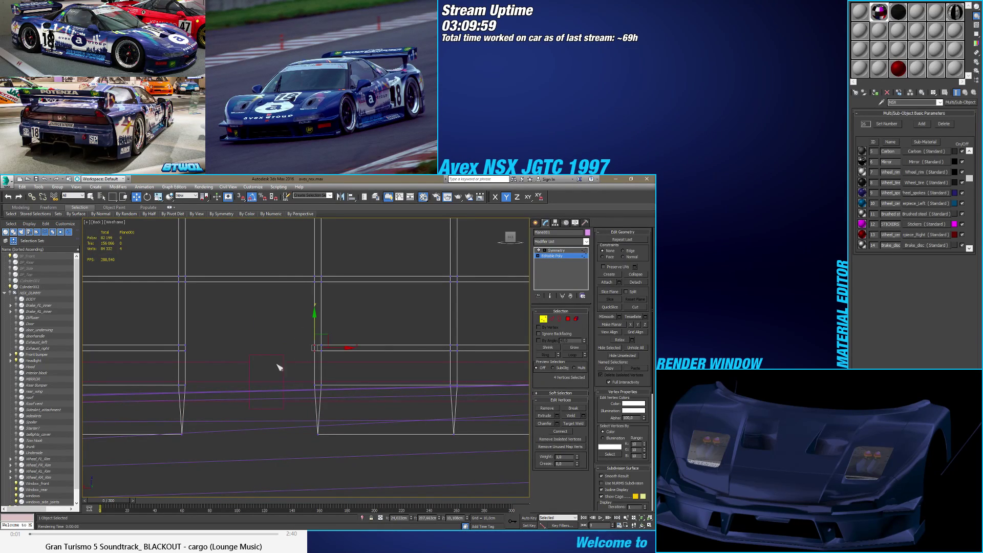
left_click_drag(190, 349, 178, 359, "ctrl")
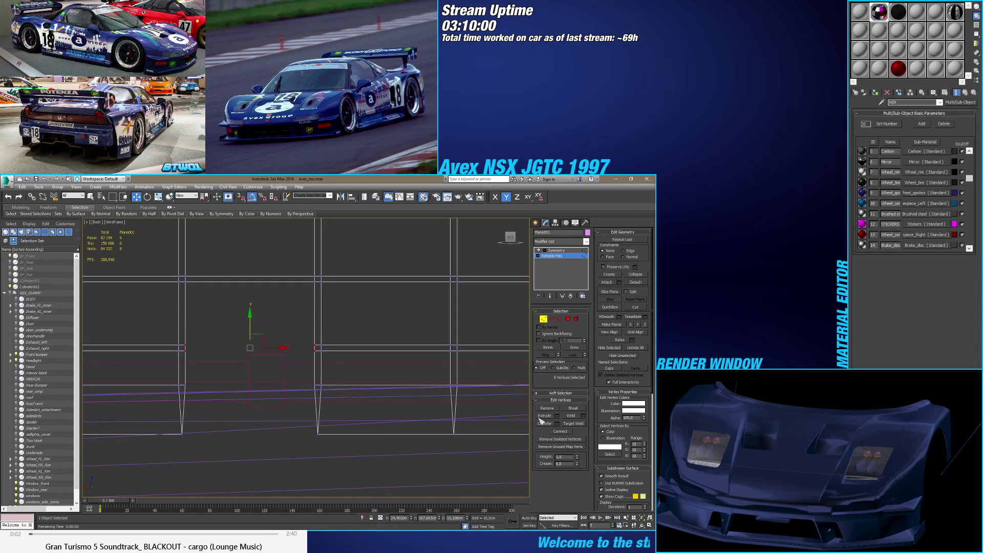
left_click(583, 416)
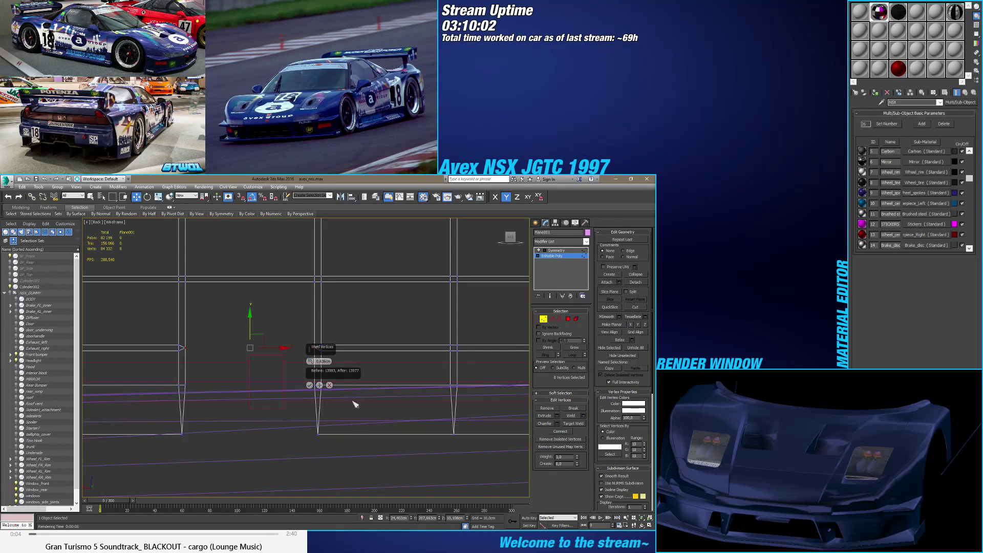
left_click(310, 384)
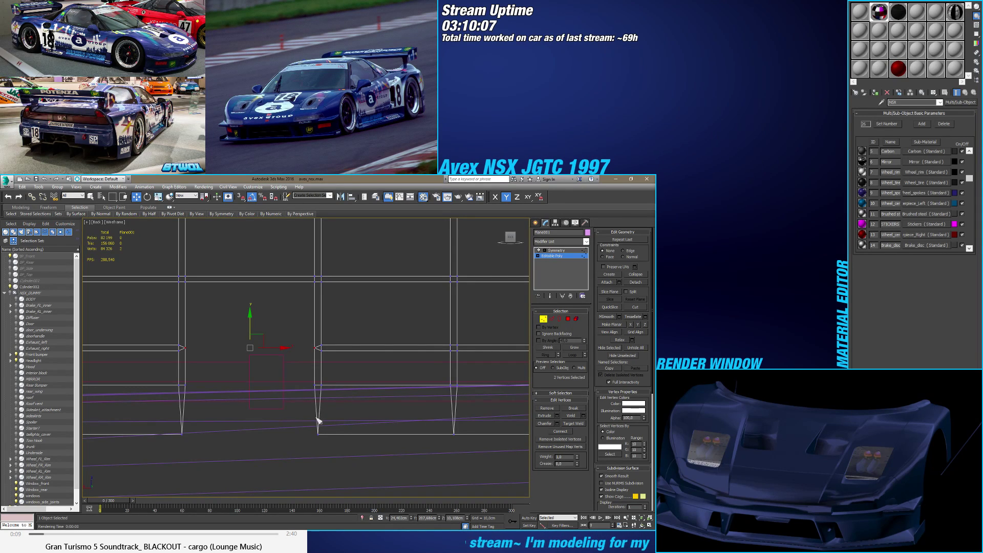
Step: Inspect the junction vertices' X positions on the right and left columns, then clear the selection
scroll(314, 421, "up", 2)
left_click_drag(318, 366, 316, 362)
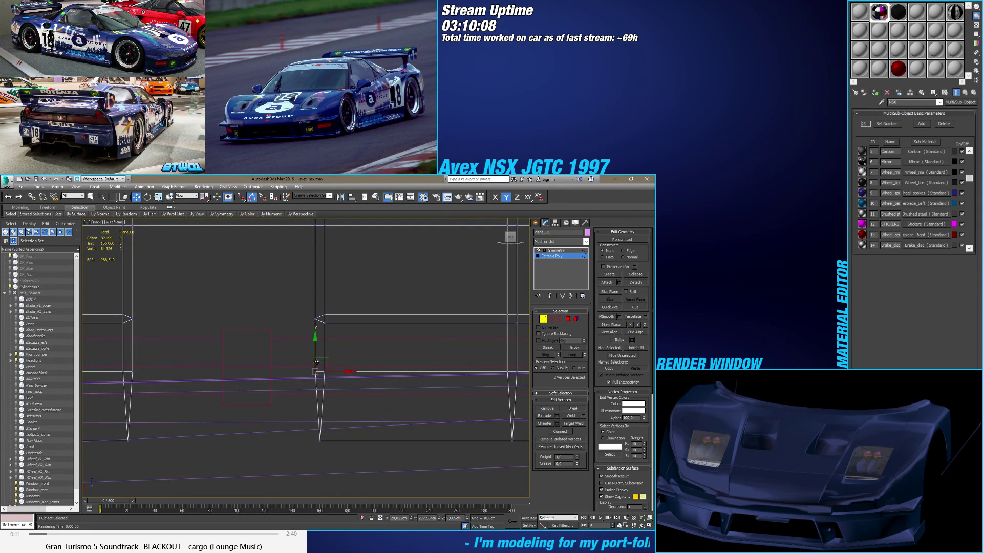
left_click(404, 518)
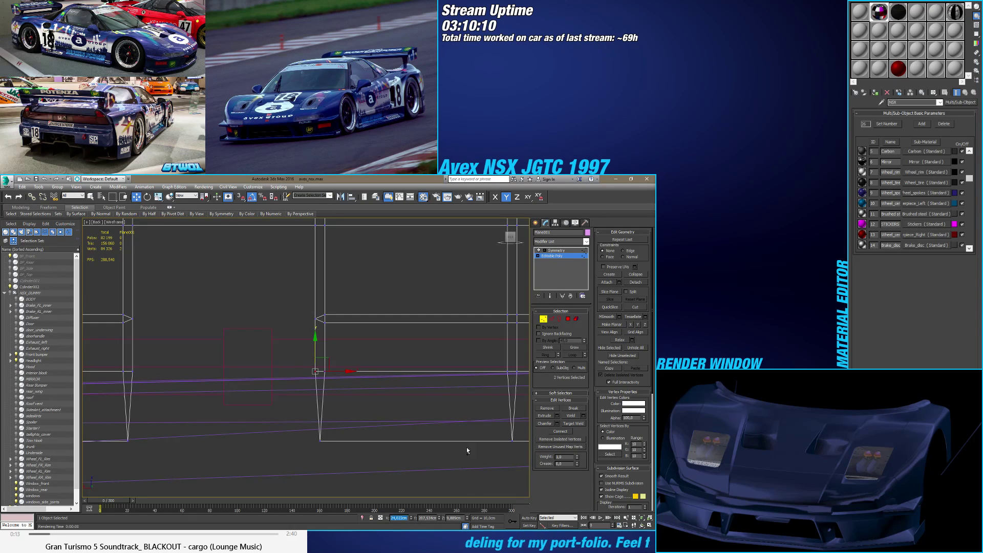
left_click(320, 441)
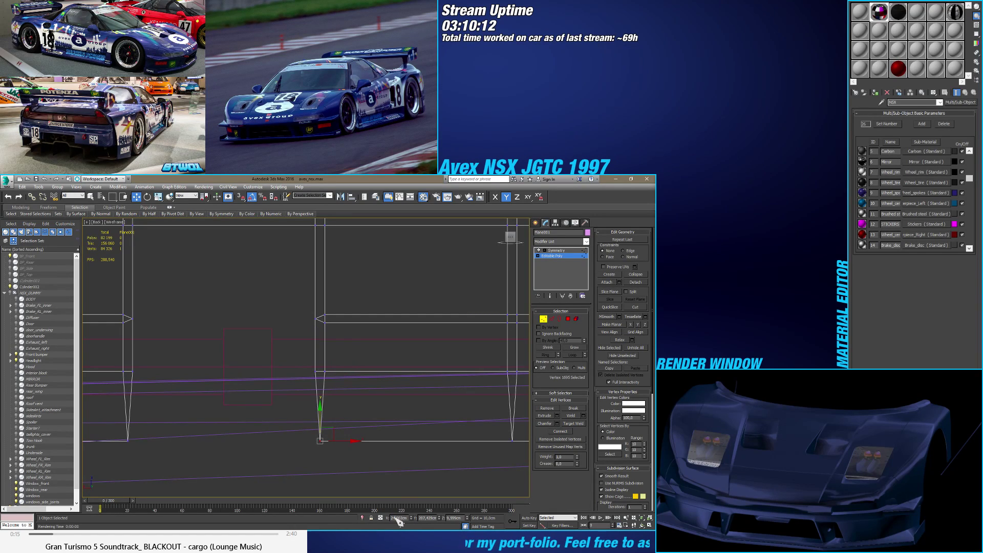
left_click(132, 371)
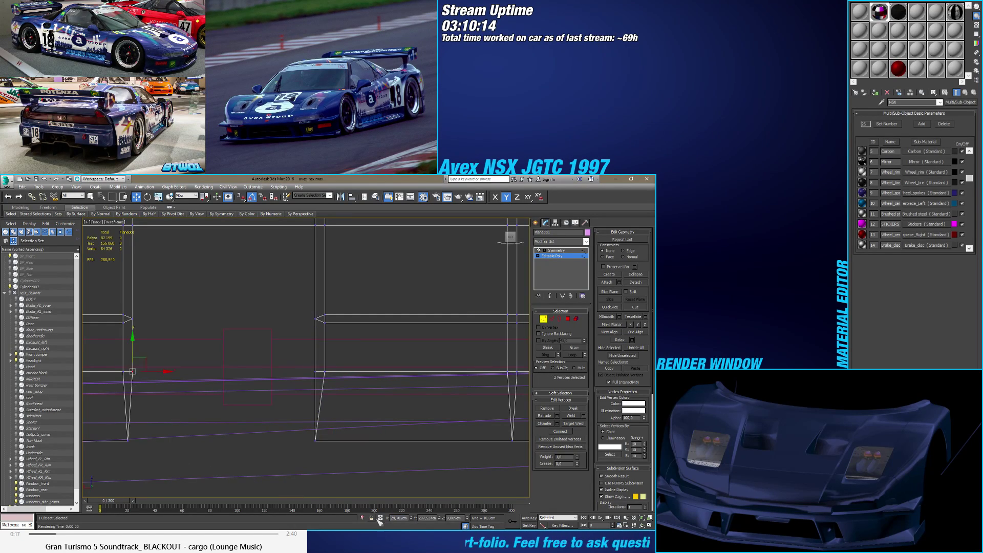
left_click(128, 441)
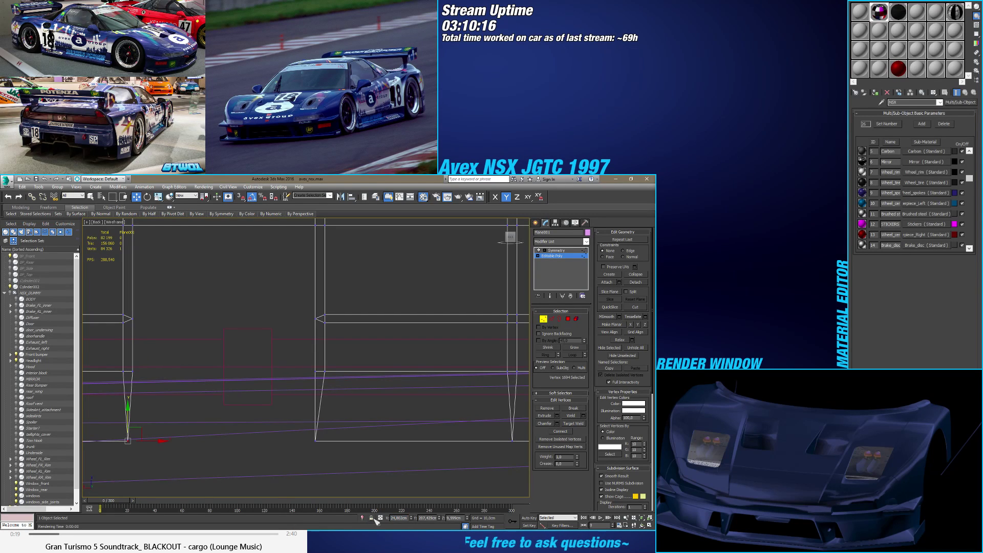
left_click(243, 452)
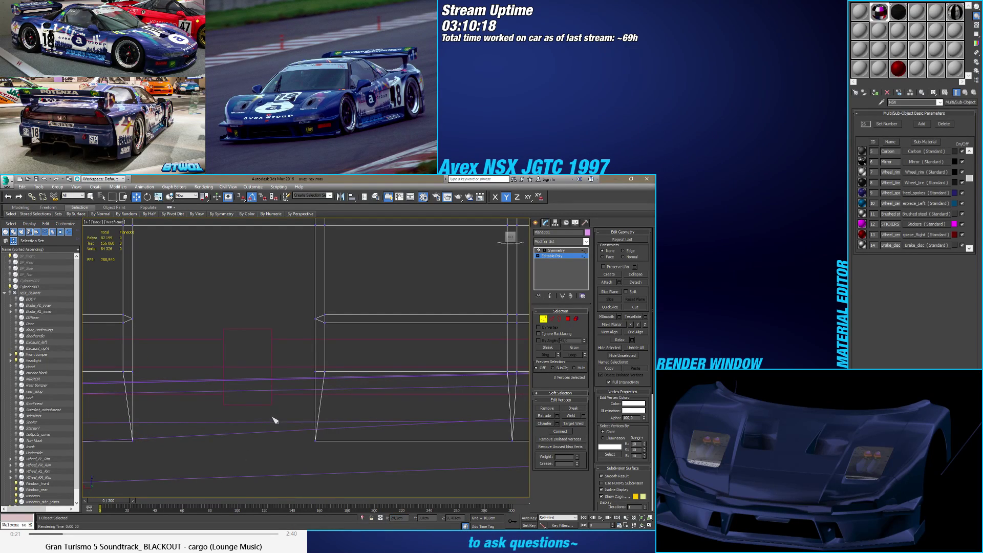
scroll(273, 420, "down", 1)
scroll(279, 410, "down", 1)
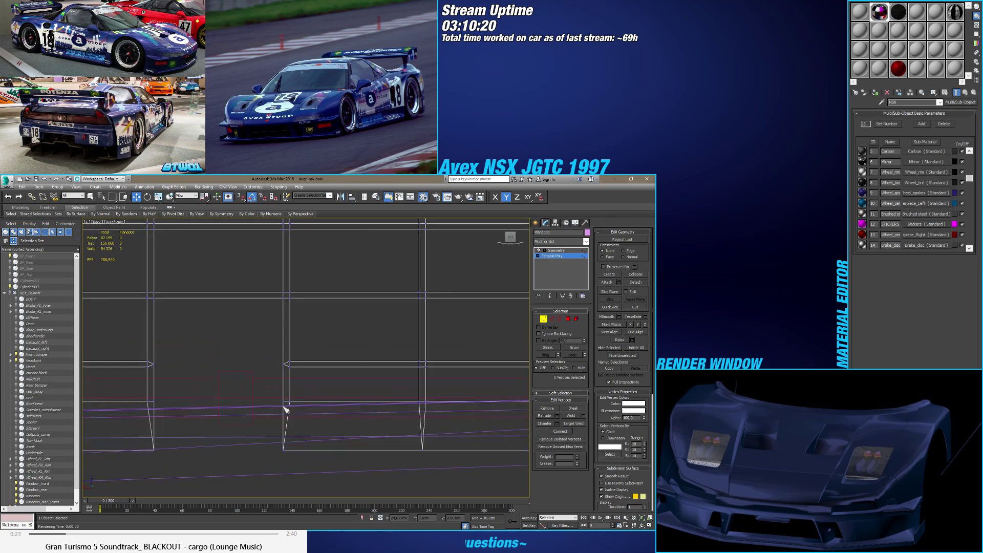
scroll(285, 410, "up", 2)
Step: Target-weld the left column's loose vertex onto the lower vertex, then return to Move
left_click(571, 424)
scroll(353, 364, "up", 2)
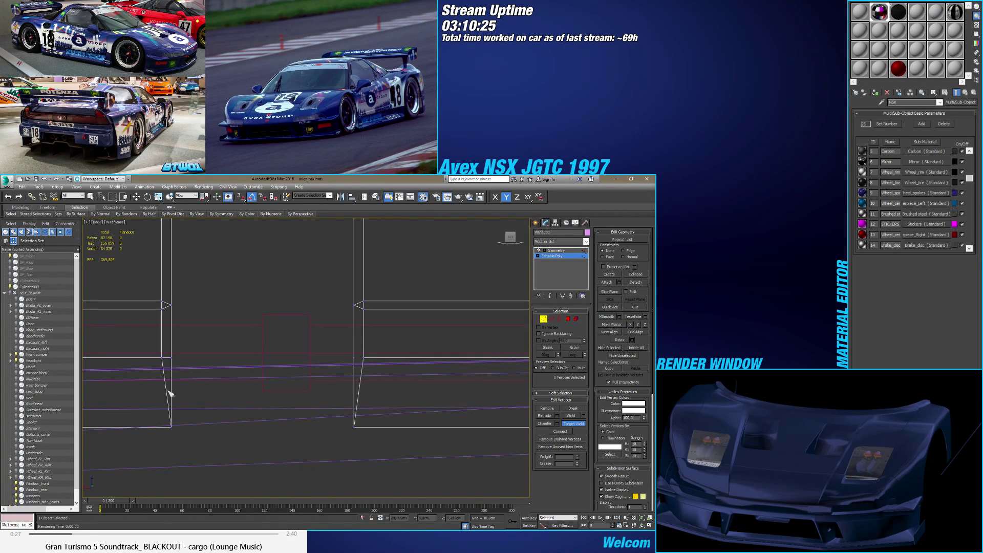
left_click(171, 425)
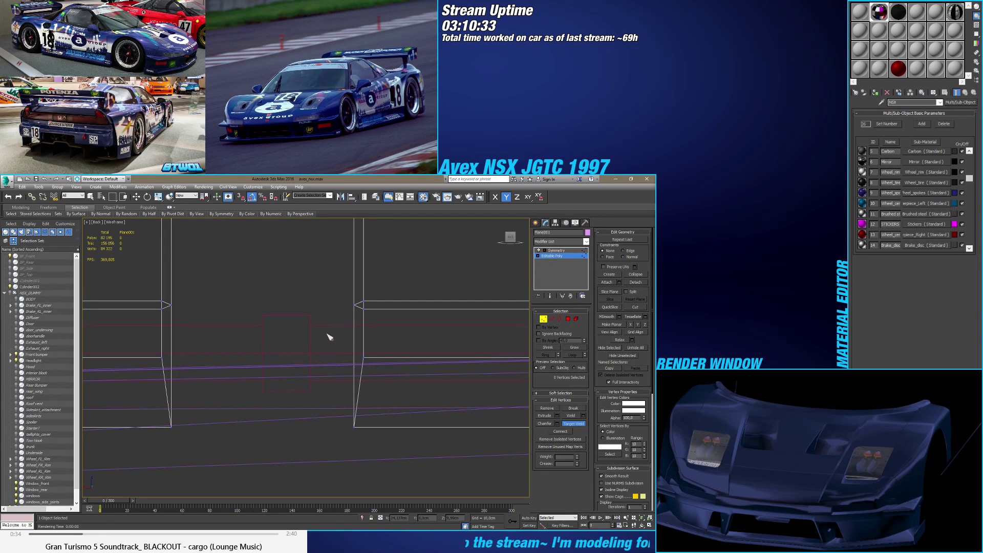
key("w")
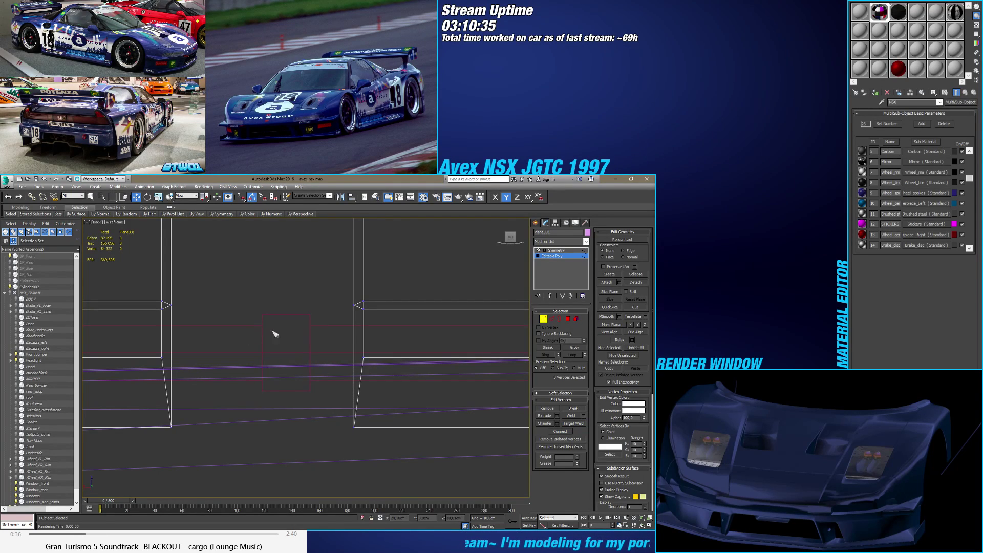
scroll(287, 323, "down", 2)
left_click(305, 323)
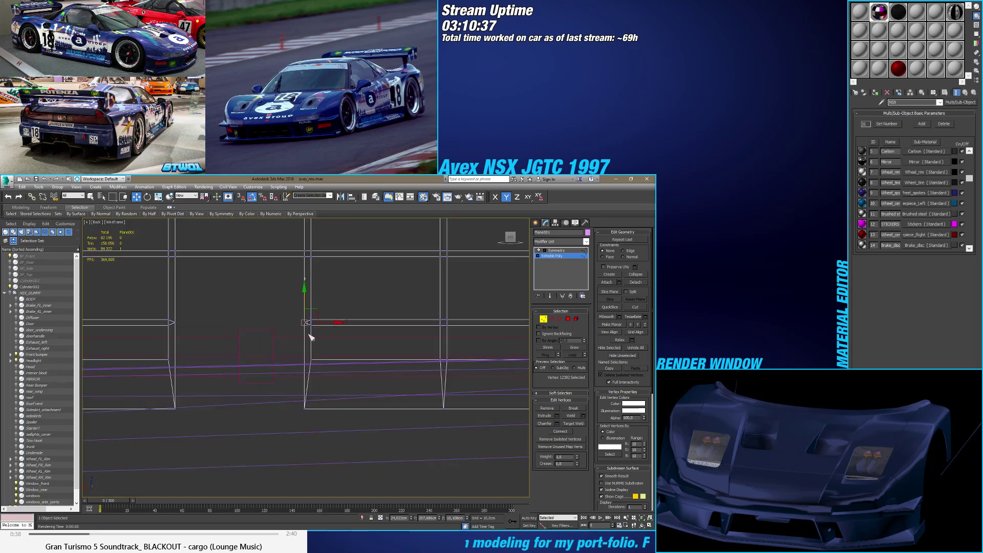
Step: Orbit away from the back view and select the Cylinder003 crossbar on the grille
mouse_move(305, 323)
middle_mouse_down("alt")
mouse_move(345, 359)
mouse_move(346, 350)
mouse_move(289, 358)
mouse_move(290, 347)
mouse_move(339, 354)
mouse_move(330, 359)
mouse_move(253, 351)
mouse_move(327, 354)
mouse_move(272, 355)
mouse_move(475, 316)
middle_mouse_up("alt")
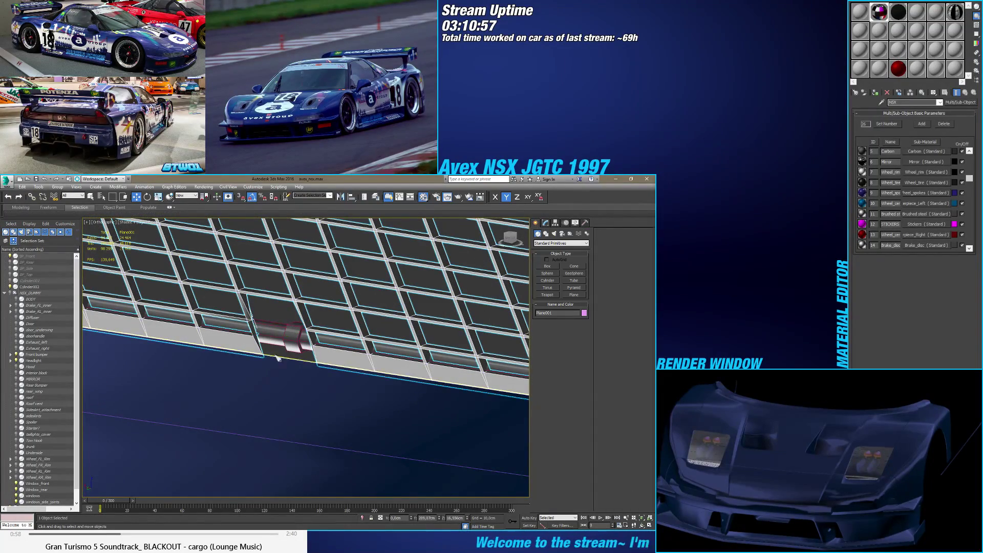
left_click(289, 342)
Step: Select all of the bushing cylinder's polygons and nudge them slightly along Y via Move Type-In
left_click(545, 222)
left_click(576, 318)
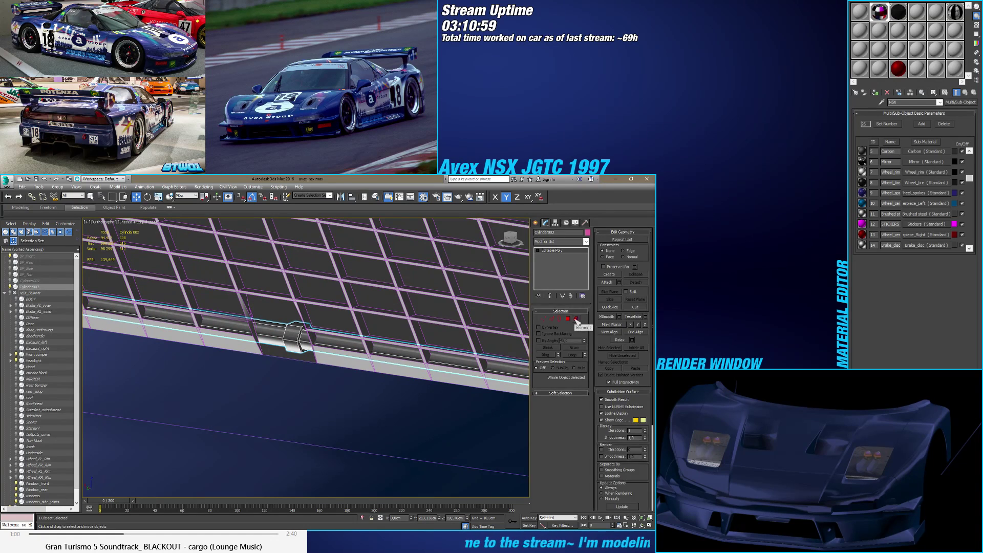
key("ctrl+a")
scroll(273, 338, "down", 2)
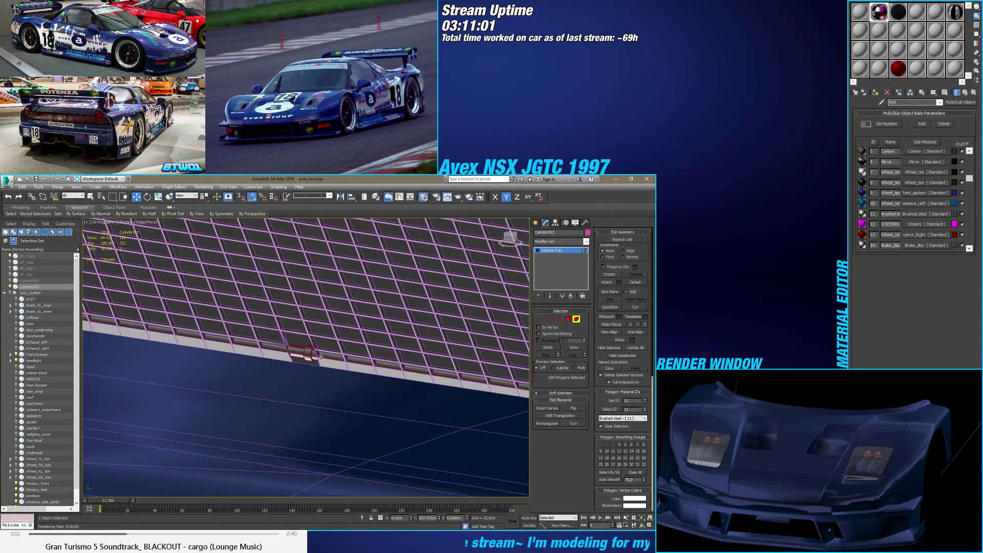
scroll(301, 368, "up", 5)
scroll(301, 368, "up", 2)
key("F12")
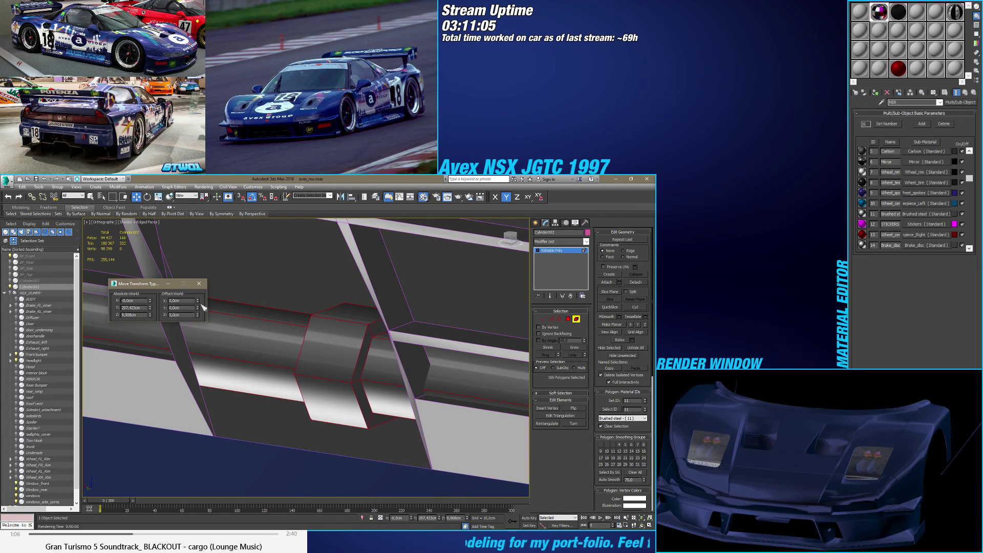
left_click_drag(200, 310, 204, 338)
middle_click_drag(205, 337, 288, 339)
Step: Offset the chrome crossbar by -0.094 cm along Y, then fine-tune that offset
scroll(289, 339, "up", 6)
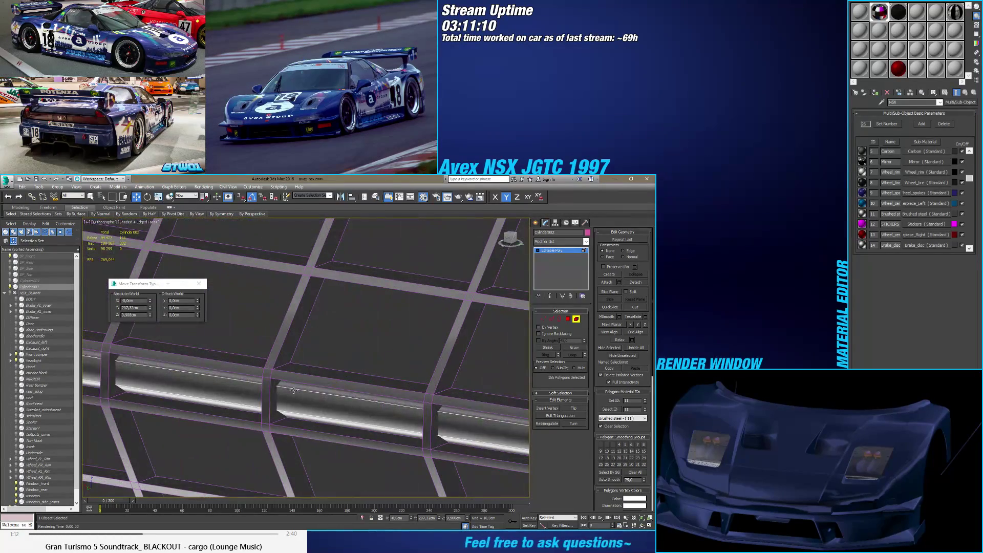
left_click(294, 390)
left_click_drag(198, 310, 203, 330)
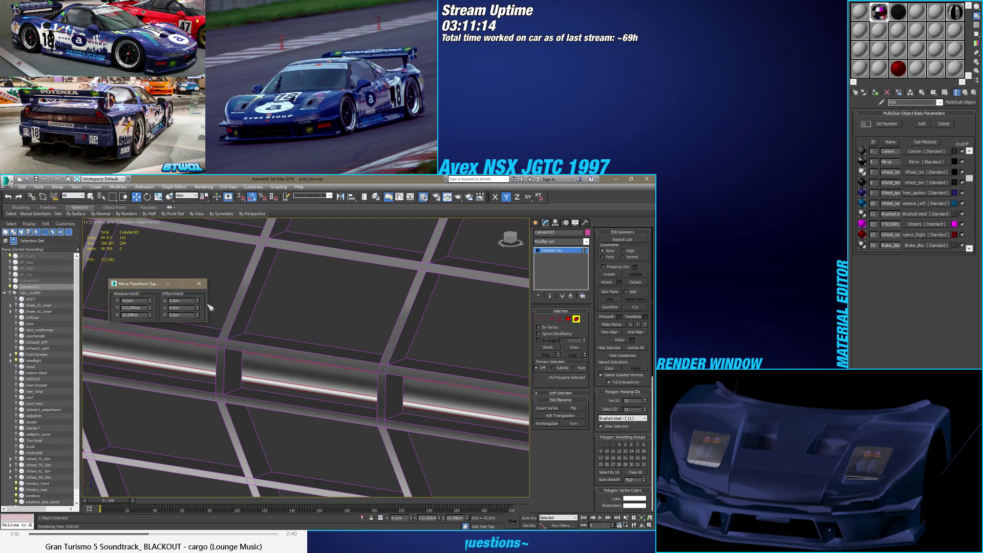
scroll(360, 393, "down", 5)
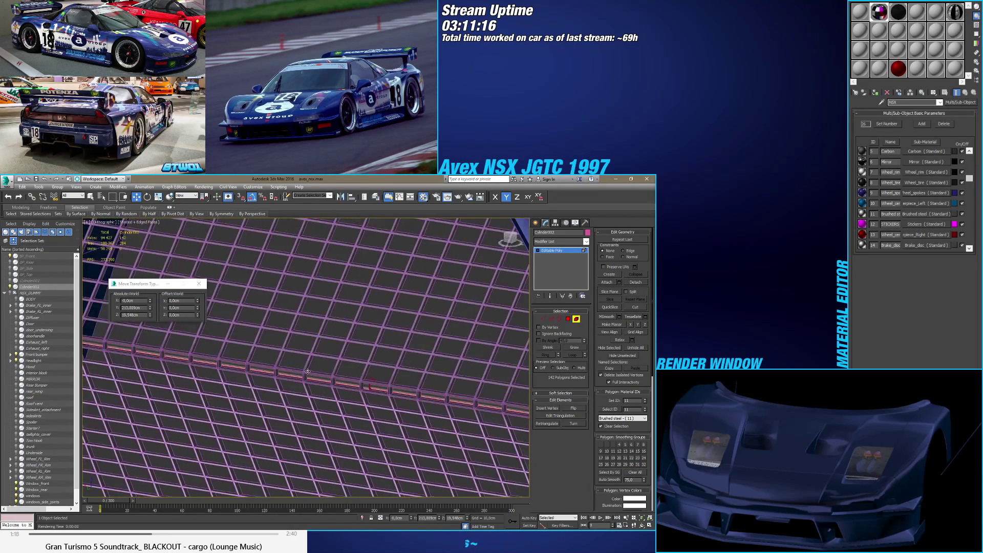
scroll(359, 393, "up", 5)
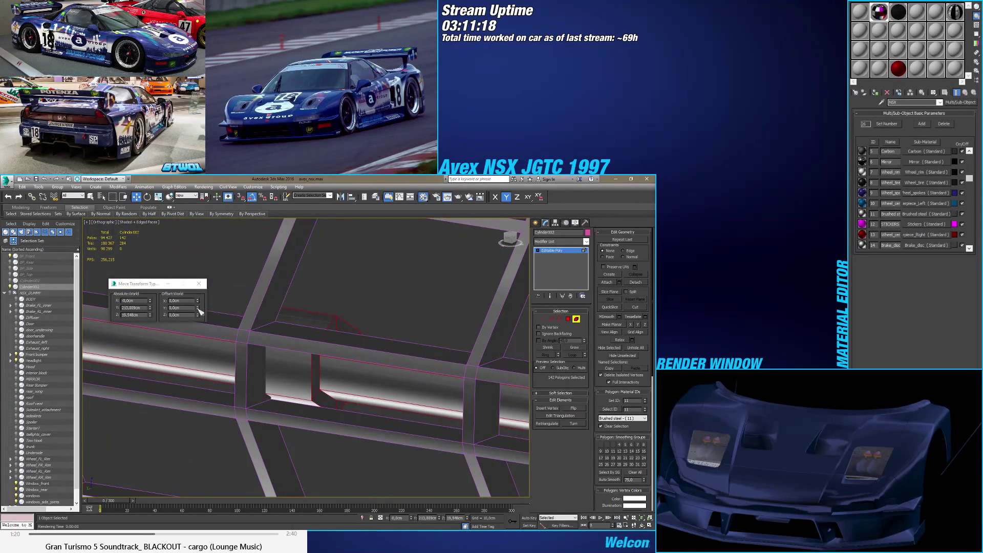
left_click_drag(199, 310, 196, 316)
Step: Close the Move Type-In and orbit around the grille to inspect the crossbar's fit
left_click(199, 283)
scroll(307, 368, "down", 10)
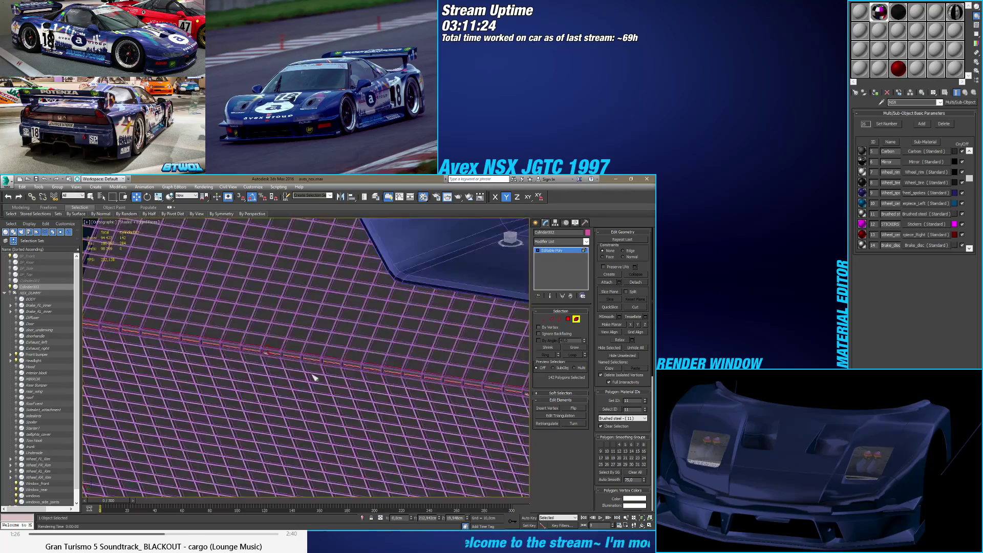
middle_click_drag(244, 355, 286, 366, "alt")
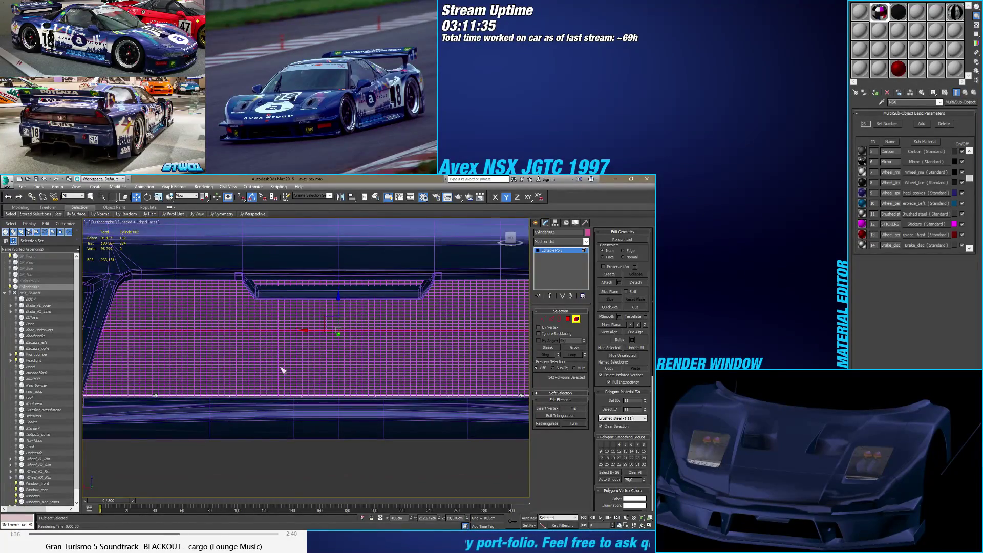
middle_click_drag(369, 338, 279, 379, "alt")
scroll(250, 379, "up", 5)
scroll(251, 377, "down", 4)
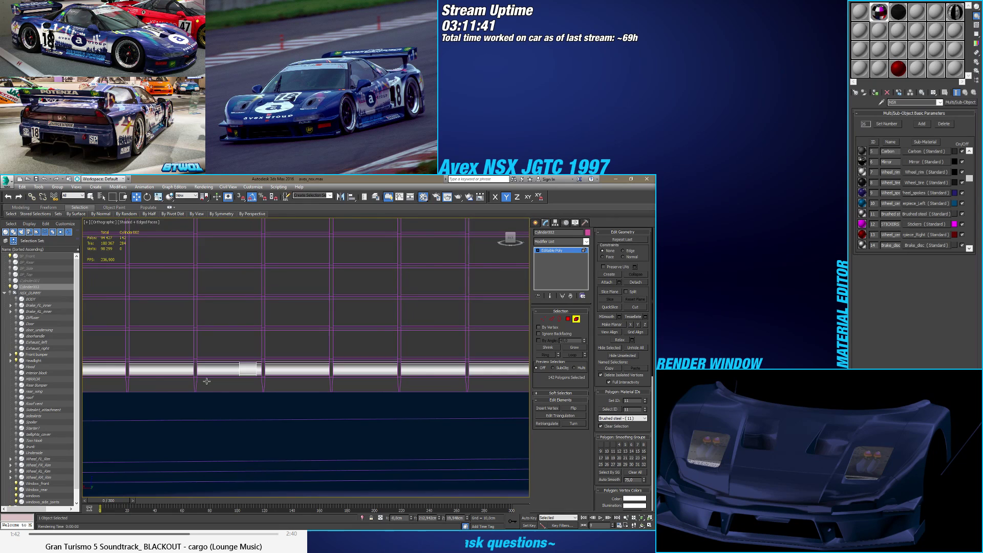
scroll(336, 356, "down", 5)
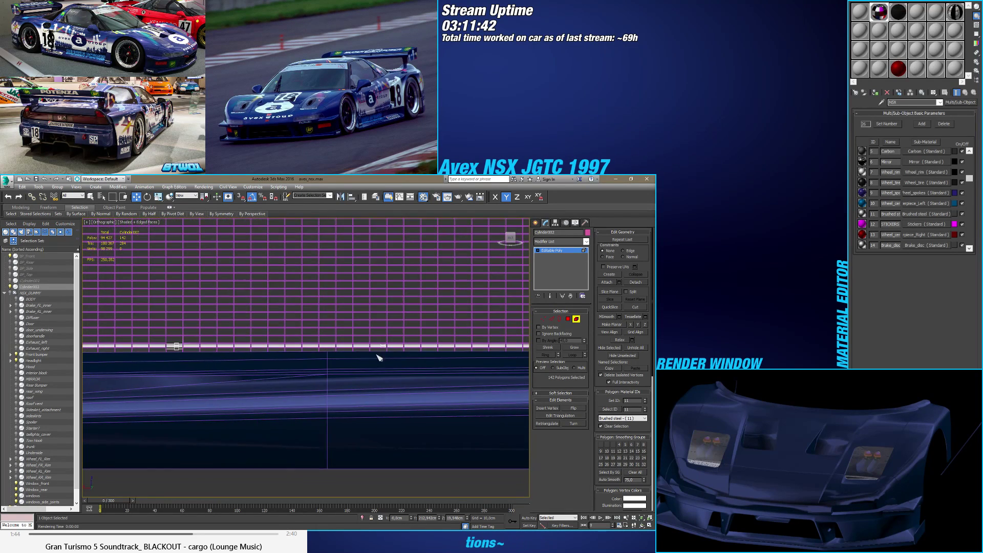
scroll(315, 367, "down", 2)
scroll(246, 358, "up", 5)
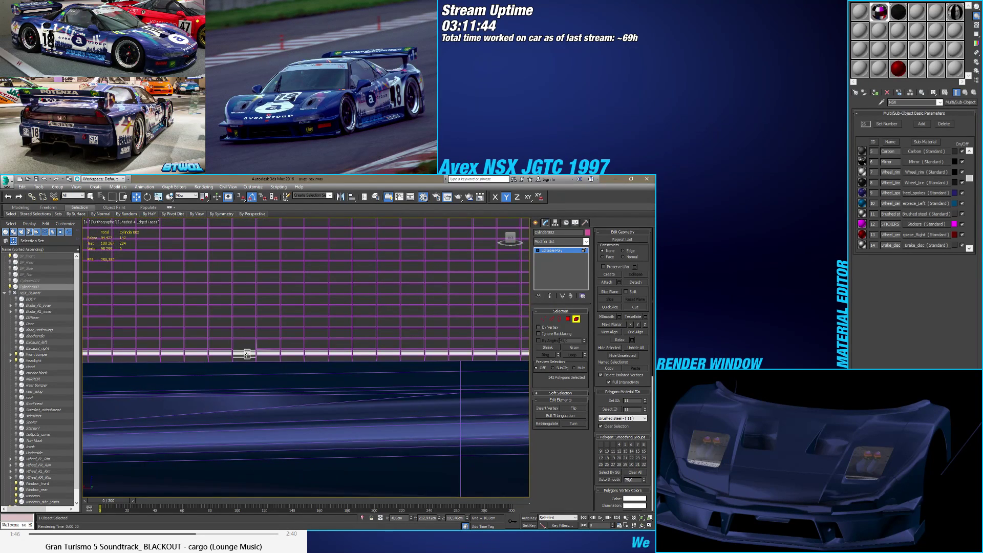
scroll(247, 354, "down", 5)
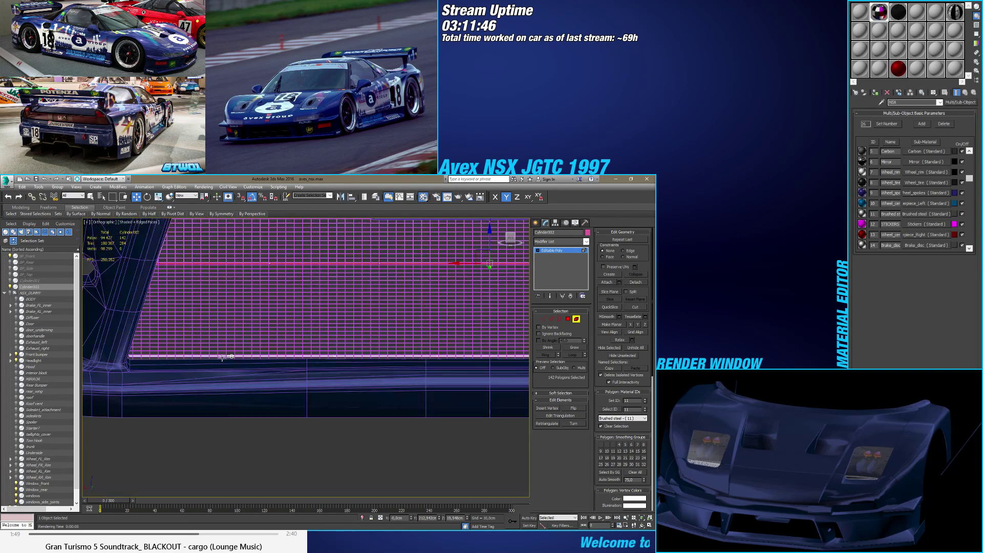
middle_click_drag(440, 354, 275, 370)
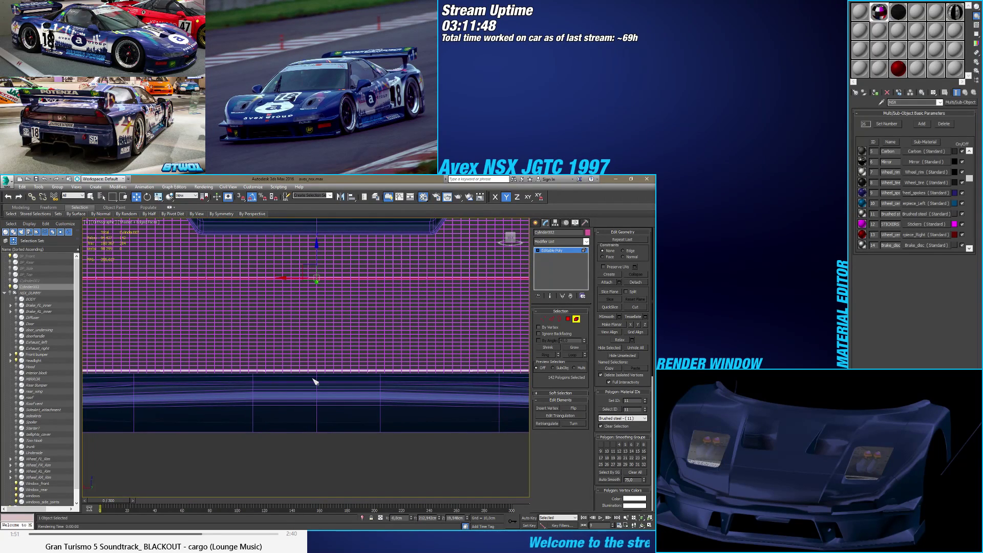
scroll(258, 368, "up", 5)
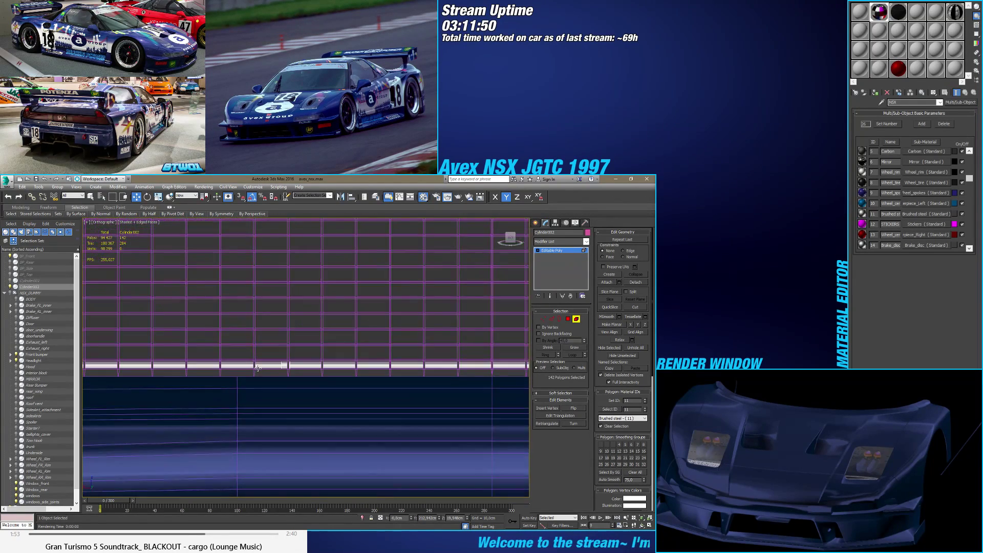
scroll(425, 378, "down", 4)
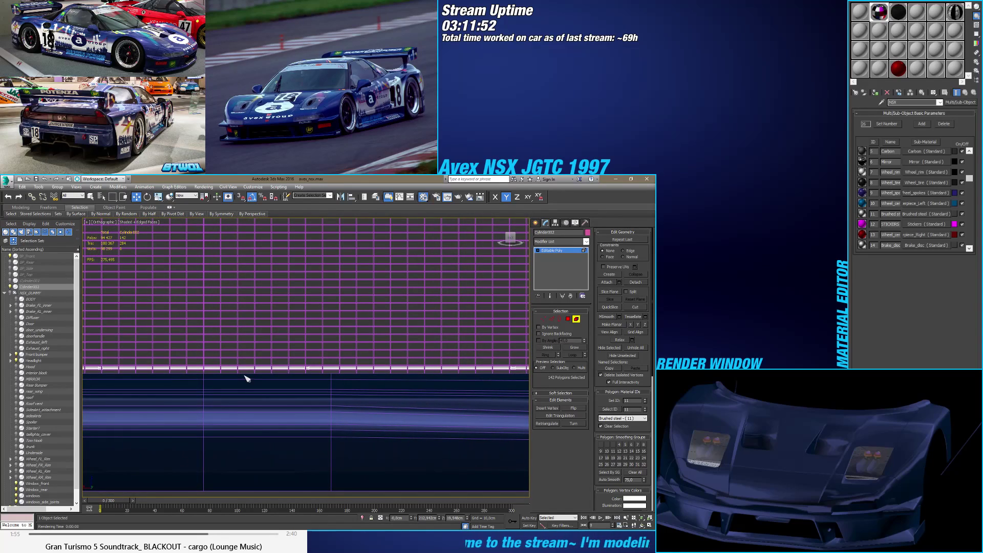
middle_click_drag(323, 369, 217, 370, "alt")
mouse_move(346, 376)
middle_mouse_down("alt")
mouse_move(287, 368)
mouse_move(417, 373)
mouse_move(364, 371)
middle_mouse_up("alt")
middle_click_drag(273, 371, 256, 382, "alt")
scroll(256, 383, "up", 2)
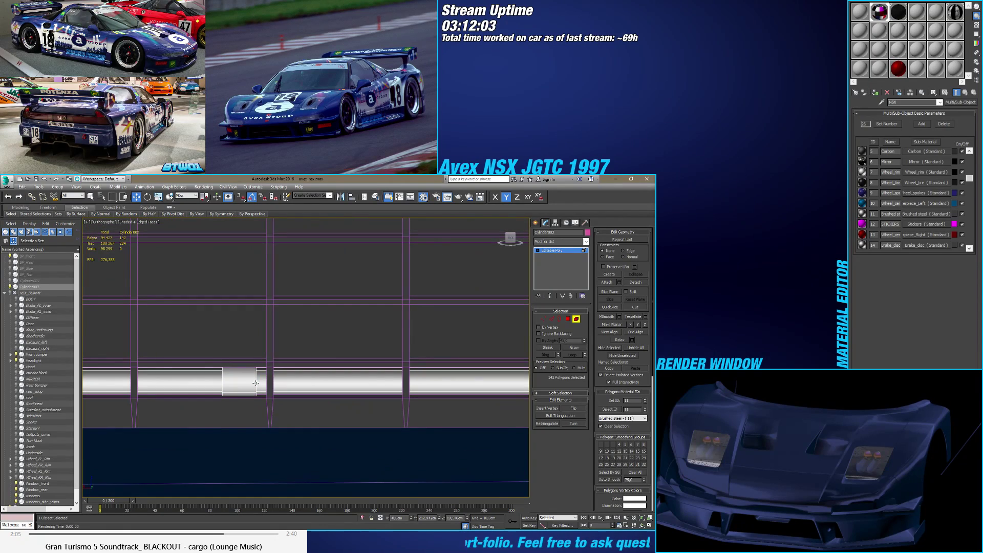
Step: Select the six polygons of the bushing ring, then pick Plane001
left_click(568, 318)
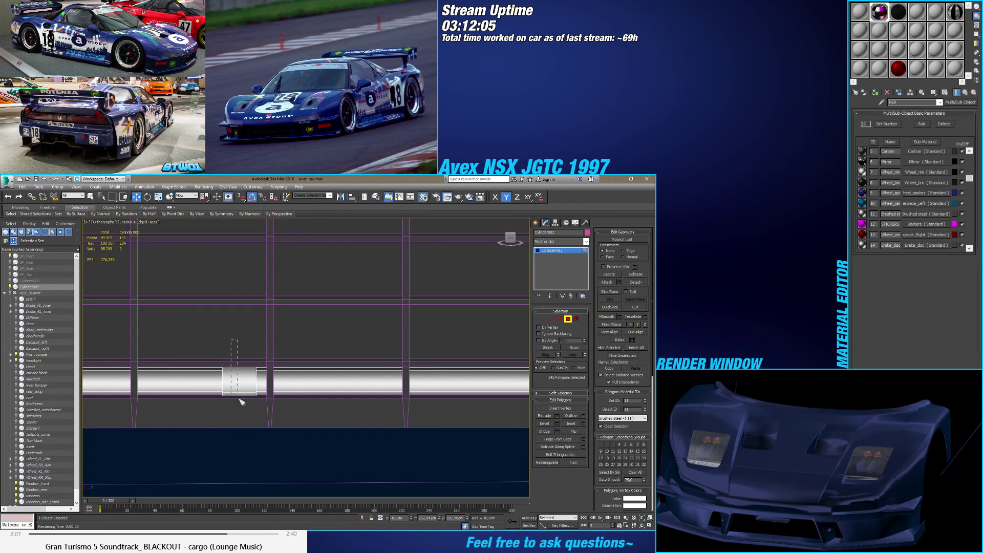
left_click_drag(246, 443, 248, 443)
middle_click_drag(248, 444, 270, 433)
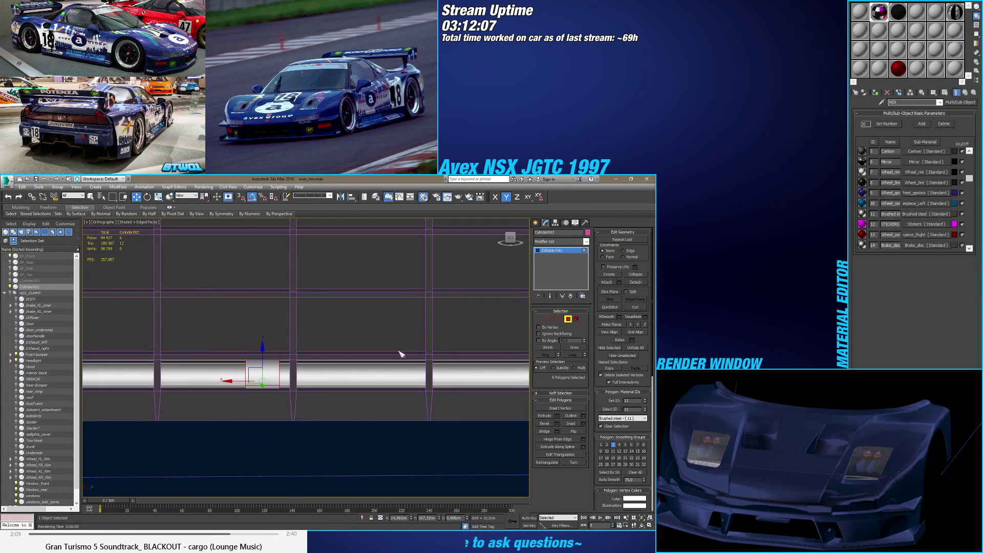
left_click(535, 223)
Step: Delete the Plane001 grille faces that overlap the bushing
left_click(412, 347)
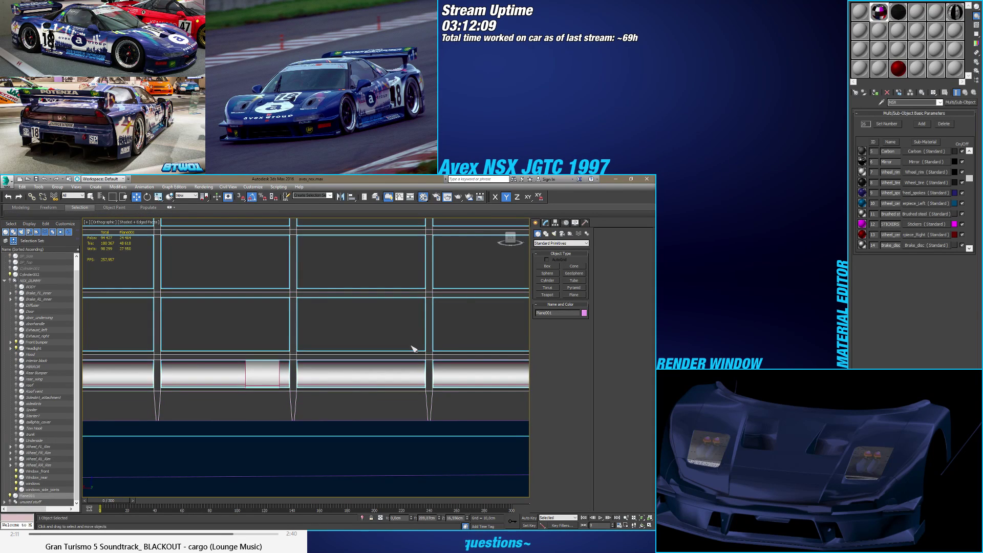
left_click(546, 222)
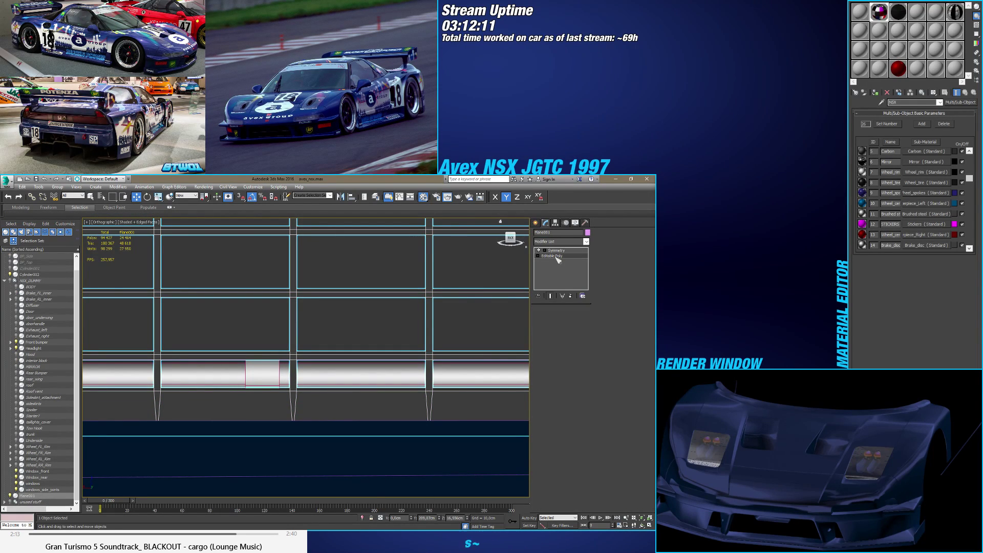
left_click(568, 319)
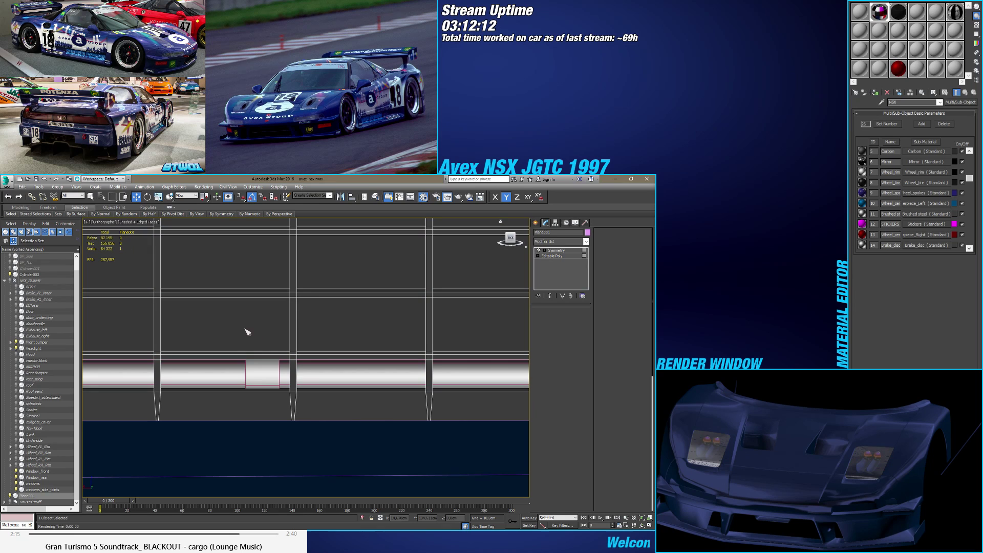
left_click_drag(242, 327, 265, 452)
key("Delete")
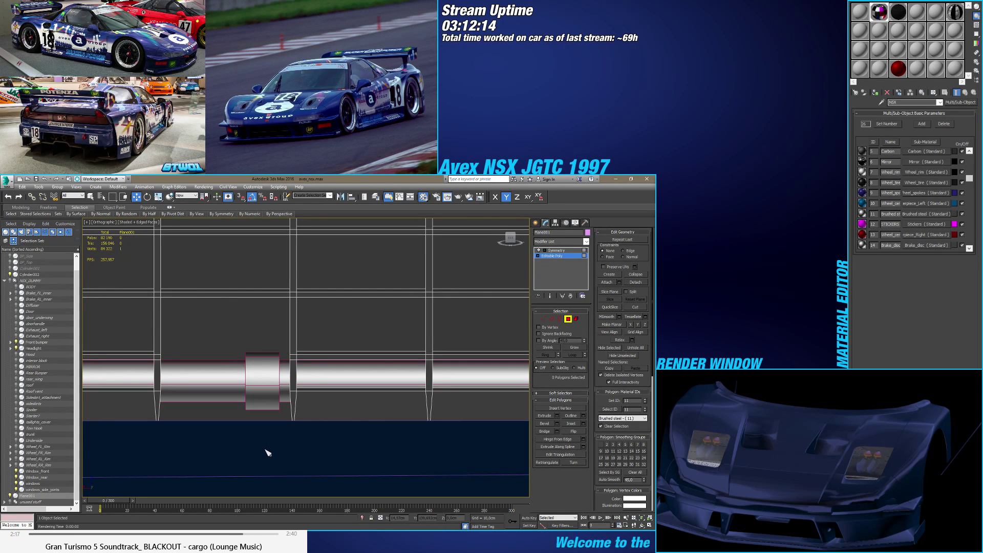
Step: In back wireframe view, align the grille vertices at the bushing edge to a new X position
left_click(544, 319)
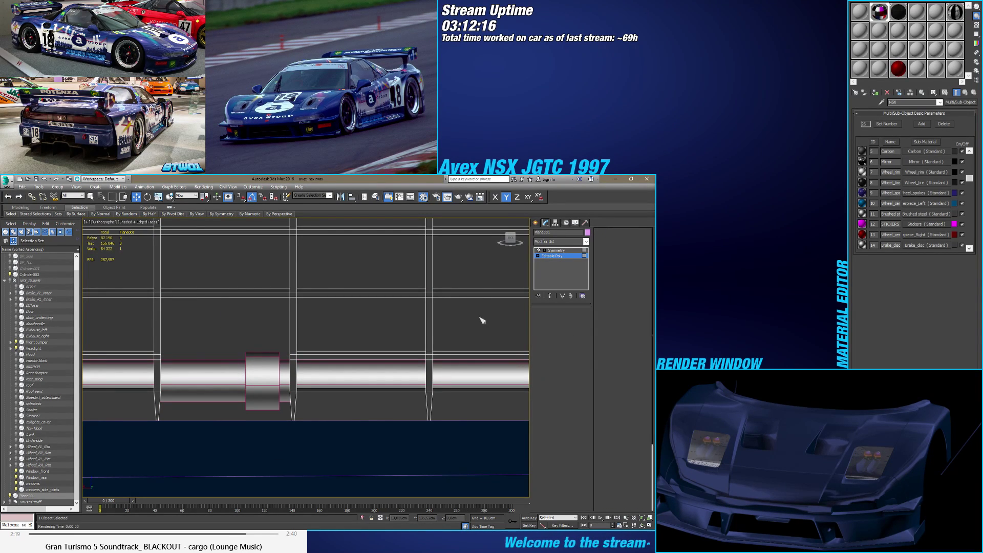
key("k")
key("F3")
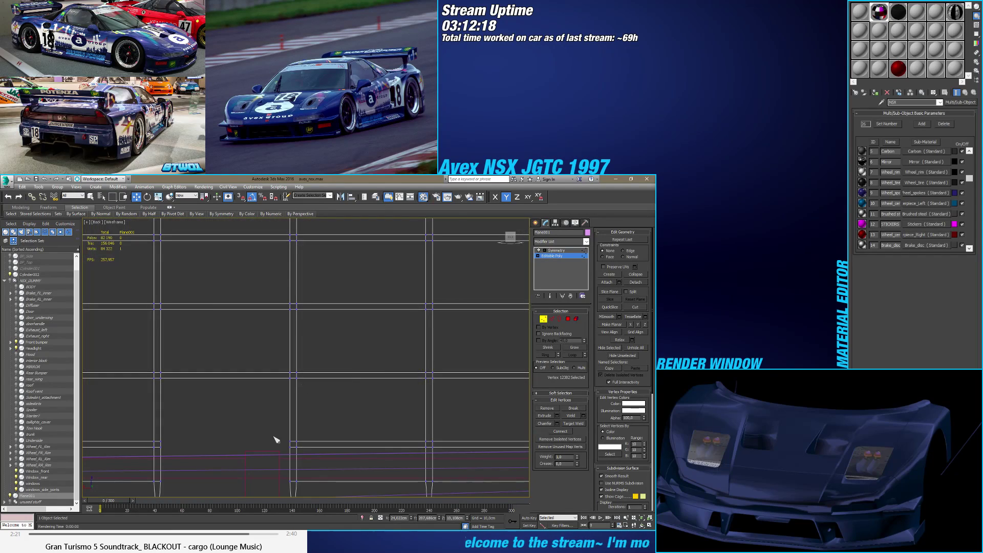
scroll(276, 440, "up", 3)
scroll(297, 412, "down", 3)
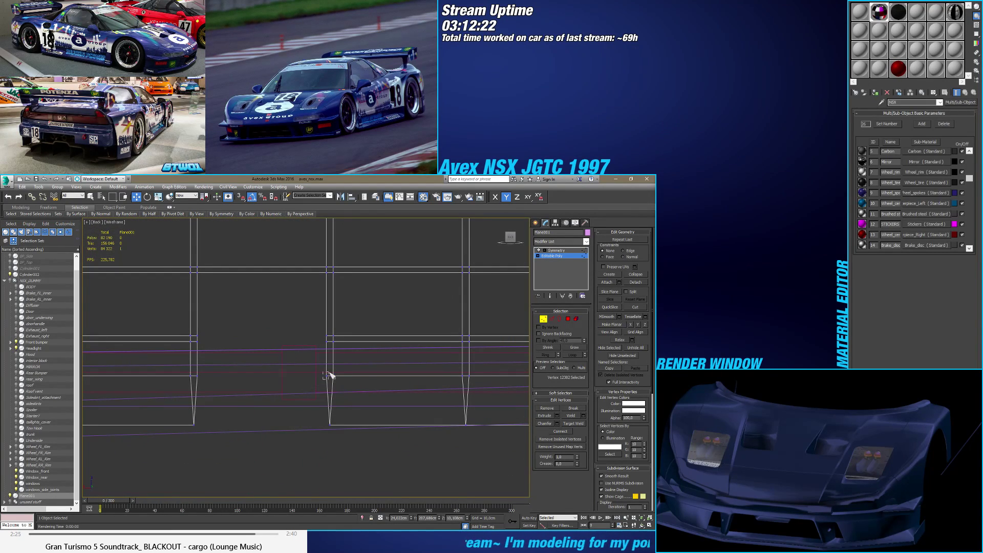
left_click_drag(329, 375, 321, 369)
double_click(397, 518)
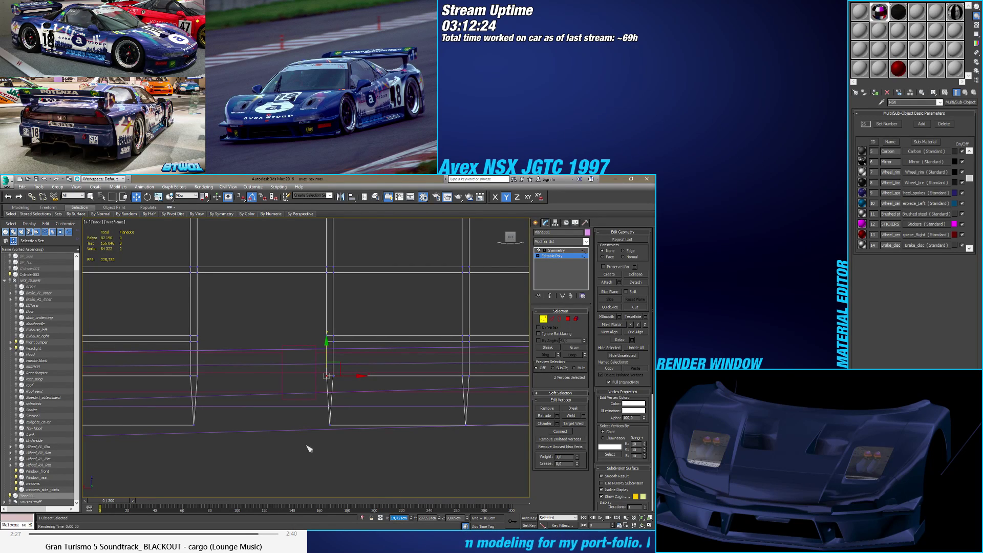
key("Return")
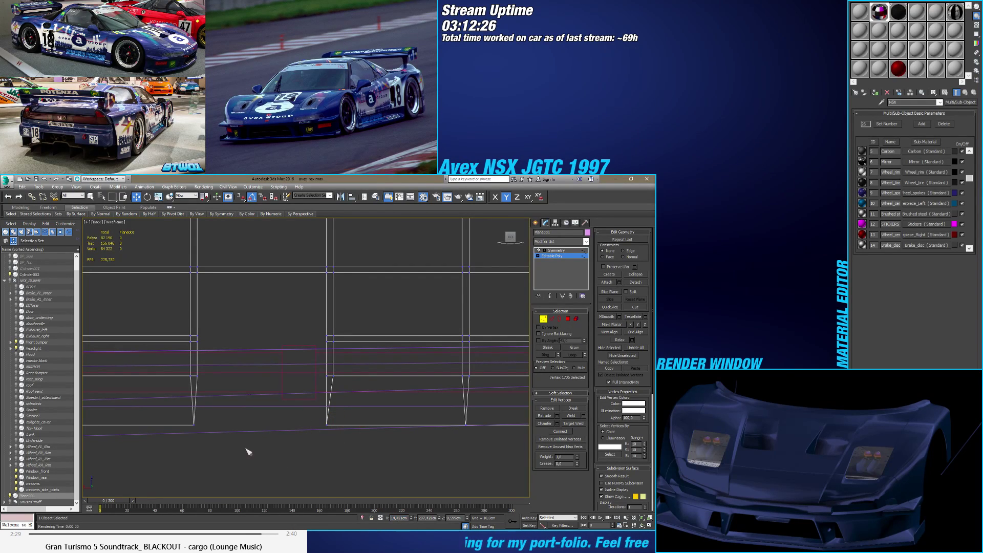
left_click(247, 451)
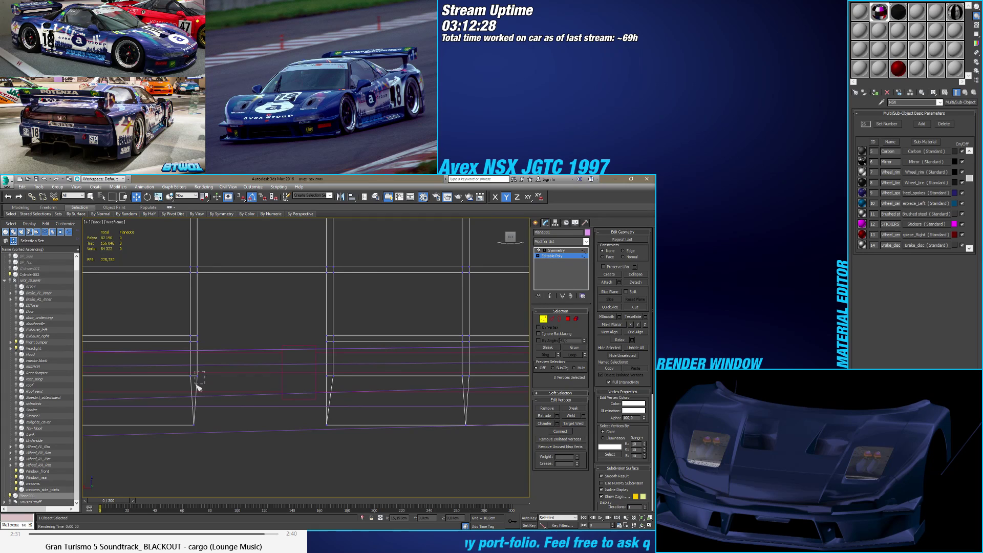
left_click_drag(200, 385, 193, 369)
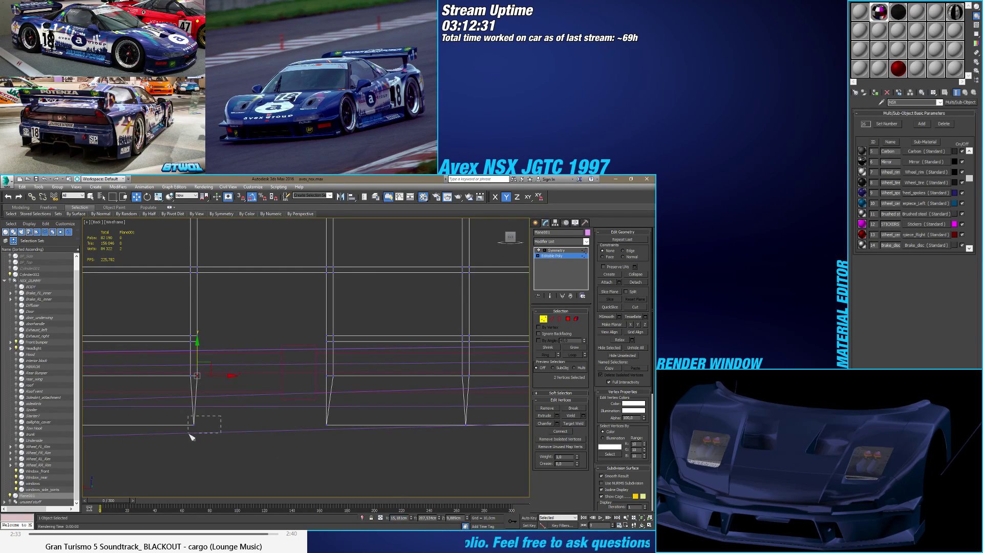
left_click_drag(190, 436, 199, 417)
left_click(277, 436)
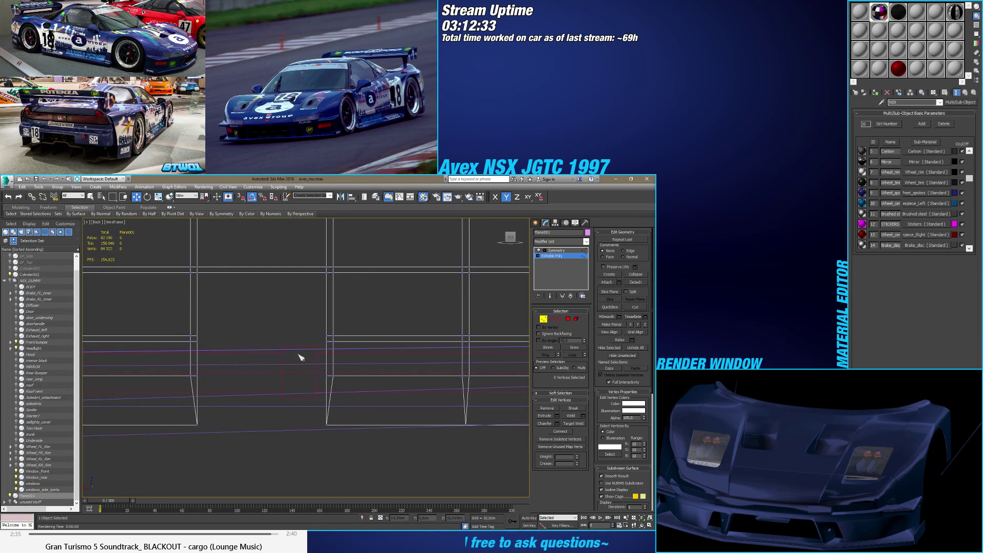
Step: Weld the middle and left column base vertices, and target-weld the remaining loose vertex
left_click_drag(328, 351, 323, 354)
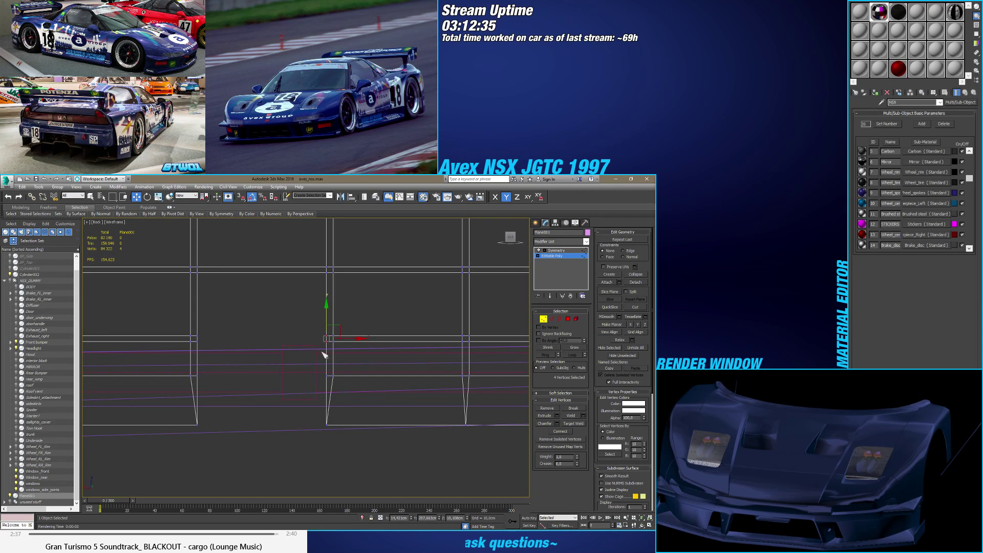
left_click(570, 415)
left_click_drag(212, 343, 192, 330)
left_click(570, 415)
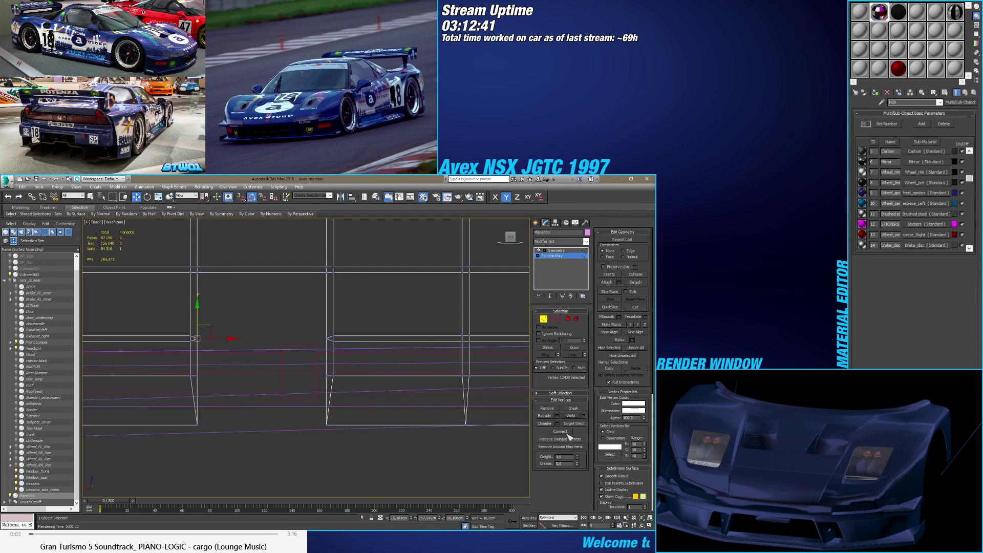
left_click(579, 423)
left_click(326, 376)
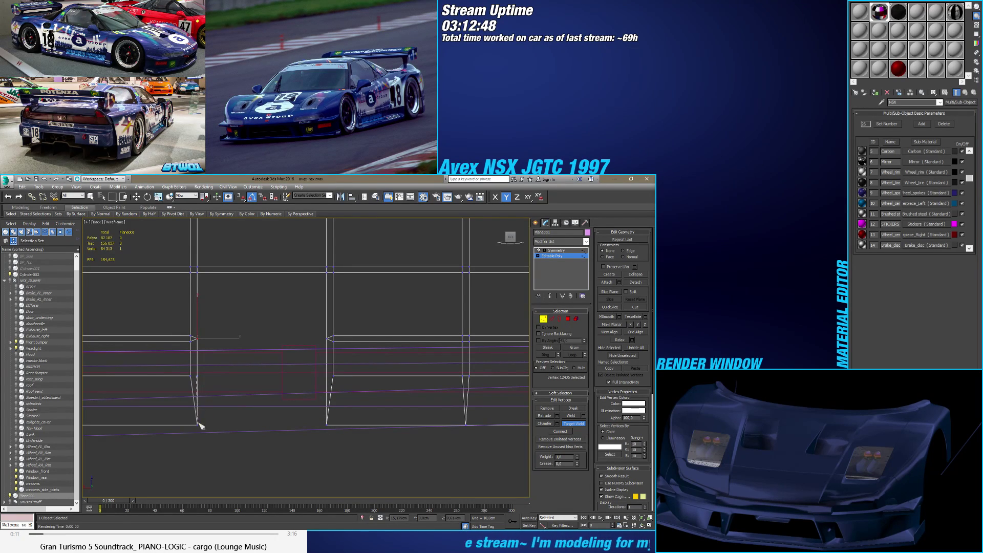
key("w")
scroll(302, 388, "down", 5)
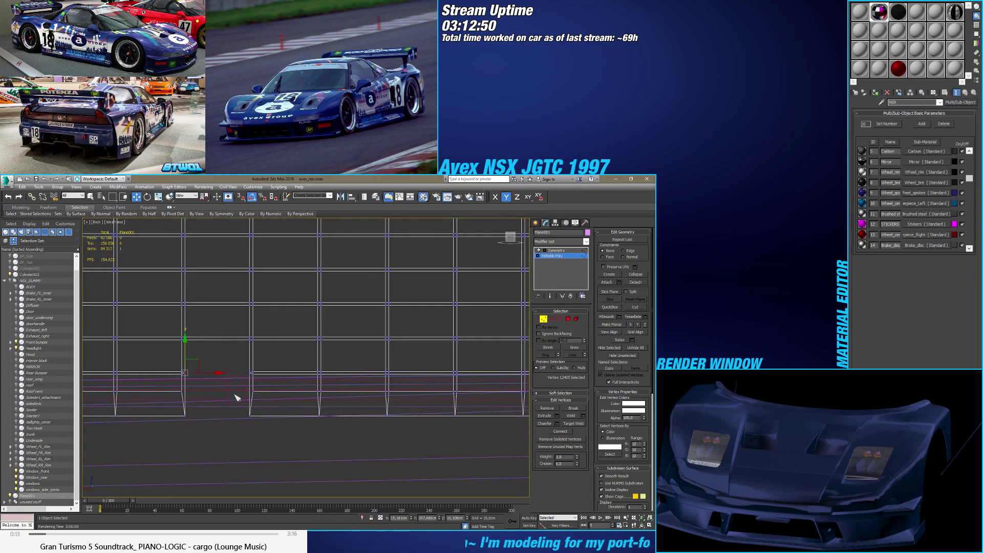
middle_click_drag(276, 391, 298, 390)
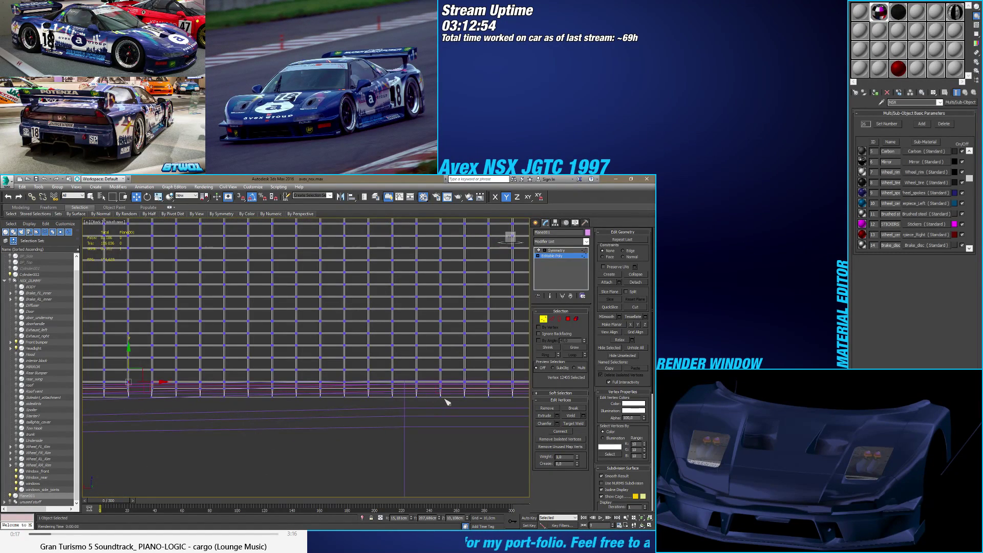
middle_click_drag(446, 402, 280, 395)
scroll(245, 404, "up", 5)
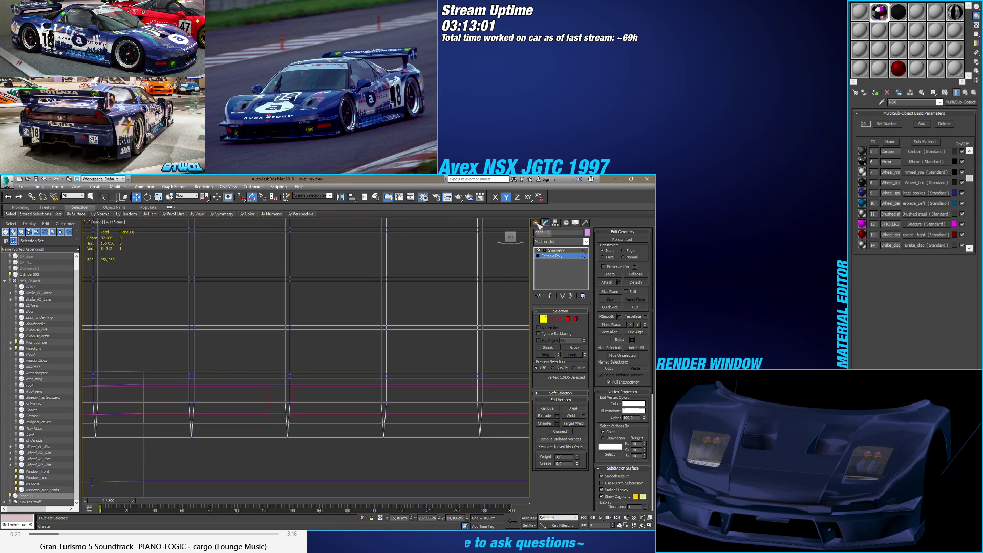
Step: Delete five lower-row faces and weld the four middle-edge vertices together
left_click(263, 446)
middle_click_drag(264, 449, 328, 430)
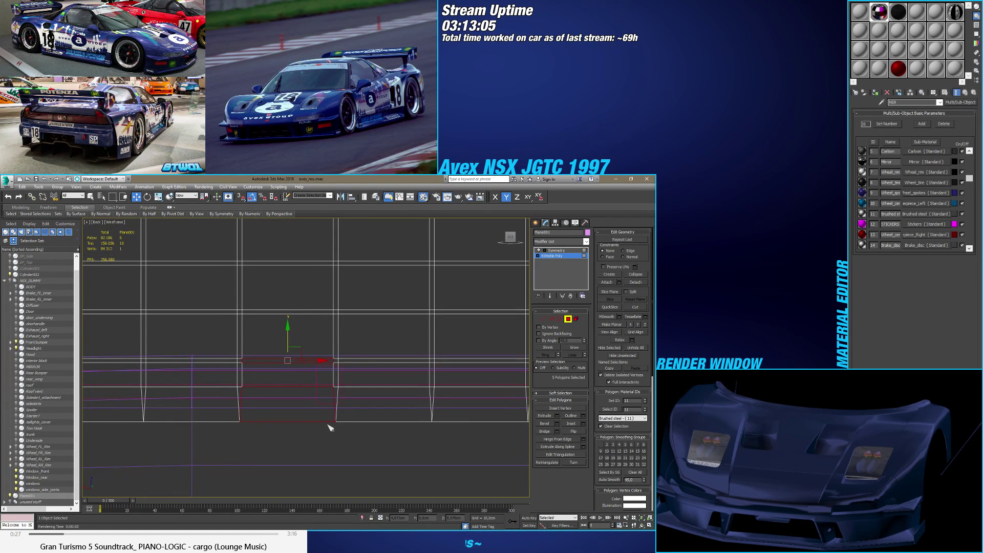
key("Delete")
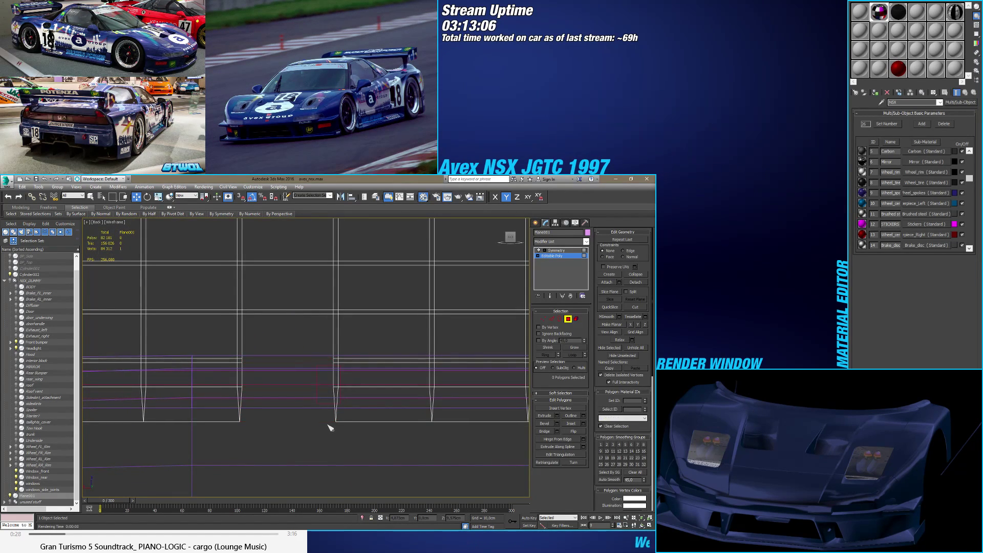
left_click(543, 318)
left_click_drag(306, 352, 339, 376)
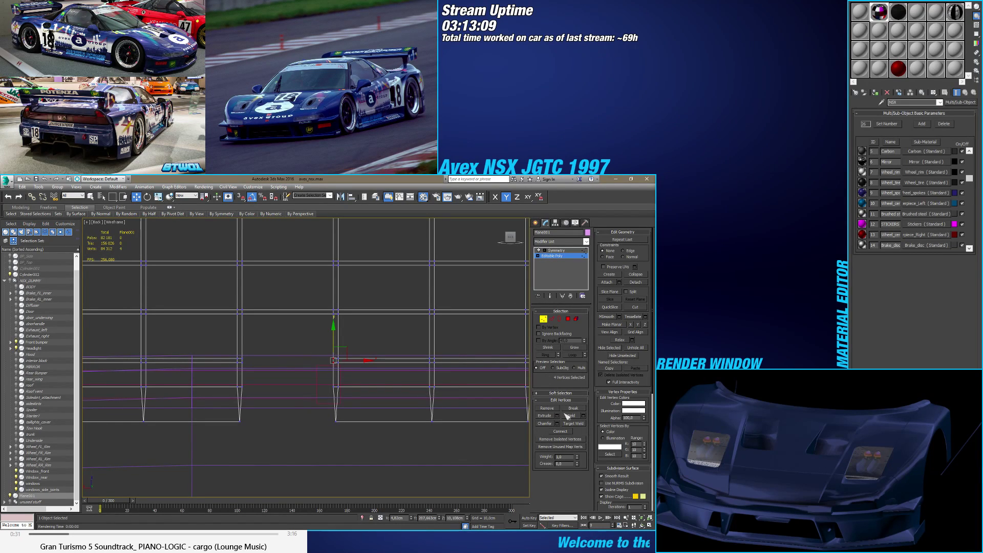
left_click(241, 362)
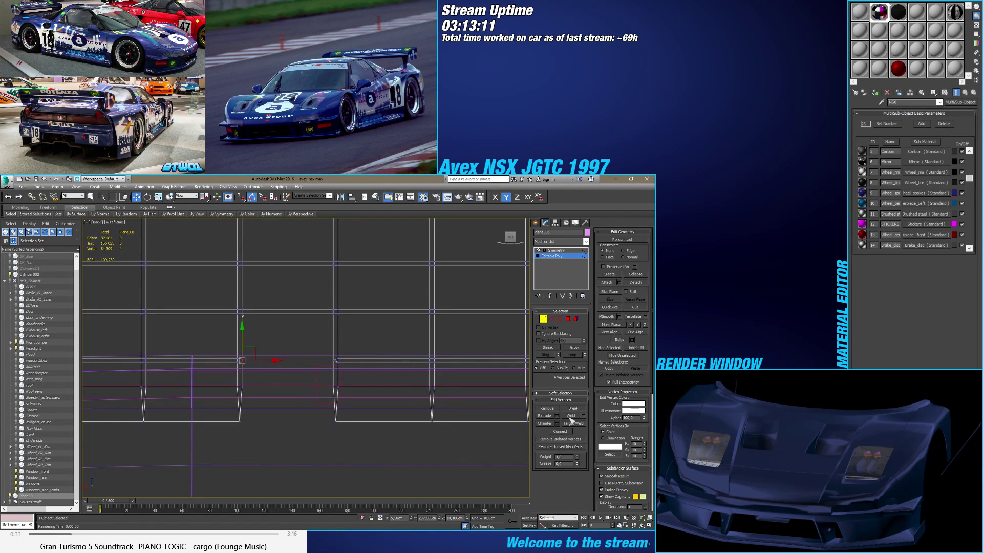
Step: Check the bottom vertices of the middle and left columns and their X positions
scroll(343, 420, "up", 2)
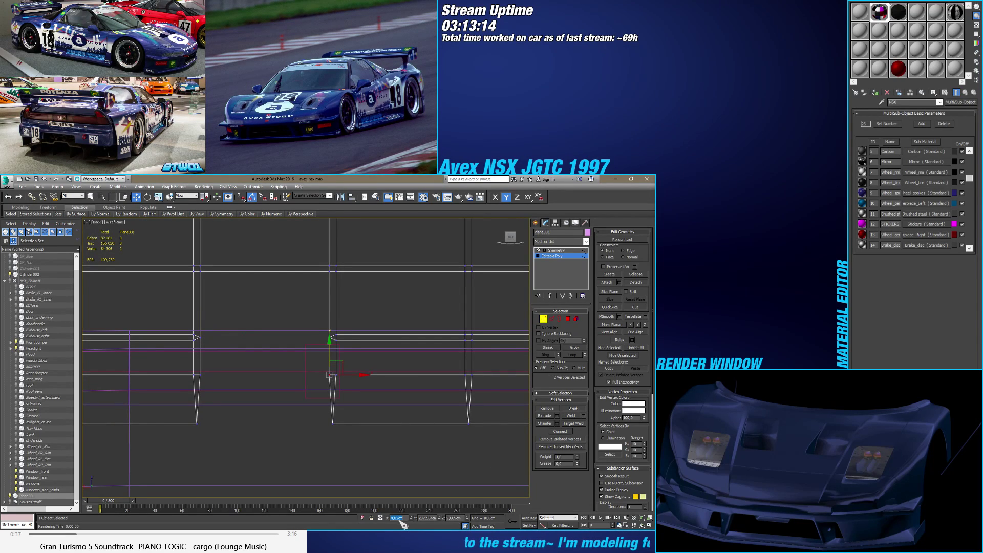
left_click(333, 423)
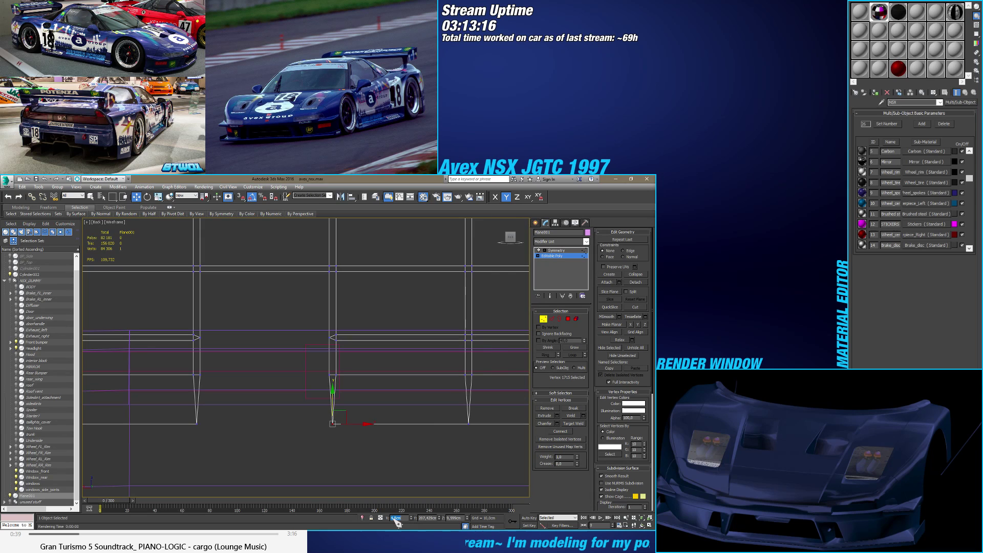
left_click(200, 374)
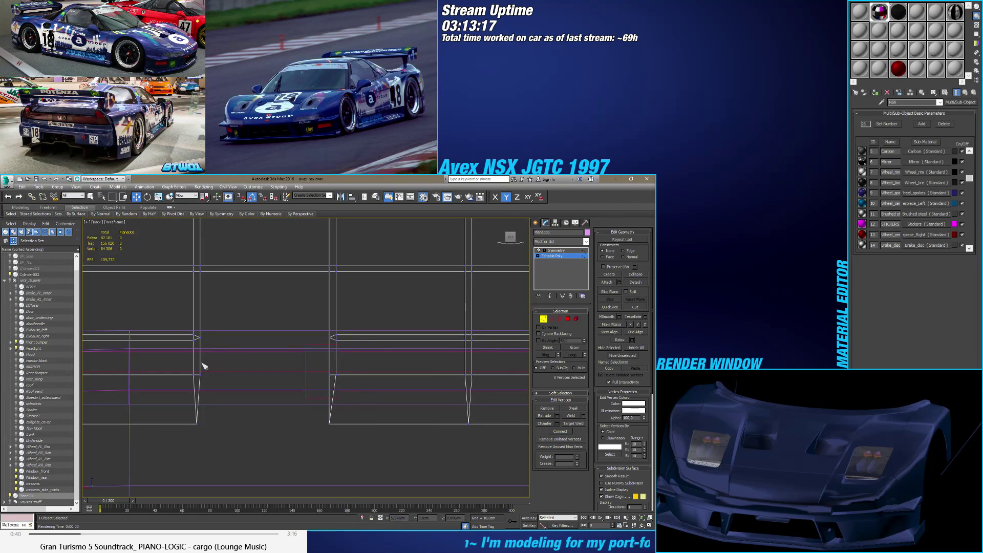
left_click(397, 517)
left_click(197, 423)
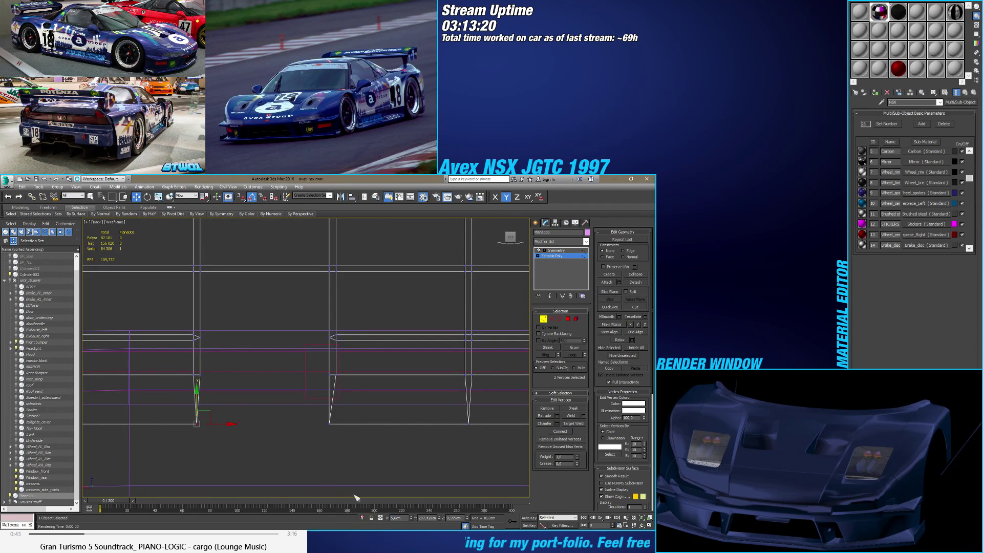
left_click(284, 471)
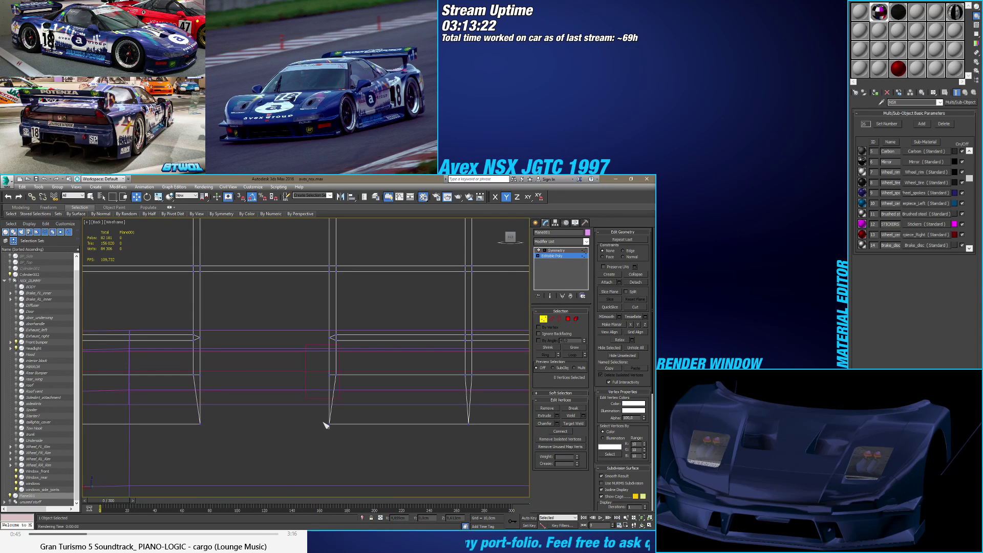
Step: Target-weld the left column's bottom vertex onto its neighbour and view the grid at an angle
left_click(582, 424)
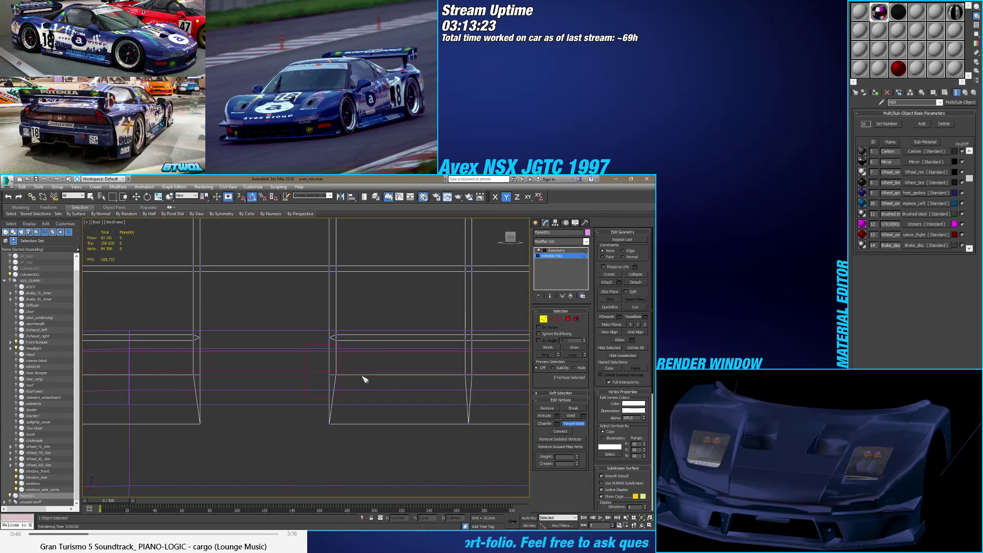
left_click(328, 376)
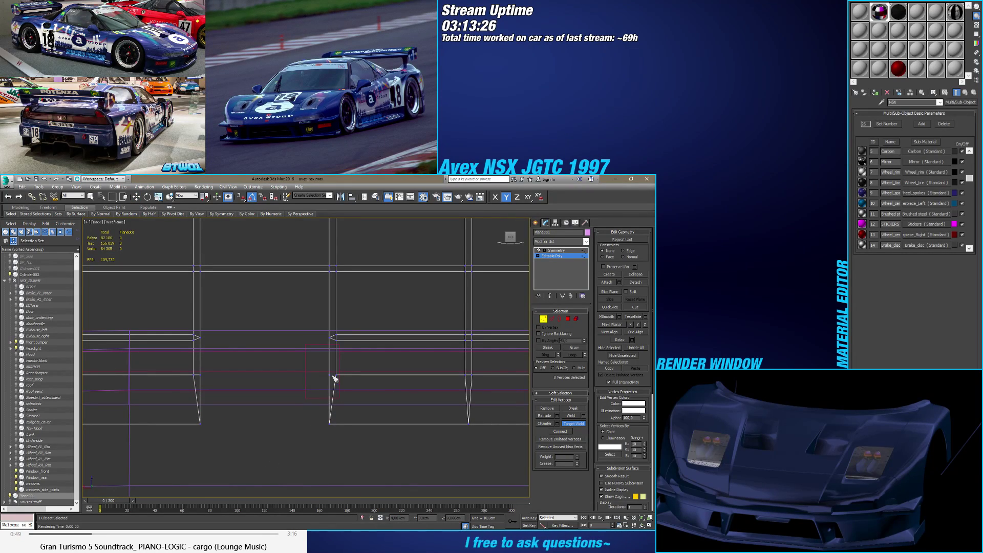
left_click(328, 423)
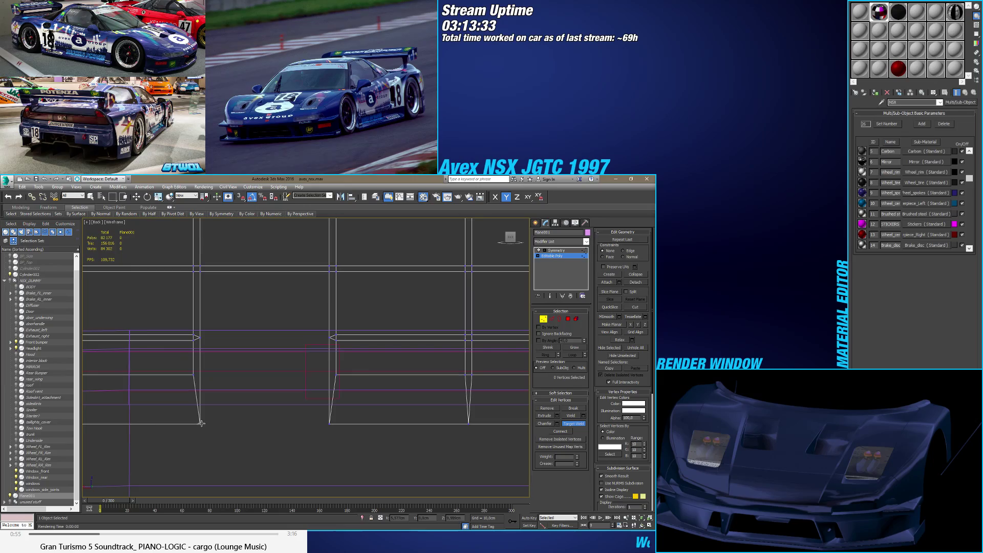
key("w")
left_click_drag(198, 439, 221, 405)
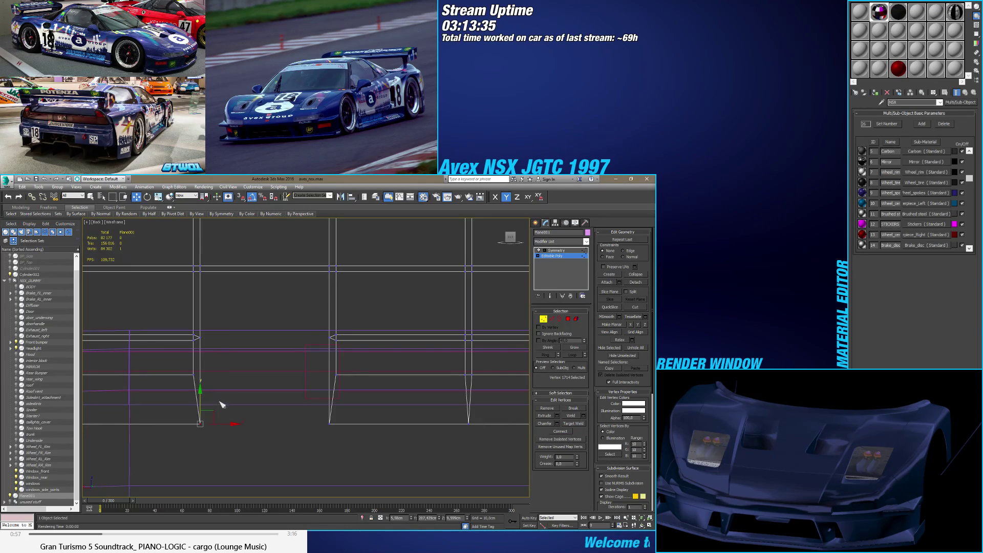
middle_click_drag(221, 404, 250, 425, "alt")
Step: Undo back to the earlier vertex selection on the grille mesh Plane001
left_click(249, 424)
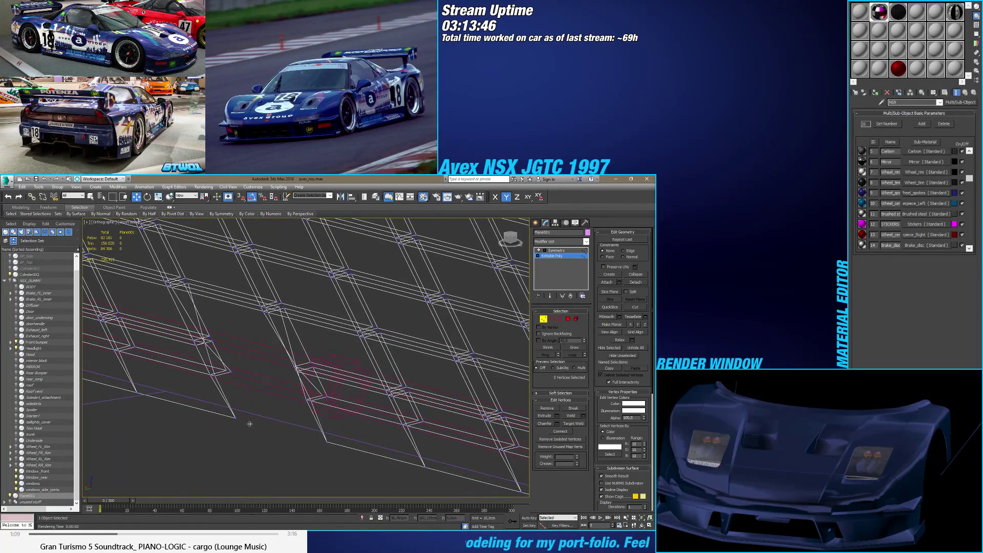
key("ctrl+z")
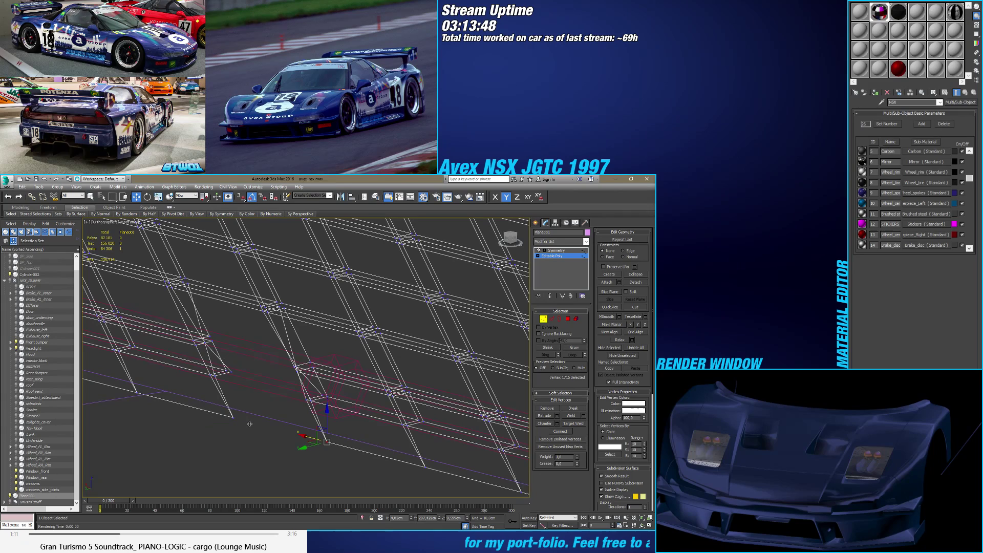
key("ctrl+z")
key("ctrl+z")
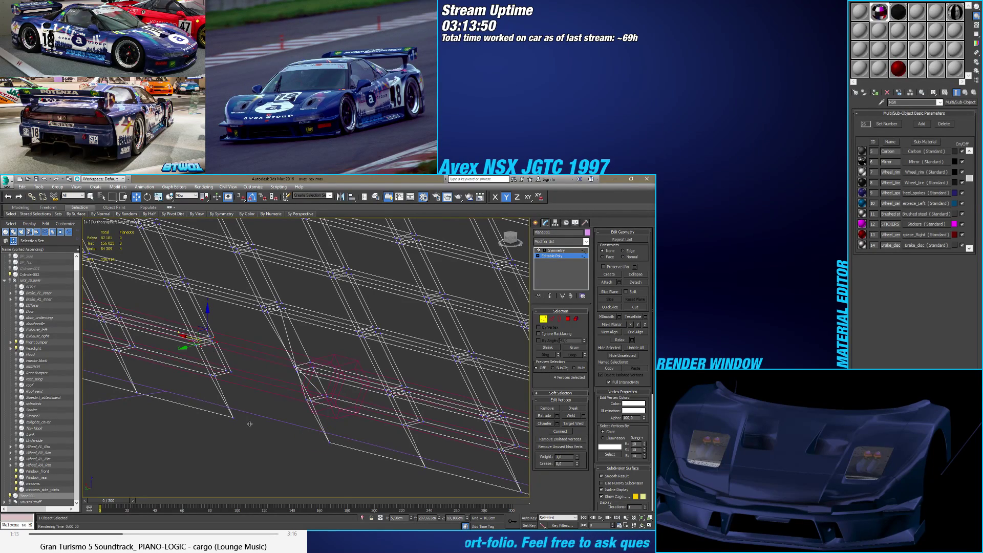
middle_click_drag(267, 404, 295, 362, "alt")
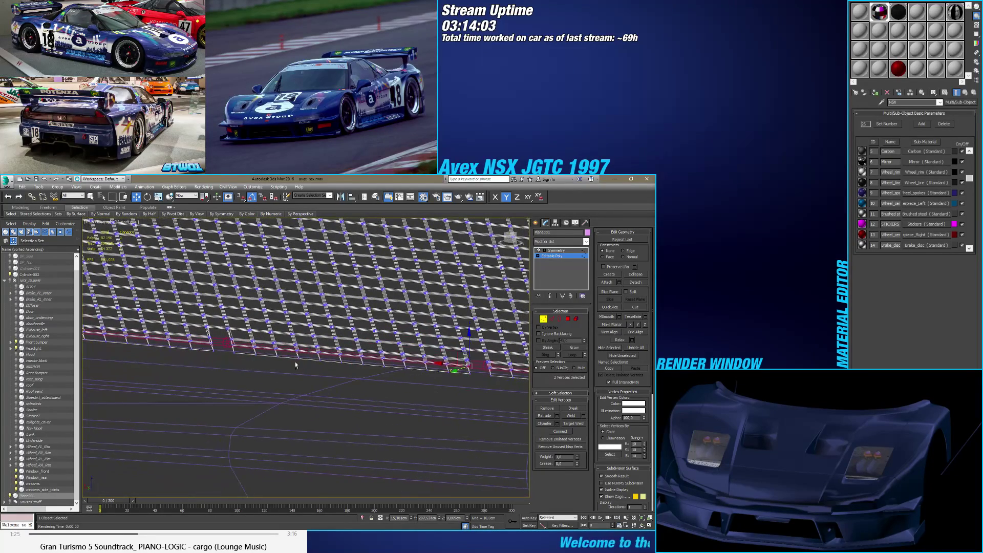
left_click(288, 356)
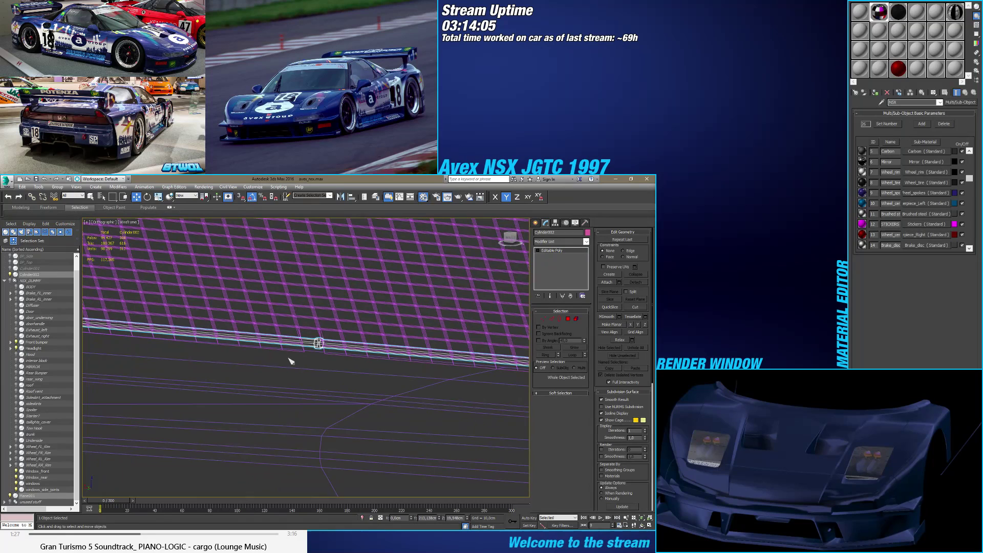
key("z")
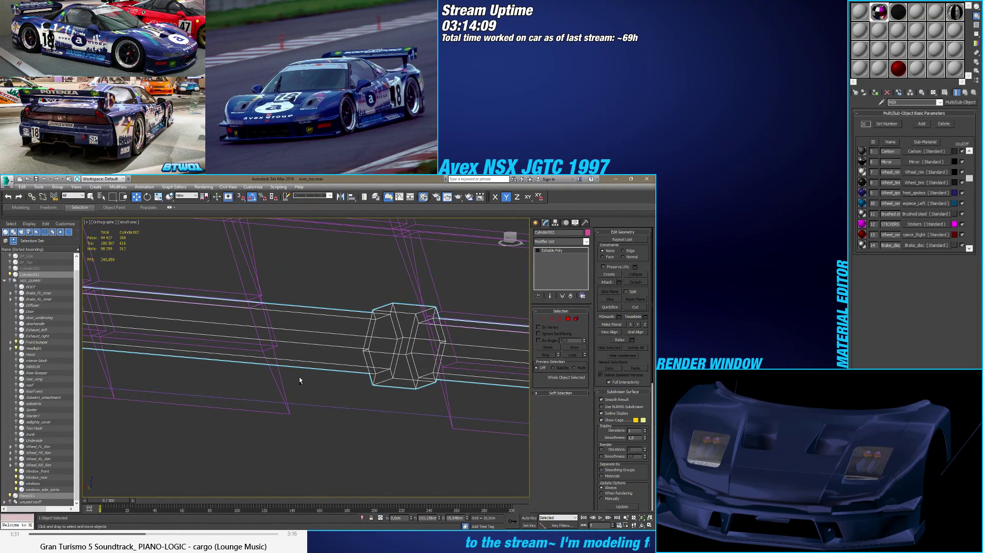
key("ctrl+z")
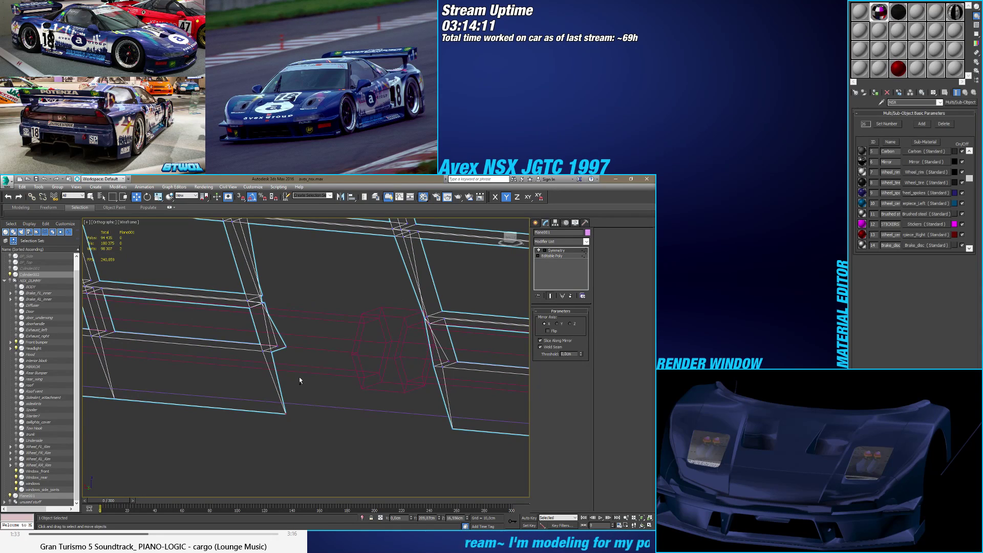
key("ctrl+z")
key("ctrl+z")
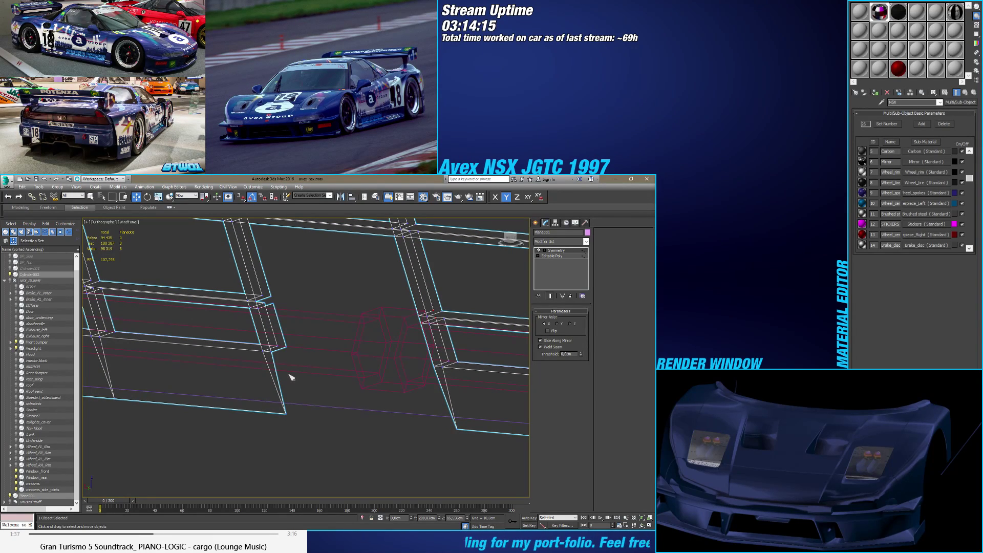
left_click(555, 256)
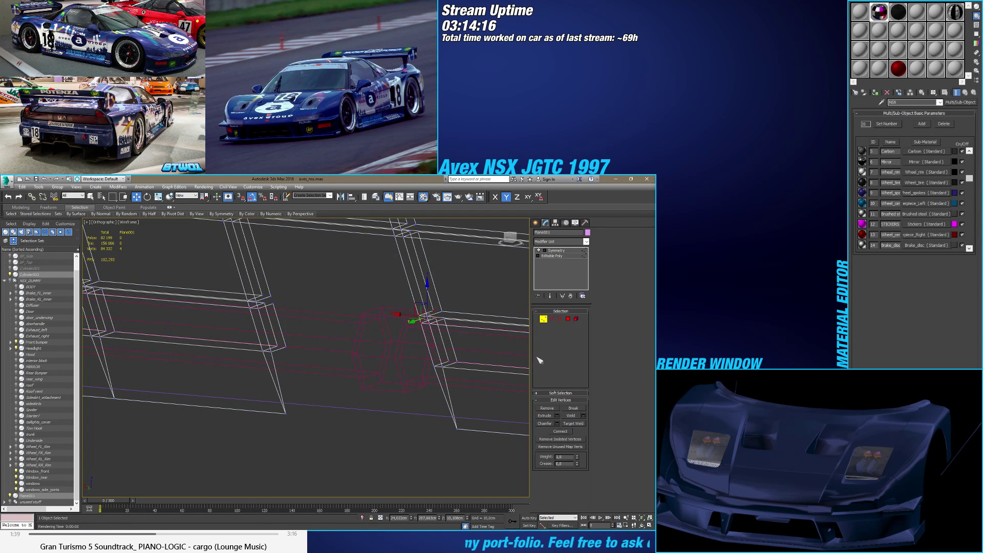
Step: Weld the eight overlapping frame vertices using a weld threshold of about 0.045cm
middle_click_drag(433, 366, 409, 352, "alt")
left_click(583, 415)
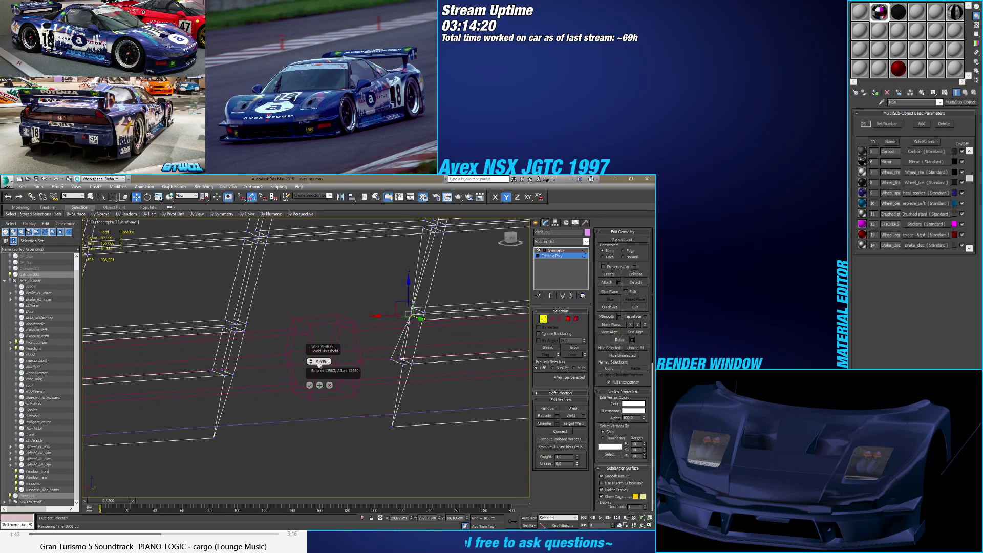
left_click_drag(316, 362, 316, 351)
middle_click_drag(287, 346, 256, 336, "alt")
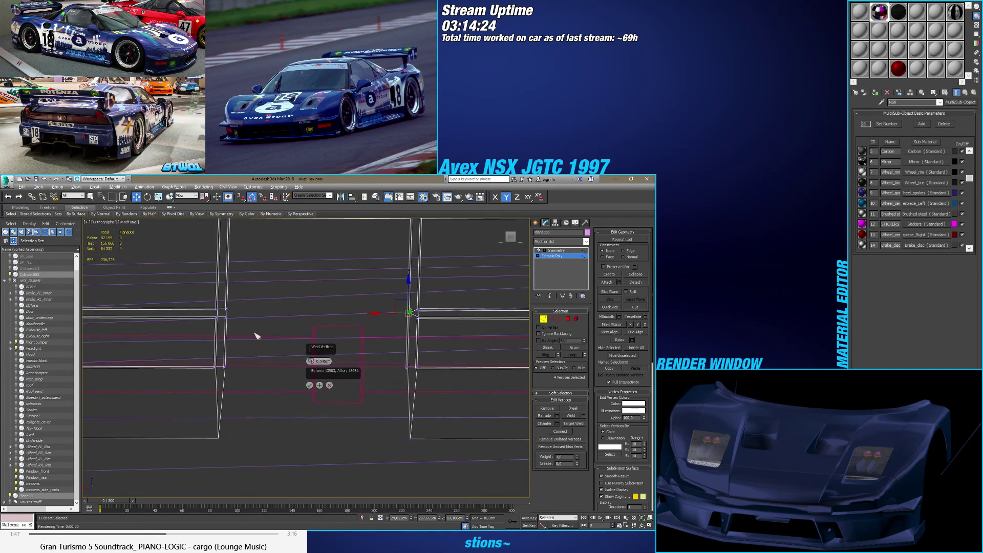
left_click_drag(227, 318, 228, 318, "ctrl")
middle_click_drag(263, 329, 270, 337, "alt")
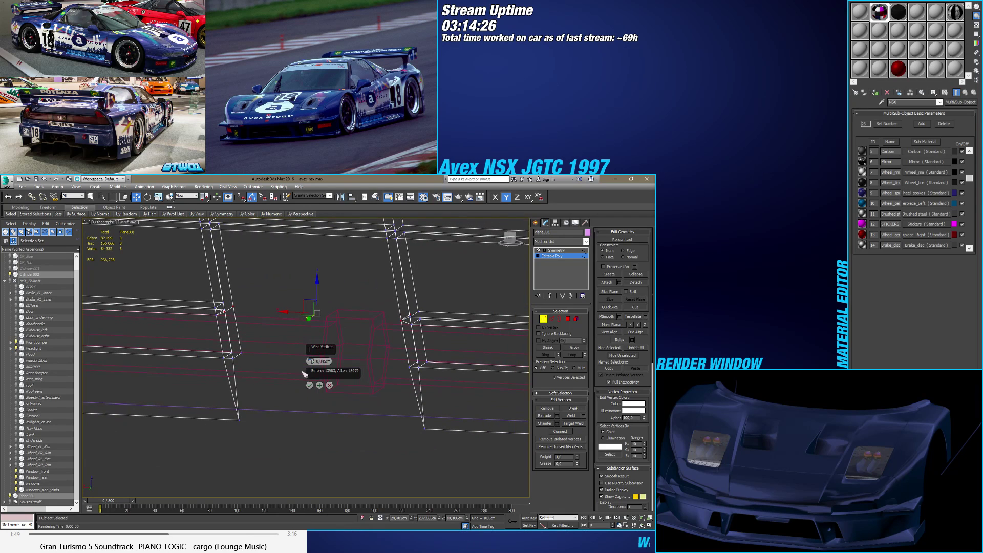
left_click(320, 385)
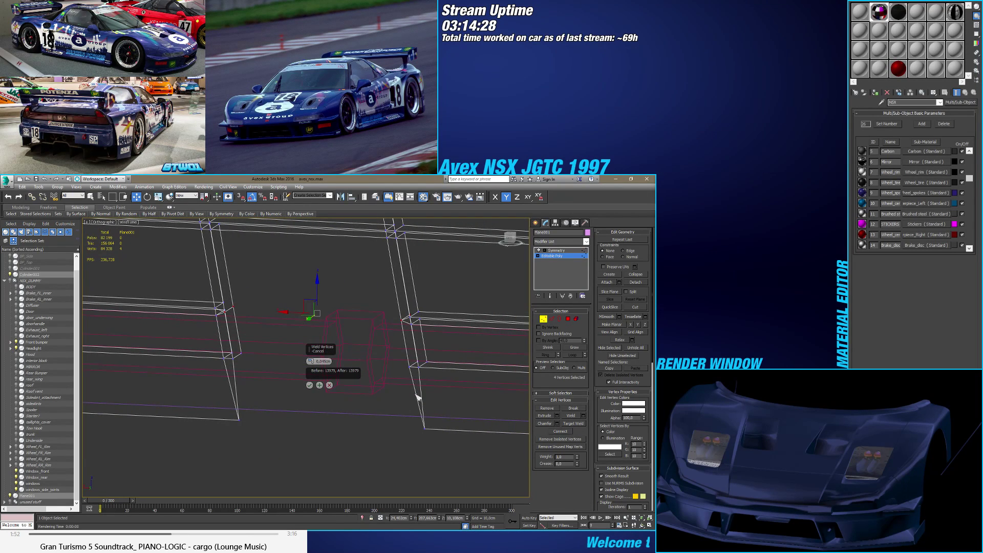
Step: In the Back view, check the frame's bottom corner and left-side vertices
left_click(409, 366)
middle_click_drag(410, 367, 424, 393, "alt")
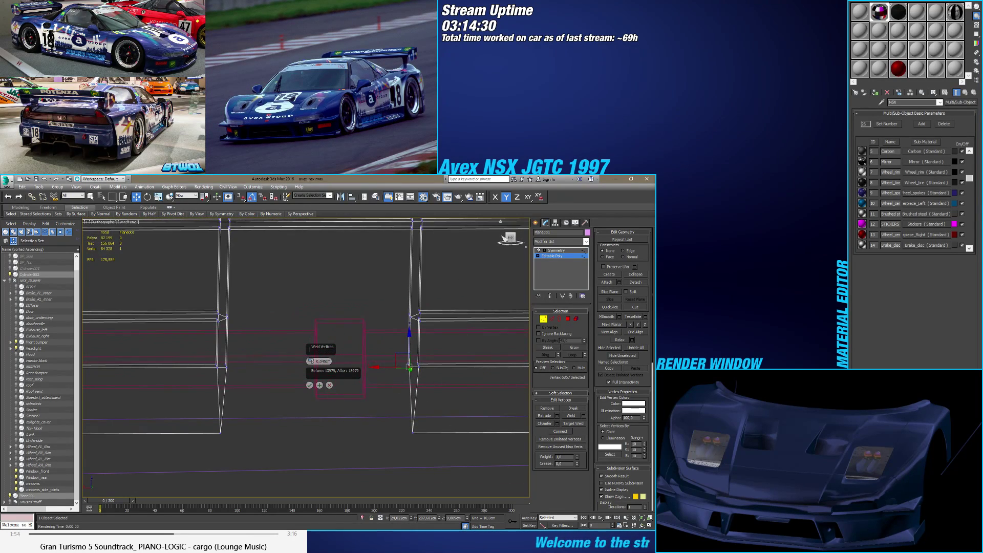
key("k")
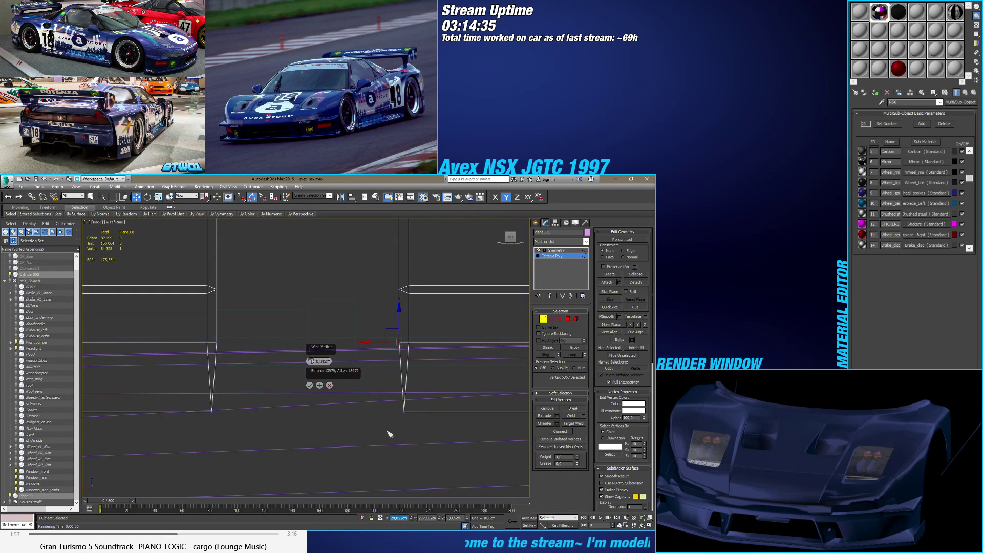
left_click(309, 385)
left_click_drag(392, 430, 427, 407)
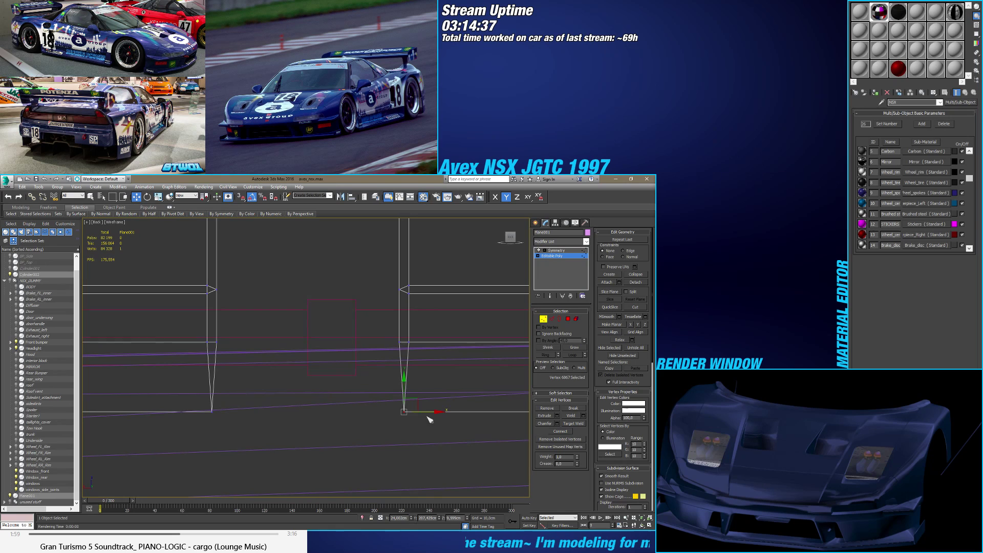
left_click_drag(229, 339, 212, 357)
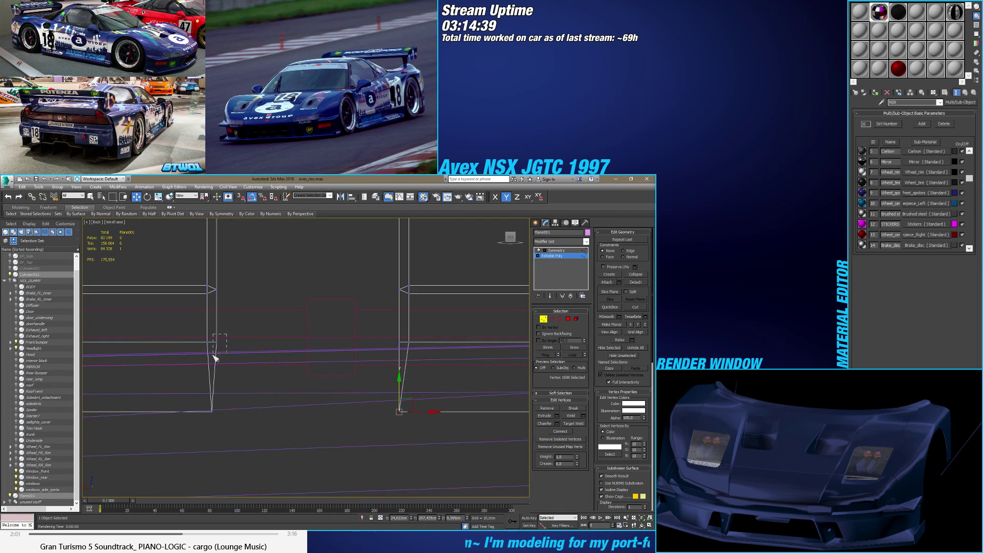
left_click(211, 411)
left_click(303, 442)
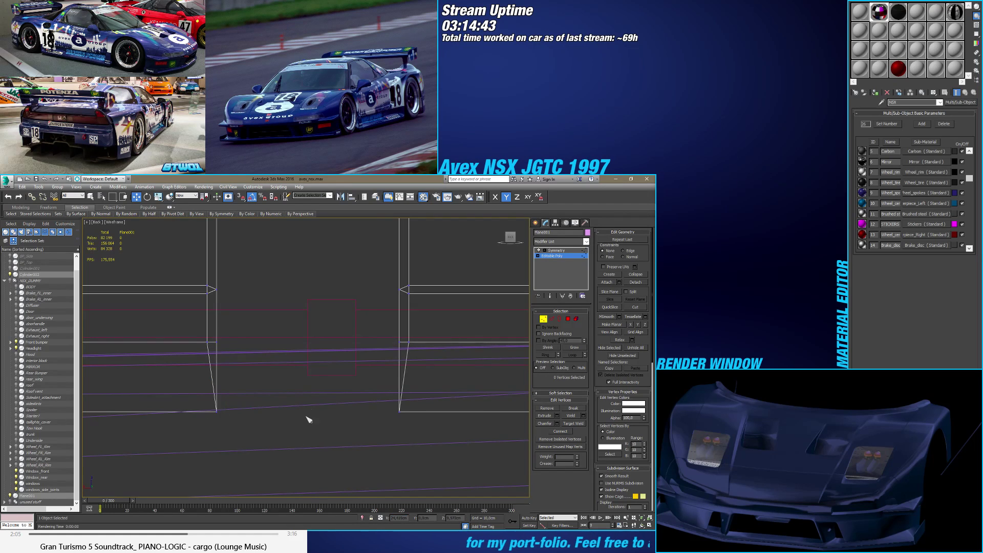
Step: Target Weld the stray frame vertices into the bottom corner vertex
scroll(311, 398, "down", 3)
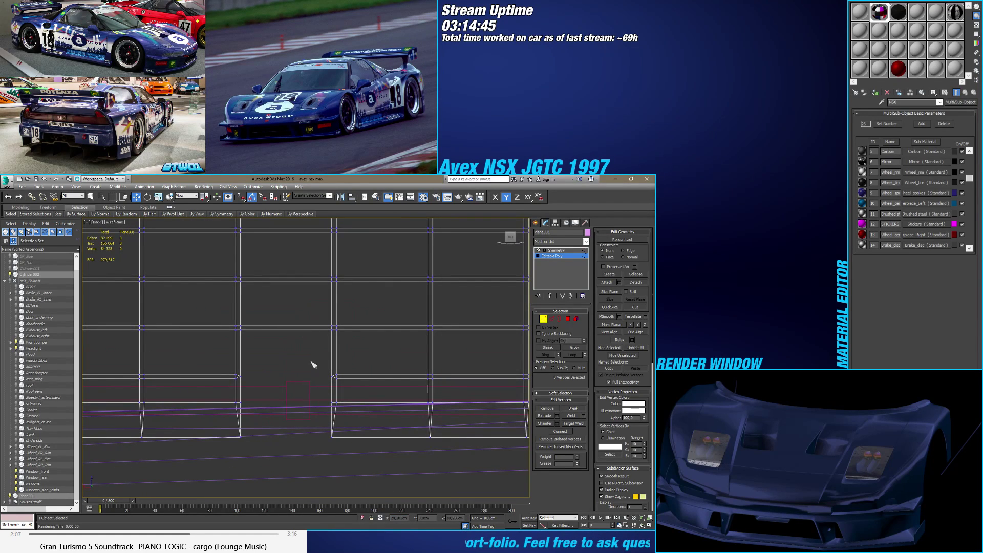
middle_click_drag(279, 395, 314, 398, "alt")
middle_click_drag(471, 333, 318, 344, "alt")
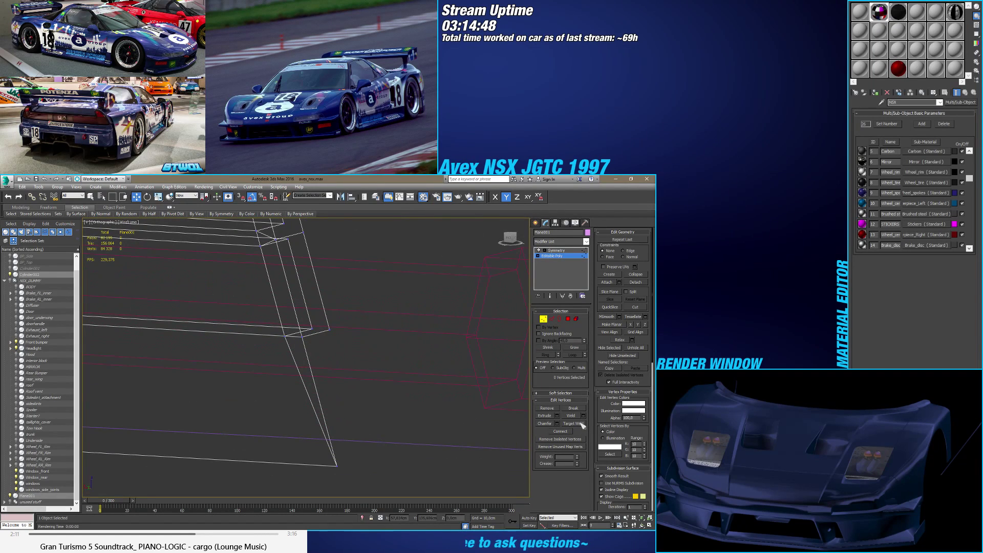
left_click(579, 423)
left_click(302, 337)
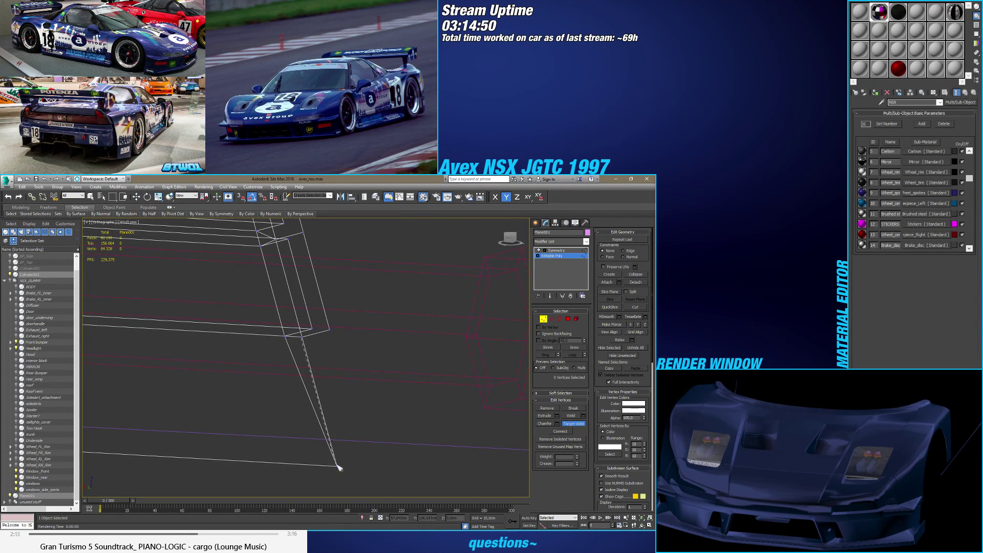
left_click(339, 467)
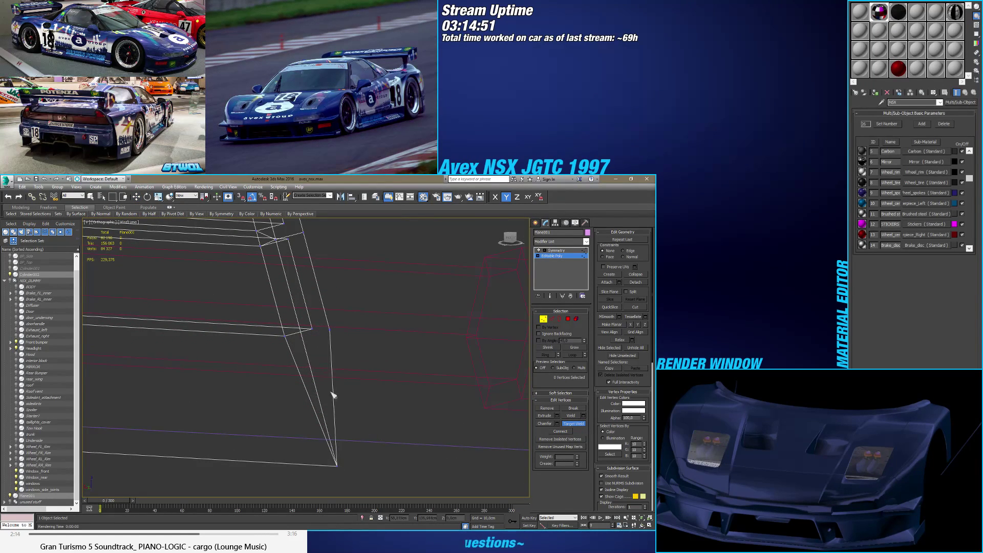
left_click(339, 466)
scroll(317, 450, "down", 5)
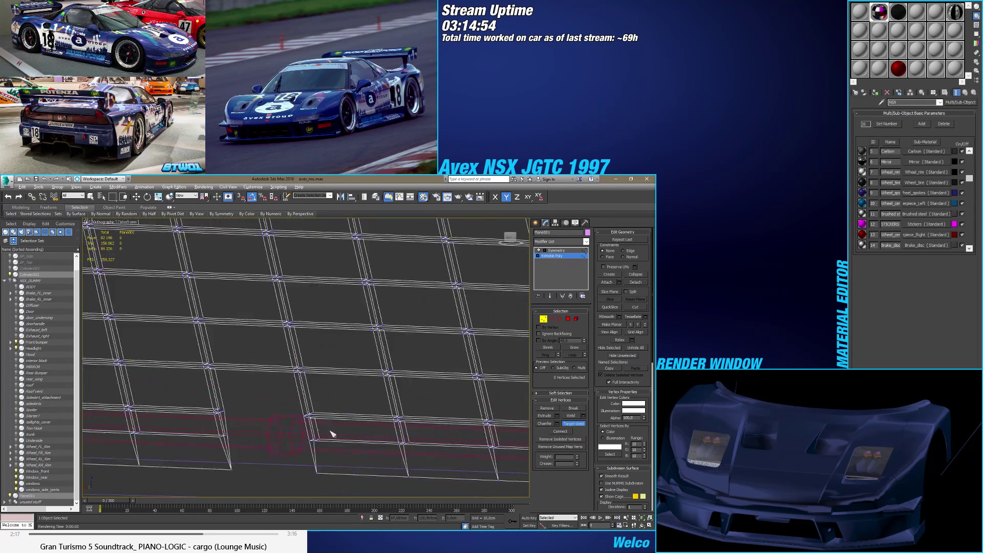
scroll(333, 425, "up", 6)
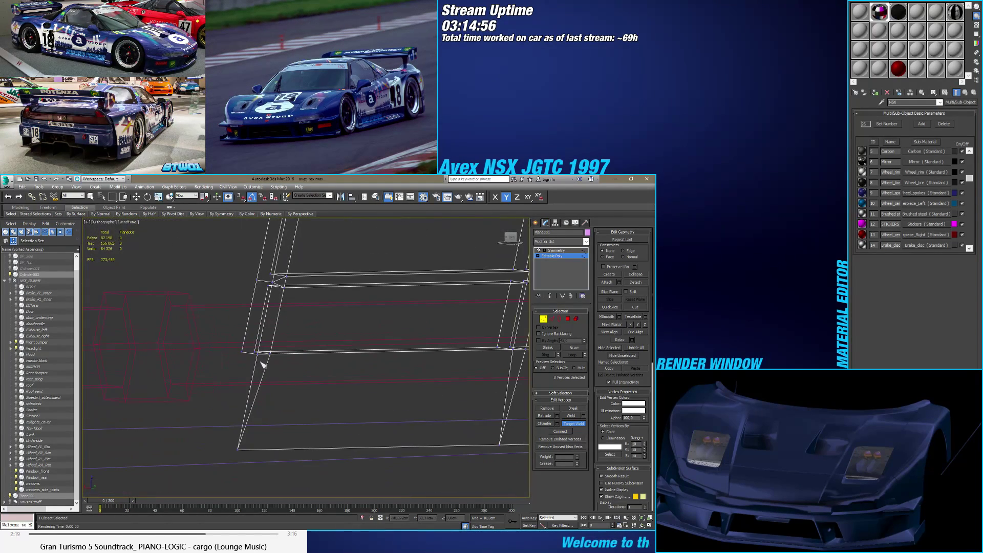
left_click_drag(240, 452, 236, 451)
Step: Weld the eight vertices along the frame bottom into four
middle_click_drag(243, 451, 282, 406, "alt")
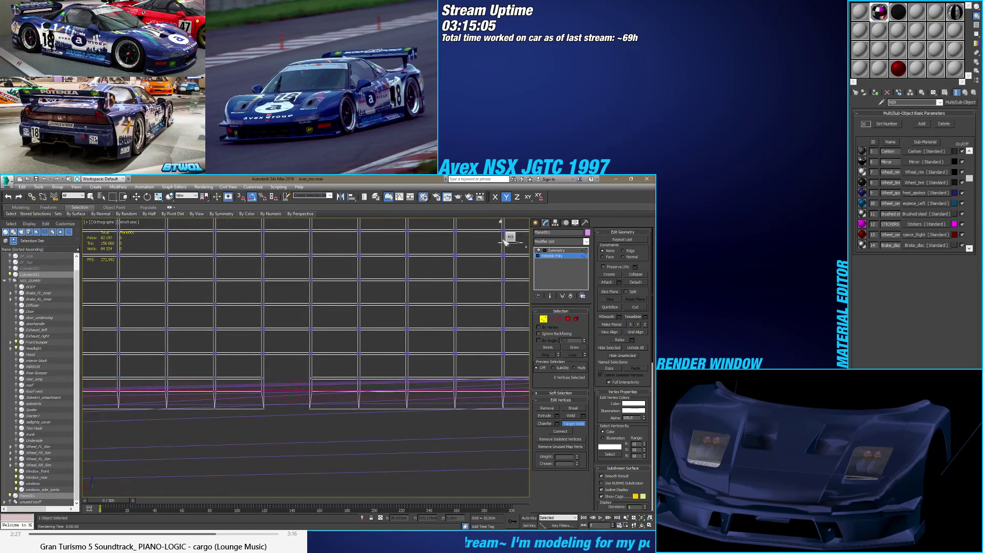
middle_click_drag(456, 450, 456, 367)
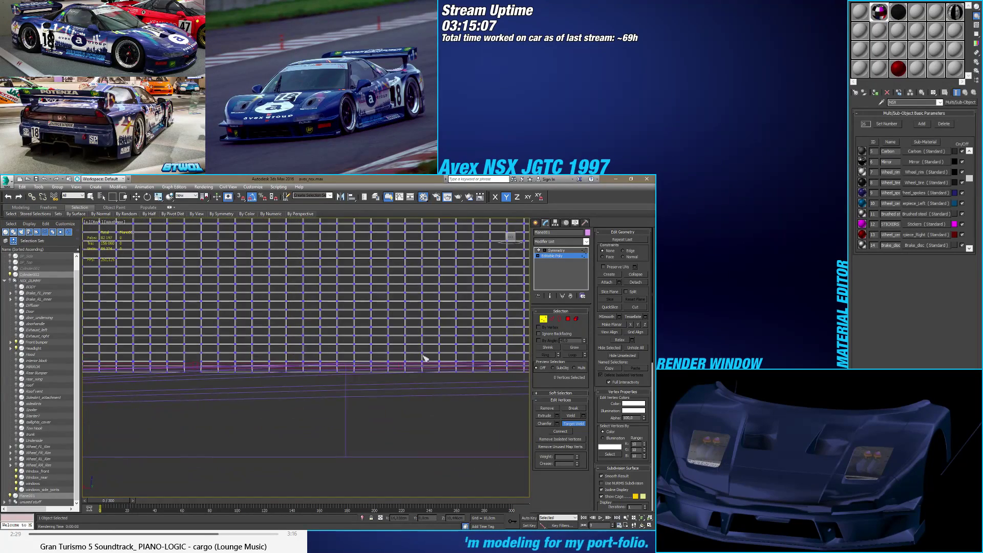
scroll(279, 378, "up", 8)
key("w")
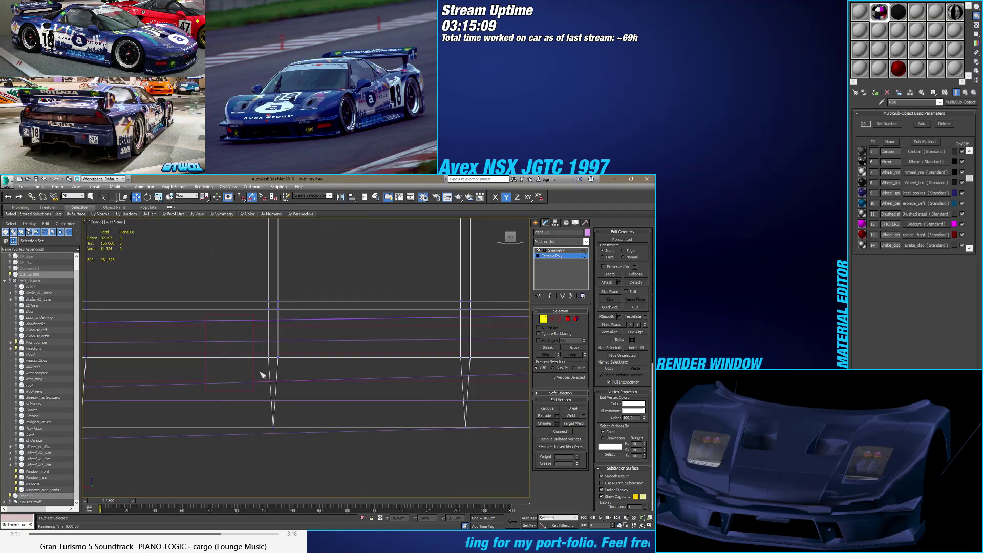
key("i")
left_click(567, 319)
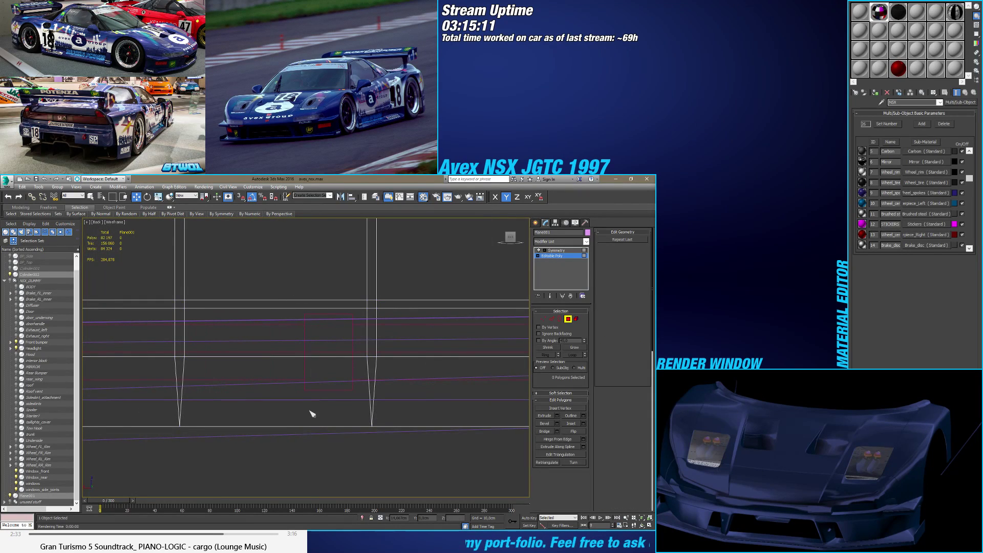
scroll(323, 463, "down", 3)
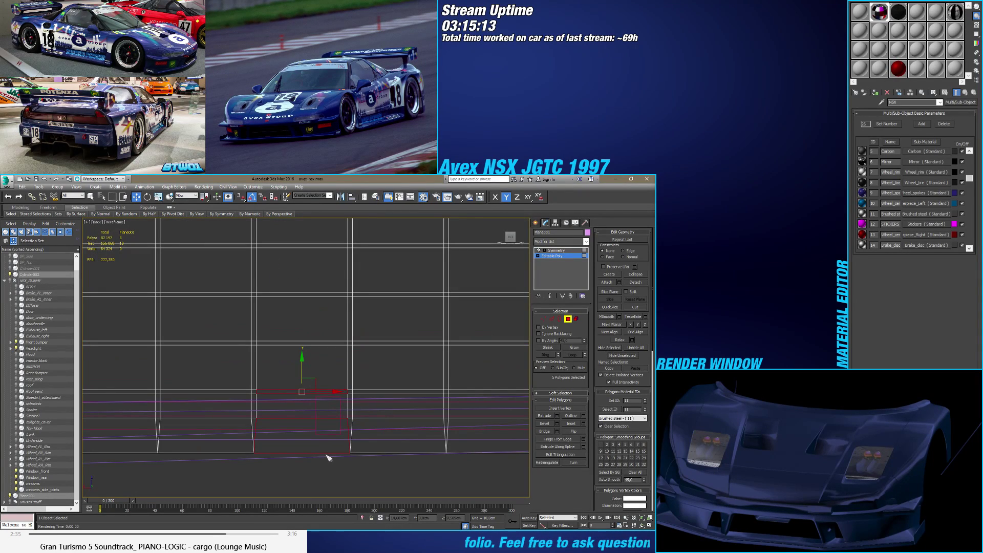
left_click(543, 318)
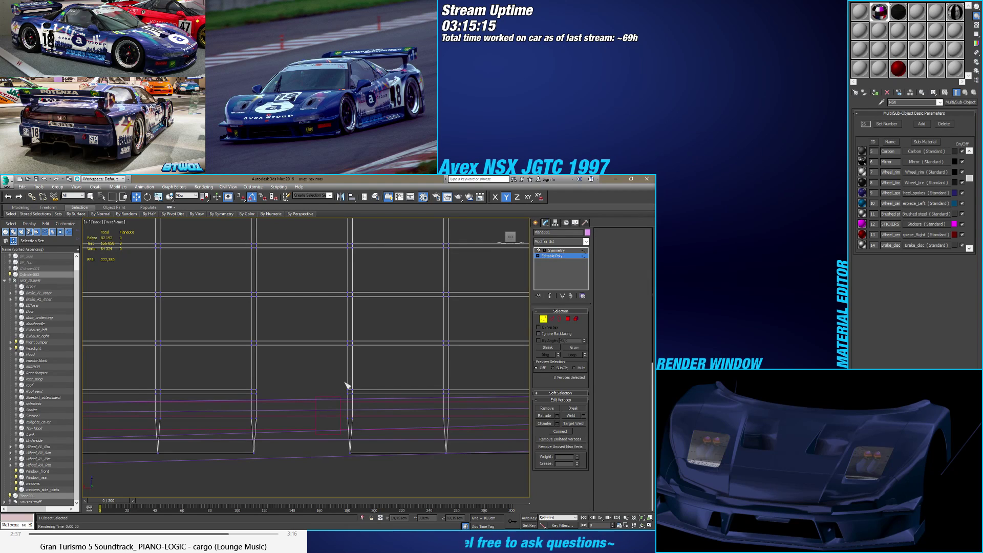
left_click_drag(351, 389, 252, 404)
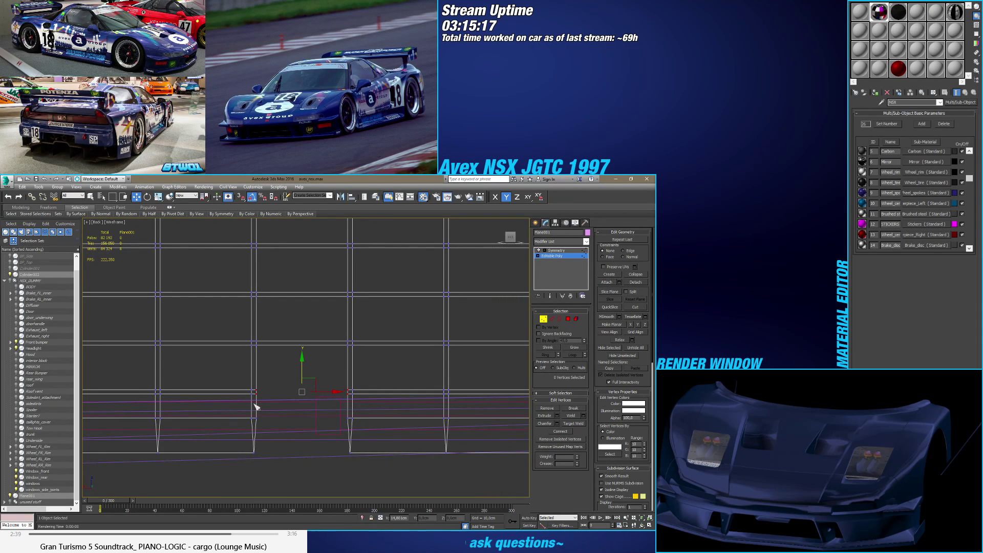
left_click(570, 415)
Step: Set the bottom left frame vertex's X coordinate to 13,759
scroll(323, 418, "up", 3)
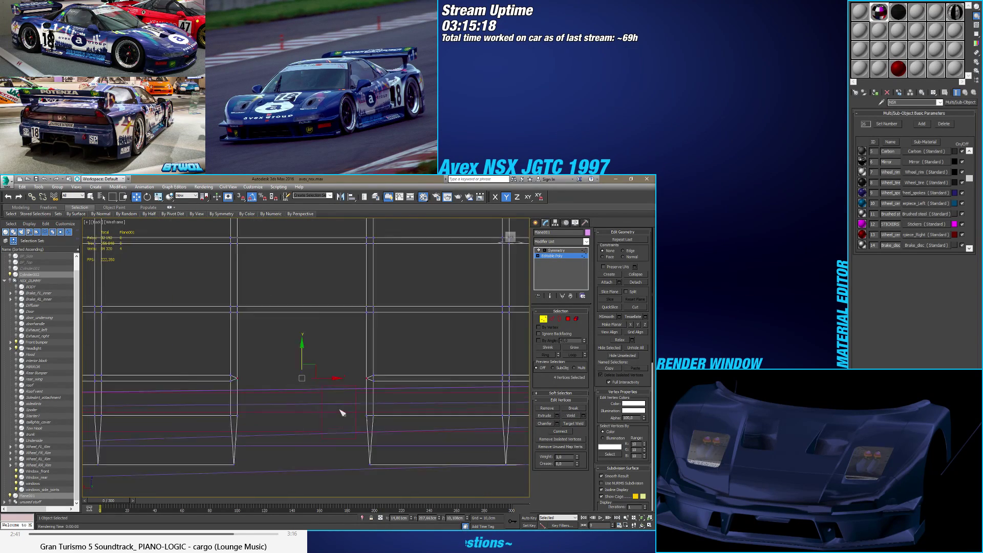
middle_click_drag(352, 411, 343, 380)
left_click(370, 384)
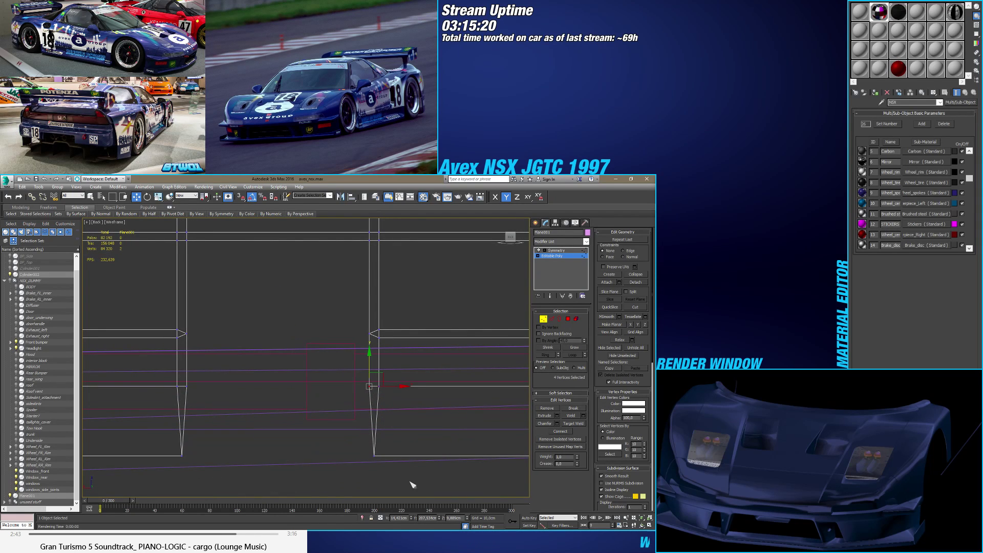
left_click(374, 455)
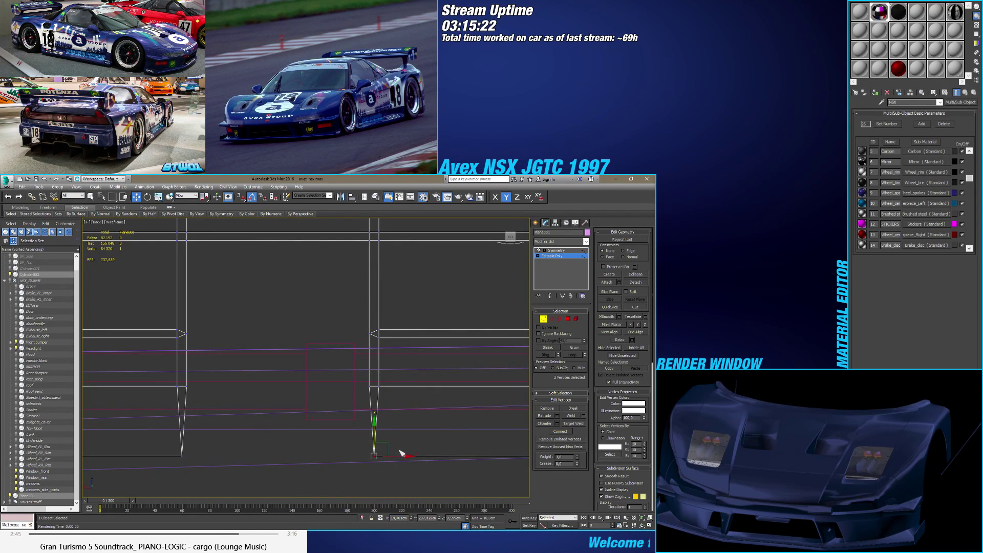
left_click_drag(195, 381, 188, 399)
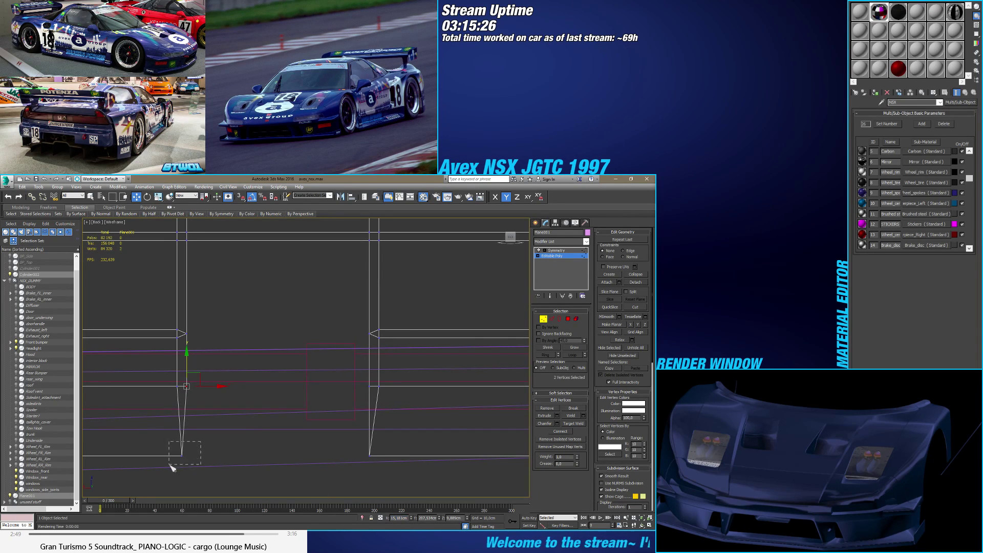
left_click(181, 455)
left_click(401, 518)
type("13,759")
key("Return")
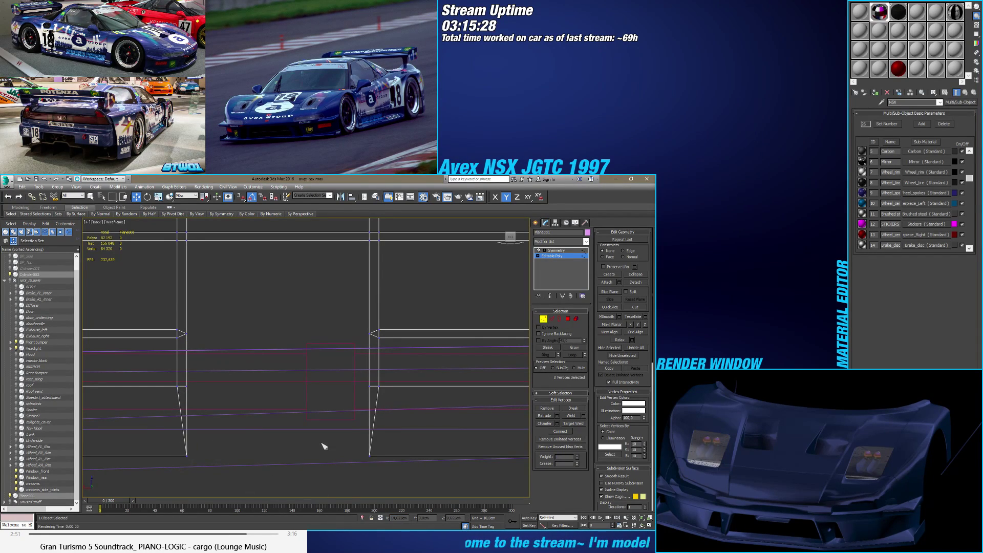
left_click(384, 417)
Step: Target Weld the right and left frame vertices onto their bottom vertices
left_click(572, 423)
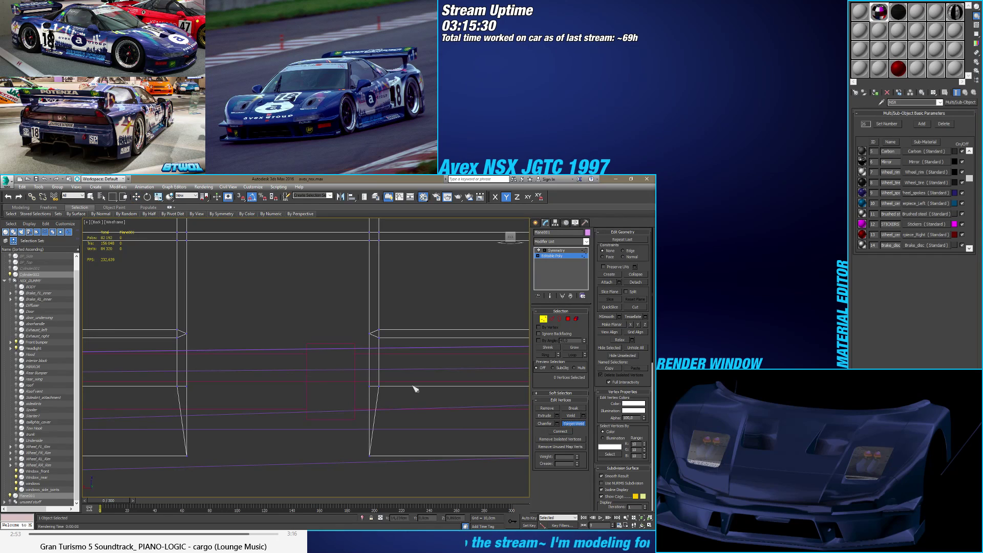
left_click(368, 387)
left_click(368, 455)
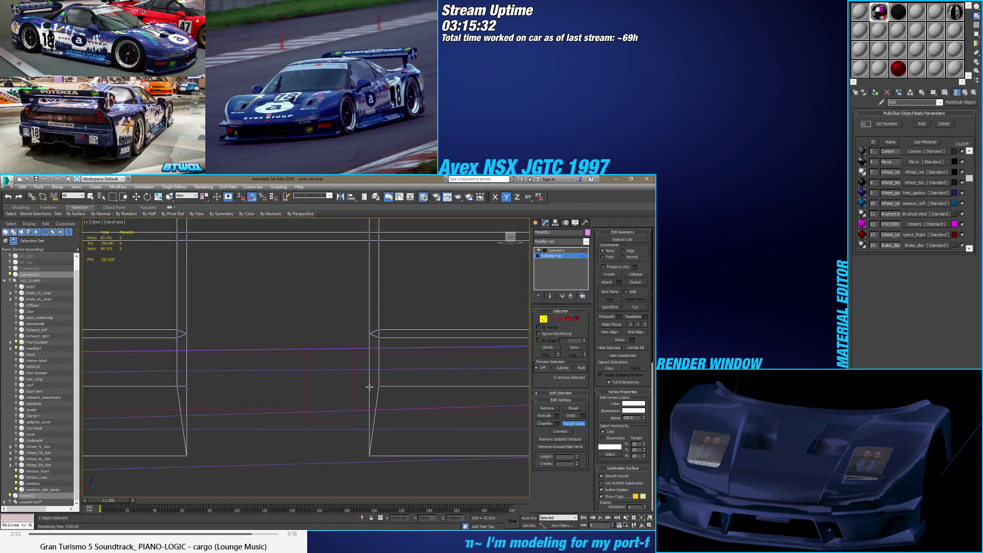
left_click(369, 387)
left_click(177, 388)
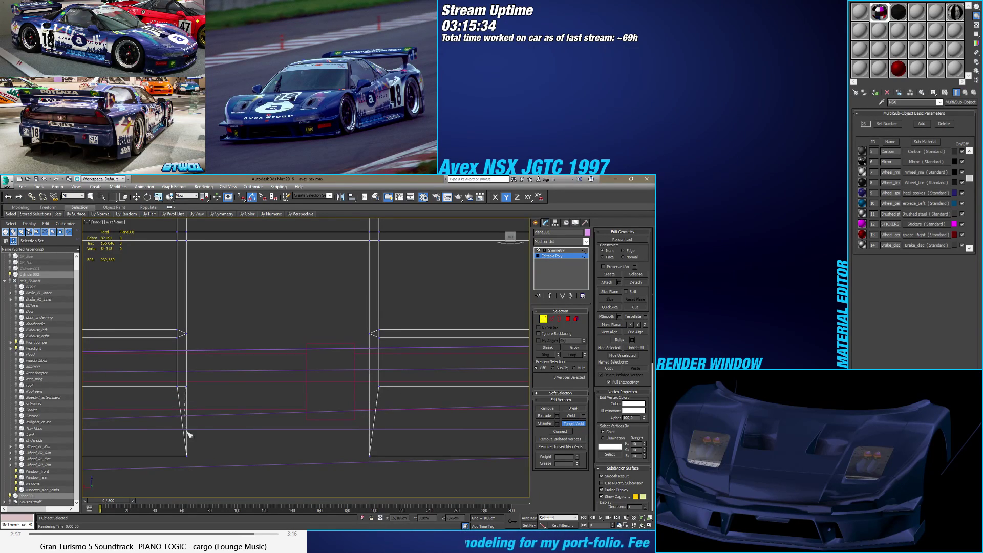
left_click(187, 455)
left_click(186, 387)
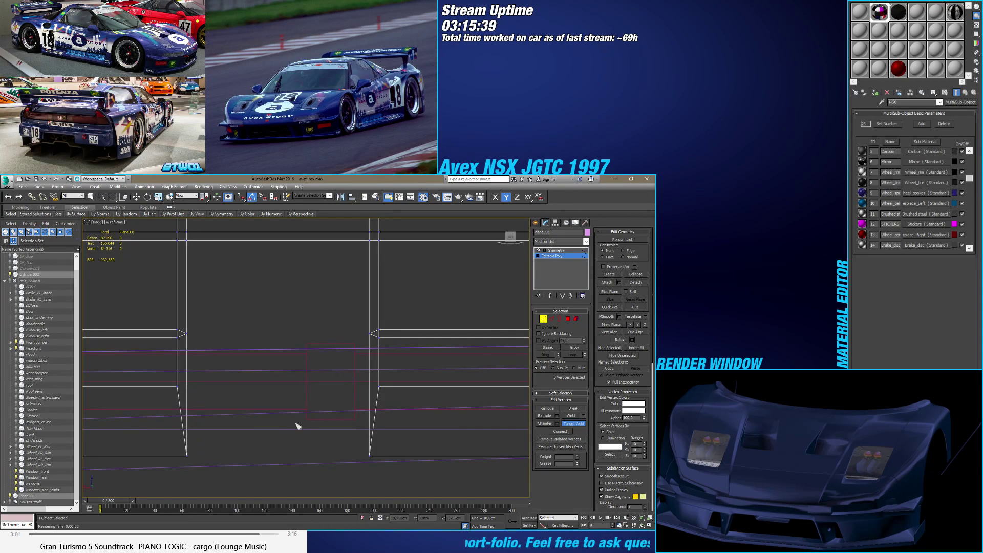
scroll(297, 426, "down", 3)
scroll(272, 426, "down", 2)
scroll(256, 415, "down", 2)
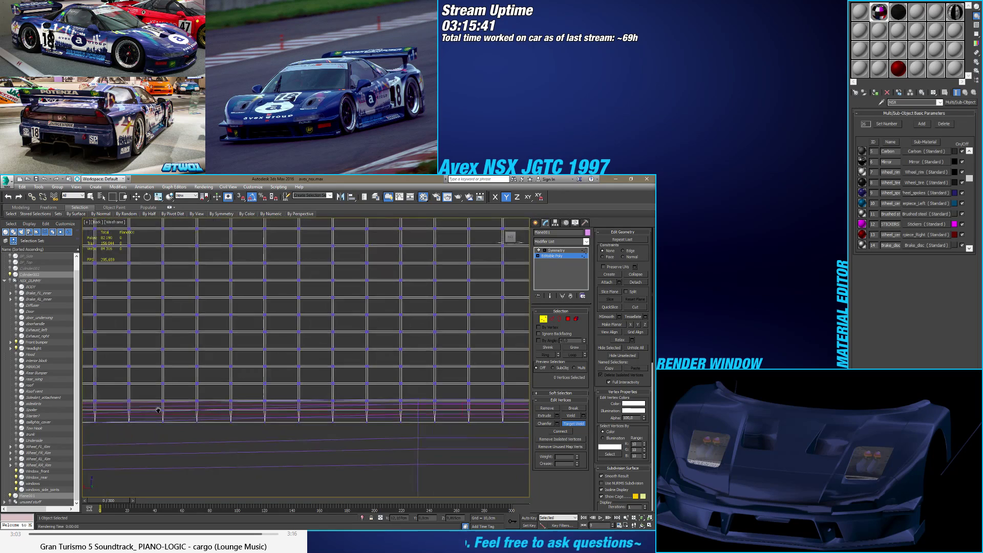
Step: Delete the five selected polygons from the grille plane
scroll(313, 406, "up", 5)
key("w")
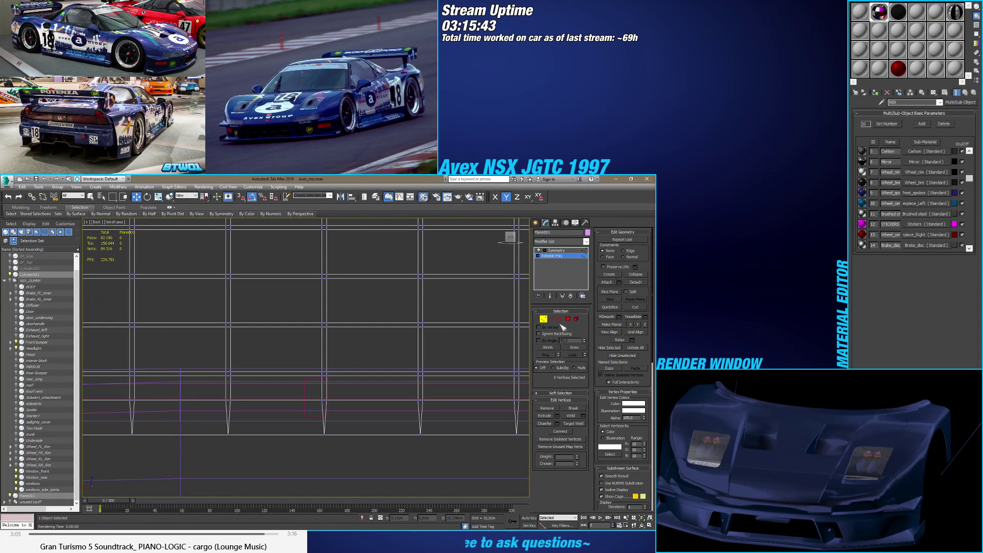
left_click(568, 318)
left_click_drag(285, 358, 301, 464)
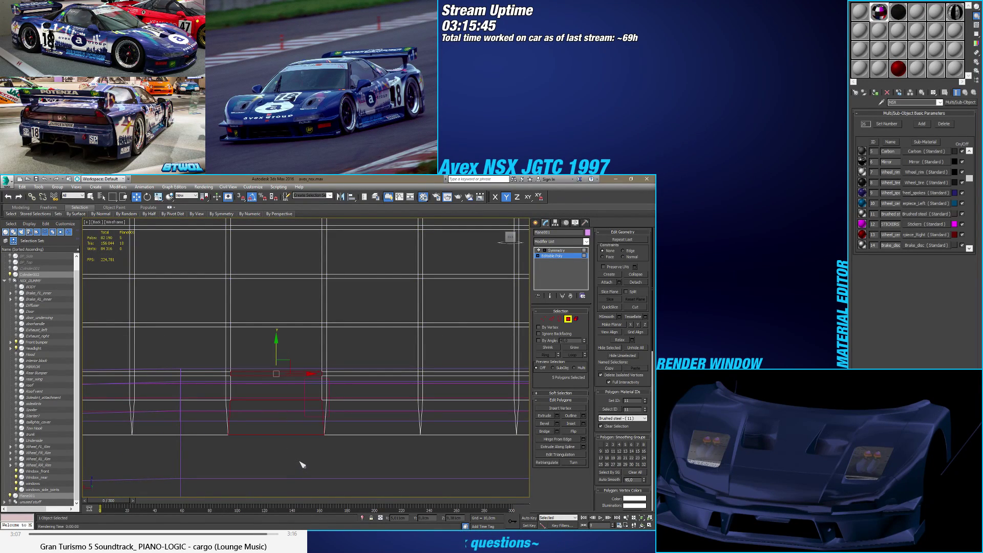
key("Delete")
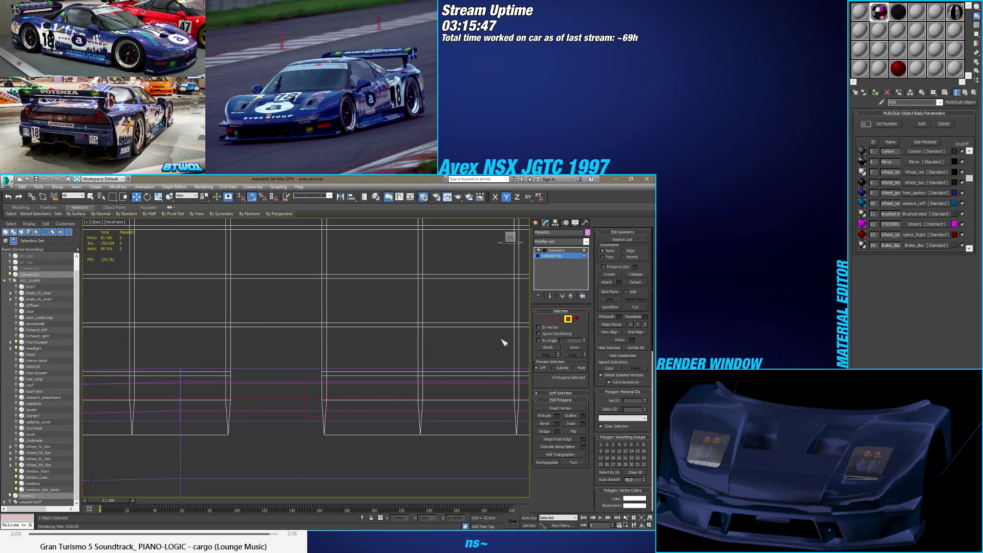
Step: Line the bottom point vertex up with the right edge of the cut
left_click(543, 319)
left_click_drag(324, 365, 230, 392)
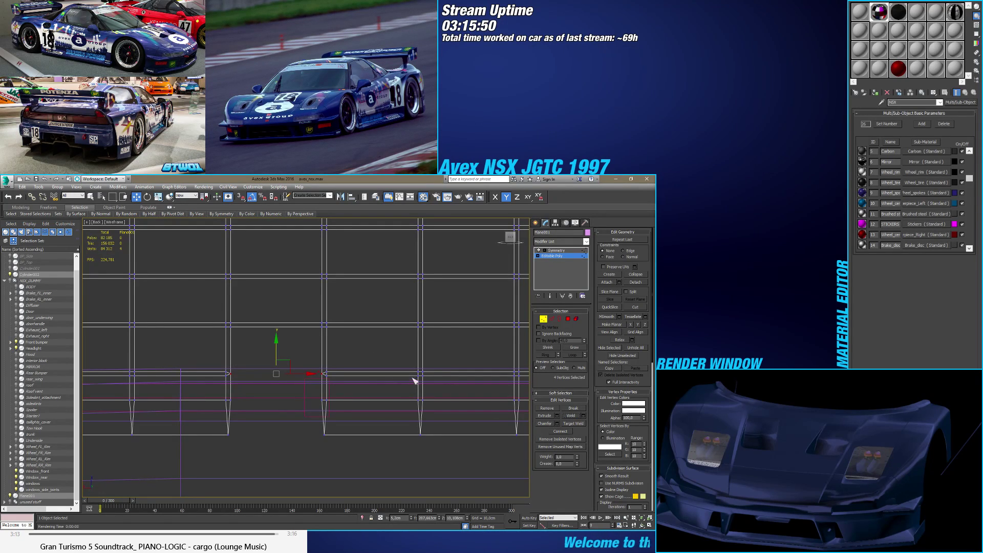
left_click_drag(325, 394, 317, 405)
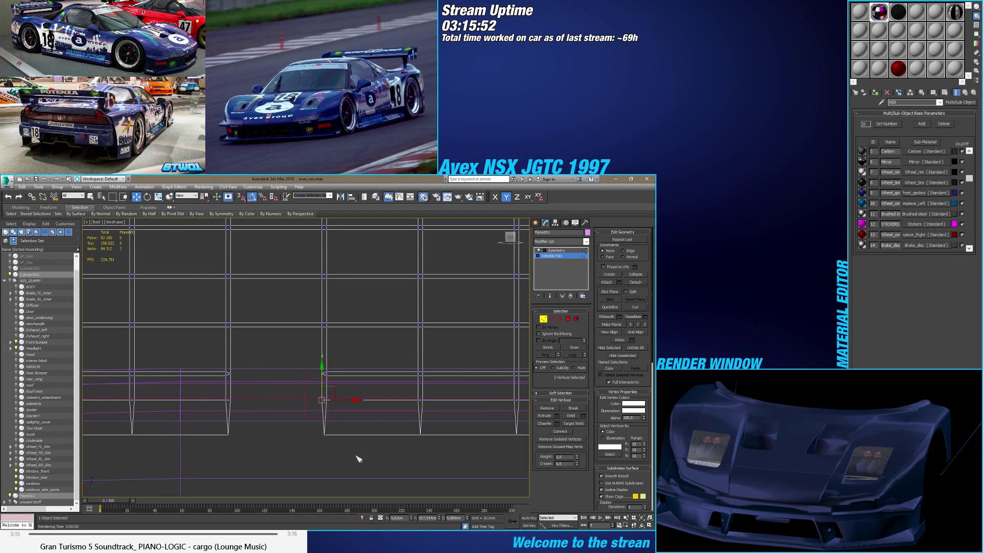
scroll(286, 407, "down", 5)
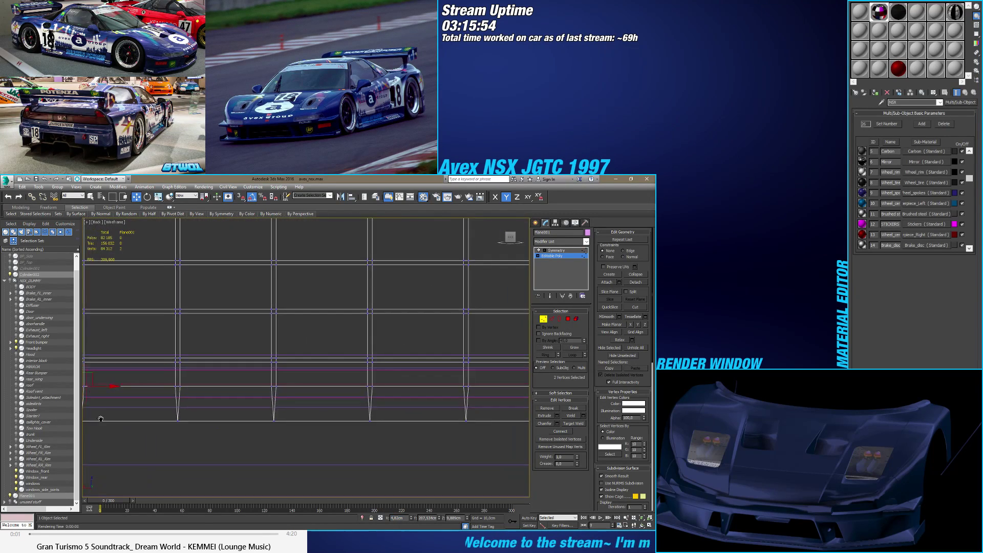
scroll(294, 413, "up", 6)
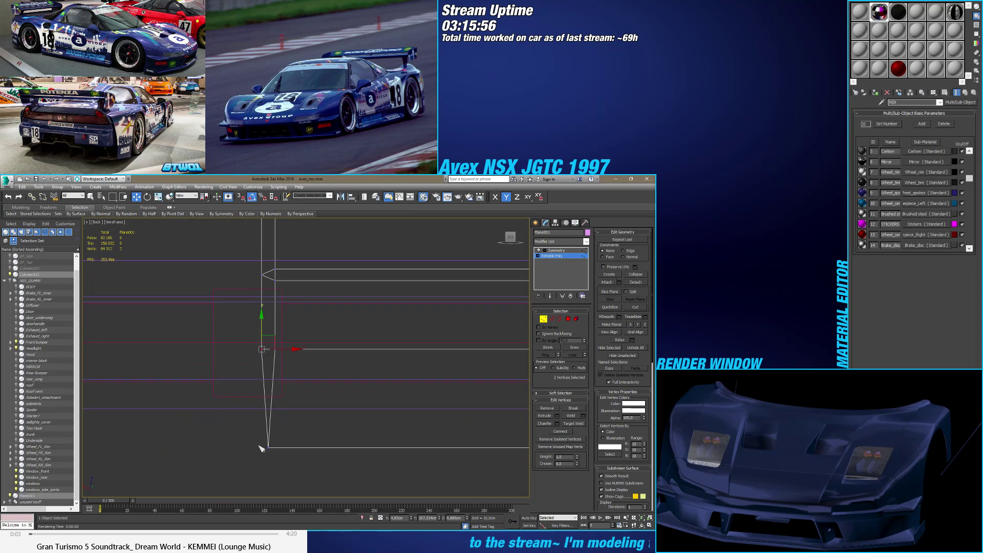
scroll(207, 469, "down", 3)
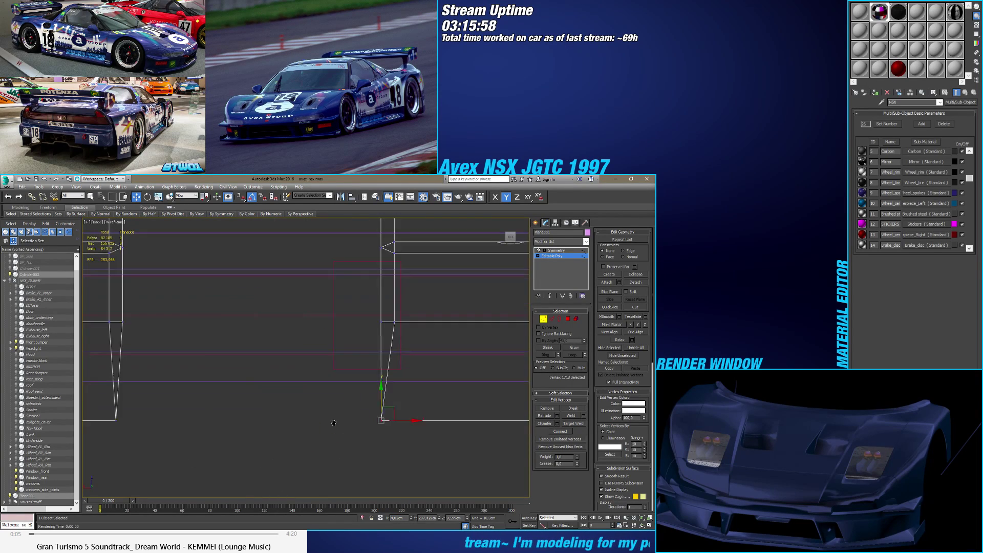
left_click(252, 380)
left_click_drag(223, 349, 223, 349)
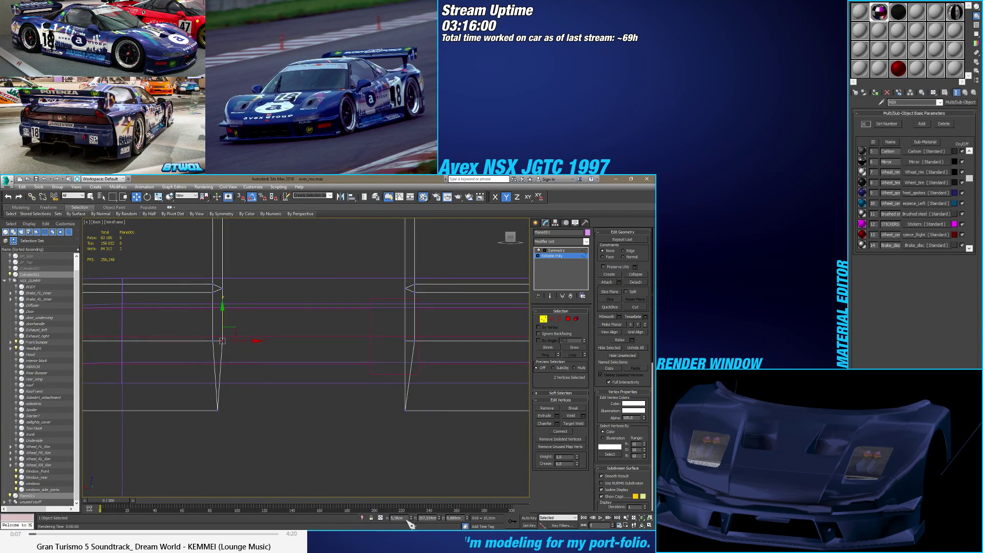
left_click(217, 409)
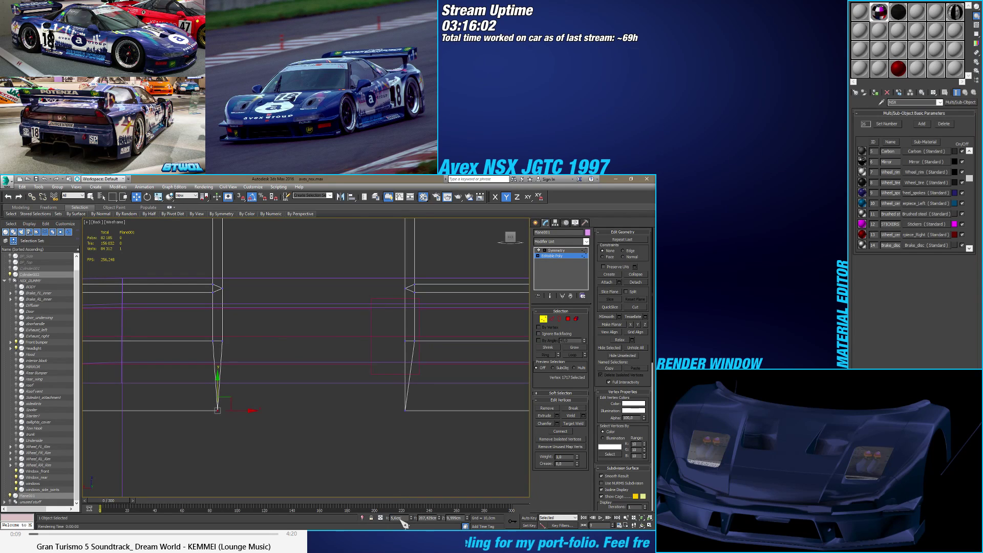
key("Return")
left_click(328, 389)
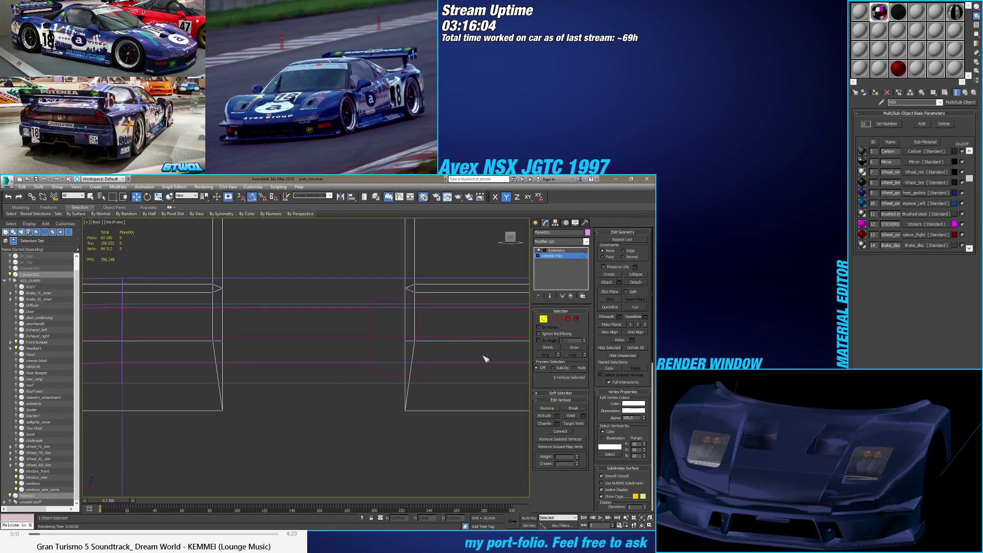
Step: Target Weld the junction vertices onto the bottom vertex and leave Vertex mode
left_click(572, 423)
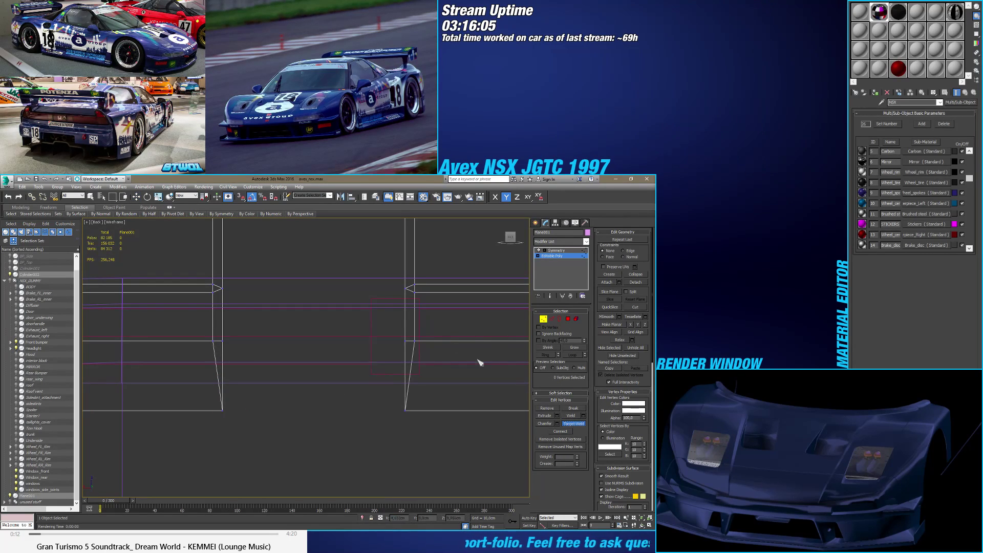
left_click(407, 341)
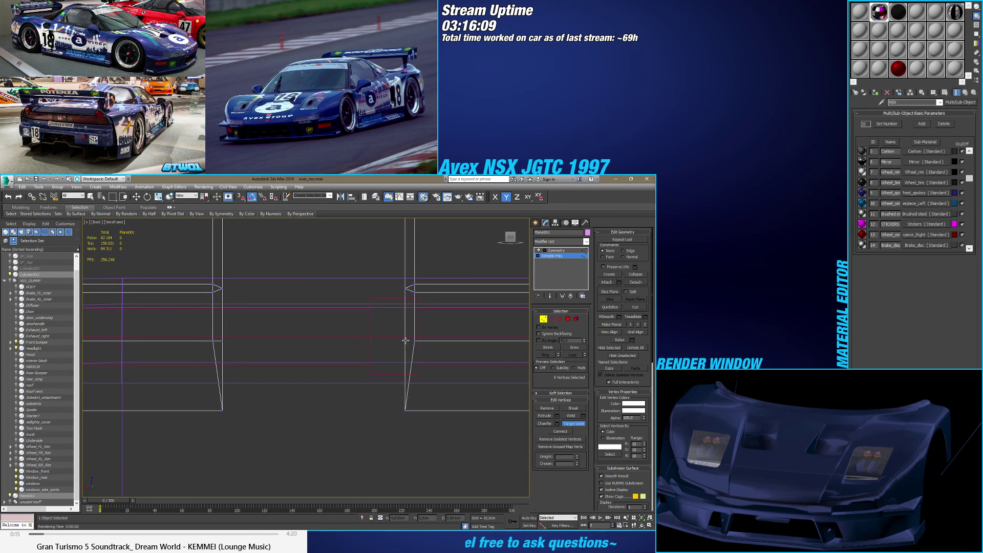
left_click(407, 410)
left_click(223, 343)
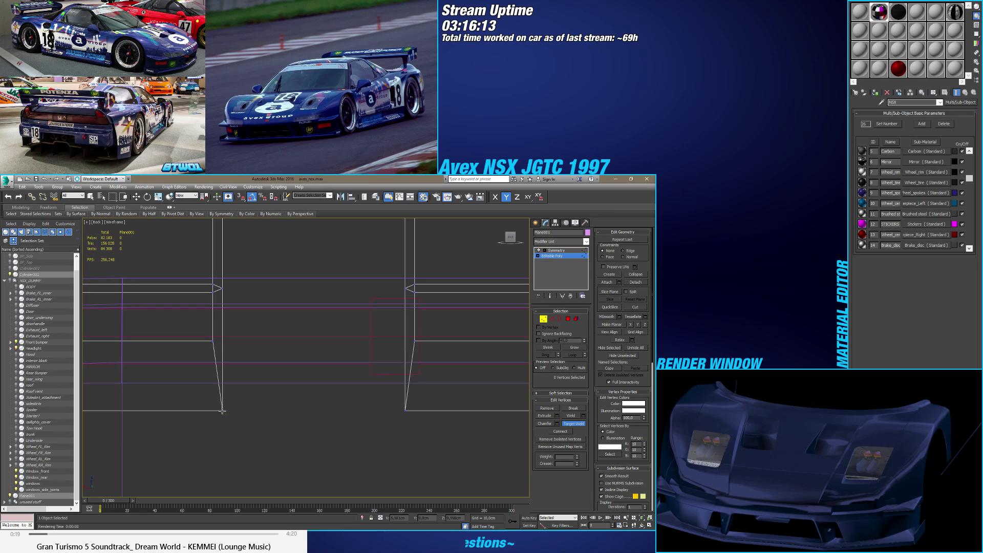
key("w")
scroll(307, 379, "down", 10)
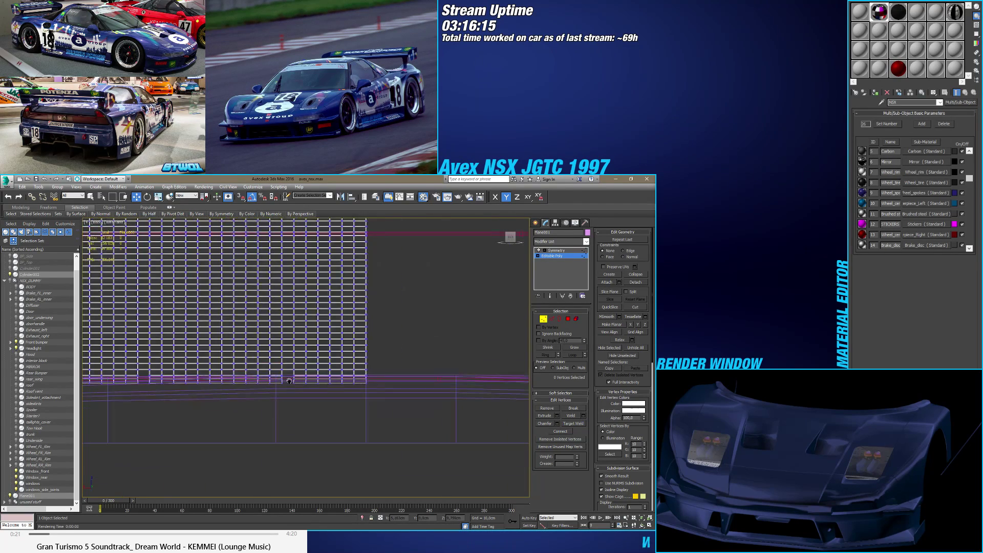
scroll(365, 379, "down", 3)
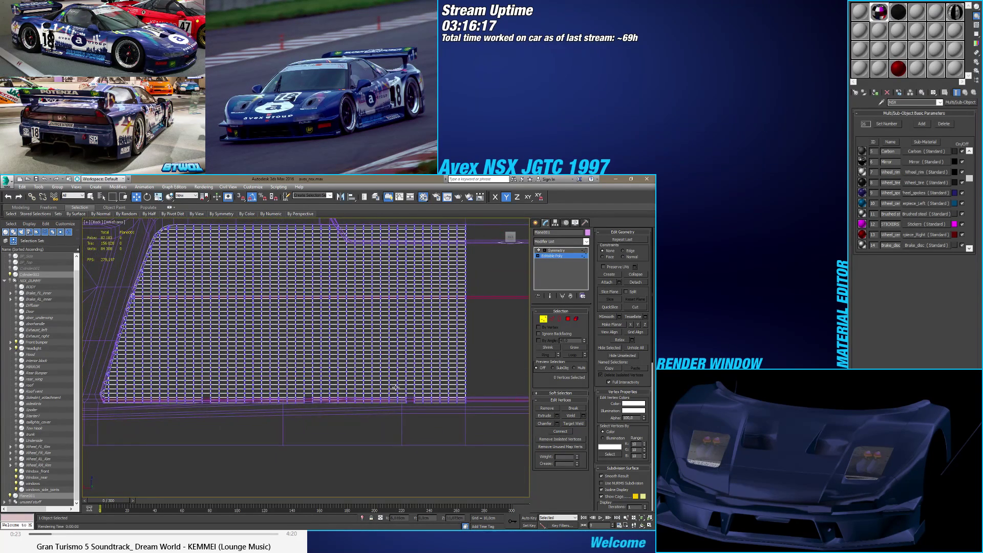
left_click(543, 321)
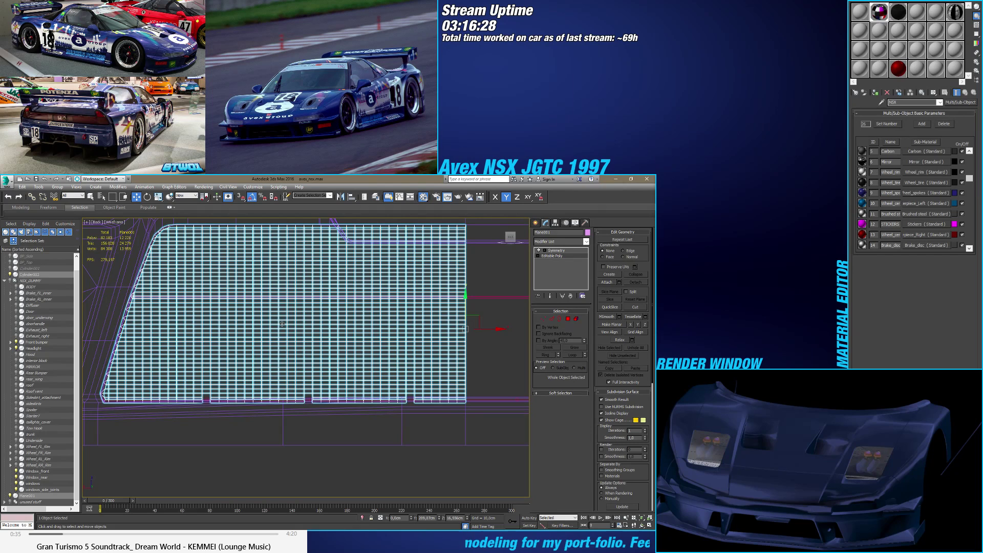
Step: Select the Cylinder002 crossbar and all of its vertices
left_click(535, 223)
middle_click_drag(217, 403, 258, 382)
scroll(259, 381, "up", 8)
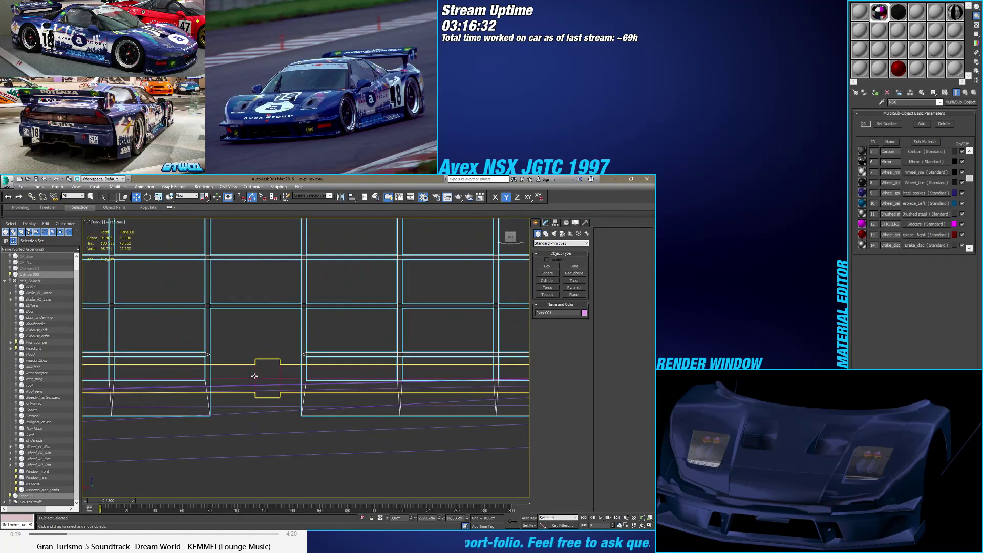
left_click(258, 380)
left_click(545, 223)
key("1")
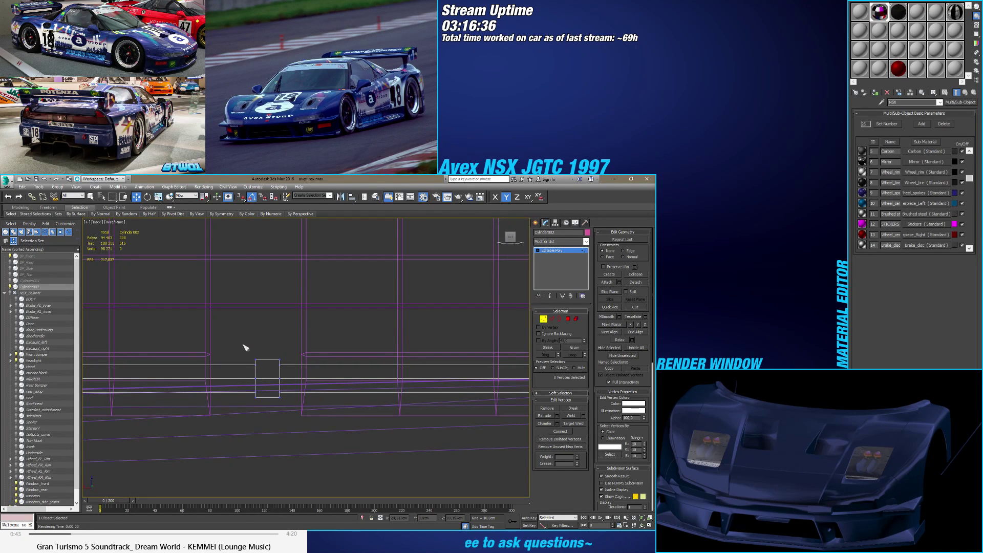
key("ctrl+a")
scroll(292, 386, "up", 2)
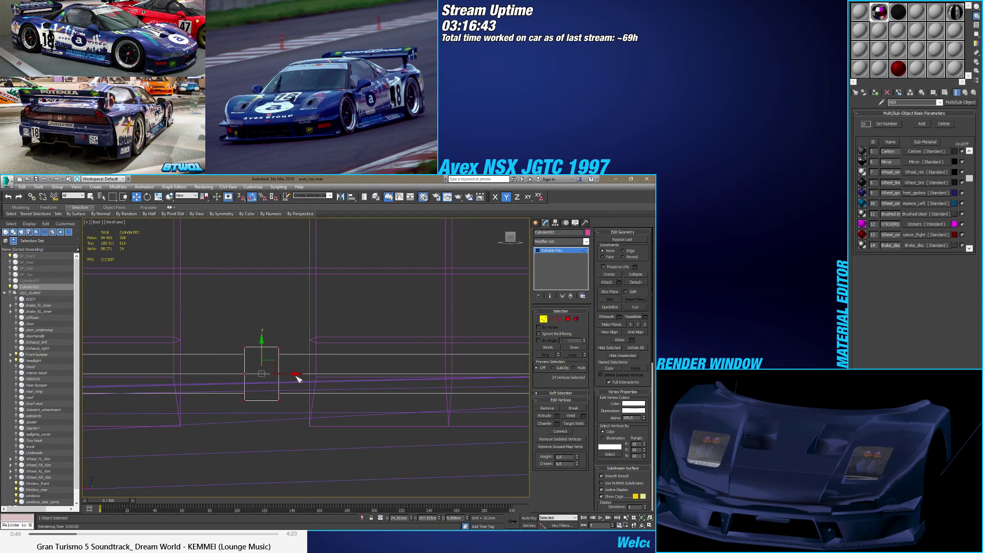
Step: Slide the crossbar vertices left along X in three small moves
left_click_drag(292, 374, 276, 373)
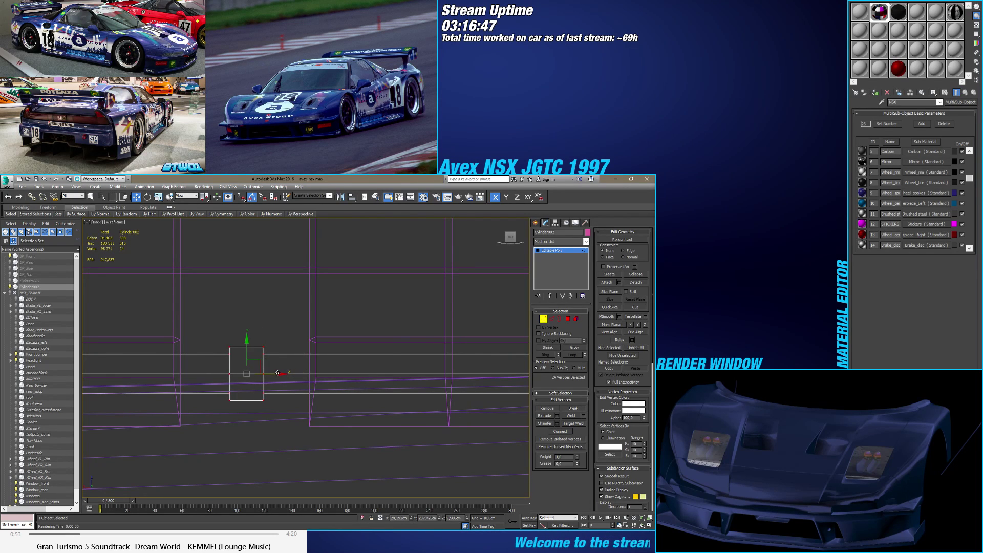
scroll(276, 373, "down", 5)
middle_click_drag(307, 376, 353, 381)
scroll(353, 381, "up", 5)
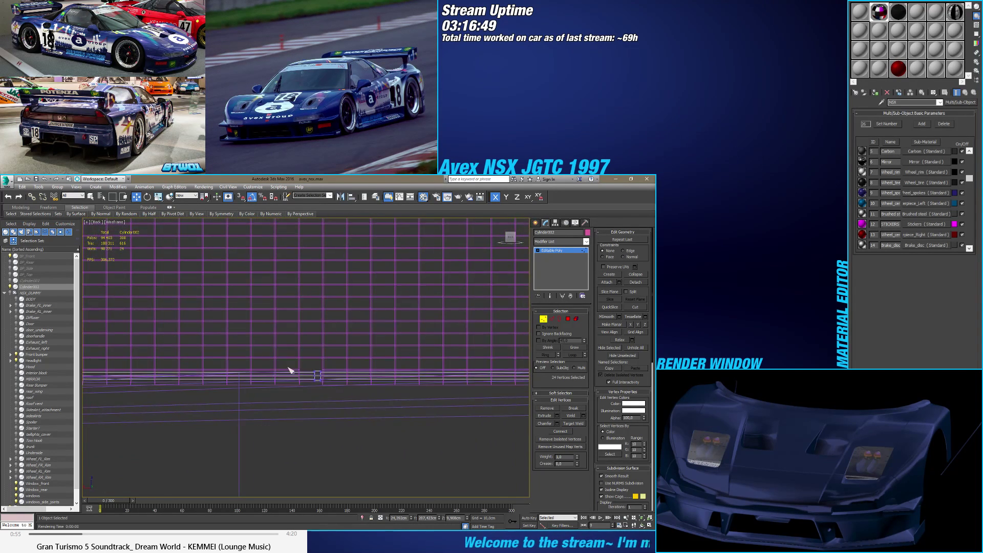
middle_click_drag(390, 414, 332, 395)
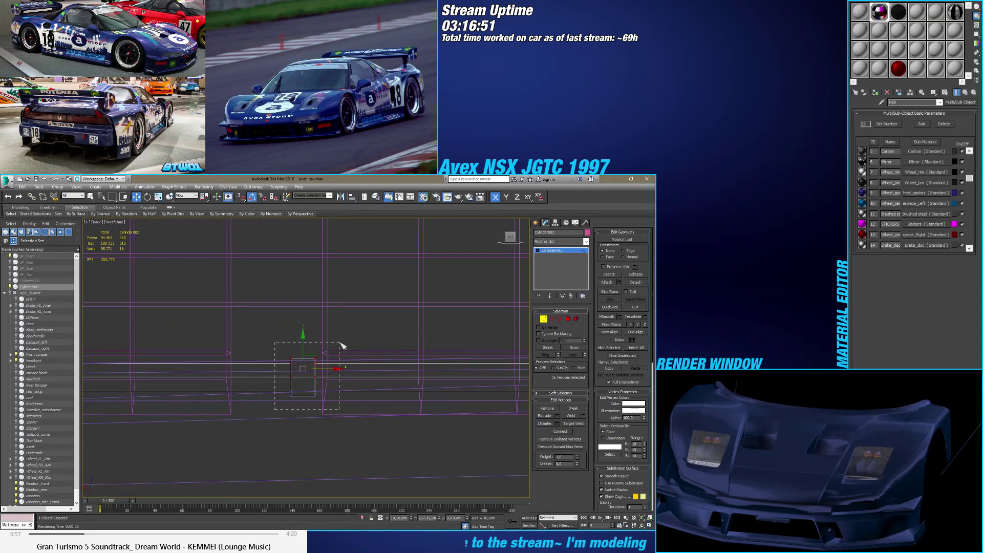
left_click_drag(320, 377, 298, 378)
scroll(298, 378, "down", 5)
scroll(287, 385, "up", 5)
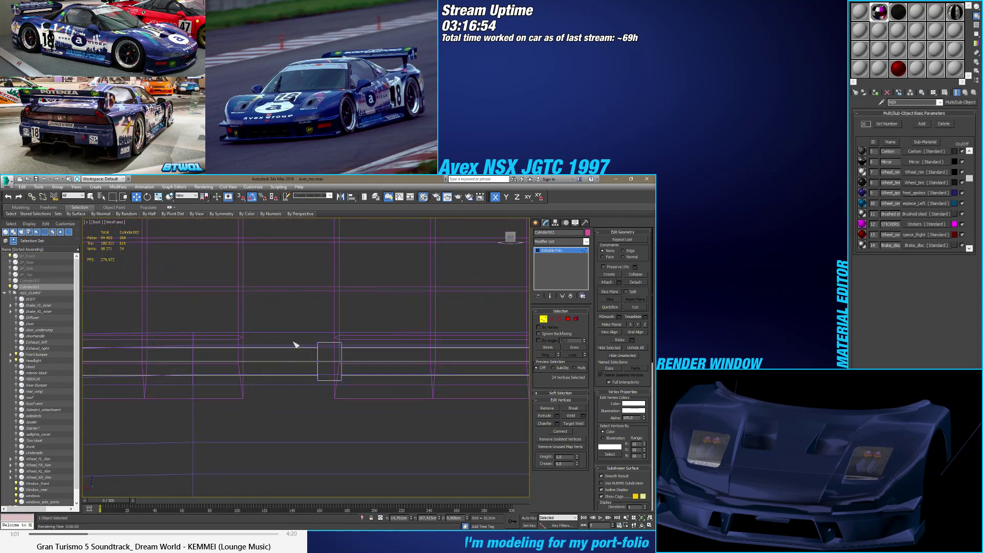
left_click_drag(357, 361, 319, 372)
scroll(318, 372, "down", 5)
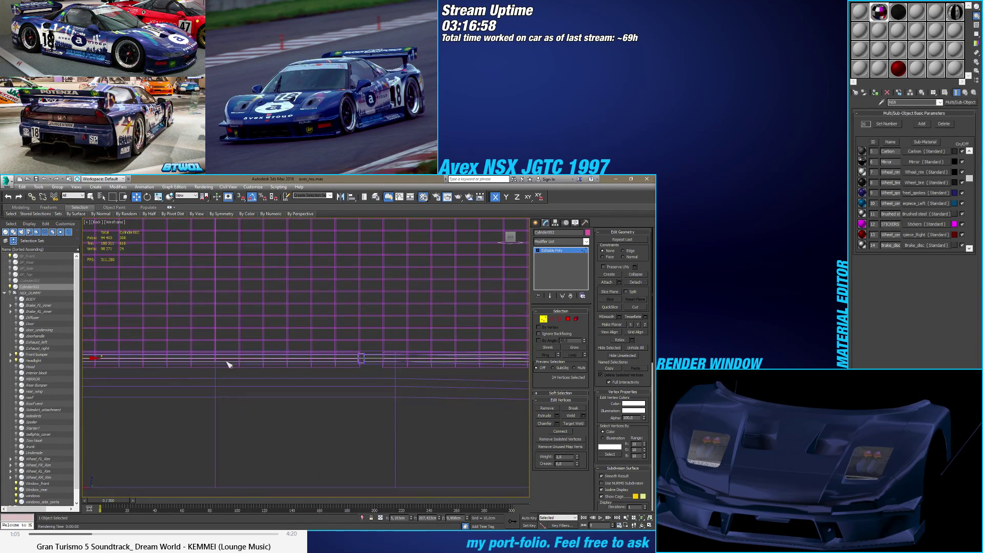
scroll(387, 377, "down", 8)
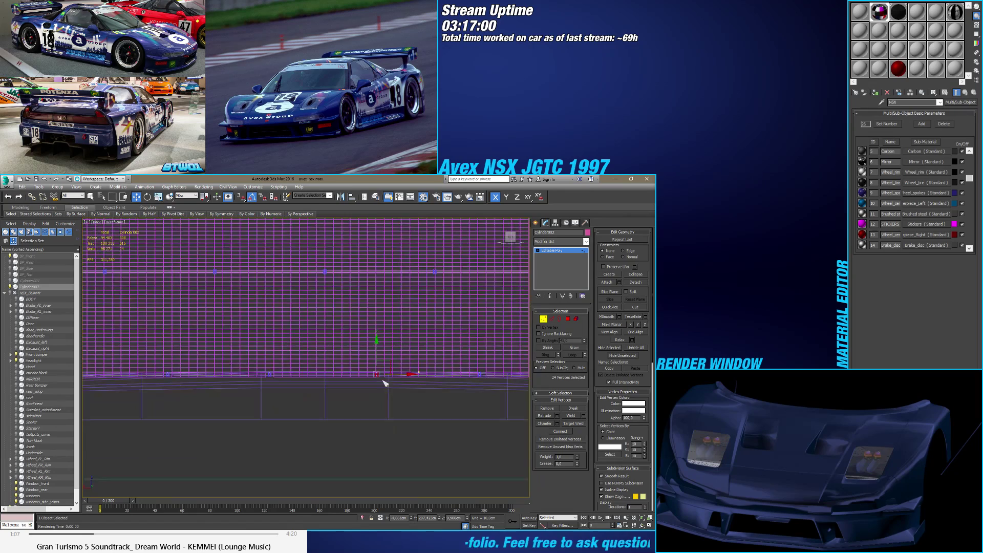
scroll(314, 375, "down", 2)
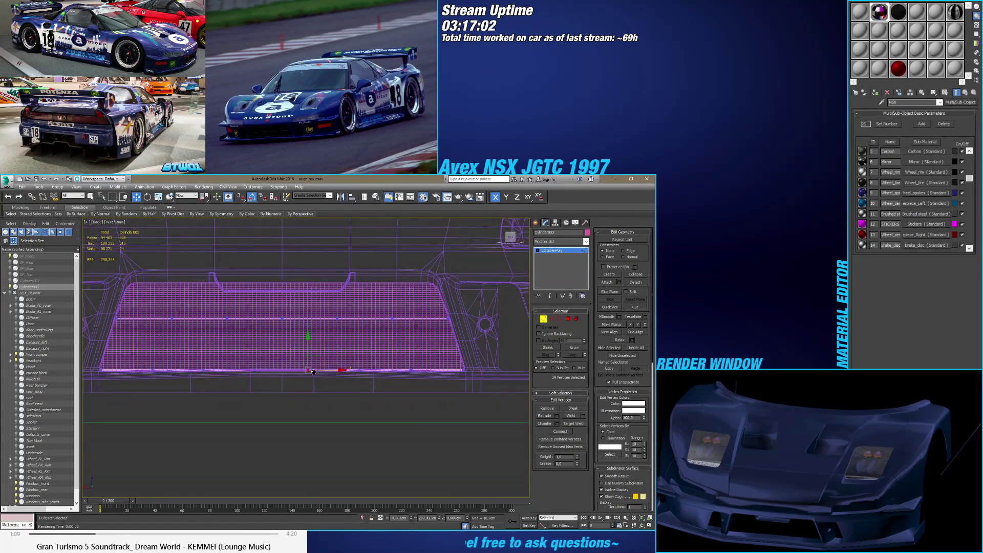
scroll(325, 366, "up", 8)
scroll(330, 369, "down", 4)
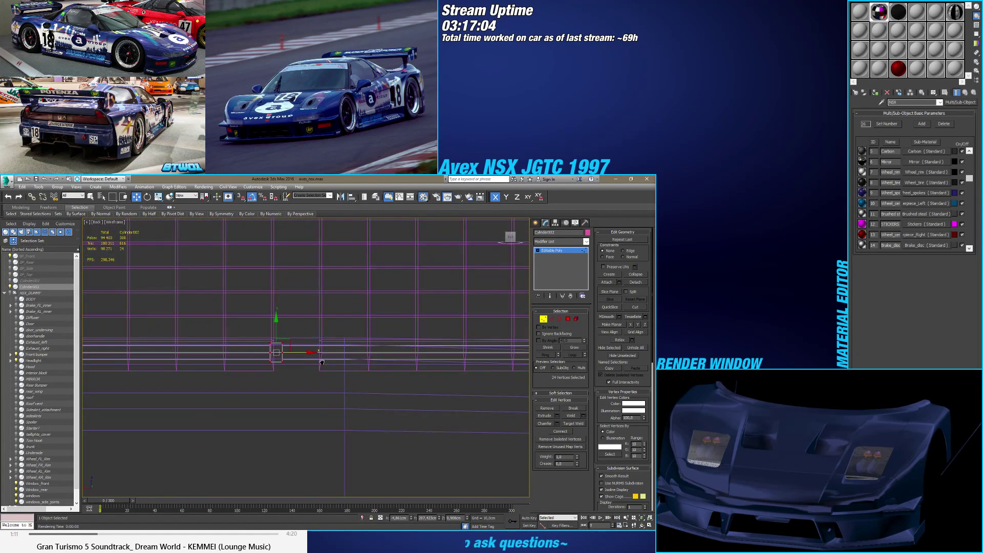
scroll(323, 372, "down", 3)
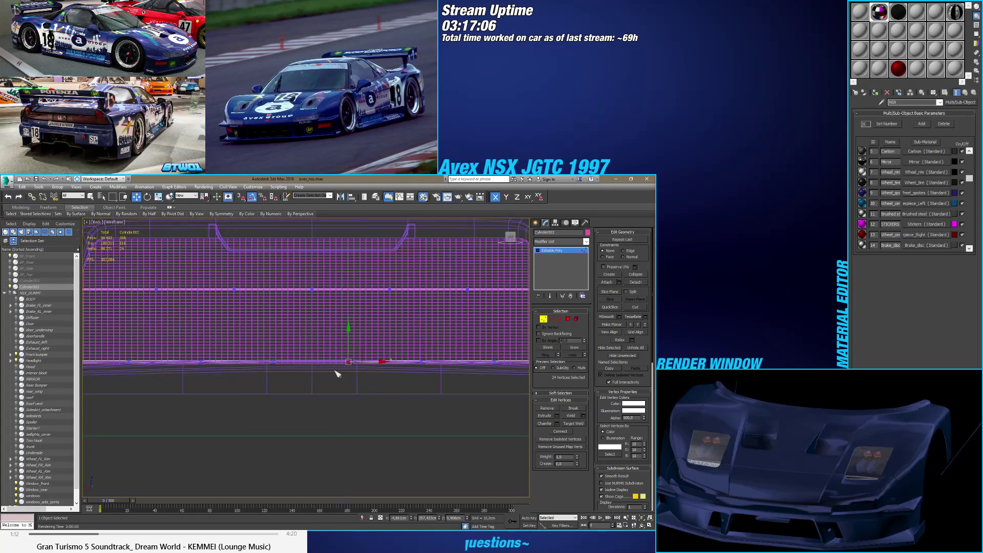
left_click(552, 319)
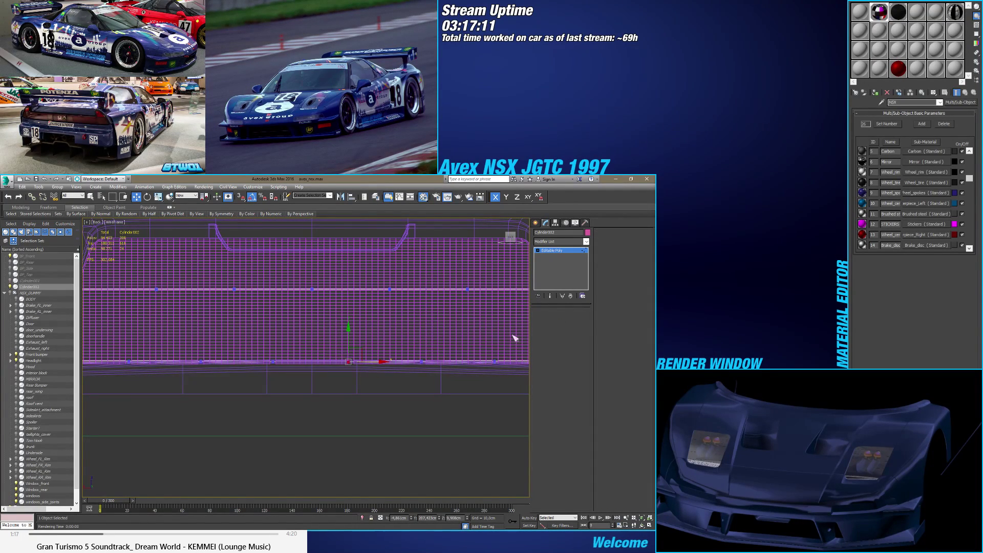
Step: Connect the selected edge row with Segments set to 1, adding one new edge loop
scroll(330, 358, "down", 4)
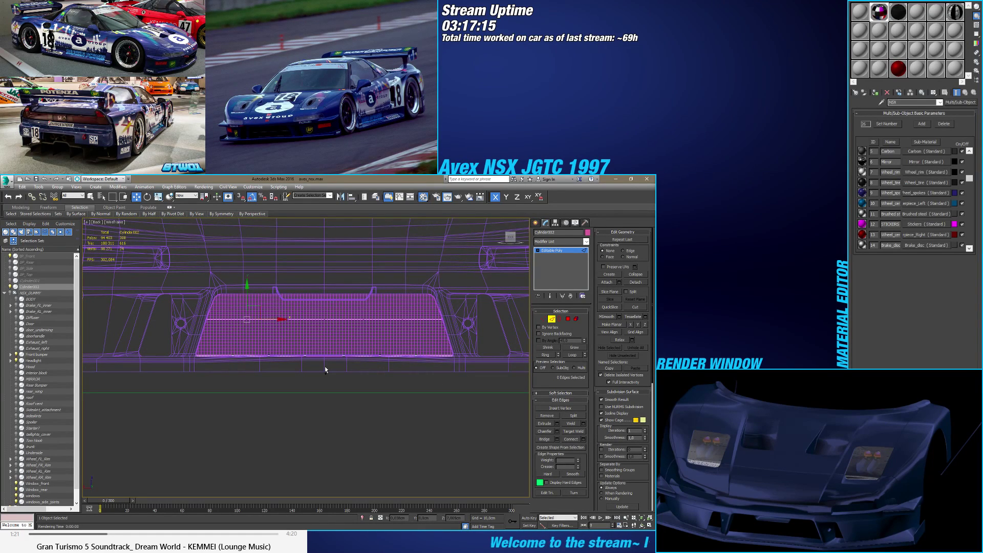
scroll(326, 369, "up", 4)
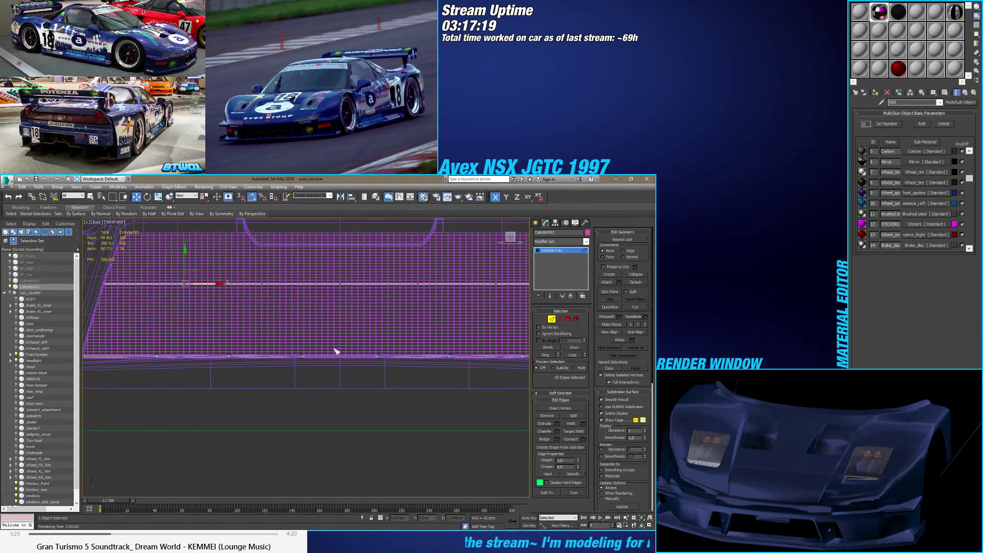
scroll(337, 358, "down", 3)
left_click(344, 374)
scroll(346, 366, "up", 5)
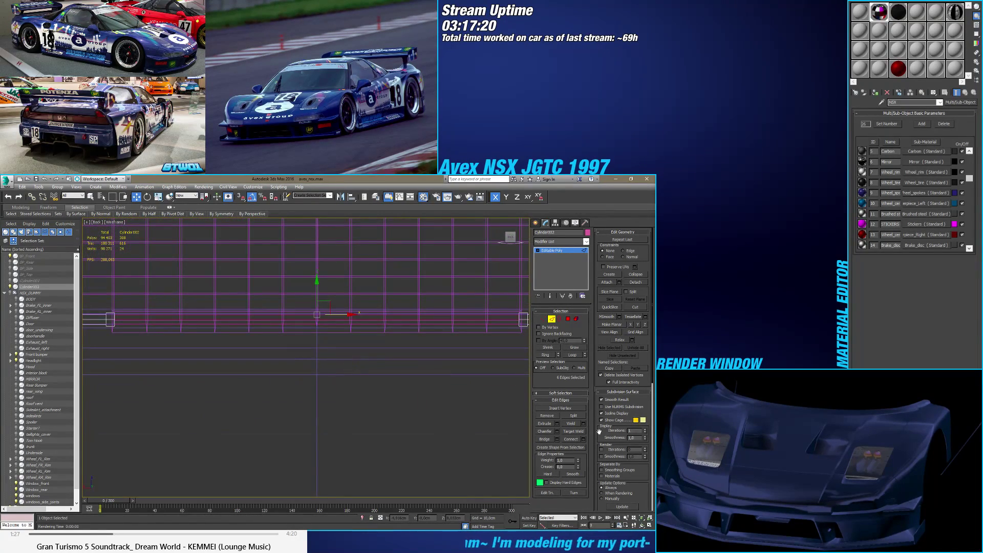
left_click(583, 438)
scroll(318, 328, "up", 3)
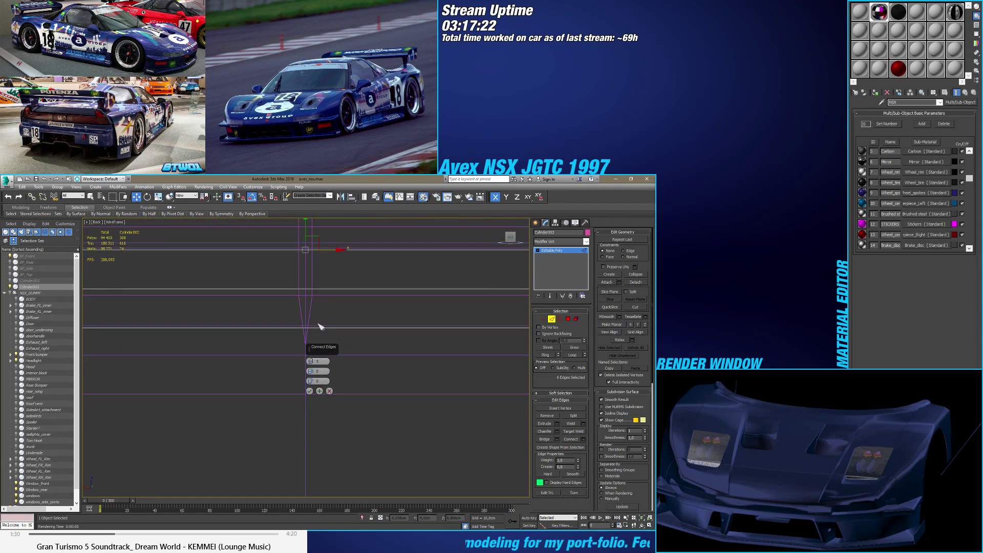
scroll(318, 327, "down", 3)
left_click_drag(310, 362, 310, 374)
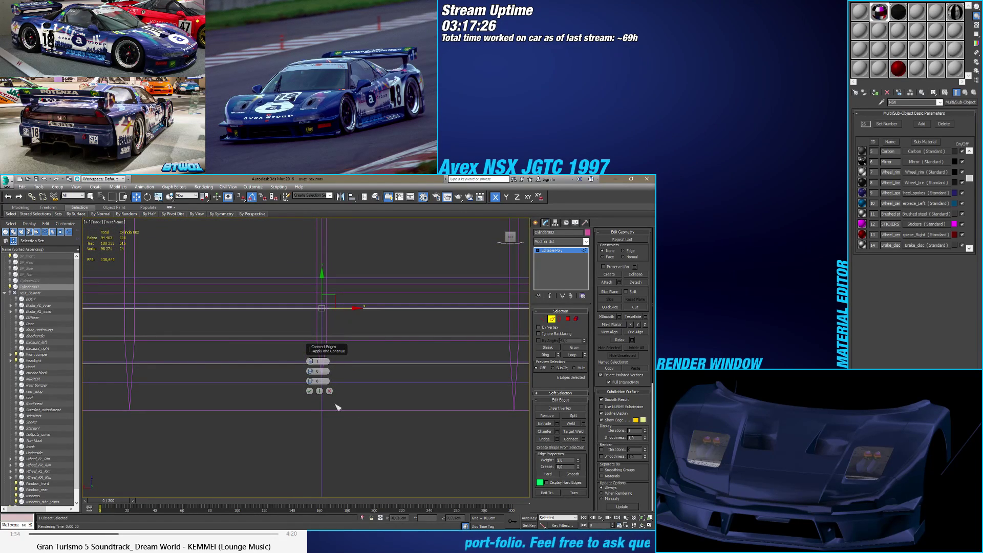
middle_click_drag(392, 240, 348, 359, "alt")
left_click(568, 319)
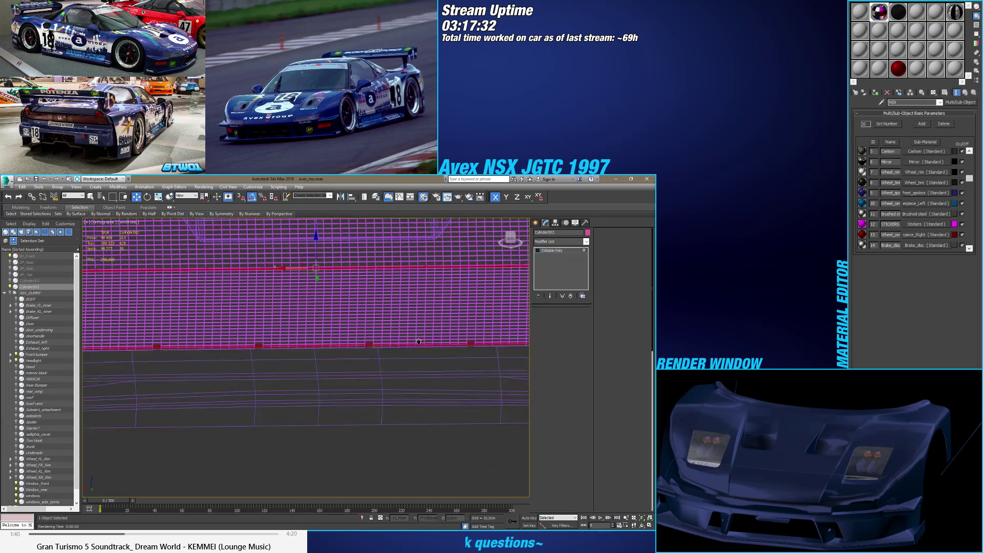
Step: Try box-selecting polygons along the grille's lower edge, then clear the selection and return to the back view
middle_click_drag(512, 369, 524, 398, "alt")
left_click_drag(525, 399, 495, 368)
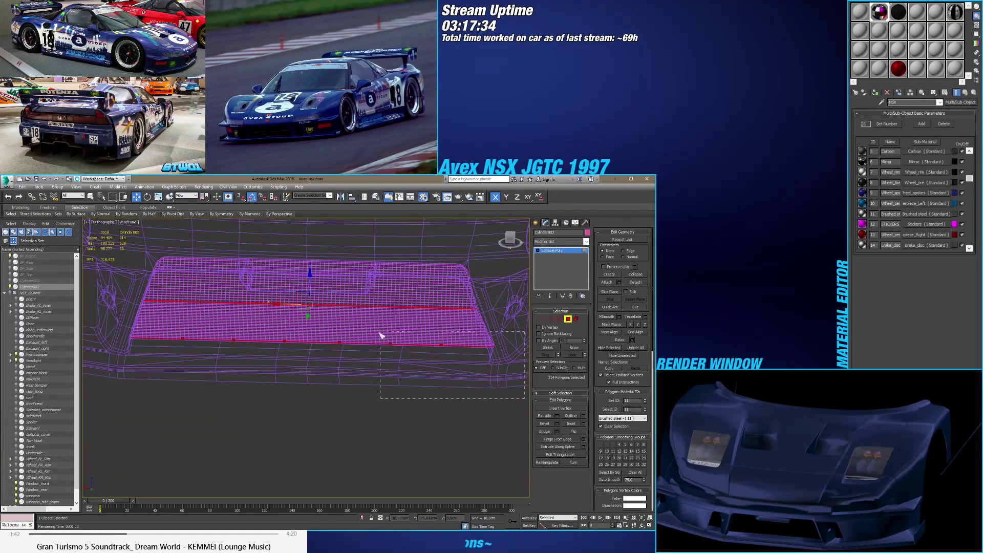
left_click_drag(380, 336, 326, 335)
key("ctrl+d")
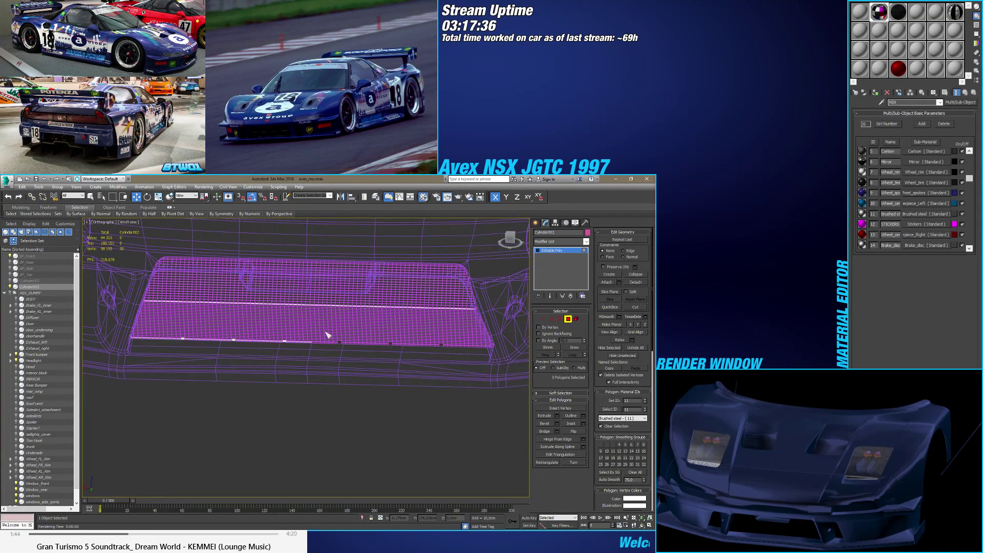
middle_click_drag(328, 326, 338, 348, "alt")
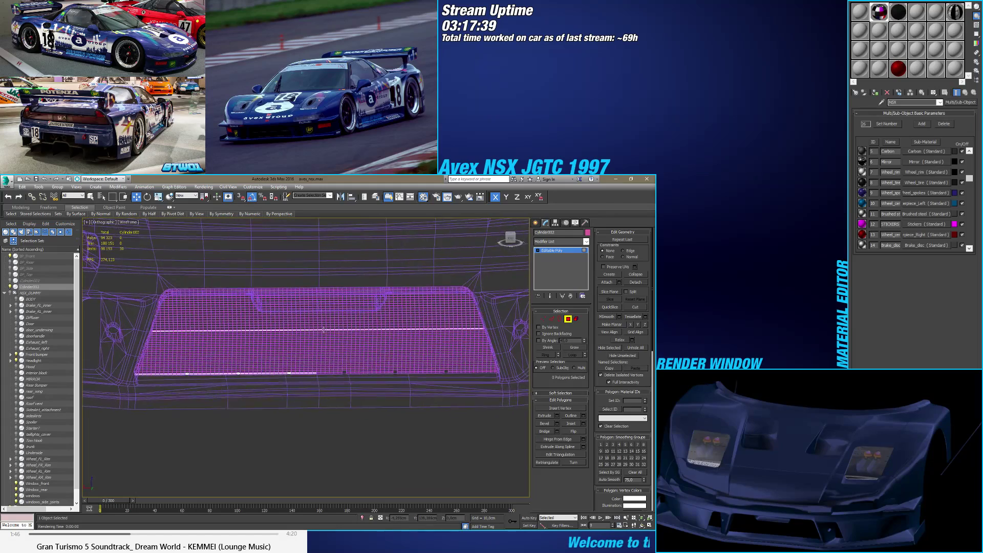
scroll(328, 337, "up", 10)
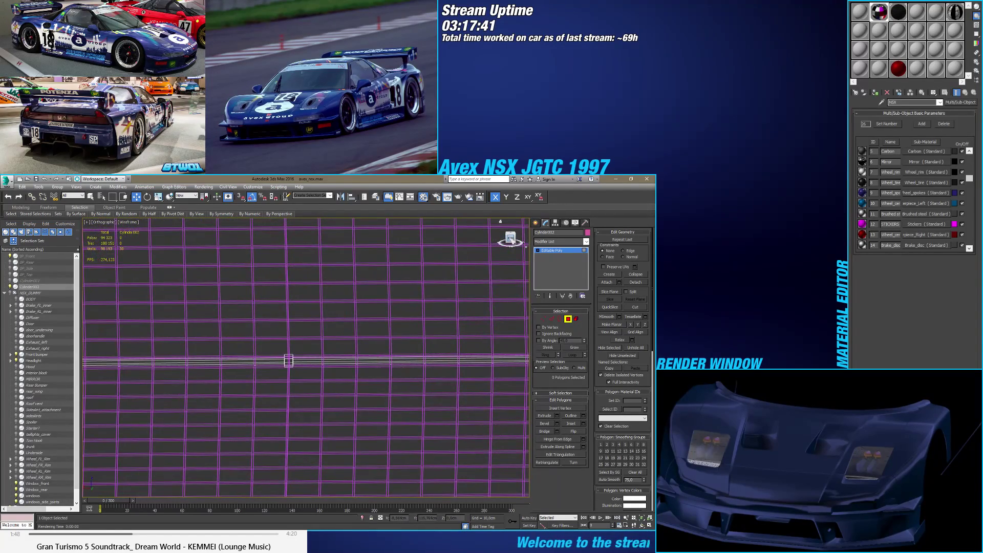
left_click(510, 237)
scroll(371, 320, "up", 10)
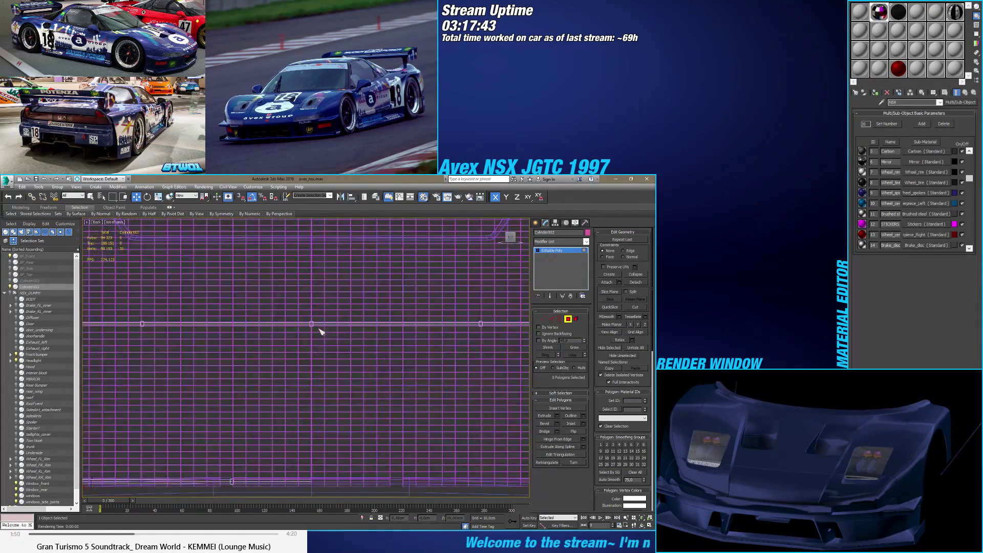
Step: Connect six grille edges with a new edge loop, then test-select a band of polygons
left_click(551, 318)
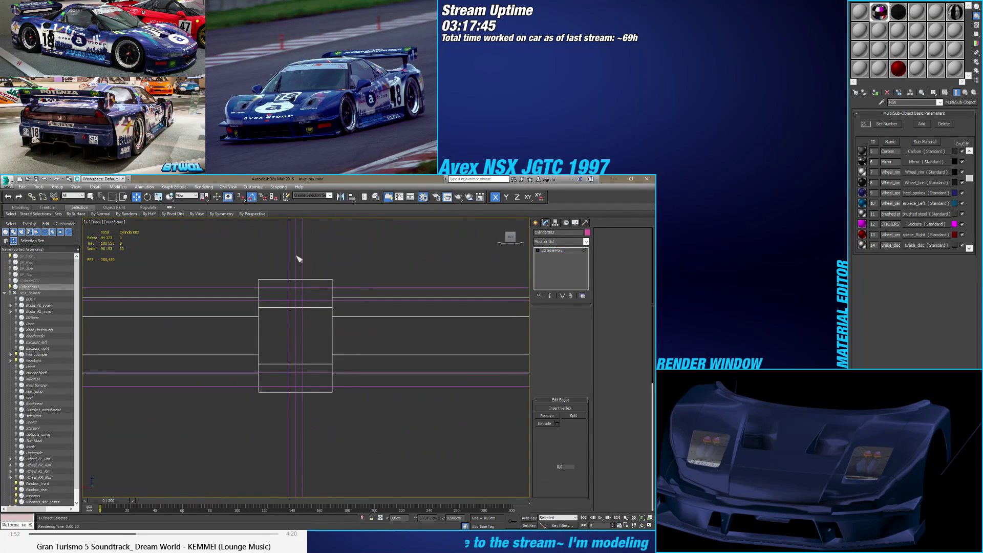
left_click(579, 442)
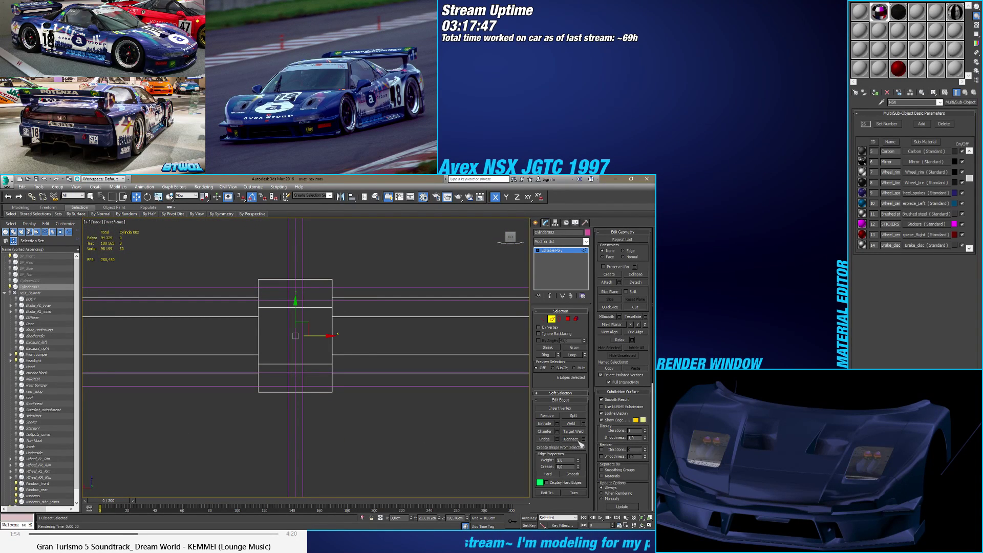
left_click(568, 319)
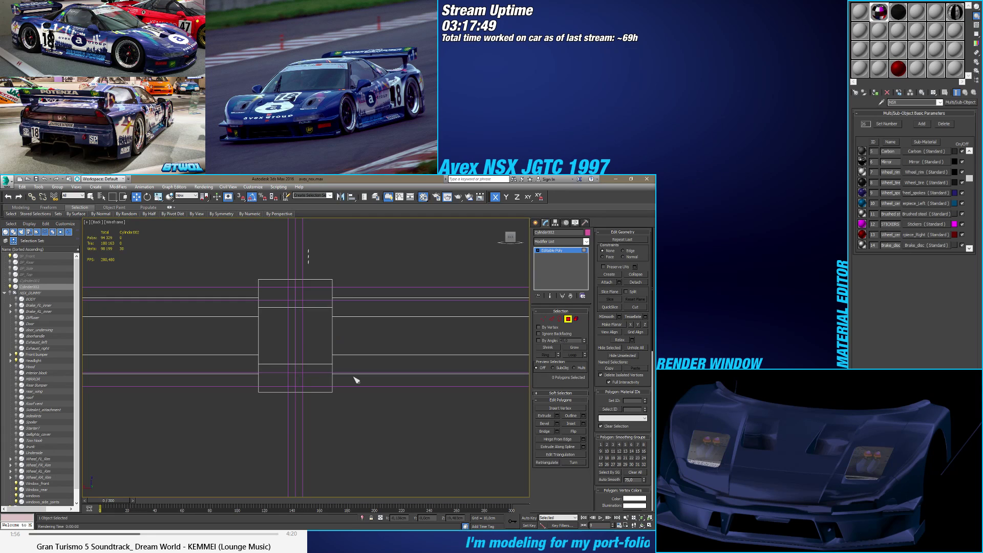
scroll(417, 436, "down", 10)
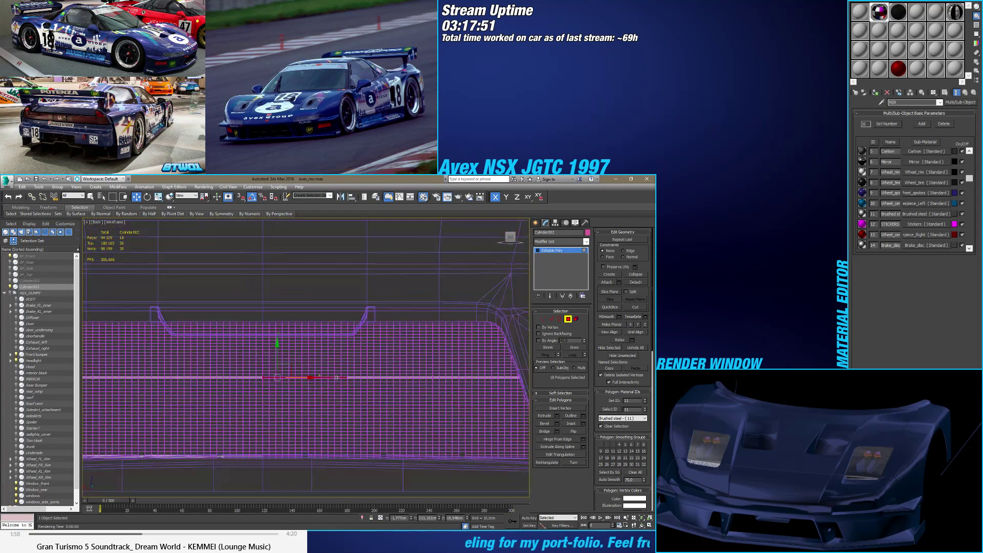
left_click_drag(505, 417, 519, 420)
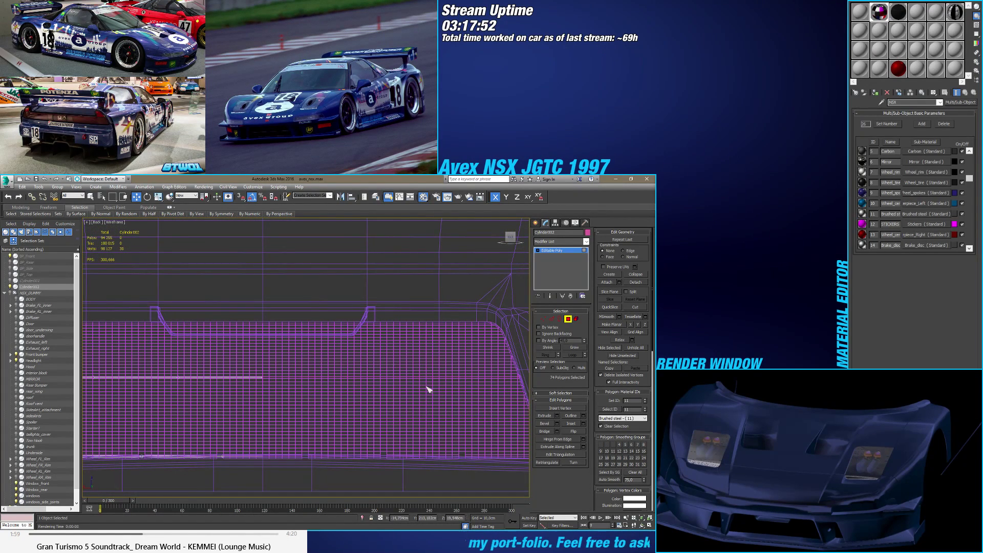
key("ctrl+d")
scroll(259, 374, "up", 8)
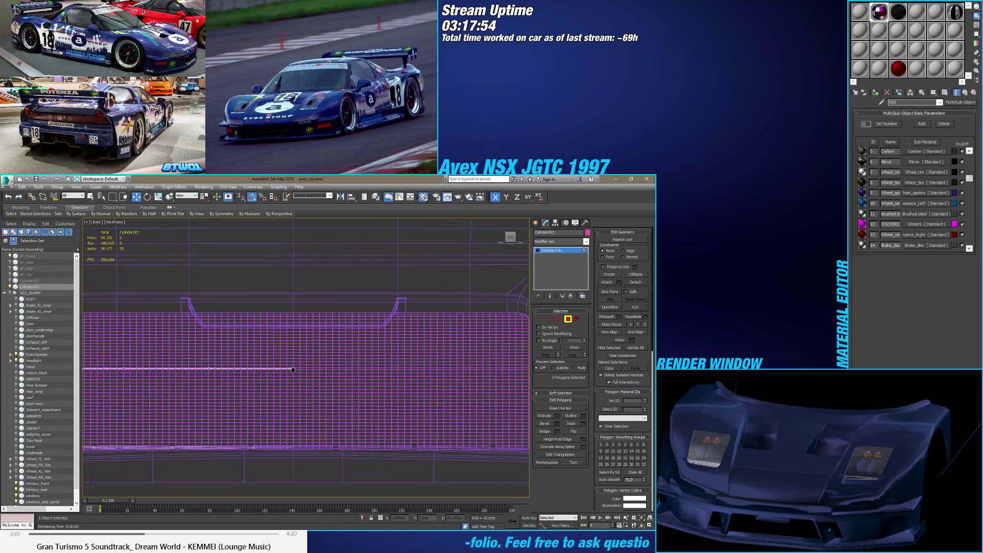
scroll(319, 363, "down", 6)
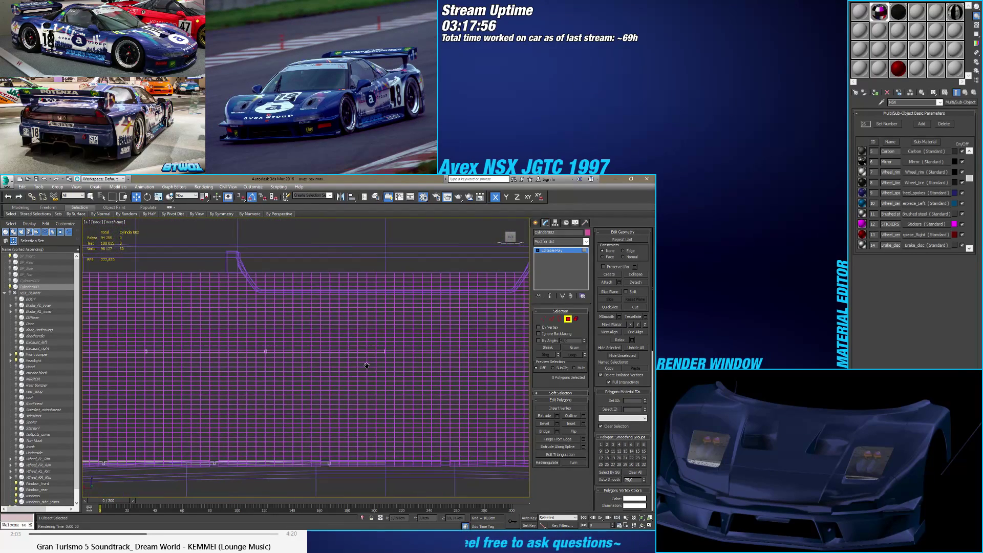
middle_click_drag(268, 366, 296, 357)
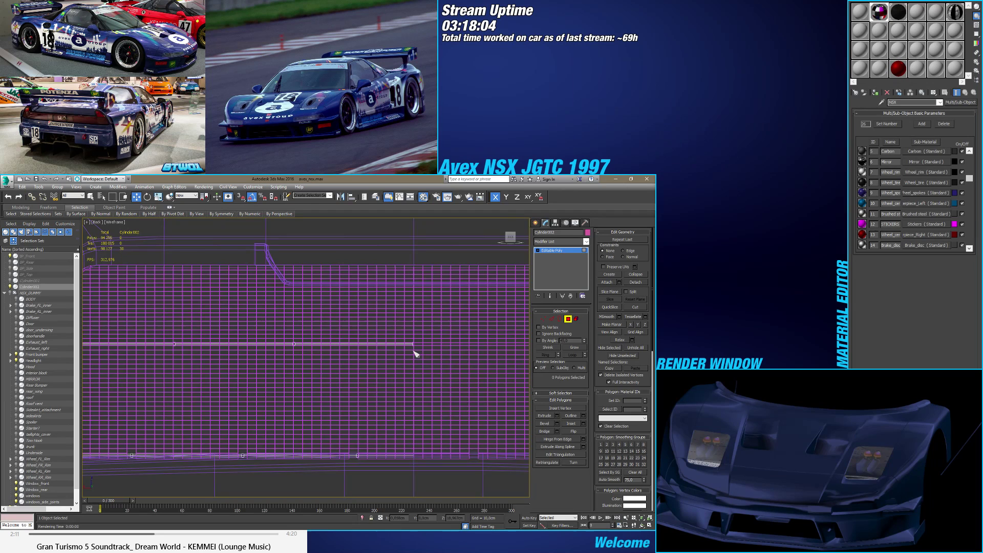
scroll(415, 350, "up", 6)
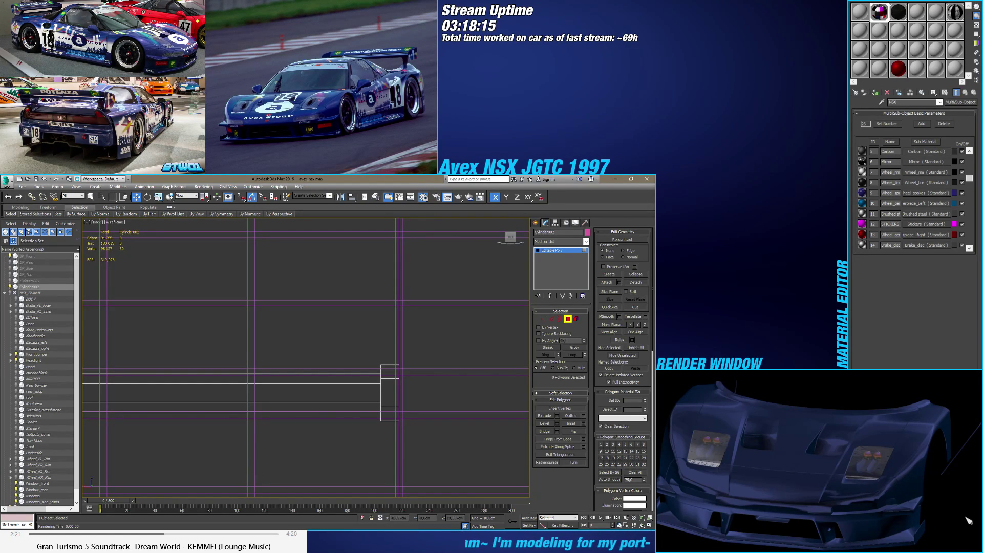
Step: Select the polygons of the small crossbar piece, extending the selection along the bar
left_click(396, 375)
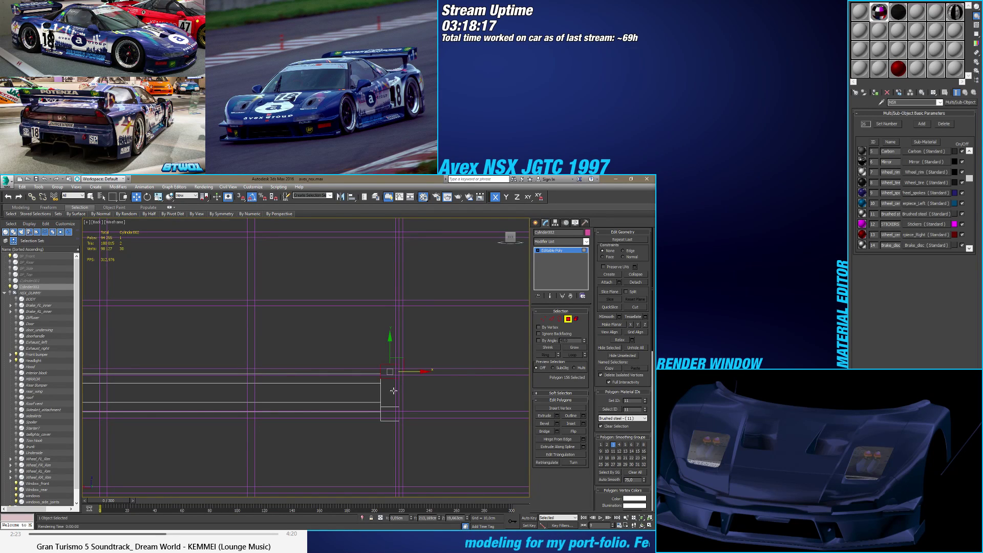
scroll(396, 378, "up", 6)
scroll(352, 384, "up", 5)
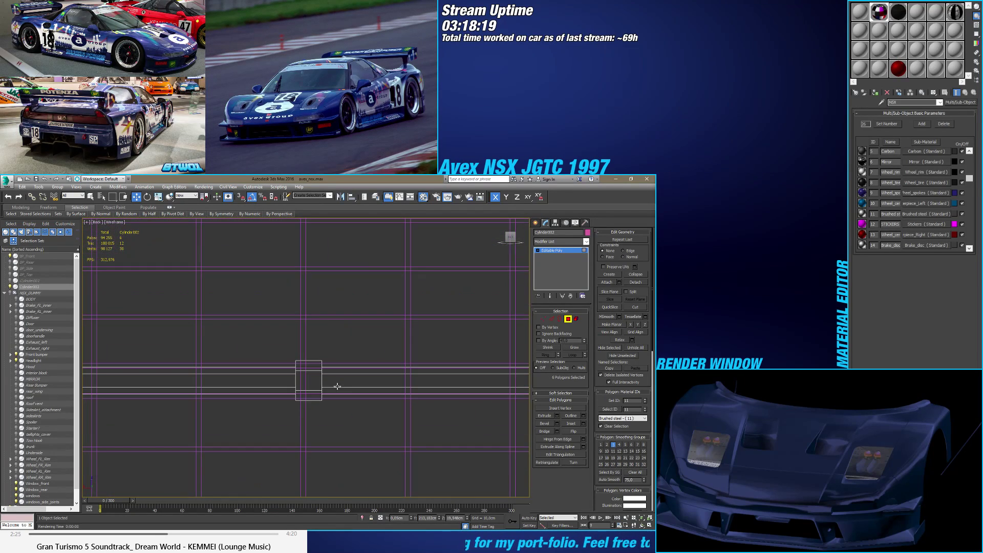
left_click(315, 381, "ctrl")
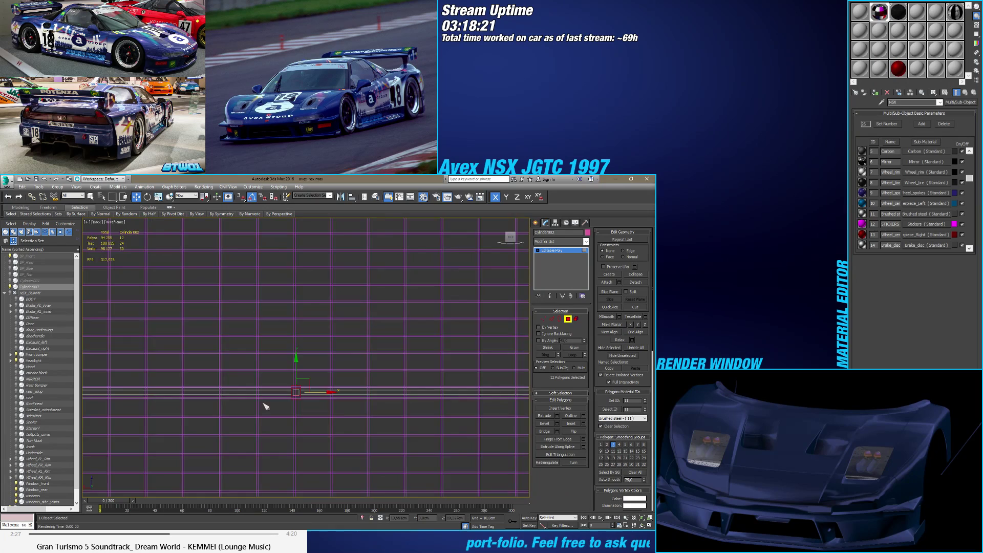
scroll(293, 403, "down", 6)
scroll(285, 395, "up", 5)
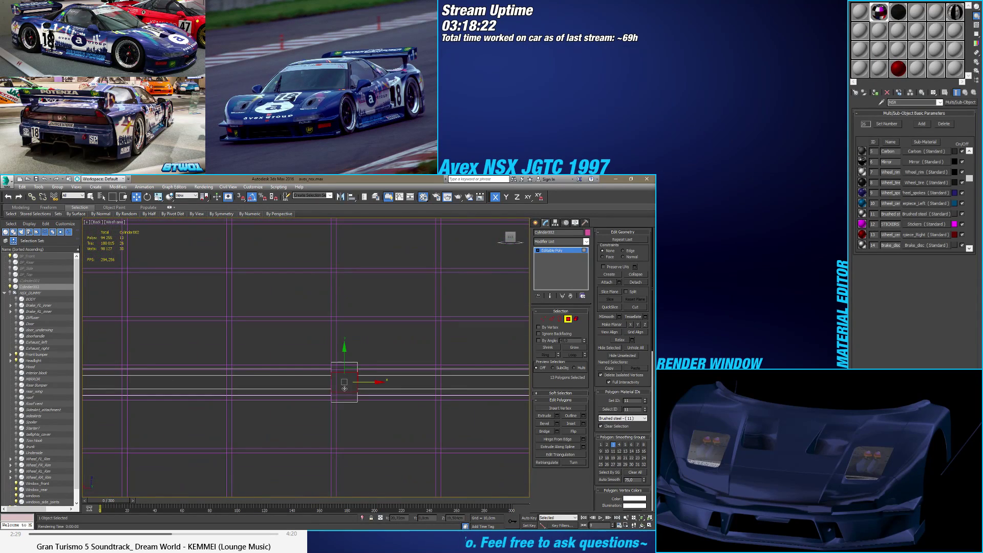
left_click(344, 397, "ctrl")
scroll(344, 397, "down", 4)
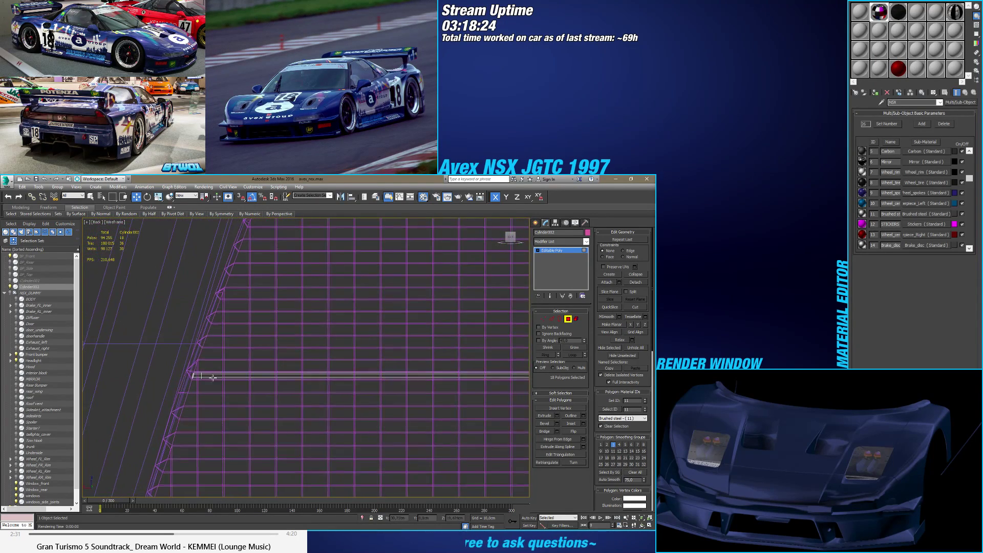
left_click(201, 376, "ctrl")
scroll(202, 377, "down", 5)
middle_click_drag(202, 377, 257, 377)
scroll(281, 410, "up", 3)
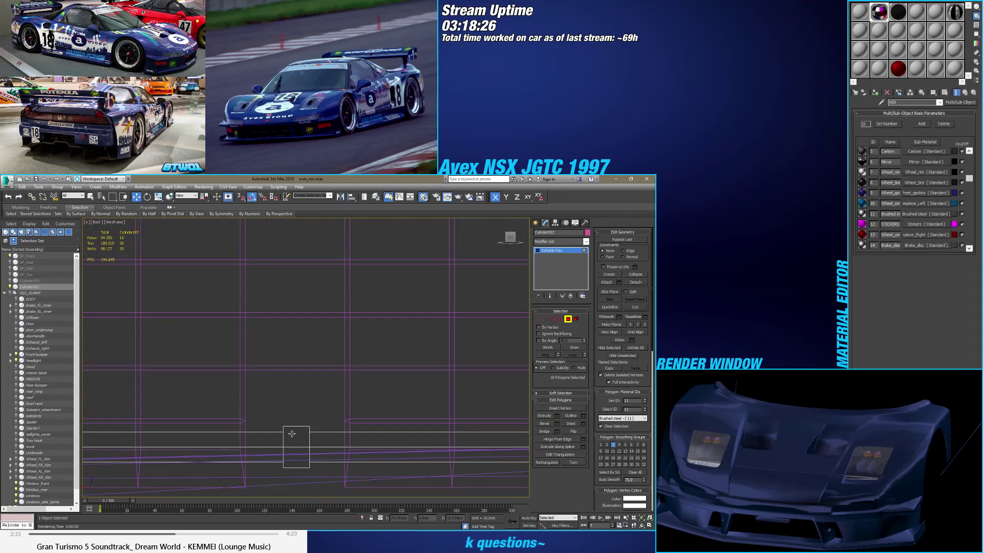
Step: Add the bottom-band and remaining crossbar polygons to the selection
left_click(297, 444, "ctrl")
scroll(320, 406, "up", 5)
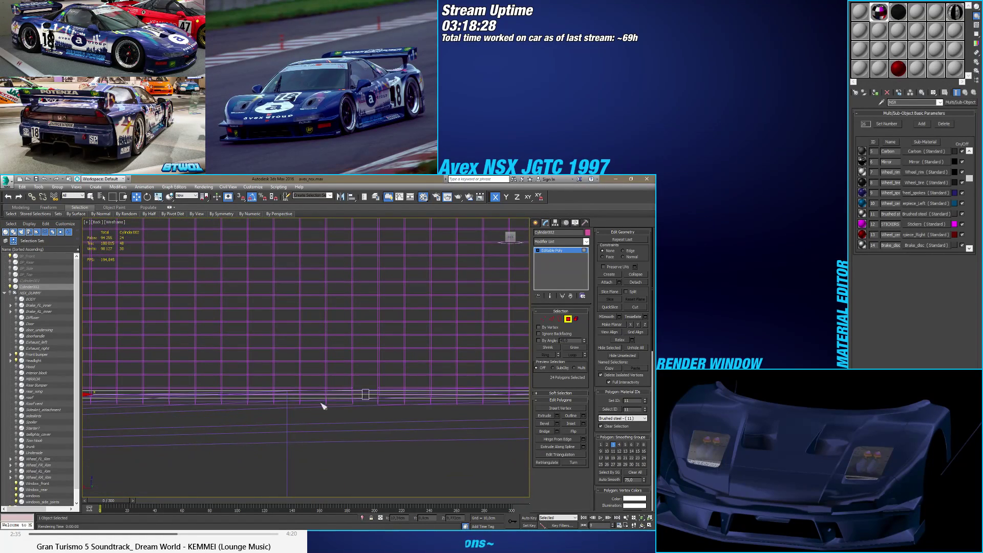
left_click(361, 411, "ctrl")
scroll(360, 411, "down", 5)
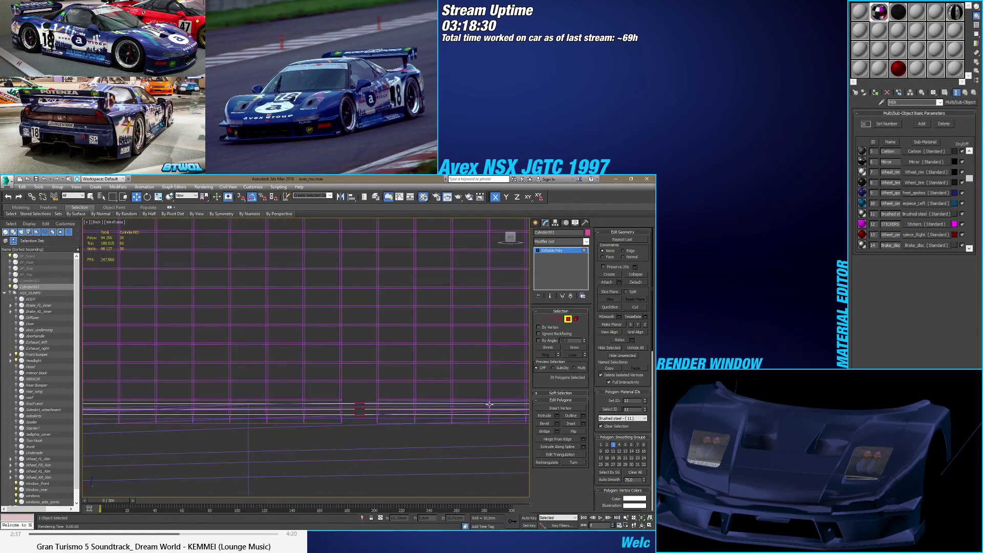
left_click(343, 411, "ctrl")
left_click(454, 409, "ctrl")
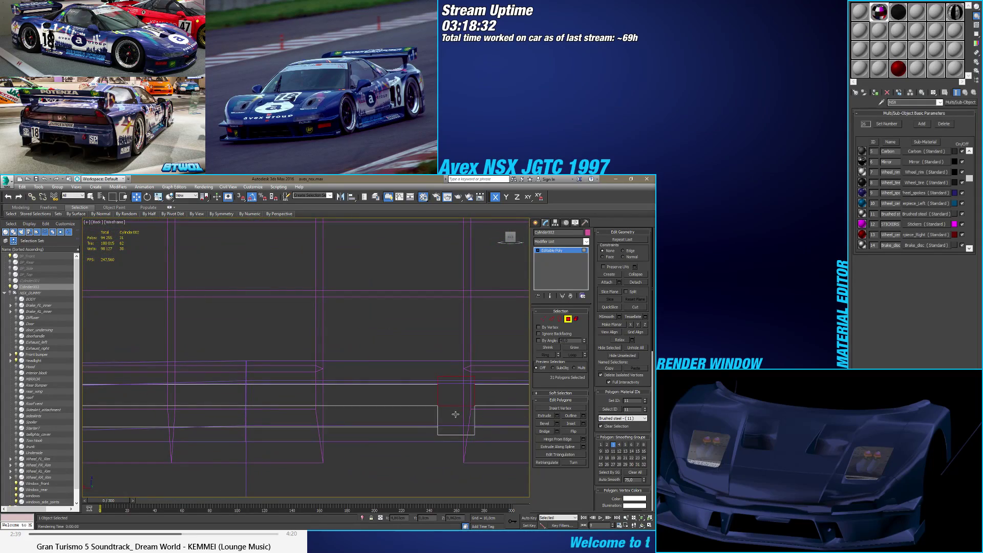
scroll(454, 409, "down", 2)
scroll(398, 394, "down", 5)
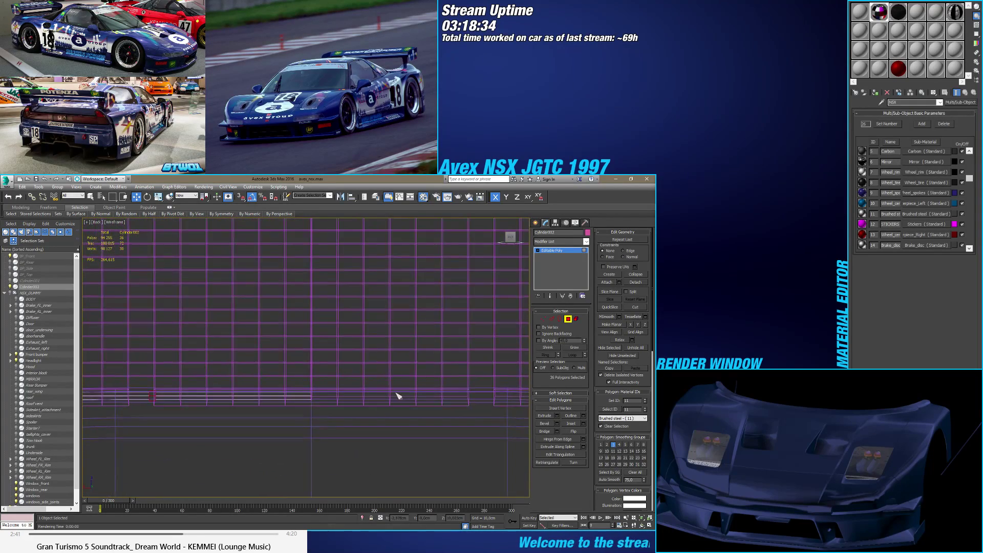
middle_click_drag(414, 407, 379, 408, "alt")
scroll(399, 384, "up", 5)
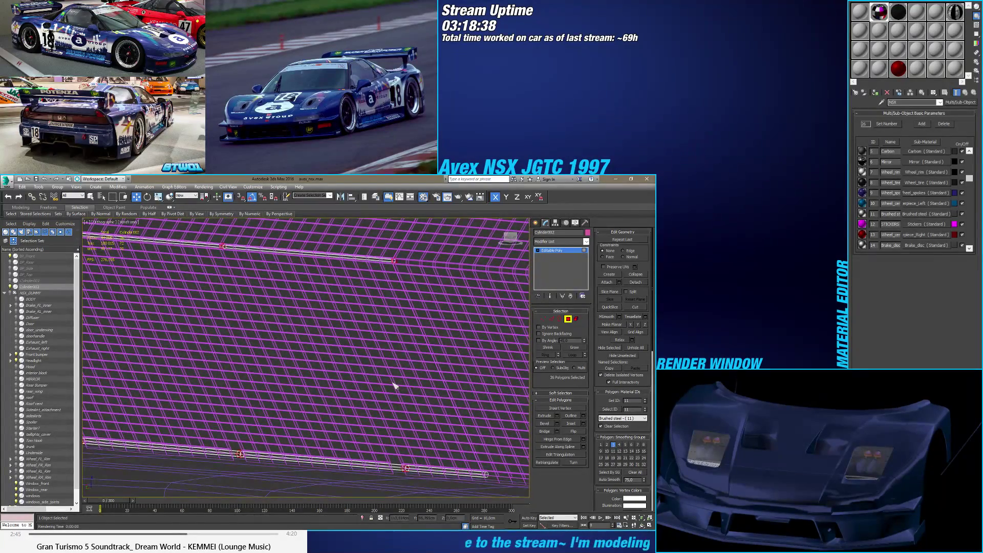
Step: Grow the selection and set material ID 2 (Blackness), then select the remaining polygons and set ID 2 again
key("F3")
middle_click_drag(394, 385, 408, 390, "alt")
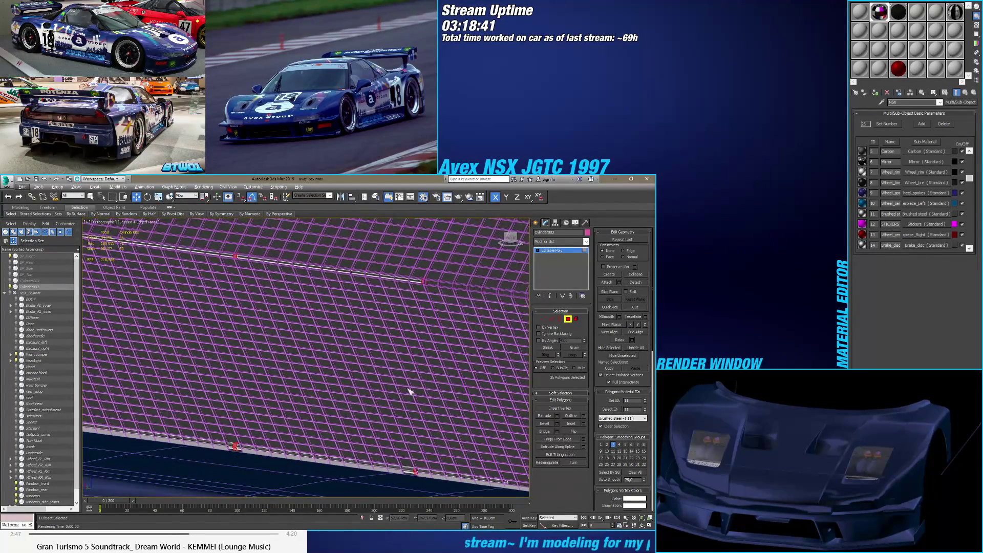
key("F3")
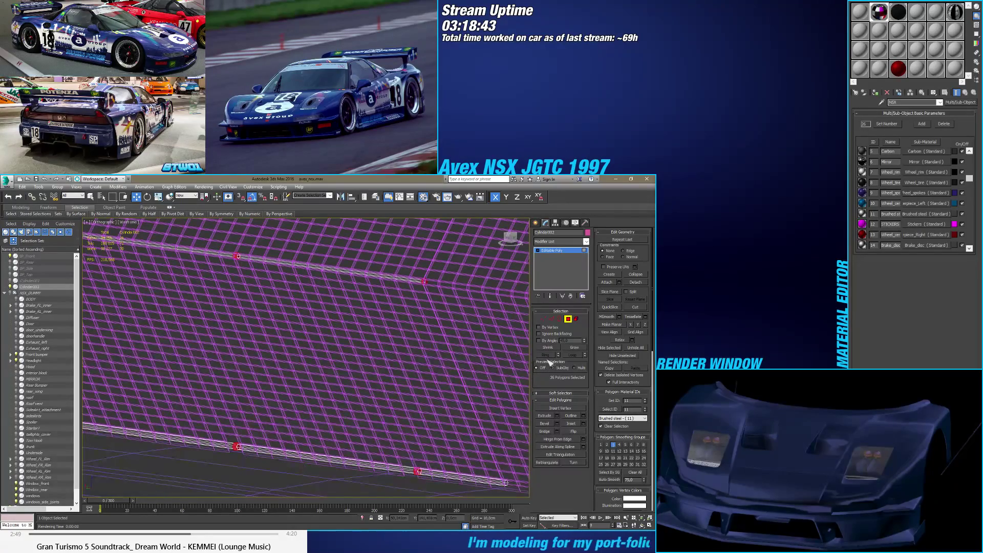
left_click(573, 348)
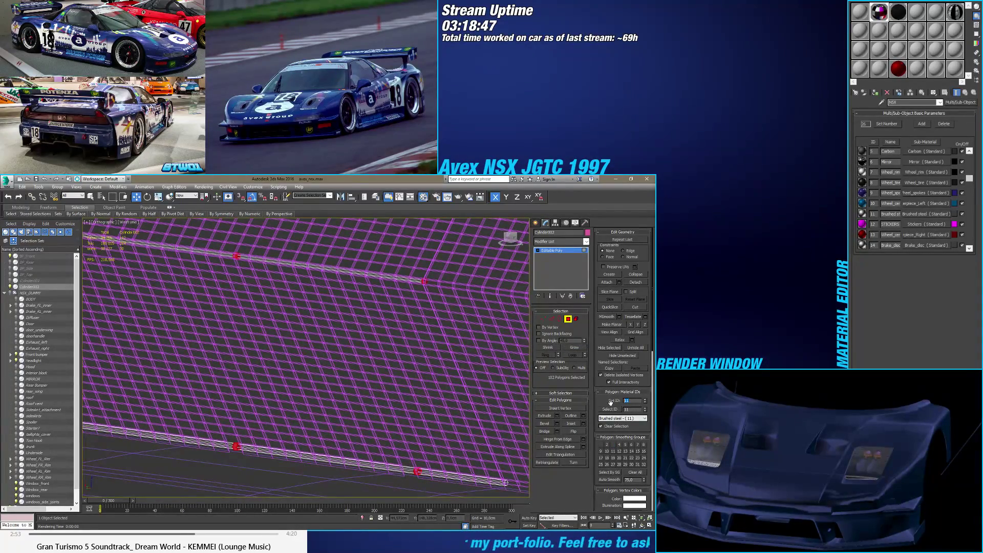
key("Return")
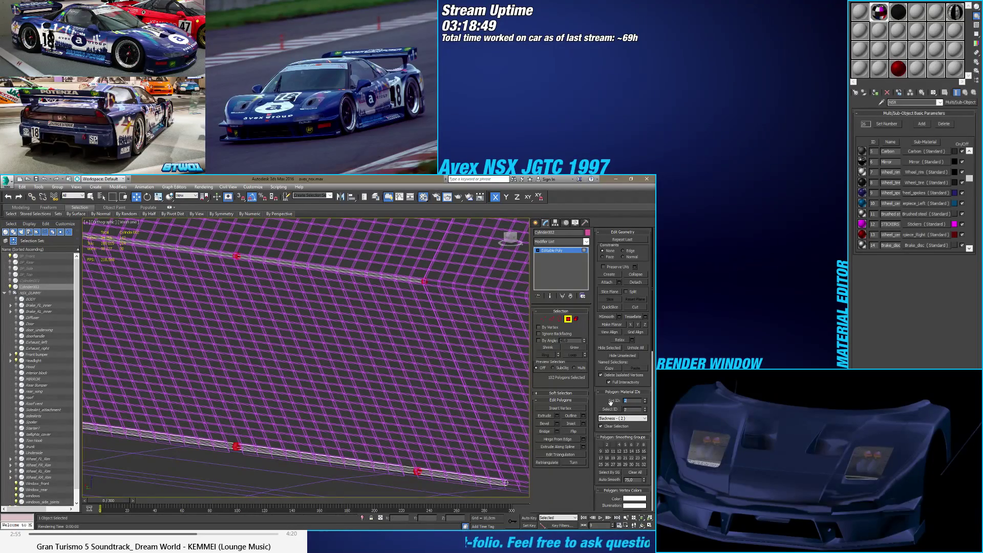
scroll(429, 416, "down", 5)
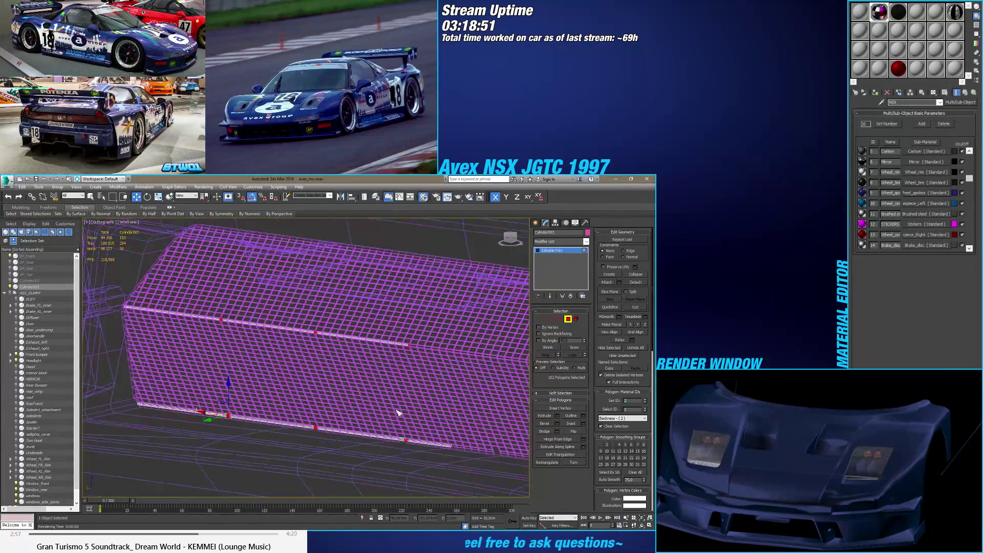
key("ctrl+z")
scroll(358, 406, "down", 2)
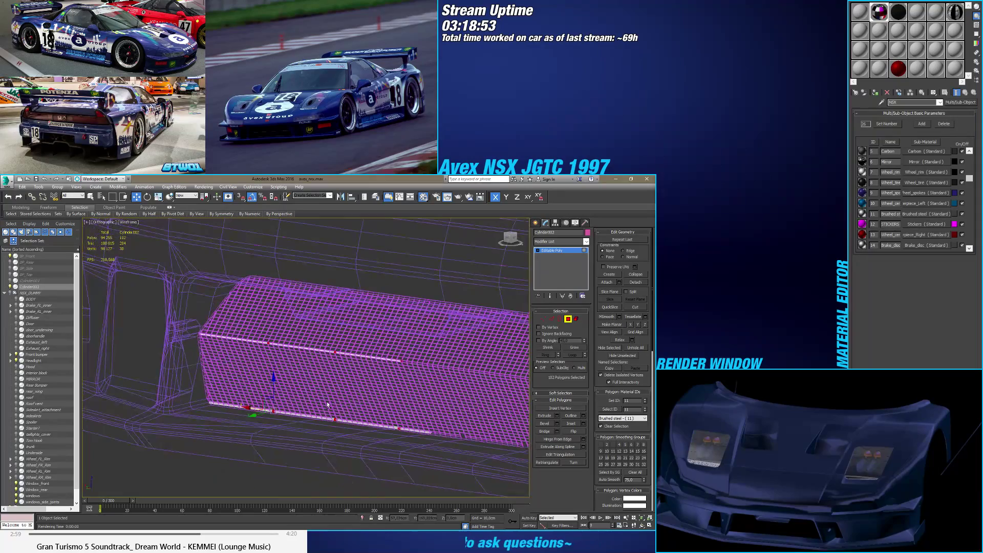
left_click(609, 409)
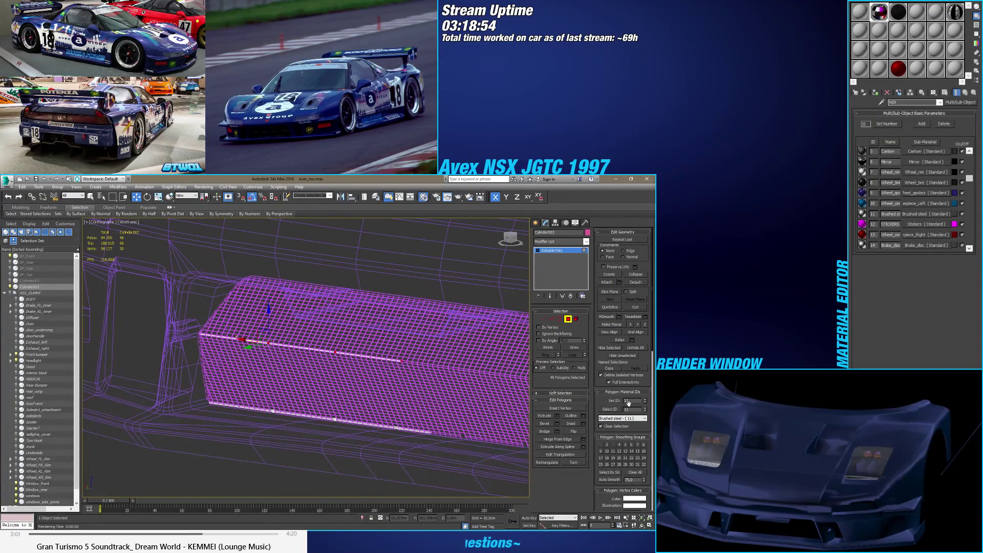
key("Return")
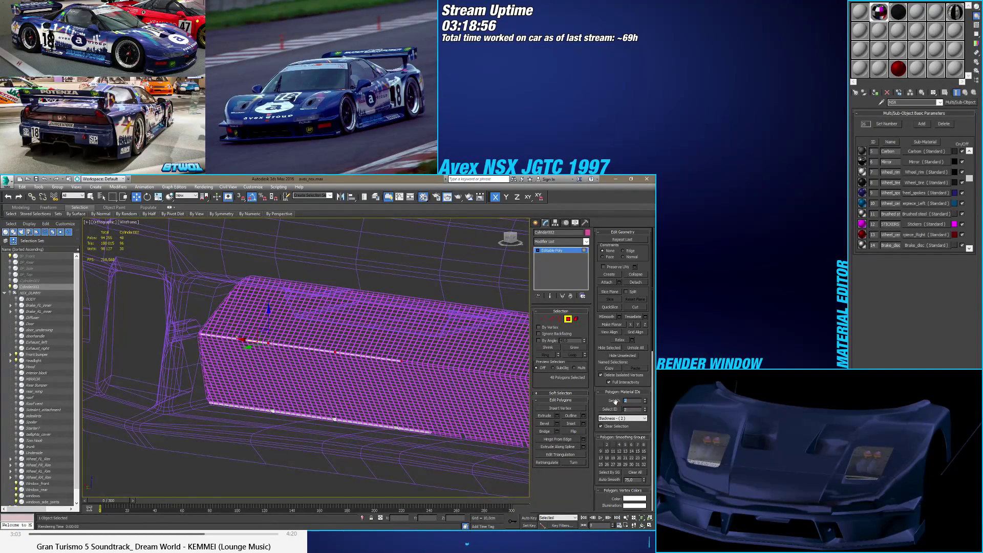
Step: Exit polygon editing and check the crossbar mesh in shaded and wireframe displays
left_click(568, 319)
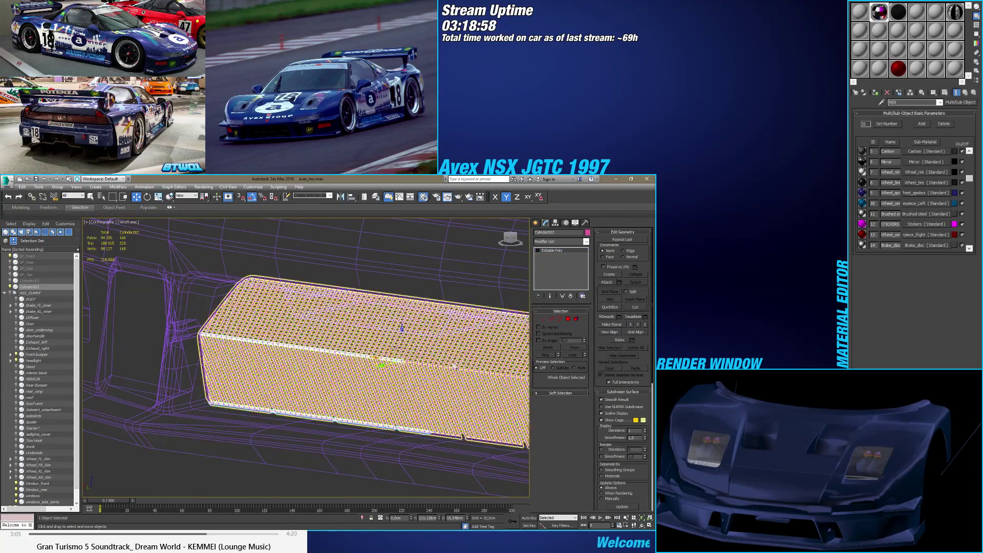
scroll(437, 360, "up", 10)
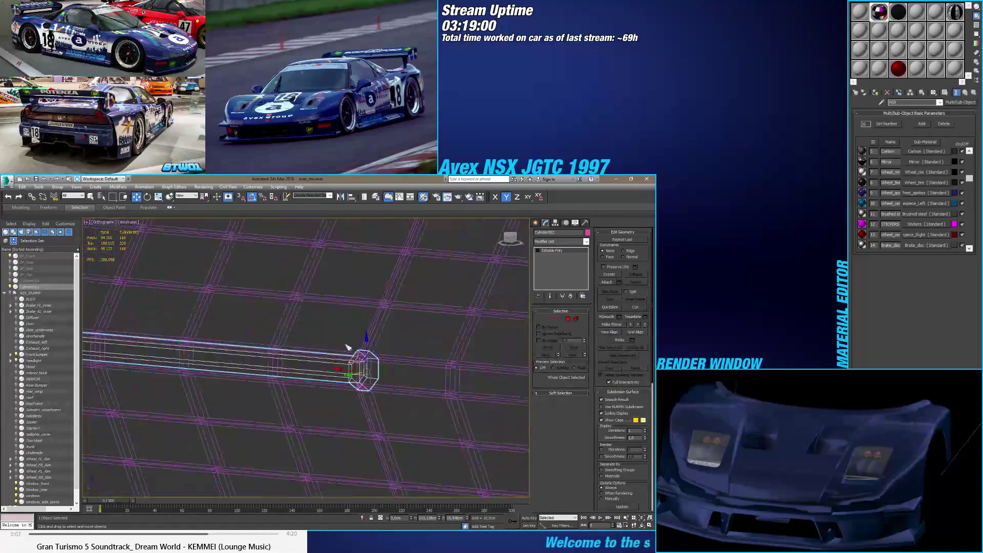
scroll(357, 363, "down", 3)
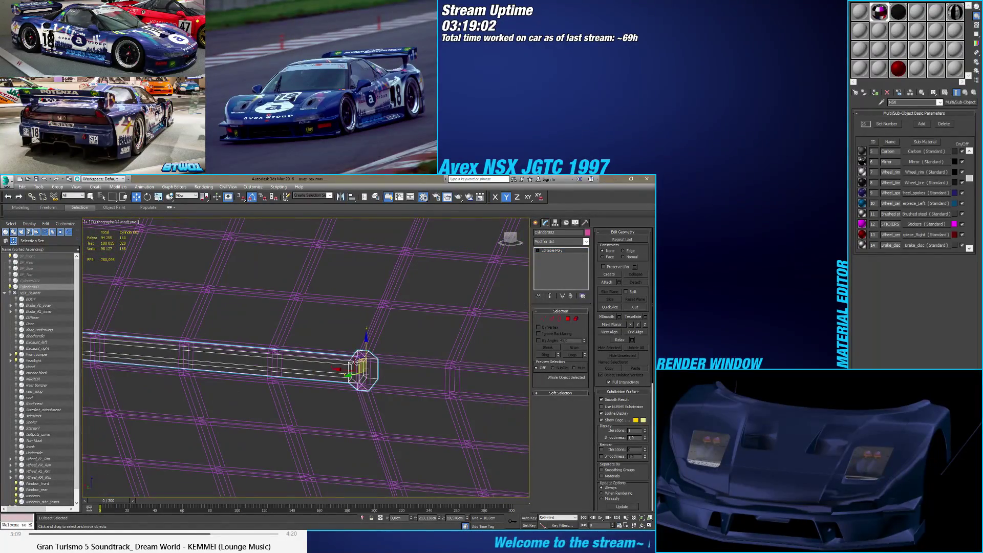
key("F3")
scroll(358, 363, "down", 6)
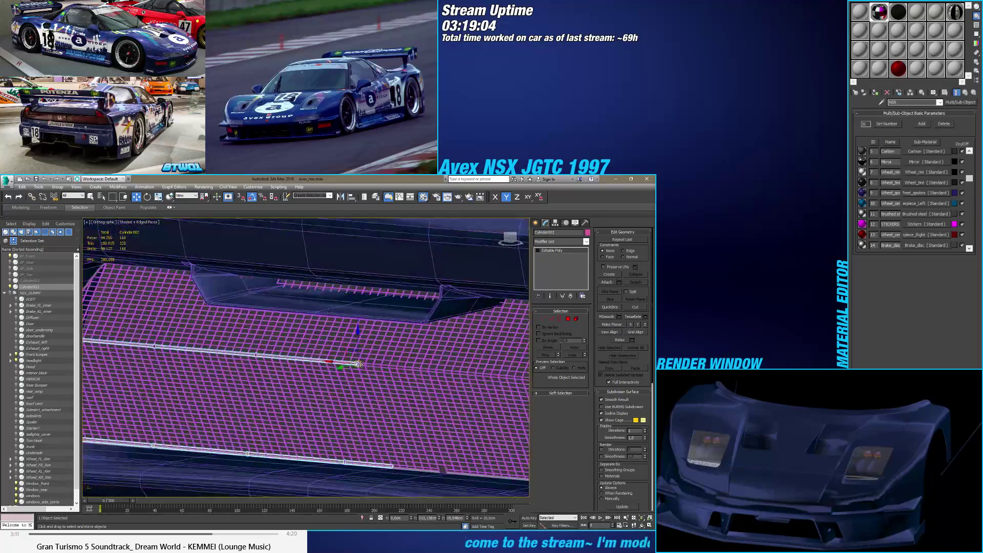
key("F4")
key("F4")
key("F3")
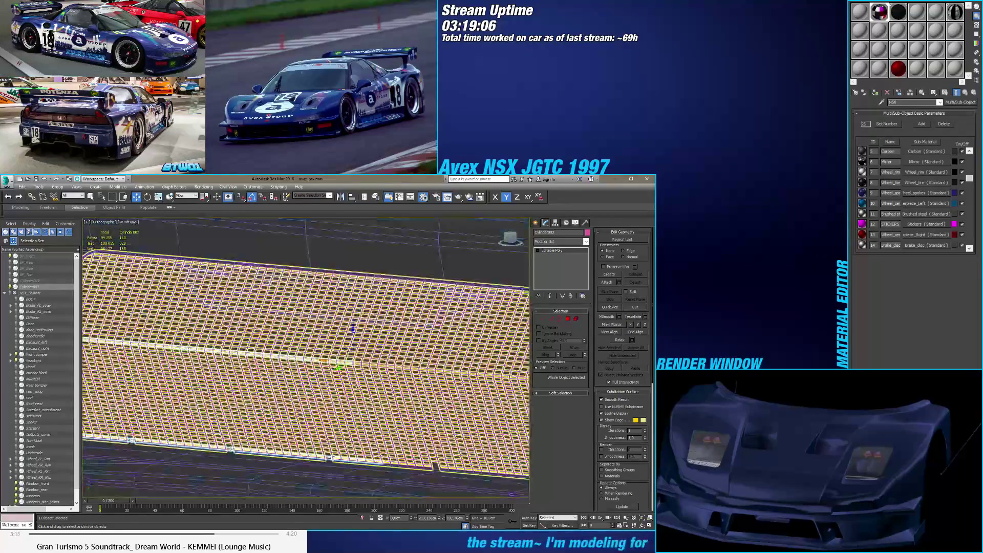
scroll(355, 384, "up", 6)
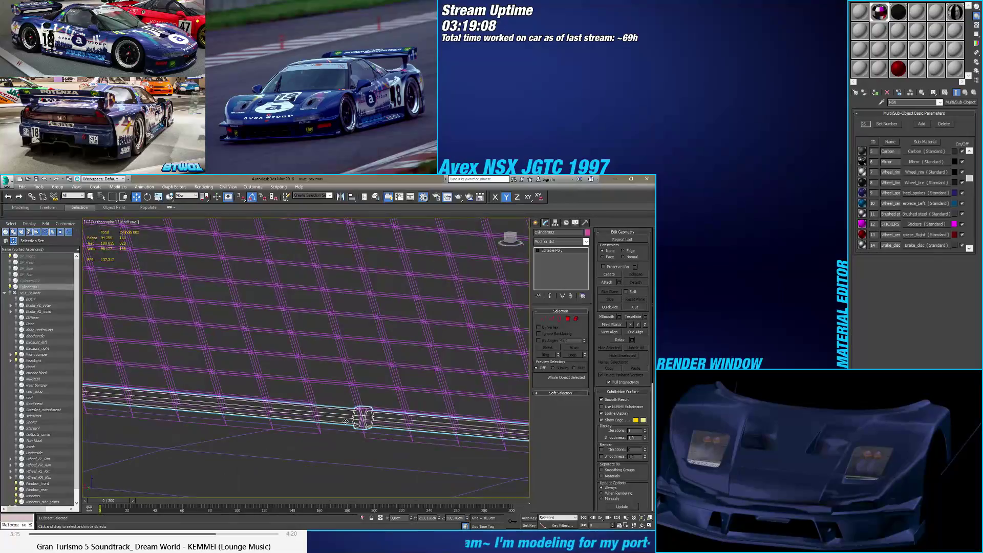
Step: Add a Symmetry modifier to the crossbar with Mirror Axis Z and Flip unchecked
left_click(556, 241)
type("sym")
key("Return")
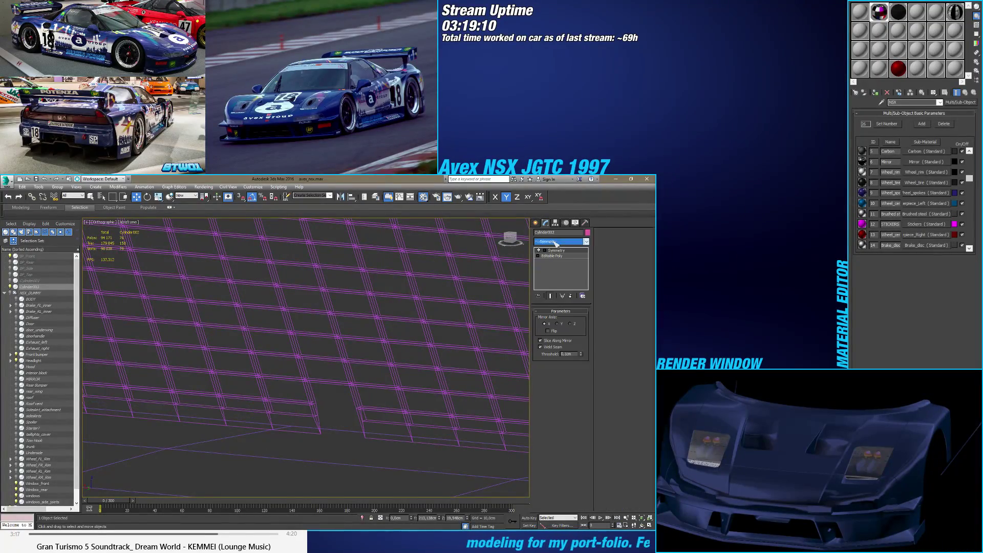
left_click(548, 331)
scroll(413, 329, "down", 3)
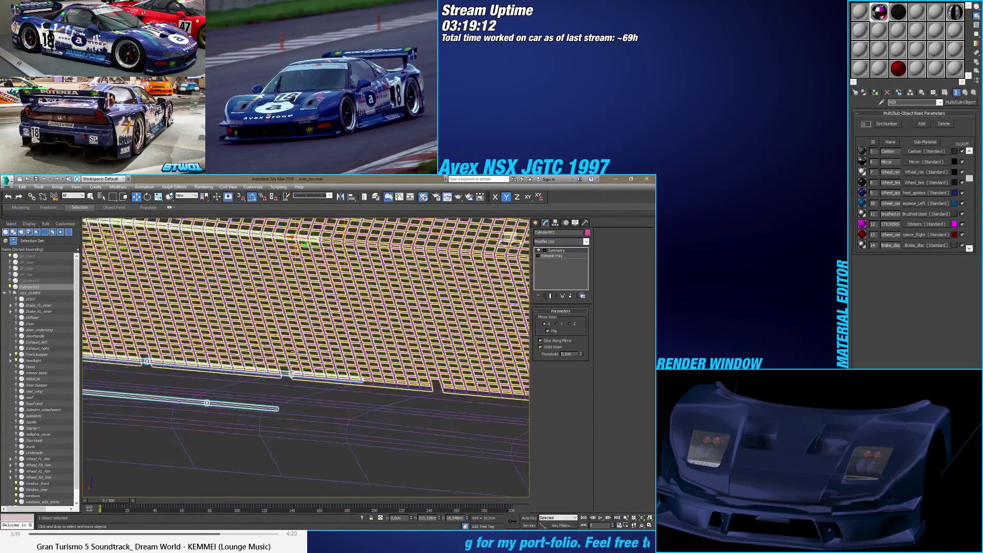
scroll(289, 349, "up", 2)
scroll(345, 300, "up", 5)
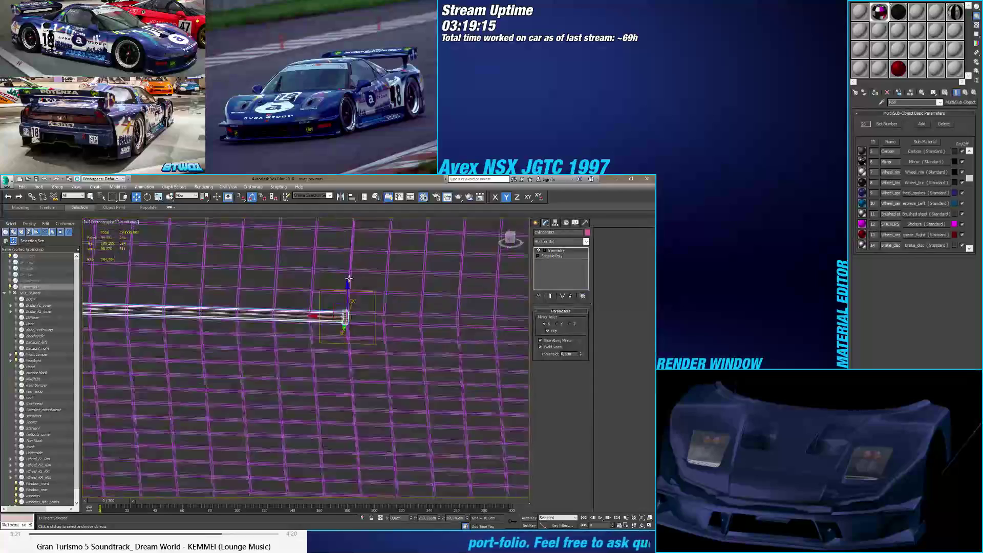
left_click(557, 324)
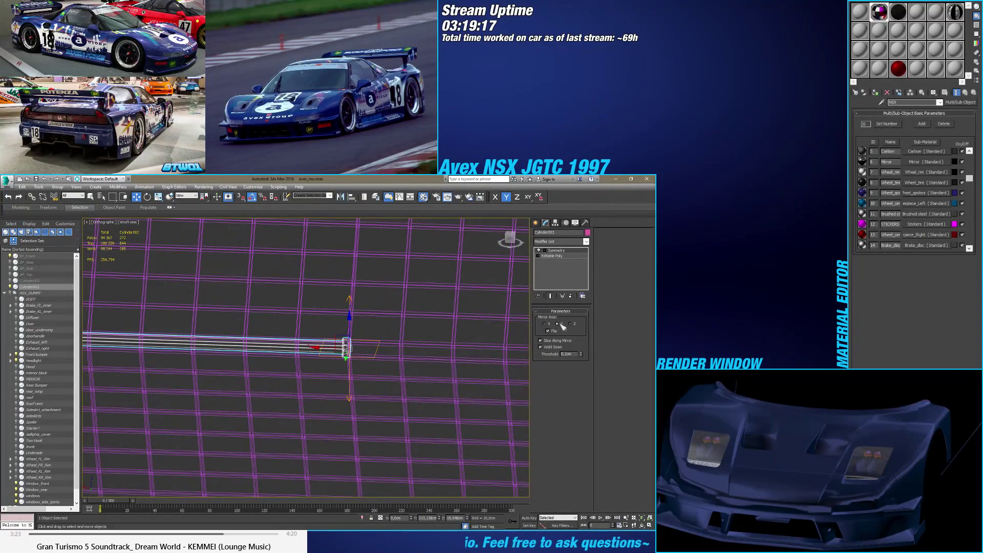
left_click(570, 324)
left_click(554, 331)
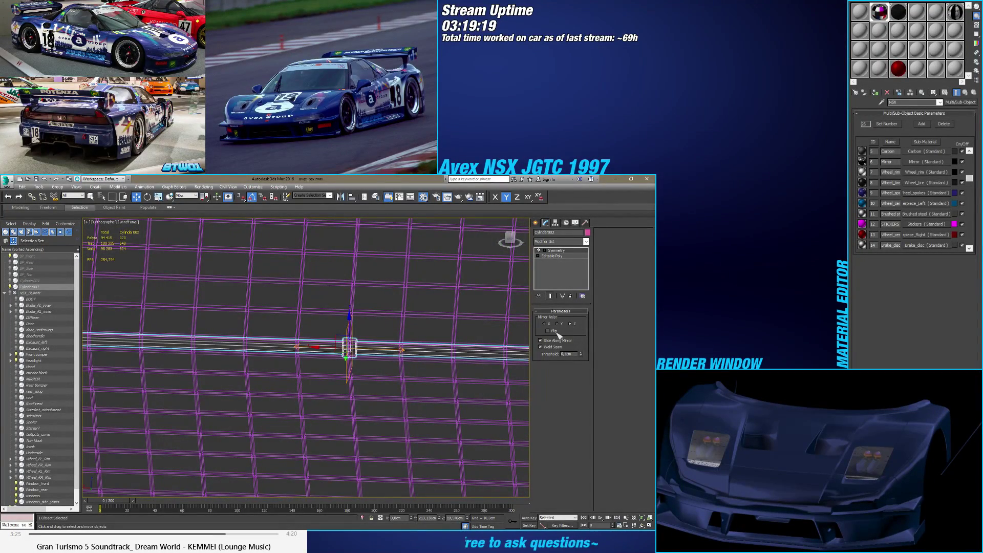
scroll(369, 341, "up", 5)
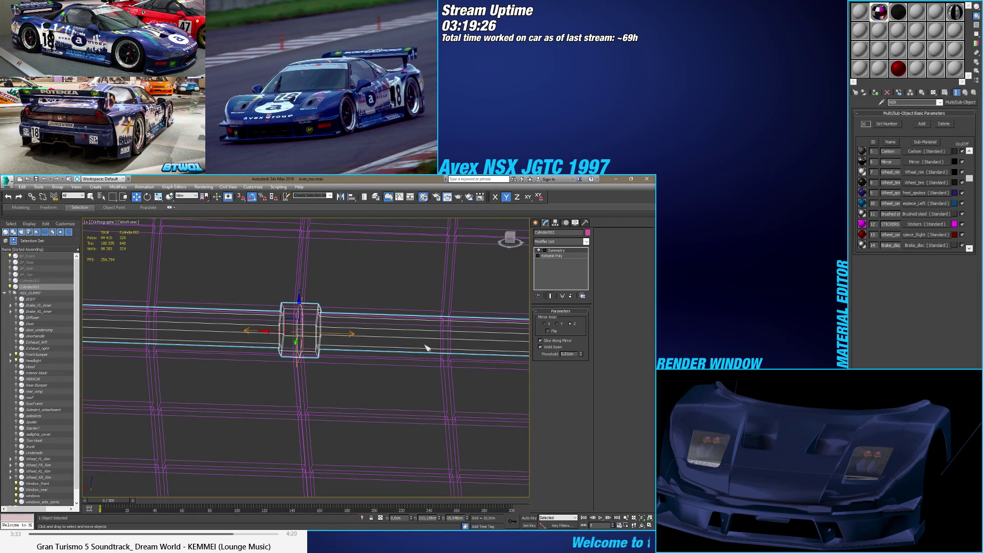
scroll(426, 347, "down", 6)
Step: Deselect everything and switch to a framed Back view of the car front
middle_click_drag(425, 348, 290, 366, "alt")
left_click(419, 456)
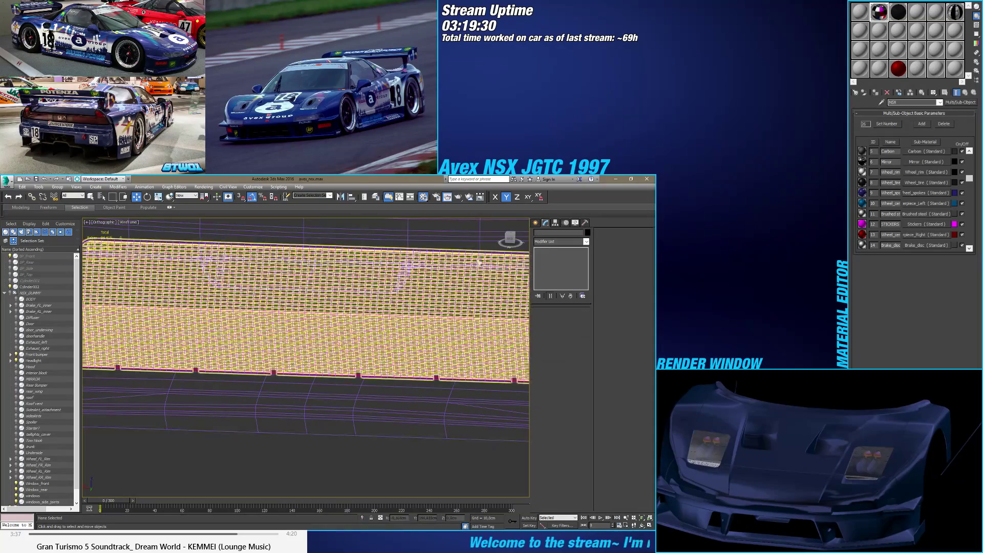
key("k")
key("z")
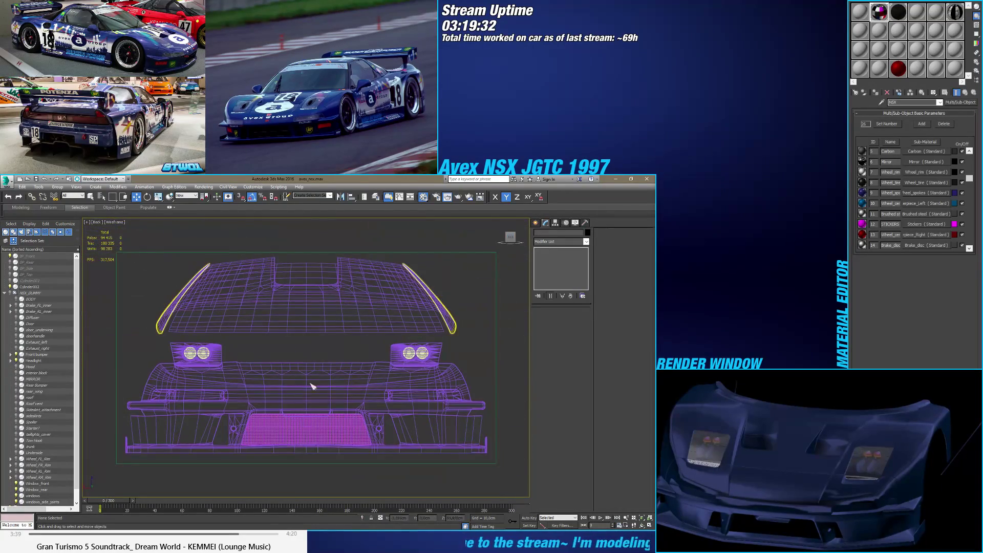
scroll(309, 419, "up", 5)
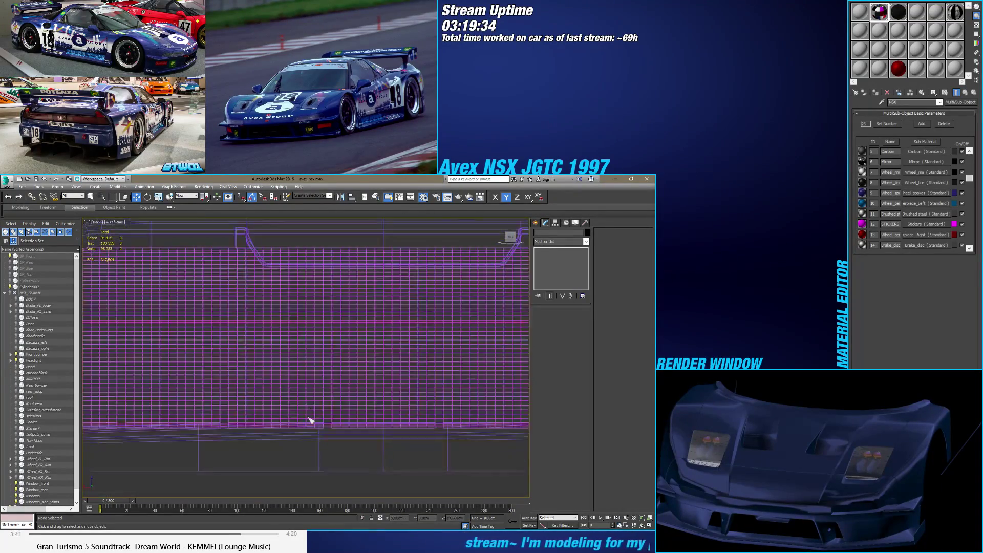
scroll(310, 420, "up", 6)
Step: On Cylinder002's base Editable Poly, box-select the 24 end vertices, move them against the grille, then deselect
left_click(389, 385)
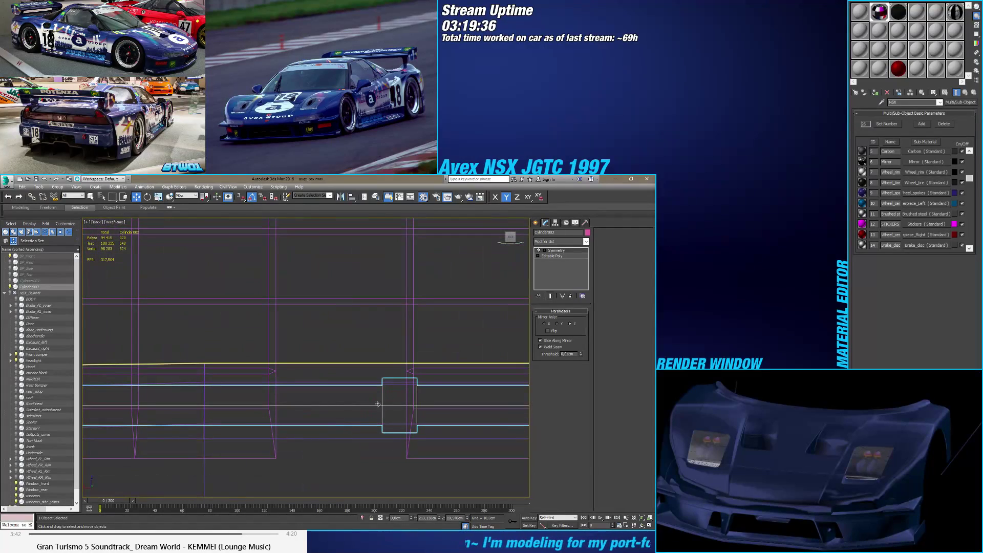
left_click(550, 256)
key("1")
left_click_drag(349, 346, 374, 408)
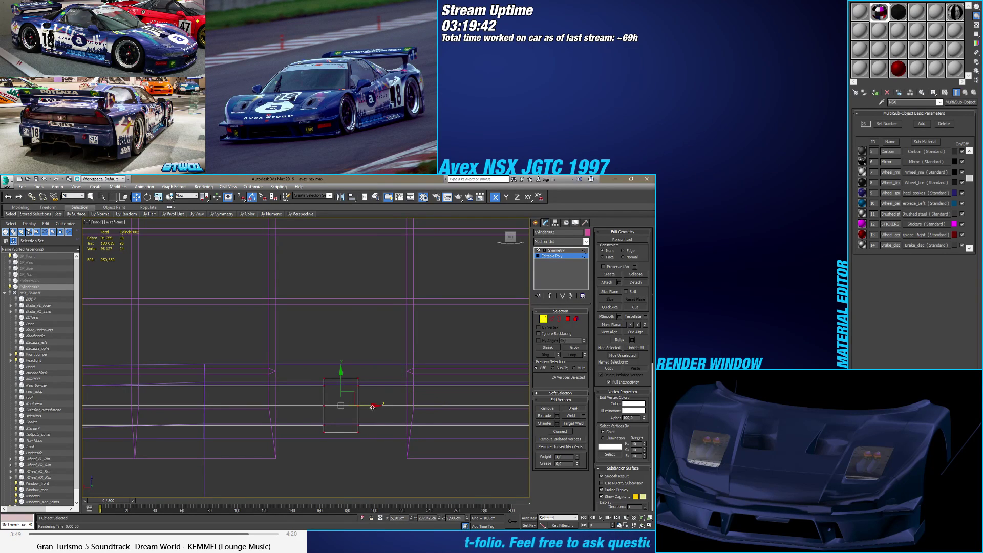
scroll(374, 408, "down", 5)
scroll(358, 426, "down", 4)
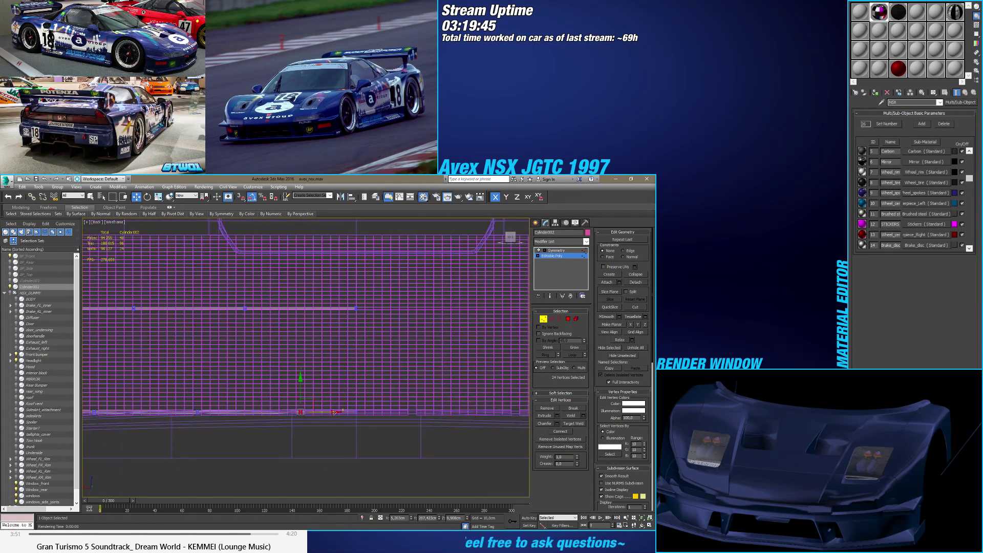
scroll(328, 428, "down", 4)
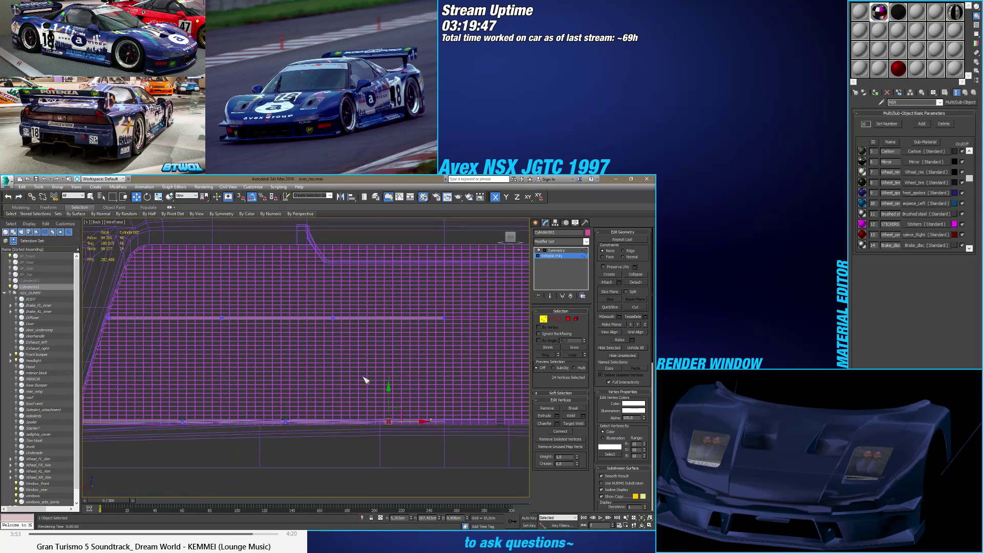
scroll(362, 376, "down", 2)
middle_click_drag(362, 370, 345, 366)
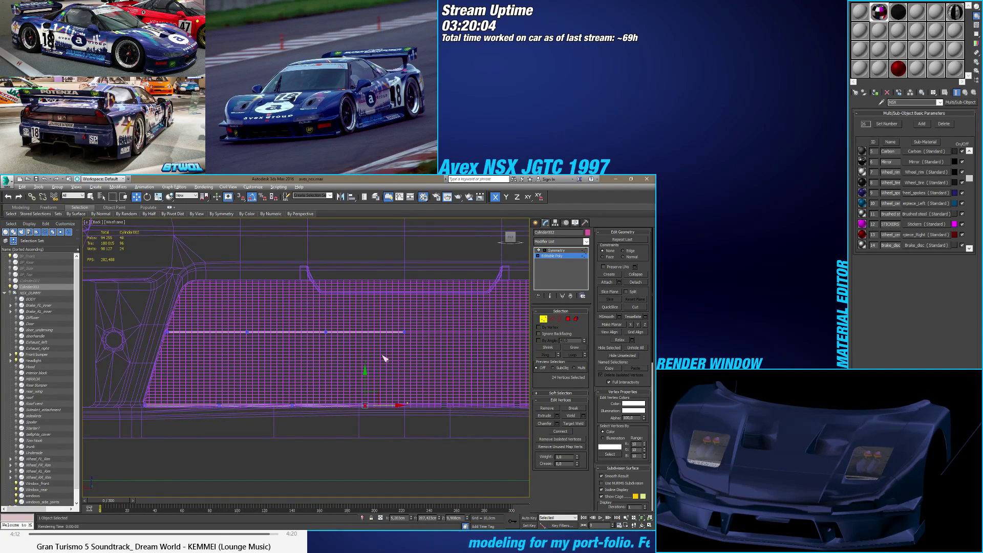
middle_click_drag(385, 358, 385, 371, "alt")
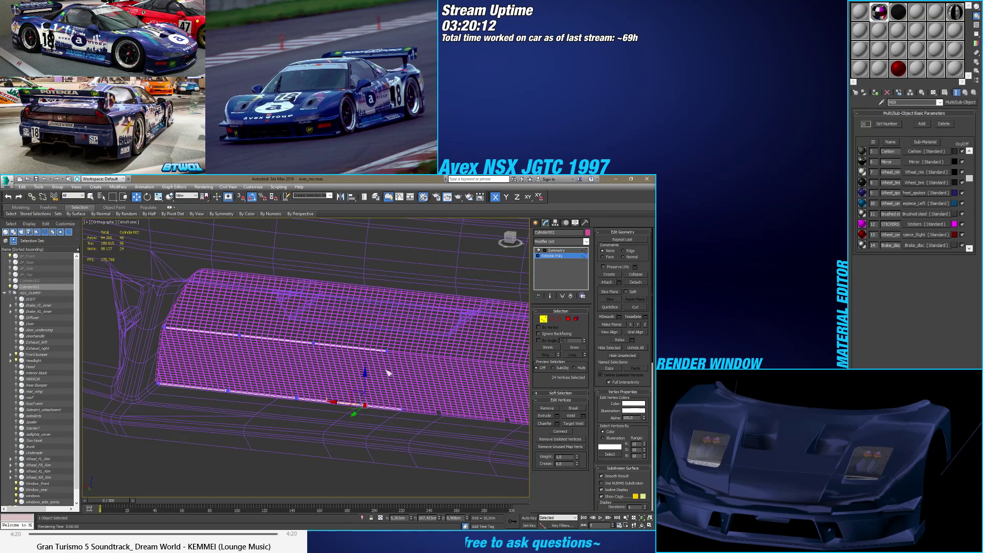
left_click(281, 475)
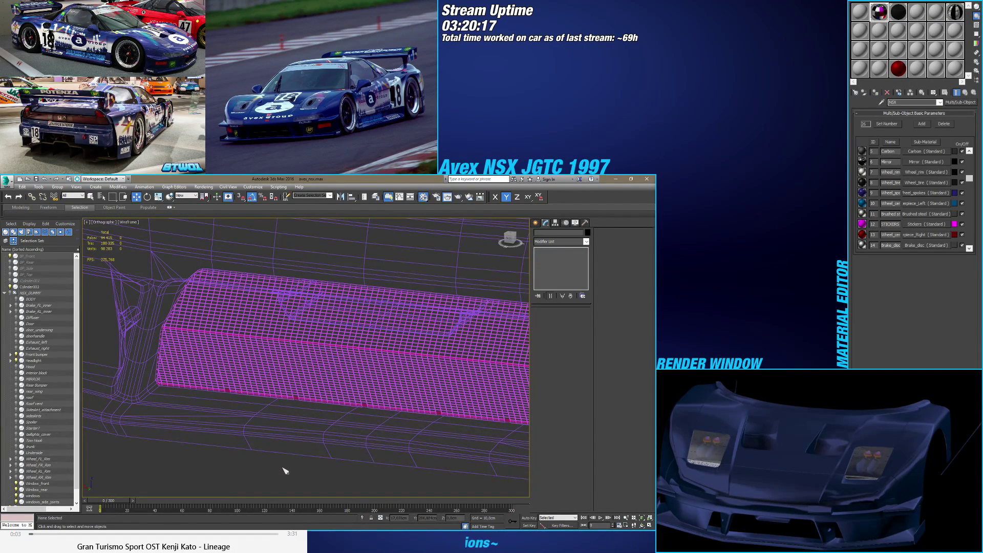
Step: Switch to Shaded display, orbit to a near-frontal view of the grille and select Plane001
key("F3")
scroll(285, 466, "up", 5)
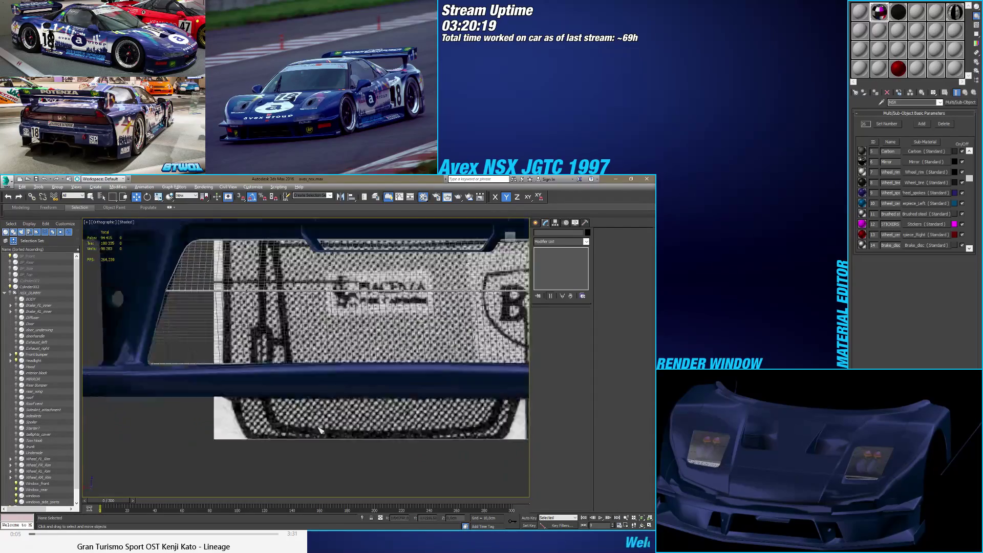
middle_click_drag(321, 431, 297, 440, "alt")
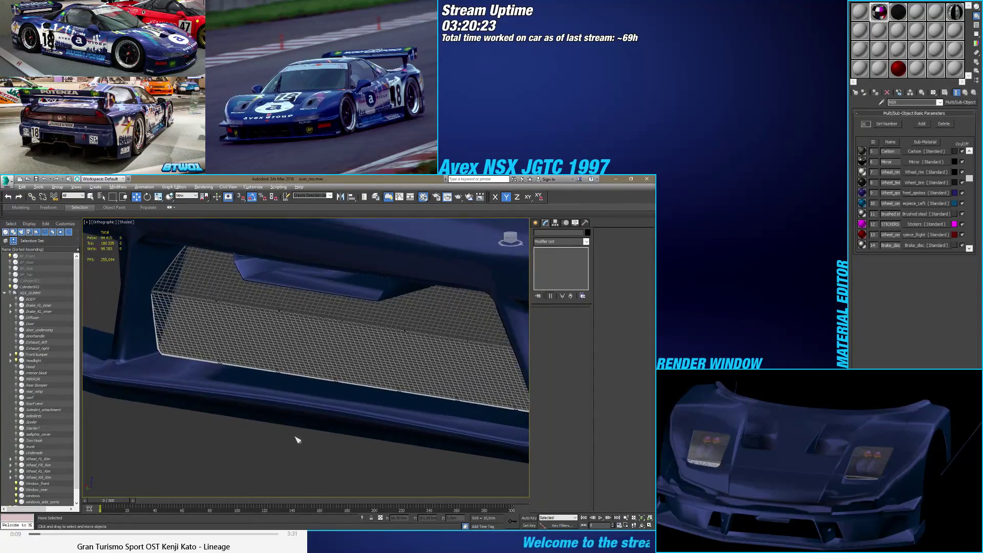
scroll(338, 389, "up", 10)
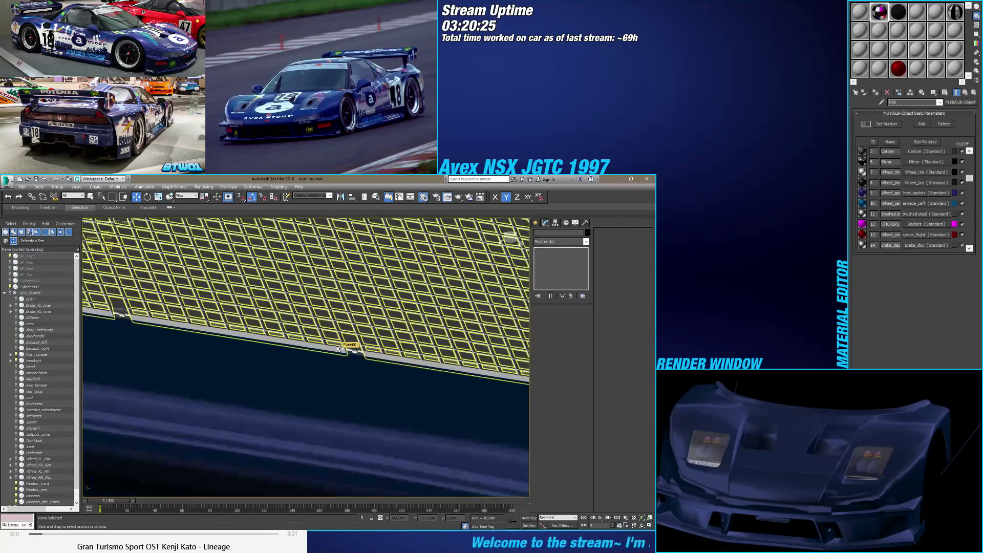
scroll(340, 348, "down", 10)
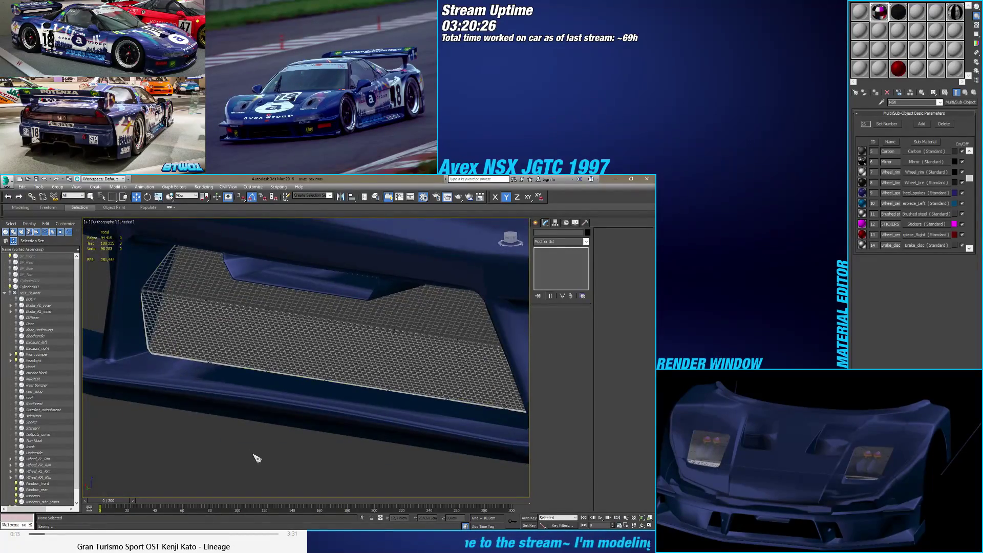
mouse_move(250, 454)
middle_mouse_down("alt")
mouse_move(235, 454)
mouse_move(243, 455)
middle_mouse_up("alt")
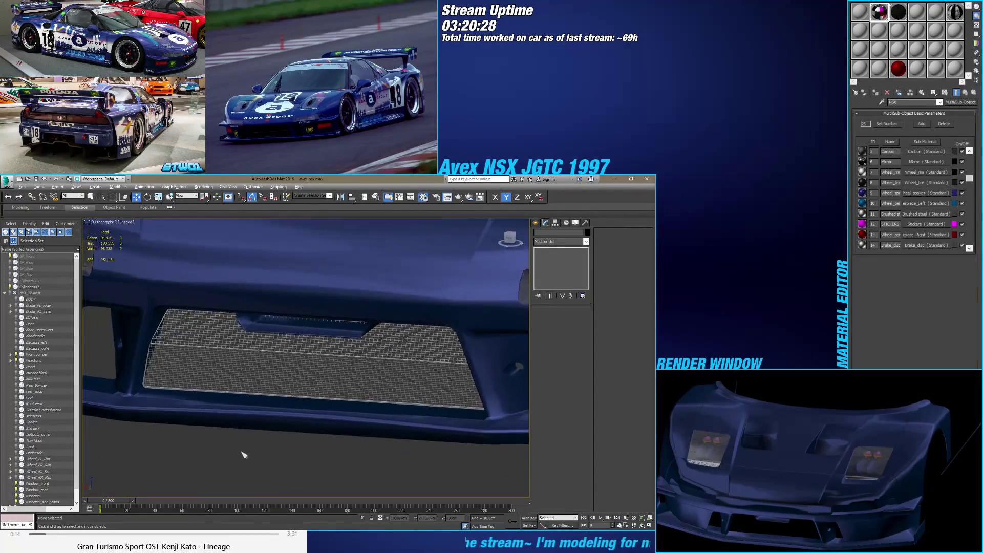
scroll(208, 353, "up", 5)
left_click(208, 360)
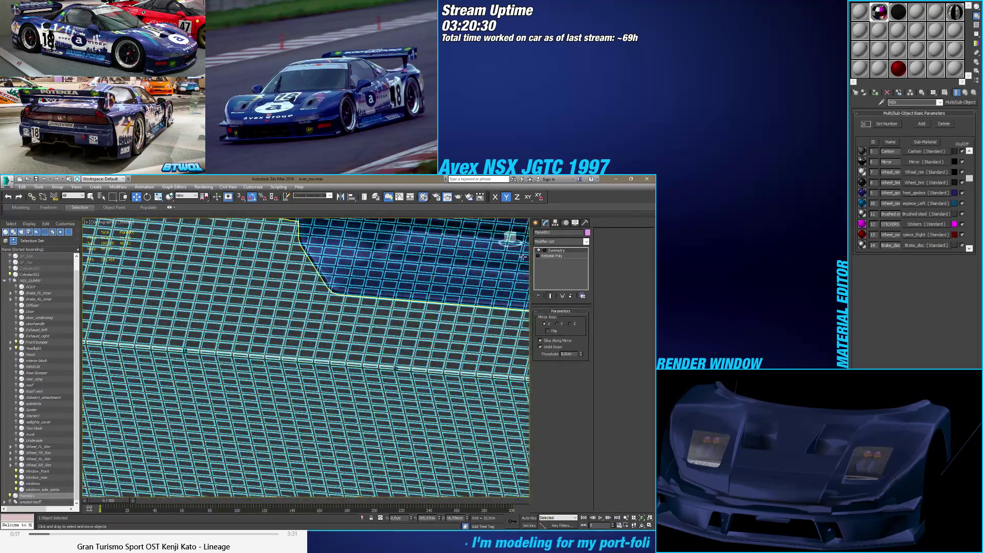
Step: Select the whole grille element in Editable Poly and confirm its 12,228 polygons use ID 11, Brushed steel
left_click(562, 261)
left_click(576, 318)
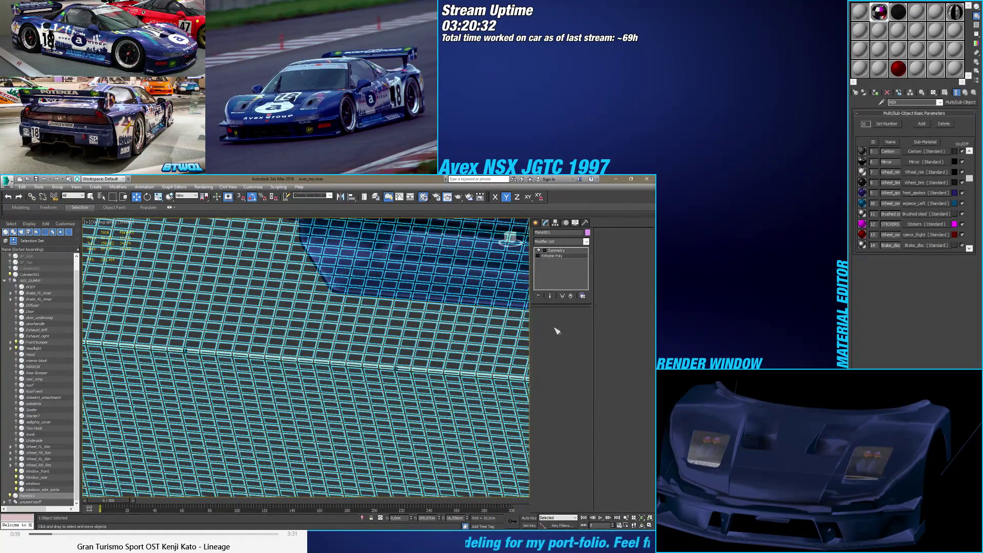
scroll(345, 379, "down", 5)
left_click(345, 379)
middle_click_drag(366, 359, 248, 335, "alt")
scroll(369, 313, "up", 5)
scroll(369, 313, "up", 3)
scroll(369, 313, "down", 4)
scroll(246, 332, "up", 4)
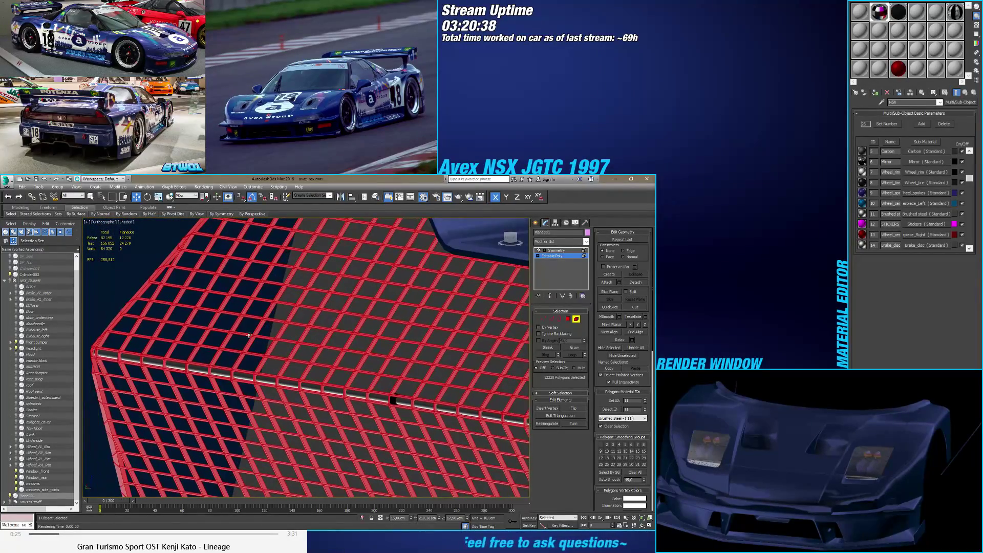
left_click(567, 319)
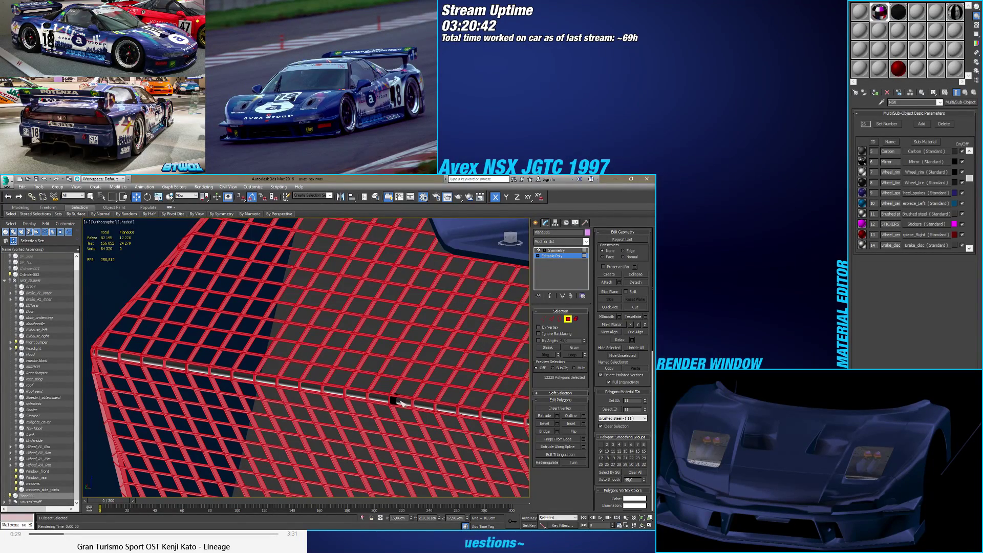
scroll(402, 402, "up", 4)
Step: Select Cylinder002's centre clip and neighbouring bar piece as elements in Editable Poly
left_click(568, 319)
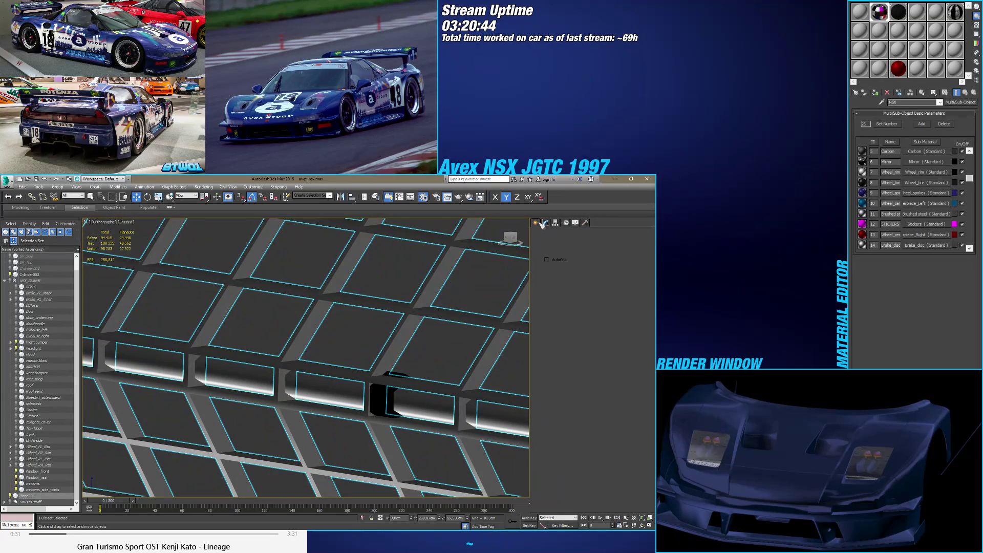
left_click(413, 408)
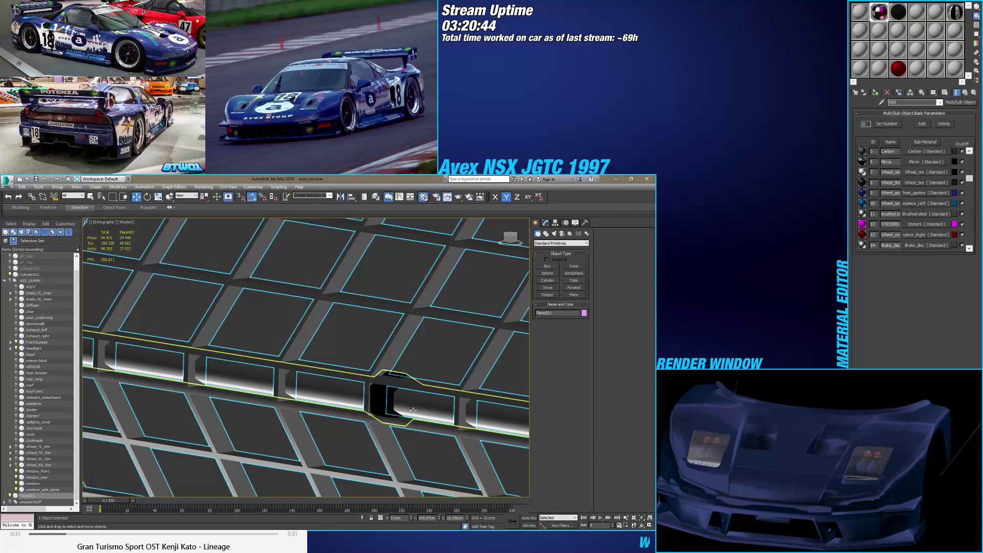
left_click(545, 224)
left_click(552, 255)
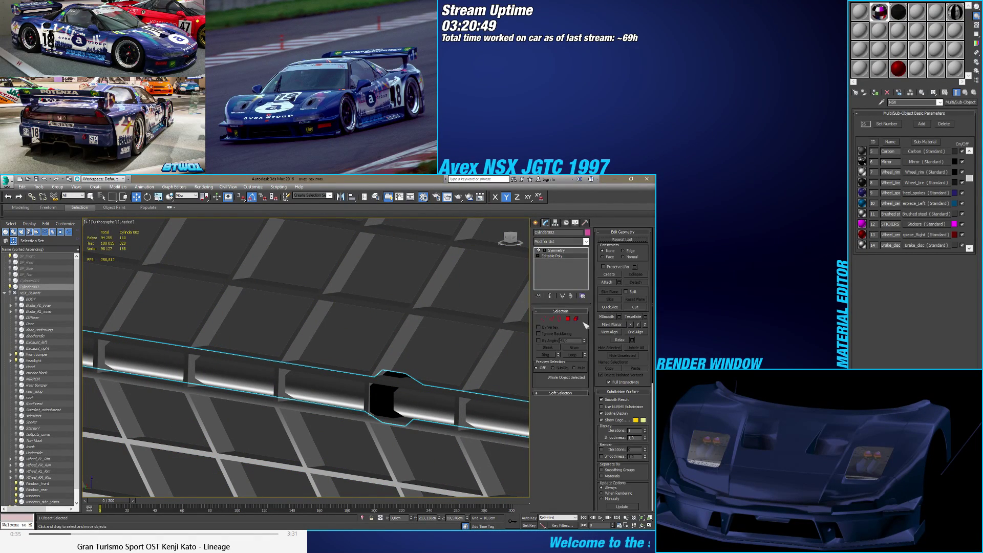
left_click(575, 319)
left_click(395, 397)
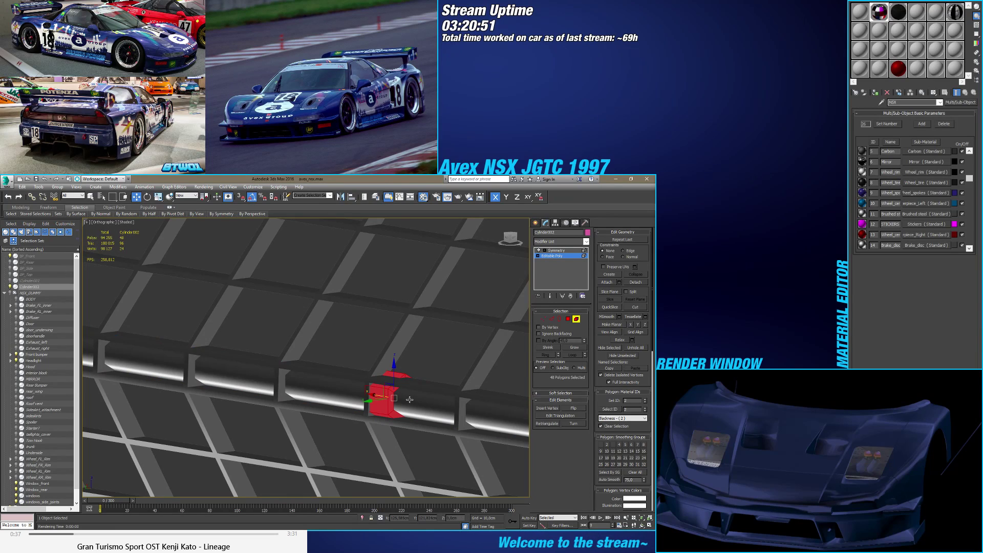
left_click(410, 399, "ctrl")
scroll(409, 399, "up", 5)
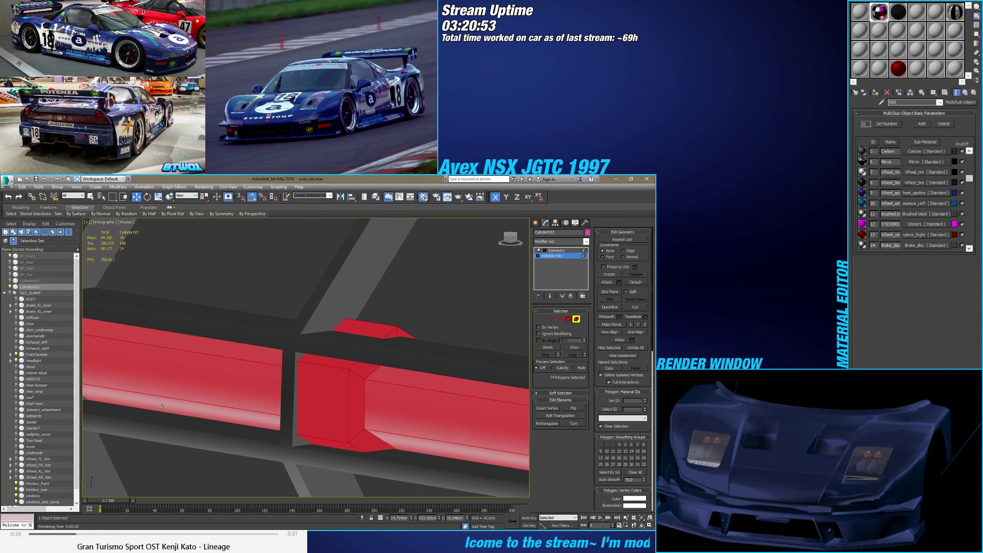
Step: Offset the pieces about -0.121 cm along Y, extend to 86 polygons, and nudge them further along Y
key("F12")
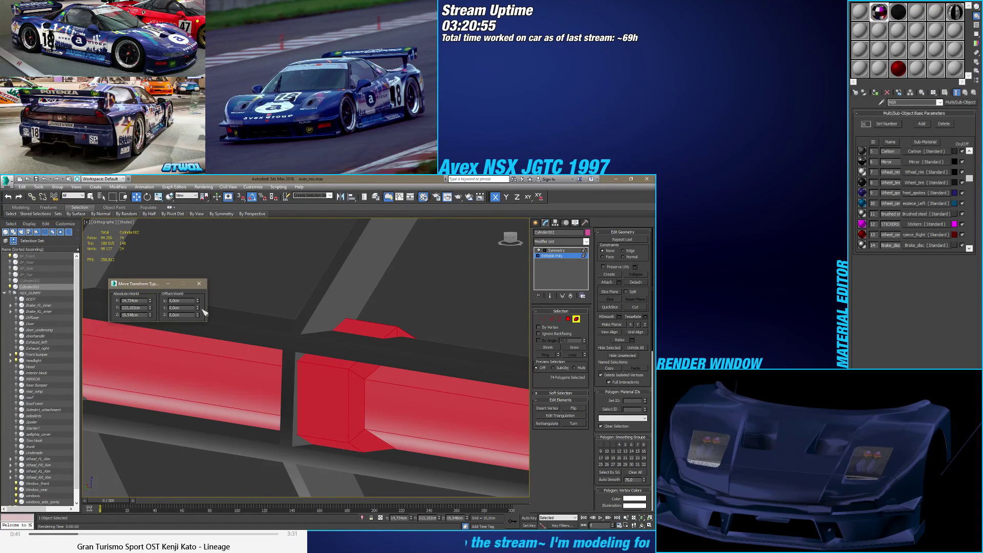
left_click_drag(197, 309, 212, 365)
scroll(213, 365, "down", 5)
middle_click_drag(212, 365, 254, 282, "alt")
scroll(255, 283, "up", 5)
left_click(351, 395)
scroll(361, 395, "up", 5)
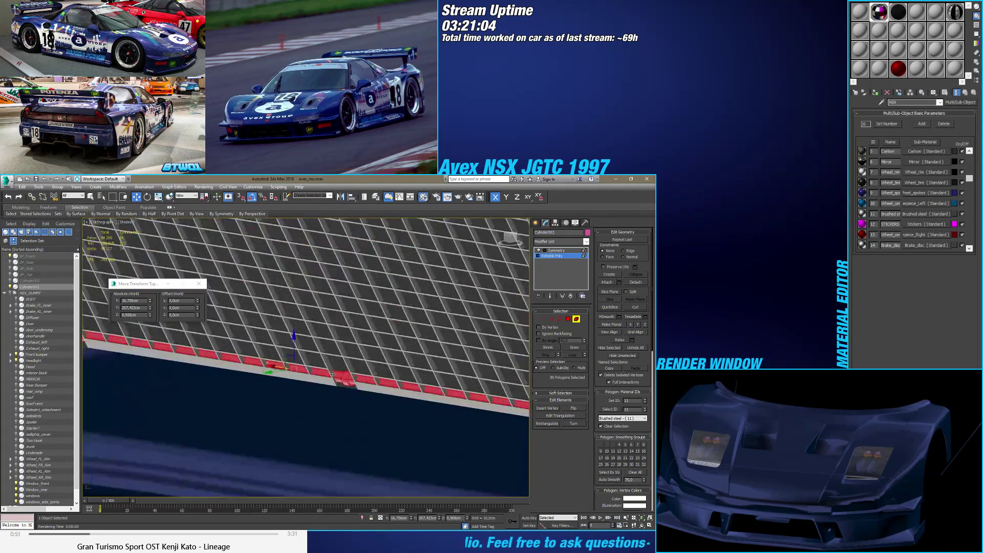
middle_click_drag(361, 395, 235, 355, "alt")
left_click_drag(200, 311, 197, 340)
scroll(352, 377, "down", 5)
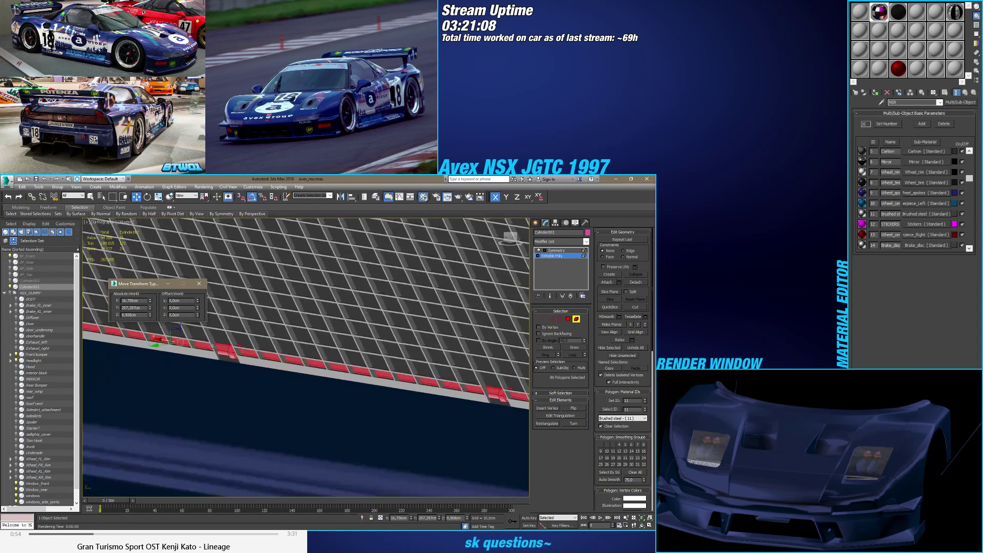
scroll(424, 379, "up", 5)
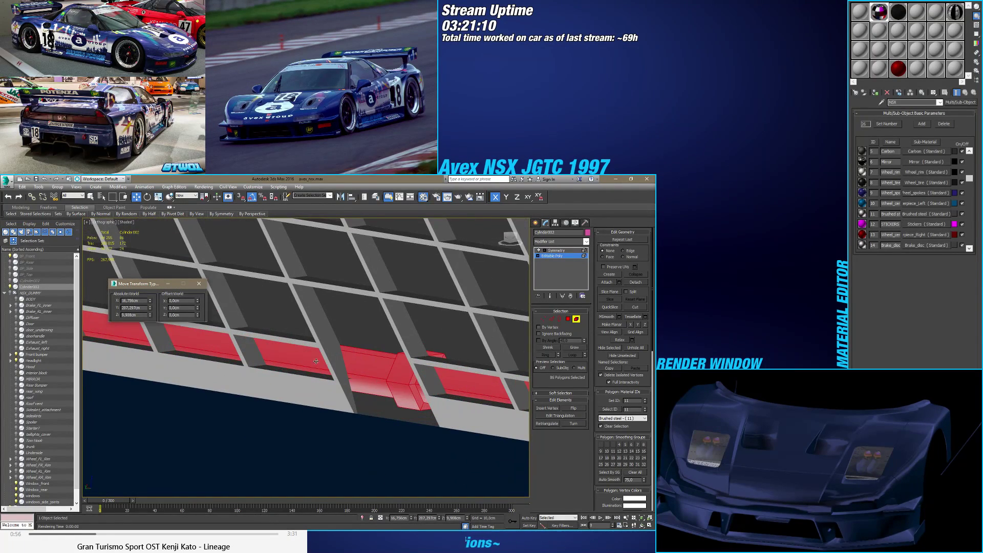
scroll(315, 362, "up", 3)
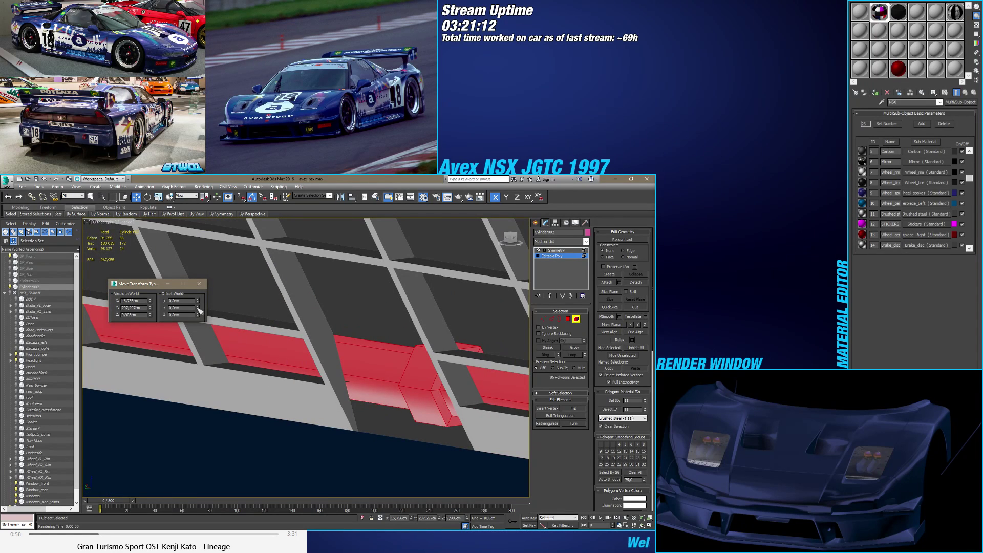
left_click_drag(199, 310, 195, 299)
left_click(198, 283)
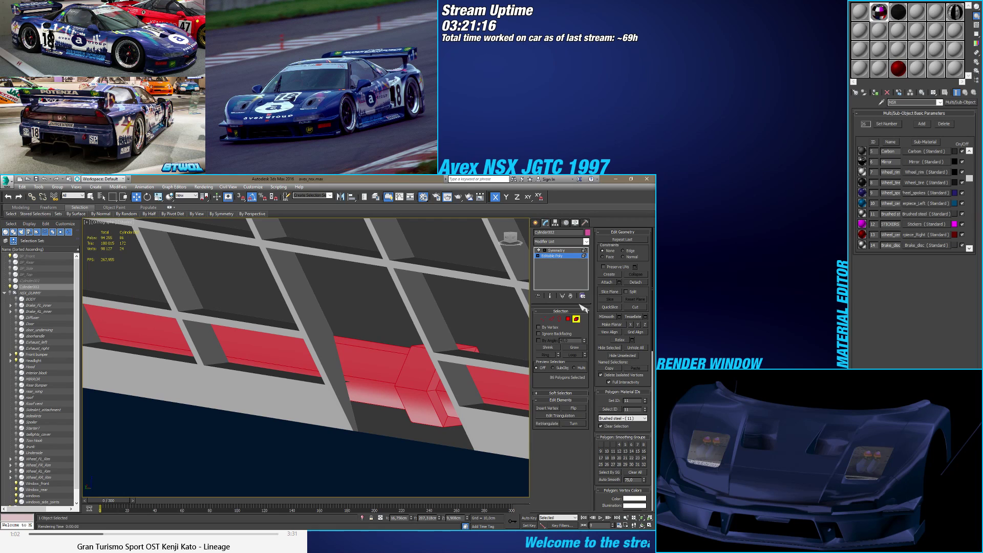
Step: Select Plane001, inspect its vertices beside the crossbar clip, then select all its polygons with Ctrl+A
left_click(576, 319)
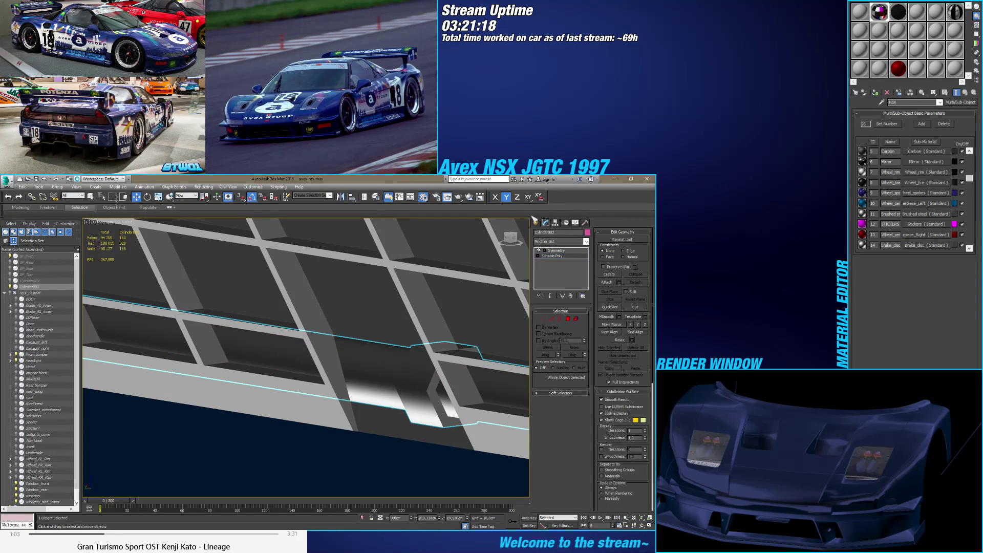
left_click(321, 380)
scroll(367, 377, "up", 5)
scroll(367, 377, "down", 2)
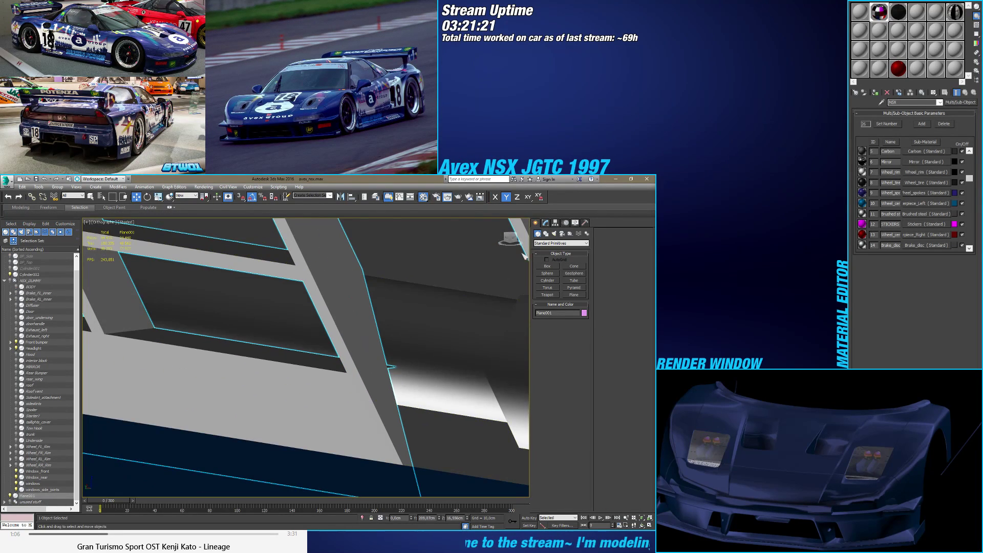
left_click(545, 224)
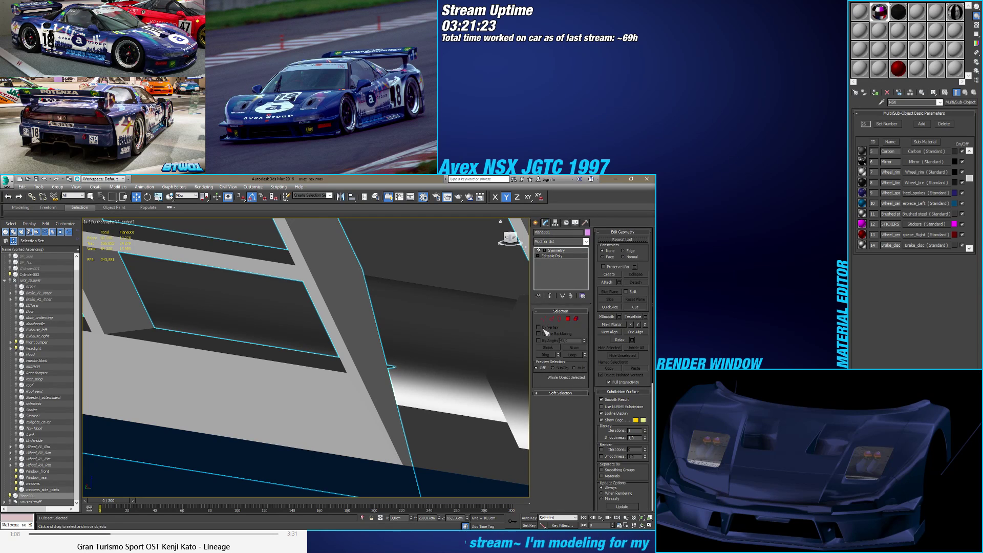
left_click(543, 319)
key("F5")
scroll(415, 362, "up", 3)
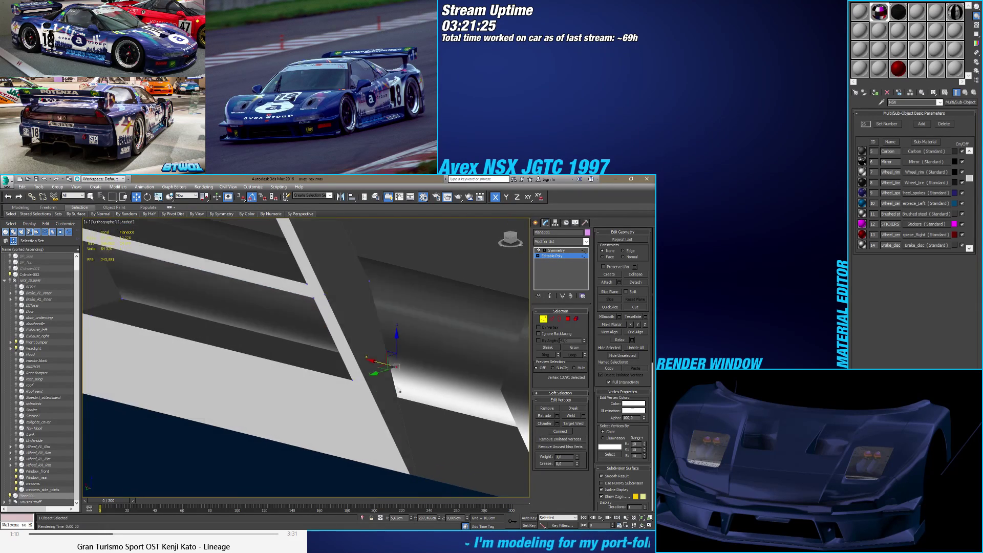
middle_click_drag(434, 387, 404, 381, "alt")
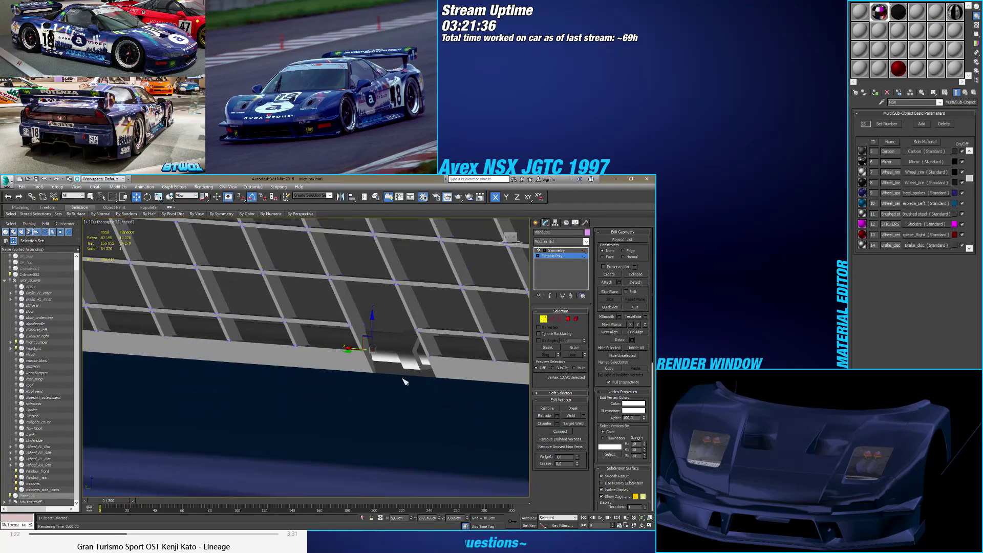
left_click(568, 318)
key("ctrl+a")
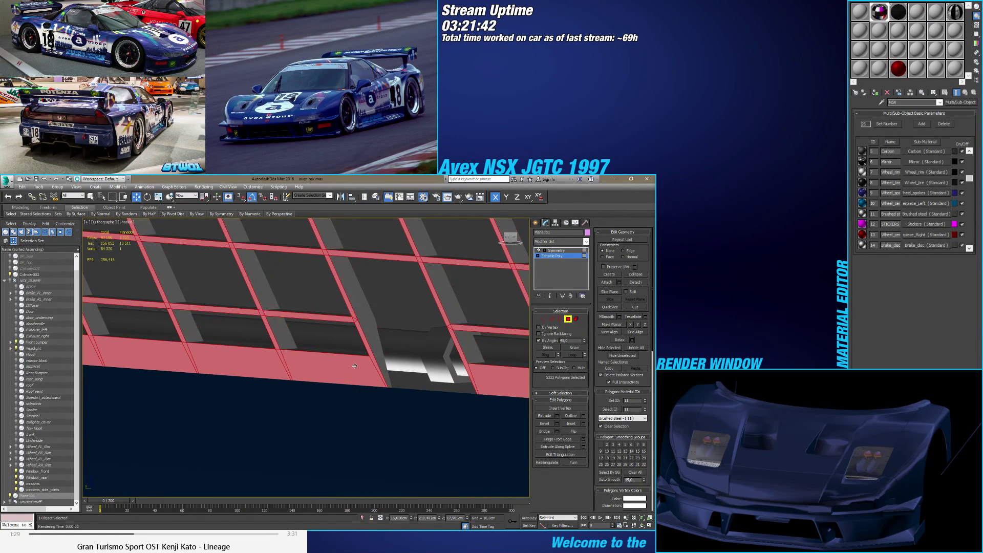
Step: Clear the smoothing groups on all grille polygons and assign smoothing group 1
middle_click_drag(355, 366, 221, 392, "alt")
scroll(234, 401, "down", 5)
key("ctrl+a")
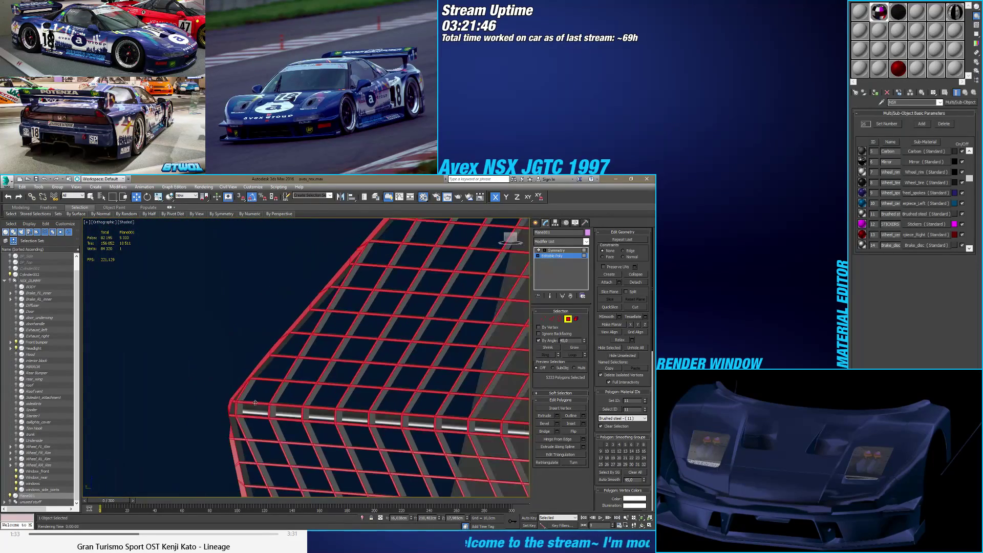
left_click(629, 474)
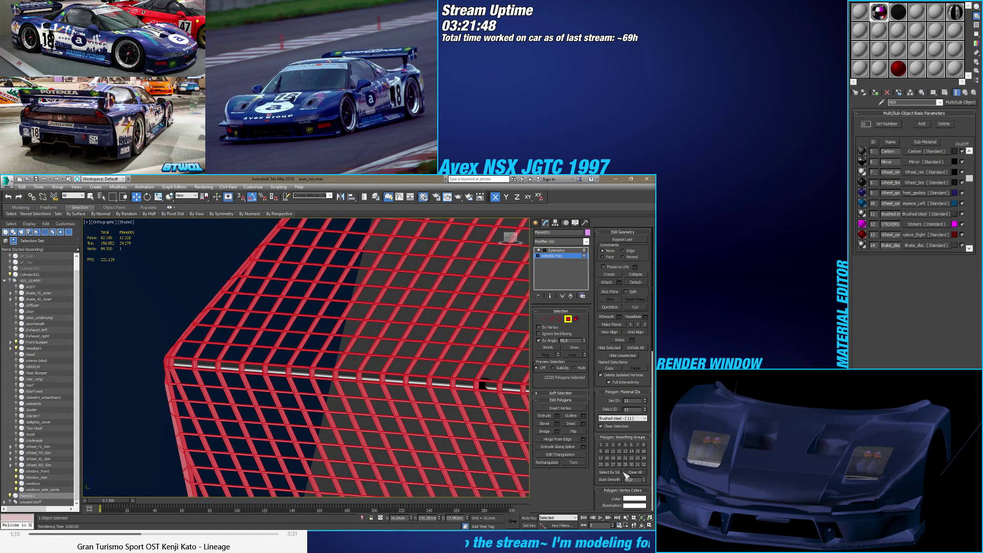
scroll(424, 385, "up", 6)
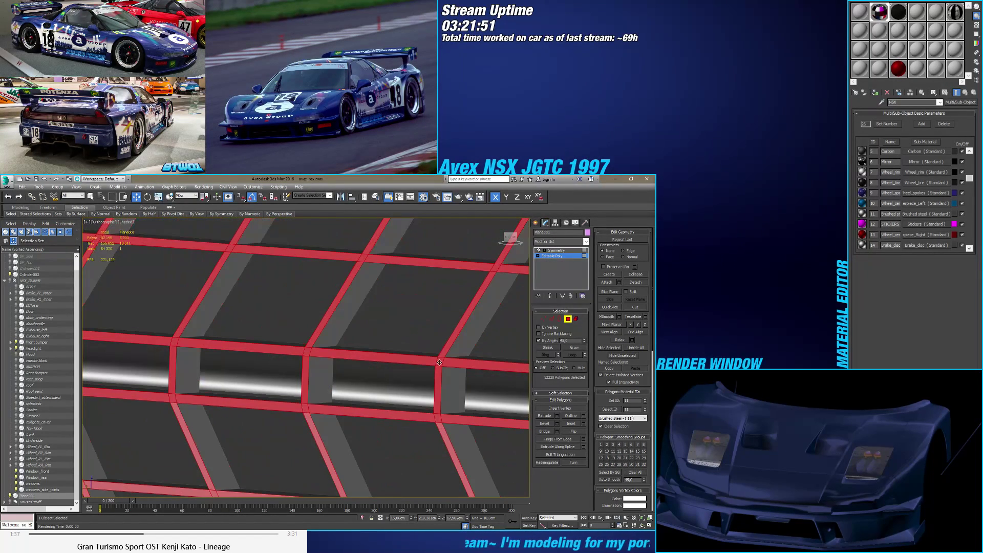
left_click(602, 445)
Step: Add the box's left side faces, Auto Smooth the selection, and exit Polygon mode
scroll(318, 367, "down", 6)
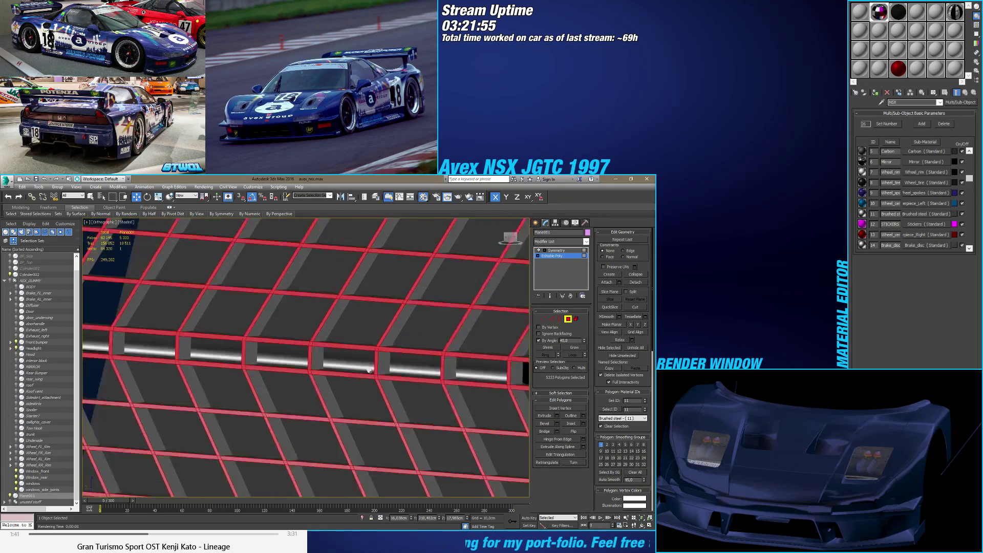
scroll(318, 367, "down", 4)
scroll(309, 357, "up", 2)
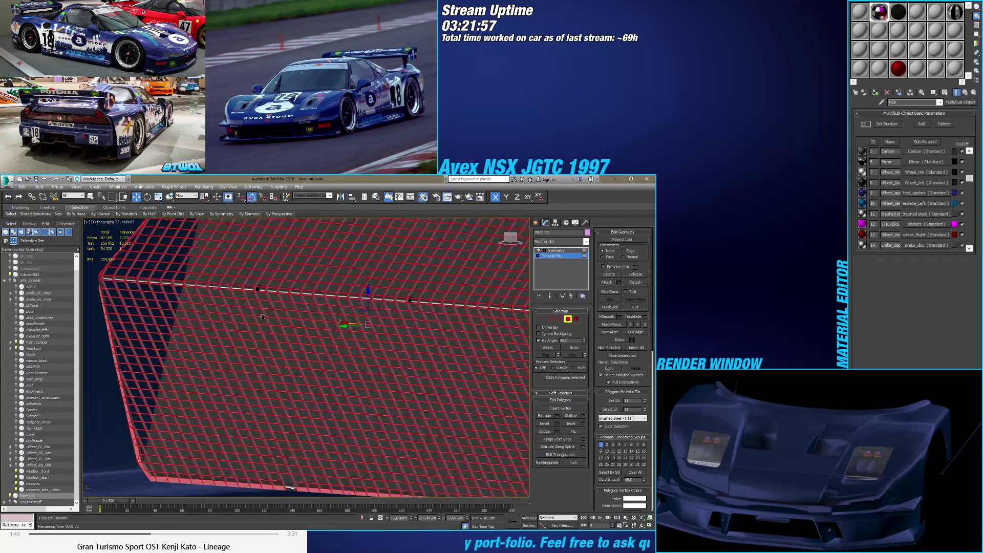
left_click(293, 368, "ctrl")
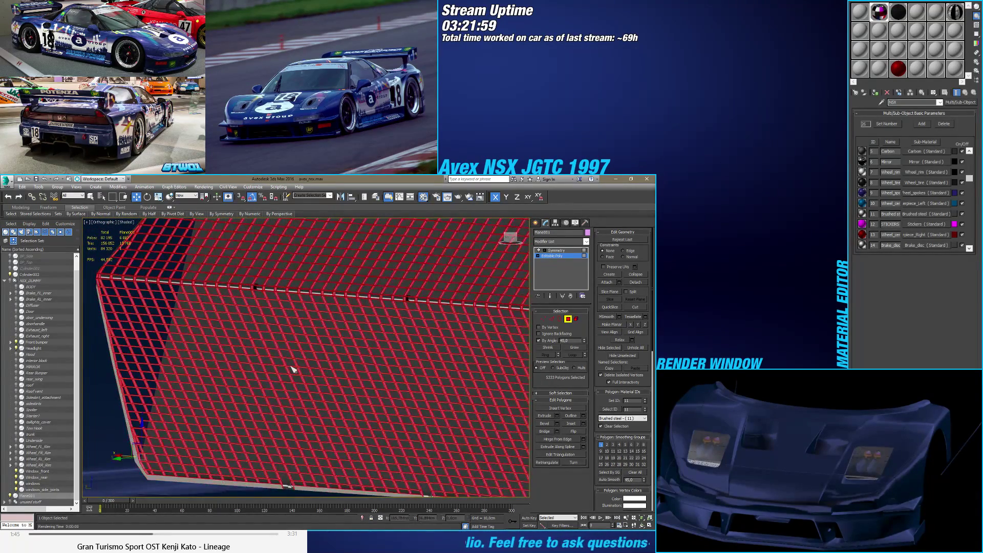
left_click(604, 480)
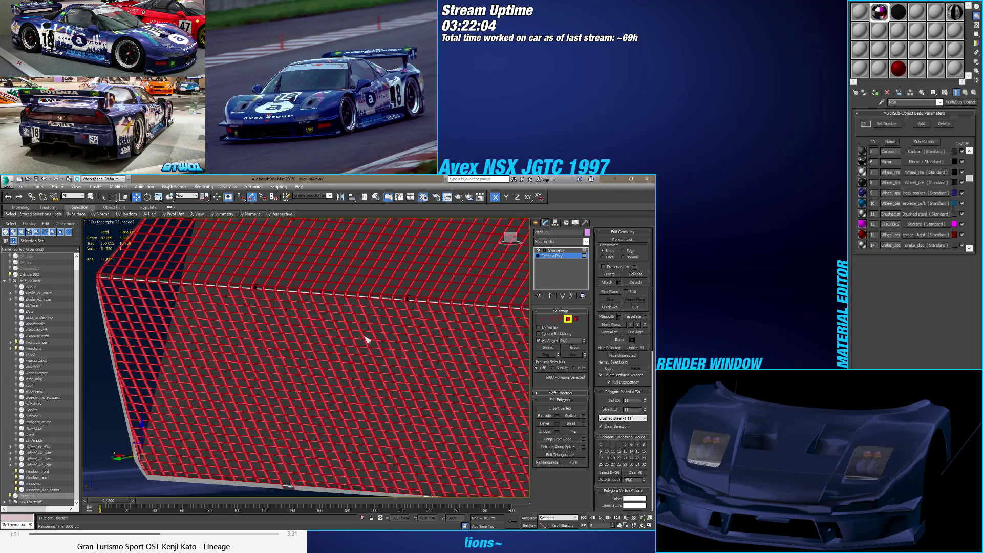
middle_click_drag(367, 339, 404, 307)
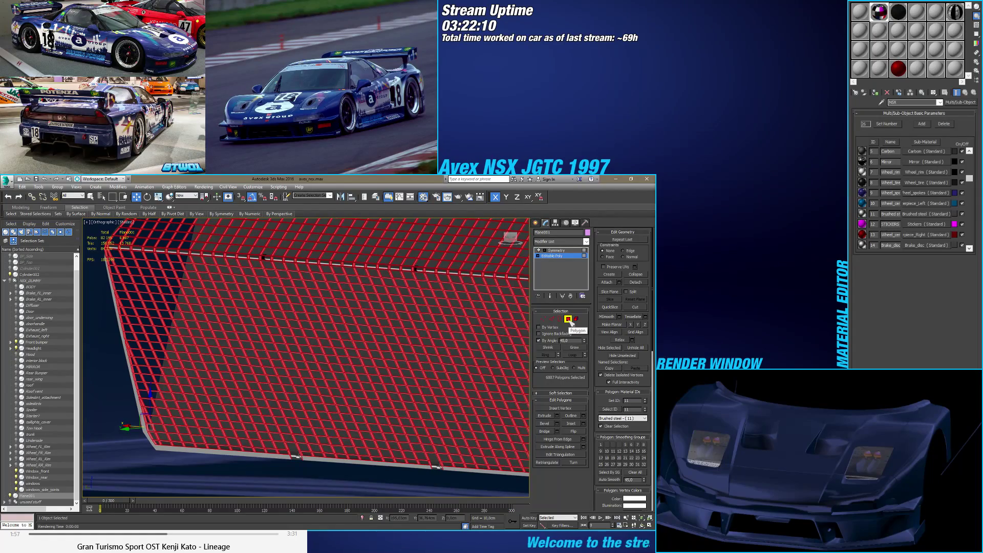
left_click(568, 318)
left_click(535, 222)
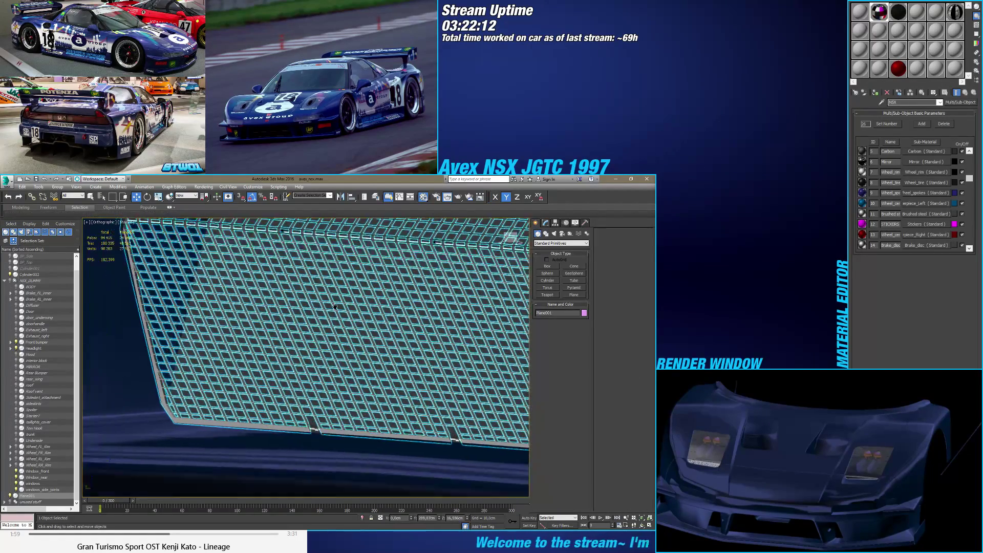
Step: Deselect the grille and orbit to an angled front view of the bumper
scroll(334, 306, "down", 5)
left_click(245, 389)
middle_click_drag(246, 389, 363, 389, "alt")
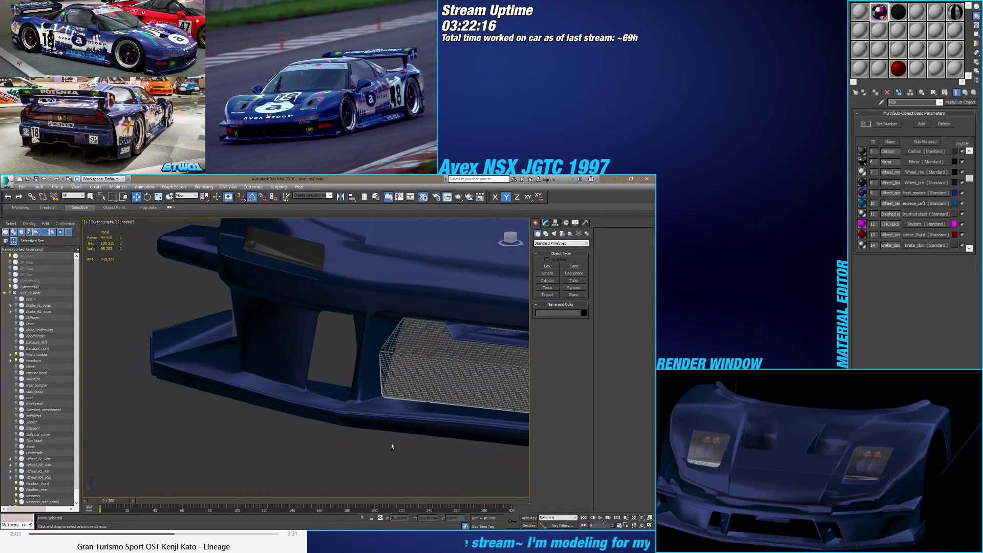
scroll(358, 394, "up", 6)
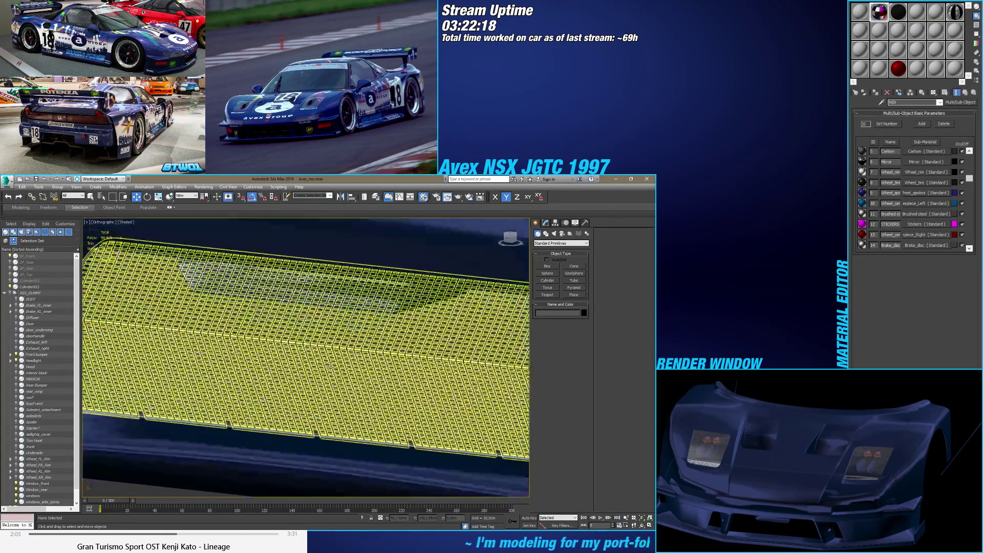
scroll(330, 367, "up", 8)
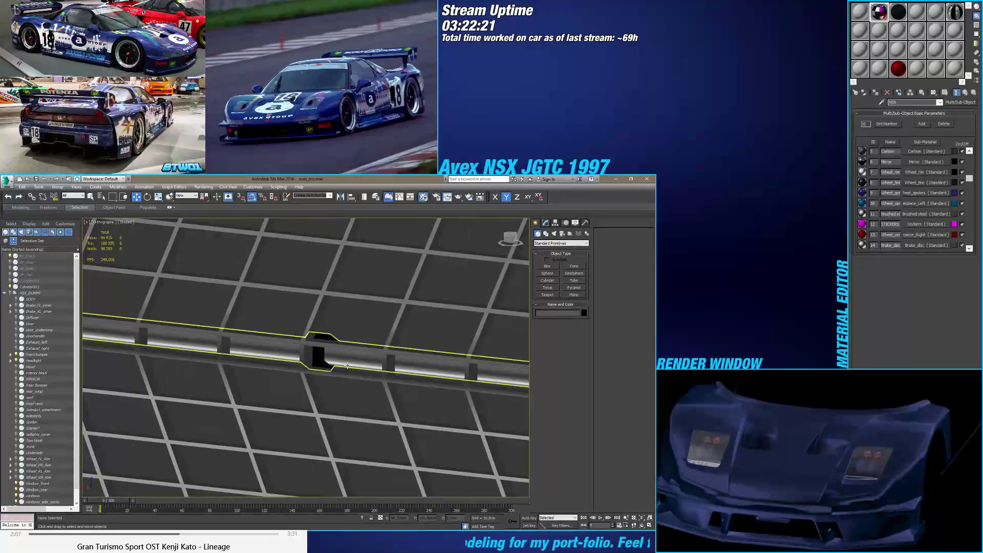
scroll(358, 333, "up", 4)
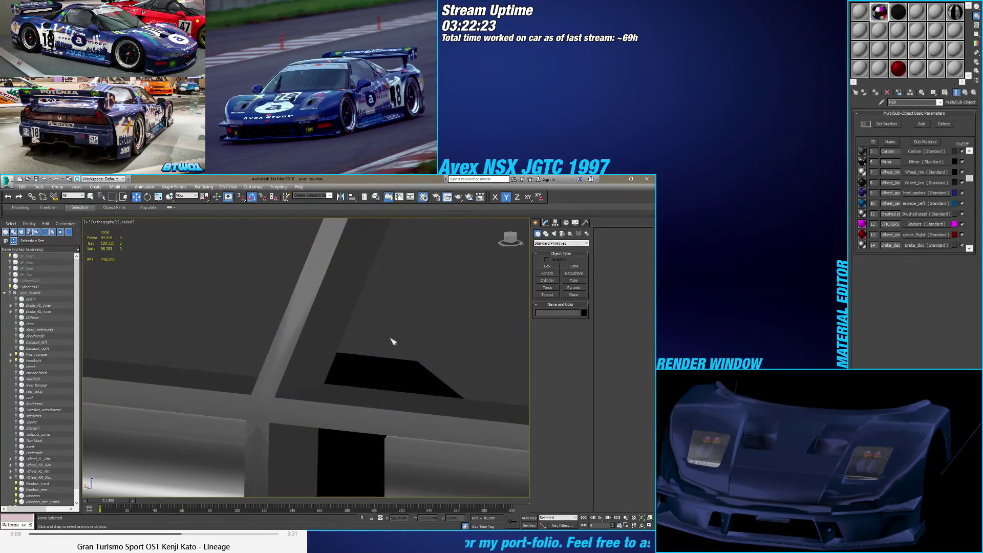
scroll(397, 340, "down", 10)
scroll(401, 340, "down", 6)
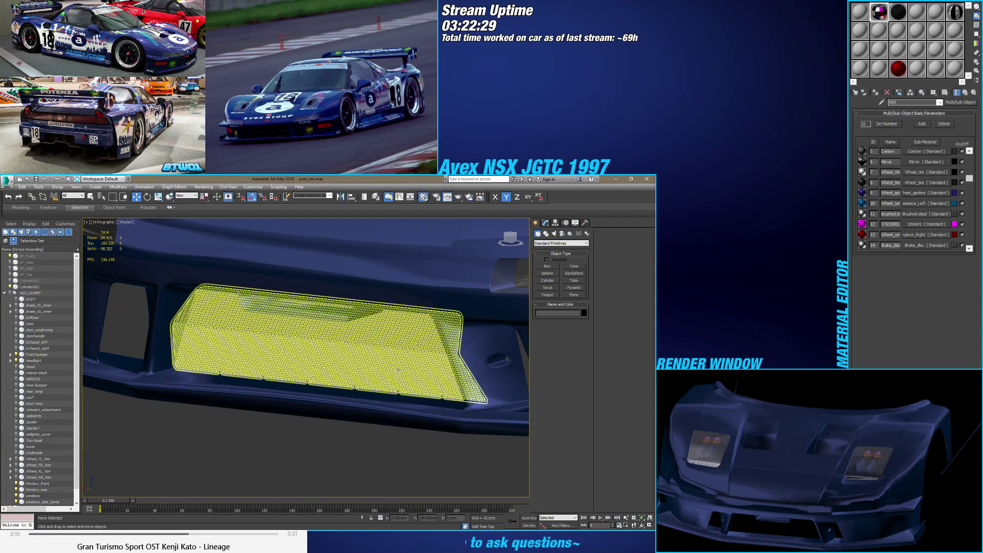
left_click_drag(968, 179, 973, 233)
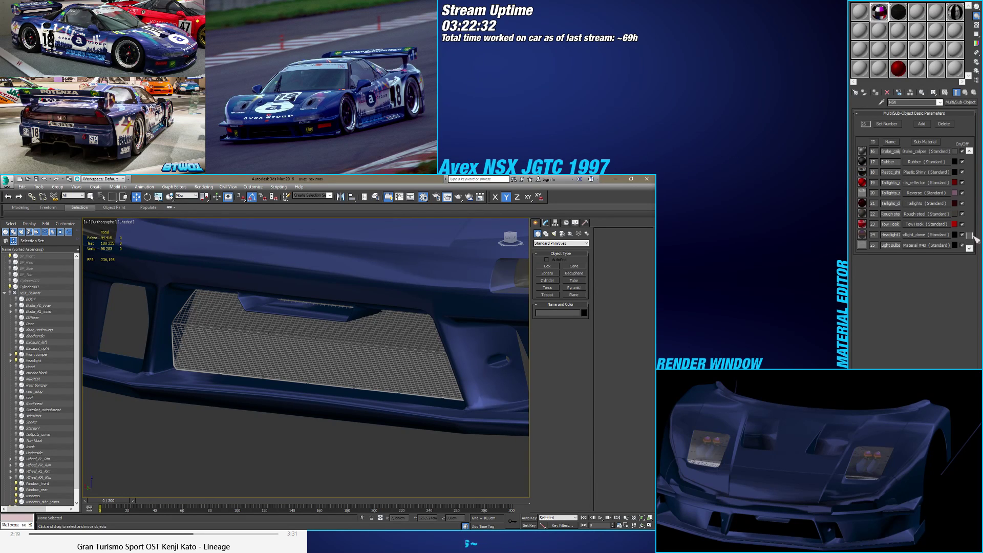
Step: Select Plane001 and select all its polygons at the Editable Poly level
left_click(442, 371)
left_click(545, 222)
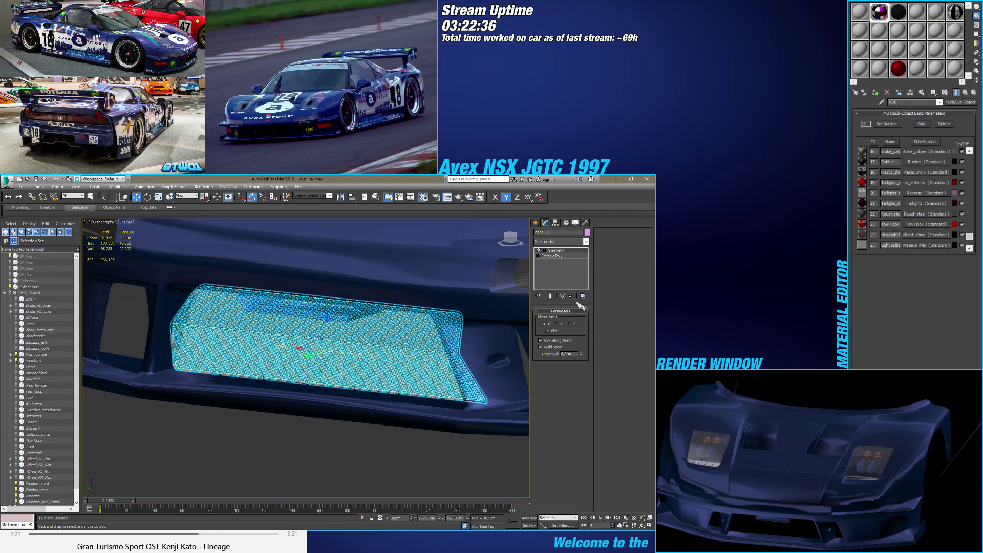
left_click(552, 255)
left_click(569, 318)
key("ctrl+a")
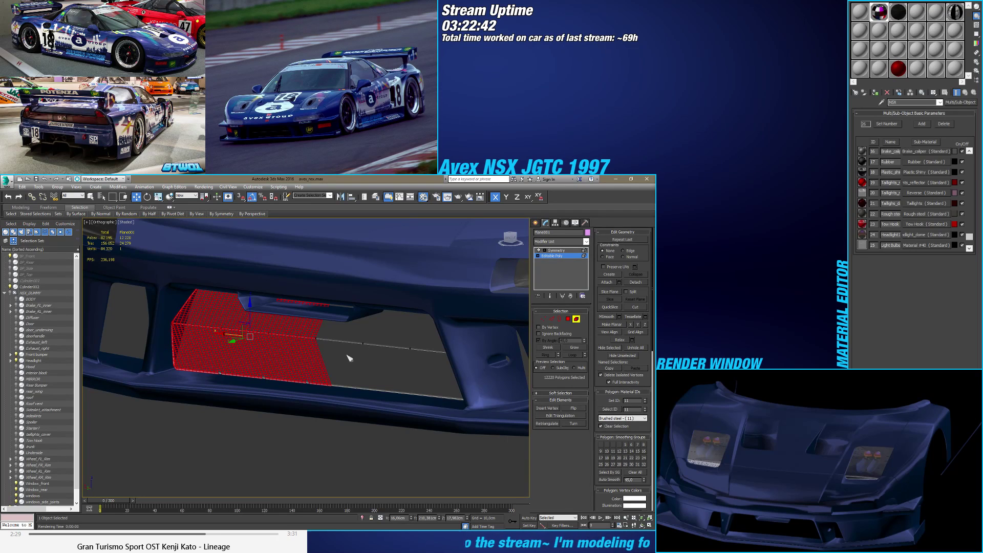
middle_click_drag(349, 358, 415, 370)
Step: Set material ID 24 on the selected polygons, then exit polygon mode and deselect Plane001
left_click(623, 401)
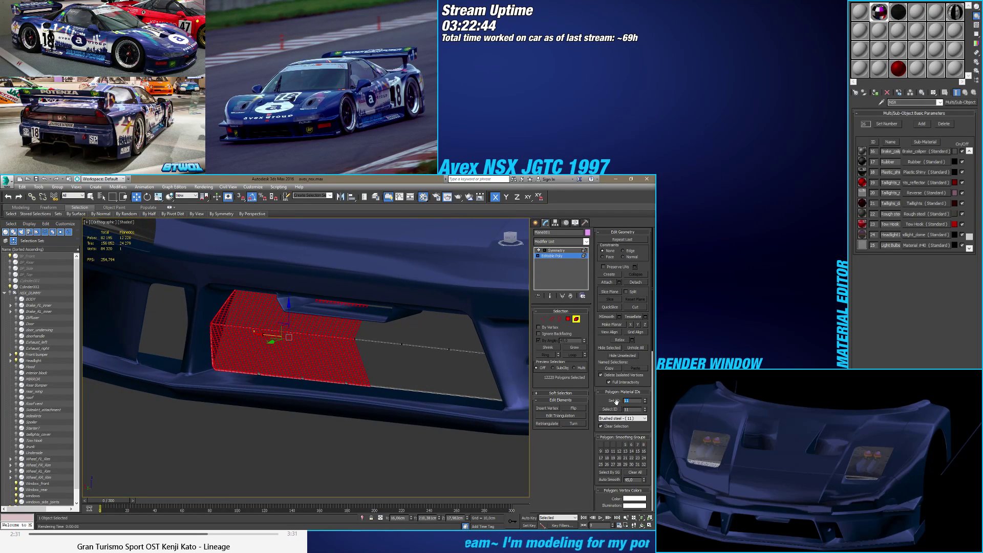
type("24")
key("Return")
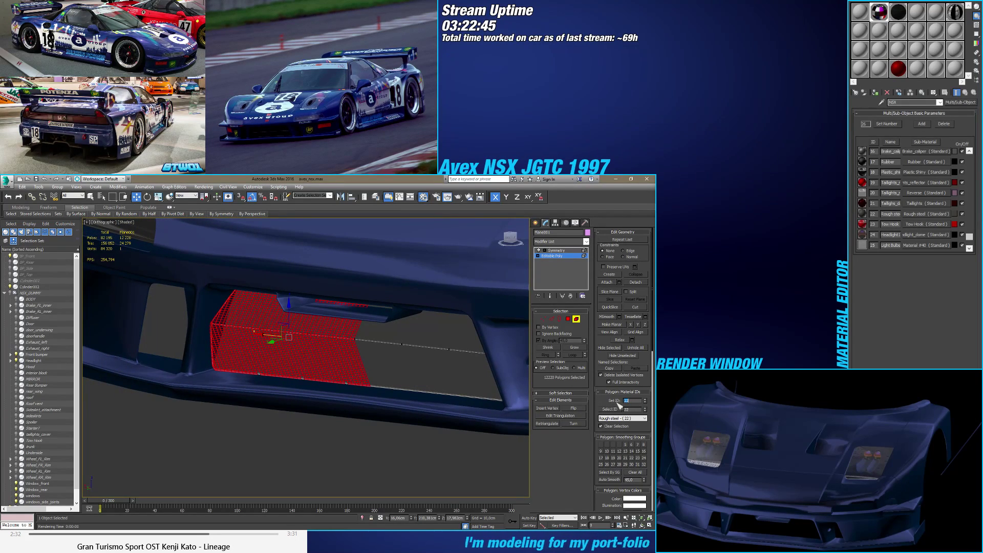
left_click(575, 318)
left_click(359, 459)
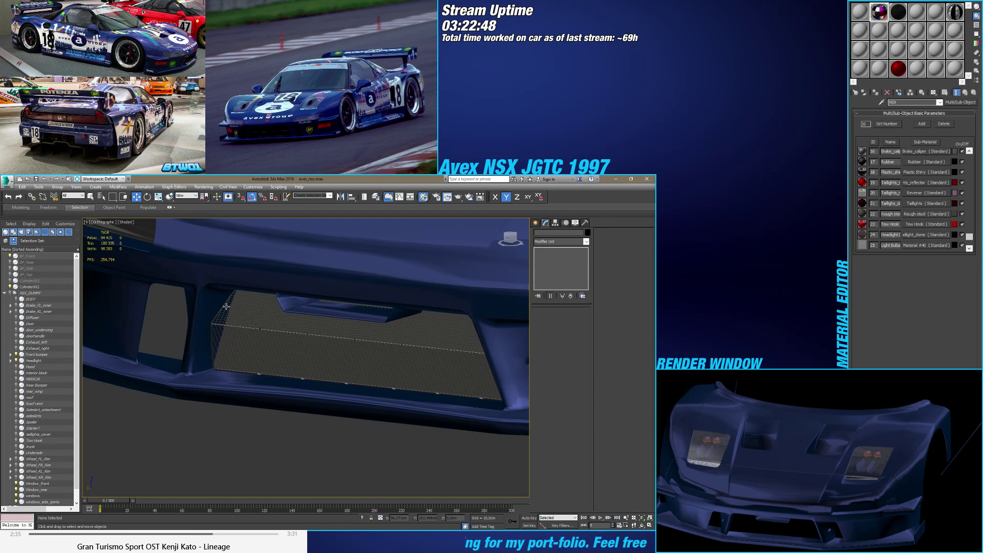
scroll(195, 427, "up", 6)
scroll(192, 431, "up", 4)
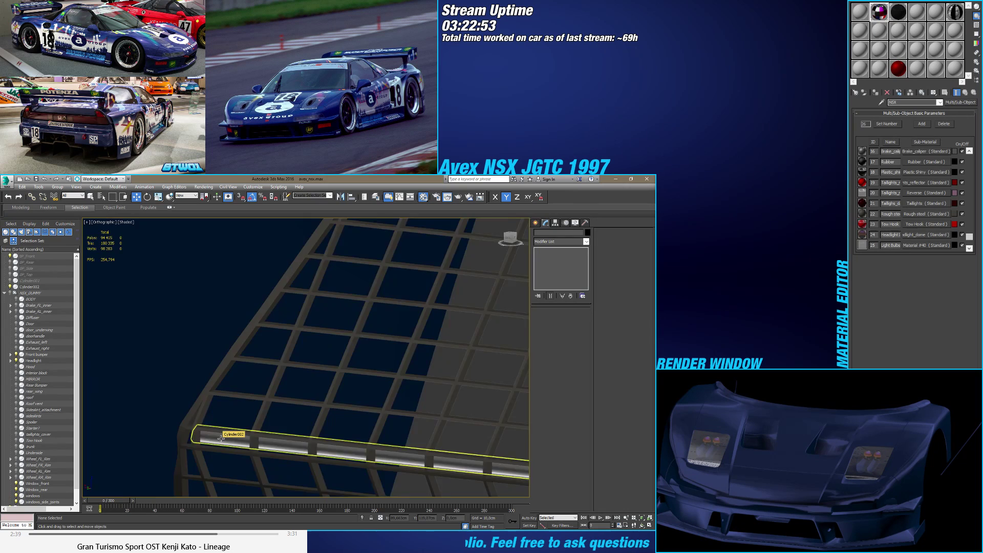
scroll(220, 438, "down", 10)
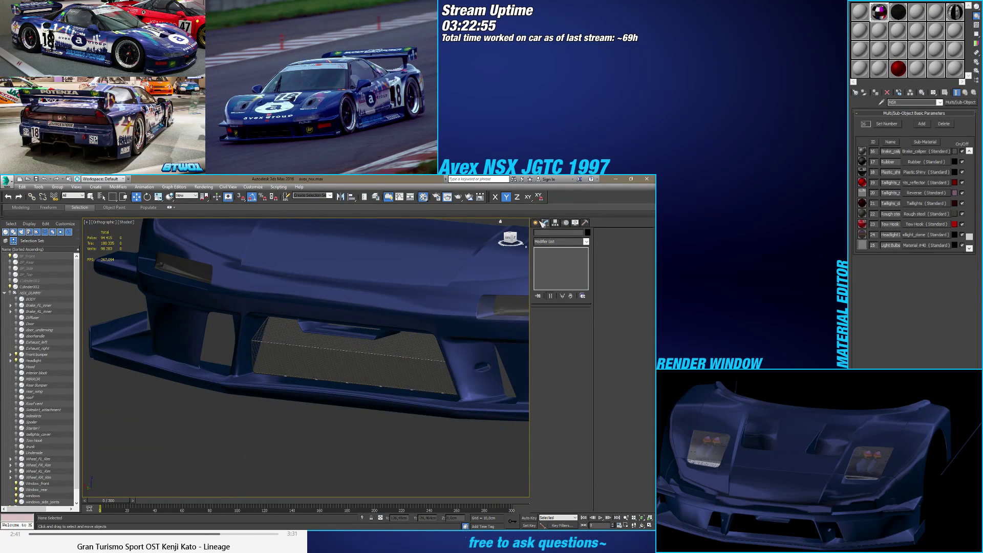
left_click(536, 222)
scroll(391, 428, "down", 5)
middle_click_drag(340, 430, 362, 419)
scroll(340, 413, "up", 4)
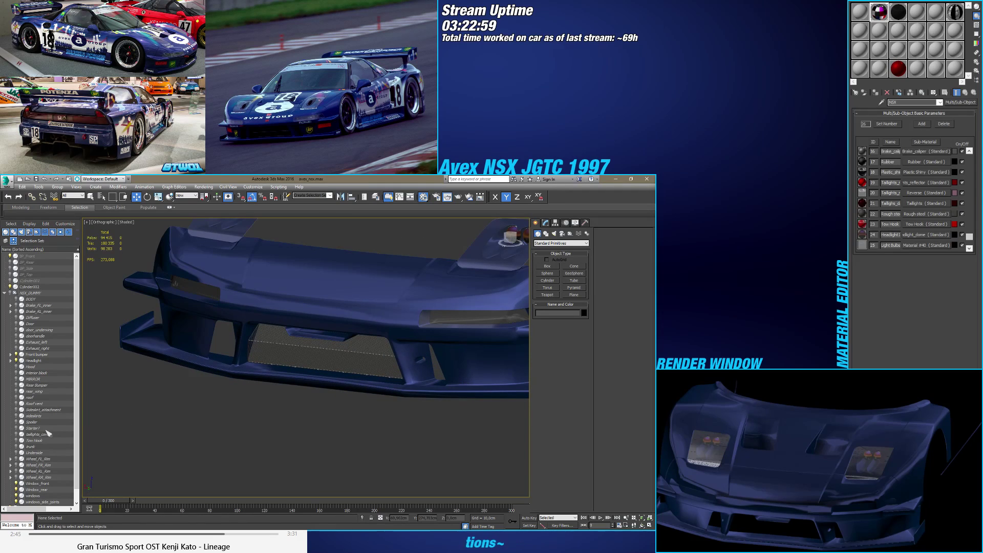
mouse_move(282, 443)
middle_mouse_down("alt")
mouse_move(348, 423)
mouse_move(436, 426)
mouse_move(279, 429)
mouse_move(336, 441)
mouse_move(287, 437)
middle_mouse_up("alt")
left_click(125, 398)
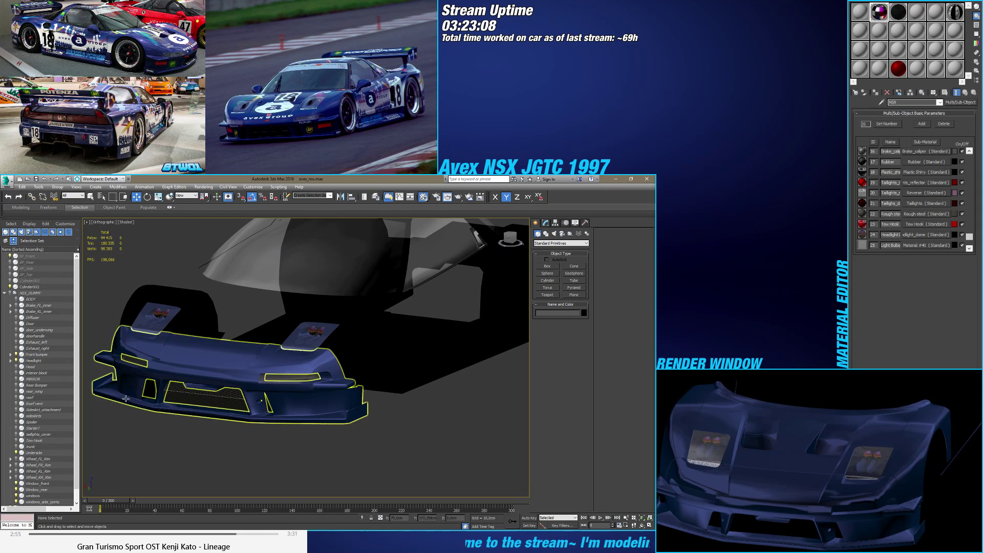
left_click(10, 361)
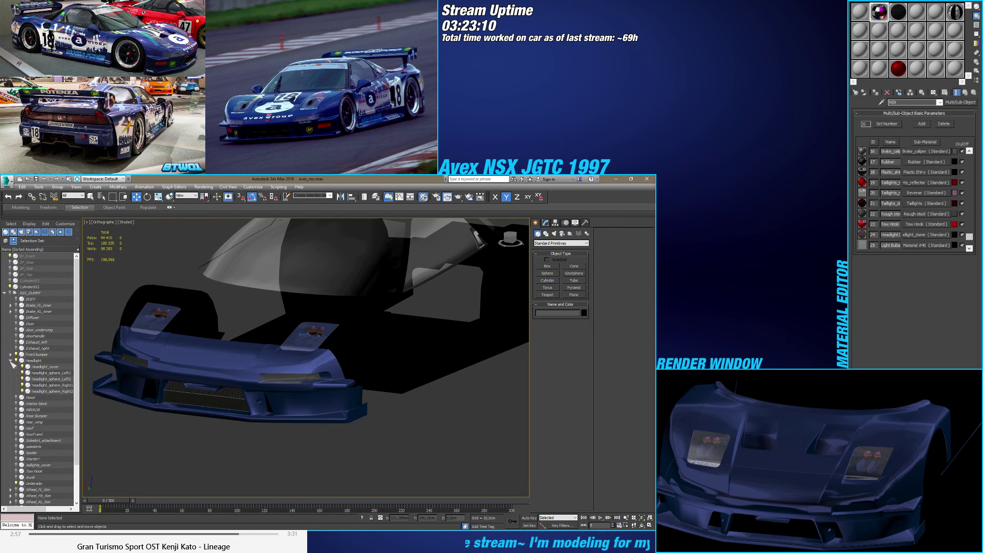
left_click(11, 360)
middle_click_drag(202, 441, 295, 433, "alt")
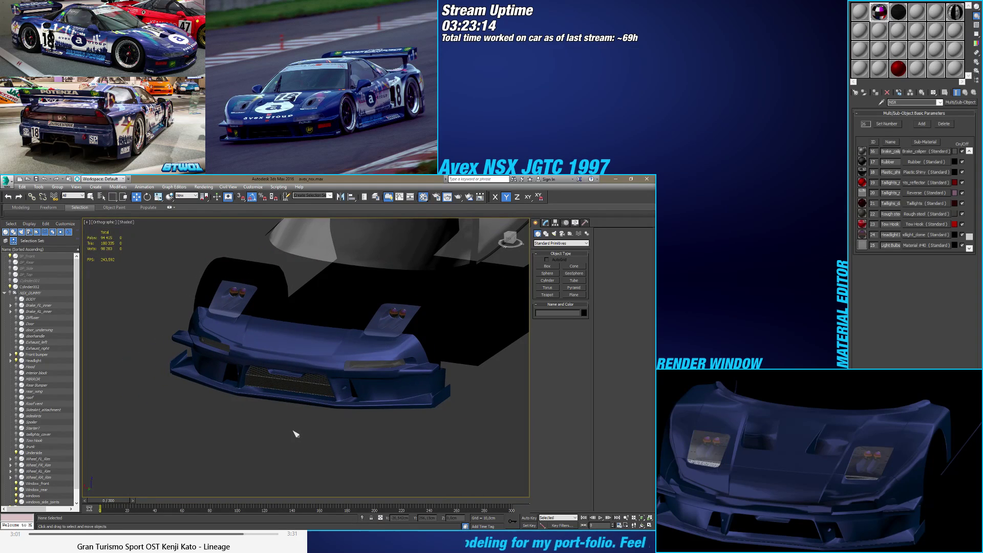
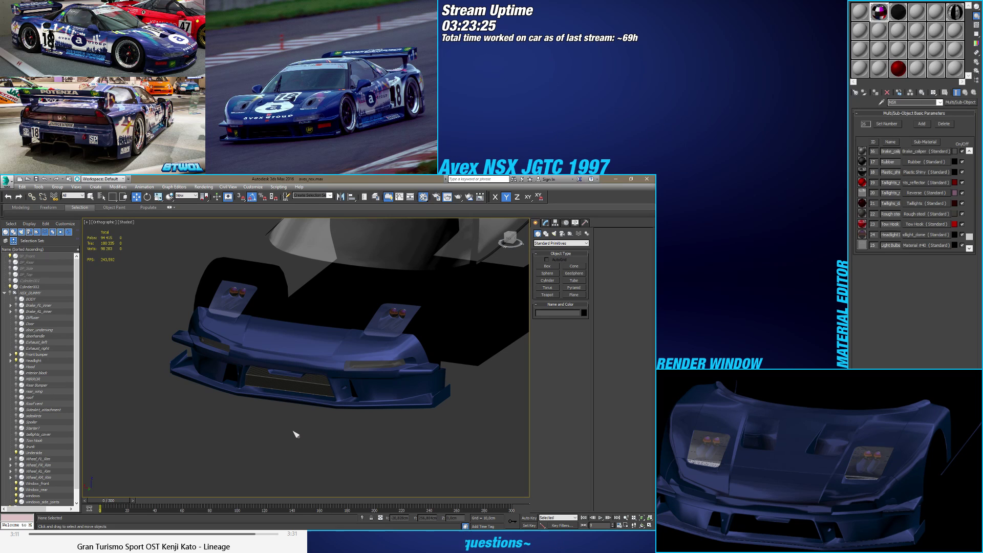
Step: Select the front grille mesh, then frame Cylinder001 and Cylinder002 in the view
scroll(320, 450, "down", 4)
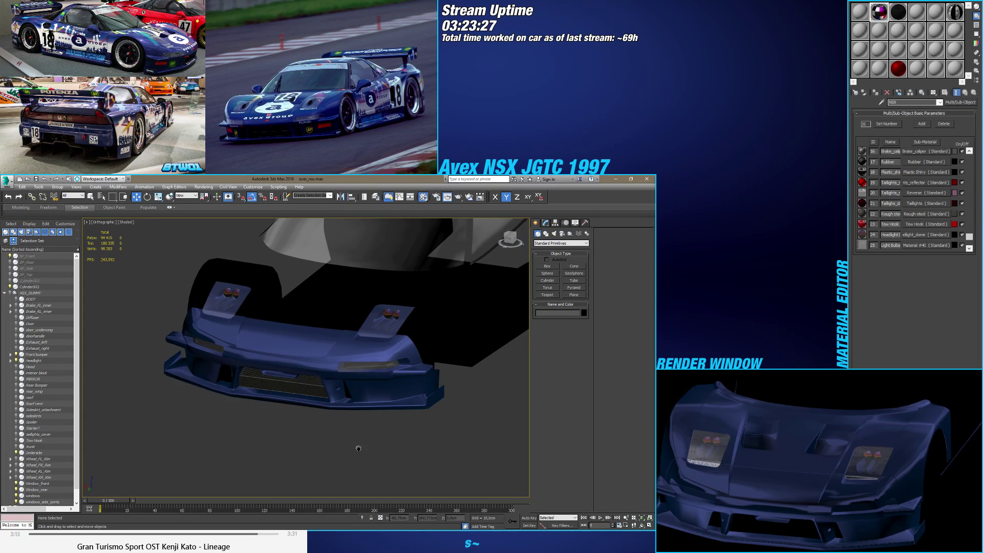
scroll(274, 408, "up", 5)
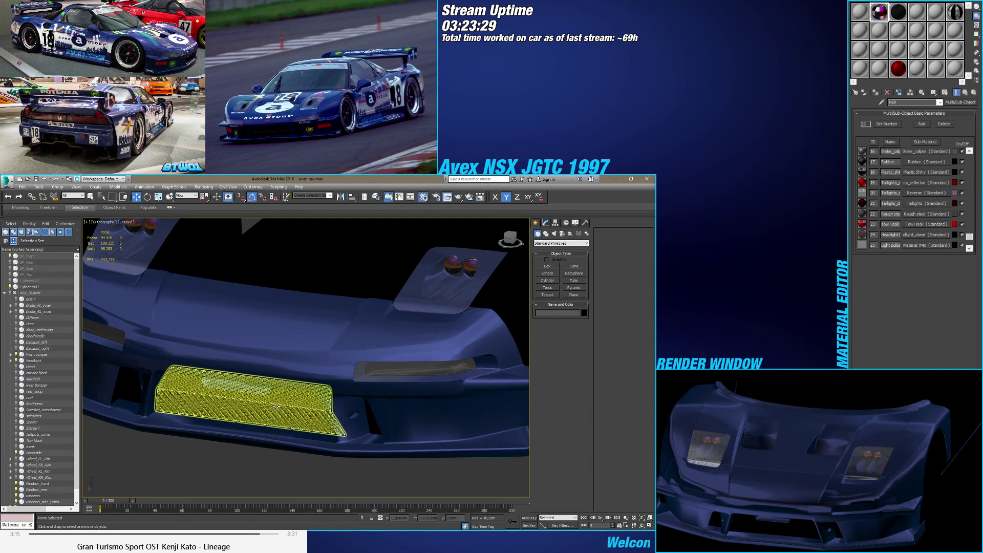
left_click(276, 406)
middle_click_drag(277, 406, 297, 439, "alt")
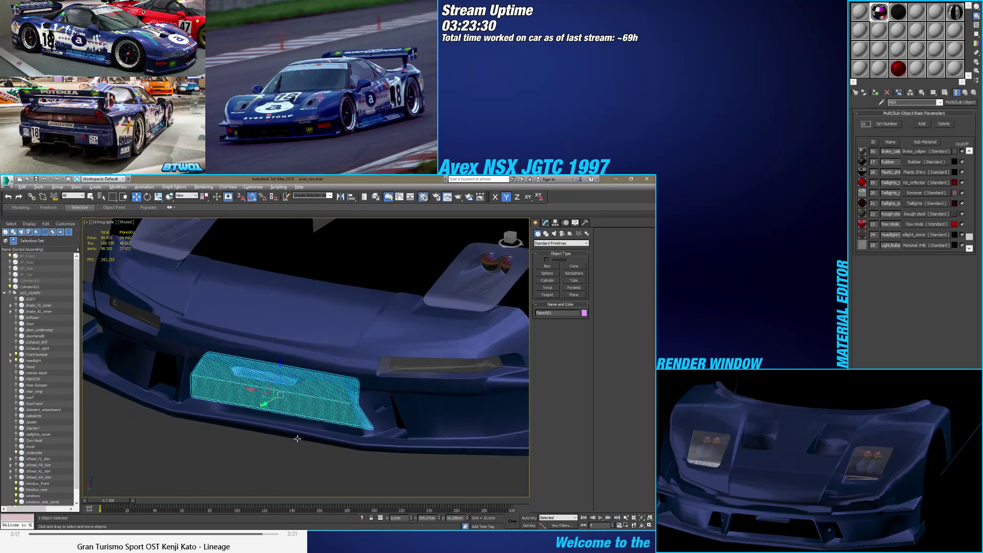
left_click(30, 287)
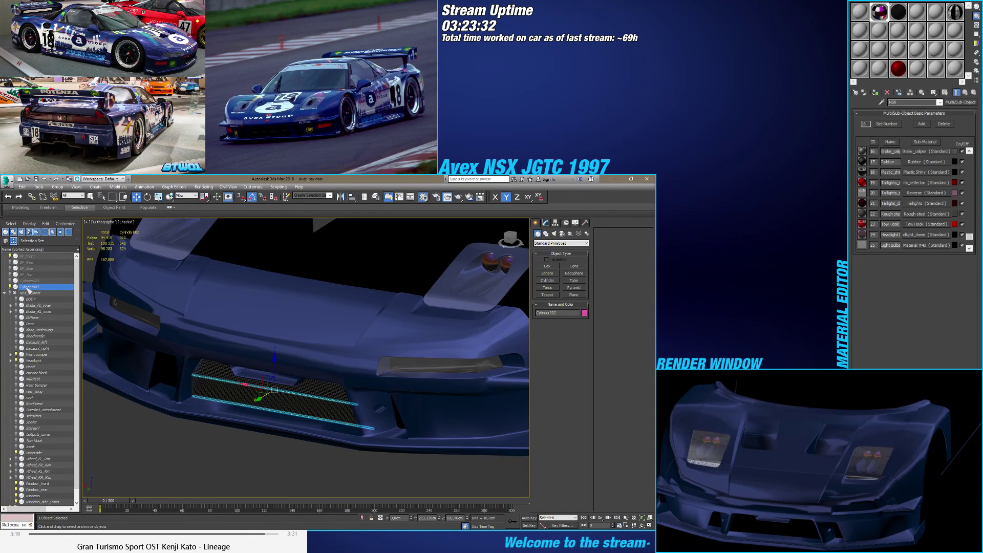
left_click(30, 280)
key("z")
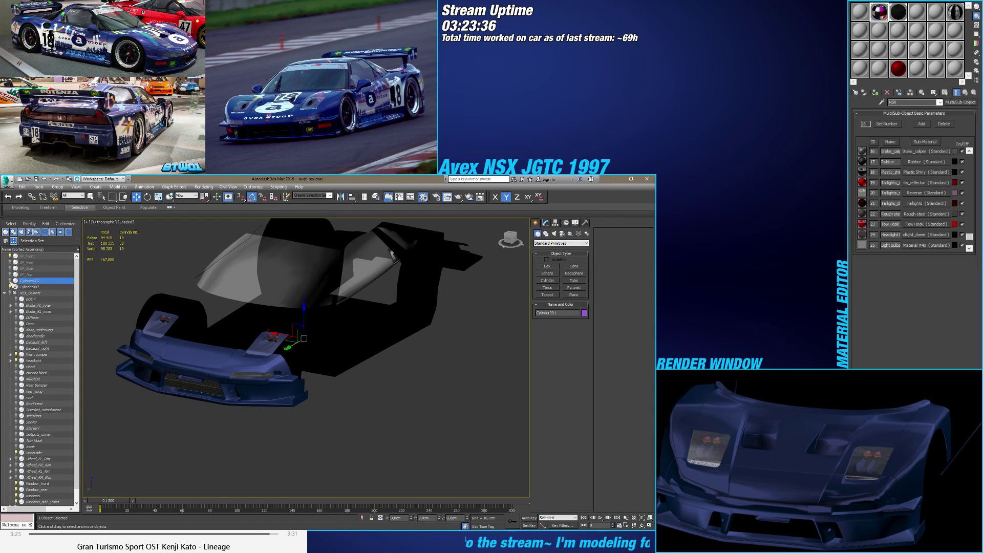
left_click(22, 286)
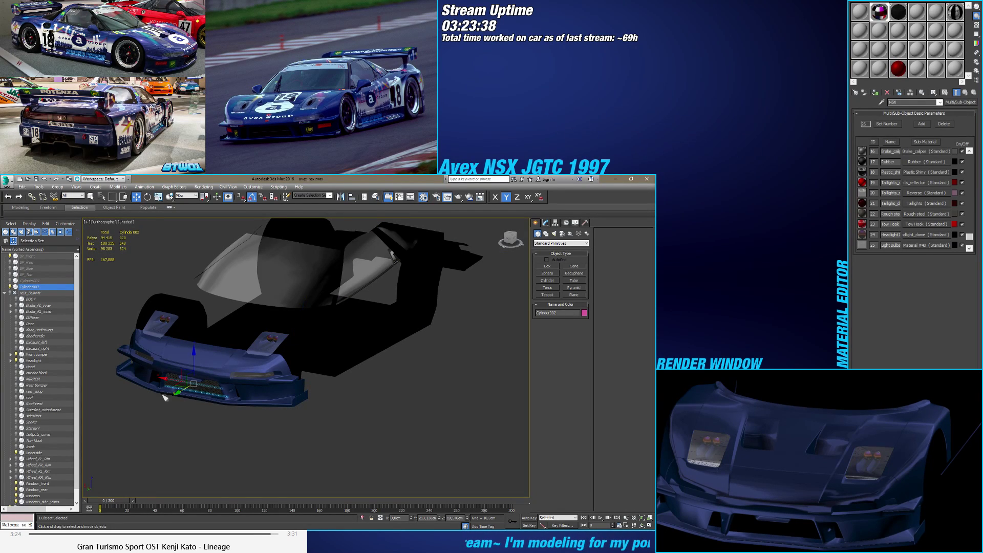
key("z")
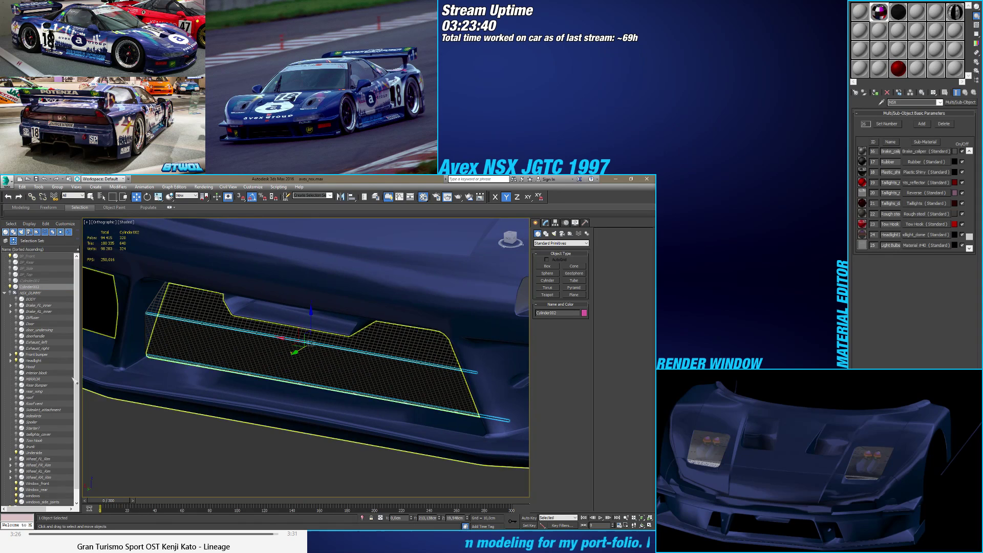
Step: Rename Plane001 to Grille and parent it under Front bumper
scroll(43, 352, "down", 1)
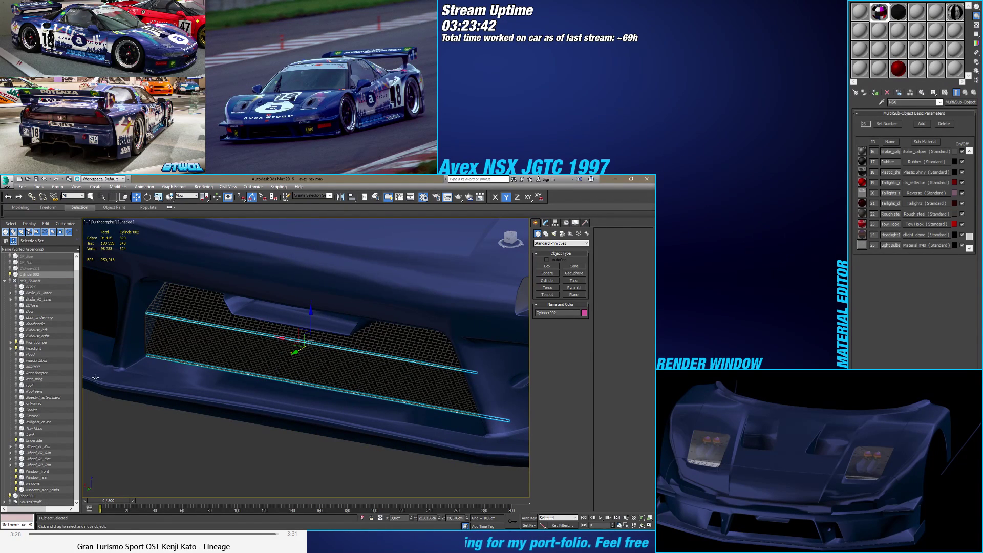
left_click(28, 496)
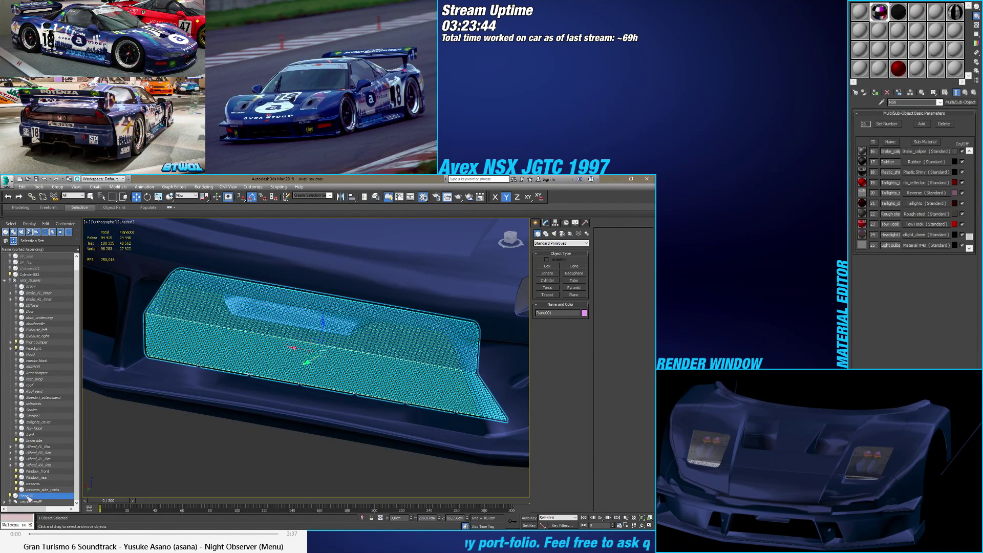
left_click(29, 495)
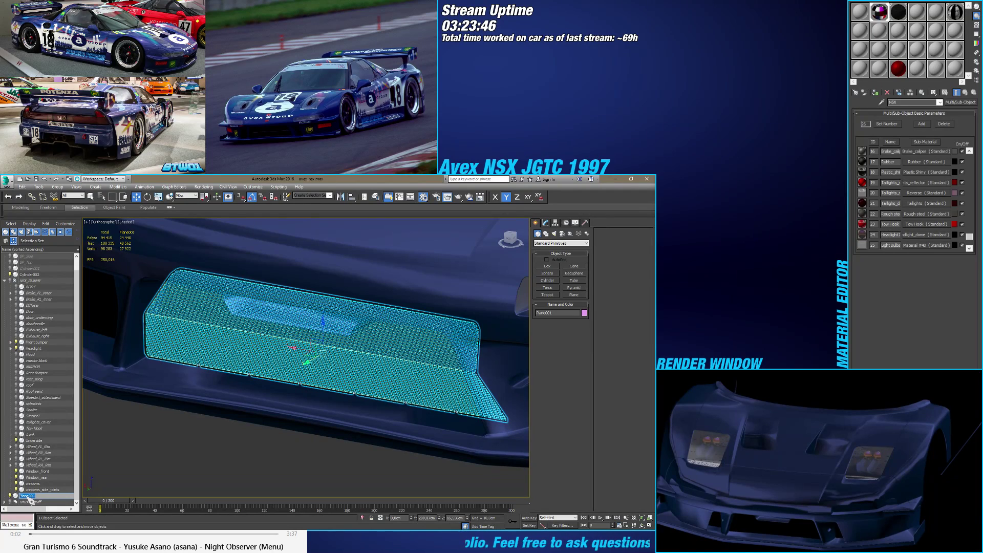
key("Return")
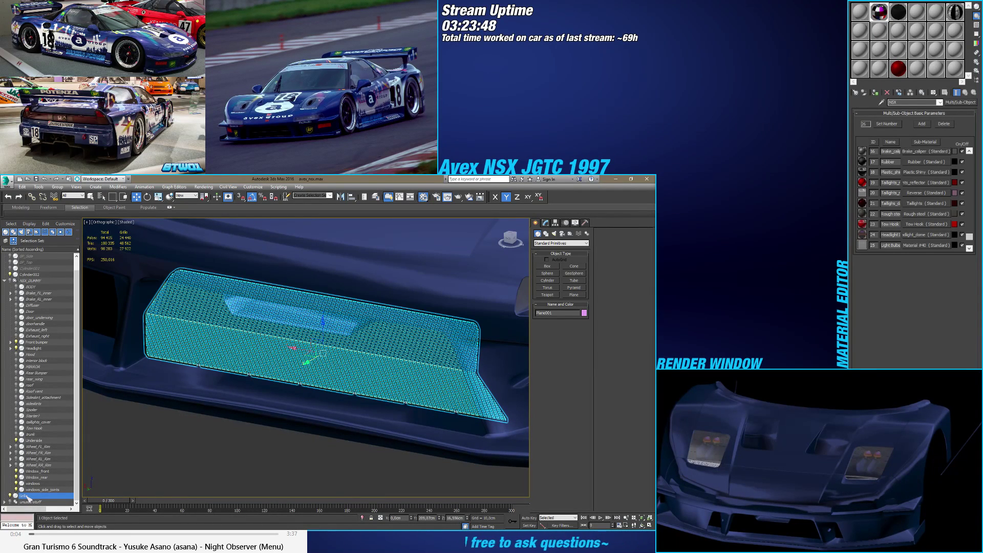
left_click_drag(17, 495, 23, 342)
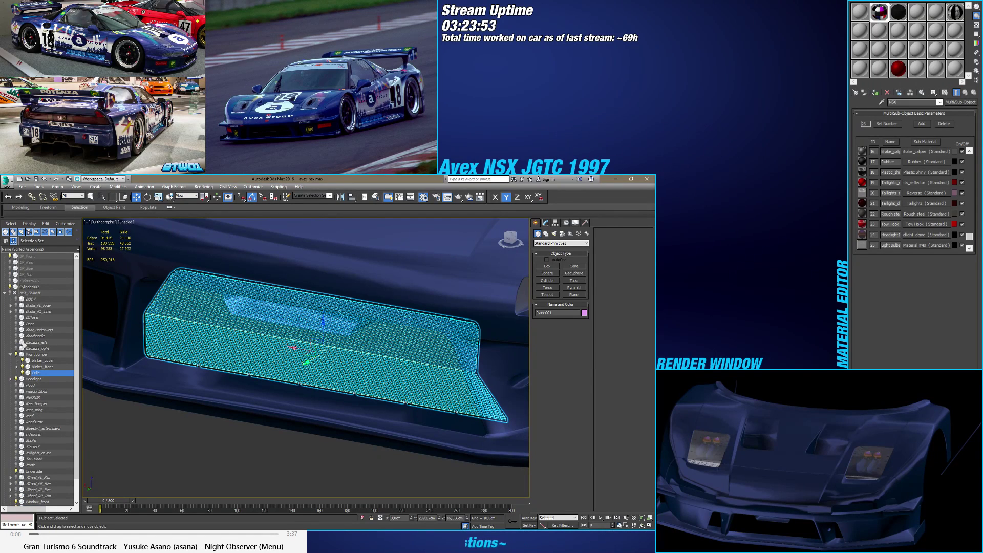
Step: Parent Cylinder002 under Grille and rename it Grille_bars
left_click_drag(23, 288, 41, 375)
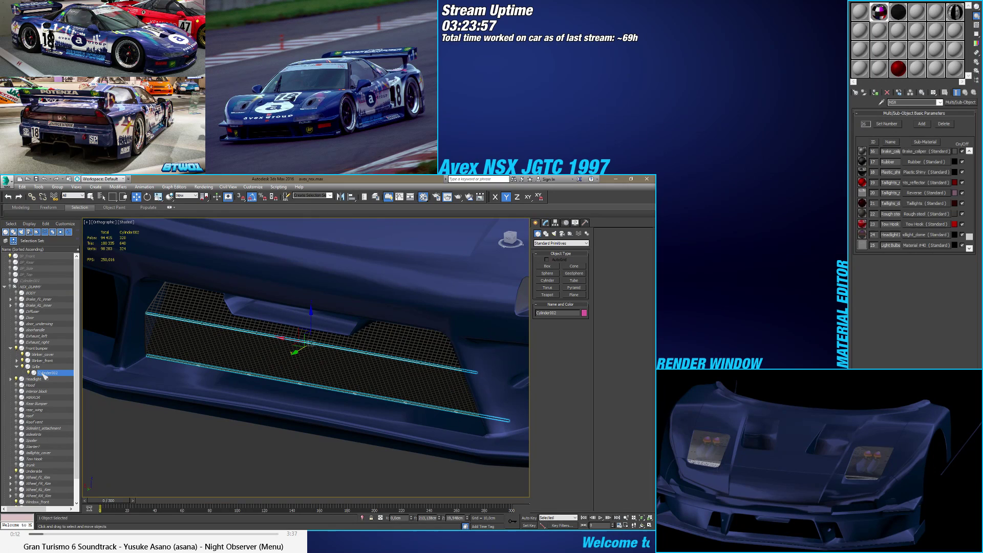
left_click(45, 376)
type("Grille_bars")
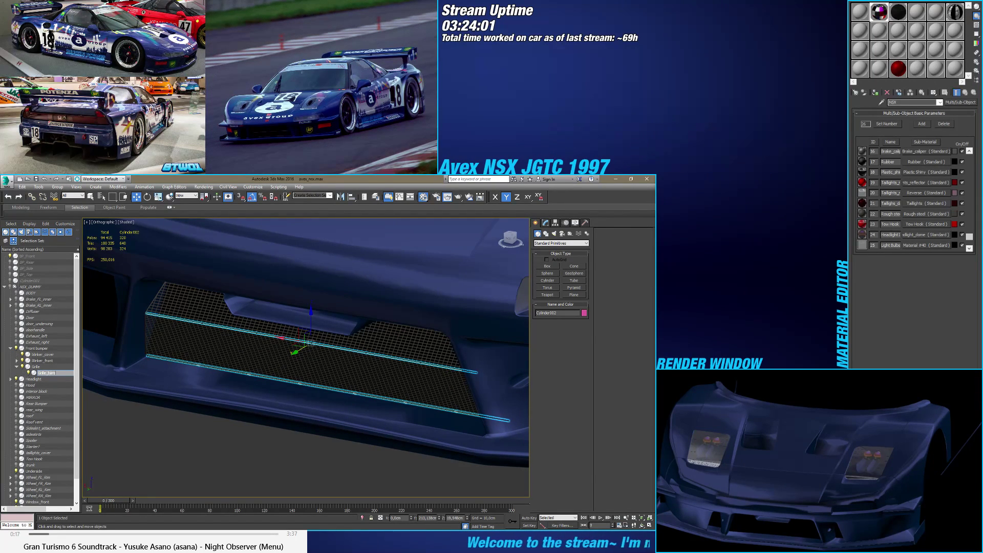
key("Return")
left_click(153, 440)
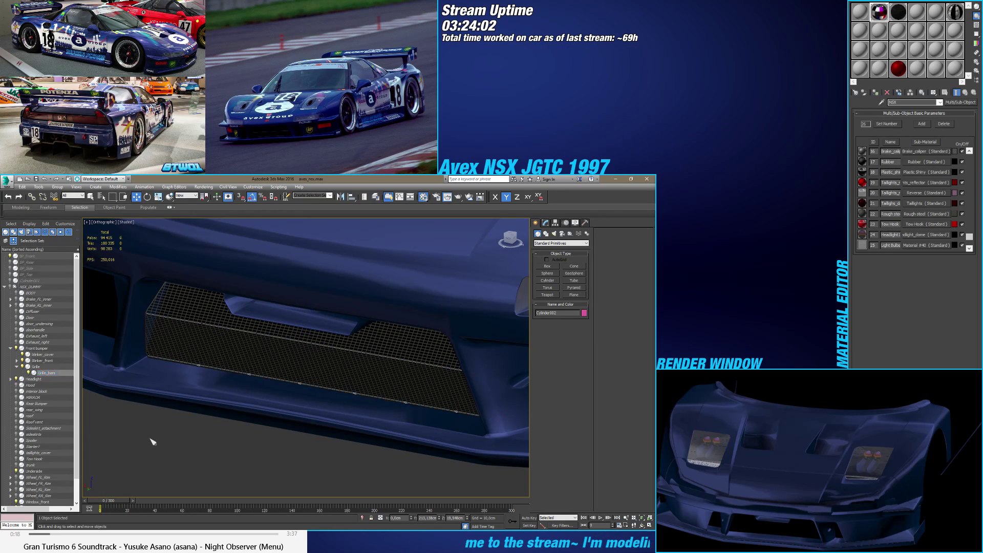
scroll(225, 435, "down", 4)
scroll(257, 442, "down", 4)
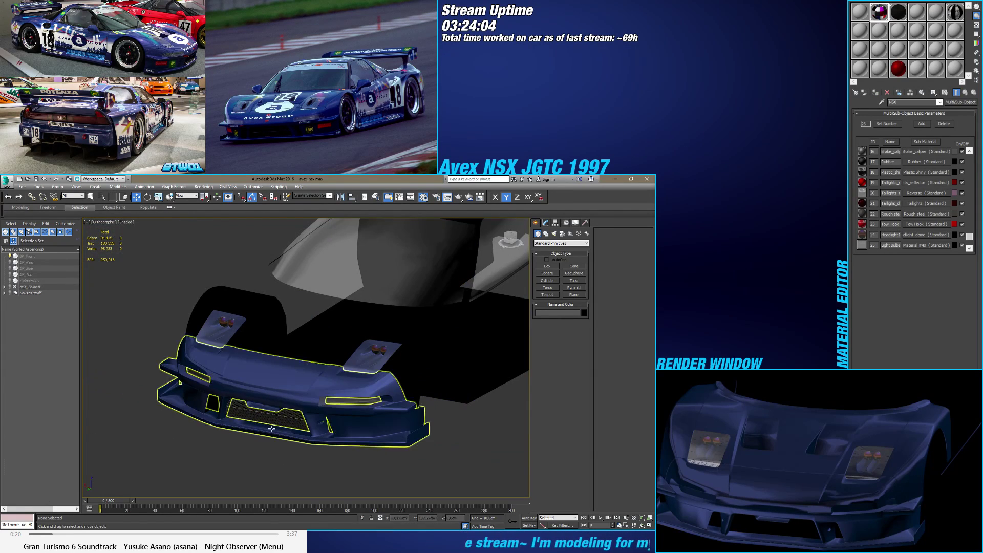
scroll(279, 449, "up", 4)
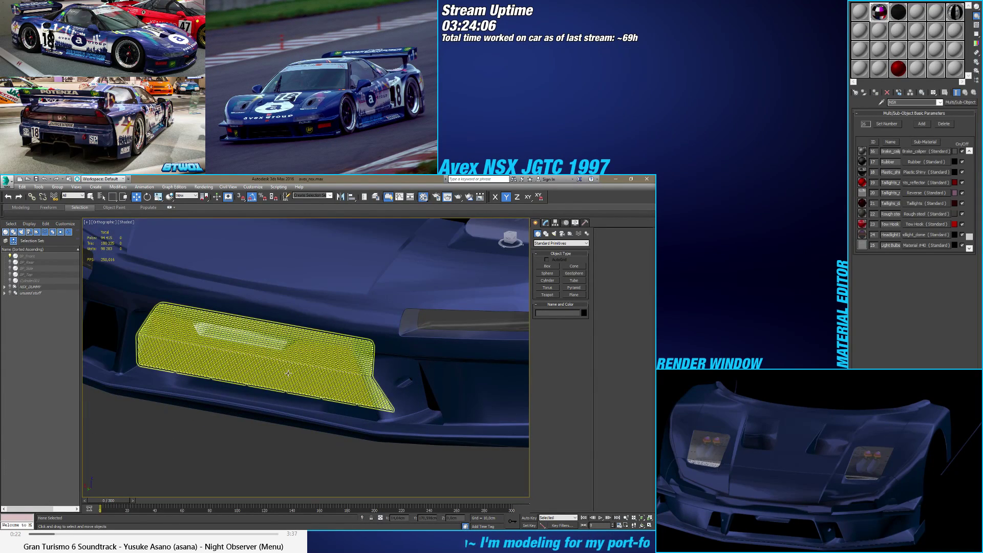
left_click(323, 362)
Step: With Affect Pivot Only on, reset the grille's pivot and set its Y position to 0
left_click(555, 223)
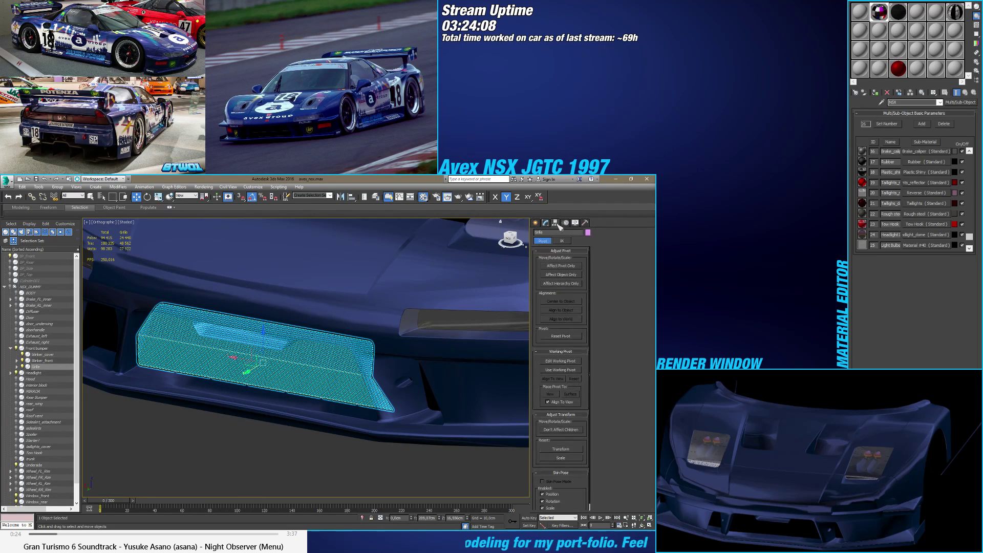
left_click(559, 266)
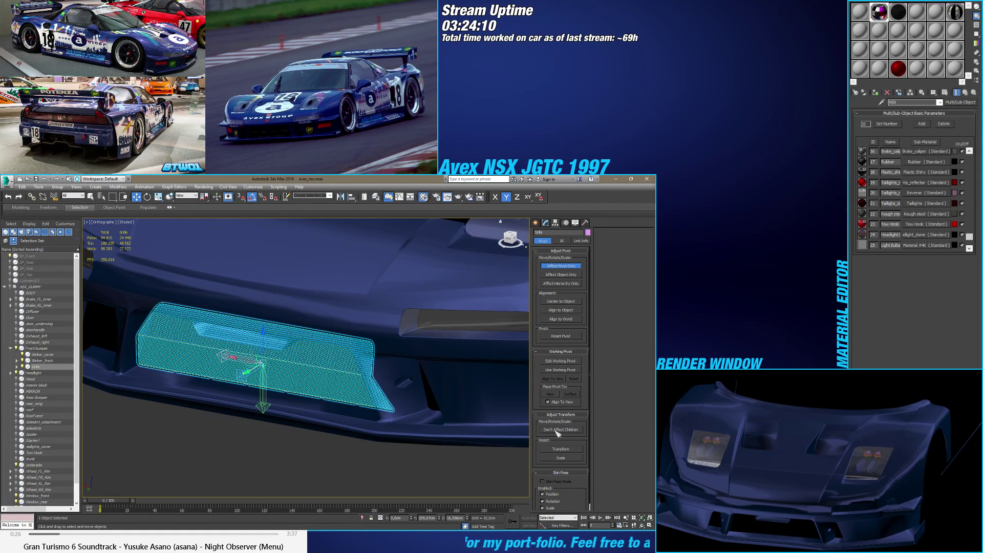
left_click(558, 450)
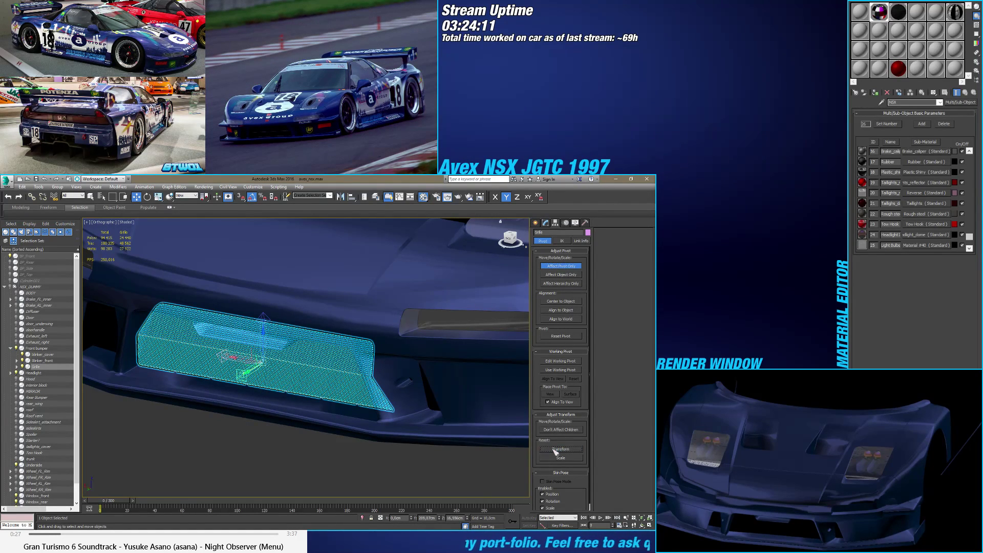
left_click(425, 518)
type("0")
key("Tab")
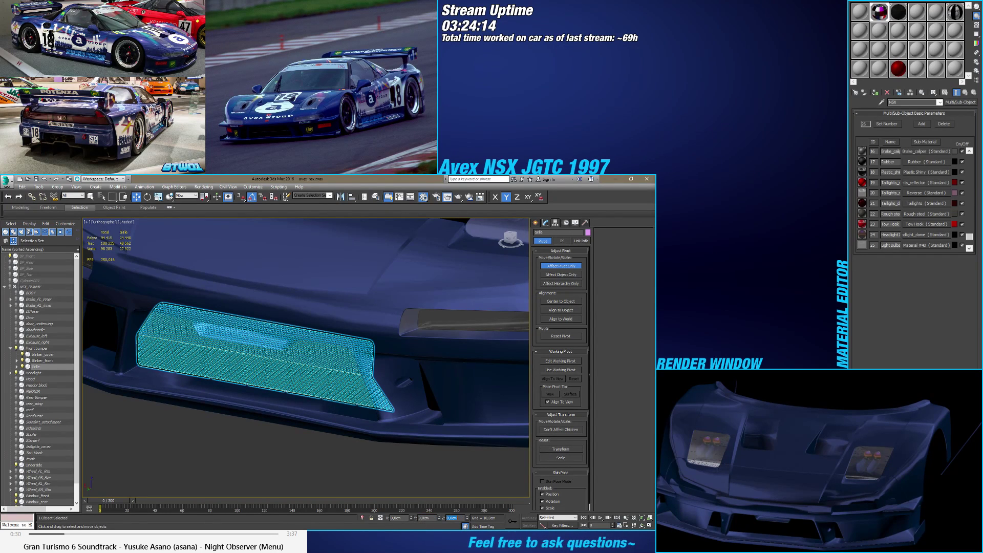
scroll(307, 383, "down", 5)
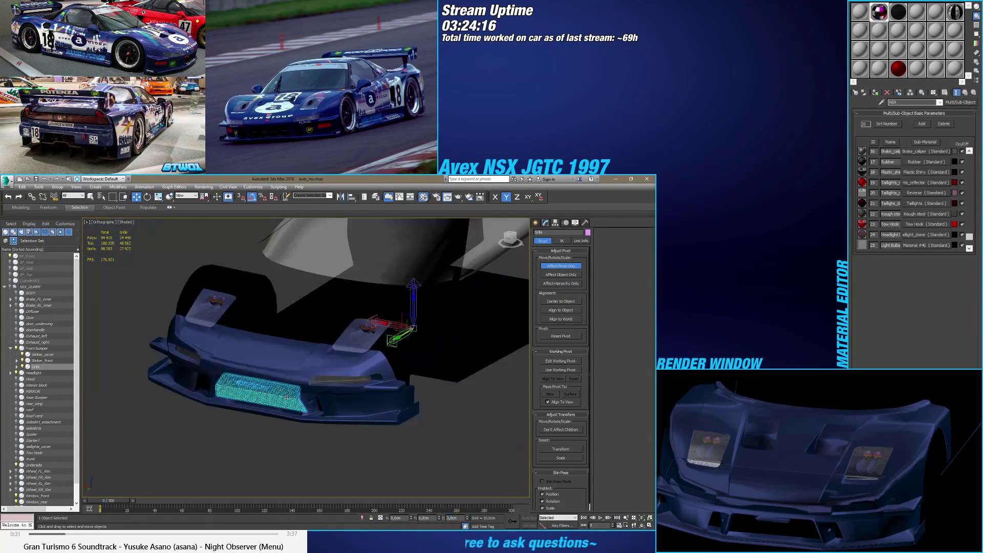
Step: Reset Grille_bars' transform, set its pivot Y to 0, and turn Affect Pivot Only off
left_click(280, 442)
scroll(279, 435, "up", 5)
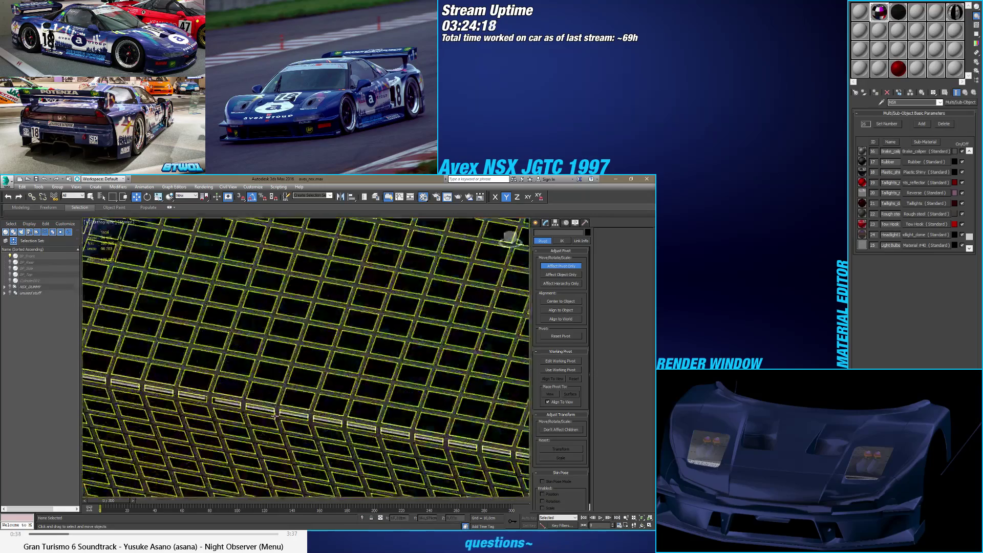
left_click(275, 415)
scroll(272, 412, "down", 5)
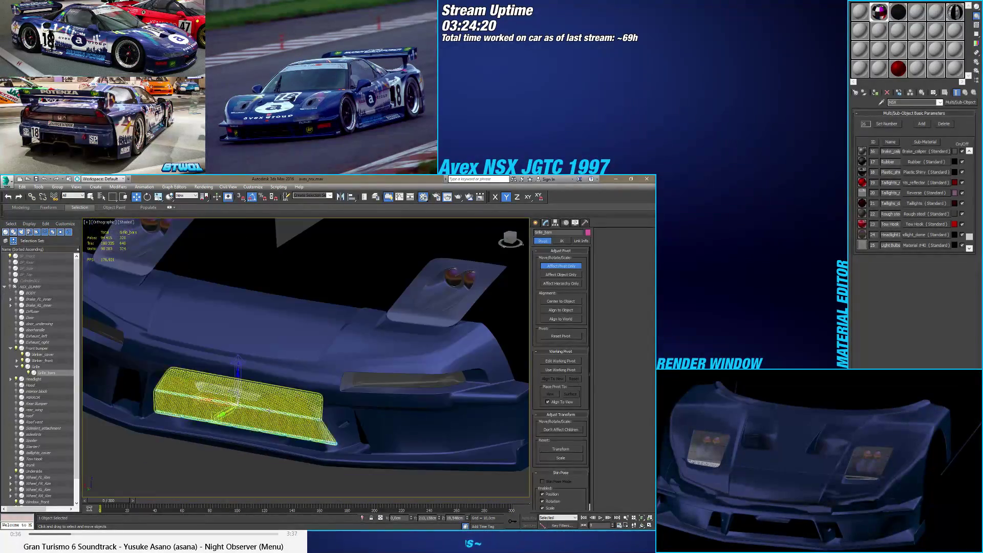
scroll(256, 410, "down", 3)
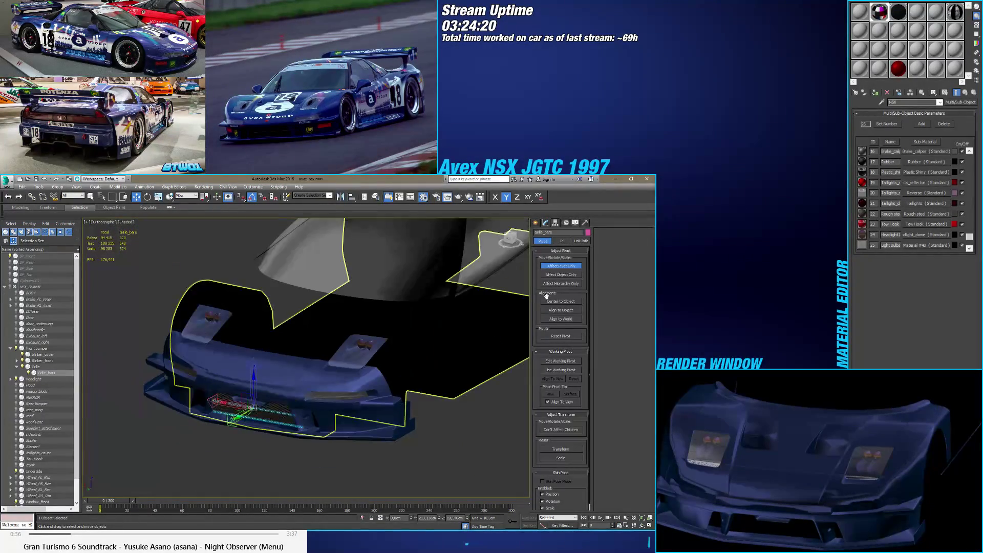
left_click(562, 450)
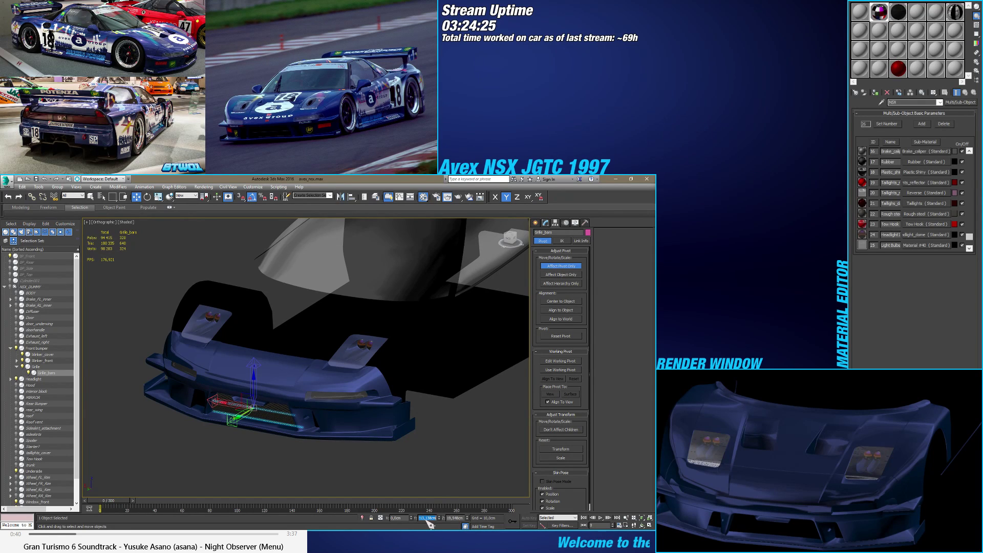
type("0")
key("Tab")
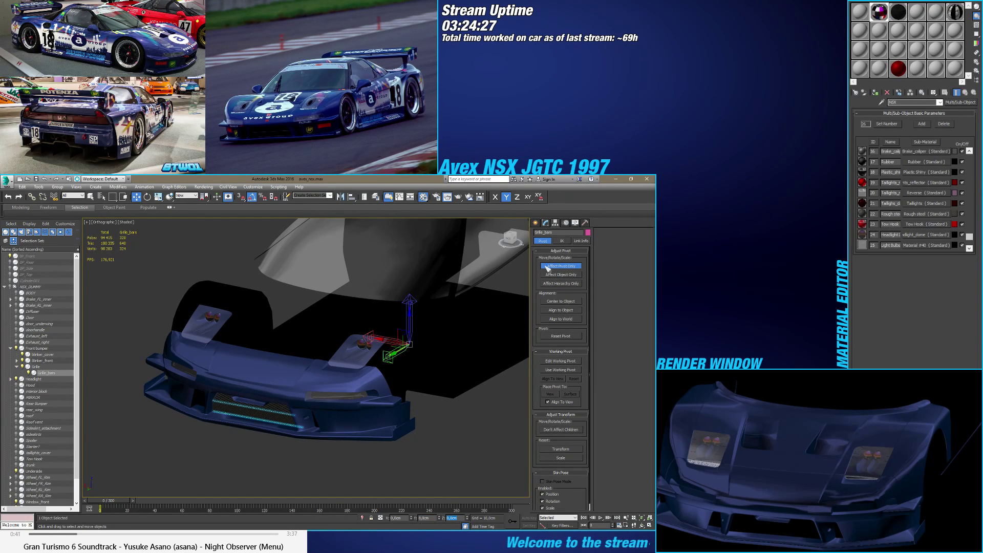
left_click(560, 265)
Step: Clear the selection, pan across the car, and scrub the animation to frame 125
left_click(476, 448)
middle_click_drag(443, 439, 417, 438)
left_click(535, 223)
scroll(428, 422, "down", 5)
scroll(399, 425, "up", 3)
left_click_drag(120, 504, 102, 491)
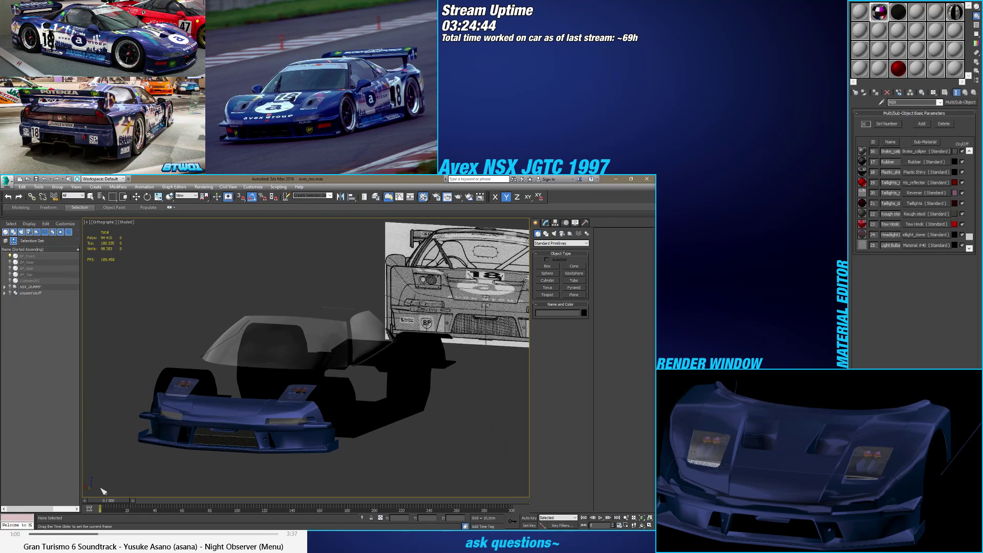
Step: Select the four Wheel rim rows under NSX_DUMMY with their children and unhide them
key("w")
left_click(317, 450)
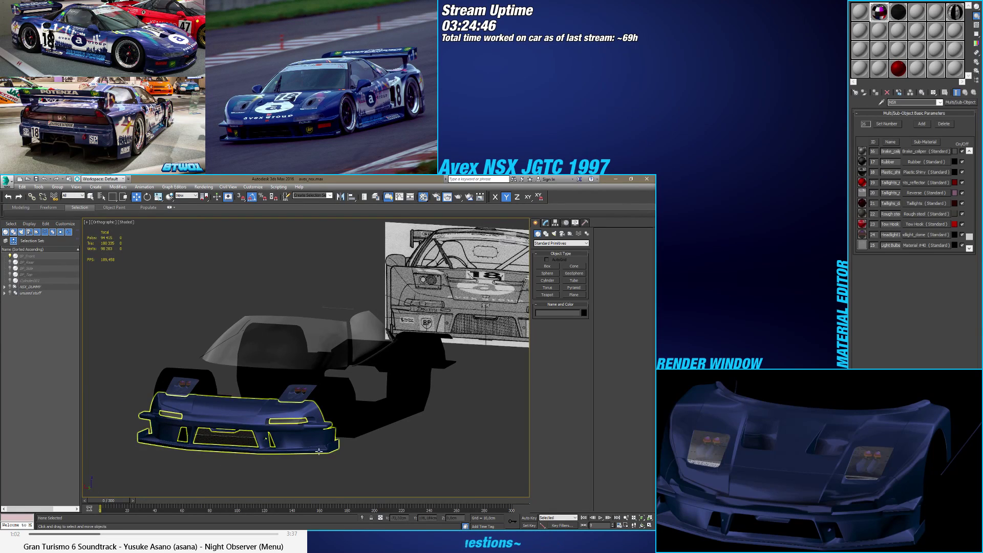
left_click(118, 349)
left_click(5, 287)
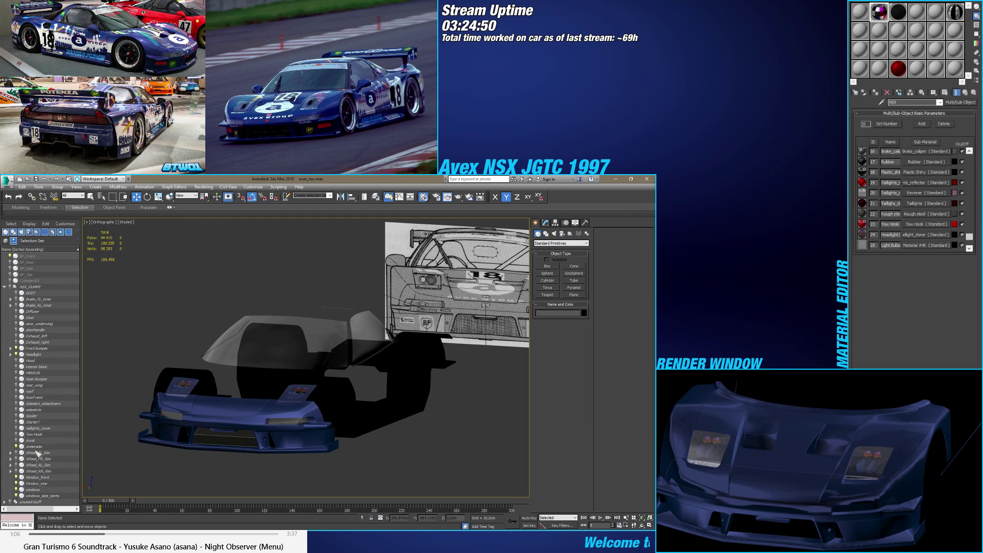
left_click_drag(38, 453, 20, 475)
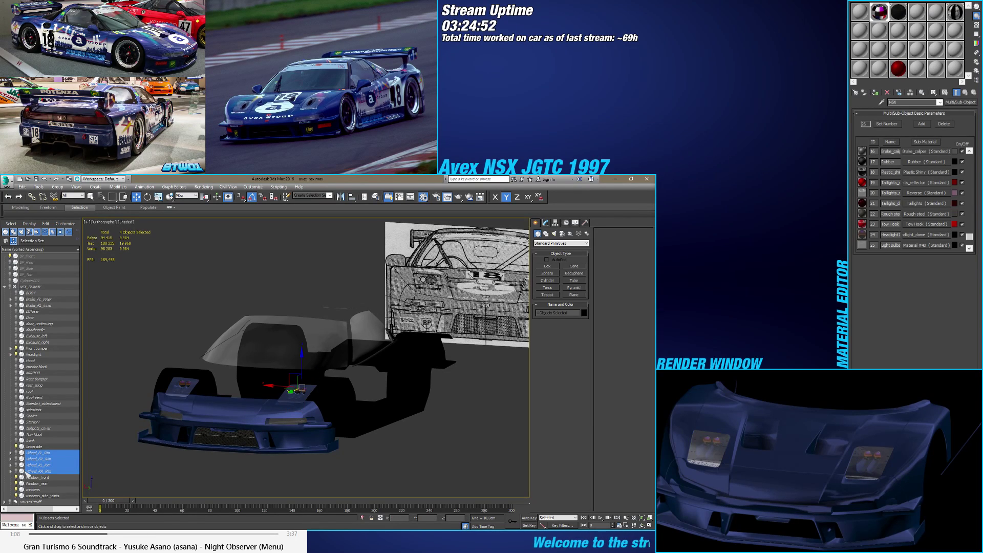
key("ctrl+Page_Down")
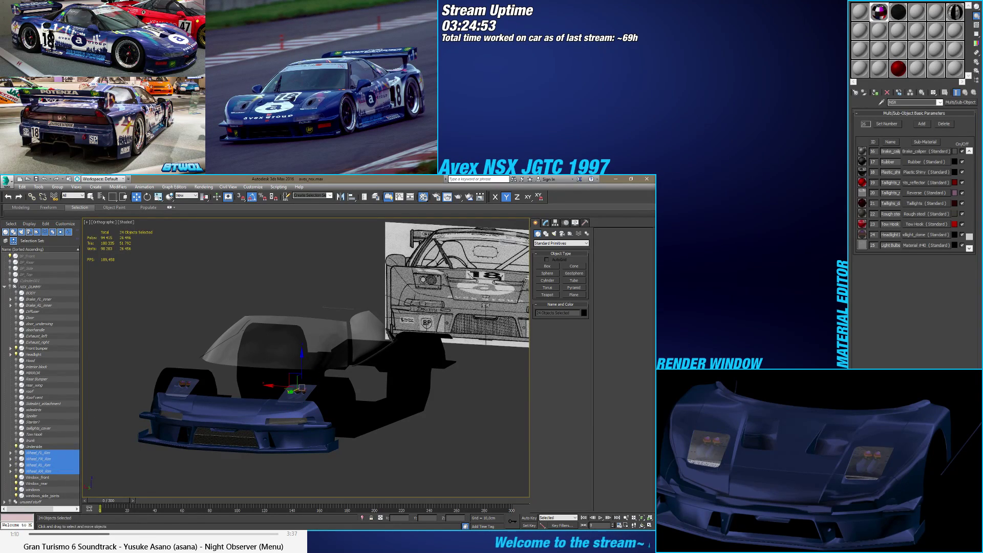
left_click(16, 471)
Step: Play the animation, then select the Underside and view the car from above
left_click(204, 493)
key("/")
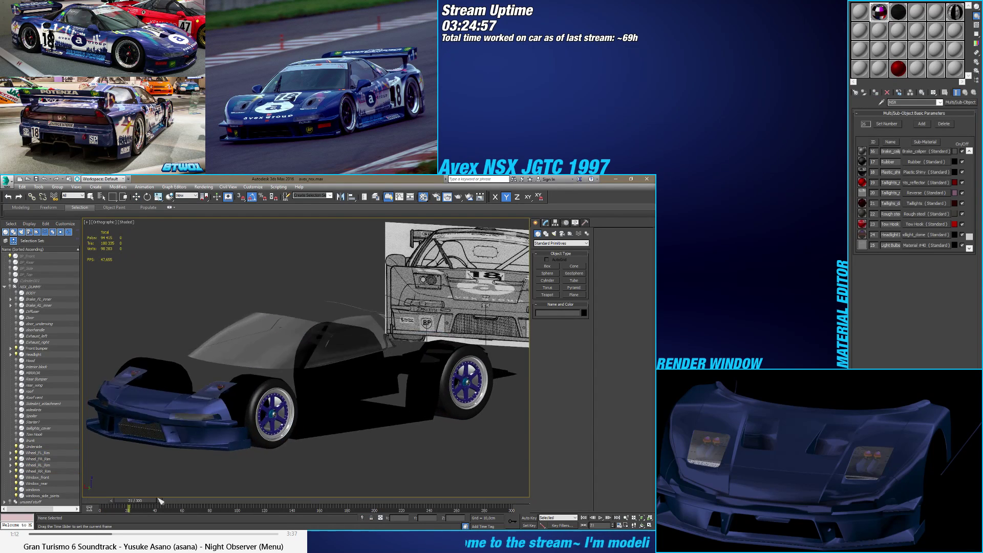
left_click(341, 379)
middle_click_drag(340, 379, 389, 394, "alt")
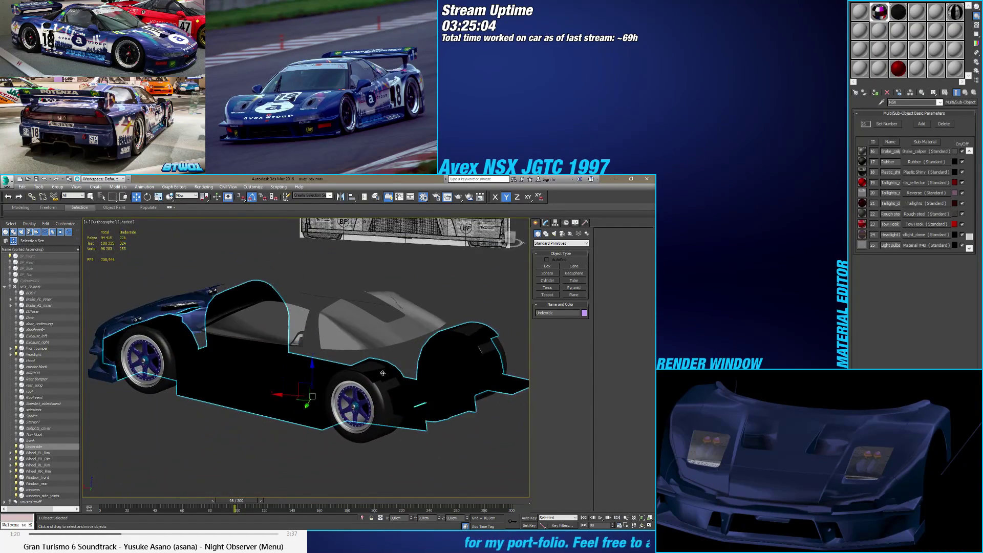
Step: Enter the Underside's vertex level with edged faces shown and select the wheel-arch corner vertices
scroll(398, 401, "up", 5)
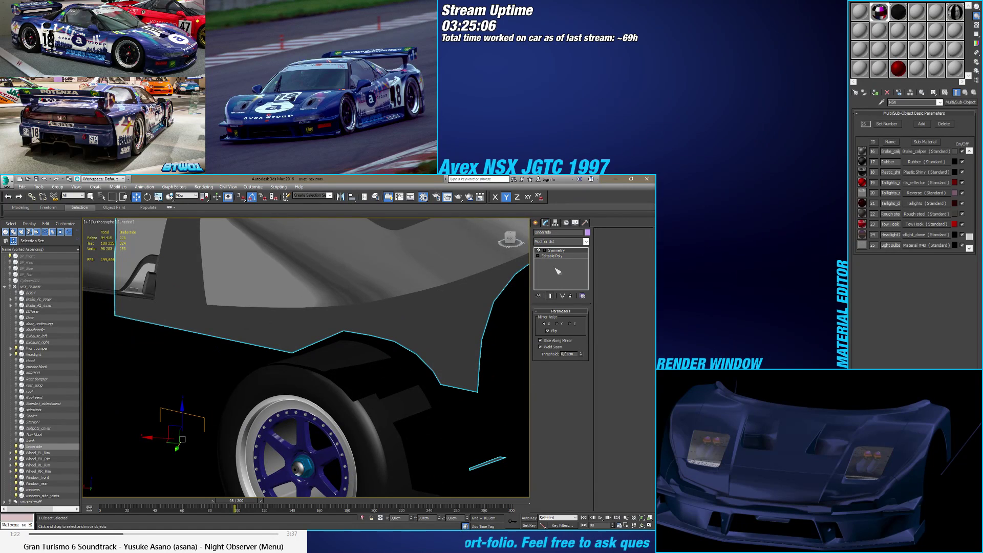
left_click(551, 256)
key("F4")
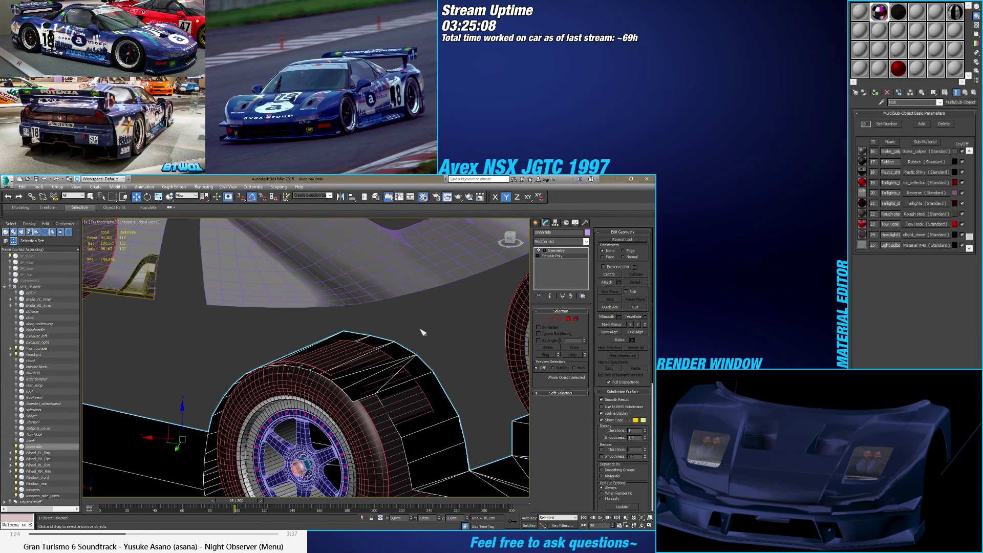
left_click(543, 319)
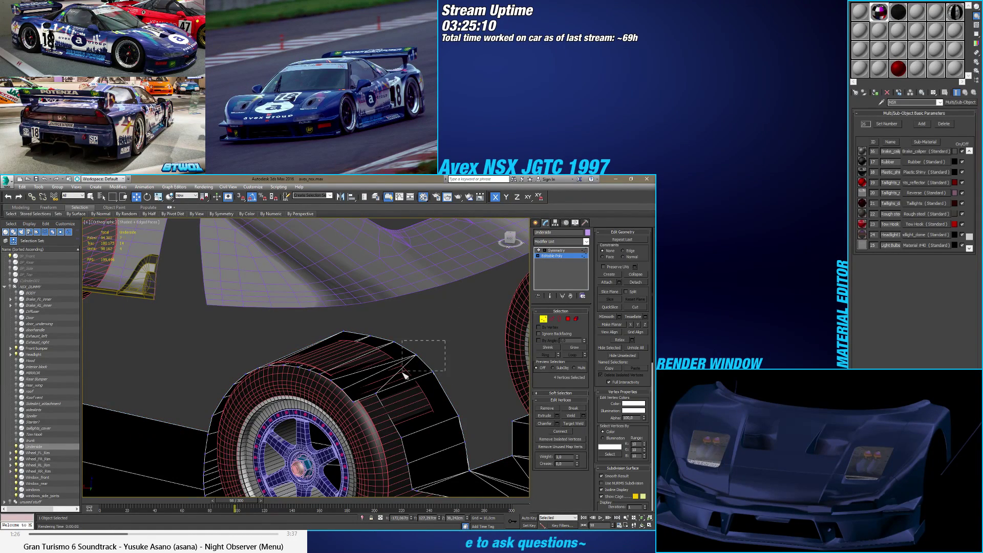
left_click(416, 365)
middle_click_drag(415, 364, 504, 287, "alt")
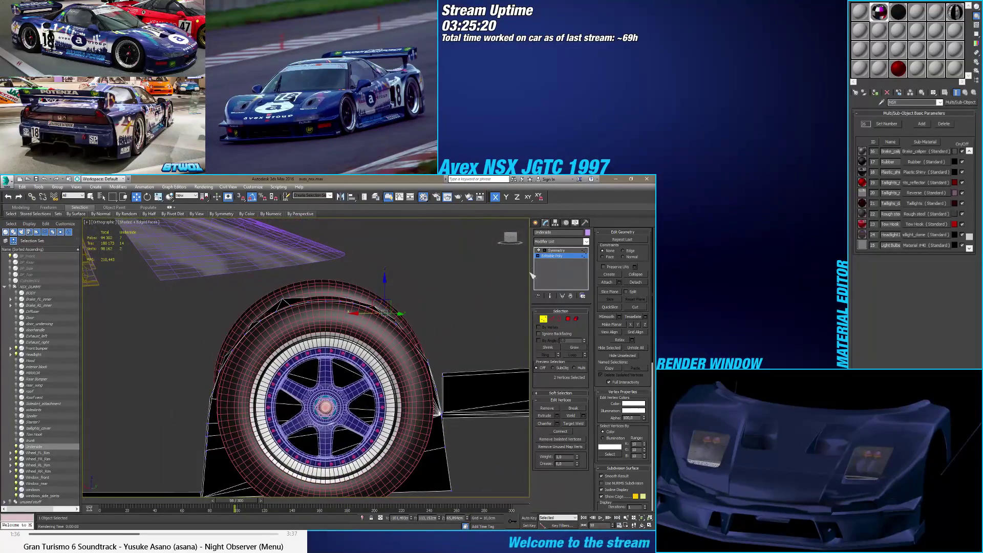
Step: At frame 0 in Left view, select vertex 55 and lower it along Y
left_click_drag(510, 240, 500, 221)
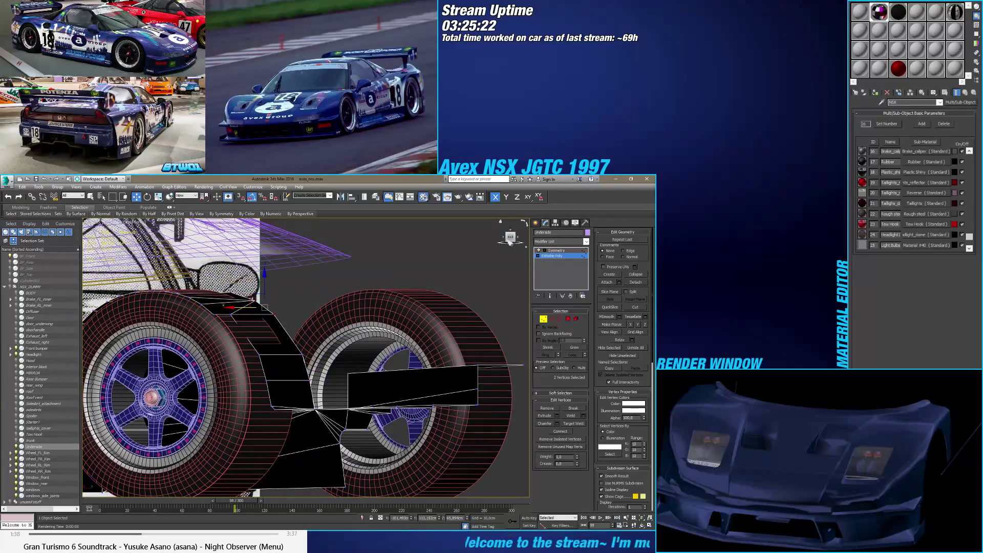
left_click_drag(235, 504, 100, 503)
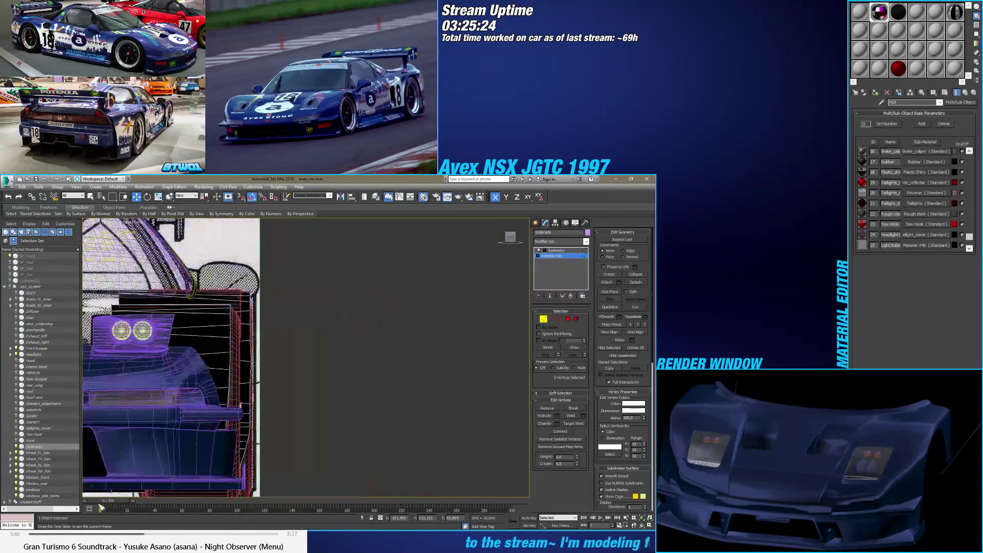
left_click(517, 240)
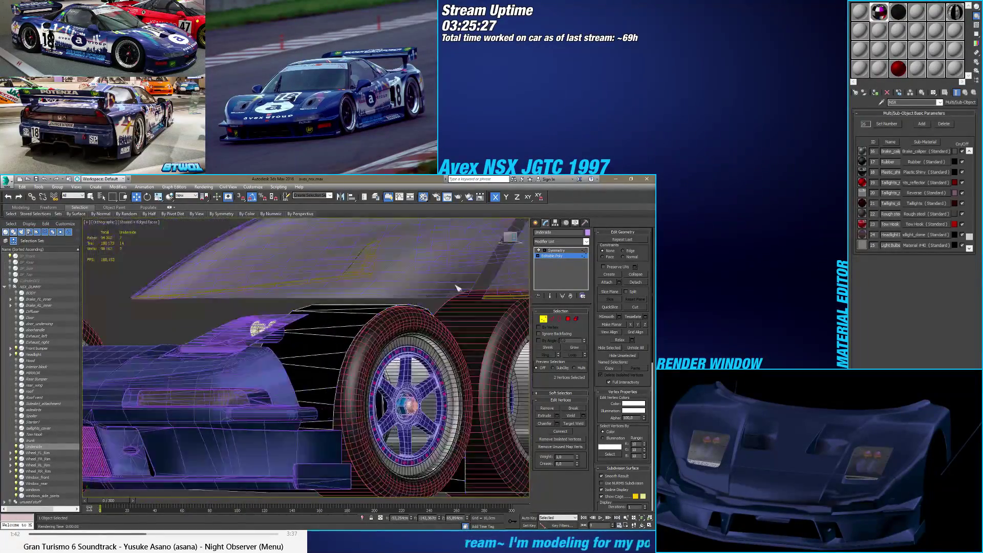
scroll(319, 349, "down", 3)
scroll(320, 349, "up", 4)
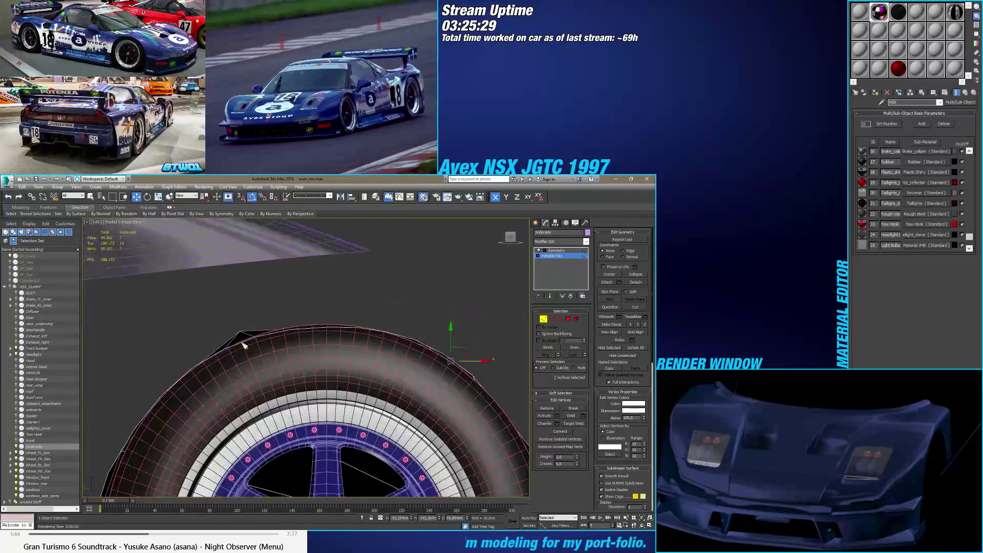
left_click(220, 318)
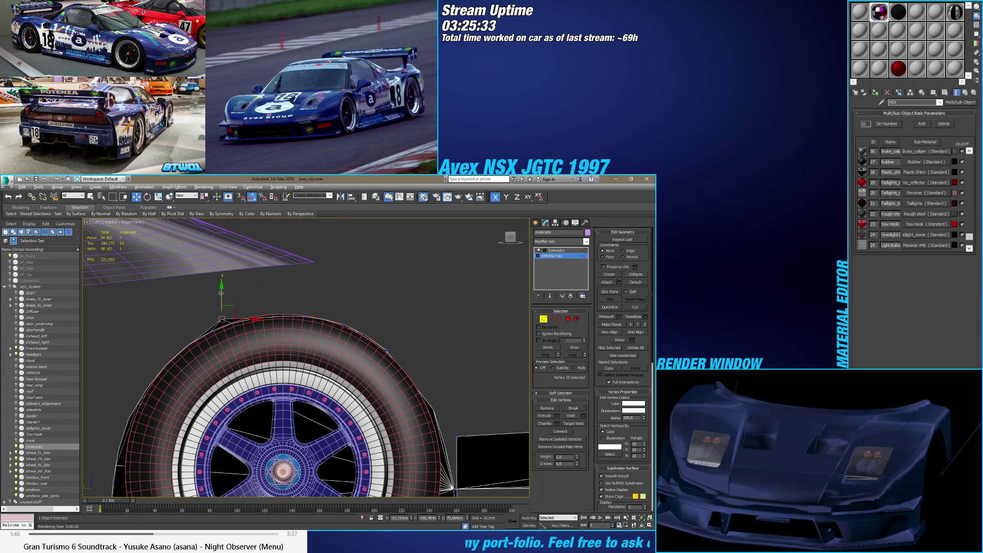
left_click_drag(221, 292, 222, 301)
Step: In wireframe, reselect the tyre-arch vertices and move them along Y in side view
key("F3")
key("F3")
mouse_move(223, 301)
middle_mouse_down("alt")
mouse_move(288, 335)
mouse_move(288, 362)
middle_mouse_up("alt")
mouse_move(307, 425)
middle_mouse_down("alt")
mouse_move(312, 432)
mouse_move(362, 404)
middle_mouse_up("alt")
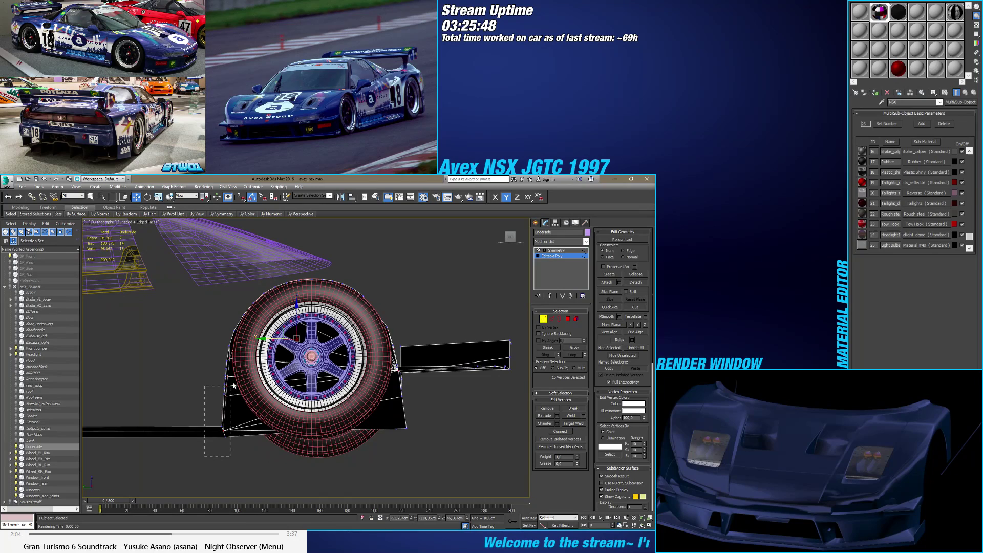
left_click_drag(234, 385, 233, 371)
middle_click_drag(233, 372, 247, 378, "alt")
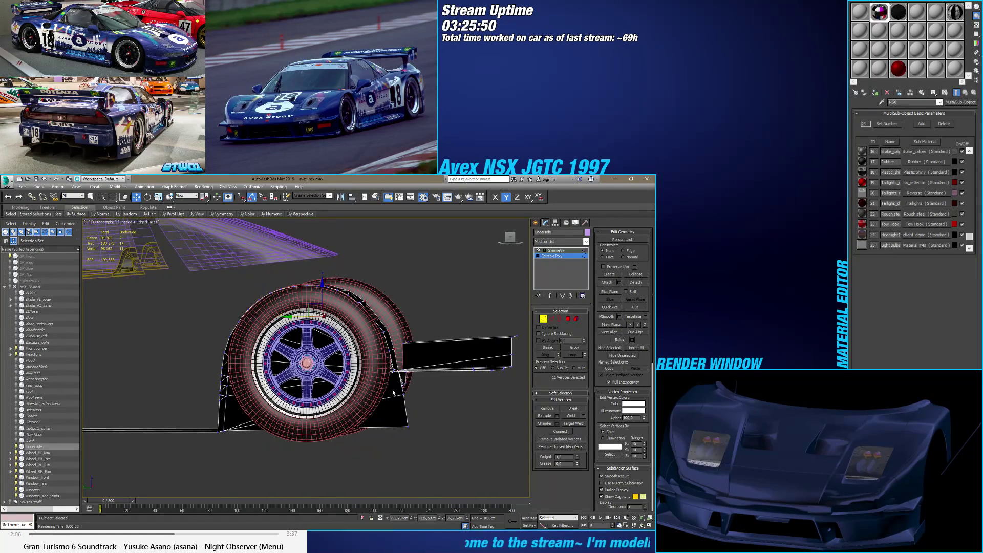
middle_click_drag(410, 347, 497, 256, "alt")
key("l")
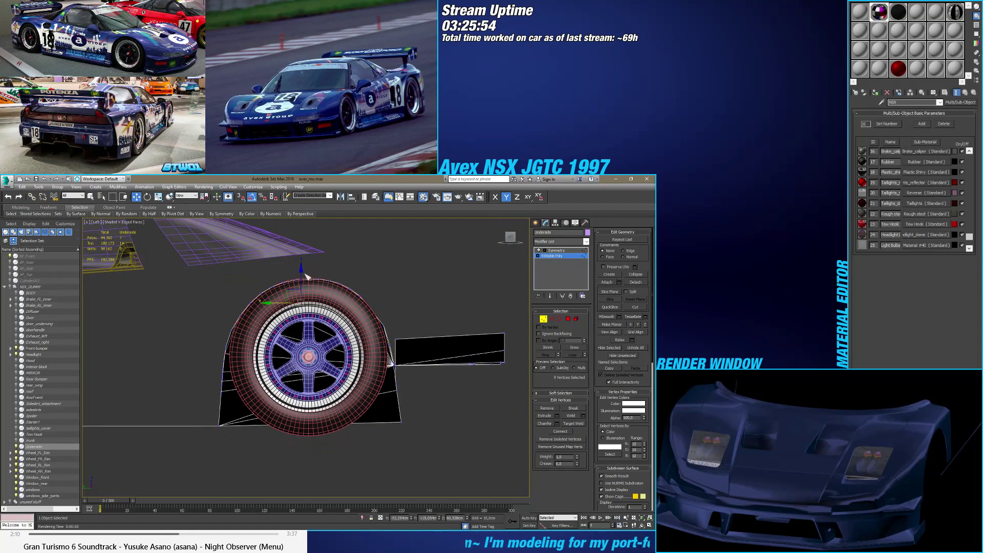
left_click_drag(305, 277, 307, 295)
Step: Scale the selected wheel-arch vertices up to about 102%
key("r")
left_click_drag(239, 345, 240, 344)
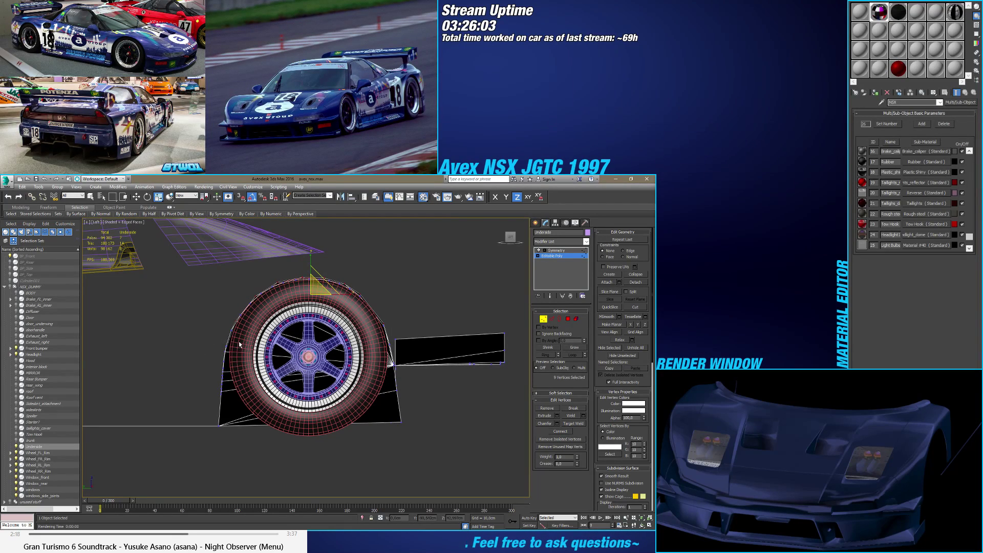
left_click_drag(317, 289, 318, 289)
middle_click_drag(312, 296, 471, 413, "alt")
Step: Exit vertex mode, turn edged faces off, and look around the wheels with the Underside selected
key("ctrl+b")
left_click(471, 412)
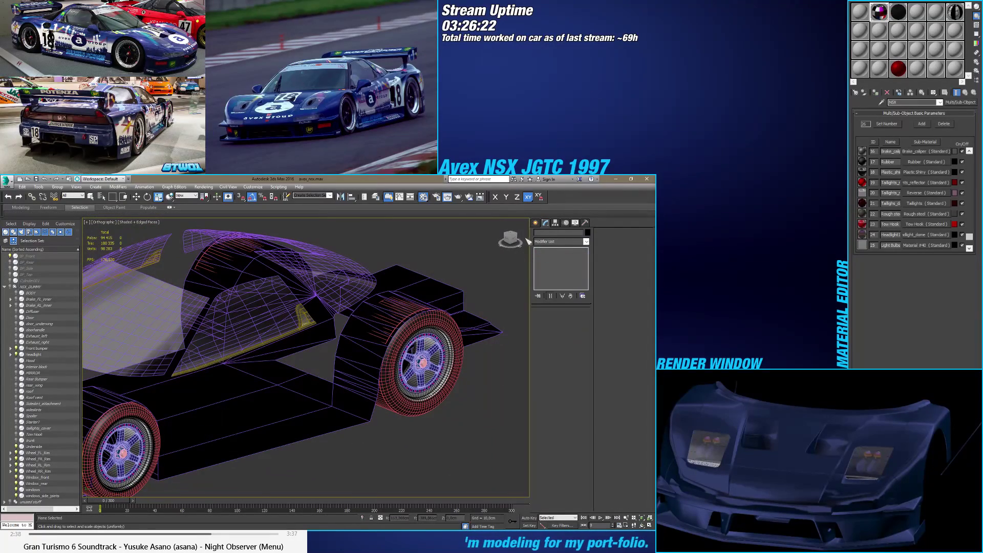
key("F4")
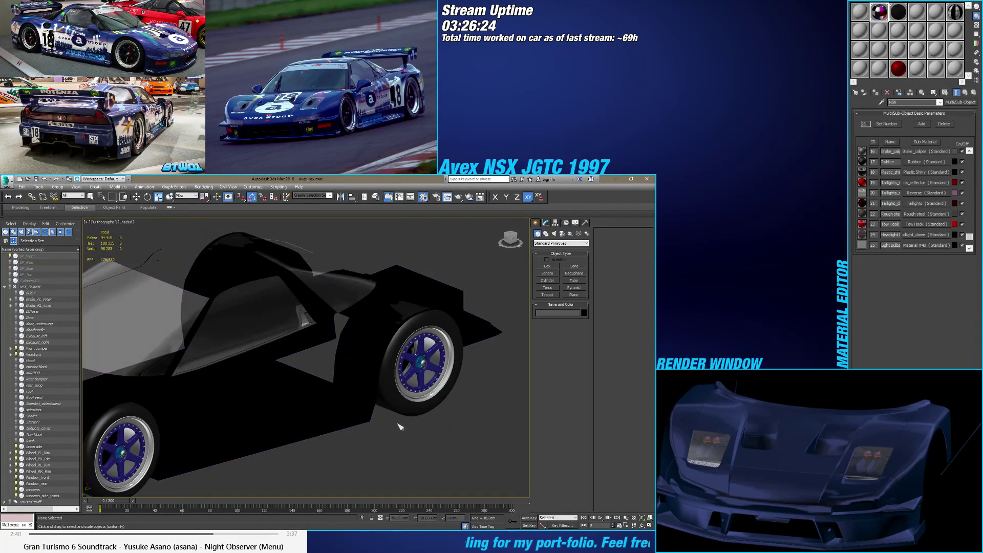
middle_click_drag(417, 416, 340, 400, "alt")
scroll(426, 343, "down", 2)
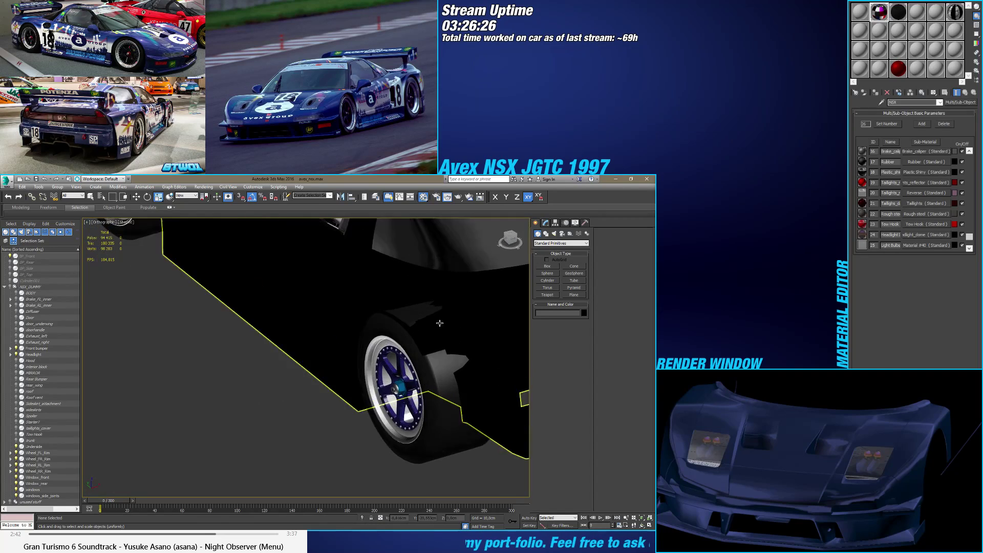
scroll(425, 343, "up", 3)
left_click(425, 343)
scroll(425, 343, "down", 3)
mouse_move(425, 343)
middle_mouse_down()
mouse_move(346, 350)
mouse_move(353, 369)
mouse_move(379, 366)
mouse_move(358, 358)
mouse_move(372, 353)
mouse_move(294, 392)
mouse_move(358, 384)
mouse_move(324, 386)
mouse_move(317, 401)
mouse_move(266, 379)
middle_mouse_up()
Step: Toggle edged faces on and off to inspect the Underside, ending at a front three-quarter view
key("w")
key("F4")
key("F4")
scroll(167, 312, "up", 6)
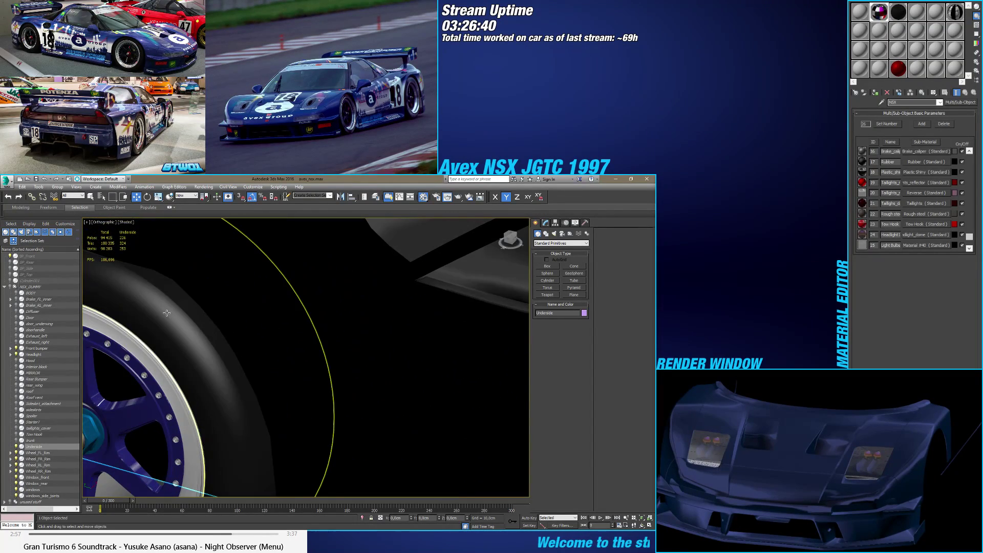
key("F4")
scroll(167, 313, "down", 6)
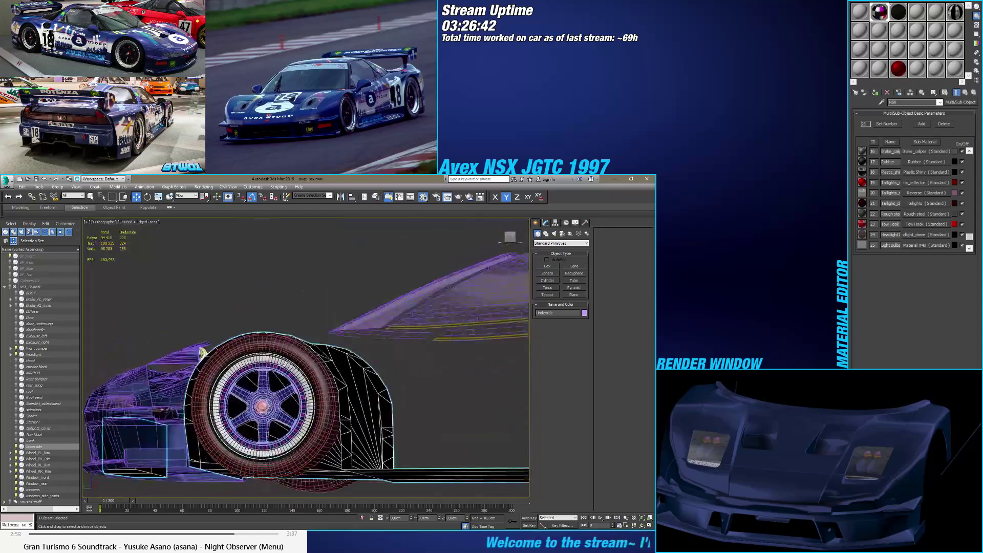
scroll(281, 329, "up", 4)
scroll(281, 329, "down", 8)
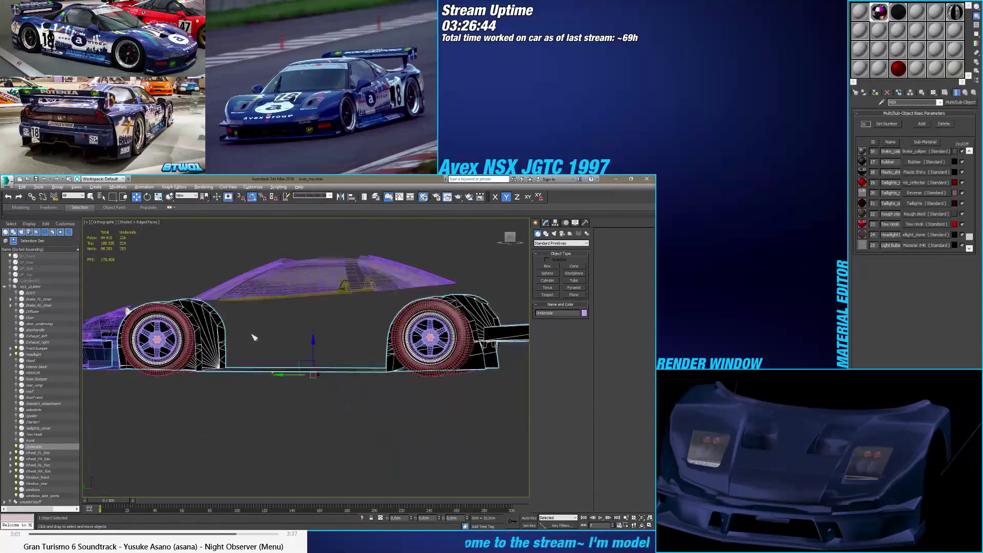
key("F4")
middle_click_drag(236, 373, 316, 393, "alt")
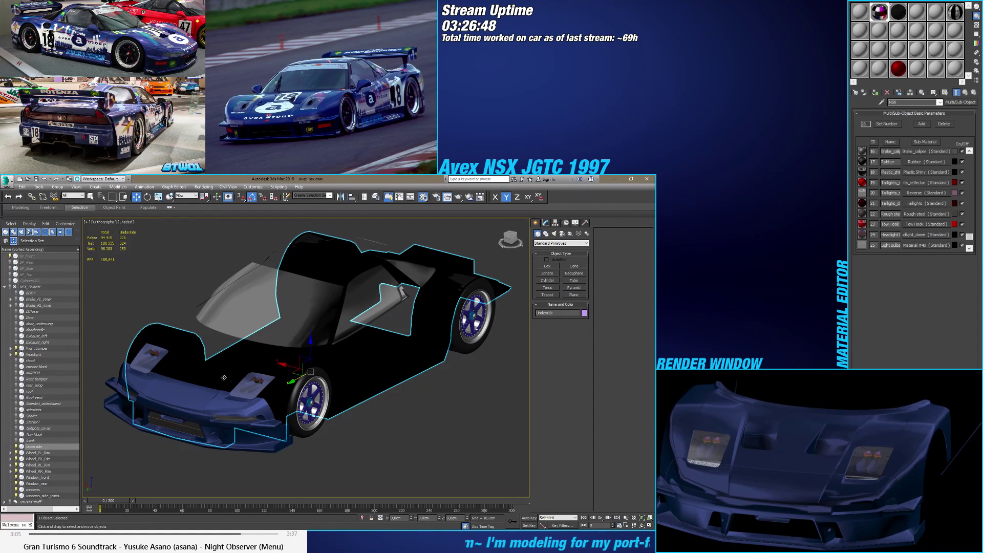
Step: Unhide the BODY, Door and interior block objects
left_click(17, 292)
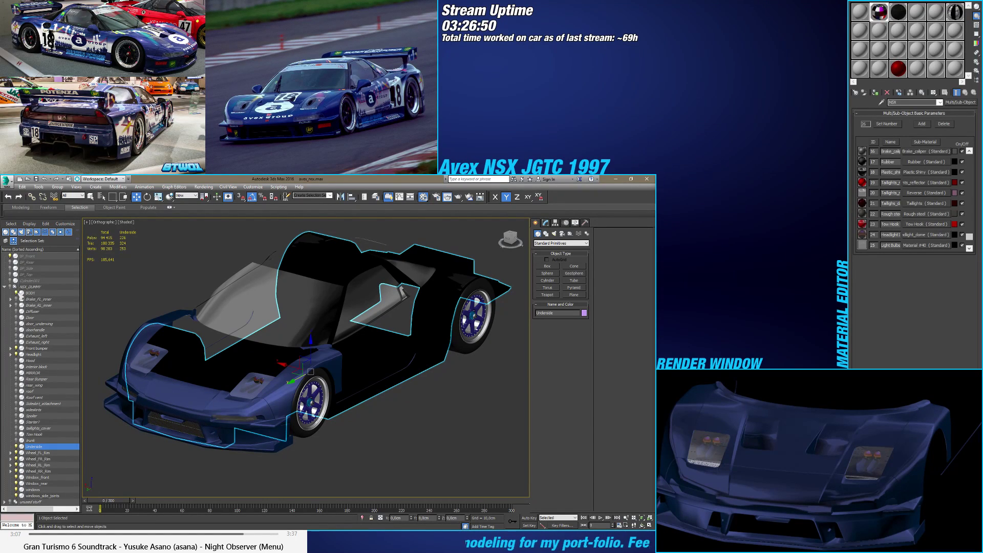
left_click(18, 318)
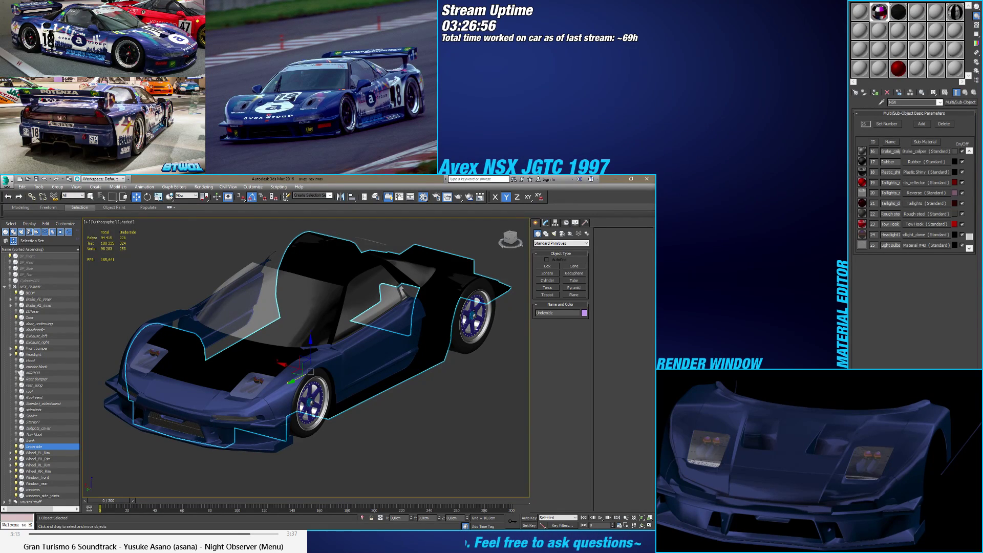
left_click(18, 367)
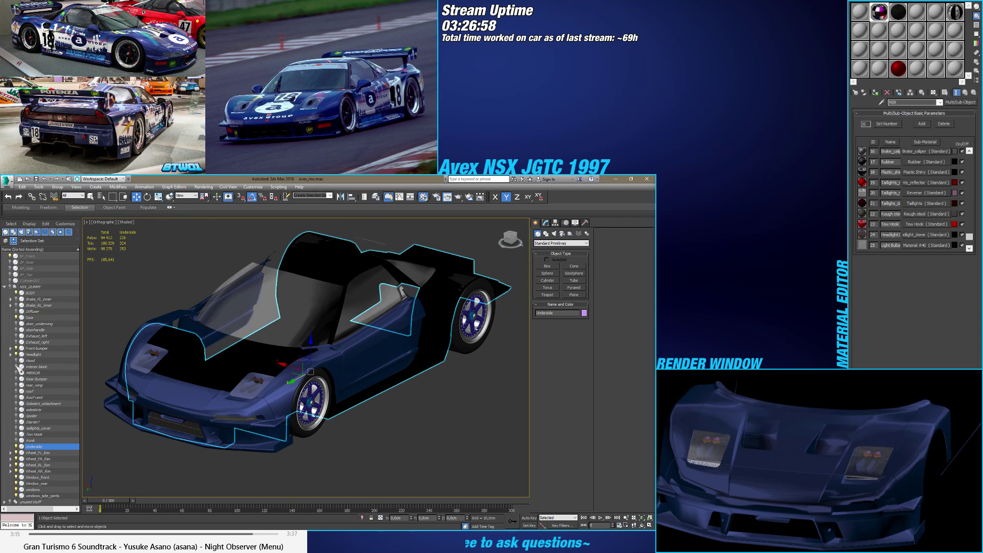
middle_click_drag(317, 389, 192, 381, "alt")
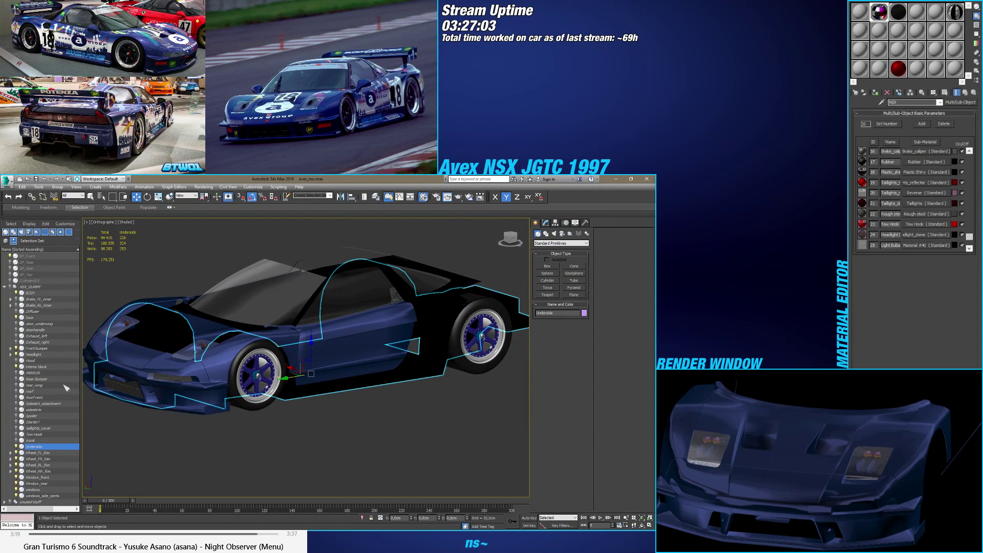
Step: Unhide Hood, MIRROR, Rear Bumper, rear_wing, roof, Roof vent, Sideskirt_attachment, Sideskirts and Spoiler
left_click(16, 360)
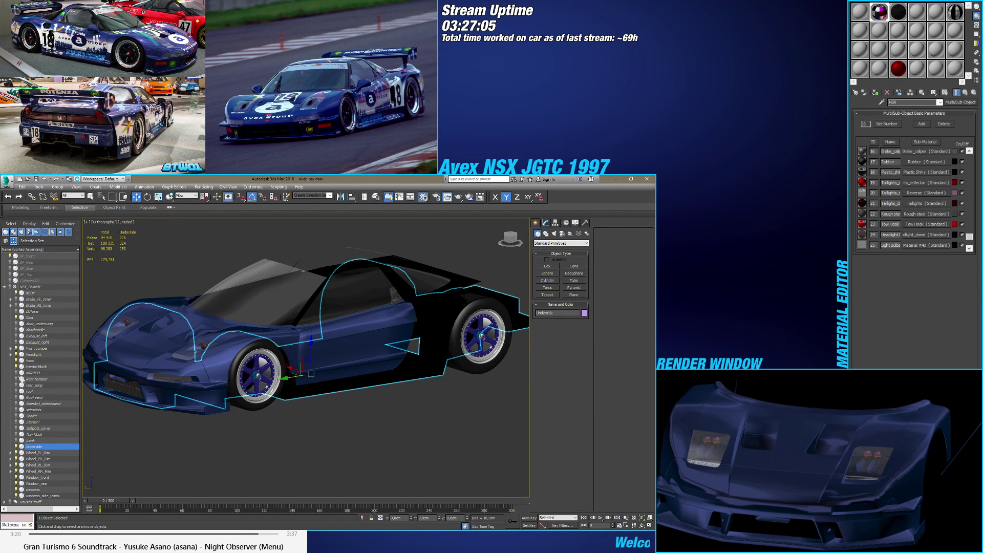
left_click(16, 373)
left_click(15, 378)
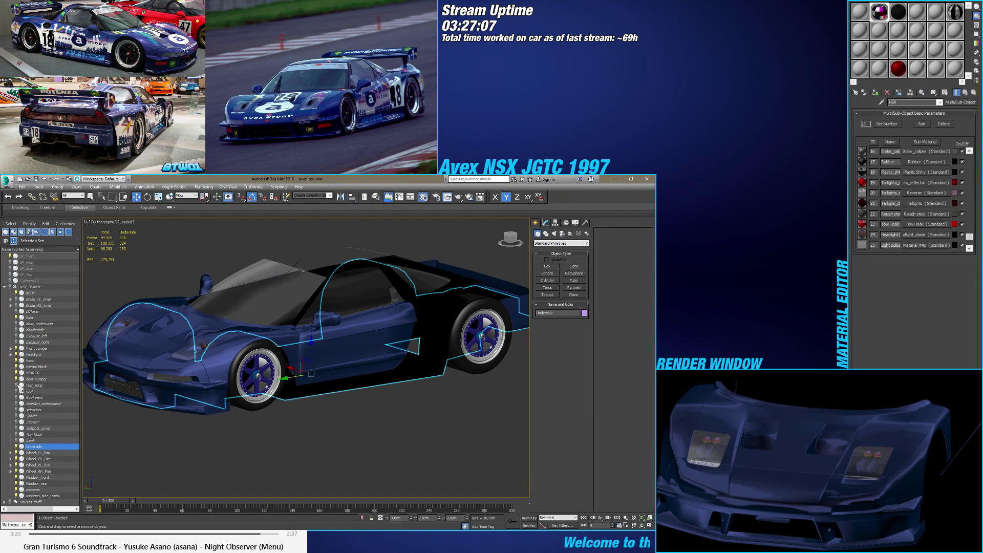
left_click(17, 385)
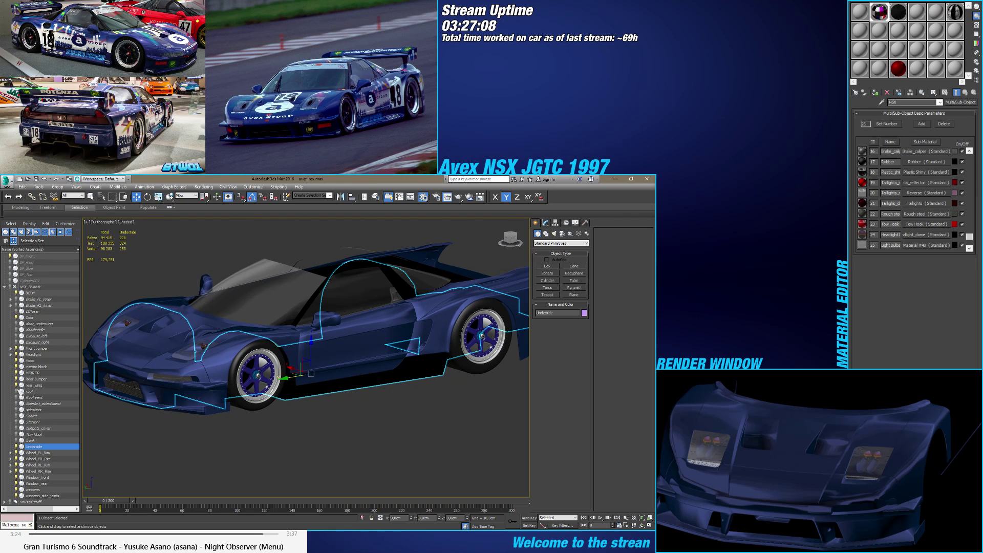
left_click(16, 391)
left_click(15, 397)
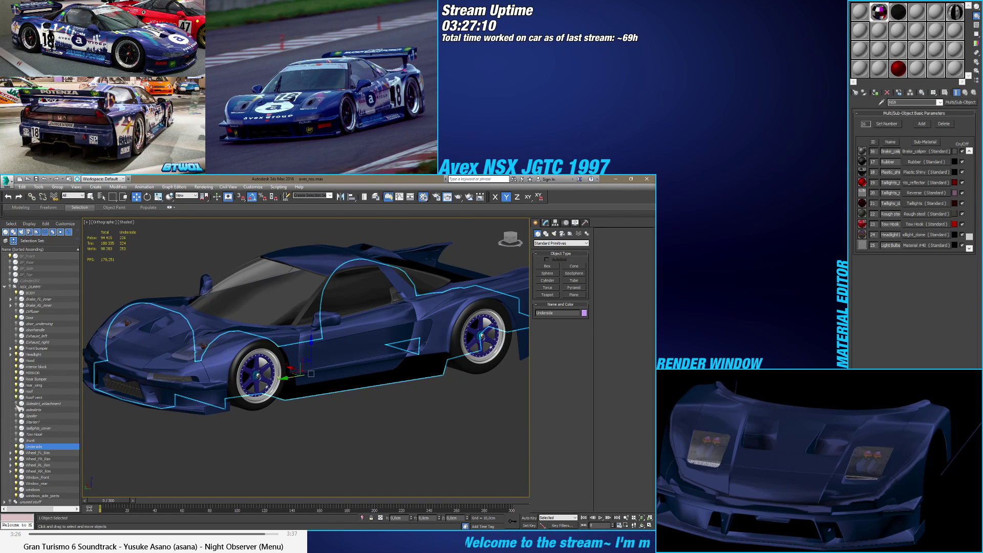
left_click(16, 403)
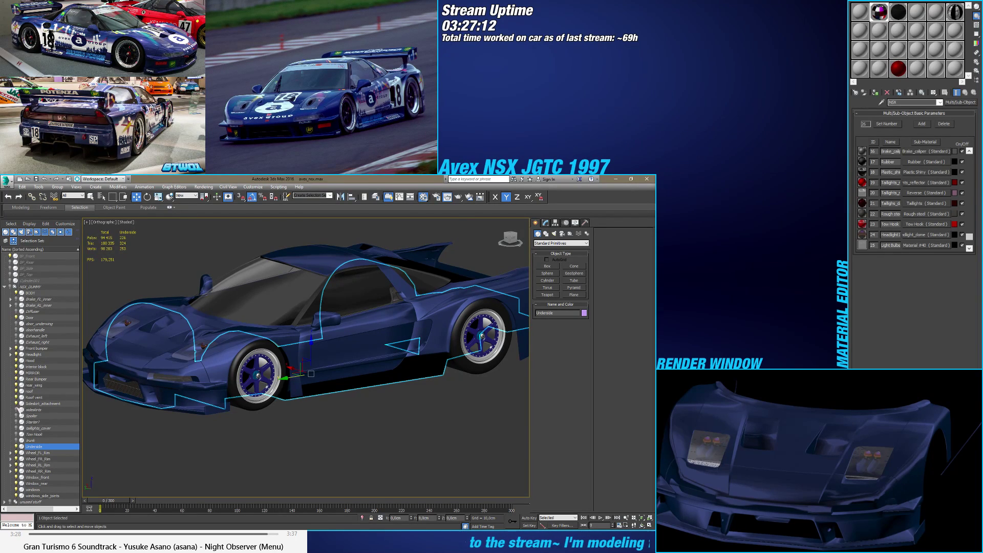
left_click(16, 409)
left_click(16, 416)
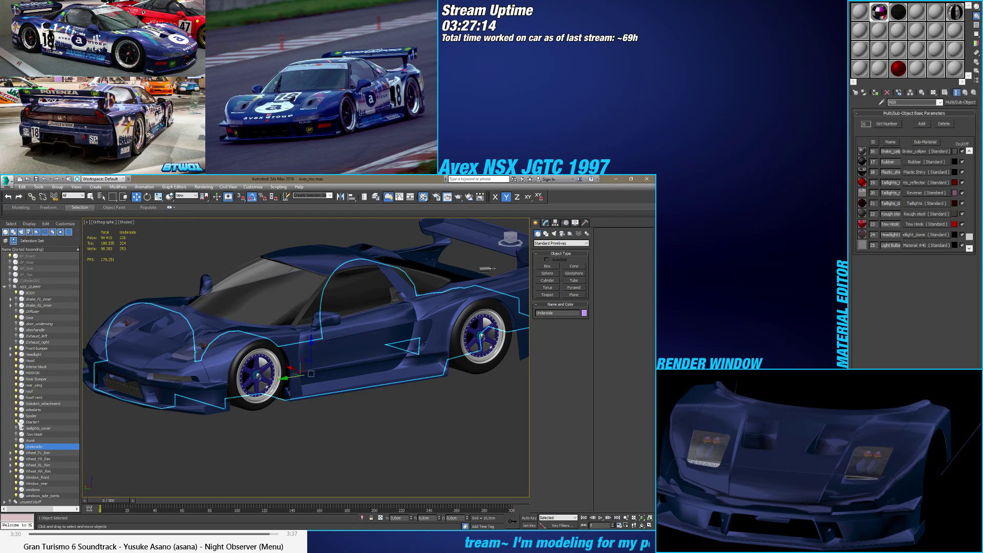
middle_click_drag(318, 421, 65, 453, "alt")
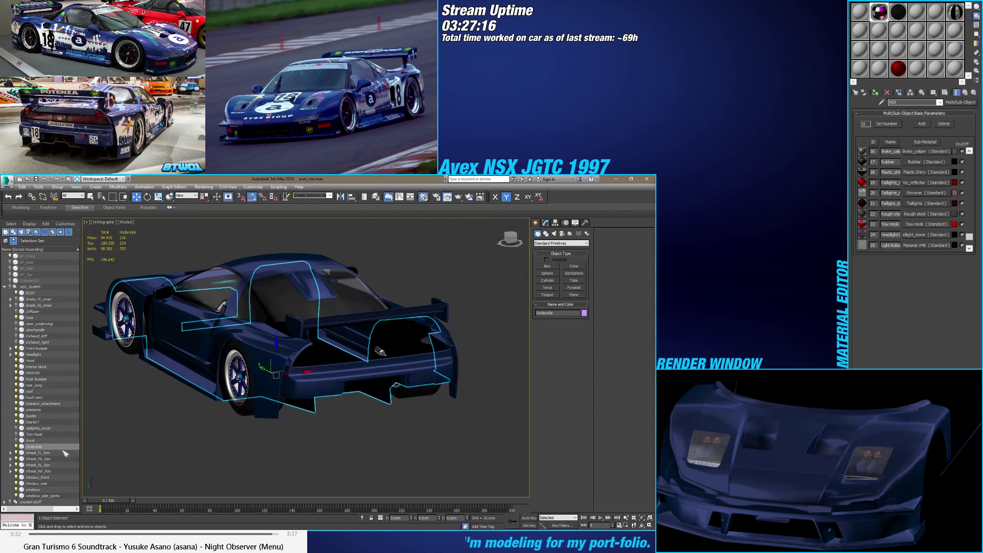
Step: Unhide taillights_cover, door_underwing, doorhandle, Exhaust_left and Diffuser
left_click(17, 428)
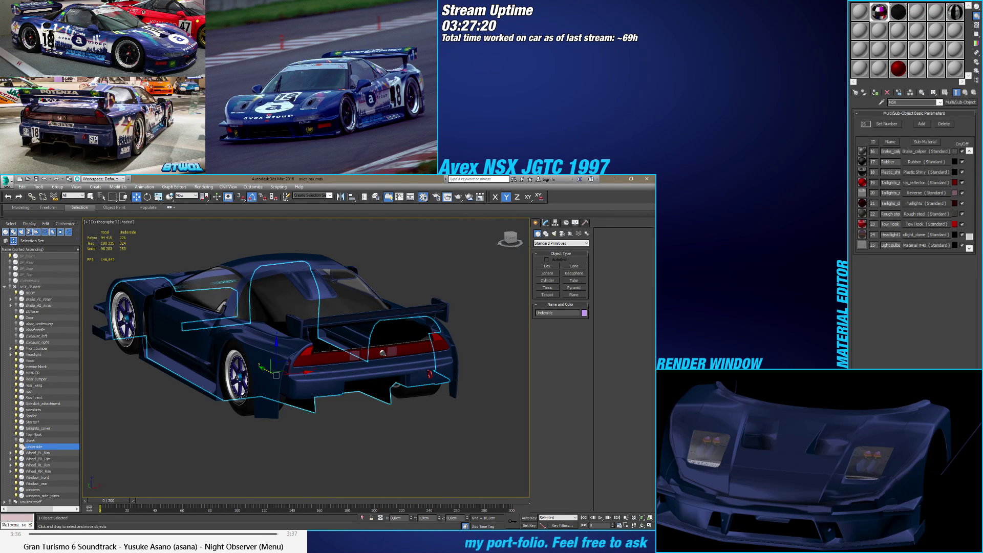
middle_click_drag(172, 436, 324, 448, "alt")
left_click(313, 451)
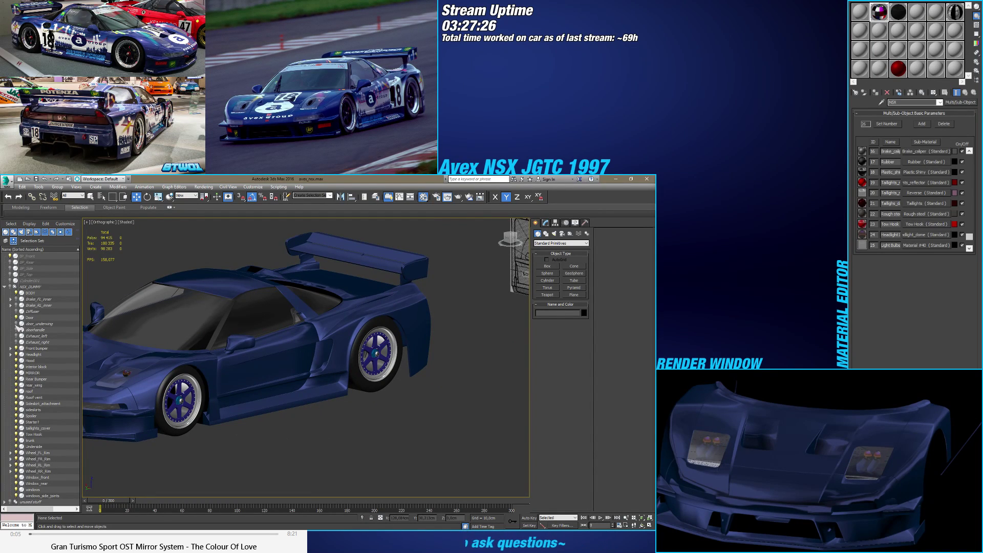
left_click_drag(19, 324, 19, 338)
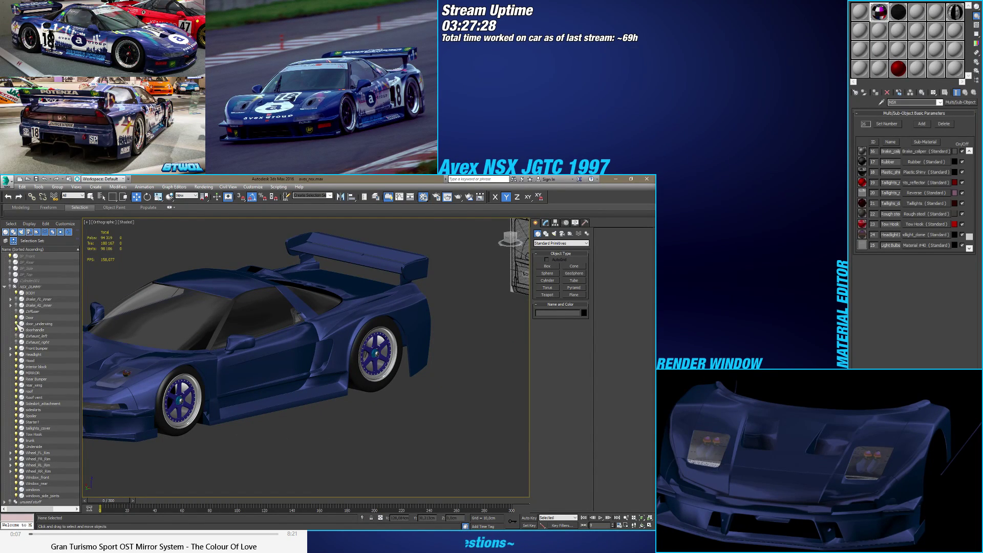
key("shift+z")
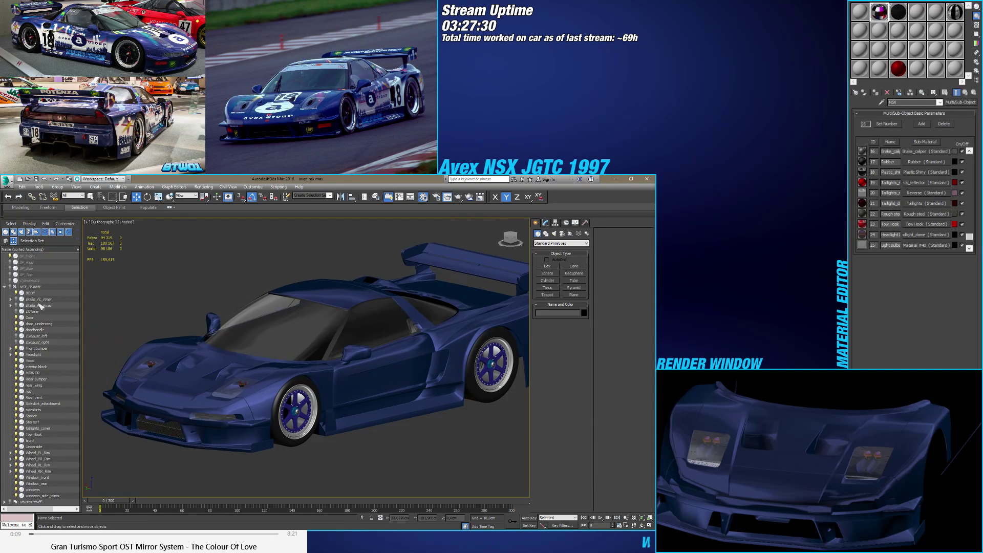
left_click(19, 310)
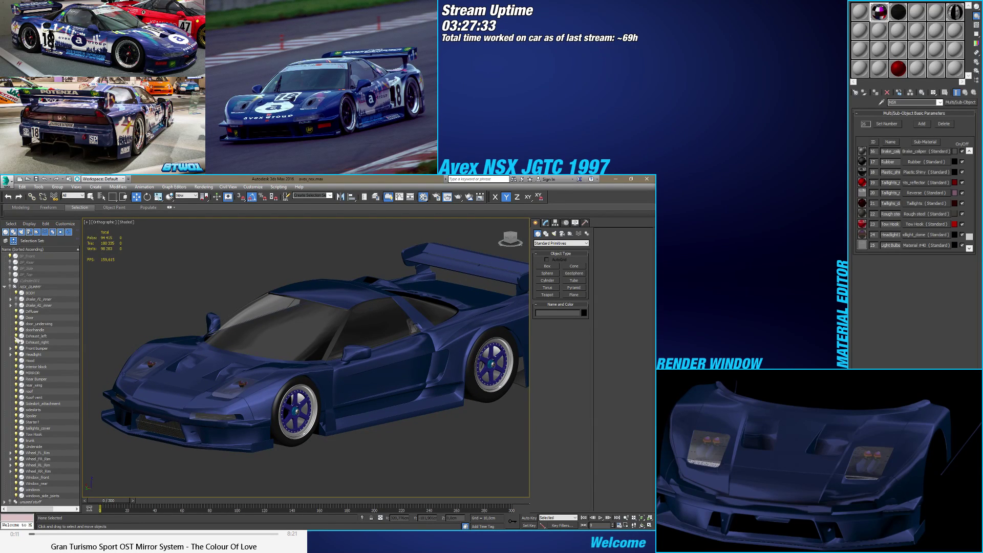
Step: Select Brake_FL_inner and Brake_RL_inner together with their children
left_click(36, 299)
left_click(36, 305, "ctrl")
right_click(70, 304)
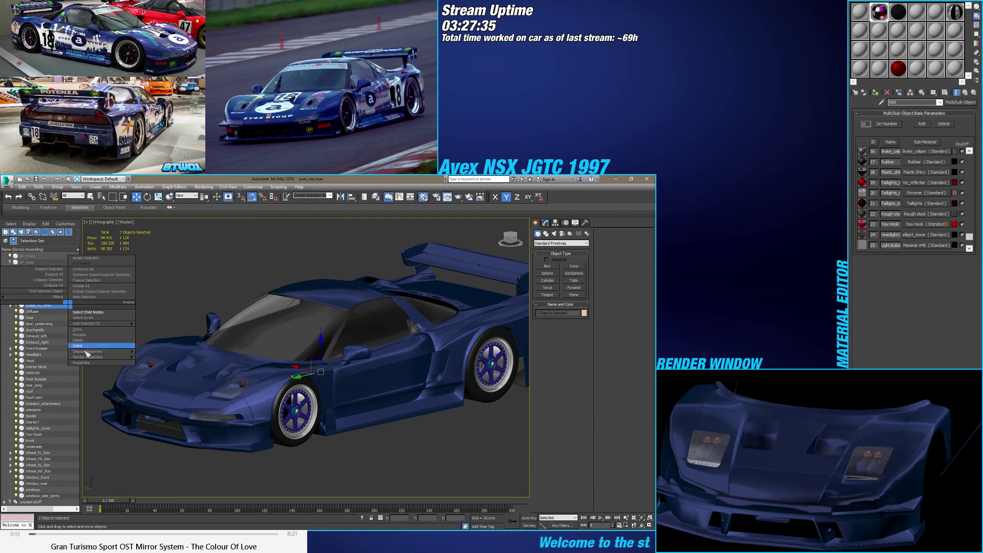
left_click(87, 312)
Step: Clear the selection and step back through earlier viewport views of the car
key("shift+z")
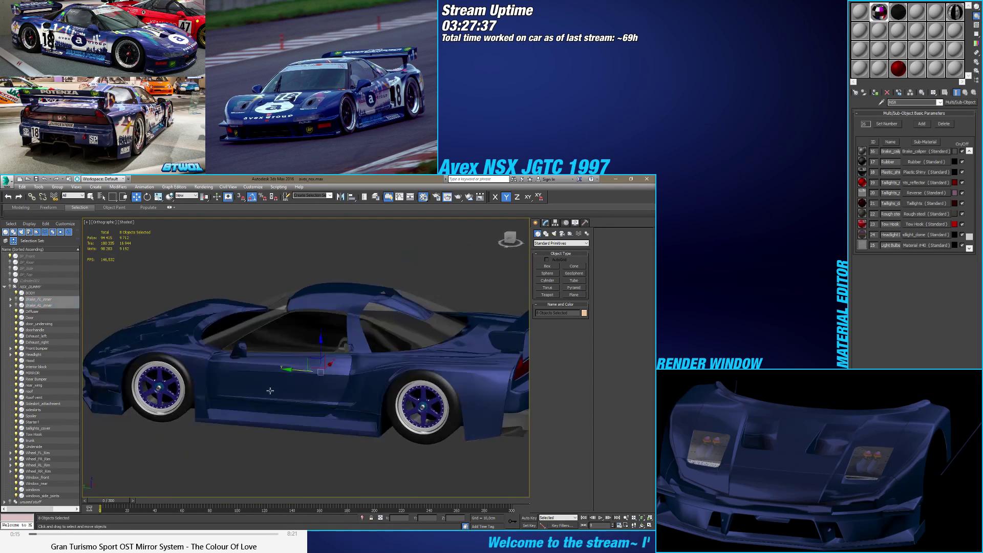
left_click(265, 434)
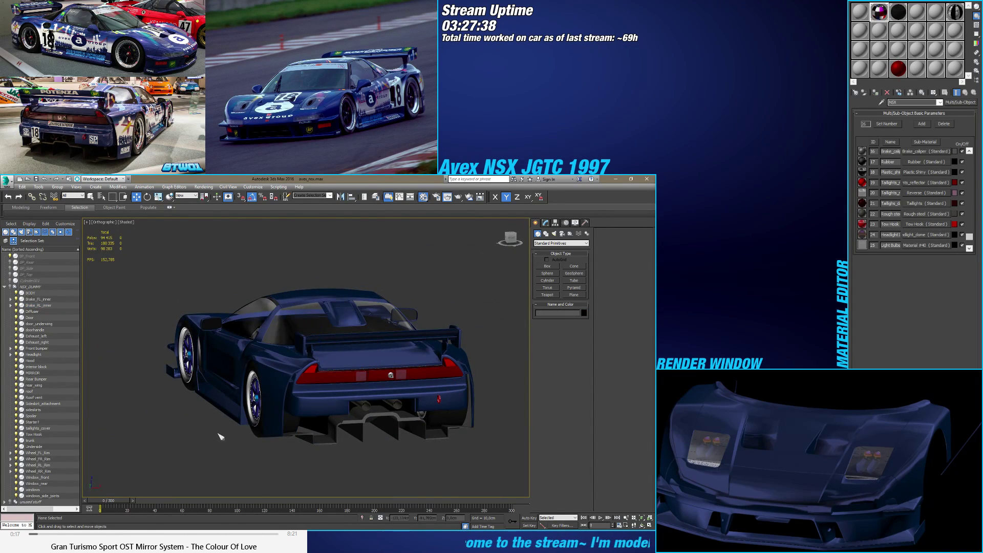
key("shift+z")
key("shift+z")
key("shift+z")
key("shift+z")
key("shift+z")
key("shift+z")
key("shift+z")
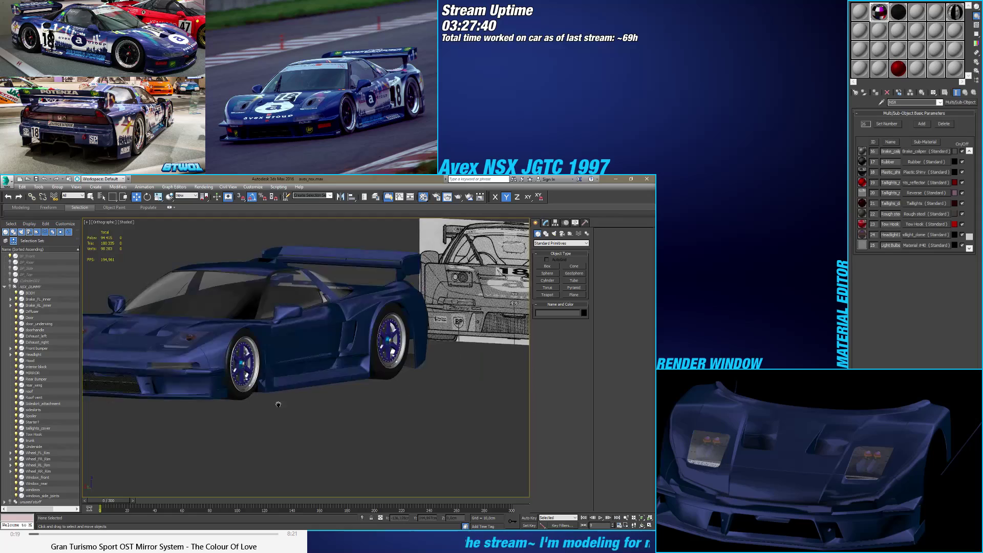
key("shift+z")
key("shift+z")
key("shift+z")
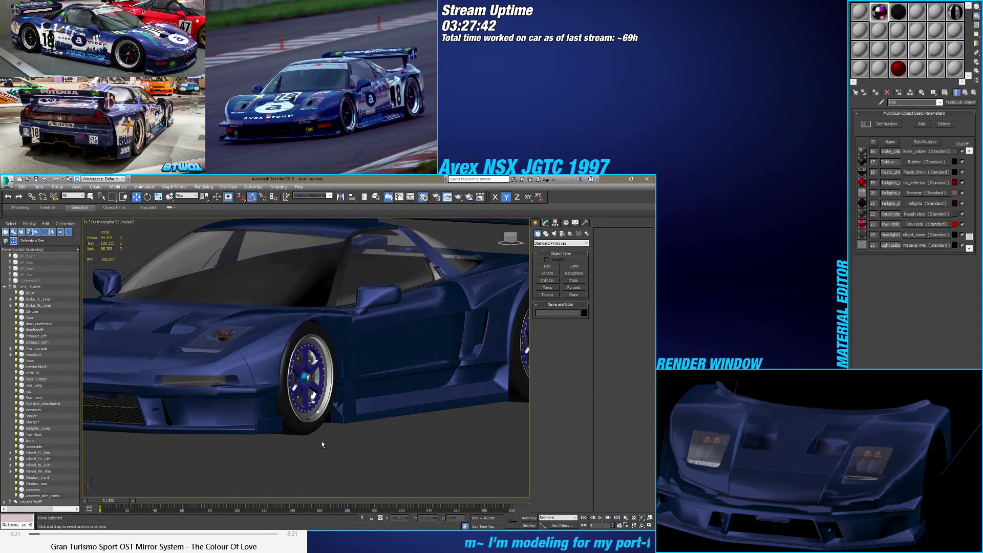
middle_click_drag(331, 445, 349, 459)
key("shift+z")
key("shift+z")
key("shift+z")
key("shift+z")
key("shift+z")
key("shift+z")
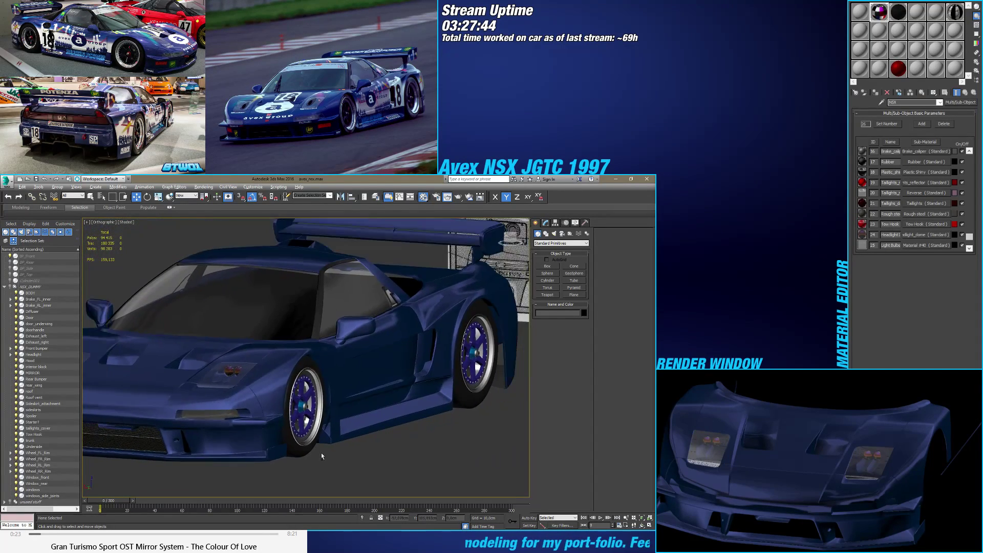
key("shift+z")
key("shift+z")
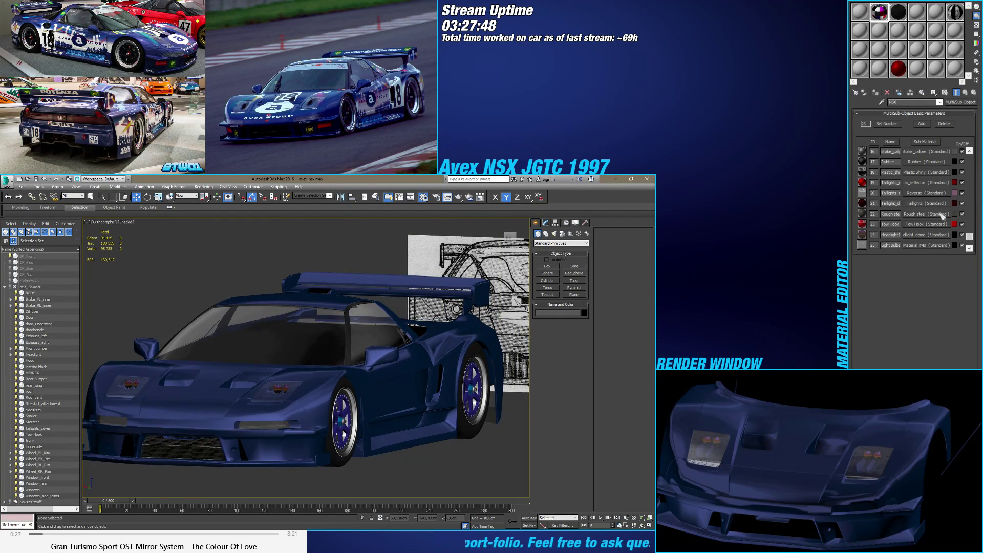
Step: Disable Headlight_dome's Reflection map, set Specular Level 42, and cancel a trial specular colour
left_click(920, 236)
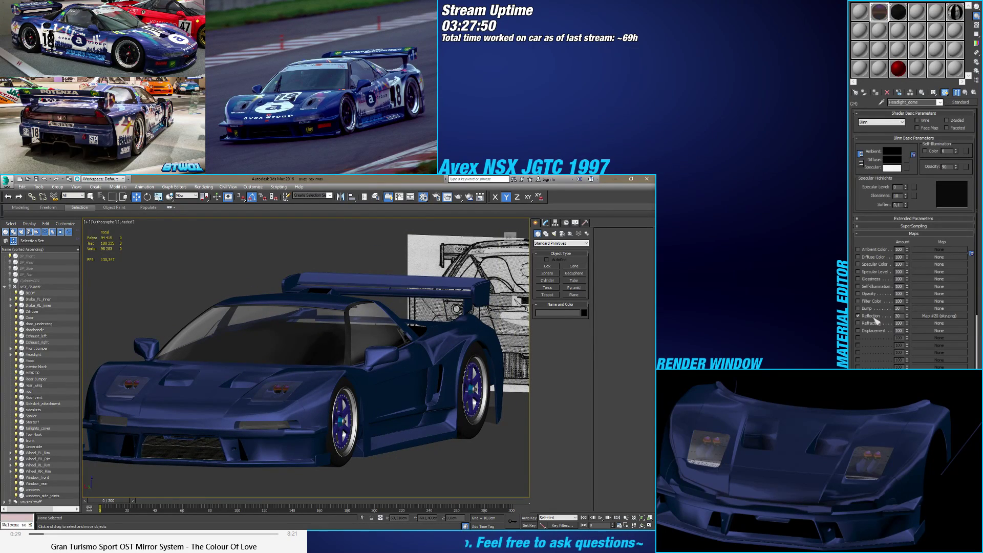
left_click(872, 317)
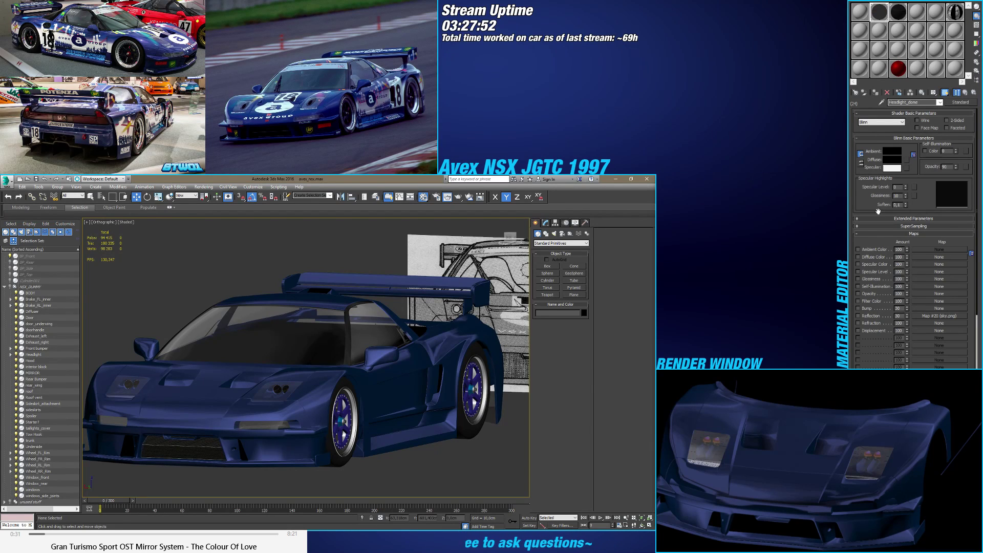
left_click(889, 170)
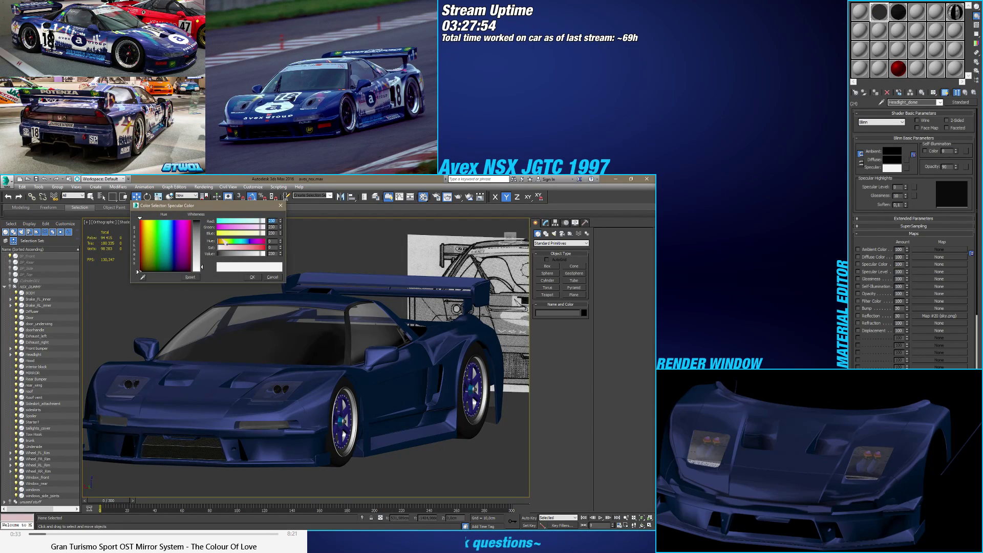
left_click_drag(228, 247, 261, 250)
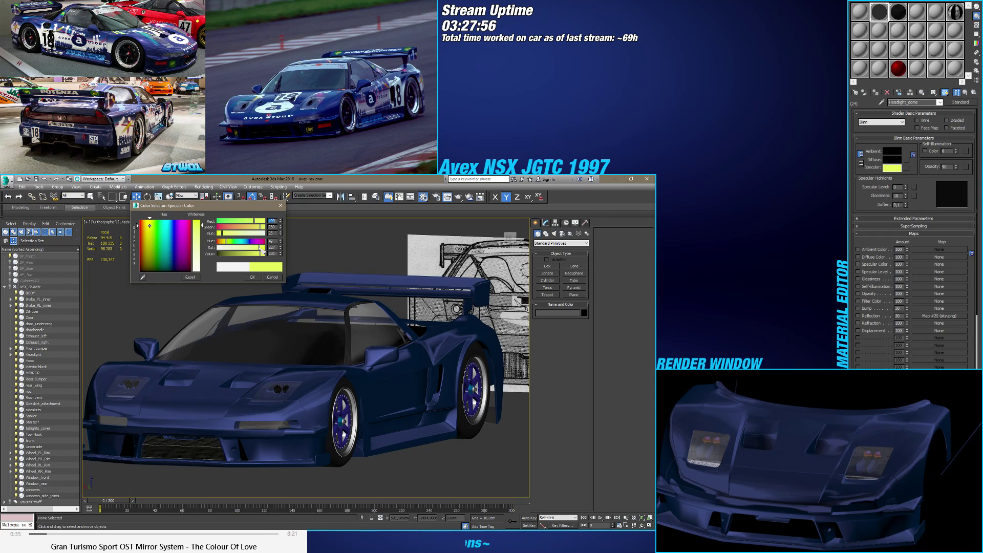
mouse_move(905, 190)
left_mouse_down()
mouse_move(907, 180)
mouse_move(907, 190)
left_mouse_up()
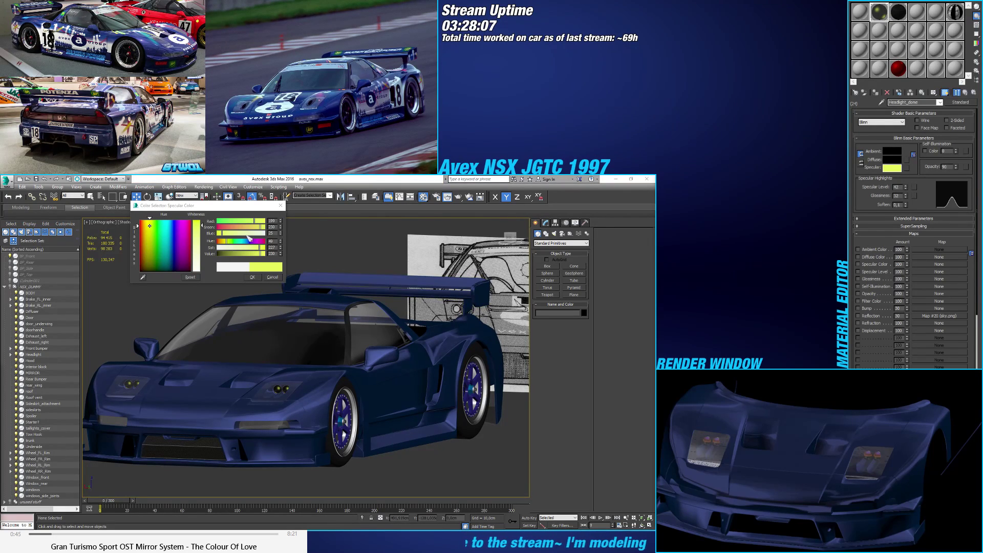
left_click_drag(250, 240, 262, 243)
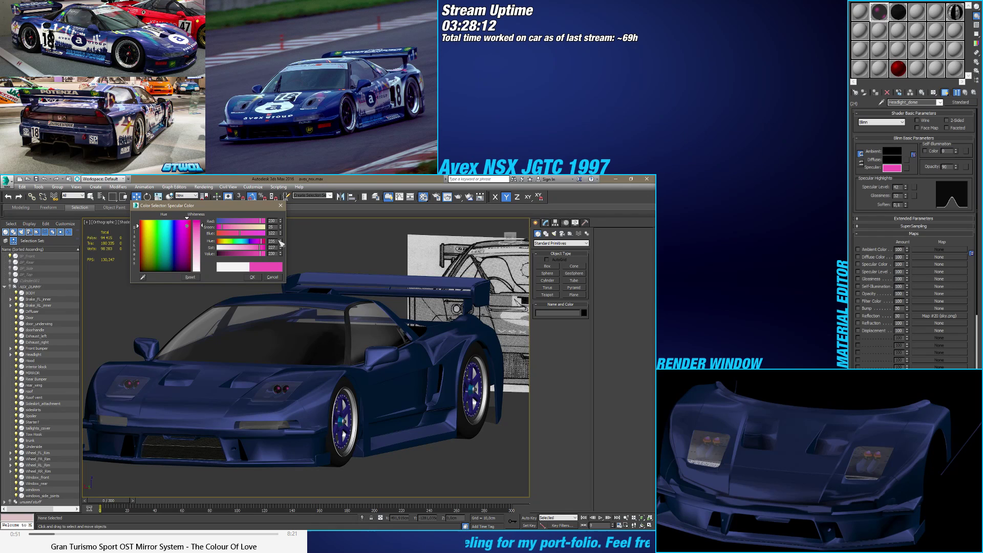
left_click_drag(257, 250, 256, 246)
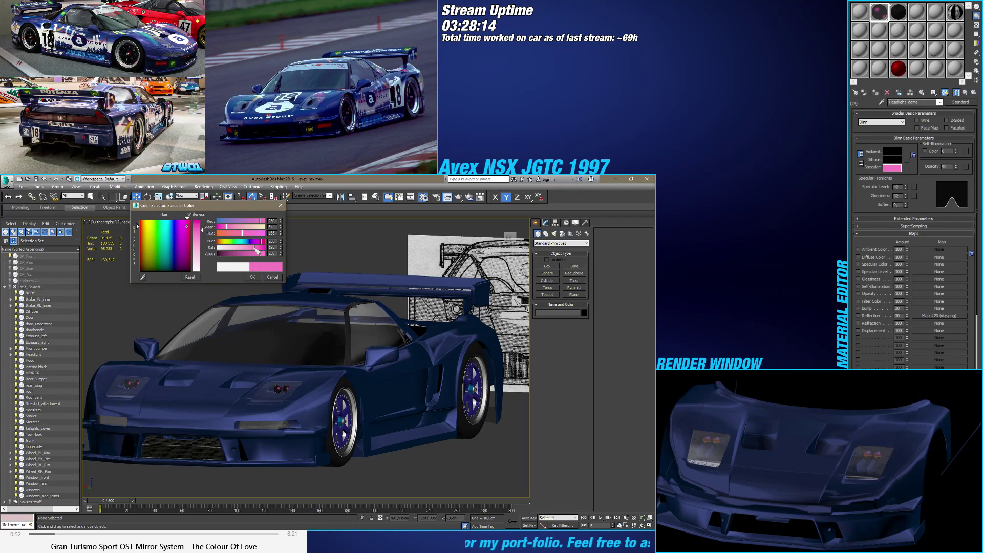
left_click(273, 276)
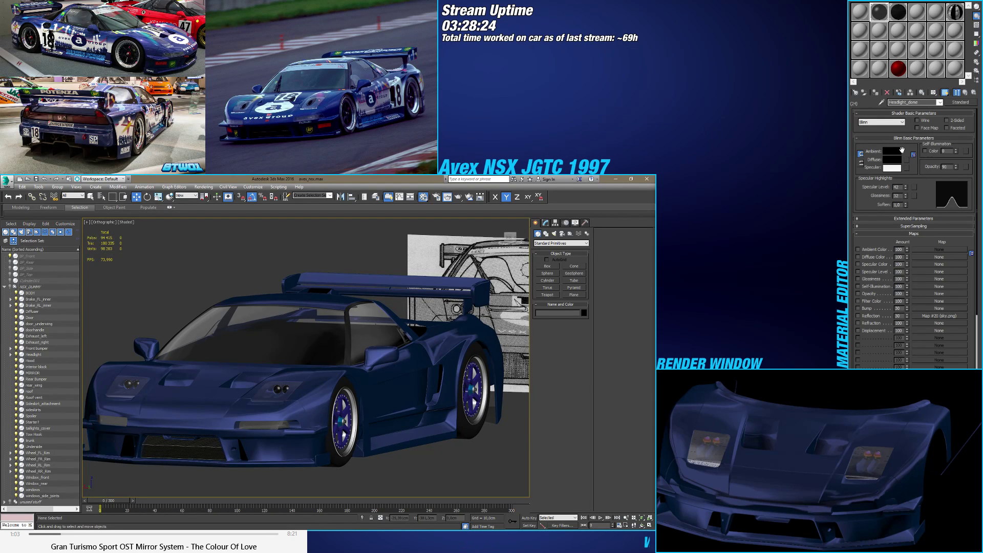
Step: Reset specular level and glossiness to 0, then discard trial diffuse and pink specular edits
right_click(905, 196)
right_click(905, 187)
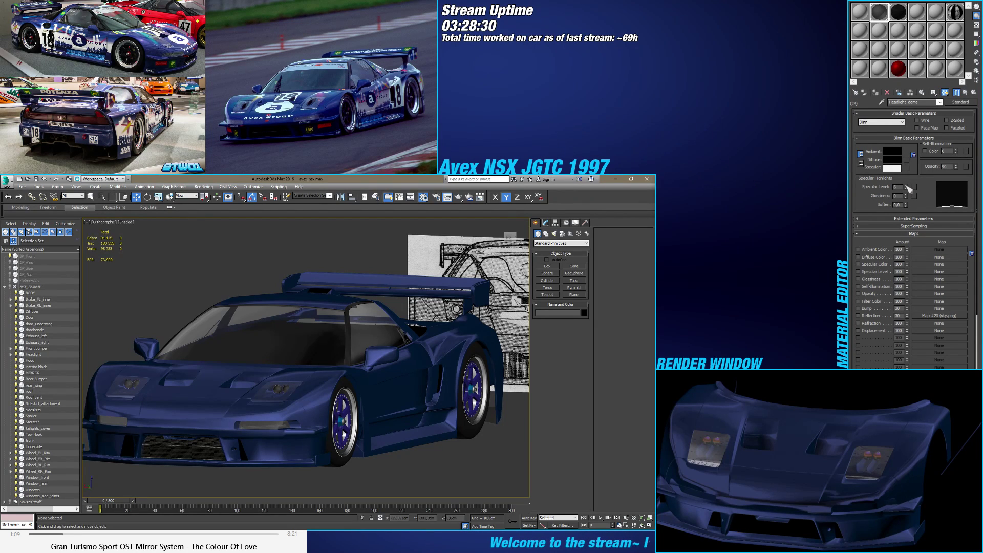
left_click(892, 159)
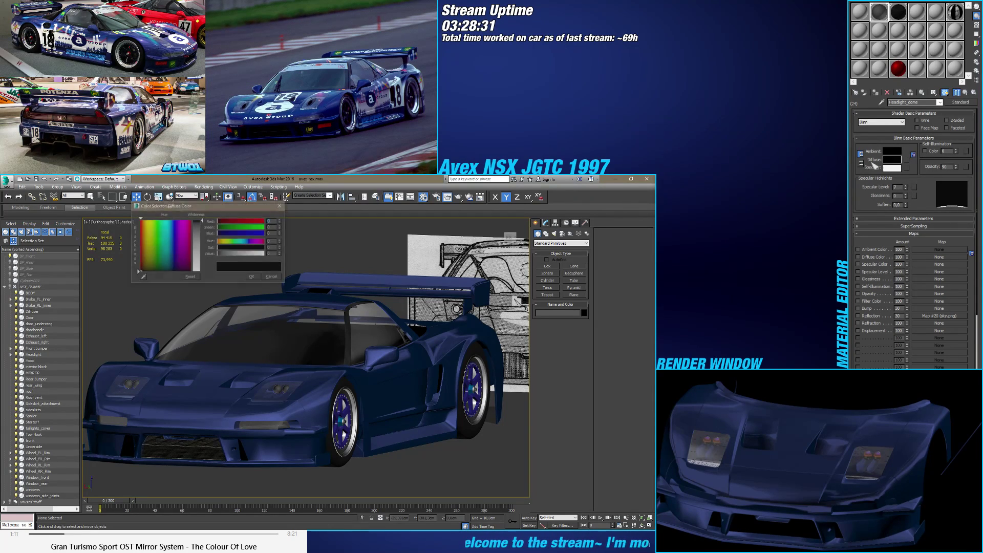
left_click(272, 277)
left_click(892, 167)
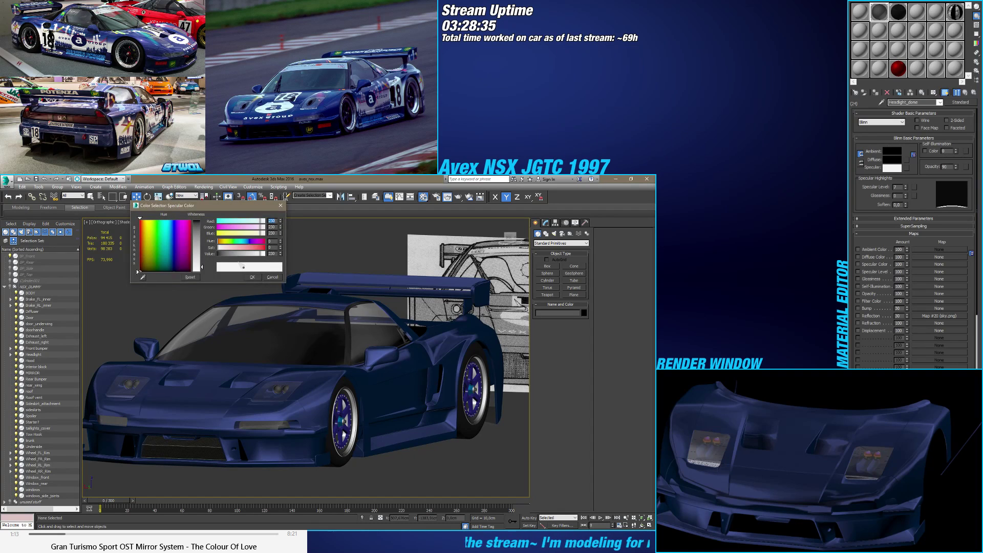
left_click_drag(246, 248, 248, 248)
left_click(271, 277)
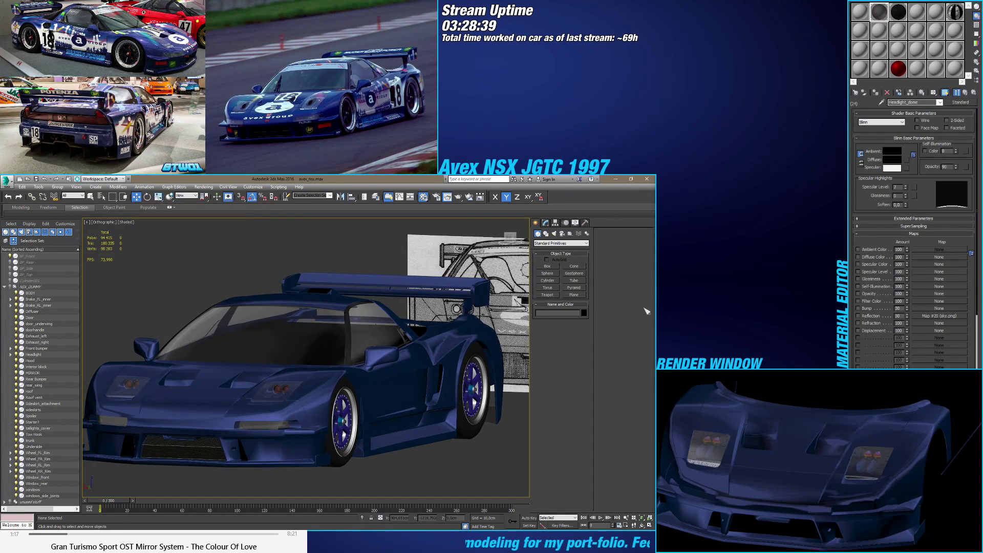
Step: Set the headlight dome's diffuse colour to a dark mauve
left_click(892, 159)
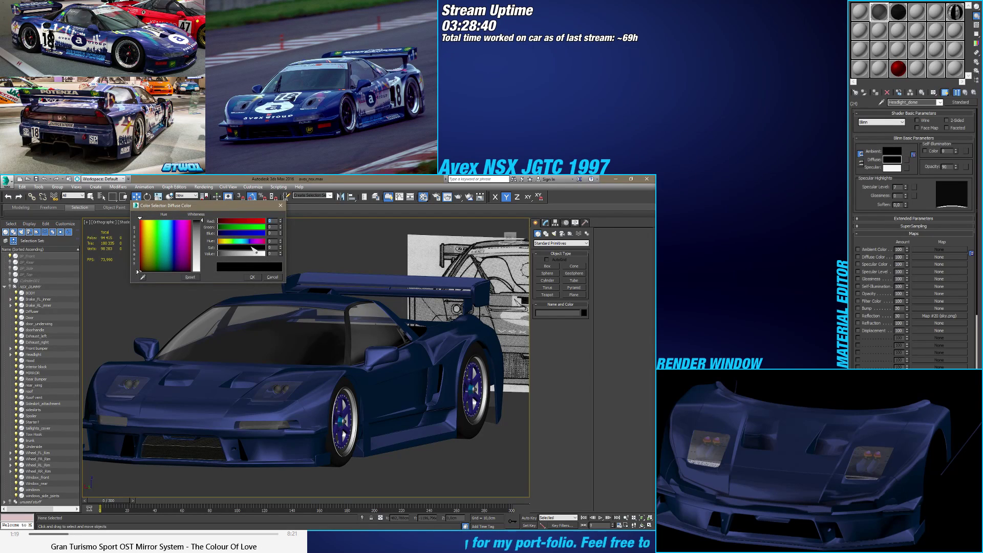
left_click(259, 241)
mouse_move(232, 249)
left_mouse_down()
mouse_move(224, 253)
mouse_move(265, 247)
mouse_move(224, 254)
left_mouse_up()
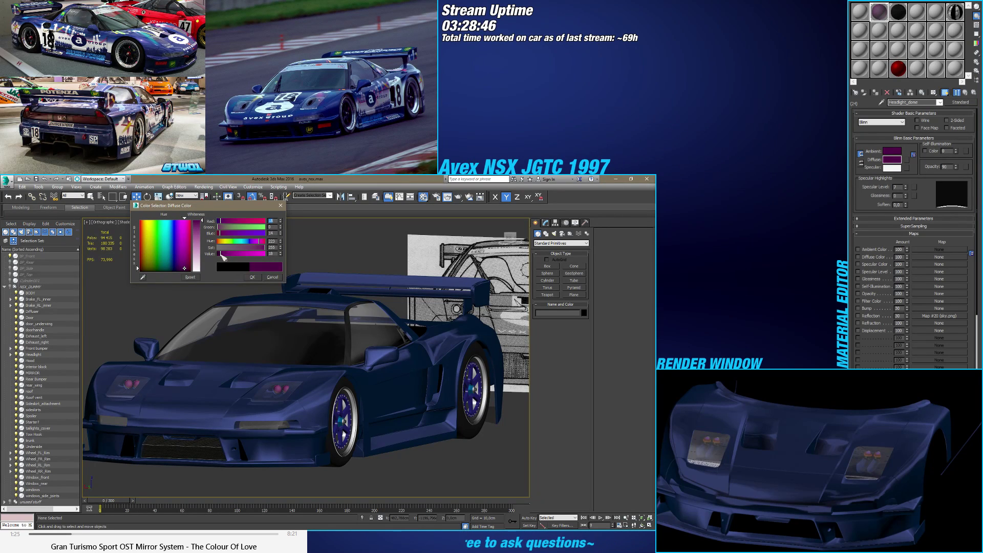
left_click(153, 534)
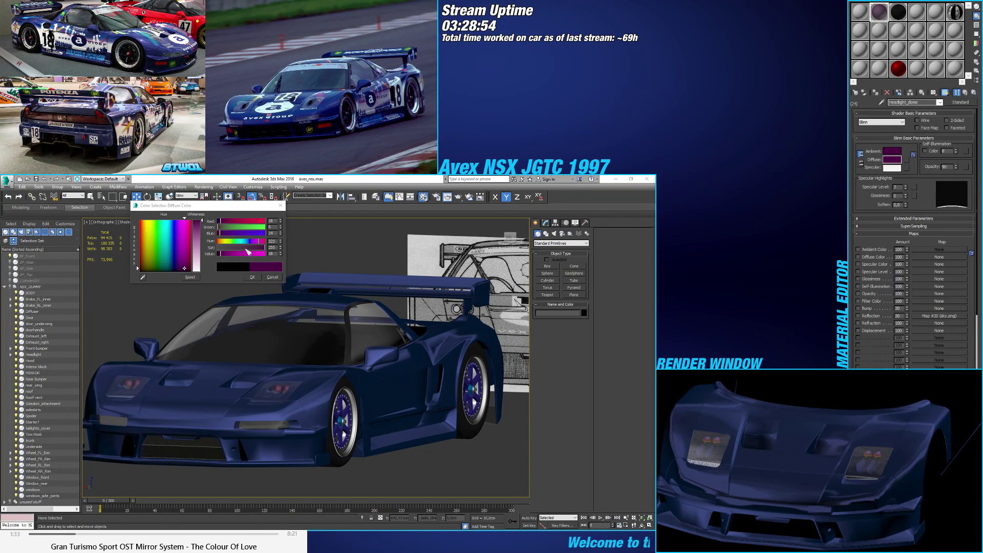
left_click(253, 277)
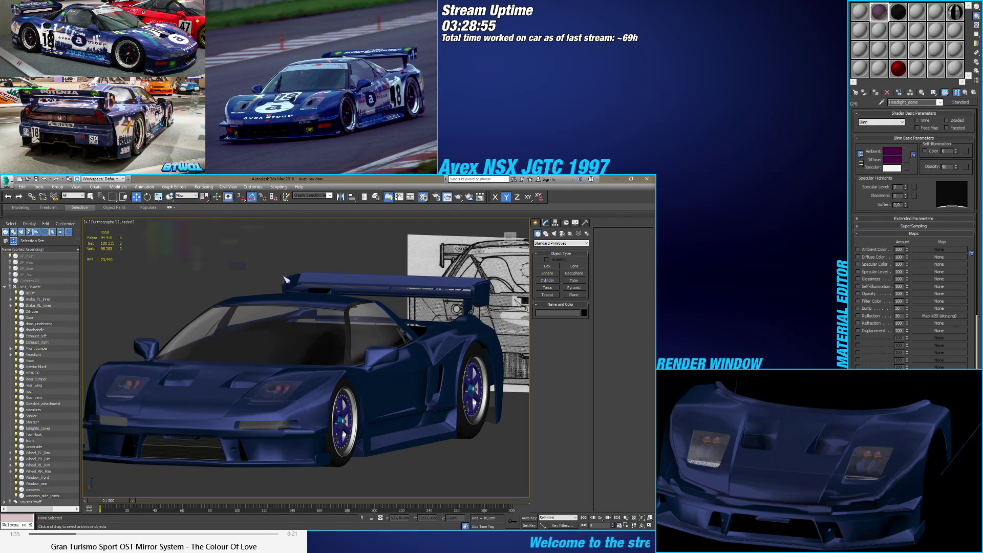
Step: Make the specular colour yellow-green and raise the specular level from 7 to 22
left_click(893, 168)
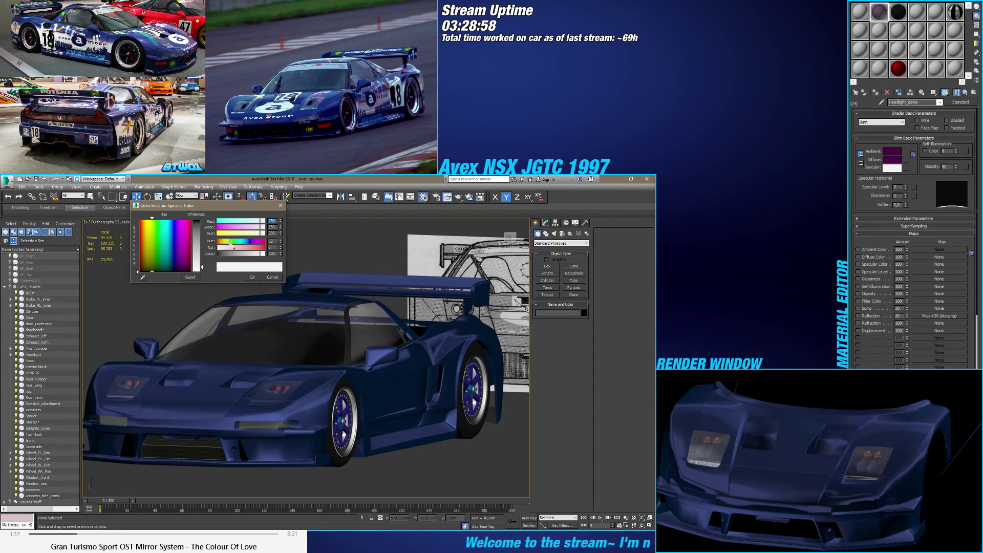
mouse_move(235, 241)
left_mouse_down()
mouse_move(226, 241)
mouse_move(261, 253)
mouse_move(249, 252)
left_mouse_up()
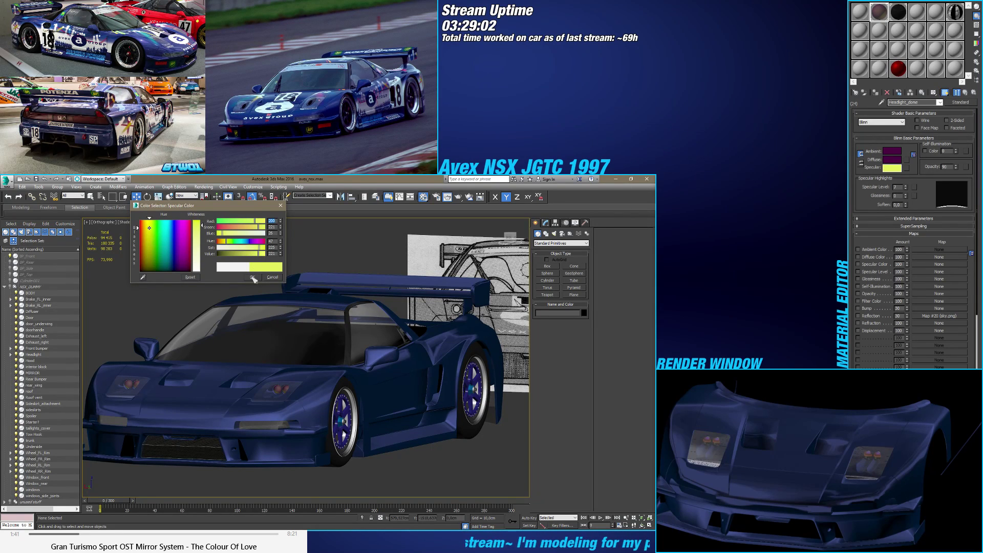
left_click(253, 277)
left_click_drag(909, 192, 905, 190)
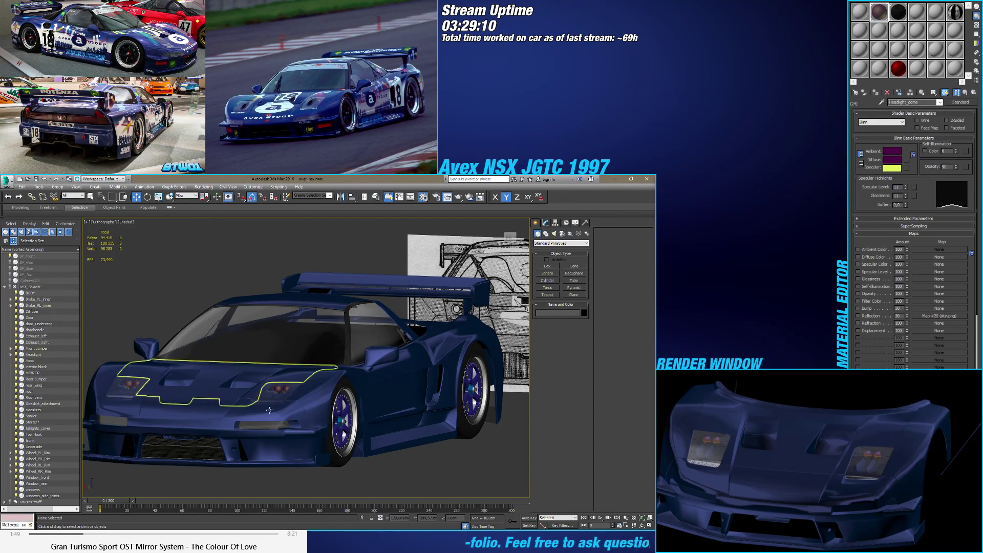
Step: Zoom in, select Headlight_cover and raise glossiness from 20 to 26
scroll(271, 383, "up", 3)
scroll(322, 371, "up", 5)
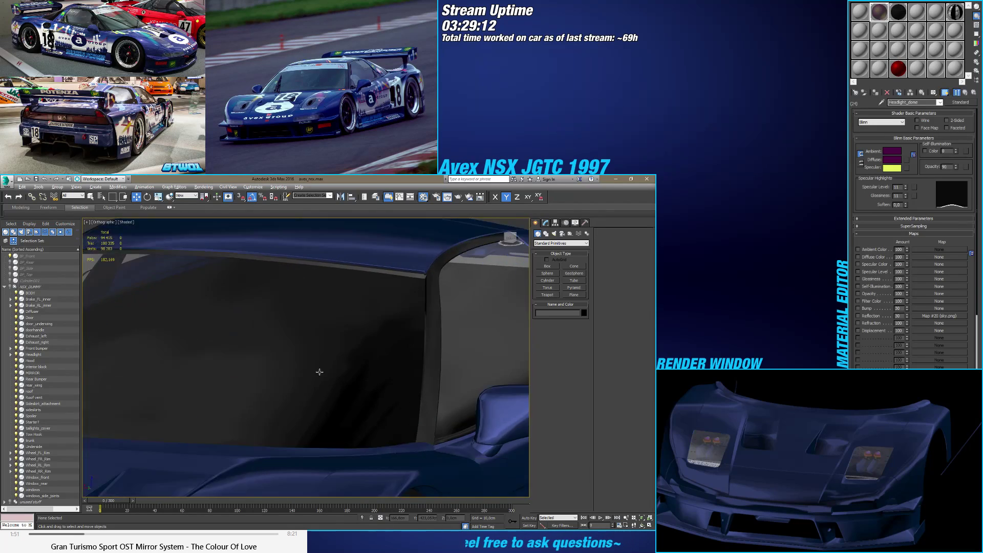
left_click(353, 404)
middle_click_drag(353, 404, 340, 380, "alt")
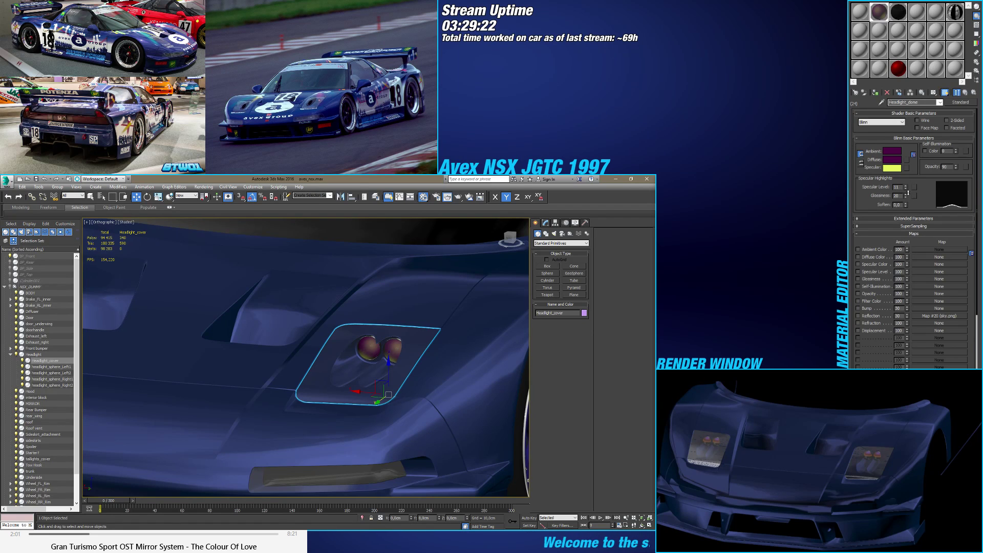
left_click_drag(907, 193, 909, 201)
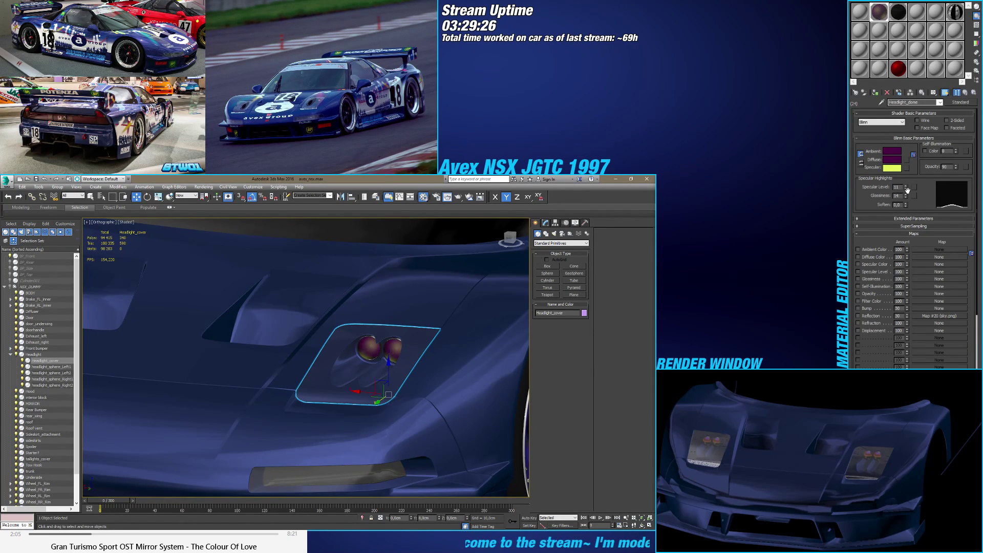
Step: Shift the headlight's specular colour toward a deeper yellow
left_click(892, 167)
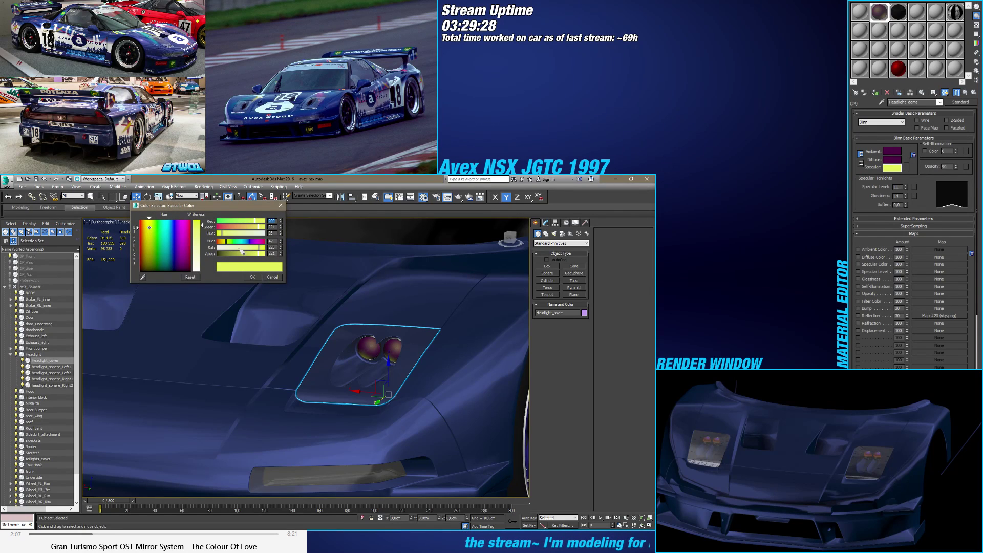
mouse_move(231, 244)
left_mouse_down()
mouse_move(243, 254)
mouse_move(270, 249)
mouse_move(245, 256)
left_mouse_up()
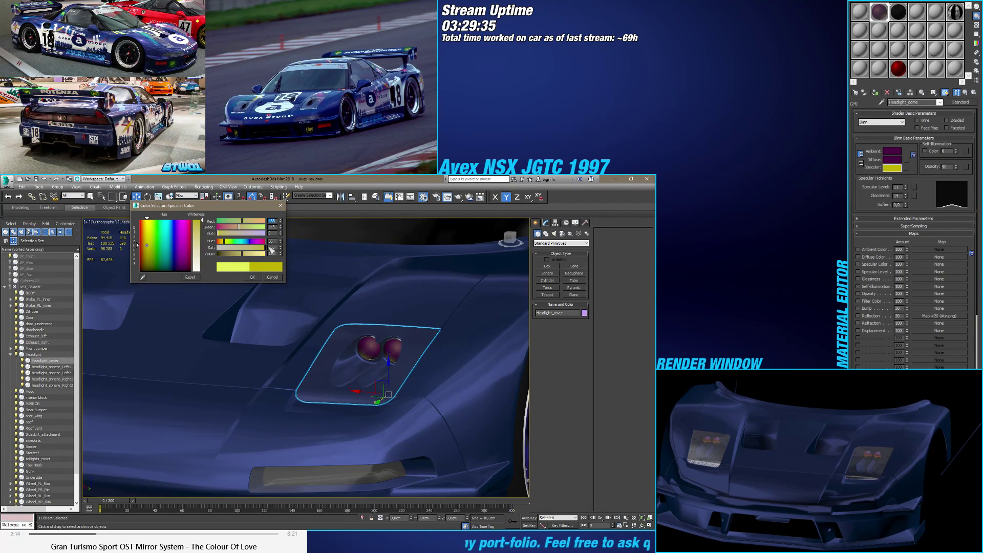
left_click(250, 277)
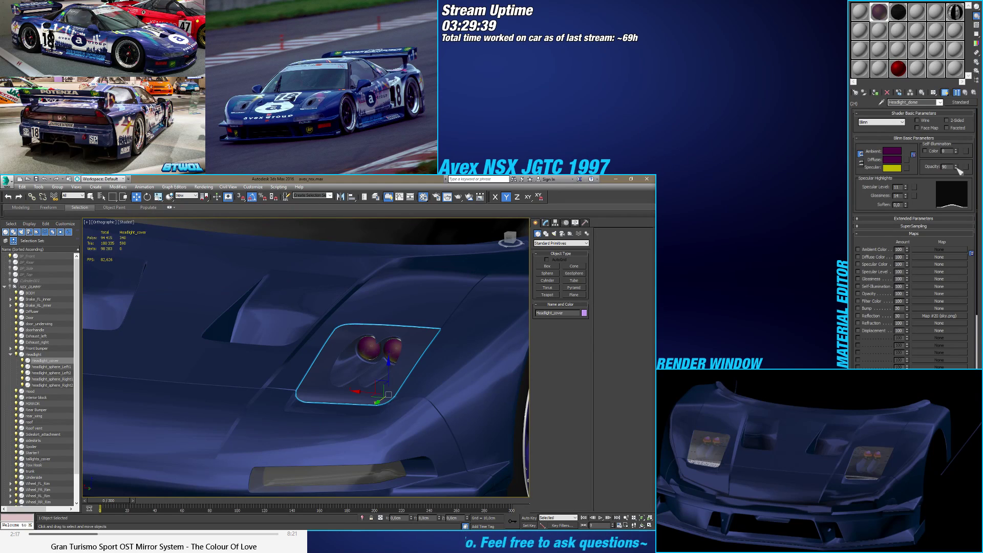
Step: Set glossiness to 0 and a faint specular level of 5, after trying 56
right_click(904, 187)
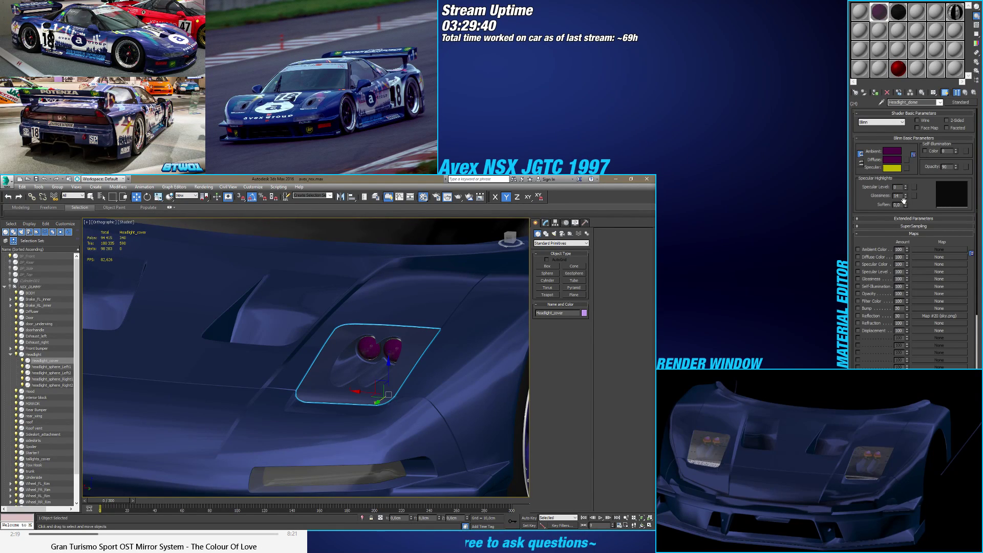
mouse_move(905, 188)
left_mouse_down()
mouse_move(909, 179)
mouse_move(905, 190)
left_mouse_up()
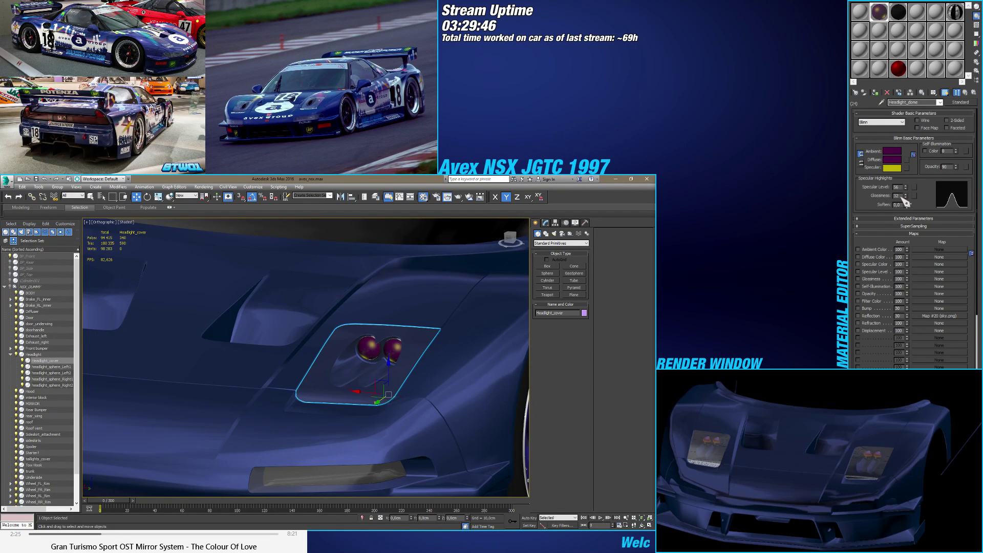
right_click(904, 197)
right_click(906, 188)
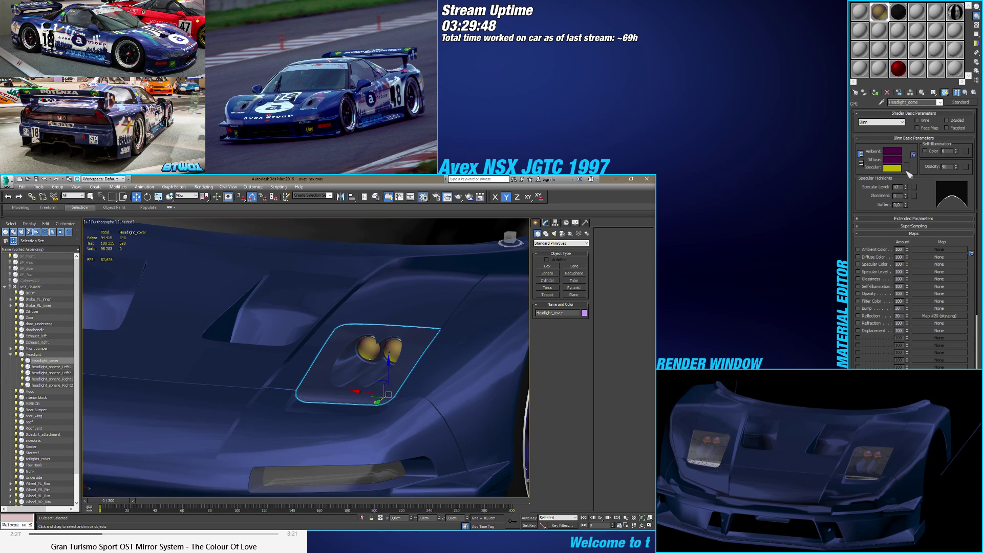
left_click_drag(906, 188, 909, 189)
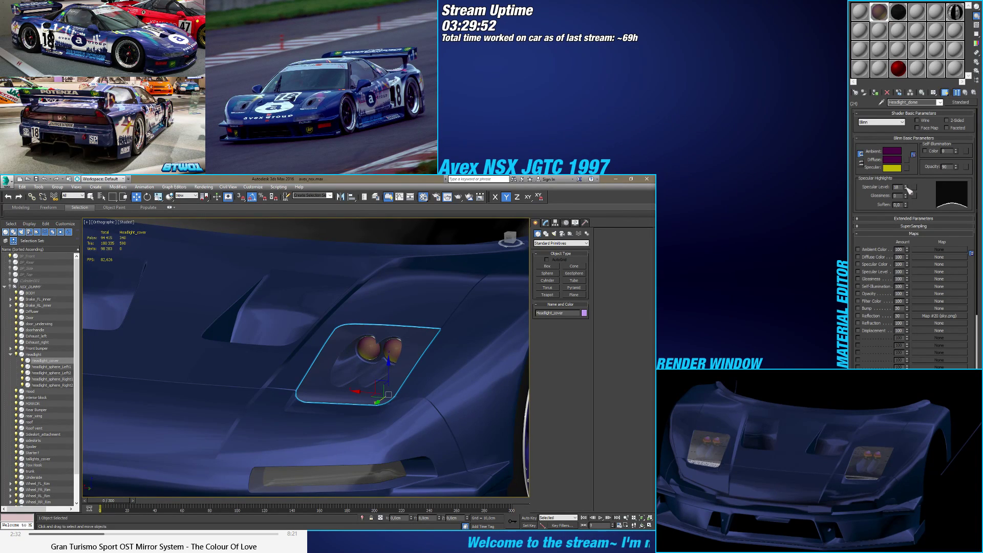
scroll(349, 368, "down", 10)
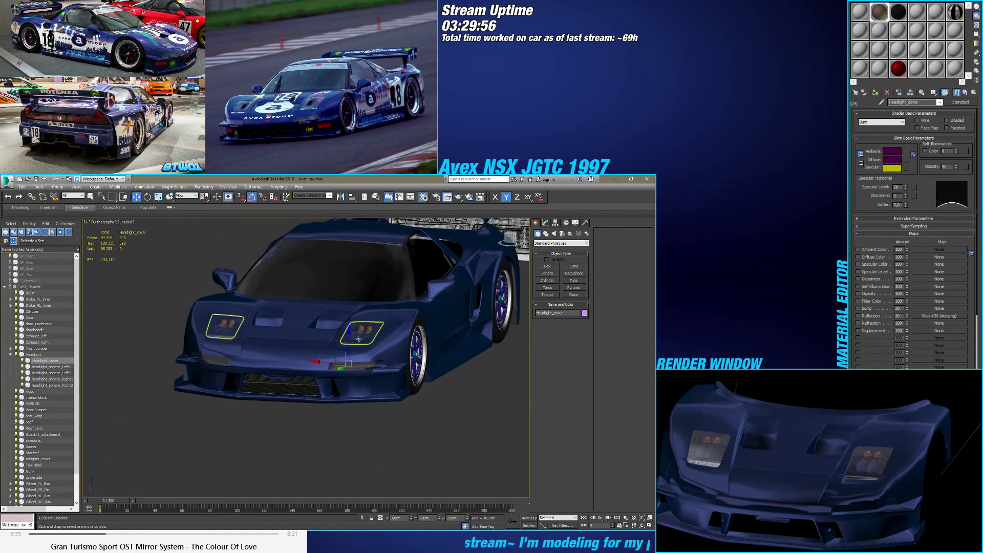
scroll(348, 343, "up", 10)
left_click(893, 169)
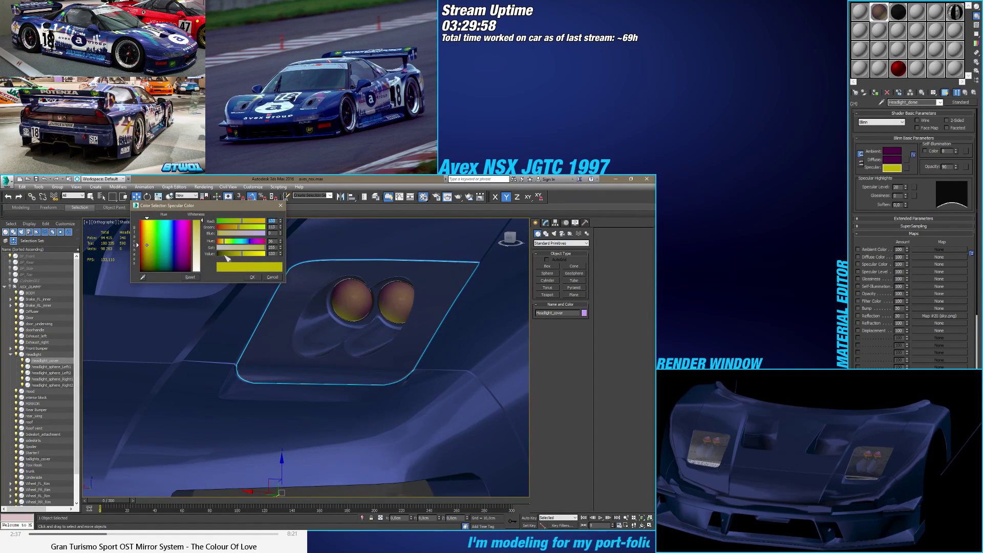
Step: Change the headlight's specular colour from yellow to cyan
left_click_drag(235, 242, 244, 246)
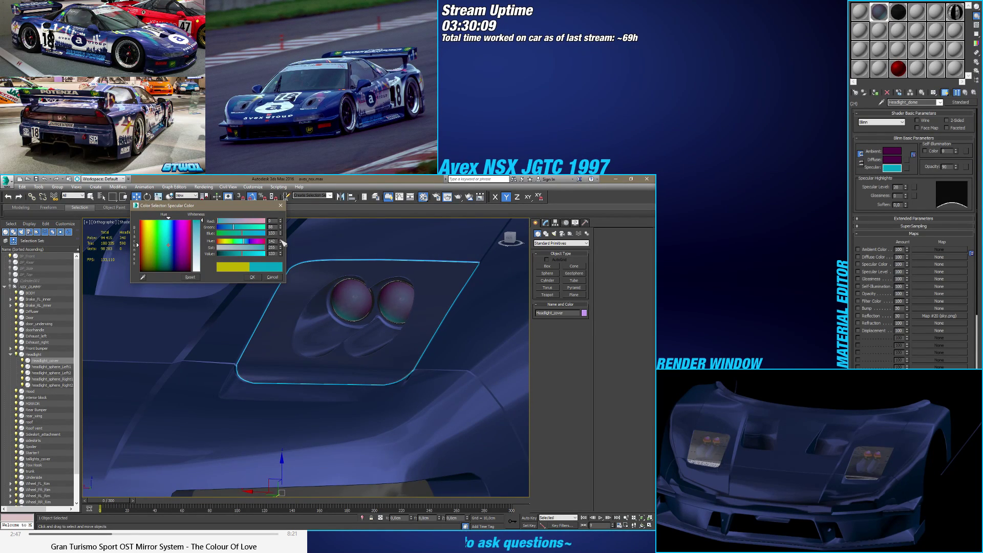
left_click(281, 239)
left_click(252, 277)
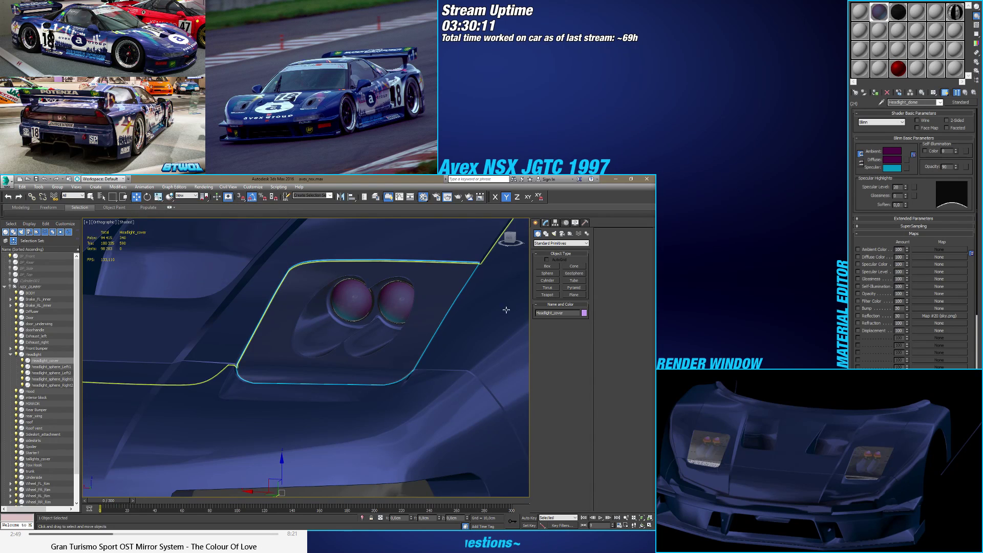
Step: Set the diffuse colour to a dark reddish purple
left_click(892, 159)
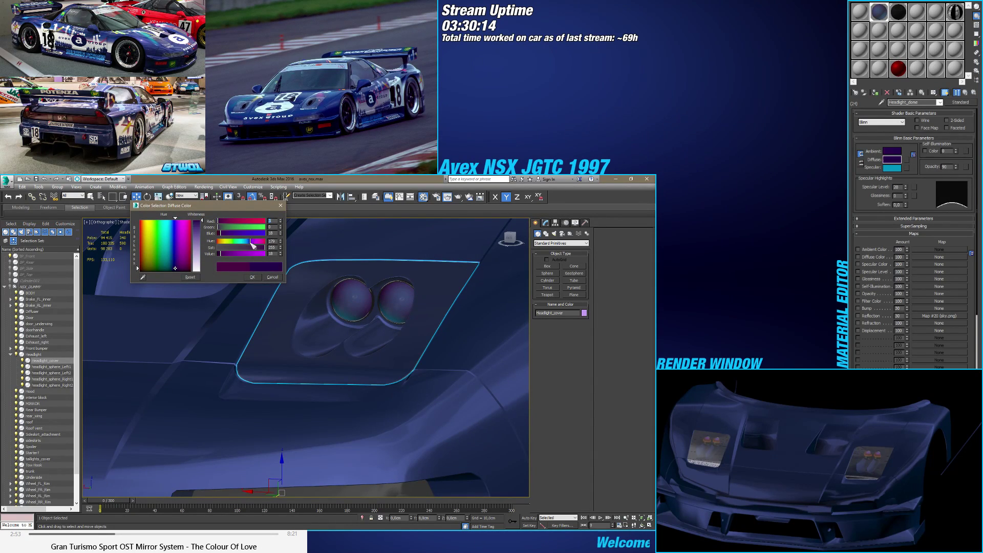
mouse_move(252, 245)
left_mouse_down()
mouse_move(236, 244)
mouse_move(267, 244)
mouse_move(212, 243)
mouse_move(254, 245)
left_mouse_up()
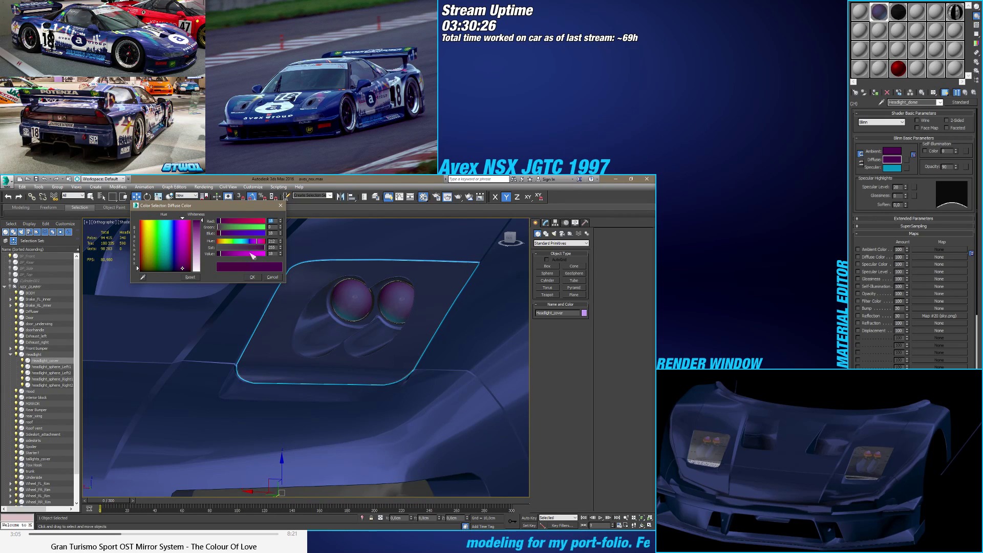
left_click(280, 256)
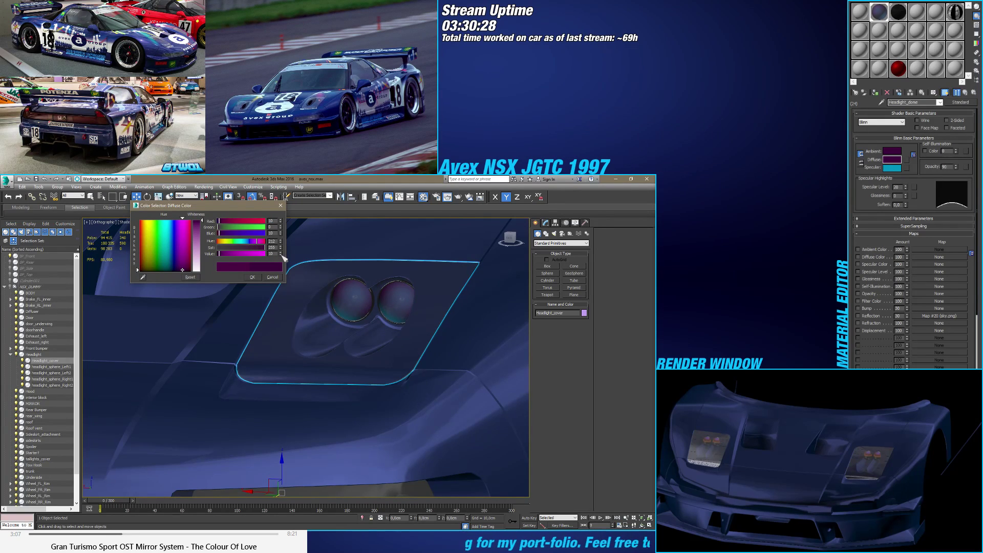
left_click(252, 277)
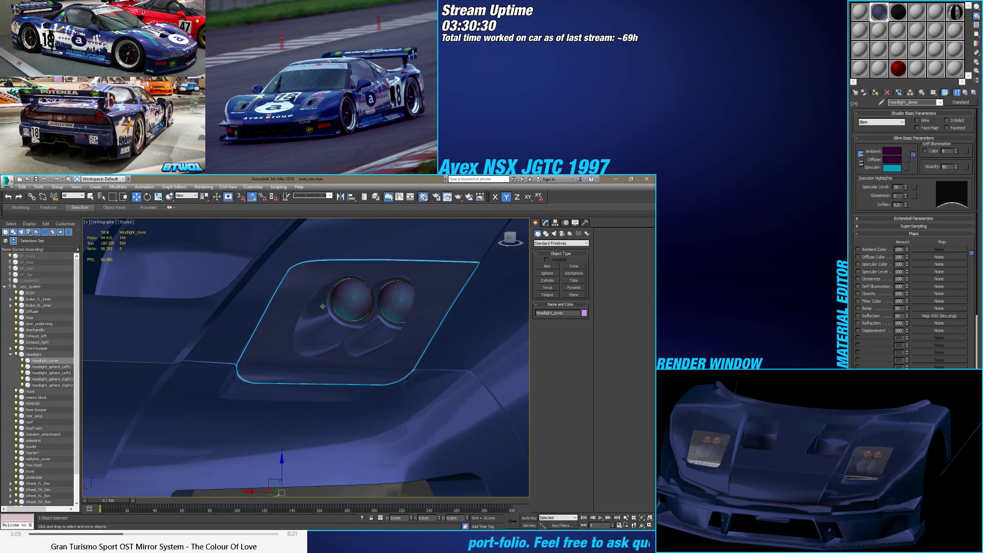
Step: Enable the Reflection map at amount 100, then select Headlight_cover in the viewport
middle_click_drag(307, 307, 368, 310, "alt")
left_click(506, 369)
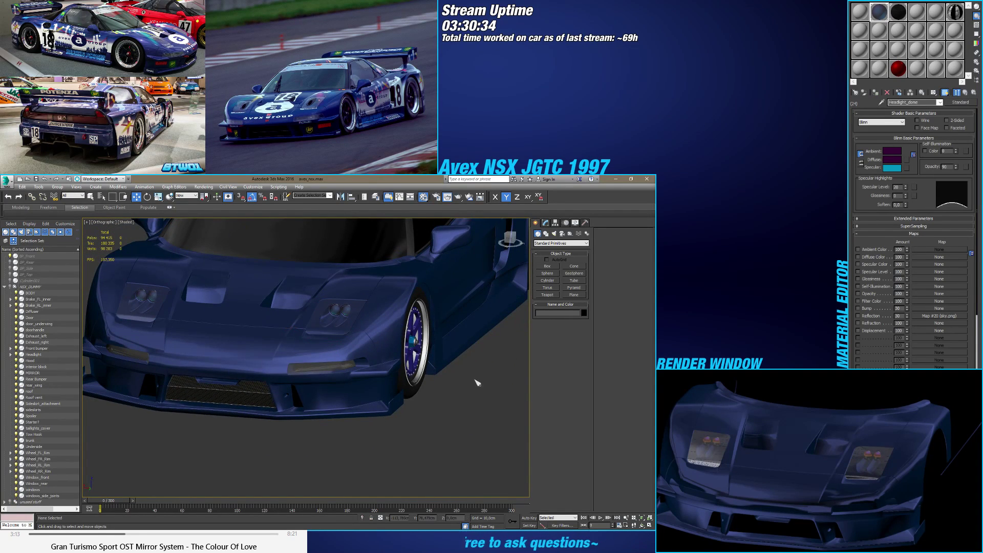
left_click(869, 320)
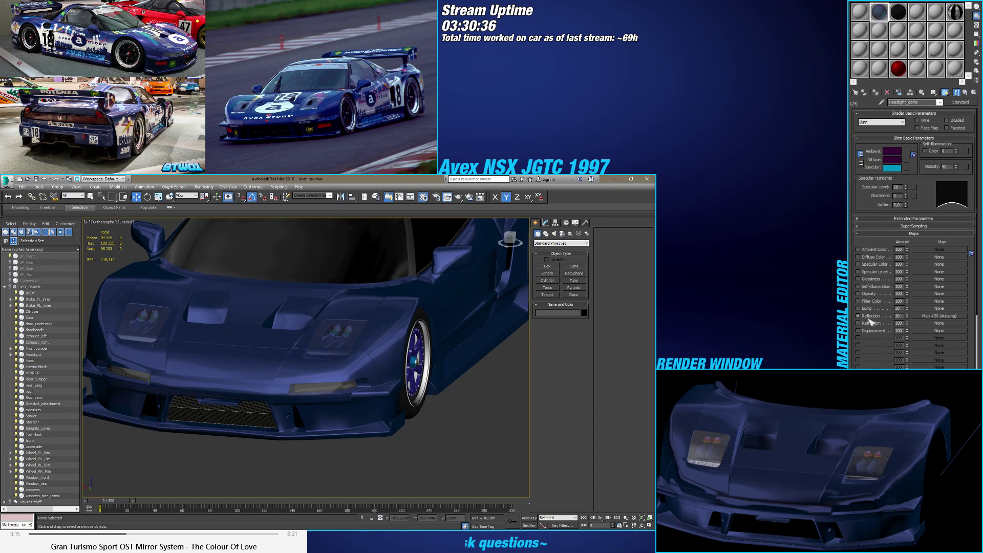
scroll(376, 345, "up", 6)
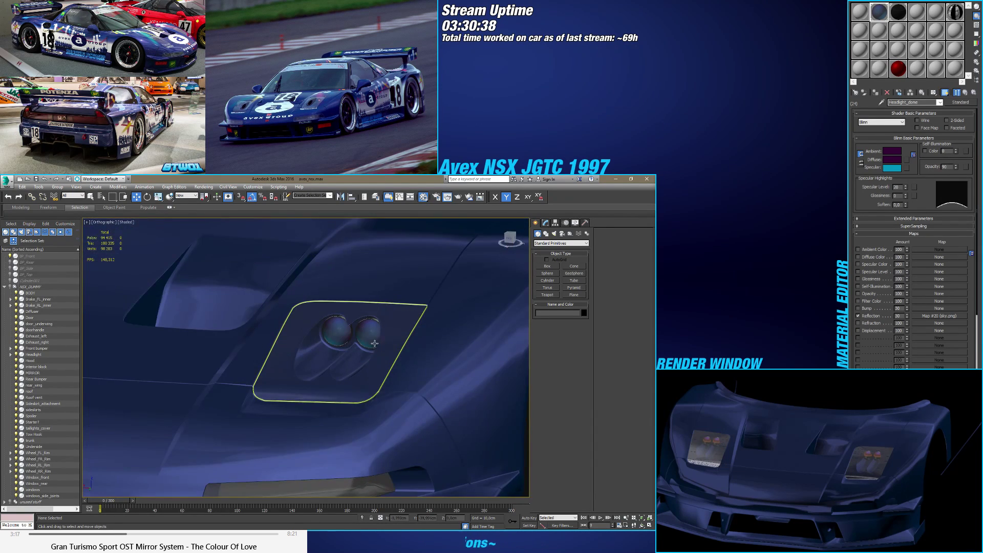
scroll(376, 345, "down", 2)
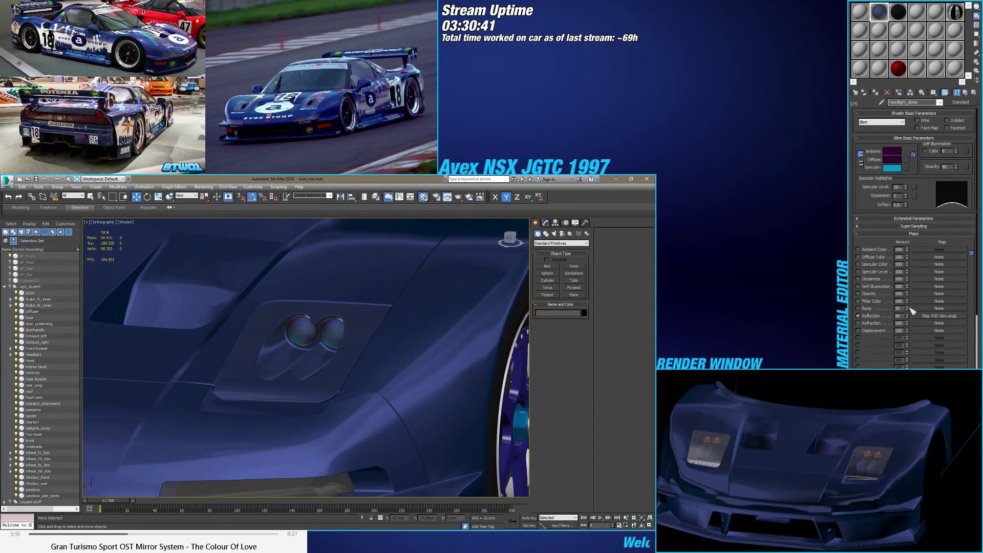
left_click_drag(908, 318, 909, 255)
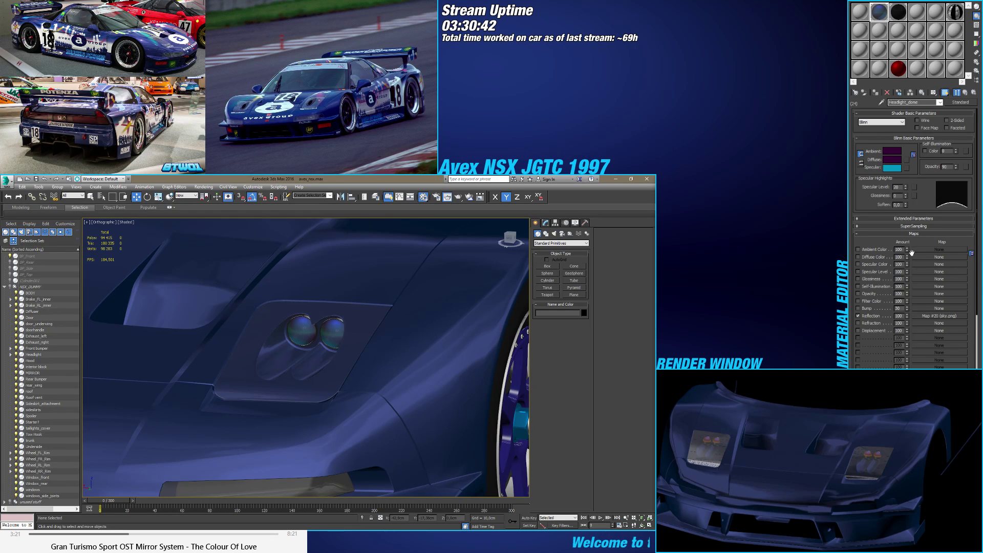
middle_click_drag(312, 378, 336, 352)
left_click(330, 332)
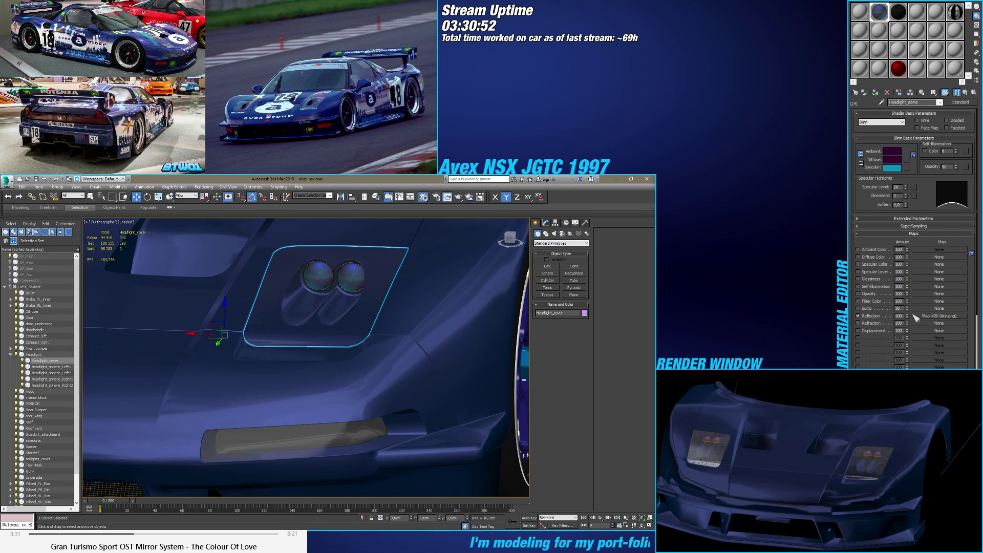
Step: Load a new bitmap into the Reflection map slot, return to the parent material, deselect Headlight_cover
left_click(939, 315)
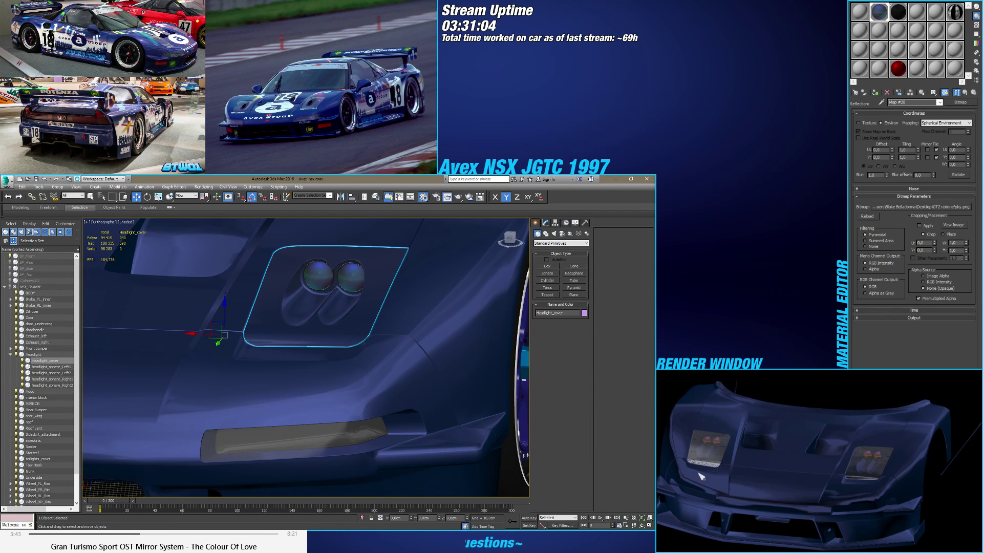
middle_click_drag(353, 371, 381, 369, "alt")
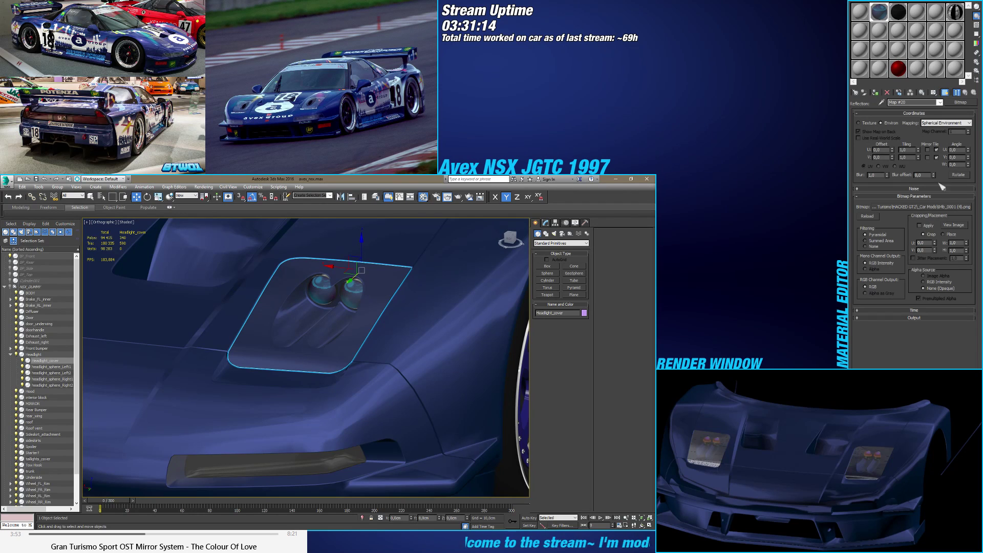
left_click(964, 92)
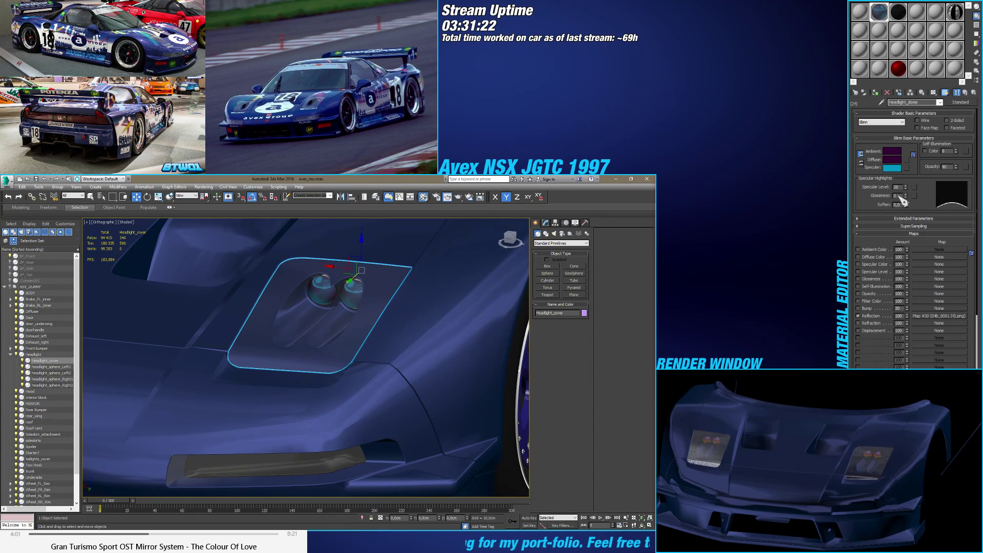
scroll(388, 364, "down", 5)
middle_click_drag(387, 364, 512, 255, "alt")
left_click(486, 383)
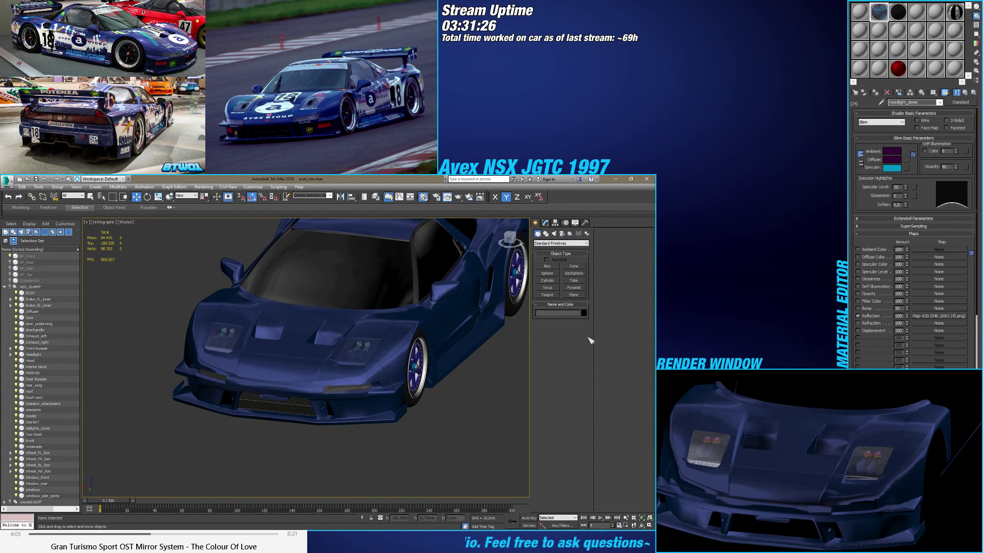
Step: Render the car in Perspective view at frame 120 from a front three-quarter angle
middle_click_drag(466, 400, 379, 456, "alt")
key("p")
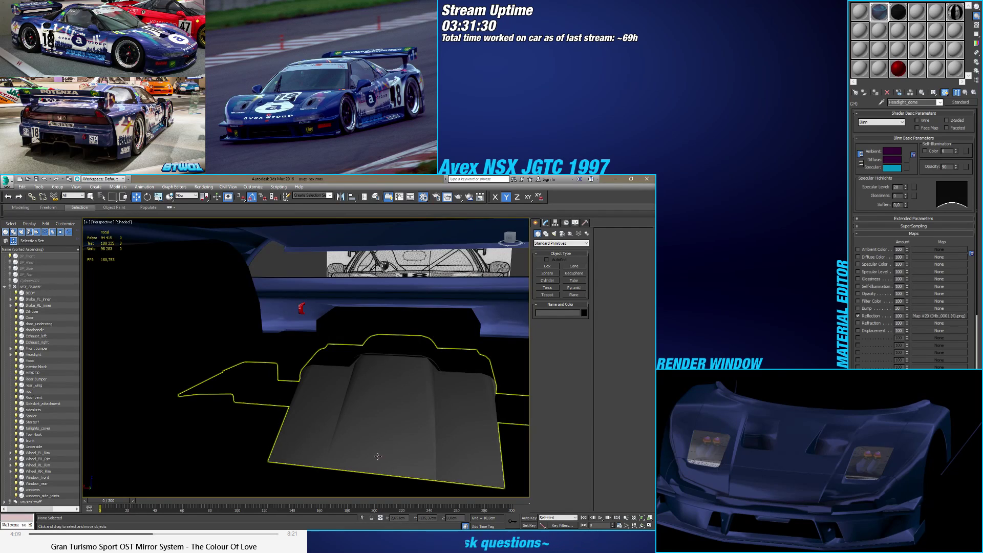
scroll(380, 455, "down", 6)
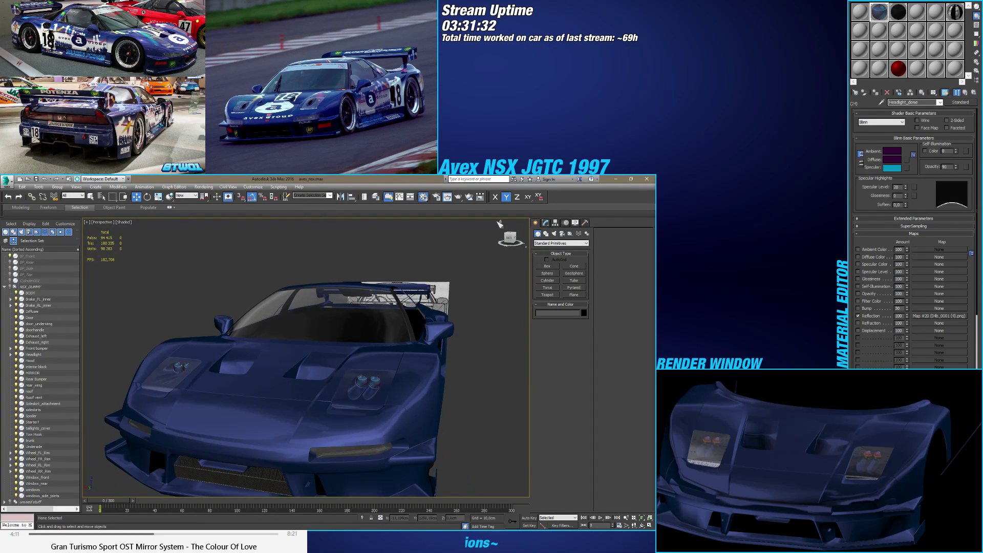
middle_click_drag(503, 224, 364, 413, "alt")
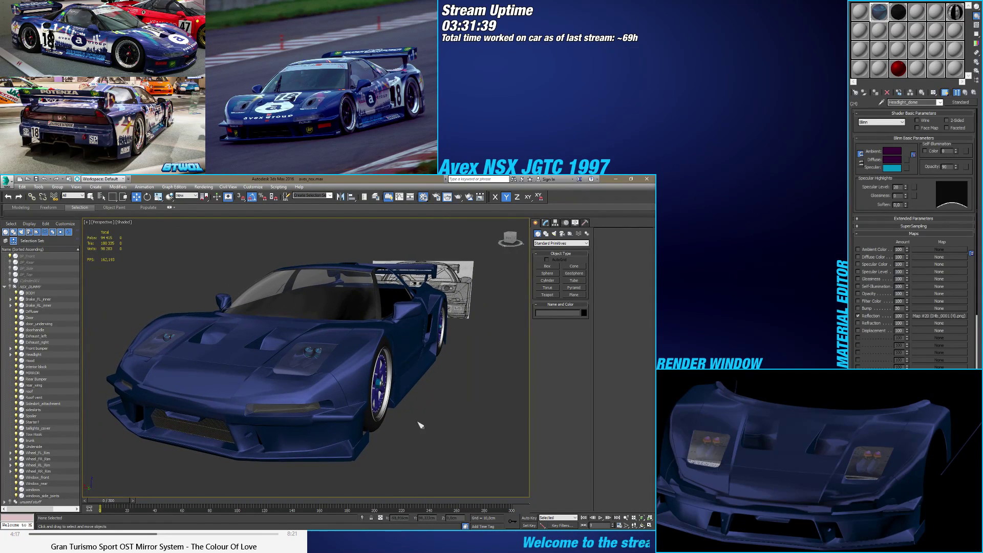
mouse_move(126, 500)
left_mouse_down()
mouse_move(285, 502)
mouse_move(111, 501)
left_mouse_up()
scroll(369, 440, "down", 6)
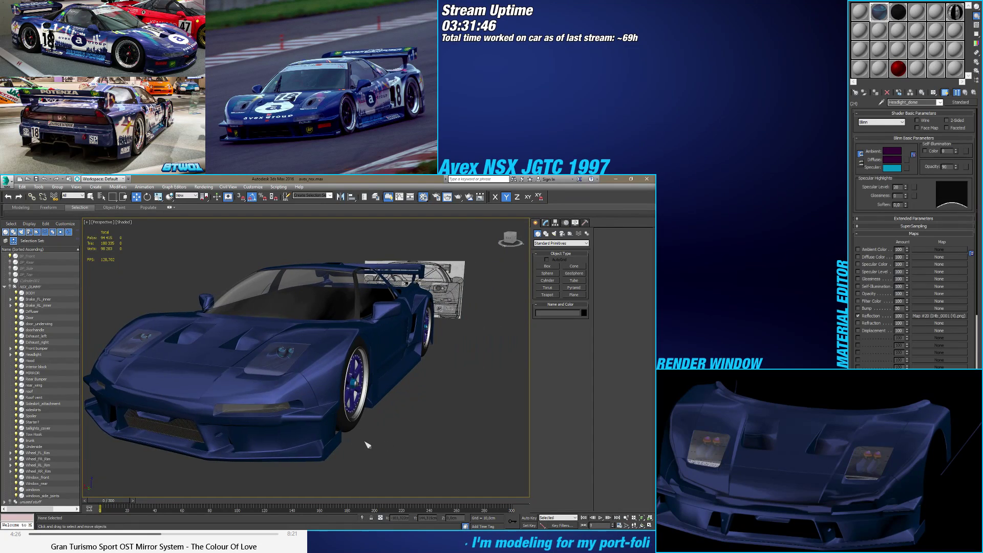
scroll(358, 433, "up", 5)
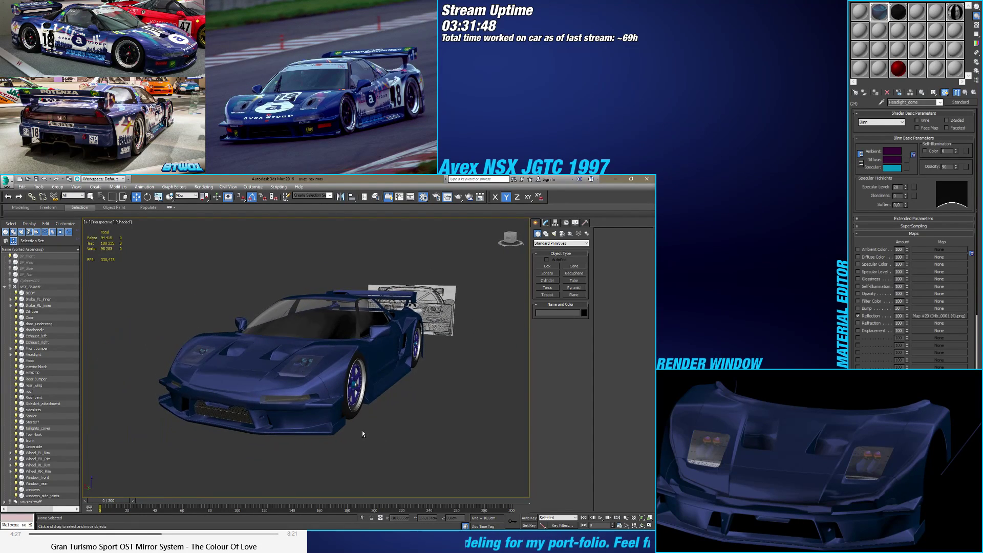
scroll(367, 438, "down", 1)
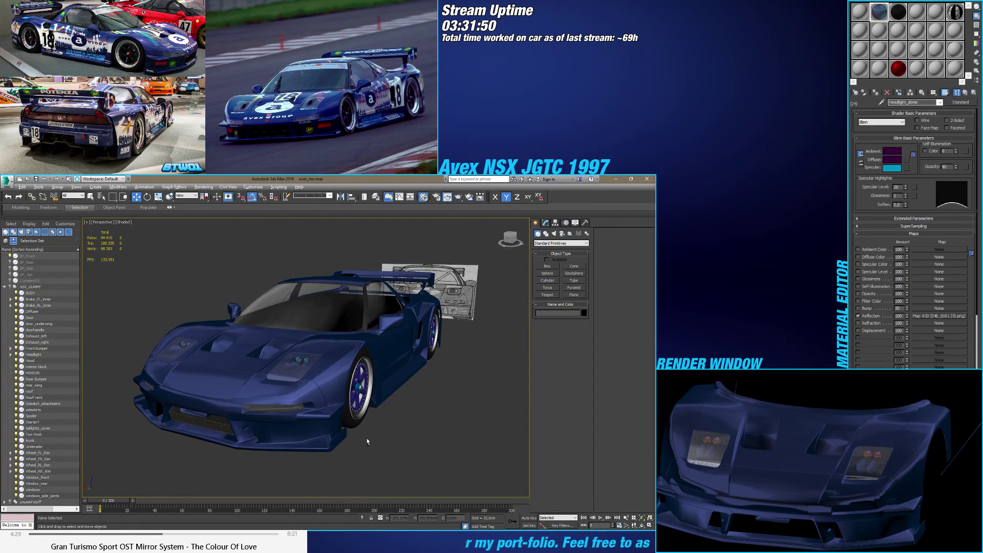
key("shift+q")
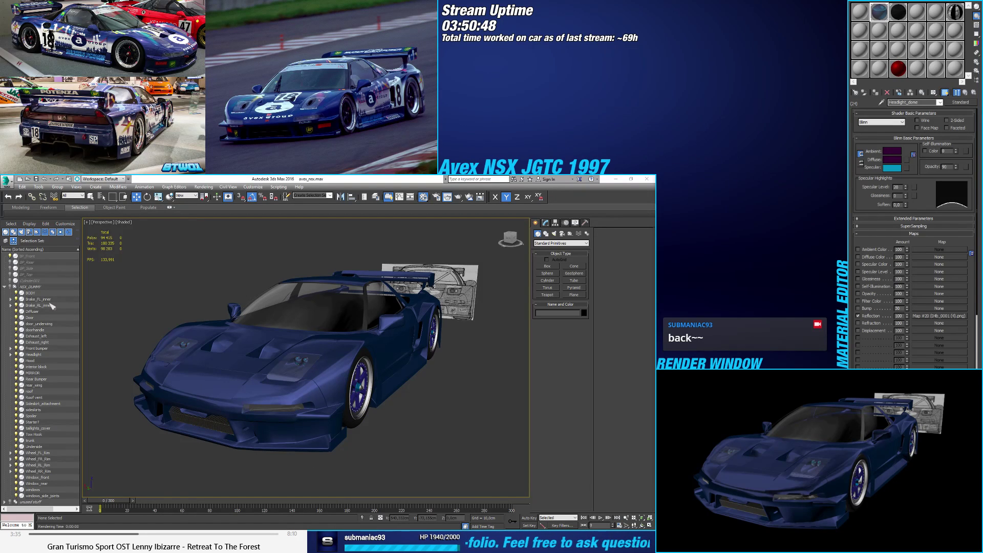
Step: Orbit around the car from front, rear and front three-quarter views
middle_click_drag(302, 371, 198, 419, "alt")
scroll(223, 371, "down", 3)
middle_click_drag(125, 422, 185, 412, "alt")
scroll(185, 412, "up", 10)
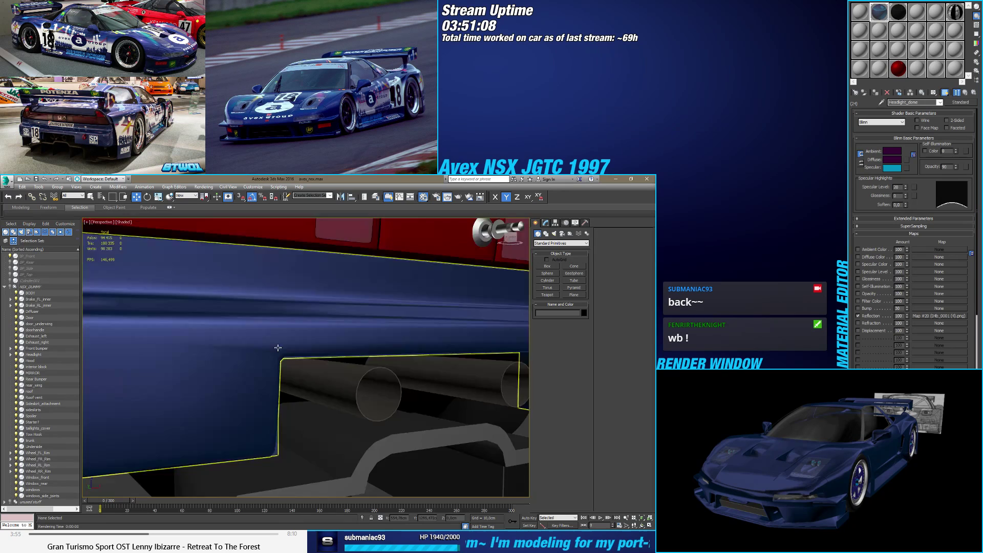
scroll(243, 374, "down", 8)
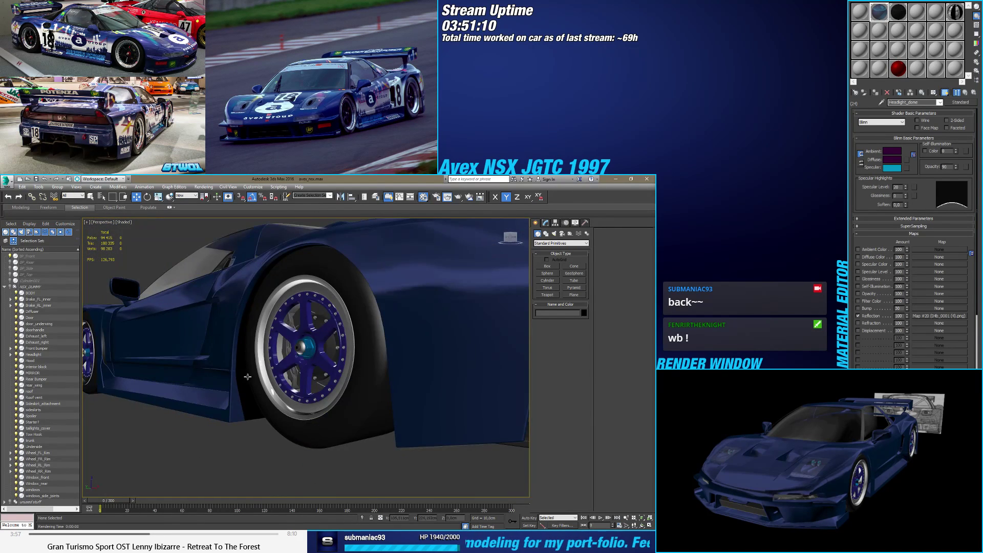
middle_click_drag(243, 374, 56, 325, "alt")
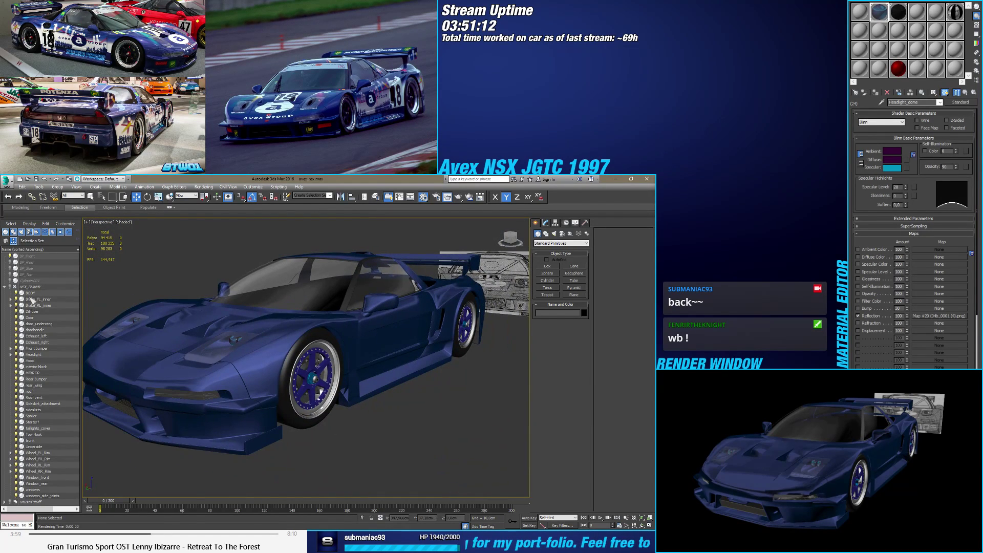
Step: Select Brake_FL_inner and Brake_RL_inner together with their child parts
left_click(36, 299)
left_click(36, 305, "ctrl")
right_click(67, 305)
left_click(88, 310)
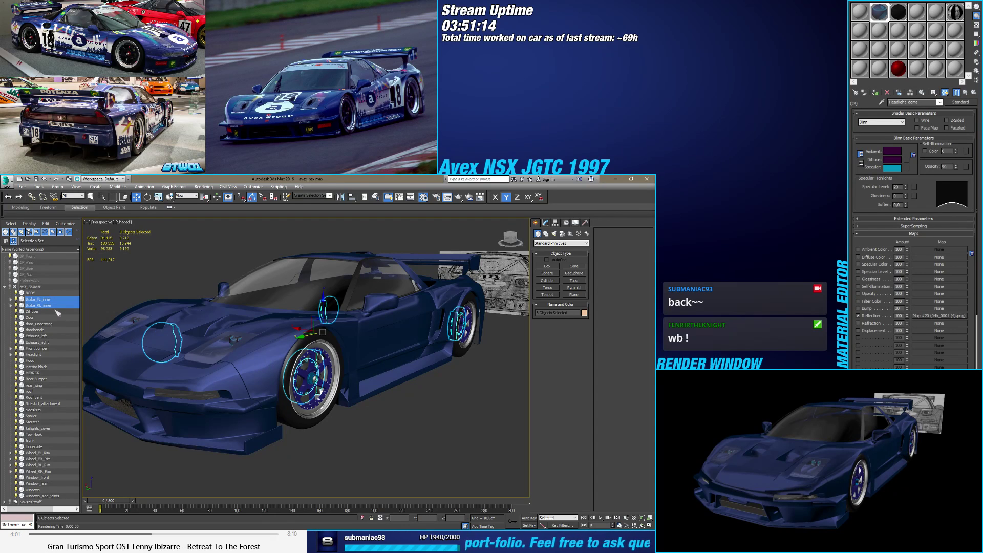
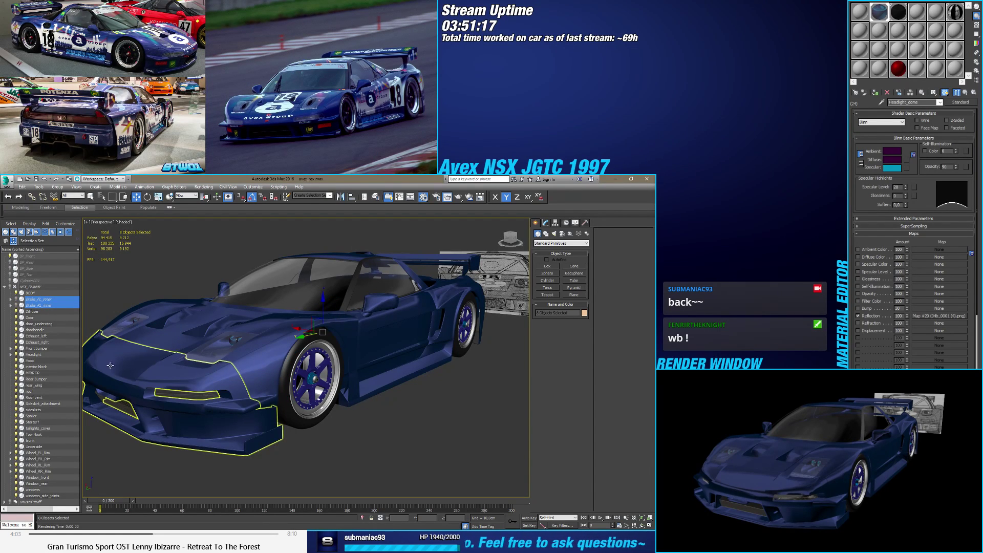
Step: Hide all four wheel rims together with their child parts
left_click(38, 453)
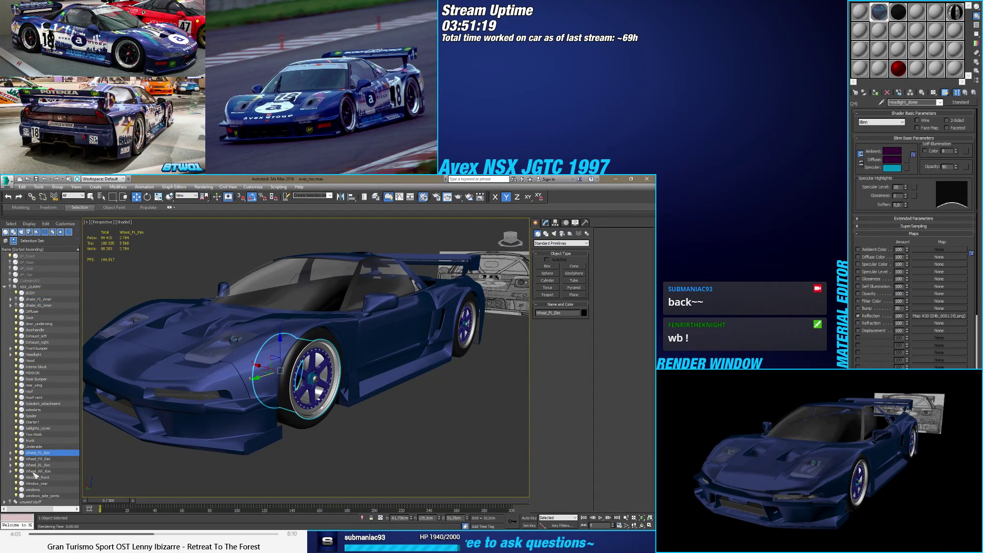
left_click(37, 471, "shift")
right_click(37, 474)
left_click(93, 476)
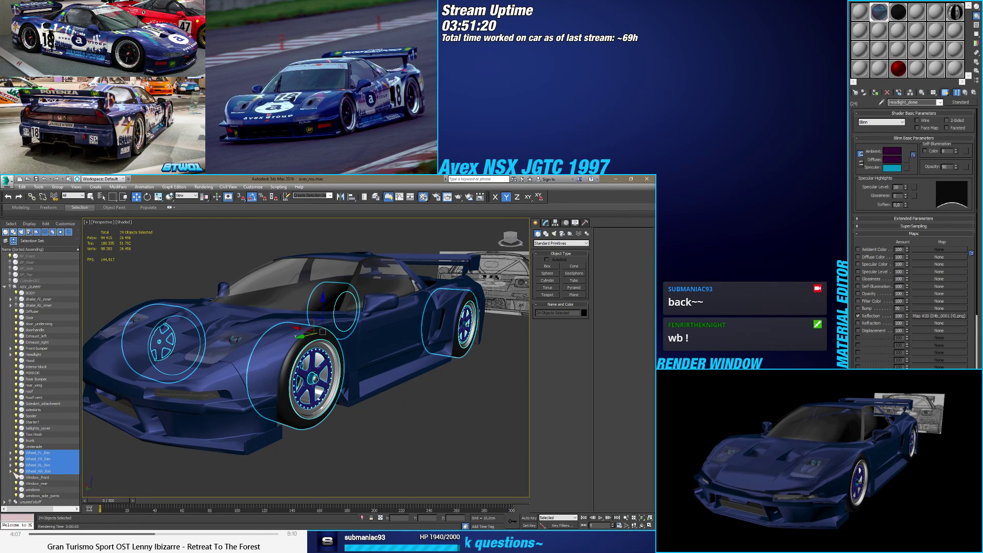
left_click(16, 471)
Step: Hide the MIRROR and Spoiler objects to clear the rear view
middle_click_drag(340, 467, 249, 430, "alt")
left_click(249, 367)
scroll(251, 369, "up", 3)
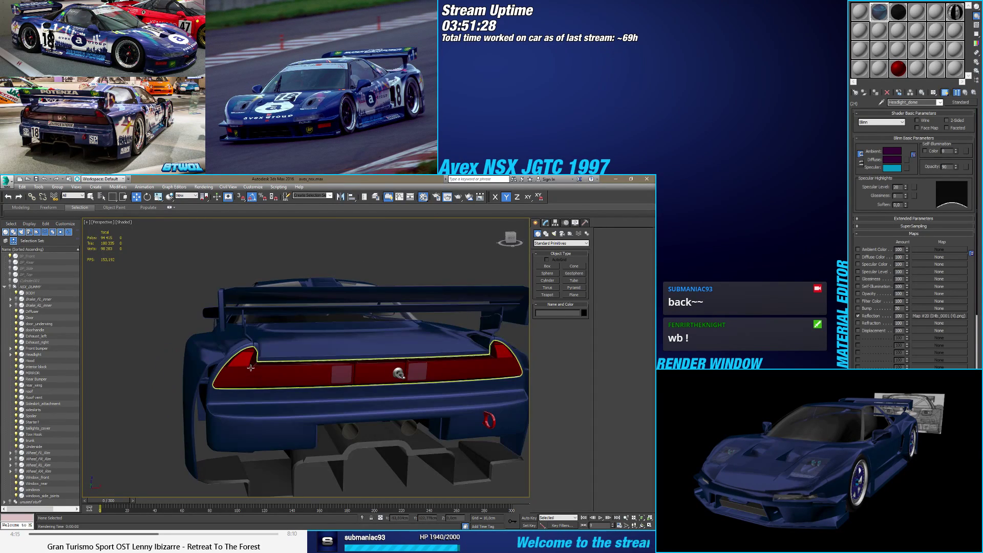
scroll(256, 374, "up", 4)
scroll(258, 375, "down", 4)
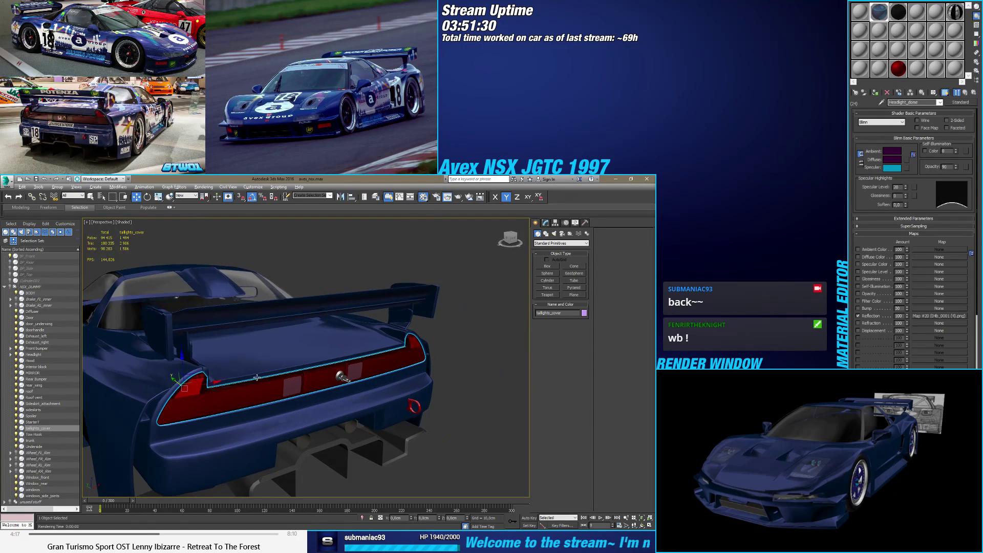
middle_click_drag(258, 376, 292, 400, "alt")
scroll(304, 408, "up", 3)
scroll(292, 400, "up", 2)
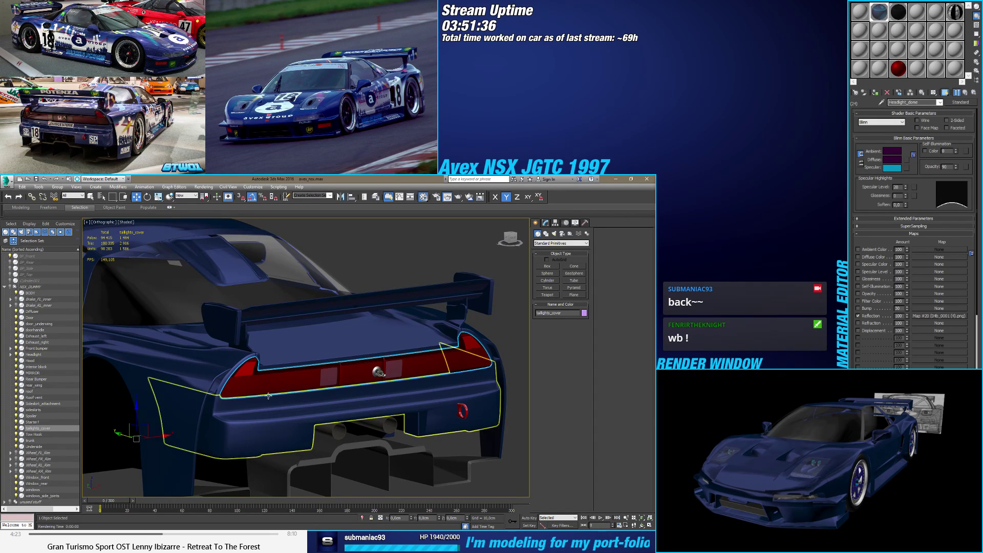
scroll(256, 394, "down", 3)
left_click(163, 347)
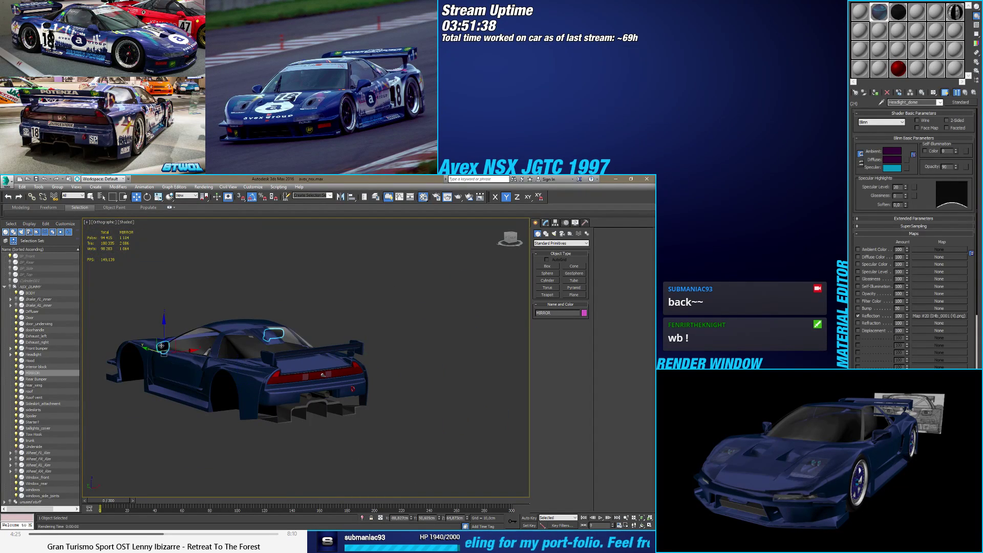
left_click(281, 351, "ctrl")
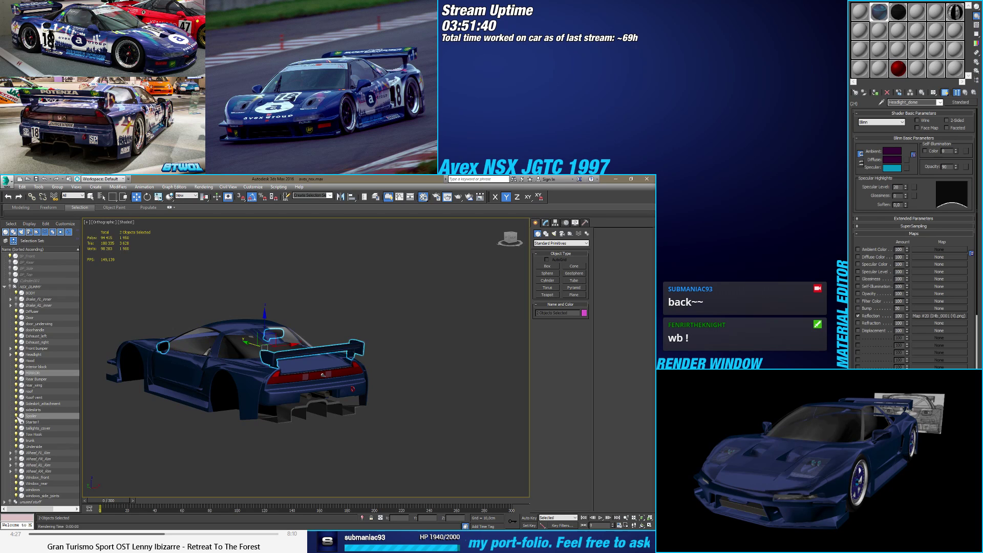
left_click(17, 416)
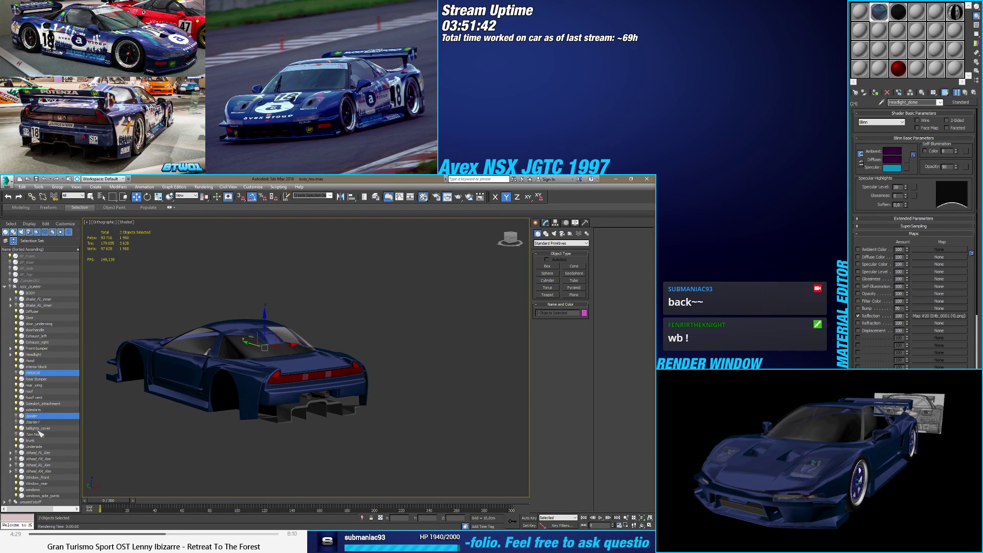
Step: Select the Rear Bumper and bring up its modifier stack in the Modify panel
middle_click_drag(197, 428, 357, 362)
scroll(357, 362, "up", 10)
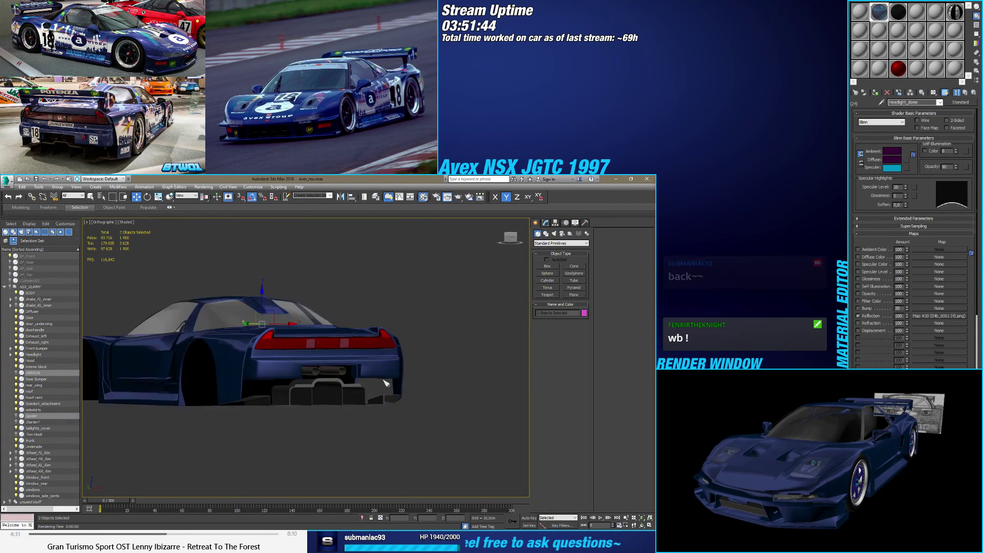
middle_click_drag(266, 386, 344, 424, "alt")
scroll(308, 399, "up", 8)
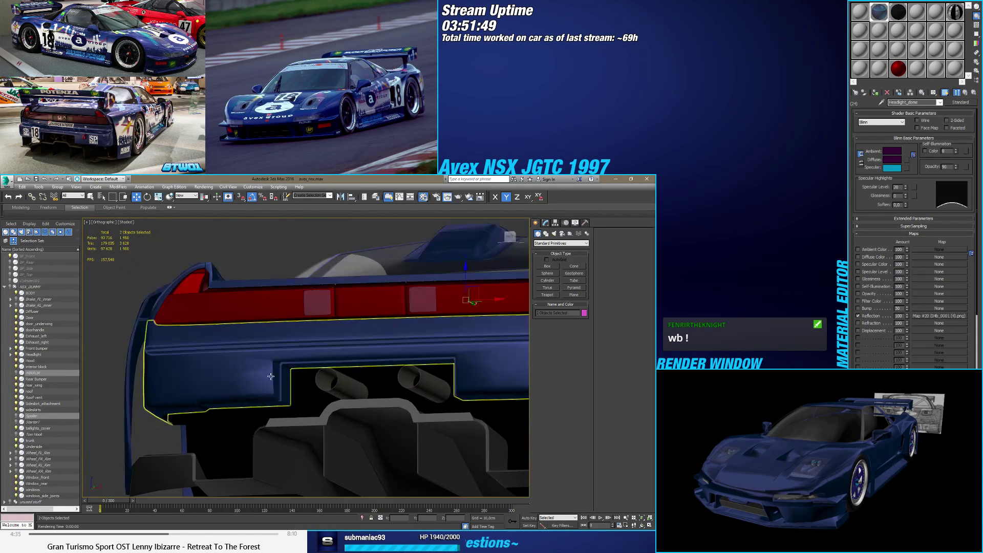
left_click(265, 369)
key("F4")
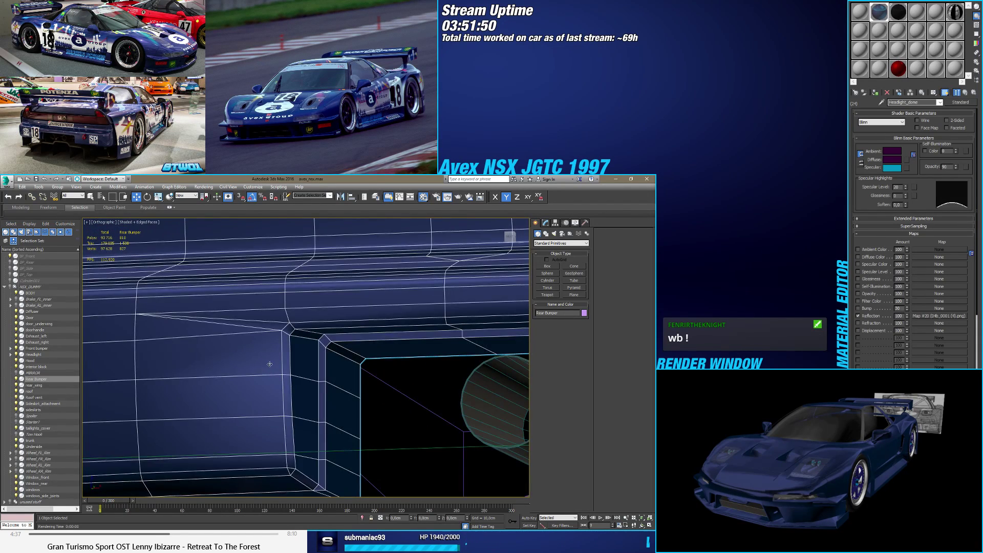
key("F4")
left_click(545, 223)
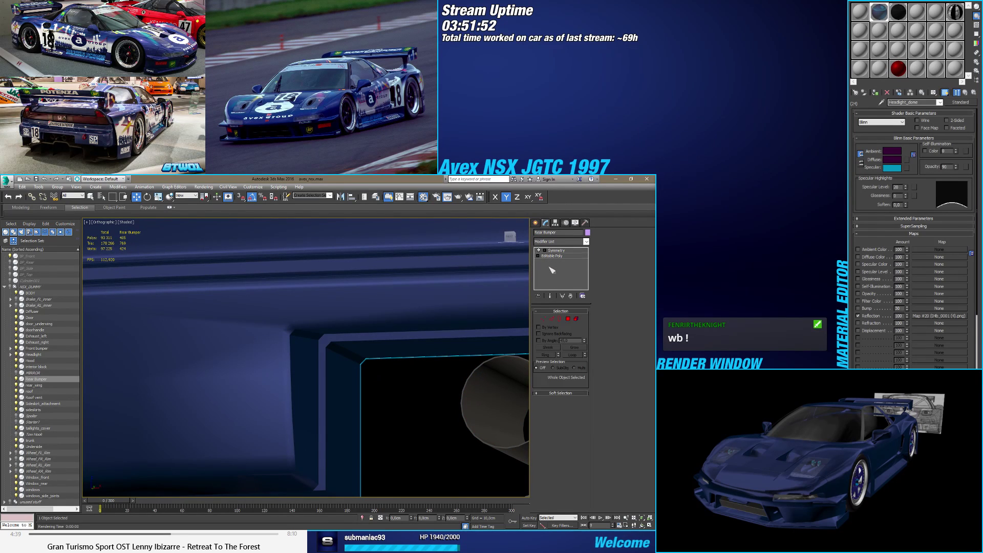
Step: Enter polygon editing on the bumper's base Editable Poly with Show End Result on
left_click(552, 255)
left_click(567, 319)
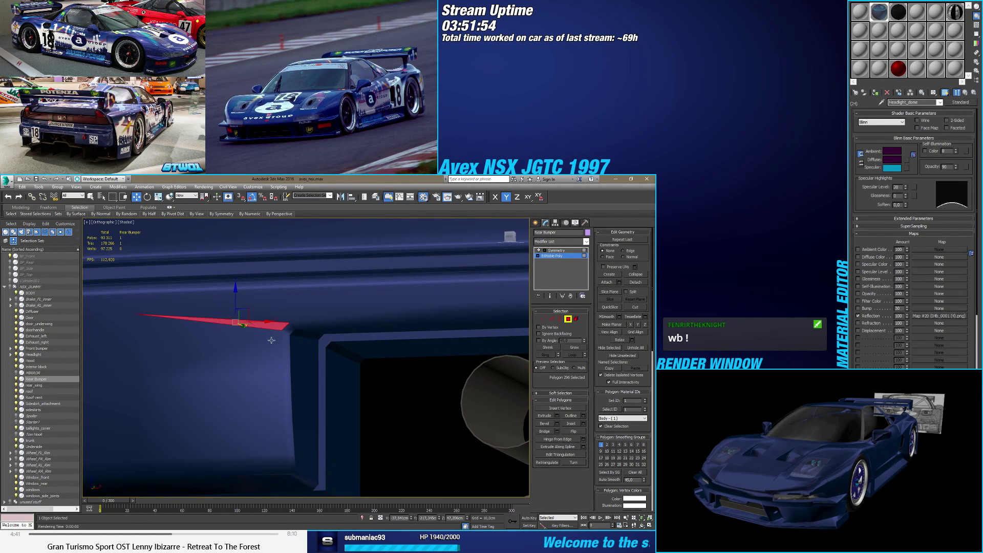
middle_click_drag(271, 339, 334, 365, "alt")
left_click(248, 365)
scroll(254, 379, "down", 3)
scroll(271, 379, "down", 4)
left_click(549, 296)
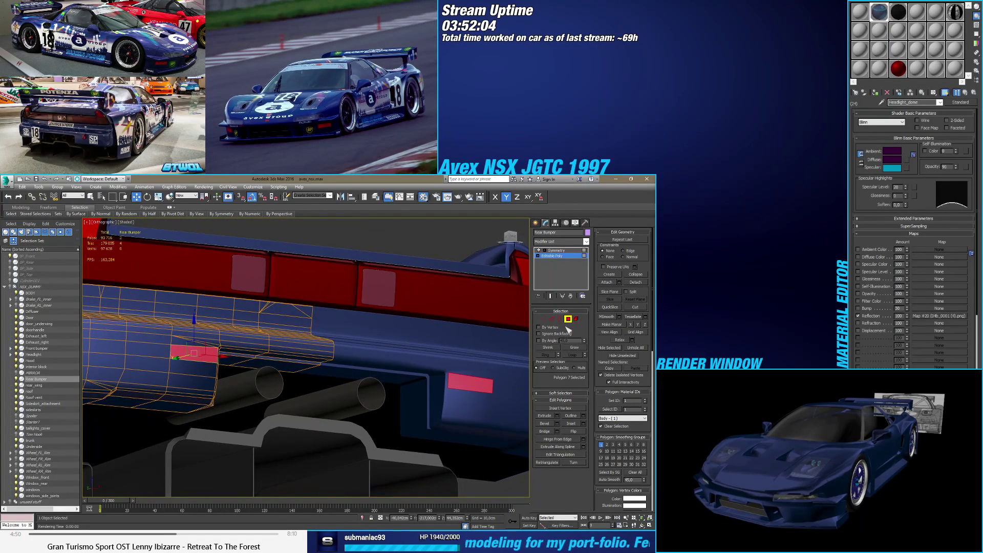
Step: Select the full edge loop around the bumper opening rim
left_click(551, 319)
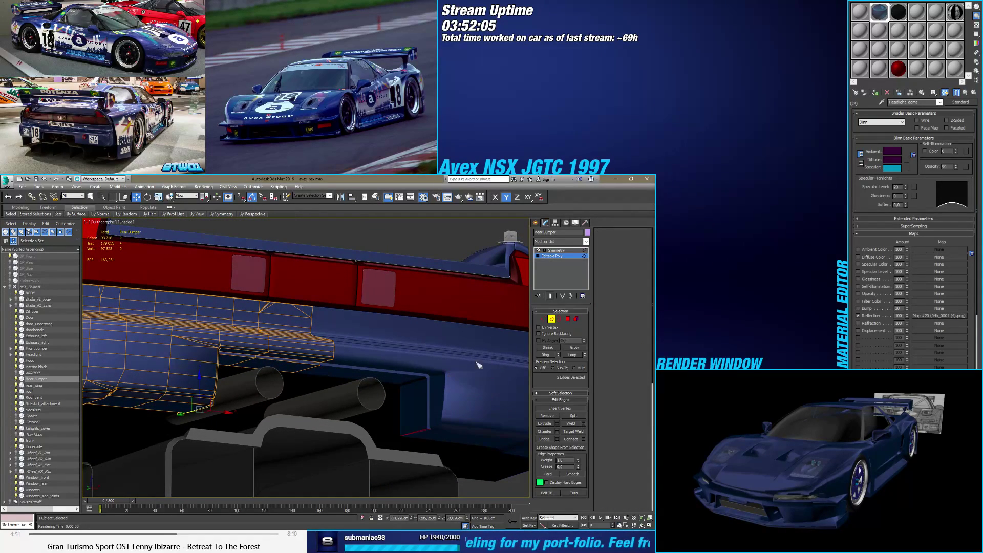
left_click(201, 341)
scroll(207, 355, "up", 3)
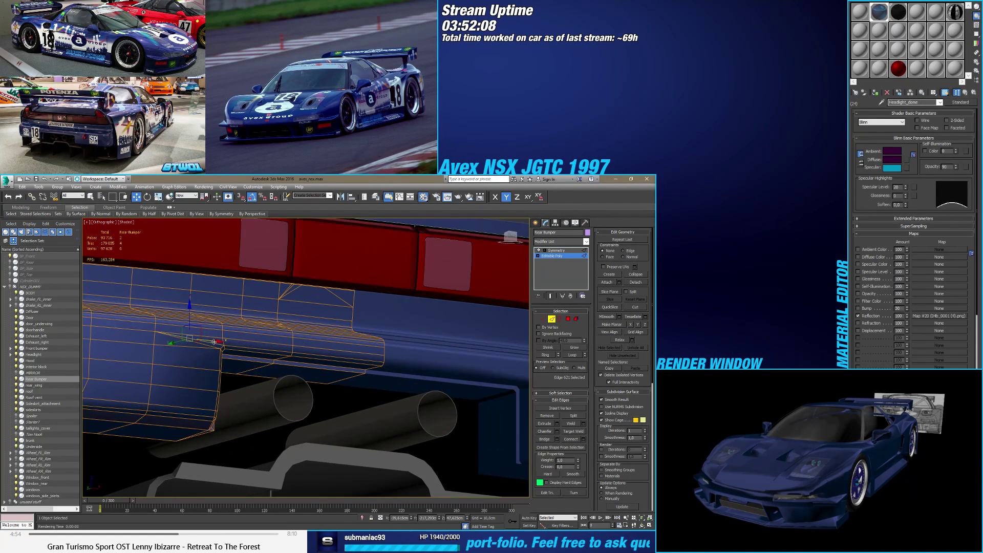
scroll(208, 349, "down", 4)
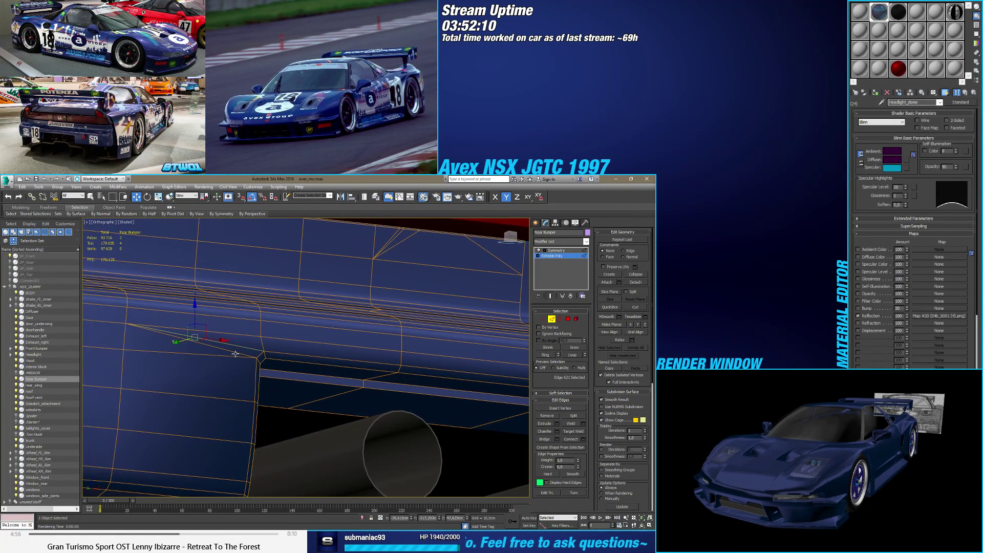
scroll(203, 354, "up", 5)
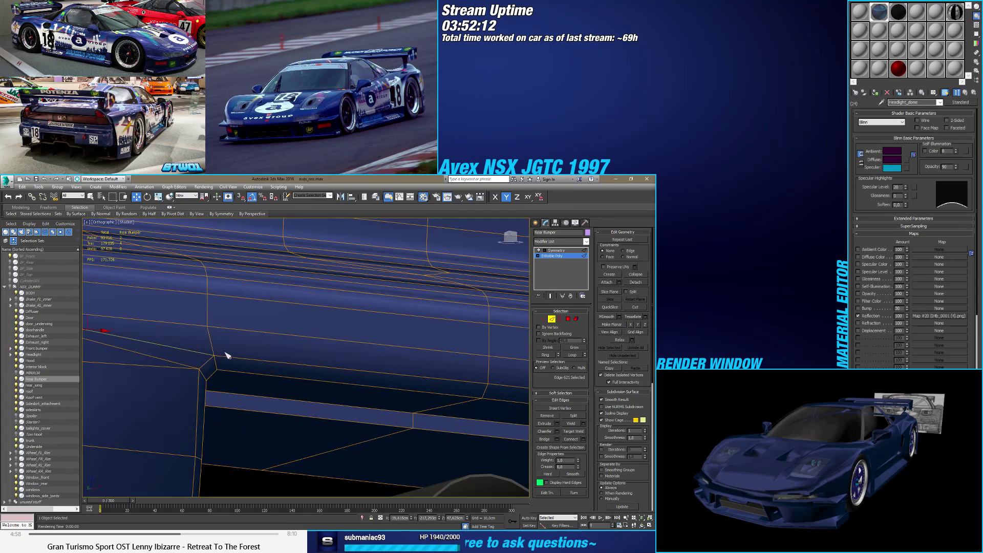
left_click(394, 378, "ctrl")
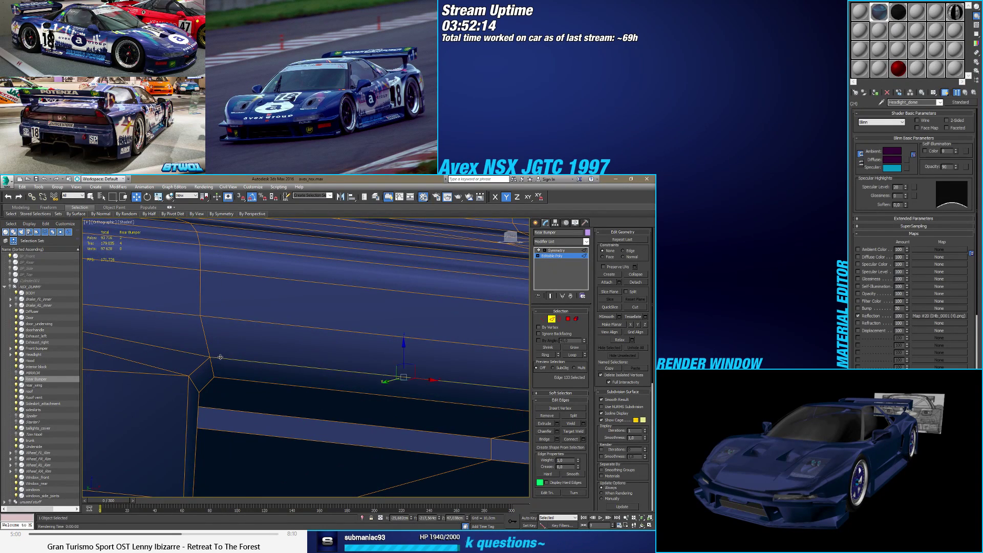
scroll(394, 378, "down", 5)
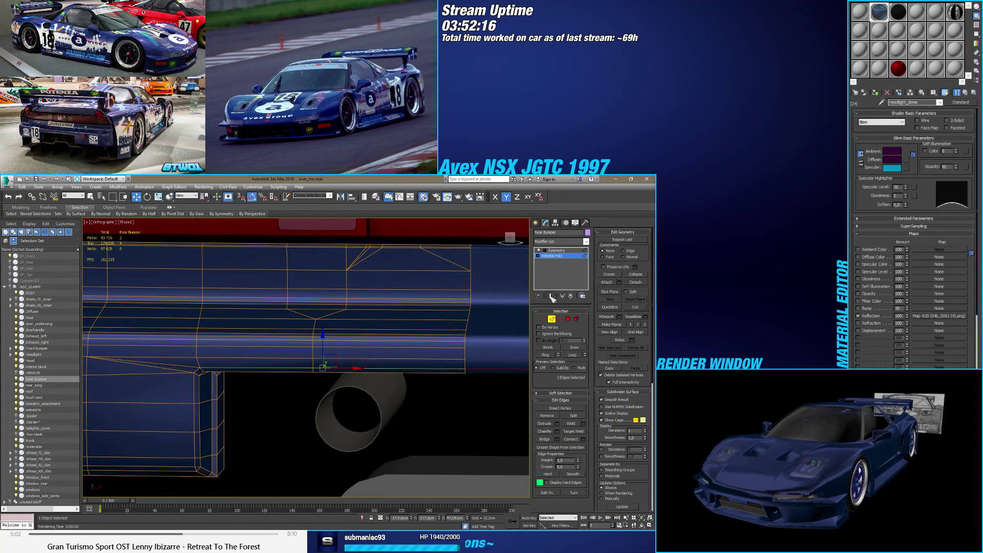
left_click(552, 297)
scroll(215, 348, "up", 5)
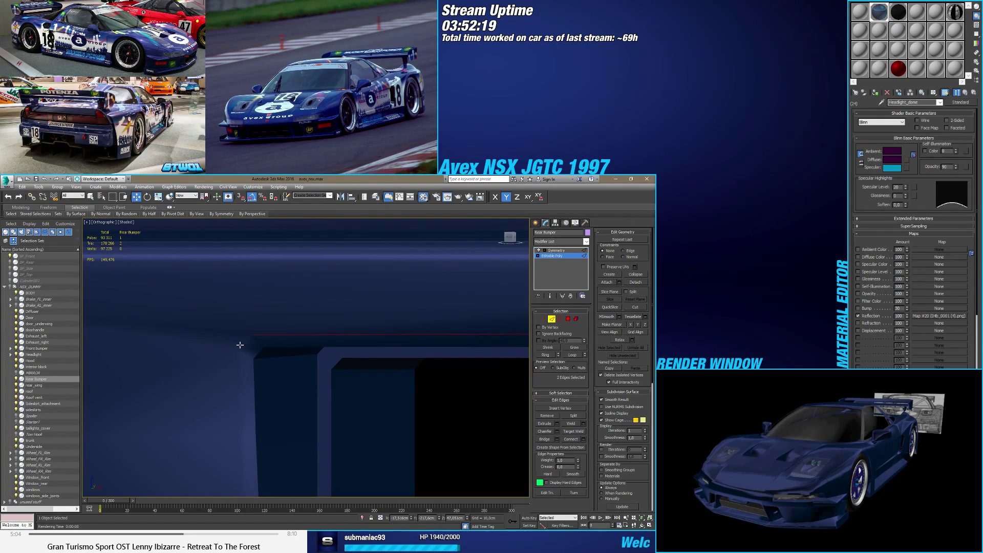
left_click(244, 345, "ctrl")
key("alt+l")
middle_click_drag(241, 369, 252, 349, "alt")
scroll(240, 376, "up", 3)
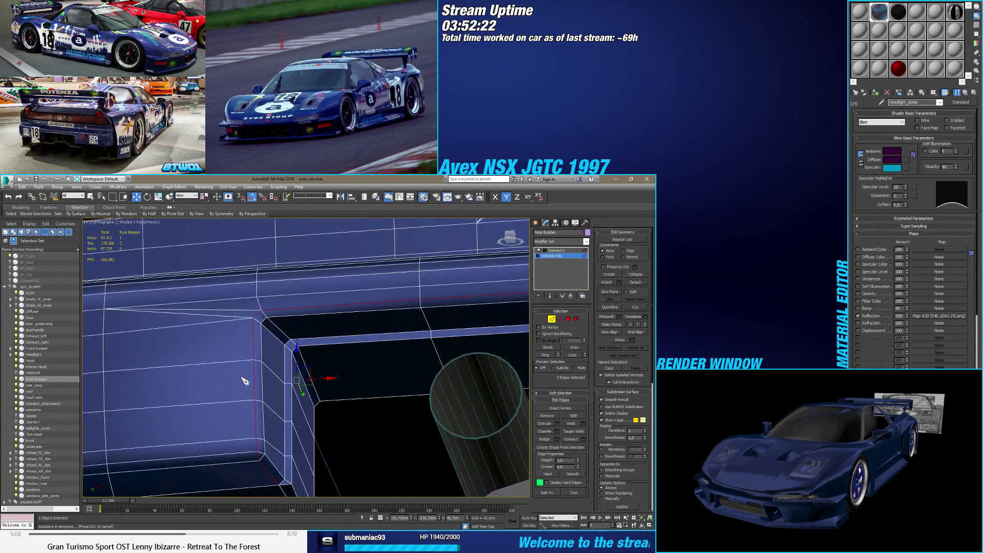
middle_click_drag(220, 391, 230, 406, "alt")
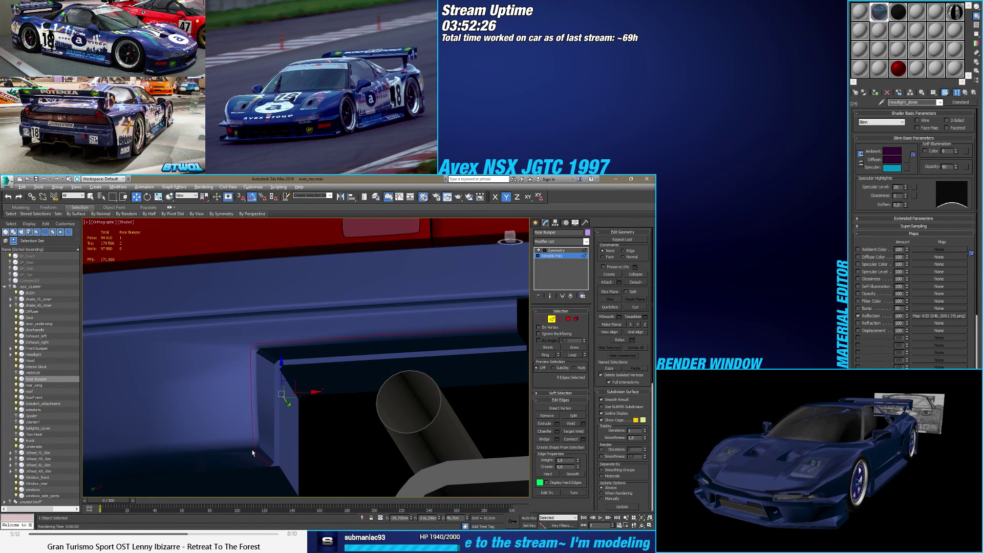
Step: Chamfer the selected rim loop by 0.084cm
left_click(557, 431)
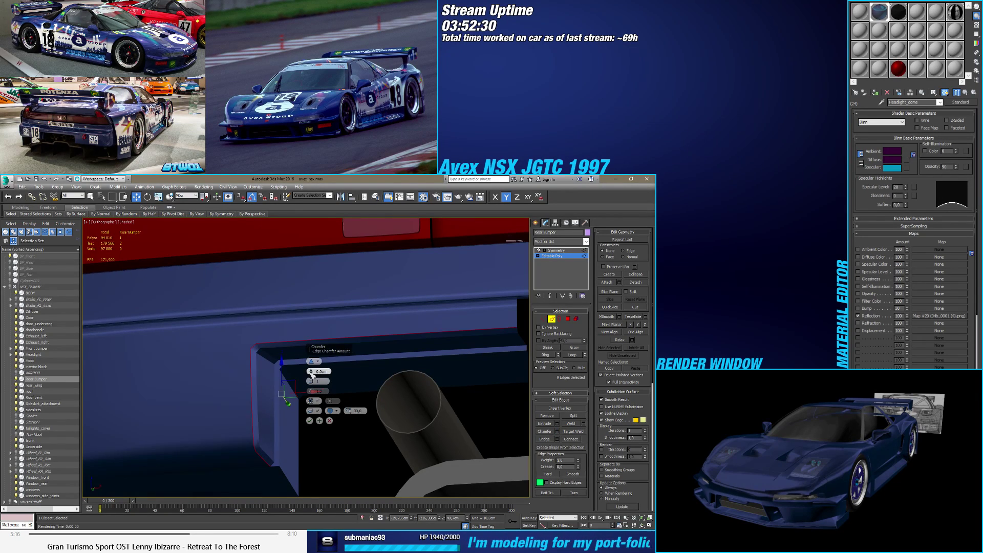
left_click_drag(314, 373, 315, 374)
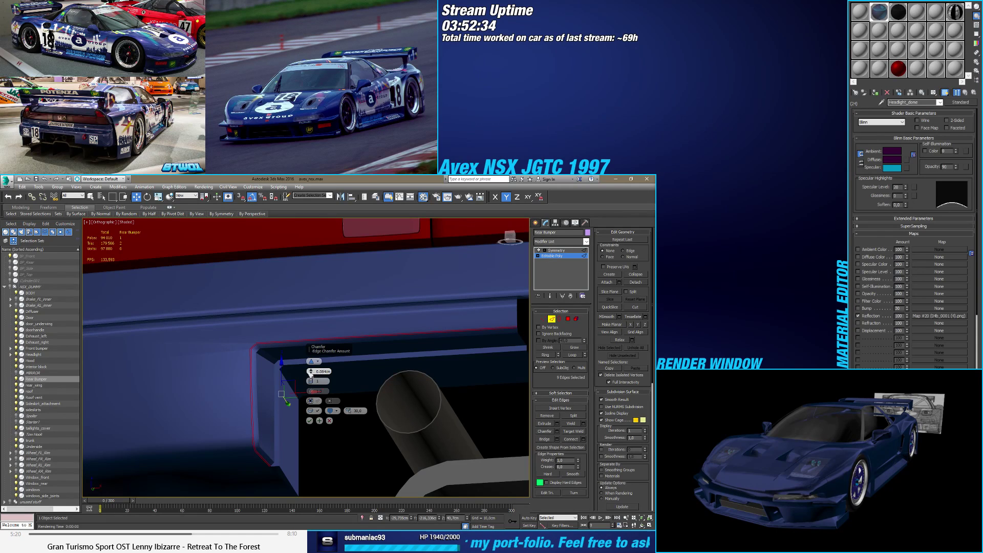
key("F4")
scroll(258, 348, "up", 5)
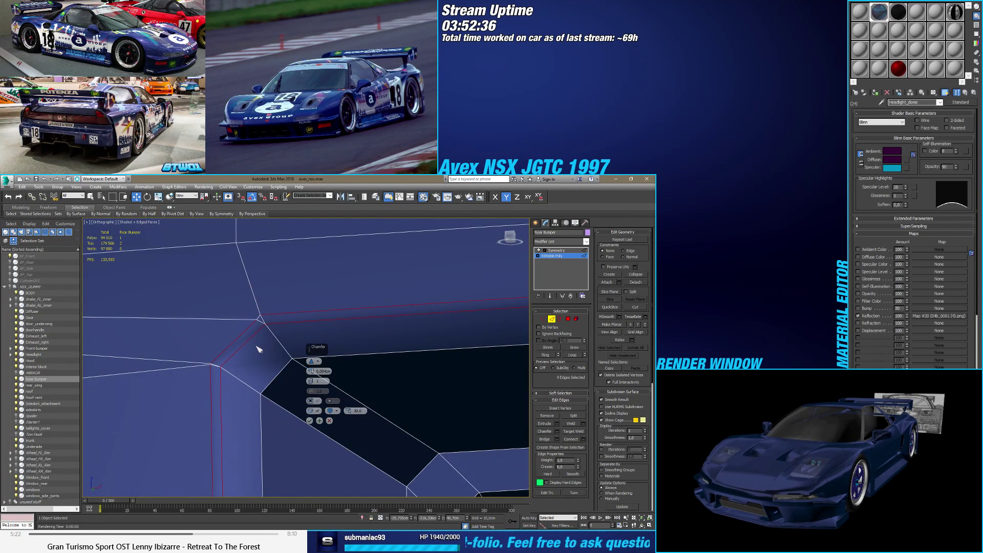
key("F4")
scroll(259, 348, "down", 3)
left_click(310, 421)
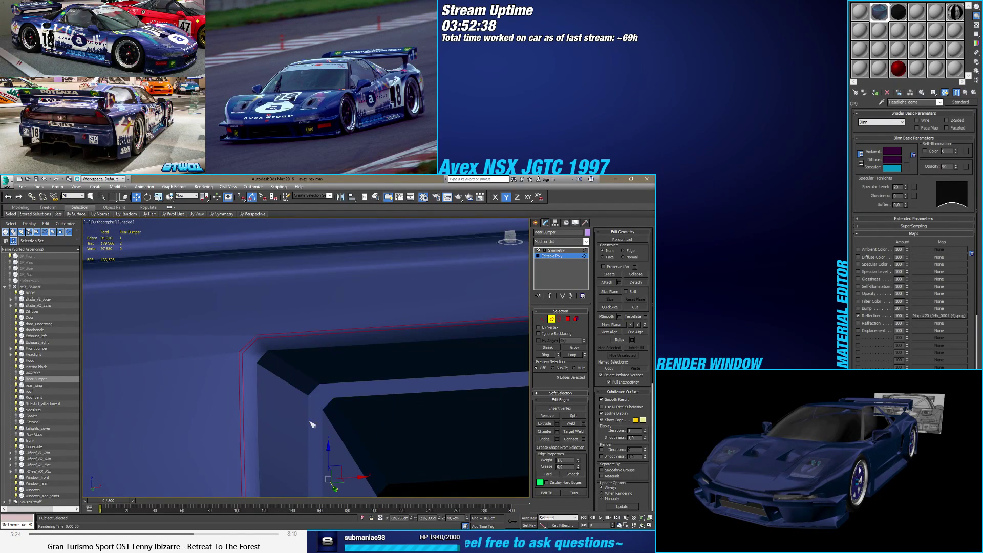
middle_click_drag(310, 421, 266, 370, "alt")
scroll(265, 371, "up", 6)
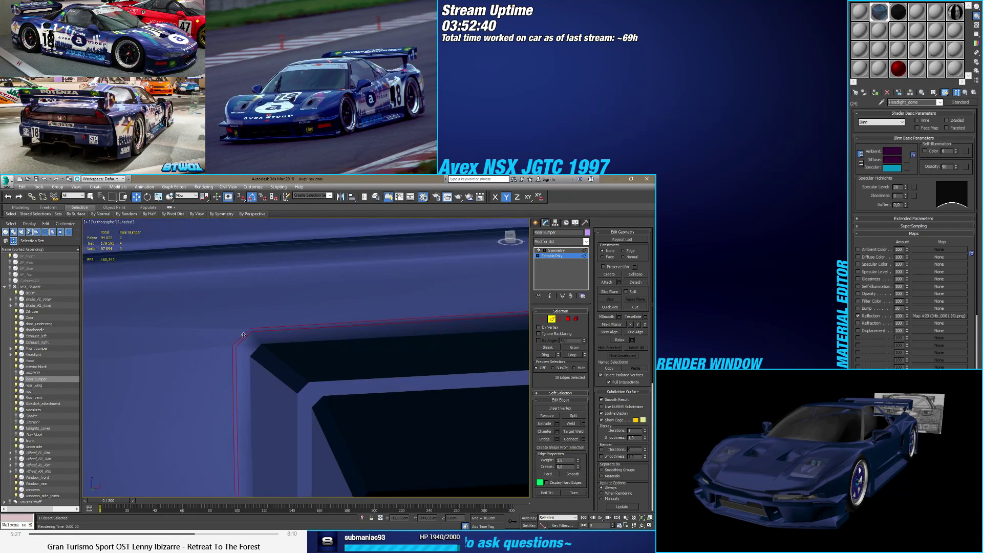
left_click(543, 319)
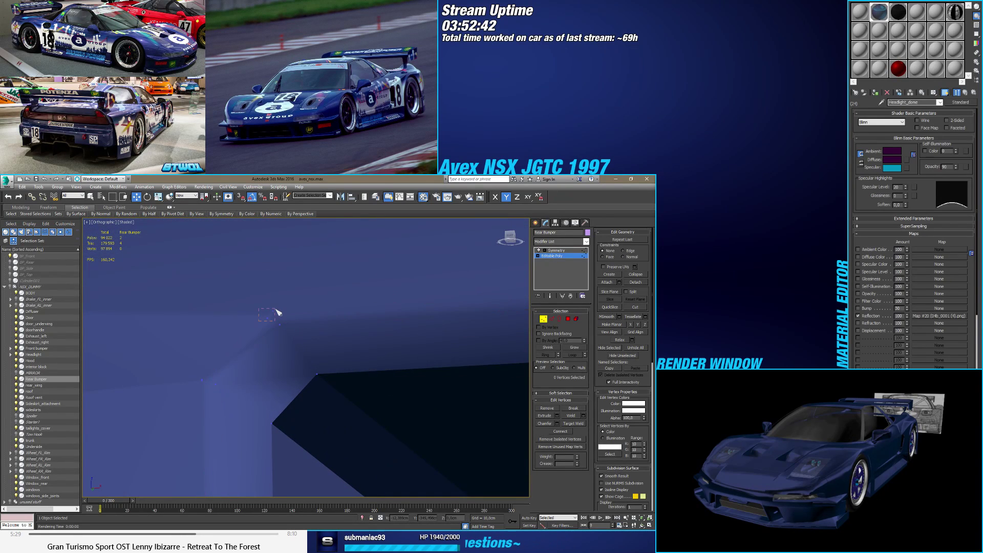
Step: Remove the stray edge at the bumper's chamfered corner
left_click(277, 312)
middle_click_drag(358, 384, 302, 358, "alt")
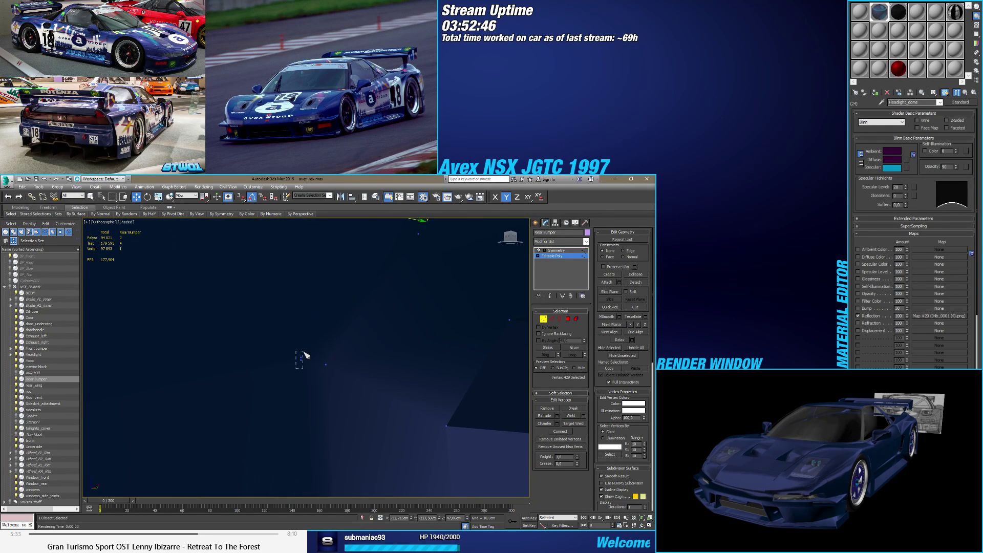
left_click(570, 415)
middle_click_drag(328, 394, 306, 387)
scroll(306, 387, "down", 5)
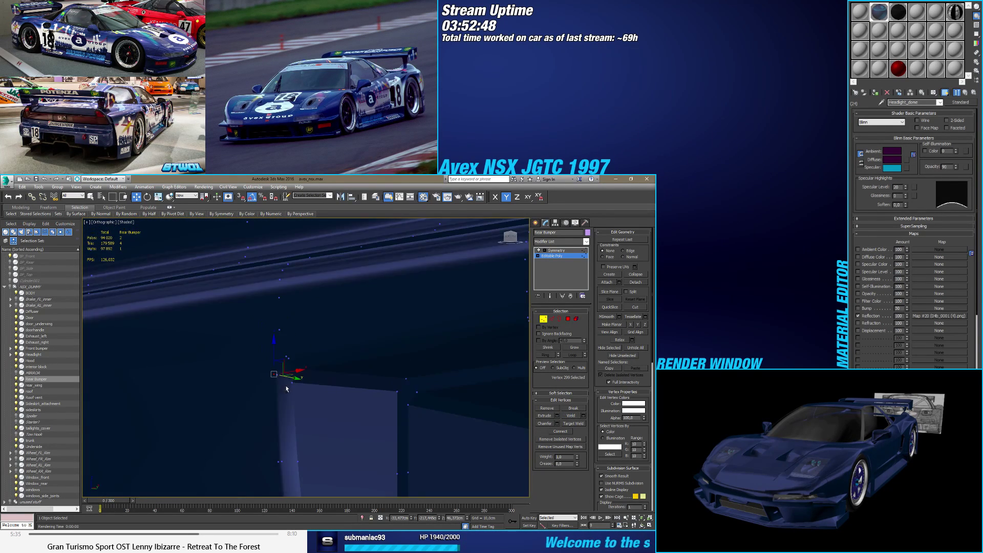
scroll(323, 402, "up", 5)
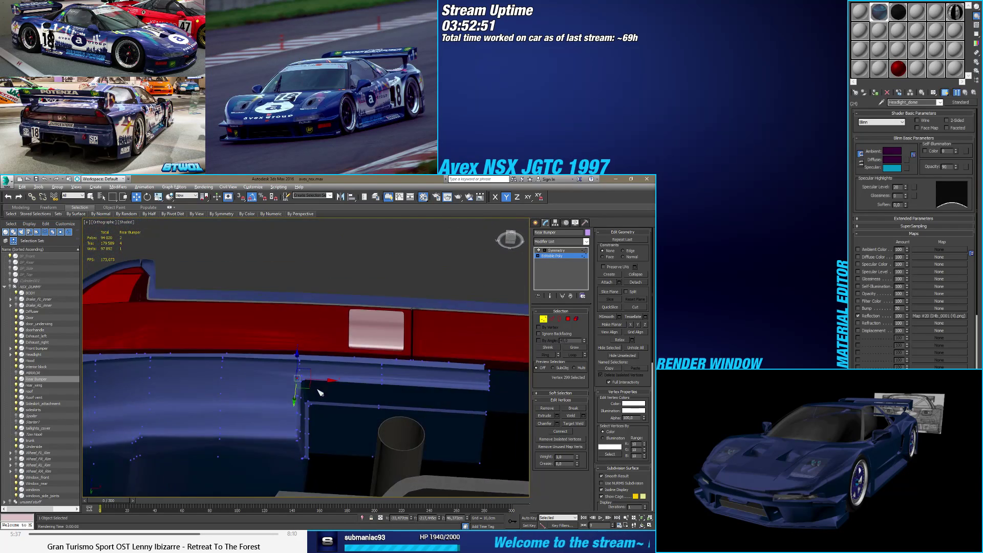
key("F4")
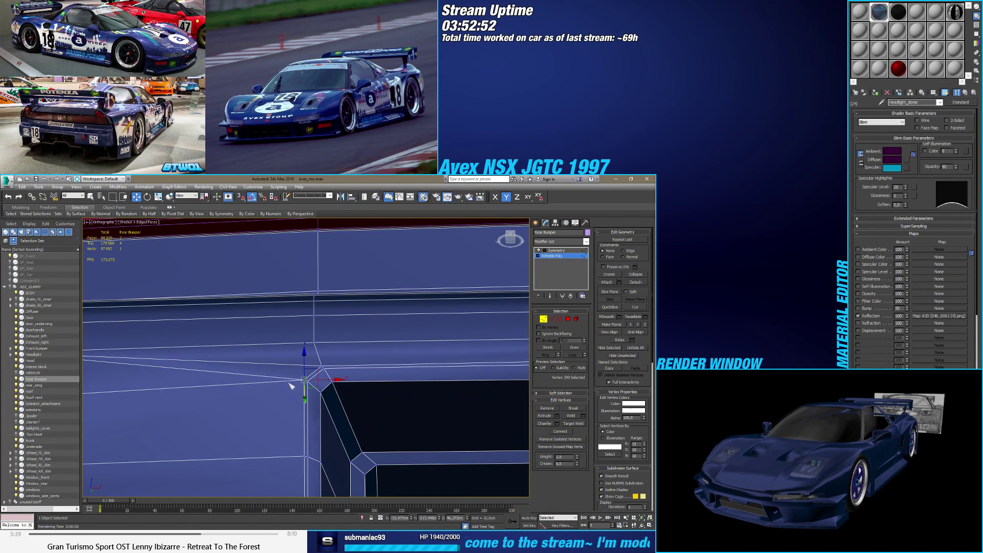
key("F4")
key("2")
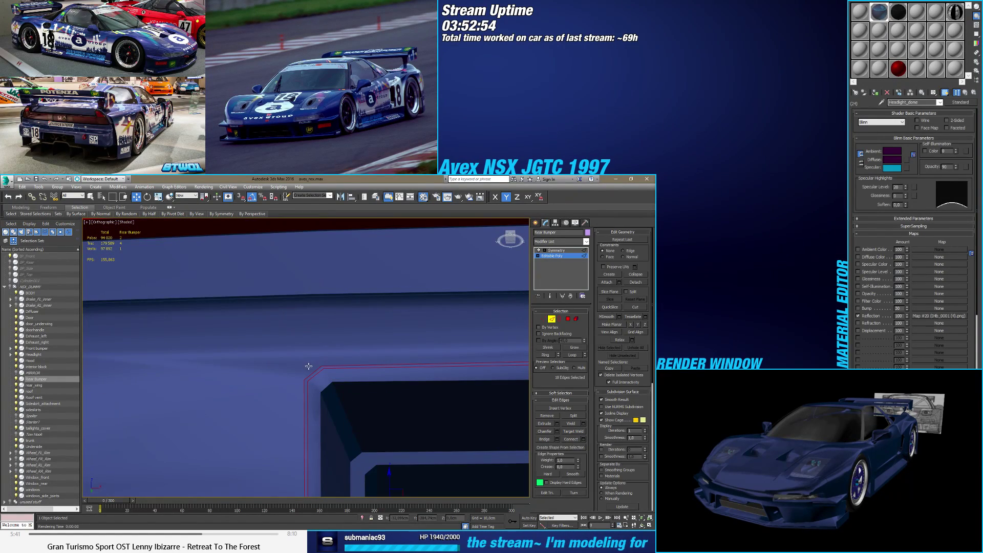
left_click(552, 416)
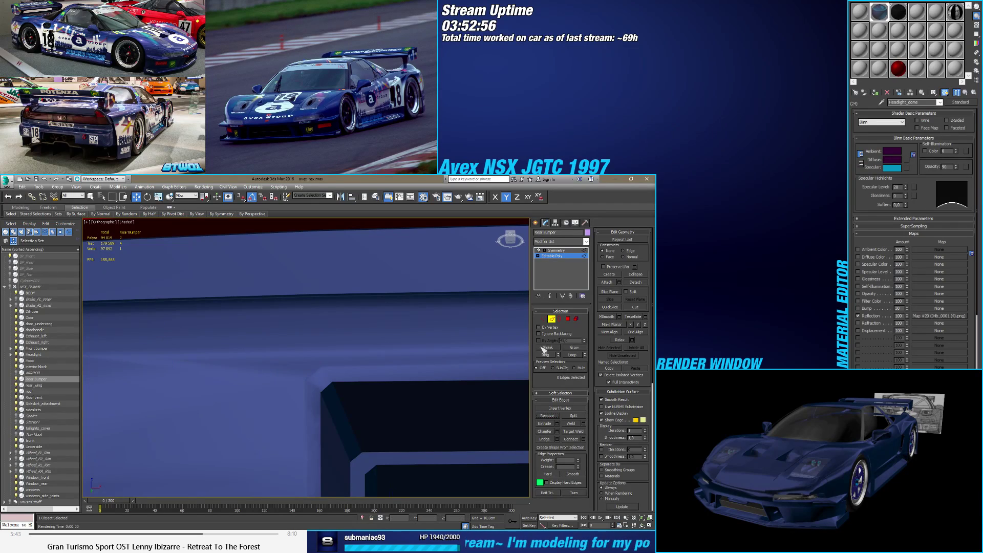
Step: Connect the two corner vertices with a new edge
left_click(543, 318)
left_click(305, 380)
left_click(312, 342)
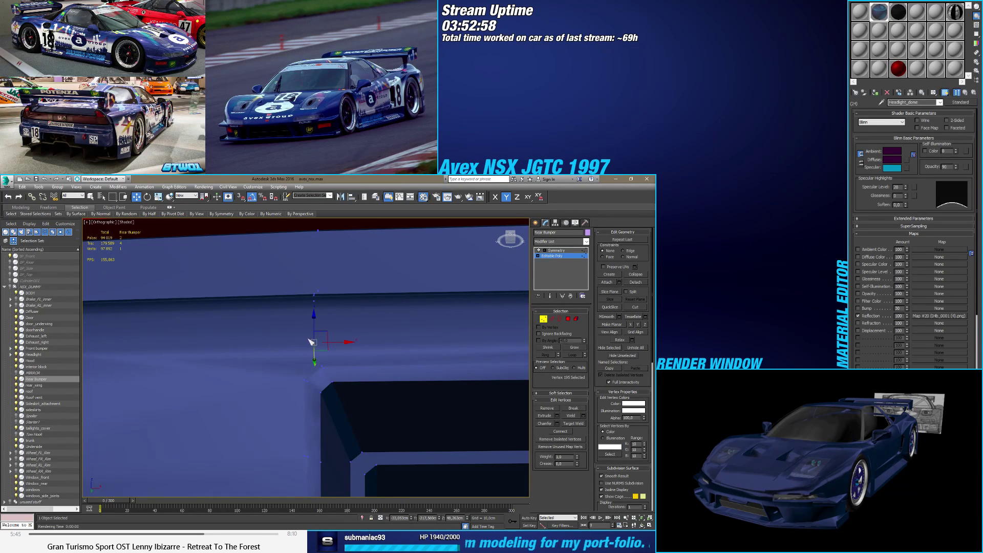
left_click(306, 380, "ctrl")
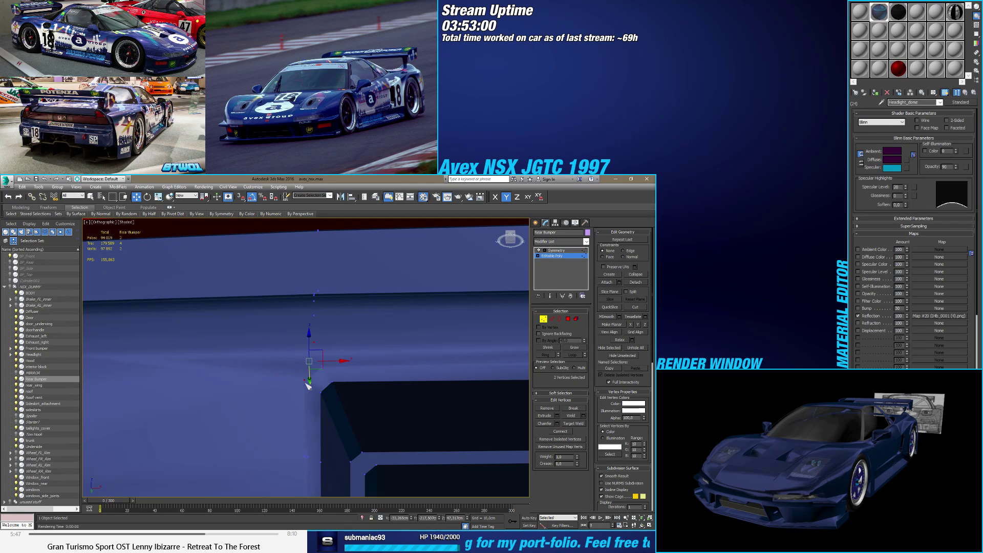
scroll(328, 384, "up", 2)
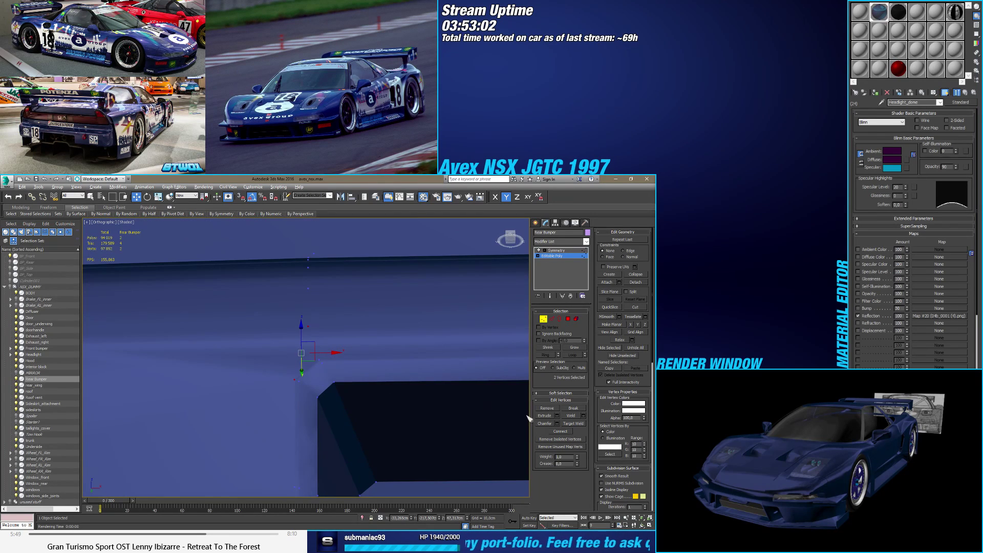
left_click(559, 432)
Step: Target Weld the loose corner vertices onto their neighbours
mouse_move(317, 379)
middle_mouse_down("alt")
mouse_move(309, 406)
mouse_move(268, 417)
middle_mouse_up("alt")
key("F4")
key("F4")
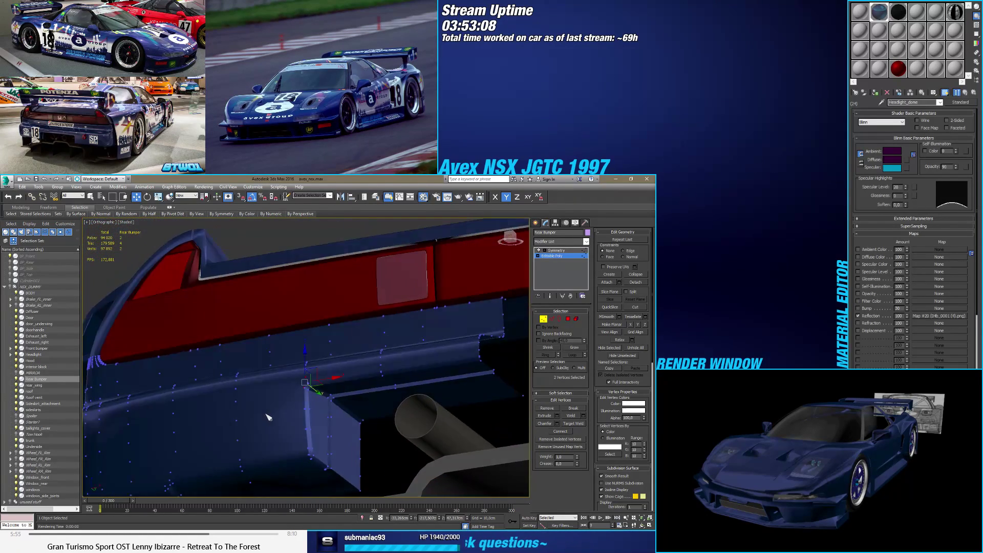
scroll(268, 417, "up", 10)
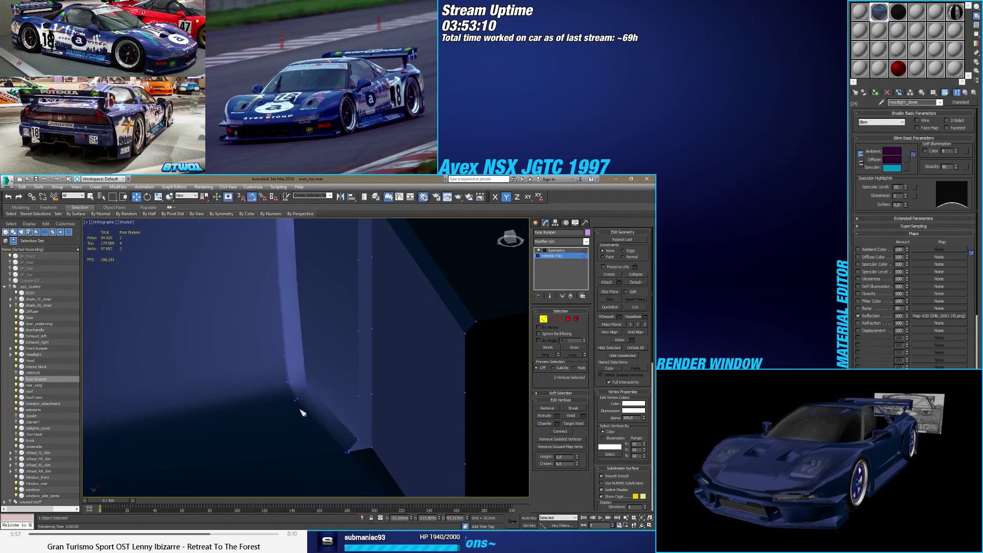
key("F4")
scroll(299, 408, "down", 2)
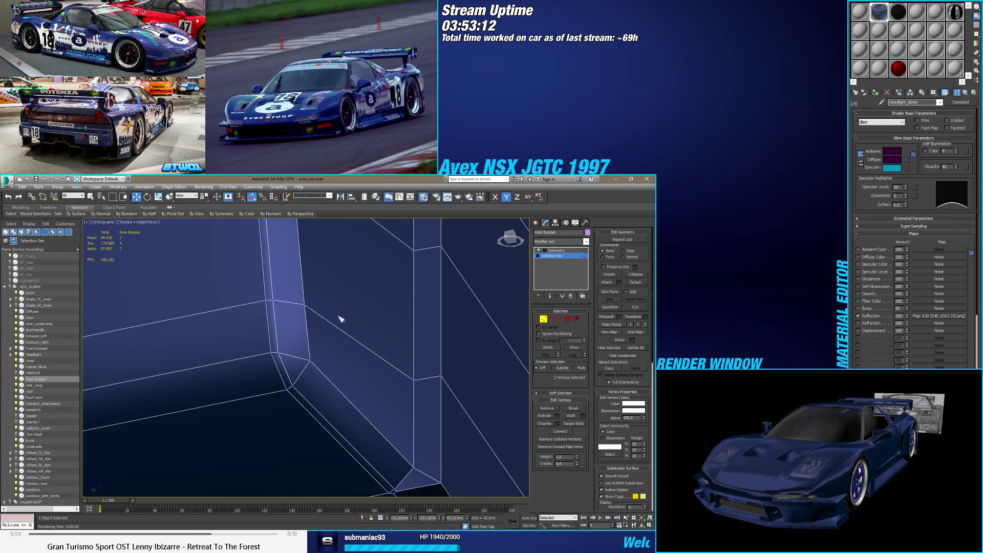
middle_click_drag(341, 318, 353, 394, "alt")
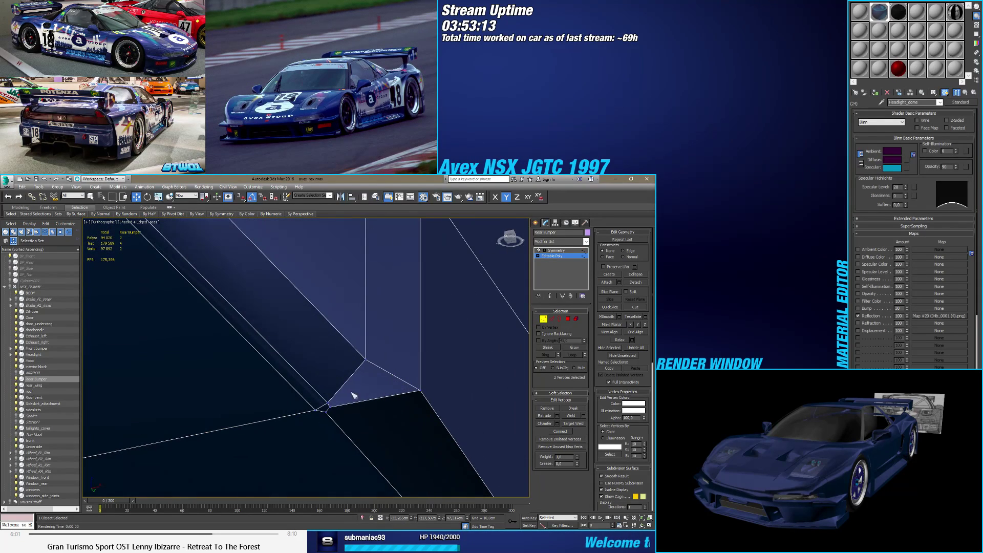
left_click(573, 424)
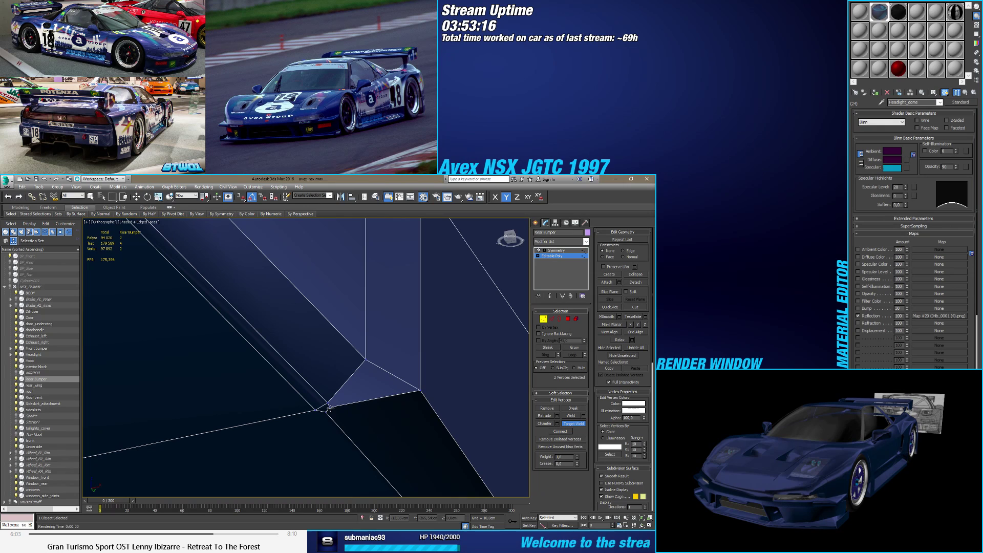
right_click(320, 414)
left_click(573, 423)
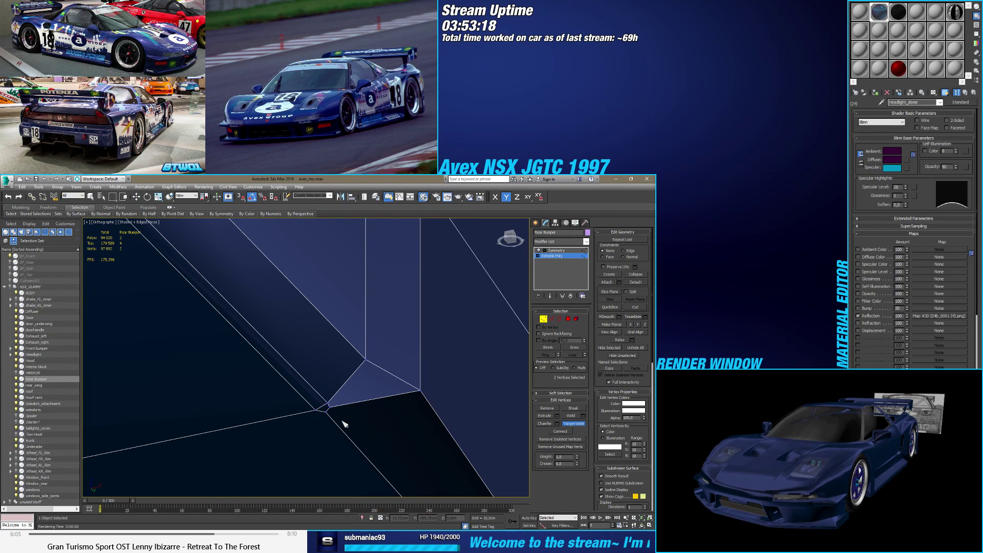
right_click(314, 416)
Step: Weld the four clustered corner vertices into a single vertex
middle_click_drag(313, 416, 338, 405, "alt")
key("ctrl+alt+c")
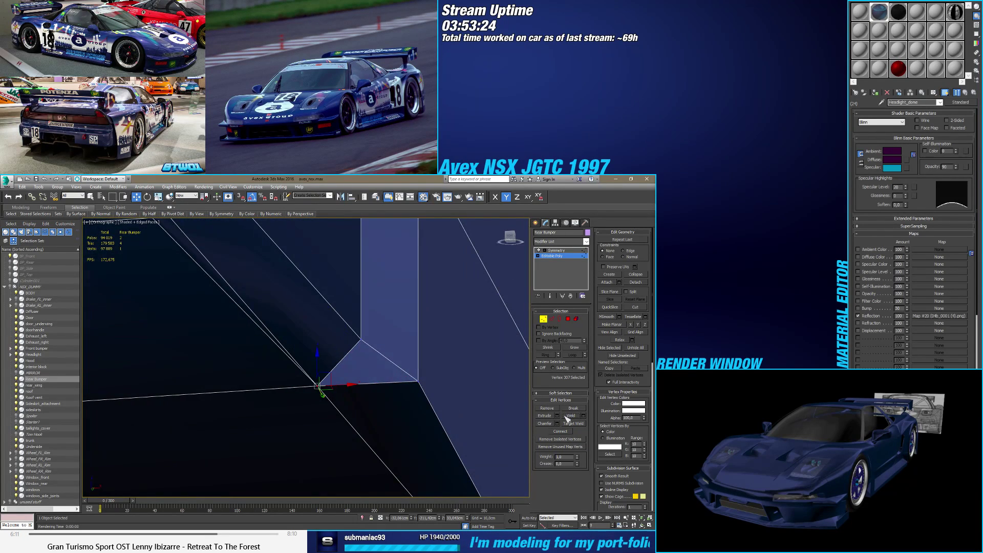
middle_click_drag(377, 368, 384, 397, "alt")
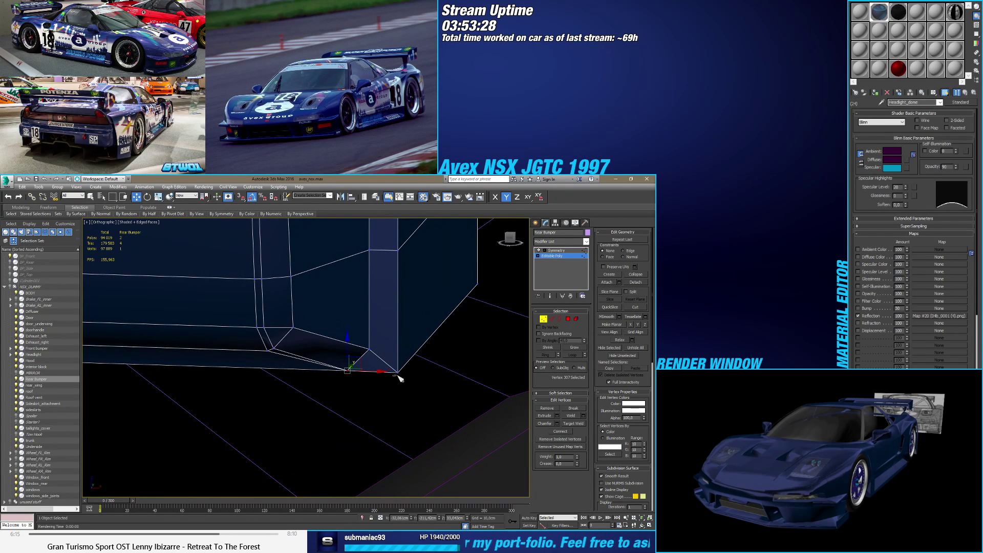
left_click(398, 372)
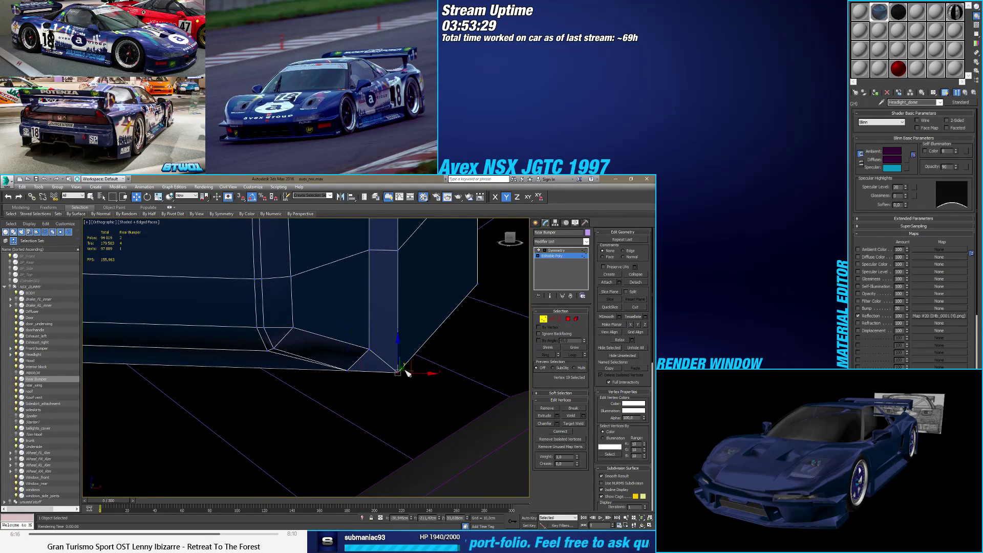
left_click(348, 369)
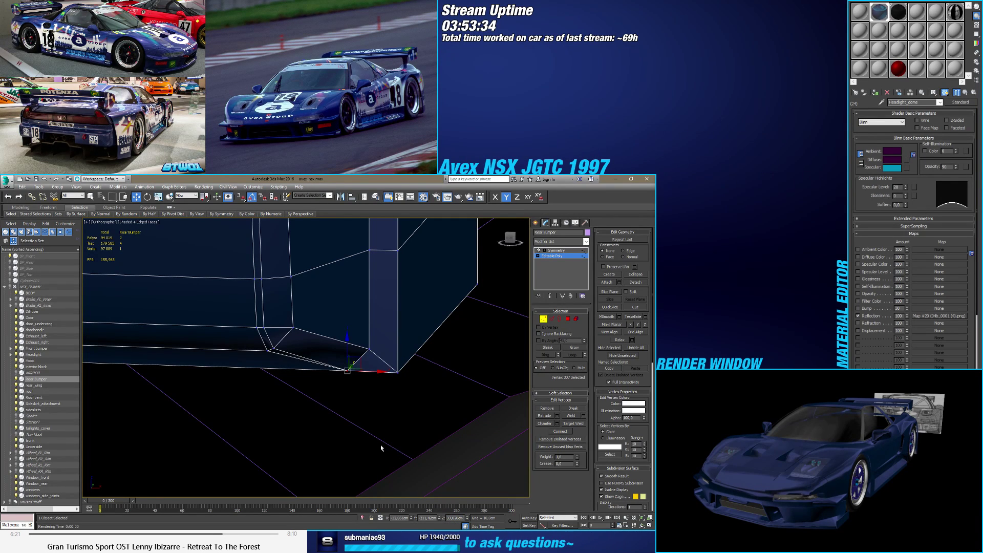
middle_click_drag(239, 379, 253, 314, "alt")
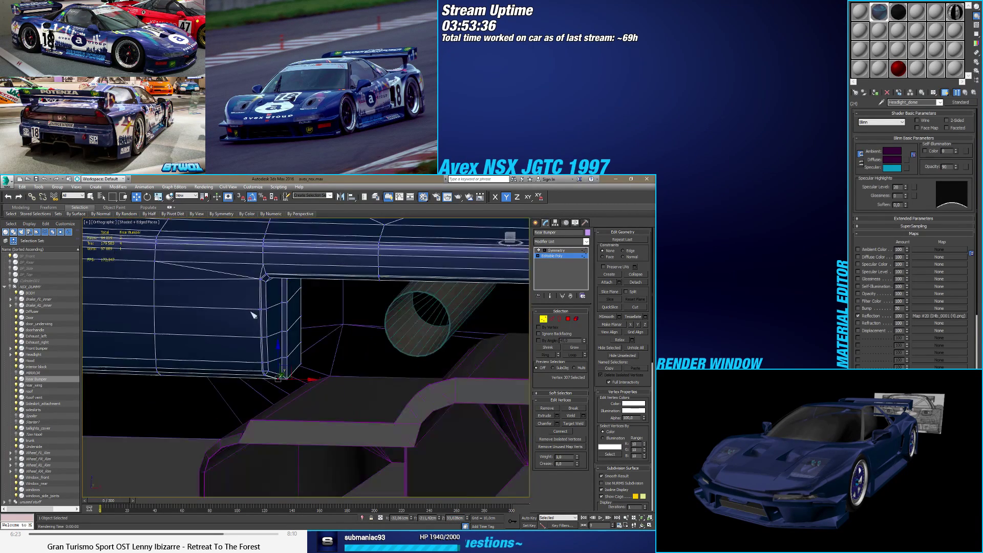
scroll(281, 326, "up", 5)
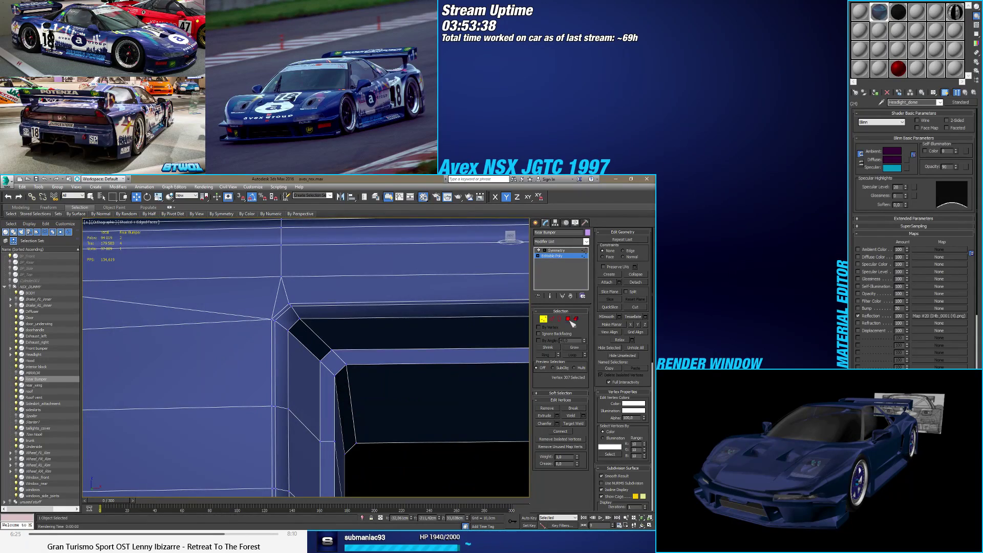
Step: Select the corner polygons and undo the extra wedge split at the corner
left_click(568, 319)
left_click(283, 317)
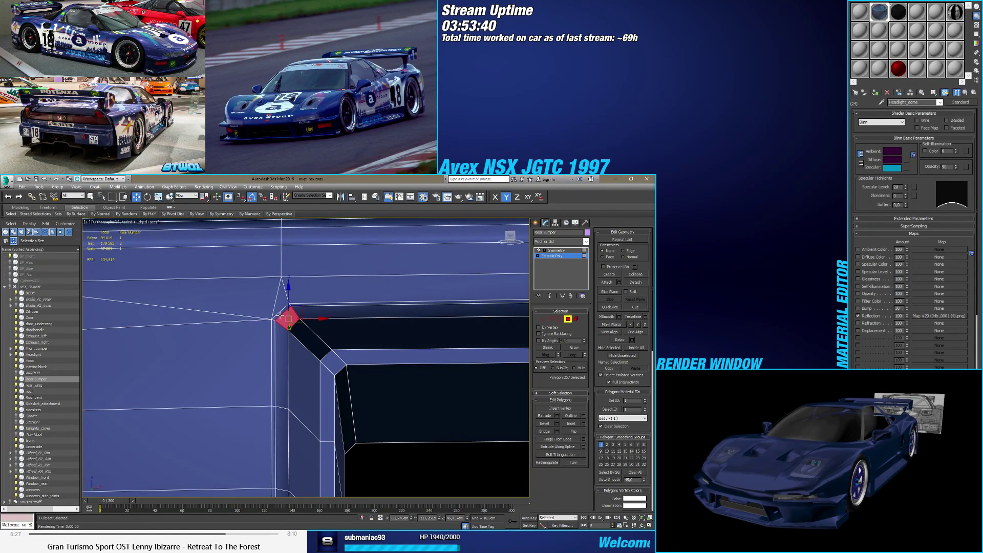
left_click(275, 315)
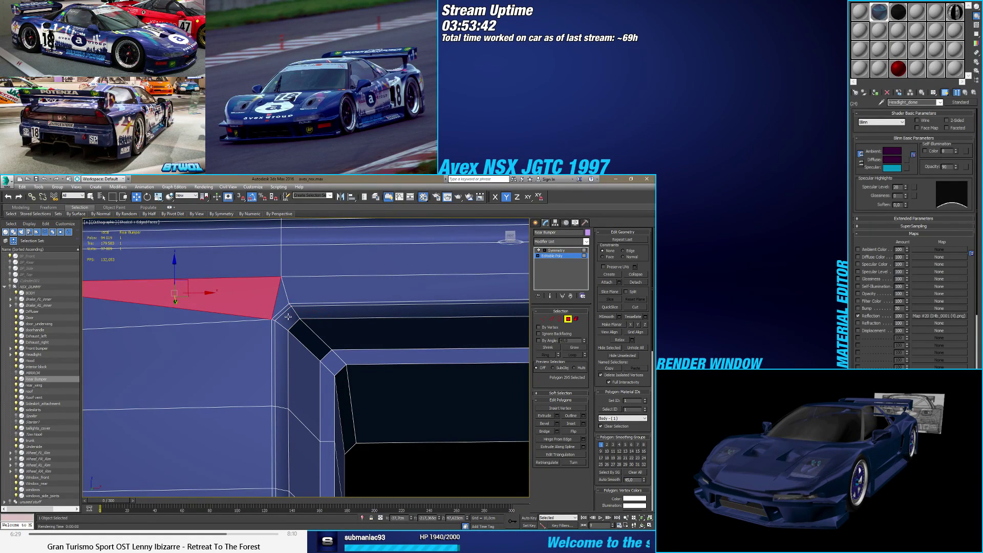
left_click(288, 318)
left_click(300, 327)
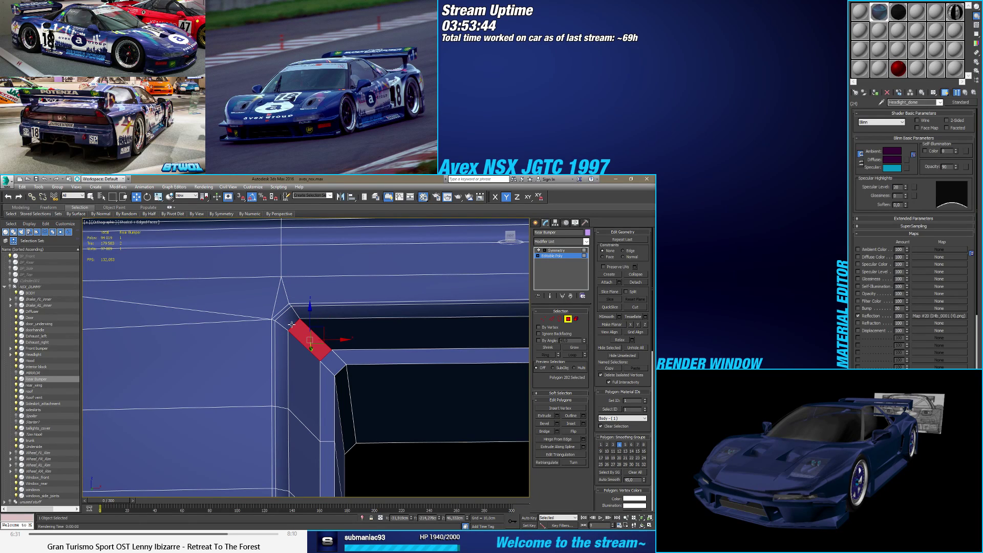
key("ctrl+z")
key("ctrl+z")
key("ctrl+z")
key("ctrl+z")
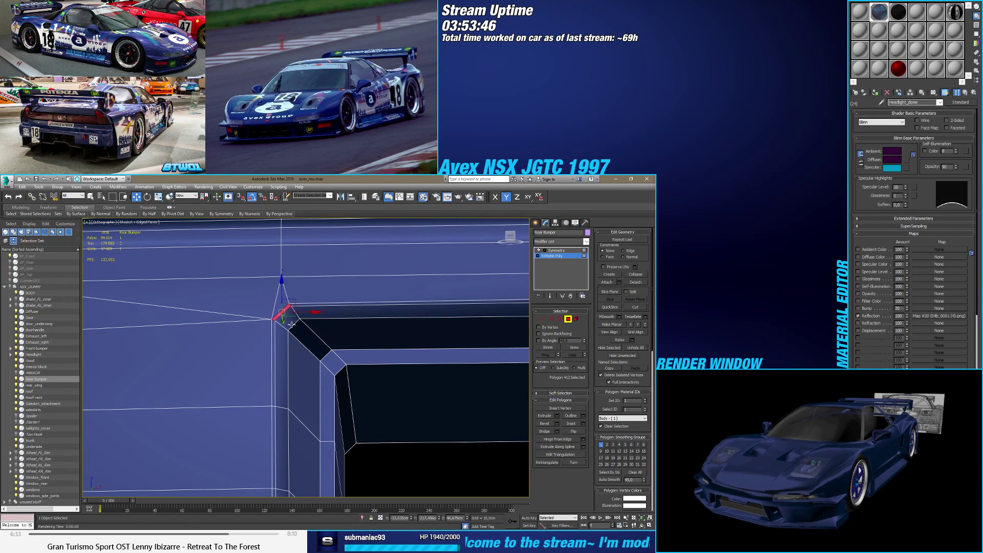
key("ctrl+z")
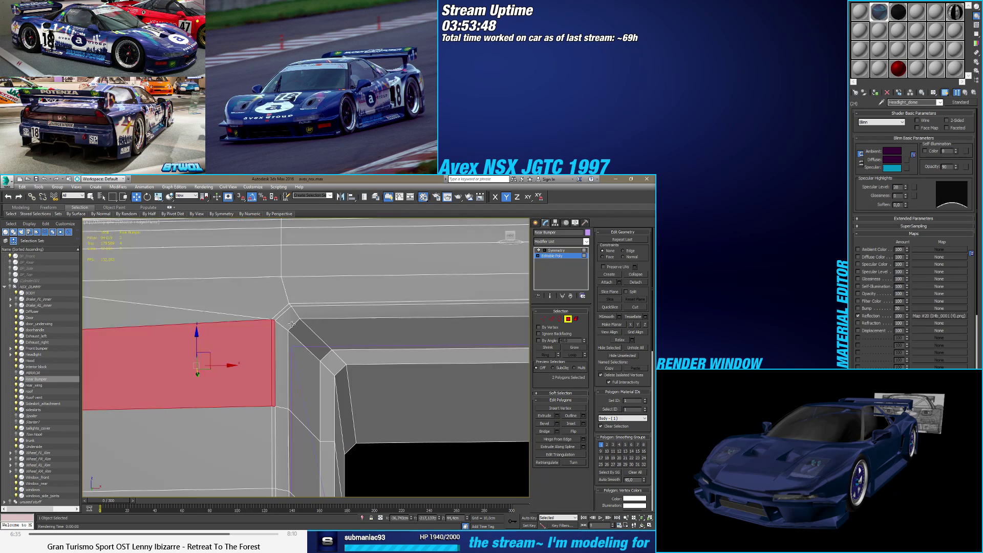
key("ctrl+y")
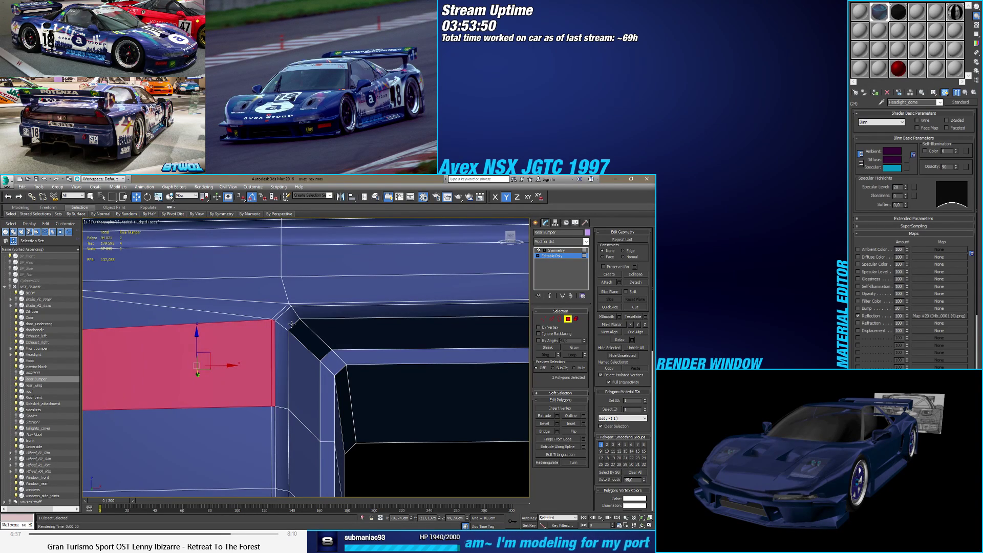
key("ctrl+z")
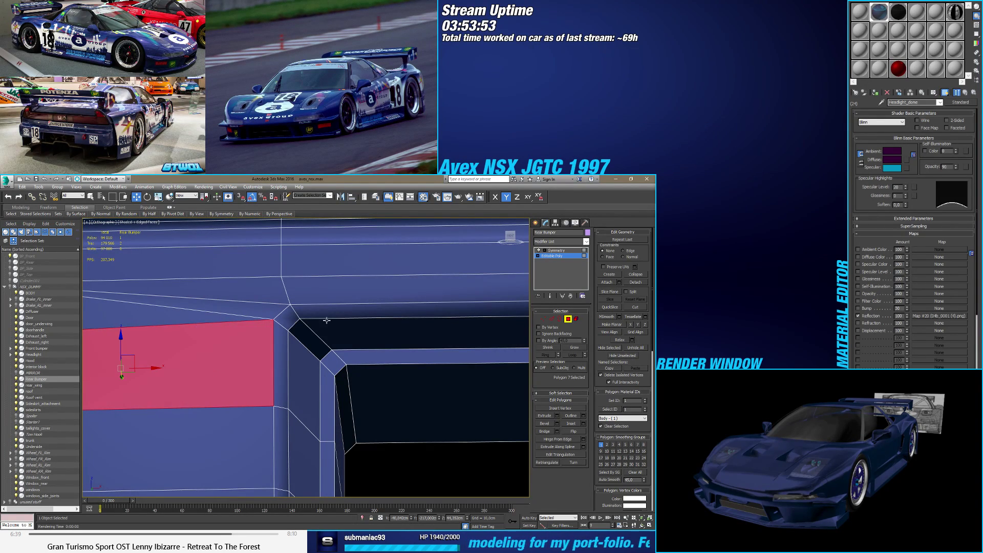
Step: Check the corner vertices and select the wedge polygons of the L-shaped rim loop
left_click(543, 319)
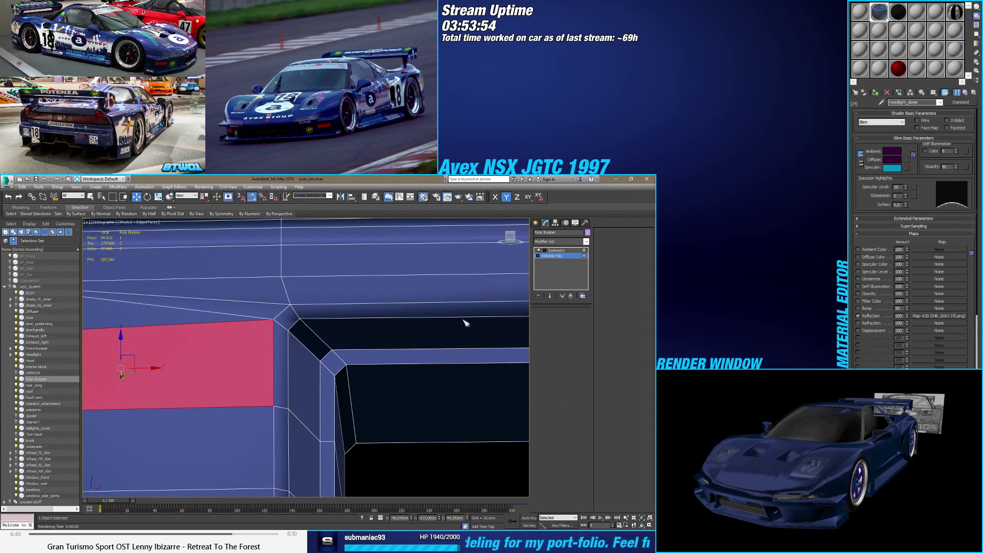
left_click(291, 304)
left_click(275, 319)
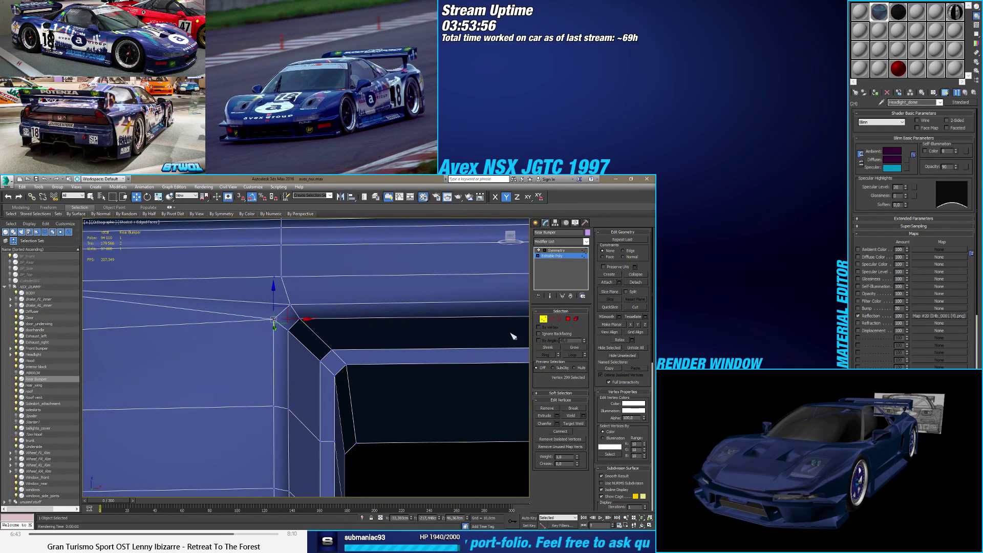
left_click(568, 319)
left_click(309, 338)
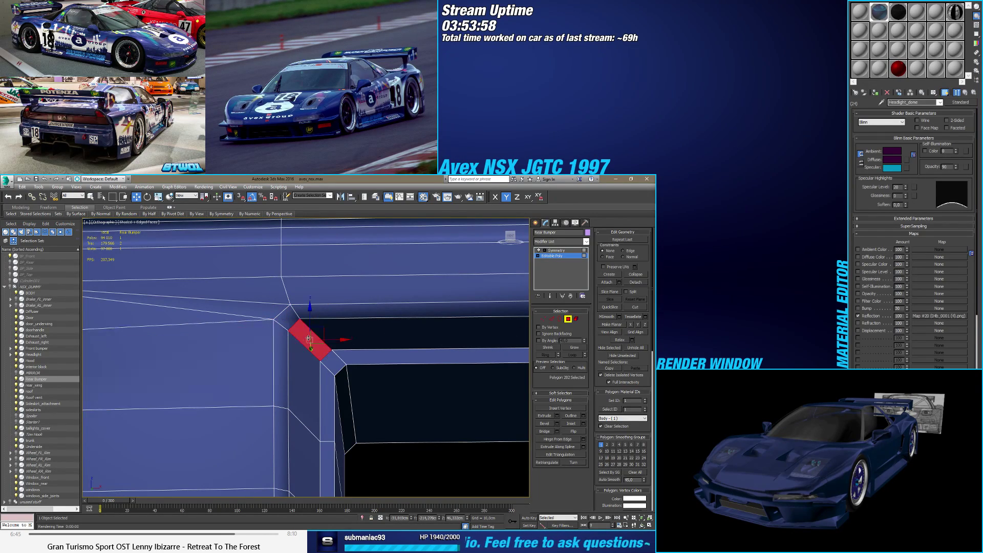
left_click(286, 320, "shift")
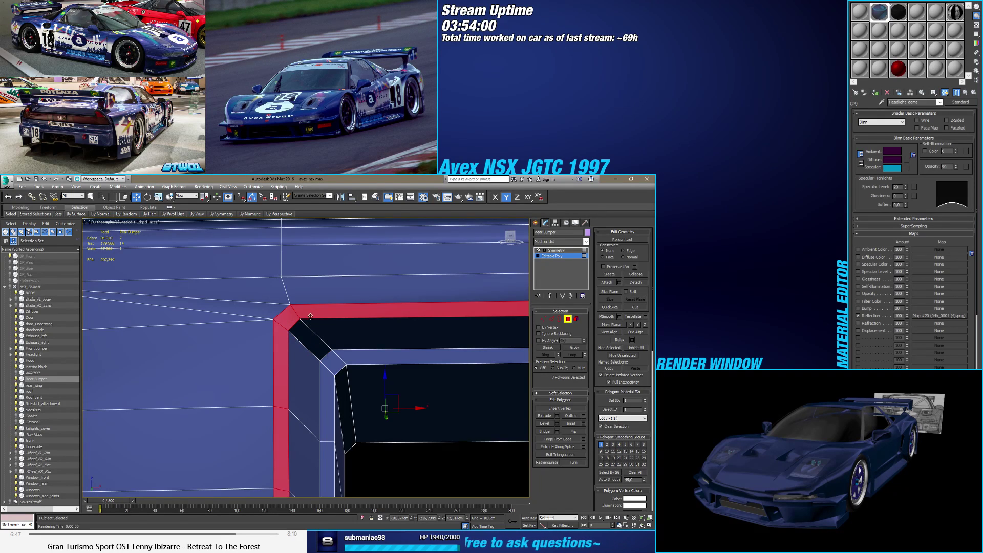
scroll(300, 365, "down", 3)
scroll(308, 381, "up", 3)
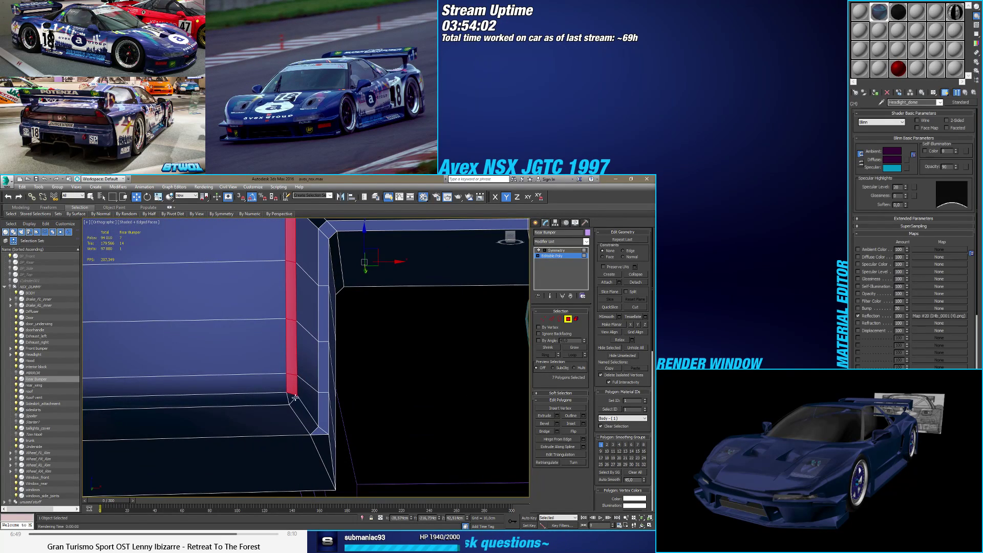
Step: Put the vertical rim strip in smoothing group 2, removing it from group 1
left_click(292, 398)
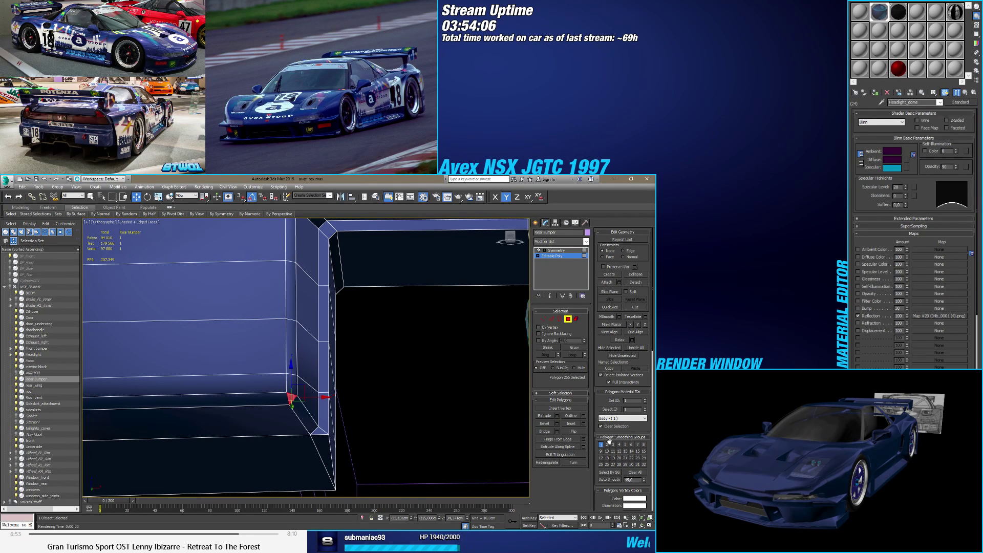
left_click(307, 409)
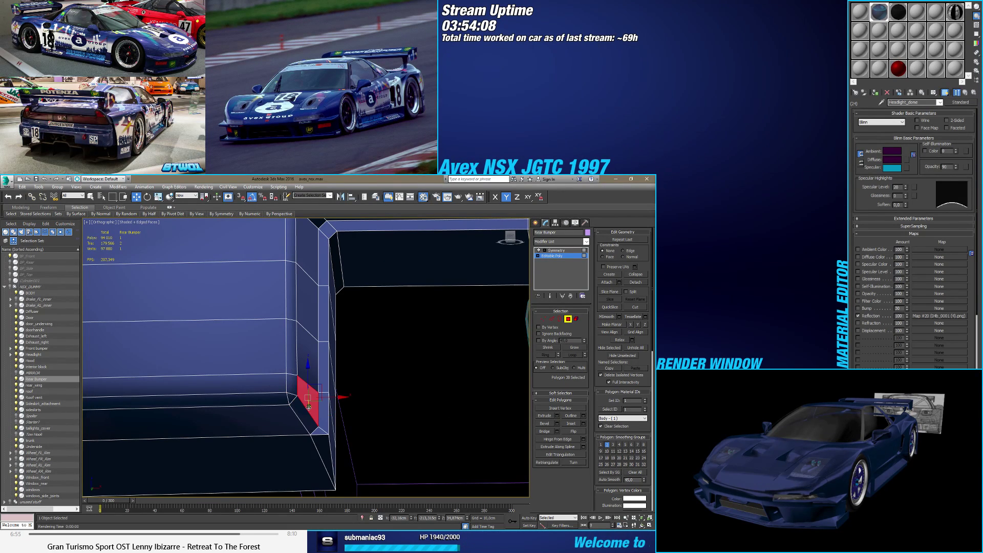
left_click(292, 390)
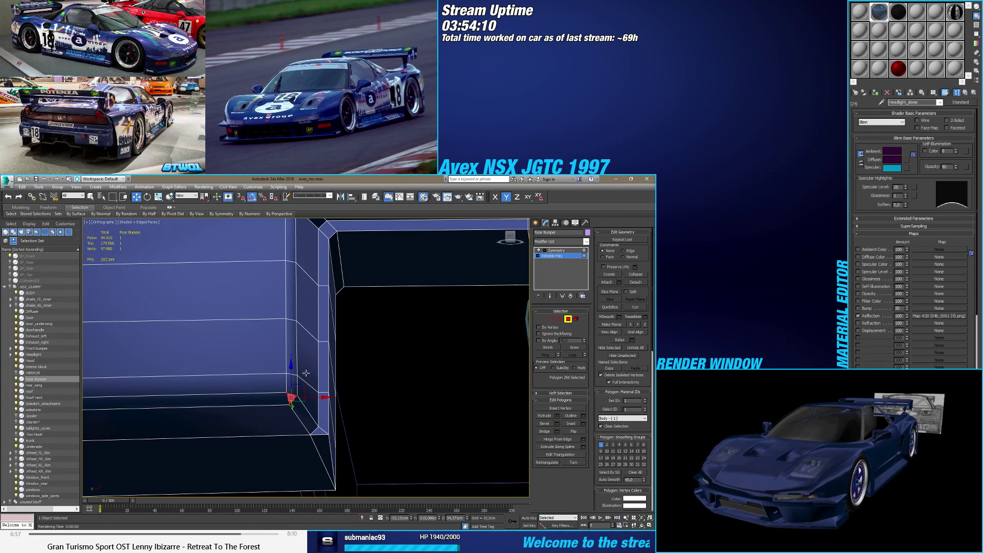
left_click(307, 359)
left_click(291, 385)
left_click(294, 344, "ctrl")
left_click(292, 297, "ctrl")
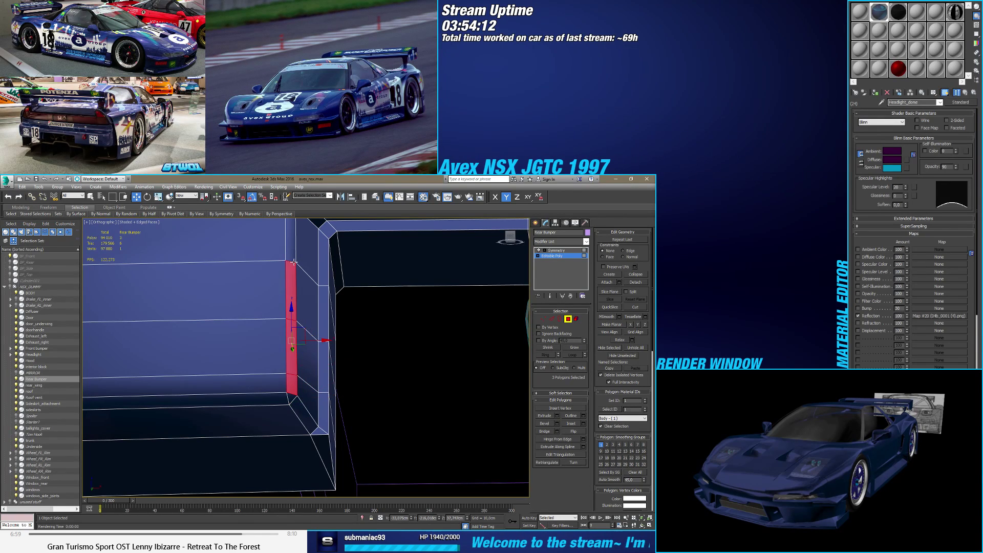
left_click(295, 246, "ctrl")
middle_click_drag(296, 255, 291, 307)
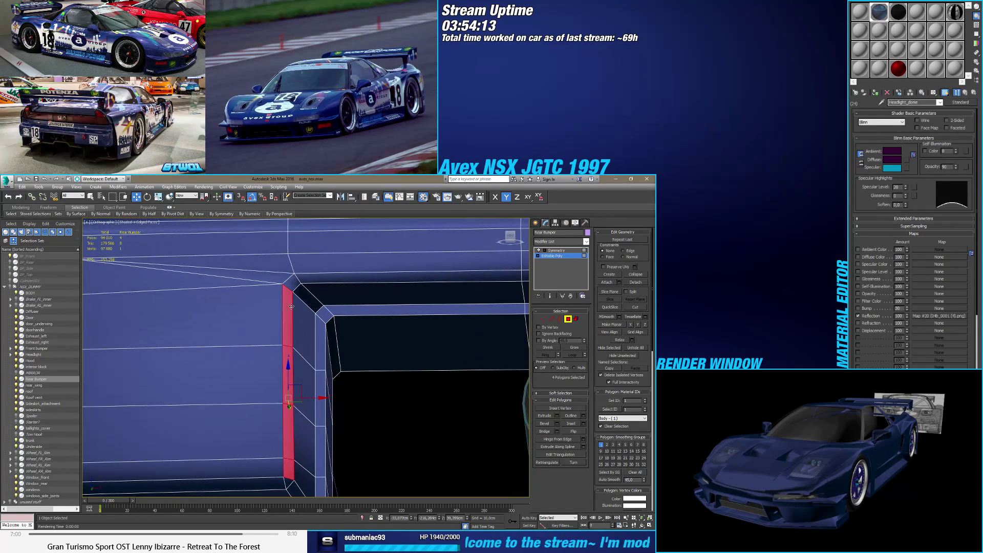
left_click(601, 444)
left_click(607, 444)
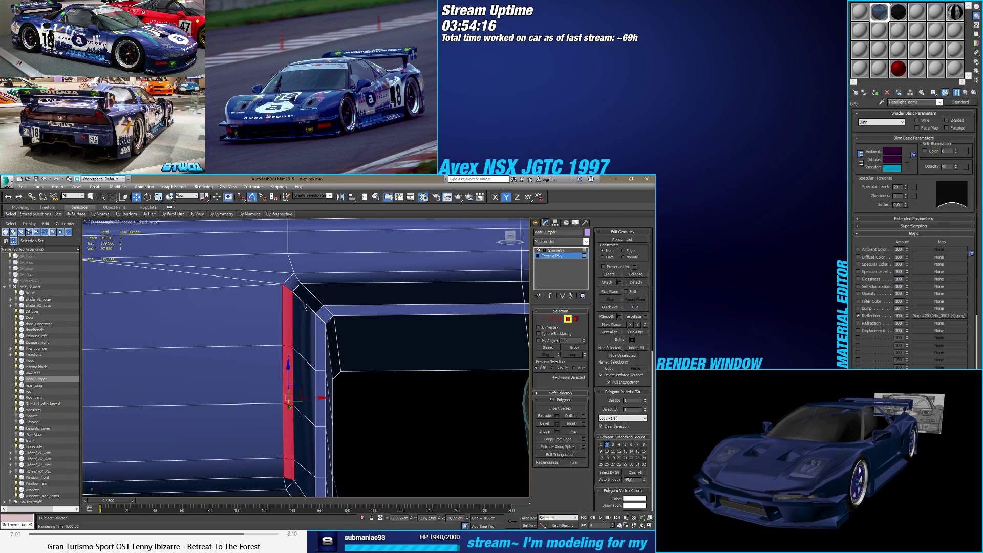
Step: Put the top-edge strip and its corner polygon in smoothing group 4, clearing group 1
left_click(296, 291)
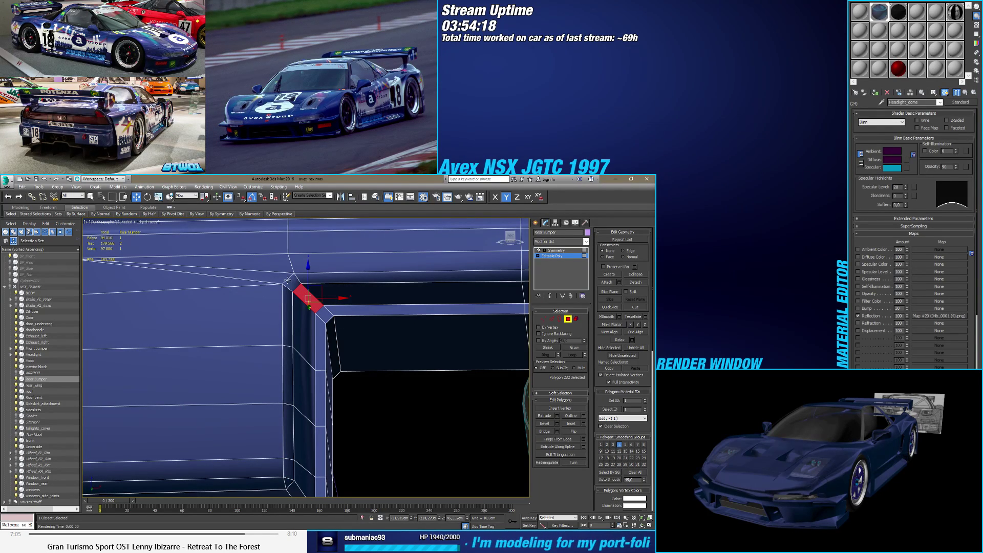
left_click(279, 280)
left_click(297, 288)
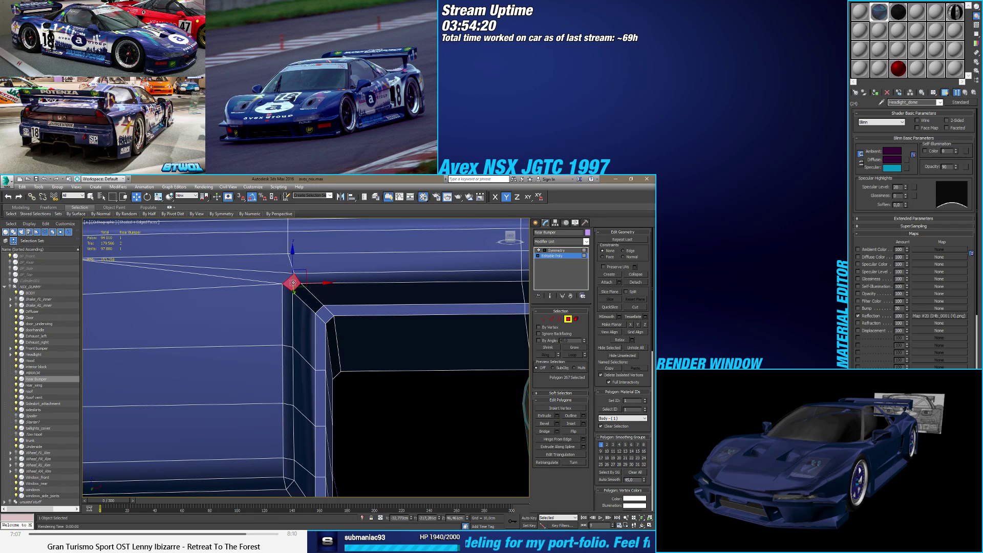
left_click(512, 281, "ctrl")
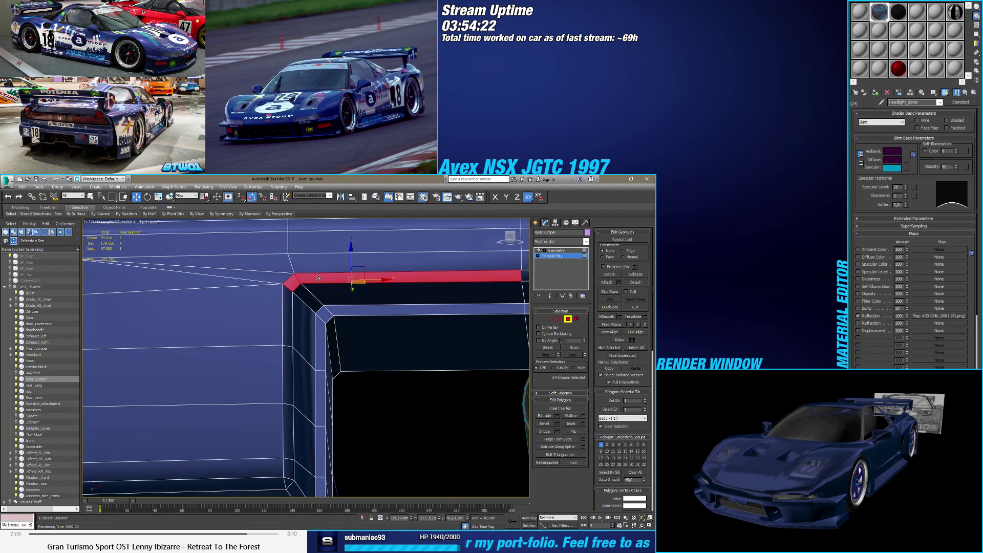
middle_click_drag(512, 281, 215, 281)
left_click(307, 286, "ctrl")
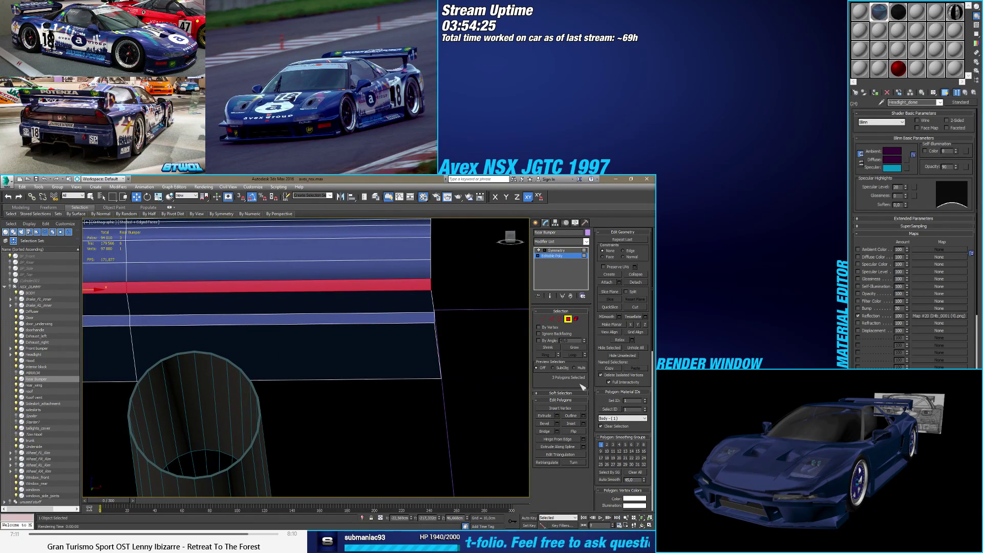
left_click(619, 444)
left_click(600, 444)
middle_click_drag(268, 349, 533, 342)
scroll(322, 406, "down", 2)
left_click(323, 406)
scroll(307, 386, "down", 1)
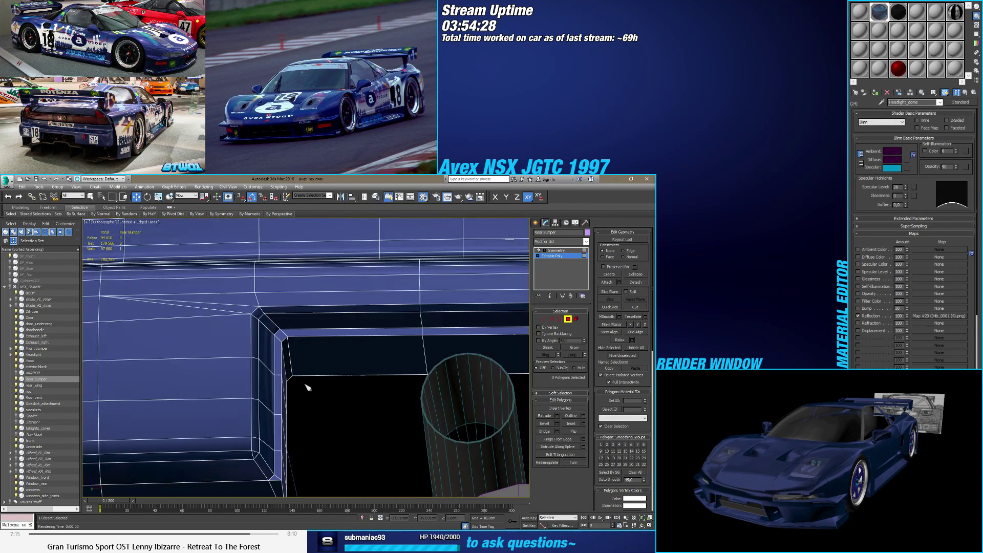
Step: Put the bumper rim's small corner polygon into smoothing group 2
key("F4")
mouse_move(305, 388)
middle_mouse_down("alt")
mouse_move(278, 340)
mouse_move(263, 344)
mouse_move(350, 327)
mouse_move(339, 399)
mouse_move(333, 344)
mouse_move(346, 321)
middle_mouse_up("alt")
scroll(346, 322, "up", 4)
left_click(359, 361)
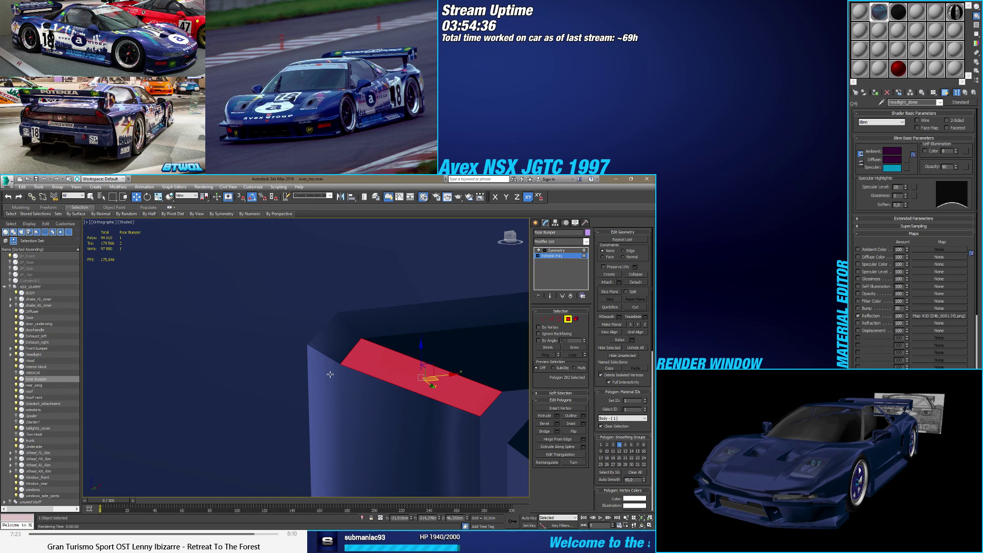
scroll(330, 375, "down", 3)
middle_click_drag(330, 375, 301, 384, "alt")
left_click(328, 338)
left_click(301, 385)
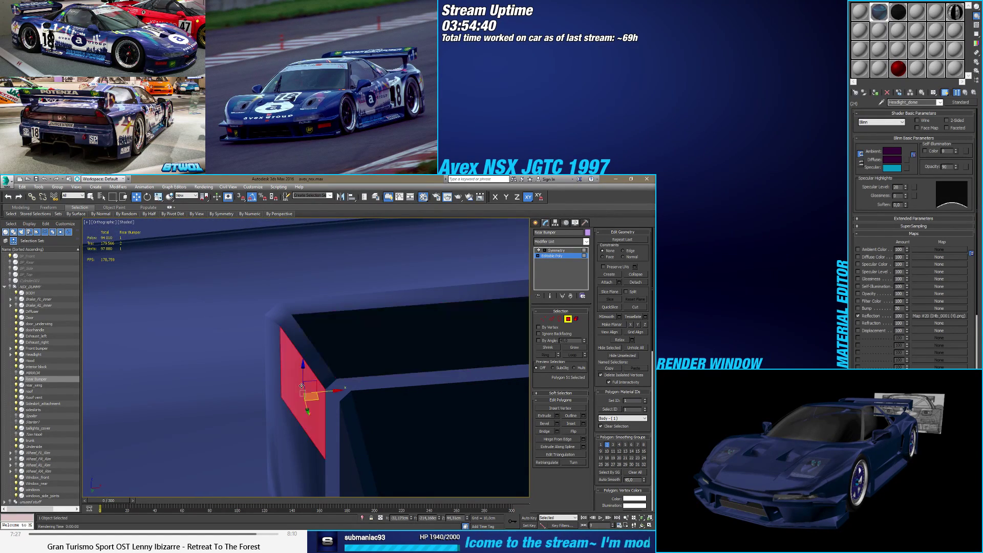
left_click(344, 354)
left_click(285, 307)
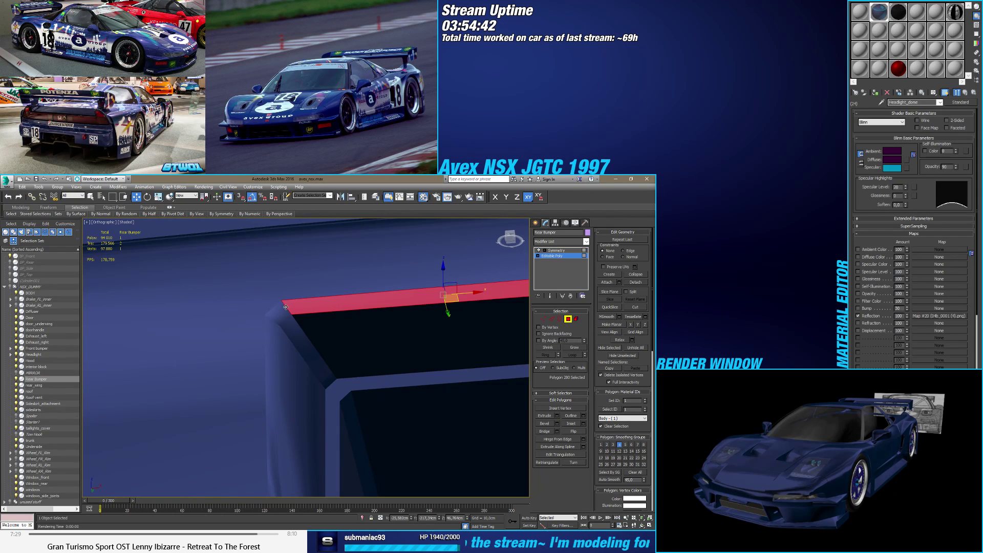
left_click(279, 315)
left_click(274, 331)
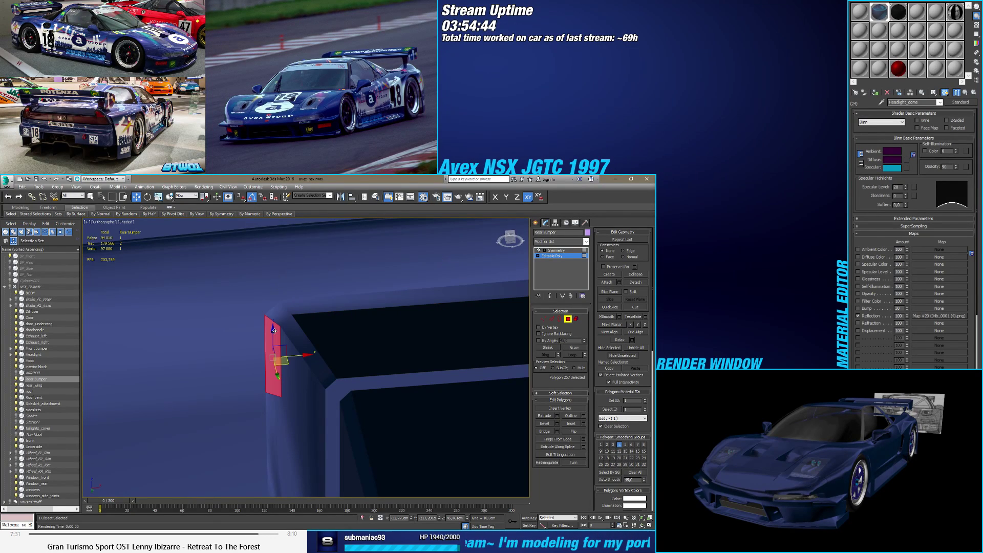
left_click(281, 316)
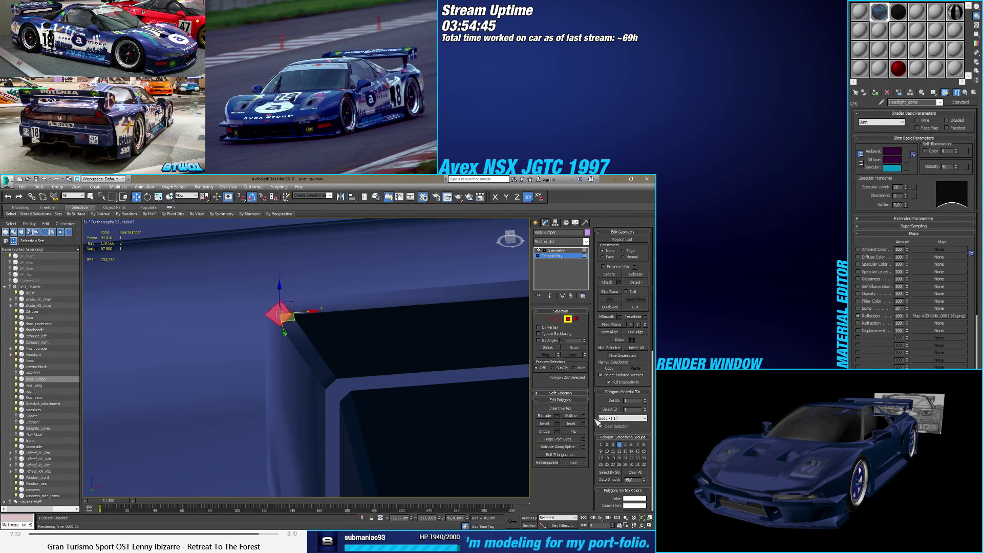
left_click(606, 444)
Step: Assign the thin bevel polygon of the bumper lip to smoothing group 2
left_click(352, 343)
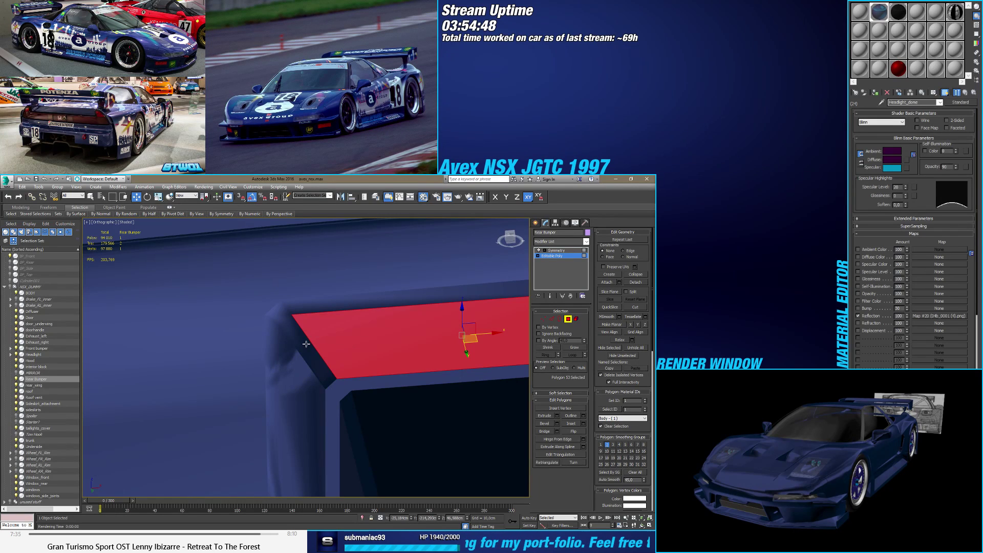
left_click(306, 344)
middle_click_drag(306, 344, 276, 308, "alt")
left_click(275, 327)
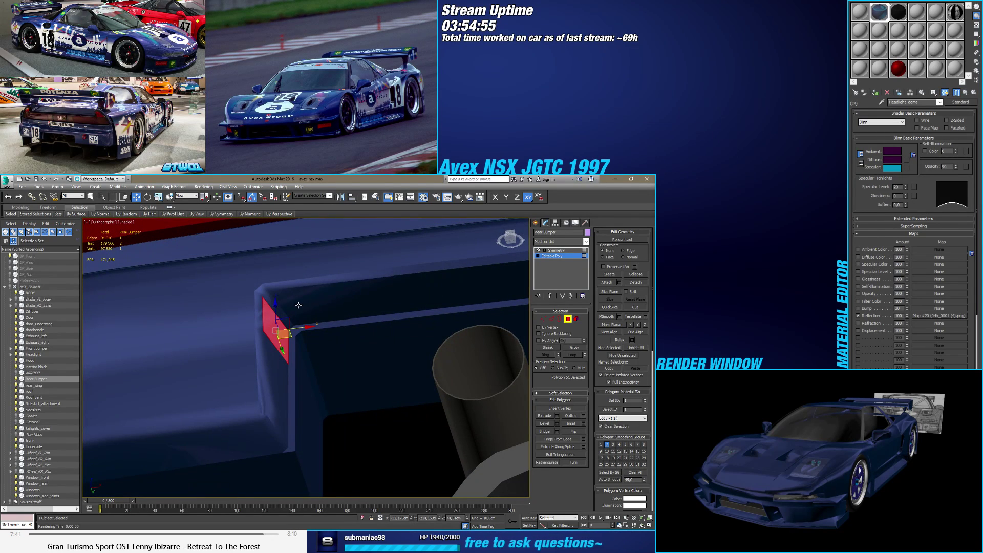
left_click(287, 310)
key("ctrl+z")
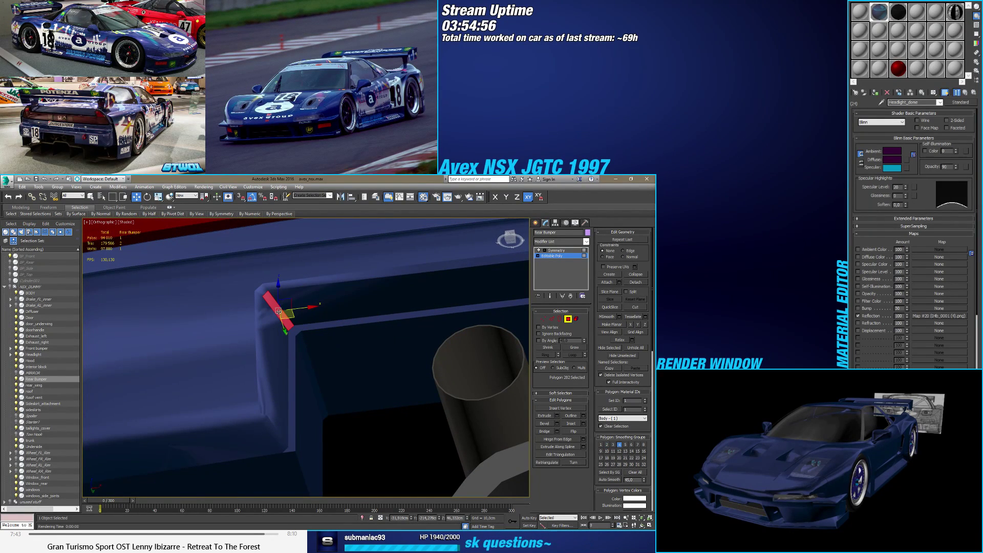
left_click(607, 444)
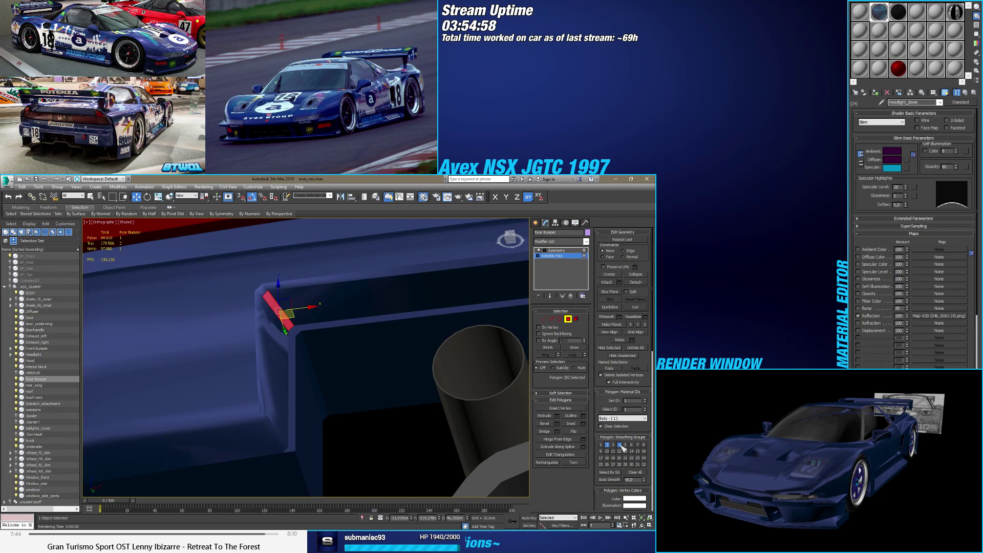
Step: Add the two adjoining bumper-corner polygons to smoothing group 2
middle_click_drag(318, 354, 302, 347, "alt")
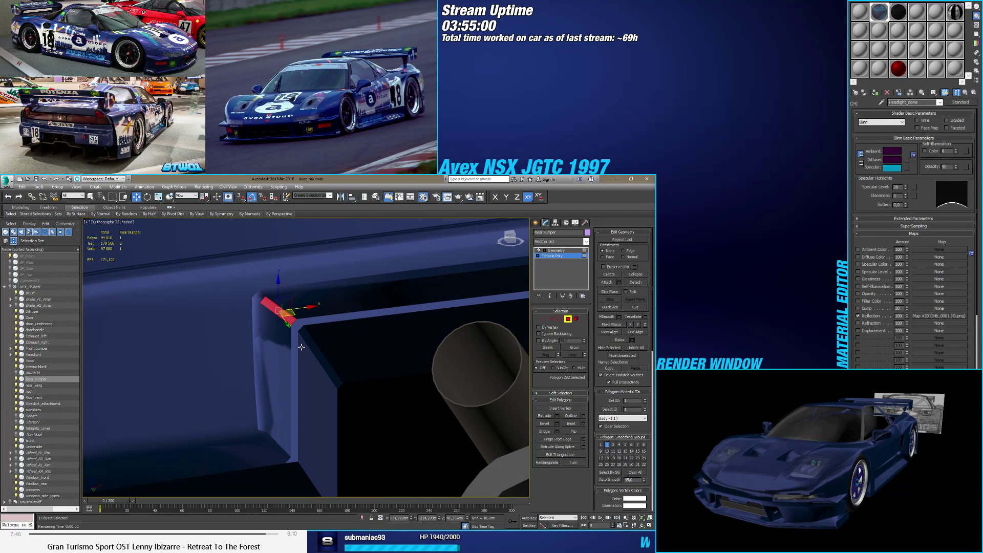
left_click(257, 294)
middle_click_drag(258, 294, 271, 305, "alt")
left_click(269, 309, "ctrl")
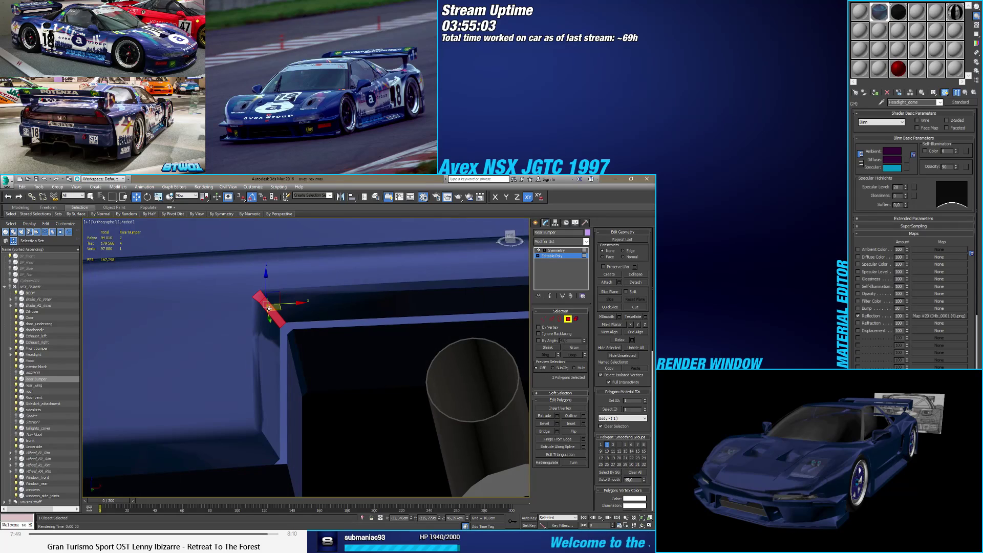
left_click(607, 444)
Step: Return to polygon editing on the base mesh and select the bumper's top-edge and top faces
left_click(568, 320)
middle_click_drag(344, 346, 205, 321, "alt")
left_click(553, 256)
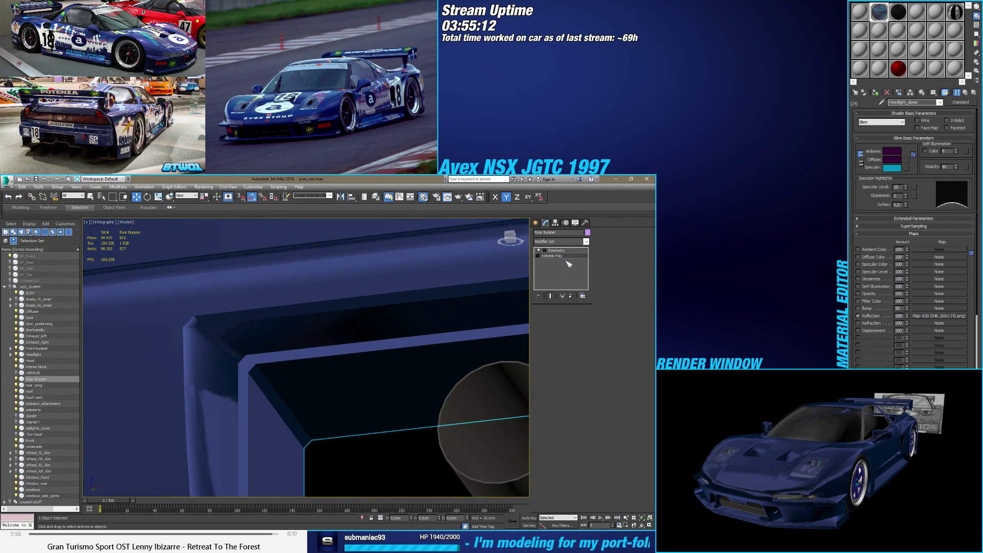
left_click(568, 319)
left_click(239, 318)
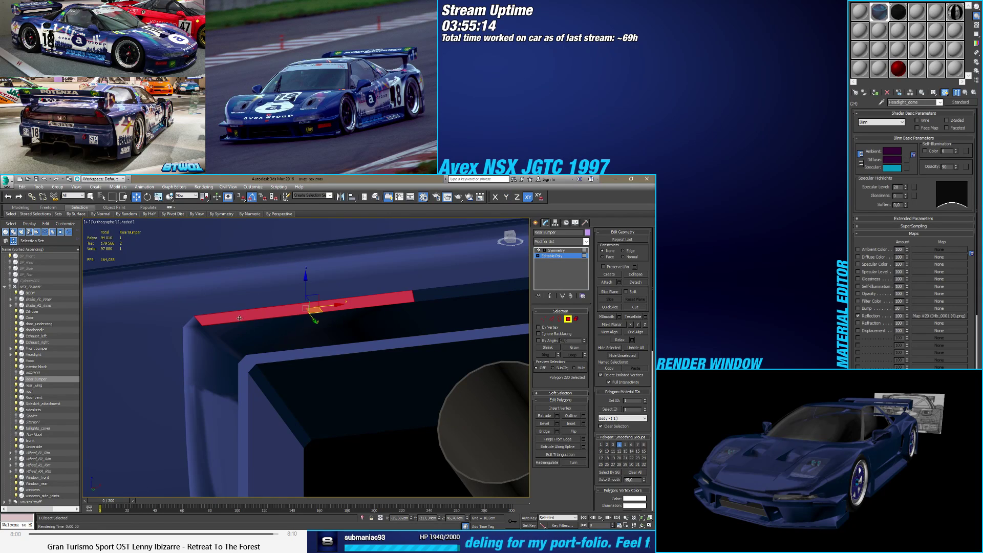
left_click(447, 300, "ctrl")
middle_click_drag(447, 300, 317, 317, "alt")
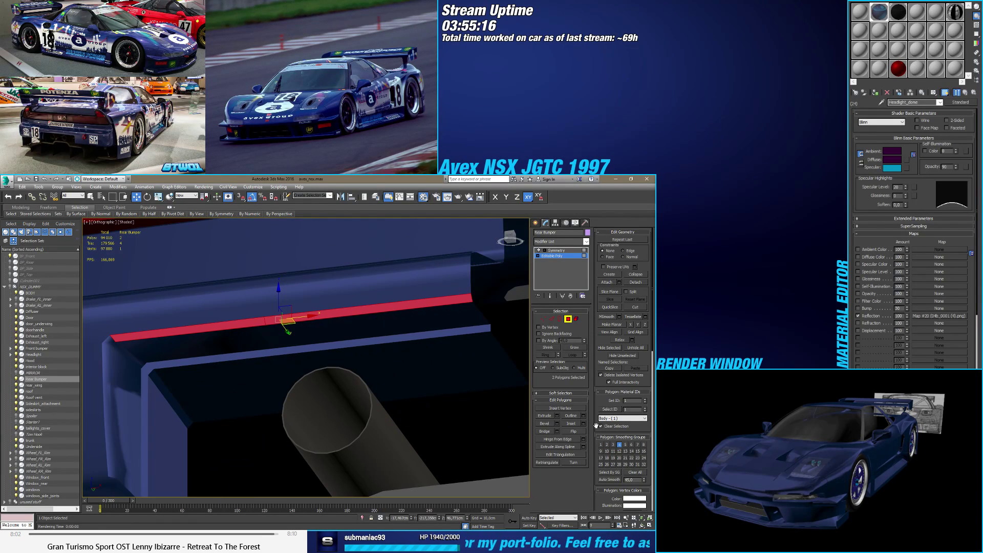
mouse_move(195, 368)
middle_mouse_down("alt")
mouse_move(249, 350)
mouse_move(233, 386)
middle_mouse_up("alt")
left_click(223, 358)
key("F4")
scroll(227, 399, "up", 5)
key("F4")
left_click(220, 397)
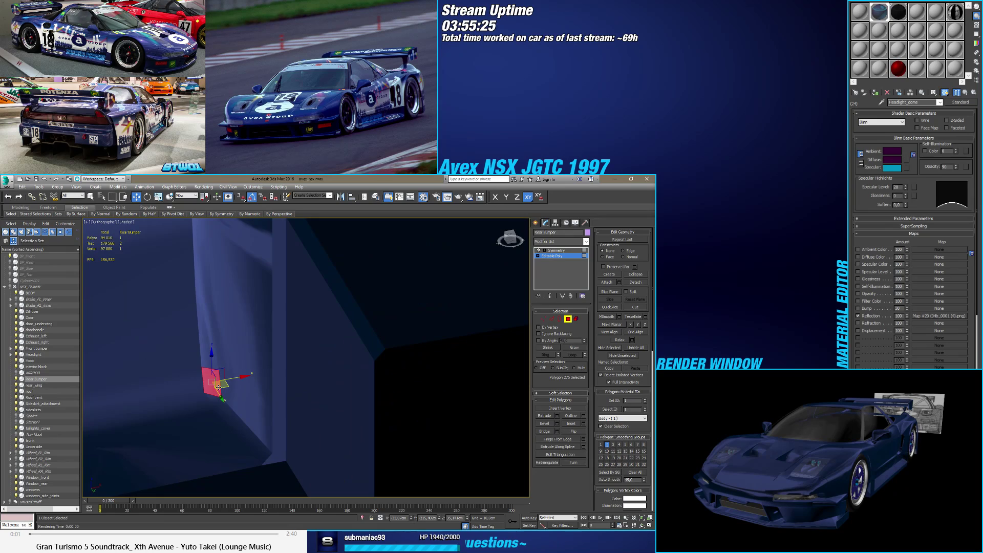
Step: Select faces around the bumper corner, including the corner triangle and vertical strip face
scroll(210, 402, "down", 2)
key("F4")
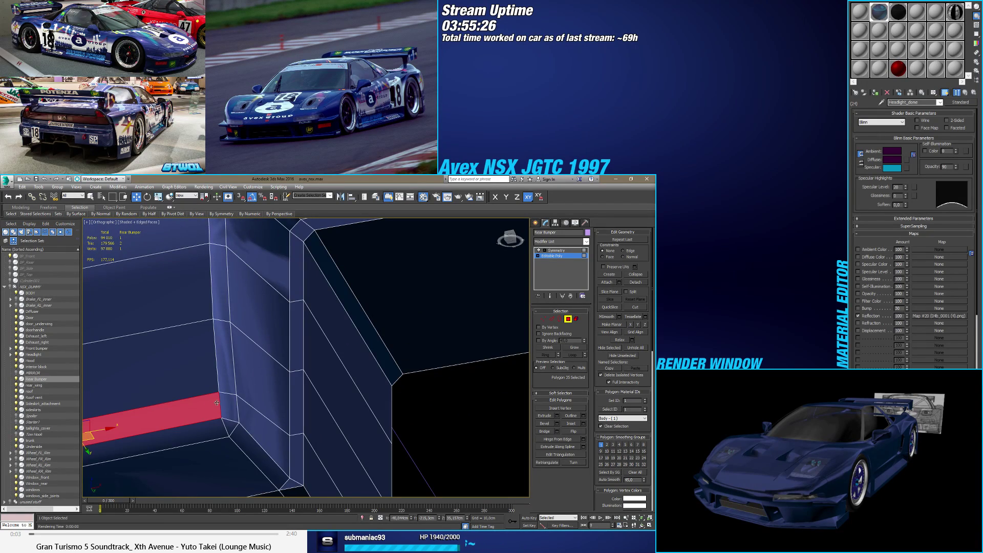
left_click(222, 403, "shift")
middle_click_drag(222, 403, 234, 401, "alt")
scroll(234, 400, "up", 3)
left_click(214, 425)
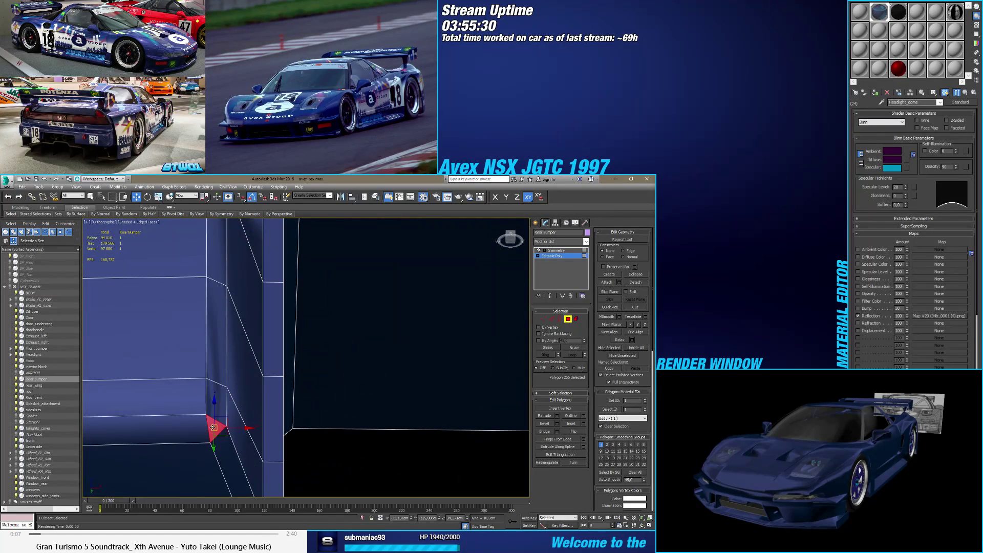
left_click(207, 427)
left_click(214, 426)
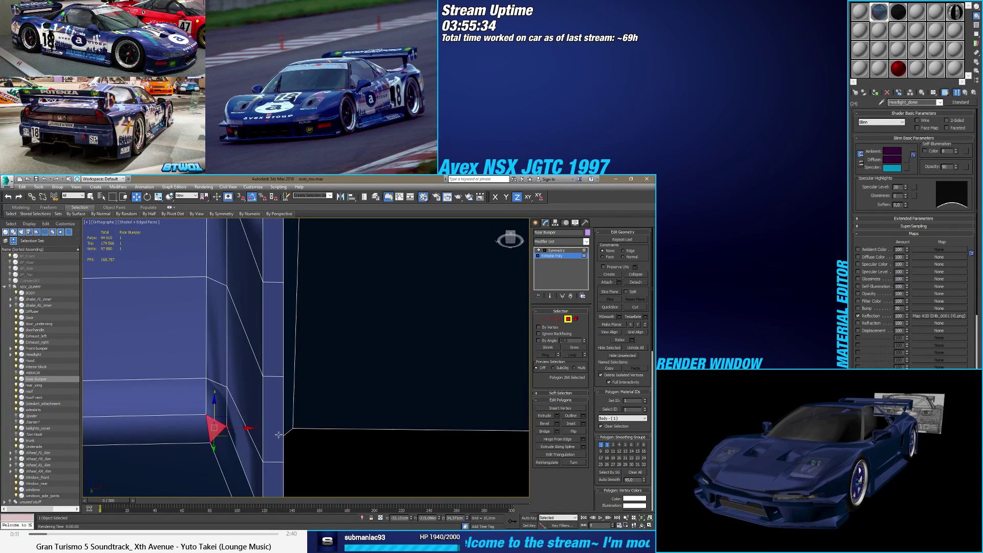
middle_click_drag(246, 449, 279, 380)
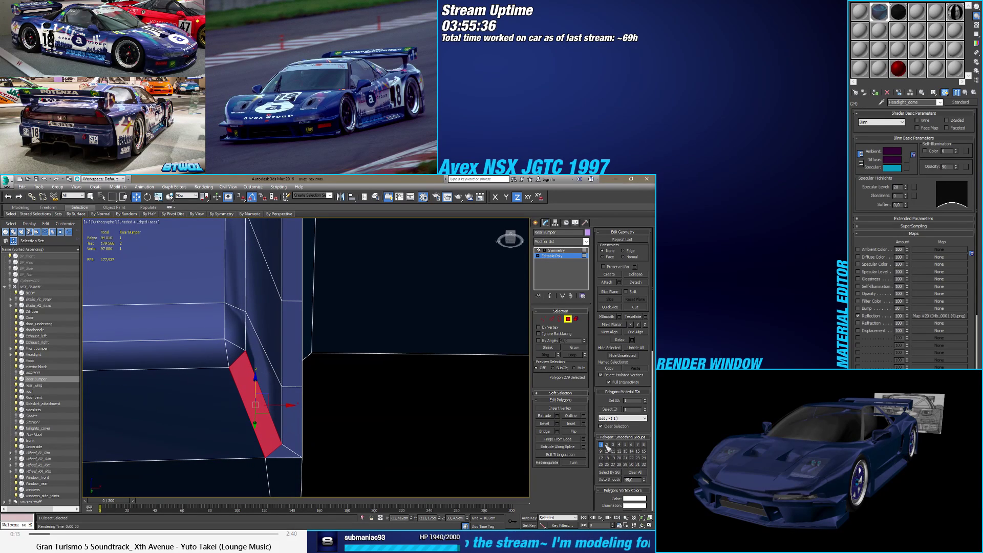
left_click(271, 339)
scroll(281, 419, "down", 4)
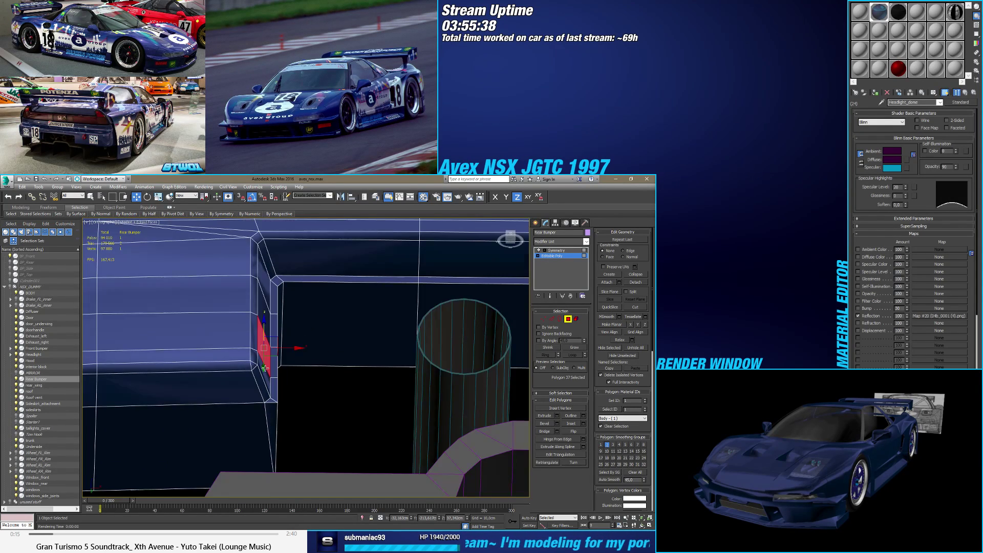
left_click(281, 419)
left_click(278, 422)
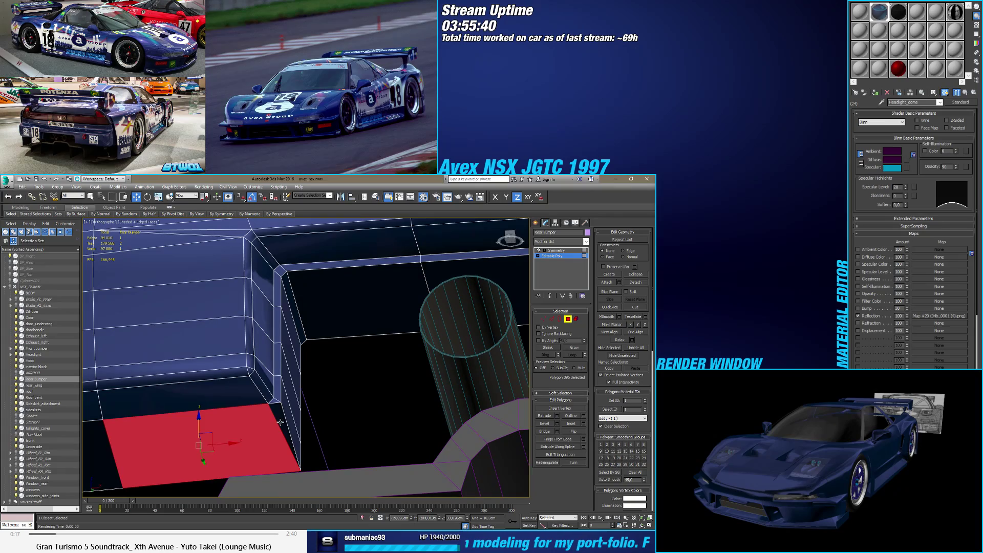
left_click(280, 421)
scroll(368, 405, "down", 2)
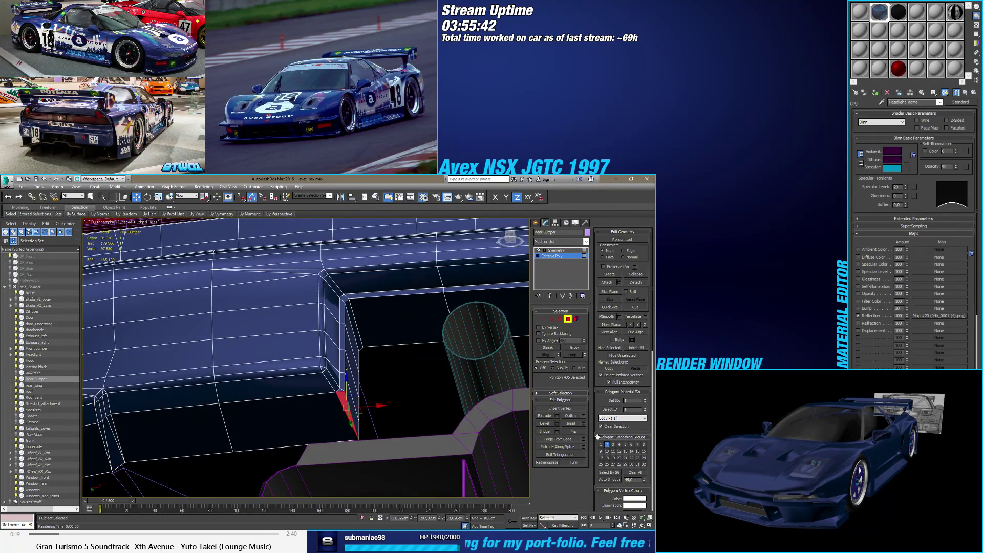
middle_click_drag(322, 338, 347, 340, "alt")
Step: Select the 13 faces along the bumper strip and assign them smoothing group 1
left_click(351, 341)
left_click(349, 362)
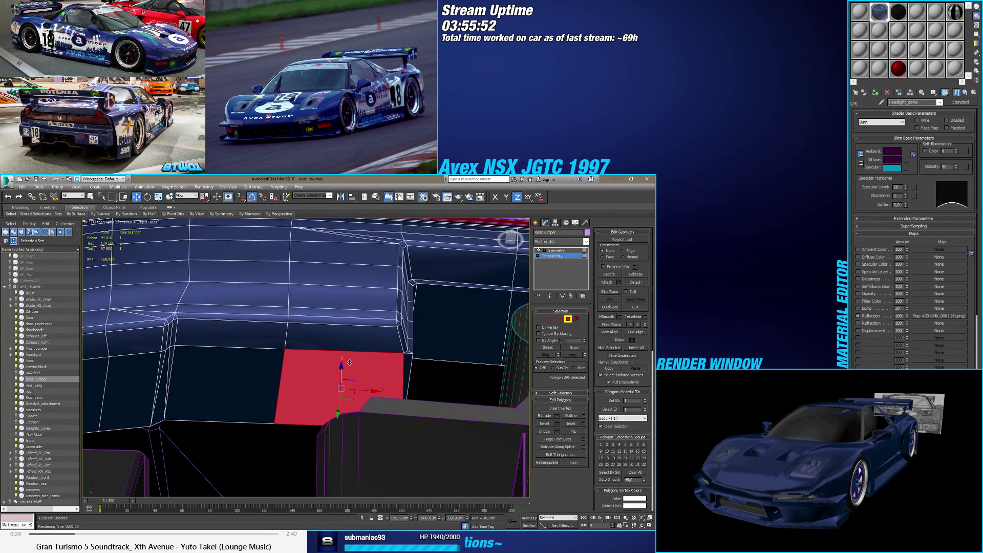
left_click(408, 358, "ctrl")
left_click(178, 366, "ctrl")
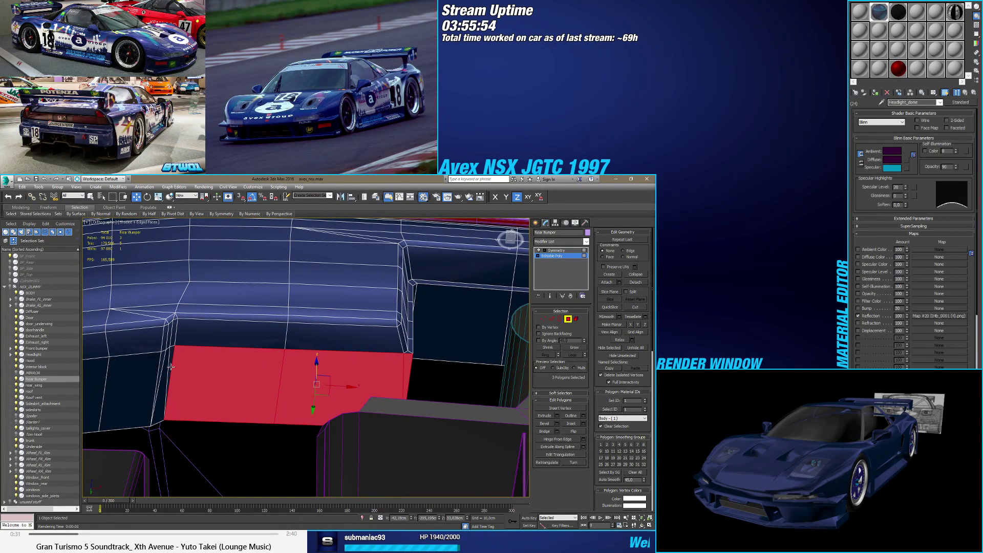
left_click(169, 367, "ctrl")
left_click(162, 371, "ctrl")
left_click(158, 372, "ctrl")
middle_click_drag(158, 372, 230, 365, "alt")
left_click(238, 364, "ctrl")
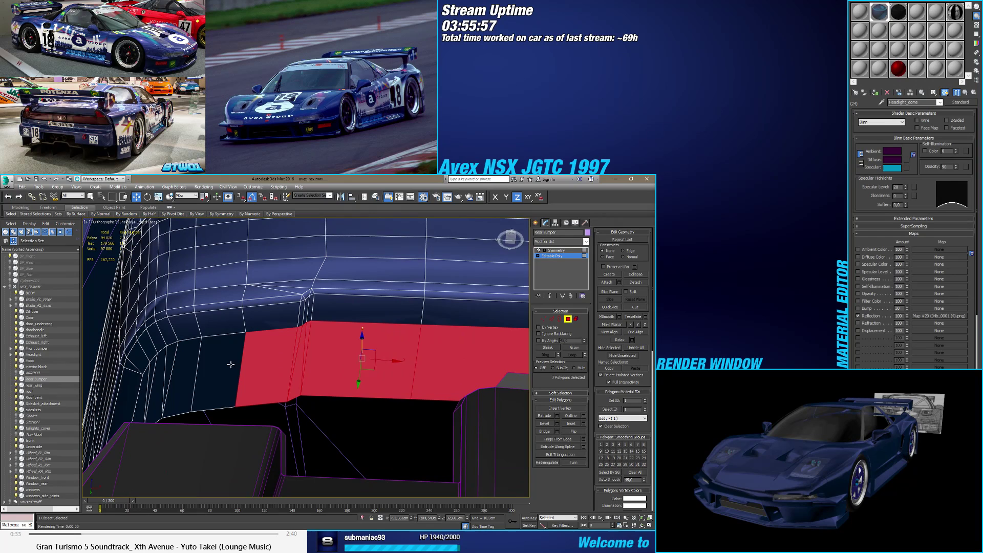
left_click(225, 365, "ctrl")
left_click(187, 374, "ctrl")
left_click(162, 383, "ctrl")
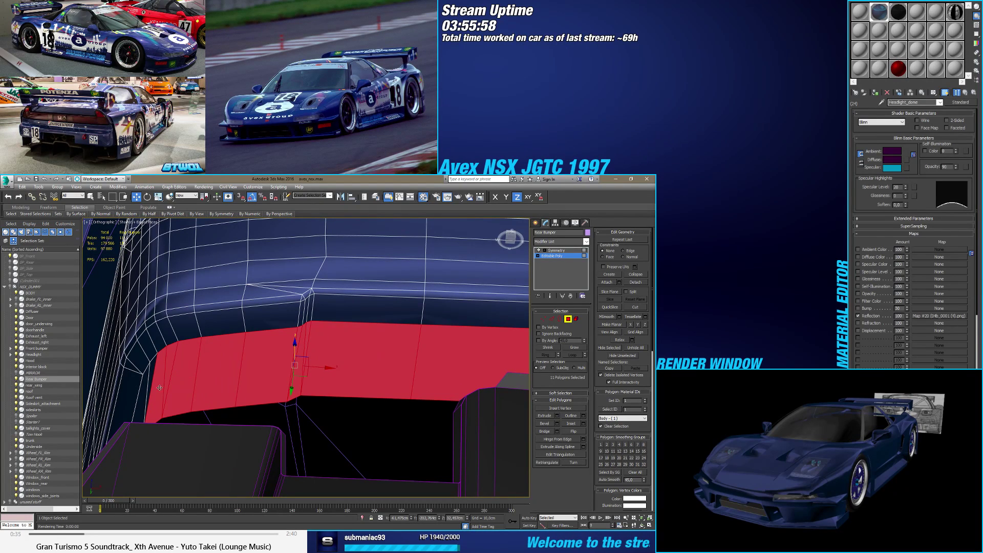
left_click(147, 392, "ctrl")
middle_click_drag(147, 392, 486, 438, "alt")
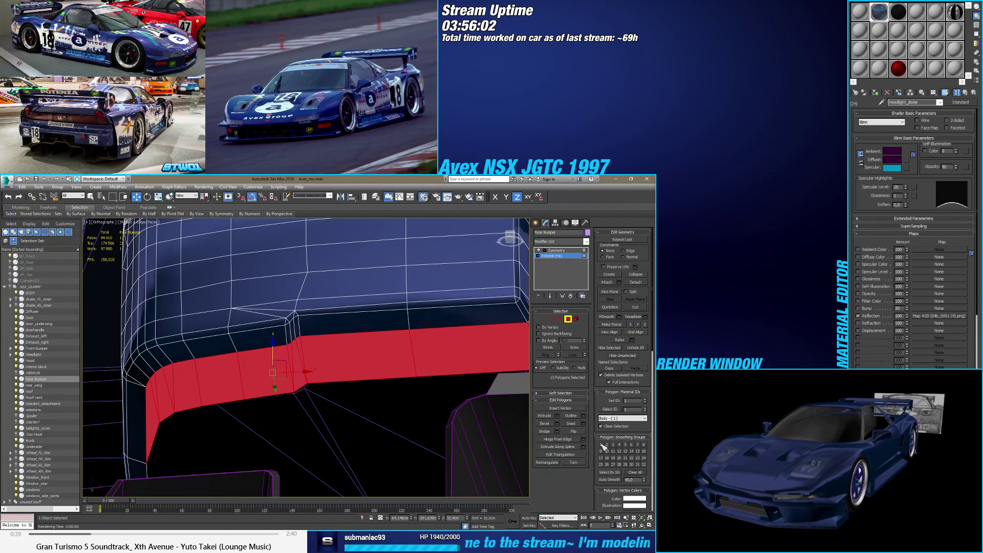
left_click(602, 445)
Step: Inspect the new smoothing around the rear bumper and exhaust pipe with edges hidden
mouse_move(495, 405)
middle_mouse_down("alt")
mouse_move(380, 341)
mouse_move(405, 376)
mouse_move(383, 391)
mouse_move(338, 361)
middle_mouse_up("alt")
left_click(379, 335)
left_click(373, 360)
key("F4")
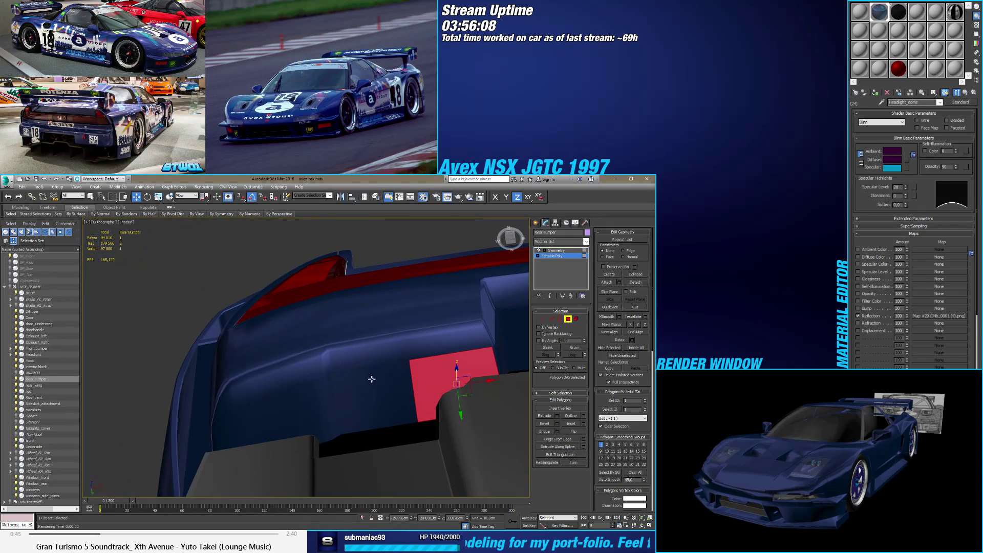
scroll(336, 359, "up", 5)
scroll(336, 361, "down", 2)
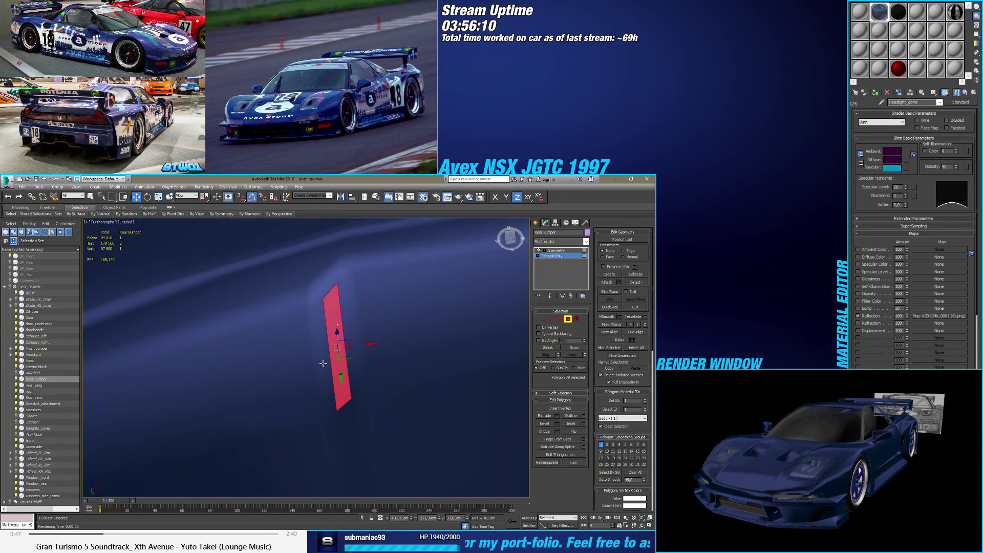
left_click(324, 379)
scroll(325, 384, "down", 3)
middle_click_drag(324, 384, 307, 309)
middle_click_drag(370, 251, 286, 365, "alt")
key("F4")
Step: Select the long floor strip face inside the bumper's inner corner
left_click(275, 378)
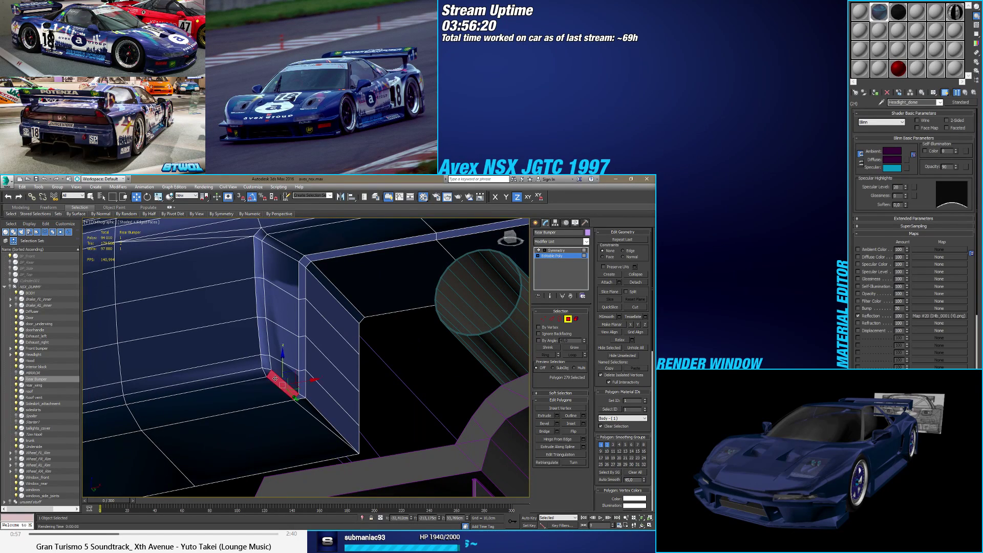
left_click(276, 385)
left_click(281, 385)
left_click(288, 375)
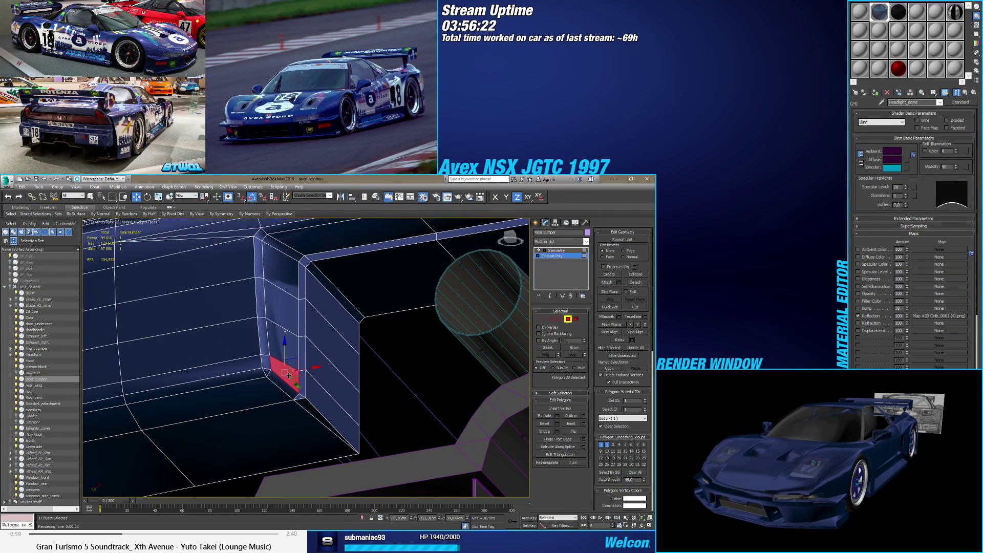
left_click(266, 378)
left_click(265, 359)
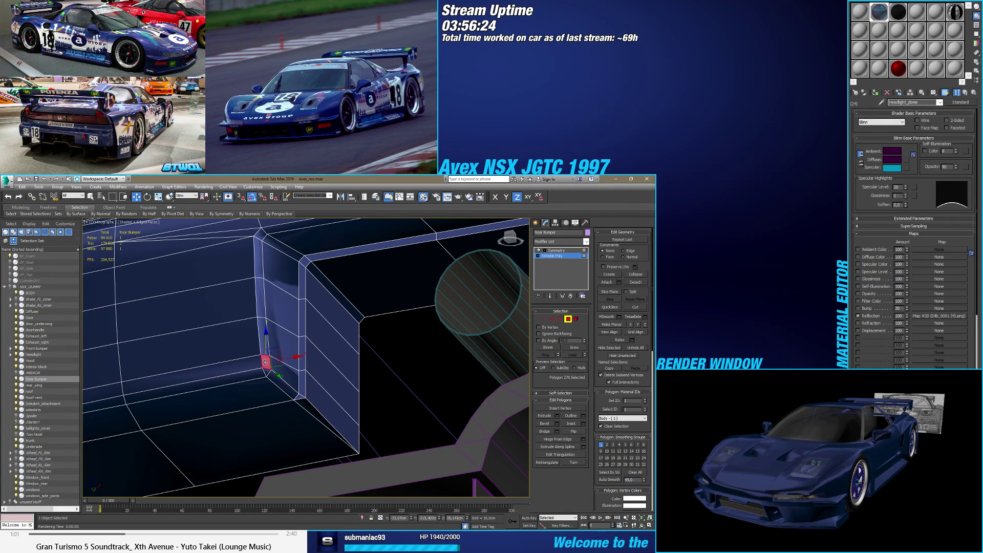
left_click(279, 362)
left_click(261, 360)
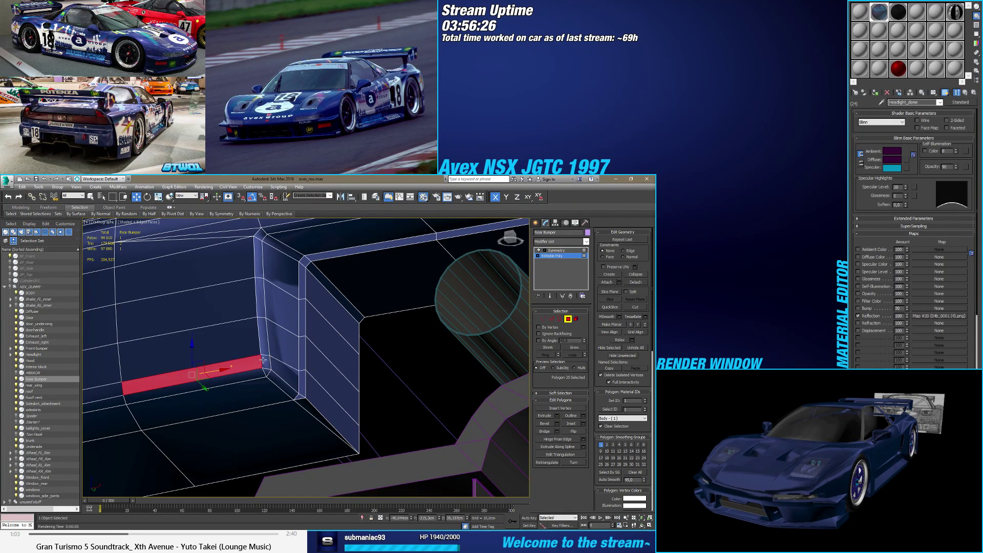
middle_click_drag(263, 356, 259, 345)
key("F4")
scroll(258, 346, "up", 4)
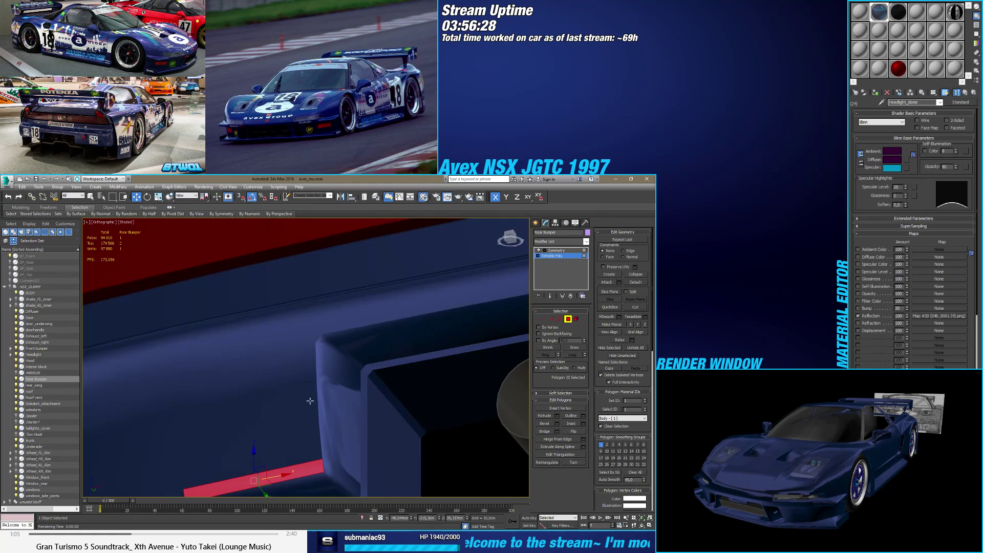
Step: Test smoothing group 1 on the corner and edge faces, then remove it again
left_click(324, 343)
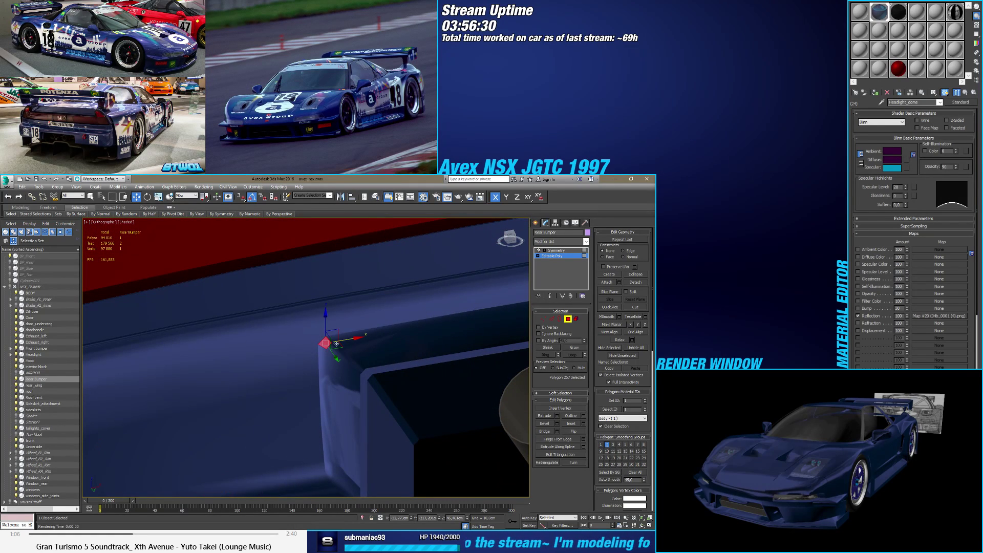
left_click(601, 445)
left_click(601, 445)
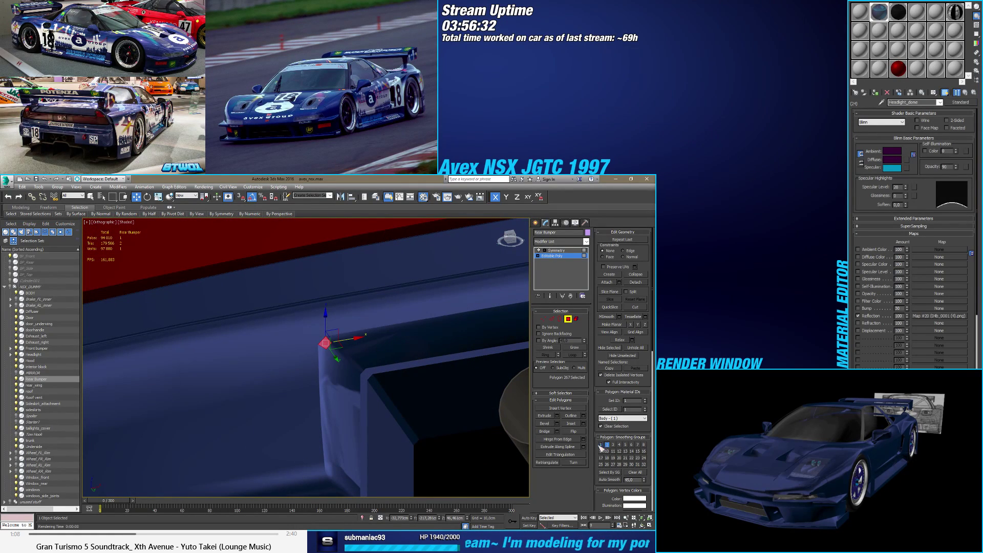
left_click(325, 357)
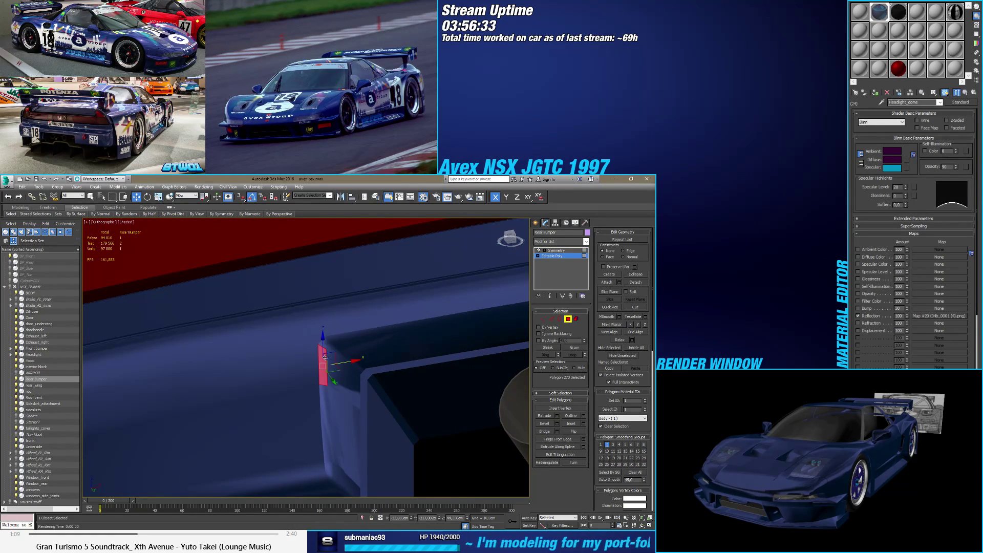
left_click(601, 446)
left_click(601, 446)
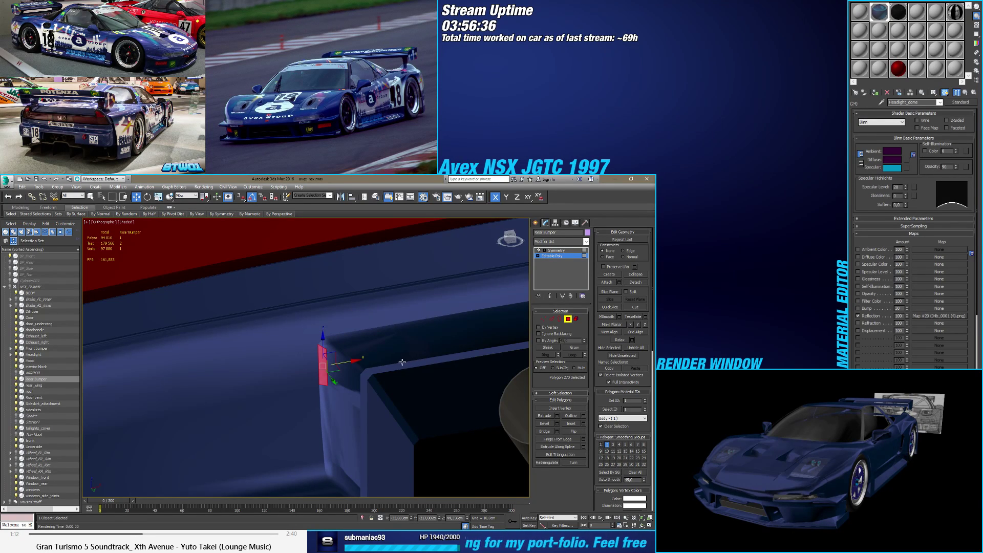
Step: Assign the seven faces along the vertical and top bumper strip to smoothing group 4
left_click(375, 335)
middle_click_drag(376, 335, 299, 347, "alt")
left_click(298, 420)
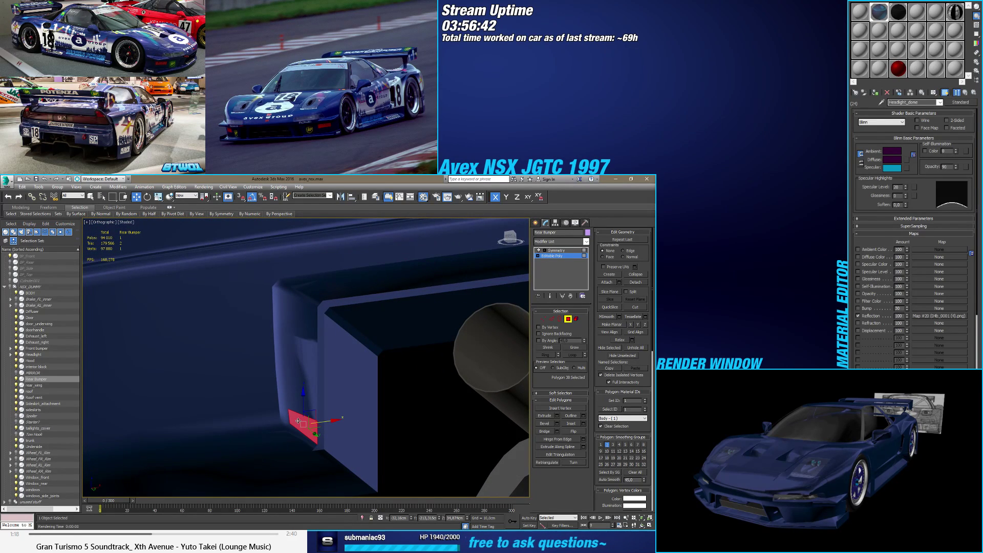
key("F4")
left_click(300, 390, "ctrl")
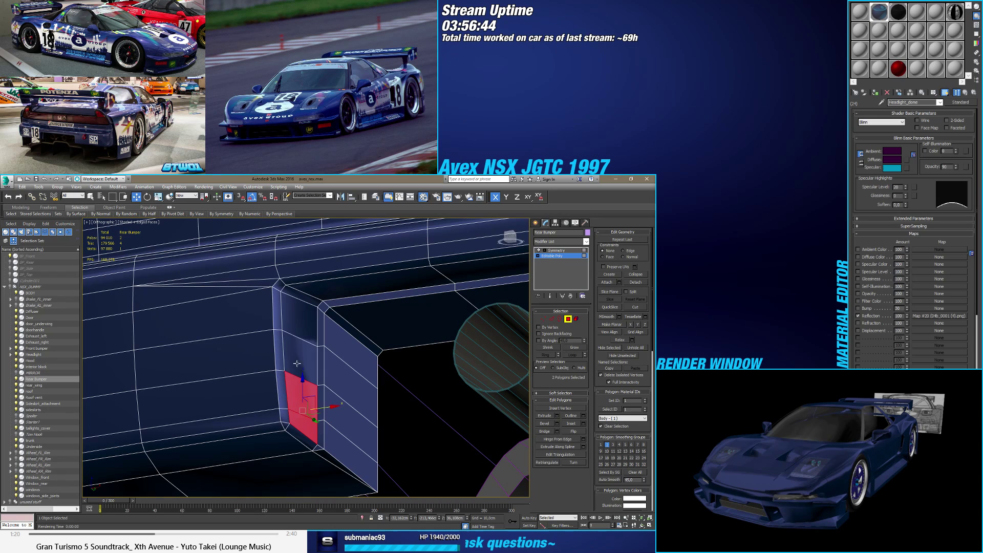
left_click(303, 332, "ctrl")
left_click(303, 296, "ctrl")
left_click(368, 286, "ctrl")
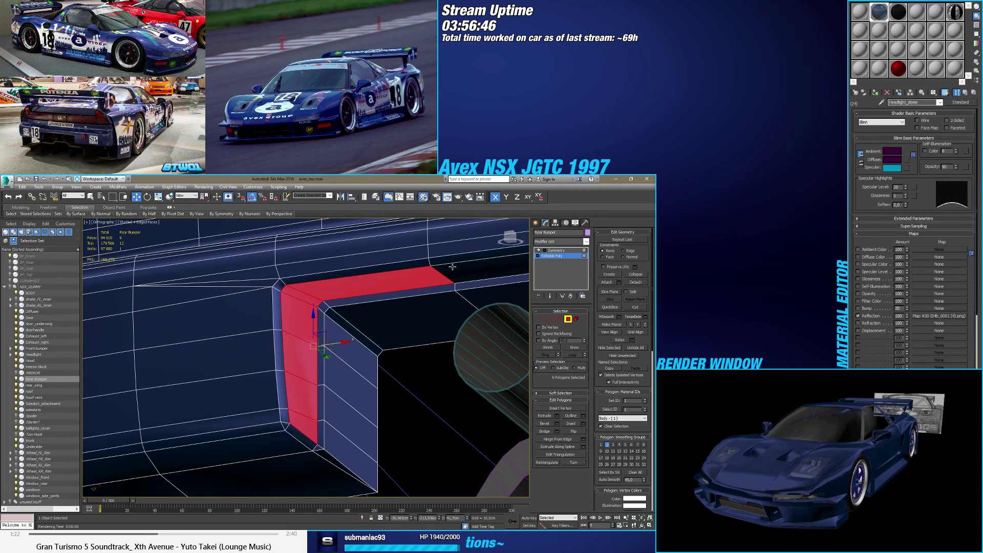
left_click(452, 267, "ctrl")
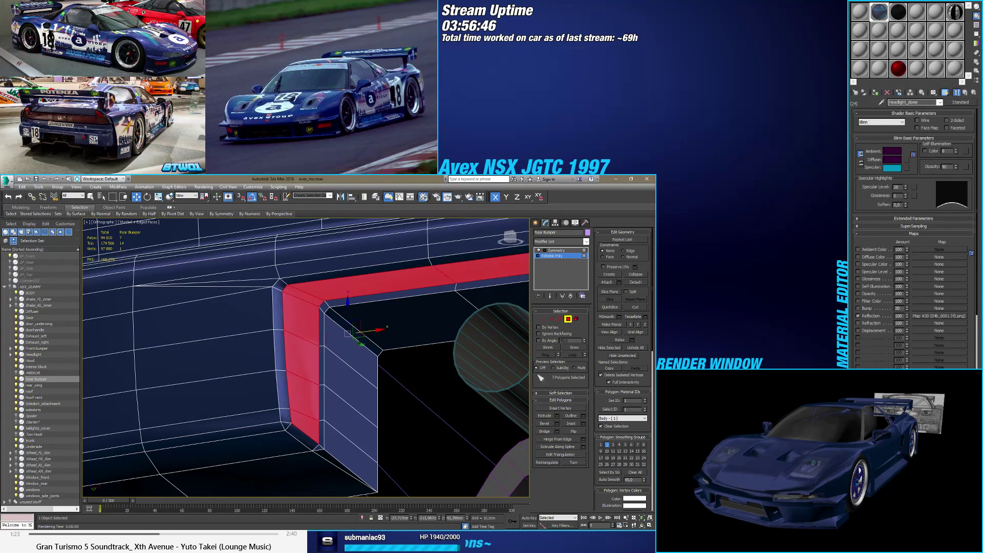
left_click(608, 445)
left_click(619, 444)
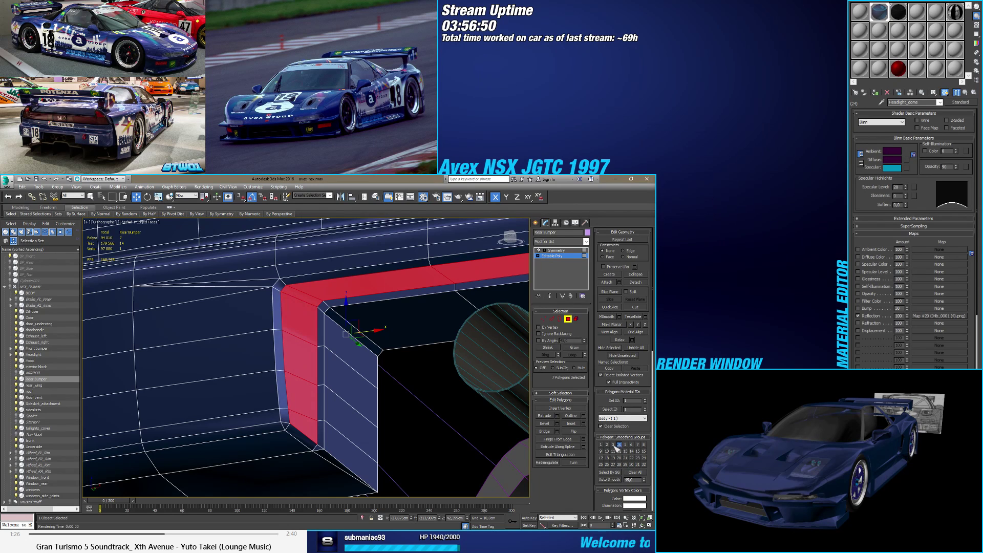
key("F4")
Step: Try the small lower-edge face in smoothing group 4, then take it back out
mouse_move(426, 368)
middle_mouse_down("alt")
mouse_move(374, 352)
mouse_move(280, 426)
mouse_move(430, 409)
middle_mouse_up("alt")
left_click(274, 432)
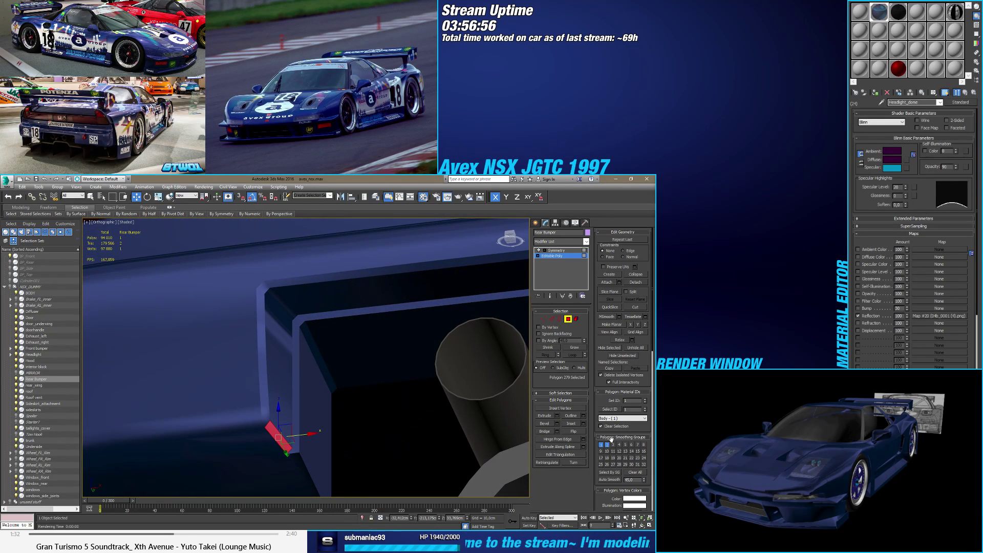
left_click(619, 444)
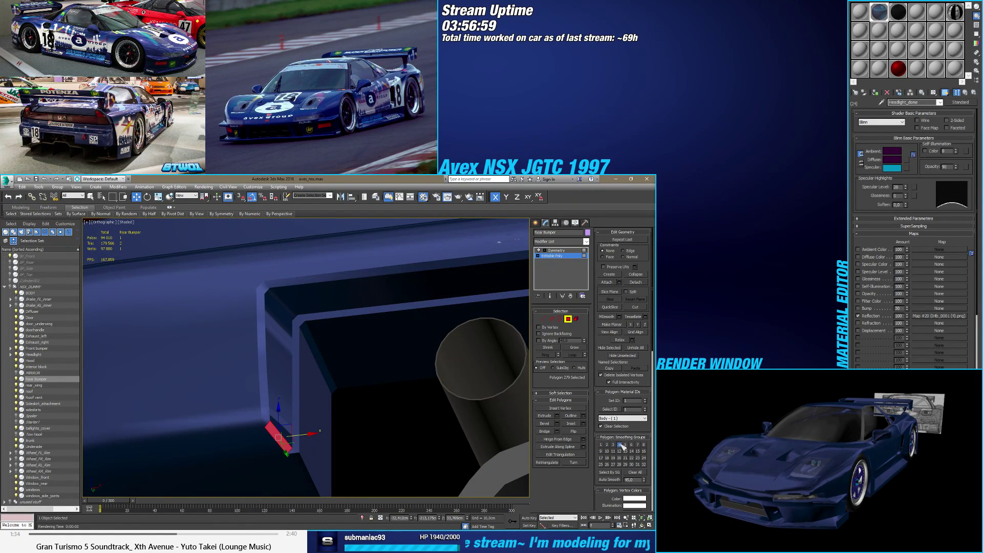
middle_click_drag(389, 417, 323, 400, "alt")
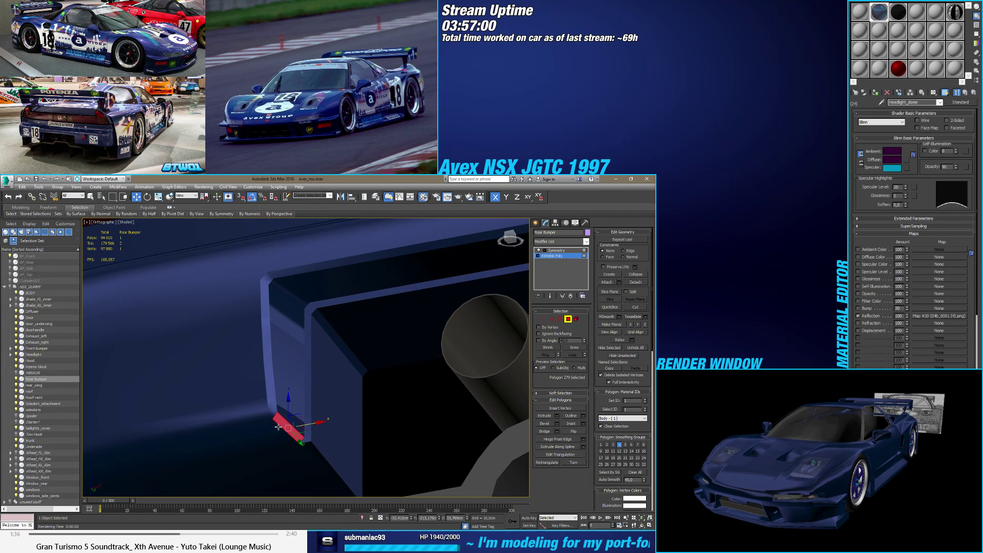
left_click(619, 445)
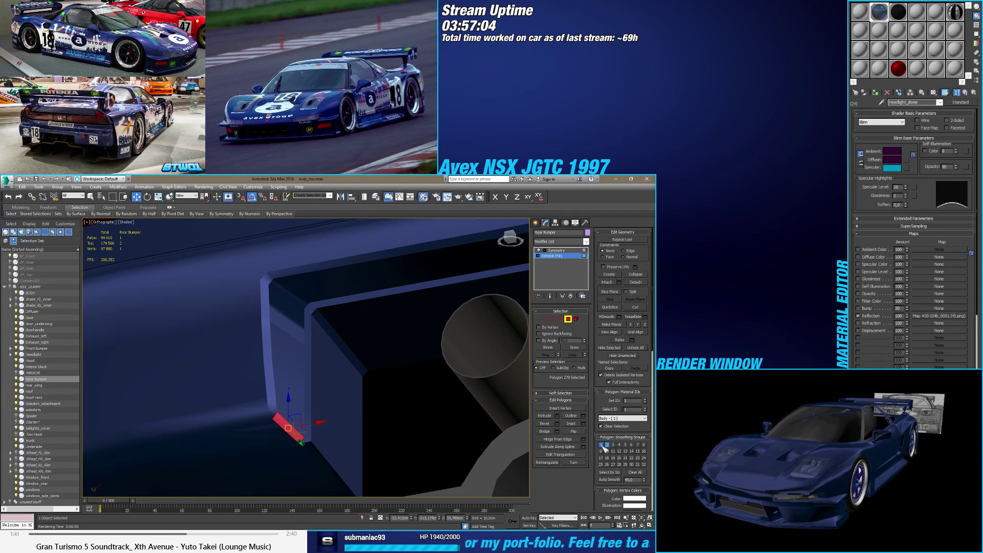
Step: Pick another corner polygon, then deselect the rear bumper to finish editing
middle_click_drag(337, 430, 385, 397, "alt")
left_click(308, 413)
left_click(368, 445)
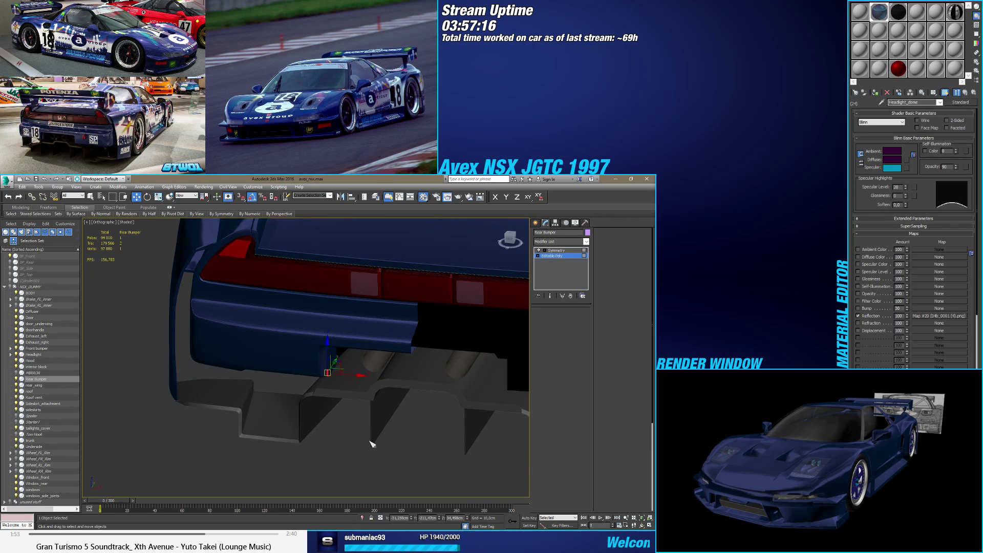
Step: Select the trunk, rear bumper and underbody parts, and hide all seven
mouse_move(369, 446)
middle_mouse_down("alt")
mouse_move(317, 472)
mouse_move(339, 436)
mouse_move(327, 452)
middle_mouse_up("alt")
scroll(310, 469, "down", 3)
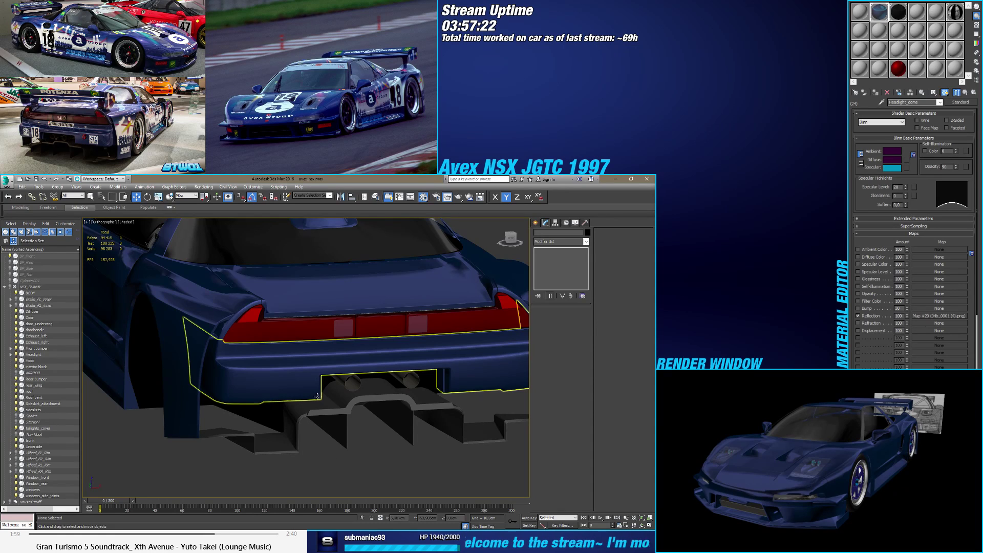
scroll(350, 349, "up", 5)
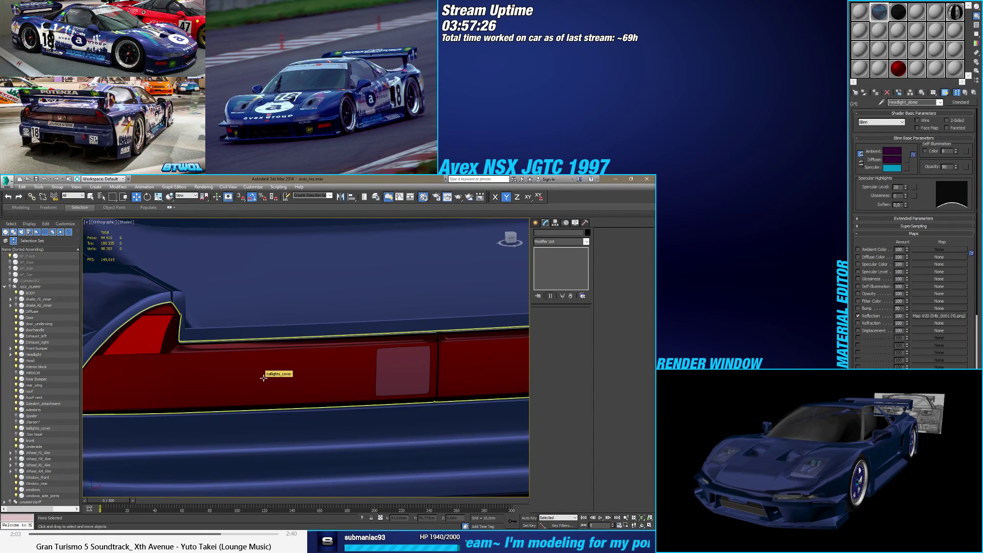
left_click(263, 378)
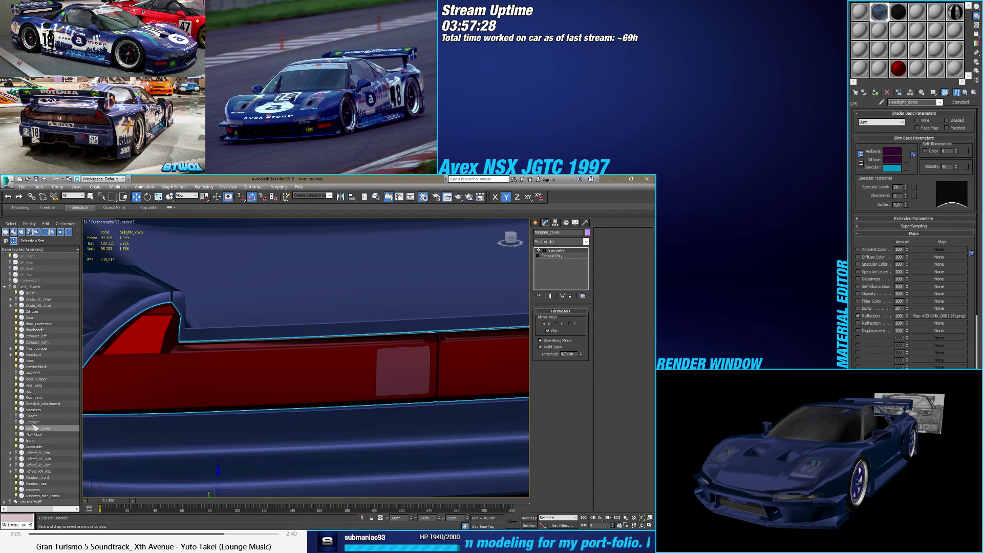
scroll(256, 359, "down", 5)
left_click(285, 333)
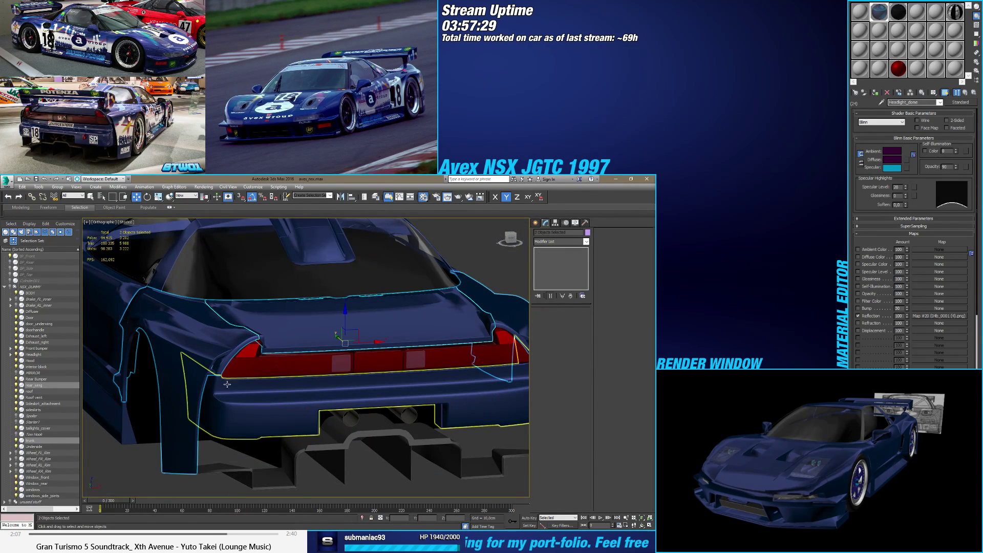
left_click(307, 411, "ctrl")
left_click(351, 417, "ctrl")
left_click(407, 414, "ctrl")
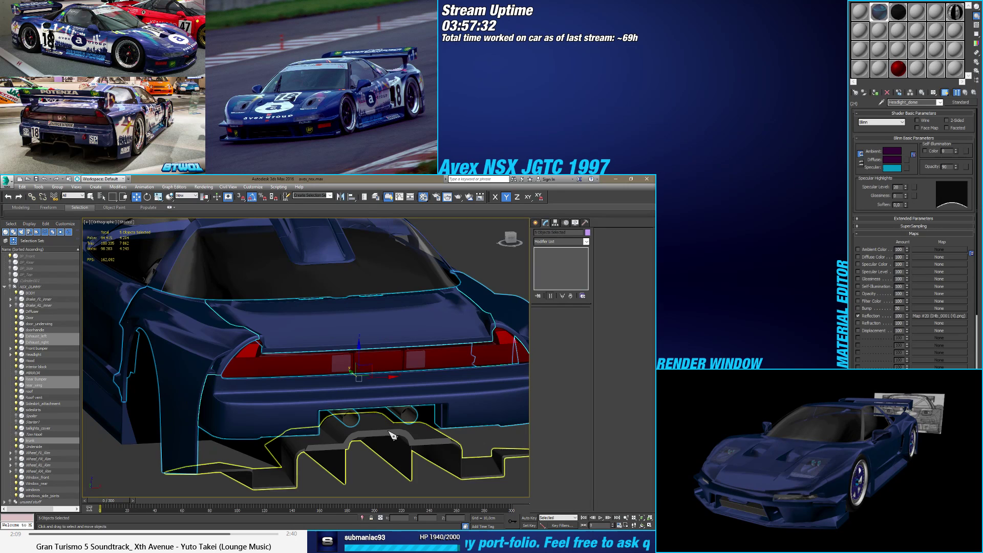
left_click(392, 435, "ctrl")
left_click(384, 412, "ctrl")
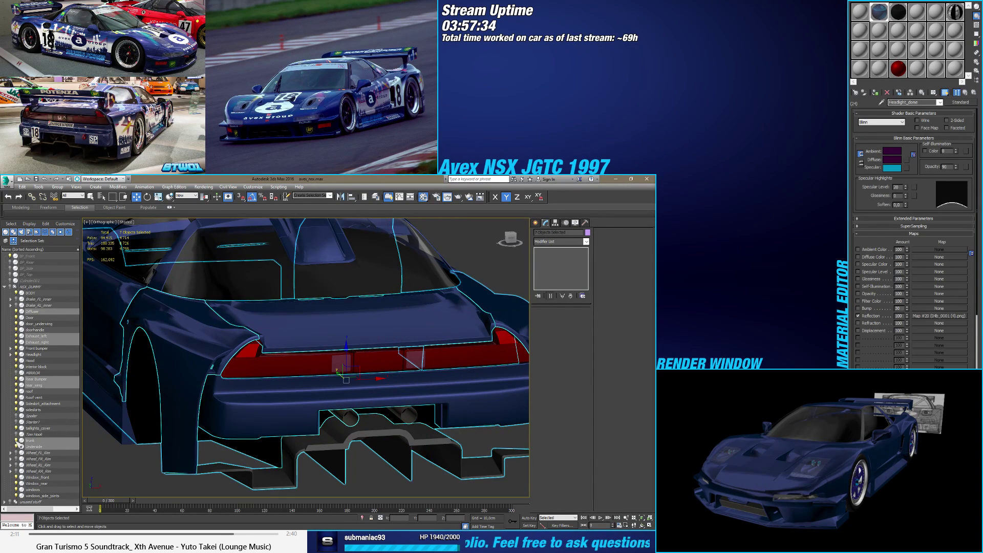
left_click(19, 443)
Step: Check the taillight cover, then marquee-select the remaining car body parts
left_click(271, 384)
middle_click_drag(237, 419, 203, 373, "alt")
left_click(293, 433)
left_click_drag(314, 437, 311, 439)
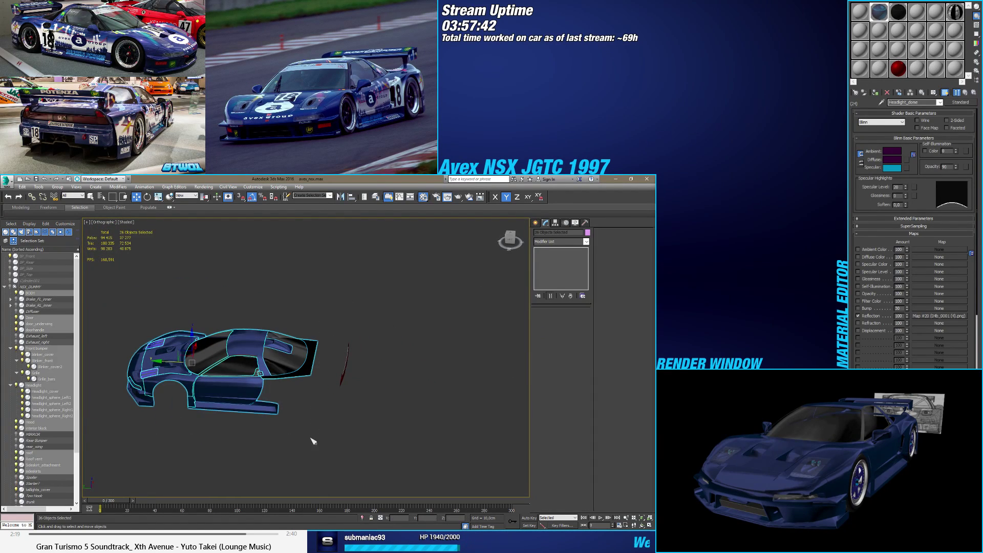
Step: Hide the 26 selected body parts and select the taillights_cover, viewing it end-on
left_click(19, 424)
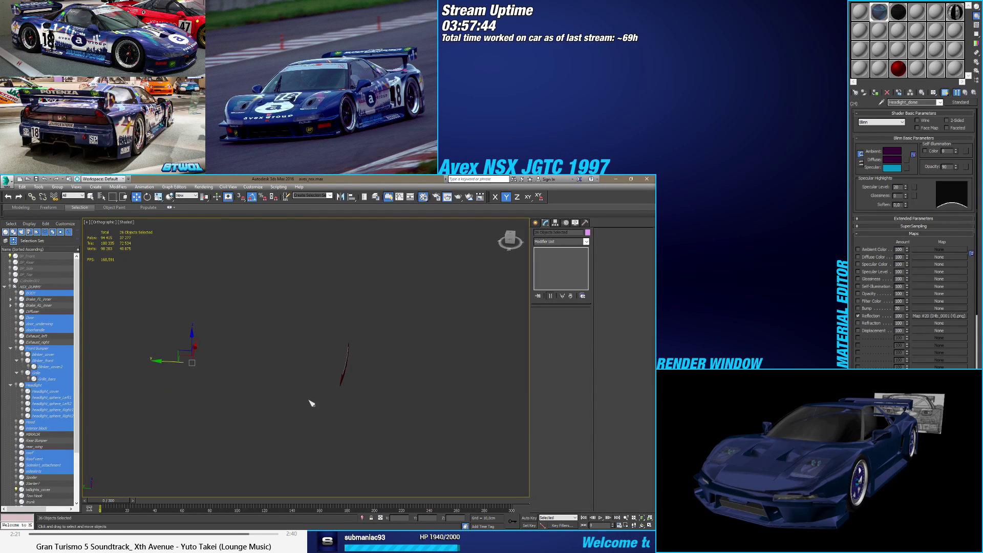
left_click(348, 374)
mouse_move(348, 375)
middle_mouse_down("alt")
mouse_move(339, 366)
mouse_move(314, 375)
mouse_move(353, 380)
mouse_move(333, 397)
mouse_move(304, 398)
middle_mouse_up("alt")
scroll(339, 366, "up", 5)
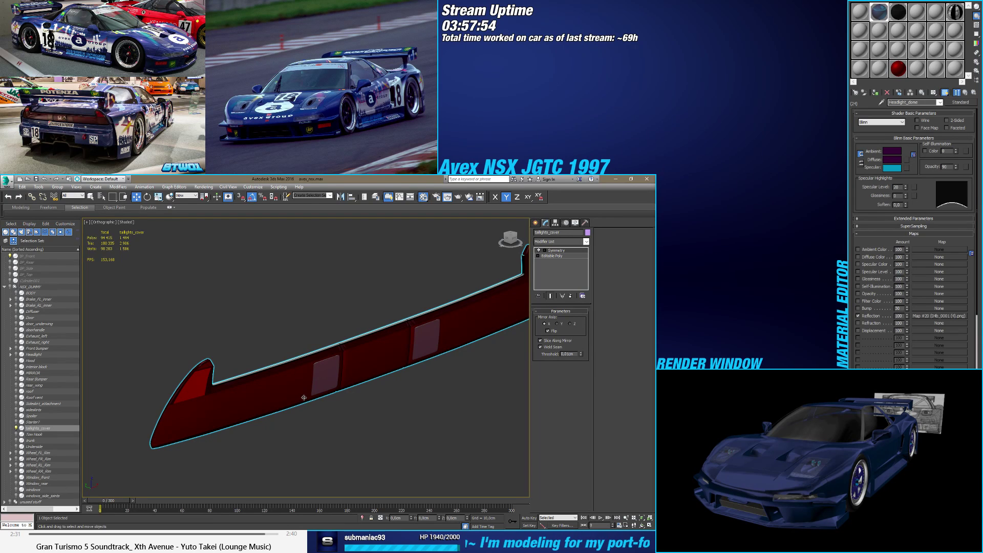
middle_click_drag(276, 349, 323, 356, "alt")
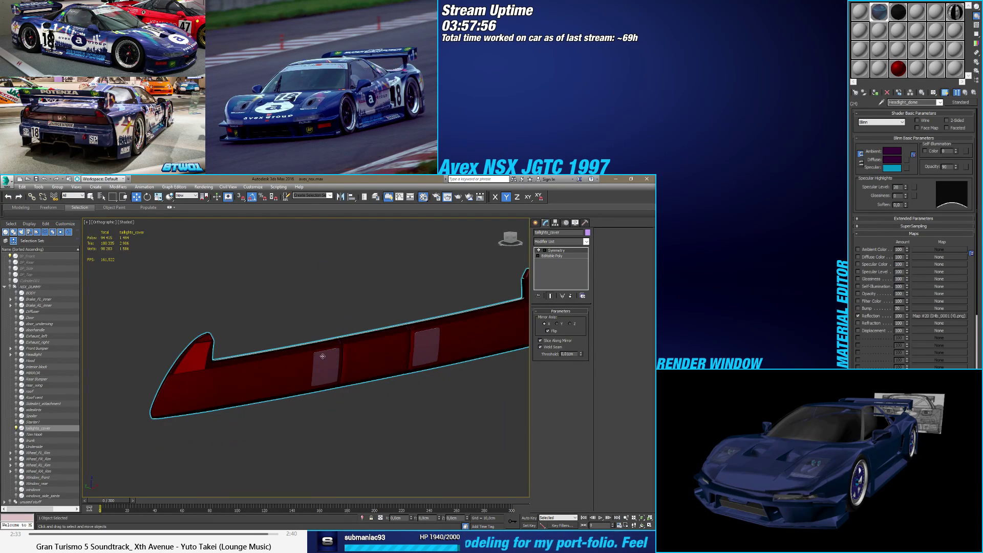
scroll(276, 356, "up", 2)
scroll(221, 356, "up", 4)
scroll(283, 381, "down", 3)
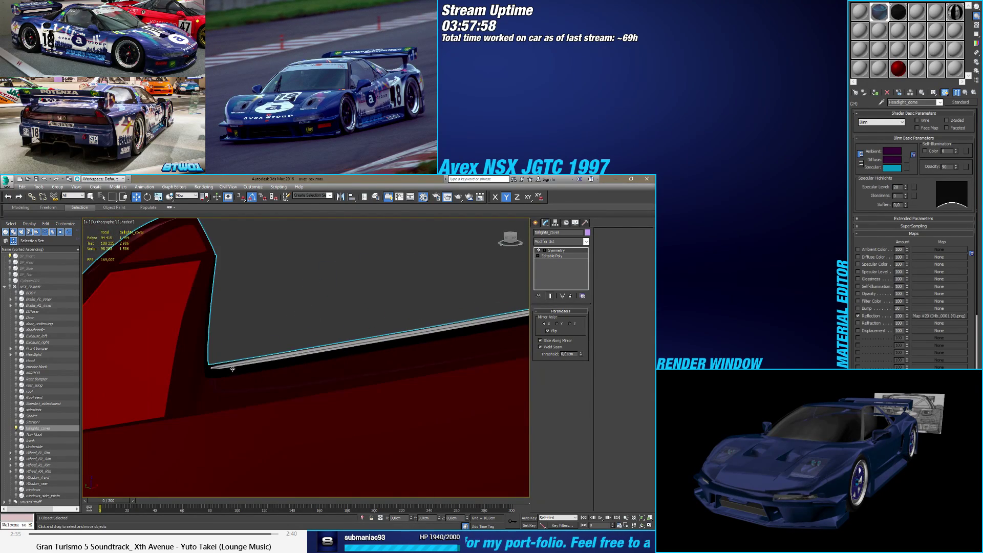
Step: Enter Polygon sub-object mode on the cover's Editable Poly and select all polygons
left_click(559, 256)
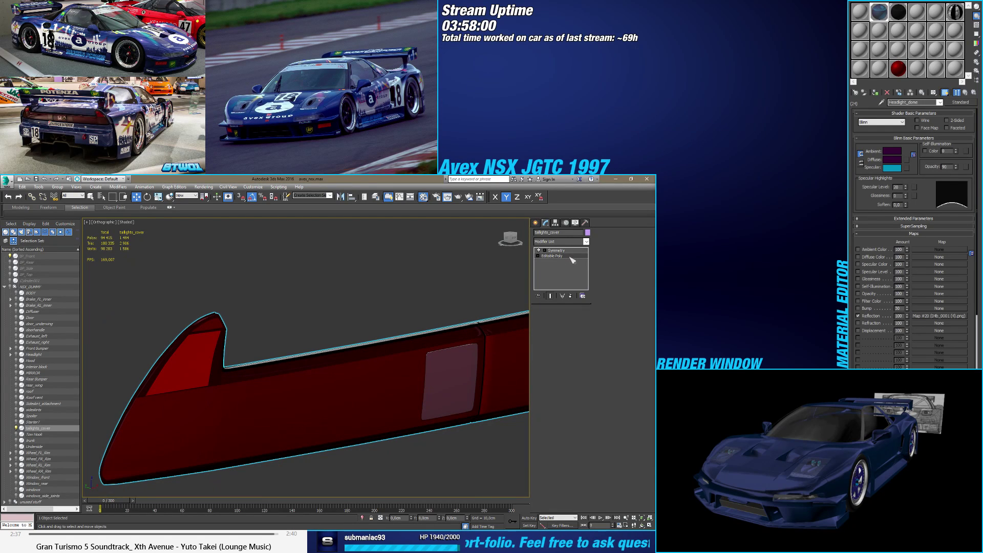
left_click(576, 319)
key("ctrl+a")
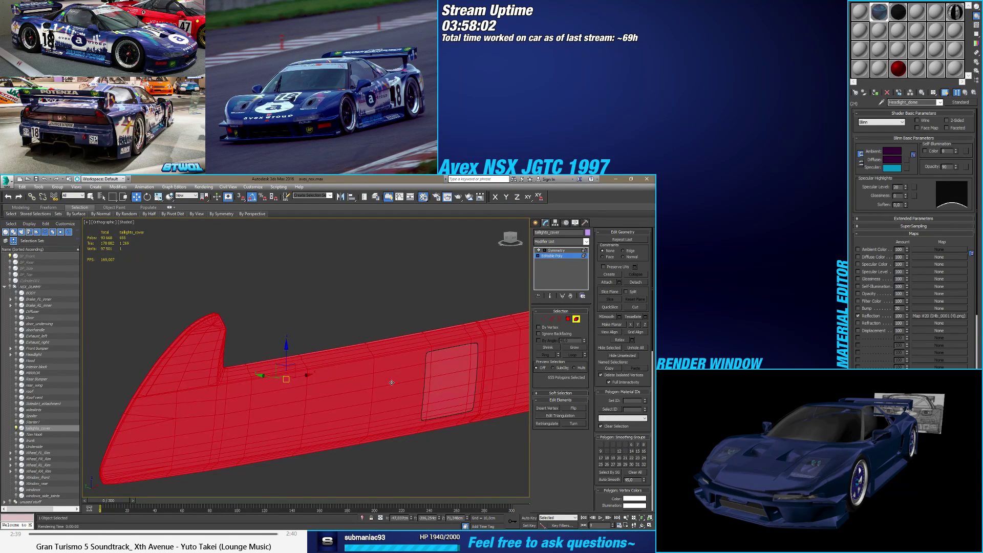
middle_click_drag(327, 354, 394, 351, "alt")
scroll(397, 350, "up", 2)
scroll(397, 350, "up", 3)
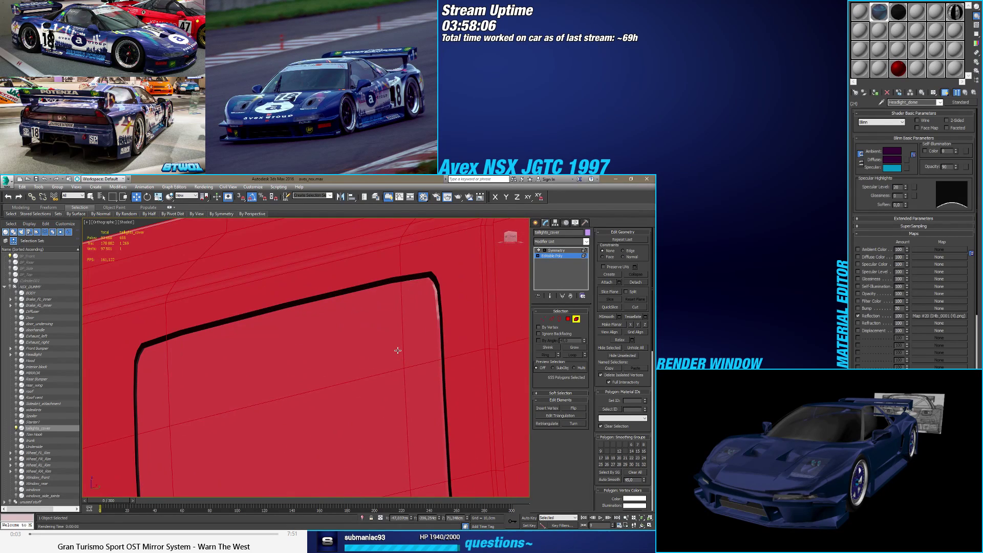
Step: Try partial and full polygon selections on the cover, then clear the selection
left_click(397, 351)
key("ctrl+a")
scroll(454, 341, "down", 3)
middle_click_drag(461, 339, 372, 346, "alt")
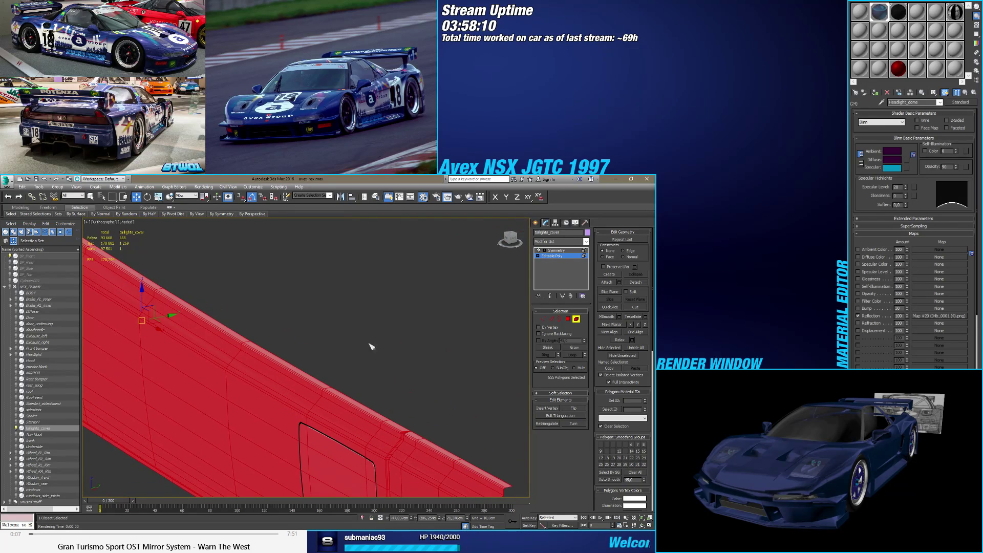
scroll(423, 346, "down", 3)
left_click(425, 346)
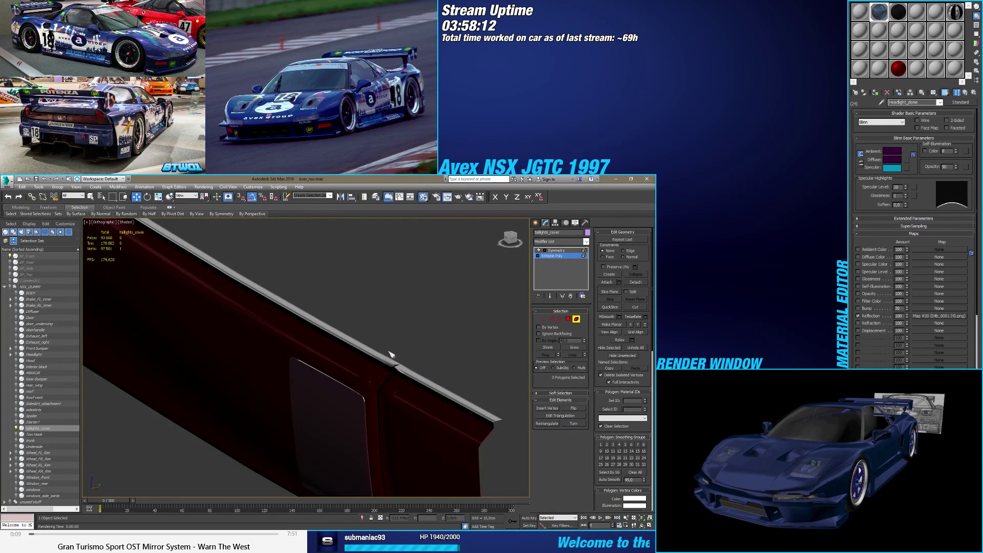
scroll(374, 379, "down", 3)
scroll(348, 390, "up", 2)
middle_click_drag(329, 390, 303, 394, "alt")
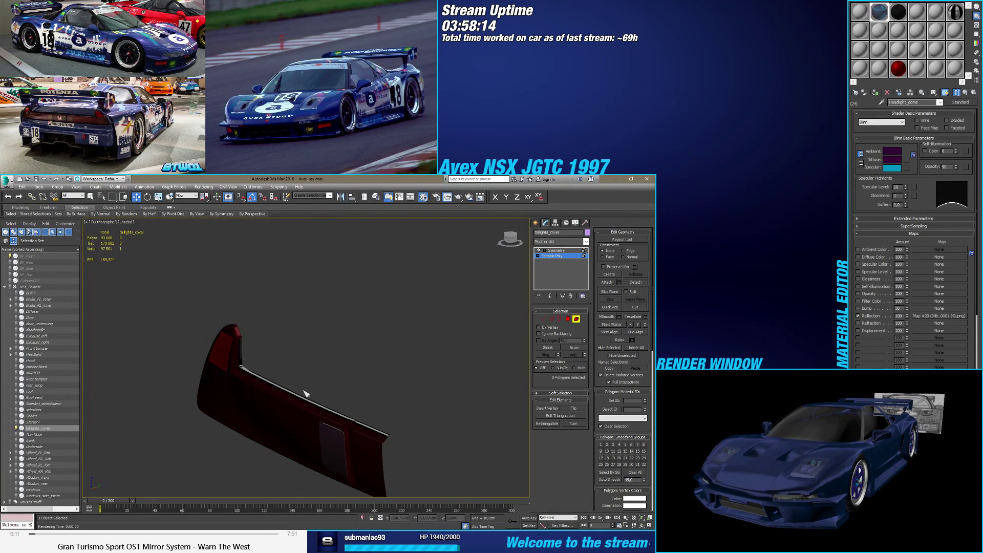
scroll(370, 418, "up", 2)
scroll(370, 418, "up", 2)
Step: Select 18 polygons along the cover's upper rim strip, with edged faces shown
key("4")
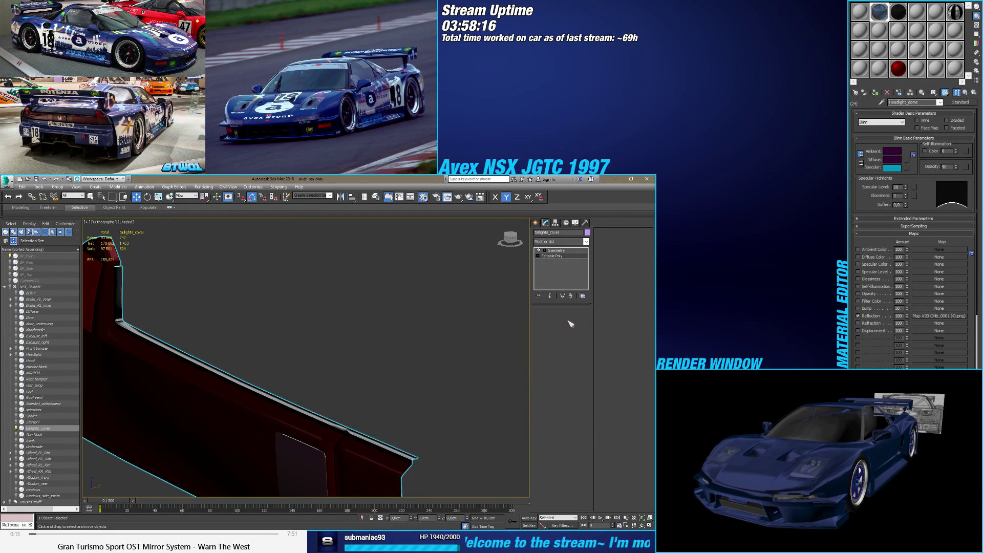
left_click(386, 445)
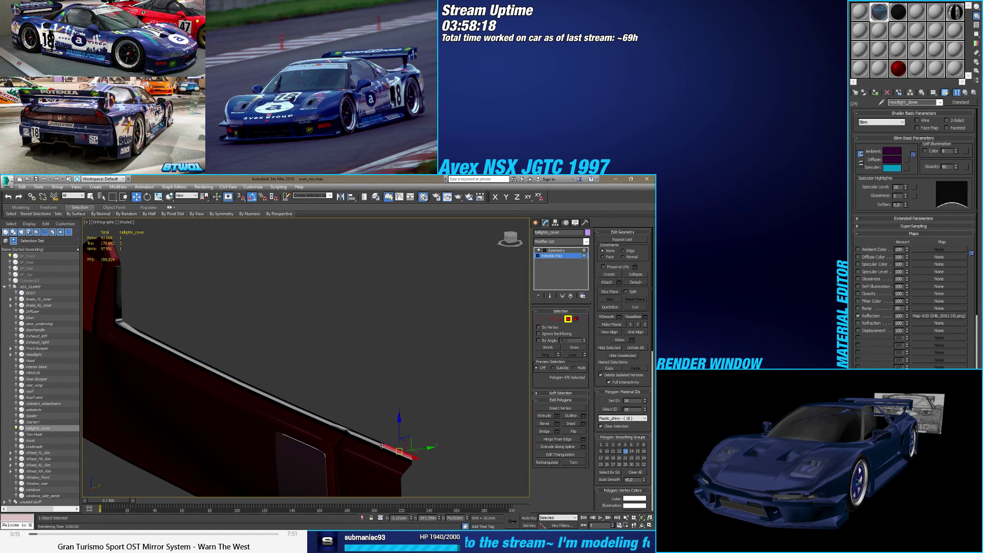
left_click(375, 442, "ctrl")
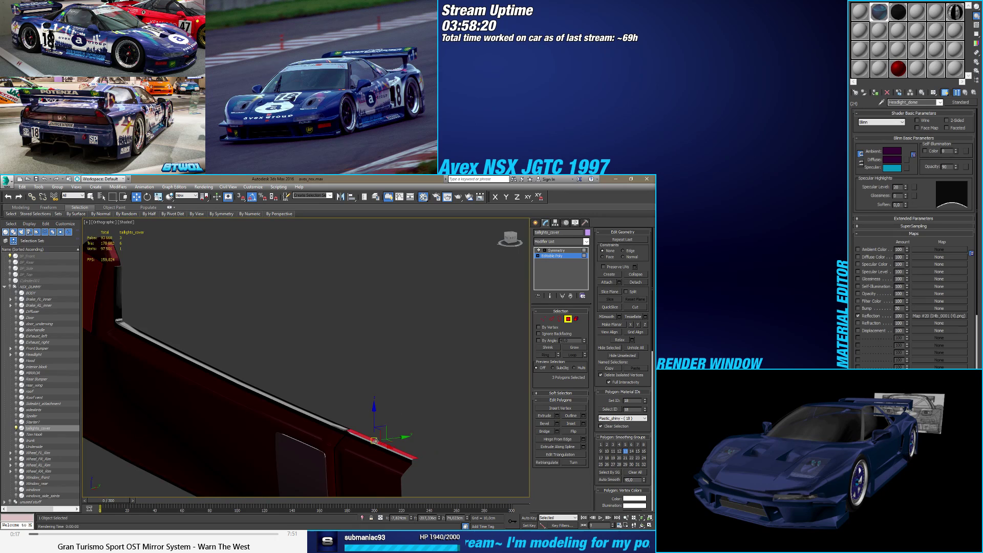
key("F4")
scroll(348, 427, "up", 4)
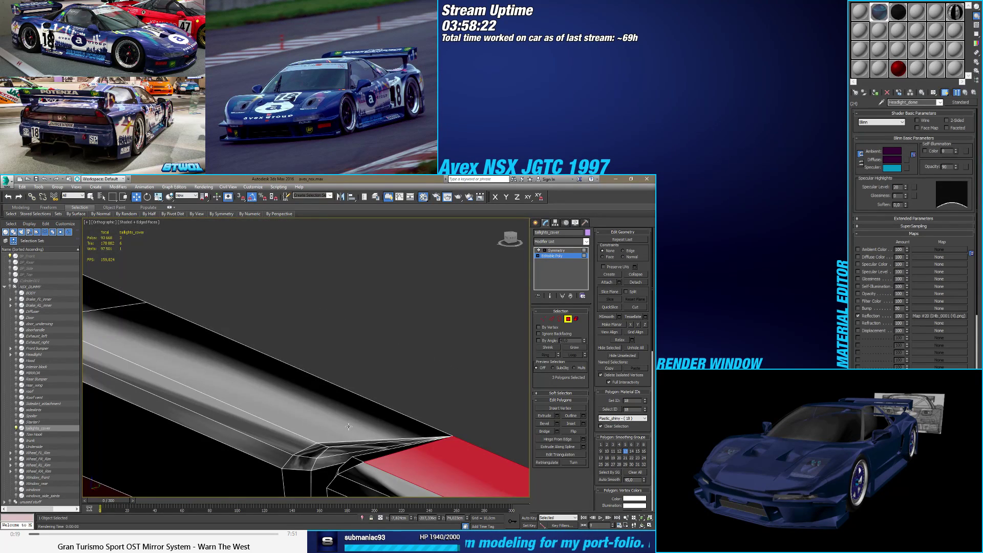
left_click(348, 426, "shift")
middle_click_drag(348, 426, 269, 371, "alt")
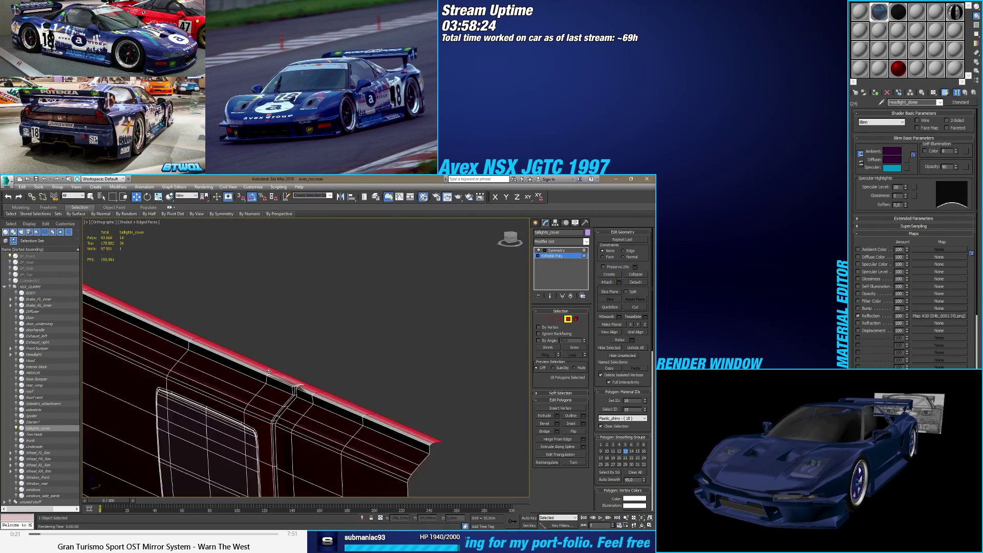
scroll(269, 371, "down", 3)
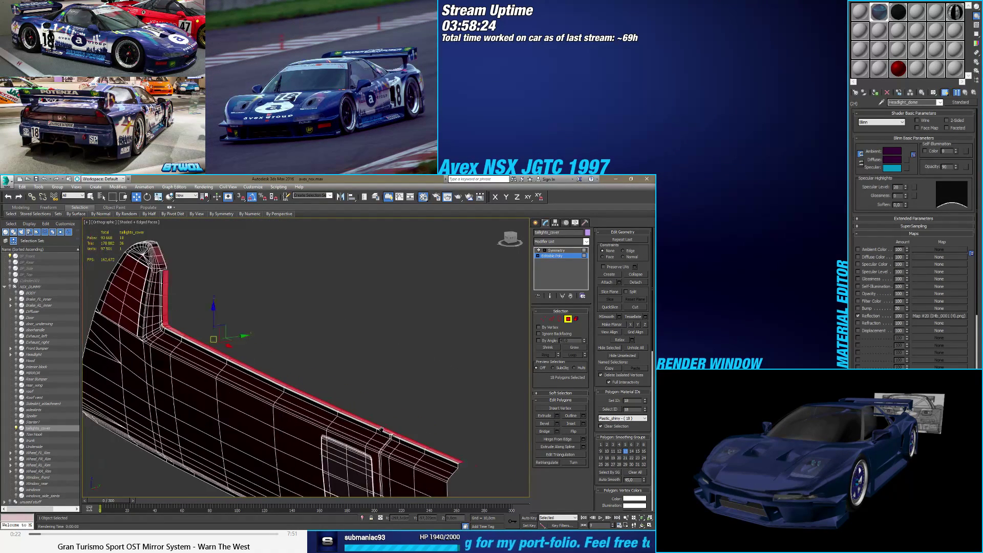
Step: Grow the rim selection to 98 polygons and remove stray faces
left_click(575, 346)
left_click(574, 348)
left_click(574, 348)
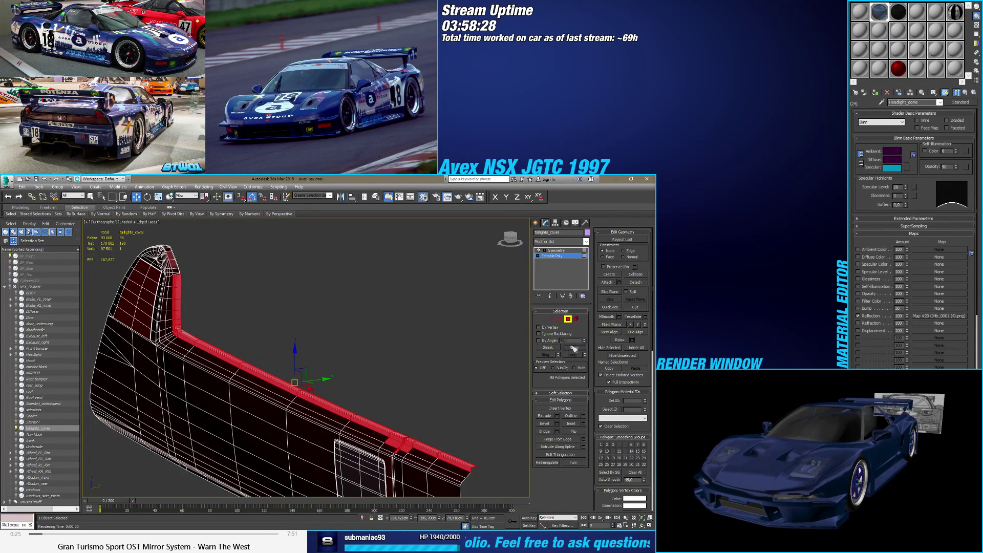
scroll(289, 390, "up", 5)
scroll(388, 385, "up", 5)
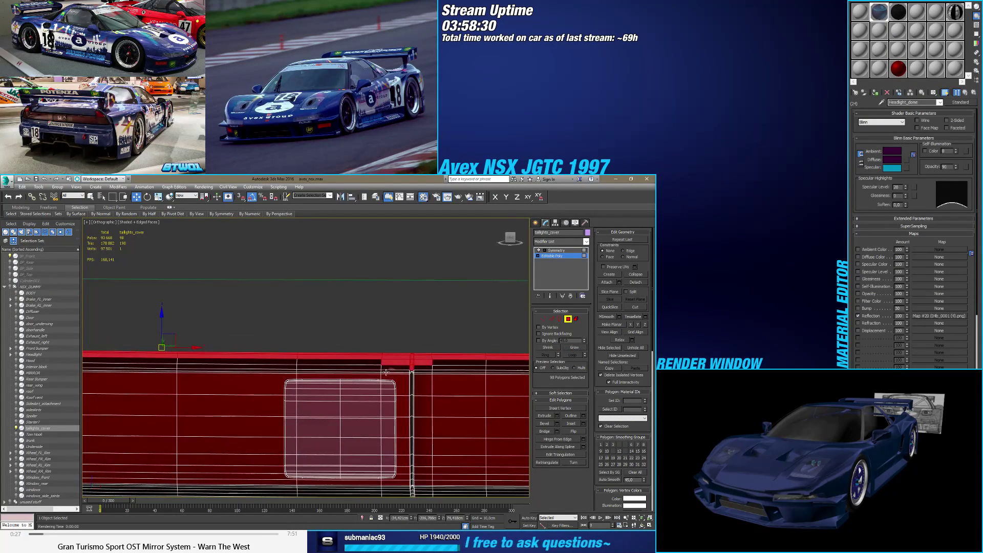
left_click_drag(475, 366, 475, 367, "alt")
middle_click_drag(475, 366, 291, 282, "alt")
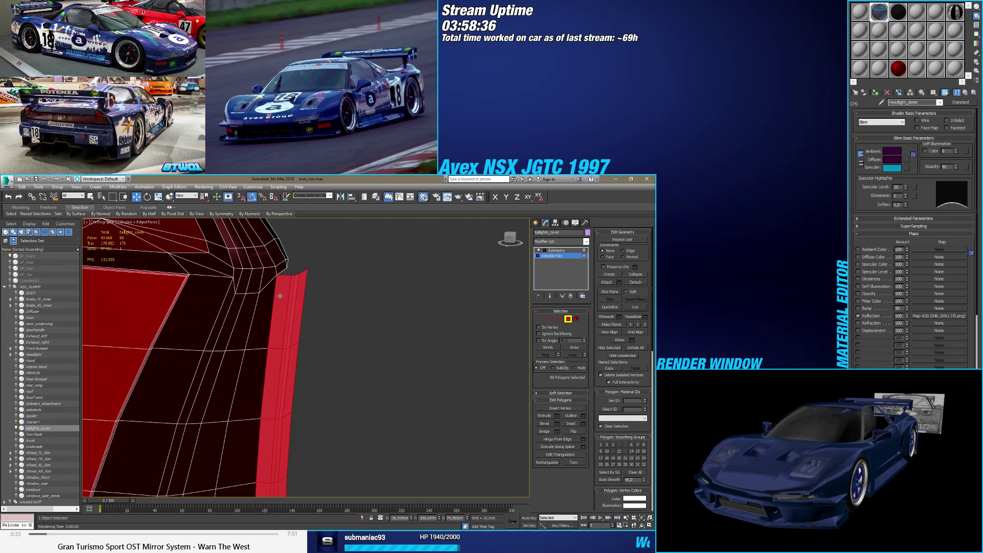
middle_click_drag(306, 339, 307, 287, "alt")
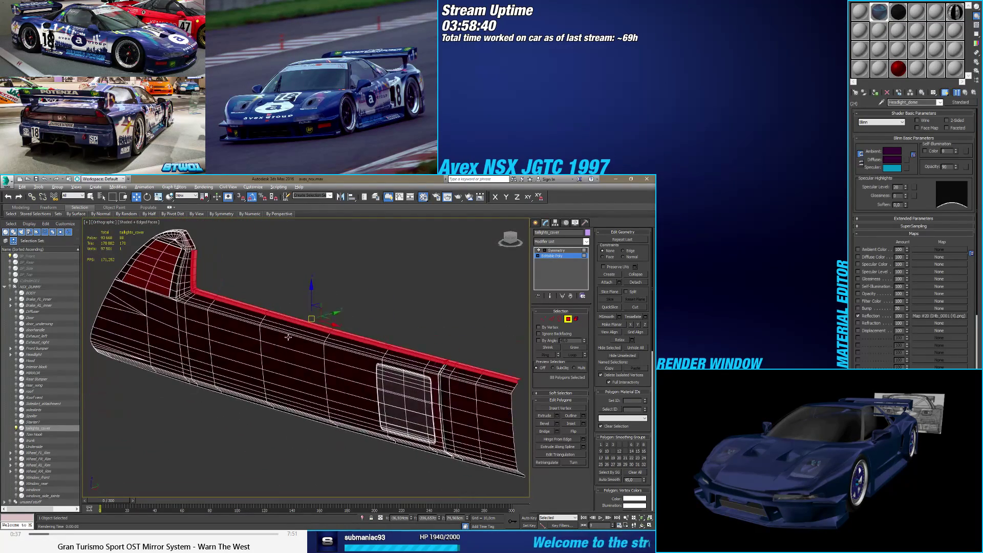
Step: Detach and hide the rim polygons, then select the cover's open border loop
left_click(634, 283)
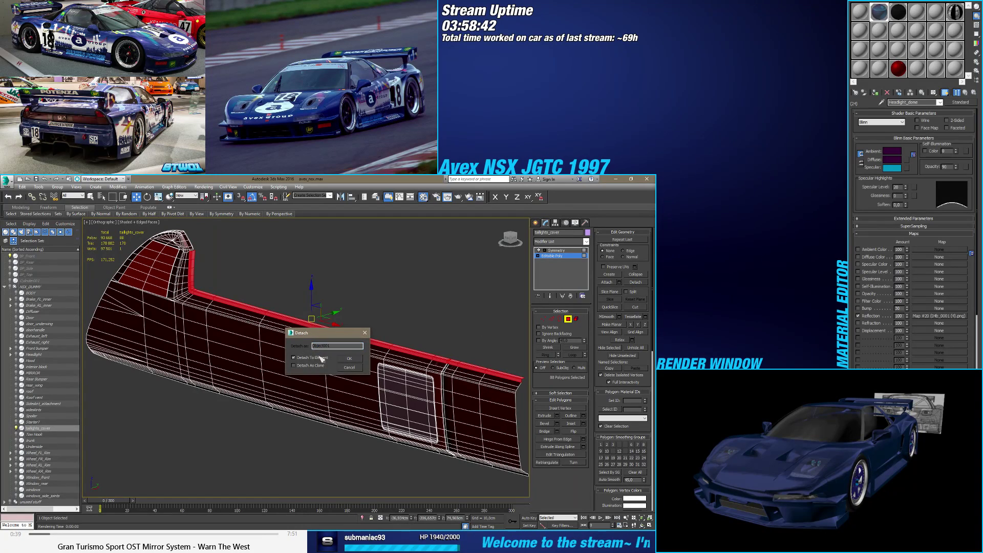
left_click(350, 359)
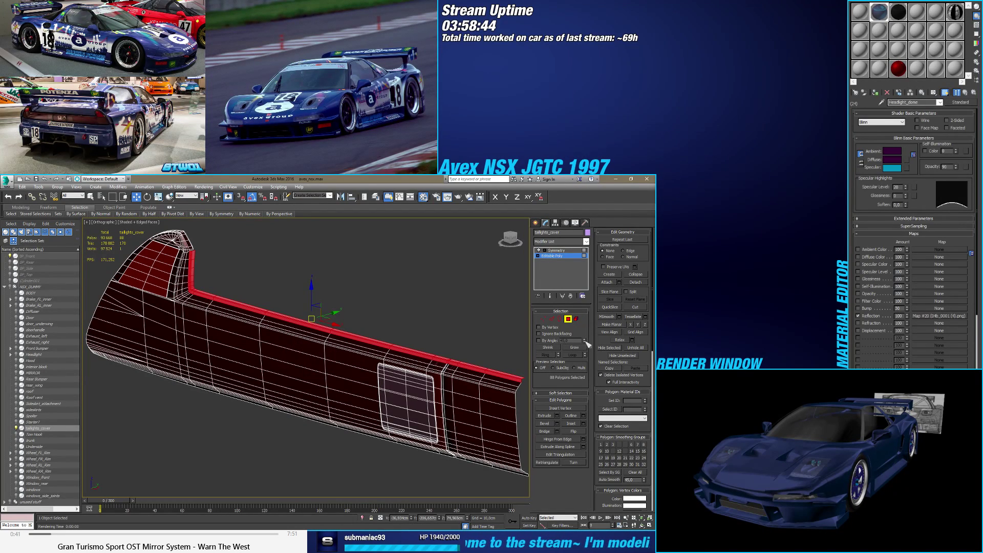
left_click(609, 348)
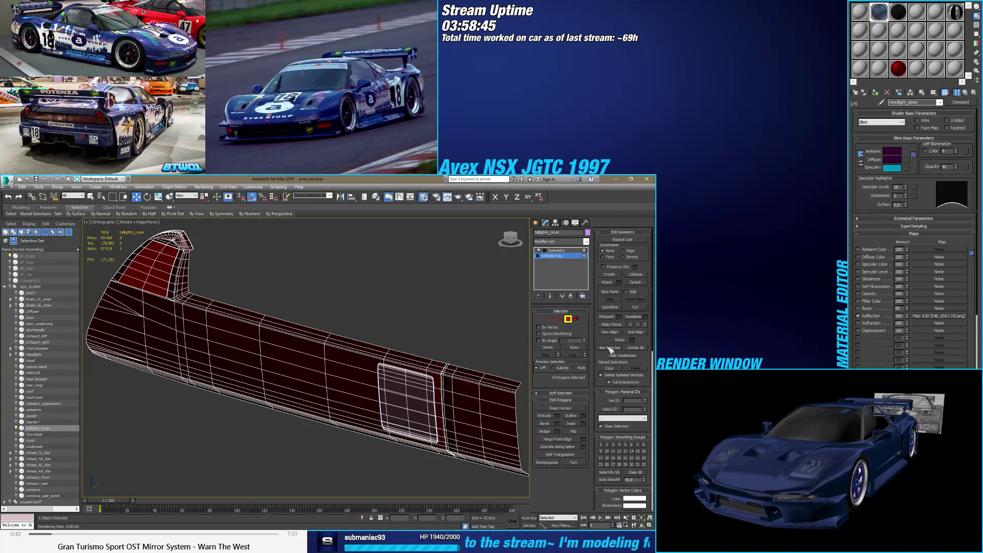
left_click(559, 319)
left_click(324, 345)
Step: Inspect the open border, then select the cover's whole lower edge polygon loop
middle_click_drag(324, 344, 285, 342, "alt")
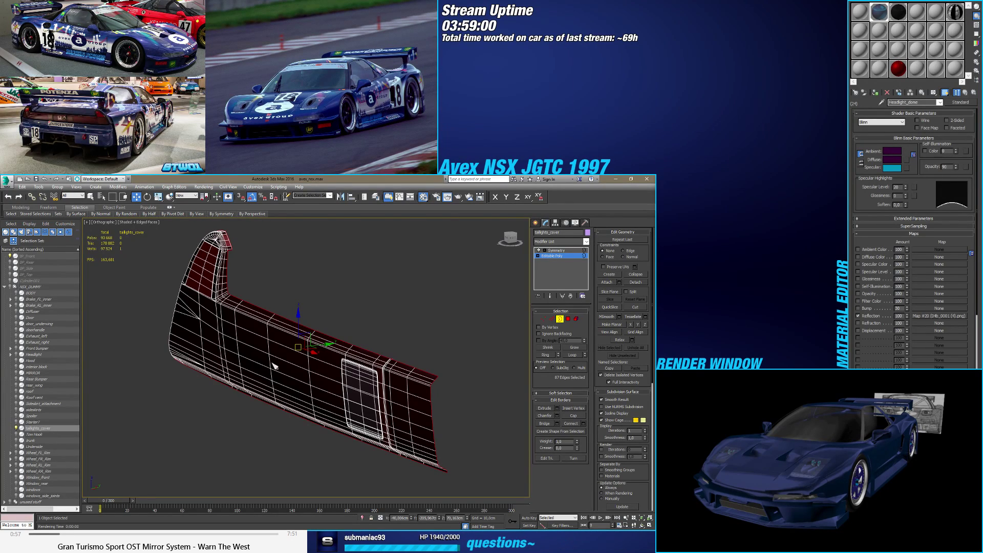
middle_click_drag(286, 342, 270, 381, "alt")
scroll(417, 441, "up", 6)
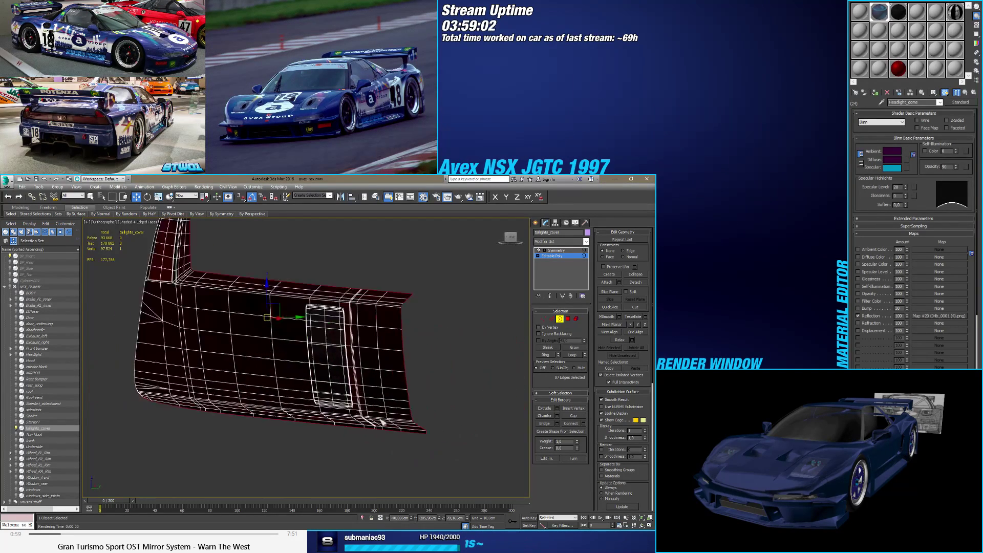
scroll(417, 441, "down", 2)
scroll(417, 441, "down", 3)
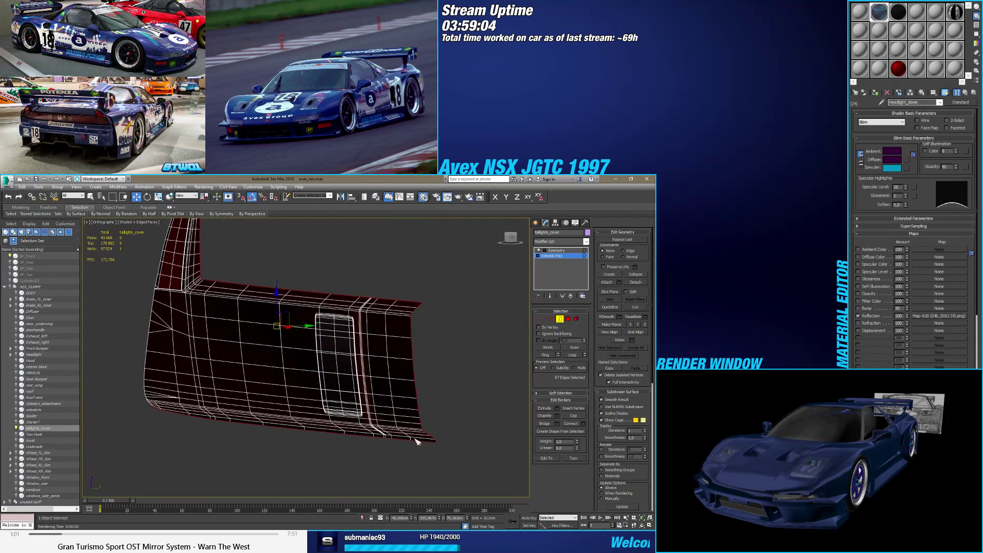
left_click(569, 320)
scroll(422, 436, "up", 4)
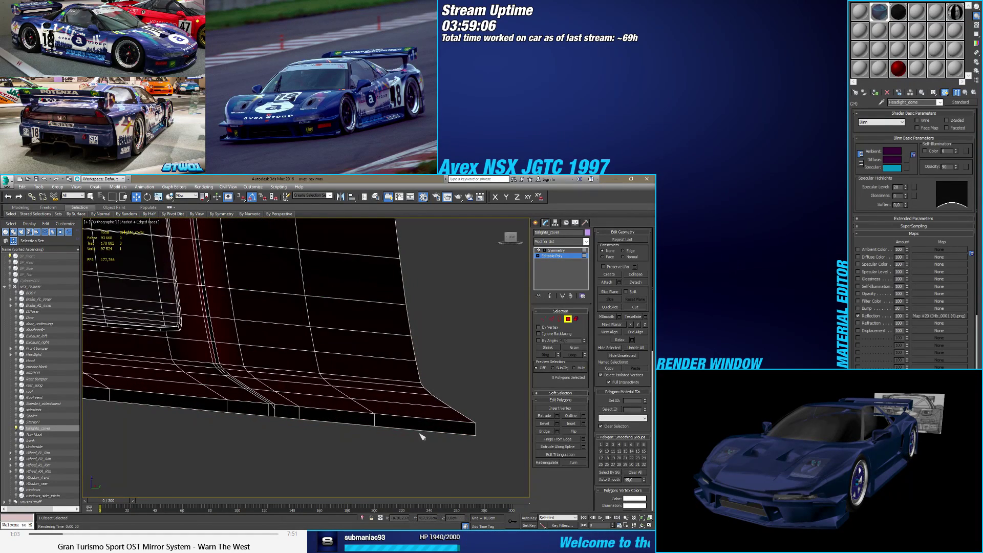
left_click(418, 429)
left_click(364, 422, "shift")
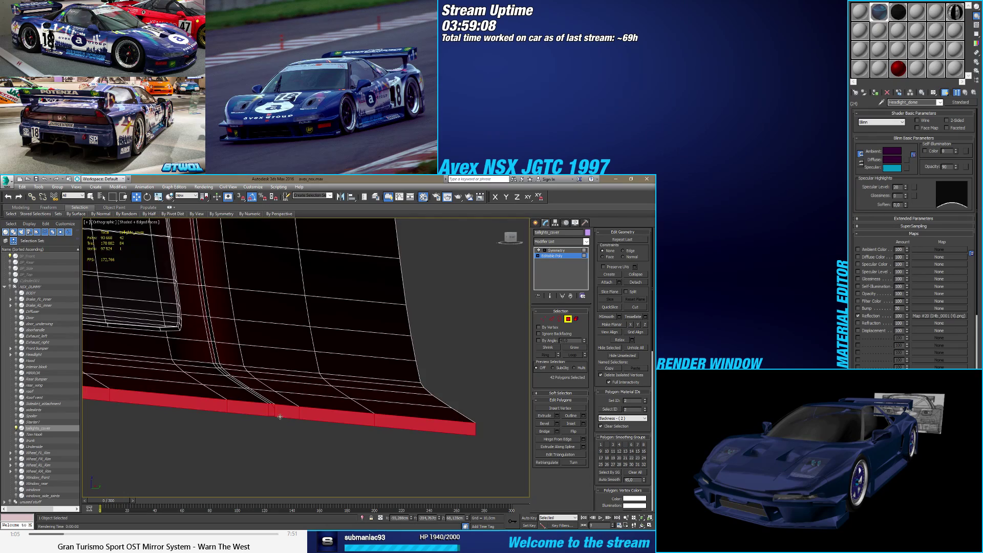
scroll(340, 369, "down", 4)
middle_click_drag(340, 369, 268, 399, "alt")
scroll(333, 399, "up", 4)
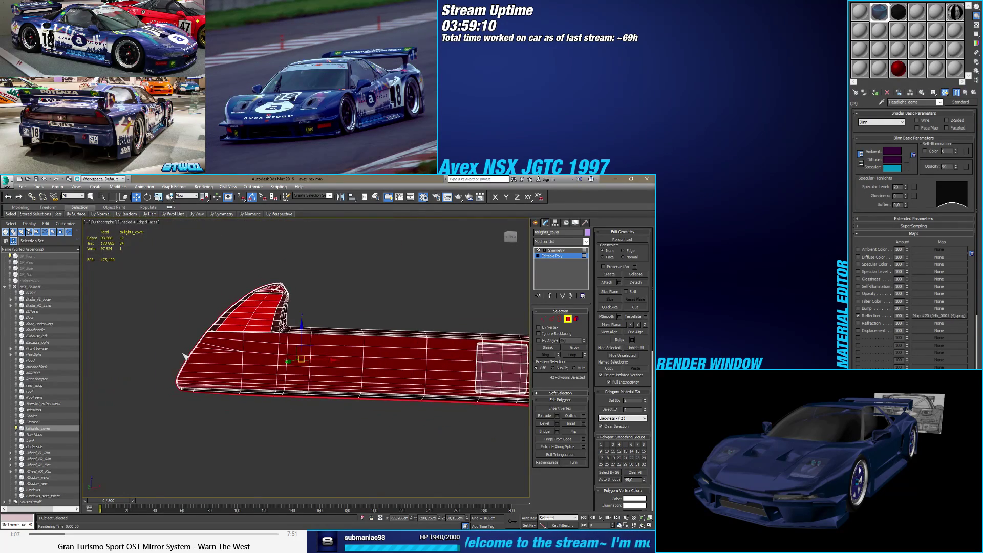
scroll(185, 356, "up", 3)
Step: Add the fin rim faces to the lower edge selection
middle_click_drag(185, 357, 378, 276, "alt")
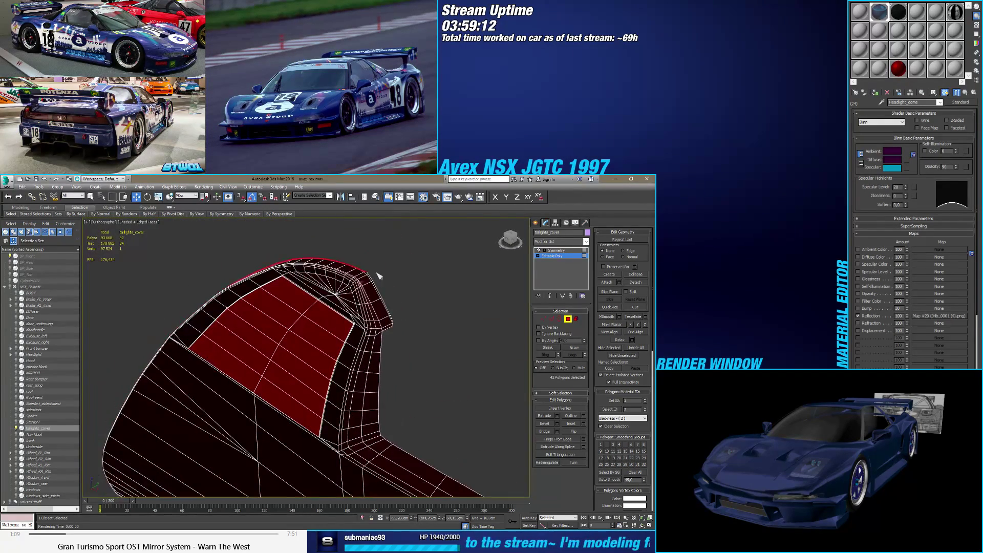
scroll(378, 277, "up", 4)
left_click(333, 280, "ctrl")
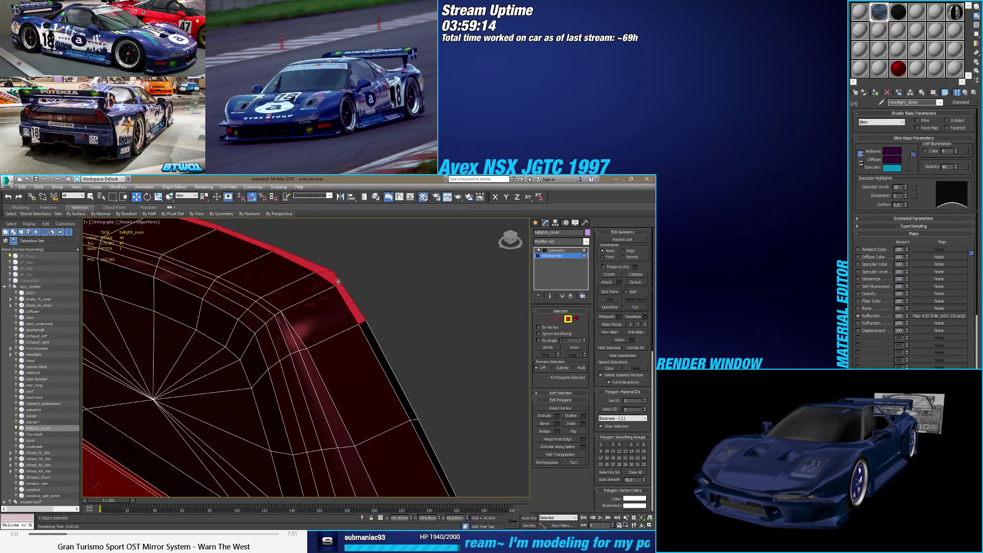
scroll(333, 280, "down", 3)
middle_click_drag(333, 280, 436, 318, "alt")
scroll(251, 352, "up", 3)
left_click(226, 356, "ctrl")
scroll(227, 357, "down", 2)
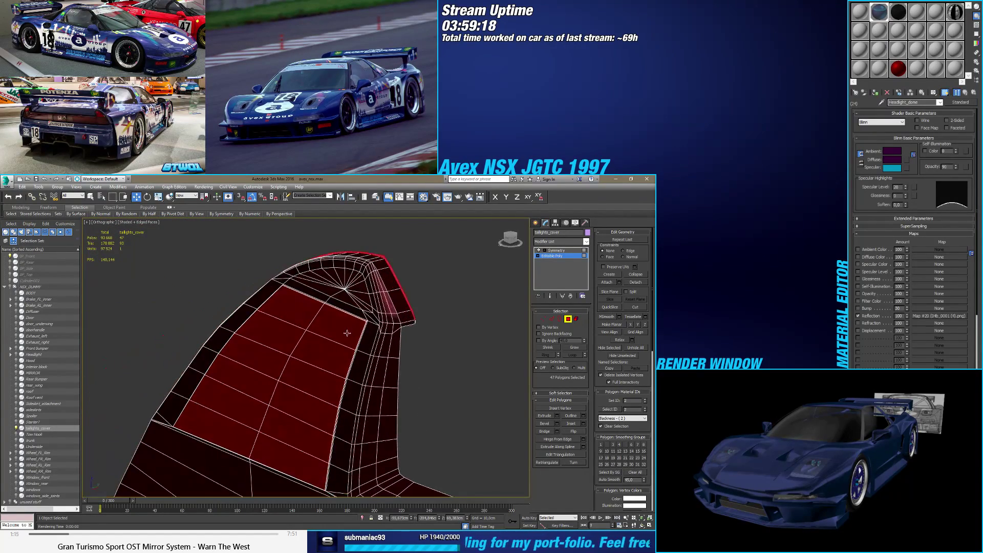
scroll(419, 325, "up", 3)
scroll(420, 325, "up", 3)
scroll(346, 337, "down", 4)
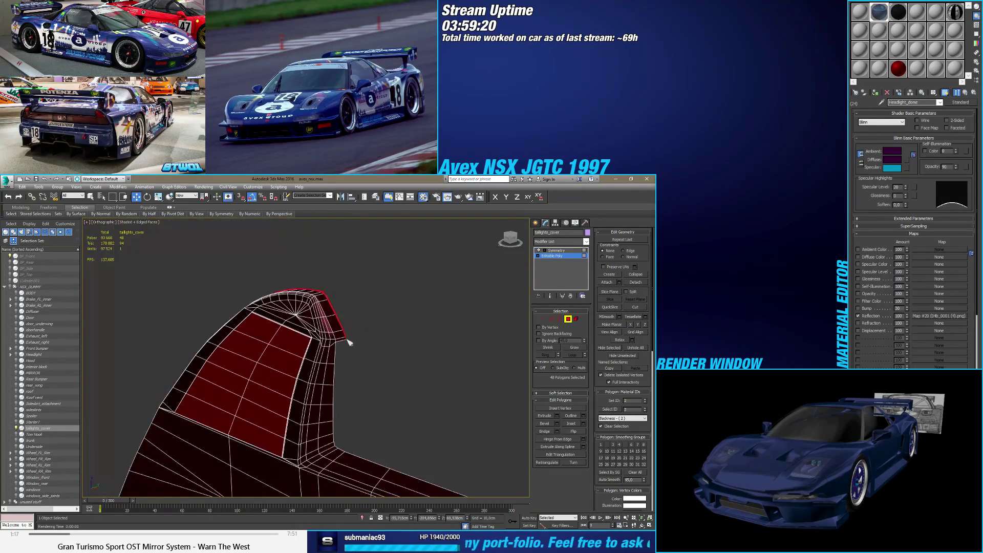
mouse_move(359, 327)
middle_mouse_down("alt")
mouse_move(430, 274)
mouse_move(327, 292)
mouse_move(302, 284)
mouse_move(372, 338)
middle_mouse_up("alt")
scroll(381, 276, "down", 2)
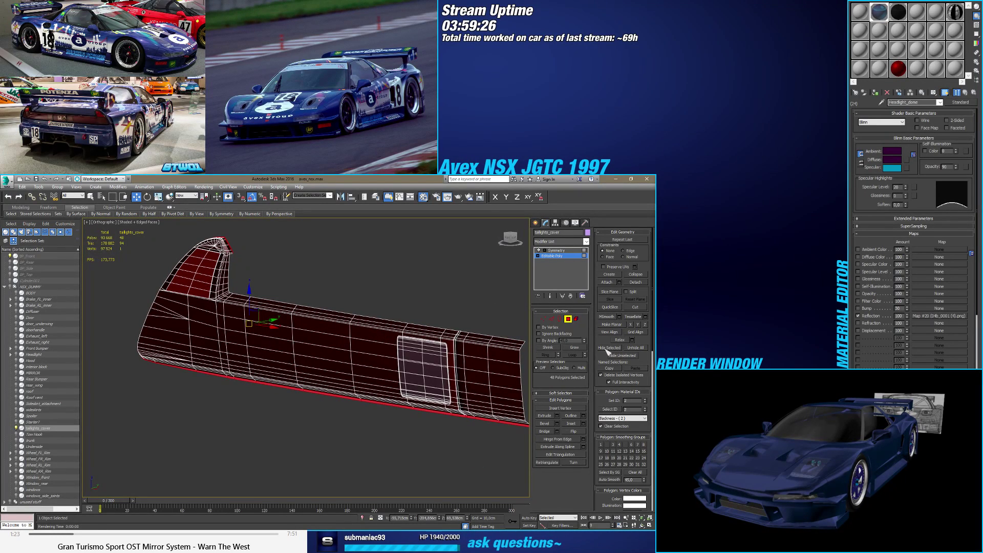
Step: Detach the 48 selected faces as an element, hide them, and view the panel from the front
left_click(628, 283)
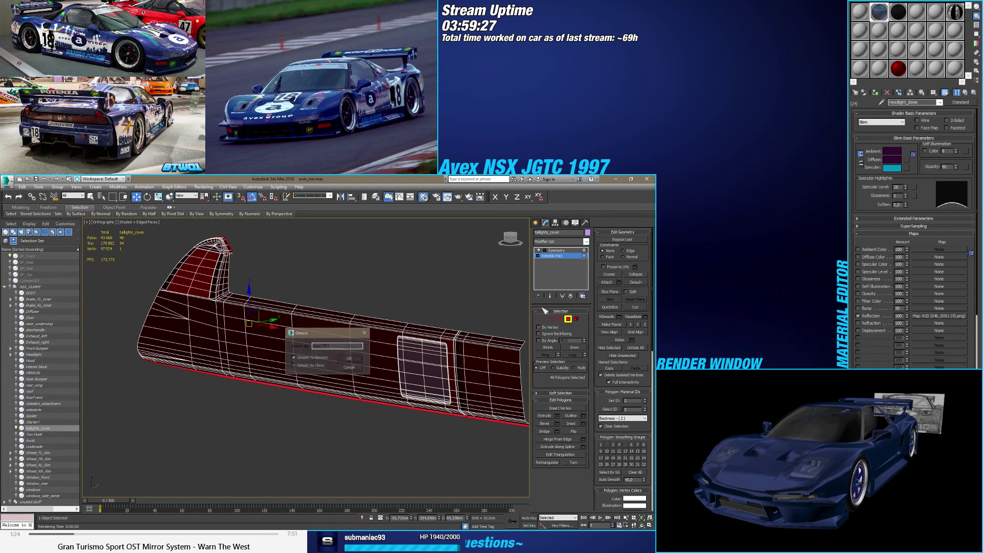
left_click(361, 361)
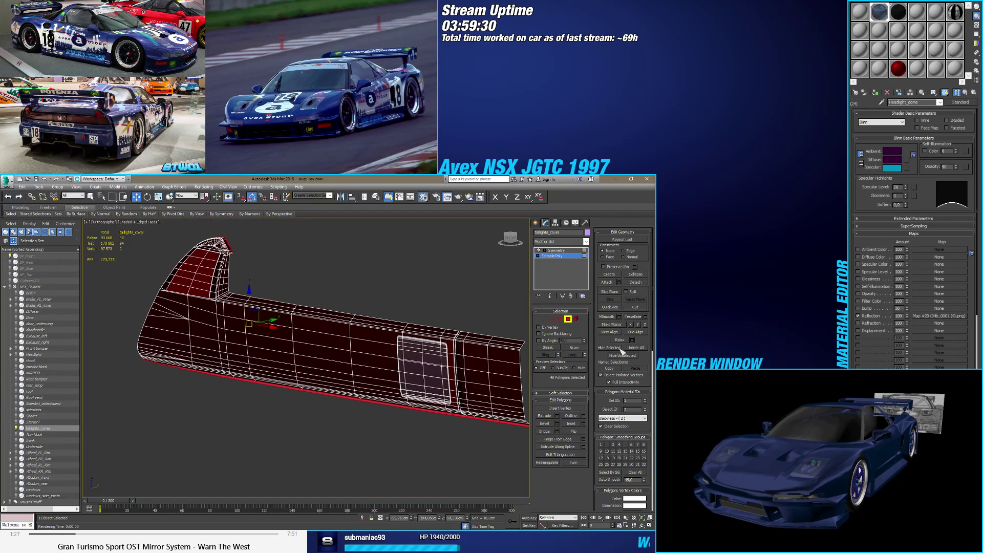
left_click(619, 348)
middle_click_drag(445, 327, 396, 307, "alt")
scroll(395, 304, "up", 5)
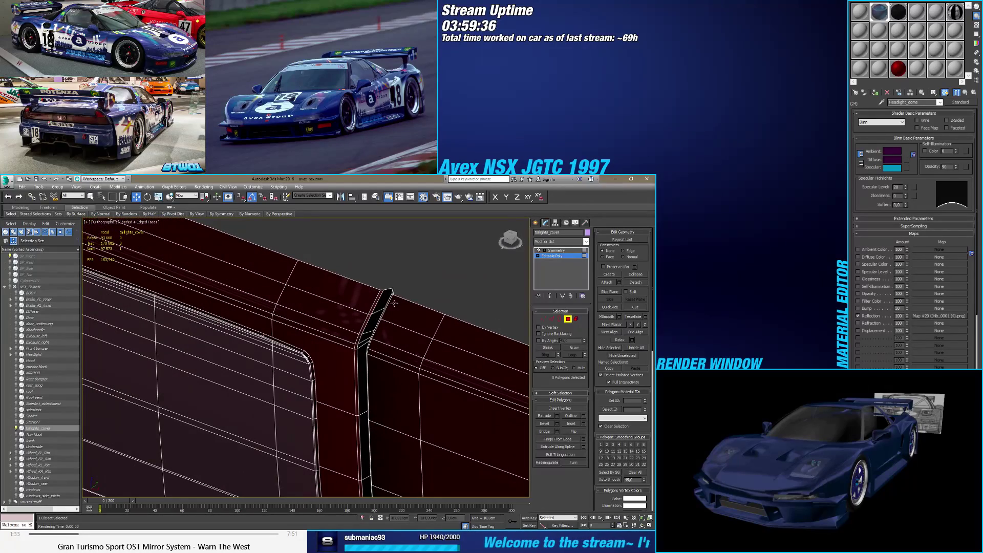
left_click(510, 244)
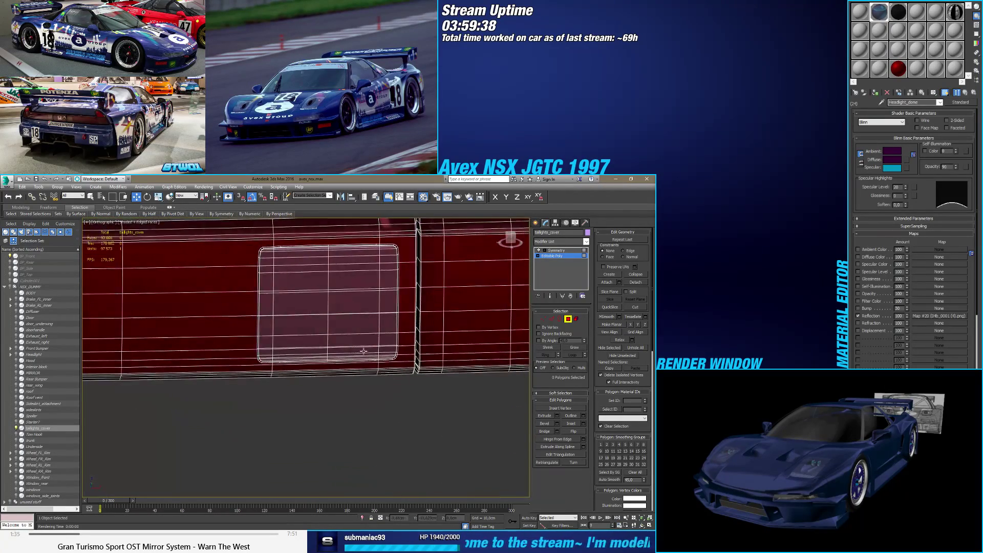
left_click(510, 238)
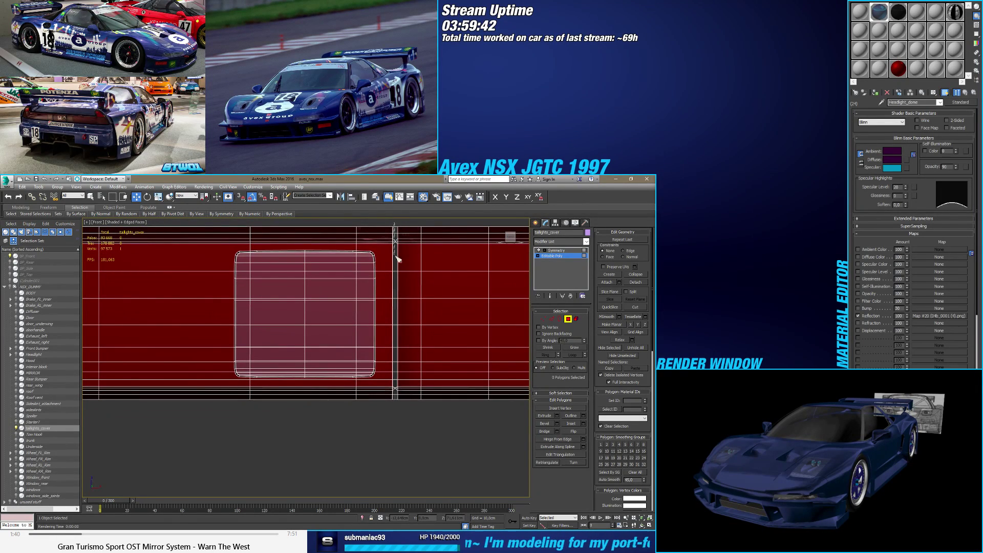
Step: Marquee-select the vertical groove polygons, then detach and hide them
left_click_drag(398, 409, 397, 408)
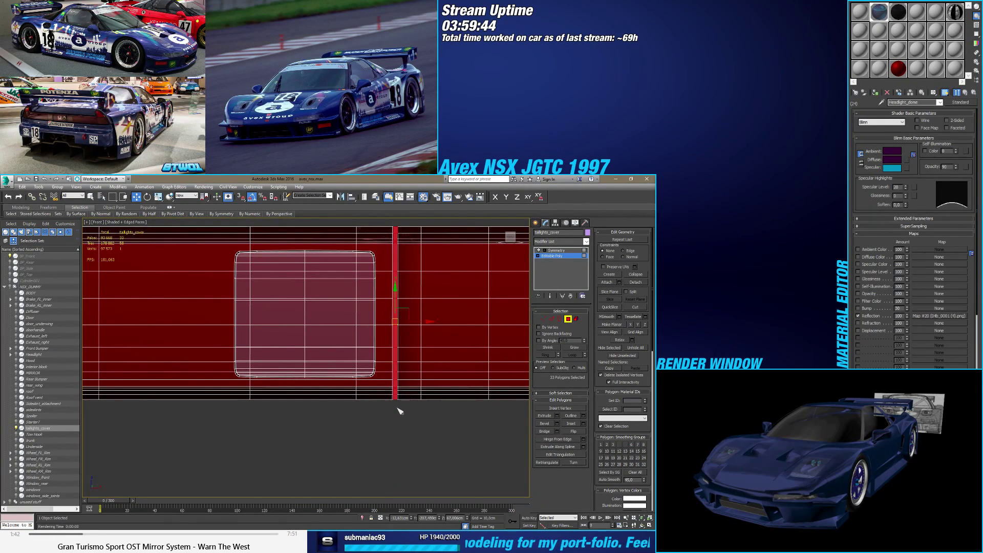
middle_click_drag(397, 408, 432, 387, "alt")
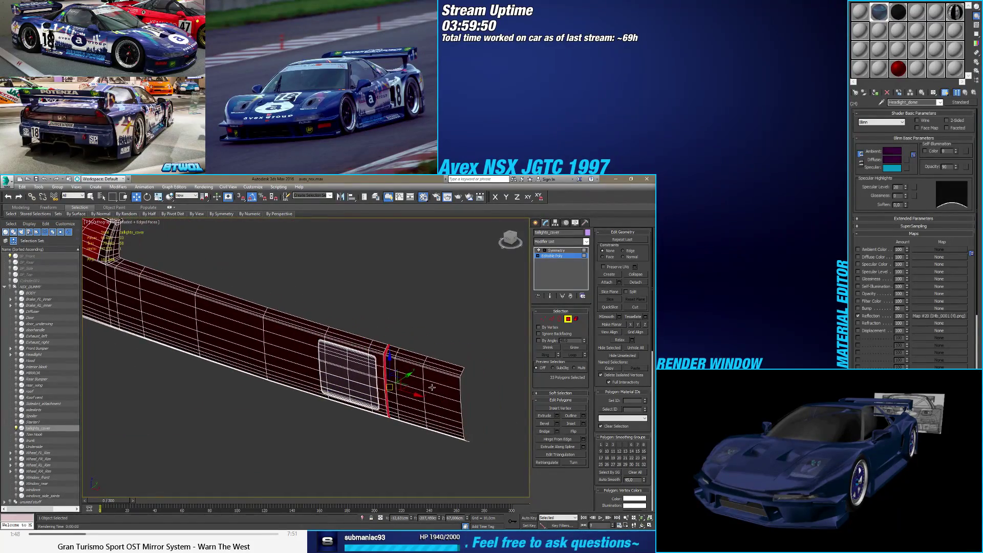
left_click(634, 282)
left_click(346, 359)
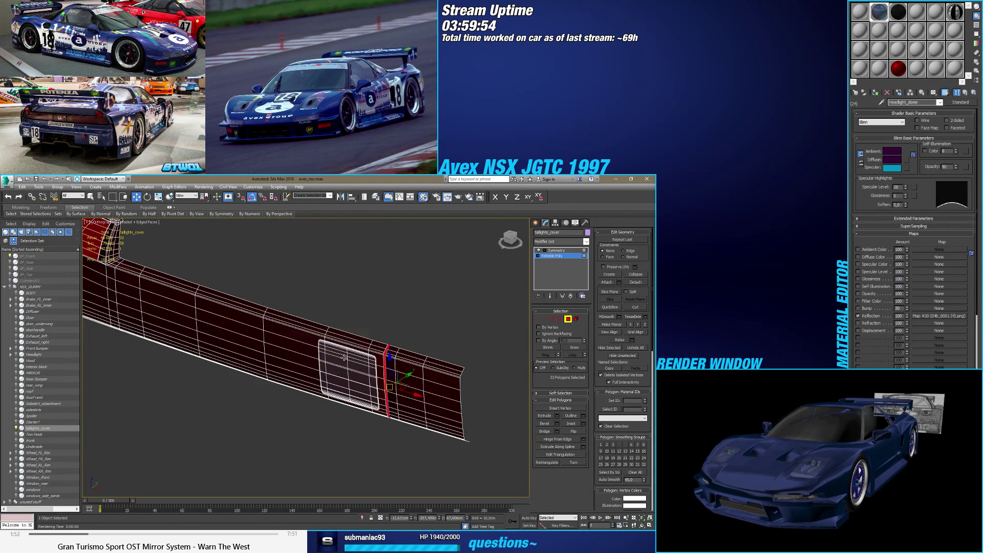
middle_click_drag(347, 360, 517, 354, "alt")
scroll(388, 357, "up", 3)
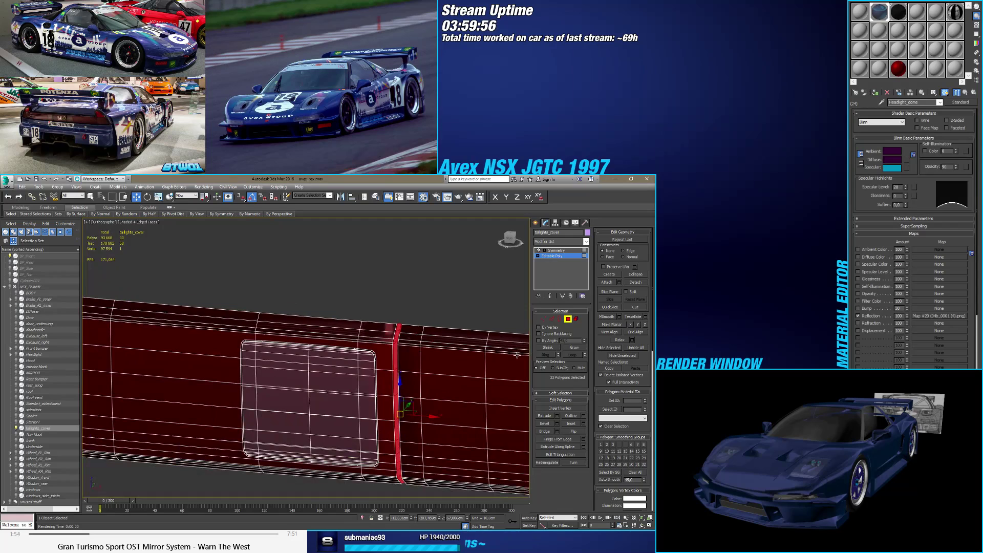
left_click(620, 349)
scroll(409, 268, "up", 5)
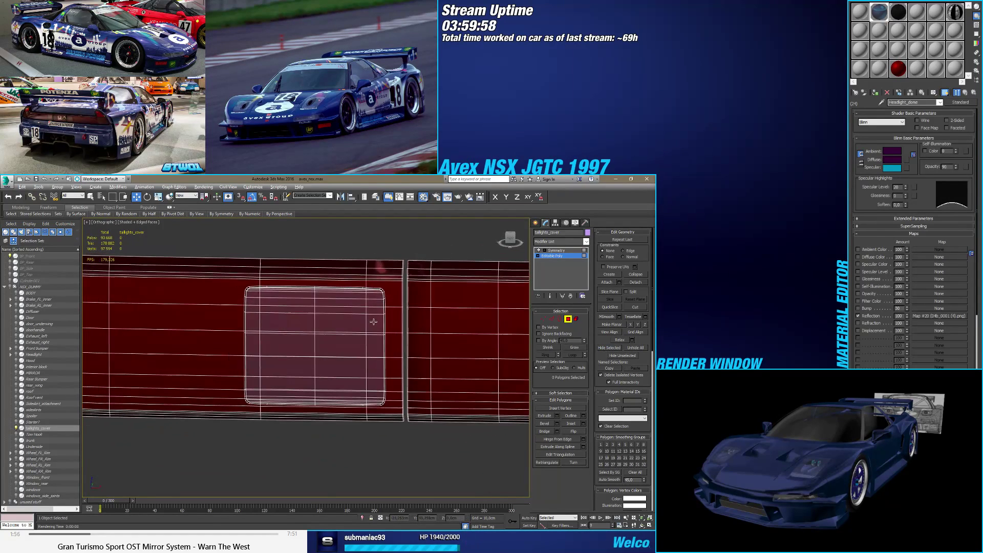
scroll(410, 269, "down", 4)
Step: Undo, drop the stray face, and re-detach and hide the 32 groove polygons
key("ctrl+z")
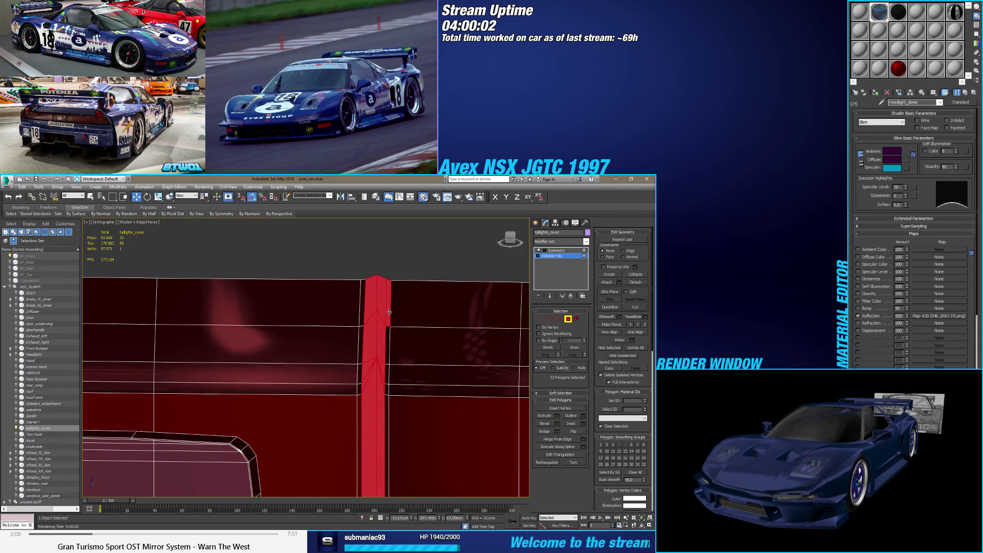
left_click(389, 312, "alt")
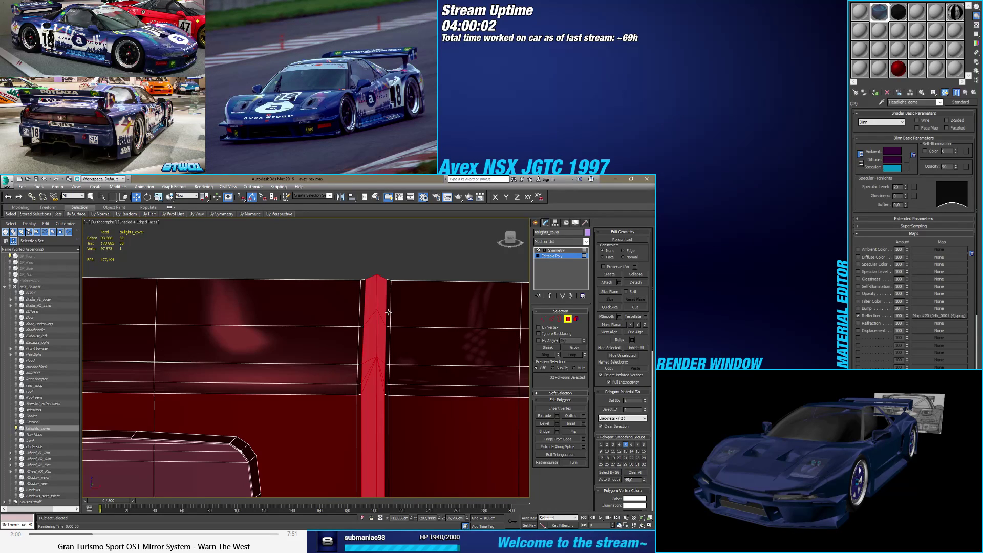
left_click(636, 282)
left_click(355, 359)
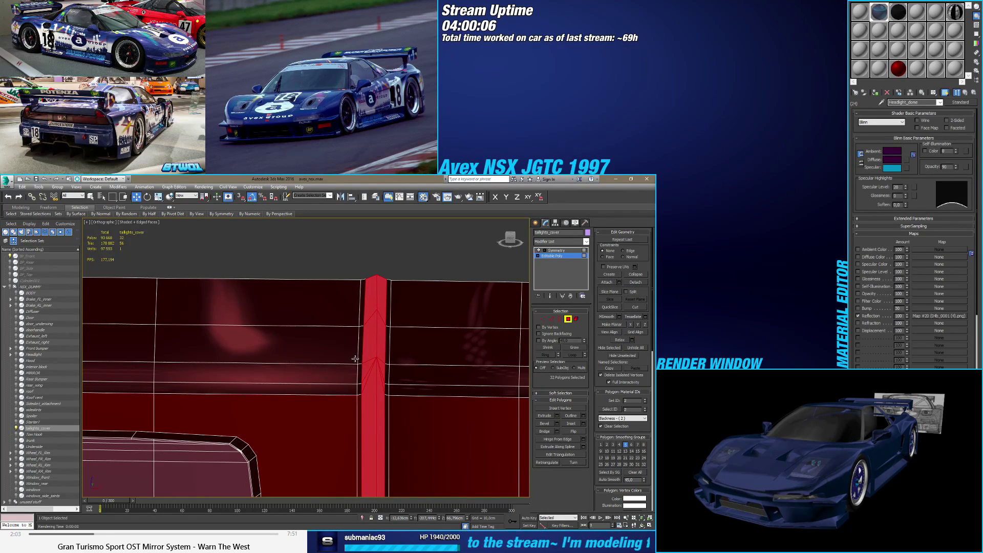
left_click(609, 348)
scroll(419, 337, "down", 5)
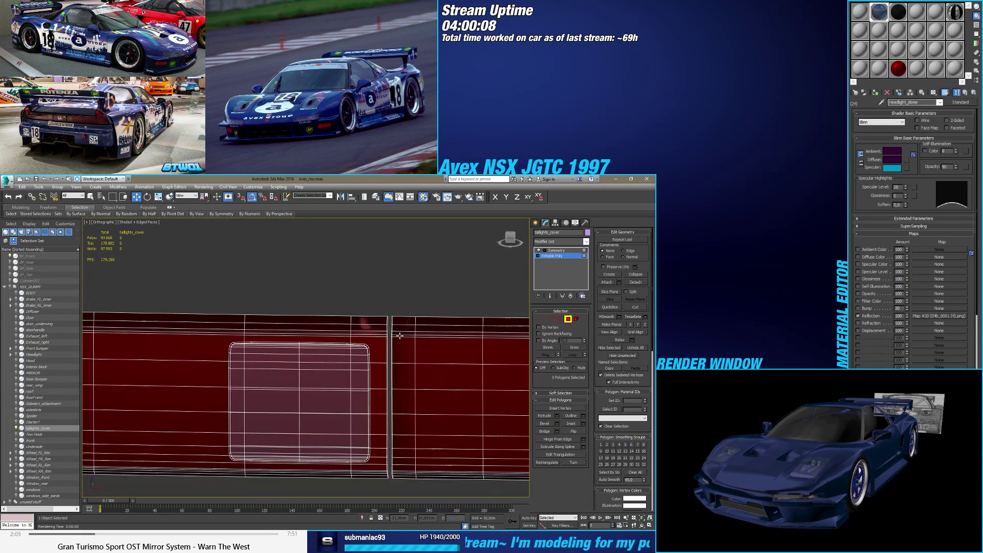
Step: Select all open borders of the remaining panel in Border mode
left_click(560, 318)
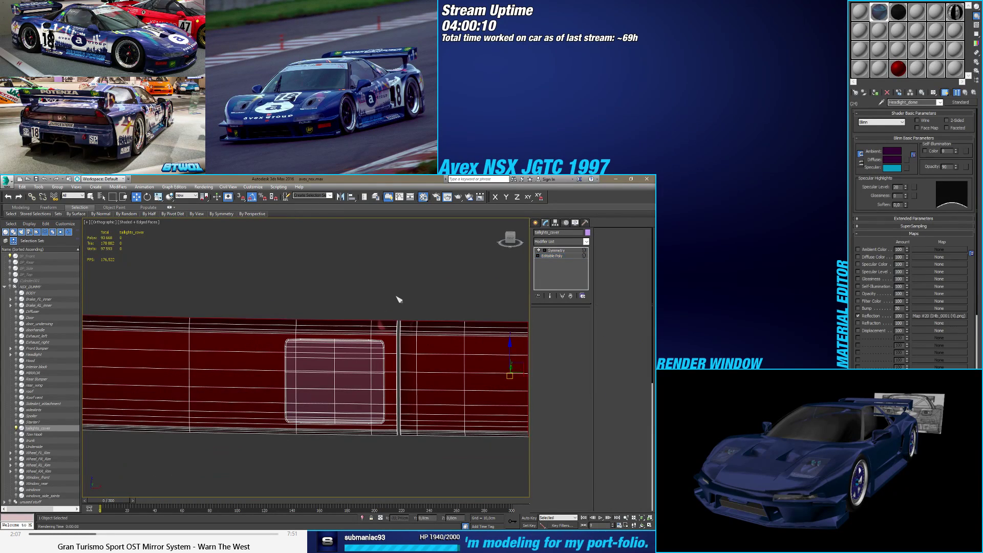
left_click_drag(380, 291, 410, 329)
scroll(400, 324, "down", 5)
middle_click_drag(401, 324, 383, 340, "alt")
scroll(370, 332, "up", 3)
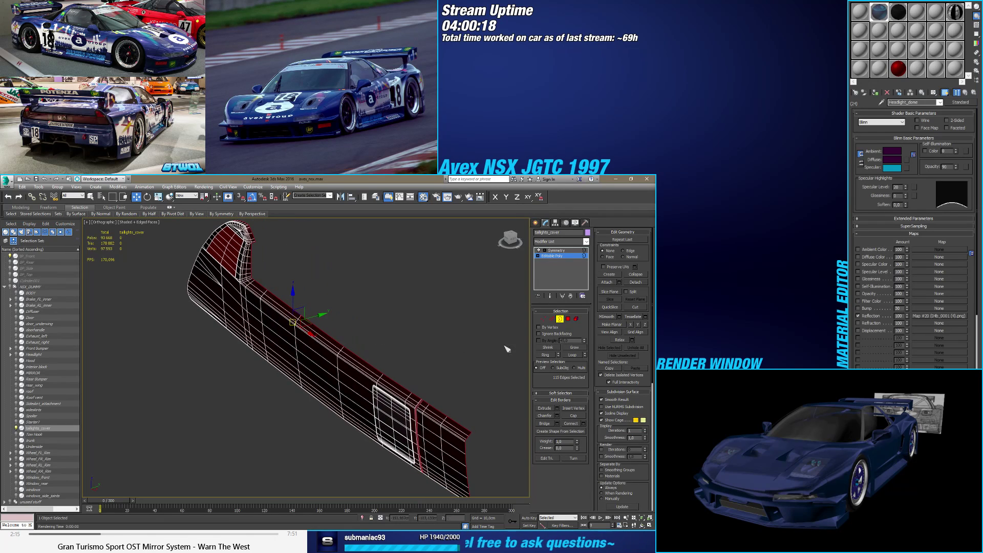
Step: Switch to Edge mode and trim the edge selection down to the rim
left_click(555, 319)
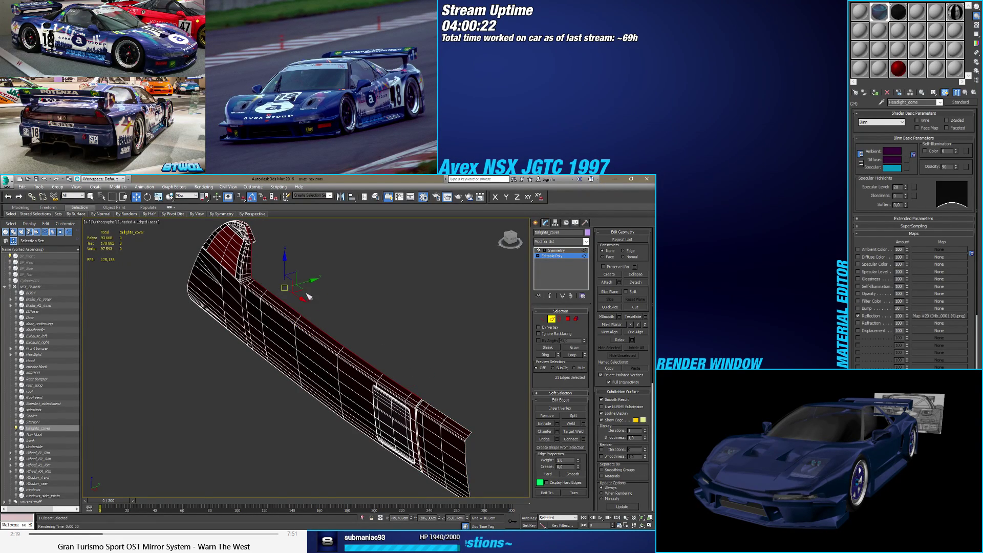
scroll(309, 296, "up", 3)
scroll(309, 295, "down", 3)
mouse_move(401, 381)
middle_mouse_down()
mouse_move(357, 349)
mouse_move(392, 371)
middle_mouse_up()
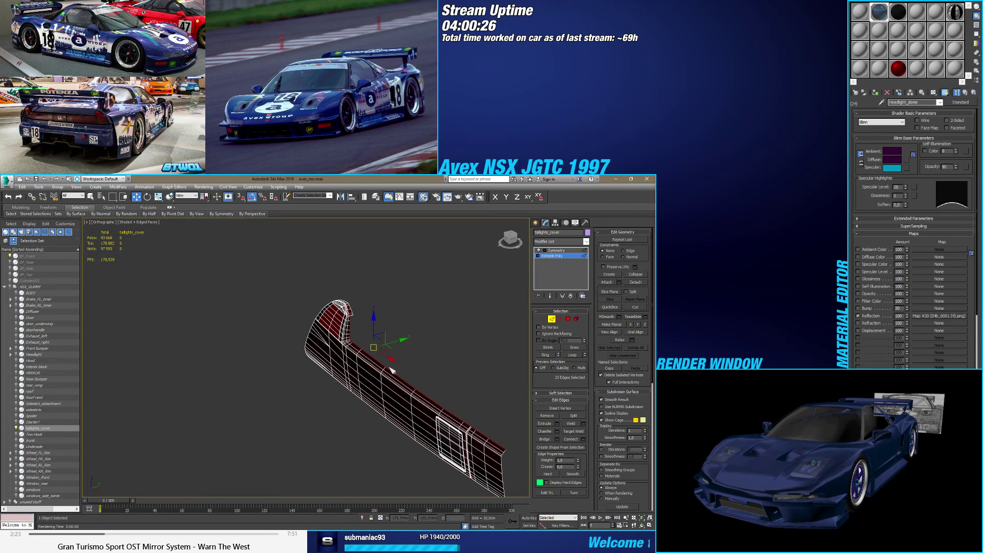
left_click_drag(361, 317, 361, 318)
middle_click_drag(360, 318, 223, 371, "alt")
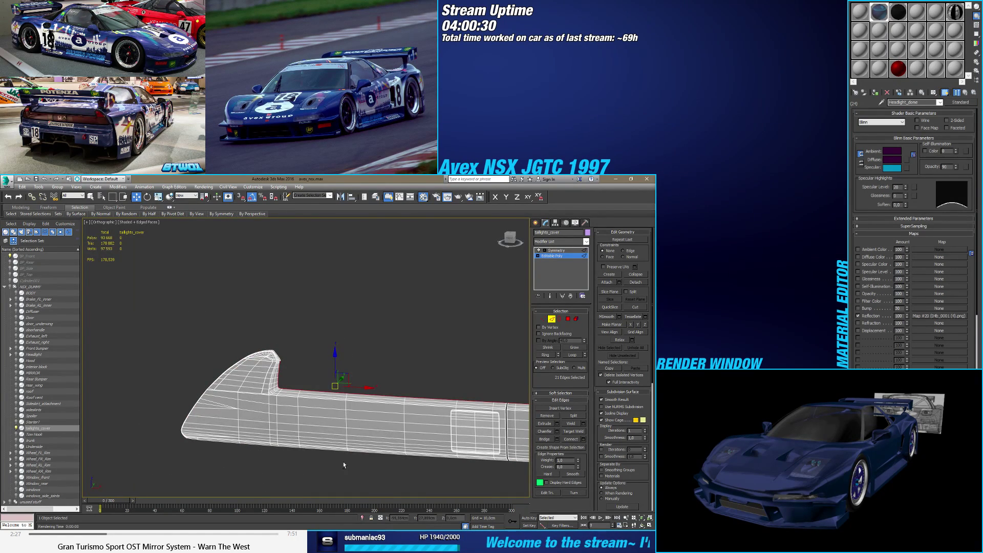
middle_click_drag(344, 465, 321, 454, "alt")
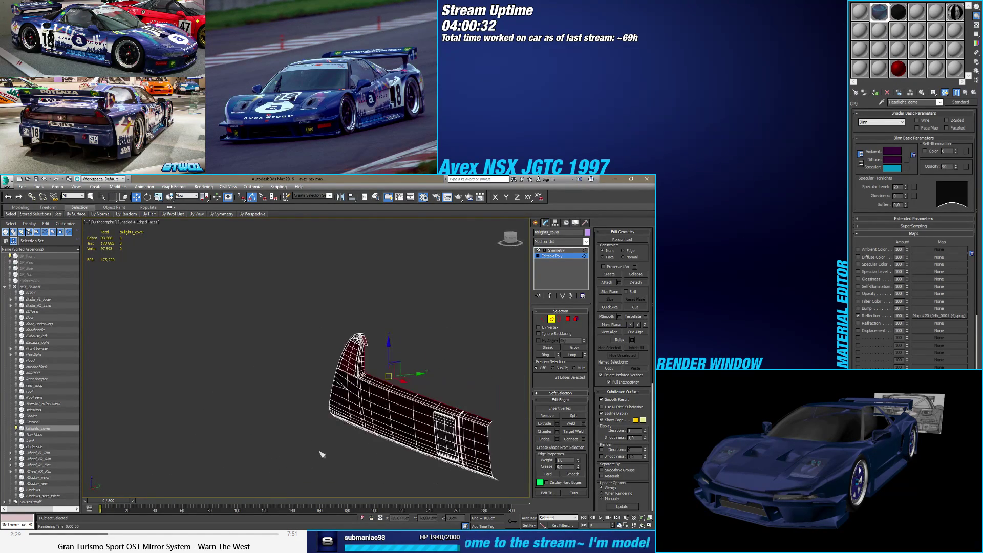
scroll(366, 343, "up", 8)
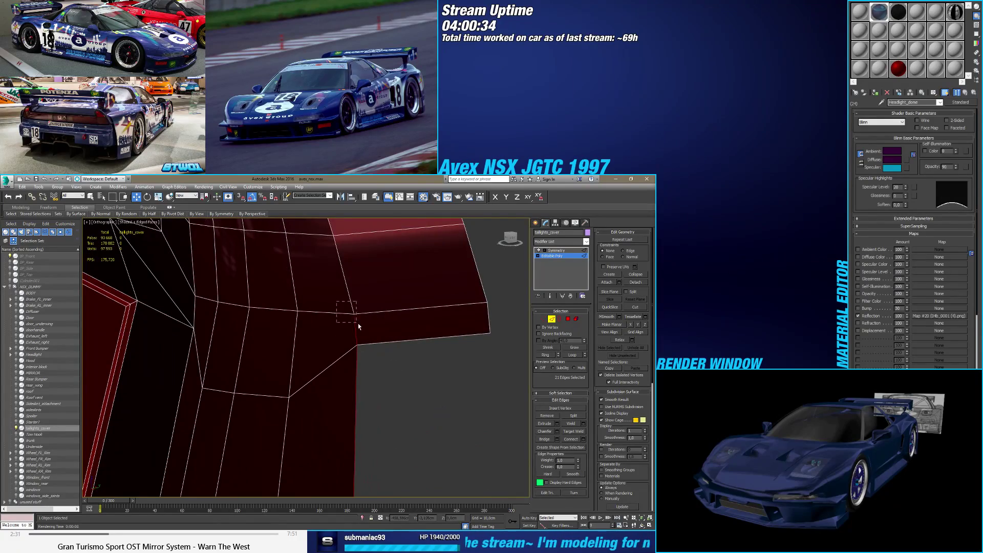
scroll(358, 323, "down", 8)
Step: Orbit the cover to a three-quarter view of the stray corner vertex
middle_click_drag(357, 323, 347, 391, "alt")
scroll(371, 362, "up", 5)
scroll(371, 362, "up", 3)
scroll(259, 401, "up", 6)
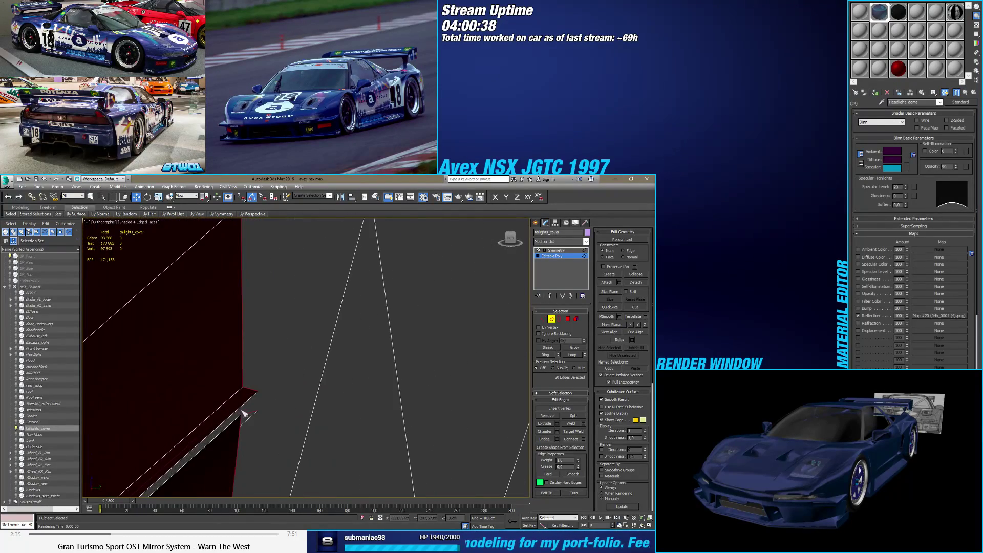
scroll(251, 407, "down", 6)
middle_click_drag(251, 407, 309, 407, "alt")
scroll(192, 305, "up", 6)
scroll(192, 305, "down", 3)
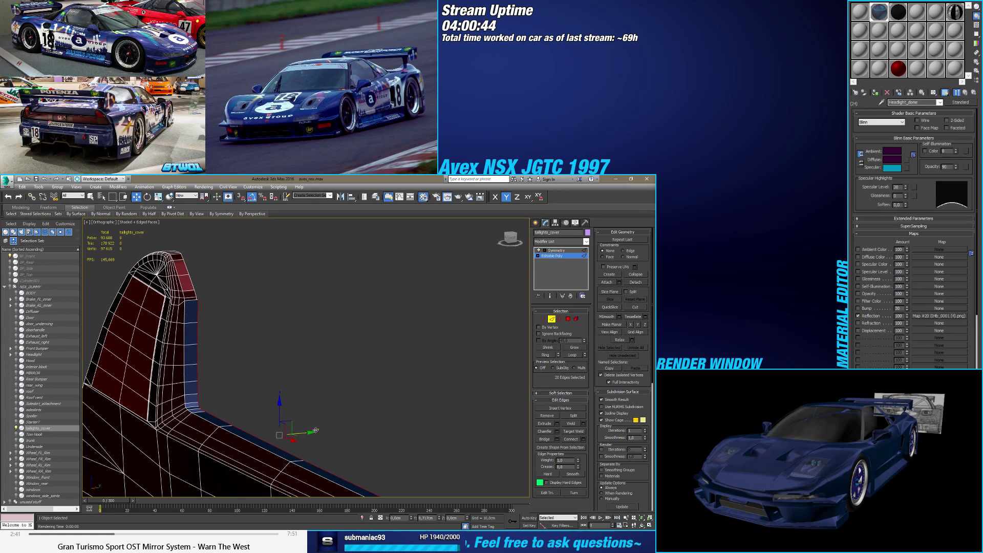
scroll(209, 306, "up", 4)
scroll(208, 306, "up", 5)
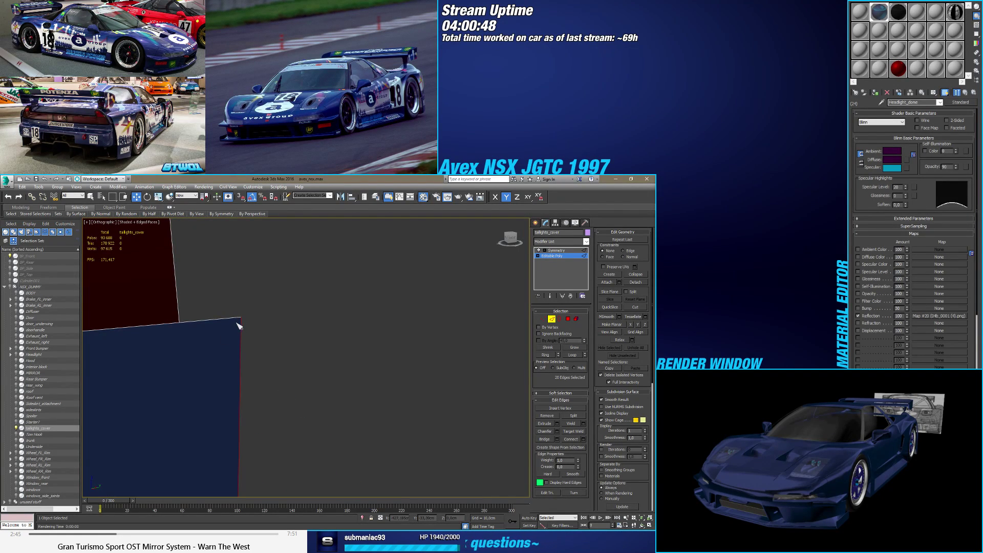
Step: With vertex snapping on, move the corner vertex onto its neighbour, then disable snaps
key("s")
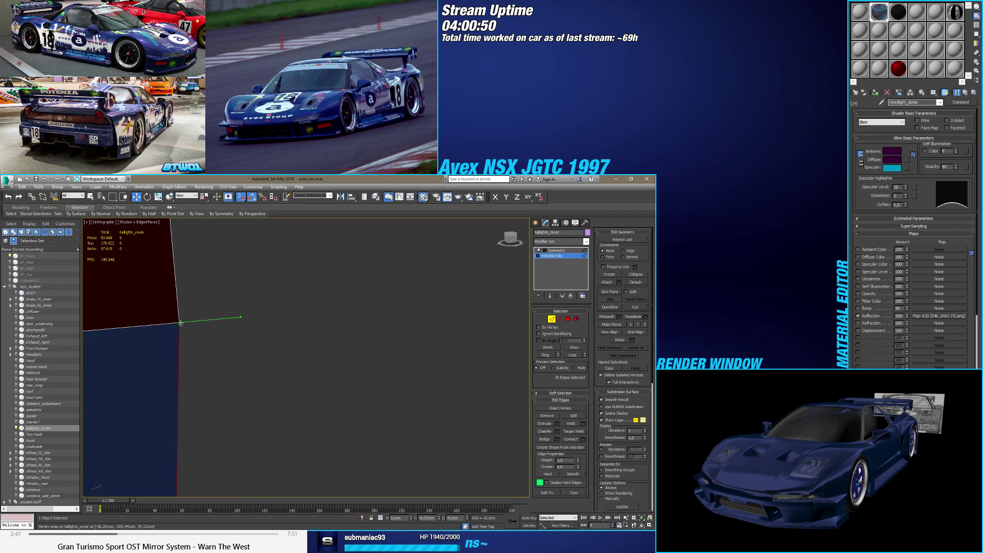
scroll(190, 350, "down", 3)
scroll(194, 353, "down", 5)
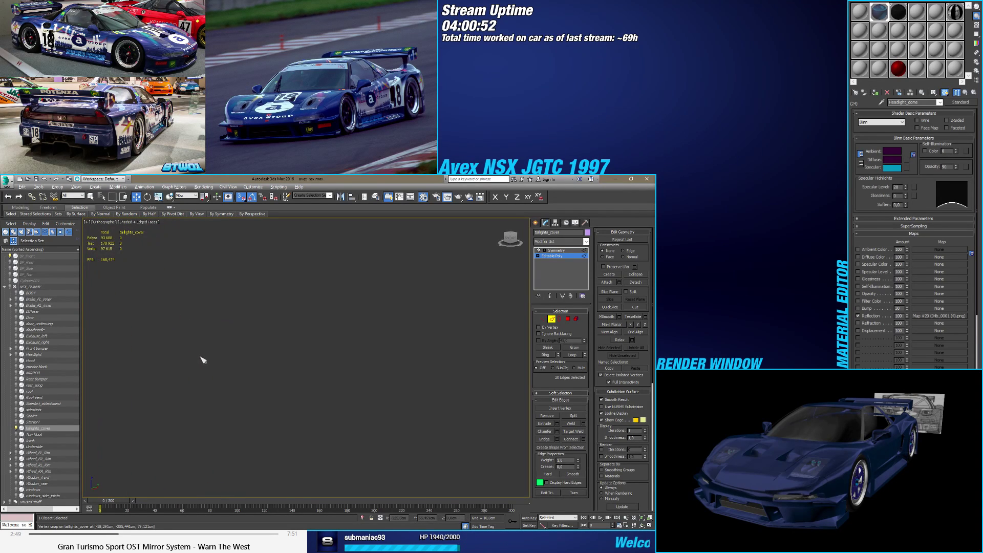
scroll(161, 377, "up", 8)
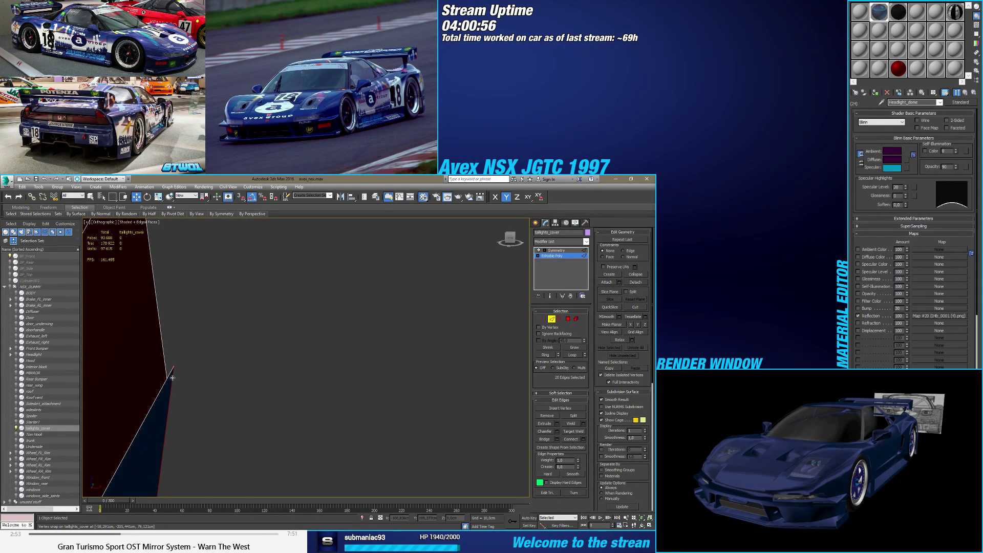
scroll(174, 389, "up", 4)
scroll(174, 388, "down", 5)
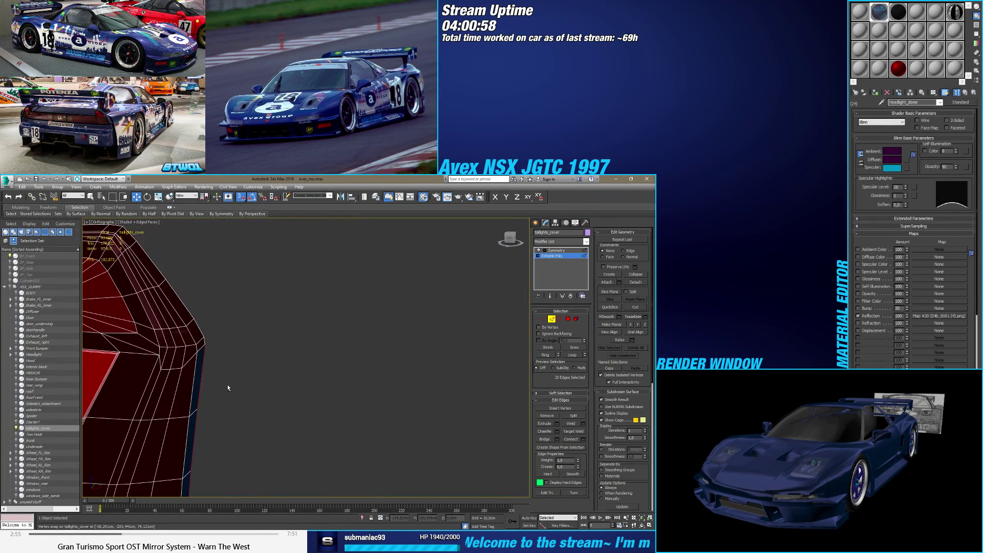
scroll(414, 251, "down", 3)
scroll(395, 380, "up", 6)
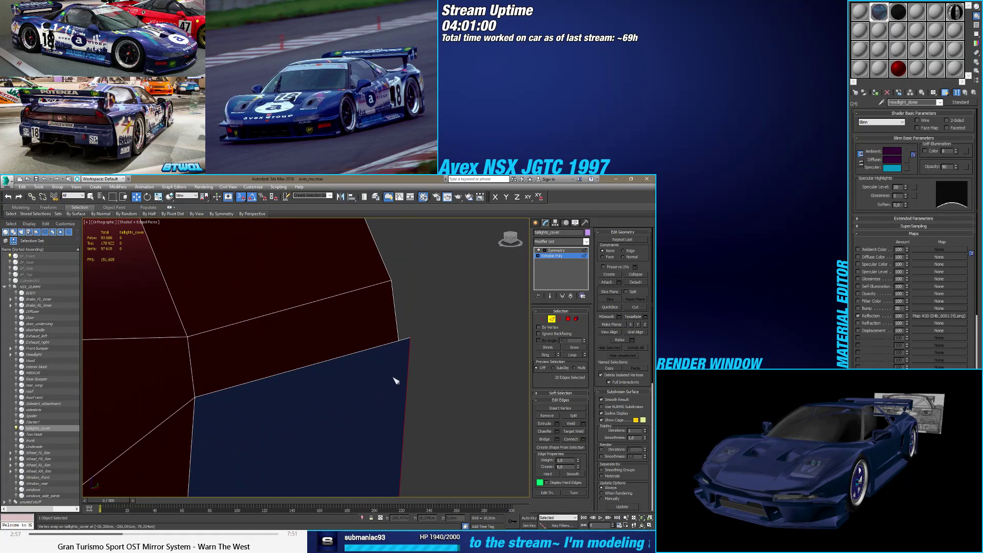
left_click_drag(409, 343, 396, 346)
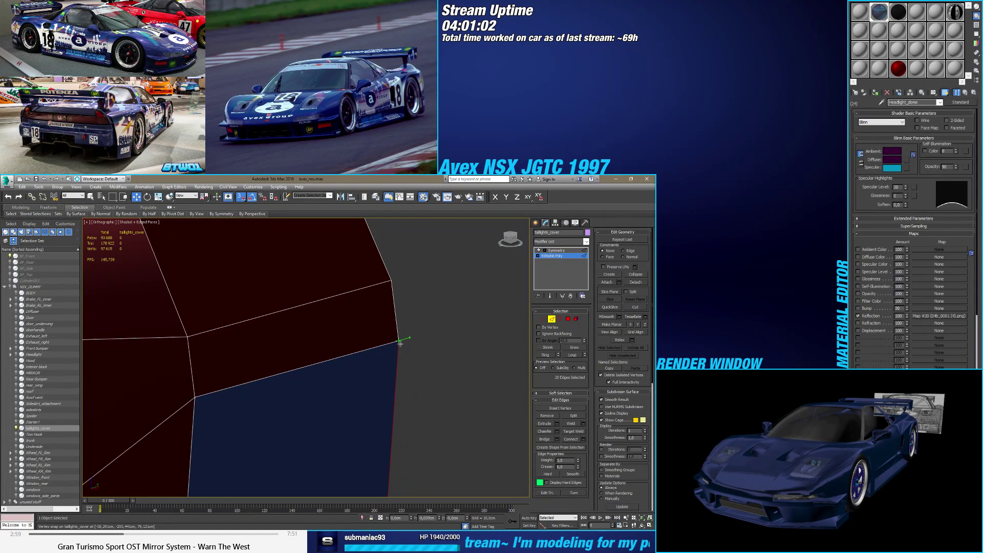
key("s")
Step: Orbit out to bring the whole taillight cover into view
scroll(399, 352, "down", 5)
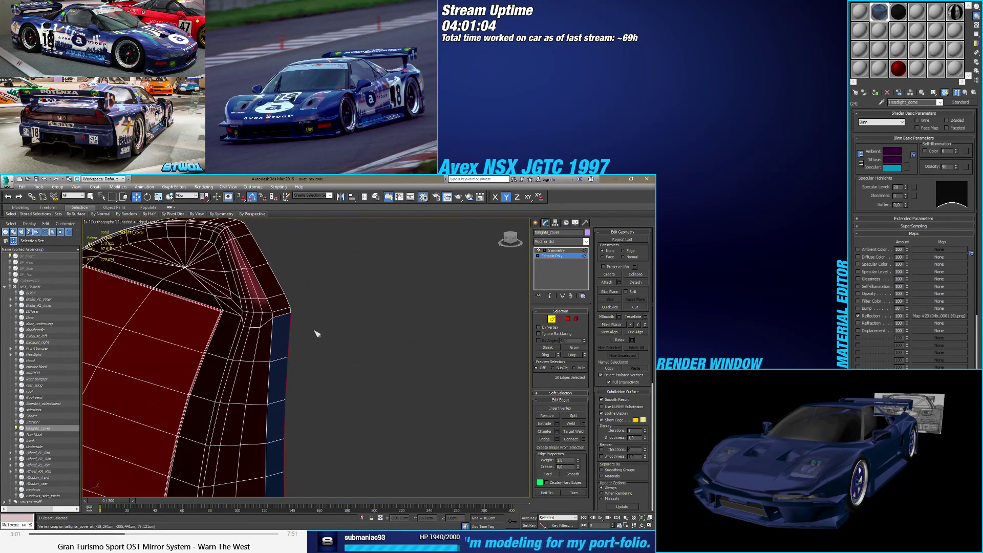
middle_click_drag(316, 333, 283, 321, "alt")
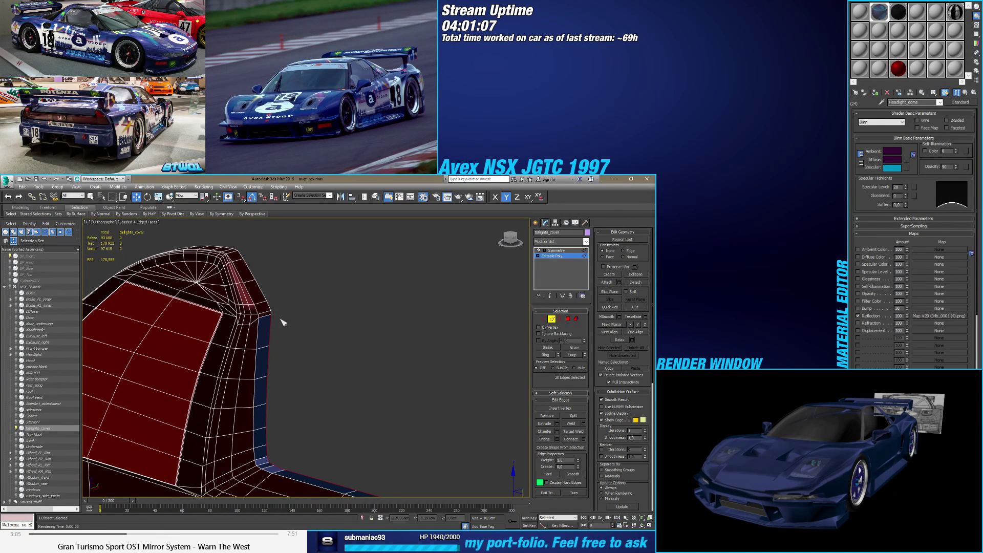
scroll(177, 330, "down", 3)
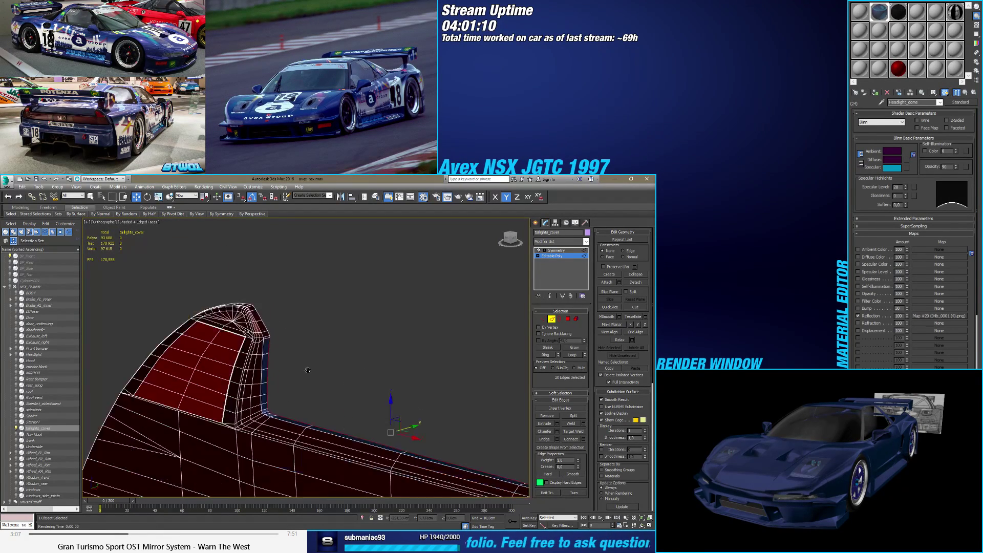
middle_click_drag(177, 330, 262, 380, "alt")
scroll(252, 350, "down", 3)
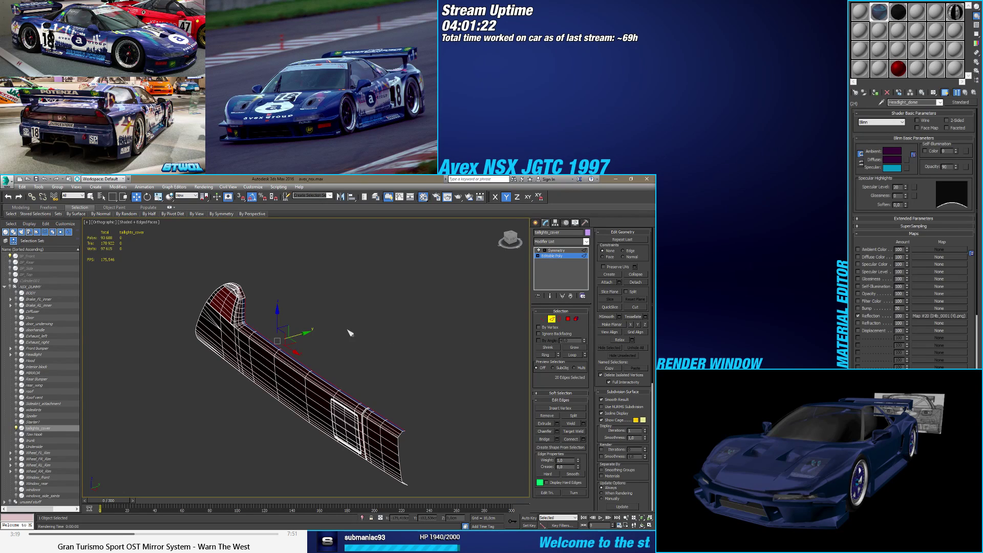
scroll(256, 320, "up", 2)
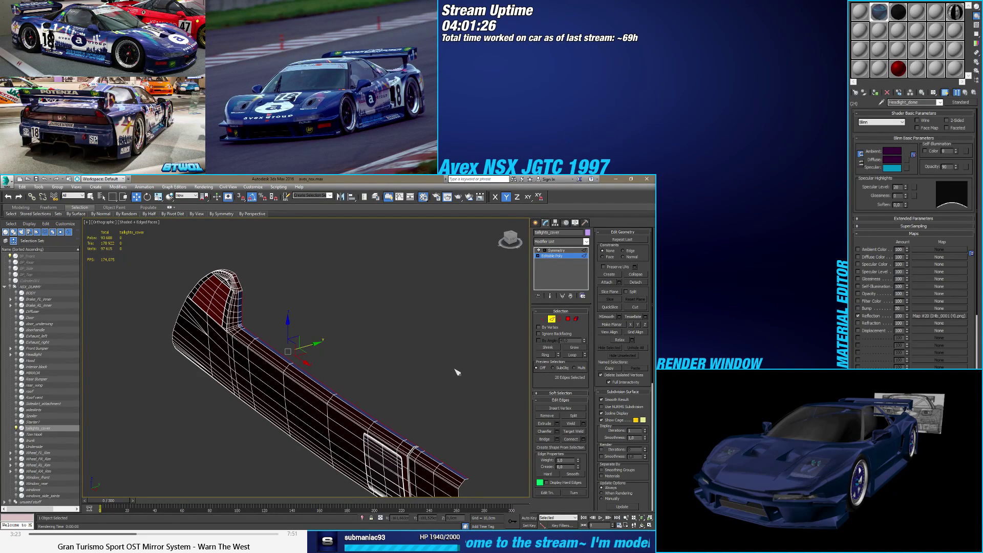
left_click(568, 319, "ctrl")
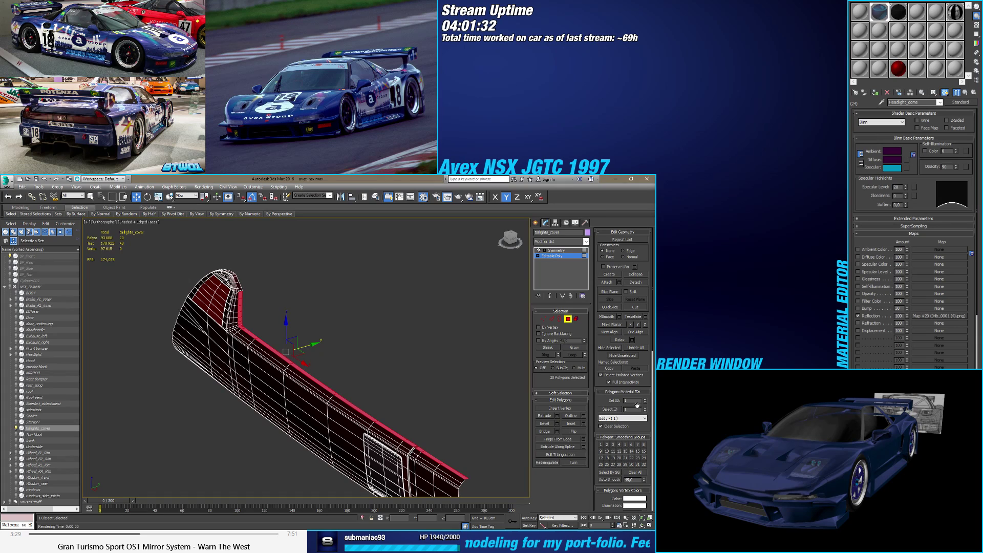
left_click(619, 418)
left_click(619, 424)
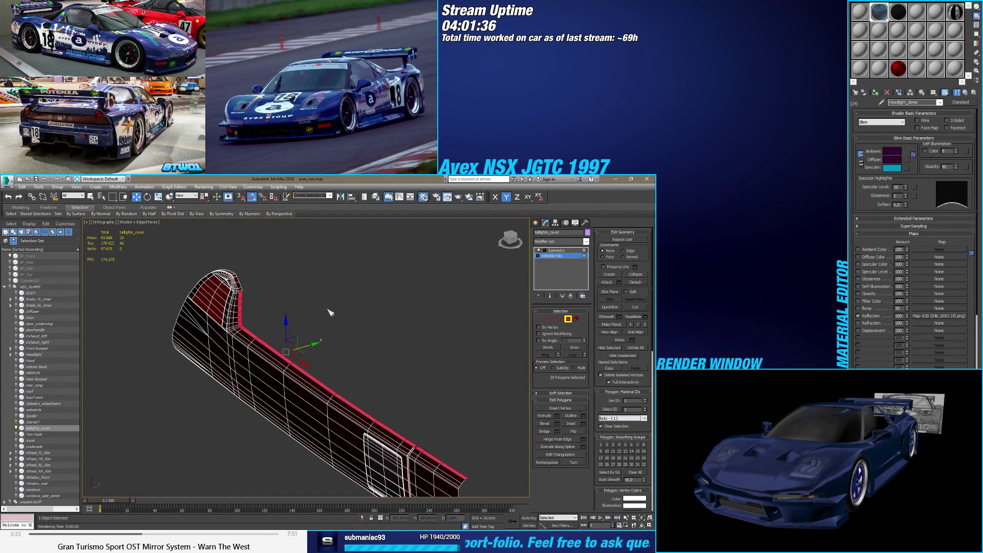
left_click(279, 301)
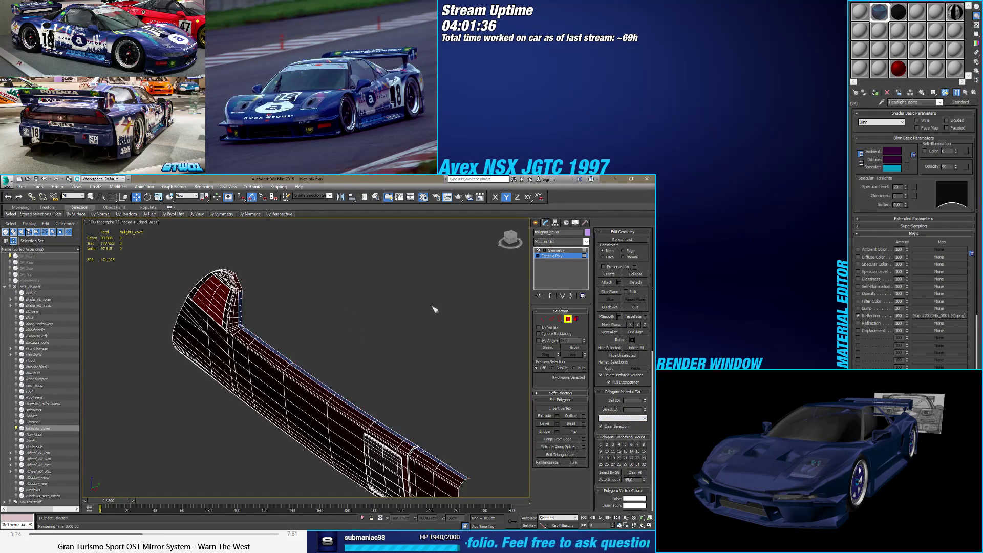
left_click(543, 319)
scroll(253, 301, "up", 5)
scroll(253, 301, "up", 2)
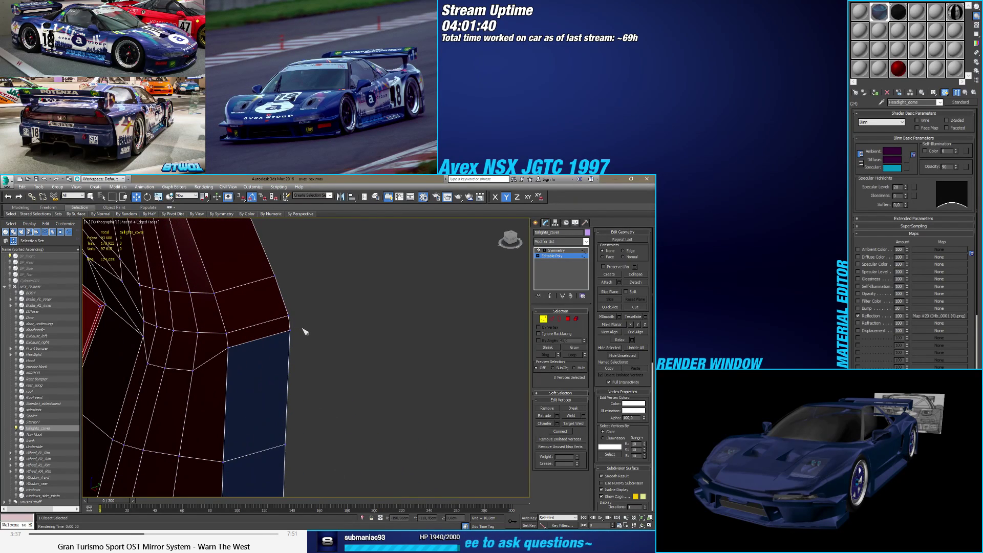
left_click(289, 332)
left_click(572, 415)
scroll(359, 342, "down", 4)
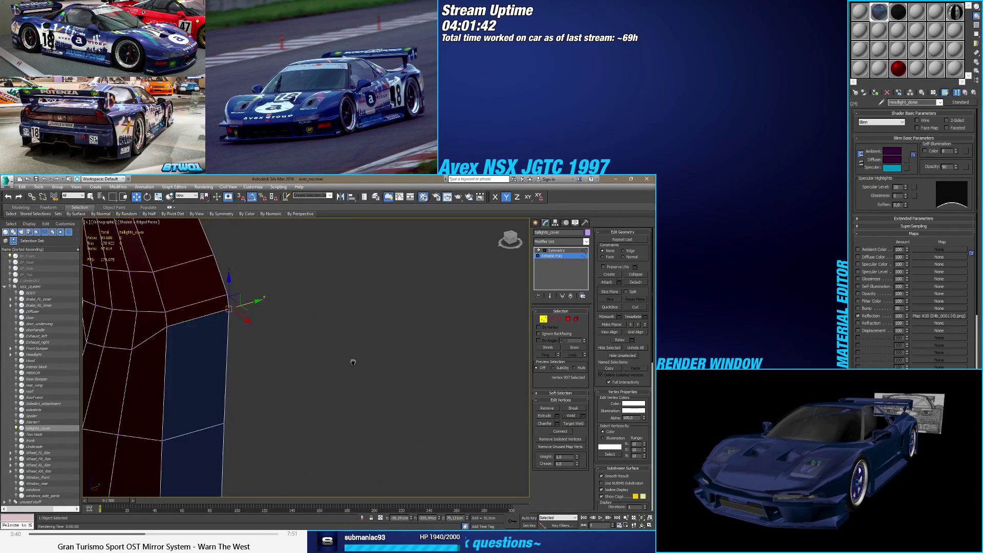
left_click(560, 318)
scroll(369, 387, "down", 3)
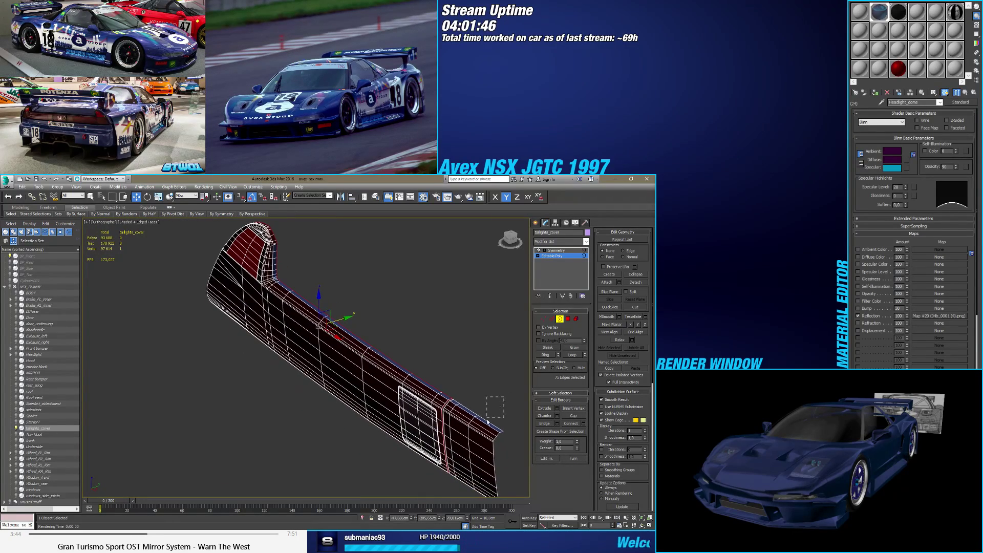
left_click_drag(488, 423, 488, 422, "ctrl")
middle_click_drag(487, 423, 379, 353, "alt")
scroll(463, 389, "up", 3)
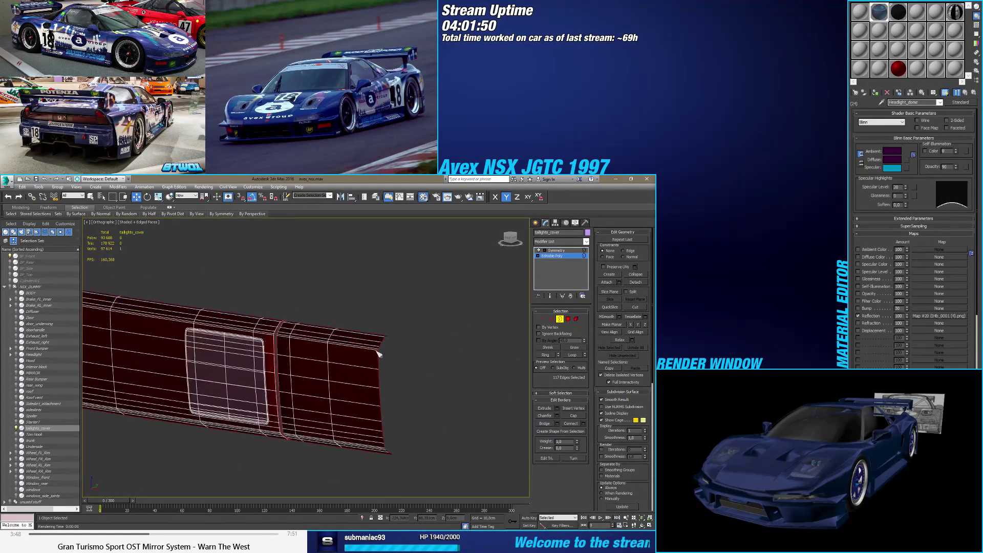
scroll(378, 353, "up", 3)
left_click(551, 319)
scroll(397, 325, "up", 3)
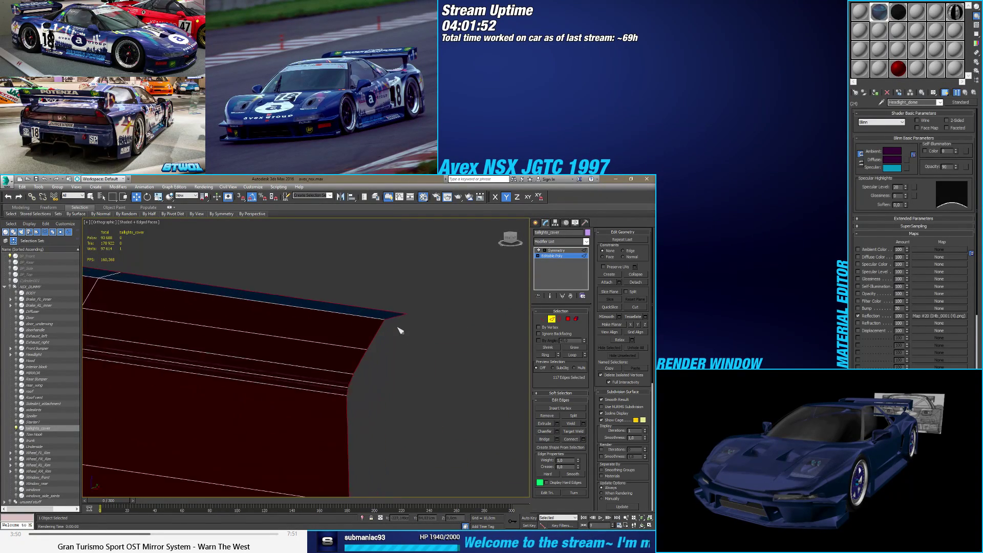
scroll(346, 342, "down", 3)
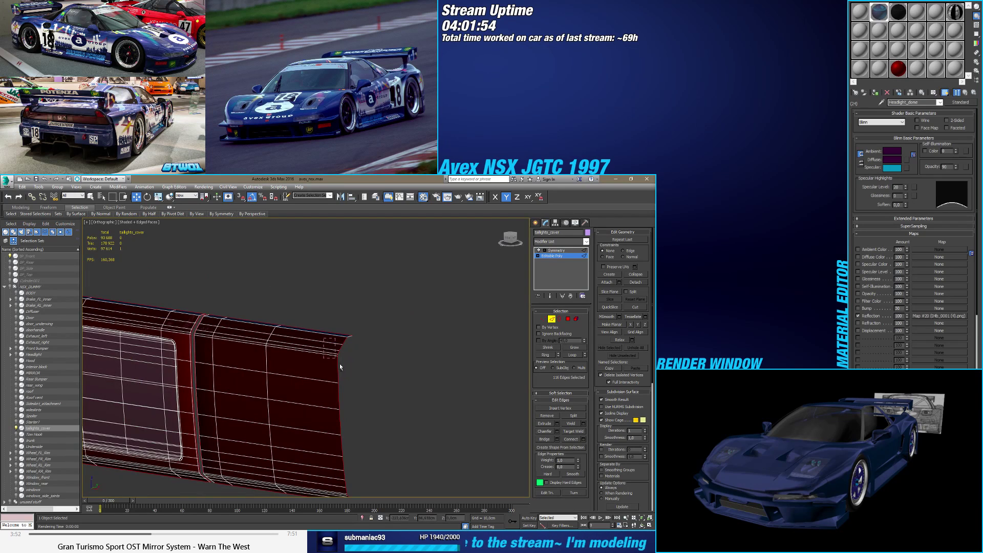
left_click_drag(378, 464, 377, 464, "alt")
scroll(313, 309, "up", 5)
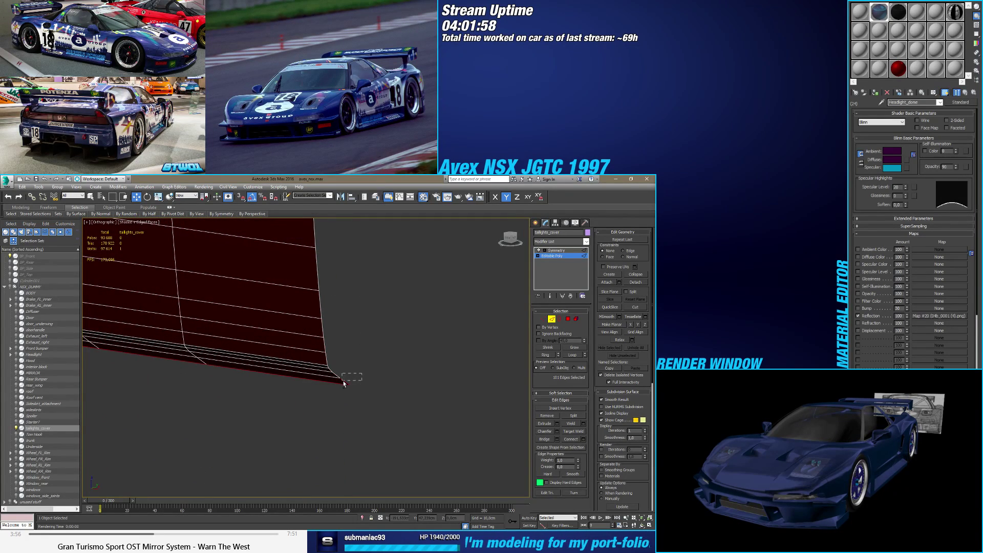
left_click_drag(343, 384, 344, 384, "alt")
scroll(344, 384, "down", 5)
middle_click_drag(328, 373, 305, 370, "alt")
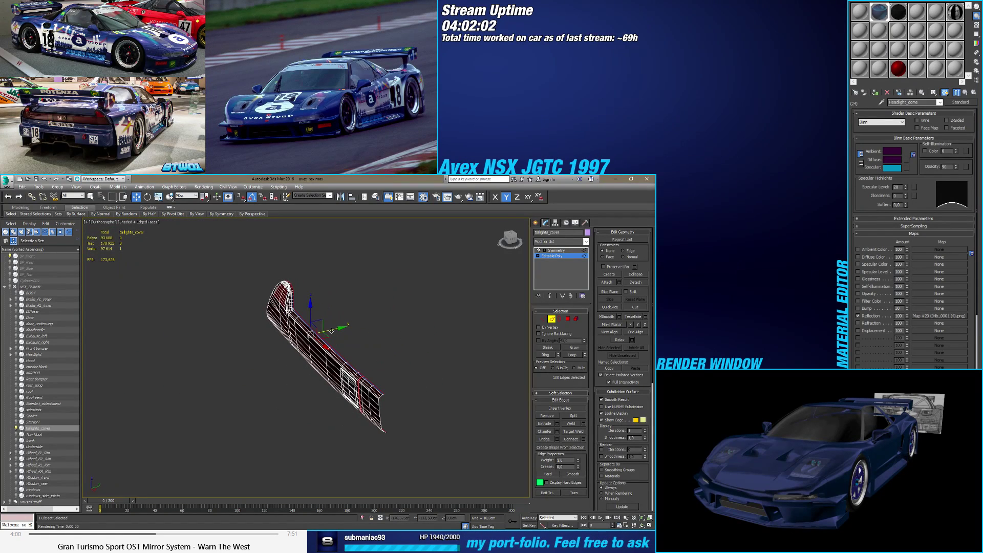
left_click_drag(331, 330, 338, 329, "shift")
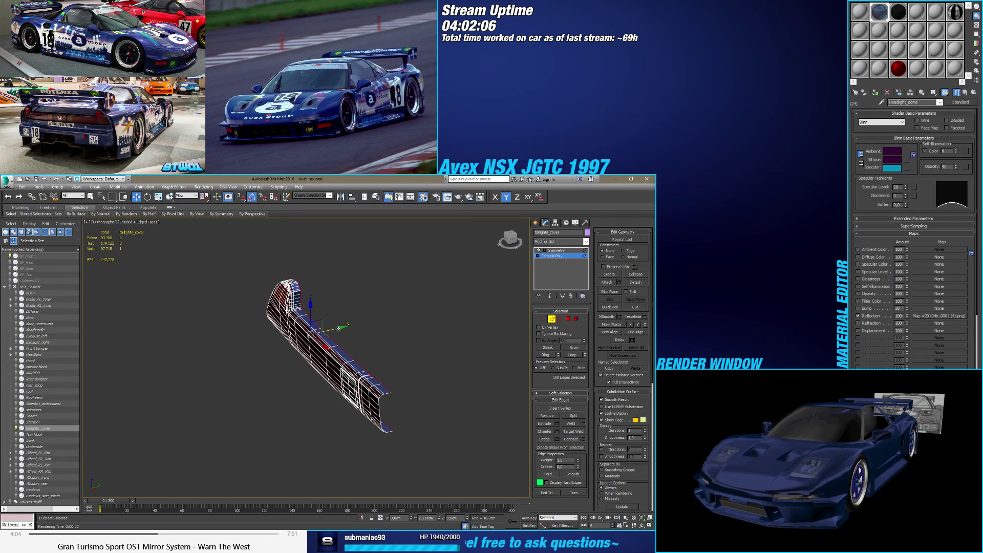
middle_click_drag(338, 329, 314, 371, "alt")
scroll(322, 348, "up", 5)
scroll(361, 393, "up", 3)
scroll(358, 406, "down", 3)
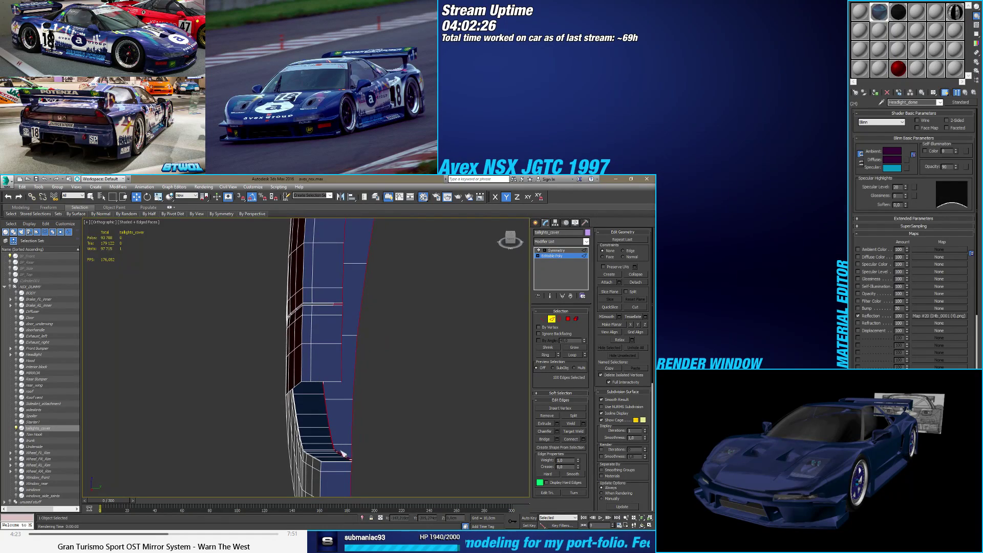
scroll(343, 454, "up", 3)
scroll(355, 465, "down", 2)
middle_click_drag(346, 465, 321, 399)
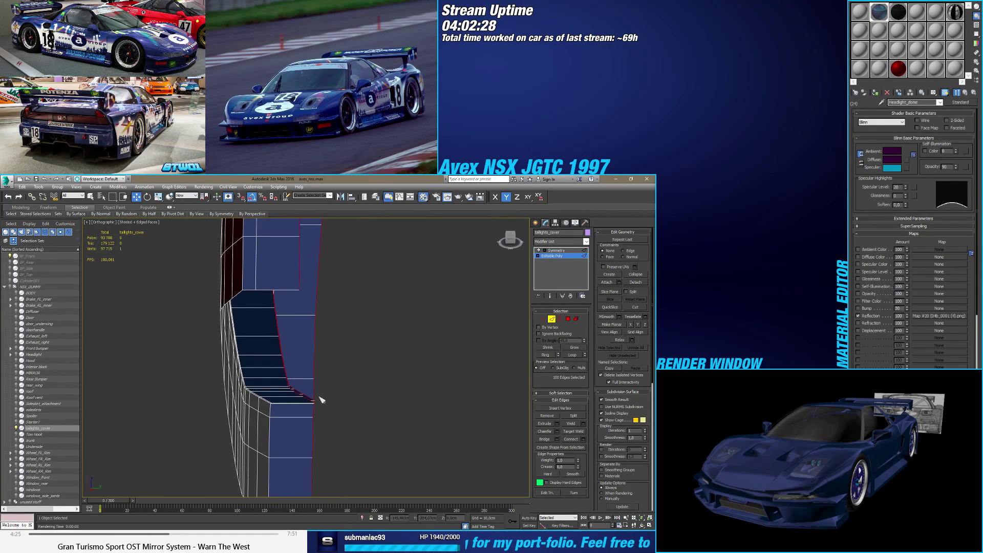
scroll(359, 389, "down", 3)
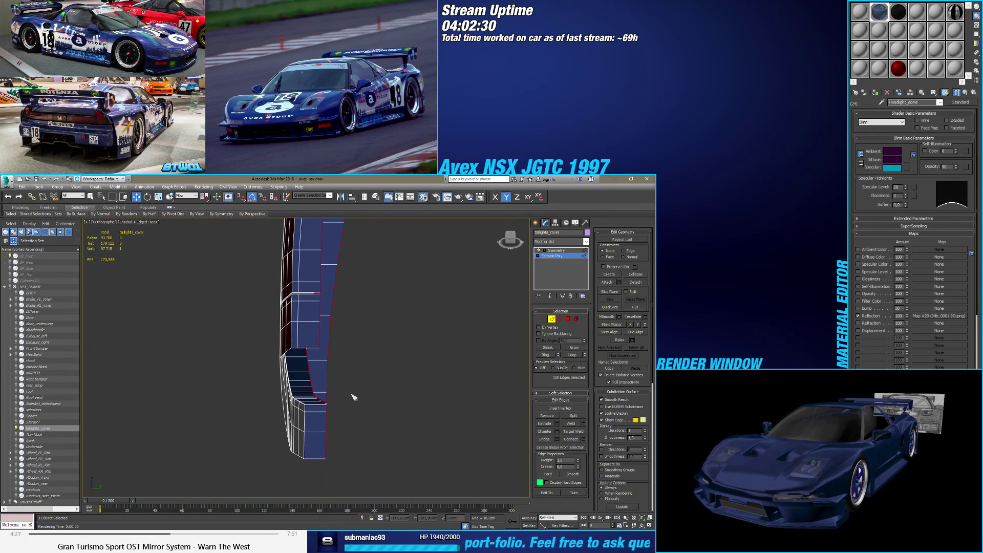
scroll(340, 410, "down", 2)
scroll(343, 408, "down", 2)
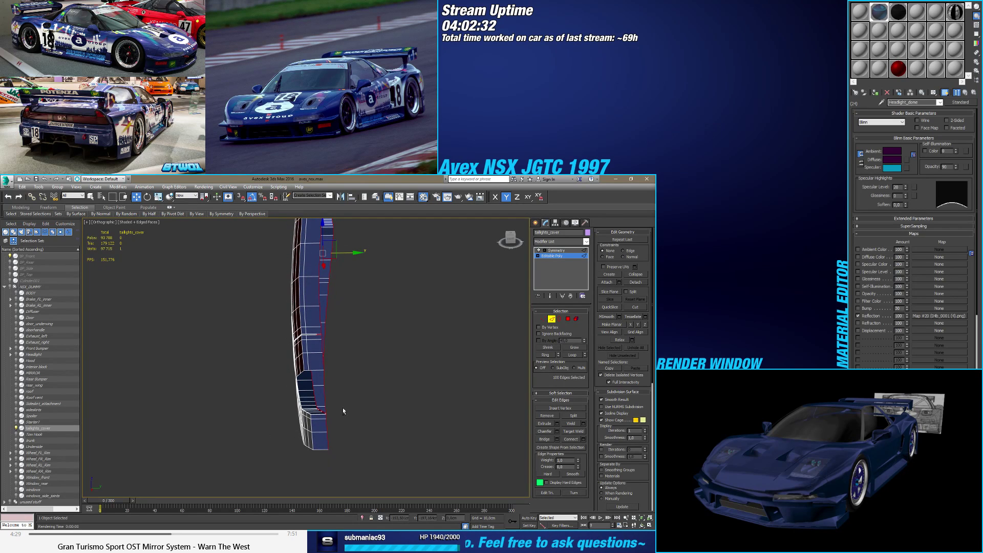
middle_click_drag(342, 408, 312, 376, "alt")
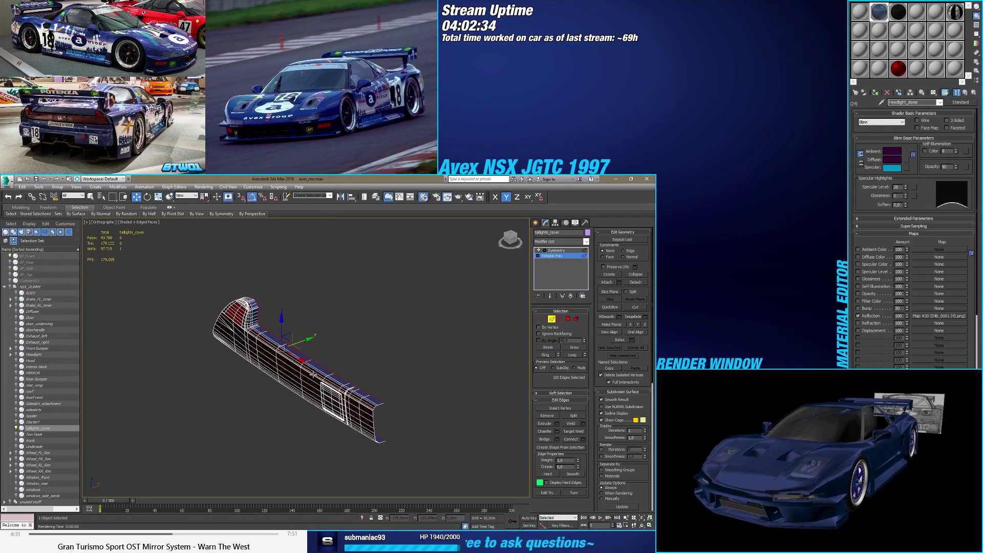
scroll(313, 375, "up", 3)
Step: Detach all of the cover's polygons as a new object named Taillight_inside
left_click(569, 319)
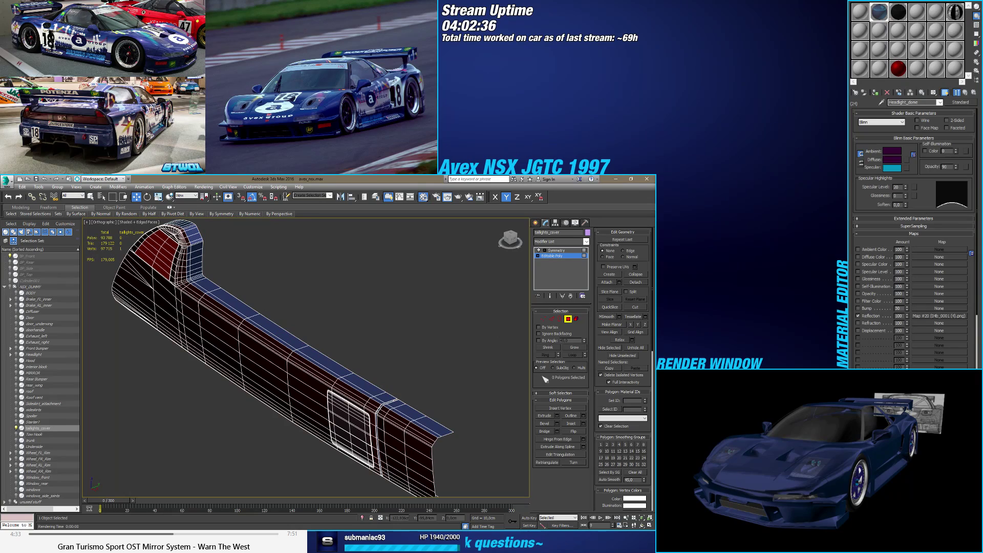
key("ctrl+a")
mouse_move(410, 374)
middle_mouse_down("alt")
mouse_move(514, 351)
mouse_move(408, 358)
middle_mouse_up("alt")
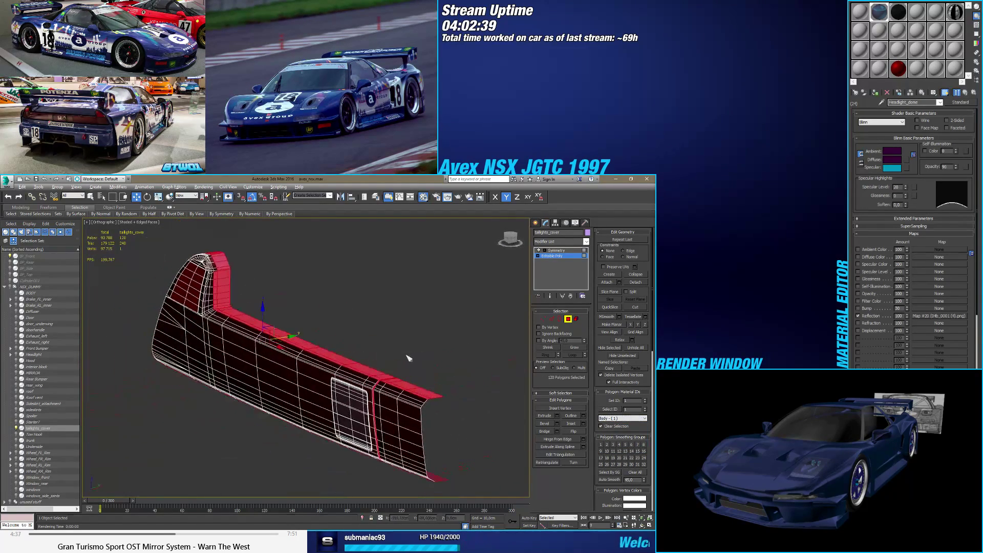
left_click(634, 282)
left_click(334, 346)
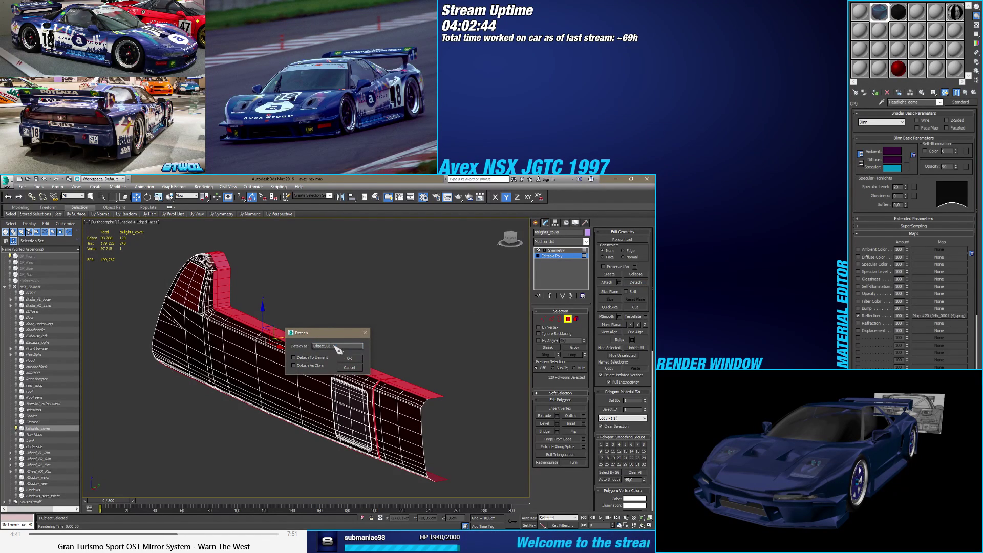
left_click_drag(338, 350, 283, 345)
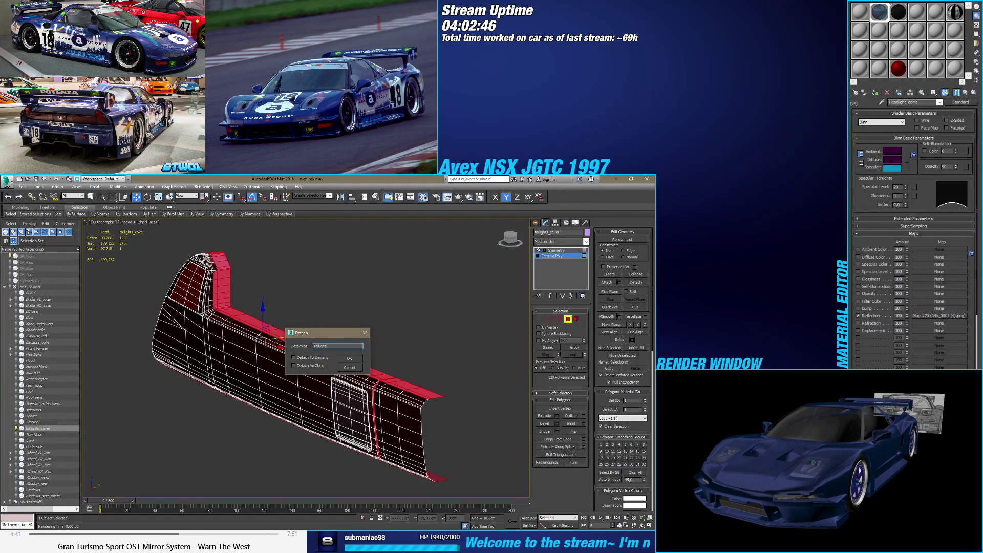
key("Return")
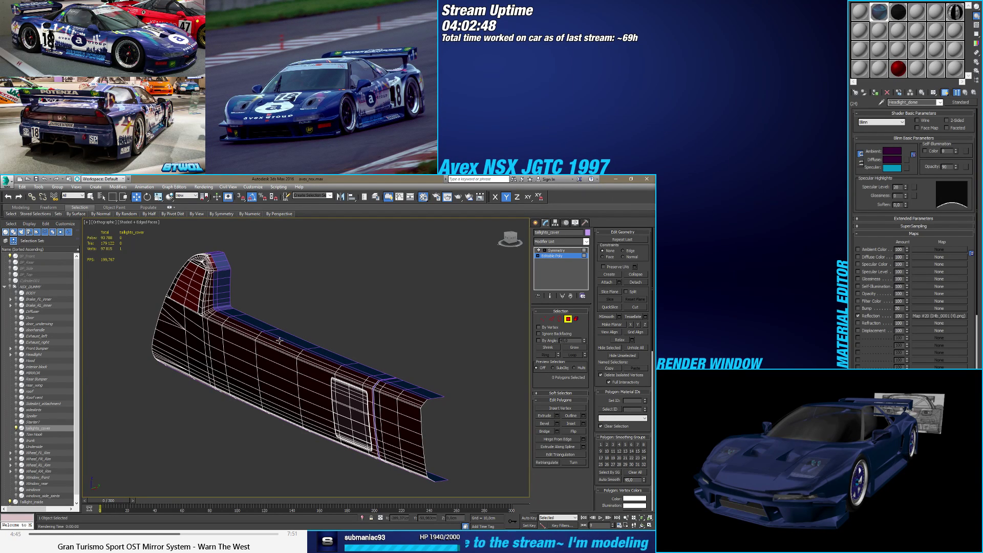
Step: Unhide all the cover's faces and weld all 896 of its vertices together
left_click(568, 319)
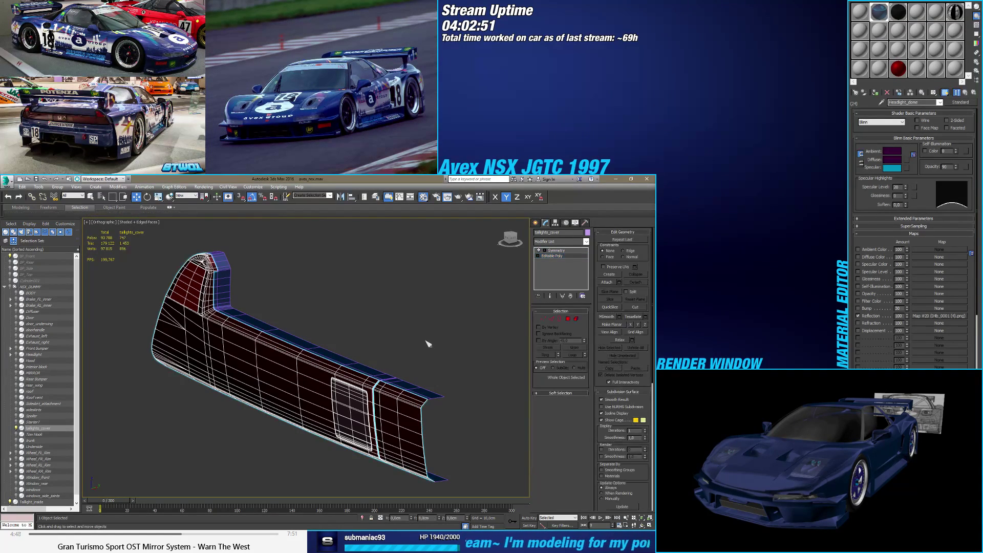
left_click(576, 319)
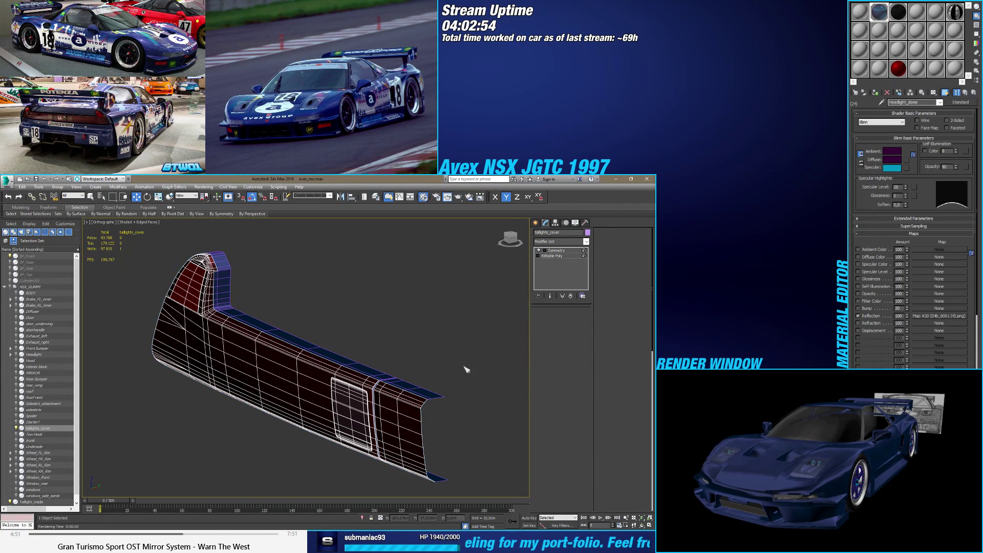
left_click(635, 348)
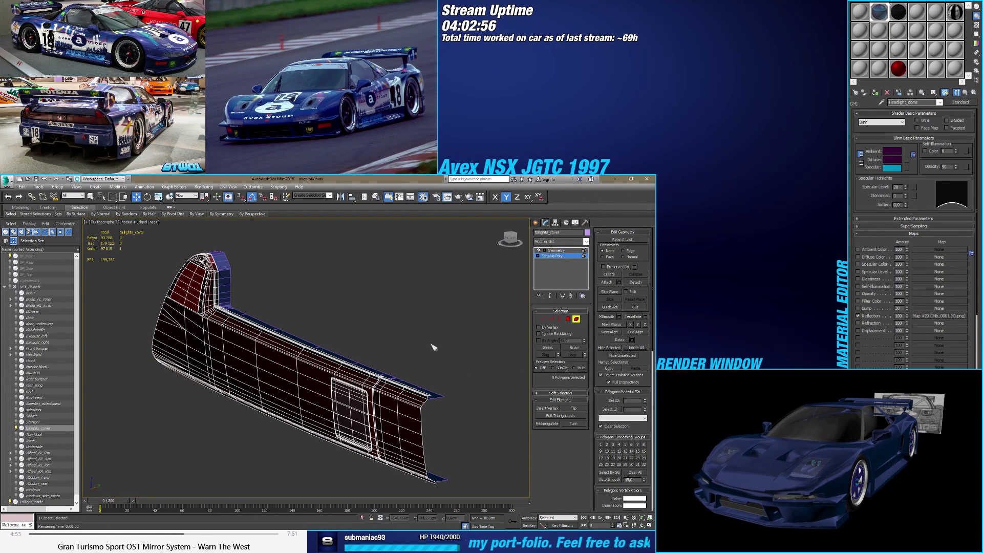
left_click(544, 319)
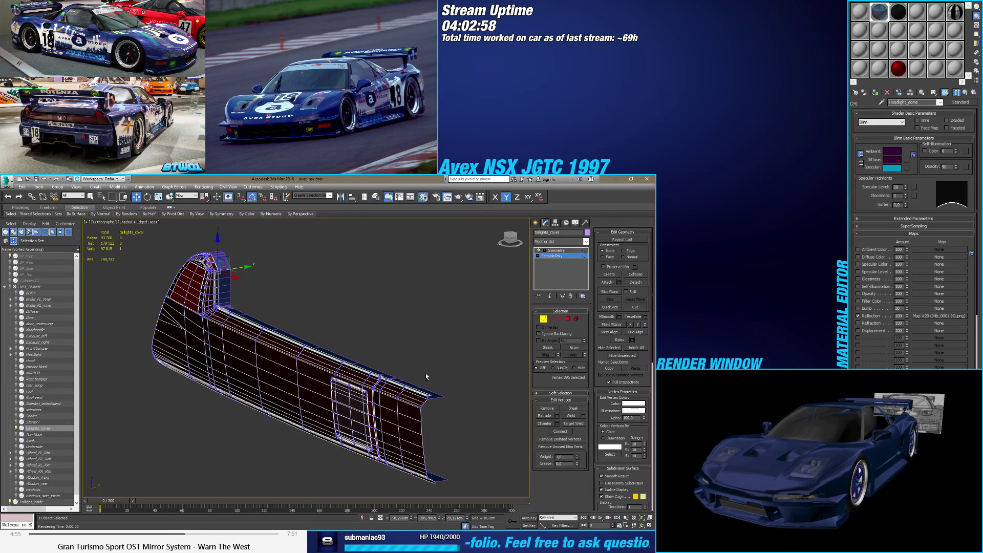
key("ctrl+a")
left_click(583, 415)
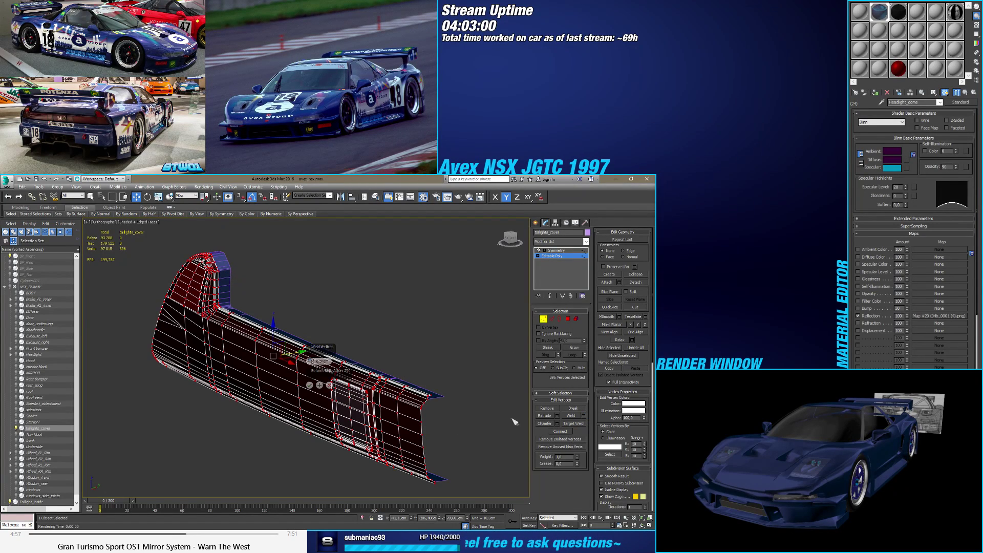
left_click(310, 385)
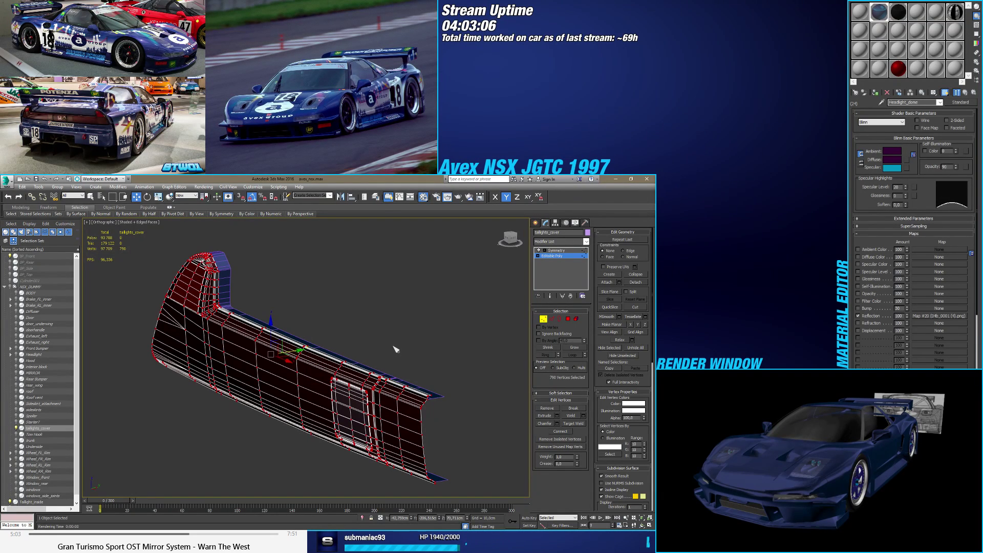
left_click(481, 346)
left_click(547, 322)
middle_click_drag(518, 333, 450, 388, "alt")
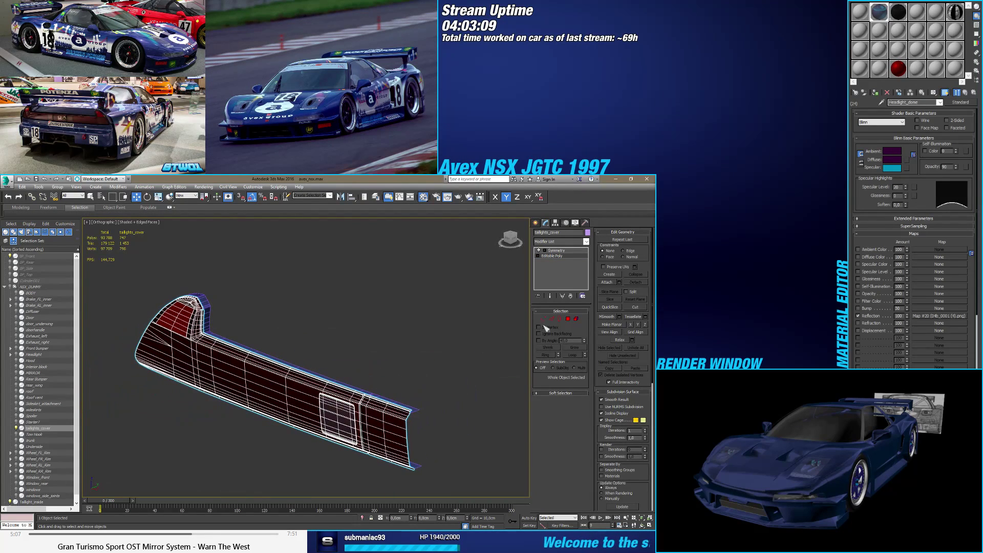
Step: Select Taillight_inside and link it under NSX_DUMMY in the Scene Explorer
left_click(338, 330)
key("F4")
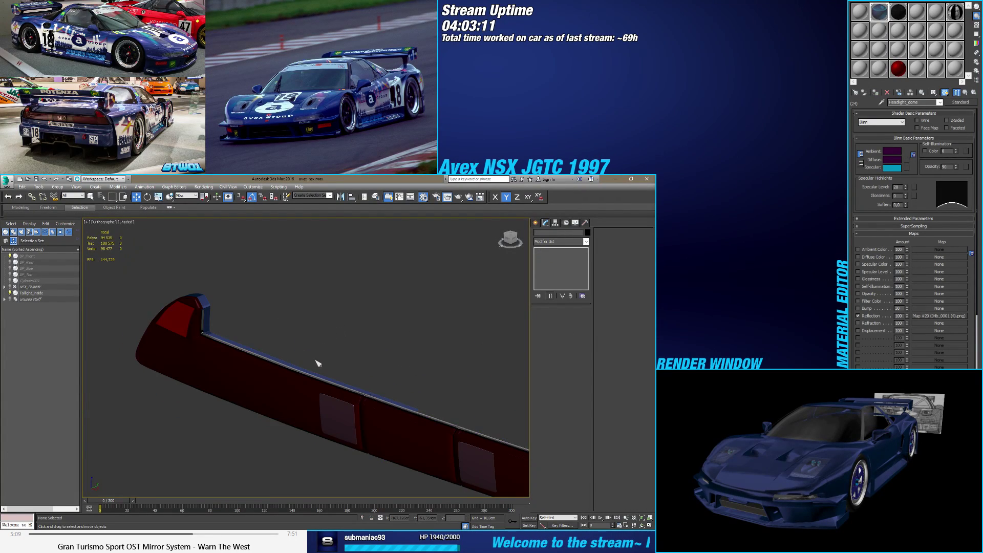
left_click(324, 378)
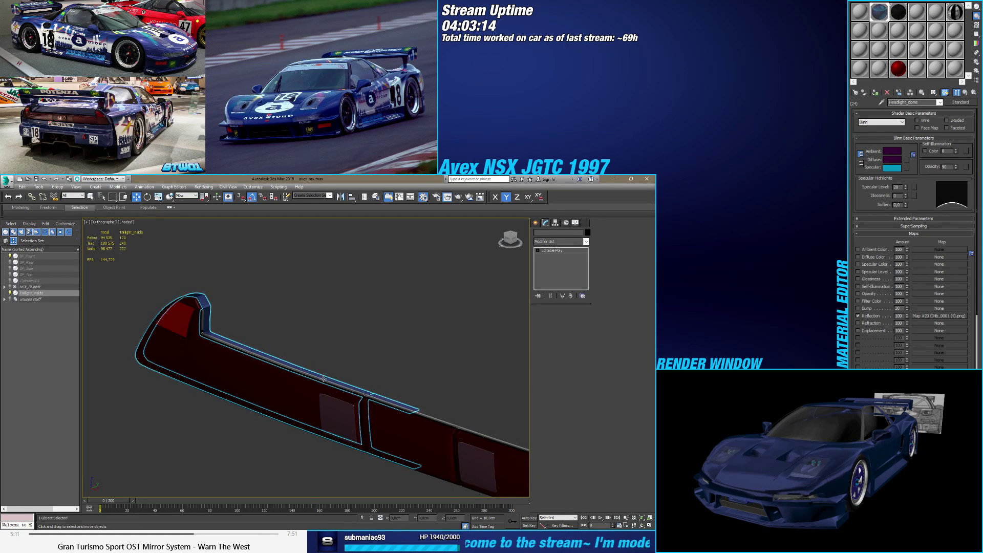
key("F4")
mouse_move(324, 378)
middle_mouse_down("alt")
mouse_move(362, 397)
mouse_move(343, 412)
mouse_move(438, 421)
mouse_move(445, 345)
mouse_move(349, 408)
mouse_move(293, 403)
mouse_move(340, 407)
mouse_move(386, 332)
mouse_move(333, 359)
mouse_move(313, 409)
mouse_move(297, 405)
middle_mouse_up("alt")
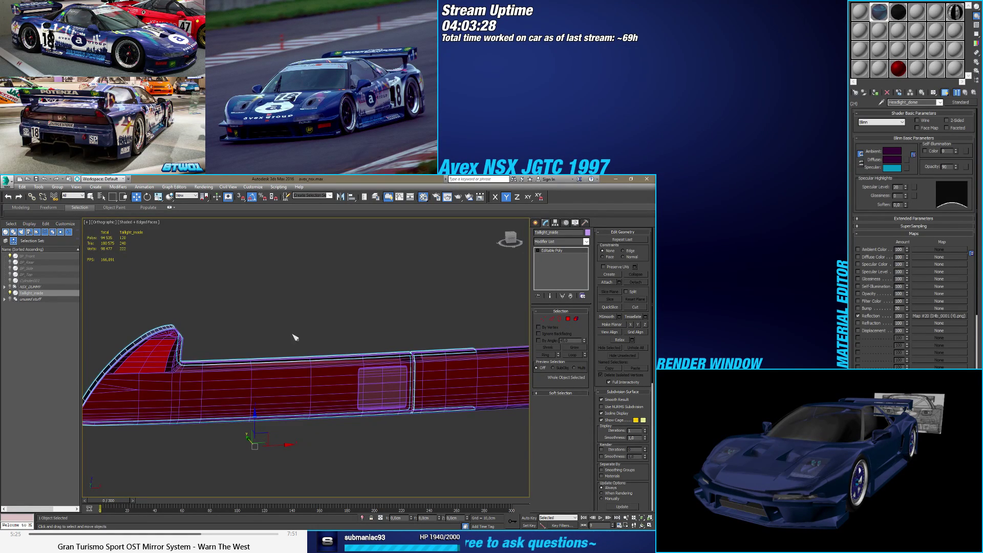
middle_click_drag(326, 388, 153, 338, "alt")
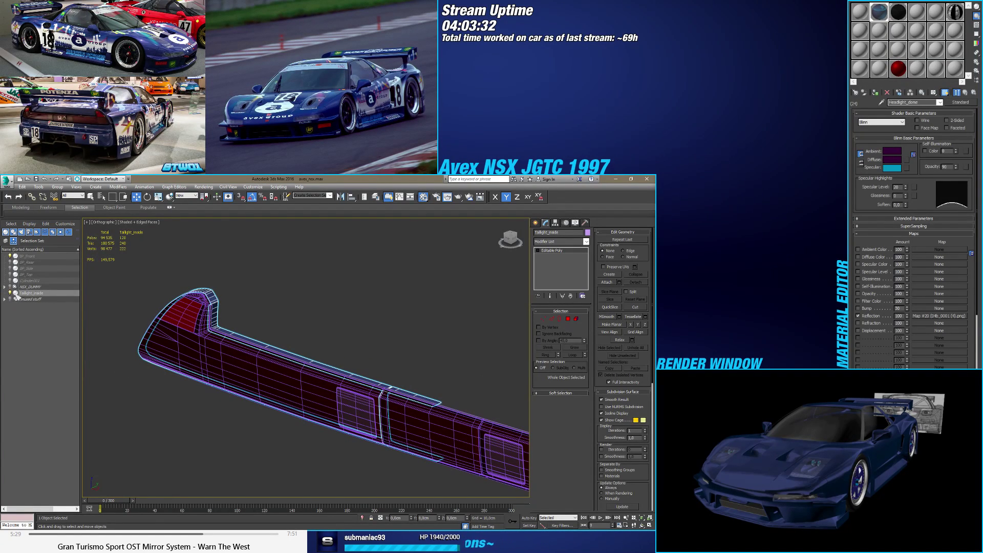
left_click_drag(16, 295, 20, 287)
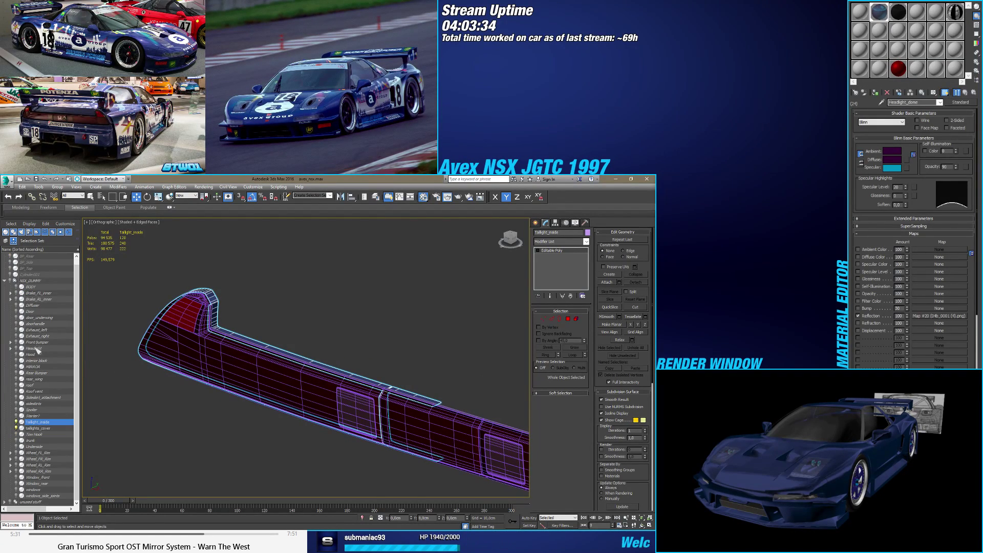
Step: Hide taillights_cover to inspect the inner piece, then make it visible again
left_click(19, 428)
middle_click_drag(177, 419, 102, 420, "alt")
left_click(18, 427)
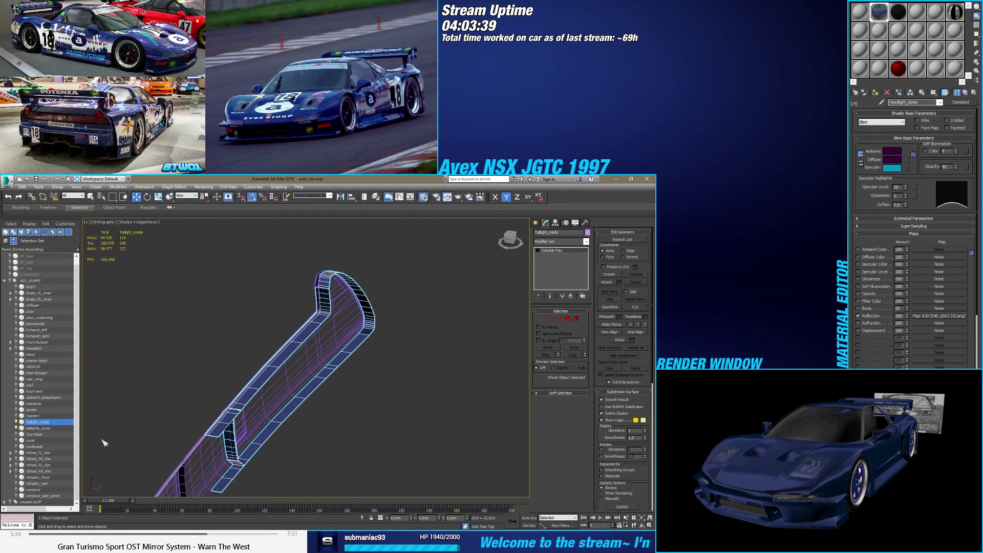
Step: Select Taillight_inside and pick the 56 vertices along its panel gap
left_click(213, 464)
left_click(231, 470)
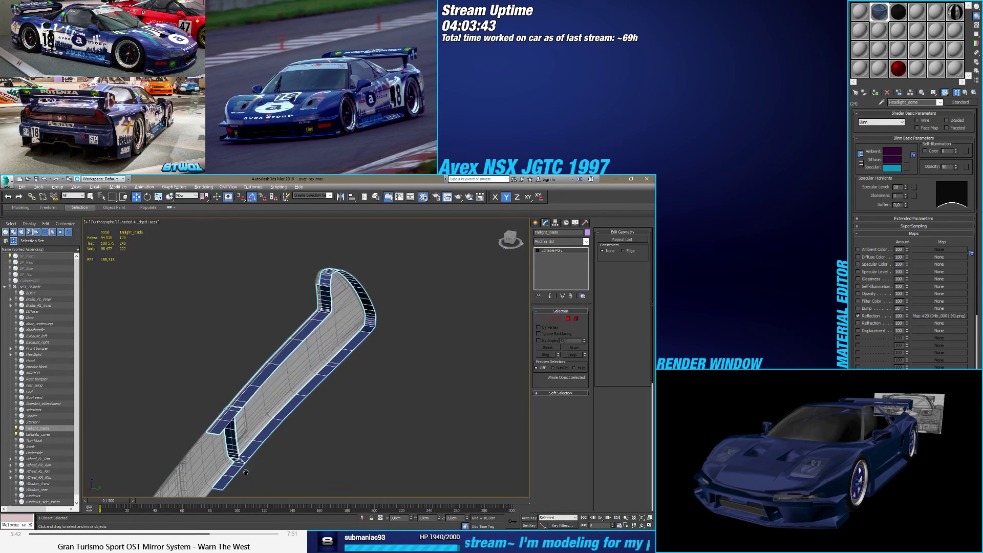
middle_click_drag(230, 470, 280, 424, "alt")
scroll(281, 422, "up", 5)
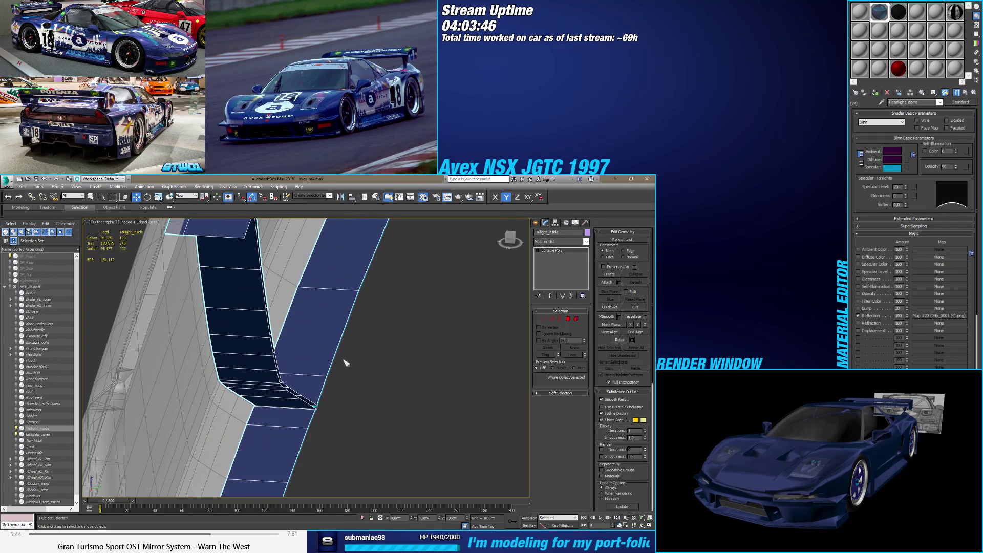
key("1")
scroll(324, 417, "up", 8)
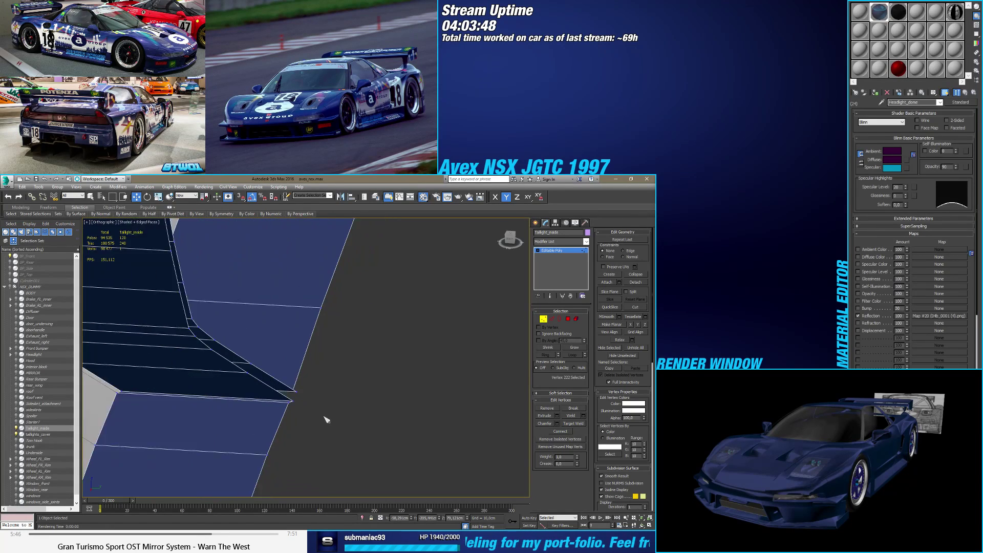
left_click_drag(311, 369, 312, 369)
middle_click_drag(312, 368, 368, 367, "alt")
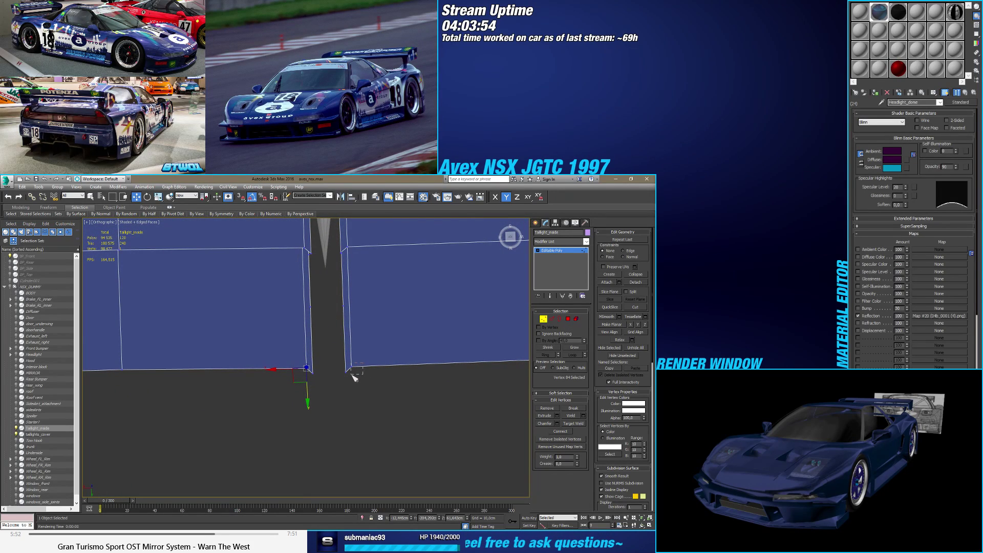
left_click_drag(354, 378, 313, 366)
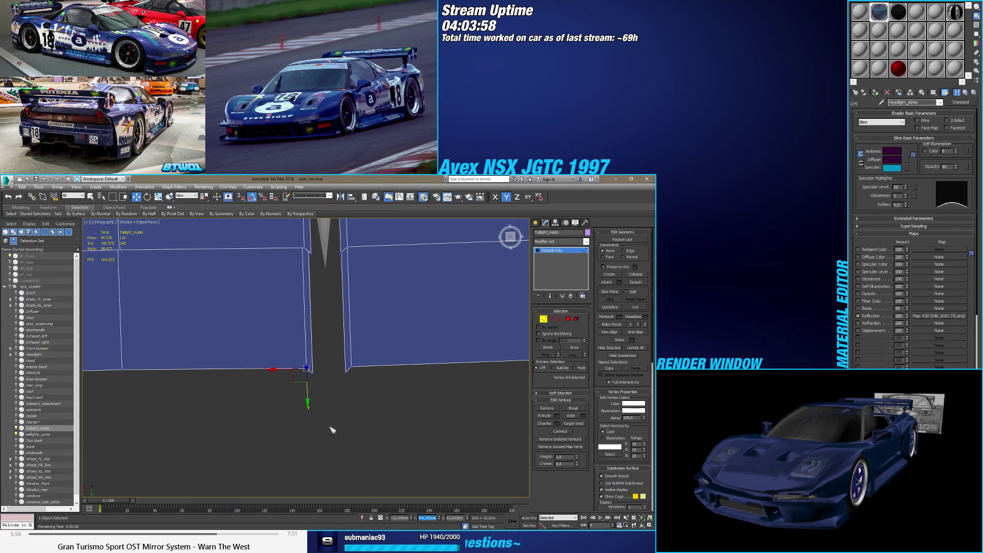
left_click(316, 405)
left_click_drag(323, 366, 348, 365)
middle_click_drag(349, 365, 332, 409, "alt")
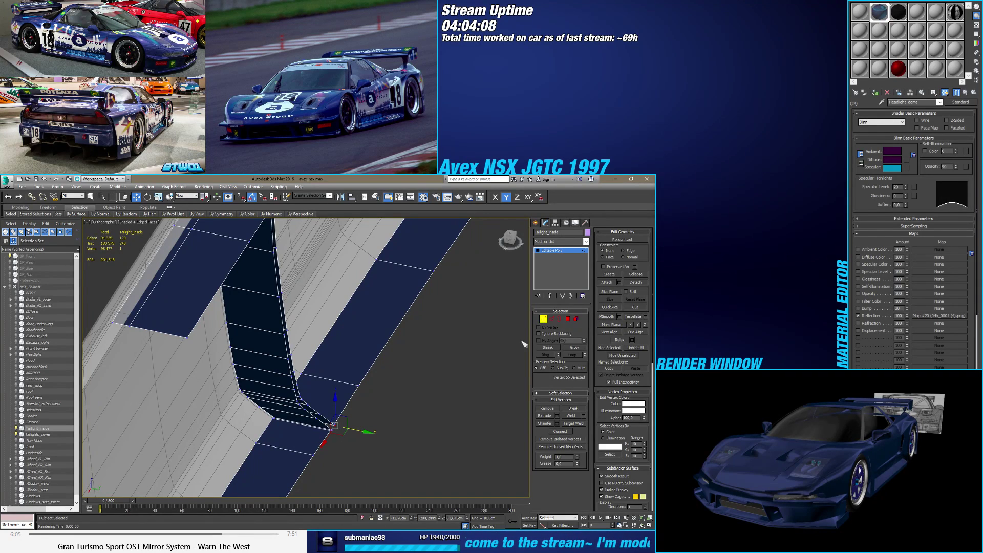
Step: Loop-select the edges running along the rim and the panel
left_click(557, 320)
double_click(321, 421)
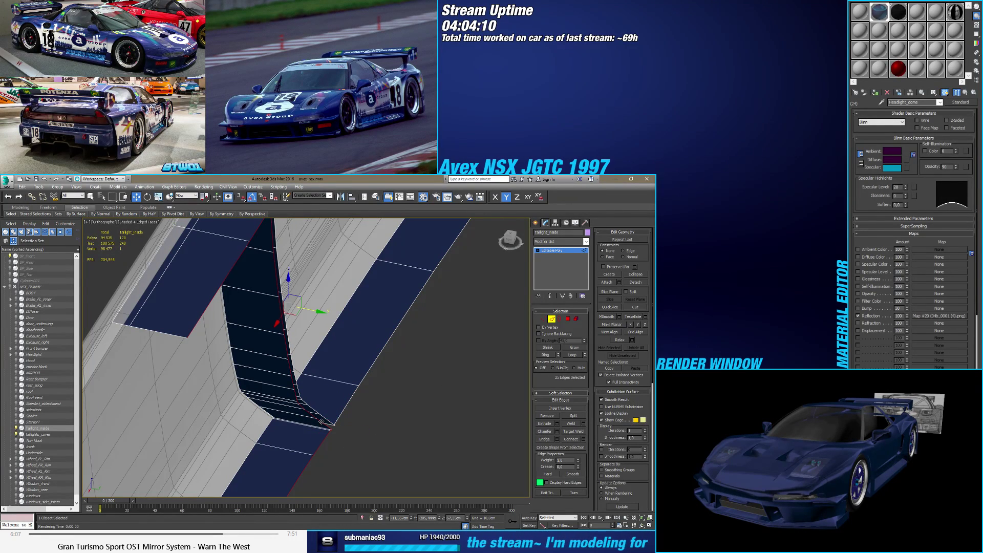
left_click(327, 420, "ctrl")
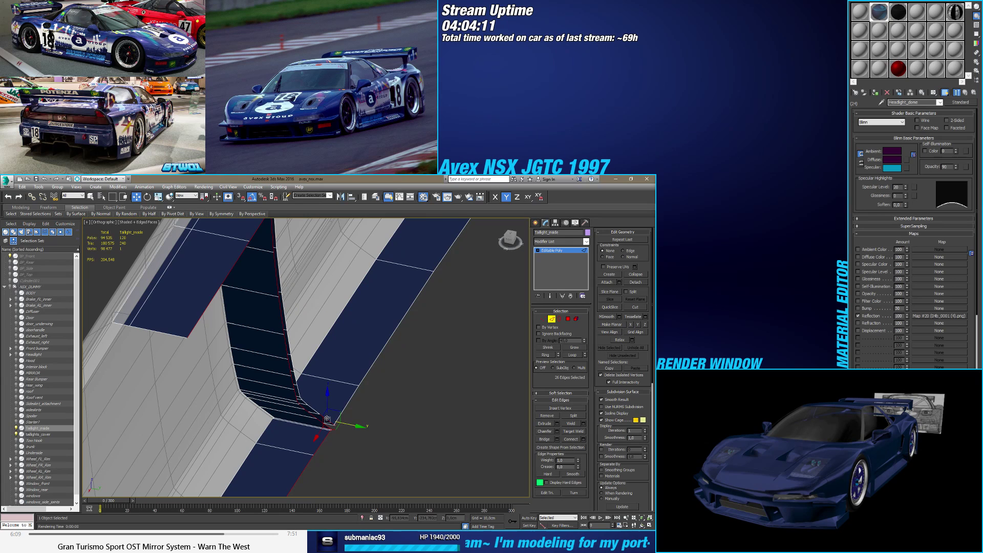
double_click(327, 418, "ctrl")
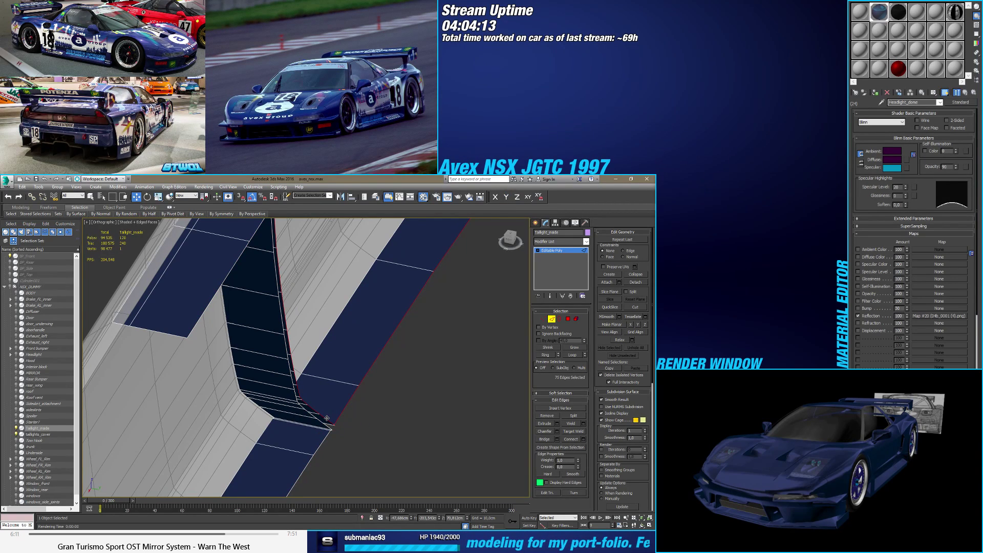
middle_click_drag(327, 418, 307, 410, "alt")
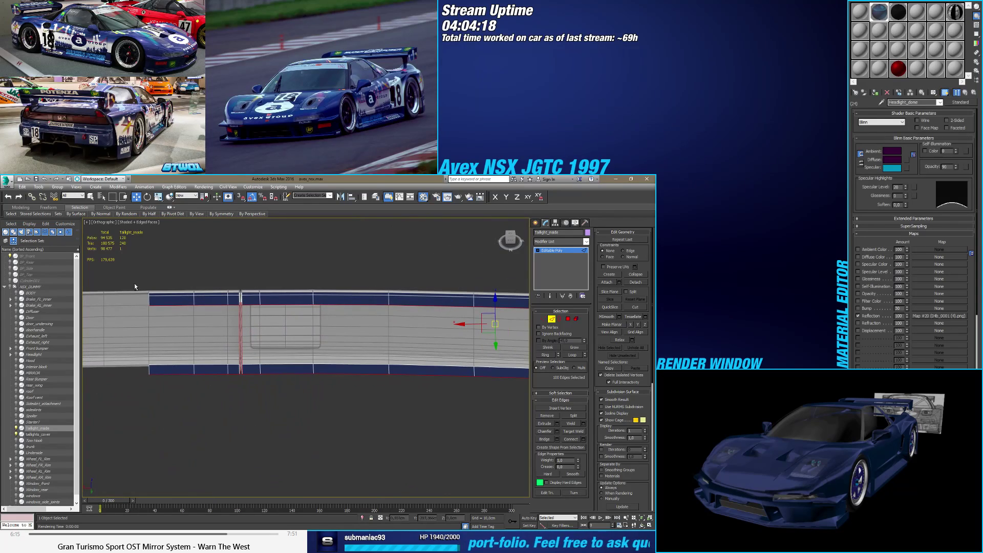
Step: Trim the edge selection to the recess rim and make it planar
left_click_drag(238, 410, 237, 411, "alt")
middle_click_drag(236, 411, 255, 280, "alt")
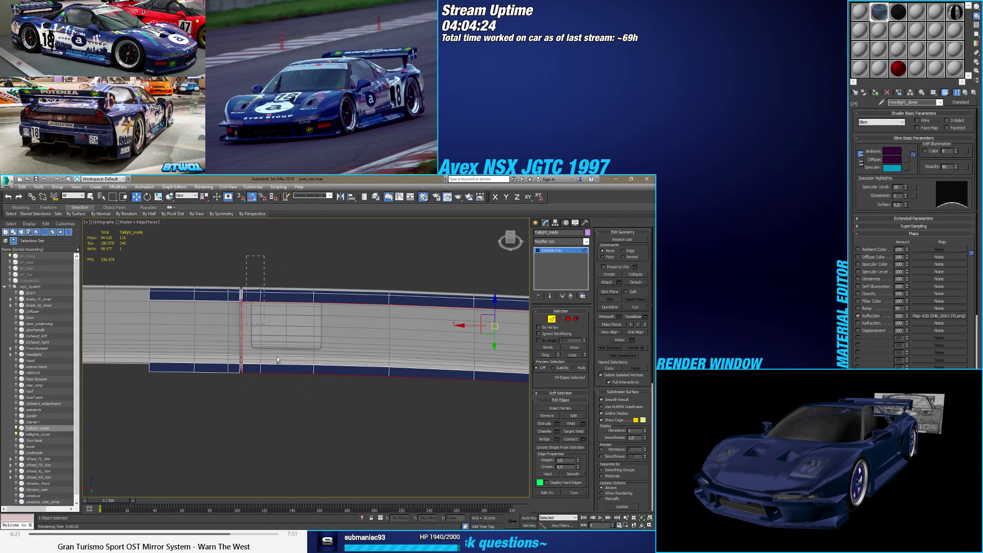
left_click_drag(466, 413, 463, 412, "alt")
middle_click_drag(463, 411, 238, 325, "alt")
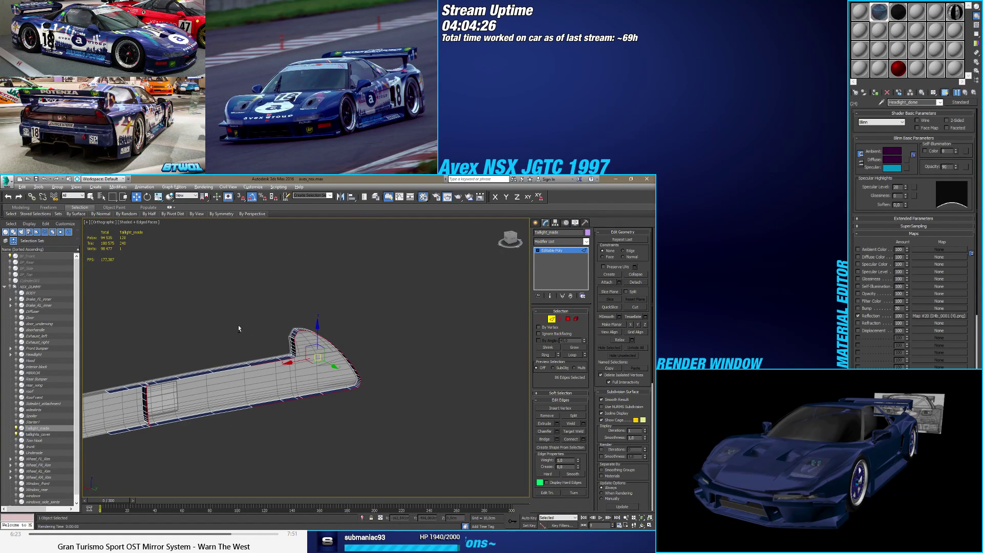
left_click_drag(386, 444, 385, 443, "alt")
middle_click_drag(386, 443, 364, 385, "alt")
scroll(258, 381, "up", 5)
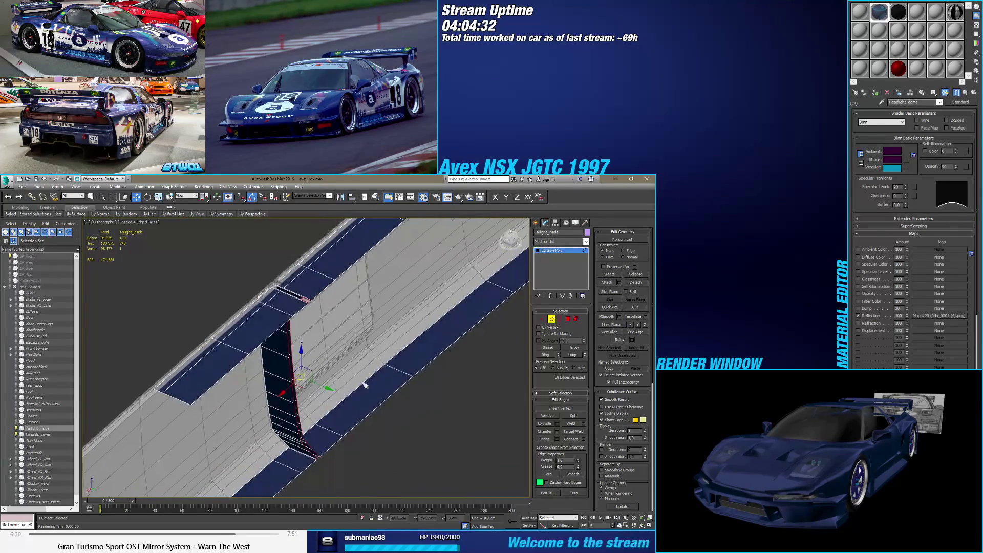
left_click(638, 325)
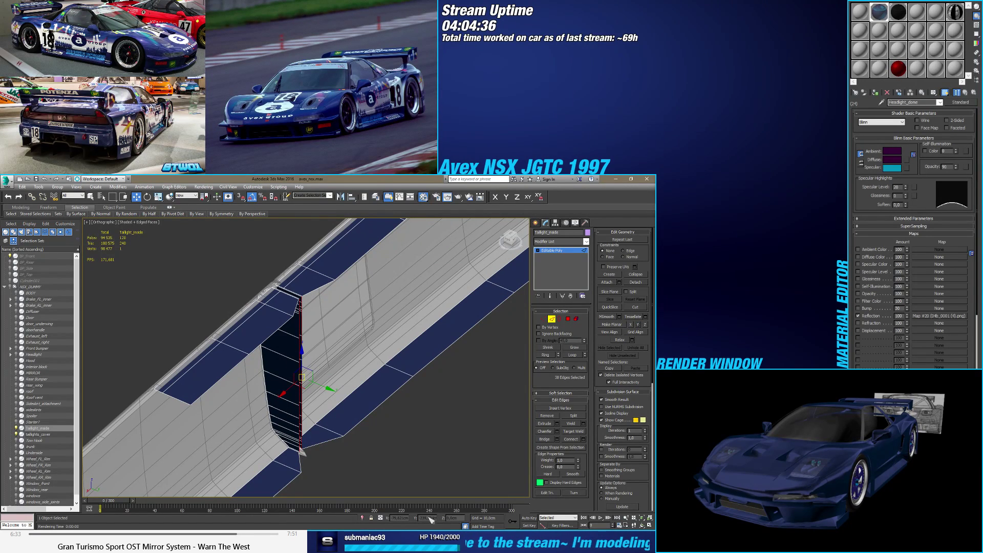
Step: Slide the flattened rim along Y and enter a Y position of 204,292 cm
left_click_drag(318, 384, 353, 399)
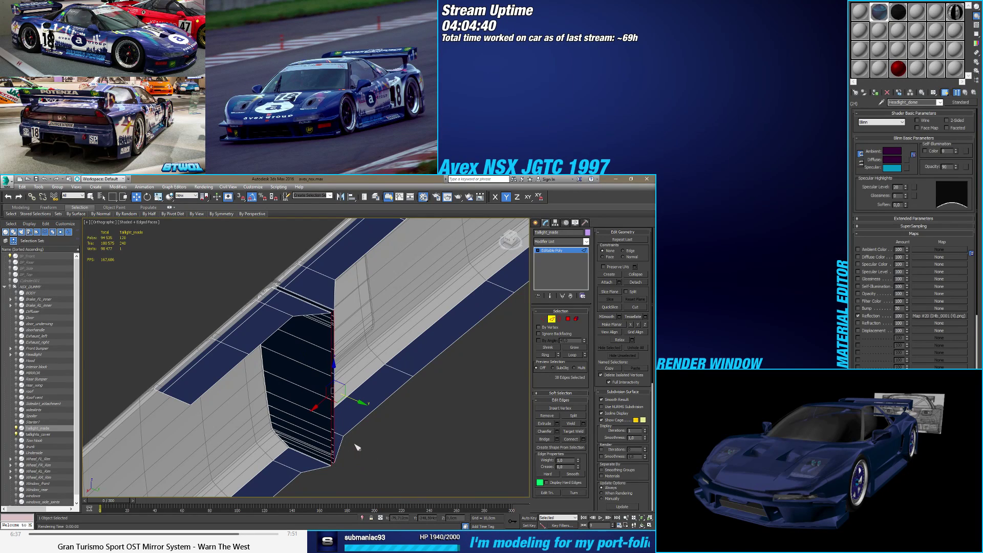
key("F12")
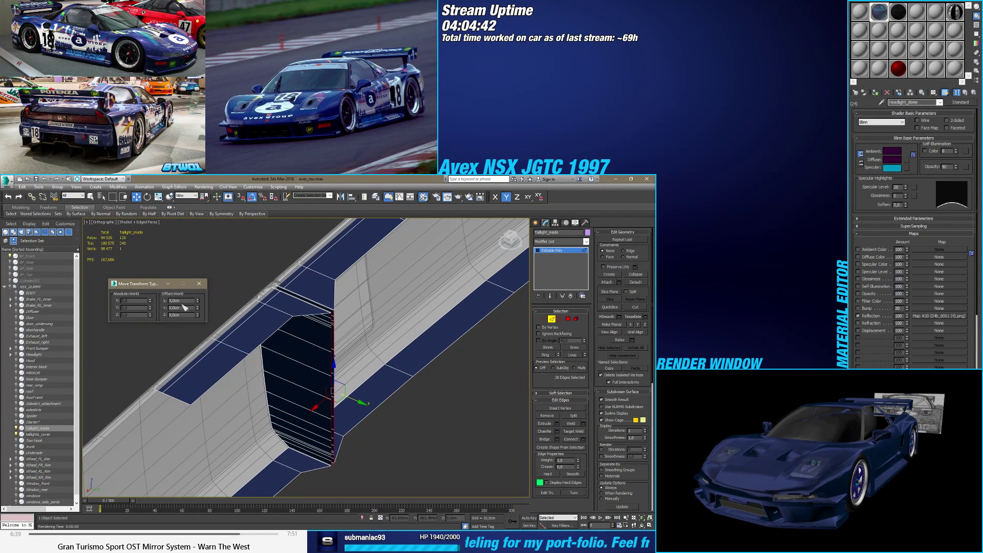
left_click(198, 283)
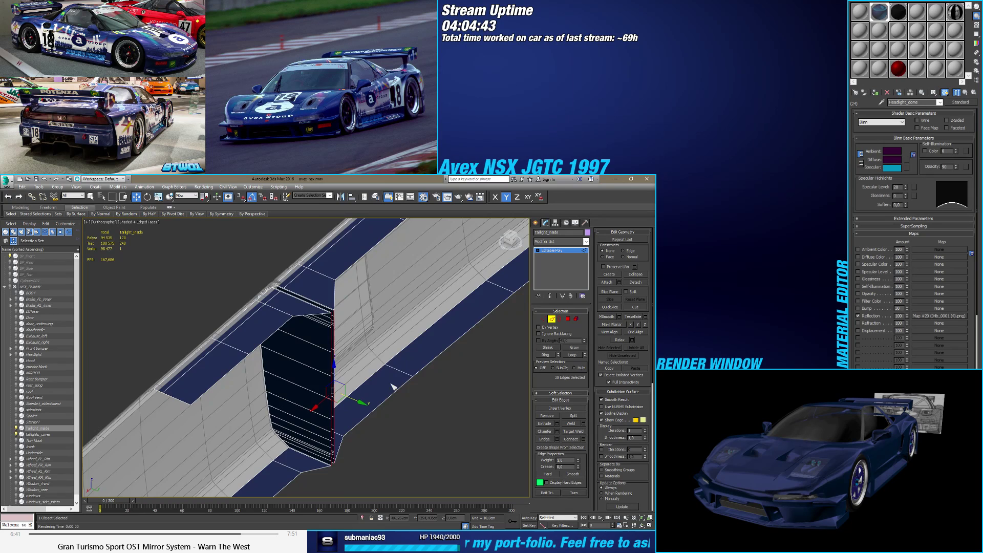
middle_click_drag(395, 391, 496, 368, "alt")
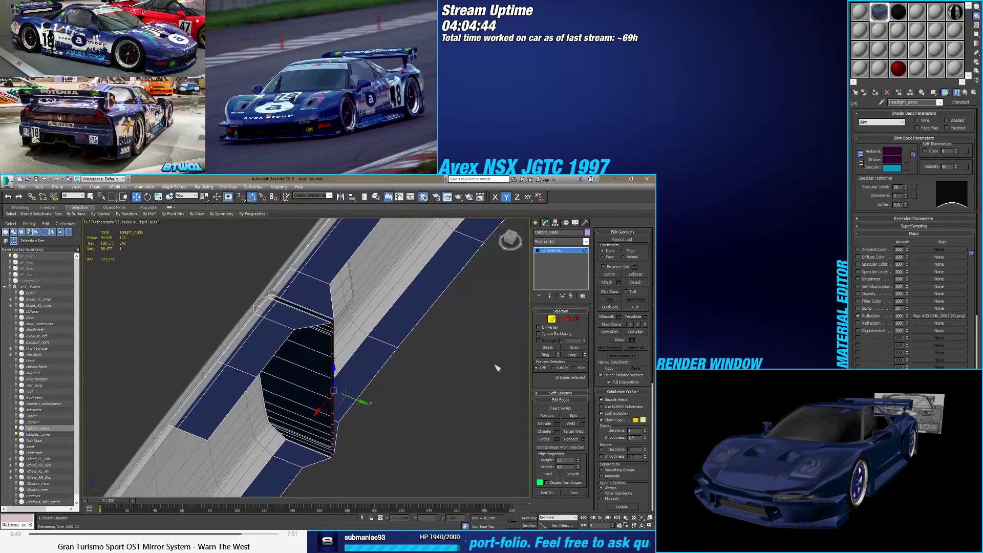
left_click(544, 320)
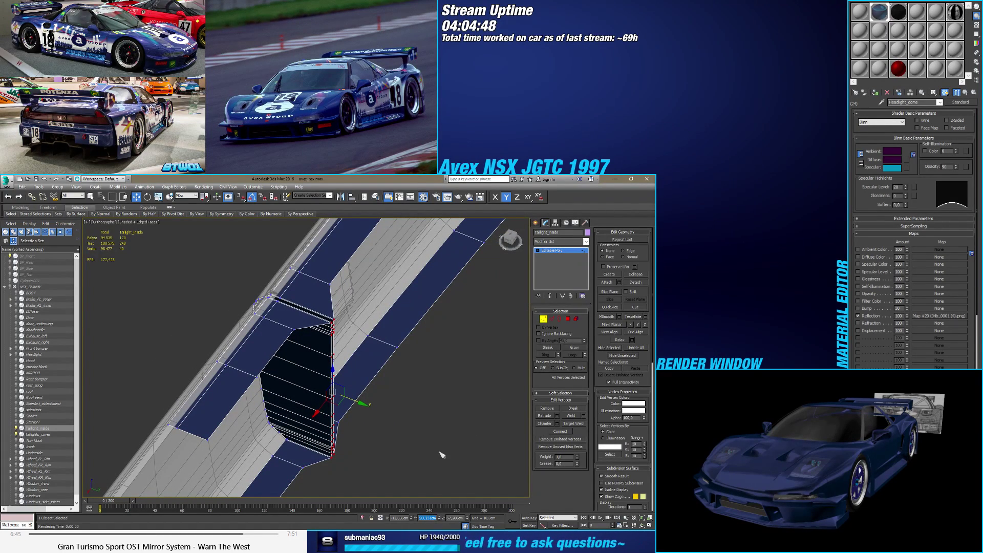
type("204,292")
key("Return")
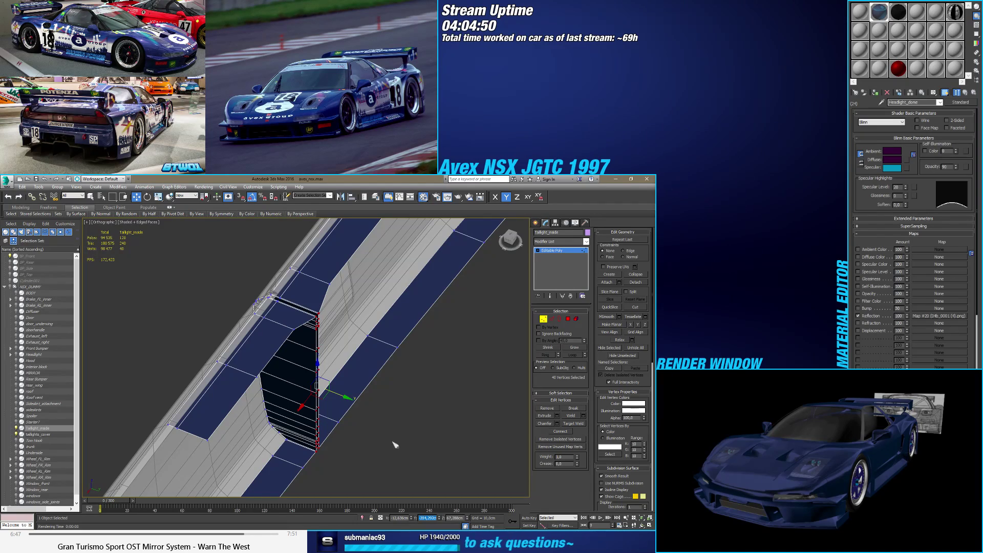
Step: Pick a vertex at the strip's lower edge and shift the vertex column sideways
middle_click_drag(395, 444, 340, 445, "alt")
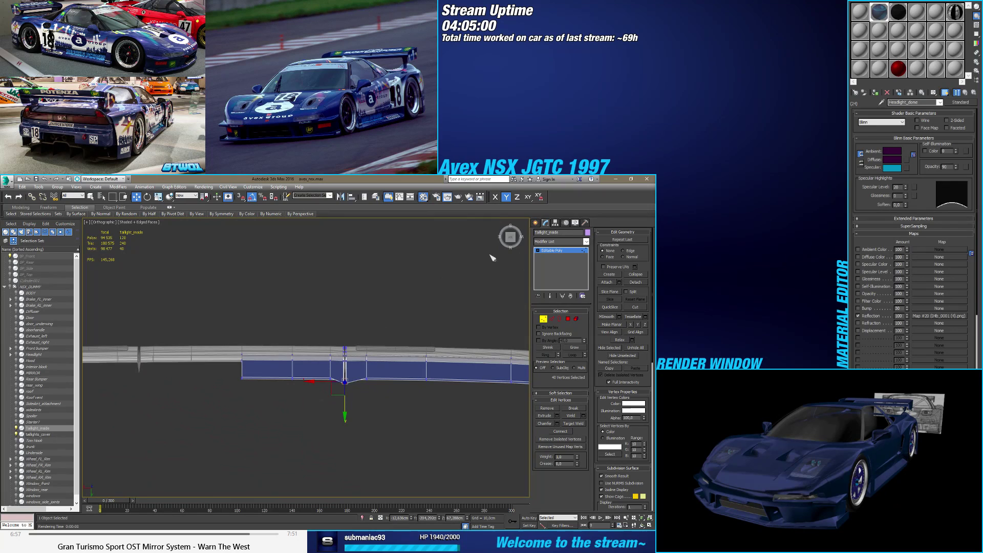
middle_click_drag(445, 366, 338, 398, "alt")
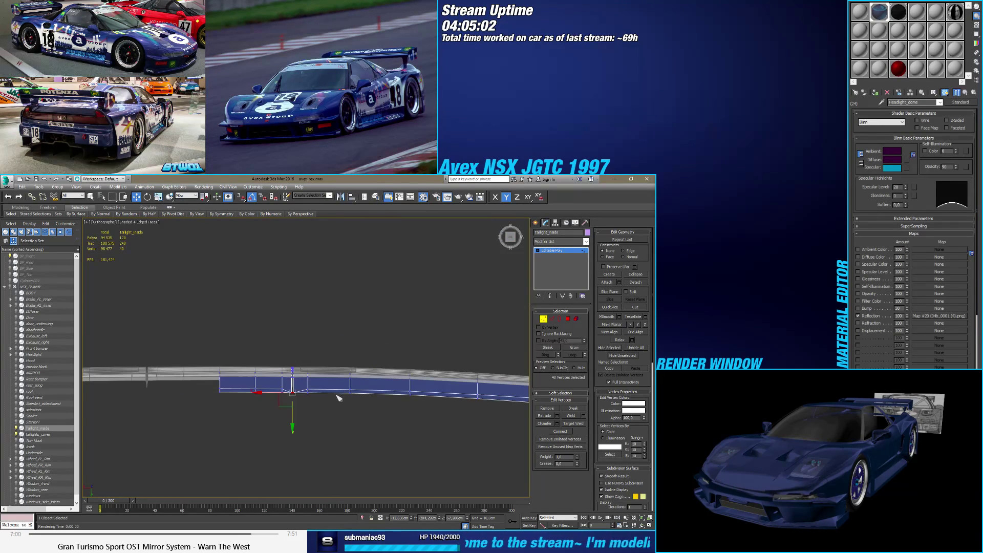
left_click(292, 393)
middle_click_drag(282, 406, 334, 388, "alt")
scroll(289, 383, "up", 5)
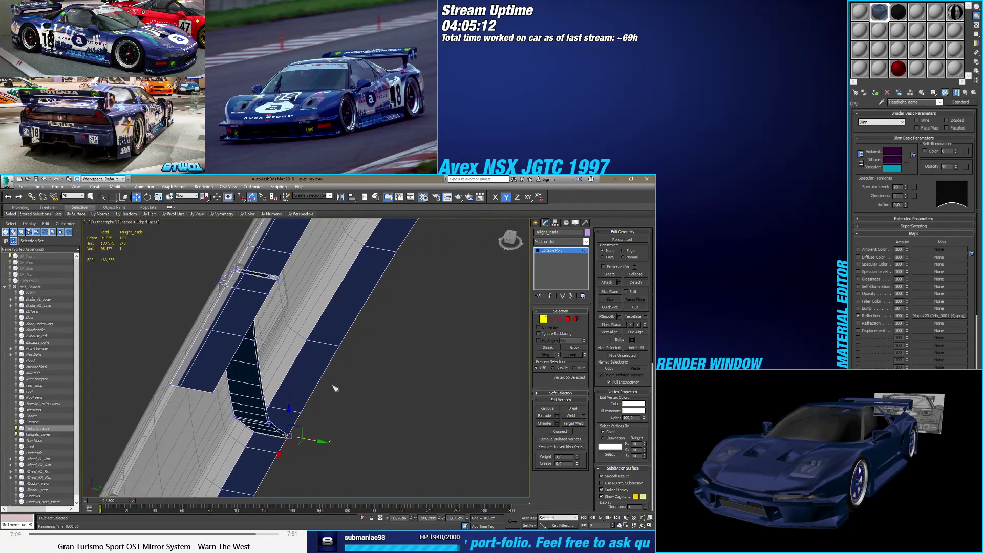
middle_click_drag(301, 443, 325, 431, "alt")
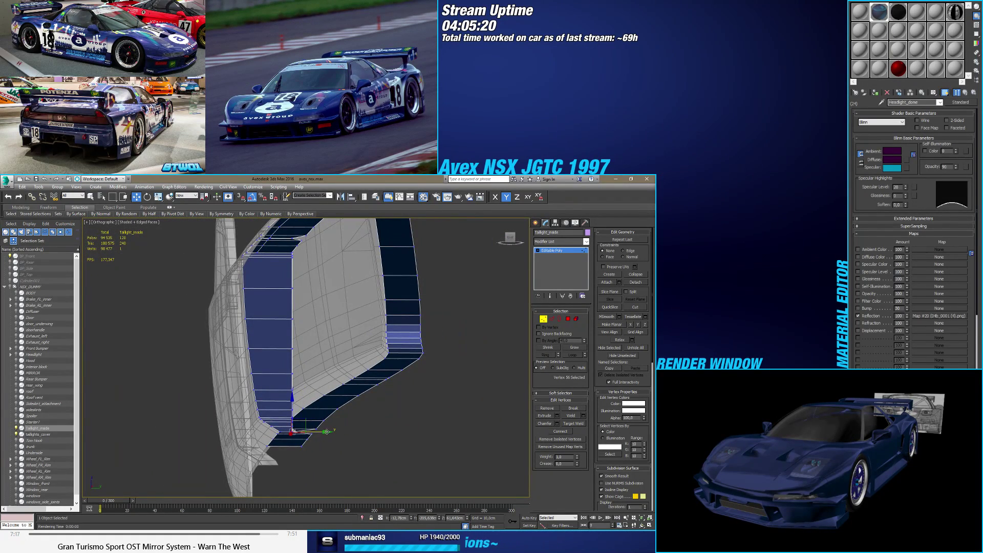
mouse_move(326, 432)
left_mouse_down()
mouse_move(349, 432)
mouse_move(317, 432)
mouse_move(326, 432)
left_mouse_up()
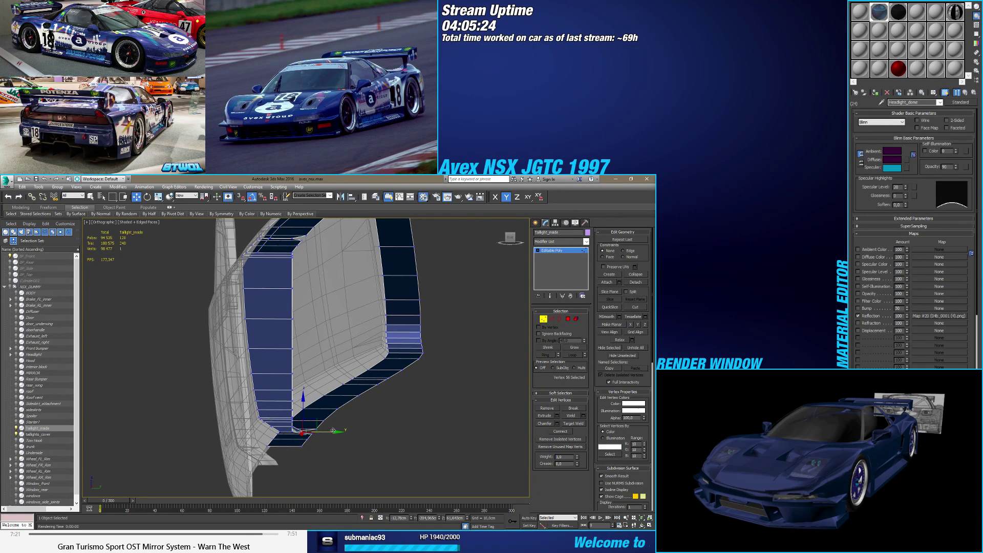
Step: Flatten the vertex column into a straight line and set its Y to 104,292 cm
left_click(551, 318)
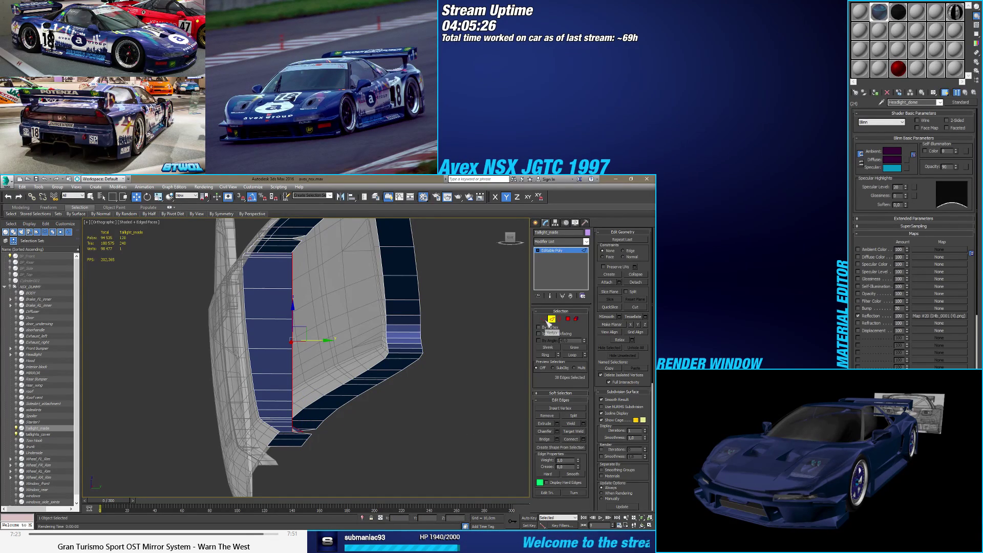
left_click(543, 318)
left_click_drag(320, 340, 365, 344)
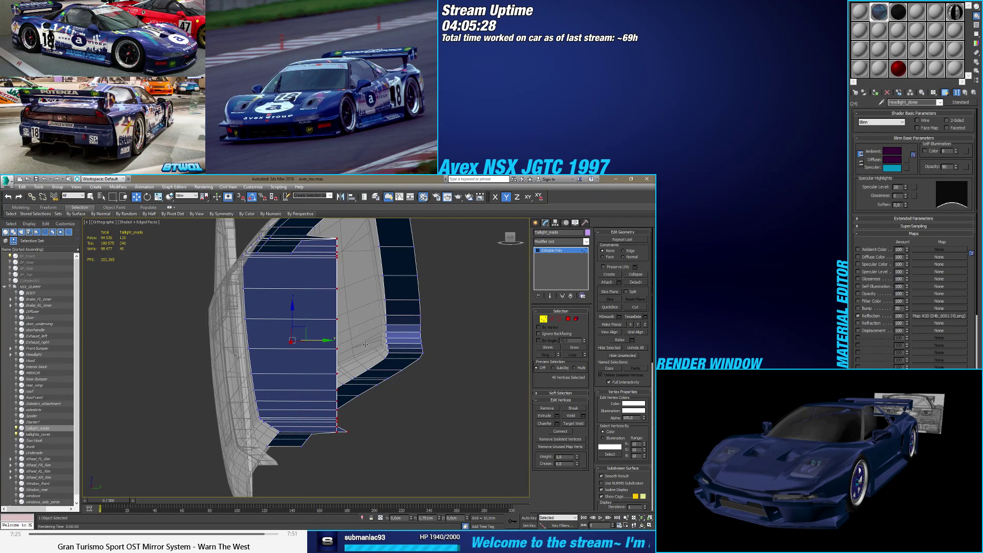
middle_click_drag(364, 344, 364, 404, "alt")
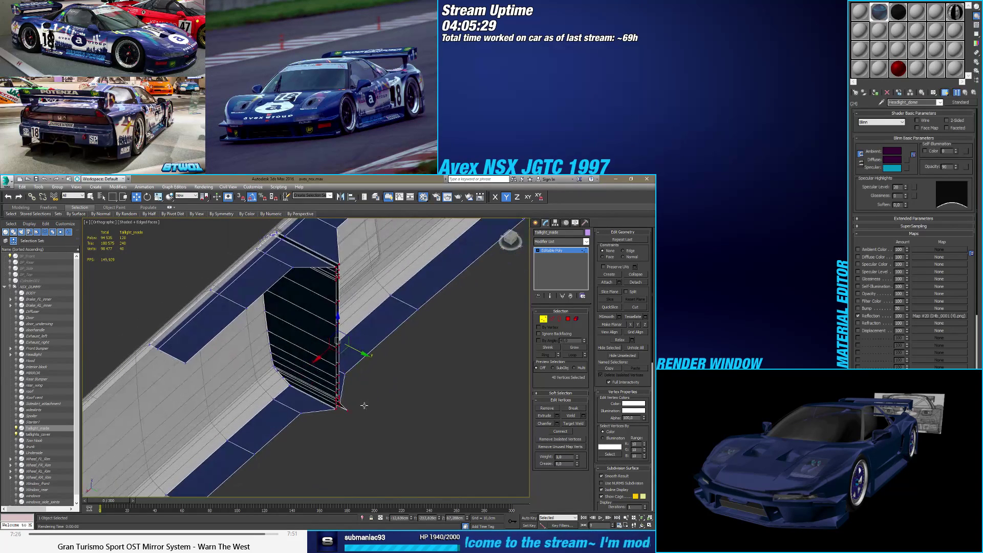
left_click(631, 324)
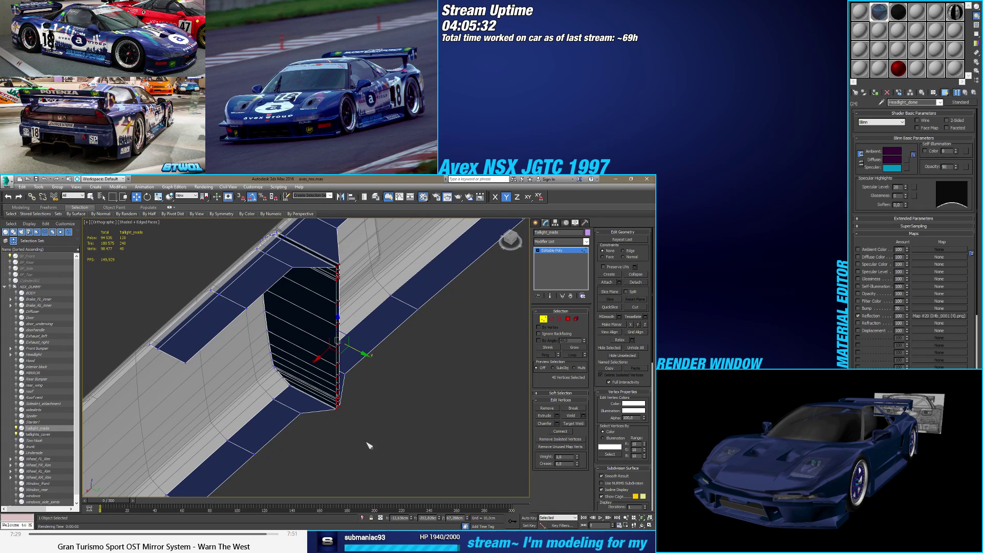
middle_click_drag(360, 425, 356, 411, "alt")
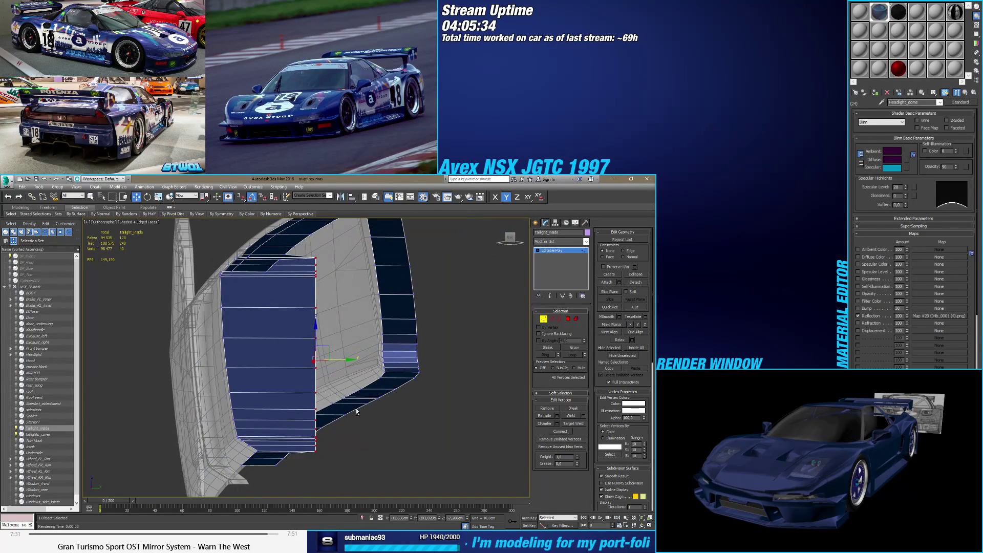
left_click_drag(348, 363, 323, 362)
type("104,292")
key("Return")
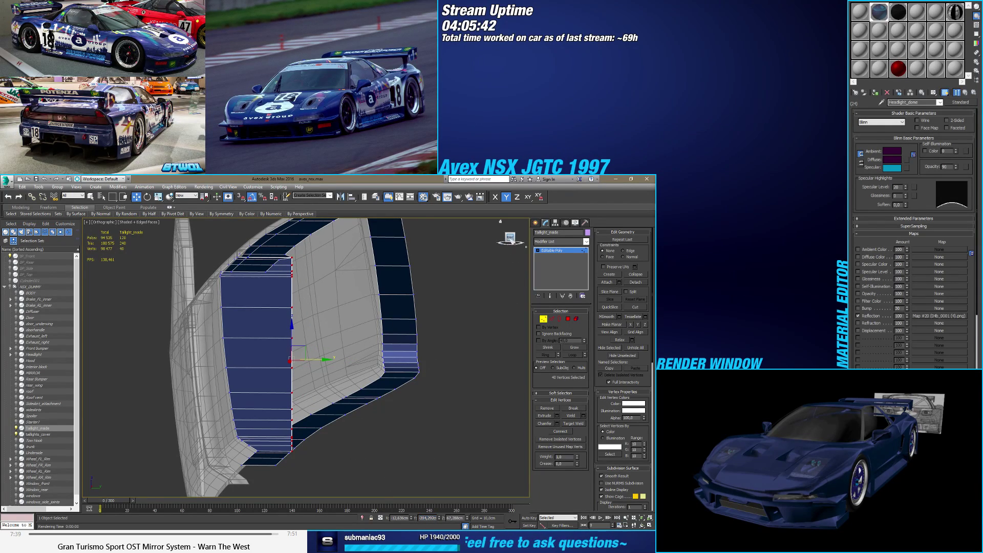
Step: Rotate the vertex column about 5 degrees in a straight side view
left_click(510, 238)
key("e")
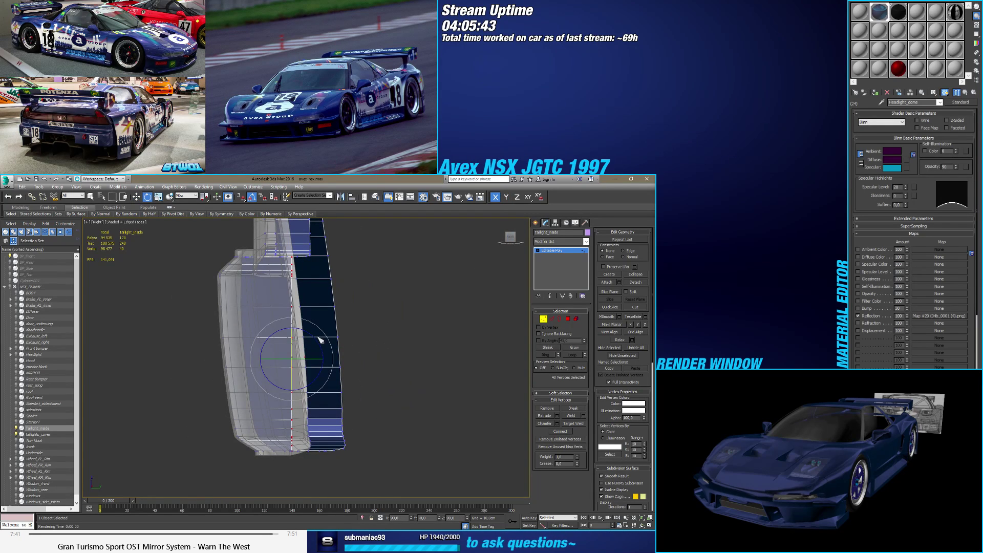
left_click(316, 337)
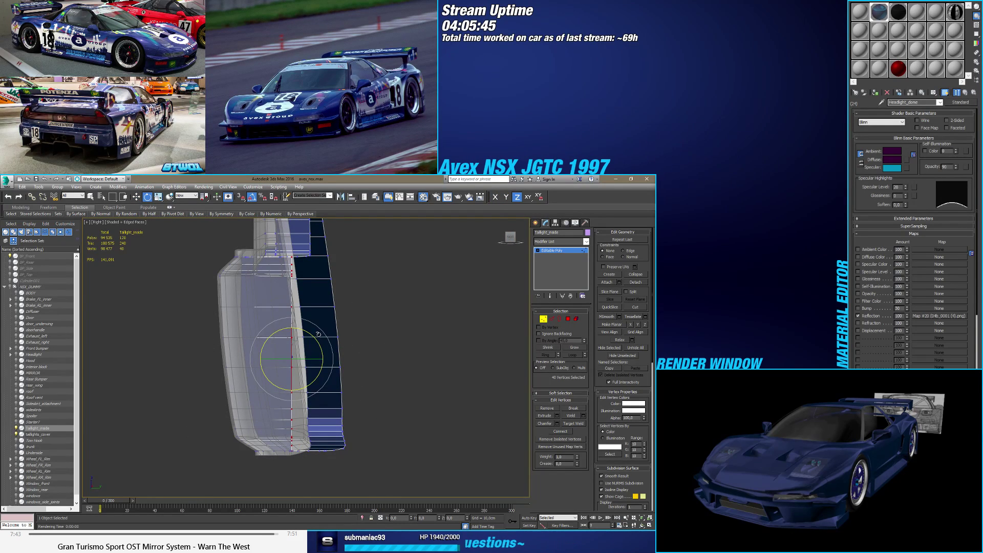
left_click_drag(318, 333, 327, 358)
Step: Restore the column's position and select the edge loop at the panel's edge as vertices
key("w")
right_click(357, 358)
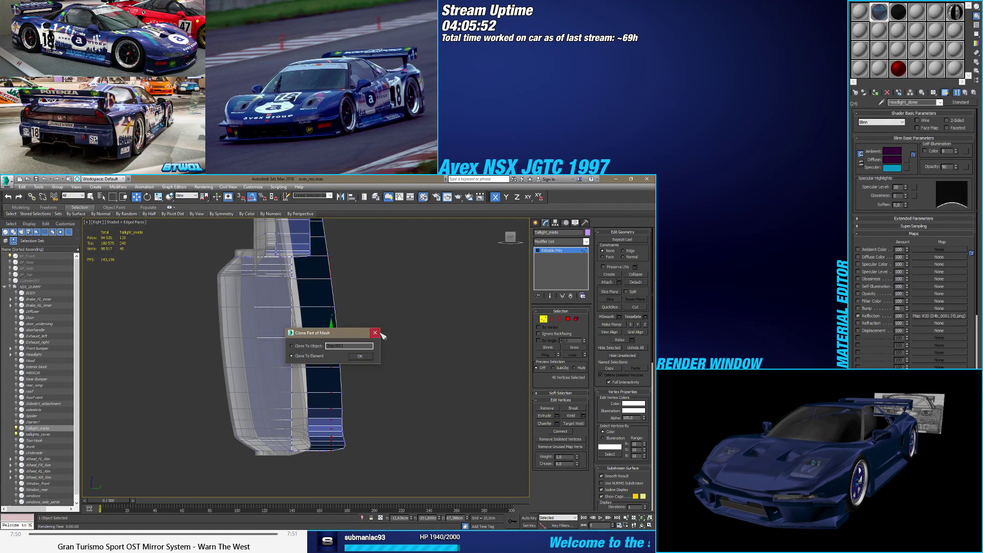
left_click(552, 318)
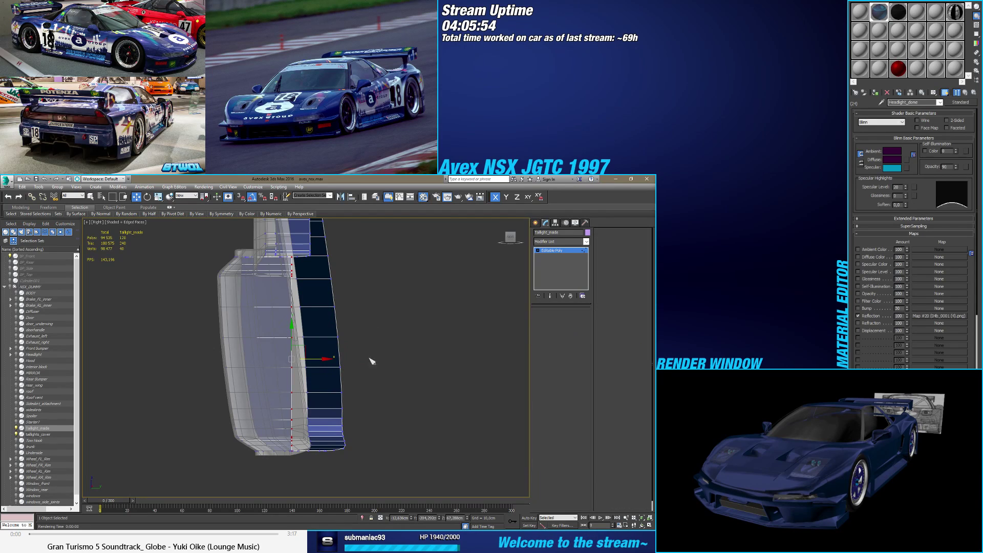
left_click_drag(344, 357, 403, 357)
double_click(292, 377)
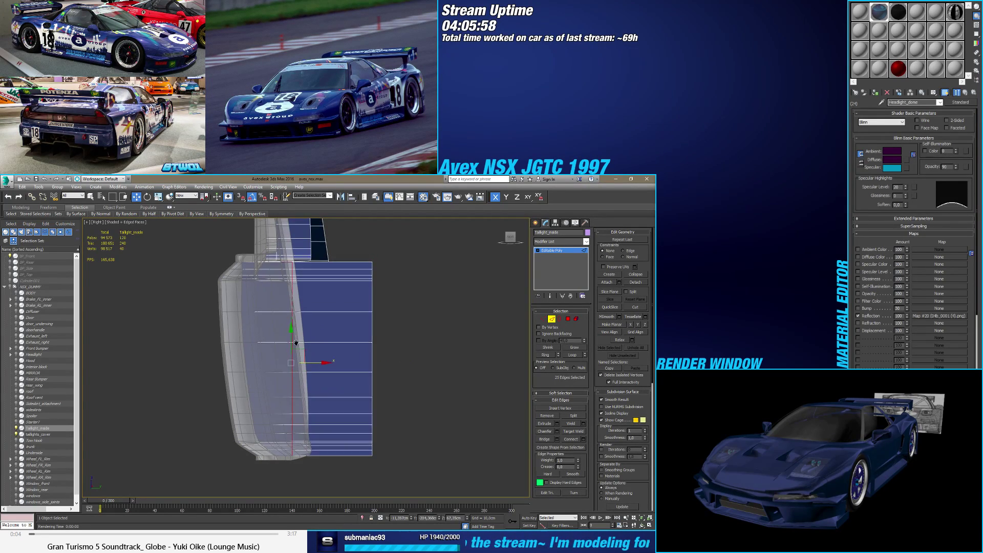
middle_click_drag(292, 377, 284, 386, "alt")
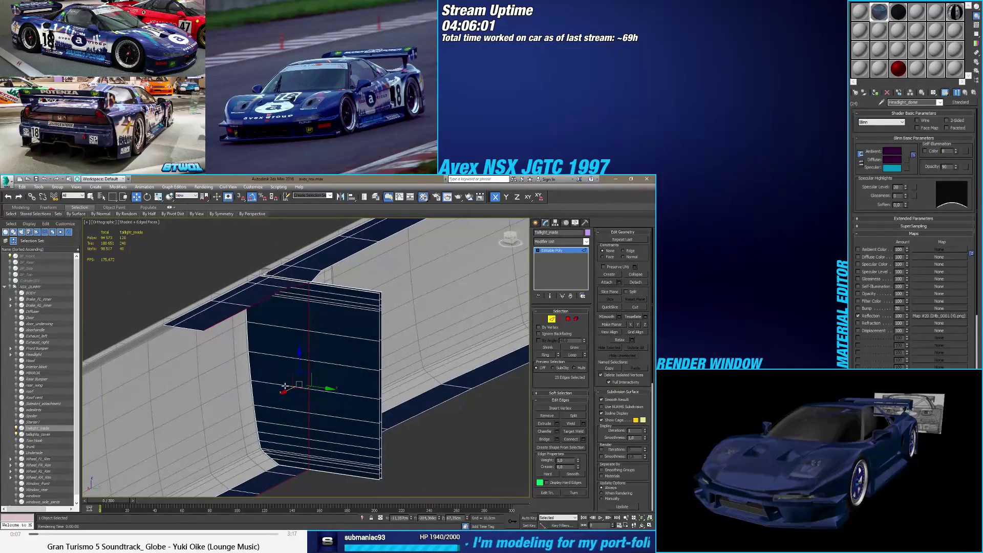
left_click(543, 319)
middle_click_drag(323, 357, 328, 353, "alt")
Step: Tilt the selected vertex column about 3.5° in the Right view
key("r")
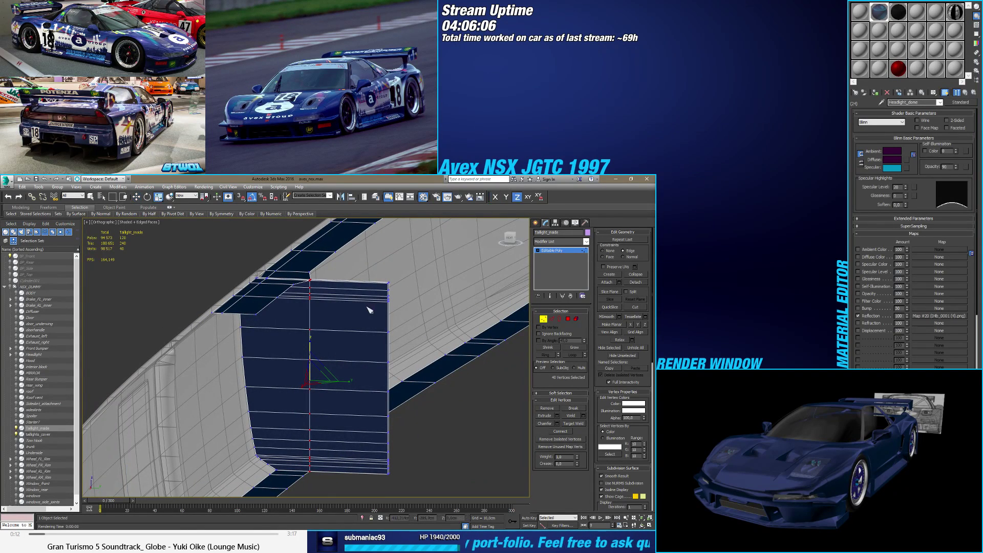
key("e")
scroll(318, 357, "up", 2)
scroll(318, 358, "down", 2)
scroll(310, 358, "up", 1)
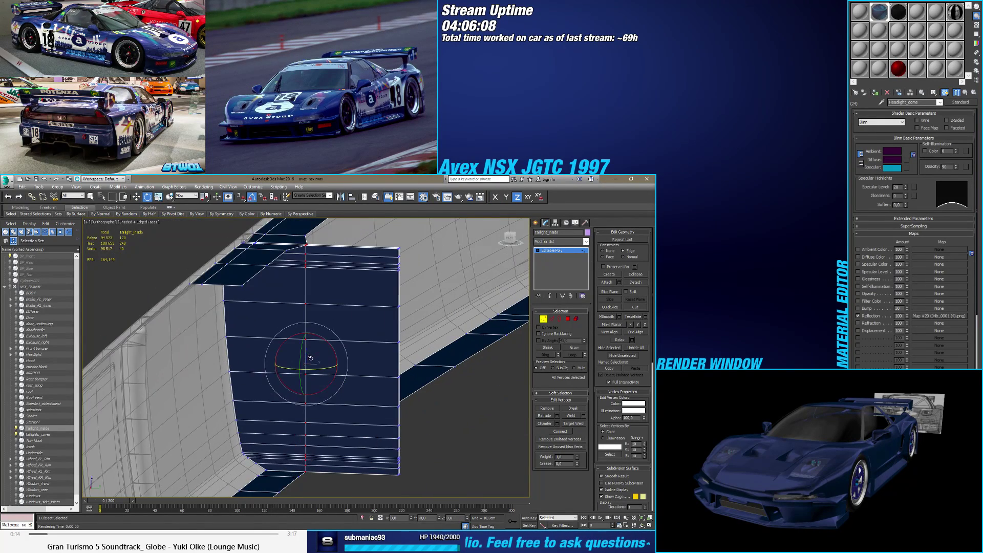
middle_click_drag(315, 361, 392, 311, "alt")
key("z")
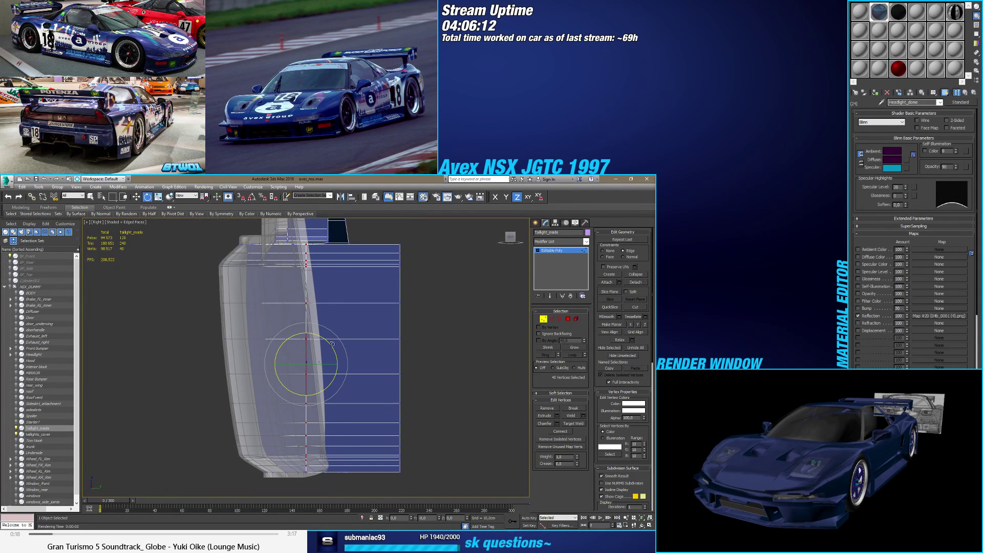
left_click_drag(331, 341, 333, 340)
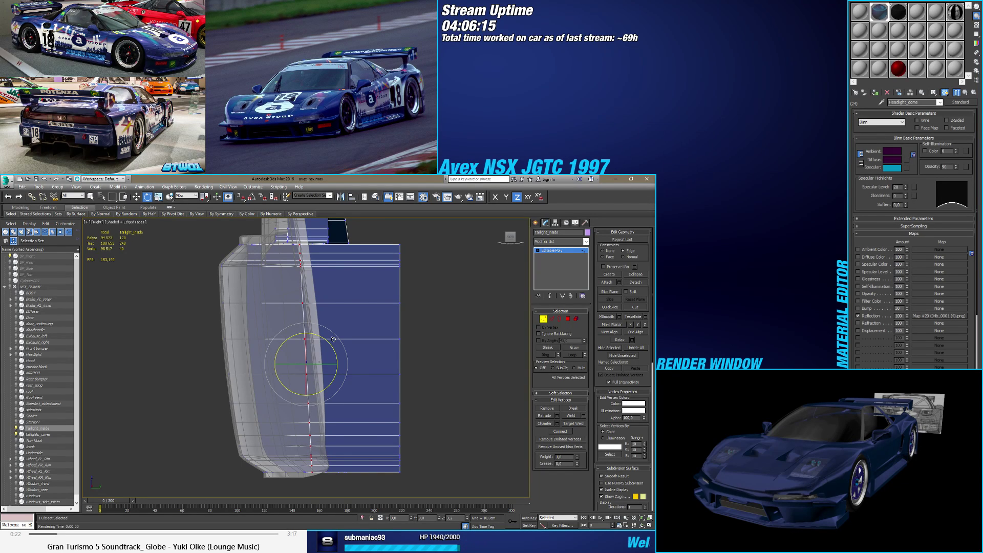
Step: Nudge the vertex column -0.235 cm along Y to follow the body rim
key("w")
middle_click_drag(330, 364, 338, 367, "alt")
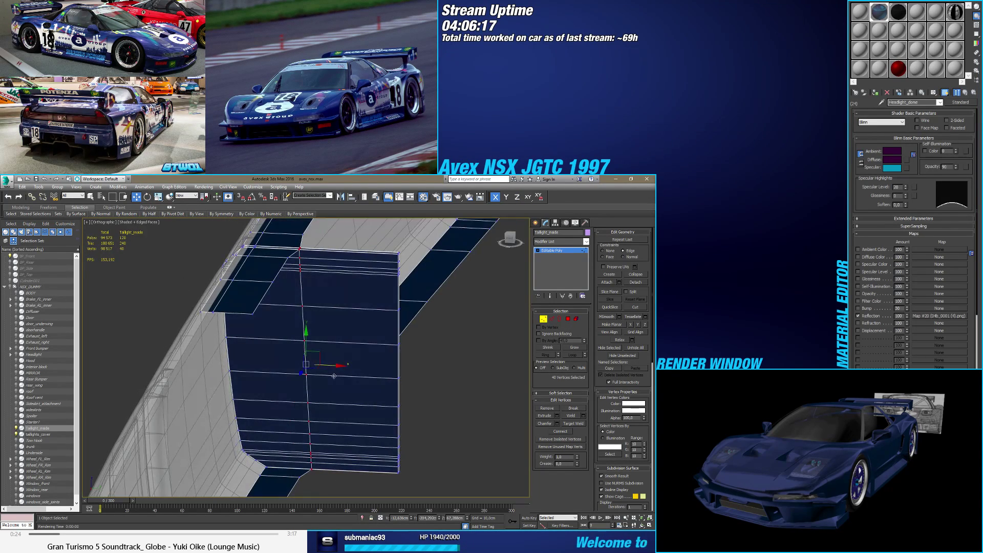
left_click(428, 518)
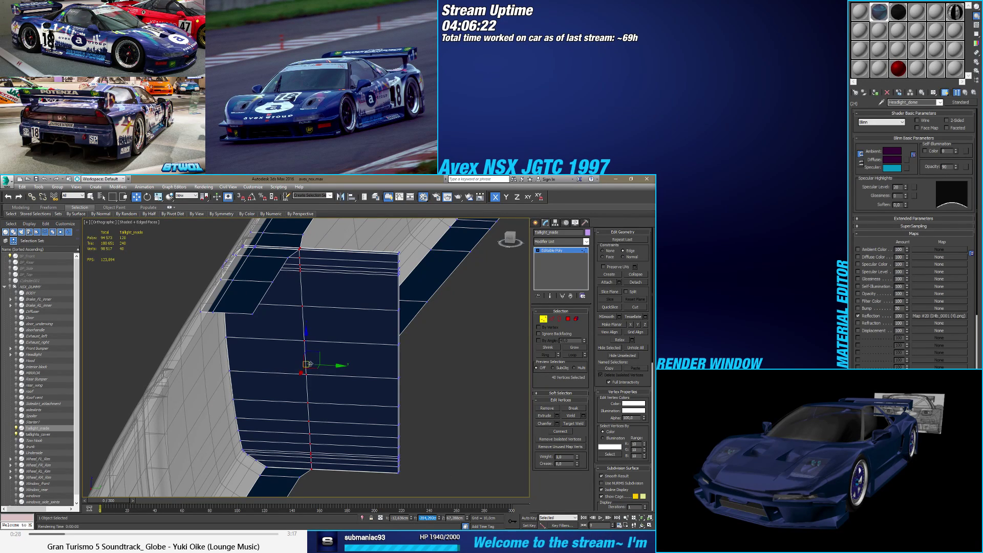
left_click_drag(329, 366, 325, 366)
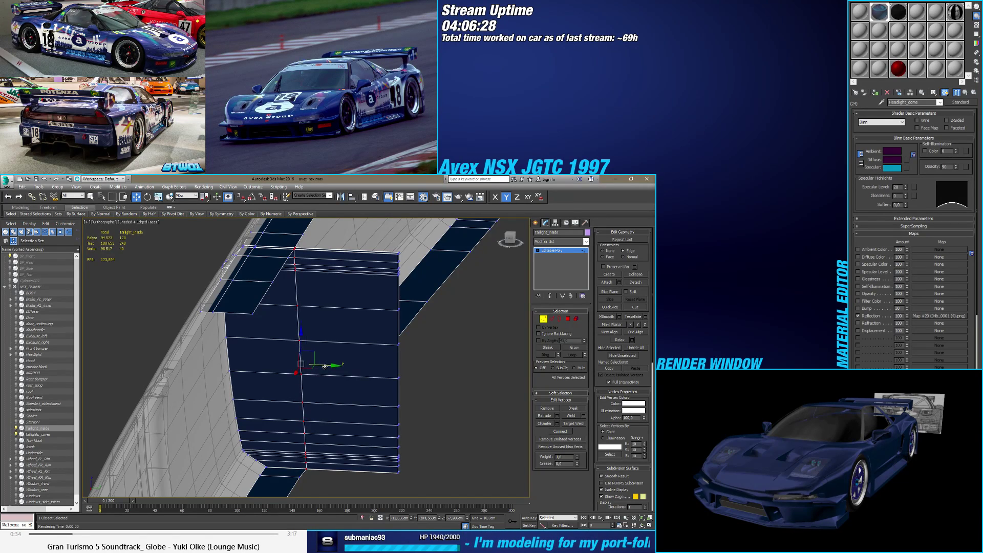
middle_click_drag(324, 366, 212, 393, "alt")
left_click(568, 319)
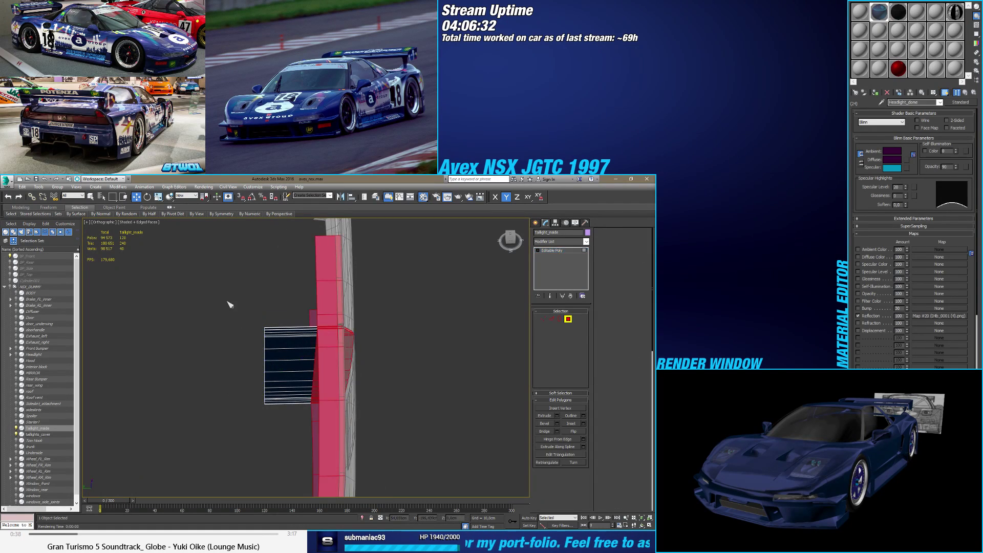
Step: Select and delete the leftover box faces from Taillight_inside
left_click_drag(229, 303, 280, 418)
key("Delete")
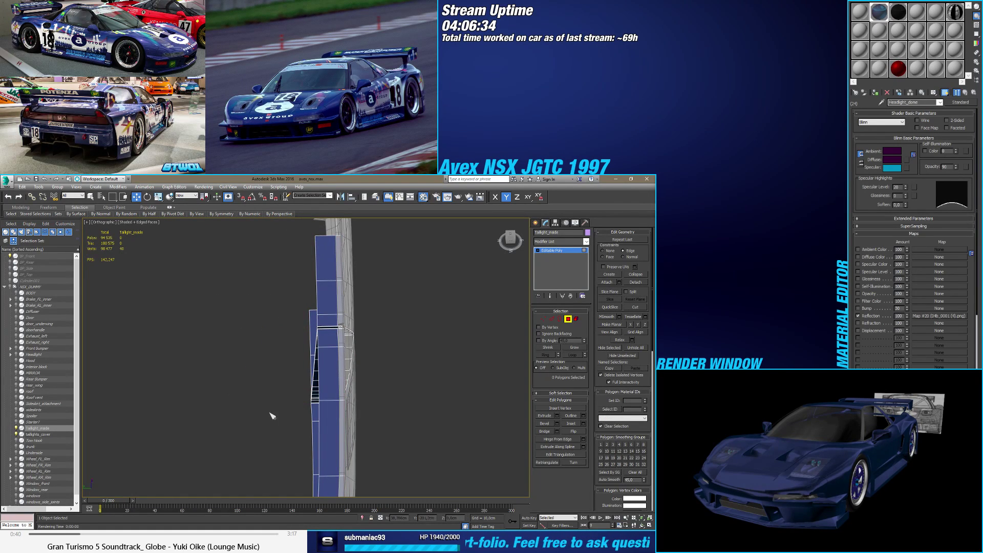
middle_click_drag(272, 415, 314, 412, "alt")
scroll(372, 411, "up", 2)
Step: Select the strip's open borders and rim edge loop and slide them along Y
left_click(559, 319)
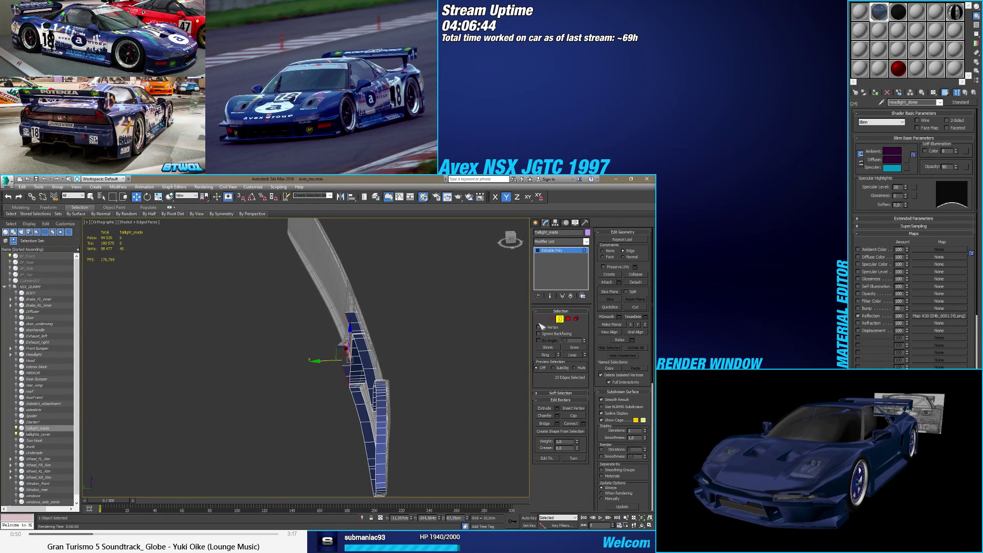
left_click(368, 377)
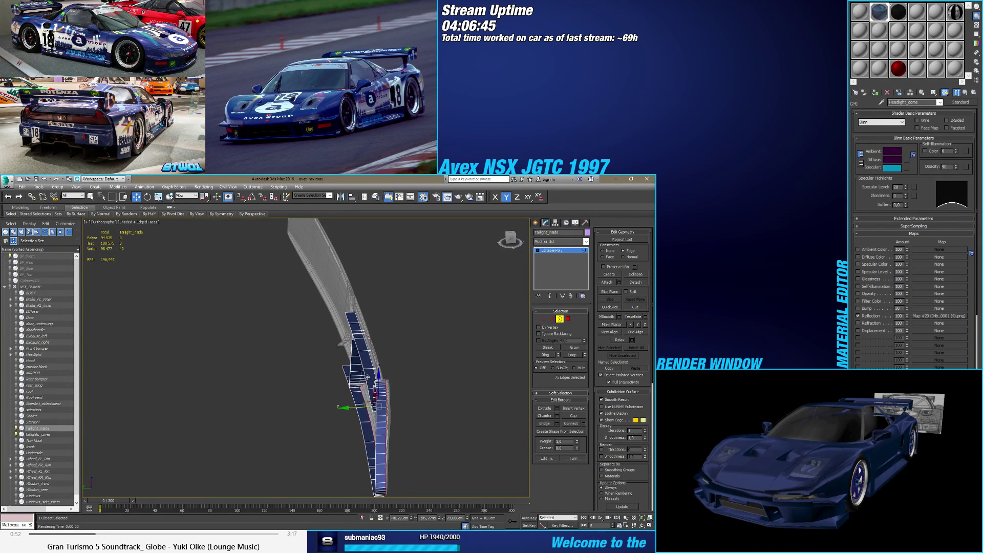
left_click(551, 319)
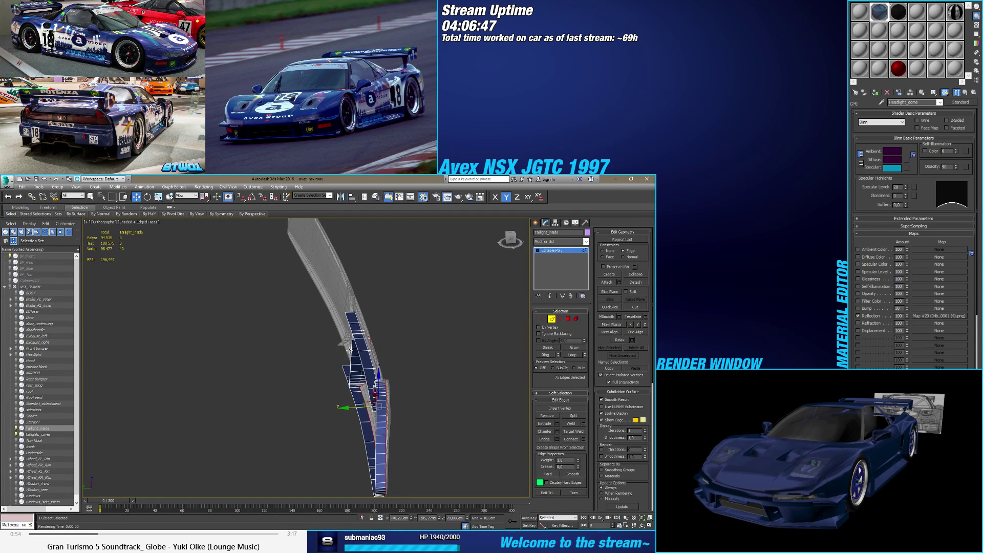
middle_click_drag(357, 349, 282, 371, "alt")
double_click(216, 339, "ctrl")
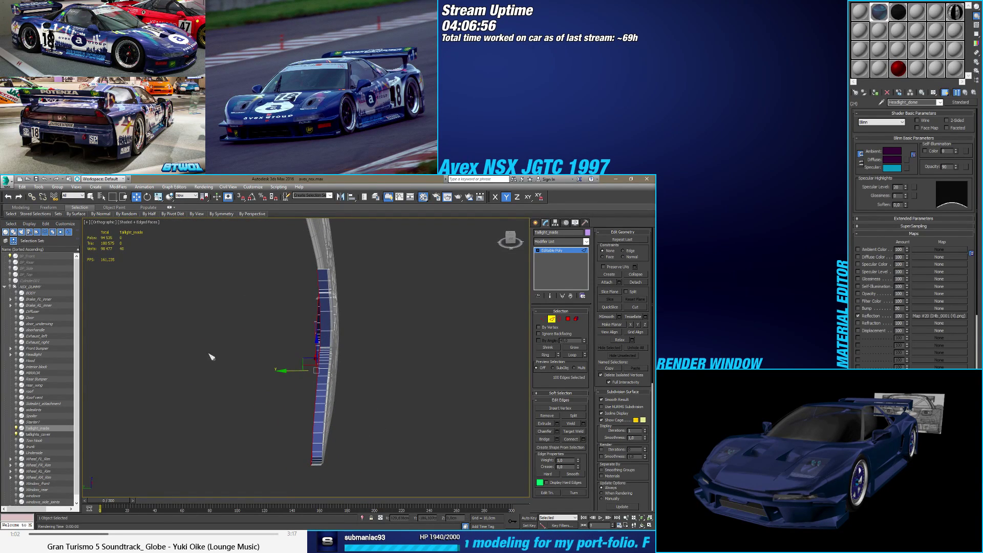
left_click_drag(274, 374, 211, 372)
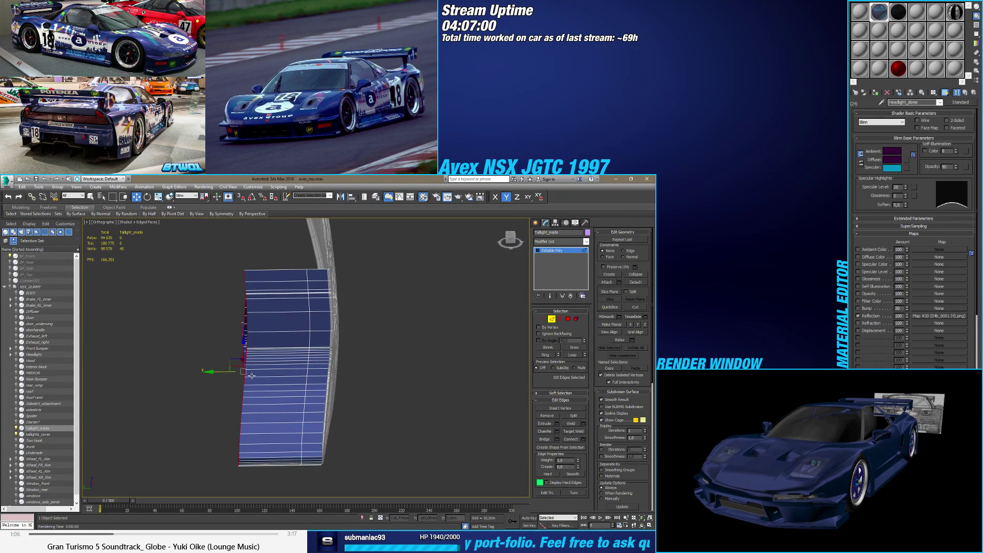
middle_click_drag(252, 375, 311, 348, "alt")
Step: Select the vertical edge loop, set move Constraints to Edge, and restore the 100-edge rim selection
double_click(307, 345)
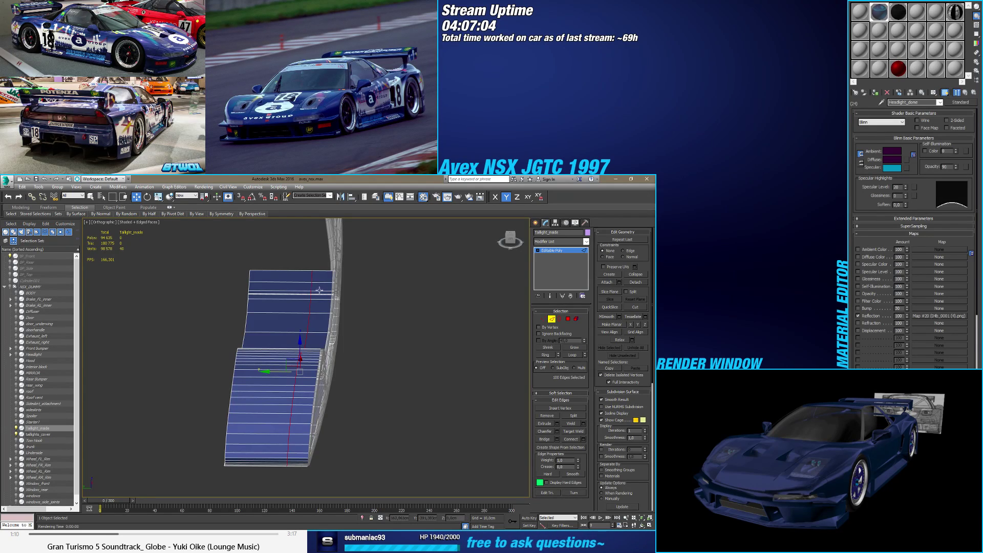
middle_click_drag(311, 285, 201, 304, "alt")
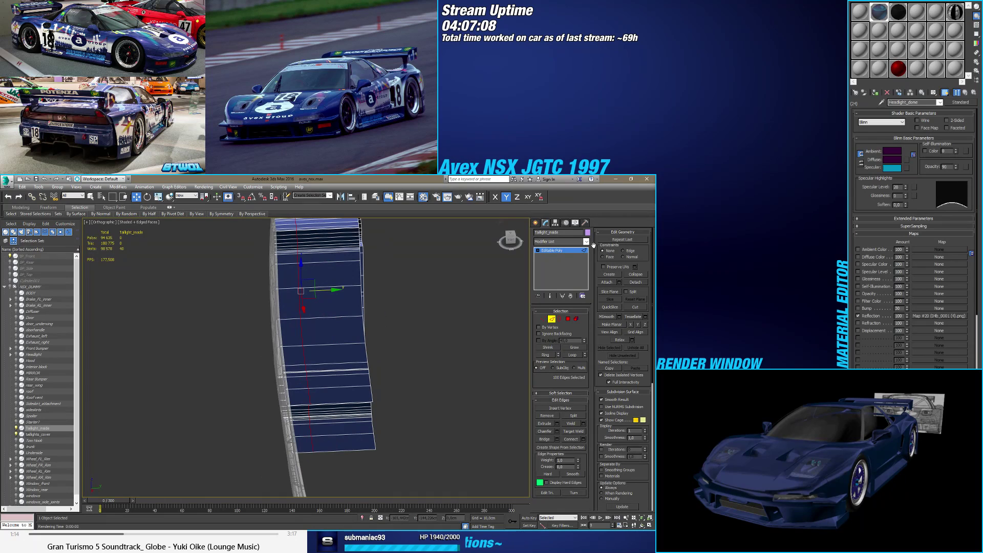
left_click(630, 252)
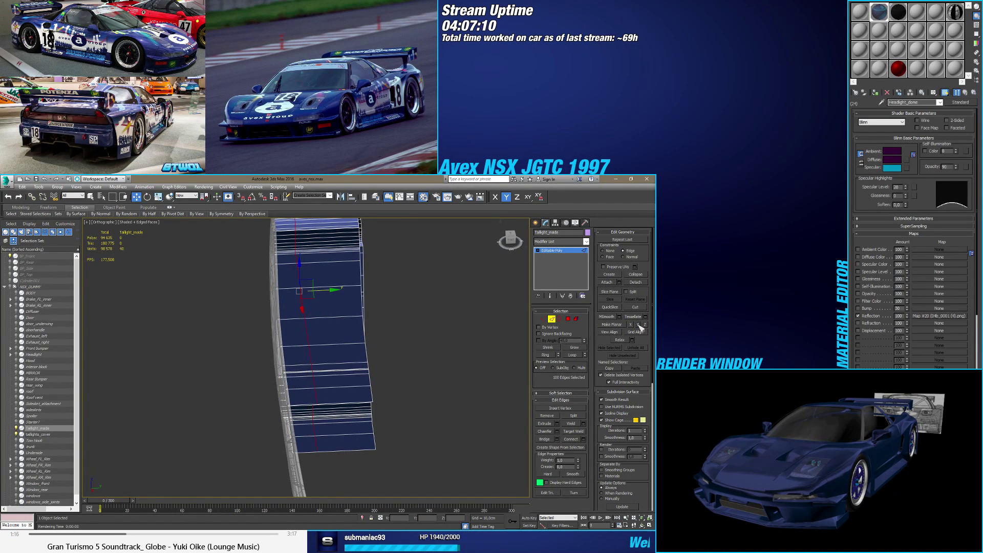
middle_click_drag(332, 325, 374, 361, "alt")
scroll(340, 340, "up", 3)
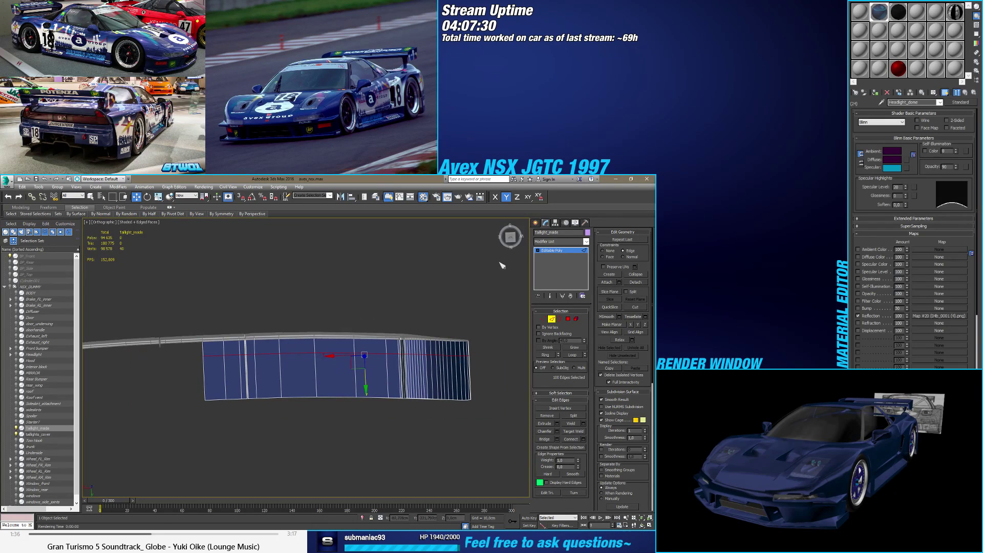
left_click_drag(510, 241, 401, 328)
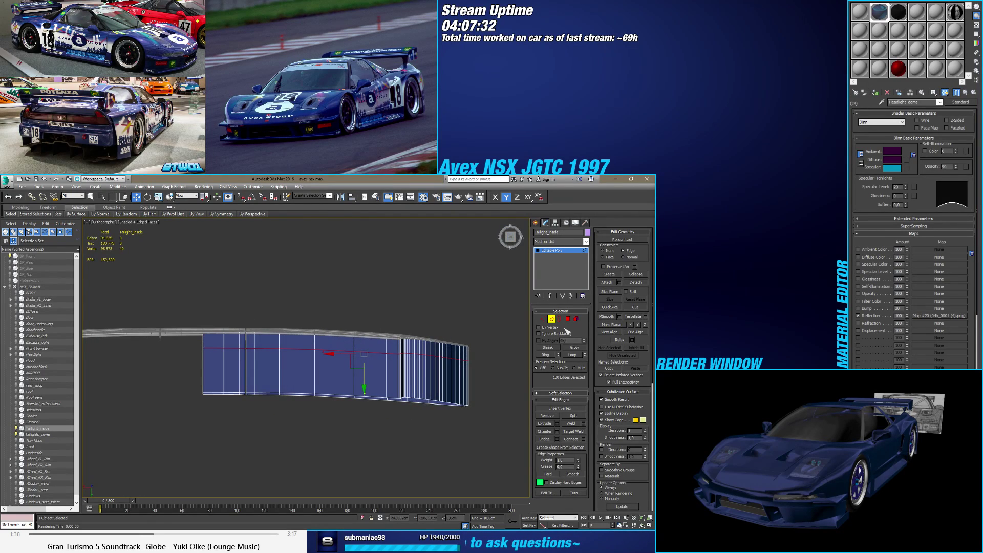
key("ctrl+z")
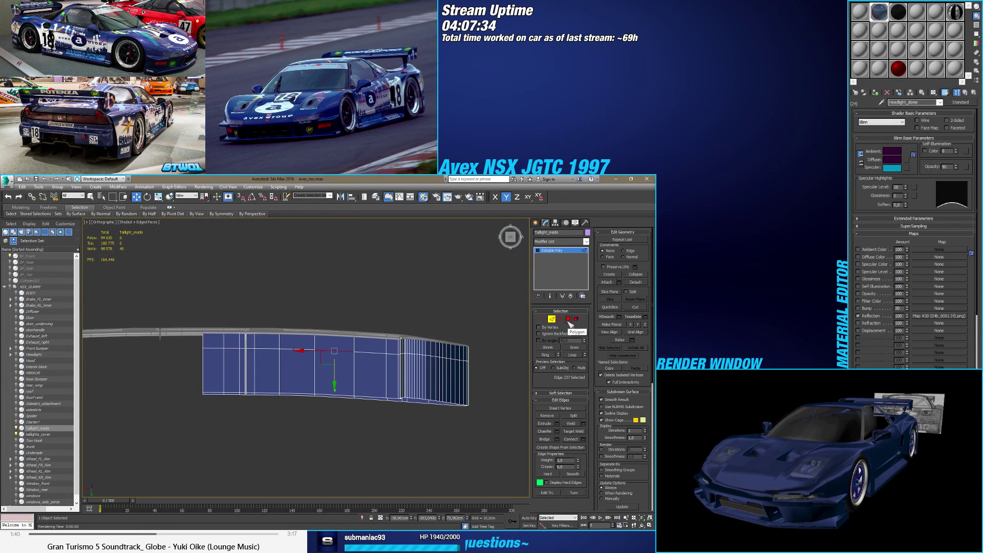
key("ctrl+z")
mouse_move(328, 359)
middle_mouse_down("alt")
mouse_move(287, 337)
mouse_move(321, 353)
mouse_move(313, 357)
middle_mouse_up("alt")
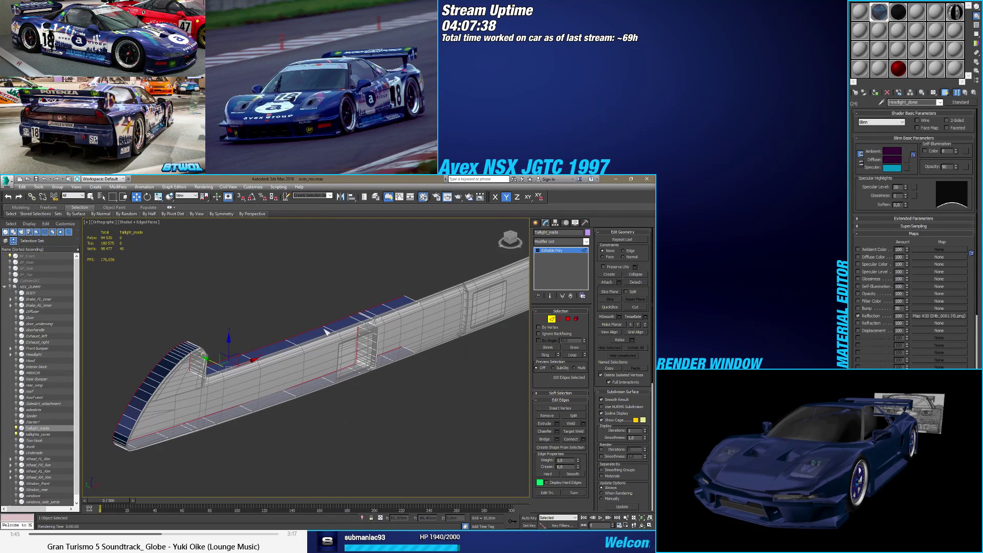
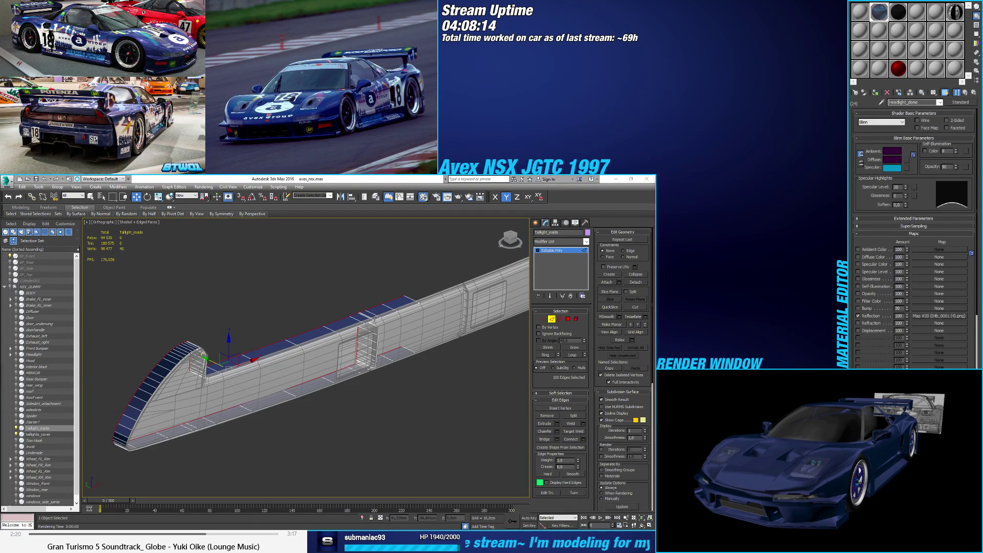
Step: Return to the IMAGES folder in File Explorer and show its files as Medium icons
key("alt+Tab")
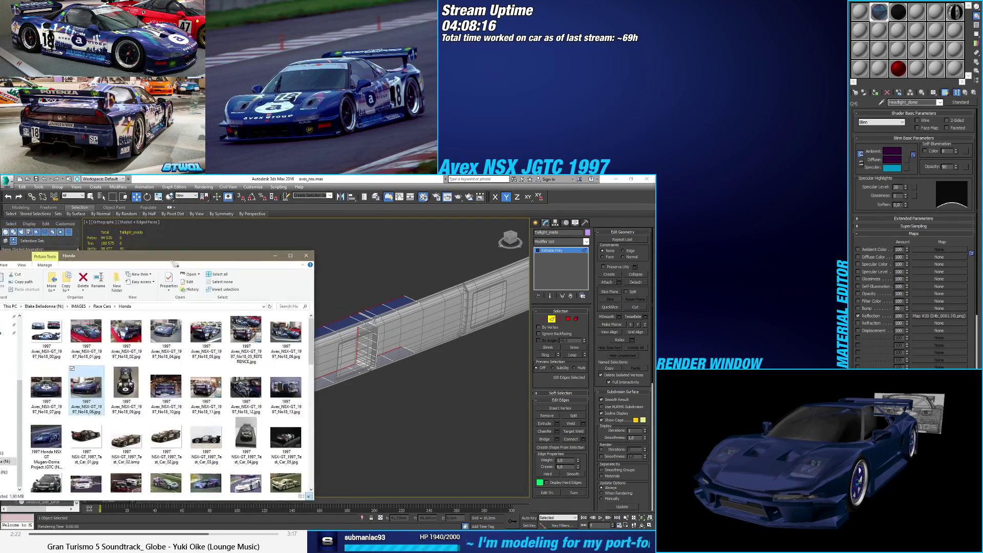
key("alt+Up")
key("alt+Up")
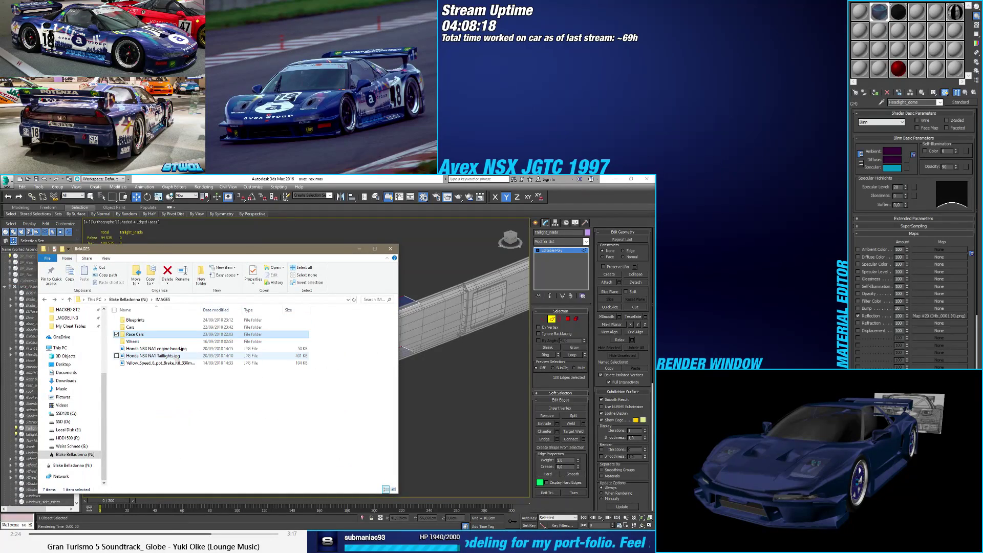
double_click(134, 327)
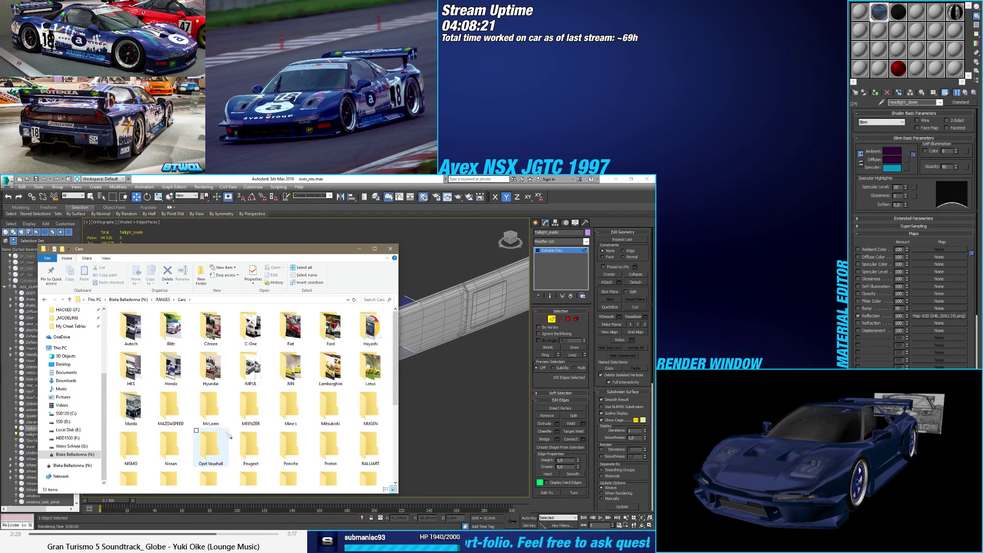
key("alt+Up")
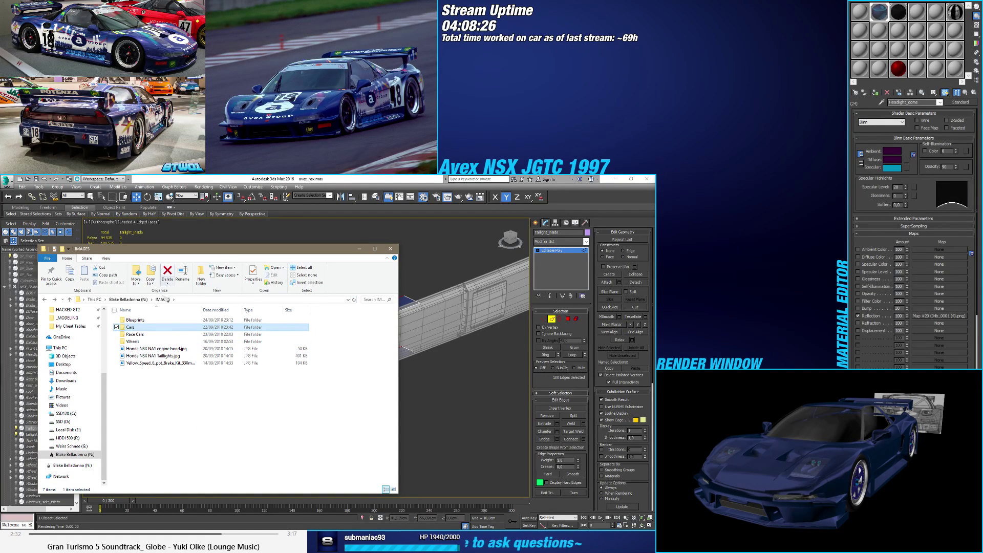
left_click(106, 258)
left_click(191, 268)
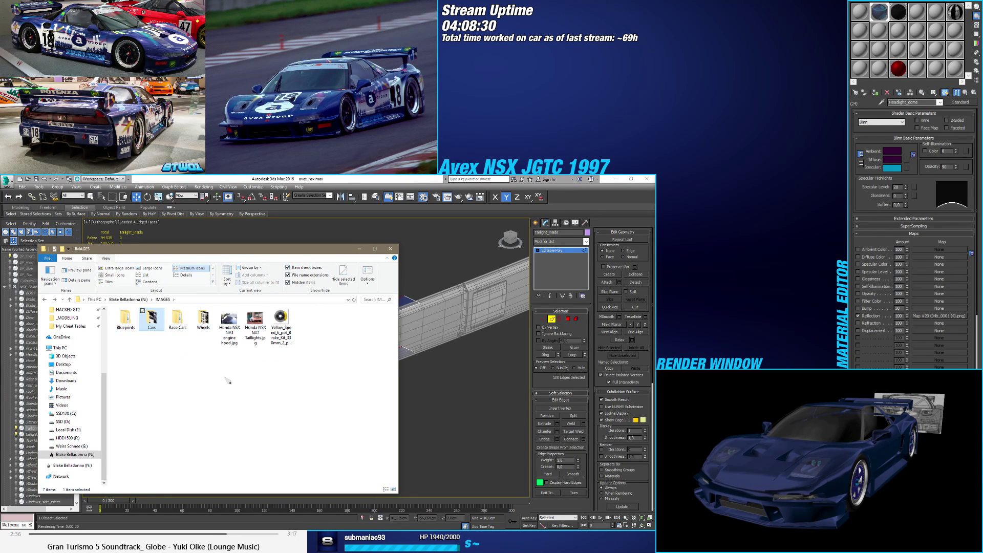
Step: Open Honda NSX NA1 Taillights.jpg with another app, then minimize the Explorer window
right_click(255, 307)
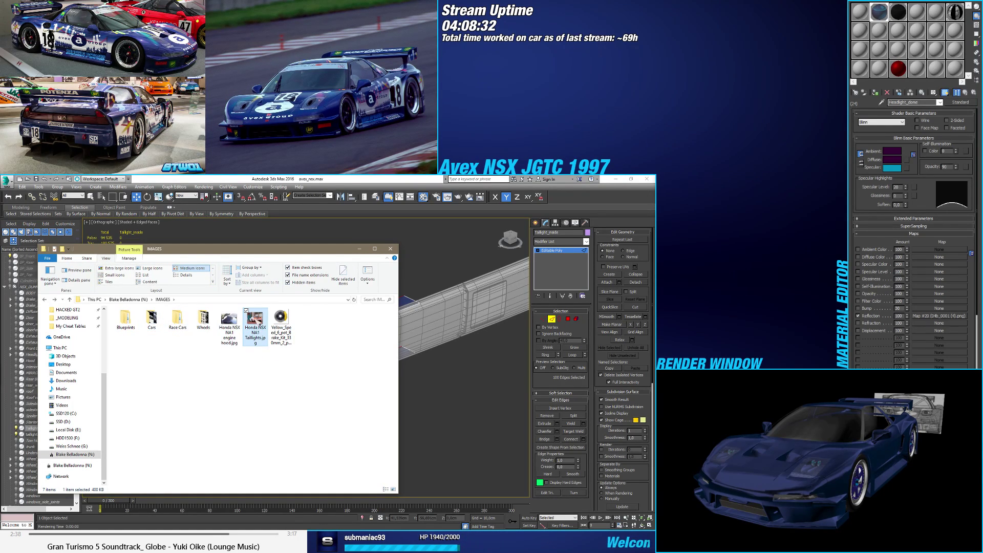
mouse_move(307, 447)
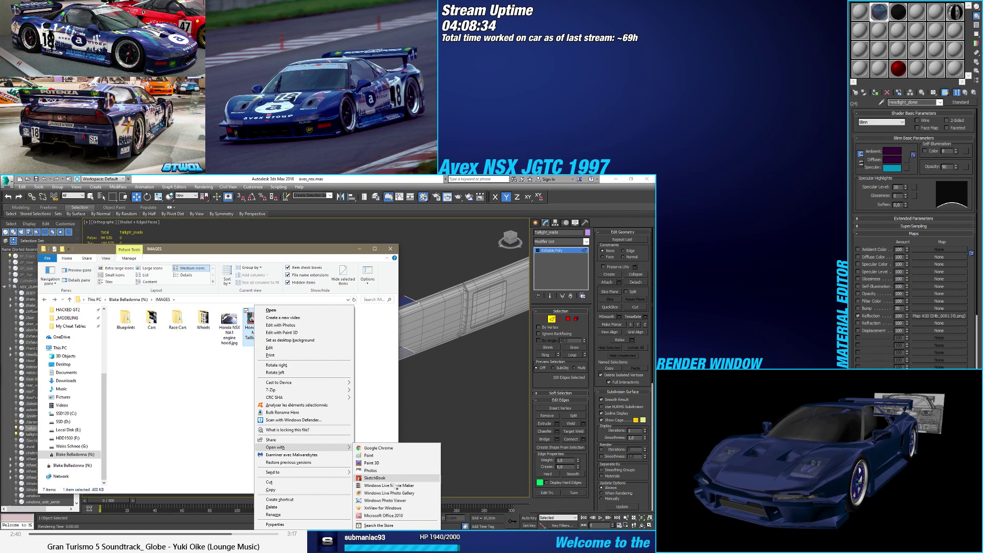
left_click(394, 500)
left_click(359, 249)
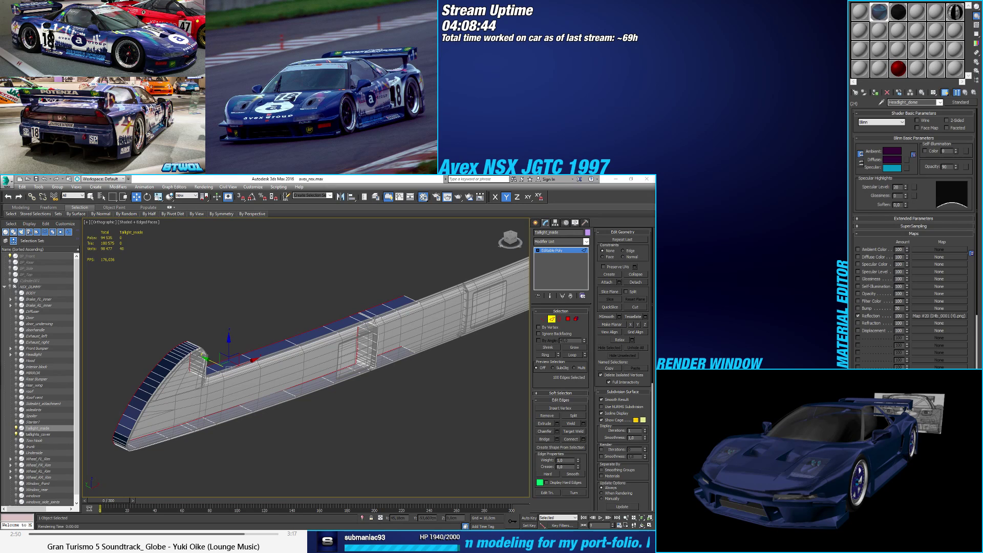
middle_click_drag(204, 413, 357, 366, "alt")
scroll(307, 389, "up", 3)
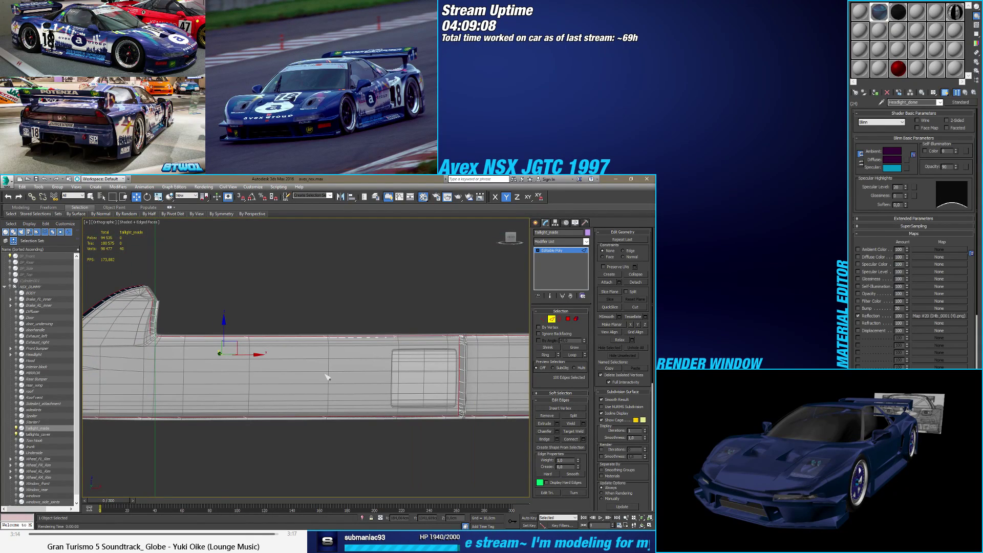
scroll(323, 378, "down", 3)
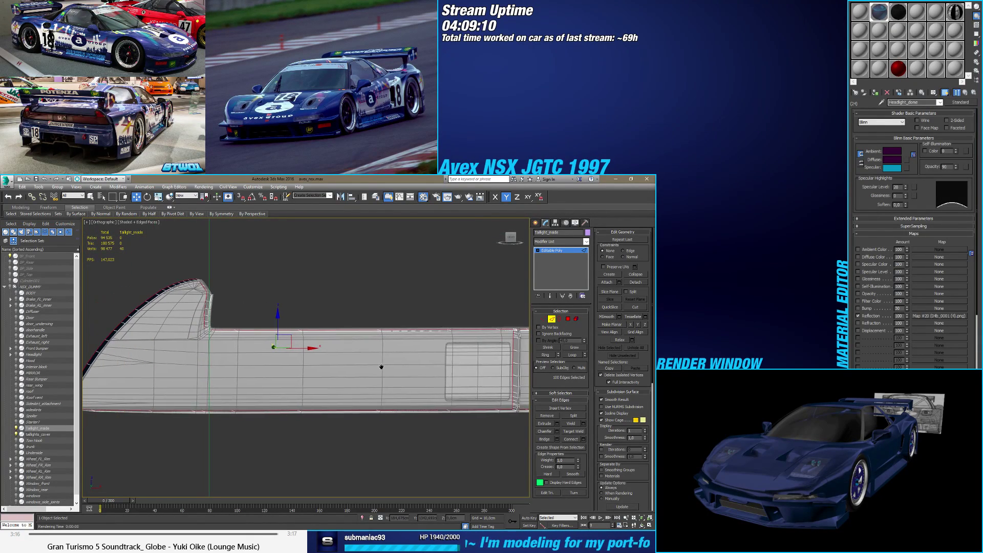
middle_click_drag(381, 375, 307, 391)
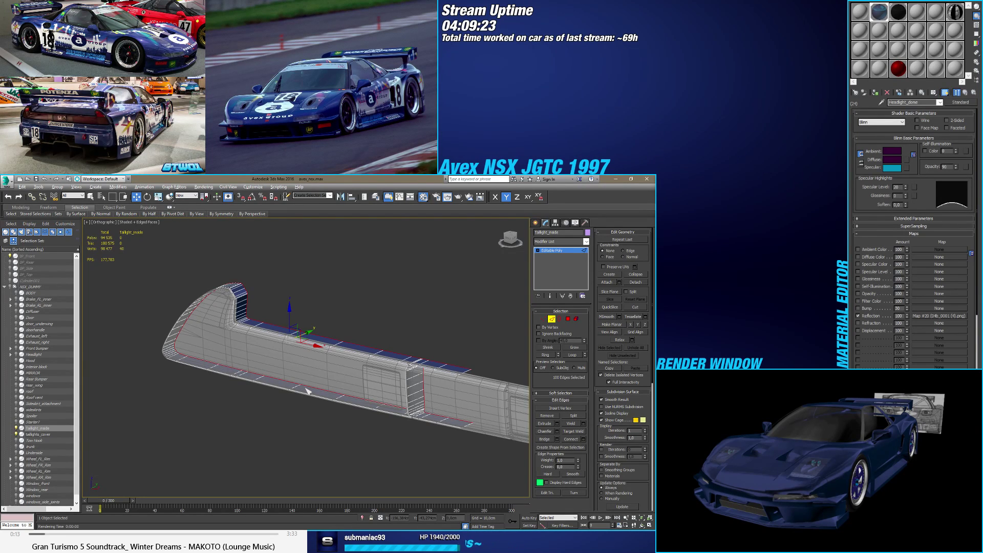
middle_click_drag(307, 391, 329, 387, "alt")
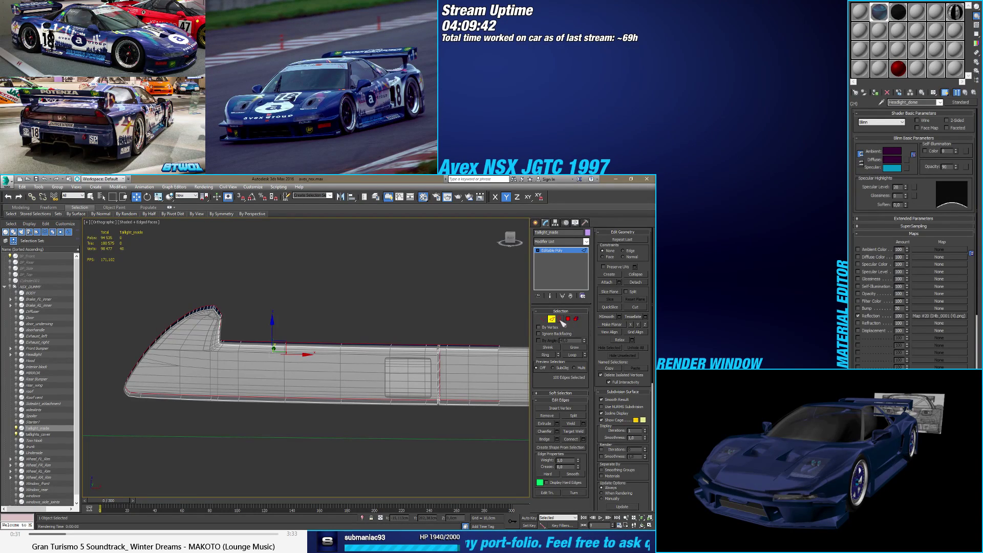
middle_click_drag(512, 335, 427, 341, "alt")
Step: Select Edge 103 at the strip's top corner and orbit the viewport to a flatter angle
scroll(423, 353, "up", 5)
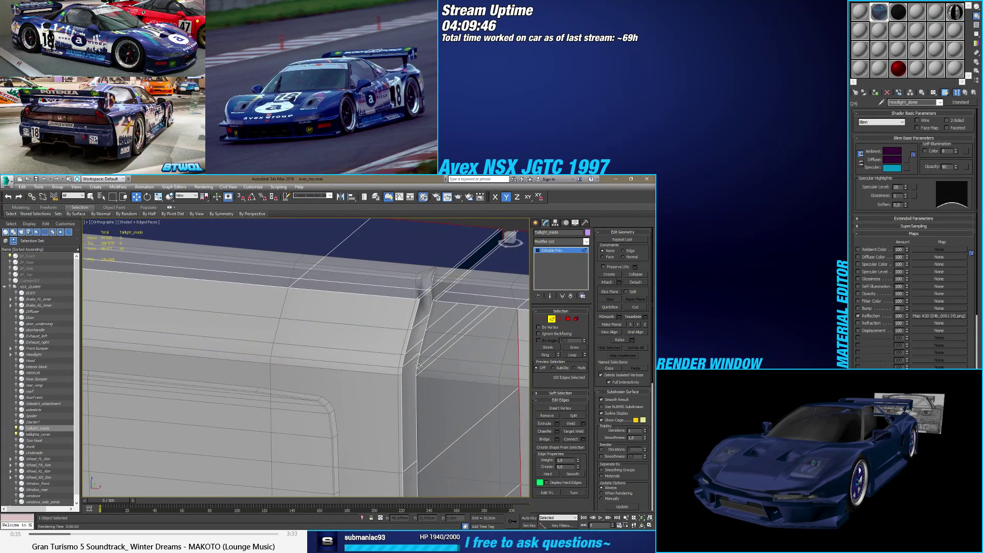
left_click(408, 367)
mouse_move(409, 367)
middle_mouse_down("alt")
mouse_move(383, 371)
mouse_move(425, 368)
middle_mouse_up("alt")
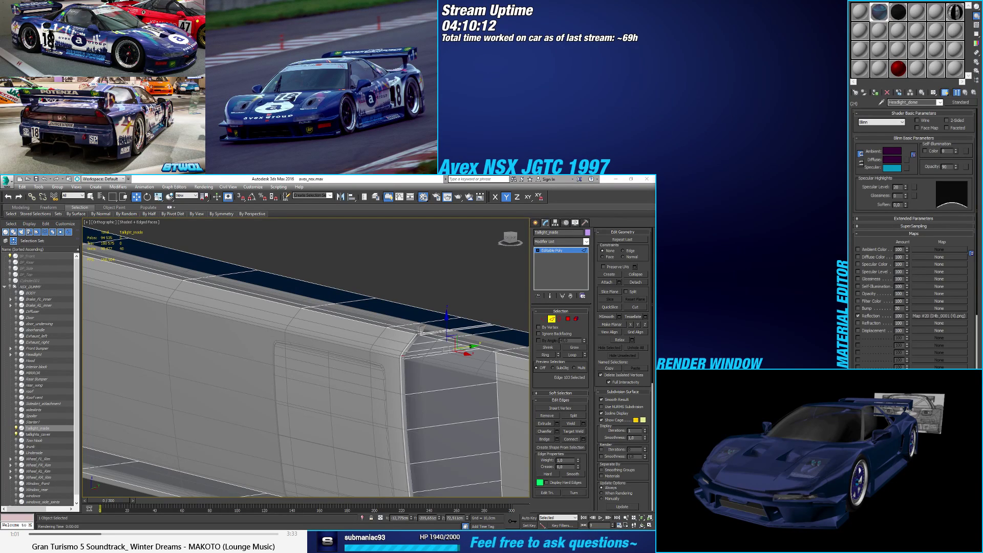
Step: Search Google for 'honda nsx tail lights' and switch to image results
key("alt+Tab")
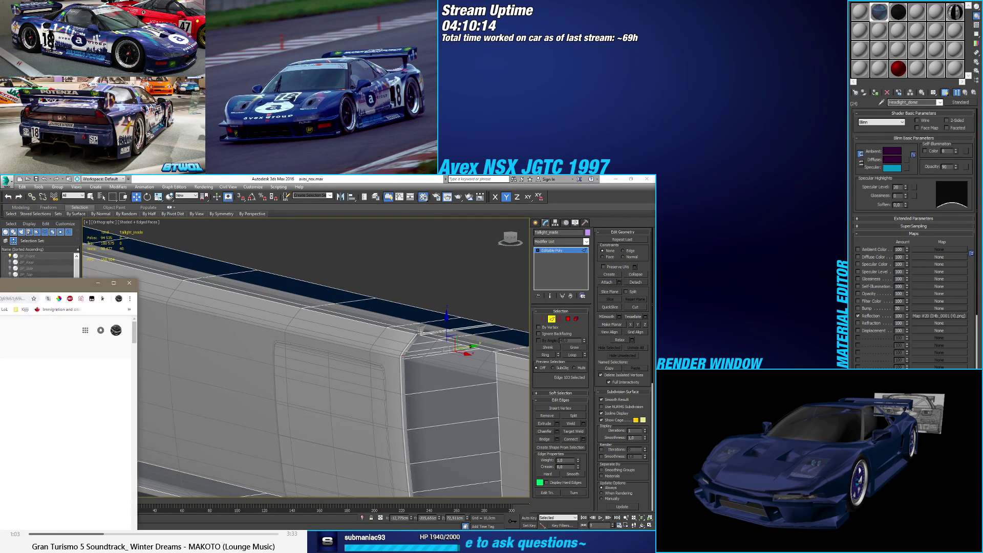
left_click(97, 229)
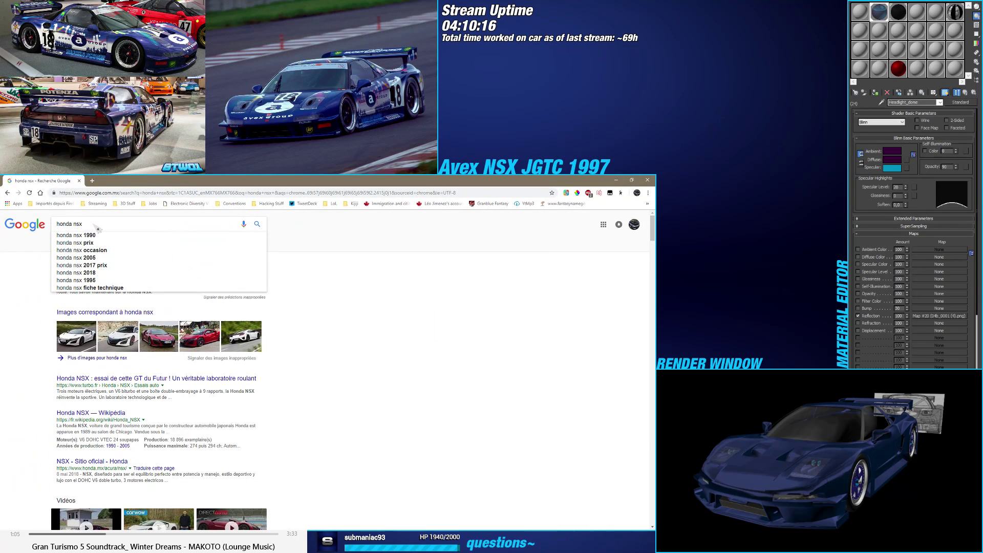
type("tail lights")
key("Return")
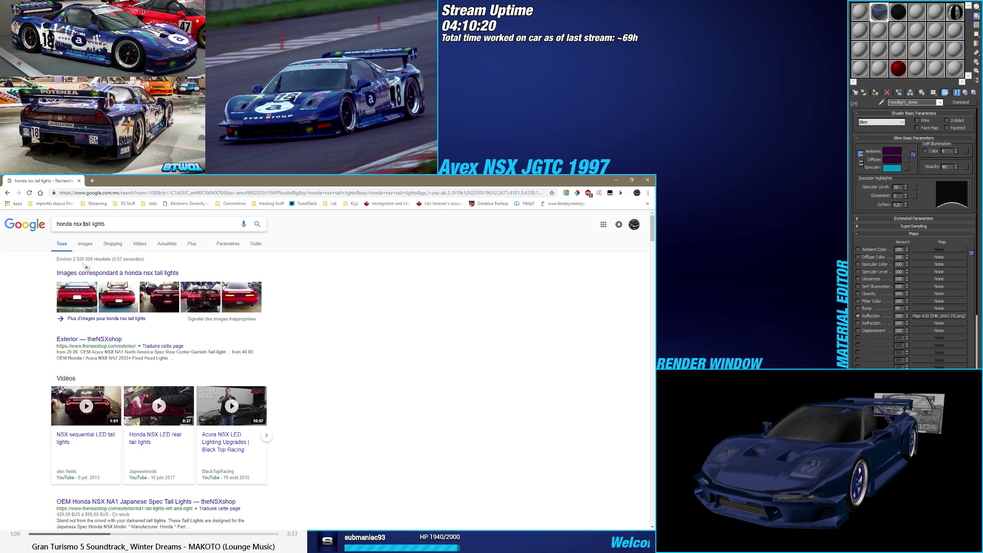
left_click(88, 247)
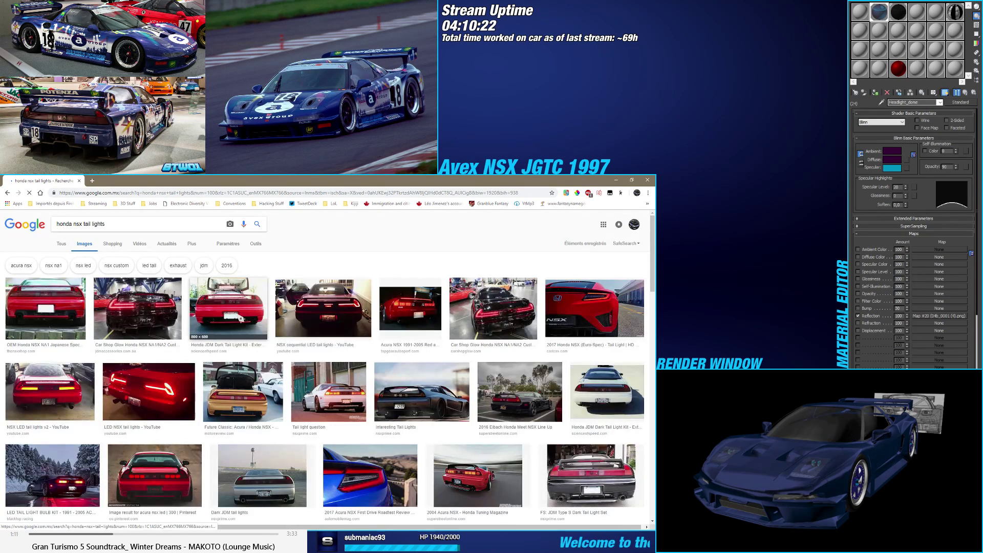
left_click(132, 227)
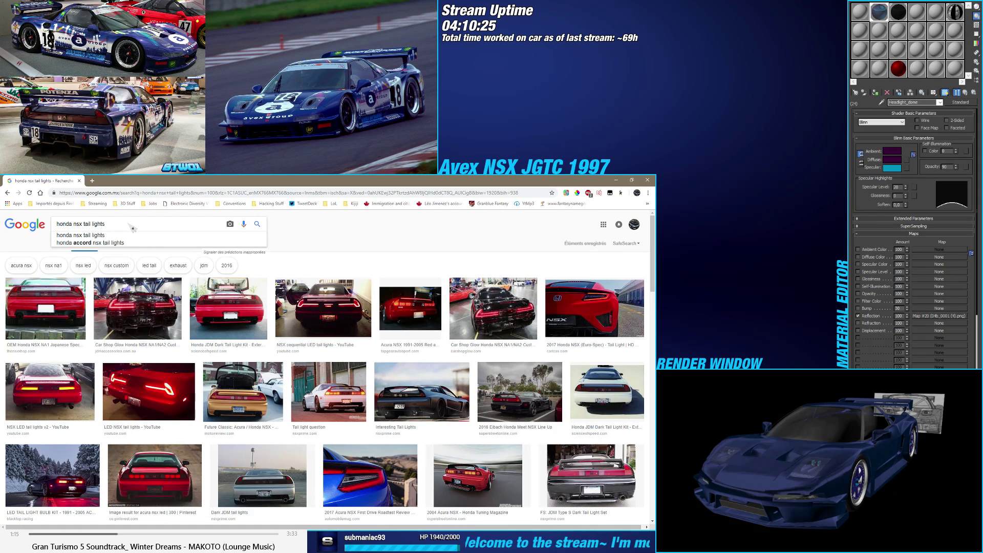
key("Return")
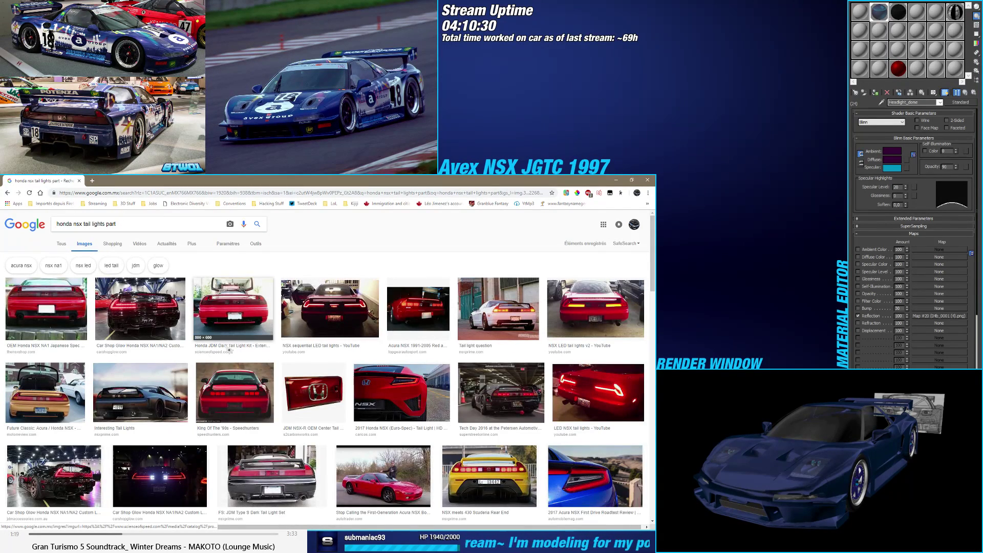
scroll(272, 373, "down", 2)
scroll(271, 373, "up", 2)
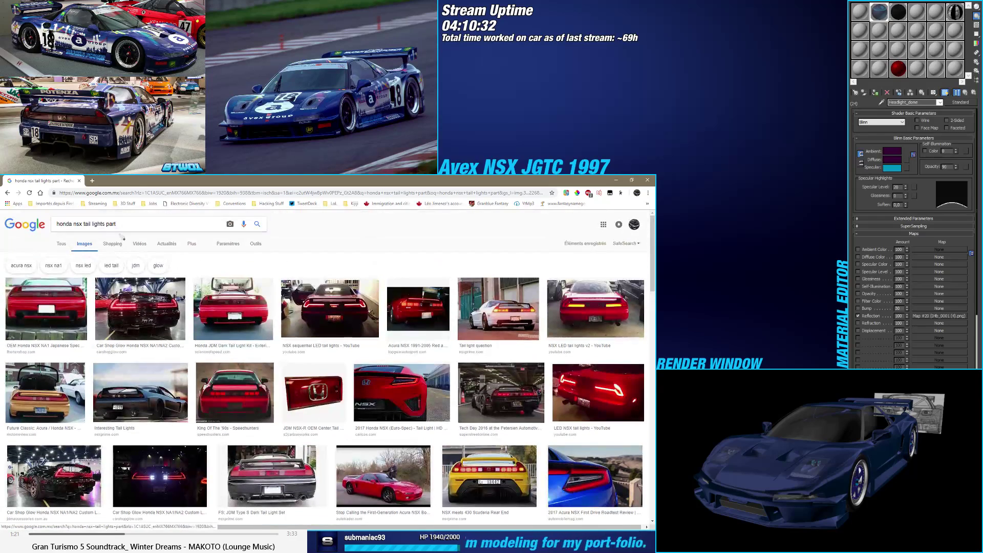
Step: Refine the query to 'honda nsx na1 tail lights open' and scroll through the results
left_click(83, 224)
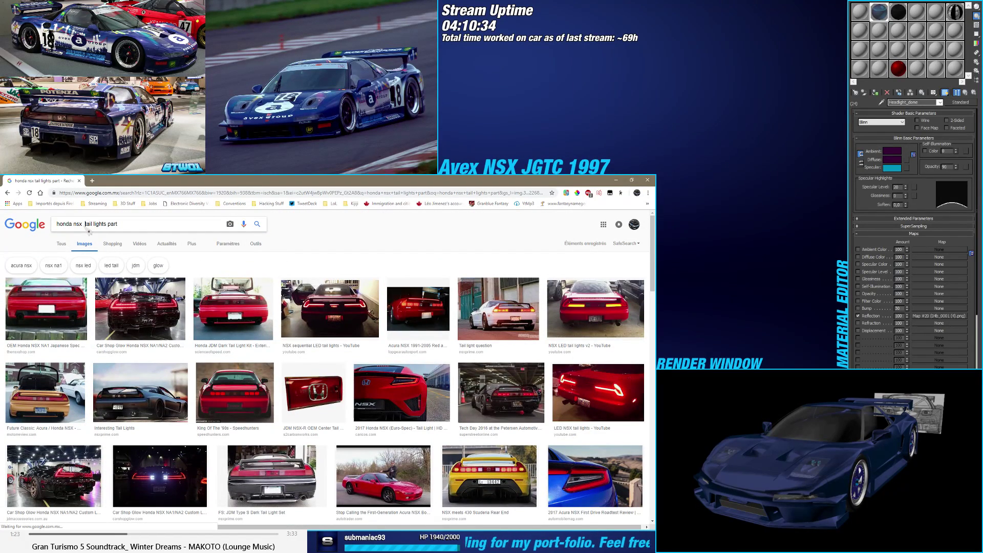
type("na1")
key("Return")
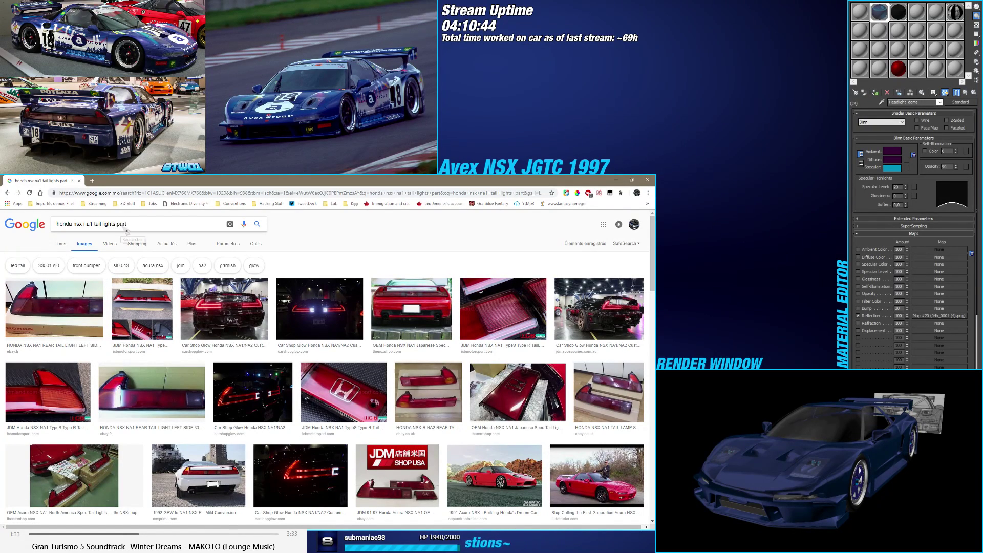
double_click(126, 228)
type("open")
key("Return")
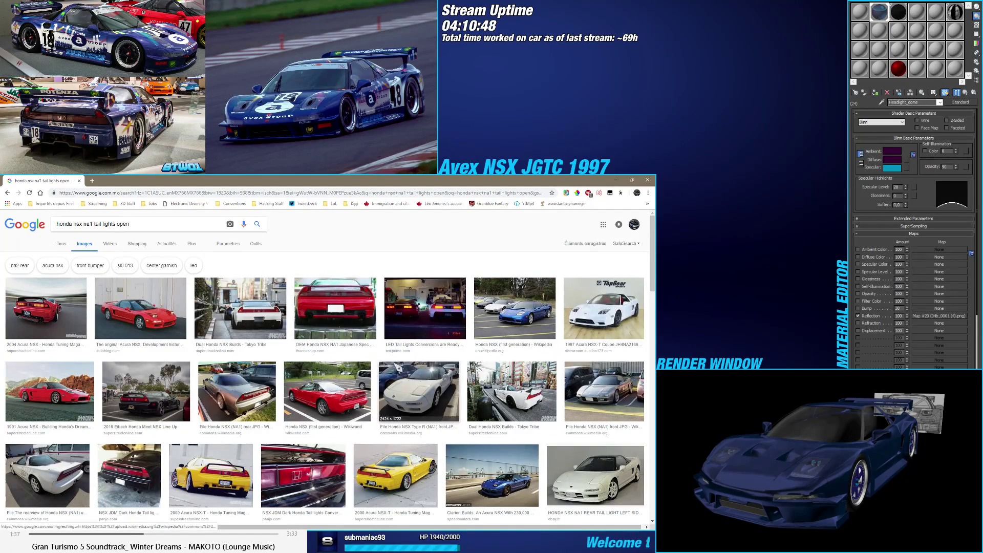
scroll(401, 367, "down", 3)
scroll(402, 368, "down", 1)
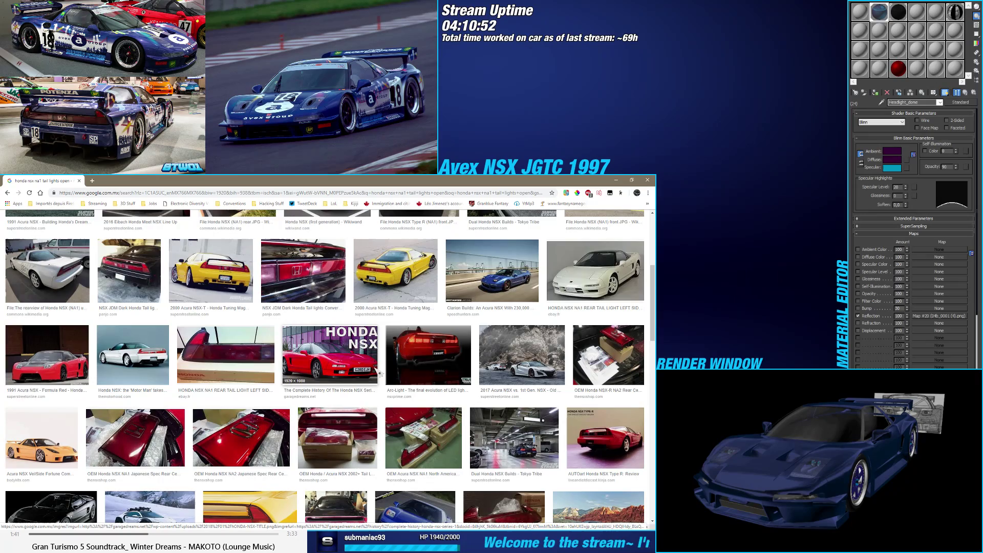
scroll(380, 372, "down", 3)
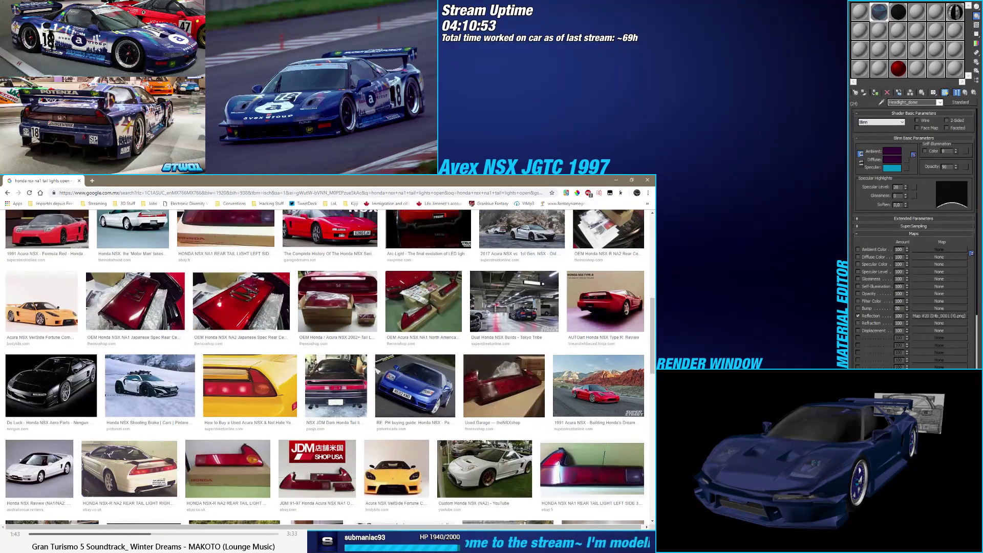
scroll(397, 366, "down", 2)
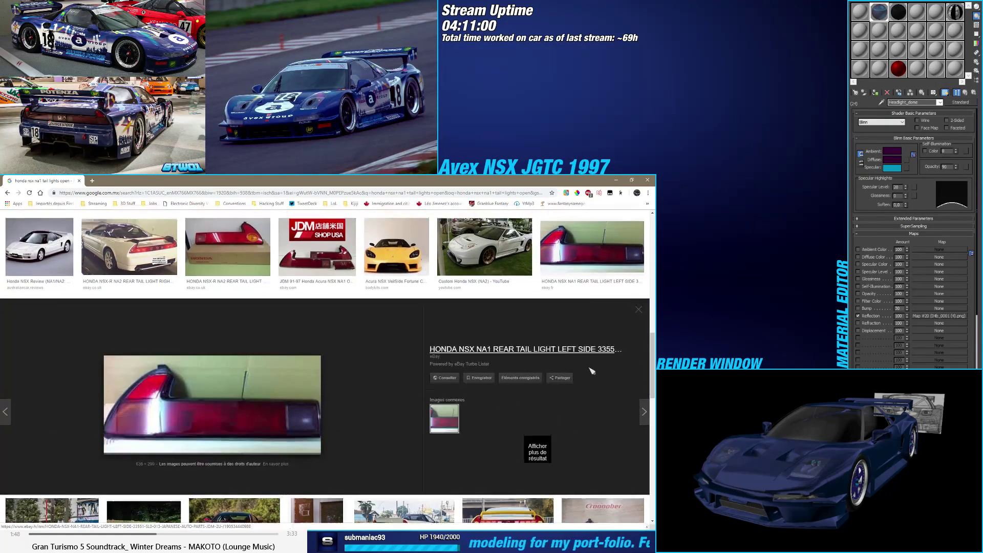
Step: Preview the NA1 tail light back photo and open it full-size in a new tab
left_click(614, 367)
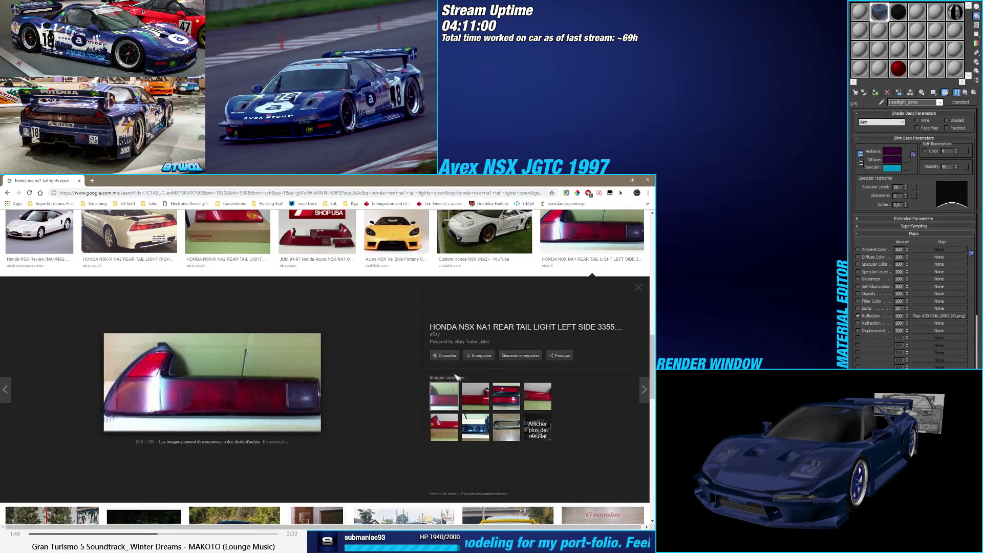
left_click(476, 427)
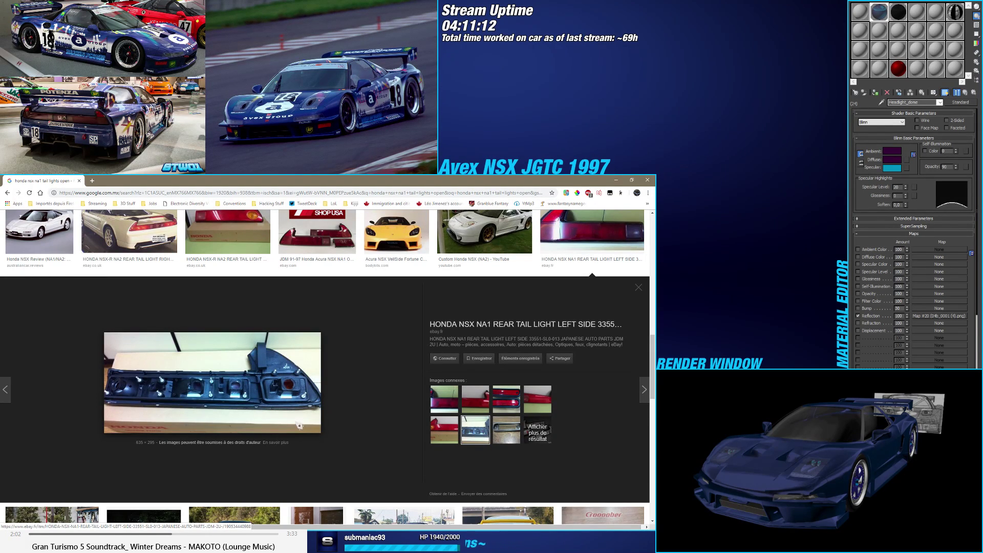
right_click(244, 390)
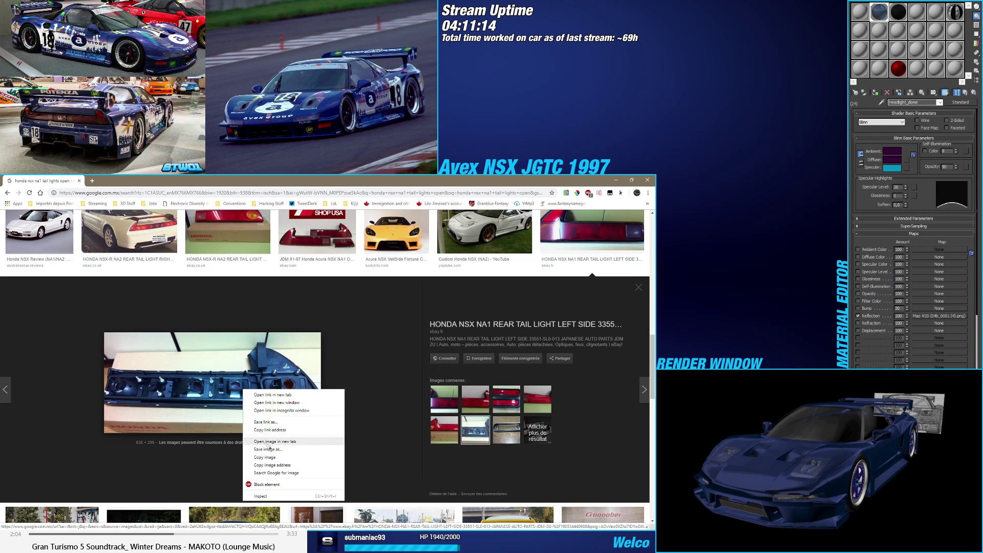
left_click(270, 442)
left_click(128, 181)
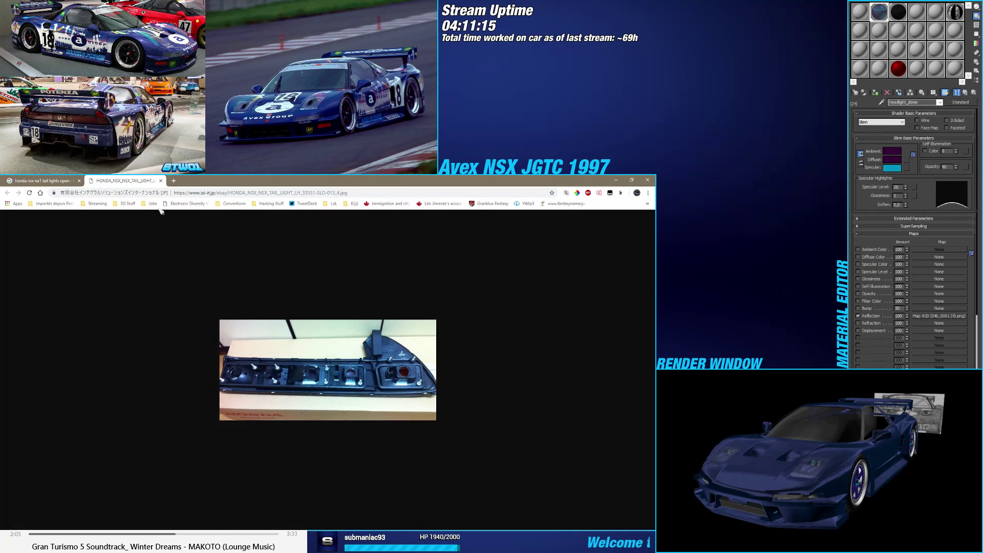
Step: Save the photo to N:\IMAGES as Honda NSX NA1 Taillights.jpg and close its tab
right_click(296, 352)
left_click(318, 364)
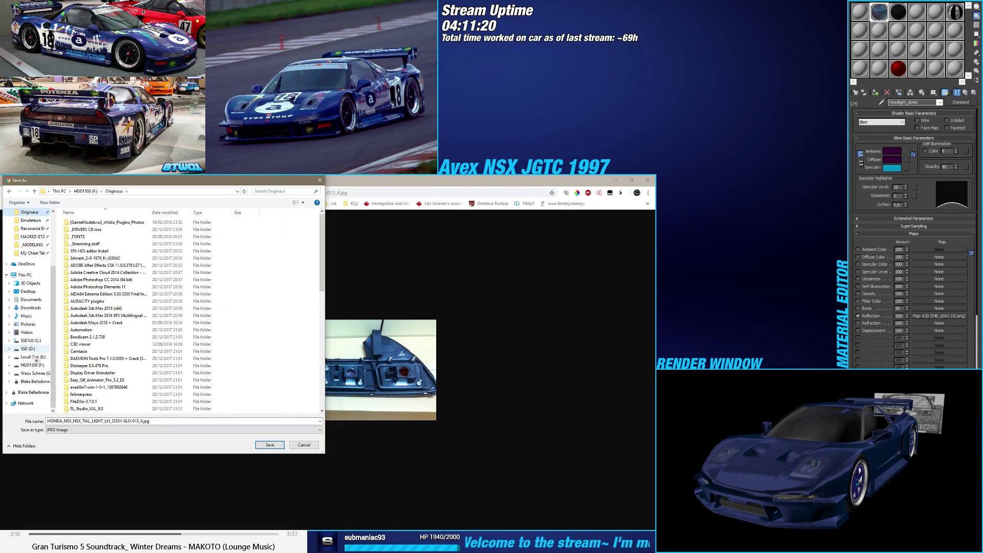
left_click(33, 382)
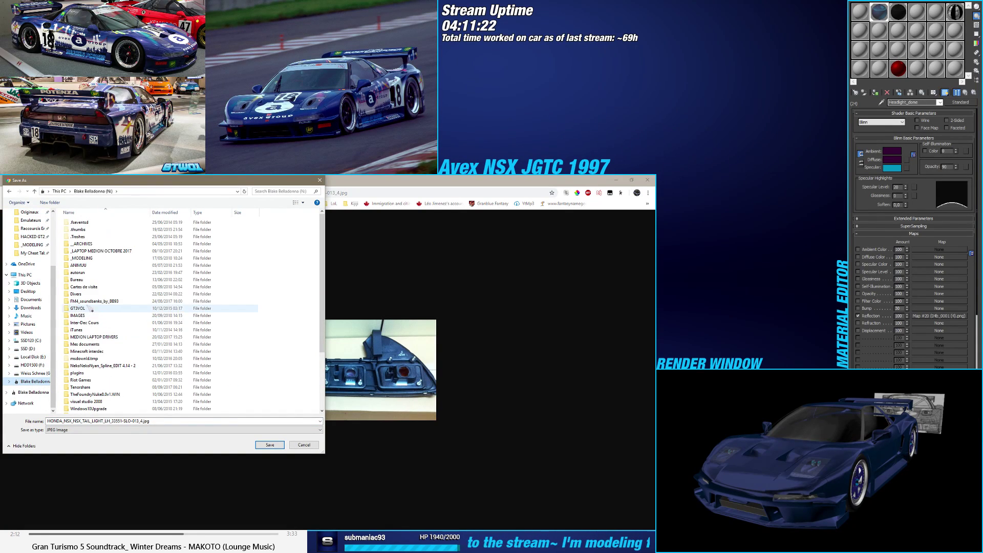
double_click(85, 315)
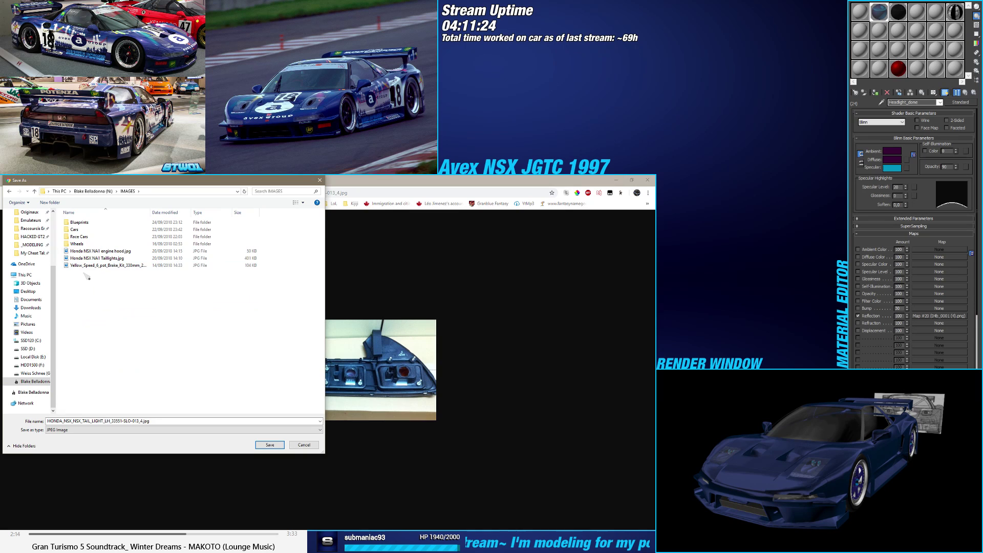
left_click(113, 259)
key("Tab")
key("Right")
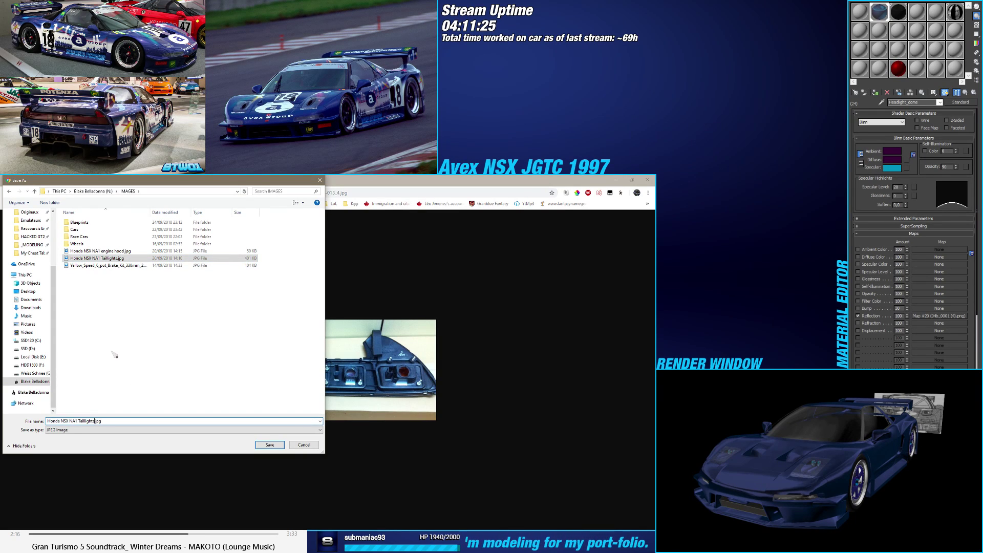
key("Return")
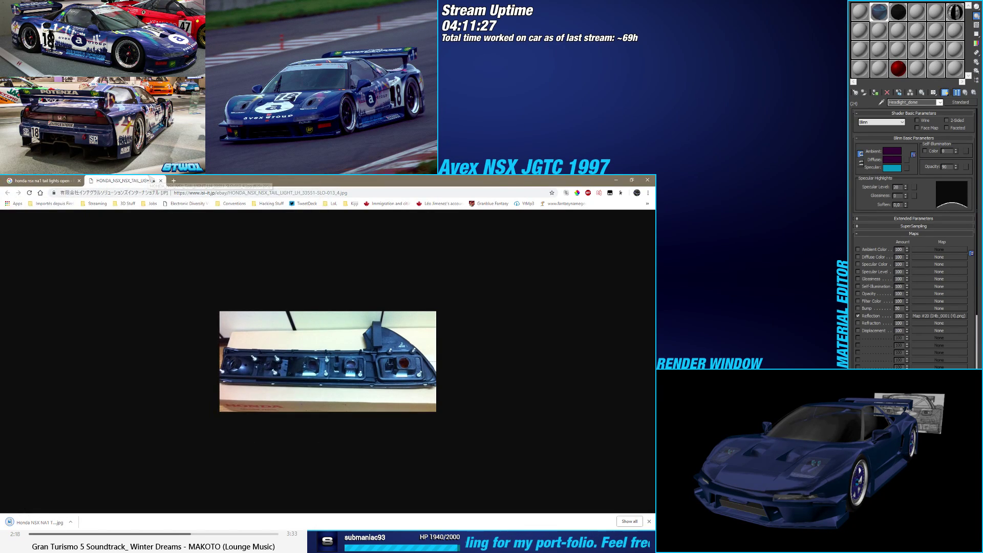
key("ctrl+w")
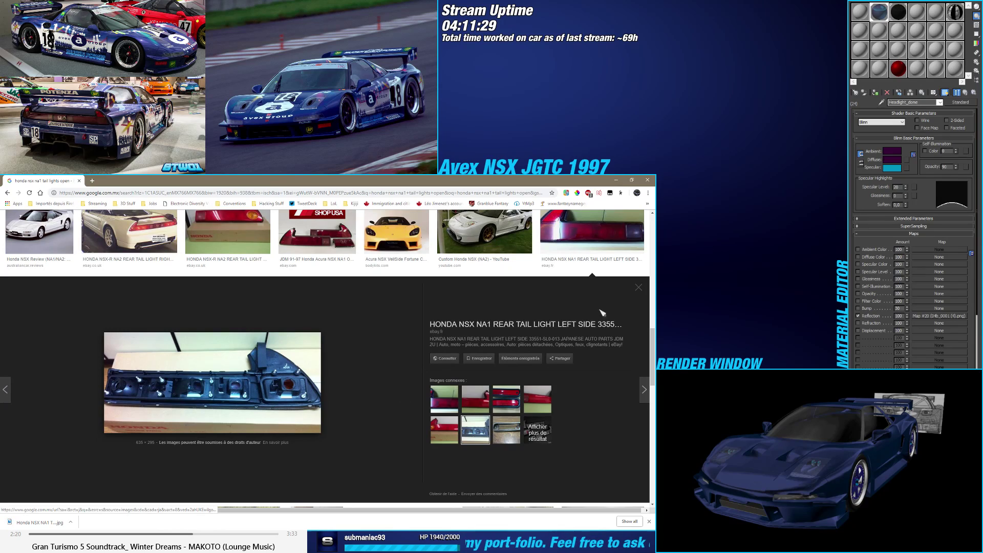
Step: Close the enlarged tail-light preview and scroll through the image results
left_click(638, 291)
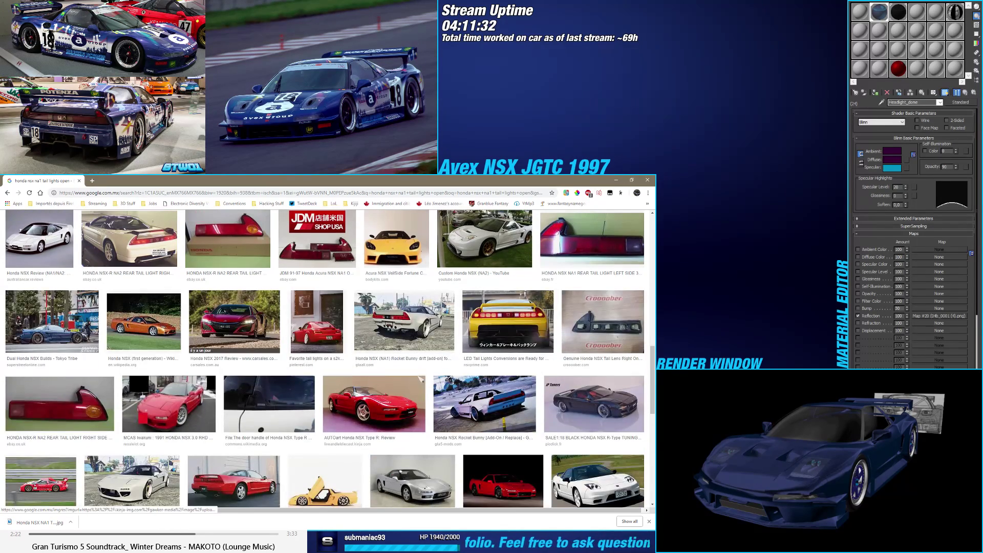
scroll(407, 381, "down", 1)
scroll(357, 377, "down", 3)
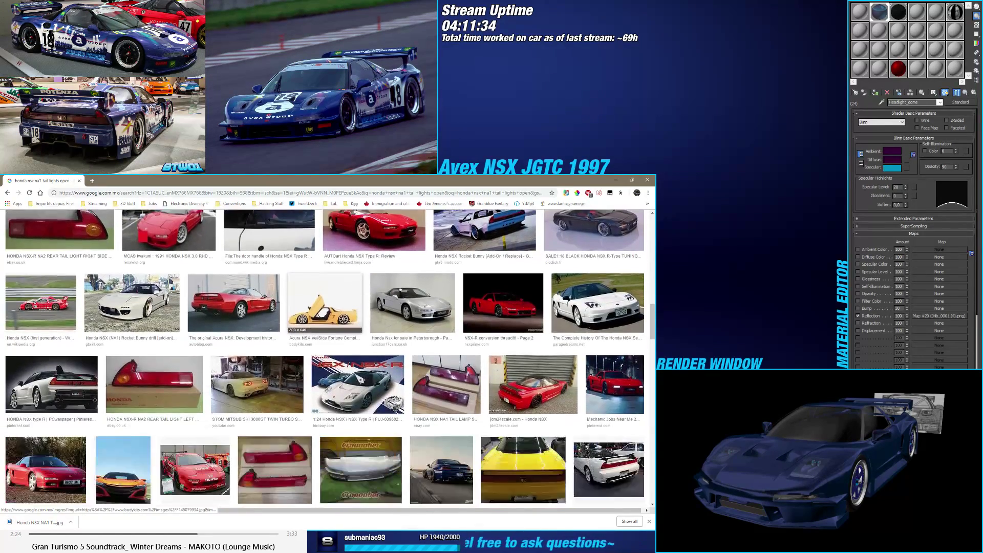
scroll(355, 377, "down", 1)
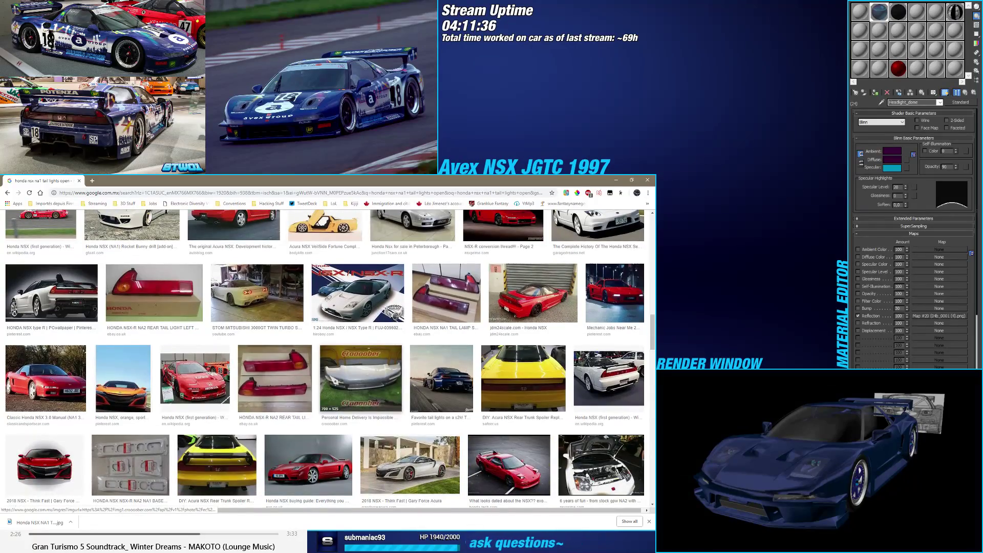
scroll(215, 387, "down", 6)
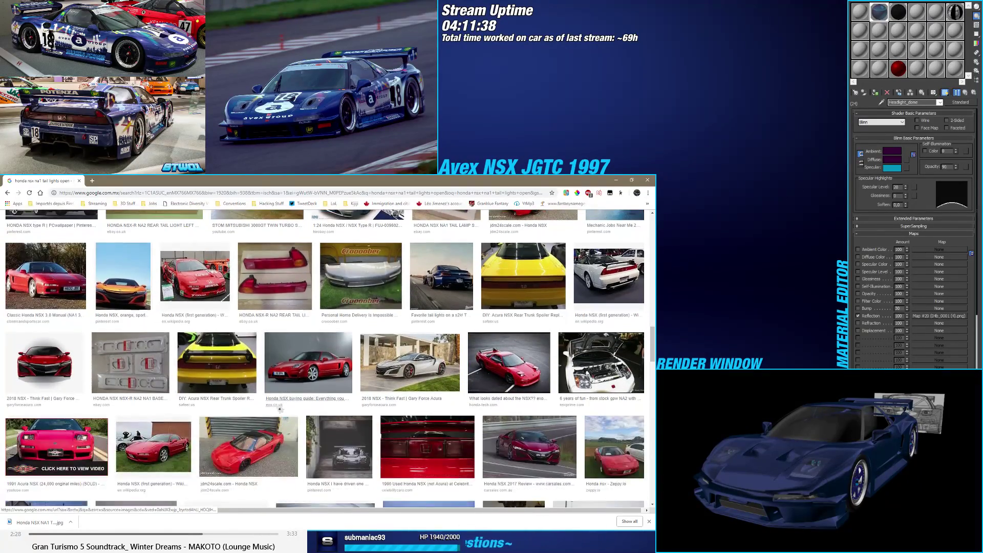
scroll(269, 404, "up", 10)
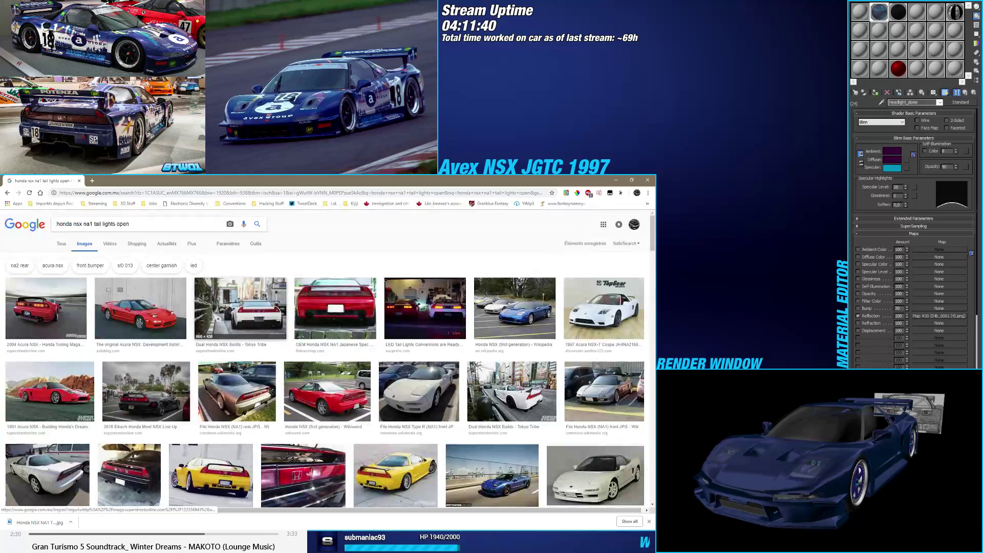
Step: Toggle the Outils and Paramètres options, then browse further down the results
left_click(263, 250)
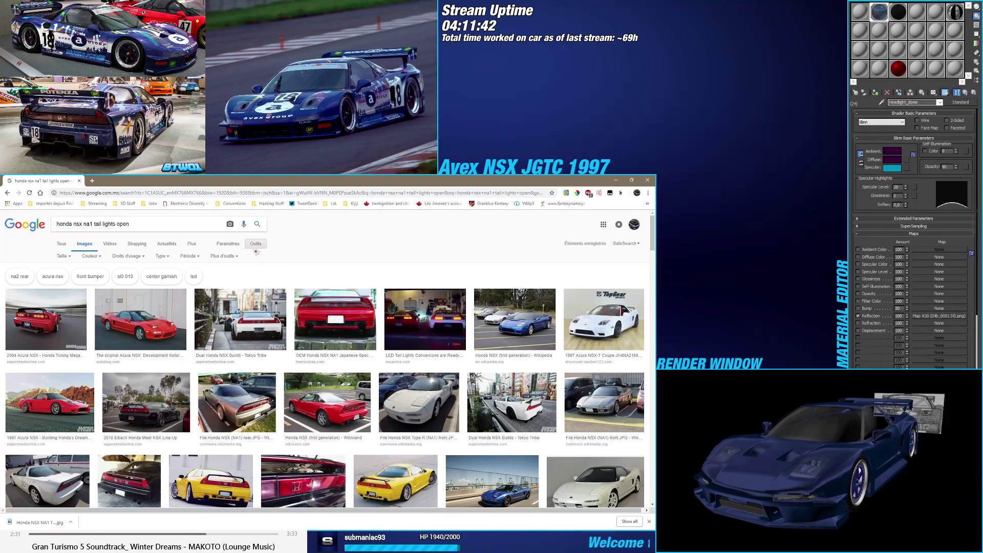
left_click(245, 249)
left_click(255, 245)
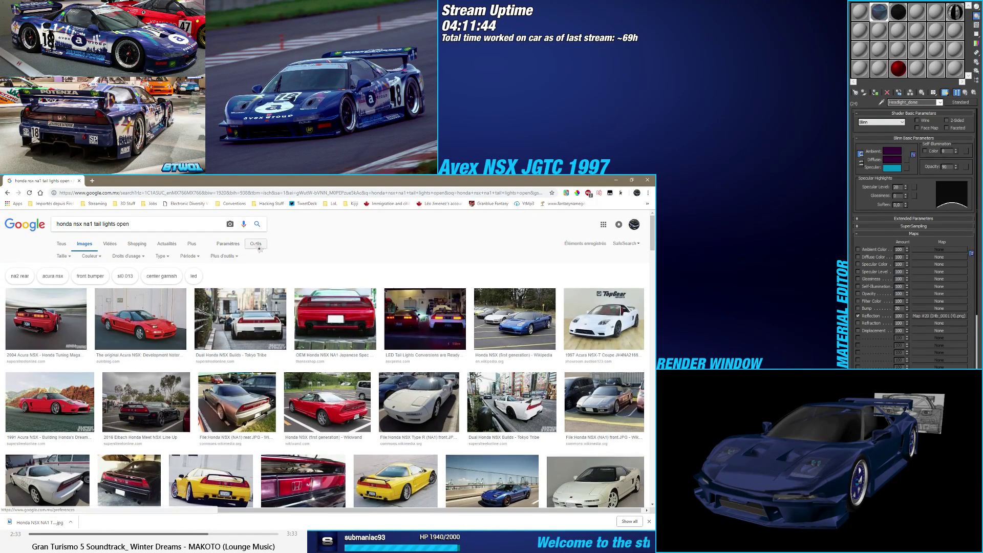
left_click(258, 248)
scroll(313, 319, "down", 10)
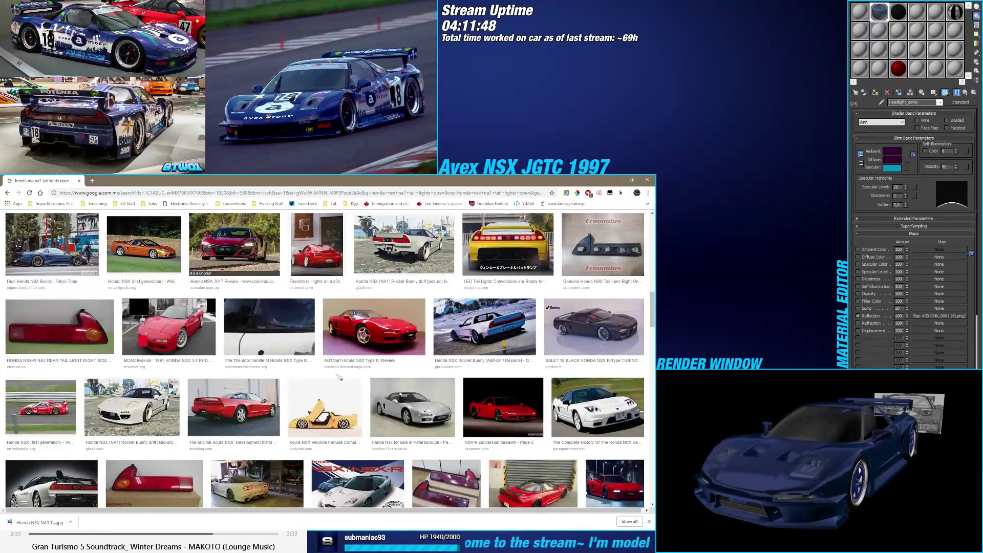
scroll(339, 377, "down", 8)
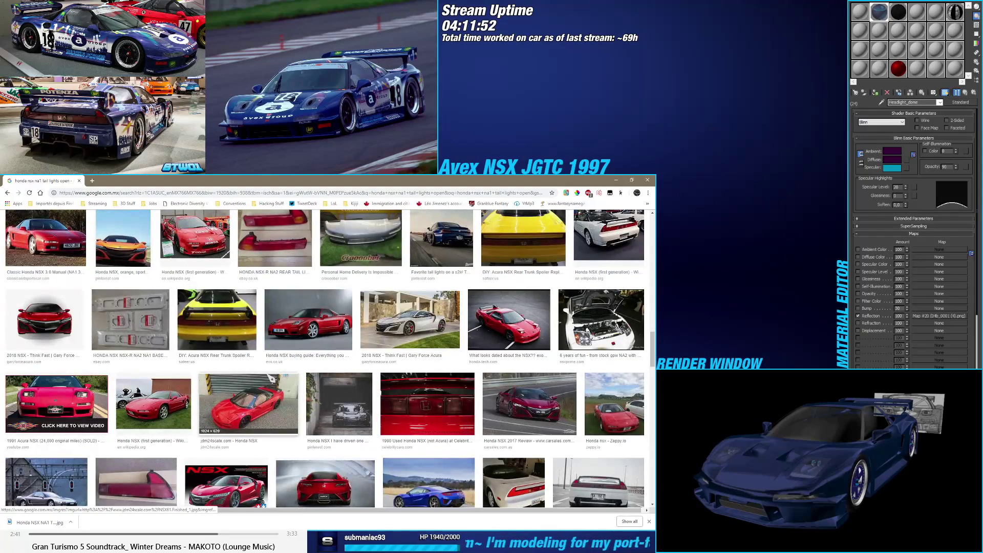
scroll(275, 381, "down", 3)
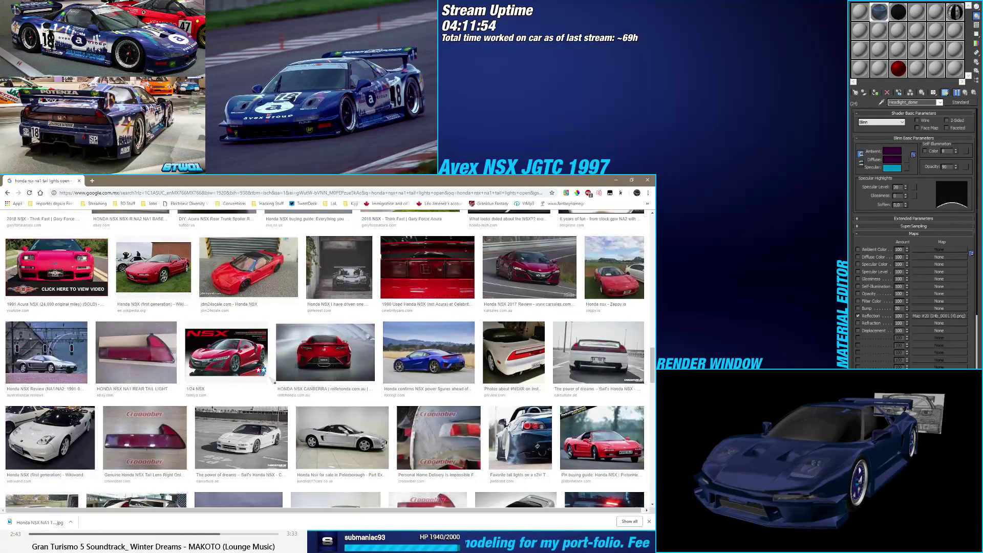
scroll(273, 380, "down", 3)
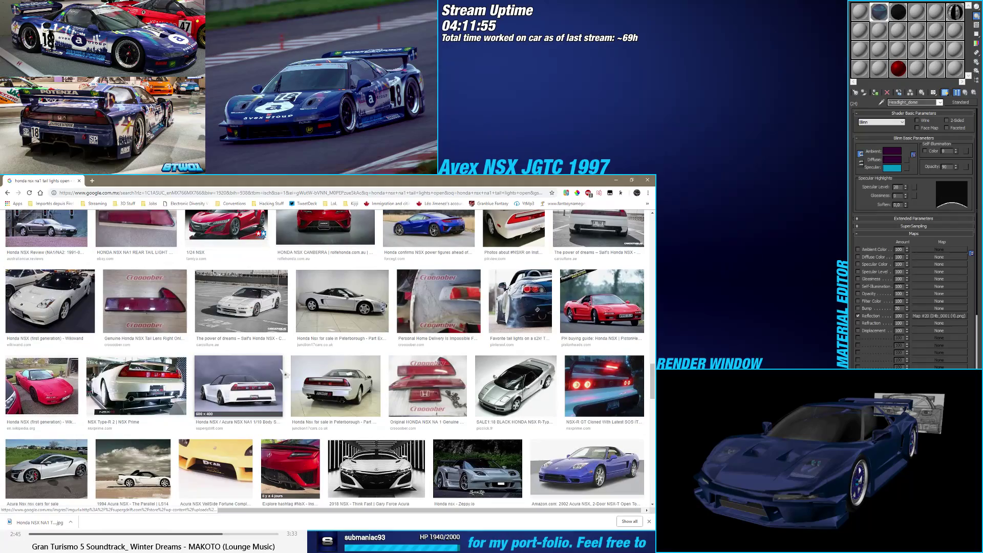
scroll(329, 414, "down", 1)
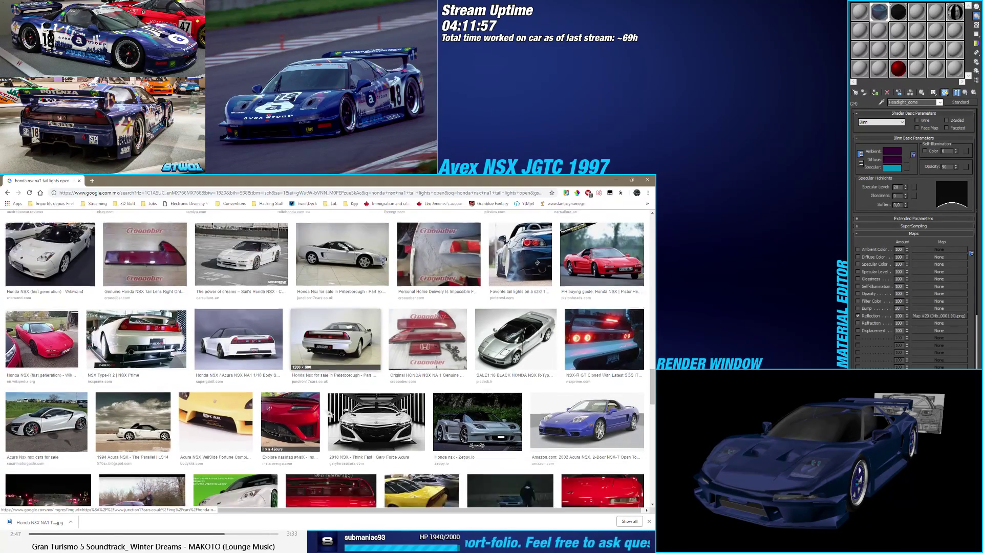
scroll(330, 414, "down", 4)
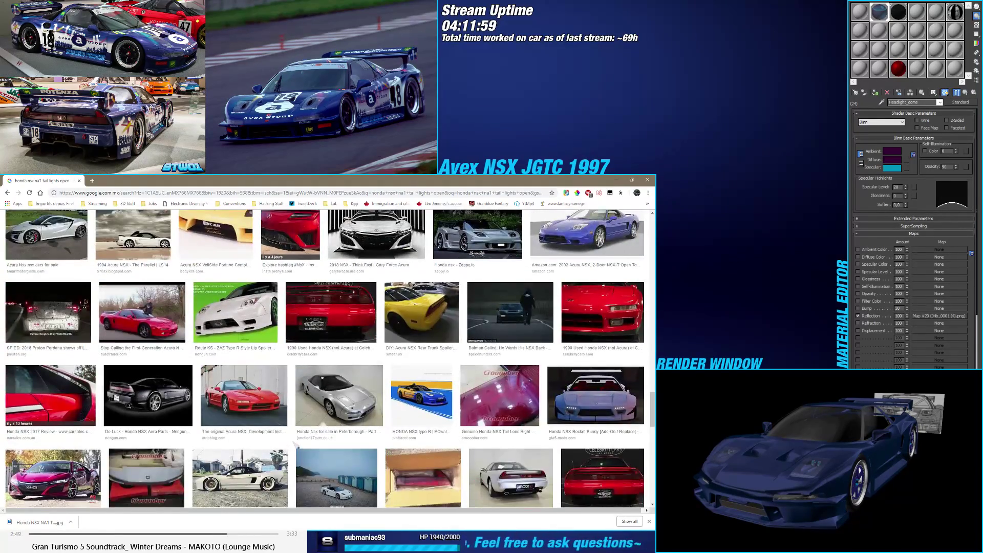
scroll(295, 443, "down", 4)
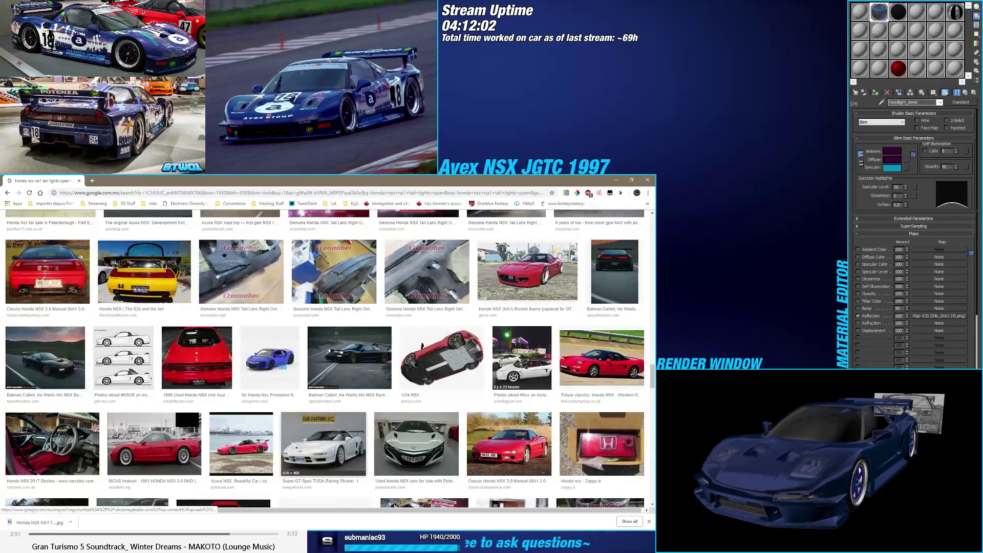
scroll(323, 444, "up", 10)
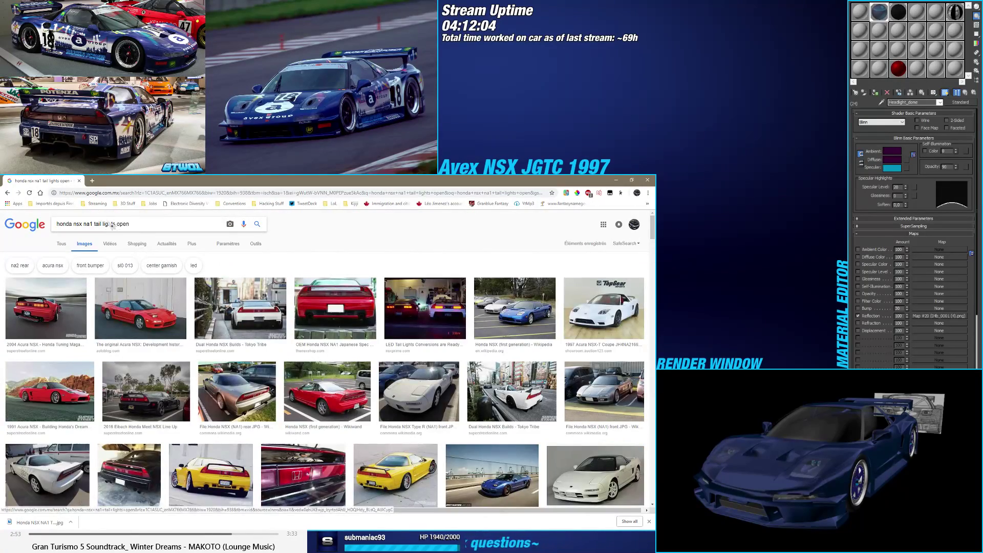
Step: Rerun the search as 'honda nsx na1 tail lights part' and scroll through the results
double_click(125, 226)
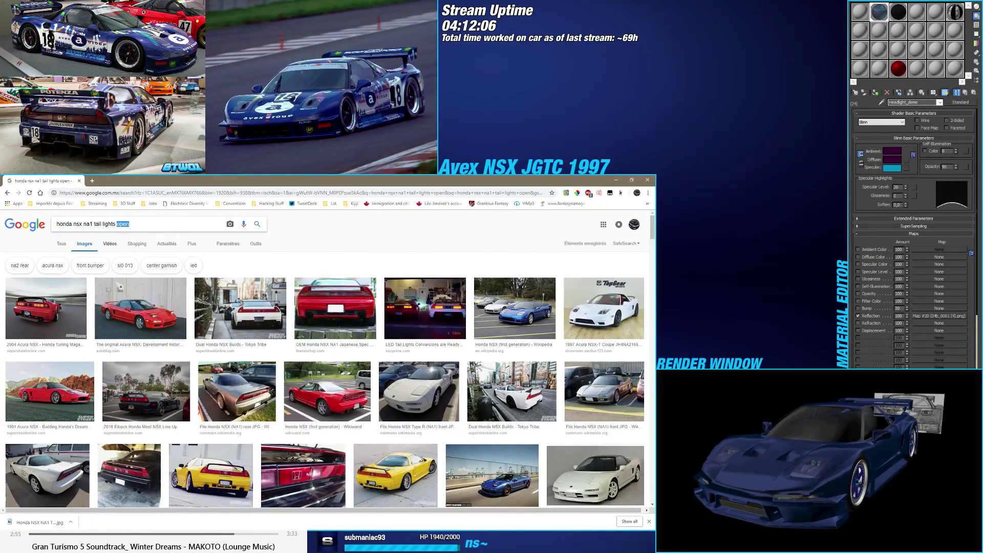
type("part")
key("Return")
left_click(120, 304)
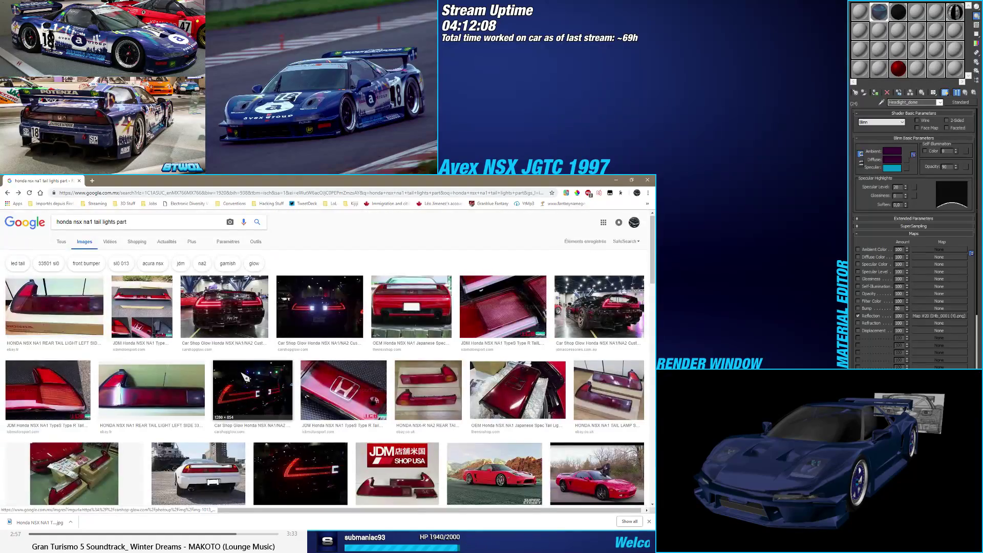
scroll(245, 375, "down", 10)
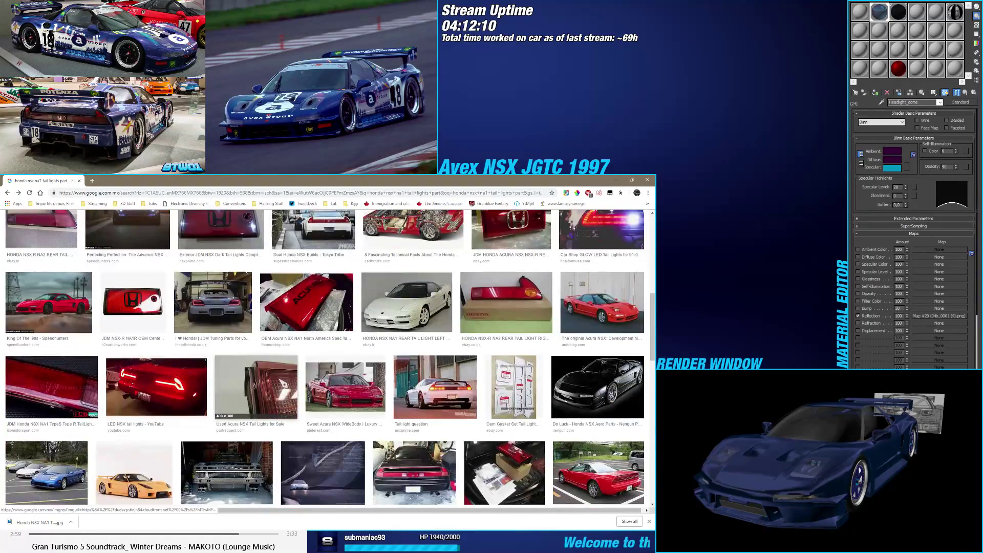
scroll(287, 383, "down", 4)
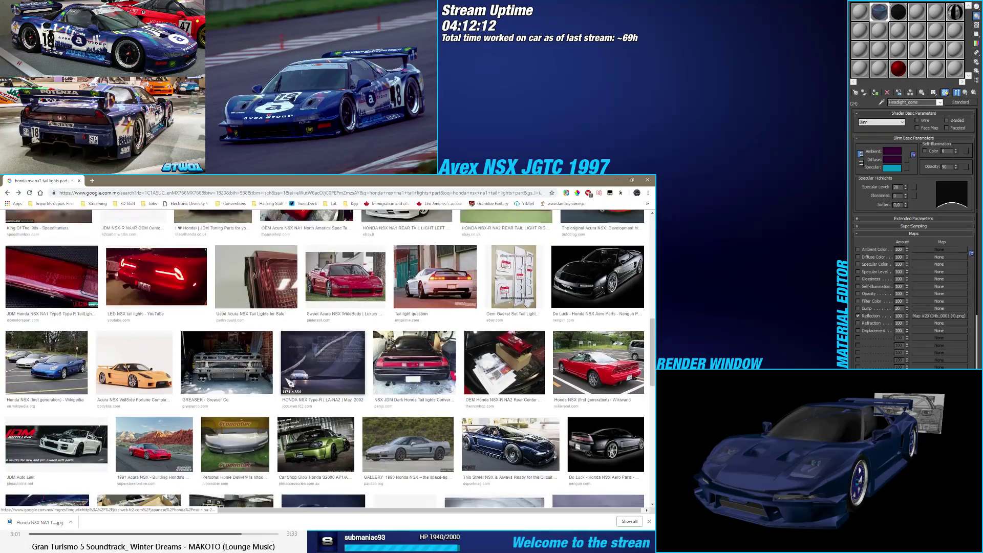
scroll(287, 384, "down", 2)
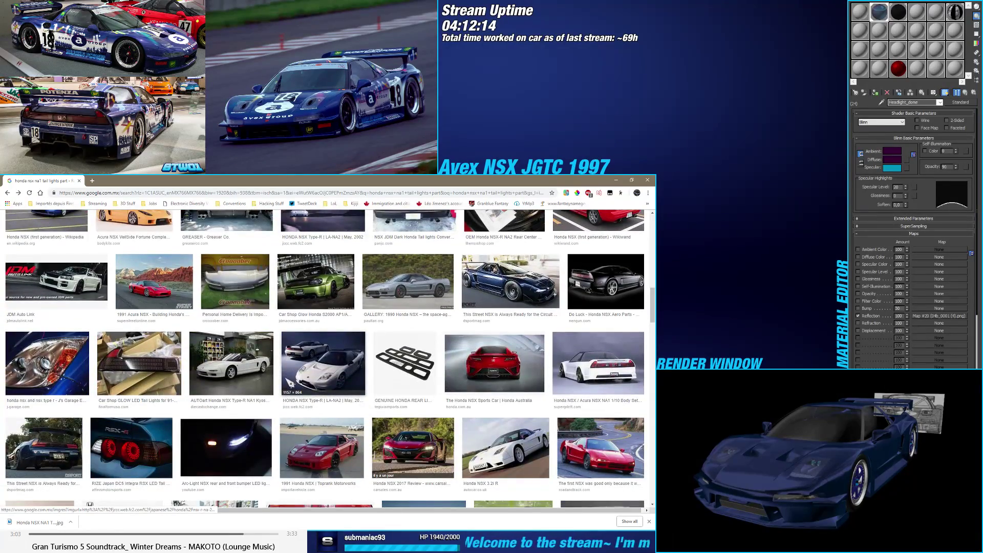
scroll(289, 383, "down", 5)
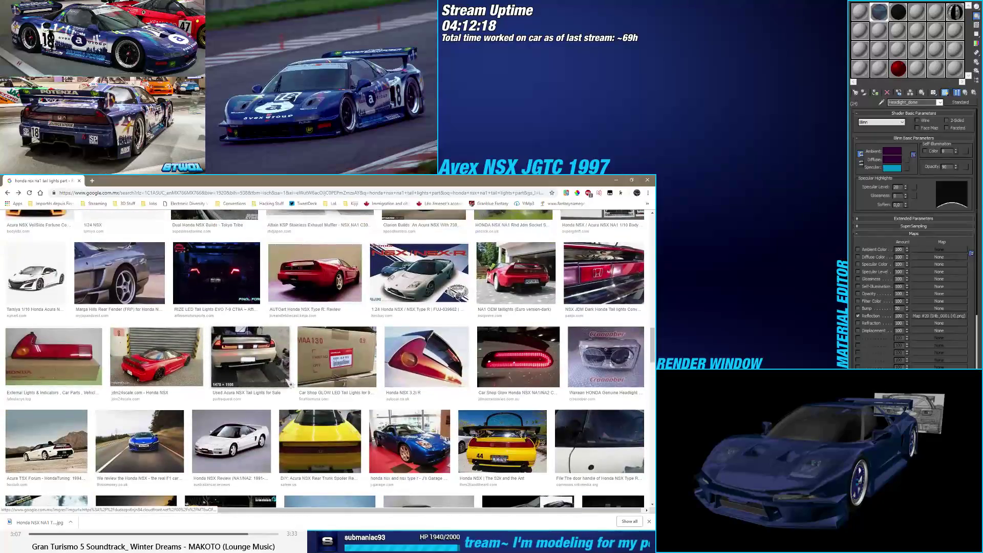
scroll(288, 383, "down", 3)
scroll(289, 383, "down", 3)
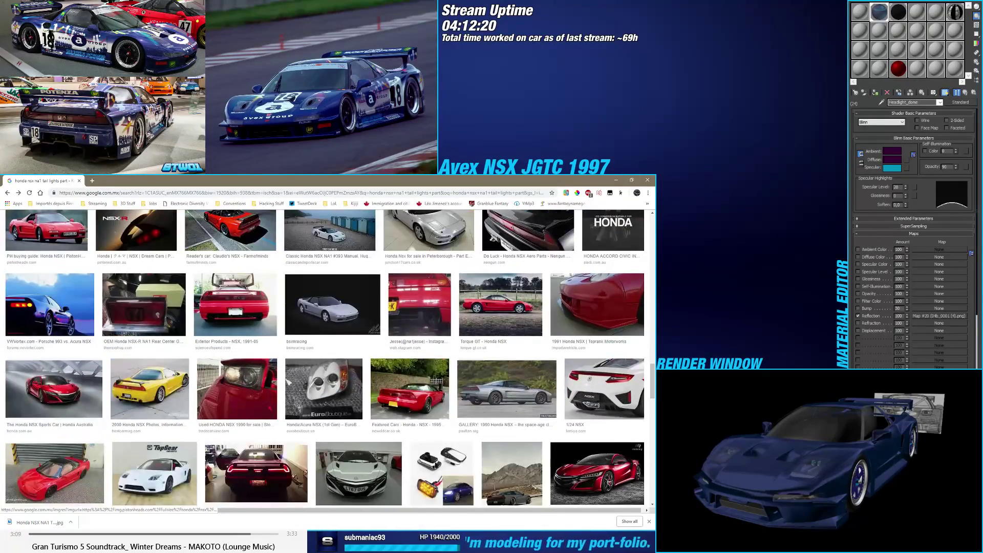
scroll(288, 383, "down", 3)
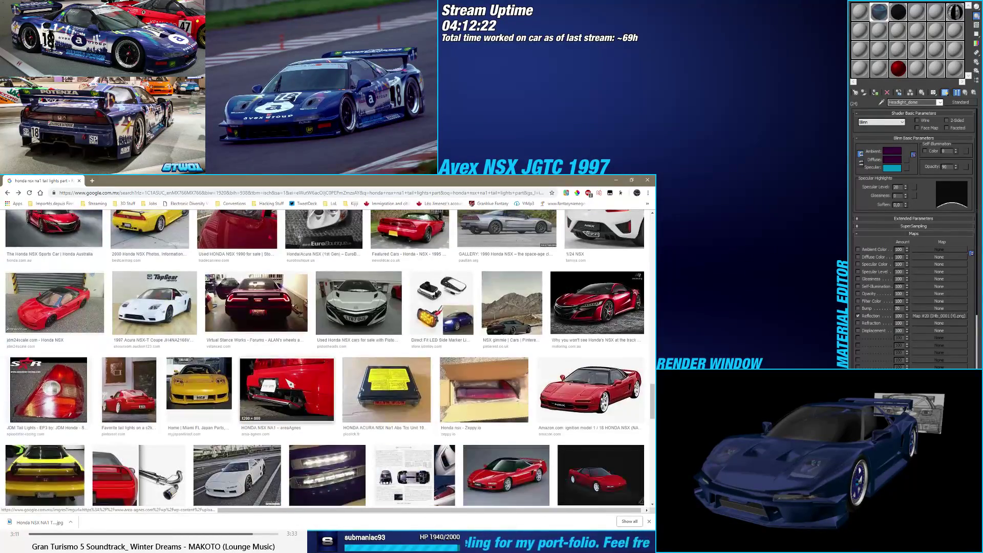
scroll(288, 382, "down", 2)
scroll(288, 383, "down", 3)
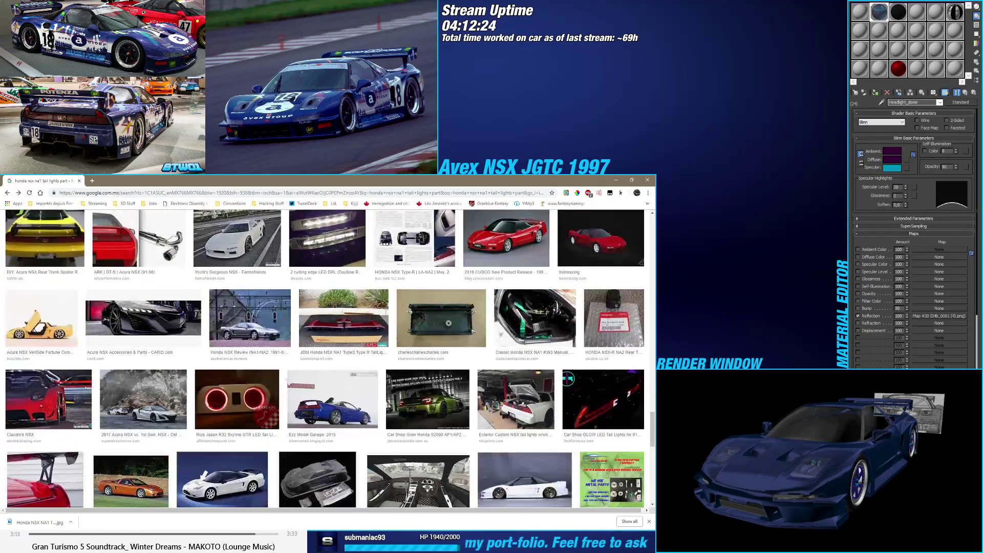
scroll(290, 384, "down", 2)
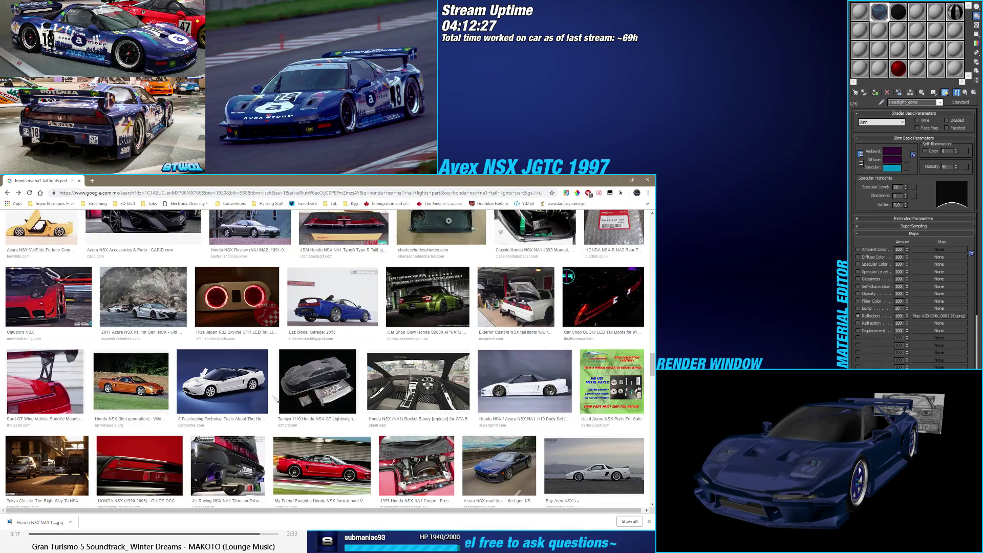
scroll(276, 398, "down", 5)
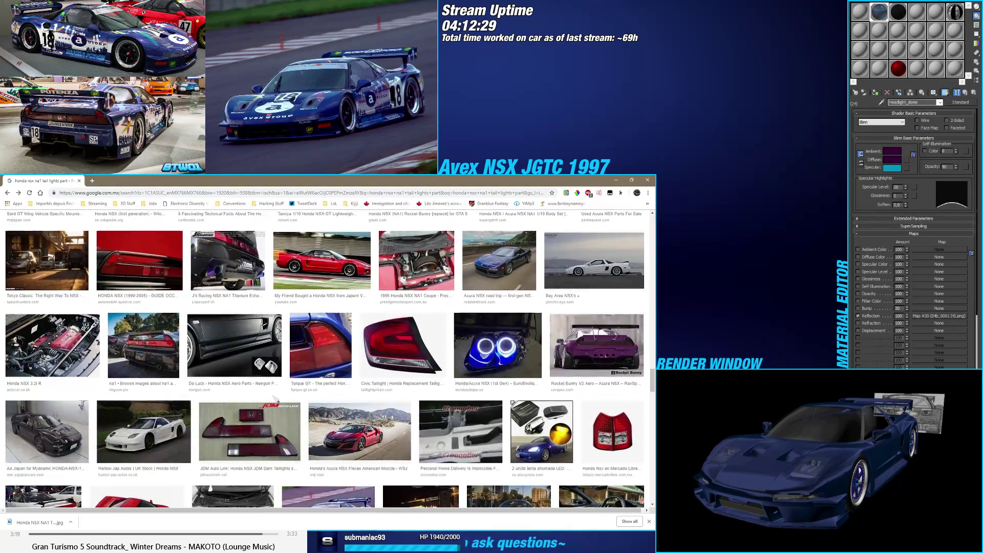
scroll(275, 404, "down", 4)
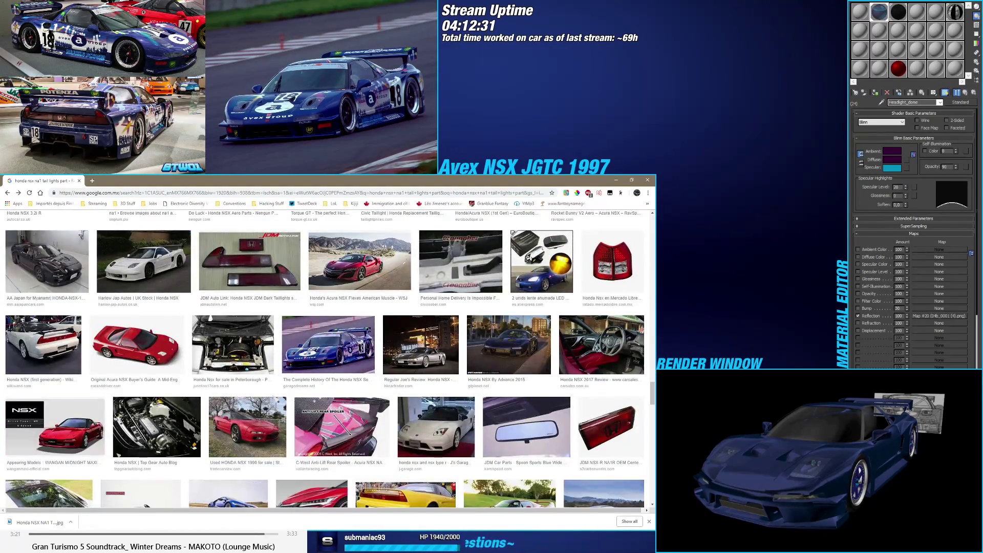
scroll(275, 358, "up", 10)
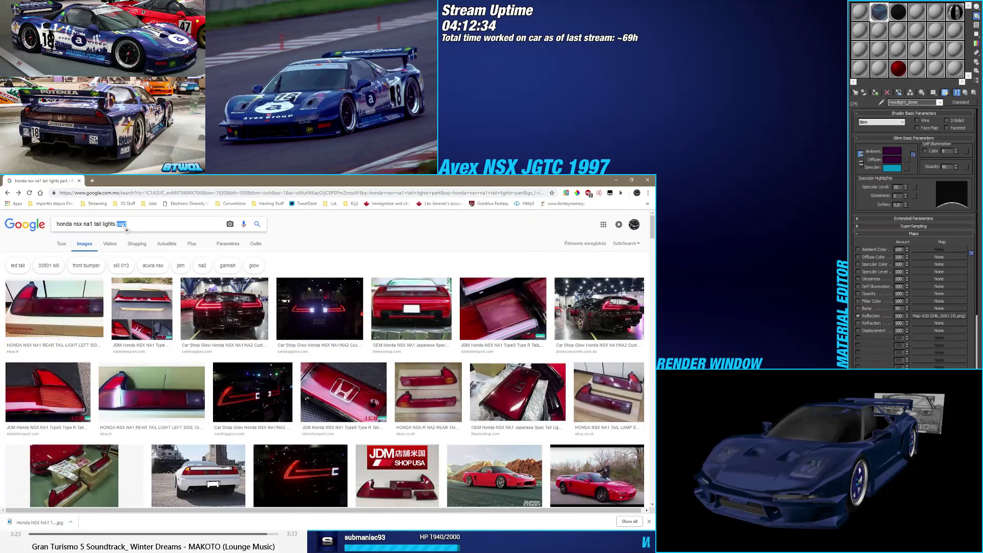
Step: Change the query to 'honda nsx na1 tail light interior' and search
key("BackSpace")
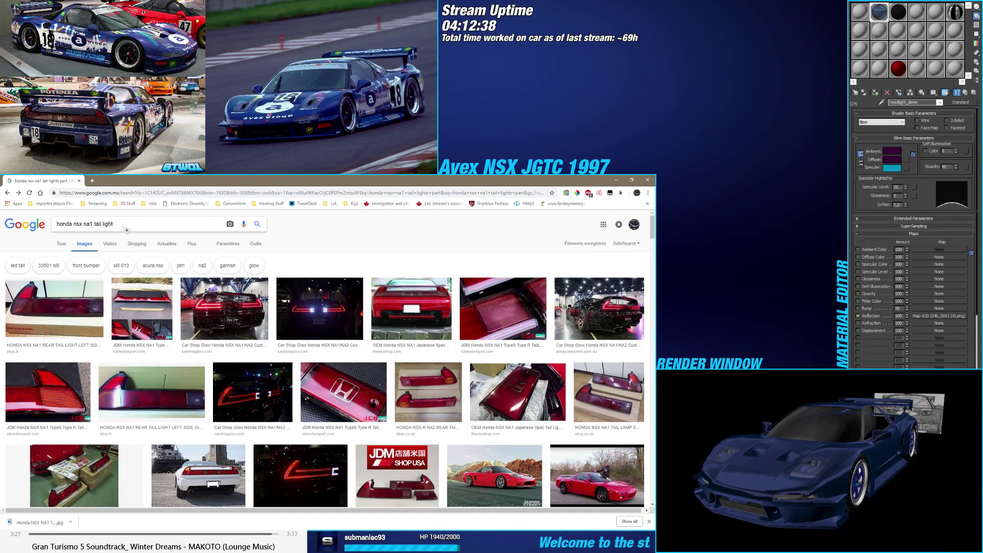
type("interior")
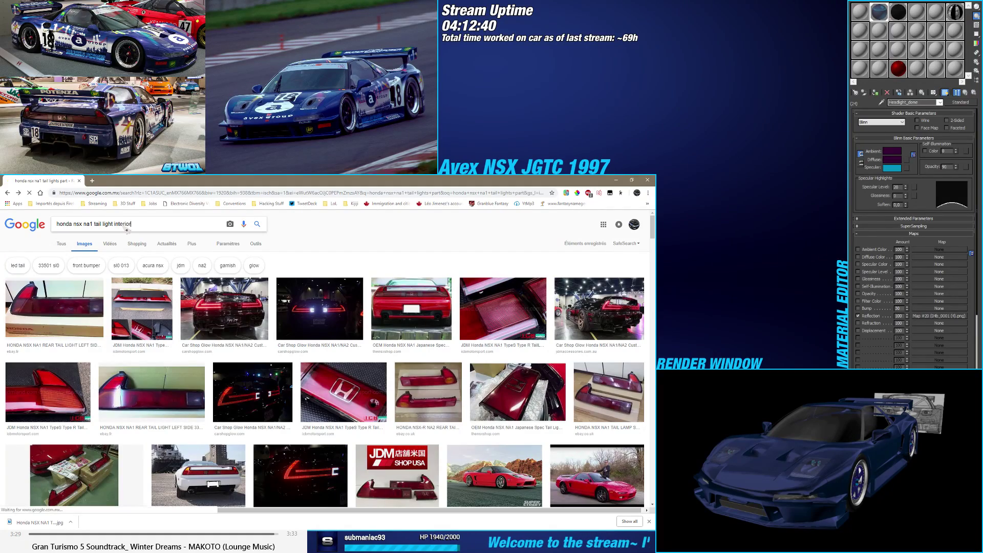
key("Return")
Step: Scroll the results and preview the JDM NSX NA1 TypeS TailLight set photo
scroll(245, 327, "down", 10)
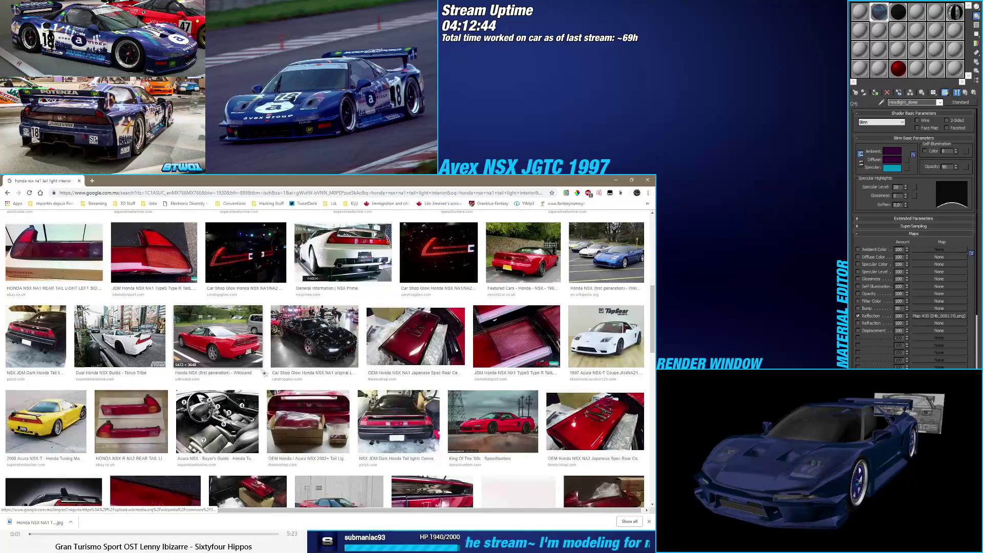
scroll(264, 374, "down", 3)
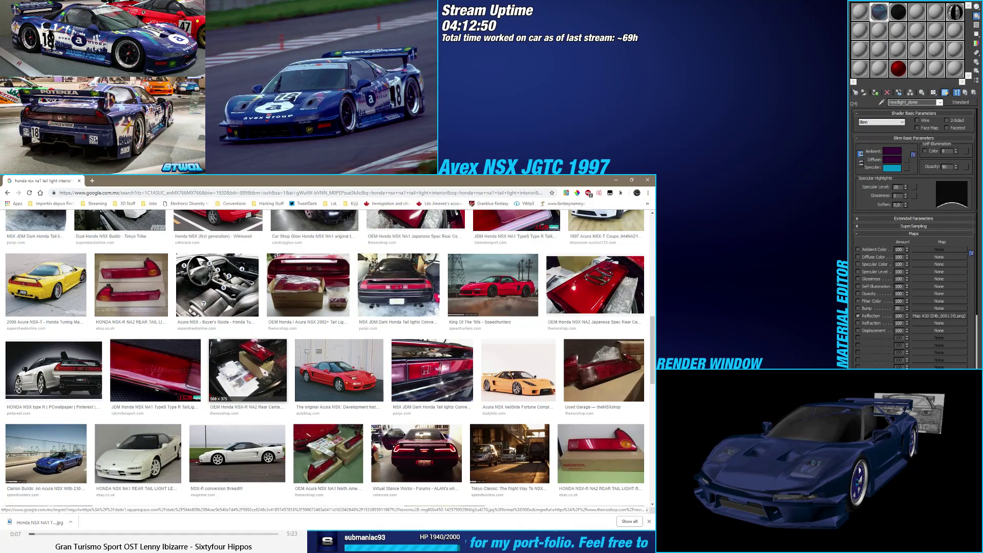
scroll(325, 361, "down", 5)
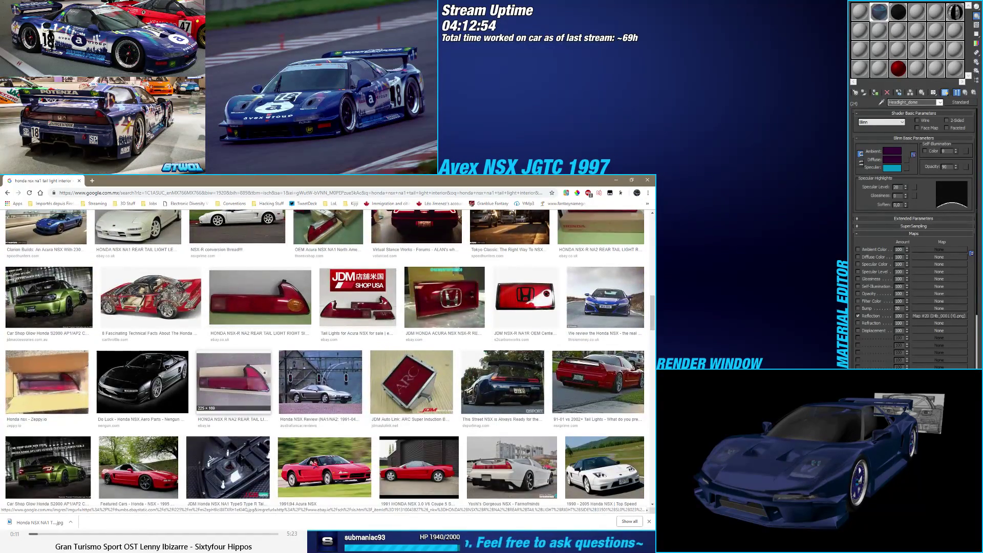
scroll(256, 380, "down", 2)
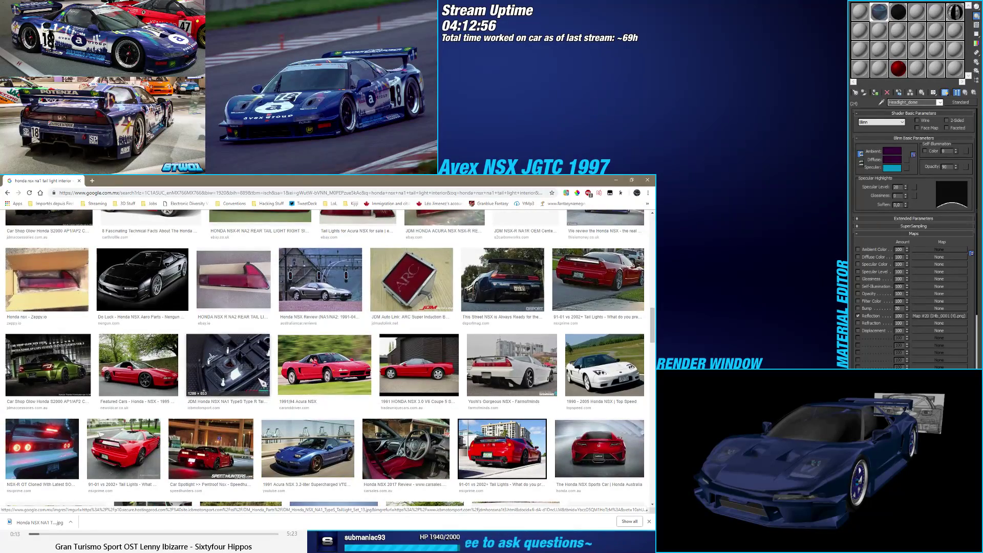
scroll(256, 385, "down", 1)
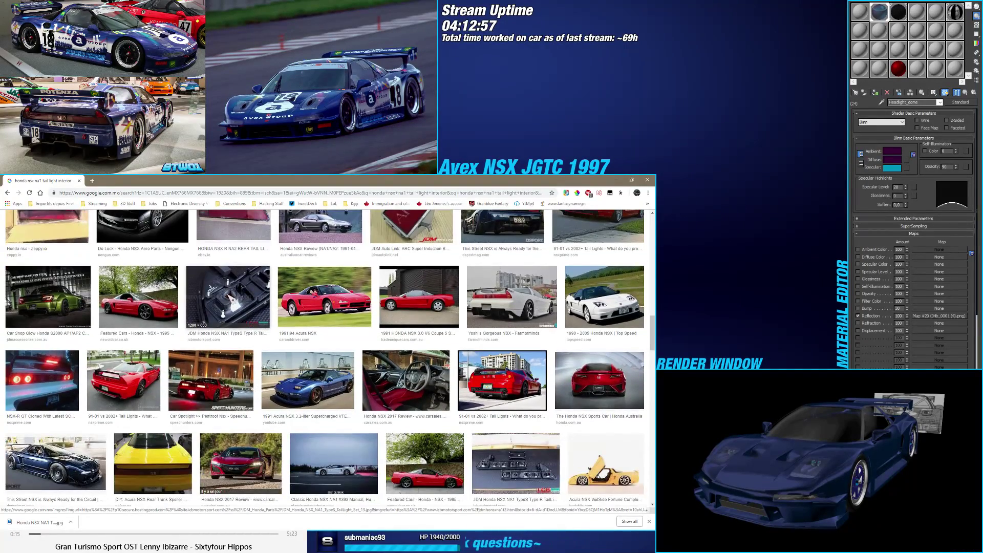
left_click(236, 312)
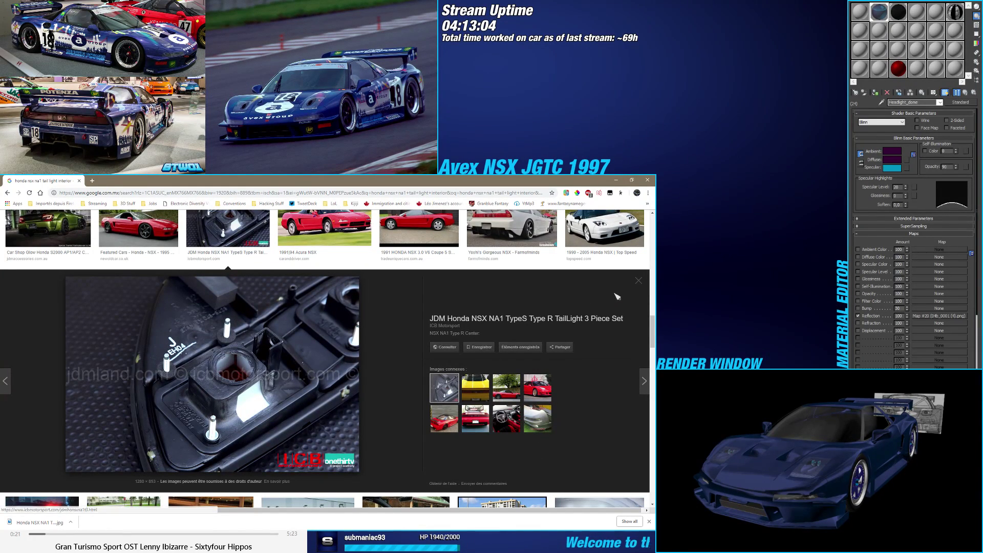
Step: Open the full-size JDM TypeS TailLight 3 Piece Set photo in a new tab and view it
key("Escape")
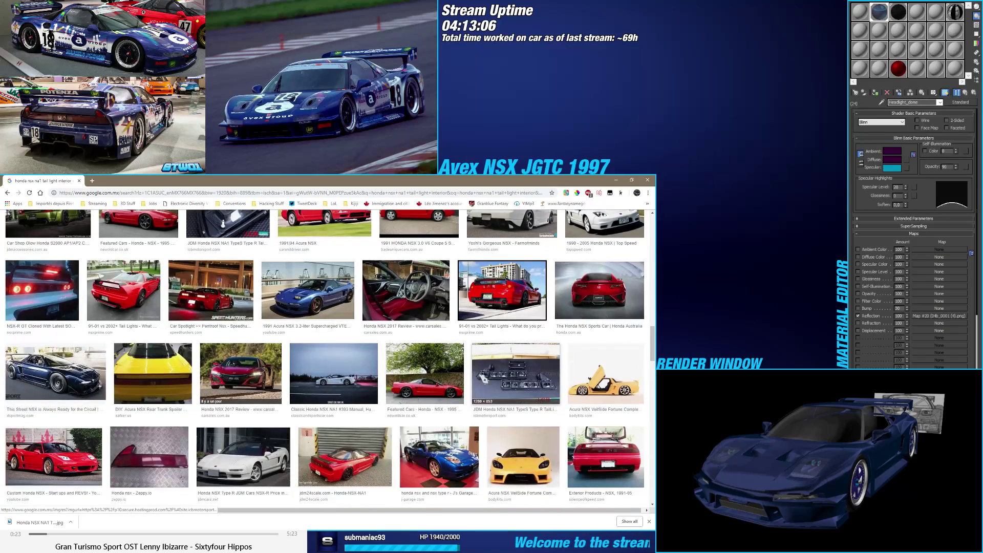
left_click(481, 377)
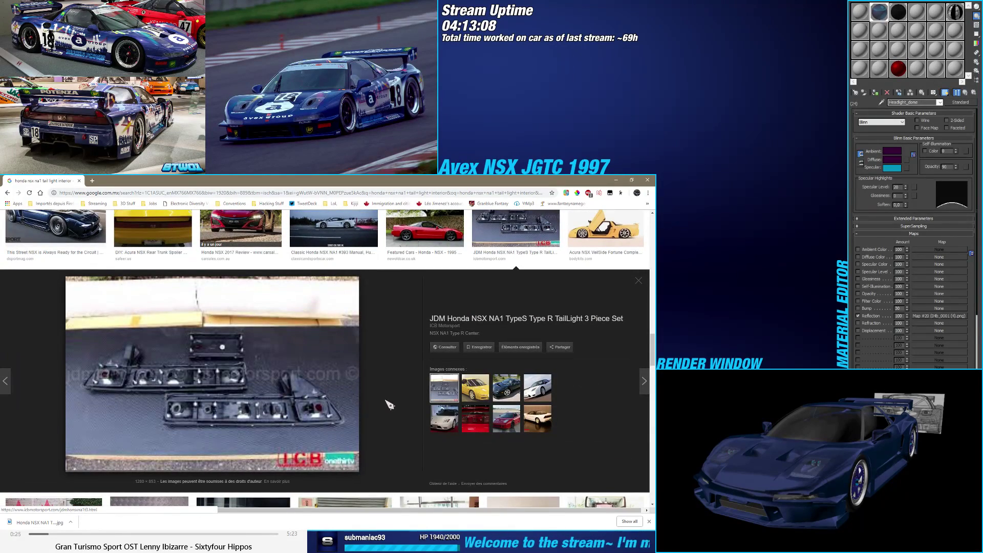
right_click(387, 406)
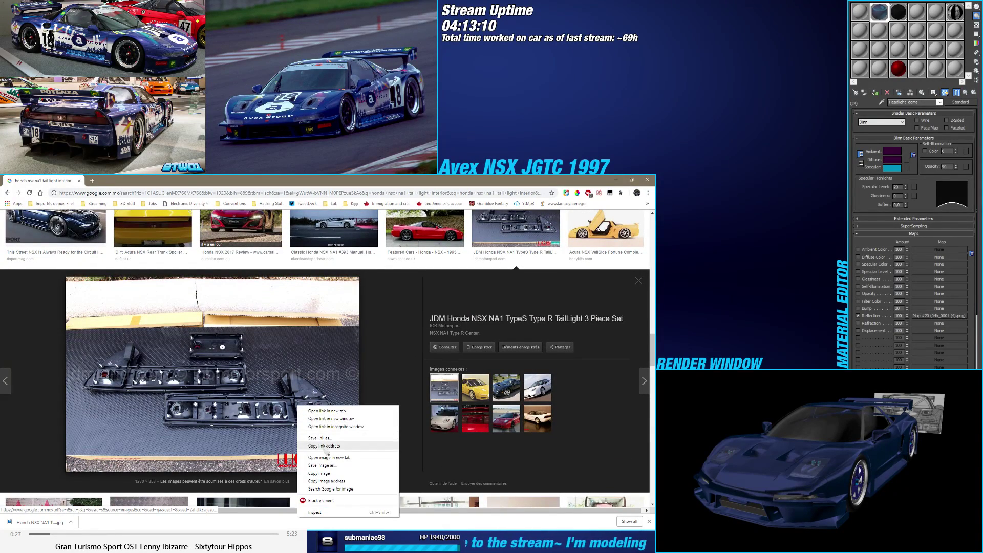
left_click(348, 451)
key("ctrl+Tab")
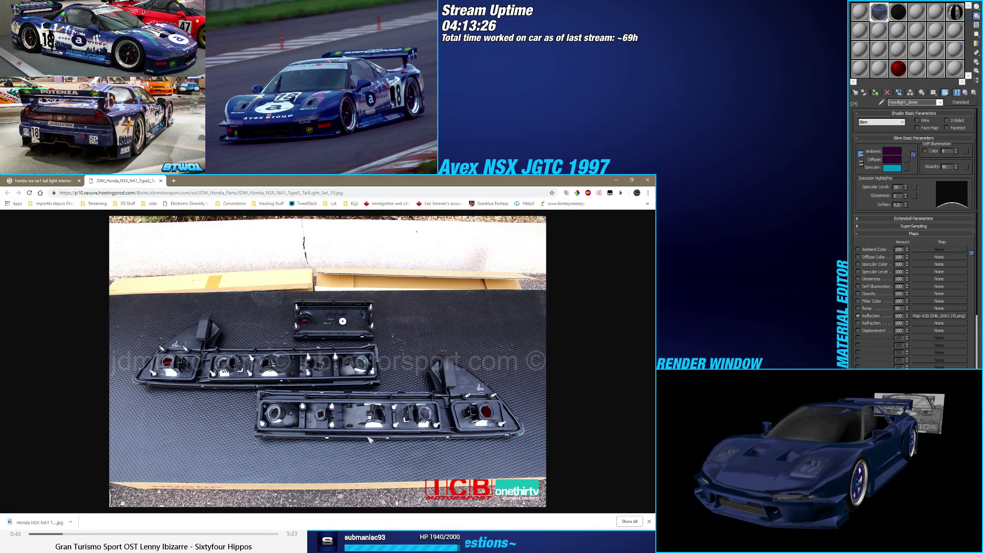
Step: Save the disassembled tail light photo to IMAGES as Honda NSX NA1 Taillights3.jpg
right_click(381, 421)
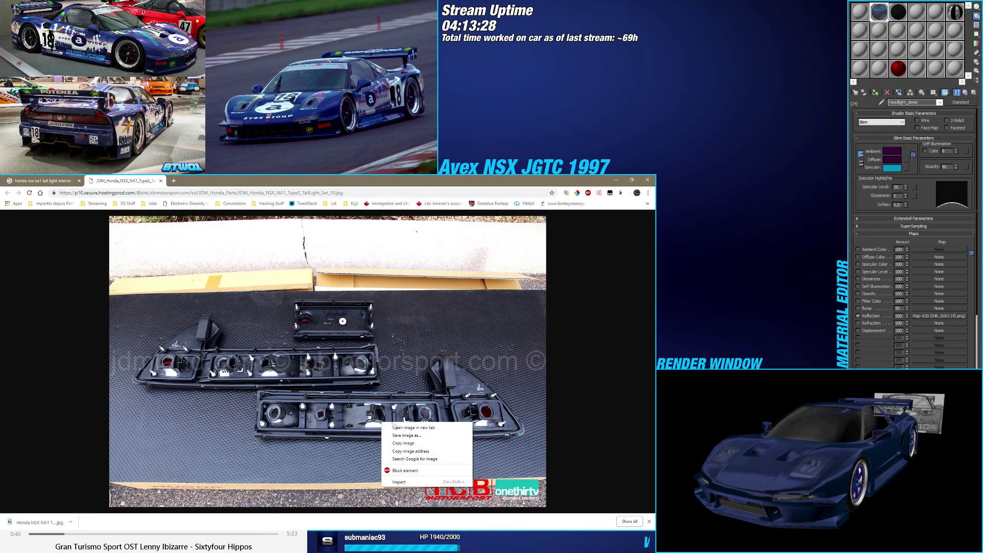
left_click(410, 436)
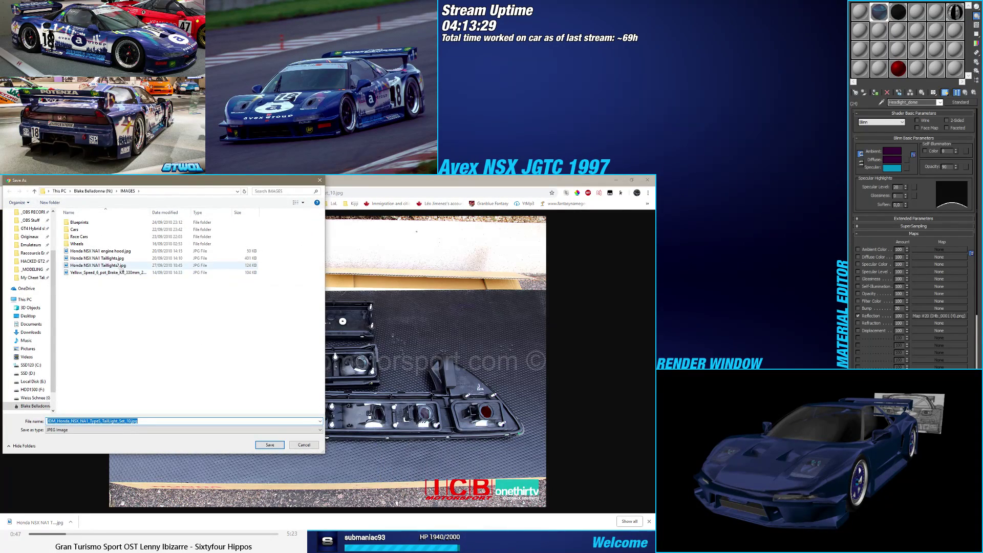
left_click(103, 265)
key("Tab")
key("Right")
key("BackSpace")
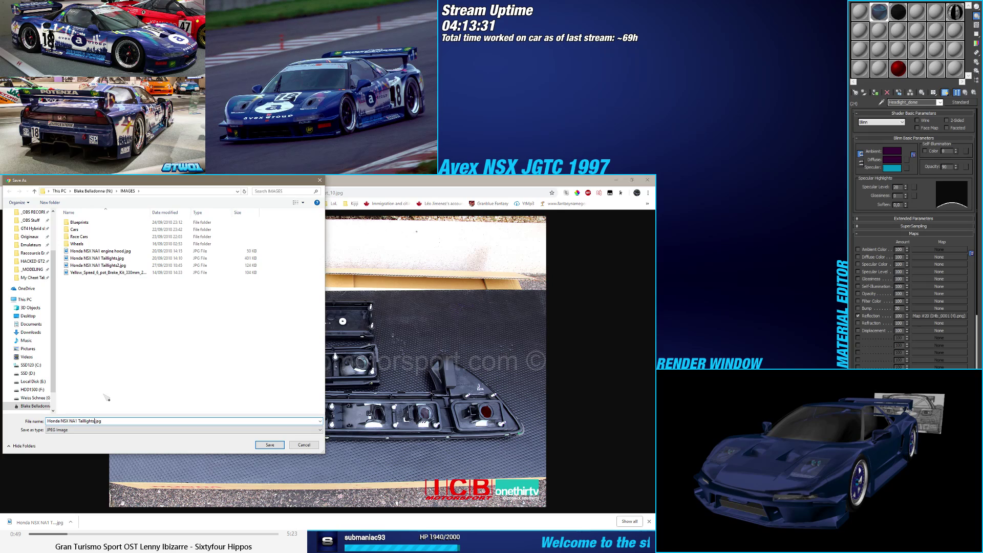
type("3")
key("Return")
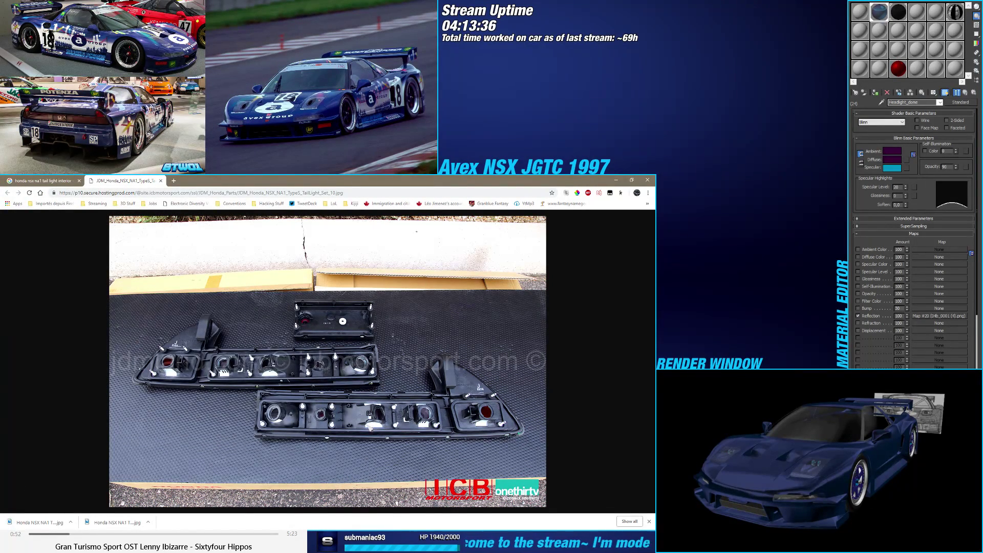
Step: Close the image tab and preview, then scroll through the tail light interior results
middle_click(144, 180)
left_click(638, 280)
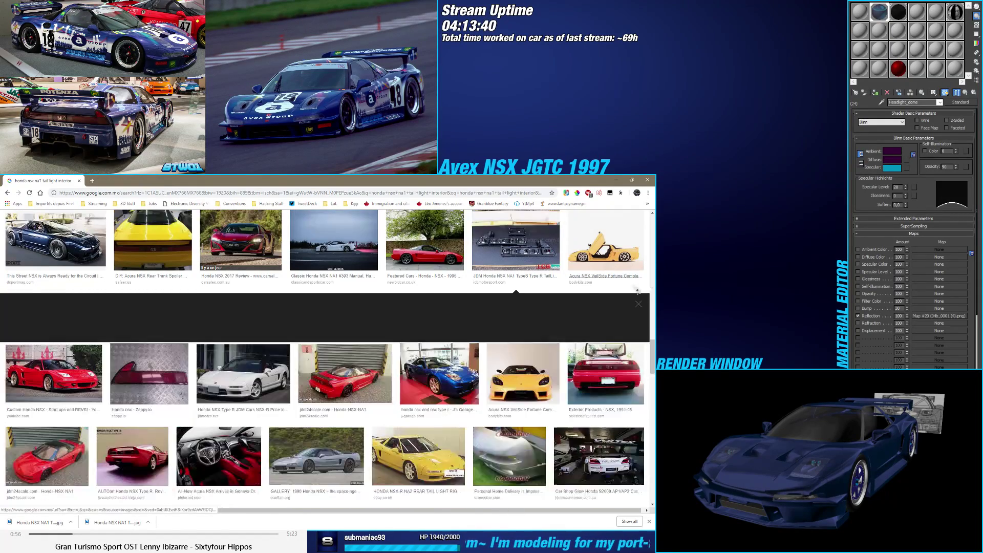
scroll(385, 307, "down", 5)
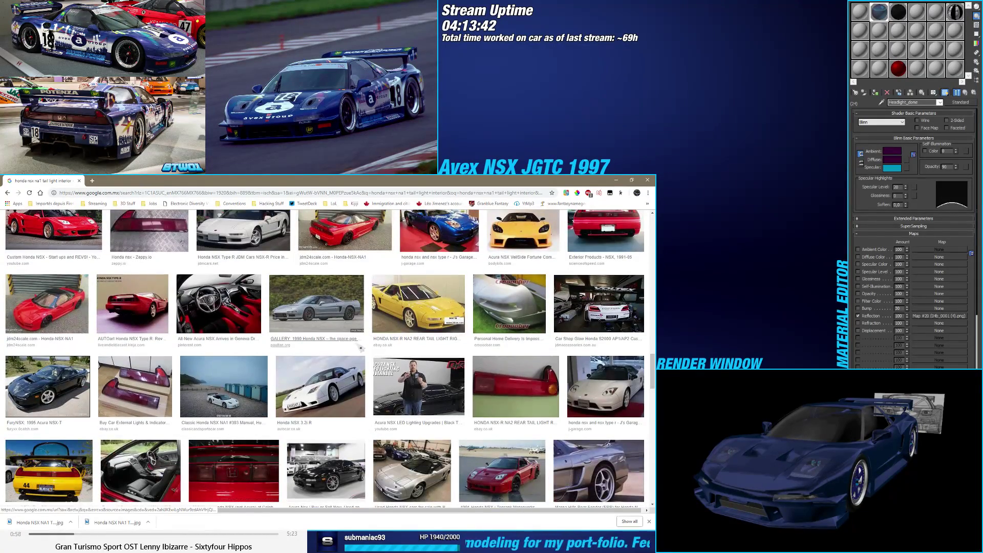
scroll(357, 351, "down", 5)
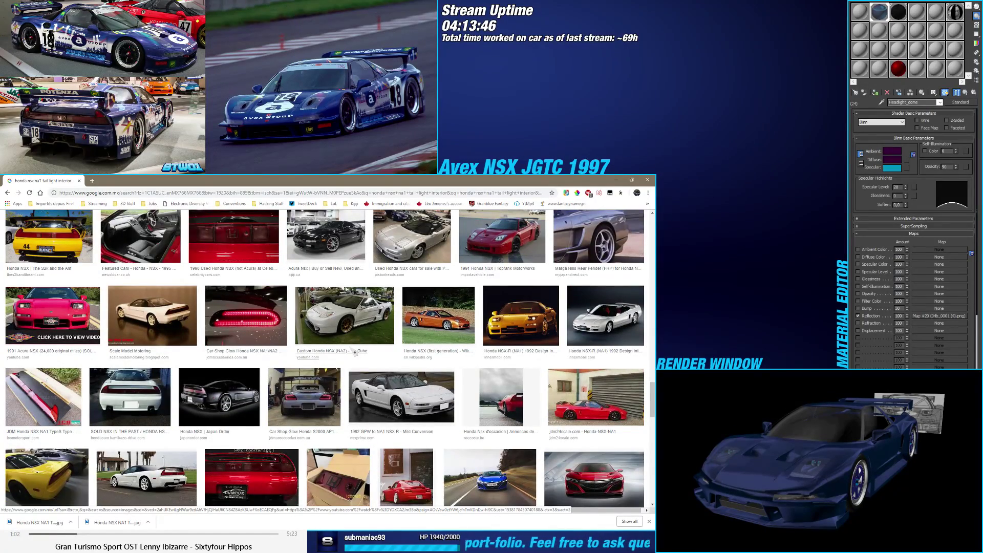
scroll(355, 352, "down", 3)
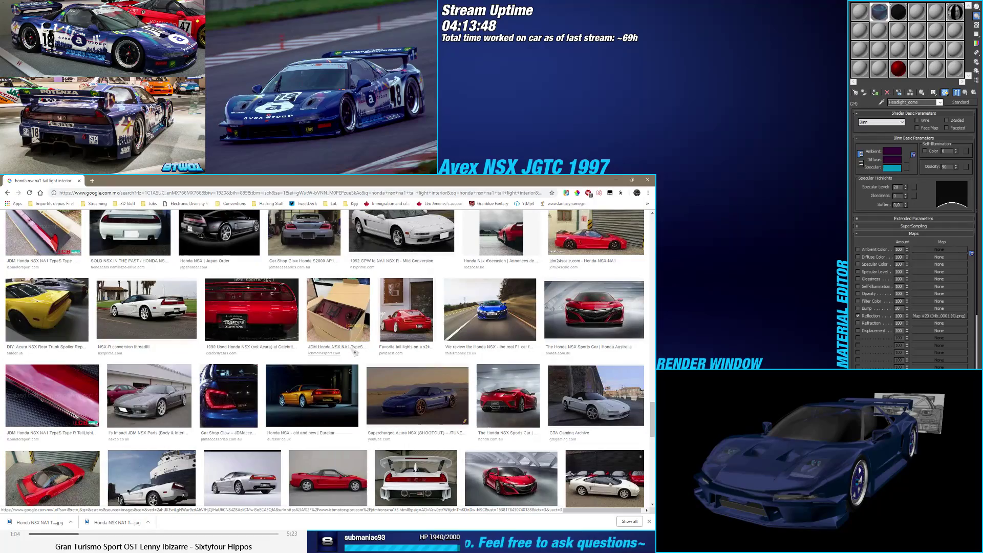
scroll(354, 352, "down", 3)
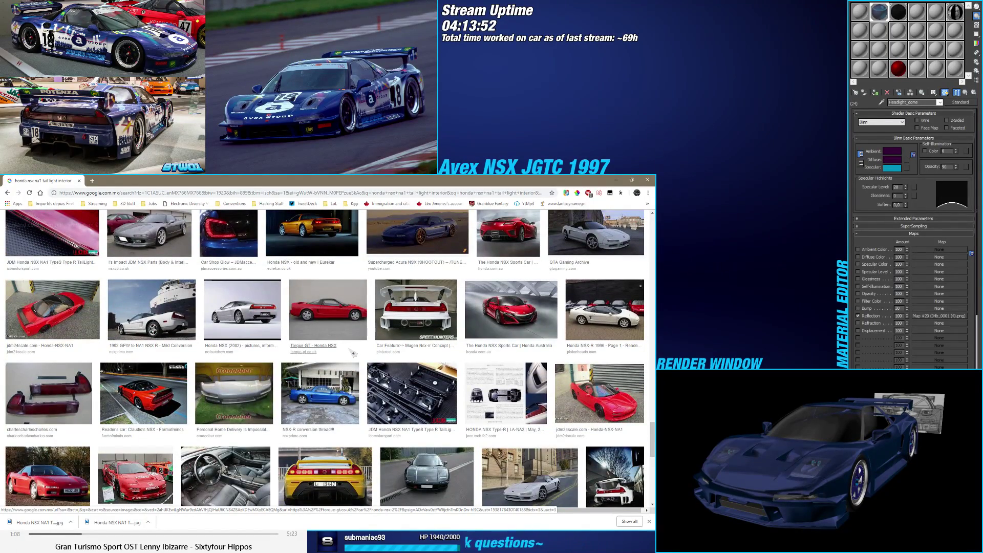
scroll(353, 352, "down", 1)
scroll(353, 352, "down", 3)
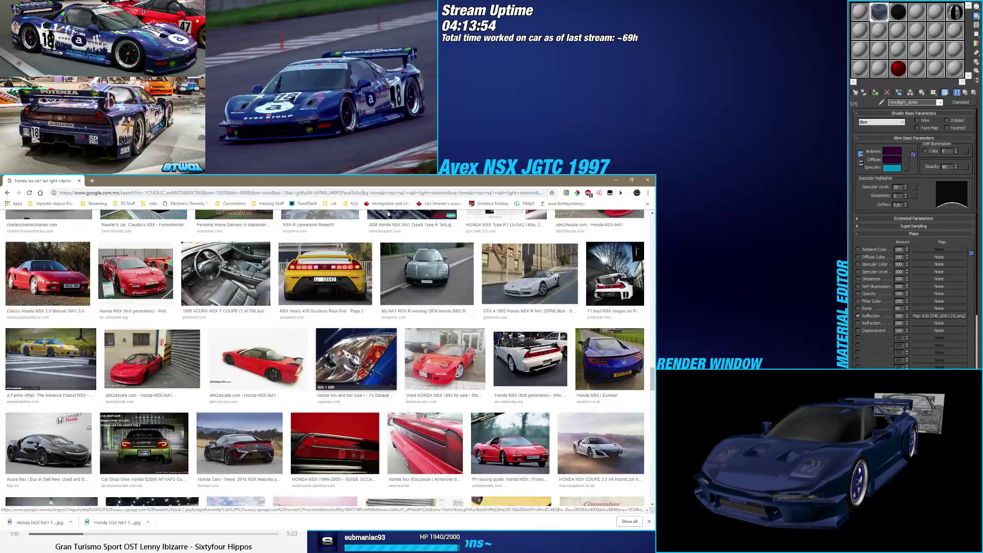
scroll(352, 353, "down", 2)
scroll(348, 353, "down", 2)
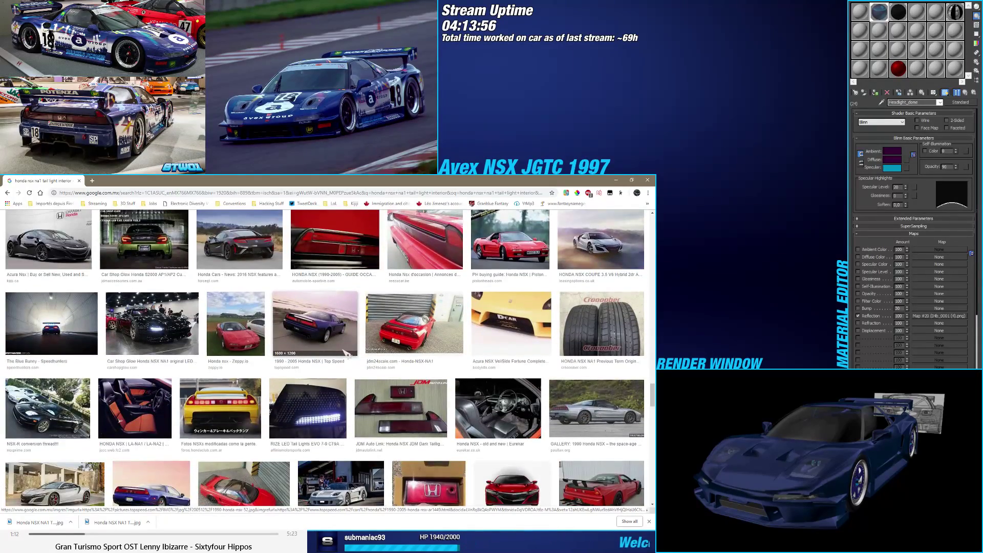
scroll(347, 354, "down", 1)
scroll(345, 353, "down", 3)
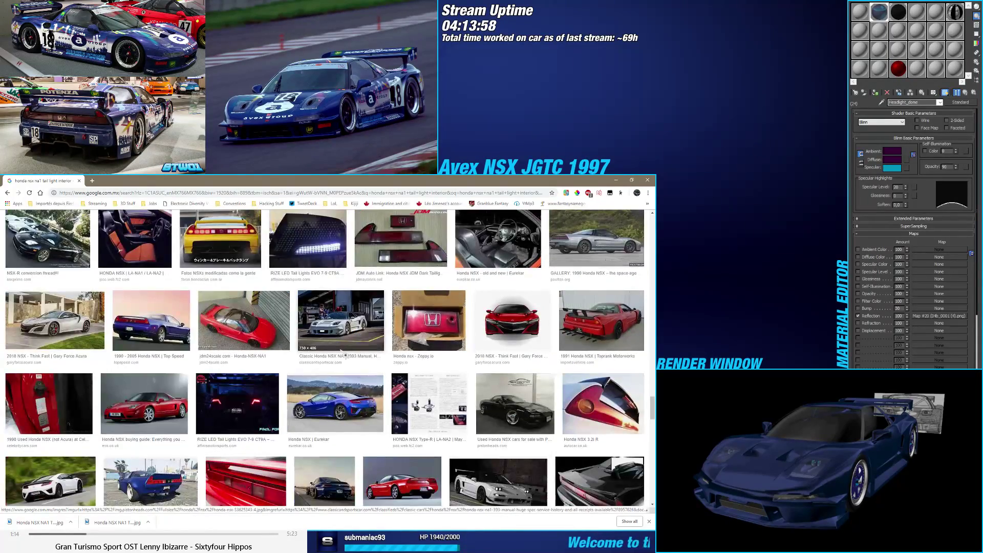
scroll(345, 354, "down", 5)
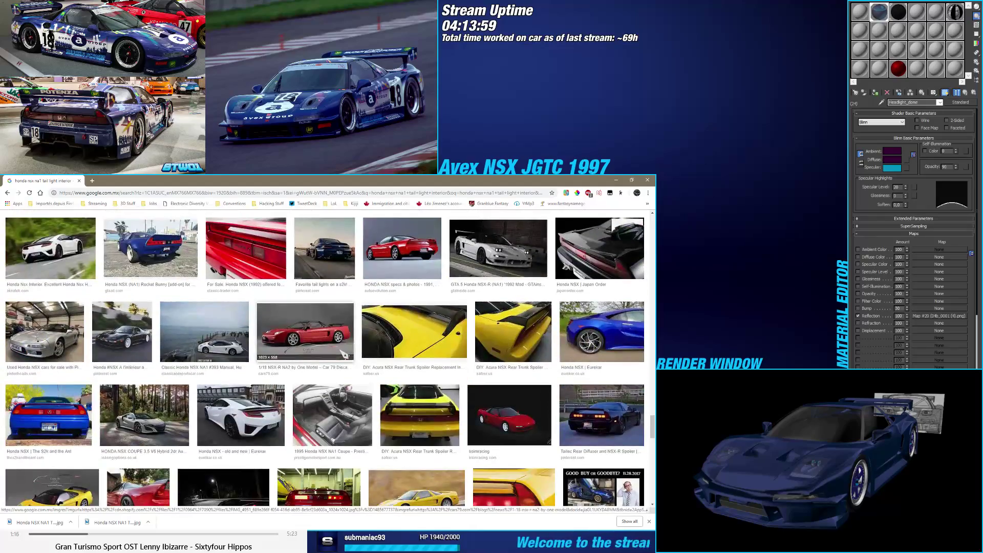
scroll(344, 354, "down", 1)
scroll(344, 354, "down", 2)
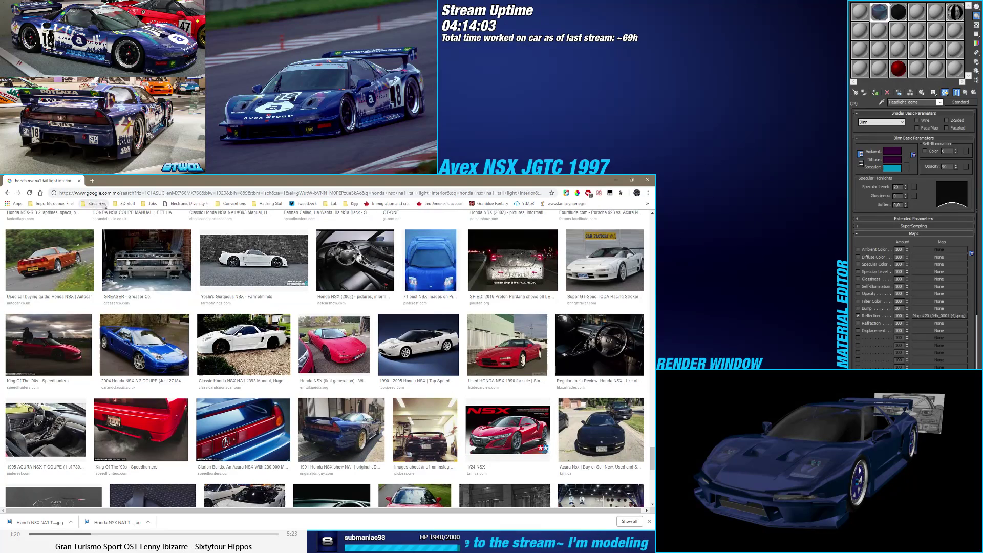
Step: Go to Sketchfab from the 3D bookmarks and log in with the saved details
left_click(125, 203)
left_click(153, 229)
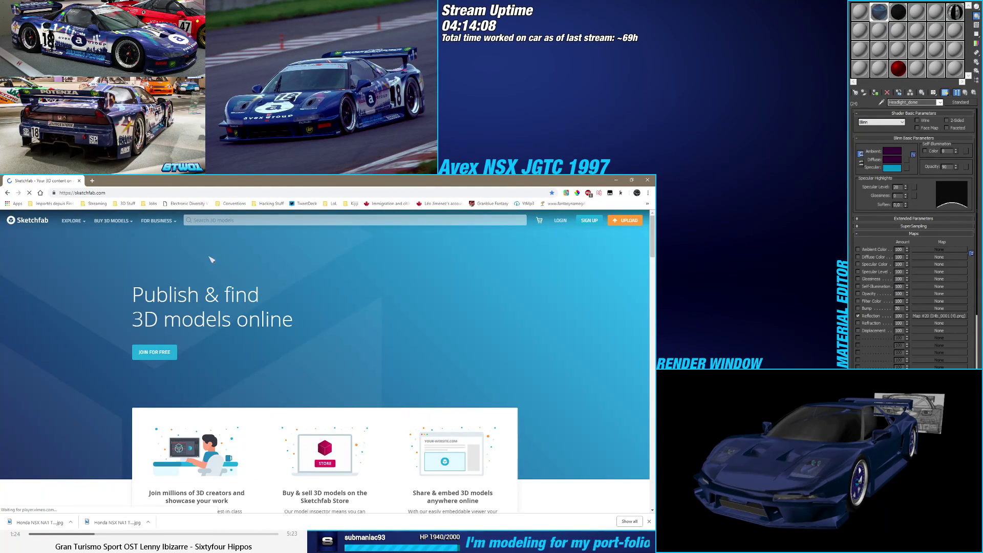
left_click(560, 237)
key("Return")
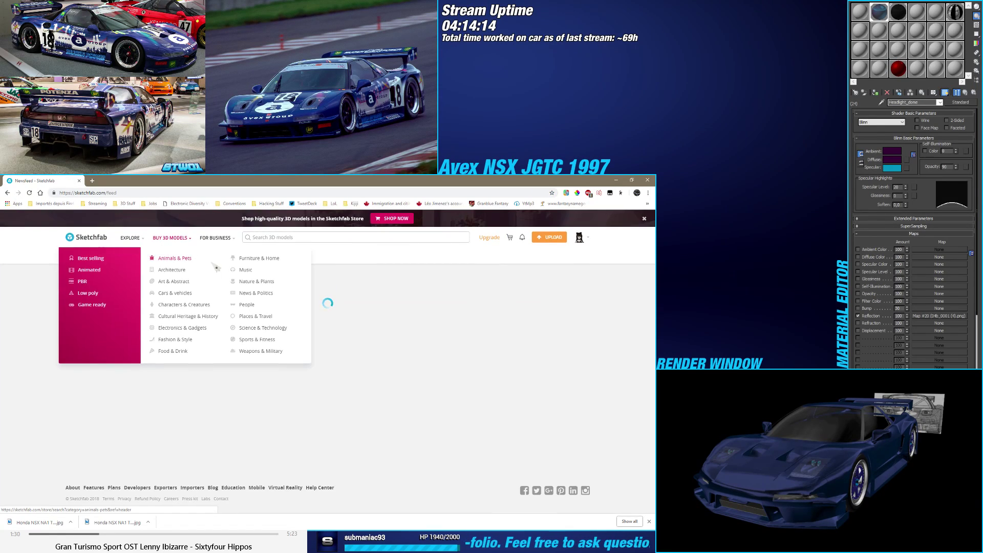
Step: Search Sketchfab for 'honda nsx' and open the Tuned Honda NSX result in its own tab
left_click(298, 238)
type("h")
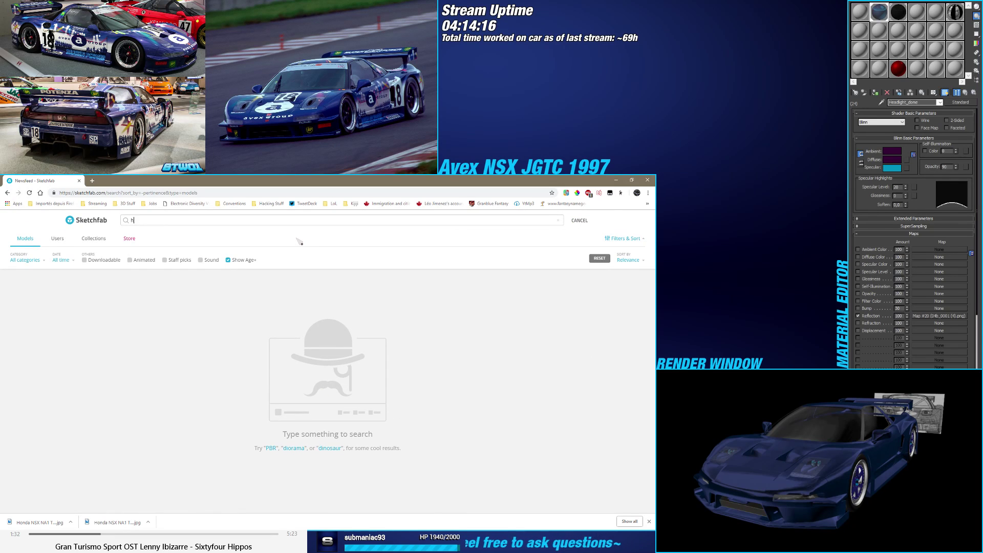
type("onda nsx")
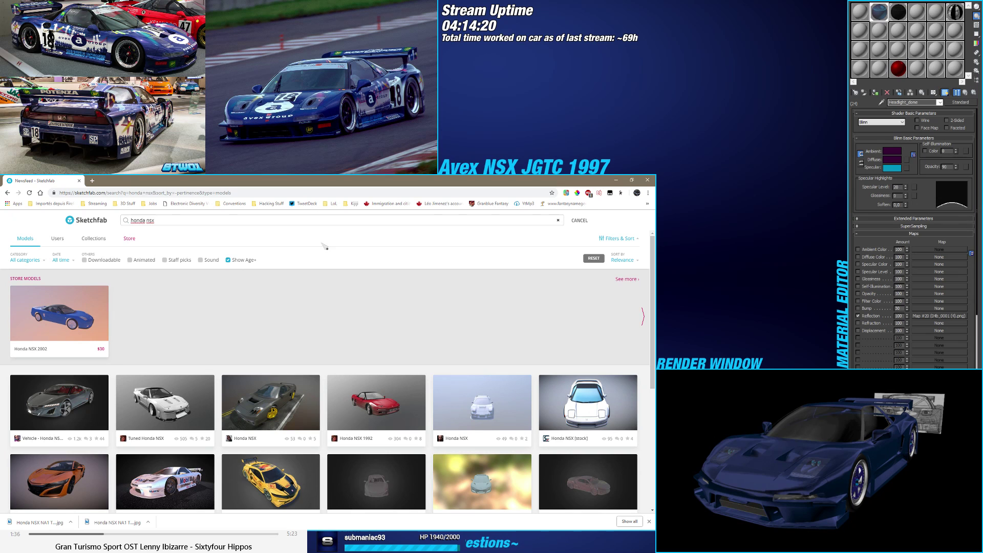
scroll(316, 259, "down", 1)
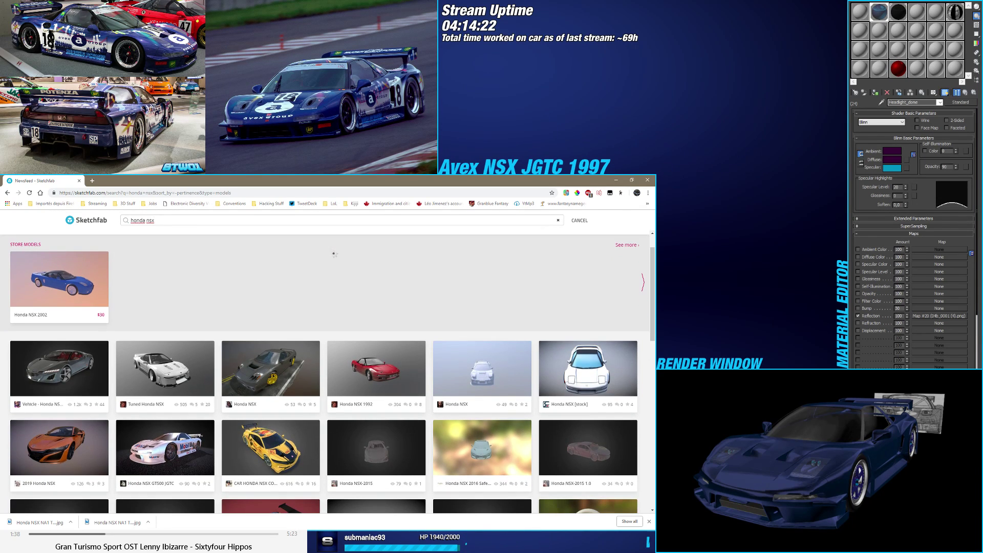
scroll(327, 255, "down", 2)
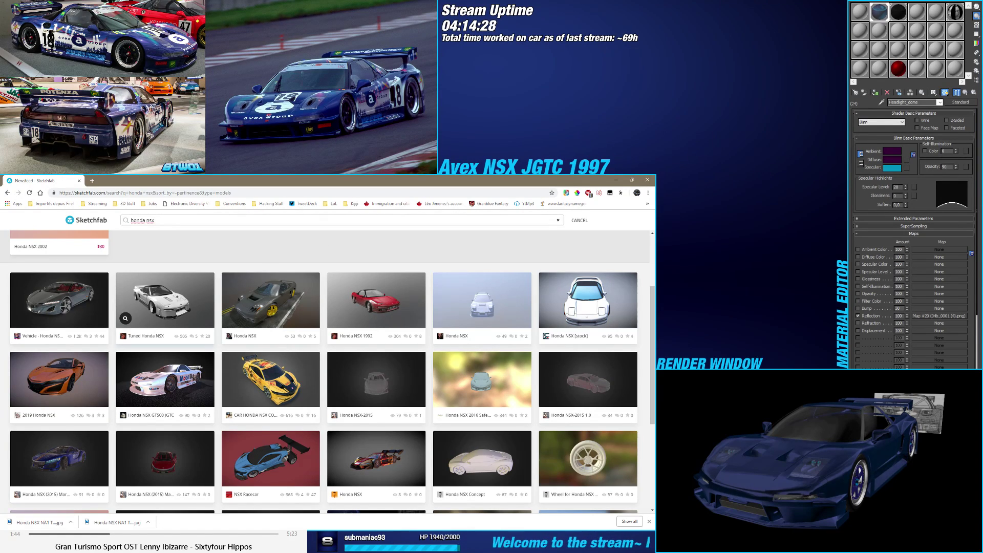
middle_click(225, 293)
scroll(275, 294, "down", 3)
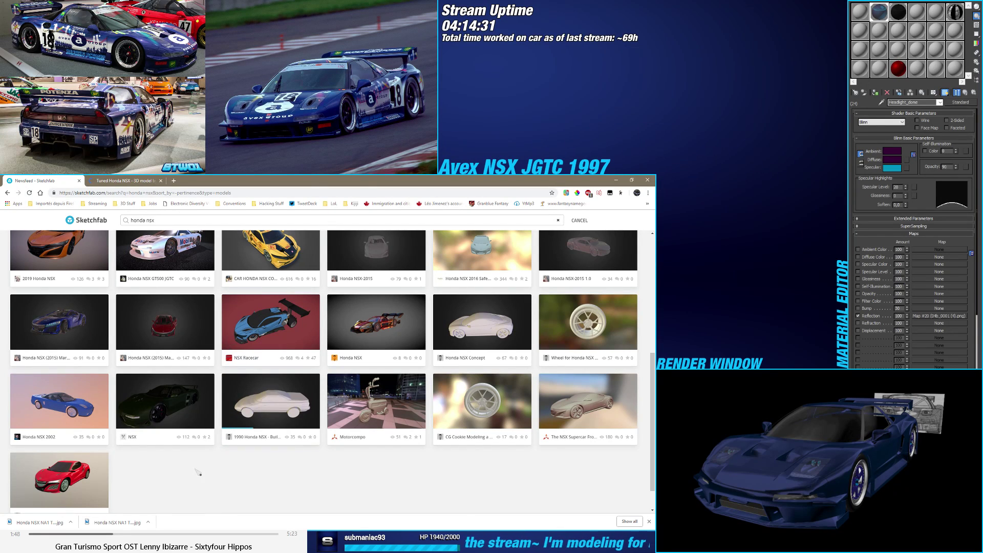
scroll(225, 470, "down", 4)
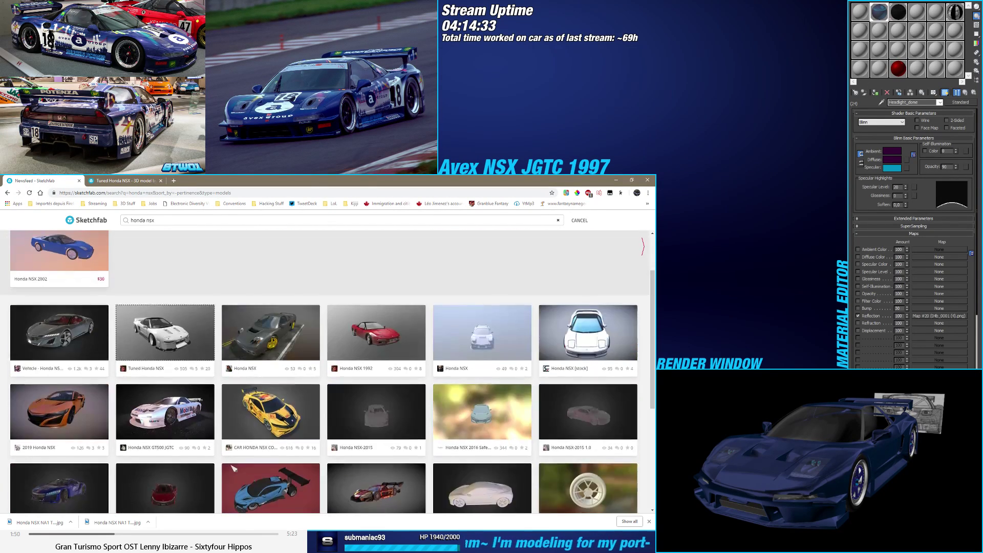
scroll(233, 461, "up", 5)
scroll(232, 456, "up", 4)
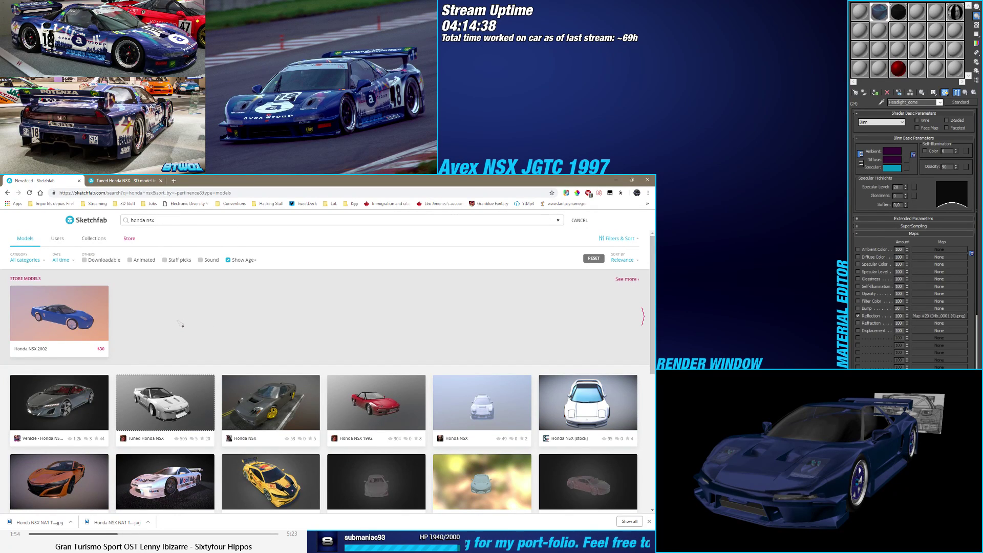
key("ctrl+Tab")
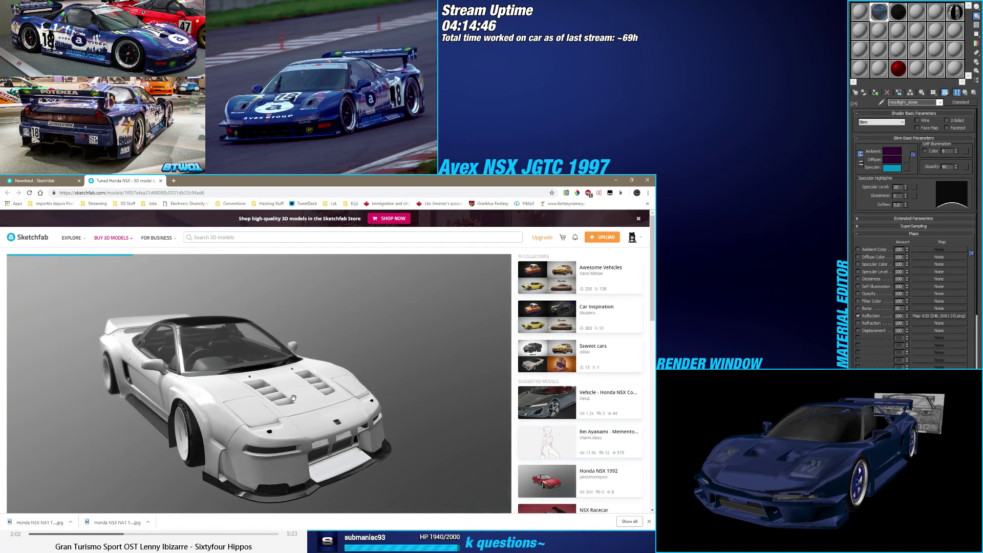
Step: Orbit and zoom the white Tuned Honda NSX to view its rear
left_click_drag(294, 398, 363, 397)
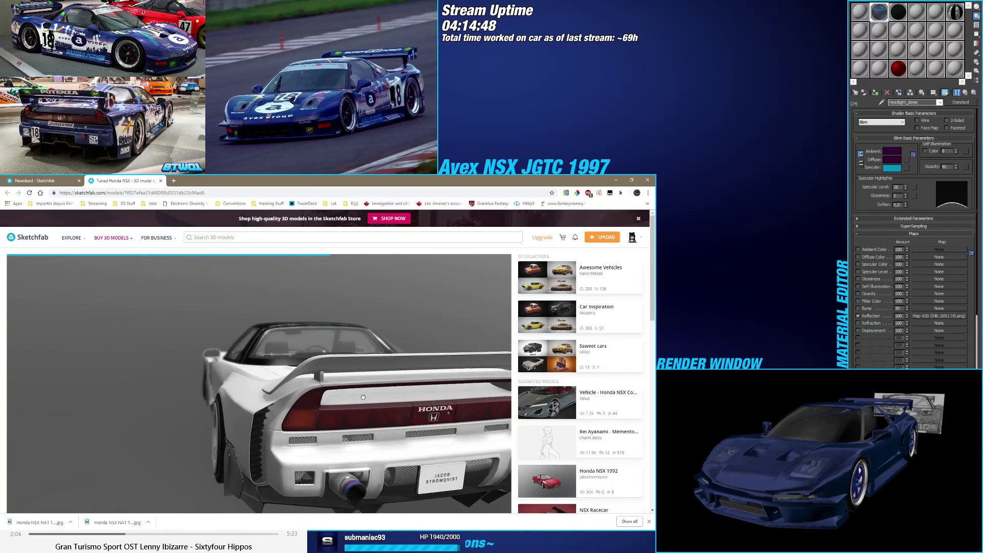
scroll(363, 397, "up", 5)
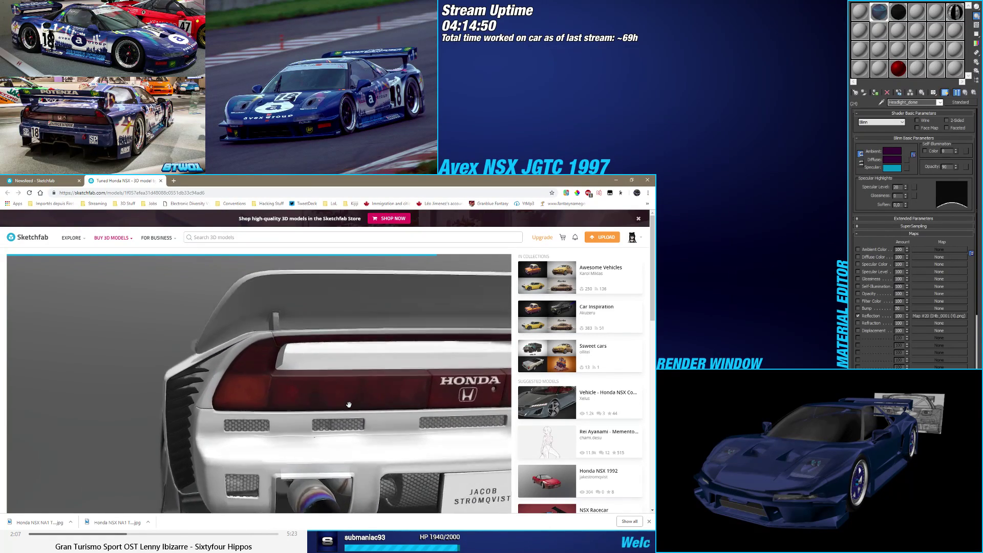
scroll(348, 405, "up", 5)
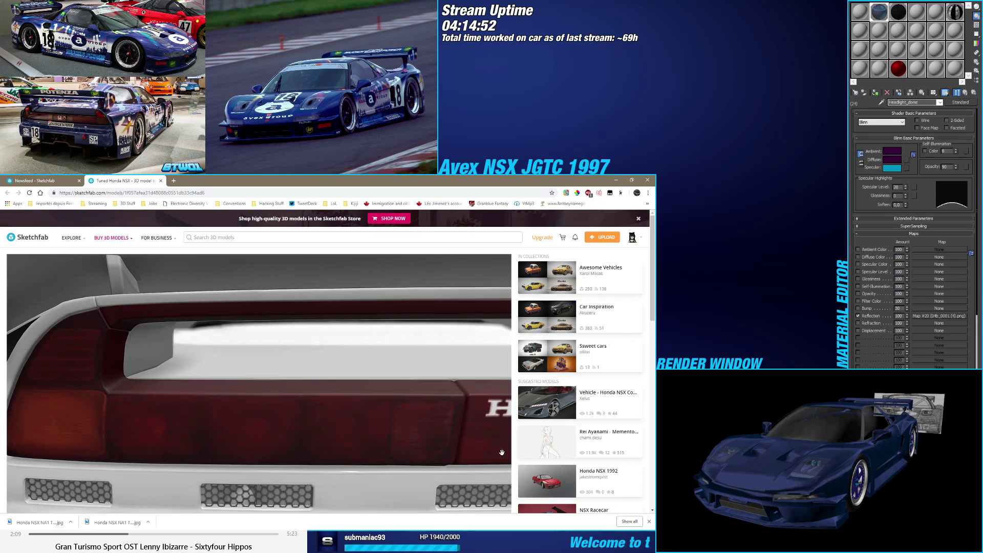
scroll(501, 452, "down", 5)
Step: View the car as a Model Inspector wireframe, examine the body mesh, then close its tab
left_click(462, 460)
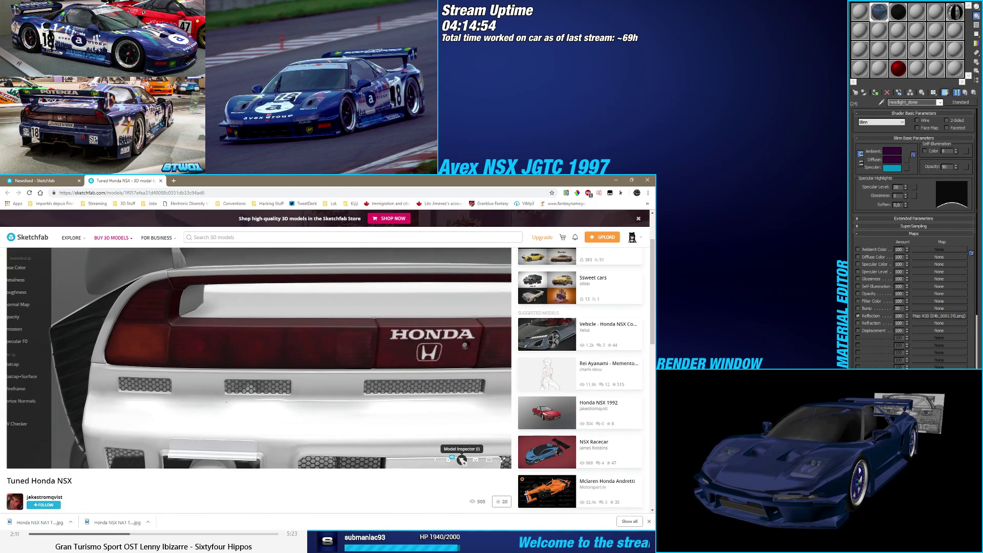
left_click(38, 389)
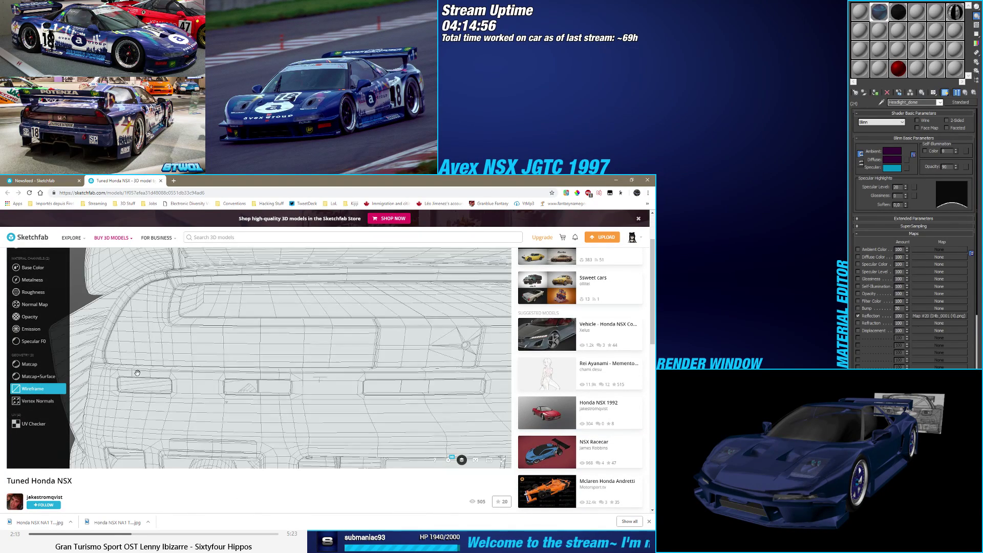
mouse_move(243, 359)
left_mouse_down()
mouse_move(377, 351)
mouse_move(393, 361)
left_mouse_up()
scroll(393, 361, "up", 5)
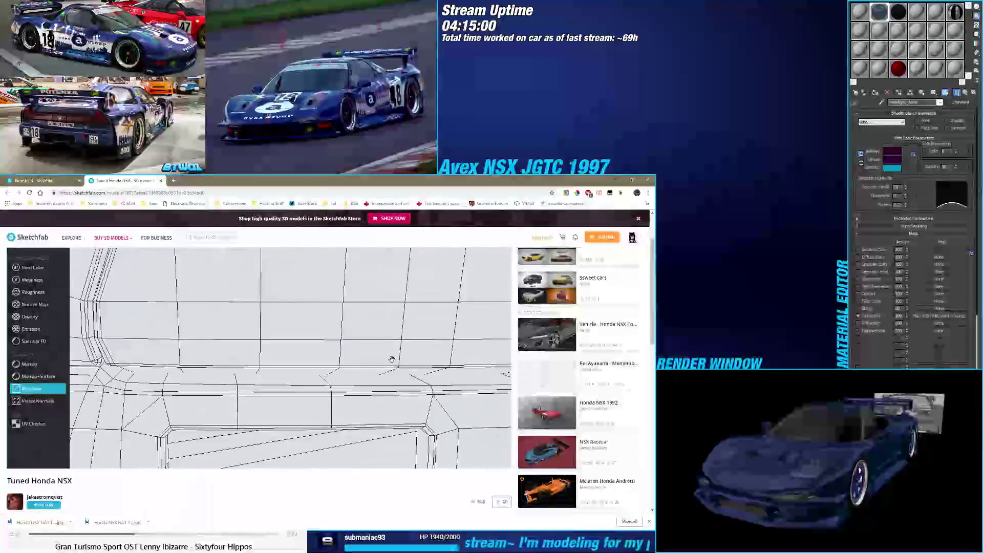
scroll(387, 362, "down", 5)
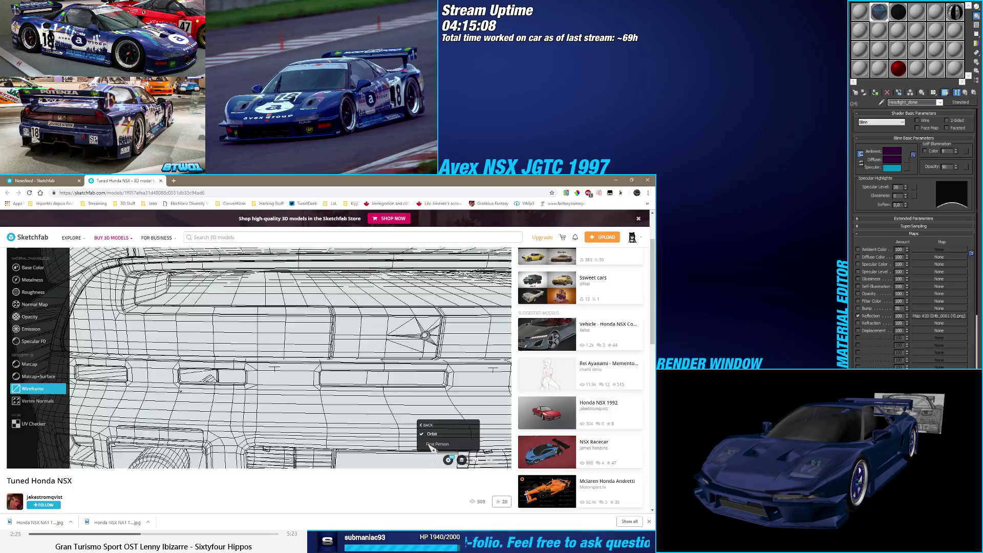
left_click(435, 444)
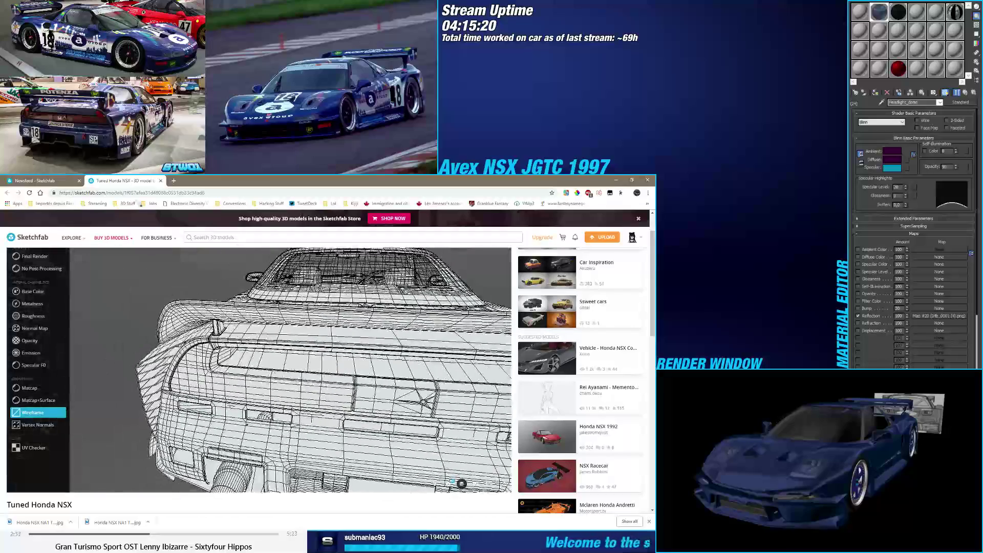
key("ctrl+w")
scroll(233, 361, "down", 2)
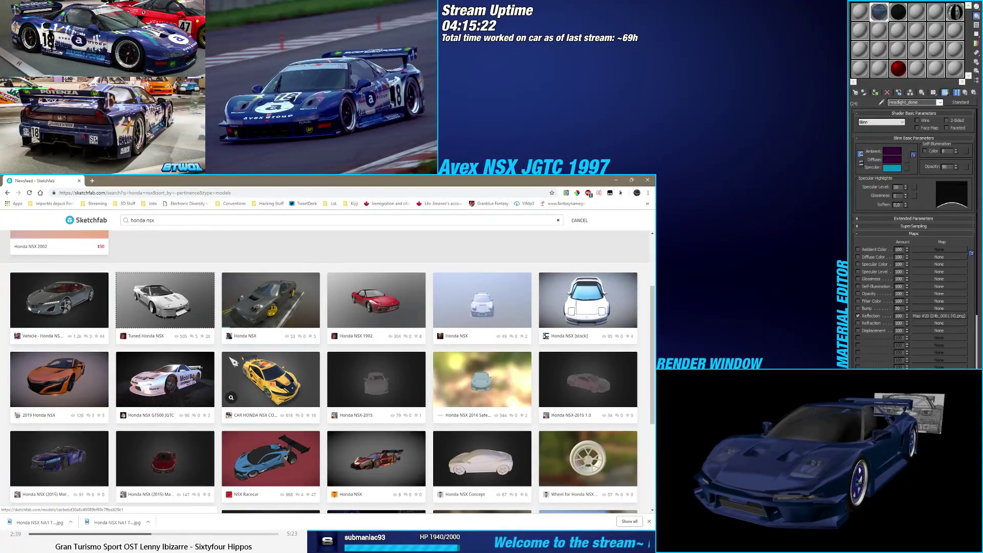
Step: Open the Honda NSX GT500 JGTC result in a new tab and orbit to its rear
middle_click(164, 378)
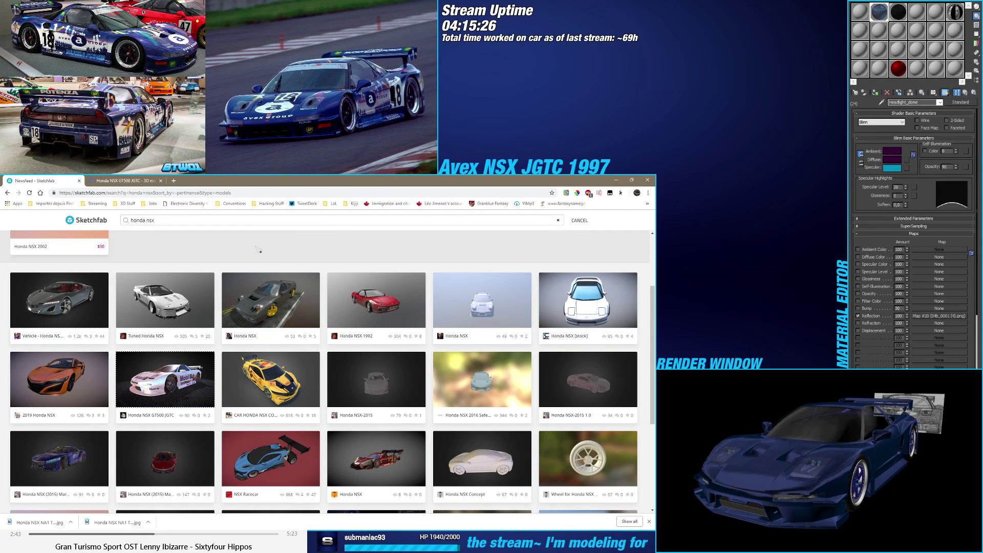
key("ctrl+Tab")
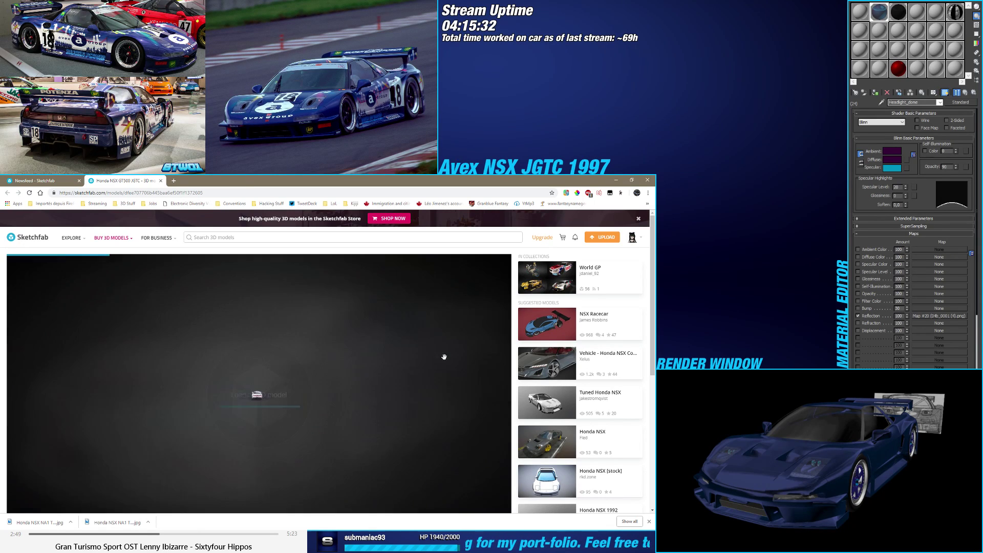
mouse_move(408, 374)
left_mouse_down()
mouse_move(333, 381)
mouse_move(357, 379)
mouse_move(367, 414)
left_mouse_up()
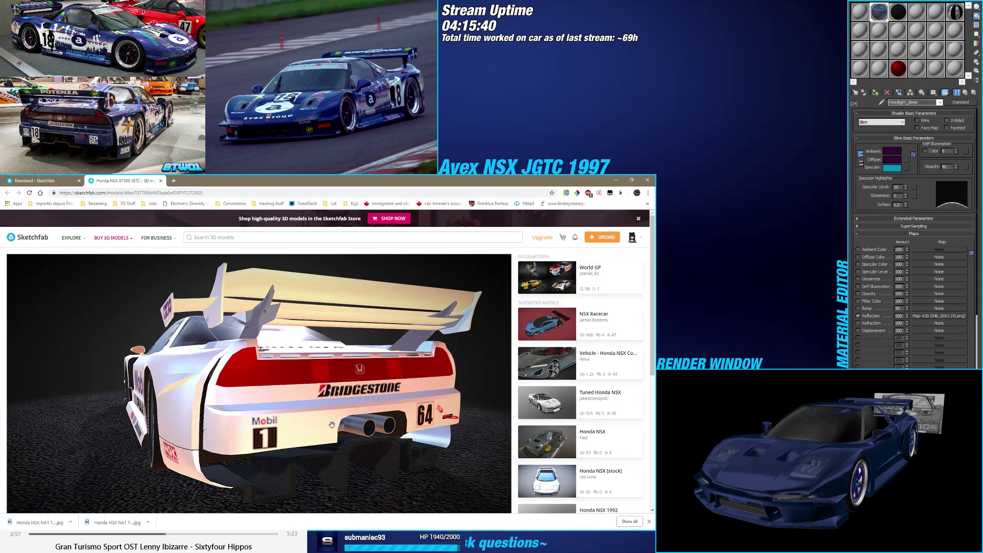
scroll(447, 418, "down", 2)
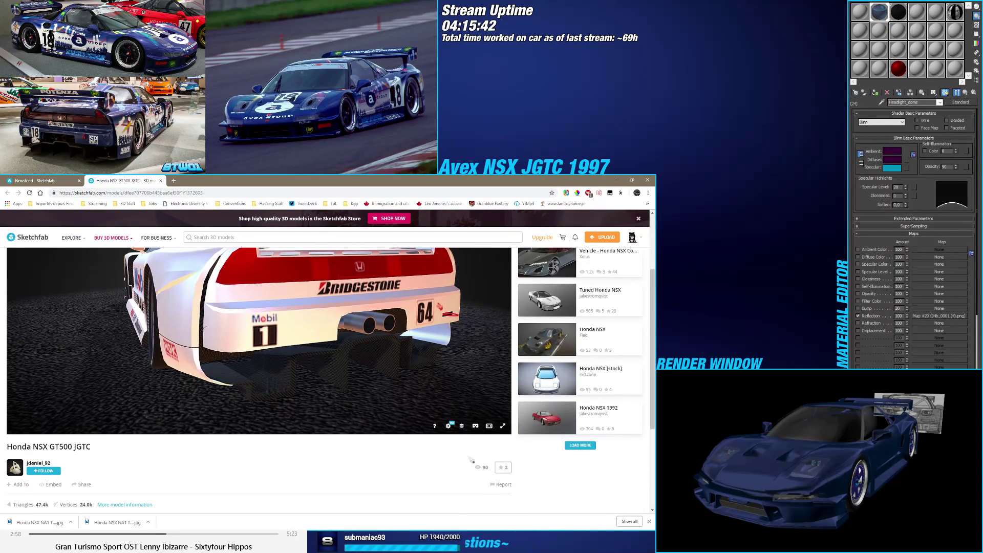
Step: Inspect the GT500's rear in First Person navigation, then close the page and return to 3ds Max
left_click(447, 424)
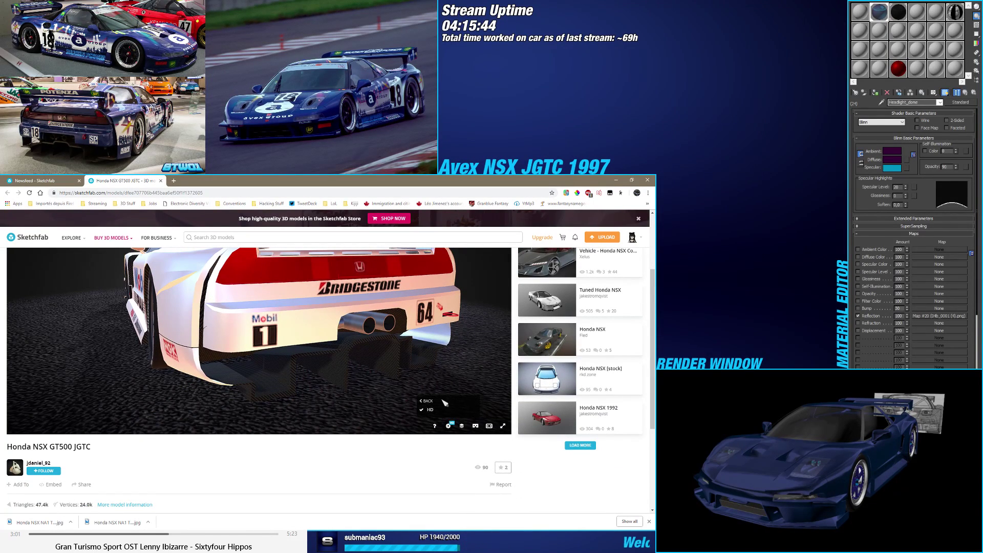
left_click(466, 401)
left_click(432, 409)
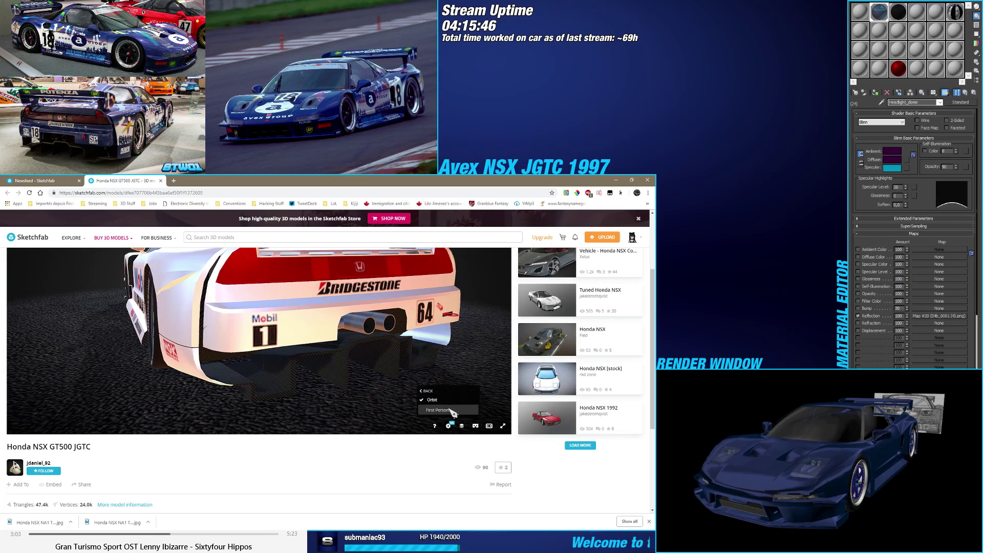
scroll(384, 382, "up", 1)
key("w")
mouse_move(385, 381)
left_mouse_down()
mouse_move(433, 369)
mouse_move(339, 378)
mouse_move(329, 324)
mouse_move(323, 369)
mouse_move(265, 375)
left_mouse_up()
key("s")
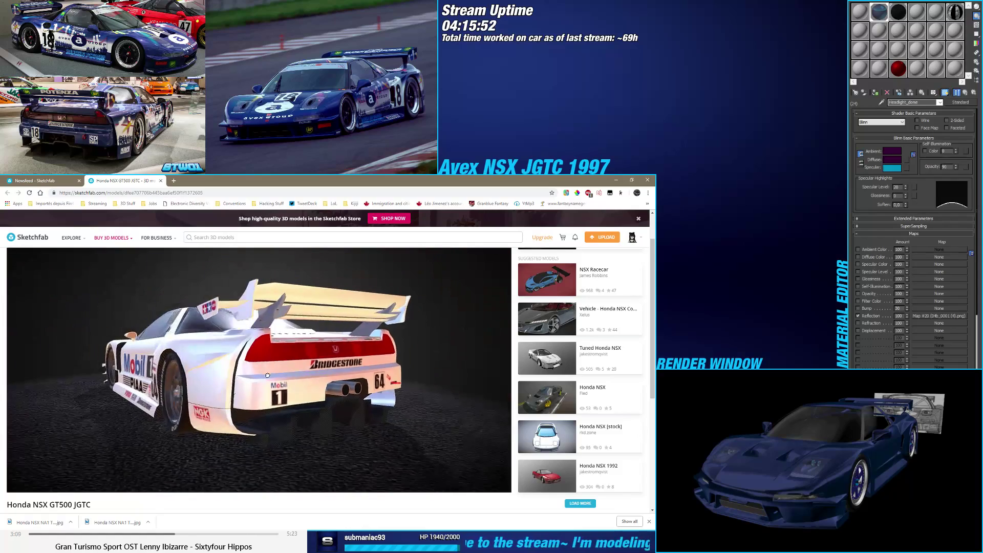
middle_click(109, 179)
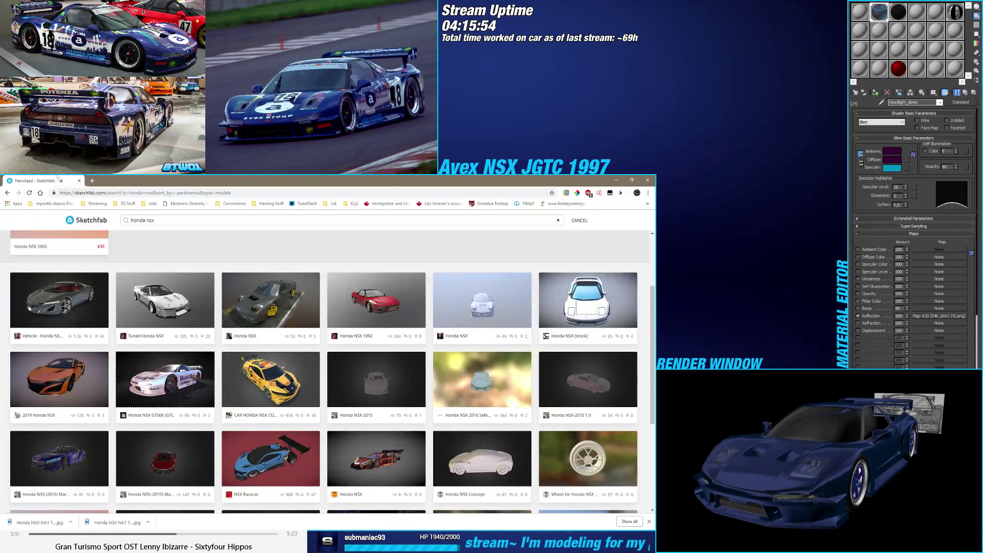
key("alt+Tab")
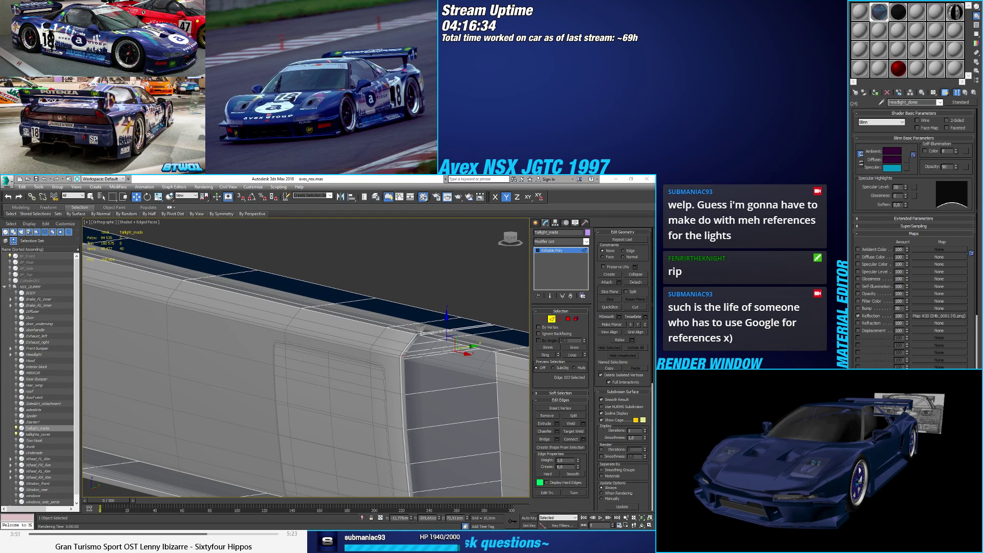
Step: Open the Taillights3 photo in a viewer, zoom it to actual size, then minimize it
key("alt+Tab")
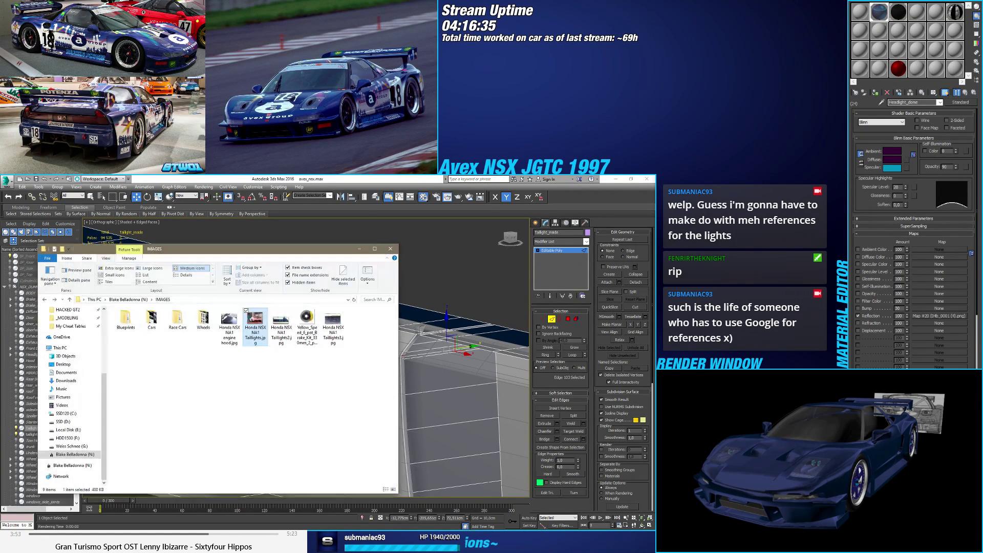
left_click(295, 385)
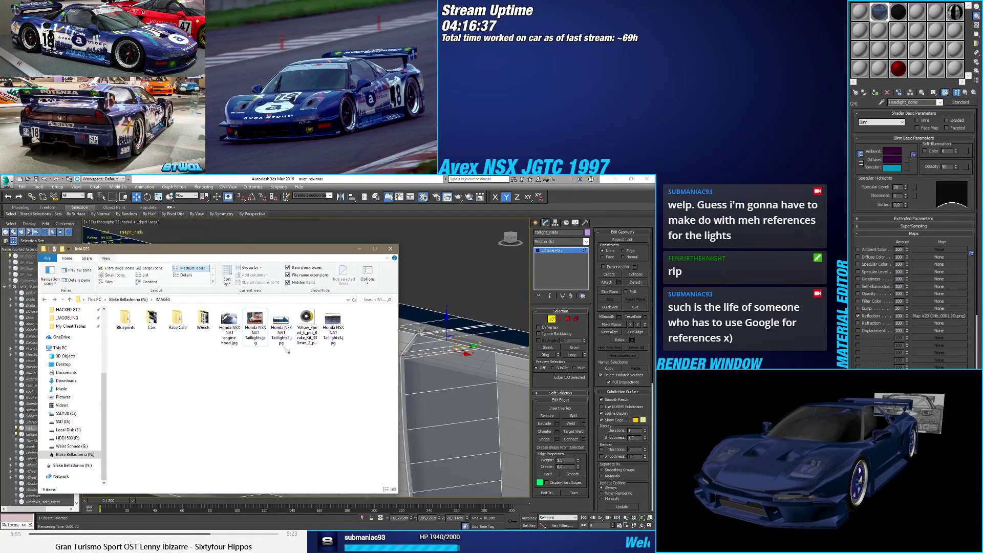
right_click(335, 306)
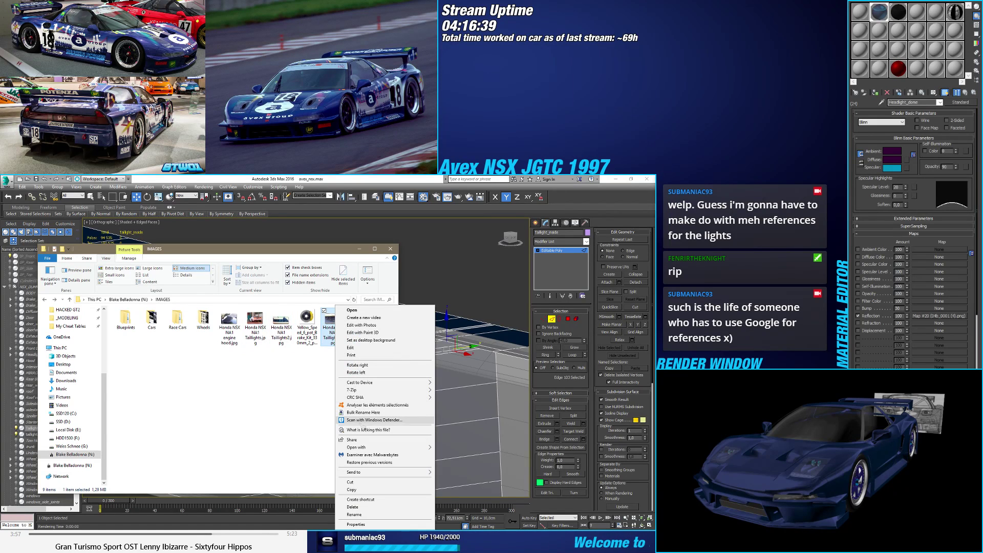
mouse_move(369, 449)
left_click(435, 492)
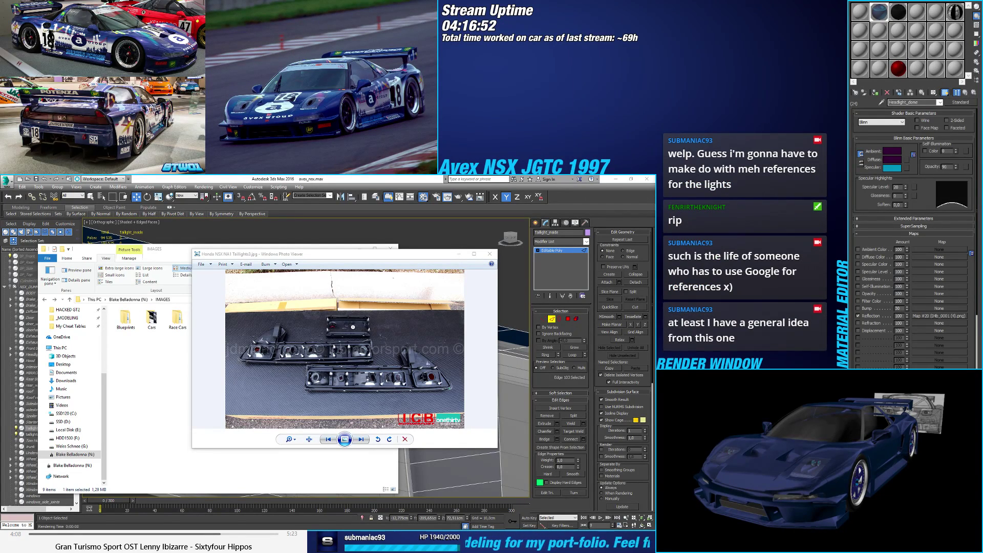
left_click_drag(426, 256, 368, 237)
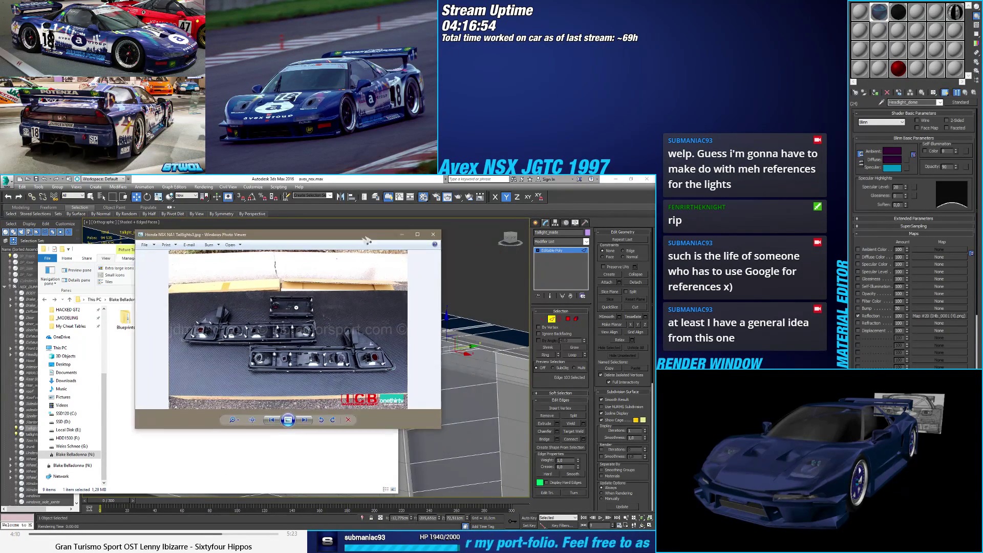
left_click(252, 419)
left_click_drag(204, 351, 204, 330)
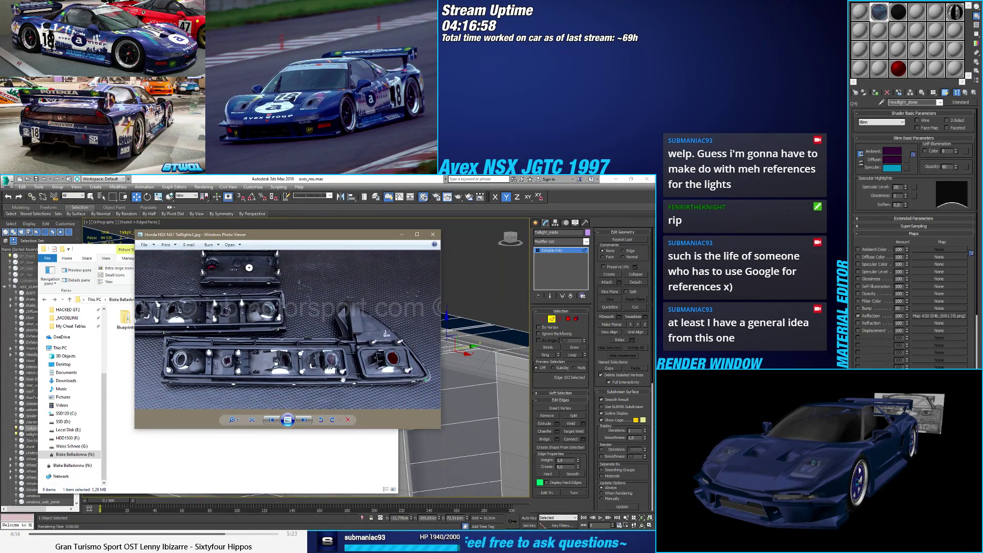
left_click(402, 234)
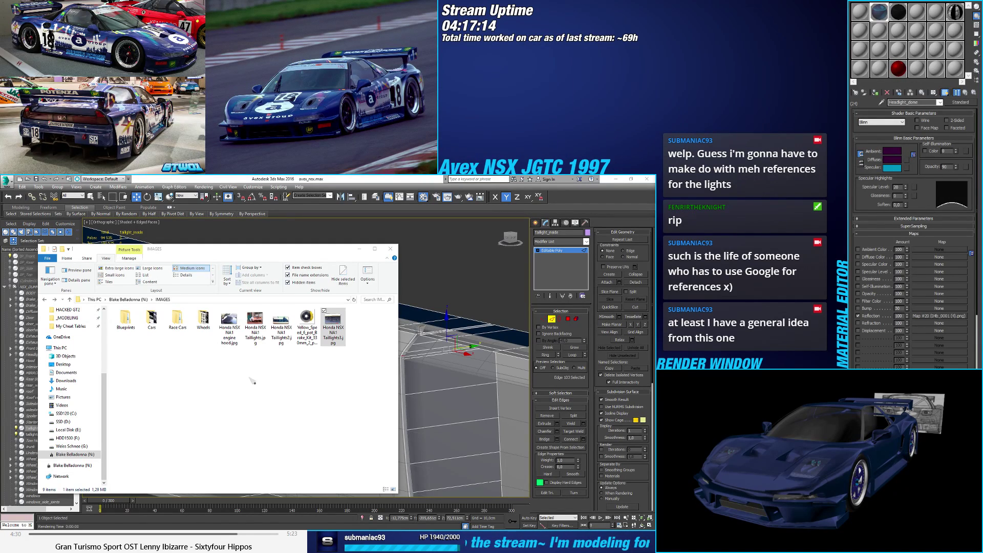
Step: Open Taillights2.jpg in Windows Photo Viewer and minimize the IMAGES folder
left_click(286, 327)
right_click(286, 327)
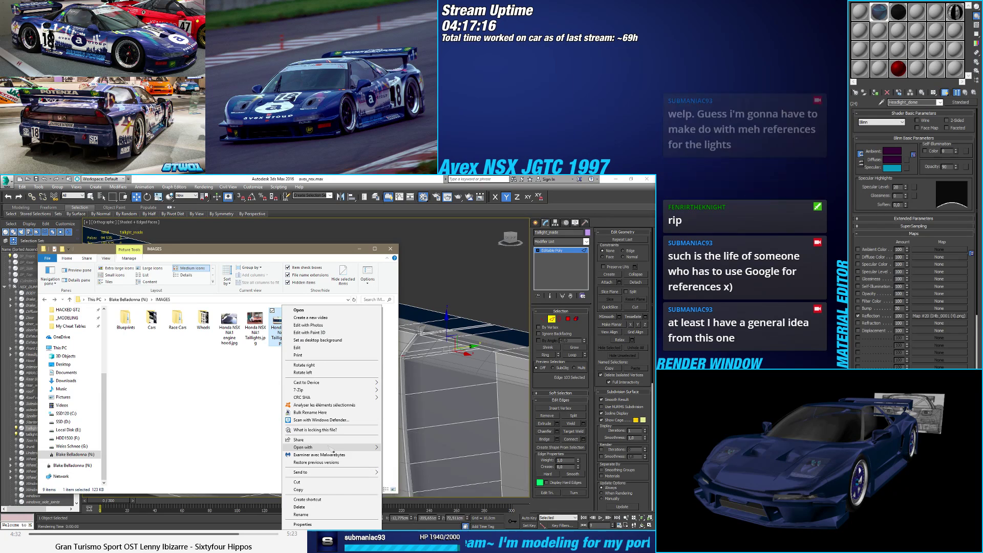
mouse_move(359, 446)
left_click(398, 493)
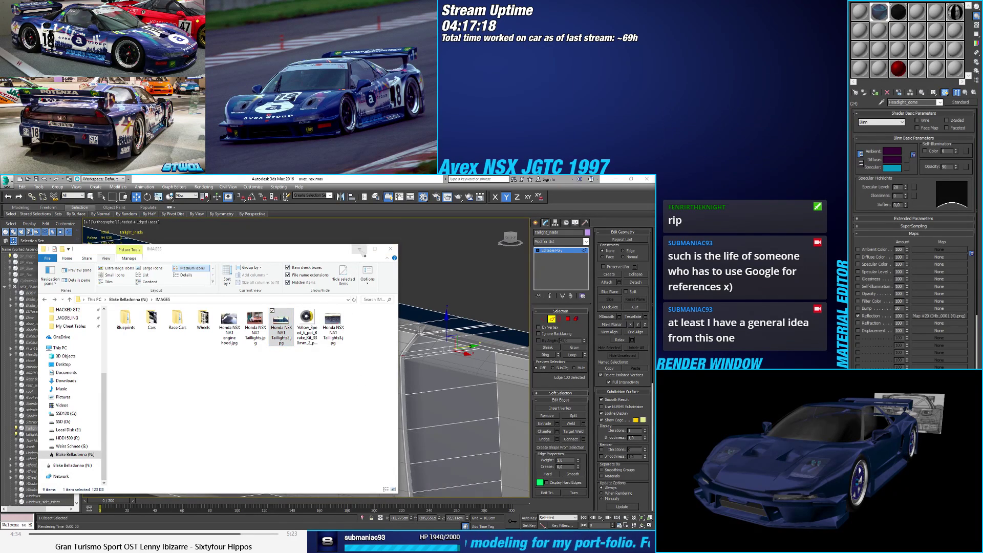
left_click(360, 249)
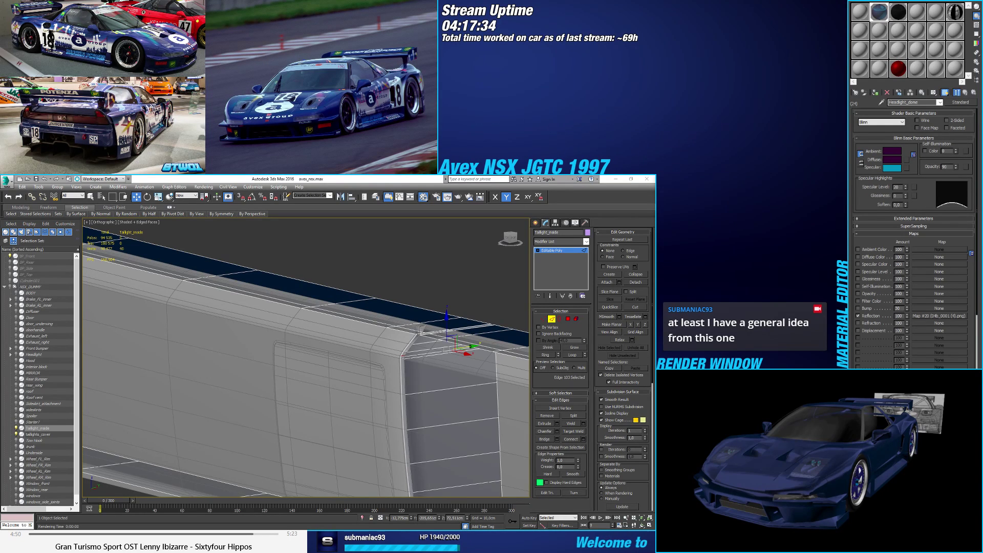
Step: Orbit around the taillight inner piece and return it from edge editing to object level
scroll(270, 399, "down", 5)
middle_click_drag(308, 390, 311, 388, "alt")
scroll(310, 389, "down", 4)
scroll(312, 387, "up", 5)
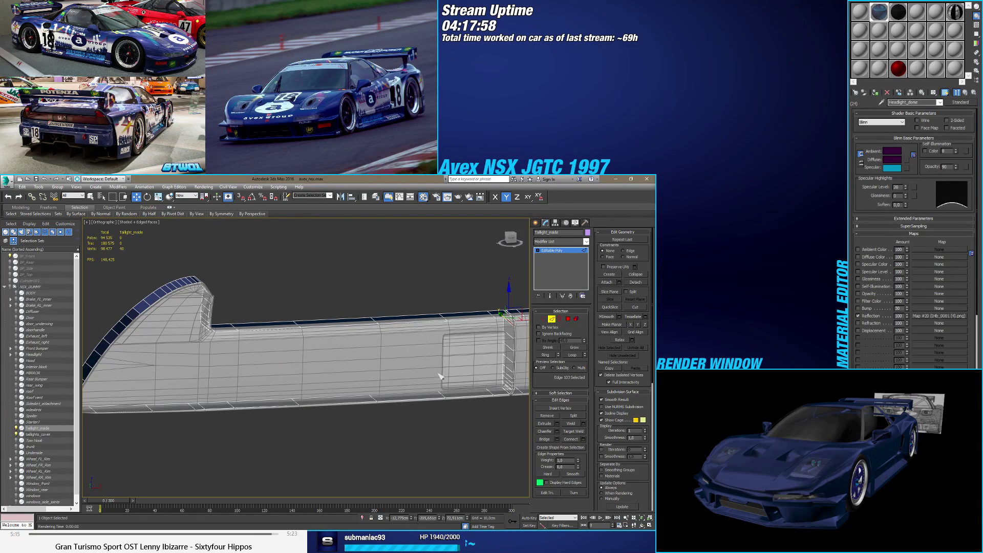
middle_click_drag(441, 378, 390, 382, "alt")
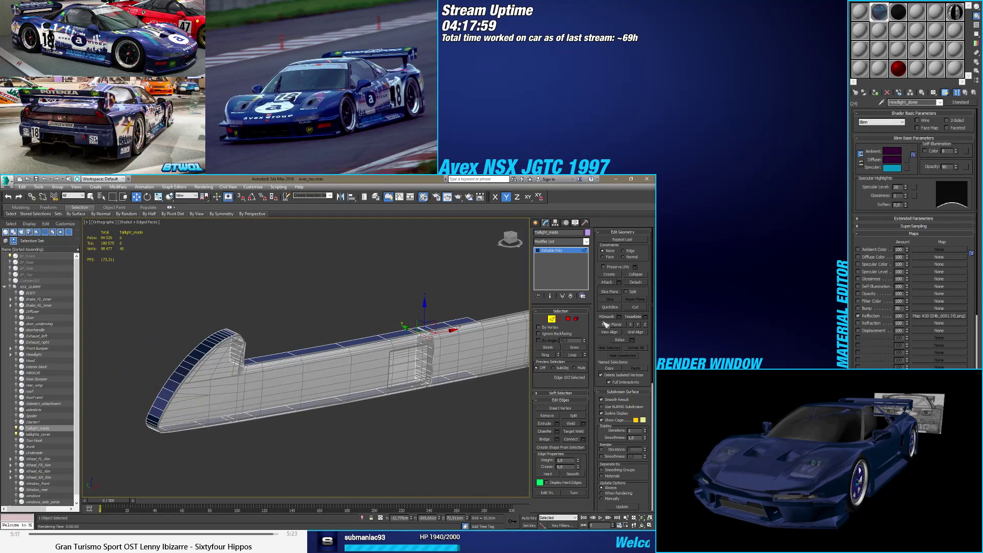
left_click(536, 223)
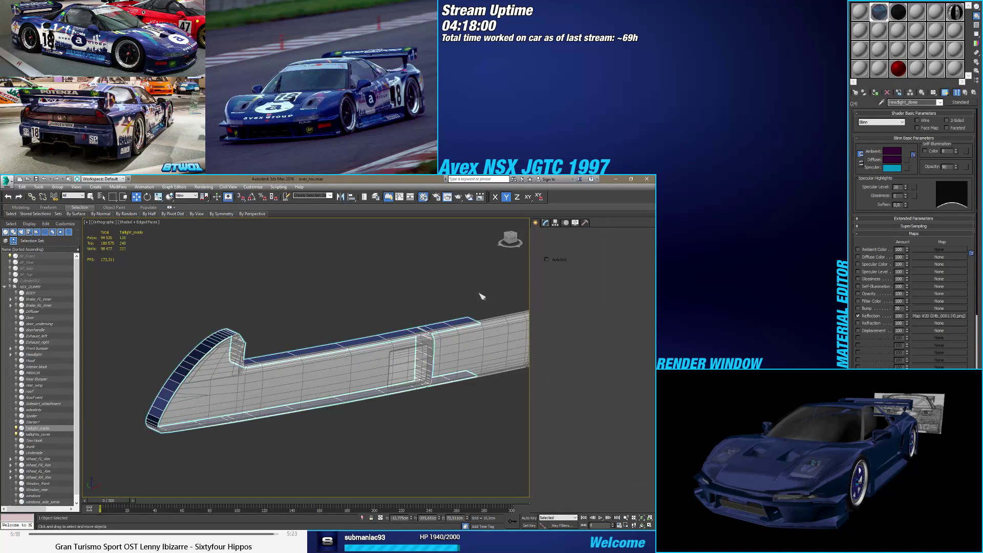
Step: Delete the inner box element of Taillight_inside, keeping its remaining shell
key("Delete")
left_click(447, 323)
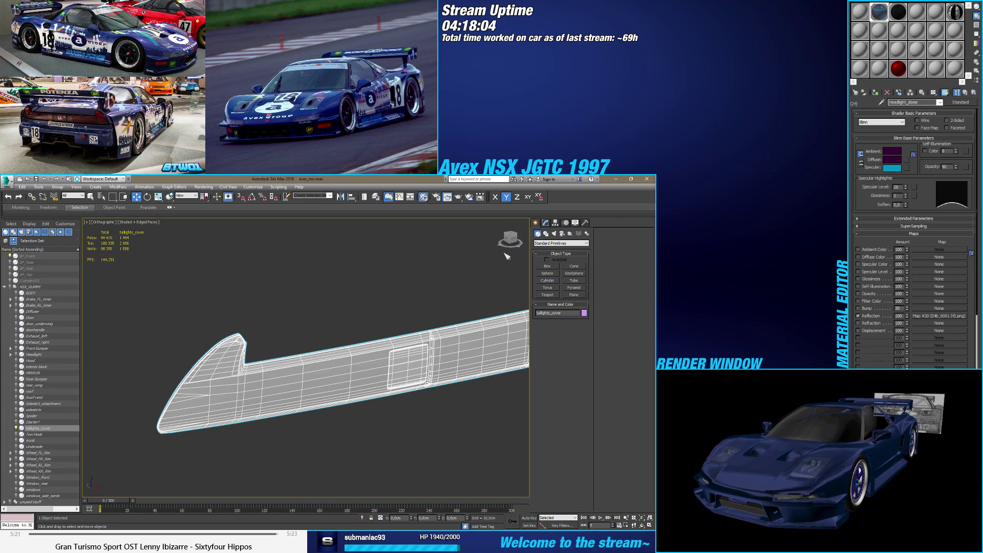
left_click(546, 224)
left_click(553, 256)
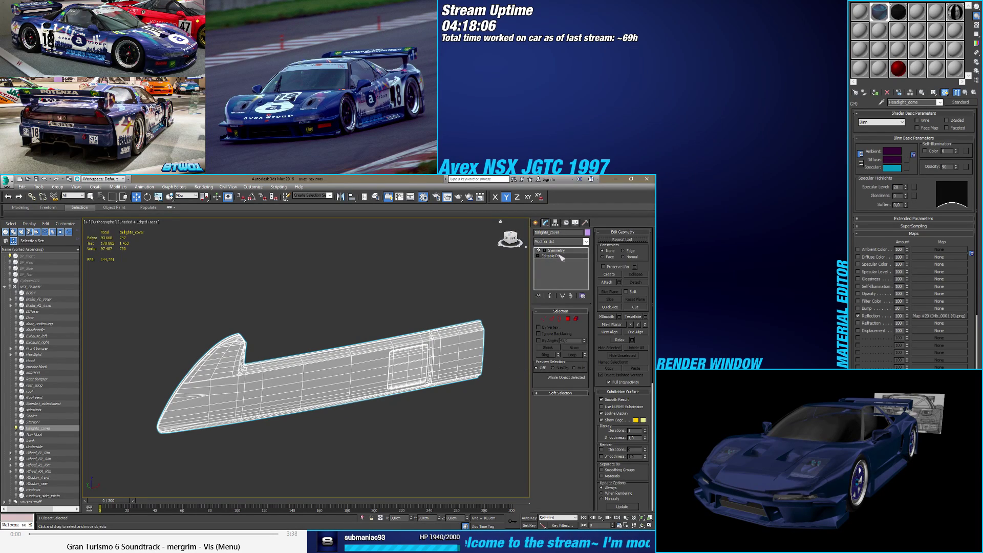
left_click(575, 318)
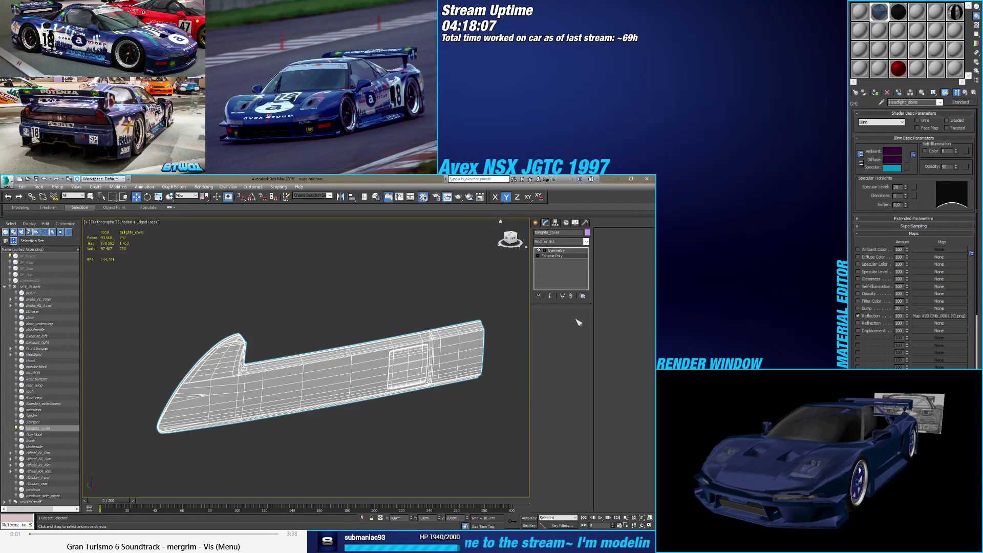
left_click(398, 340)
scroll(469, 400, "up", 3)
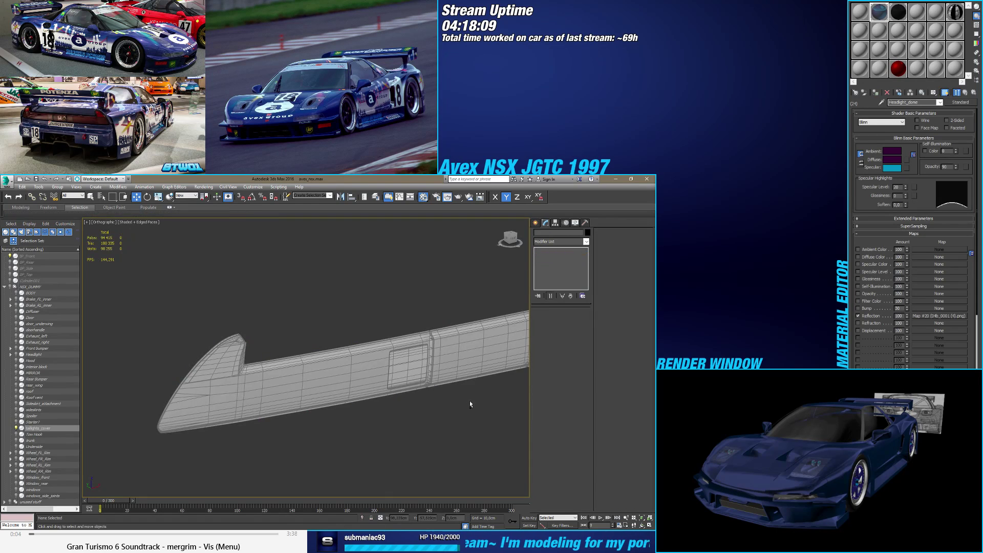
key("Delete")
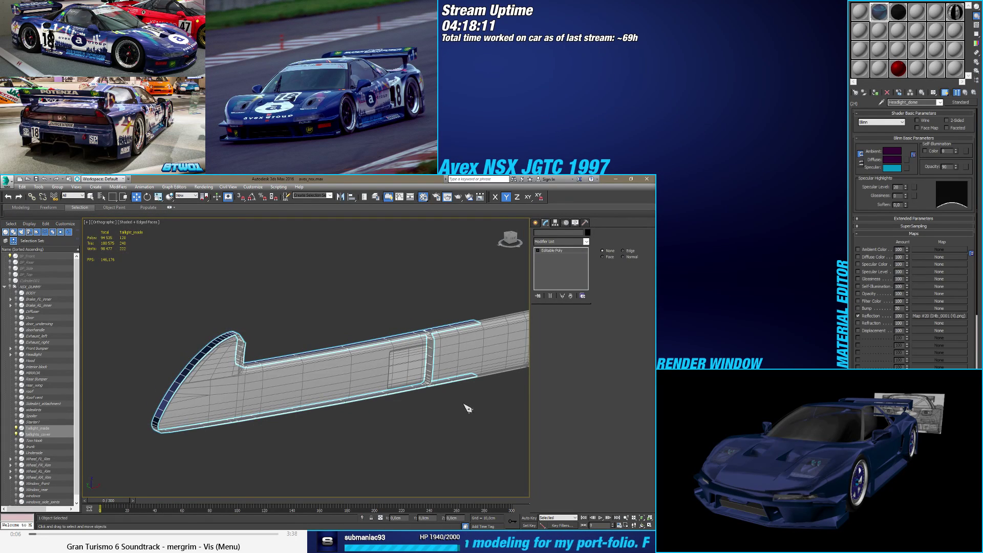
key("ctrl+a")
Step: Clear the face selection on taillights_cover and leave its sub-object editing
key("Page_Up")
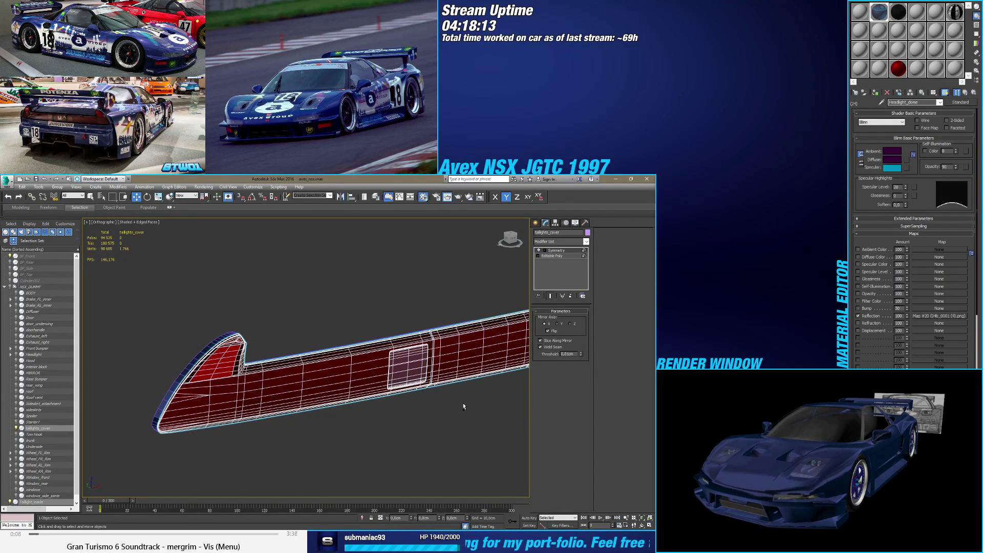
key("ctrl+z")
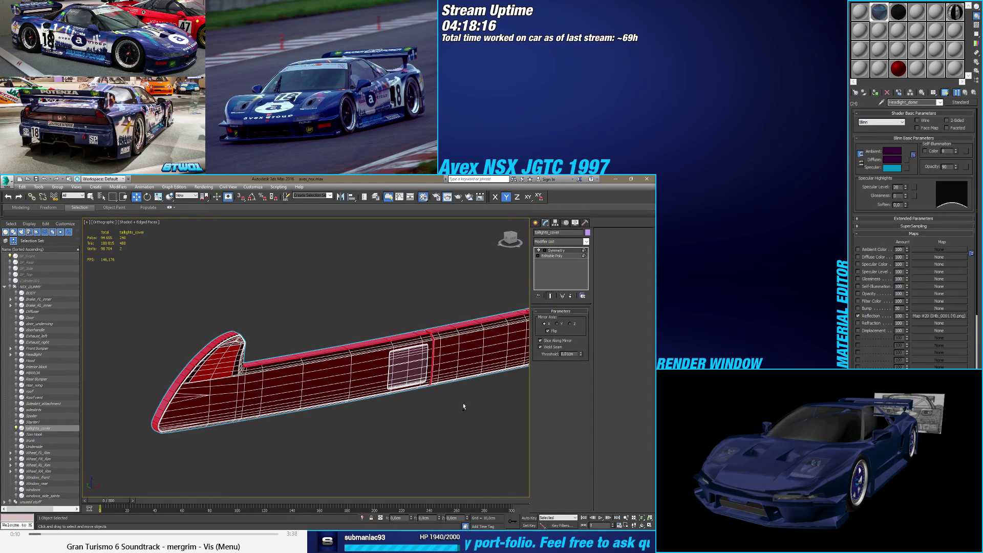
middle_click_drag(428, 396, 291, 384, "alt")
scroll(395, 346, "up", 5)
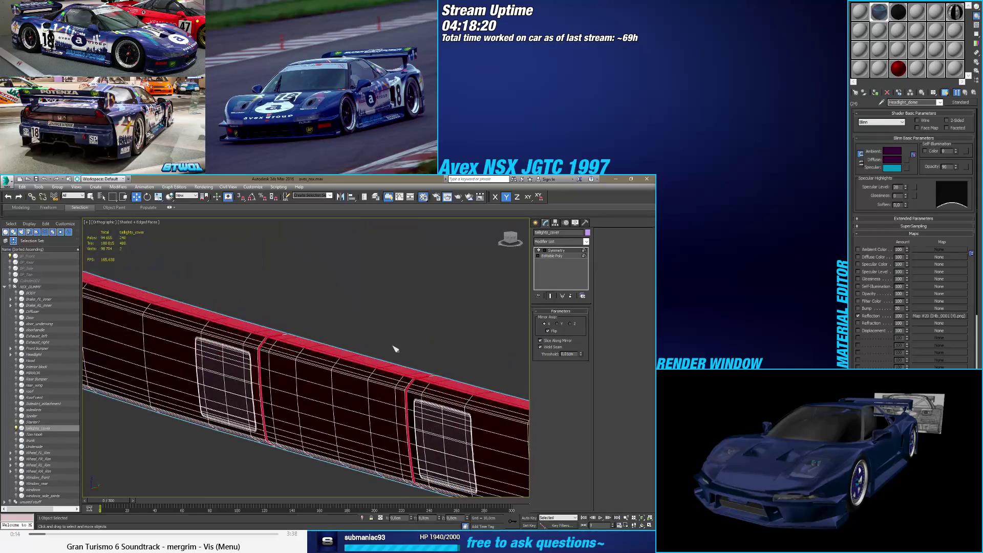
key("ctrl+z")
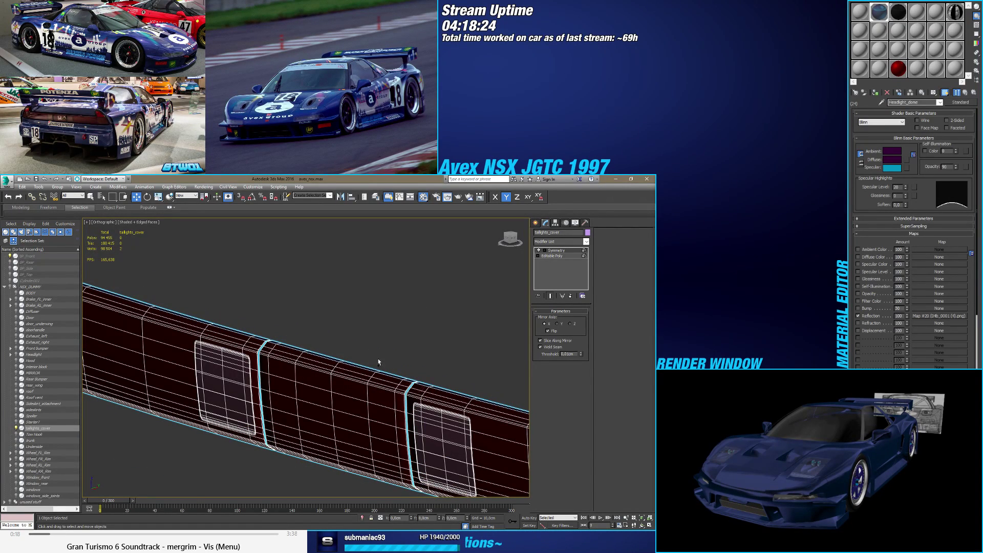
scroll(377, 359, "down", 4)
key("ctrl+d")
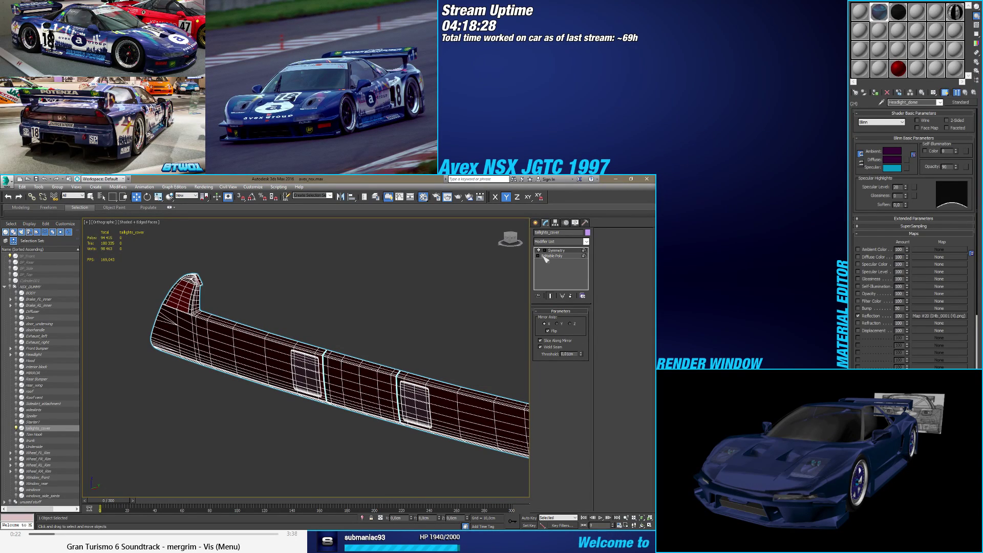
left_click(536, 222)
Step: Reselect the taillight cover, orbit to a near-horizontal view, and pick the Plane primitive
left_click(381, 347)
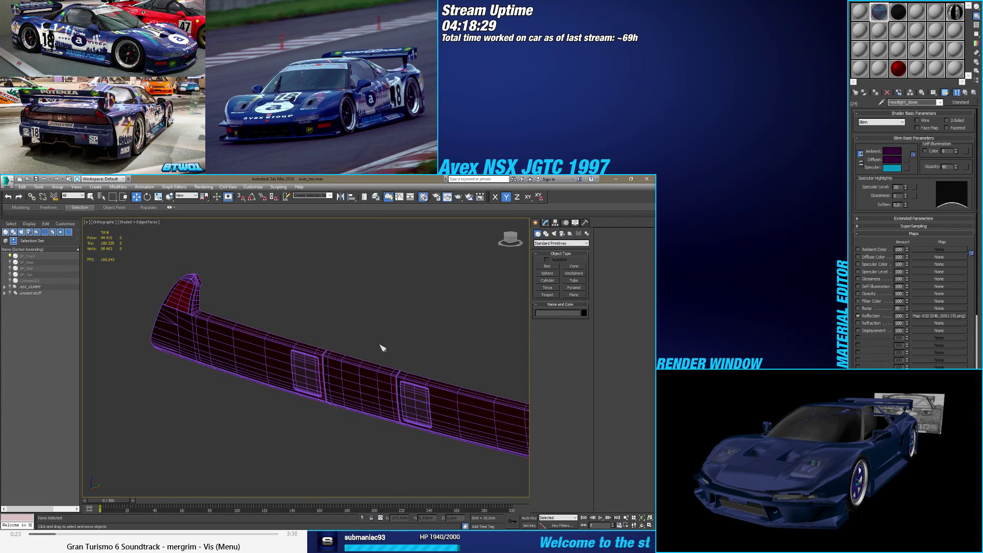
left_click(258, 353)
middle_click_drag(258, 353, 284, 392, "alt")
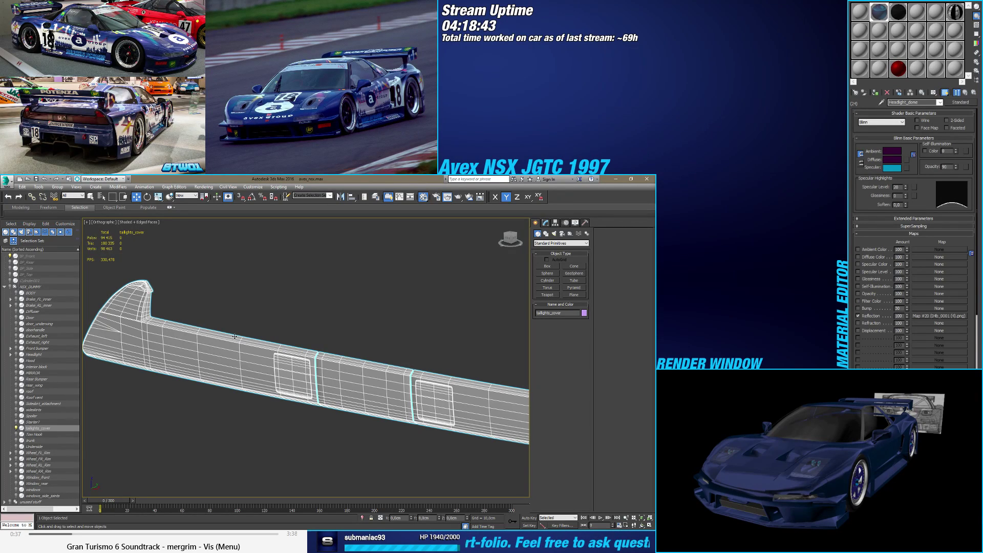
middle_click_drag(193, 378, 263, 385, "alt")
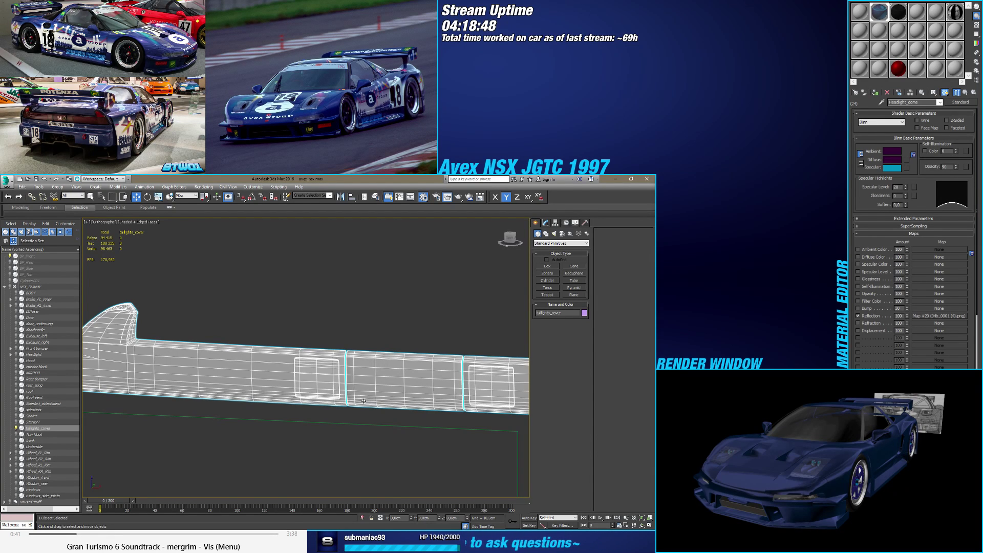
middle_click_drag(336, 389, 333, 389, "alt")
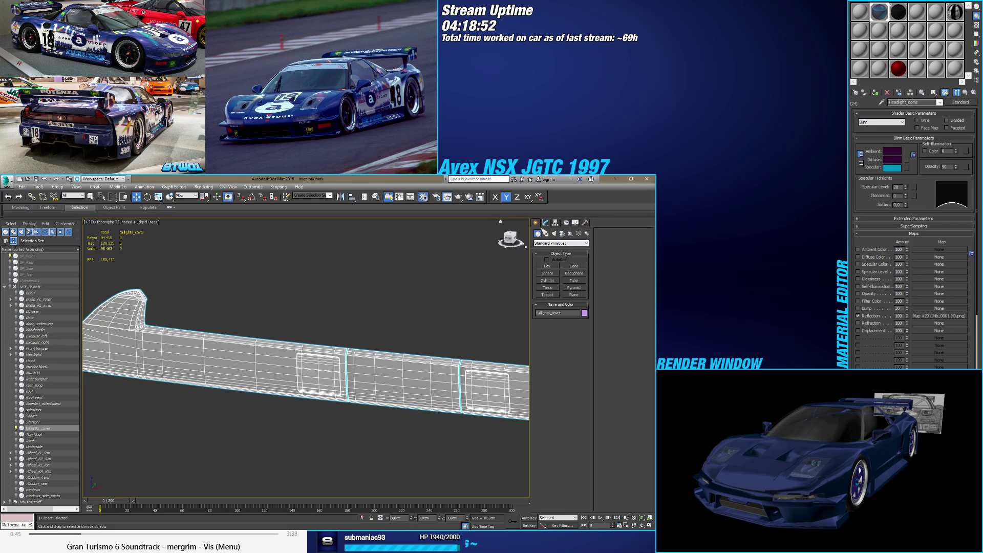
left_click(573, 296)
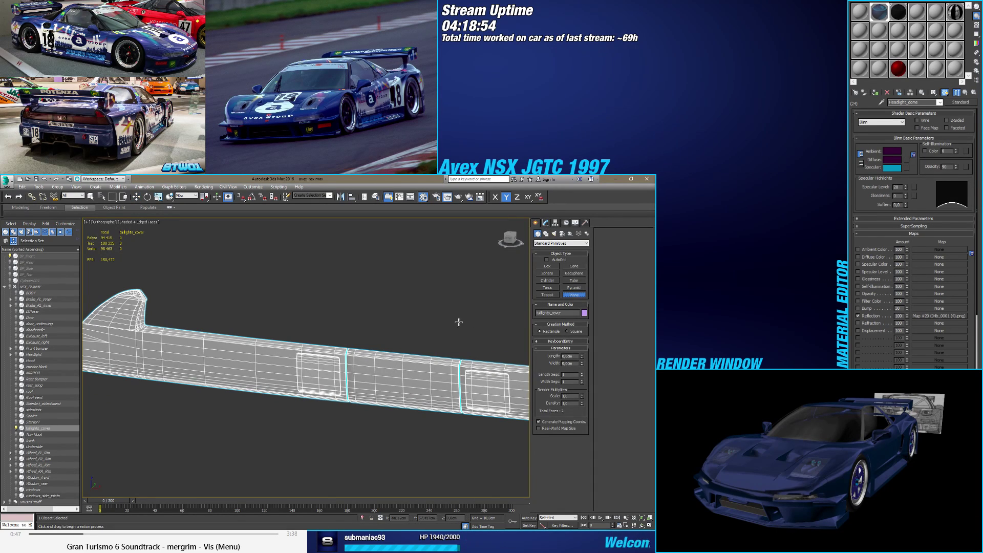
Step: Draw Plane001 below the cover and move it up toward the car body
middle_click_drag(225, 405, 233, 405, "alt")
left_click_drag(233, 405, 323, 395)
key("w")
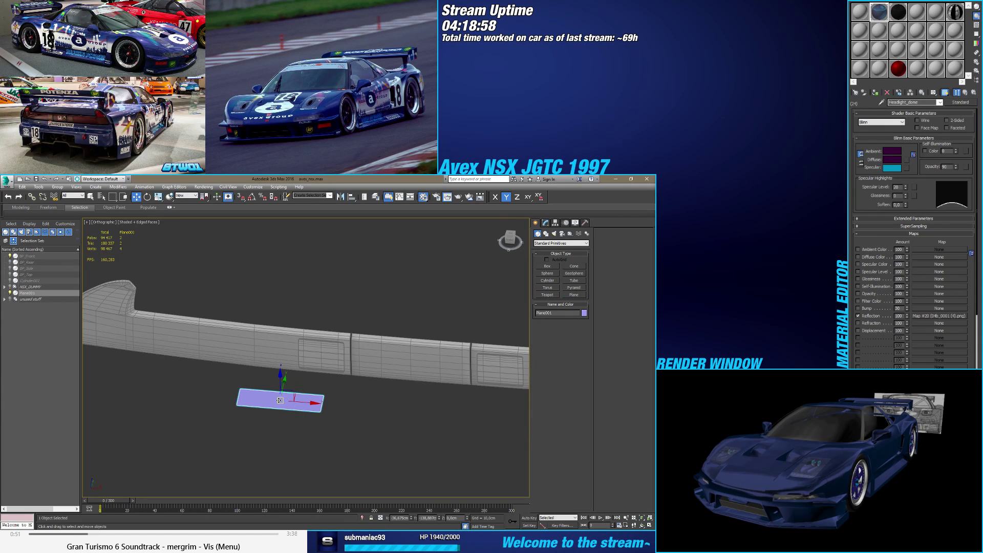
middle_click_drag(301, 395, 286, 397, "alt")
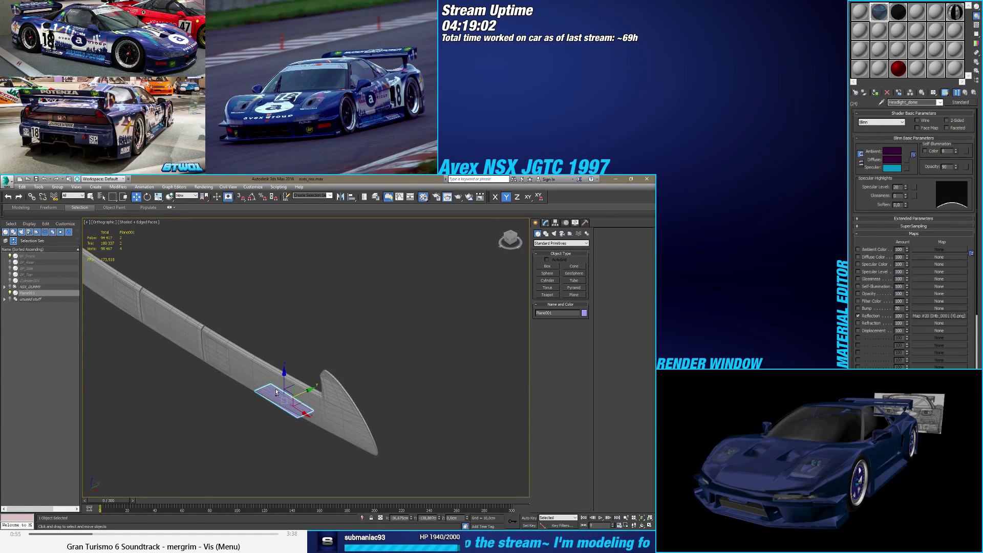
left_click_drag(271, 397, 112, 260)
middle_click_drag(112, 259, 200, 383, "alt")
scroll(200, 382, "up", 4)
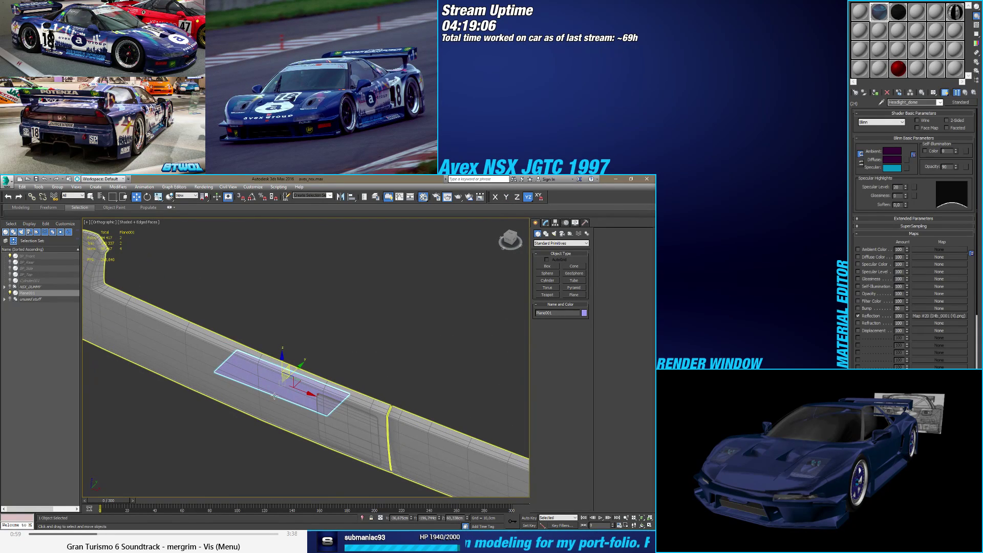
Step: With 3D vertex snapping on, snap Plane001 onto the body's edge beside the cover
key("s")
left_click(328, 413)
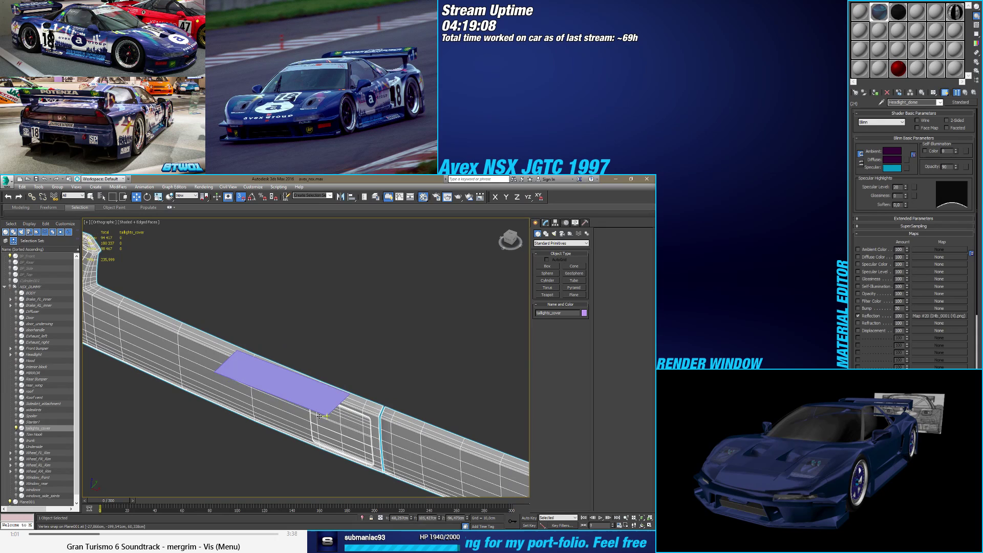
left_click(322, 410)
middle_click_drag(323, 409, 262, 415, "alt")
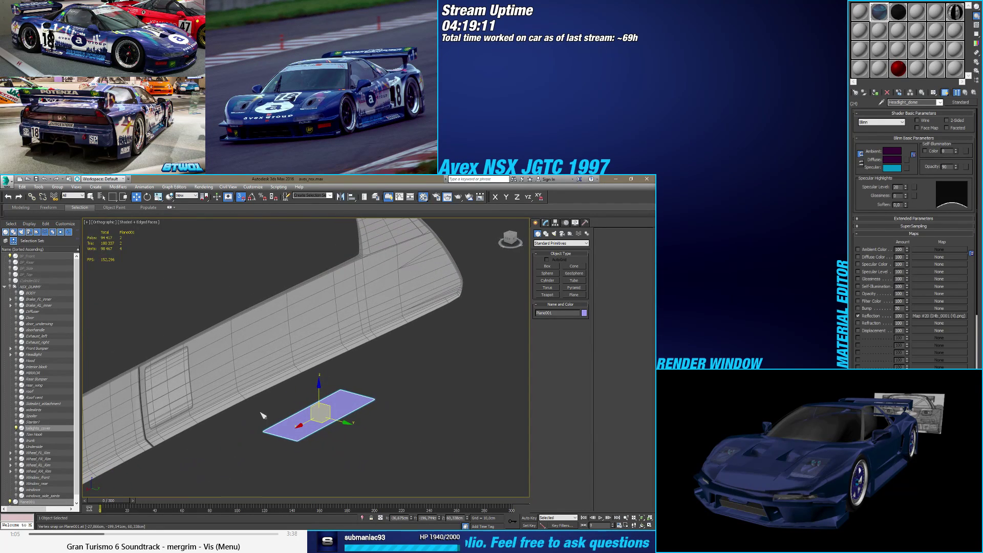
left_click_drag(265, 433, 231, 322)
scroll(230, 323, "up", 10)
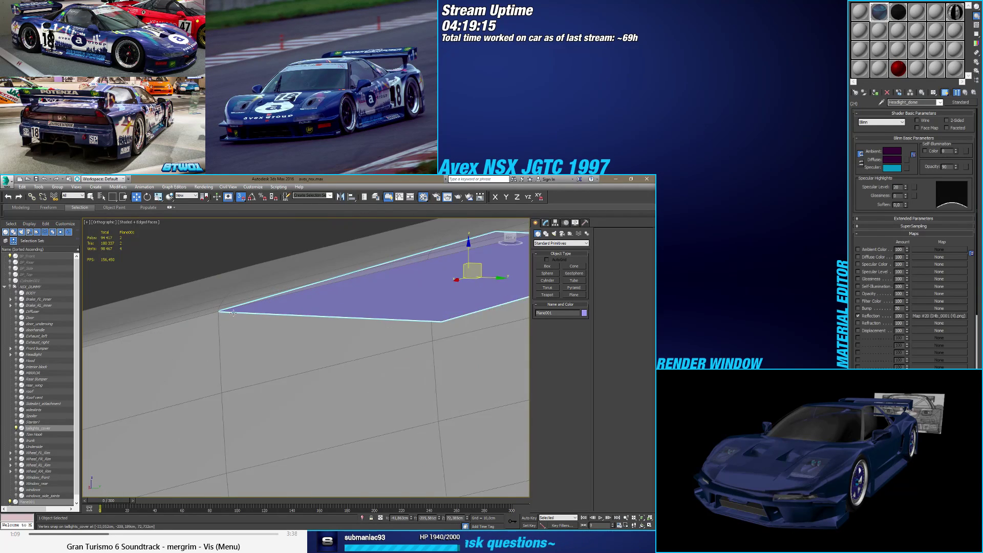
scroll(215, 333, "down", 6)
middle_click_drag(215, 333, 246, 330, "alt")
left_click(545, 222)
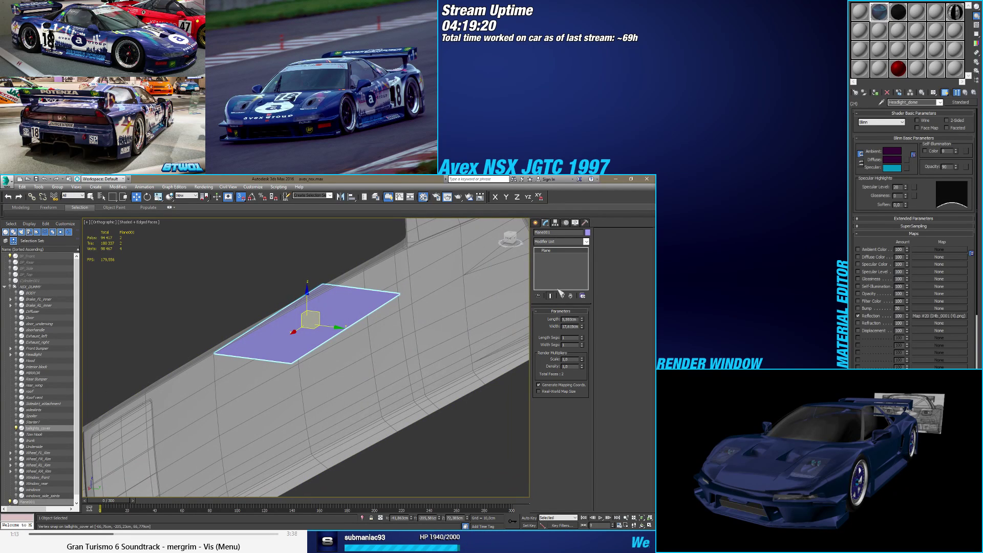
Step: Convert Plane001 to an Editable Poly and select one of its edges
right_click(553, 262)
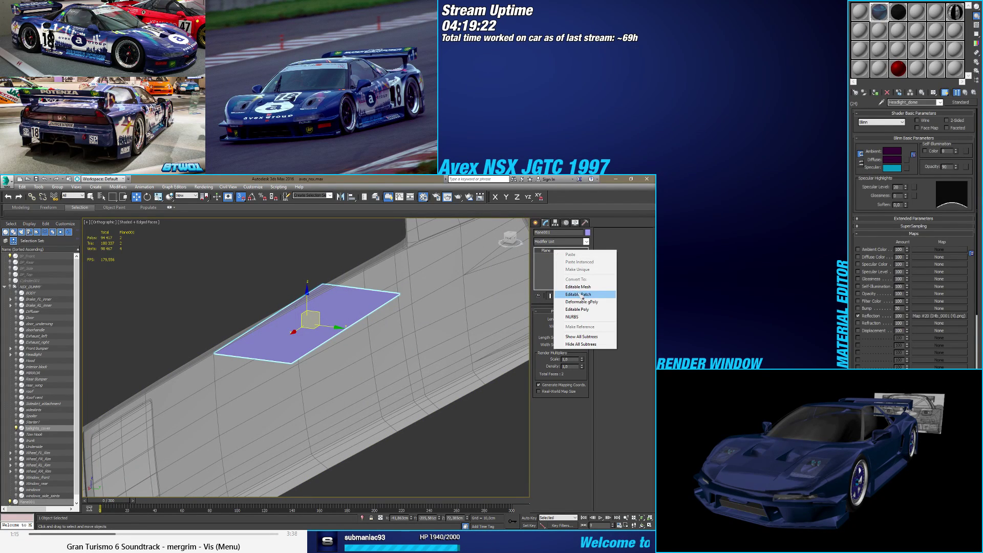
left_click(576, 312)
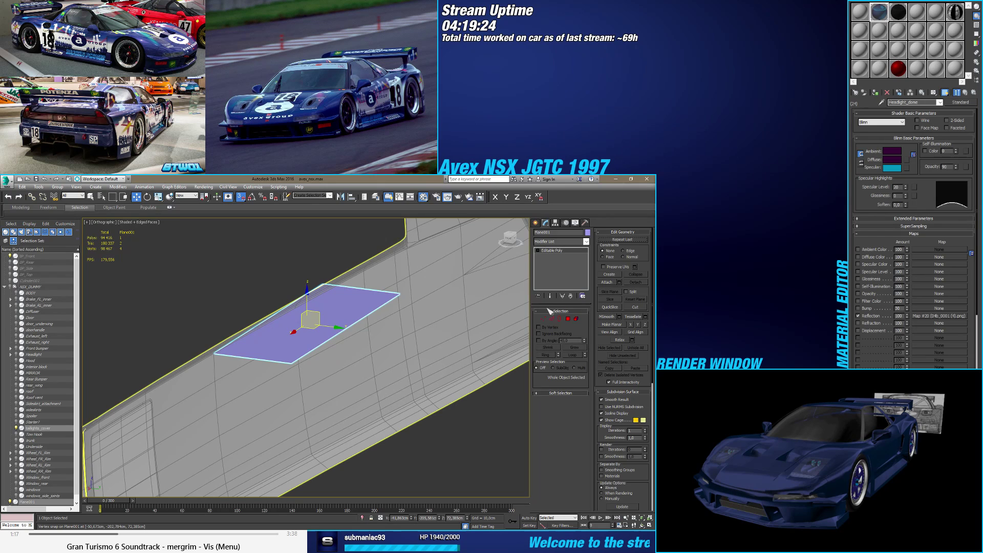
key("2")
left_click(367, 290)
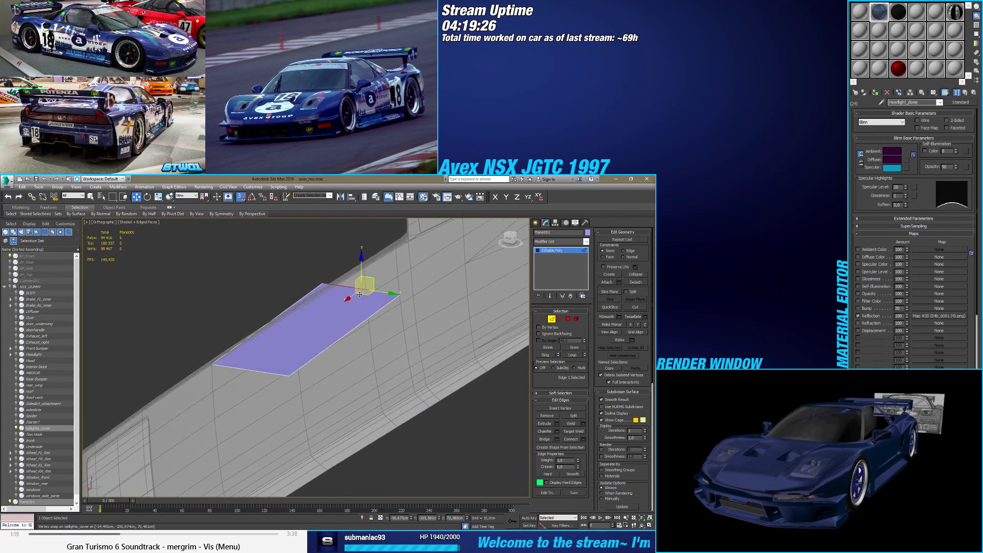
middle_click_drag(367, 290, 307, 328, "alt")
scroll(281, 335, "up", 5)
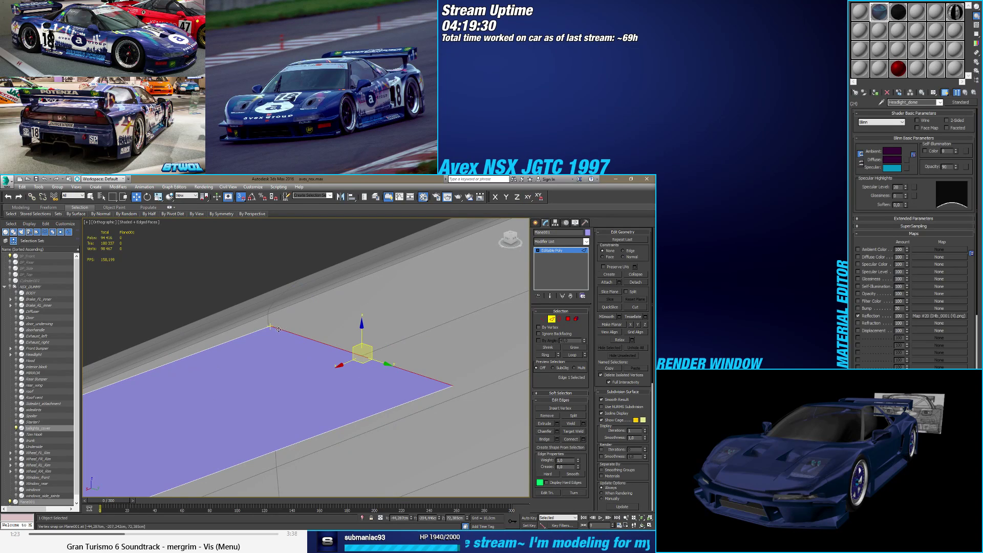
scroll(272, 321, "down", 4)
middle_click_drag(281, 329, 298, 327, "alt")
Step: Drag a copy of the selected edge outward to create a new polygon
key("s")
left_click_drag(296, 331, 394, 294, "shift")
scroll(393, 294, "up", 4)
scroll(388, 290, "down", 5)
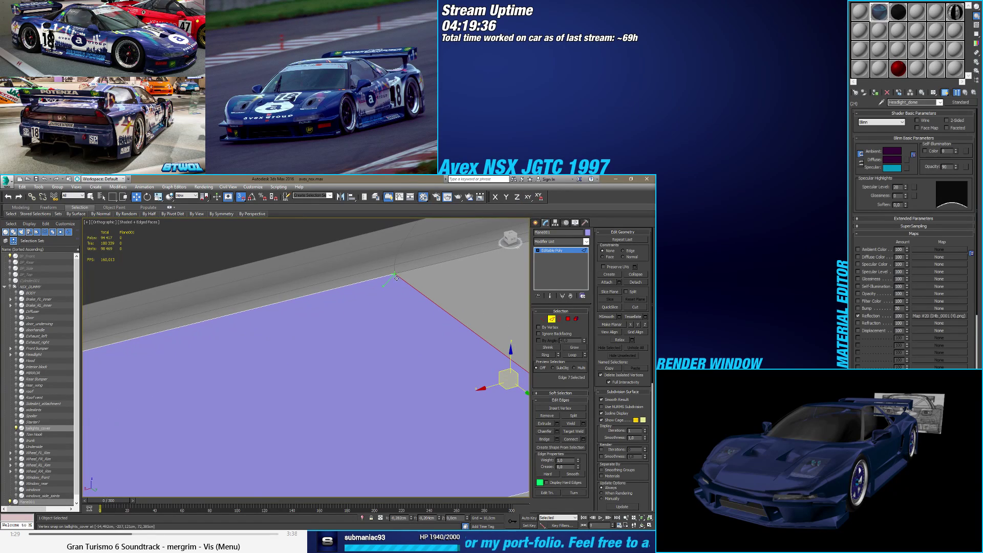
middle_click_drag(391, 291, 394, 337, "alt")
scroll(381, 303, "up", 3)
scroll(380, 303, "down", 3)
Step: Move the plane's right-edge vertices sideways to narrow it into a thin strip
left_click(543, 318)
left_click_drag(435, 291, 390, 410)
mouse_move(391, 409)
middle_mouse_down("alt")
mouse_move(377, 404)
mouse_move(384, 394)
middle_mouse_up("alt")
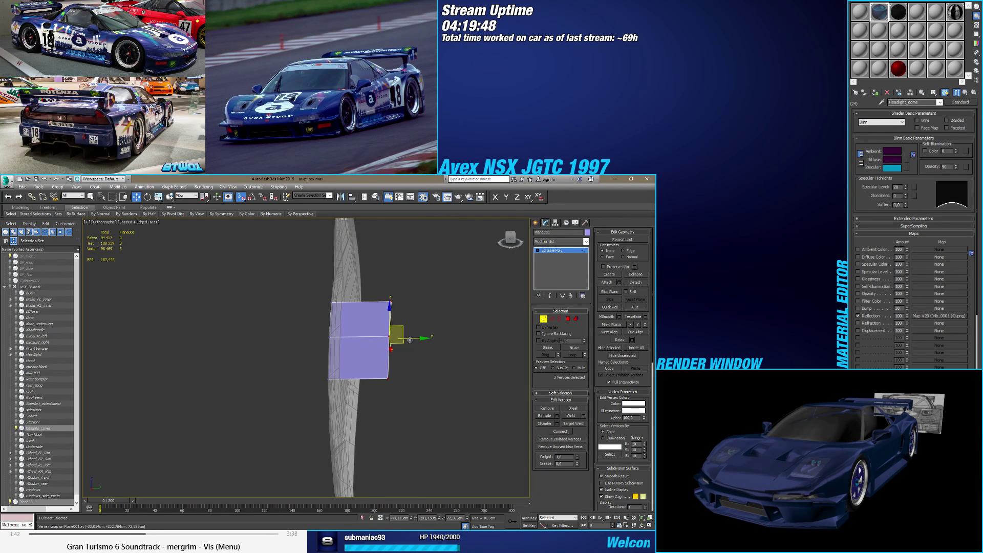
left_click_drag(409, 340, 365, 338)
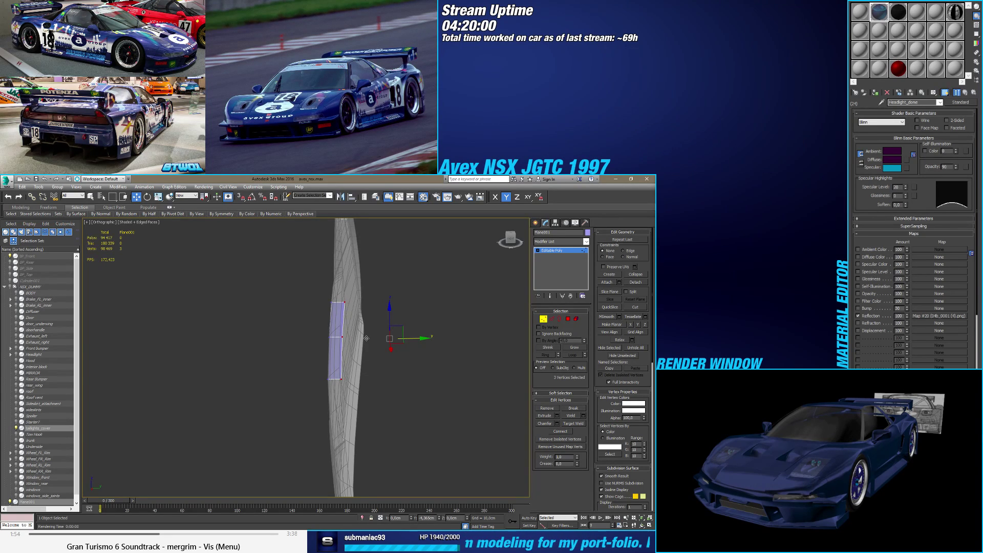
Step: Extrude new faces from the strip's selected edges in Edge mode
right_click(368, 337)
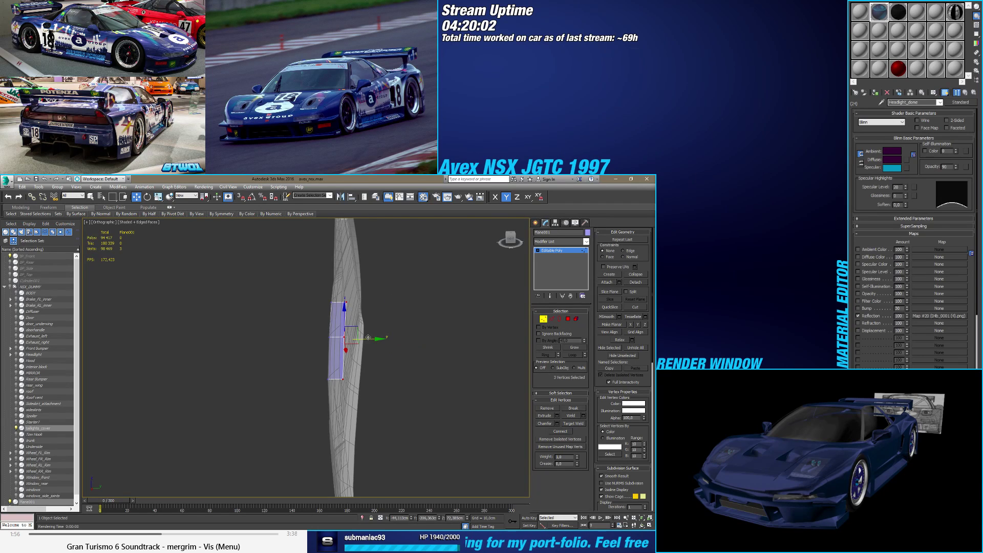
middle_click_drag(356, 367, 456, 305, "alt")
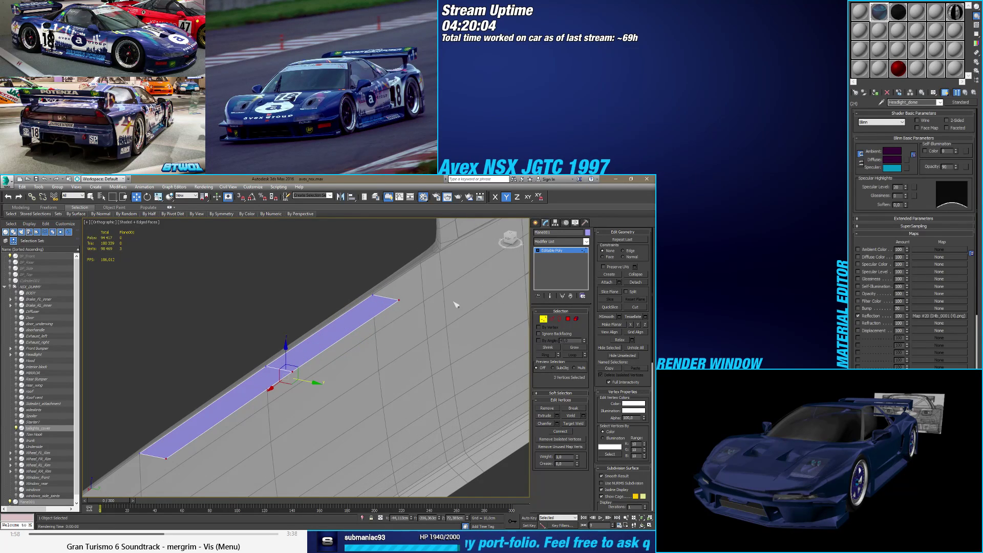
left_click(551, 318)
scroll(255, 358, "up", 3)
middle_click_drag(256, 359, 251, 358, "alt")
left_click_drag(254, 364, 294, 343, "shift")
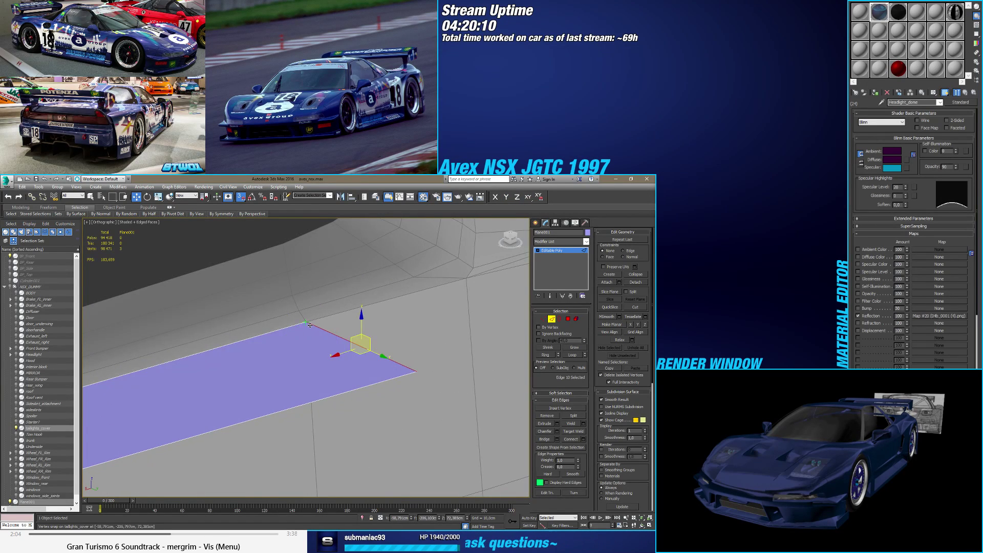
Step: Extrude the edges further with snapping on to lengthen the strip along the fender
mouse_move(288, 341)
middle_mouse_down("alt")
mouse_move(337, 333)
mouse_move(289, 342)
middle_mouse_up("alt")
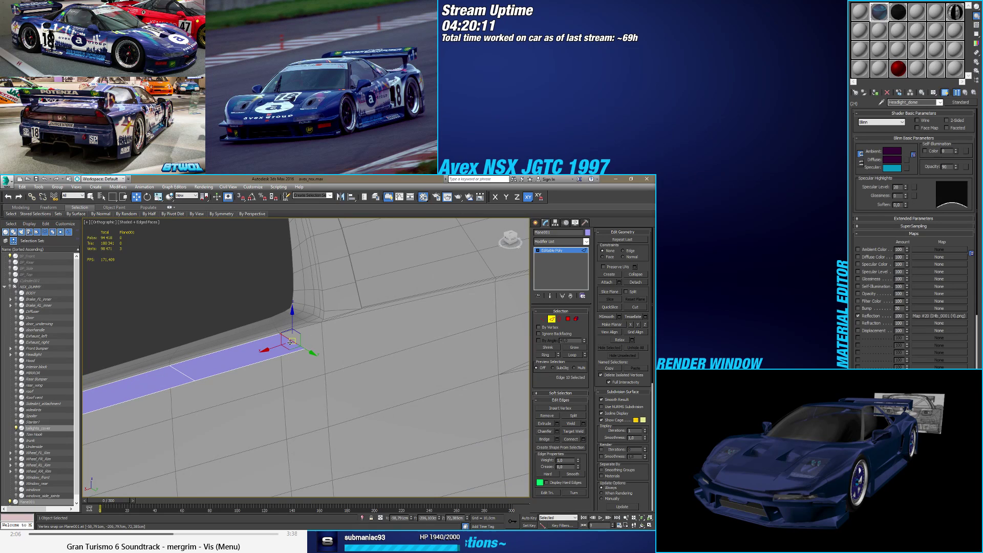
key("s")
left_click_drag(291, 351, 322, 336, "shift")
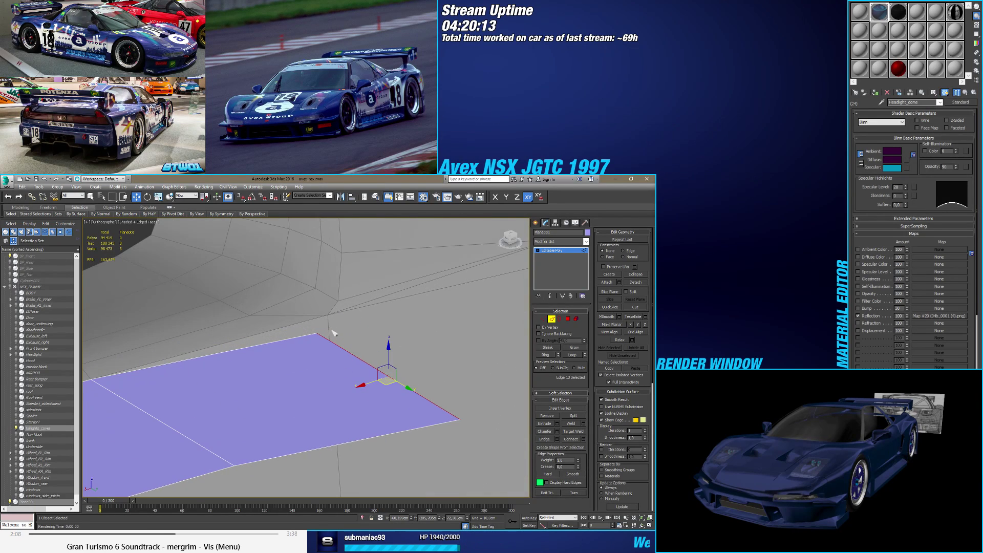
scroll(322, 335, "up", 2)
mouse_move(322, 327)
middle_mouse_down("alt")
mouse_move(272, 365)
mouse_move(327, 381)
mouse_move(299, 379)
mouse_move(281, 394)
mouse_move(285, 385)
middle_mouse_up("alt")
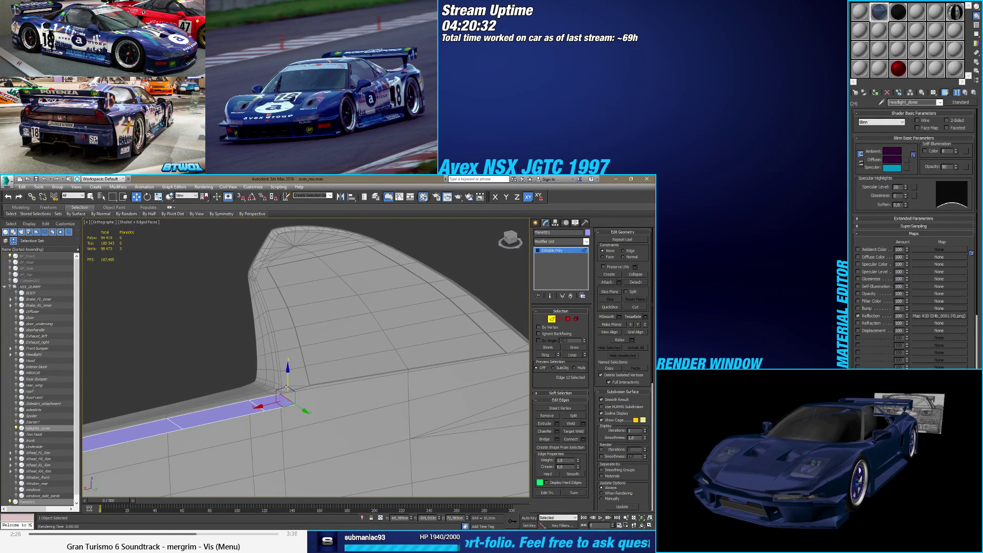
scroll(287, 386, "up", 5)
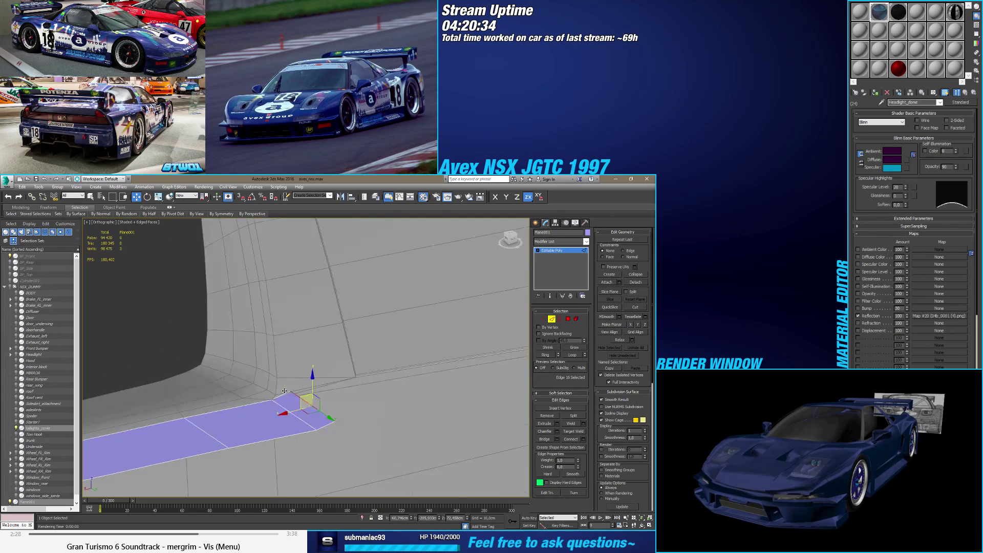
middle_click_drag(310, 395, 286, 424, "alt")
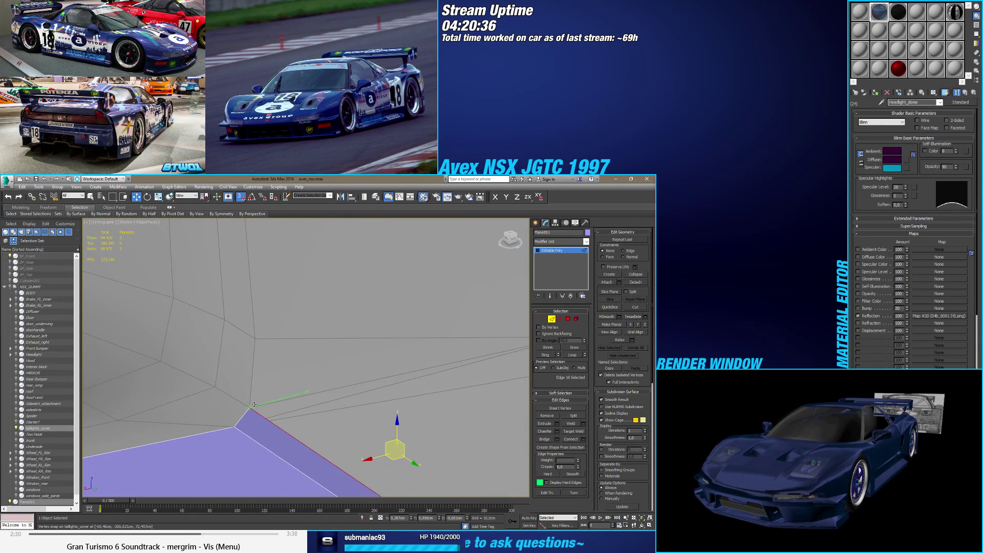
Step: Turn on 3D Snap and extrude the end edge upward into tall faces snapped to cover vertices
scroll(282, 431, "down", 4)
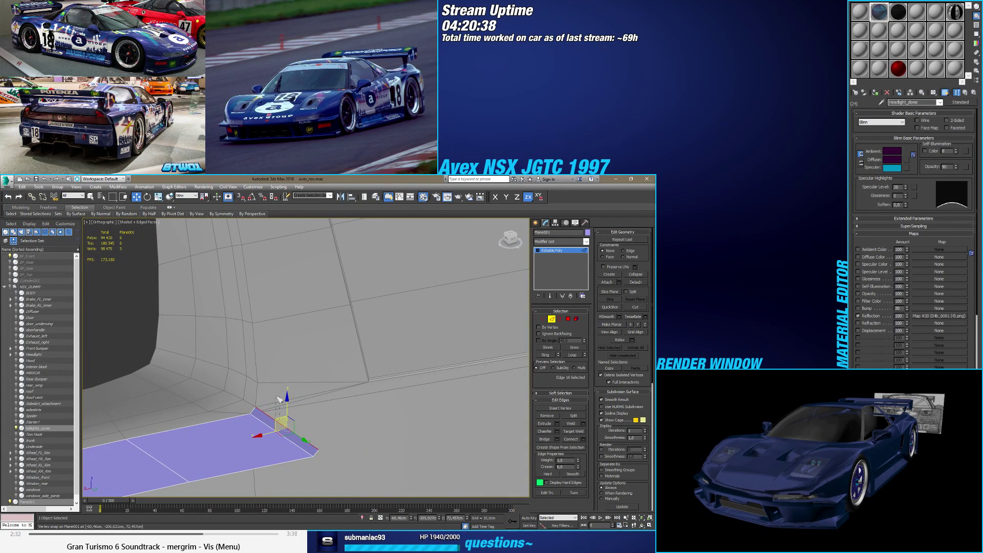
key("s")
left_click_drag(277, 419, 265, 383, "shift")
middle_click_drag(257, 376, 271, 388, "alt")
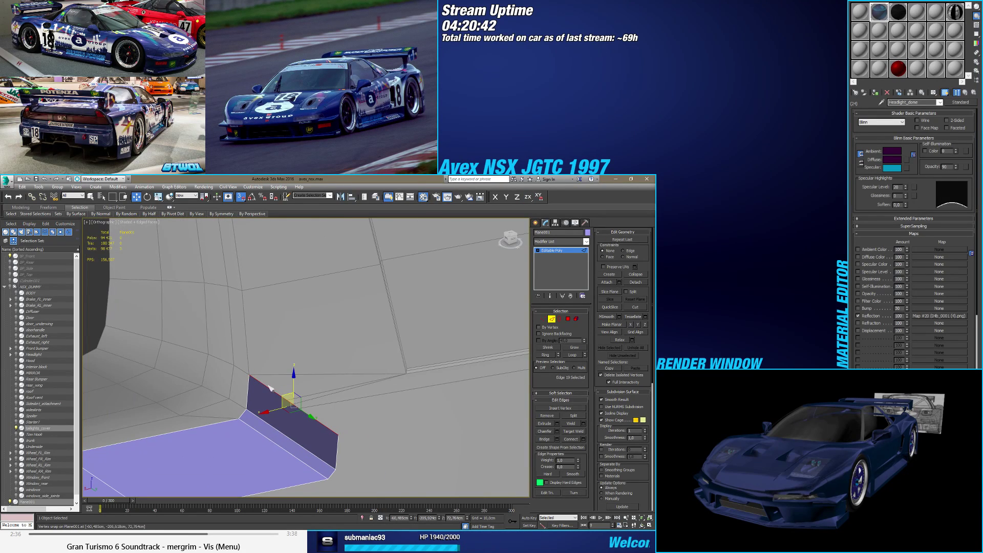
left_click_drag(284, 397, 243, 283, "shift")
scroll(250, 289, "up", 2)
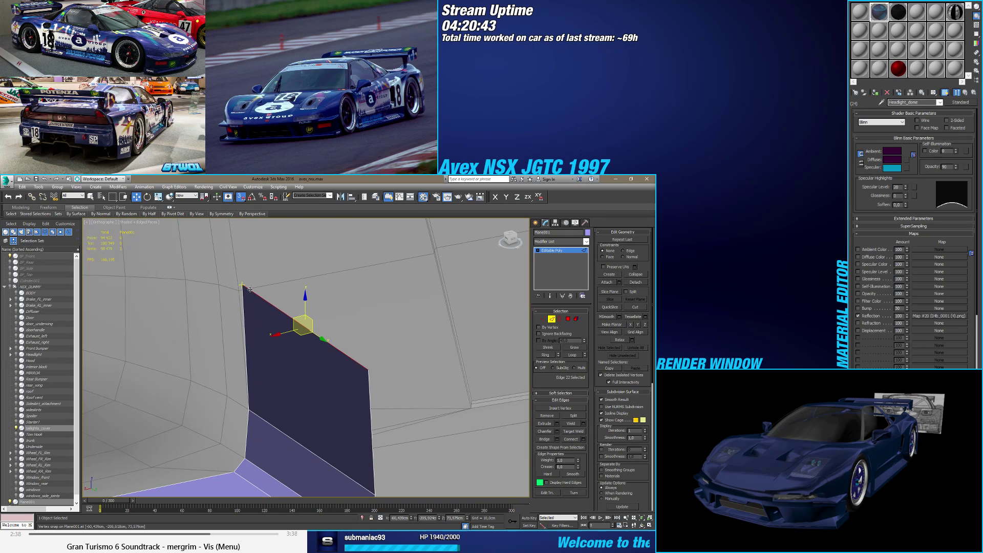
scroll(261, 391, "down", 3)
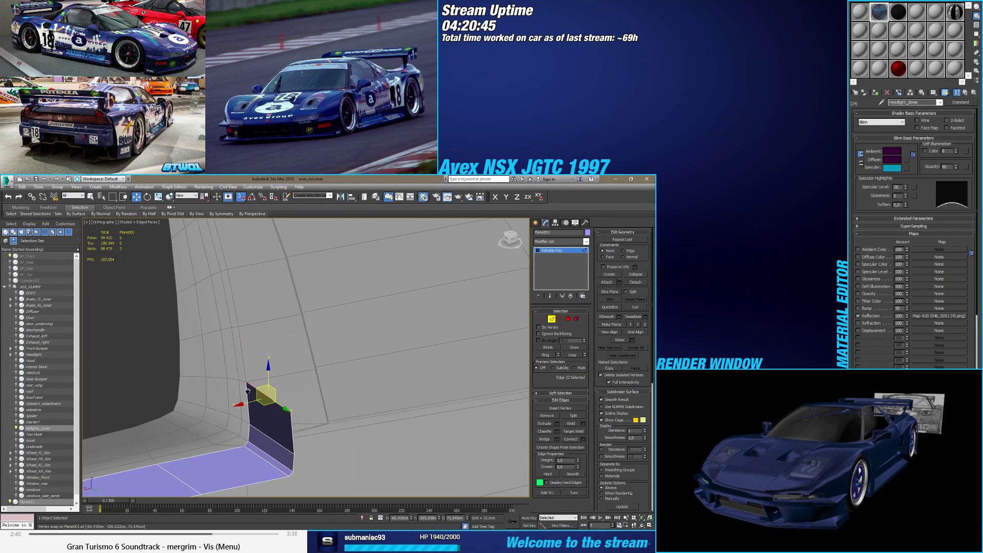
left_click_drag(258, 387, 249, 340, "shift")
Step: Extrude two more snapped faces, then reposition the newest face's outer edge
scroll(242, 322, "up", 3, "shift")
scroll(241, 228, "down", 1, "shift")
scroll(292, 379, "down", 2)
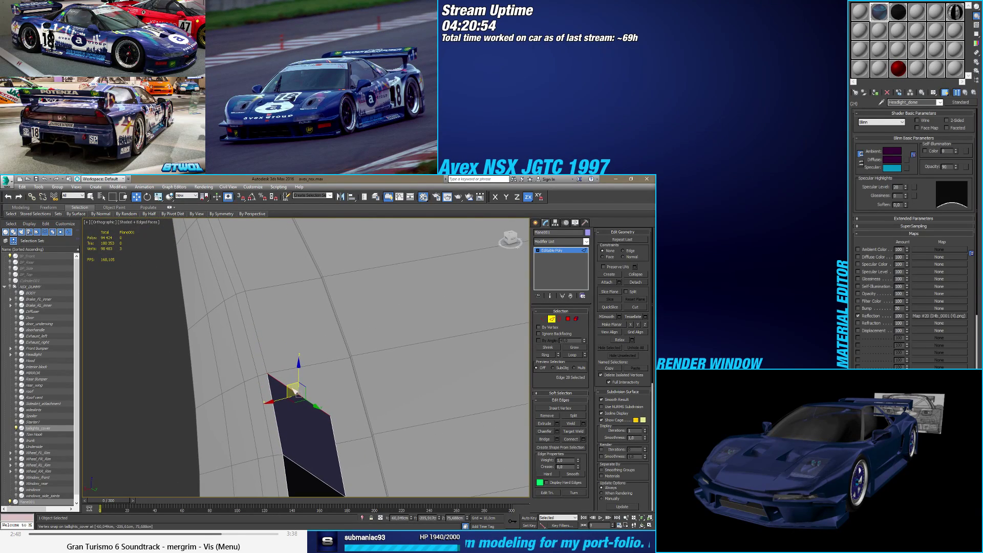
left_click_drag(295, 392, 248, 290, "shift")
scroll(250, 290, "up", 1, "shift")
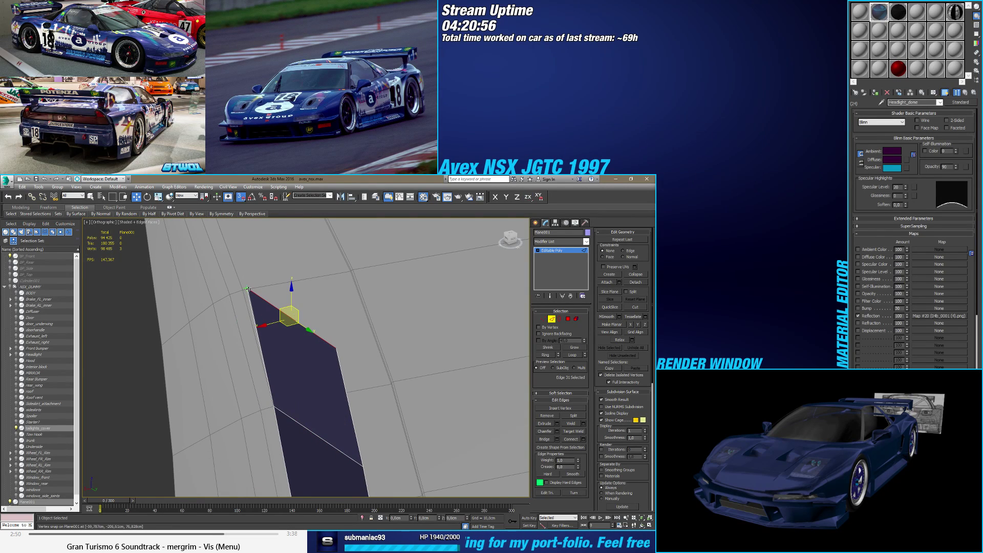
scroll(283, 384, "down", 2)
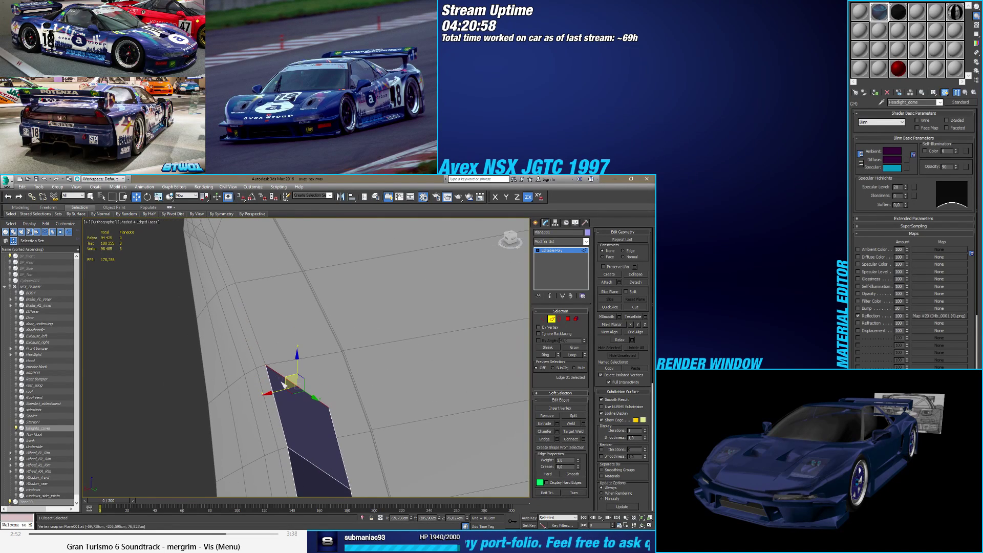
left_click_drag(285, 378, 245, 287, "shift")
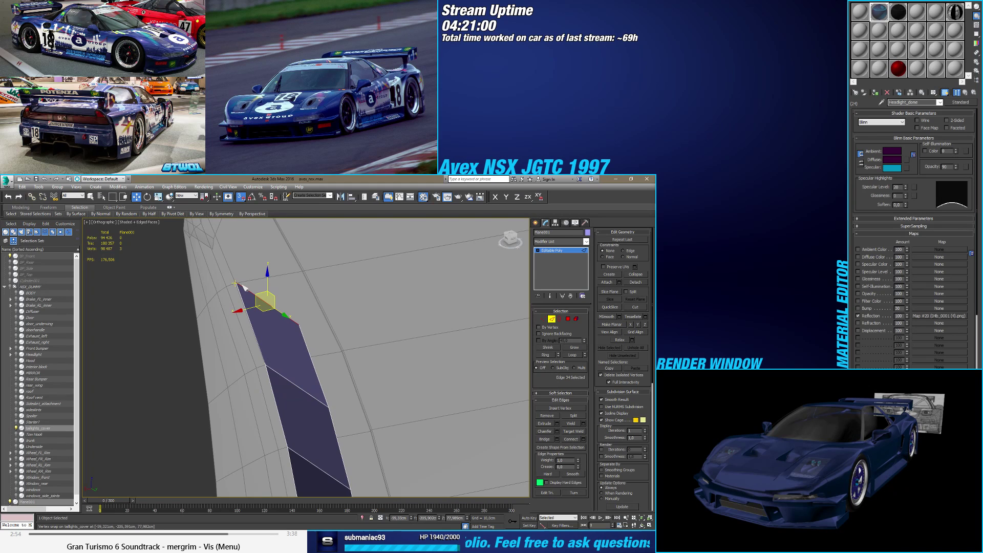
scroll(237, 285, "up", 3)
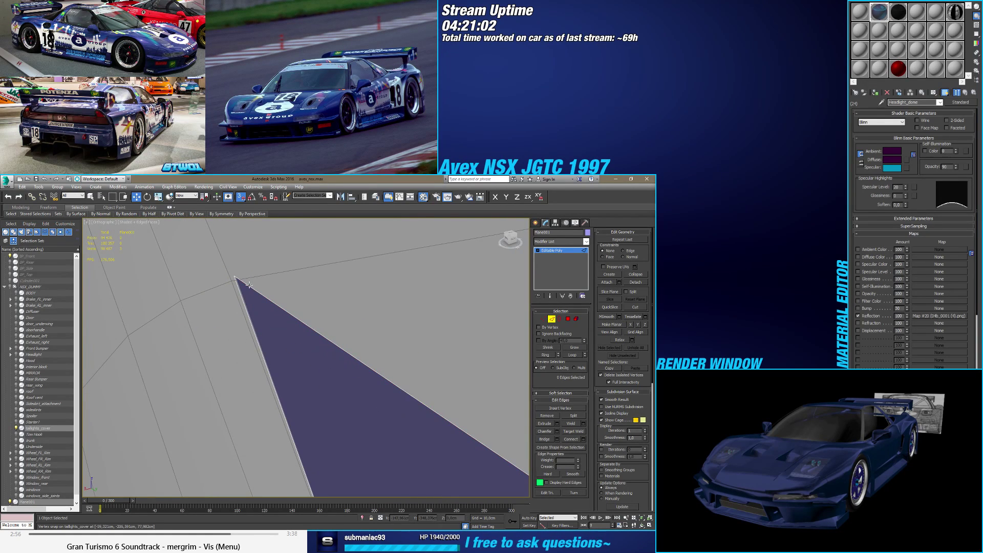
left_click_drag(243, 282, 415, 376)
scroll(304, 300, "down", 2)
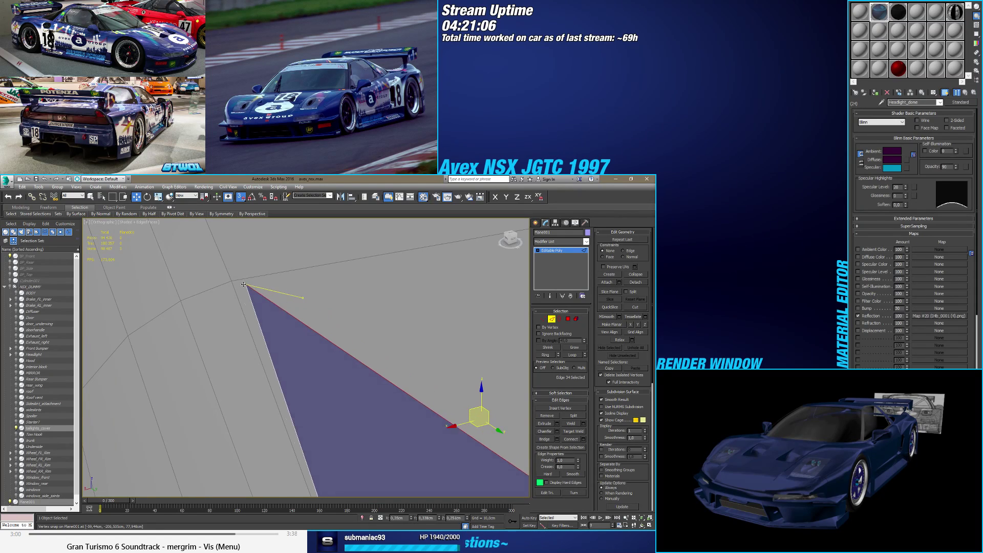
middle_click_drag(304, 300, 257, 331, "alt")
Step: Extrude the strip's end edge upward into new polygons snapped to body vertices
scroll(257, 331, "up", 5)
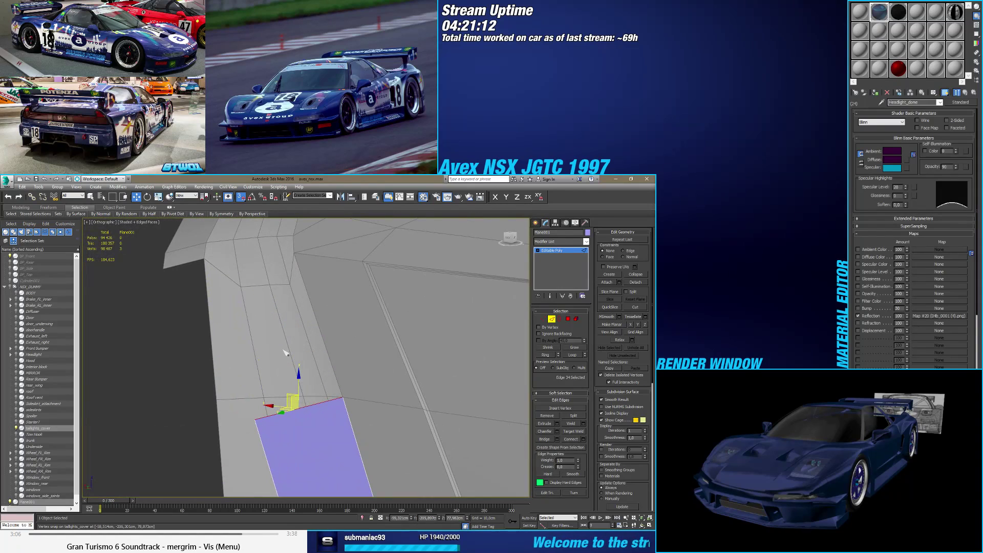
left_click_drag(237, 418, 207, 319, "shift")
key("s")
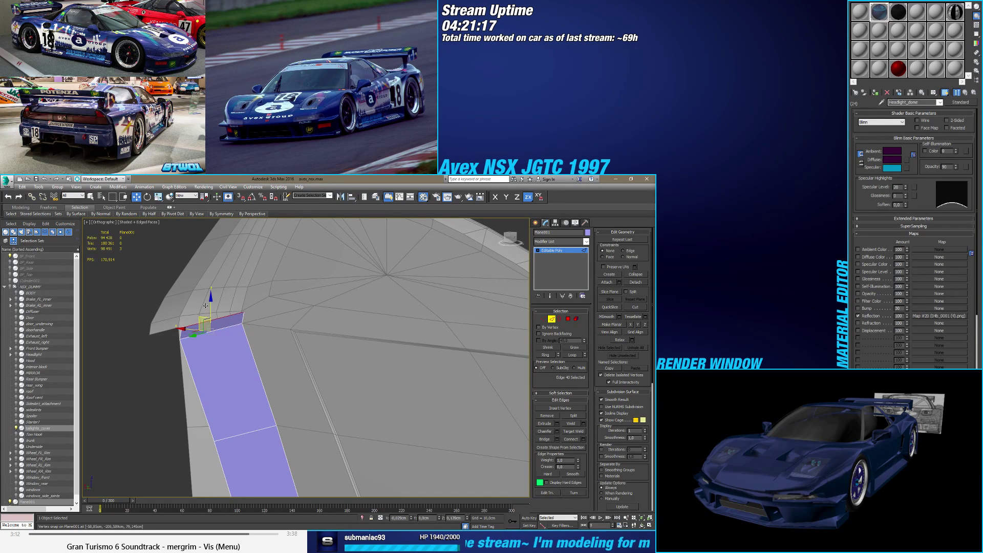
middle_click_drag(208, 318, 186, 362, "alt")
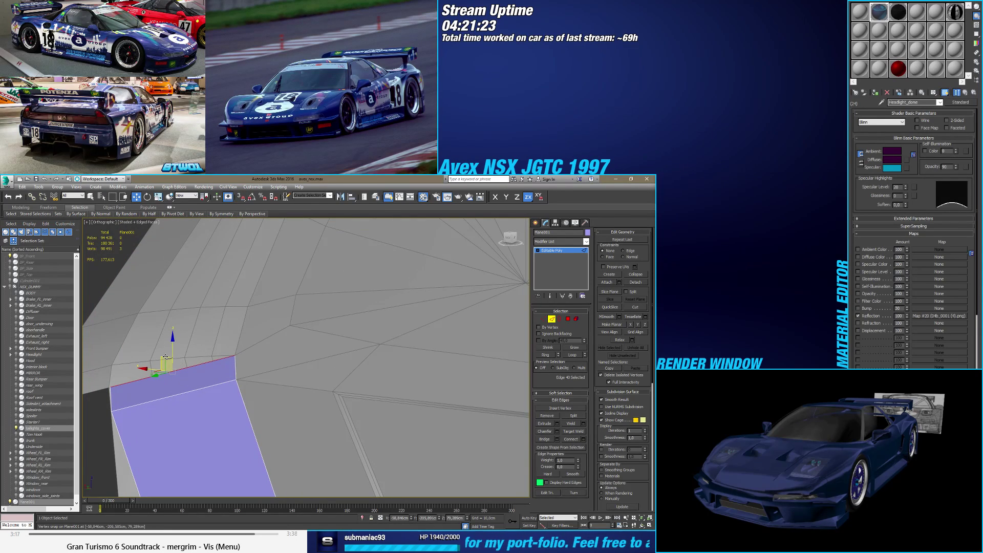
key("s")
left_click_drag(165, 357, 174, 322, "shift")
middle_click_drag(174, 323, 256, 318, "alt")
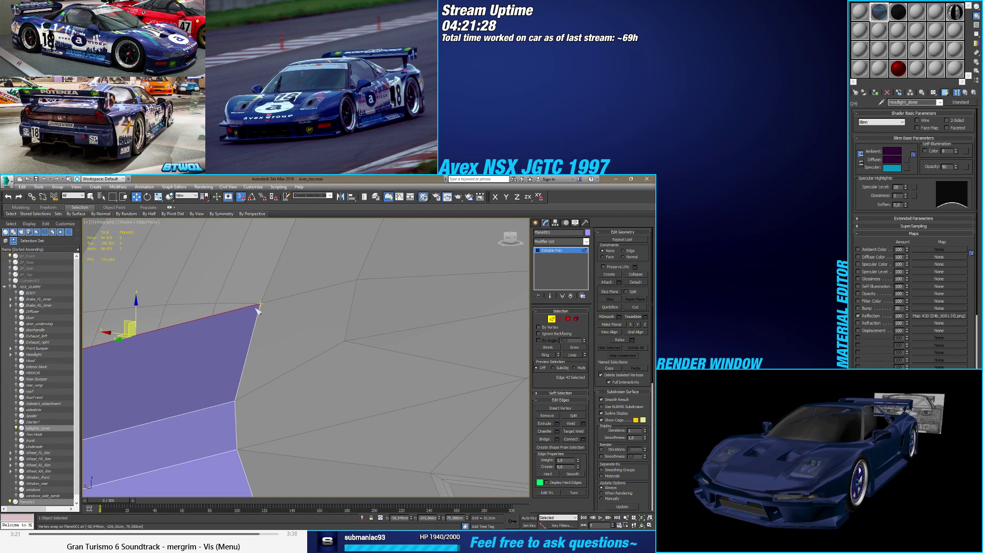
middle_click_drag(270, 320, 201, 398)
left_click_drag(204, 399, 279, 222, "shift")
middle_click_drag(279, 222, 214, 411)
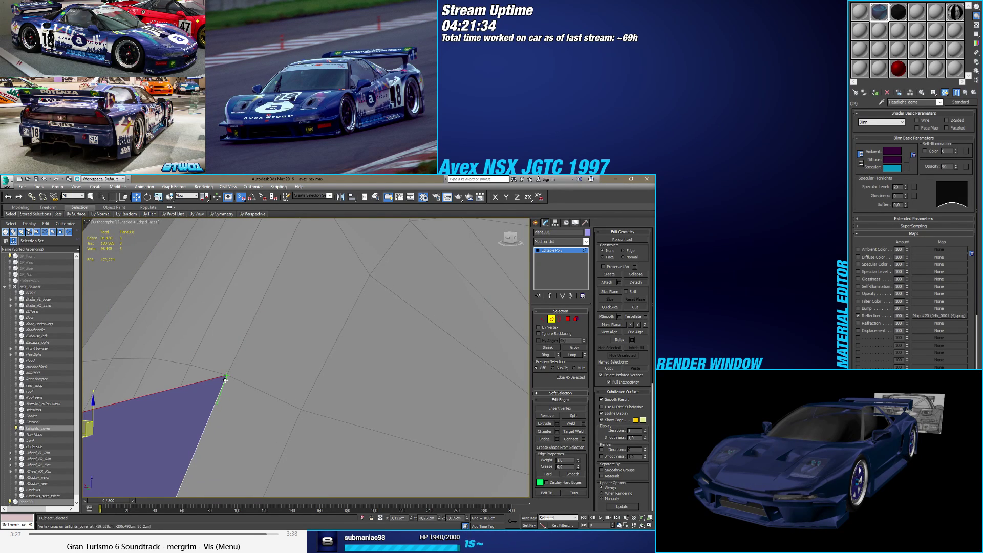
scroll(215, 397, "down", 3)
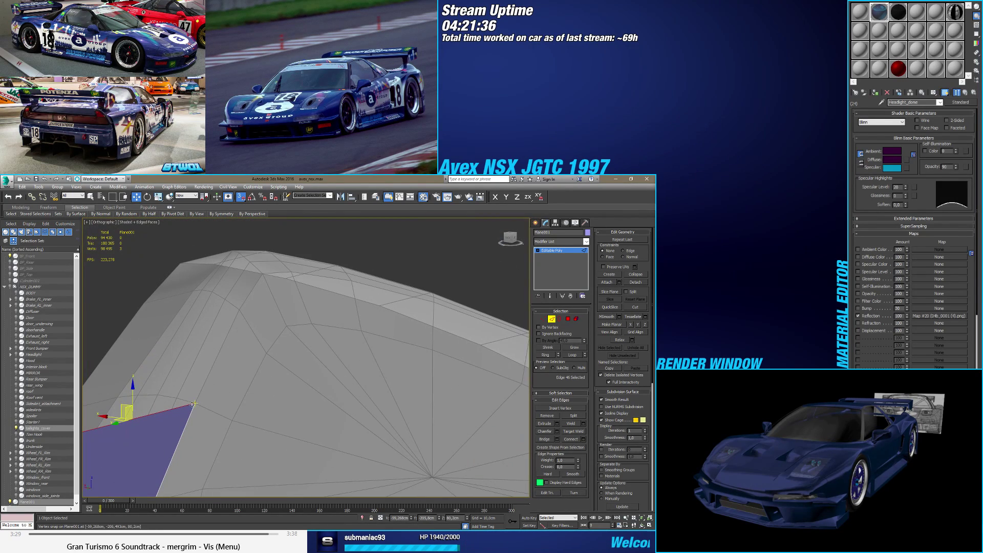
Step: Add more snapped faces following the curved rear body edge
left_click_drag(192, 404, 240, 312, "shift")
middle_click_drag(241, 313, 219, 360, "alt")
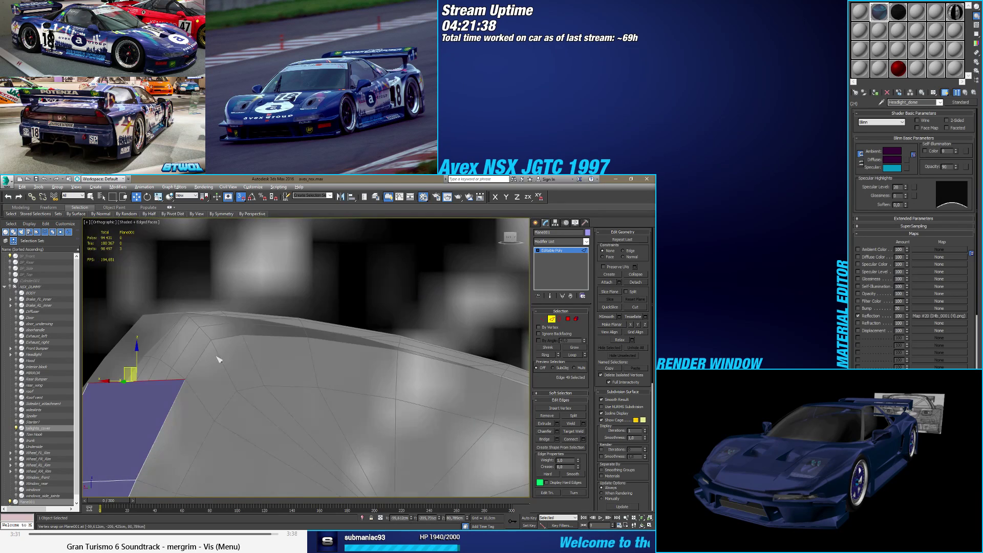
left_click_drag(181, 379, 306, 337, "shift")
middle_click_drag(305, 338, 219, 361, "alt")
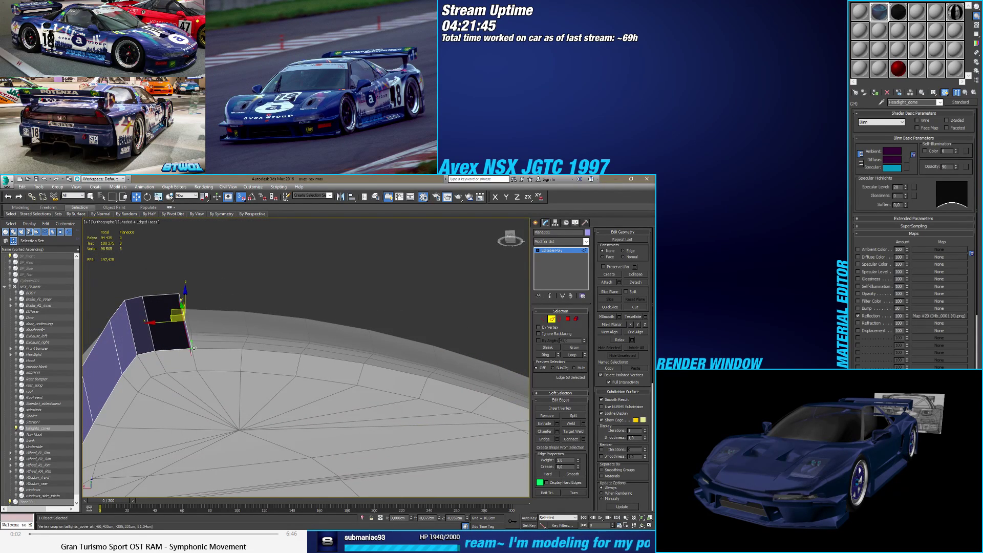
mouse_move(194, 348)
left_mouse_down()
mouse_move(238, 354)
mouse_move(195, 349)
left_mouse_up()
scroll(235, 361, "up", 3)
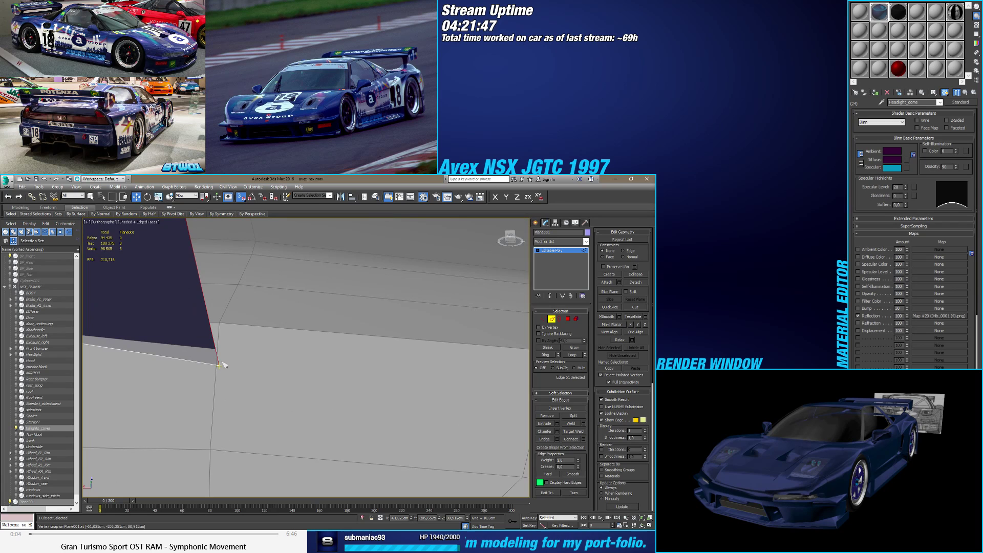
scroll(210, 355, "down", 5)
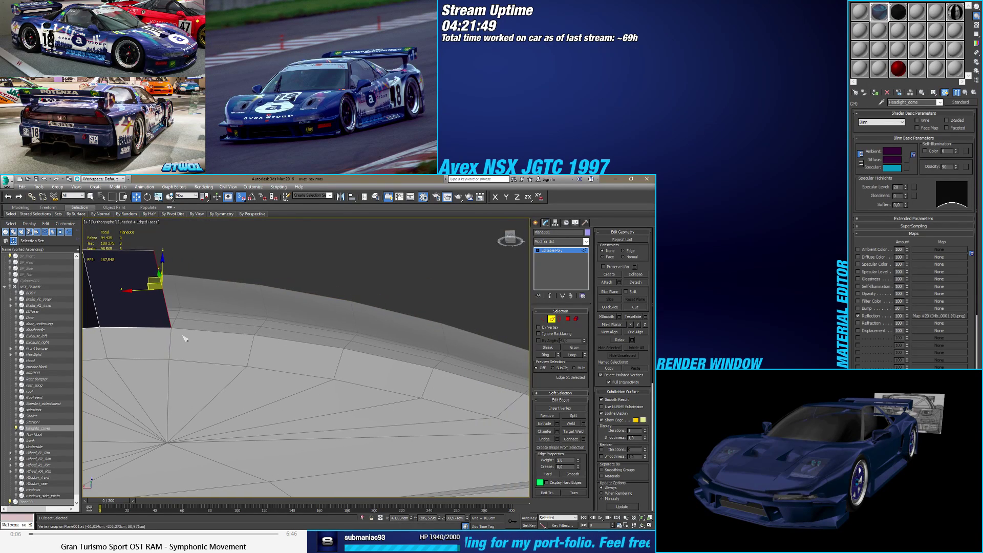
left_click_drag(193, 339, 518, 370, "shift")
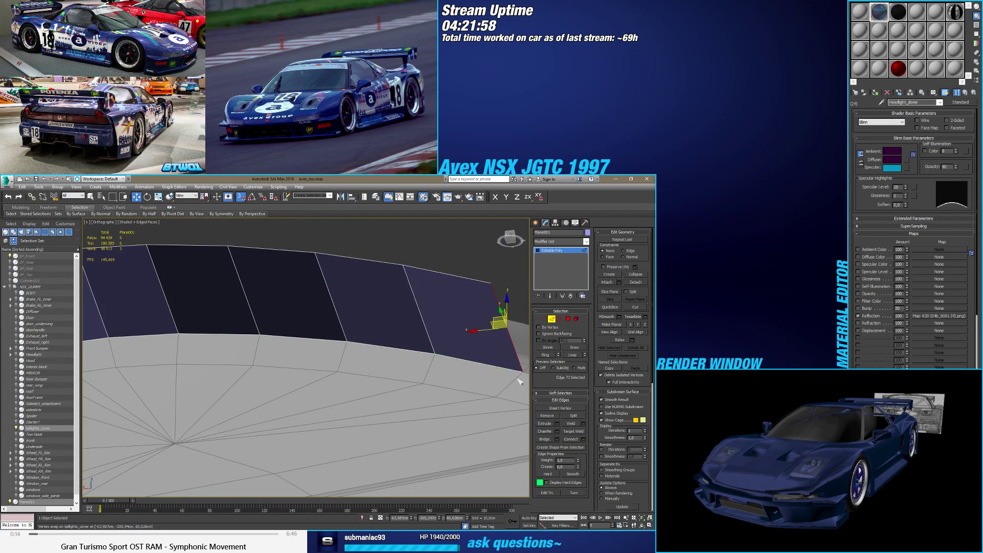
Step: Extend the strip by three more faces along the body and exit edge editing
middle_click_drag(520, 381, 263, 341)
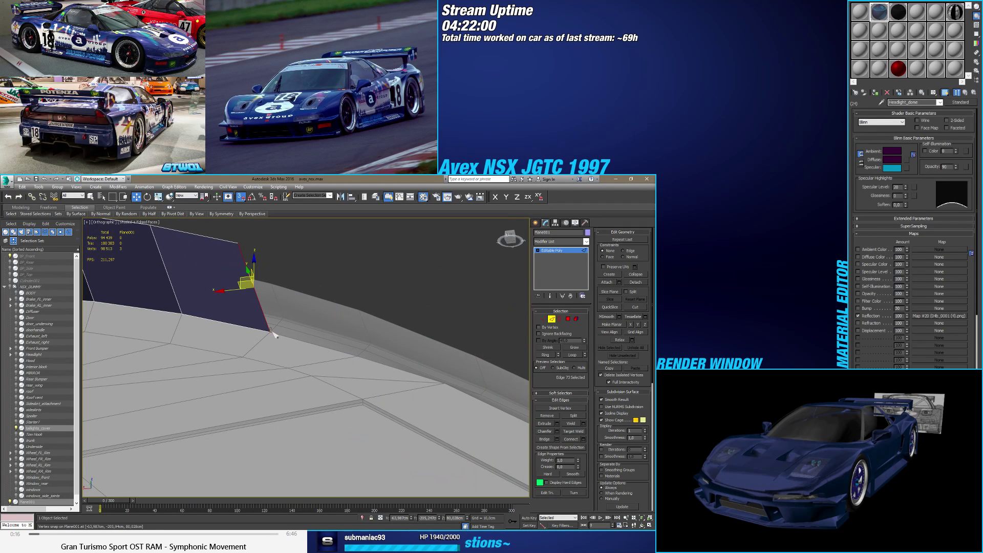
left_click_drag(269, 330, 353, 344, "shift")
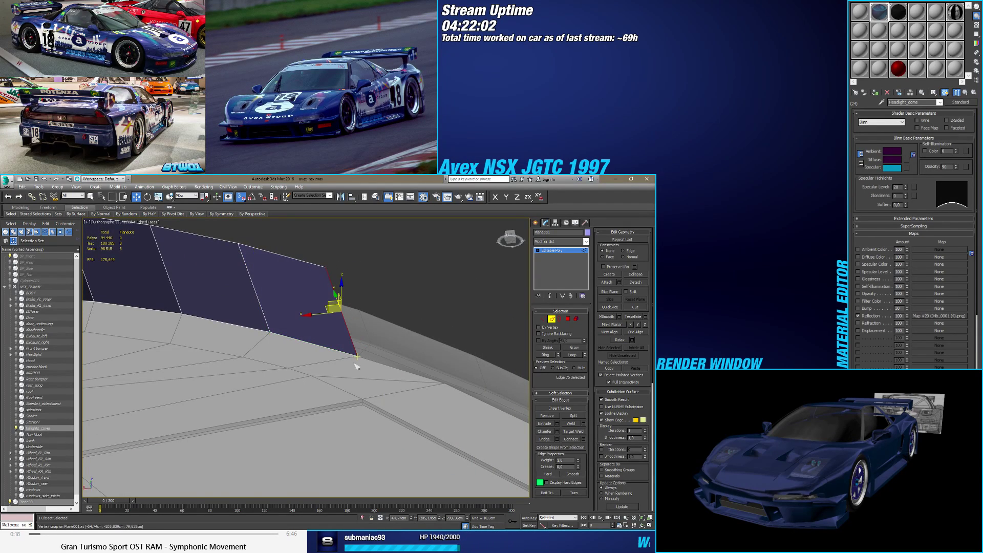
middle_click_drag(355, 363, 214, 346)
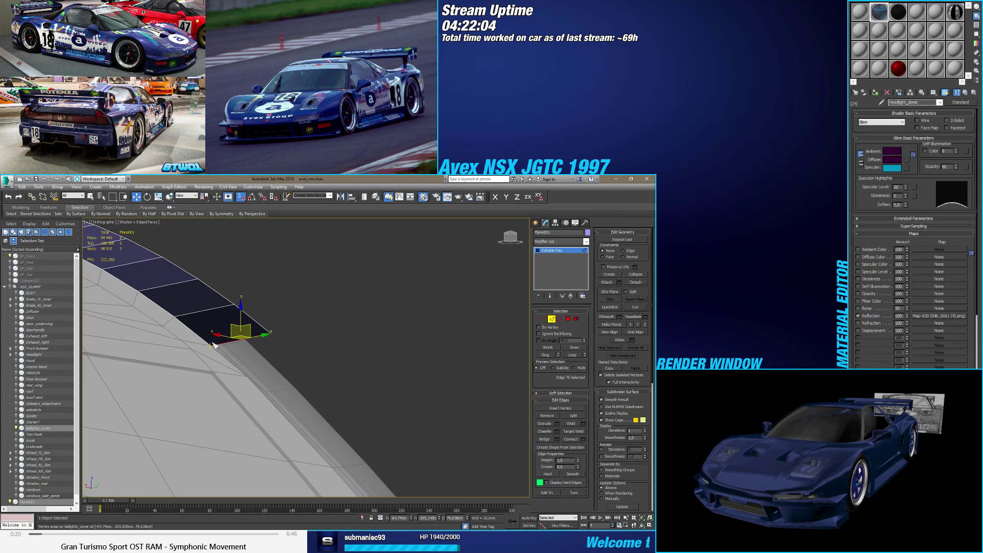
left_click_drag(212, 345, 258, 385, "shift")
scroll(248, 378, "up", 5)
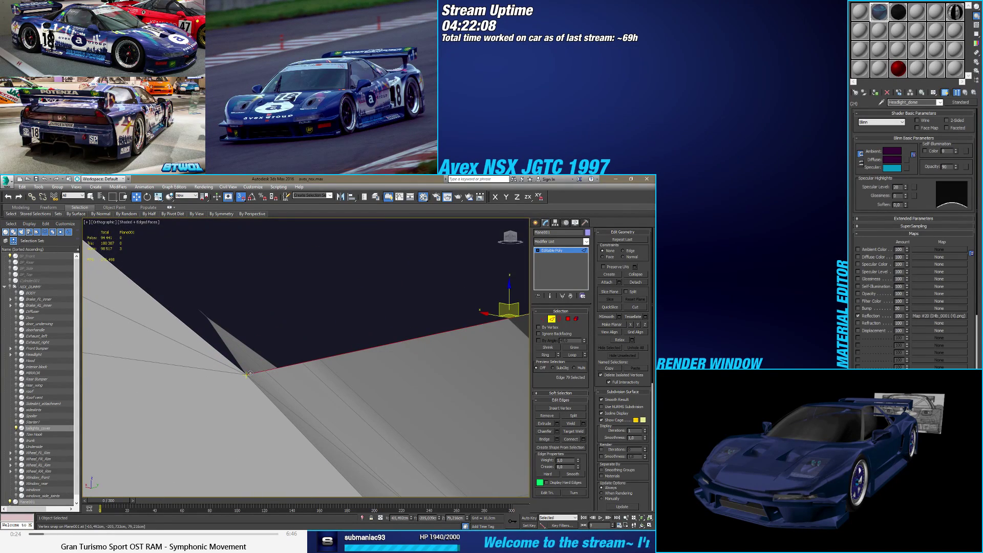
scroll(248, 379, "down", 3)
middle_click_drag(249, 385, 373, 376, "alt")
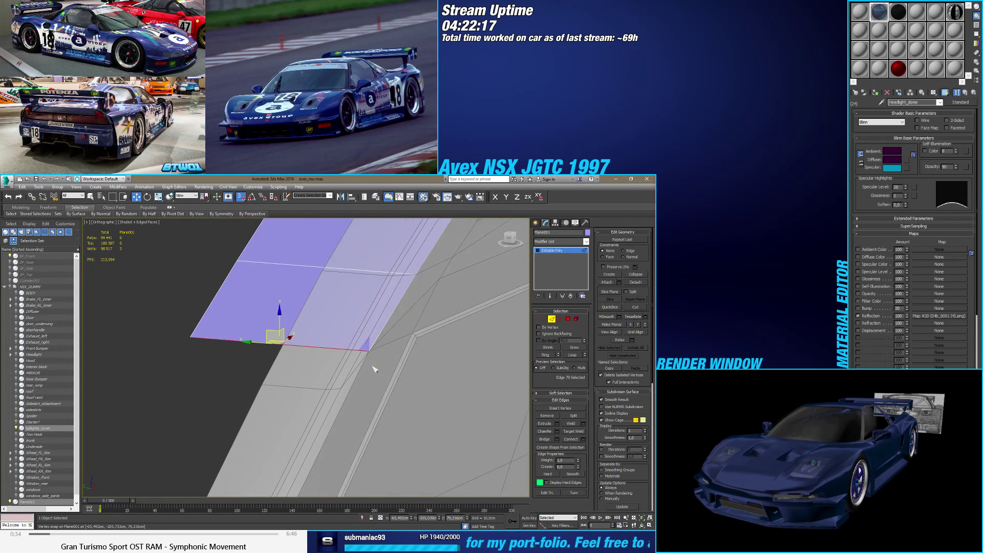
scroll(376, 369, "up", 3)
scroll(378, 369, "down", 2)
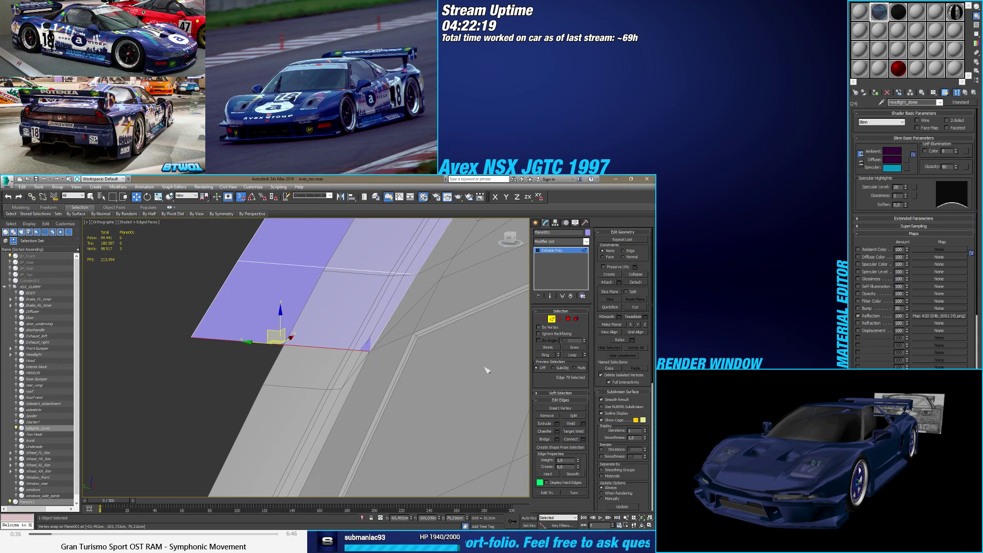
left_click(535, 222)
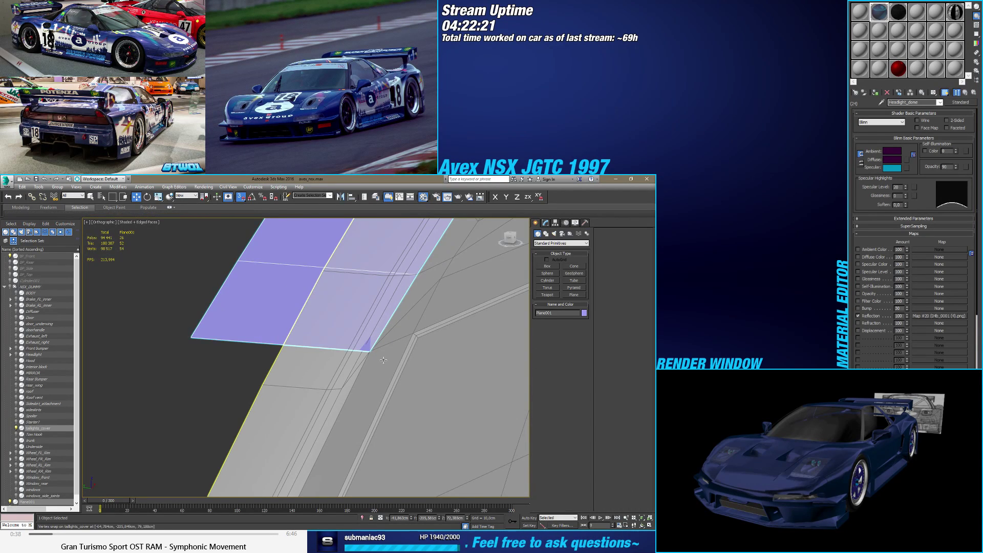
Step: Select a vertex on the taillight cover's base Editable Poly and frame it in front view
left_click(545, 223)
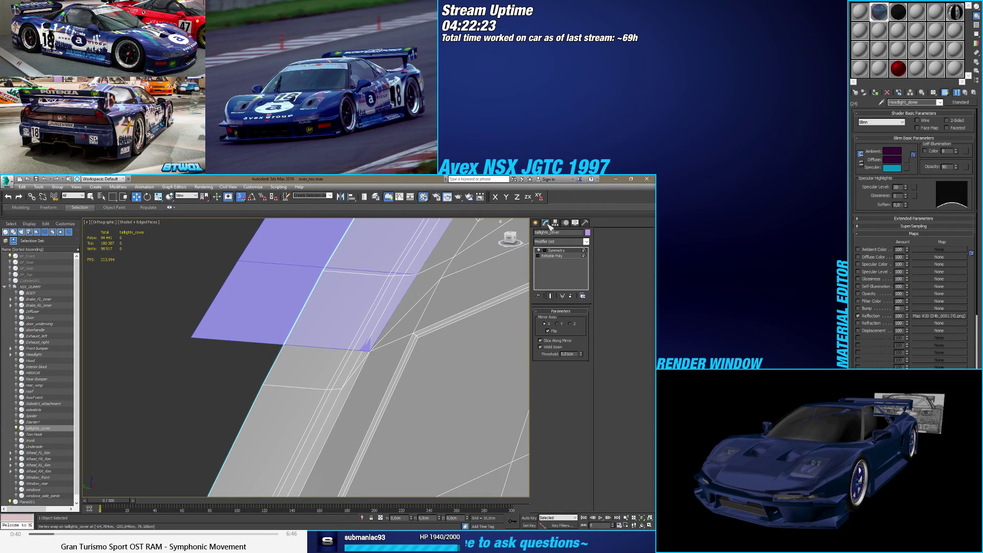
left_click(543, 256)
key("1")
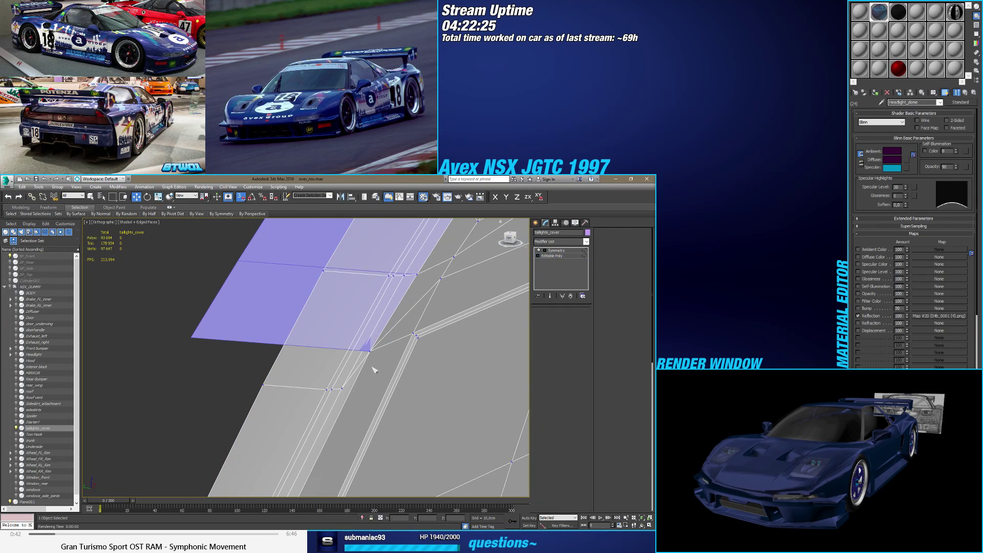
left_click(378, 349)
middle_click_drag(381, 352, 317, 378, "alt")
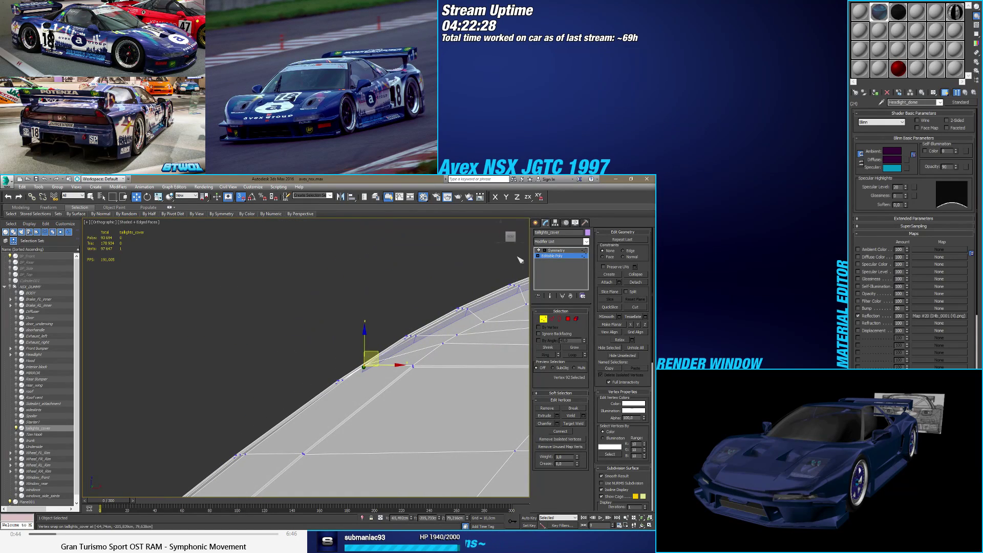
key("f")
key("z")
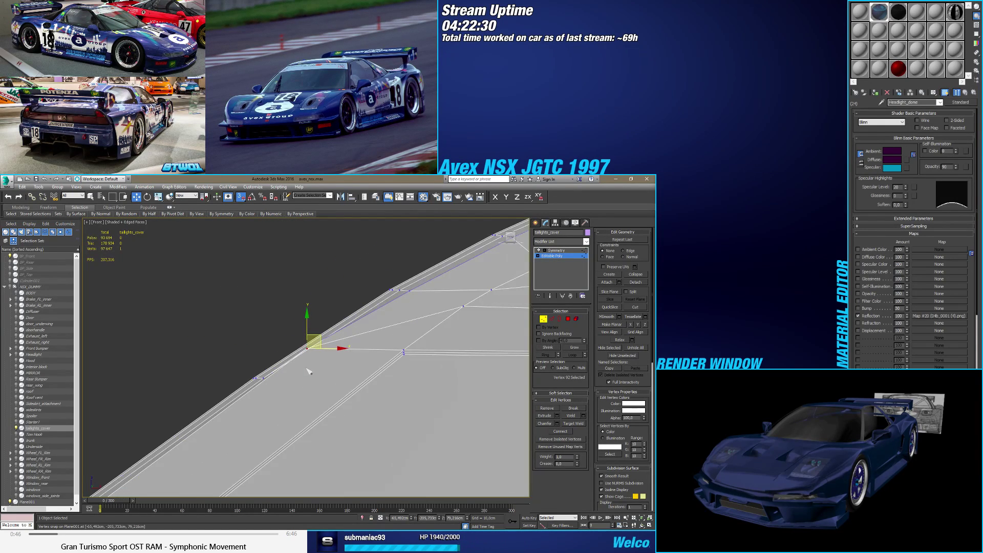
scroll(307, 347, "down", 2)
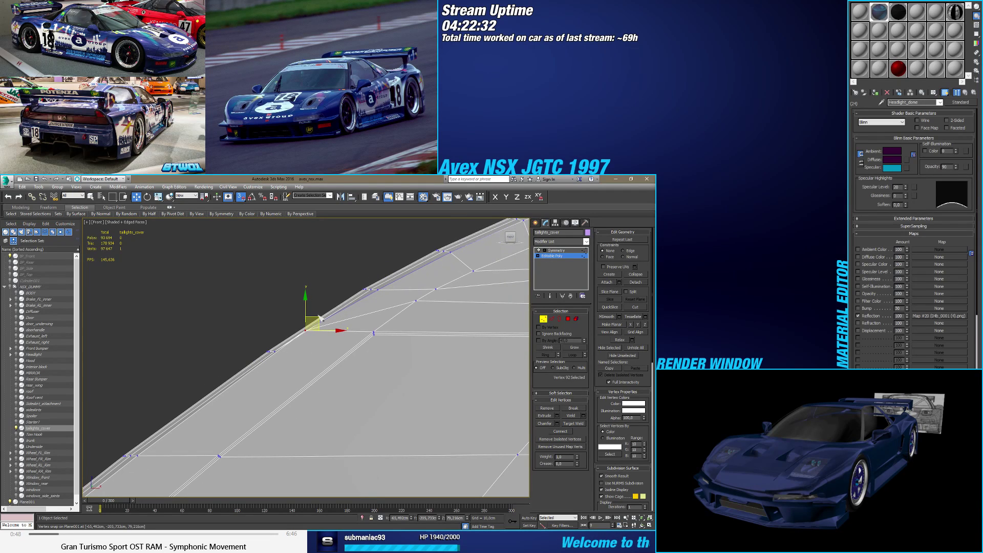
scroll(317, 319, "up", 2)
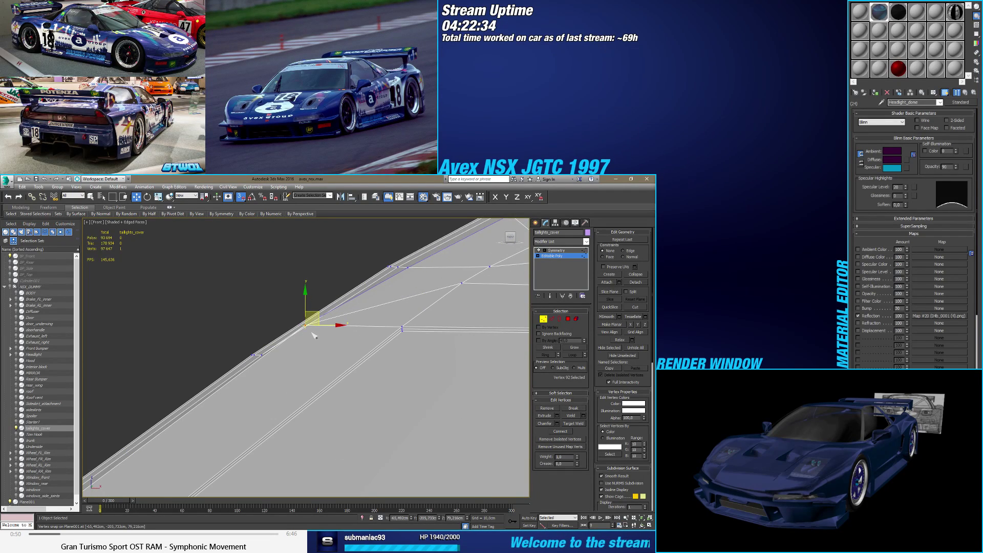
Step: Move the cover vertex to line up with the strip, then reselect Plane001
left_click_drag(318, 312, 298, 351)
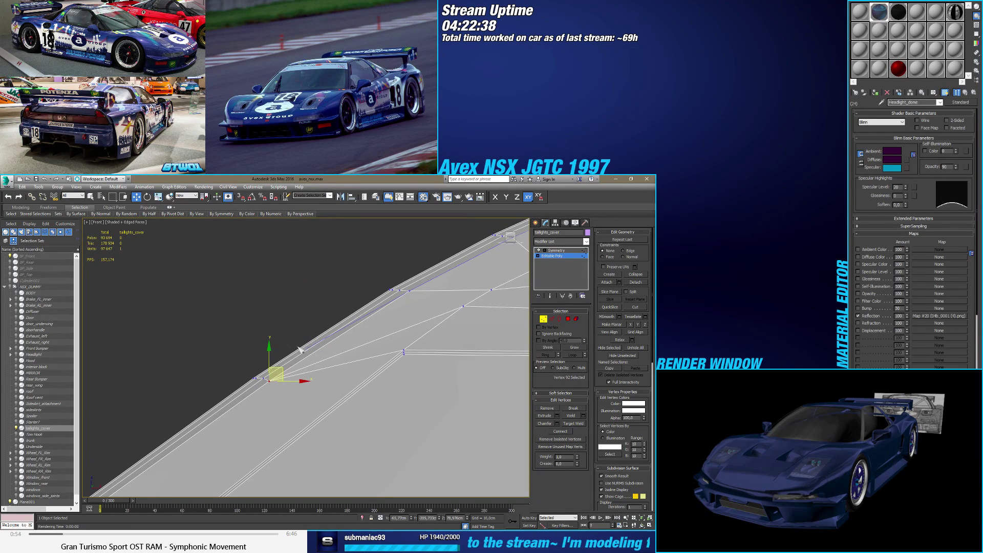
scroll(299, 354, "up", 3)
scroll(318, 359, "up", 2)
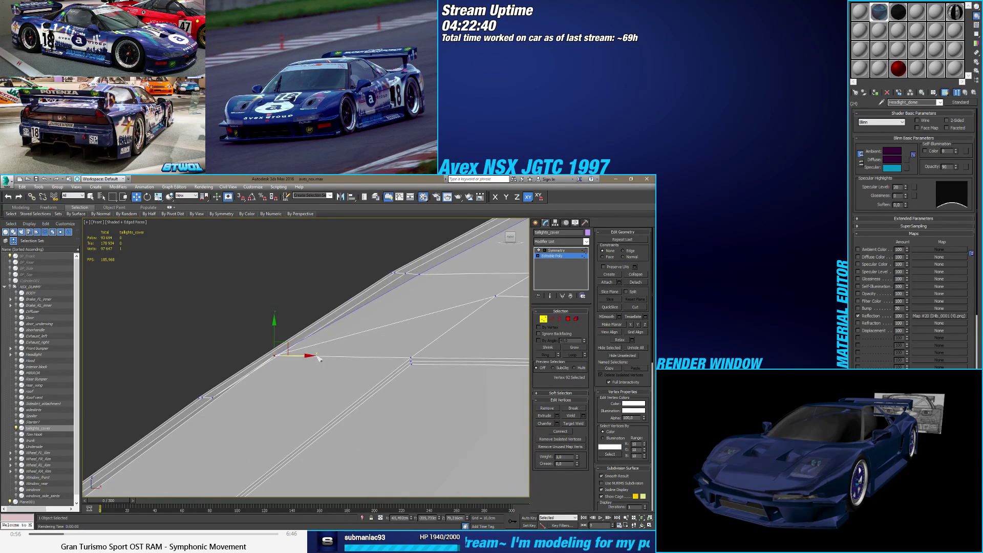
left_click_drag(298, 354, 315, 361)
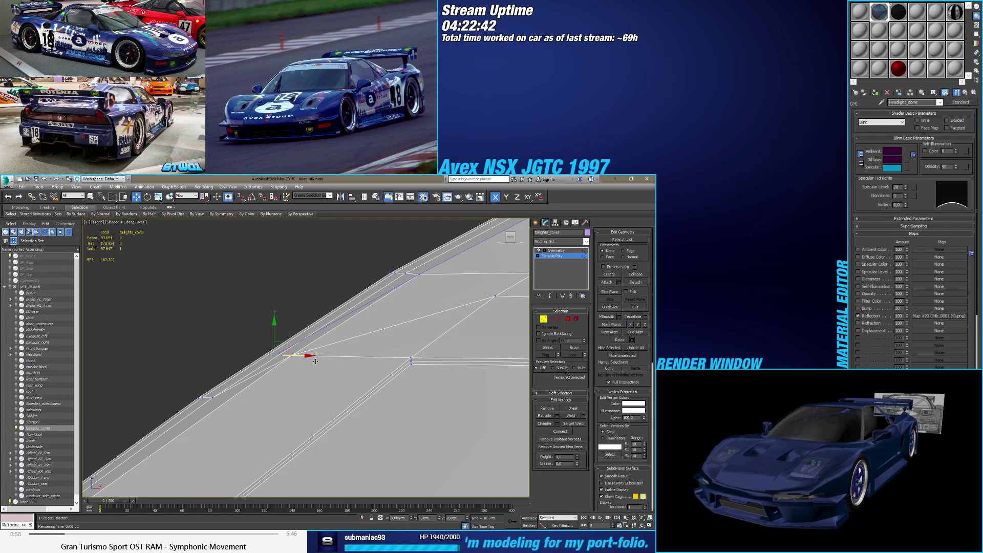
mouse_move(314, 361)
middle_mouse_down("alt")
mouse_move(302, 381)
mouse_move(373, 393)
mouse_move(373, 372)
mouse_move(277, 369)
middle_mouse_up("alt")
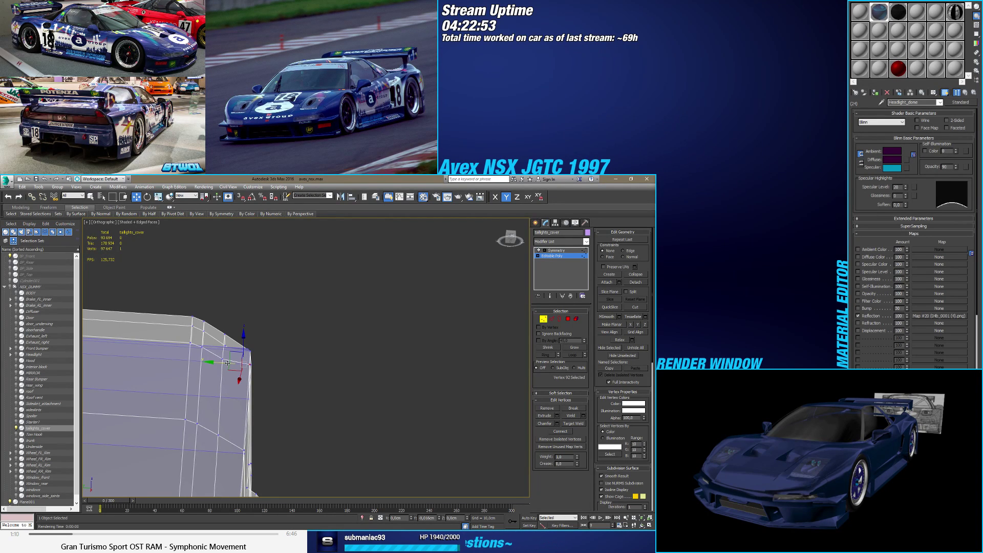
middle_click_drag(227, 363, 528, 276, "alt")
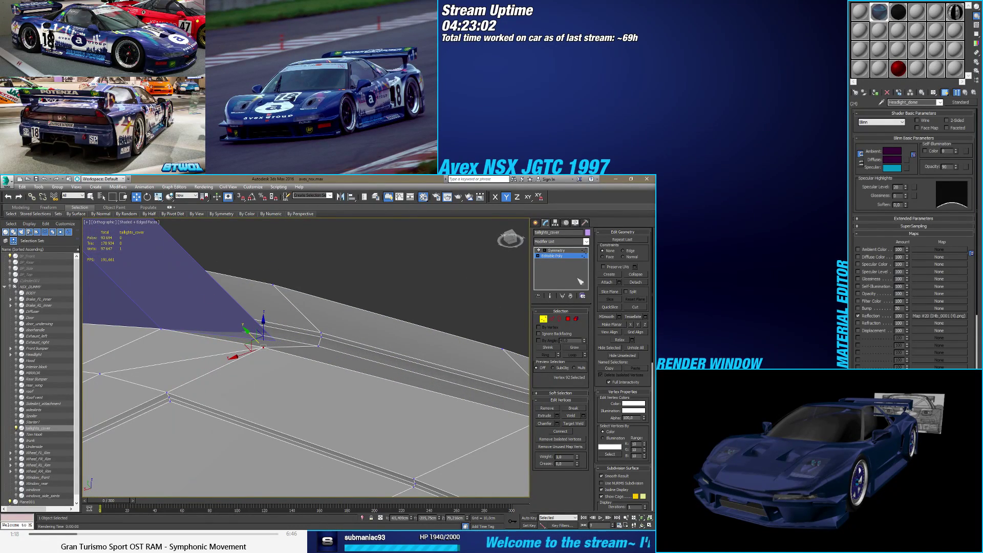
left_click(536, 222)
left_click(266, 336)
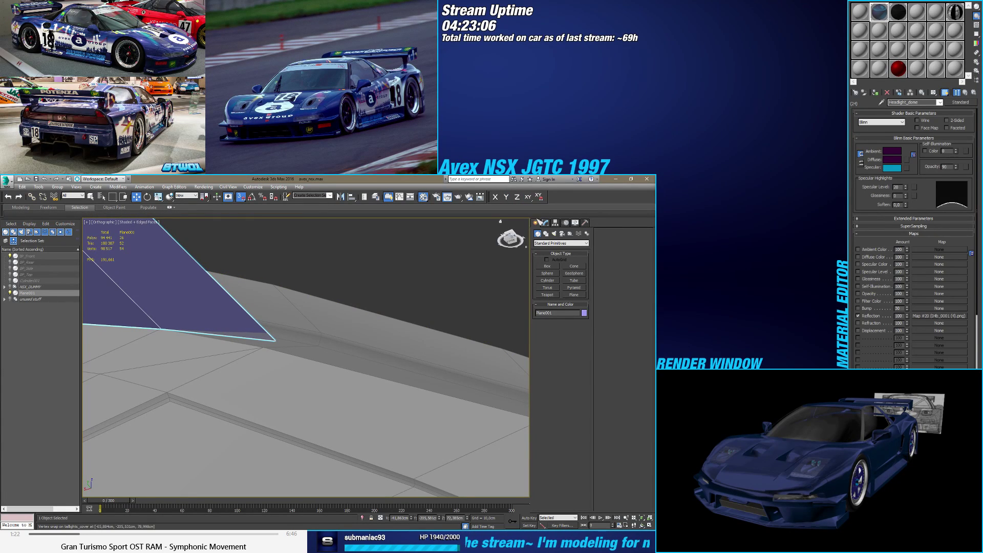
Step: Select Plane001's diagonal end edge in Edge mode
left_click(545, 223)
key("2")
left_click(272, 339)
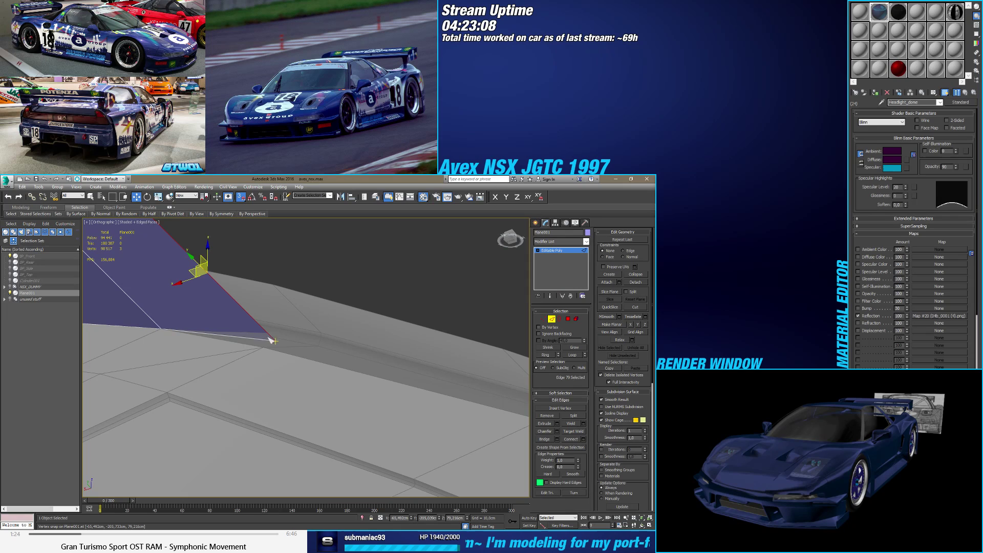
middle_click_drag(271, 340, 239, 330, "alt")
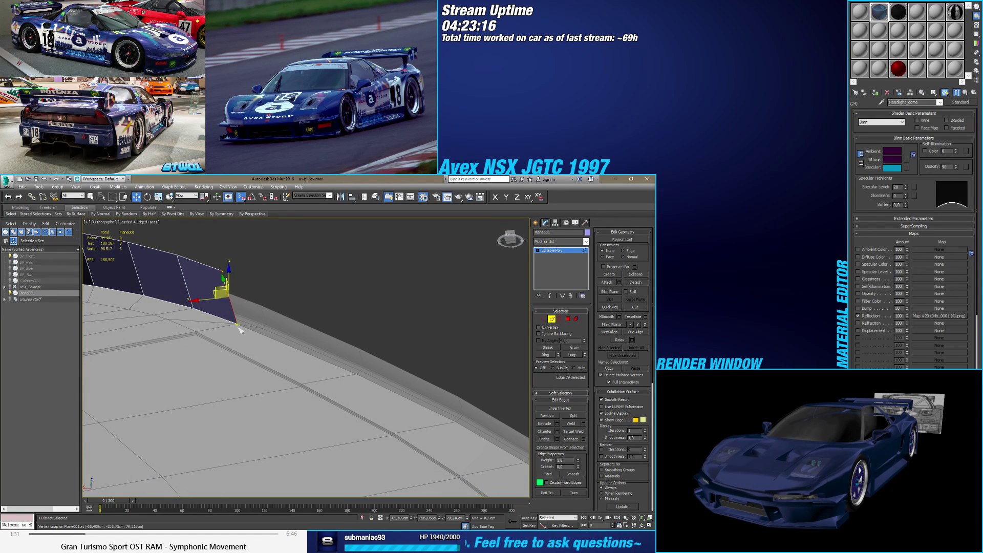
Step: Extrude the edge into several more faces snapped to cover vertices, then return to object level
left_click_drag(236, 321, 335, 383, "shift")
middle_click_drag(336, 383, 303, 383, "alt")
left_click_drag(253, 359, 281, 384, "shift")
middle_click_drag(281, 383, 227, 318, "alt")
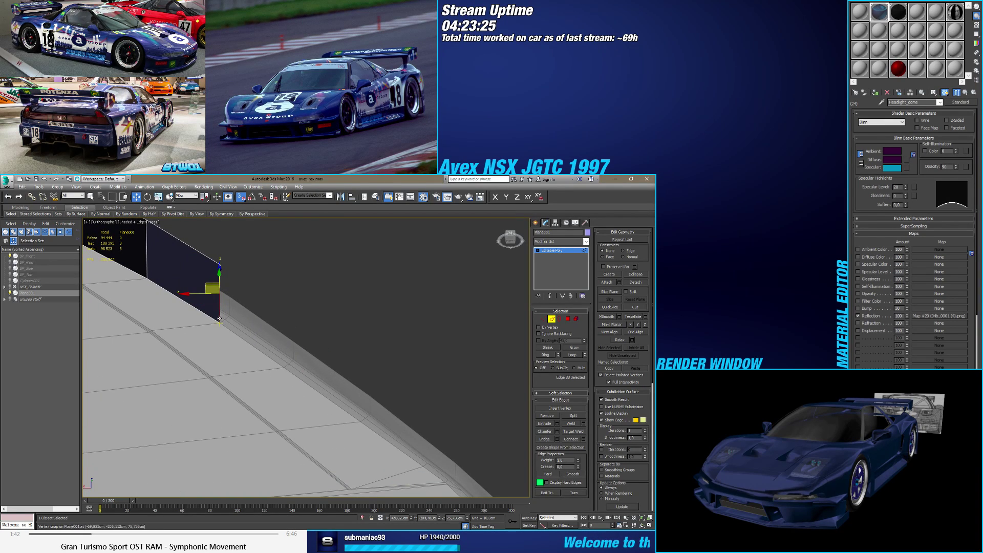
left_click_drag(219, 322, 428, 474, "shift")
scroll(412, 464, "up", 3)
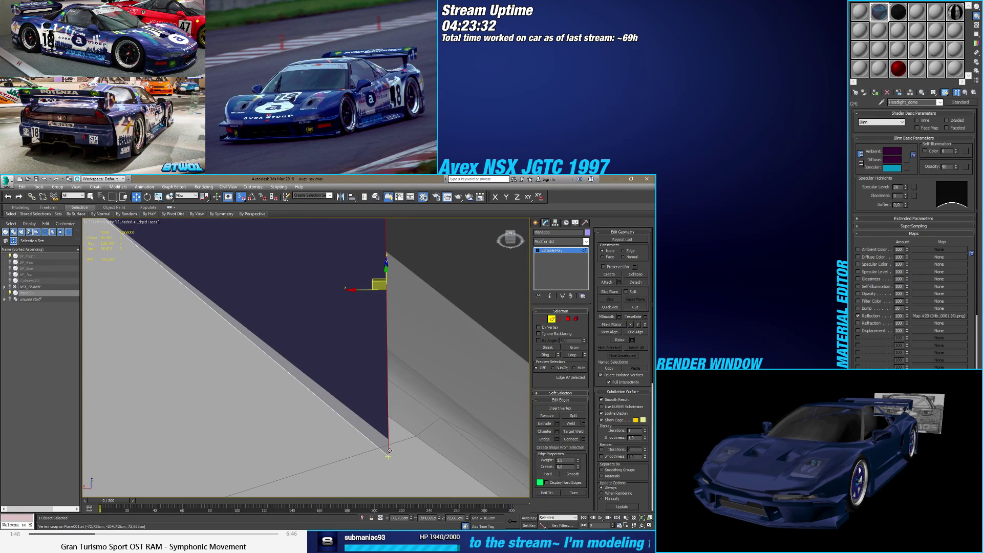
middle_click_drag(388, 456, 413, 439, "alt")
scroll(317, 396, "down", 4)
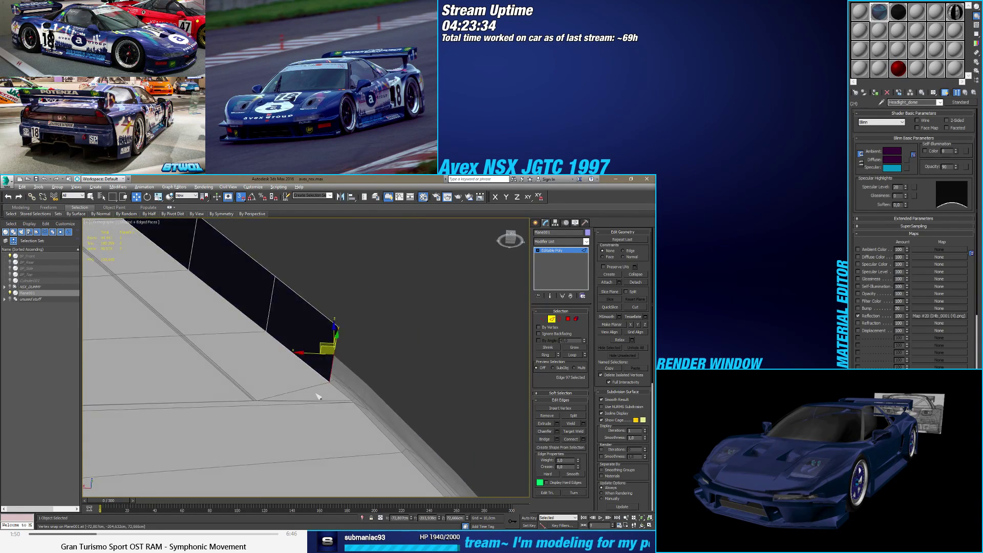
middle_click_drag(318, 395, 322, 369, "alt")
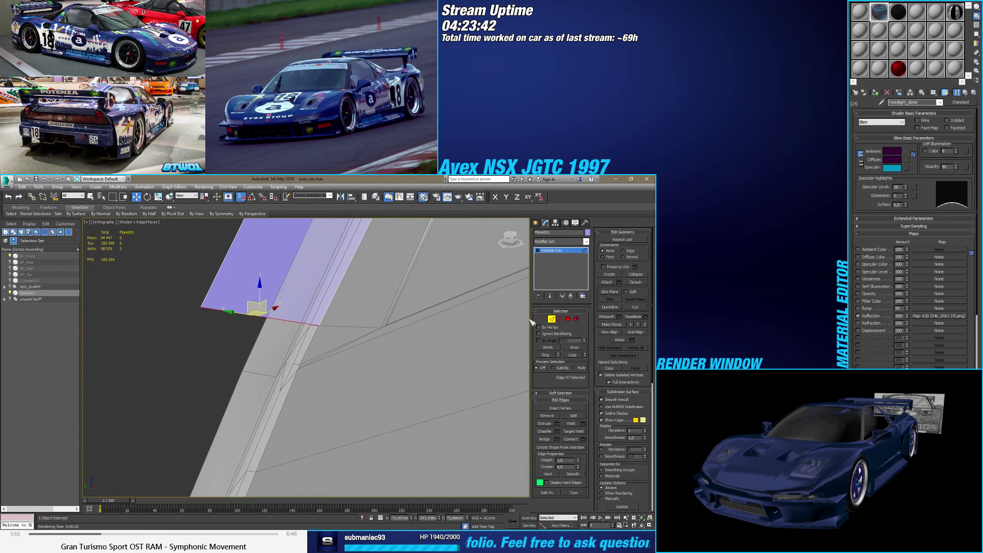
left_click(553, 321)
left_click(535, 223)
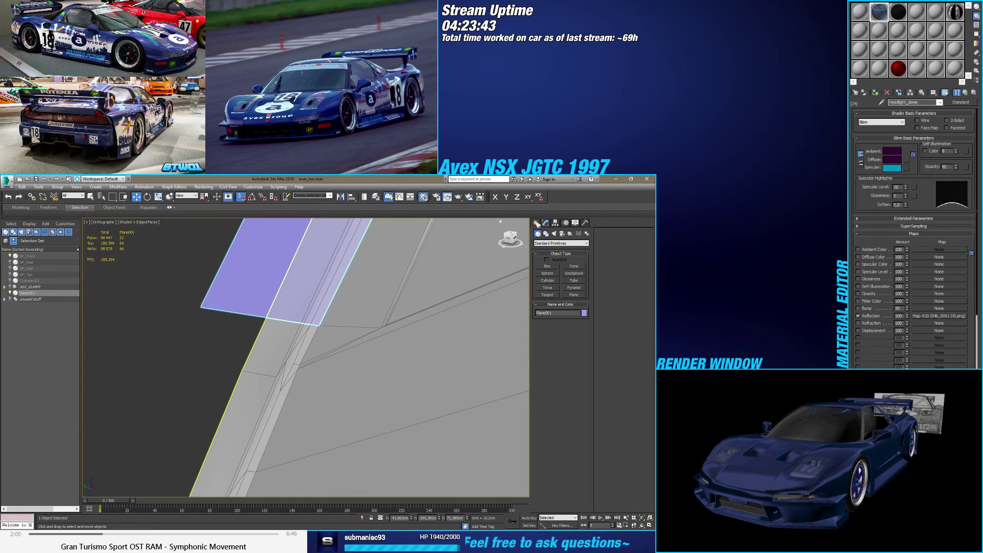
Step: Open the cover's base Editable Poly in Vertex mode and snap a vertex onto its neighbour
left_click(419, 353)
left_click(546, 223)
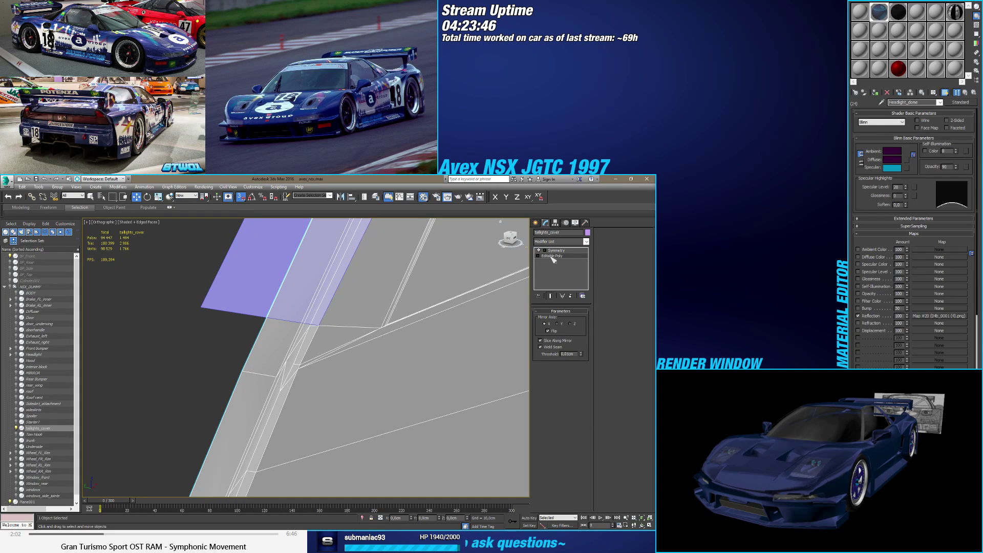
left_click(552, 256)
left_click(544, 320)
left_click(296, 370)
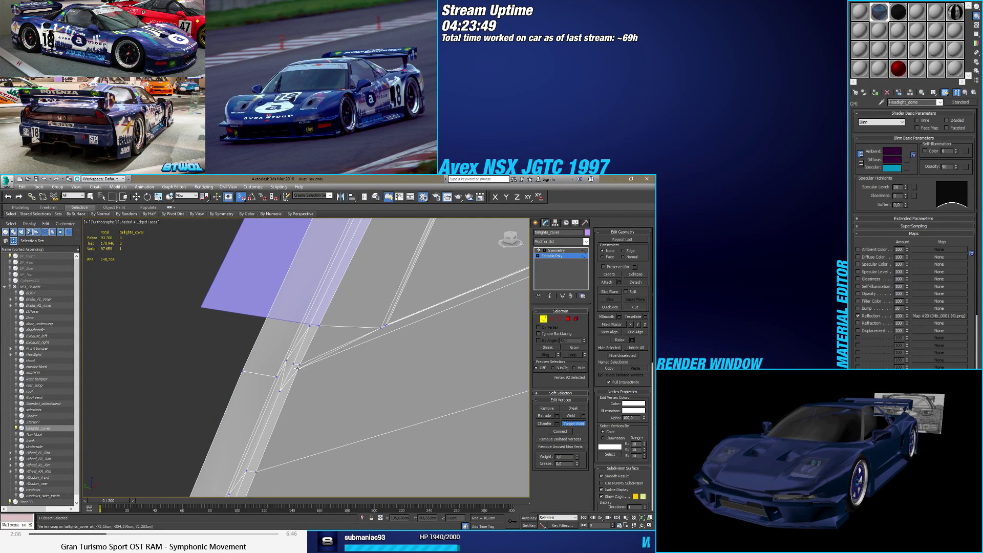
left_click(299, 367)
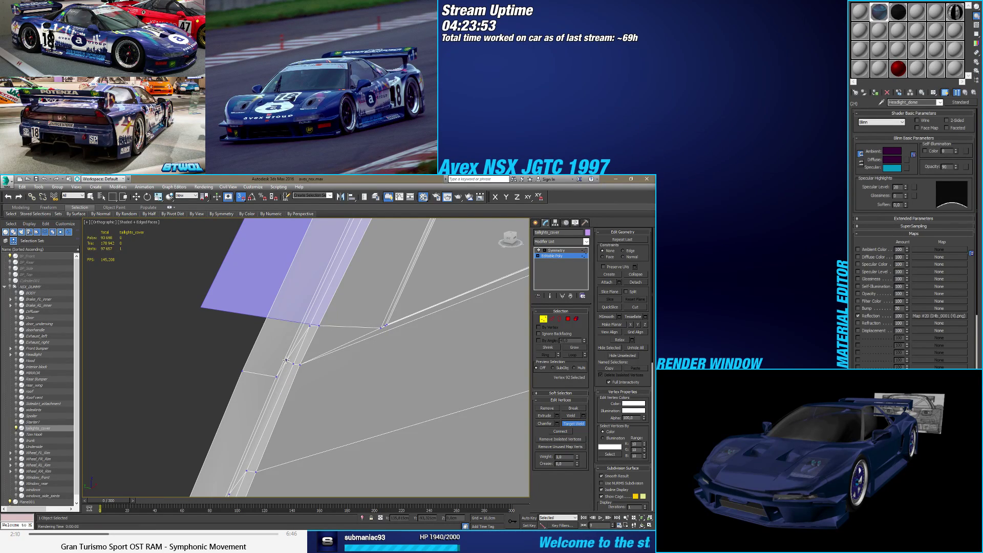
mouse_move(290, 372)
middle_mouse_down("alt")
mouse_move(299, 375)
mouse_move(316, 328)
mouse_move(260, 374)
mouse_move(275, 379)
middle_mouse_up("alt")
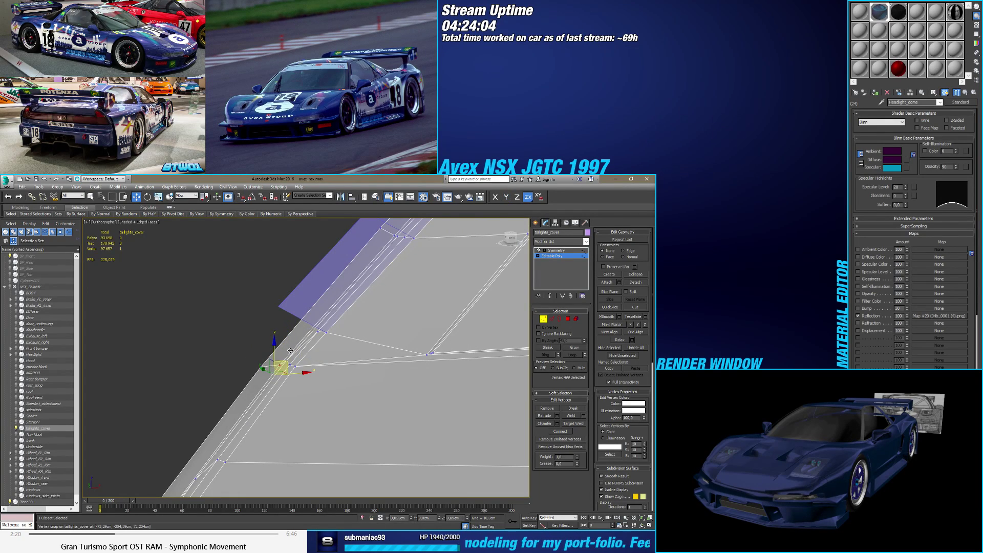
left_click_drag(290, 350, 300, 352)
middle_click_drag(302, 351, 307, 348, "alt")
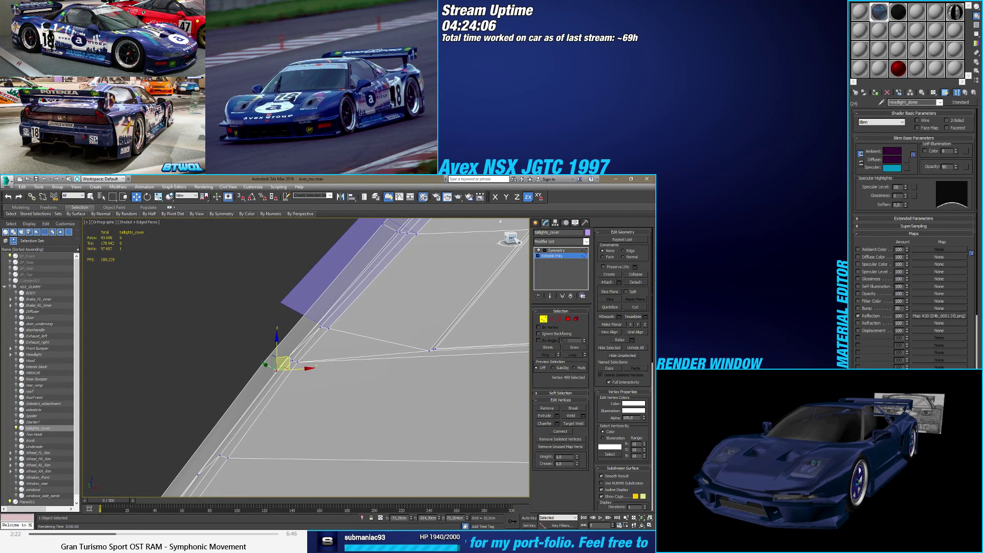
Step: Switch to the front view and nudge the selected vertex into place
left_click(510, 239)
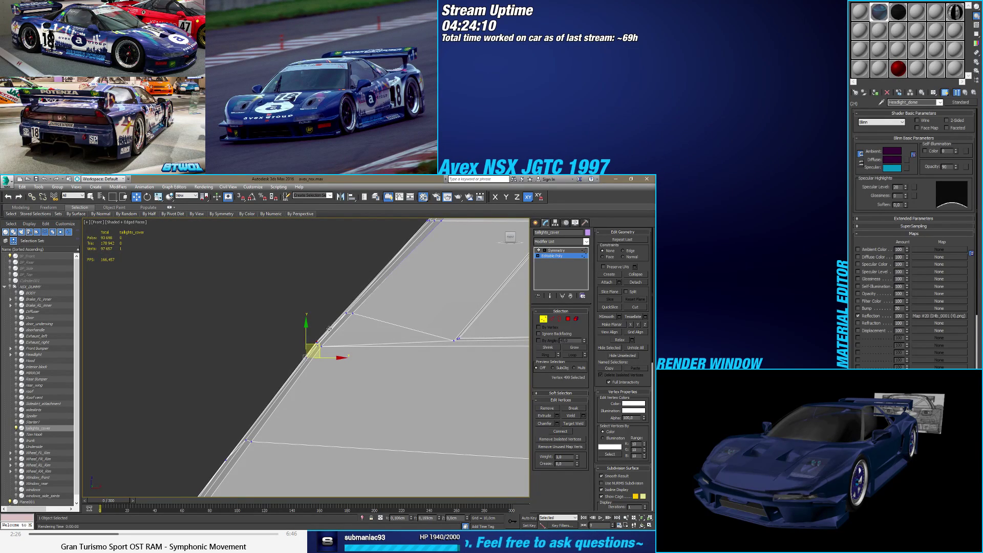
left_click_drag(326, 331, 320, 344)
scroll(320, 344, "up", 3)
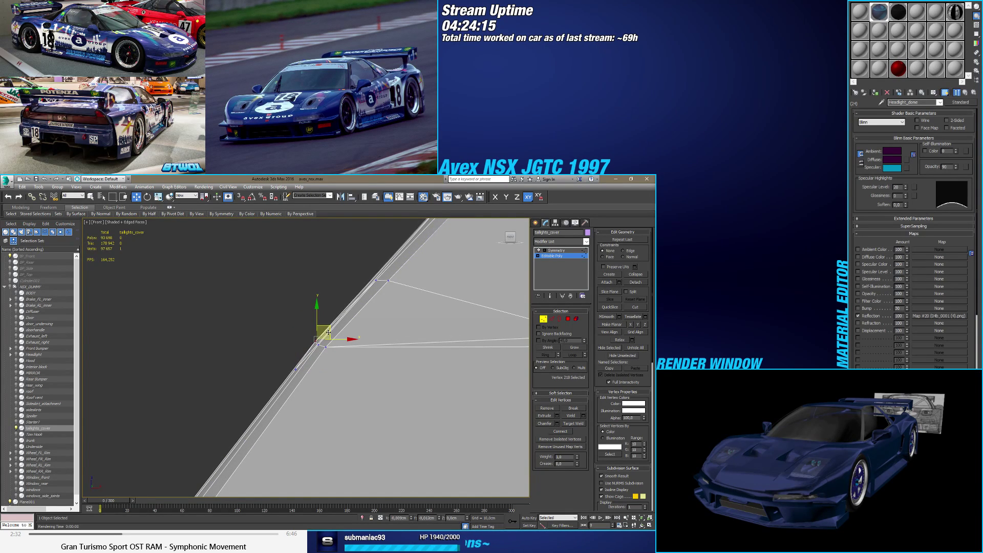
mouse_move(328, 332)
left_mouse_down()
mouse_move(319, 348)
mouse_move(323, 341)
left_mouse_up()
scroll(287, 374, "down", 3)
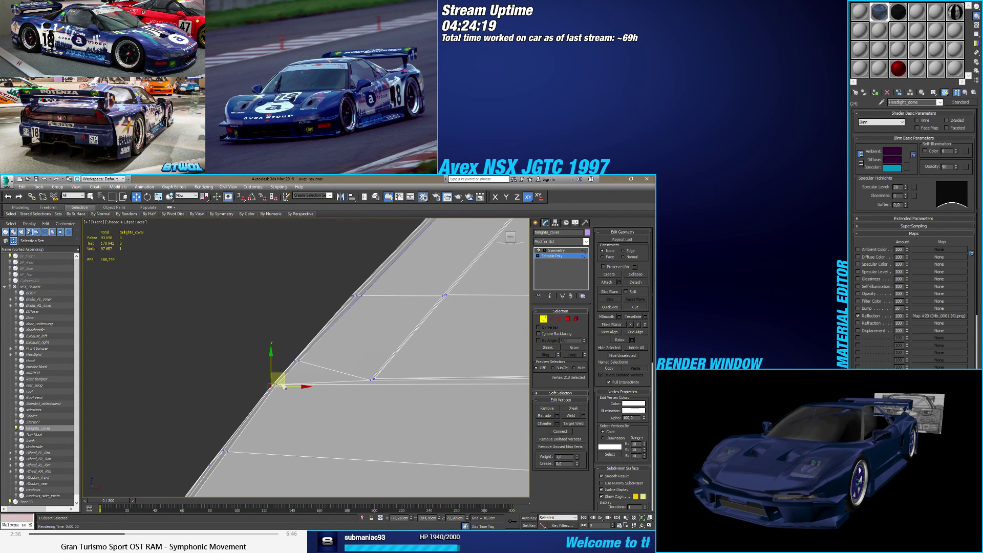
scroll(266, 384, "down", 3)
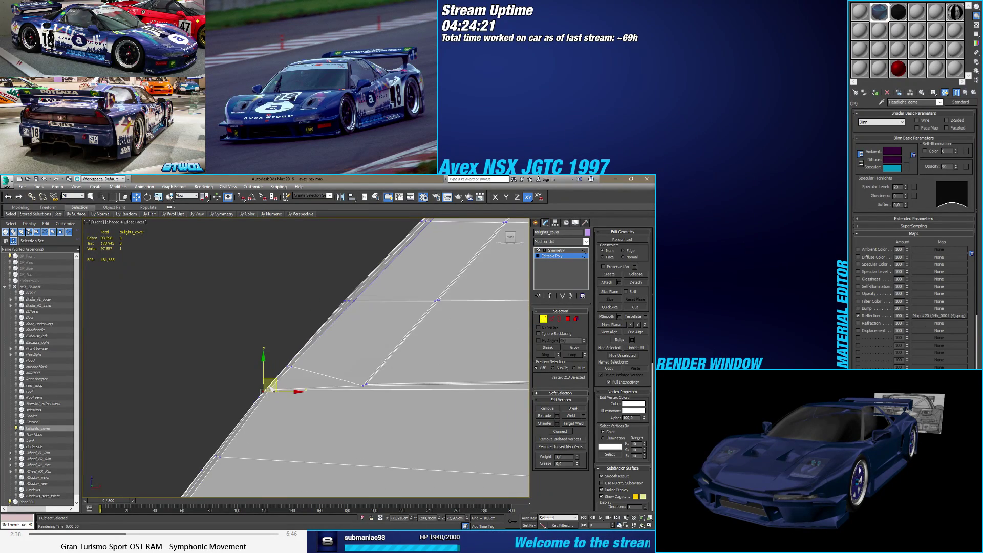
scroll(263, 391, "up", 5)
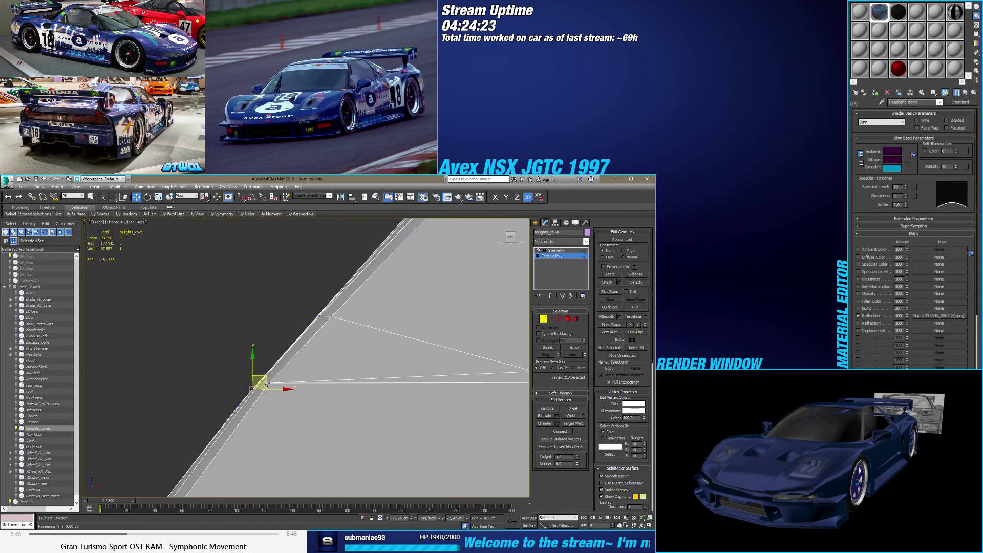
Step: Select the two vertices at the cover edge and orbit to check alignment
left_click_drag(261, 381, 262, 389)
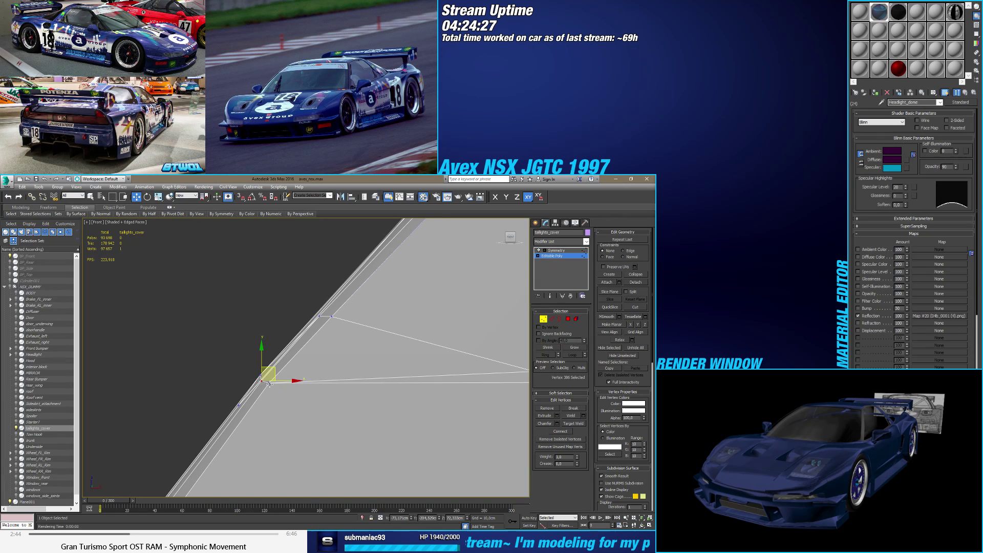
left_click(268, 383)
scroll(269, 384, "down", 2)
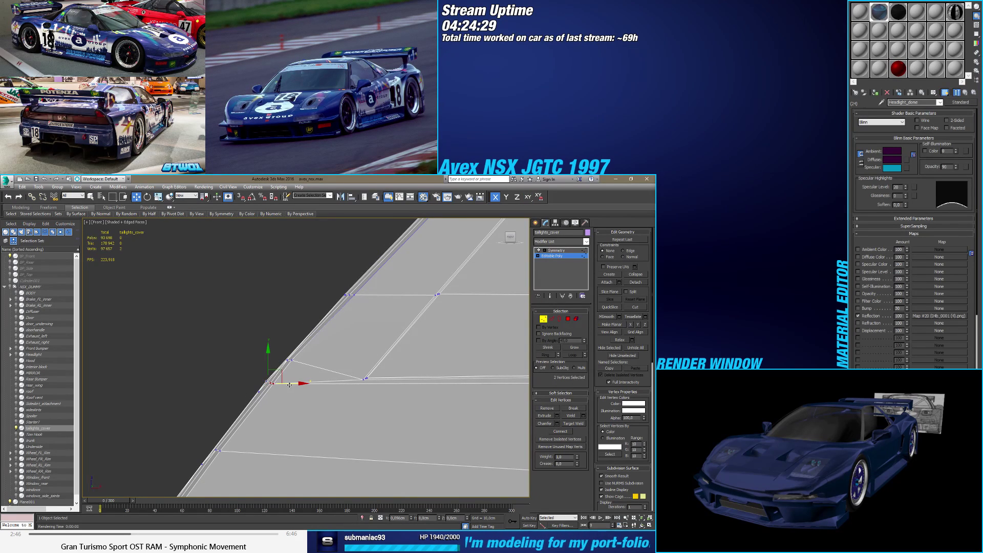
middle_click_drag(266, 400, 303, 316, "alt")
scroll(284, 341, "up", 5)
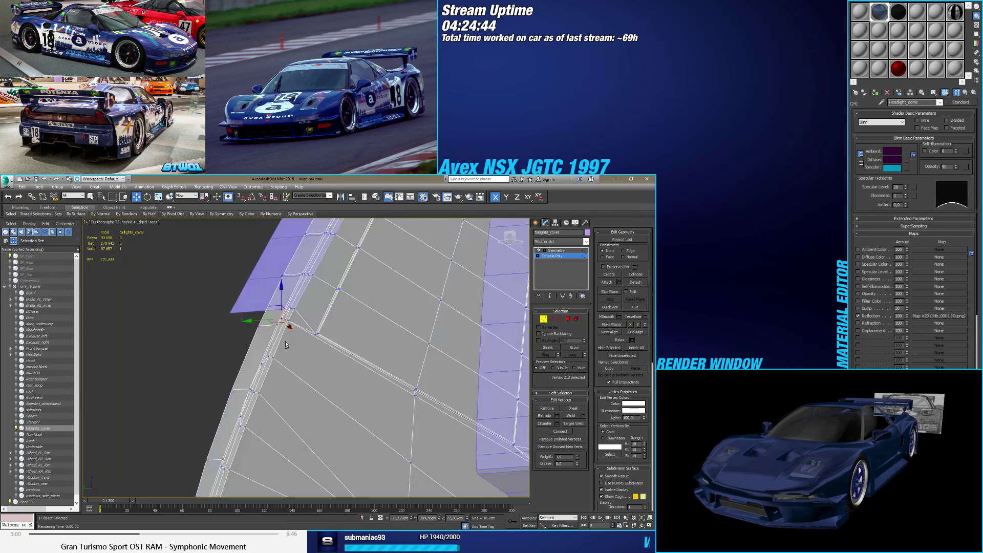
middle_click_drag(262, 360, 284, 344, "alt")
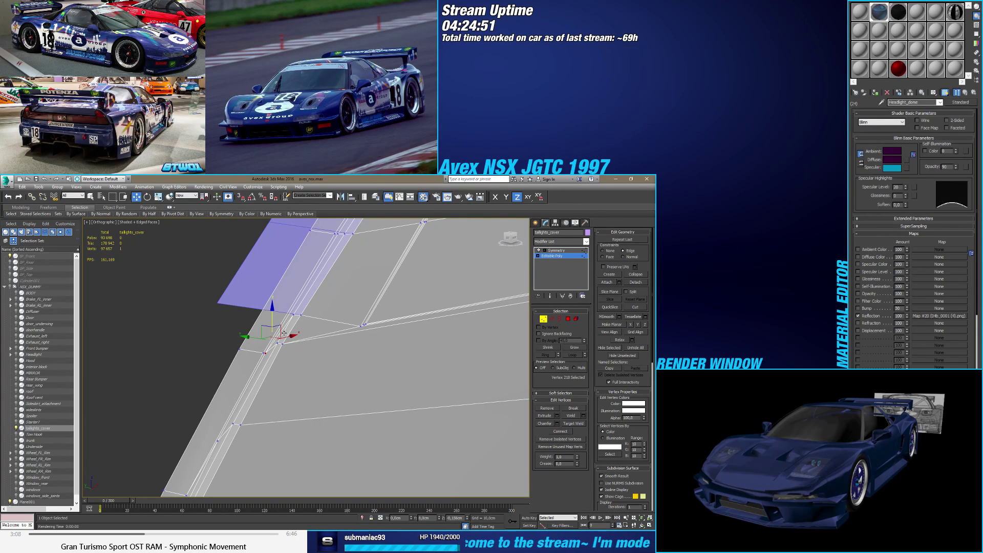
middle_click_drag(273, 343, 275, 382, "alt")
scroll(289, 335, "down", 5)
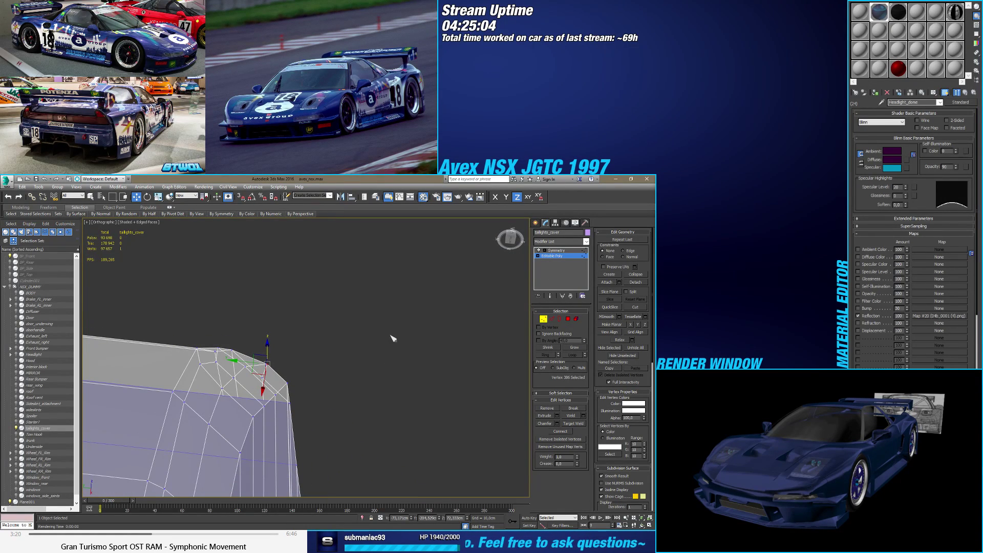
Step: Nudge the selected corner vertex slightly down along Z and inspect the corner
middle_click_drag(318, 346, 295, 349, "alt")
mouse_move(285, 356)
middle_mouse_down("alt")
mouse_move(251, 388)
mouse_move(318, 361)
mouse_move(287, 360)
middle_mouse_up("alt")
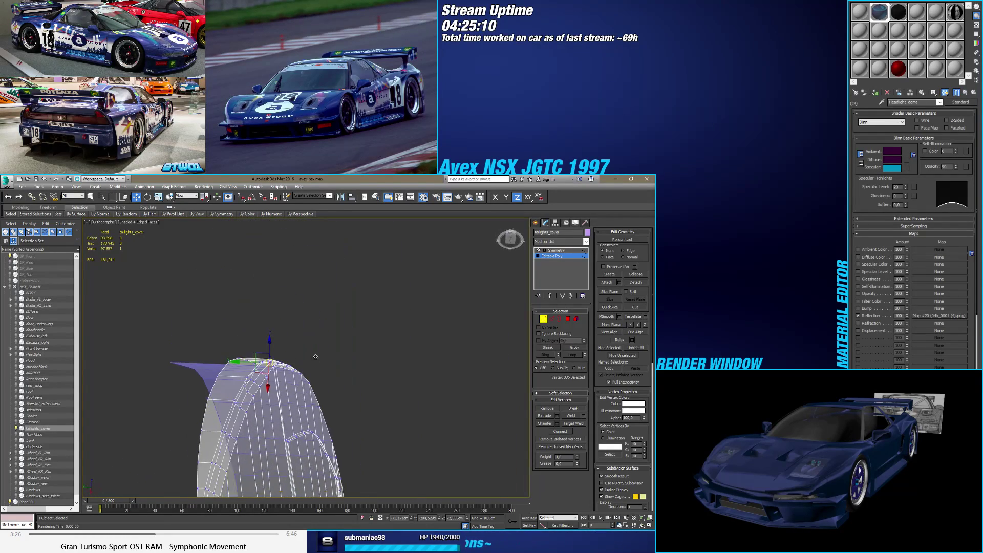
scroll(268, 358, "up", 5)
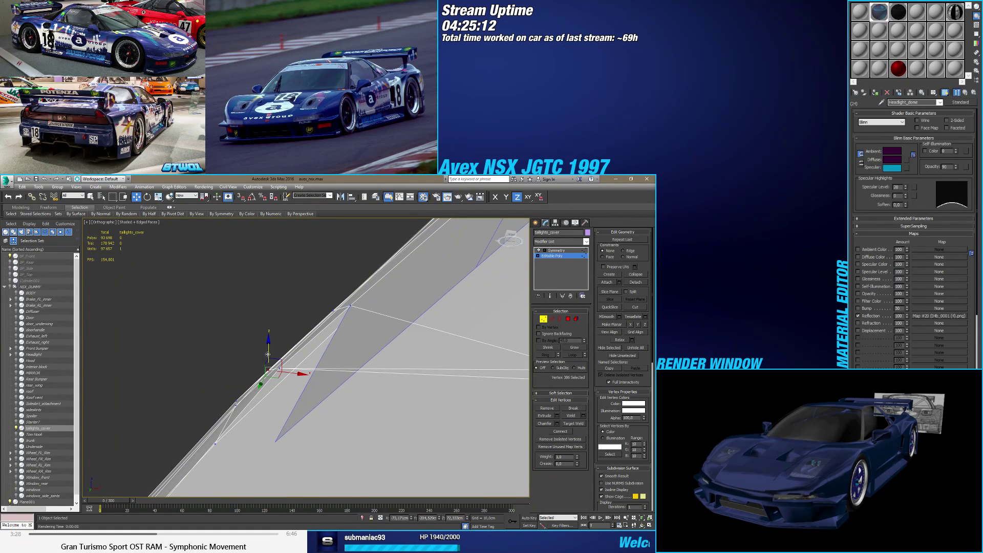
left_click_drag(267, 355, 264, 361)
scroll(267, 374, "down", 5)
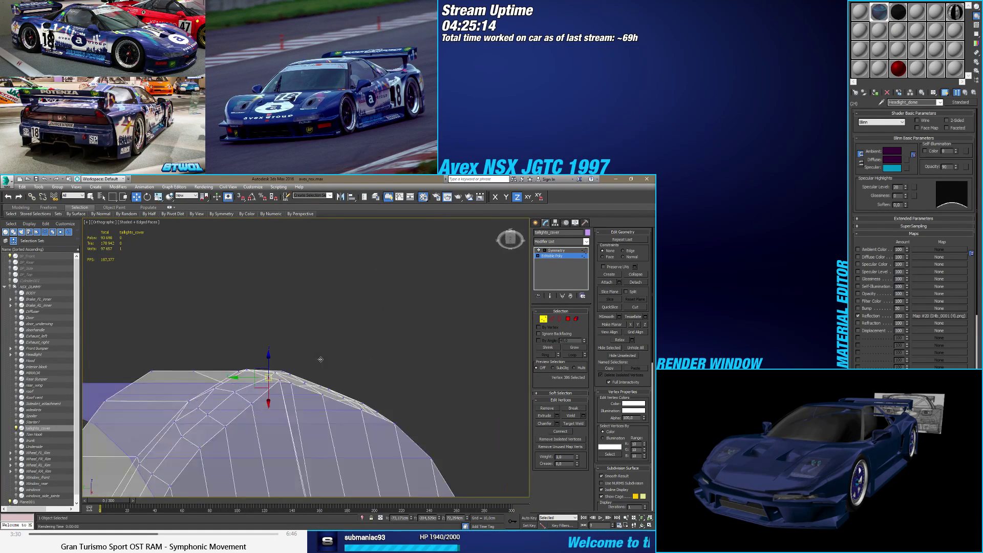
mouse_move(267, 374)
middle_mouse_down("alt")
mouse_move(279, 363)
mouse_move(265, 378)
middle_mouse_up("alt")
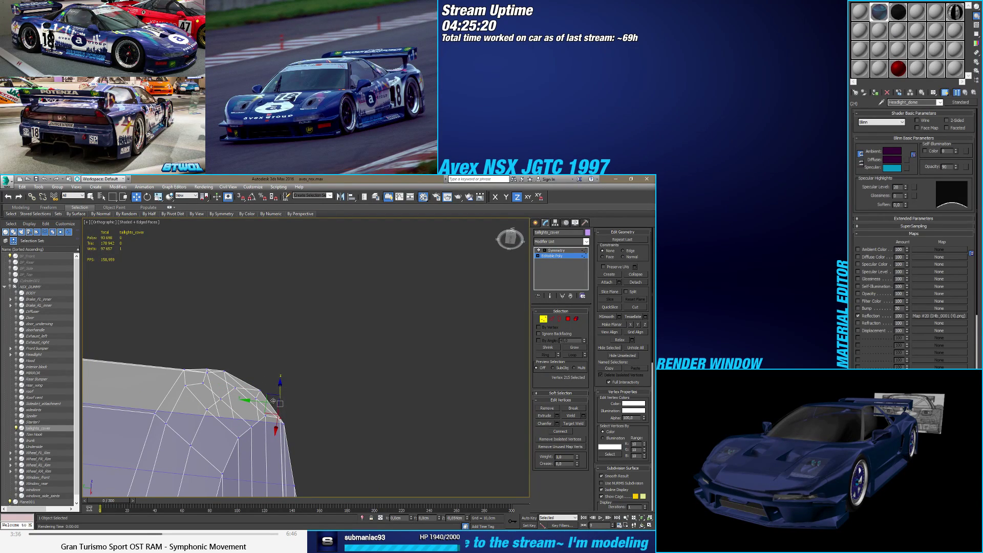
middle_click_drag(274, 400, 273, 395, "alt")
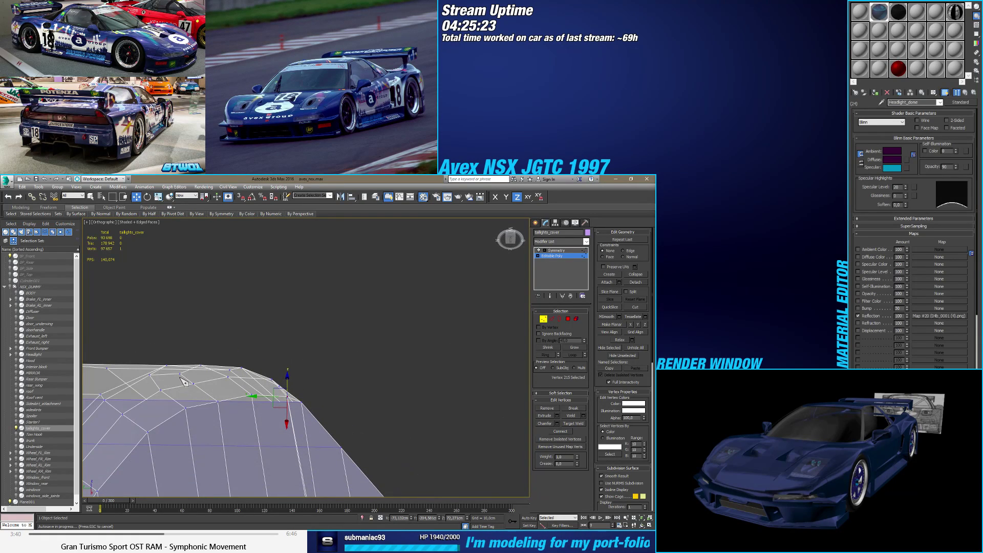
middle_click_drag(183, 382, 183, 377, "alt")
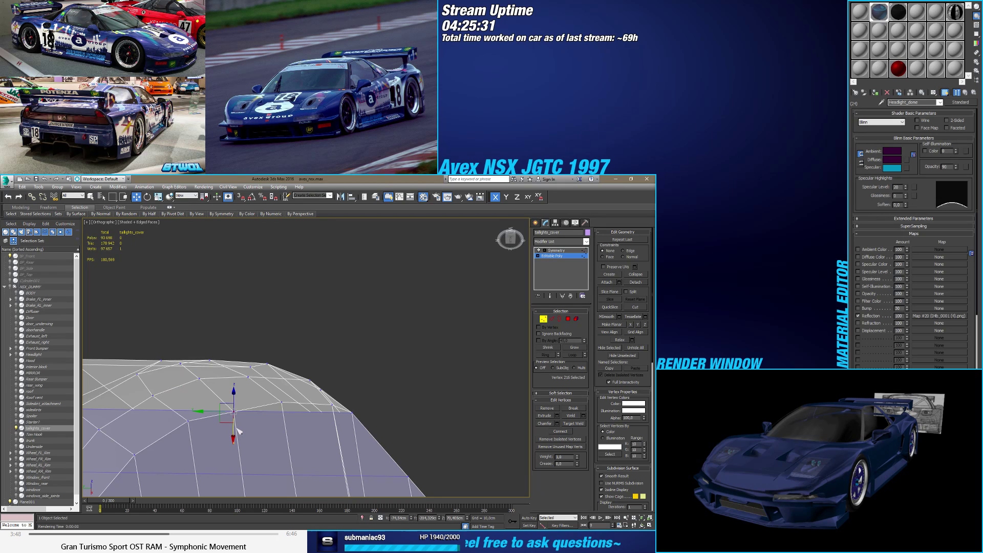
middle_click_drag(233, 426, 246, 364, "alt")
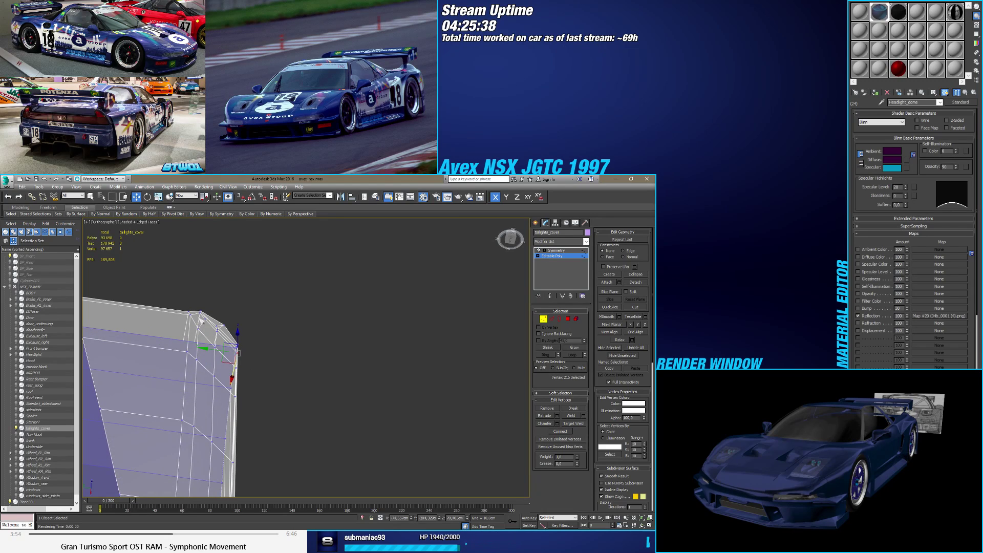
middle_click_drag(204, 318, 200, 326, "alt")
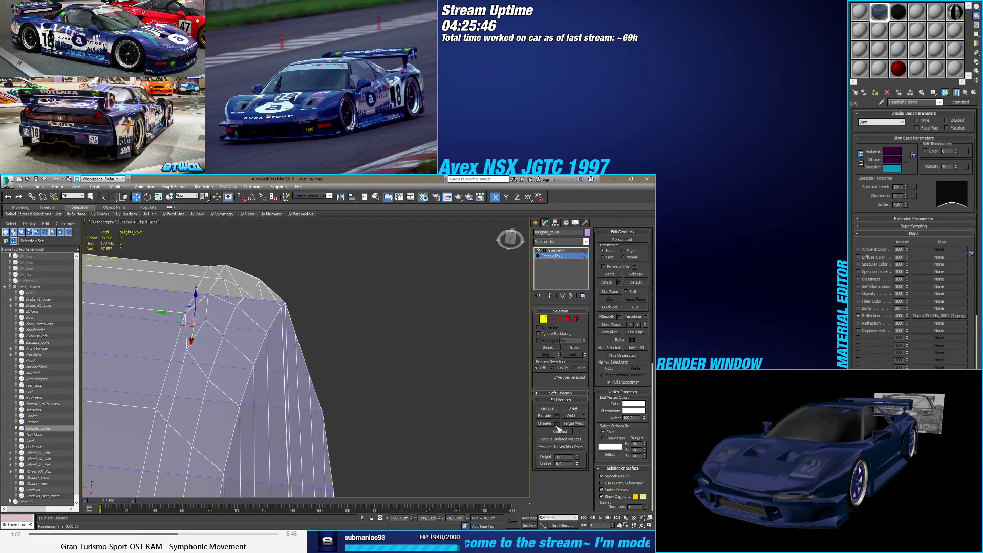
Step: Select another edge vertex and check the cover's fit from several angles
left_click(205, 319)
middle_click_drag(206, 319, 210, 399, "alt")
scroll(330, 350, "up", 5)
middle_click_drag(332, 350, 334, 321, "alt")
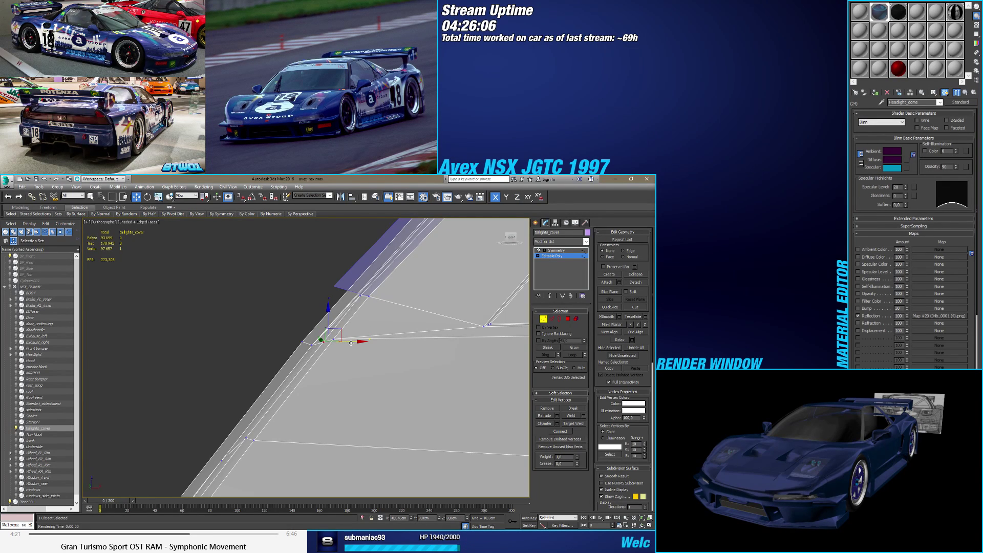
scroll(338, 358, "down", 8)
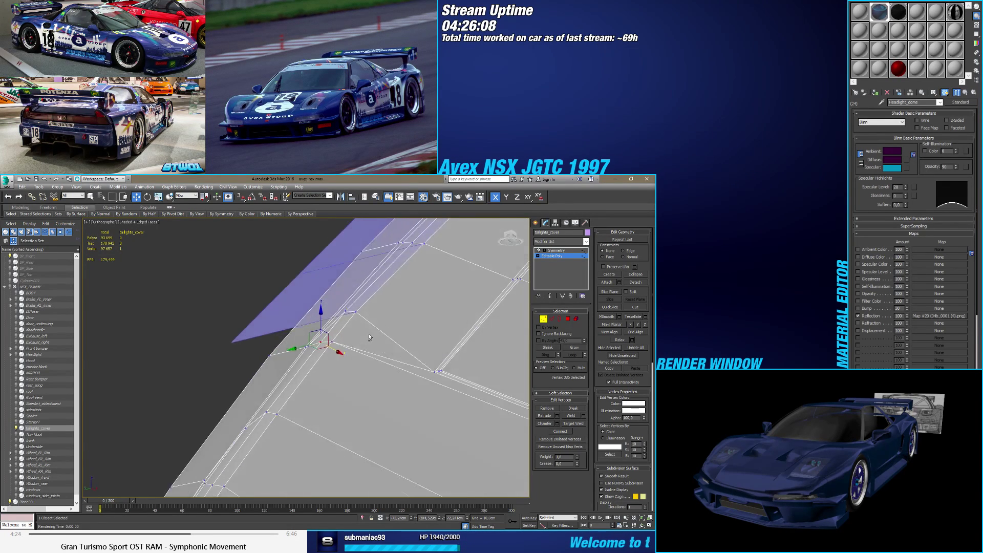
middle_click_drag(392, 318, 397, 325, "alt")
scroll(316, 346, "up", 6)
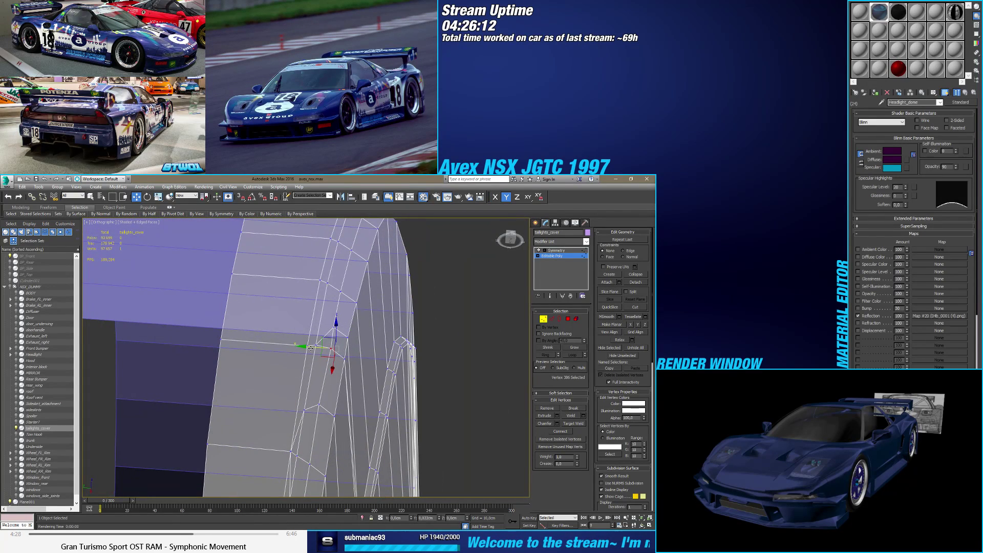
scroll(327, 364, "down", 4)
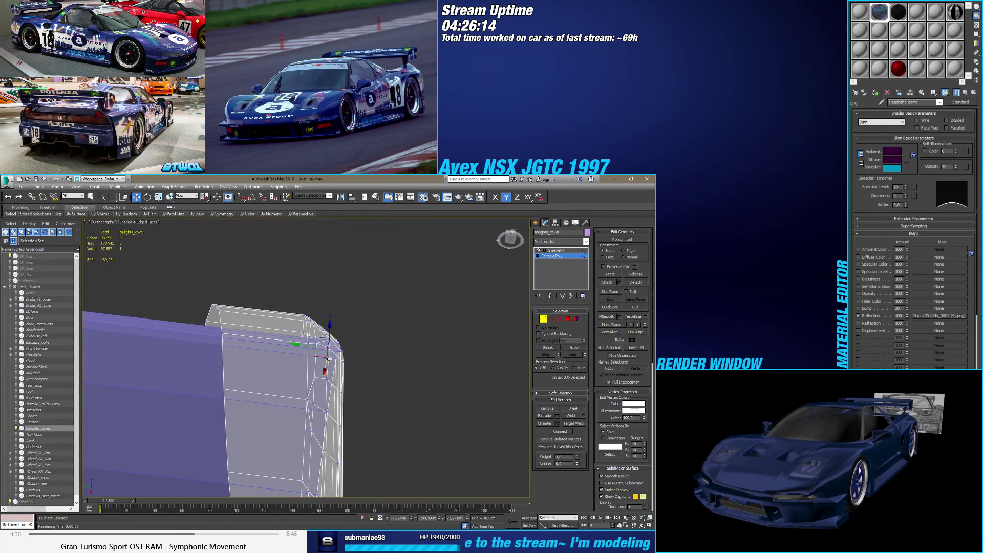
scroll(328, 359, "up", 2)
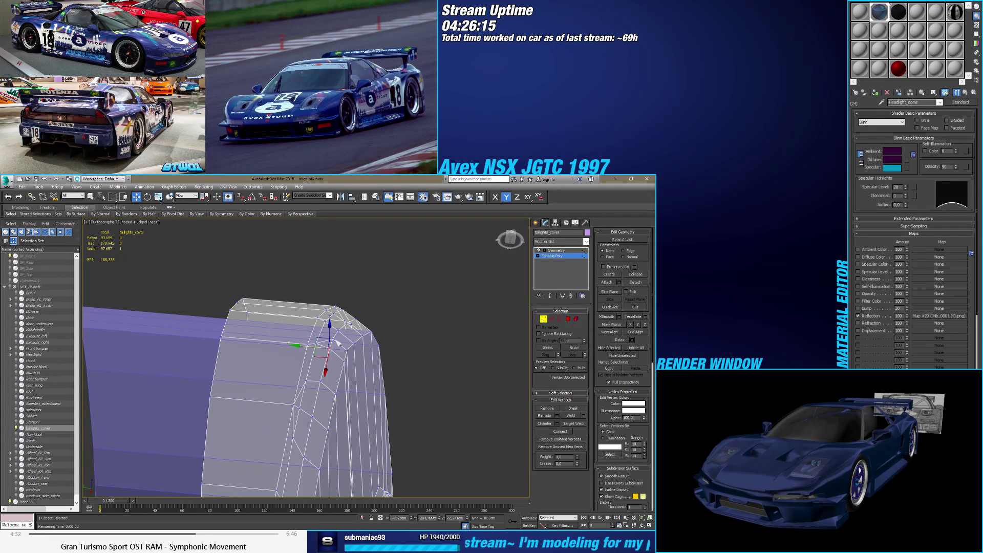
middle_click_drag(333, 339, 302, 392, "alt")
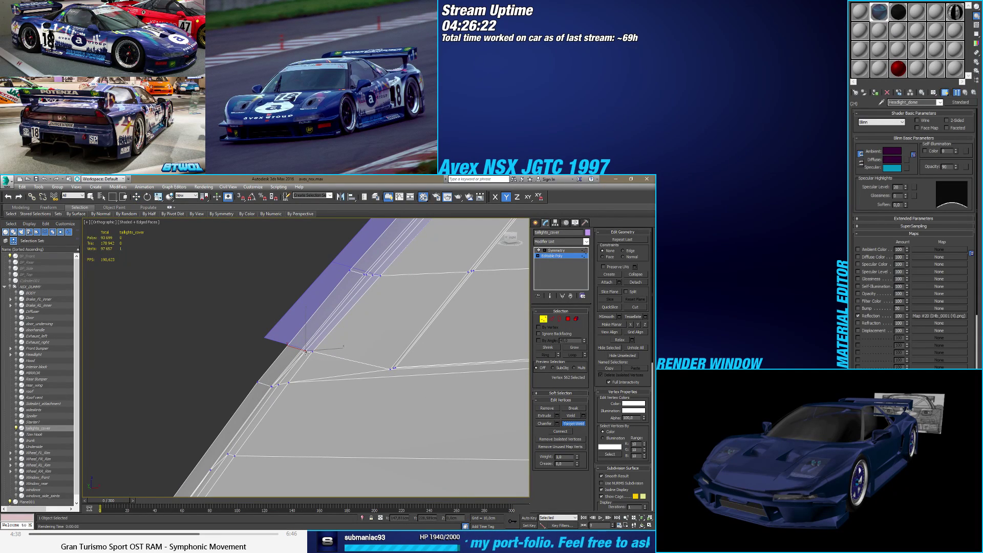
mouse_move(278, 383)
middle_mouse_down("alt")
mouse_move(333, 357)
mouse_move(297, 353)
mouse_move(272, 386)
mouse_move(296, 412)
mouse_move(307, 368)
mouse_move(314, 372)
mouse_move(287, 369)
mouse_move(285, 359)
middle_mouse_up("alt")
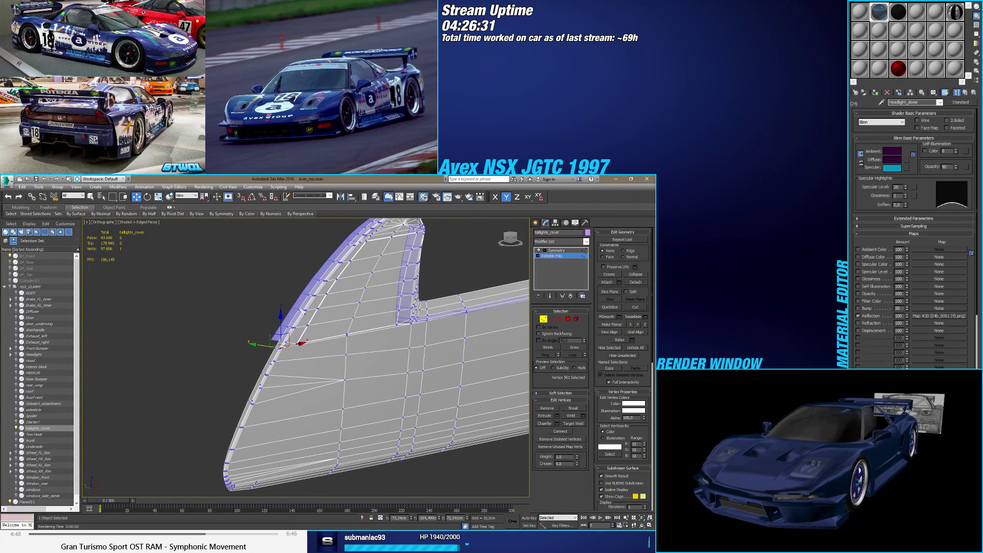
scroll(308, 310, "up", 3)
Step: Select Plane001 and switch it to edge sub-object editing
left_click(540, 224)
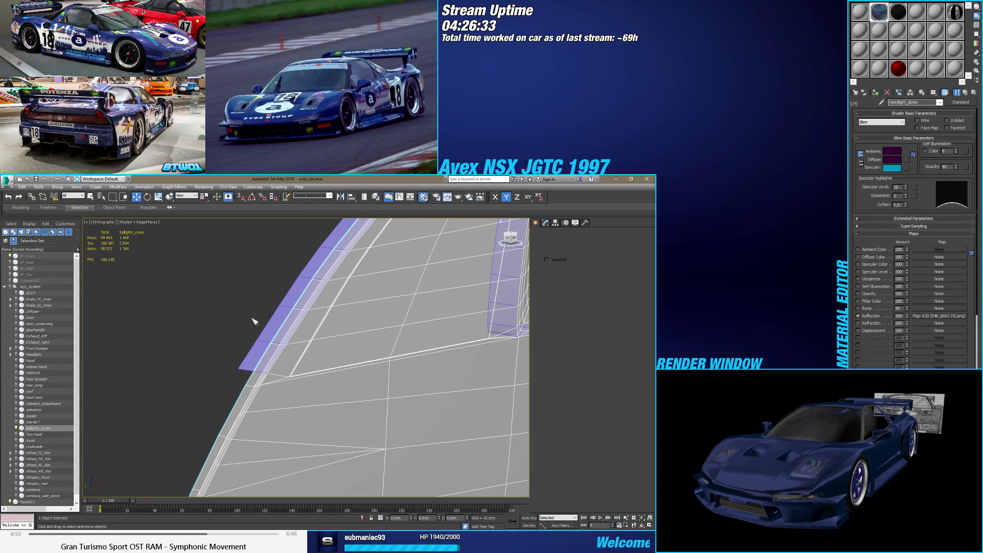
middle_click_drag(318, 390, 306, 344, "alt")
left_click(546, 223)
left_click(553, 318)
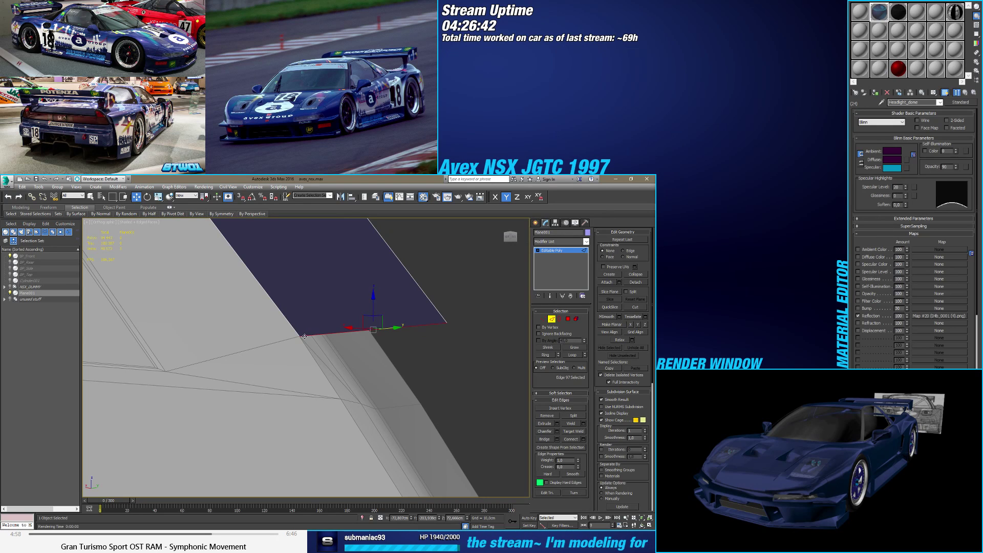
Step: Shift-extrude the border edge into several new faces, snapping each edge to body vertices
mouse_move(302, 337)
left_mouse_down("shift")
mouse_move(307, 353)
mouse_move(315, 341)
left_mouse_up("shift")
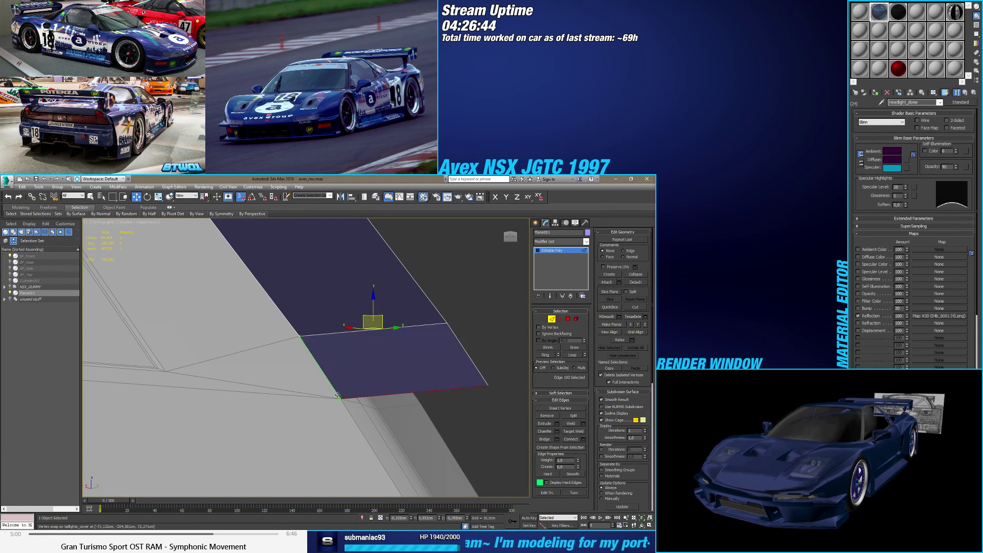
middle_click_drag(319, 345, 241, 294)
mouse_move(225, 285)
left_mouse_down("shift")
mouse_move(307, 420)
mouse_move(328, 435)
mouse_move(224, 284)
left_mouse_up("shift")
middle_click_drag(241, 295, 241, 260)
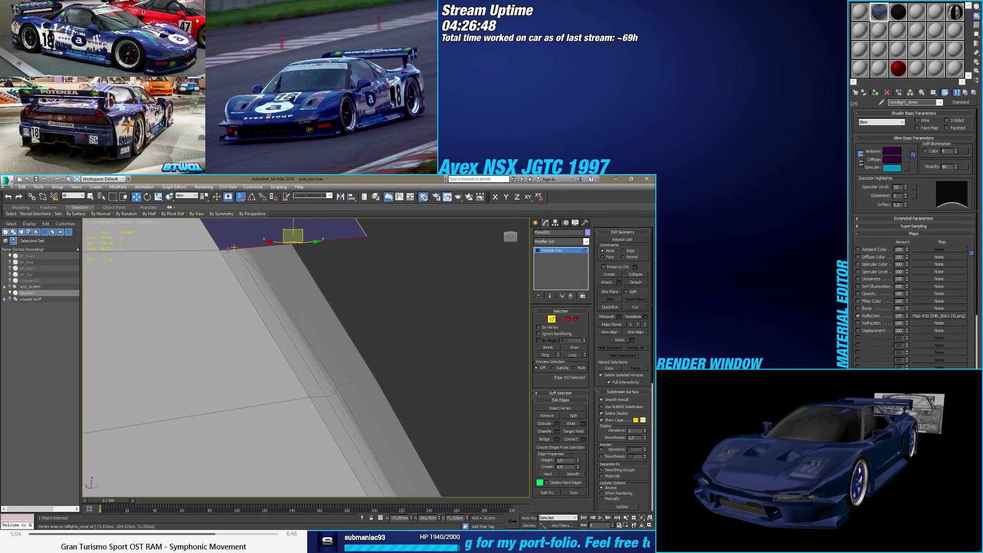
left_click_drag(219, 251, 246, 287)
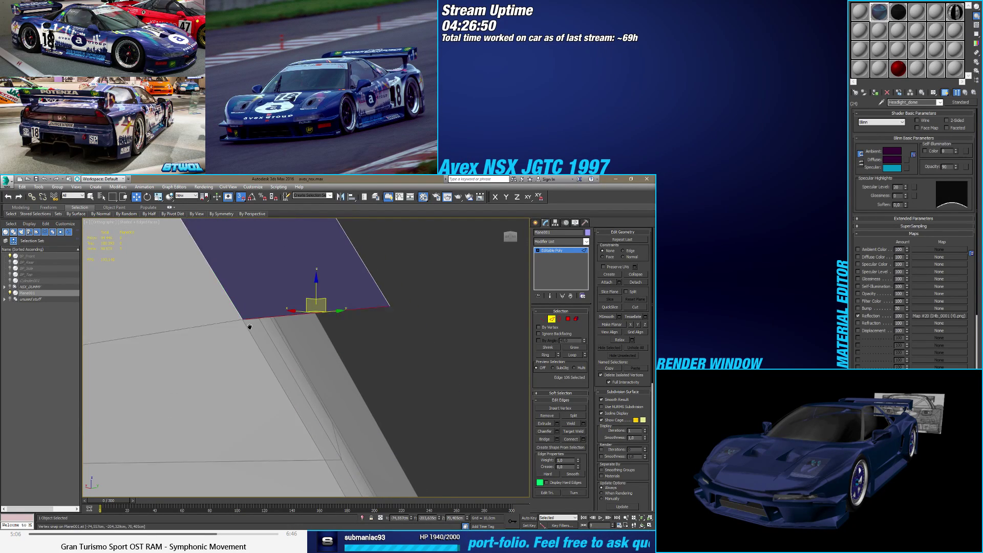
middle_click_drag(245, 286, 201, 232)
left_click_drag(195, 232, 275, 374, "shift")
middle_click_drag(270, 353, 207, 276)
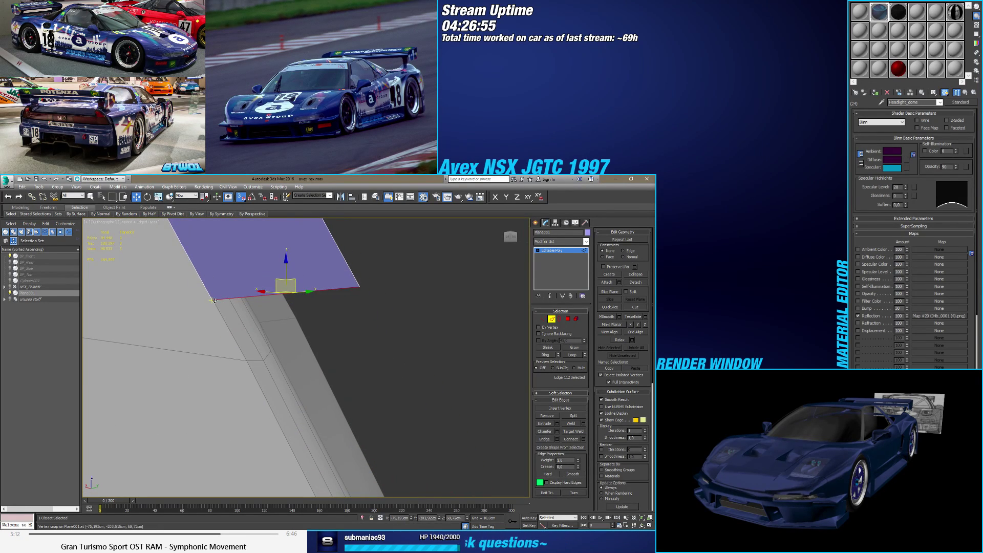
Step: Continue extruding faces down the panel and along the rear body's curved bottom edge
scroll(214, 300, "down", 3)
middle_click_drag(259, 373, 260, 307)
scroll(259, 304, "up", 2)
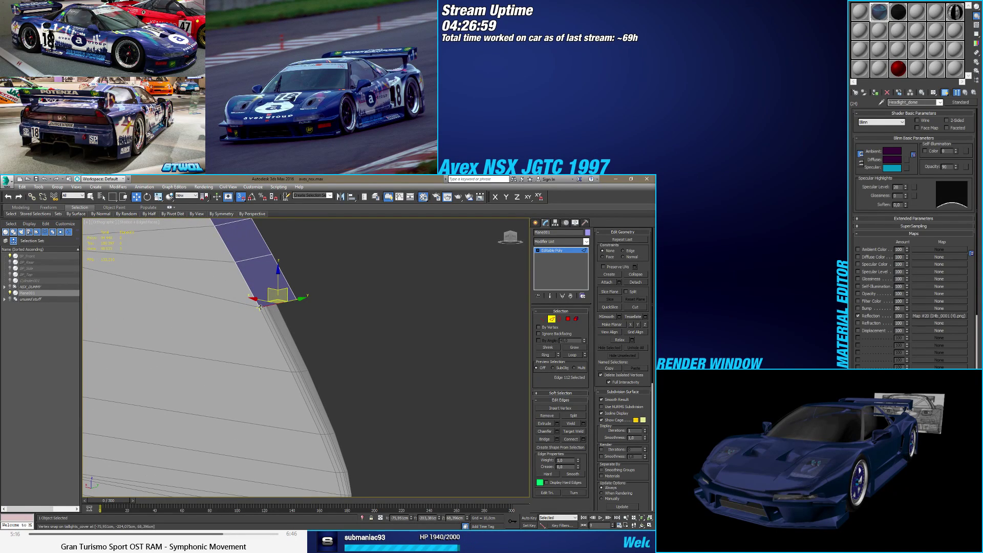
left_click_drag(260, 307, 332, 475, "shift")
scroll(317, 389, "up", 5)
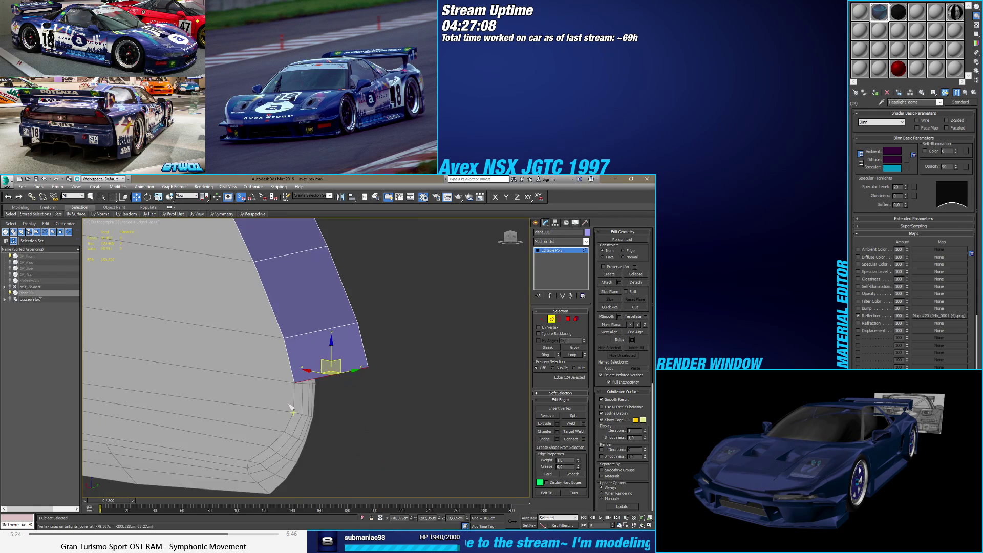
left_click_drag(303, 362, 254, 490, "shift")
middle_click_drag(254, 490, 355, 366)
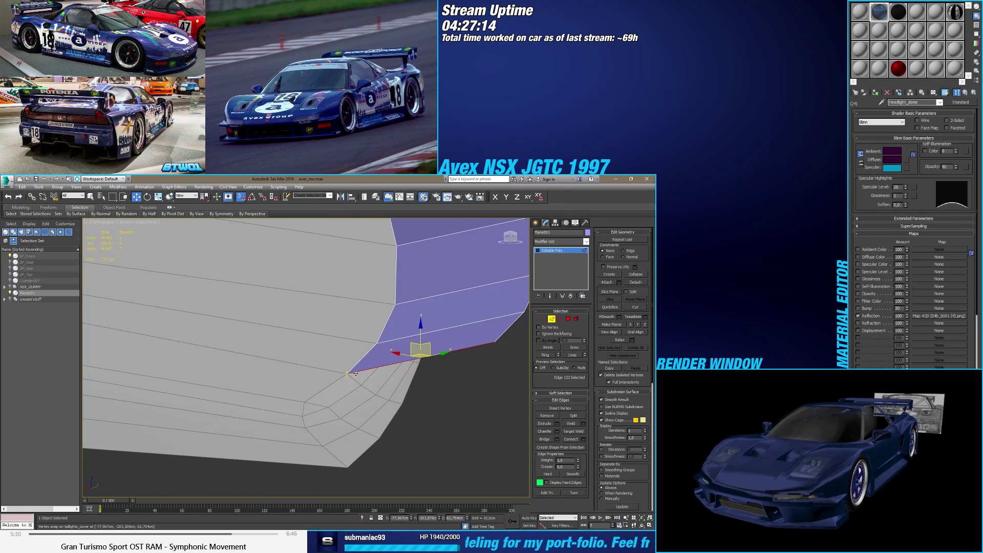
left_click_drag(355, 373, 317, 404, "shift")
middle_click_drag(317, 404, 495, 392, "alt")
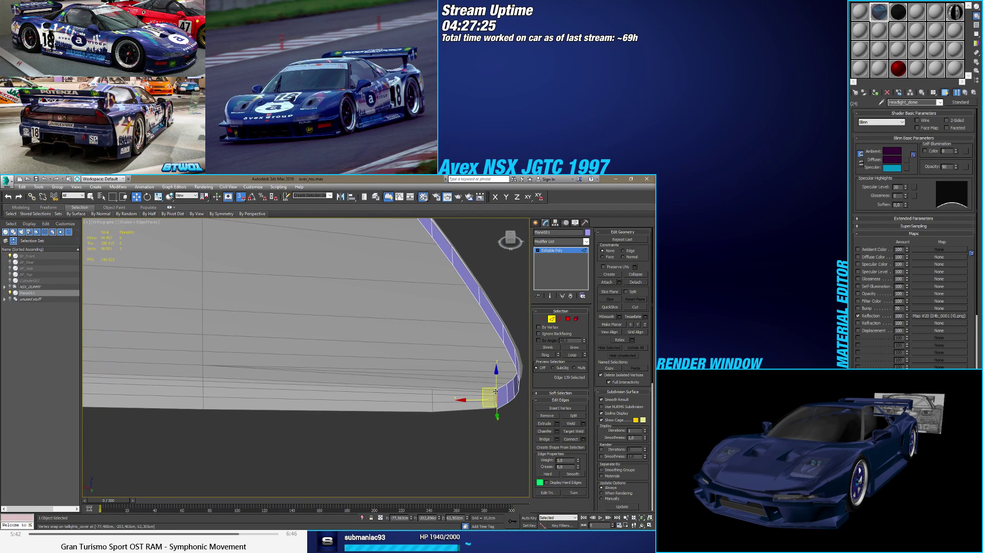
left_click_drag(496, 391, 214, 398, "shift")
middle_click_drag(199, 392, 374, 397, "alt")
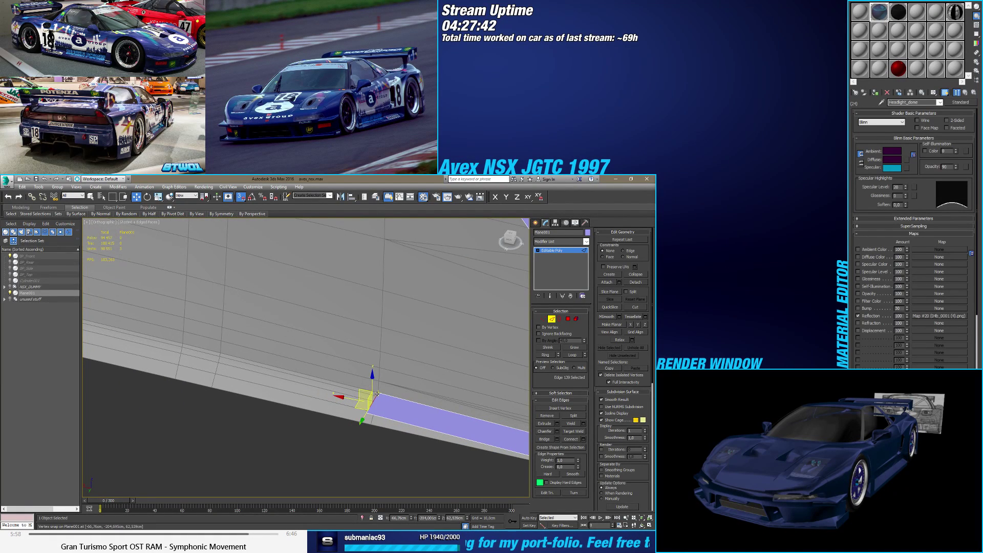
Step: Snap the strip's end edge to successive taillights_cover vertices, undoing one misplaced move
left_click_drag(241, 366, 181, 342)
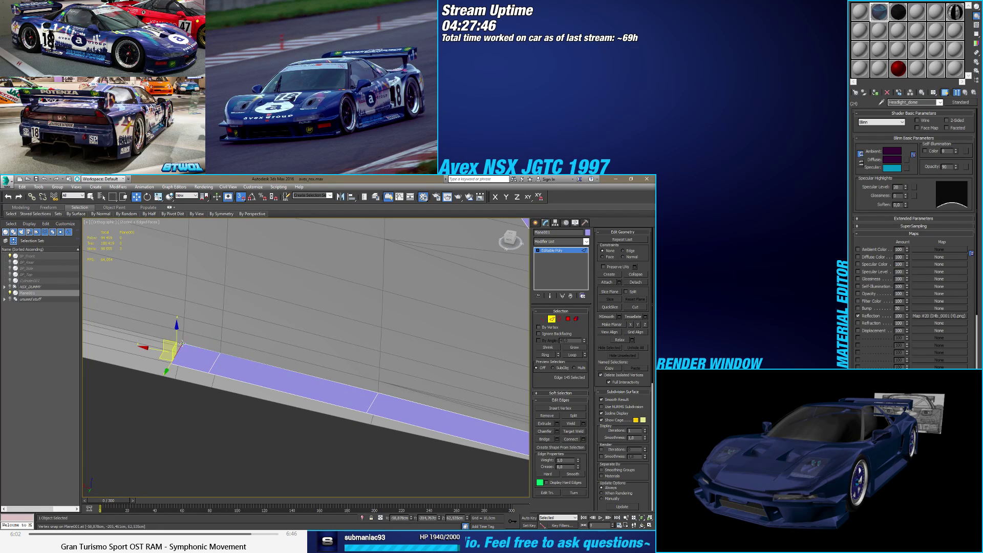
middle_click_drag(181, 344, 466, 429)
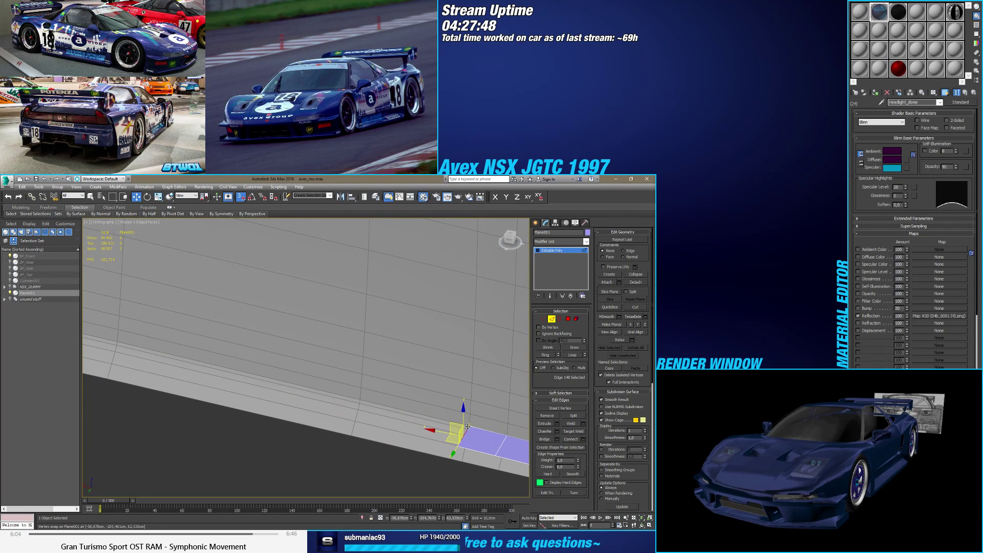
left_click_drag(467, 426, 364, 399)
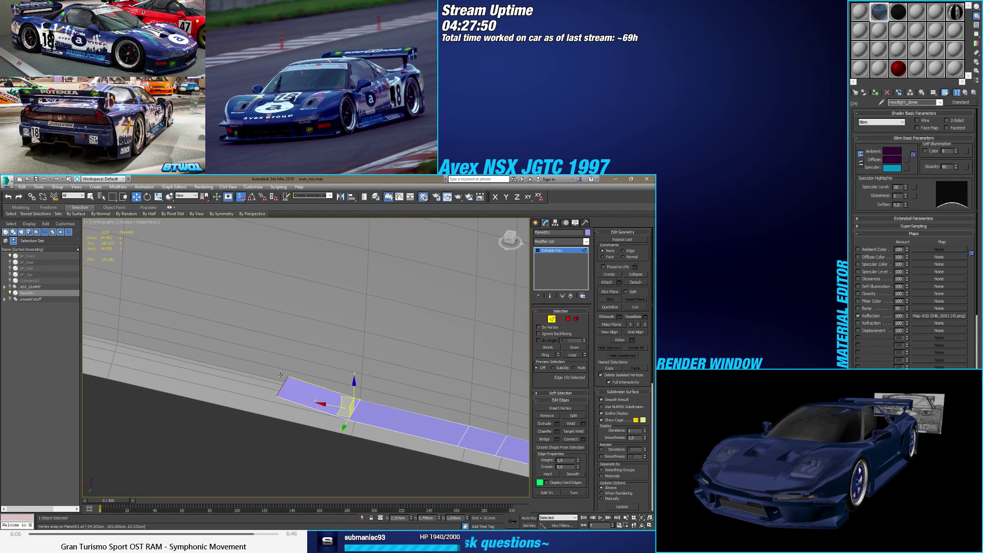
middle_click_drag(116, 340, 227, 390)
scroll(366, 423, "down", 3)
key("ctrl+z")
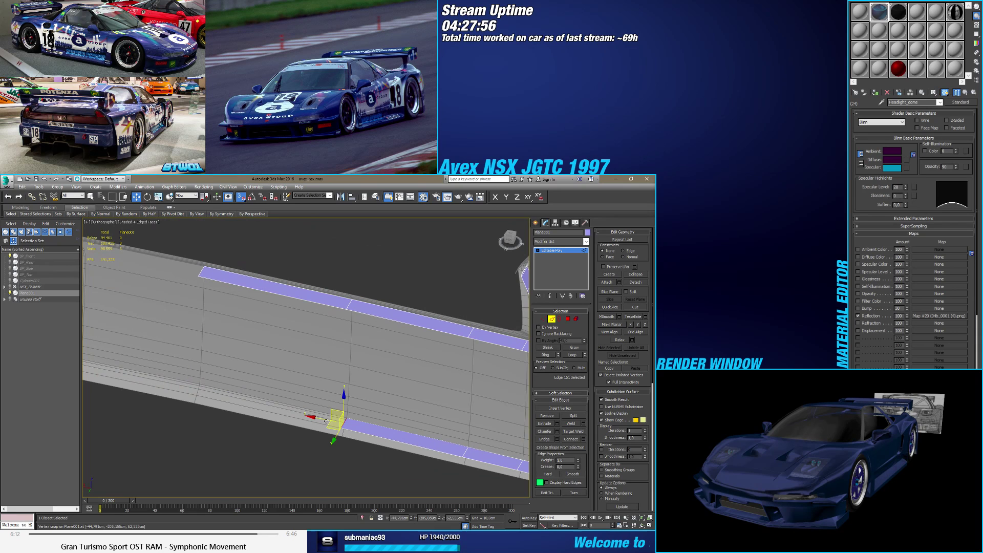
left_click_drag(262, 415, 190, 377)
scroll(190, 378, "up", 5)
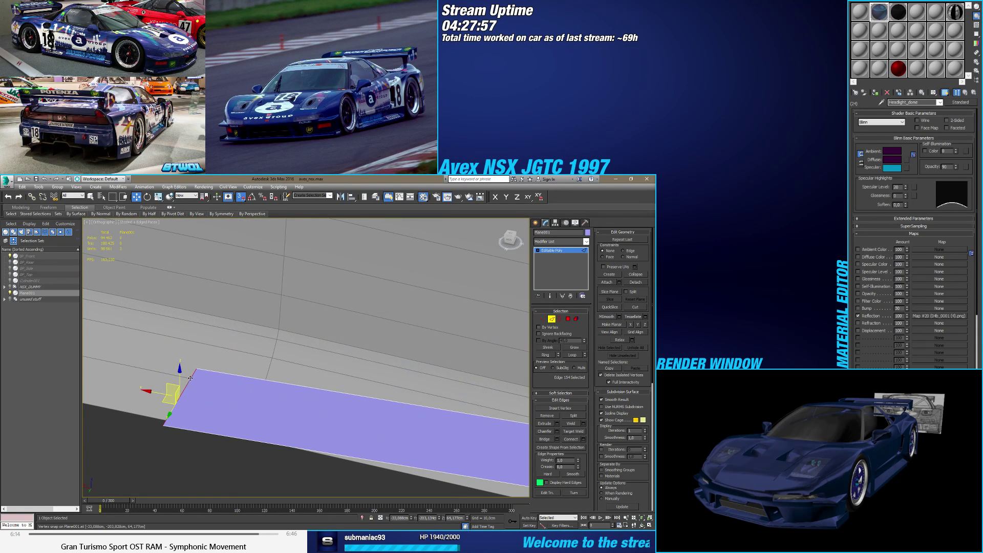
scroll(194, 372, "down", 2)
Step: Extrude the strip further down and left onto snapped cover vertices toward the body seam
middle_click_drag(194, 372, 399, 327)
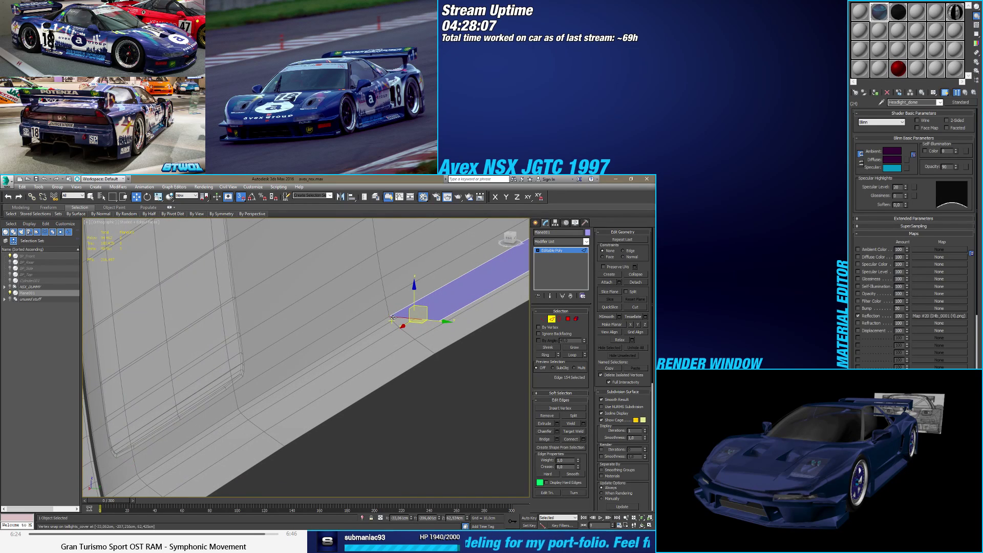
left_click_drag(391, 318, 239, 405, "shift")
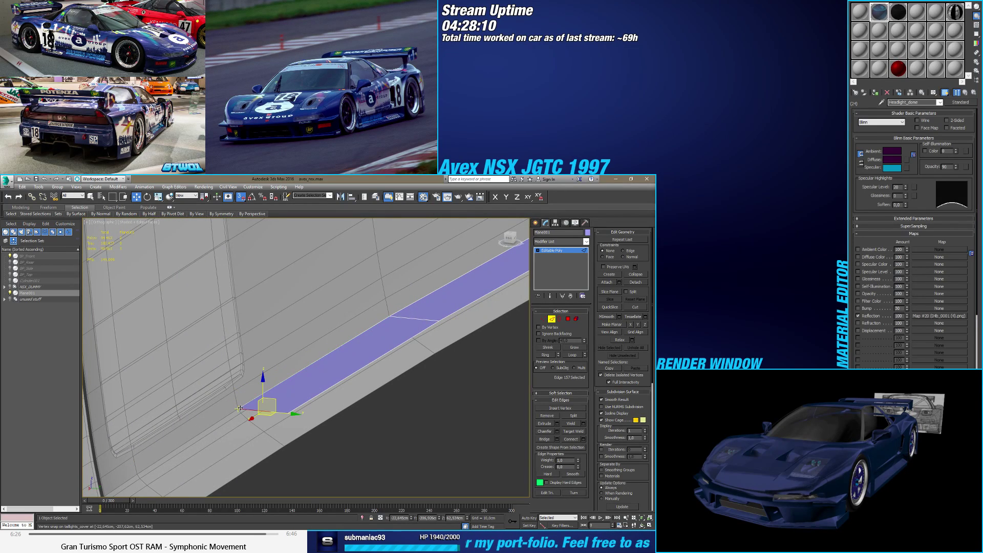
middle_click_drag(239, 408, 413, 327, "alt")
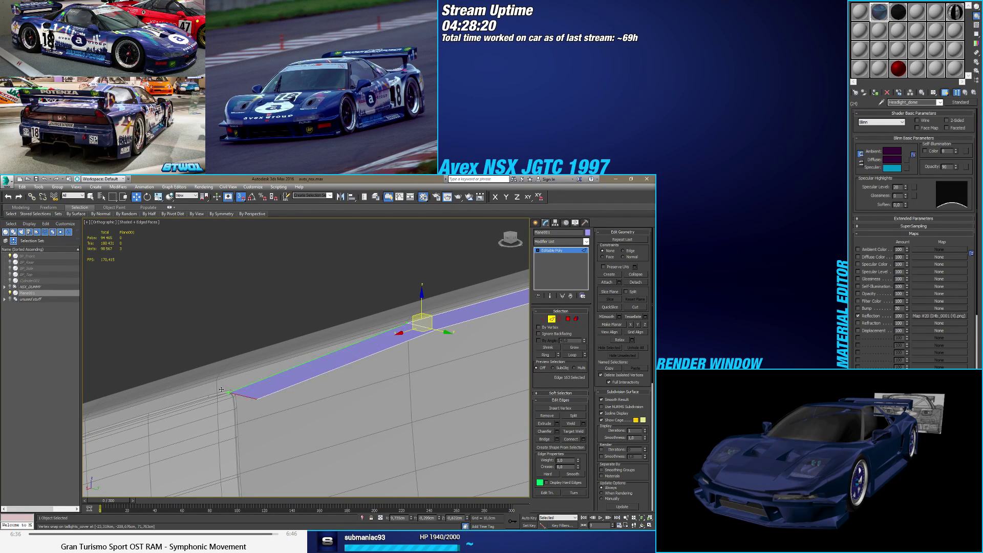
middle_click_drag(408, 325, 356, 362, "alt")
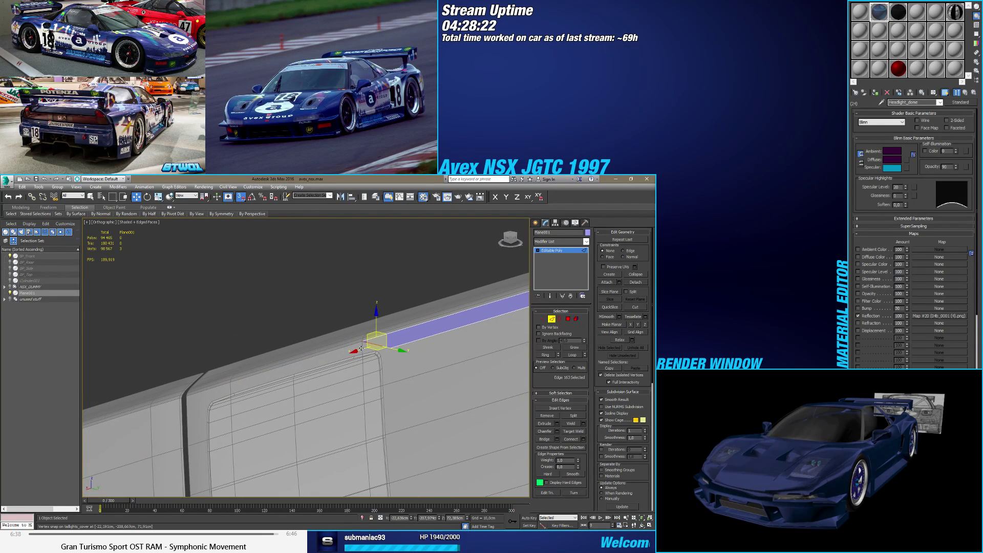
left_click(241, 377, "ctrl")
middle_click_drag(240, 377, 298, 397, "alt")
middle_click_drag(272, 401, 285, 369, "alt")
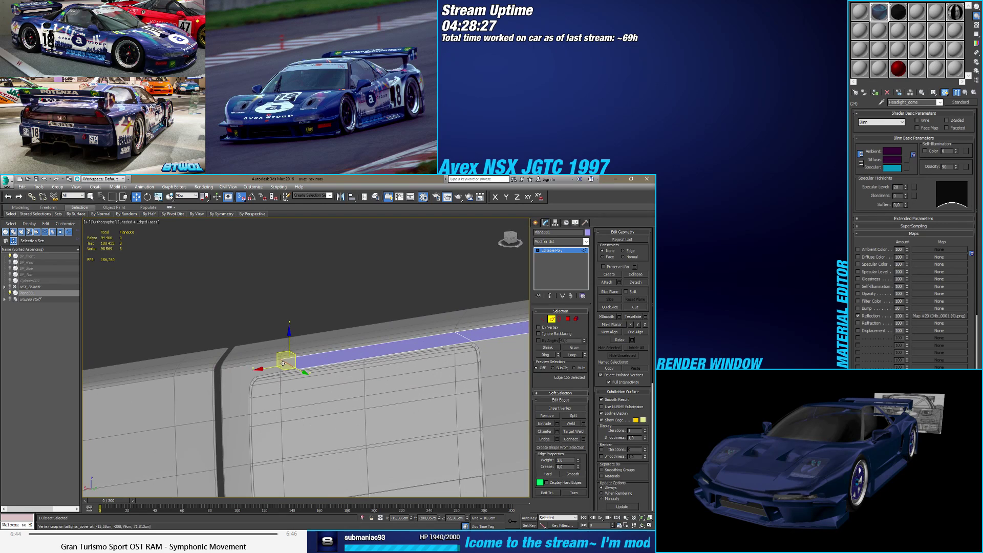
left_click_drag(283, 363, 221, 371, "shift")
Step: Extrude the strip down-left around the corner and start it up the vertical seam
scroll(225, 375, "up", 3)
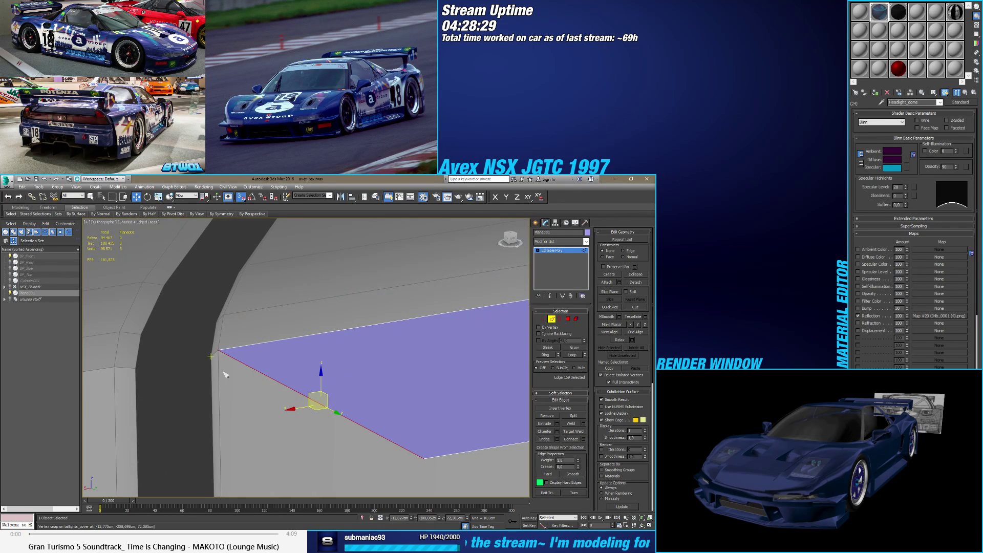
middle_click_drag(233, 365, 287, 397, "alt")
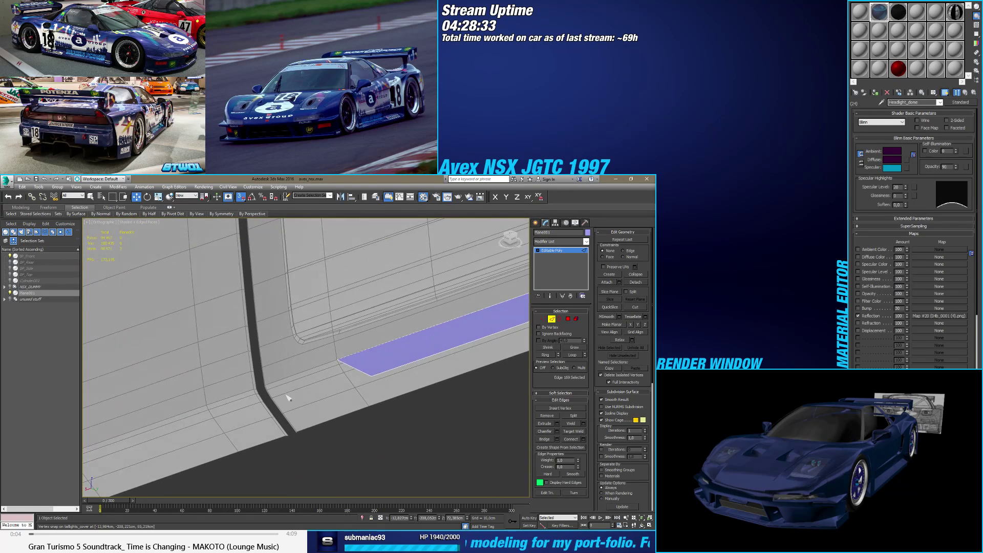
scroll(338, 362, "up", 4)
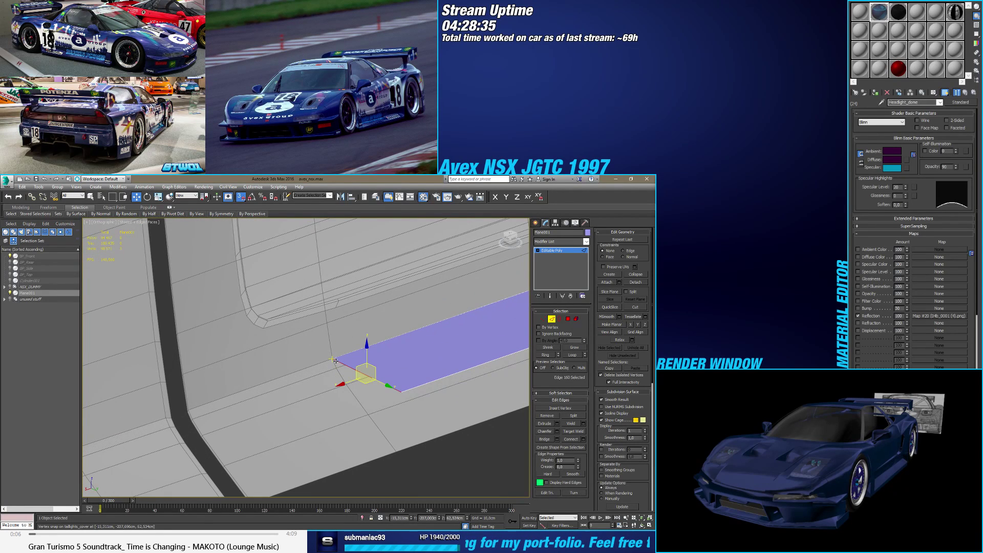
left_click_drag(335, 360, 229, 434, "shift")
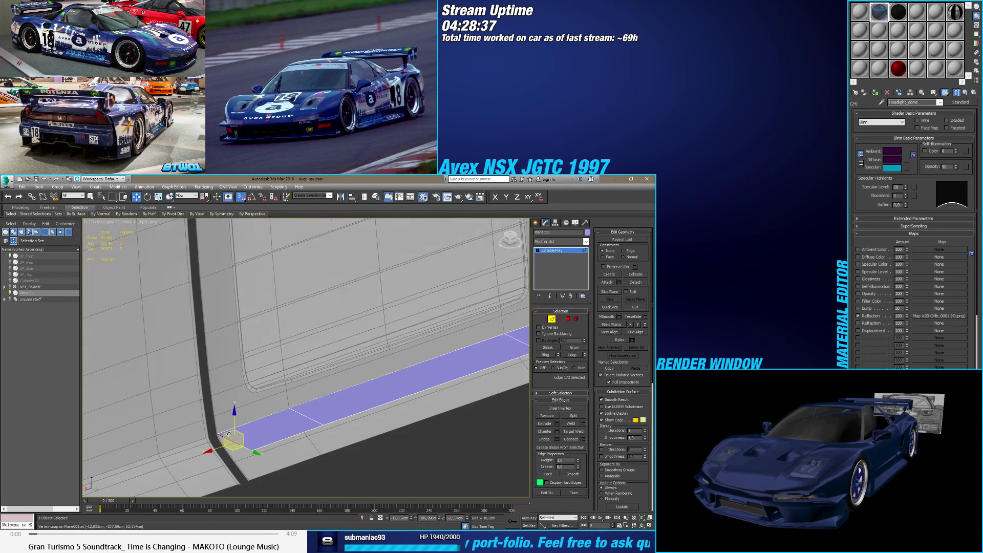
mouse_move(229, 434)
middle_mouse_down("alt")
mouse_move(220, 448)
mouse_move(244, 438)
middle_mouse_up("alt")
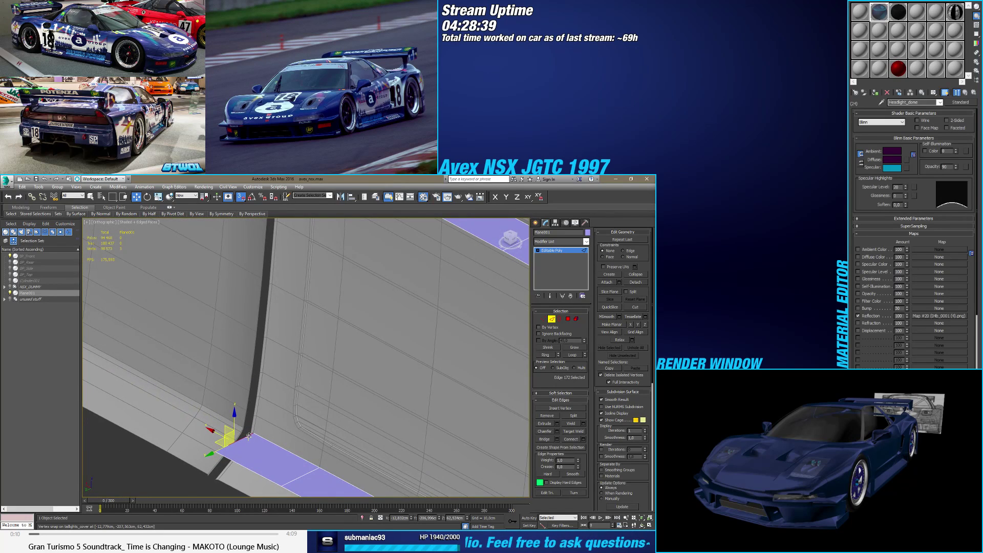
scroll(250, 433, "up", 2)
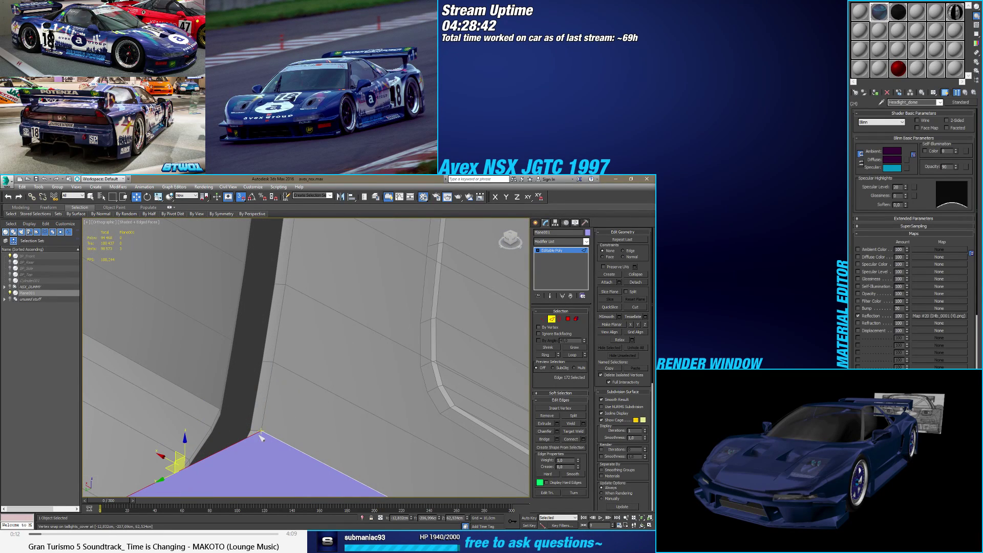
left_click_drag(259, 433, 283, 295, "shift")
middle_click_drag(283, 294, 251, 430)
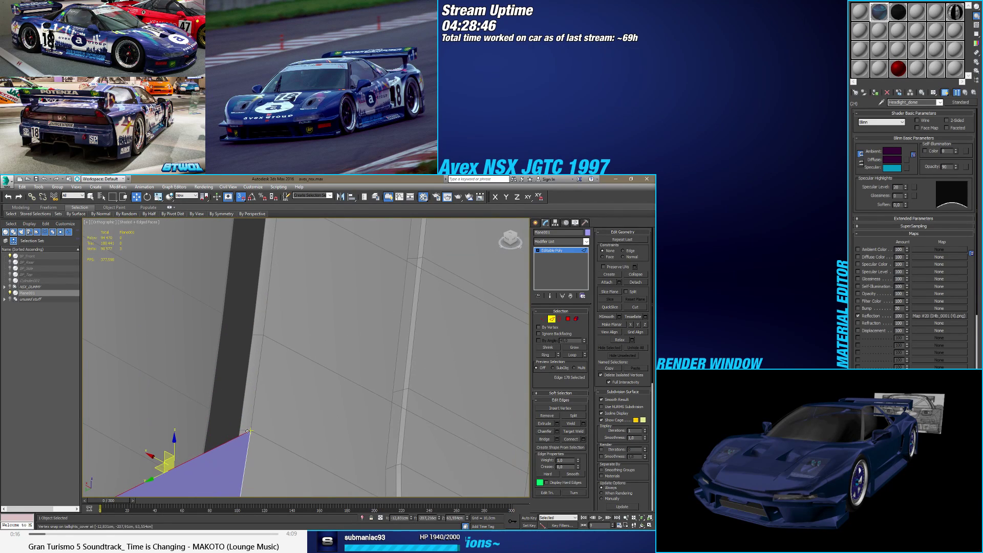
left_click_drag(251, 429, 260, 373, "shift")
Step: Redo the upward extrusions after undoing wrong ones, extending the strip up to the top face
key("ctrl+z")
middle_click_drag(253, 421, 239, 446)
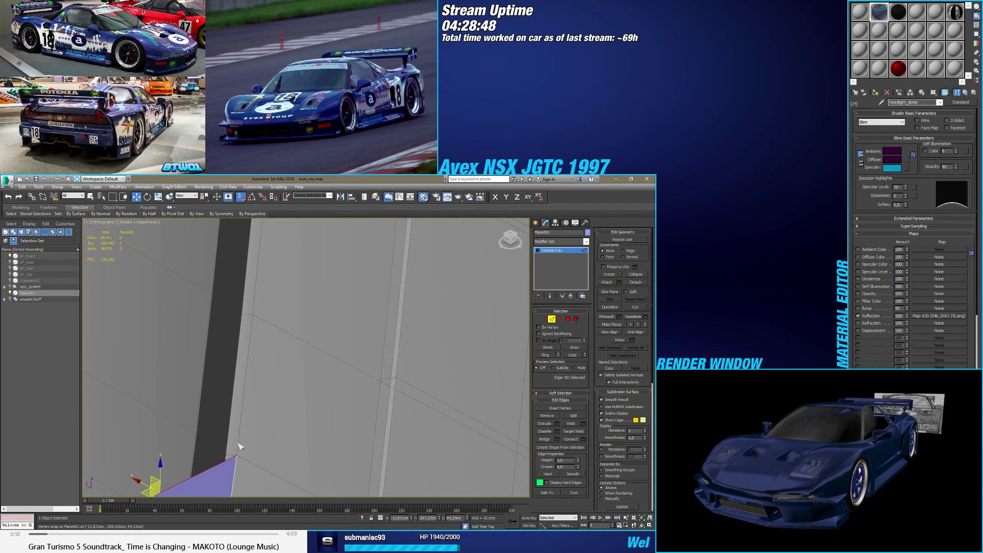
left_click_drag(235, 449, 242, 309, "shift")
key("ctrl+z")
middle_click_drag(236, 450, 219, 428)
left_click_drag(218, 432, 243, 220, "shift")
middle_click_drag(243, 220, 225, 463)
scroll(208, 440, "up", 3)
left_click_drag(225, 458, 222, 263, "shift")
scroll(246, 297, "down", 3)
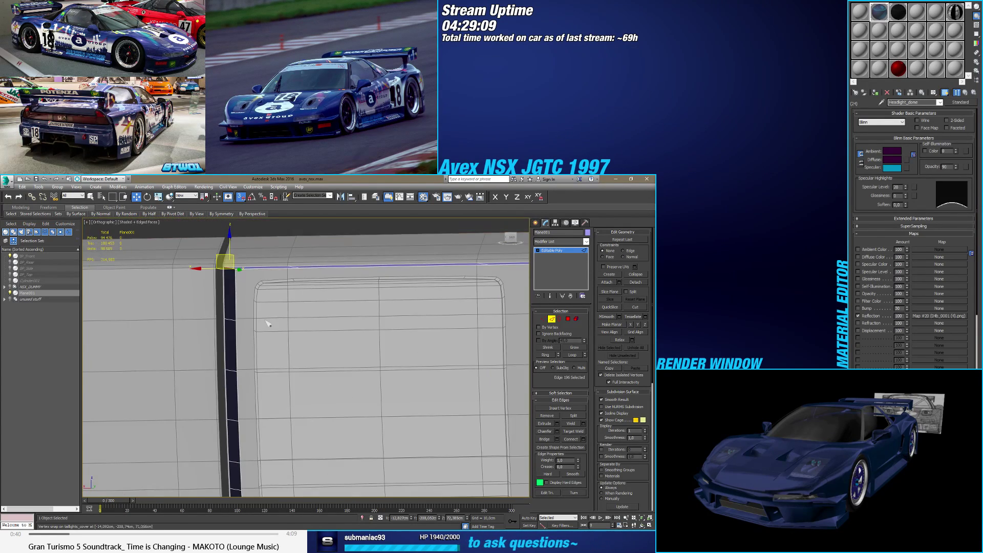
middle_click_drag(266, 325, 179, 289, "alt")
scroll(197, 286, "up", 3)
scroll(234, 429, "up", 2)
scroll(234, 429, "up", 2)
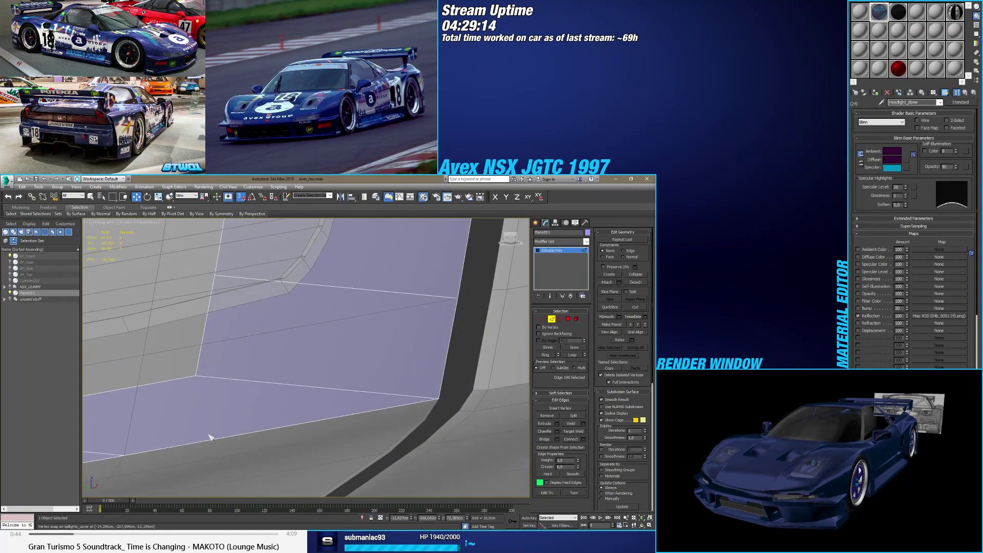
scroll(237, 432, "down", 4)
middle_click_drag(237, 432, 354, 394)
scroll(336, 393, "up", 2)
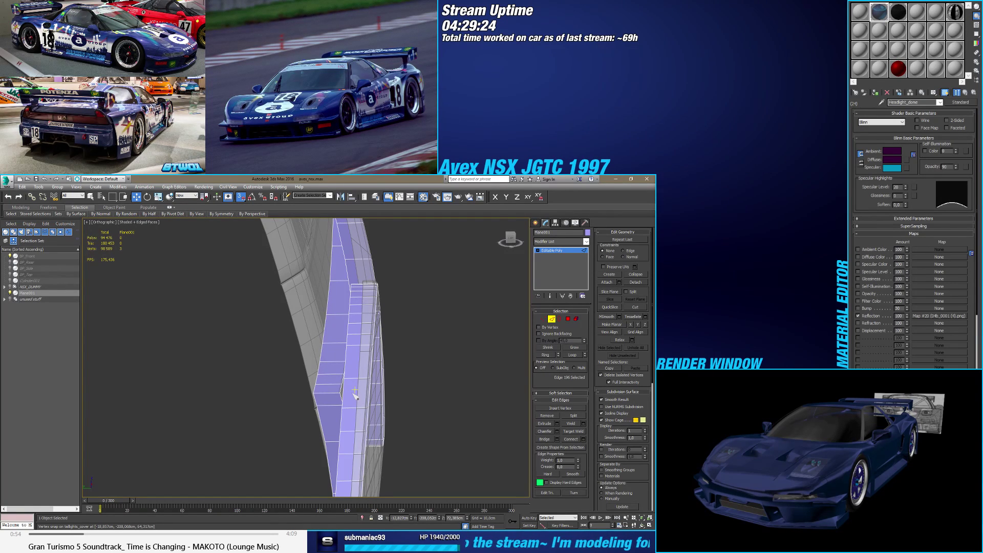
Step: In Left view, select the overlapping corner vertices in Vertex mode and weld them
middle_click_drag(400, 353, 365, 366, "alt")
key("l")
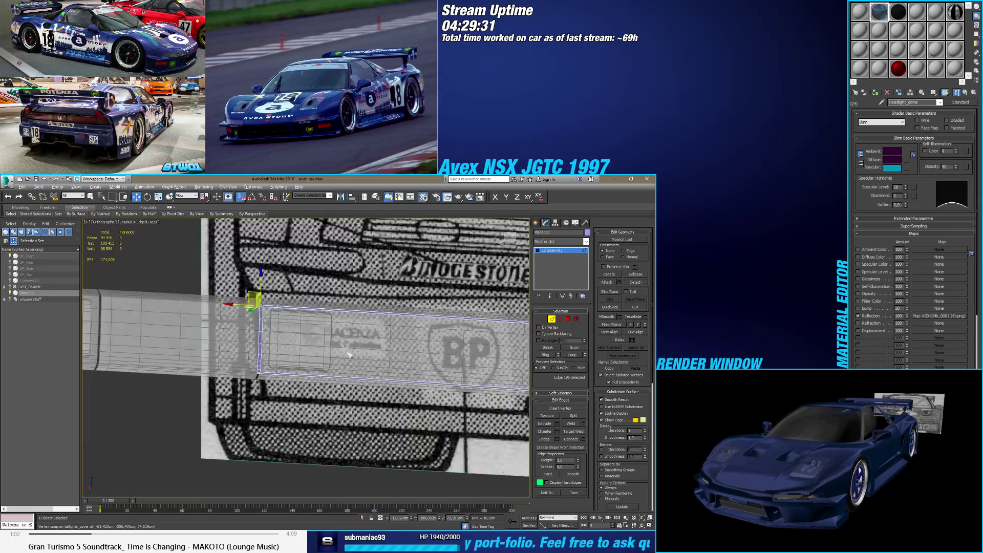
scroll(228, 344, "up", 3)
middle_click_drag(227, 344, 279, 388, "alt")
scroll(408, 330, "up", 6)
middle_click_drag(408, 331, 409, 327, "alt")
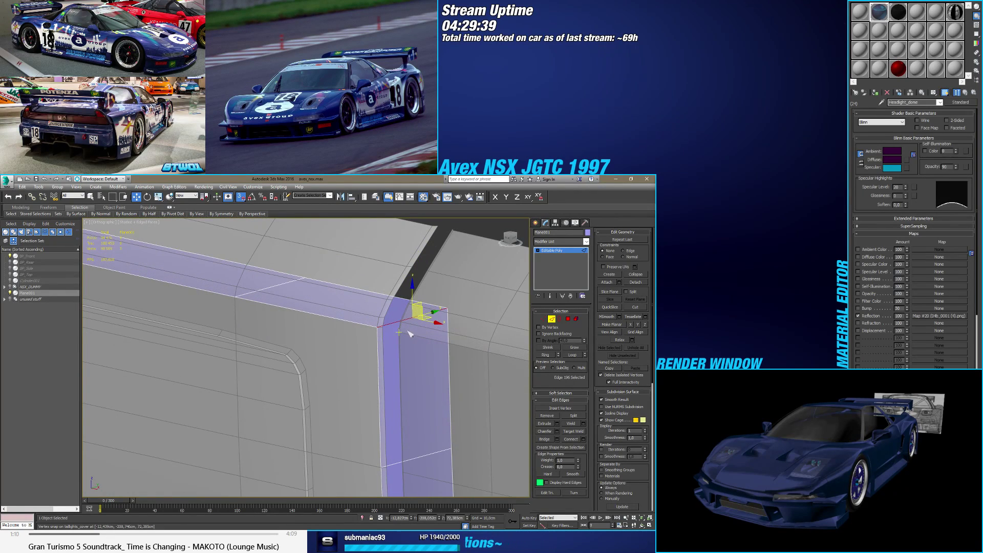
key("1")
left_click_drag(356, 349, 447, 321)
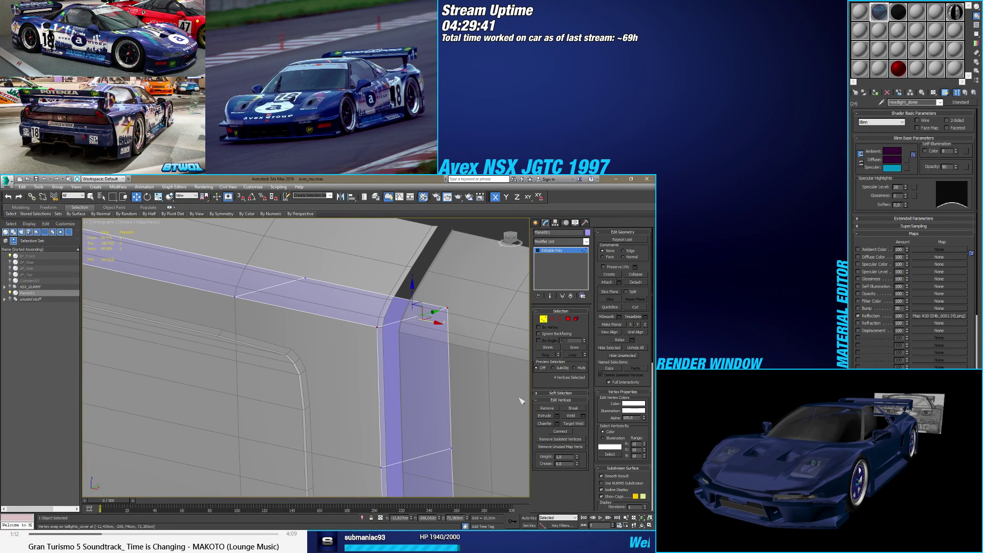
left_click(572, 416)
middle_click_drag(397, 374, 352, 387)
scroll(349, 351, "down", 6)
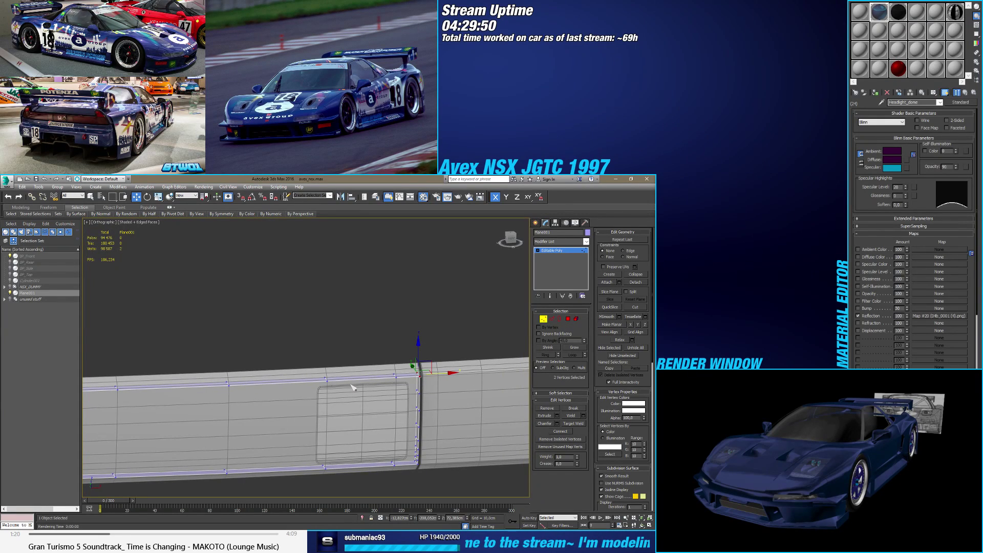
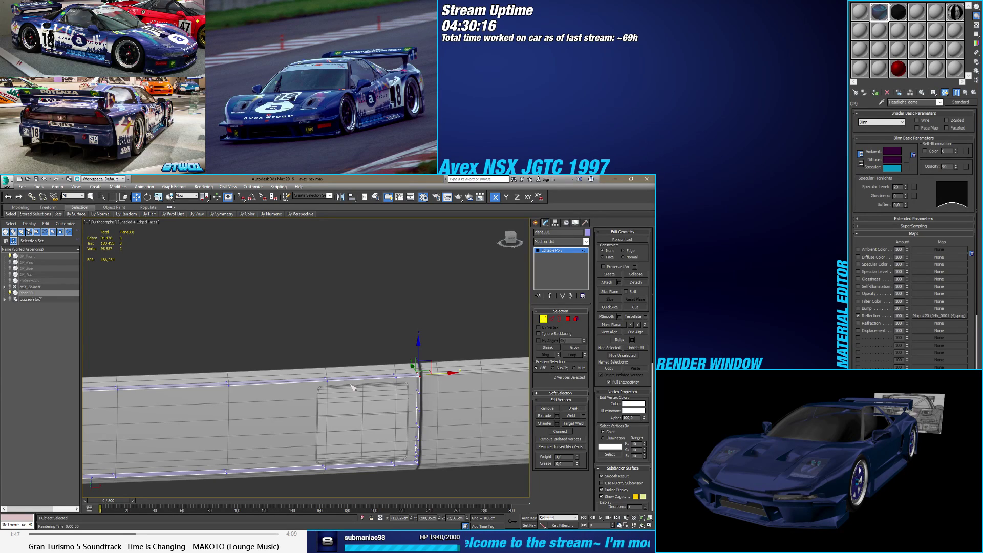
Step: At Border level, select the wing's open border at the fin end and Cap it
scroll(367, 364, "down", 3)
middle_click_drag(367, 363, 287, 379, "alt")
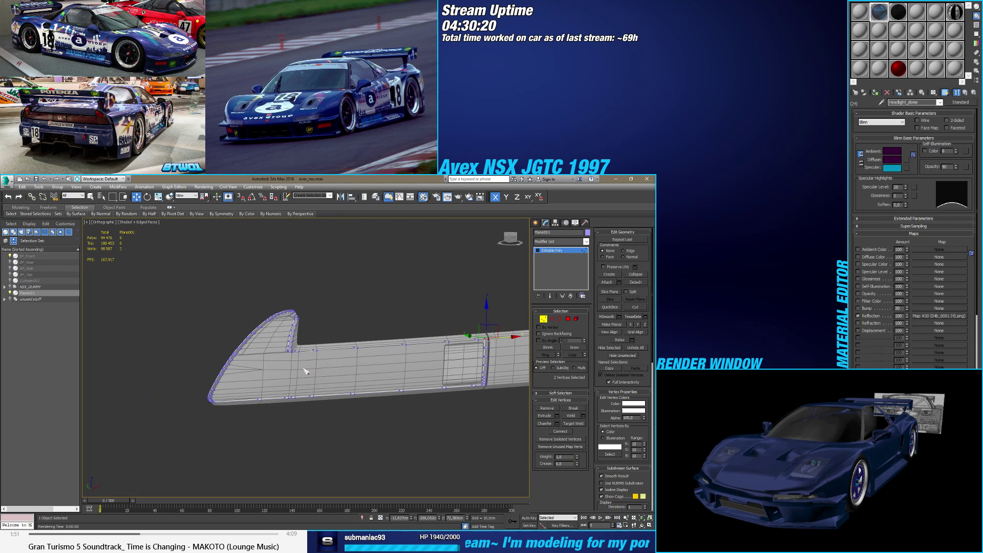
middle_click_drag(316, 323, 276, 329, "alt")
scroll(273, 354, "up", 4)
scroll(272, 354, "up", 1)
scroll(314, 374, "down", 3)
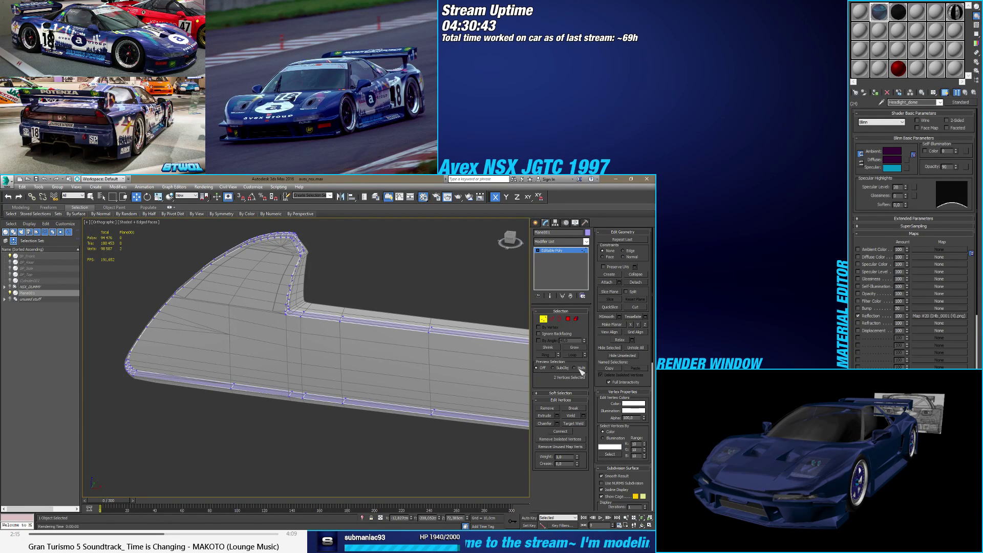
left_click(551, 319)
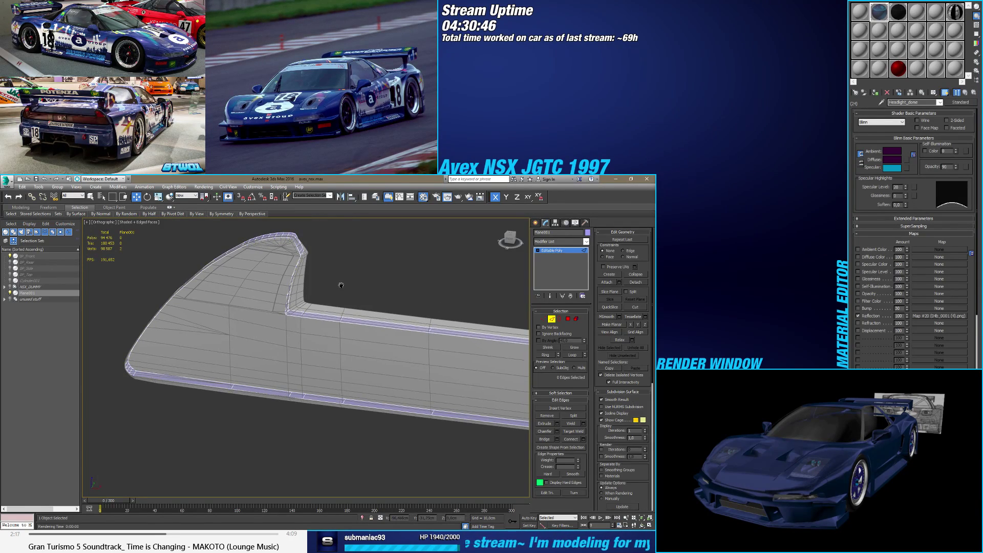
mouse_move(379, 307)
middle_mouse_down("alt")
mouse_move(357, 300)
mouse_move(373, 286)
mouse_move(354, 283)
mouse_move(382, 293)
mouse_move(370, 303)
middle_mouse_up("alt")
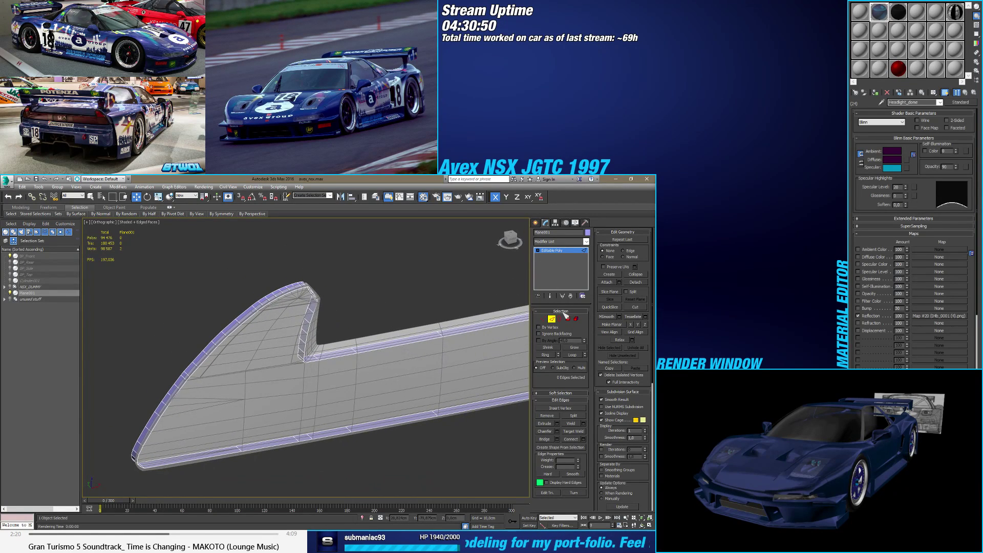
key("3")
left_click(379, 343)
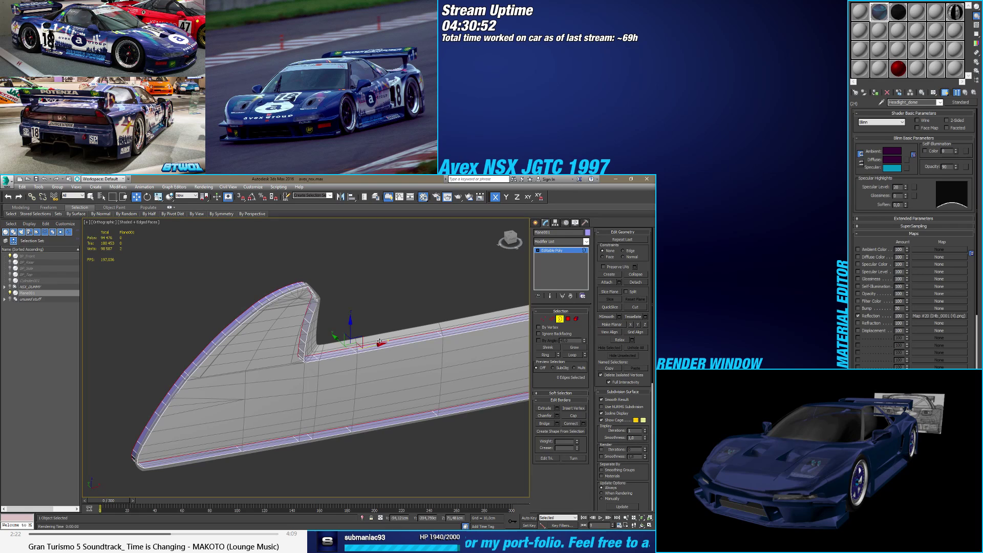
left_click(573, 415)
mouse_move(450, 392)
middle_mouse_down("alt")
mouse_move(386, 374)
mouse_move(461, 380)
mouse_move(415, 385)
mouse_move(433, 385)
middle_mouse_up("alt")
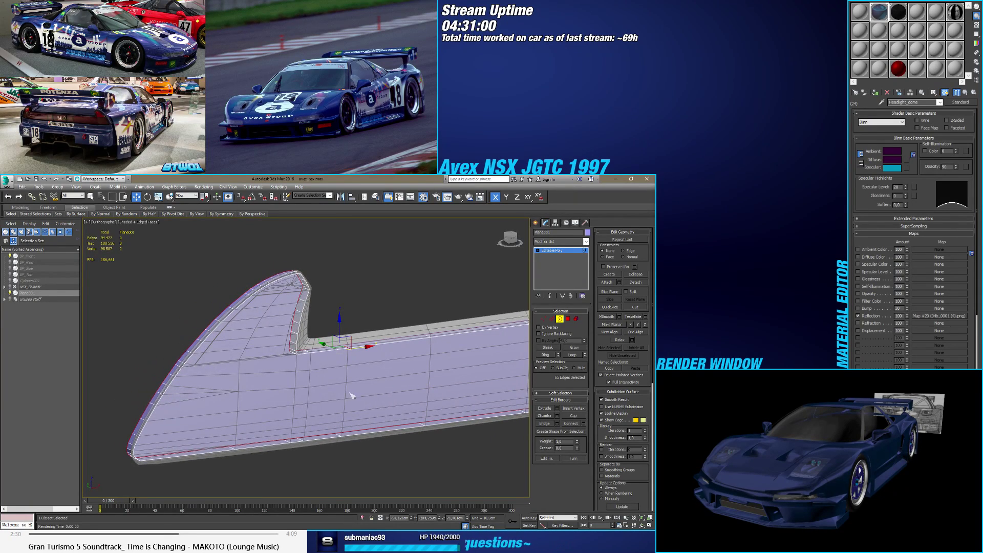
mouse_move(351, 395)
middle_mouse_down("alt")
mouse_move(318, 390)
mouse_move(345, 388)
mouse_move(322, 400)
mouse_move(333, 400)
middle_mouse_up("alt")
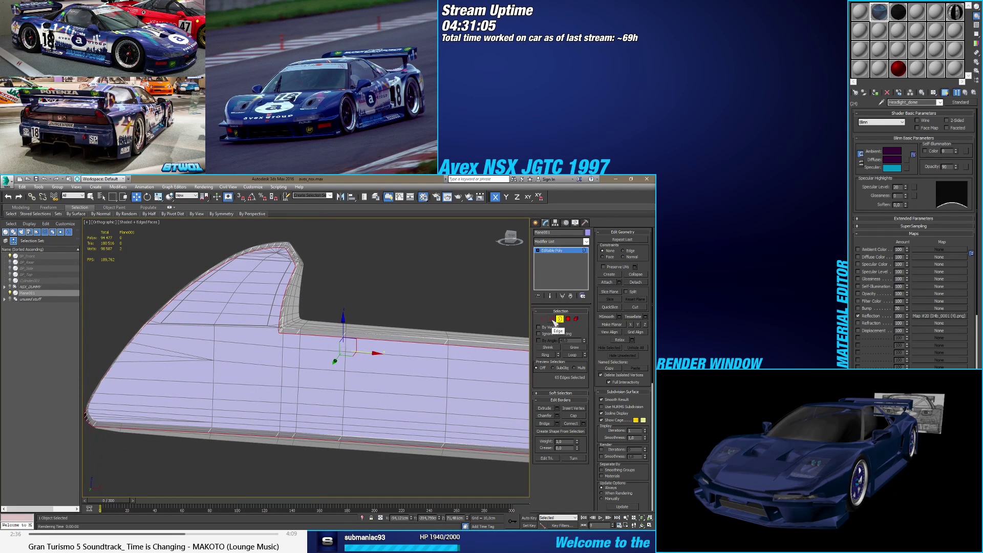
Step: Return to Edge level, switch to a straight Front view, and select the wing's bottom vertex
left_click(552, 318)
middle_click_drag(369, 358, 365, 357, "alt")
left_click(510, 237)
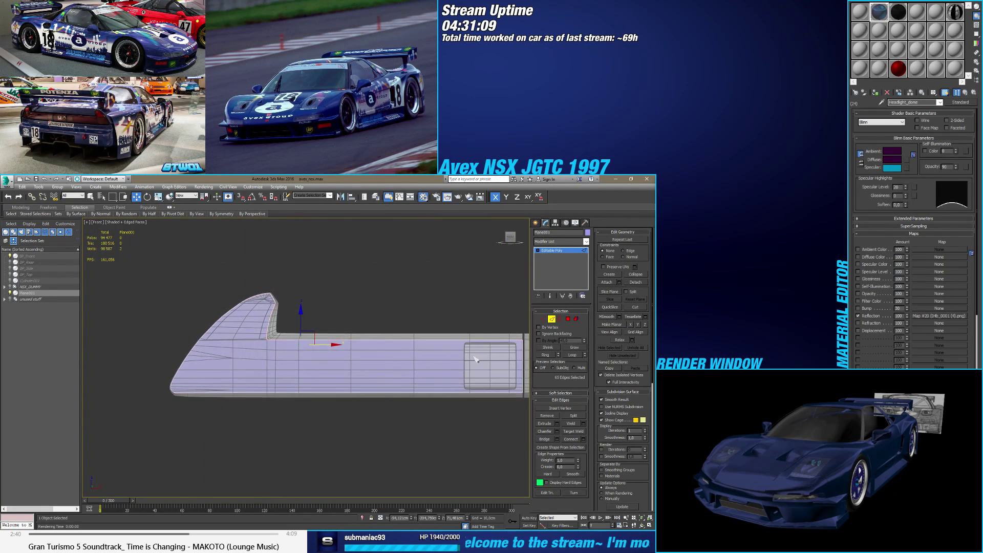
scroll(339, 351, "up", 6)
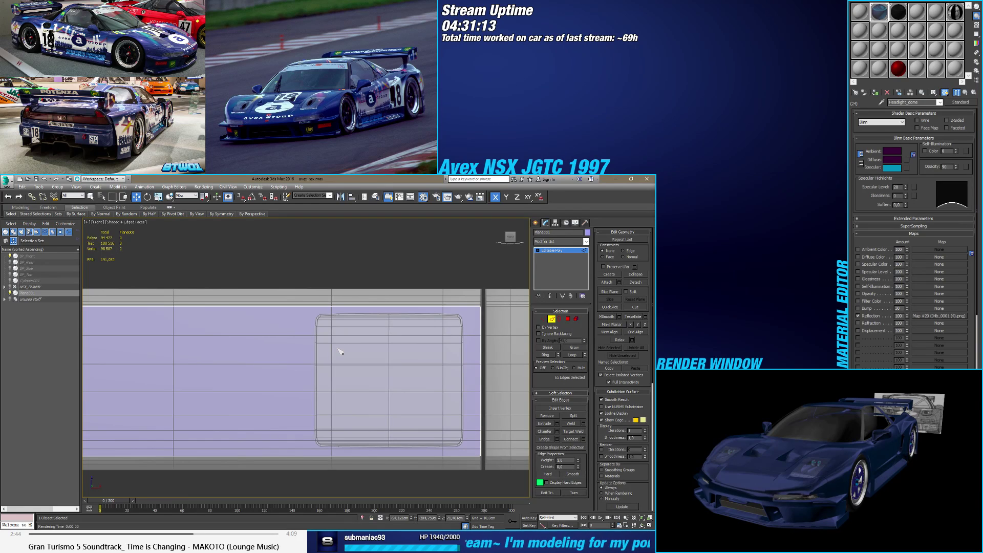
scroll(339, 351, "down", 5)
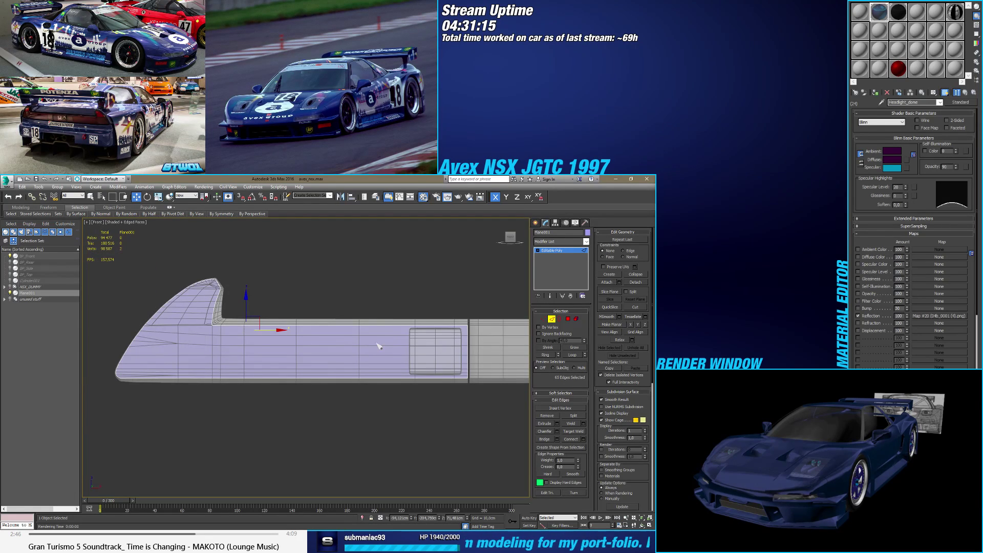
scroll(205, 354, "up", 5)
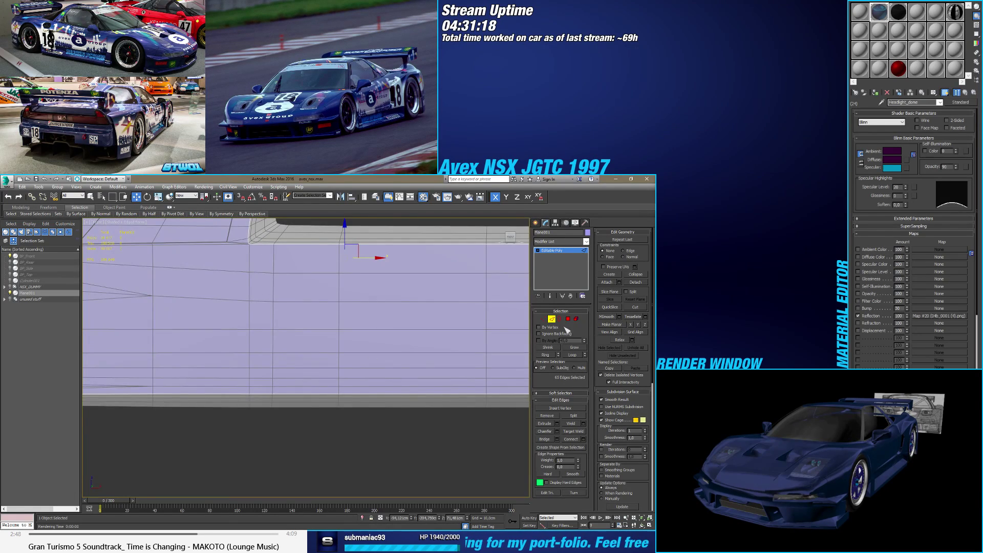
key("1")
left_click_drag(254, 409, 254, 410)
middle_click_drag(249, 316, 283, 342)
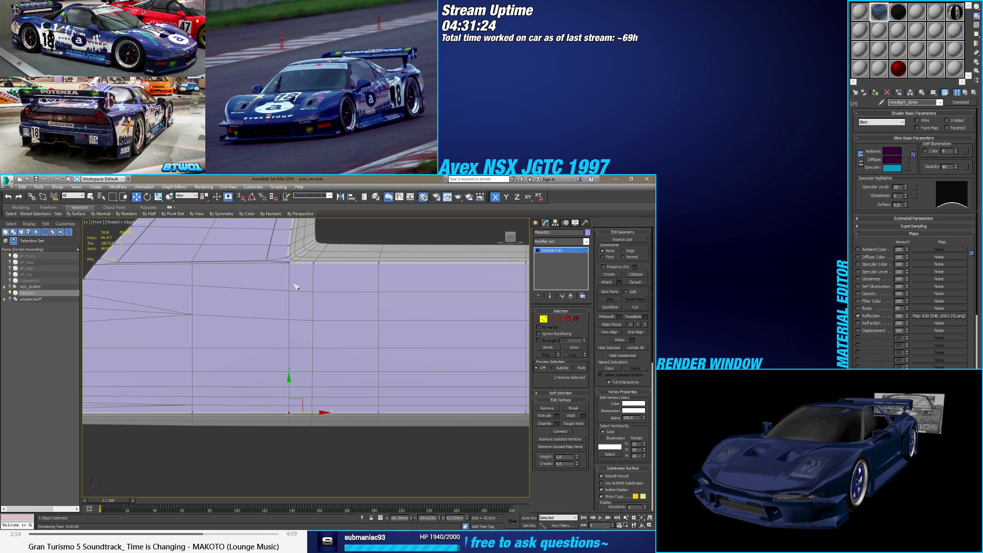
Step: Refine the vertex selection to the two fin-to-wing junction vertices, orbiting to verify
left_click(314, 261, "ctrl")
middle_click_drag(326, 284, 330, 272, "alt")
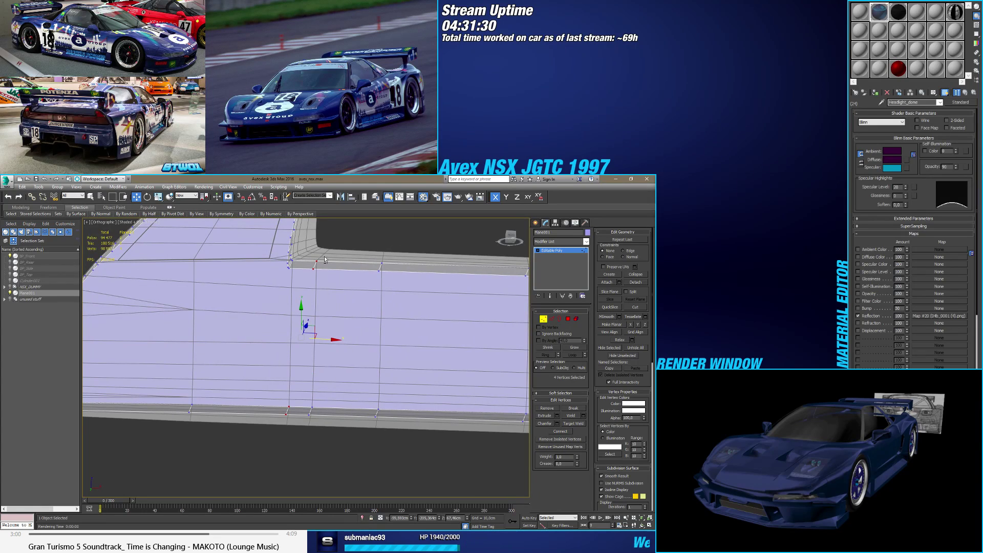
left_click(317, 264, "alt")
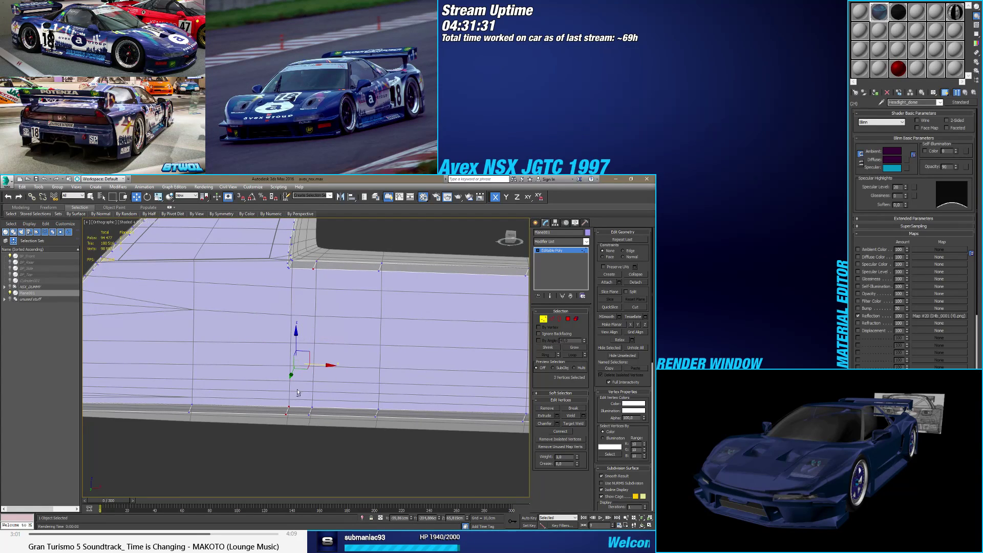
left_click(288, 414, "alt")
scroll(395, 366, "down", 3)
mouse_move(396, 366)
middle_mouse_down("alt")
mouse_move(381, 401)
mouse_move(390, 367)
middle_mouse_up("alt")
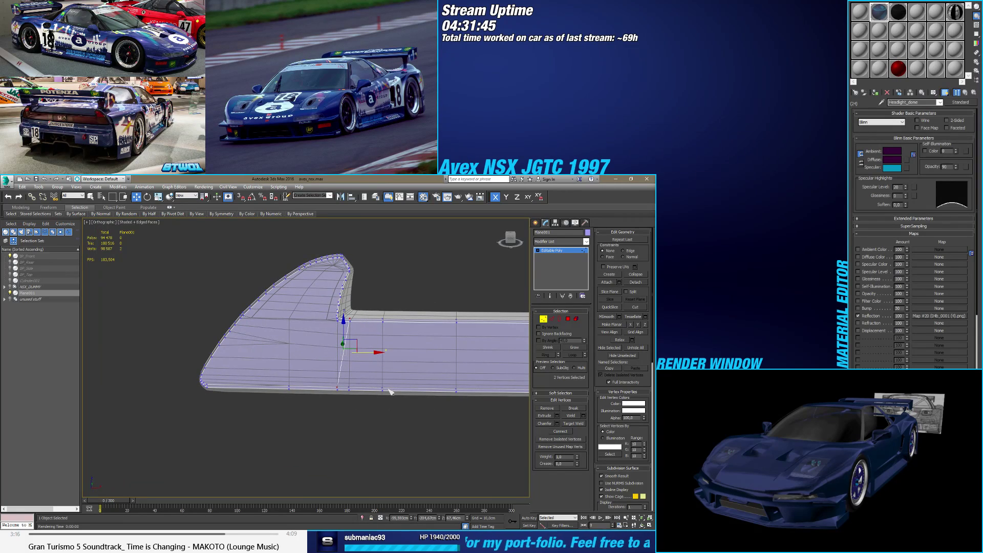
middle_click_drag(389, 392, 387, 395, "alt")
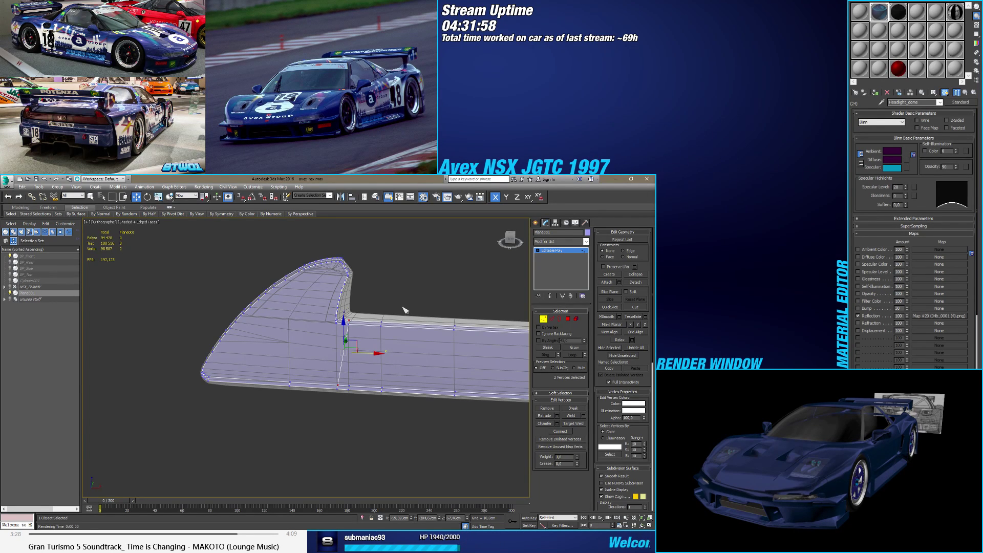
middle_click_drag(405, 309, 333, 315, "alt")
scroll(332, 312, "up", 5)
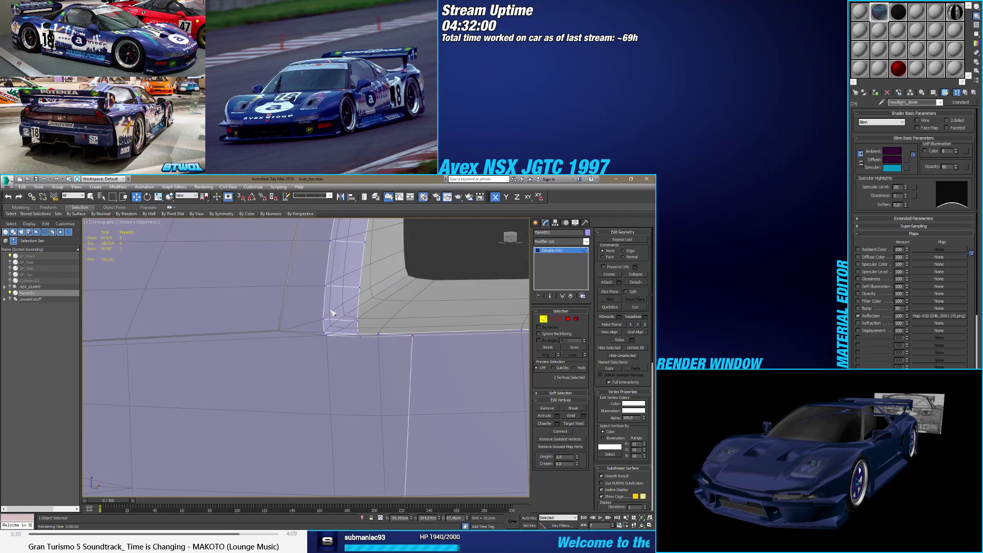
scroll(343, 317, "down", 5)
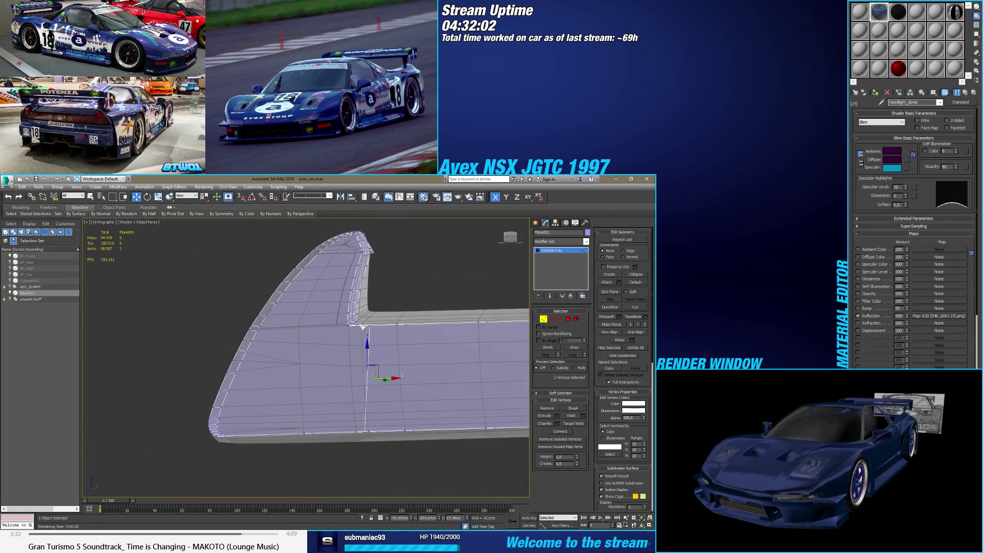
middle_click_drag(390, 377, 351, 333, "alt")
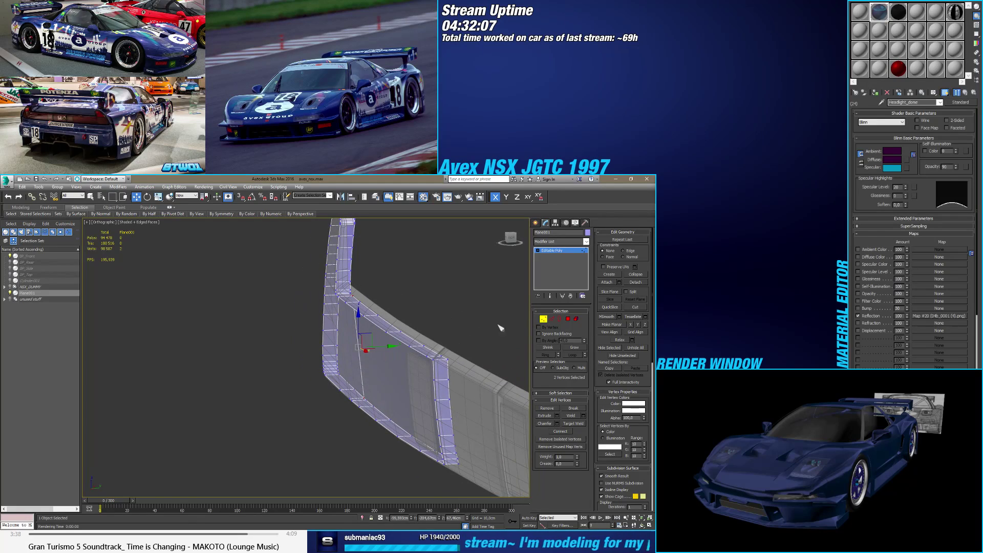
Step: Ring a fin-corner edge and Connect it with Slide 90, adding a loop near the strip edge
left_click(551, 319)
left_click(438, 359)
scroll(437, 358, "up", 5)
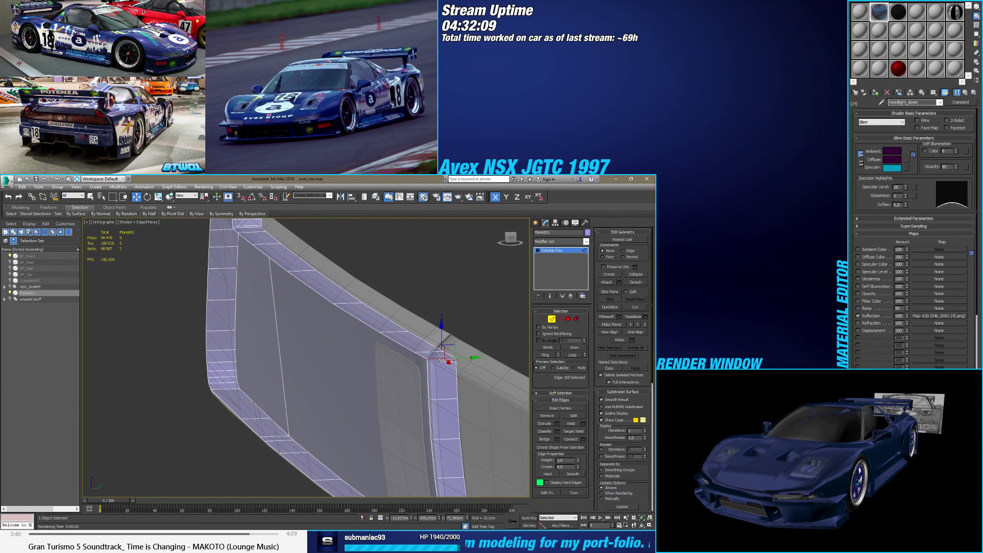
left_click(538, 356)
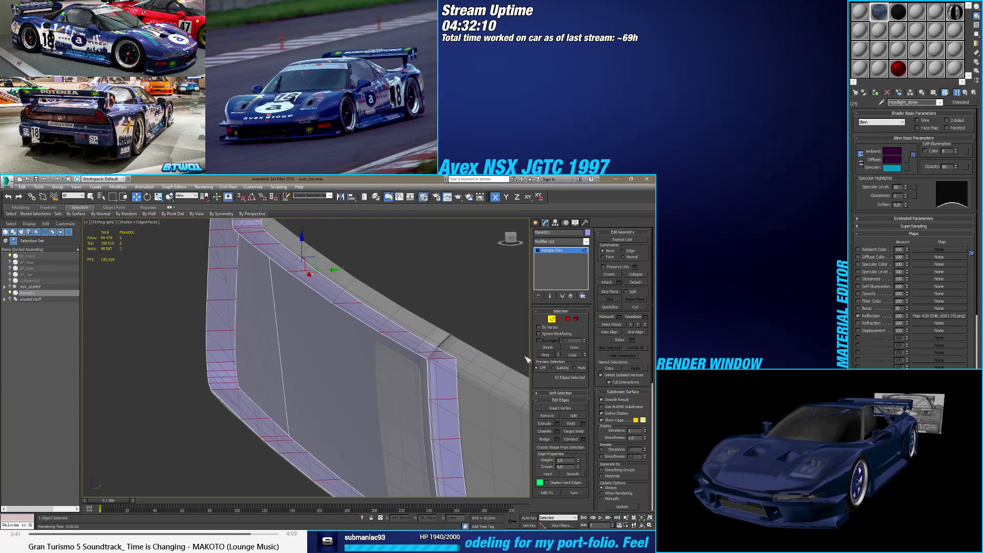
left_click(583, 439)
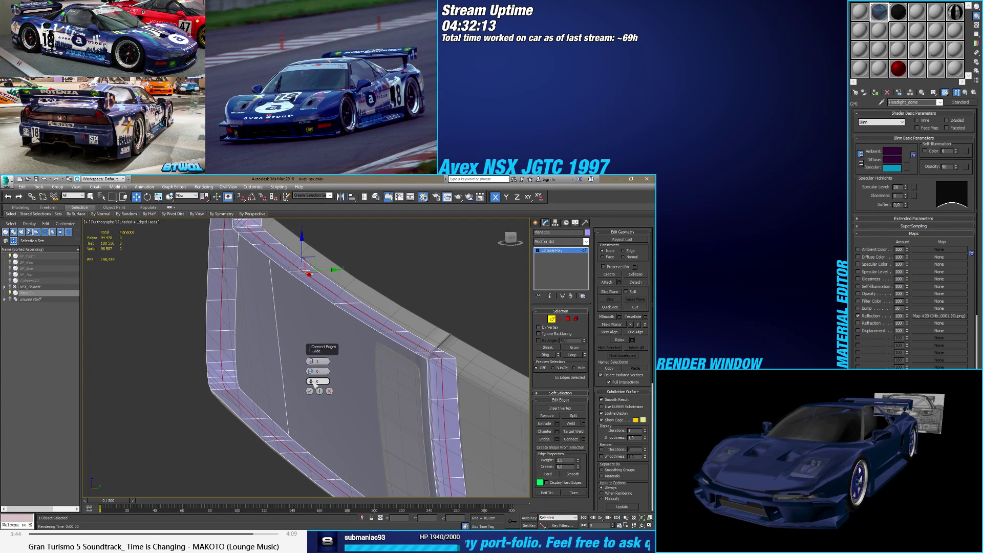
left_click_drag(309, 381, 344, 260)
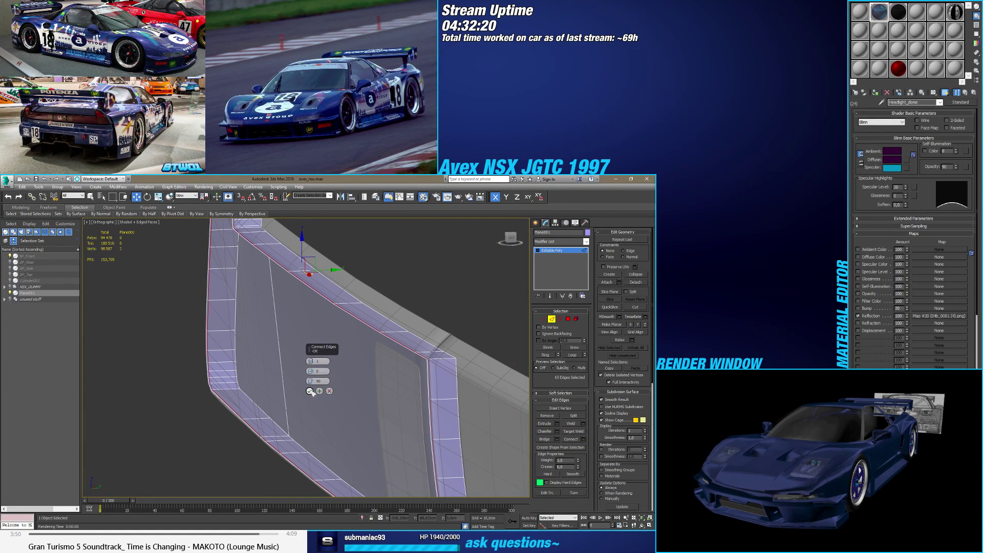
left_click(310, 391)
middle_click_drag(310, 391, 387, 374, "alt")
scroll(353, 336, "up", 5)
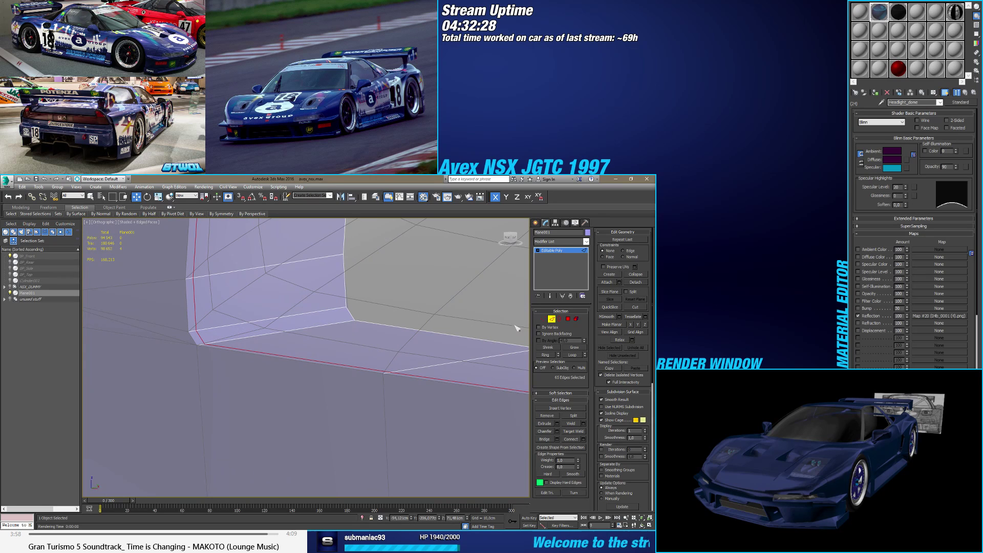
left_click(543, 319)
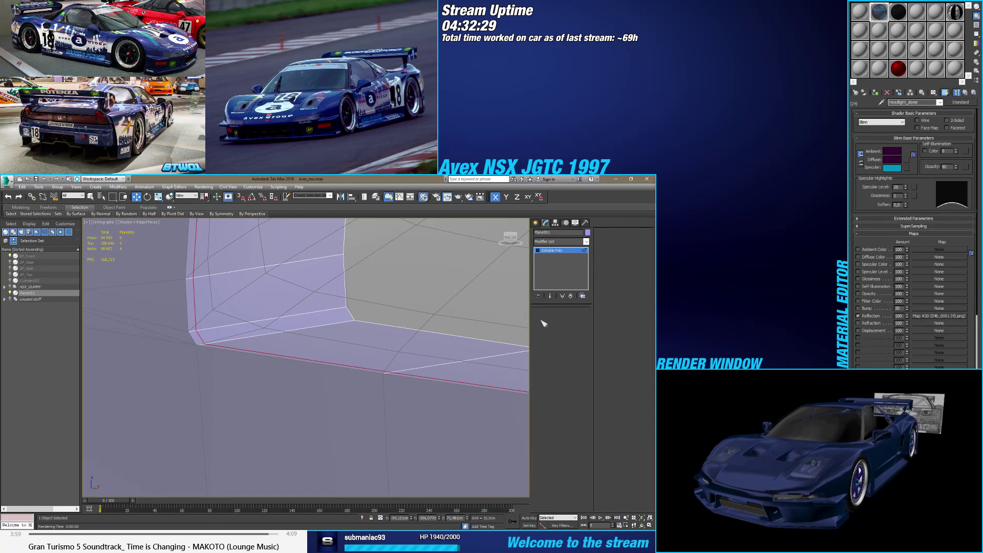
Step: Select corner vertices of the endplate strip while orbiting around it
left_click(197, 346)
middle_click_drag(197, 346, 361, 365, "alt")
left_click(211, 336)
middle_click_drag(251, 341, 208, 348, "alt")
left_click(368, 369)
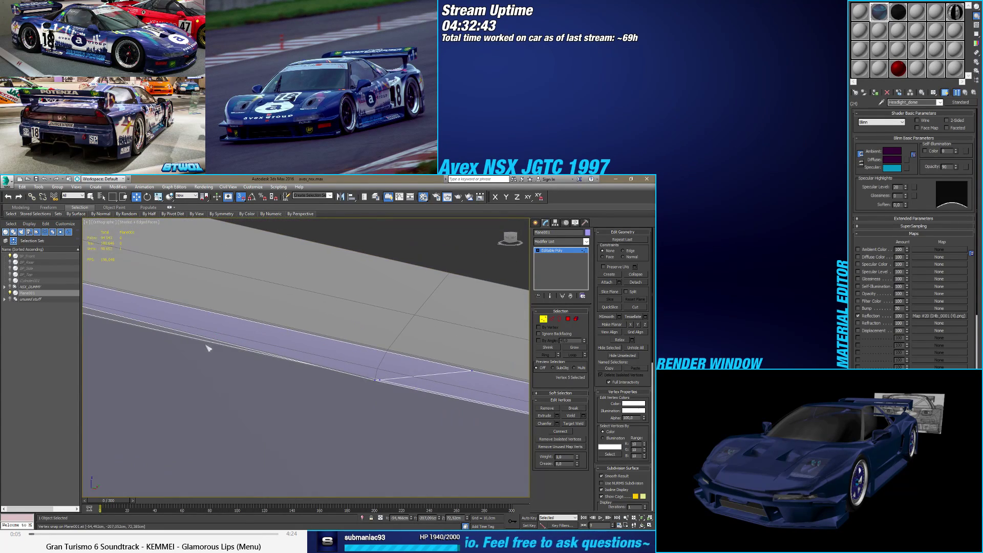
left_click(375, 379)
middle_click_drag(375, 379, 245, 318, "alt")
middle_click_drag(390, 325, 408, 342, "alt")
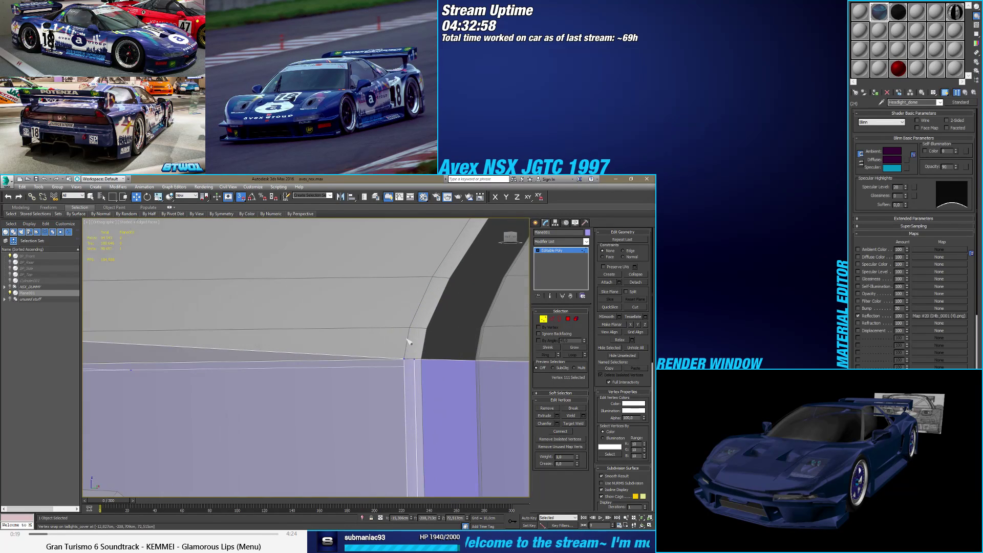
Step: Snap the fin-corner vertex down onto the taillights_cover vertex
left_click(403, 358)
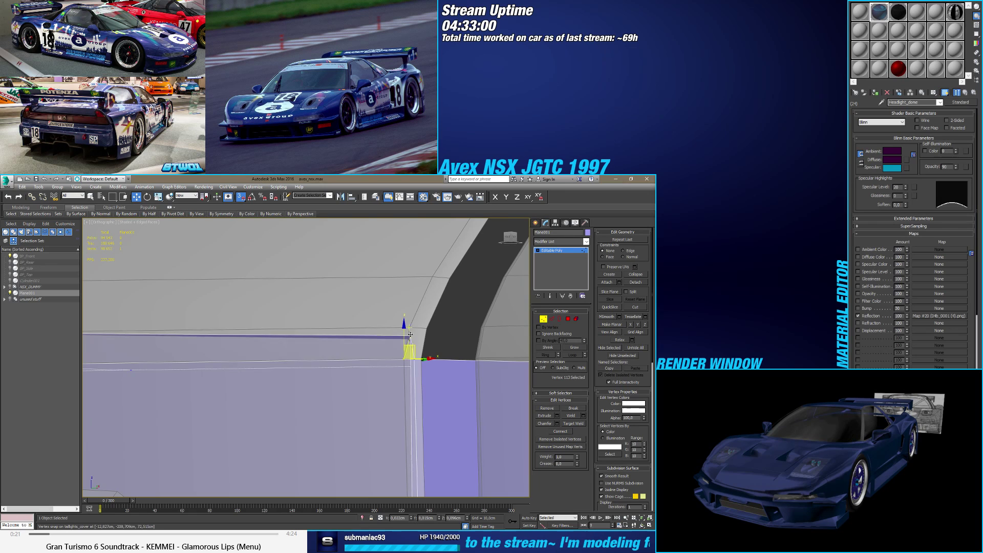
middle_click_drag(409, 354, 384, 371, "alt")
scroll(381, 372, "up", 5)
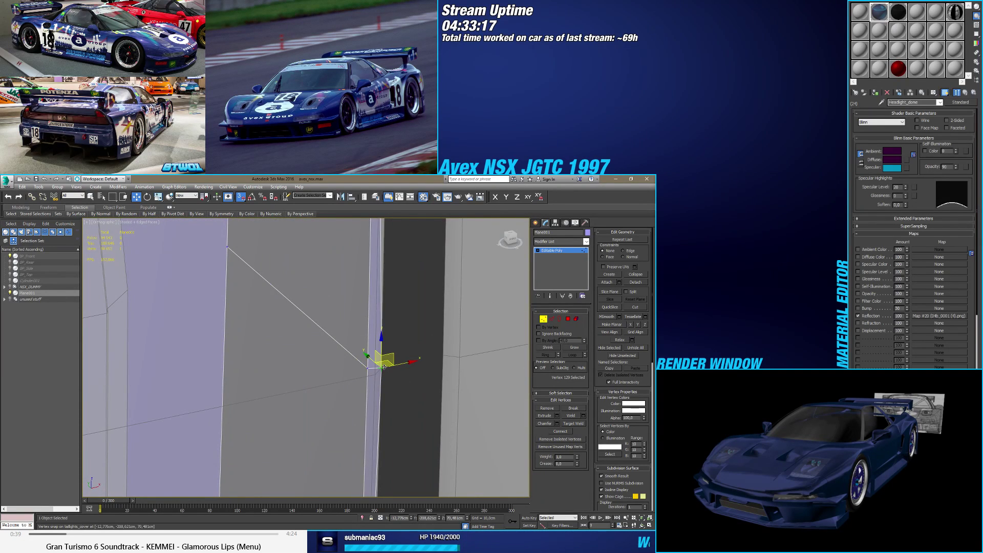
scroll(373, 406, "up", 3)
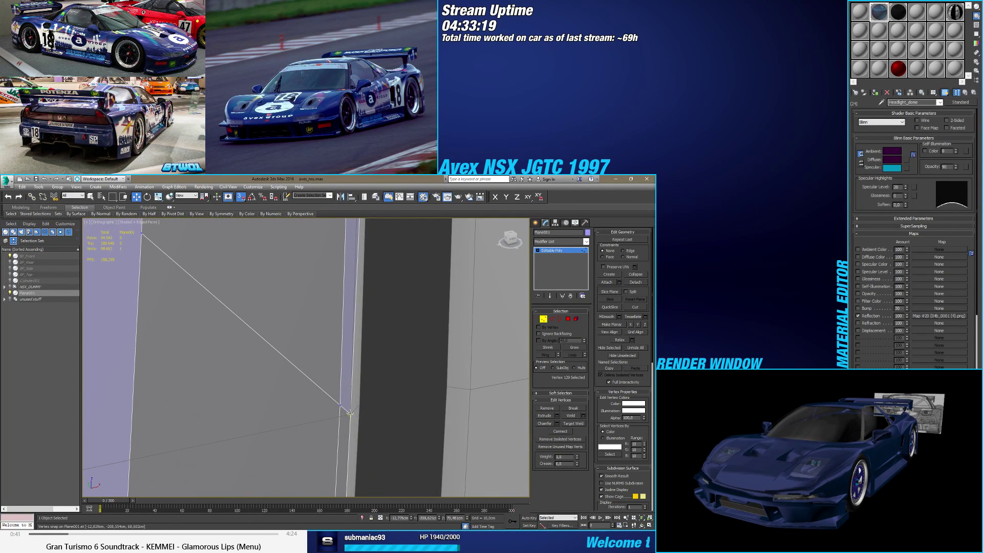
middle_click_drag(359, 394, 377, 251)
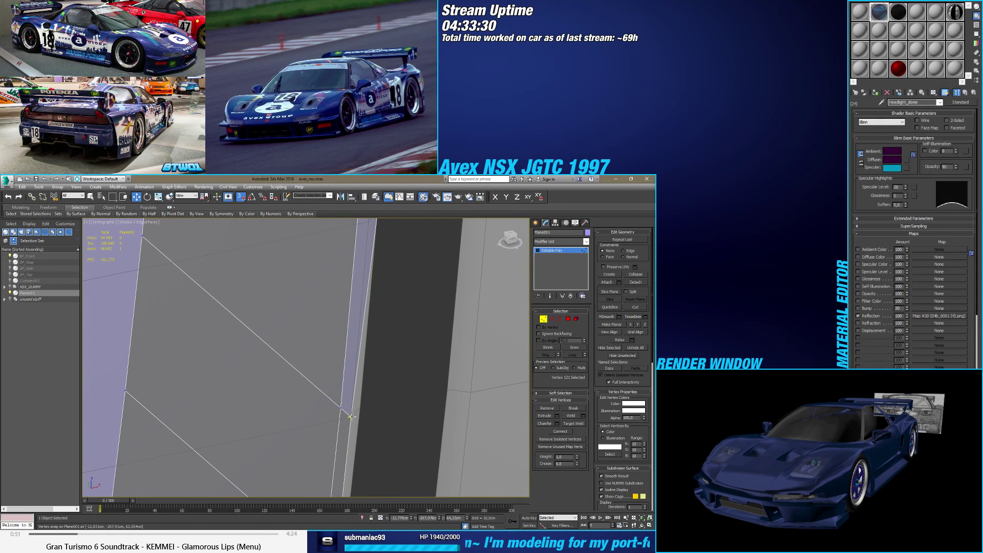
middle_click_drag(361, 417, 328, 411, "alt")
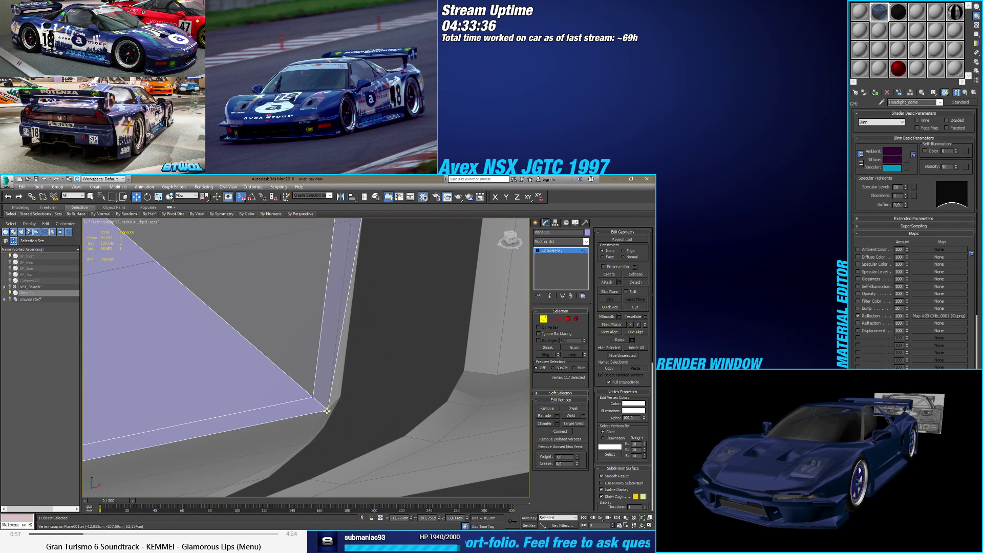
left_click_drag(327, 410, 314, 439)
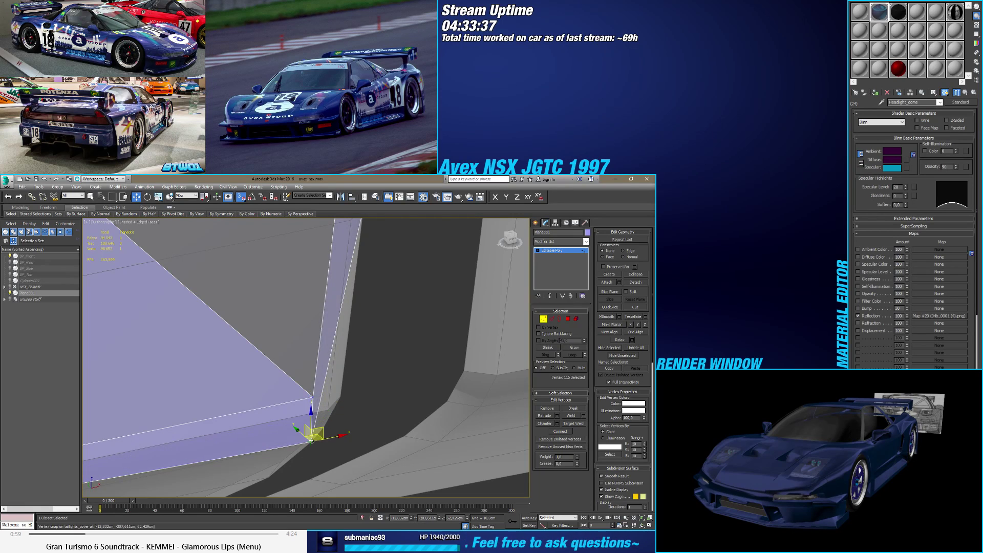
middle_click_drag(310, 440, 372, 394, "alt")
scroll(420, 404, "up", 5)
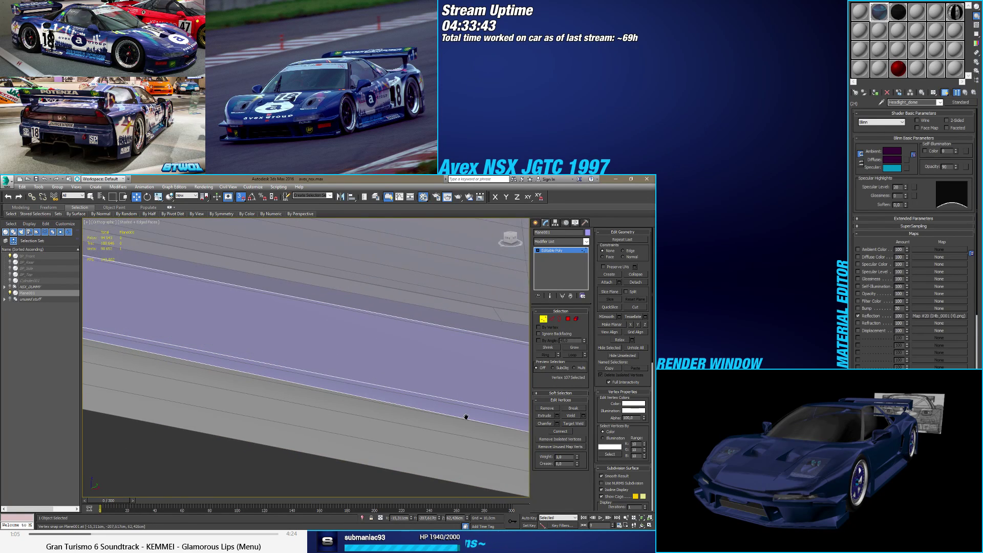
Step: Snap the junction vertex and the next vertex down onto the cover edge
middle_click_drag(465, 412, 387, 384)
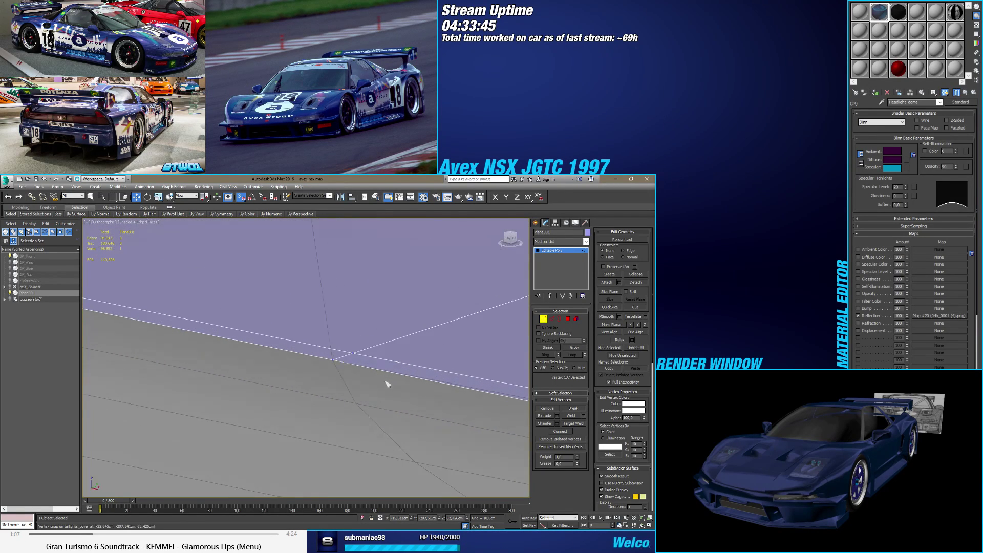
left_click_drag(332, 361, 344, 392)
middle_click_drag(358, 403, 289, 342)
scroll(331, 386, "up", 3)
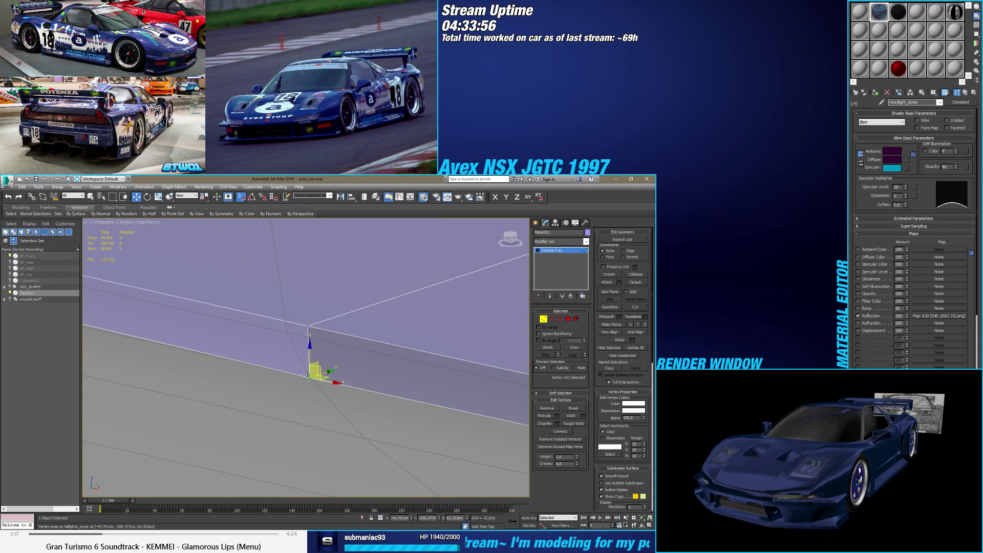
scroll(307, 375, "up", 3)
middle_click_drag(307, 375, 295, 350)
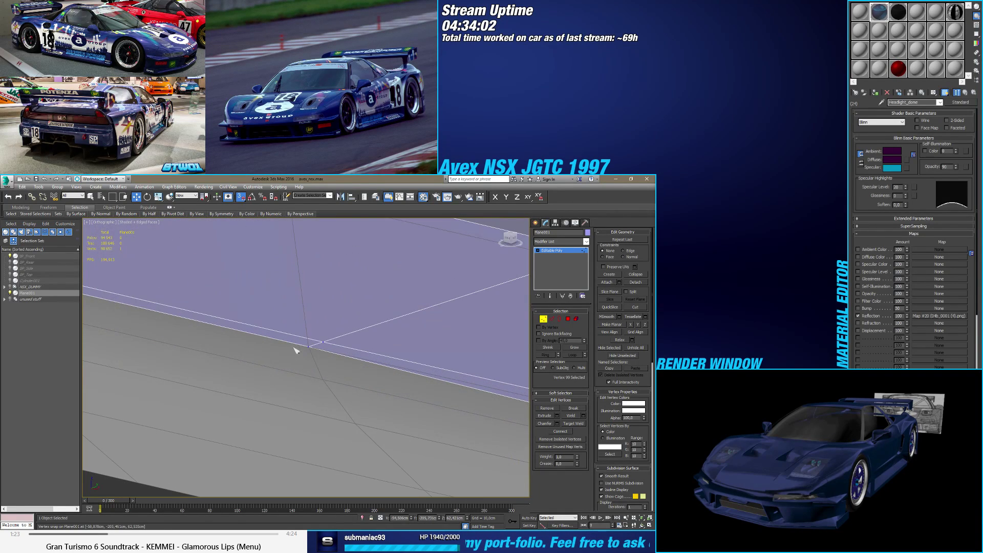
left_click_drag(308, 347, 317, 370)
Step: Snap the next corner vertices along the edge onto the taillights_cover
middle_click_drag(317, 377, 296, 331, "alt")
scroll(281, 337, "up", 4)
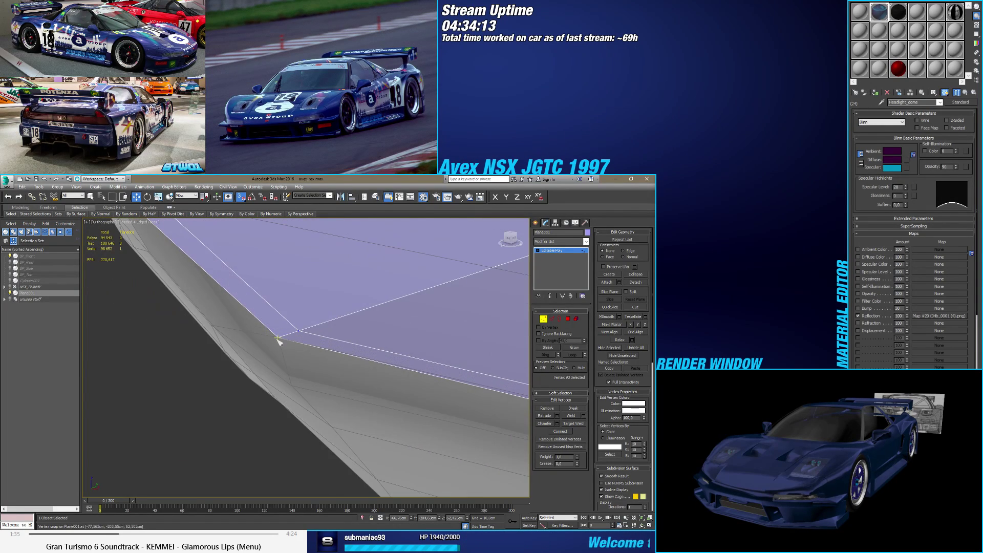
left_click_drag(277, 338, 290, 382)
mouse_move(290, 383)
middle_mouse_down("alt")
mouse_move(292, 374)
mouse_move(307, 379)
mouse_move(279, 375)
mouse_move(265, 388)
mouse_move(282, 389)
mouse_move(283, 376)
mouse_move(216, 366)
mouse_move(219, 357)
mouse_move(279, 376)
mouse_move(350, 345)
mouse_move(293, 356)
middle_mouse_up("alt")
left_click(281, 370)
left_click_drag(293, 357, 269, 351)
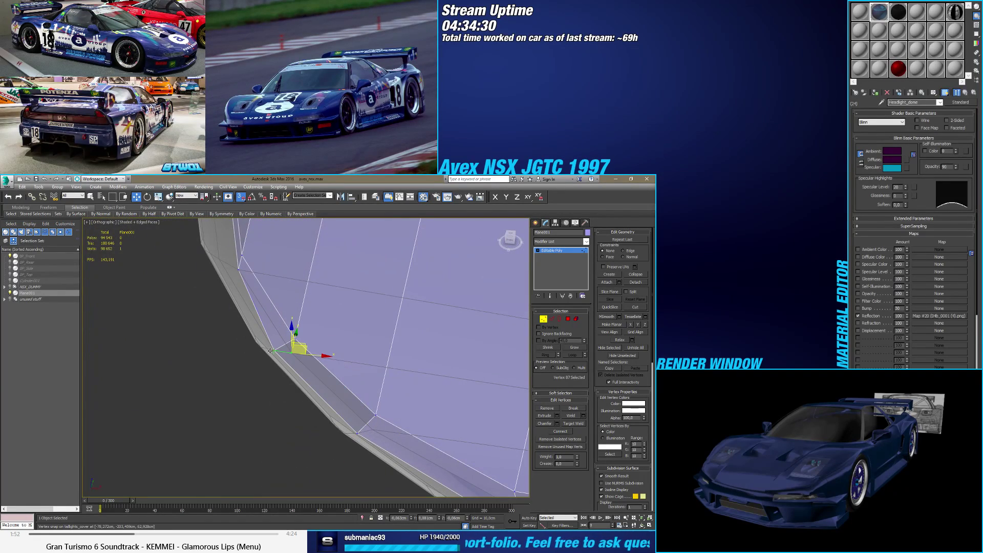
Step: Snap vertices at the beveled corner onto their neighbours and collapse the thin sliver face
middle_click_drag(269, 351, 294, 381, "alt")
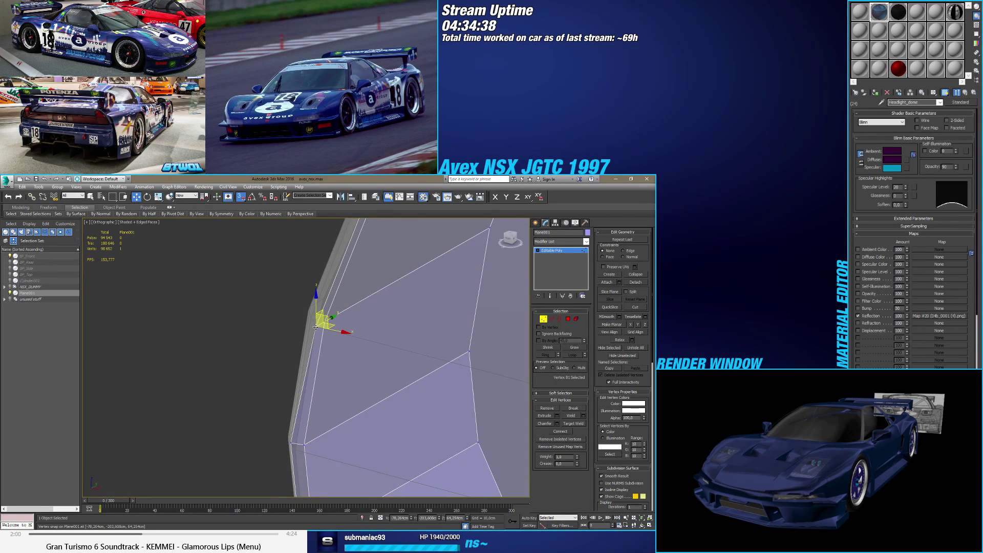
middle_click_drag(311, 319, 360, 297, "alt")
left_click_drag(320, 308, 311, 309)
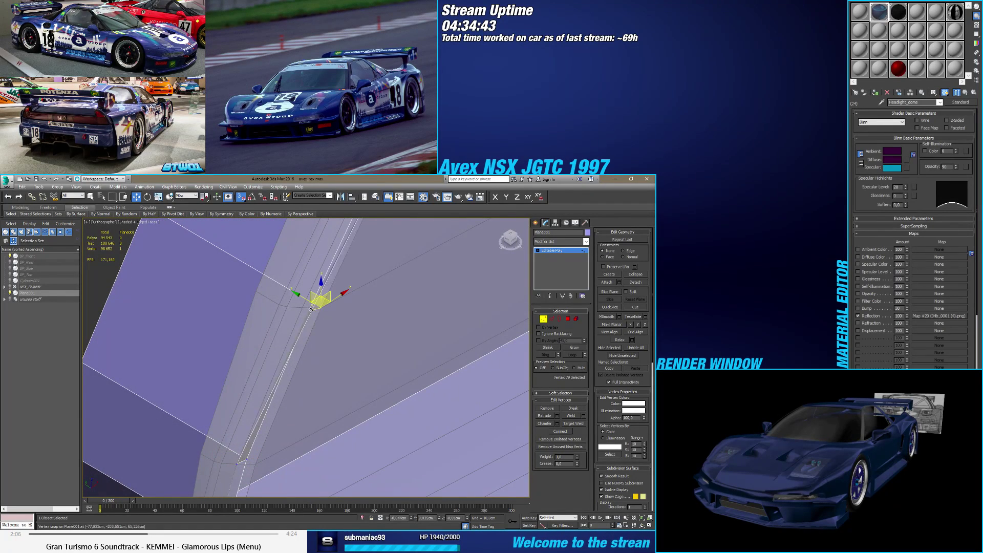
middle_click_drag(334, 285, 315, 301, "alt")
key("ctrl+w")
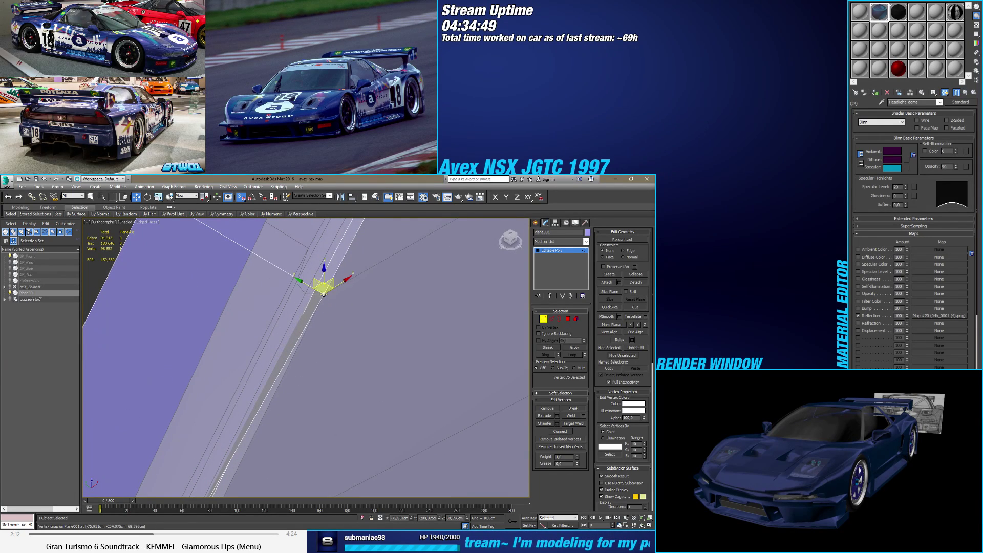
left_click_drag(324, 295, 309, 296)
middle_click_drag(367, 246, 302, 348, "alt")
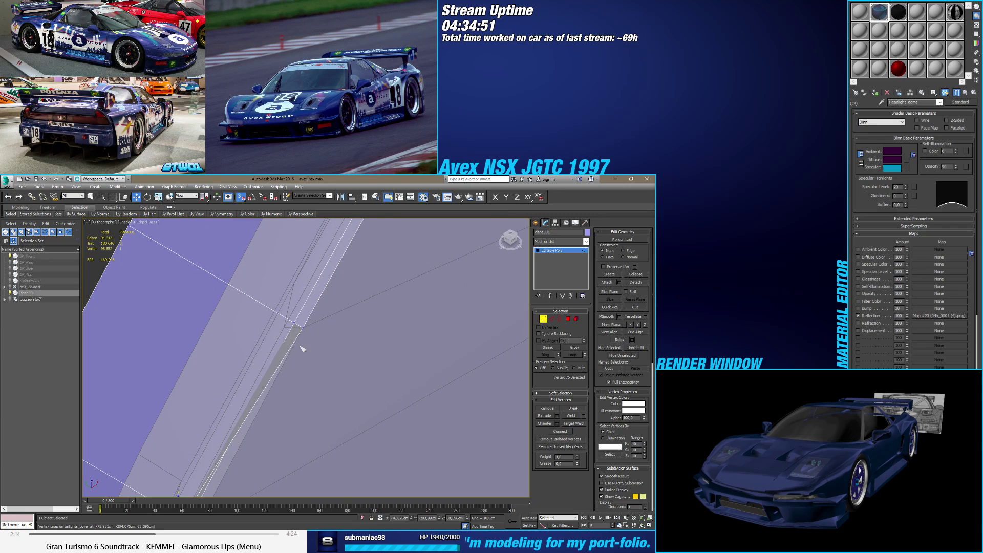
left_click_drag(301, 327, 285, 328)
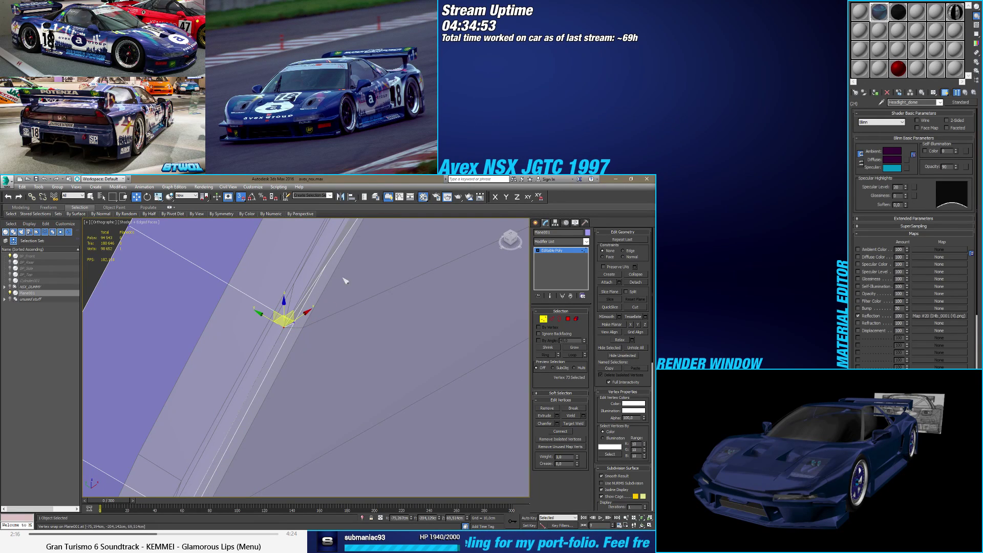
Step: Snap the remaining vertices further along Plane001's edge onto the taillights_cover
middle_click_drag(345, 280, 308, 354, "alt")
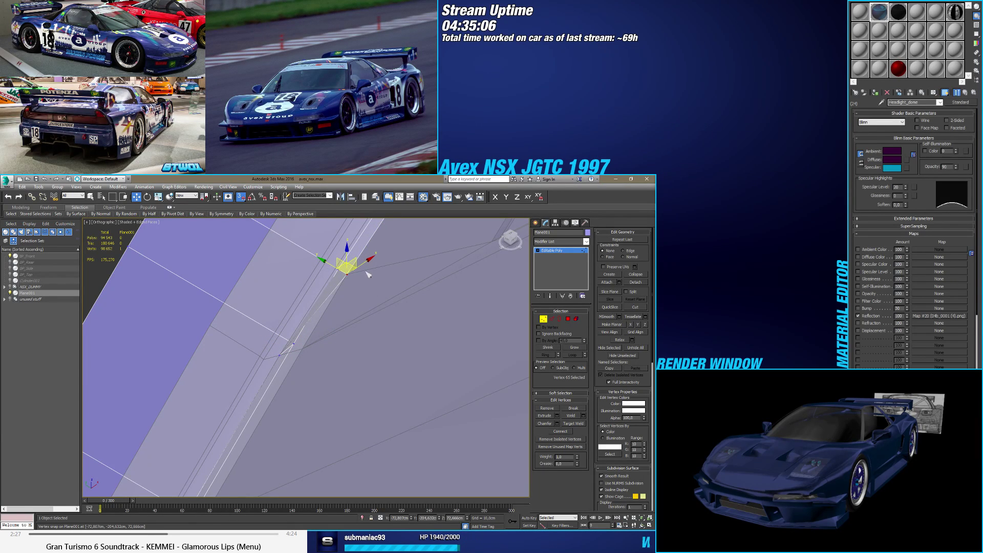
middle_click_drag(367, 274, 309, 327, "alt")
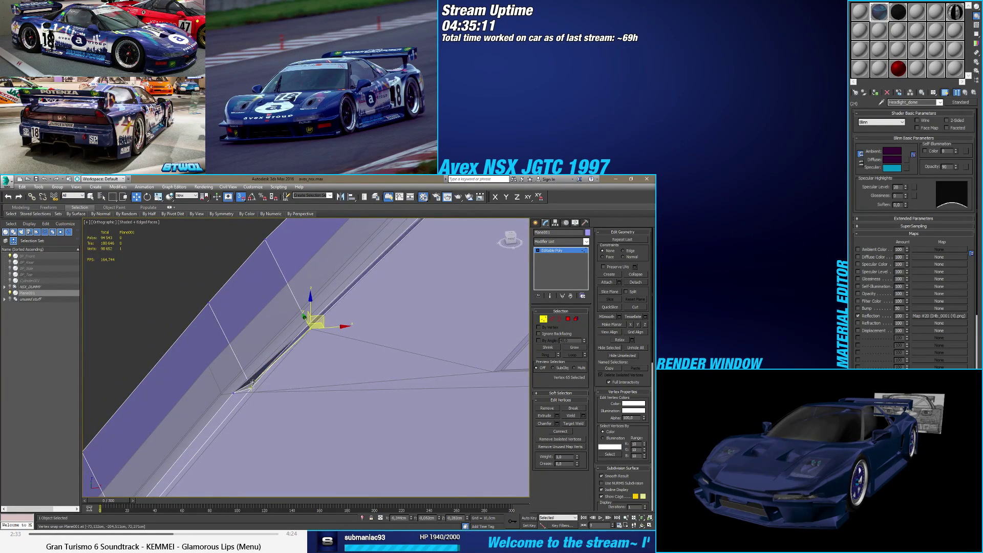
middle_click_drag(238, 390, 376, 381, "alt")
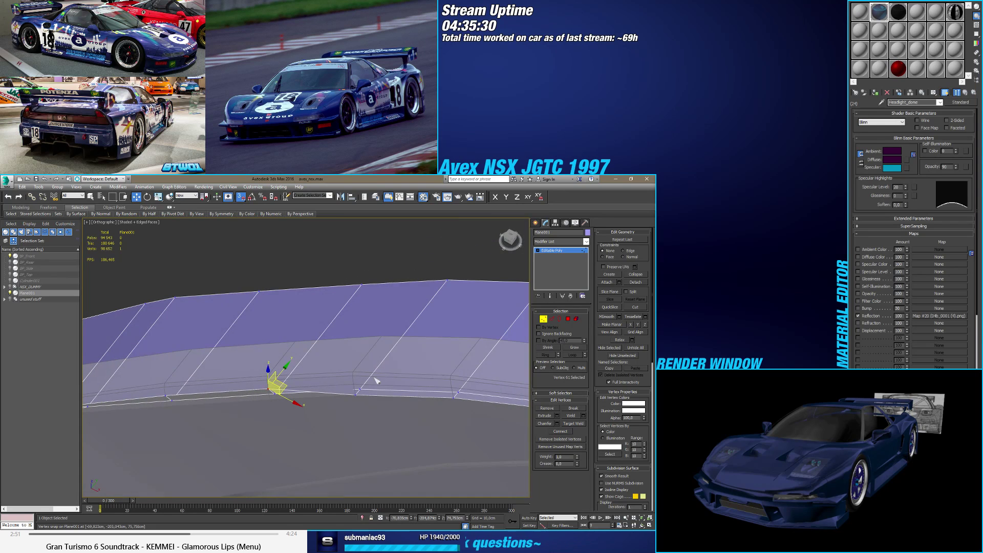
middle_click_drag(431, 393, 316, 365)
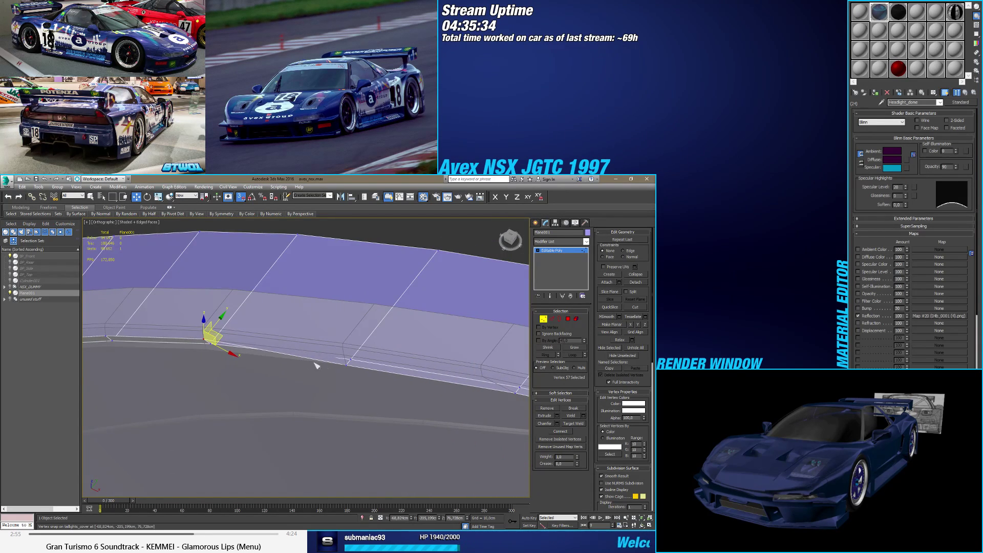
left_click_drag(212, 336, 342, 360)
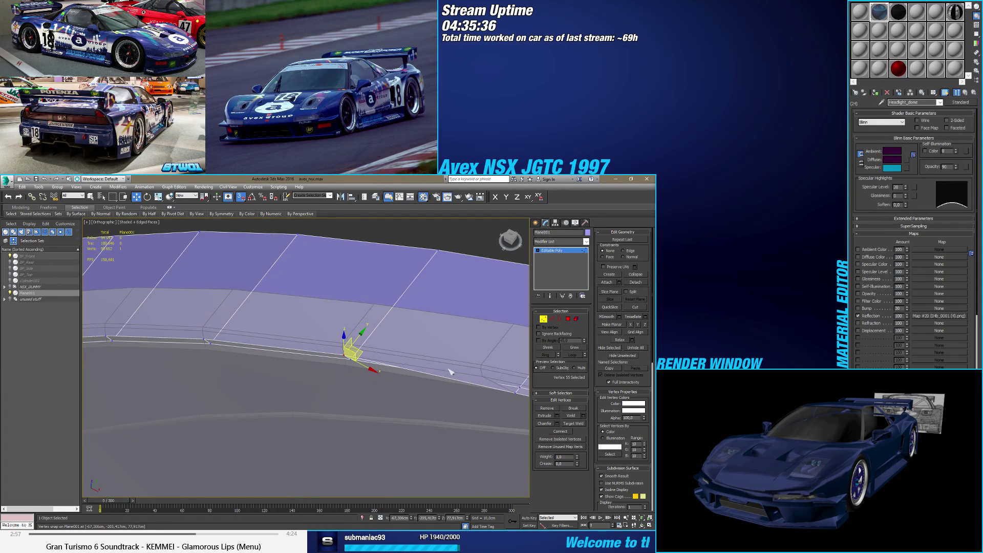
middle_click_drag(449, 371, 330, 350)
left_click(383, 347, "alt")
left_click_drag(328, 341, 324, 335)
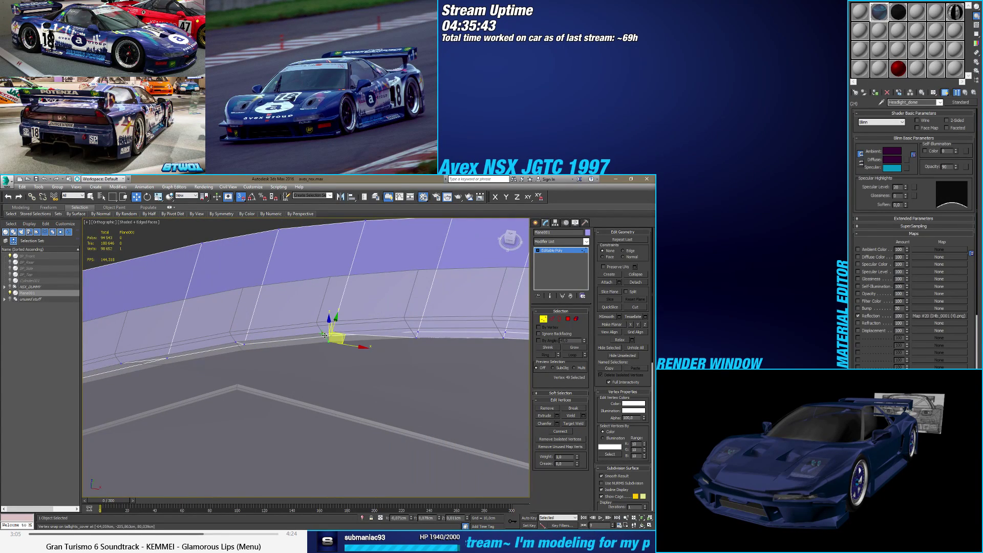
left_click_drag(412, 336, 321, 333)
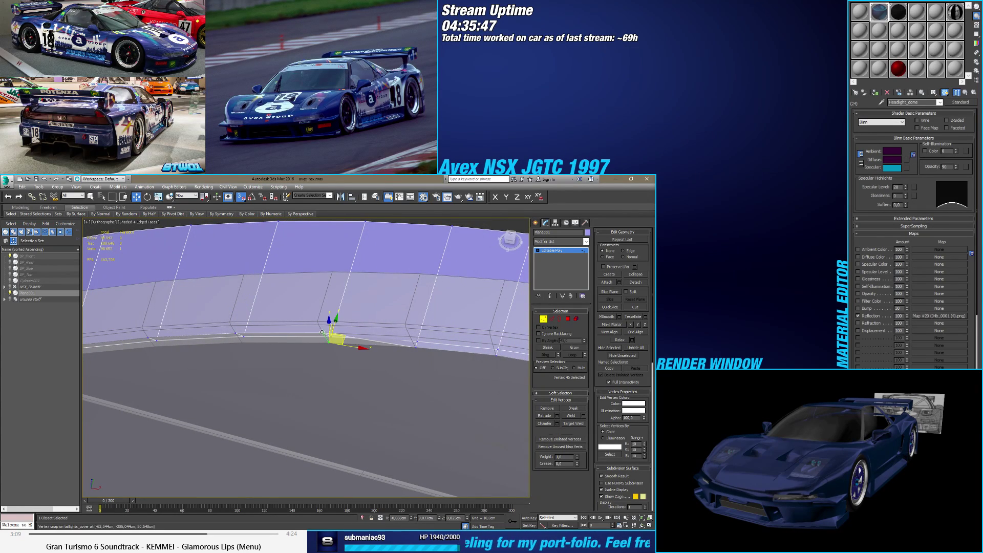
left_click_drag(414, 347, 415, 341)
middle_click_drag(416, 341, 320, 323, "alt")
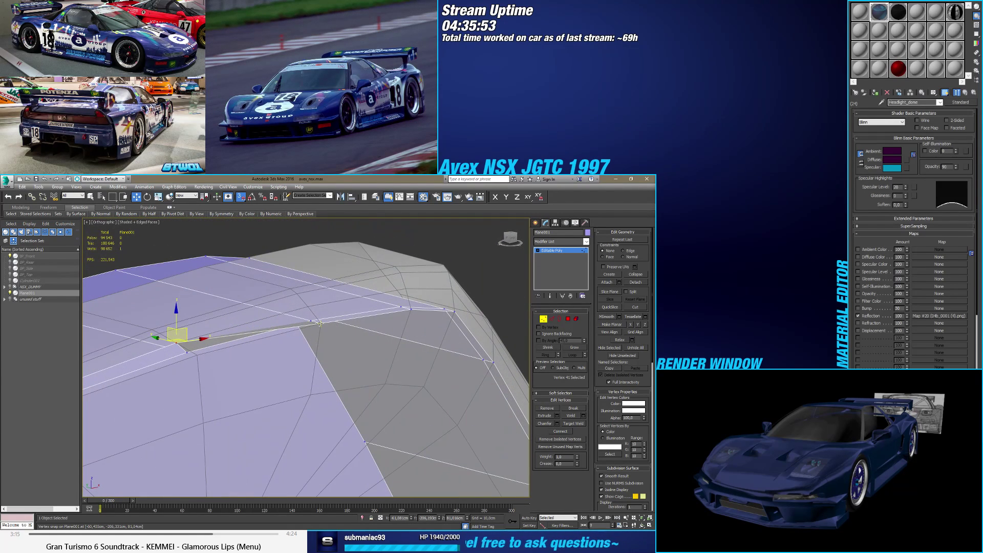
Step: Snap vertices along the curved edge onto their nearby neighbouring vertices
left_click_drag(319, 324, 343, 315)
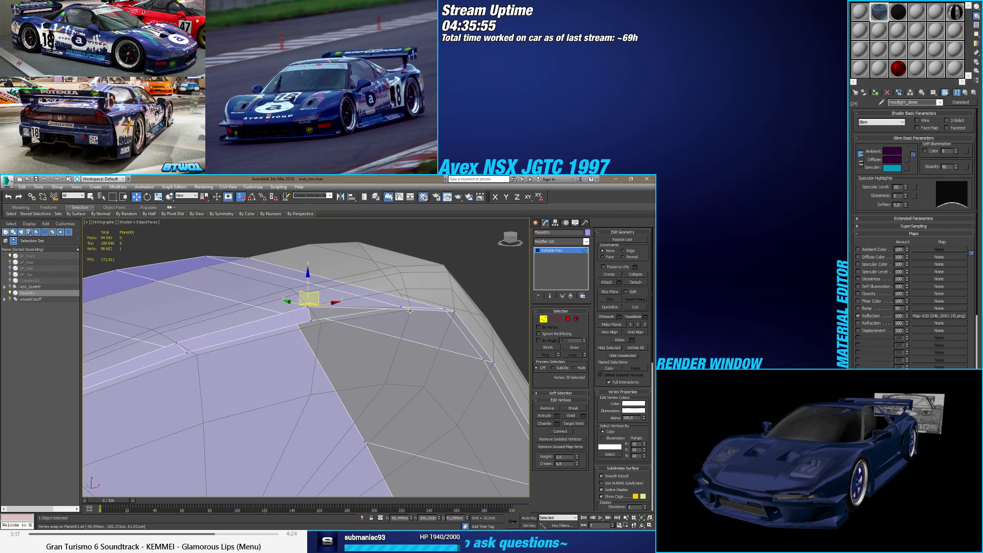
left_click_drag(410, 310, 451, 308)
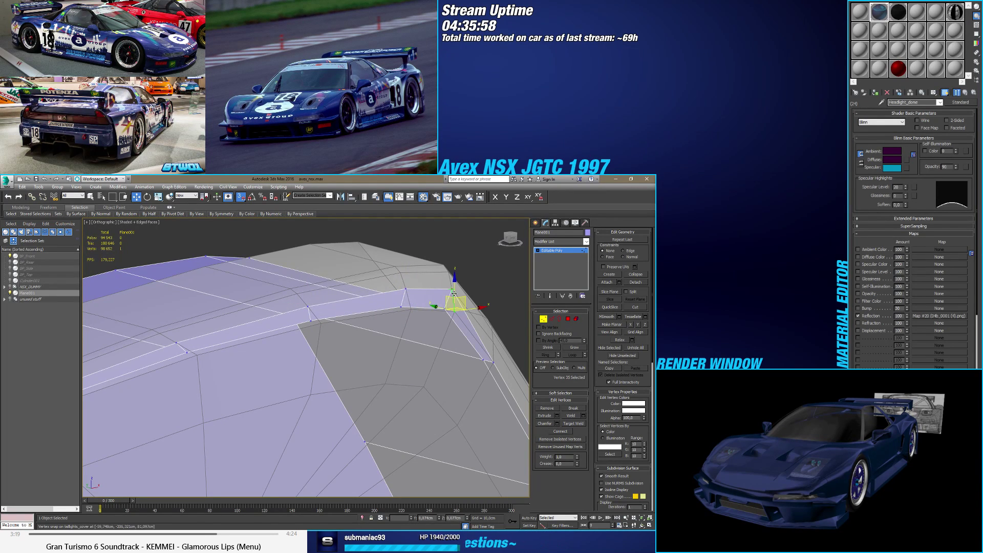
middle_click_drag(450, 308, 390, 340, "alt")
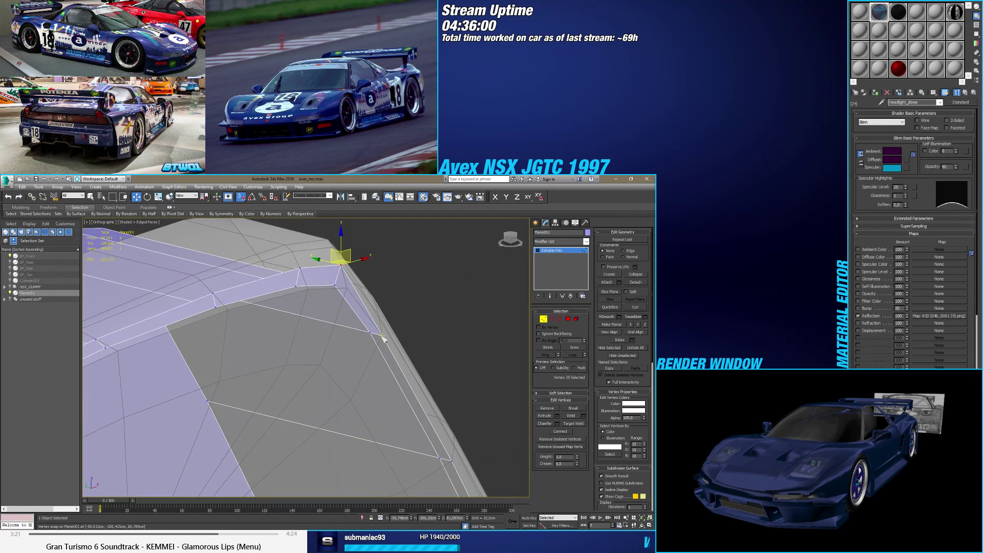
left_click_drag(384, 339, 378, 306)
middle_click_drag(378, 306, 334, 365, "alt")
left_click_drag(330, 365, 324, 357)
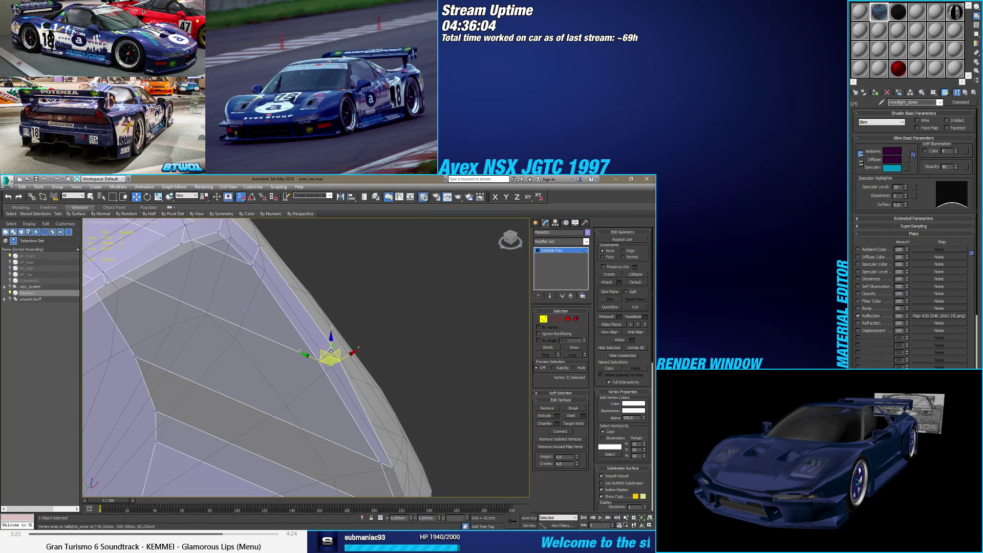
middle_click_drag(323, 357, 333, 333, "alt")
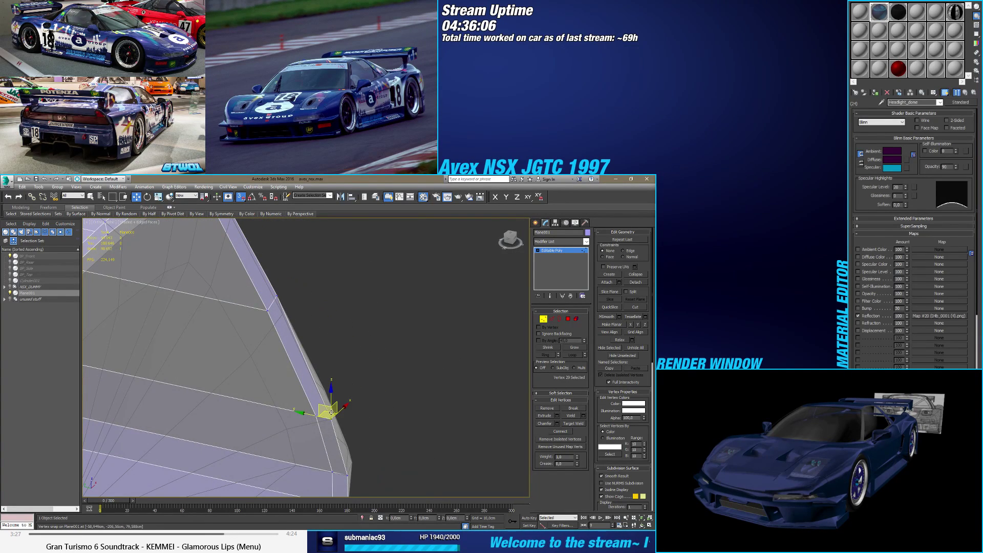
Step: Move the selected vertices lower down the endplate edge into place
left_click_drag(331, 413, 325, 401)
middle_click_drag(325, 400, 302, 383, "alt")
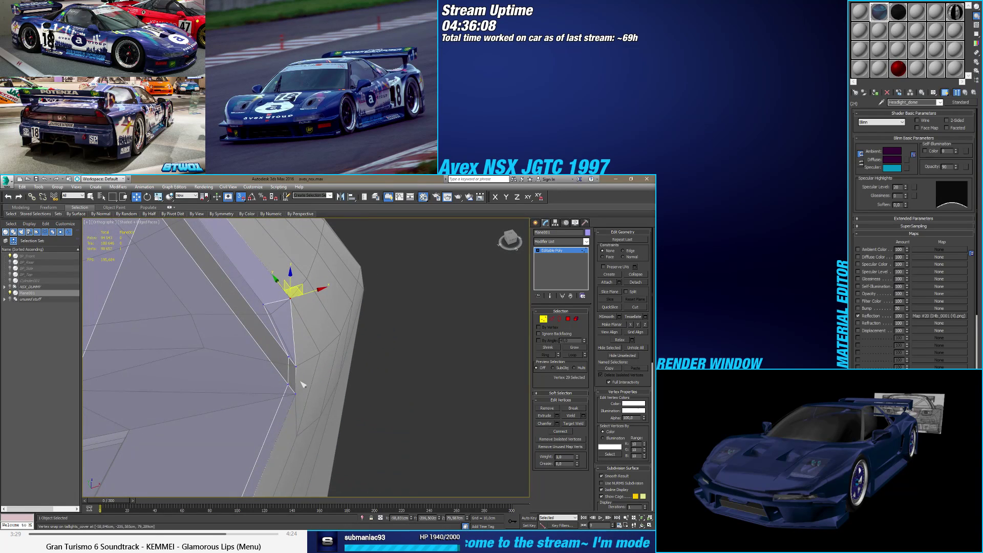
left_click_drag(298, 371, 310, 358)
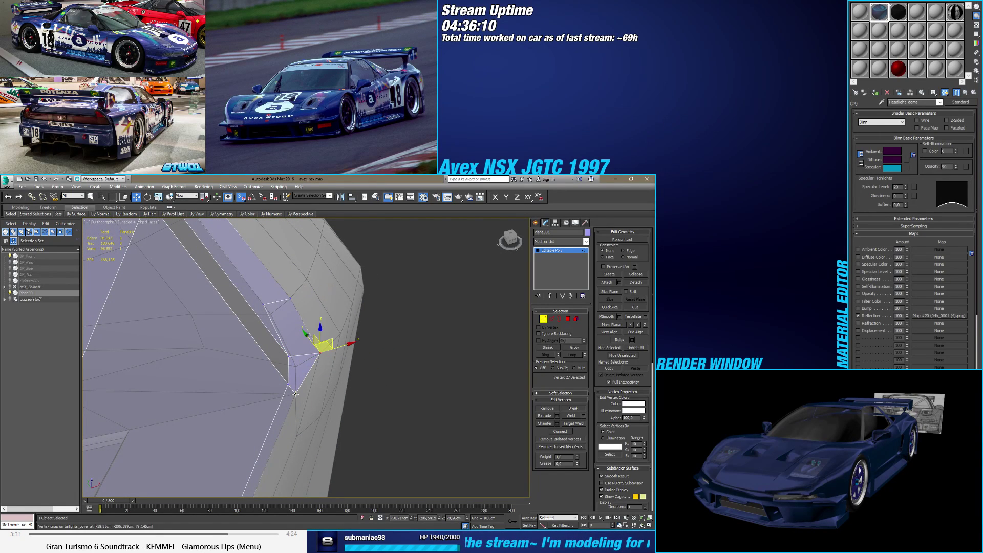
left_click_drag(295, 394, 295, 415)
middle_click_drag(296, 415, 296, 341, "alt")
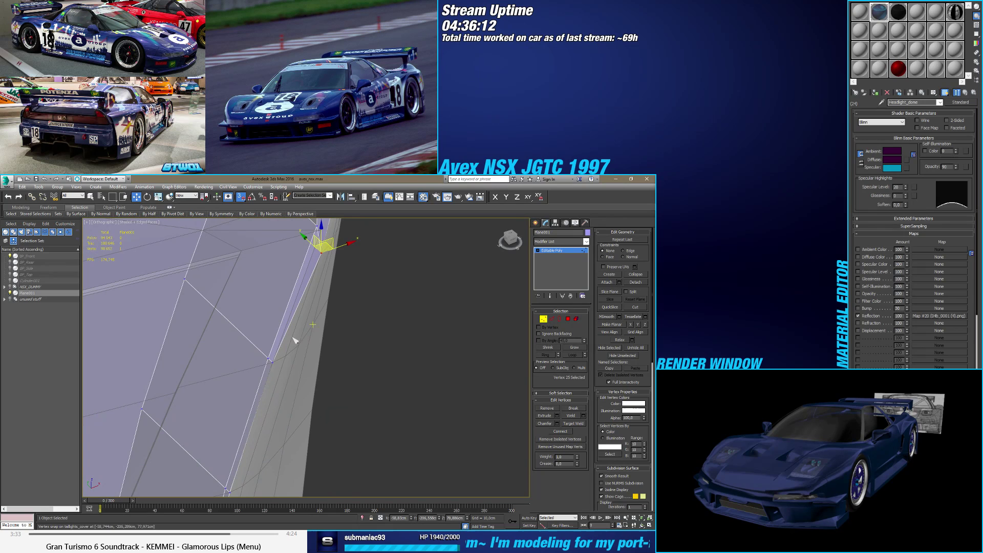
left_click_drag(277, 362, 294, 363)
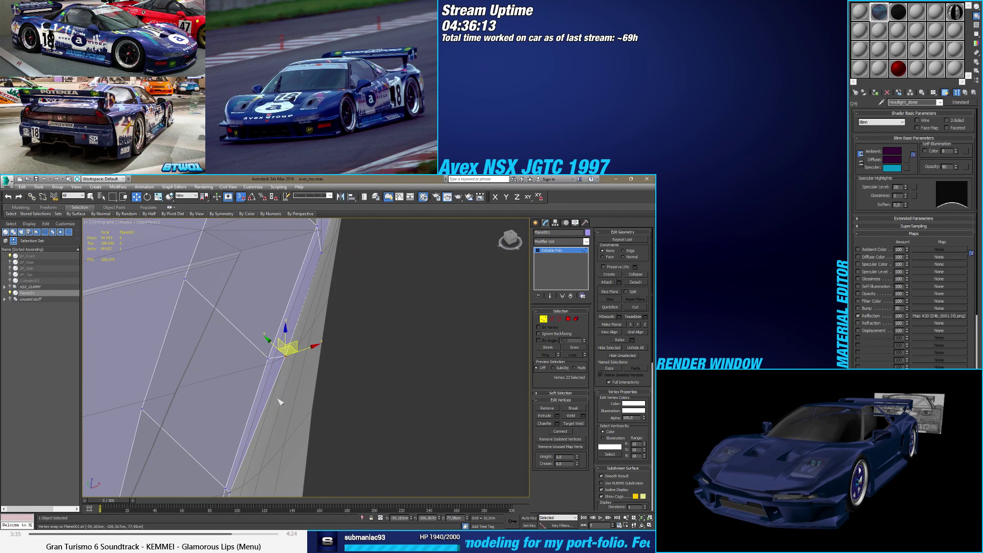
Step: Snap the wing-corner vertices onto matching Plane001 vertices, then hide edged faces with F4
middle_click_drag(280, 402, 271, 406, "alt")
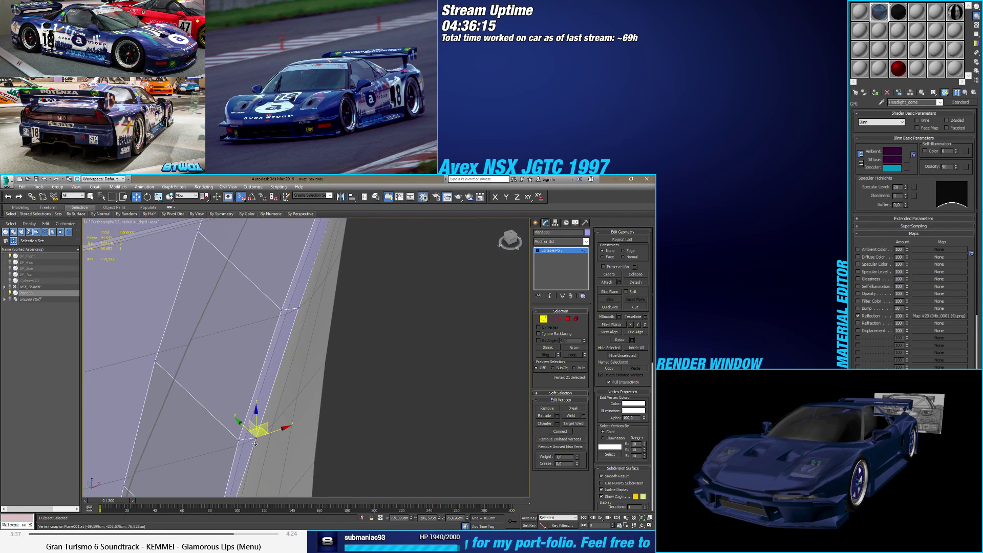
middle_click_drag(247, 441, 258, 285, "alt")
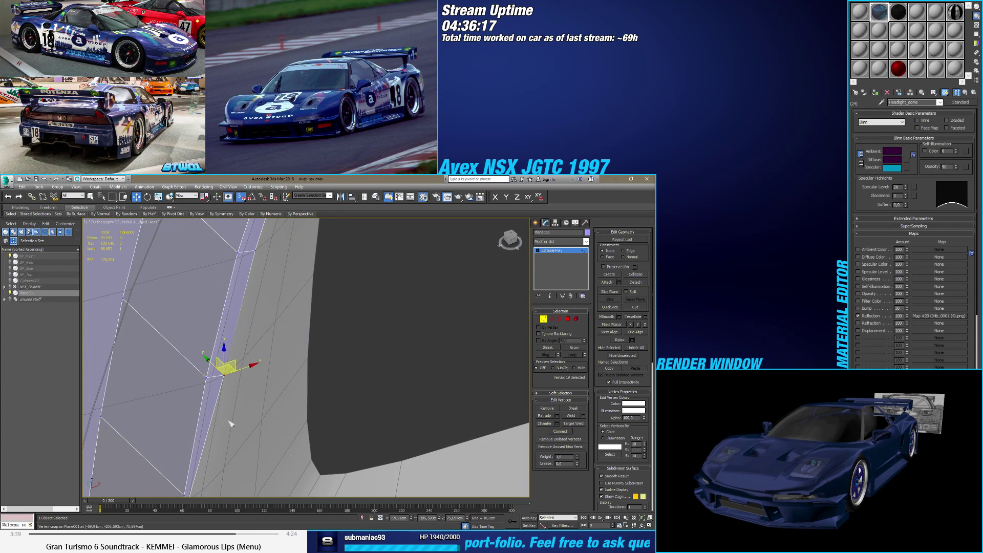
middle_click_drag(214, 378, 232, 335, "alt")
mouse_move(221, 350)
left_mouse_down()
mouse_move(219, 334)
mouse_move(236, 341)
left_mouse_up()
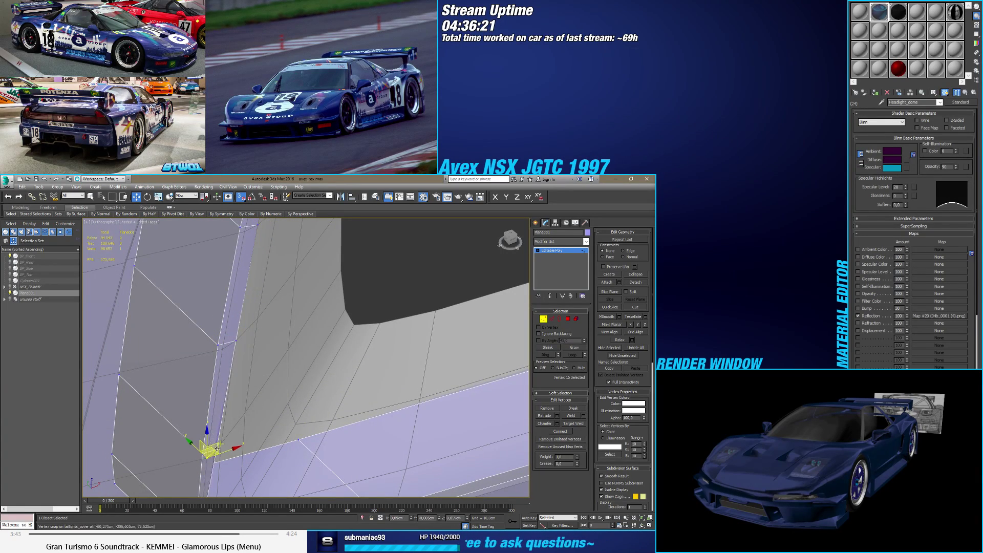
middle_click_drag(217, 449, 251, 261, "alt")
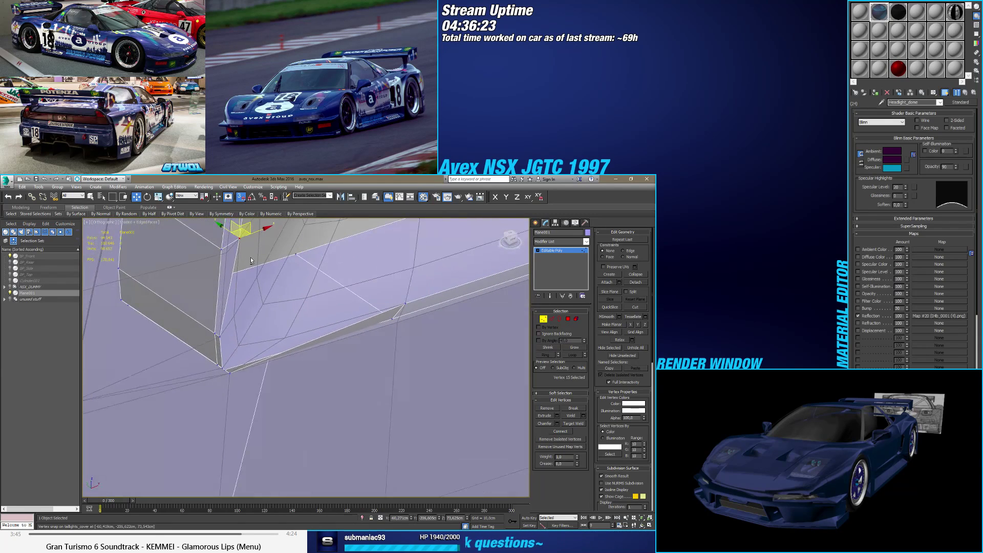
scroll(220, 339, "up", 2)
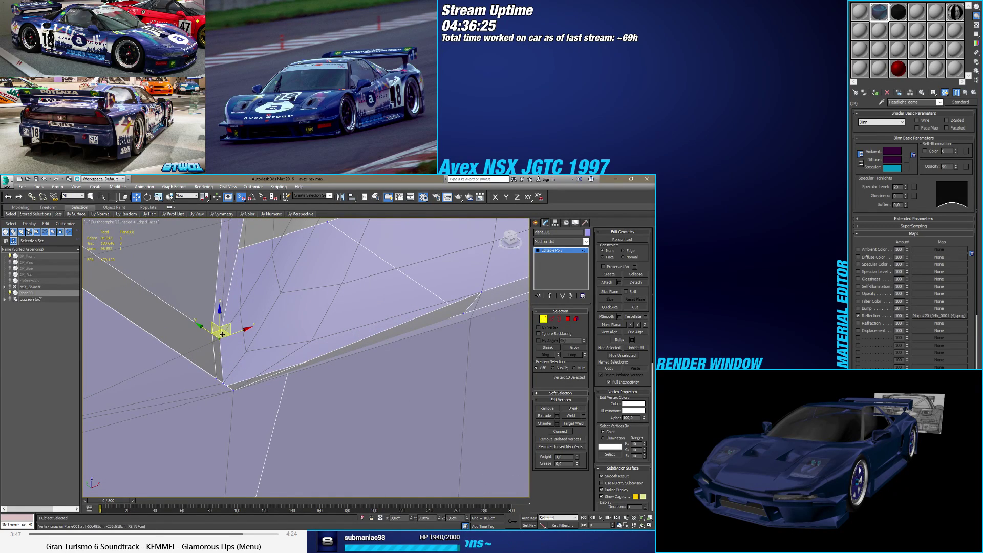
left_click_drag(222, 334, 239, 307)
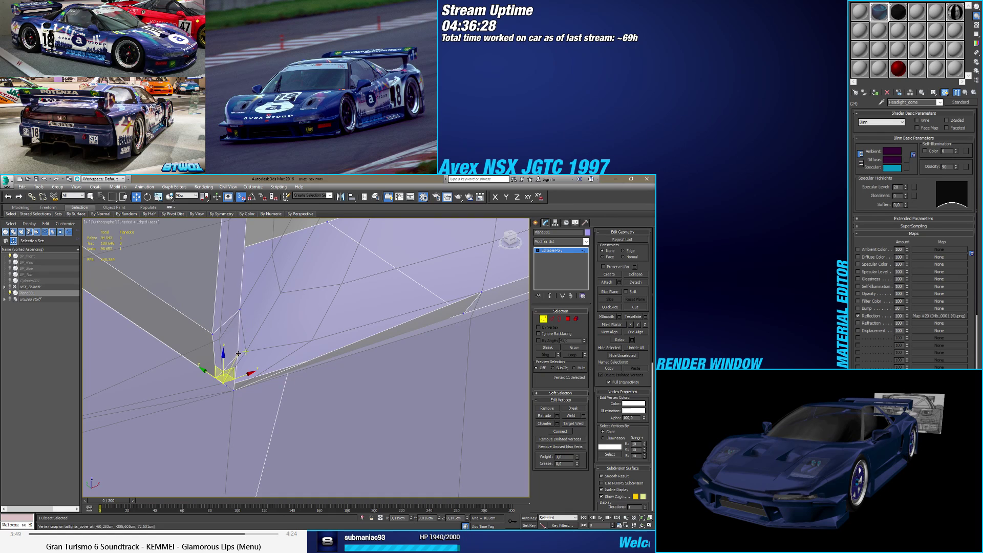
left_click_drag(238, 354, 245, 353)
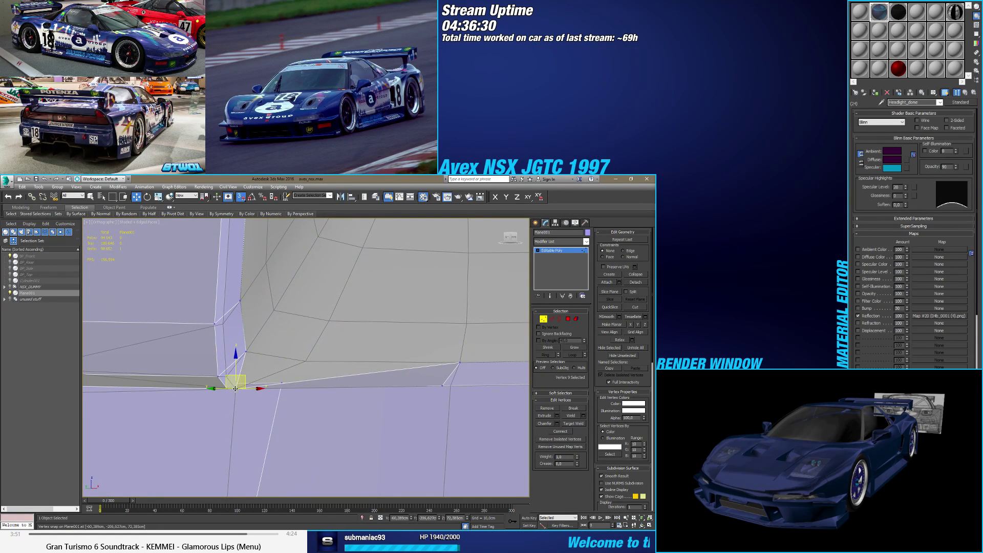
left_click_drag(235, 388, 237, 384)
mouse_move(236, 385)
middle_mouse_down("alt")
mouse_move(284, 377)
mouse_move(212, 381)
mouse_move(277, 373)
mouse_move(258, 359)
mouse_move(290, 367)
mouse_move(290, 380)
mouse_move(338, 383)
mouse_move(307, 392)
mouse_move(302, 411)
mouse_move(255, 404)
mouse_move(309, 413)
mouse_move(298, 382)
mouse_move(353, 391)
mouse_move(326, 392)
mouse_move(325, 377)
mouse_move(361, 385)
middle_mouse_up("alt")
key("F4")
key("F4")
scroll(328, 389, "up", 4)
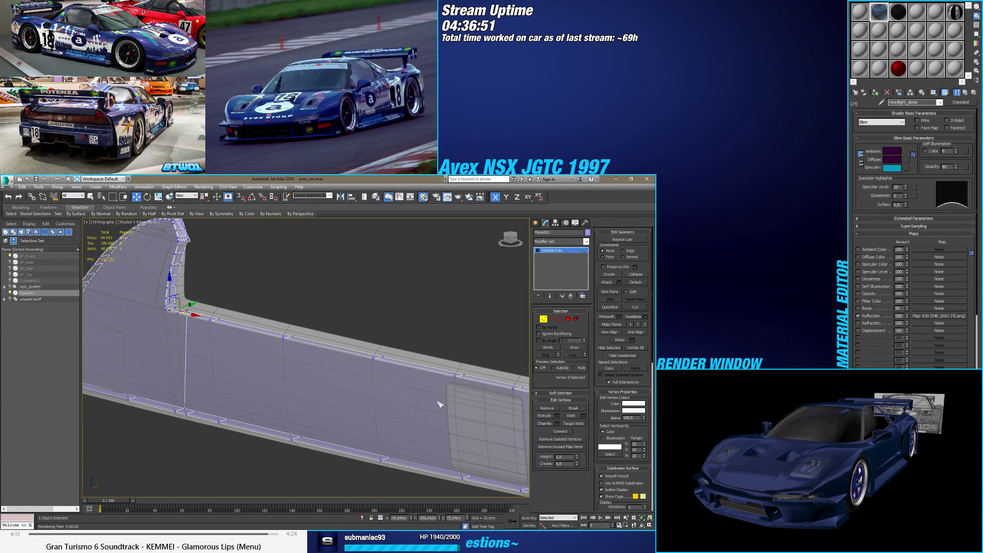
Step: Select the panel's corner edge and Connect it, adding a new edge across the corner strip
left_click(568, 320)
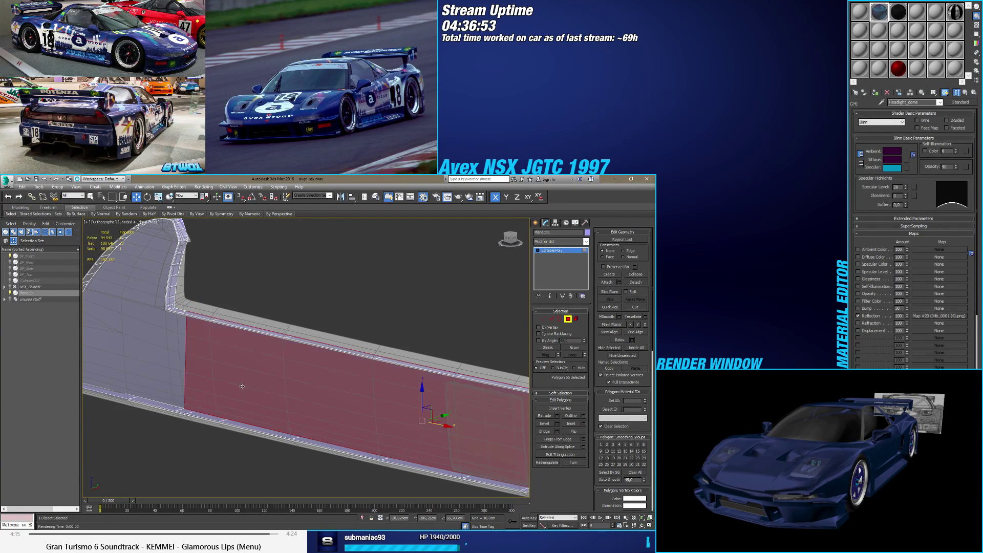
middle_click_drag(328, 417, 409, 357, "alt")
scroll(343, 412, "down", 3)
scroll(345, 411, "up", 3)
scroll(409, 357, "up", 5)
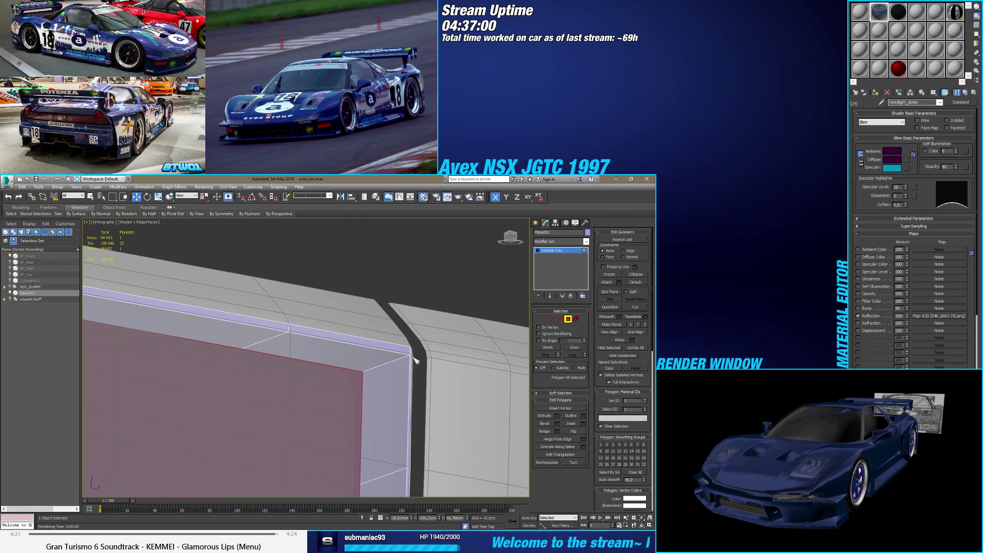
left_click(551, 318)
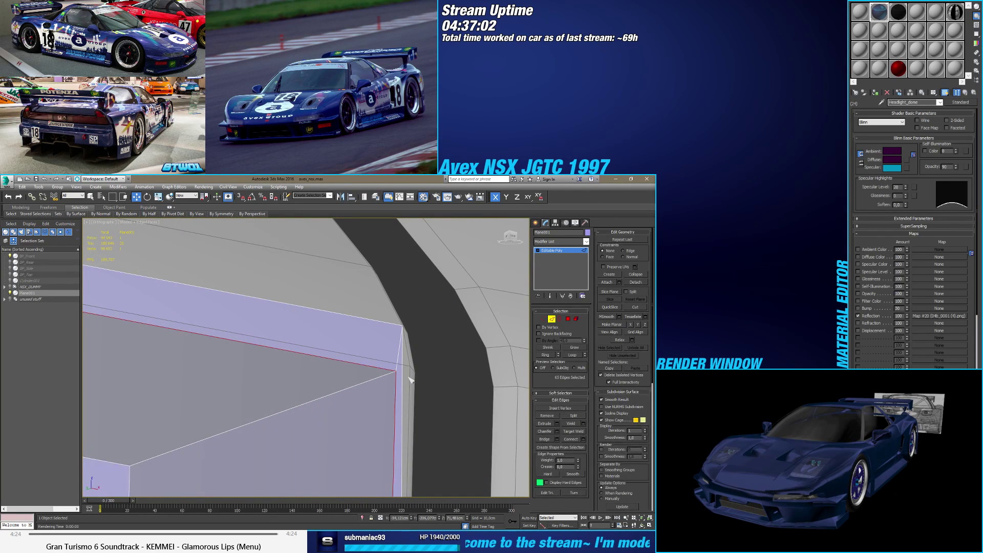
middle_click_drag(404, 390, 362, 388, "alt")
left_click(377, 404)
scroll(362, 388, "up", 3)
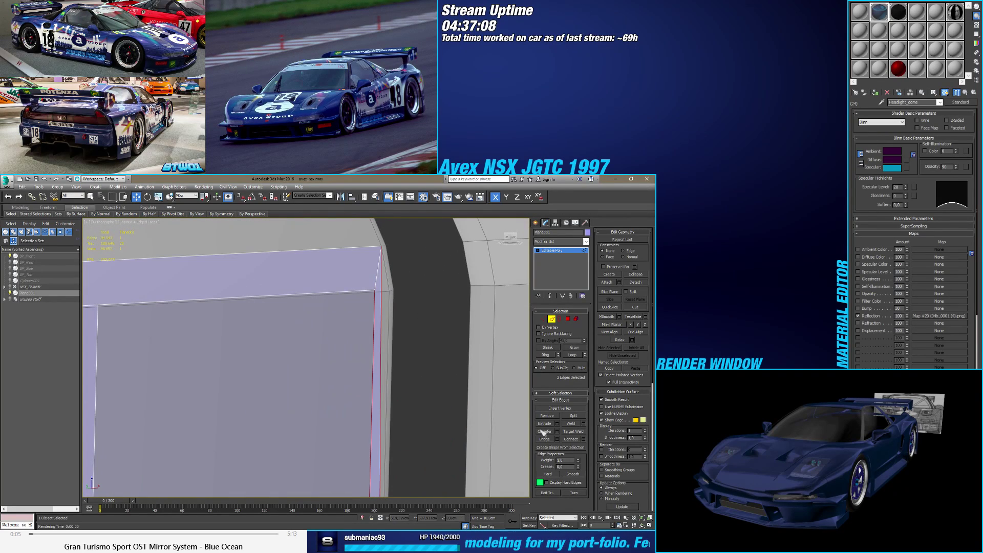
left_click(583, 439)
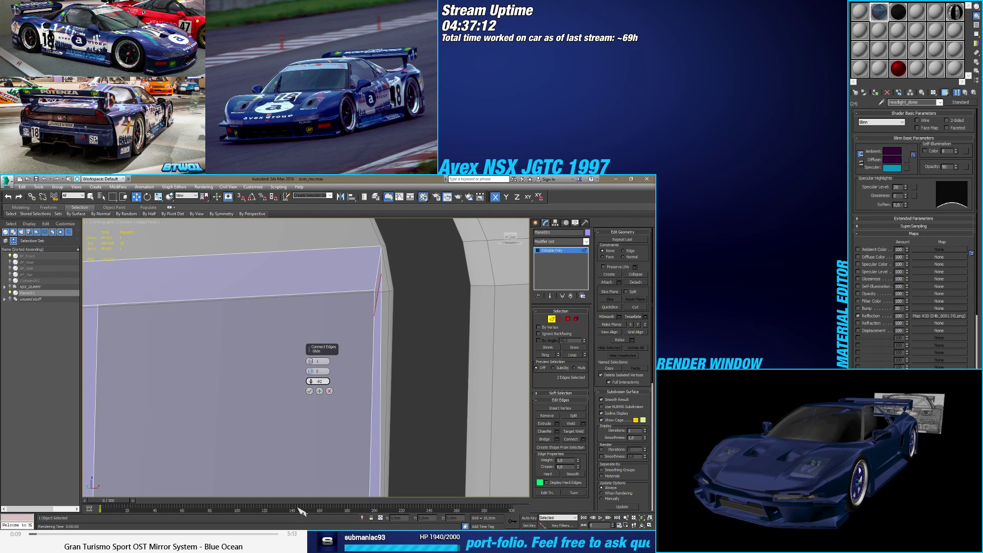
left_click(310, 392)
middle_click_drag(309, 392, 352, 394, "alt")
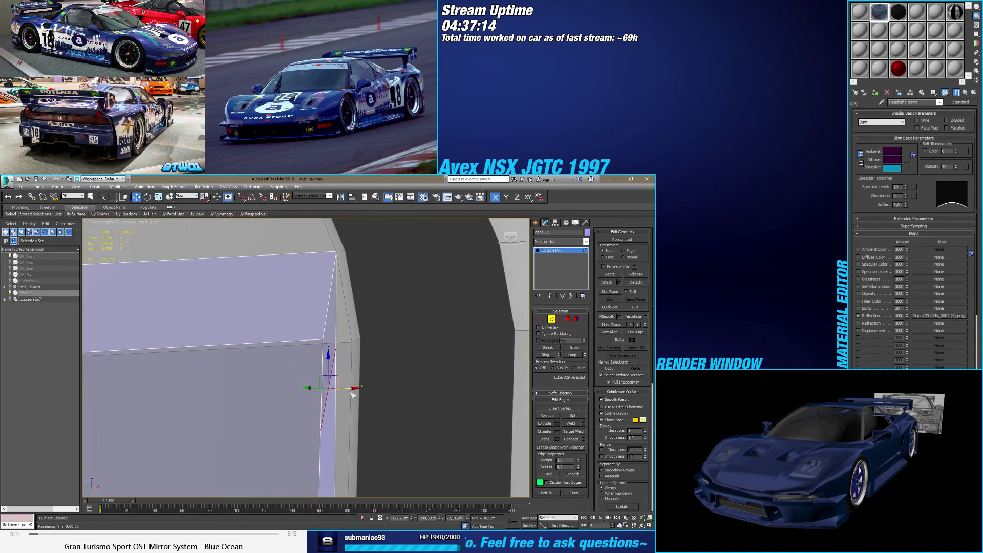
Step: Connect a second pair of corner edges with another new edge
left_click(543, 319)
left_click_drag(383, 334, 347, 361)
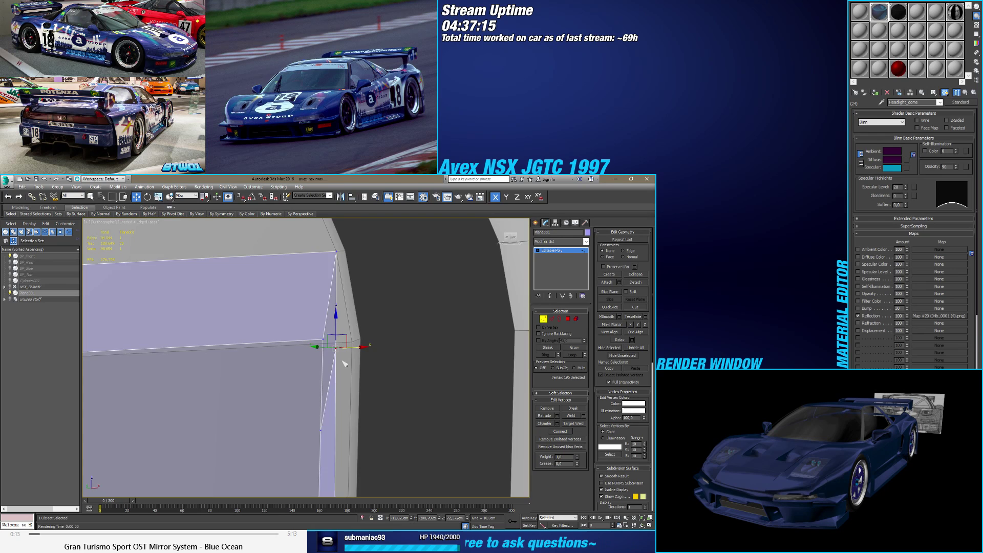
middle_click_drag(343, 364, 328, 372, "alt")
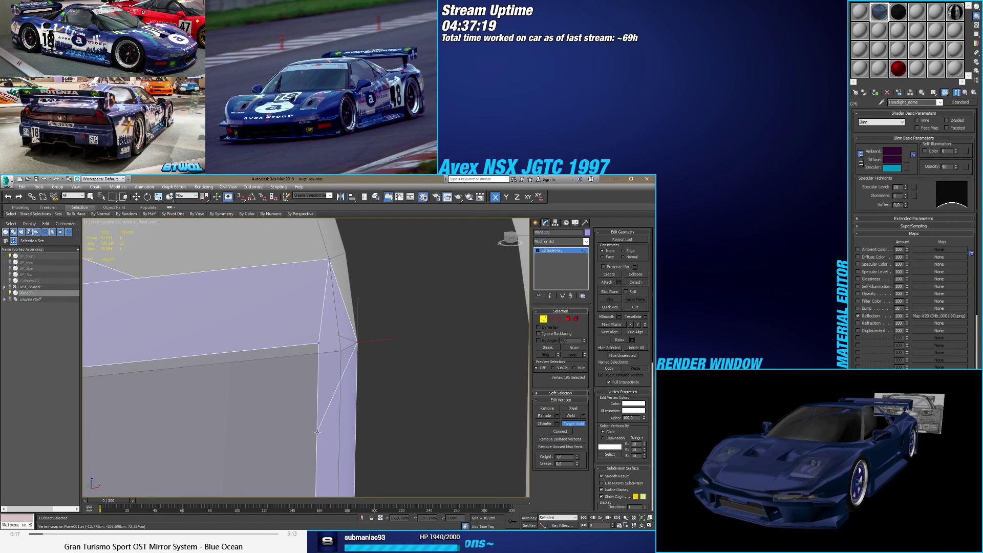
middle_click_drag(320, 381, 344, 403, "alt")
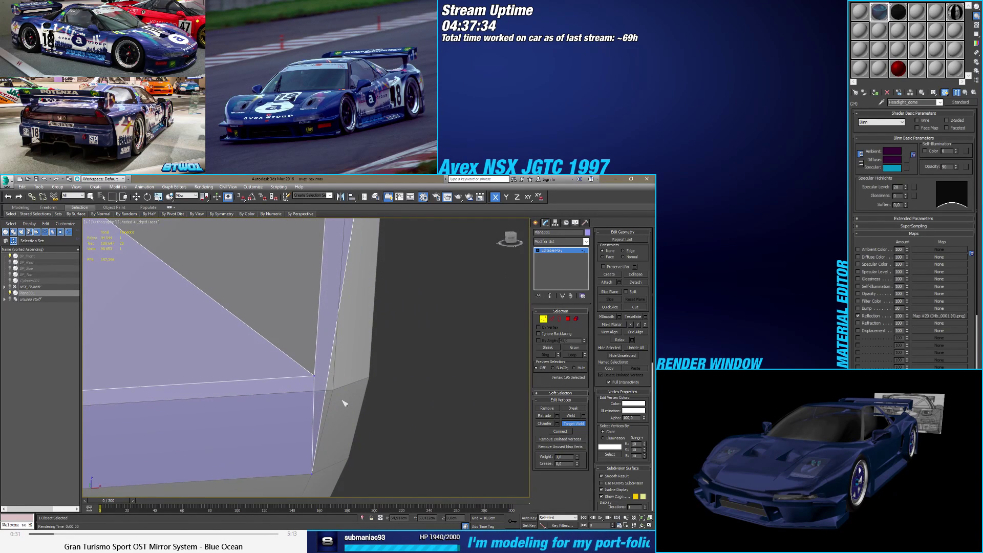
left_click(552, 319)
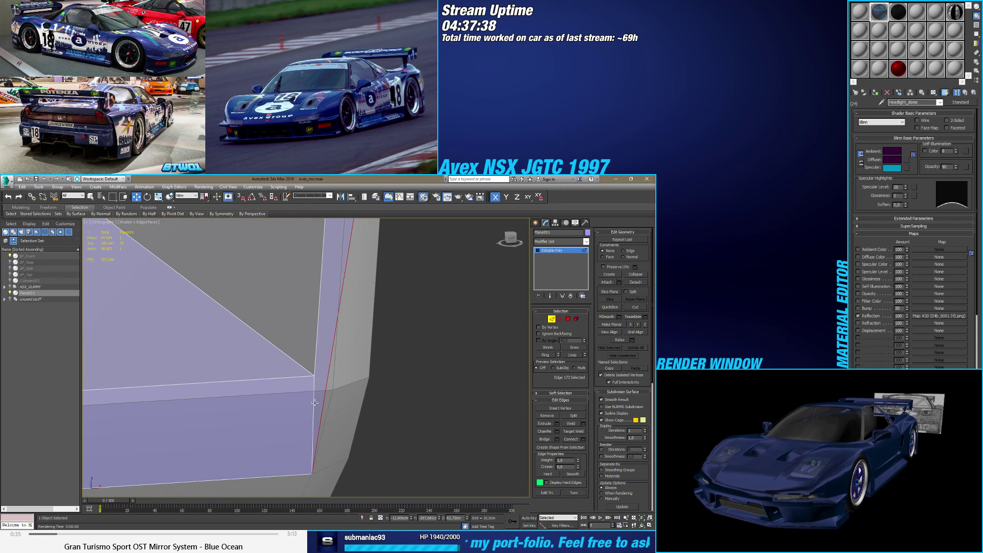
left_click(583, 439)
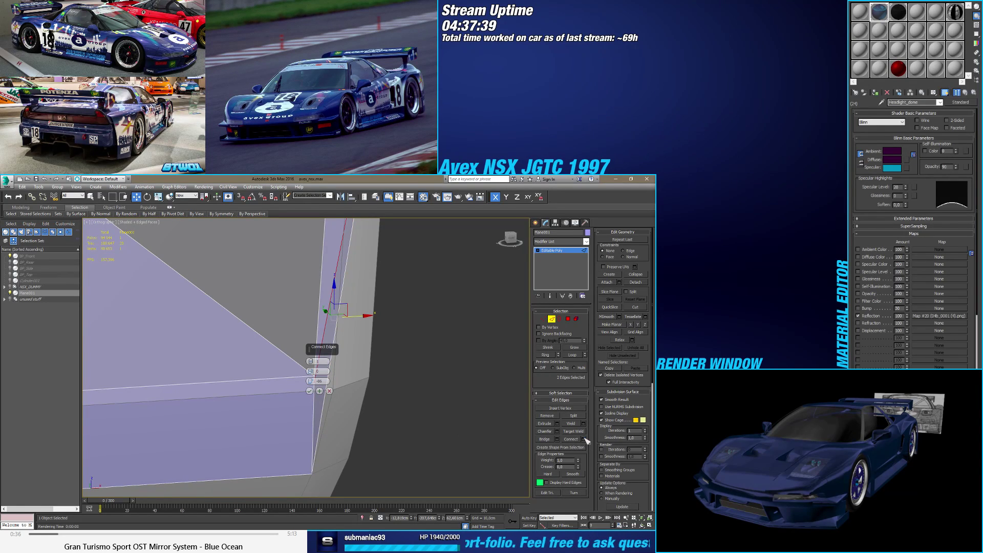
left_click(309, 390)
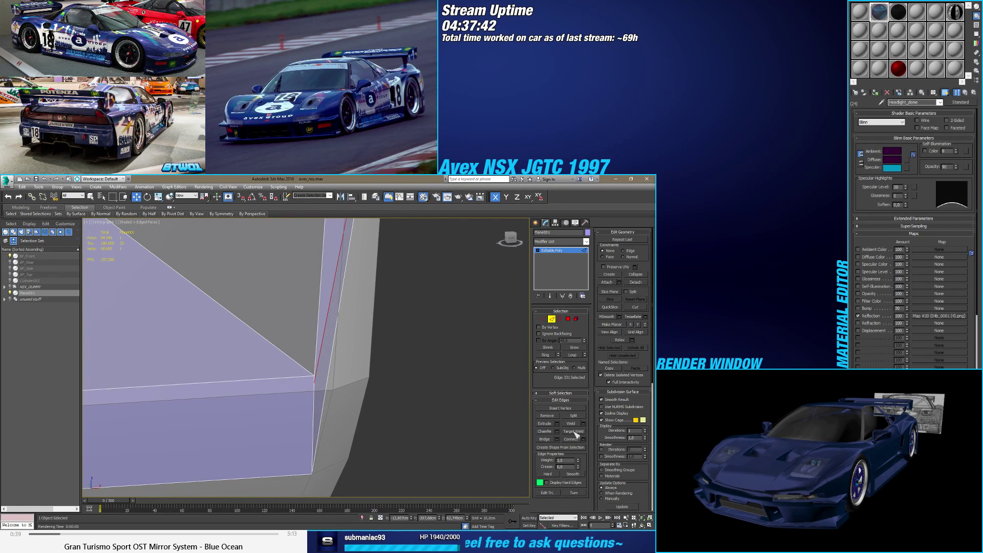
Step: Pull vertex 197 at the strip's top down with the ZX plane handle to close the corner
left_click(544, 319)
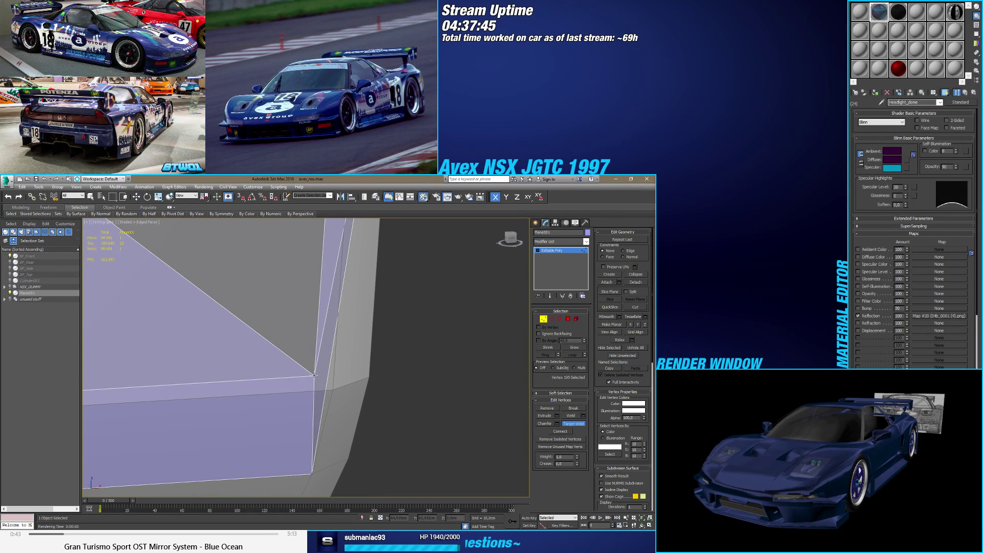
middle_click_drag(308, 324, 336, 270, "alt")
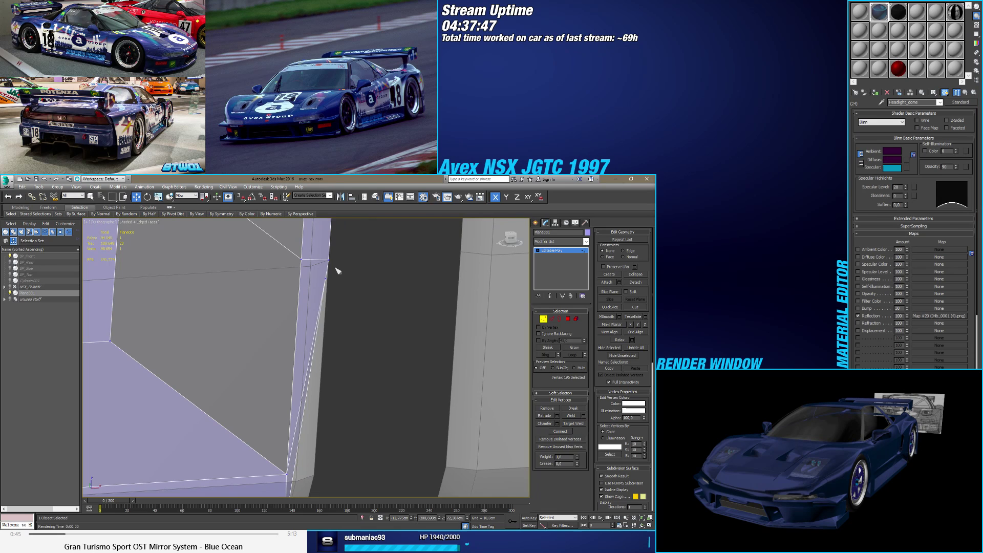
middle_click_drag(323, 311, 328, 274)
left_click(330, 254)
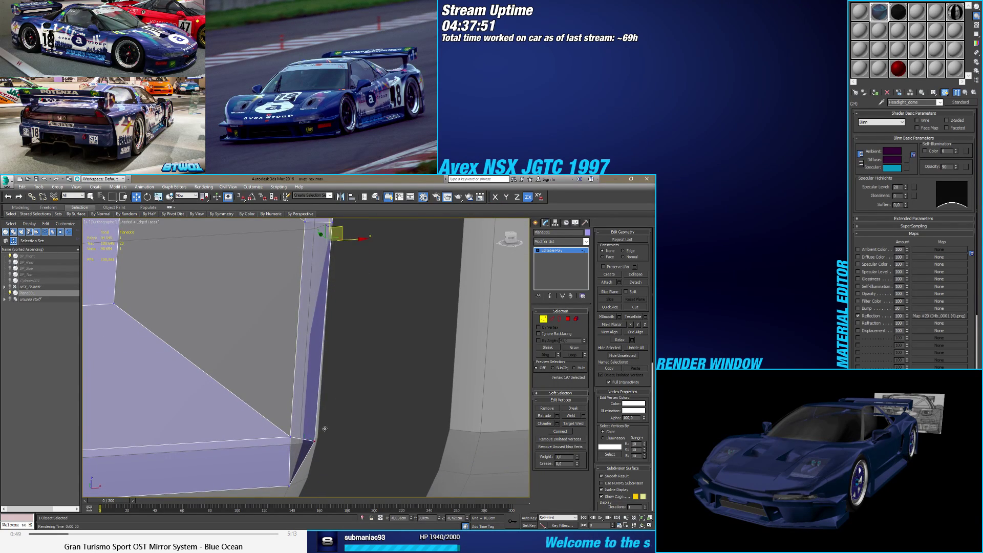
left_click_drag(340, 228, 306, 448)
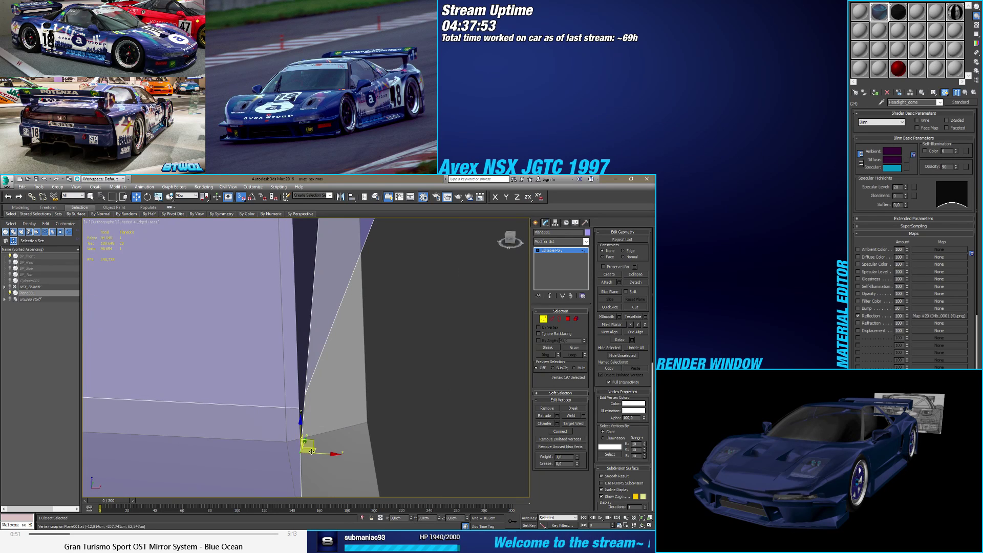
middle_click_drag(311, 451, 396, 398, "alt")
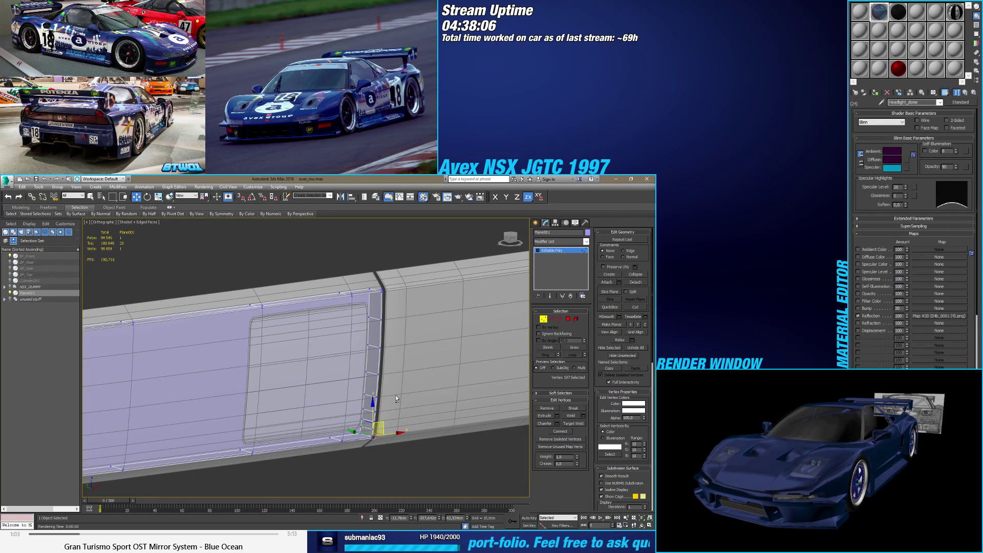
Step: Add the fin polygon to the selection and slide both polygons slightly sideways
scroll(396, 394, "down", 5)
middle_click_drag(395, 394, 451, 327)
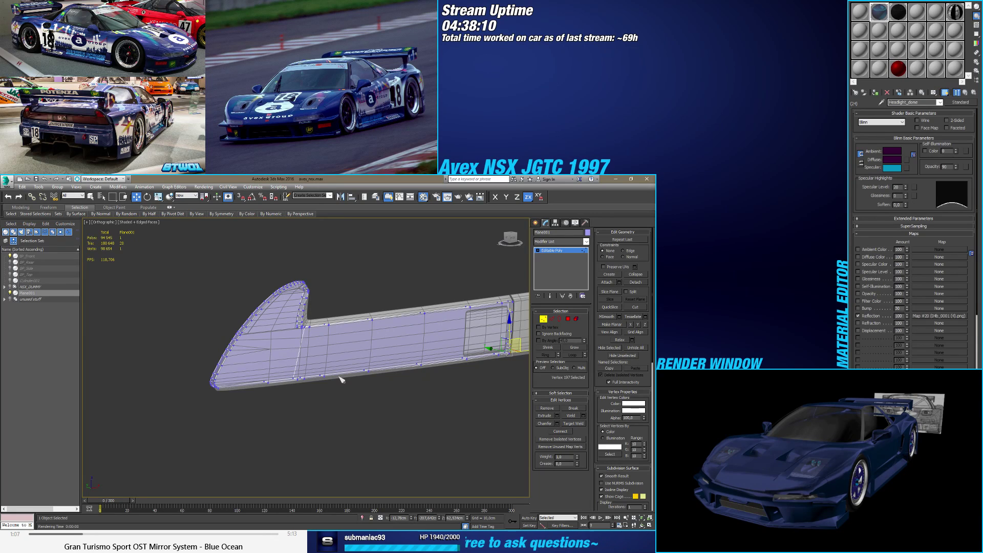
middle_click_drag(445, 330, 404, 343, "alt")
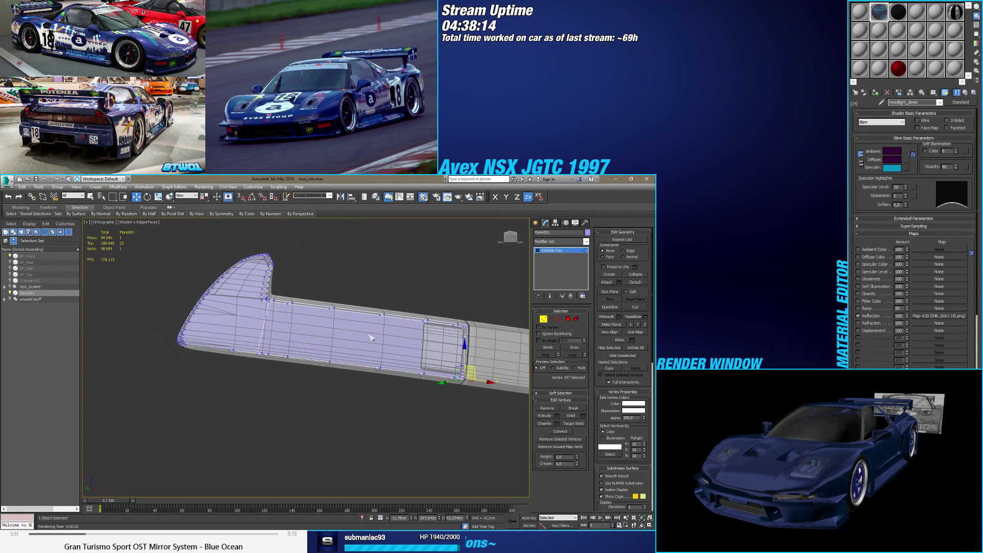
scroll(283, 311, "up", 4)
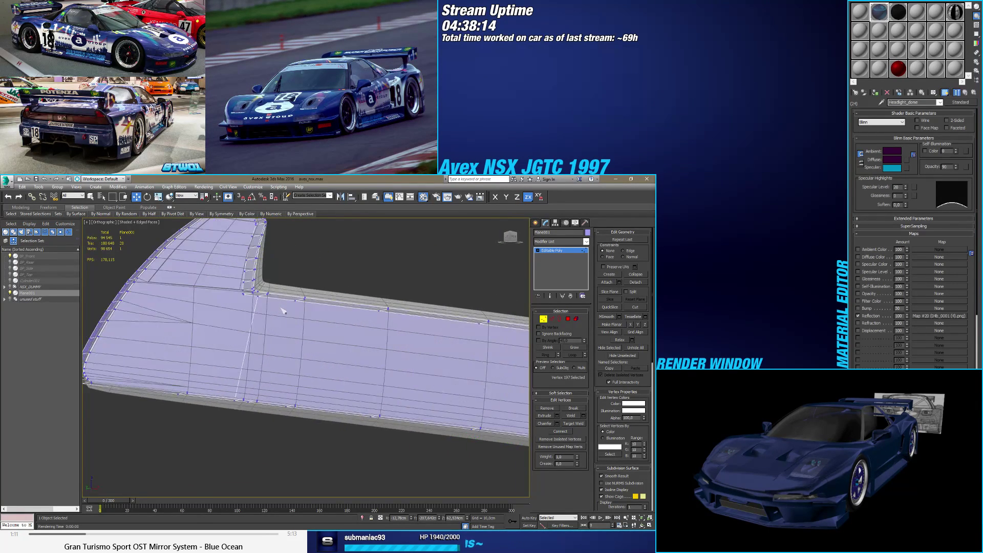
left_click(567, 319)
middle_click_drag(511, 397, 314, 368, "alt")
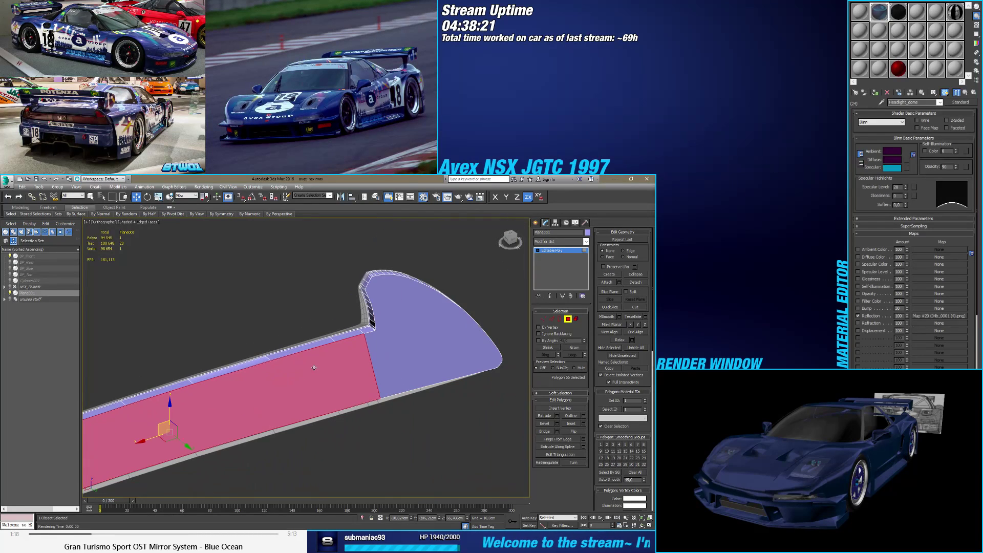
left_click(392, 347, "ctrl")
middle_click_drag(392, 348, 261, 356, "alt")
left_click_drag(317, 354, 324, 353)
middle_click_drag(324, 353, 364, 429, "alt")
left_click(363, 429)
Step: Select only Polygon 66, the large side panel, and snap to the ViewCube's Front view
key("ctrl+a")
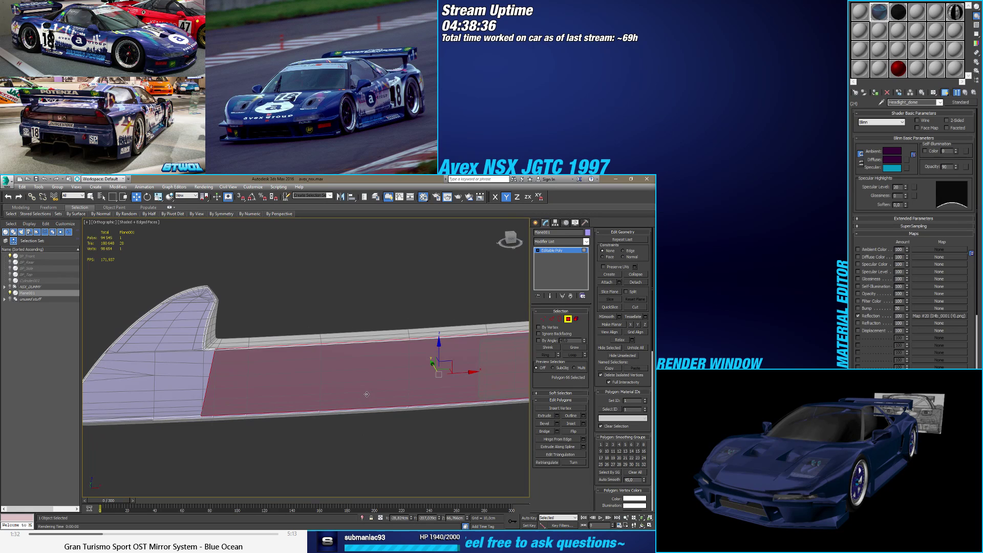
middle_click_drag(359, 392, 422, 395, "alt")
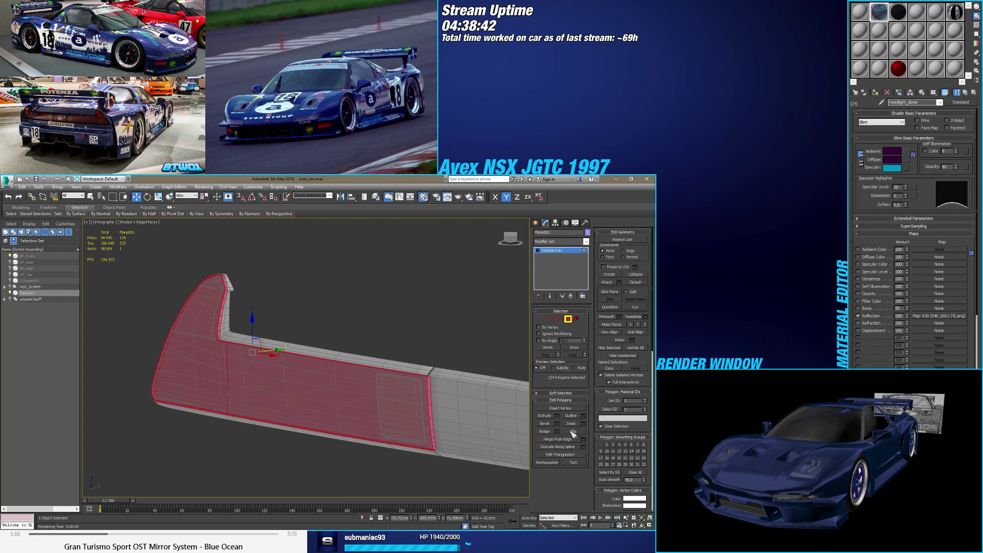
middle_click_drag(502, 417, 421, 419, "alt")
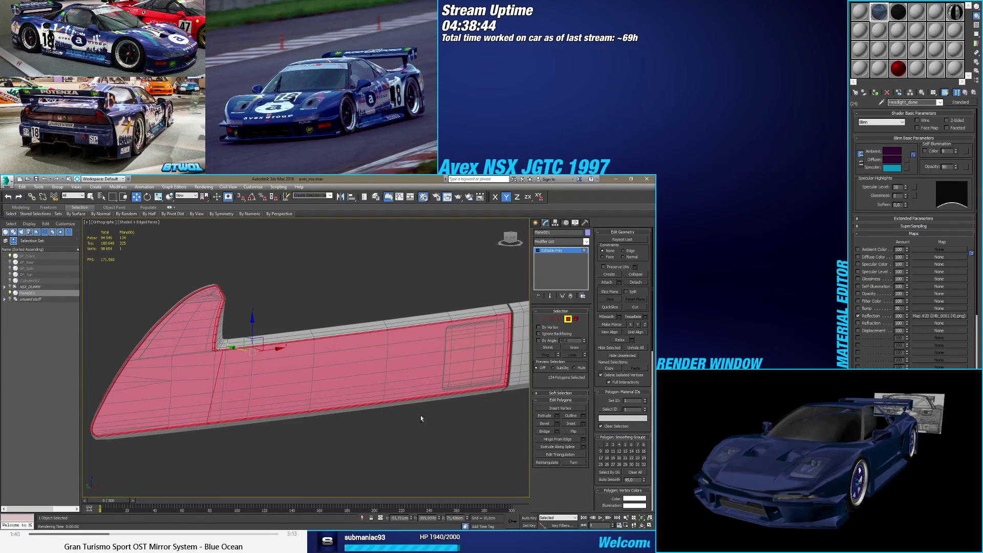
left_click(429, 425)
left_click(402, 370)
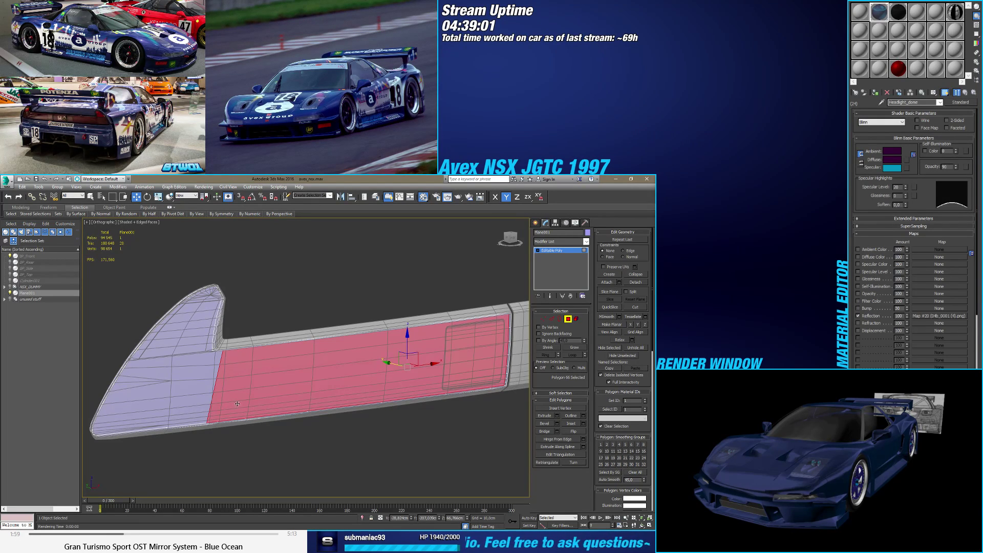
left_click(509, 238)
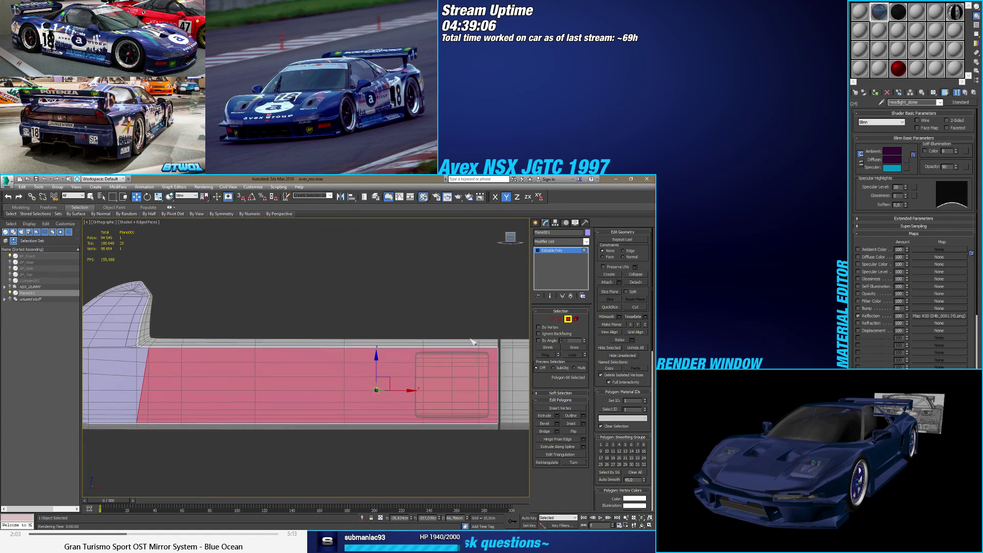
Step: Inset the selected side panel polygon with an Amount of 2.314cm
left_click(584, 424)
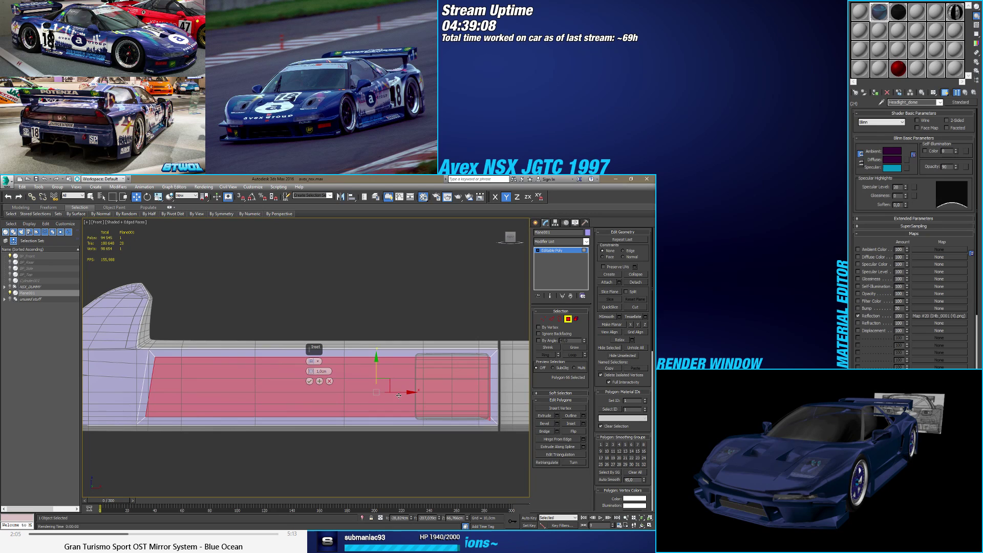
mouse_move(315, 374)
left_mouse_down()
mouse_move(316, 333)
mouse_move(311, 375)
left_mouse_up()
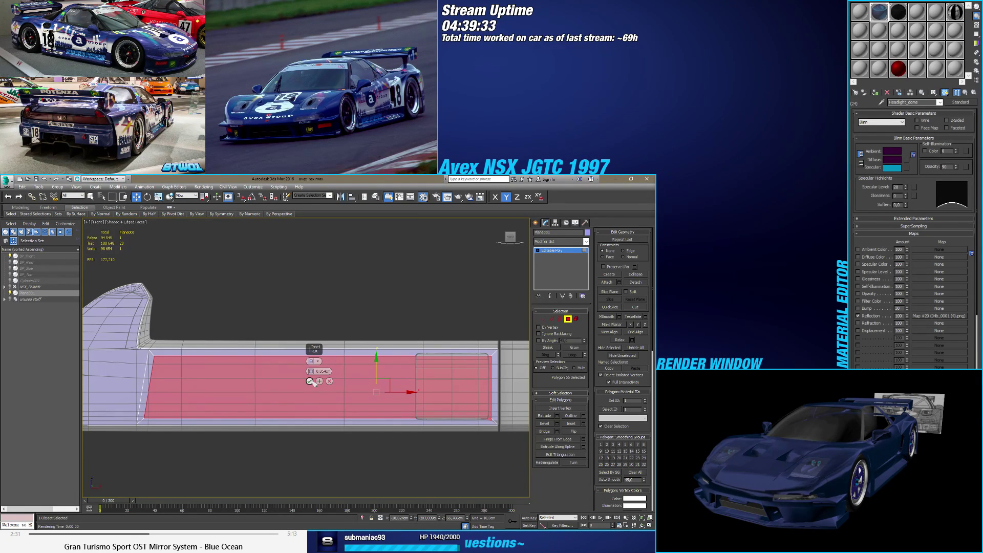
left_click(310, 381)
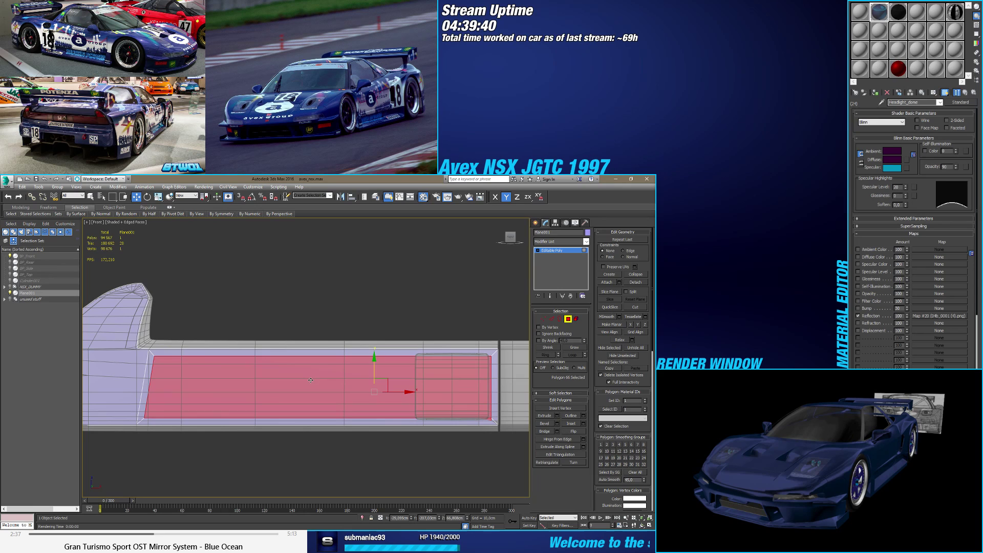
middle_click_drag(313, 389, 400, 389, "alt")
left_click(543, 318)
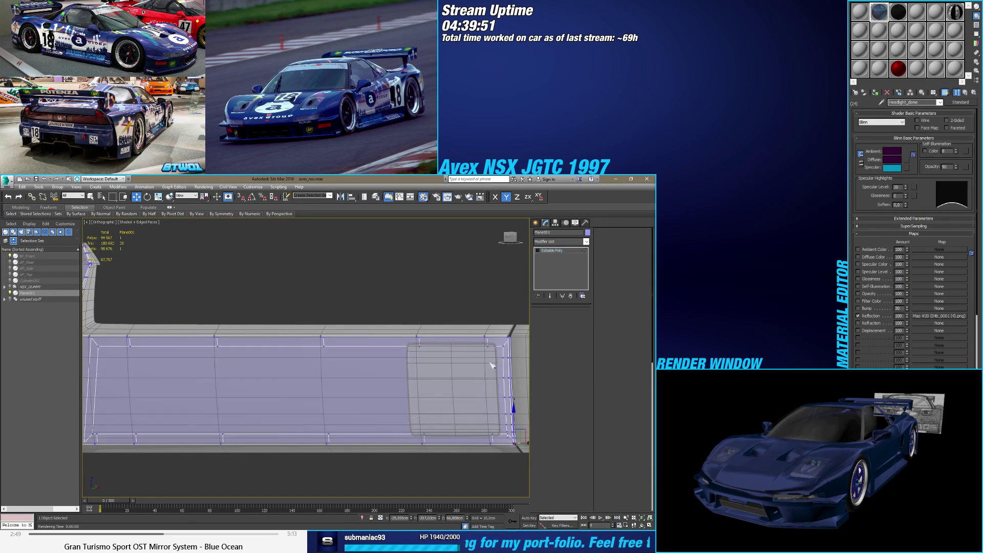
Step: Join two vertices near the panel's right edge with a new edge
left_click(491, 347)
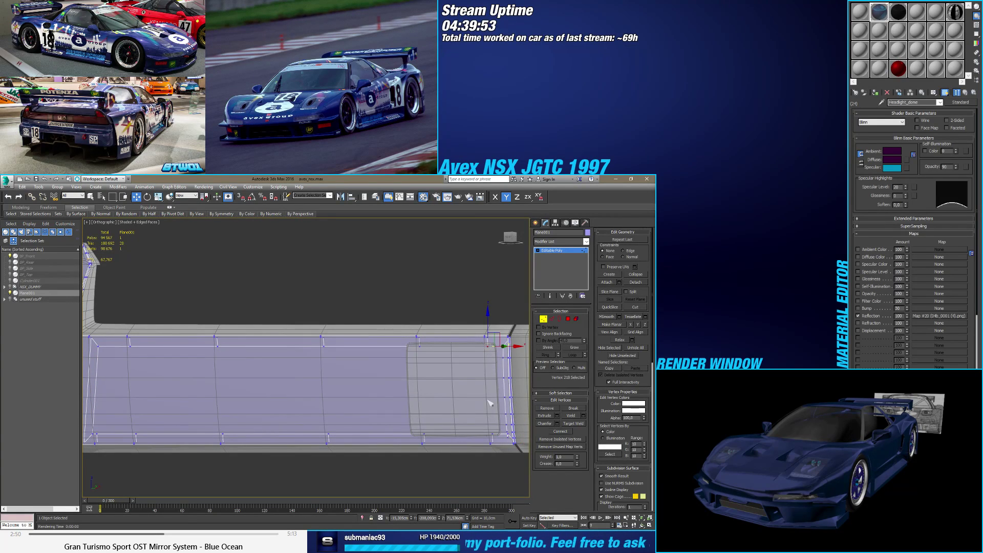
left_click(497, 437, "ctrl")
left_click(565, 433)
middle_click_drag(461, 389, 482, 317, "alt")
left_click(510, 237)
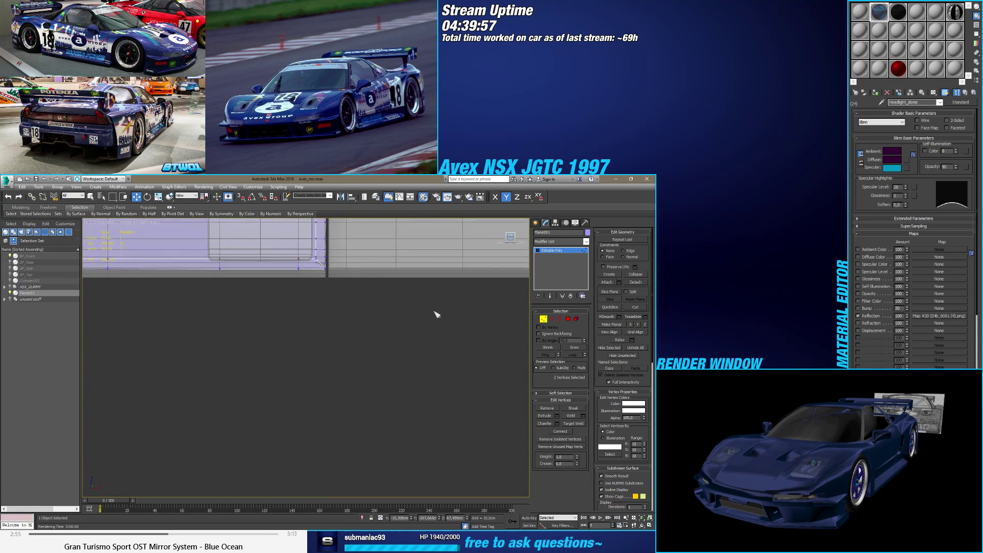
Step: Pick the top and bottom vertex pairs in the next columns along the panel
left_click(256, 383)
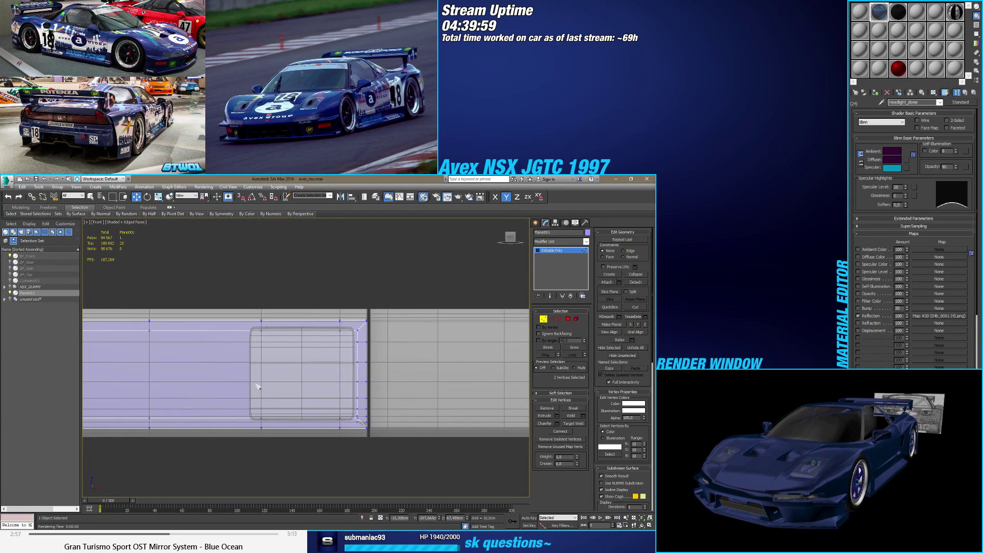
left_click(262, 418)
left_click(261, 321, "ctrl")
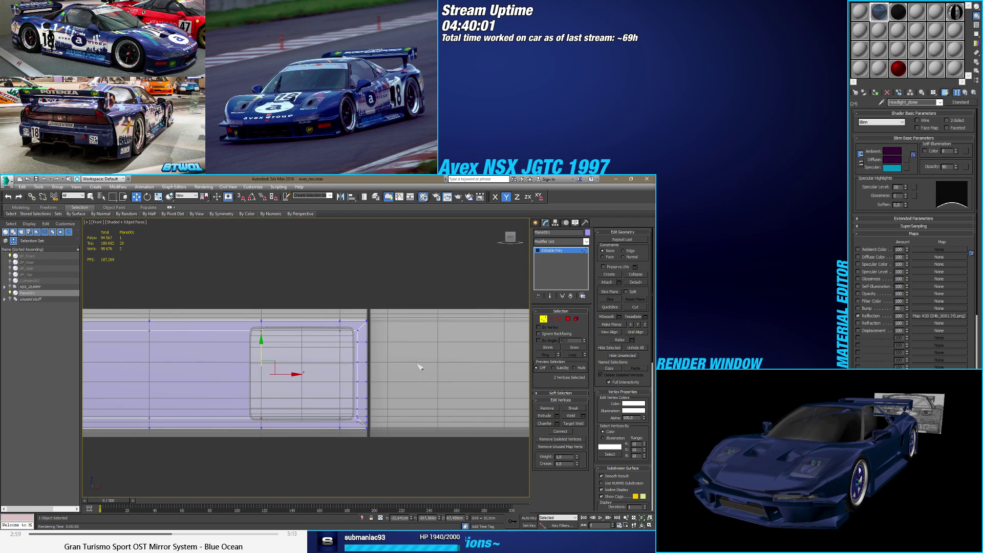
left_click(340, 321)
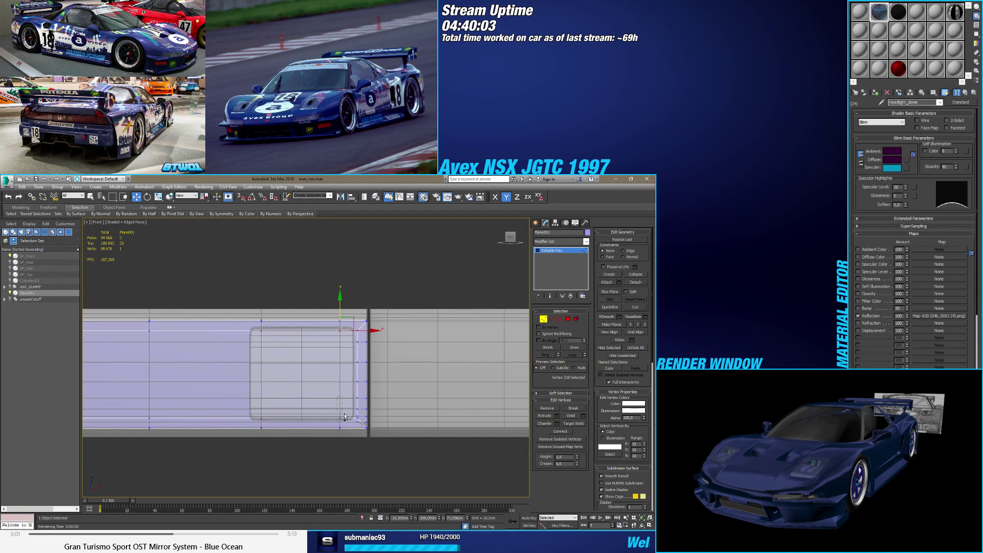
left_click(339, 427, "ctrl")
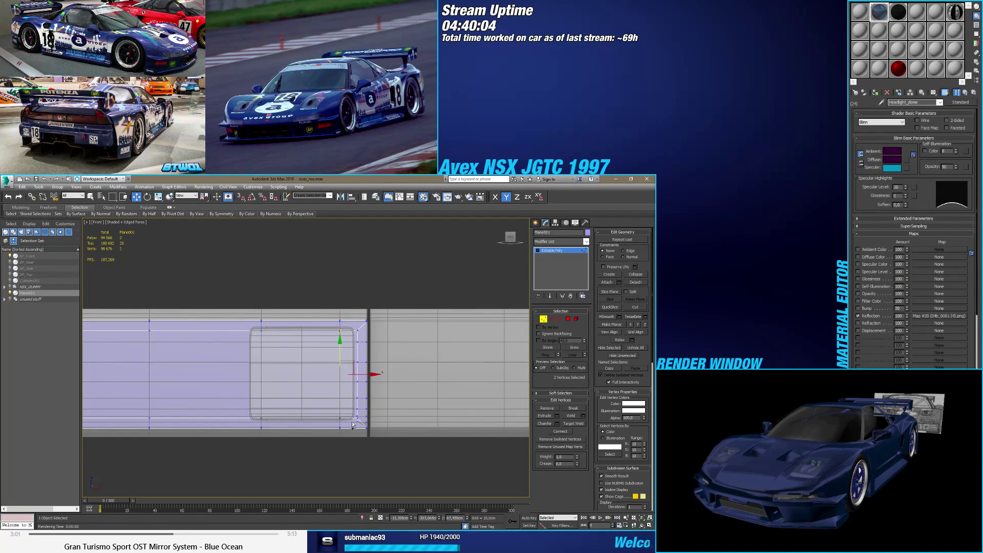
left_click(307, 404)
middle_click_drag(300, 397, 331, 403, "alt")
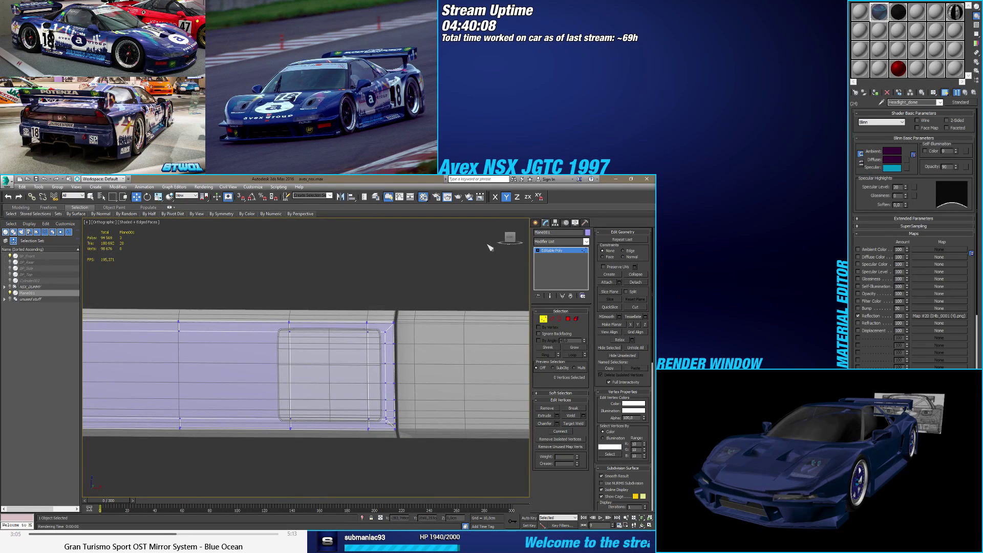
key("f")
scroll(235, 345, "down", 3)
scroll(410, 373, "up", 5)
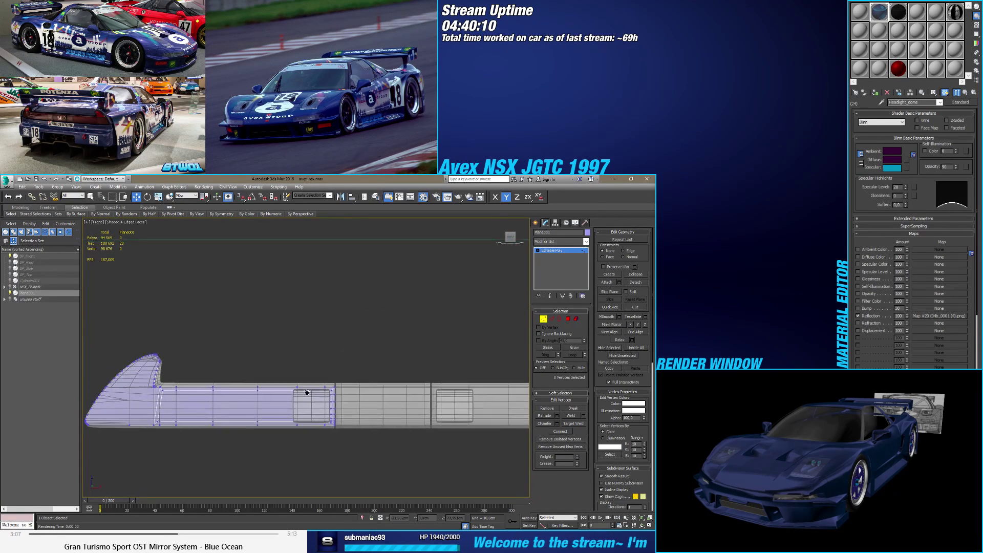
middle_click_drag(351, 393, 248, 368)
Step: Marquee-select four inset-border vertices and set Constraints to Edge
left_click_drag(249, 355, 330, 385)
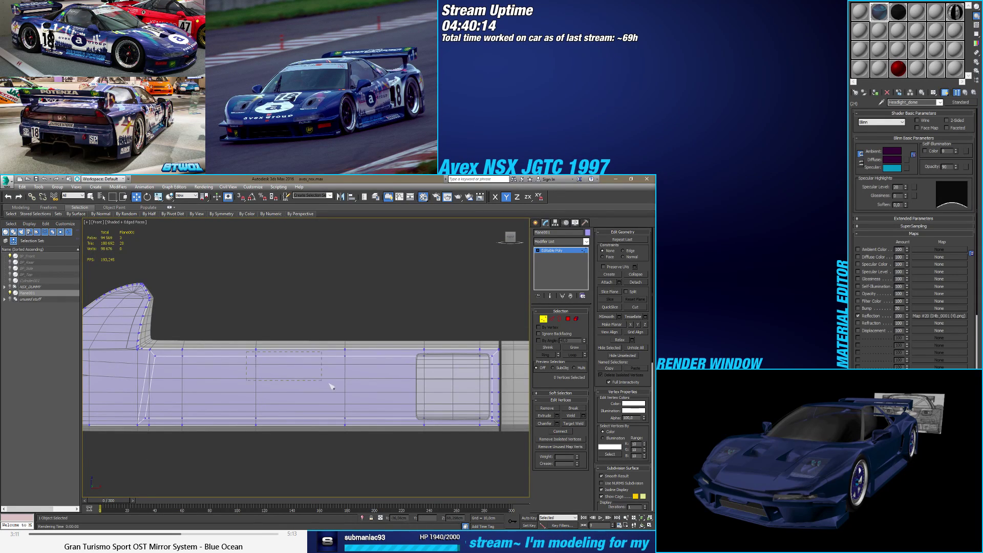
left_click_drag(351, 421, 351, 421)
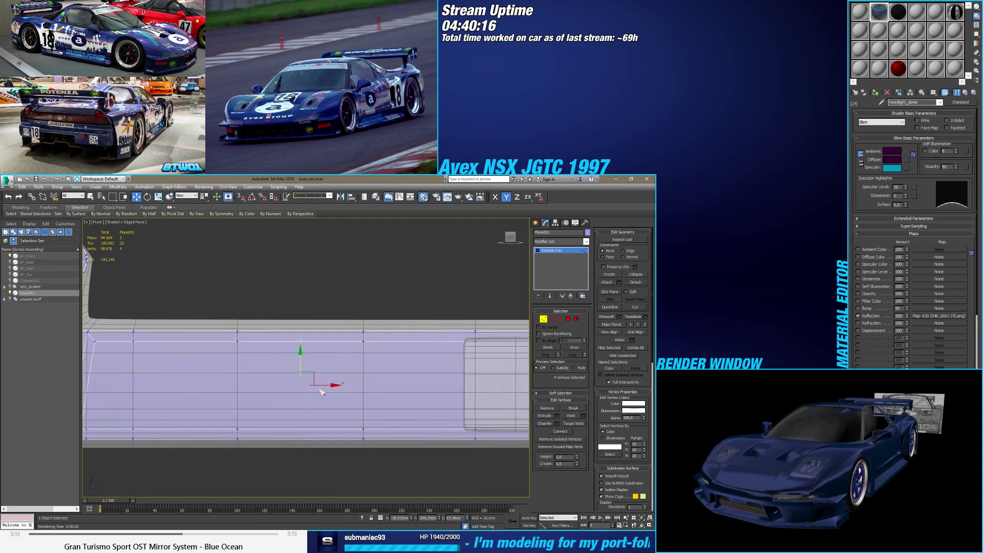
left_click(629, 252)
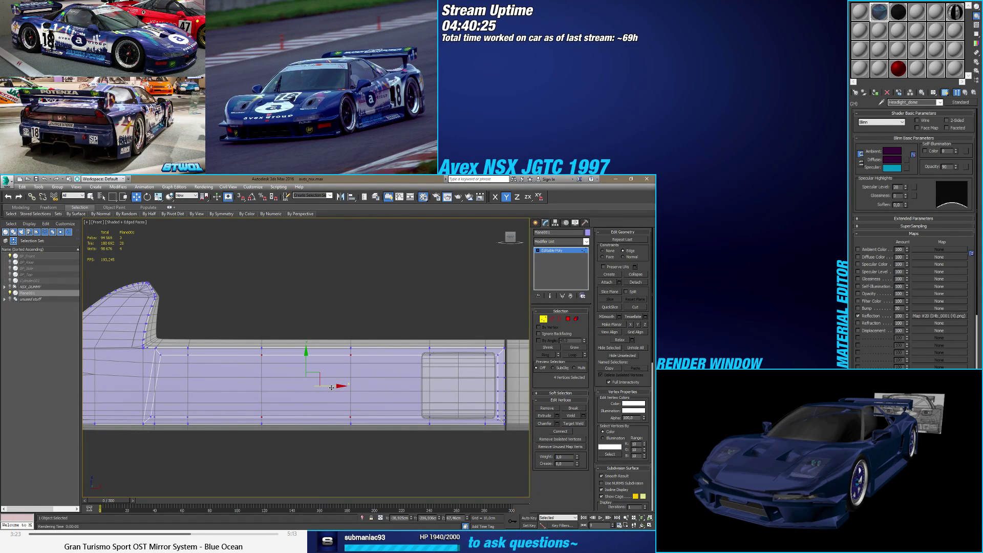
middle_click_drag(388, 390, 357, 387)
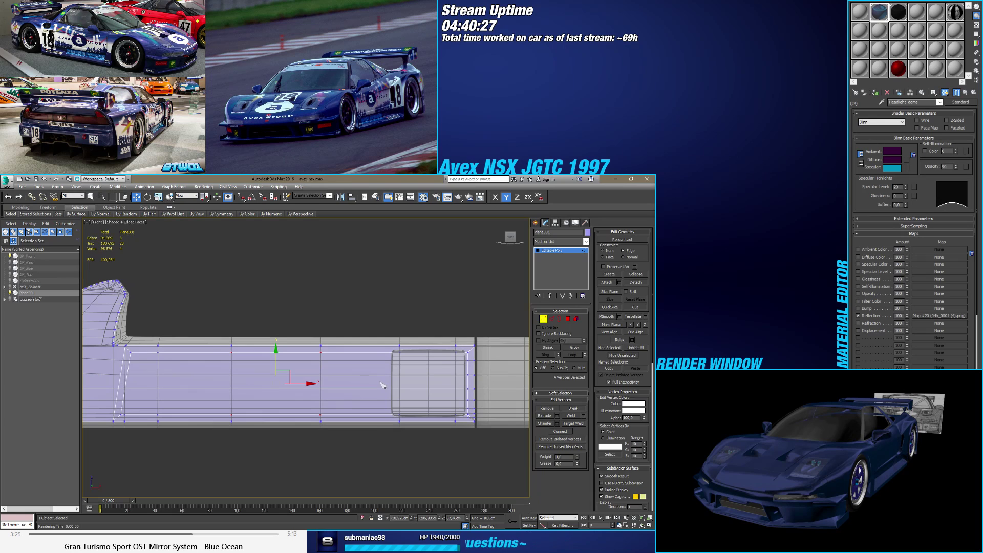
Step: Connect two panel edges with a new edge slid toward the right
key("2")
left_click(389, 391)
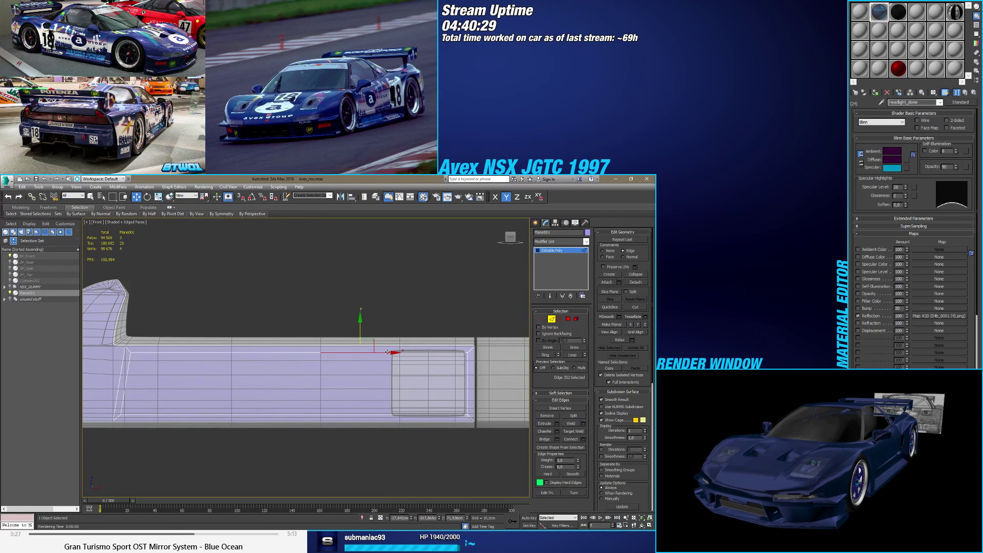
left_click(387, 414, "ctrl")
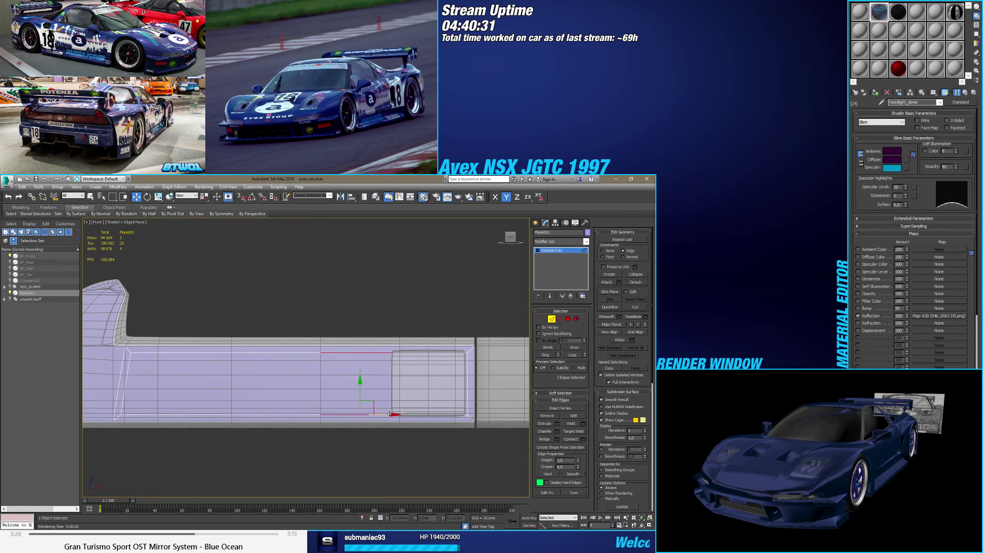
left_click(583, 438)
left_click_drag(311, 381, 336, 287)
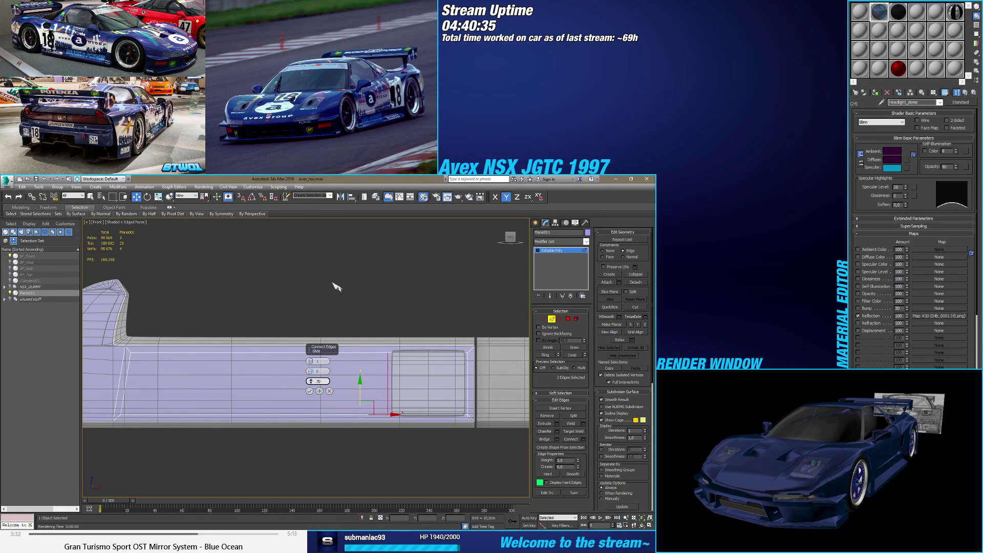
left_click(309, 391)
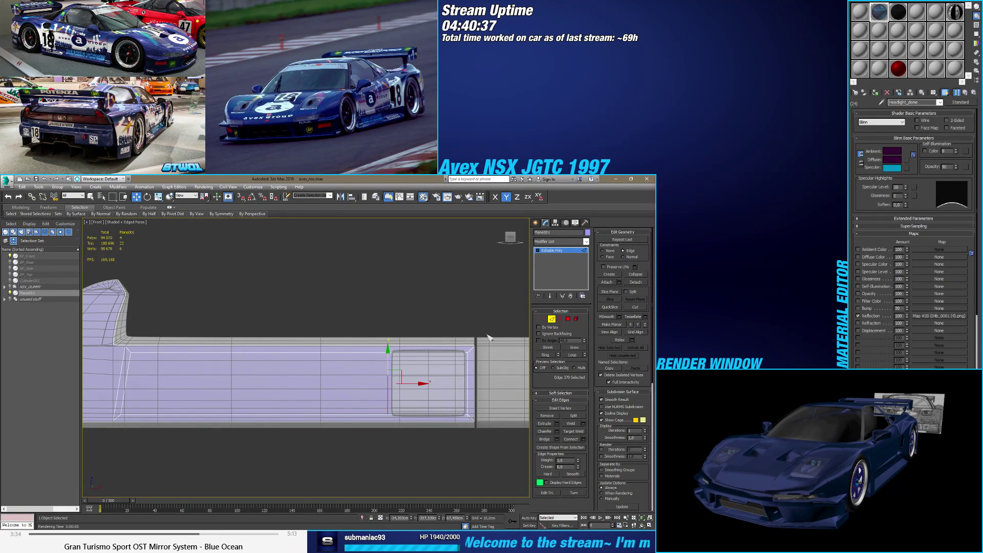
Step: Connect the vertices near the inset corner and bottom edge with new edges
left_click(543, 318, "ctrl")
scroll(379, 363, "up", 4)
left_click_drag(390, 348, 391, 349)
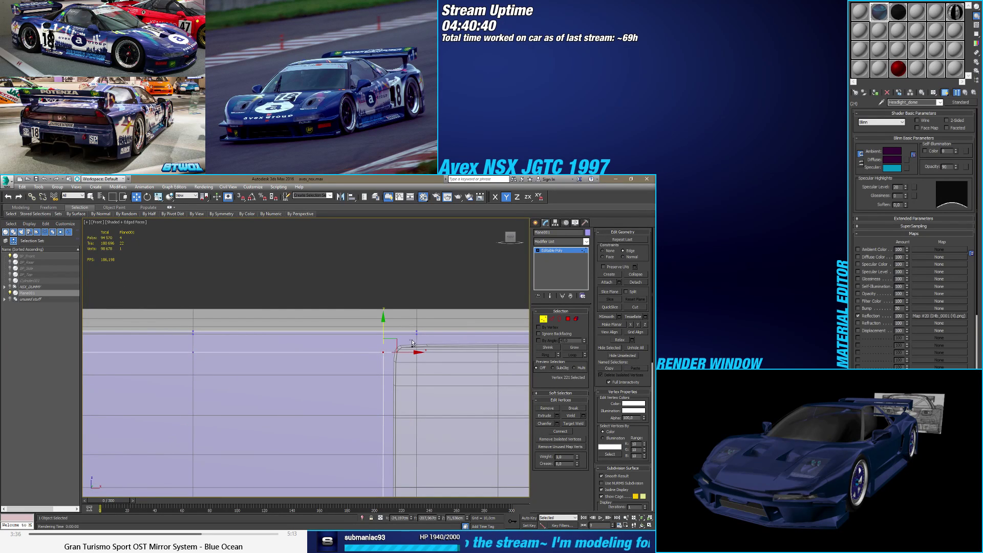
middle_click_drag(391, 349, 349, 431, "alt")
scroll(420, 358, "down", 3)
left_click(331, 411, "ctrl")
left_click(354, 421, "ctrl")
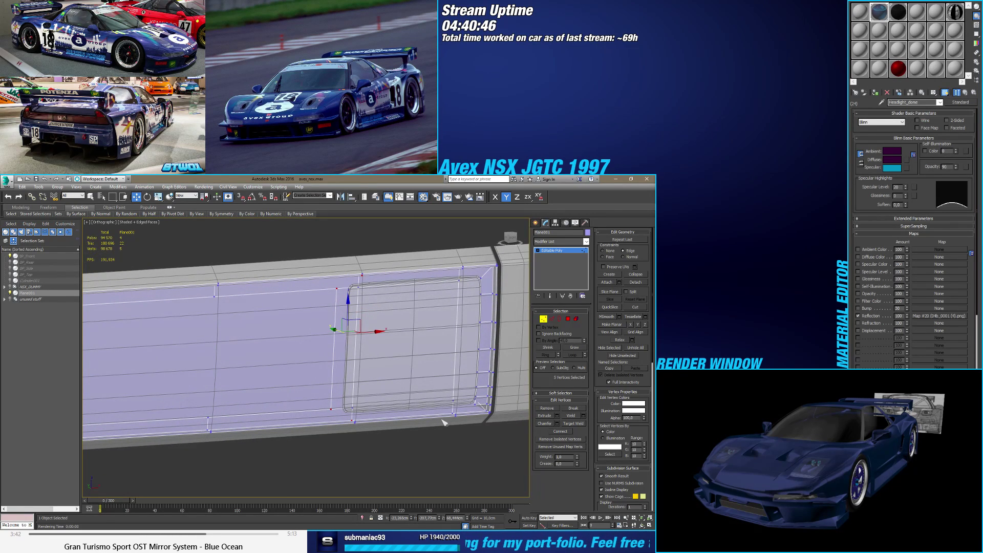
left_click(560, 431)
Step: In front view, join the vertex pairs of successive columns with vertical edges
scroll(380, 329, "up", 4)
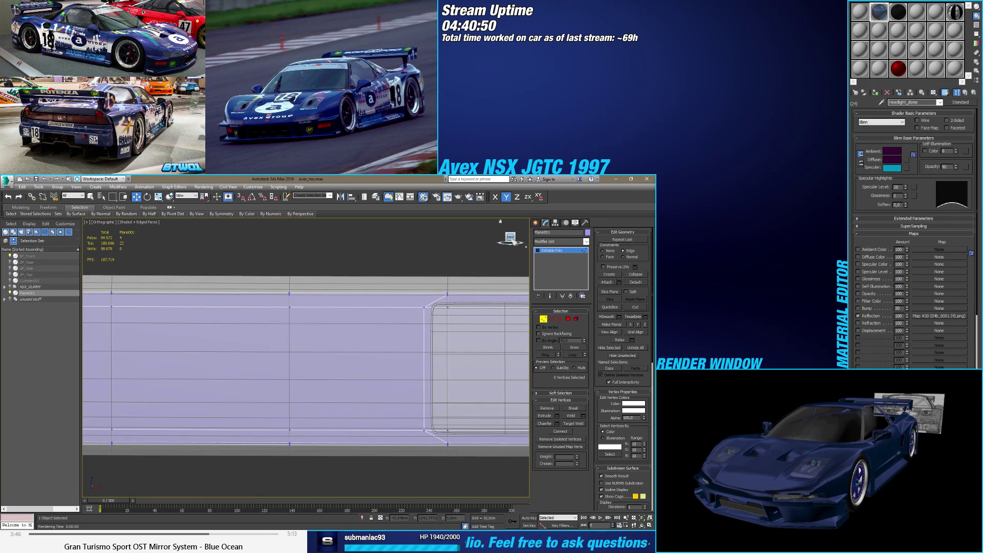
middle_click_drag(379, 389, 408, 339)
scroll(408, 339, "down", 3)
key("f")
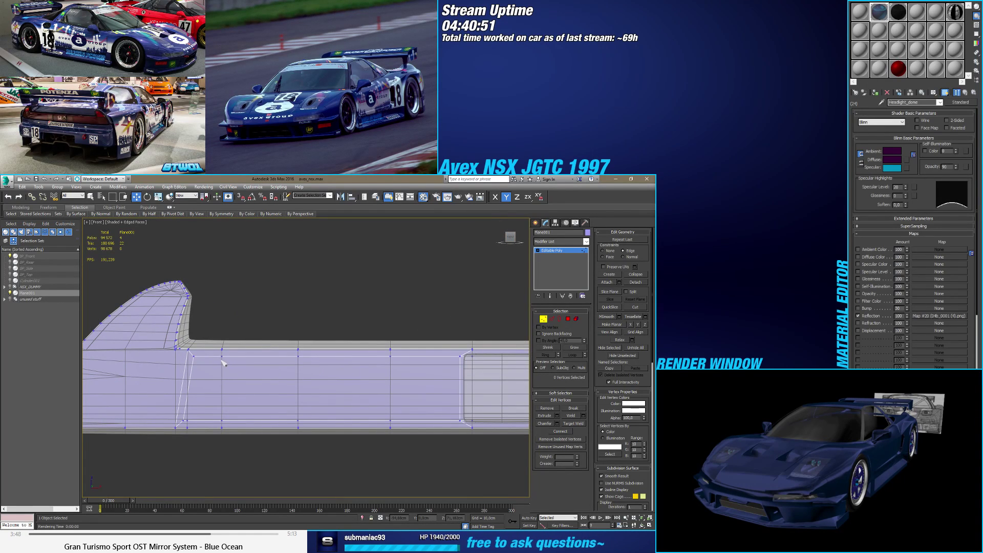
left_click_drag(237, 424, 238, 425)
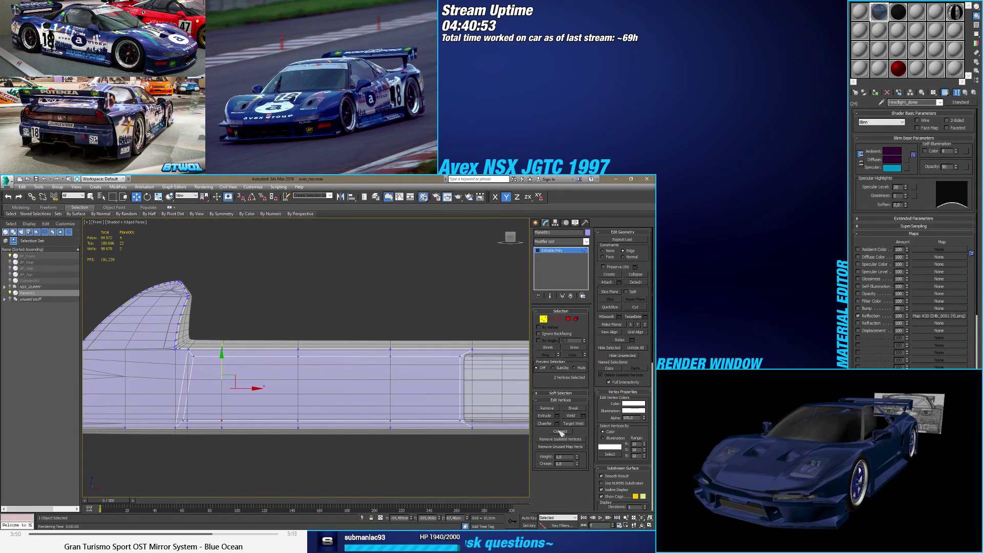
left_click(560, 431)
left_click_drag(288, 342, 309, 433)
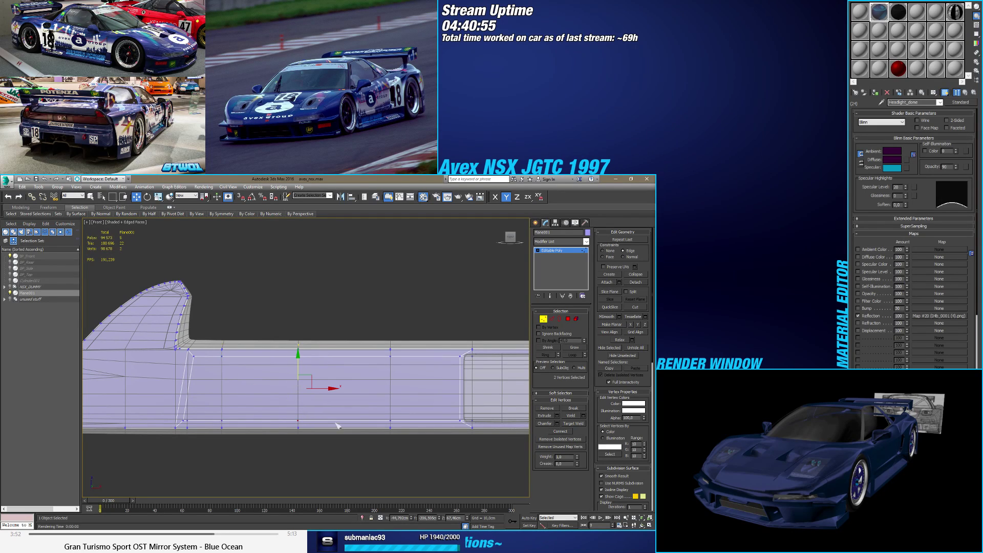
left_click_drag(382, 344, 405, 426)
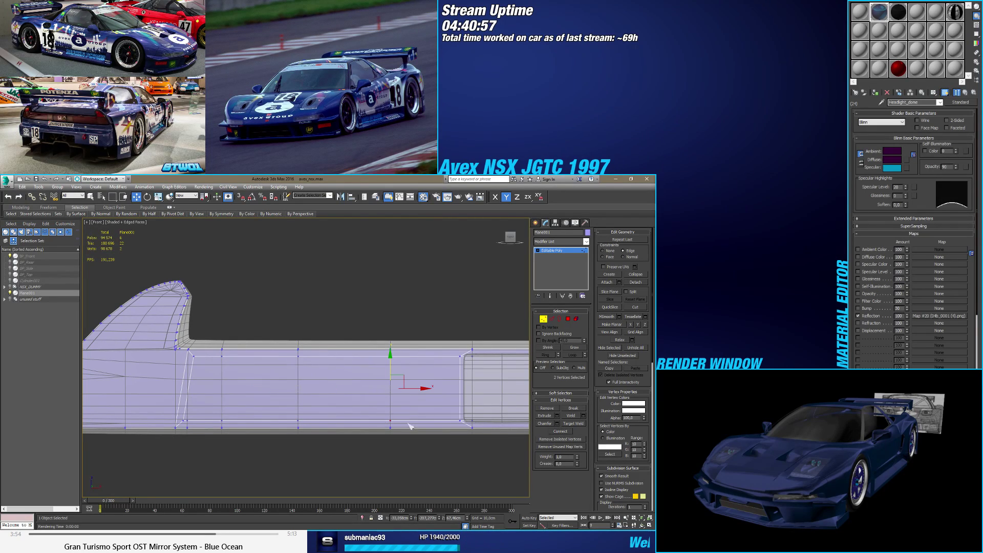
left_click(560, 432)
Step: Slide the column vertices along X to even out their spacing
left_click(303, 362)
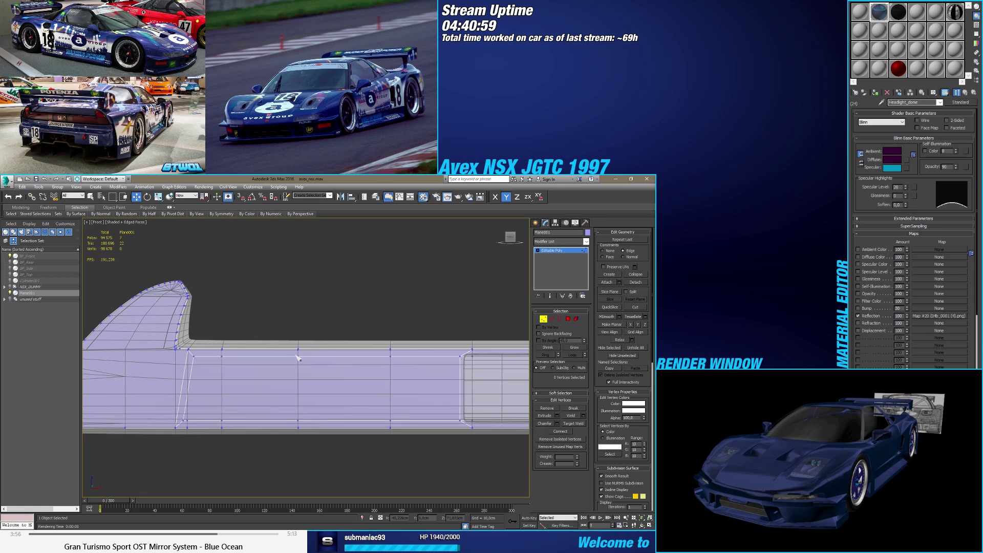
left_click_drag(298, 358, 415, 427)
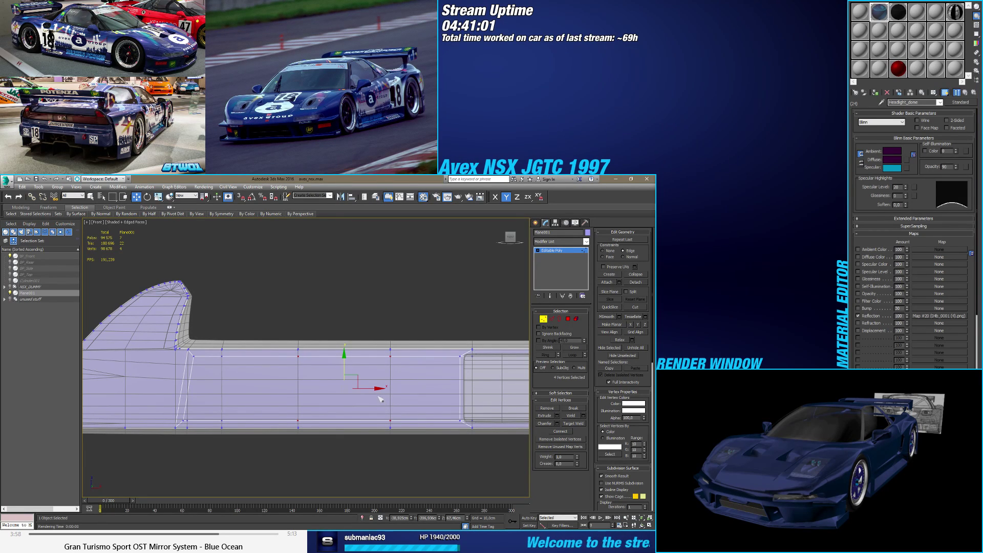
left_click_drag(372, 390, 355, 389)
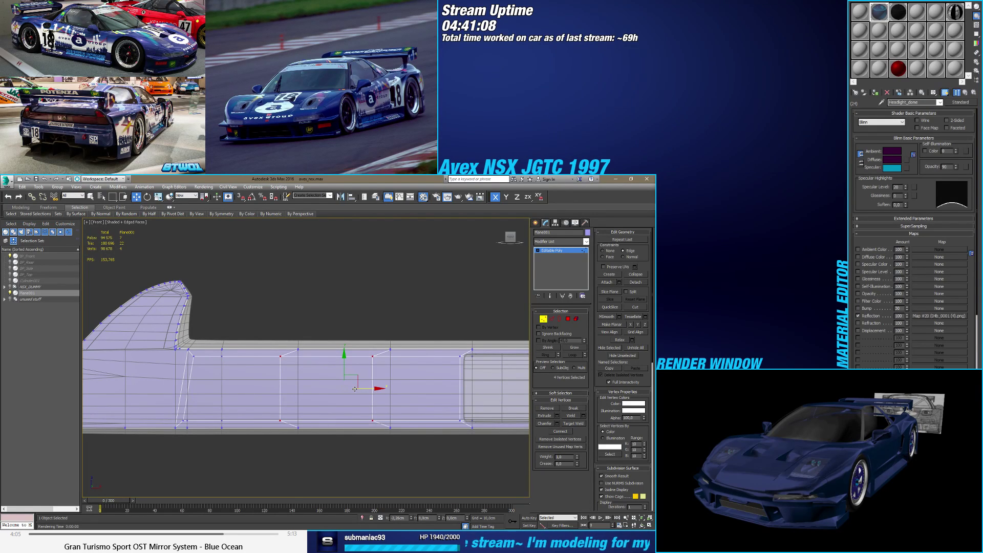
left_click_drag(354, 389, 364, 388)
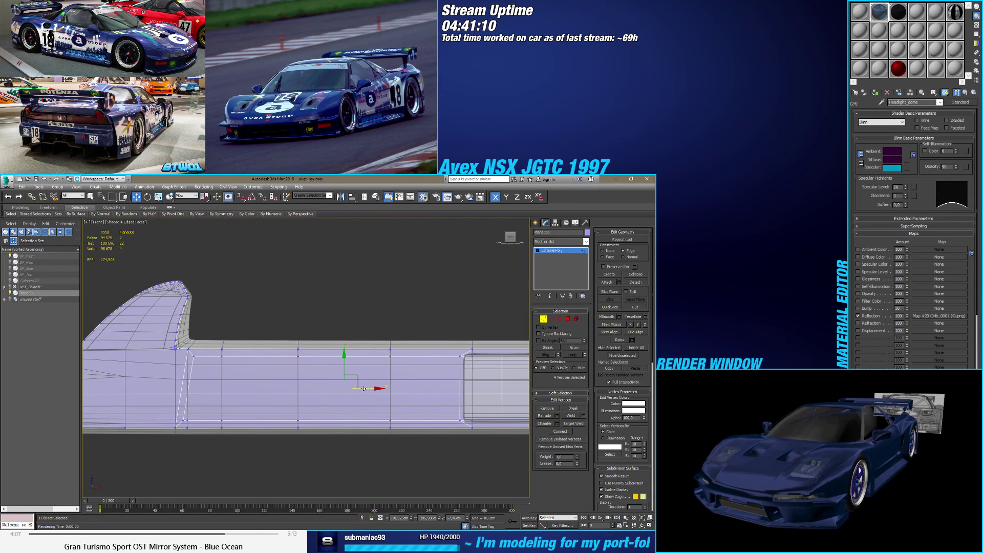
middle_click_drag(364, 388, 327, 381)
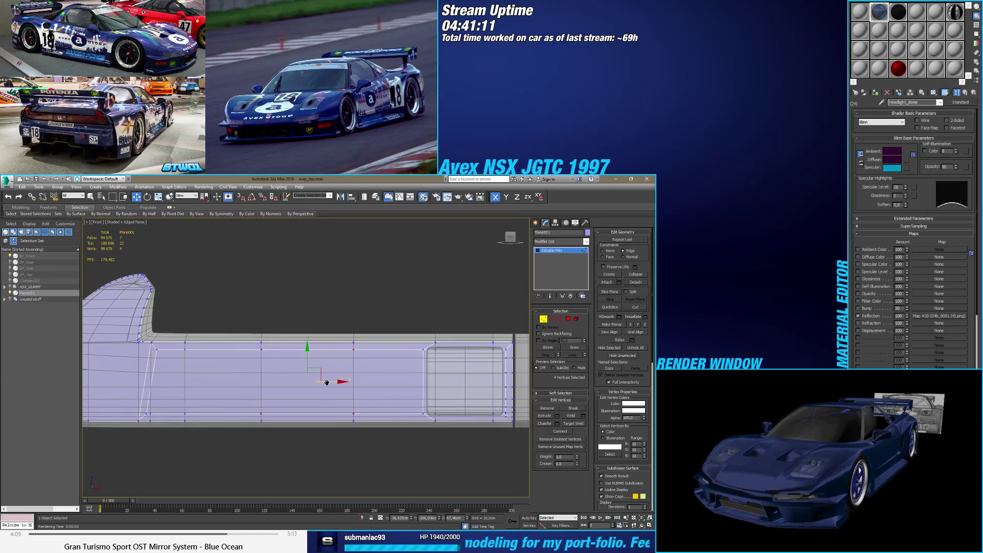
left_click(275, 371)
left_click_drag(248, 350, 275, 418)
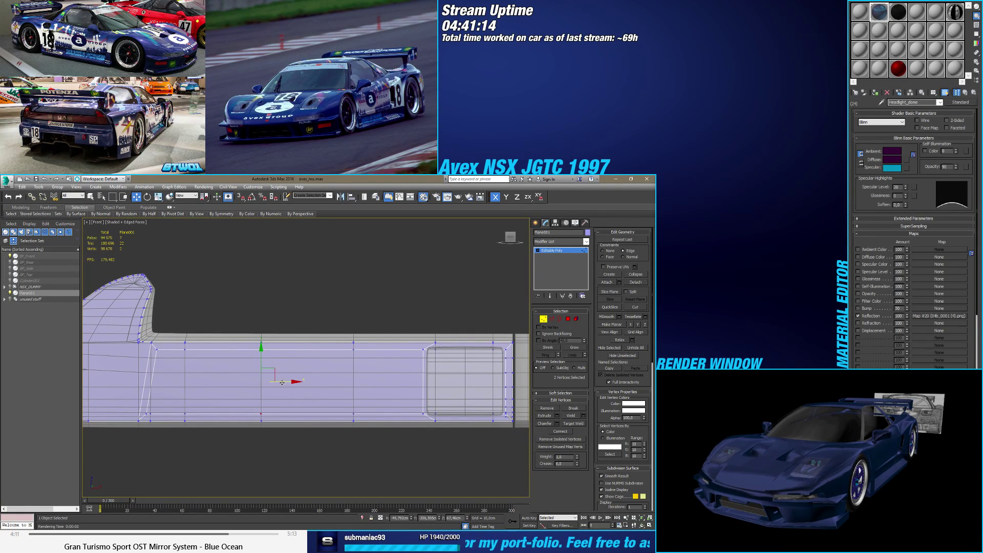
left_click_drag(271, 383, 275, 383)
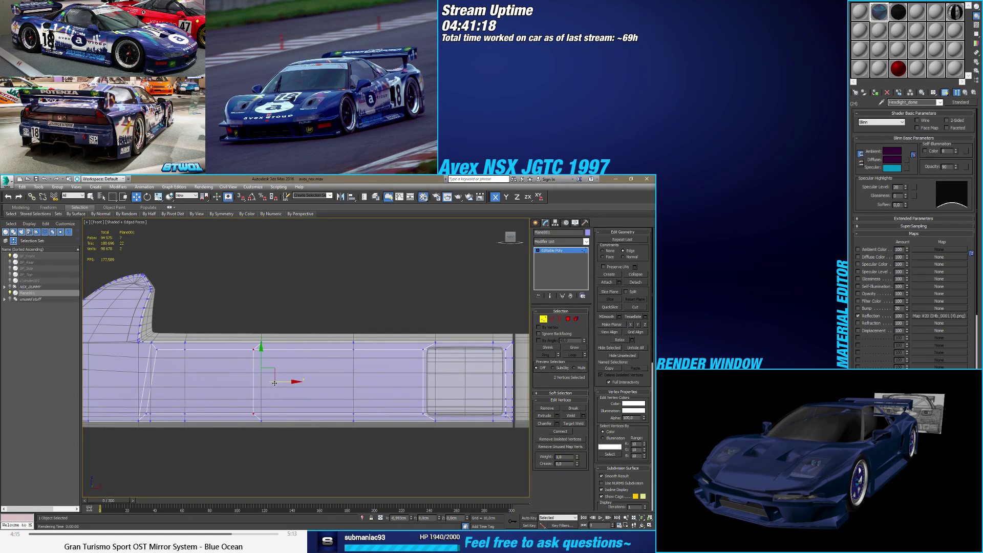
Step: Target Weld the stray vertex onto the inset panel's lower-left corner
scroll(201, 394, "up", 4)
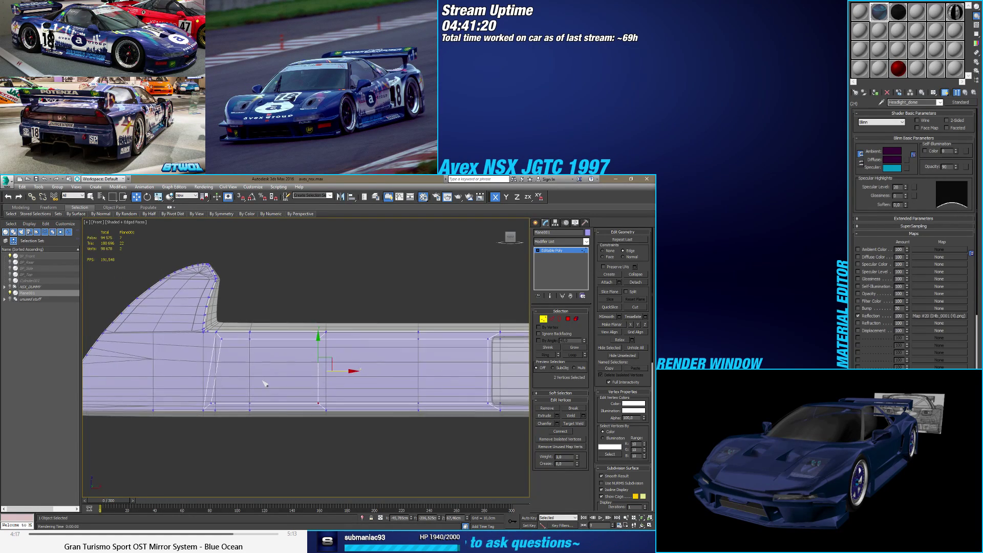
left_click(577, 424)
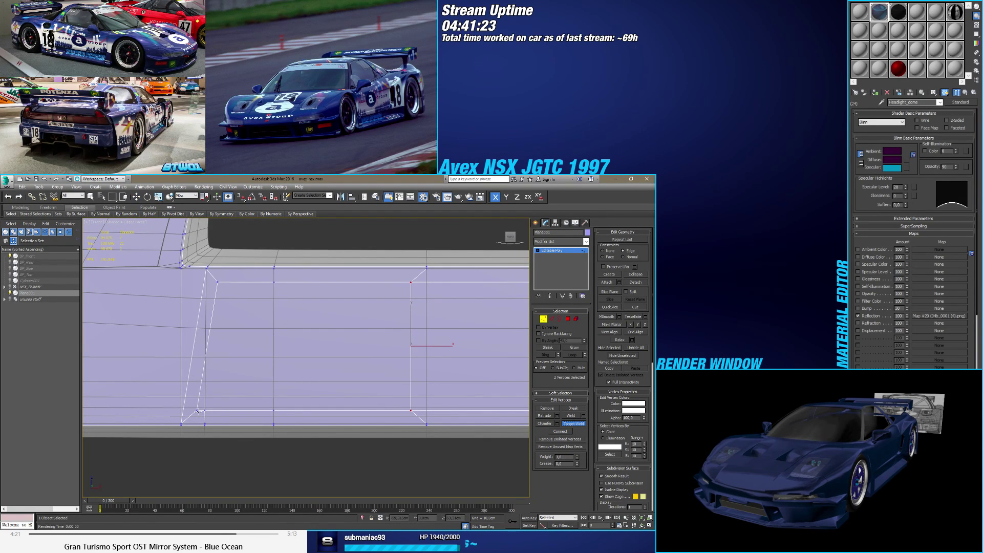
left_click(204, 410)
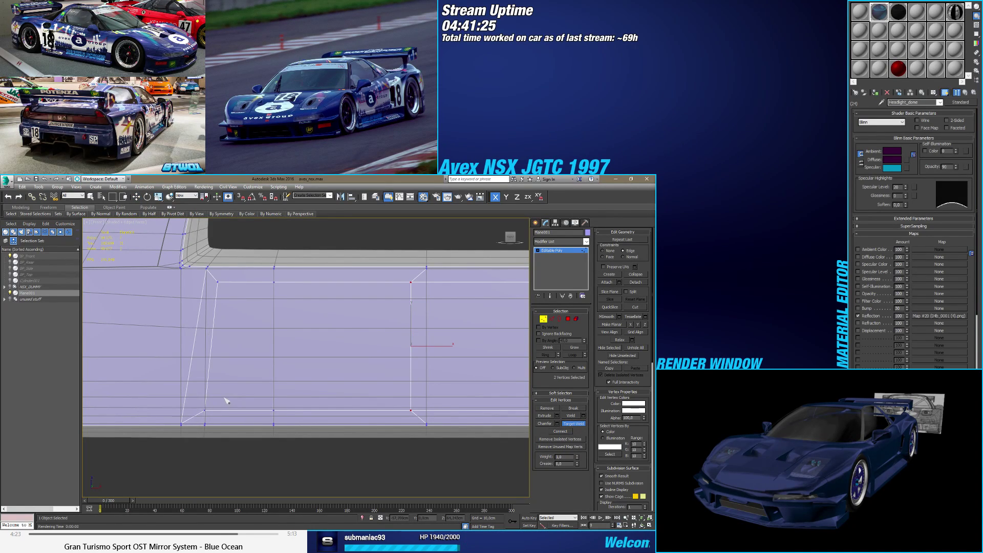
right_click(225, 401)
left_click(219, 403)
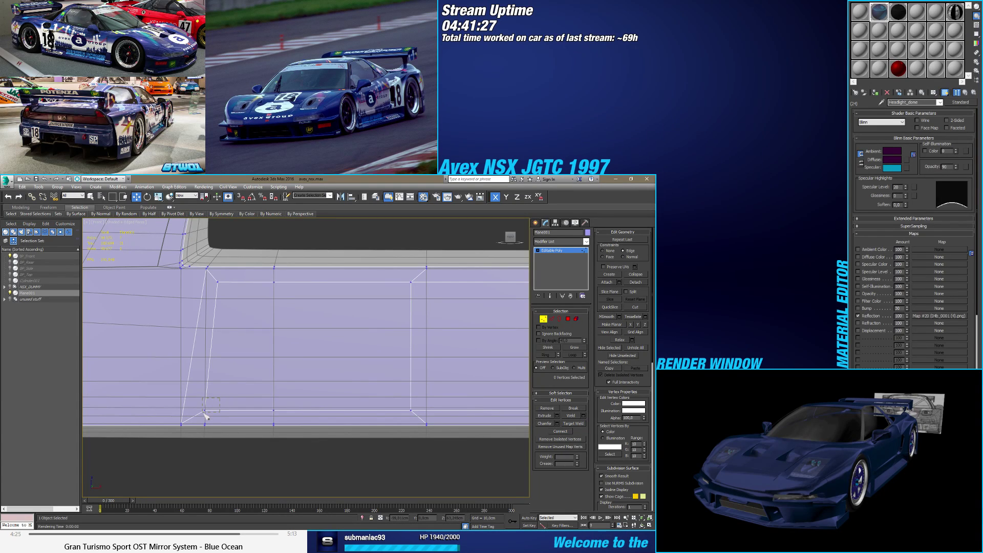
Step: Slide the lower-left corner vertex sideways along X
left_click(205, 415)
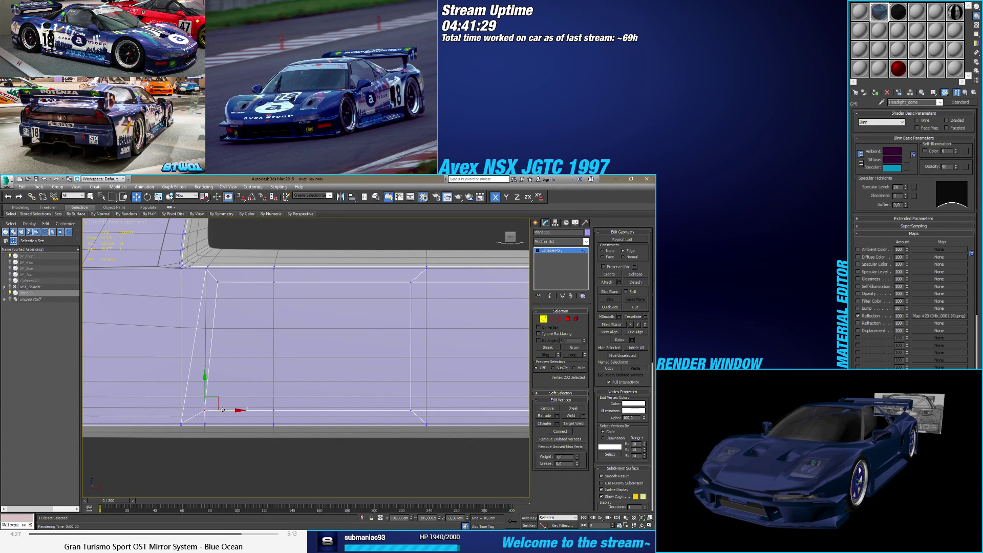
left_click_drag(230, 411, 246, 410)
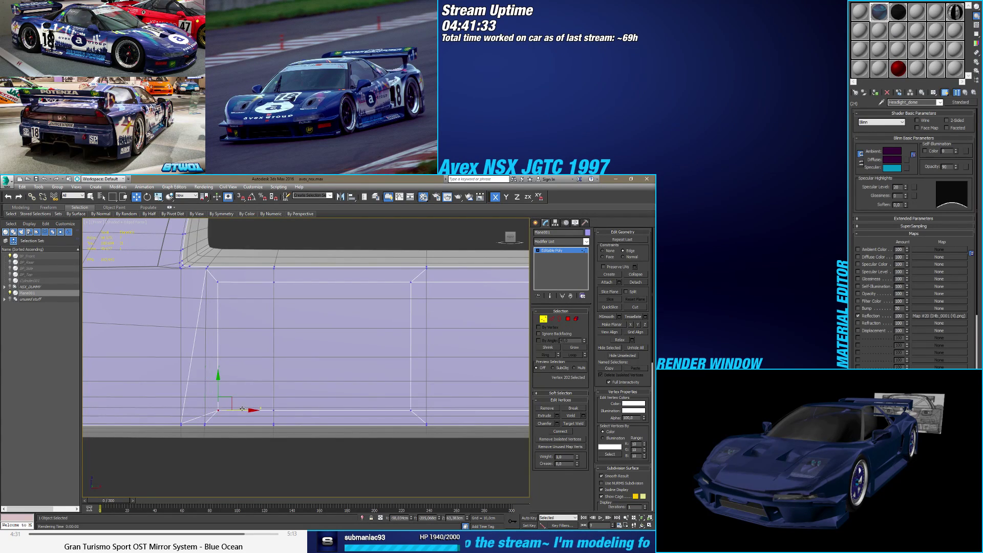
left_click(219, 282)
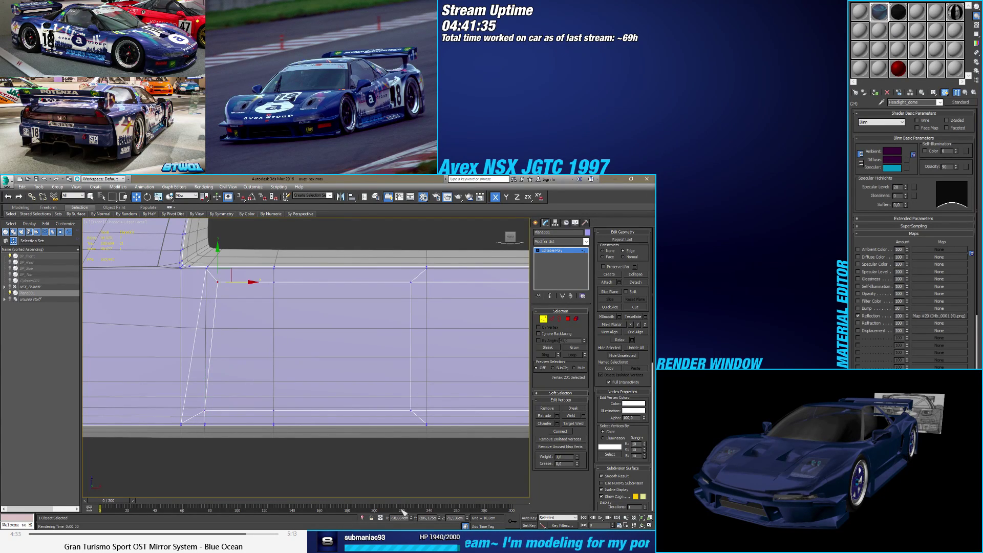
left_click_drag(229, 406, 203, 418)
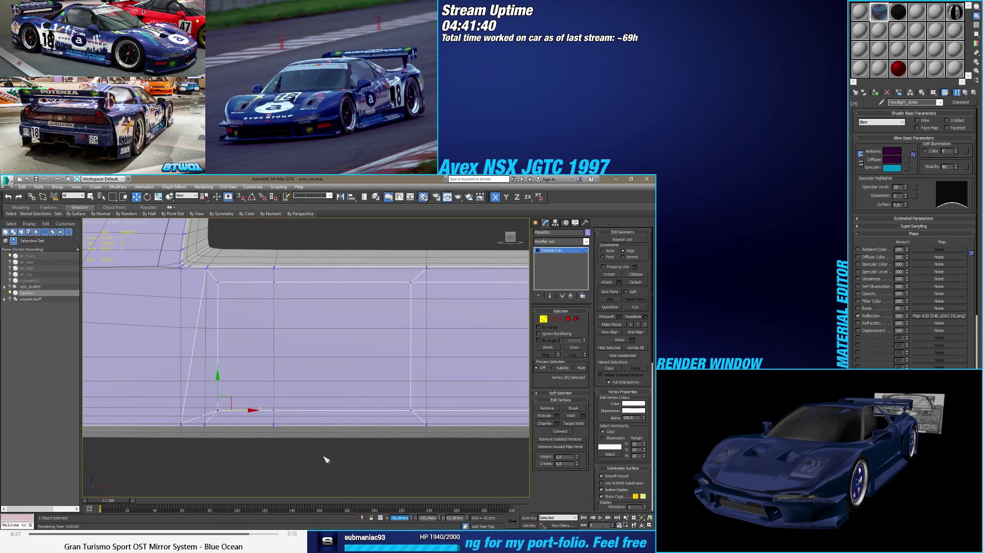
Step: Move the nearby column's two vertices right, then undo that move
scroll(365, 398, "down", 2)
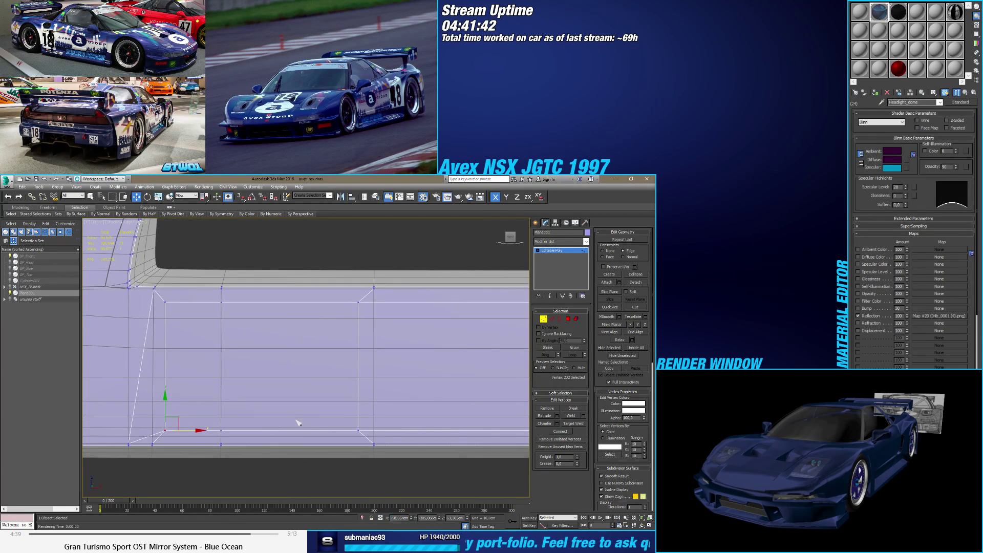
scroll(321, 423, "down", 2)
middle_click_drag(322, 423, 320, 388)
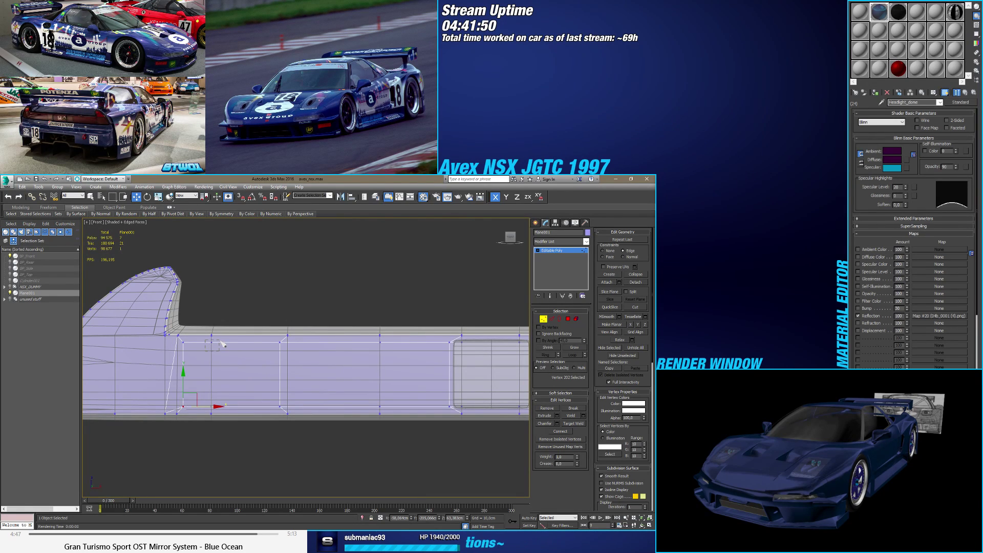
left_click_drag(215, 341, 215, 412)
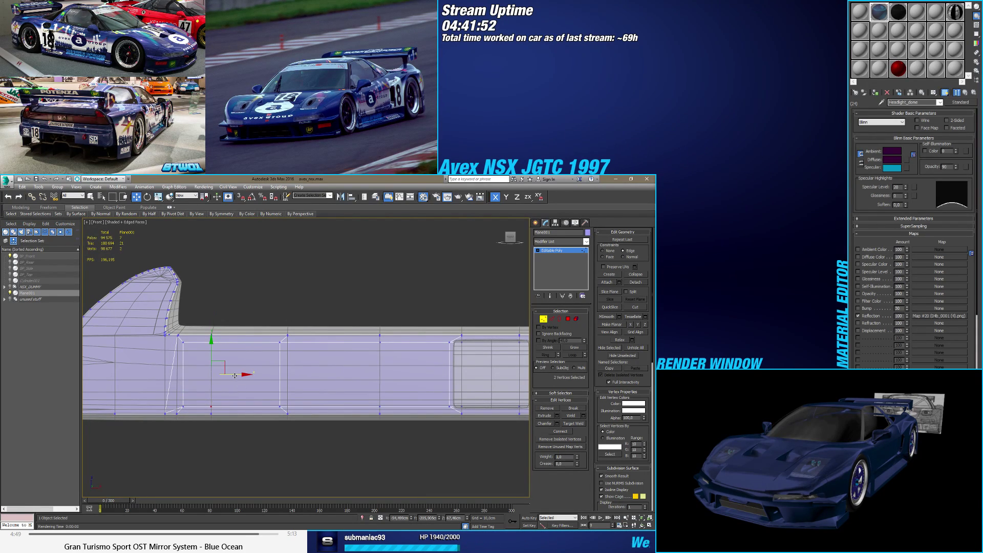
left_click_drag(234, 375, 255, 374)
middle_click_drag(406, 360, 380, 361)
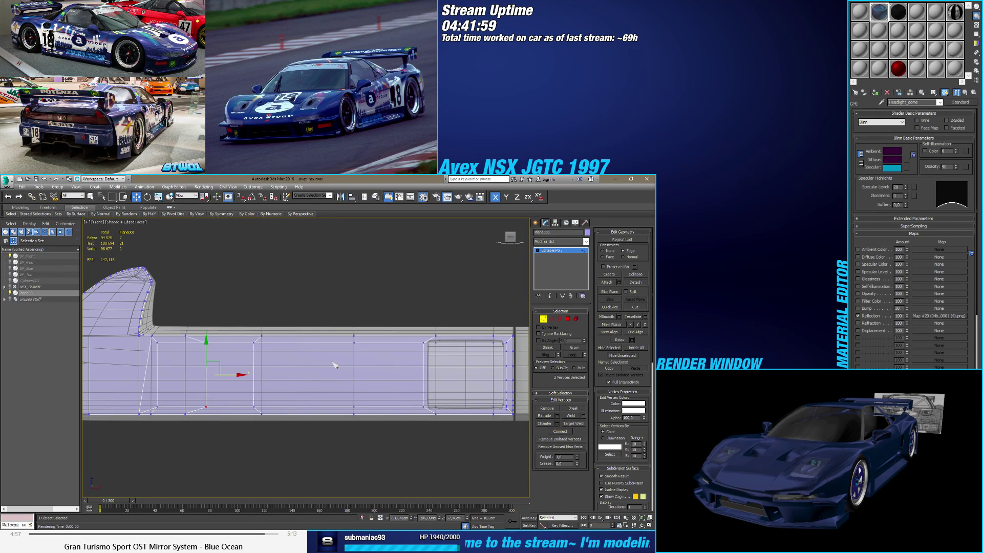
key("ctrl+z")
left_click(333, 364)
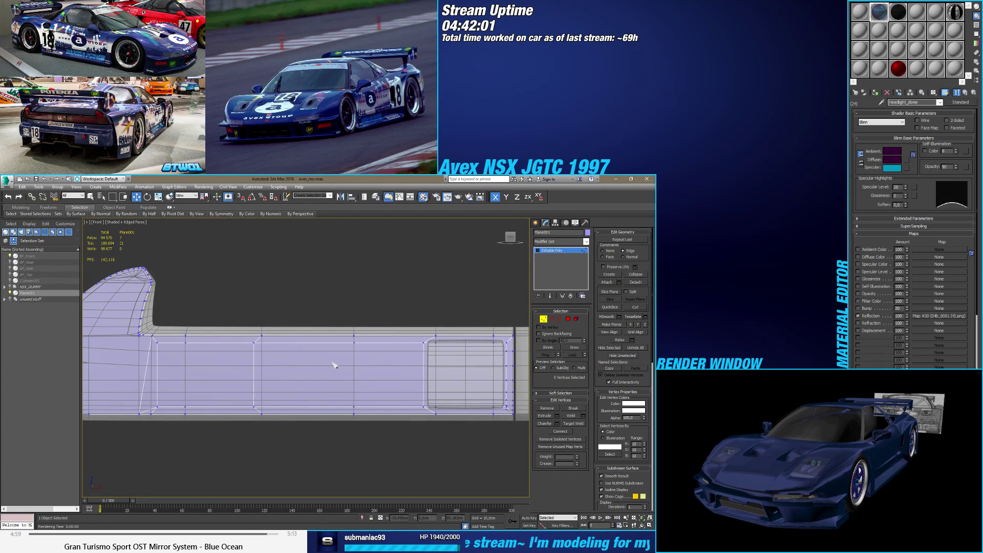
middle_click_drag(334, 364, 415, 368)
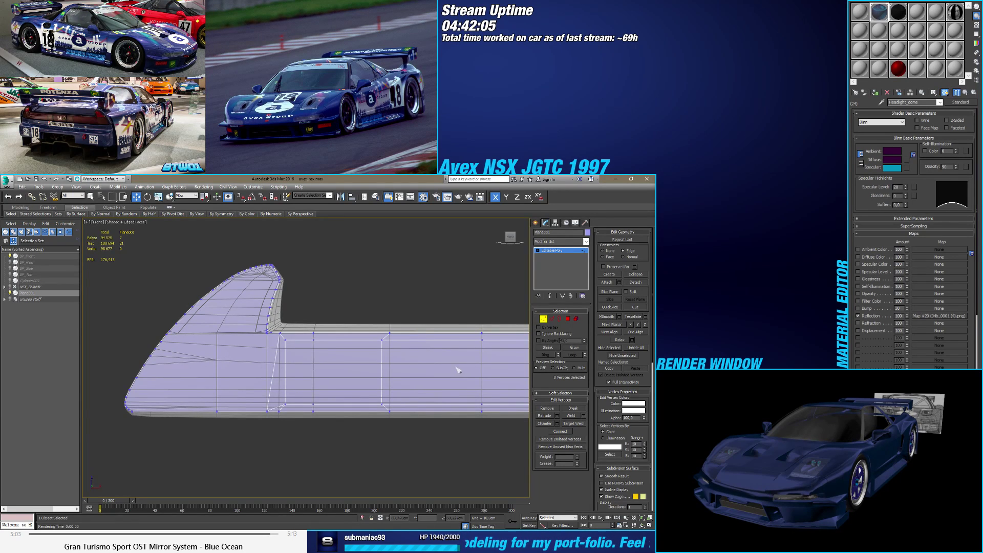
Step: Inspect the notch corner and select its vertex plus the neighbouring one
middle_click_drag(457, 369, 399, 328, "alt")
scroll(388, 312, "up", 6)
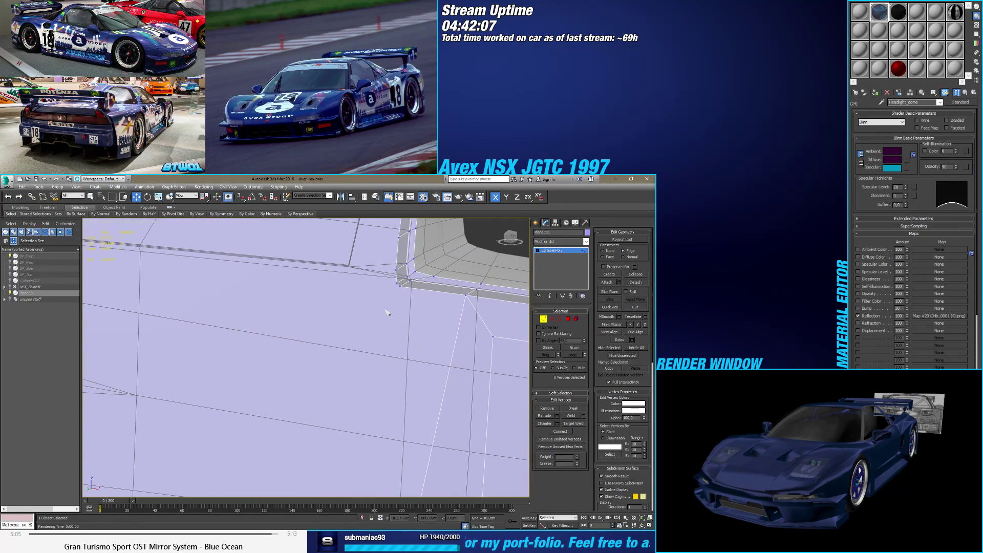
left_click_drag(404, 285, 405, 286)
scroll(405, 286, "down", 5)
middle_click_drag(402, 292, 296, 337, "alt")
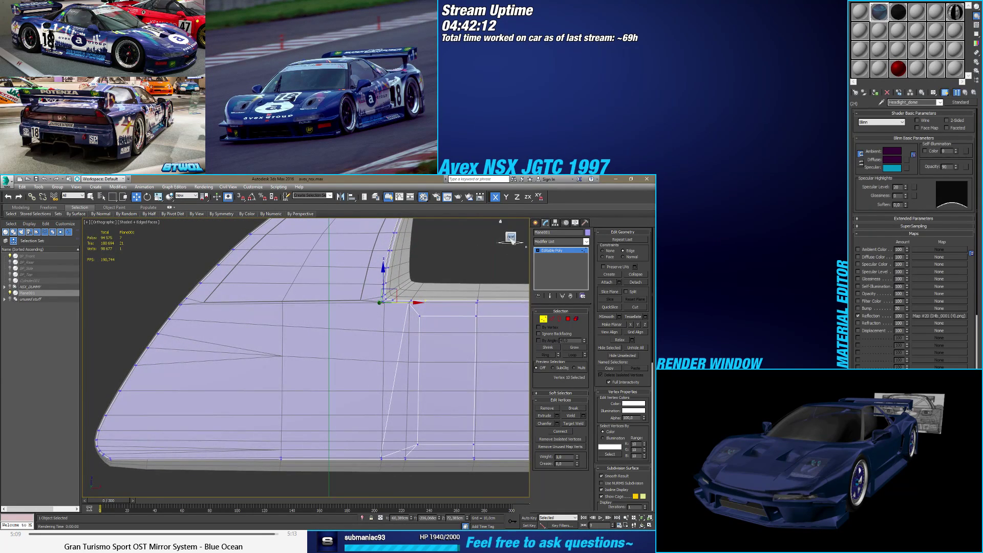
key("f")
scroll(443, 307, "up", 3)
middle_click_drag(228, 395, 275, 382)
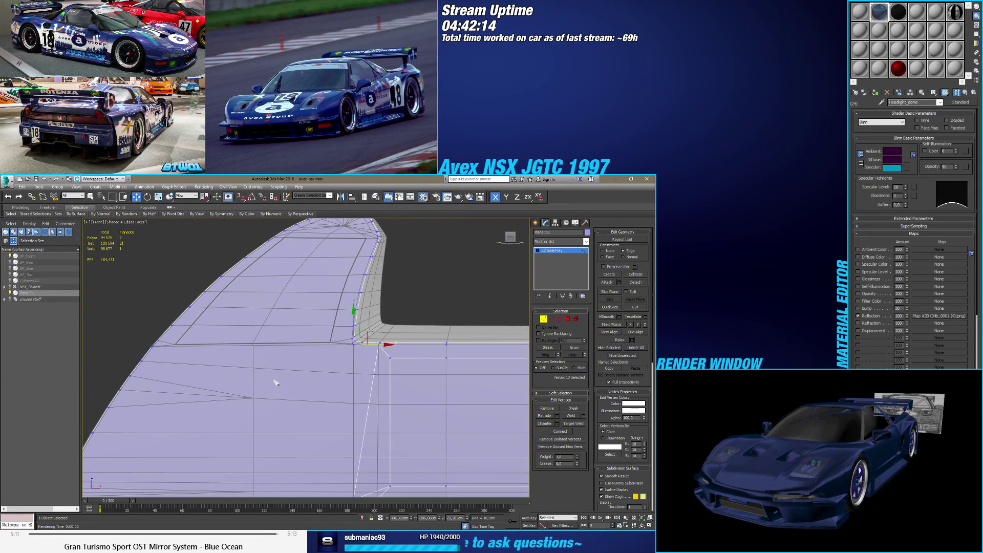
middle_click_drag(163, 357, 153, 357, "alt")
left_click(155, 346, "ctrl")
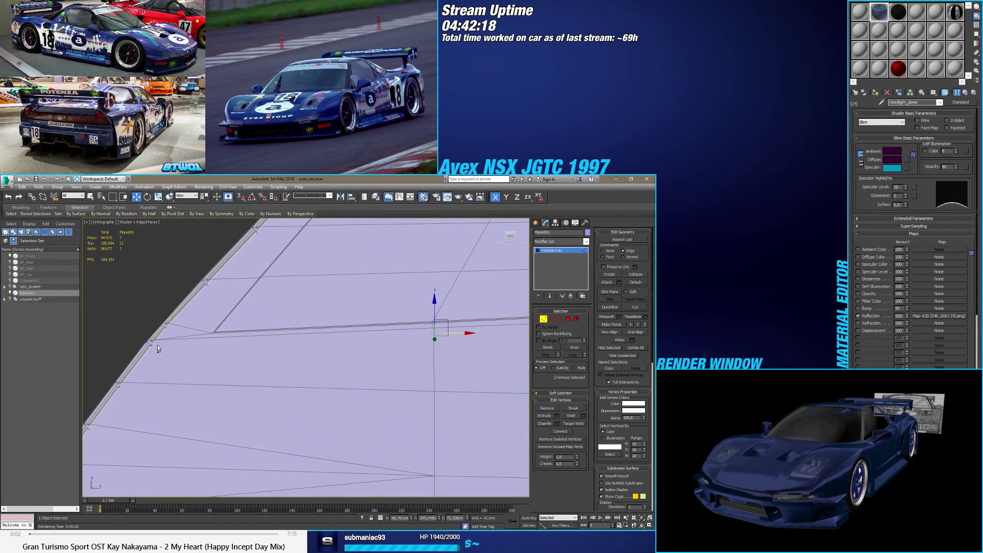
scroll(339, 380, "down", 3)
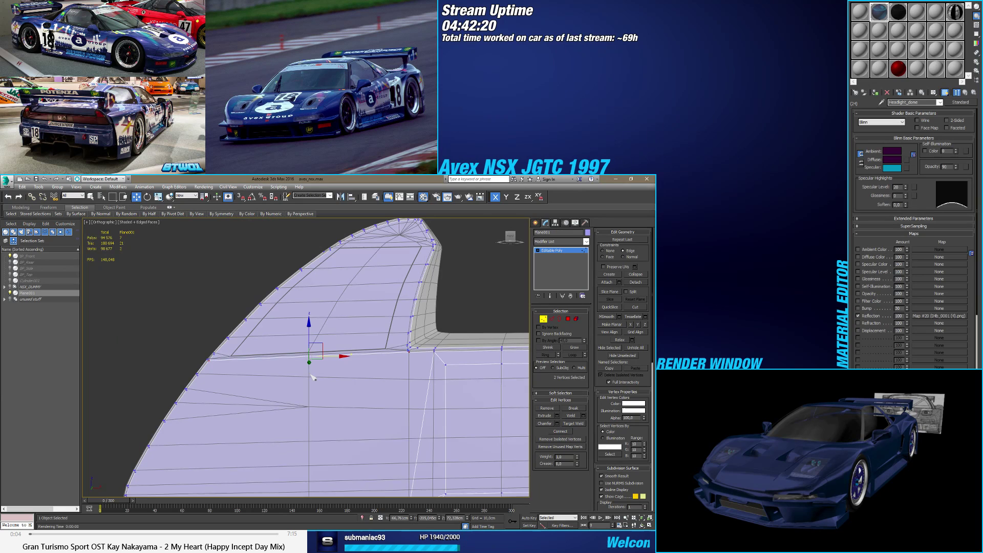
left_click(510, 237)
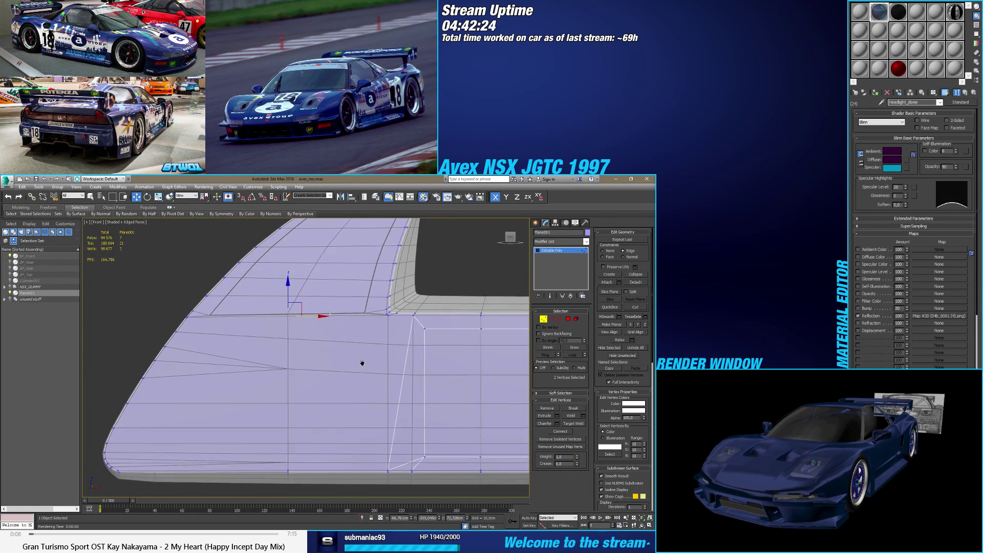
scroll(338, 371, "down", 2)
scroll(375, 356, "up", 2)
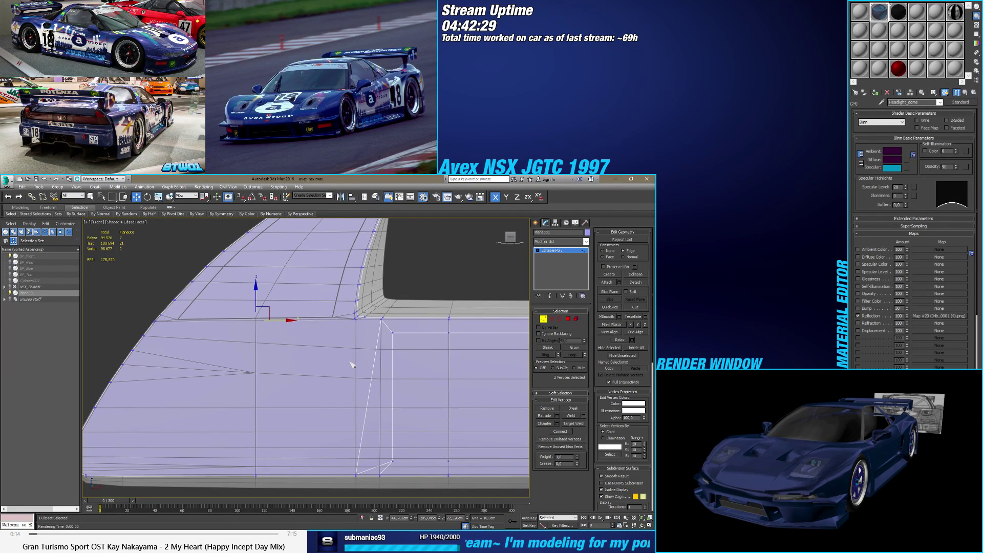
Step: Select the lower-left face inside the wing panel and inset it
key("4")
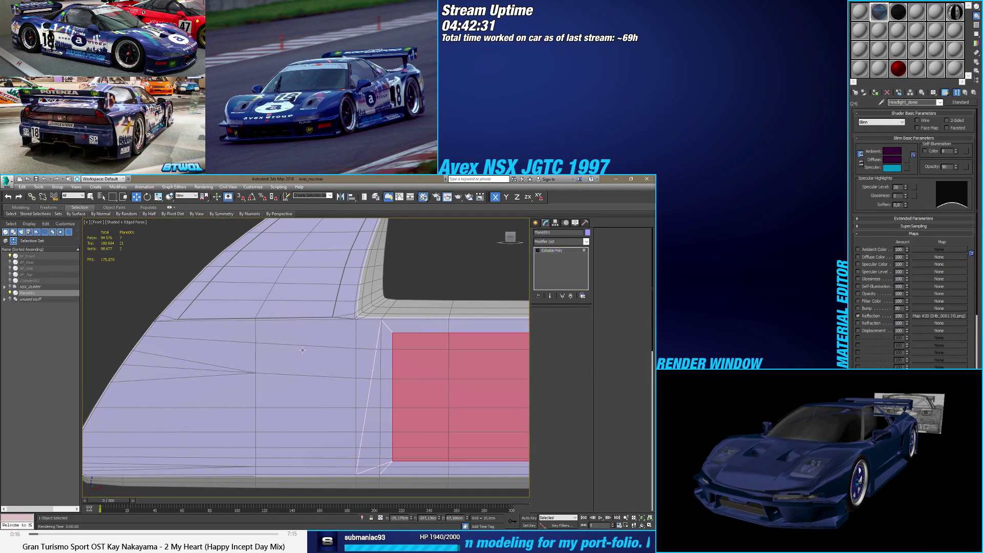
left_click(303, 350)
scroll(318, 362, "down", 3)
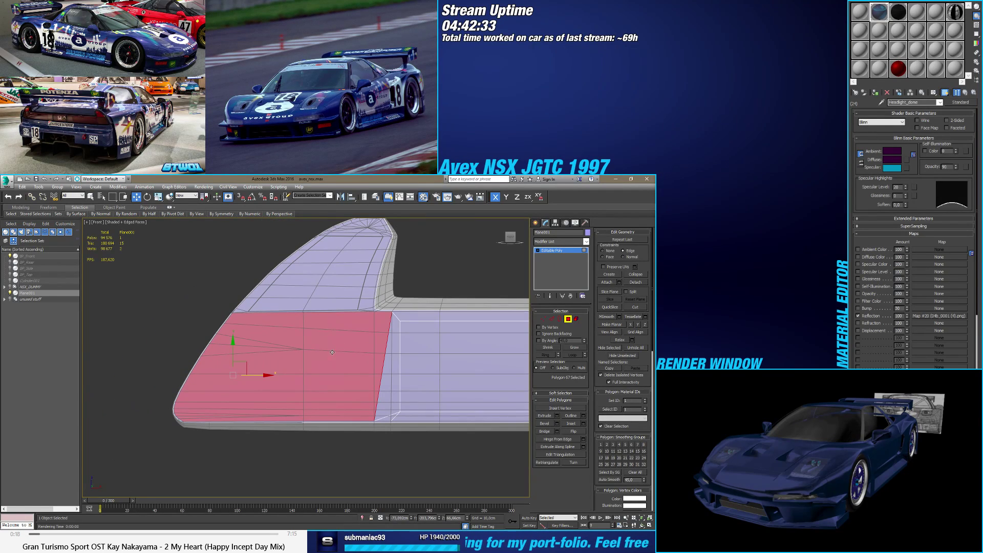
left_click(583, 423)
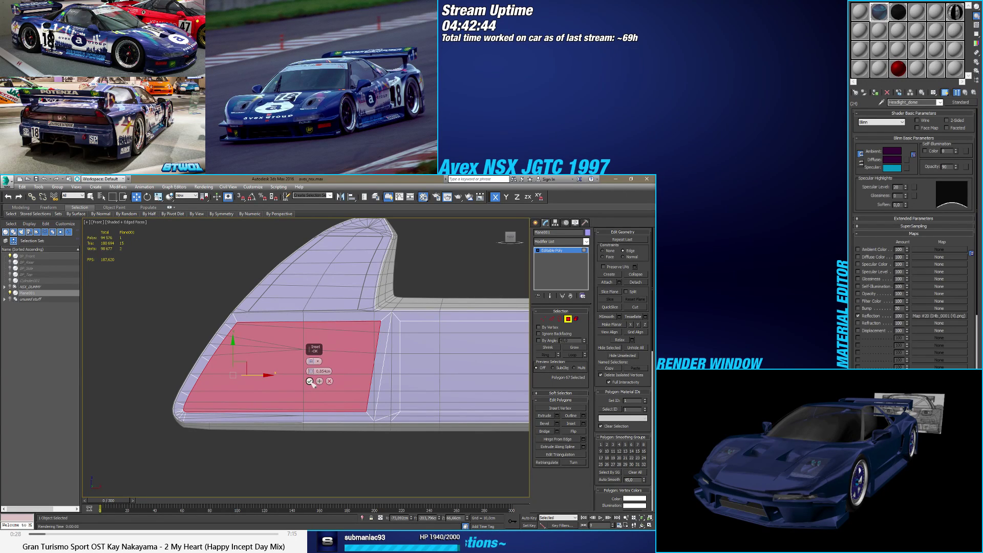
left_click(309, 381)
middle_click_drag(373, 367, 294, 379)
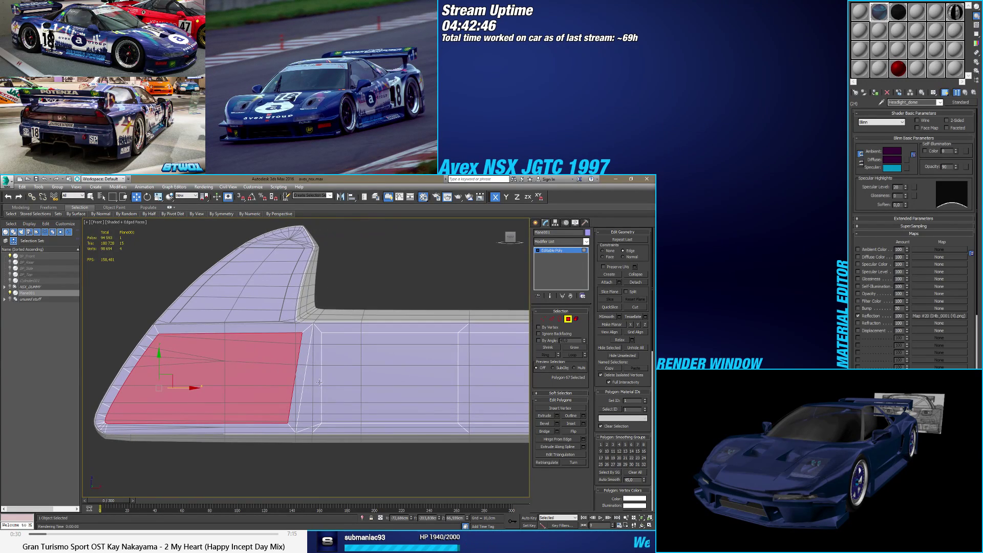
scroll(177, 402, "up", 6)
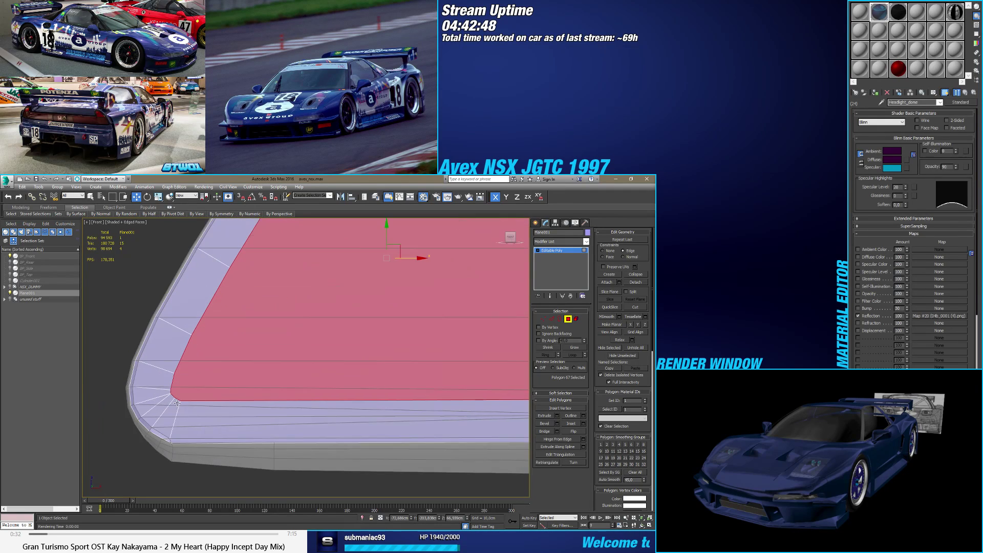
Step: Reposition the two corner vertices up and left along the wing's rounded curve
key("1")
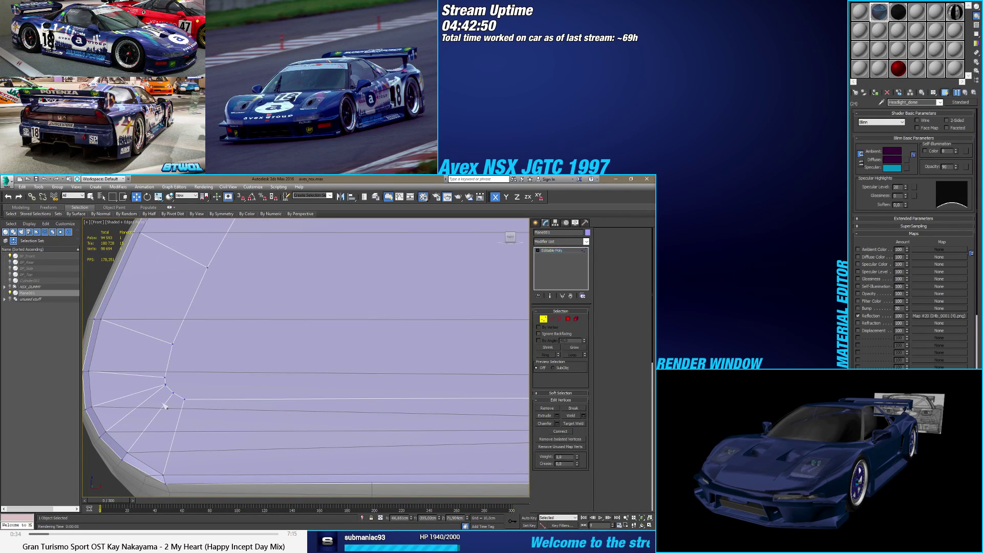
left_click(177, 410)
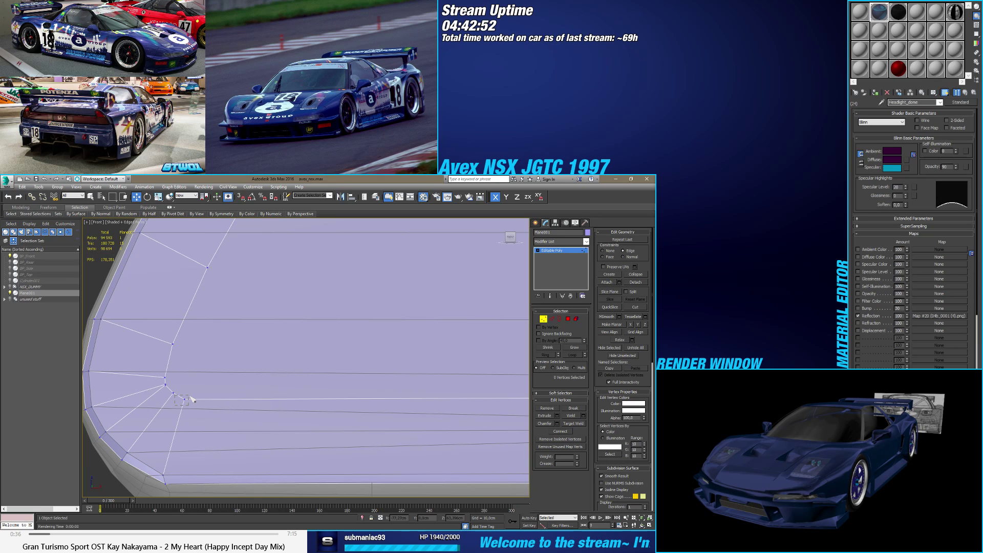
left_click(184, 398)
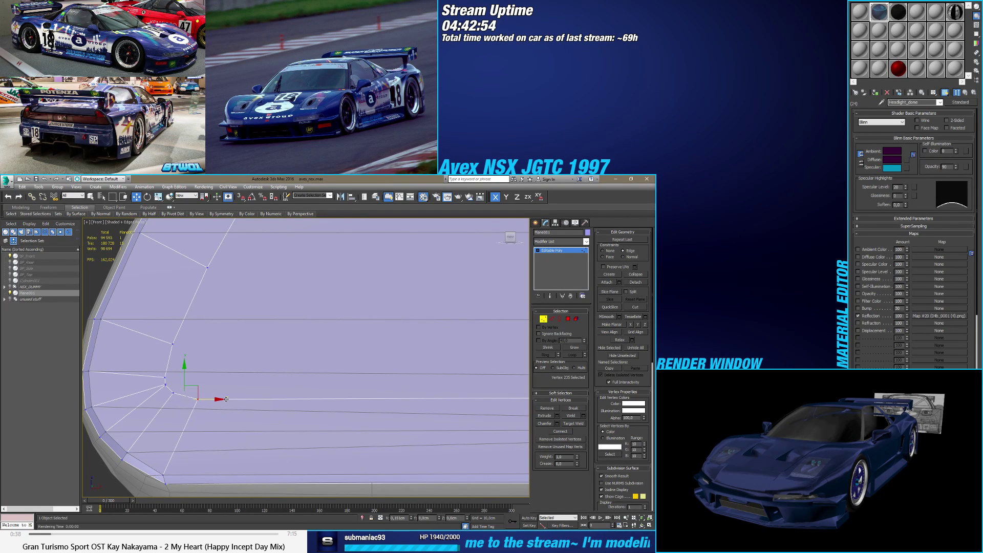
left_click_drag(188, 394, 176, 387)
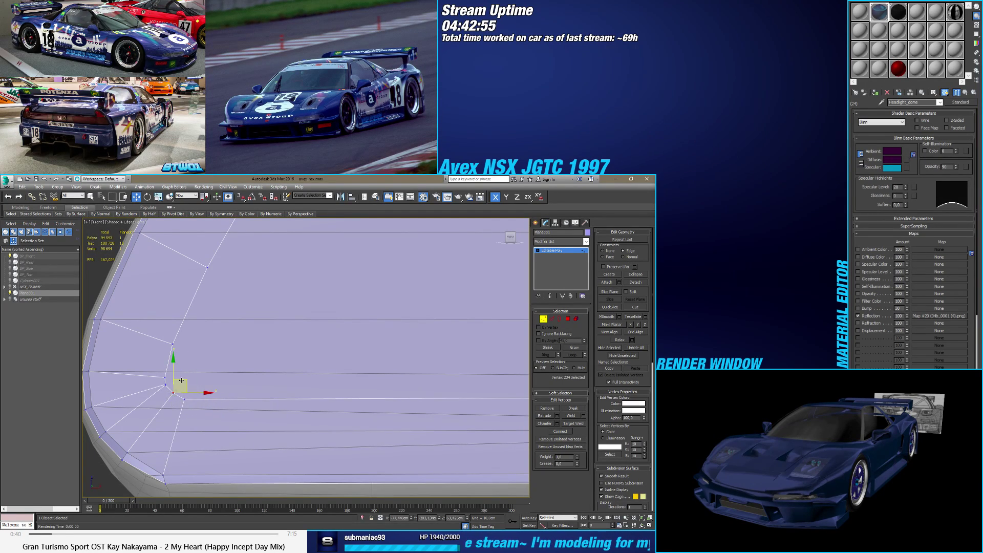
left_click(167, 389)
left_click(165, 385)
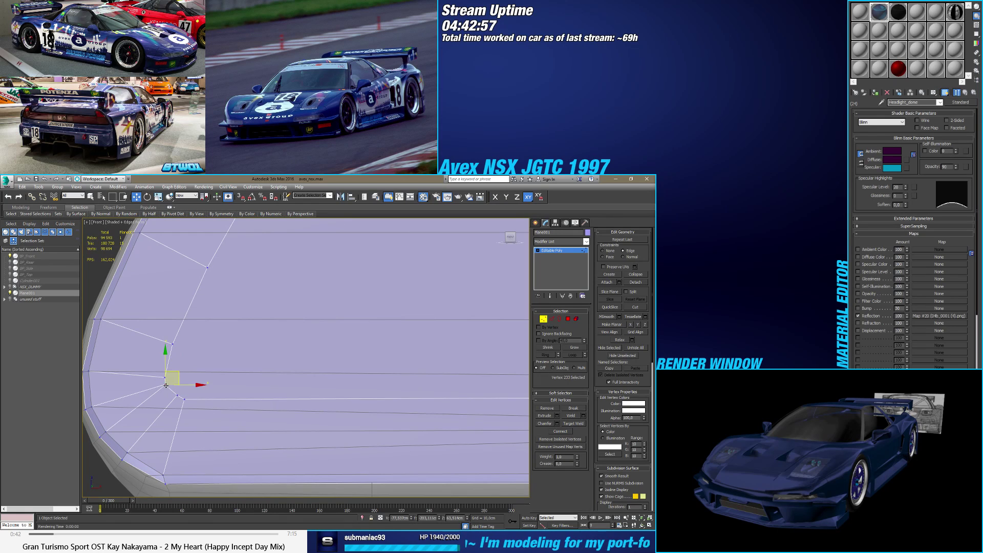
left_click_drag(177, 374, 214, 396)
Step: Target Weld the four stray vertices at the rounded corner onto their neighbouring vertices
middle_click_drag(172, 409, 185, 417)
left_click(185, 417)
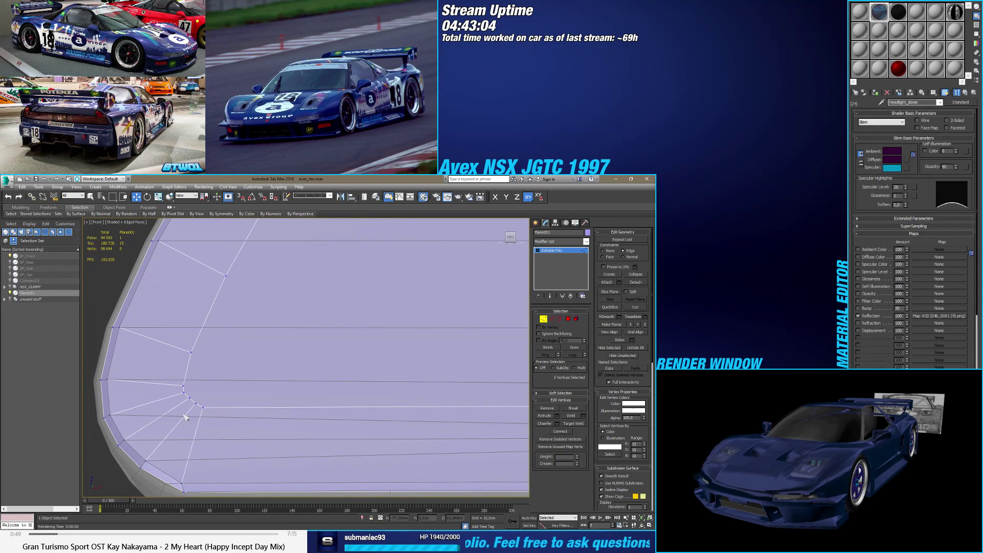
left_click(573, 423)
left_click(197, 405)
left_click(201, 408)
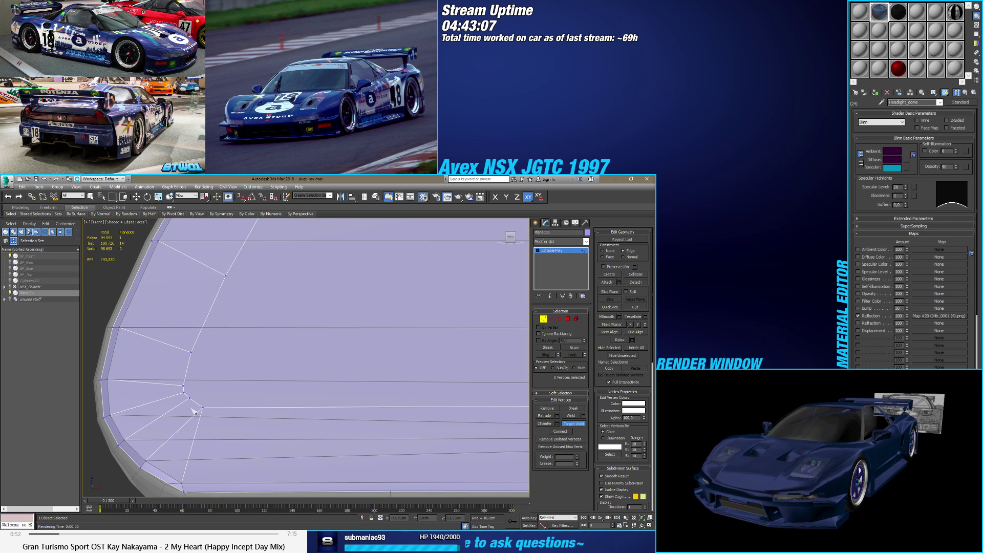
left_click(183, 385)
left_click(183, 392)
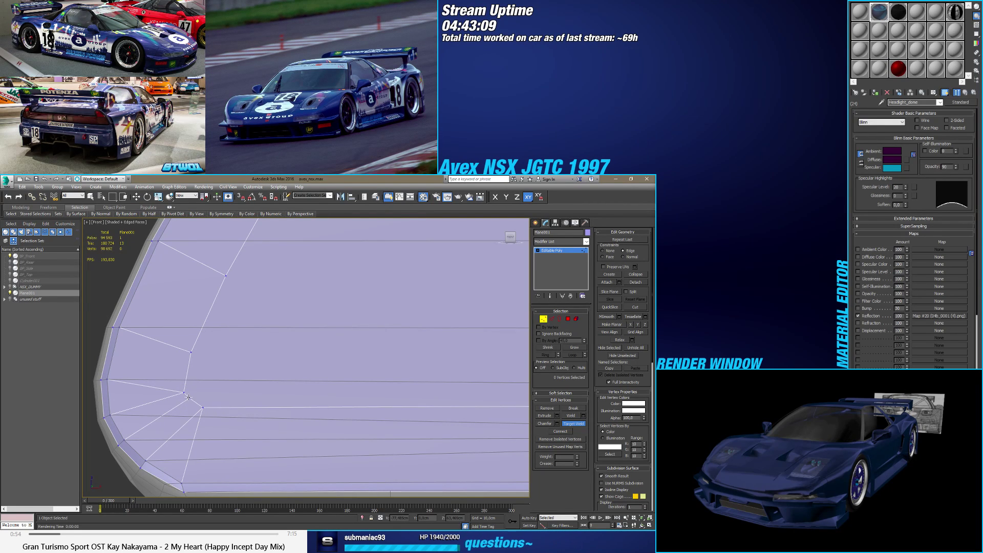
left_click(189, 398)
left_click(183, 392)
middle_click_drag(181, 375, 181, 378)
Step: Weld vertex 222 at the endplate's inner corner onto its neighbour
scroll(181, 378, "down", 6)
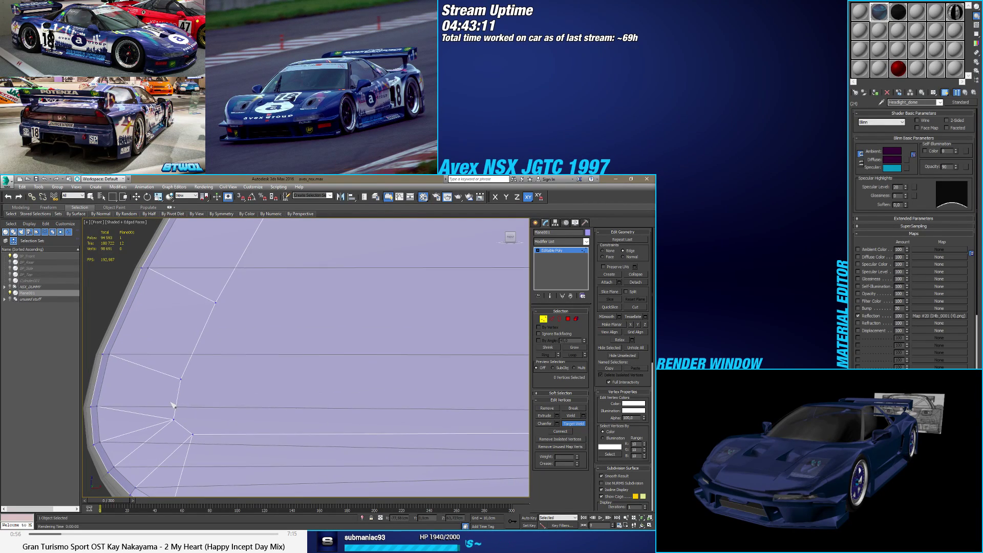
middle_click_drag(263, 373, 190, 393)
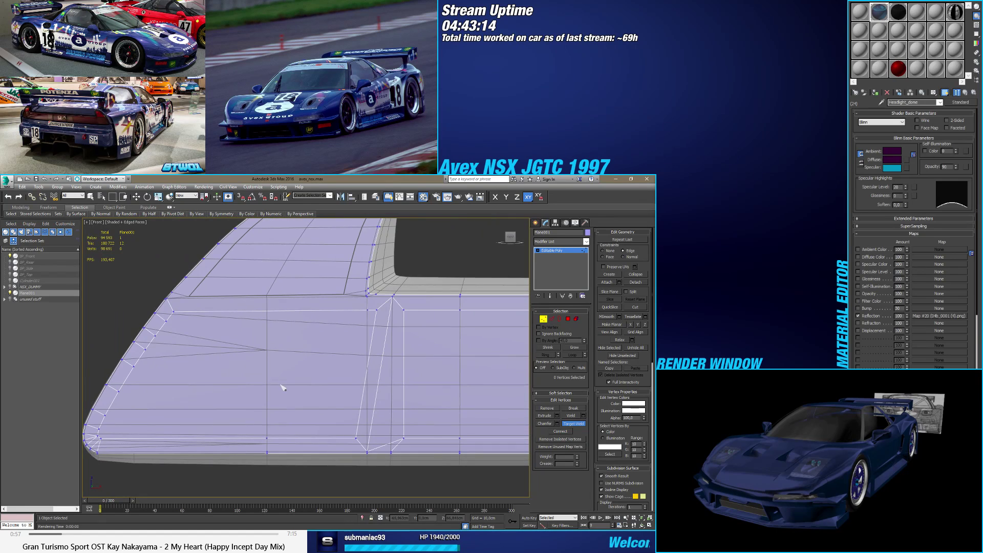
scroll(363, 307, "up", 4)
key("w")
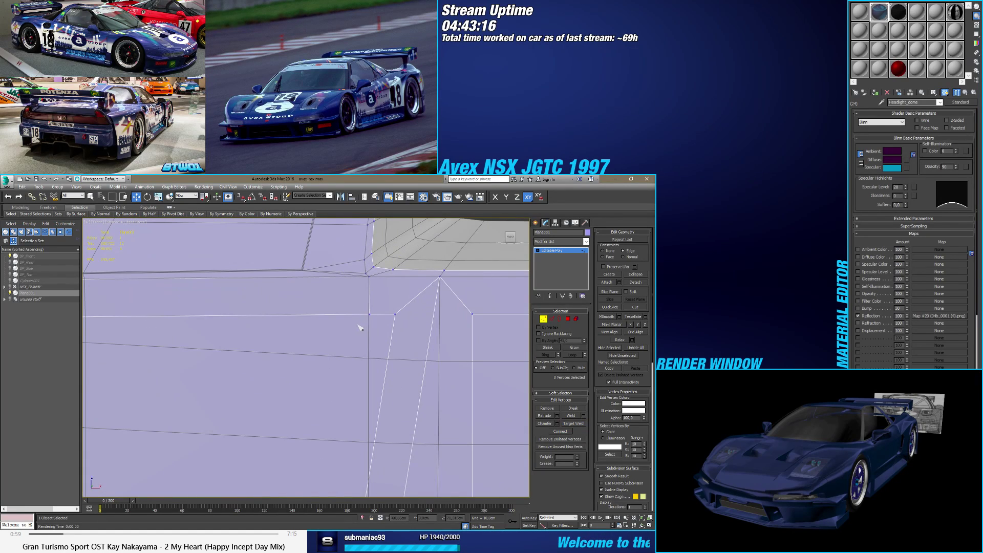
left_click(371, 314)
middle_click_drag(377, 311, 335, 331)
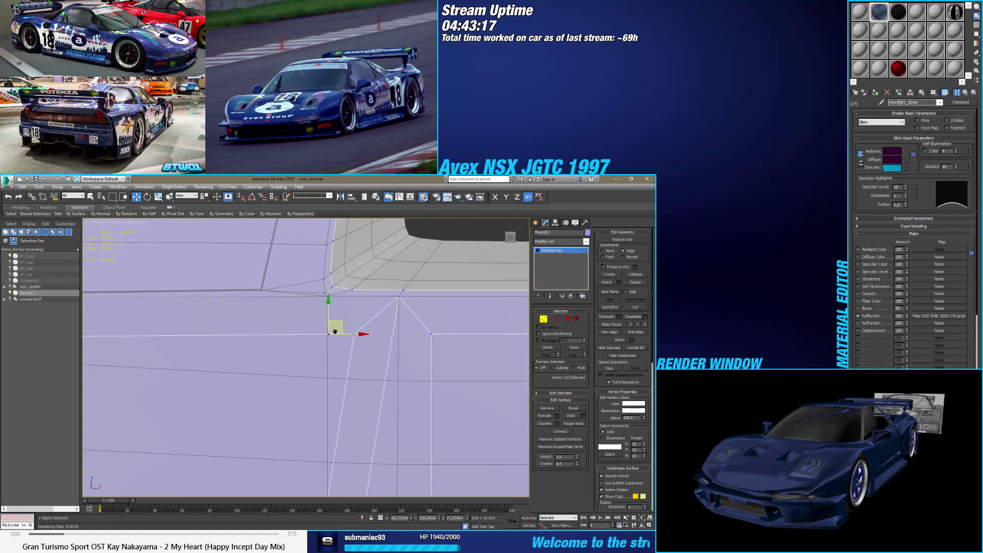
left_click(573, 423)
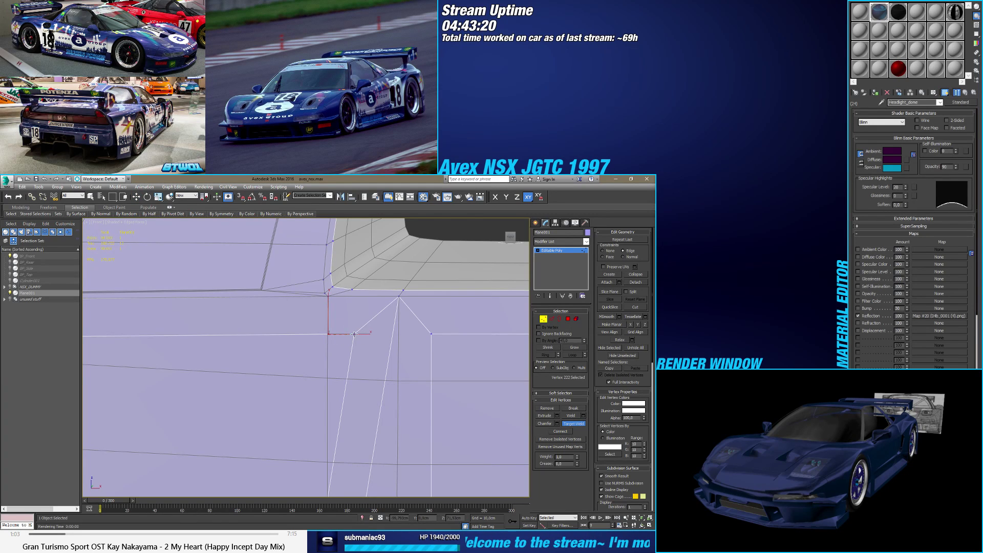
left_click_drag(359, 336, 329, 334)
key("w")
scroll(329, 334, "down", 4)
middle_click_drag(307, 361, 297, 398)
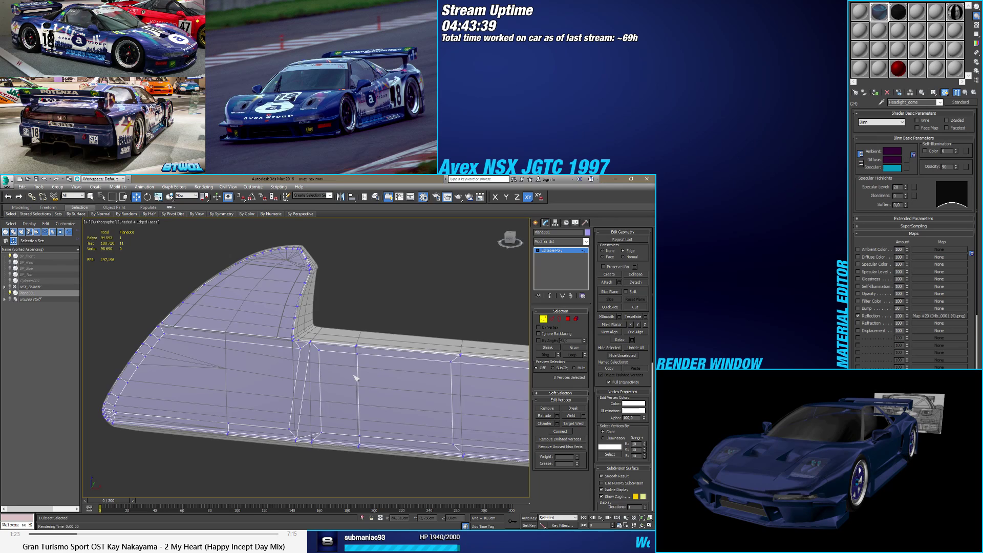
Step: Marquee-select the twelve vertices at the fin's inner corner
middle_click_drag(355, 377, 335, 355, "alt")
scroll(336, 354, "up", 4)
scroll(335, 353, "up", 1)
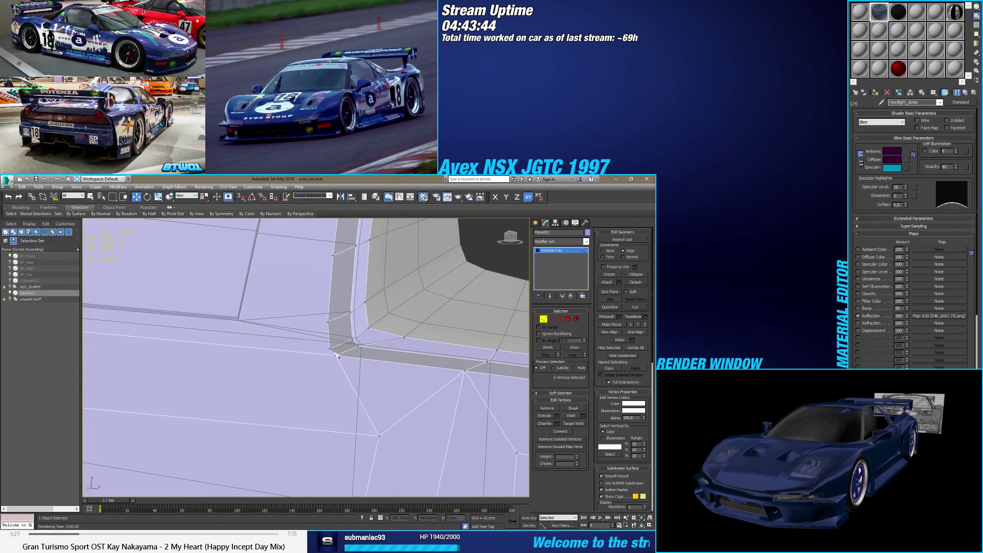
scroll(336, 356, "down", 1)
left_click_drag(327, 346, 358, 359)
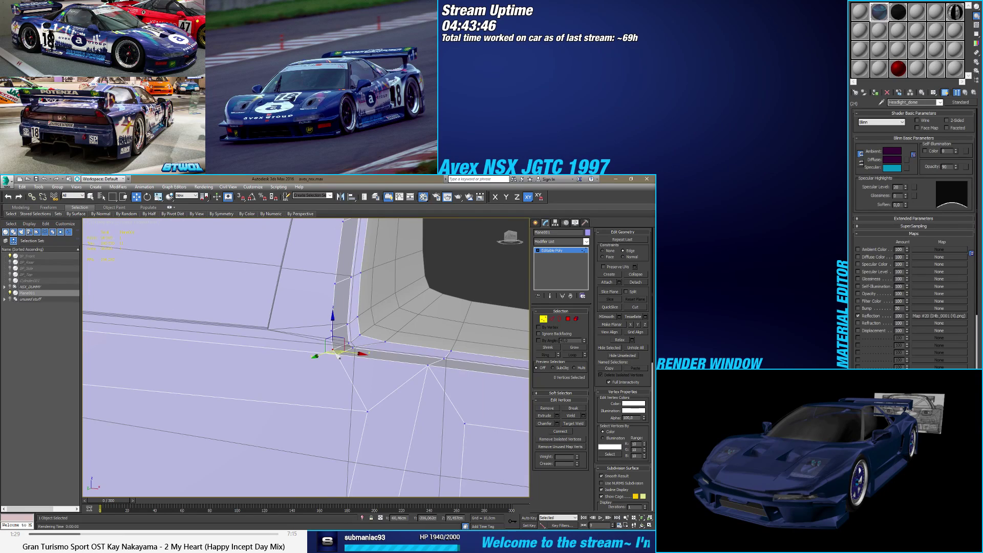
Step: Orbit around the selected vertices to inspect them, then return to the Front view
scroll(396, 362, "down", 3)
middle_click_drag(264, 350, 349, 383, "alt")
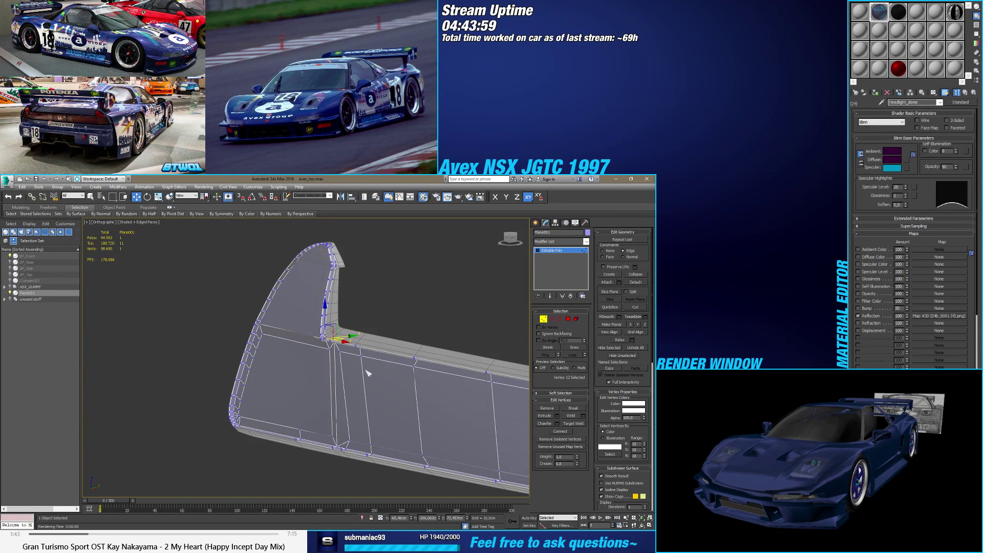
scroll(332, 368, "down", 2)
middle_click_drag(297, 369, 366, 296, "alt")
scroll(299, 366, "up", 2)
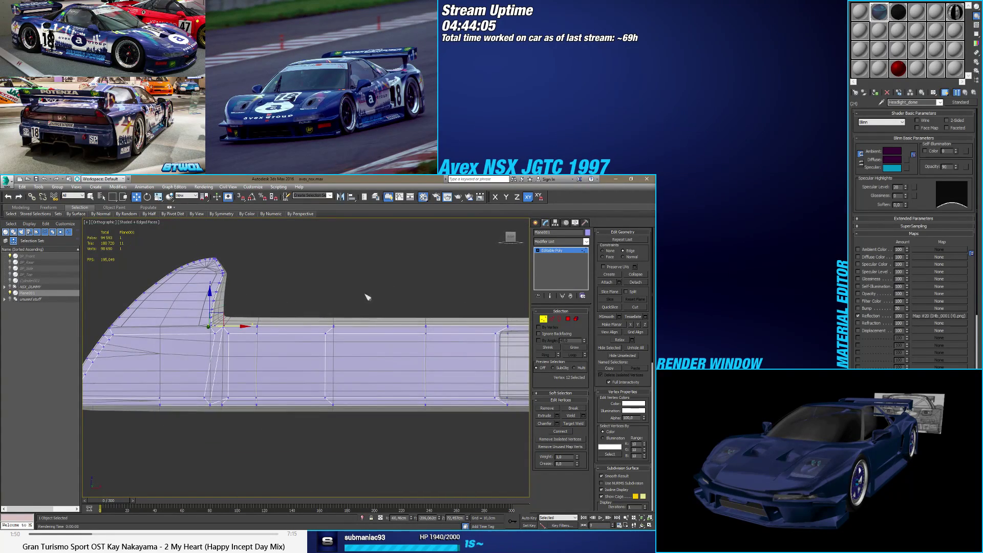
key("f")
scroll(302, 312, "up", 3)
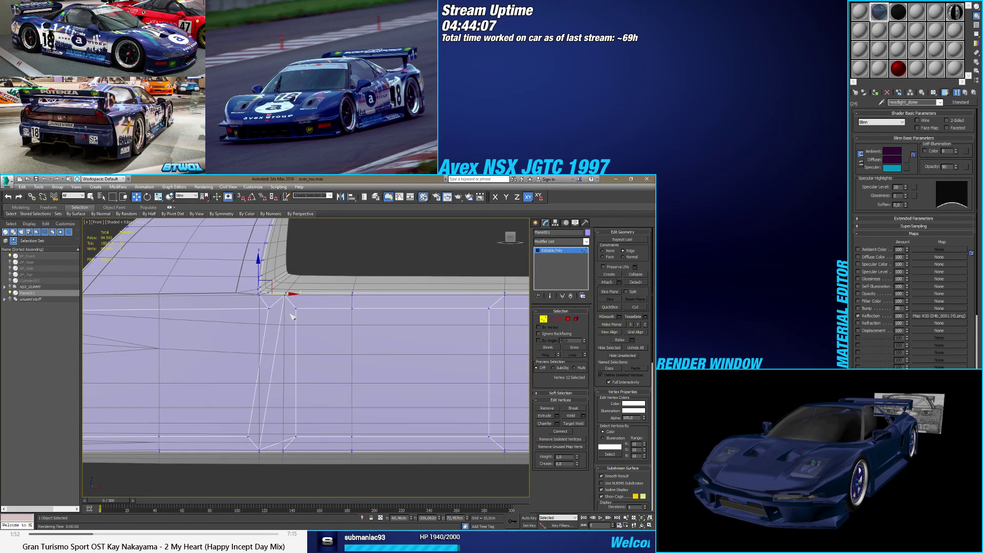
Step: Cut a new edge from the endplate's inner corner vertex down to the wing's bottom edge
middle_click_drag(280, 319, 279, 322)
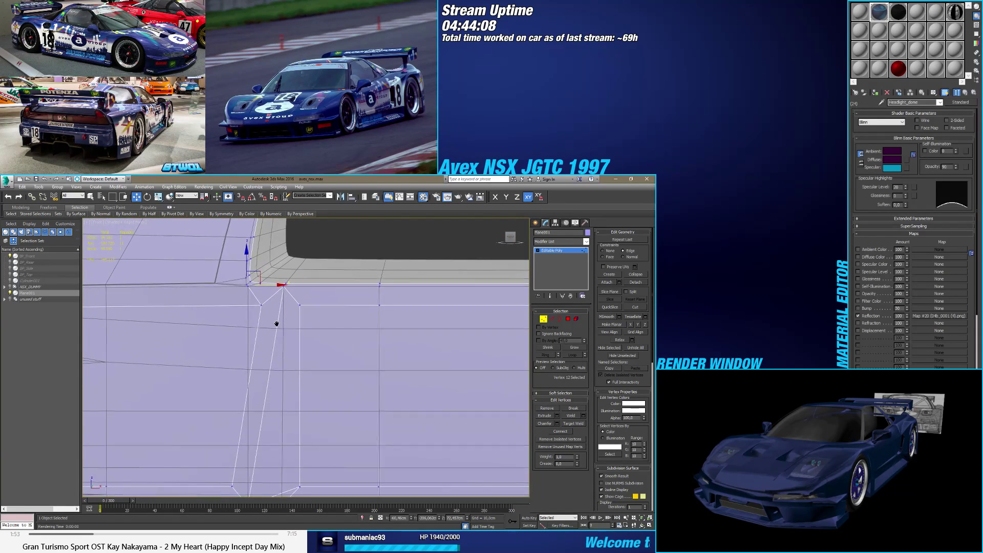
left_click(635, 306)
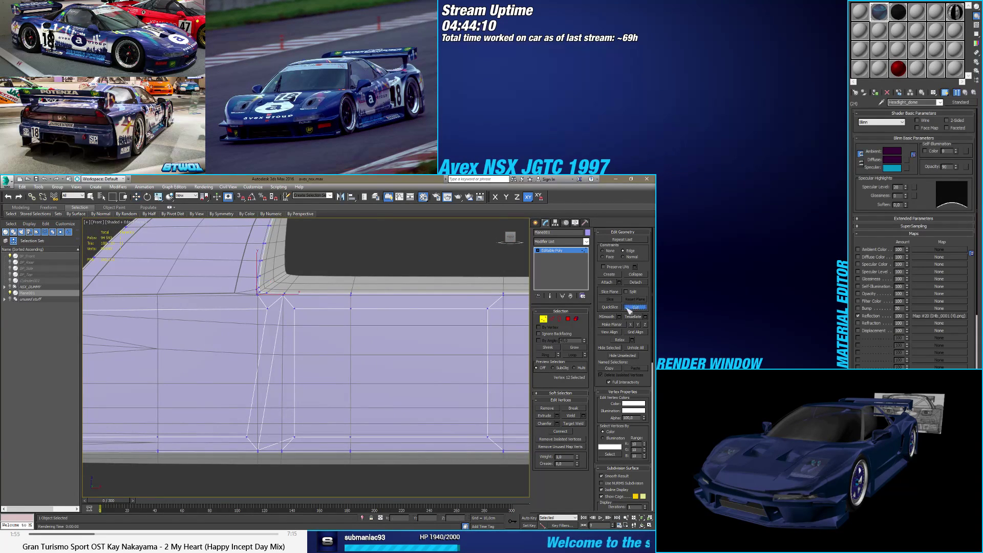
left_click(268, 308)
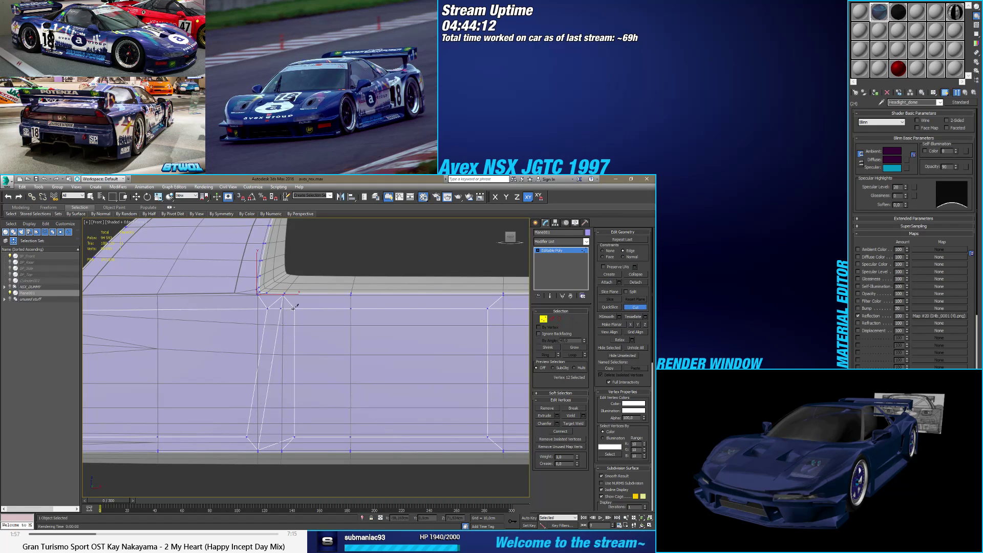
left_click(246, 436)
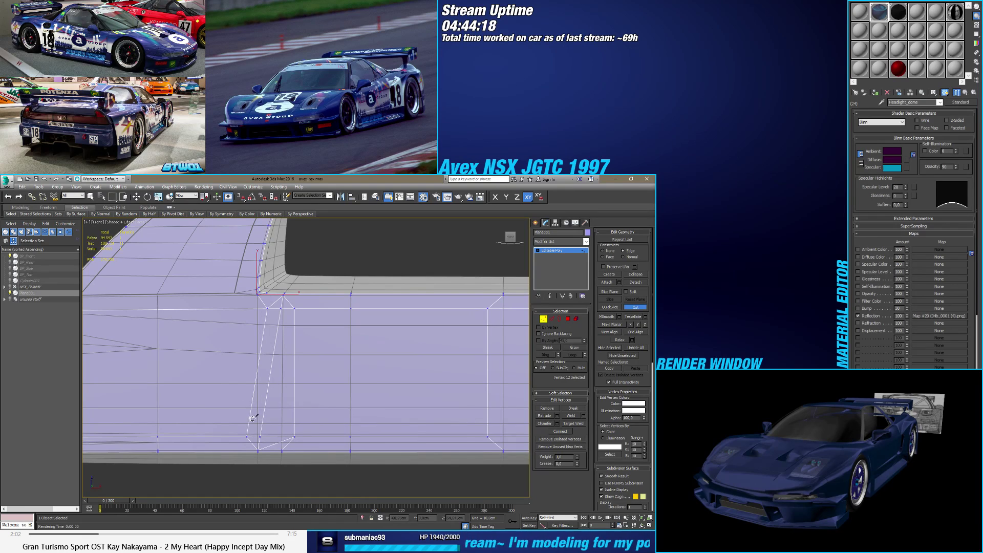
key("w")
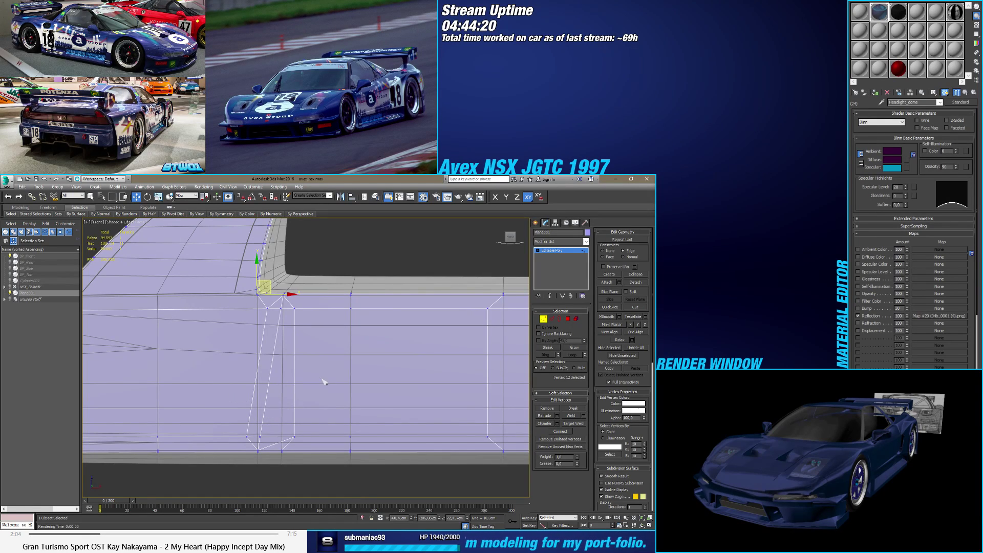
Step: Switch to Polygon mode and select the right-hand inset panel's face
scroll(353, 368, "down", 2)
left_click(290, 370)
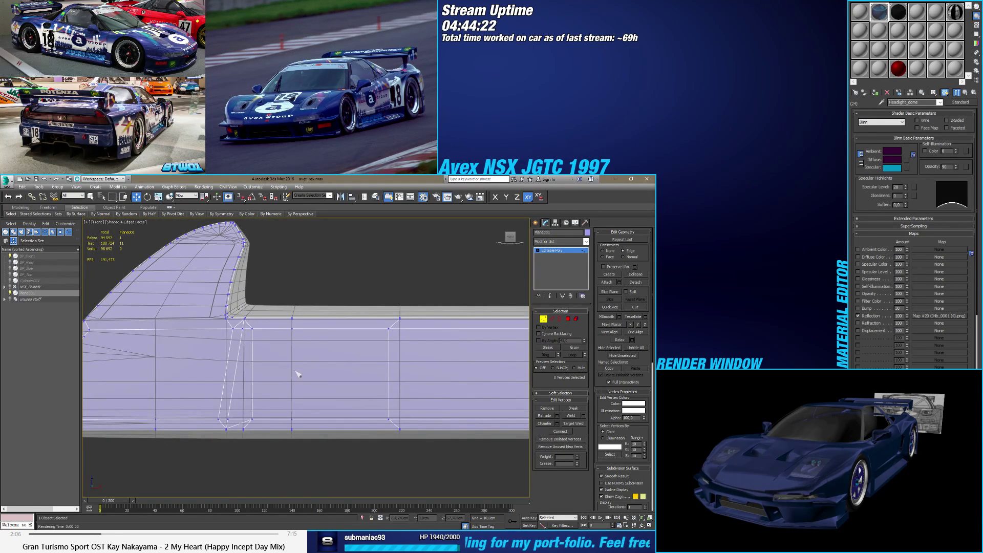
scroll(297, 369, "down", 3)
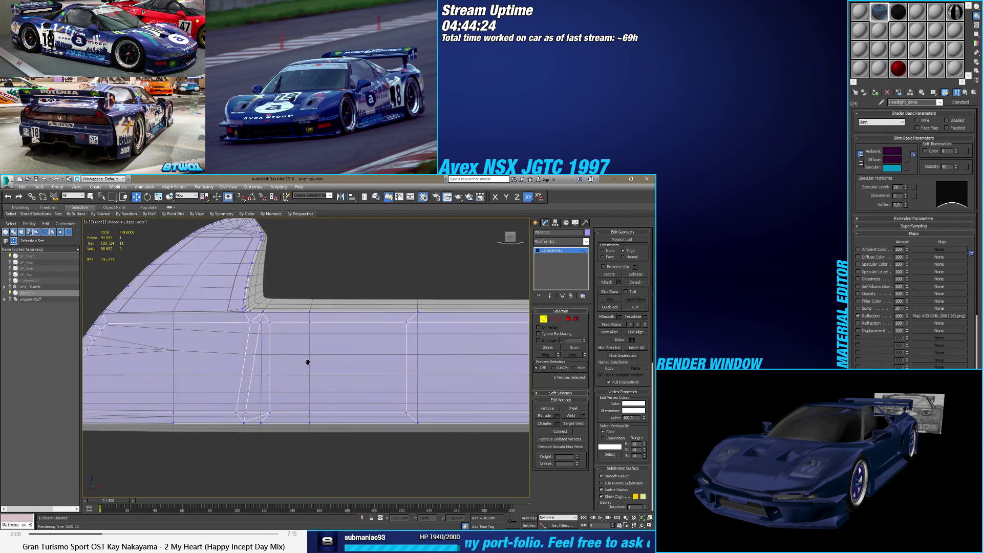
middle_click_drag(347, 357, 251, 359)
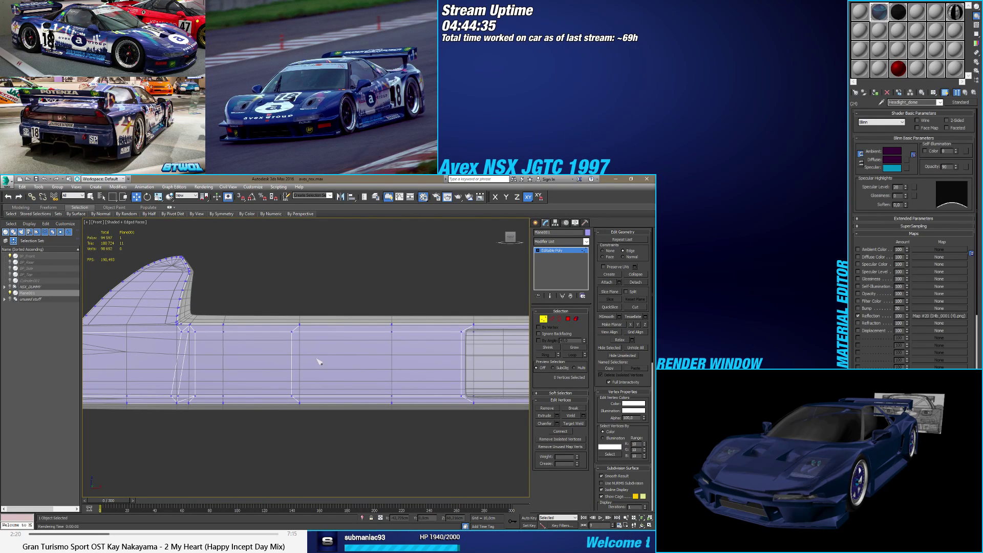
left_click(568, 319)
middle_click_drag(415, 346, 364, 347)
left_click(416, 357)
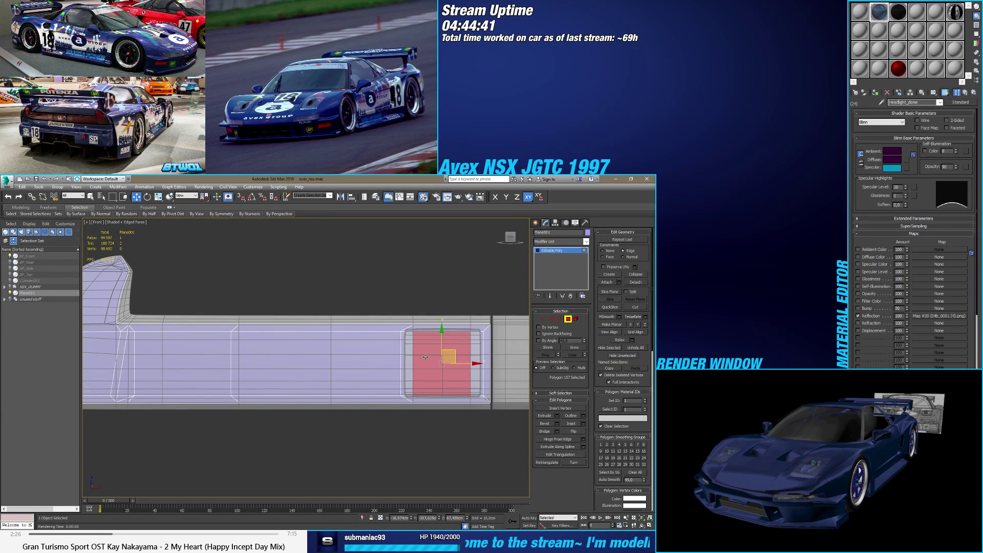
Step: Inset the three right-hand panel polygons by 0.854cm
left_click(475, 357, "ctrl")
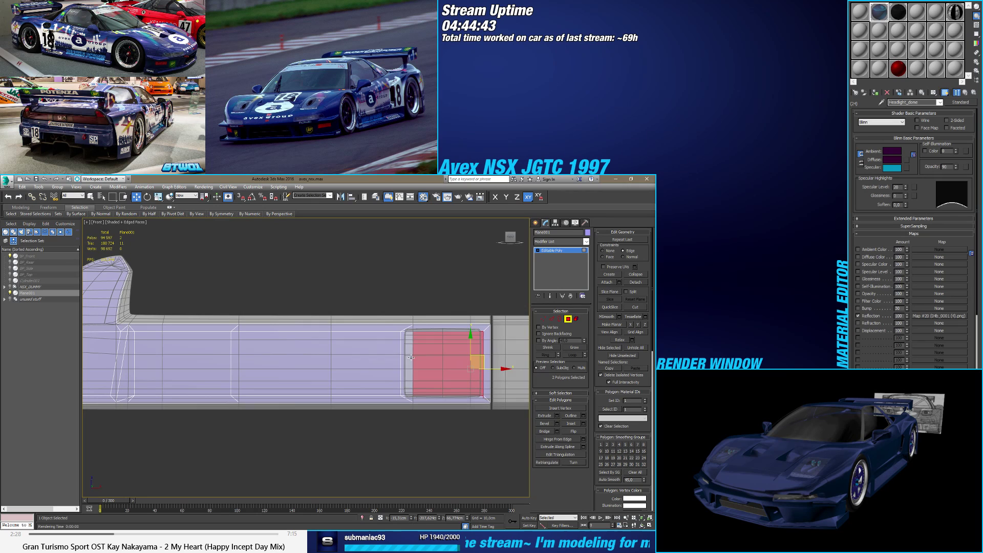
left_click(411, 357, "ctrl")
left_click(366, 358, "ctrl")
left_click(269, 360, "ctrl")
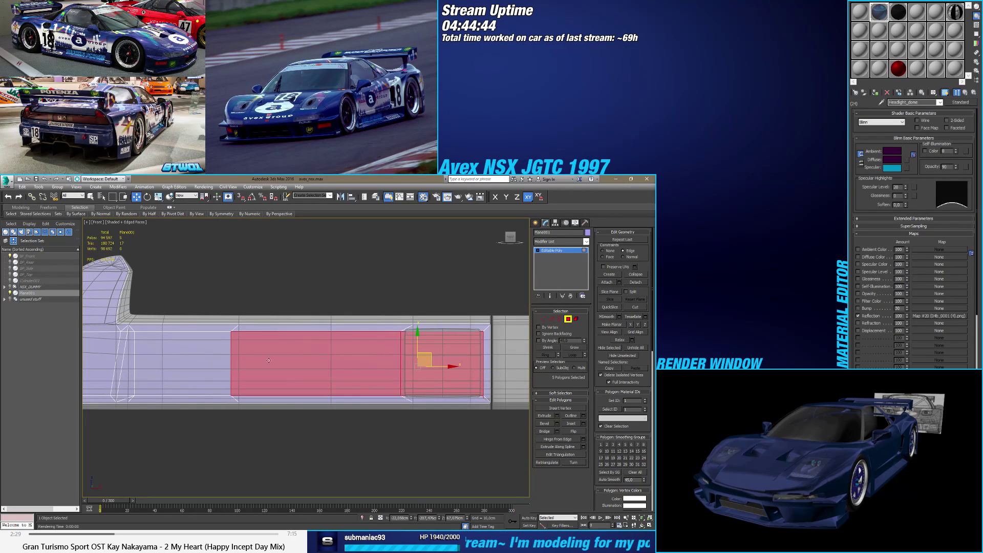
left_click(402, 354)
left_click(435, 358, "ctrl")
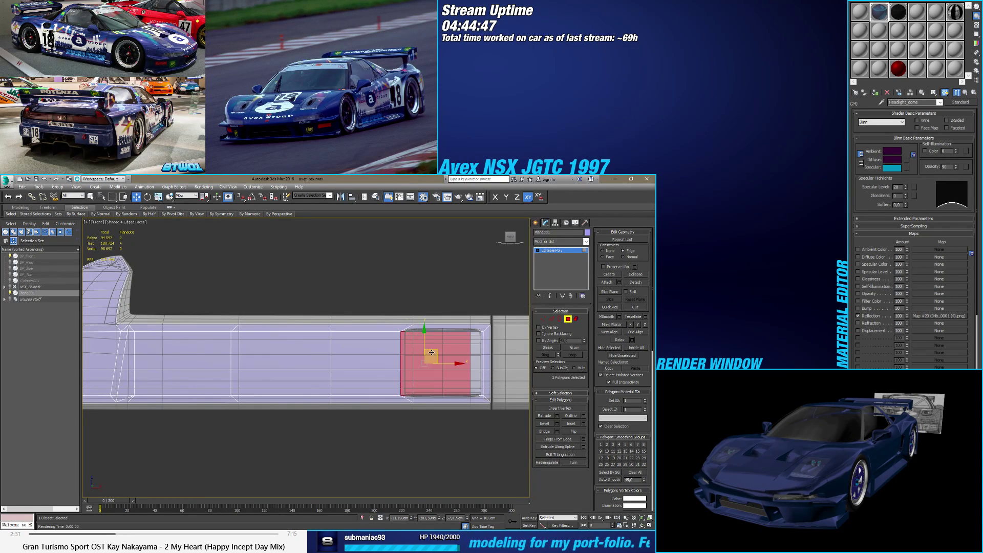
left_click(477, 358, "ctrl")
left_click(583, 424)
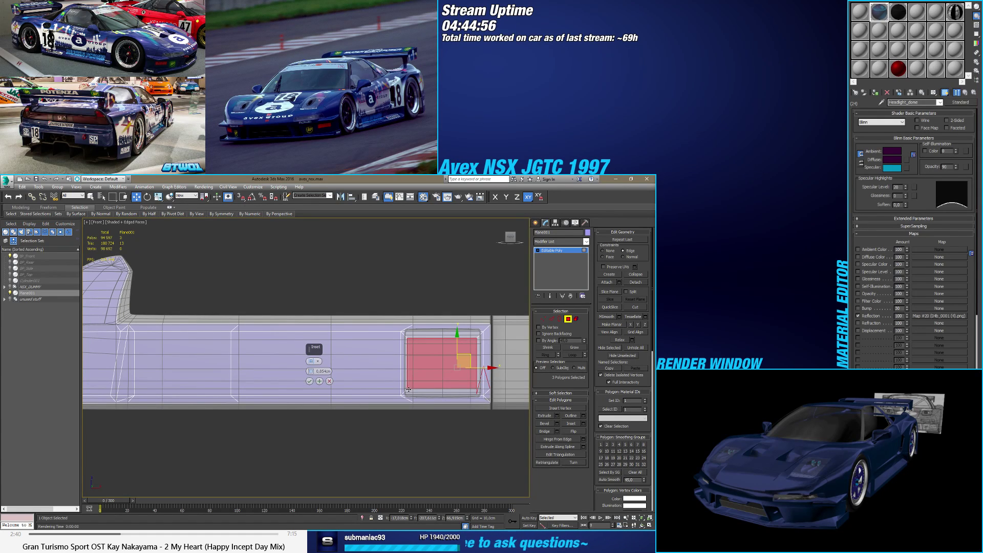
left_click(309, 381)
Step: Inset the middle panel's polygon by 0.854cm
left_click_drag(369, 358, 205, 363)
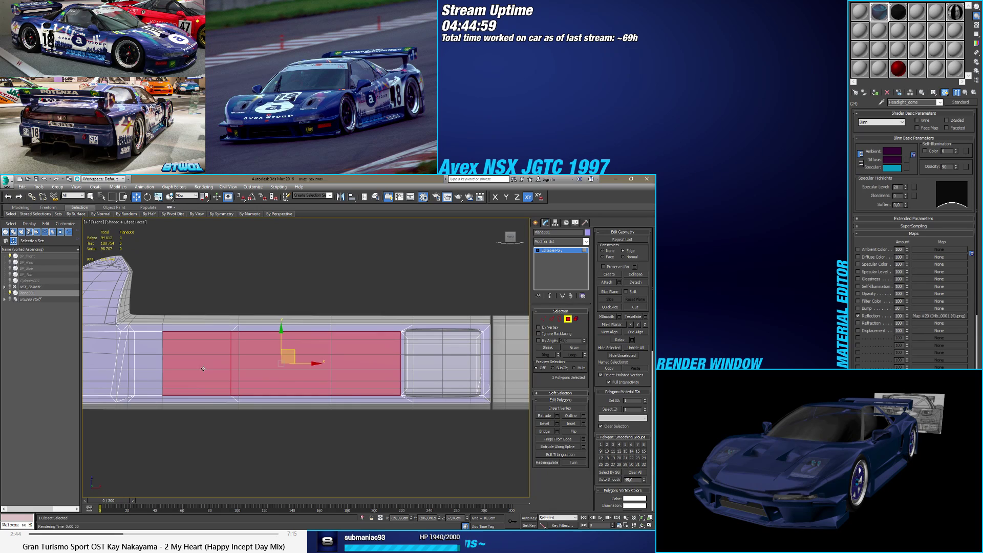
middle_click_drag(205, 363, 245, 371)
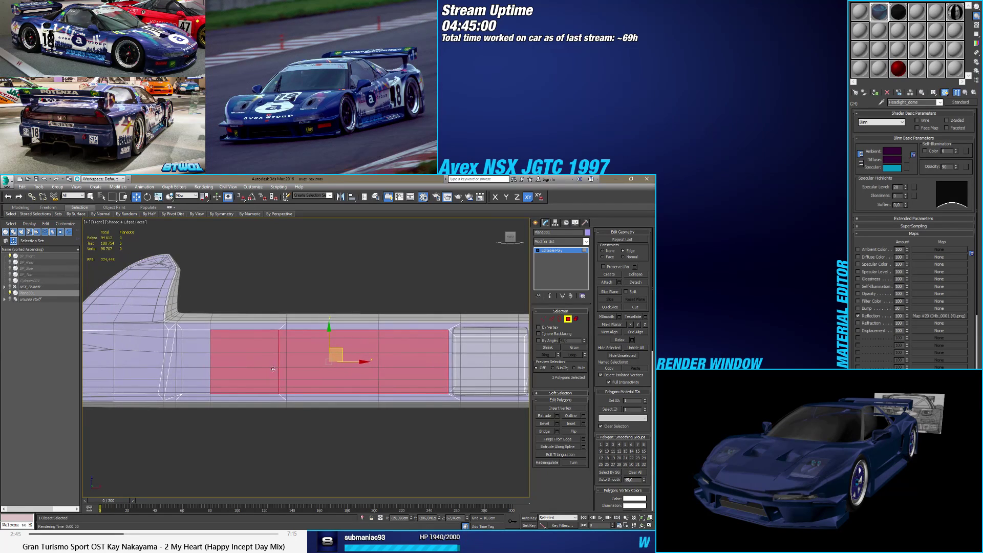
left_click(412, 364)
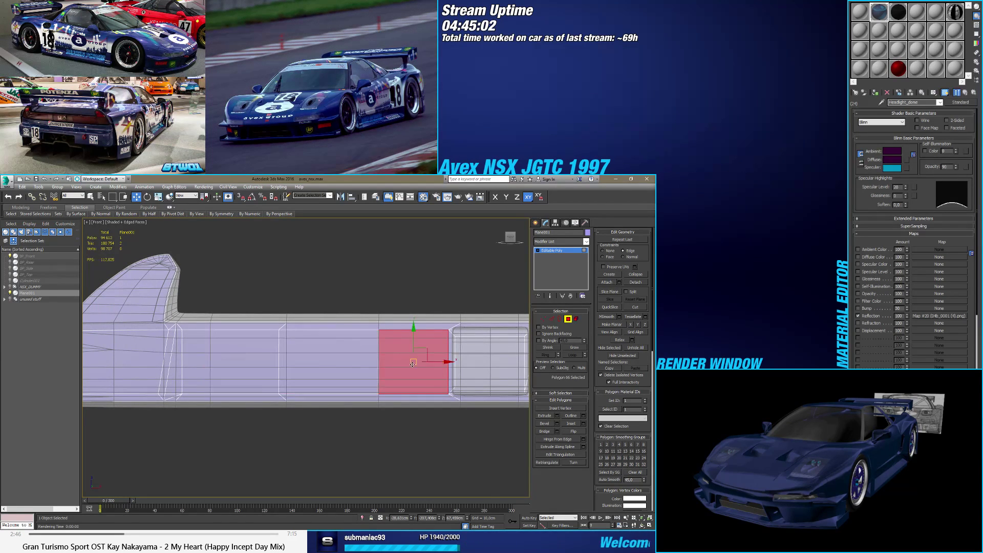
left_click(583, 423)
left_click(310, 381)
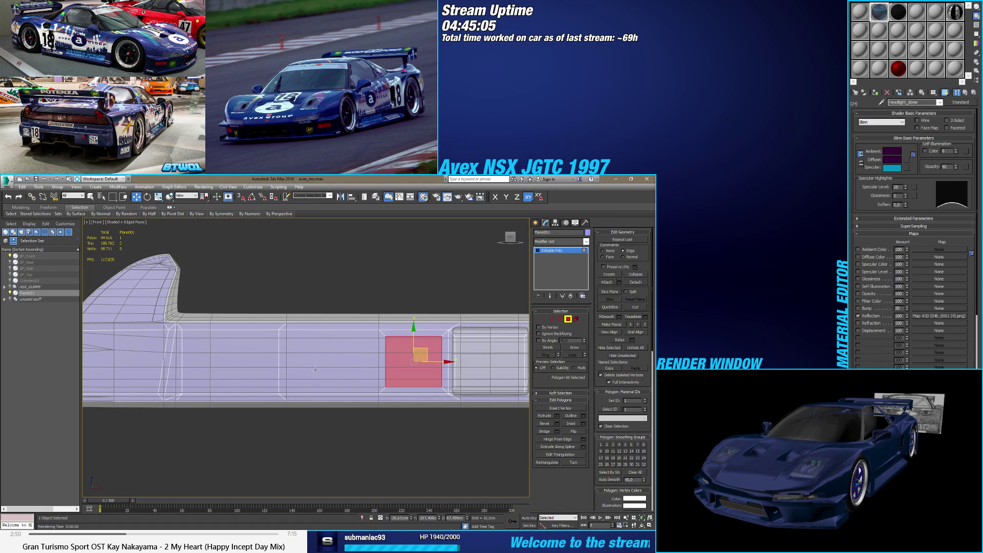
Step: Inset the next panel polygon, then the two polygons further left, by 0.854cm
left_click(313, 369)
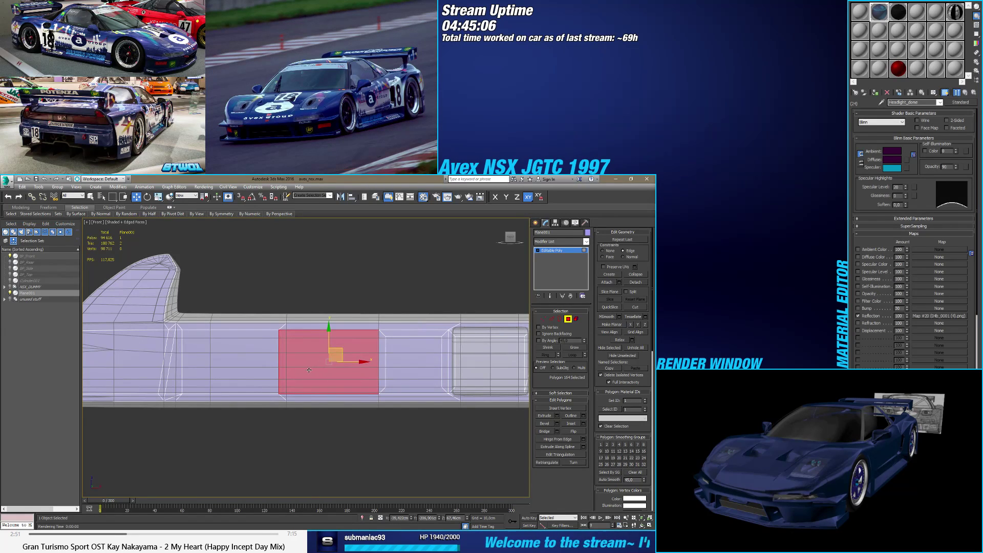
left_click(583, 423)
left_click(309, 381)
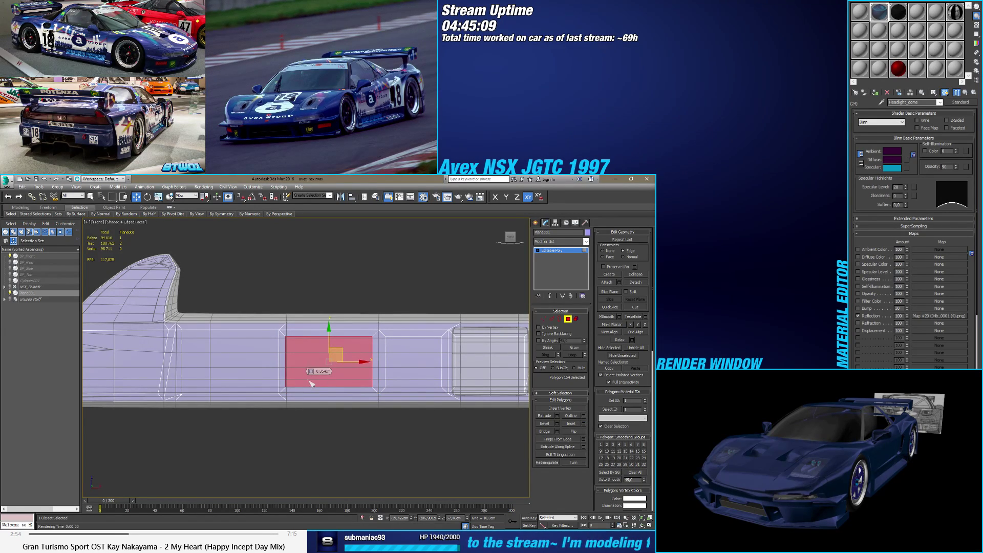
left_click(243, 373)
left_click(199, 370, "ctrl")
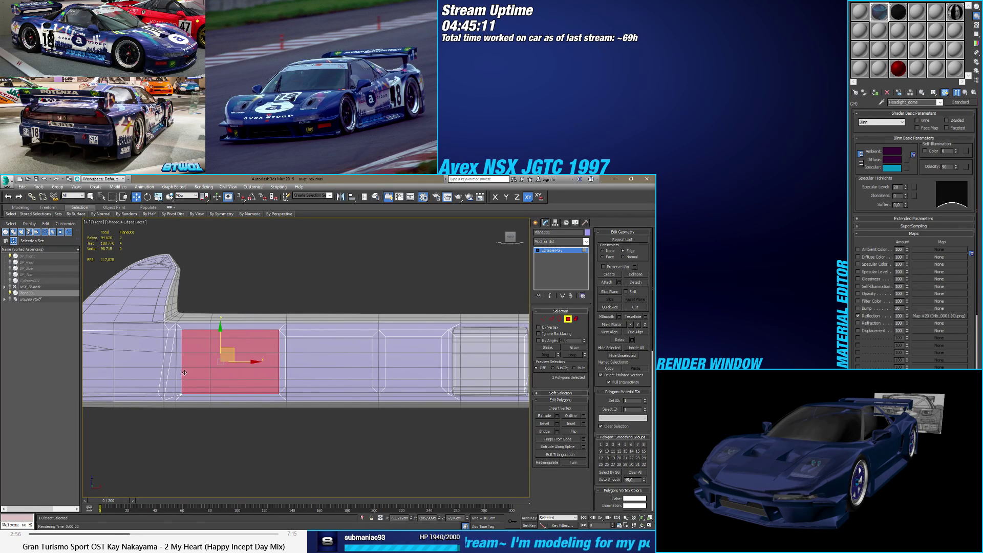
left_click(583, 424)
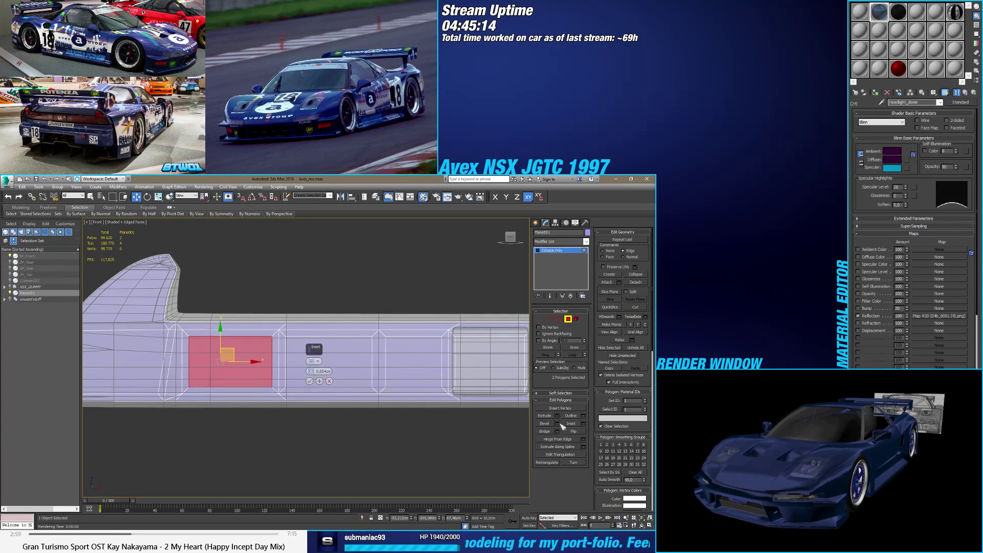
left_click(309, 380)
Step: Inset the large front polygon beside the wing's rounded left end and confirm
middle_click_drag(367, 375, 384, 395)
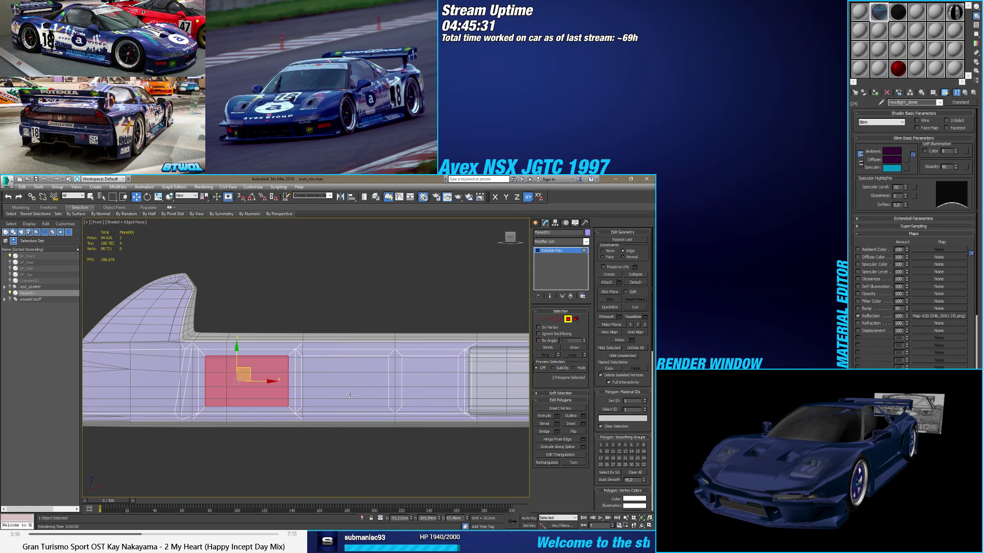
middle_click_drag(142, 384, 324, 389)
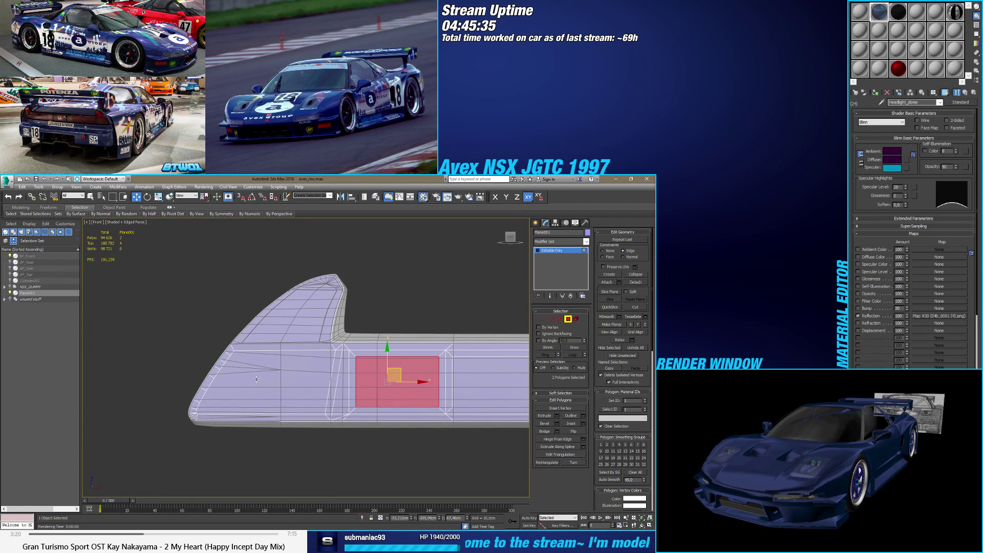
scroll(256, 378, "up", 2)
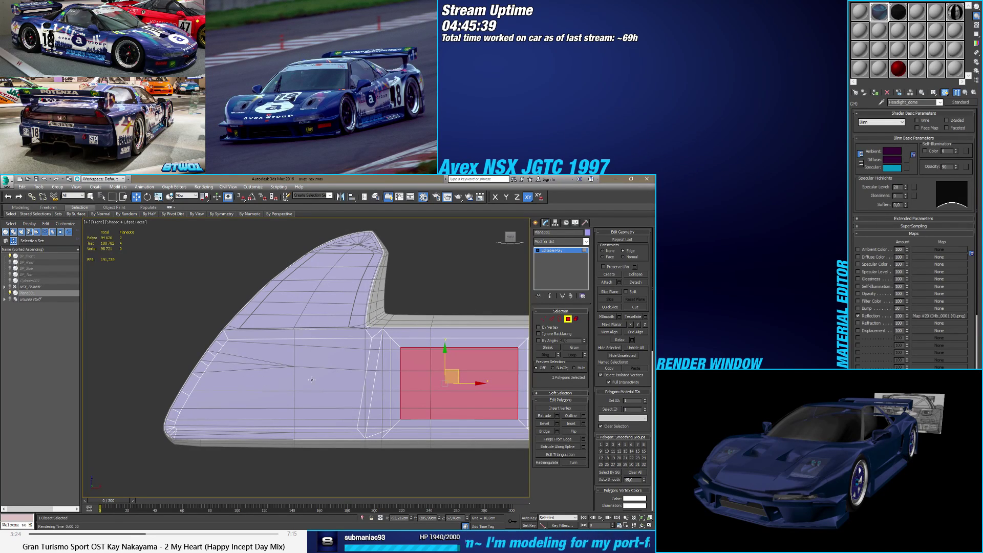
left_click(290, 383)
left_click(583, 423)
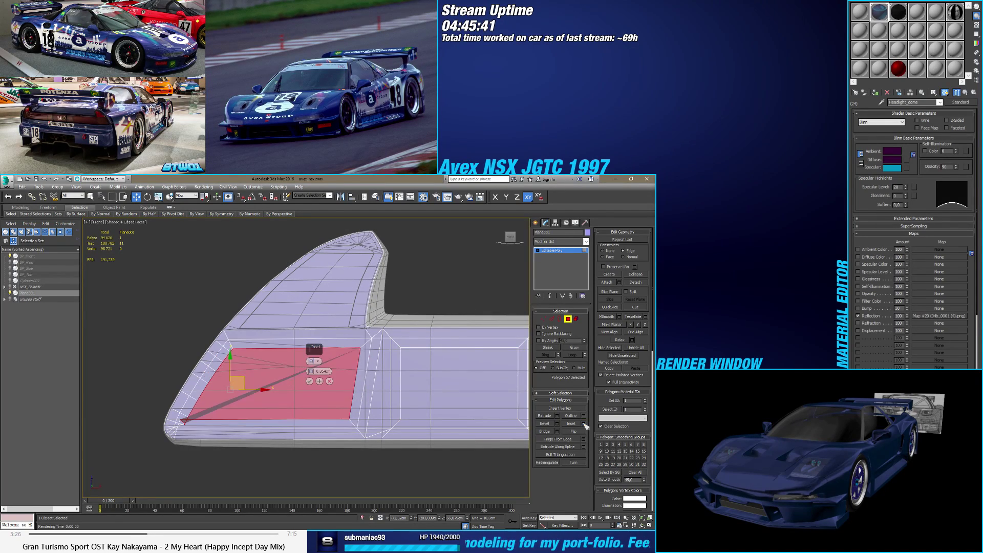
left_click(310, 381)
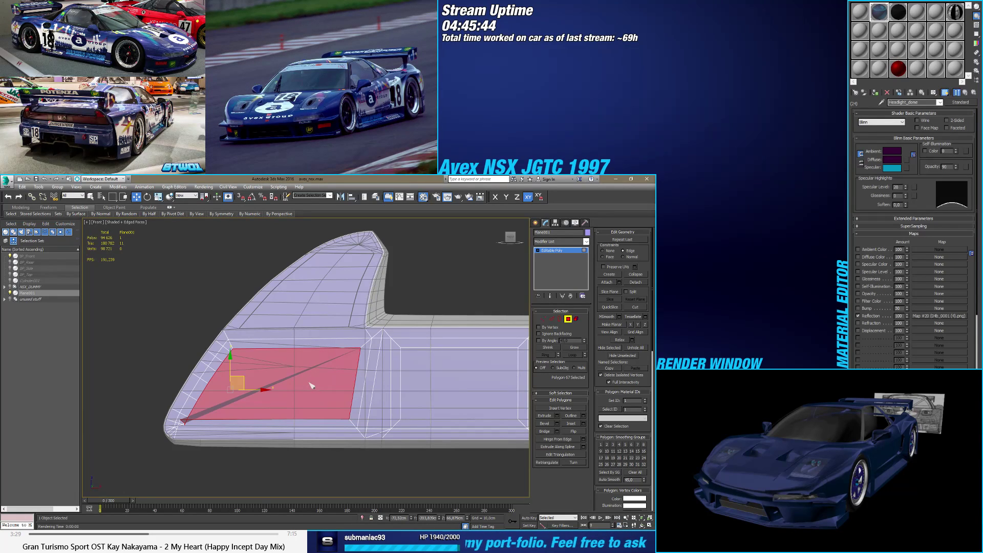
Step: In Vertex mode, Target Weld the stray and triangle vertices onto the lower-left corner vertex
left_click(543, 318)
scroll(285, 422, "up", 5)
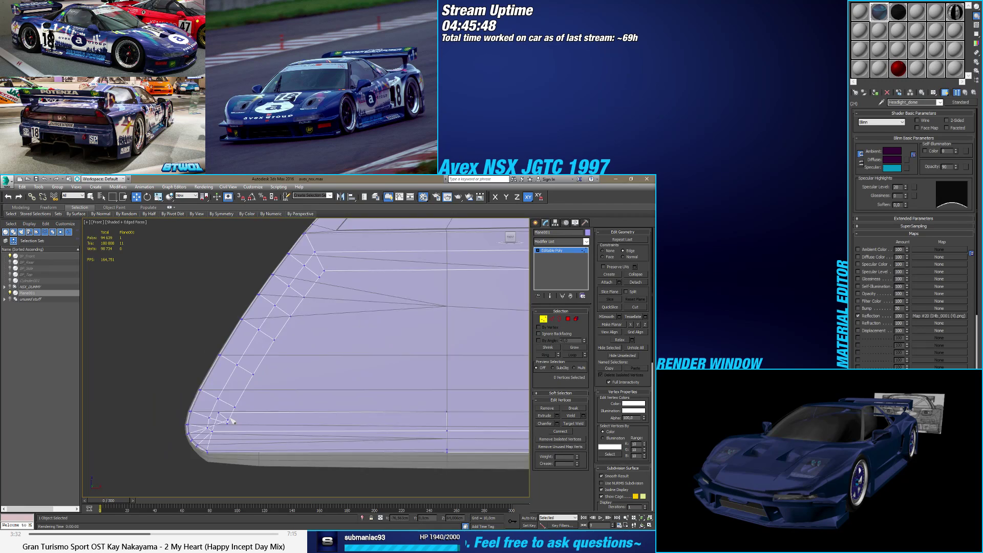
scroll(231, 420, "up", 4)
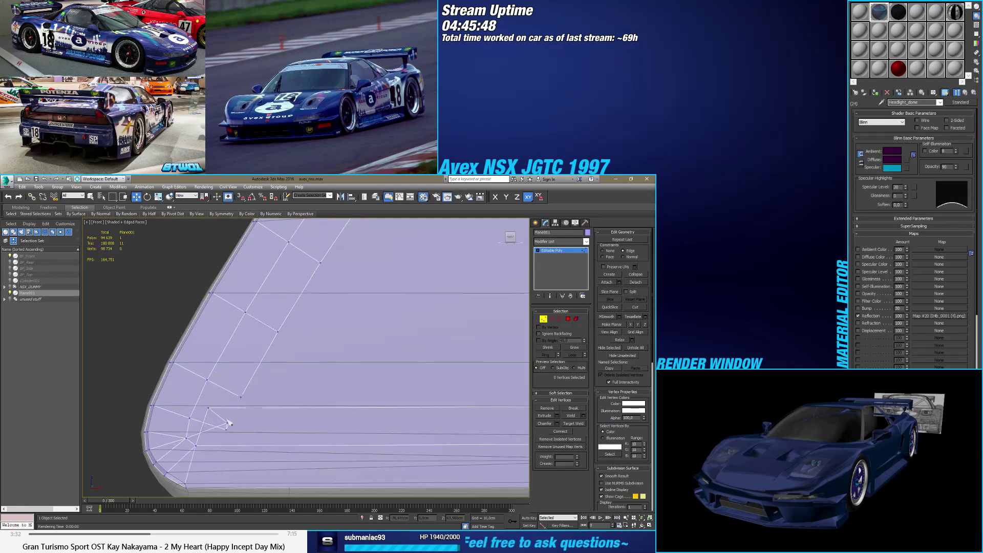
left_click(573, 423)
left_click(228, 426)
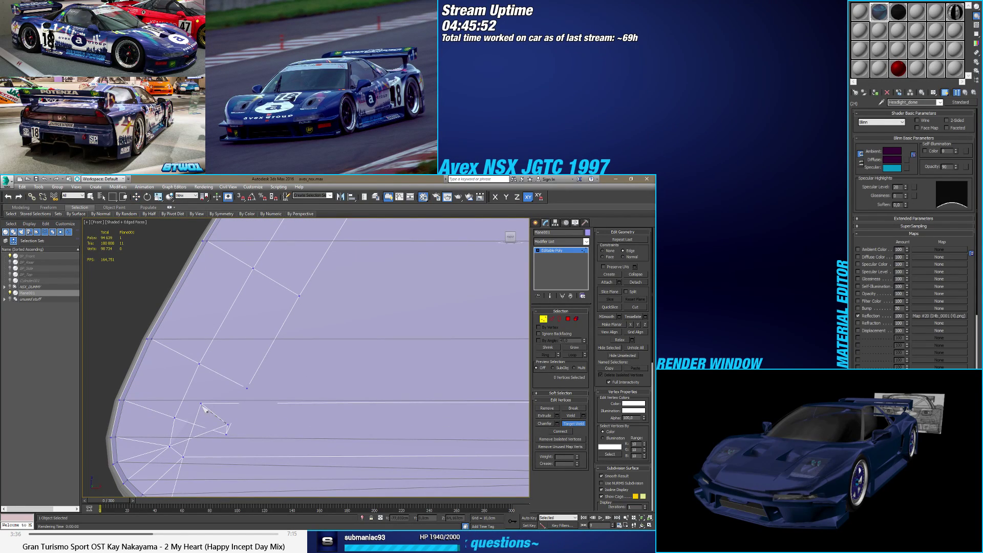
left_click(200, 404)
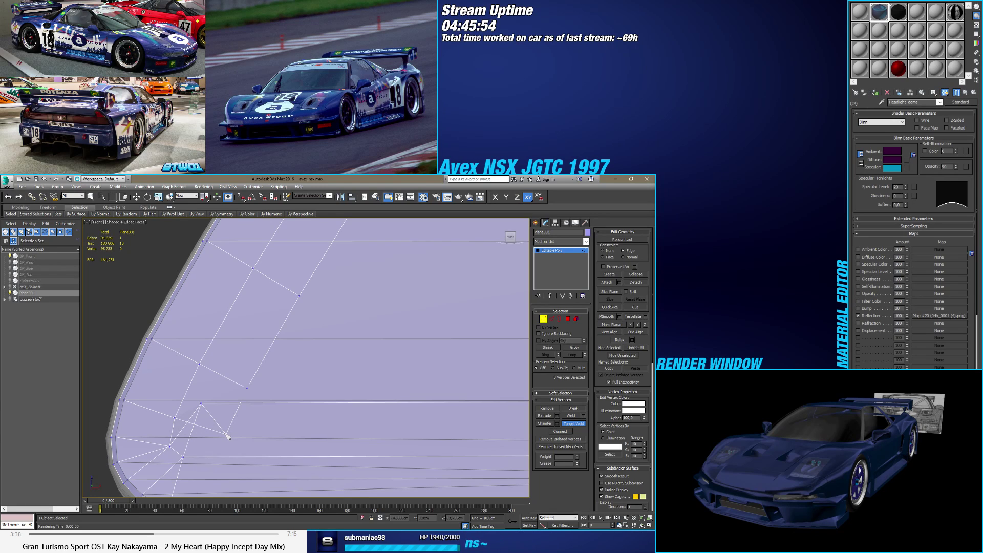
left_click(201, 404)
scroll(214, 415, "down", 2)
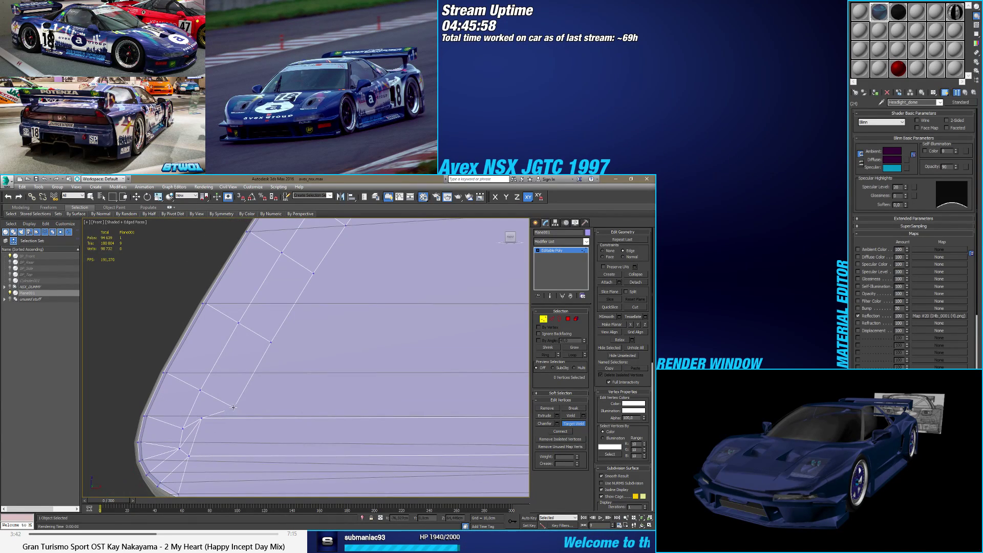
left_click(203, 418)
scroll(241, 388, "up", 3)
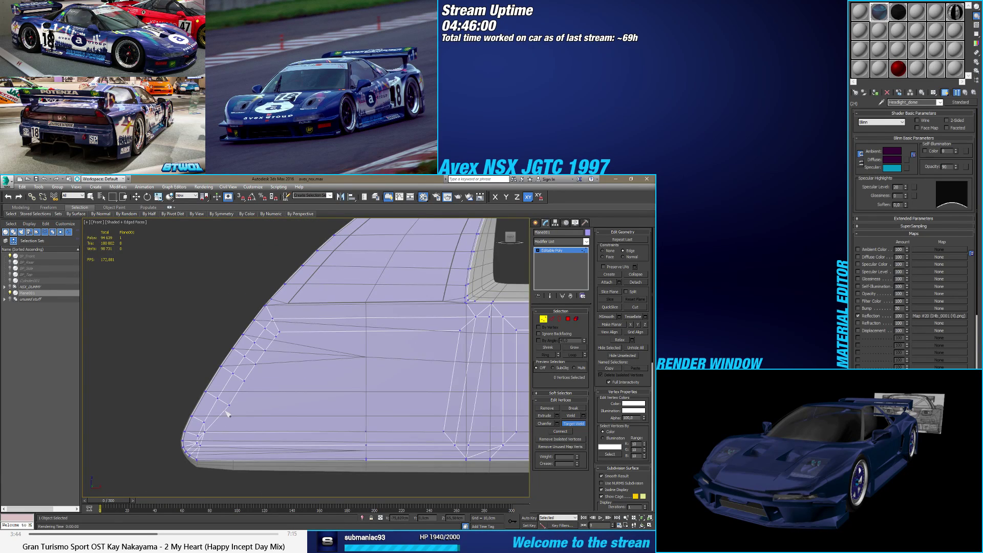
Step: Weld the remaining stray vertices along the curved edge into their neighbouring vertices
middle_click_drag(304, 320, 225, 348)
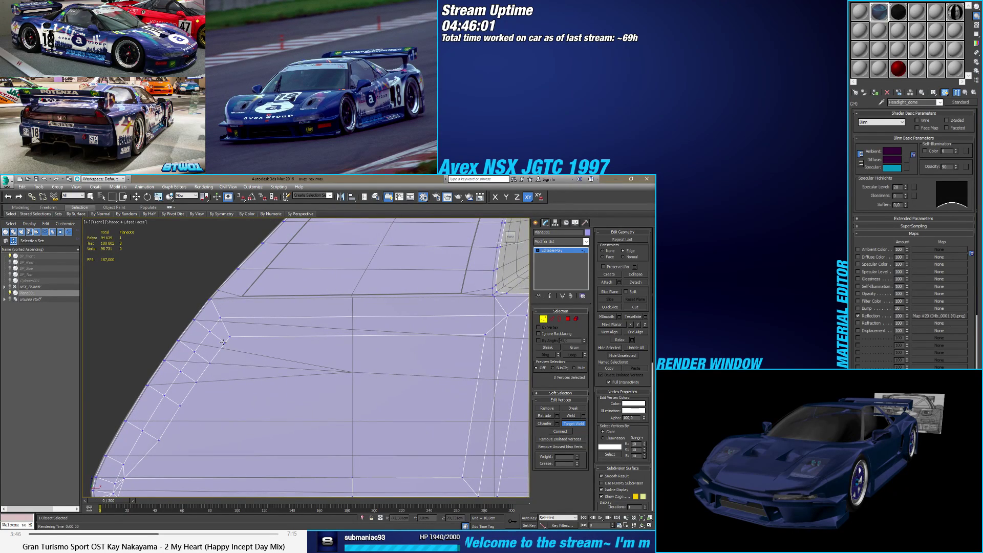
left_click(230, 336)
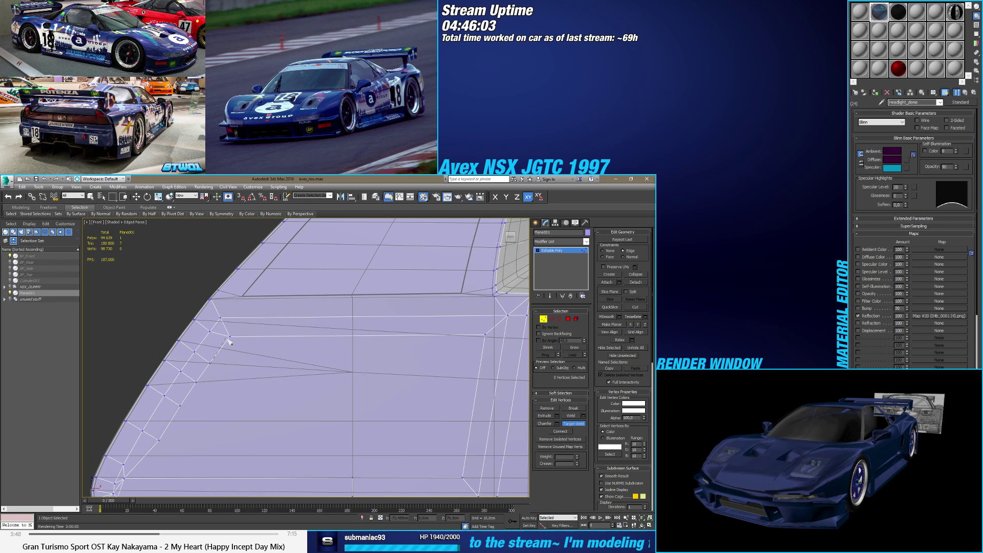
left_click(207, 380)
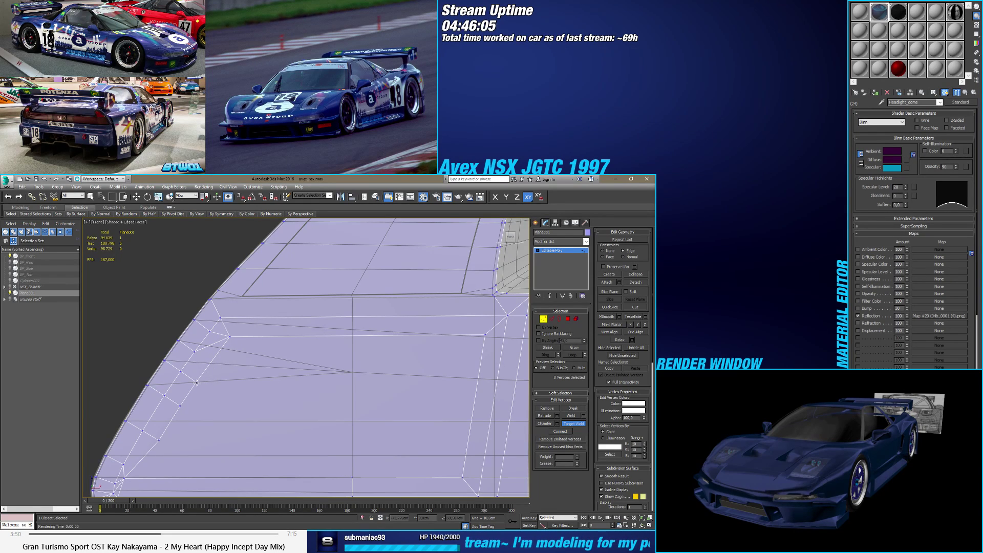
left_click(196, 381)
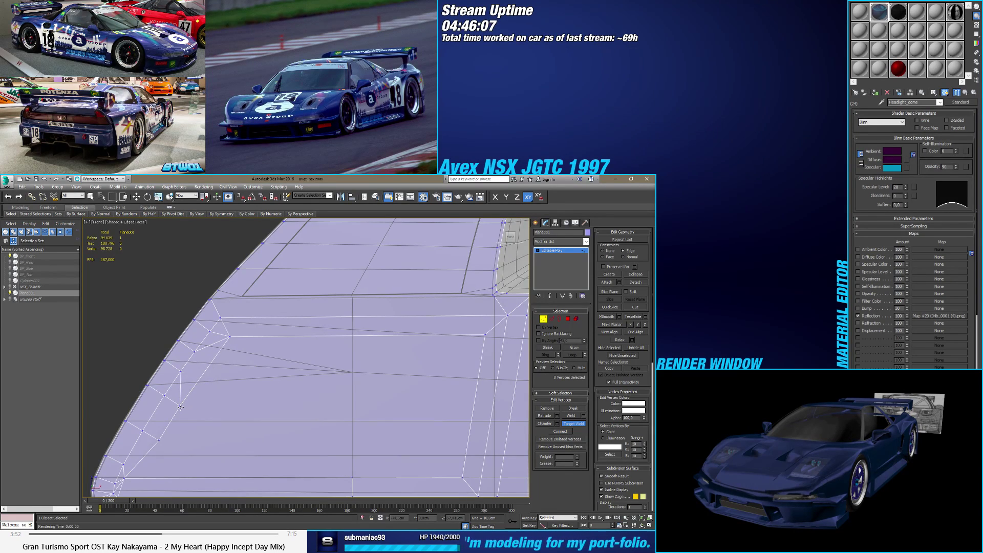
left_click(180, 405)
middle_click_drag(191, 410, 212, 371)
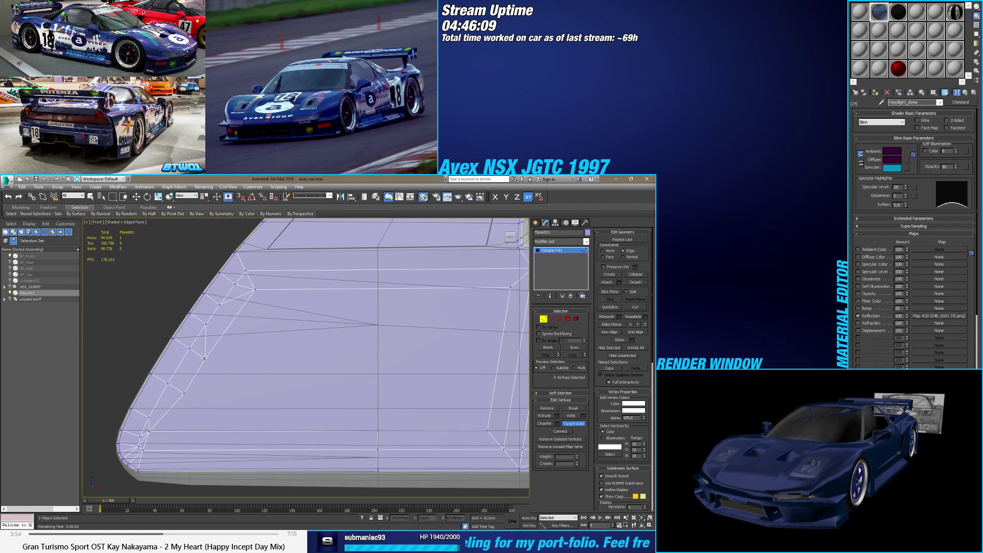
left_click(204, 359)
left_click(255, 290)
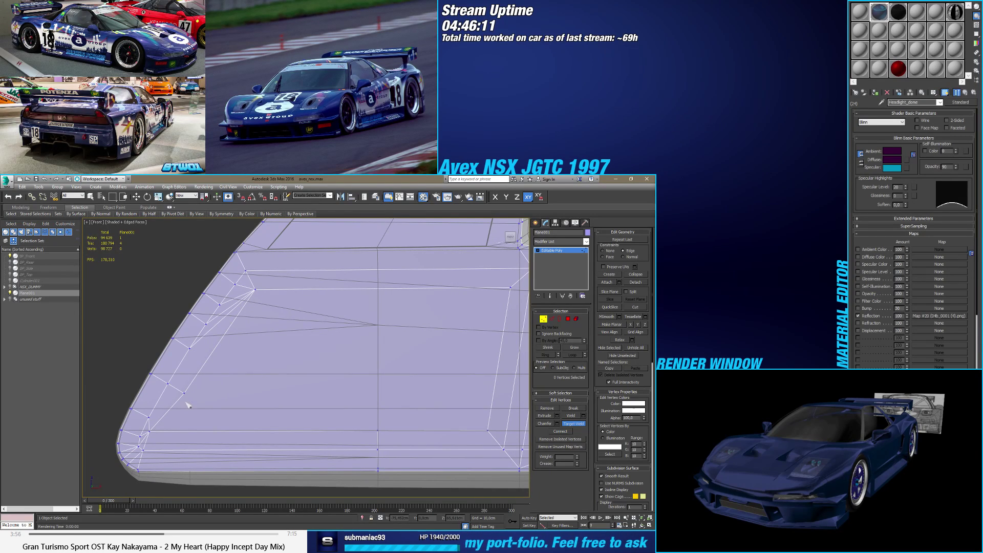
left_click(152, 430)
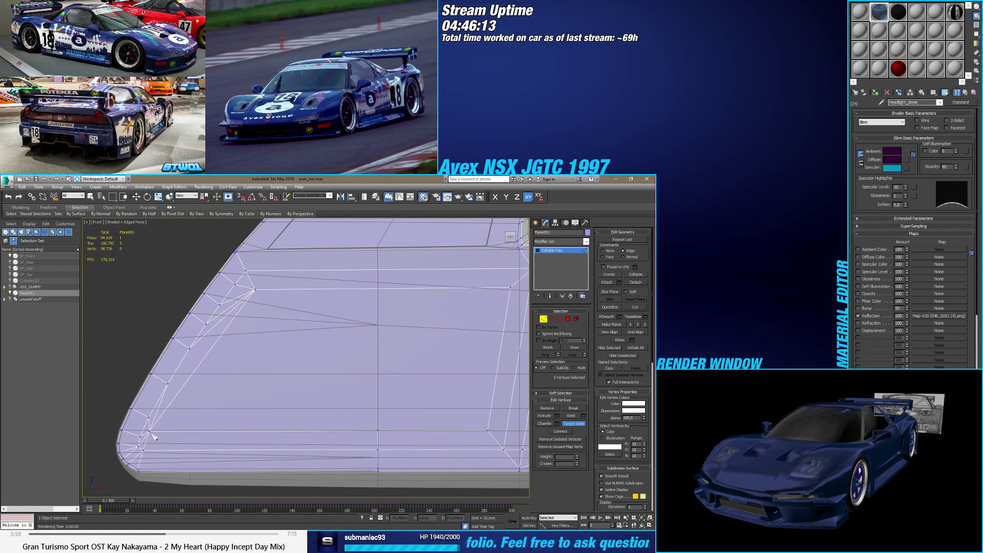
Step: Set the lower-left corner vertex's X position to -72,282cm, undo, then slide it right along X
key("w")
left_click(254, 289)
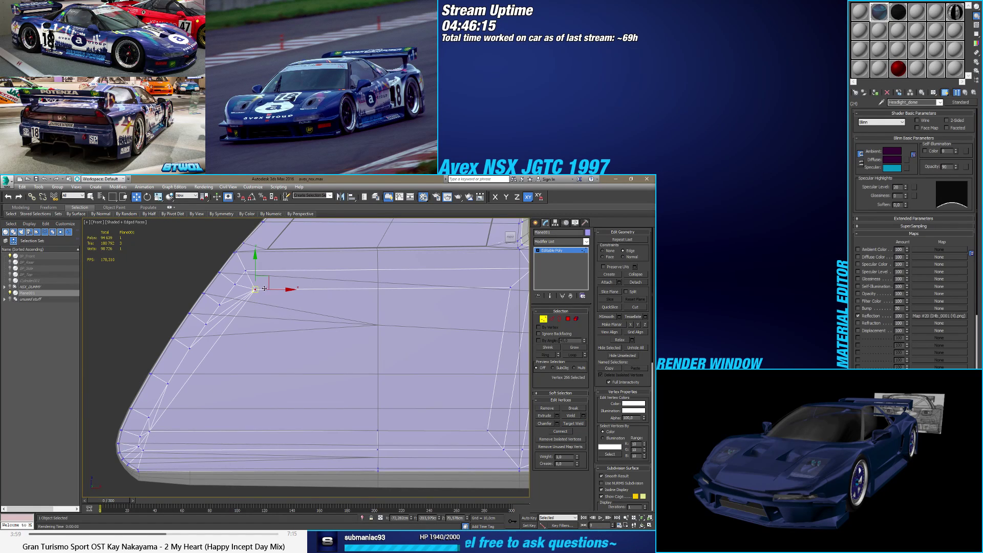
left_click(402, 518)
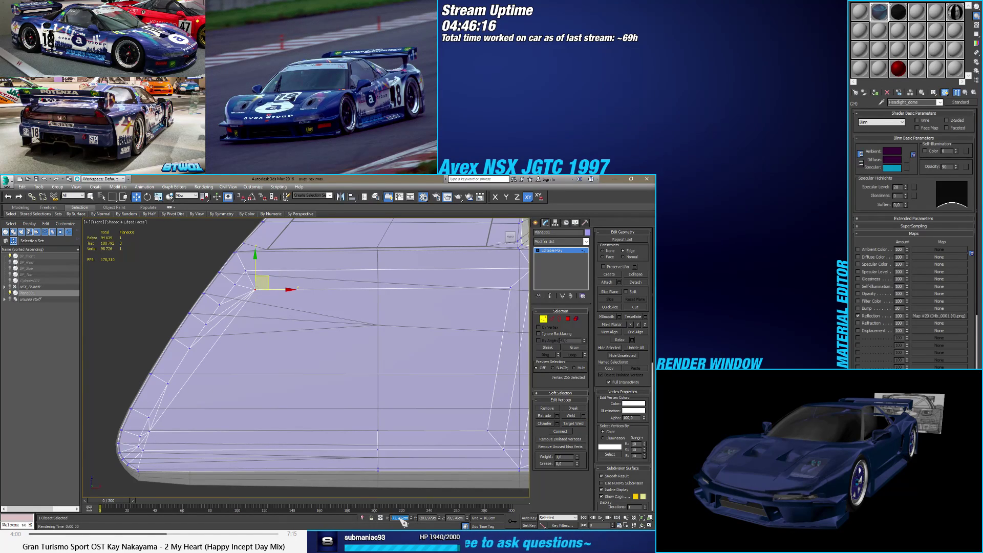
left_click(149, 432)
left_click(402, 518)
type("-72,282cm")
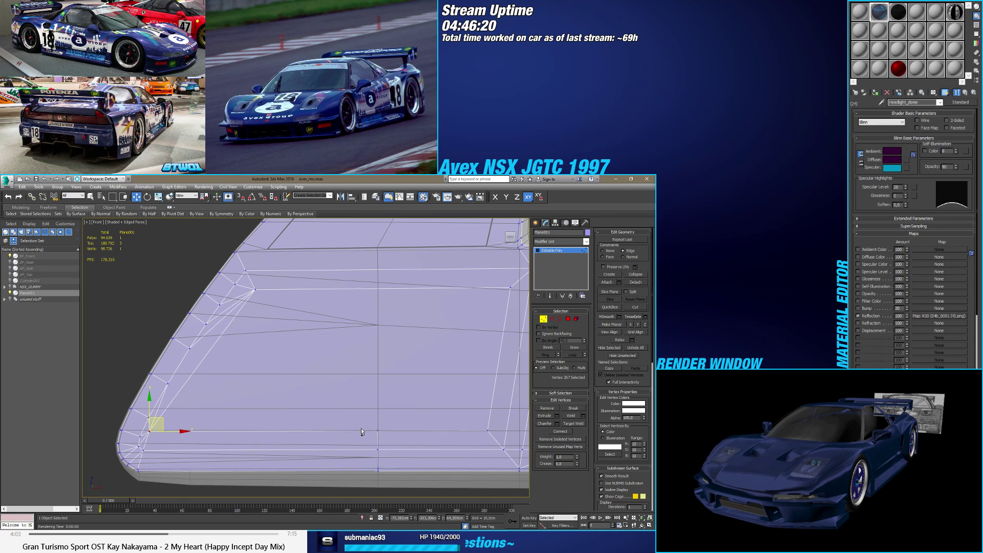
key("Return")
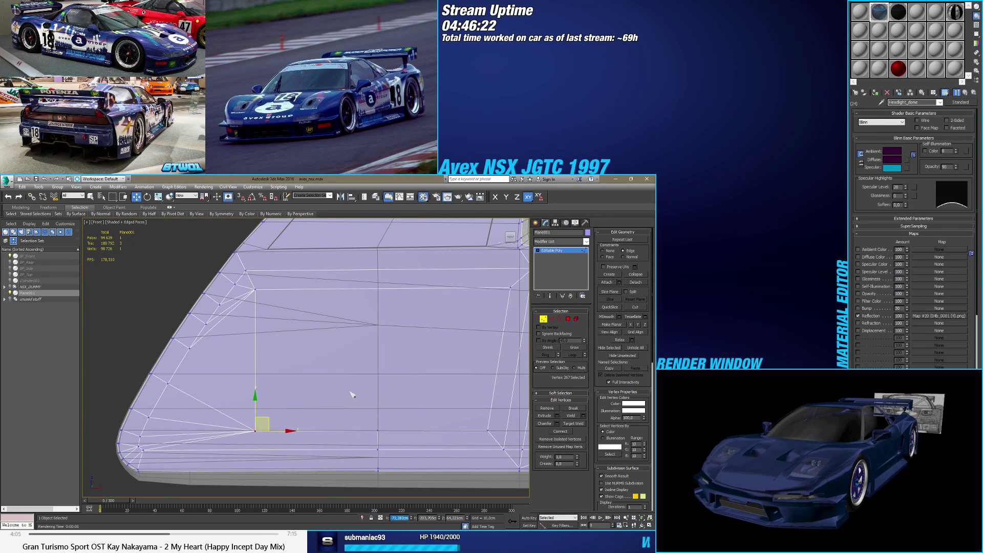
middle_click_drag(361, 387, 354, 389)
key("ctrl+z")
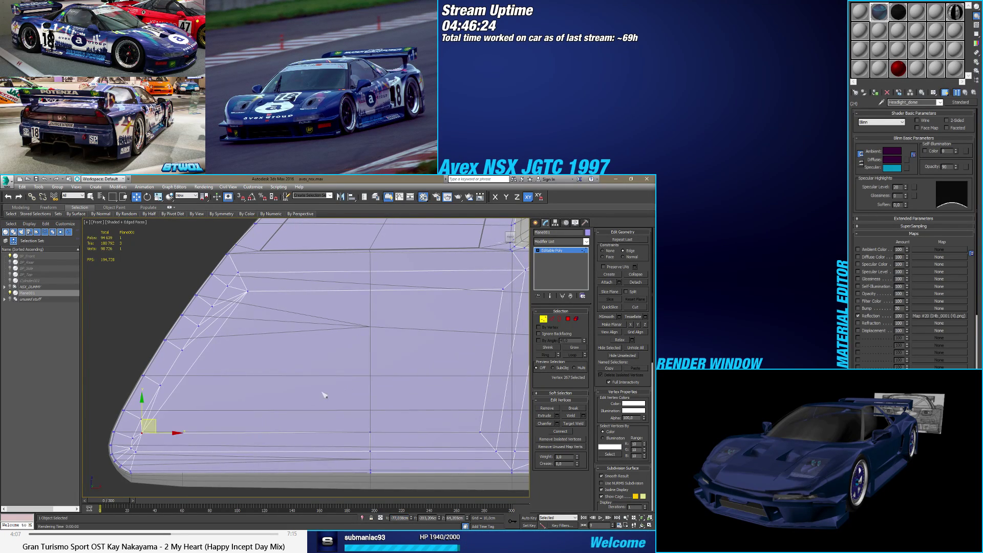
left_click_drag(176, 434, 238, 430)
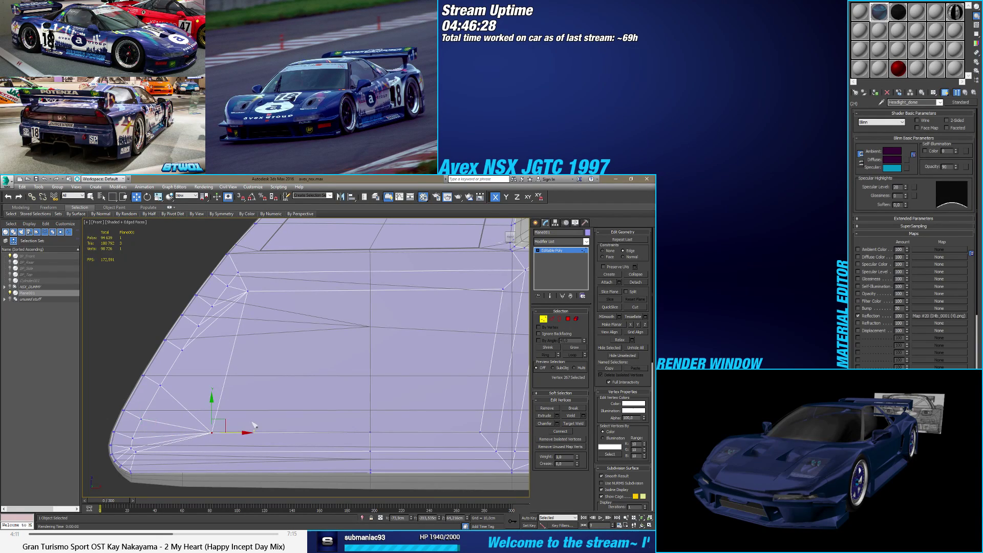
Step: Move over to the inset panels and select the vertex at a panel's corner
scroll(237, 431, "down", 2)
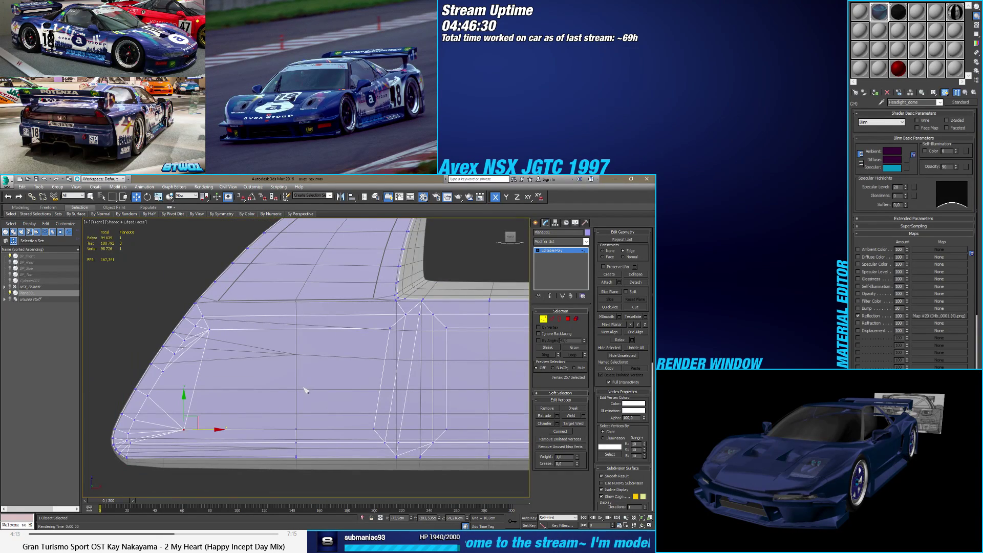
middle_click_drag(330, 387, 323, 365)
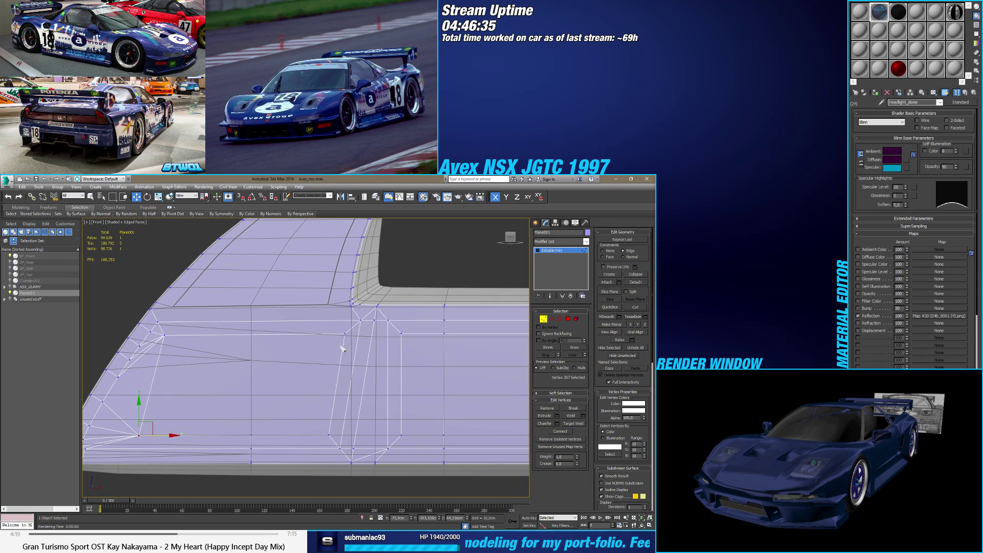
middle_click_drag(343, 349, 305, 360)
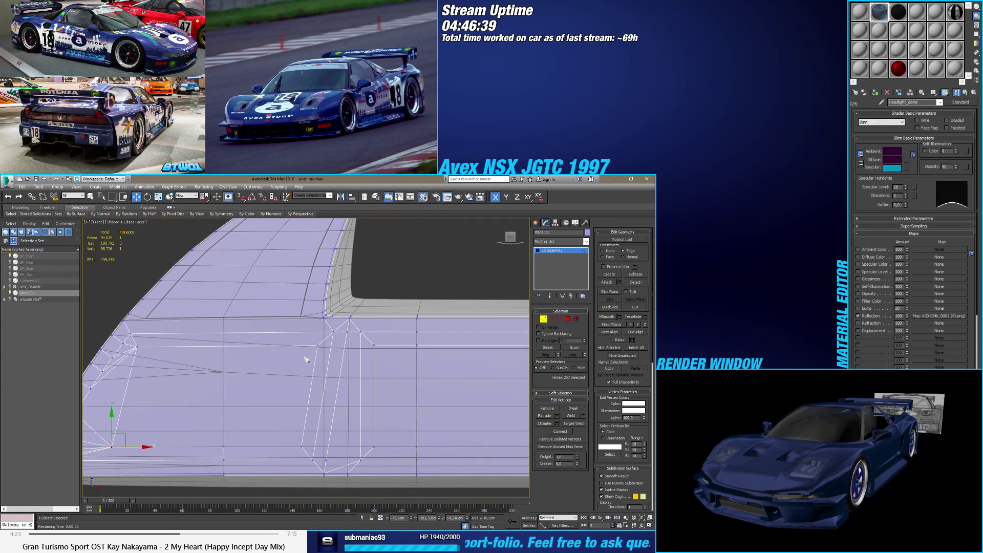
left_click_drag(302, 353, 325, 344)
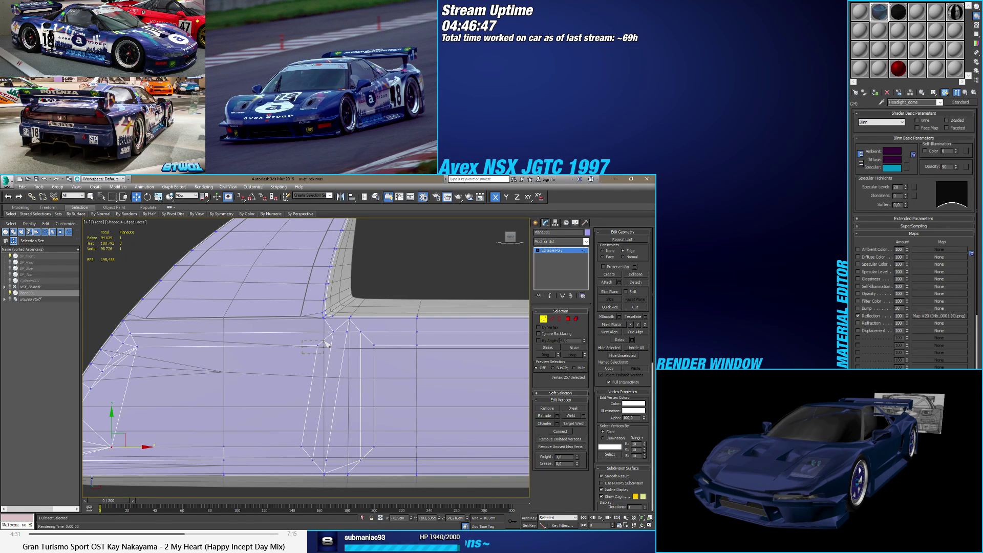
left_click_drag(324, 341, 325, 342)
left_click(362, 355)
middle_click_drag(362, 354, 338, 353)
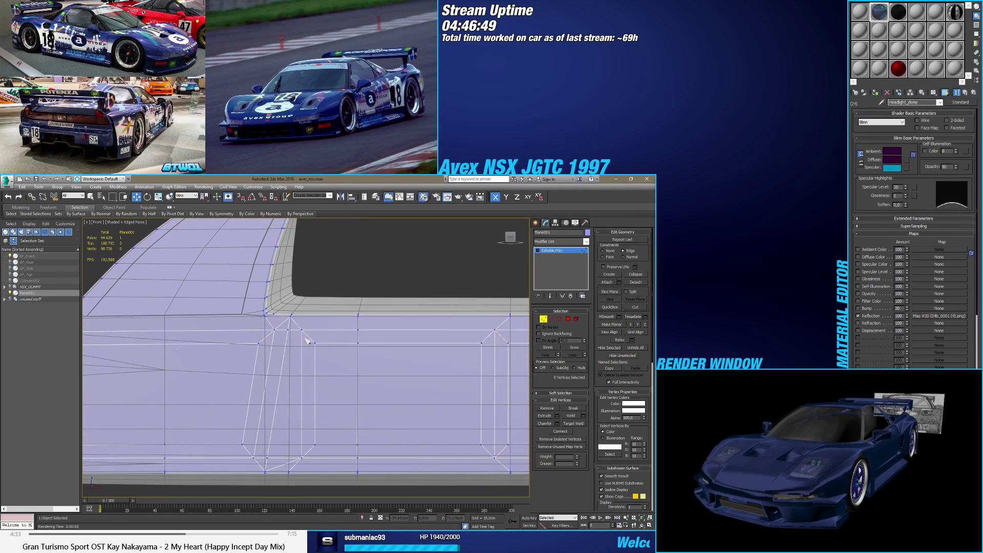
left_click(302, 329)
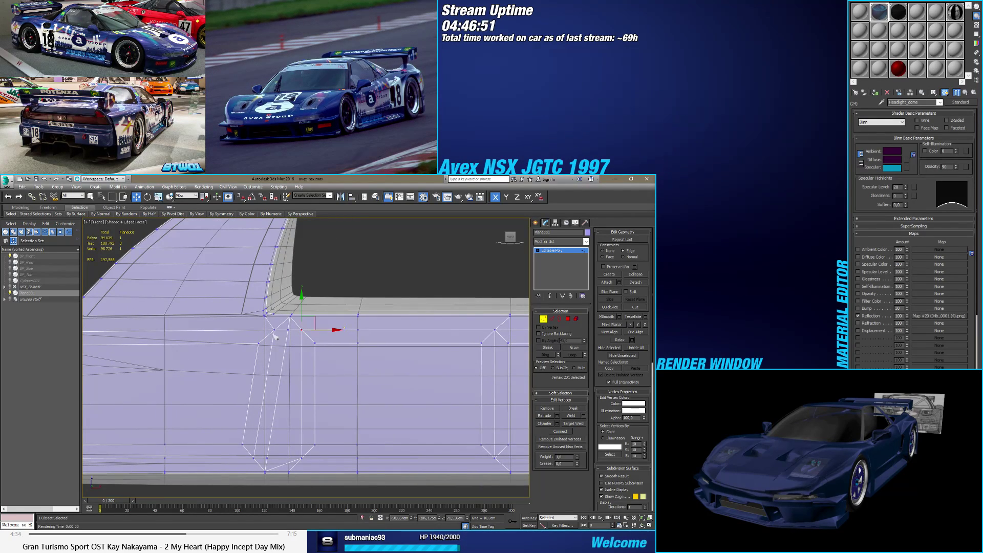
Step: In Edge mode, select the first eight diagonal corner edges around the inset panel openings
left_click(552, 319)
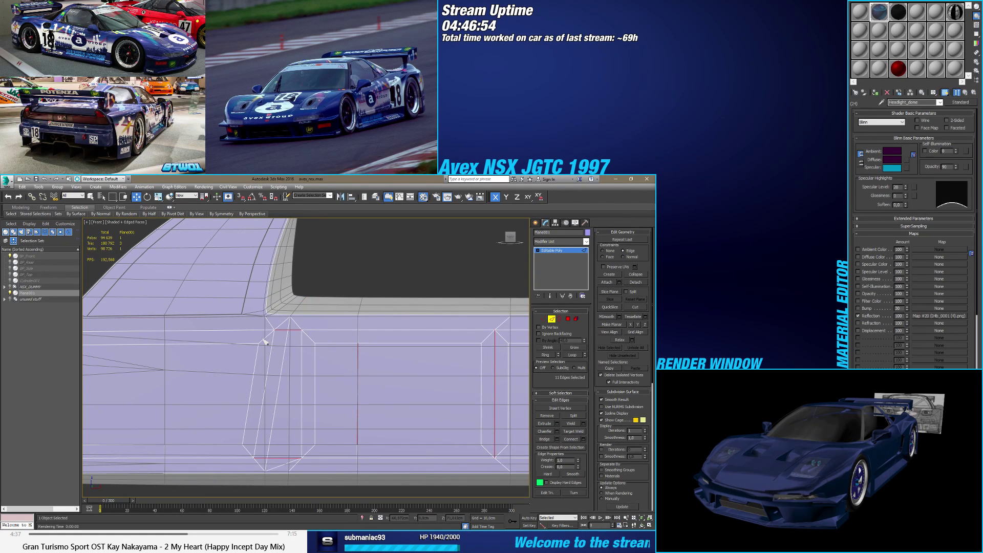
left_click(270, 339)
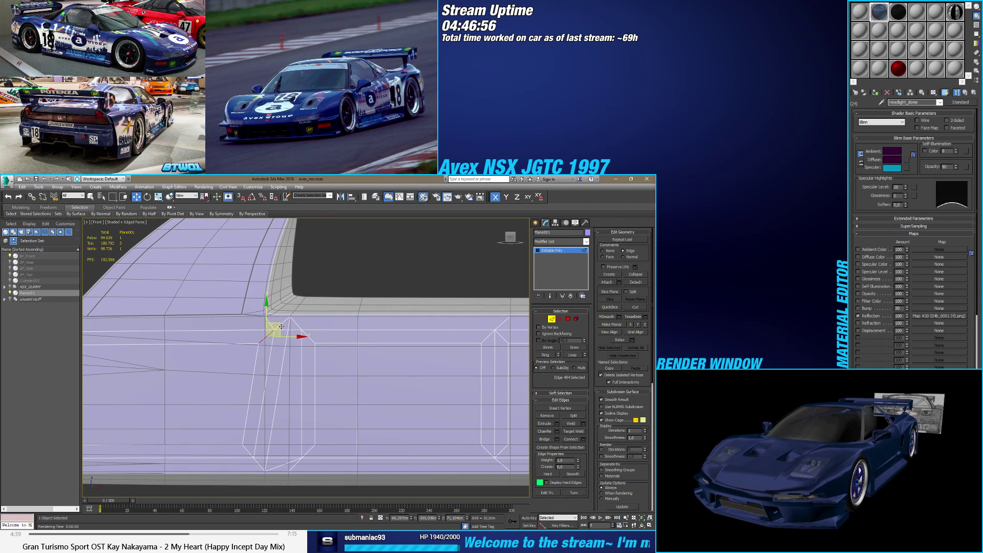
left_click(281, 325, "ctrl")
left_click(299, 327, "ctrl")
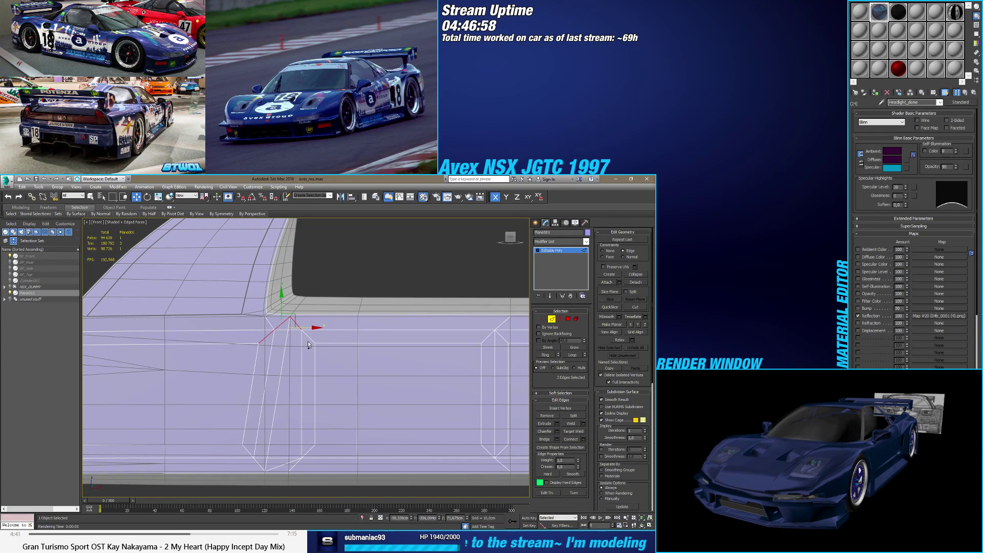
left_click(309, 340, "ctrl")
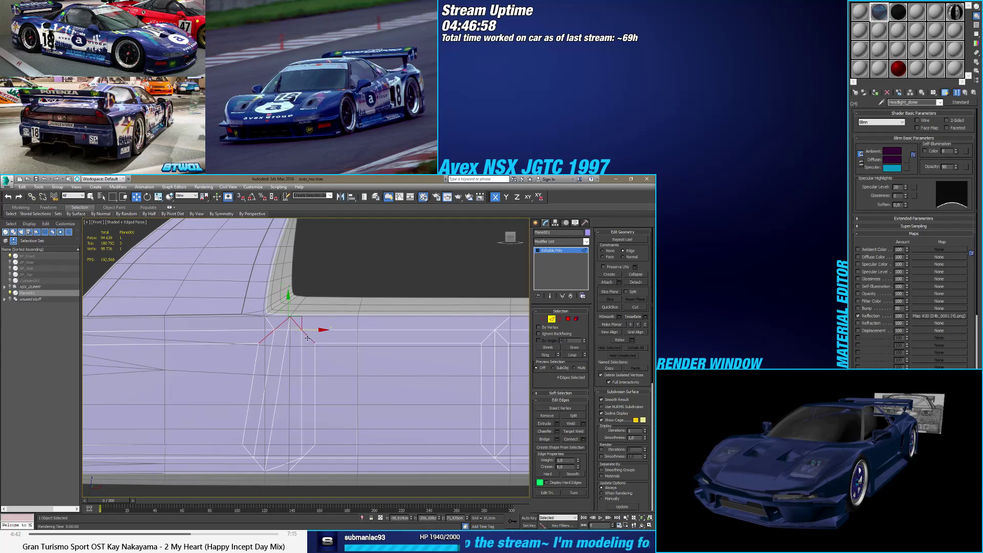
left_click(308, 452, "ctrl")
left_click(296, 464, "ctrl")
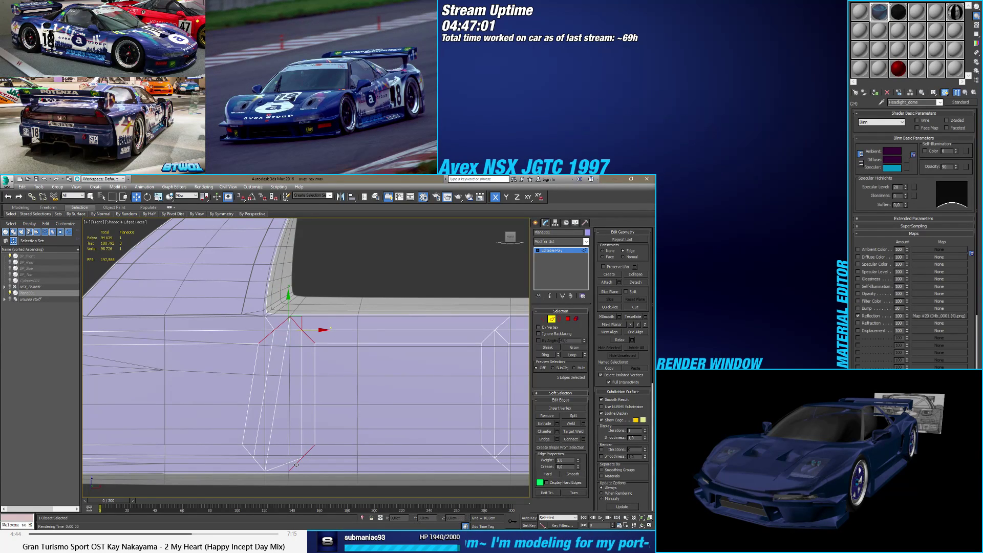
left_click(252, 454, "ctrl")
Step: From an angled view, add more corner edges toward the wing's rounded end
middle_click_drag(251, 454, 246, 415, "alt")
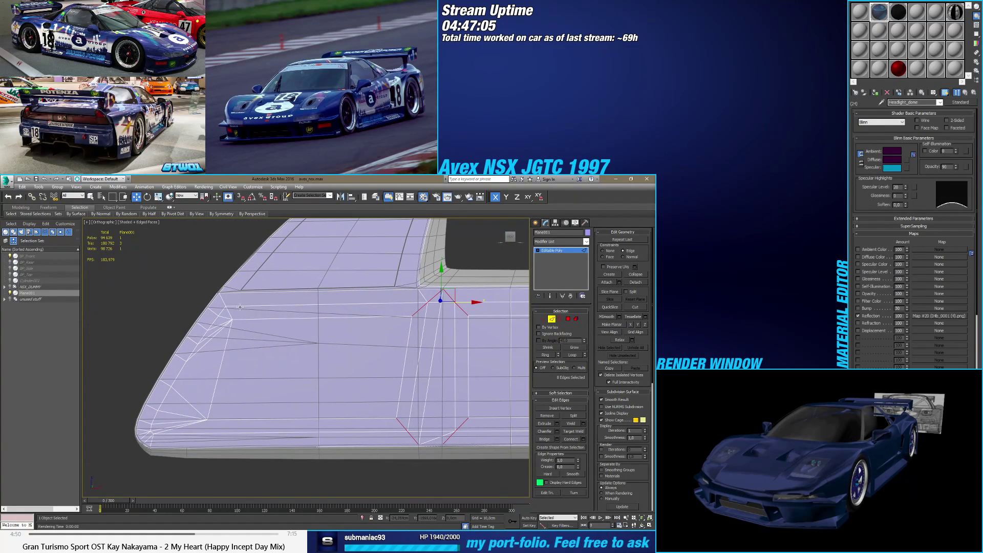
left_click(227, 313, "ctrl")
middle_click_drag(228, 313, 226, 308, "alt")
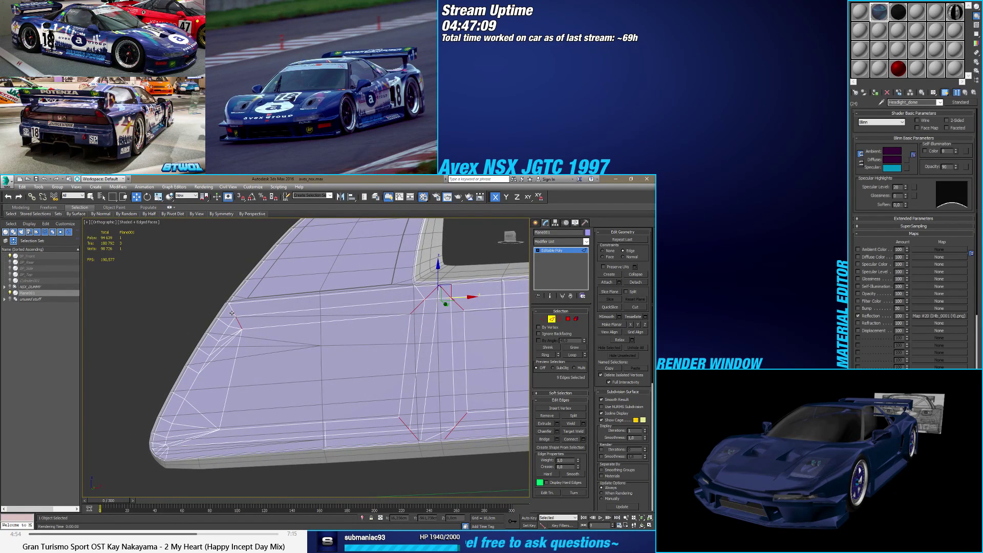
left_click(232, 313, "ctrl")
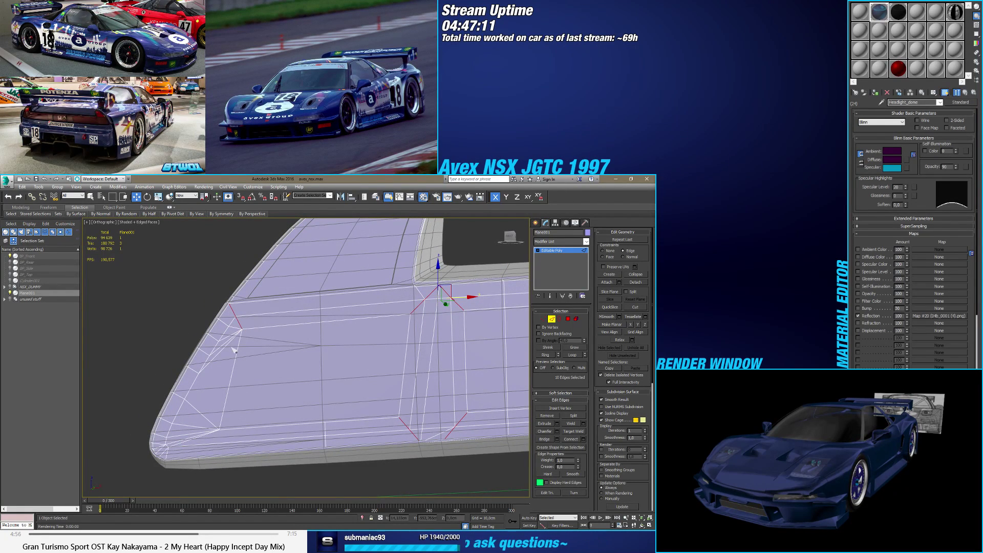
middle_click_drag(234, 349, 223, 387, "alt")
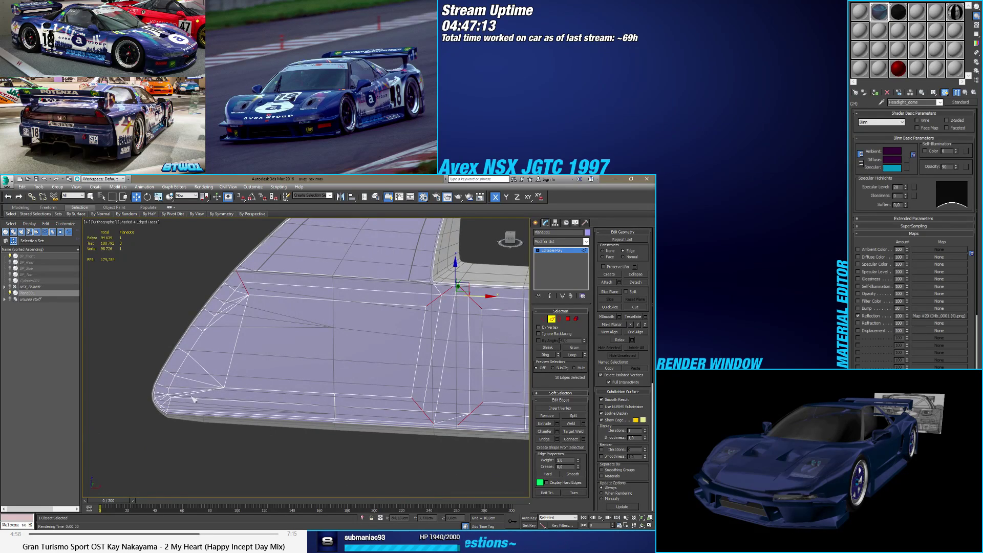
scroll(192, 397, "up", 2)
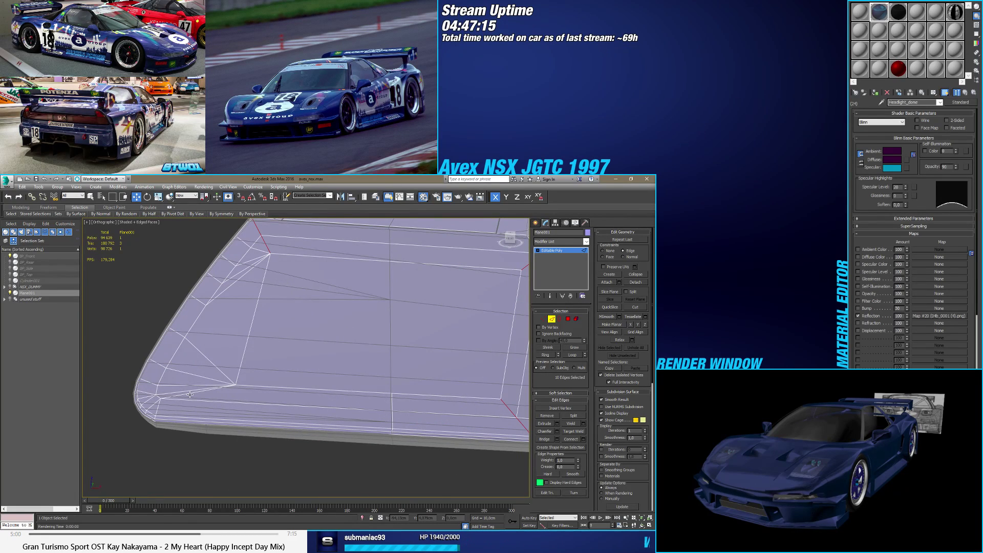
left_click(189, 392, "ctrl")
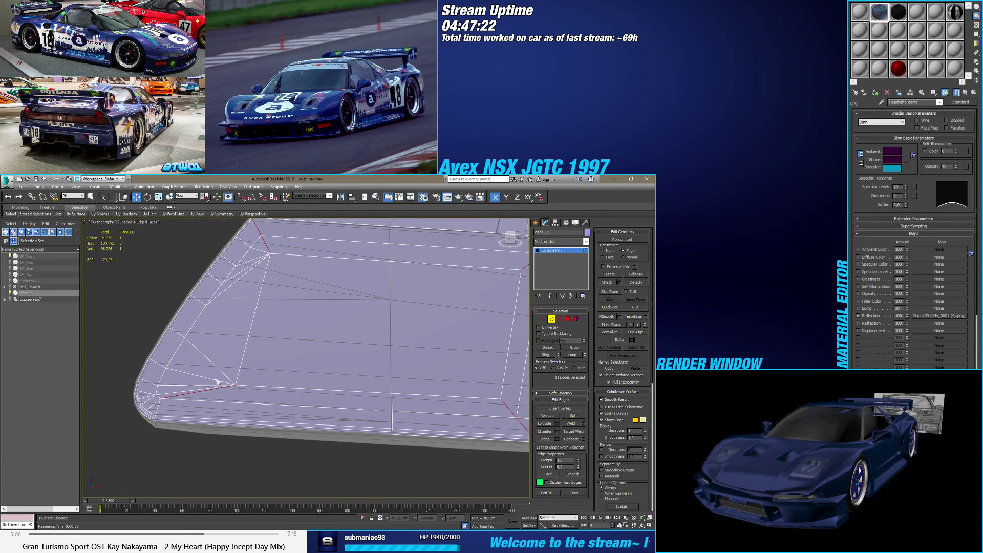
Step: Undo the last edge pick and deselect the extra upper-left and left diagonal edges
key("ctrl+z")
scroll(306, 370, "down", 2)
left_click(193, 295, "alt")
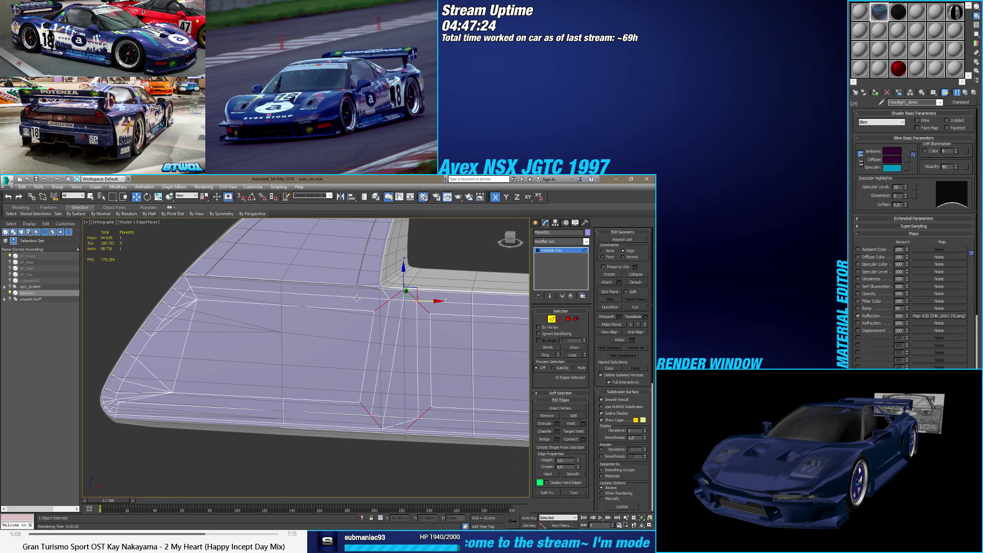
scroll(256, 312, "up", 3)
left_click_drag(285, 313, 287, 314, "alt")
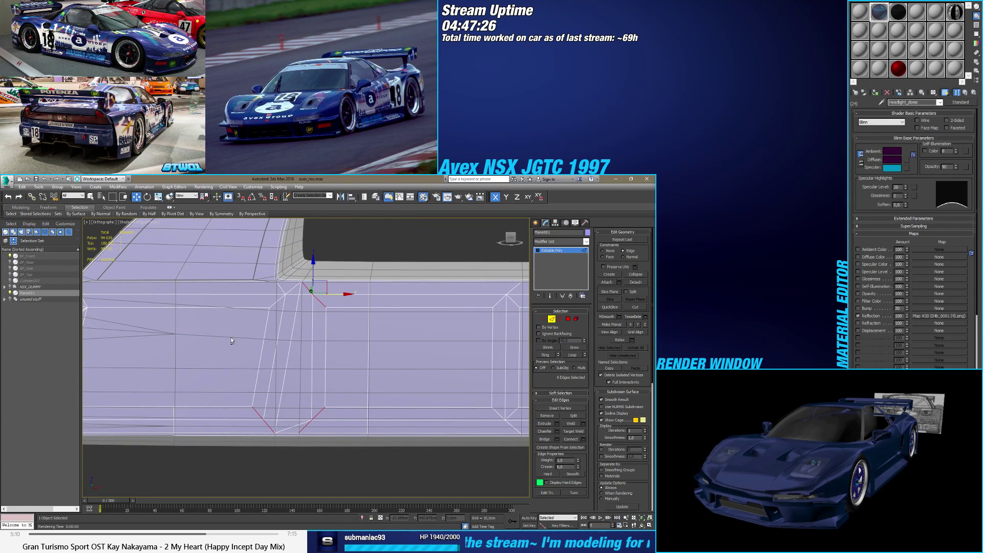
middle_click_drag(267, 447, 246, 366)
scroll(246, 366, "down", 2)
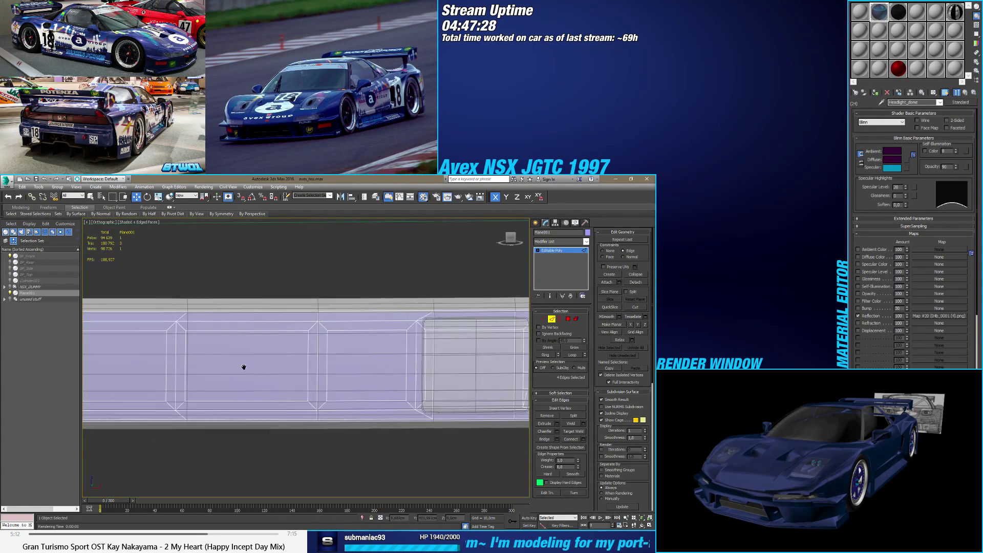
left_click(385, 346, "alt")
middle_click_drag(385, 346, 298, 344)
scroll(365, 327, "up", 3)
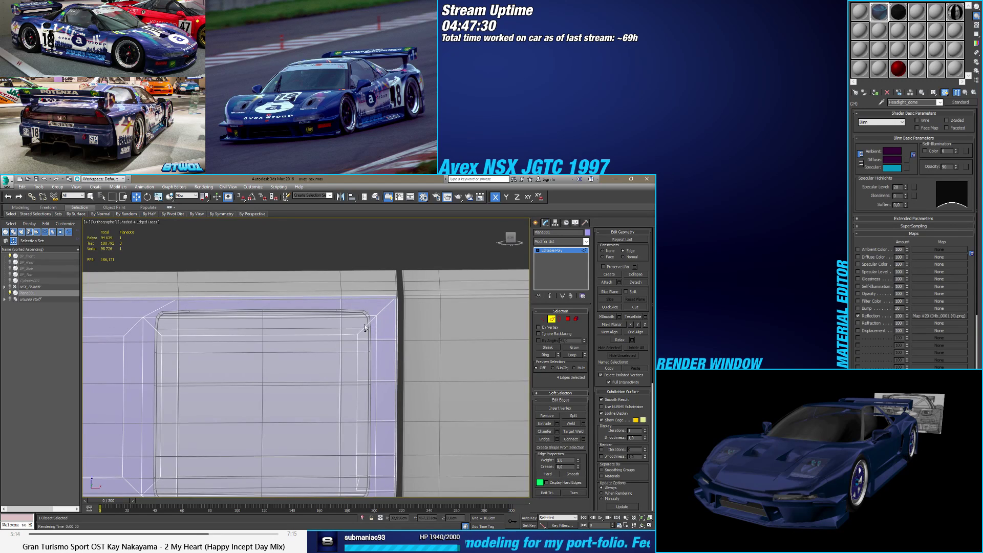
Step: Add the panel's lower and upper corner diagonal edges to the selection
left_click(368, 322, "ctrl")
left_click(379, 315, "ctrl")
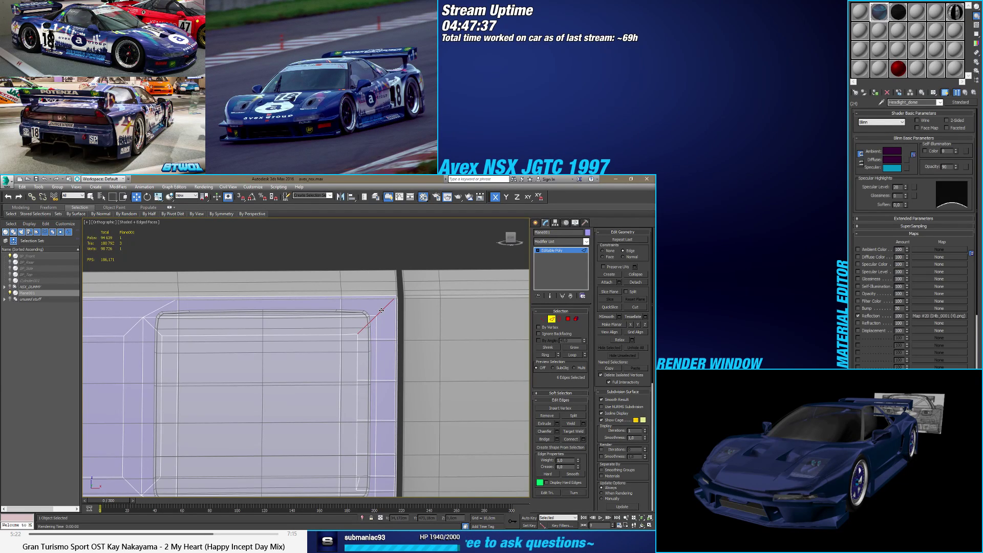
scroll(382, 310, "down", 3)
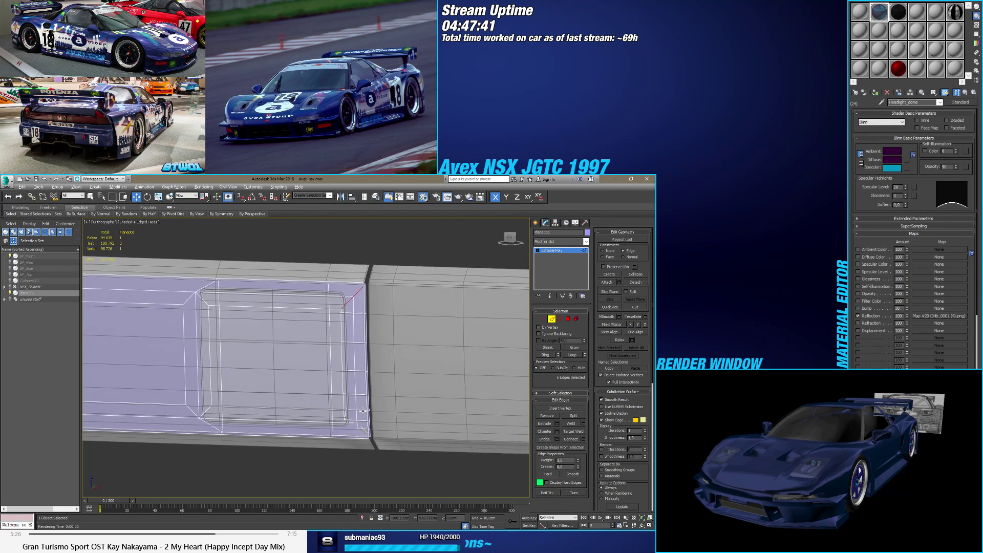
scroll(382, 411, "up", 3)
Step: In Vertex mode, select the opening's corner vertex and view the panel corner at an angle
left_click(543, 319)
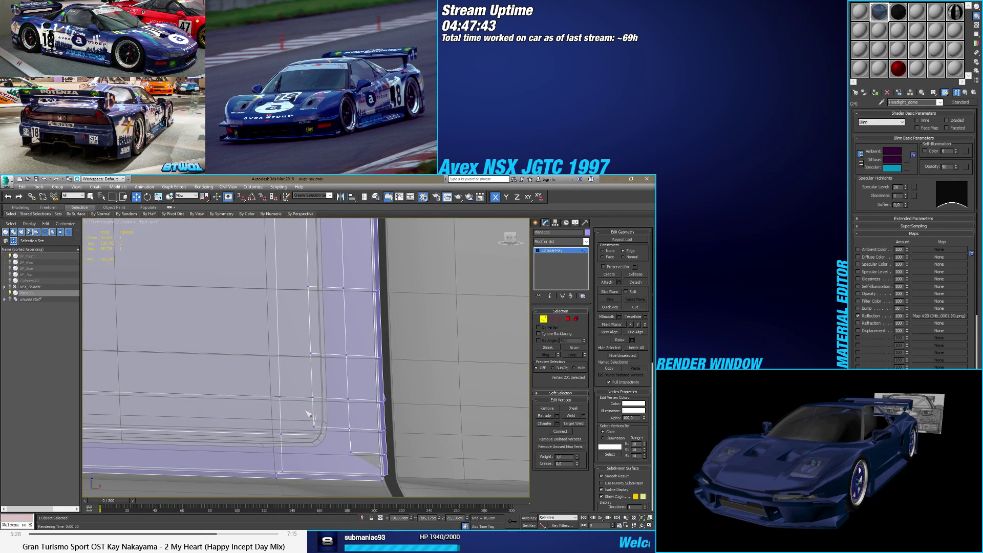
left_click(313, 425)
middle_click_drag(336, 443, 303, 446, "alt")
key("f")
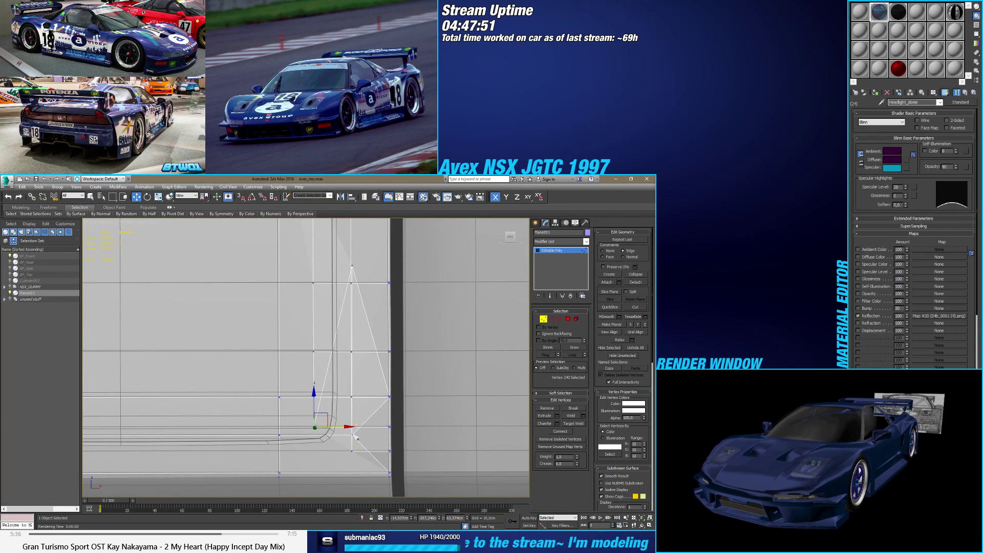
middle_click_drag(346, 437, 355, 442, "alt")
scroll(355, 440, "down", 5)
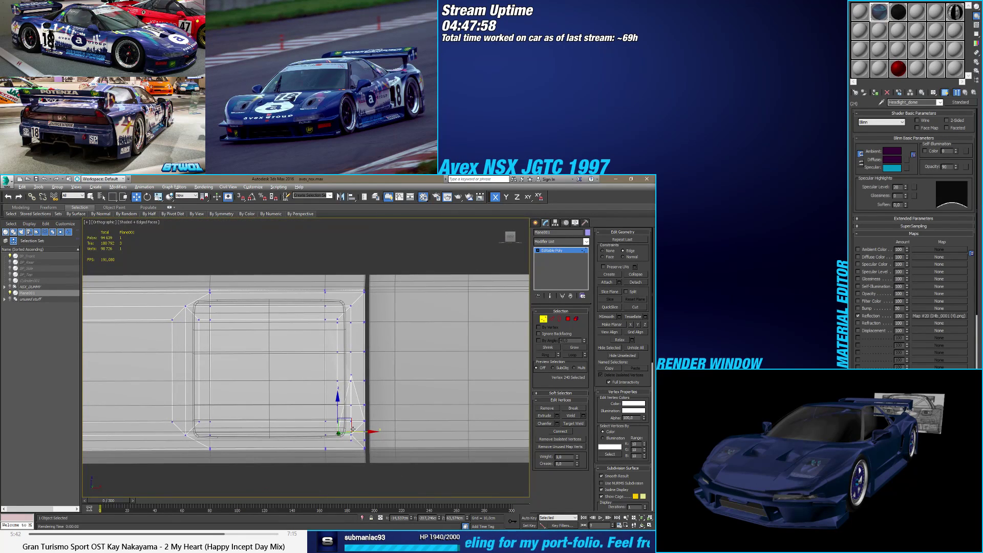
scroll(352, 428, "up", 4)
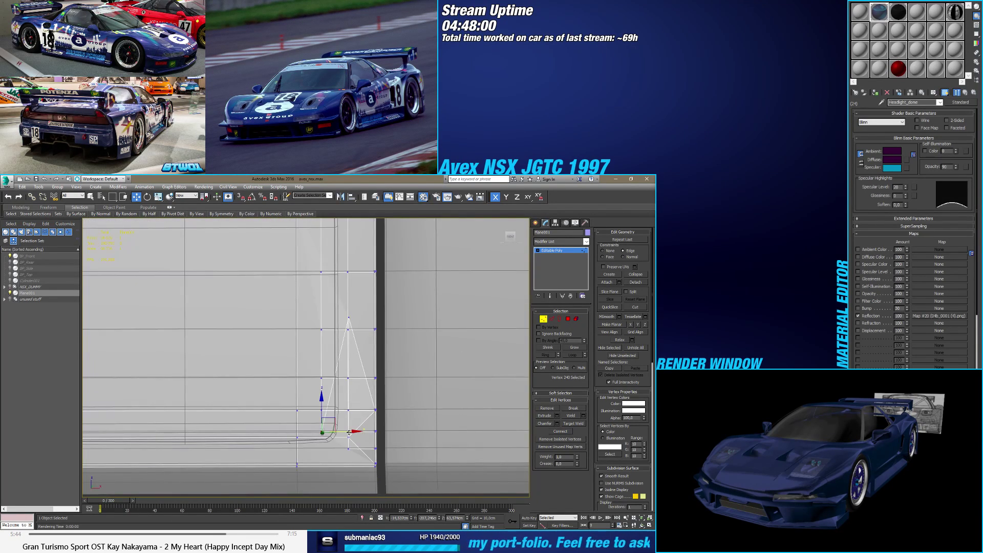
scroll(352, 435, "down", 4)
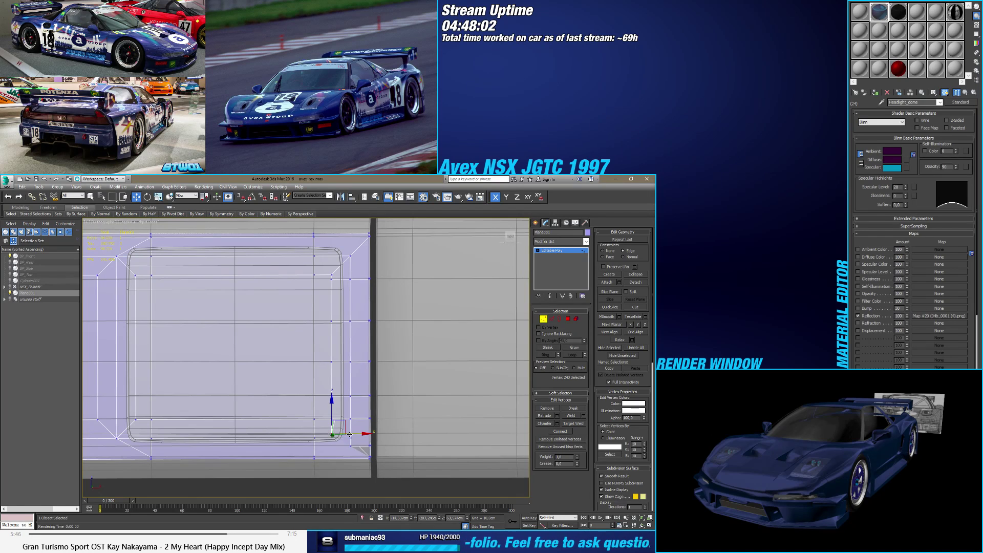
scroll(350, 434, "up", 4)
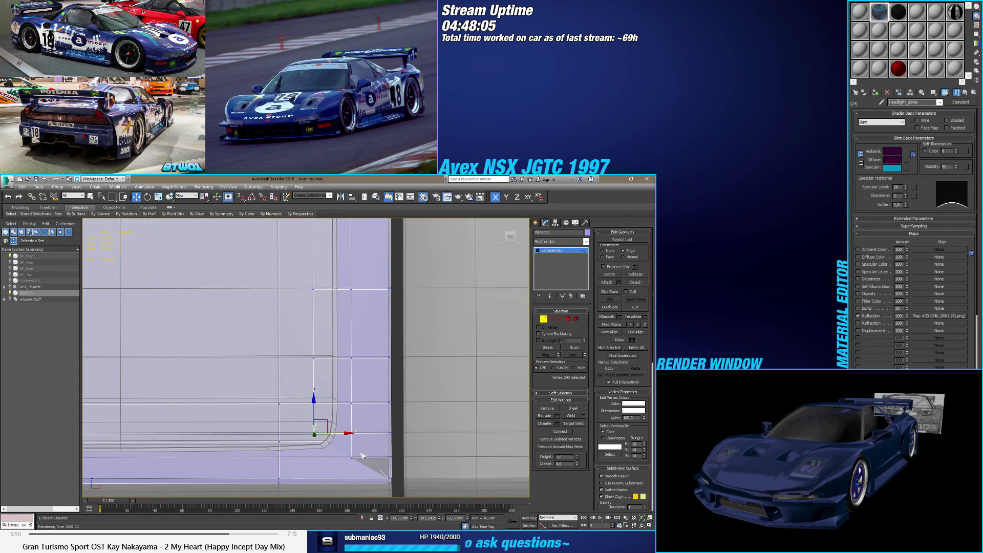
middle_click_drag(362, 460, 427, 465, "alt")
Step: Target Weld the stray corner vertices onto their neighbouring vertices
left_click(573, 423)
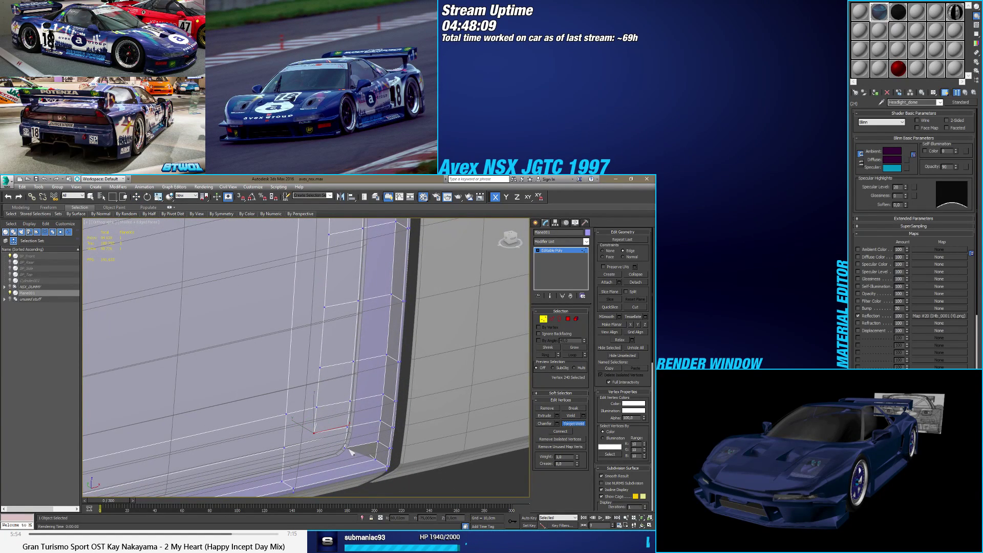
left_click(377, 441)
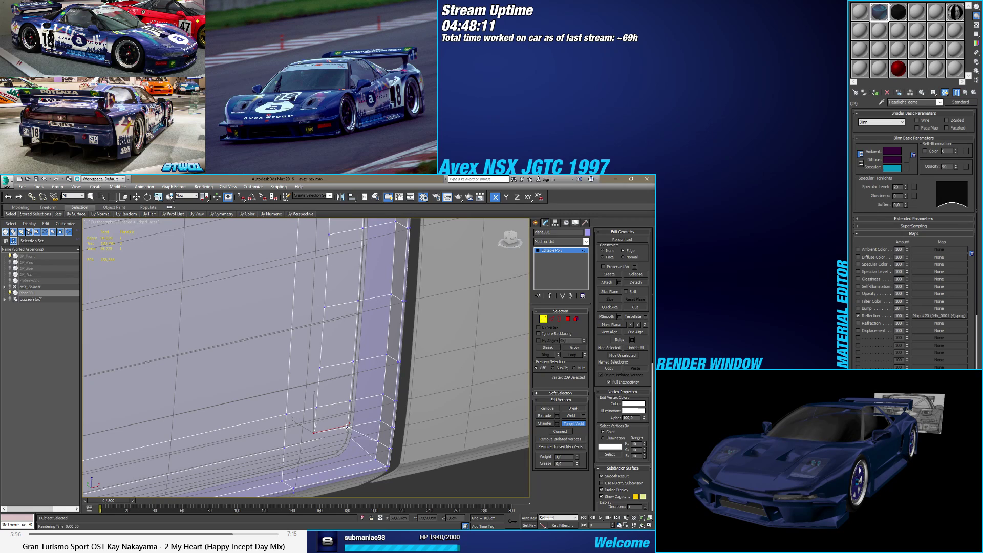
left_click(383, 428)
left_click(380, 420)
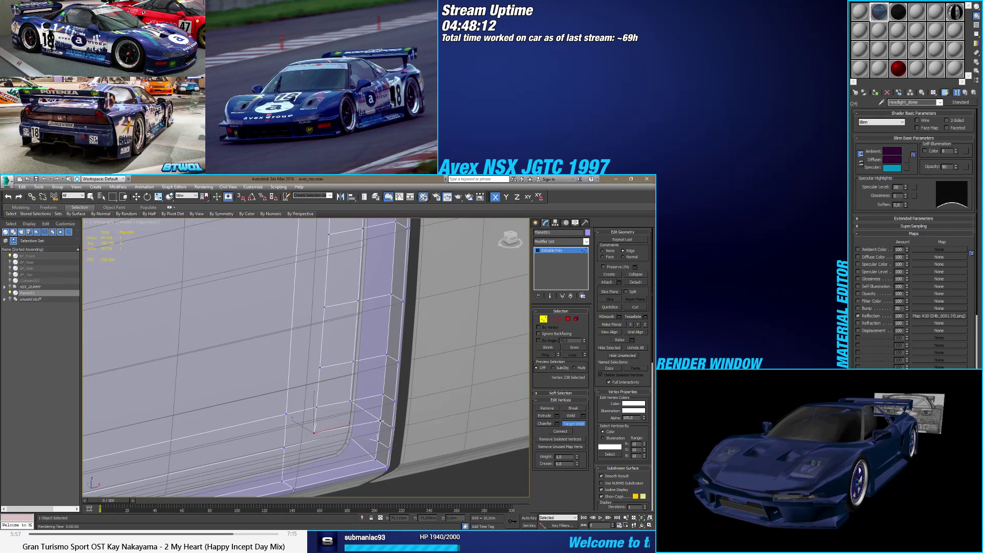
left_click(351, 401)
left_click(382, 394)
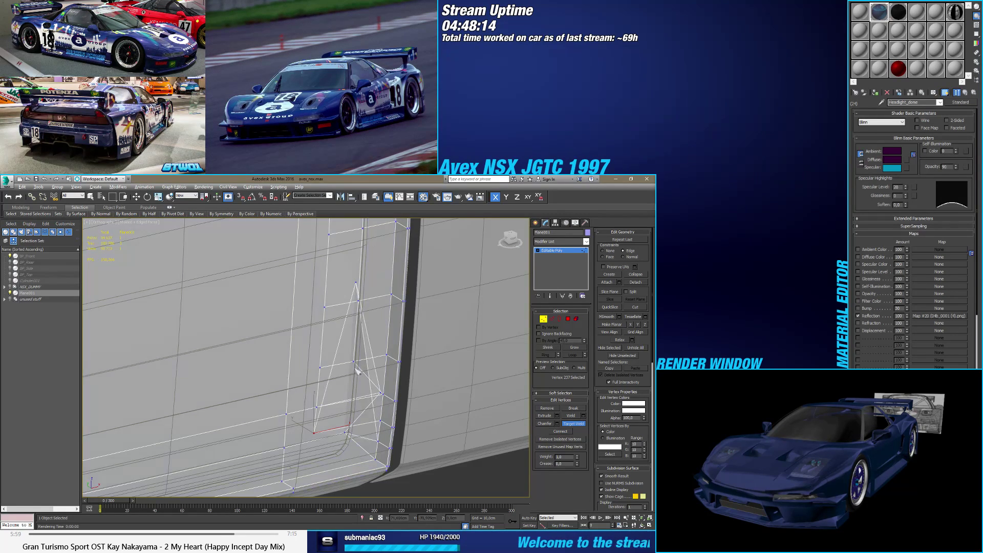
left_click(386, 355)
left_click(359, 301)
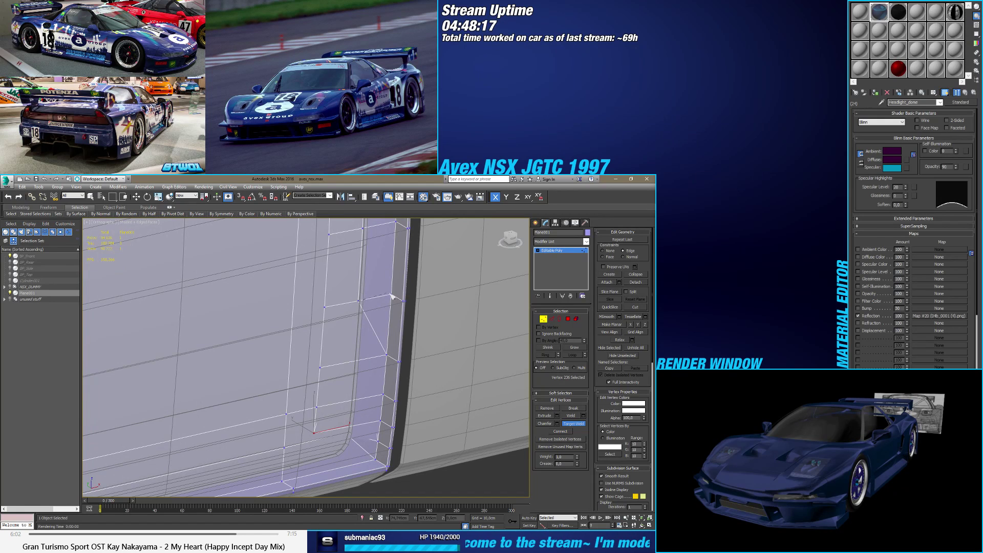
left_click(393, 298)
middle_click_drag(376, 318, 344, 400, "alt")
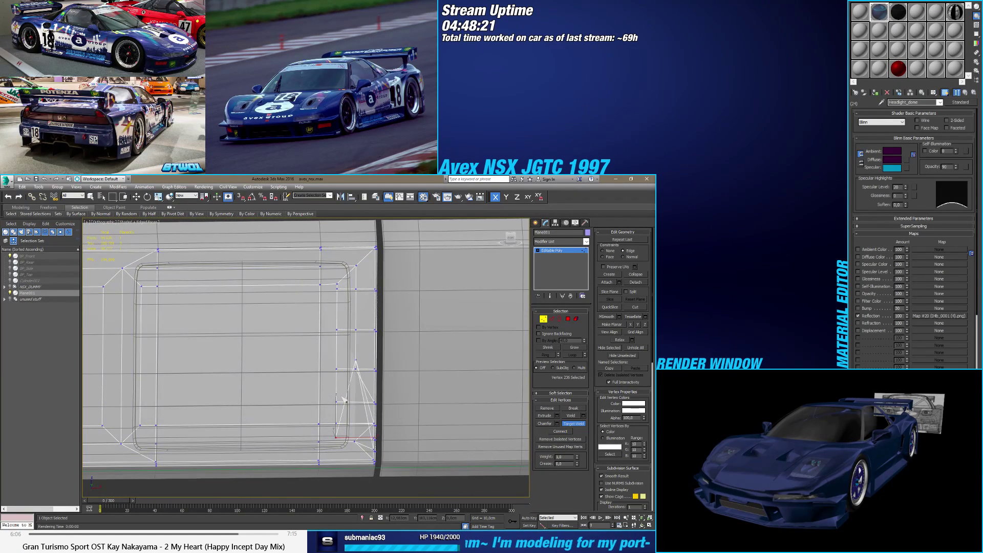
Step: Undo the target welds and return to the Move tool
key("ctrl+z")
key("ctrl+z")
key("ctrl+z")
key("ctrl+z")
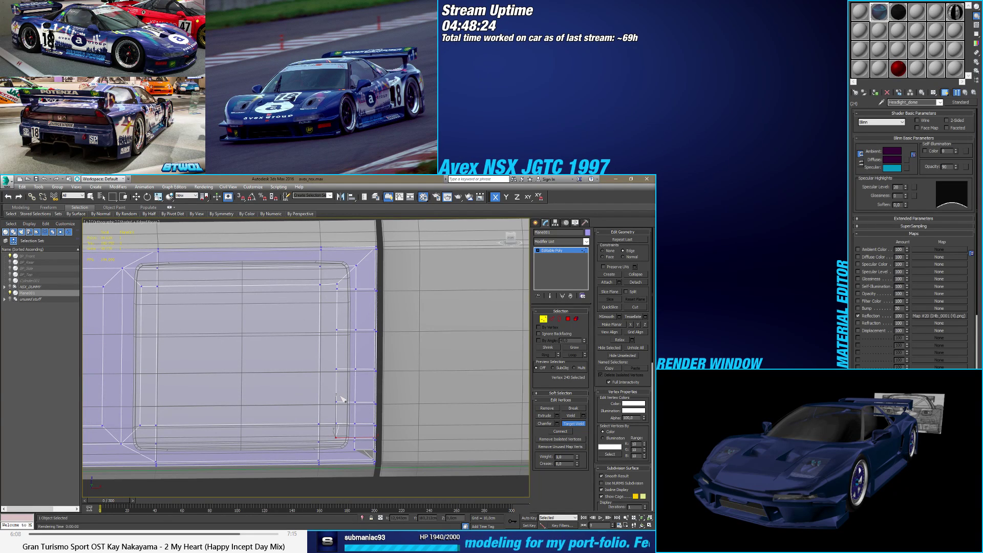
middle_click_drag(329, 401, 297, 397, "alt")
key("ctrl+z")
key("ctrl+z")
key("ctrl+z")
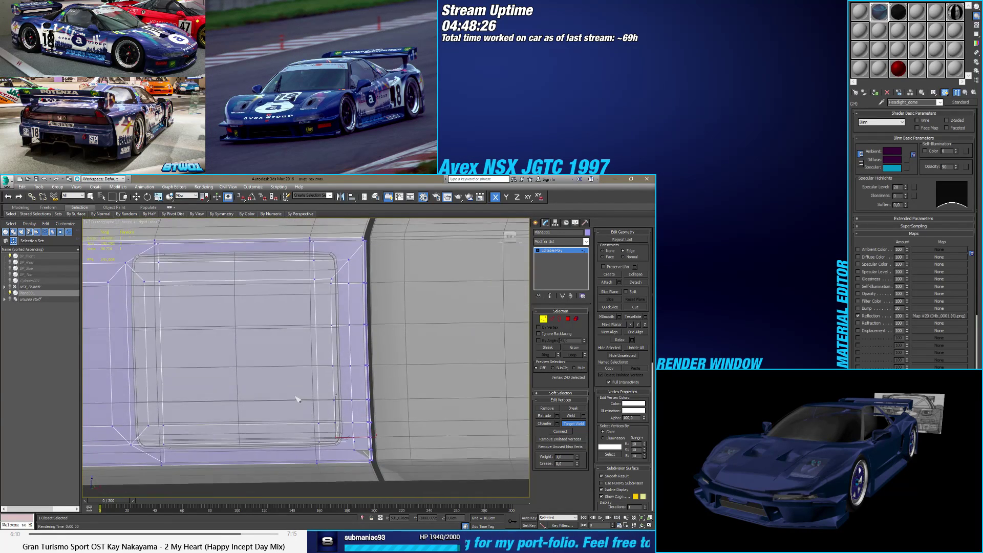
key("ctrl+y")
key("ctrl+y")
key("ctrl+y")
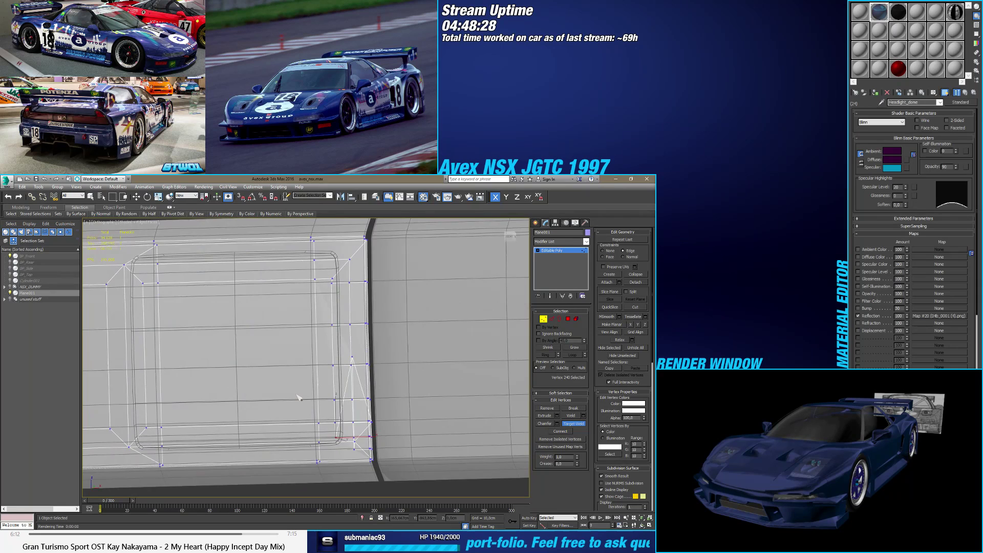
middle_click_drag(315, 408, 302, 406, "alt")
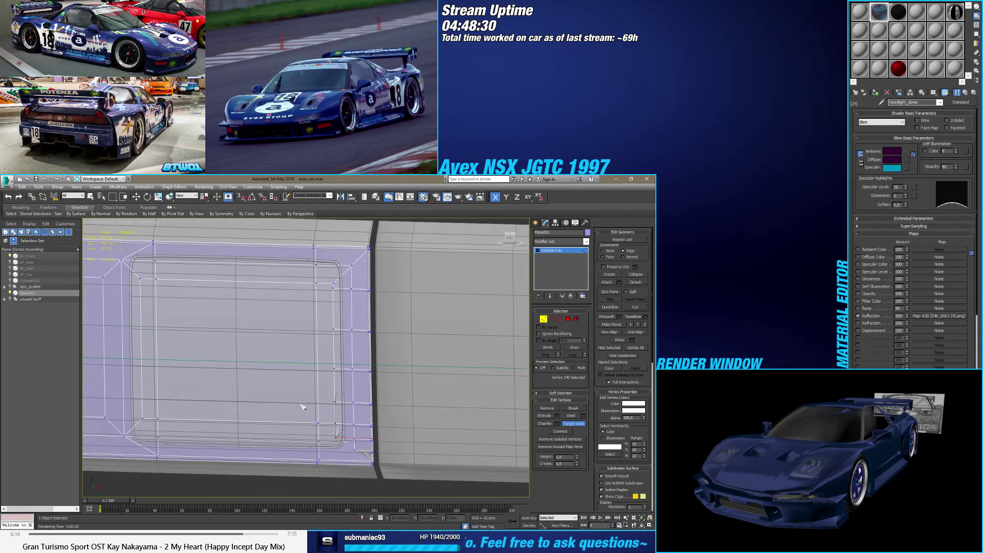
scroll(356, 451, "up", 2)
key("w")
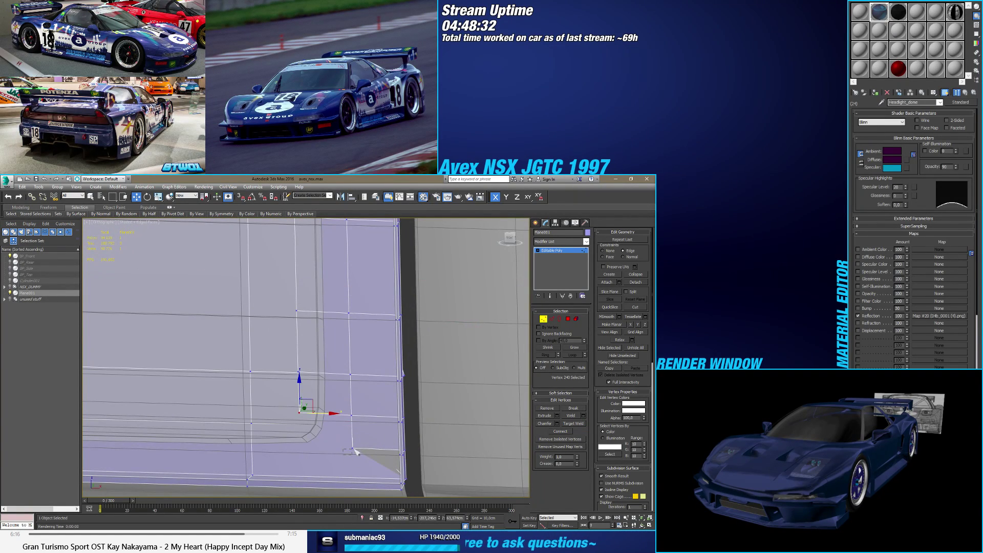
scroll(361, 443, "up", 1)
scroll(360, 443, "down", 2)
Step: Select all of the panel's vertices
key("ctrl+y")
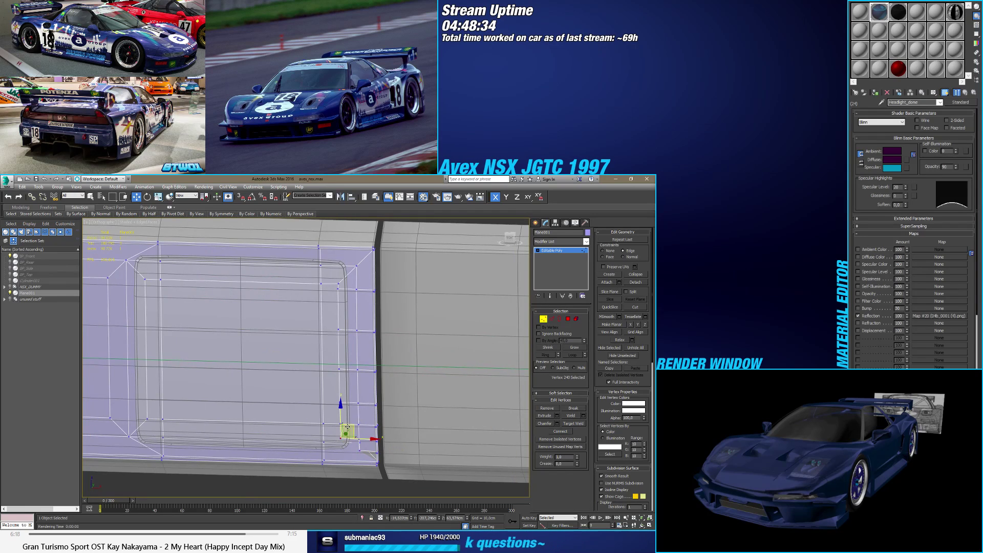
key("ctrl+z")
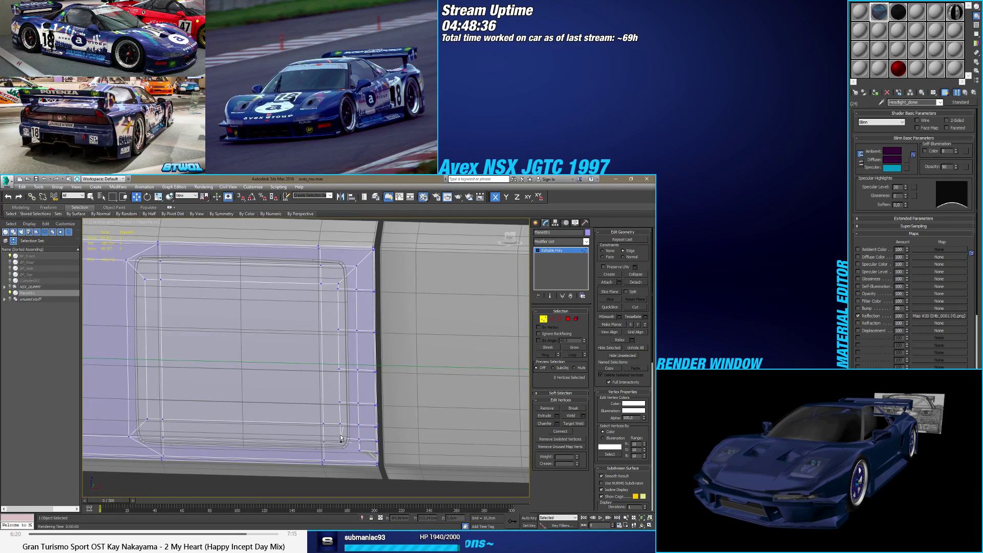
left_click(333, 444)
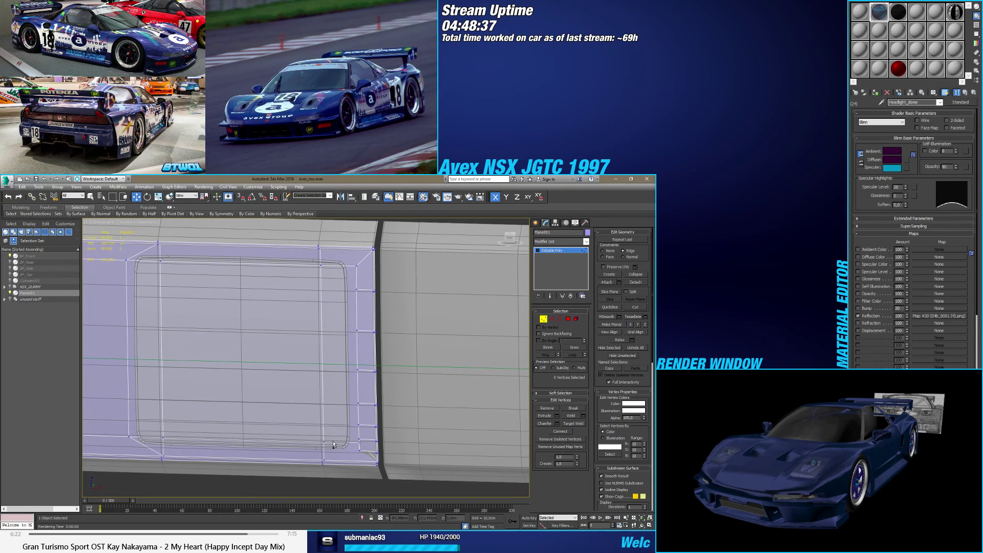
left_click(334, 444)
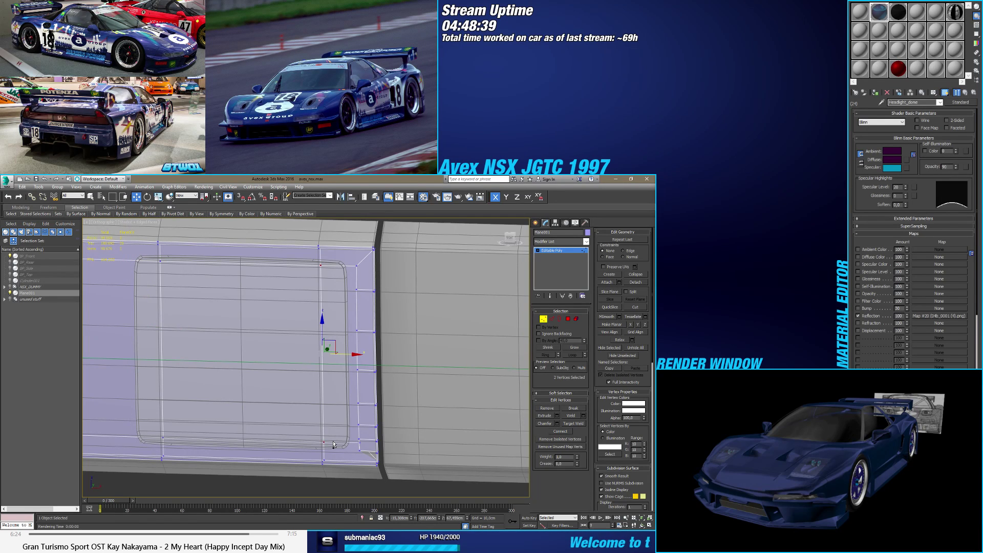
key("ctrl+z")
key("ctrl+z")
scroll(342, 450, "up", 3)
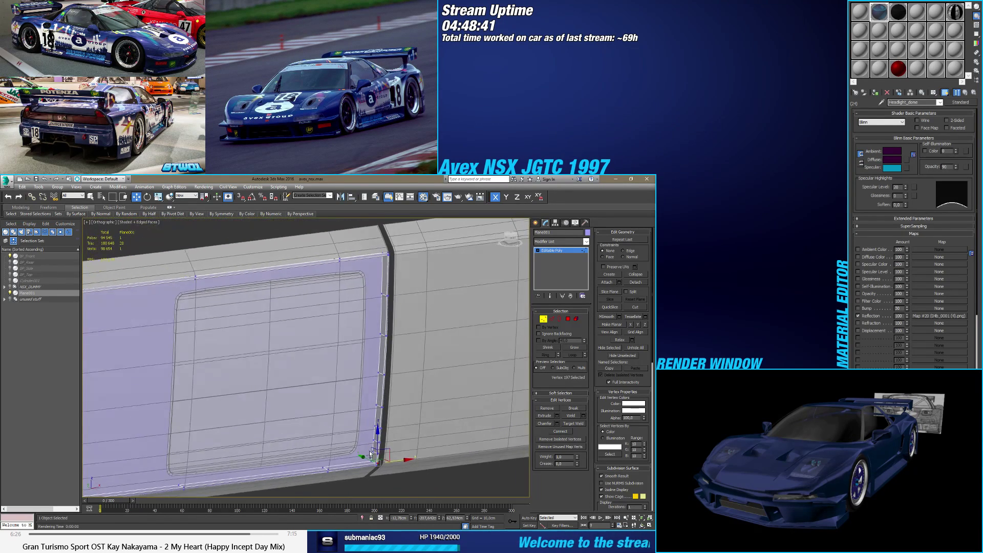
middle_click_drag(342, 449, 378, 468, "alt")
left_click(366, 460)
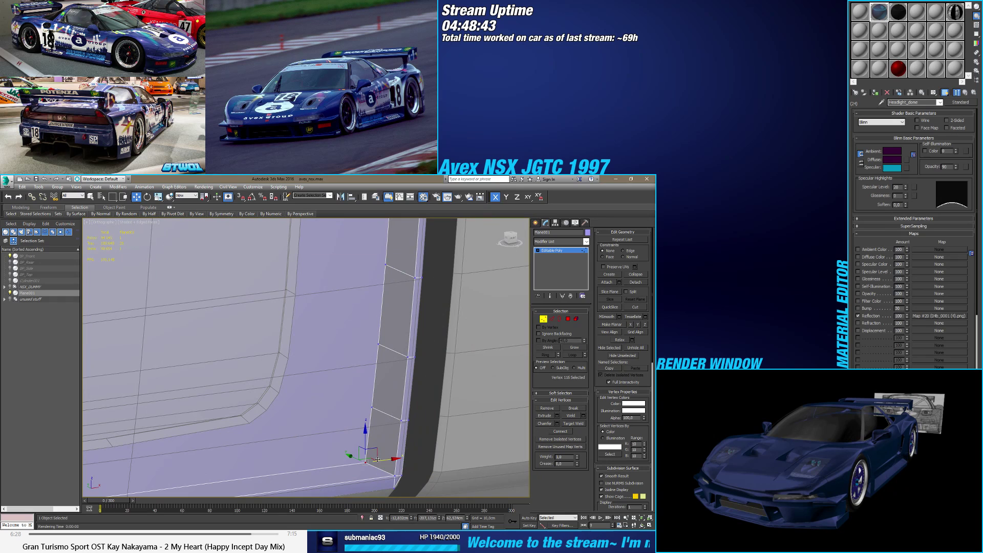
key("ctrl+a")
Step: Apply Weld from its settings caddy to merge the duplicate panel vertices
left_click(583, 416)
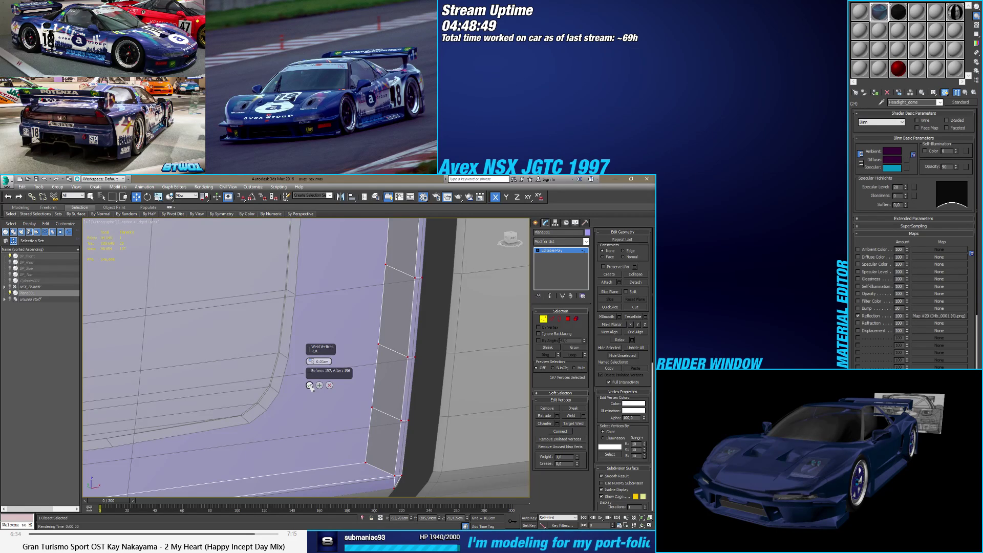
left_click(309, 385)
left_click(568, 318)
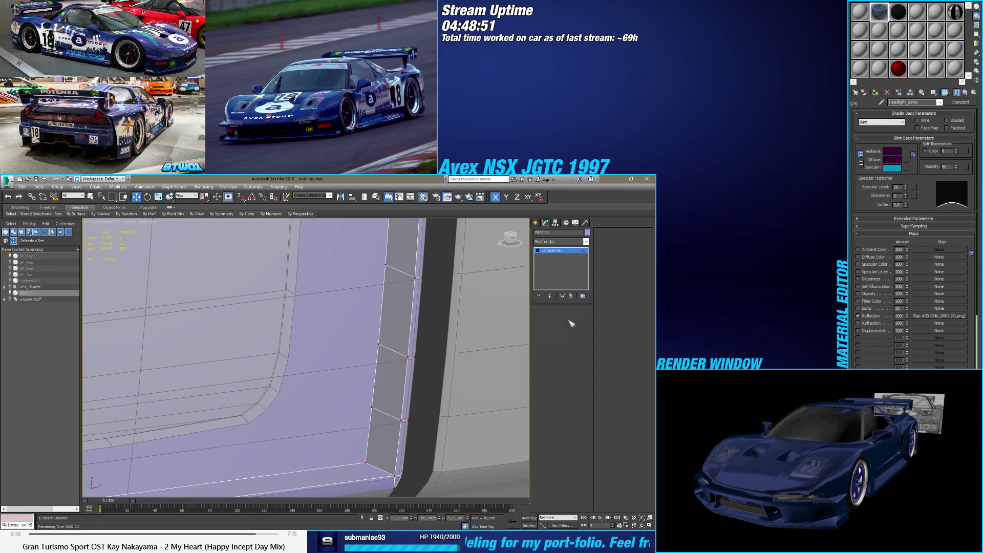
scroll(385, 383, "down", 2)
Step: Preview a 0.854cm inset on the long lower-band panel polygon, viewed from the Front
scroll(386, 383, "down", 6)
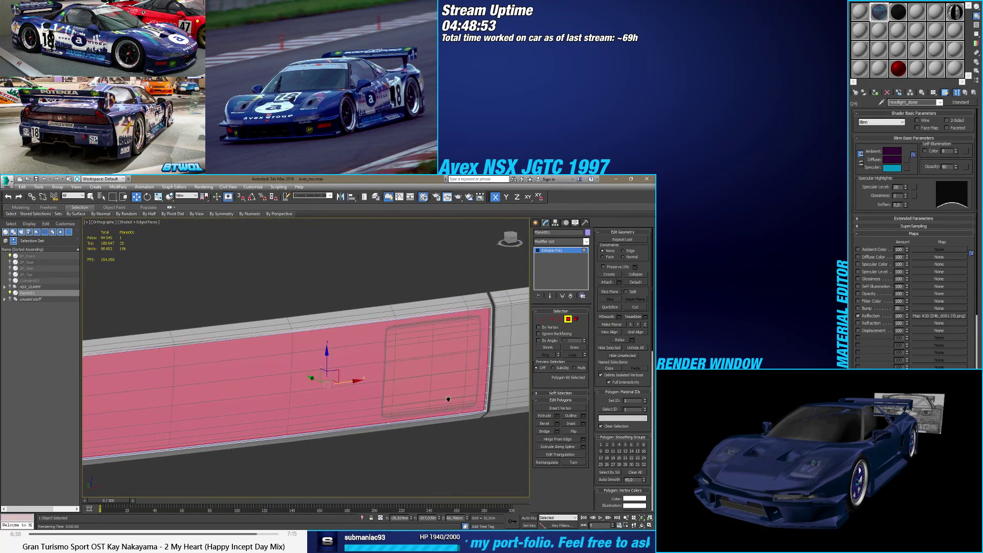
mouse_move(408, 401)
middle_mouse_down("alt")
mouse_move(416, 397)
mouse_move(401, 410)
middle_mouse_up("alt")
left_click(583, 424)
scroll(402, 410, "up", 3)
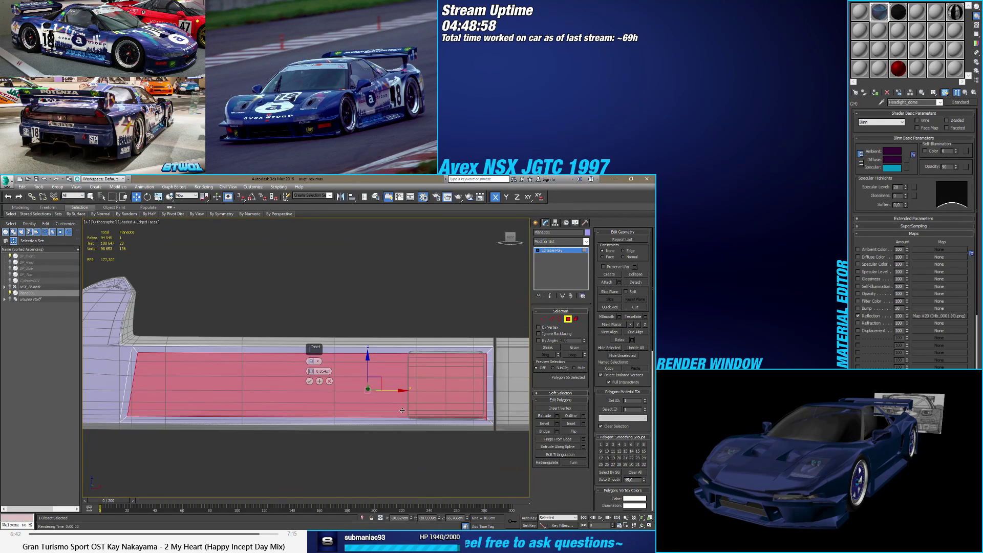
left_click(510, 237)
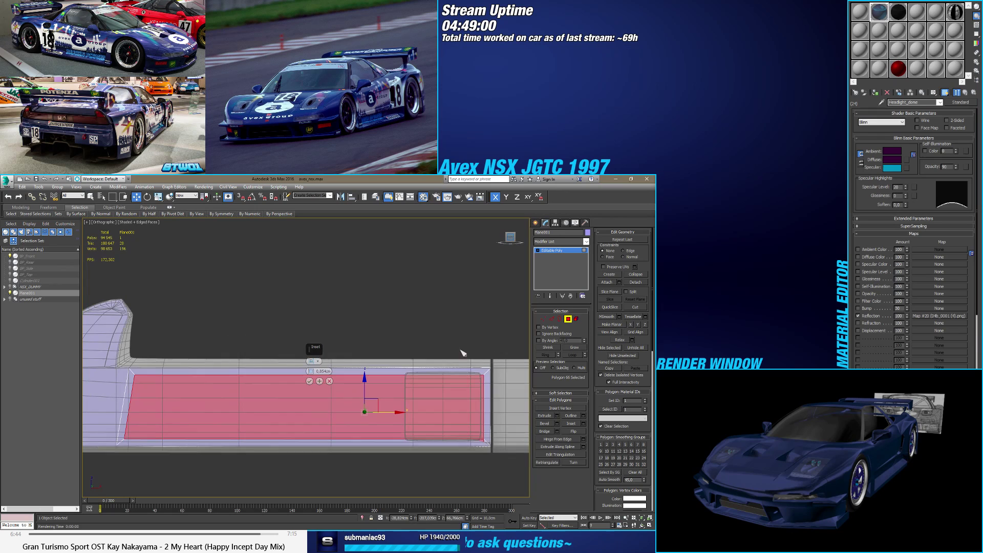
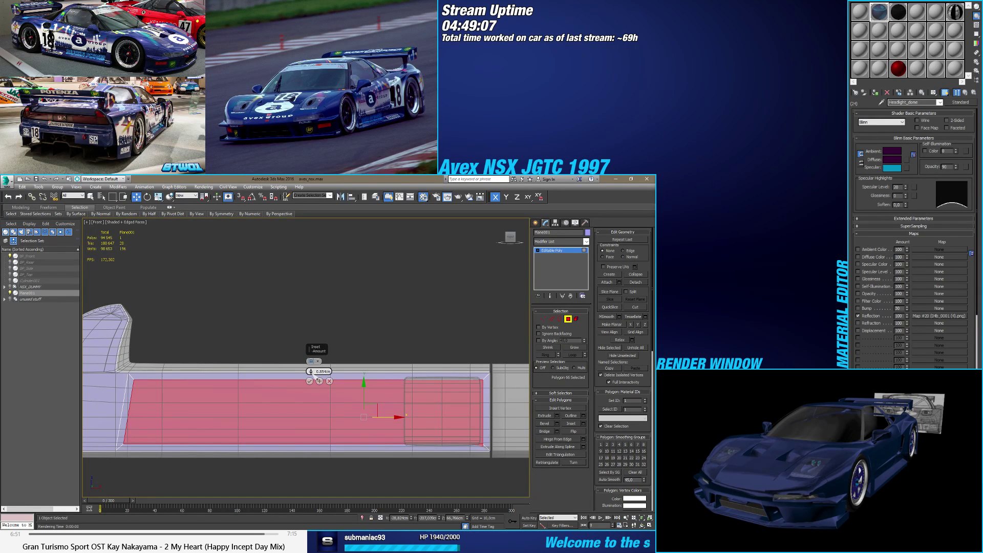
Step: Reduce the Inset amount on the lower band to 0.5cm and commit it
left_click_drag(310, 371, 316, 378)
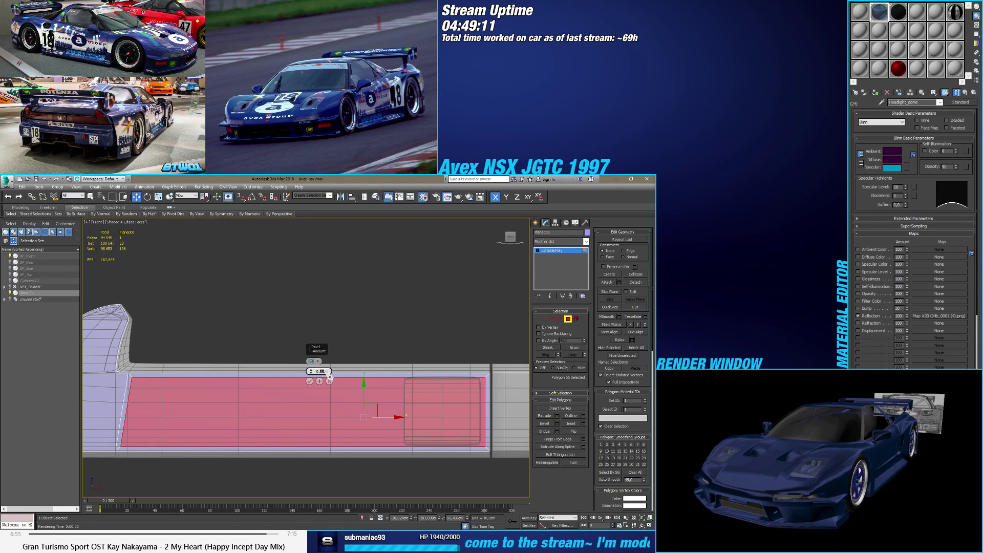
left_click_drag(329, 377, 329, 377)
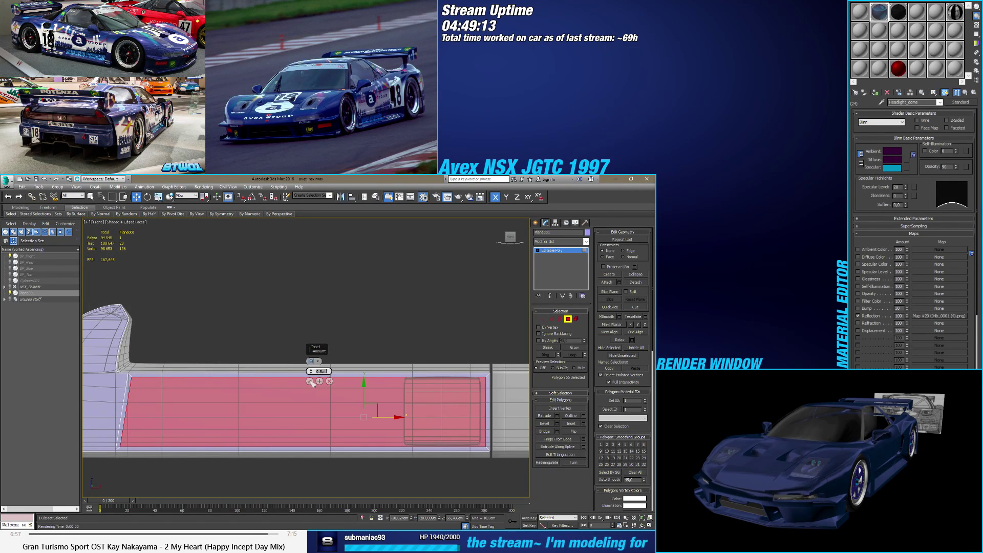
left_click(309, 381)
Step: Select and inspect the vertices at the fin's inner corner
middle_click_drag(233, 407, 394, 381)
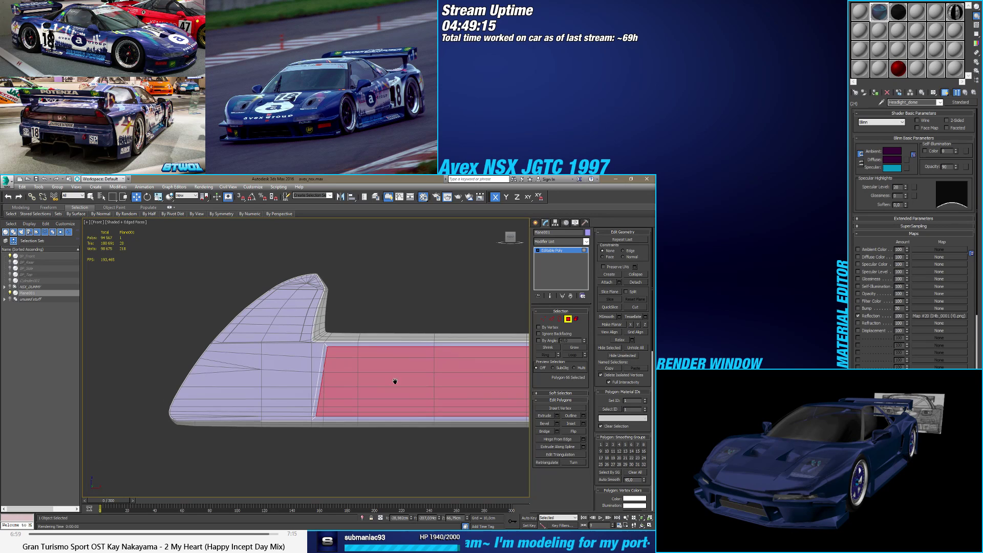
left_click(543, 319)
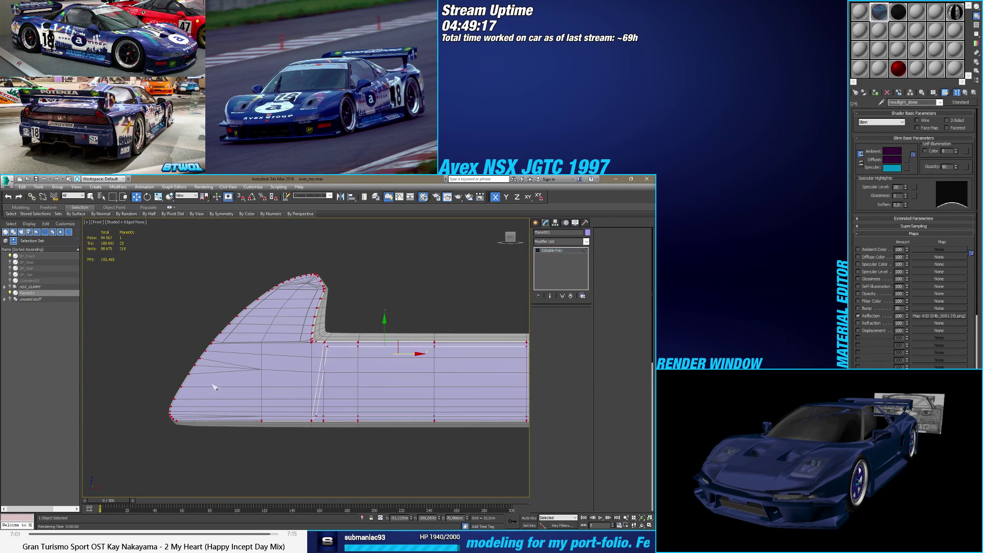
middle_click_drag(327, 353, 324, 325, "alt")
scroll(323, 325, "up", 5)
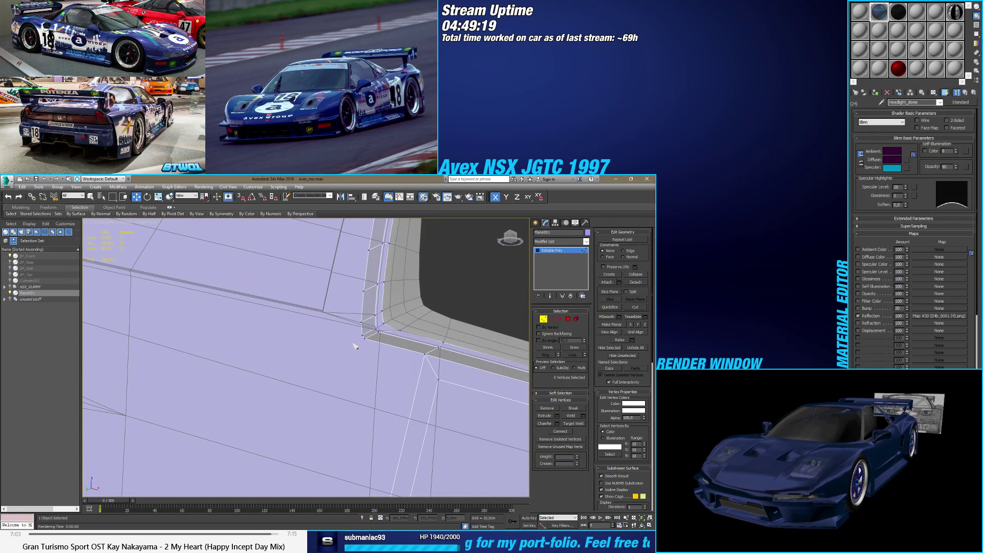
left_click_drag(372, 331, 344, 351)
scroll(344, 352, "down", 3)
scroll(220, 376, "up", 6)
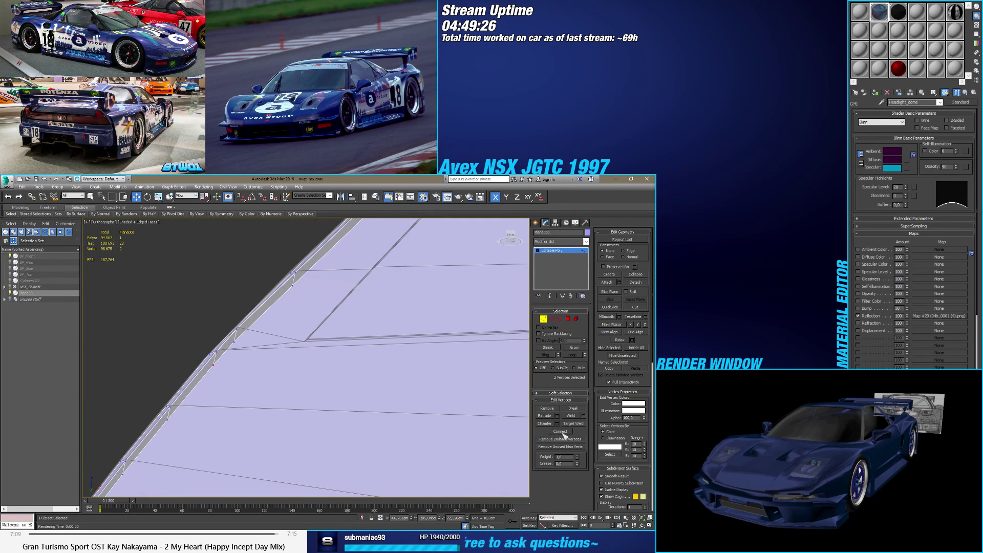
scroll(378, 410, "down", 5)
scroll(444, 388, "down", 3)
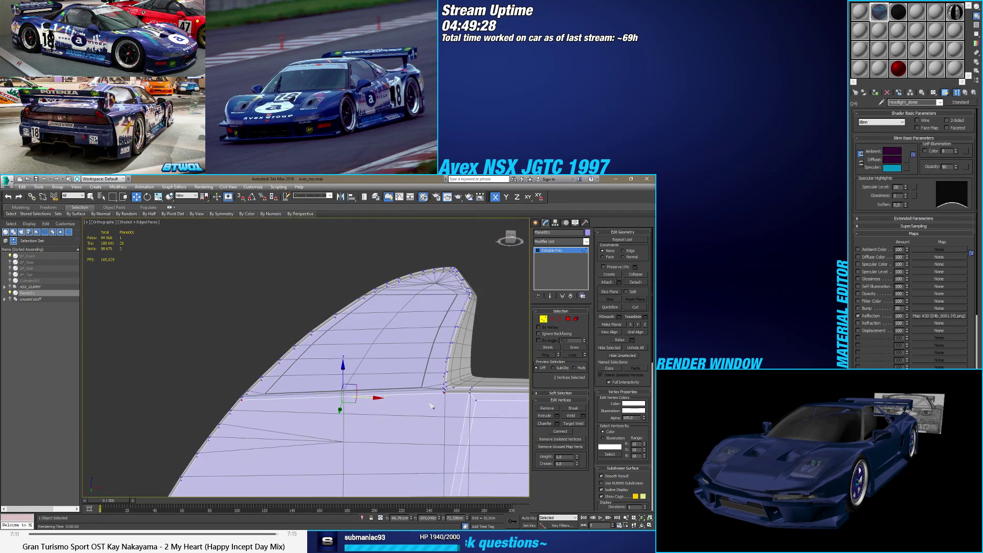
Step: Inset the large face below the fin (polygon 67) by the same amount
left_click(568, 319)
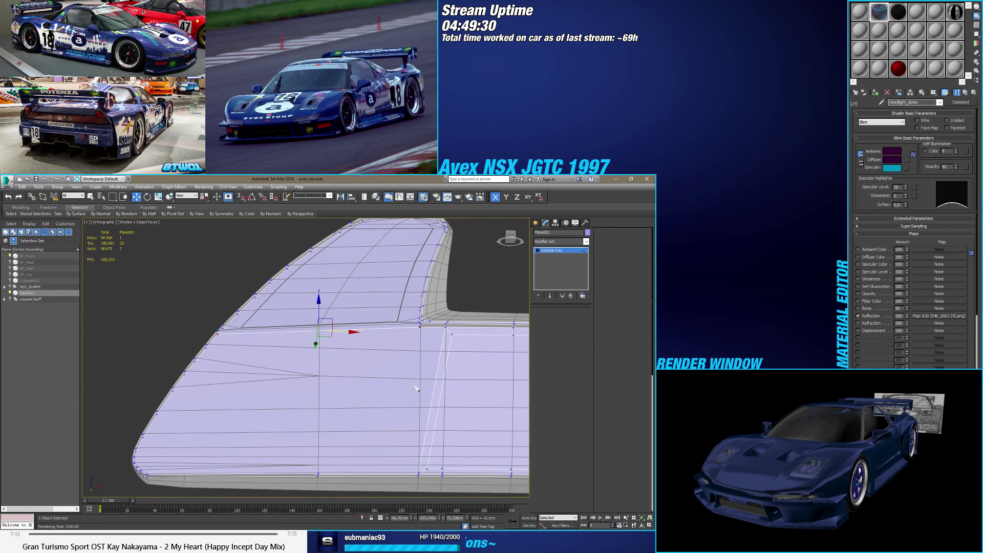
left_click(307, 399)
left_click(584, 423)
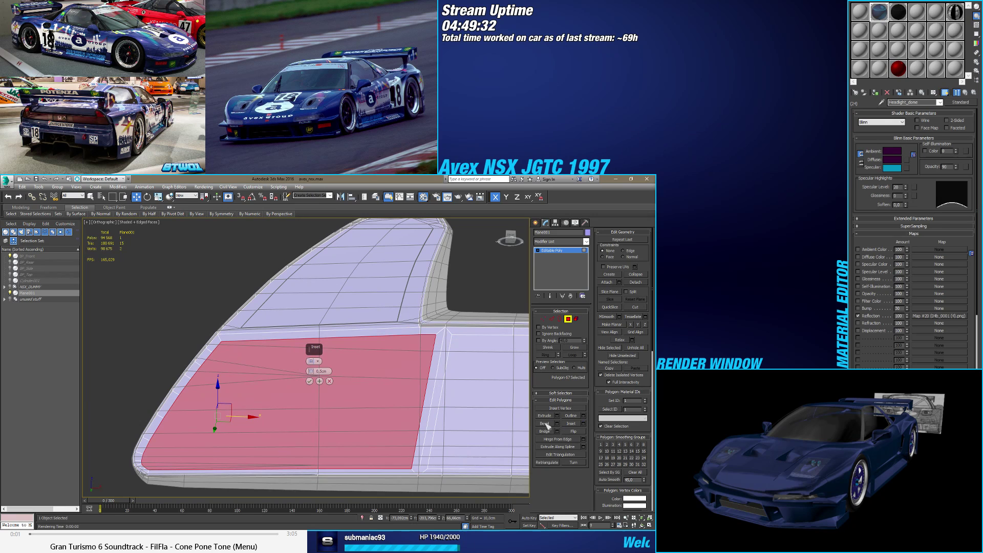
left_click(310, 381)
key("z")
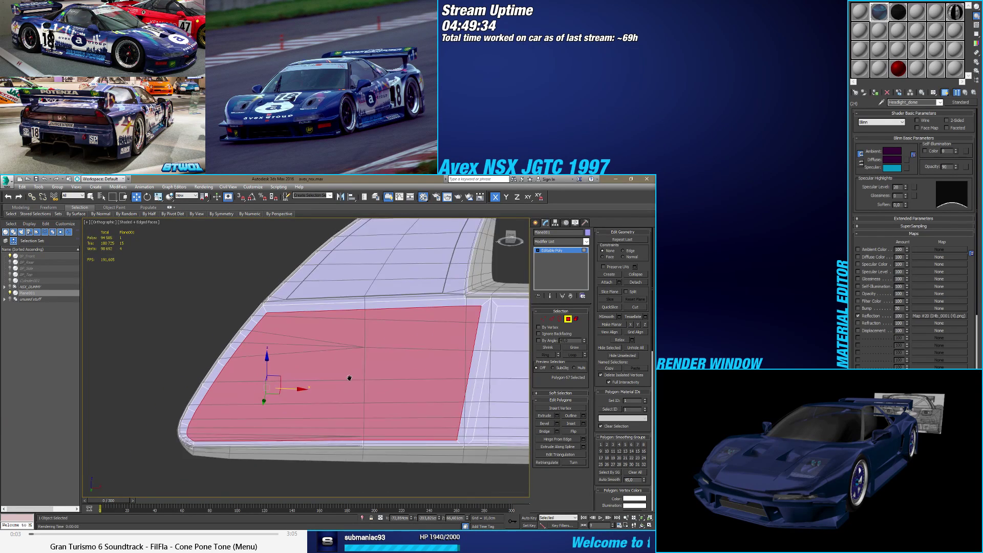
scroll(232, 427, "up", 2)
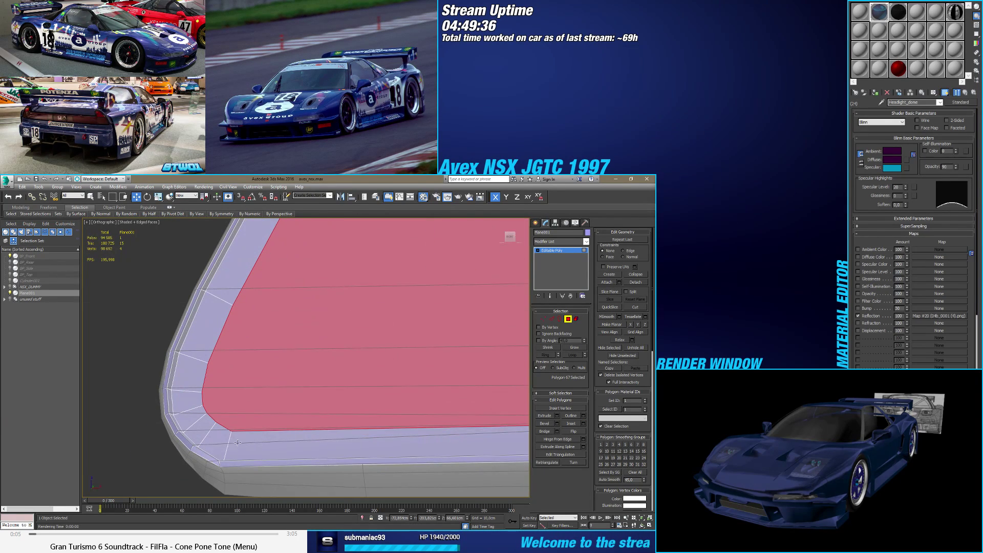
Step: Target Weld two stray front-corner vertices onto their neighbouring vertices
left_click(543, 318)
left_click(571, 424)
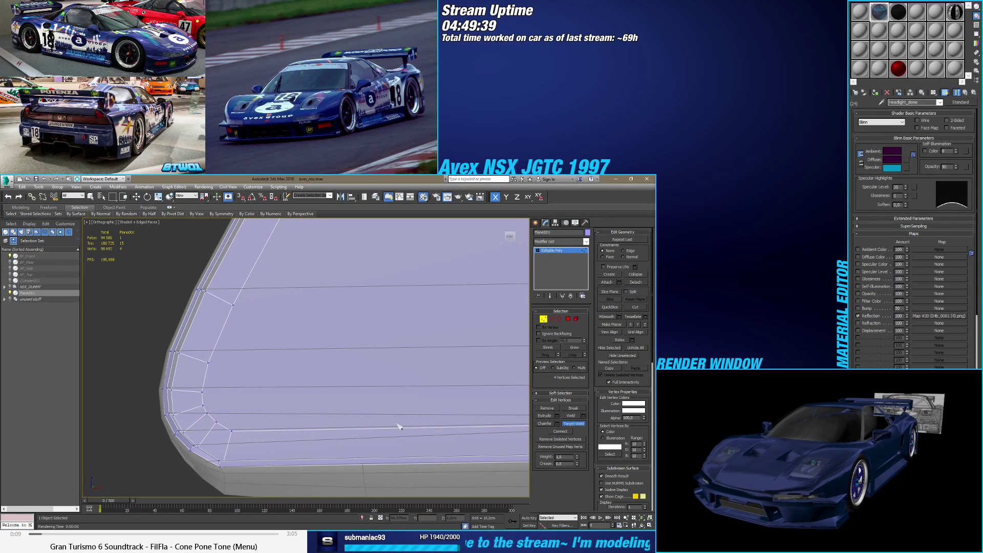
left_click(230, 431)
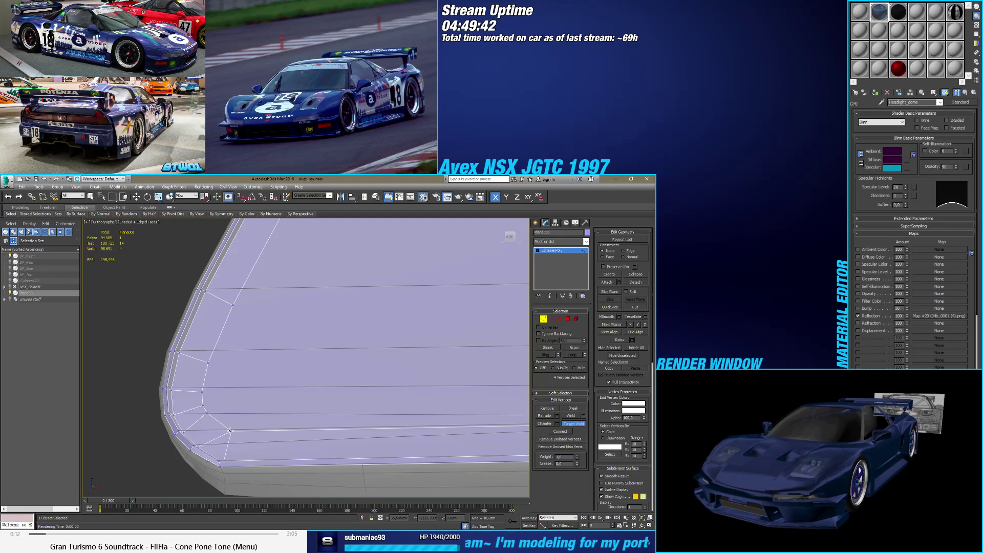
left_click(206, 412)
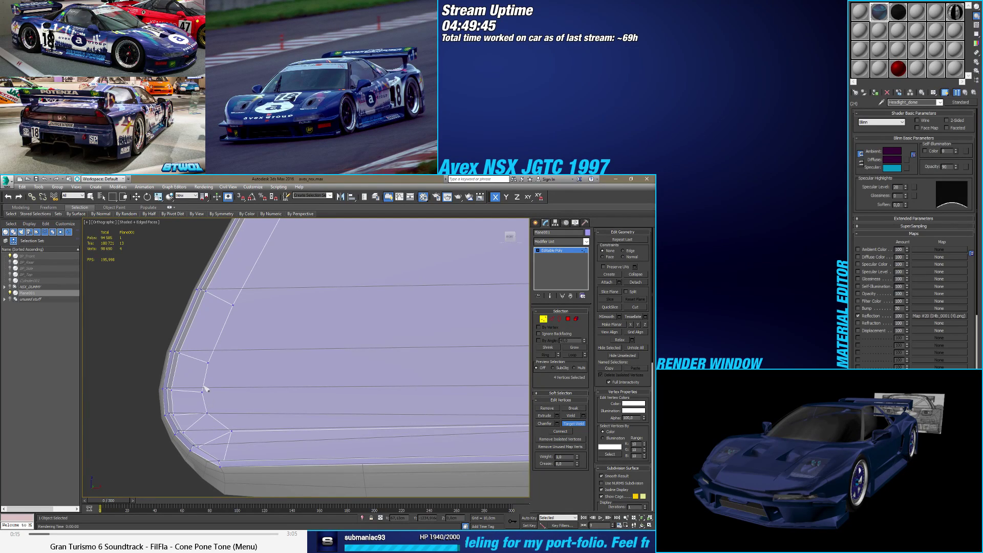
scroll(209, 365, "down", 5)
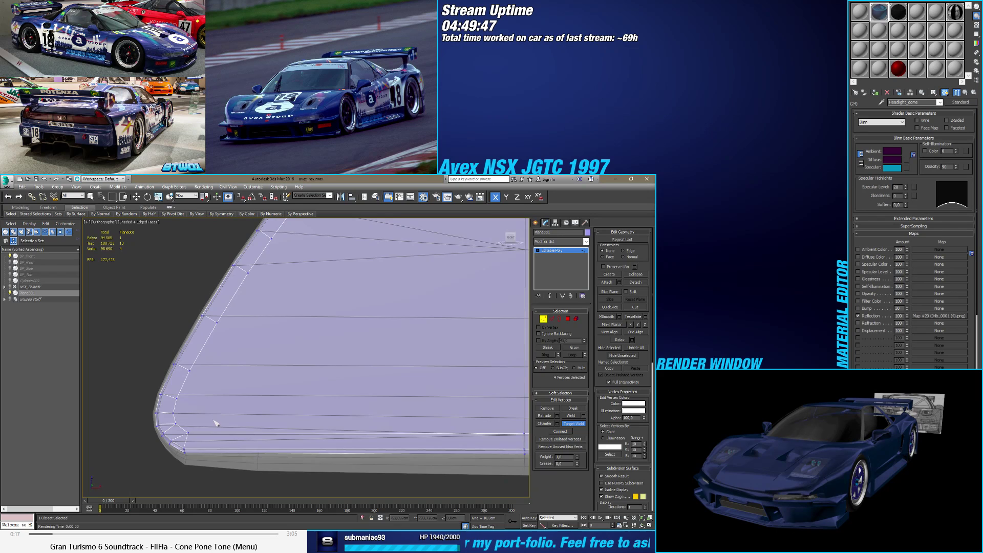
middle_click_drag(204, 445, 230, 385)
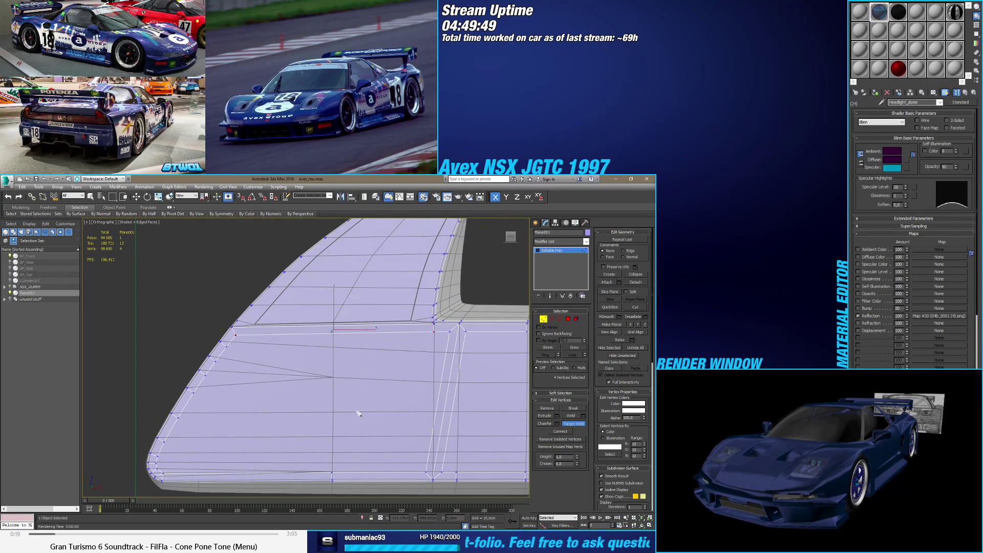
key("w")
middle_click_drag(435, 427, 301, 427)
scroll(319, 424, "down", 2)
left_click(567, 319)
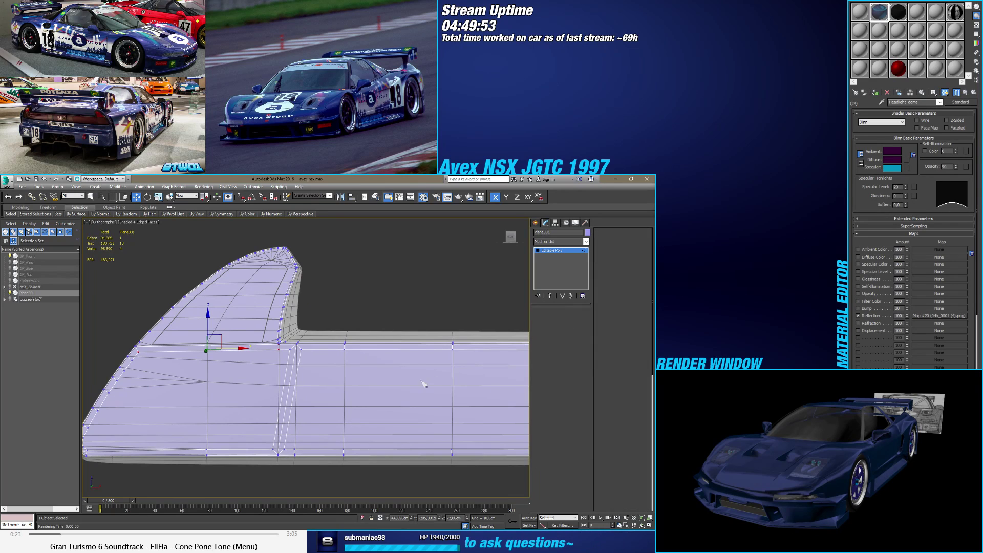
Step: Inset both lower side-panel faces by 0.85cm
left_click(409, 386, "ctrl")
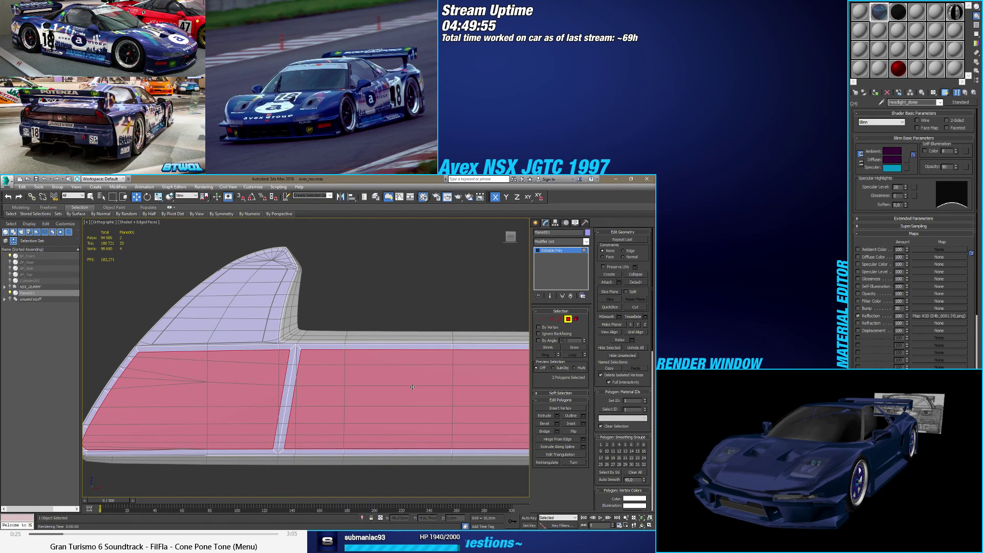
middle_click_drag(412, 387, 322, 396)
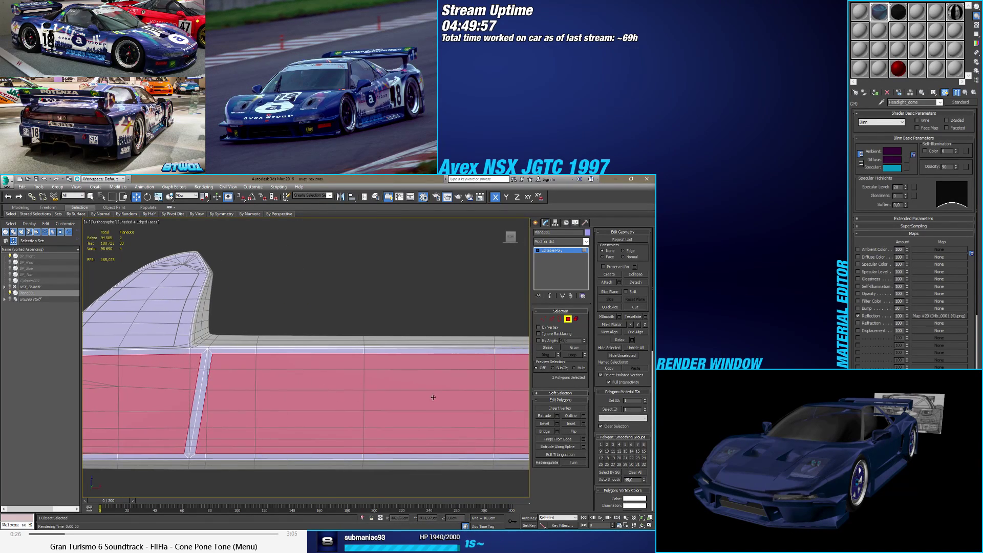
left_click(584, 424)
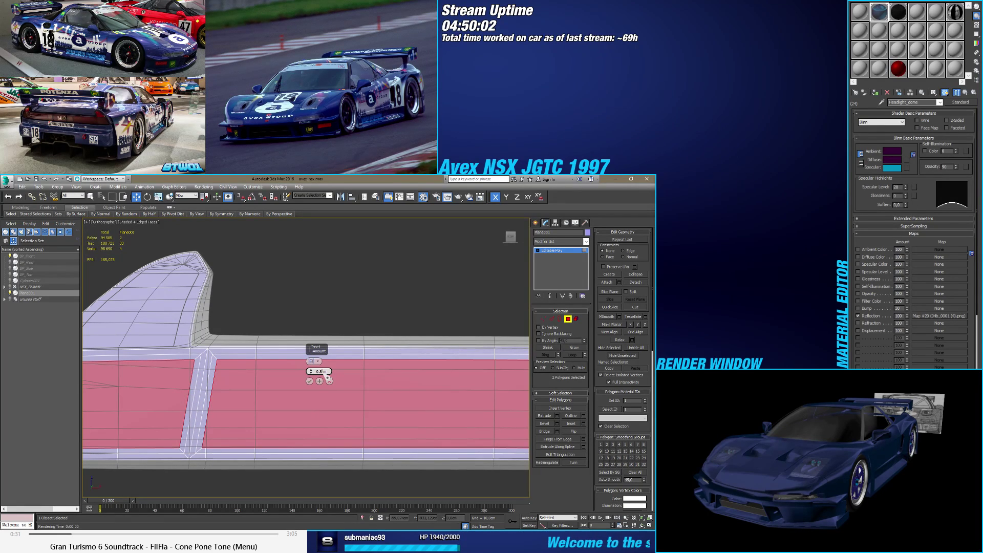
left_click_drag(327, 377, 326, 376)
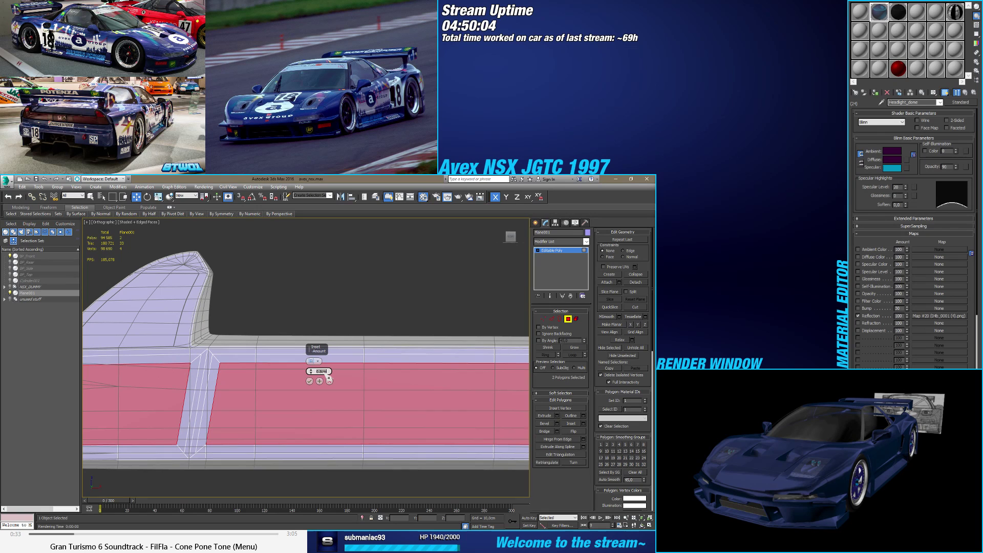
left_click_drag(327, 377, 327, 376)
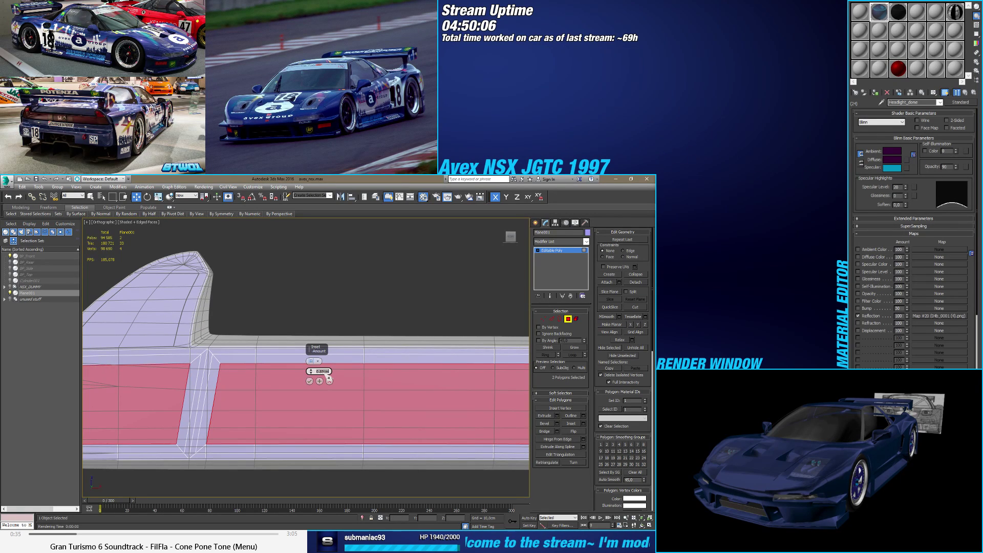
scroll(351, 392, "down", 2)
middle_click_drag(350, 393, 215, 390)
left_click(309, 381)
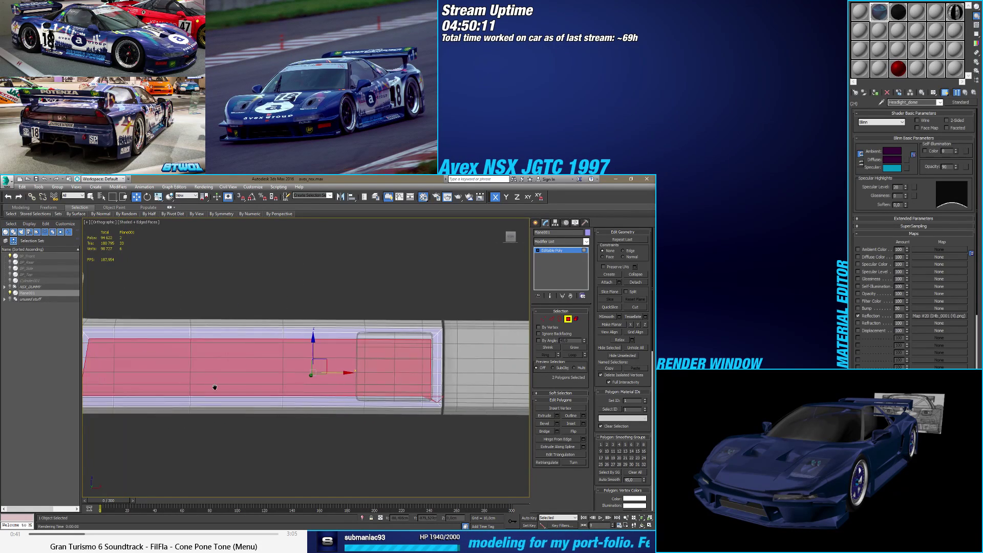
Step: Try Target Welding the stray vertex at the inset band's corner, then undo it
scroll(407, 393, "up", 1)
scroll(407, 392, "up", 5)
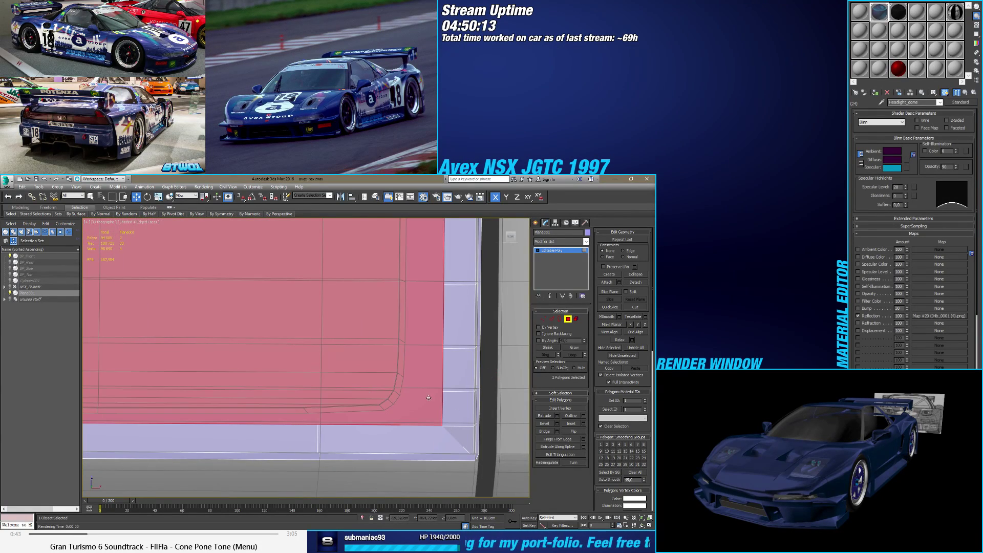
middle_click_drag(407, 392, 414, 400)
left_click(543, 318)
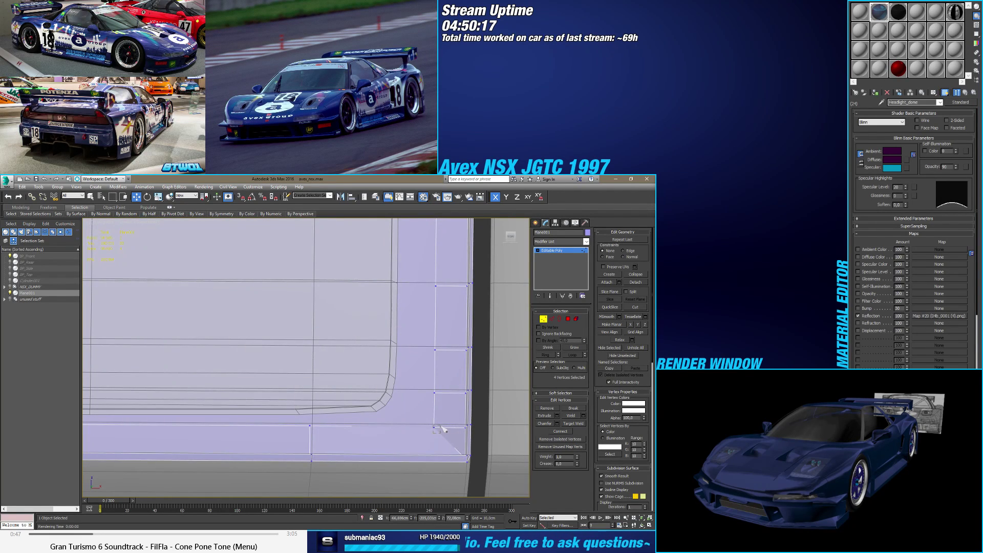
left_click(440, 428)
middle_click_drag(440, 428, 538, 435, "alt")
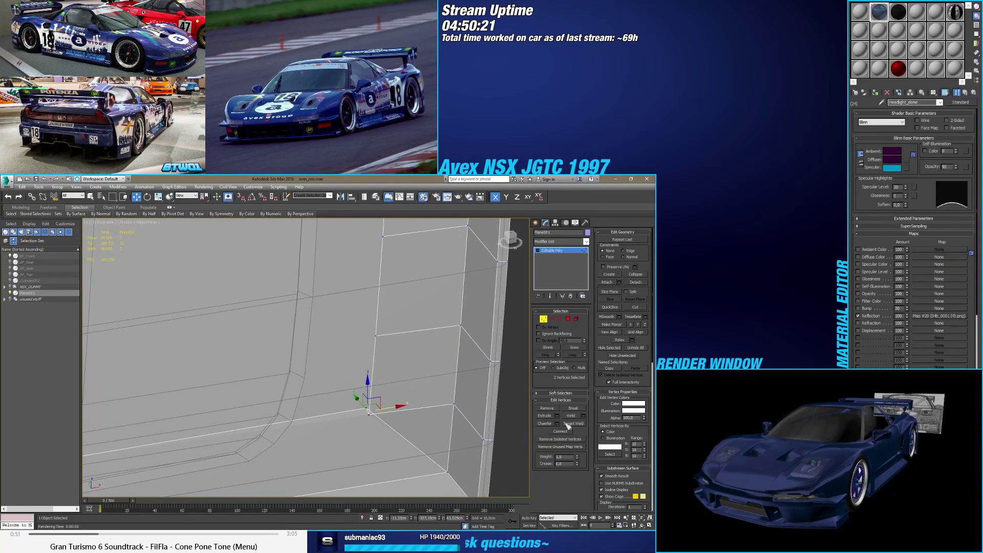
left_click(567, 425)
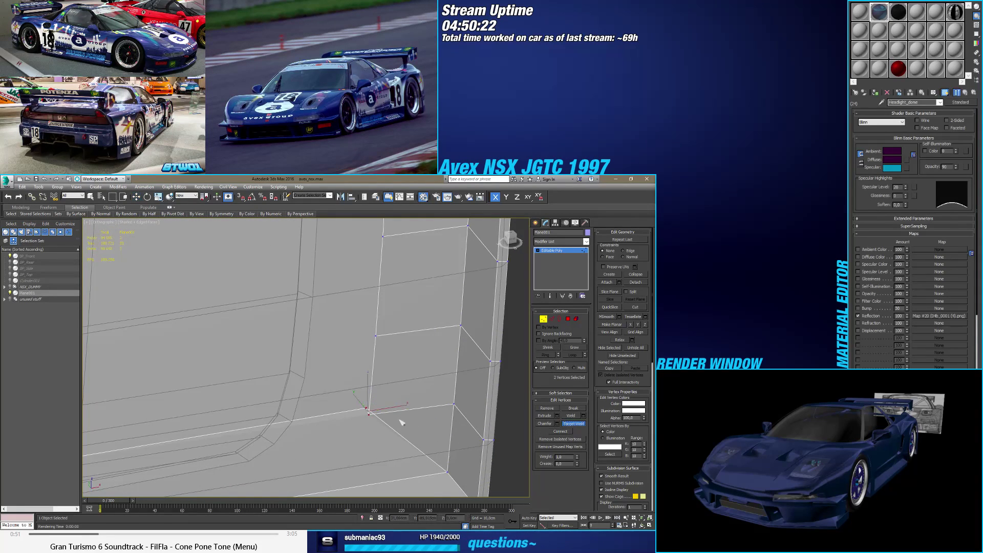
left_click(368, 413)
middle_click_drag(369, 414, 345, 399, "alt")
key("ctrl+z")
key("ctrl+z")
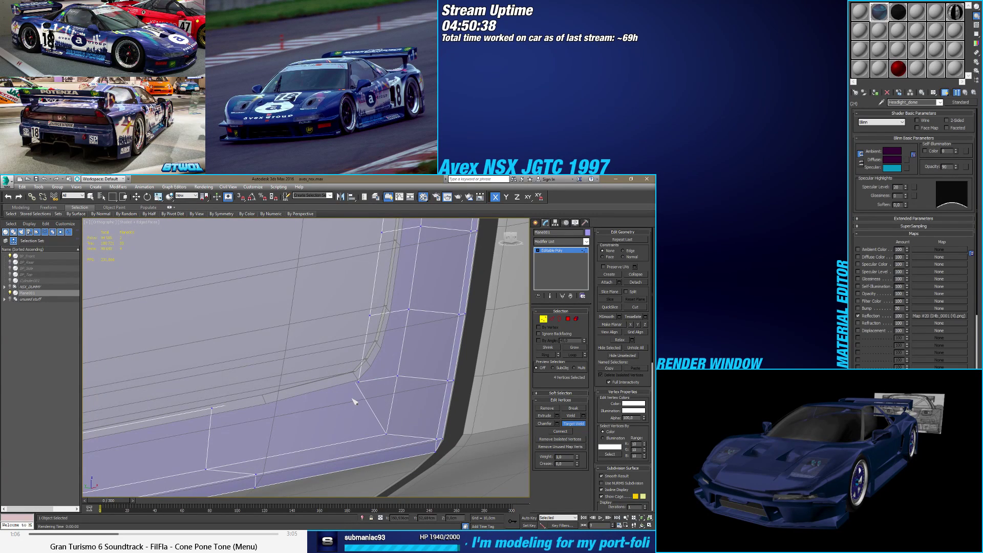
Step: Pick and inspect individual vertices along the panel's lower edge
key("w")
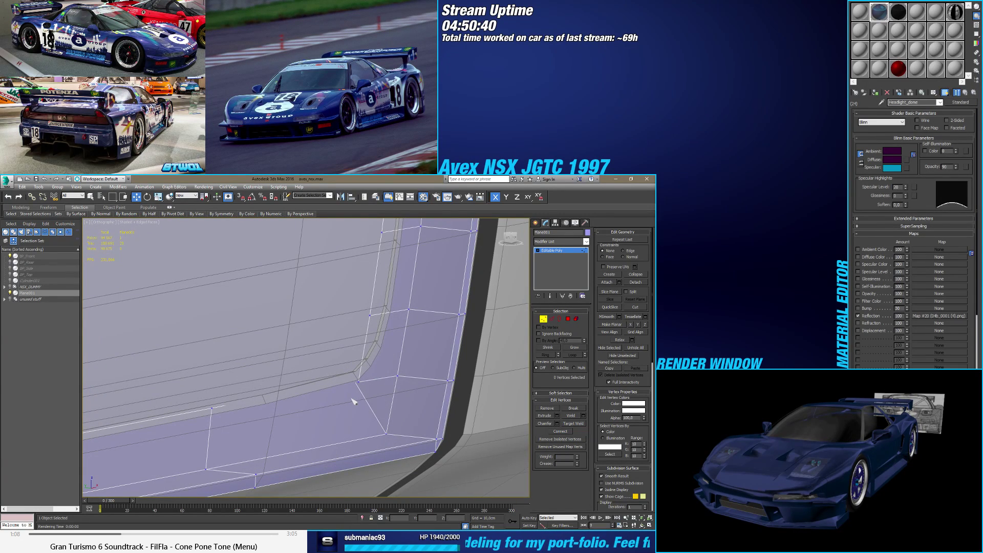
middle_click_drag(353, 401, 353, 361, "alt")
left_click(282, 323)
scroll(318, 358, "up", 2)
left_click(391, 434)
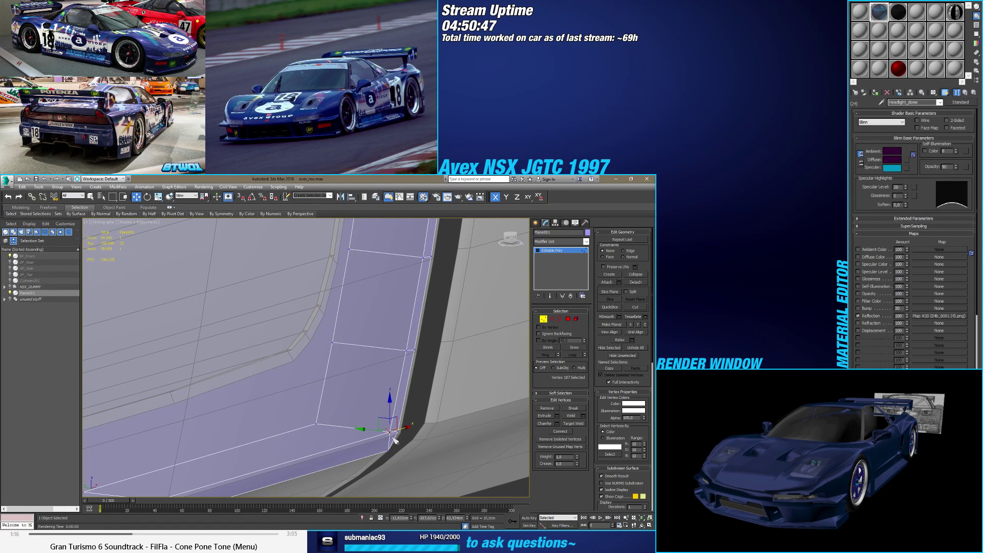
left_click(317, 423)
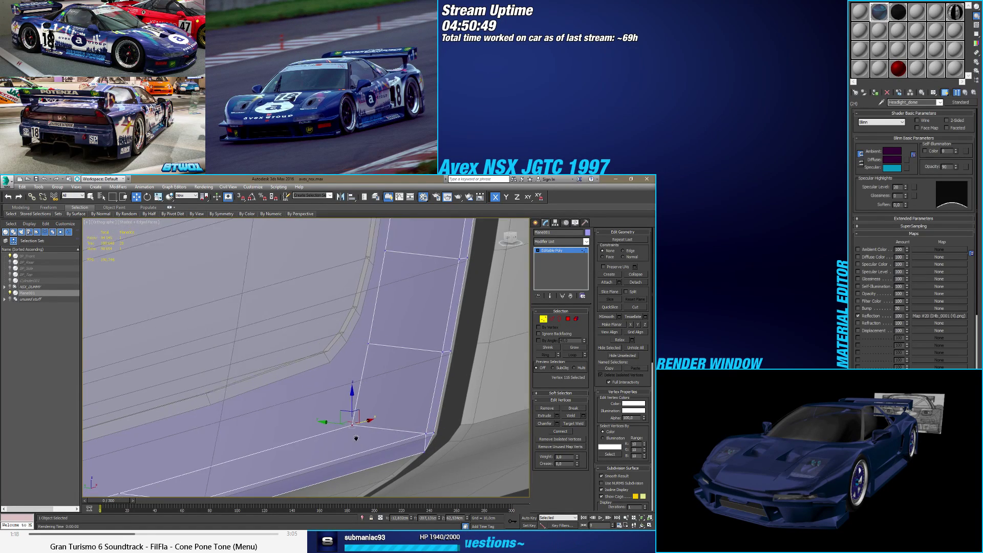
middle_click_drag(331, 436, 360, 450, "alt")
scroll(349, 318, "up", 5)
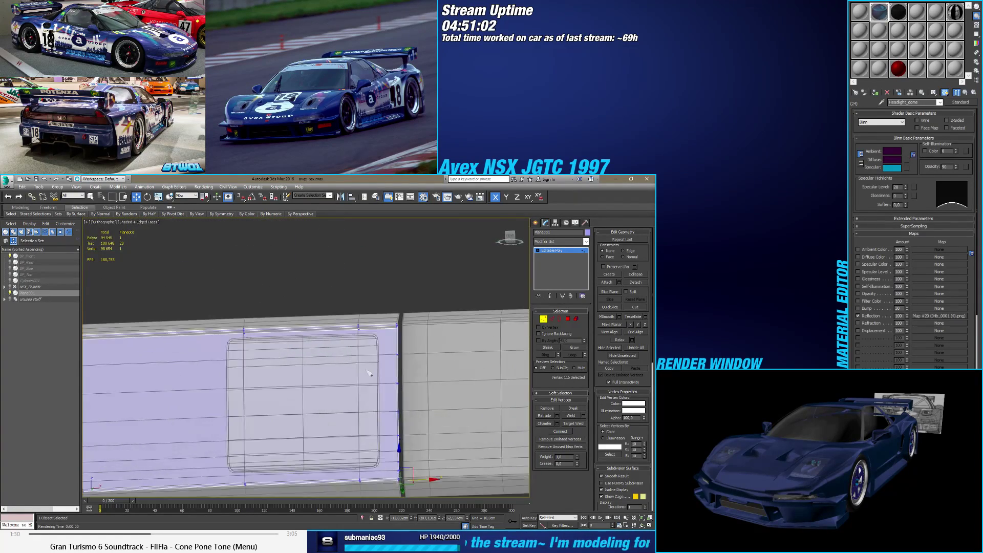
scroll(358, 296, "down", 4)
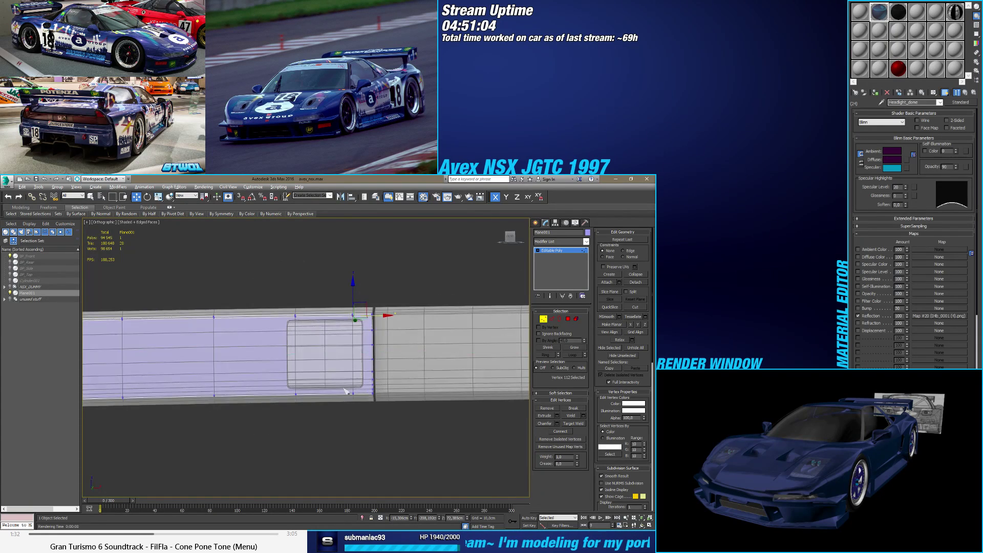
left_click(356, 390)
scroll(345, 383, "up", 4)
left_click(354, 390, "ctrl")
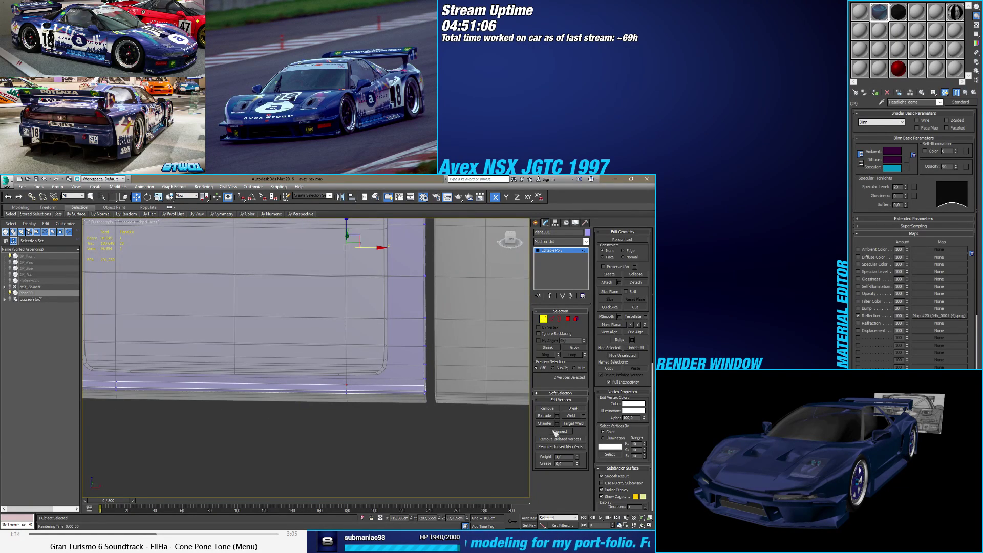
scroll(432, 426, "down", 2)
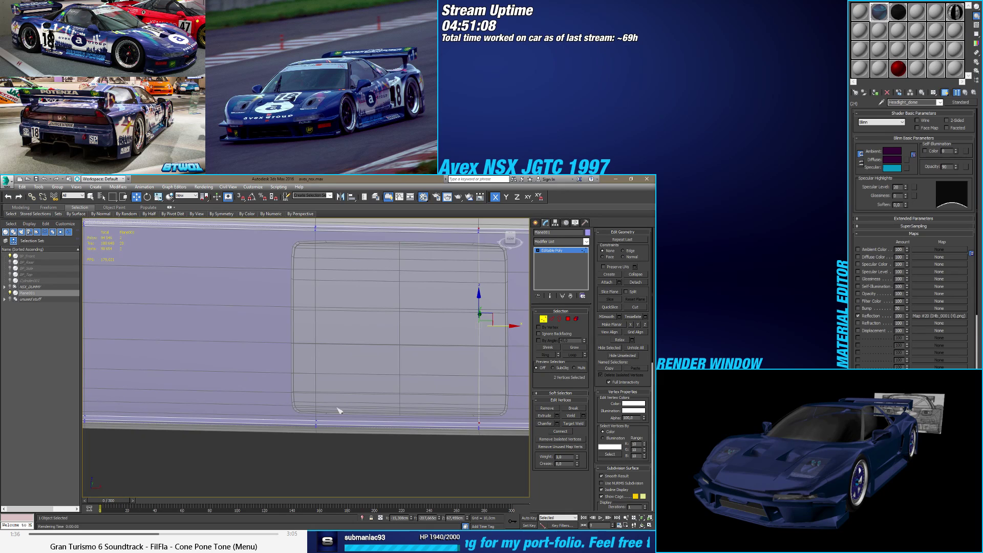
scroll(368, 337, "down", 4)
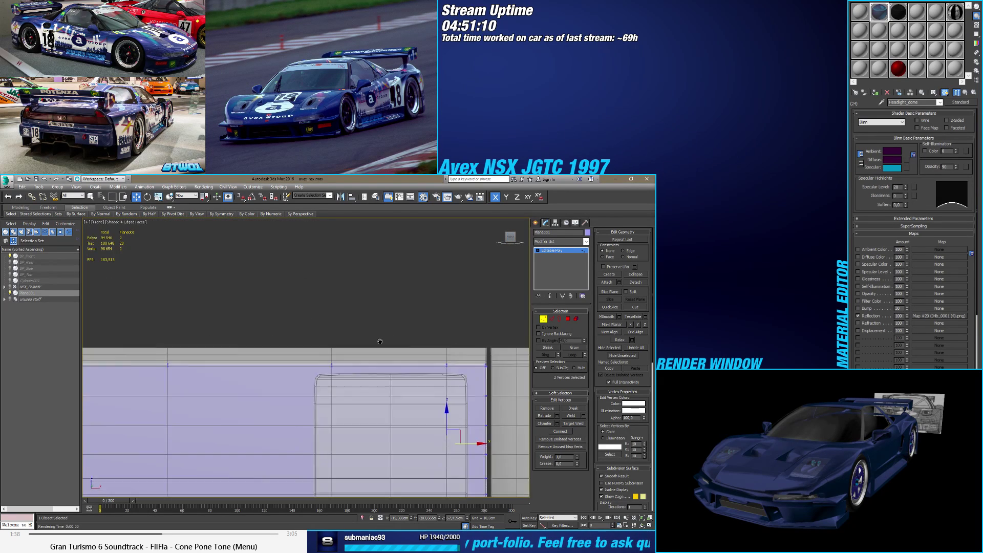
Step: Connect the vertex column beside the inset panel with new edges, working from the front view
left_click_drag(357, 298, 366, 397)
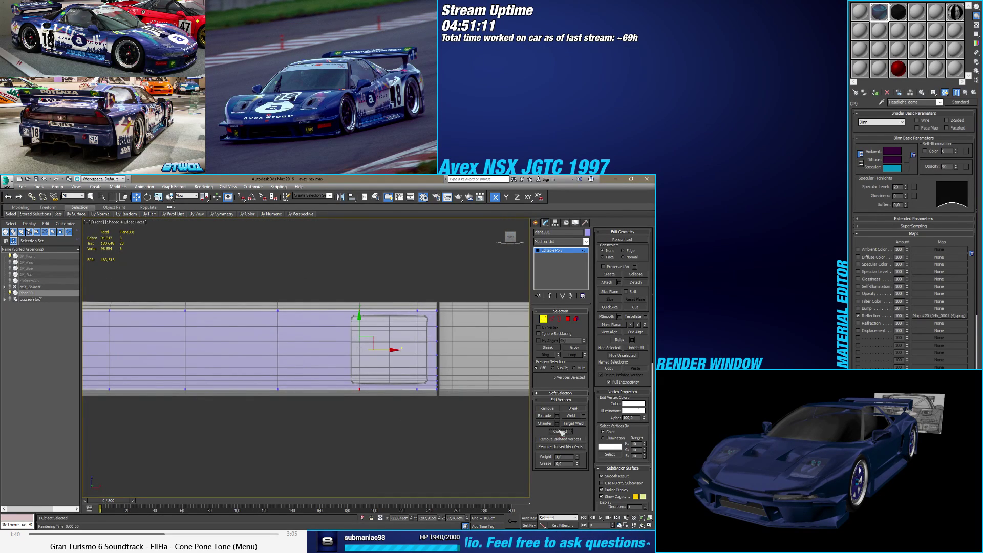
left_click_drag(281, 294, 290, 397)
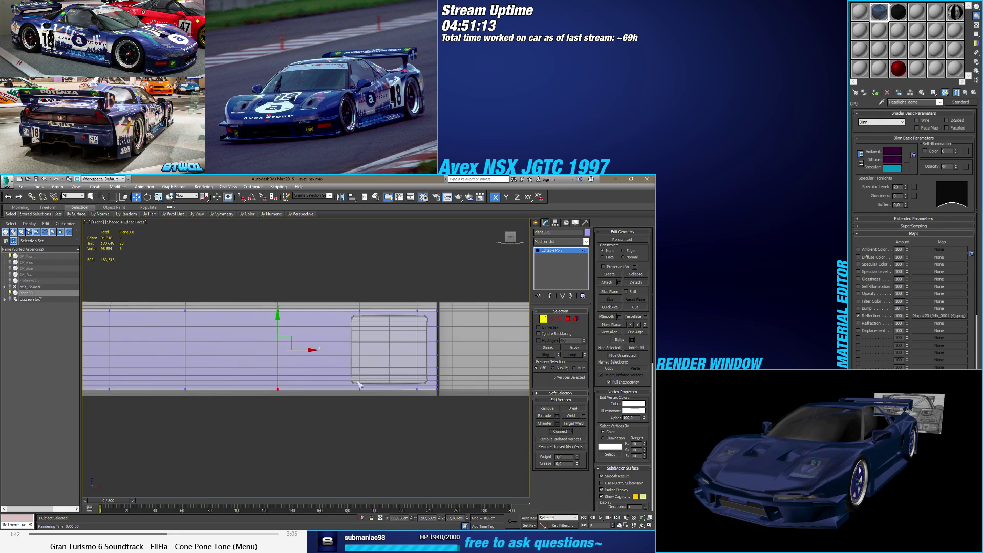
middle_click_drag(360, 385, 430, 292, "alt")
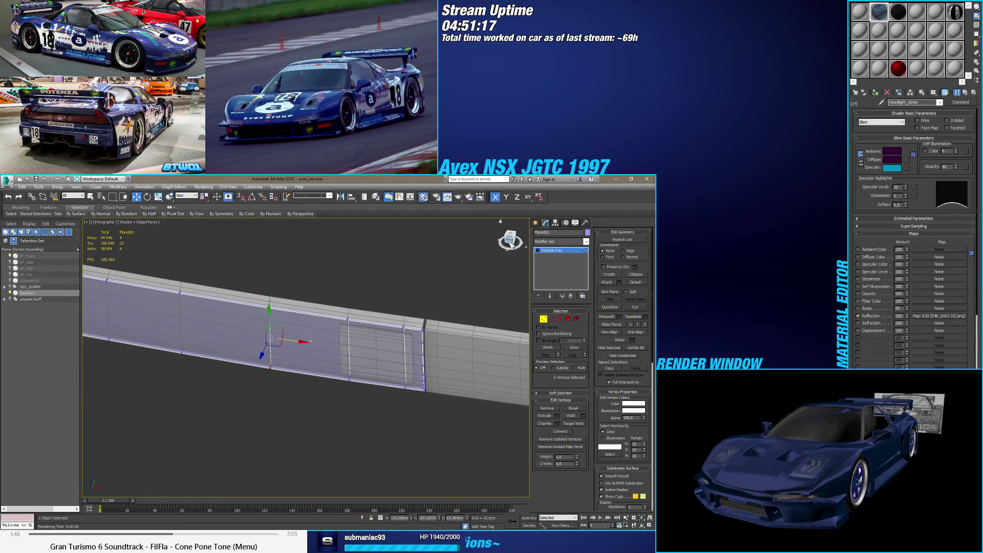
left_click(509, 239)
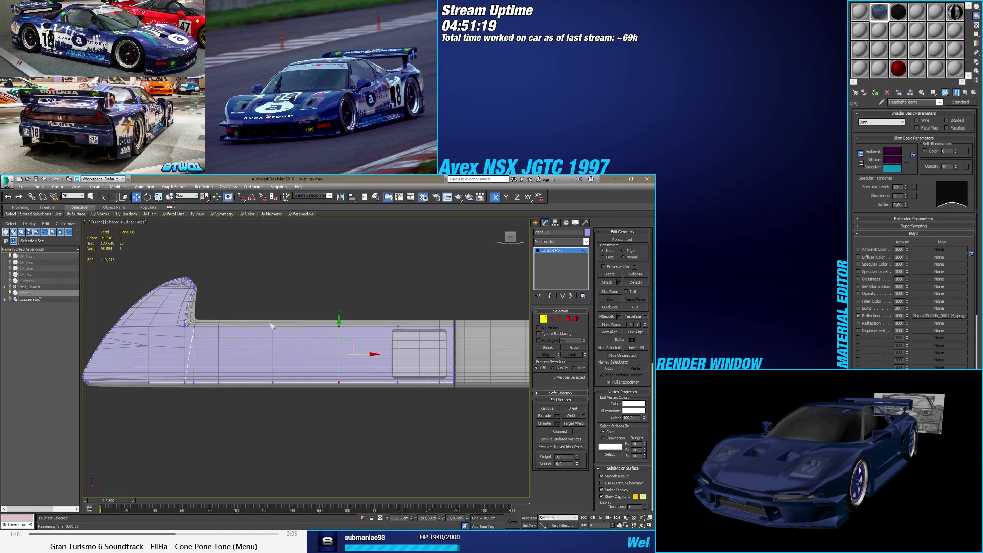
left_click_drag(262, 311, 294, 415)
left_click(560, 431)
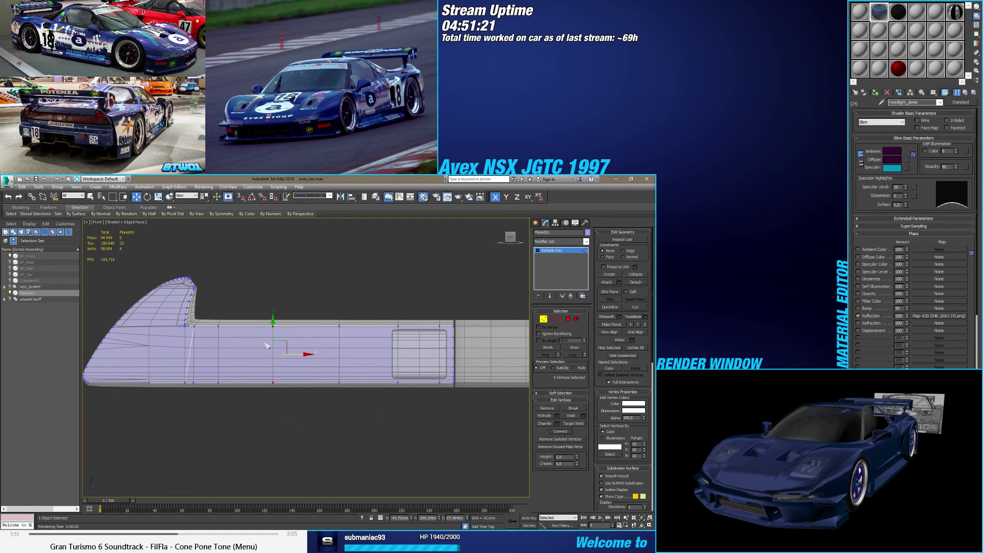
Step: Connect three vertices in the lower column toward the panel's front end
left_click_drag(237, 314, 217, 416)
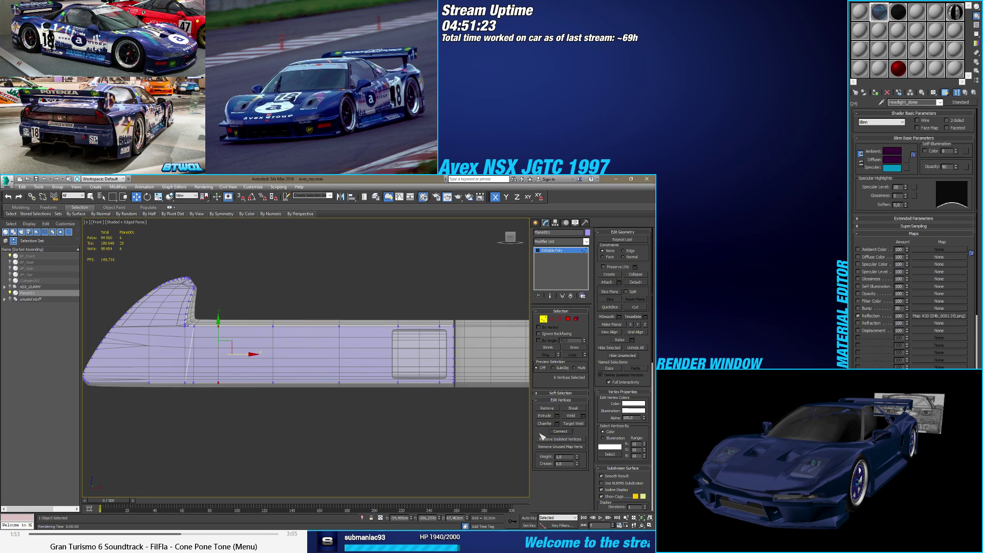
scroll(309, 389, "up", 5)
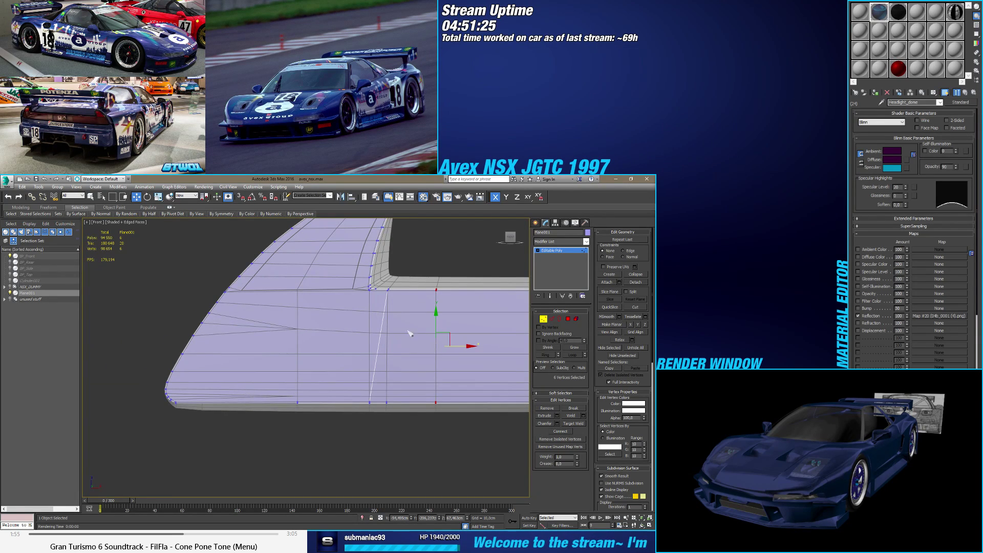
middle_click_drag(410, 333, 339, 381)
left_click_drag(324, 446, 314, 470)
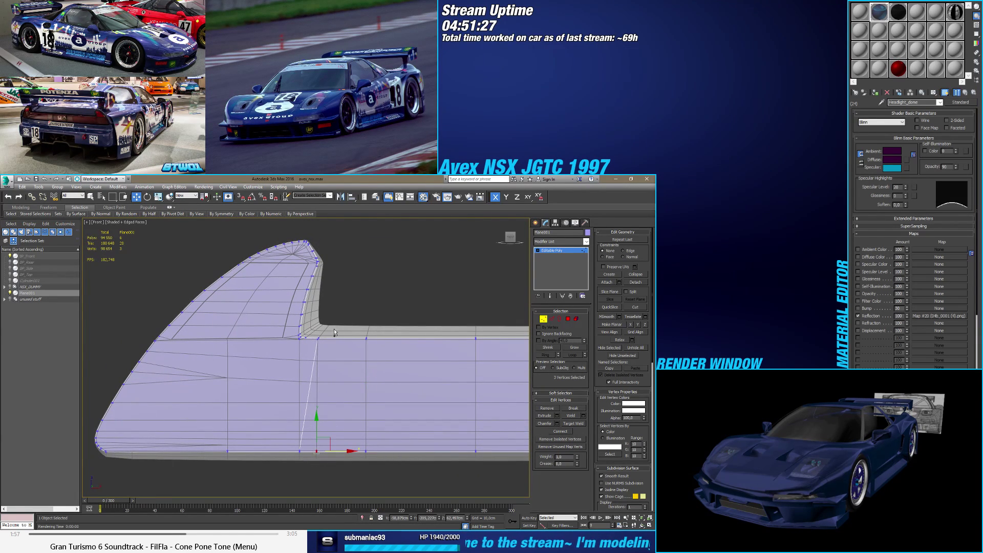
left_click(560, 432)
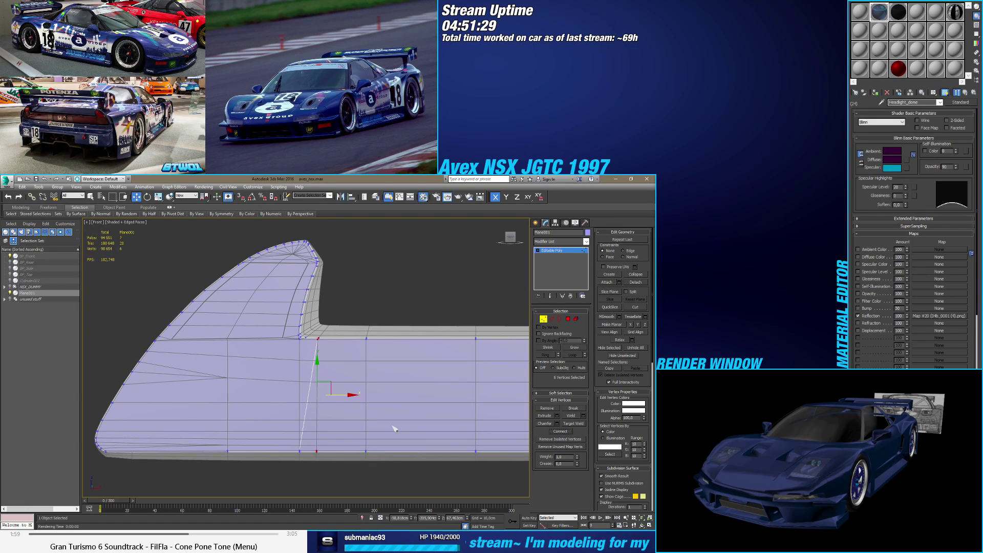
mouse_move(389, 431)
middle_mouse_down("alt")
mouse_move(340, 446)
mouse_move(393, 427)
middle_mouse_up("alt")
key("f")
Step: Frame the fin notch and select three vertices near its bottom edge
scroll(455, 410, "up", 4)
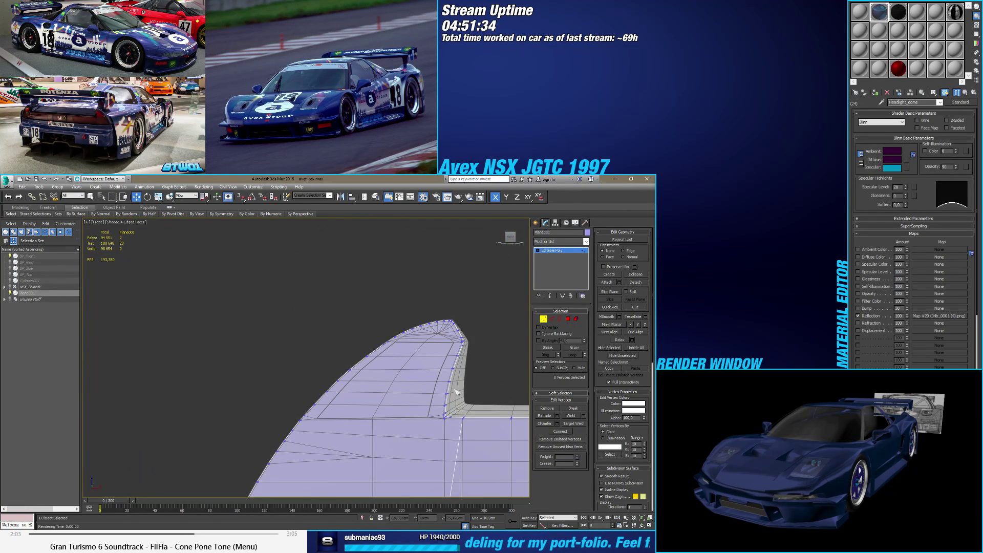
middle_click_drag(459, 413, 254, 354)
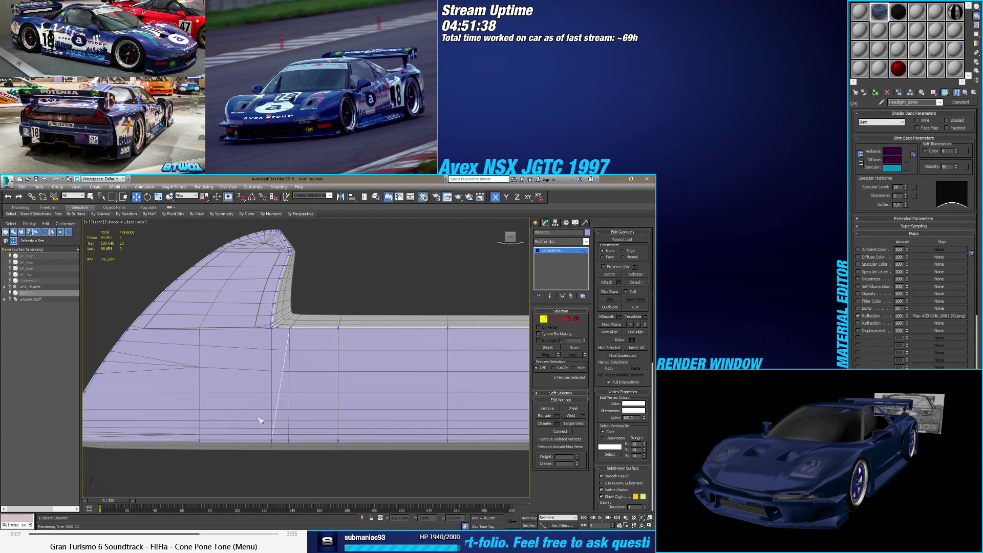
left_click_drag(267, 428, 297, 448)
scroll(266, 332, "up", 5)
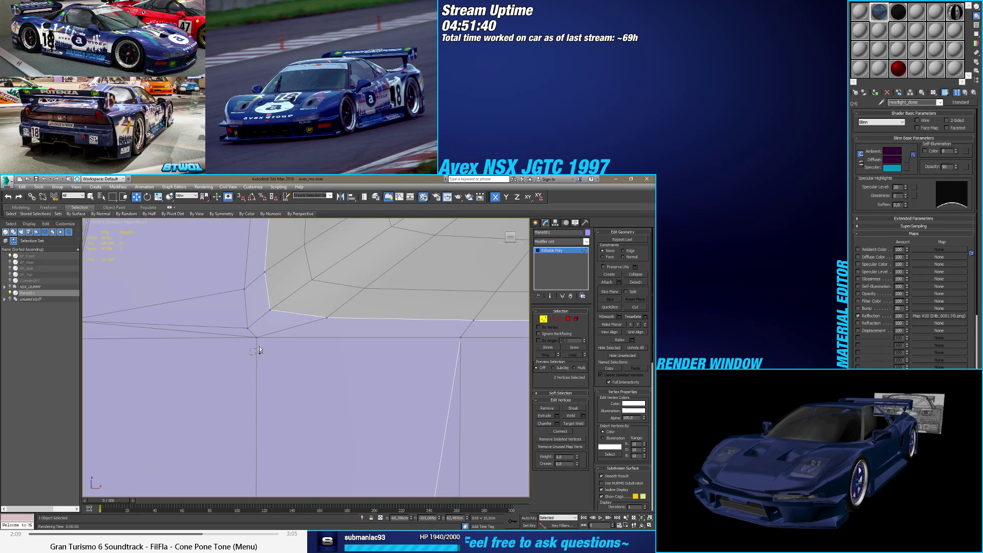
scroll(270, 339, "down", 3)
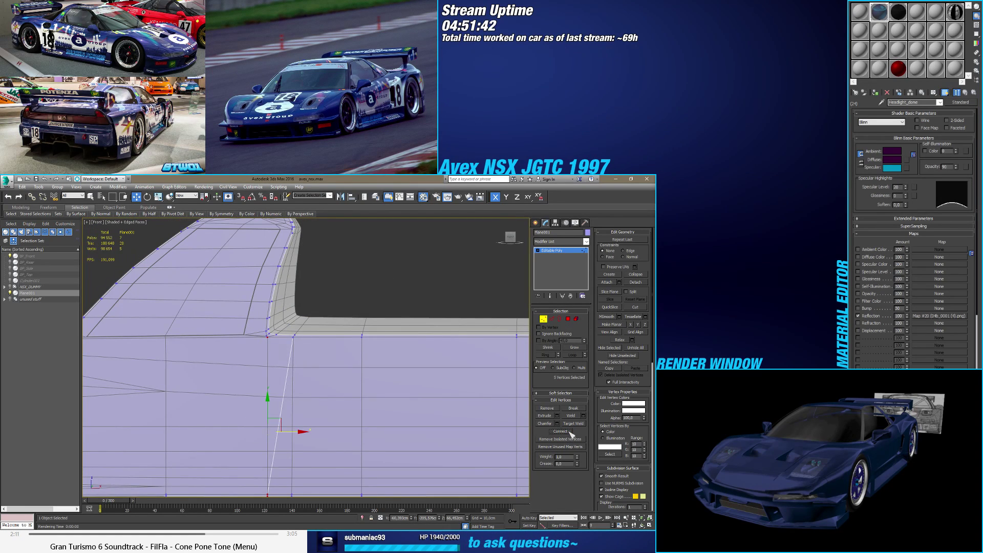
middle_click_drag(386, 428, 387, 392, "alt")
middle_click_drag(374, 402, 372, 380, "alt")
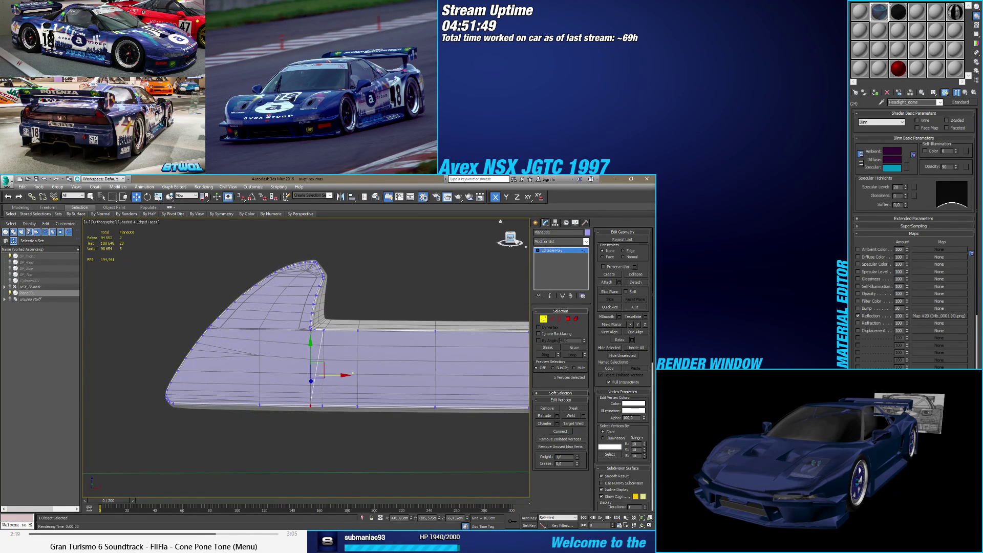
scroll(317, 348, "up", 6)
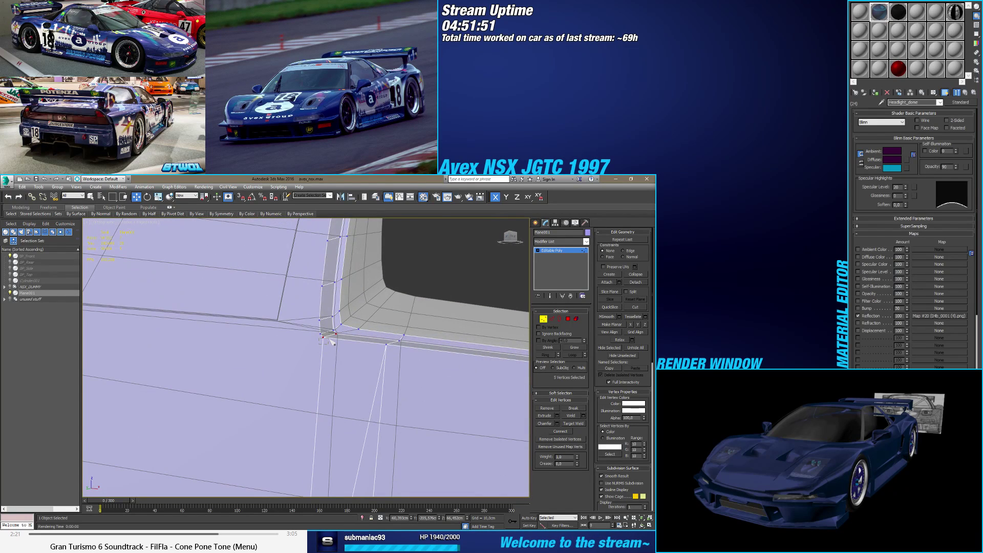
Step: Connect two vertices across the fin's flat face with a new edge
left_click(332, 342)
scroll(338, 341, "down", 8)
middle_click_drag(340, 340, 334, 347, "alt")
scroll(241, 353, "up", 5)
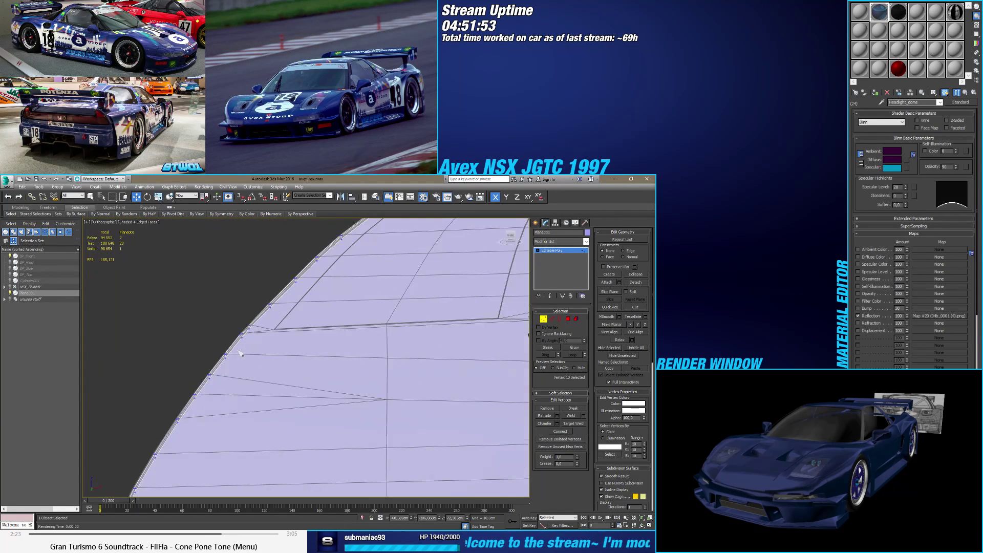
scroll(241, 353, "up", 3)
middle_click_drag(241, 353, 241, 340, "alt")
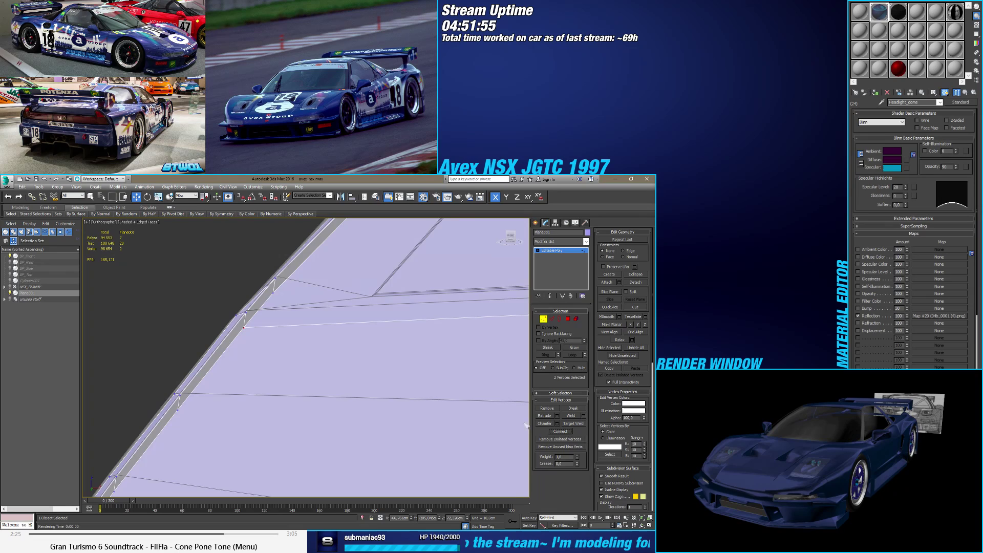
scroll(304, 355, "down", 8)
middle_click_drag(303, 355, 410, 261, "alt")
scroll(263, 453, "up", 3)
left_click(275, 473)
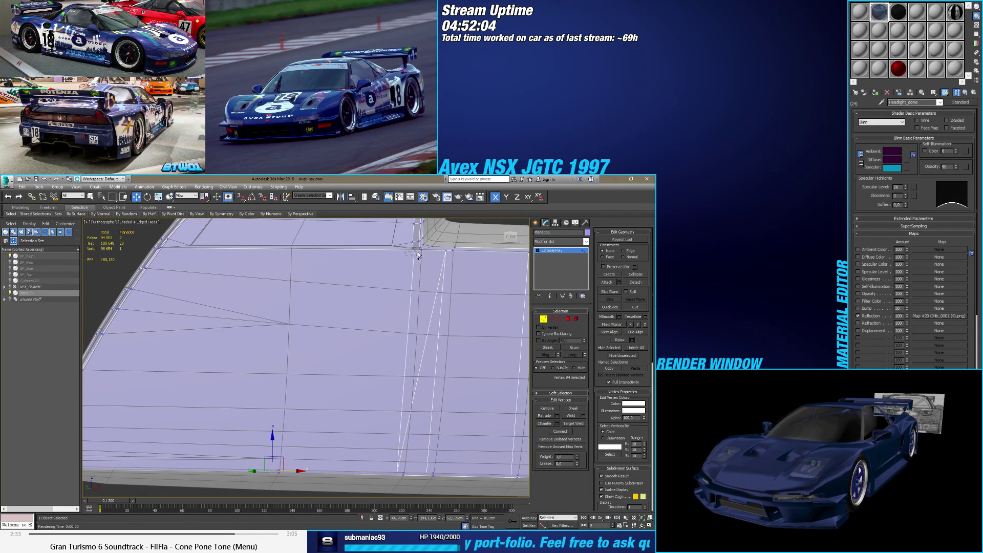
left_click(420, 253, "ctrl")
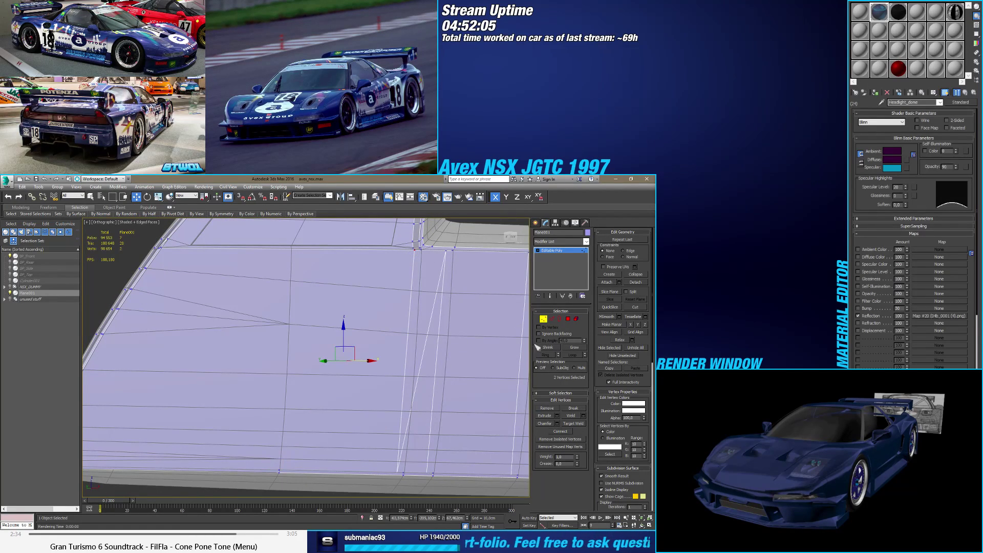
left_click(562, 433)
Step: Select the vertices at the fin's lower corner for the next connection
scroll(332, 358, "down", 3)
mouse_move(332, 358)
middle_mouse_down("alt")
mouse_move(243, 424)
mouse_move(269, 354)
mouse_move(286, 348)
mouse_move(322, 360)
middle_mouse_up("alt")
scroll(259, 421, "up", 4)
left_click(236, 430)
scroll(237, 430, "down", 2)
scroll(252, 304, "up", 3)
scroll(250, 302, "down", 3)
left_click(261, 341)
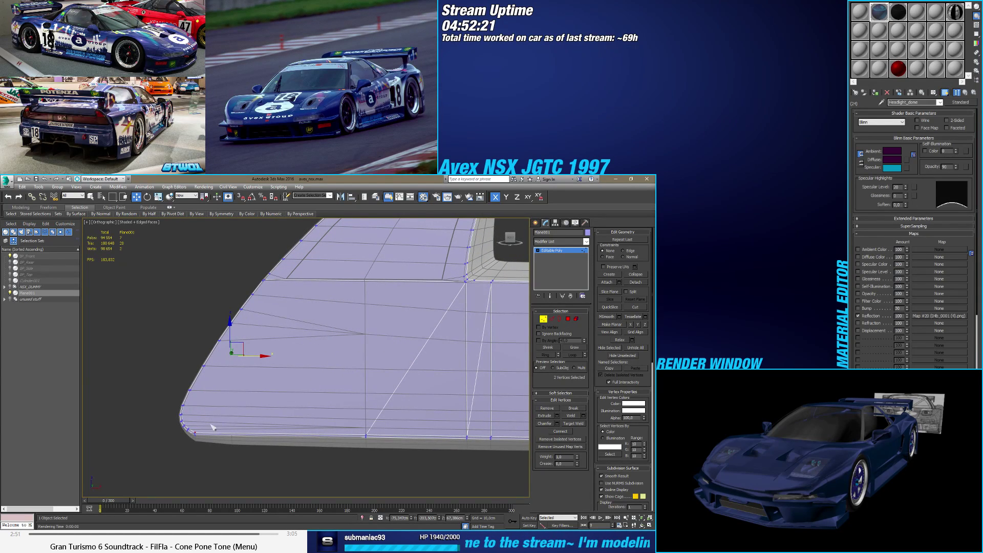
Step: Connect seven vertices along the rounded corner with new edges
left_click_drag(184, 442, 207, 435)
middle_click_drag(208, 435, 391, 366, "alt")
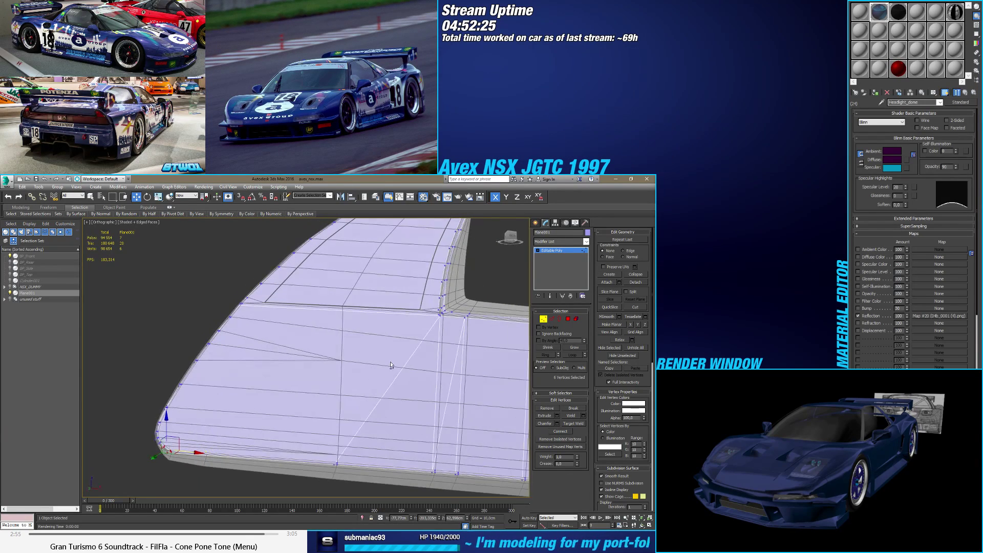
left_click(440, 319, "ctrl")
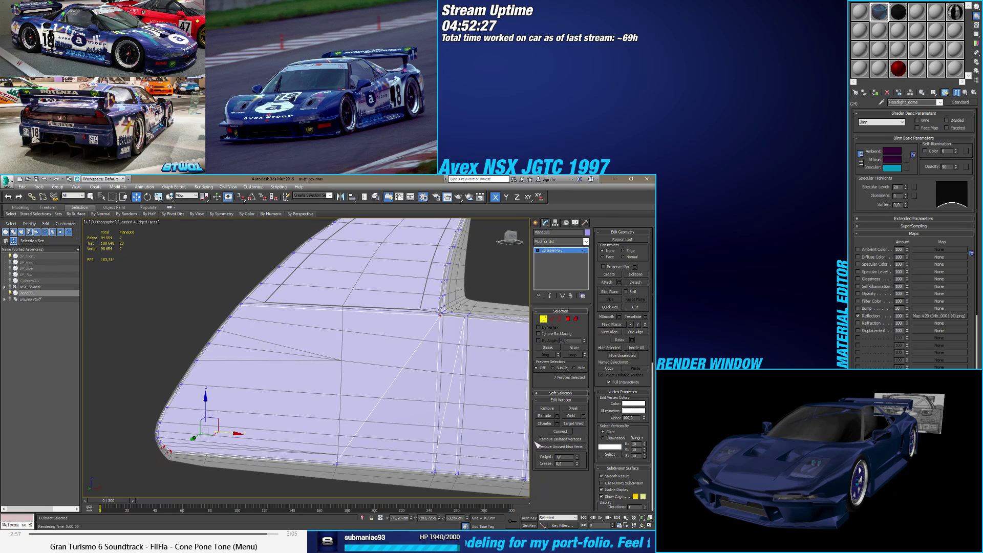
middle_click_drag(314, 397, 214, 443, "alt")
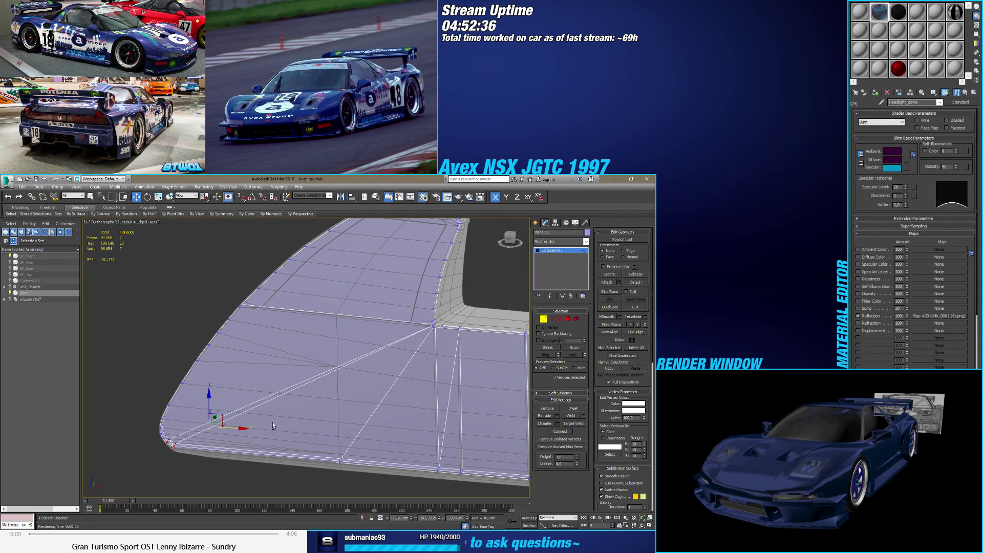
middle_click_drag(273, 422, 157, 449, "alt")
key("ctrl+z")
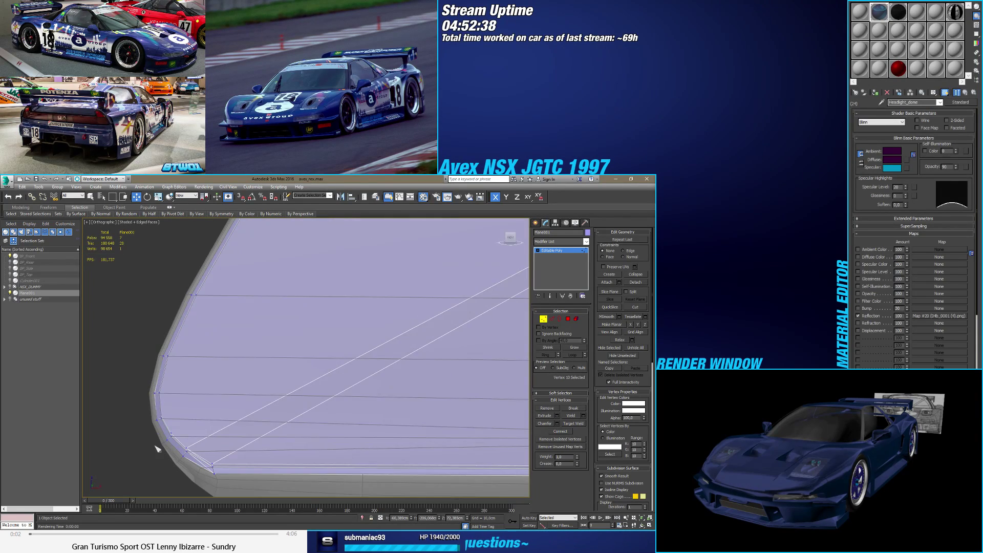
left_click_drag(179, 417, 179, 417)
middle_click_drag(179, 418, 201, 435, "alt")
left_click(560, 432)
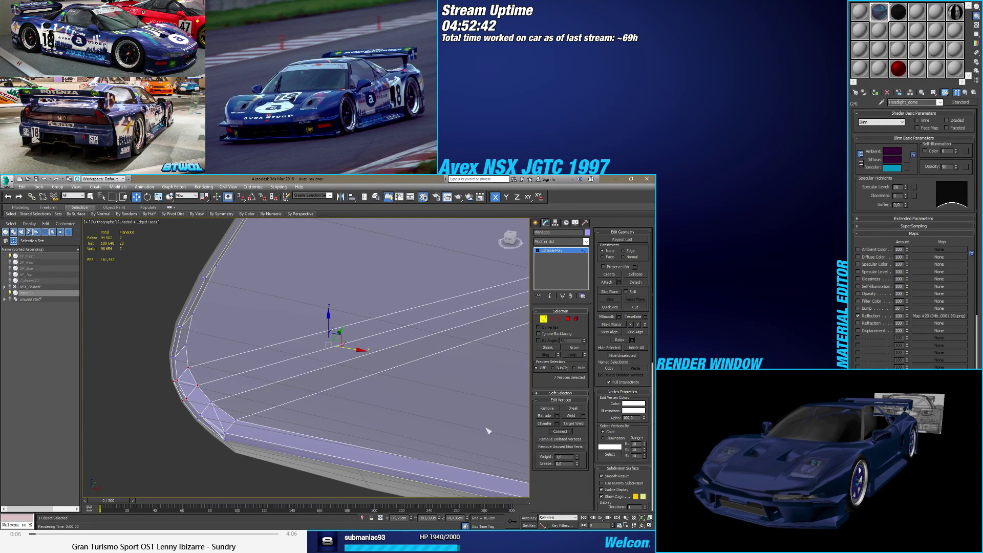
Step: Connect the vertices at the panel's lower corner, adding another corner vertex
middle_click_drag(295, 416, 168, 450, "alt")
scroll(306, 395, "up", 4)
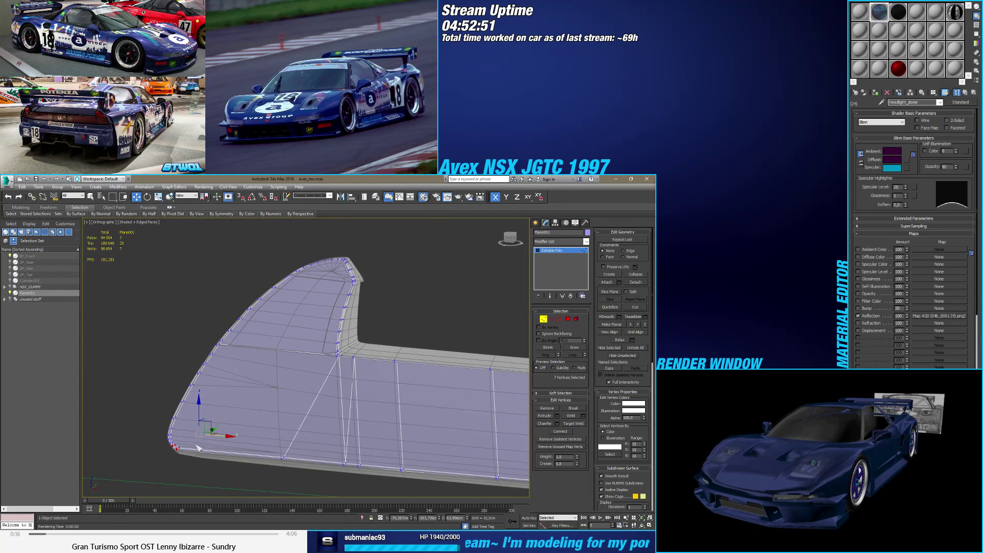
scroll(164, 453, "up", 5)
left_click_drag(145, 440, 200, 484, "alt")
left_click(562, 431)
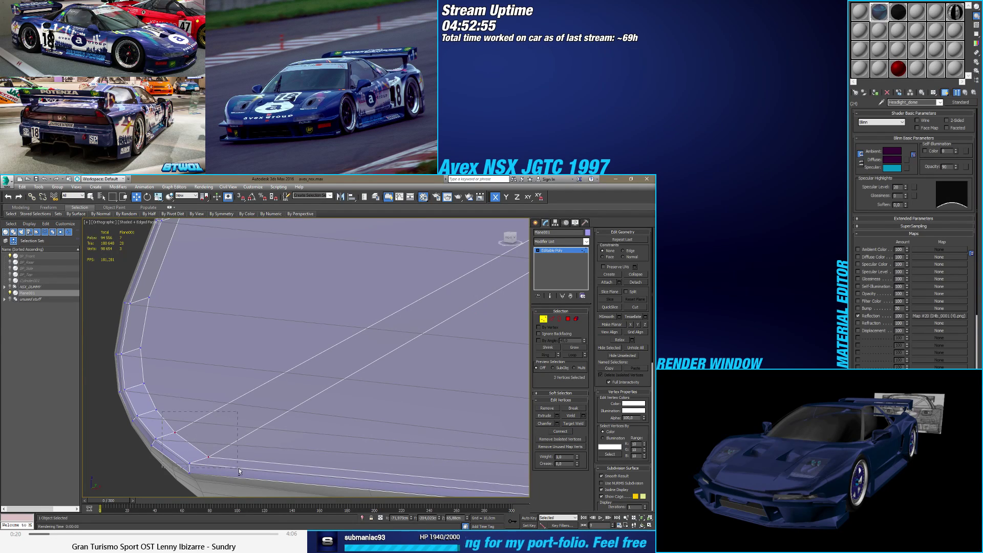
left_click(145, 383, "ctrl")
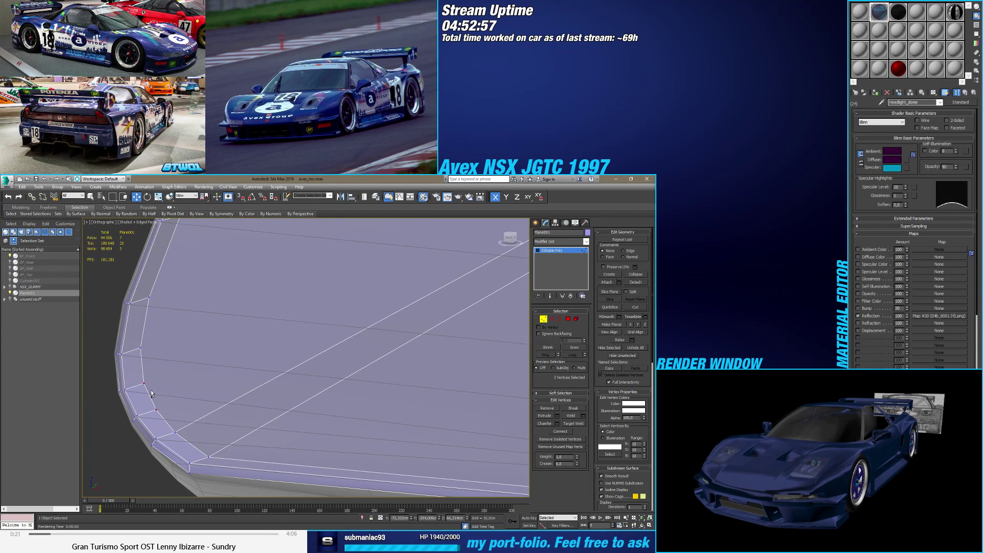
left_click(560, 431)
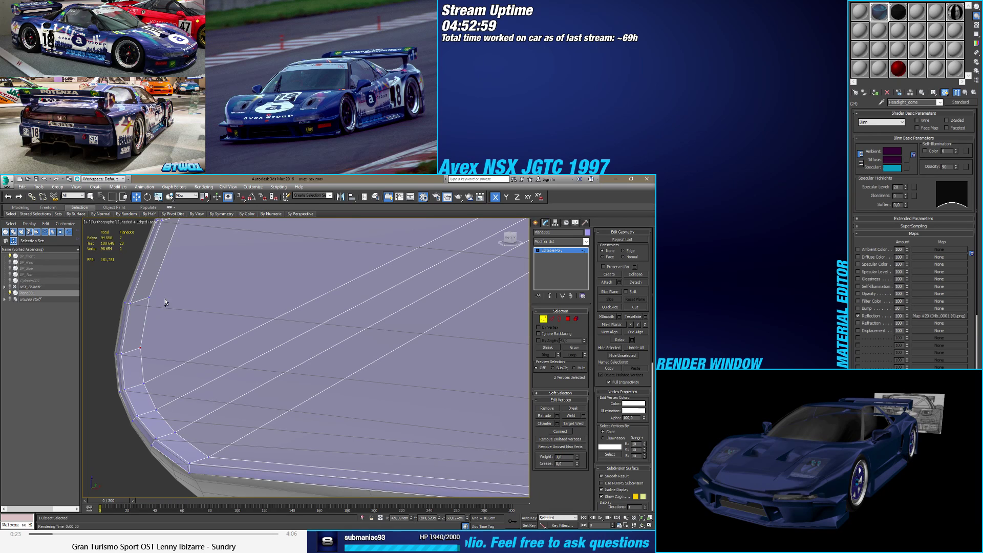
left_click(560, 431)
Step: Join a matching vertex pair on the panel edge with a new edge
middle_click_drag(219, 307, 193, 386, "alt")
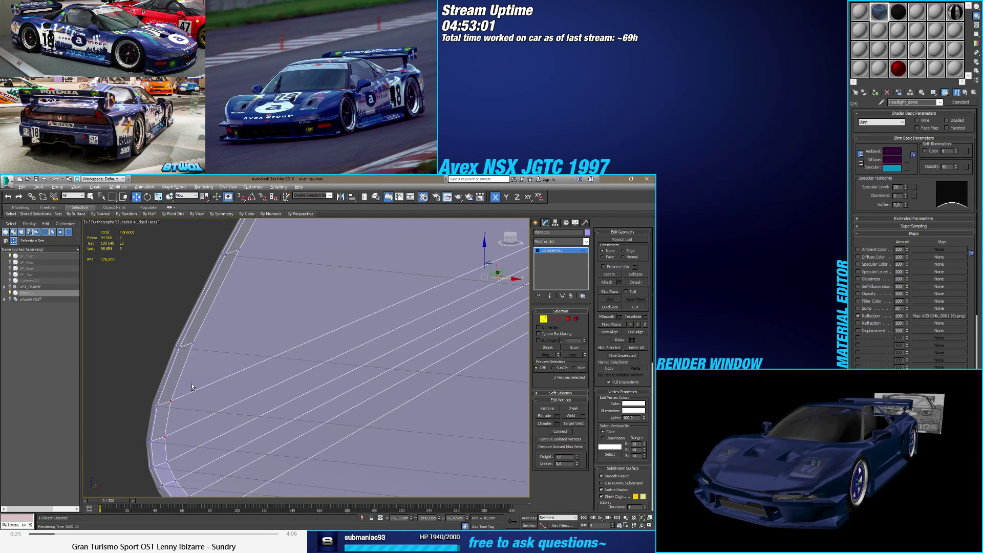
left_click(154, 438, "alt")
left_click(164, 439)
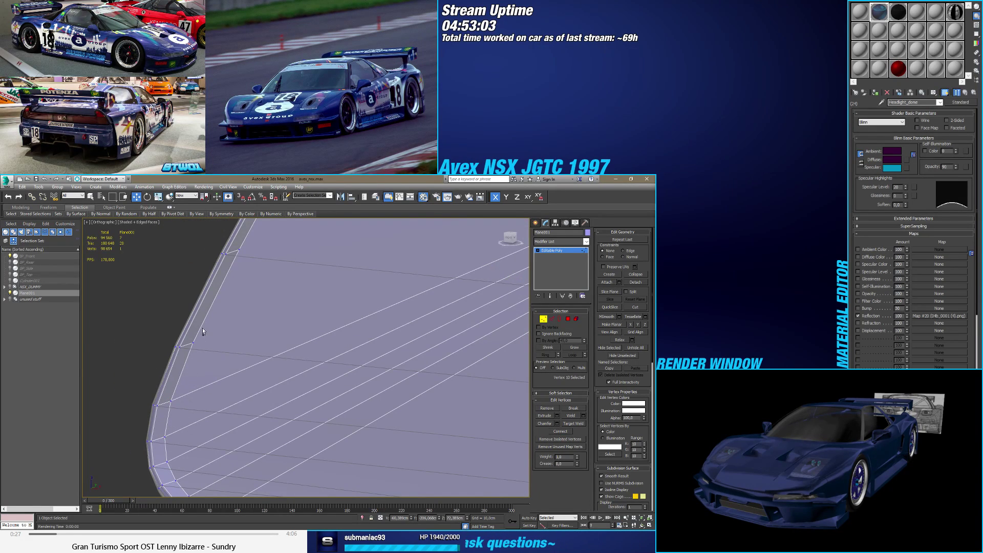
middle_click_drag(195, 348, 193, 354, "alt")
left_click(184, 354, "ctrl")
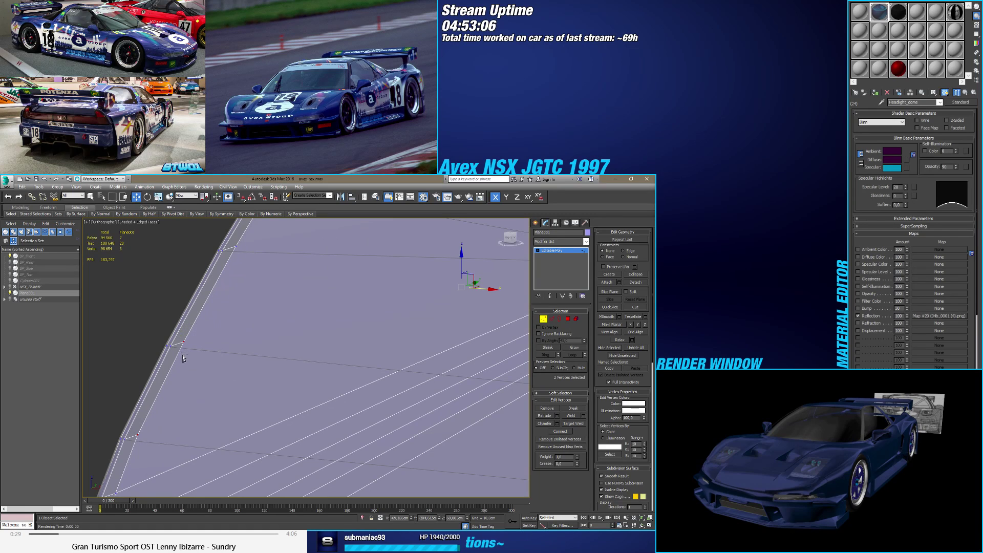
left_click(572, 430)
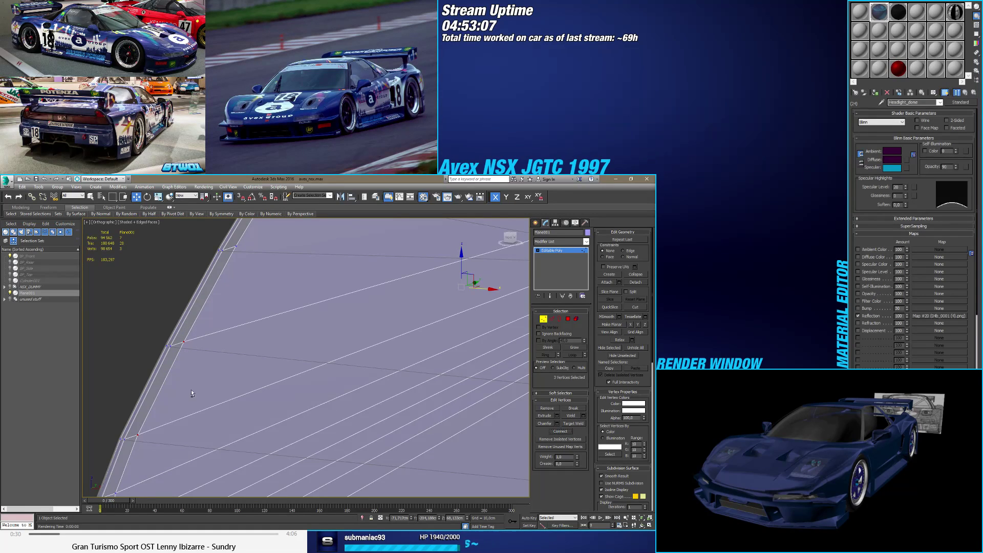
Step: Connect two more vertex pairs further along the panel edge
left_click(209, 328)
middle_click_drag(208, 327, 200, 382)
left_click(172, 364, "ctrl")
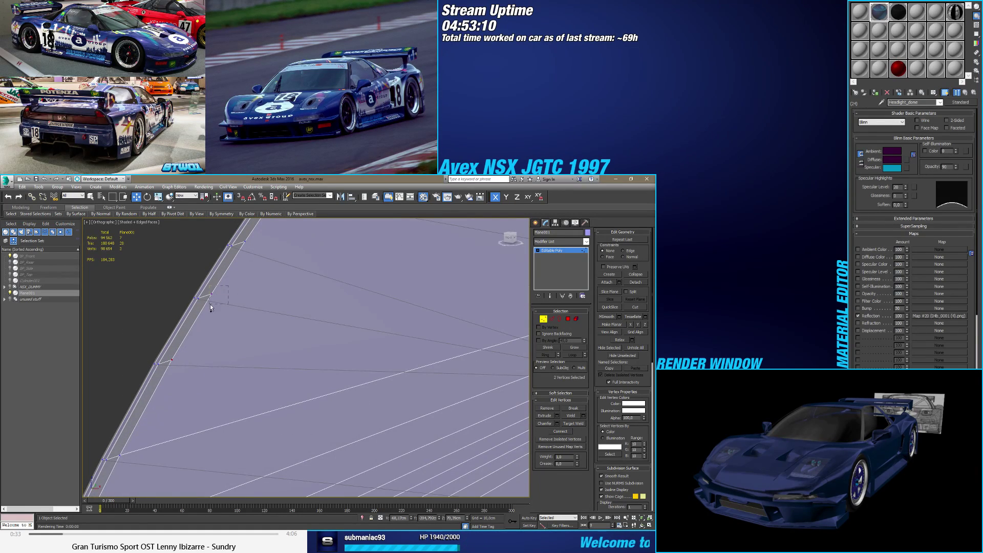
left_click(211, 295, "ctrl")
key("ctrl+shift+e")
left_click(156, 407)
middle_click_drag(156, 407, 178, 389)
left_click(221, 317, "ctrl")
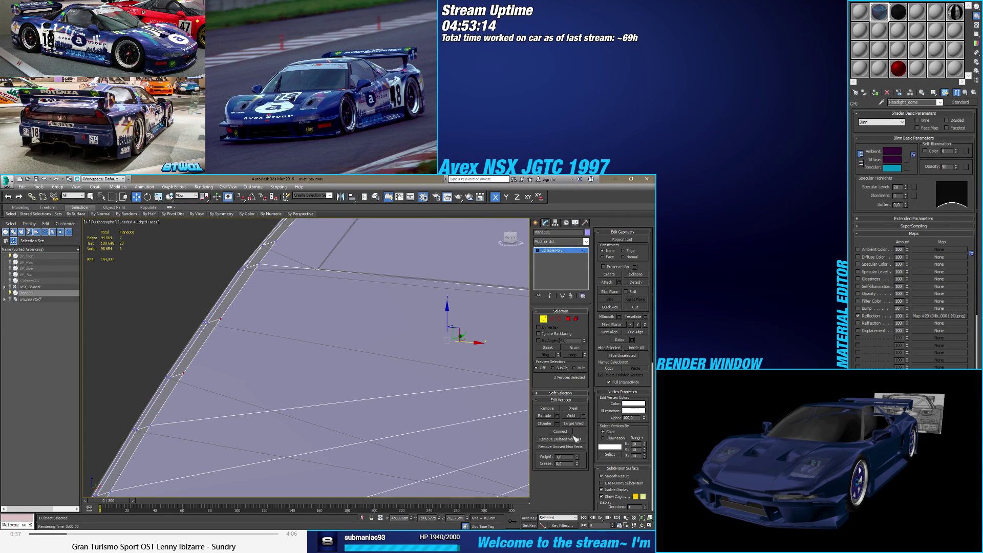
left_click(569, 432)
Step: Check the corner's shading without wireframe, then return to a straight Front view
mouse_move(390, 367)
middle_mouse_down("alt")
mouse_move(281, 399)
mouse_move(317, 379)
mouse_move(323, 405)
mouse_move(278, 389)
mouse_move(338, 406)
mouse_move(309, 385)
middle_mouse_up("alt")
key("F4")
key("F4")
key("F4")
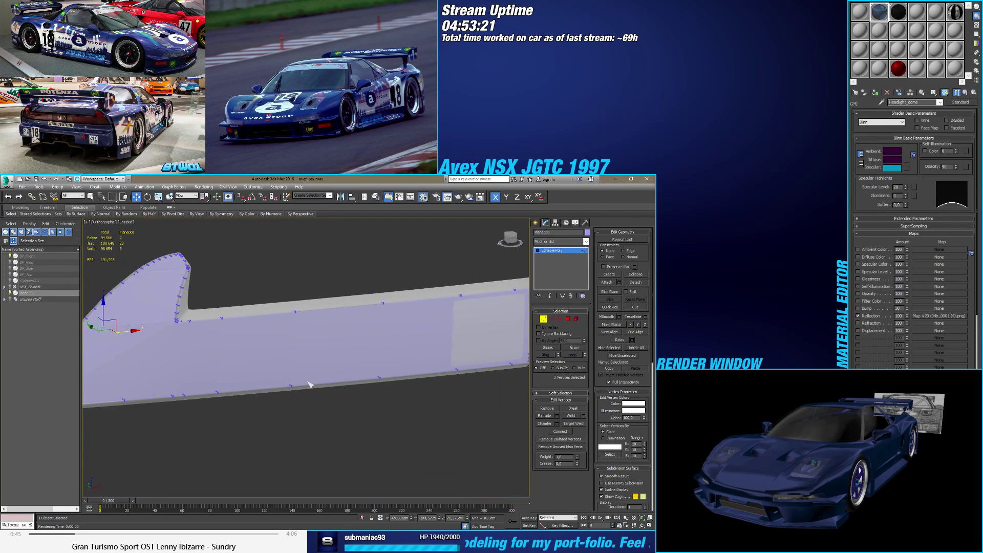
key("F4")
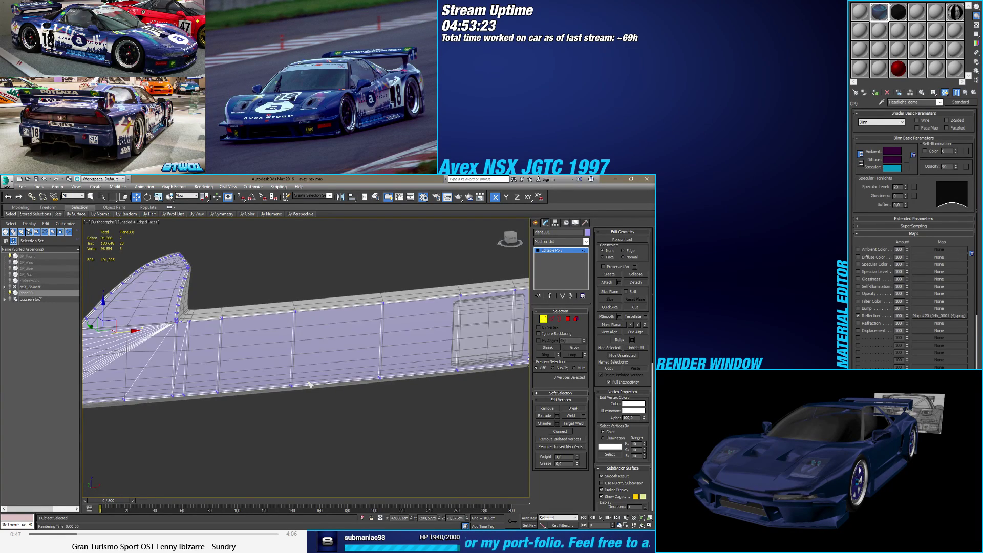
left_click(510, 237)
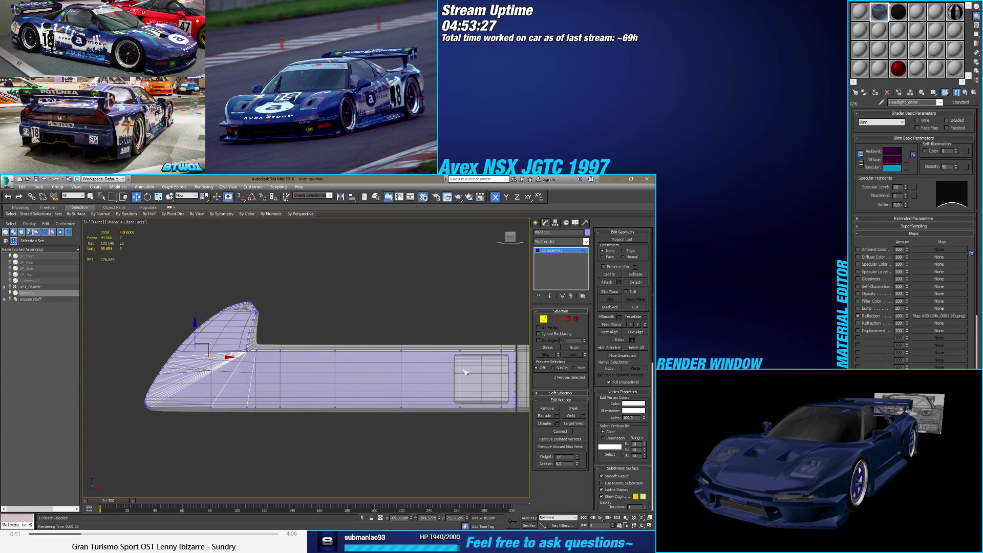
scroll(463, 372, "up", 3)
Step: Select the three rear polygons at the panel's right end and convert the selection to edges
left_click(568, 318)
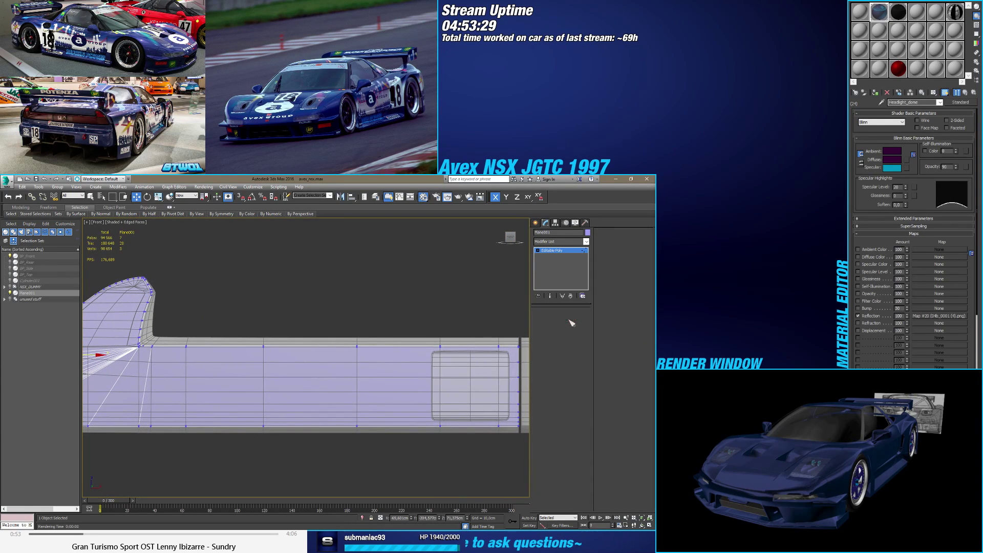
left_click(504, 372)
left_click(468, 375, "ctrl")
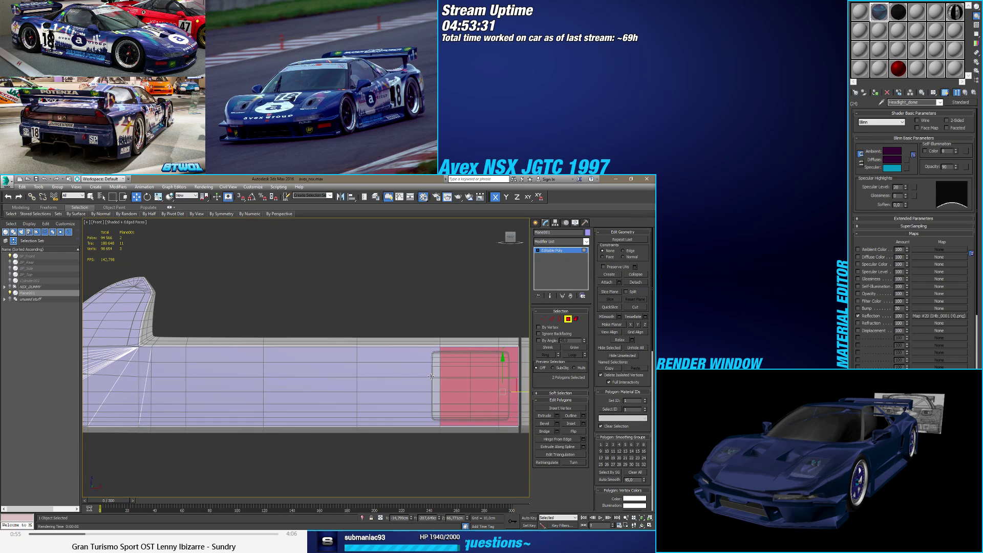
left_click(429, 377, "ctrl")
left_click(551, 318, "ctrl")
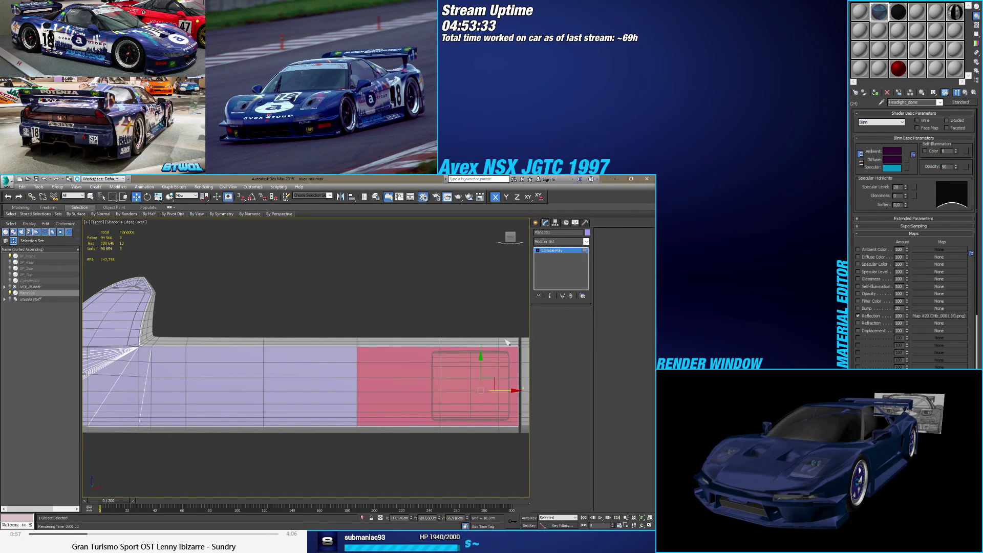
Step: Connect the selected edges with one new edge at Slide 60
left_click(583, 439)
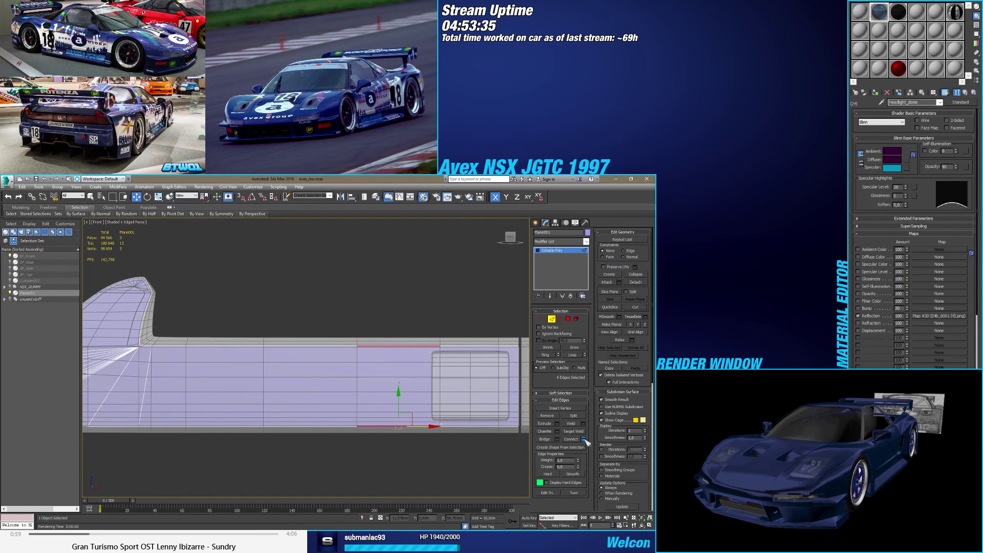
scroll(413, 409, "up", 2)
left_click_drag(310, 381, 331, 186)
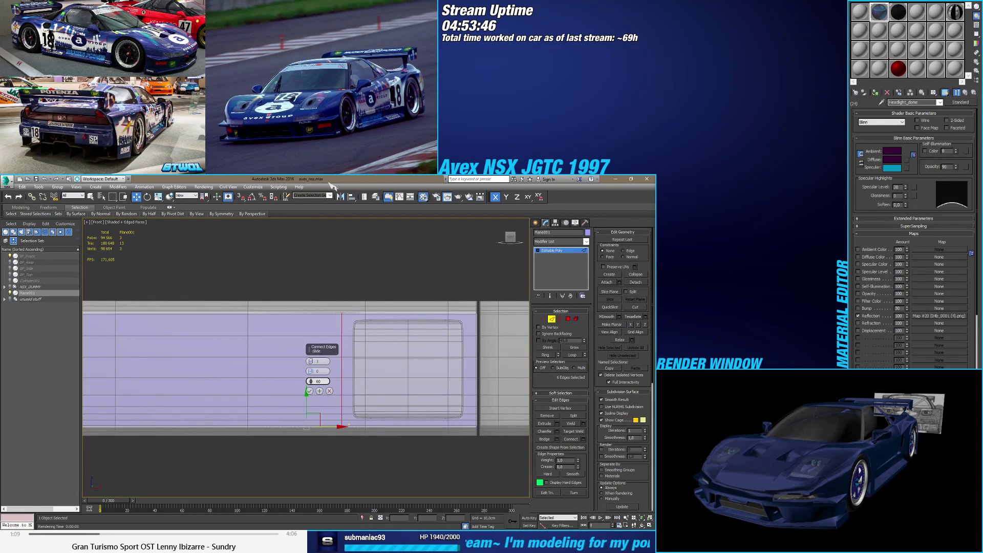
left_click_drag(332, 186, 332, 186)
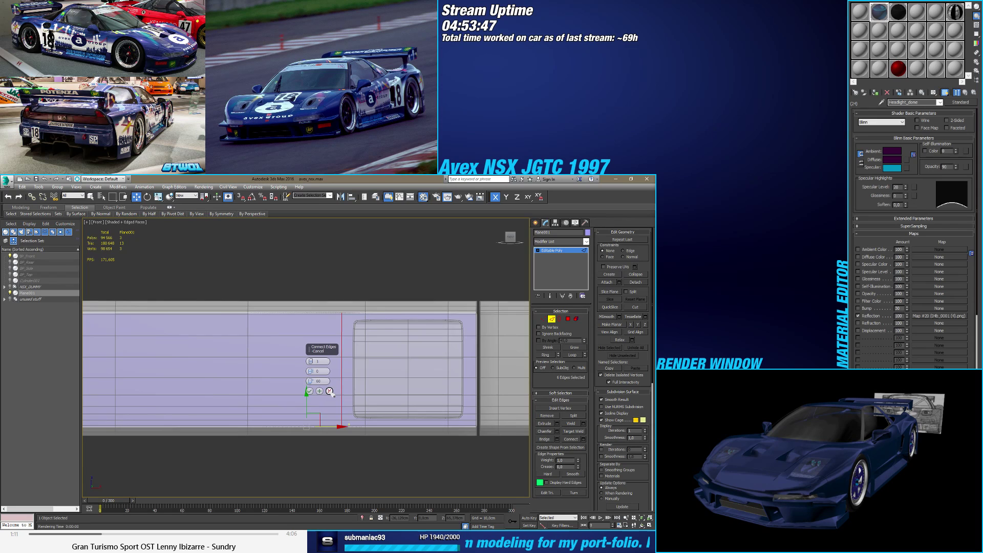
scroll(417, 407, "down", 3)
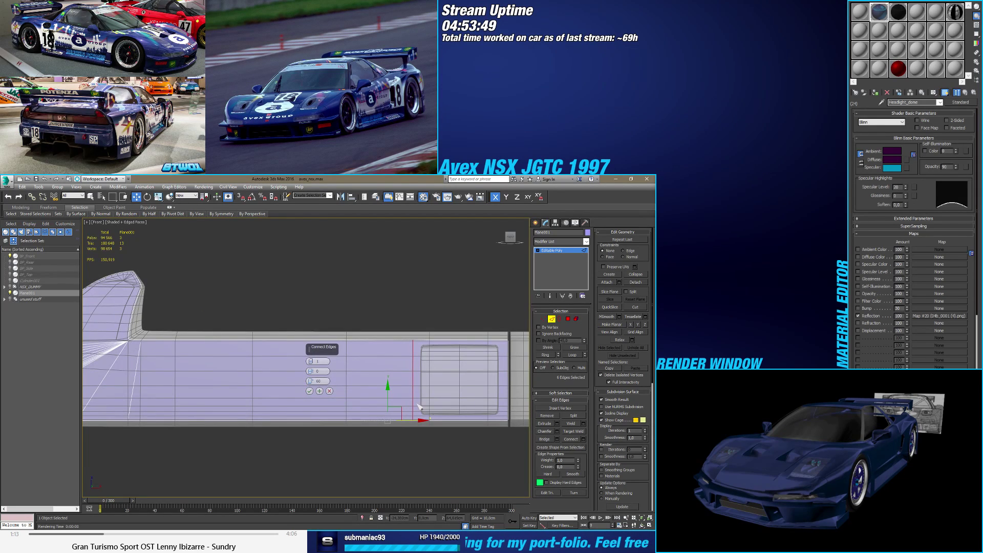
left_click(310, 391)
middle_click_drag(363, 380, 508, 358, "alt")
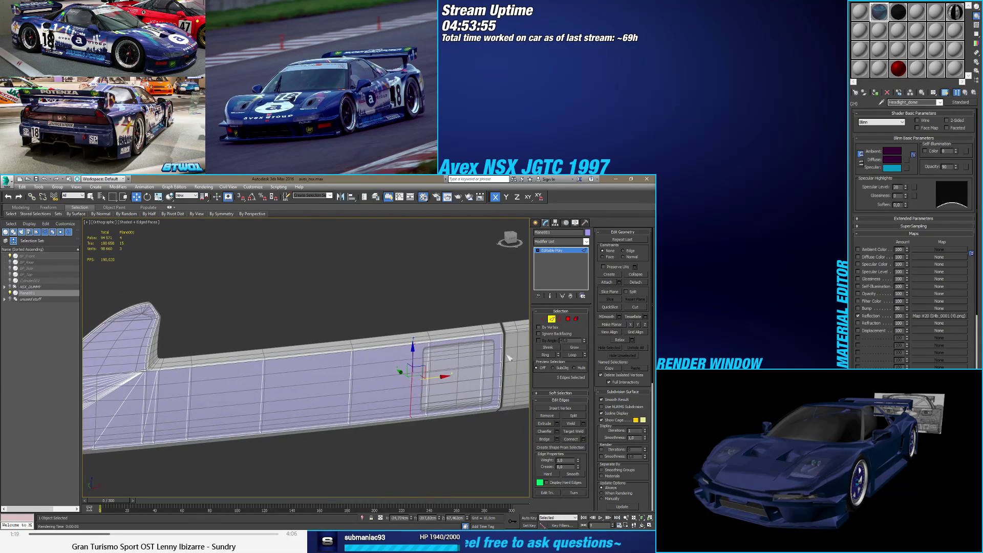
Step: In Polygon mode, select the lower-strip polygons in the rear panel area
left_click(571, 320)
left_click(410, 379)
left_click(495, 358)
left_click(430, 380, "ctrl")
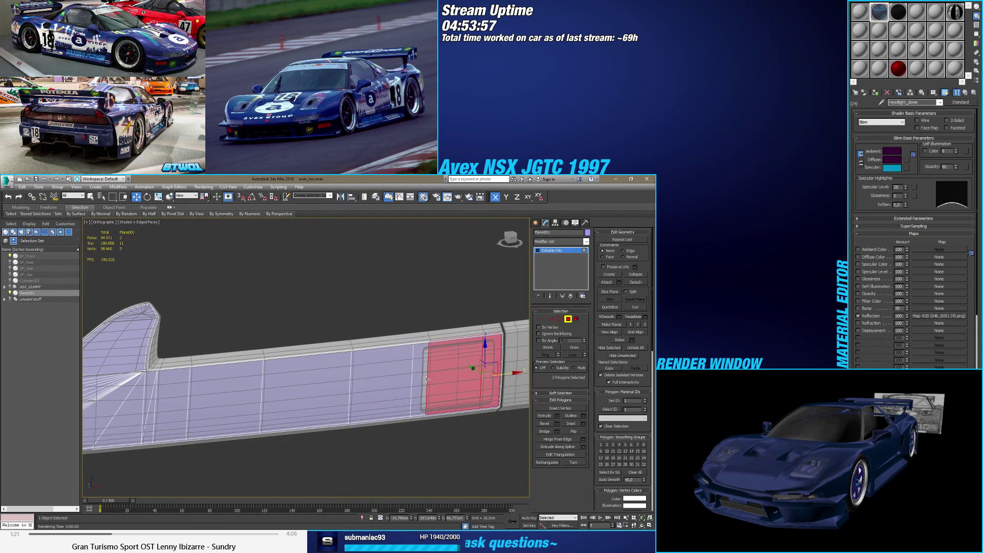
left_click(417, 383, "ctrl")
middle_click_drag(405, 389, 377, 388, "alt")
Step: In Front view, extend the selection leftward through the thin slivers to the fender polygon
key("f")
left_click(384, 353, "ctrl")
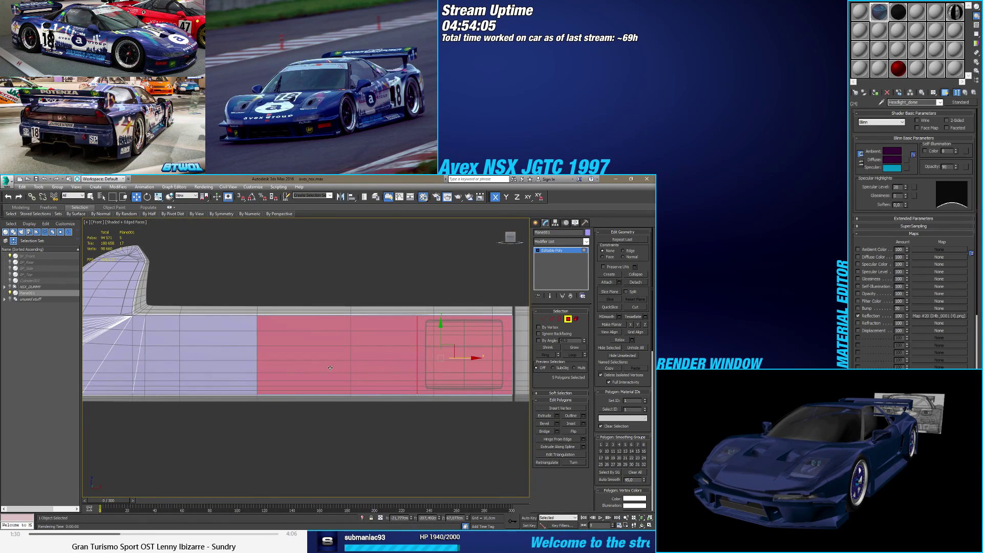
left_click(304, 353, "ctrl")
left_click(219, 354, "ctrl")
left_click(173, 366, "ctrl")
left_click(135, 364, "ctrl")
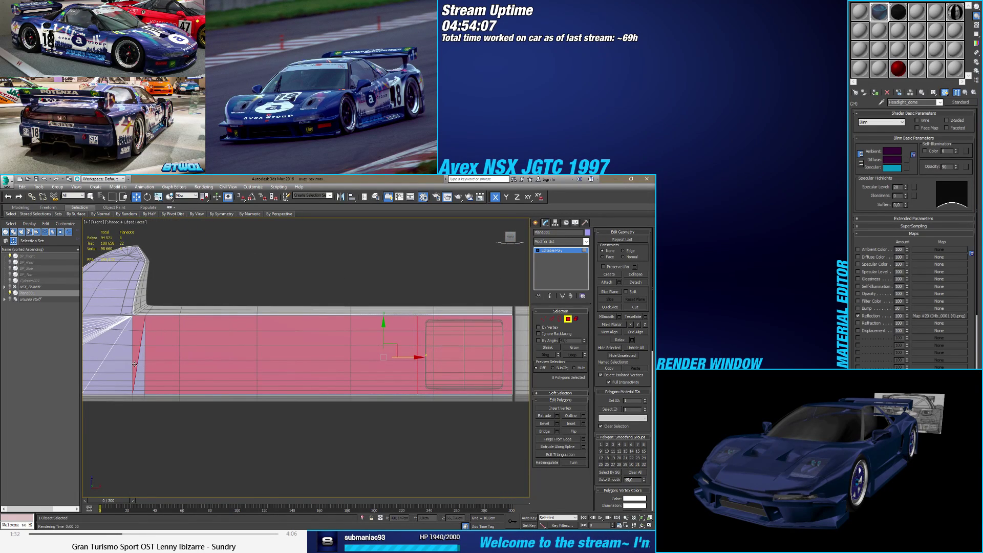
left_click(142, 370, "ctrl")
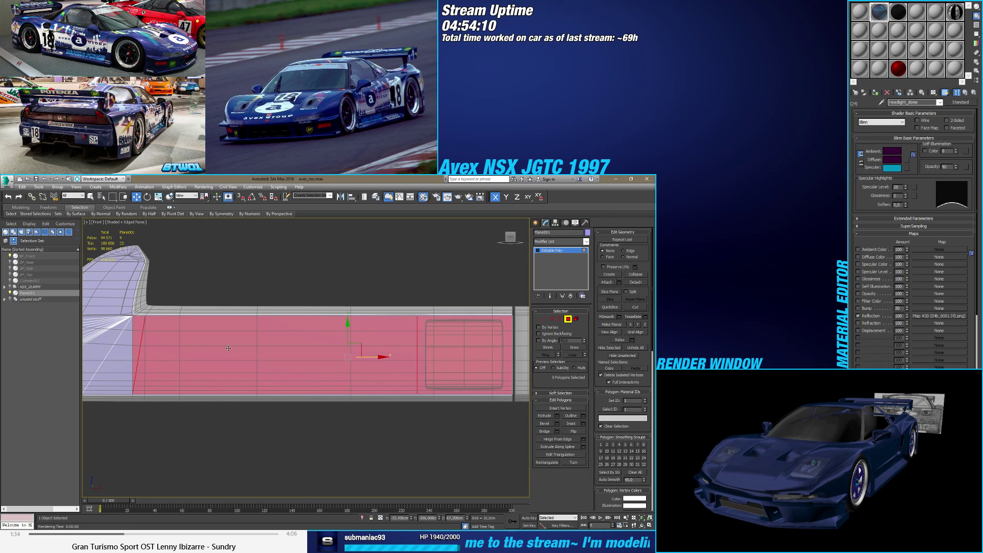
middle_click_drag(228, 348, 285, 352)
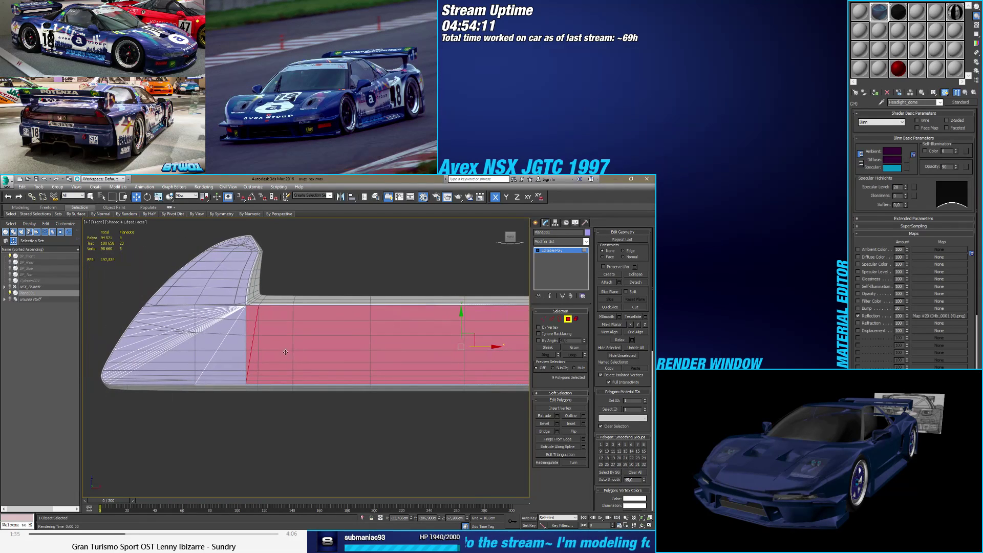
left_click(248, 325, "alt")
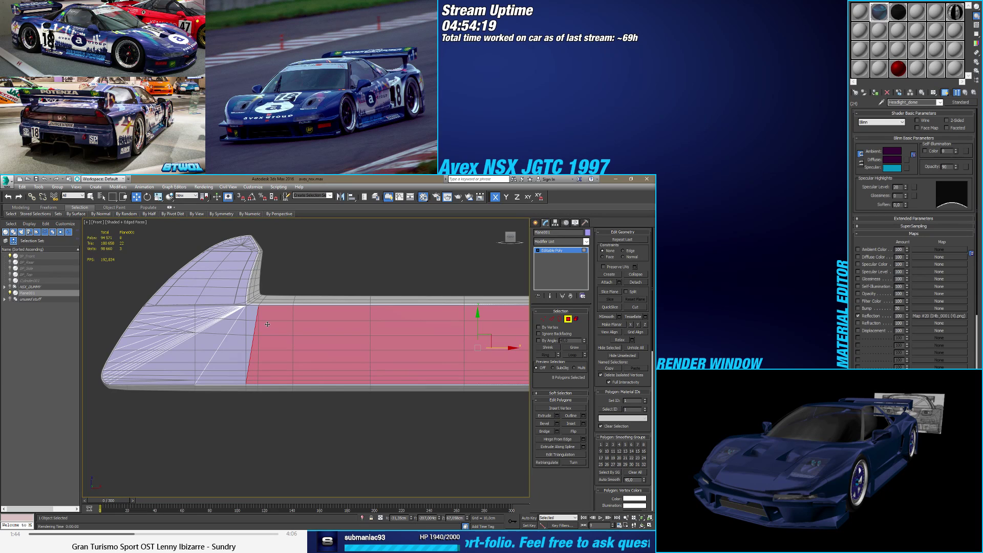
left_click(253, 321, "ctrl")
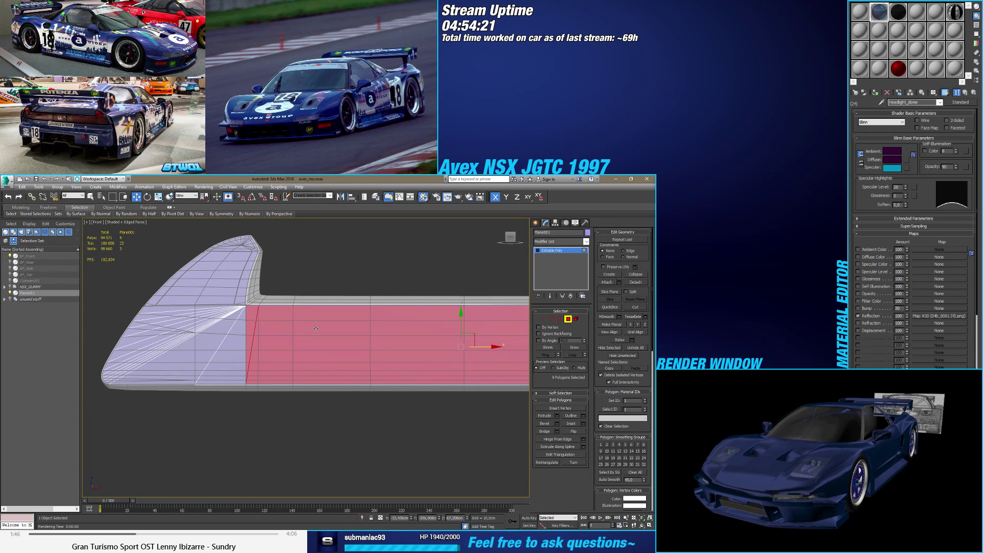
middle_click_drag(373, 336, 321, 342)
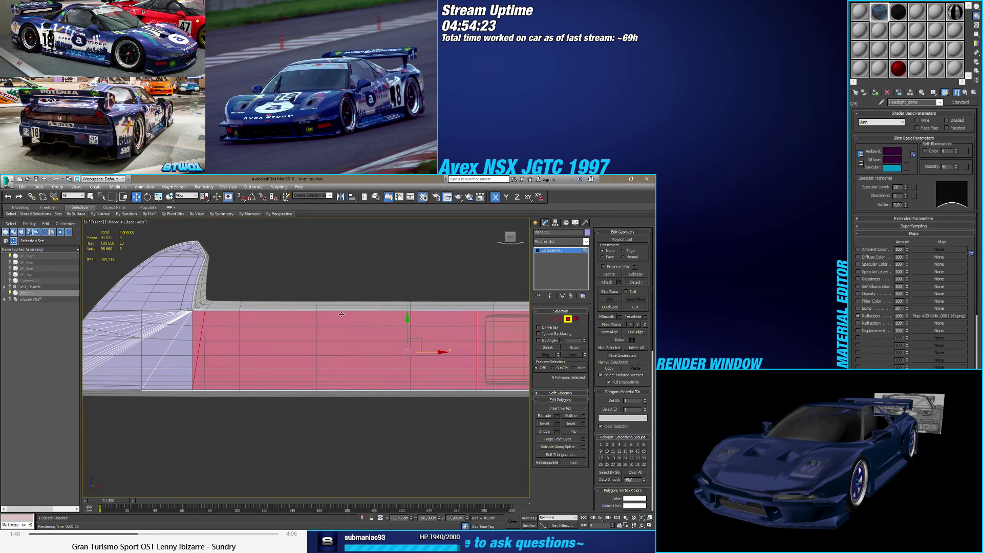
Step: Inset the nine selected lower-strip polygons to add a border around them
left_click(583, 424)
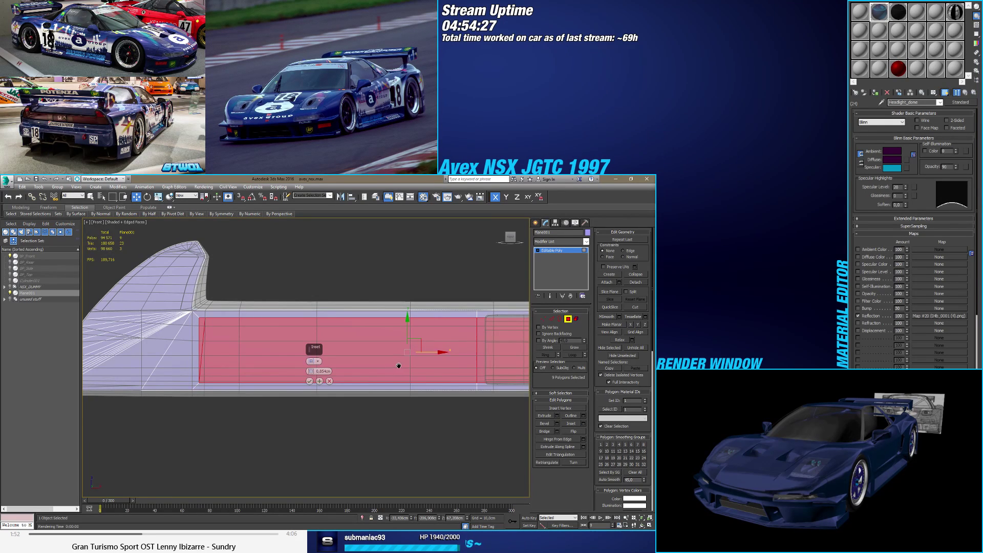
middle_click_drag(398, 365, 338, 365)
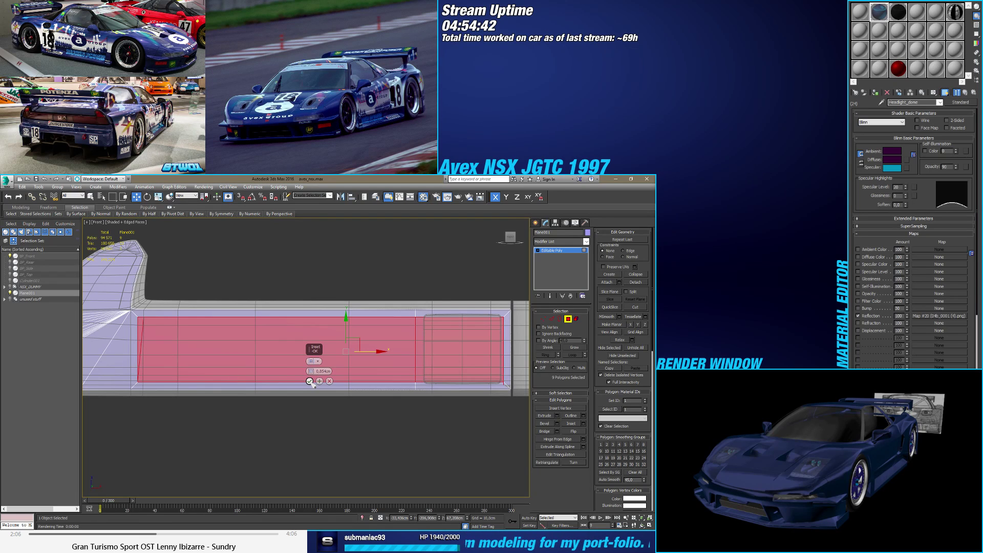
left_click(309, 381)
scroll(221, 357, "up", 5)
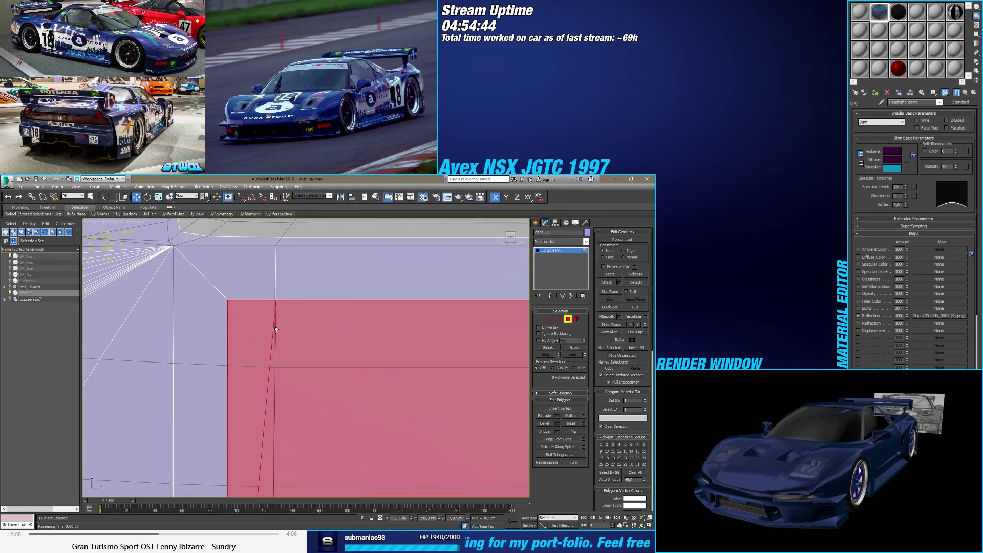
Step: In Vertex mode, Target Weld the loose vertex at the strip's end onto its neighbour
left_click(544, 320)
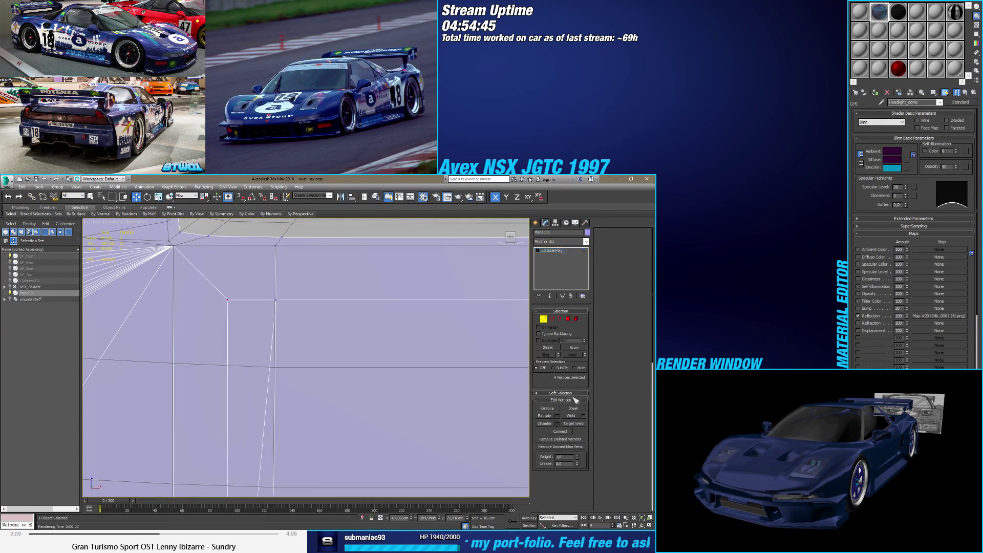
left_click(573, 423)
left_click(276, 300)
left_click(227, 300)
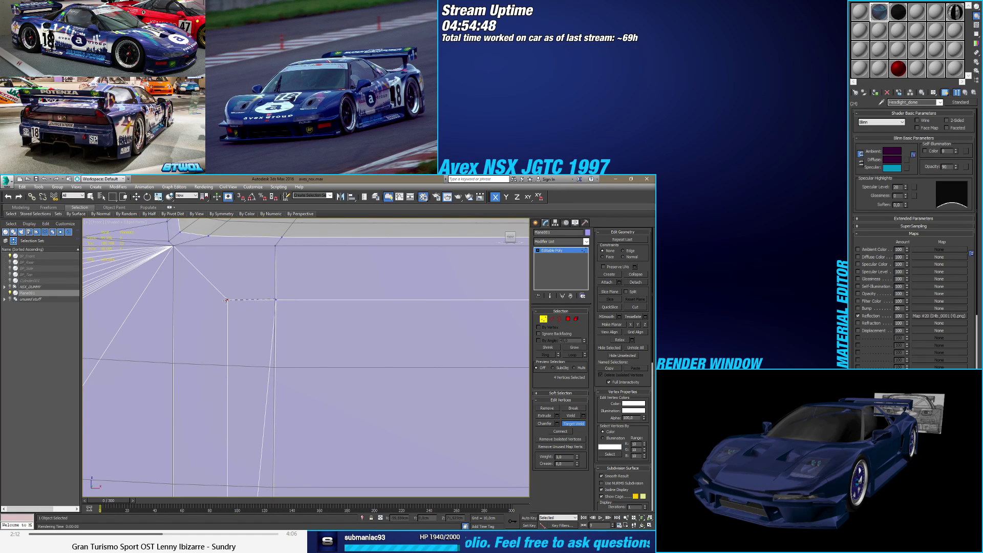
scroll(231, 305, "down", 5)
middle_click_drag(231, 305, 250, 359, "alt")
scroll(249, 360, "up", 5)
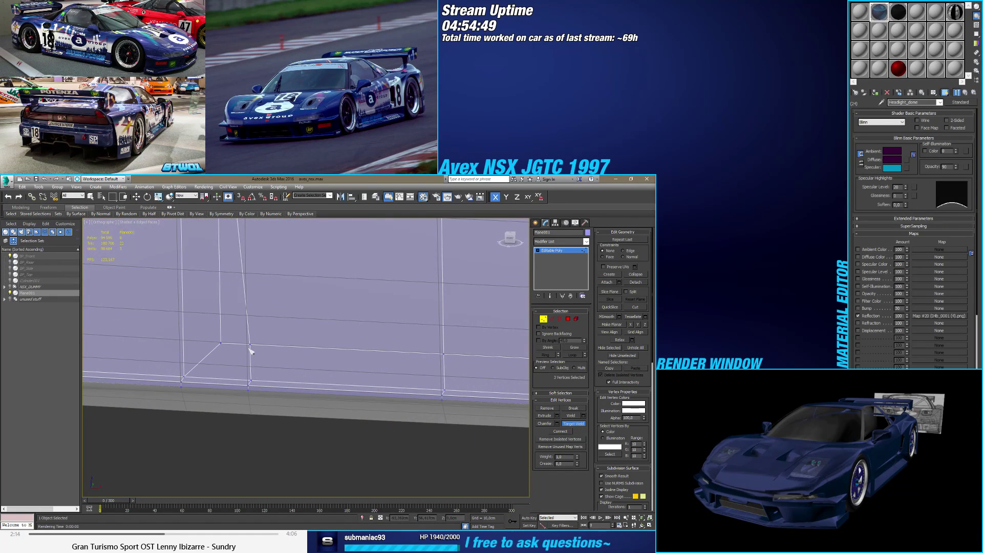
scroll(221, 342, "down", 5)
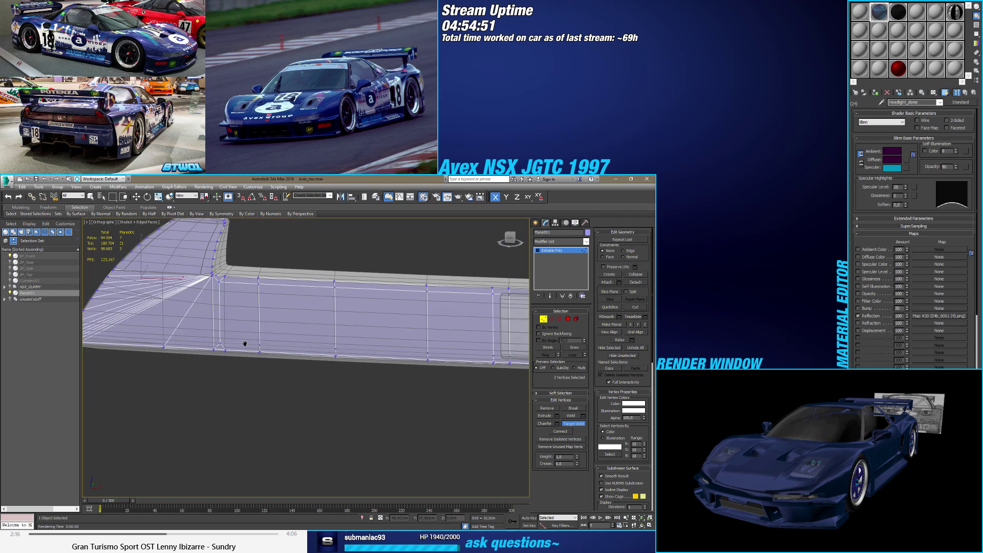
middle_click_drag(221, 342, 271, 352)
scroll(466, 384, "up", 5)
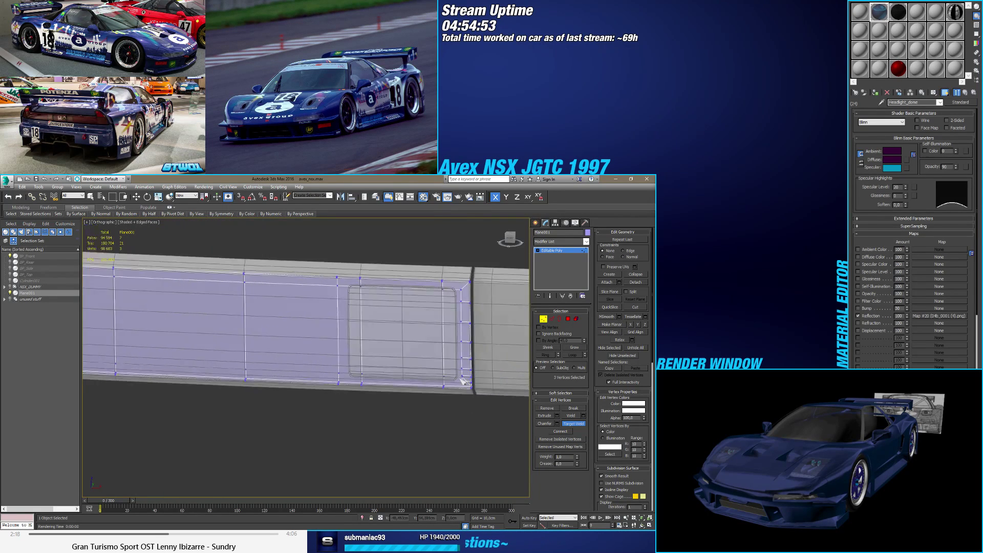
Step: Target Weld the panel's corner vertex into its neighbour, undoing an accidental deselection
key("w")
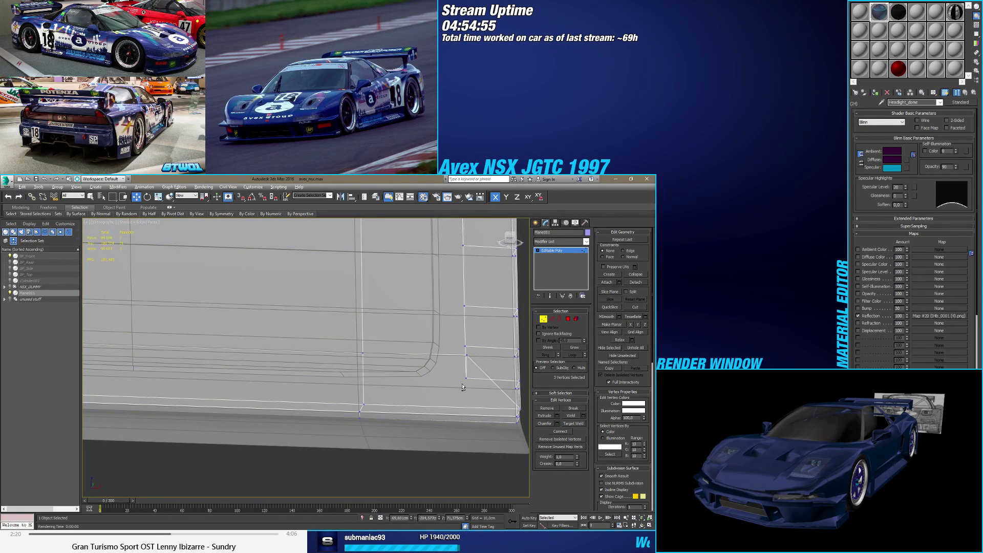
left_click(463, 379)
middle_click_drag(464, 379, 413, 400)
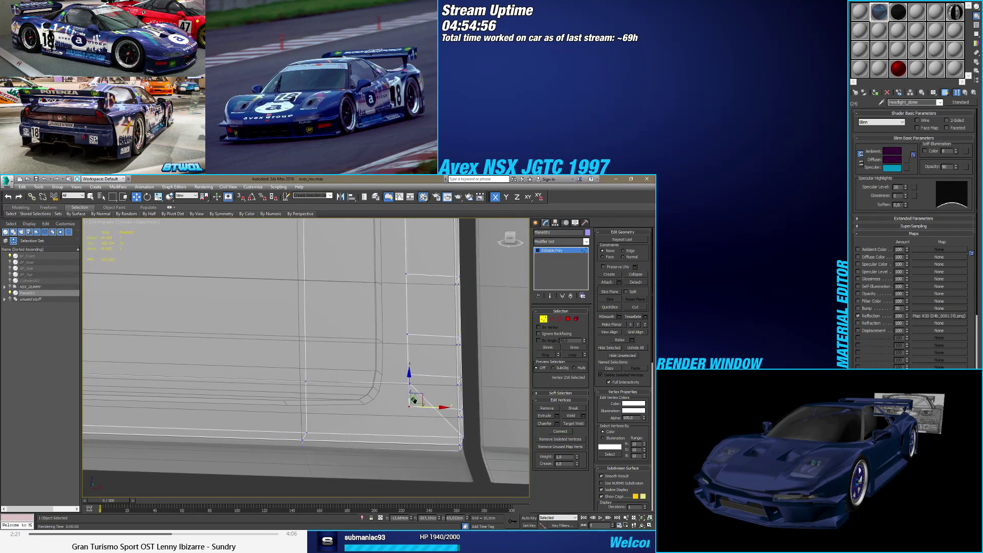
left_click(574, 423)
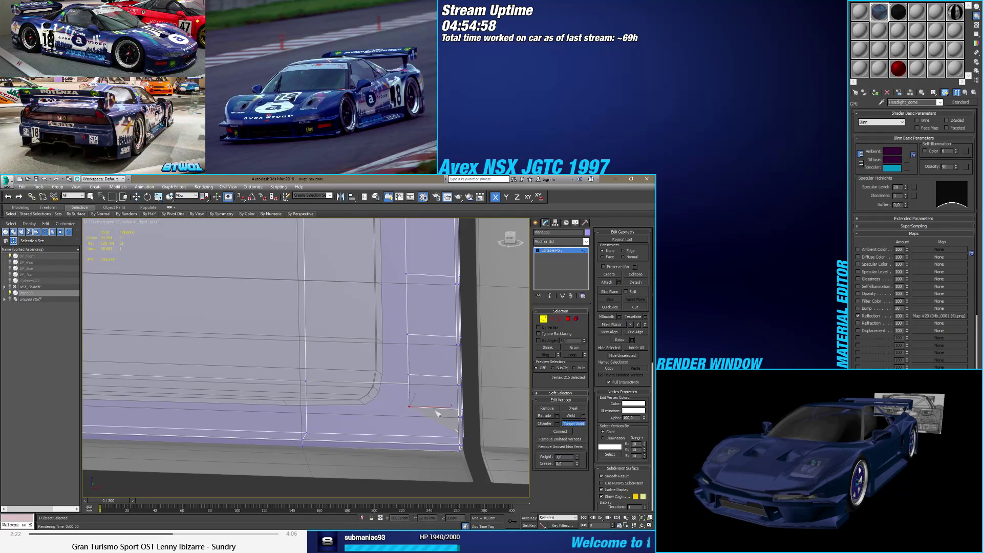
left_click(408, 384)
key("w")
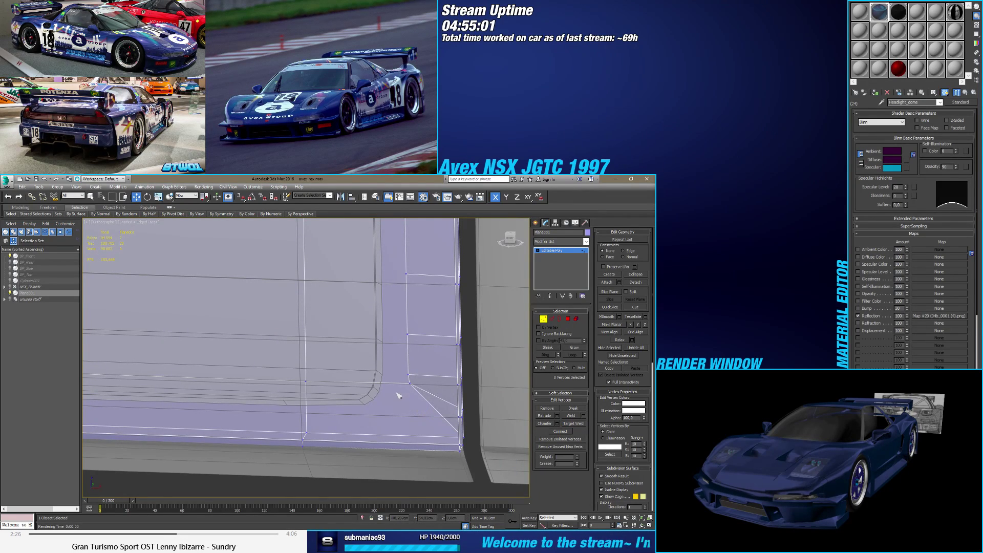
left_click(409, 373)
middle_click_drag(401, 388, 441, 388, "alt")
left_click(441, 387)
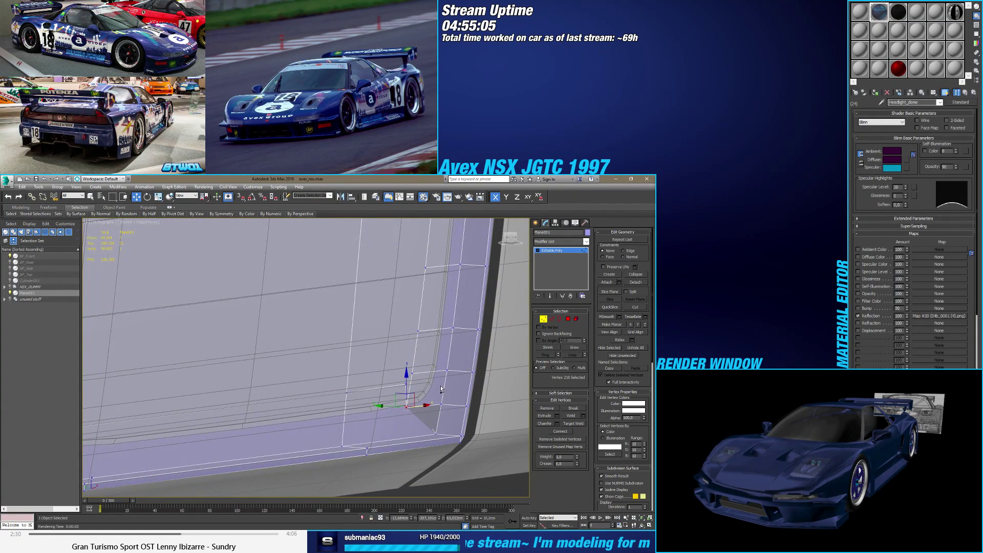
key("ctrl+z")
key("ctrl+z")
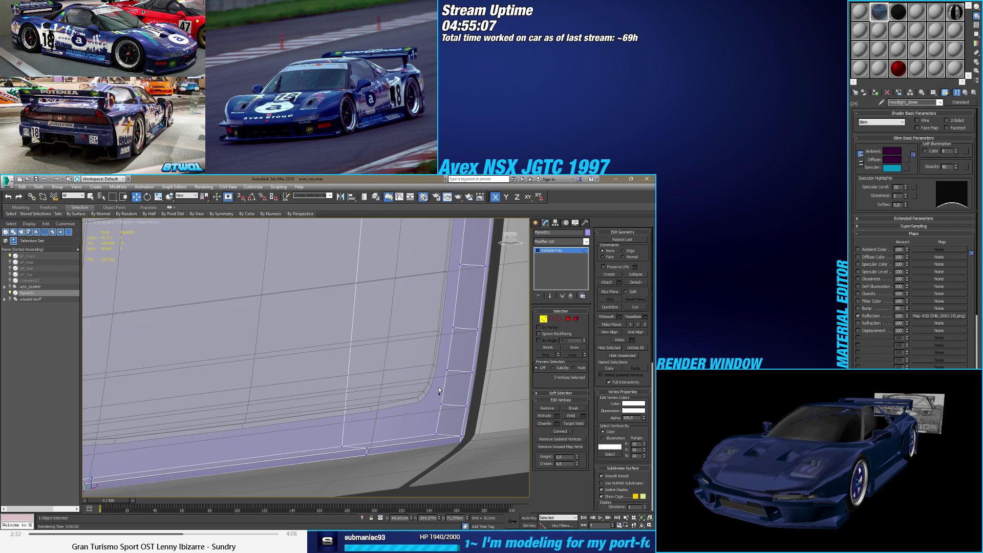
Step: Select the three vertices at the panel's lower-right corner
scroll(433, 397, "up", 10)
scroll(425, 389, "down", 8)
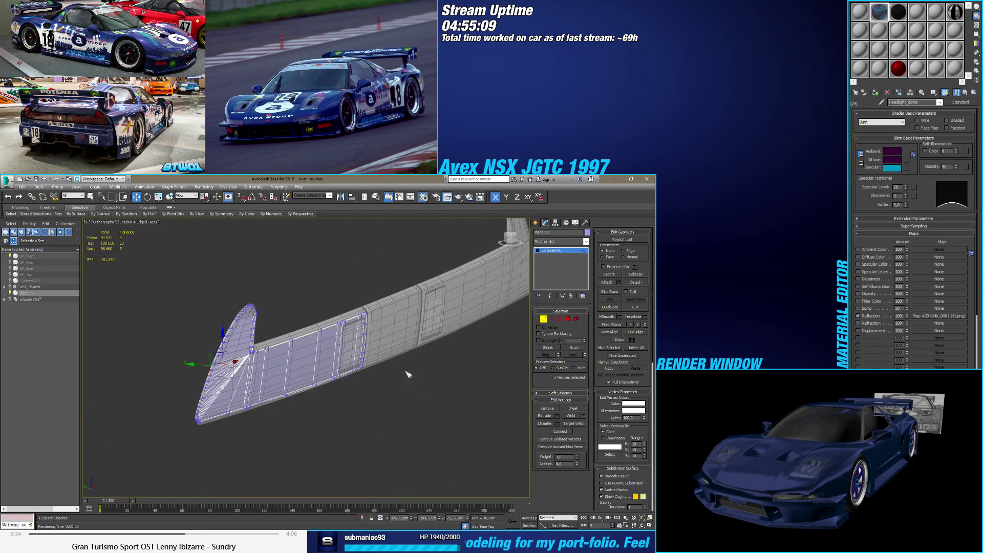
middle_click_drag(406, 373, 333, 377, "alt")
scroll(259, 387, "up", 5)
middle_click_drag(258, 387, 326, 394, "alt")
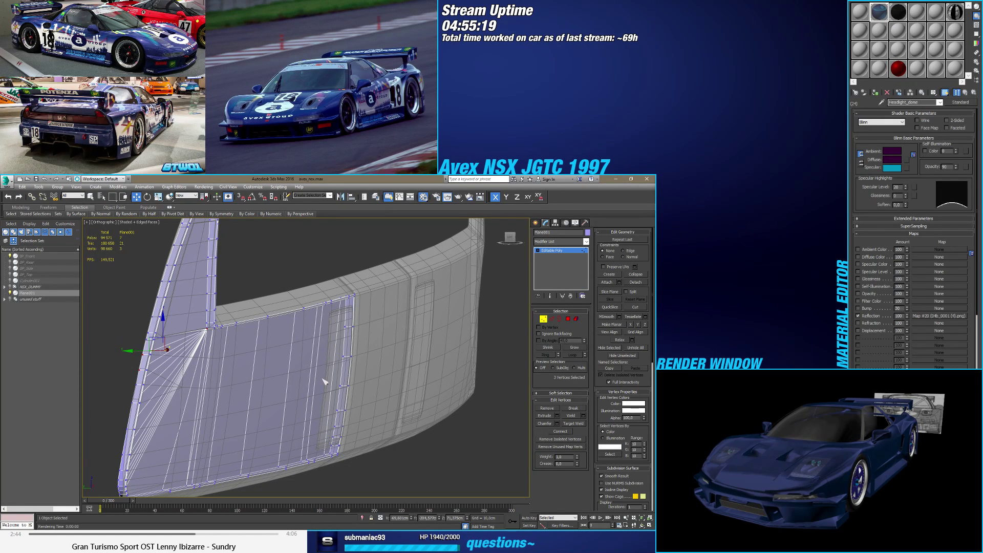
scroll(320, 378, "up", 3)
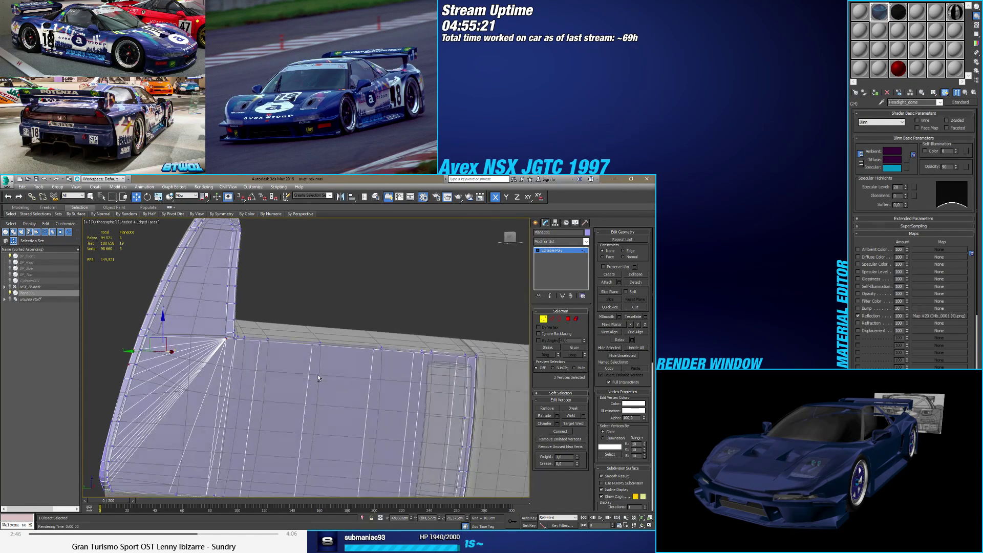
middle_click_drag(318, 378, 340, 365)
scroll(340, 365, "down", 4)
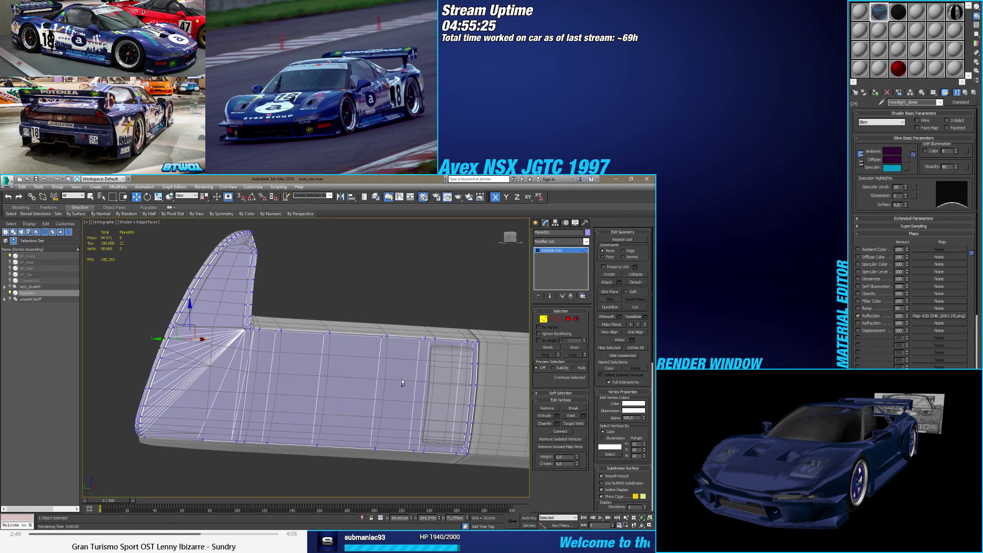
scroll(467, 370, "up", 3)
left_click(471, 366)
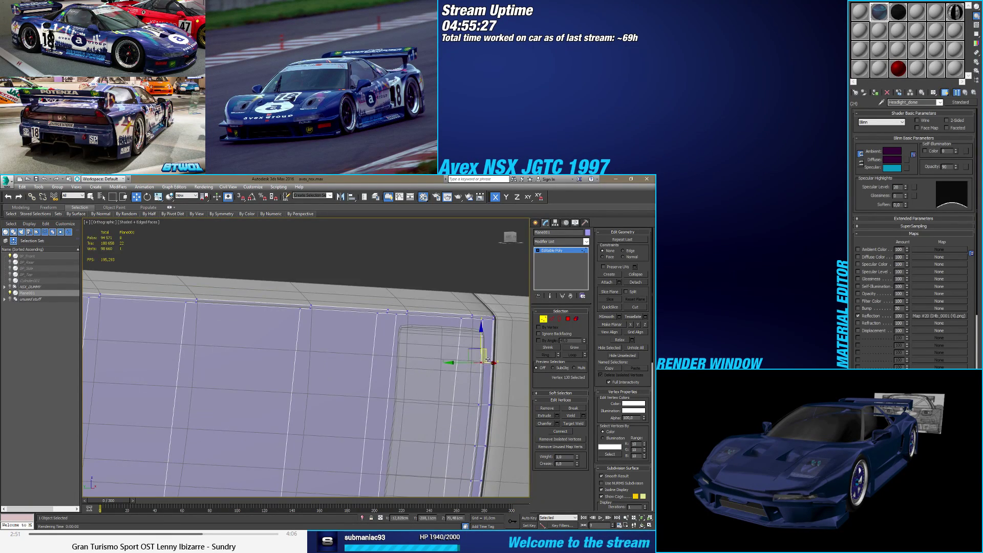
scroll(479, 366, "down", 3)
scroll(479, 366, "up", 3)
scroll(398, 377, "down", 3)
middle_click_drag(397, 377, 391, 373, "alt")
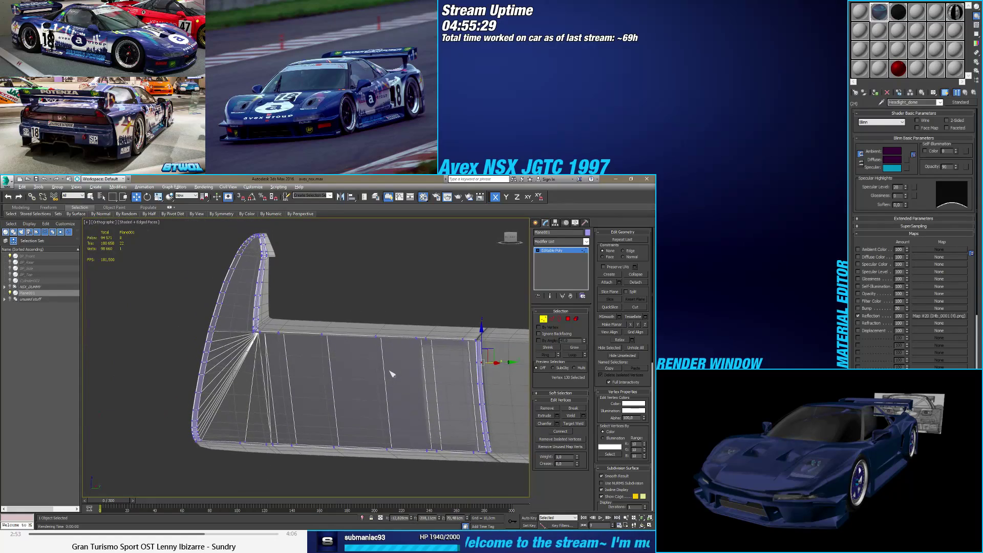
scroll(394, 373, "up", 3)
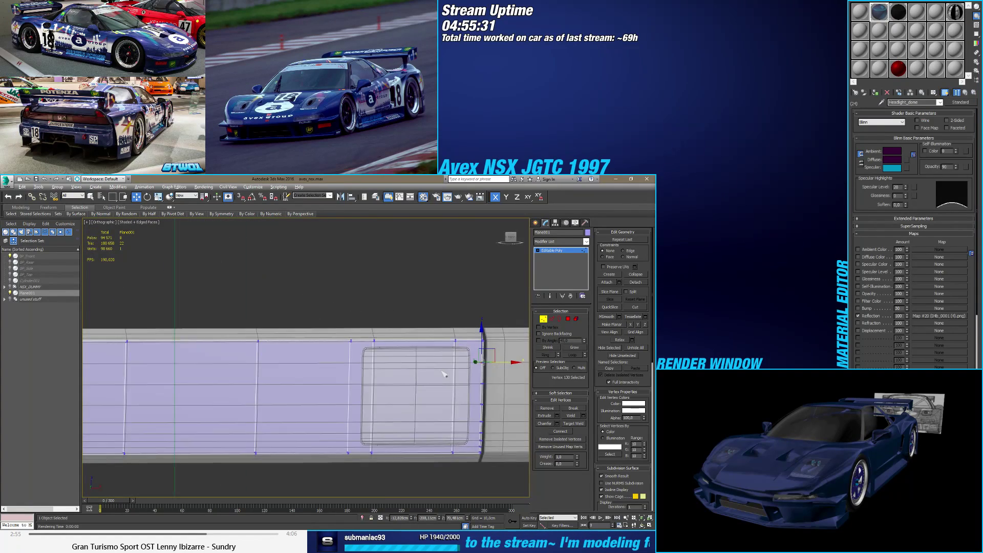
scroll(401, 377, "down", 3)
middle_click_drag(450, 361, 474, 406, "alt")
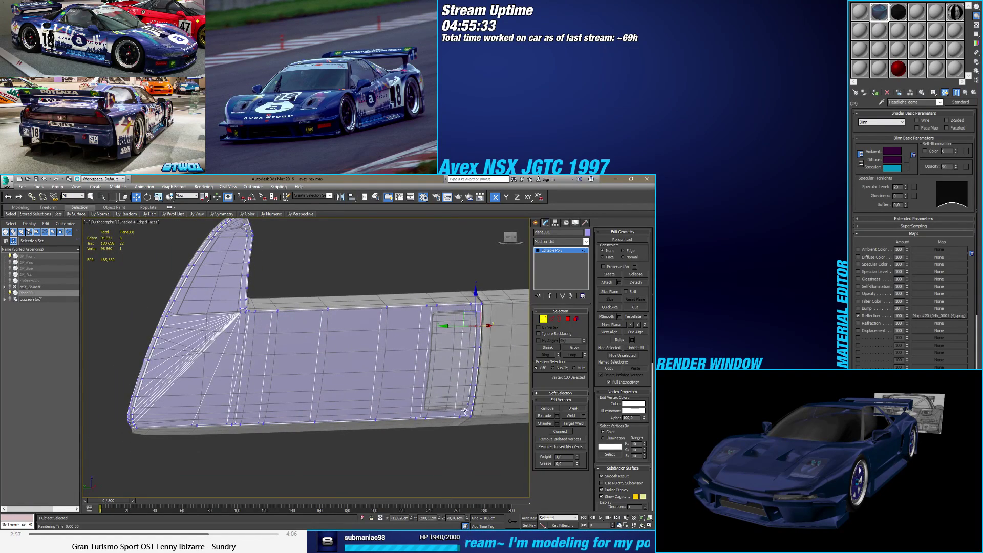
scroll(465, 409, "up", 4)
left_click_drag(483, 366, 484, 364)
scroll(484, 364, "down", 4)
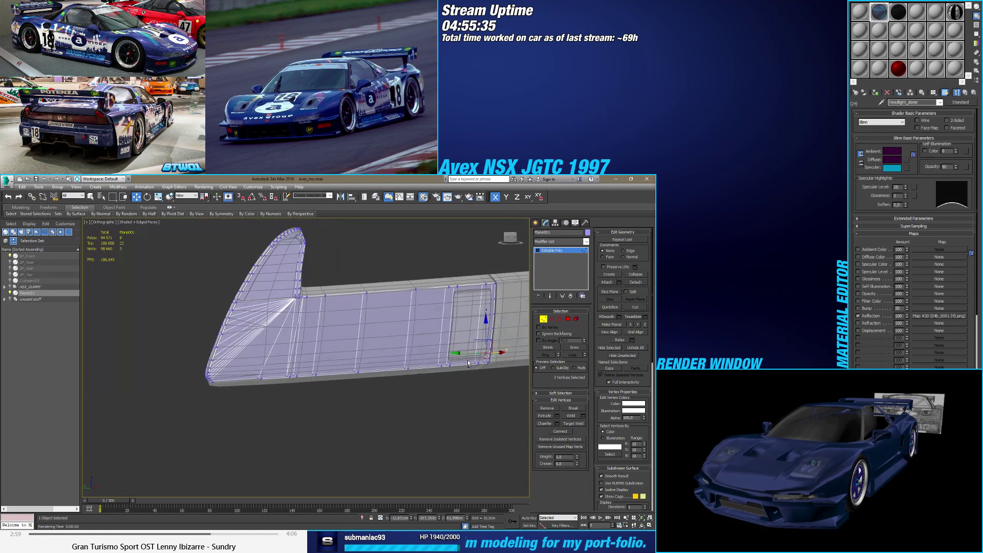
middle_click_drag(484, 364, 404, 361, "alt")
scroll(130, 341, "up", 6)
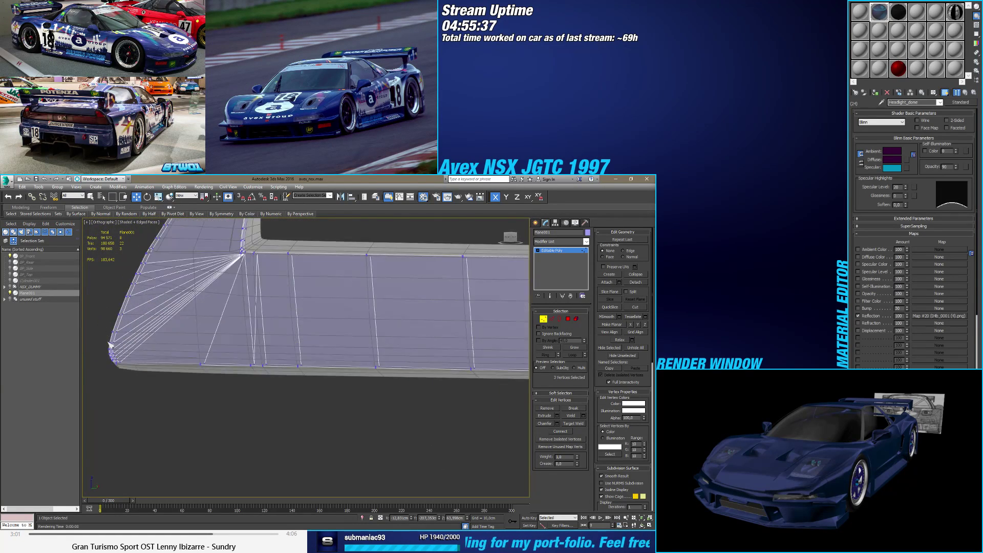
Step: Select the vertices on the panel's left edge and at its curved corner
left_click(125, 342)
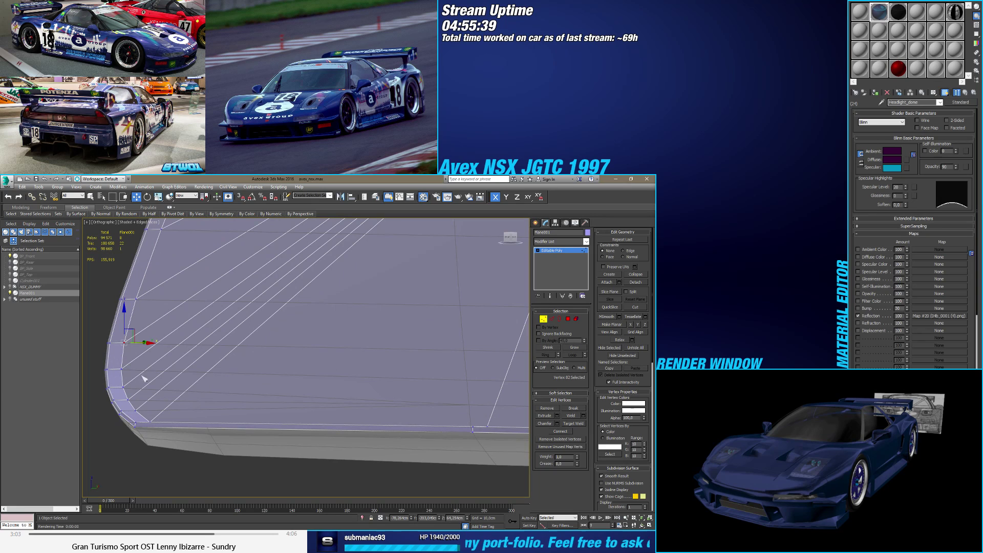
left_click(150, 421)
scroll(149, 421, "down", 2)
middle_click_drag(147, 420, 201, 402)
scroll(364, 432, "up", 3)
scroll(197, 396, "up", 3)
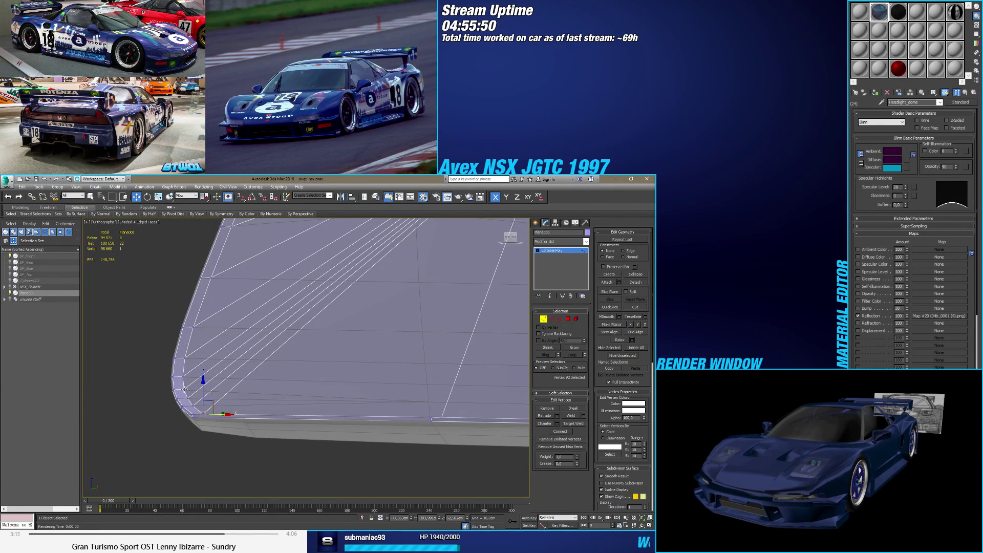
scroll(188, 396, "up", 2)
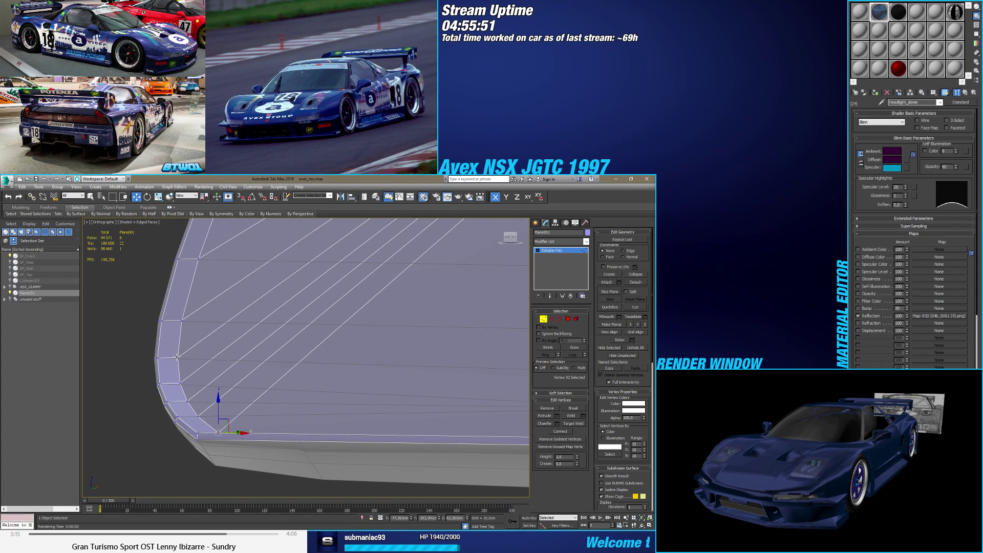
scroll(176, 356, "down", 4)
middle_click_drag(184, 359, 227, 378, "alt")
scroll(145, 380, "up", 4)
middle_click_drag(146, 380, 171, 384)
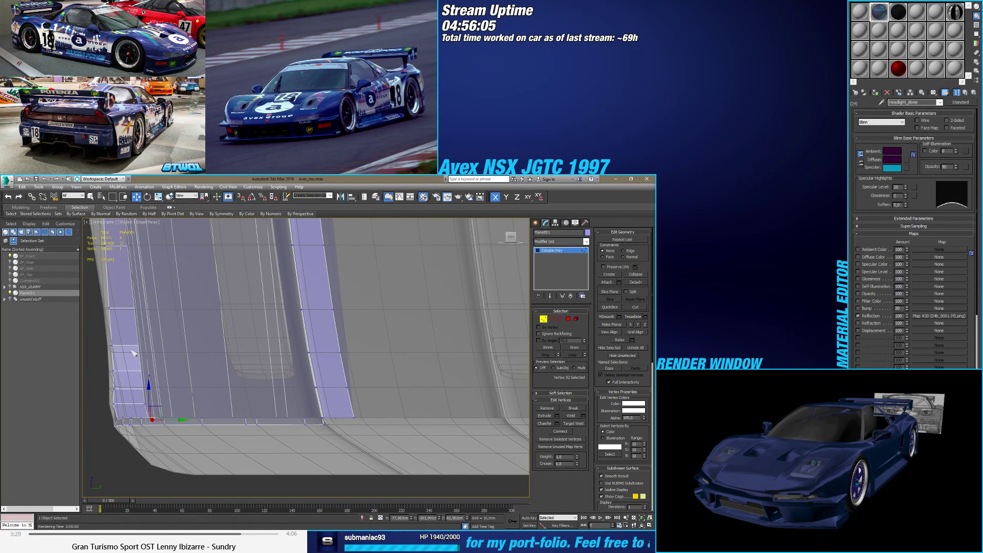
middle_click_drag(129, 313, 163, 326, "alt")
Step: Target Weld two vertices onto their neighbours and weld the two overlapping corner vertices
left_click(572, 423)
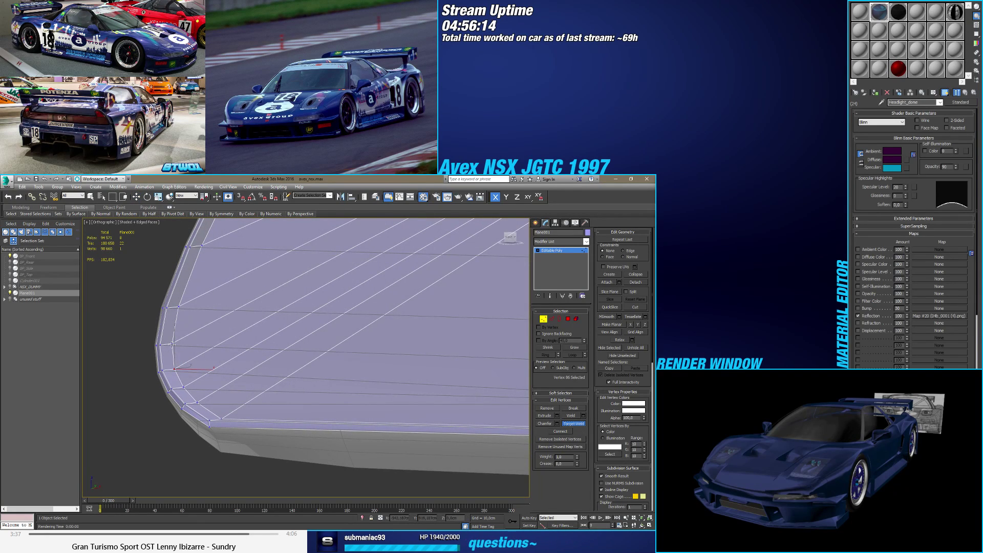
left_click(174, 365)
left_click(161, 344)
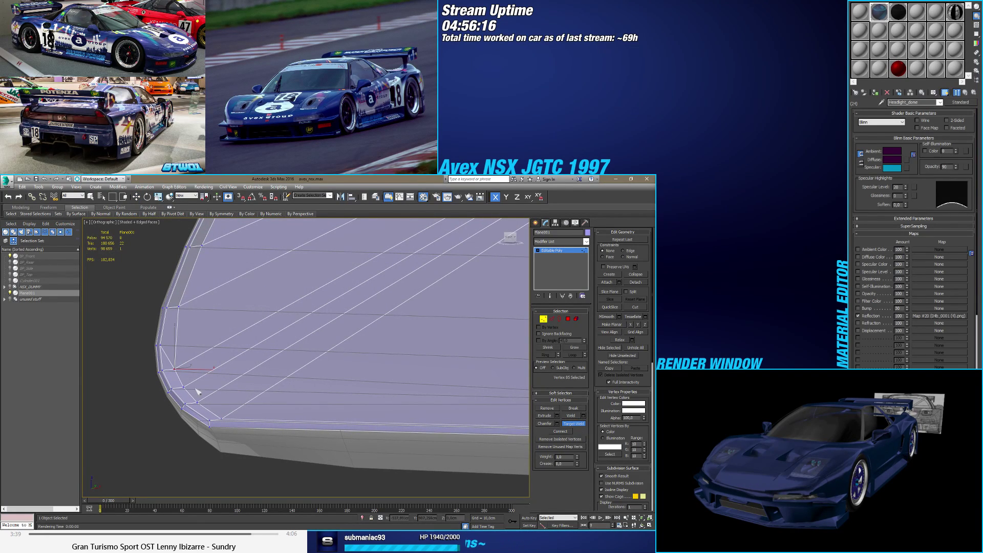
key("w")
left_click_drag(185, 384, 201, 402)
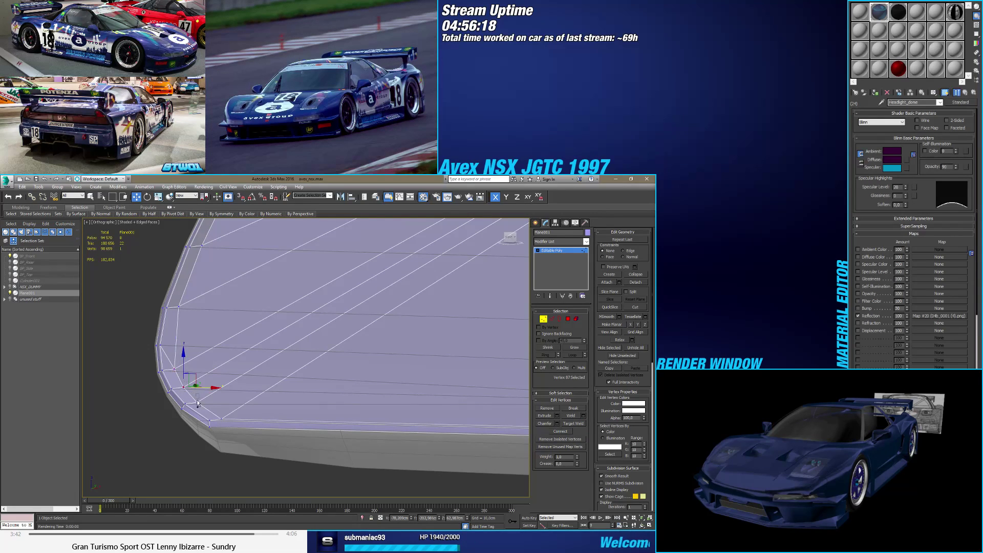
left_click(583, 415)
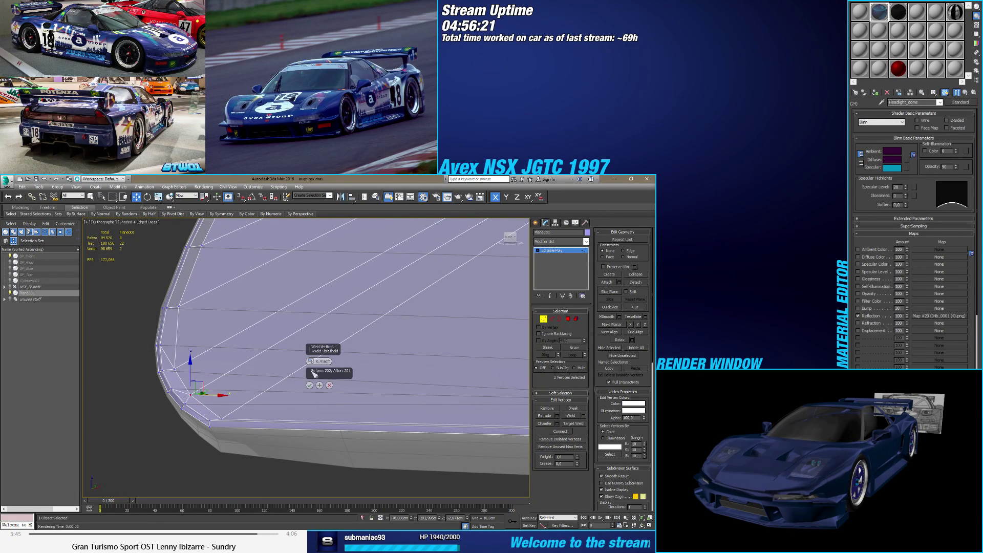
left_click(309, 385)
Step: Add the raised panel edge vertices to the selection, then switch to Polygon mode
scroll(246, 398, "down", 1)
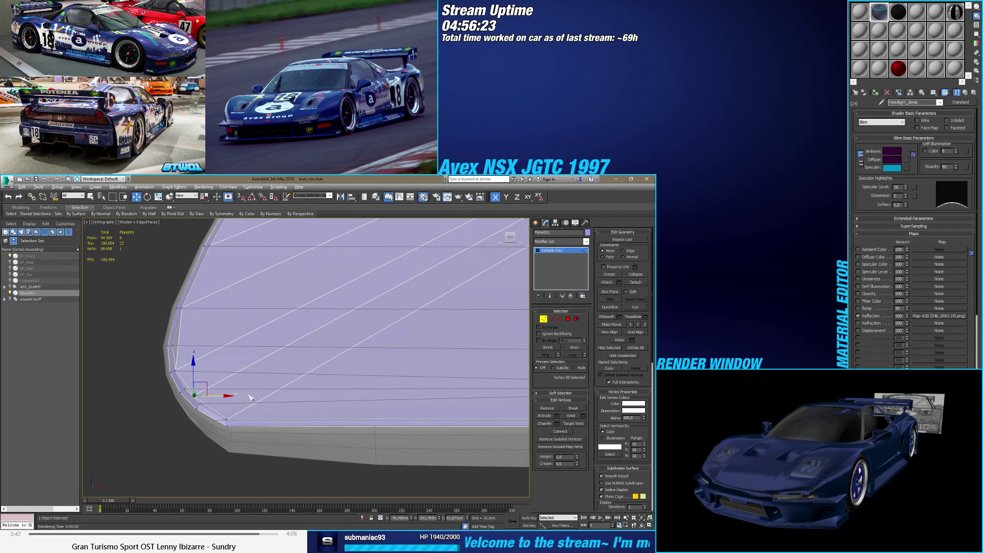
mouse_move(246, 398)
middle_mouse_down("alt")
mouse_move(232, 400)
mouse_move(369, 312)
mouse_move(214, 372)
middle_mouse_up("alt")
scroll(214, 372, "down", 3)
middle_click_drag(307, 373, 317, 408, "alt")
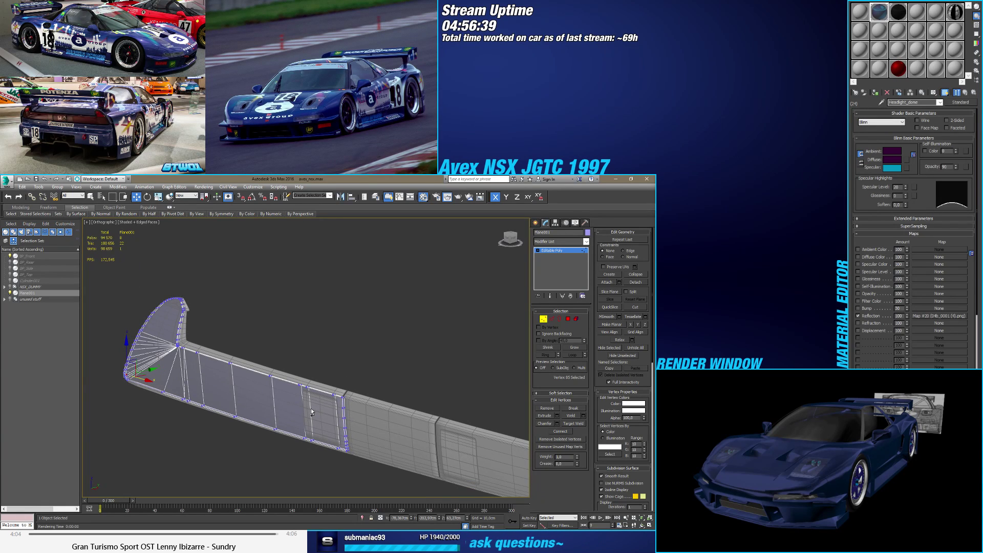
middle_click_drag(310, 408, 359, 411, "alt")
scroll(360, 411, "up", 5)
left_click_drag(381, 398, 382, 398, "ctrl")
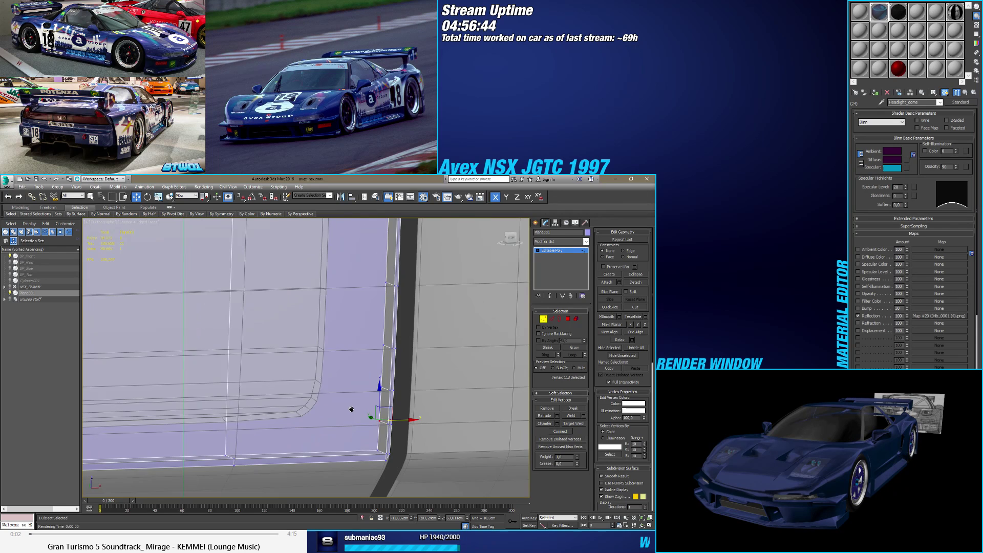
middle_click_drag(379, 409, 355, 407, "alt")
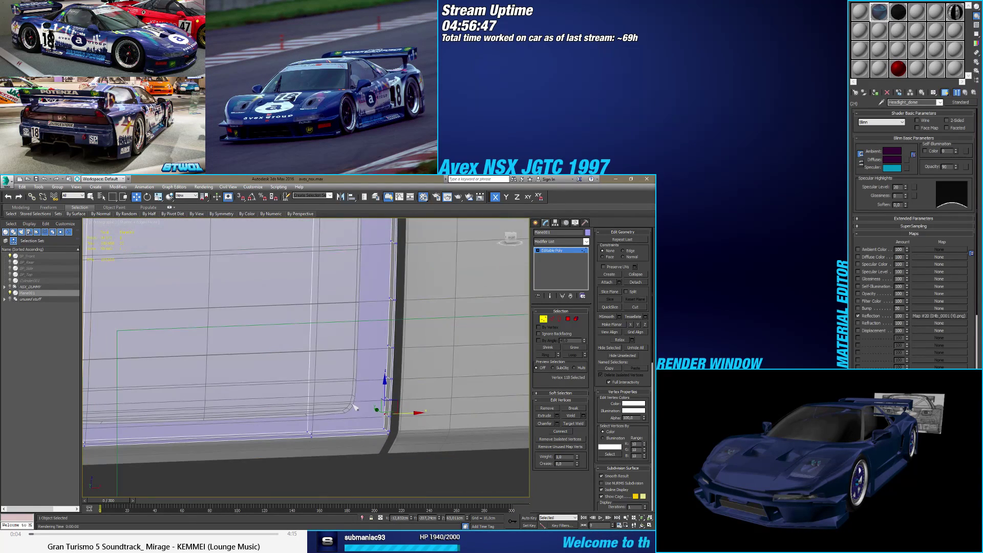
left_click(568, 319)
Step: Add the leftmost polygon to the strip and inset it by 0.5cm
scroll(460, 373, "down", 6)
middle_click_drag(445, 377, 442, 377, "alt")
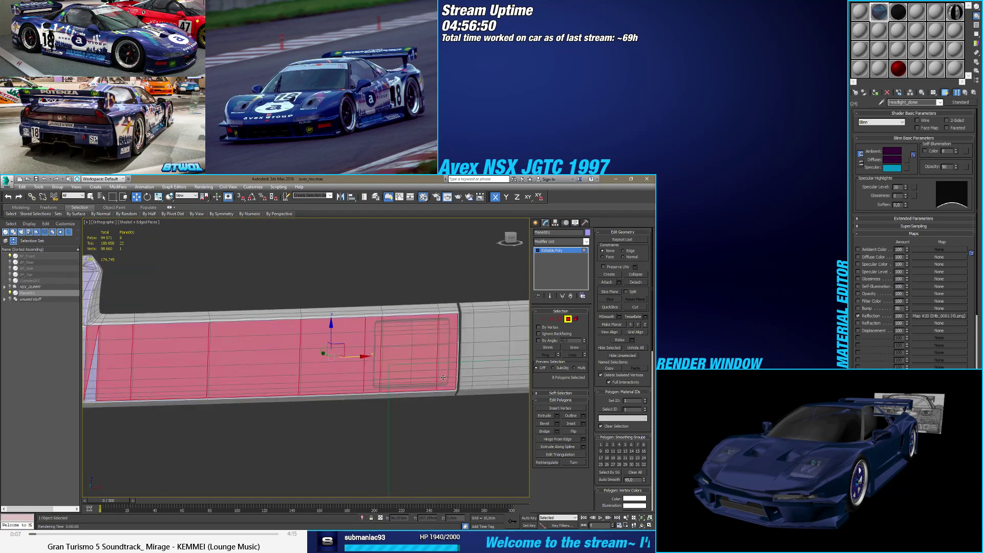
left_click(95, 375, "ctrl")
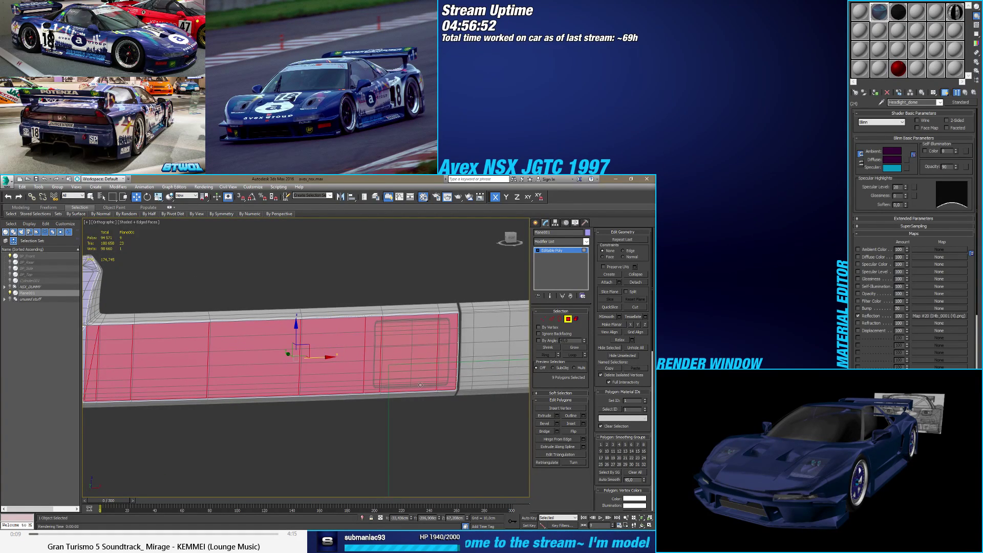
left_click(584, 424)
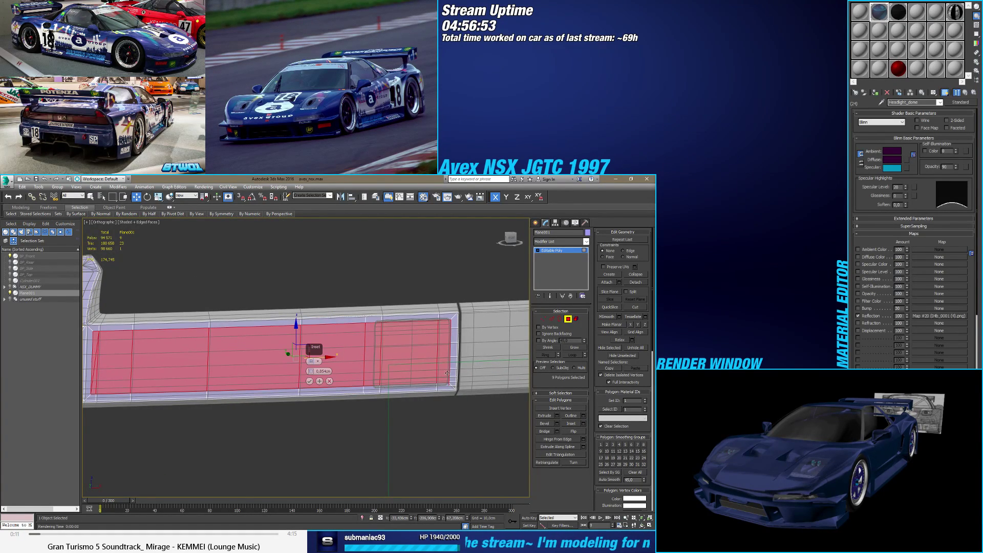
scroll(446, 373, "up", 6)
middle_click_drag(446, 373, 280, 413)
scroll(270, 406, "down", 2)
scroll(270, 406, "up", 2)
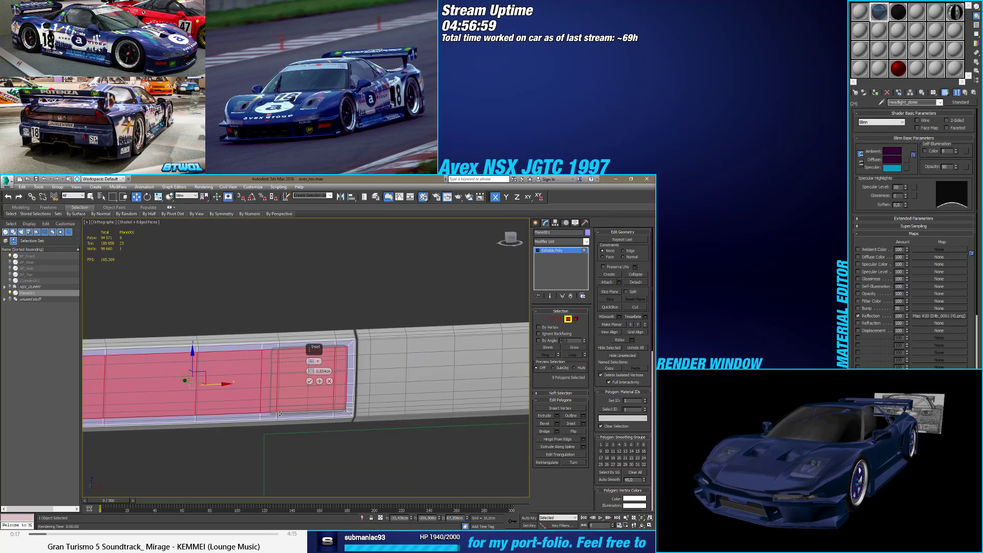
scroll(279, 414, "up", 5)
middle_click_drag(358, 408, 313, 389)
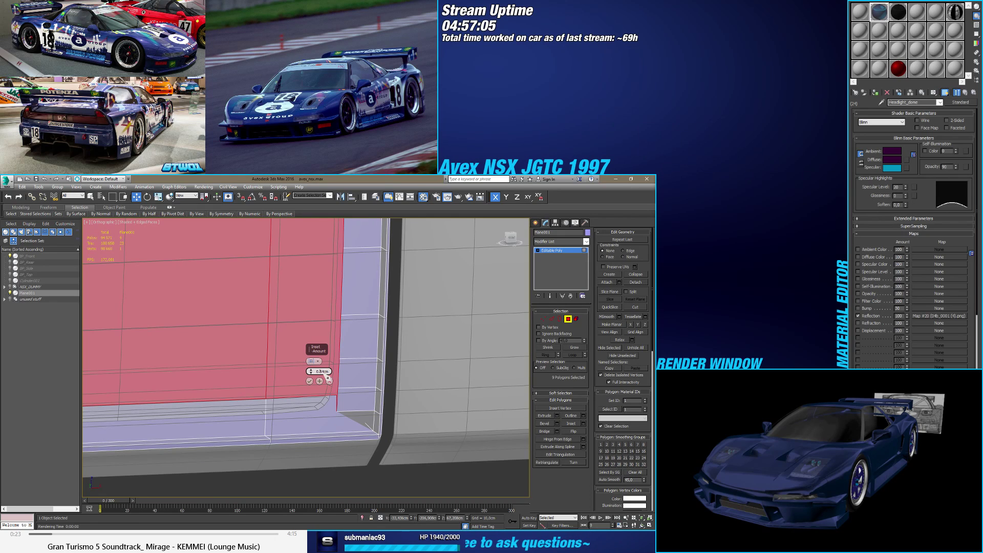
type("5")
key("Return")
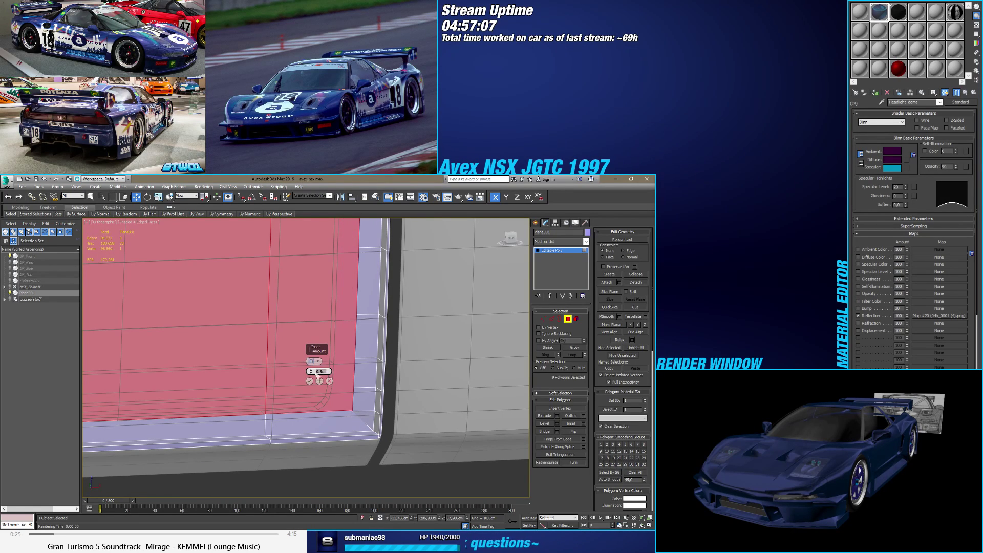
left_click(309, 381)
Step: In Vertex mode, select the two vertices at the panel corner
key("1")
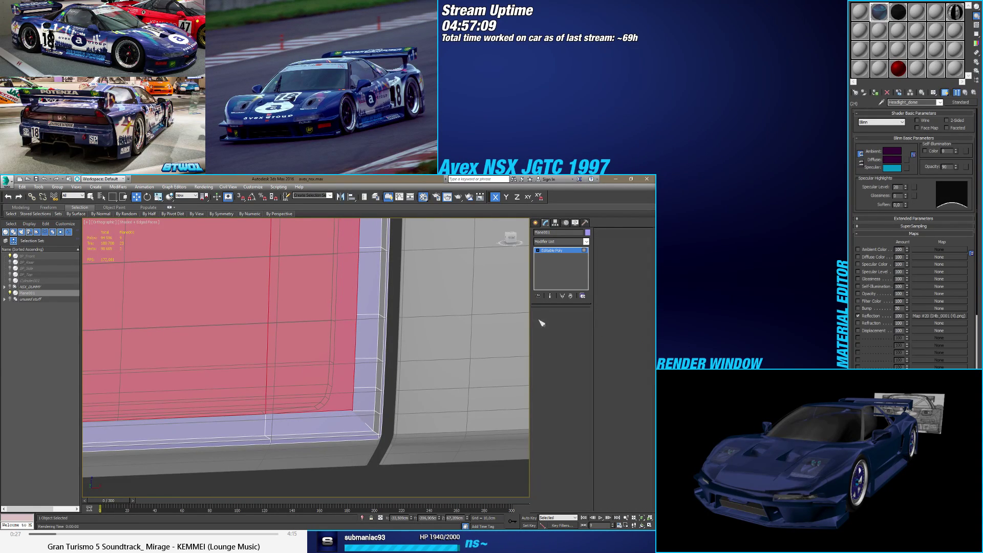
left_click(359, 414)
scroll(359, 415, "up", 2)
Step: Target Weld the two stray vertices onto the inset panel's corner vertex
left_click(330, 412)
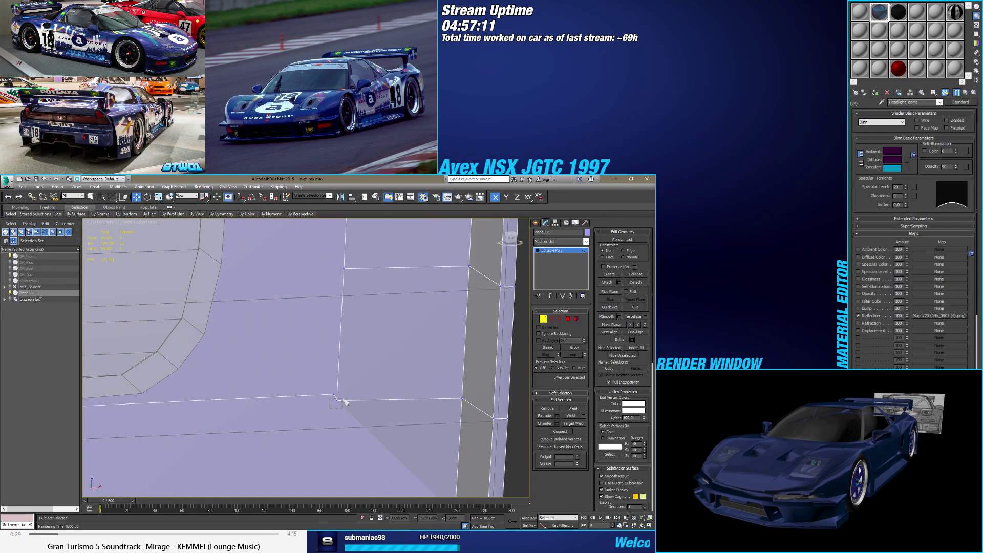
left_click(339, 398)
middle_click_drag(337, 404, 347, 420, "alt")
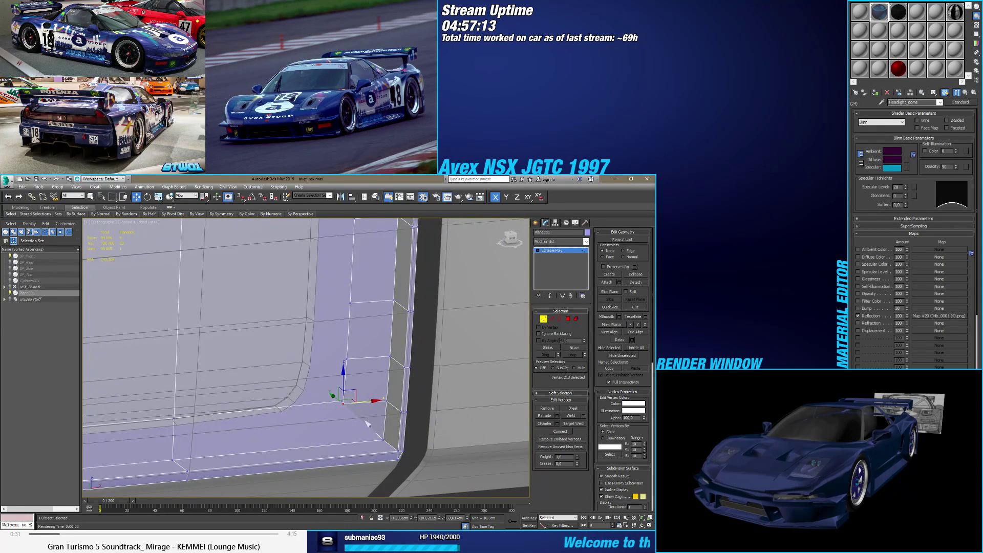
left_click(573, 423)
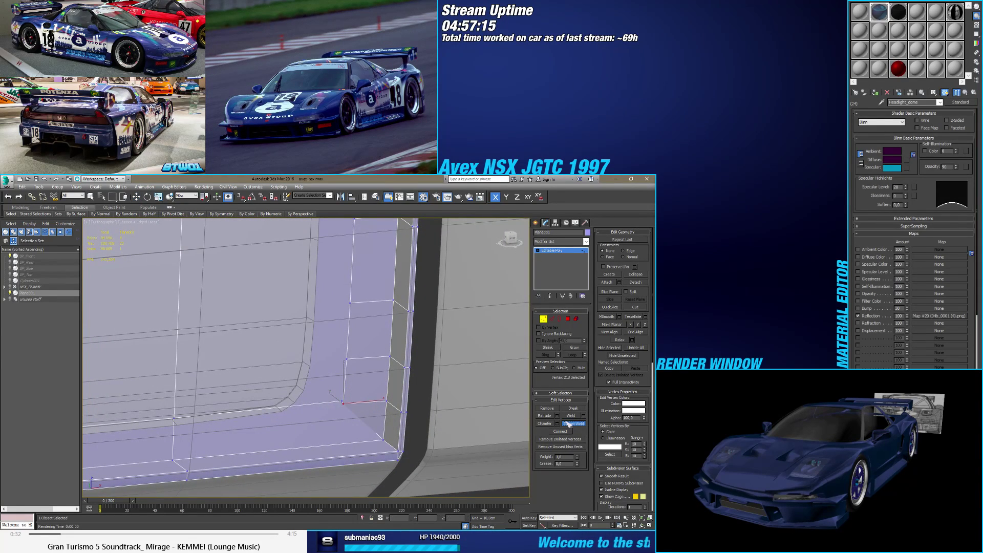
left_click(342, 402)
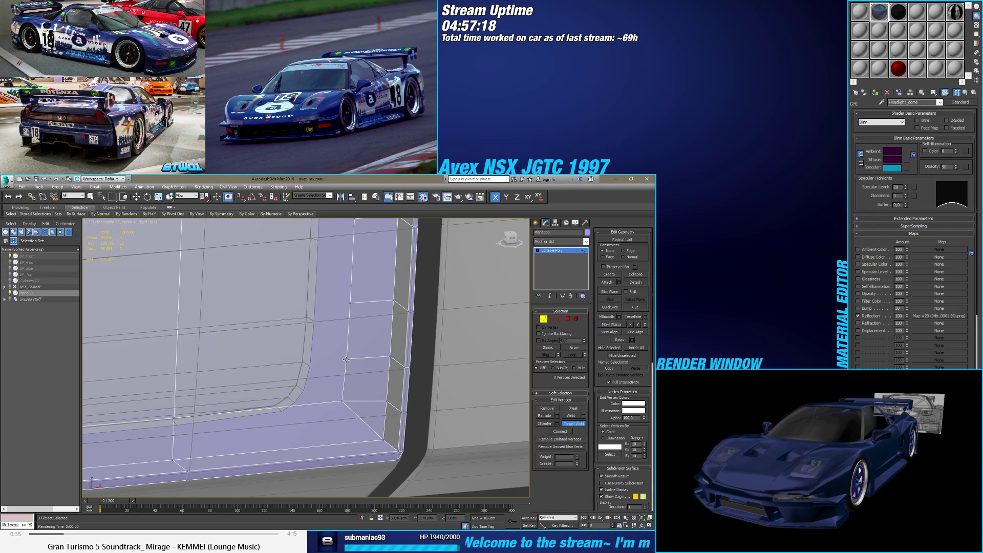
left_click(341, 401)
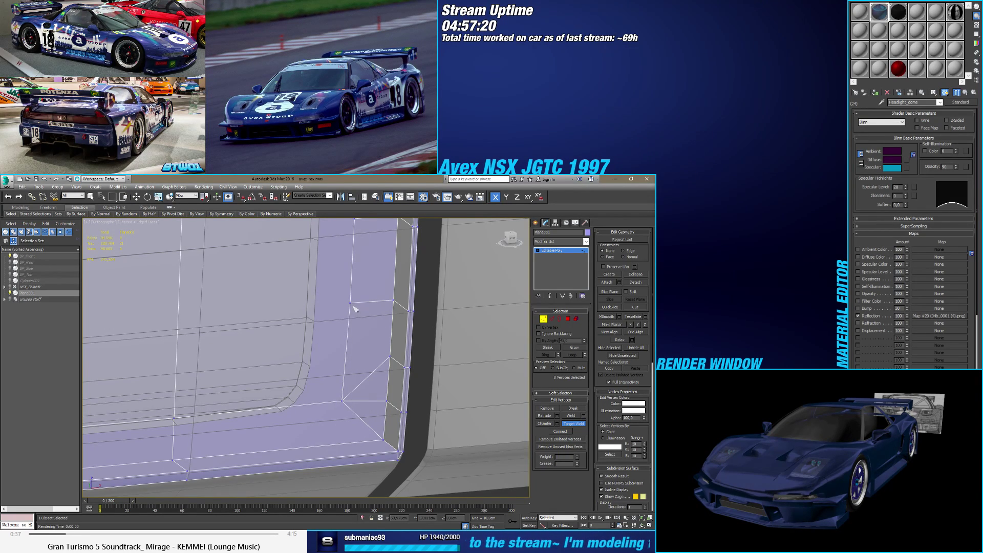
scroll(339, 311, "down", 3)
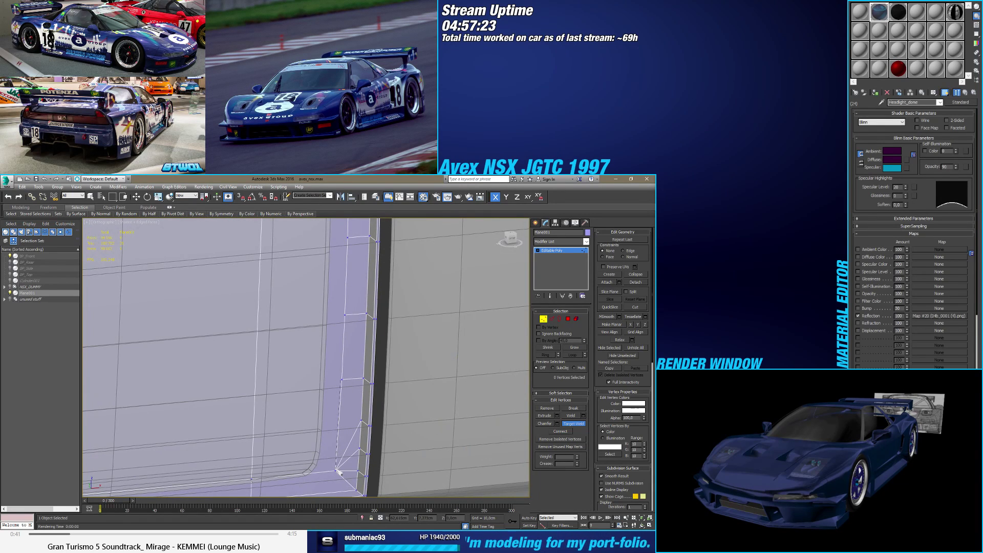
scroll(324, 432, "down", 6)
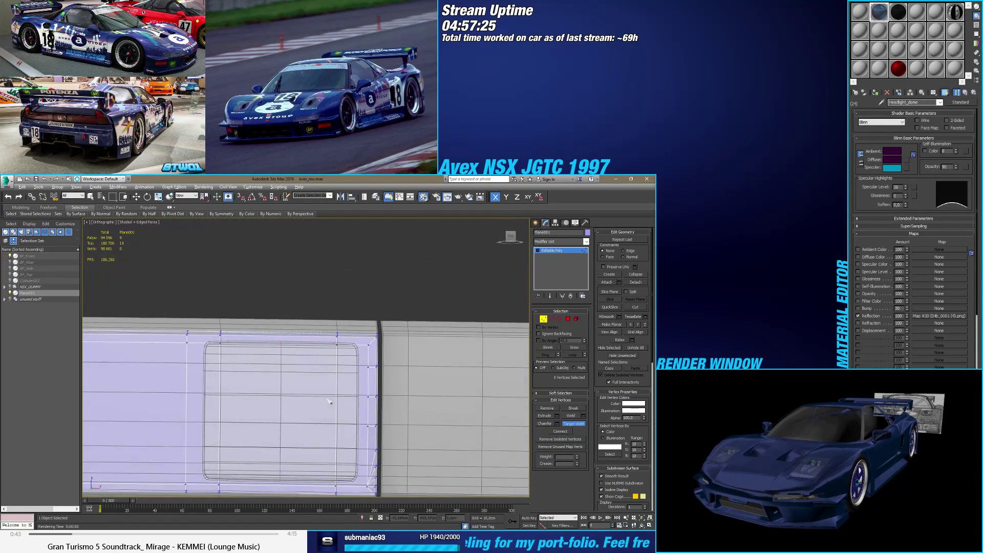
middle_click_drag(329, 401, 325, 414, "alt")
scroll(371, 357, "up", 2)
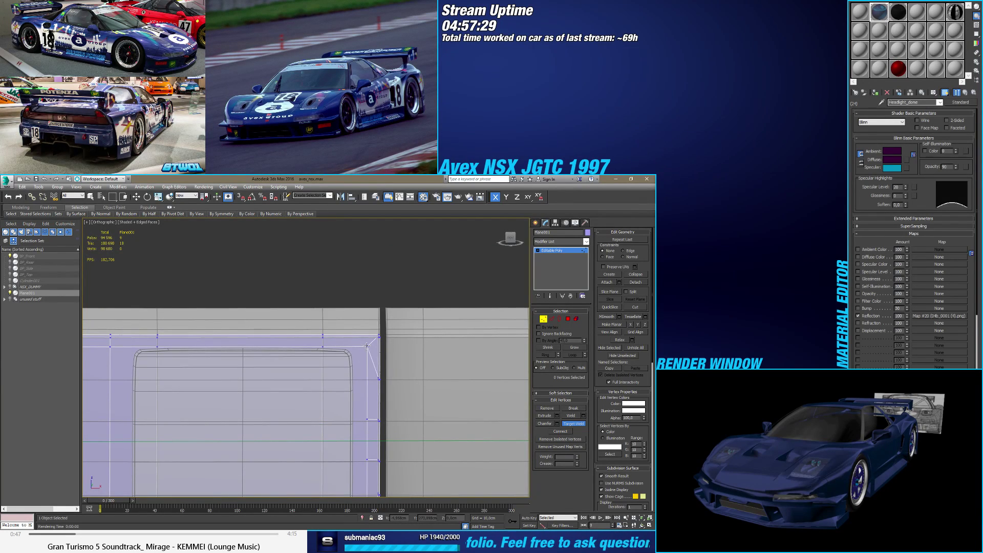
scroll(367, 346, "down", 2)
scroll(363, 374, "up", 2)
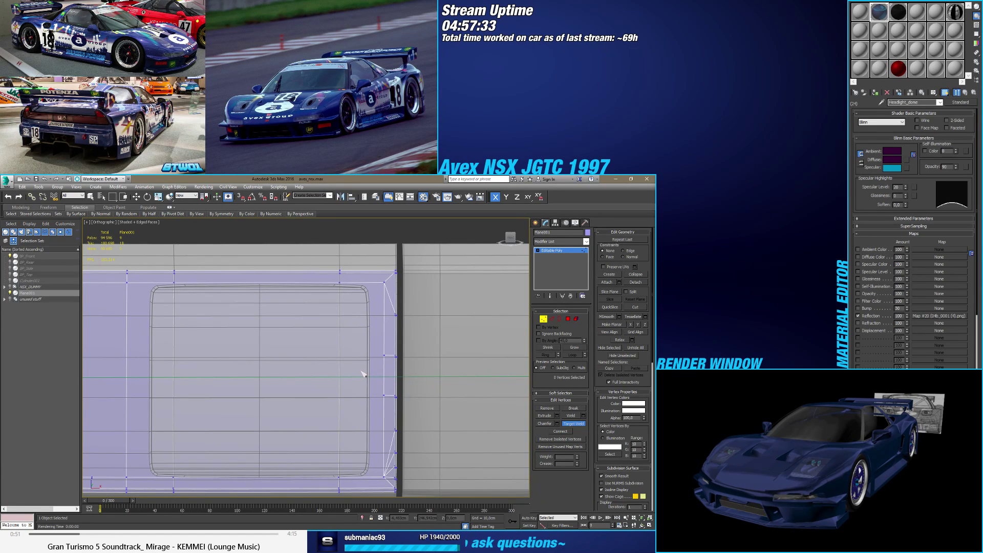
key("w")
scroll(358, 381, "down", 2)
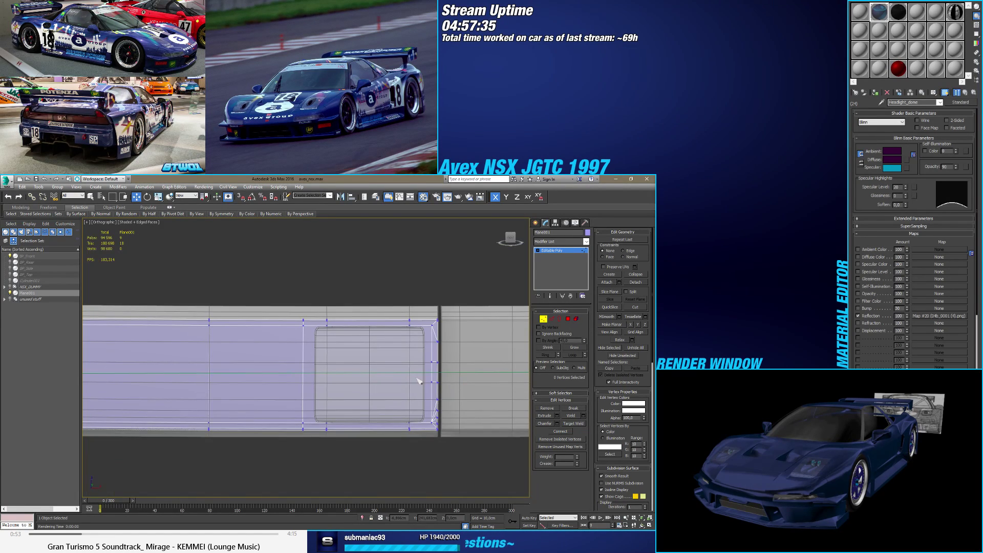
Step: In Edge mode, select three panel edges, then switch to Polygon mode
left_click(552, 318)
scroll(362, 345, "down", 1)
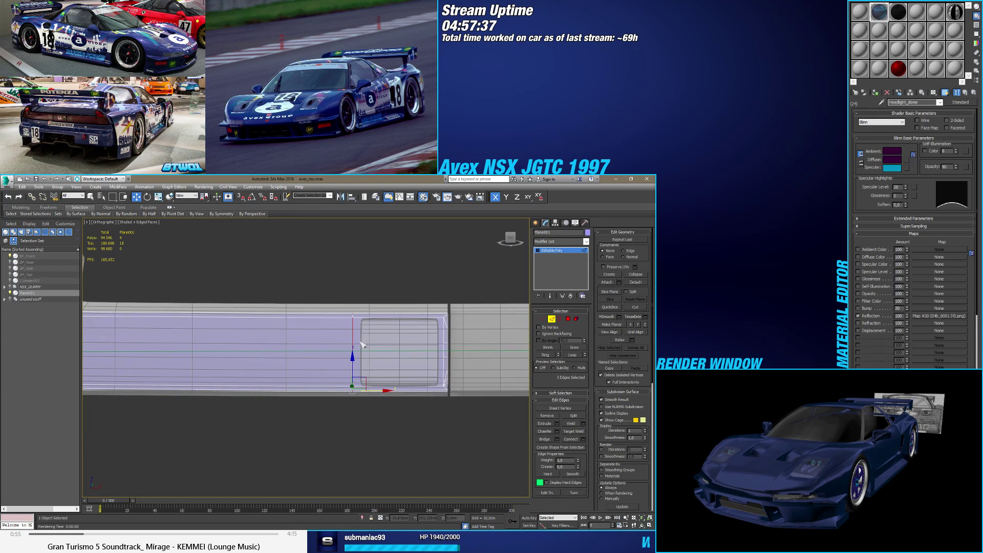
left_click(437, 356)
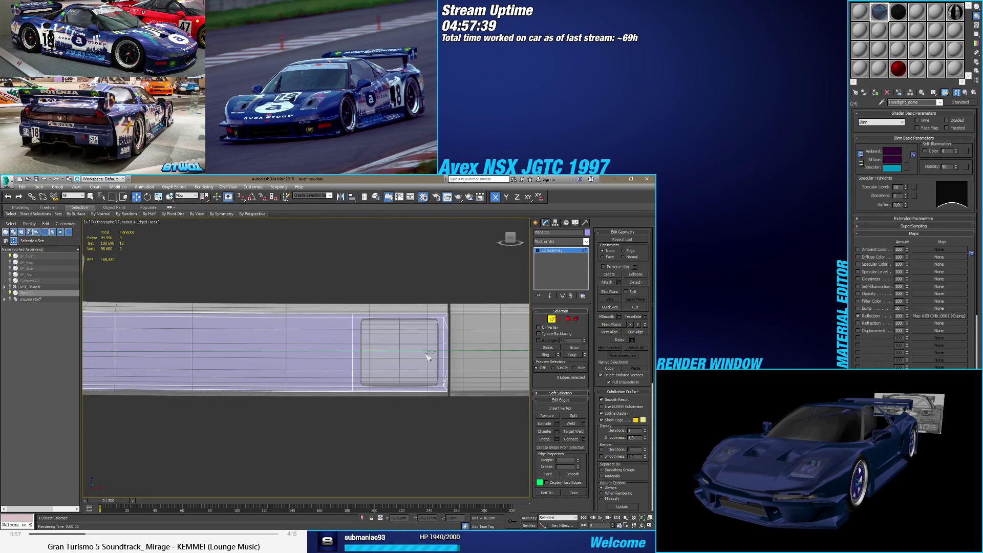
left_click(352, 358)
scroll(471, 351, "down", 2)
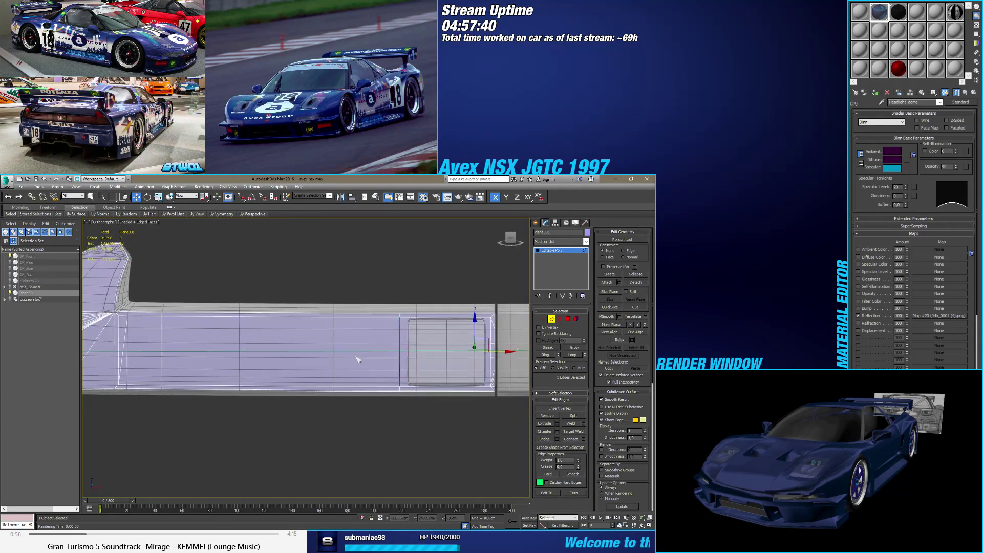
left_click(568, 319)
Step: Select the front-curve triangles and the fan of thin triangles, and inset them
left_click(175, 357)
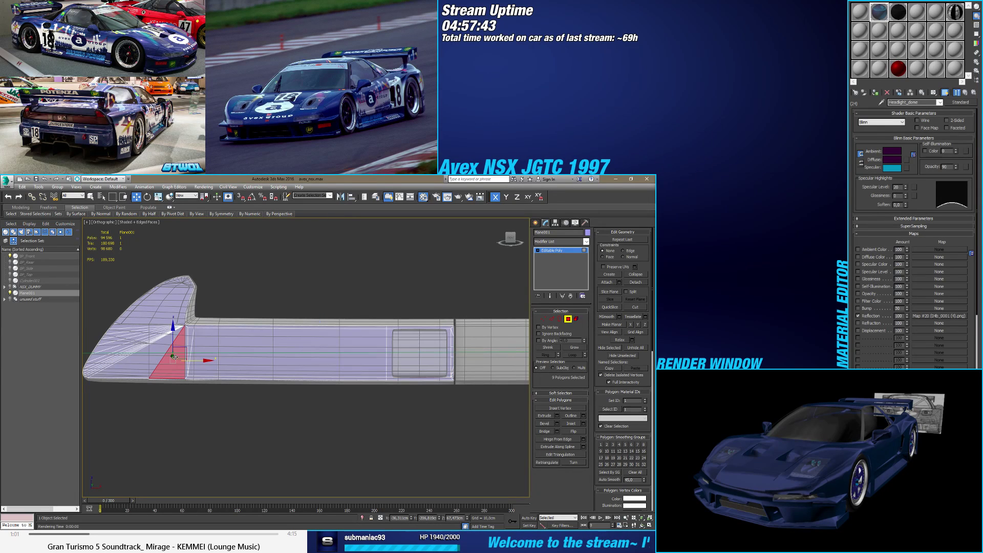
left_click(156, 356, "ctrl")
scroll(121, 354, "up", 4)
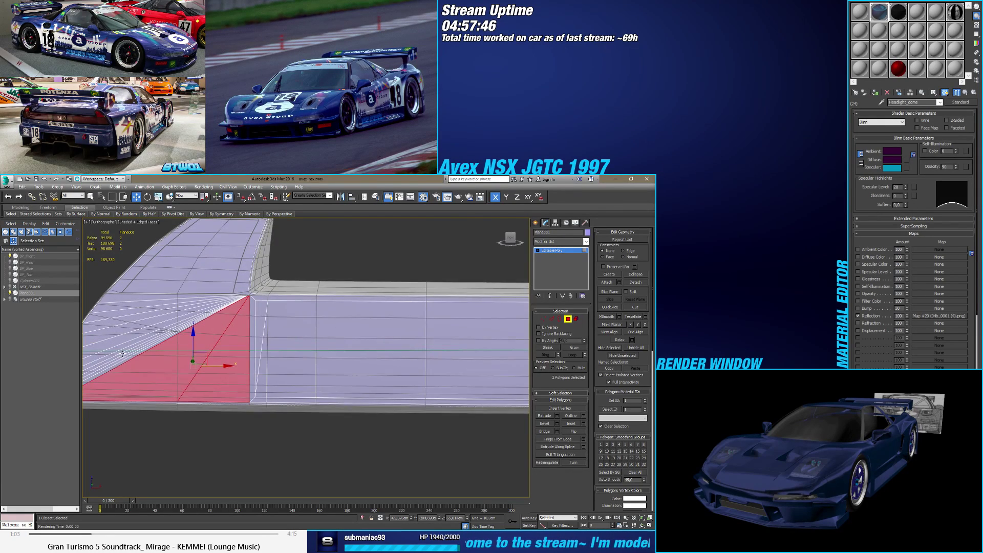
key("q")
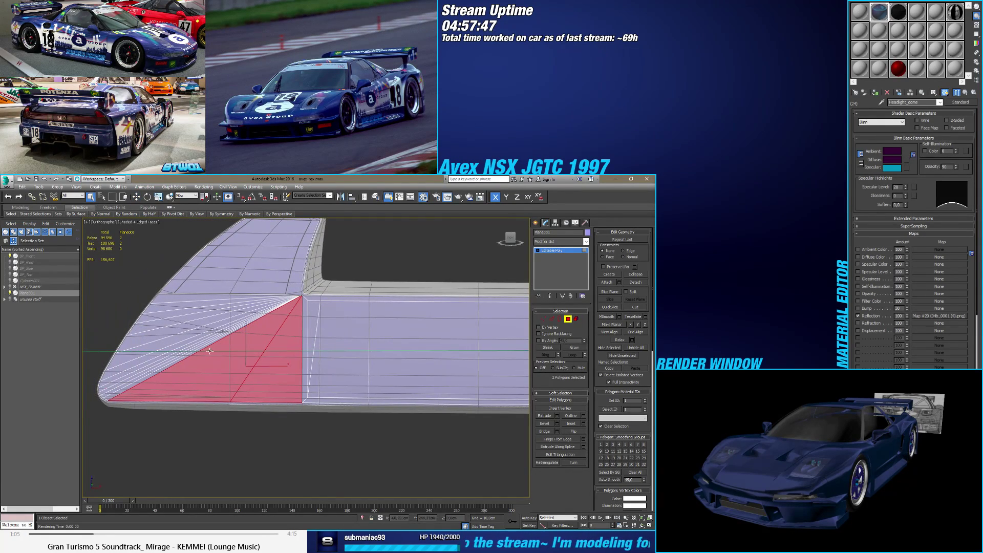
left_click(207, 299, "shift")
scroll(193, 321, "up", 2)
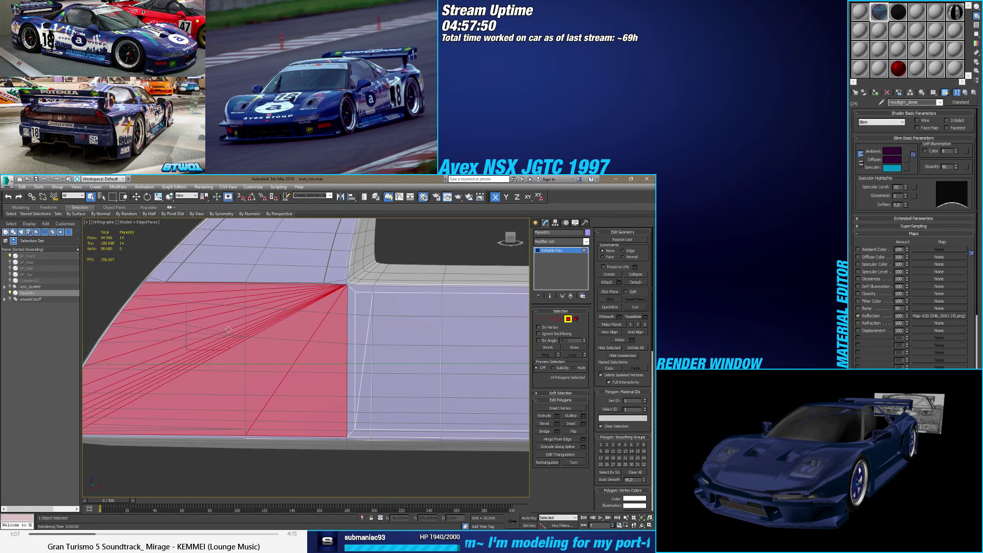
scroll(199, 333, "up", 3)
scroll(200, 332, "down", 4)
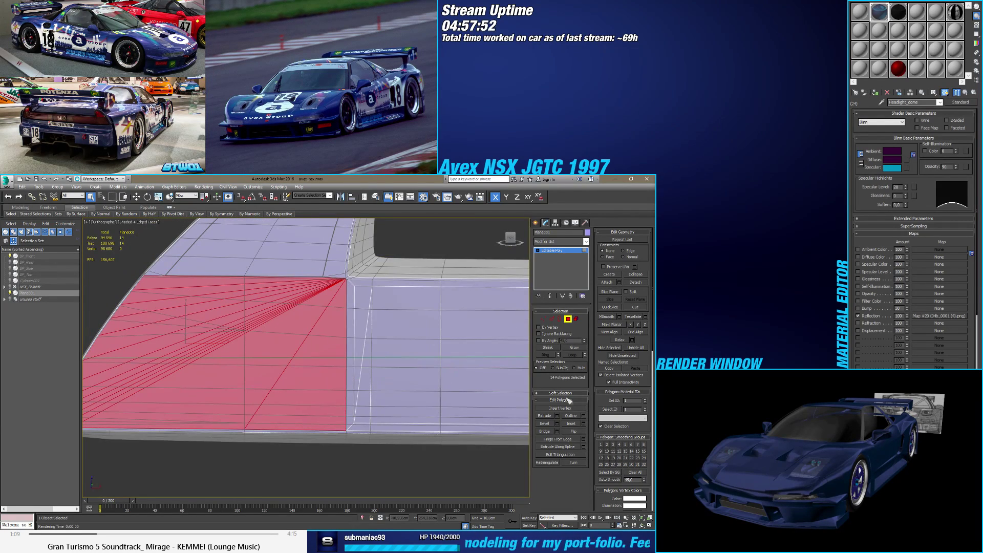
left_click(583, 424)
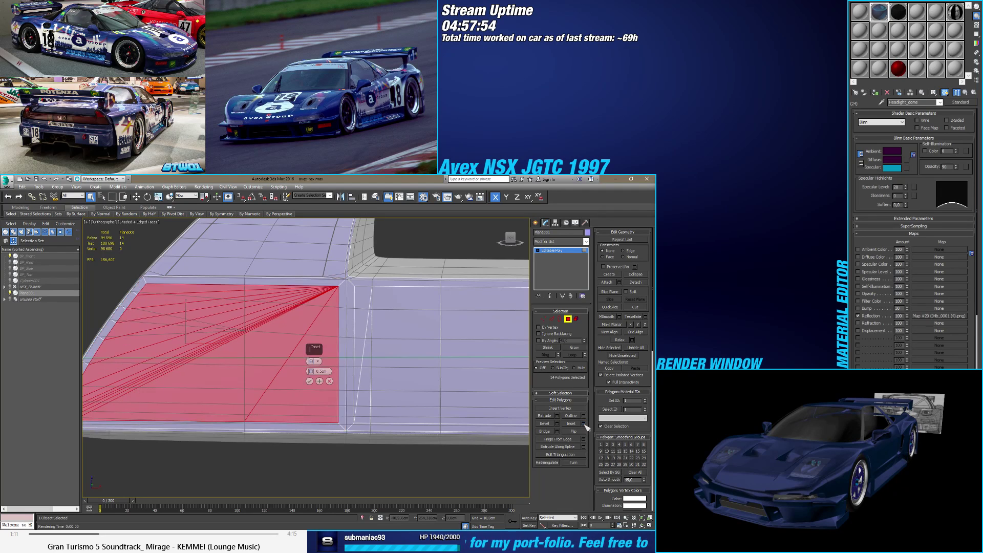
left_click(308, 381)
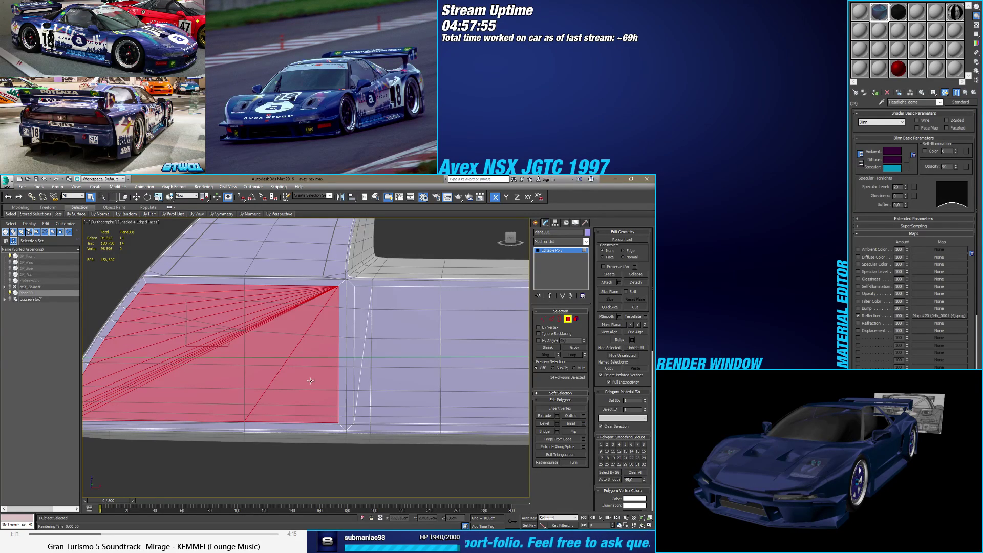
Step: In Vertex mode, select the fan's apex vertex and bring the panel's left end into view
left_click(544, 319)
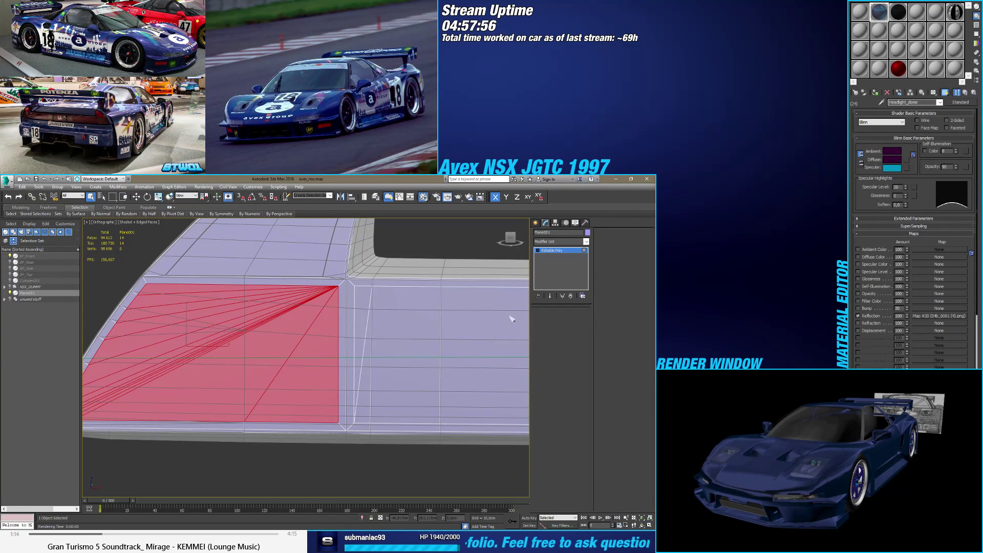
left_click(338, 286)
middle_click_drag(238, 323, 380, 309)
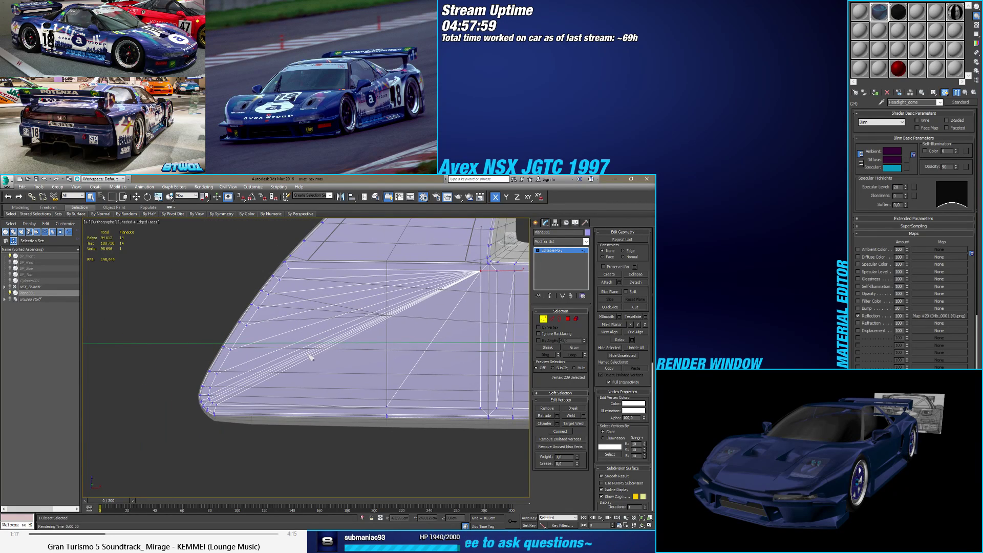
scroll(352, 394, "up", 3)
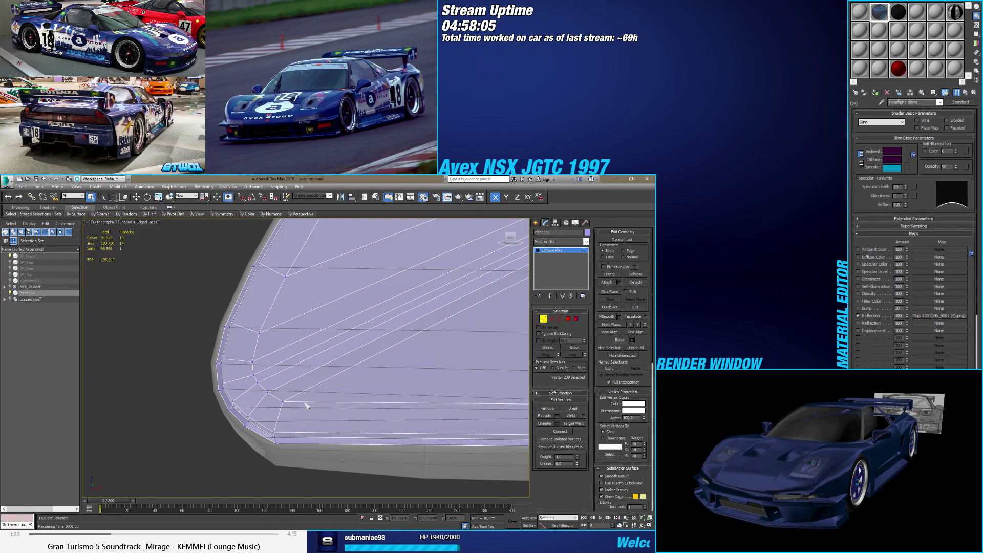
scroll(306, 406, "down", 3)
scroll(226, 417, "up", 4)
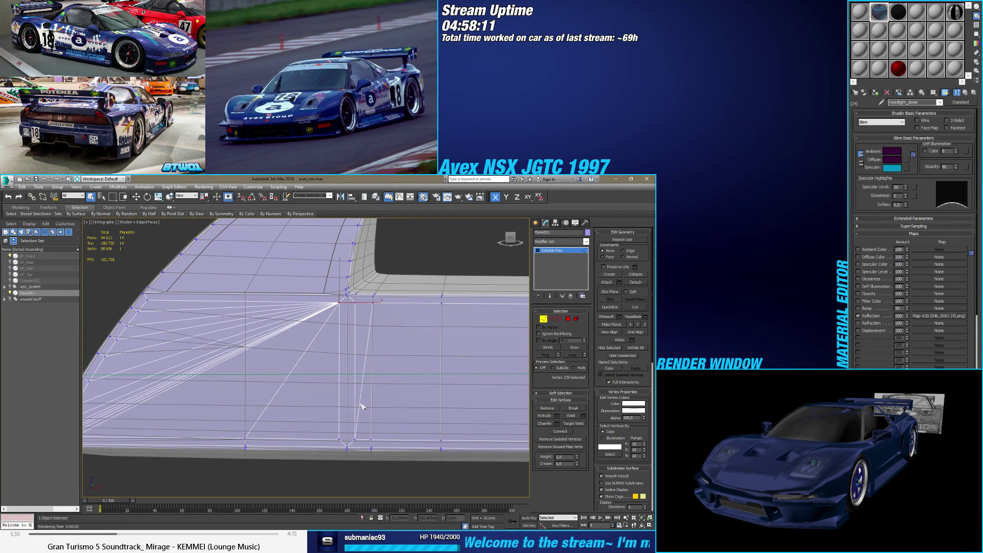
scroll(338, 435, "up", 4)
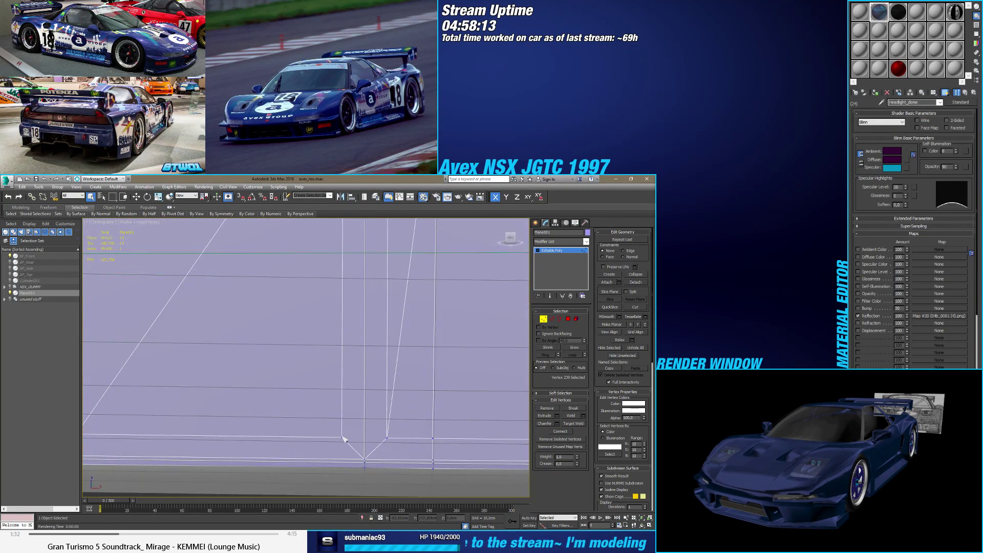
Step: Cut a new edge into the lower panel, starting from the two bottom vertices
left_click_drag(408, 449, 408, 450)
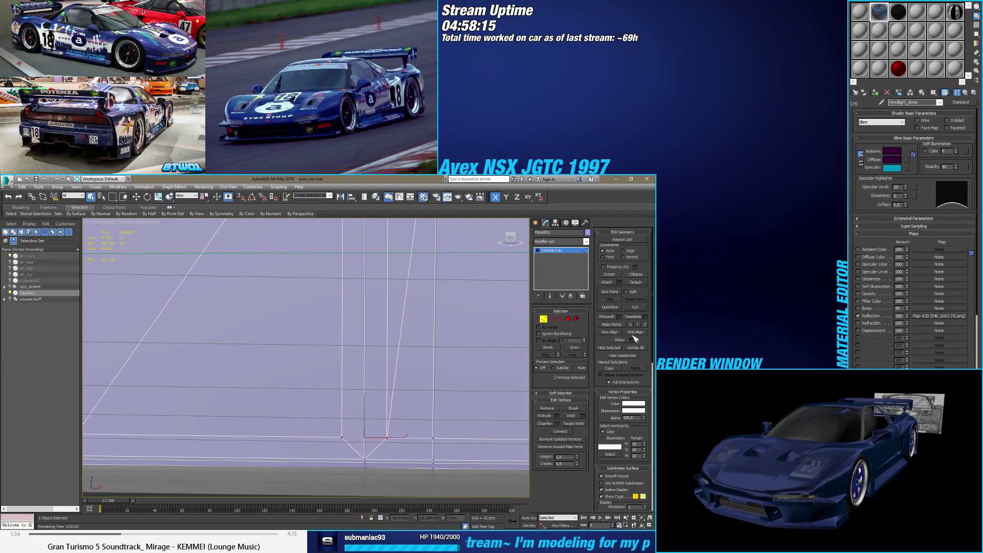
left_click(639, 307)
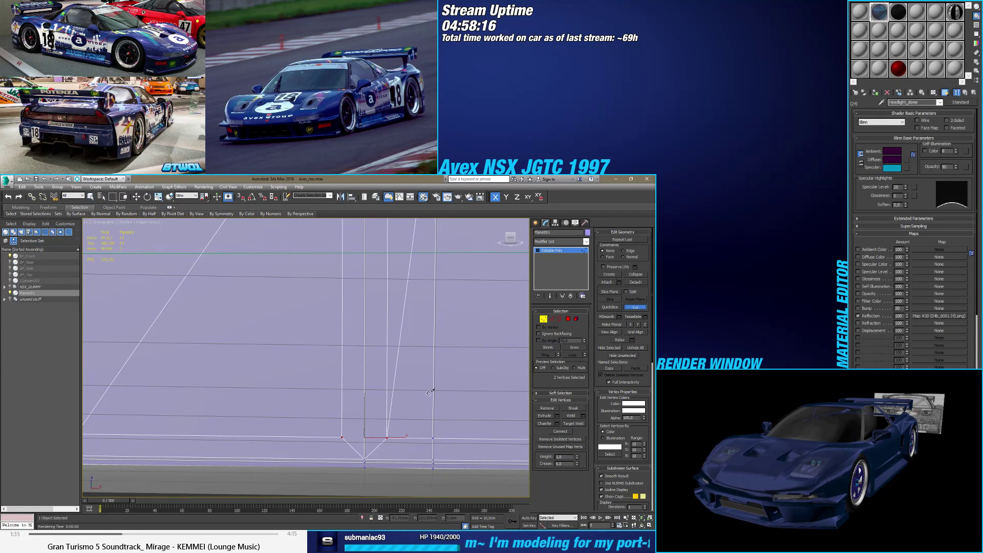
left_click(341, 436)
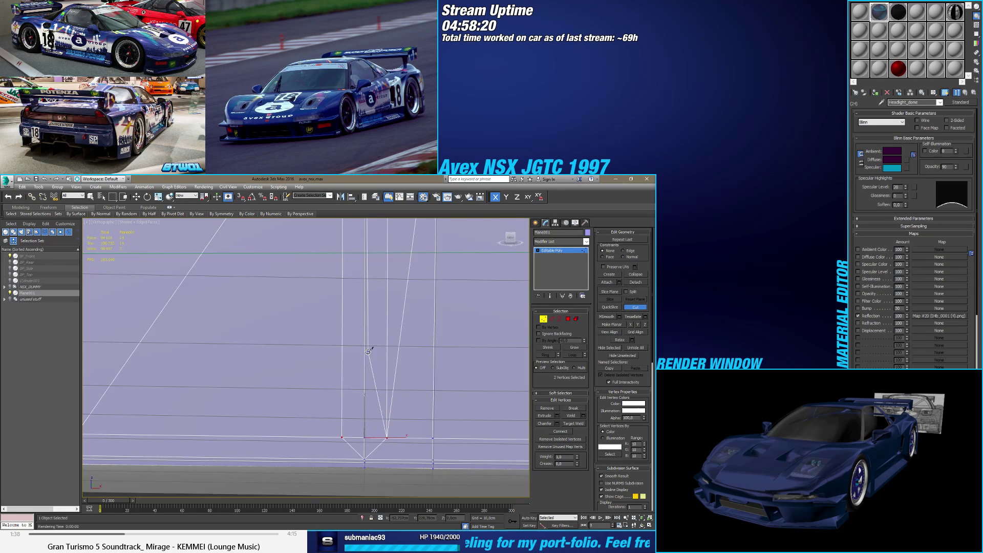
scroll(312, 312, "down", 3)
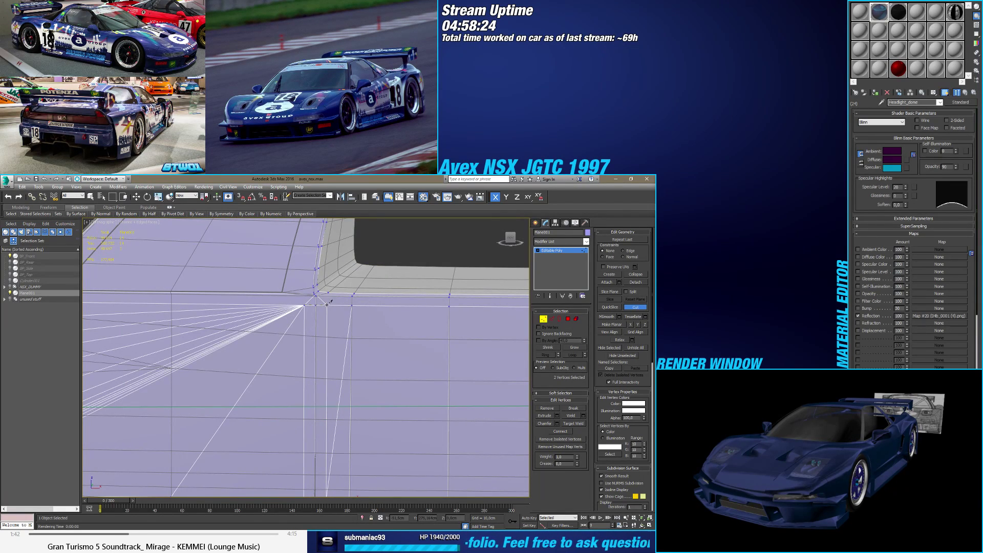
scroll(324, 359, "down", 3)
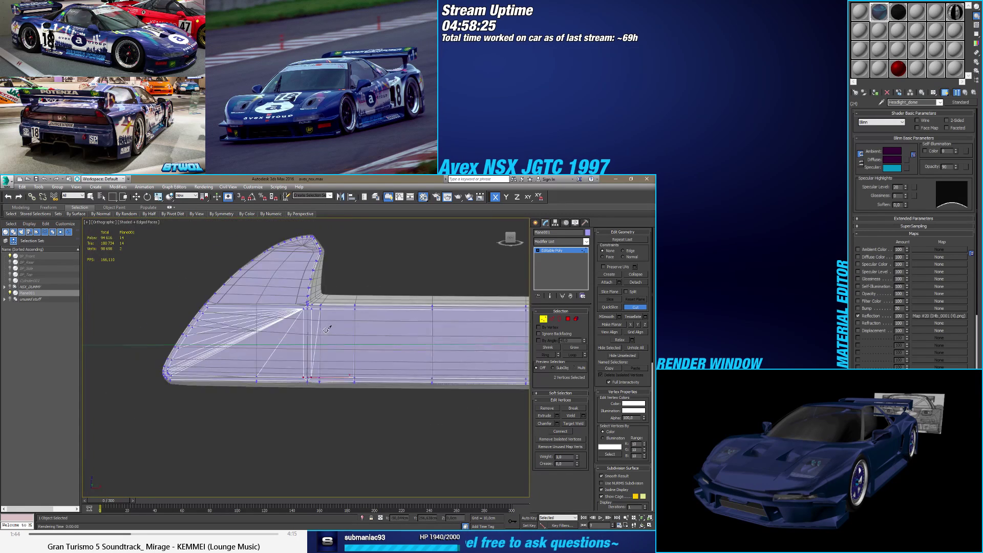
scroll(312, 353, "up", 3)
right_click(307, 353)
scroll(294, 348, "down", 3)
middle_click_drag(344, 363, 306, 370)
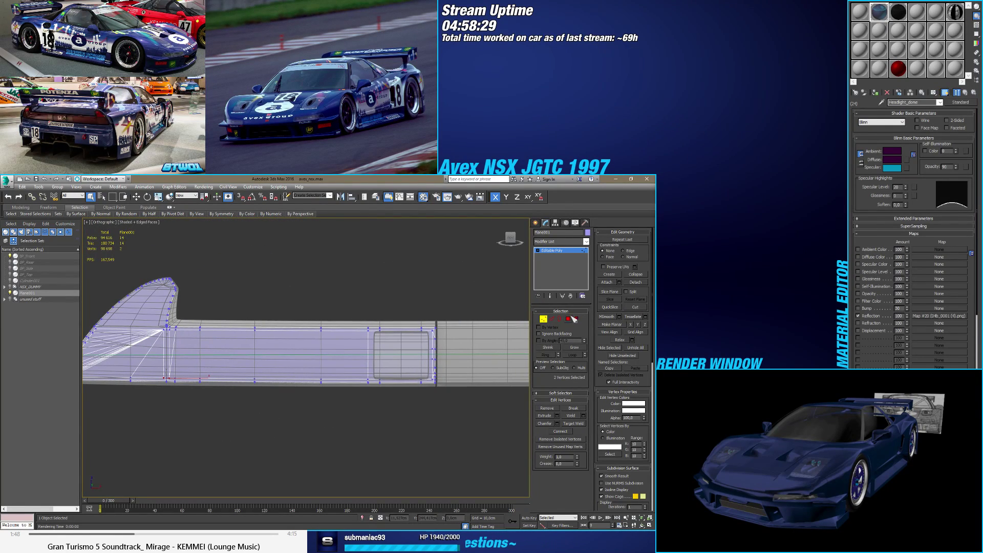
Step: Switch to Edge mode and clear the existing edge selection on the inset panel
key("4")
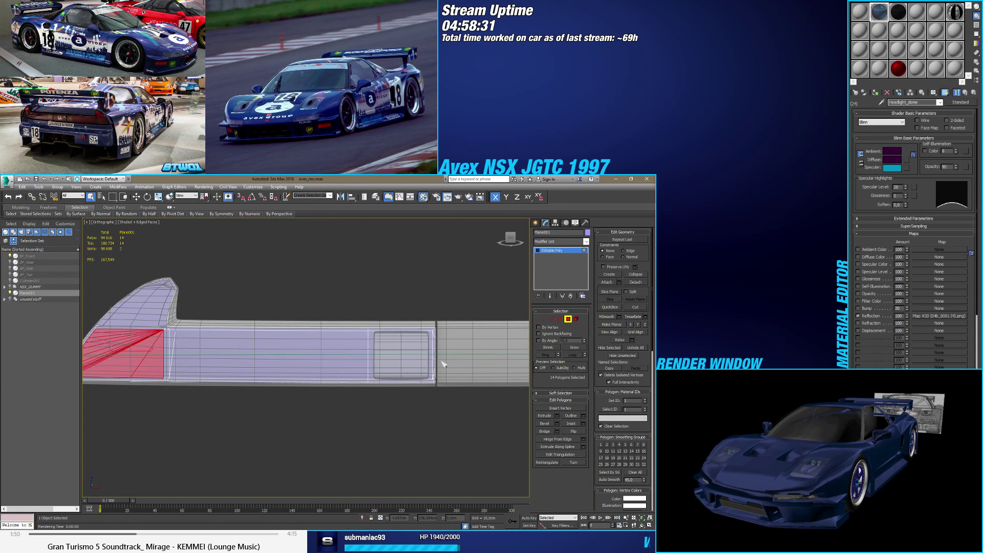
middle_click_drag(443, 364, 474, 358)
left_click(566, 319)
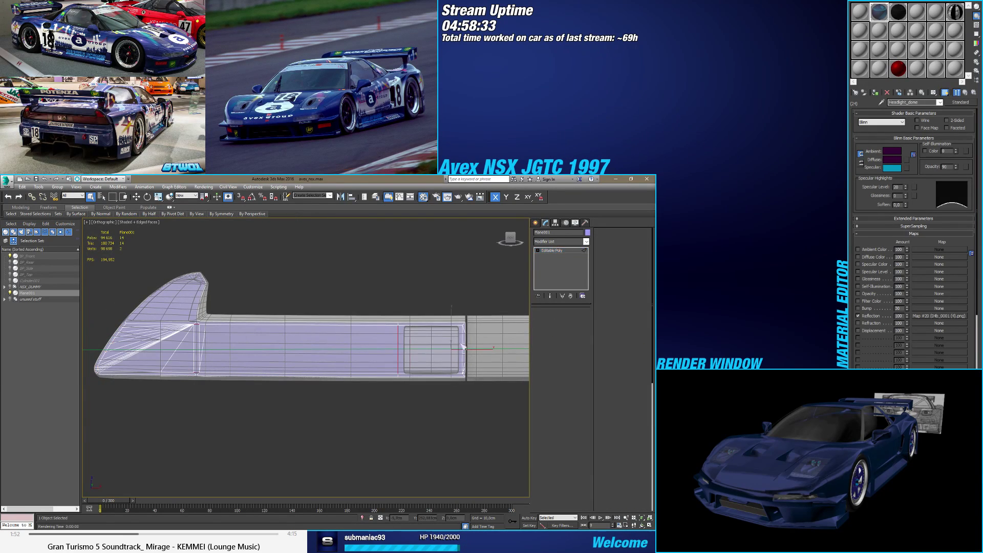
key("2")
left_click(462, 353)
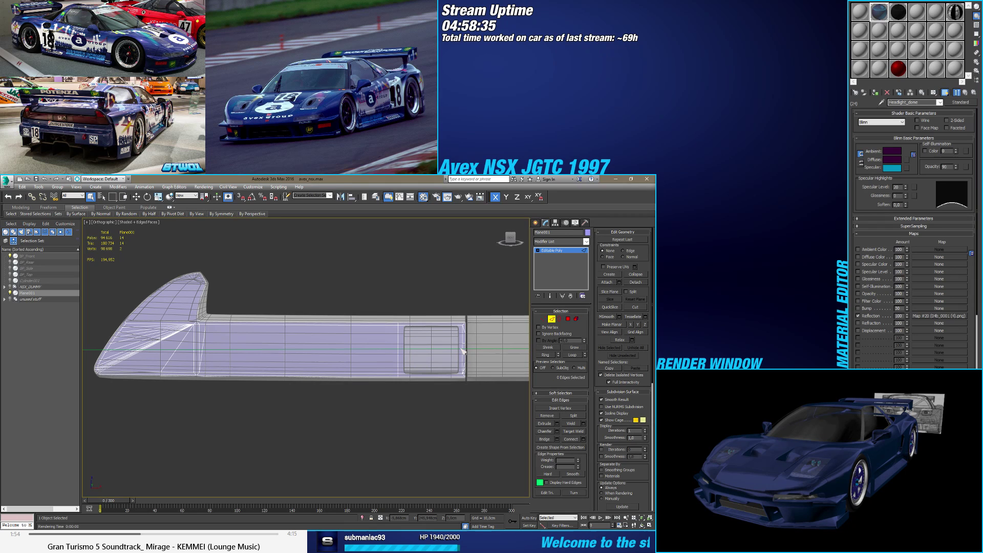
left_click(462, 347)
scroll(461, 347, "up", 5)
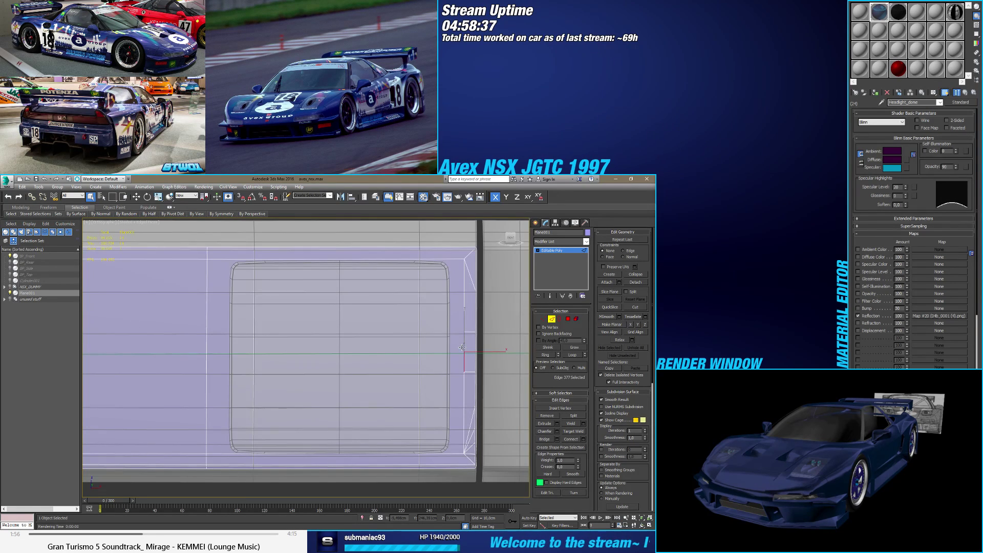
left_click(445, 354)
Step: Select the loop of vertical edges along the panel and connect them with Slide 0
scroll(444, 354, "down", 5)
scroll(446, 353, "up", 2)
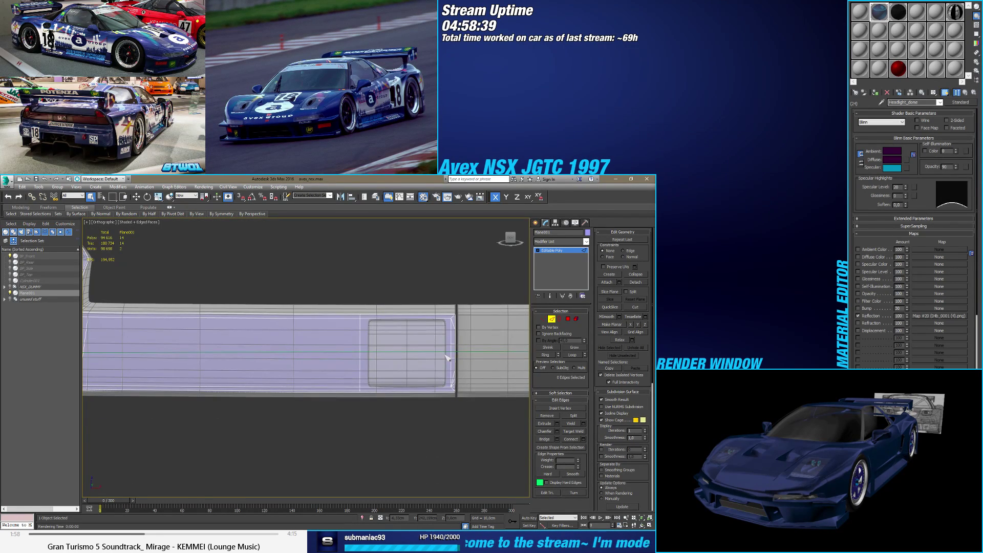
left_click(143, 356)
scroll(266, 347, "down", 3)
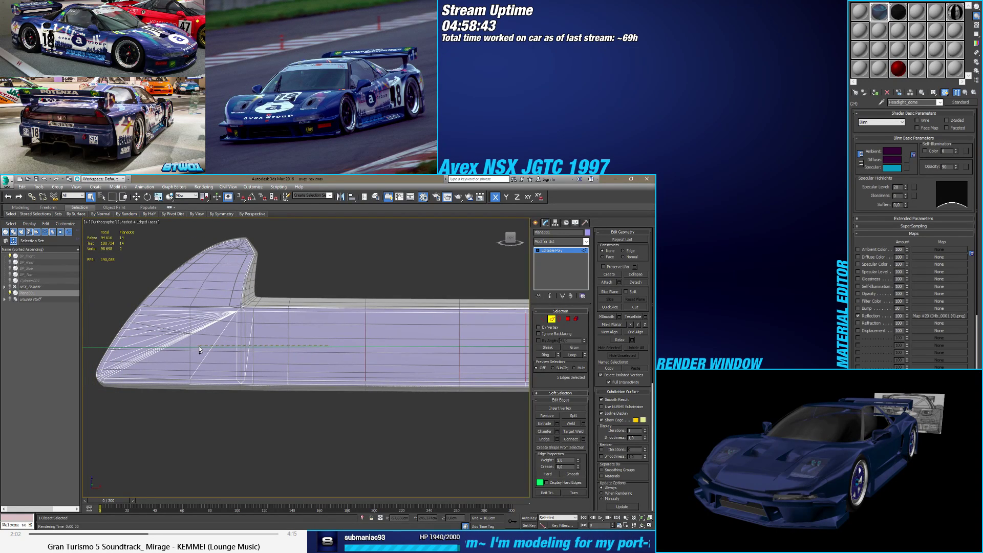
left_click(124, 342, "ctrl")
scroll(199, 356, "down", 2)
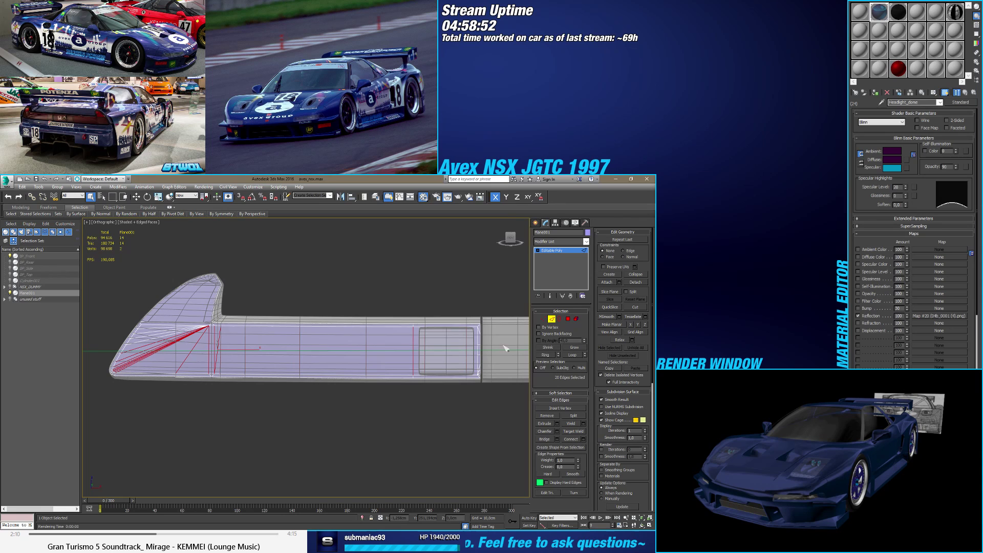
left_click(583, 439)
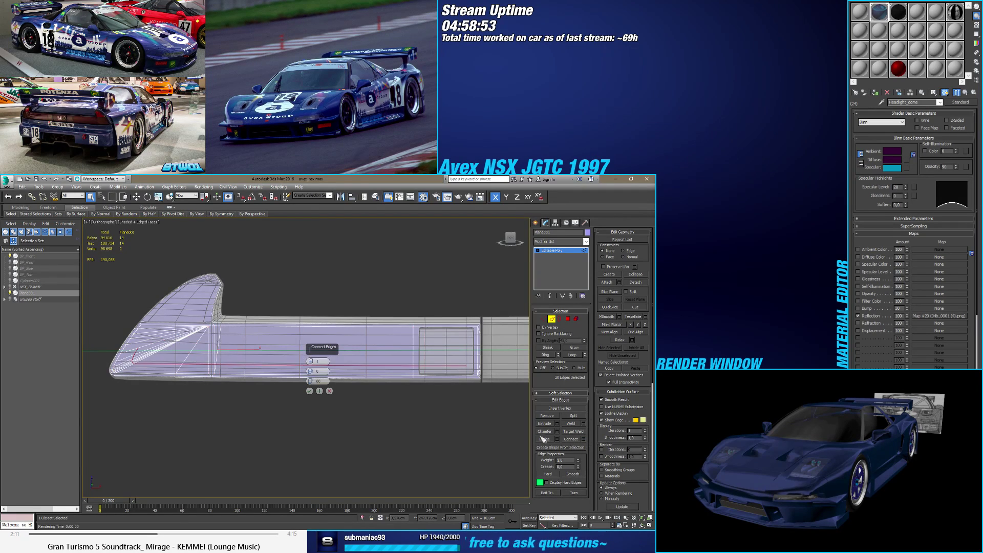
right_click(311, 381)
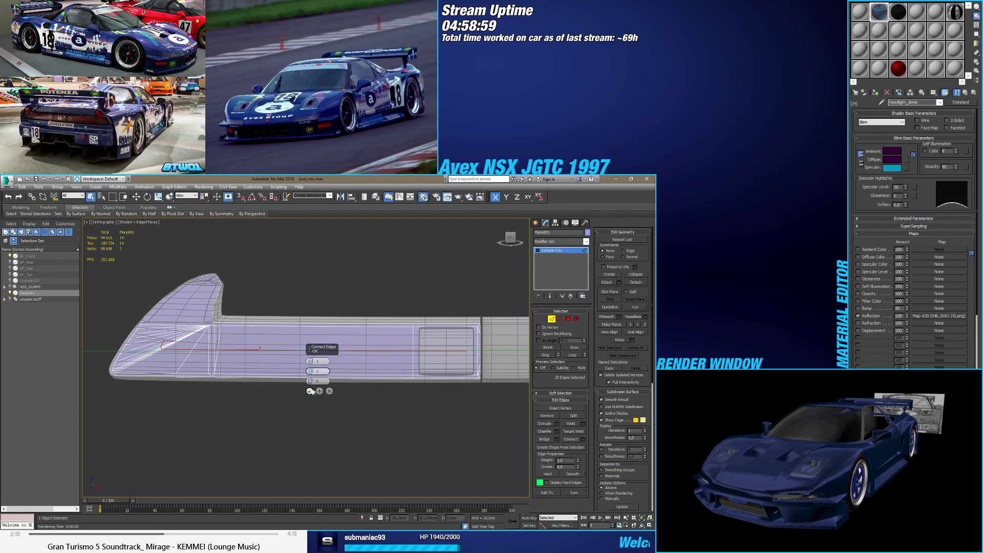
left_click(310, 391)
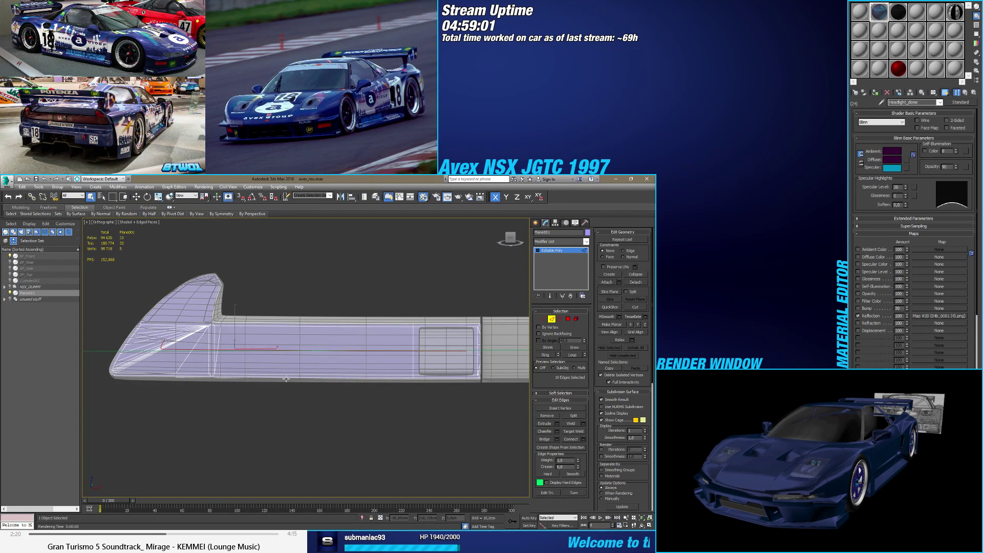
Step: Weld the two vertices beside the inset panel with constraints off, then restore edge constraints
left_click(544, 319)
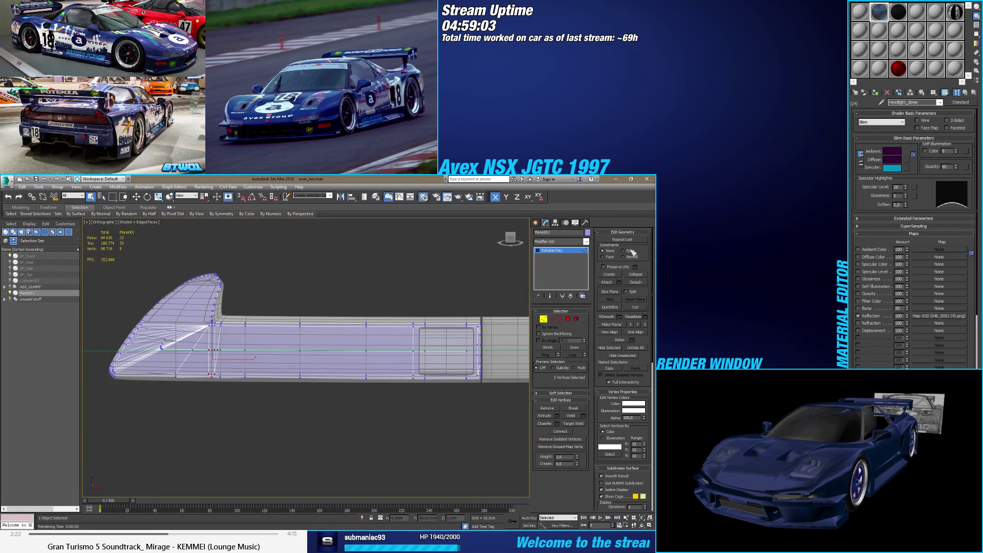
scroll(466, 357, "up", 4)
scroll(467, 357, "up", 4)
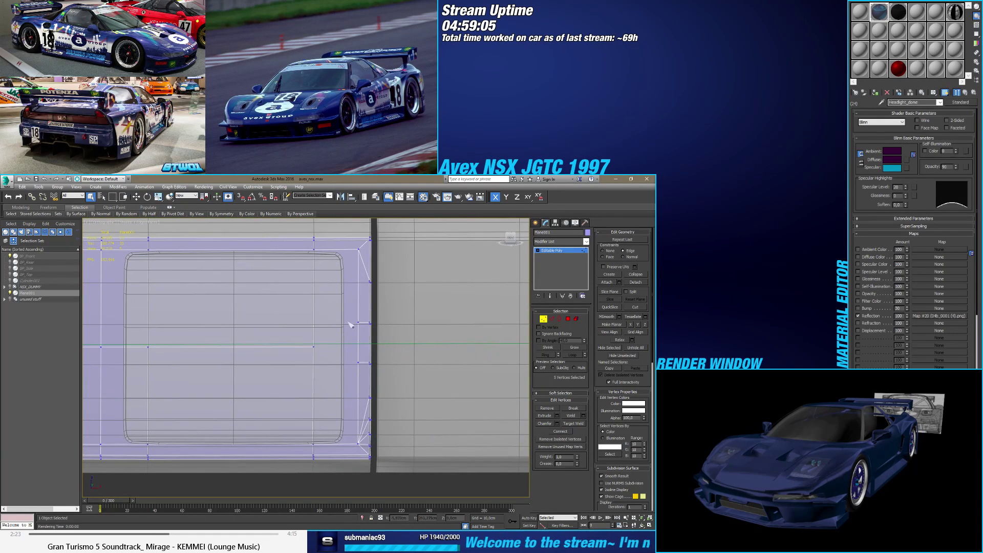
left_click_drag(353, 318, 363, 369)
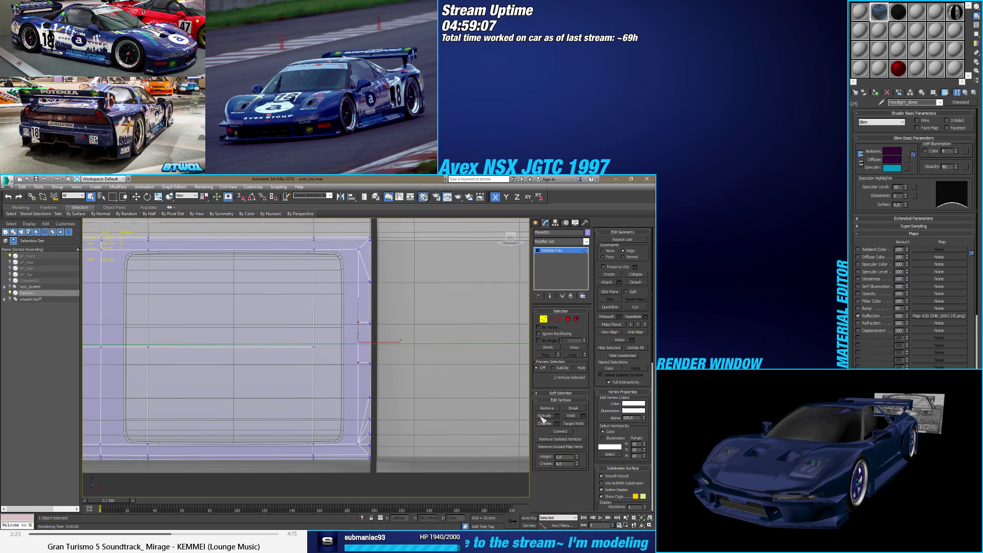
left_click(612, 251)
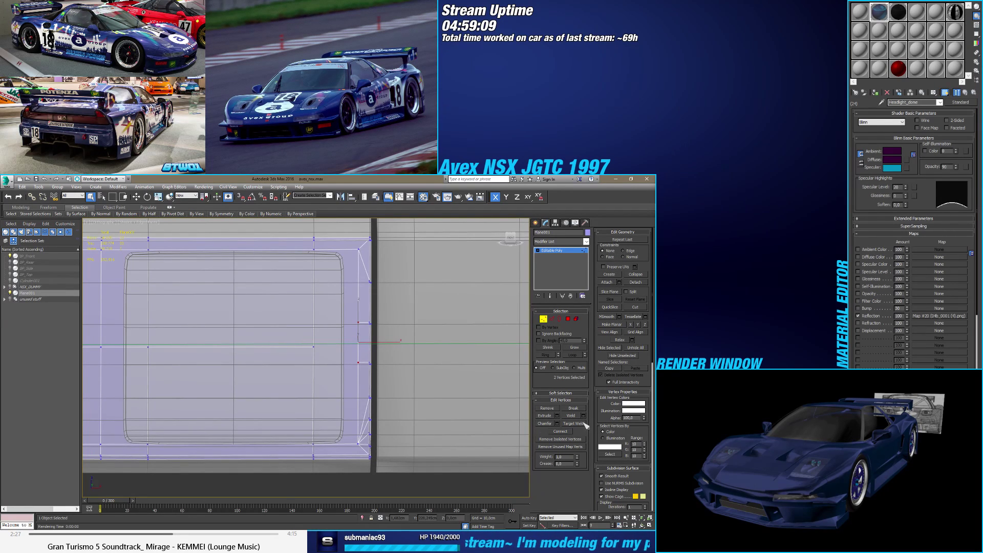
left_click(582, 415)
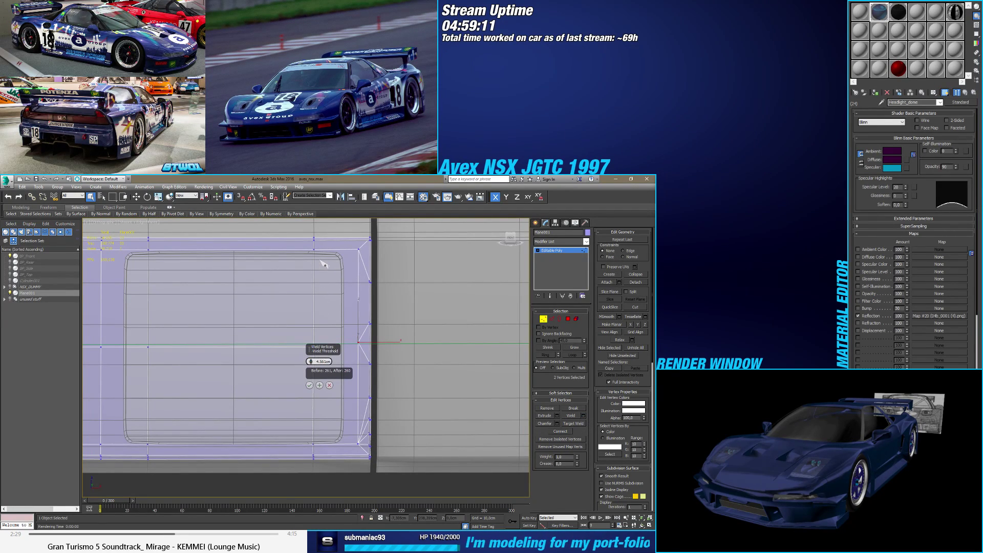
left_click(311, 384)
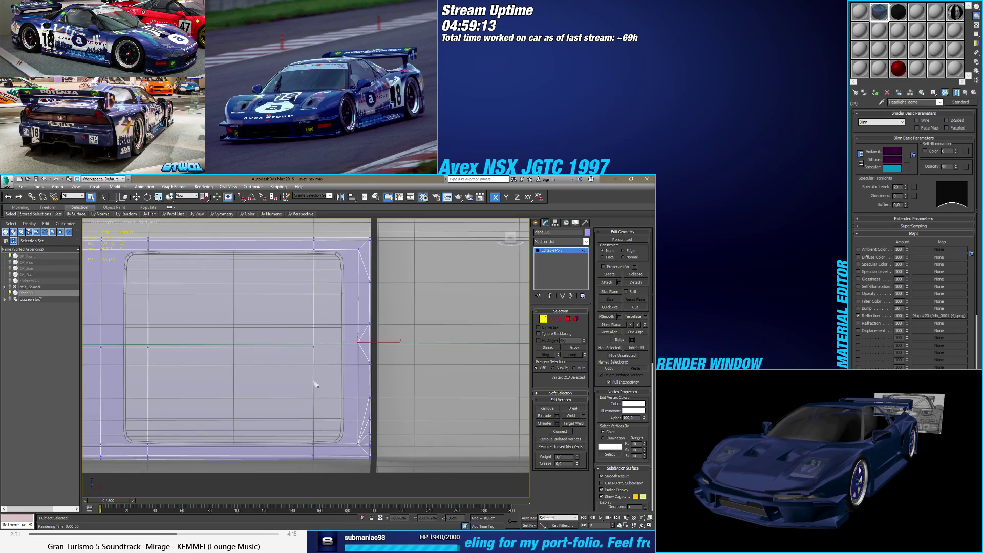
middle_click_drag(309, 352, 334, 362, "alt")
left_click(623, 250)
Step: With the Move tool, select the vertex on the inset panel's edge to edit its Z position
scroll(354, 357, "up", 5)
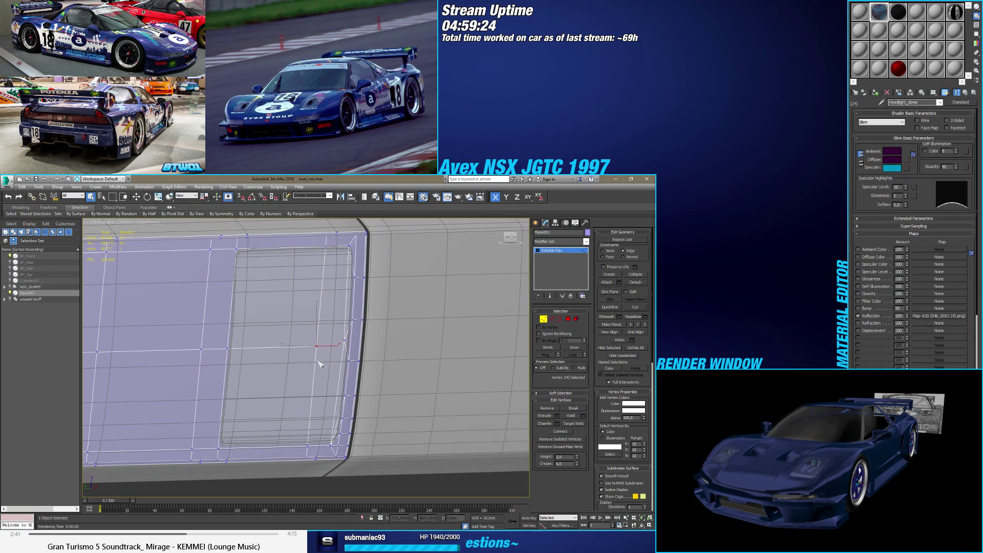
key("w")
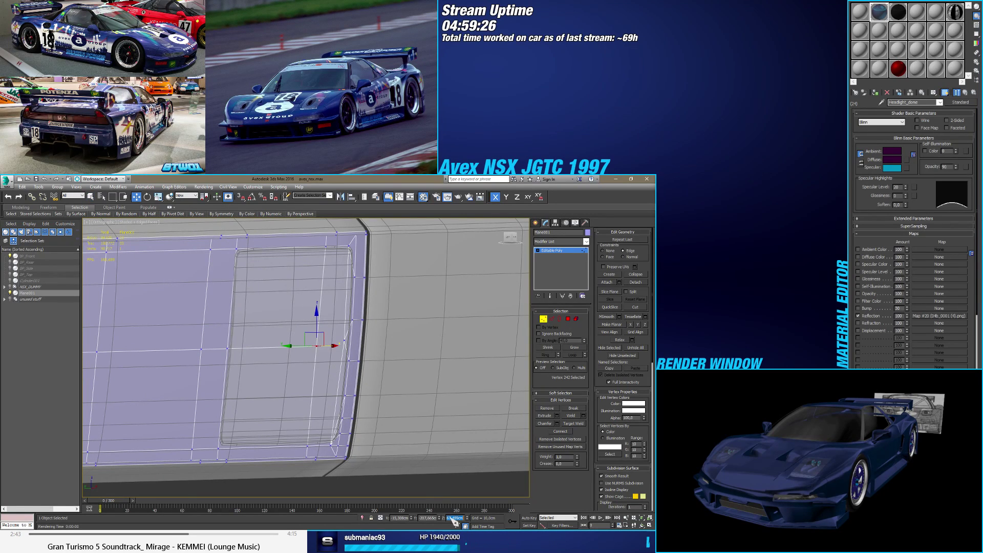
left_click(343, 340)
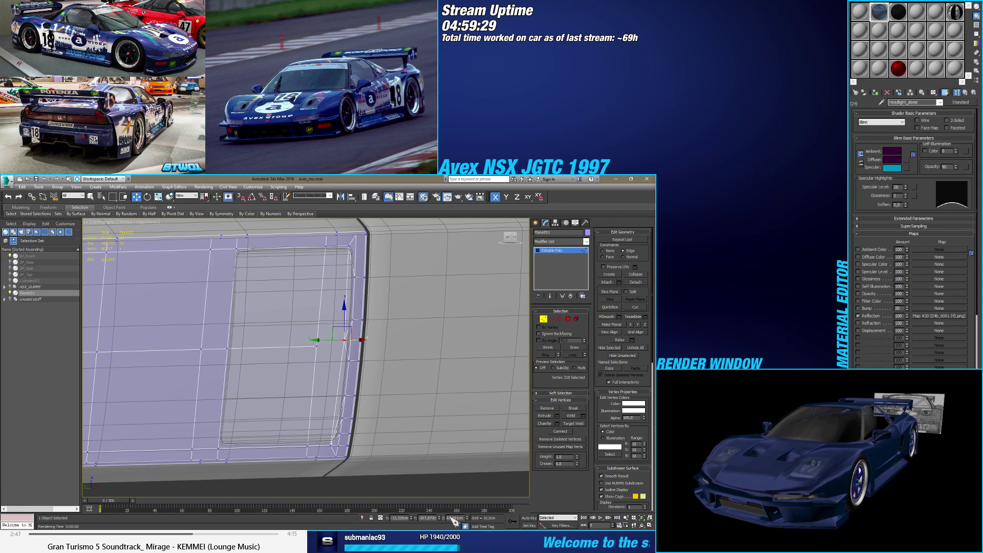
key("Tab")
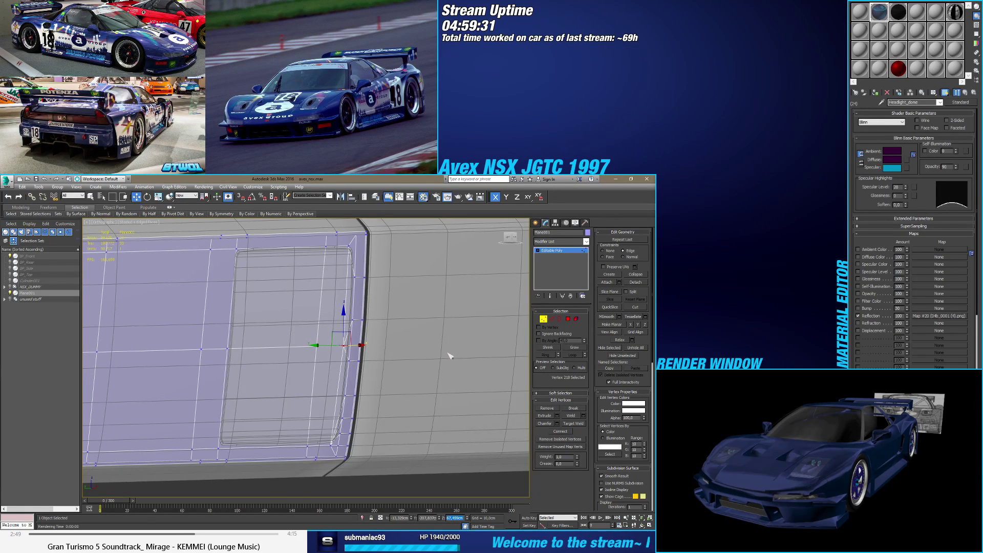
scroll(449, 355, "down", 6)
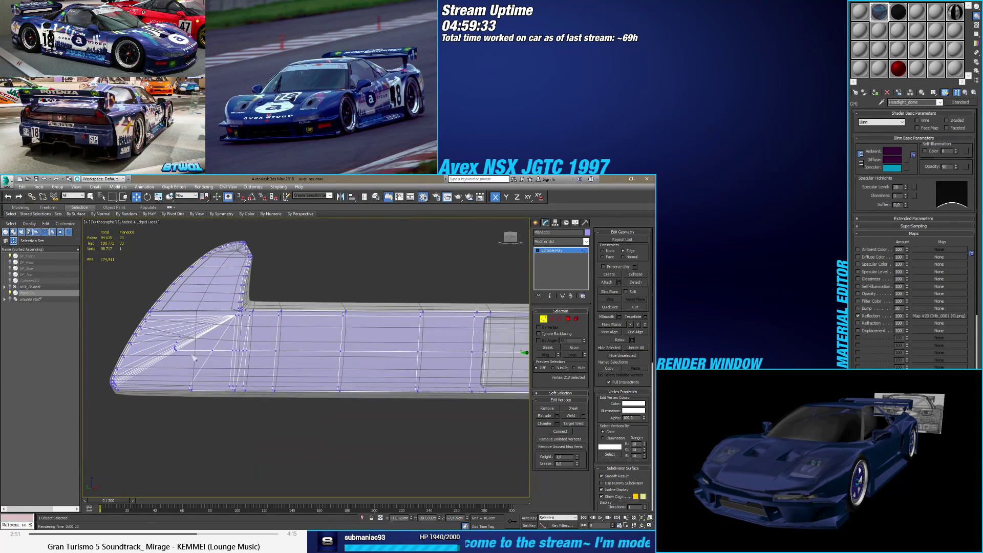
Step: Weld the stray vertices near the fan point, then weld a second pair into one vertex
scroll(193, 358, "up", 8)
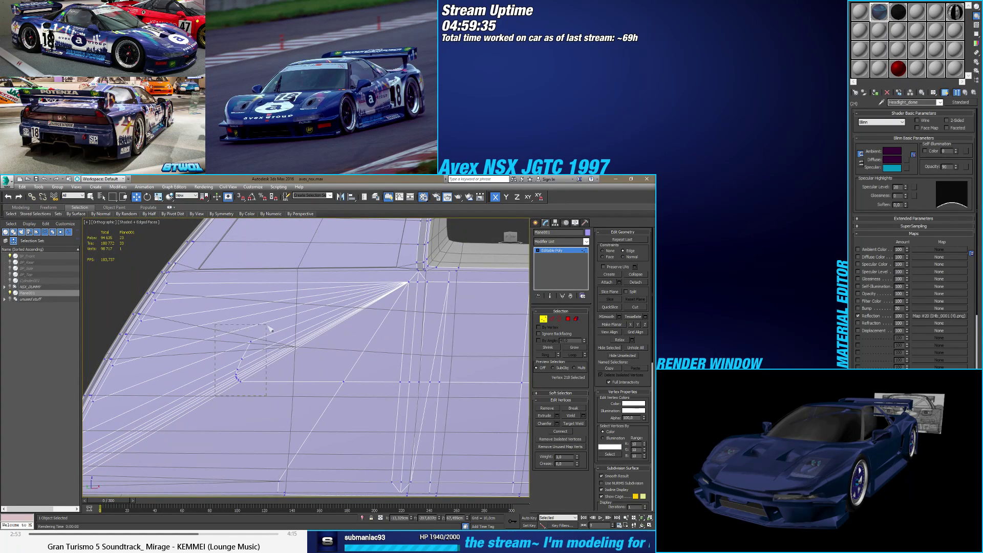
left_click_drag(268, 329, 269, 328)
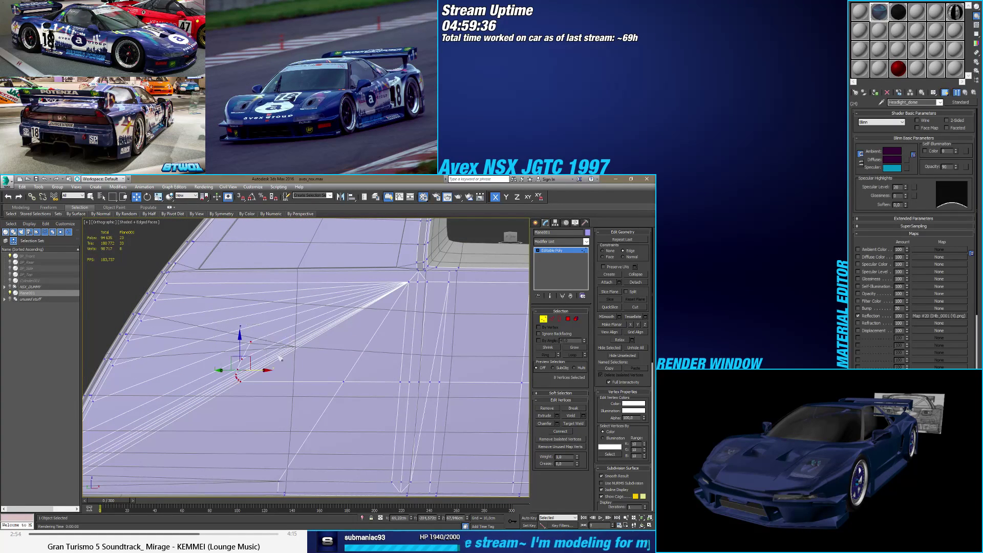
left_click(583, 415)
scroll(287, 379, "down", 4)
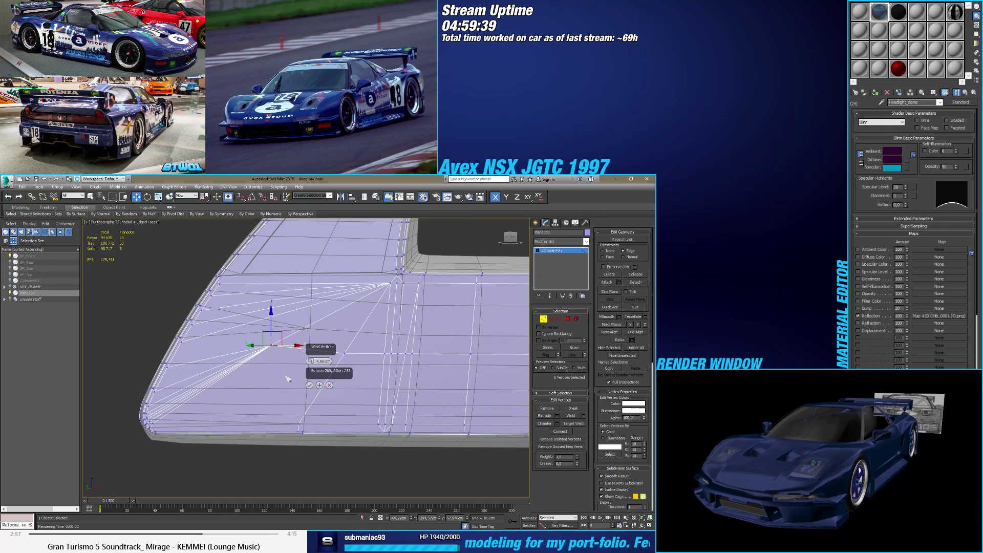
left_click(309, 385)
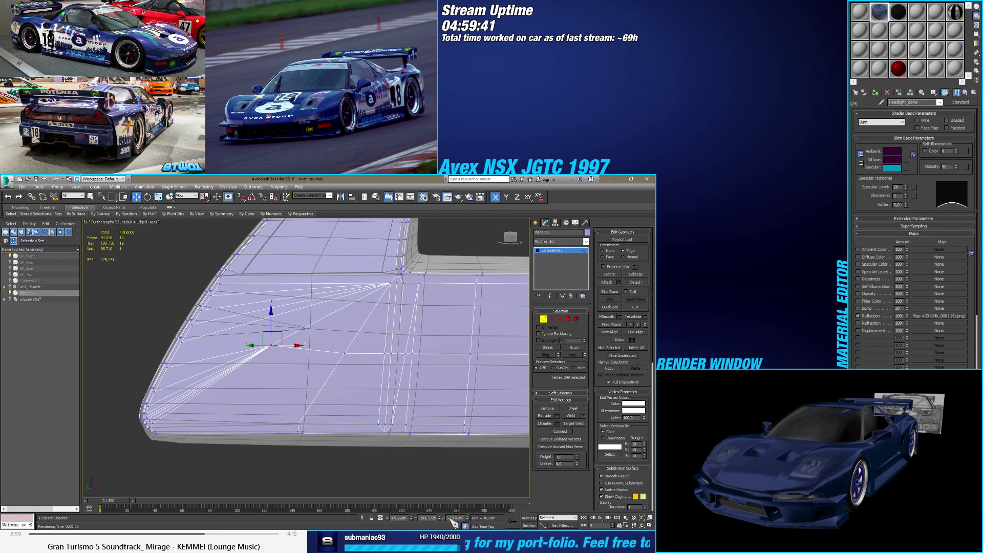
key("Return")
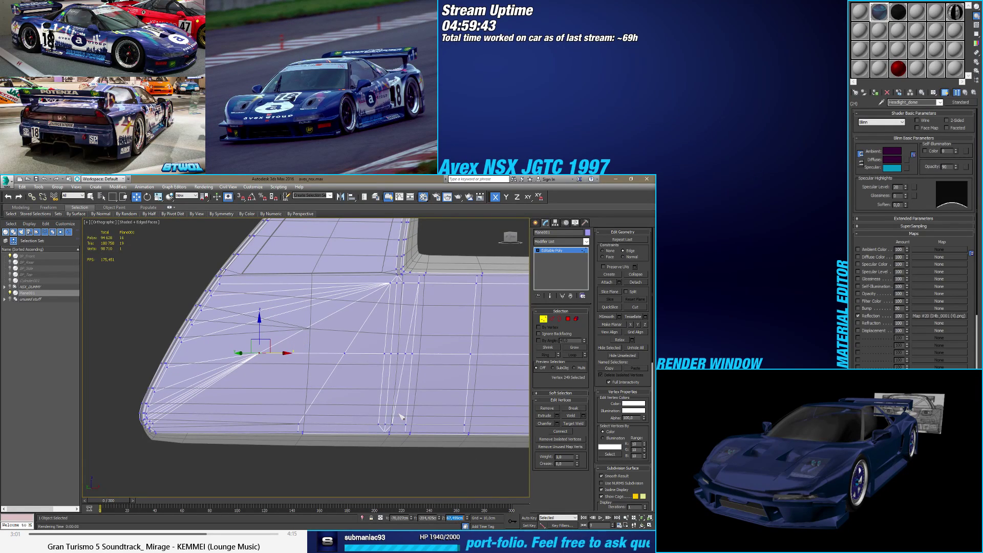
scroll(307, 389, "down", 4)
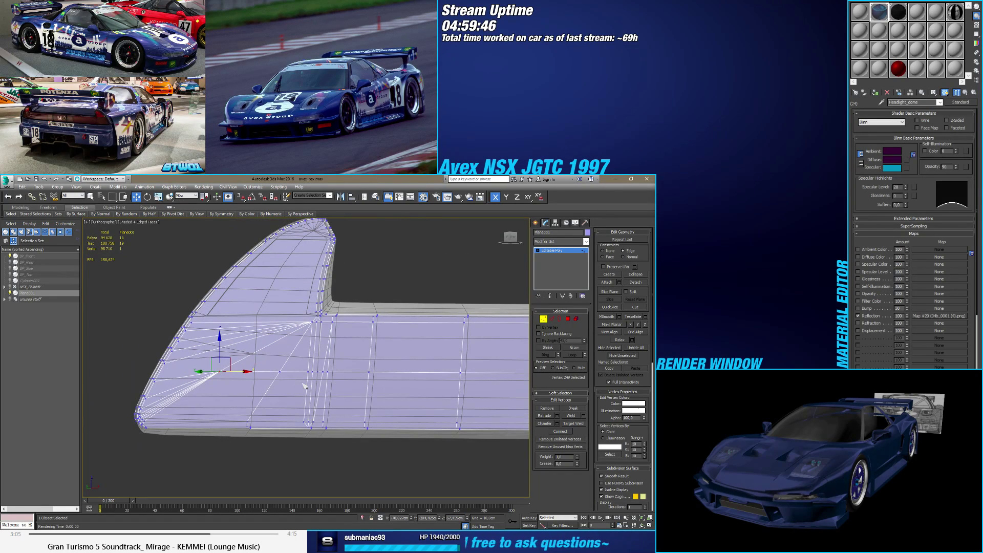
middle_click_drag(294, 383, 278, 383)
left_click(265, 371, "ctrl")
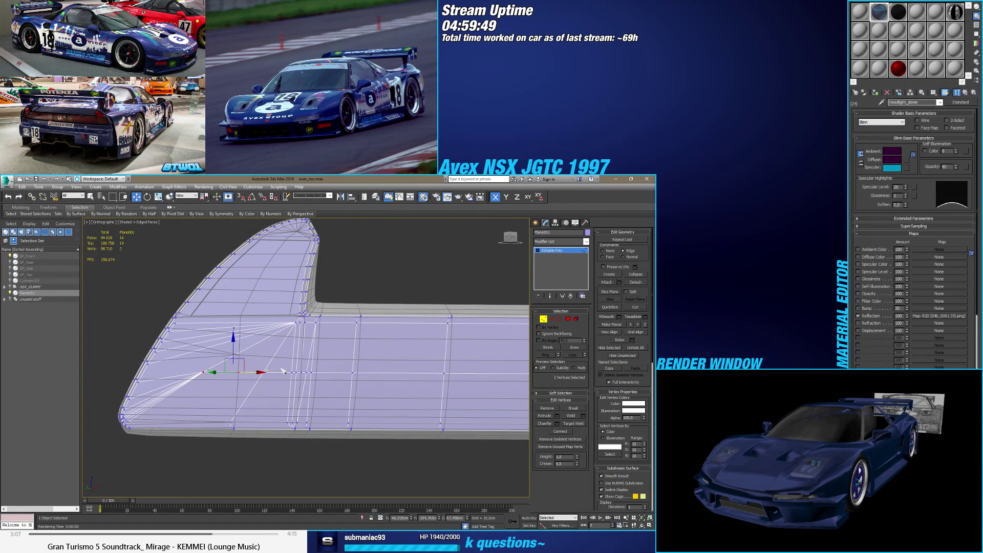
left_click(583, 415)
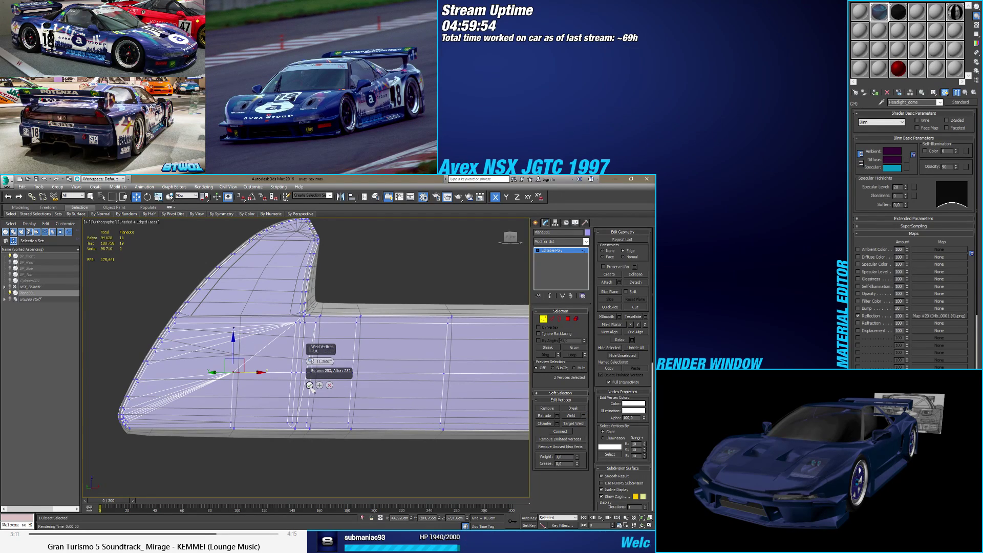
left_click(310, 385)
Step: Remove the redundant edges at the front of the fan
scroll(225, 412, "up", 3)
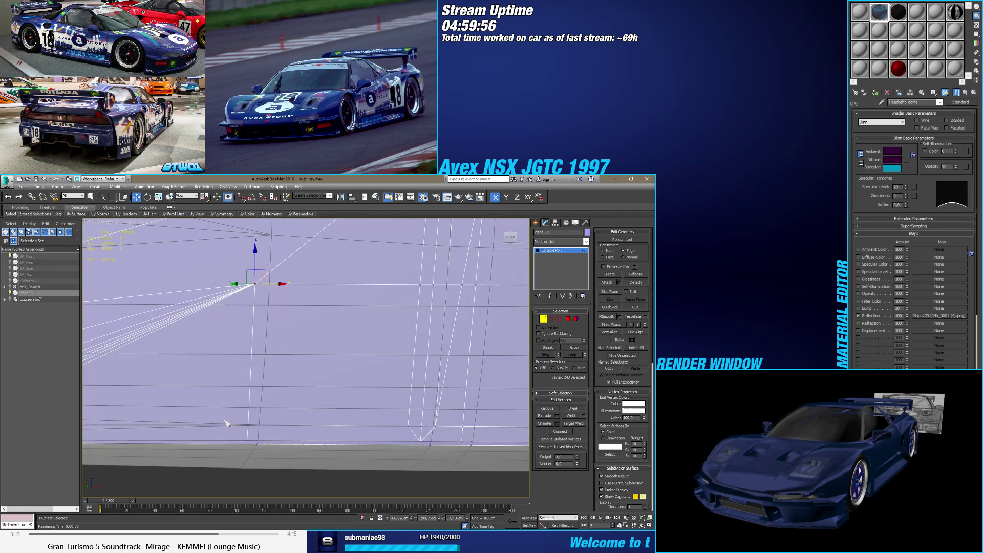
scroll(225, 412, "down", 3)
middle_click_drag(225, 420, 237, 444)
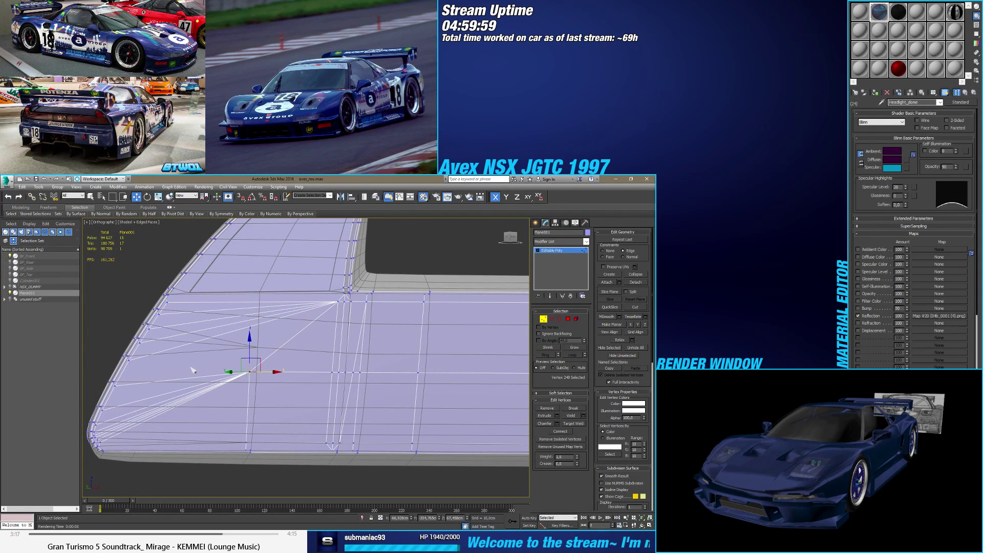
left_click(551, 318)
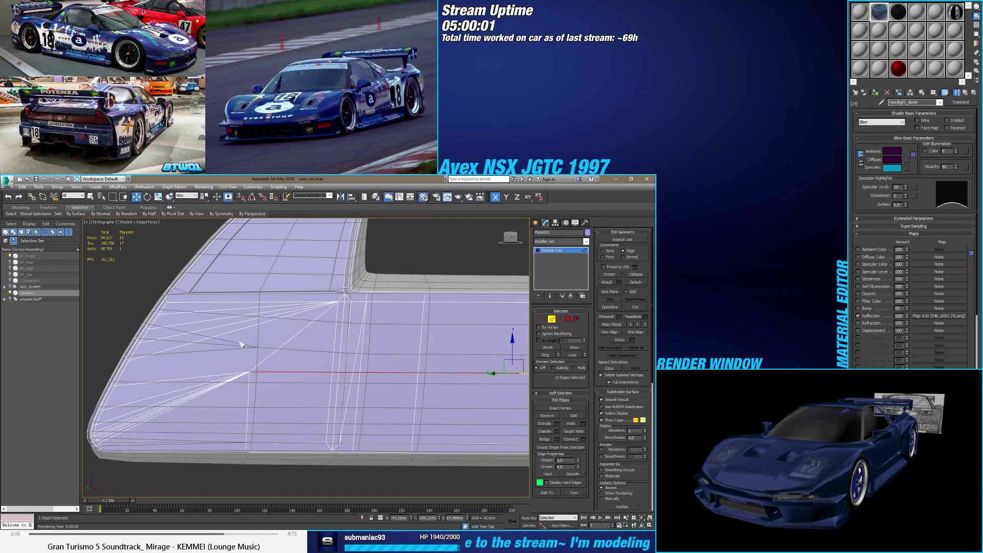
left_click_drag(245, 311, 246, 313)
key("BackSpace")
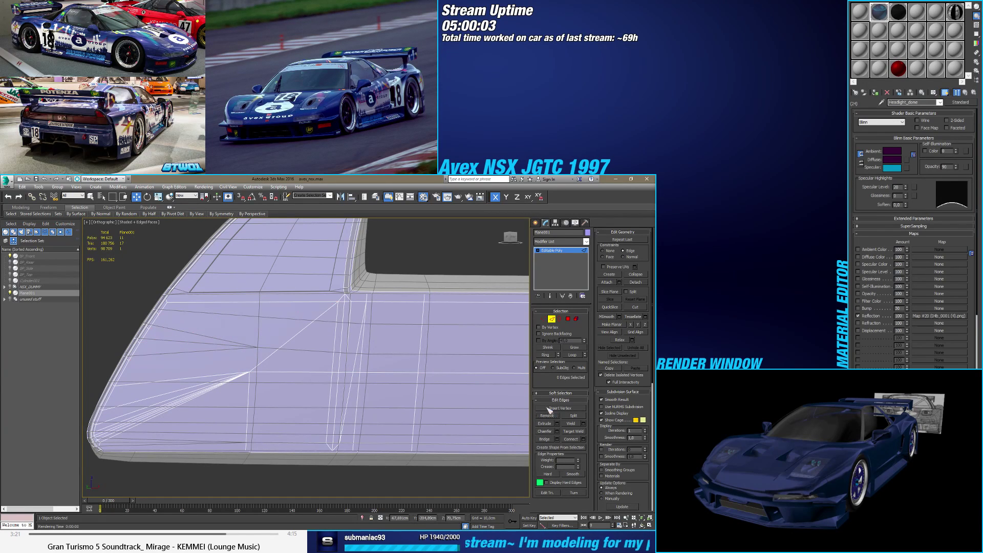
Step: Connect the fan-center vertex to a neighbouring vertex with a new edge
key("1")
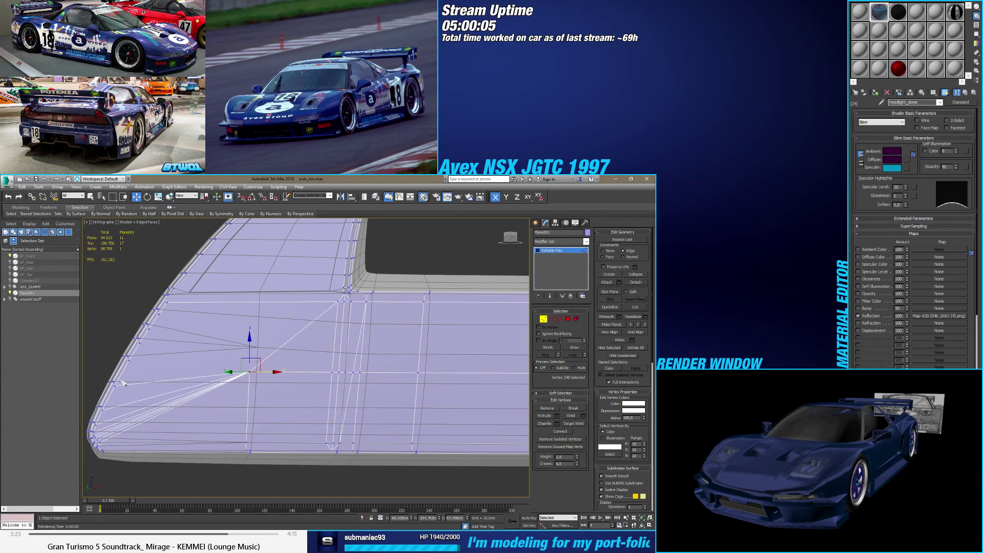
middle_click_drag(159, 381, 116, 375, "alt")
left_click(116, 361, "ctrl")
left_click(126, 343, "ctrl")
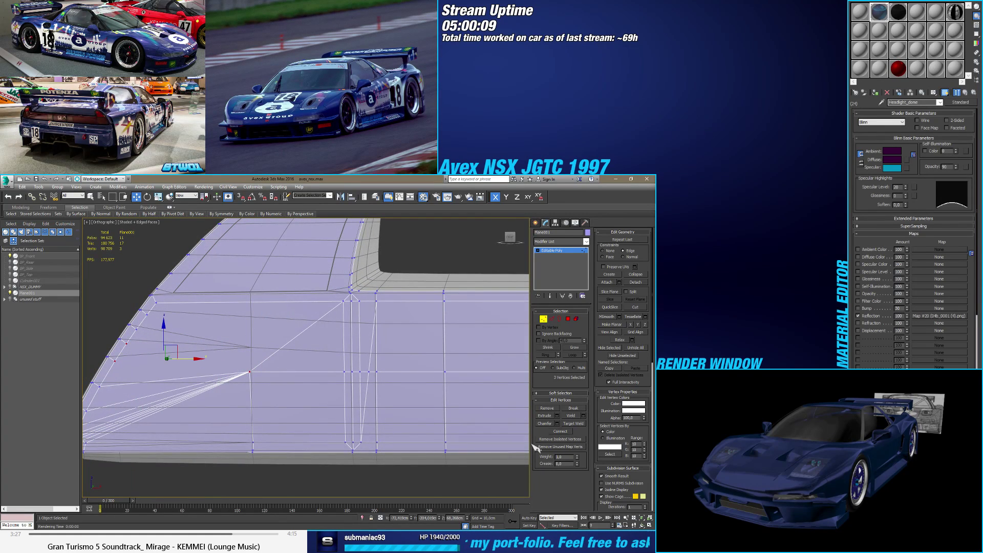
key("ctrl+z")
key("ctrl+z")
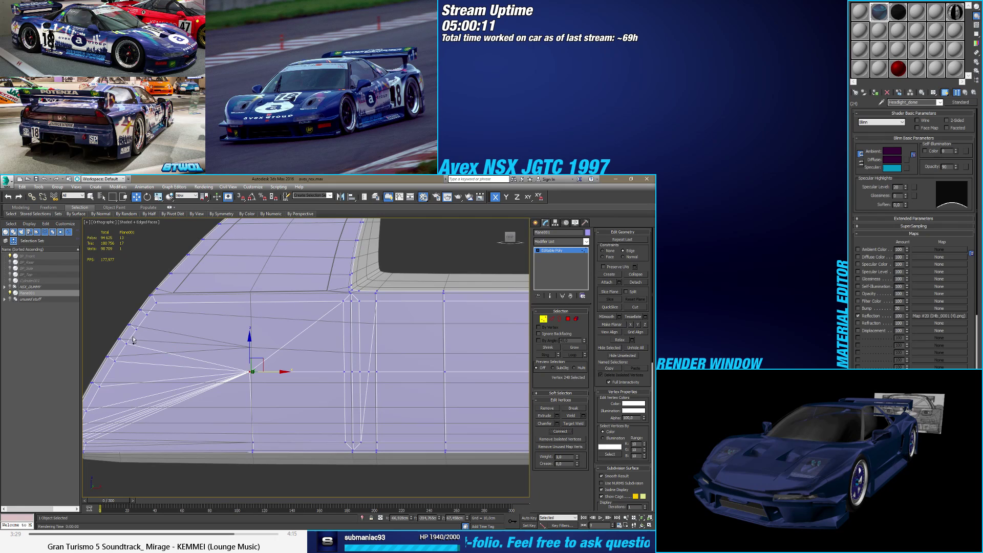
left_click(149, 314, "ctrl")
left_click(136, 329, "ctrl")
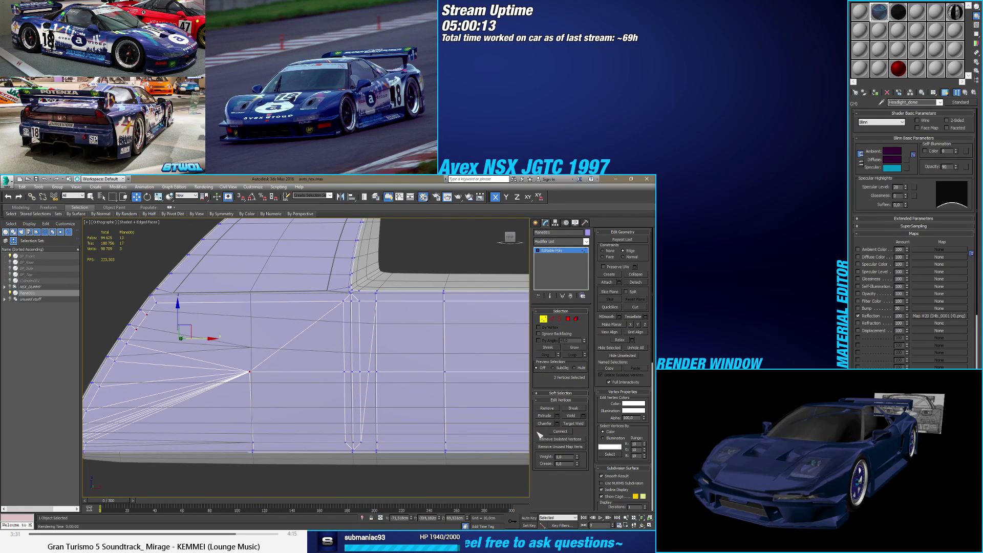
left_click(560, 432)
key("ctrl+z")
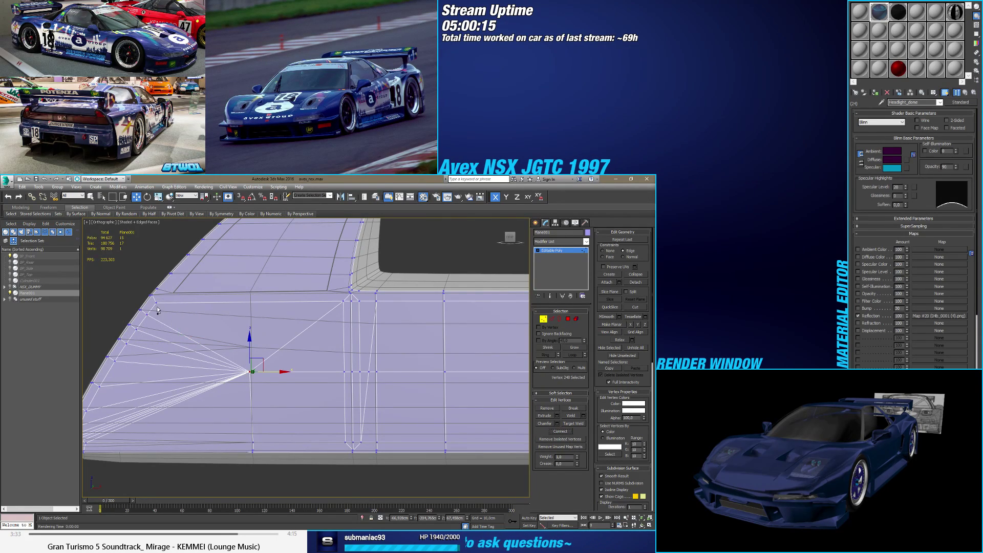
left_click(156, 303, "ctrl")
left_click(560, 432)
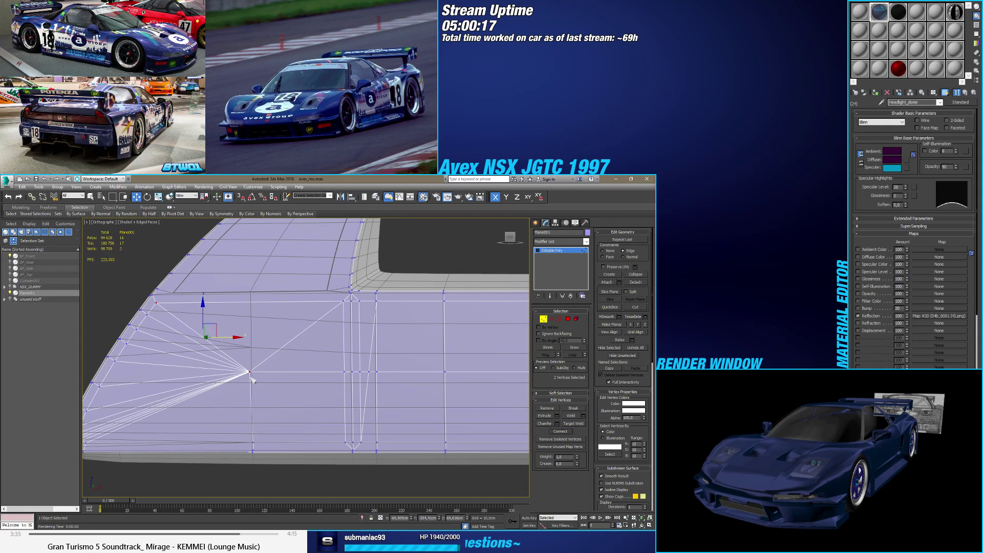
Step: Remove the two stray edges between the vertices near the fan center
left_click(251, 372)
scroll(184, 373, "down", 3)
scroll(194, 375, "up", 5)
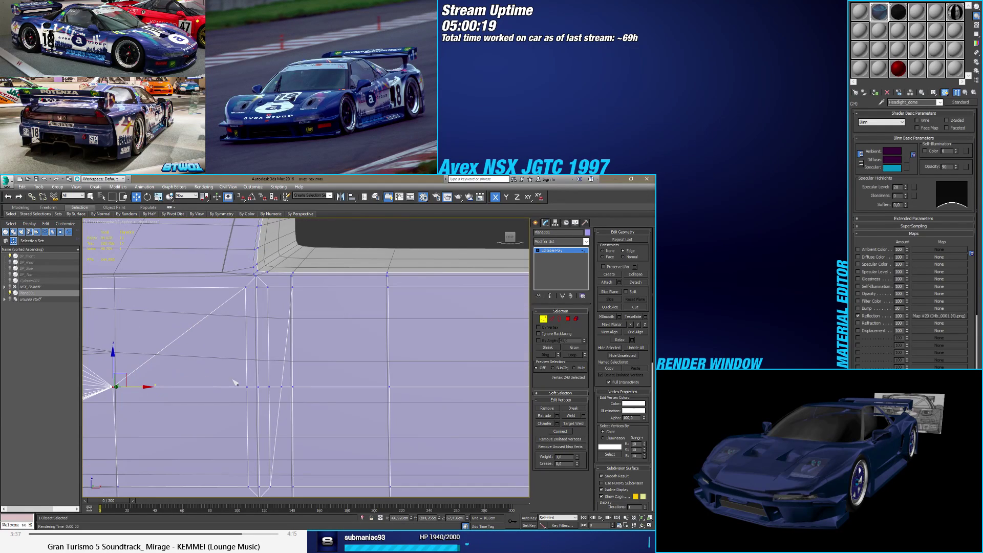
middle_click_drag(273, 396, 266, 392)
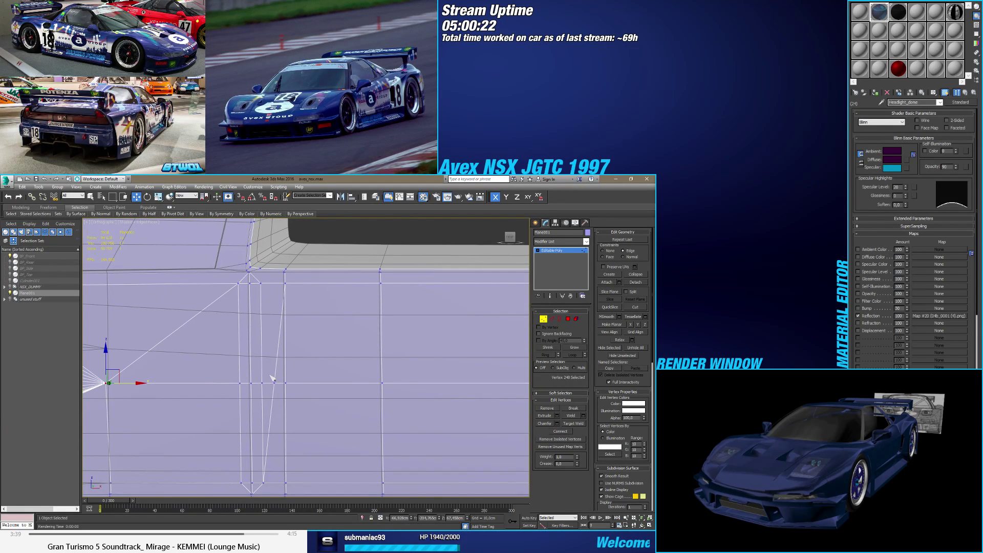
left_click_drag(294, 393, 296, 394)
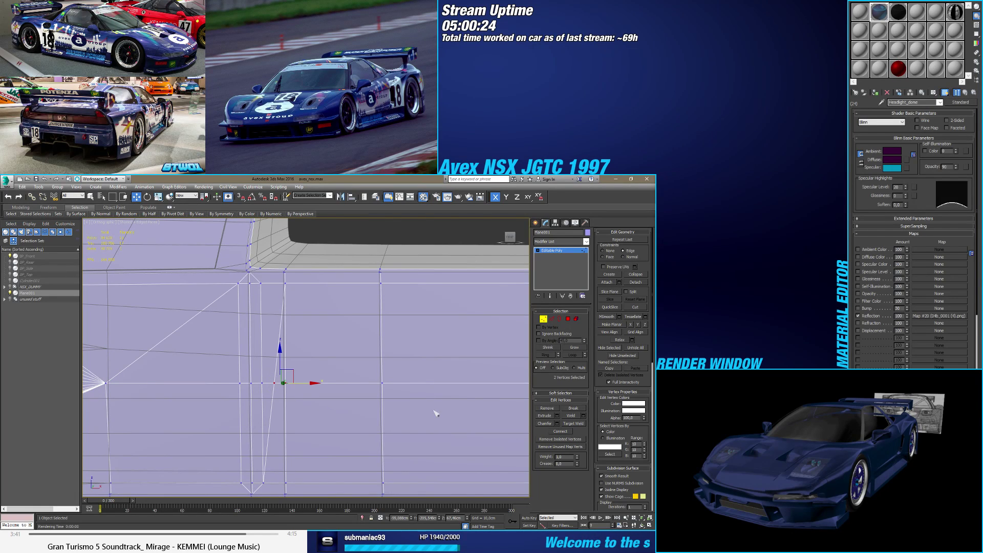
left_click(551, 319)
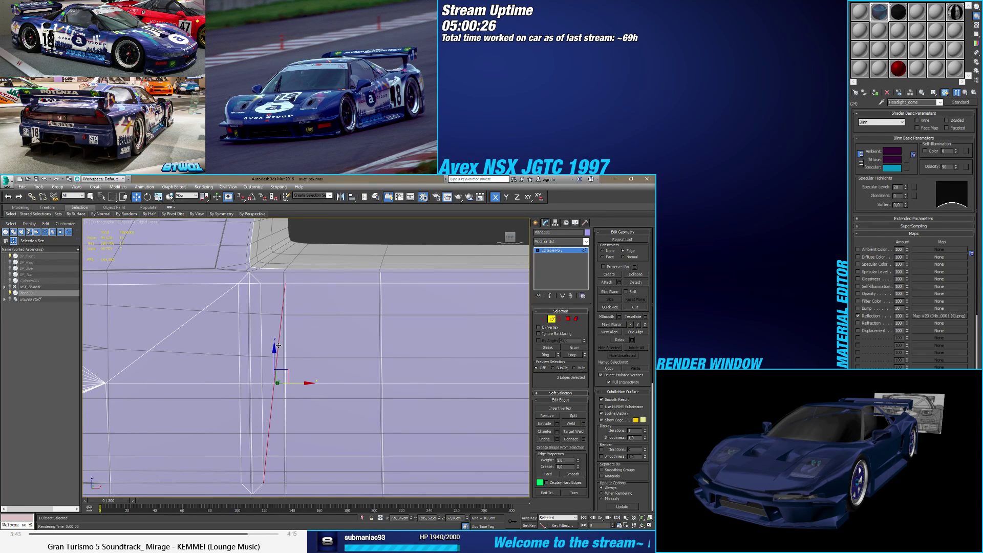
left_click(546, 415)
scroll(296, 390, "down", 4)
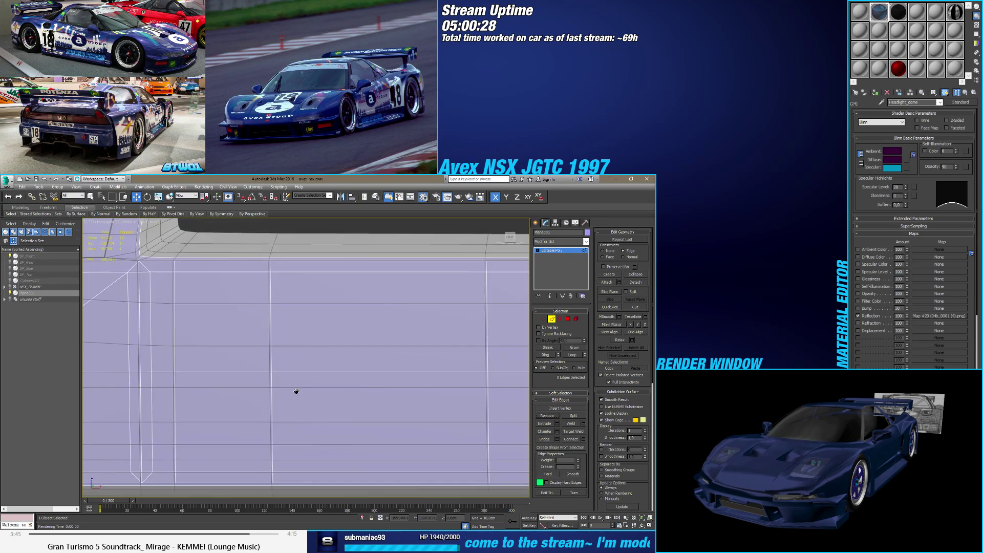
left_click(567, 319)
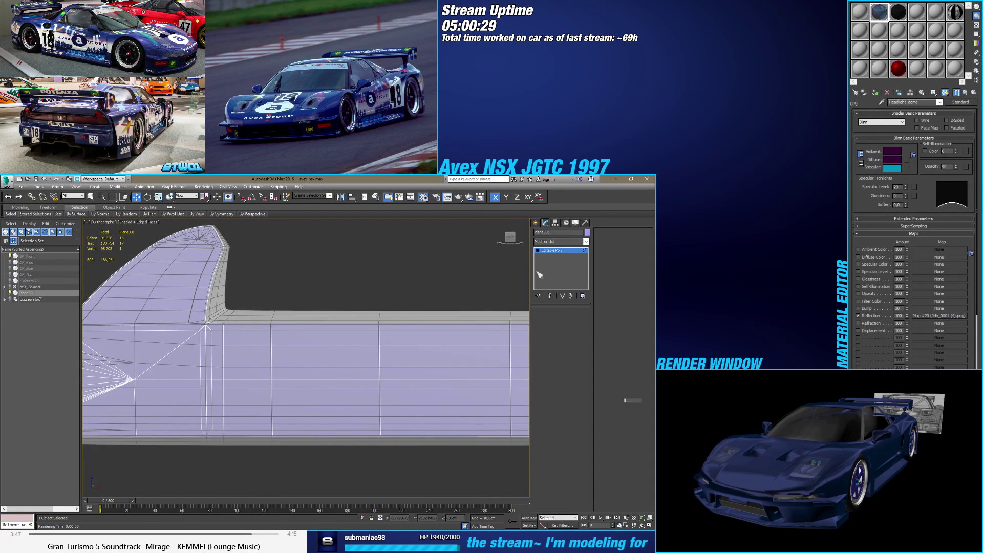
Step: In the front view, select the thin polygon strip at the window inset's right edge
key("f")
scroll(271, 359, "down", 3)
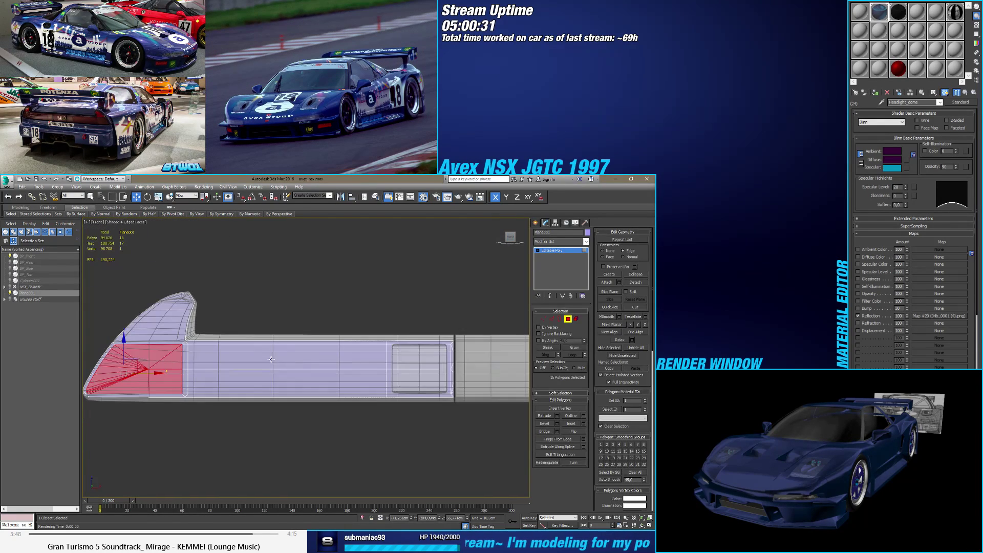
scroll(423, 362, "up", 2)
left_click(427, 361)
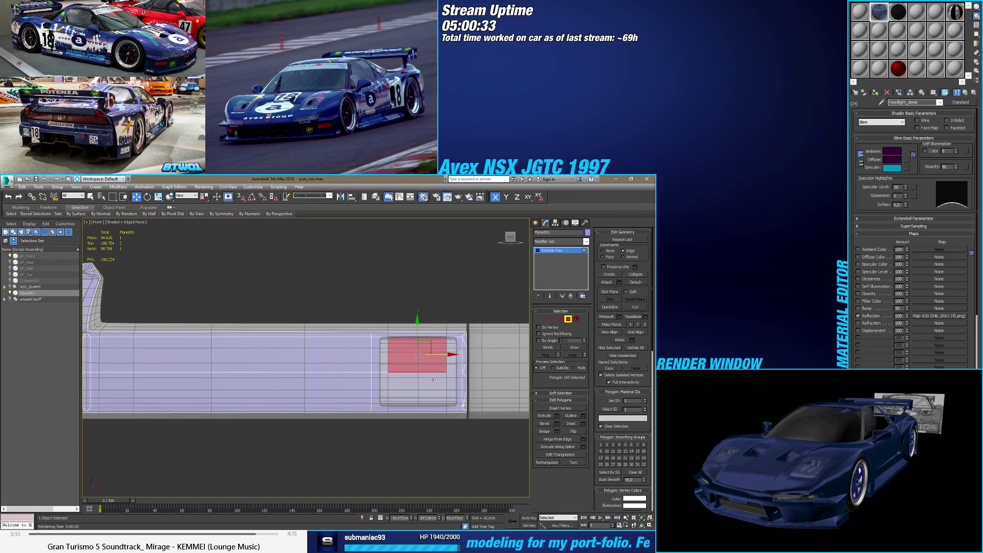
left_click(432, 379)
left_click(458, 369)
scroll(507, 349, "up", 5)
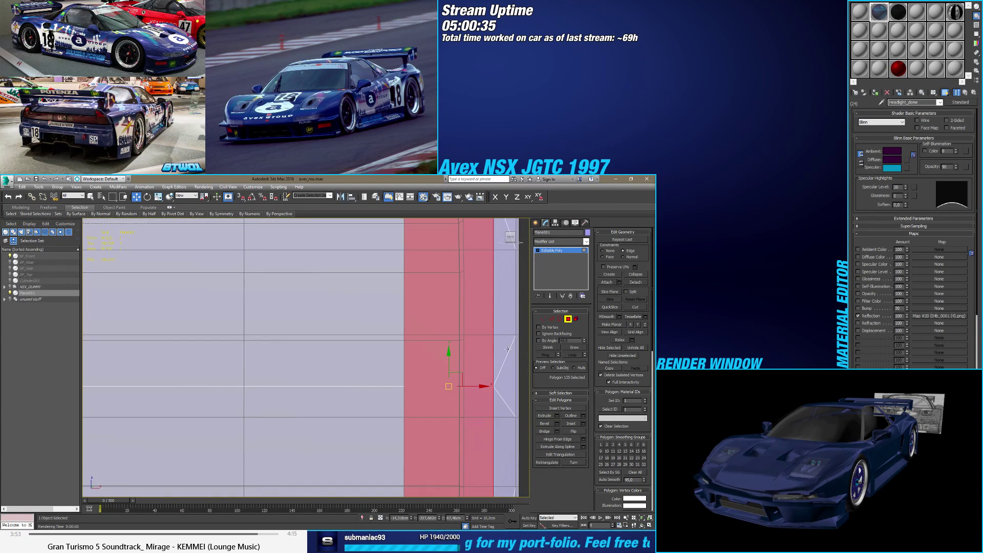
Step: Connect vertex 218 to the vertex at the white line's end with a new edge
left_click(543, 319)
left_click_drag(388, 400, 495, 377)
middle_click_drag(485, 412, 444, 415)
left_click(445, 415)
left_click_drag(460, 380, 461, 381)
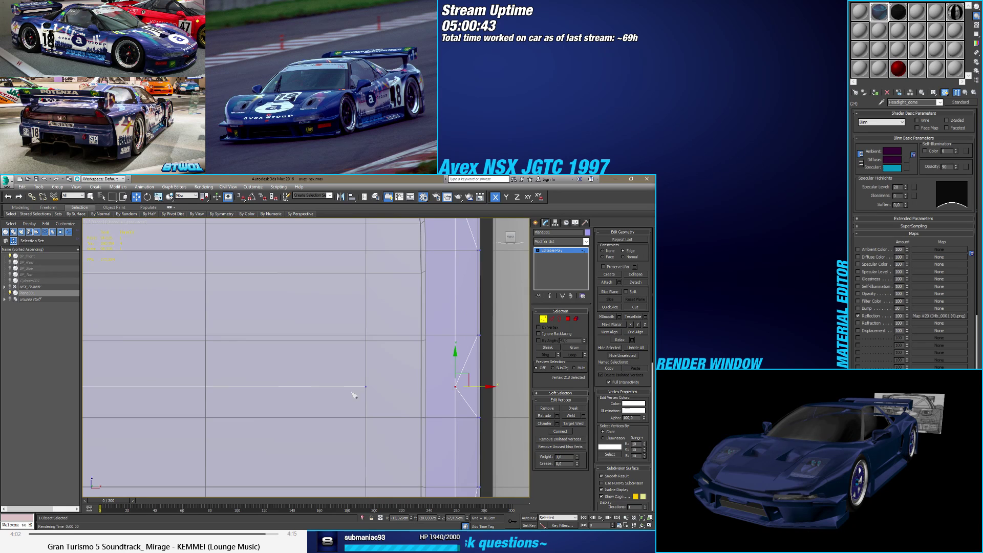
left_click(365, 387)
middle_click_drag(365, 386, 395, 392, "alt")
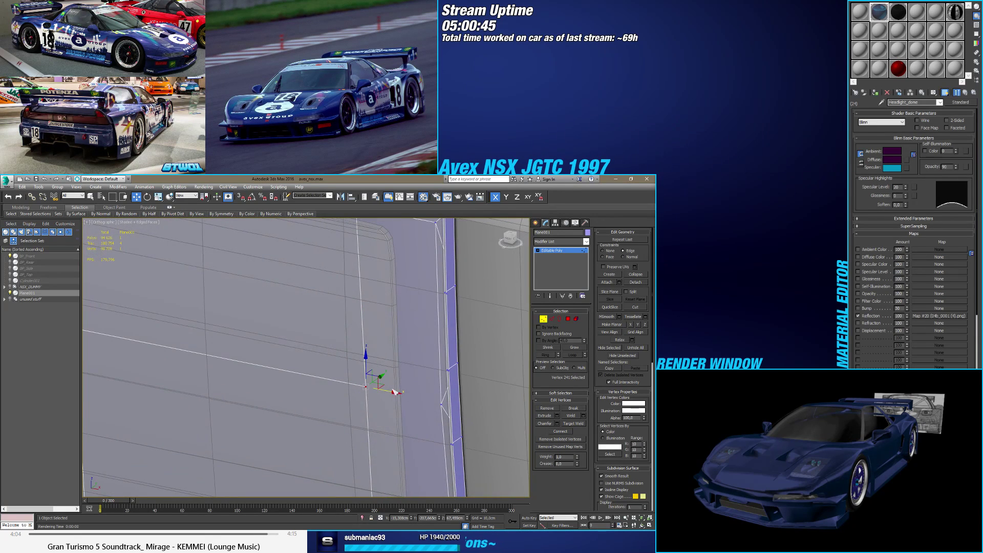
left_click(609, 251)
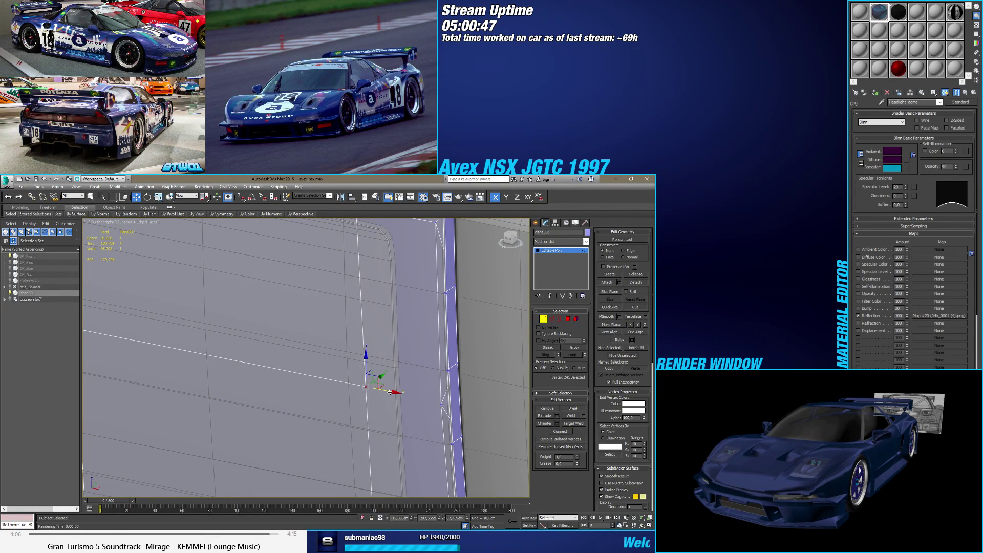
left_click(445, 399)
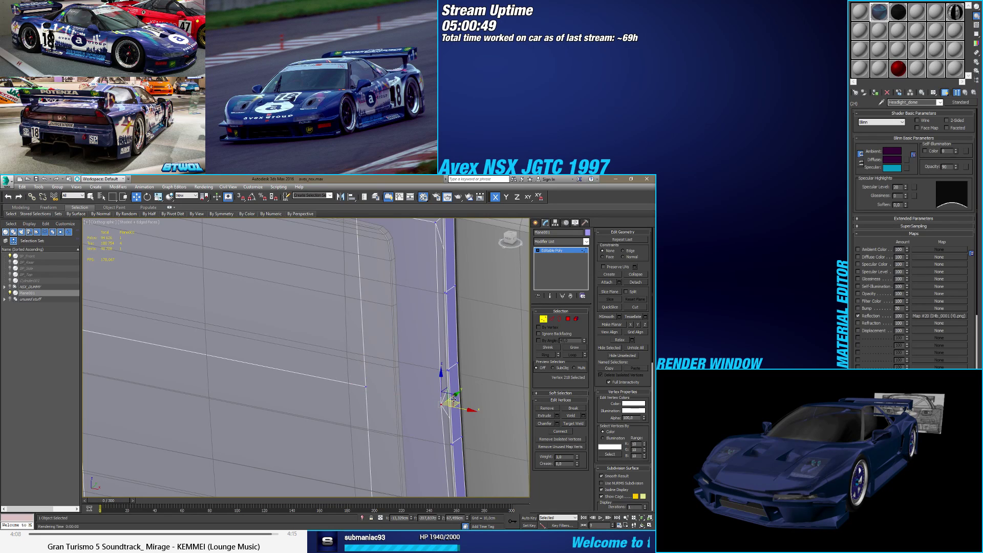
left_click(365, 386, "ctrl")
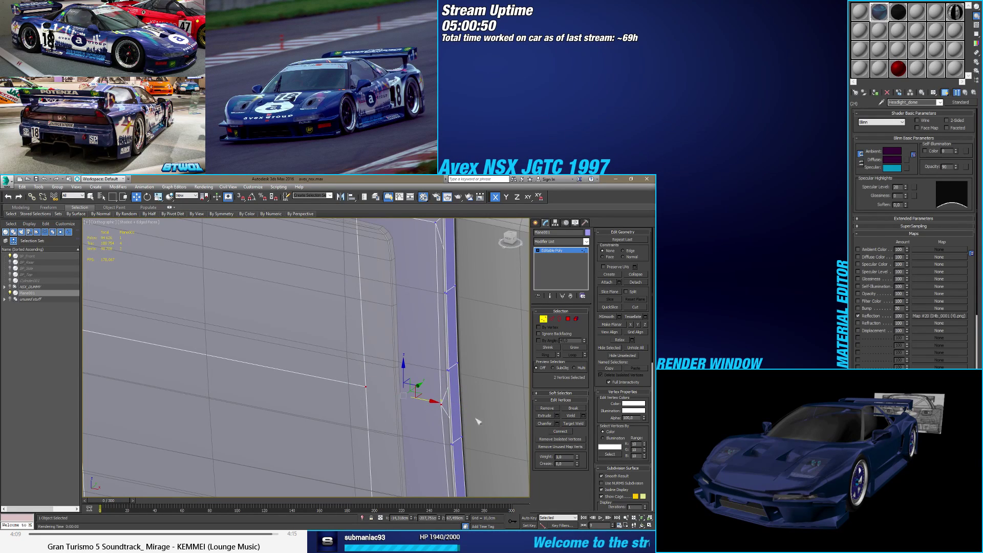
left_click(559, 431)
Step: Nudge the selected corner vertices 0.15 cm along the Y axis
left_click(443, 403)
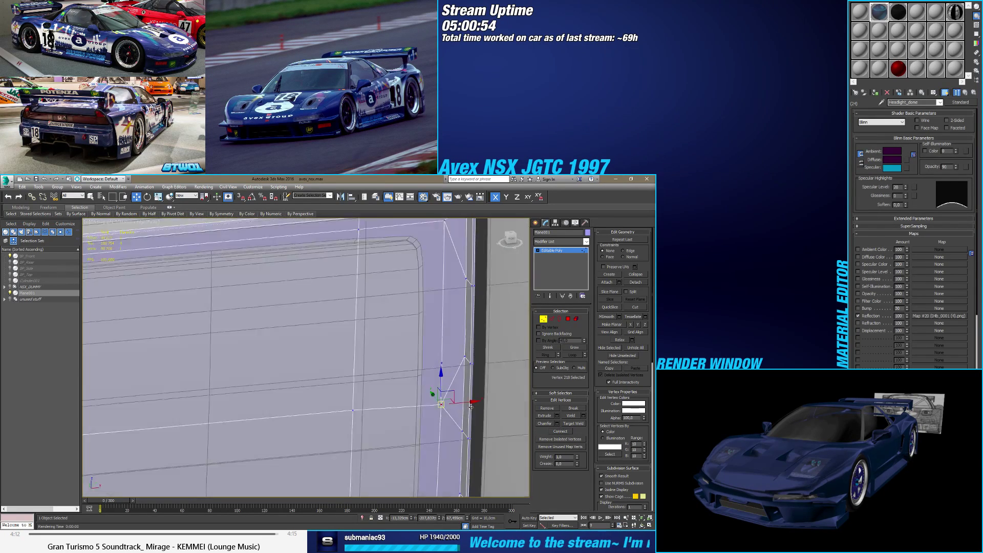
middle_click_drag(443, 403, 357, 401, "alt")
left_click_drag(357, 401, 337, 398)
middle_click_drag(336, 398, 398, 354, "alt")
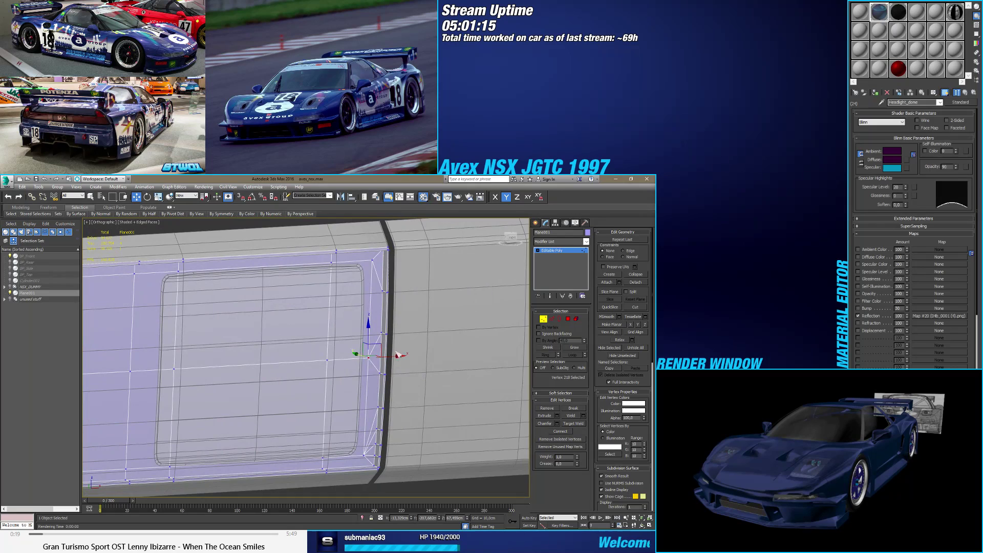
Step: Connect the opening's top-right and bottom-right corner vertices with a new edge
key("ctrl+d")
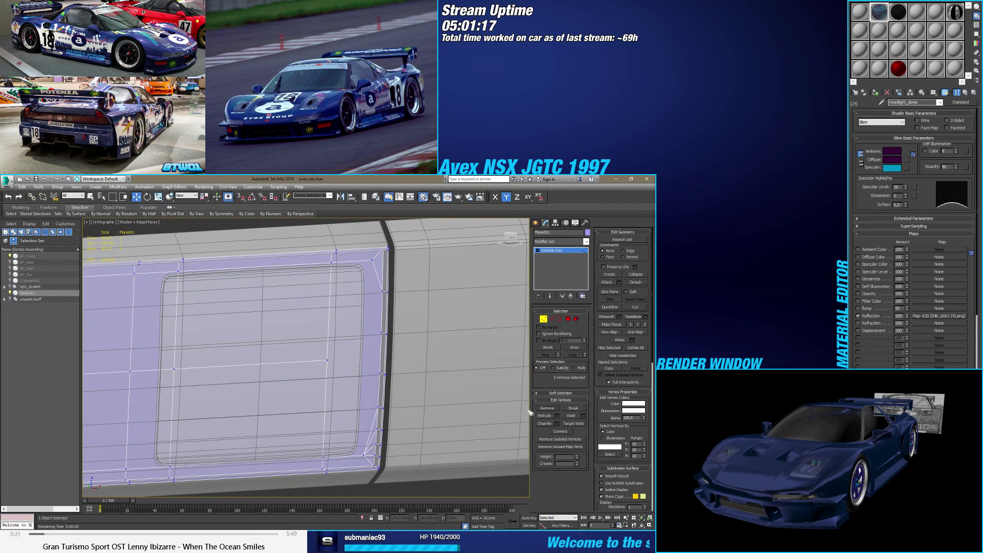
left_click(372, 260)
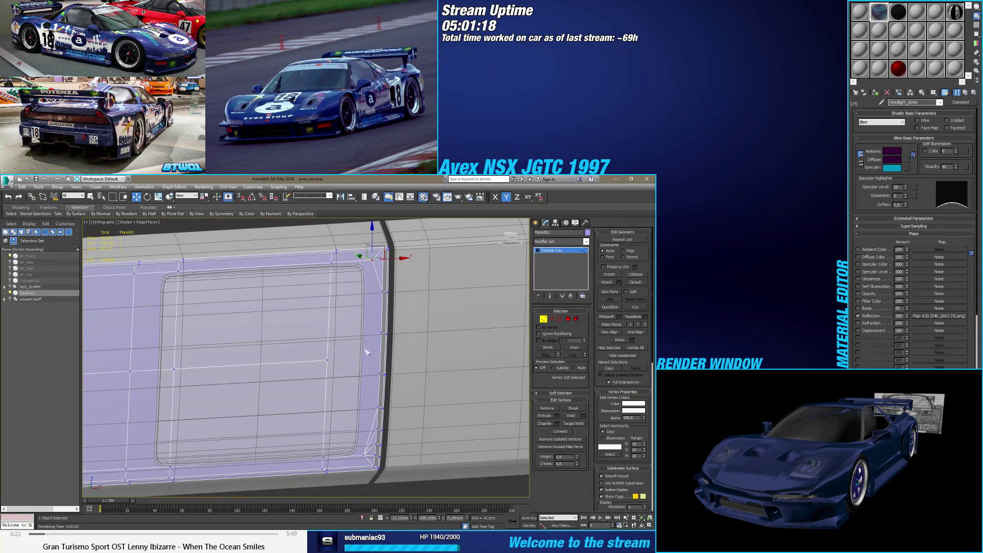
left_click(364, 456, "ctrl")
left_click(561, 433)
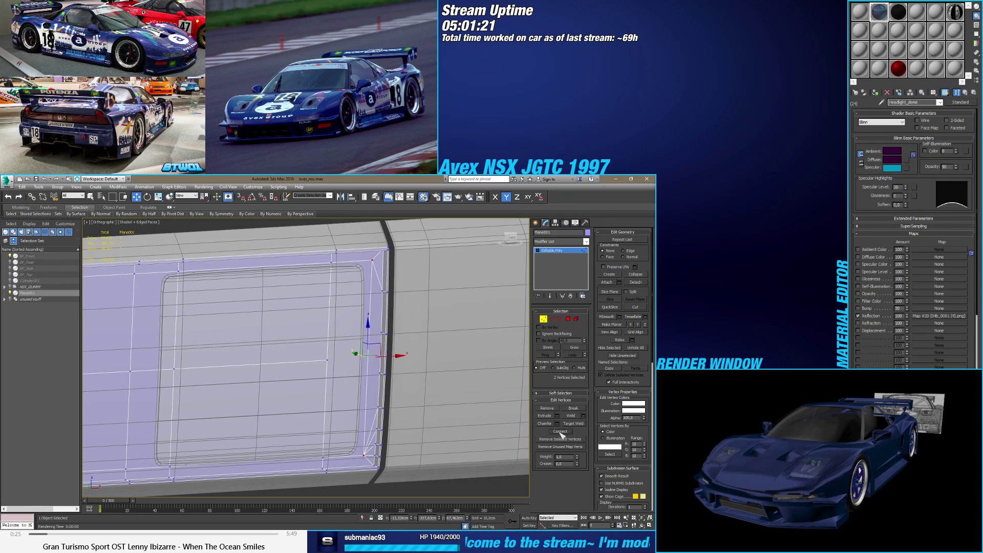
Step: Connect the two selected edges with a new edge
left_click(551, 319)
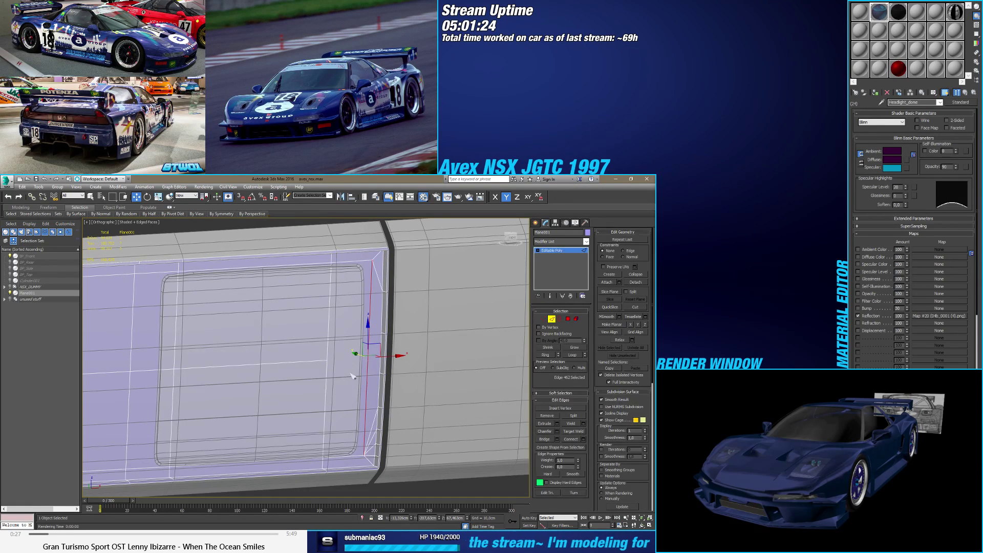
left_click(332, 378, "ctrl")
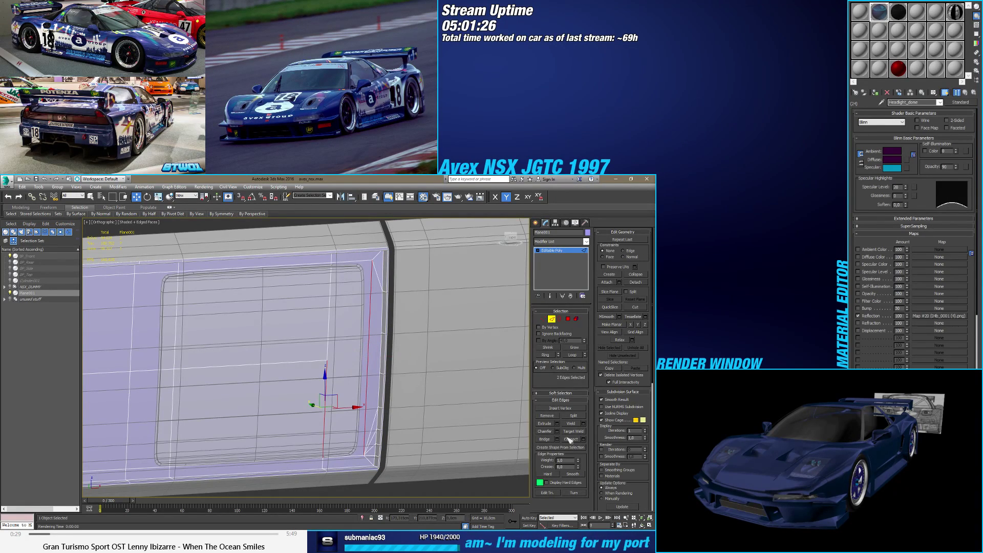
left_click(583, 438)
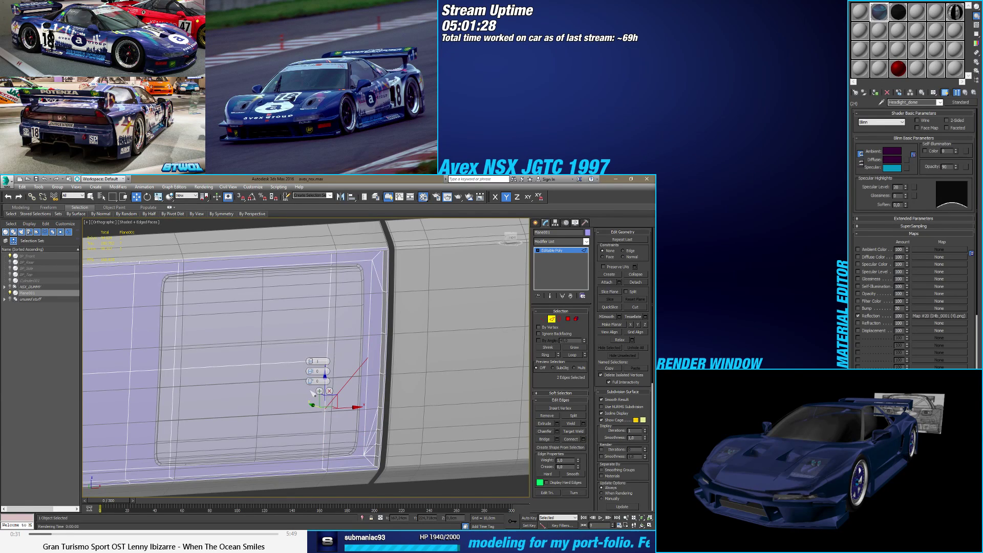
left_click(309, 391)
Step: Target Weld the stray vertex onto the vertex above it and check the merged area
left_click(543, 319)
left_click(573, 424)
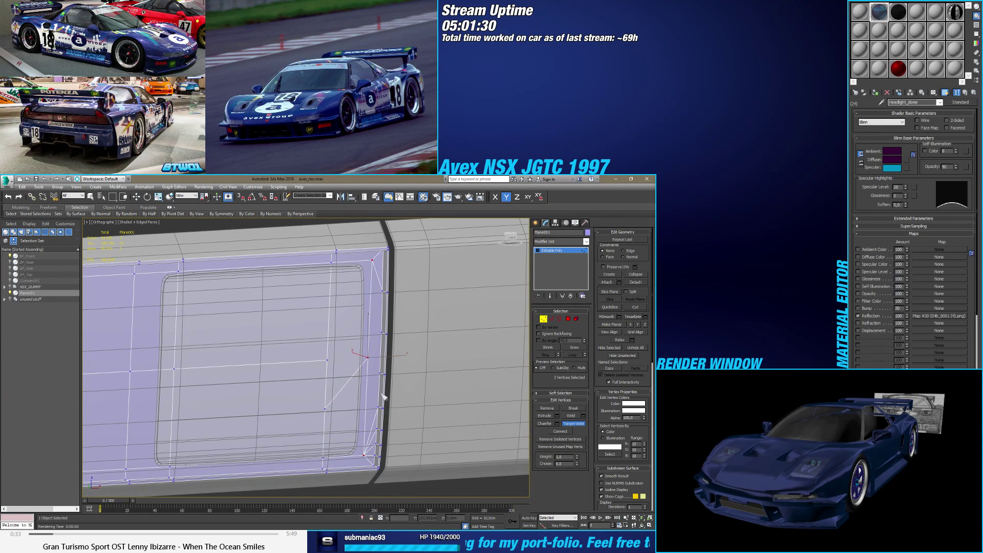
left_click(325, 408)
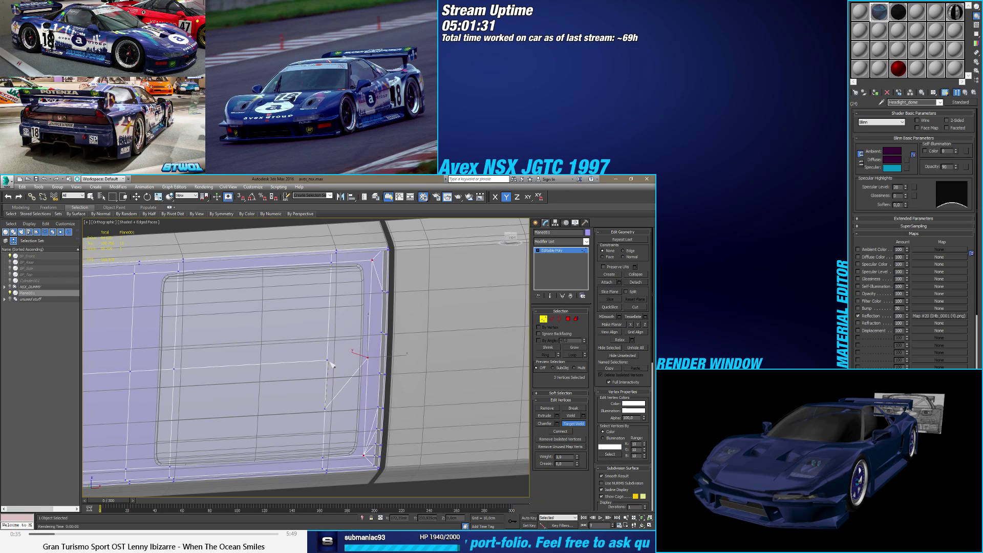
left_click(328, 361)
key("w")
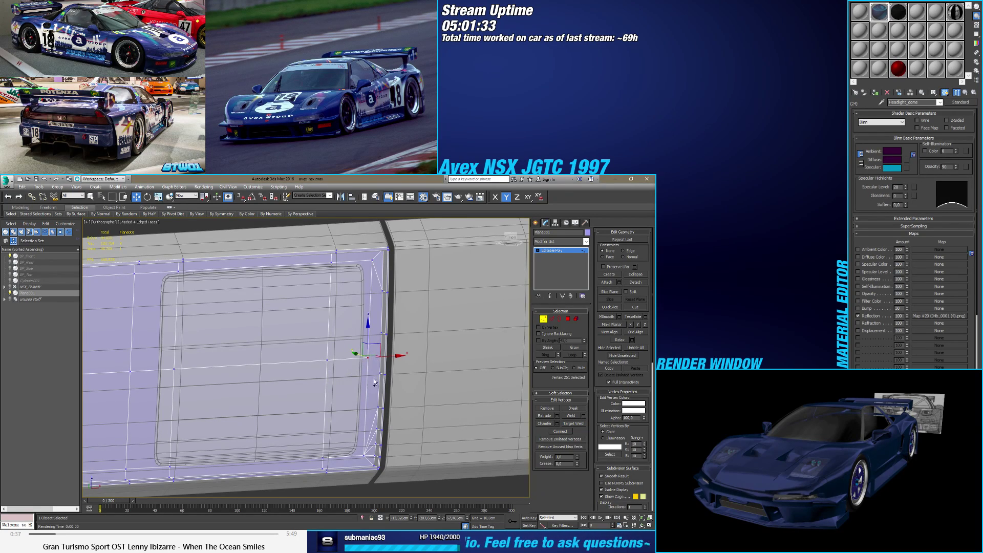
mouse_move(374, 381)
left_mouse_down()
mouse_move(377, 363)
mouse_move(358, 381)
left_mouse_up()
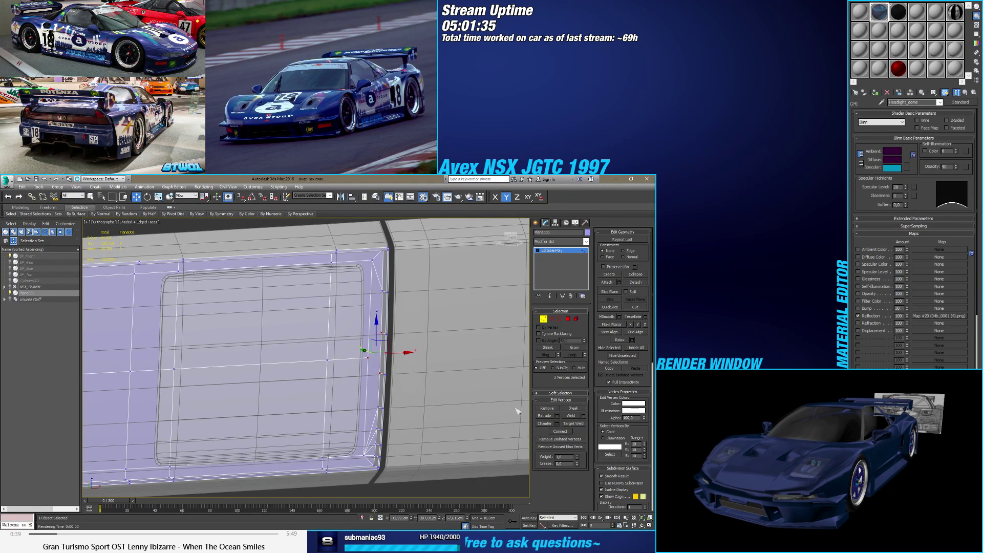
left_click(371, 355)
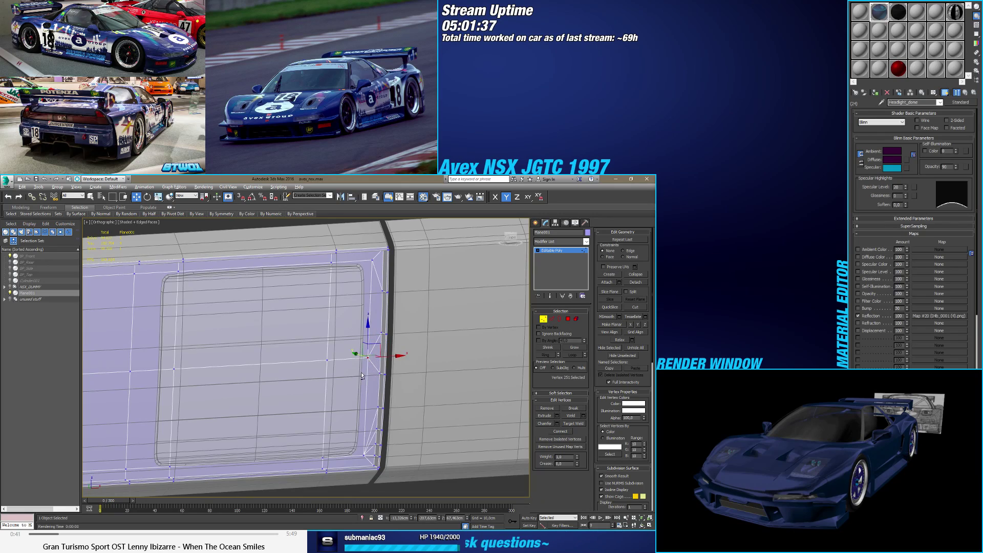
middle_click_drag(372, 355, 446, 345, "alt")
left_click(567, 318, "ctrl")
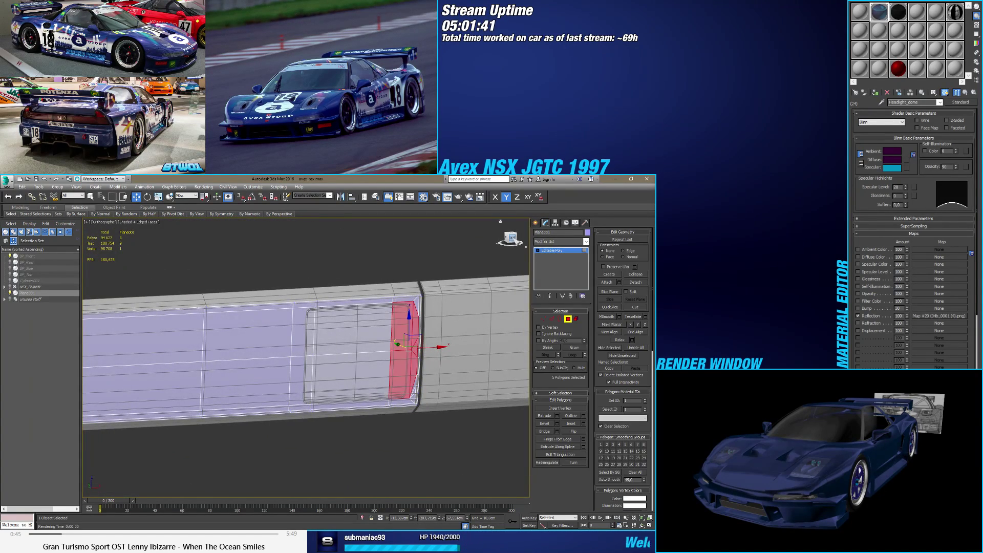
key("f")
scroll(451, 360, "down", 2)
left_click(418, 424)
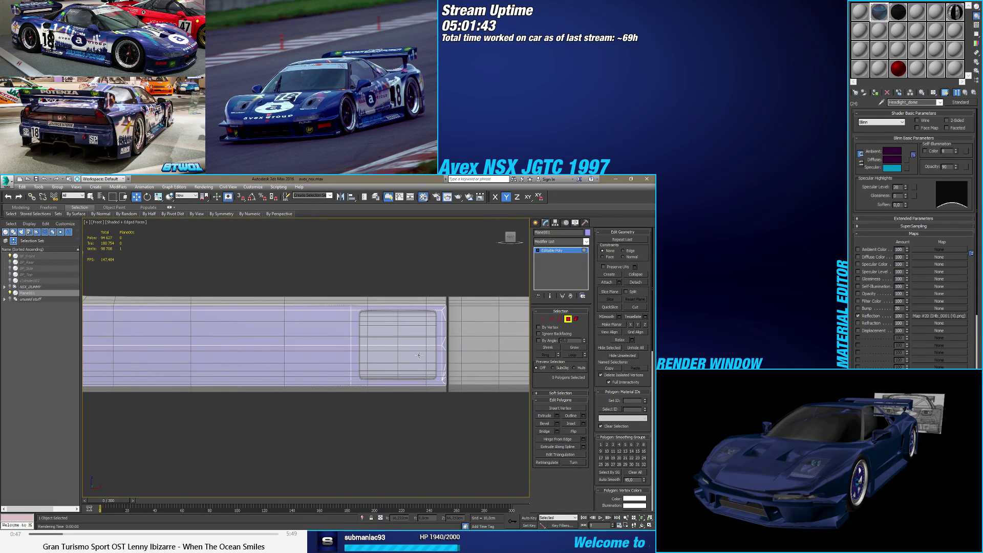
left_click(91, 197)
left_click(432, 330)
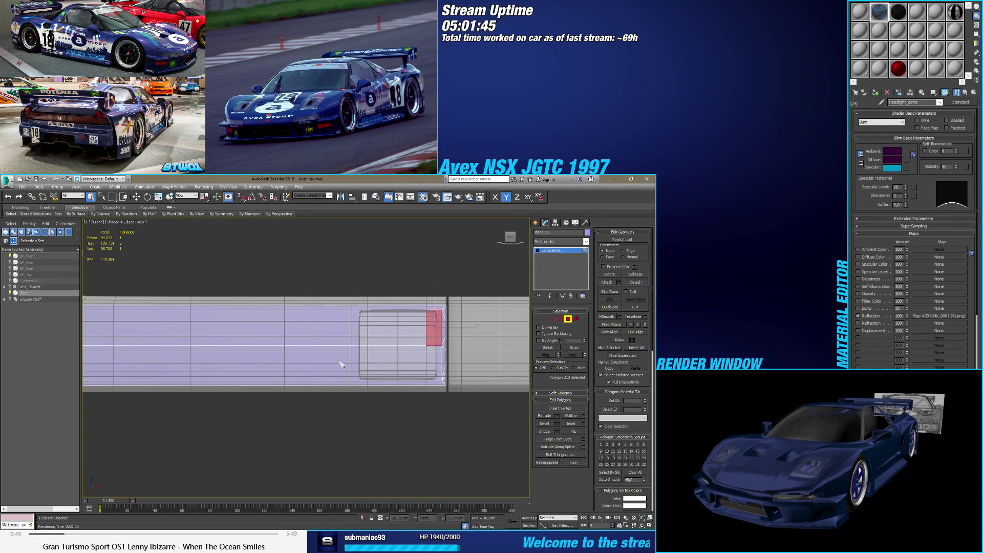
left_click_drag(373, 360, 361, 364)
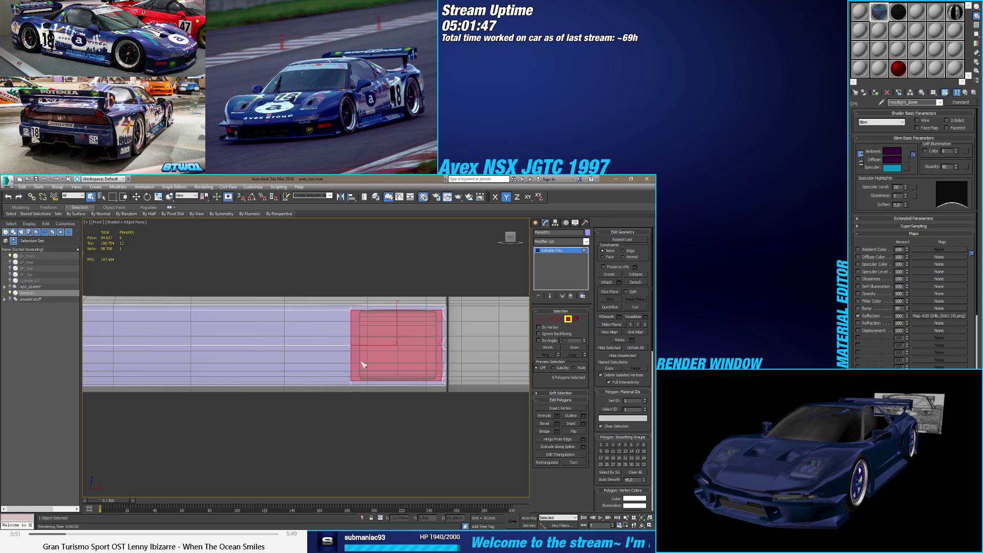
middle_click_drag(362, 364, 349, 364)
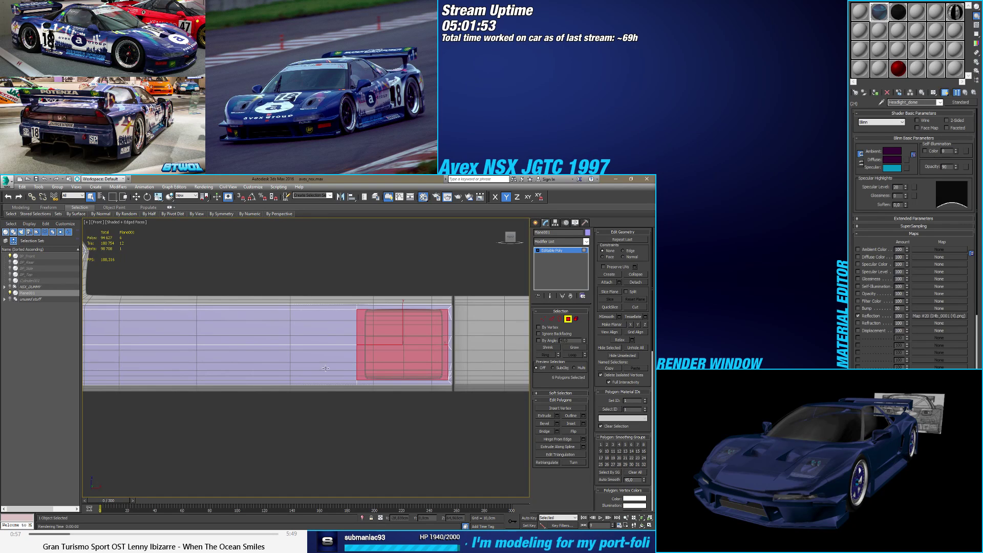
scroll(306, 360, "up", 5)
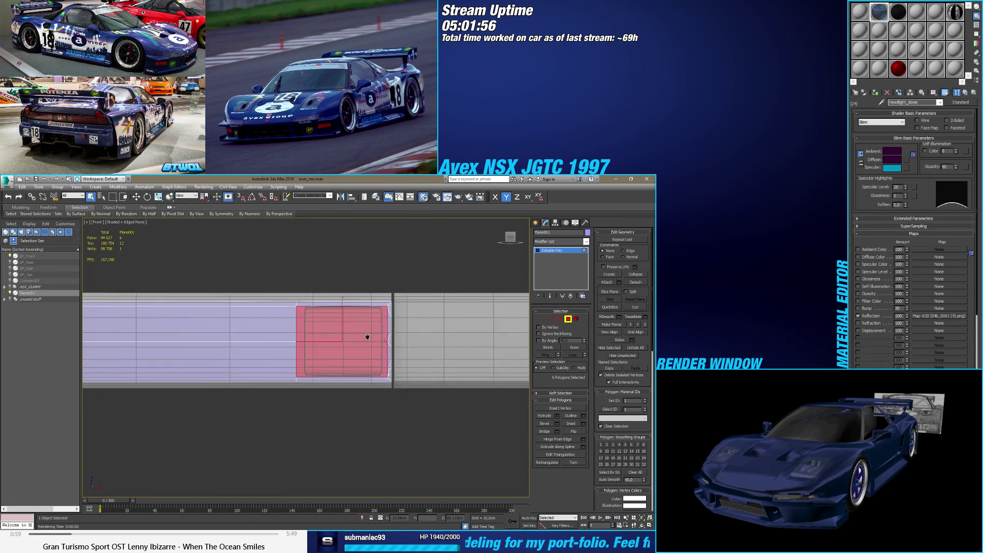
left_click(544, 319)
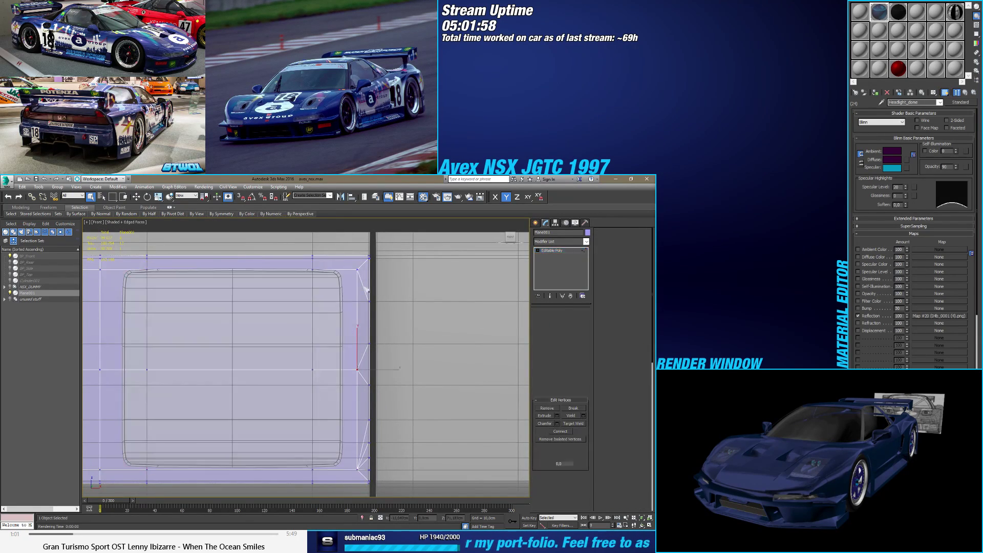
left_click_drag(360, 274, 361, 278)
scroll(372, 268, "up", 6)
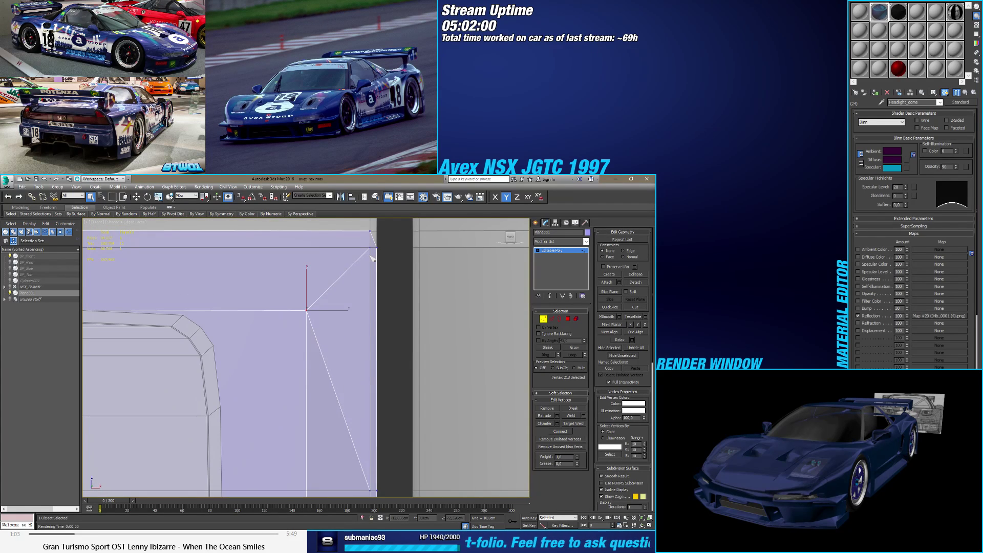
left_click(374, 251)
middle_click_drag(374, 250, 365, 275, "alt")
key("ctrl+z")
key("shift+z")
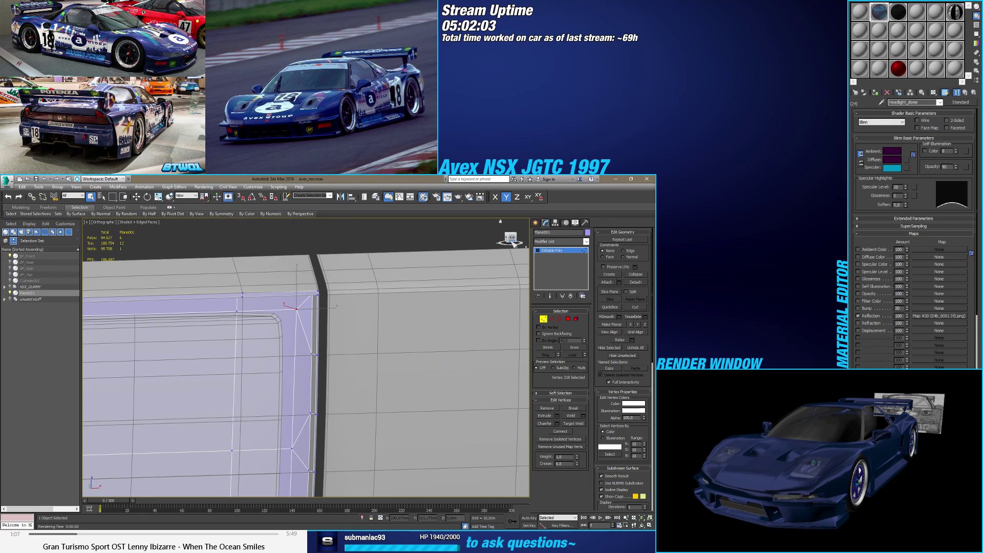
key("shift+z")
key("shift+z")
key("shift+z")
key("shift+z")
key("shift+z")
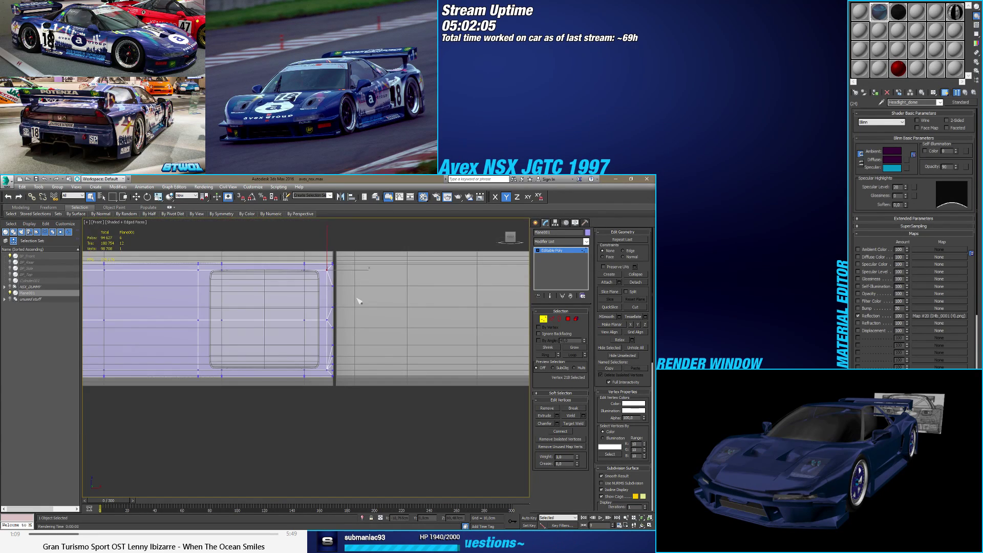
left_click(304, 384)
key("shift+z")
key("shift+z")
key("shift+z")
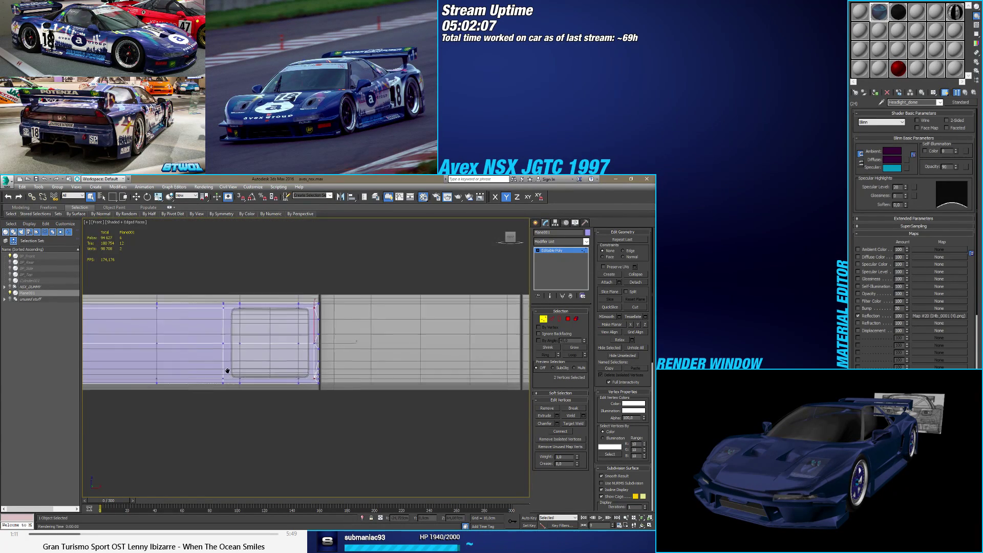
key("shift+z")
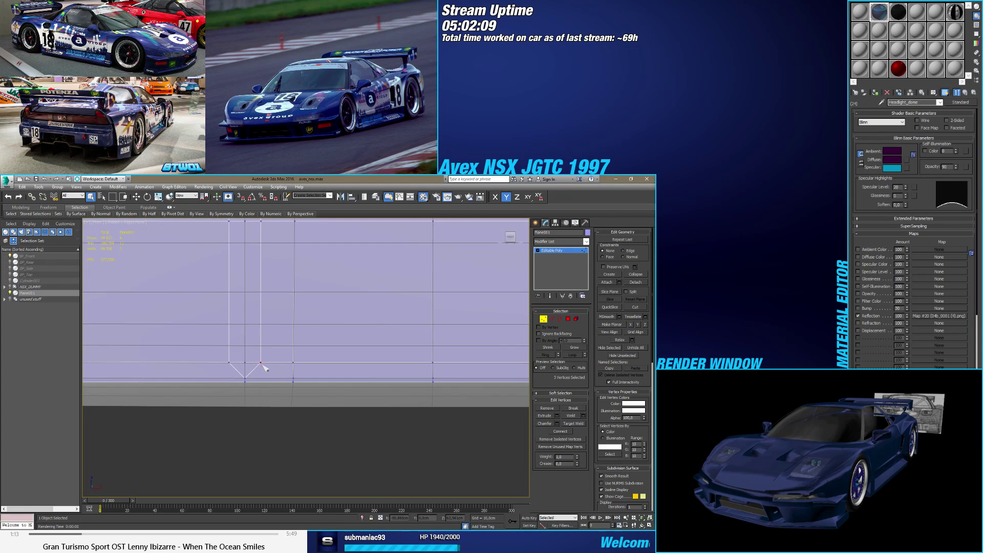
key("shift+z")
left_click(258, 264, "ctrl")
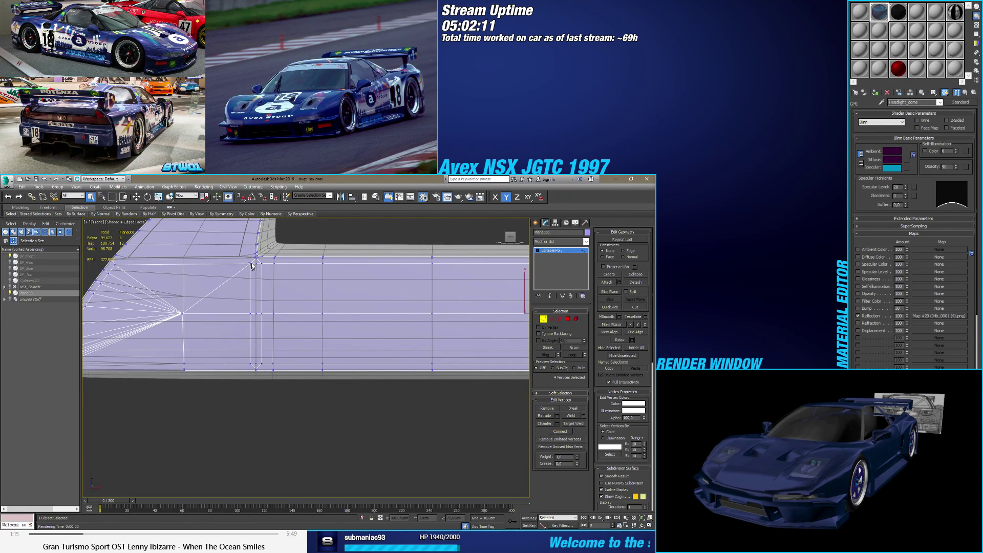
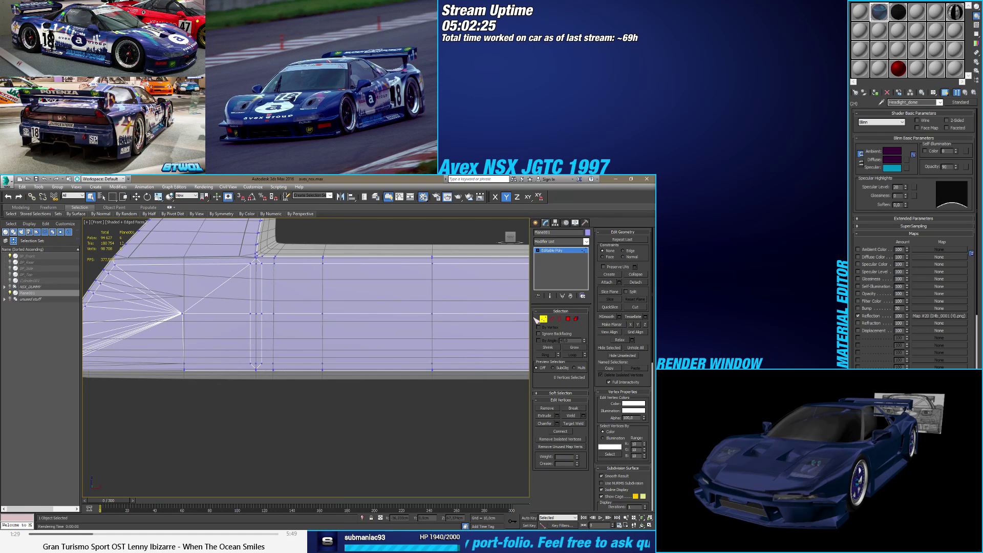
Step: Delete the stray edges, then slide three bottom vertices along their edges using the Edge constraint
scroll(303, 326, "down", 4)
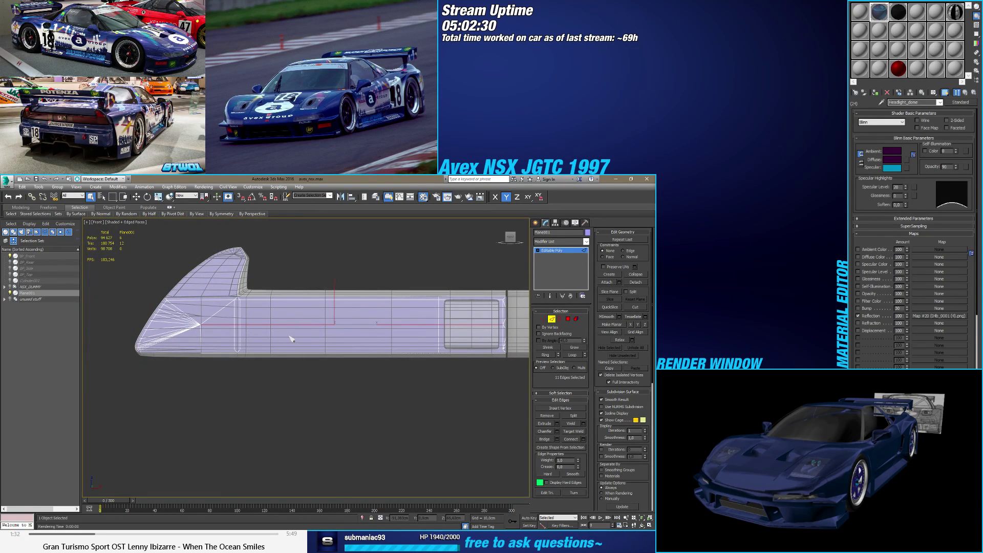
left_click(546, 415)
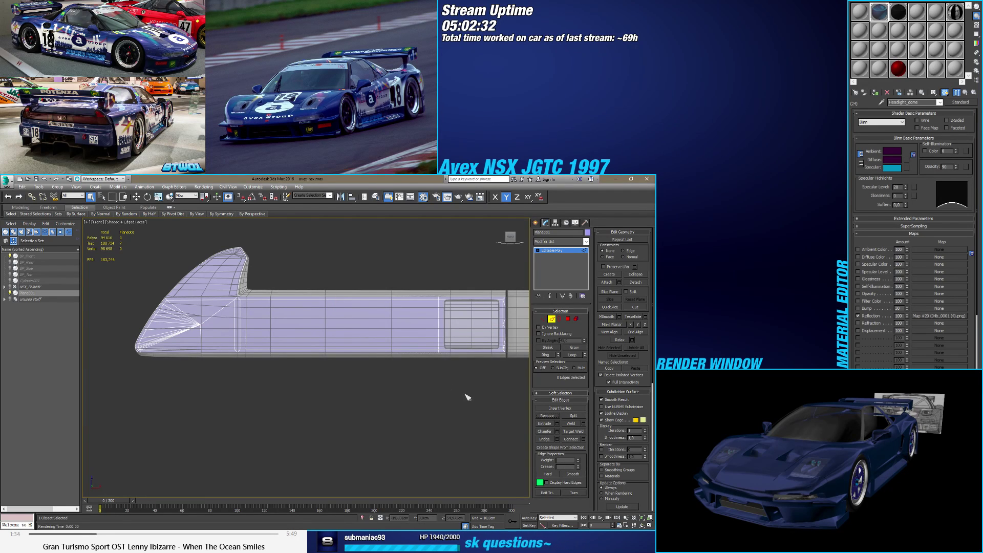
left_click(544, 319)
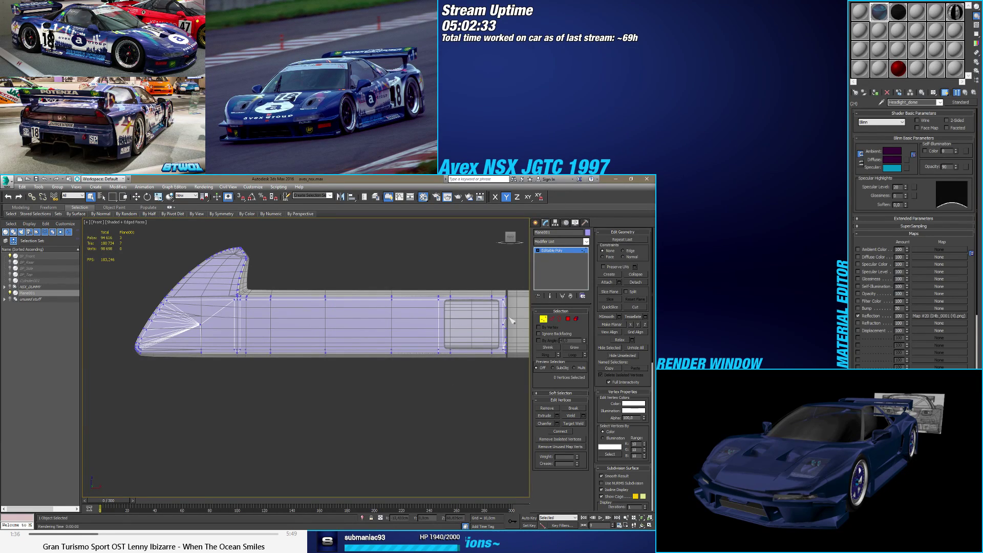
scroll(251, 350, "up", 5)
left_click_drag(247, 344, 283, 361)
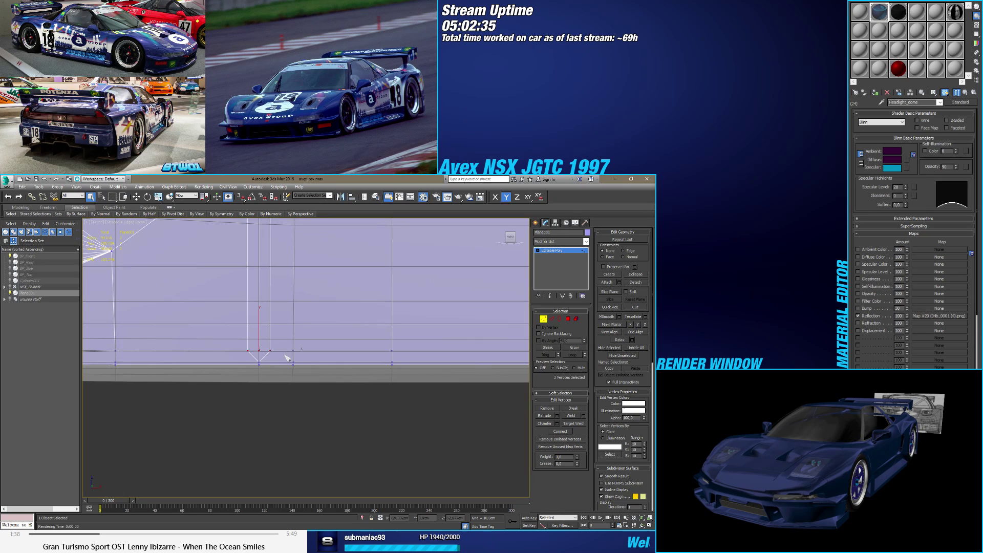
scroll(364, 331, "down", 3)
left_click(624, 250)
scroll(314, 346, "down", 3)
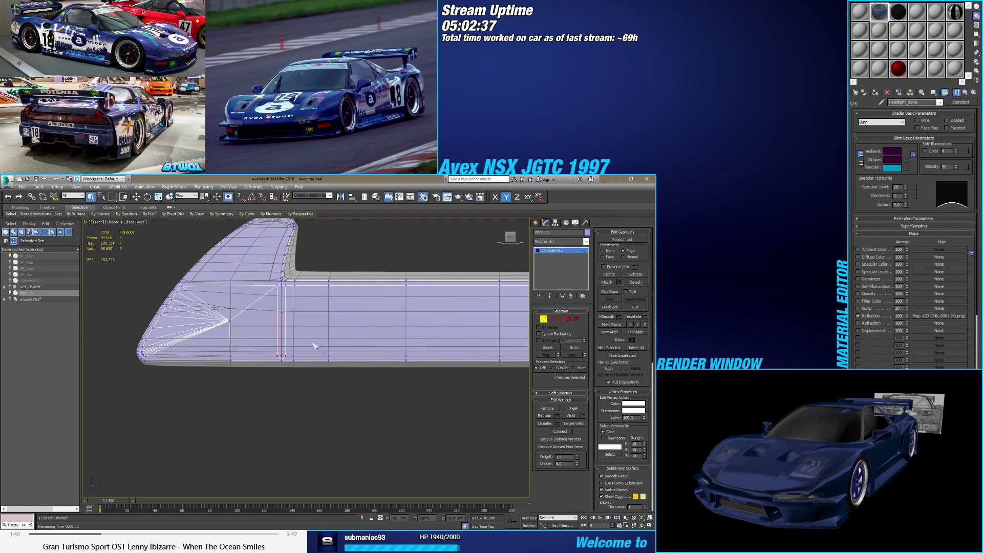
key("w")
left_click_drag(308, 357, 303, 358)
middle_click_drag(310, 351, 321, 340)
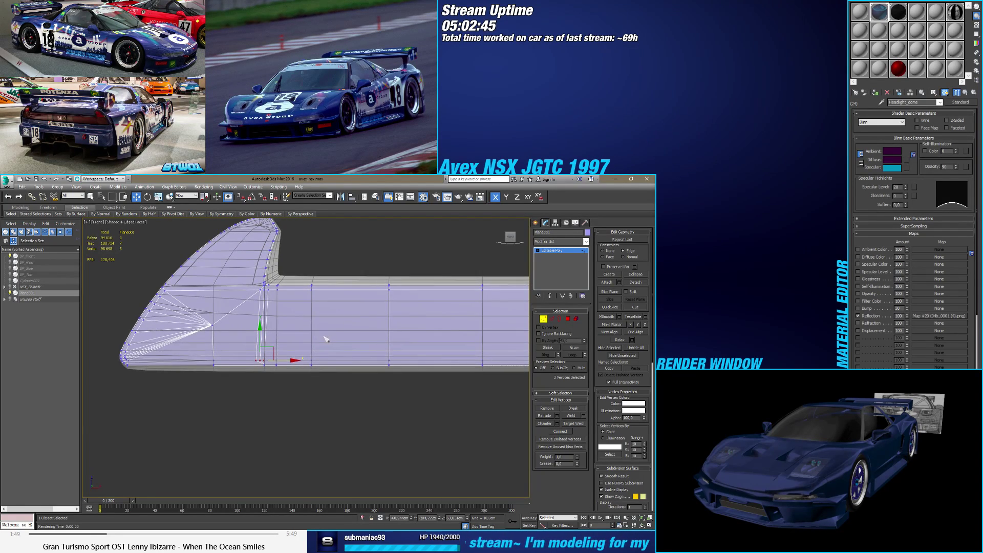
Step: Connect the edge ring across the panel to add a new edge loop
left_click(543, 318)
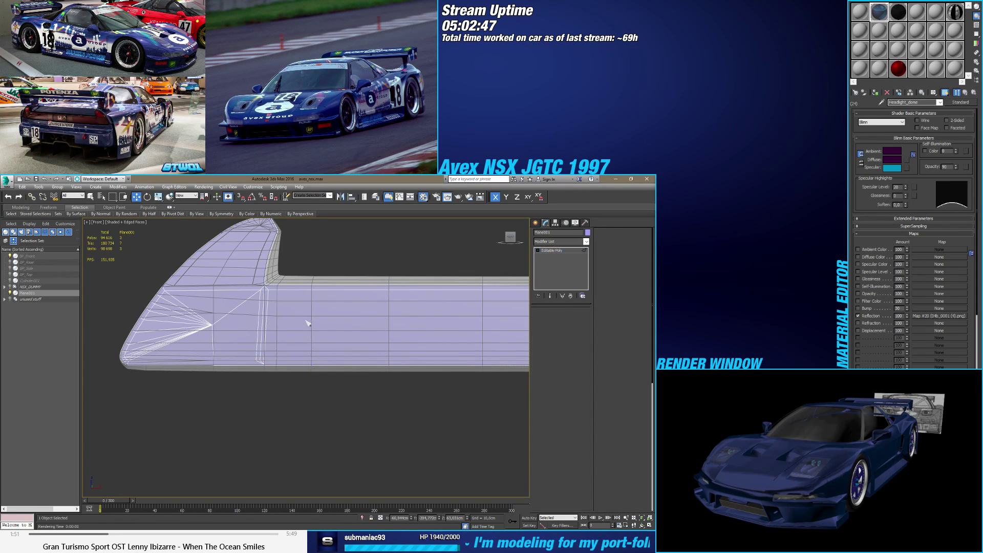
scroll(307, 322, "down", 2)
key("2")
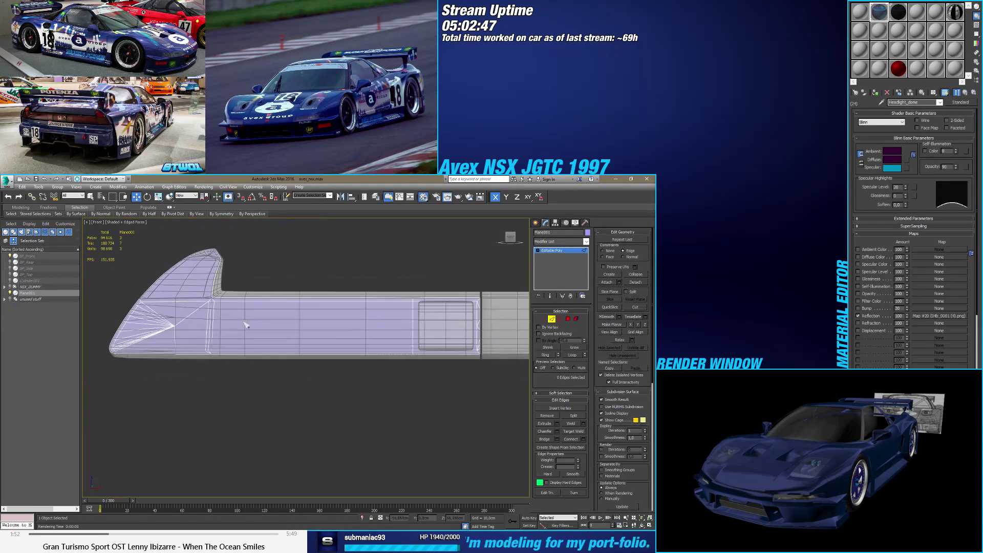
double_click(470, 332)
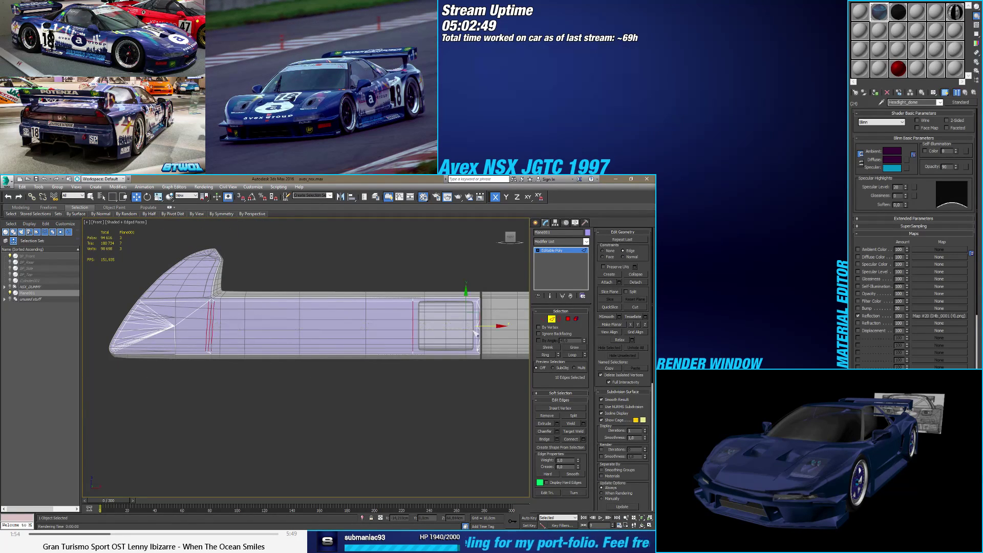
left_click(584, 439)
left_click(311, 394)
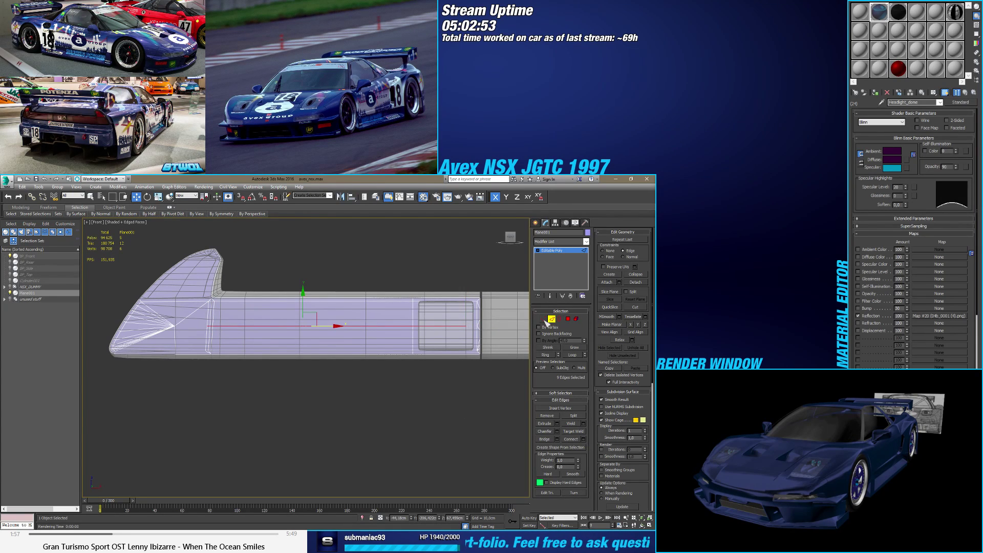
Step: Connect the vertex pairs at the panel's right end and near the nose with new edges
left_click(544, 319)
left_click_drag(481, 327, 517, 362)
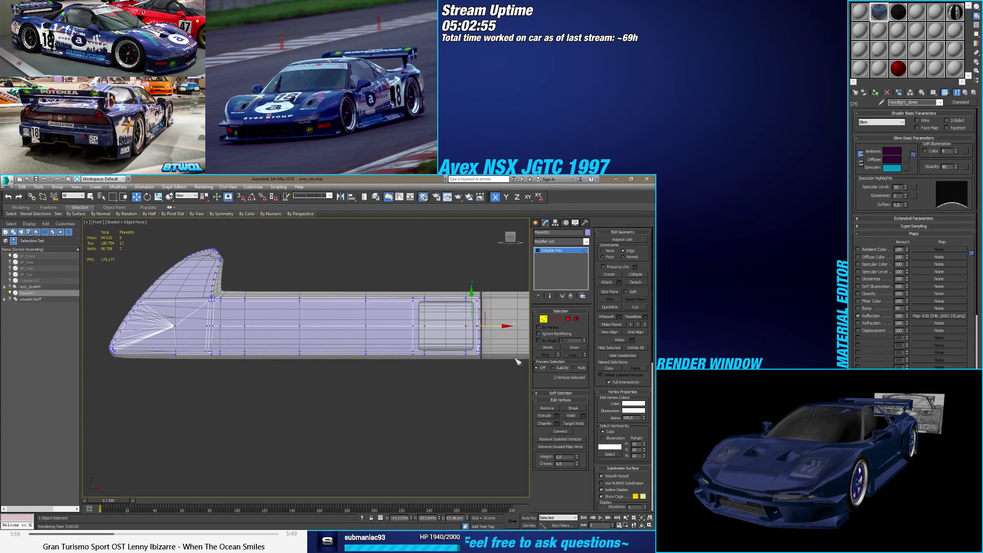
left_click(559, 432)
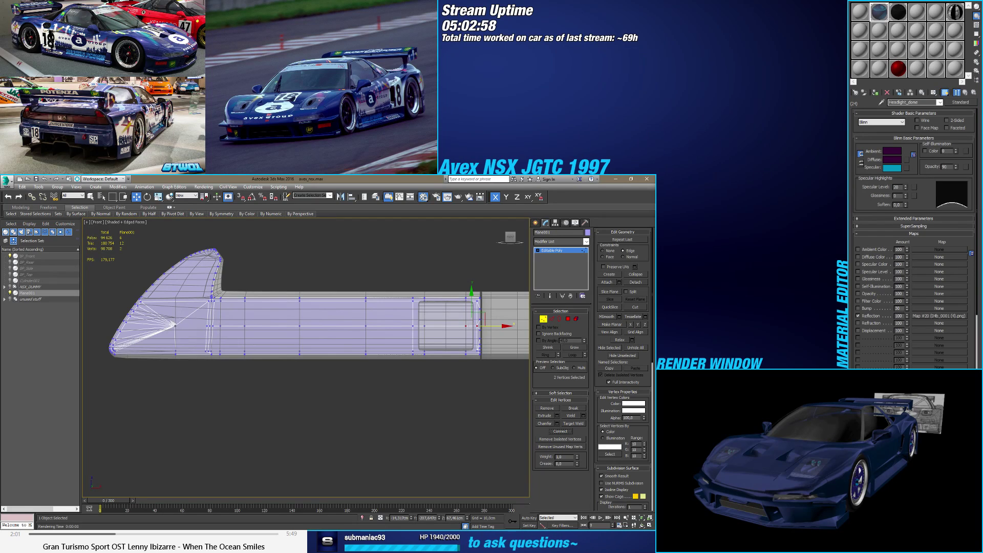
left_click(213, 336)
left_click(559, 432)
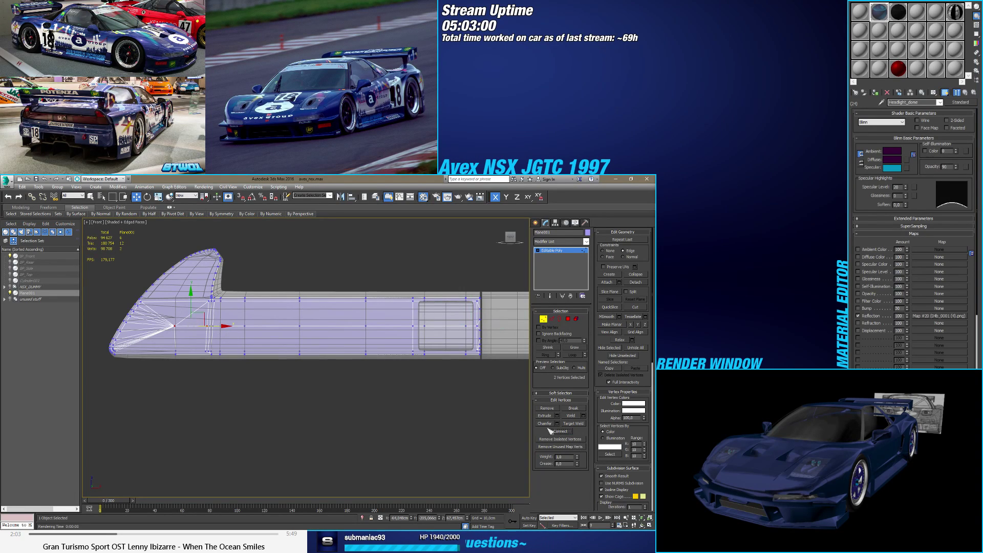
Step: Select the cut line's top and bottom vertices plus the inset panel's top-right corner vertex
left_click(366, 326)
middle_click_drag(374, 331, 486, 269, "alt")
scroll(435, 324, "up", 4)
scroll(434, 327, "down", 2)
scroll(485, 260, "down", 3)
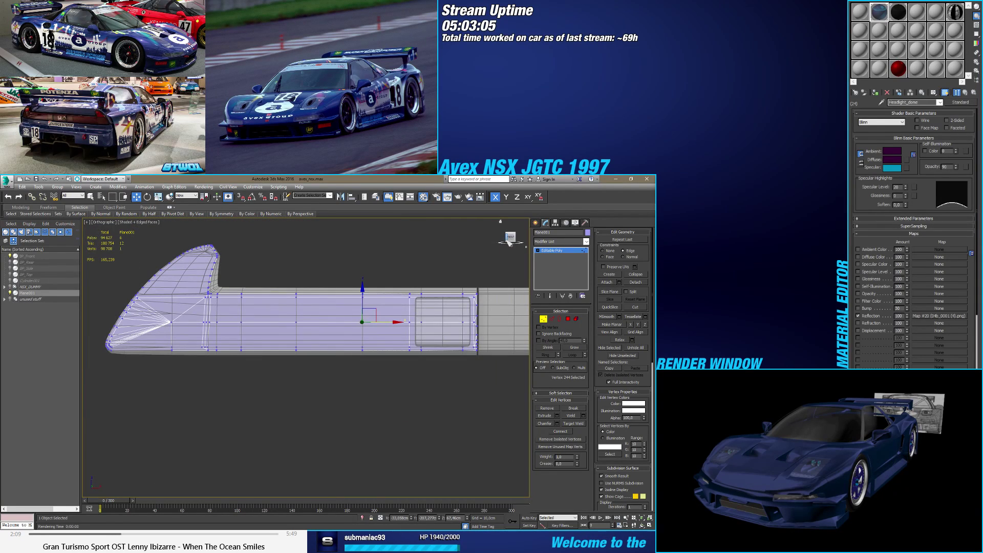
middle_click_drag(220, 311, 245, 311)
scroll(244, 312, "up", 4)
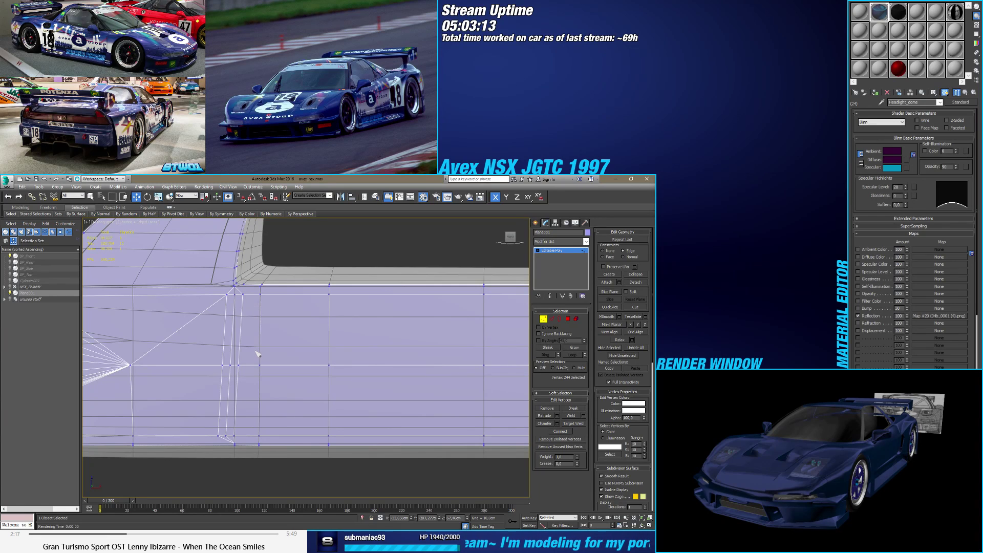
left_click(254, 316)
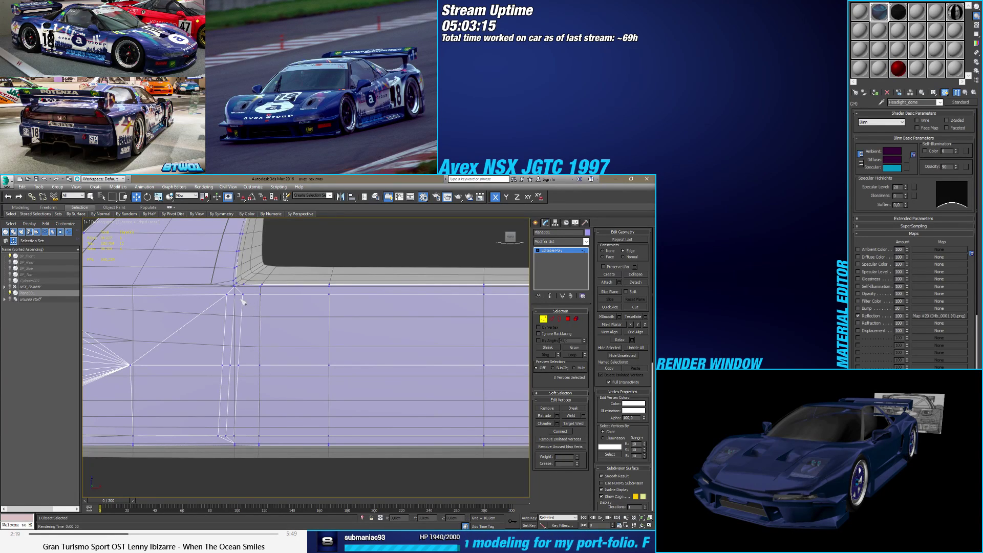
left_click(242, 293)
left_click(234, 437, "ctrl")
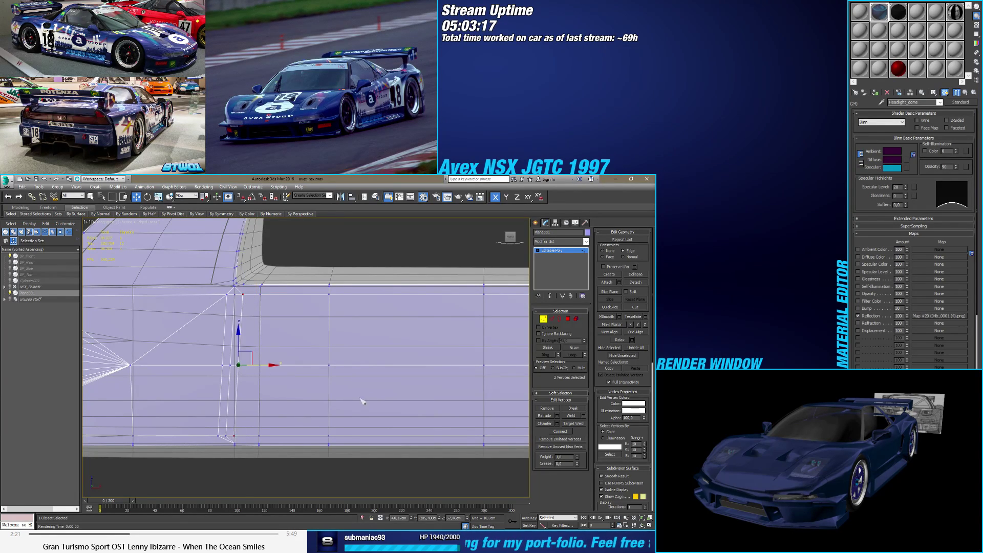
scroll(361, 401, "down", 3)
middle_click_drag(361, 401, 307, 343)
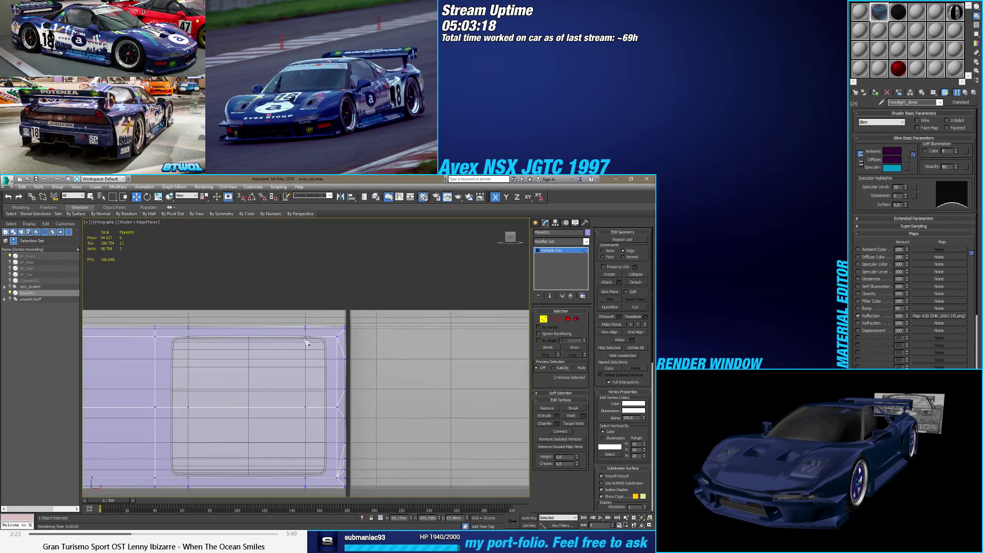
left_click(337, 337, "ctrl")
middle_click_drag(330, 459, 314, 405)
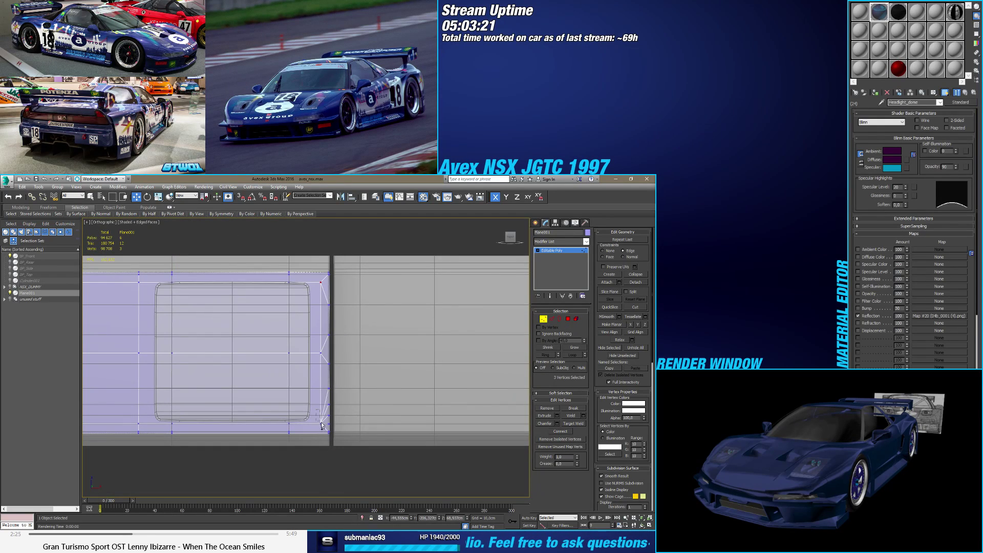
Step: Chamfer the selected corner vertices by about 0.363 cm and confirm
left_click(558, 423)
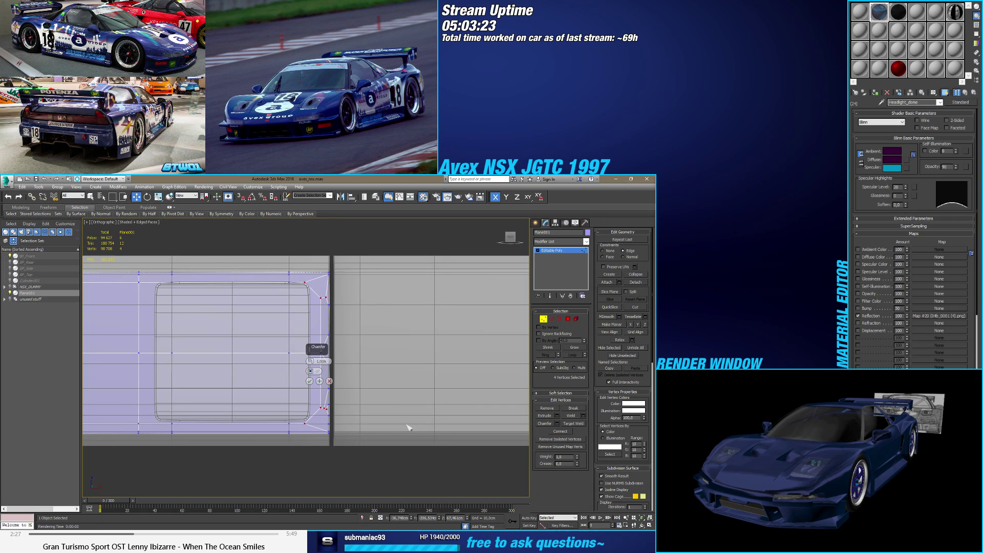
scroll(317, 358, "down", 2)
left_click_drag(317, 369, 330, 368)
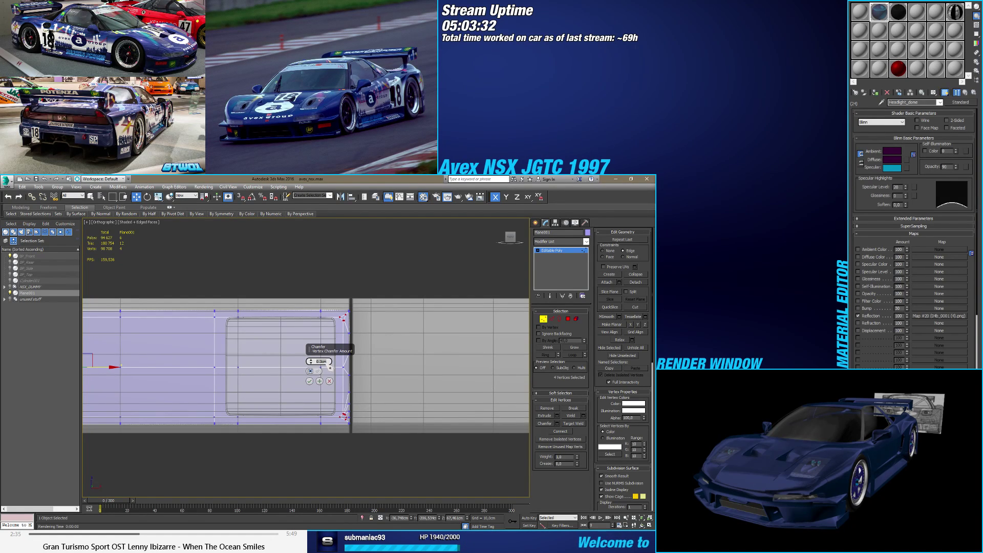
scroll(282, 371, "down", 3)
middle_click_drag(291, 390, 373, 392)
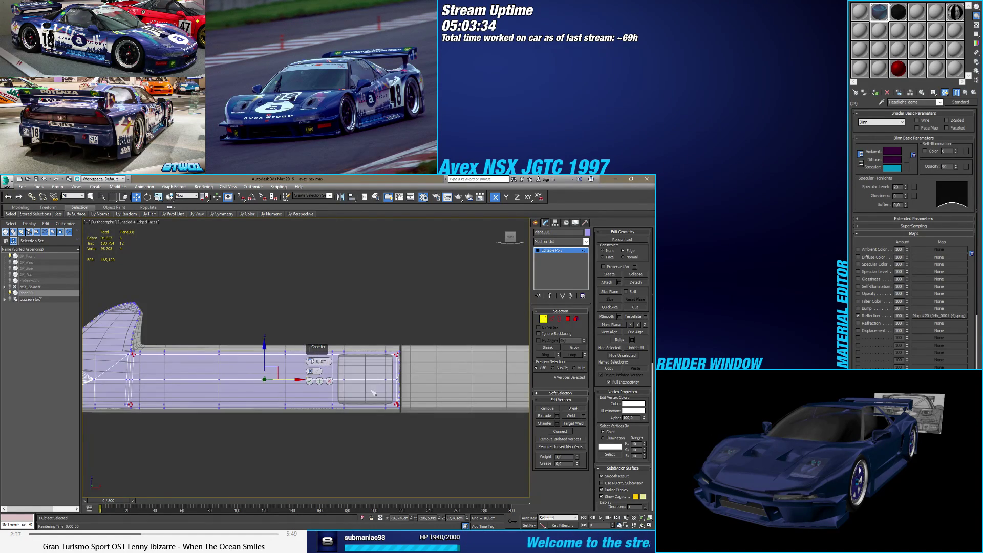
scroll(136, 369, "up", 5)
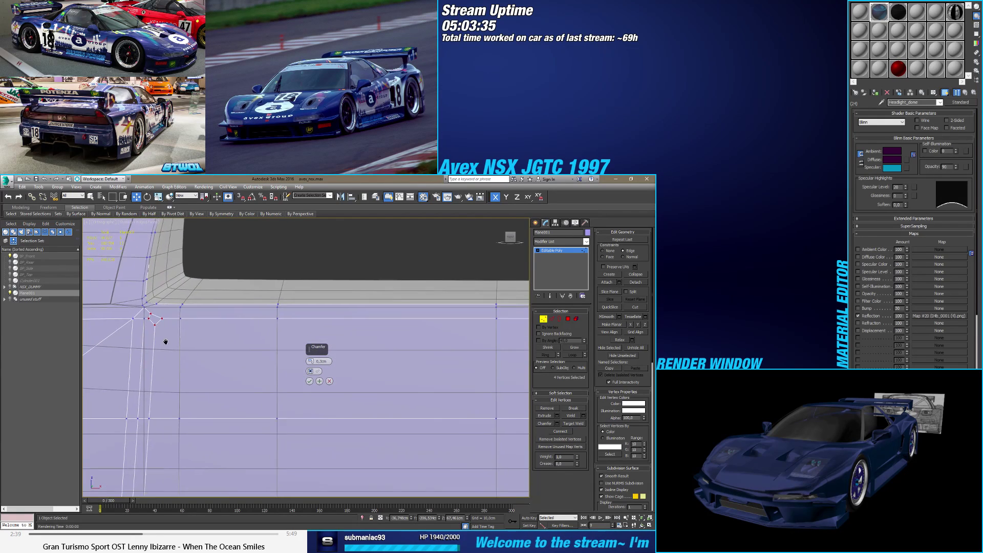
left_click(309, 381)
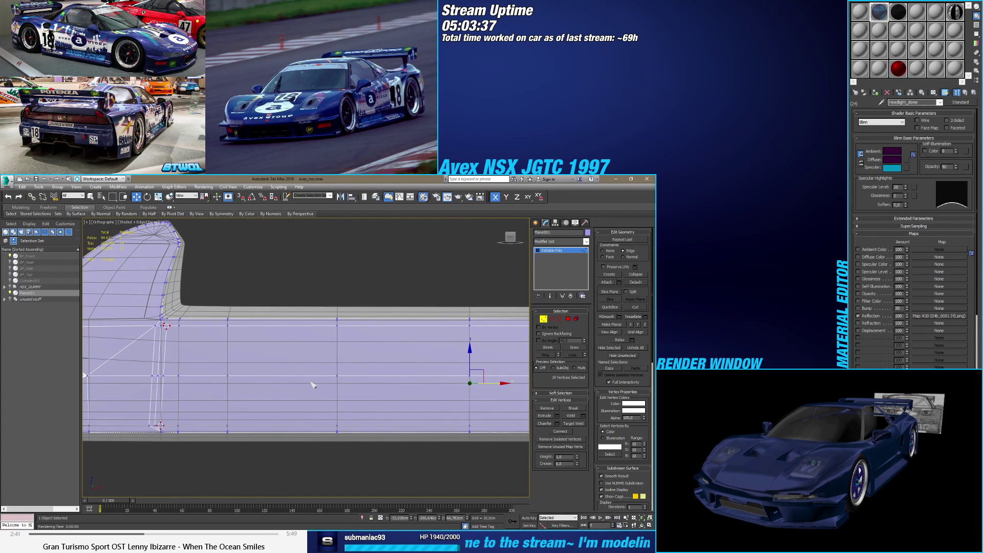
Step: Target Weld three stray vertices at a rounded corner of the inset panel onto their neighbours
middle_click_drag(304, 386, 332, 406)
scroll(176, 357, "down", 2)
scroll(312, 339, "up", 6)
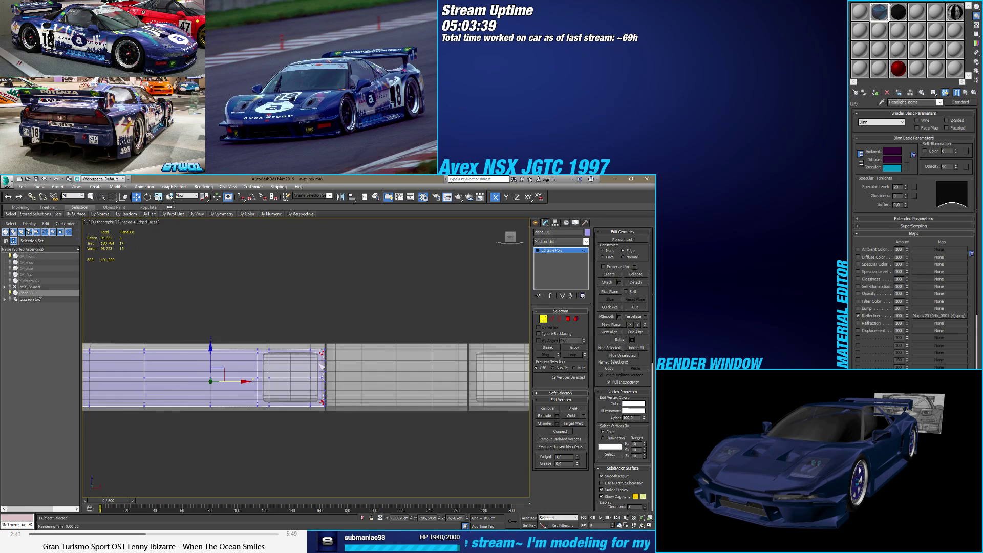
middle_click_drag(312, 339, 308, 350)
scroll(308, 349, "up", 4)
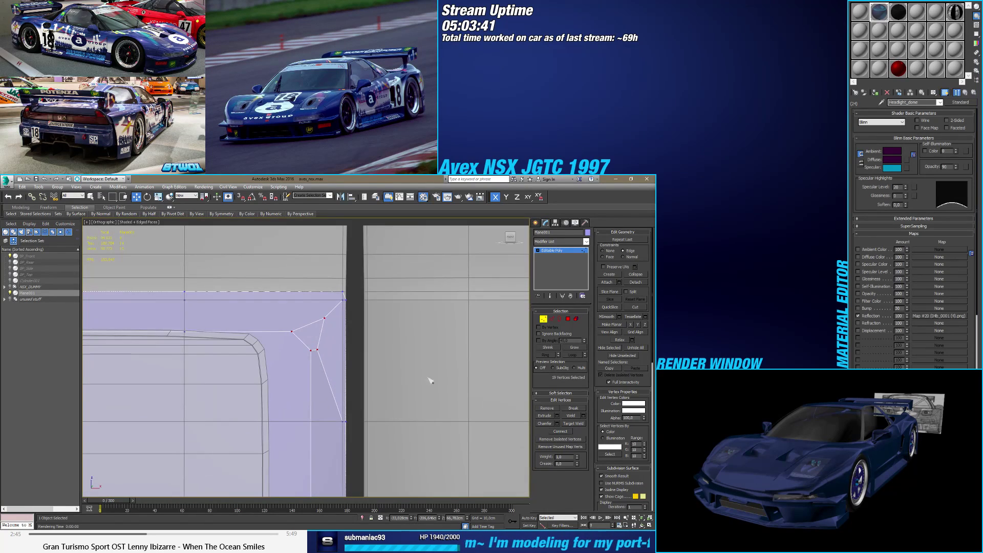
left_click(573, 424)
left_click(316, 350)
left_click(310, 351)
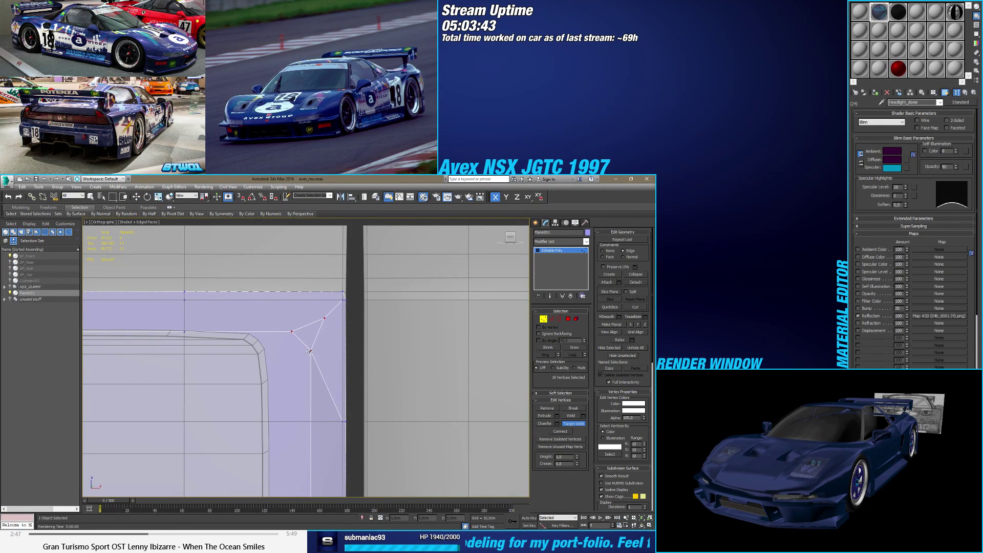
left_click(291, 330)
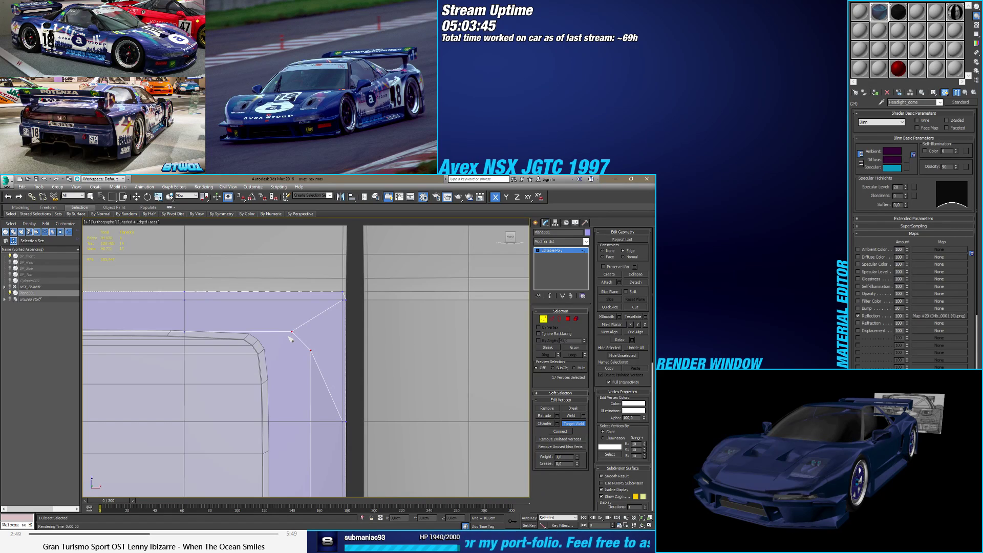
scroll(291, 338, "down", 4)
key("w")
Step: Target Weld the extra vertices in the lower corner cluster onto the vertices beside them
left_click(297, 340)
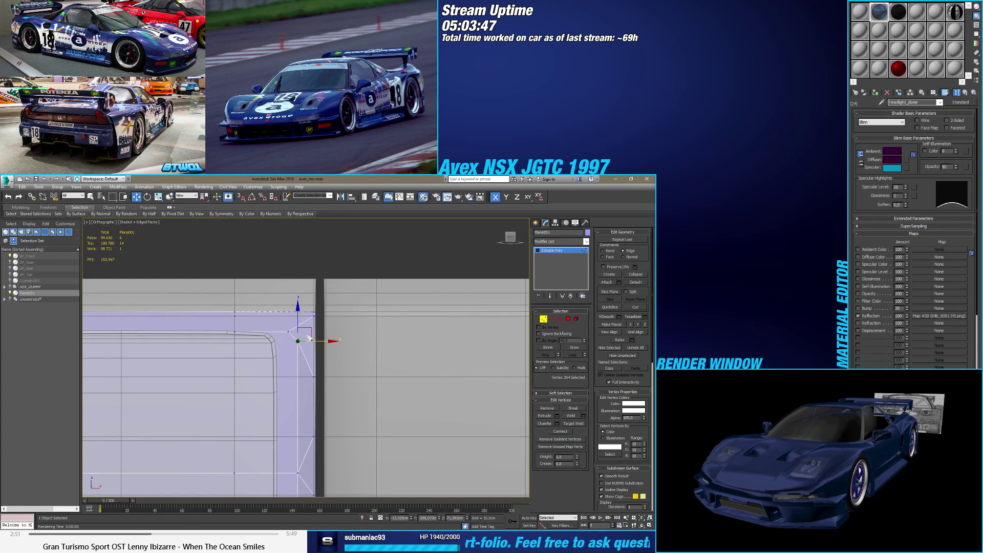
scroll(314, 317, "up", 5)
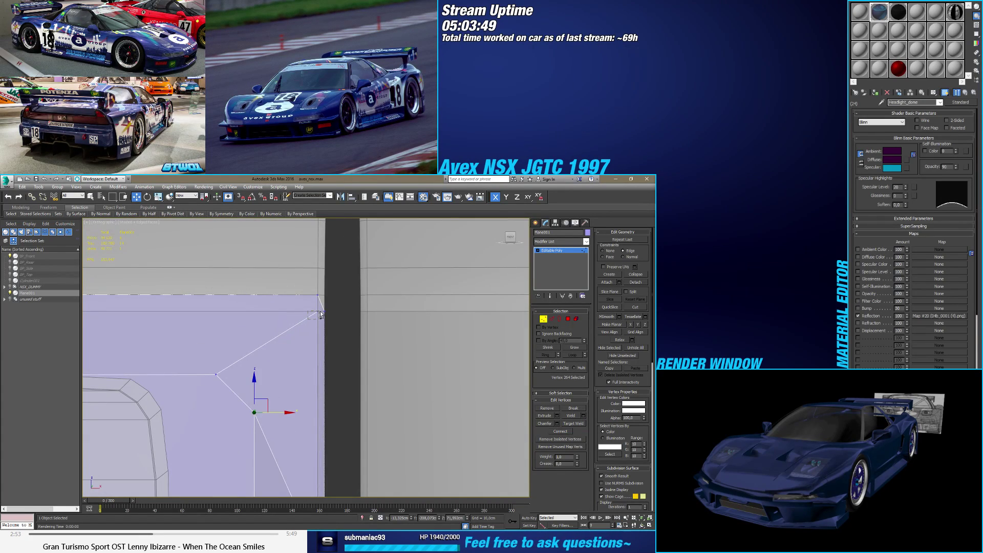
left_click_drag(320, 315, 321, 315)
scroll(297, 290, "down", 4)
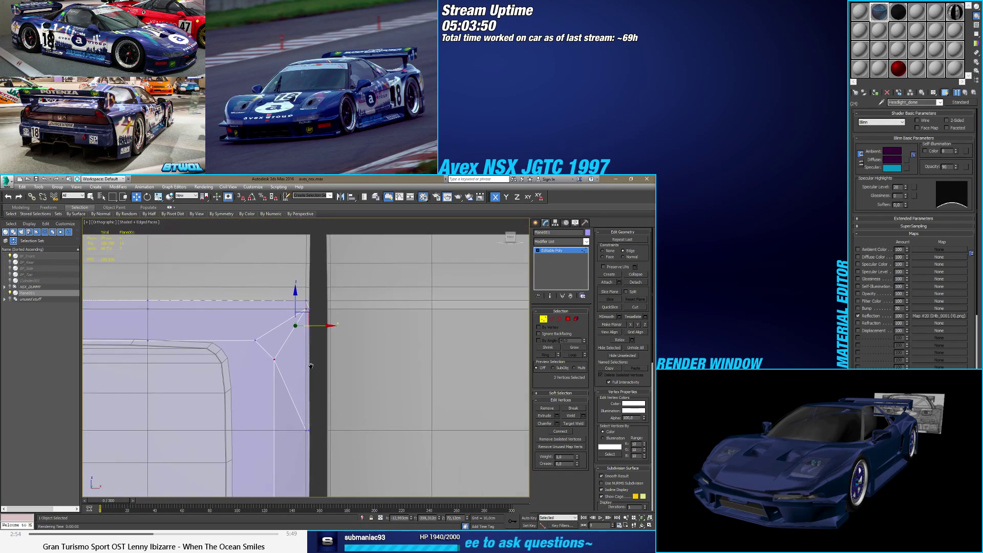
left_click(287, 392)
scroll(286, 392, "down", 4)
scroll(413, 441, "up", 4)
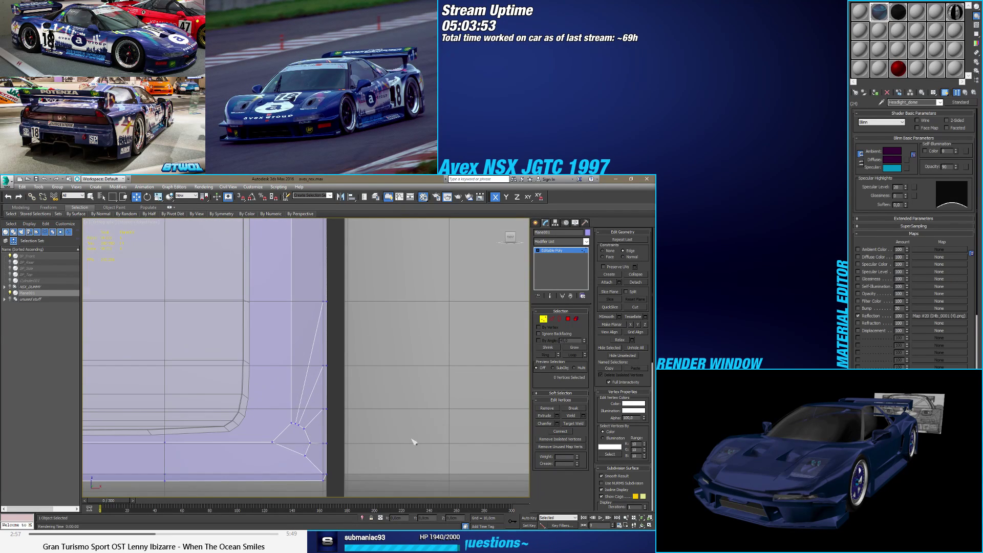
left_click(573, 423)
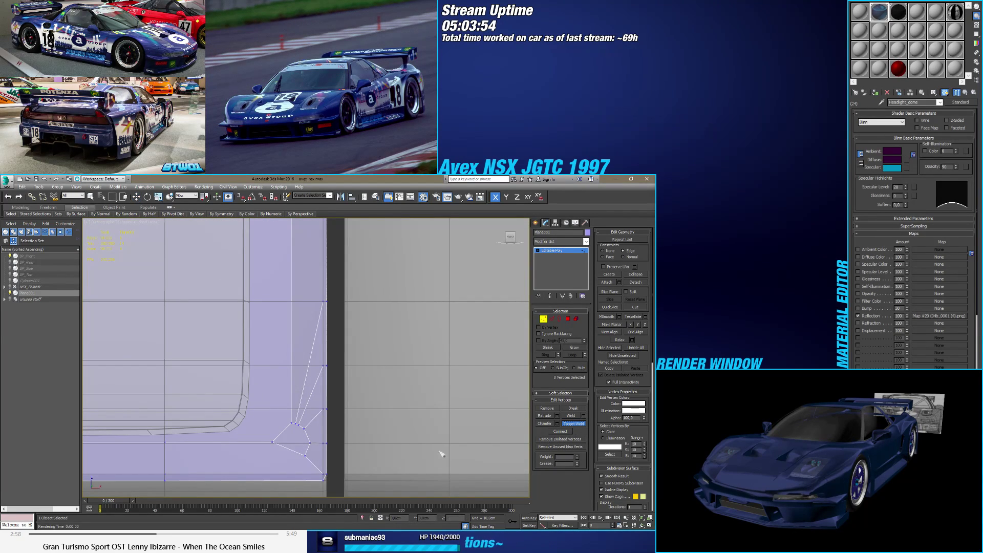
left_click(306, 456)
left_click(297, 425)
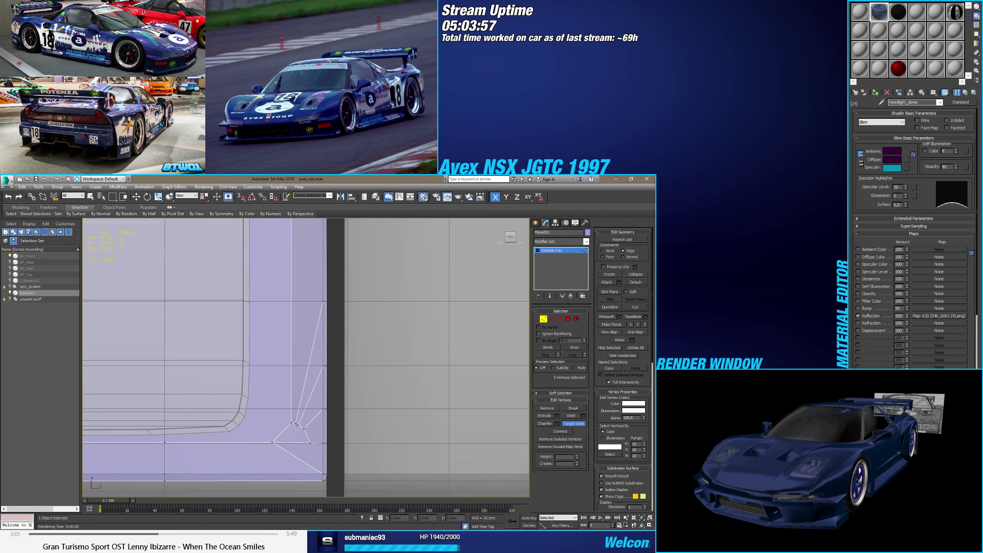
left_click(304, 427)
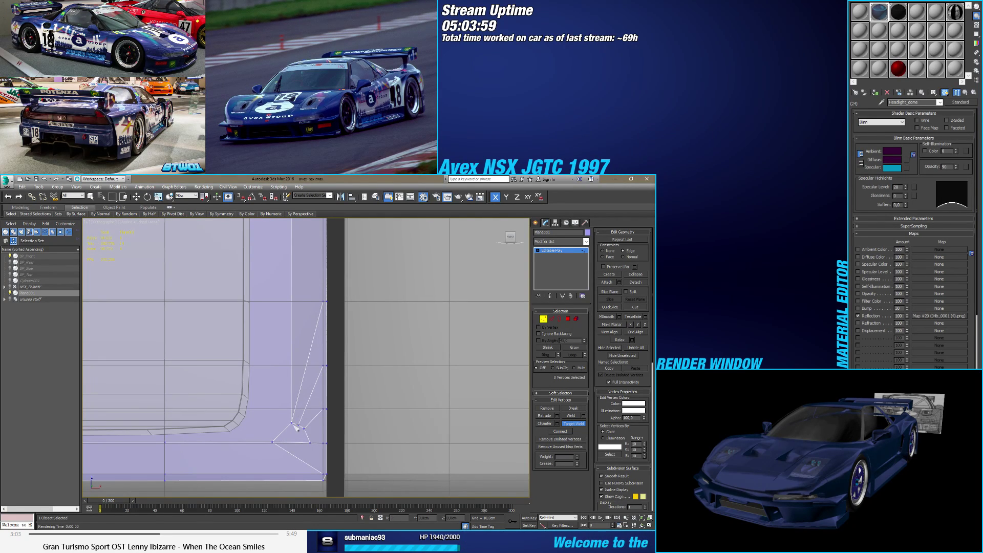
left_click(292, 423)
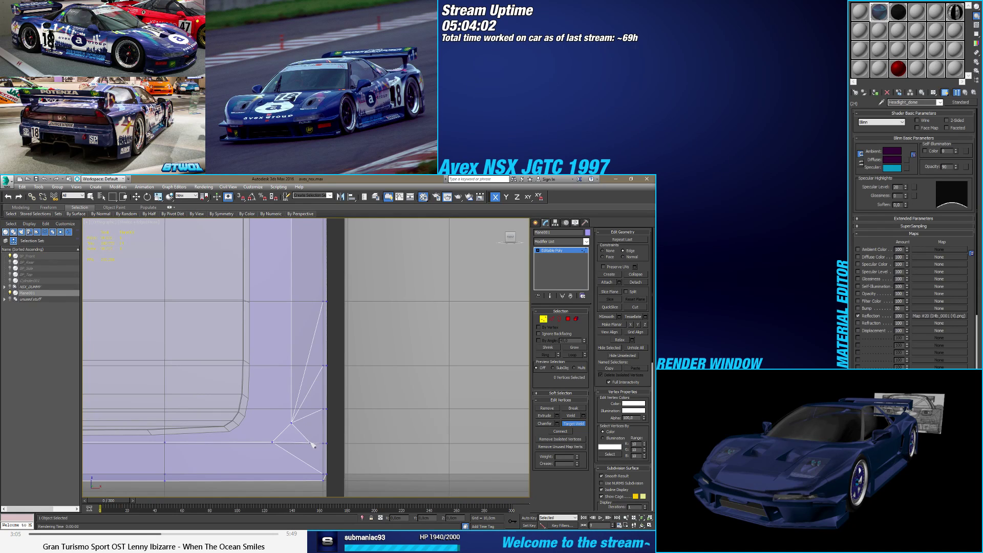
left_click(290, 423)
Step: Connect two vertices at the panel's lower corner with a new edge
scroll(289, 435, "down", 5)
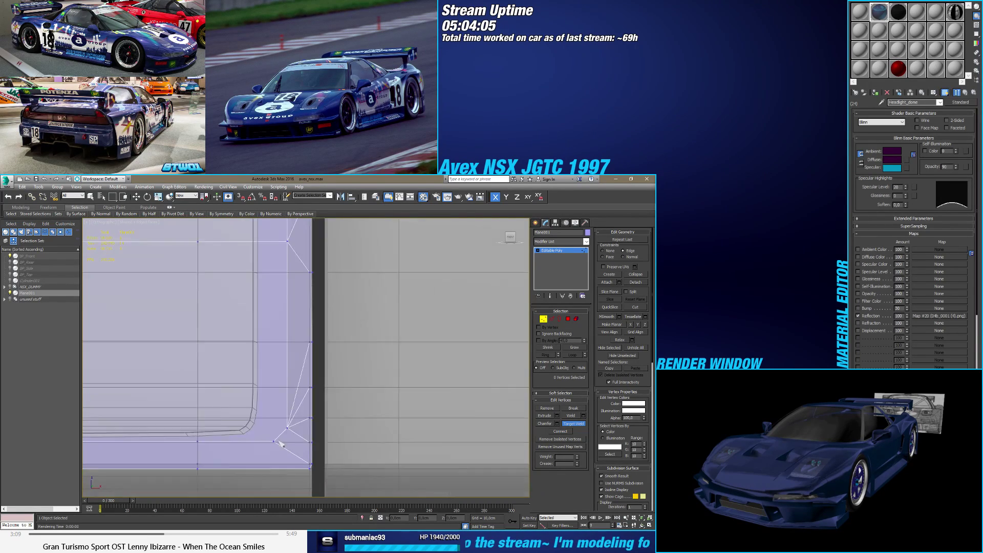
scroll(287, 444, "up", 2)
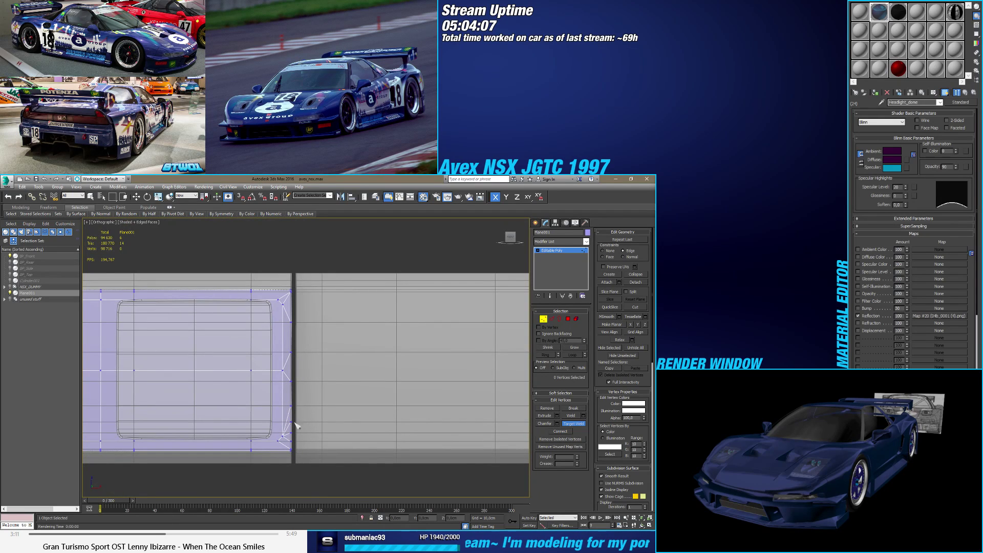
scroll(295, 425, "up", 5)
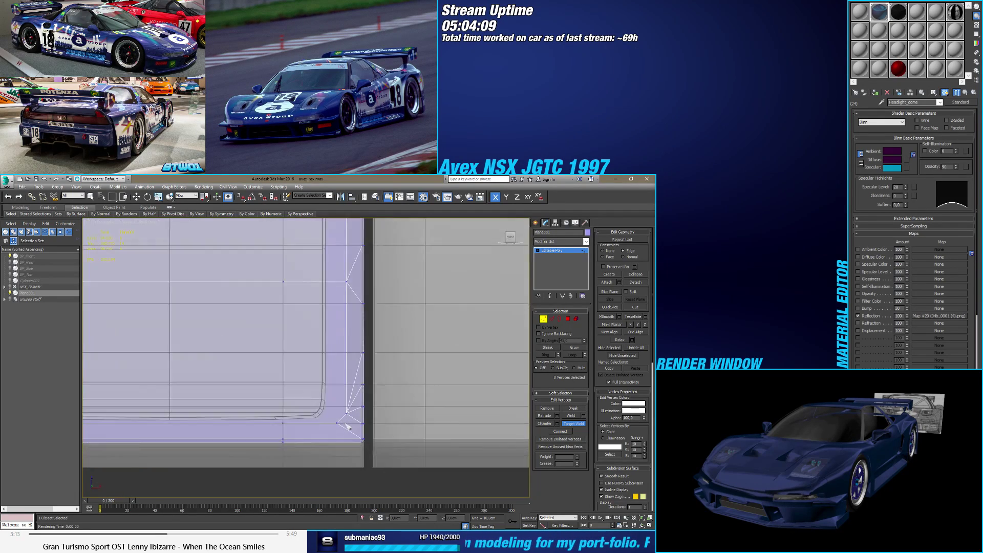
scroll(347, 426, "up", 2)
key("w")
left_click(322, 423)
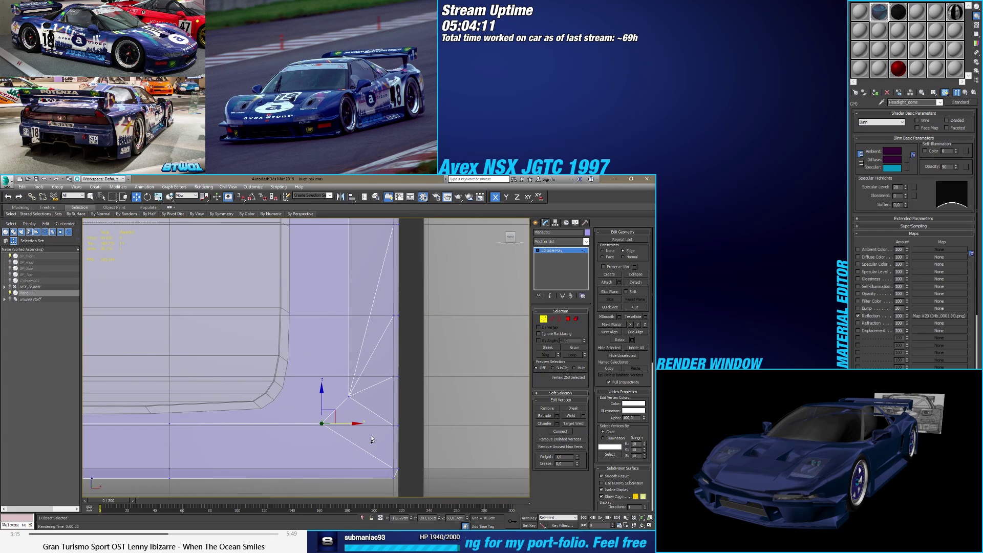
left_click_drag(401, 433, 389, 418, "ctrl")
middle_click_drag(389, 419, 247, 384, "alt")
left_click(415, 430, "alt")
left_click(571, 431)
Step: Target Weld the cutout corner vertex and another vertex into the lower corner vertex
scroll(341, 403, "up", 3)
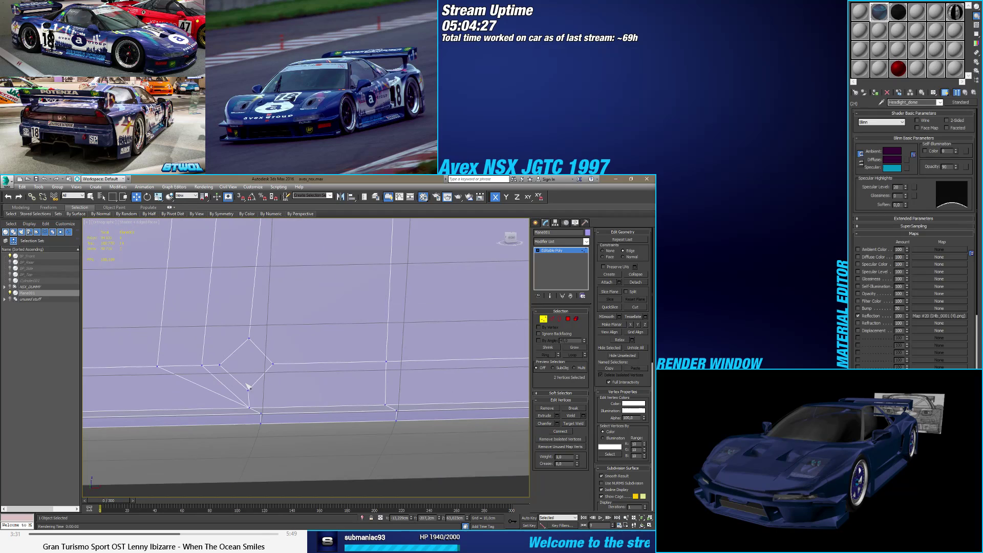
left_click(248, 390)
key("alt+w")
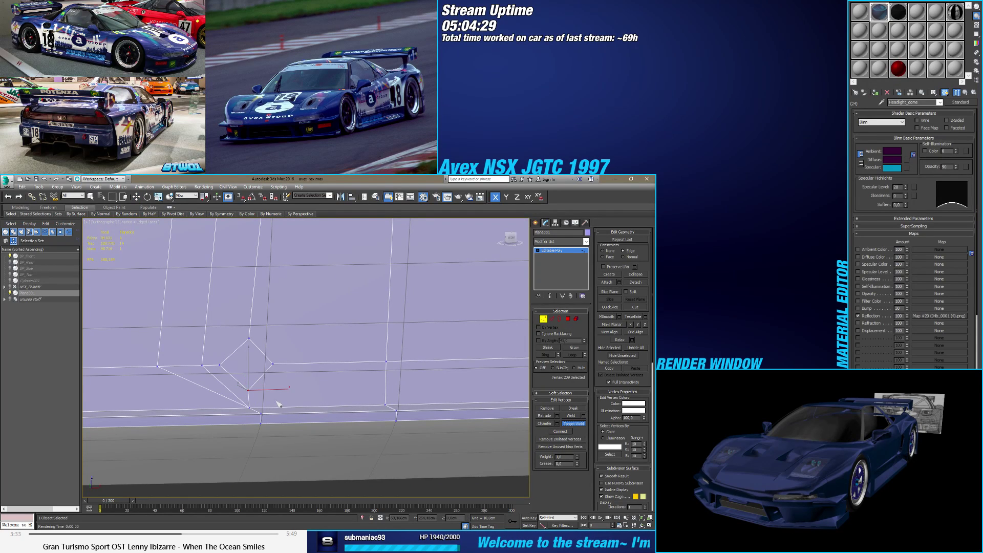
left_click(248, 390)
left_click(250, 409)
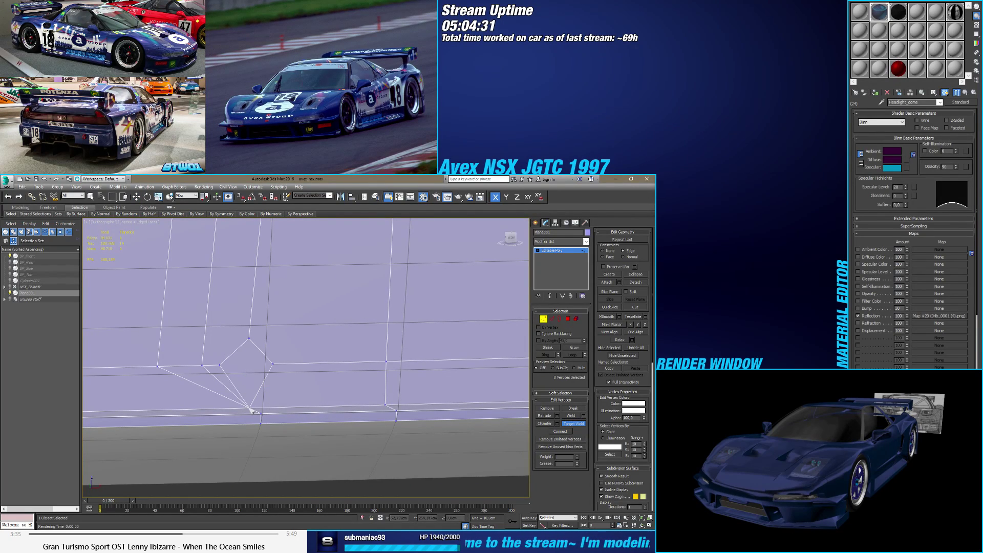
left_click(203, 365)
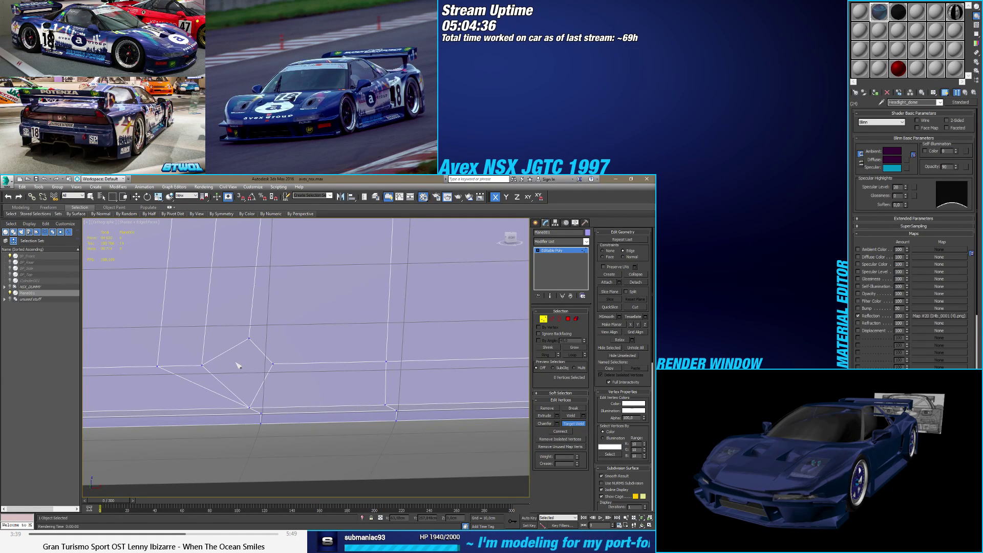
key("w")
scroll(200, 405, "down", 4)
scroll(200, 405, "up", 2)
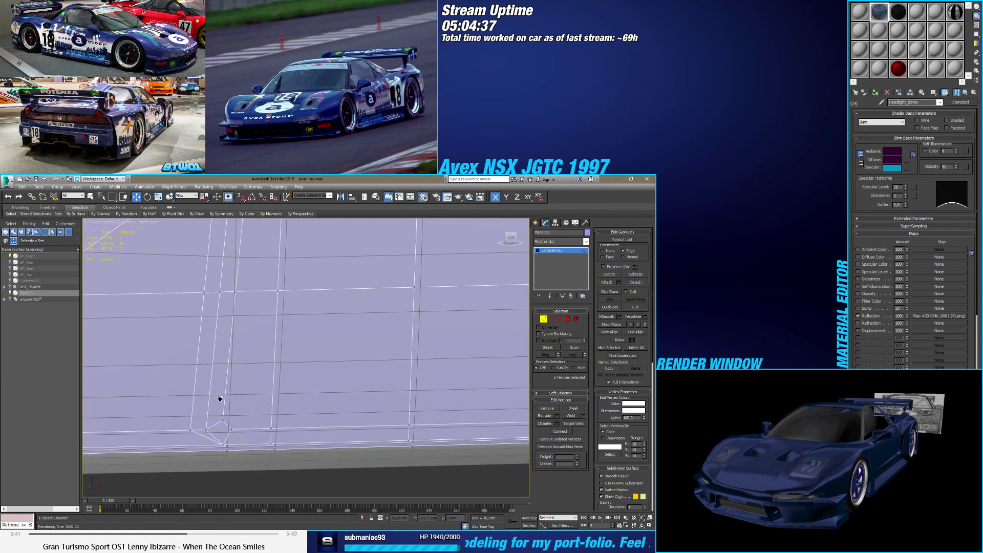
scroll(207, 434, "up", 1)
middle_click_drag(207, 434, 228, 306)
left_click(574, 423)
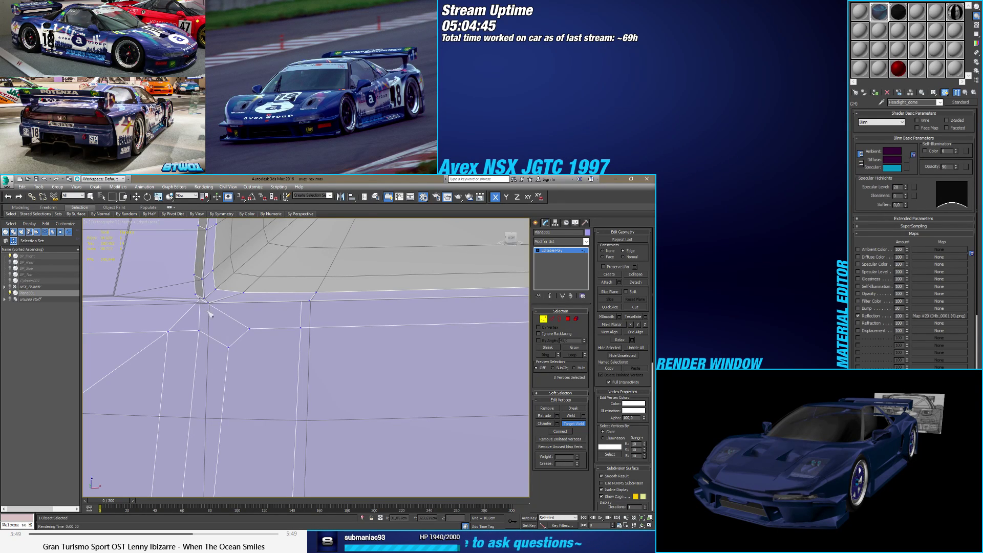
middle_click_drag(219, 317, 175, 317, "alt")
Step: Chamfer two vertices near the side panel's front curve
key("w")
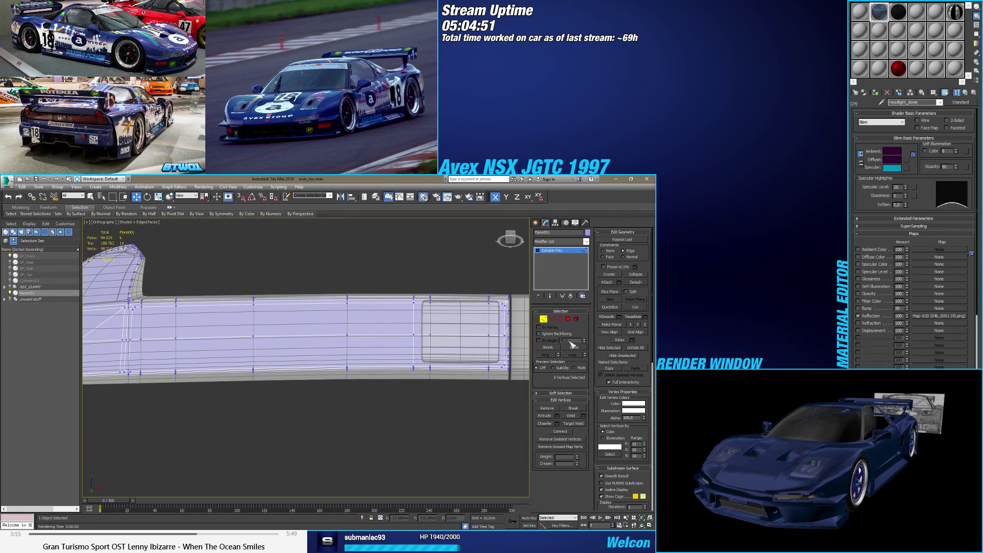
scroll(307, 299, "up", 6)
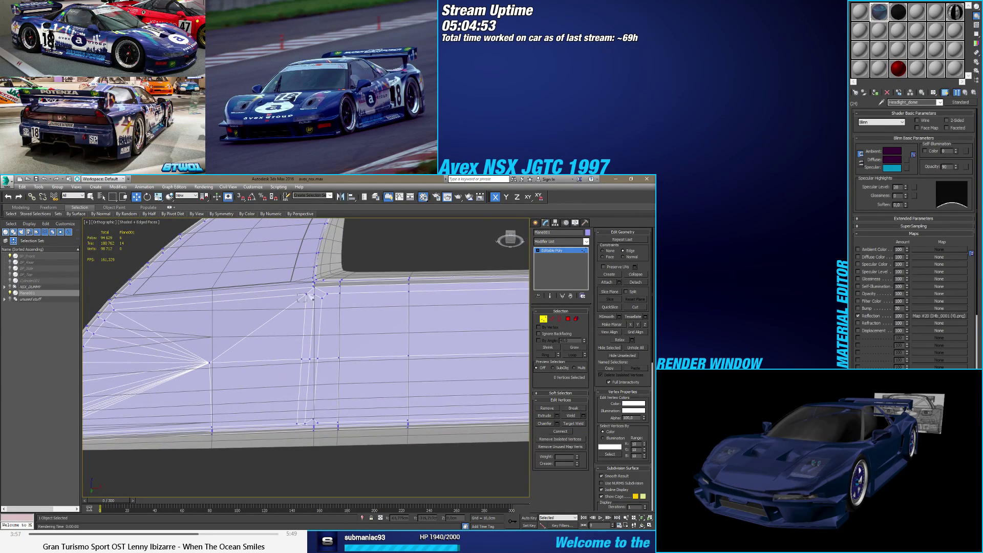
middle_click_drag(309, 295, 335, 270)
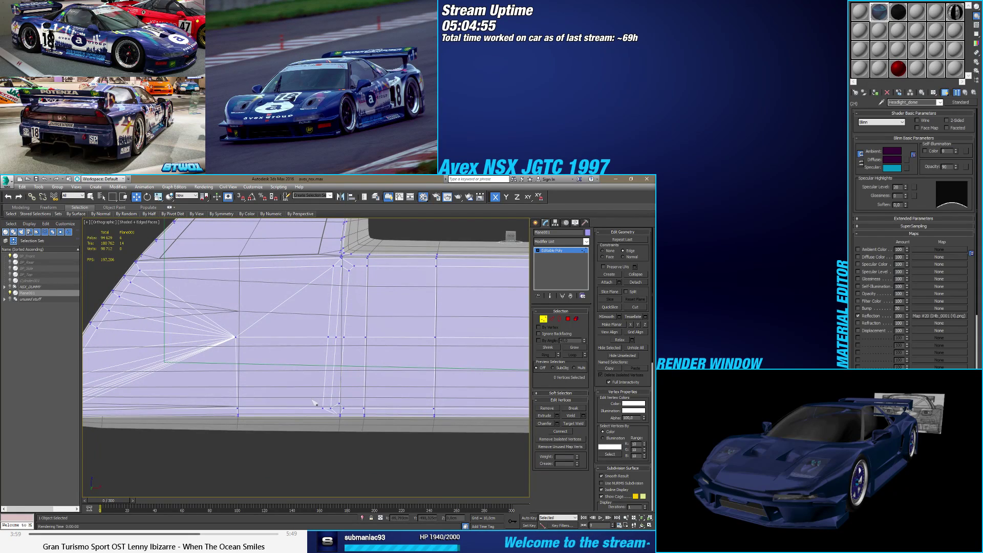
left_click_drag(327, 412, 328, 413)
scroll(318, 389, "down", 3)
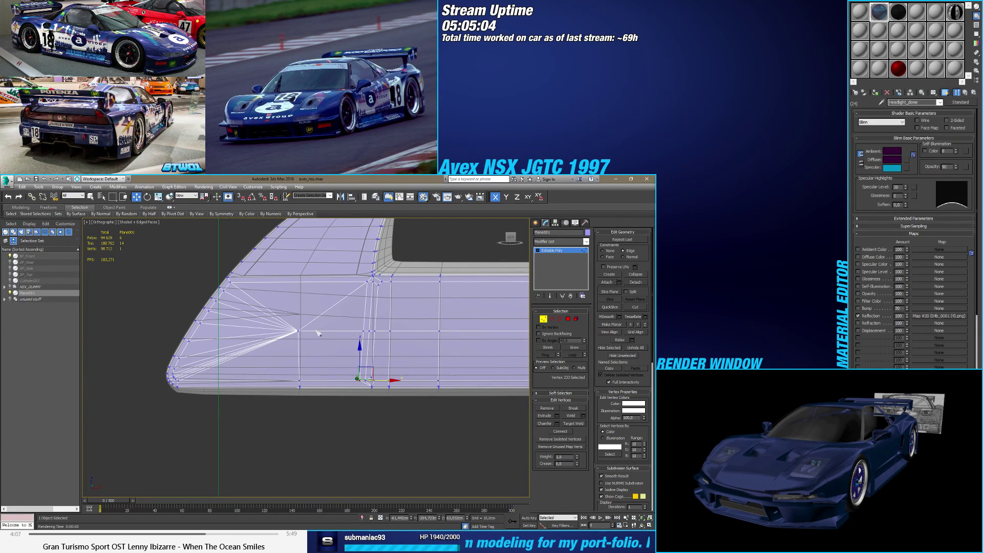
left_click(230, 282, "ctrl")
left_click(558, 424)
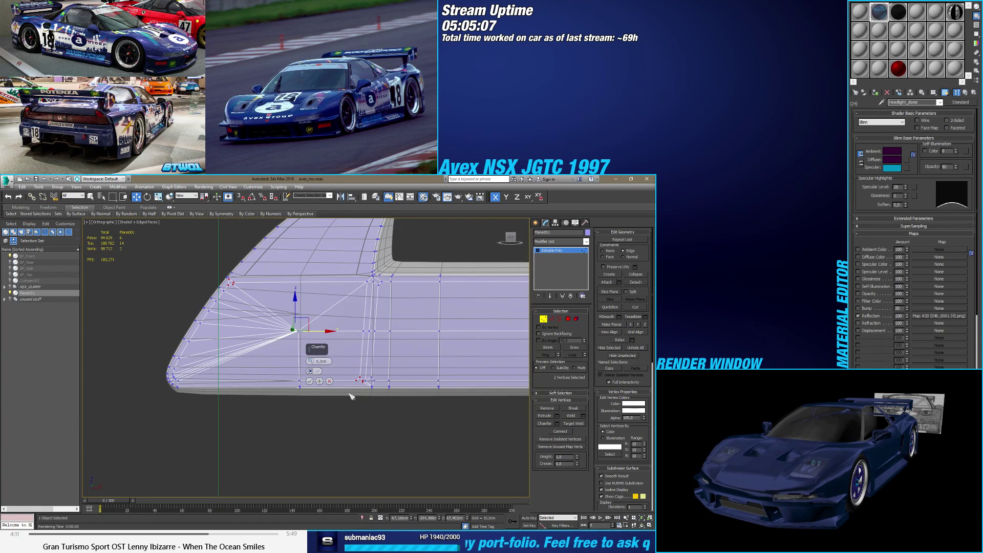
left_click(310, 382)
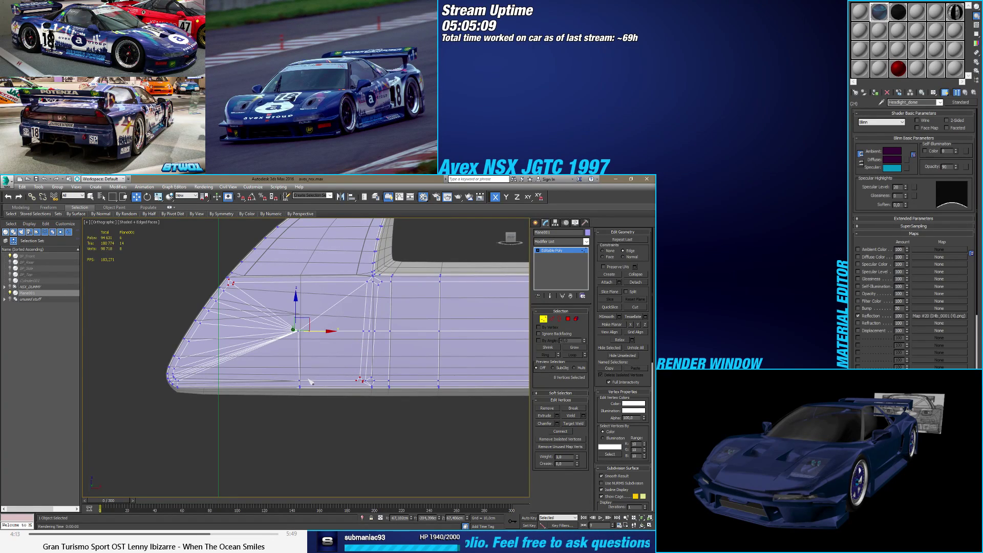
Step: Target Weld the two leftover stray vertices onto neighbouring vertices
scroll(247, 288, "up", 3)
left_click(572, 423)
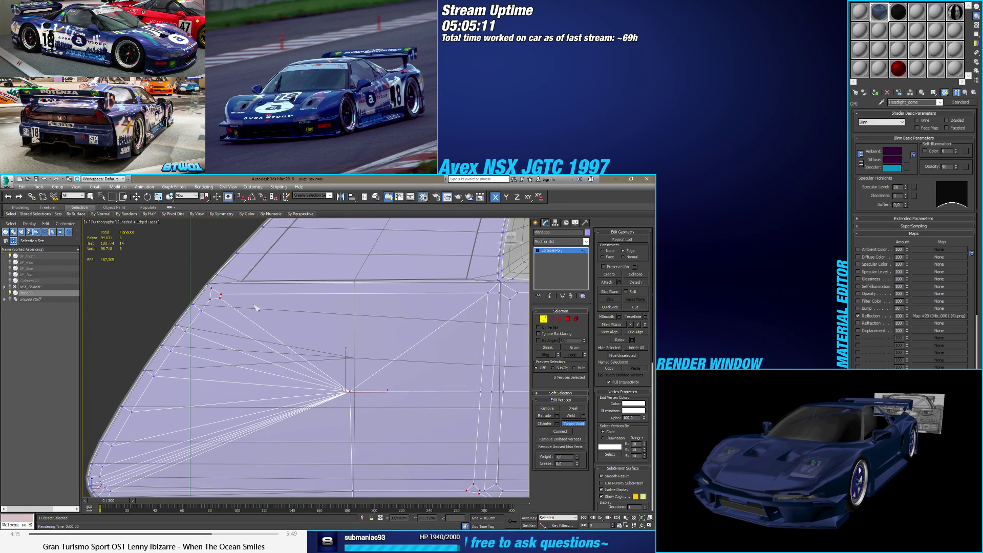
left_click(220, 297)
left_click(210, 289)
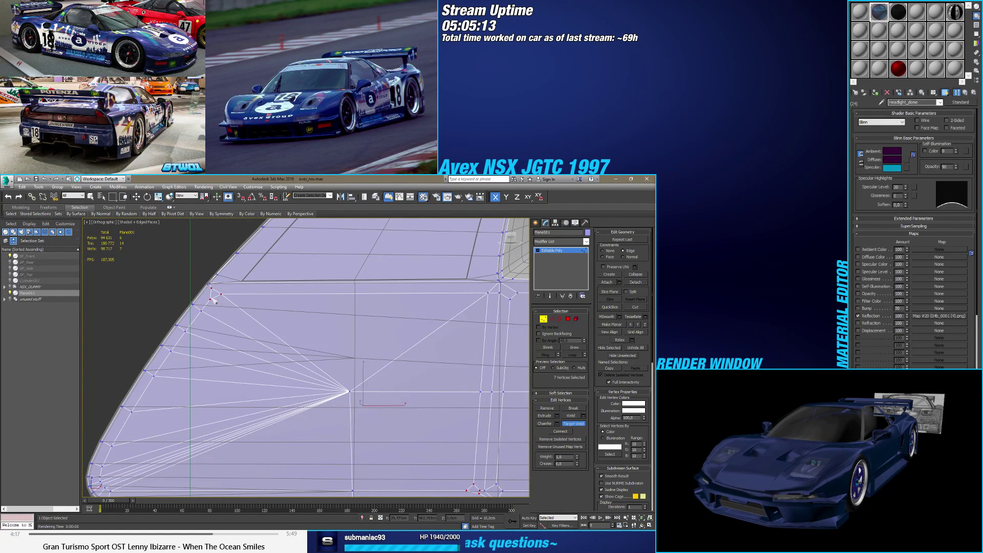
left_click(220, 295)
key("w")
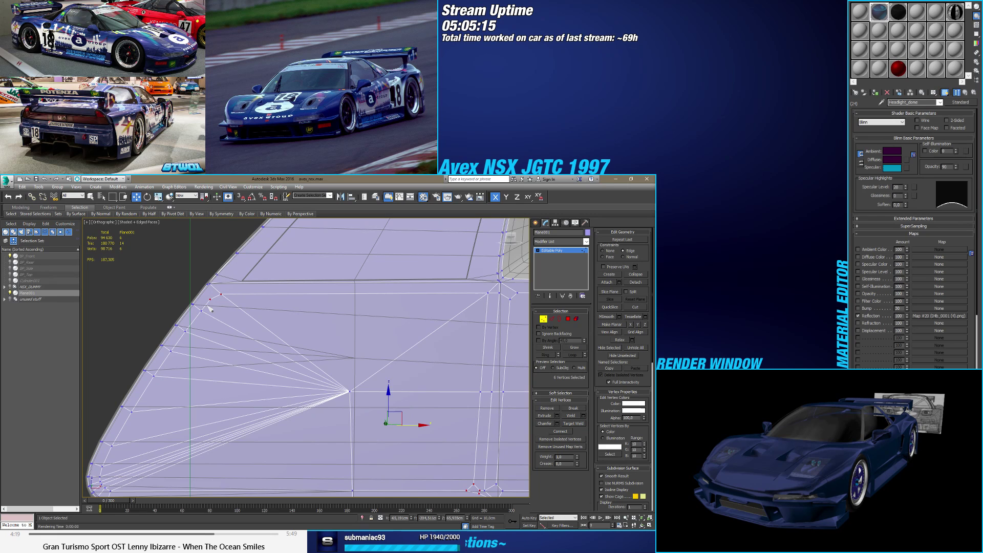
scroll(213, 298, "up", 3)
Step: Connect a pair of vertices across the front curve with a new edge
left_click(214, 279)
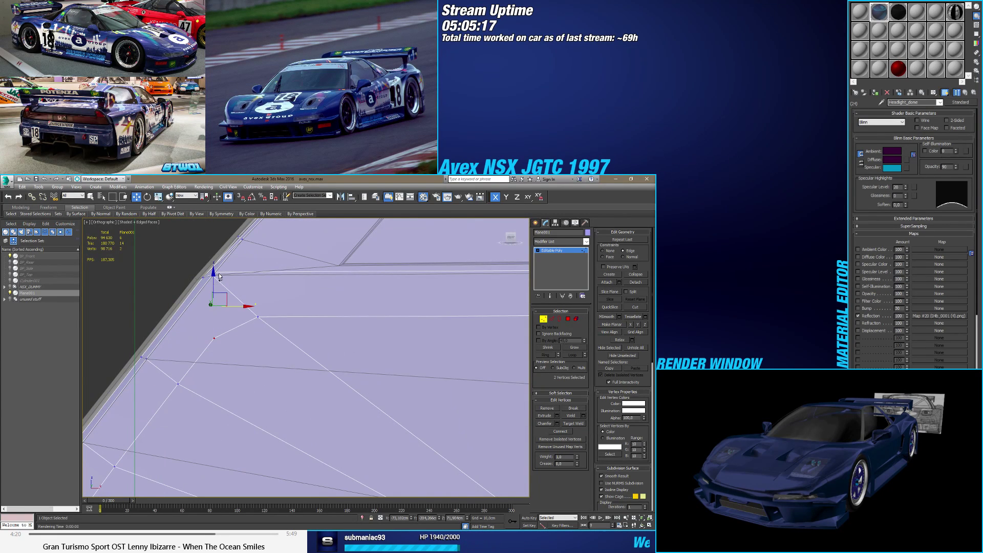
middle_click_drag(229, 356, 214, 307, "alt")
left_click(212, 281, "ctrl")
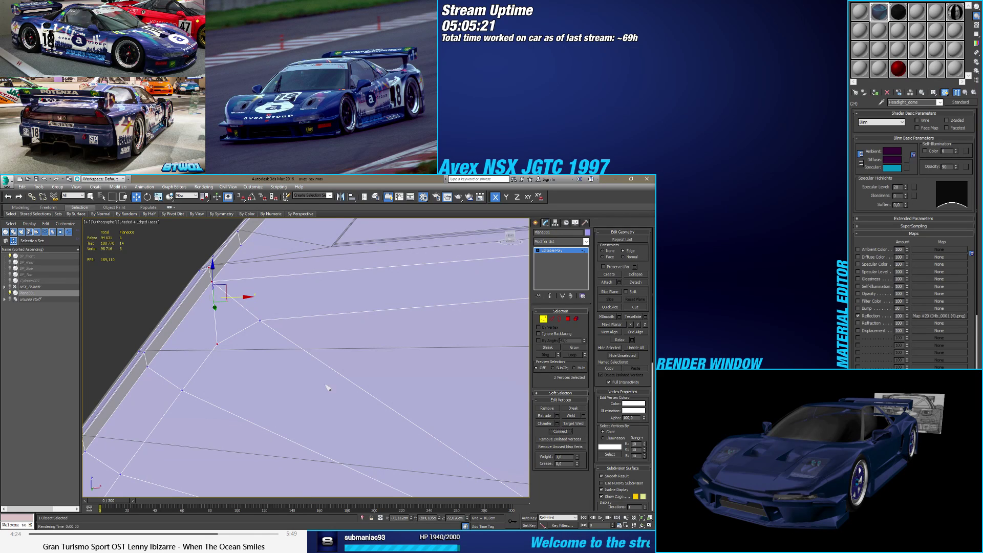
left_click(217, 343)
scroll(229, 340, "down", 2)
left_click(361, 416, "ctrl")
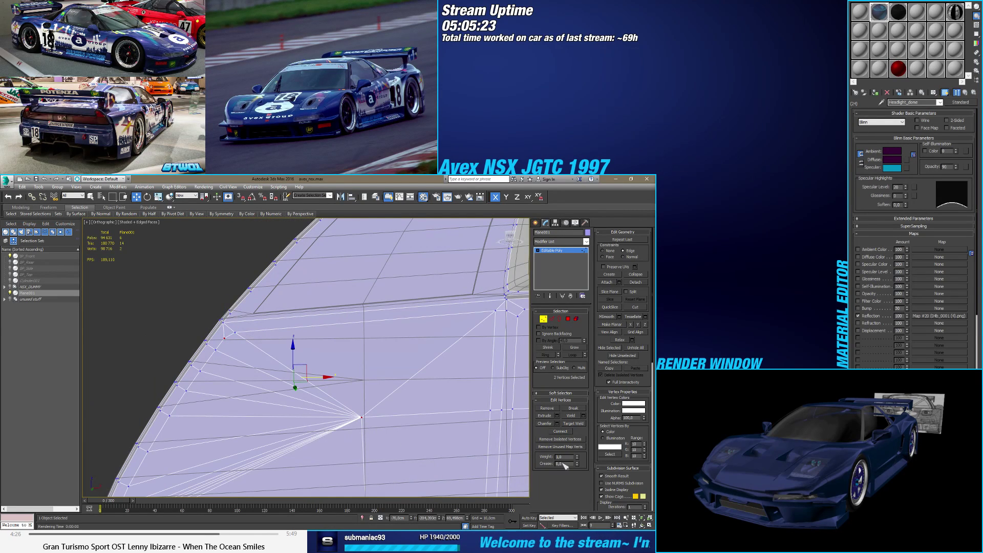
left_click(567, 433)
Step: Target Weld the lower door-edge vertex onto its neighbour
mouse_move(348, 379)
middle_mouse_down("alt")
mouse_move(323, 388)
mouse_move(338, 394)
middle_mouse_up("alt")
scroll(348, 397, "up", 5)
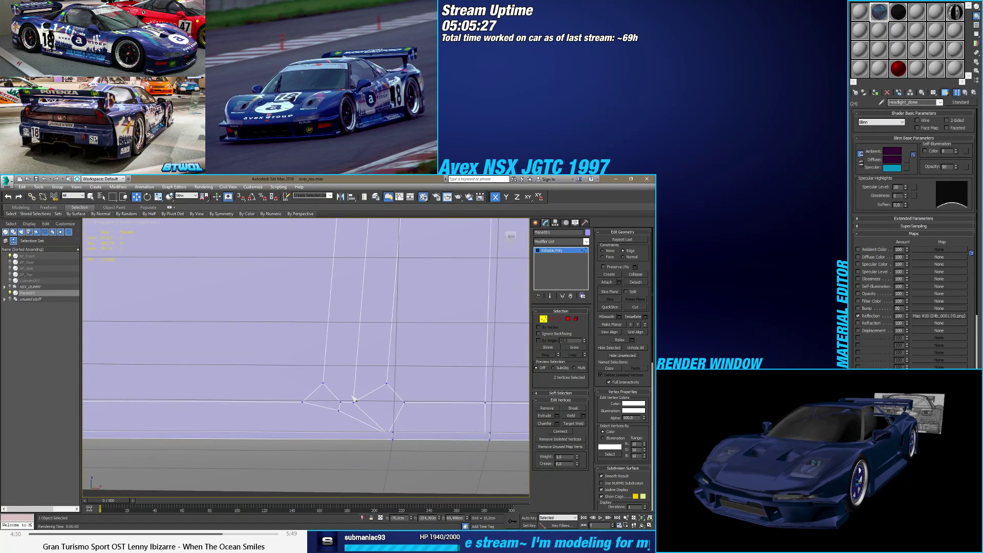
left_click(576, 424)
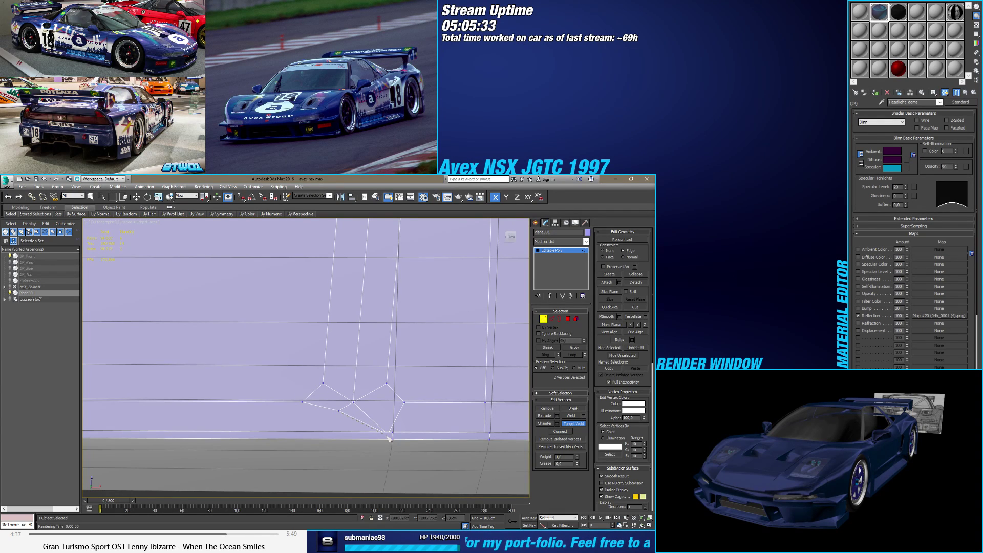
left_click(387, 435)
middle_click_drag(387, 435, 304, 399, "alt")
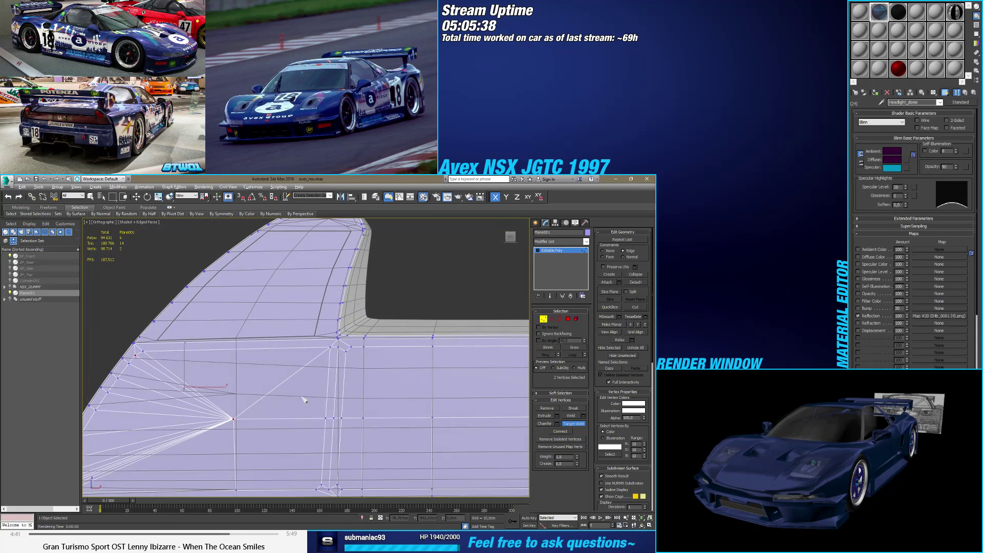
Step: Chamfer vertex 232 at the inset panel's inner corner by 0.36cm, then select a nearby edge
middle_click_drag(314, 360, 335, 368, "alt")
key("w")
left_click(329, 353)
left_click(556, 424)
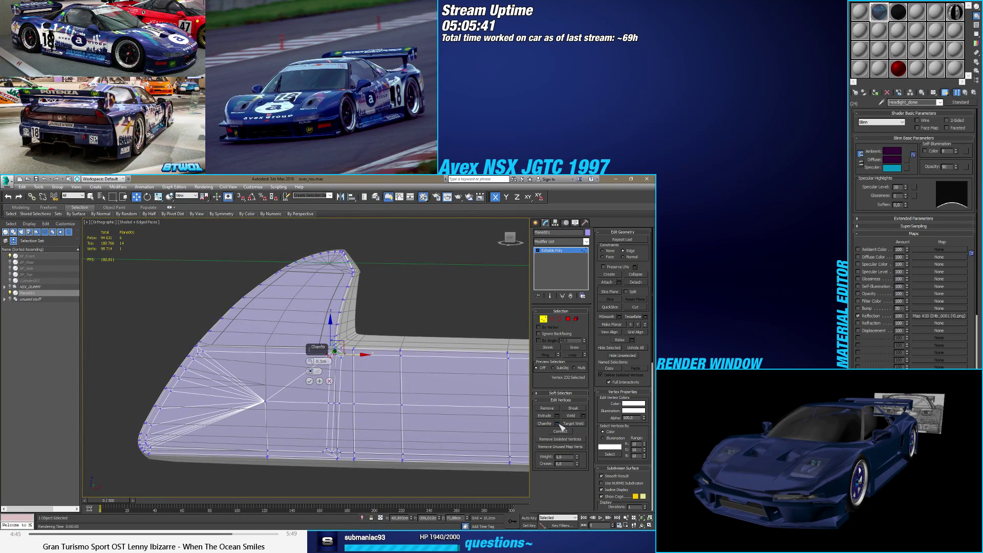
left_click_drag(311, 362, 311, 362)
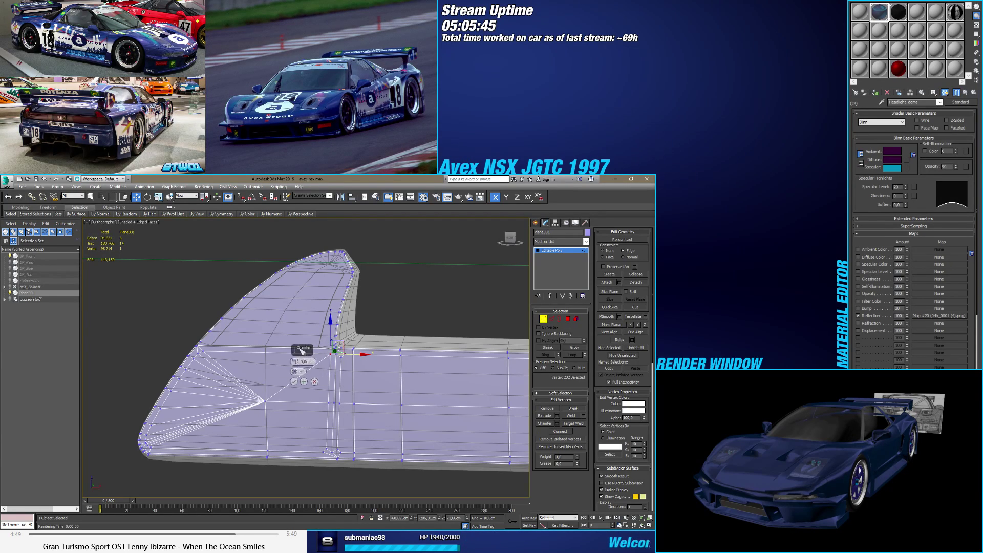
scroll(326, 348, "up", 4)
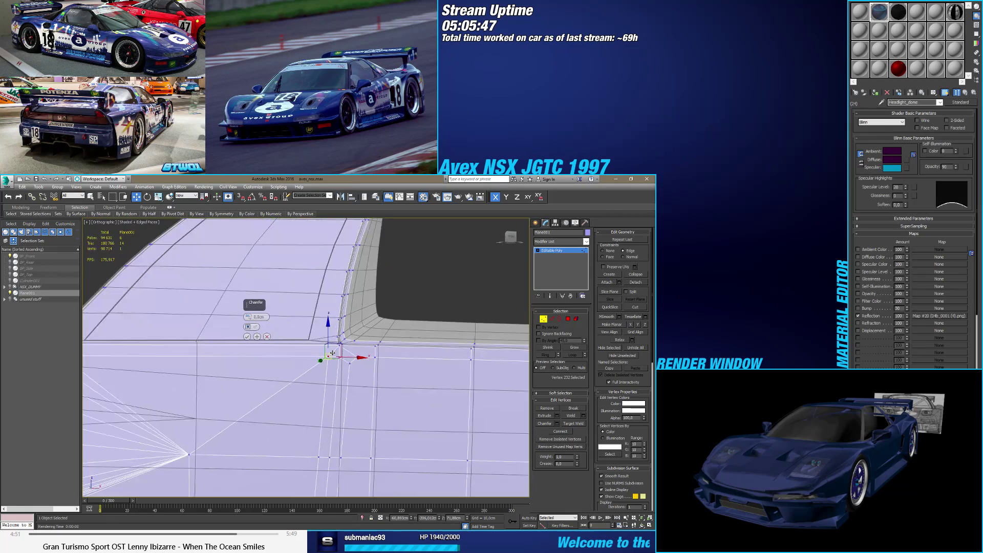
middle_click_drag(327, 349, 333, 336)
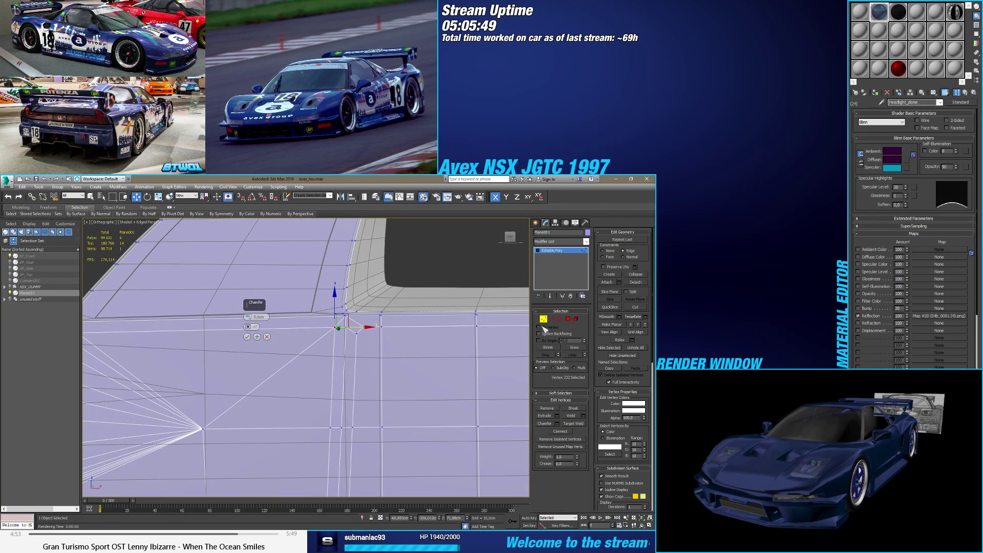
key("2")
left_click(335, 326)
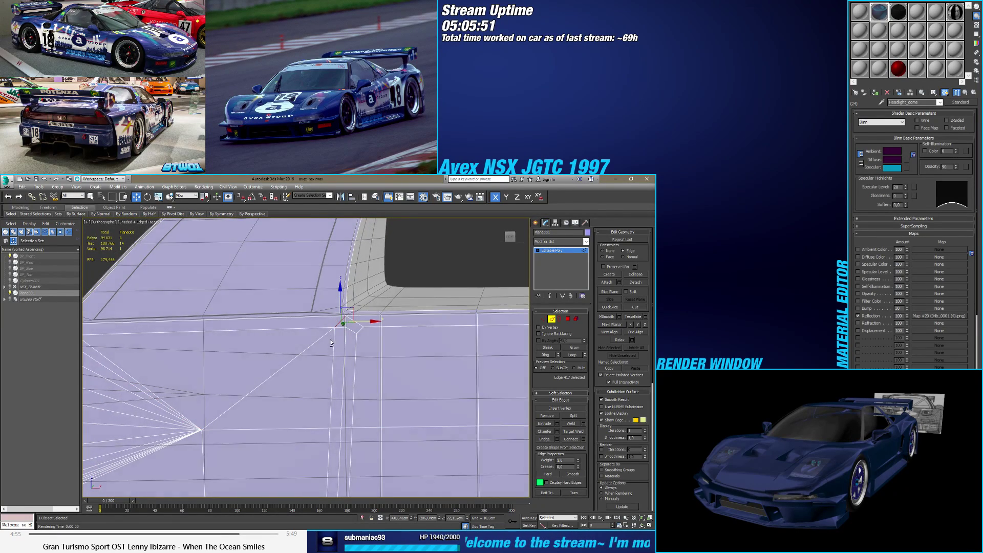
Step: Chamfer the diagonal edge below the corner 2.99cm with tension 0.945, then select its converging vertices
middle_click_drag(341, 334, 322, 353, "alt")
left_click(328, 333)
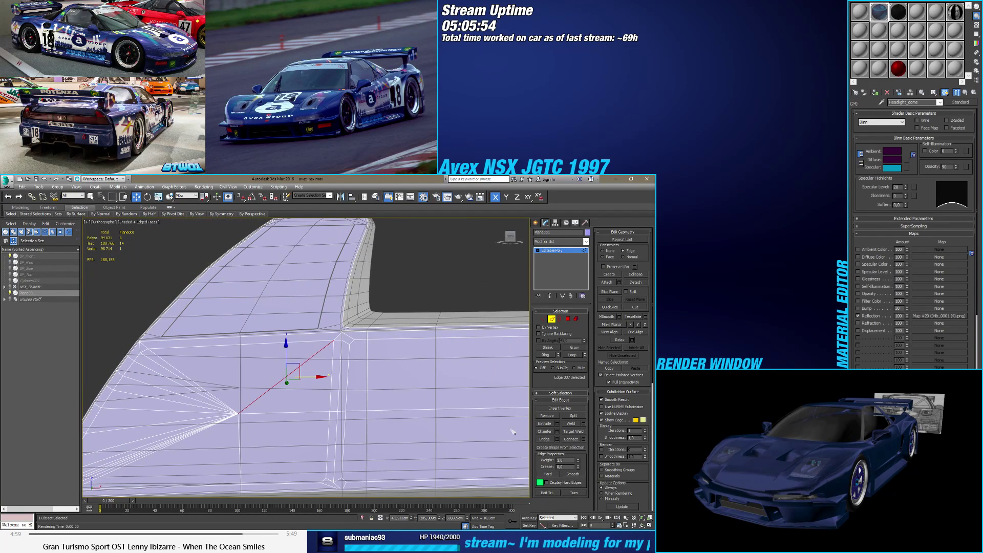
left_click(557, 431)
left_click_drag(248, 328, 250, 328)
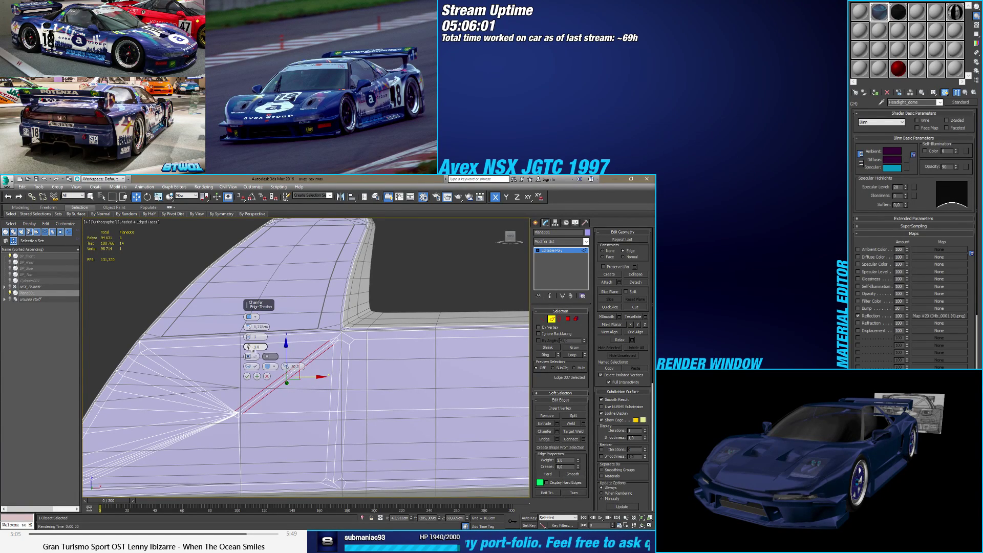
mouse_move(248, 347)
left_mouse_down()
mouse_move(259, 319)
mouse_move(249, 353)
mouse_move(266, 353)
left_mouse_up()
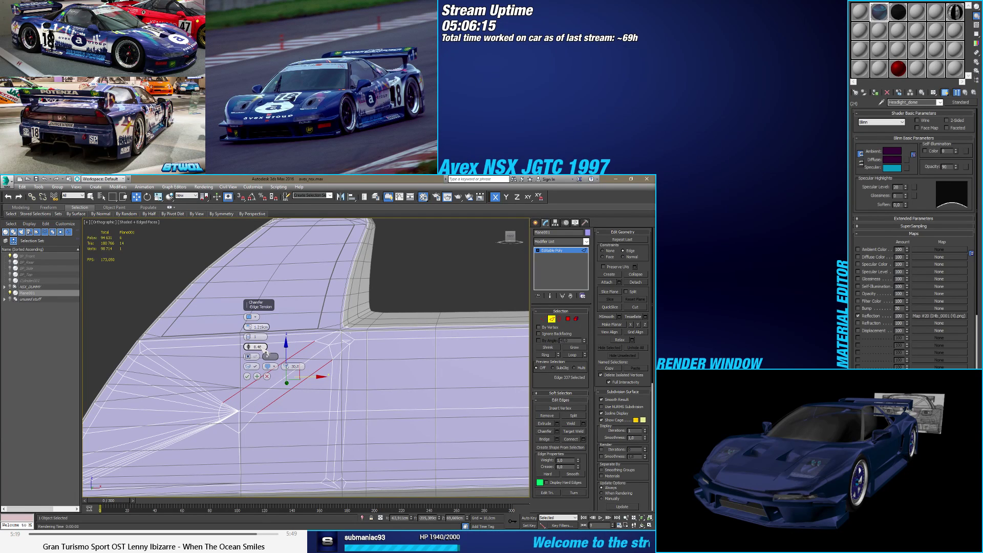
scroll(340, 366, "down", 4)
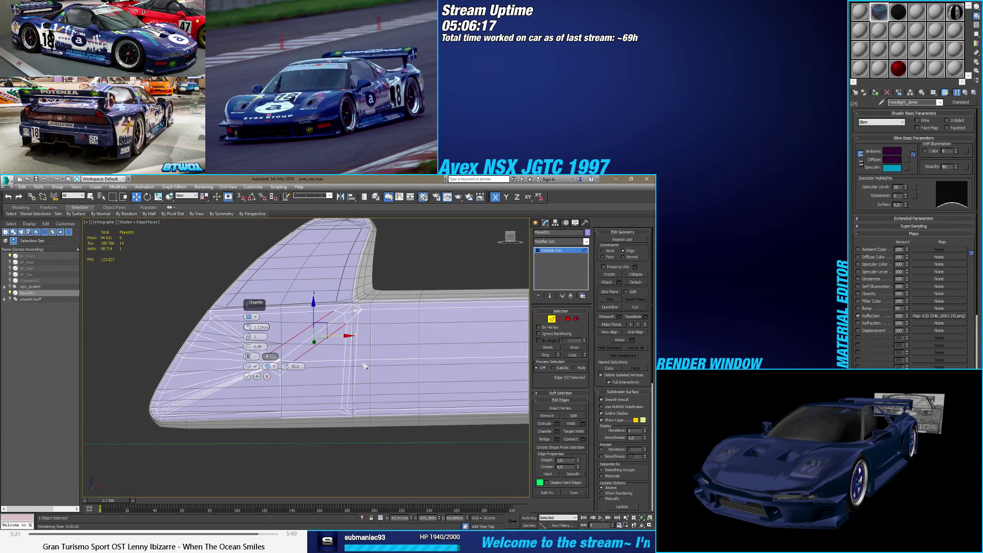
middle_click_drag(341, 367, 287, 371, "alt")
left_click(247, 376)
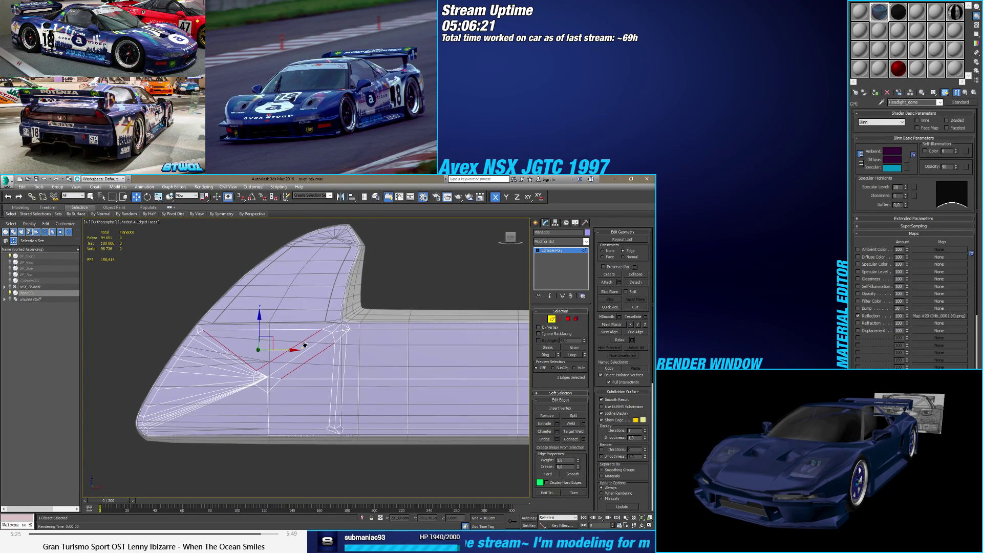
left_click(543, 319)
left_click_drag(239, 363, 289, 400)
Step: Weld the converging chamfer vertices into one point (277 to 261), then begin Target Weld on a stray vertex
left_click(584, 415)
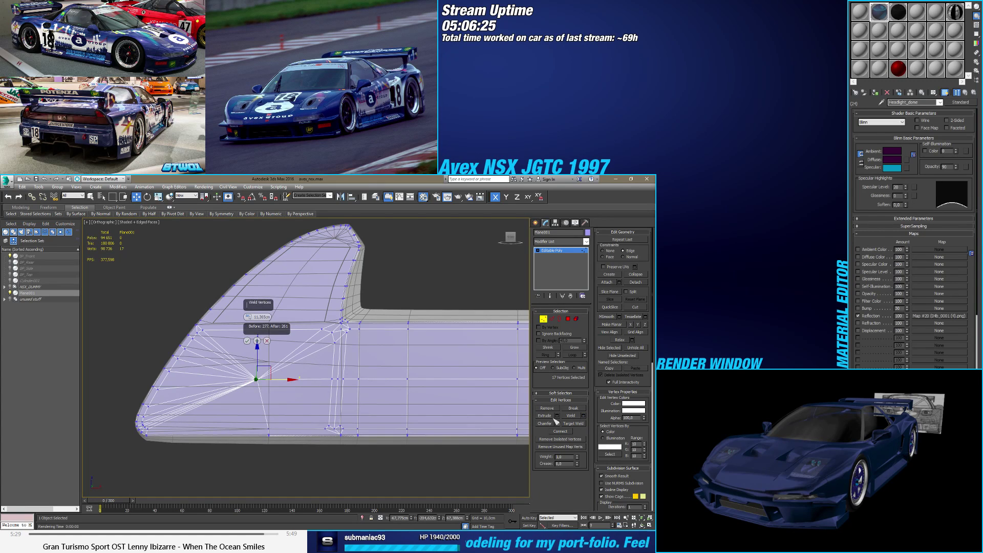
left_click(246, 341)
scroll(305, 377, "up", 4)
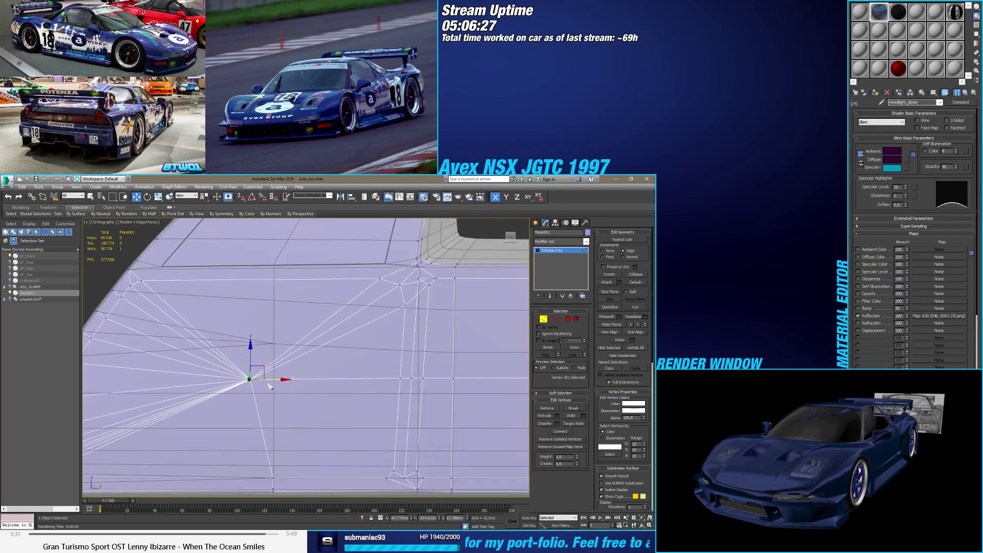
scroll(305, 377, "down", 4)
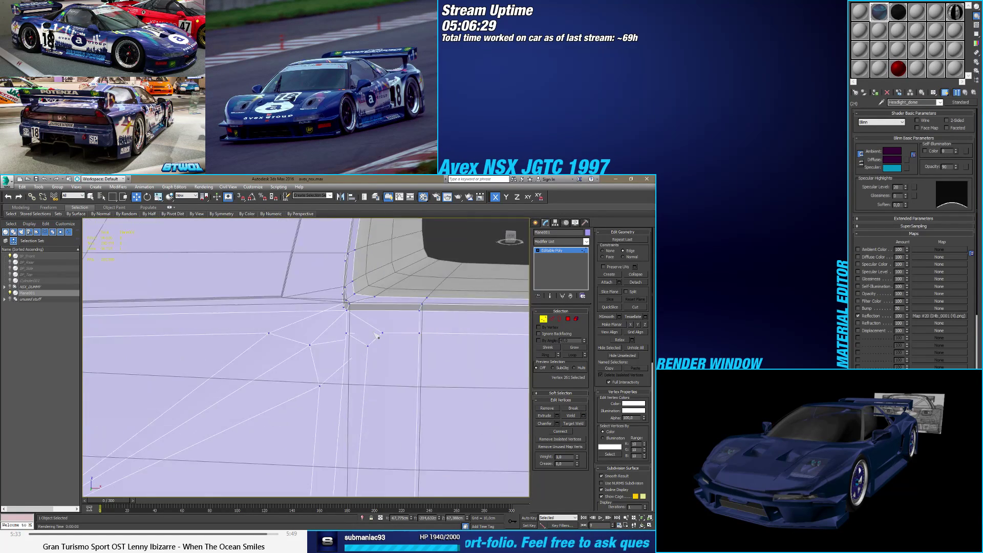
key("ctrl+w")
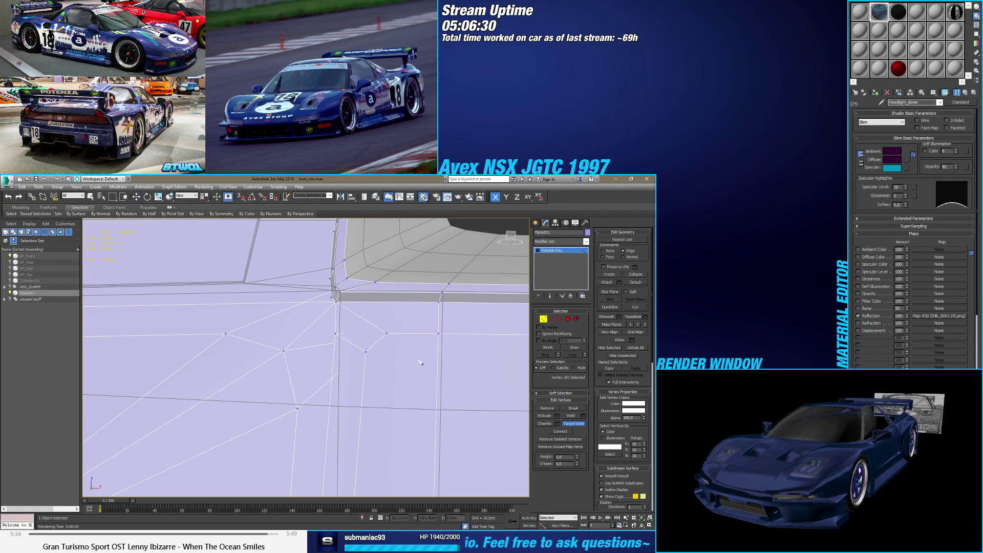
left_click(387, 335)
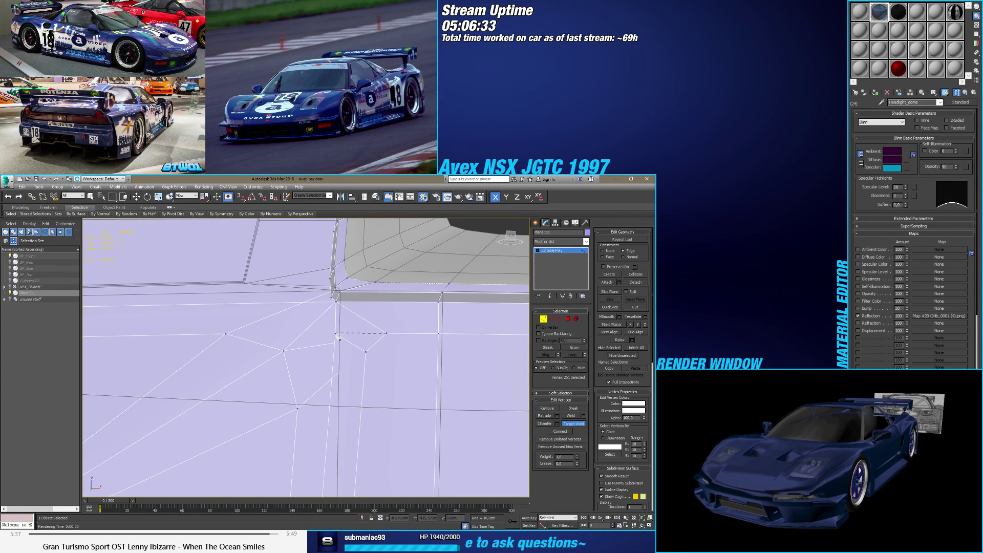
Step: Target-weld the stray vertex near the inner corner onto its neighbour, using wireframe view
key("F3")
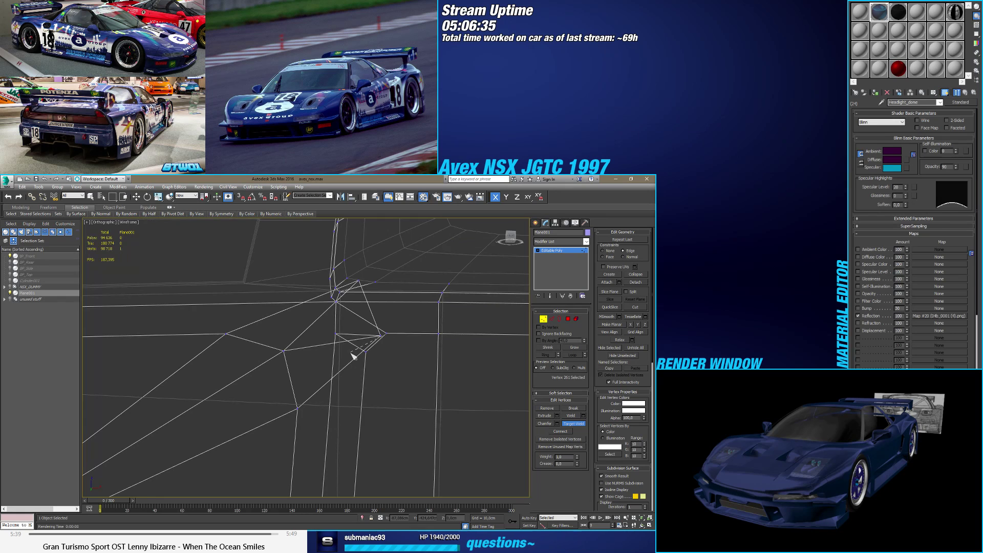
right_click(390, 337)
key("ctrl+w")
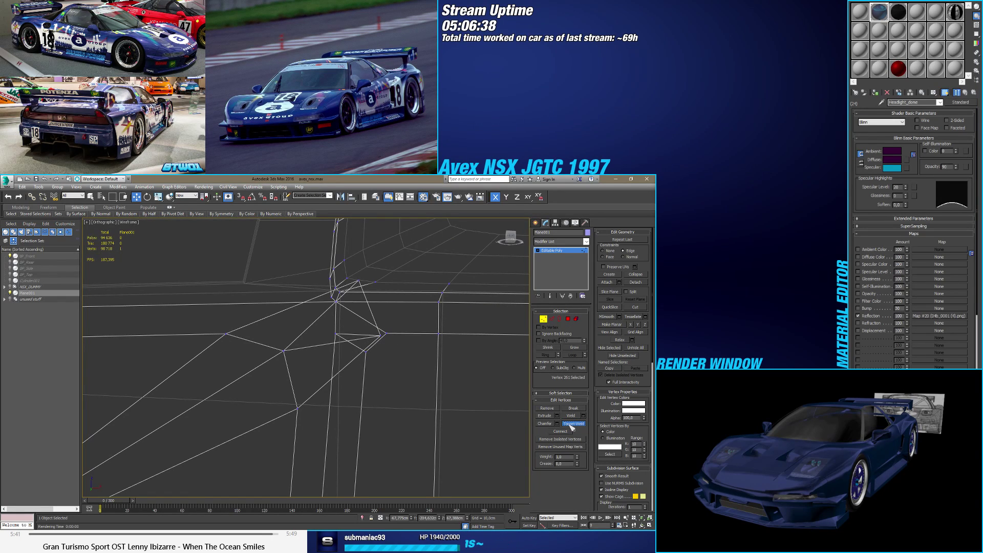
left_click(381, 335)
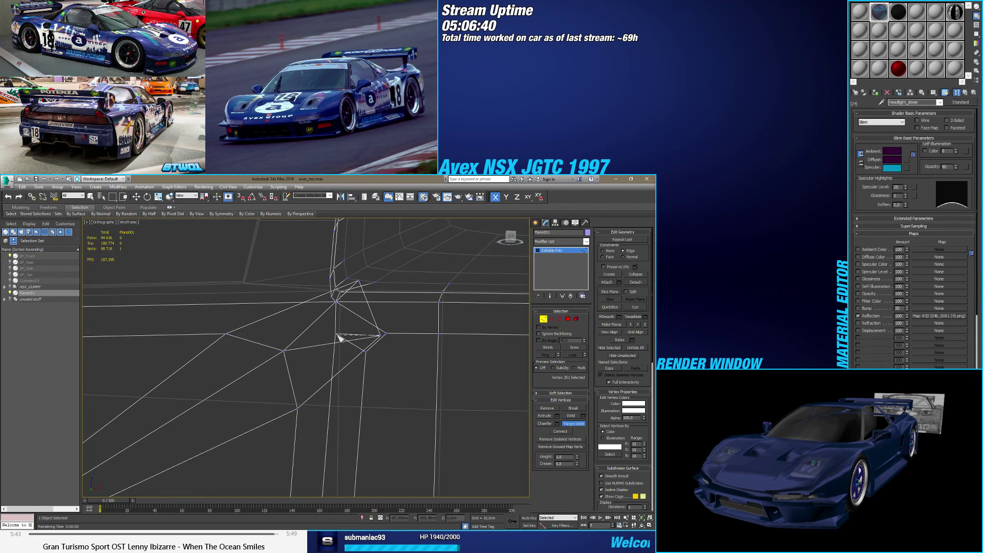
left_click(336, 335)
key("F3")
Step: Target-weld another corner vertex onto the vertex beside it
middle_click_drag(323, 335, 314, 364)
key("F3")
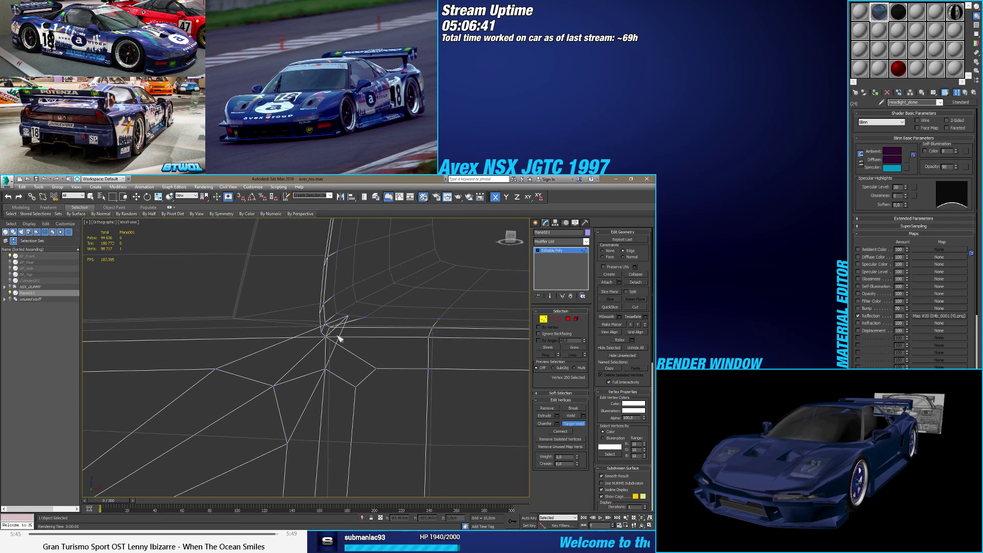
left_click(327, 326)
left_click(327, 336)
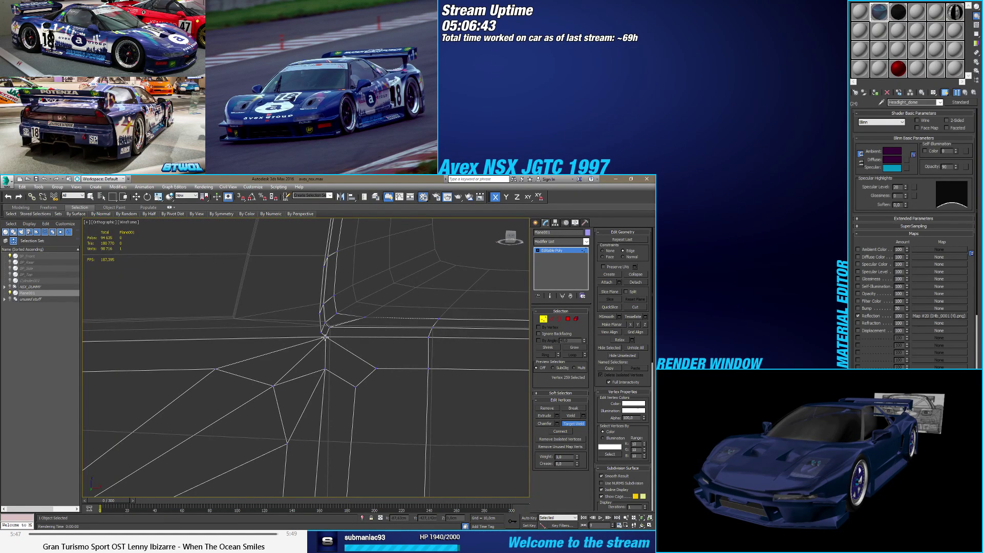
key("F3")
middle_click_drag(316, 367, 321, 399)
Step: Select the vertex below the corner and restart Target Weld, orbiting to inspect the panel edge
key("w")
left_click(317, 364)
left_click(573, 424)
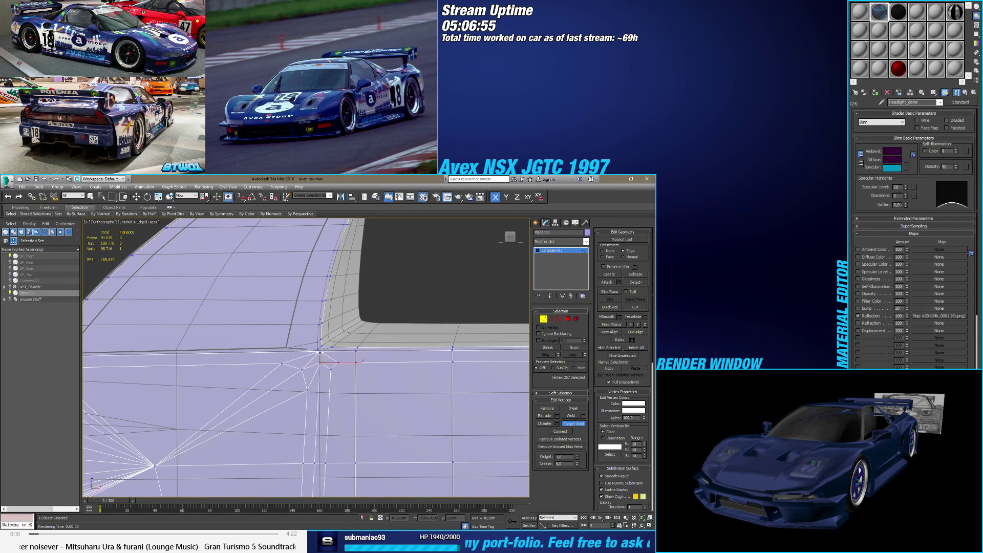
scroll(320, 353, "down", 8)
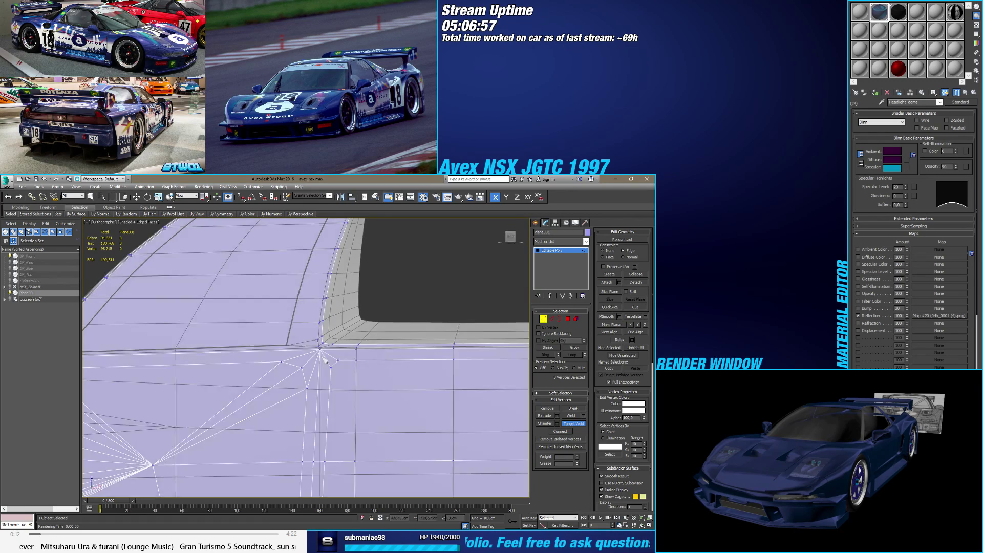
scroll(320, 368, "up", 5)
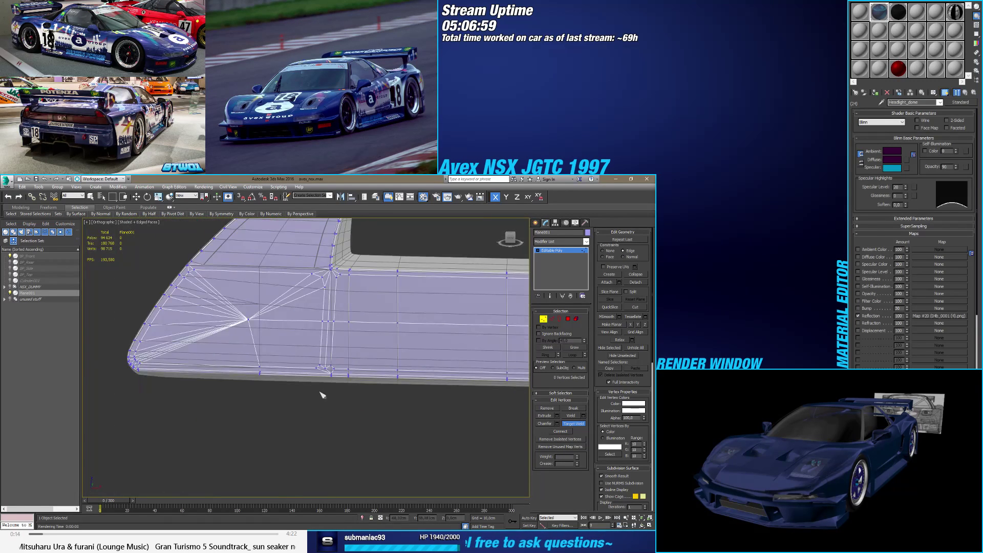
scroll(307, 410, "down", 3)
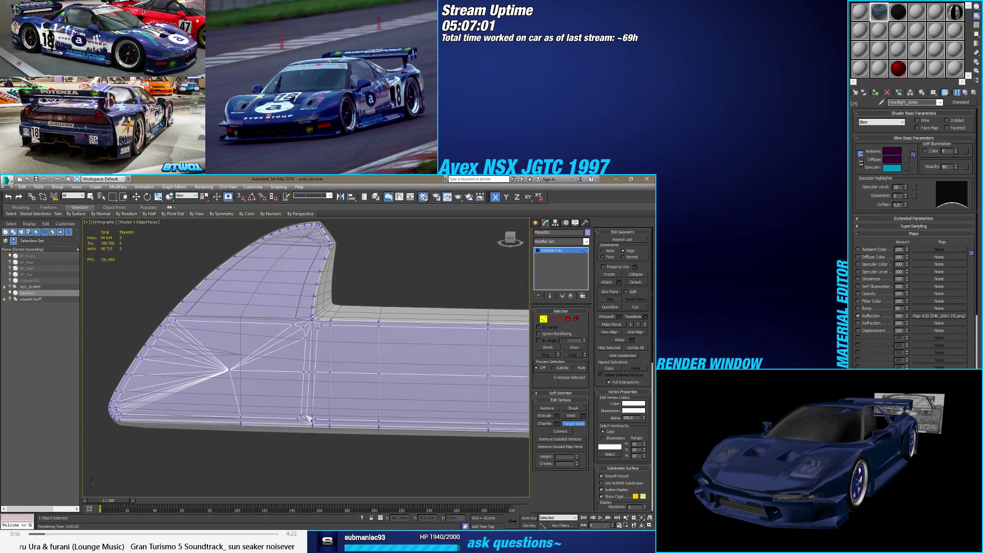
scroll(307, 377, "up", 3)
middle_click_drag(322, 373, 318, 382)
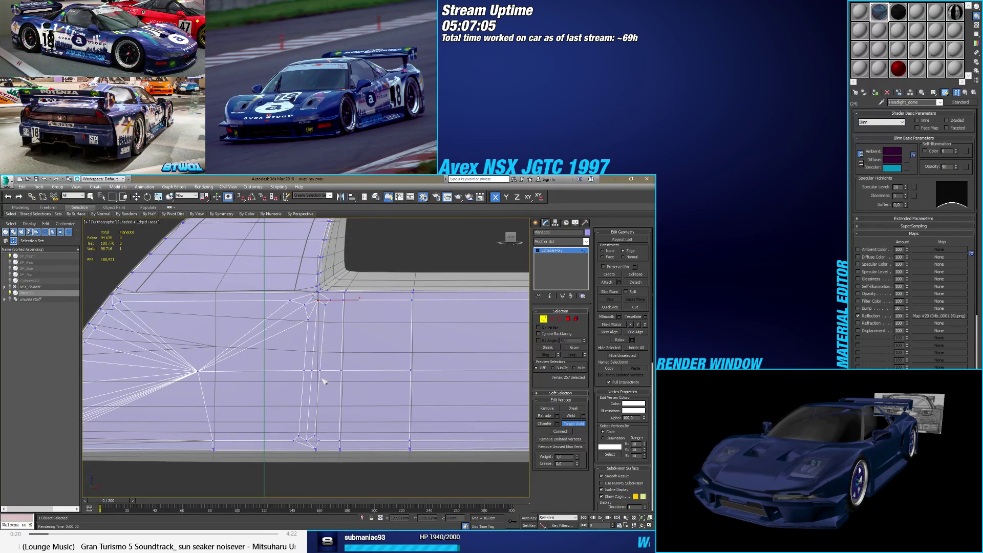
scroll(323, 380, "down", 3)
scroll(324, 377, "up", 3)
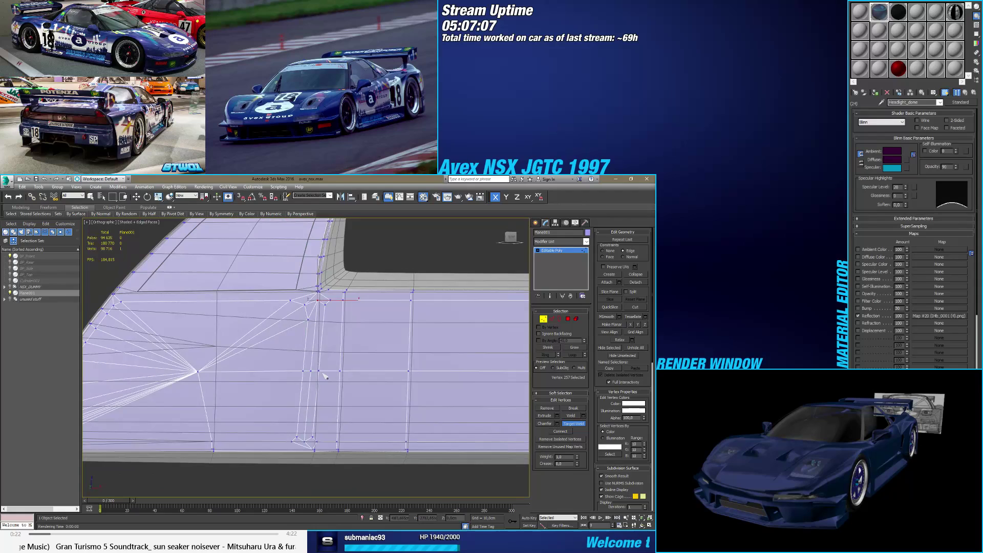
middle_click_drag(324, 376, 307, 341, "alt")
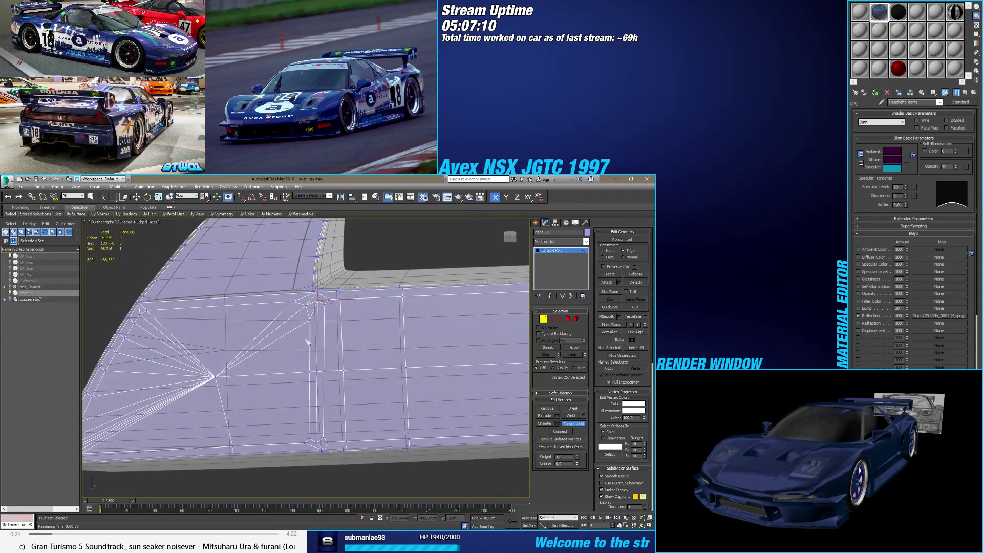
scroll(310, 333, "up", 3)
Step: Leave Target Weld and switch to Polygon sub-object level
key("w")
middle_click_drag(323, 306, 334, 310, "alt")
scroll(334, 311, "down", 4)
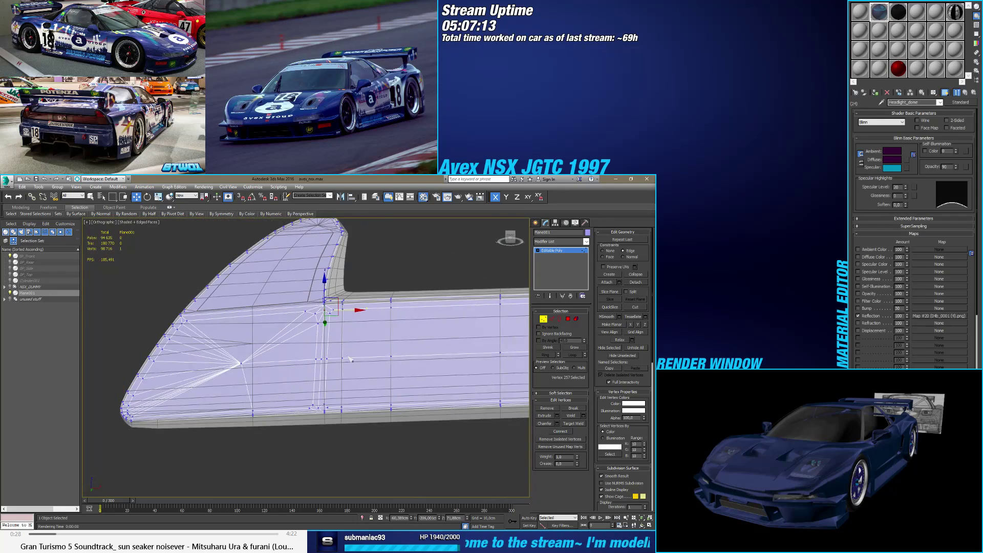
scroll(307, 348, "up", 3)
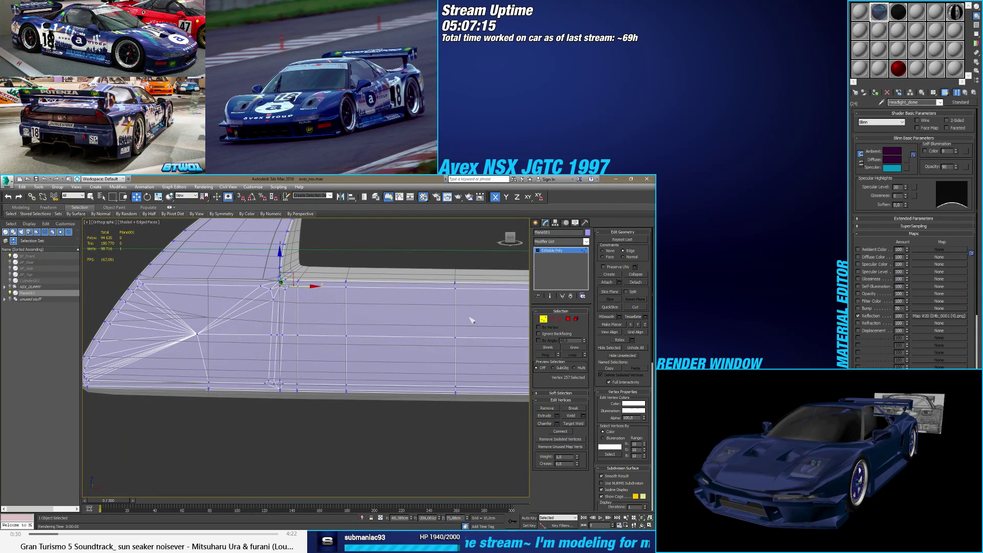
left_click(567, 319)
middle_click_drag(256, 327, 336, 318, "alt")
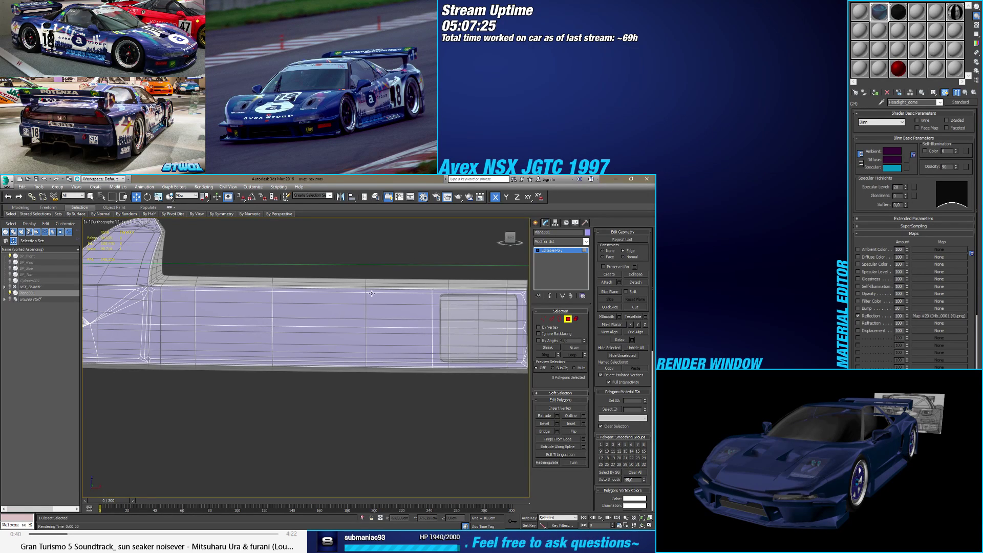
Step: Return to Vertex level and frame the side panel straight-on in the front view
left_click(543, 318)
scroll(314, 336, "down", 4)
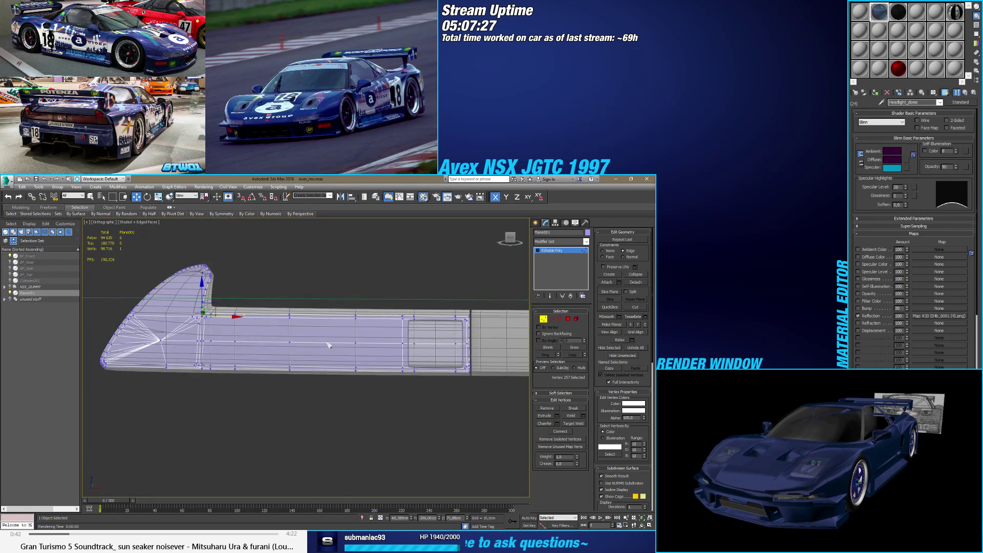
key("f")
middle_click_drag(328, 346, 351, 328)
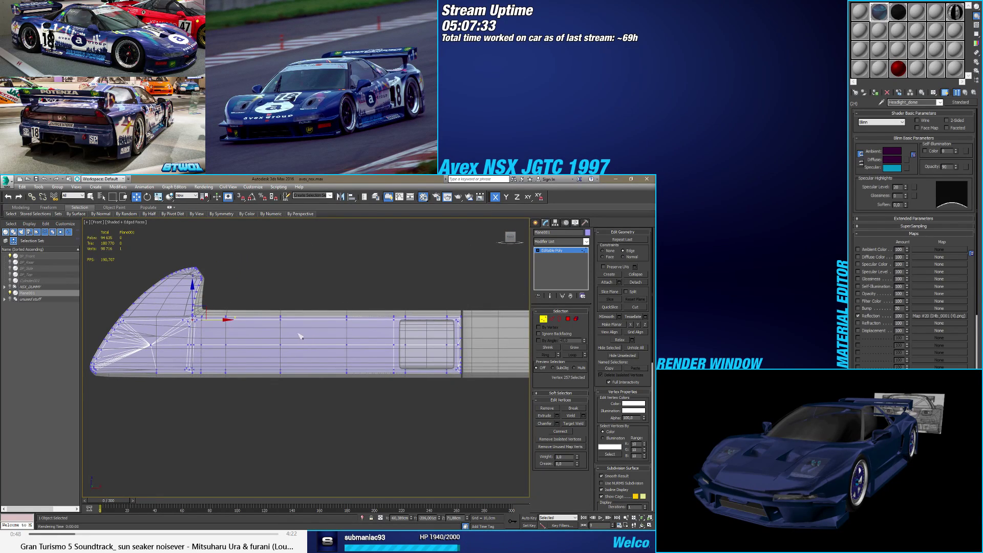
scroll(302, 335, "up", 2)
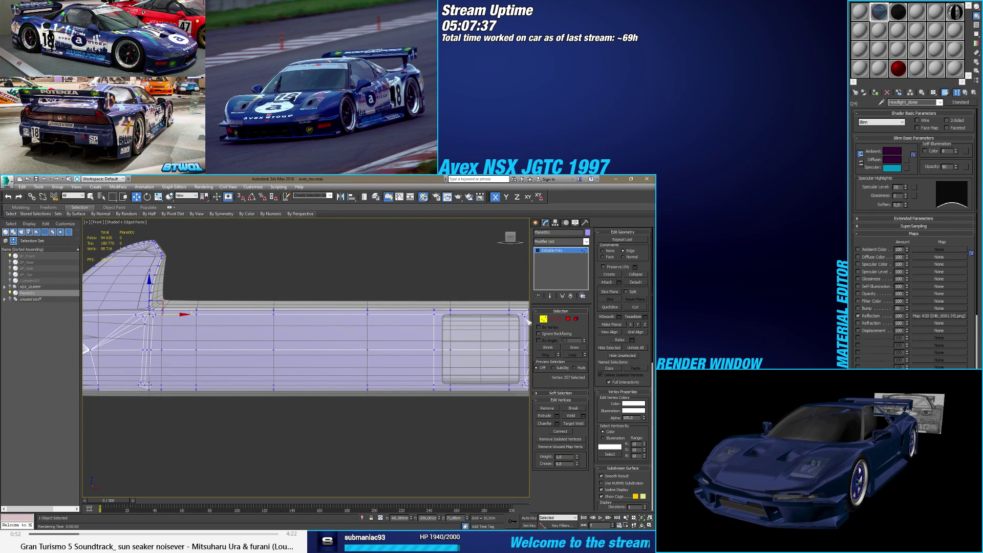
middle_click_drag(419, 320, 395, 350, "alt")
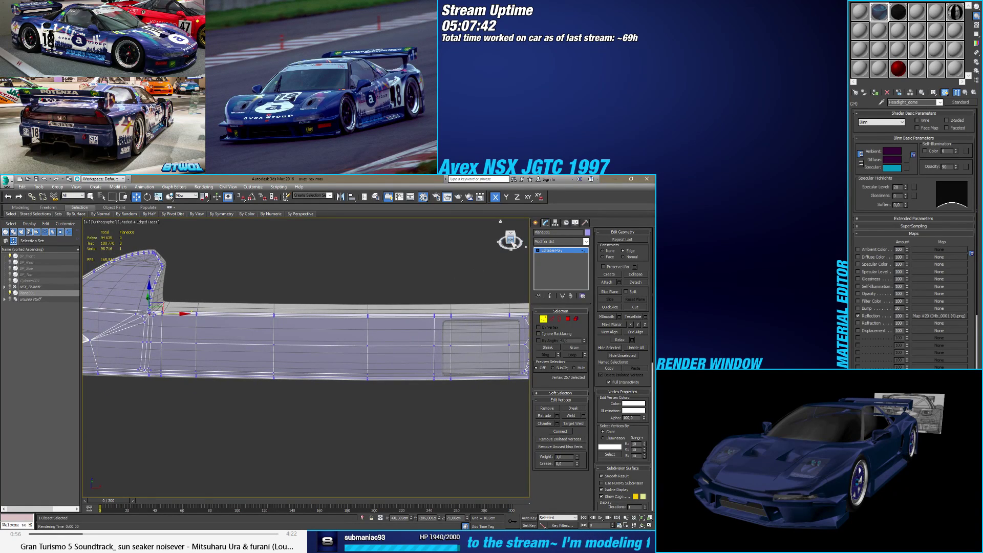
left_click(510, 240)
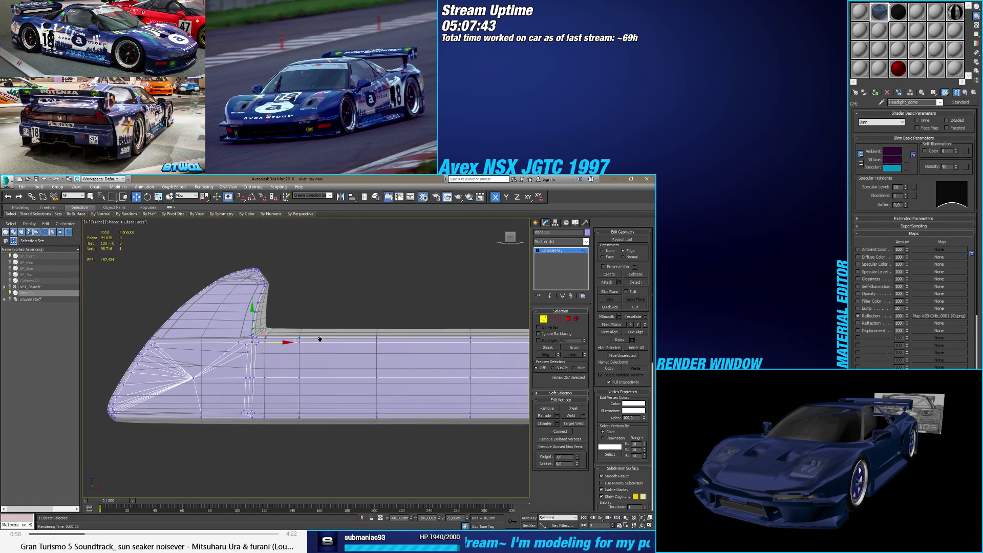
Step: Marquee-select the column of three vertices on the vertical cut line
left_click_drag(309, 351, 310, 352)
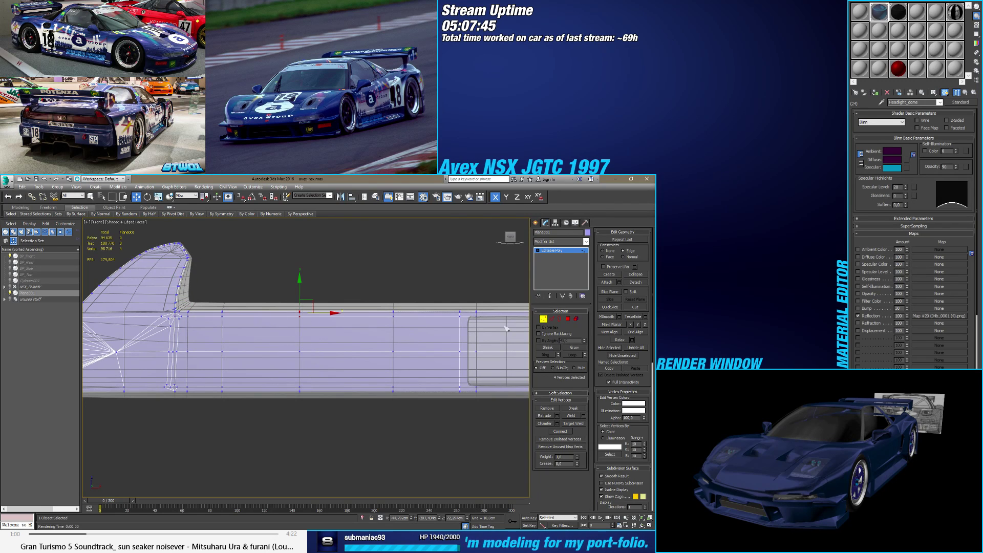
left_click(554, 320)
middle_click_drag(309, 334, 315, 329, "alt")
scroll(320, 323, "up", 5)
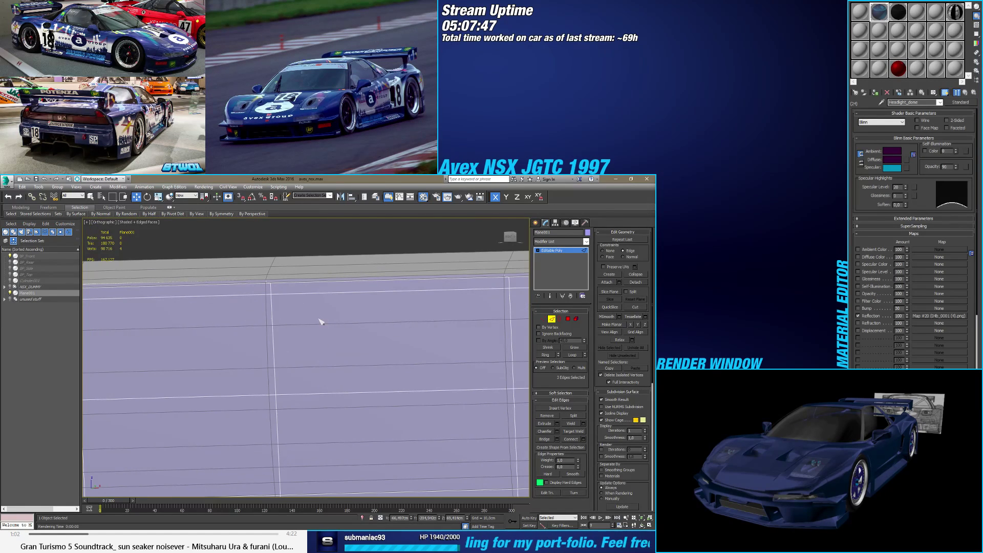
left_click(543, 319)
left_click(282, 296)
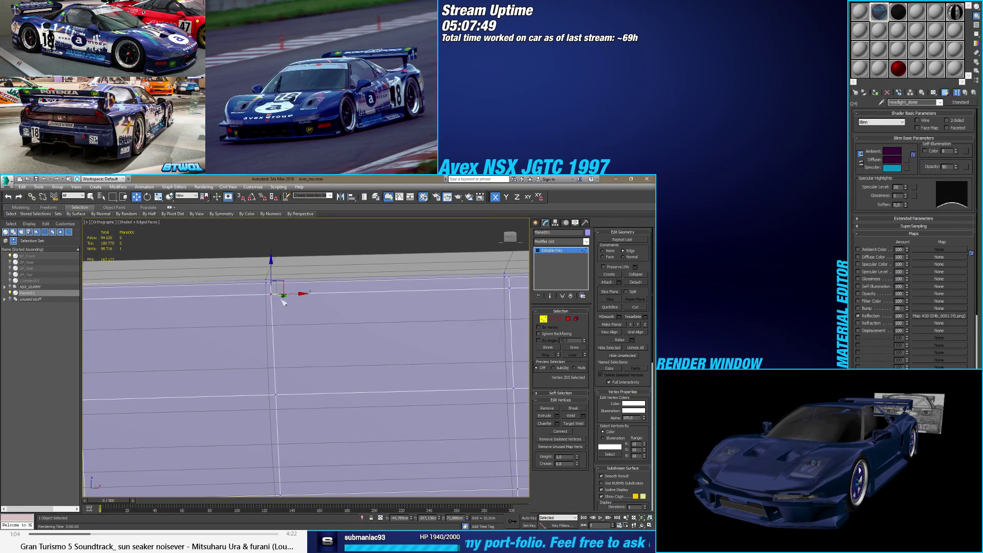
scroll(287, 345, "down", 3)
middle_click_drag(287, 345, 295, 350, "alt")
left_click_drag(293, 402, 271, 298)
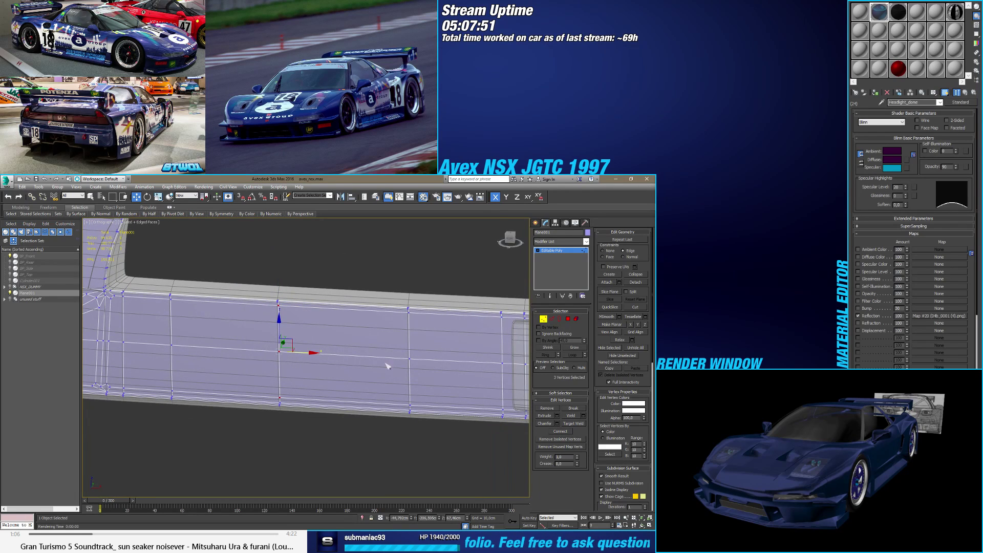
key("f")
scroll(393, 321, "down", 3)
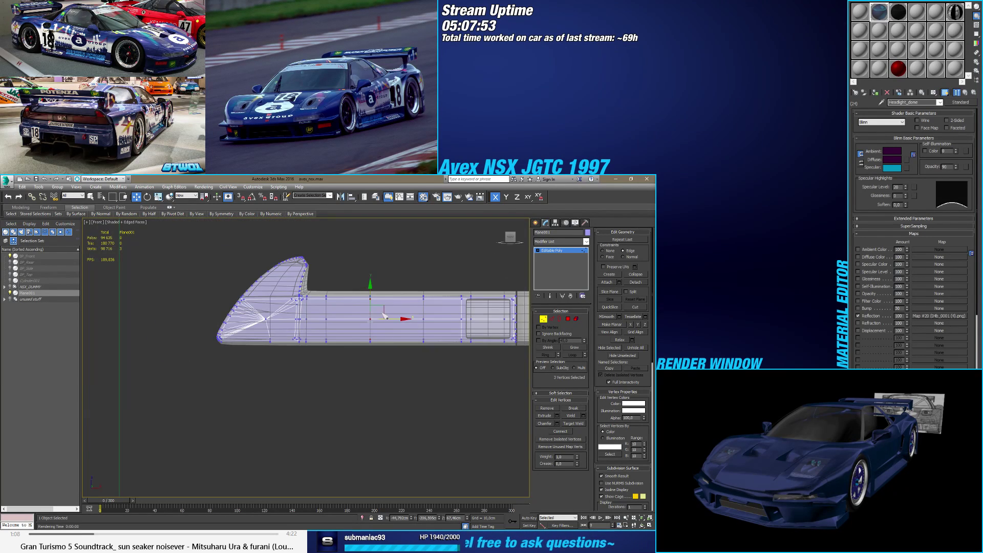
scroll(393, 321, "up", 3)
middle_click_drag(393, 321, 333, 331)
Step: Slide the three-vertex column slightly left along X
left_click_drag(324, 324, 310, 325)
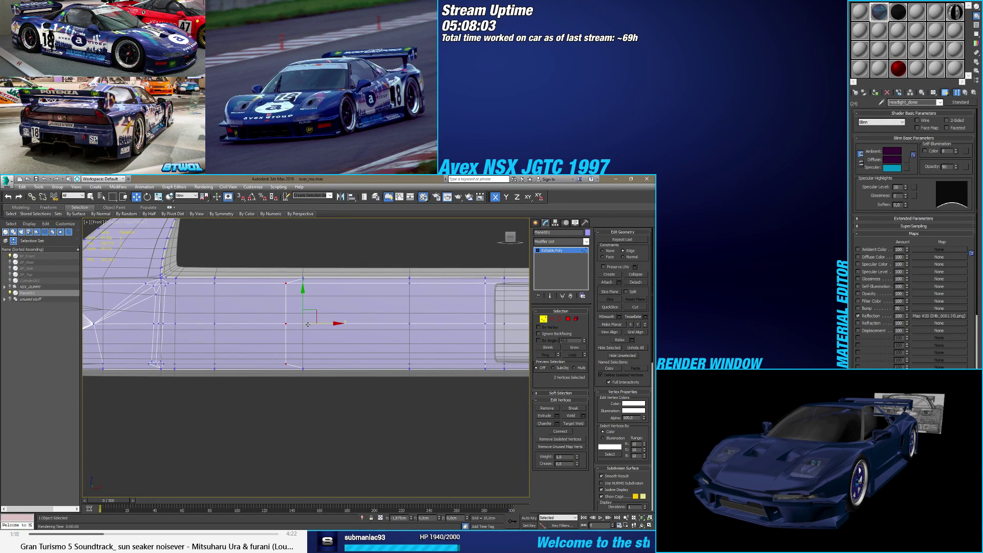
left_click_drag(307, 325, 309, 325)
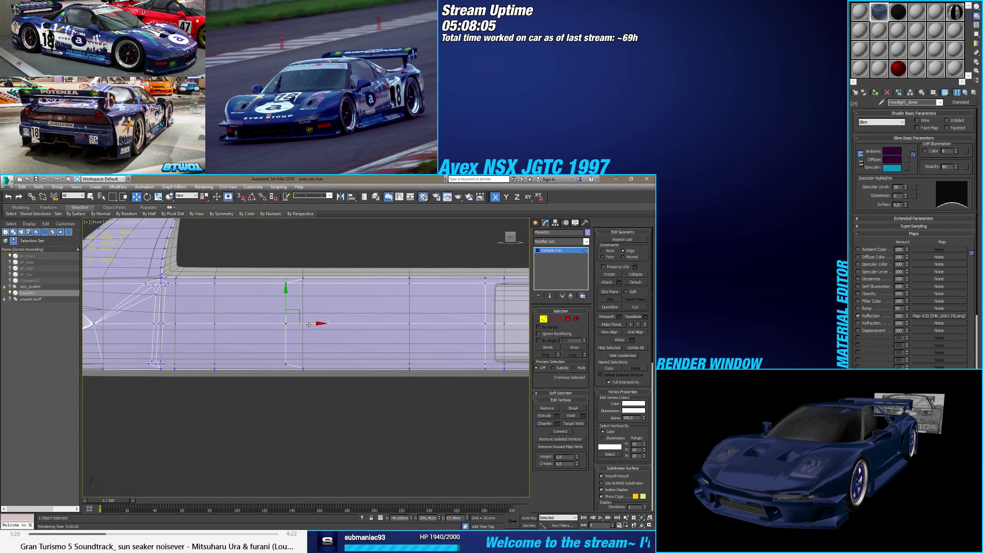
middle_click_drag(402, 321, 227, 320)
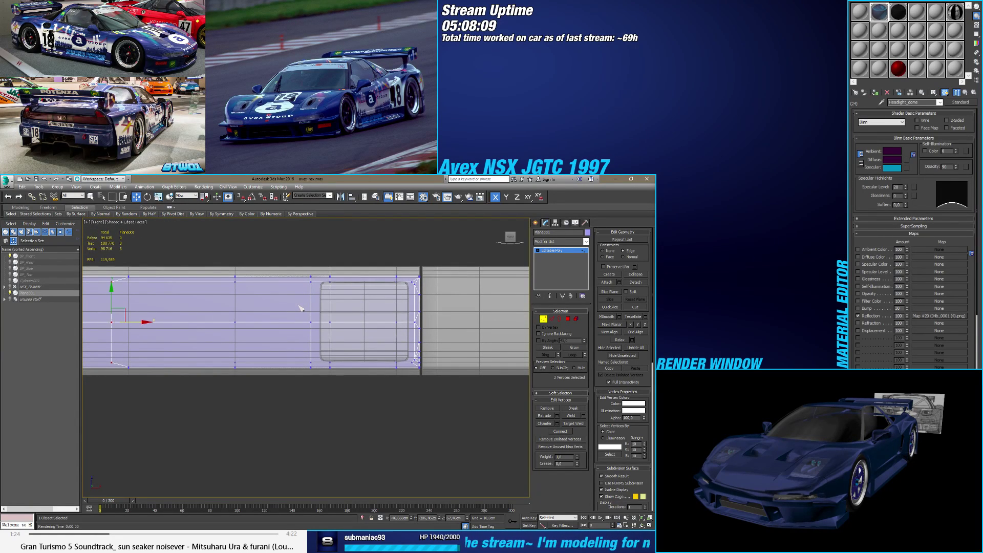
left_click(567, 318)
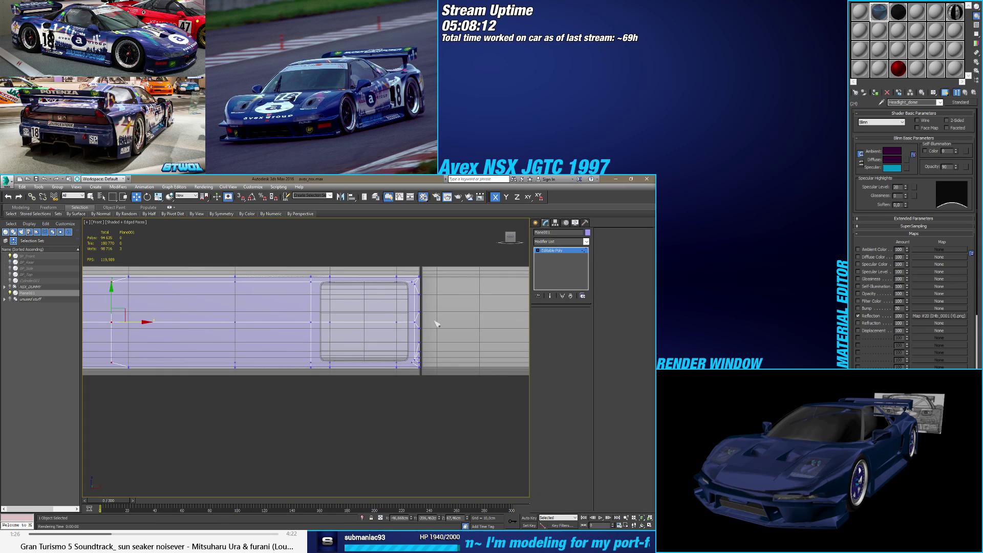
Step: Select the six polygons forming the rounded panel at the right of the body side
left_click(328, 312)
left_click(378, 301, "ctrl")
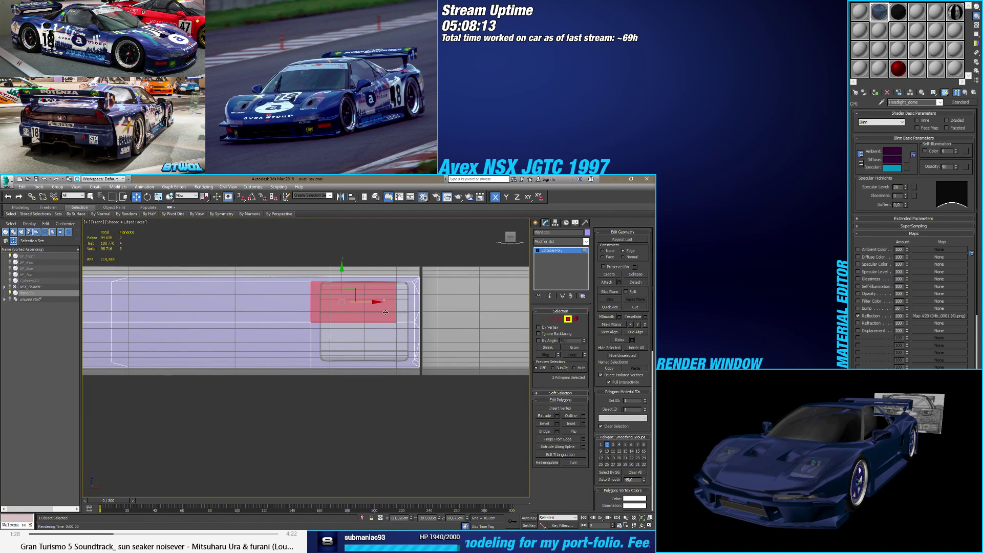
left_click(402, 301, "ctrl")
left_click(402, 338, "ctrl")
left_click(390, 346, "ctrl")
left_click(326, 346, "ctrl")
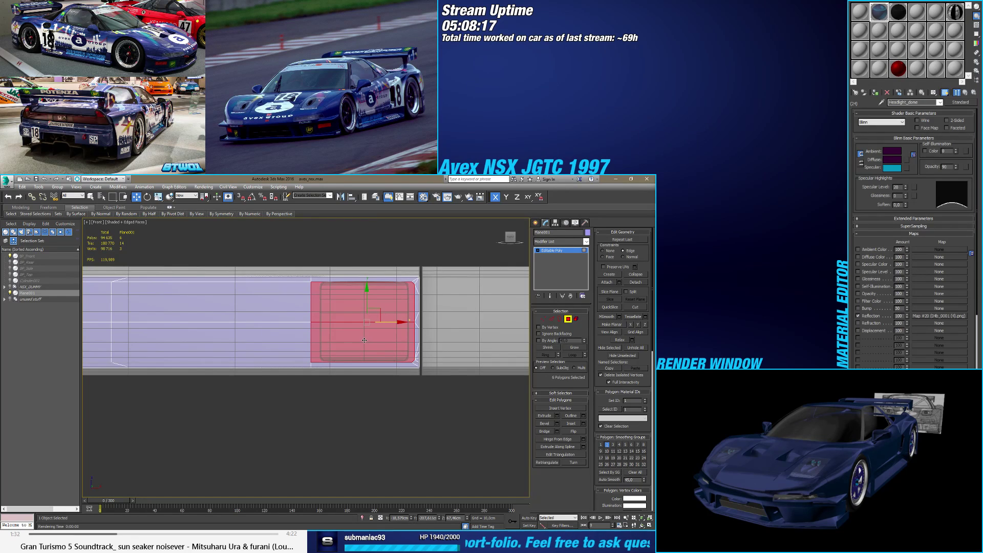
Step: Open Inset settings and set the amount to 0.5 cm, after trying 0.55 and 0
left_click(582, 423)
scroll(376, 322, "up", 2)
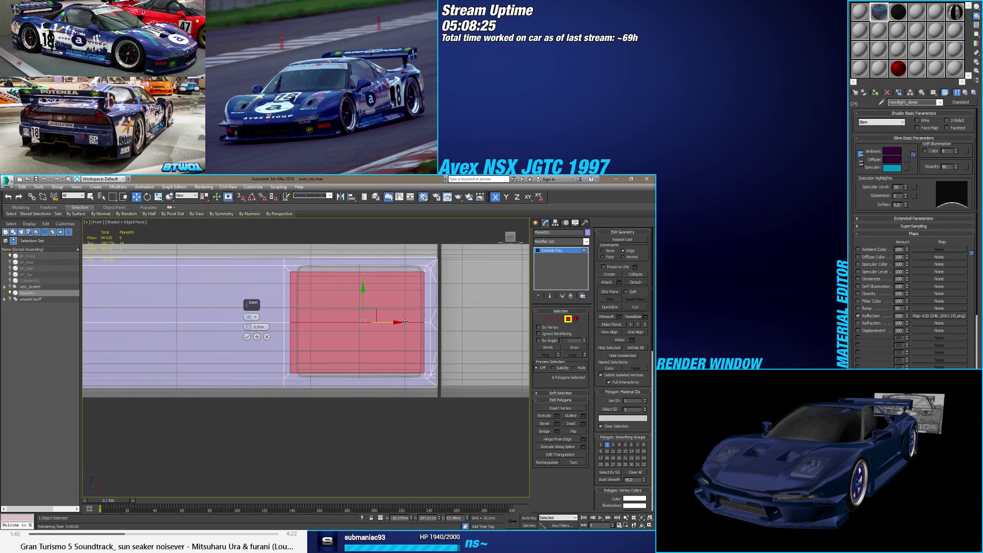
middle_click_drag(386, 322, 359, 330, "alt")
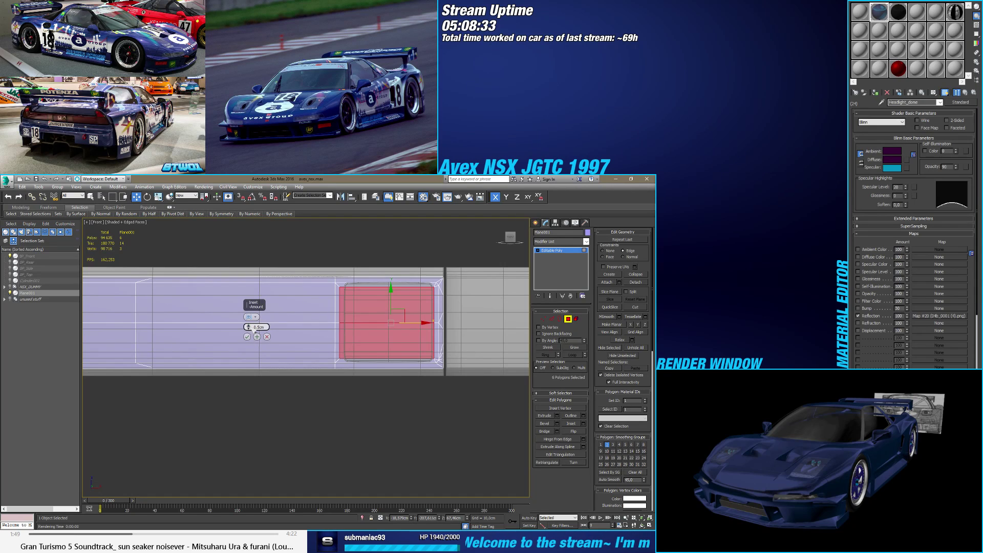
left_click_drag(253, 330, 256, 330)
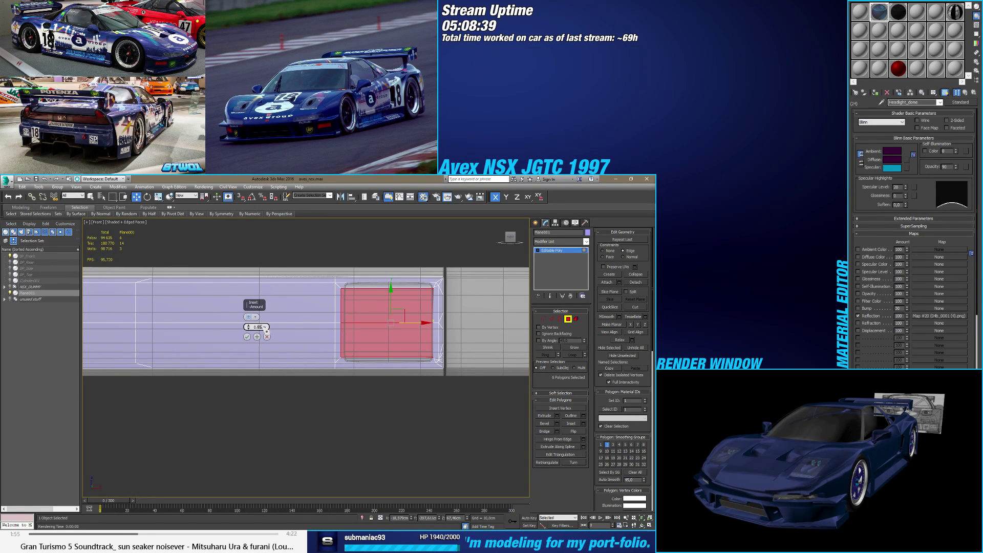
scroll(265, 331, "up", 2)
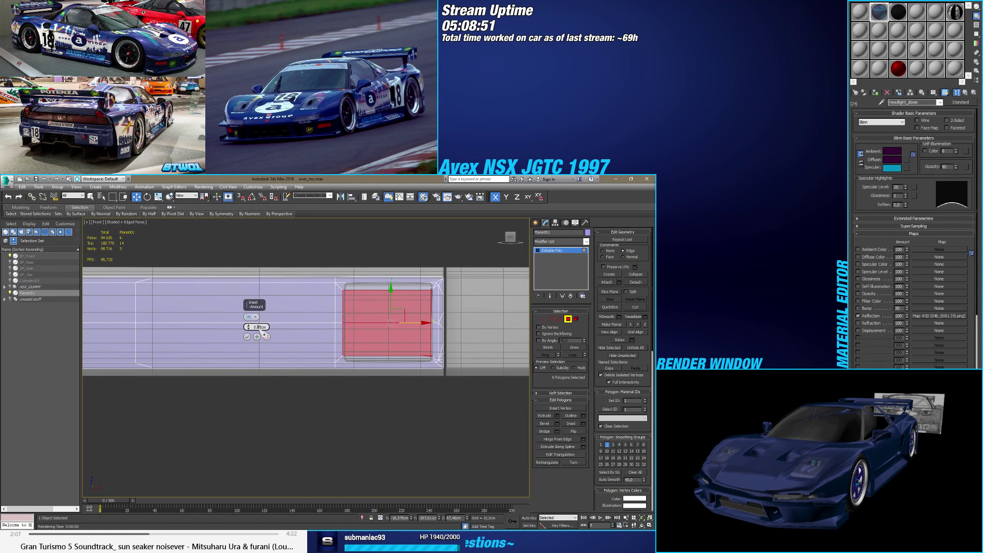
type("0.55")
key("Return")
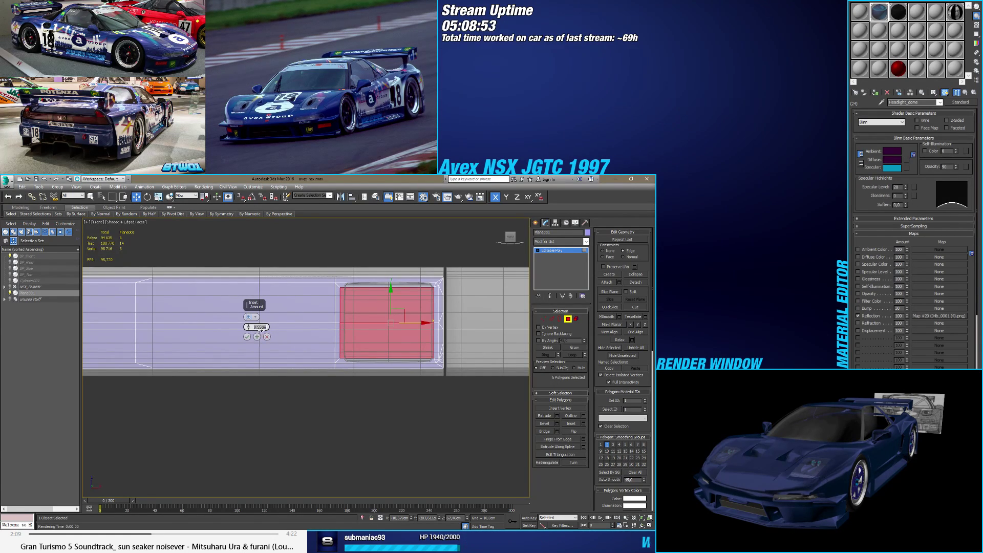
type("0")
key("Return")
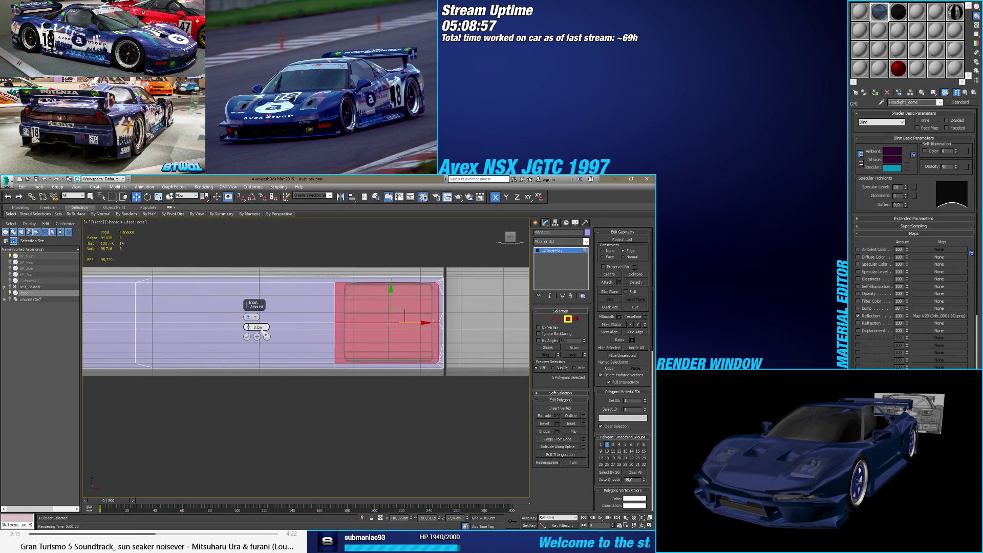
type("0,5")
key("Return")
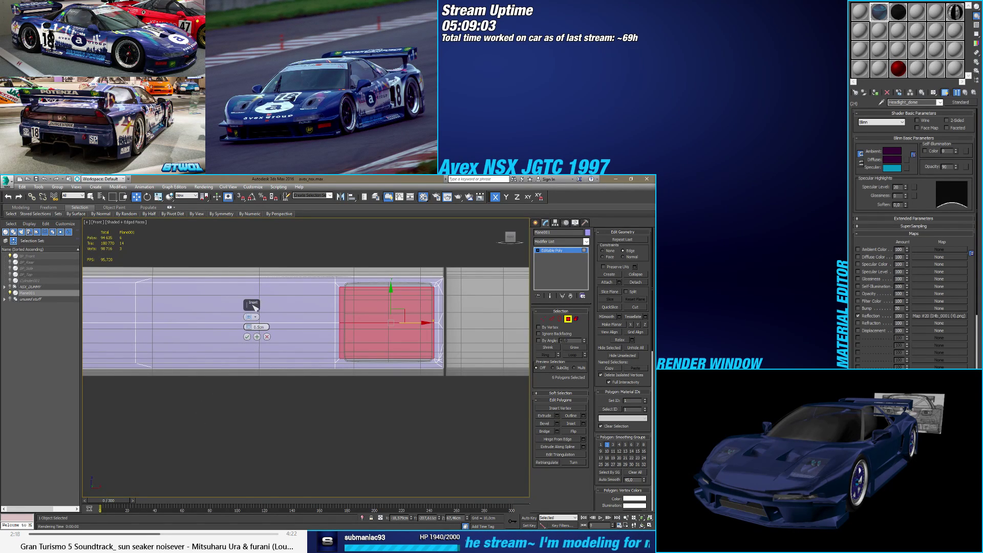
Step: Switch the Inset to Group mode and commit the 0.5 cm inset on the six panel faces
left_click_drag(252, 302, 173, 408)
left_click(172, 423)
left_click(172, 430)
left_click(172, 423)
left_click(172, 426)
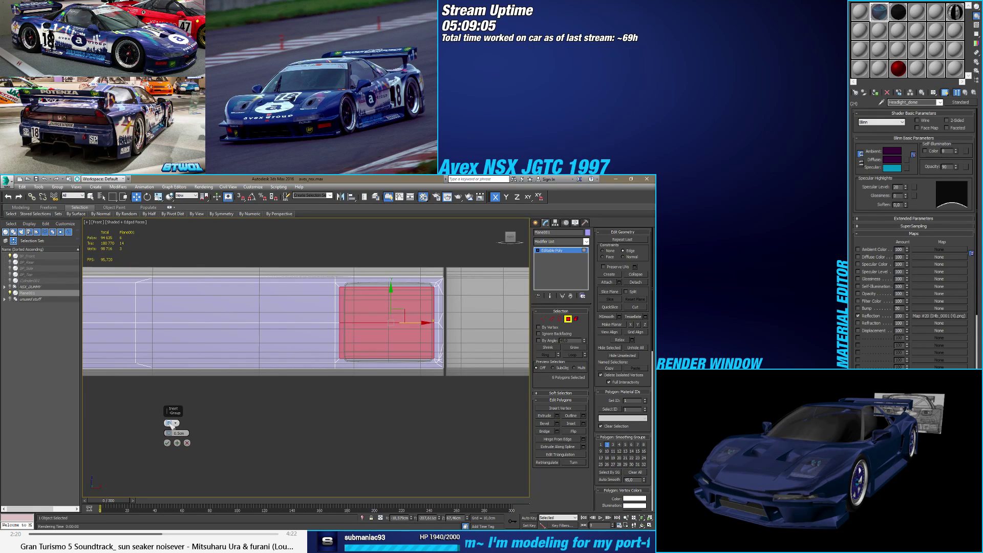
left_click(172, 422)
left_click(172, 429)
left_click(172, 423)
left_click(172, 425)
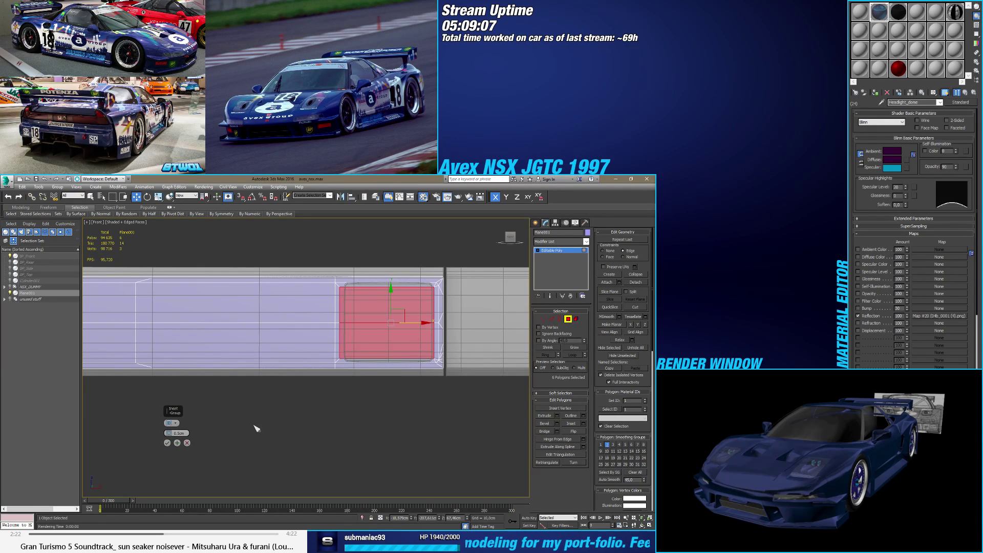
scroll(170, 409, "up", 2)
left_click(167, 443)
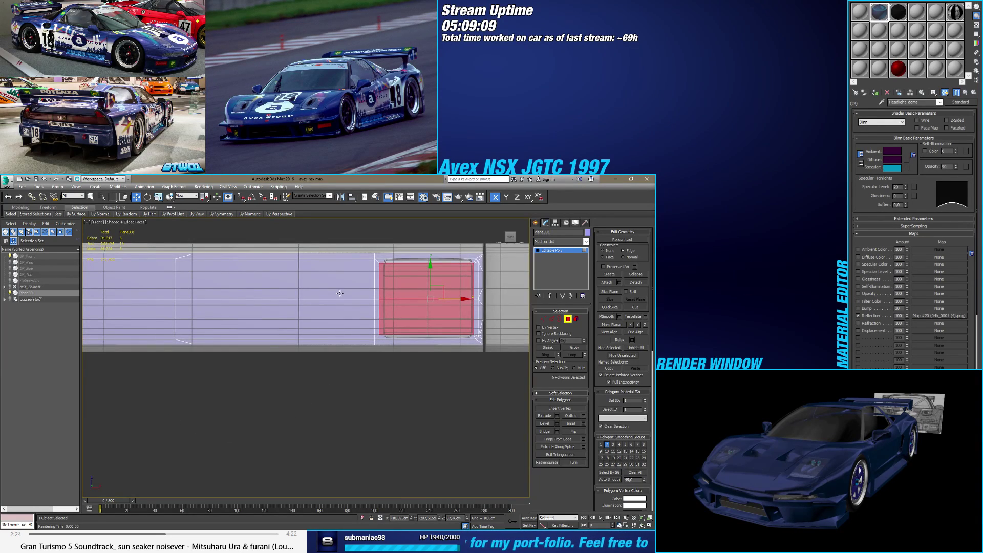
Step: Select faces left of the inset panel and preview an inset on them
left_click(336, 276)
left_click(335, 317, "ctrl")
left_click(582, 423)
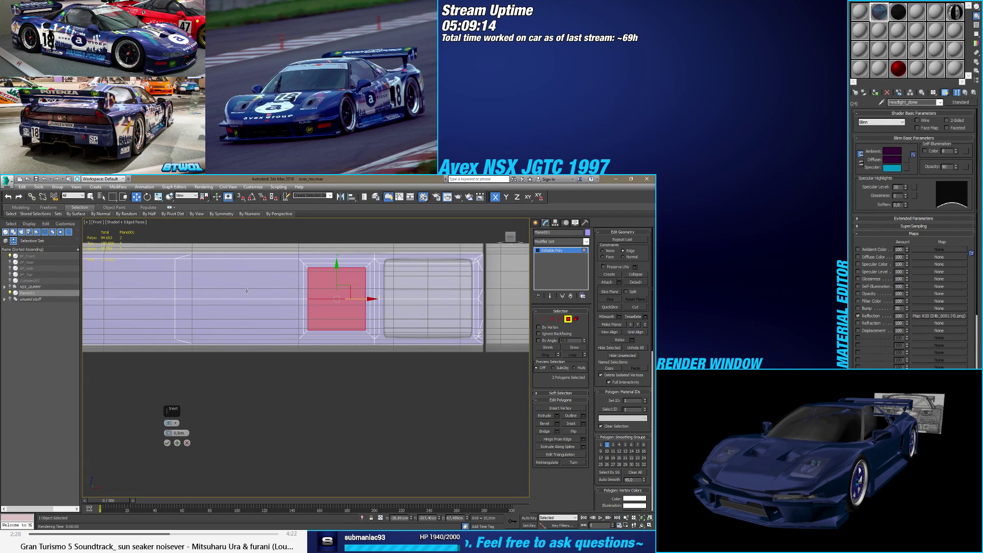
left_click(240, 272)
left_click(246, 318, "ctrl")
middle_click_drag(233, 335, 306, 354)
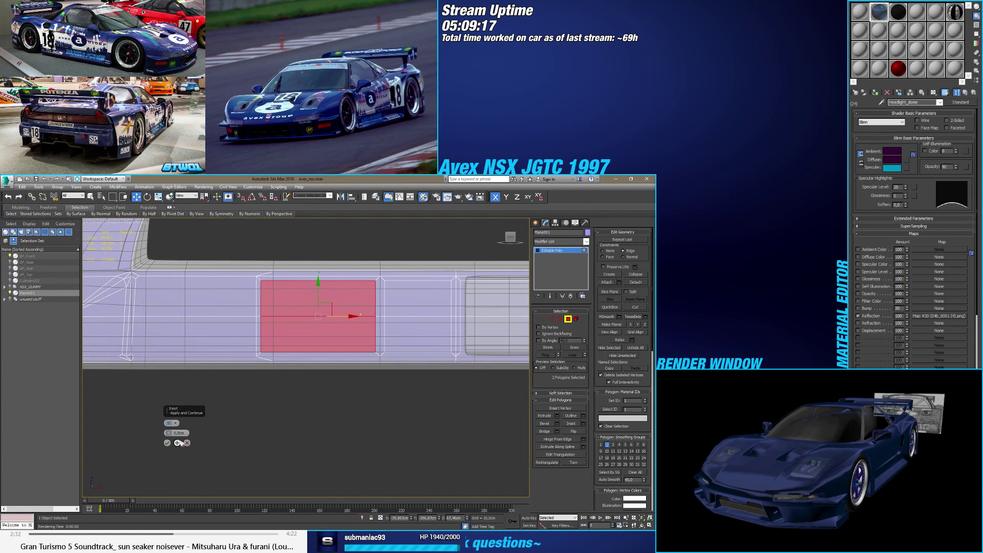
left_click_drag(174, 432, 174, 428)
Step: Select six faces further left, then cancel the trial inset on them
left_click(211, 303)
left_click(215, 332, "ctrl")
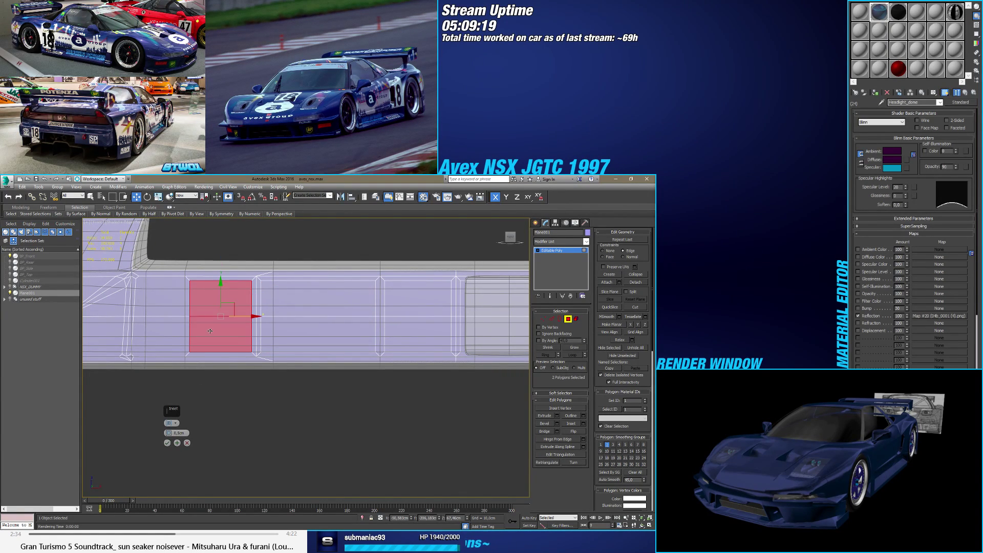
left_click(169, 299, "ctrl")
left_click(158, 321, "ctrl")
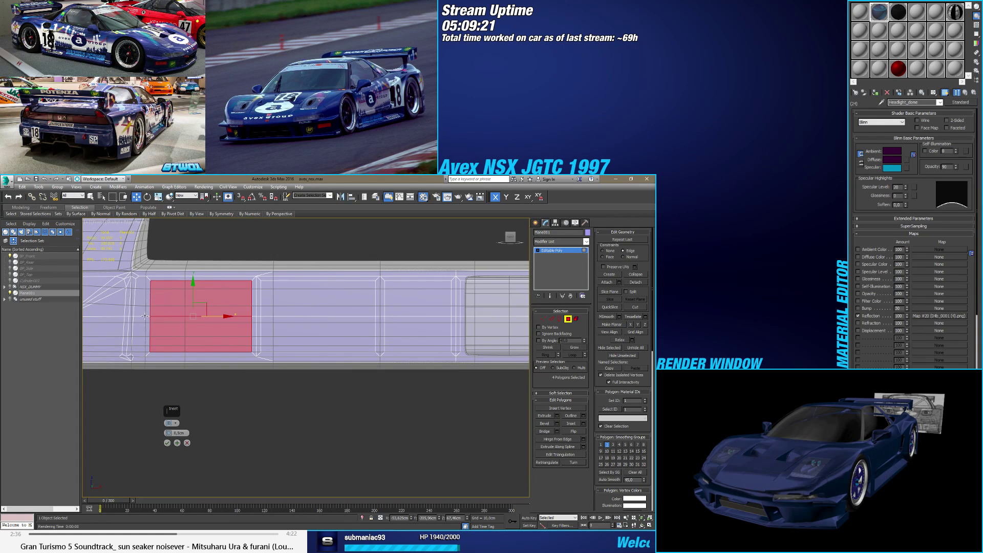
left_click(143, 300, "ctrl")
left_click(143, 333, "ctrl")
middle_click_drag(184, 336, 227, 349)
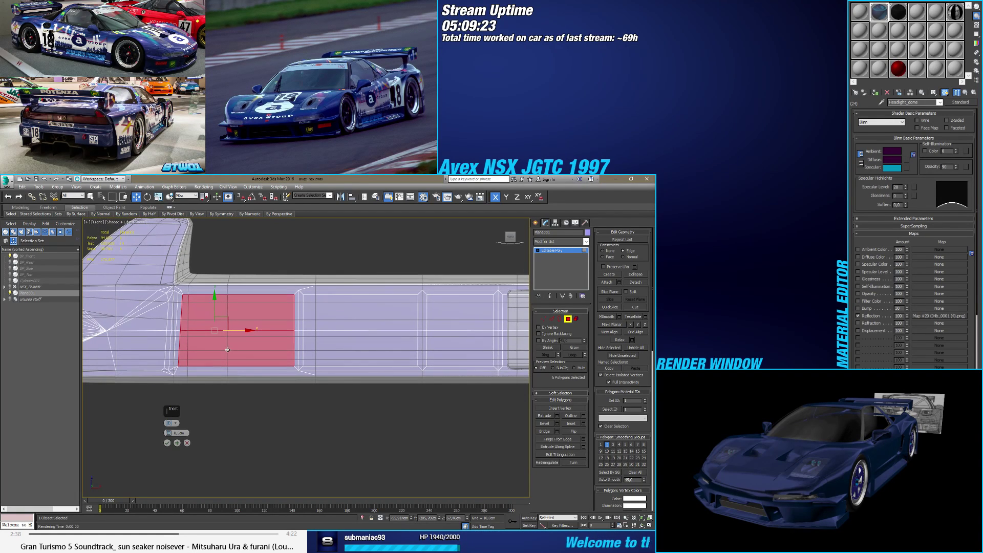
left_click(188, 444)
left_click(543, 318)
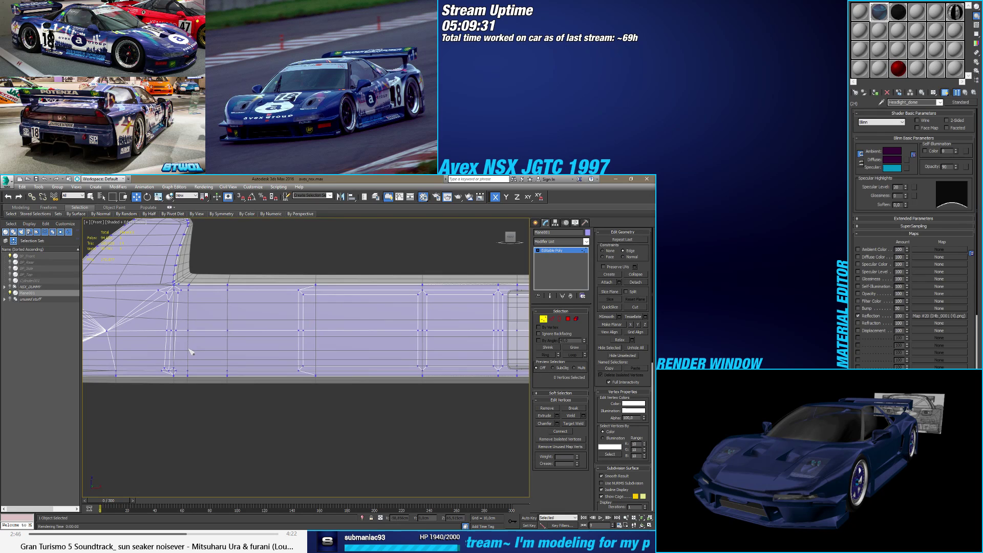
Step: Set the lower-left gap vertex's X position to 59,594 cm
scroll(188, 349, "up", 2)
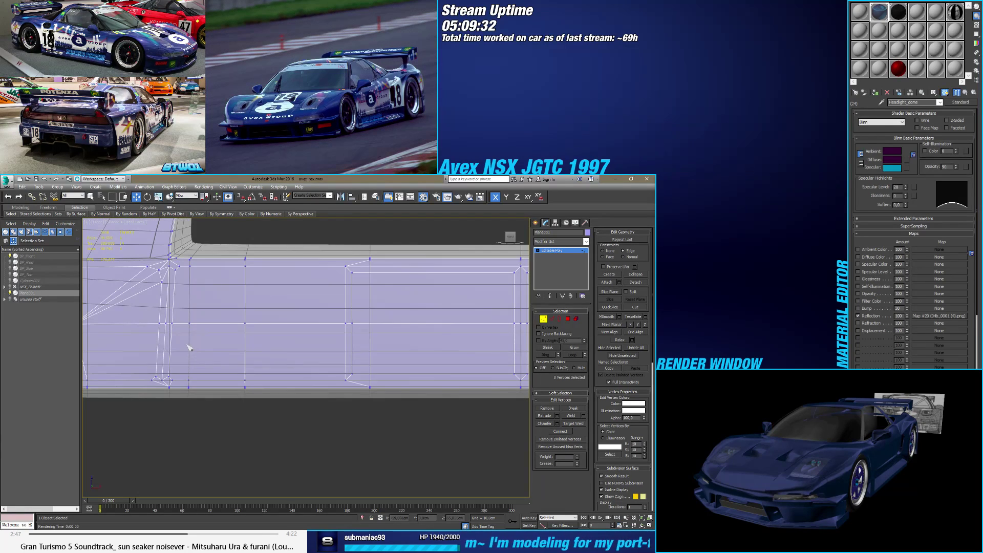
left_click(179, 266)
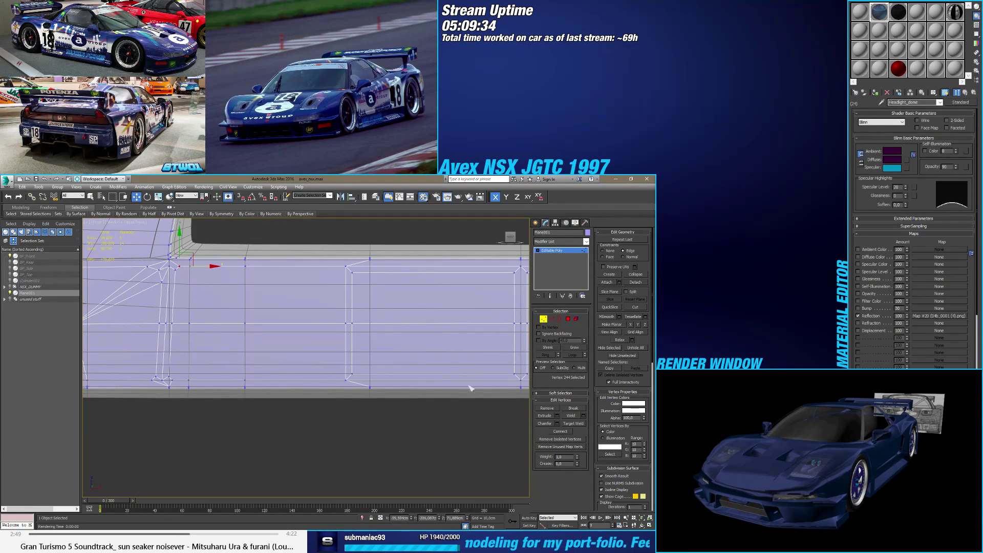
left_click(398, 518)
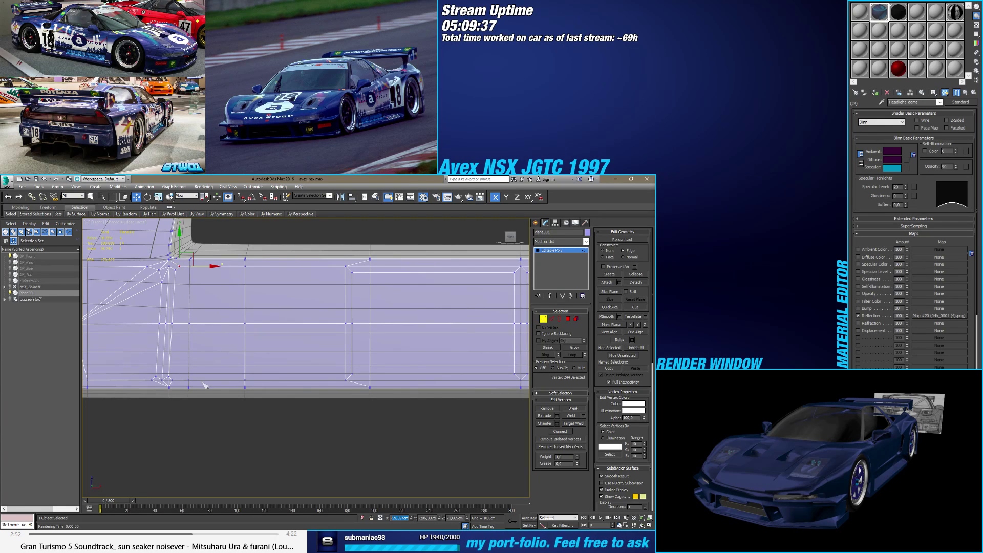
left_click(171, 380)
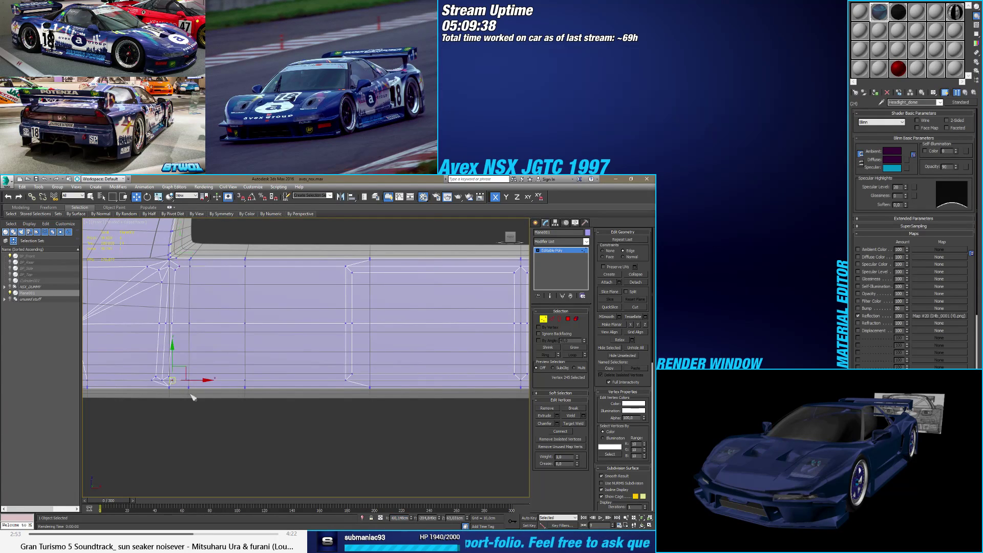
left_click(404, 518)
type("59,594")
key("Return")
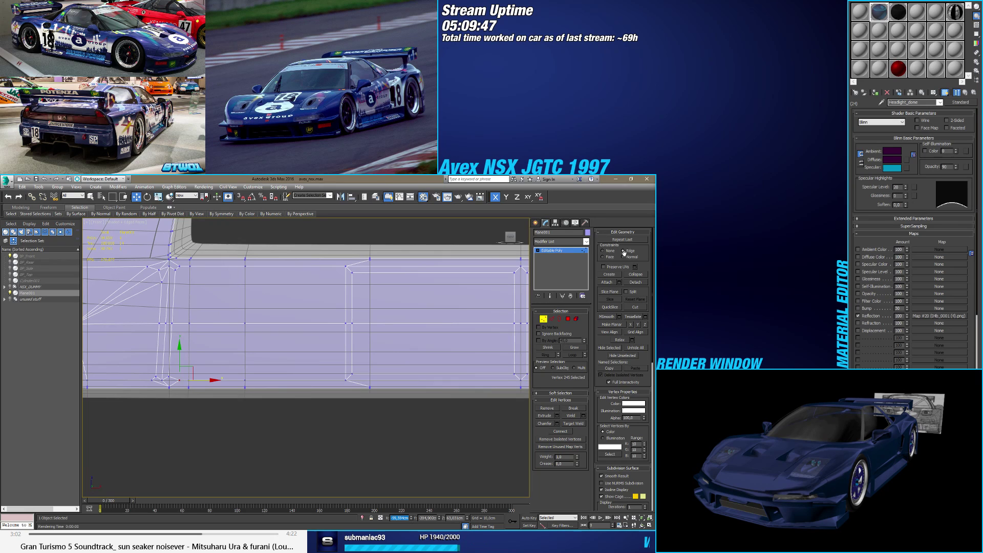
Step: Set the bottom gap vertex's X position to 59,91 cm with edge constraint enabled
left_click(175, 267, "alt")
left_click(399, 517)
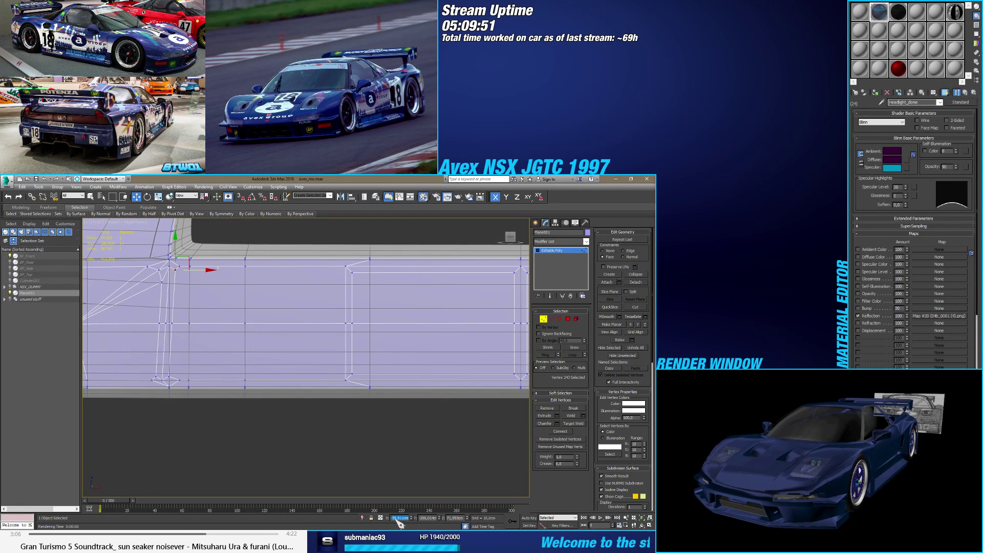
scroll(197, 398, "up", 2)
left_click(165, 378)
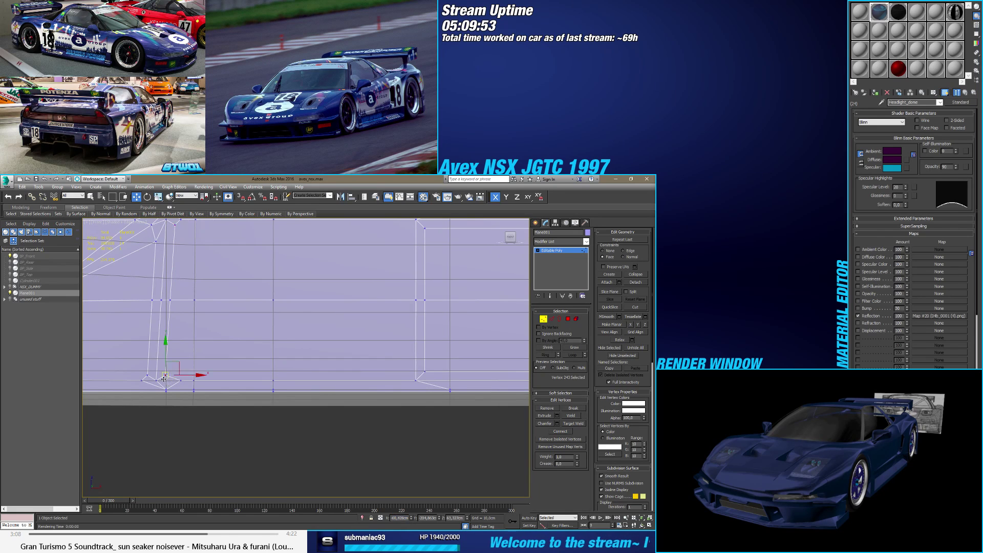
left_click(163, 378, "ctrl")
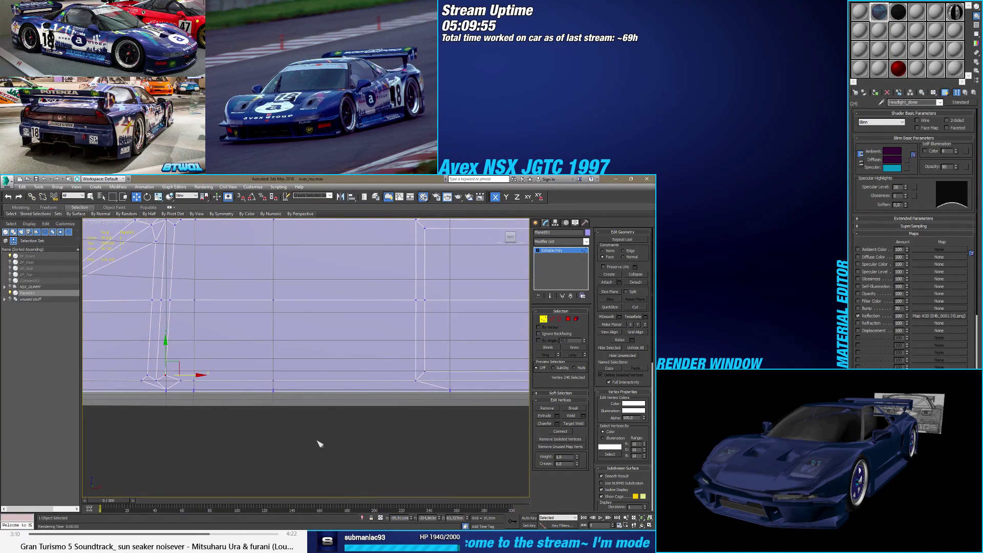
middle_click_drag(244, 377, 254, 411)
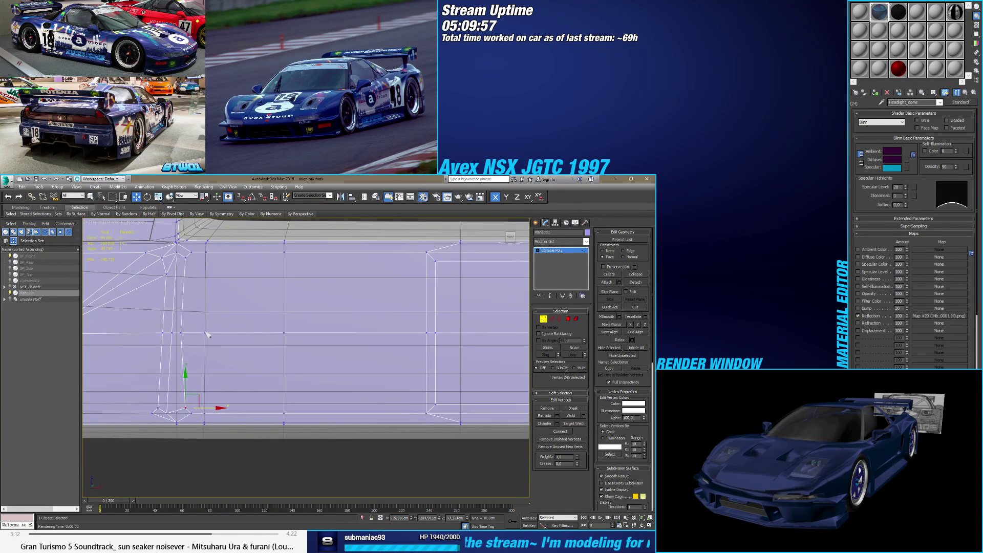
left_click(181, 333)
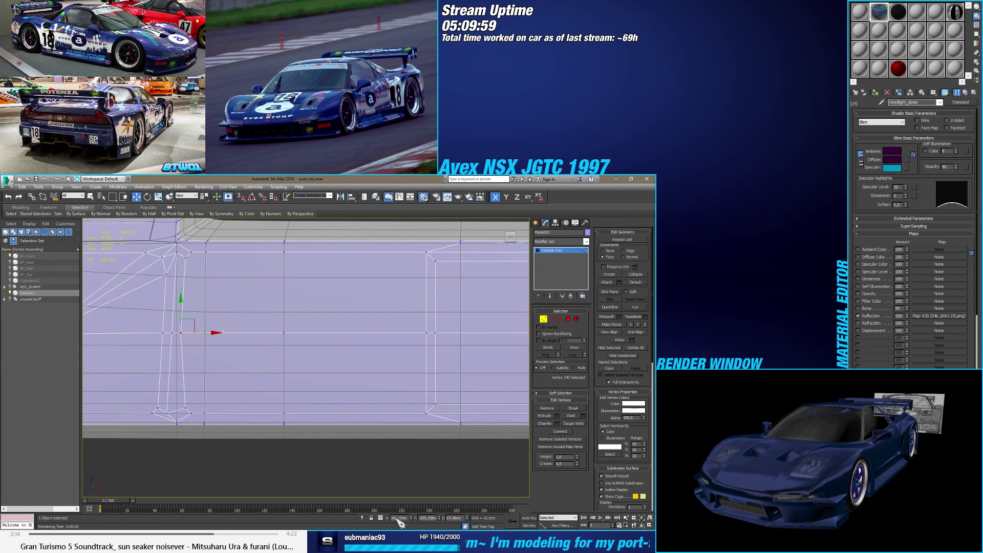
left_click(622, 251)
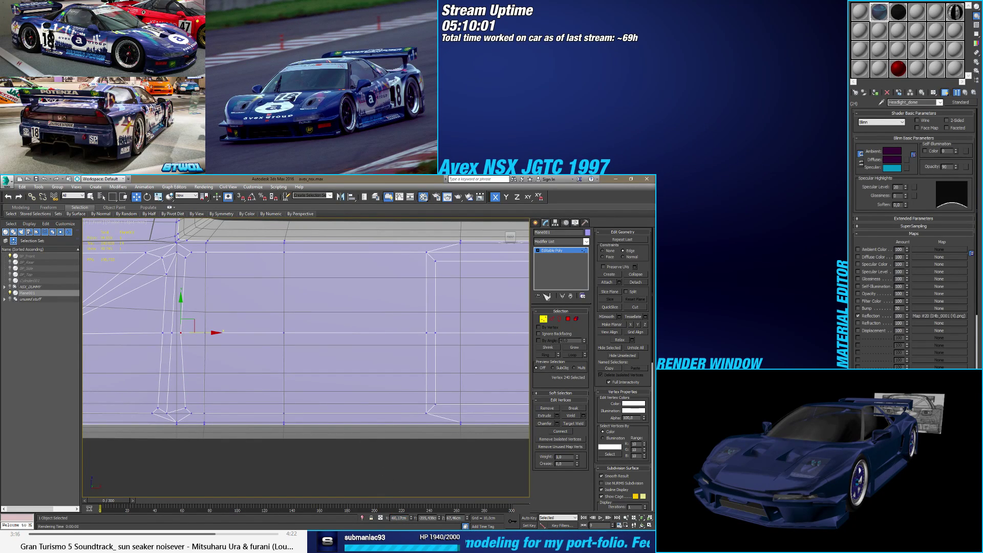
double_click(400, 518)
type("59.91")
key("Return")
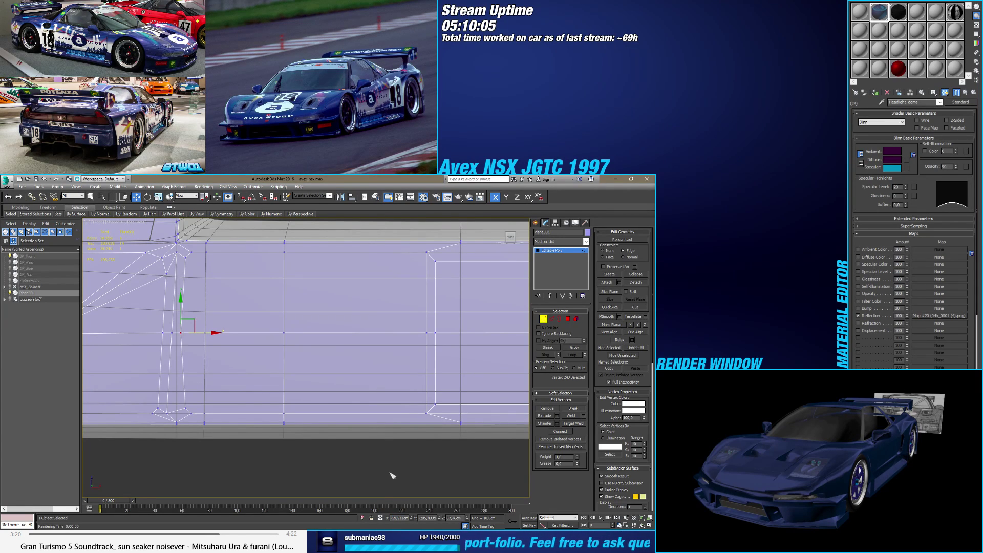
mouse_move(360, 445)
middle_mouse_down("alt")
mouse_move(245, 397)
mouse_move(222, 372)
mouse_move(261, 370)
middle_mouse_up("alt")
Step: Apply an inset to the selected panel faces in Polygon mode
key("4")
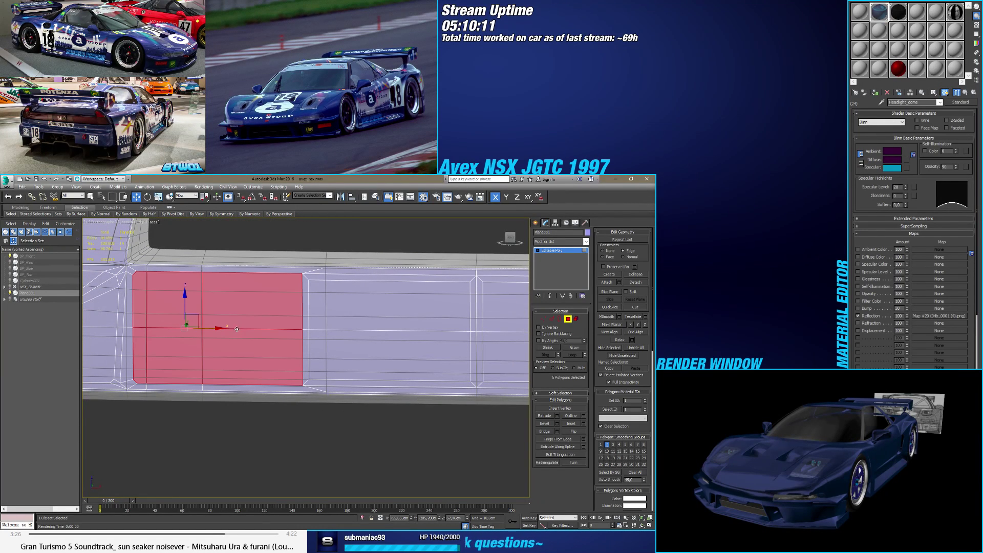
left_click(583, 423)
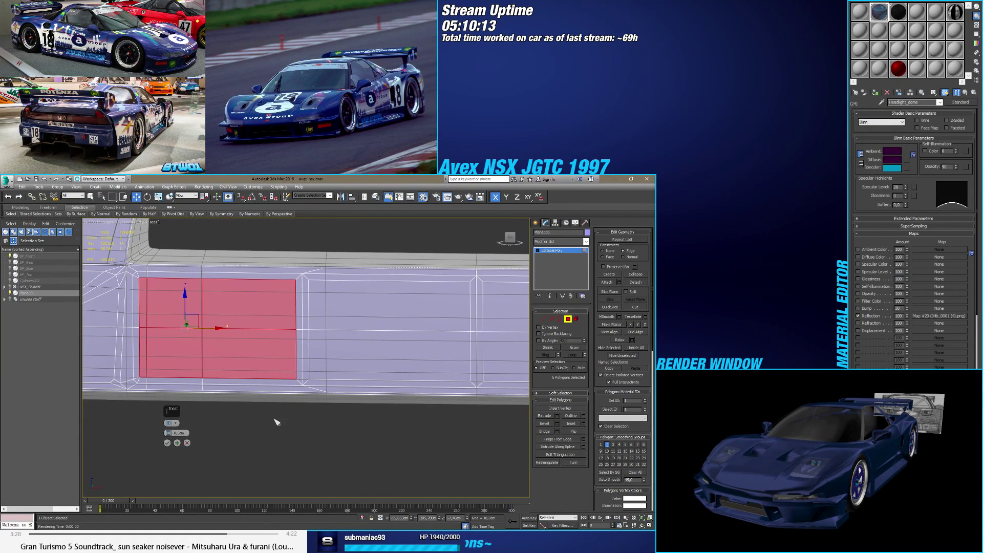
left_click(167, 442)
scroll(254, 428, "down", 5)
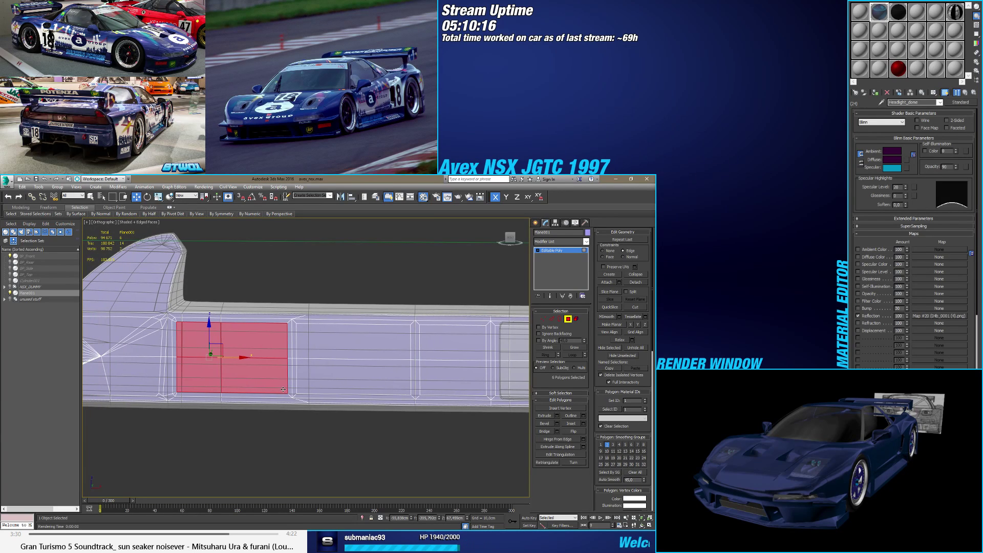
middle_click_drag(285, 405, 485, 382)
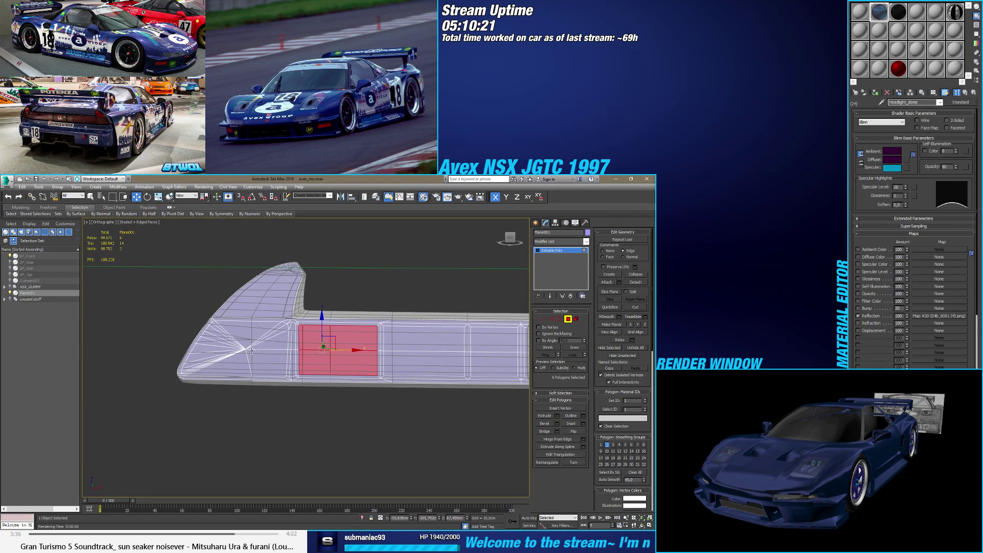
scroll(243, 344, "up", 3)
Step: Inset the panel faces again with the amount reset to 0.5 cm
left_click(543, 319)
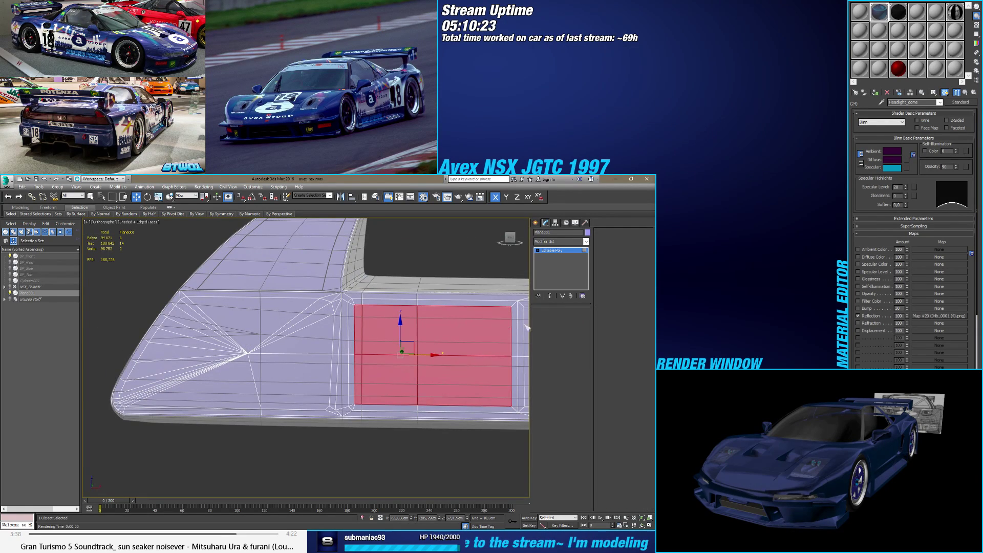
left_click(568, 320)
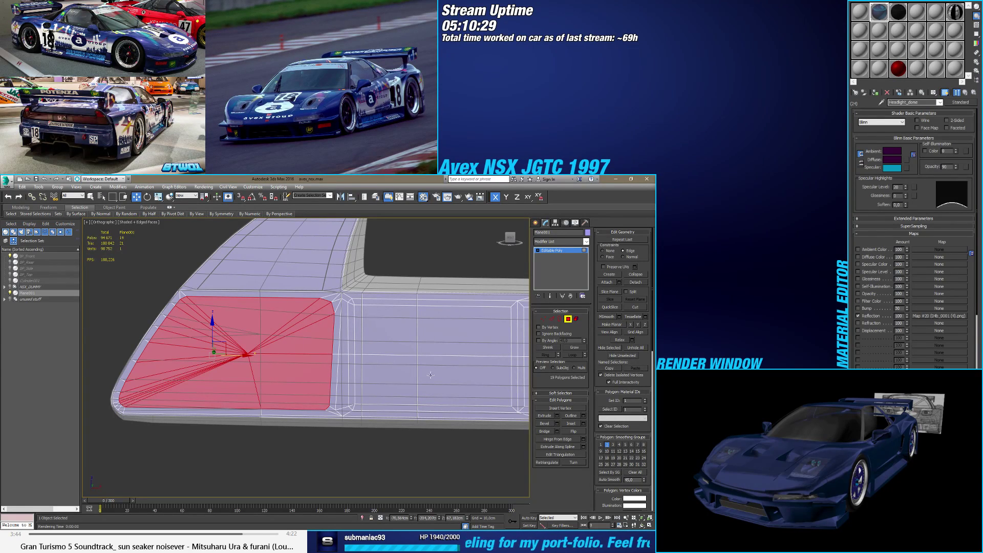
left_click(583, 424)
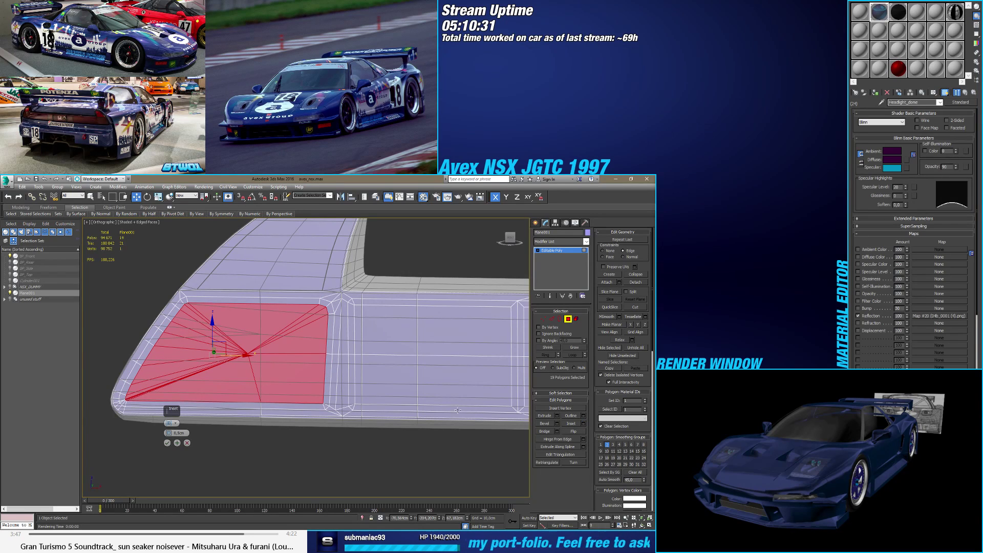
left_click_drag(170, 433, 178, 425)
right_click(178, 425)
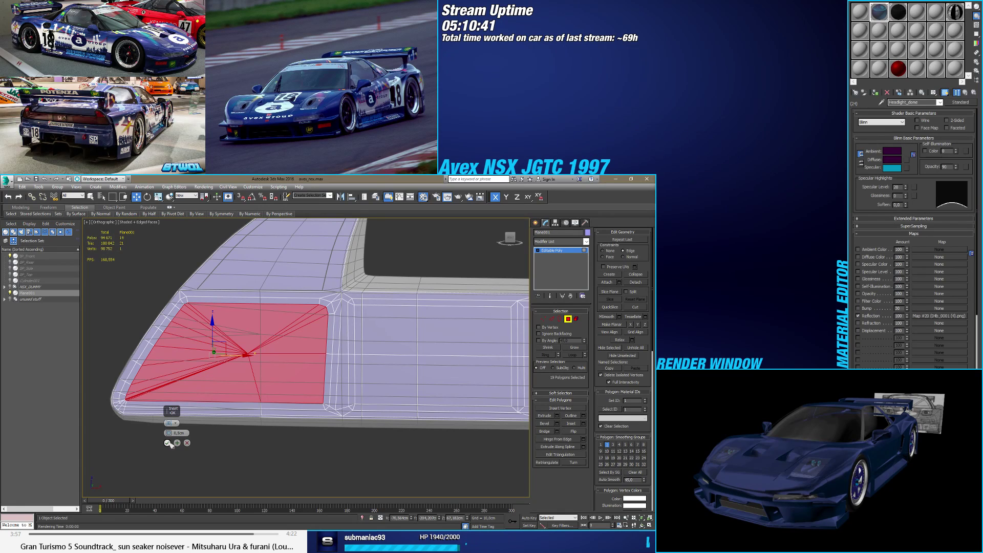
left_click(168, 443)
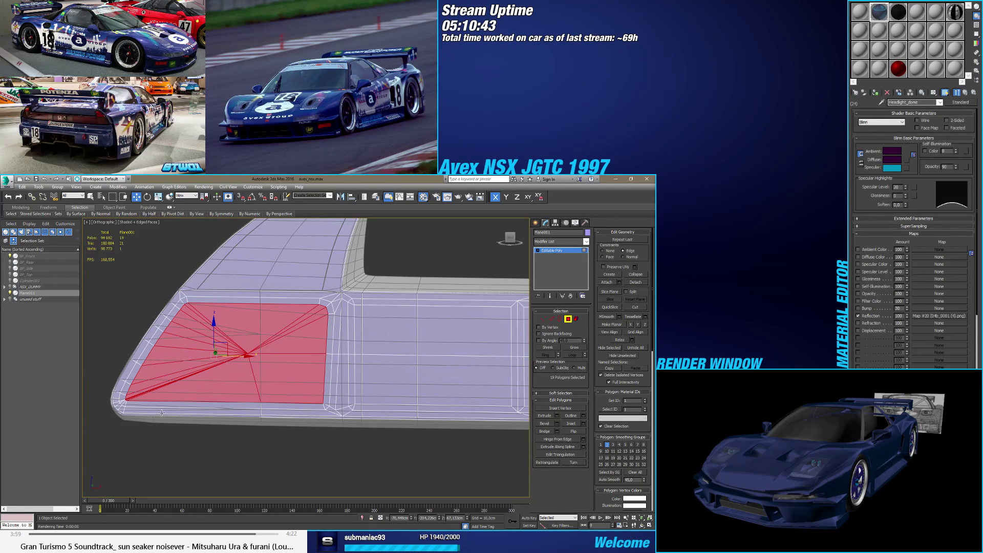
scroll(134, 406, "up", 5)
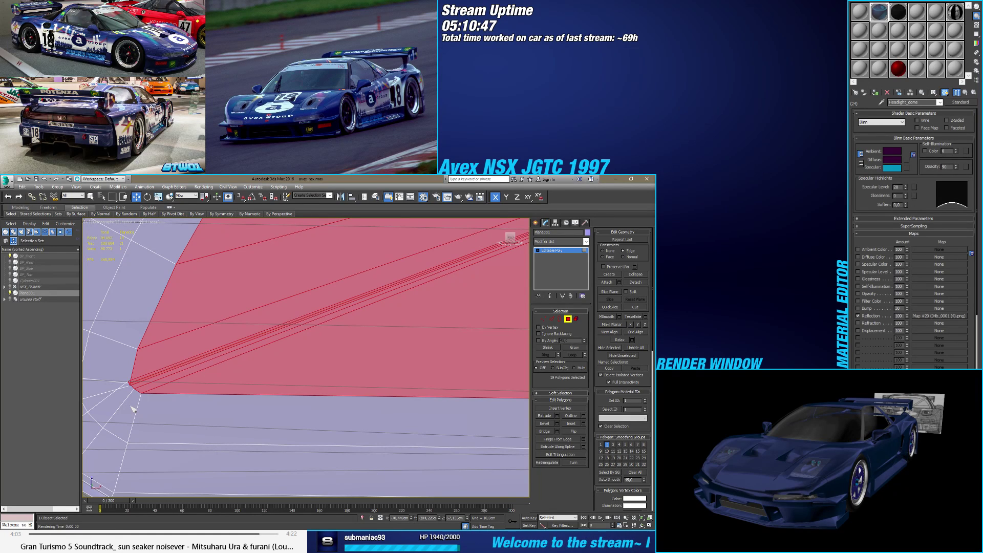
scroll(143, 405, "down", 5)
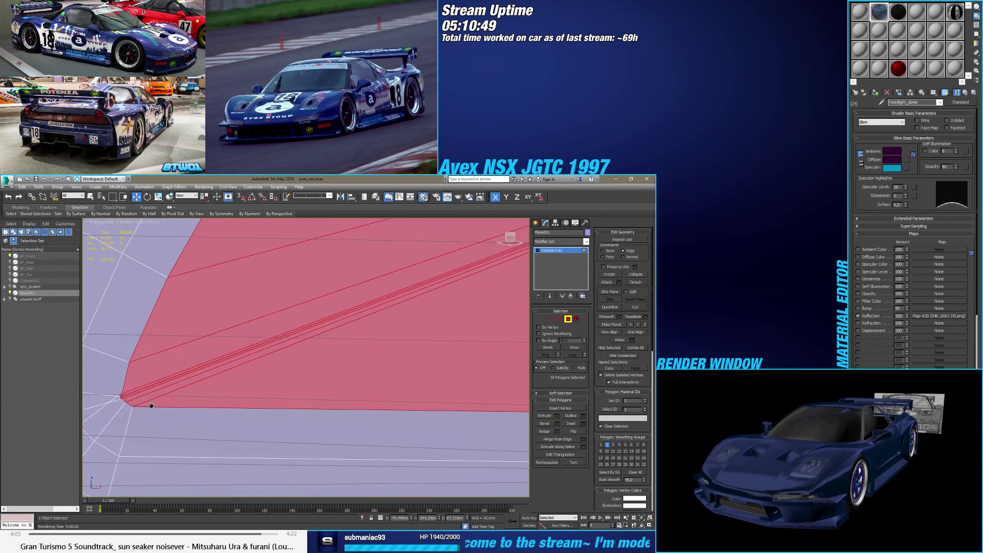
middle_click_drag(152, 411, 141, 413)
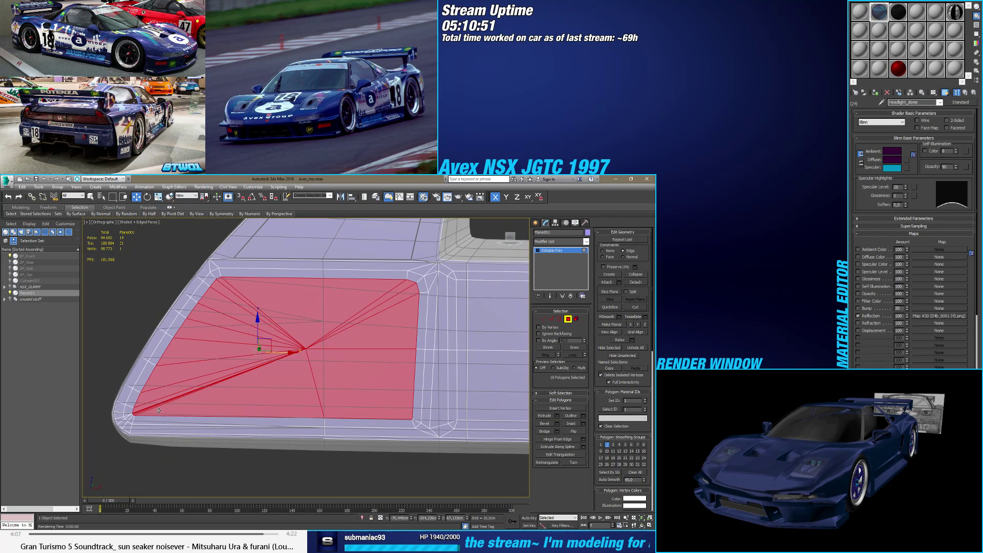
left_click(543, 318)
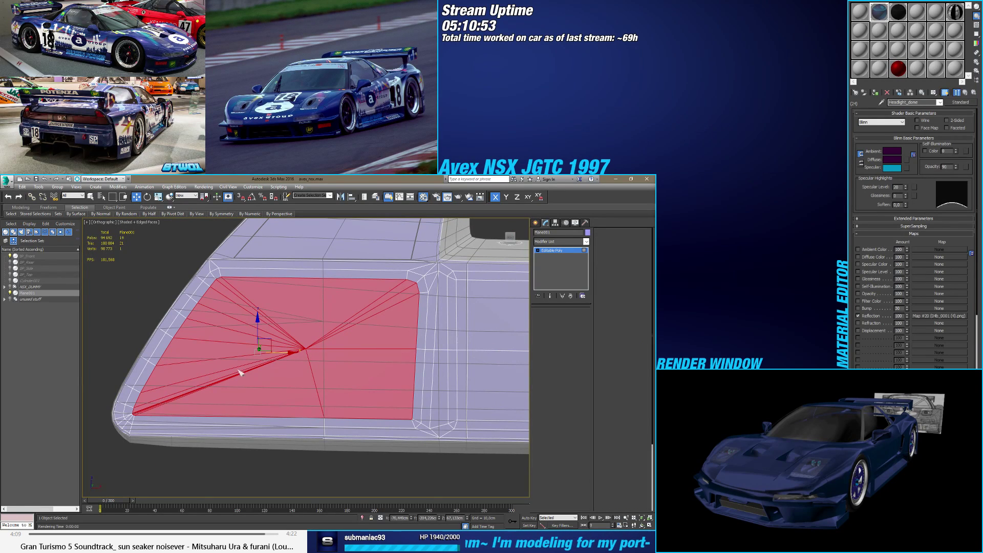
Step: Weld the stray vertices at the side panel's lower-left corner onto their neighbours
scroll(128, 390, "up", 8)
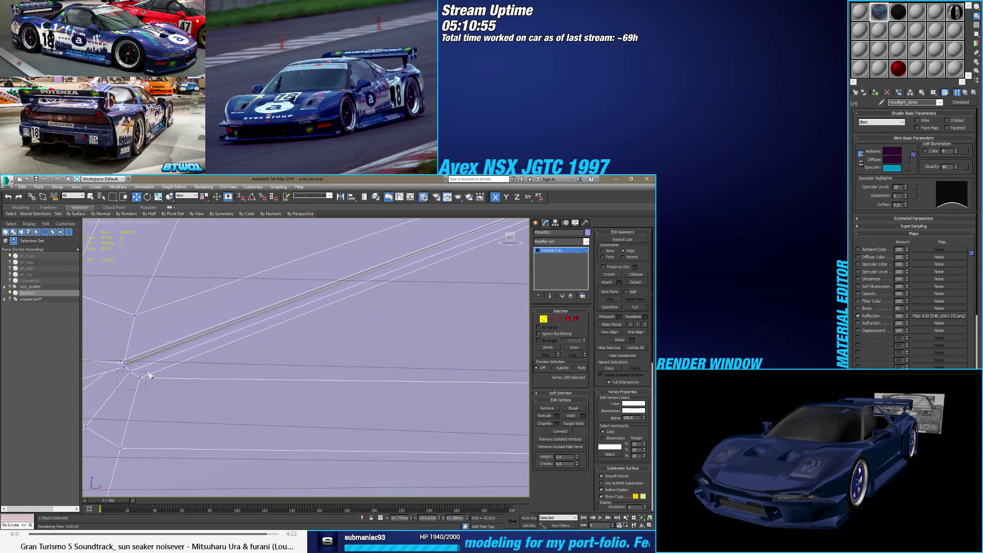
left_click_drag(150, 376, 149, 374)
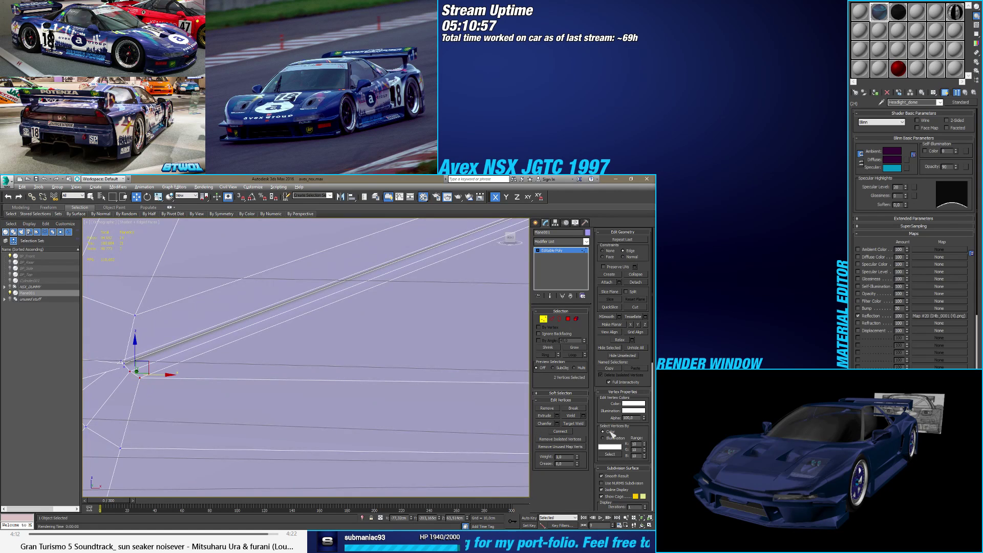
left_click(583, 415)
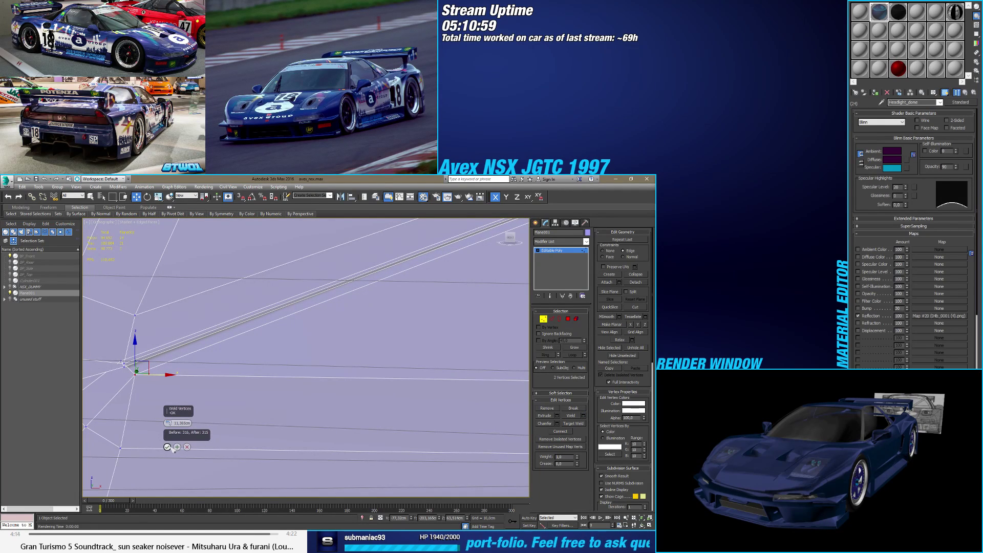
left_click(167, 447)
left_click(573, 423)
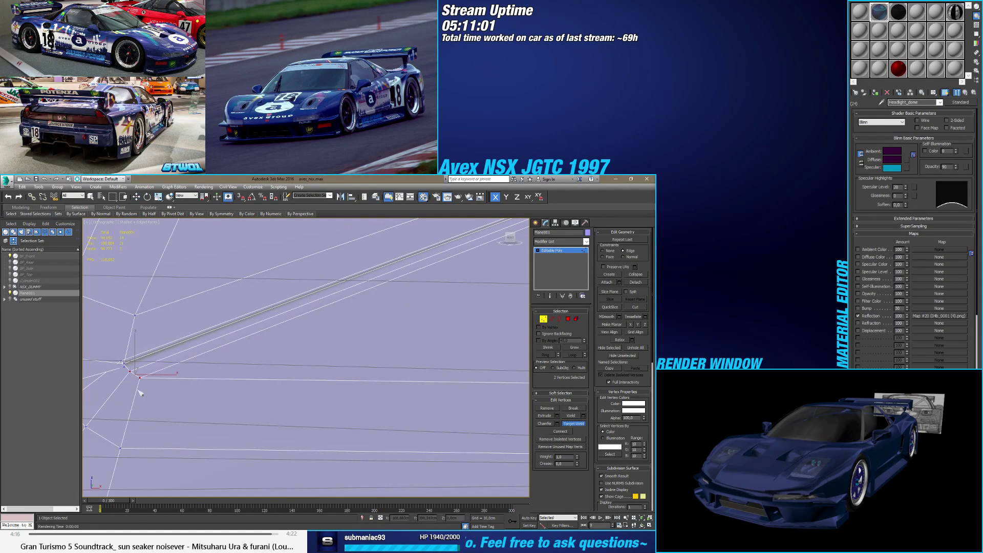
left_click(140, 378)
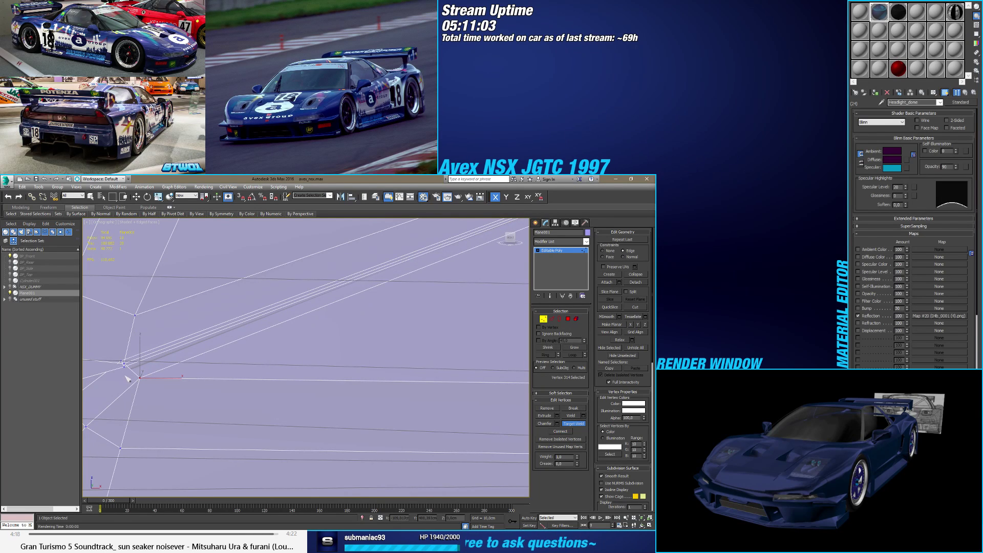
scroll(124, 364, "up", 4)
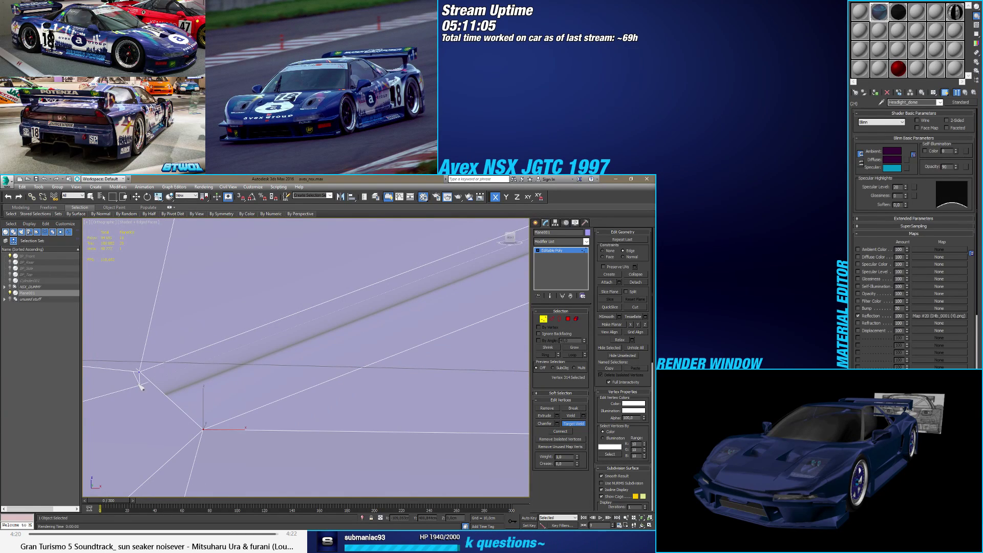
left_click(136, 366)
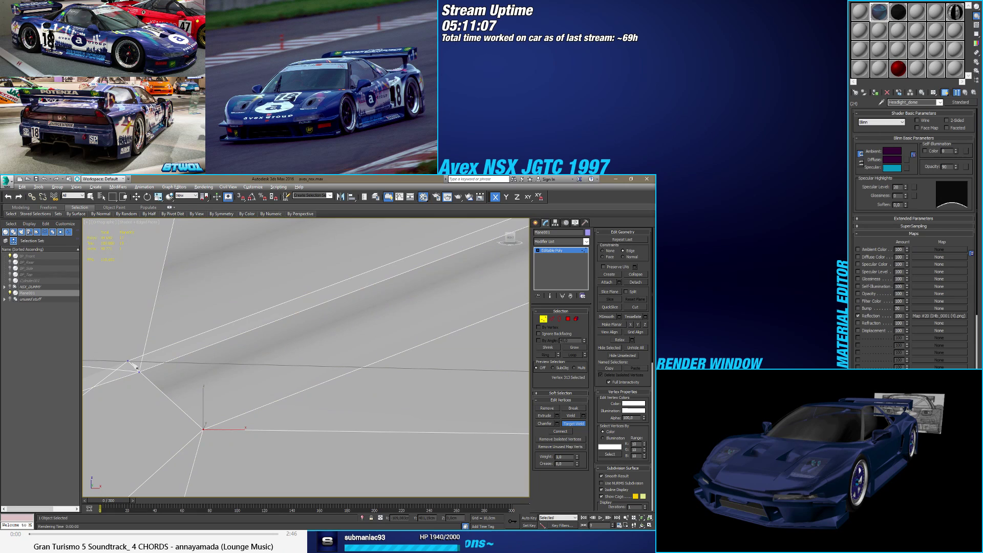
left_click(131, 365)
scroll(143, 395, "down", 4)
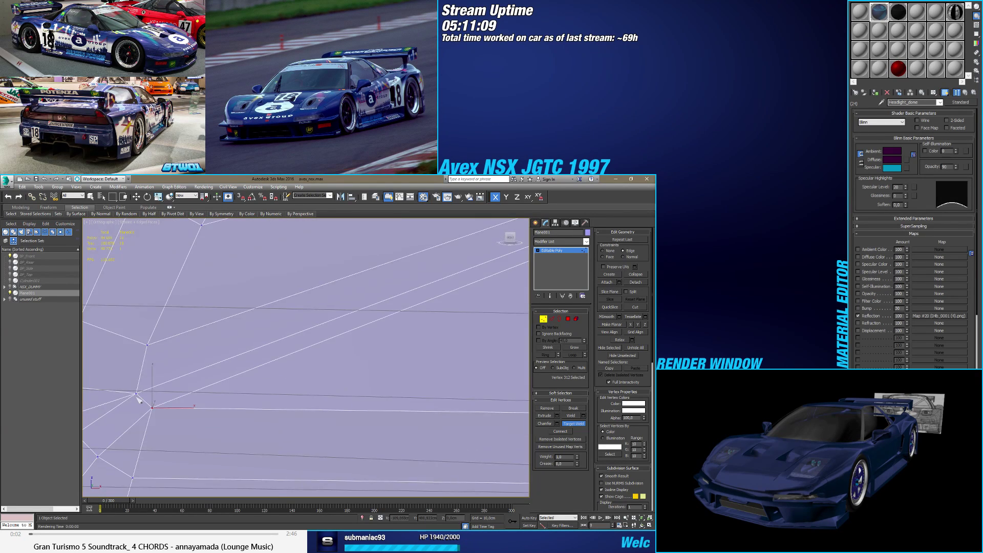
scroll(143, 396, "up", 2)
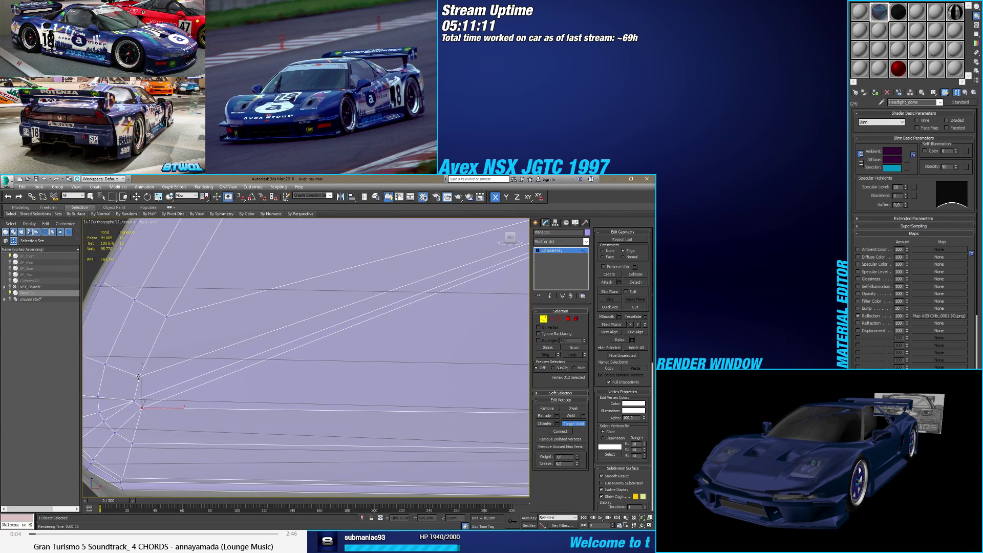
Step: Shift the lower-left corner vertex slightly to the right along X
key("w")
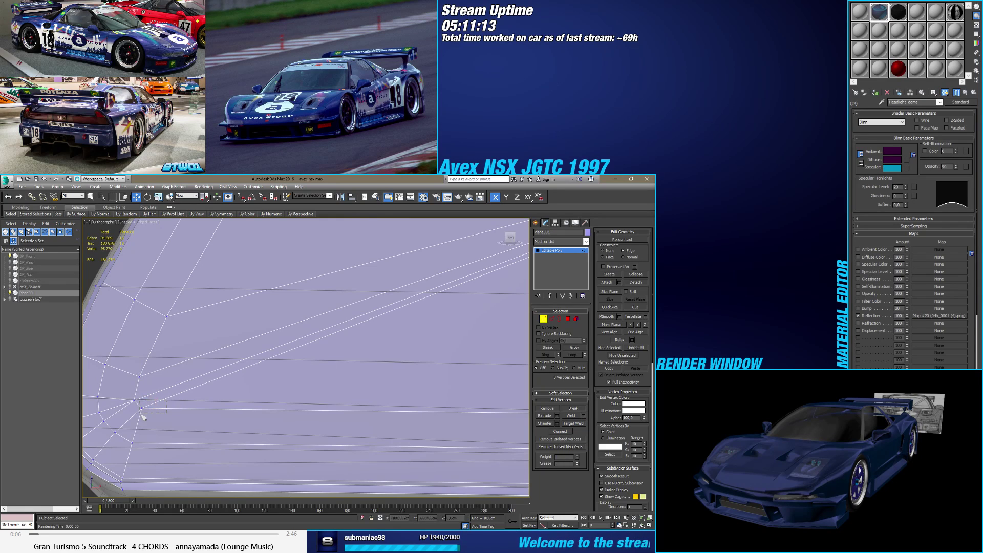
scroll(139, 414, "down", 3)
scroll(140, 414, "down", 2)
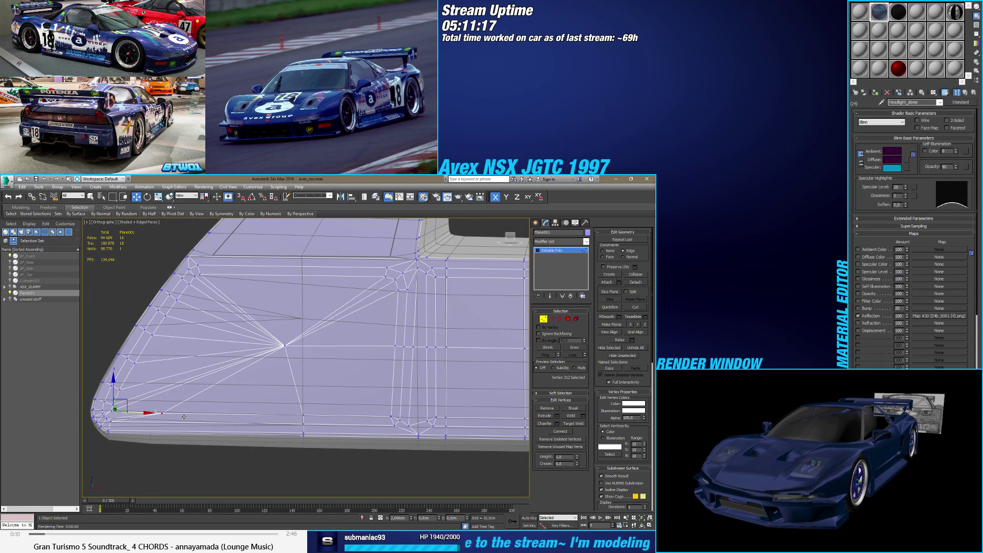
left_click_drag(130, 415, 149, 420)
left_click(112, 407)
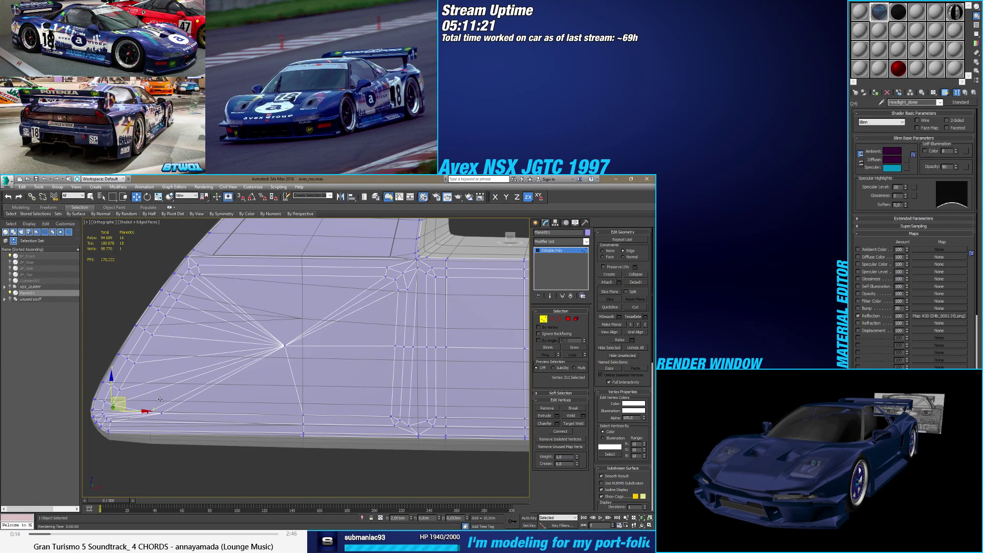
left_click_drag(116, 405, 159, 398)
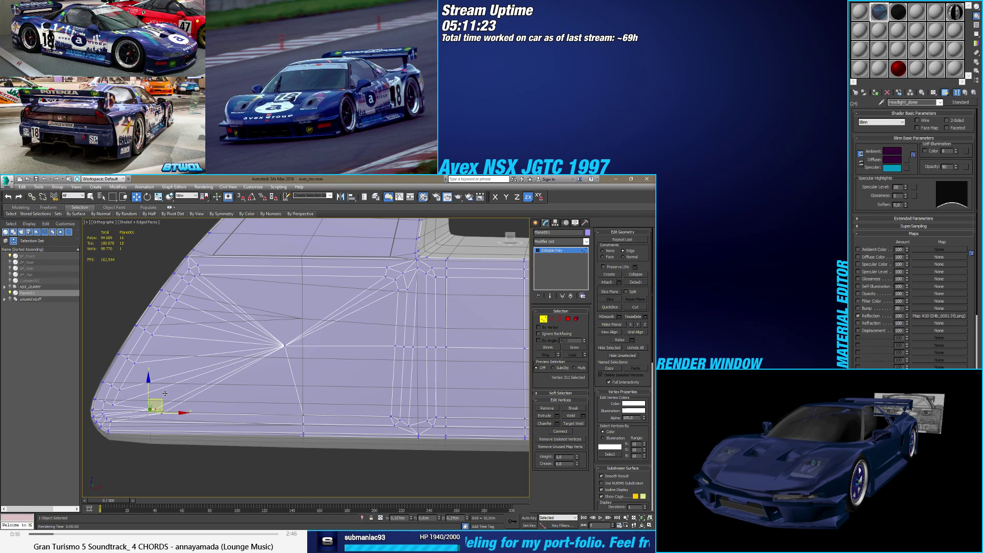
key("ctrl+z")
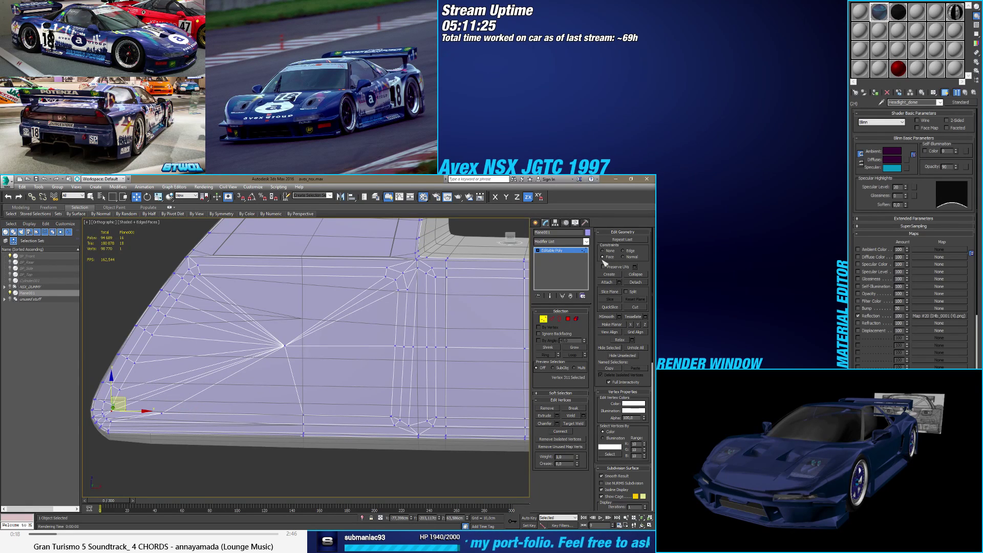
left_click_drag(117, 404, 156, 405)
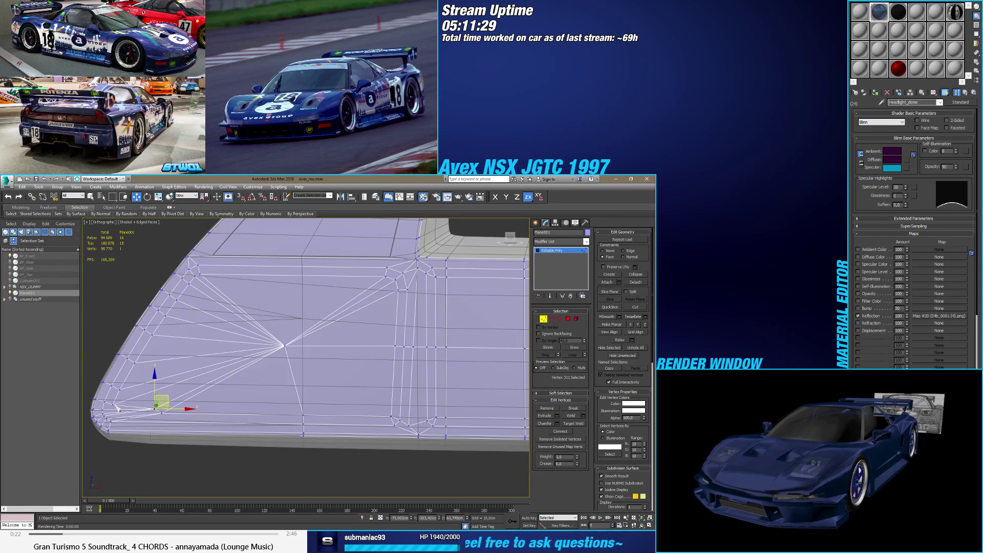
Step: Nudge vertices up the rounded corner along X, checking their X positions in the status bar
left_click(114, 402)
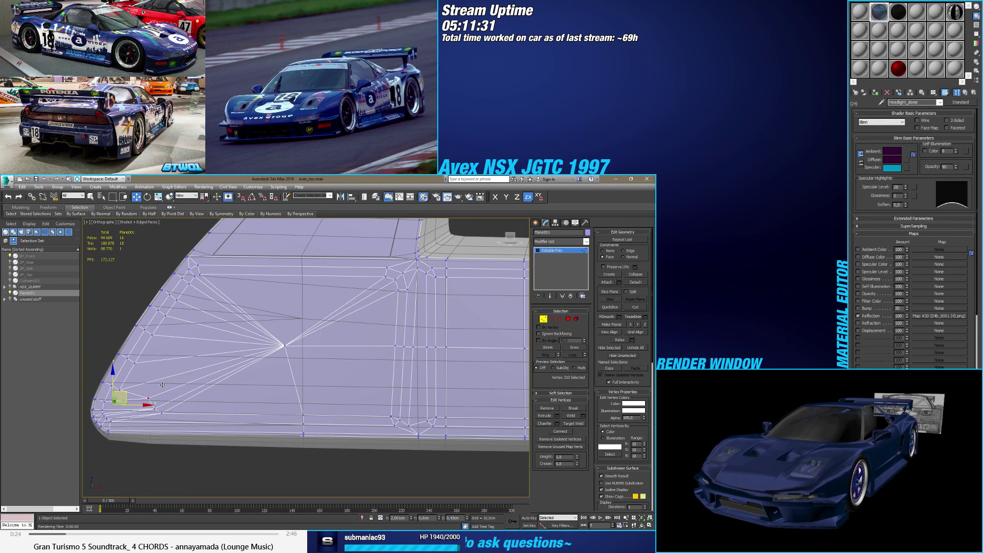
mouse_move(163, 384)
left_mouse_down()
mouse_move(153, 387)
mouse_move(179, 384)
left_mouse_up()
left_click(121, 390)
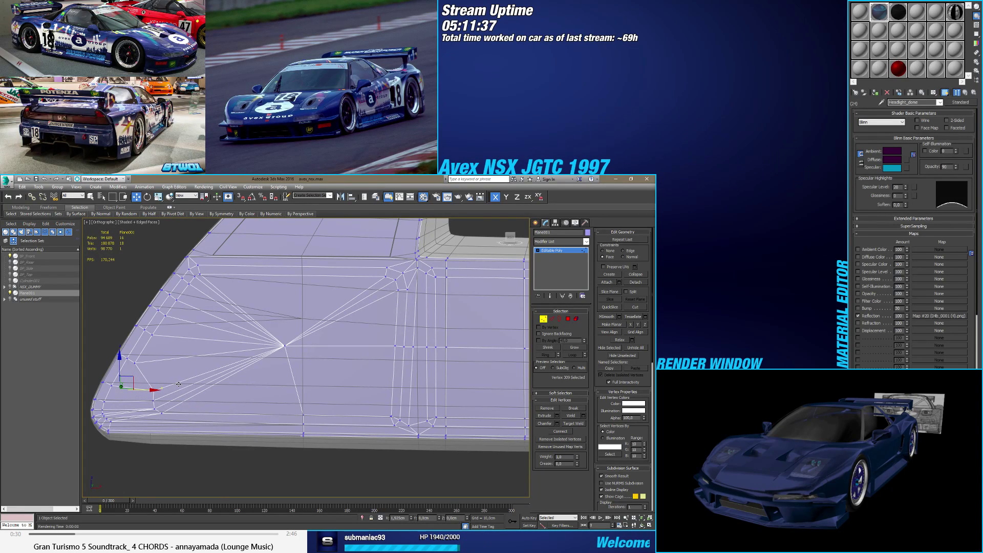
left_click(136, 361)
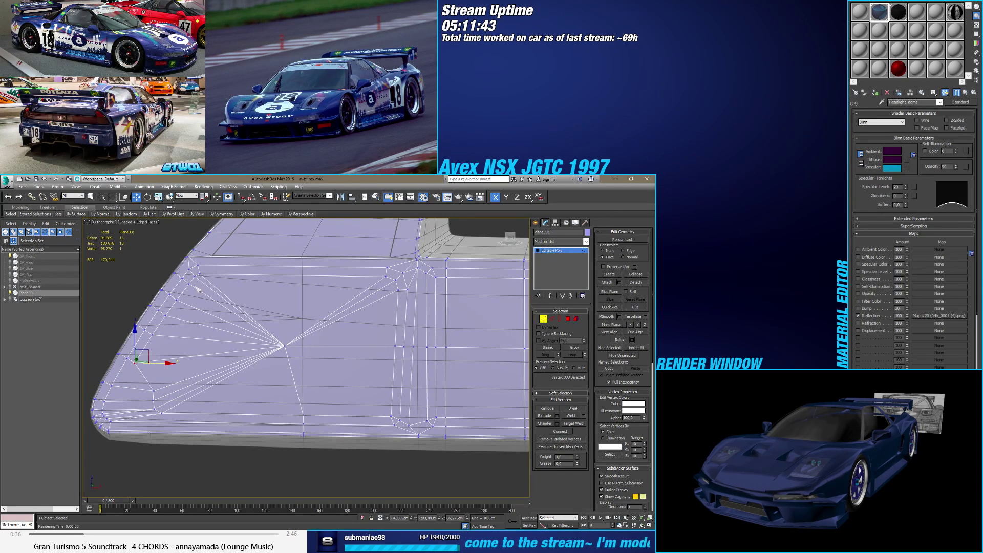
left_click(176, 298)
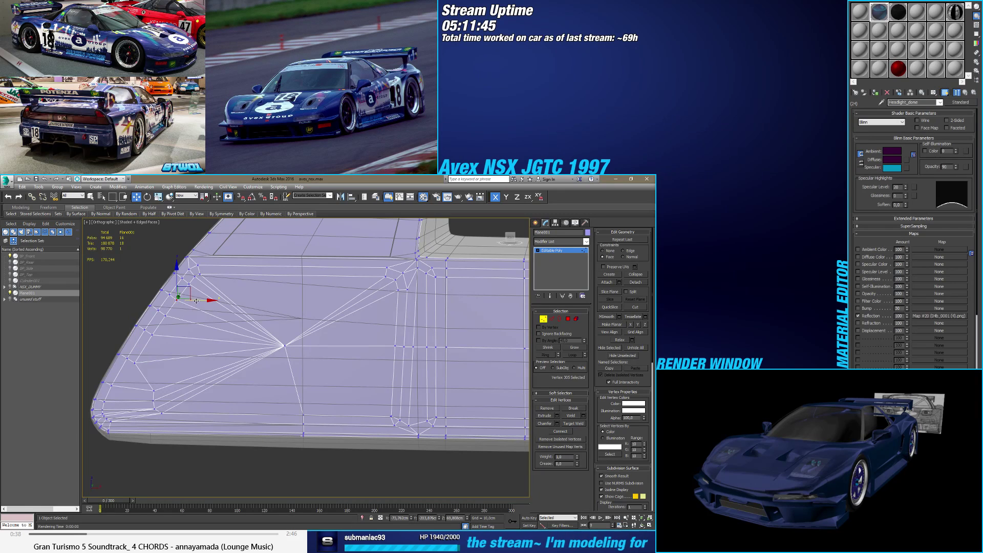
left_click_drag(209, 296, 222, 298)
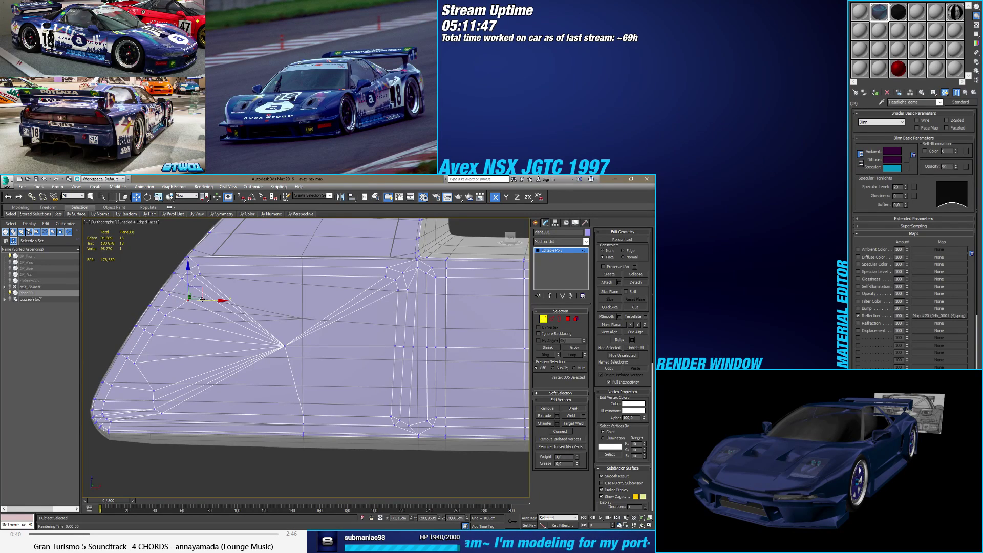
mouse_move(211, 300)
left_mouse_down()
mouse_move(200, 300)
mouse_move(197, 316)
mouse_move(207, 315)
left_mouse_up()
left_click(165, 314)
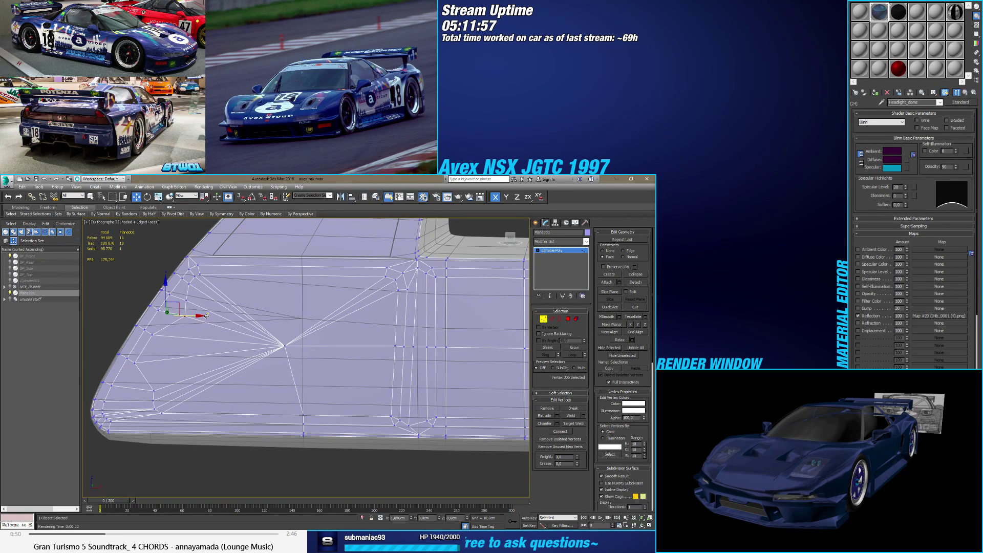
left_click(187, 298)
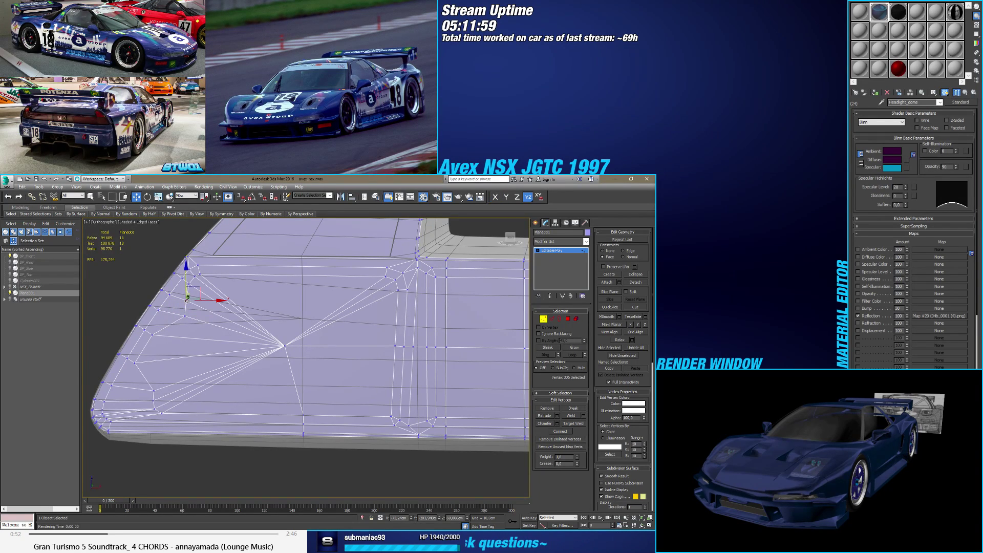
left_click(399, 518)
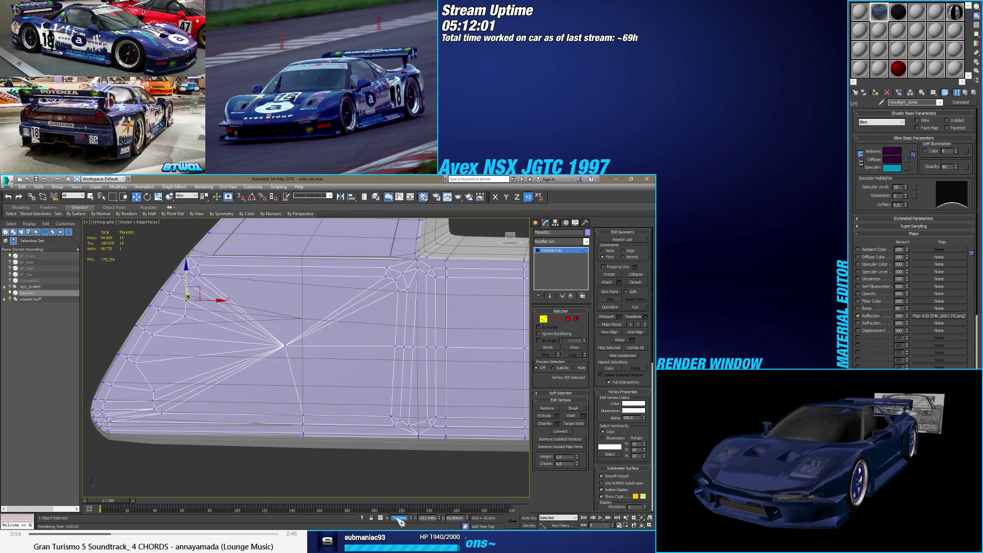
key("ctrl+z")
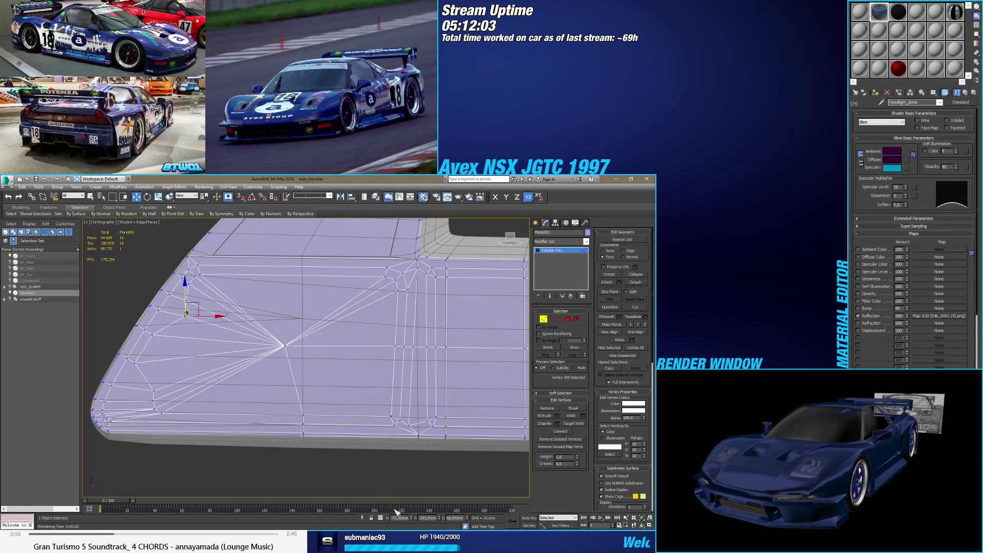
Step: Select and compare vertices along the curved edge near the corner
left_click(151, 341)
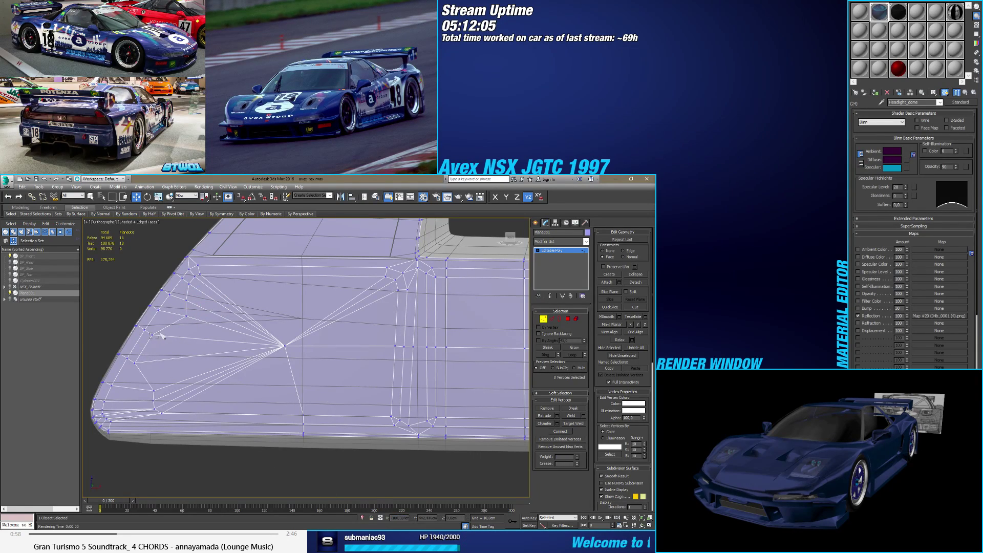
left_click(154, 333)
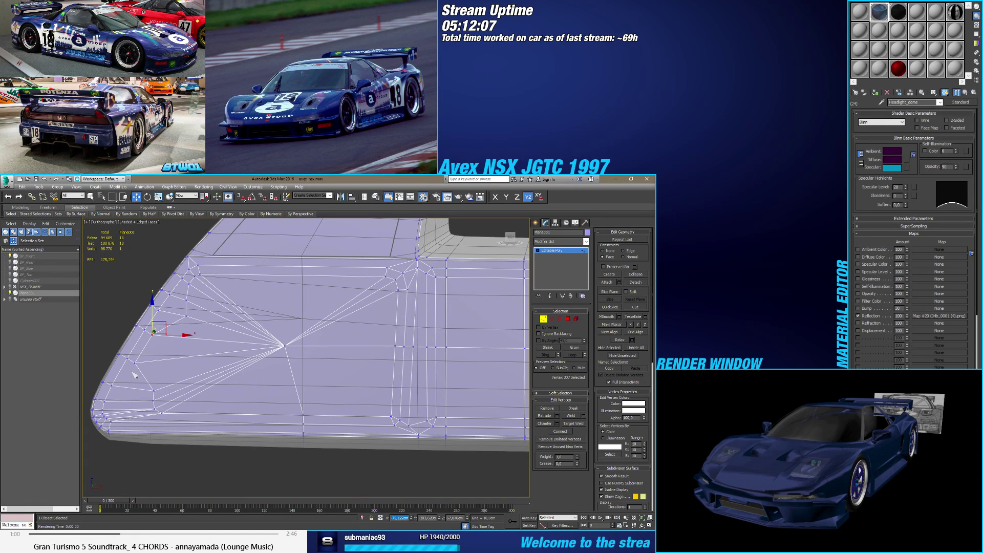
left_click(188, 313)
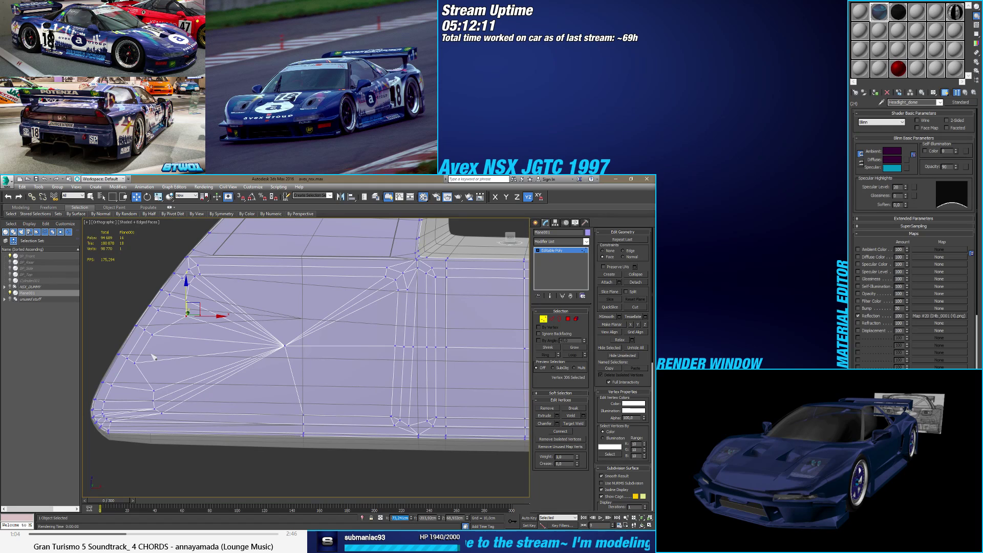
left_click(154, 331)
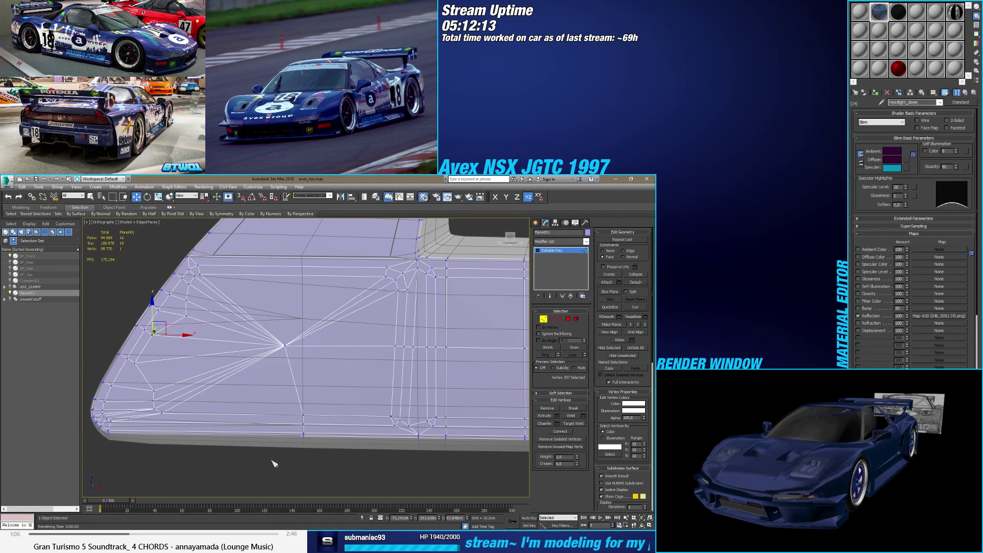
left_click(154, 381)
left_click(136, 360)
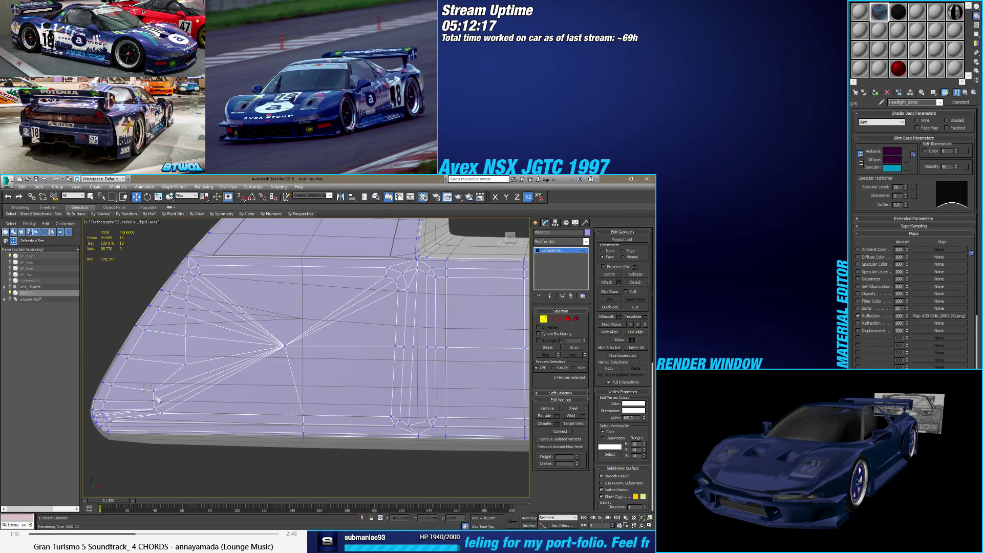
left_click_drag(148, 385, 209, 398)
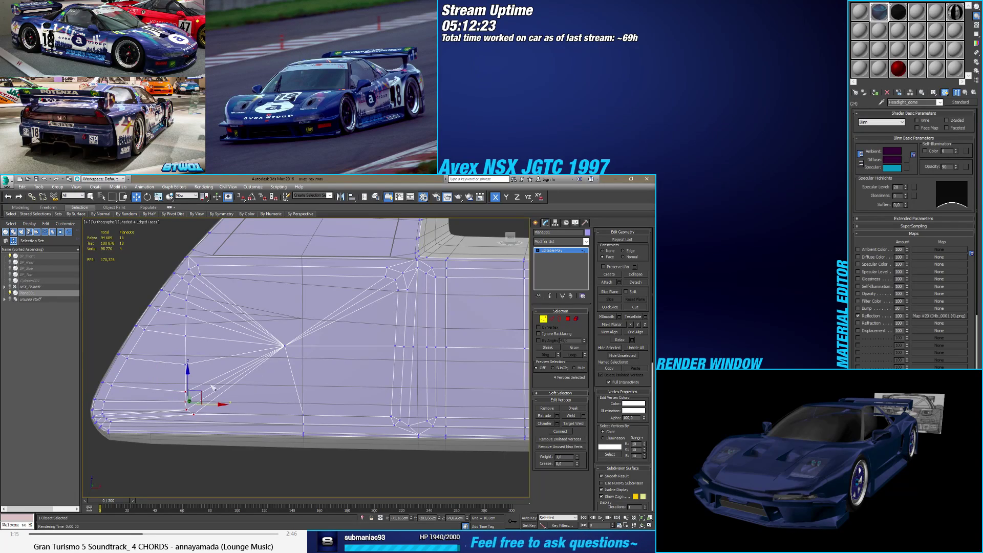
left_click(186, 391)
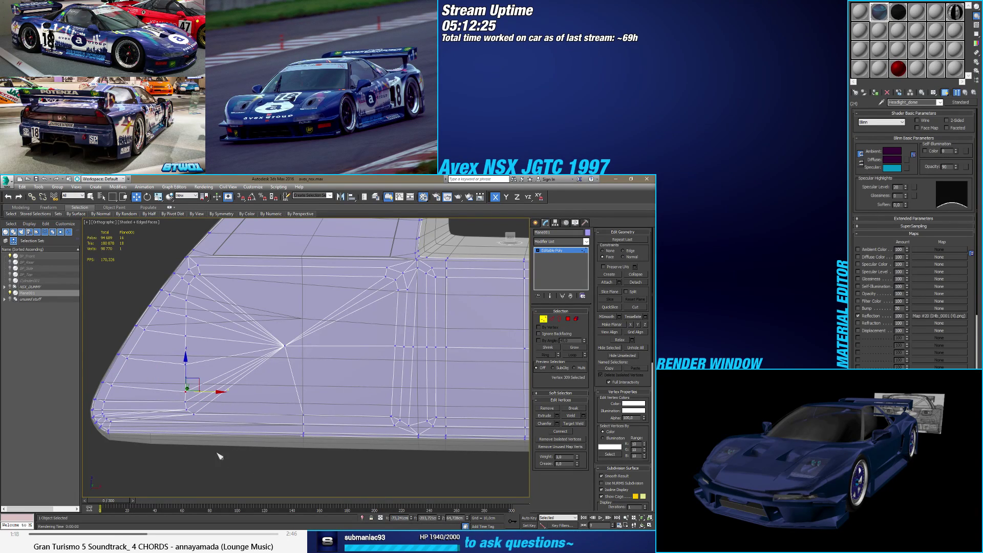
Step: Shift three vertices near the panel's bottom edge slightly along X
left_click(180, 400)
left_click(185, 399)
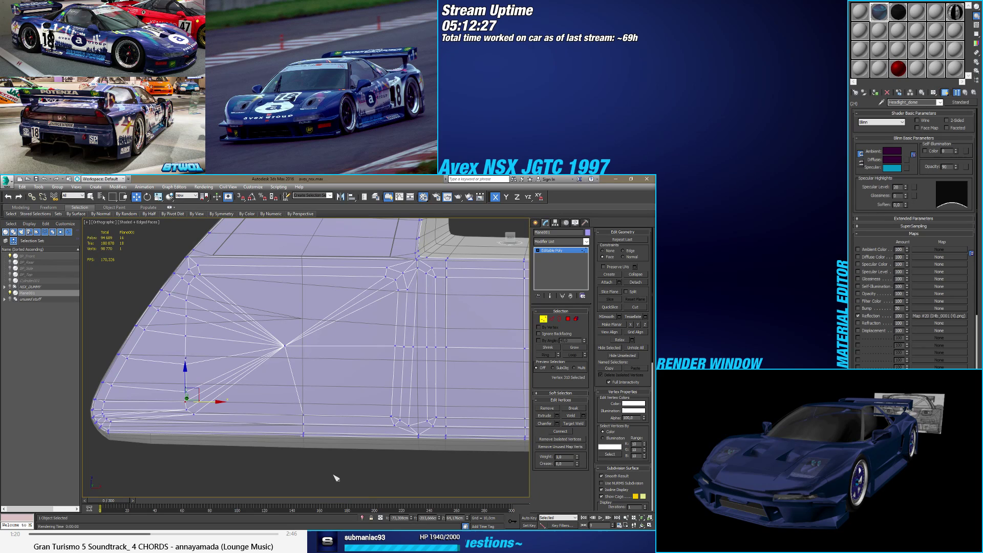
left_click(205, 405, "ctrl")
left_click(207, 410, "ctrl")
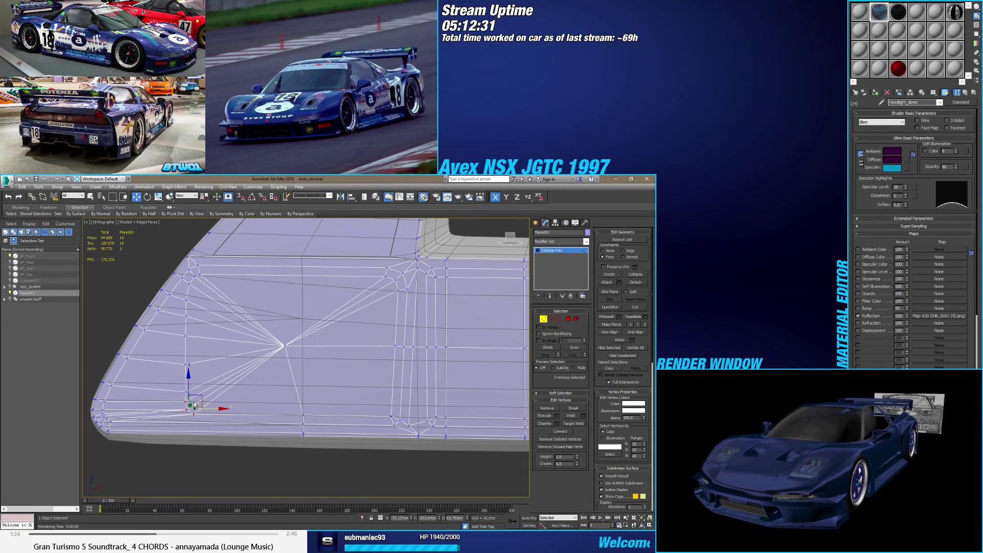
left_click_drag(209, 410, 212, 410)
left_click(240, 392)
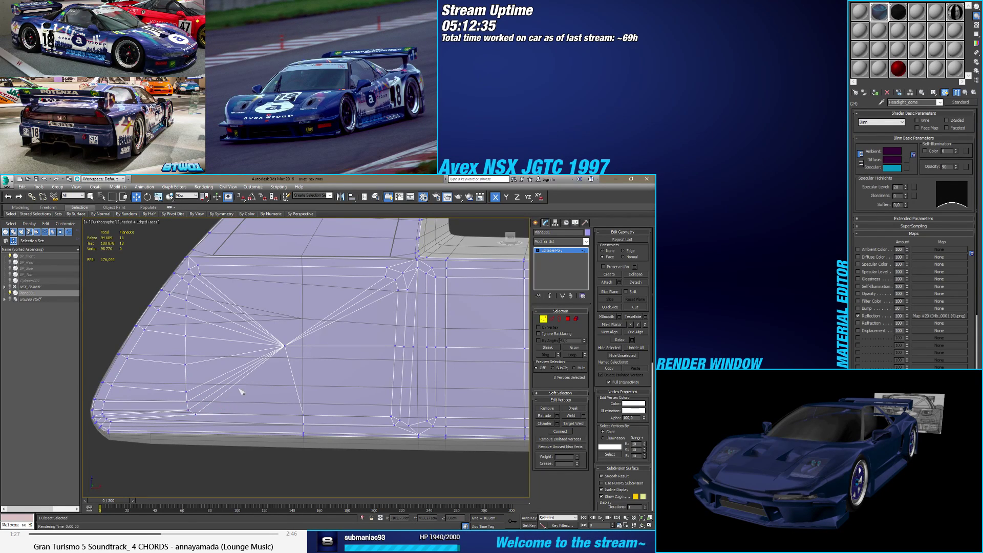
middle_click_drag(259, 374, 284, 376, "alt")
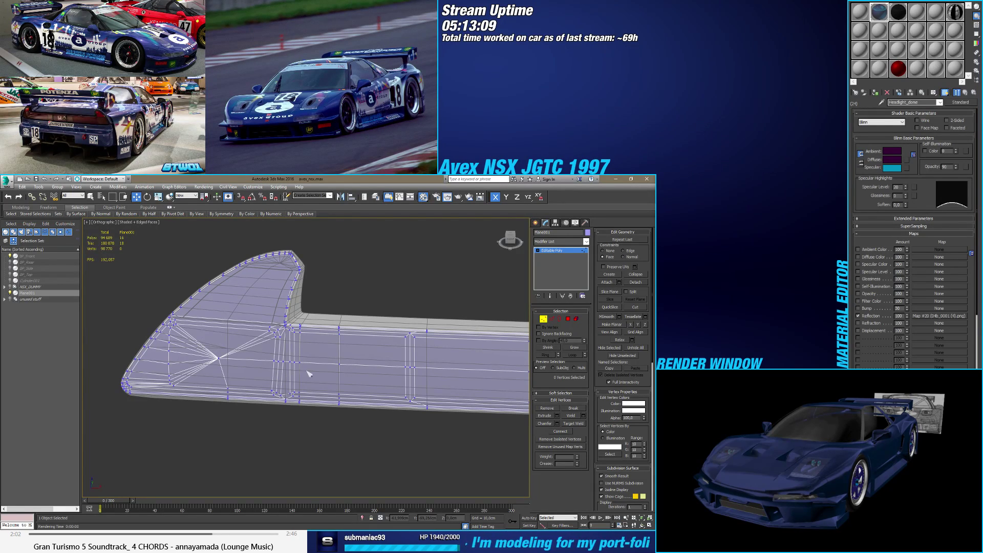
Step: Change the viewport from Orthographic to Front view
left_click(508, 238)
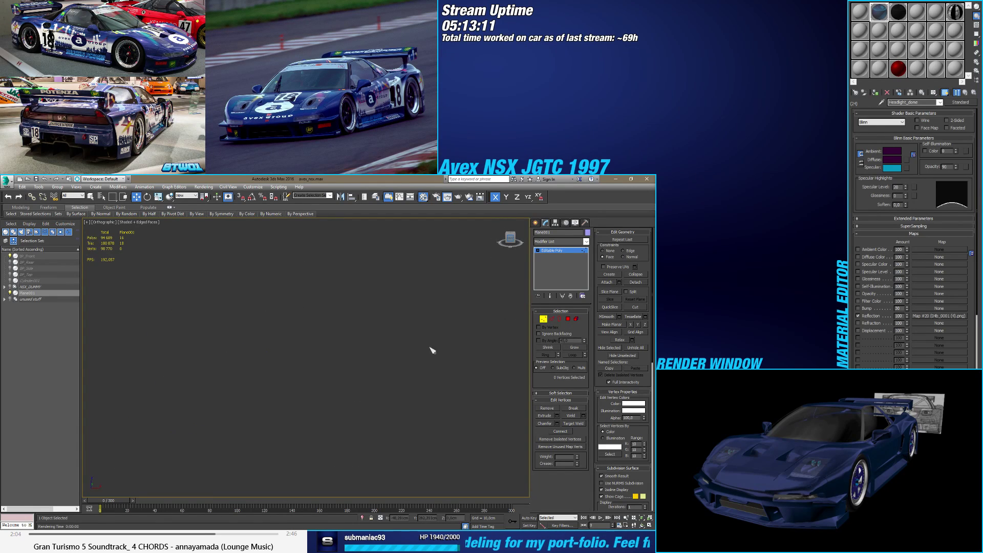
Step: Move the side panel's vertex column slightly right along X, then undo the move
scroll(248, 383, "up", 2)
middle_click_drag(249, 383, 239, 348)
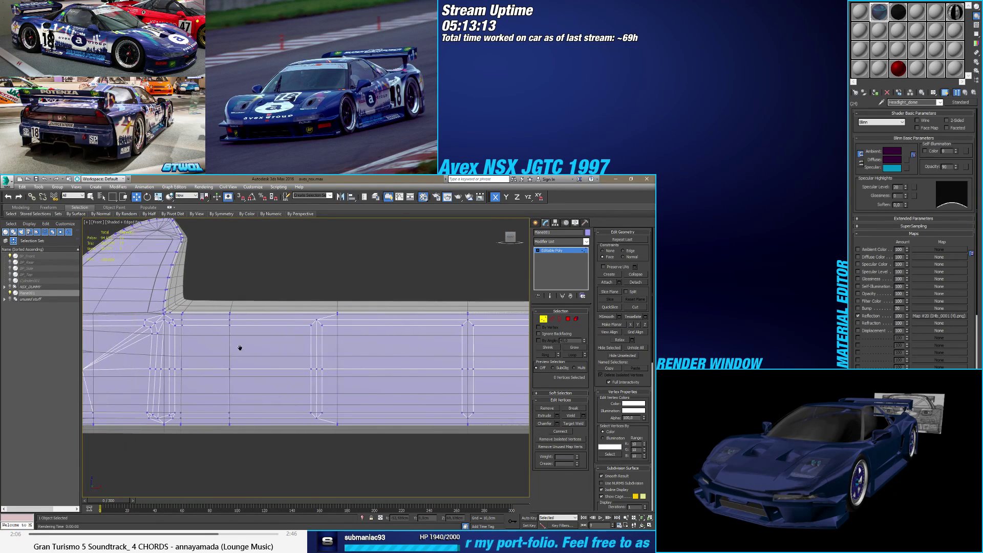
left_click_drag(224, 322, 247, 422)
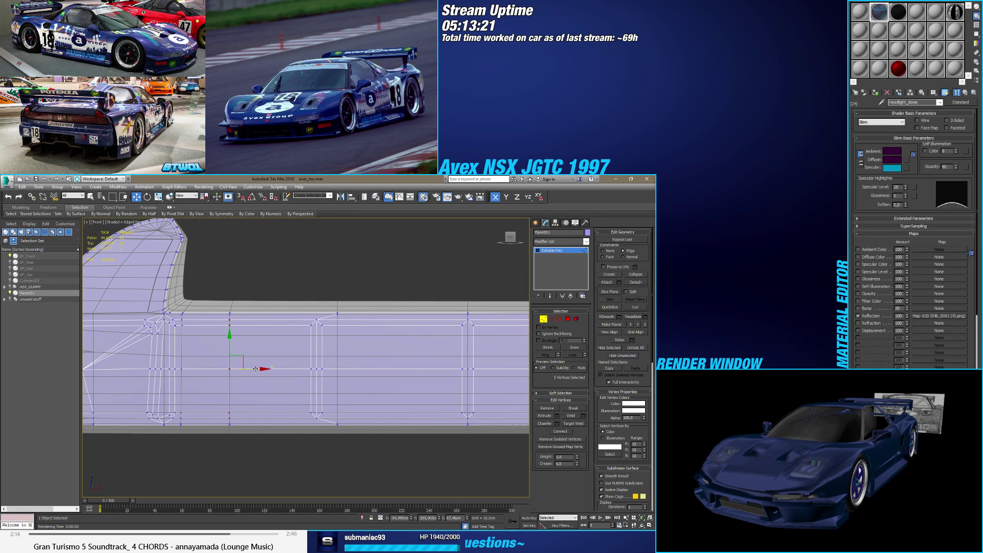
left_click_drag(256, 369, 270, 369)
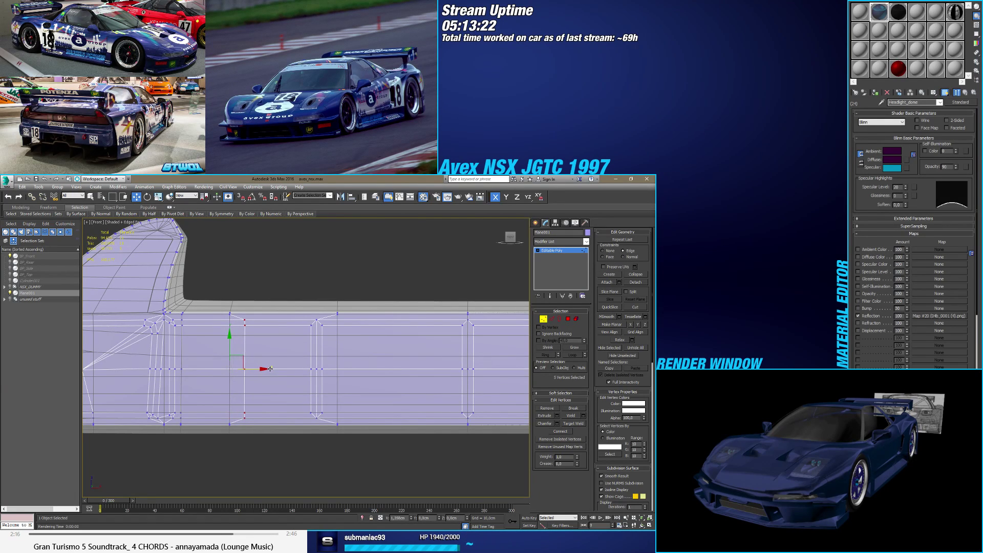
middle_click_drag(414, 353, 309, 357)
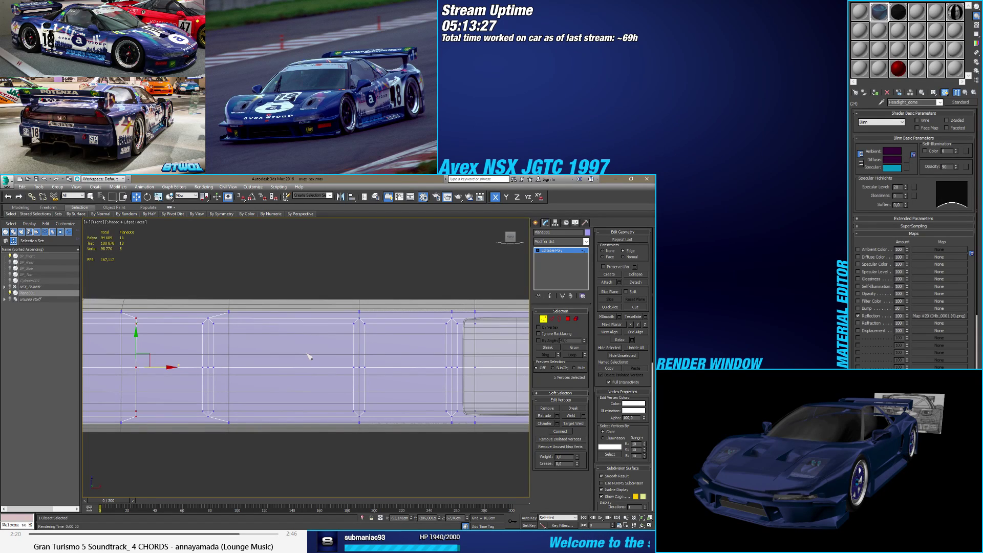
key("ctrl+z")
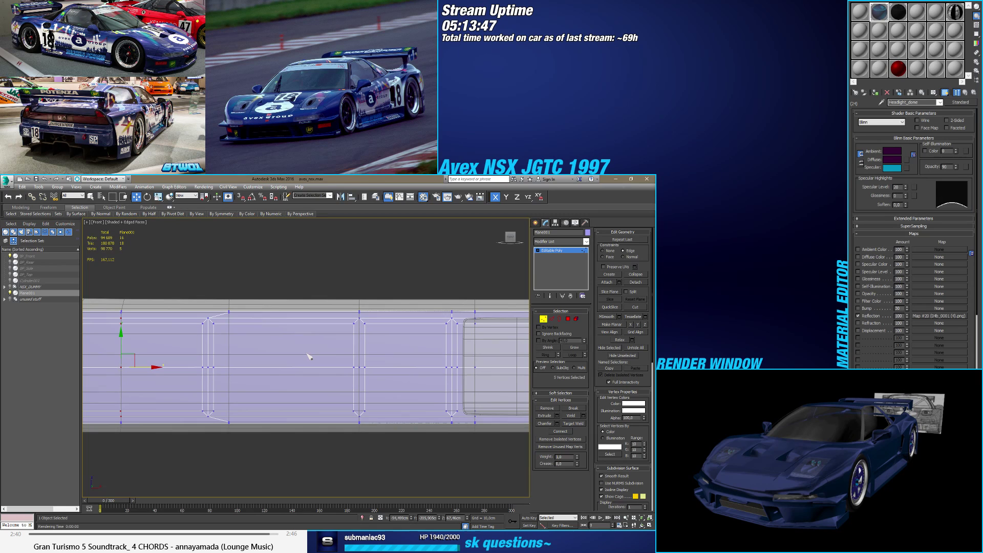
Step: Frame the panel's upper corner and turn on Target Weld
middle_click_drag(242, 357, 354, 336, "alt")
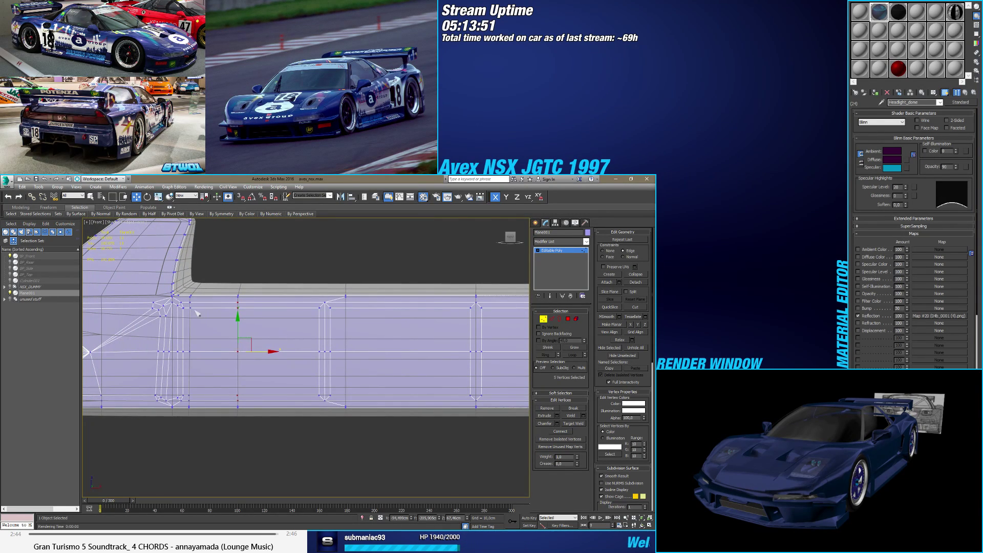
scroll(189, 310, "up", 4)
key("ctrl+shift+w")
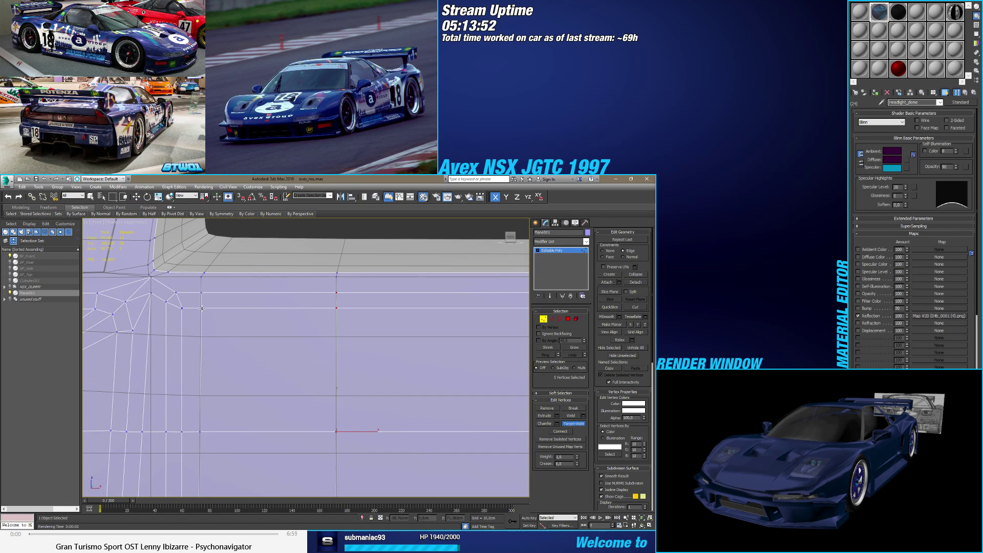
Step: Exit Target Weld and select the vertex at the corner junction
scroll(184, 309, "up", 5)
right_click(209, 338)
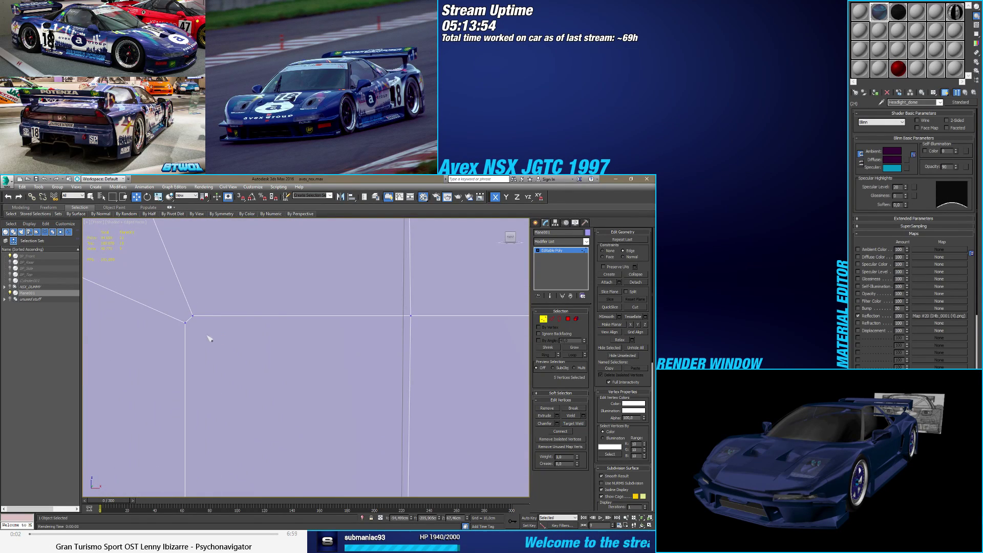
left_click(192, 315)
scroll(187, 331, "down", 3)
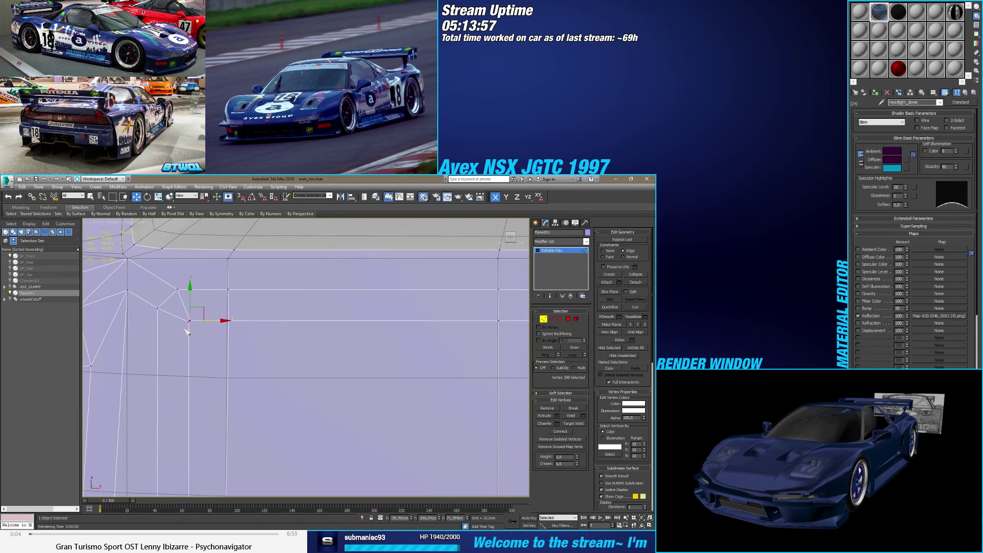
scroll(187, 332, "down", 2)
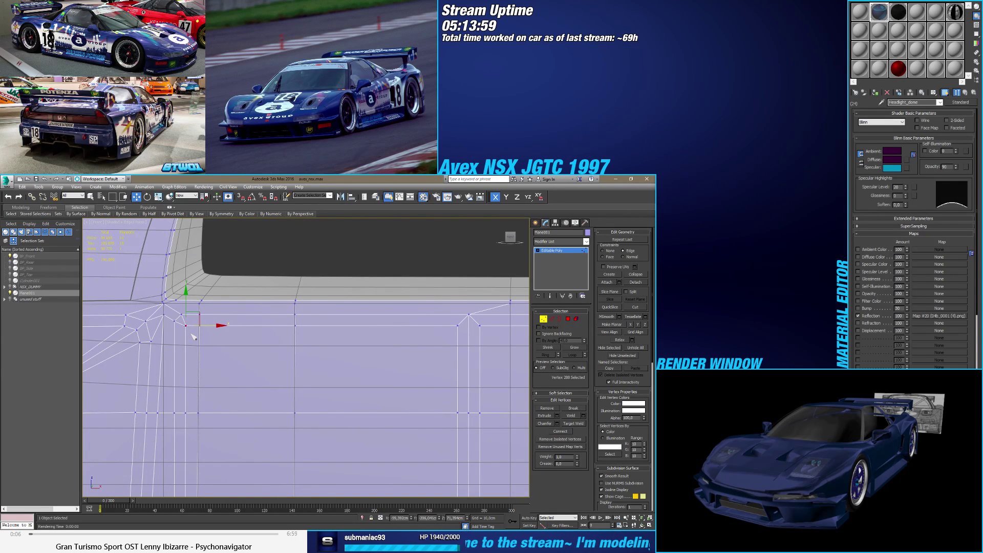
scroll(190, 333, "up", 3)
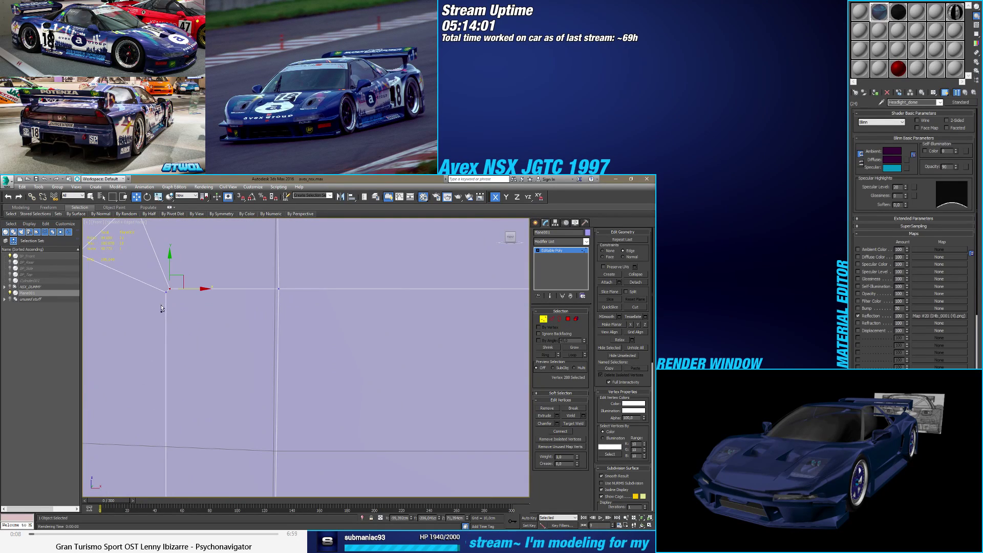
Step: Select two edges near the corner plus the bottom vertices, and weld the four vertices into two
left_click(552, 319, "ctrl")
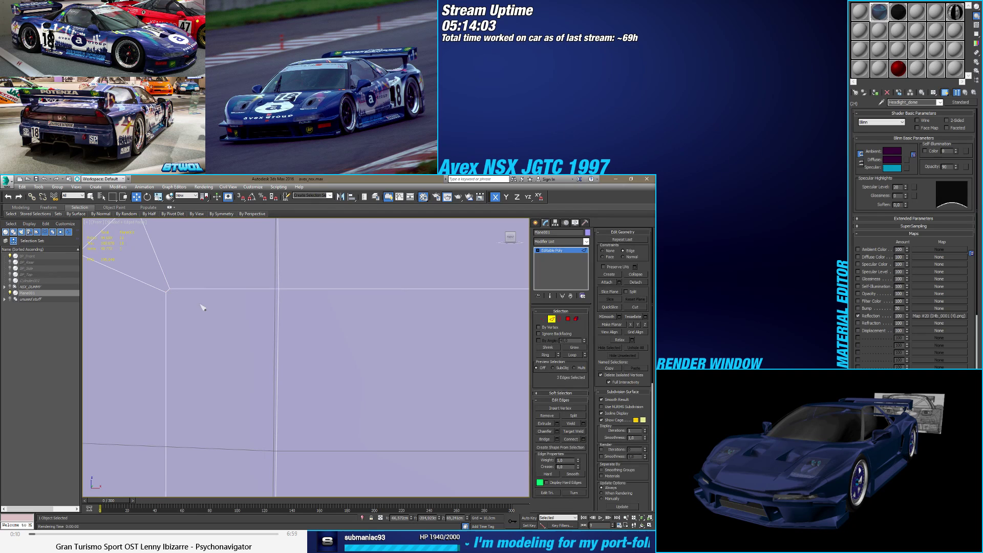
left_click(199, 289)
scroll(200, 290, "down", 2)
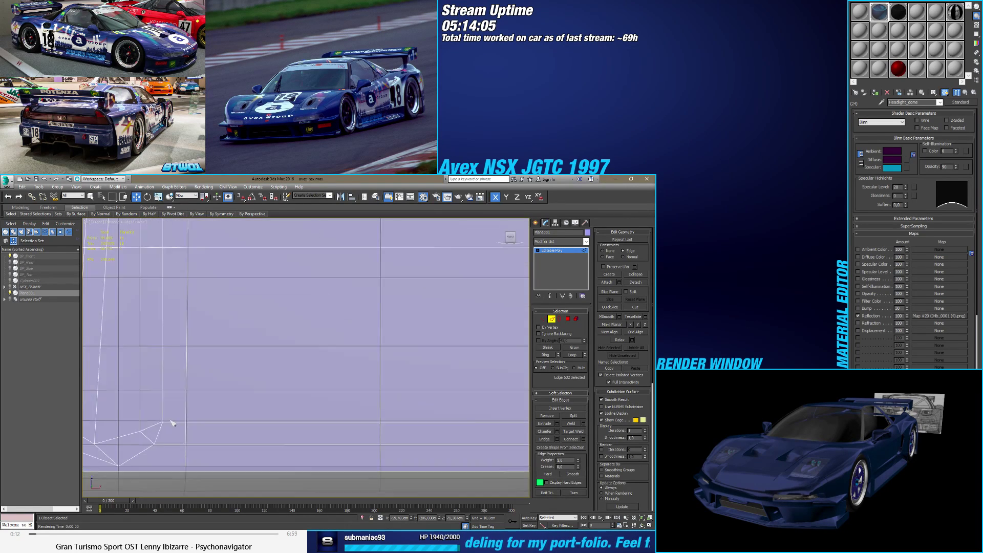
scroll(154, 426, "up", 2)
left_click(145, 424, "ctrl")
scroll(143, 417, "down", 2)
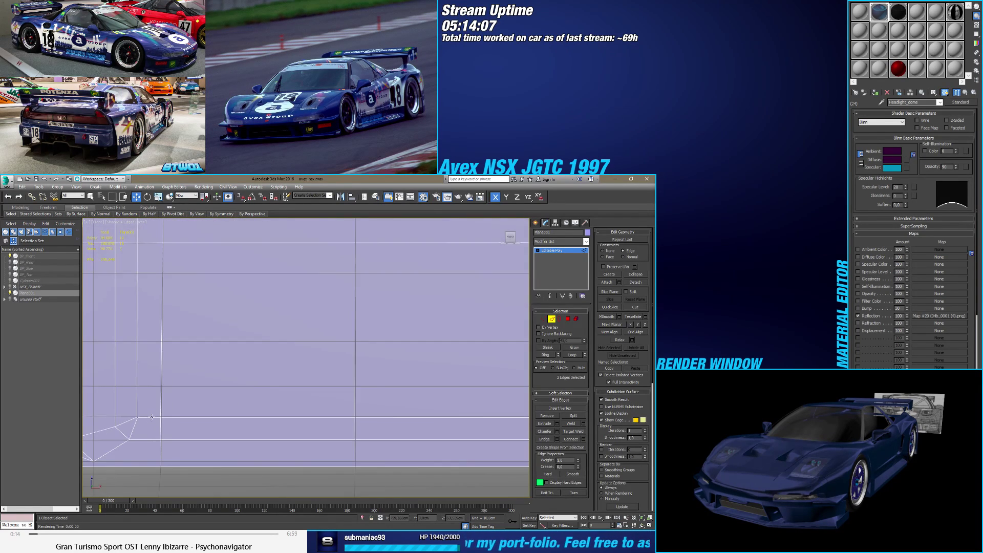
scroll(151, 417, "down", 3)
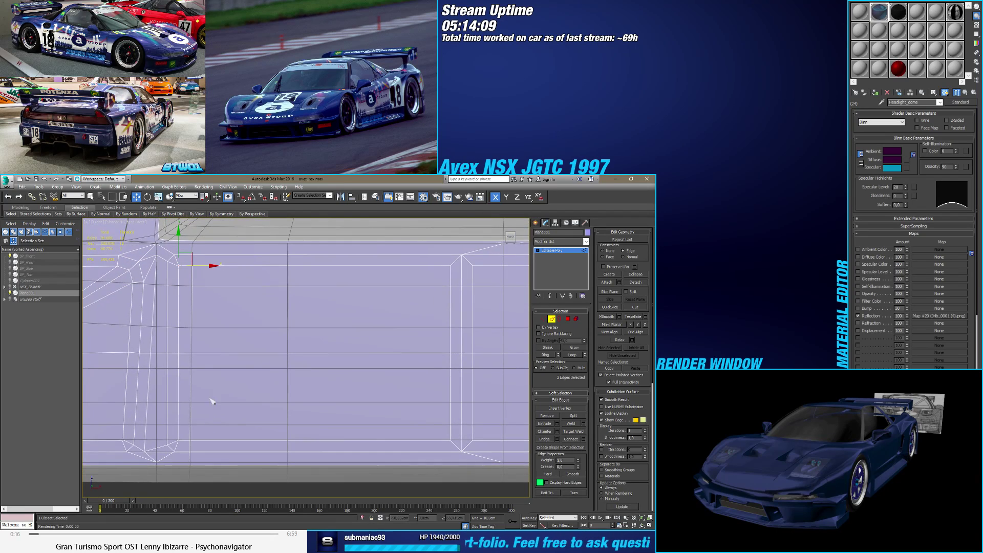
left_click(544, 318)
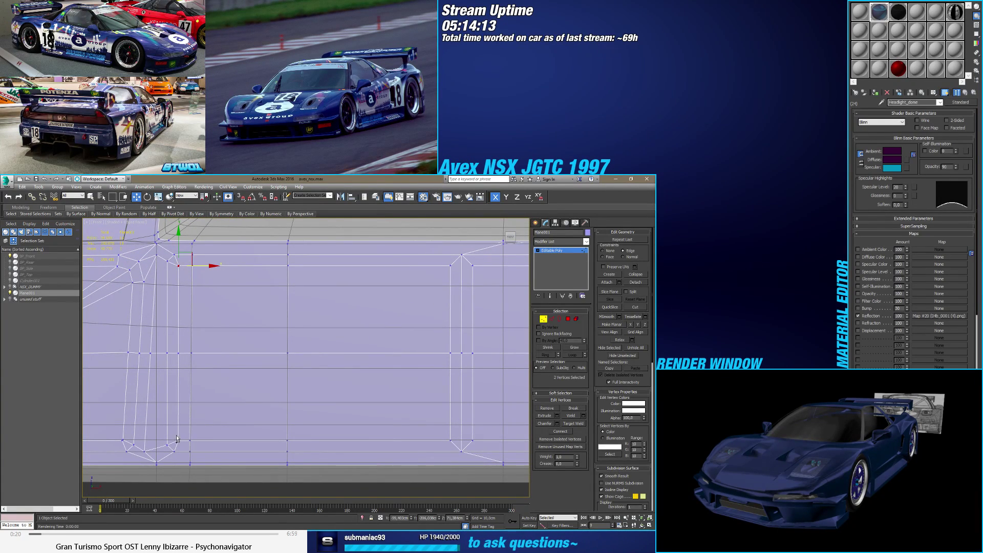
left_click_drag(174, 433, 189, 456, "ctrl")
left_click(576, 417)
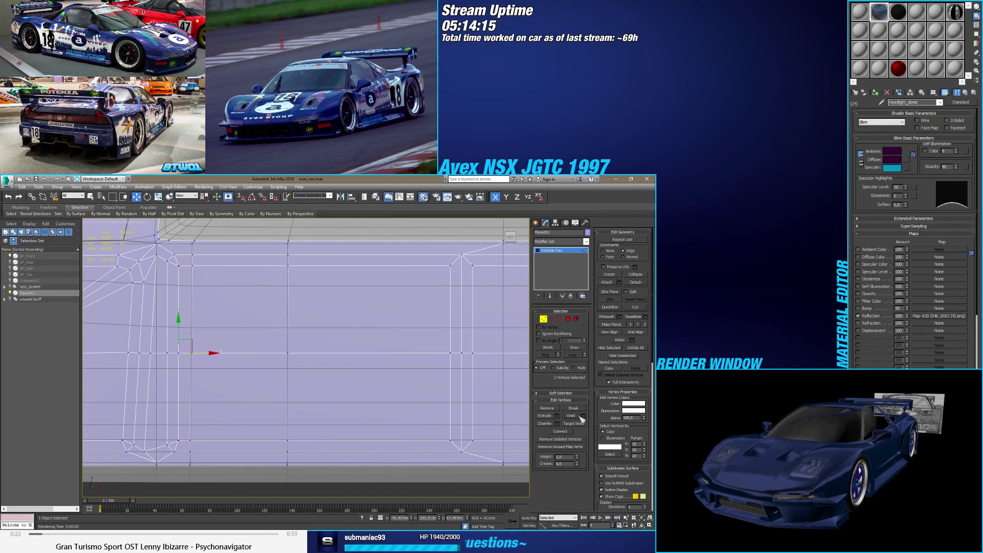
Step: Select vertices along the inner rectangle's right edge and frame the whole rectangle
scroll(222, 373, "down", 4)
middle_click_drag(221, 373, 218, 352)
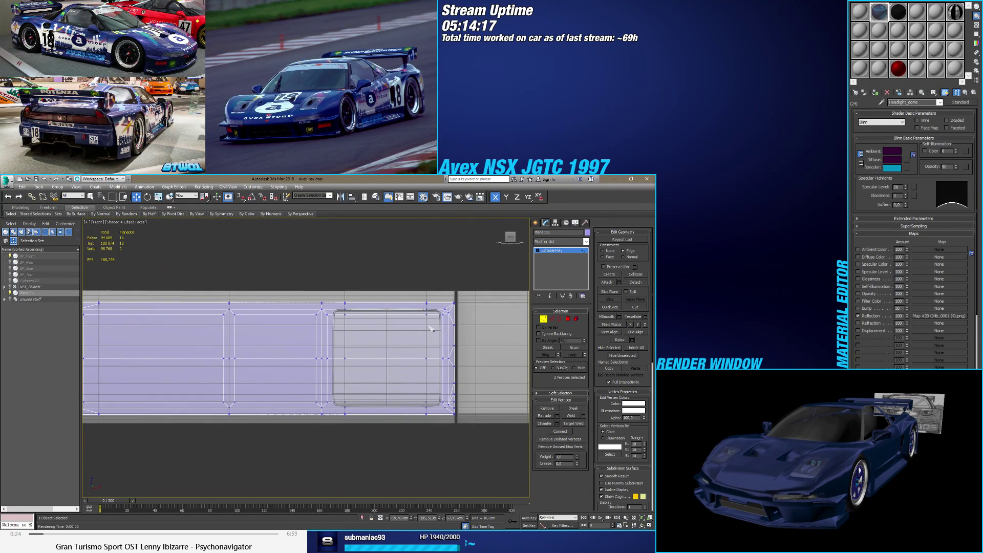
scroll(450, 319, "up", 8)
scroll(446, 375, "down", 3)
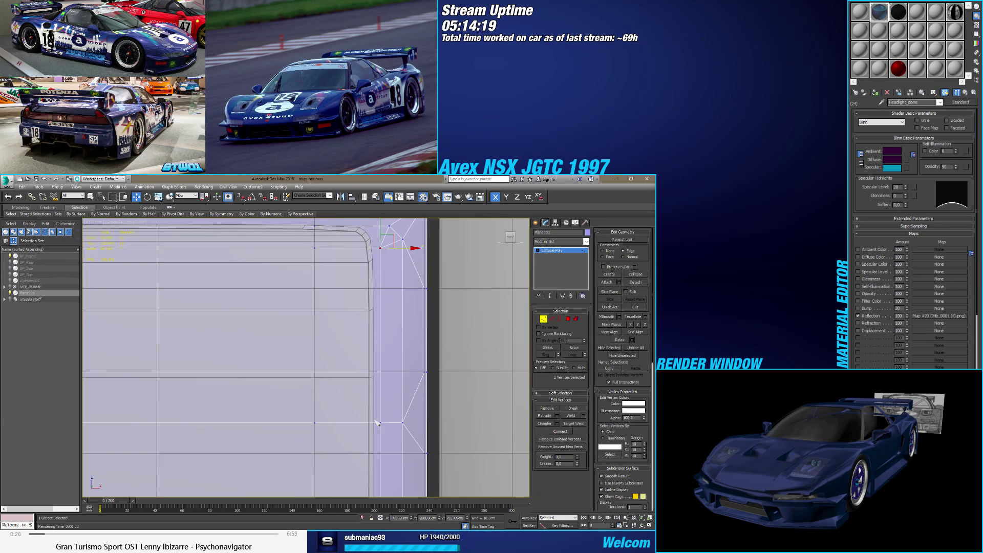
middle_click_drag(447, 376, 358, 340)
left_click_drag(358, 452, 385, 462, "ctrl")
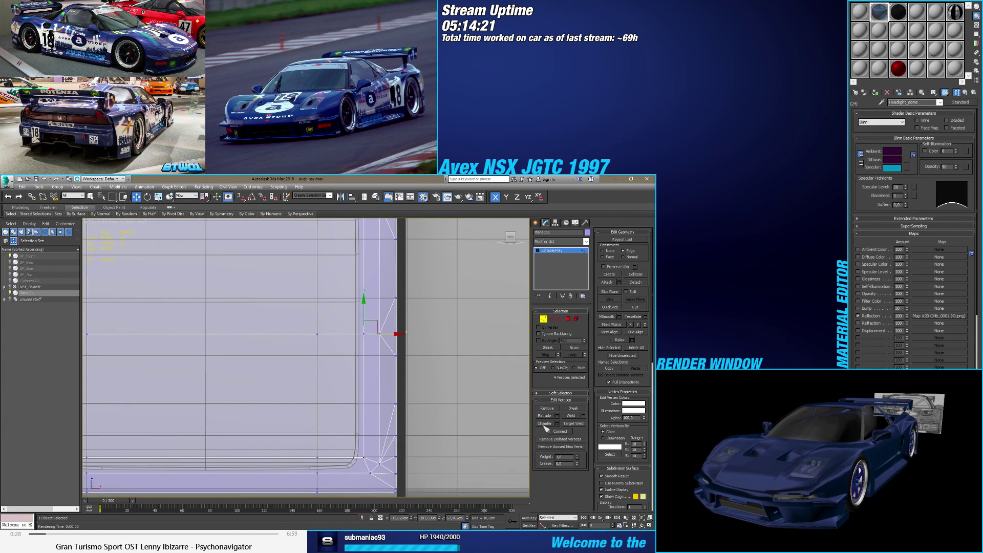
left_click(571, 416)
scroll(389, 425, "down", 3)
middle_click_drag(389, 425, 409, 400)
scroll(383, 407, "down", 3)
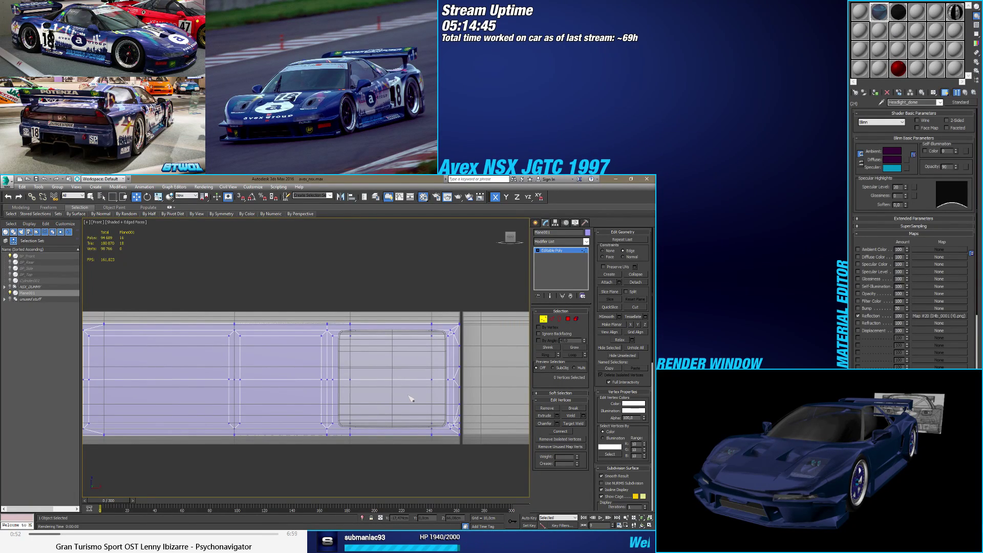
Step: Target-weld stray vertices on the right side and at the inner rectangle's top-left corner
left_click(574, 423)
scroll(425, 338, "up", 3)
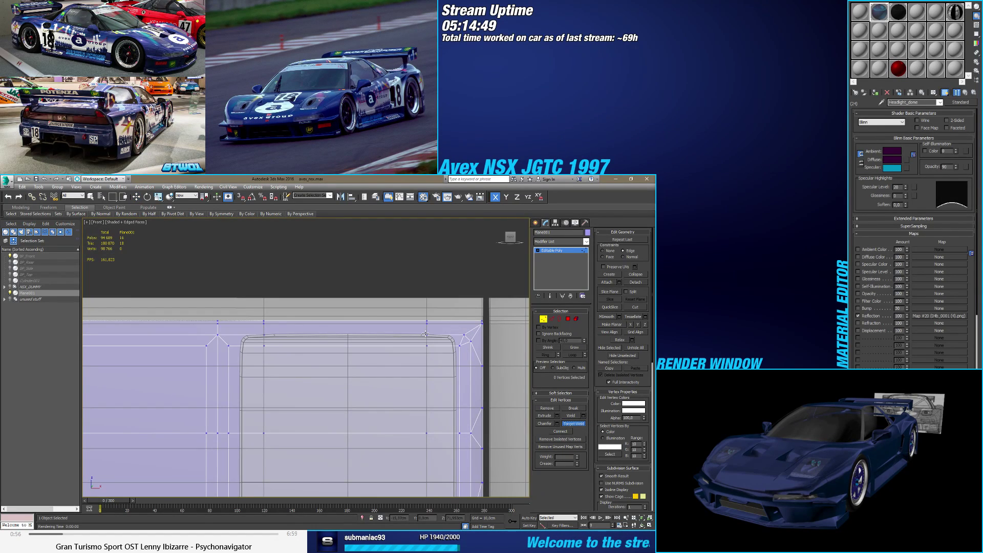
left_click(425, 334)
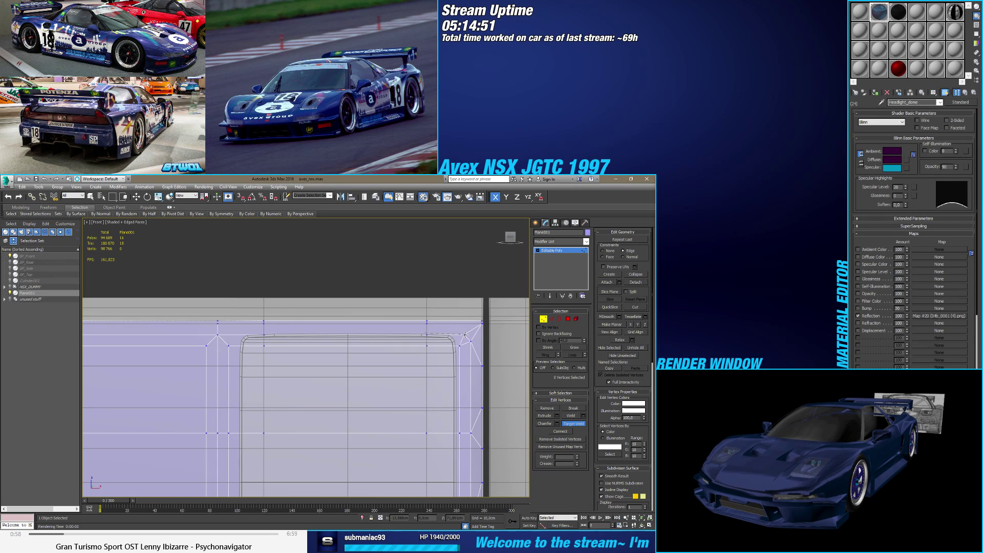
left_click(464, 335)
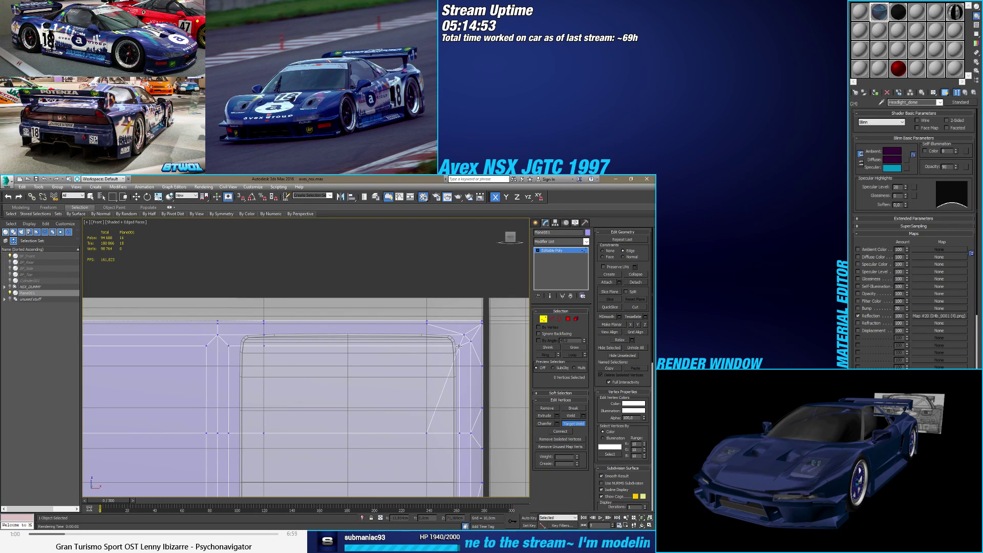
left_click(238, 337)
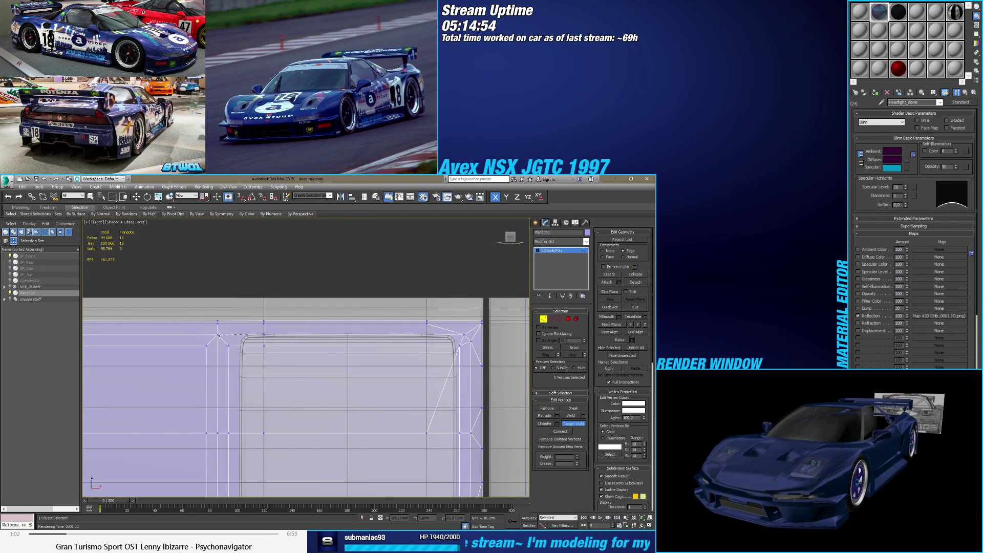
left_click(253, 347)
left_click(265, 344)
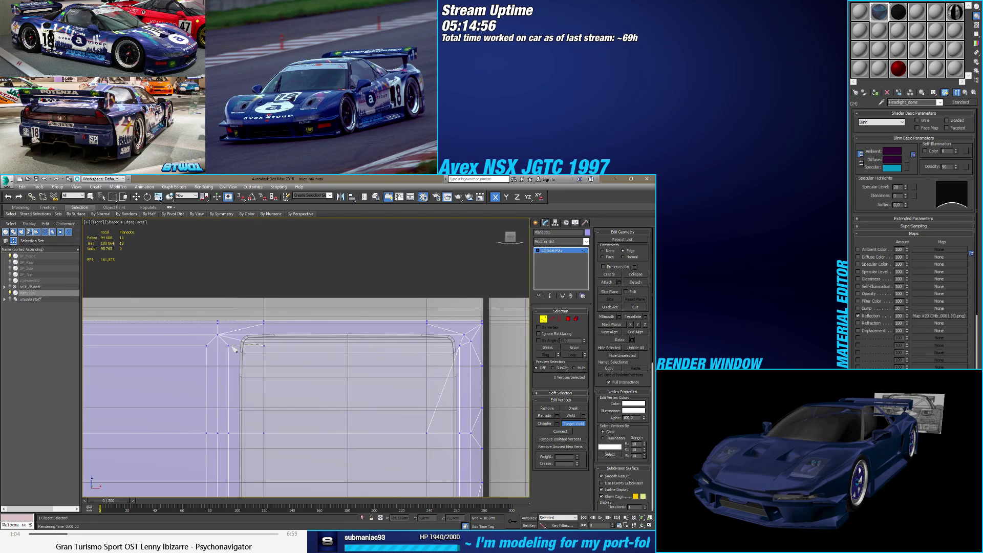
left_click(230, 347)
Step: Weld the remaining left and right vertices onto their neighbours
middle_click_drag(280, 440, 224, 351)
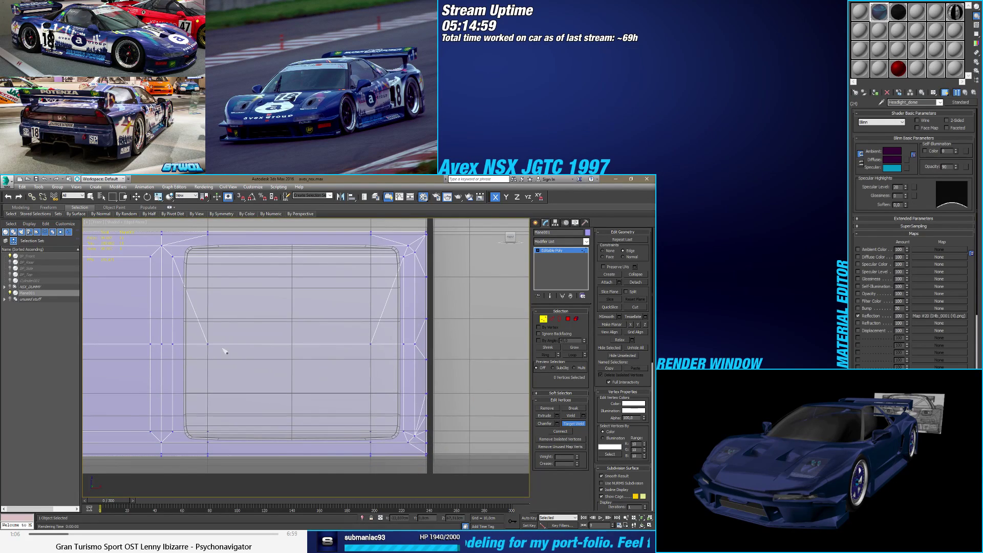
left_click(173, 344)
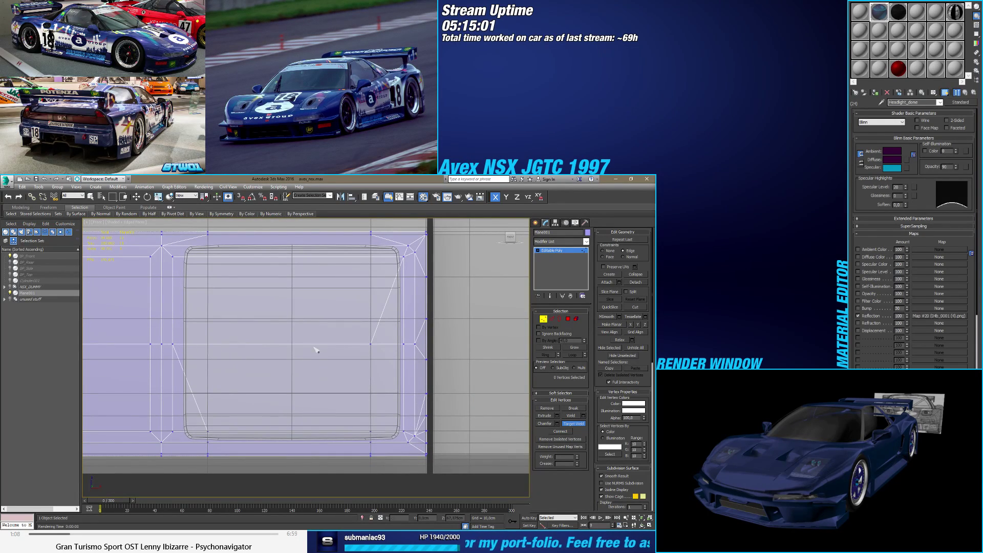
left_click(402, 345)
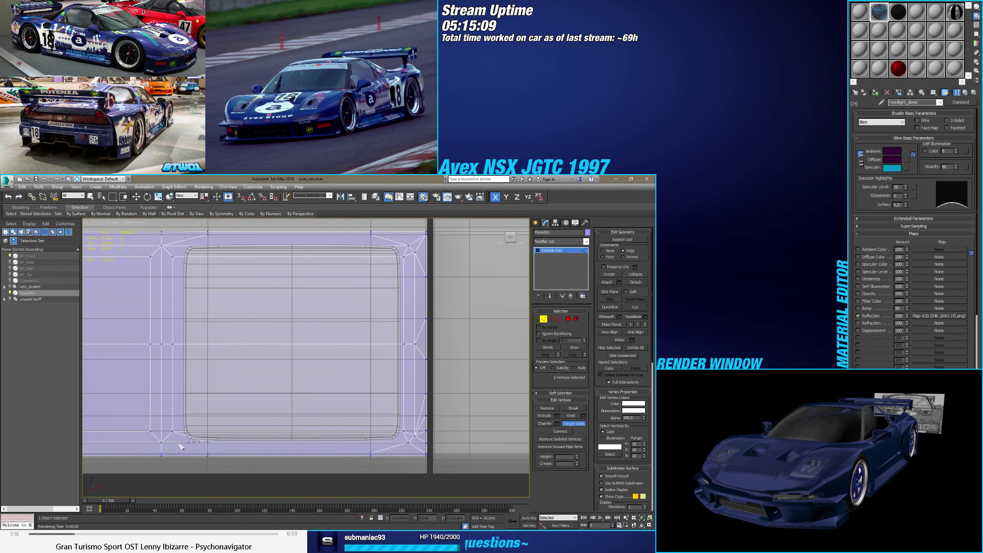
middle_click_drag(174, 440, 321, 340)
scroll(230, 389, "down", 3)
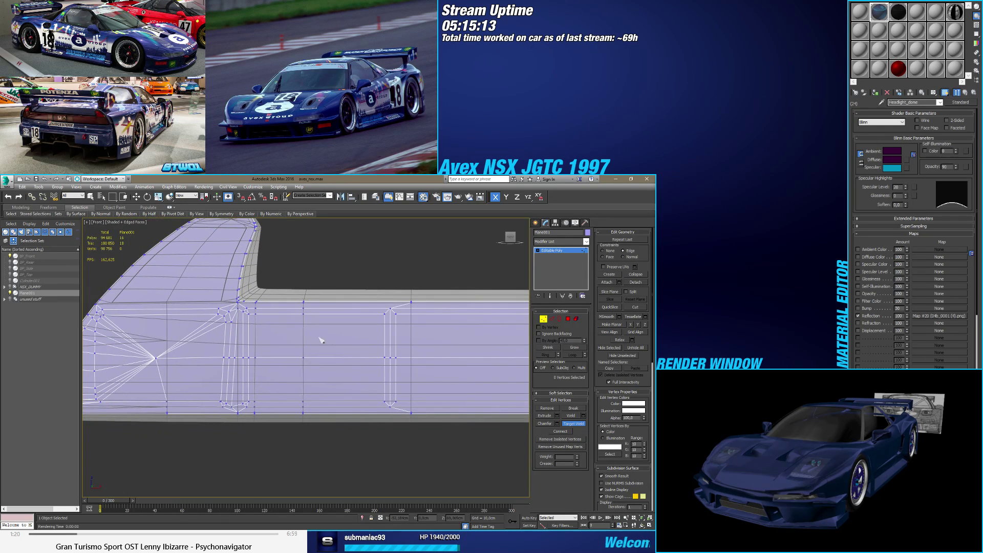
Step: Target-weld the stray vertices around the inset panel's corner onto the corner vertex
scroll(302, 322, "up", 2)
left_click(305, 306)
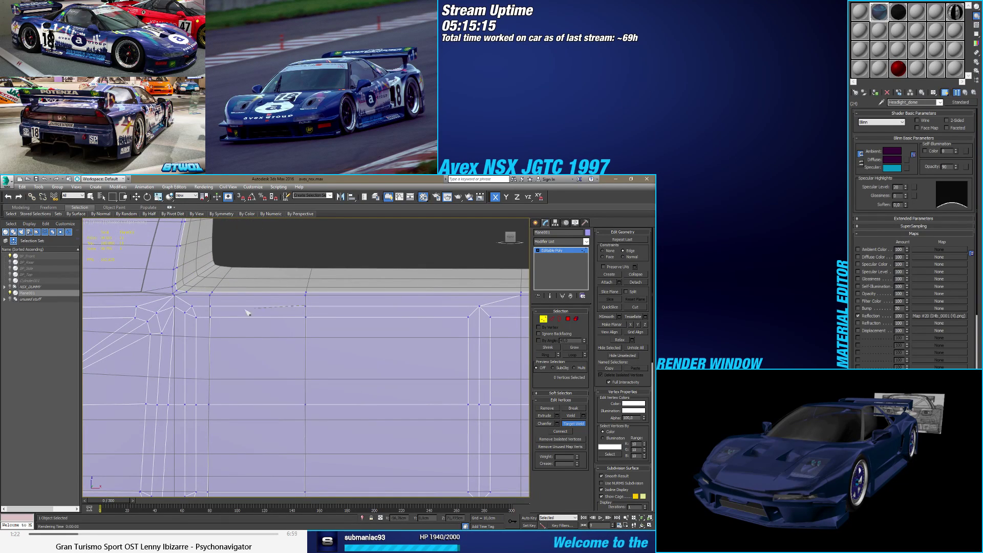
left_click(210, 307)
left_click(209, 306)
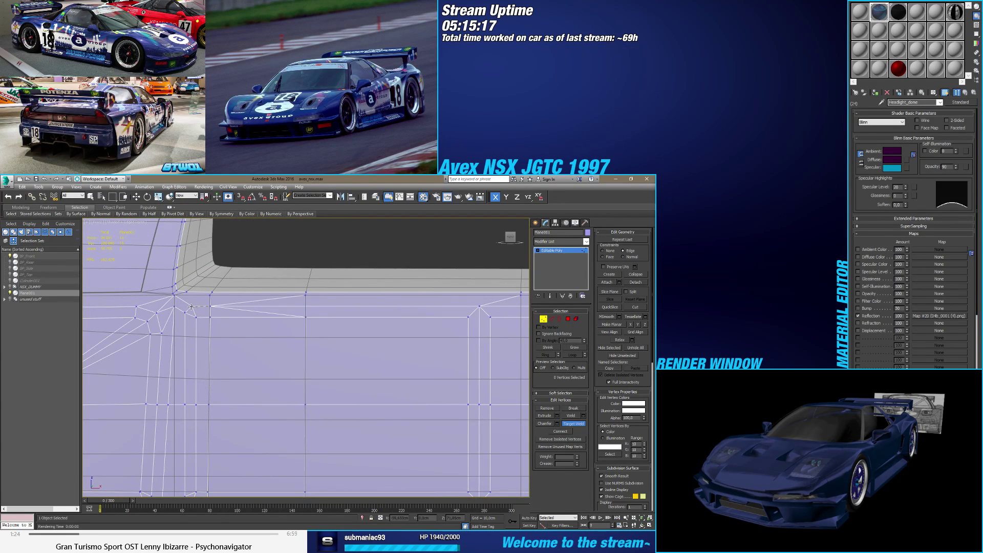
left_click(210, 316)
left_click(195, 317)
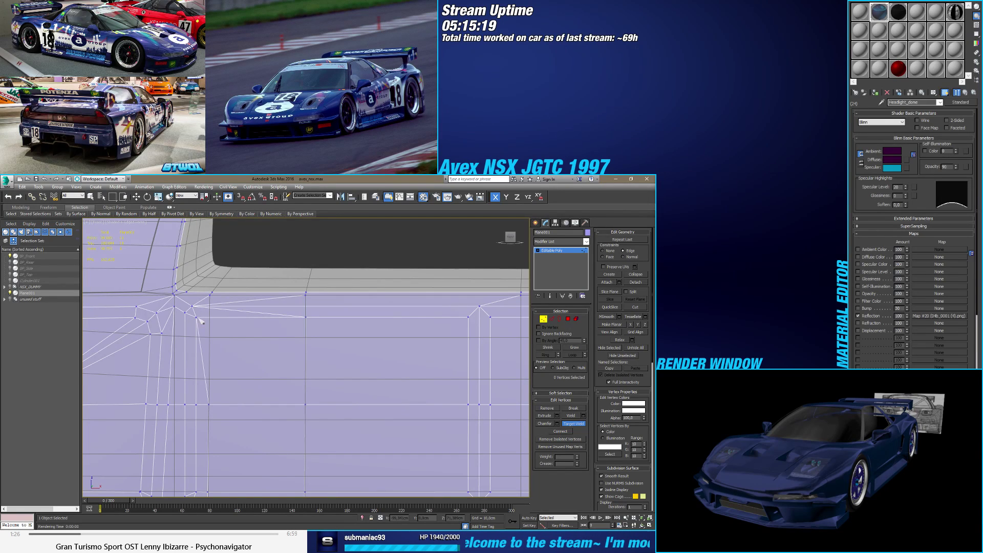
left_click(305, 319)
left_click(195, 316)
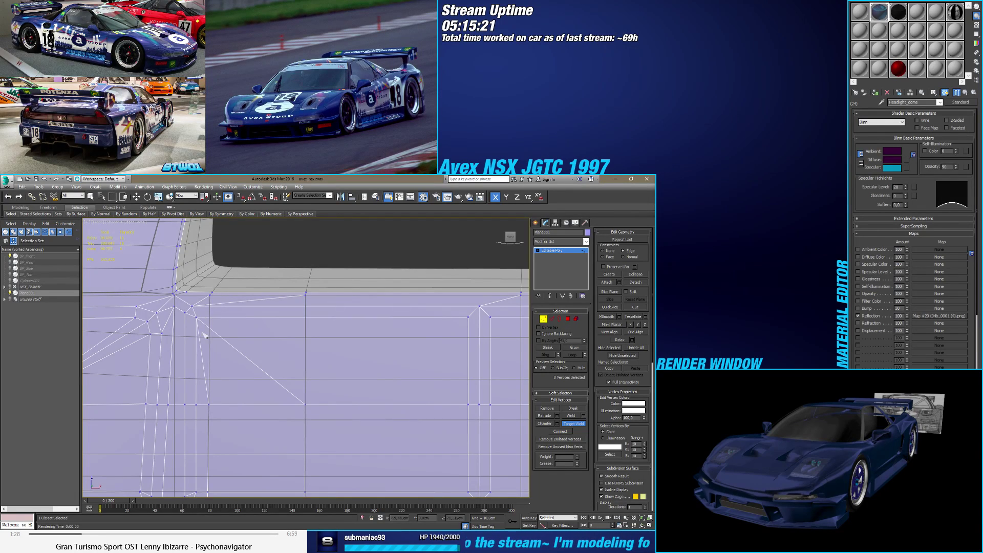
Step: Weld the lower and bottom-edge vertices onto their neighbours, then return to Select and Move
left_click(209, 405)
left_click(196, 405)
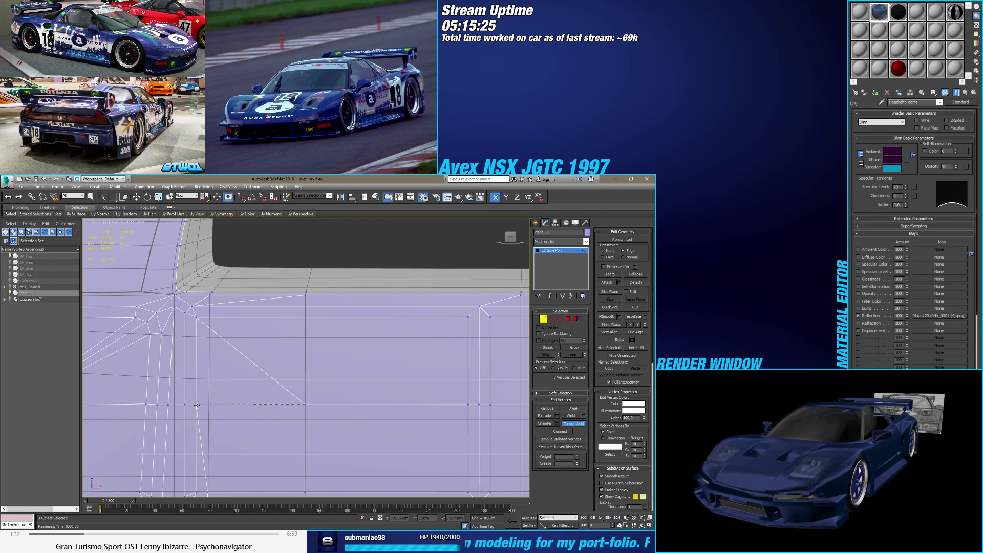
left_click(200, 405)
middle_click_drag(306, 413, 334, 375)
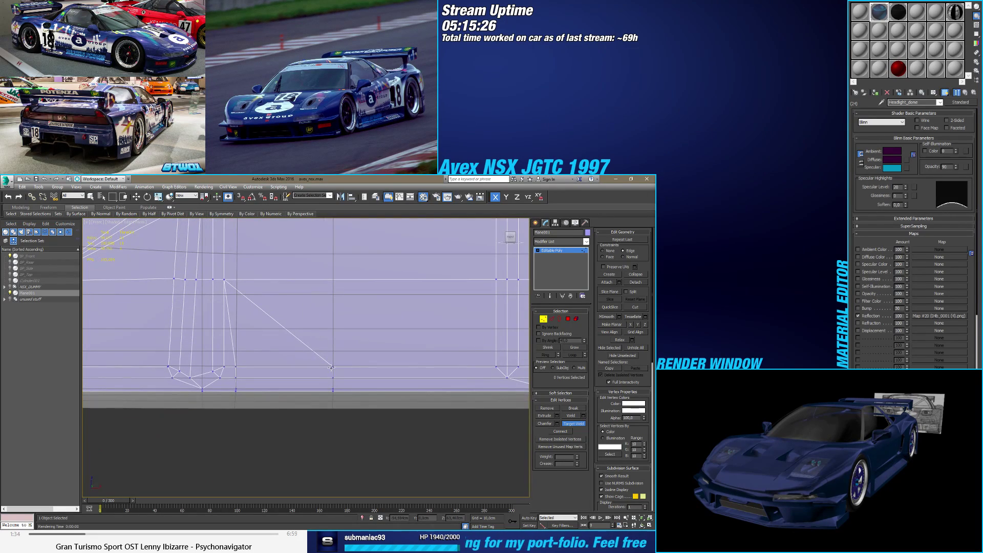
left_click(332, 367)
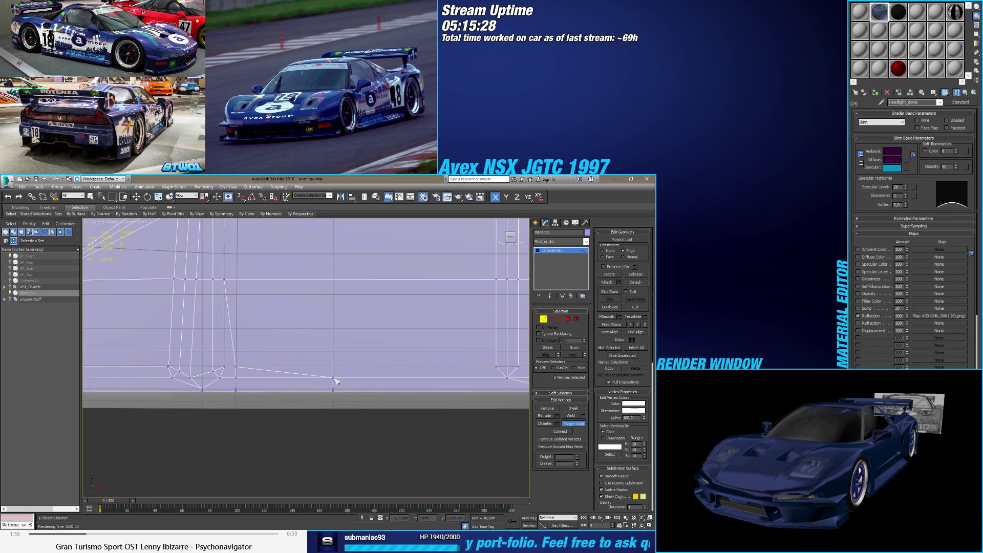
left_click(236, 379)
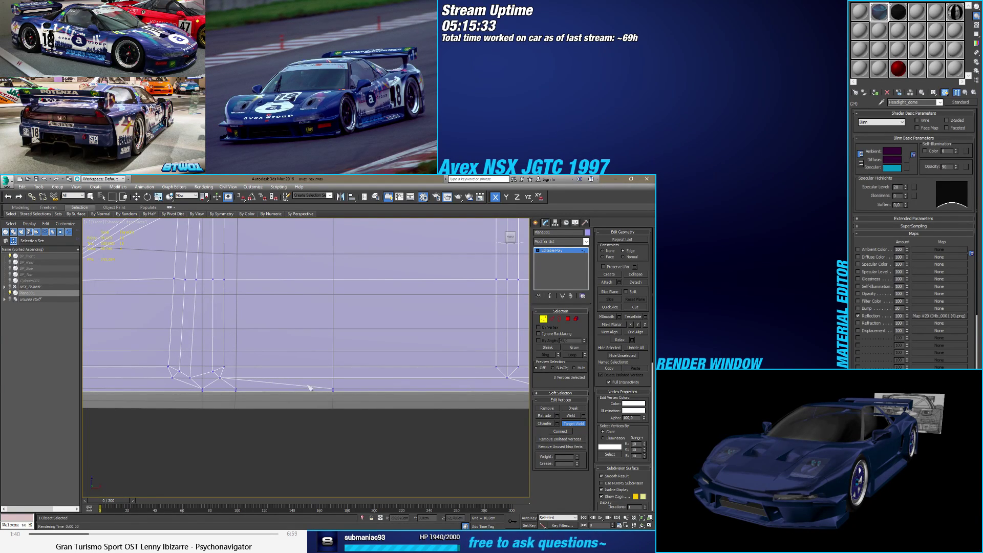
scroll(290, 368, "down", 3)
key("w")
scroll(289, 342, "up", 1)
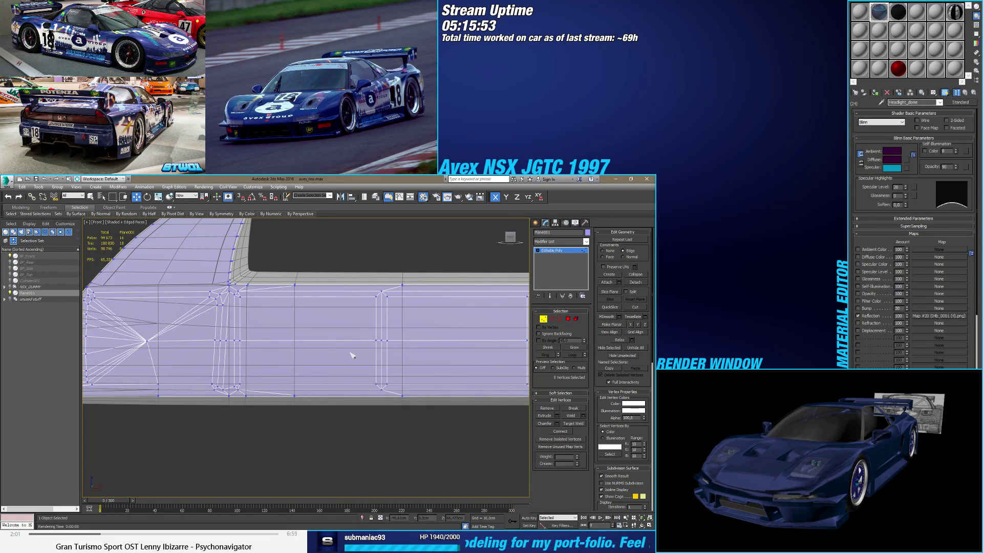
scroll(405, 338, "down", 2)
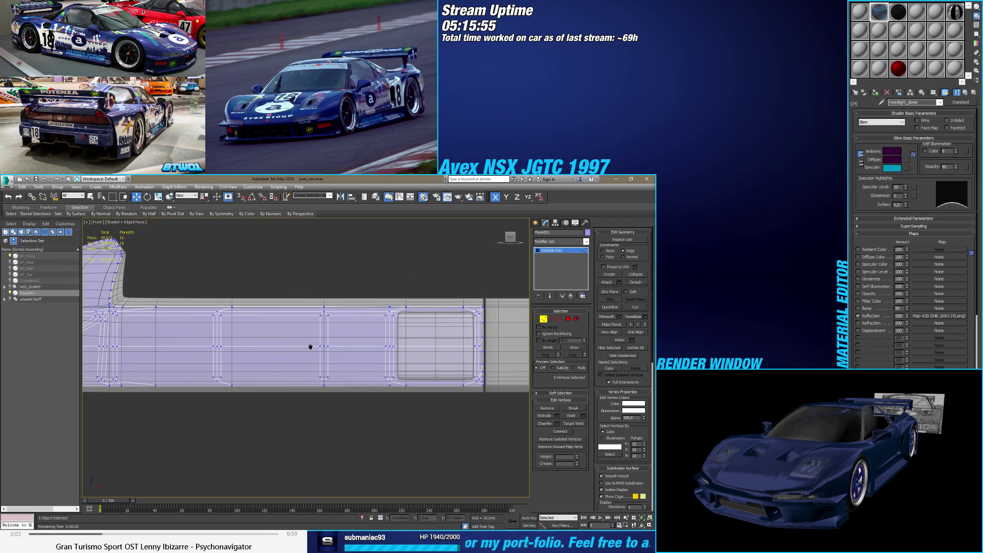
scroll(309, 347, "down", 2)
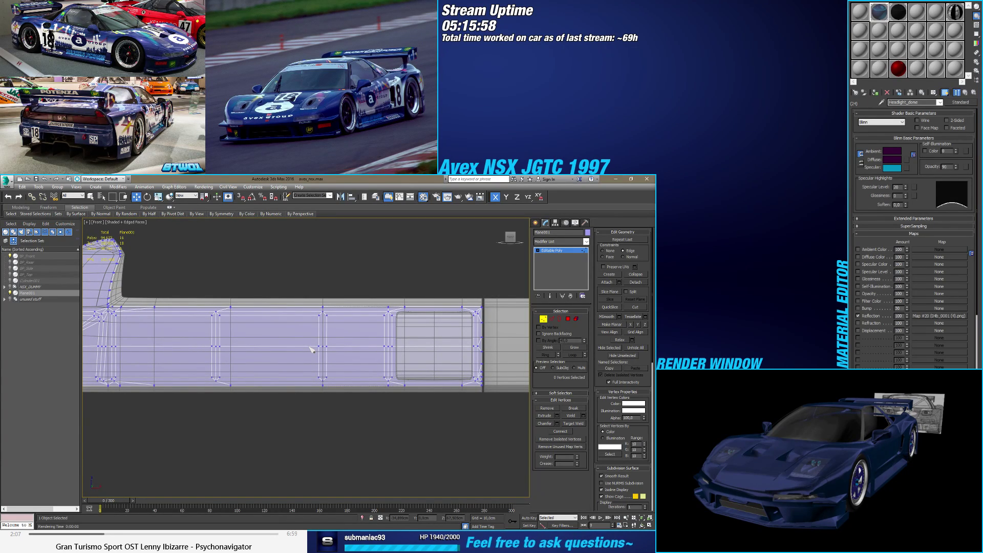
scroll(404, 339, "up", 3)
scroll(416, 342, "down", 3)
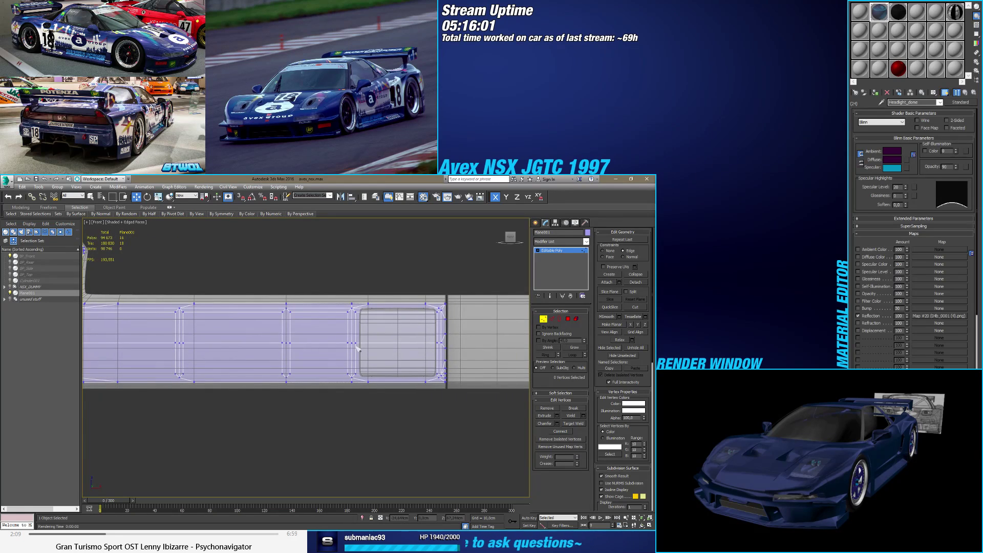
scroll(439, 341, "up", 3)
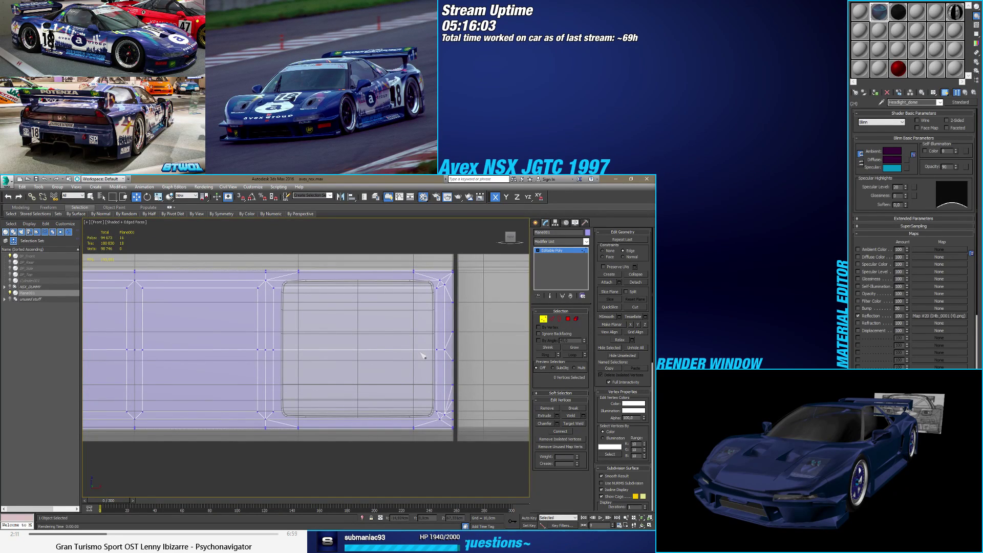
middle_click_drag(423, 355, 413, 359)
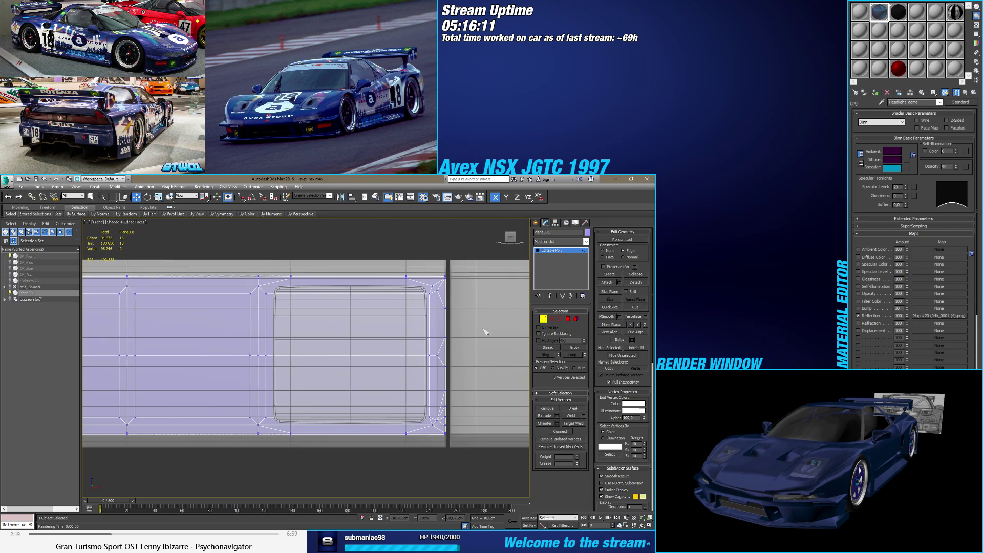
Step: Select the upper and lower polygons of the rounded and neighbouring inset panels
left_click(567, 318)
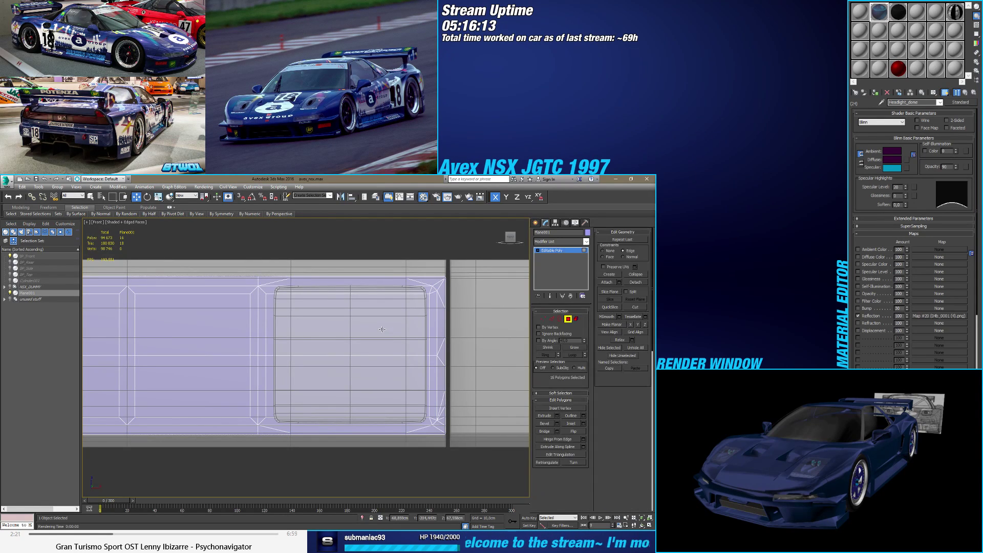
left_click(348, 322)
left_click(307, 384, "ctrl")
left_click(183, 336, "ctrl")
left_click(172, 361, "ctrl")
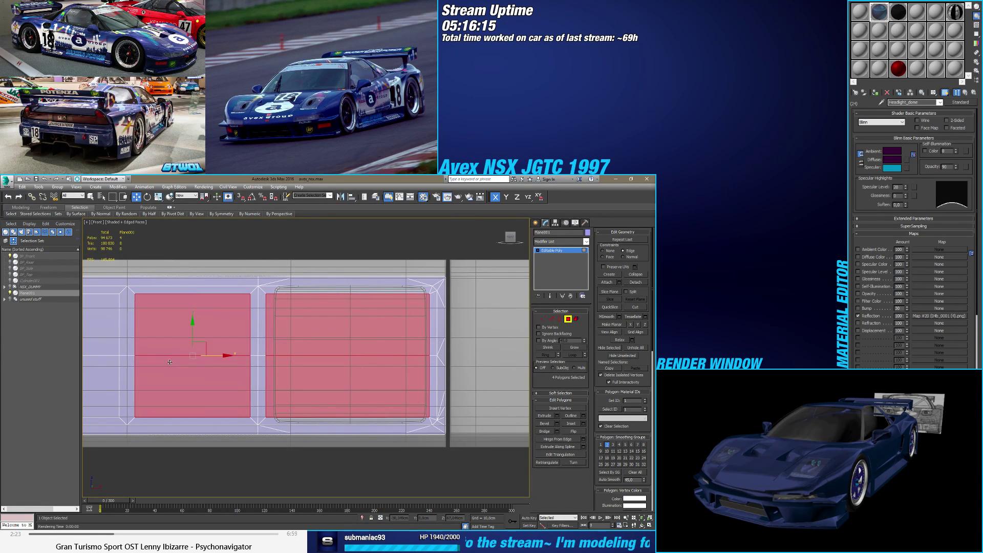
key("z")
left_click(183, 373, "ctrl")
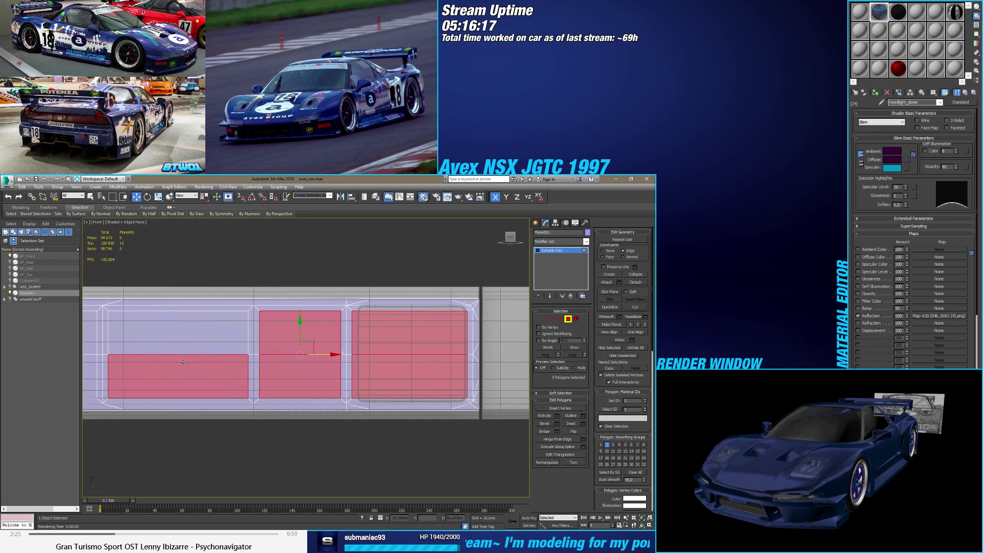
left_click(182, 332, "ctrl")
scroll(184, 348, "up", 3)
left_click(184, 336, "ctrl")
left_click(185, 373, "ctrl")
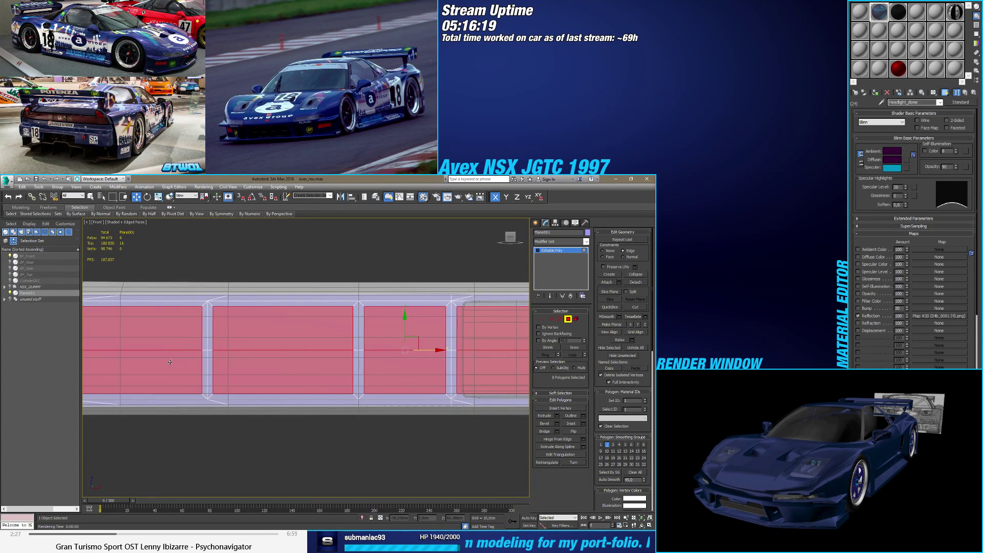
scroll(230, 363, "down", 3)
Step: Add the front inset panel's polygons, including the triangular one, to the selection
middle_click_drag(230, 364, 277, 356)
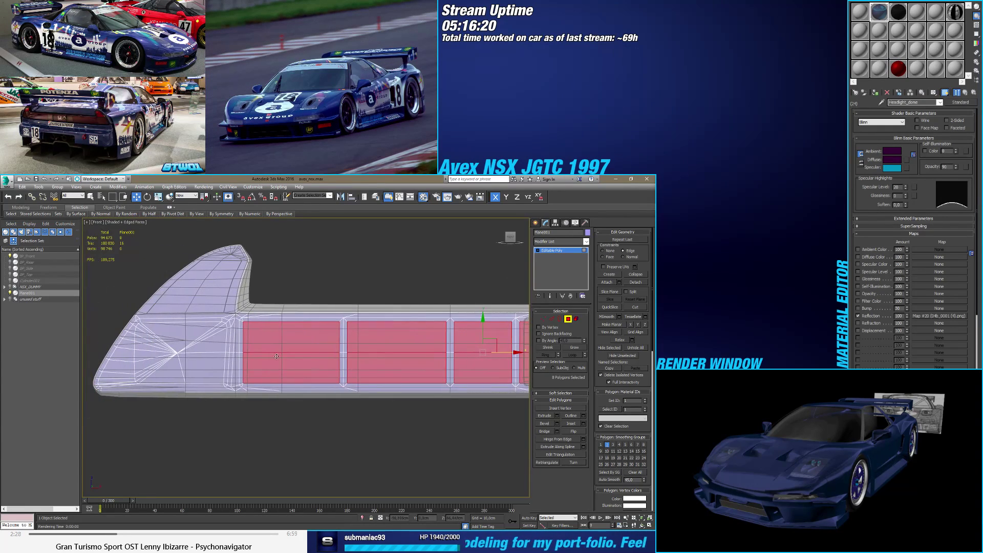
left_click(179, 348, "ctrl")
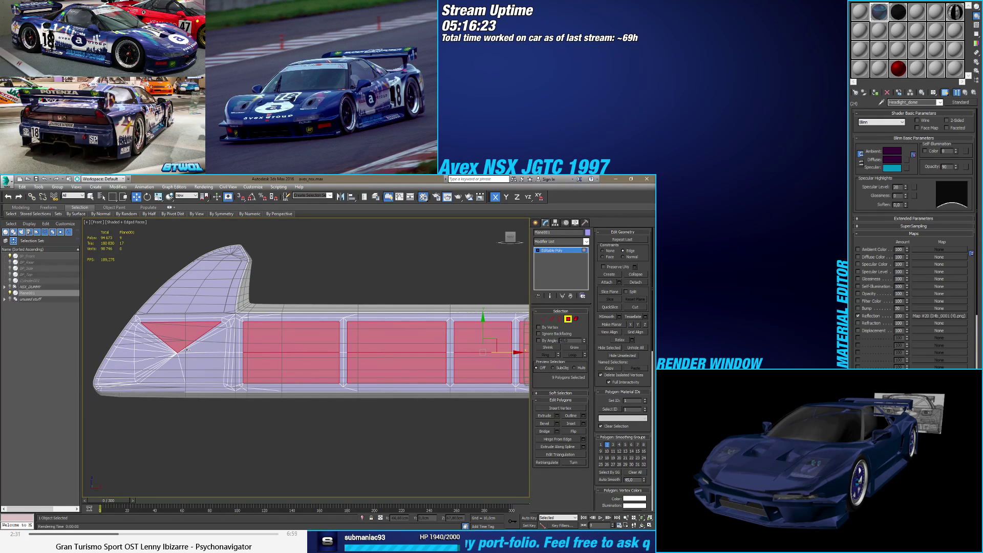
scroll(187, 350, "up", 2)
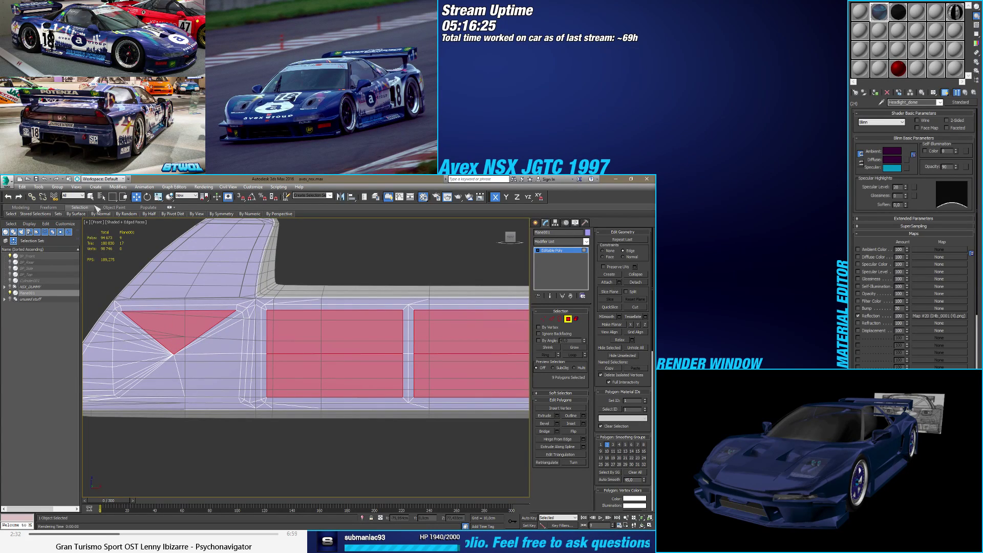
left_click(91, 197)
left_click_drag(114, 328, 189, 372, "ctrl")
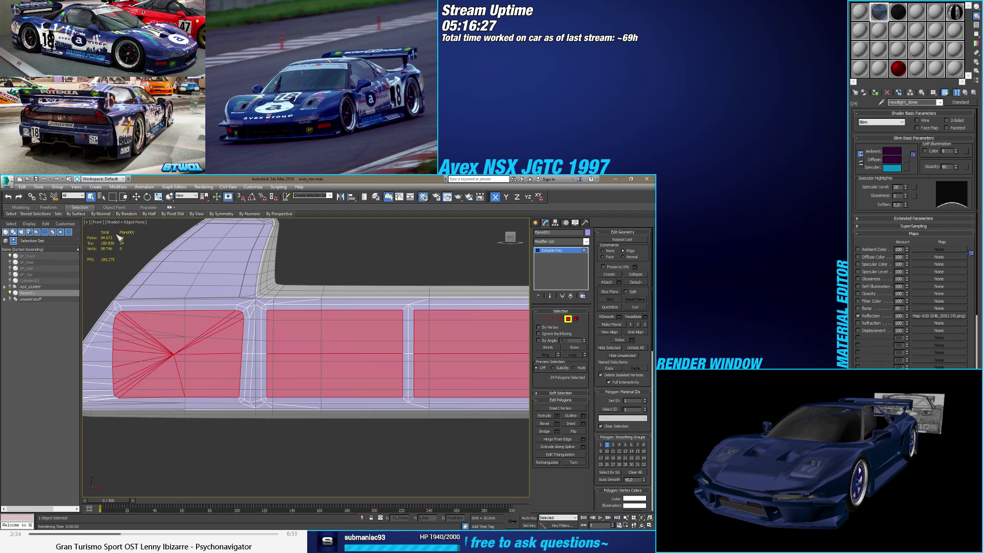
left_click(136, 197)
Step: Orbit and zoom around the 24 selected polygons to inspect the panels' curved front
middle_click_drag(241, 327, 512, 328, "alt")
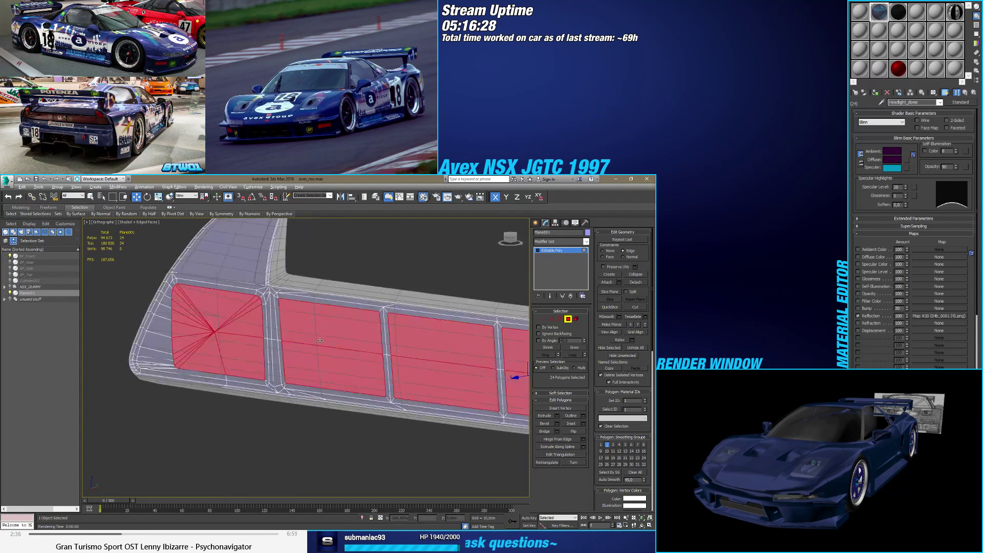
scroll(525, 323, "up", 6)
scroll(307, 351, "down", 5)
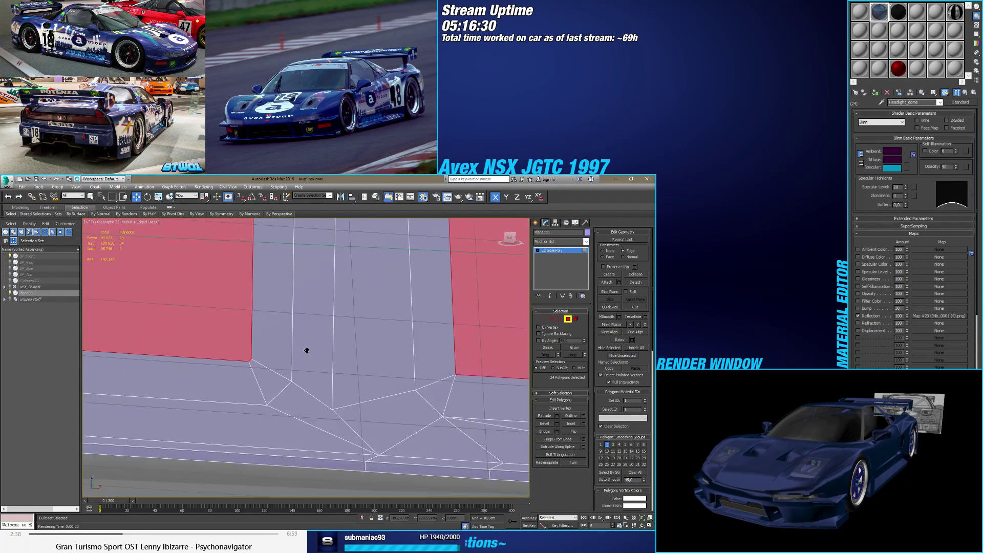
middle_click_drag(333, 378, 352, 398)
scroll(351, 398, "up", 3)
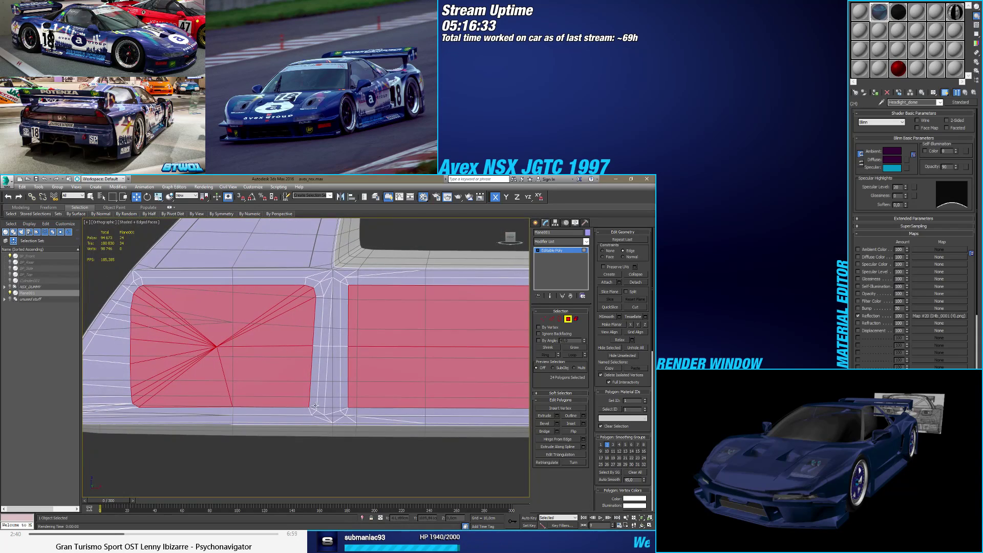
scroll(306, 404, "up", 4)
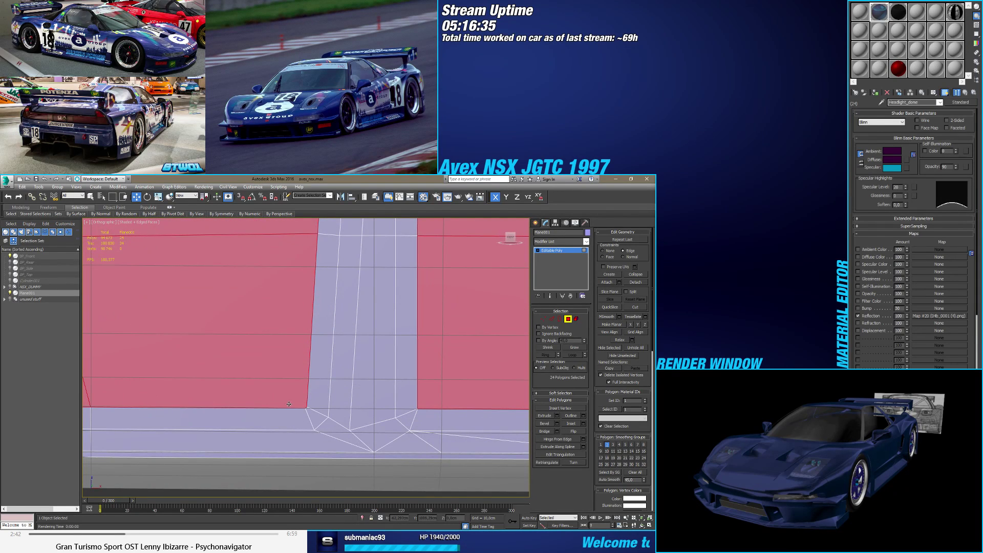
scroll(281, 403, "down", 8)
middle_click_drag(281, 404, 358, 394, "alt")
scroll(401, 384, "up", 5)
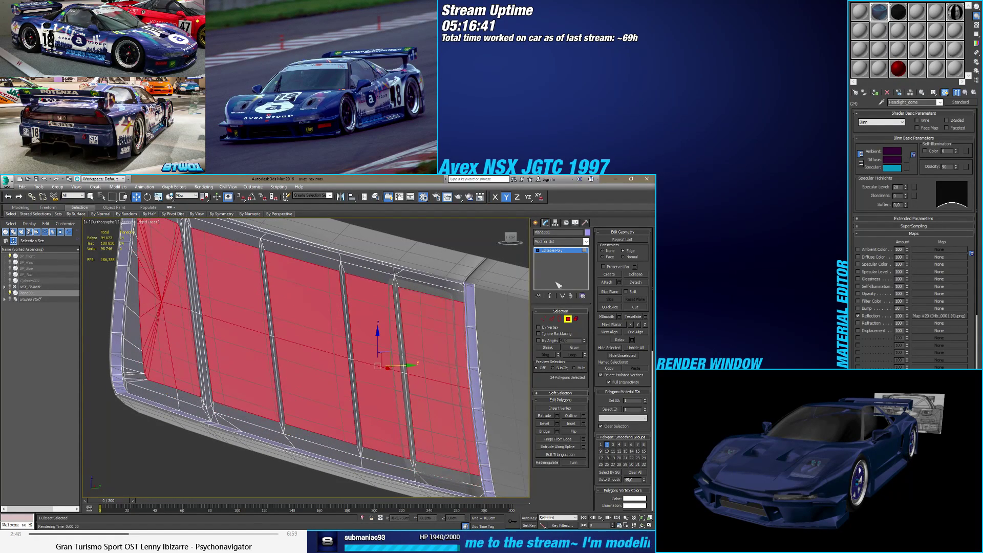
Step: With constraints off, move the selected inset panel polygons about 0,532 cm inward along Y
left_click(602, 251)
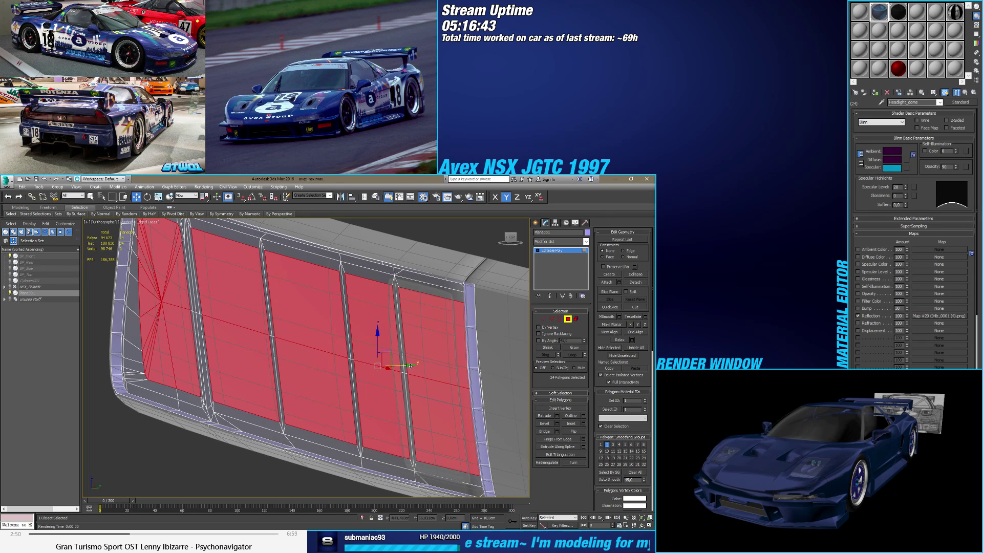
mouse_move(409, 364)
left_mouse_down()
mouse_move(435, 365)
mouse_move(401, 375)
mouse_move(409, 374)
left_mouse_up()
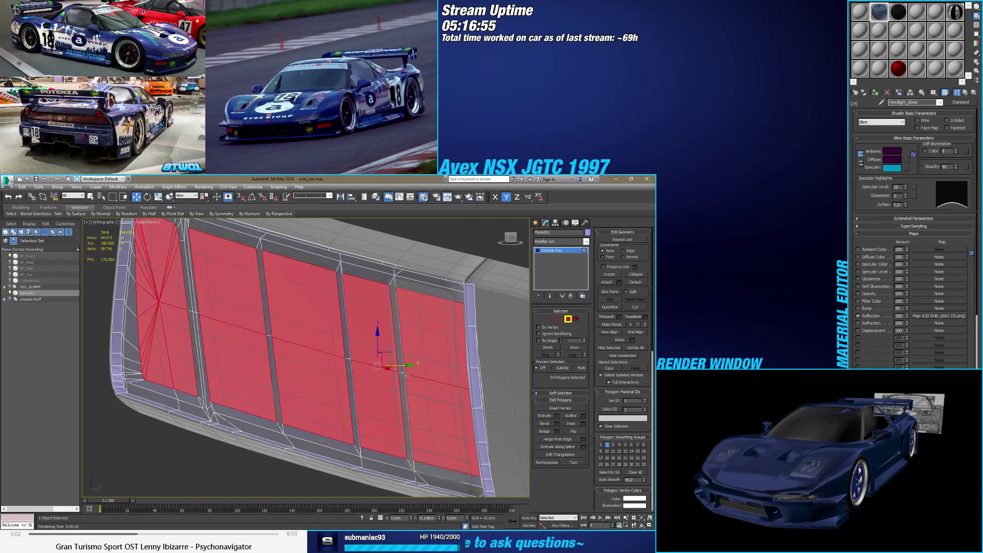
scroll(410, 374, "down", 2)
mouse_move(370, 382)
middle_mouse_down("alt")
mouse_move(385, 392)
mouse_move(361, 392)
mouse_move(378, 391)
middle_mouse_up("alt")
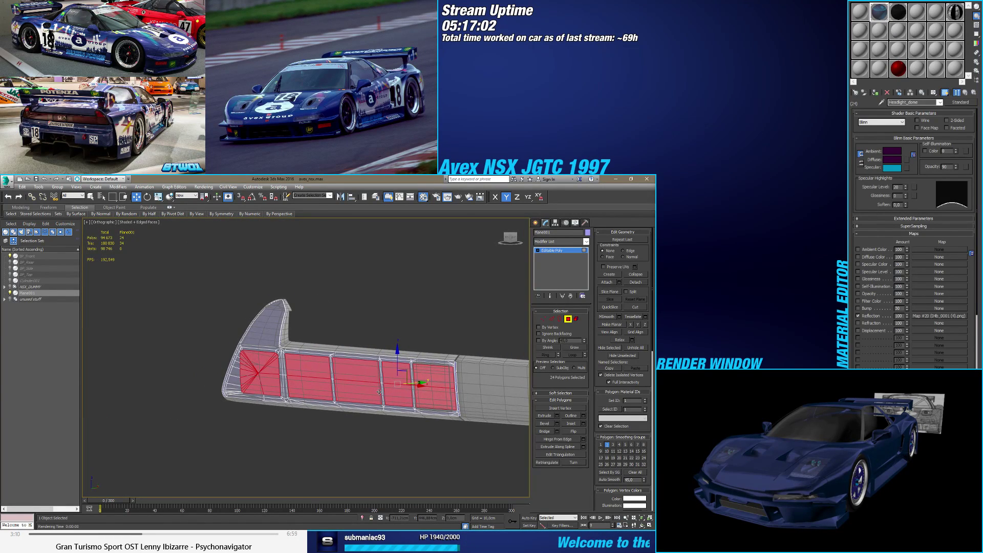
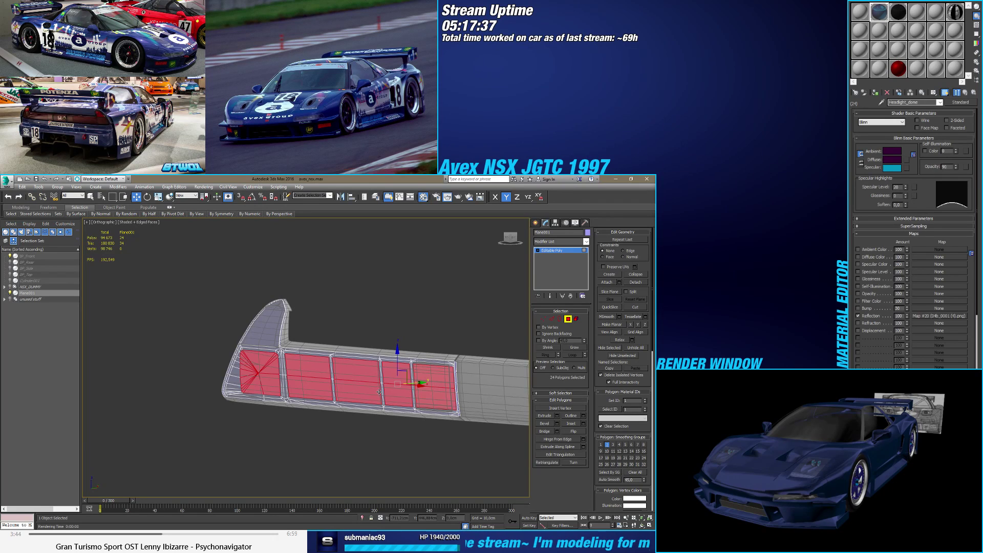
Step: Leave face editing, reselect Plane001 and rename it Taillight_inside
middle_click_drag(448, 368, 598, 333, "alt")
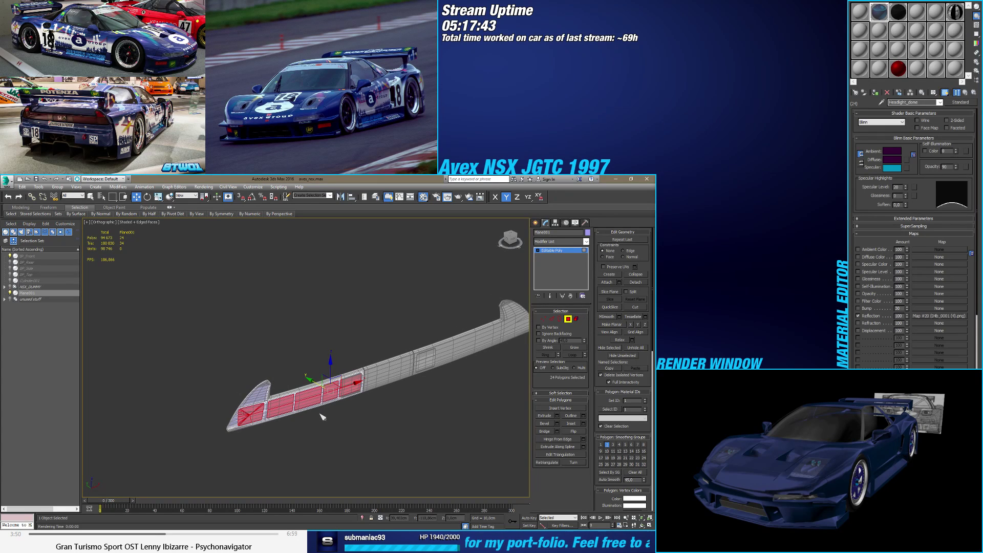
middle_click_drag(342, 417, 358, 412)
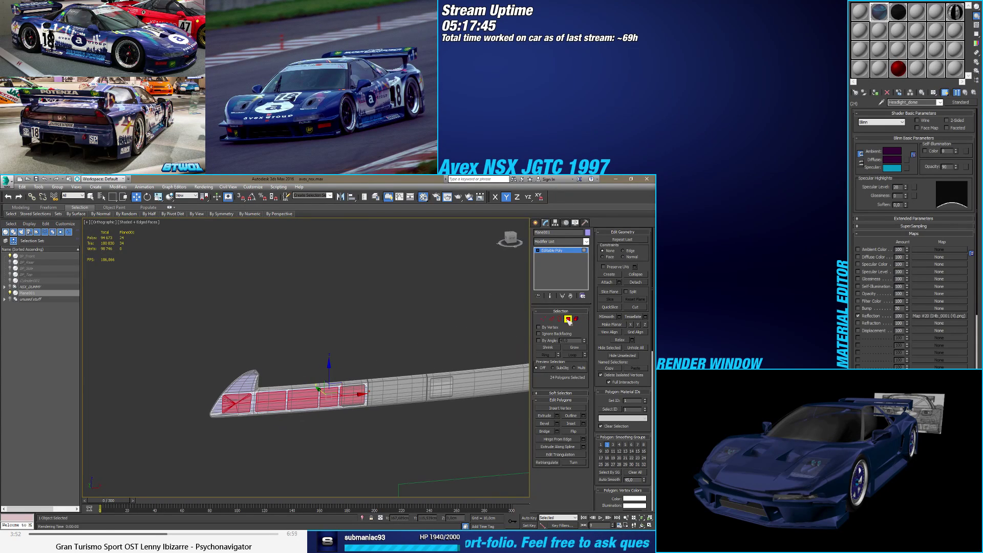
left_click(567, 318)
left_click(413, 435)
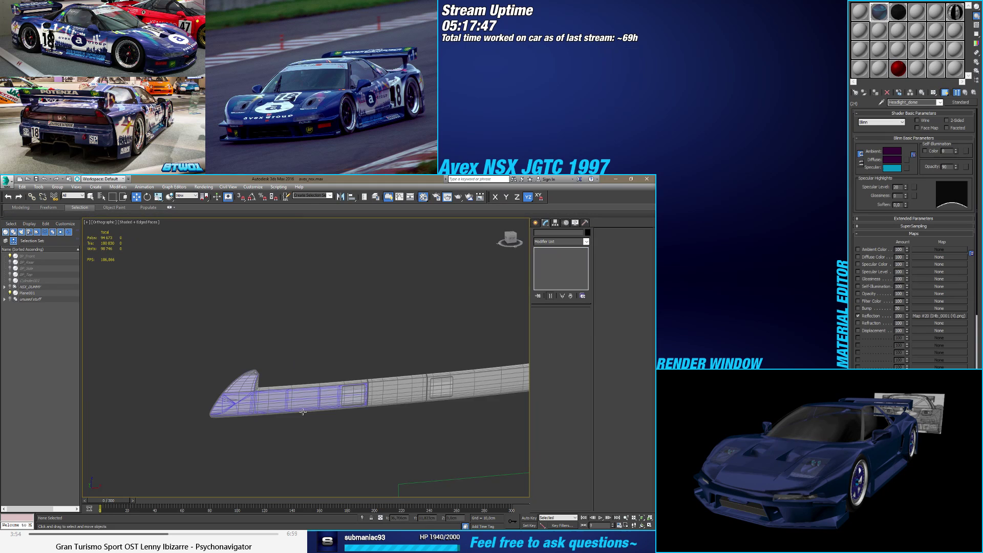
middle_click_drag(307, 414, 461, 287, "alt")
scroll(488, 272, "up", 5)
left_click(488, 272)
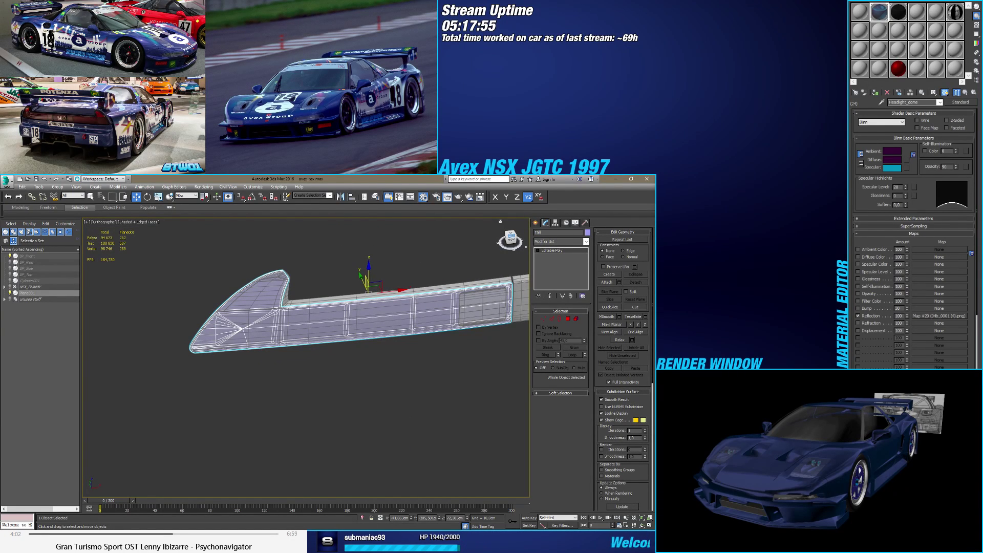
type("Taillight_inside")
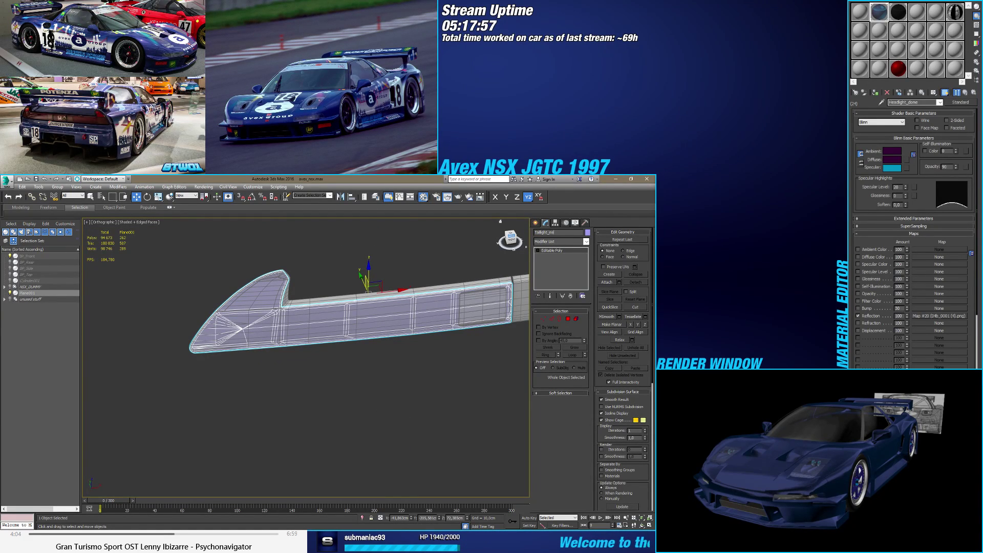
key("Return")
Step: Enter Polygon mode on Taillight_inside and select all 262 polygons
middle_click_drag(495, 336, 379, 416, "alt")
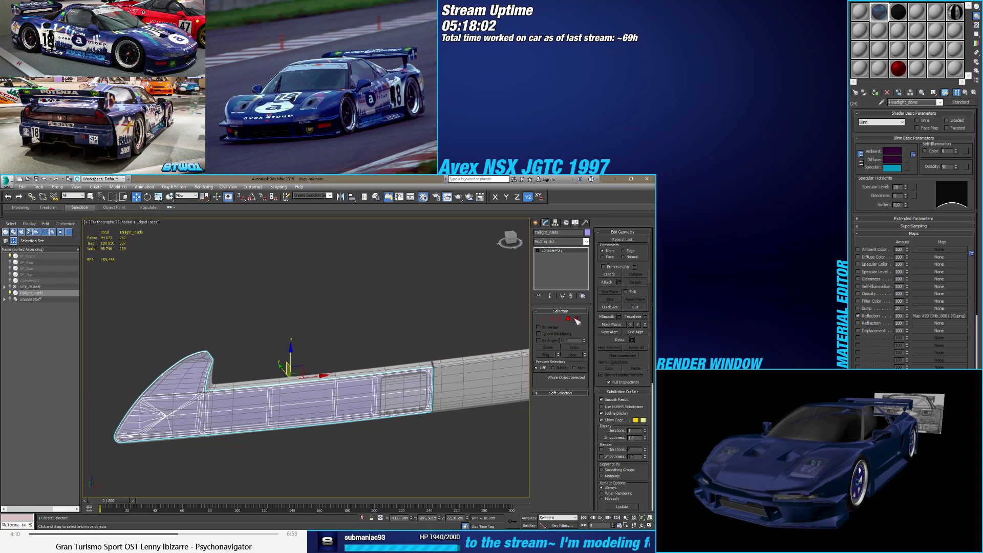
key("4")
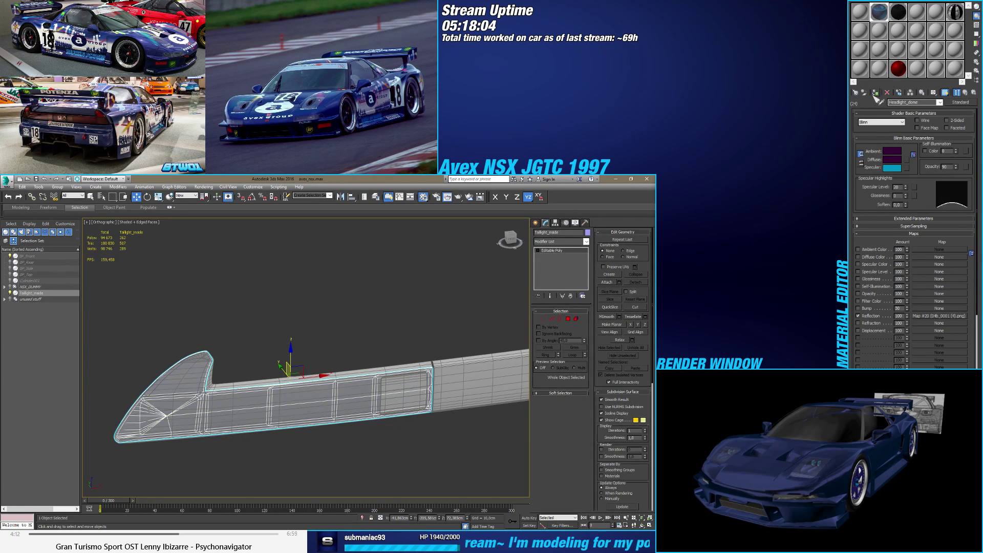
key("4")
key("ctrl+a")
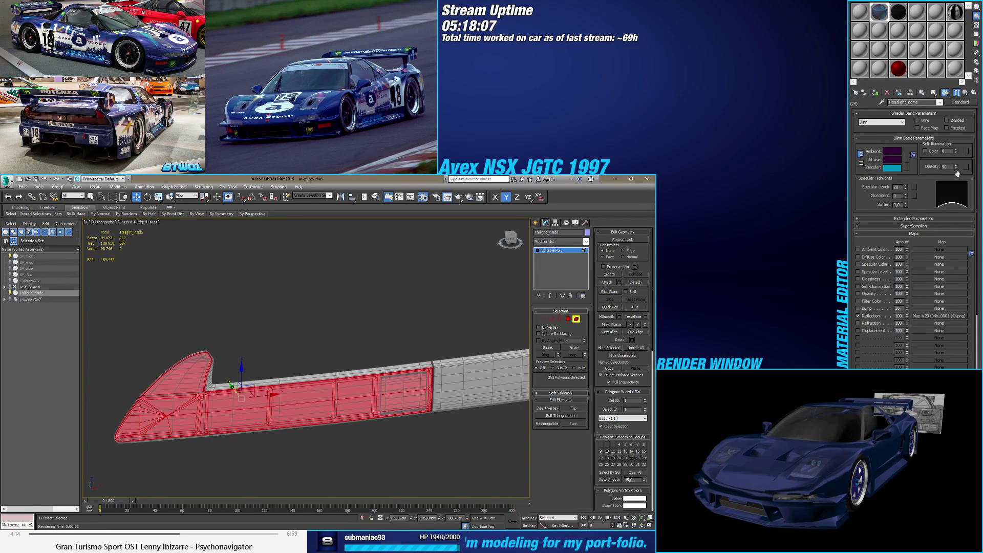
Step: Give the selected Taillight_inside faces material ID 6, the NSX Mirror sub-material
left_click(965, 93)
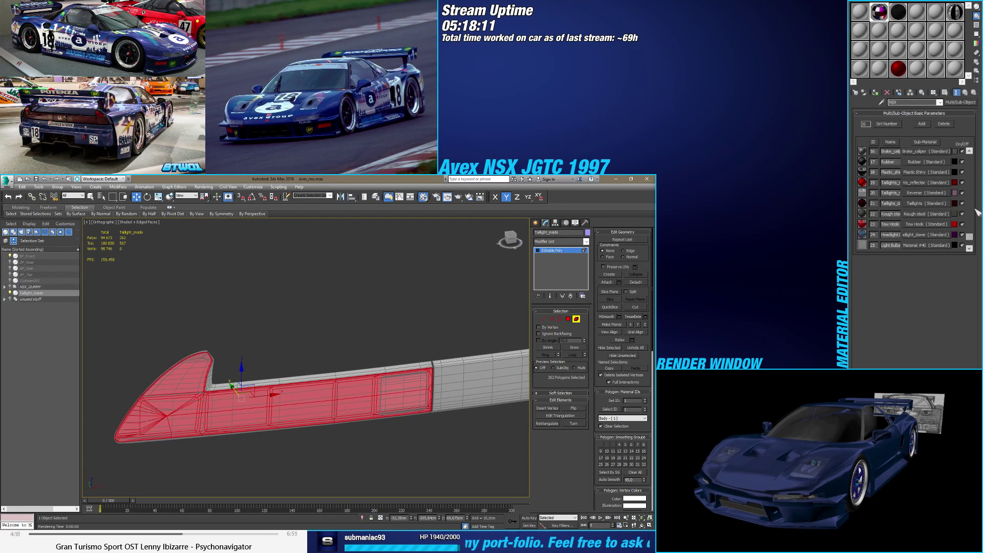
scroll(975, 215, "up", 5)
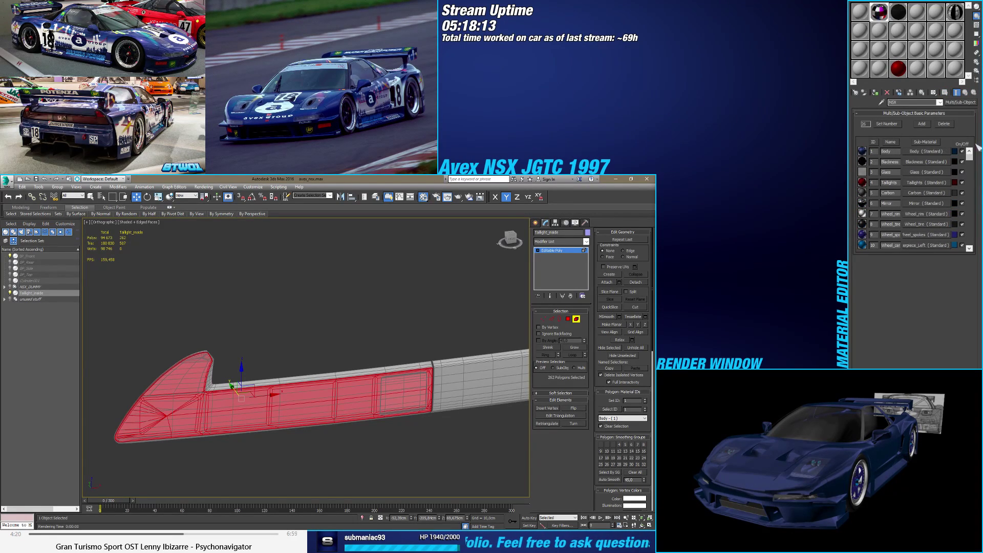
left_click(631, 400)
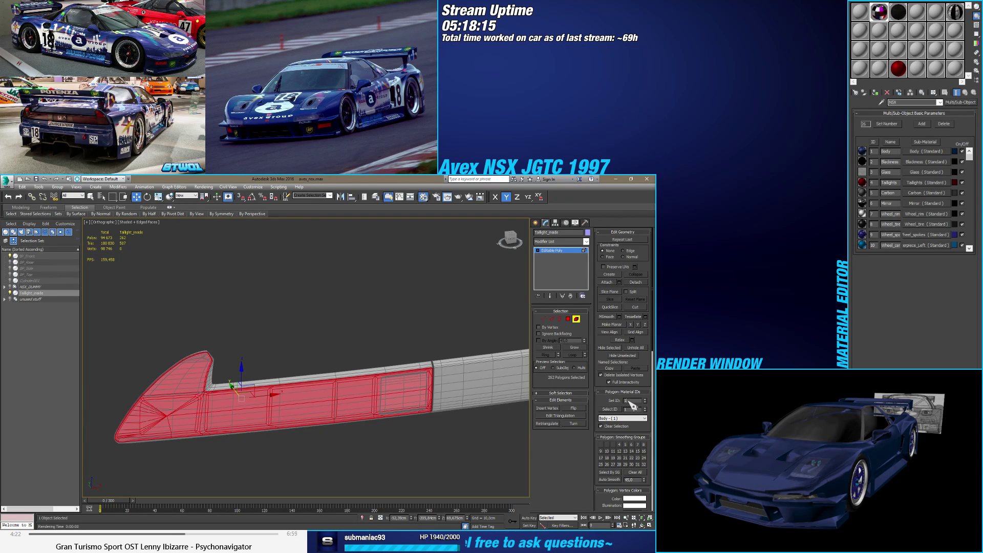
type("6")
key("Return")
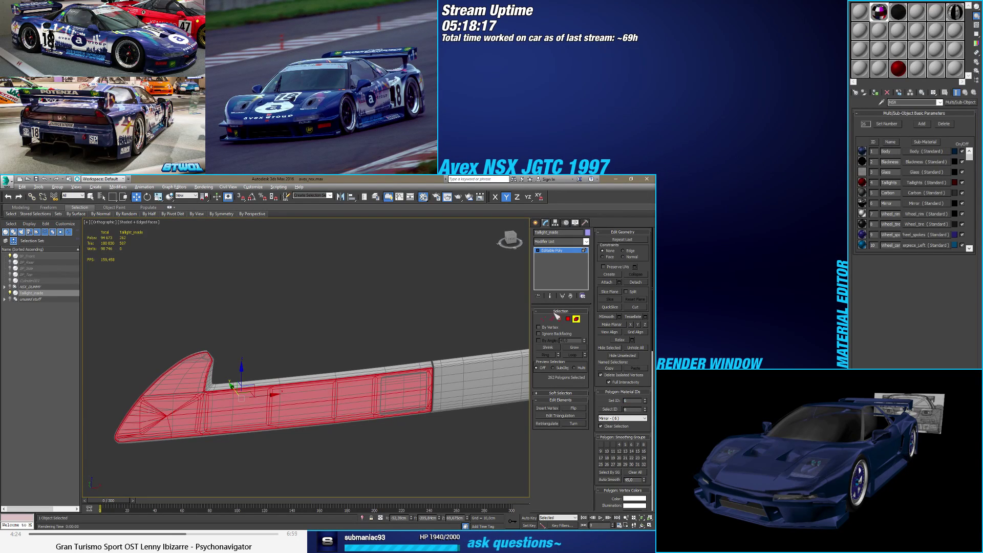
Step: Exit Polygon mode and select the taillights cover object instead
left_click(576, 318)
left_click(437, 450)
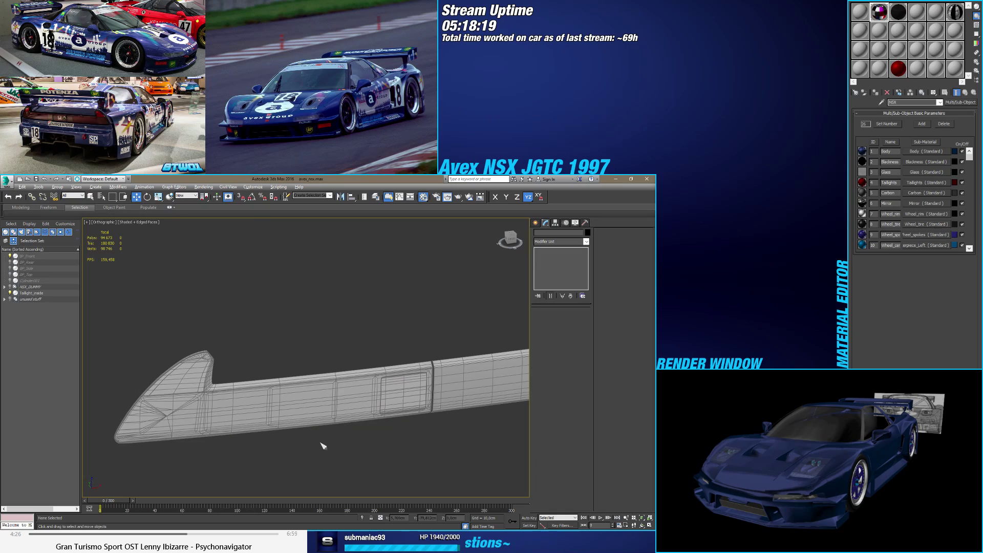
left_click_drag(275, 367, 318, 446)
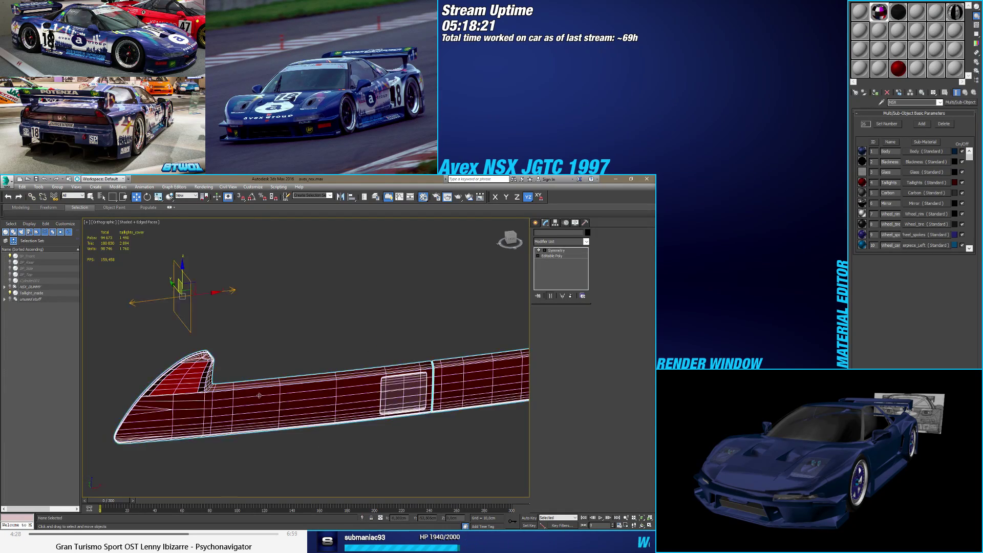
Step: Zoom in on the taillight and switch the selection between Taillight_inside and the cover
middle_click_drag(324, 450, 281, 410, "alt")
scroll(425, 404, "up", 6)
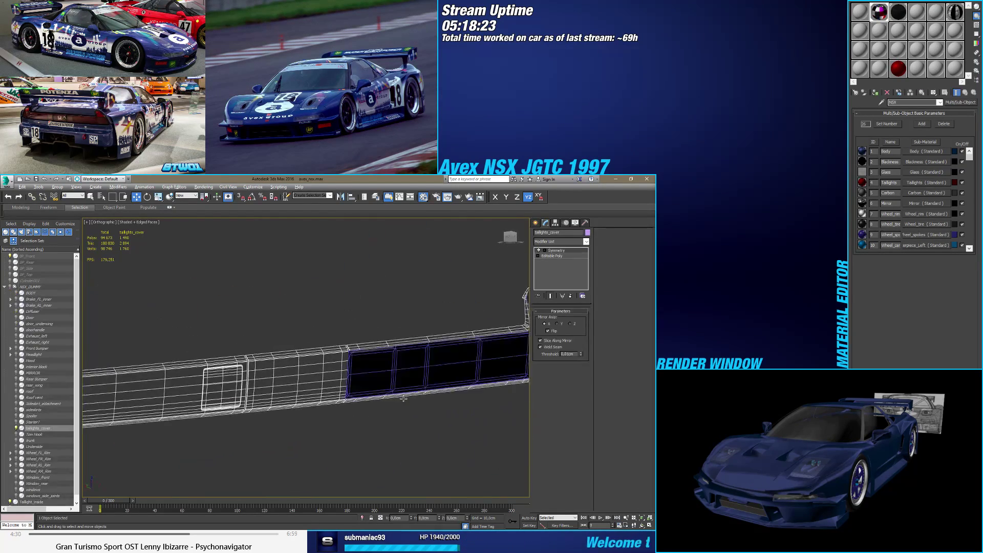
middle_click_drag(425, 398, 404, 405, "alt")
mouse_move(353, 411)
middle_mouse_down("alt")
mouse_move(389, 395)
mouse_move(415, 409)
mouse_move(315, 418)
mouse_move(337, 398)
mouse_move(347, 412)
middle_mouse_up("alt")
scroll(389, 394, "up", 5)
left_click(424, 410)
left_click(315, 418)
left_click(339, 403)
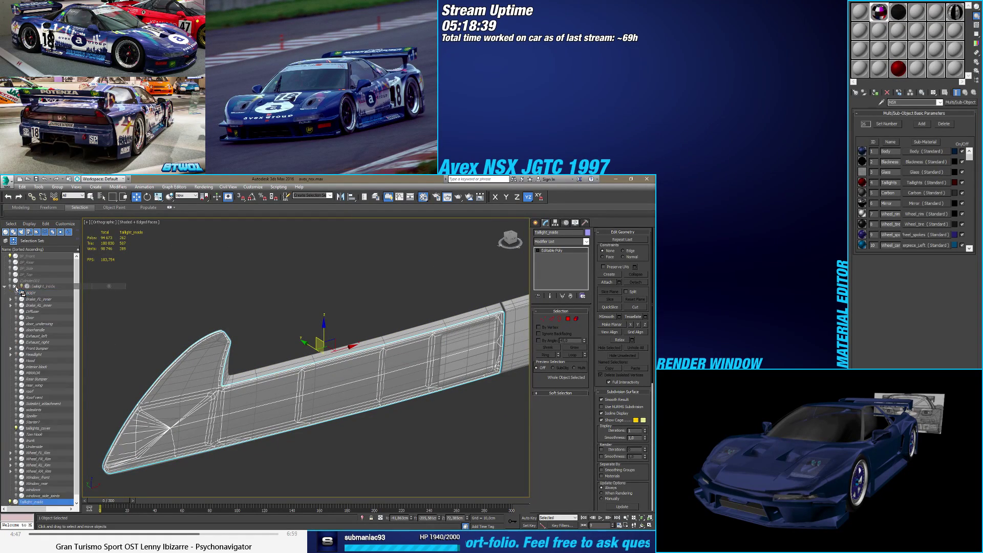
Step: Hide Taillights_cover from the NSX_DUMMY group in the Scene Explorer
left_click(16, 287)
scroll(50, 383, "down", 1)
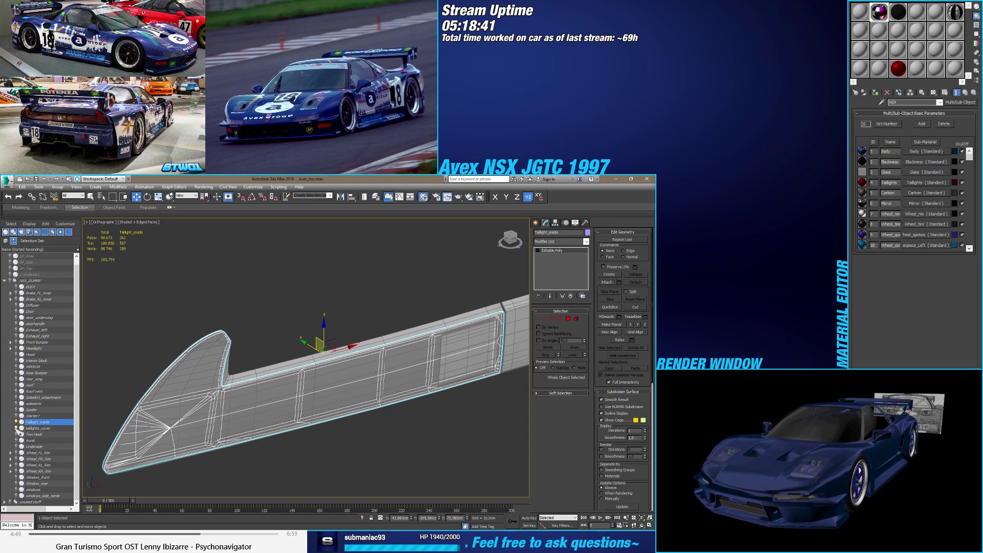
left_click(31, 427)
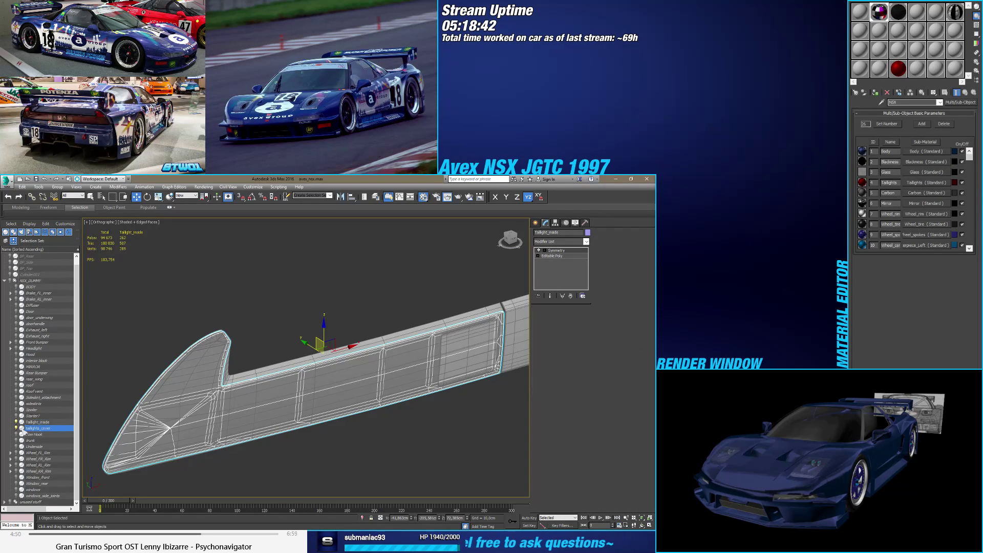
left_click(20, 429)
Step: Select Taillight_inside and switch to Vertex mode
left_click(32, 421)
scroll(214, 393, "up", 3)
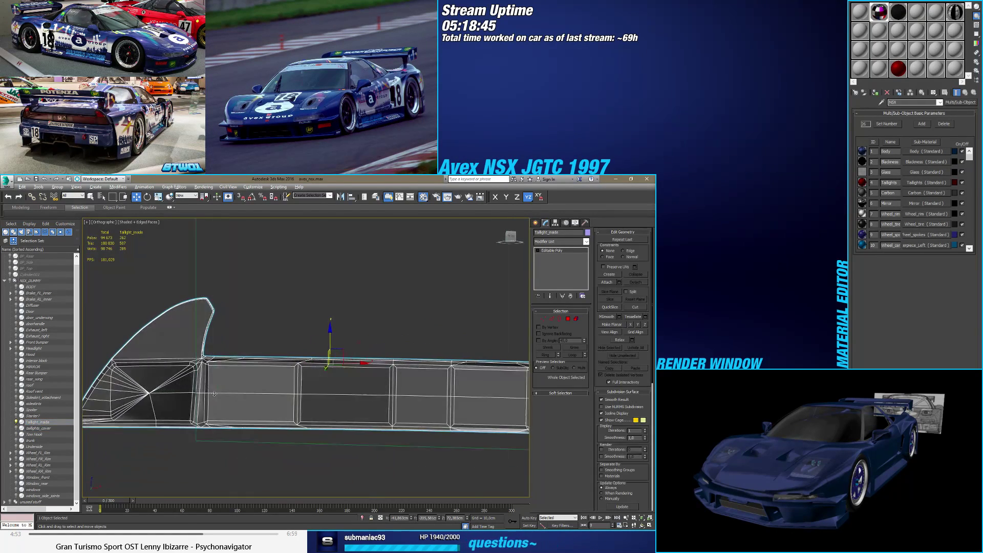
middle_click_drag(214, 393, 314, 384, "alt")
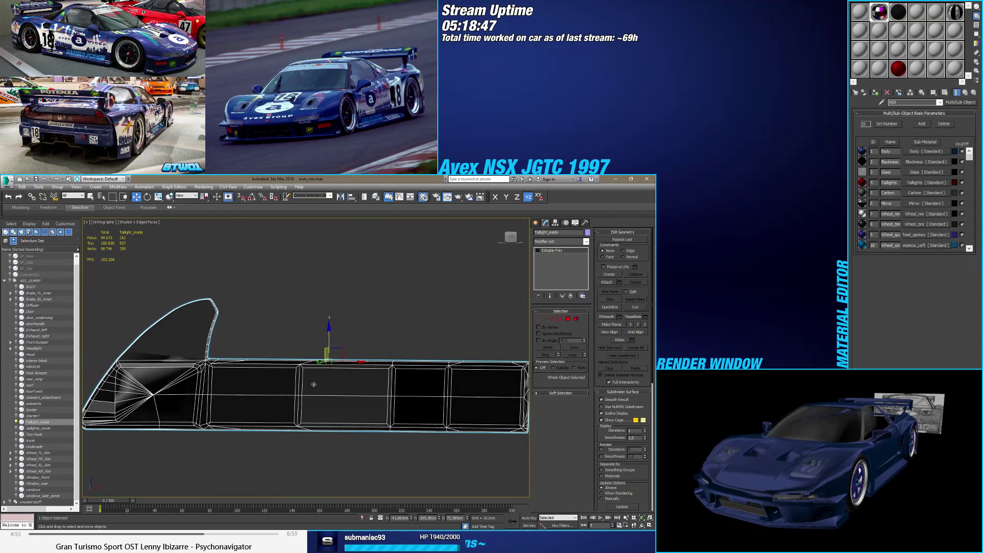
left_click(543, 319)
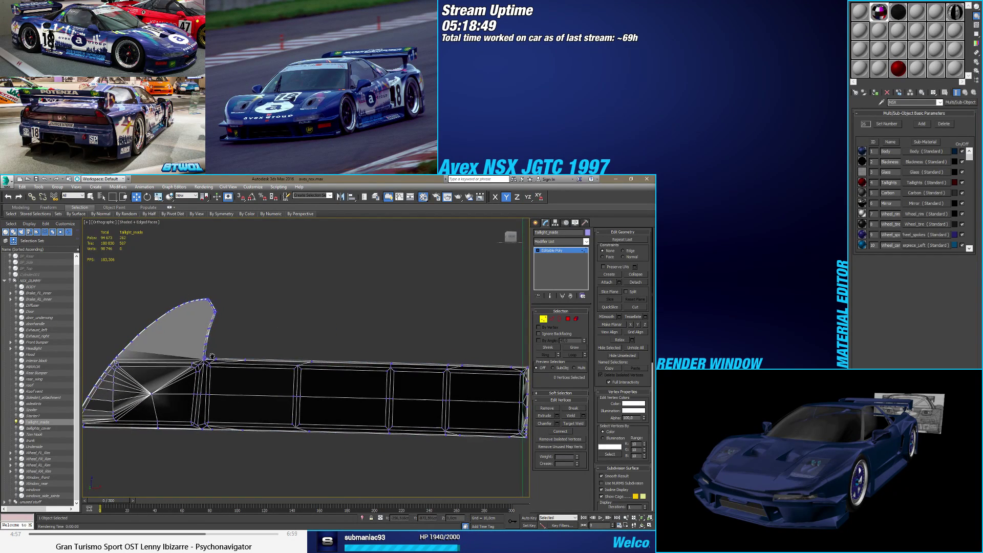
Step: Connect two selected corner vertices of the taillight with a new edge
scroll(212, 357, "up", 5)
left_click(171, 383)
key("z")
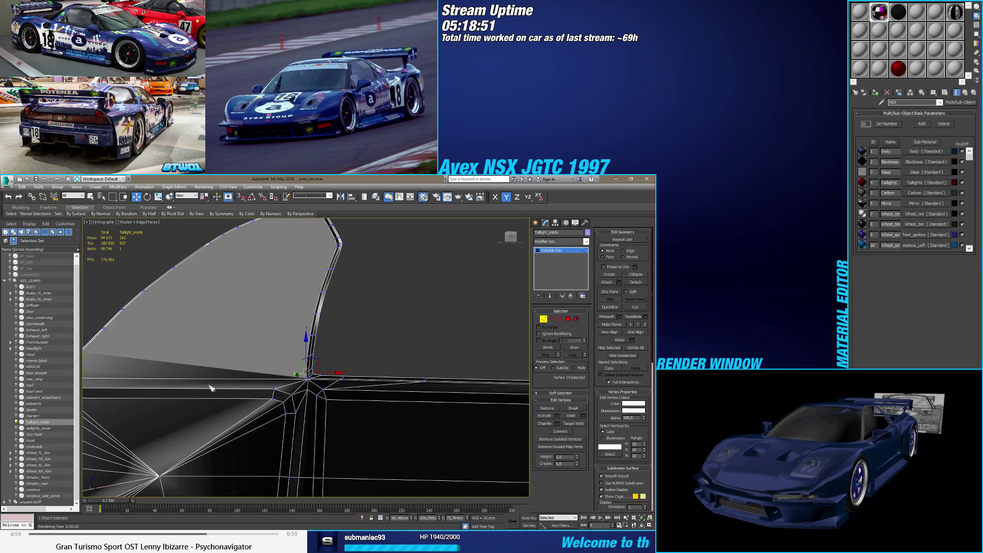
middle_click_drag(210, 388, 356, 363, "alt")
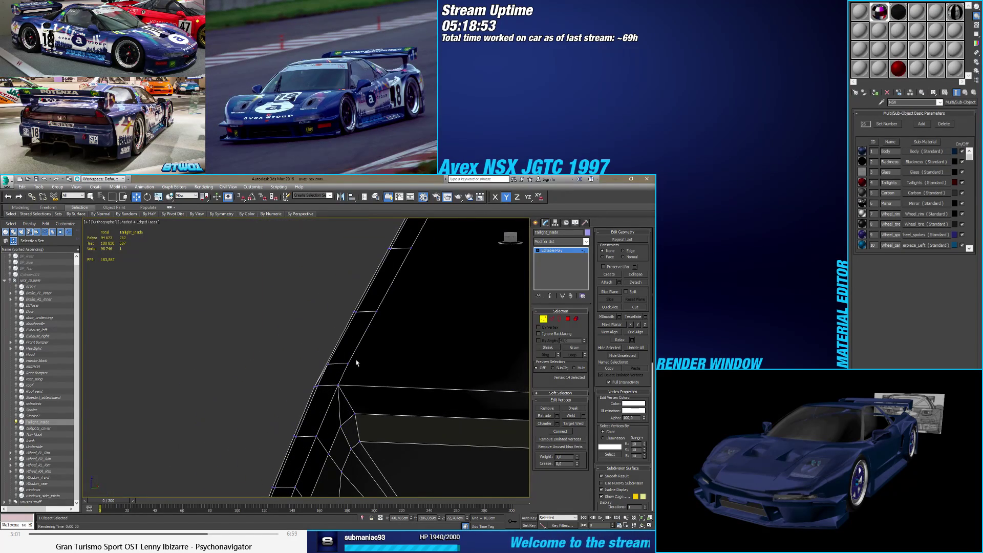
left_click(348, 363, "ctrl")
scroll(302, 384, "down", 4)
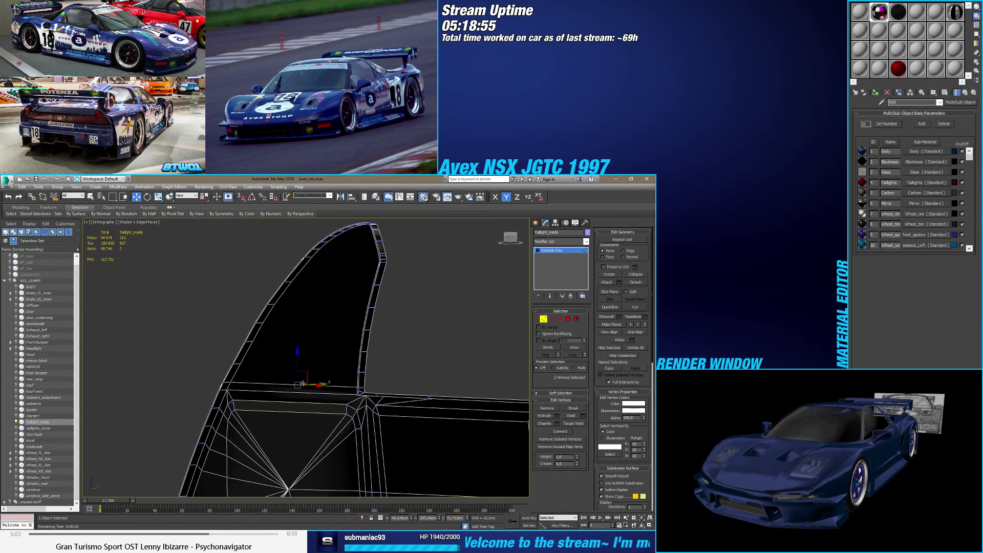
scroll(361, 391, "up", 5)
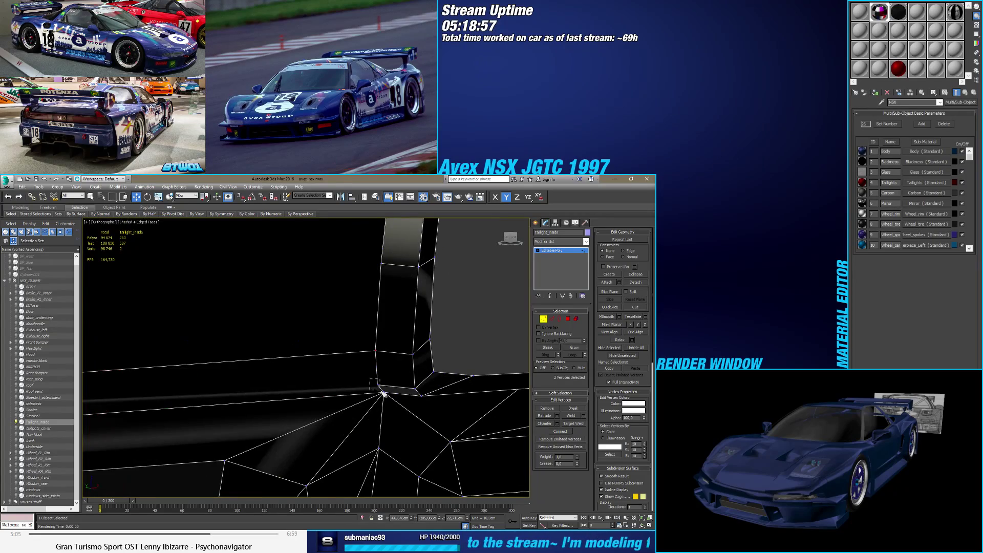
left_click(383, 393)
scroll(329, 402, "down", 5)
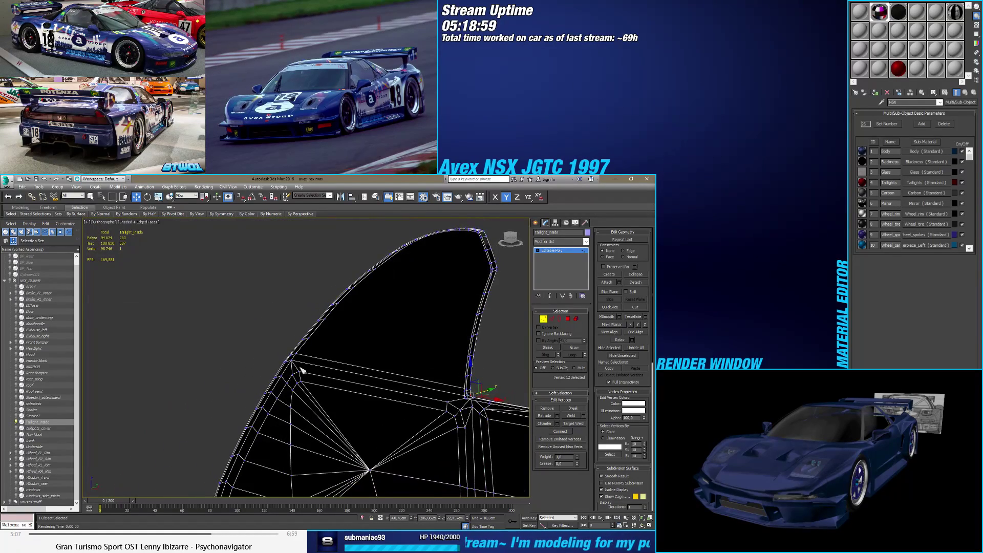
left_click(290, 359, "ctrl")
scroll(338, 389, "up", 2)
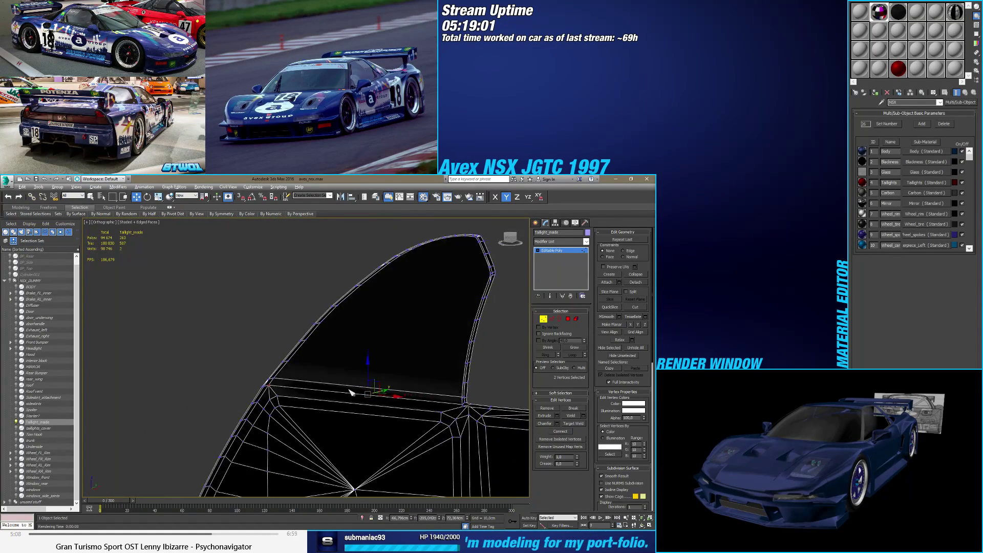
middle_click_drag(350, 392, 385, 381, "alt")
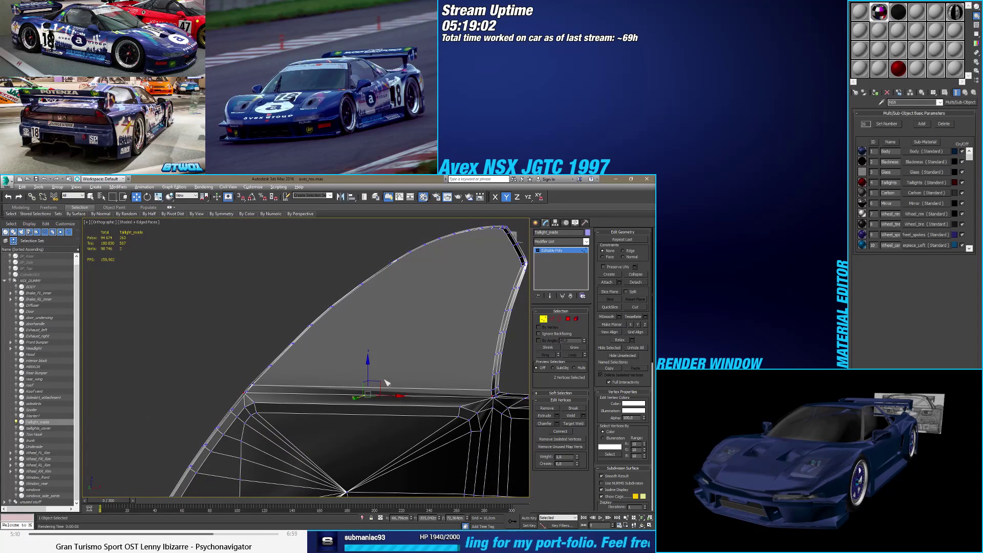
left_click(560, 431)
Step: From the front view, connect vertex 16 to an opposite vertex
middle_click_drag(468, 382, 517, 251, "alt")
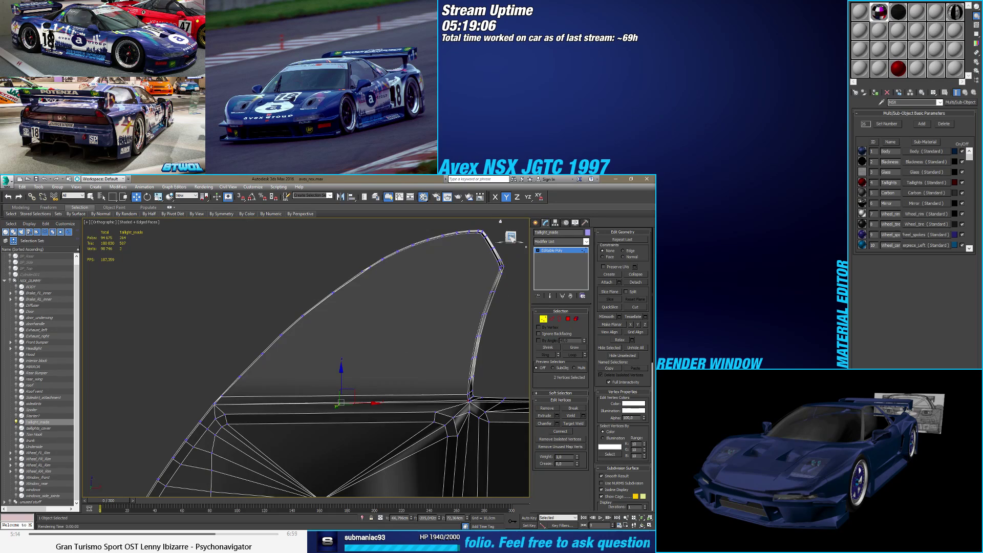
key("f")
middle_click_drag(478, 362, 357, 362, "alt")
left_click(488, 366)
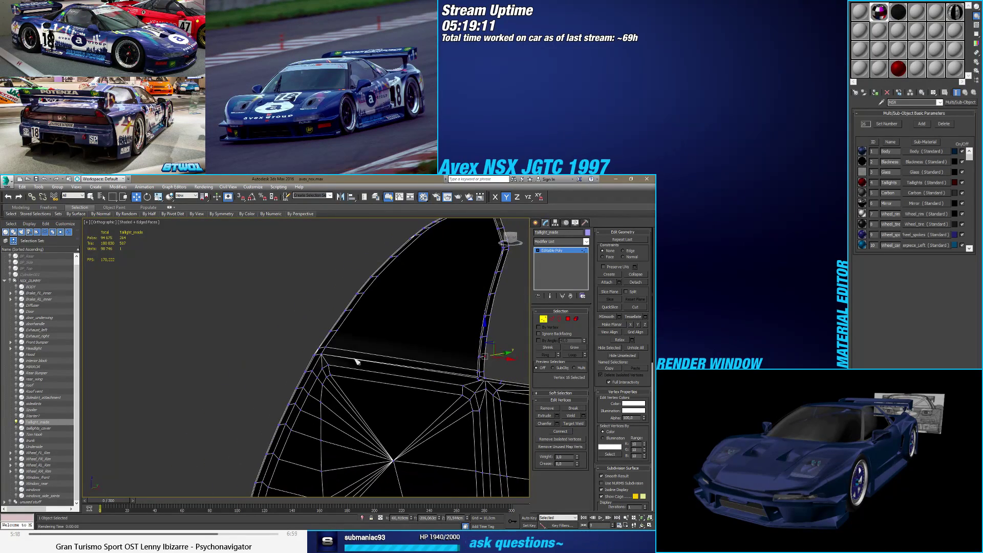
left_click(336, 334, "ctrl")
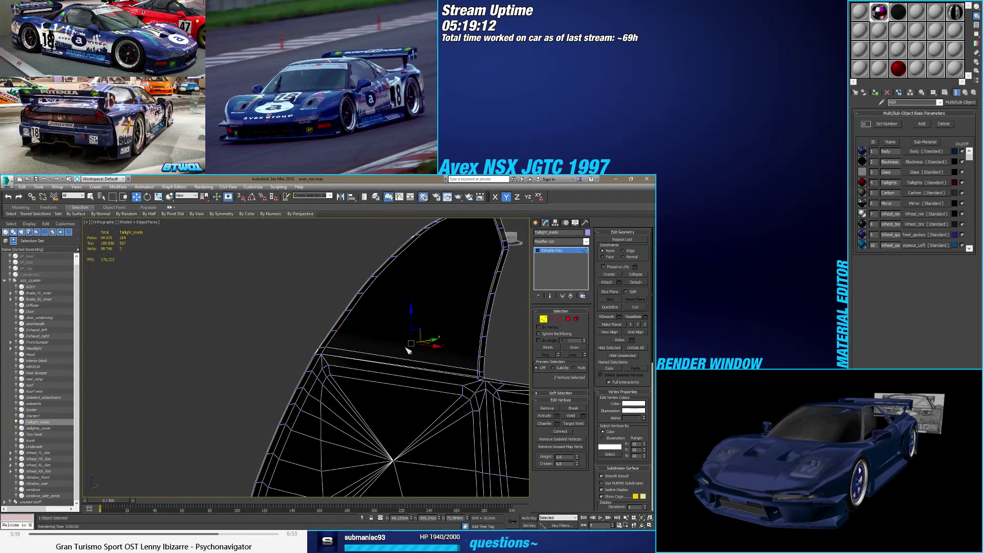
left_click(563, 432)
Step: Cut two more edges across the fin by connecting vertex pairs
left_click(350, 309)
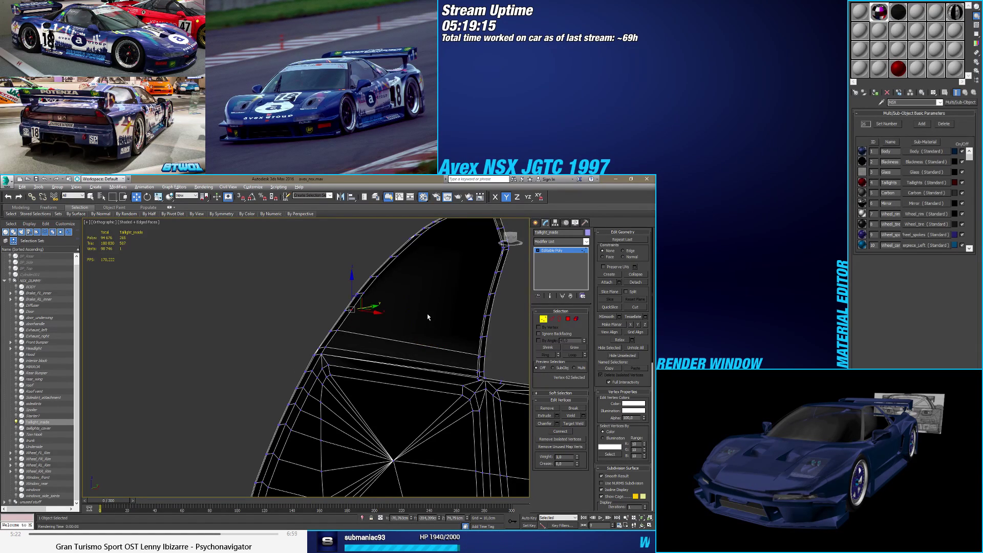
middle_click_drag(427, 313, 518, 308, "alt")
left_click(524, 300, "ctrl")
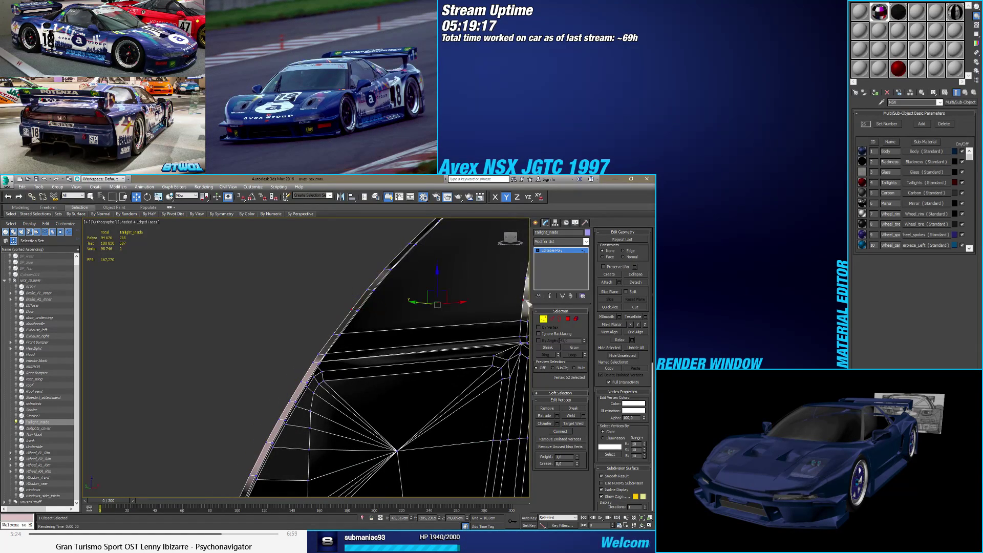
left_click(557, 432)
middle_click_drag(358, 368, 288, 345, "alt")
left_click(271, 338)
left_click(398, 323, "ctrl")
left_click(561, 434)
Step: Connect three further vertex pairs across the taillight face
left_click(395, 347)
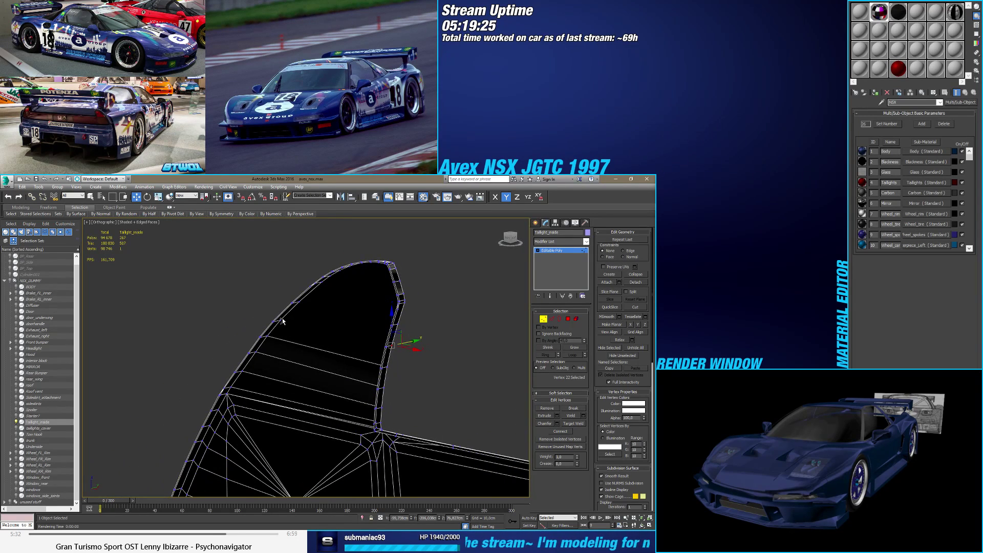
left_click(281, 329, "ctrl")
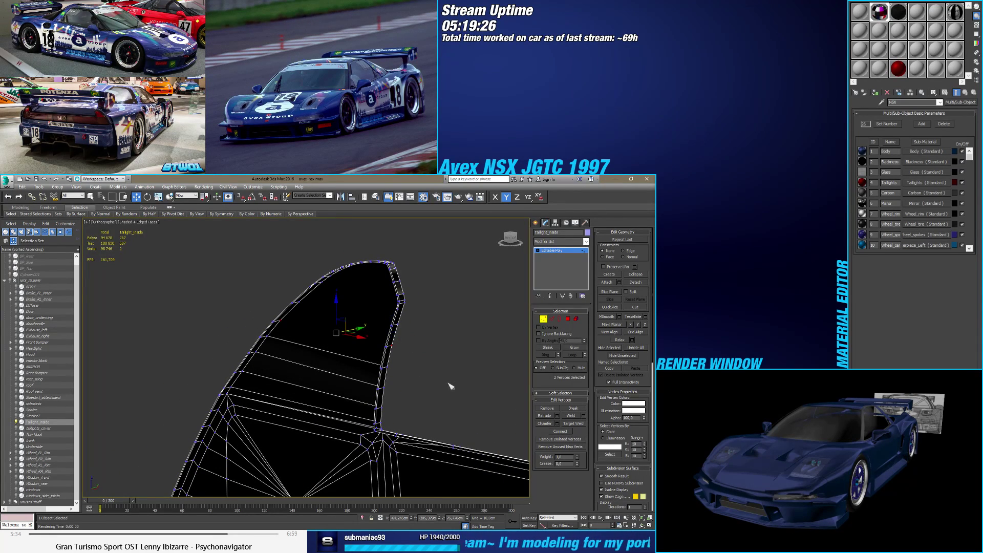
left_click(556, 431)
left_click(299, 306)
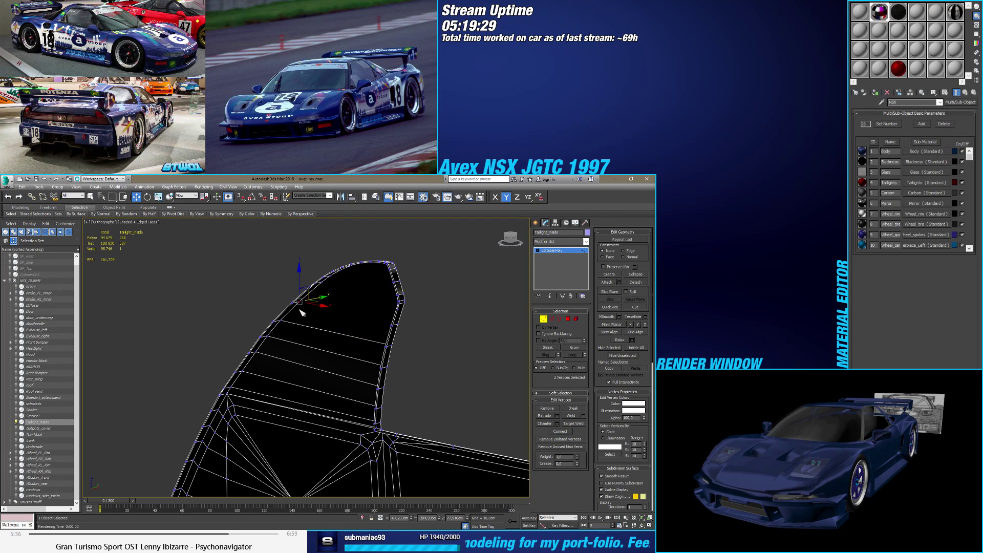
left_click(397, 330, "ctrl")
left_click(560, 431)
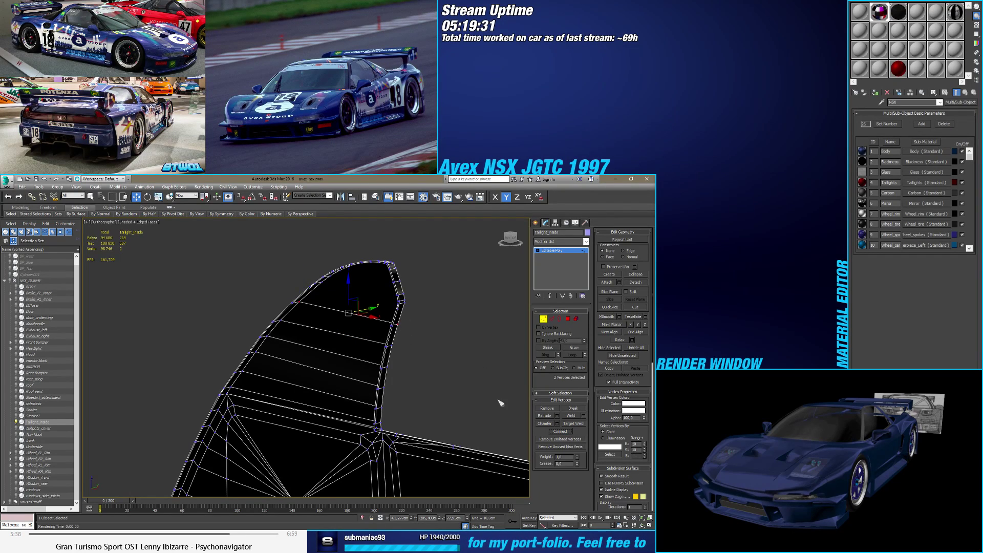
middle_click_drag(407, 324, 320, 338, "alt")
scroll(320, 338, "up", 5)
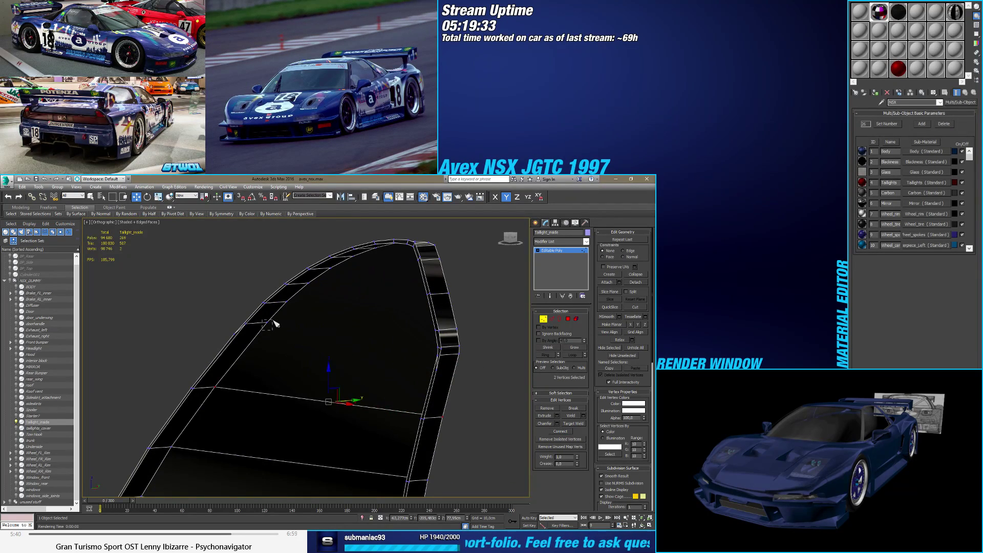
left_click(273, 322)
left_click(458, 356, "ctrl")
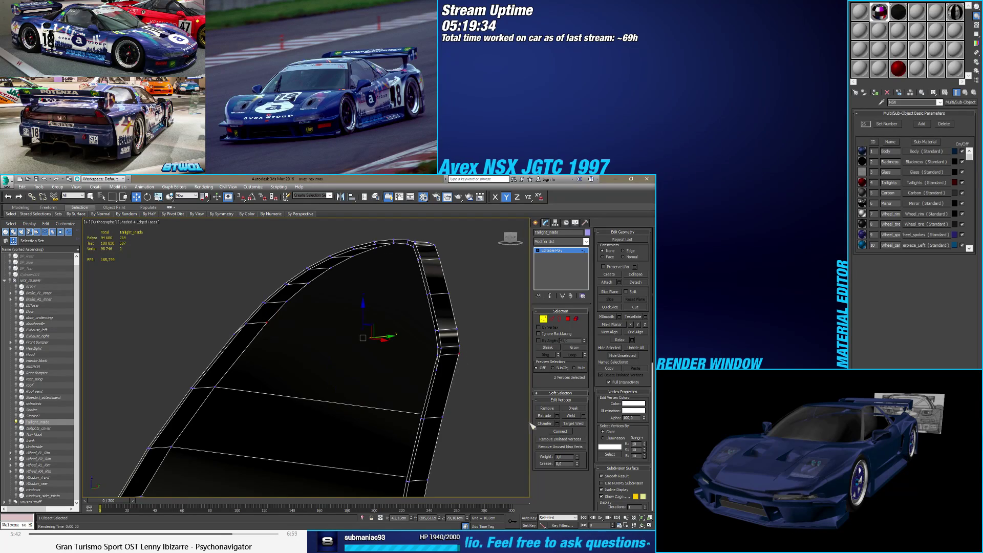
left_click(559, 431)
left_click(459, 350)
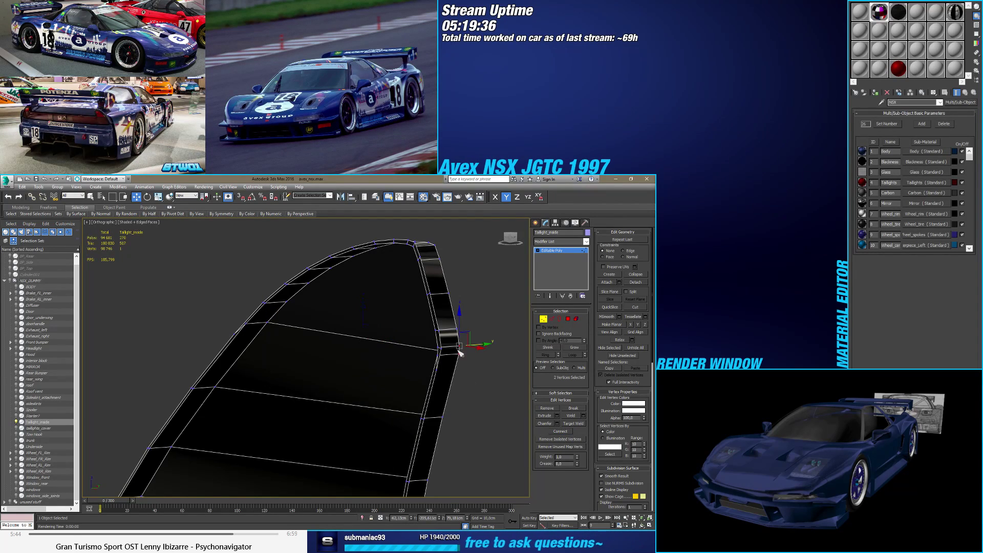
left_click(270, 323, "ctrl")
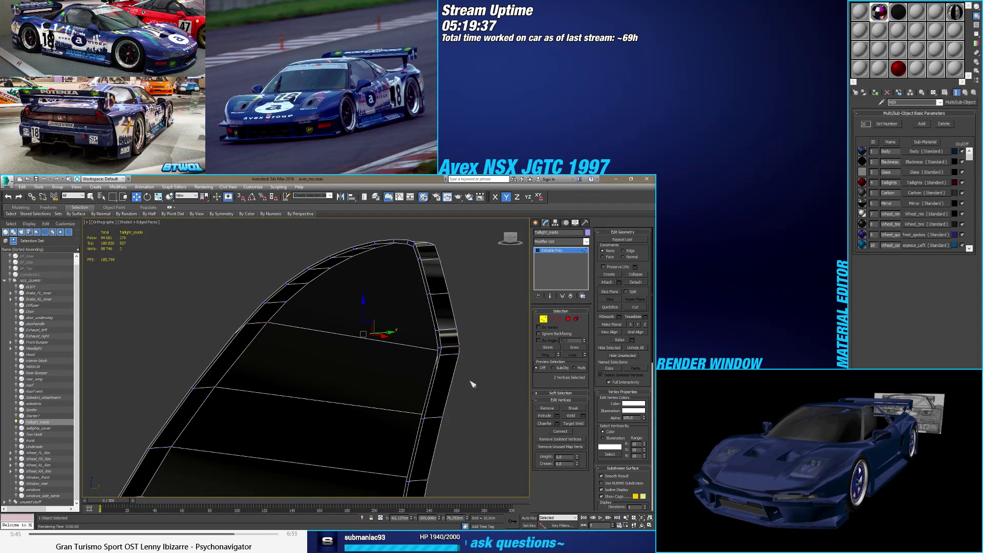
left_click(560, 432)
Step: Add three more connecting edges across the taillight, dropping an extra vertex along the way
middle_click_drag(386, 352, 382, 373)
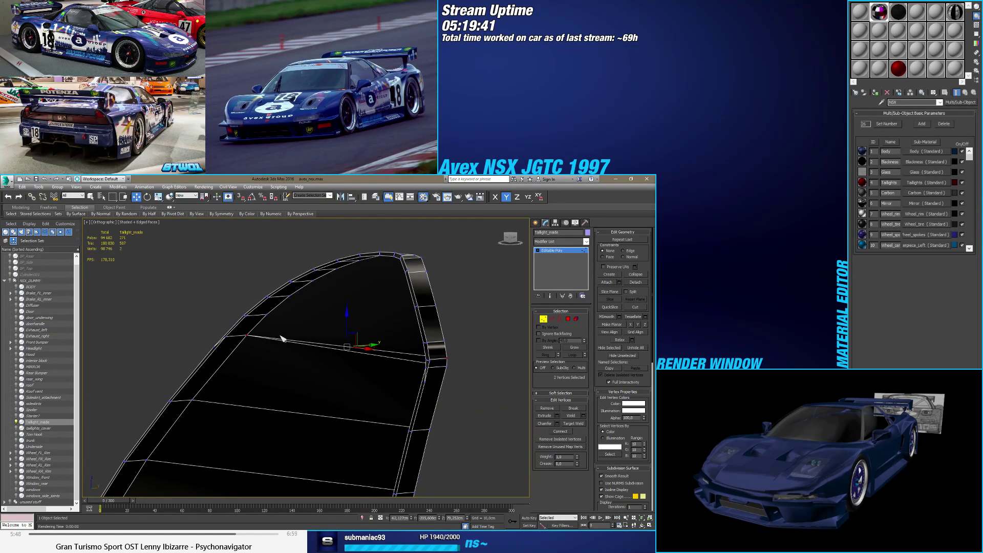
left_click(268, 314)
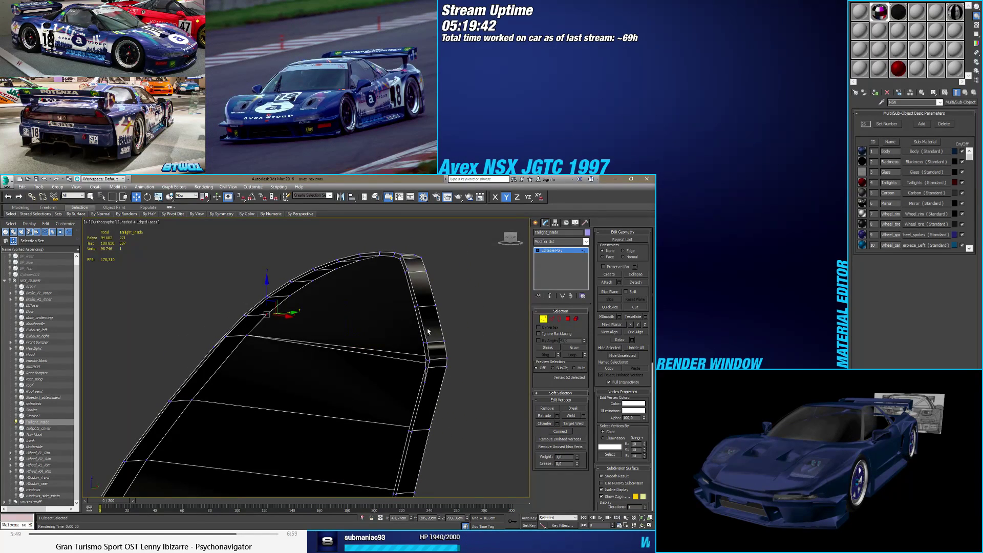
left_click(442, 349, "ctrl")
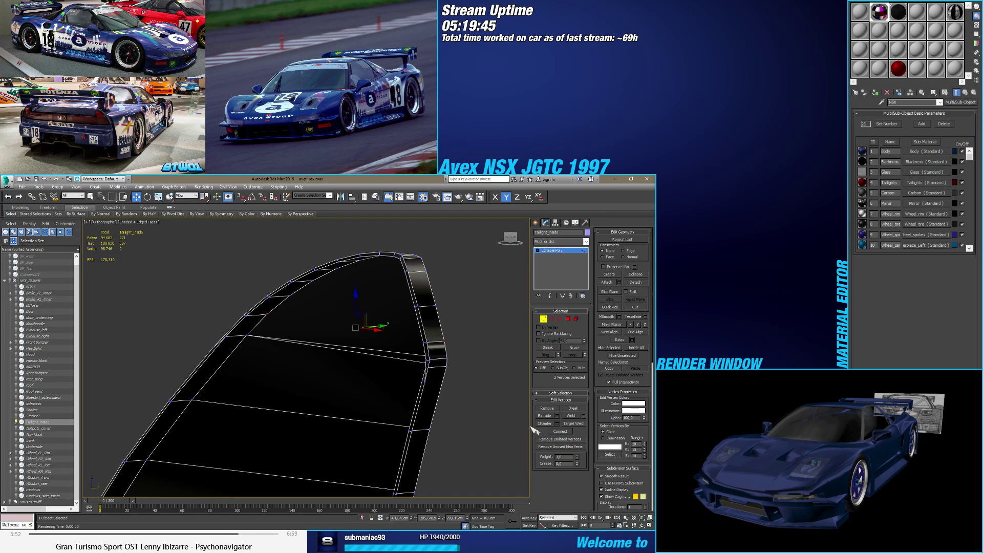
left_click(560, 431)
scroll(398, 370, "up", 4)
middle_click_drag(400, 374, 463, 302, "alt")
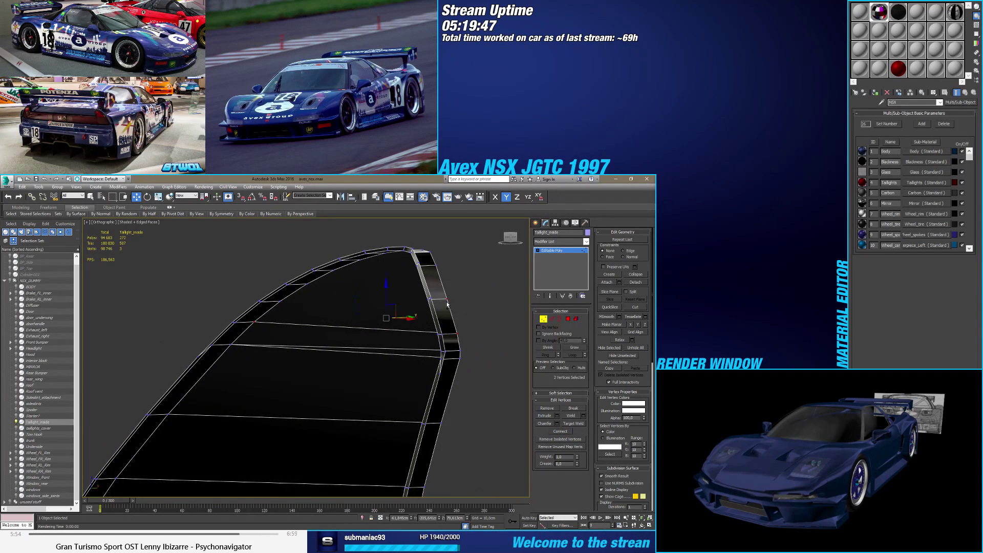
left_click(459, 336, "alt")
left_click(560, 432)
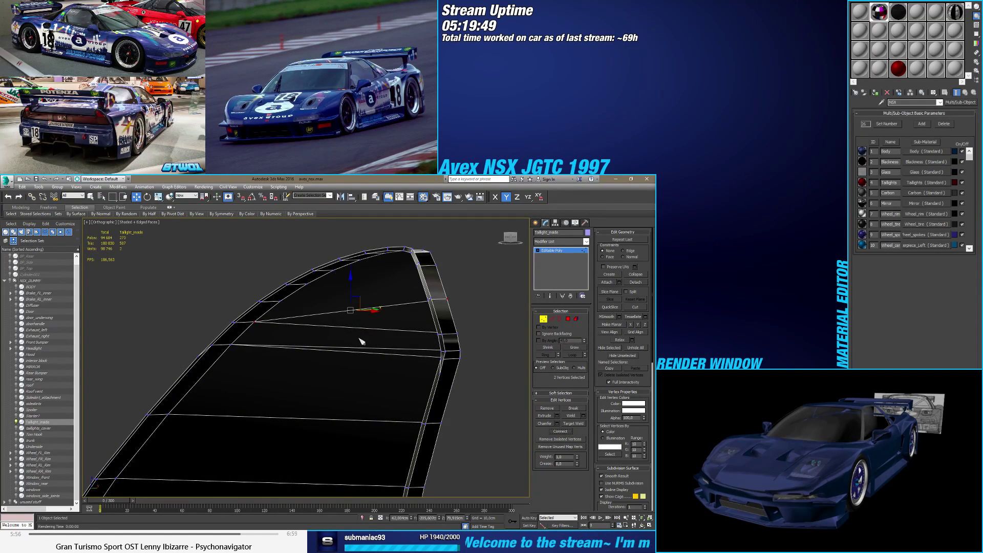
left_click(280, 301)
left_click(437, 264, "ctrl")
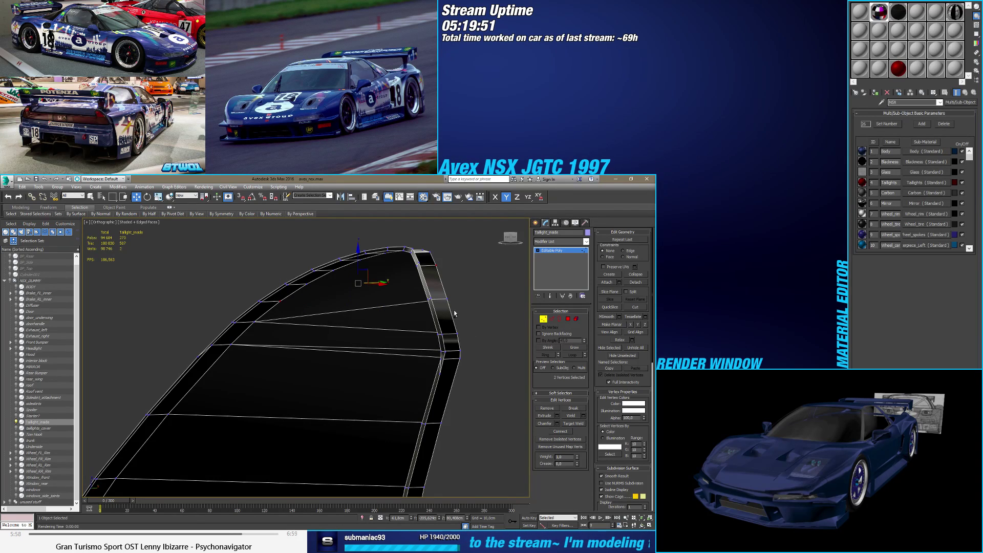
left_click(560, 431)
Step: Weld three vertices into the top corner and connect the corner to neighbouring vertices
middle_click_drag(328, 365, 305, 363, "alt")
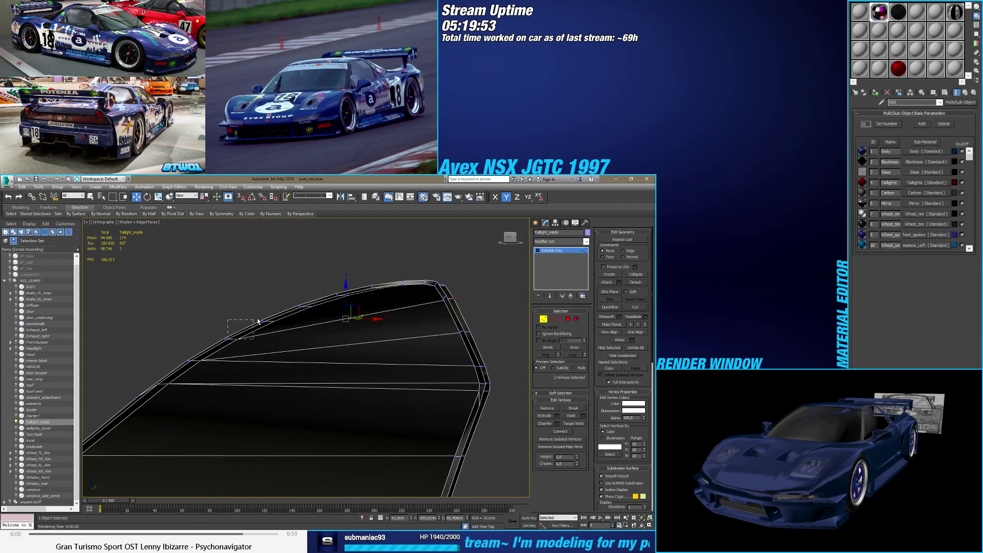
left_click_drag(258, 321, 258, 322, "alt")
middle_click_drag(258, 321, 371, 288, "alt")
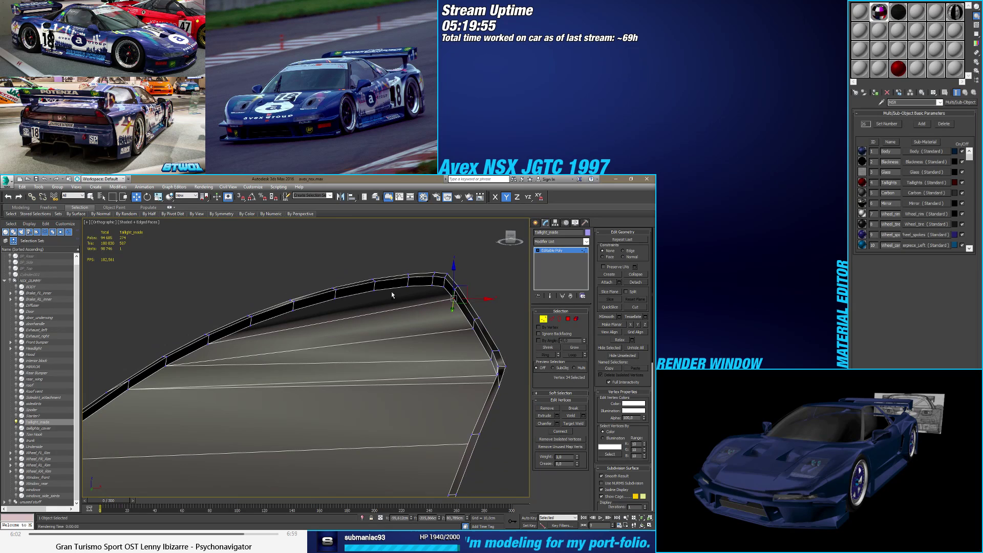
left_click(409, 286, "ctrl")
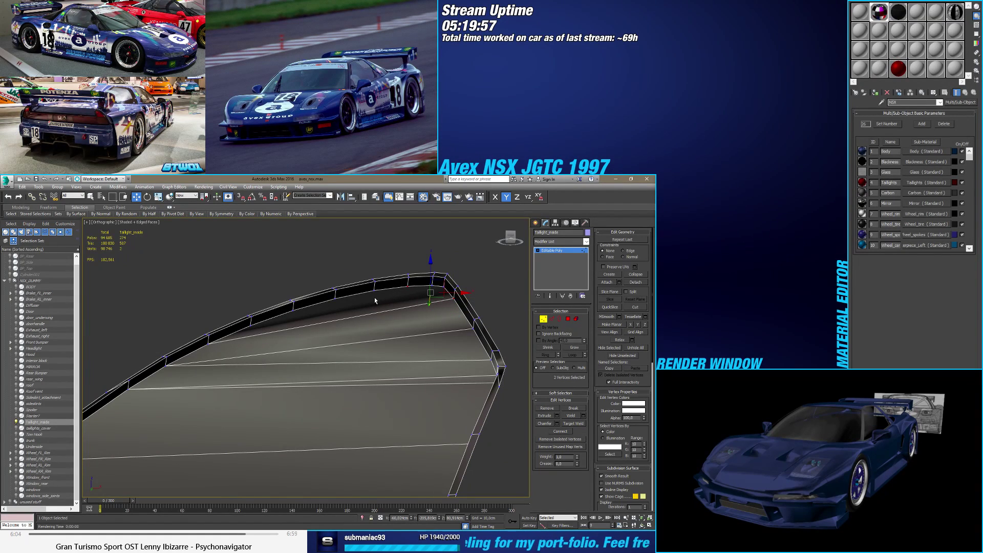
left_click(384, 291, "ctrl")
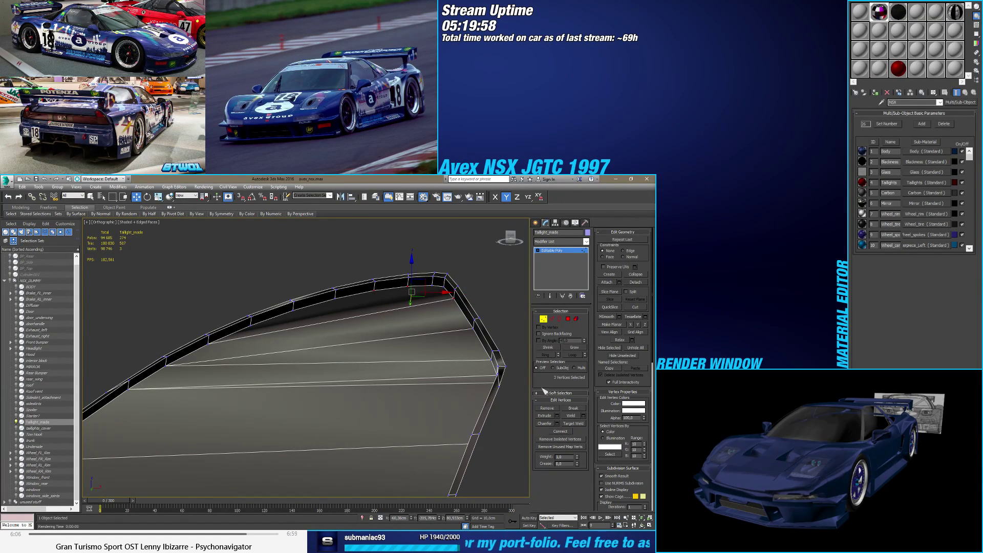
left_click(563, 423)
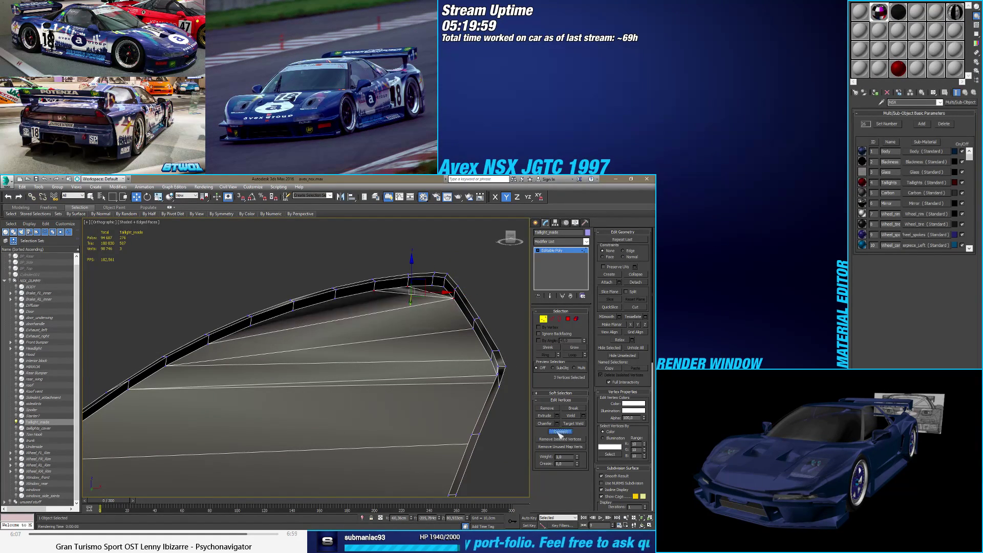
left_click(343, 298, "ctrl")
left_click(298, 311, "ctrl")
left_click(558, 431)
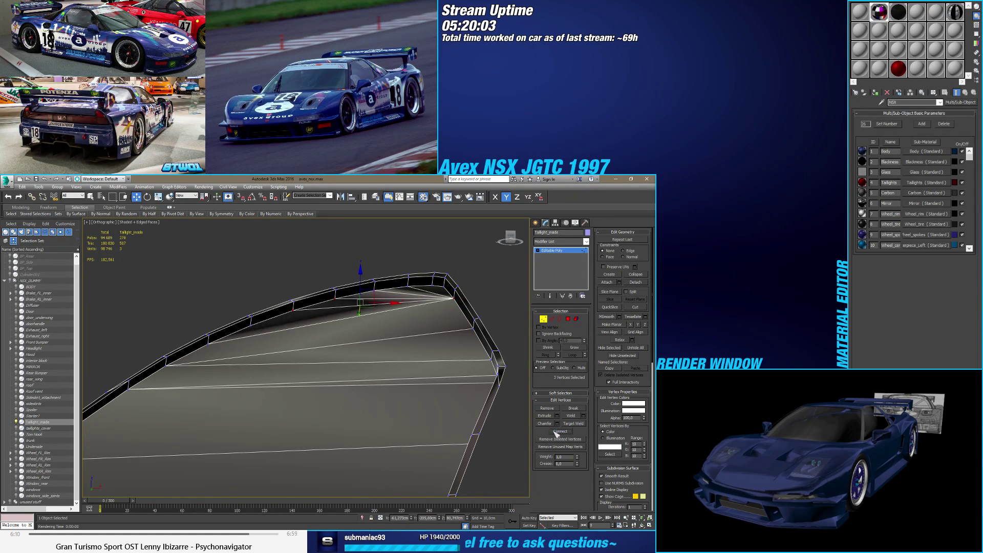
left_click(353, 286)
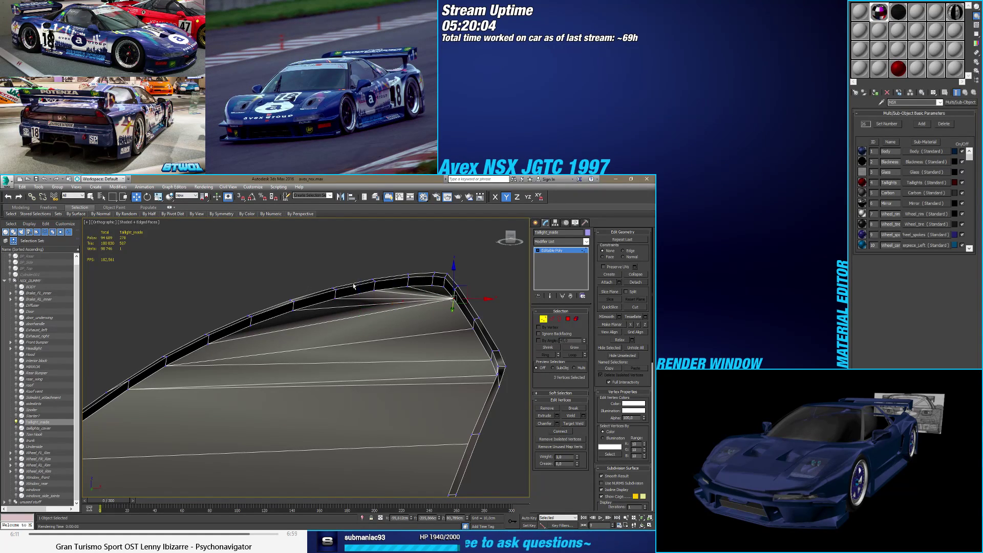
left_click(260, 326, "ctrl")
left_click(572, 434)
mouse_move(410, 390)
middle_mouse_down("alt")
mouse_move(407, 351)
mouse_move(377, 357)
mouse_move(391, 351)
mouse_move(393, 306)
mouse_move(511, 331)
middle_mouse_up("alt")
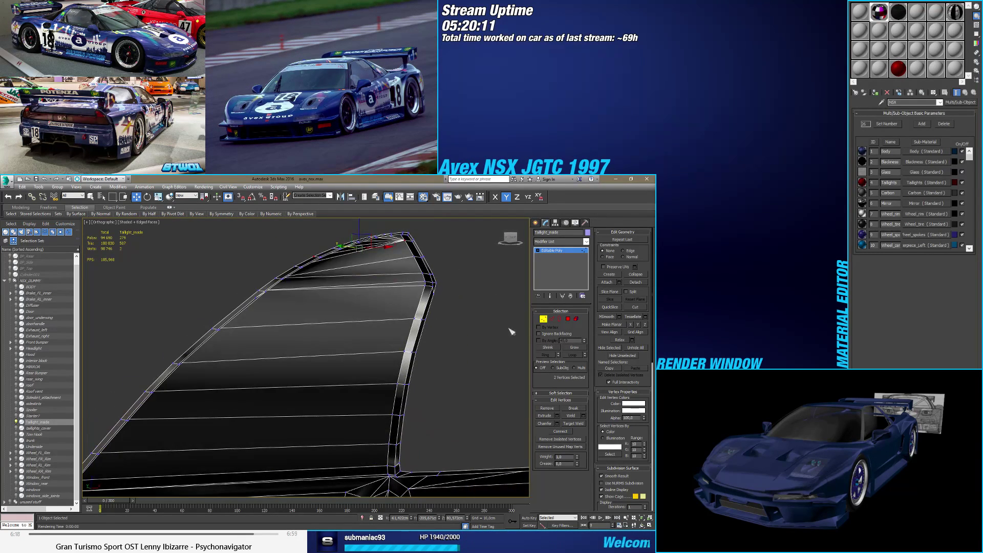
Step: Clear all smoothing groups, then put the flat front faces selected by angle into group 1
left_click(567, 319)
key("ctrl+a")
scroll(408, 331, "up", 4)
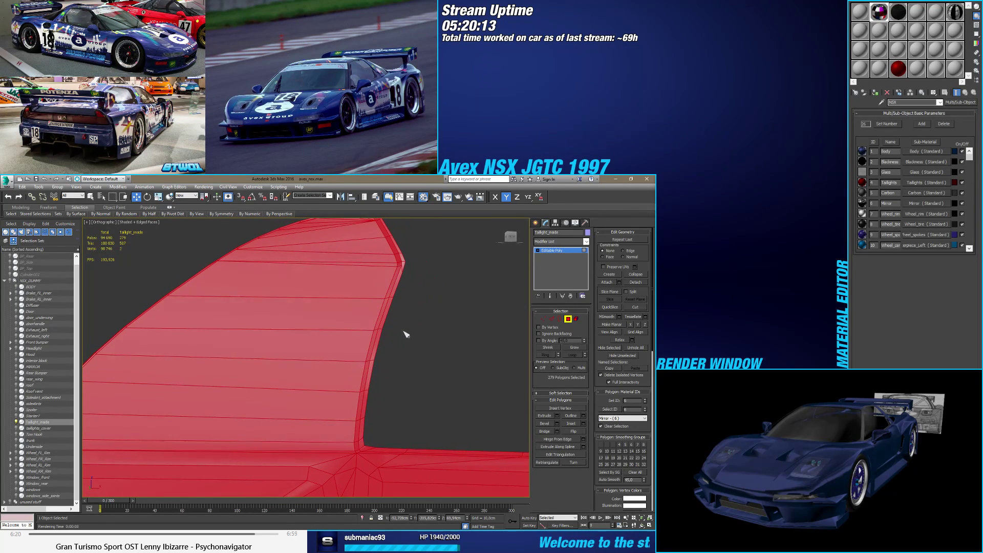
middle_click_drag(470, 336, 383, 358, "alt")
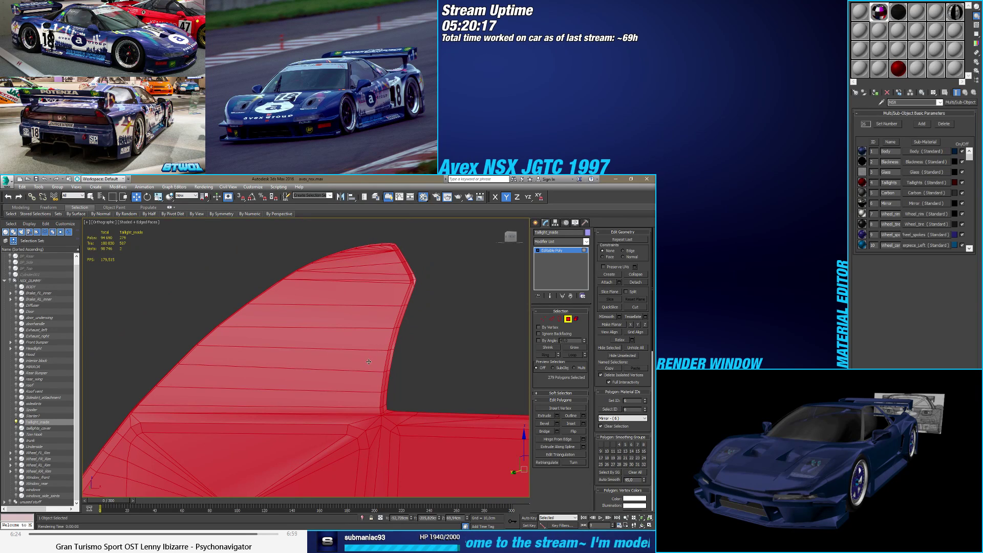
left_click(637, 472)
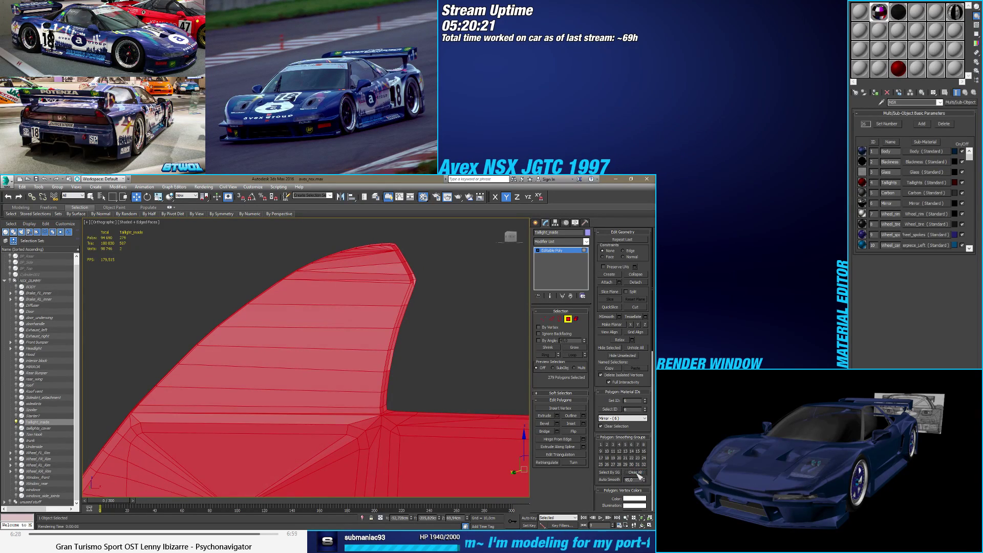
double_click(568, 340)
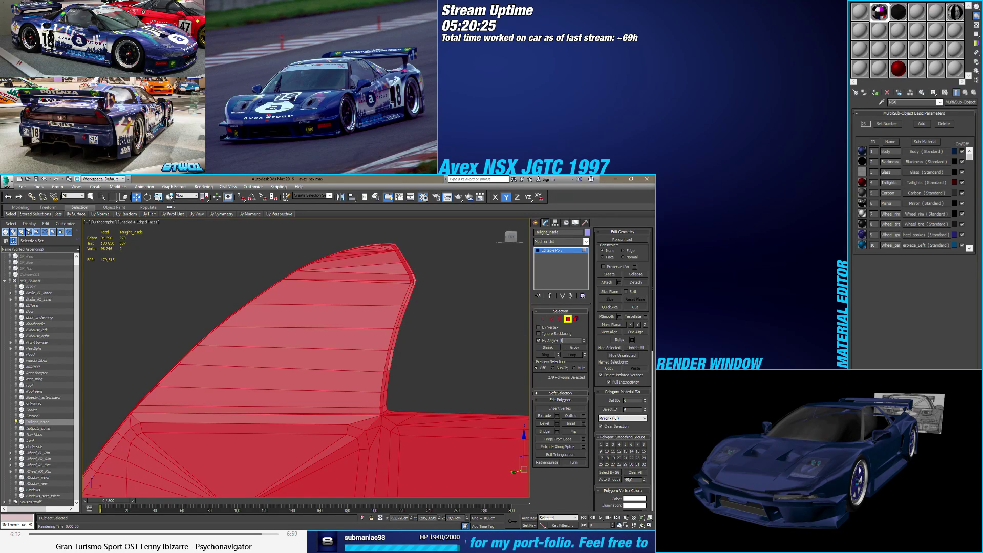
left_click(345, 355)
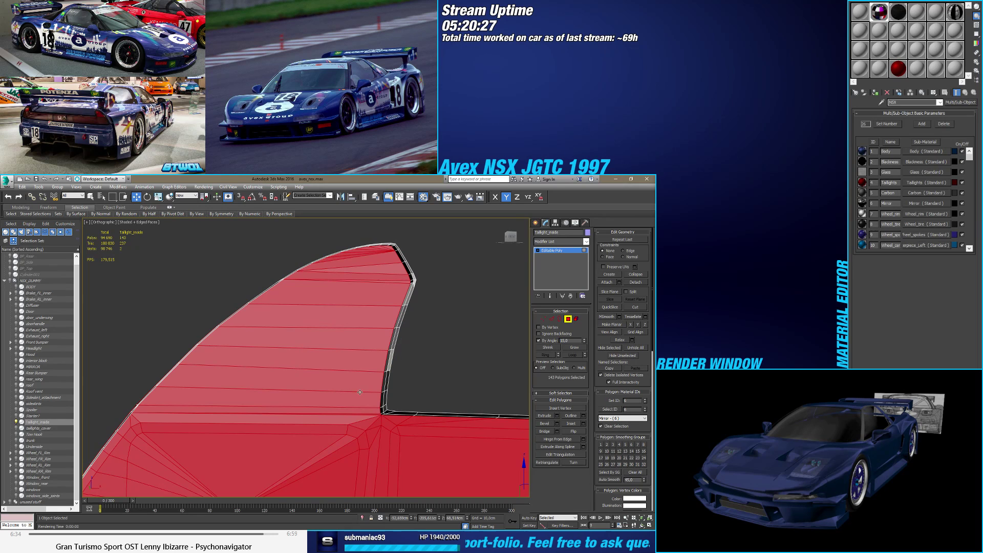
left_click(601, 445)
key("F4")
scroll(359, 384, "up", 3)
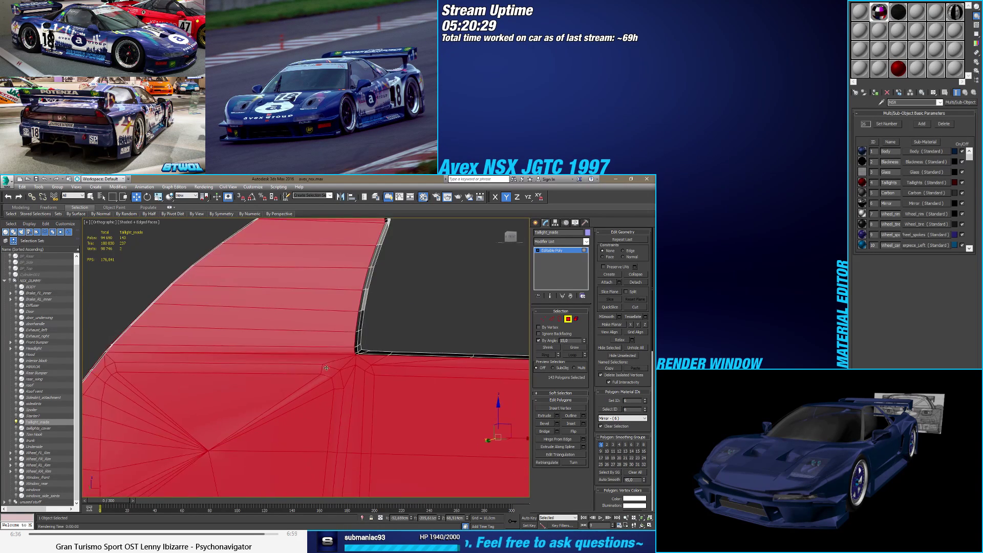
scroll(345, 393, "down", 5)
mouse_move(345, 393)
middle_mouse_down()
mouse_move(339, 402)
mouse_move(357, 407)
mouse_move(378, 389)
middle_mouse_up()
key("F4")
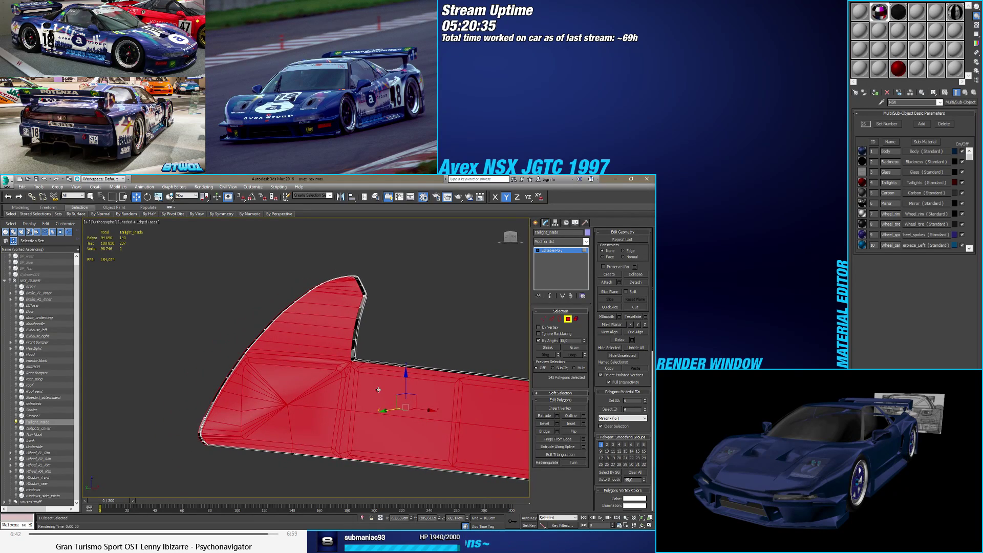
Step: Select the rim faces along the panel's outer end, excluding the top strip, and level the view
key("ctrl+z")
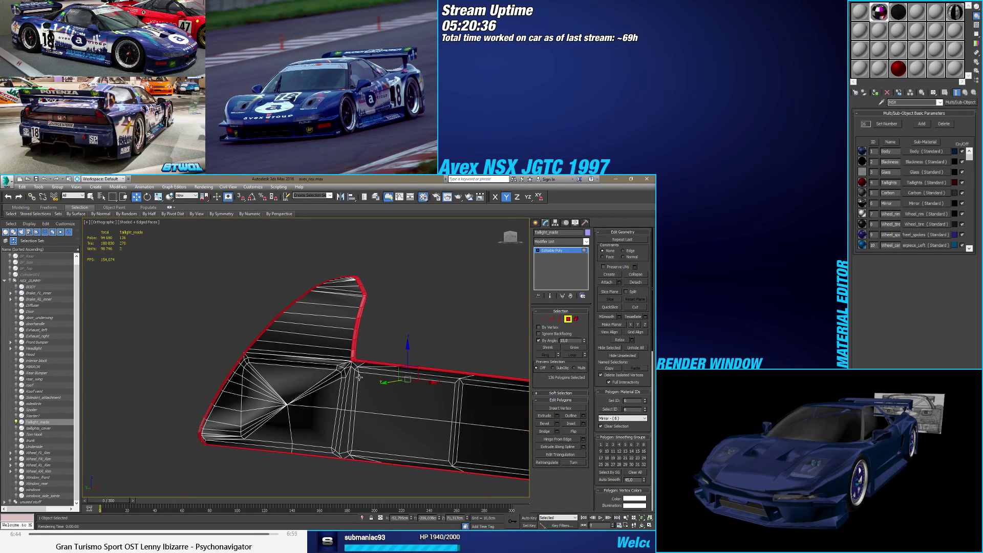
scroll(358, 377, "up", 10)
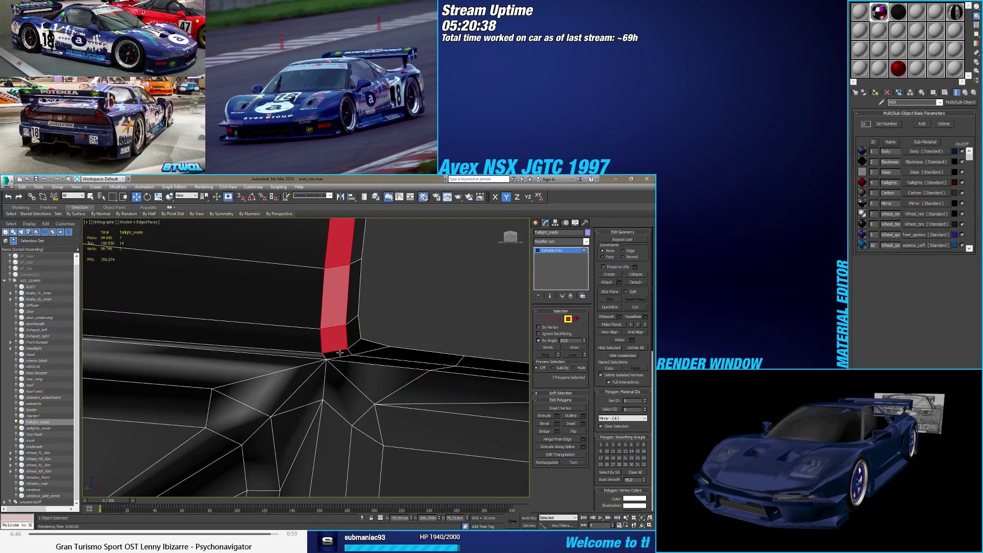
left_click(340, 353, "shift")
scroll(339, 355, "down", 10)
middle_click_drag(338, 368, 357, 387, "alt")
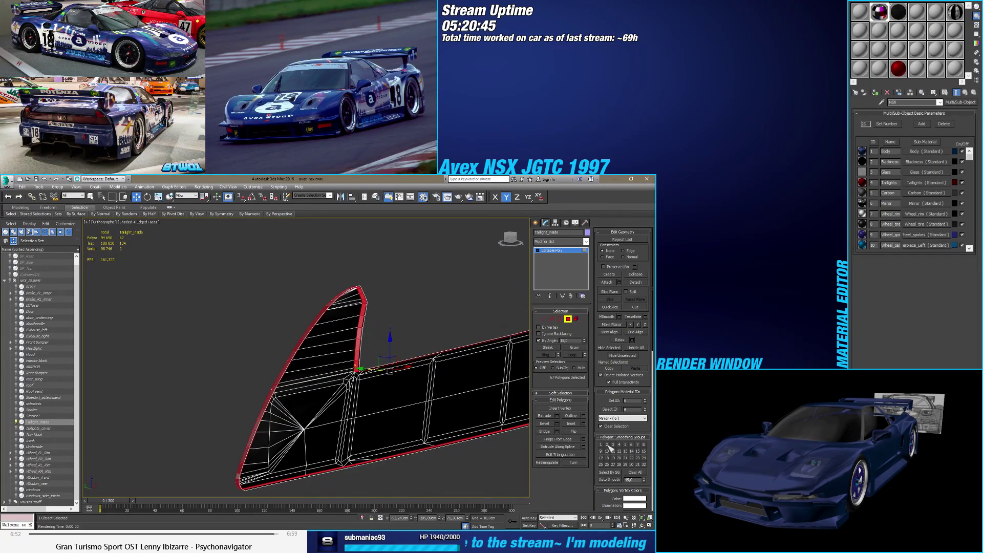
middle_click_drag(452, 407, 408, 344, "alt")
scroll(408, 344, "up", 8)
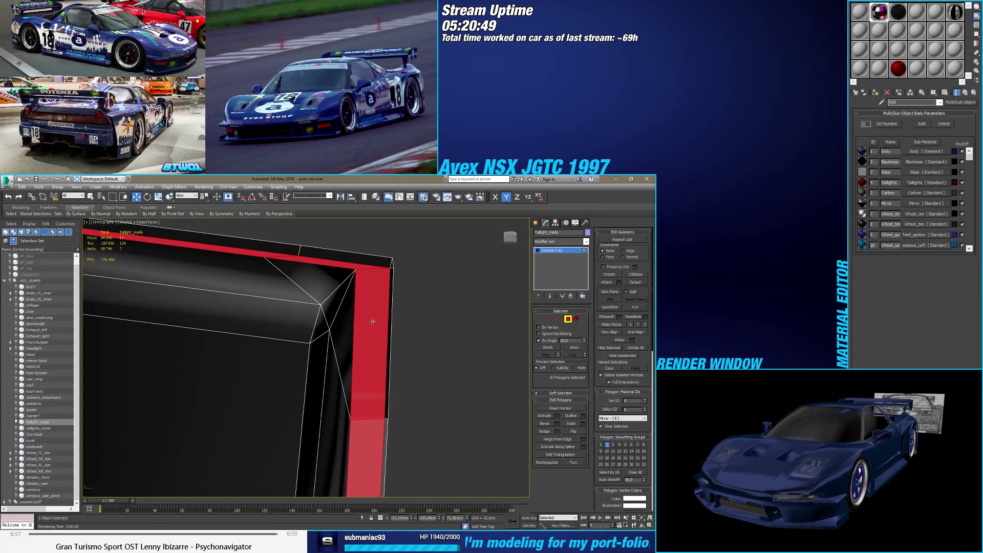
left_click(382, 353)
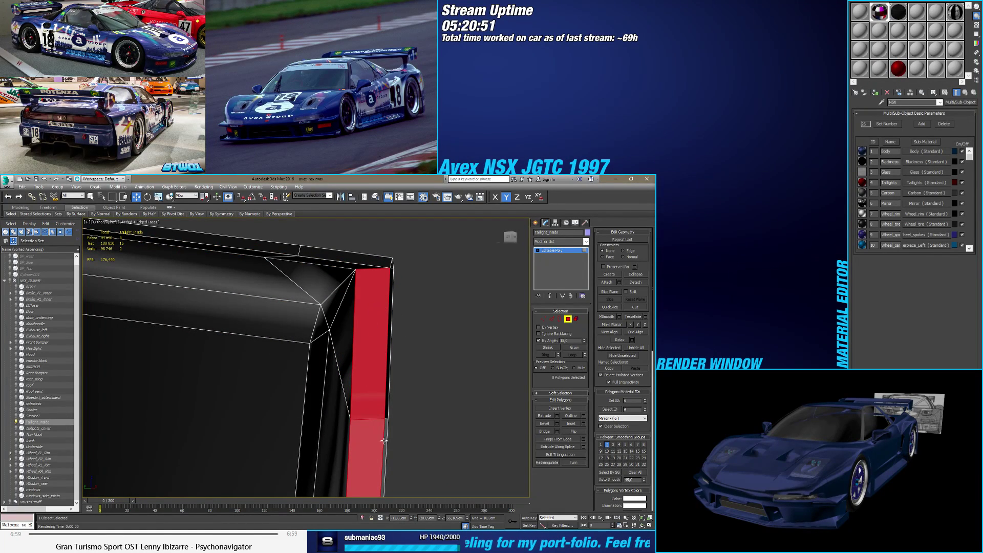
scroll(383, 440, "down", 6)
middle_click_drag(383, 441, 525, 435, "alt")
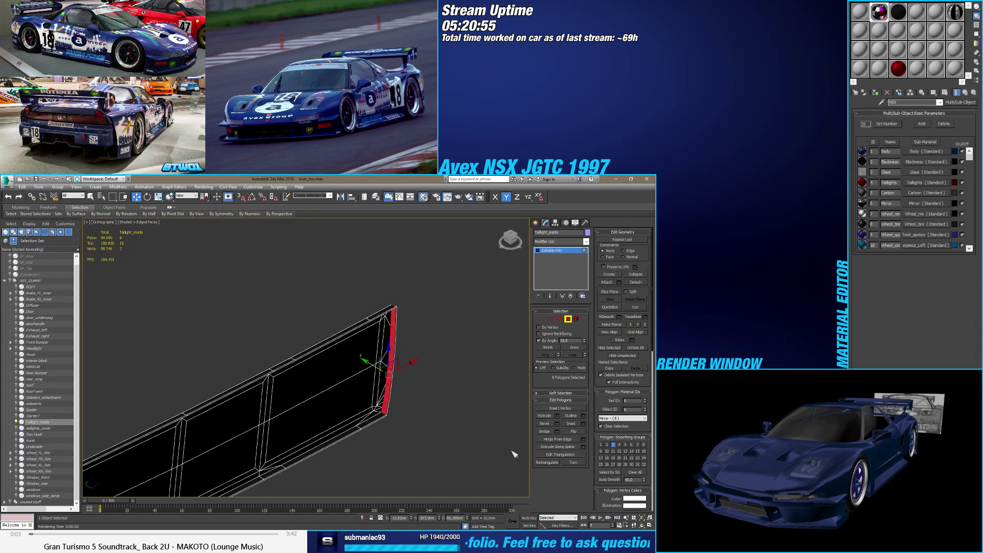
middle_click_drag(417, 450, 514, 380, "alt")
Step: With angle-based spread off, select the upper and lower faces of the front taillight panels
left_click(538, 340)
left_click(512, 237)
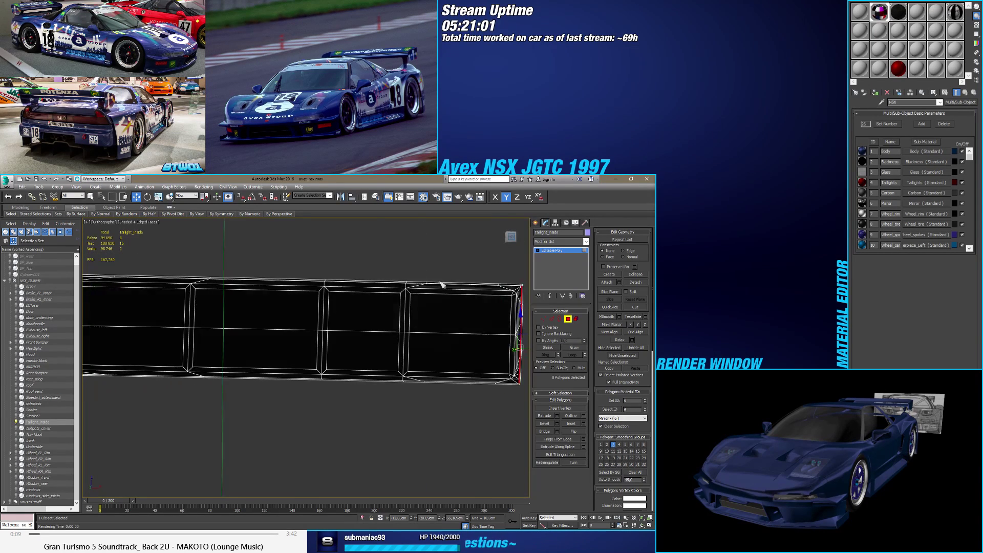
key("q")
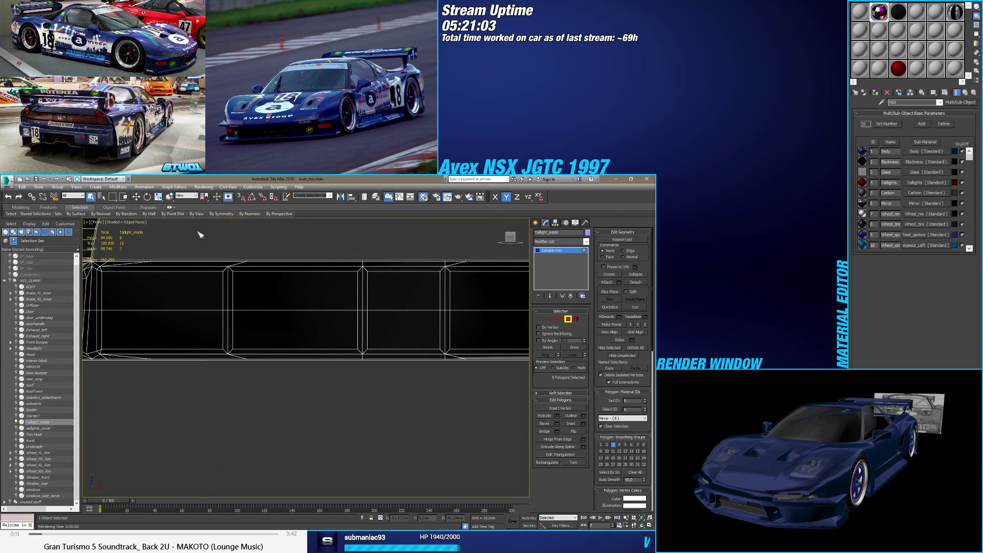
scroll(383, 308, "down", 2)
scroll(317, 311, "up", 4)
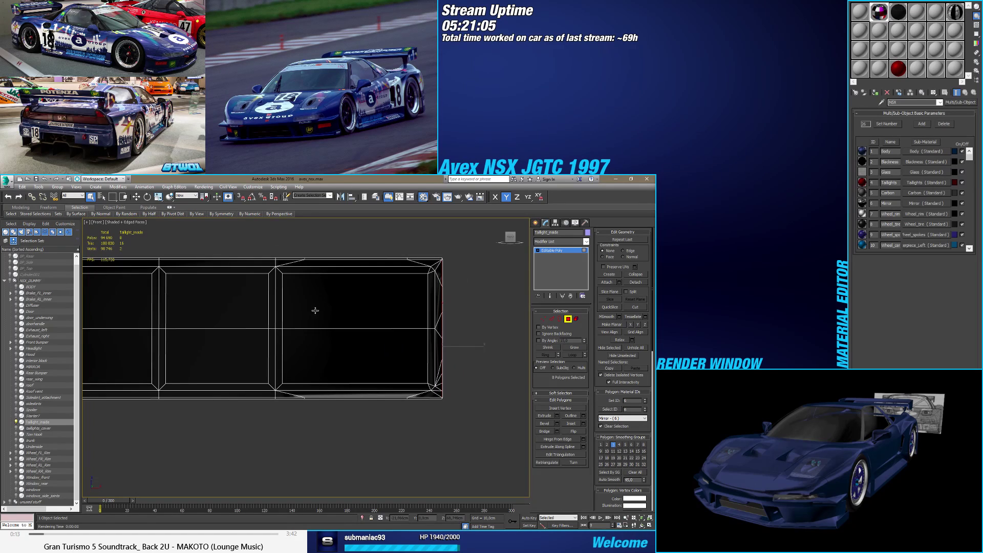
left_click(326, 305)
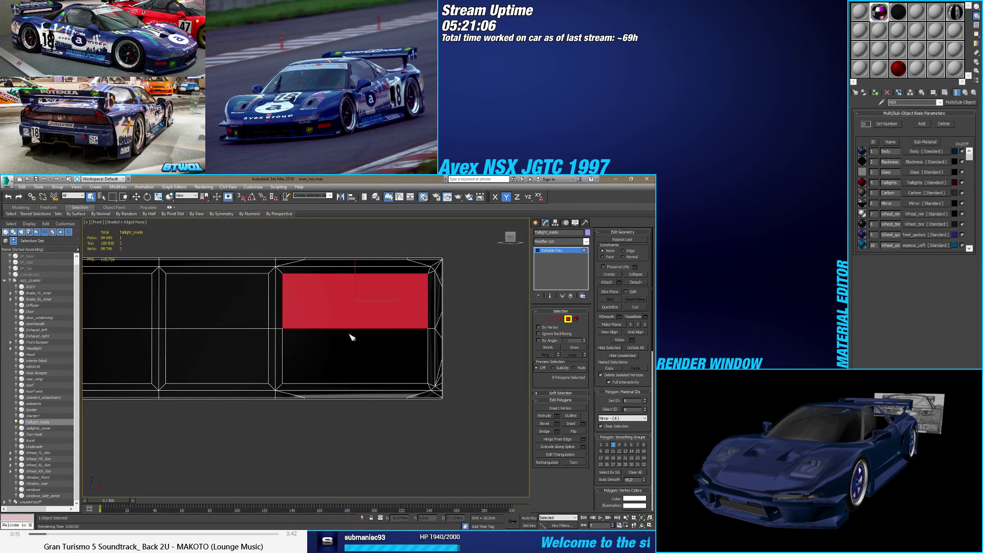
left_click(346, 355, "ctrl")
left_click(215, 299, "ctrl")
left_click(205, 353, "ctrl")
left_click(144, 324, "ctrl")
left_click(125, 345, "ctrl")
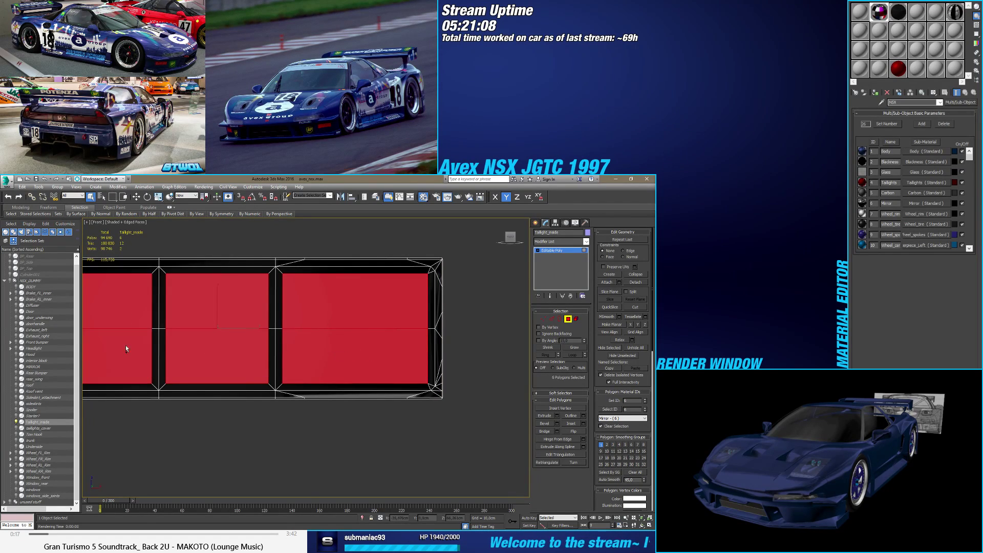
Step: Add the remaining panel faces toward the taillight's left end to the selection
scroll(125, 345, "down", 2)
middle_click_drag(125, 345, 394, 345)
left_click(215, 322, "ctrl")
left_click(214, 358, "ctrl")
middle_click_drag(214, 354, 293, 354)
left_click(151, 327, "ctrl")
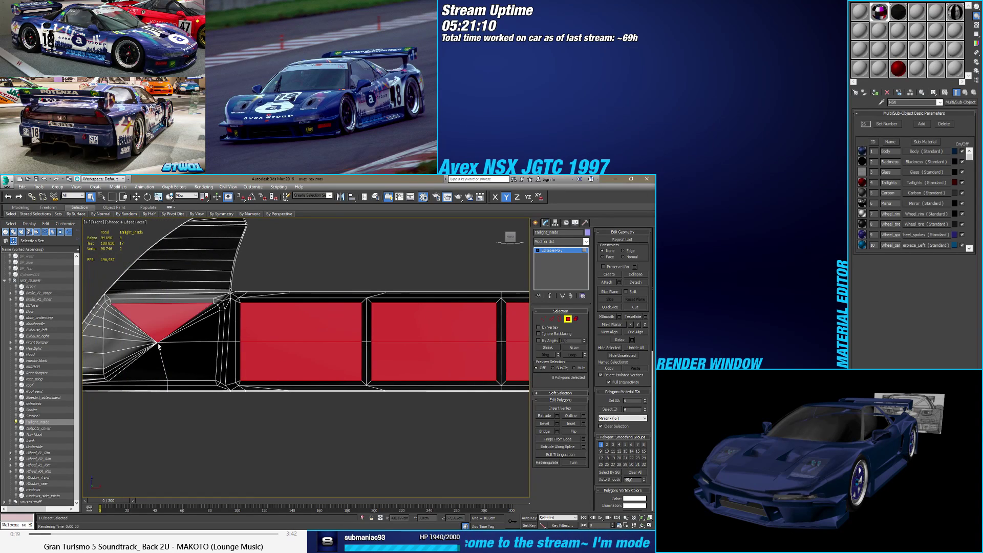
left_click(151, 361, "ctrl")
Step: Extend the selection with Loop and assign it smoothing group 4
left_click(572, 355)
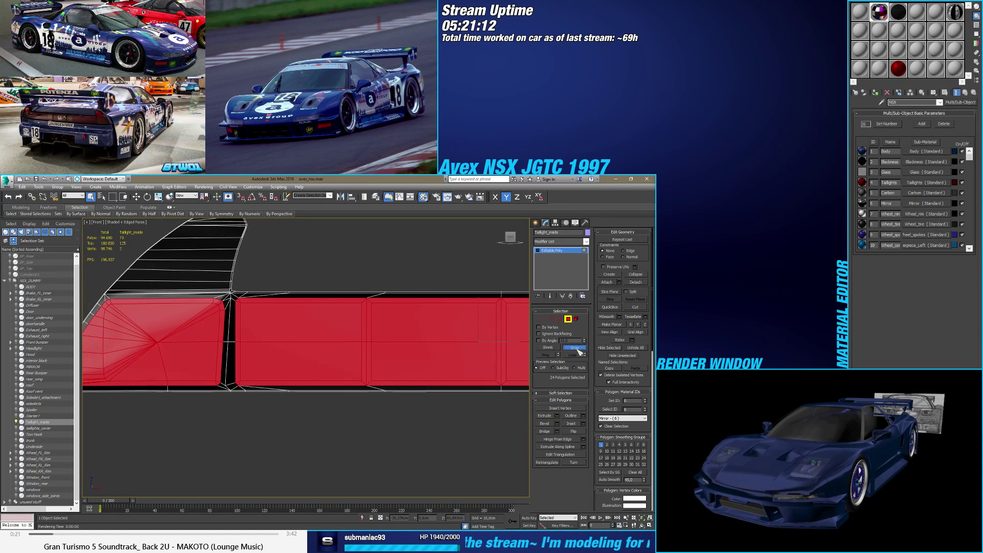
middle_click_drag(331, 373, 290, 371)
scroll(384, 370, "down", 2)
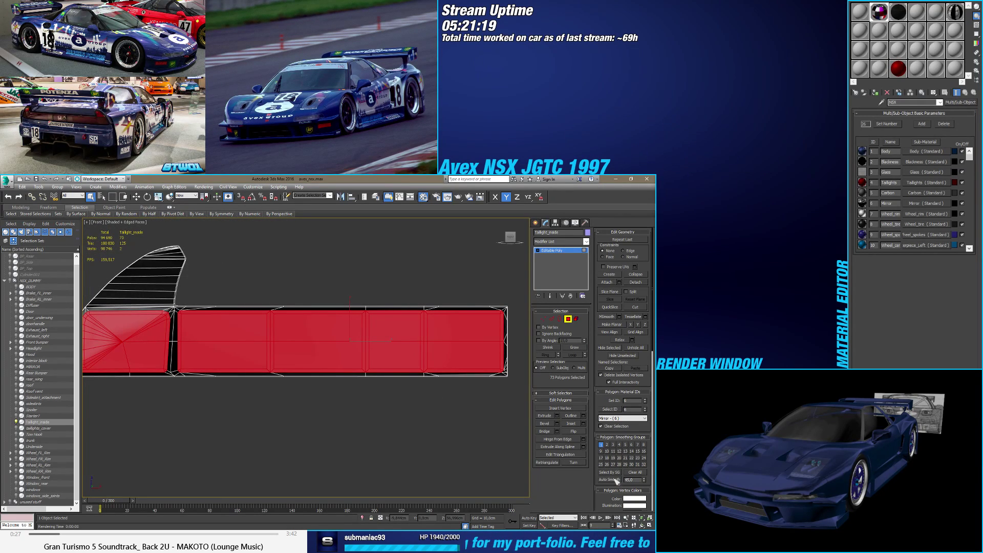
left_click(602, 445)
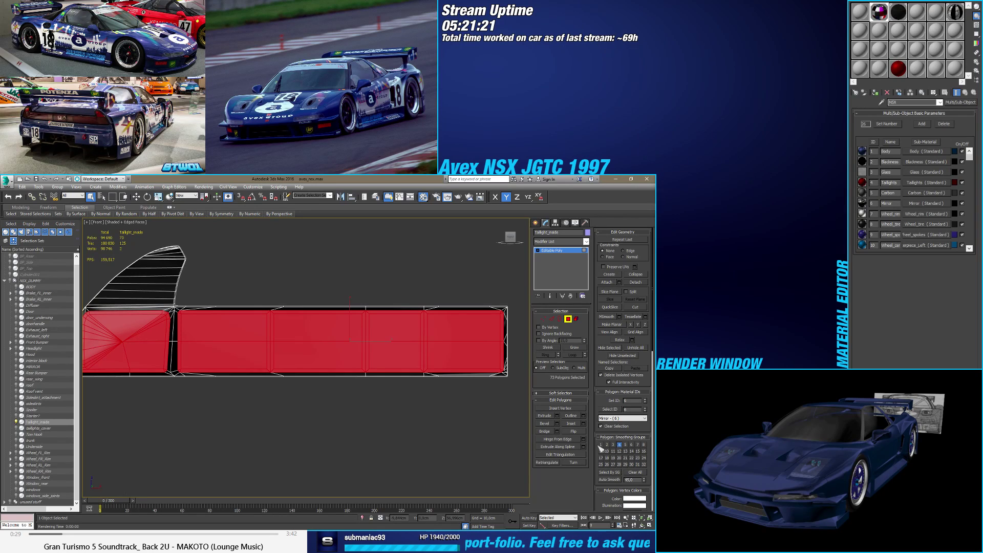
Step: Check the new smoothing from several angles, toggling edged faces and the red selection tint
key("F4")
mouse_move(344, 444)
middle_mouse_down("alt")
mouse_move(318, 439)
mouse_move(328, 423)
mouse_move(339, 430)
mouse_move(333, 441)
middle_mouse_up("alt")
key("F4")
key("F2")
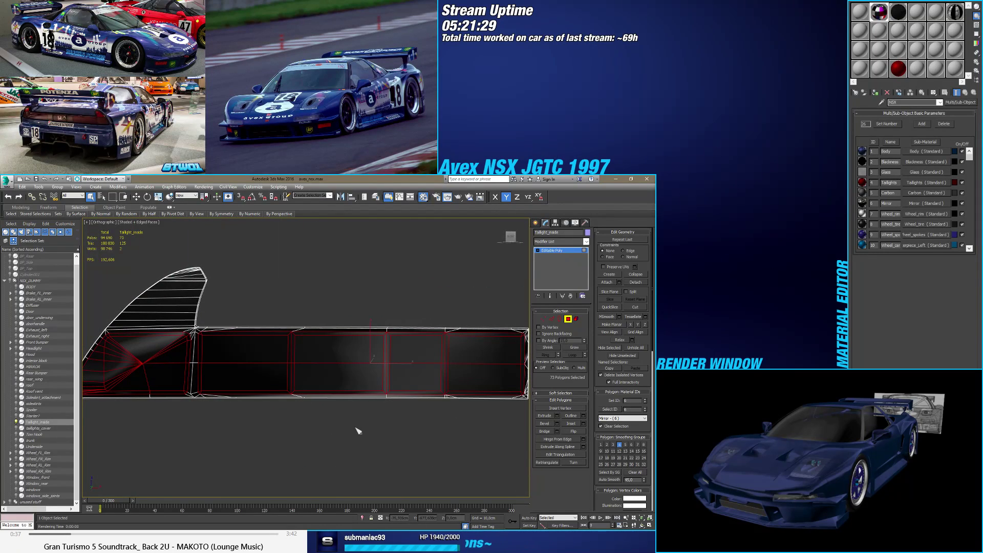
left_click(511, 237)
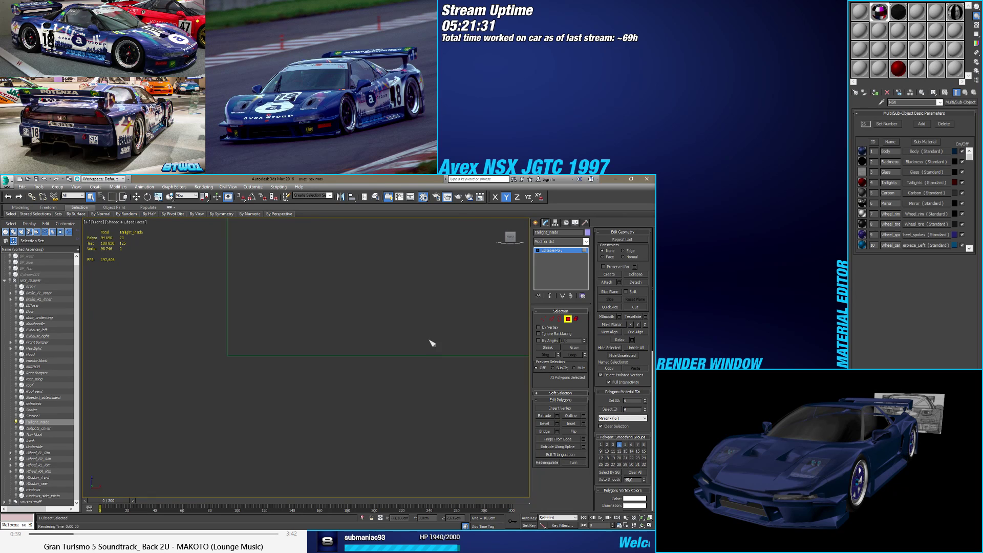
key("F4")
scroll(377, 372, "up", 3)
key("F4")
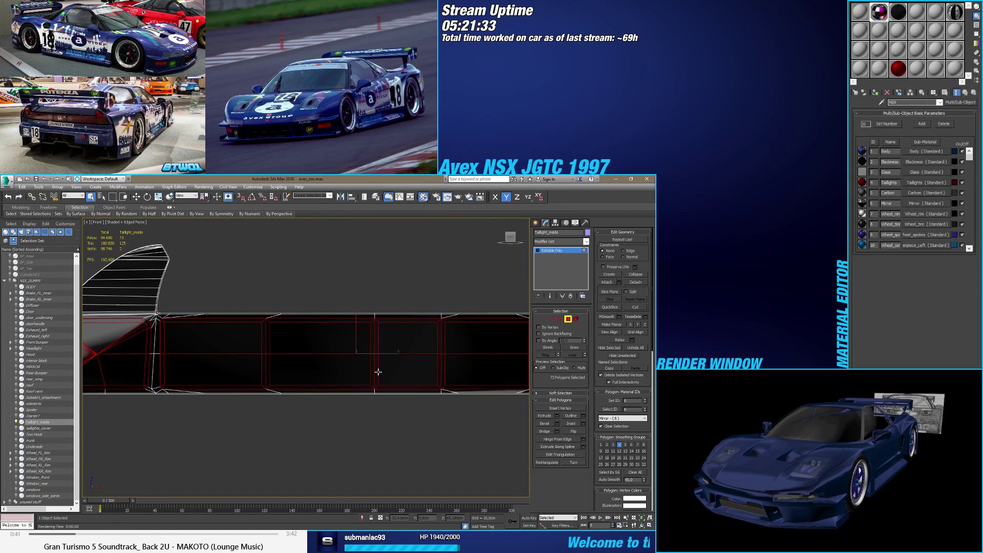
key("F2")
mouse_move(392, 372)
middle_mouse_down()
mouse_move(342, 378)
mouse_move(390, 365)
middle_mouse_up()
Step: Shrink the selection to the inner blocks, exit Polygon mode and orbit to inspect the shading
left_click(548, 347)
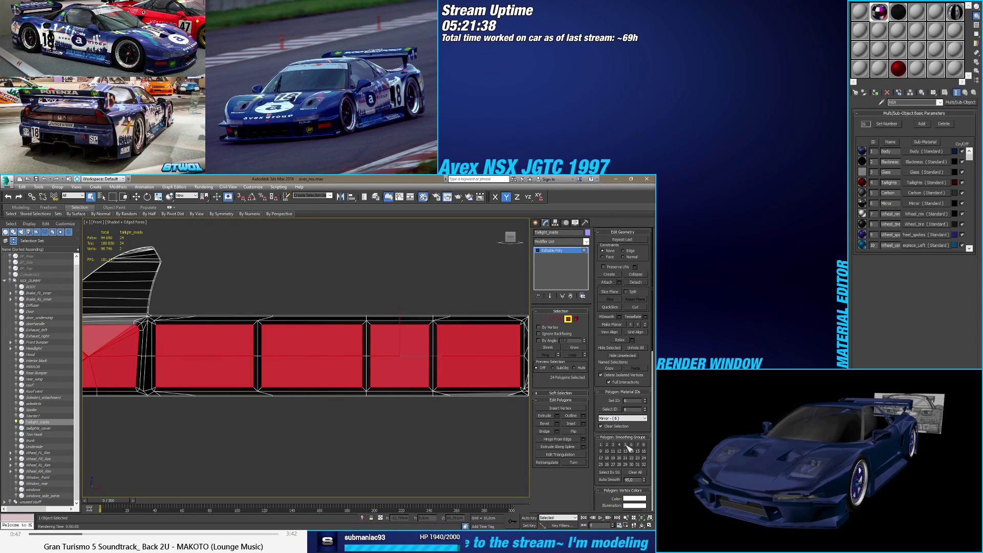
left_click(568, 319)
mouse_move(427, 428)
middle_mouse_down("alt")
mouse_move(421, 408)
mouse_move(401, 410)
mouse_move(409, 402)
middle_mouse_up("alt")
key("F4")
middle_click_drag(414, 405, 413, 418, "alt")
Step: Enter Vertex mode with edges and see-through display on, viewing the taillight from the front
left_click(543, 318)
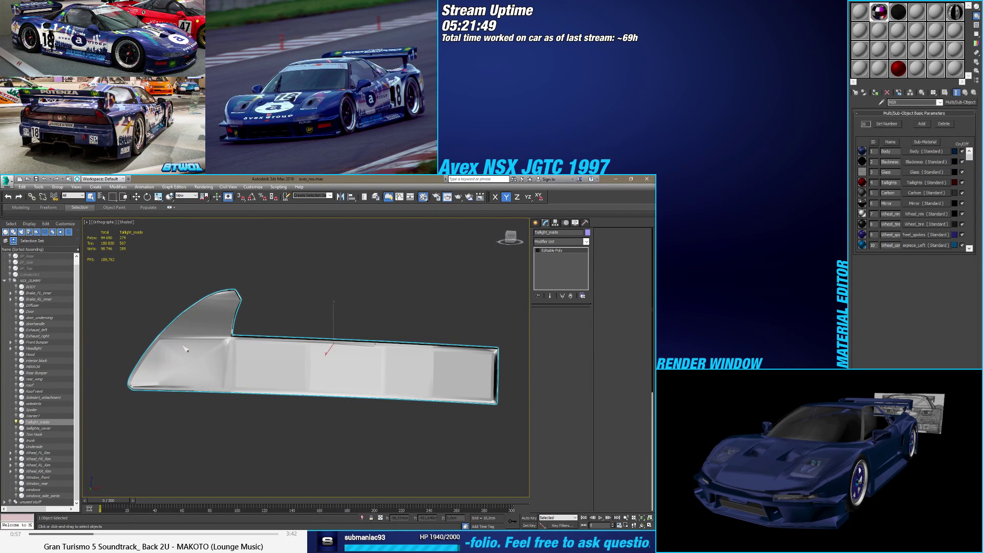
scroll(249, 353, "up", 5)
key("F4")
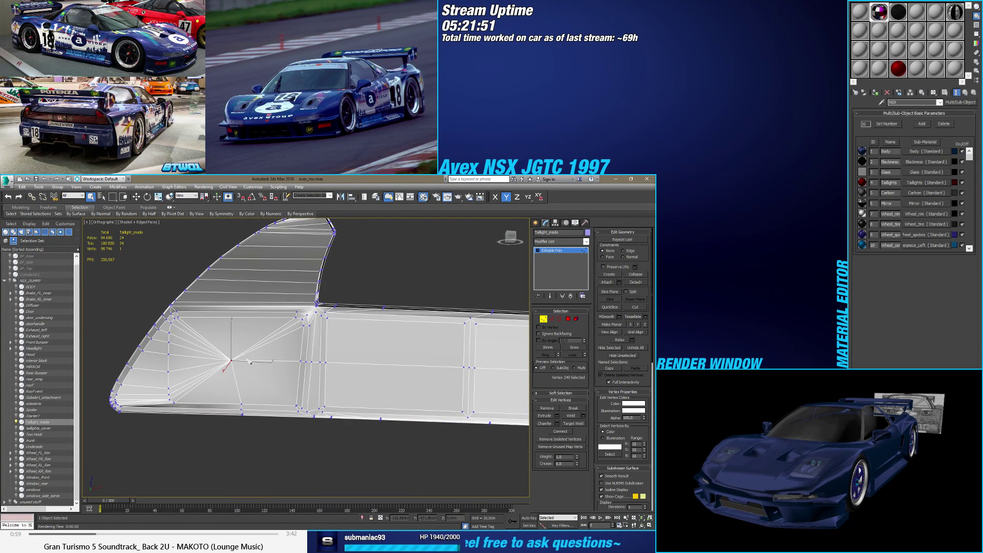
key("alt+x")
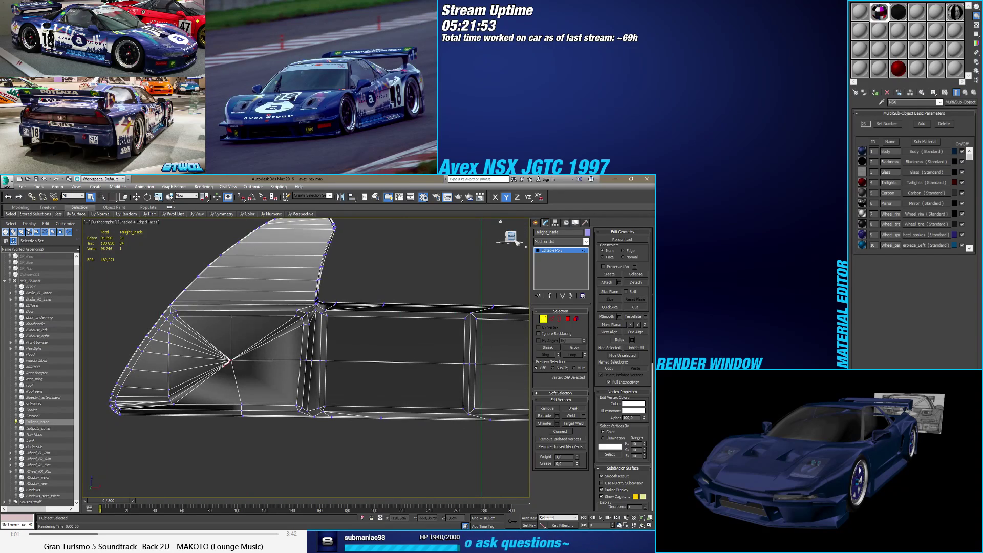
left_click(515, 239)
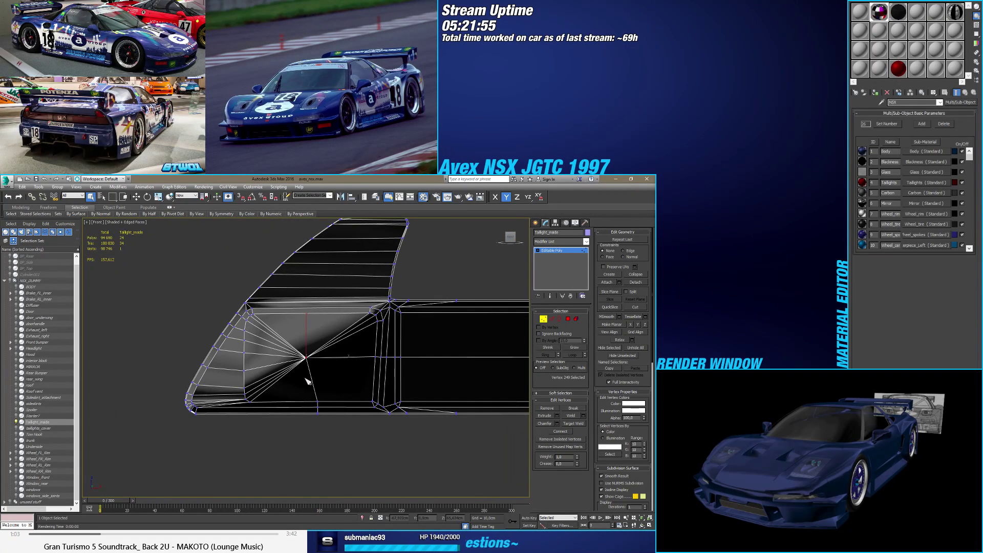
scroll(287, 386, "up", 2)
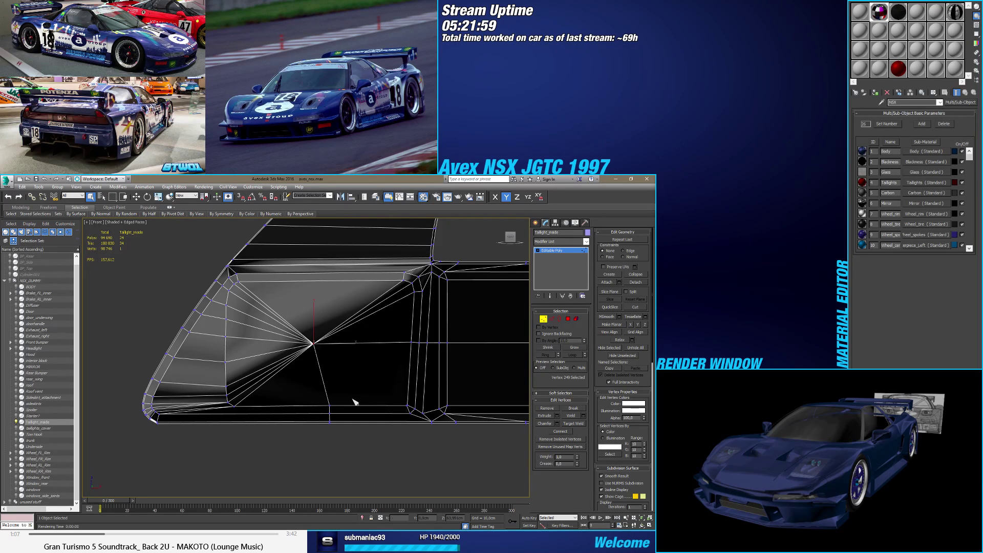
Step: Target Weld three stray vertices at the curved end onto their neighbouring vertices
left_click(574, 424)
left_click(329, 408)
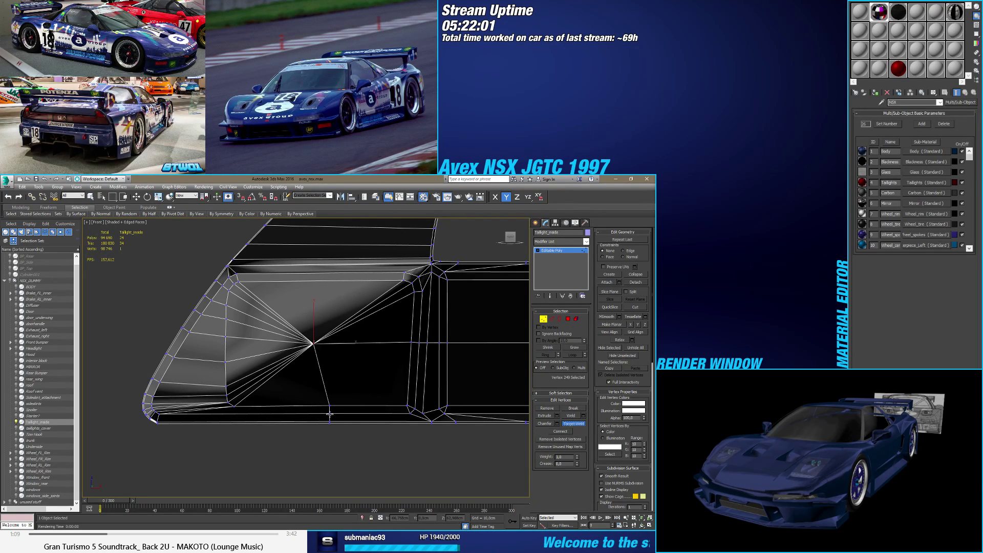
left_click(407, 412)
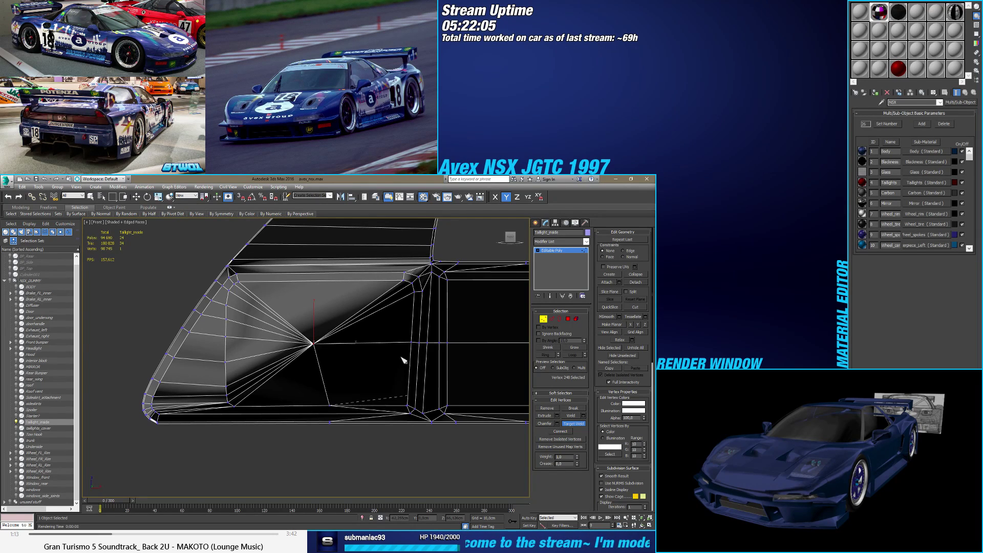
scroll(410, 408, "up", 3)
left_click(408, 406)
scroll(408, 406, "down", 3)
scroll(407, 407, "up", 3)
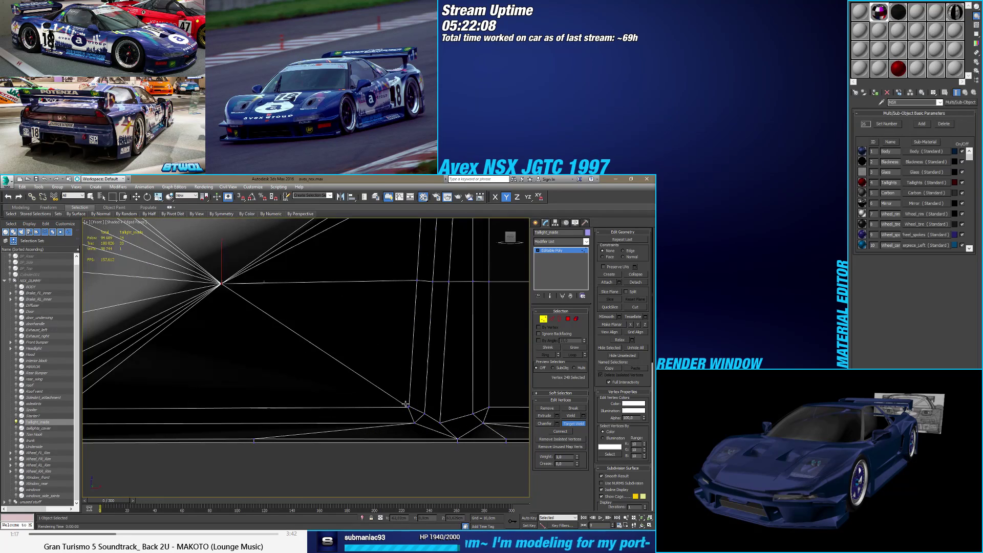
left_click(408, 407)
right_click(407, 410)
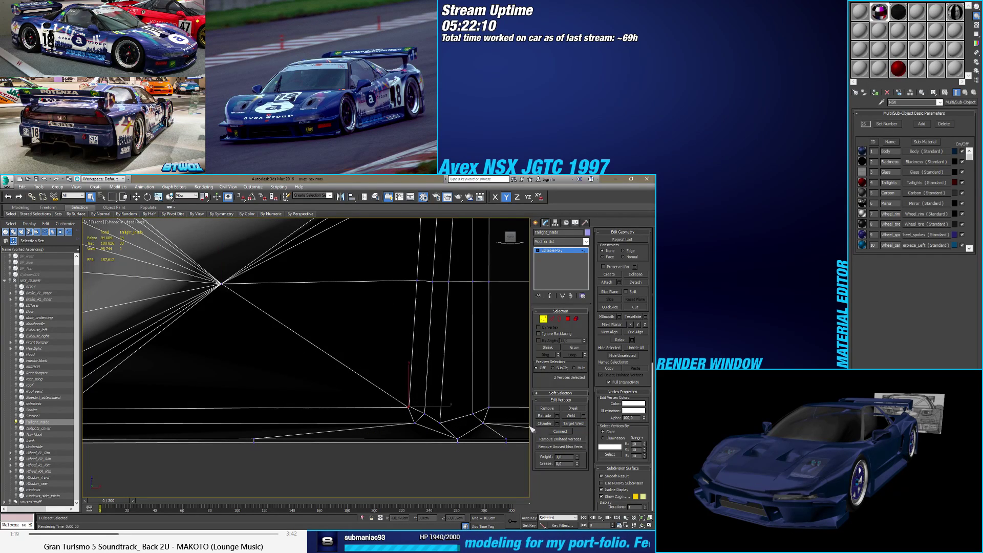
Step: Select the central fan vertex and remove it along with its fan edges
scroll(405, 418, "down", 3)
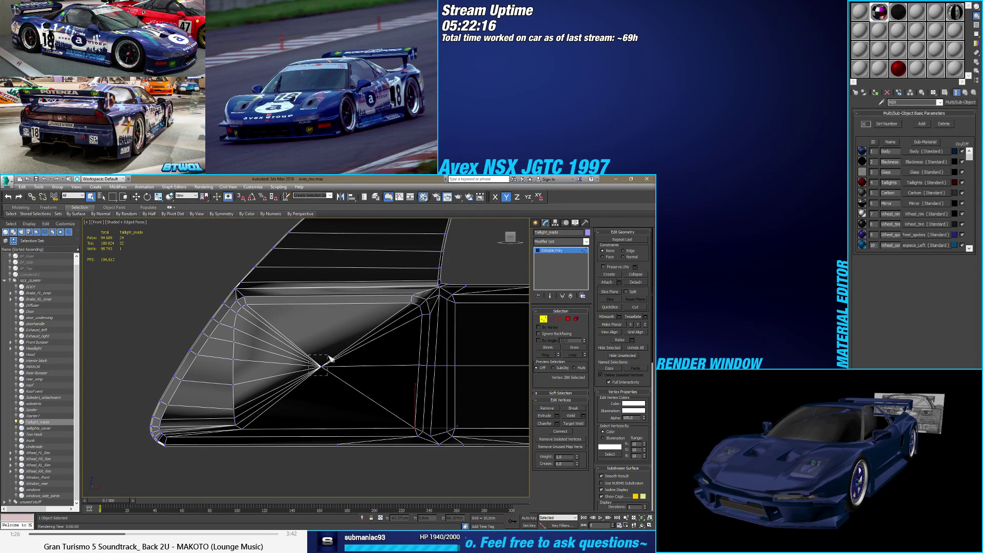
left_click_drag(326, 361, 518, 418, "alt")
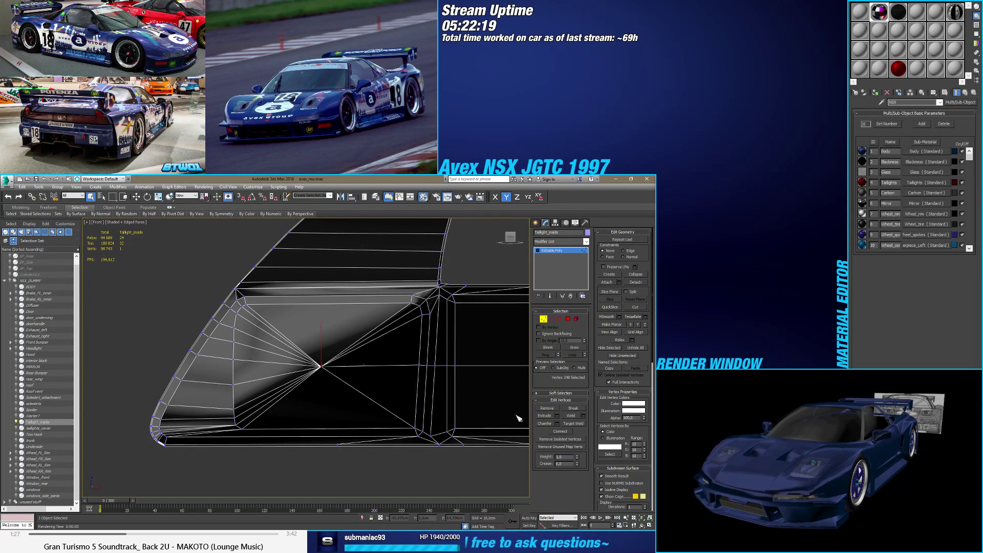
left_click(547, 408)
scroll(313, 388, "down", 3)
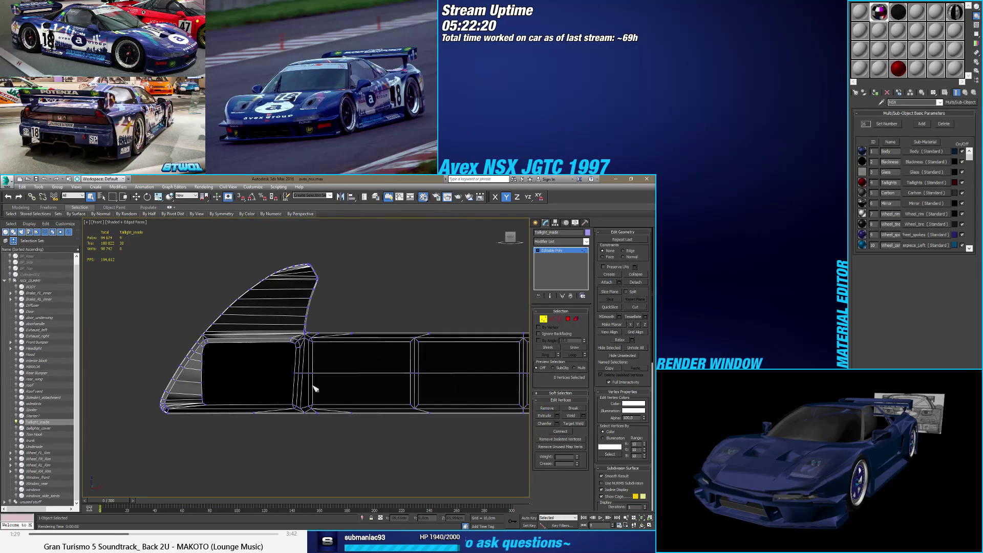
Step: Select the horizontal edge loop across the panels in Edge mode and remove it
left_click(552, 318)
double_click(464, 374)
middle_click_drag(463, 374, 338, 379)
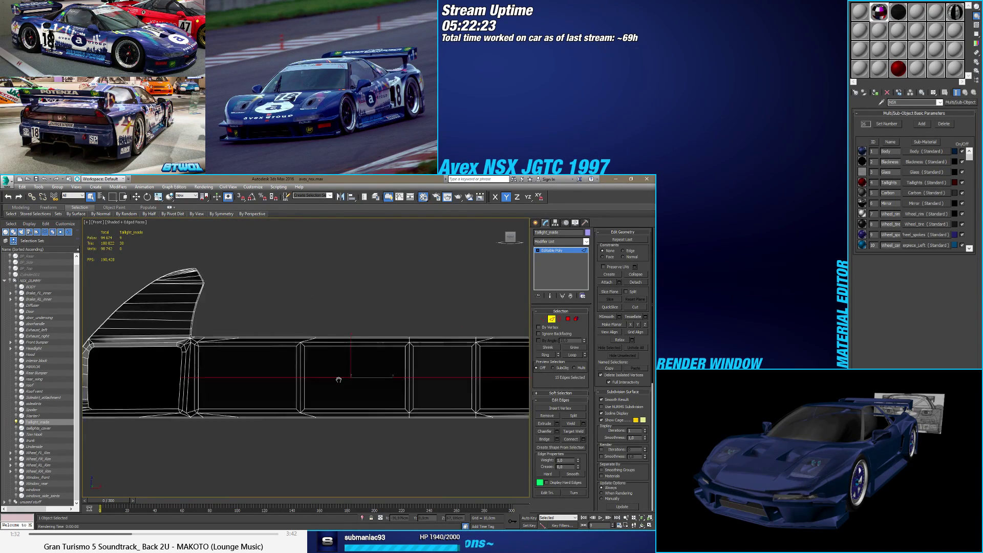
scroll(338, 379, "down", 2)
left_click(546, 415)
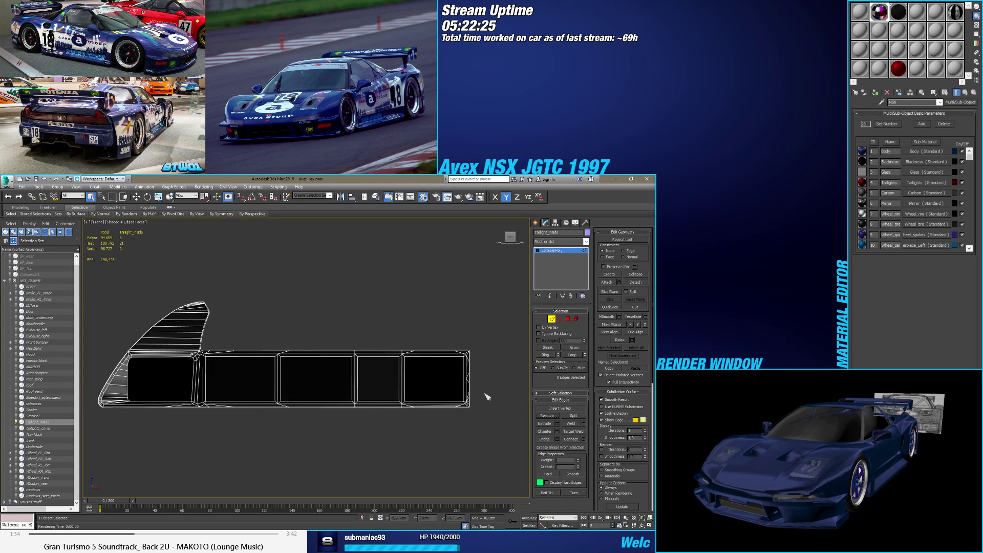
scroll(487, 397, "up", 4)
Step: Toggle Target Weld briefly in Vertex mode, then remove the remaining extra edges
left_click(543, 318)
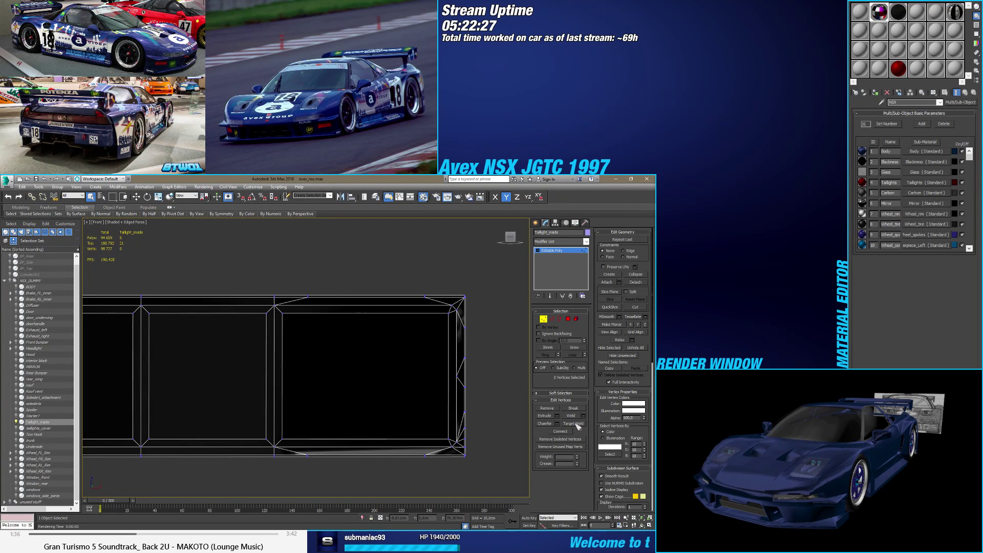
left_click(574, 423)
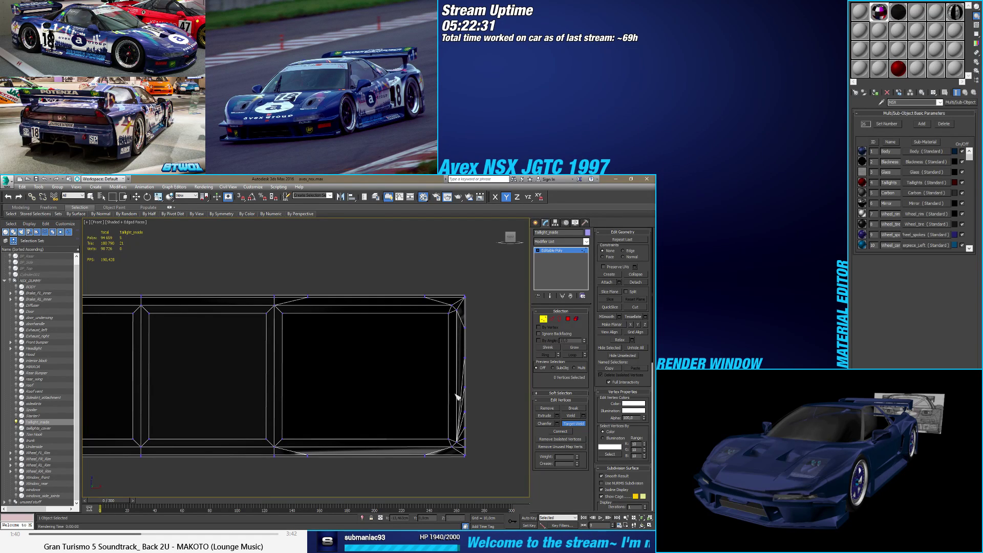
right_click(463, 353)
scroll(465, 355, "up", 3)
left_click(551, 319)
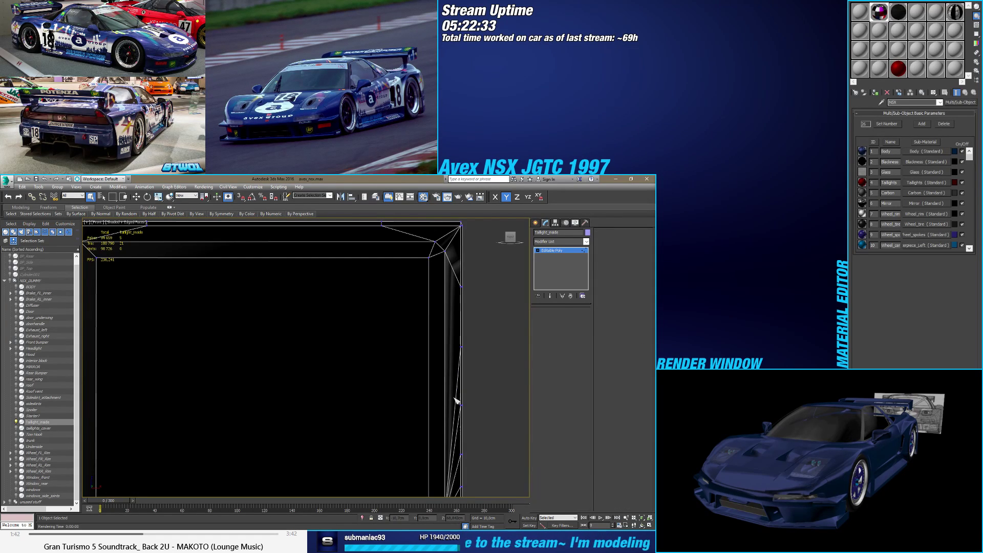
left_click(548, 416)
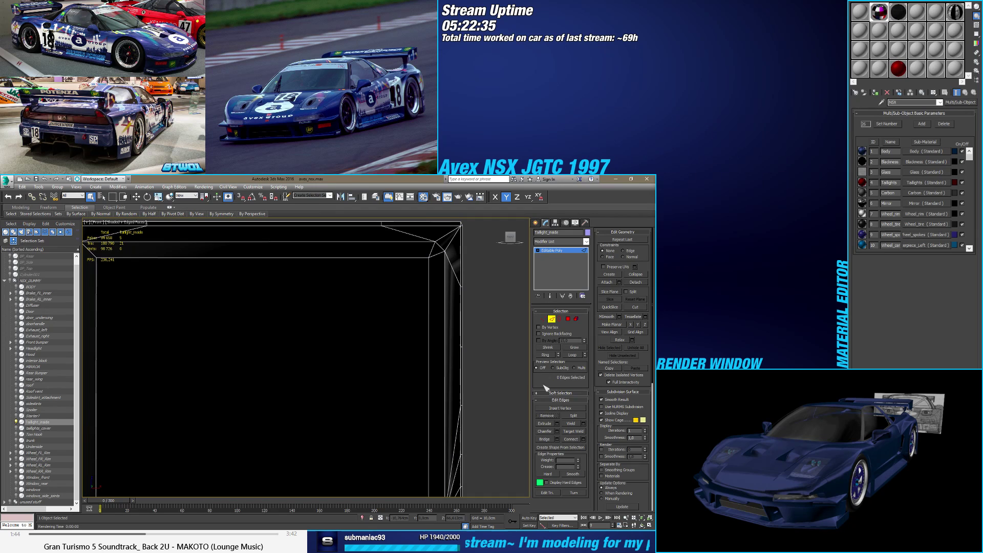
Step: Select the three right-end vertices, then orbit around and return to the front view
left_click(543, 318)
left_click_drag(464, 360, 464, 358)
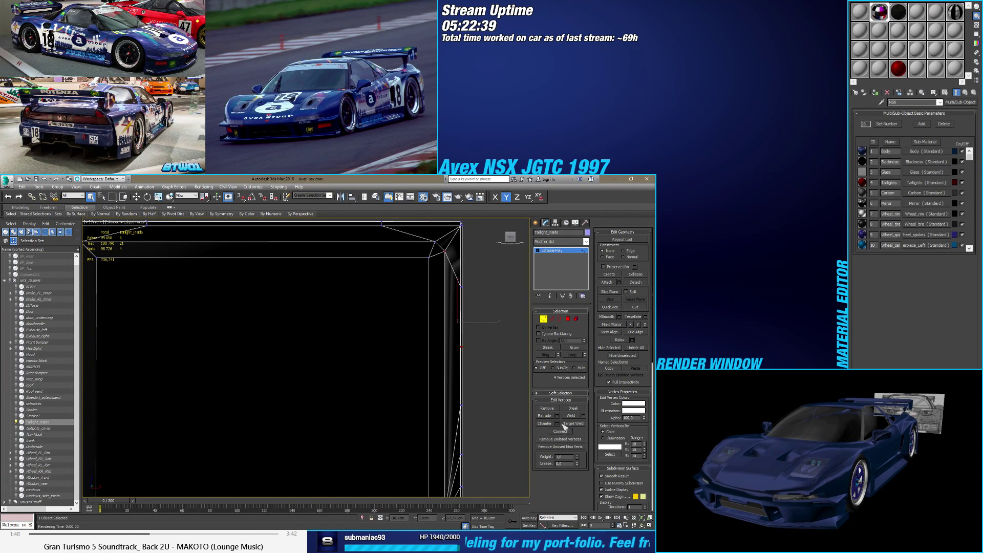
scroll(461, 359, "down", 5)
middle_click_drag(451, 381, 325, 406, "alt")
left_click(425, 432)
left_click_drag(507, 240, 511, 242)
left_click(510, 242)
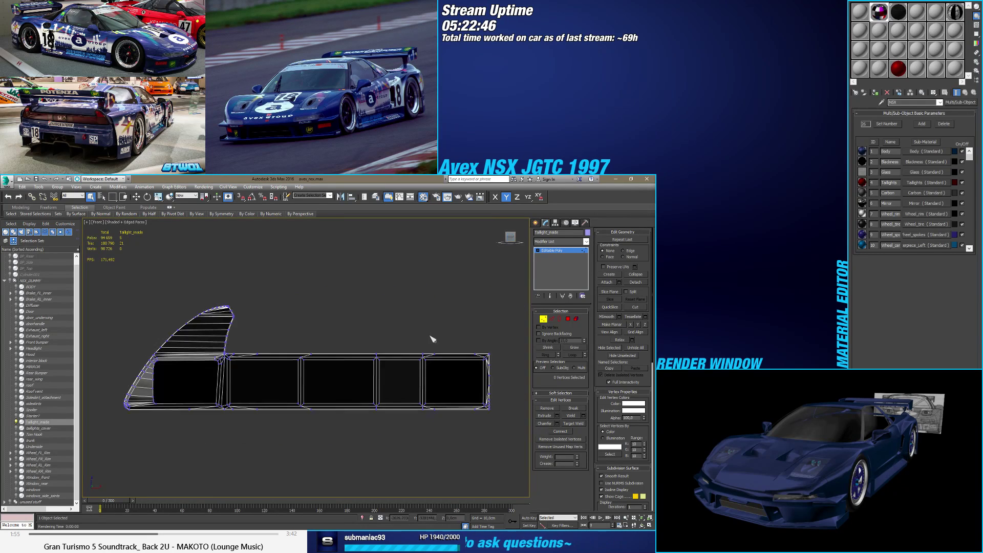
Step: Connect the upper corner vertex and the bottom-left vertex with a diagonal edge
scroll(205, 374, "up", 5)
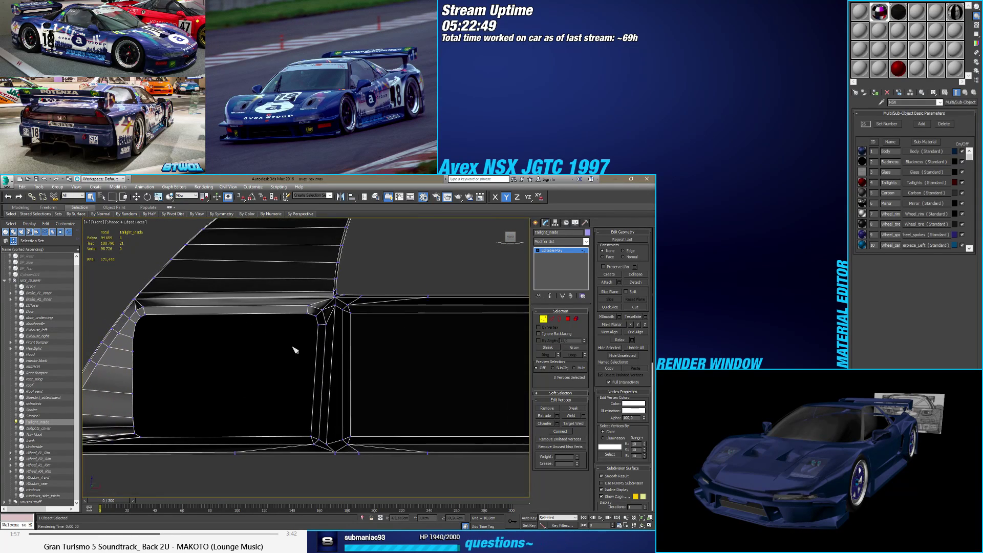
left_click(308, 313)
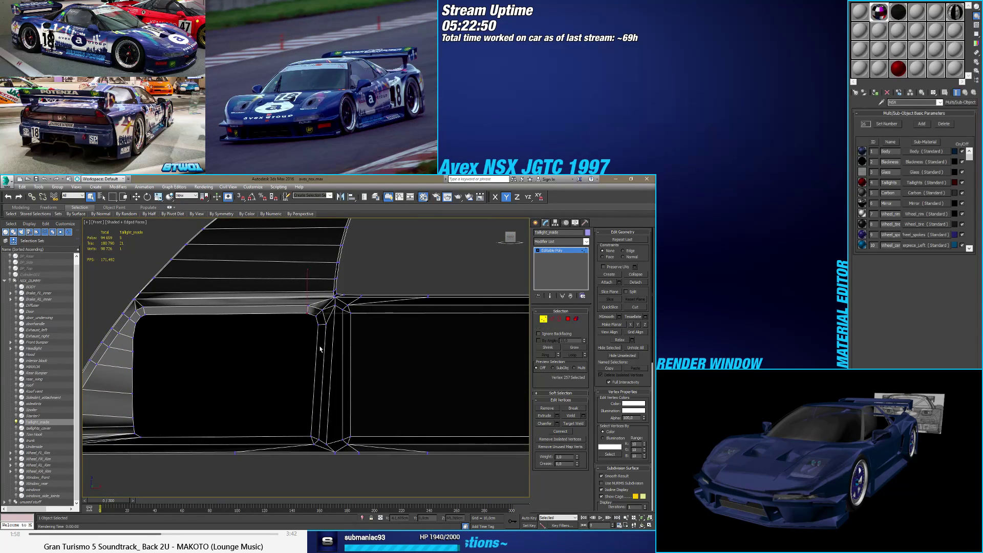
left_click(314, 440)
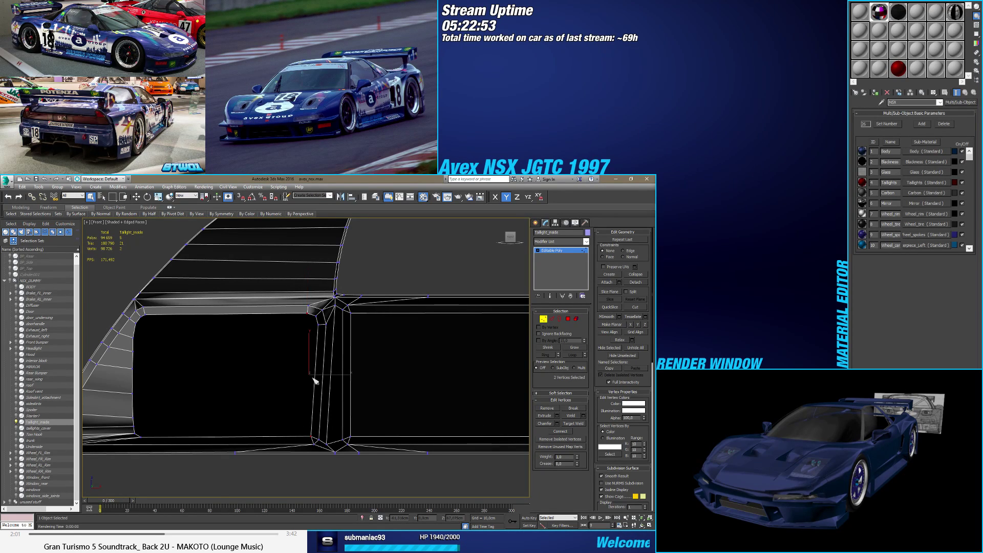
left_click(304, 338)
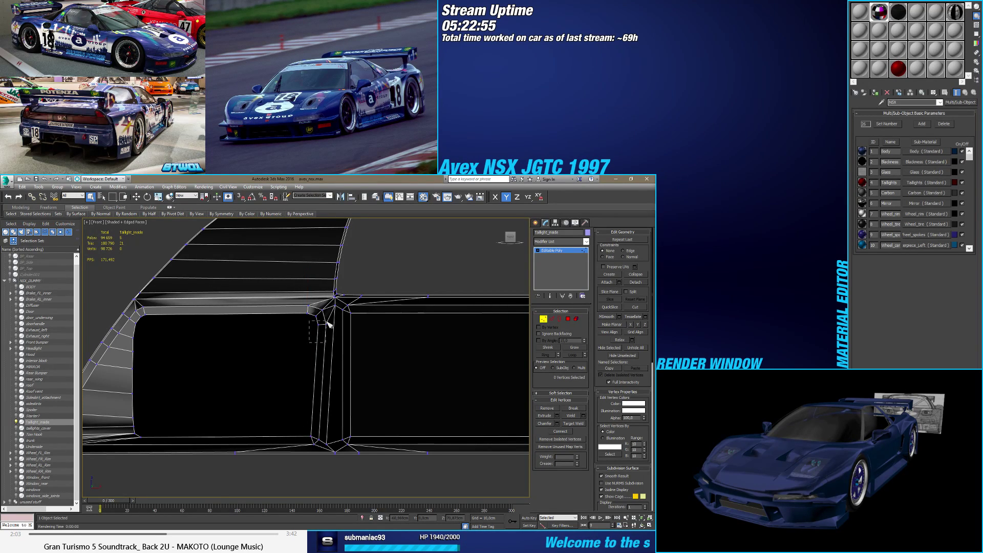
left_click_drag(327, 326, 308, 336)
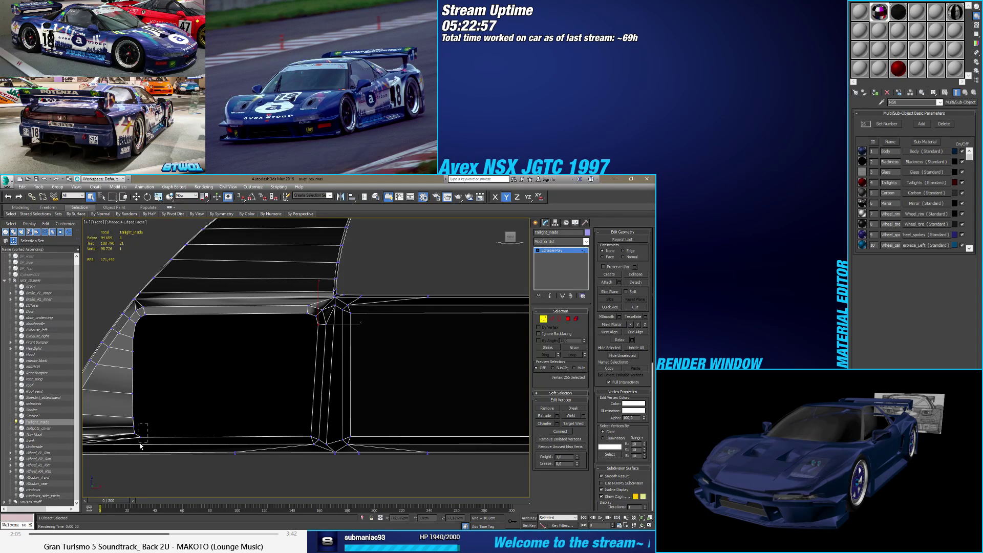
left_click_drag(140, 444, 141, 445, "ctrl")
left_click(560, 431)
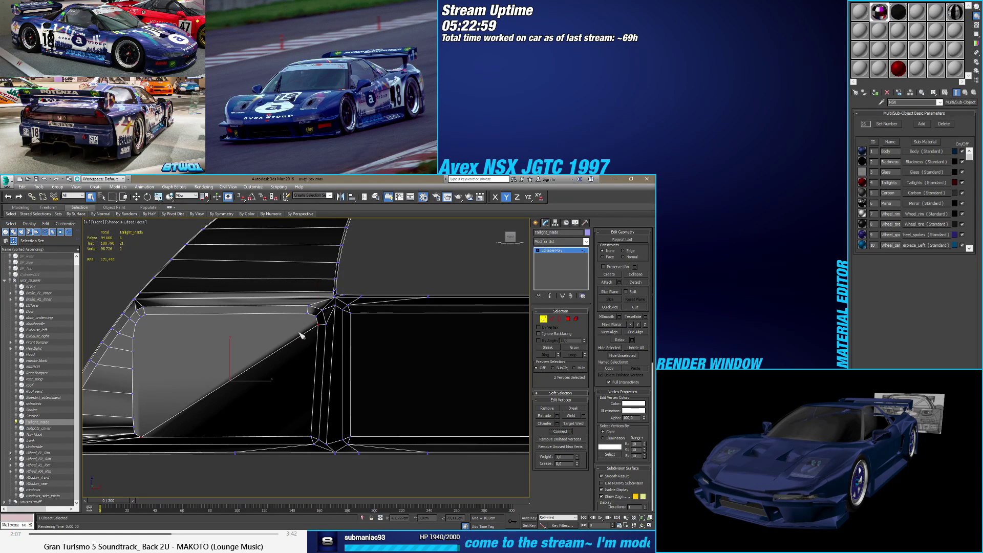
Step: Reselect vertices at the left end, ending with two vertices on the left rim
left_click(308, 312)
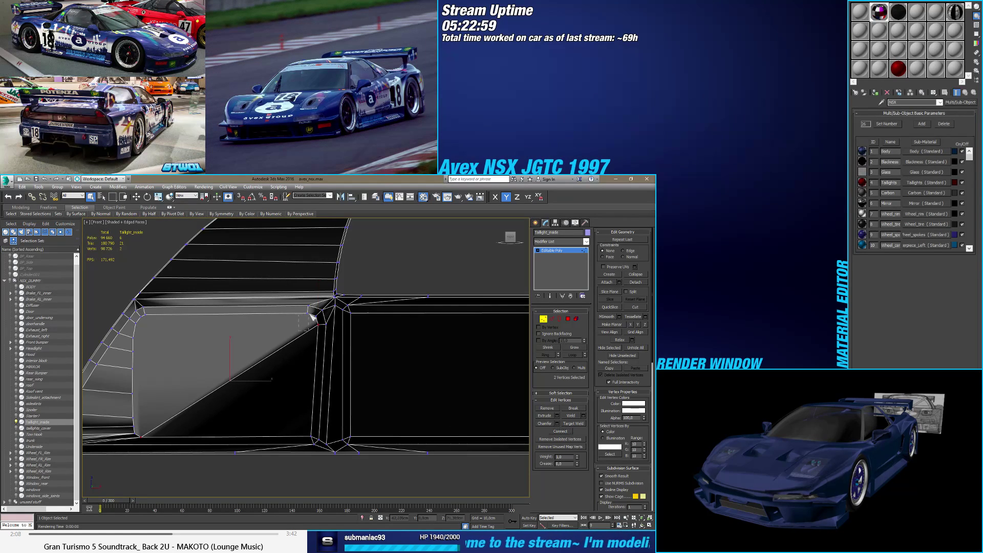
left_click(130, 434, "ctrl")
middle_click_drag(235, 423, 275, 407)
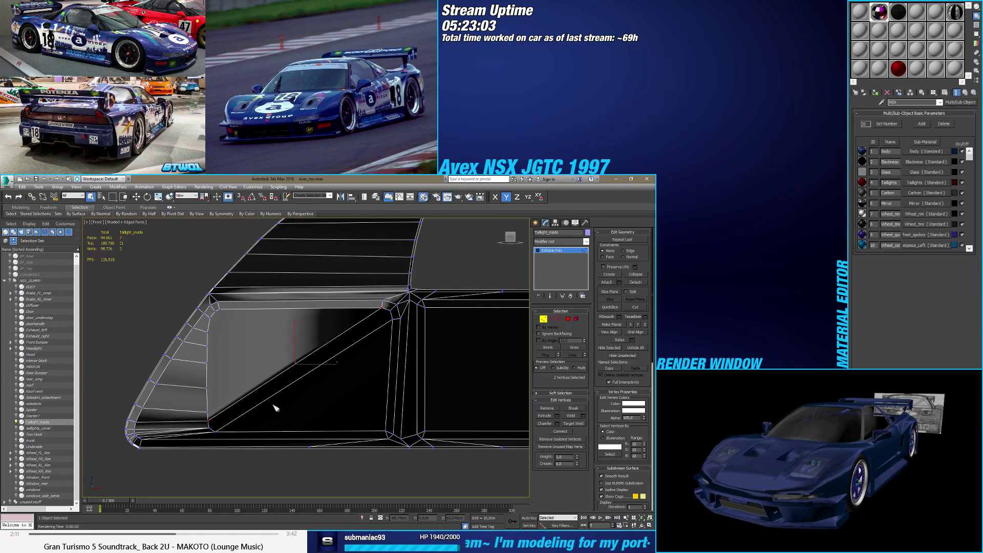
left_click(252, 370)
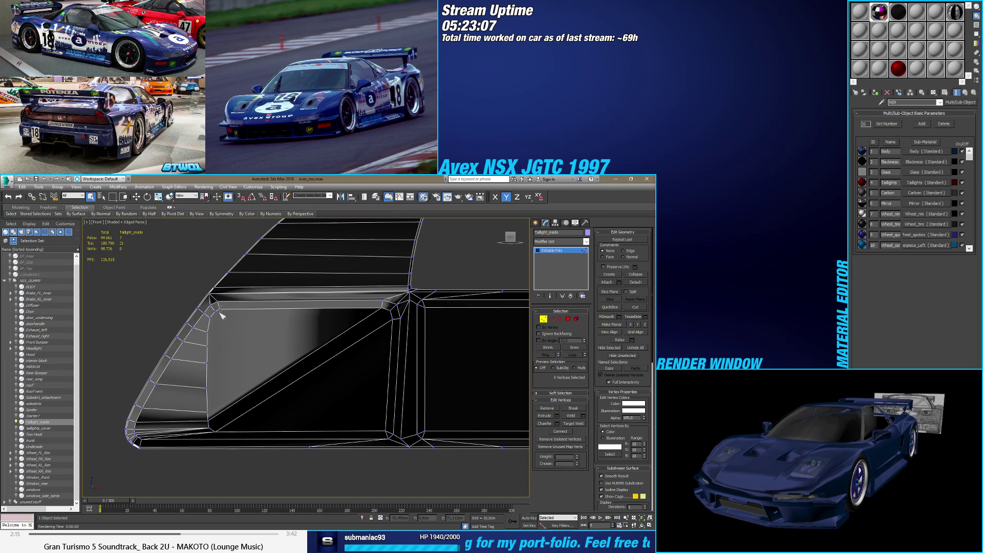
left_click_drag(220, 310, 205, 420)
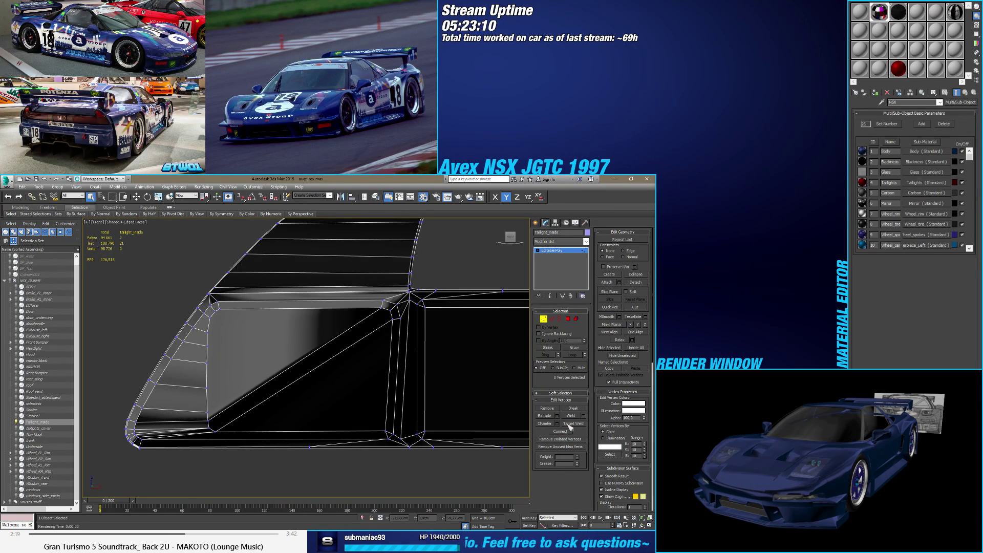
Step: Target Weld five left-rim vertices into the corner vertex
left_click(571, 423)
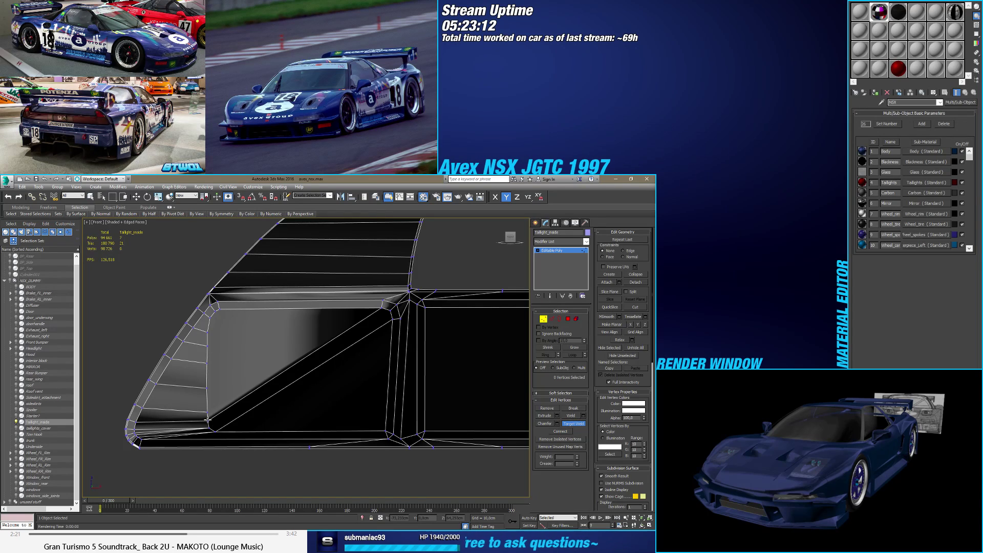
left_click(210, 422)
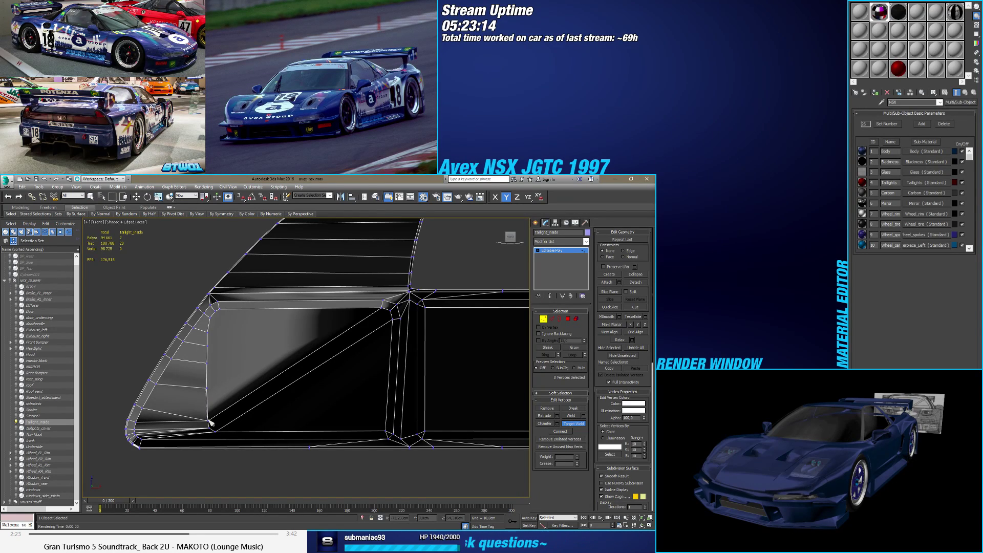
left_click(208, 419)
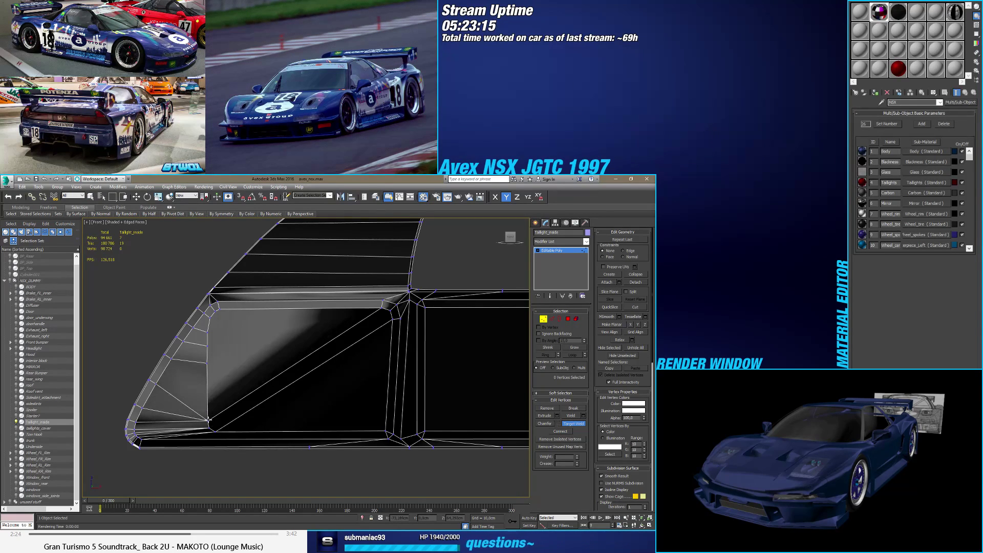
left_click(212, 328)
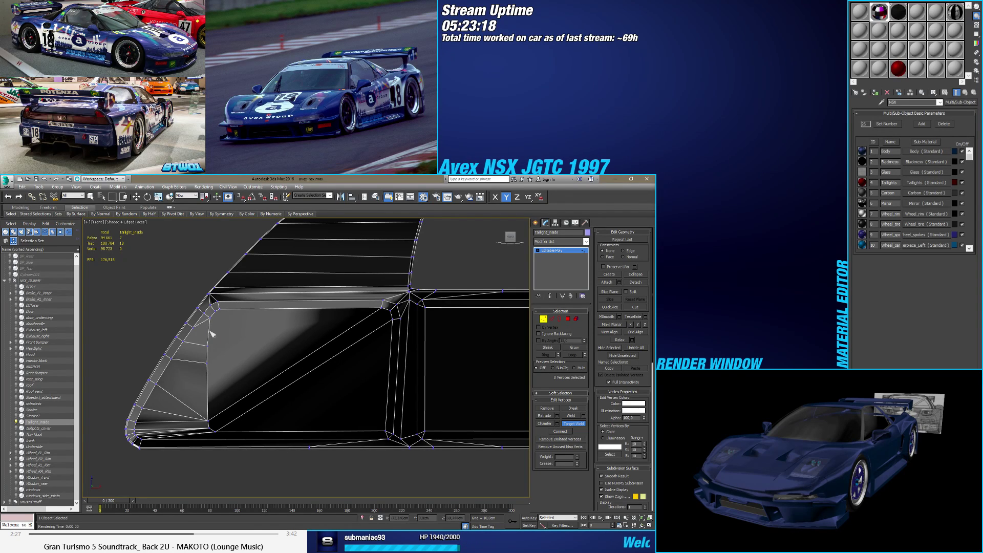
left_click(208, 364)
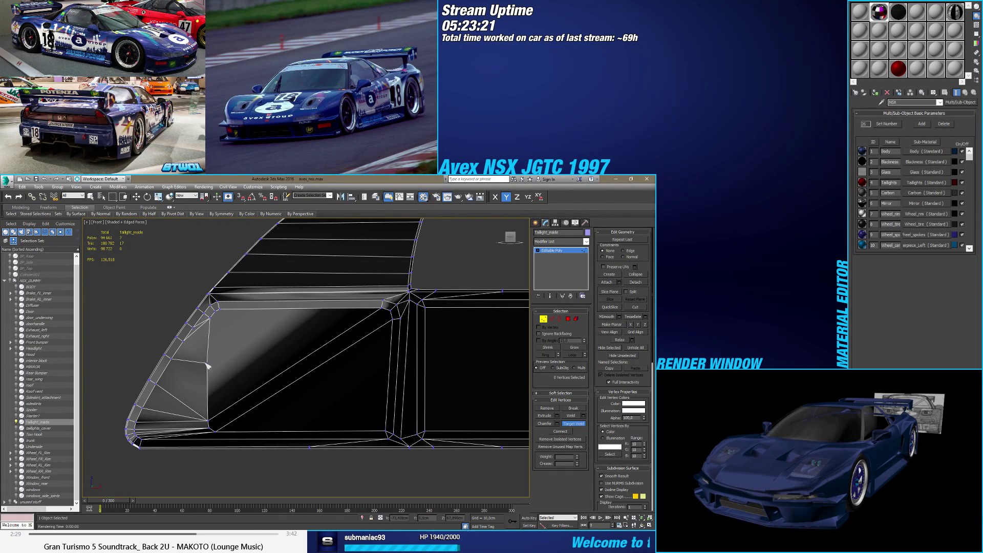
left_click(211, 319)
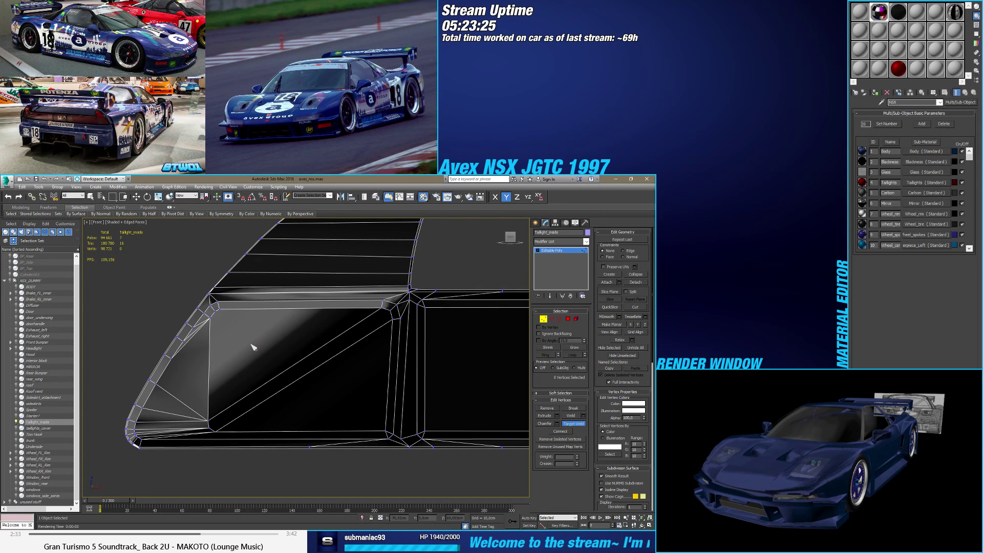
right_click(308, 344)
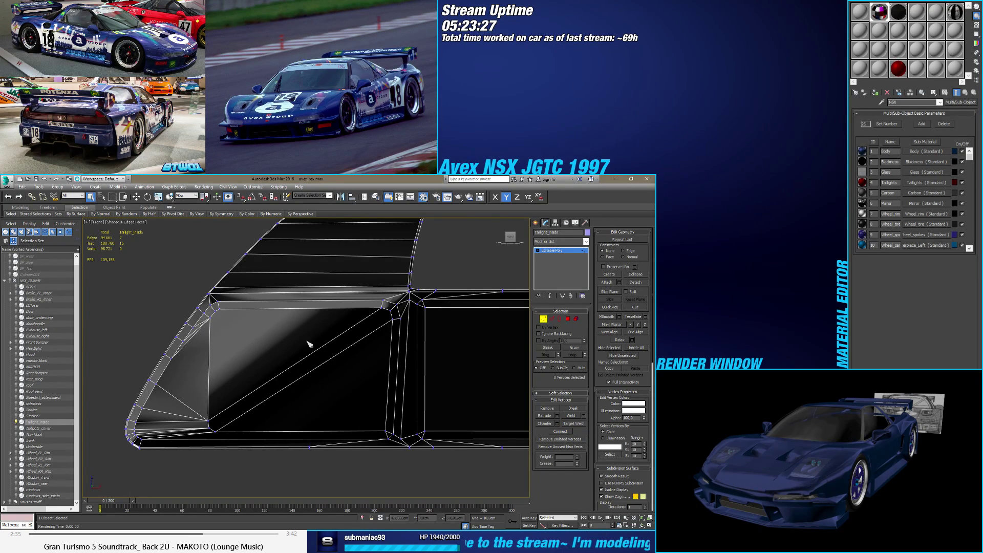
left_click_drag(373, 331, 395, 313)
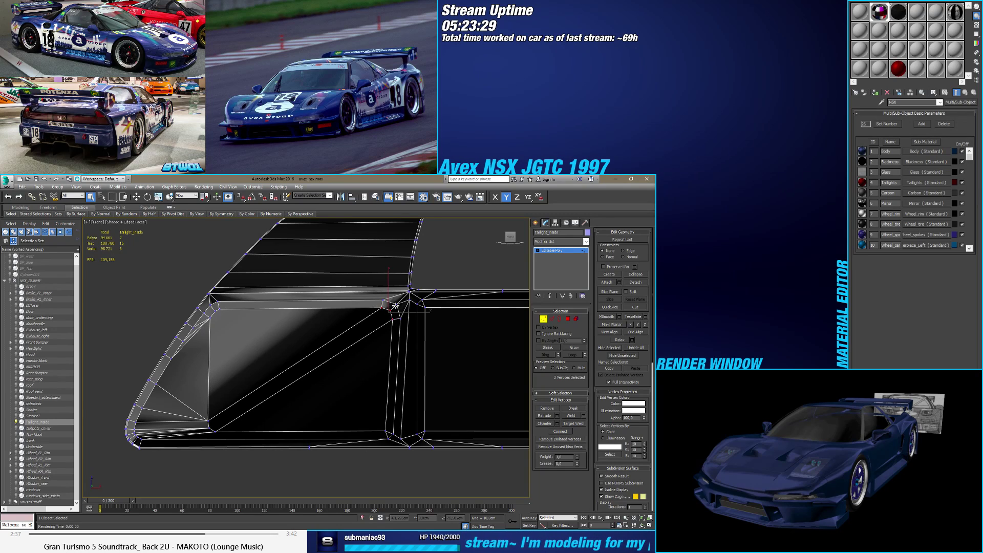
Step: Slide the selected corner vertices along their edges, then select the diagonal and short corner edges
left_click(630, 253)
key("w")
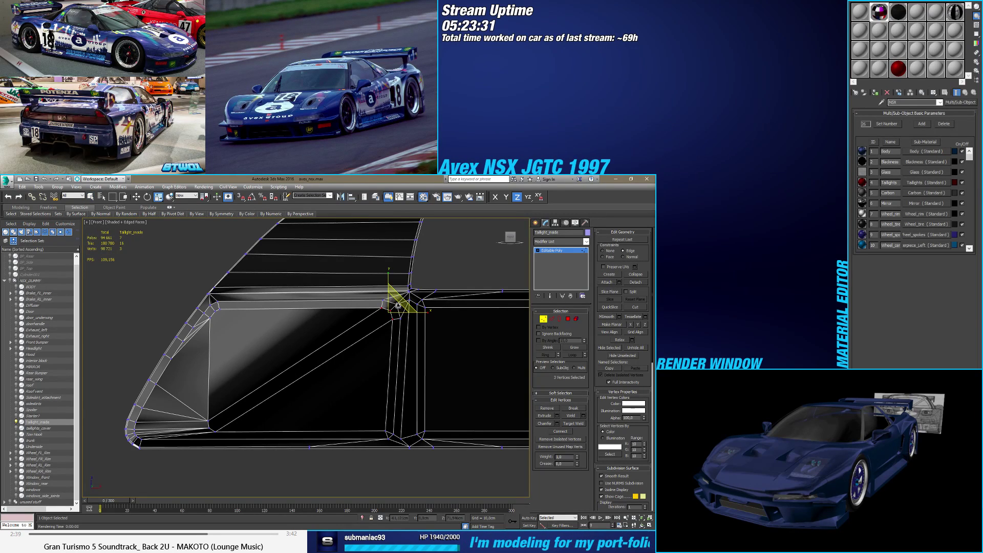
left_click_drag(398, 301, 397, 303)
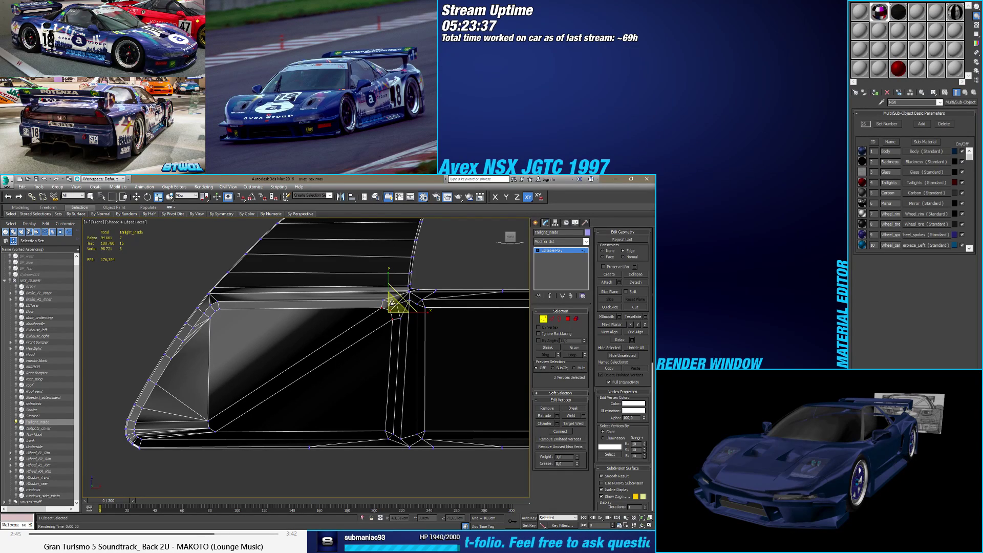
key("2")
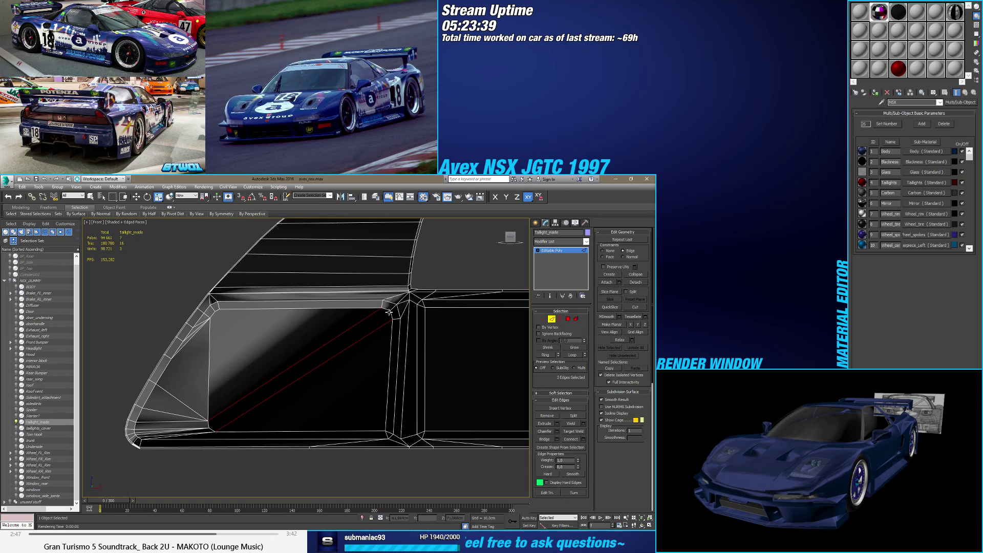
left_click(392, 318)
left_click(401, 298)
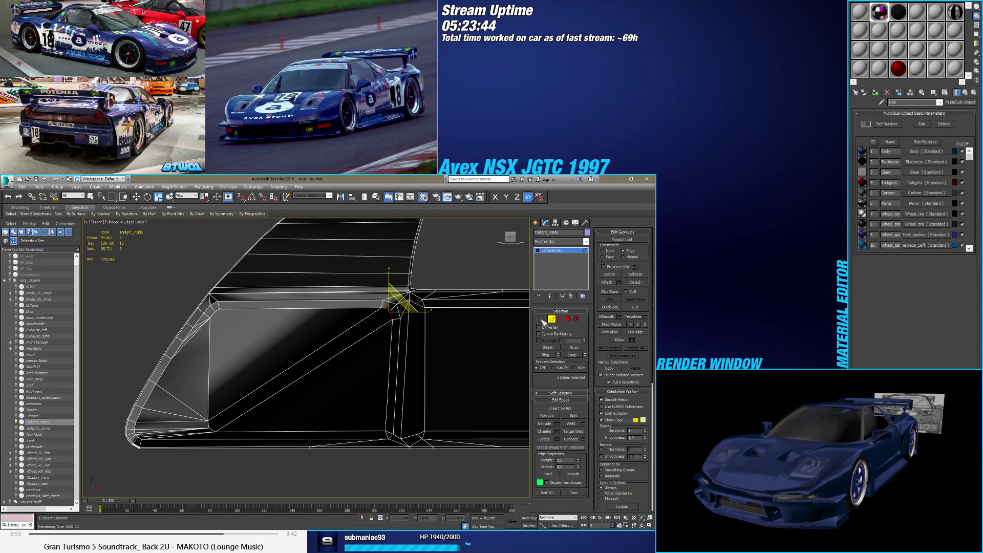
Step: Connect two vertices with a new diagonal edge near the upper corner
key("1")
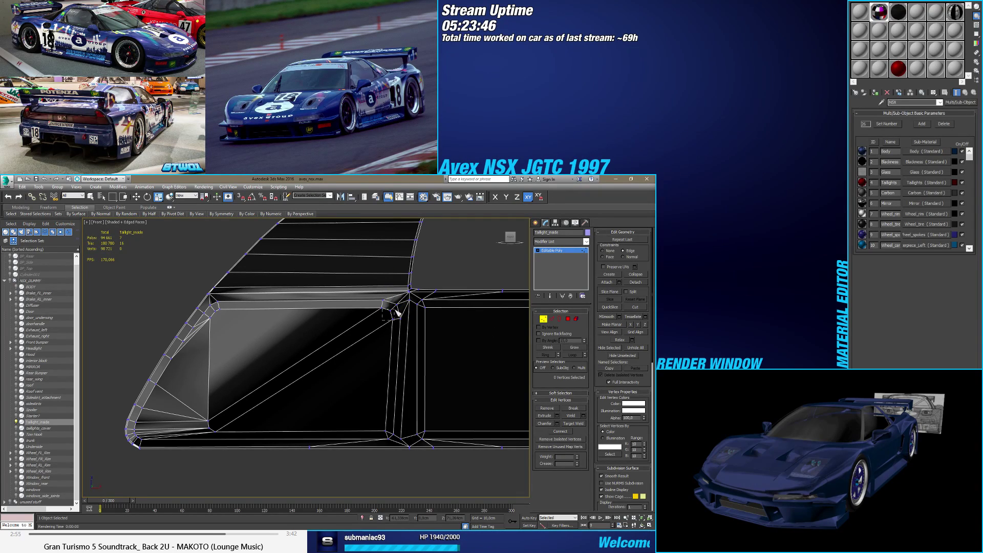
left_click(208, 429, "ctrl")
left_click(560, 431)
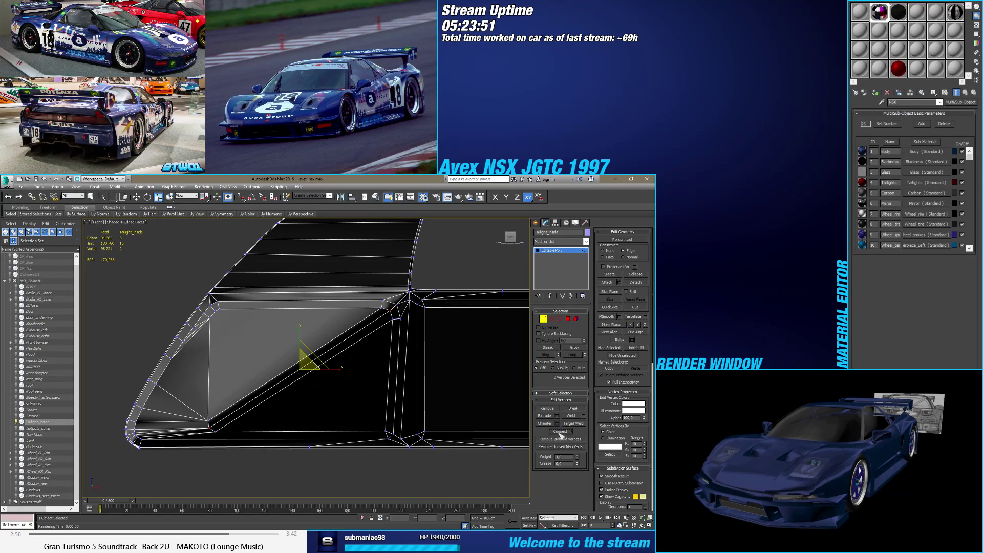
left_click(553, 319)
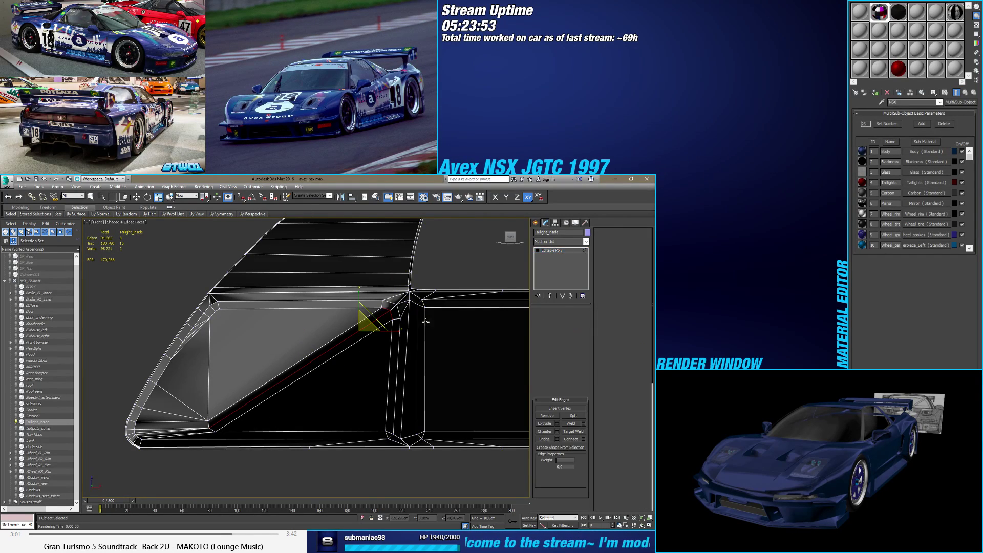
left_click(392, 309, "alt")
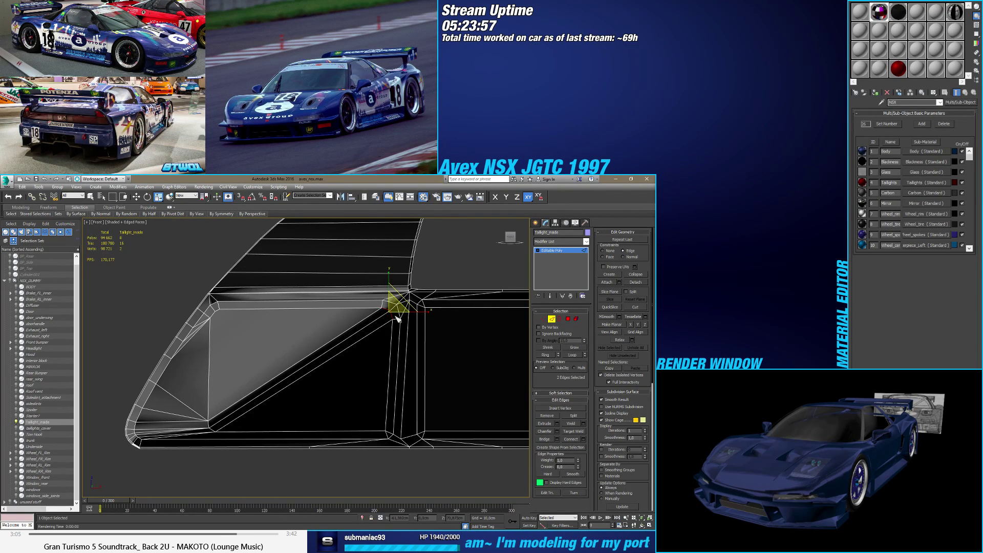
Step: Inspect several vertices at the taillight's upper corner, then clear the selection
left_click(542, 319)
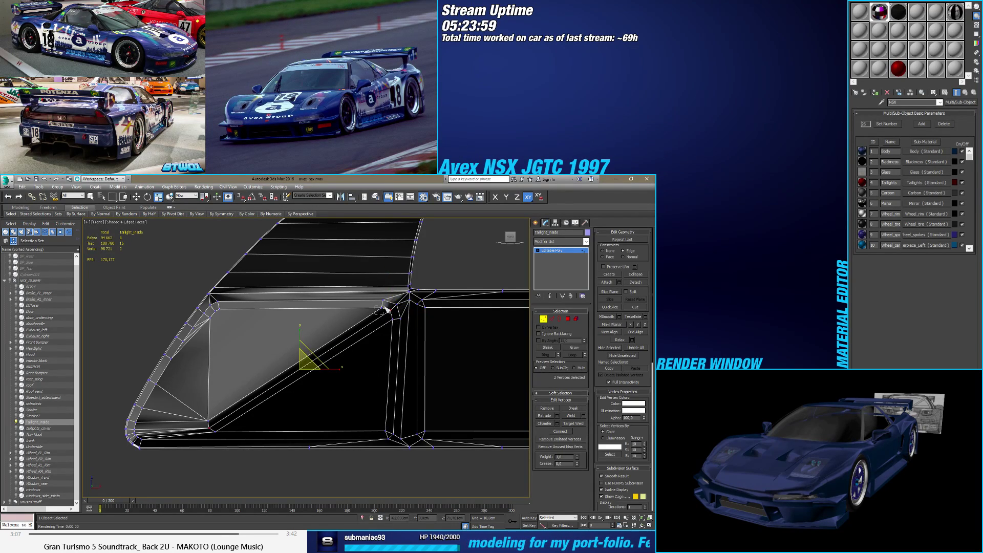
key("w")
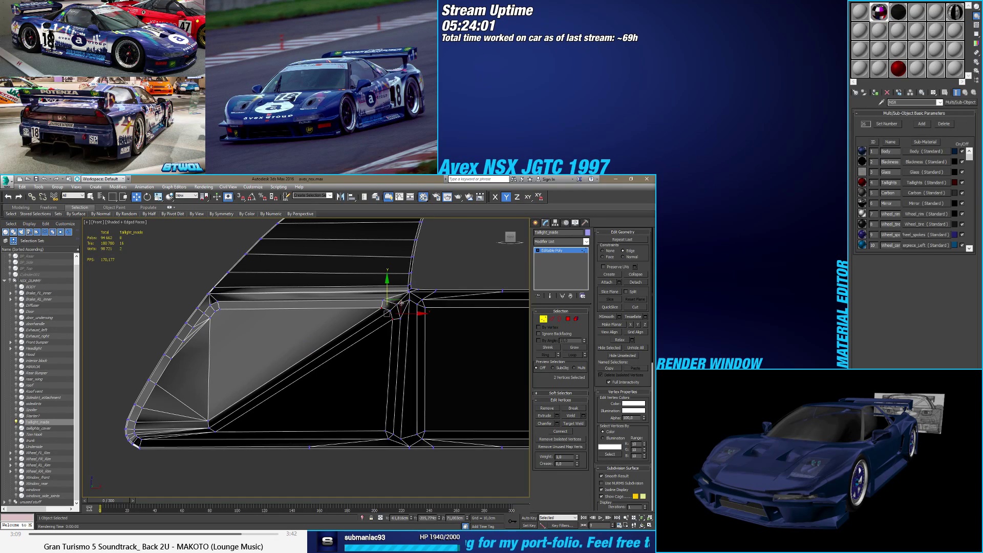
left_click(399, 319)
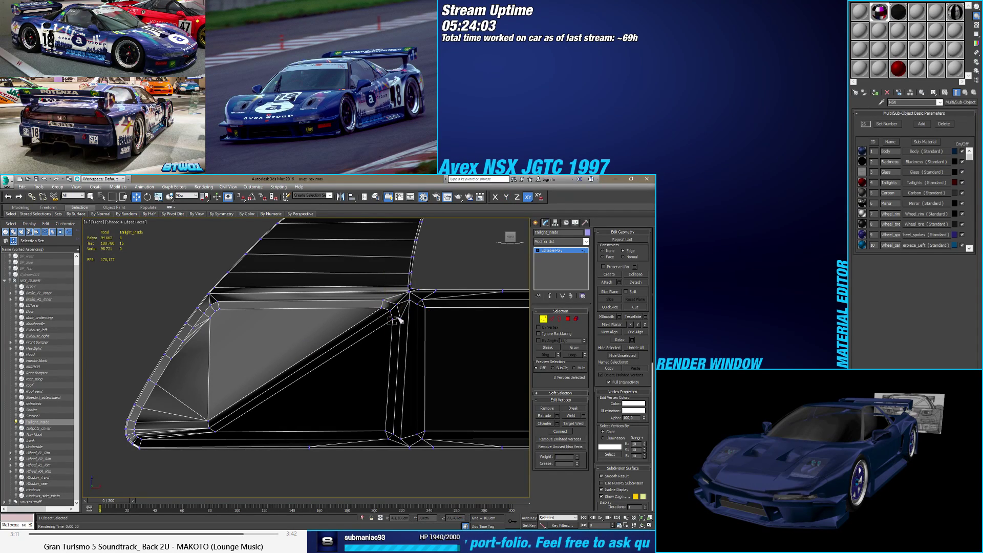
left_click(394, 322)
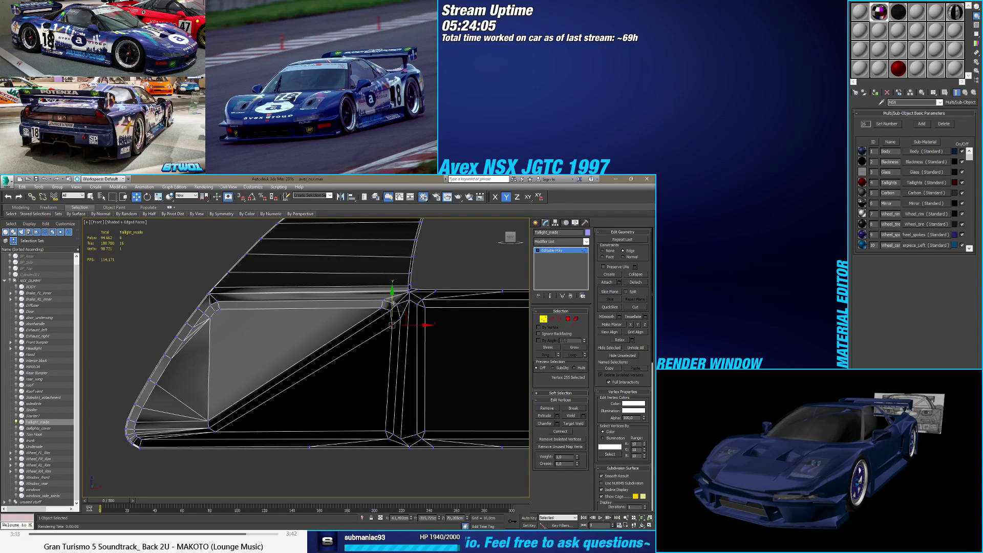
left_click(377, 307)
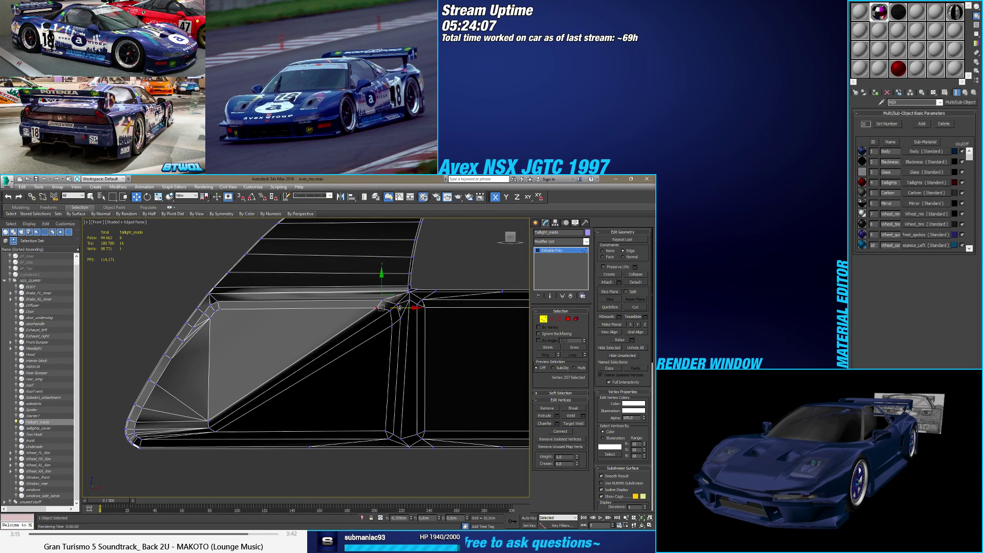
left_click(391, 309)
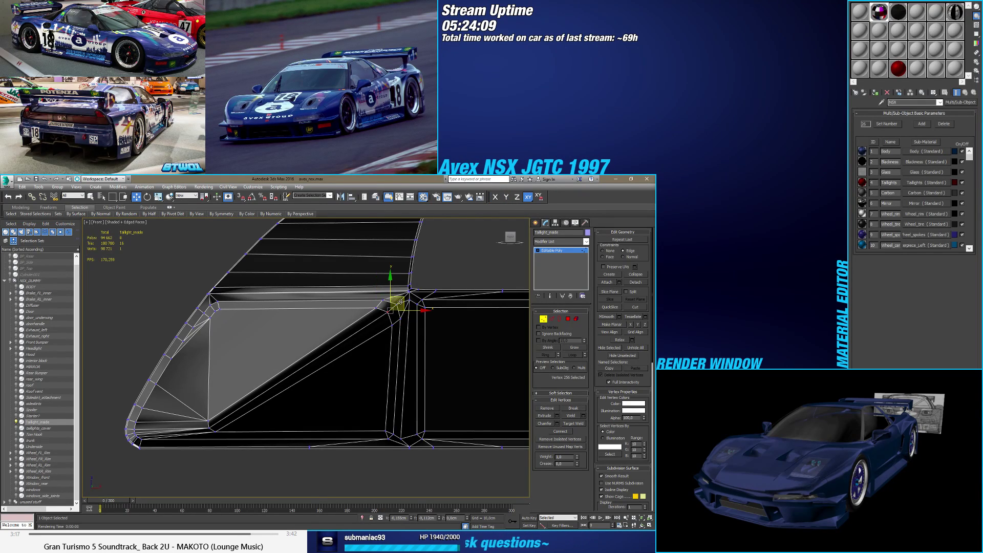
left_click(347, 356)
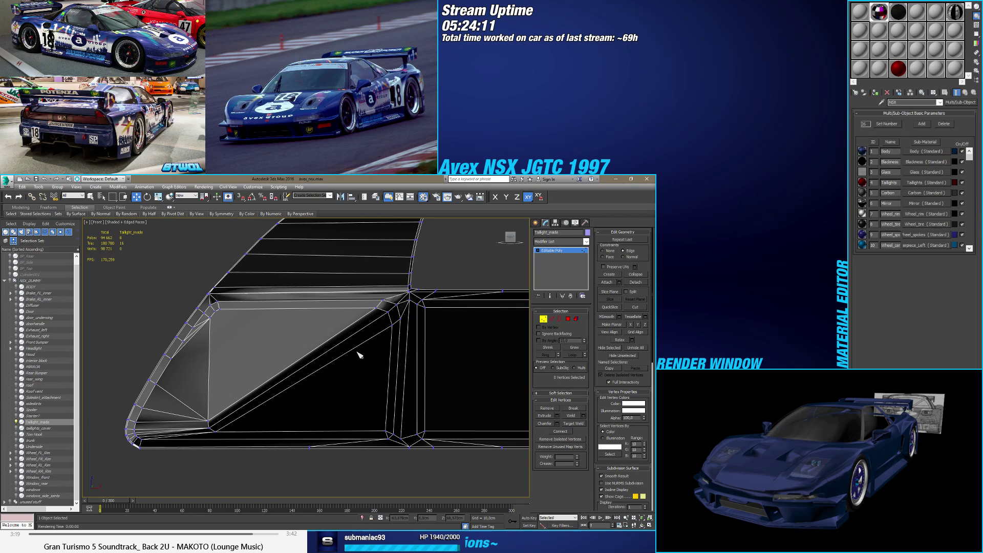
middle_click_drag(244, 380, 297, 365)
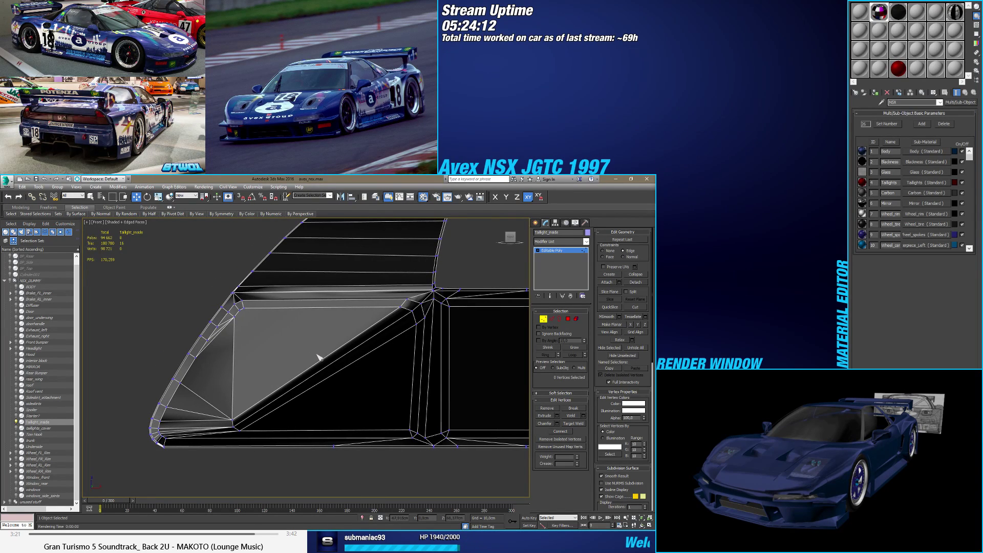
left_click(543, 318)
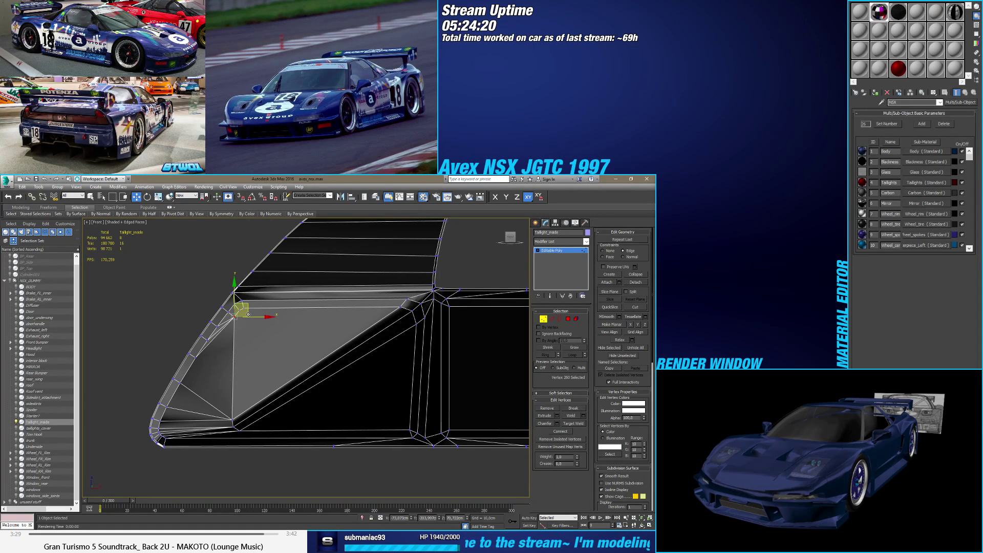
Step: Remove the panel's upper-left and lower-left corner vertices
left_click(244, 307)
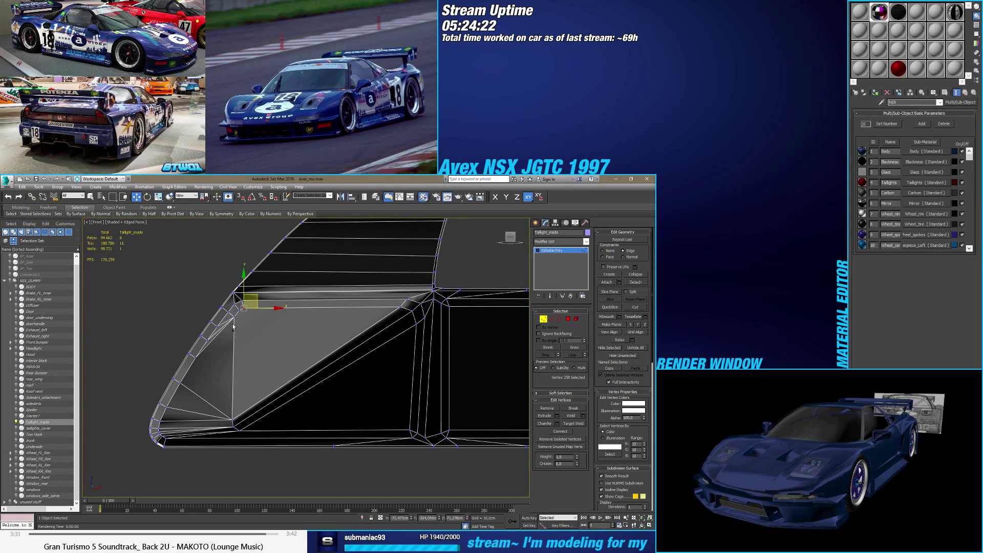
left_click(242, 423, "ctrl")
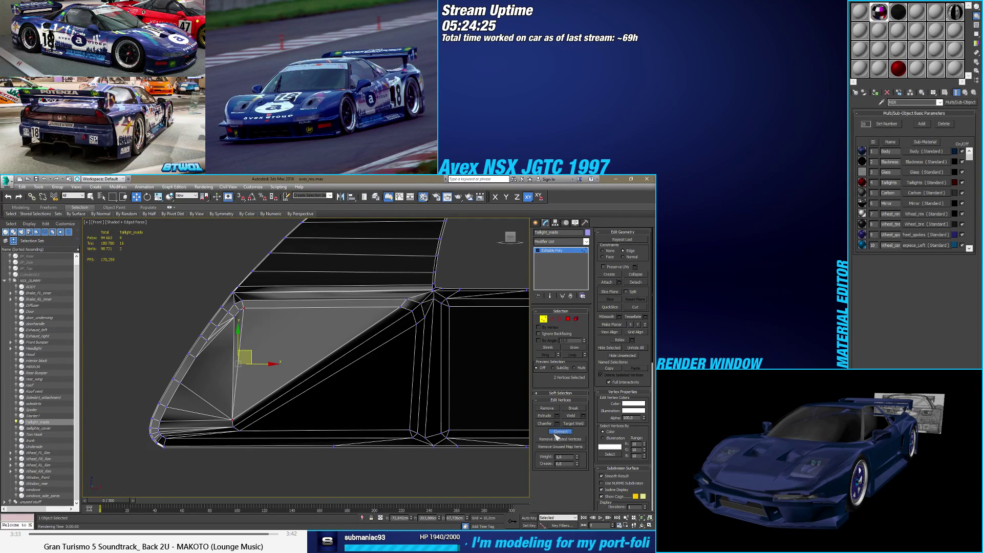
left_click_drag(238, 309, 236, 311)
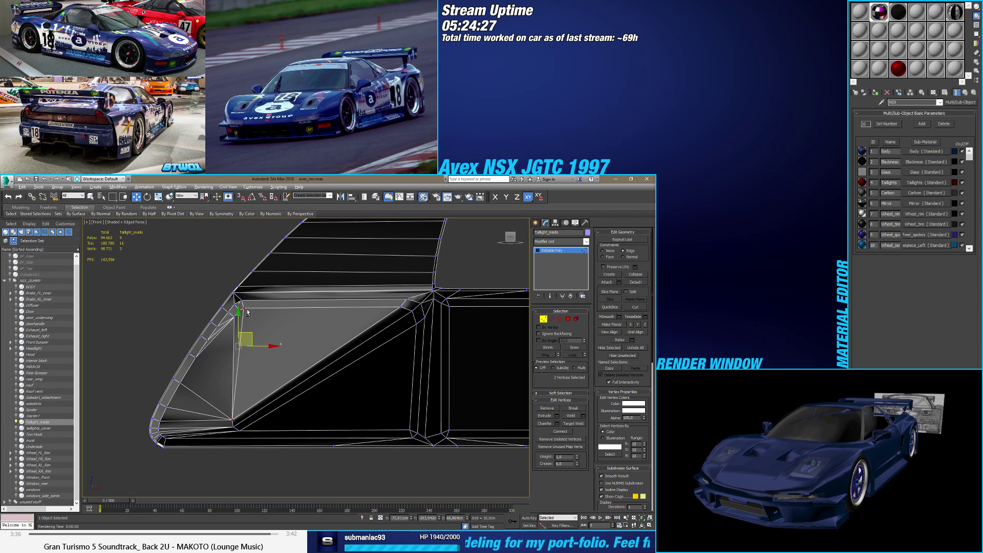
left_click(551, 408)
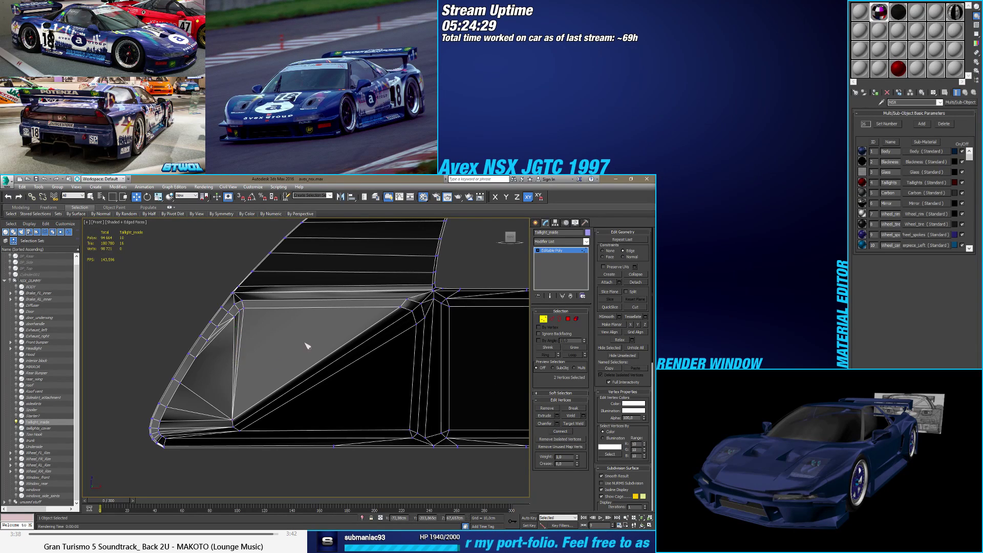
middle_click_drag(340, 339, 241, 334)
scroll(241, 334, "down", 2)
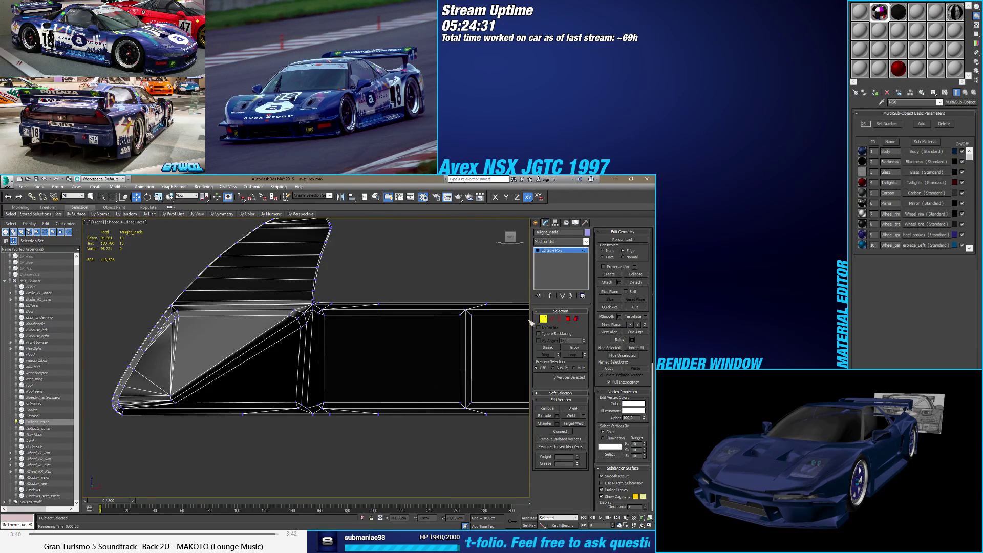
left_click(568, 318)
Step: Select the whole Taillight_inside element's polygons, including the inner fin piece
key("ctrl+a")
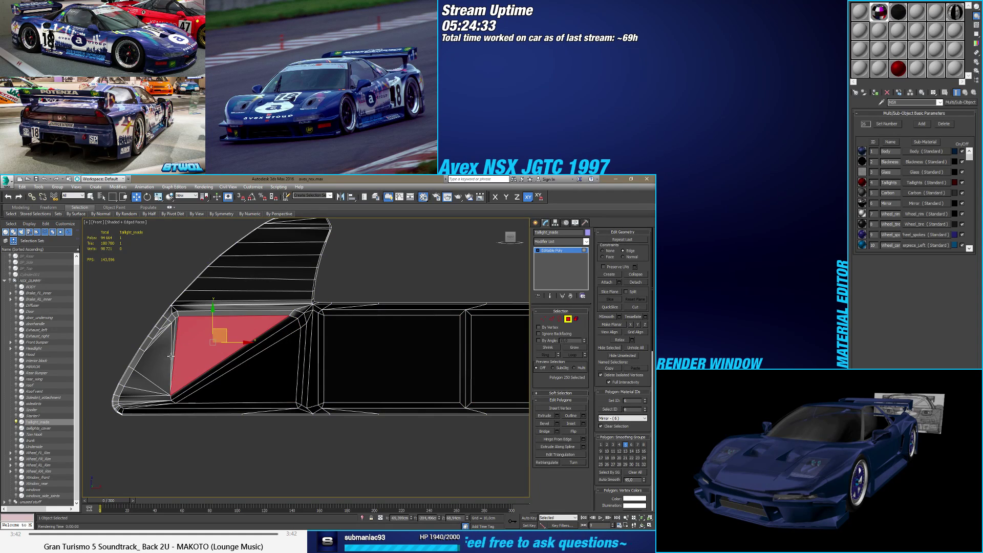
scroll(414, 402, "down", 4)
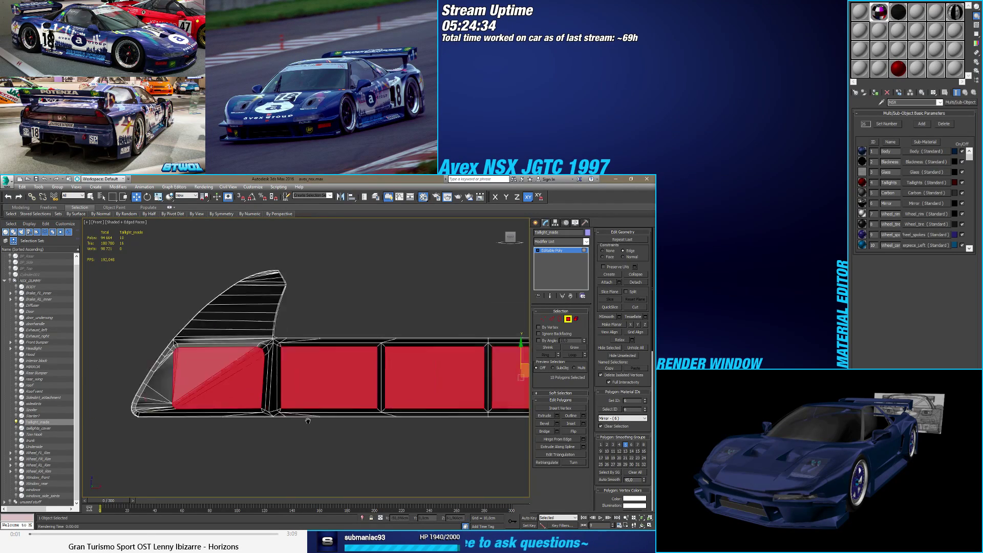
left_click(404, 450)
middle_click_drag(404, 450, 427, 414, "alt")
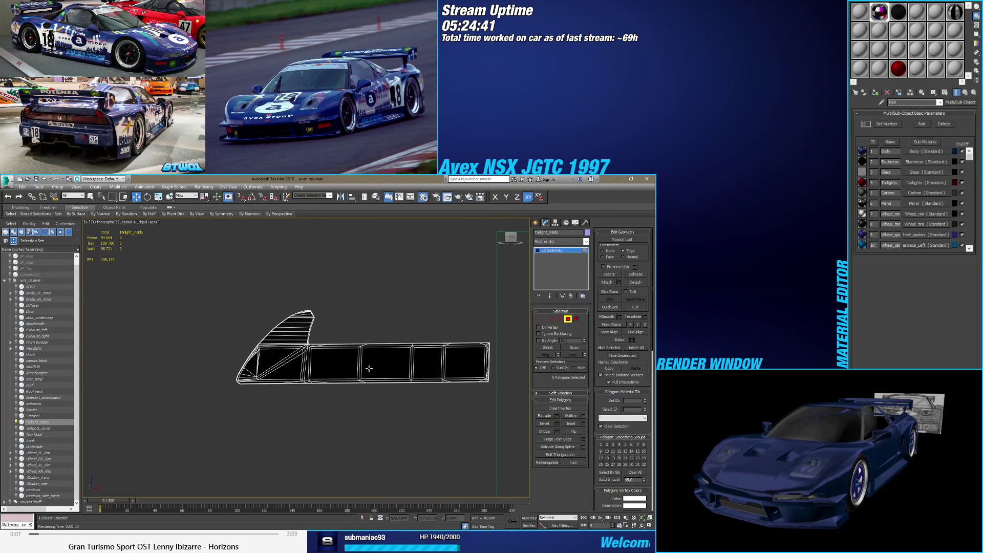
scroll(327, 350, "up", 5)
scroll(252, 333, "up", 5)
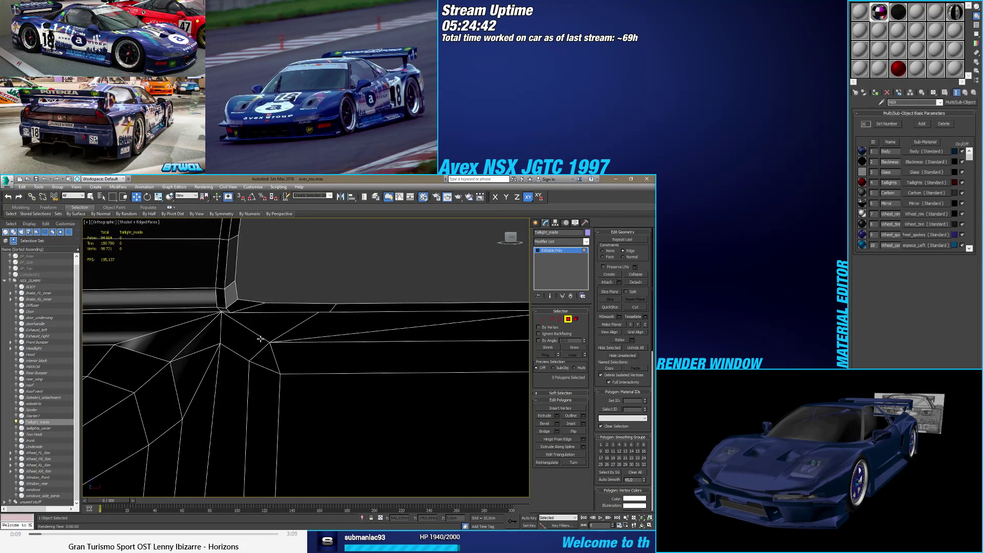
left_click(246, 308)
middle_click_drag(246, 318, 270, 353)
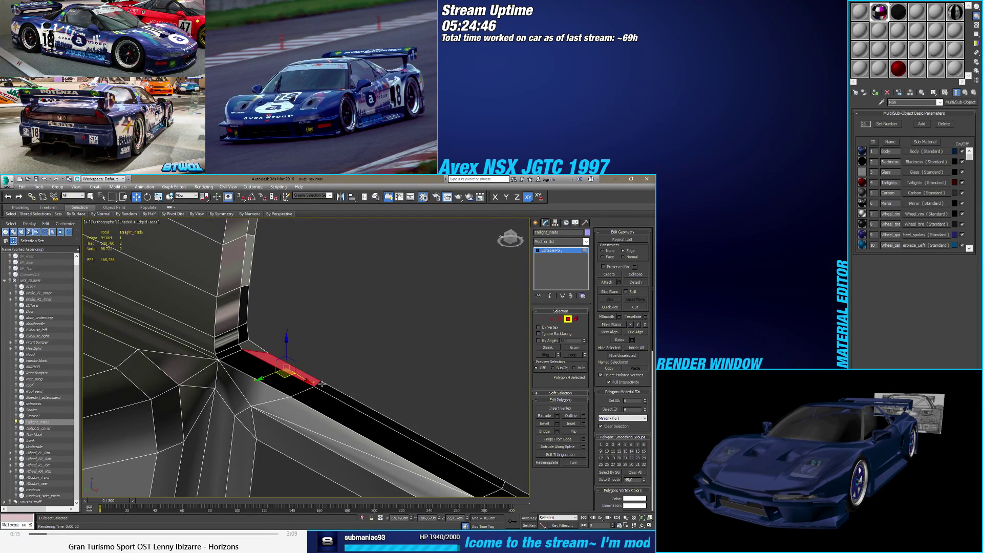
key("ctrl+a")
scroll(277, 397, "down", 6)
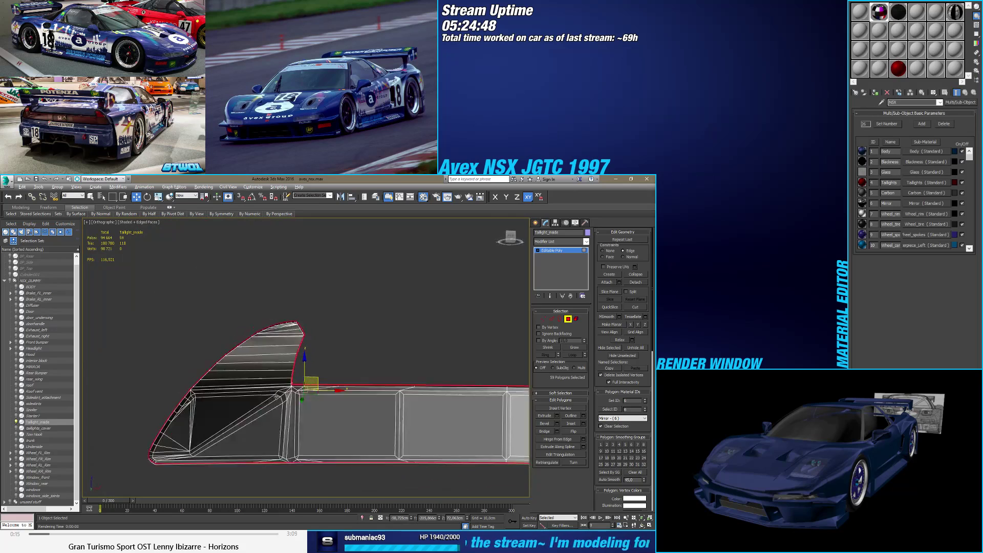
middle_click_drag(276, 396, 342, 435, "alt")
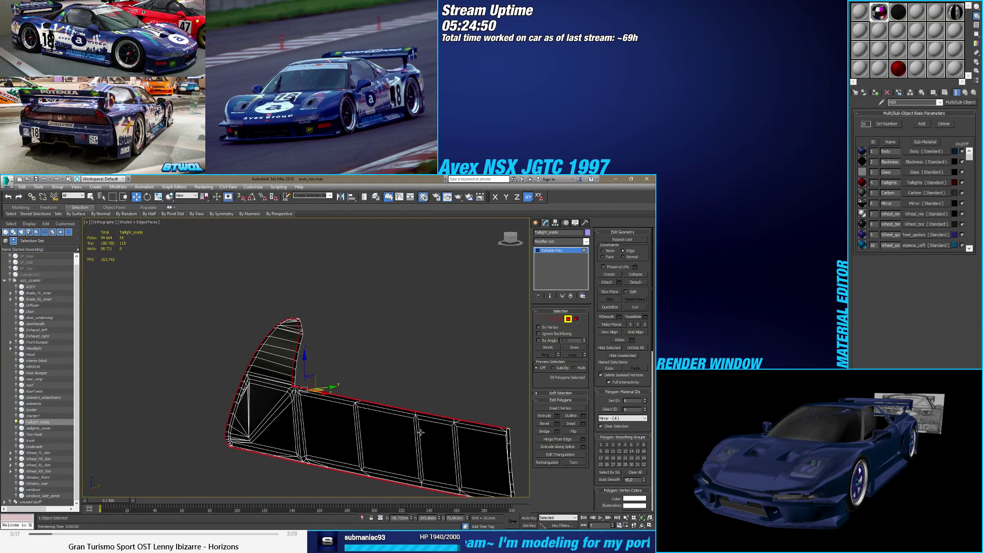
middle_click_drag(419, 432, 491, 353, "alt")
scroll(495, 346, "up", 6)
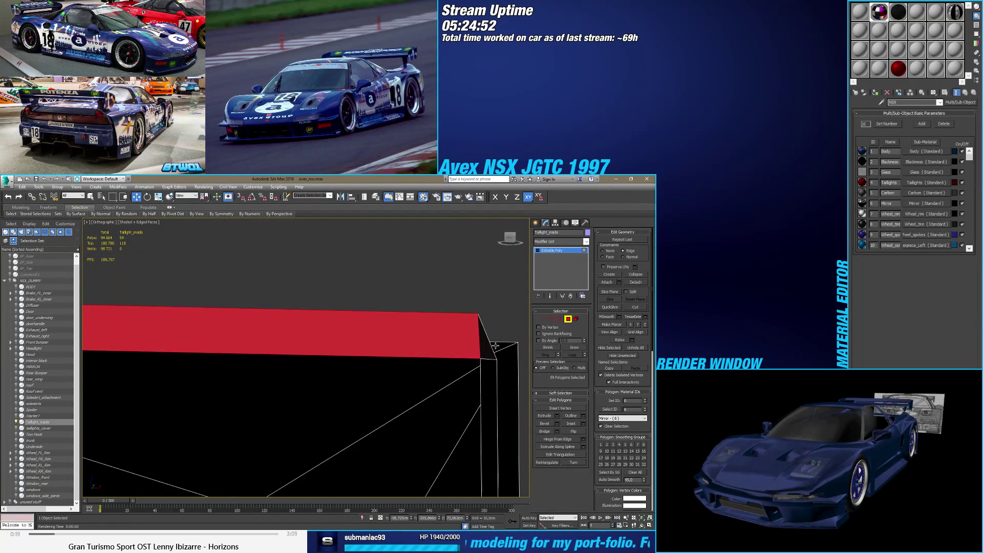
Step: Add the corner and rim polygons, then Auto Smooth them into smoothing group 1
left_click(490, 348, "ctrl")
left_click(493, 371, "ctrl")
scroll(493, 371, "down", 3)
middle_click_drag(493, 371, 404, 373, "alt")
scroll(404, 374, "up", 4)
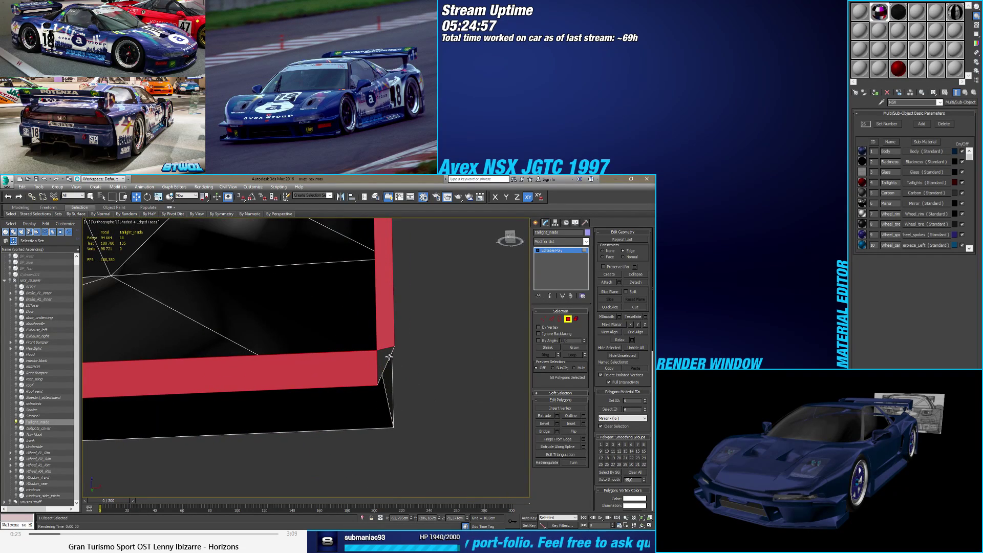
left_click(386, 357, "ctrl")
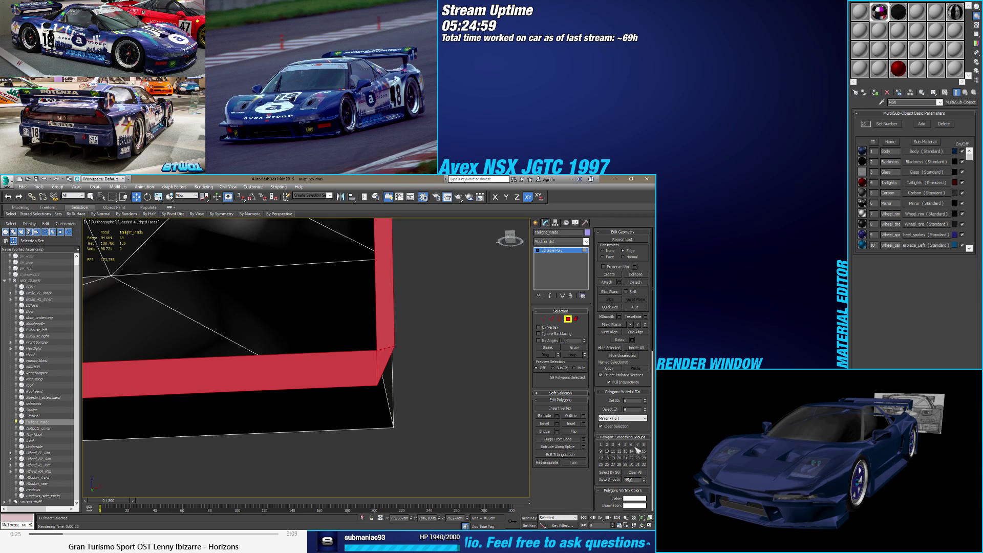
left_click(617, 479)
Step: Extend the selection around the rim loop and grow it, then undo the extra growth
mouse_move(461, 409)
middle_mouse_down("alt")
mouse_move(422, 445)
mouse_move(466, 410)
middle_mouse_up("alt")
scroll(422, 445, "down", 5)
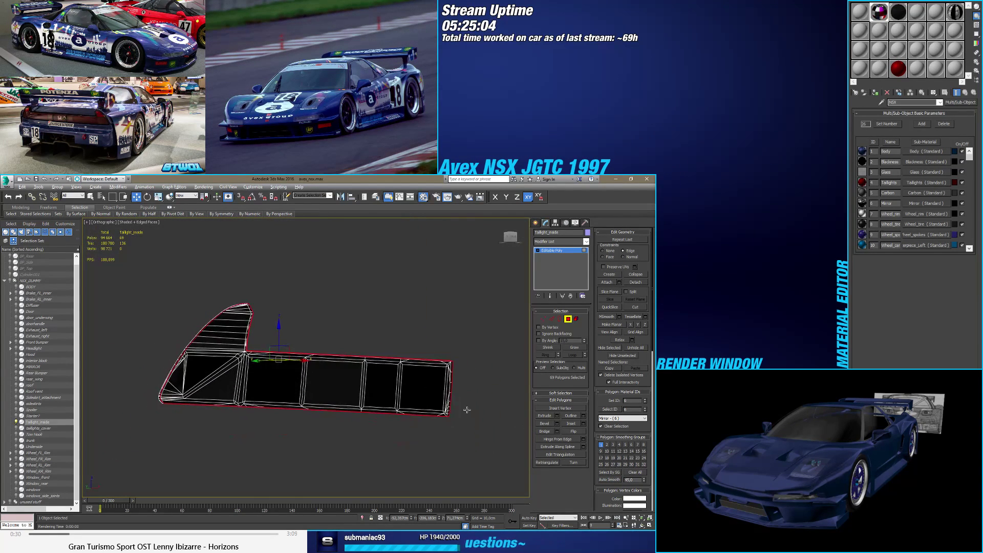
left_click(570, 354)
middle_click_drag(517, 392, 414, 393, "alt")
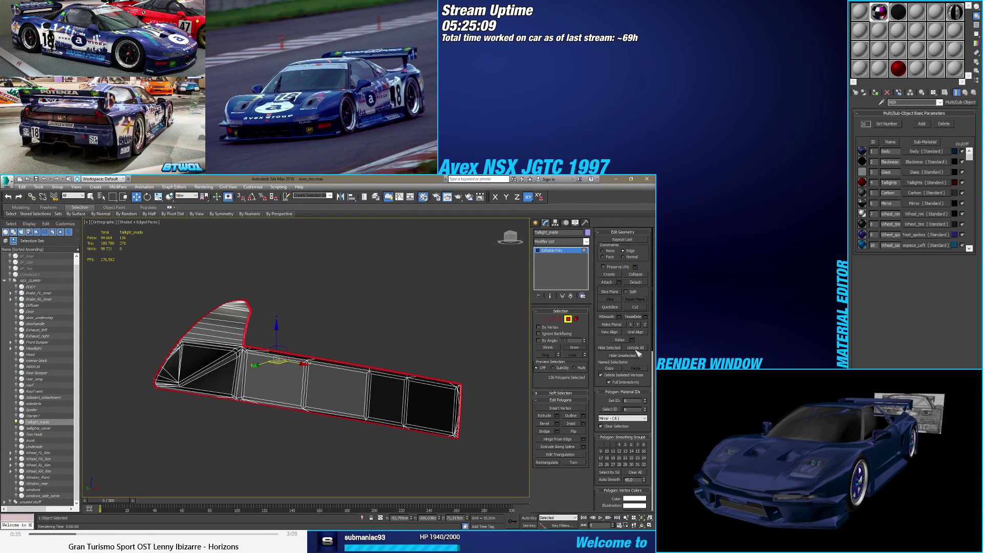
left_click(581, 349)
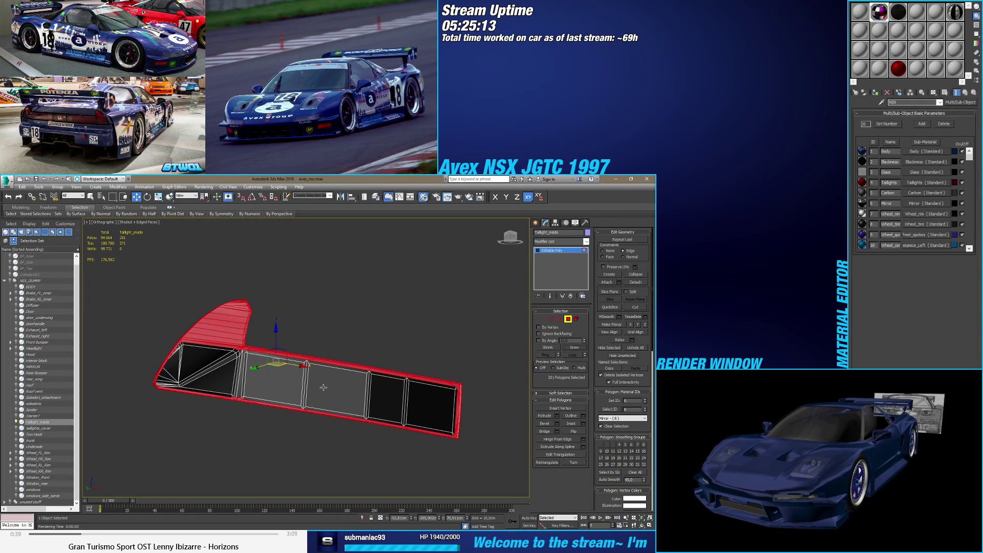
key("ctrl+z")
middle_click_drag(370, 398, 399, 387, "alt")
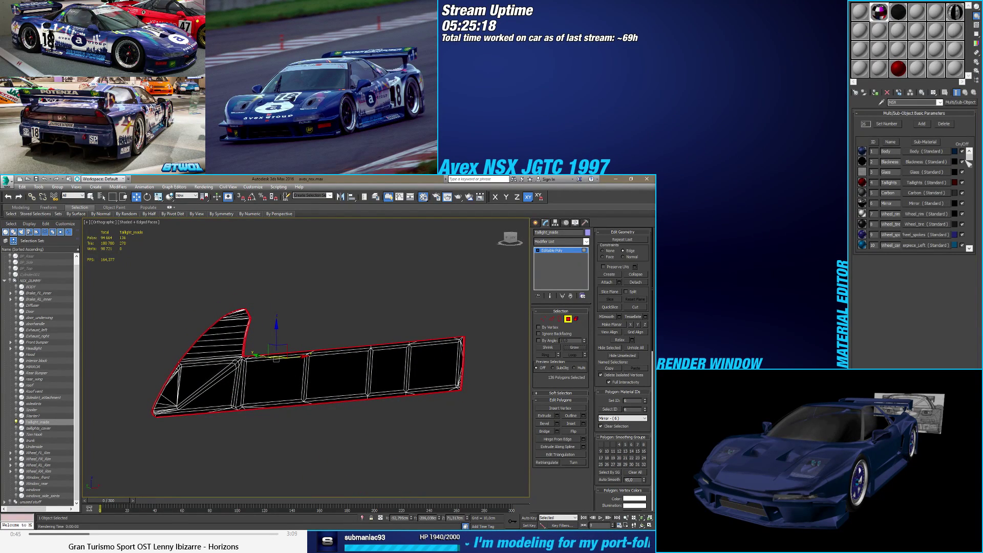
left_click_drag(969, 162, 979, 221)
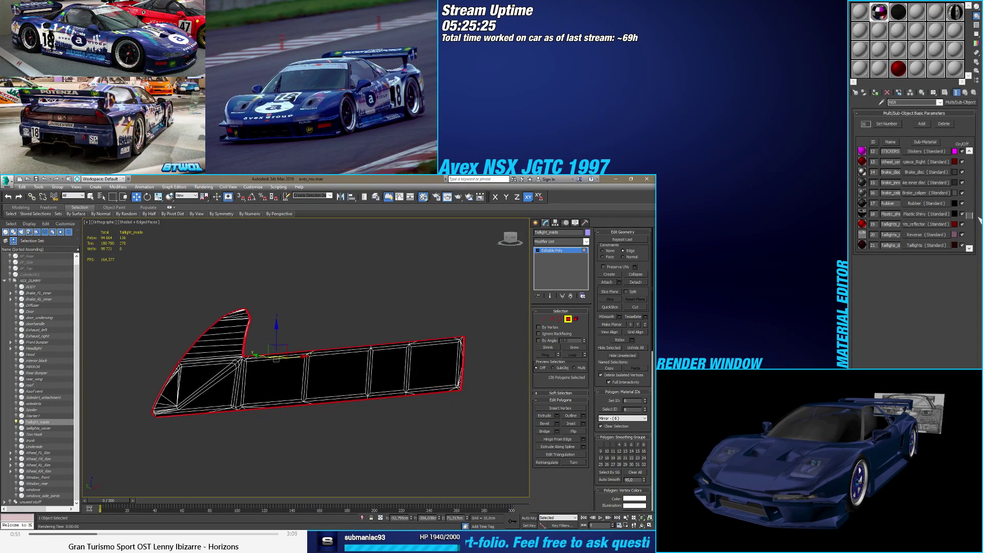
left_click_drag(978, 220, 968, 151)
scroll(911, 197, "down", 5)
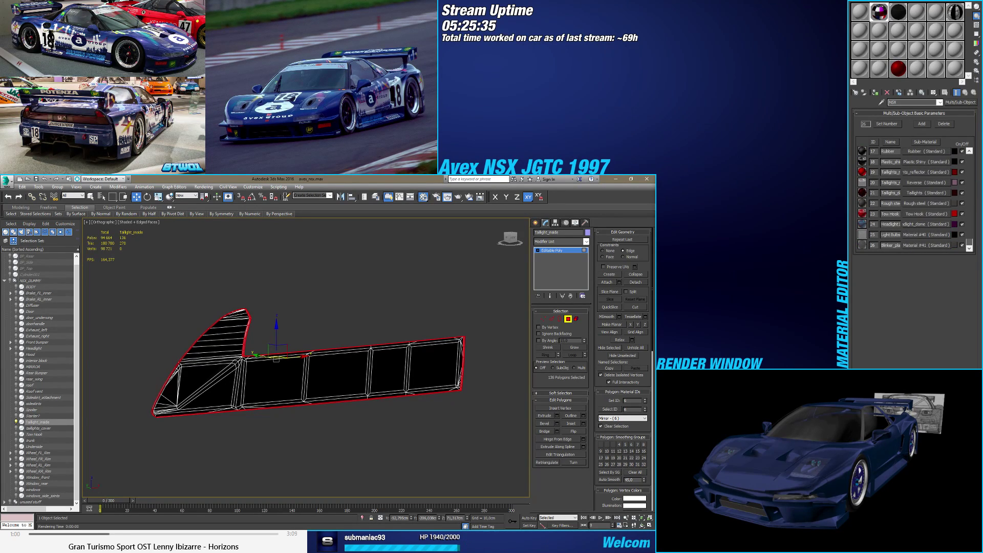
scroll(911, 197, "up", 4)
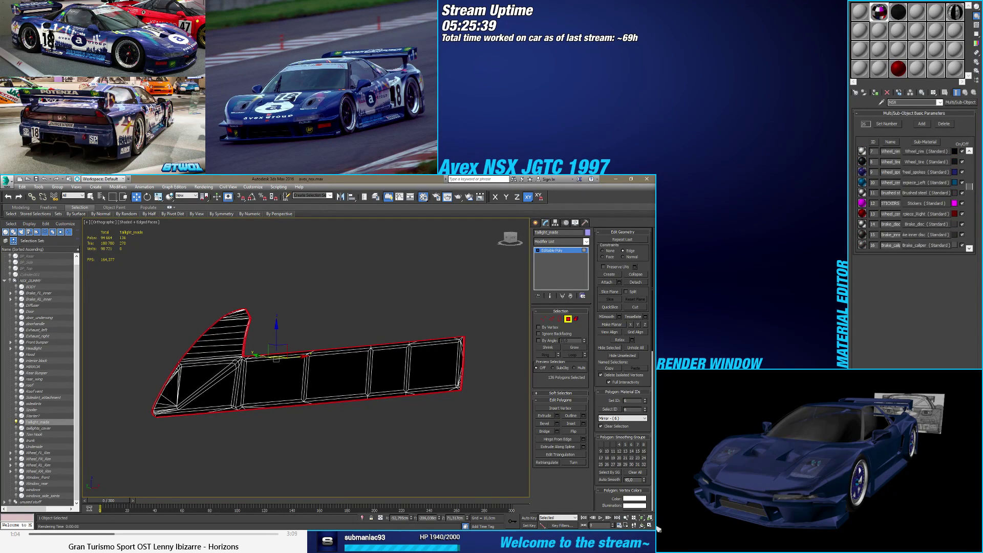
scroll(911, 197, "down", 2)
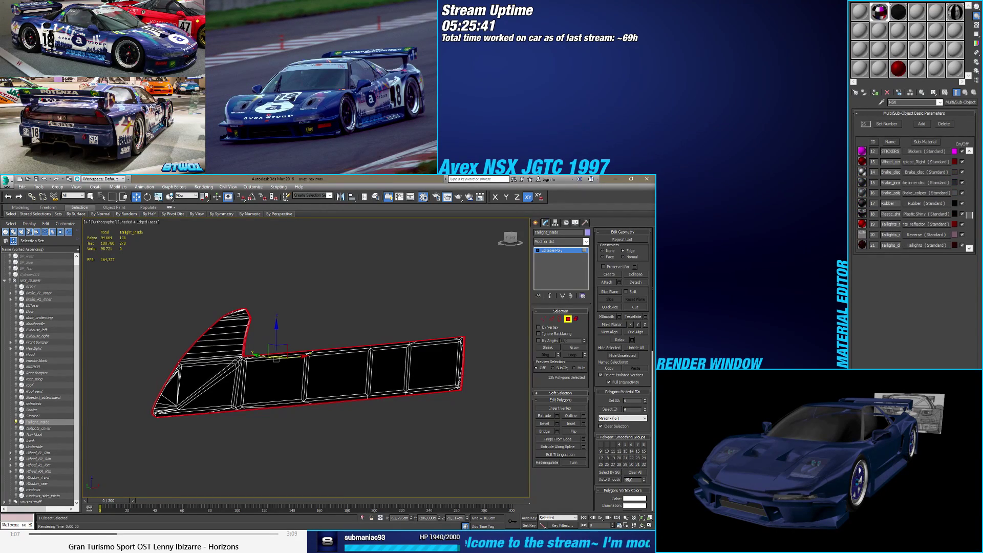
double_click(630, 400)
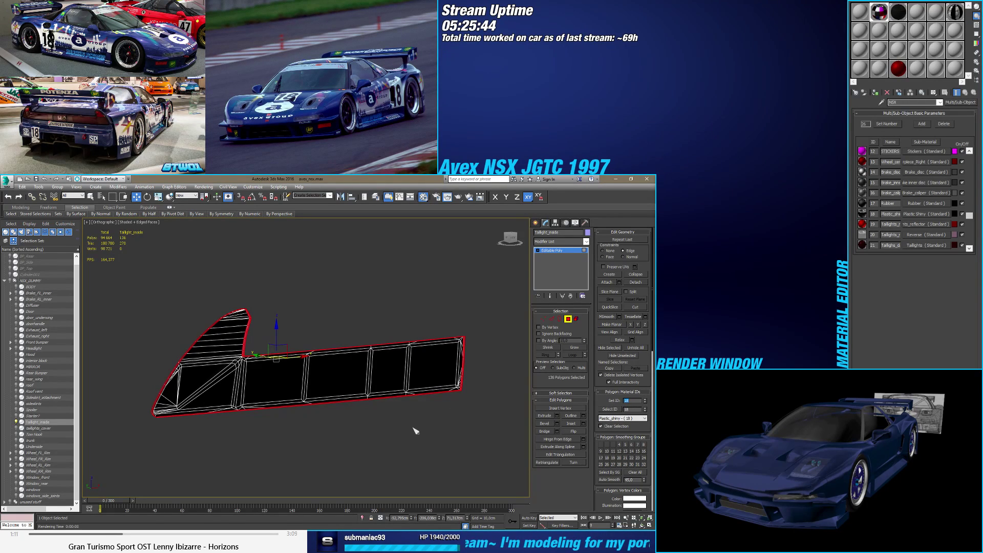
scroll(377, 410, "up", 6)
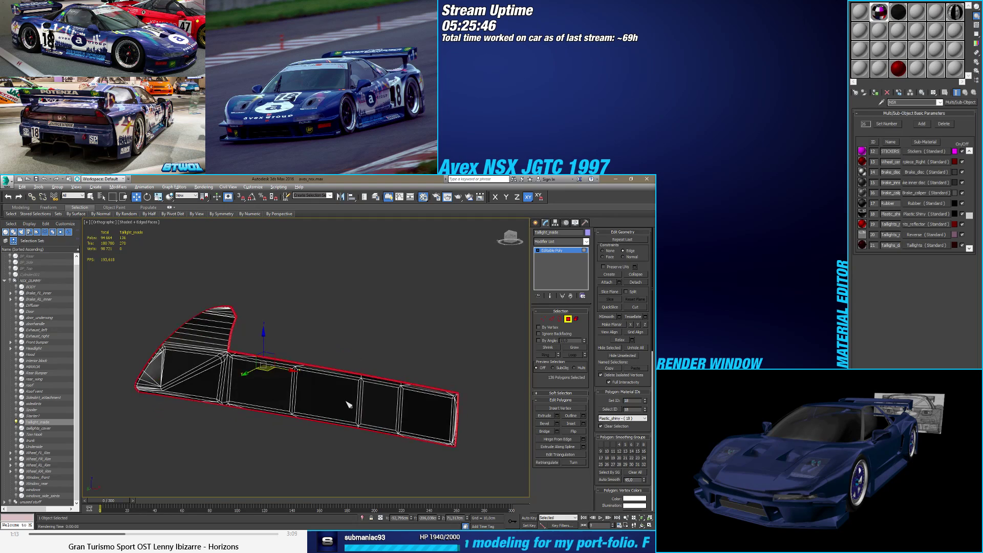
Step: Use Select Object in a zoomed Front view of Taillight_inside and pick a first lens panel
middle_click_drag(218, 341, 258, 348, "alt")
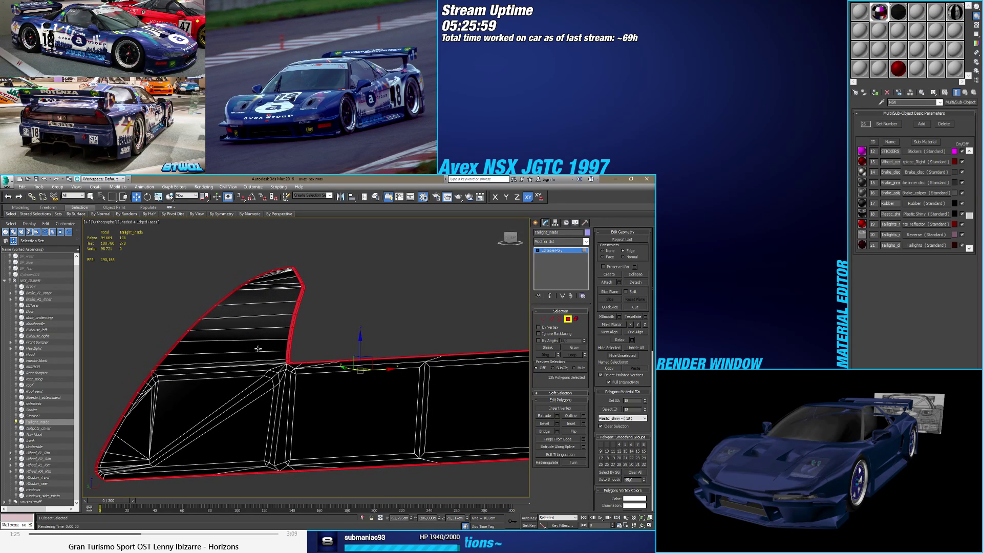
scroll(293, 373, "down", 2)
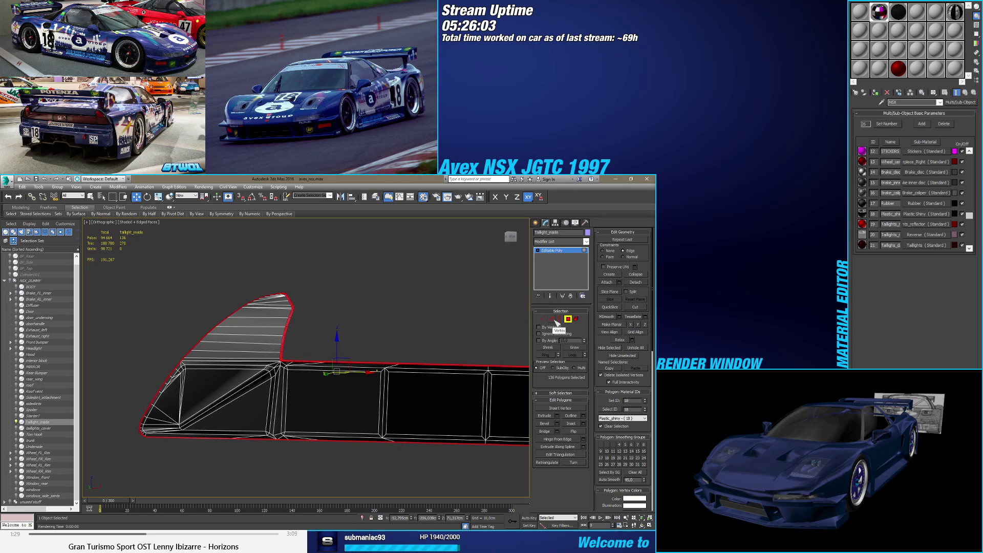
left_click(91, 197)
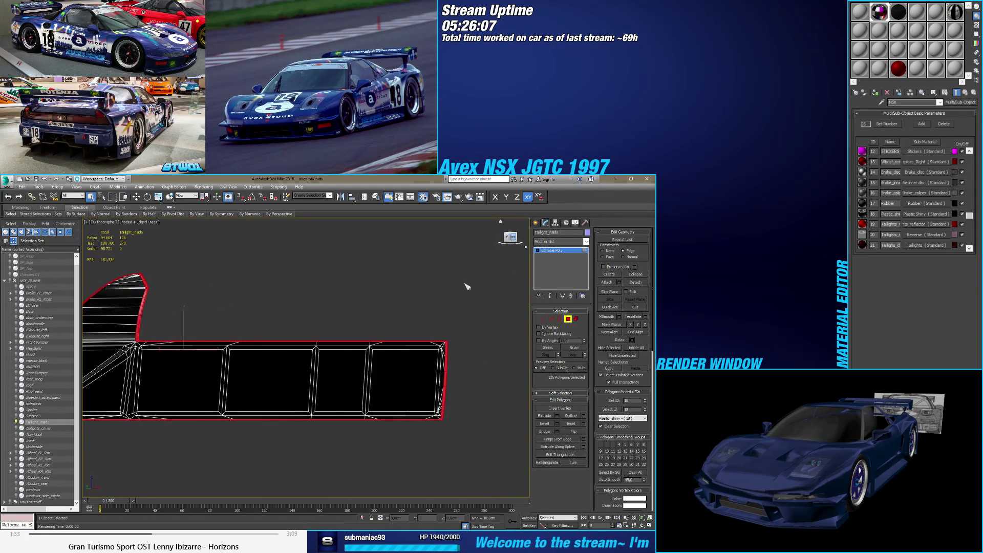
key("f")
scroll(238, 377, "up", 3)
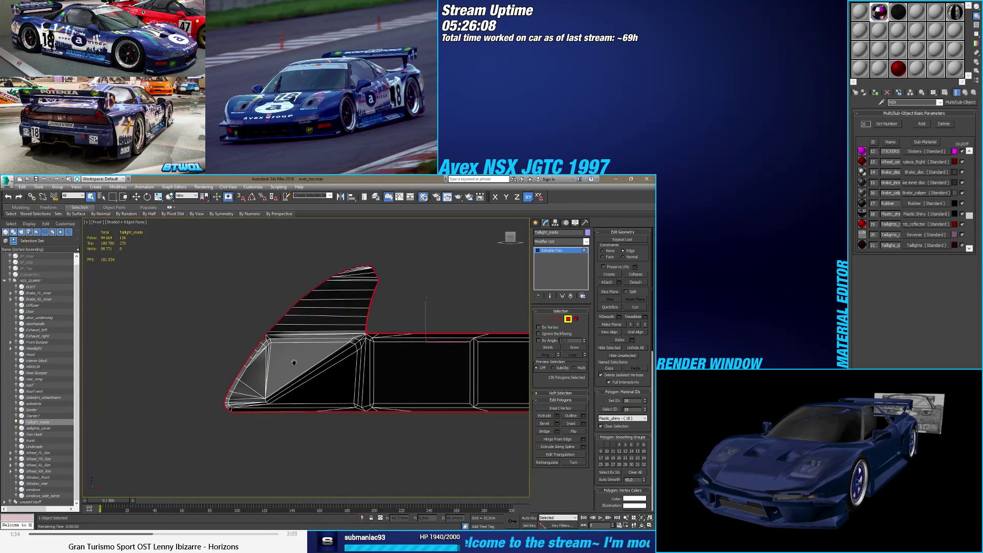
left_click(246, 378)
middle_click_drag(407, 368, 259, 356)
Step: Select the lens panels, grow to their border and corner faces, and Auto Smooth them
left_click(259, 356, "ctrl")
left_click(338, 347, "ctrl")
left_click(440, 347, "ctrl")
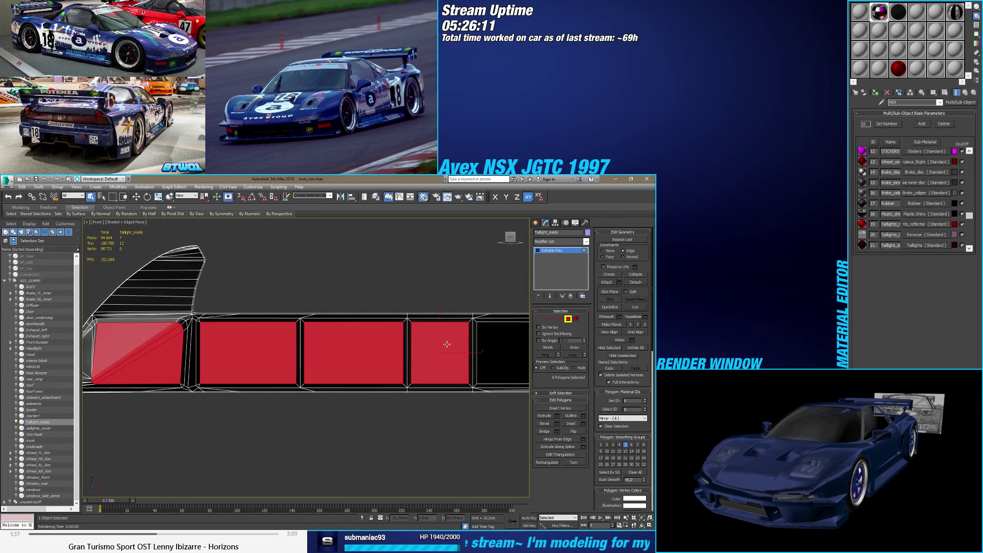
left_click(482, 347, "ctrl")
middle_click_drag(481, 347, 376, 351)
scroll(306, 346, "down", 2)
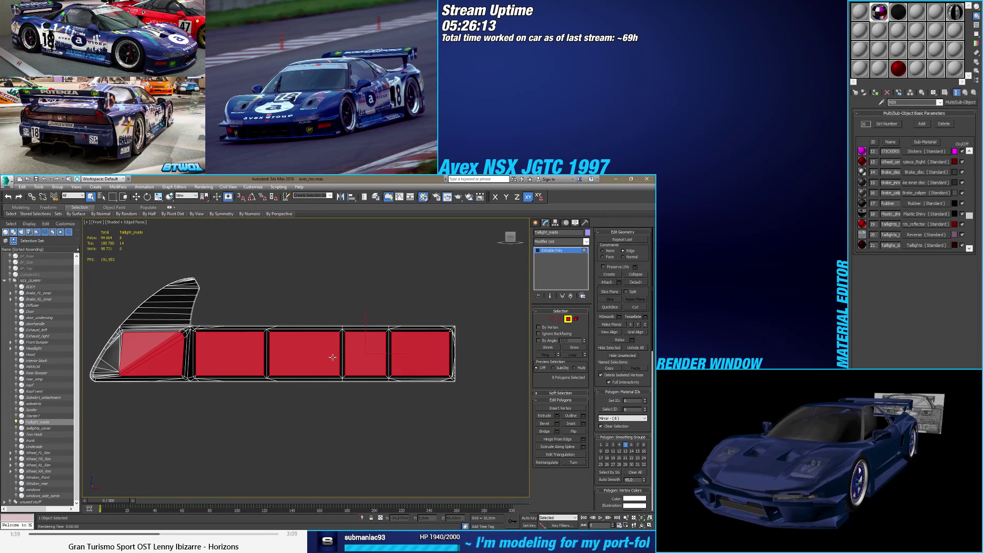
left_click(575, 348)
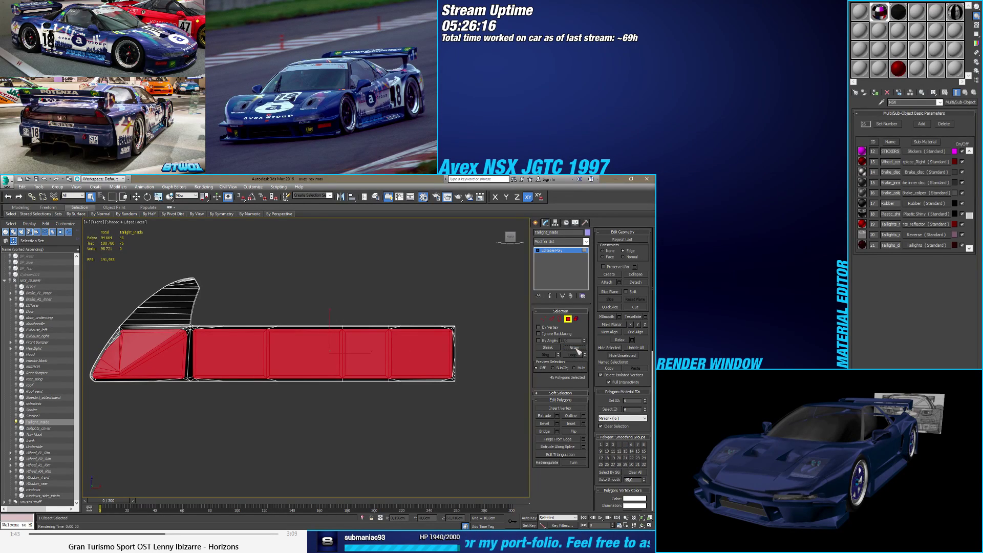
scroll(156, 349, "up", 6)
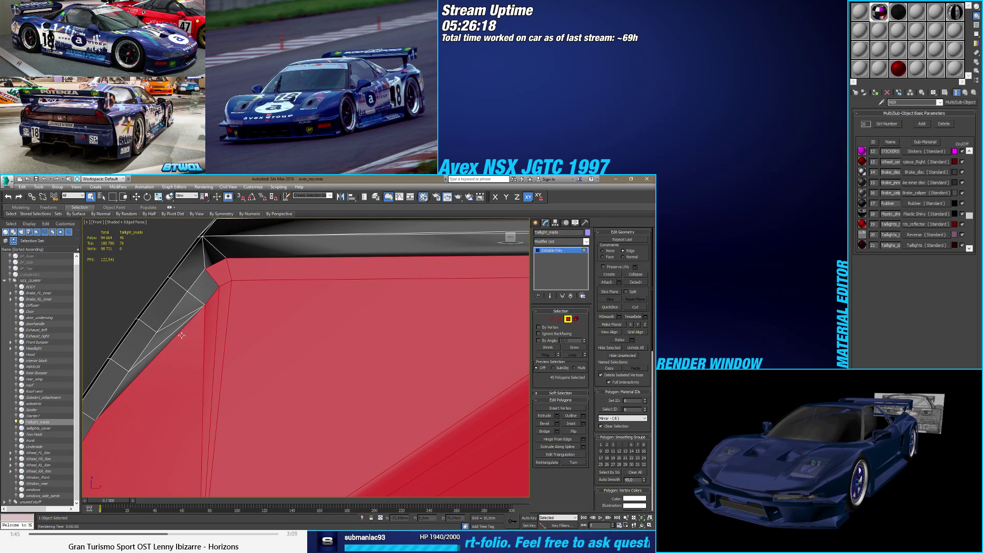
left_click(209, 305, "ctrl")
scroll(207, 303, "down", 5)
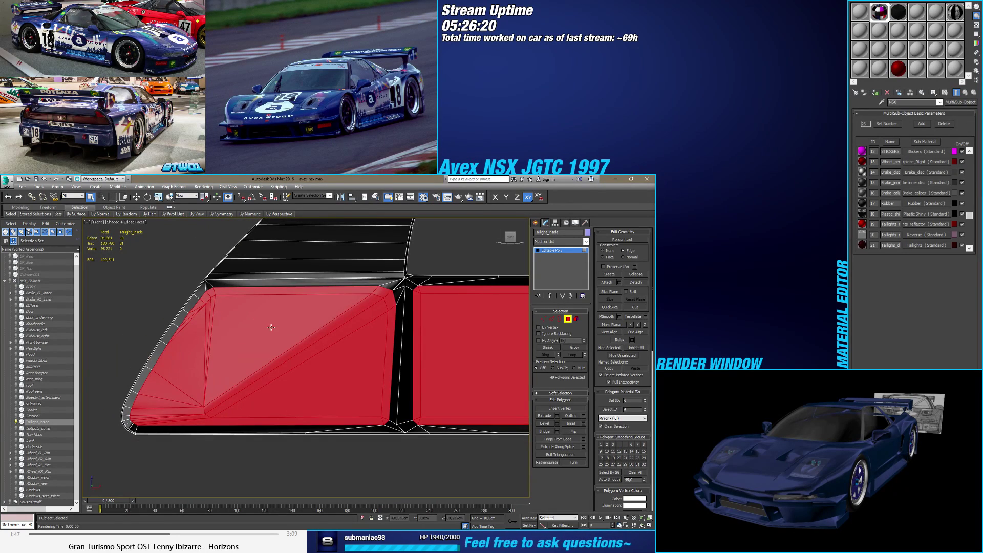
left_click(609, 479)
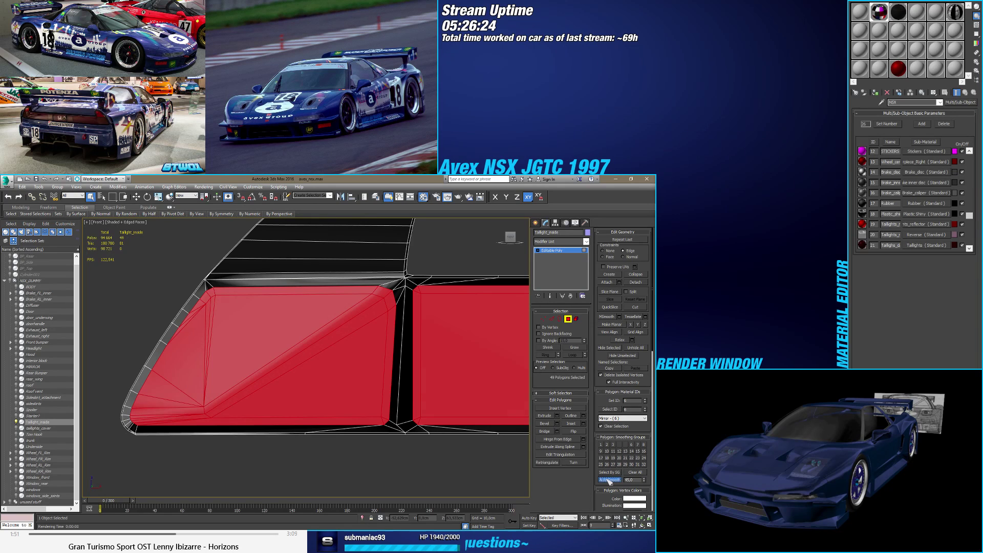
Step: Invert the selection, give the surrounding polygons material ID 18, and leave polygon editing
scroll(420, 402, "down", 5)
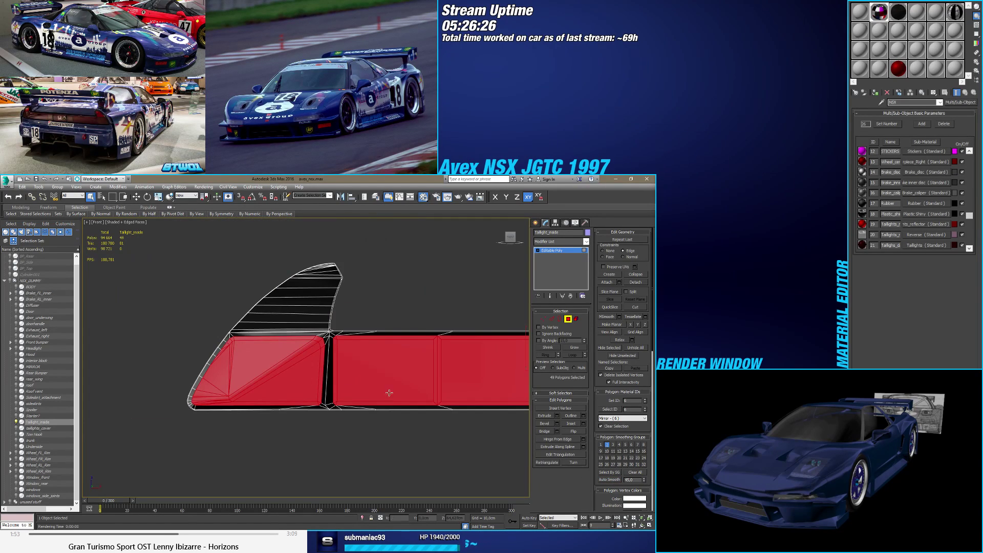
middle_click_drag(348, 365, 290, 352)
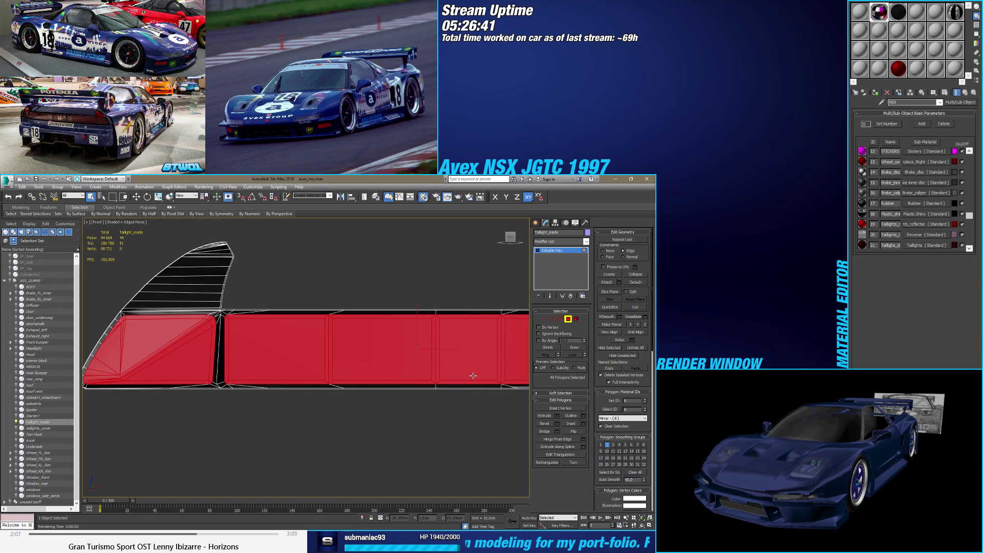
key("ctrl+i")
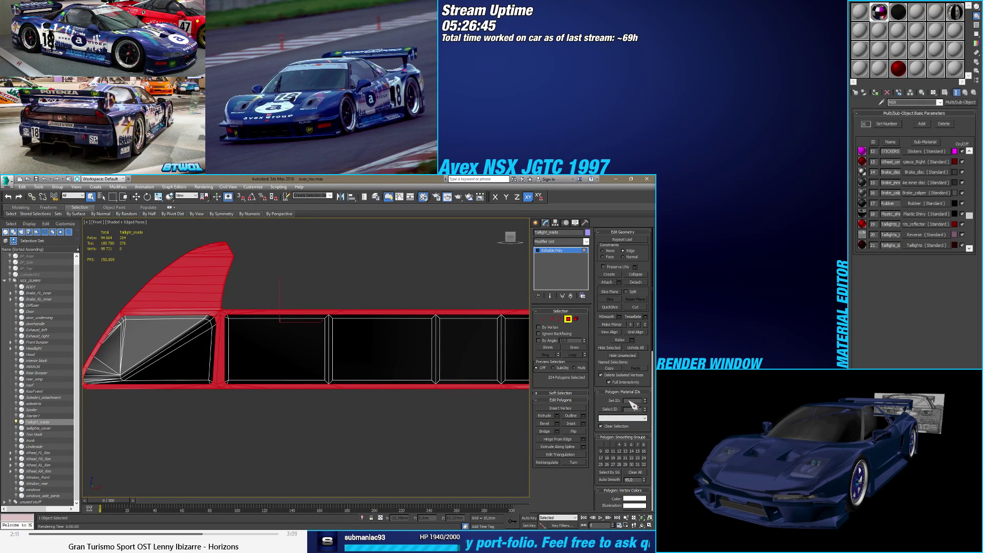
key("Return")
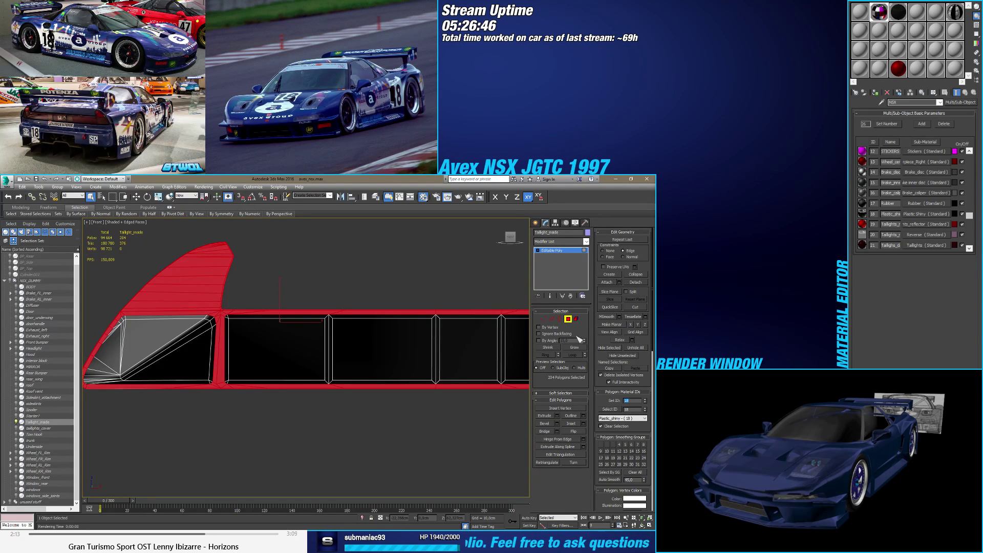
left_click(567, 318)
left_click(413, 428)
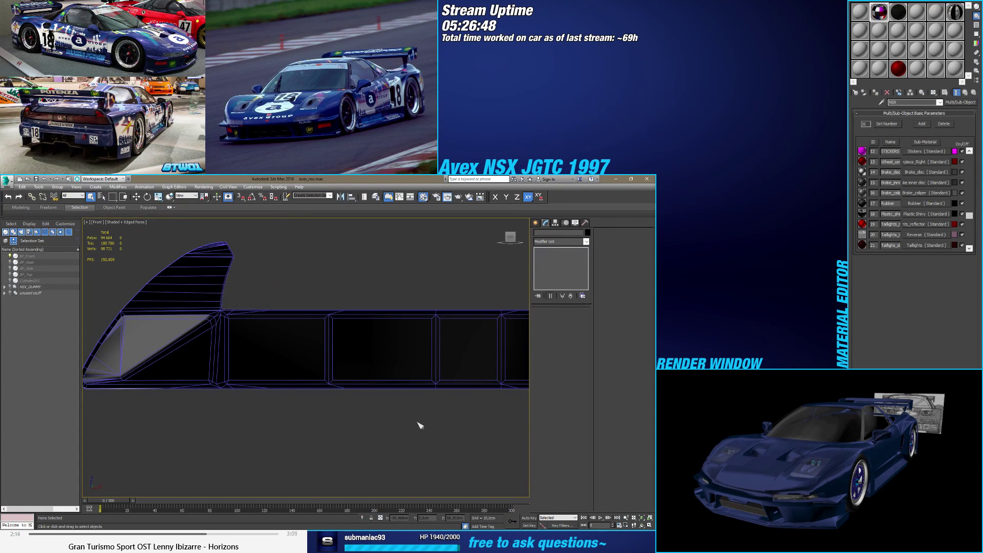
Step: Unhide NSX_DUMMY and all its child parts in the Scene Explorer
key("F4")
scroll(322, 407, "down", 4)
middle_click_drag(322, 408, 362, 325, "alt")
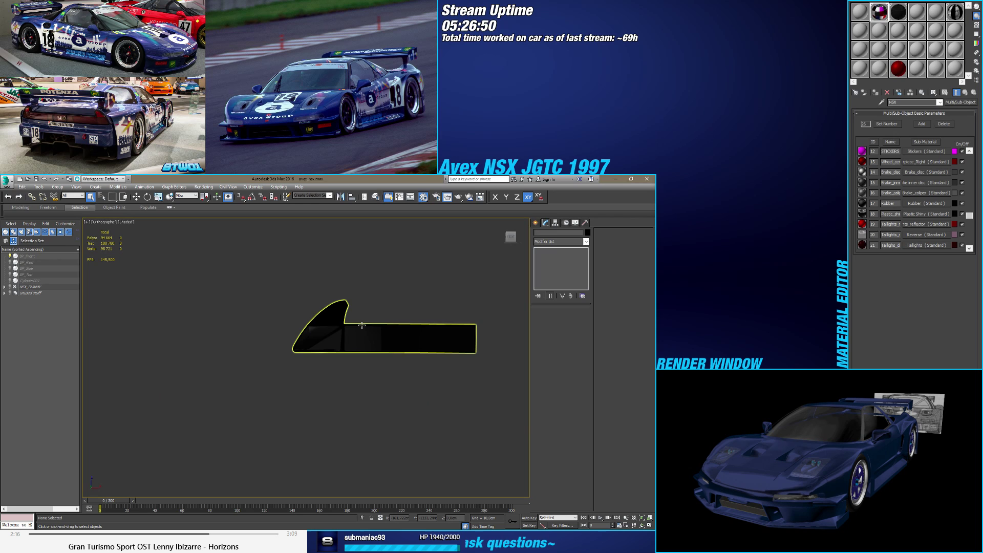
left_click(362, 325)
middle_click_drag(377, 386, 371, 418, "alt")
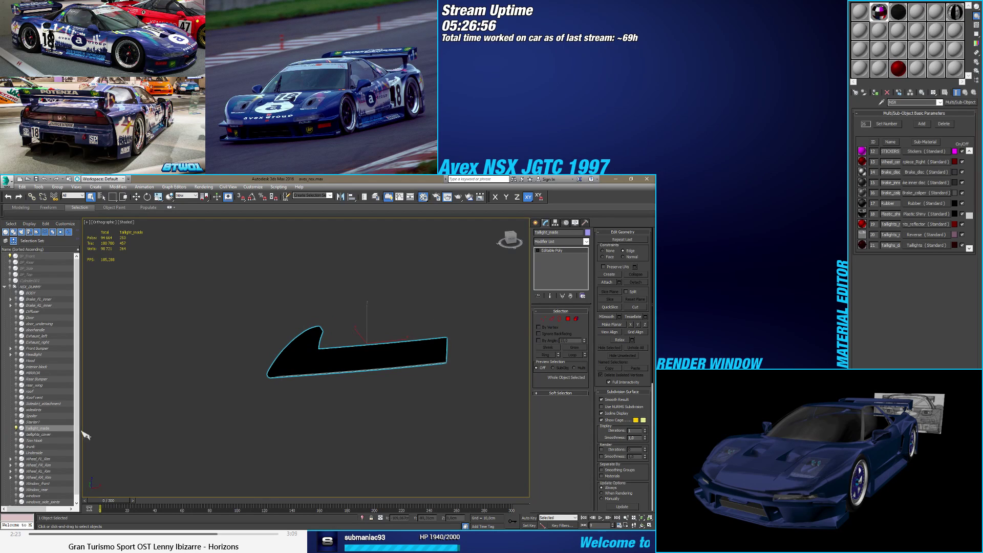
left_click(51, 287)
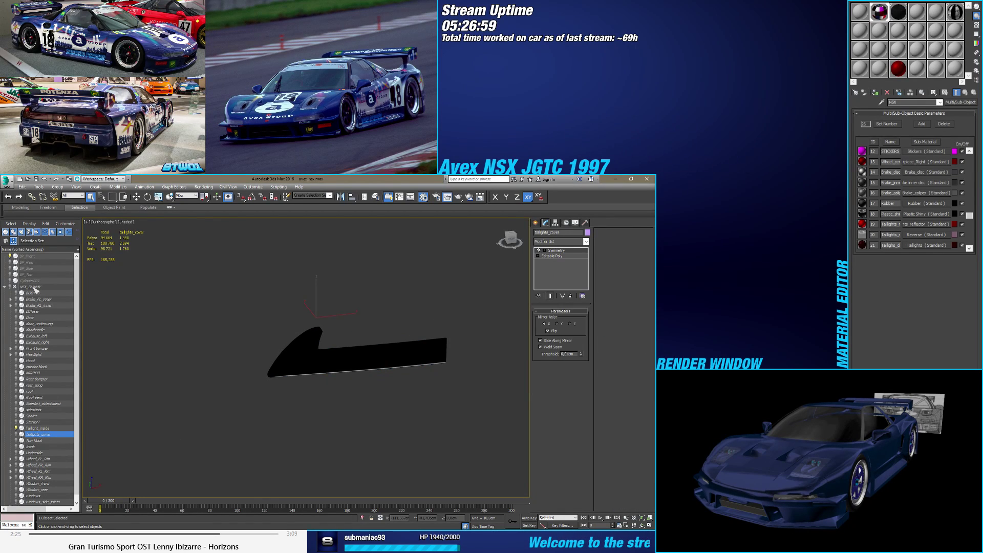
double_click(14, 288)
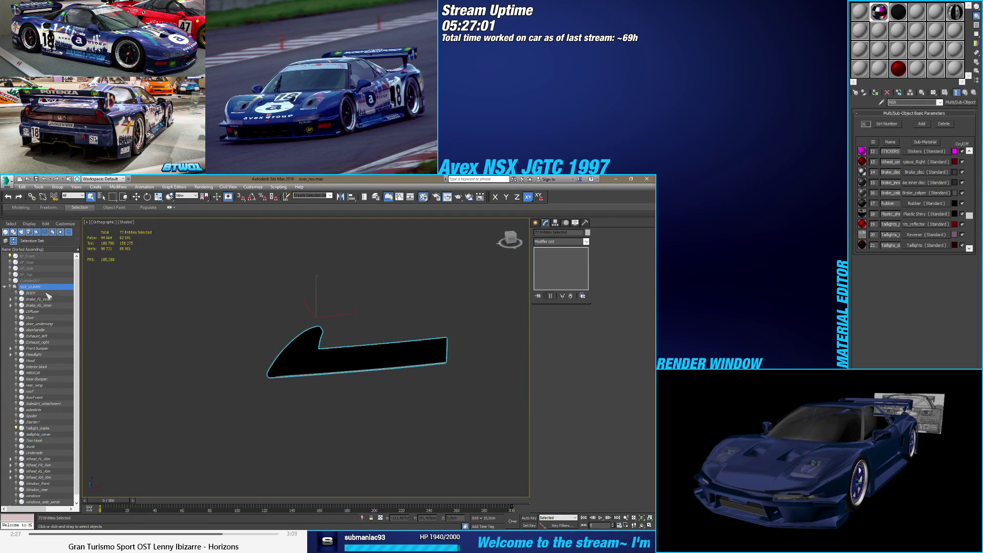
left_click(14, 288)
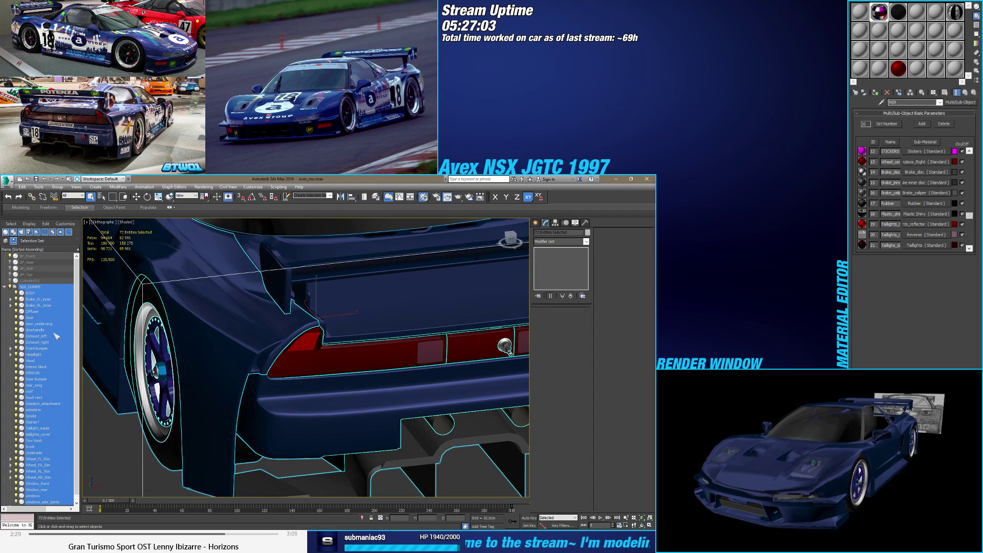
Step: Zero the Taillights sub-material's Blinn opacity, then raise it to about 30
left_click(103, 427)
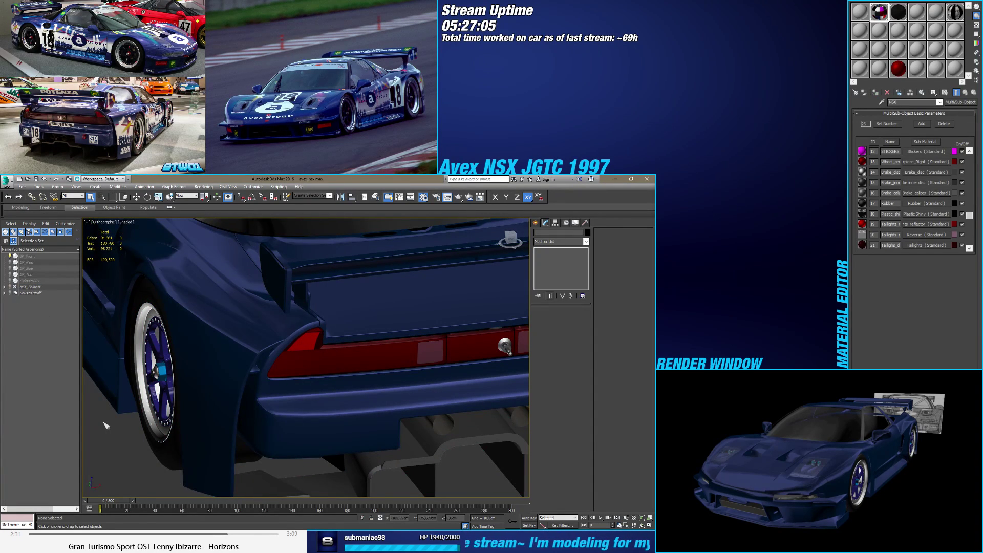
key("z")
middle_click_drag(105, 422, 221, 420, "alt")
scroll(260, 382, "up", 3)
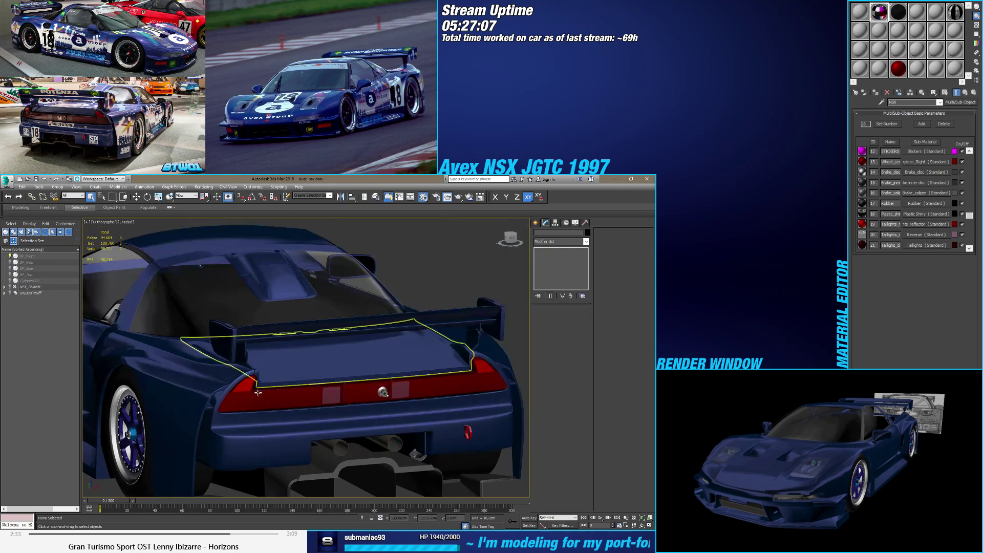
scroll(258, 394, "up", 3)
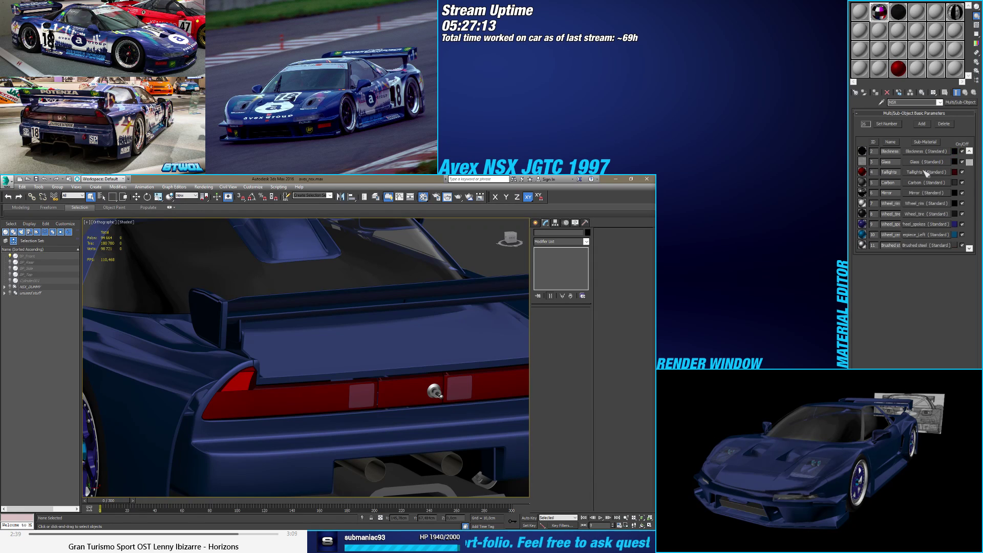
left_click(924, 173)
right_click(955, 167)
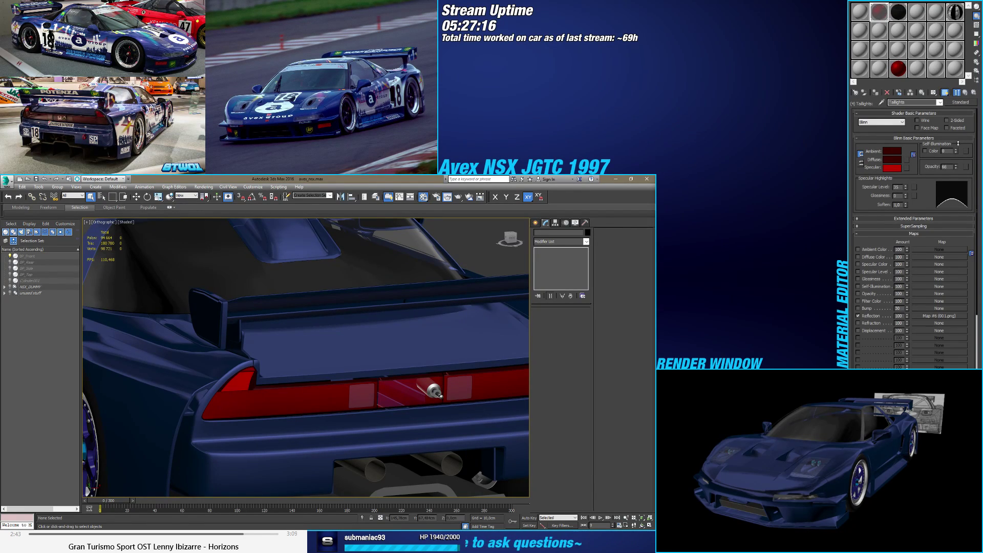
right_click(955, 167)
left_click_drag(954, 165, 954, 156)
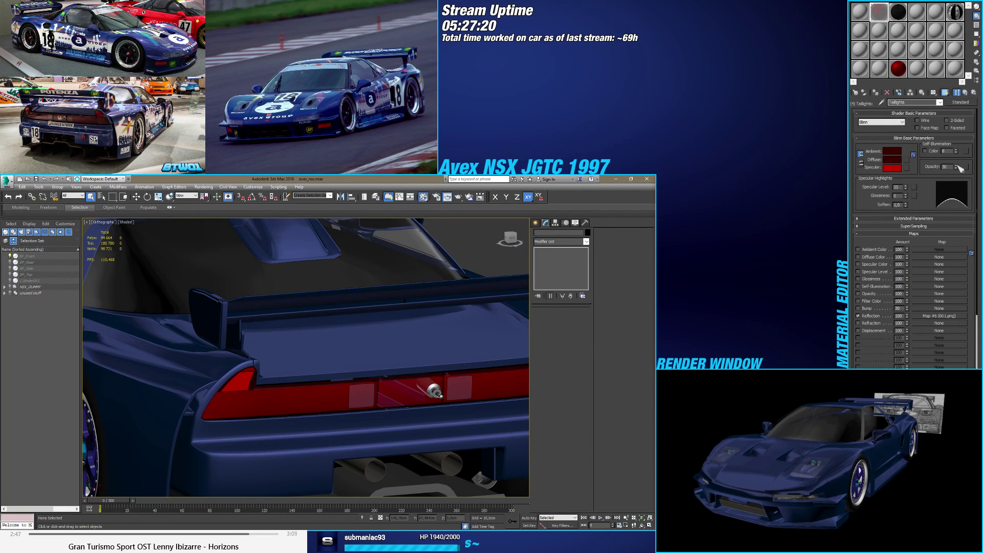
middle_click_drag(307, 358, 361, 379, "alt")
scroll(324, 374, "up", 3)
left_click(324, 375)
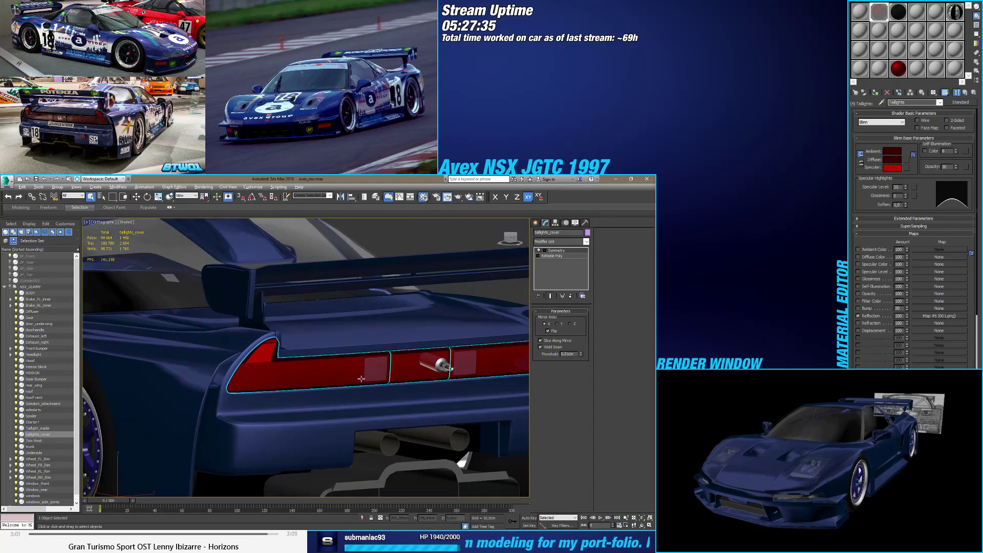
Step: Select Taillight_inside, add a Symmetry modifier, then delete it
scroll(361, 379, "down", 6)
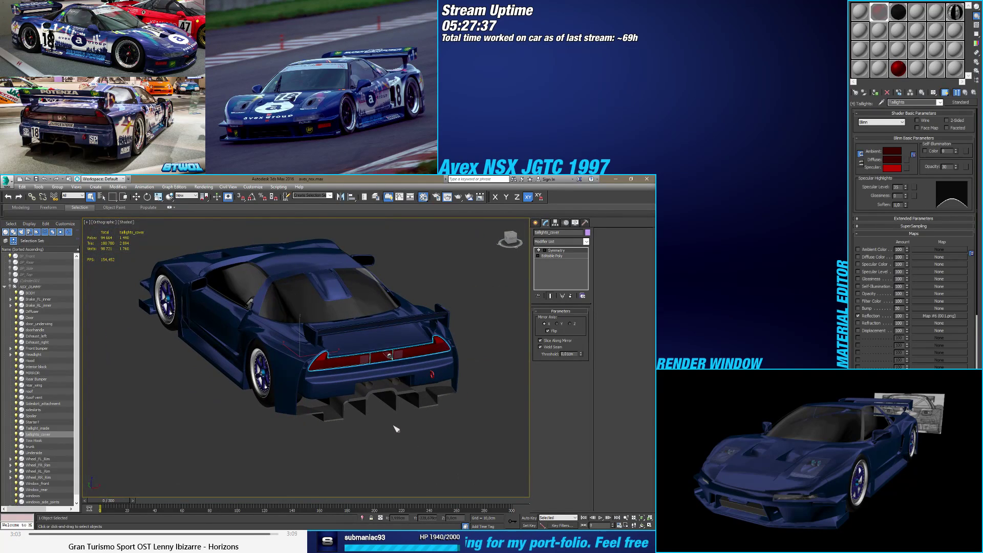
left_click(383, 427)
scroll(383, 423, "up", 5)
mouse_move(383, 423)
middle_mouse_down()
mouse_move(388, 436)
mouse_move(397, 423)
mouse_move(404, 428)
mouse_move(391, 432)
middle_mouse_up()
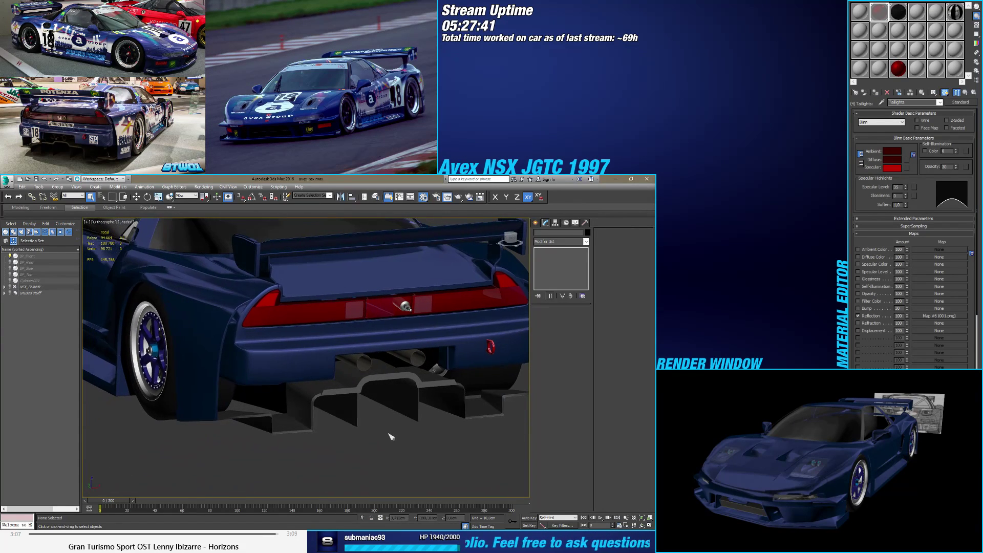
left_click(272, 317)
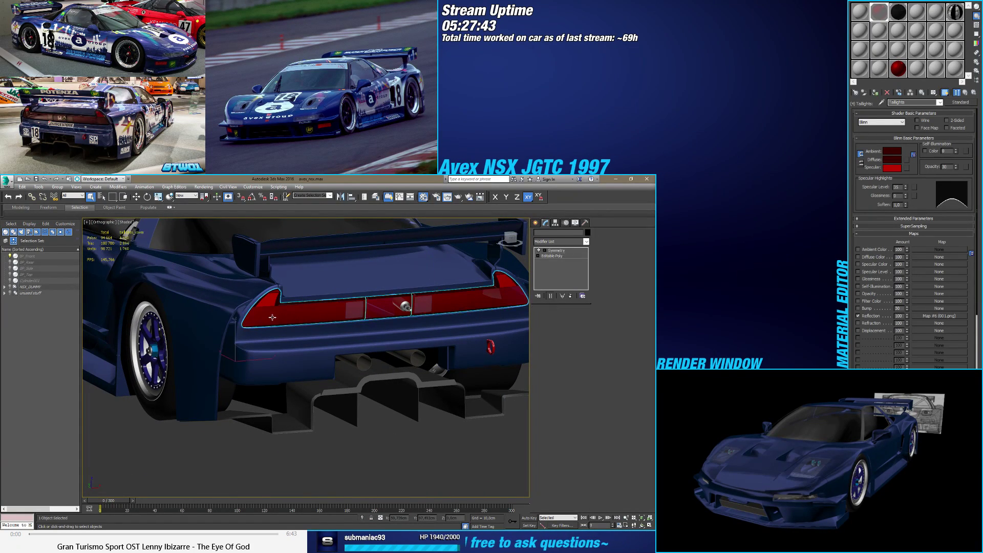
left_click(38, 428)
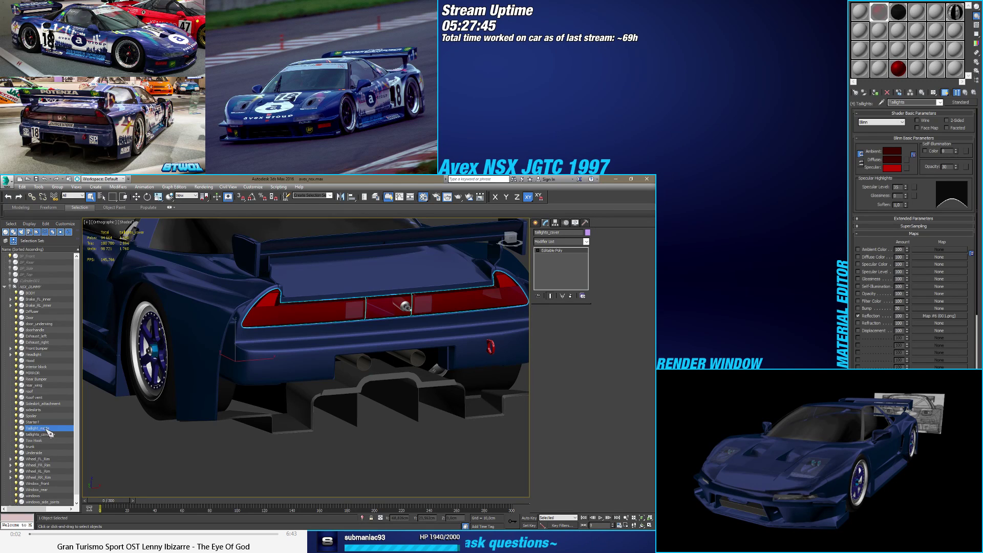
left_click(561, 242)
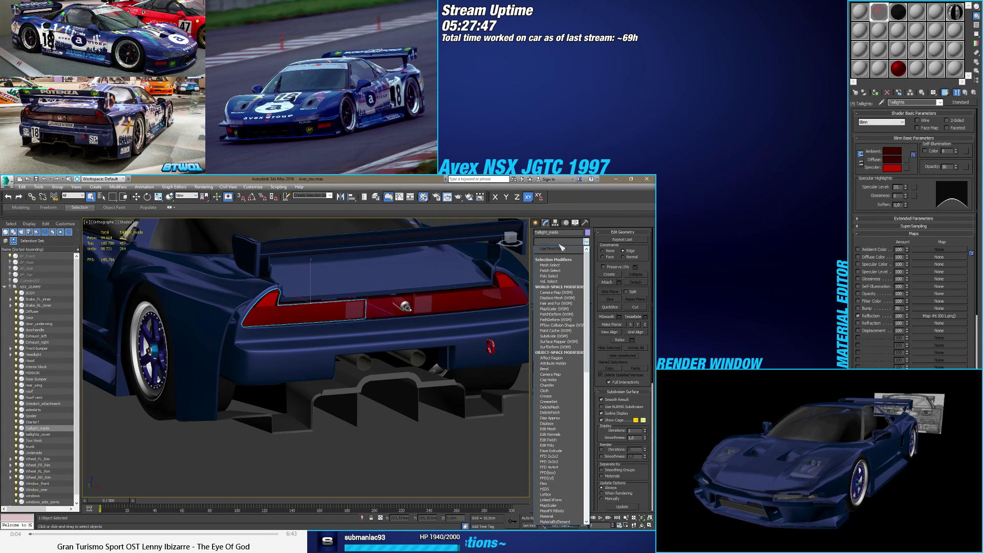
type("sym")
key("Return")
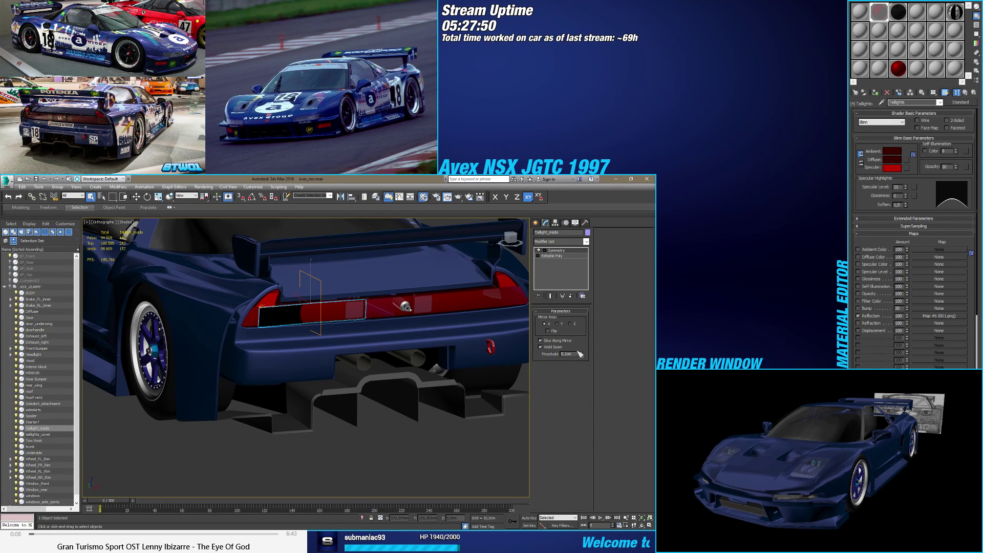
right_click(566, 254)
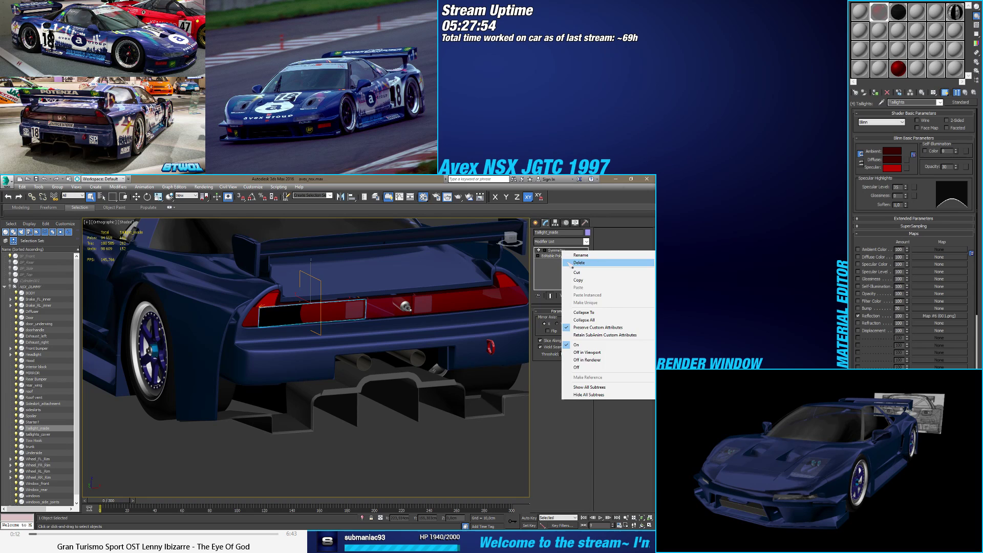
left_click(569, 264)
Step: With Affect Pivot Only, reset Taillight_inside's pivot and move it to world origin 0,0,0
left_click(556, 223)
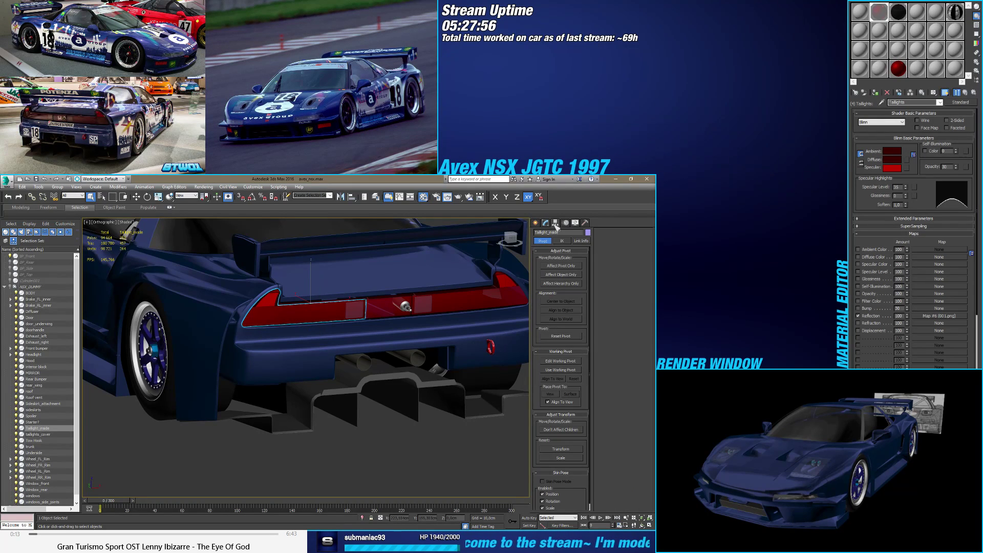
left_click(557, 266)
left_click(553, 450)
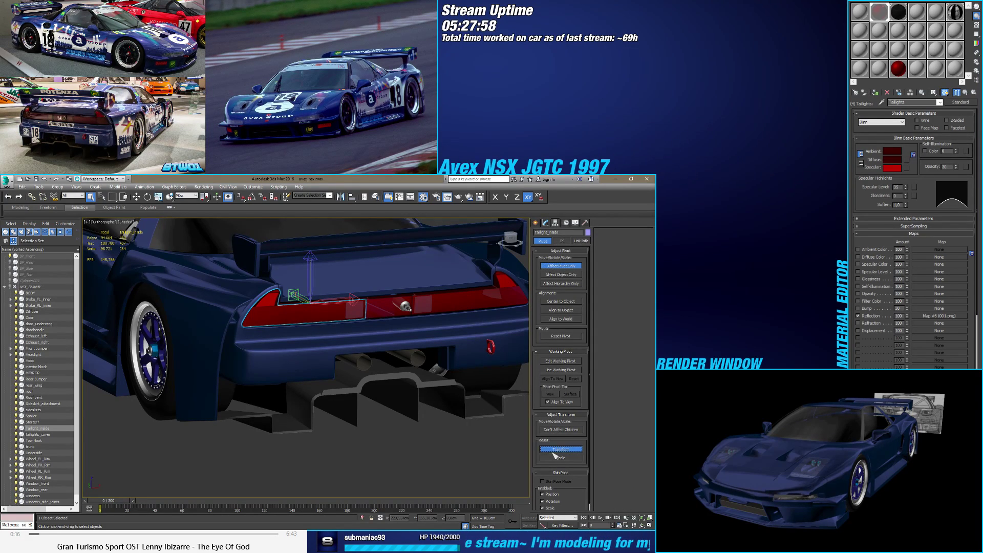
key("w")
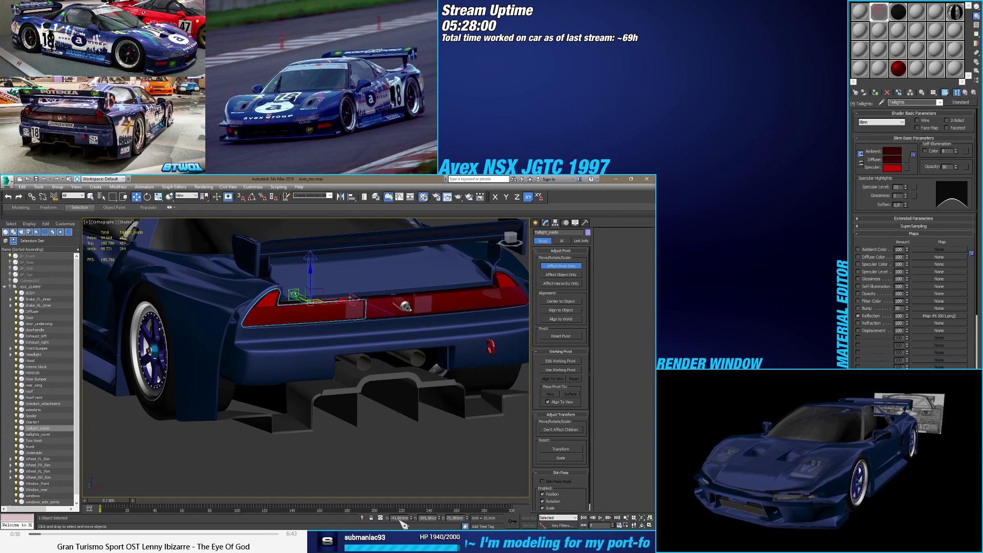
double_click(399, 517)
type("0")
key("Tab")
type("0")
key("Tab")
type("0")
key("Return")
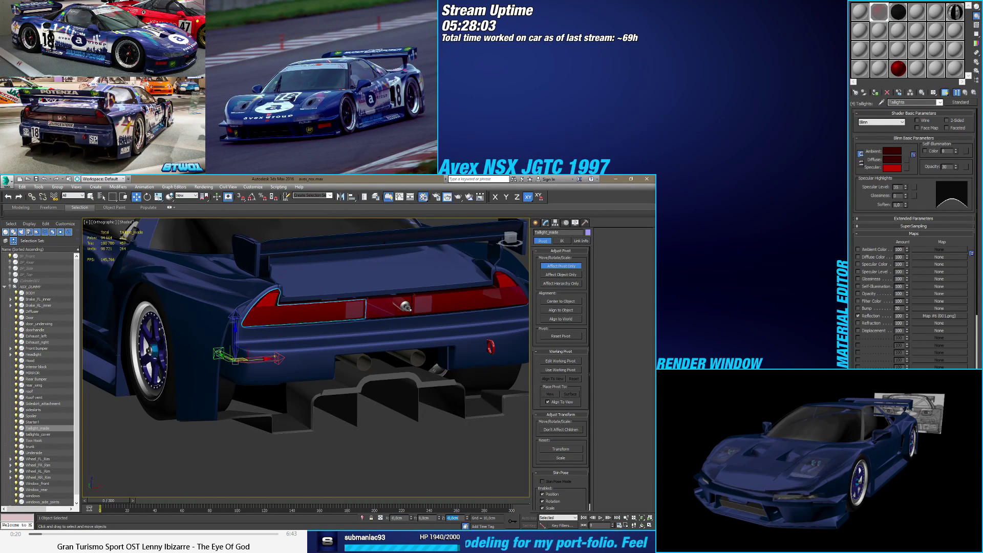
Step: Re-add a Symmetry modifier to Taillight_inside with Flip checked
left_click(559, 267)
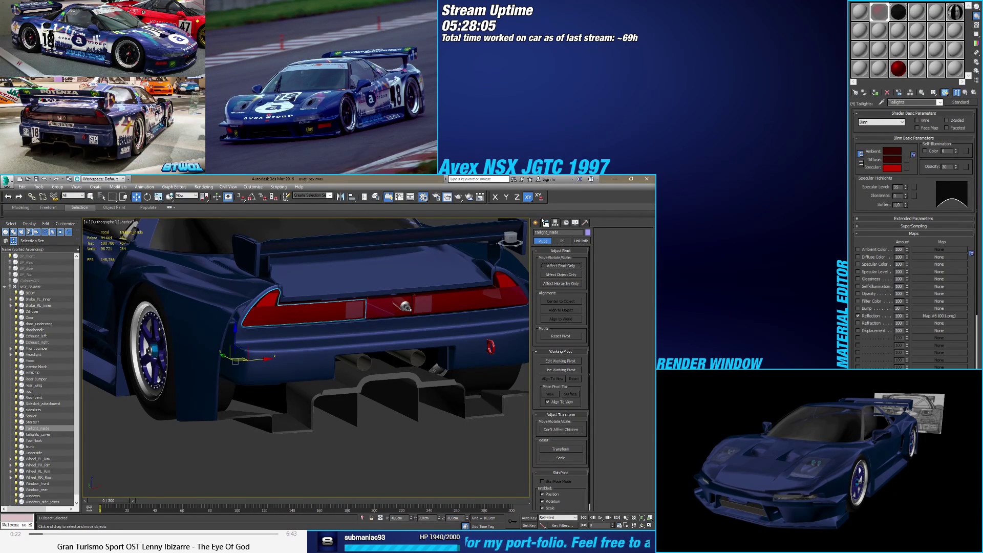
left_click(546, 223)
left_click(555, 242)
type("sym")
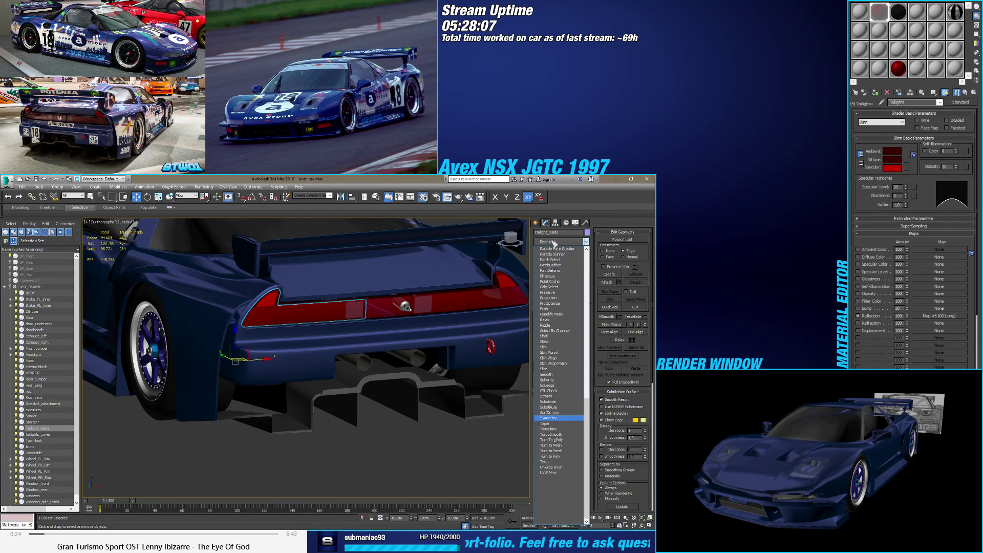
key("Return")
left_click(553, 331)
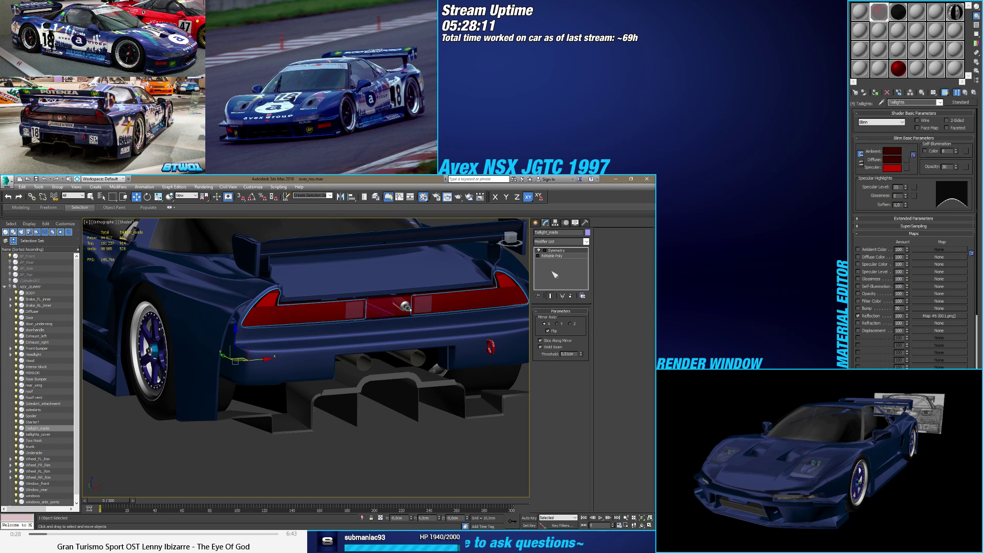
left_click(536, 223)
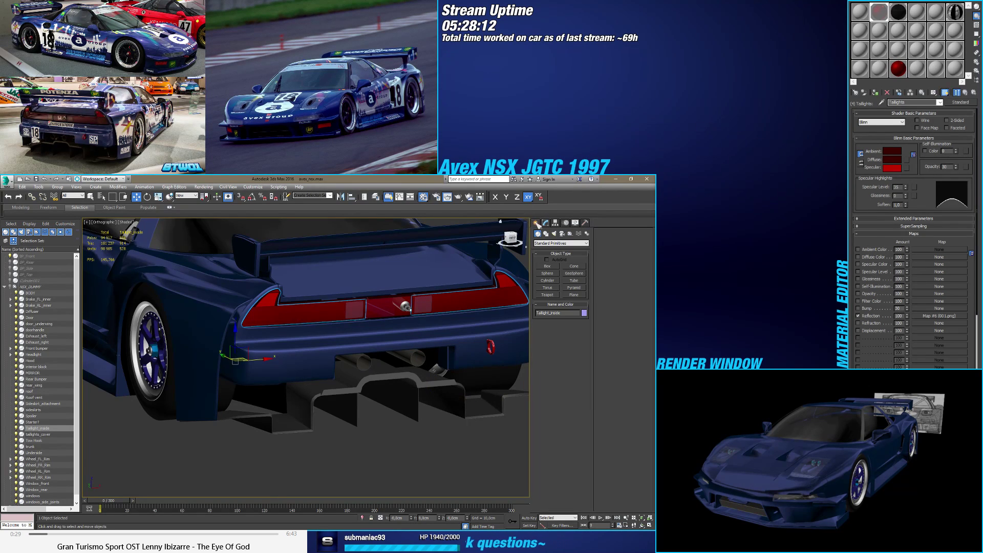
left_click(418, 496)
middle_click_drag(418, 497, 359, 469, "alt")
scroll(314, 366, "up", 10)
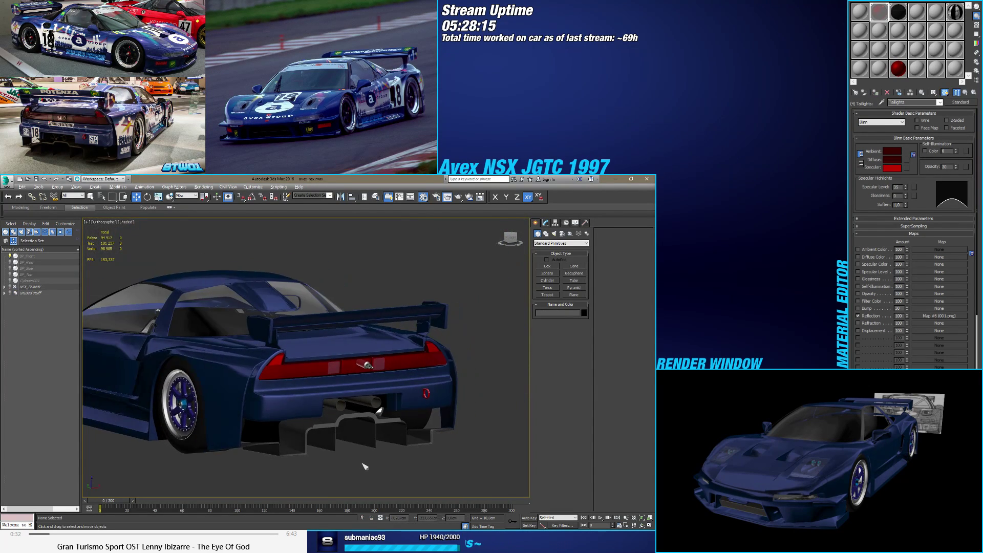
left_click(313, 374)
scroll(509, 386, "down", 5)
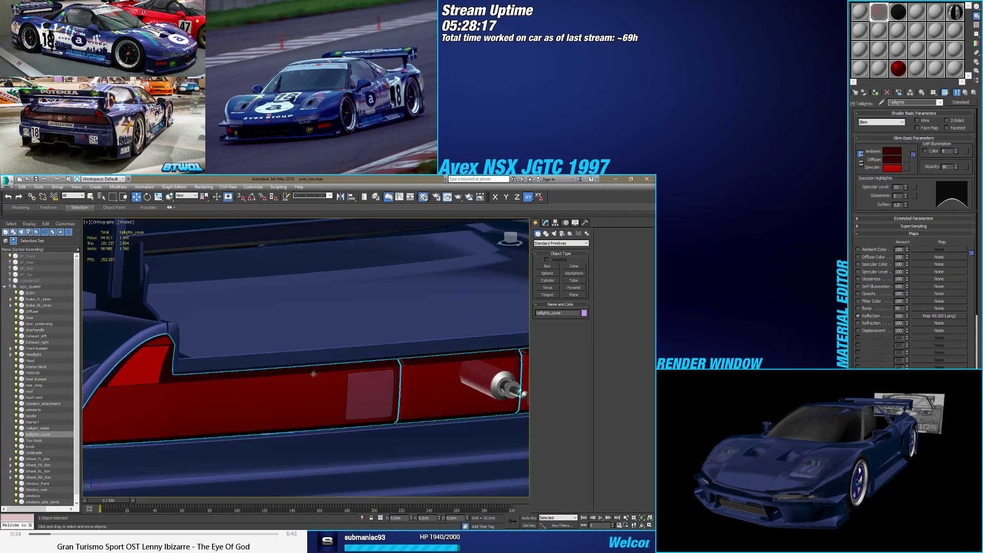
left_click(545, 222)
left_click(552, 255)
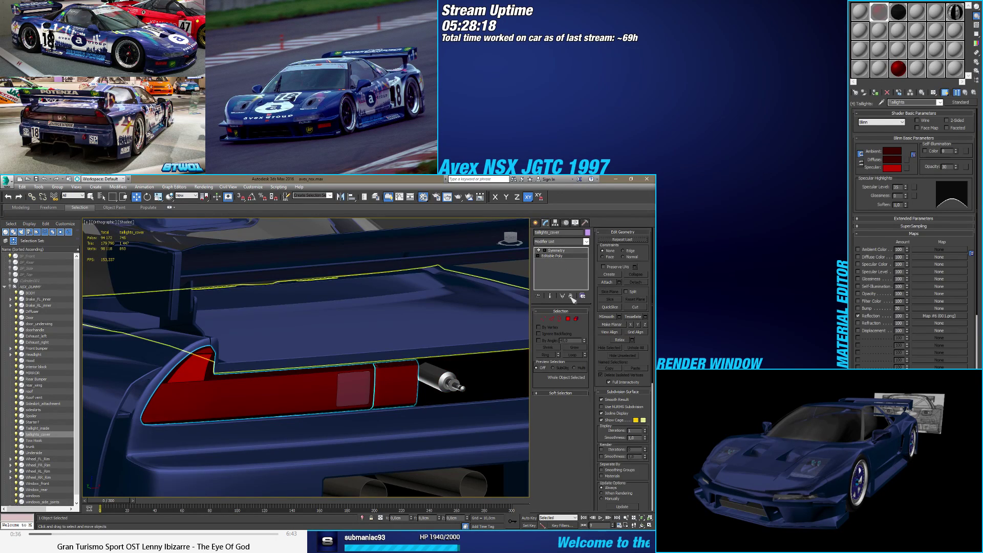
left_click(576, 319)
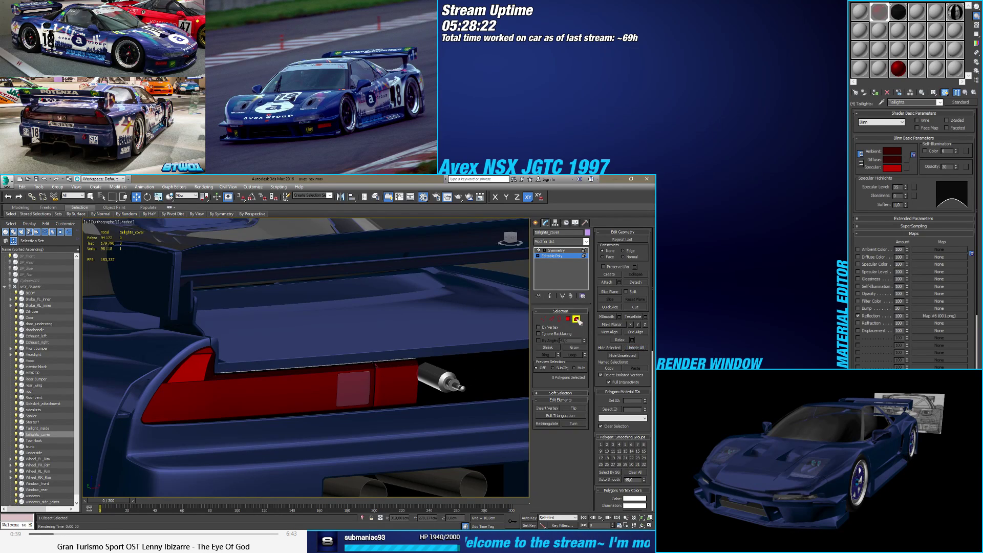
left_click(558, 256)
scroll(427, 363, "down", 5)
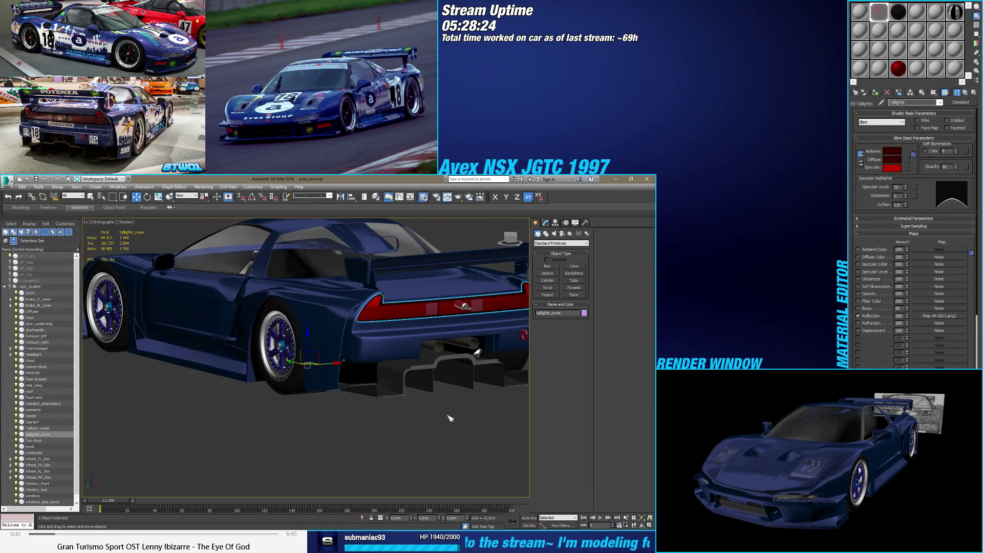
left_click(307, 450)
middle_click_drag(307, 451, 392, 445, "alt")
scroll(391, 445, "up", 3)
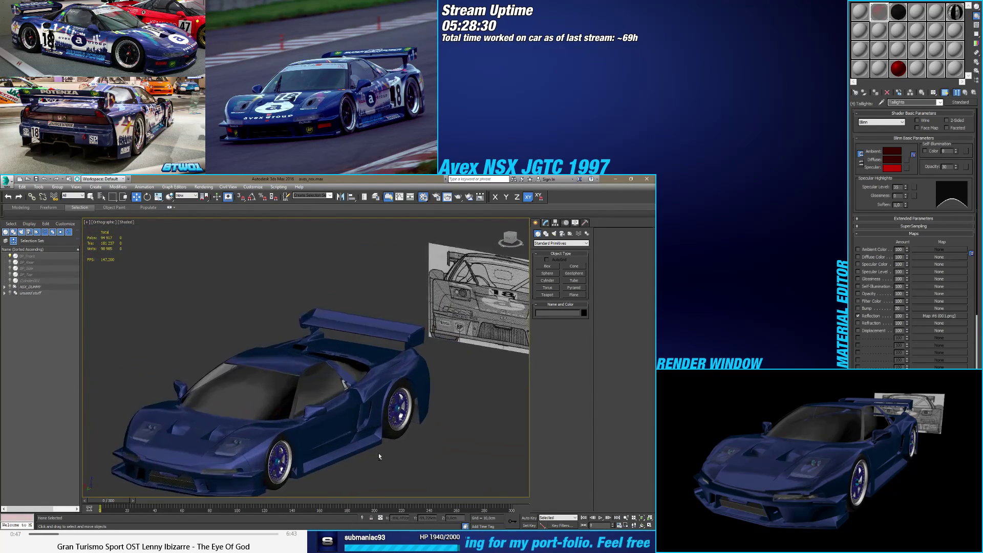
Step: Switch to Perspective, unhide Cylinder001, scrub to frame 79, and return to the NSX multi-material
middle_click_drag(342, 466, 425, 397, "alt")
key("p")
scroll(425, 398, "up", 3)
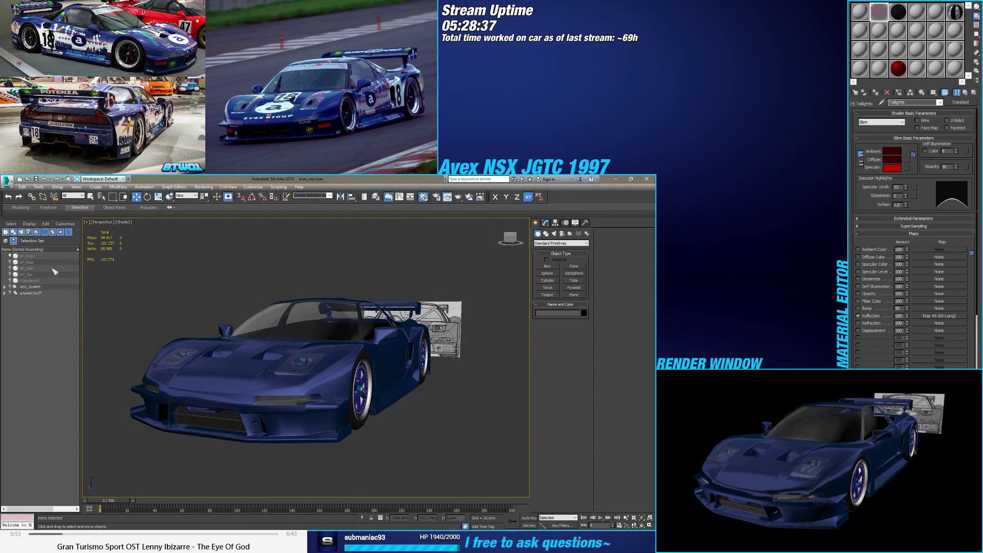
left_click(15, 281)
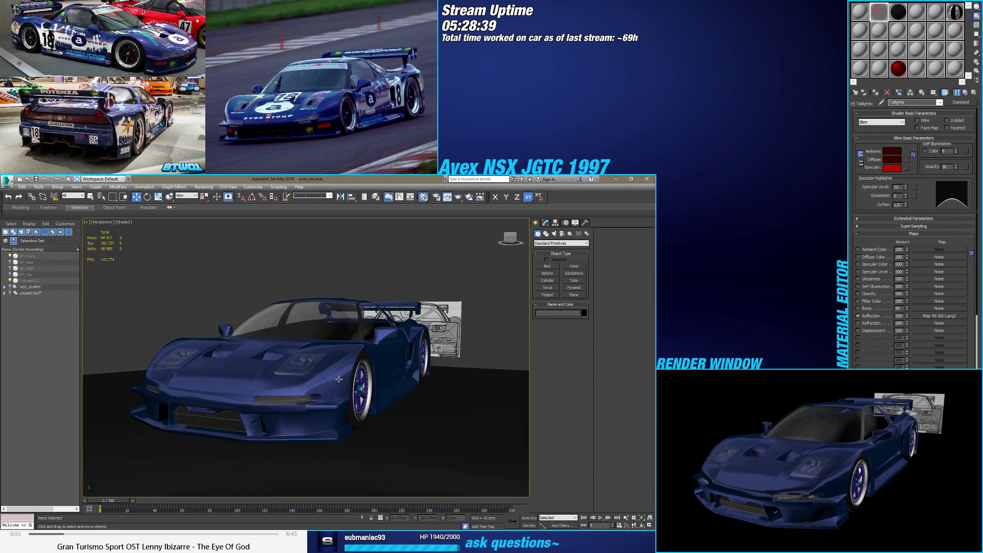
mouse_move(112, 503)
left_mouse_down()
mouse_move(369, 506)
mouse_move(114, 509)
left_mouse_up()
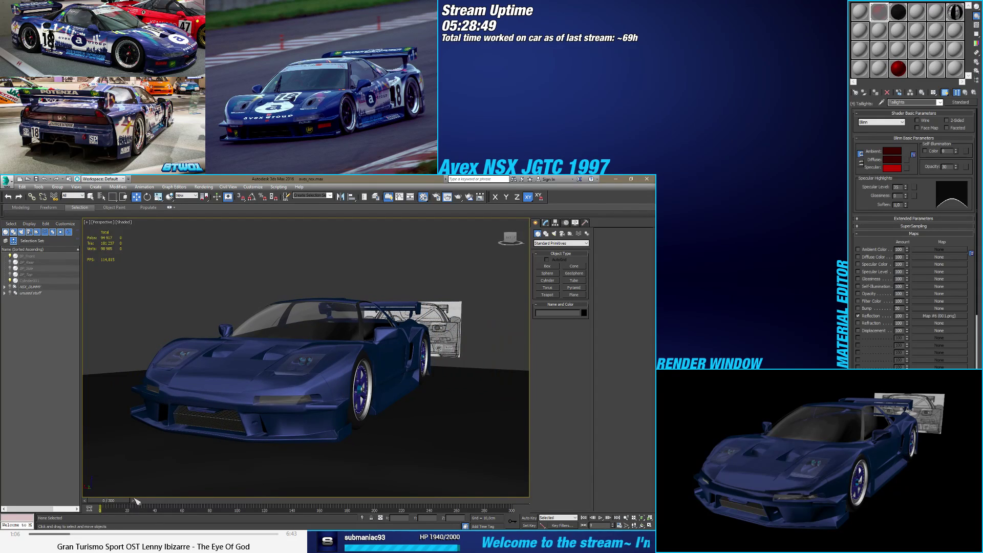
left_click(964, 93)
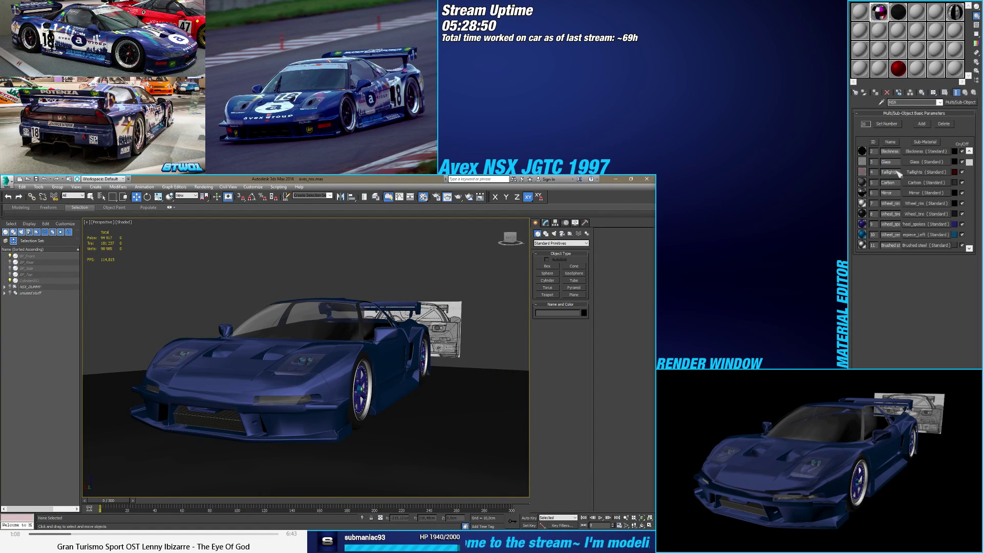
Step: Set Glass opacity to 40, hide the blueprint plane, and play the turntable animation
left_click(925, 162)
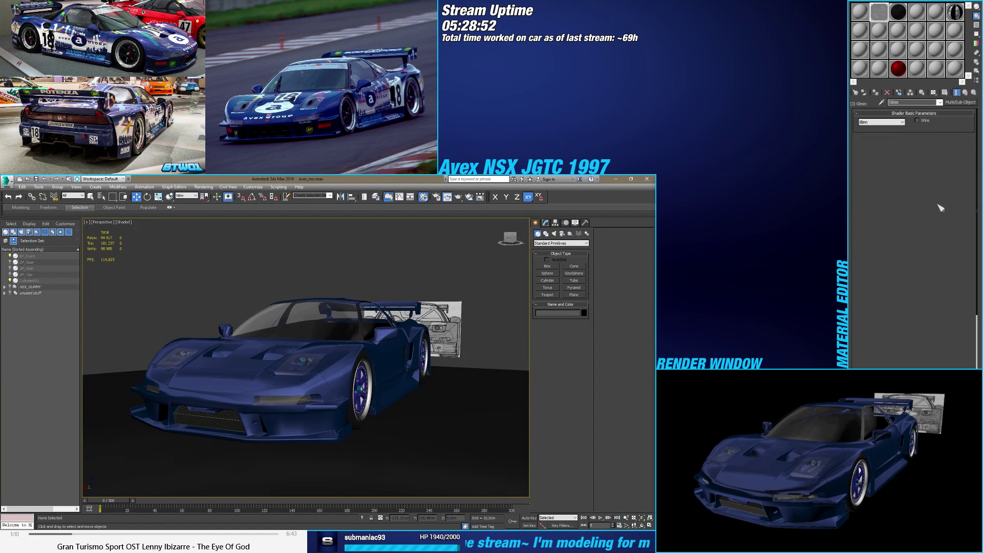
left_click_drag(955, 151, 959, 154)
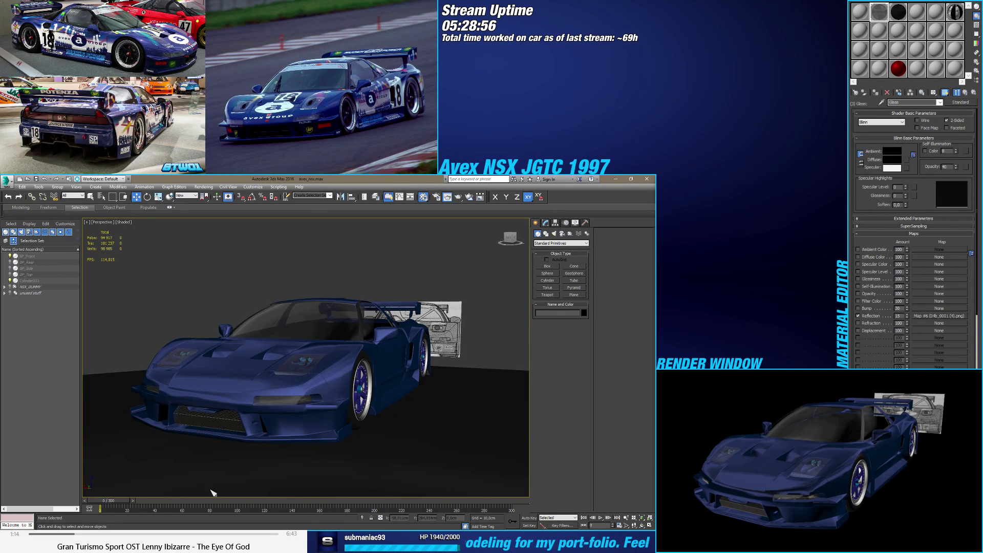
mouse_move(122, 504)
left_mouse_down()
mouse_move(278, 506)
mouse_move(122, 507)
left_mouse_up()
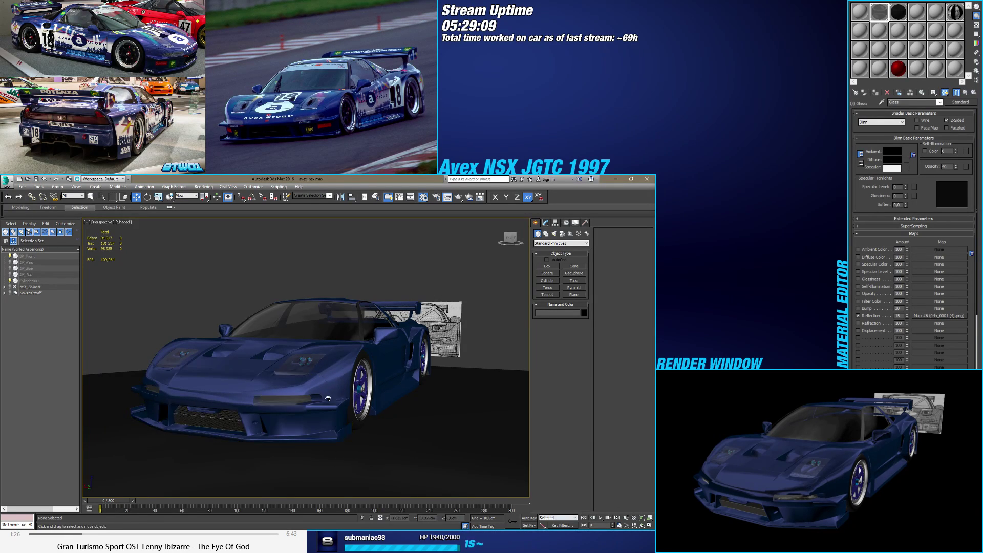
middle_click_drag(328, 399, 261, 394, "alt")
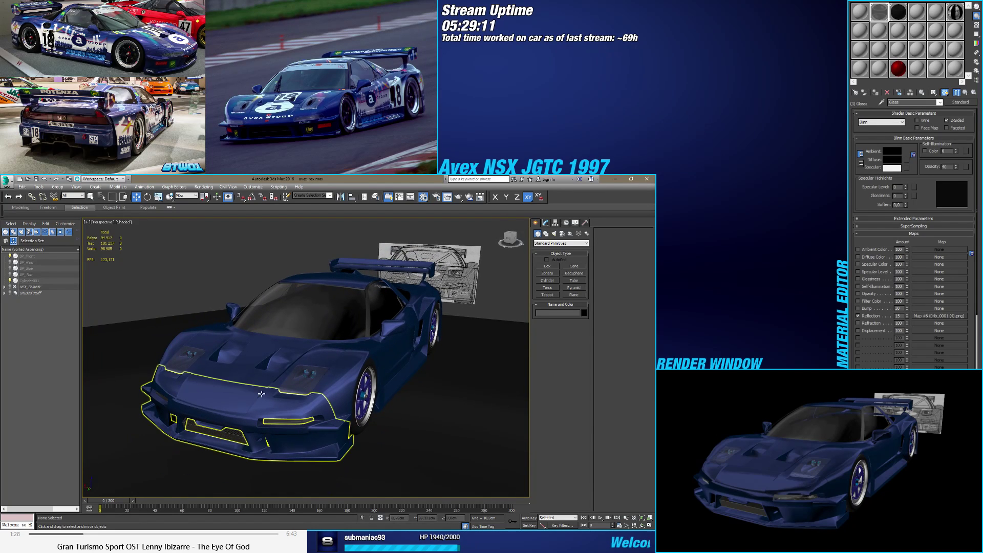
left_click(10, 262)
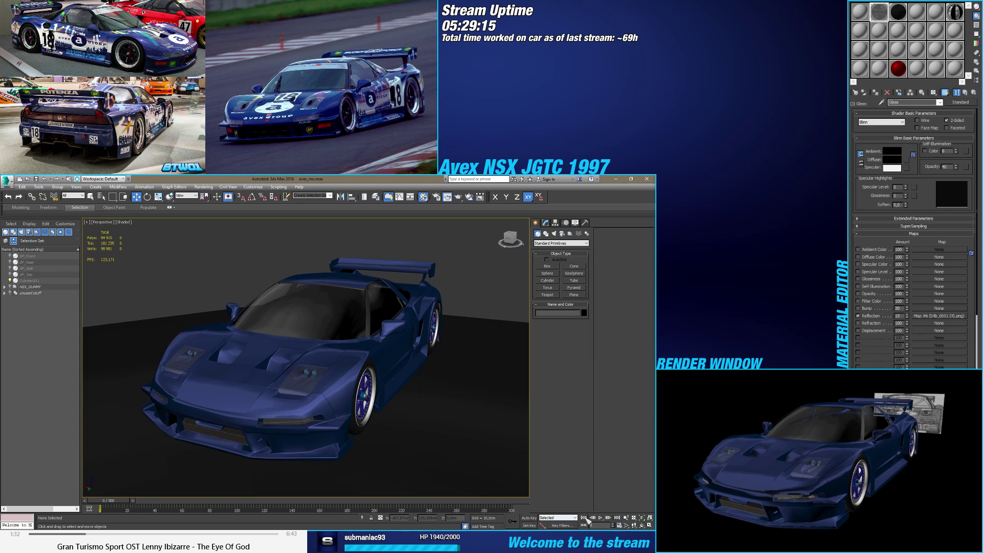
left_click(601, 517)
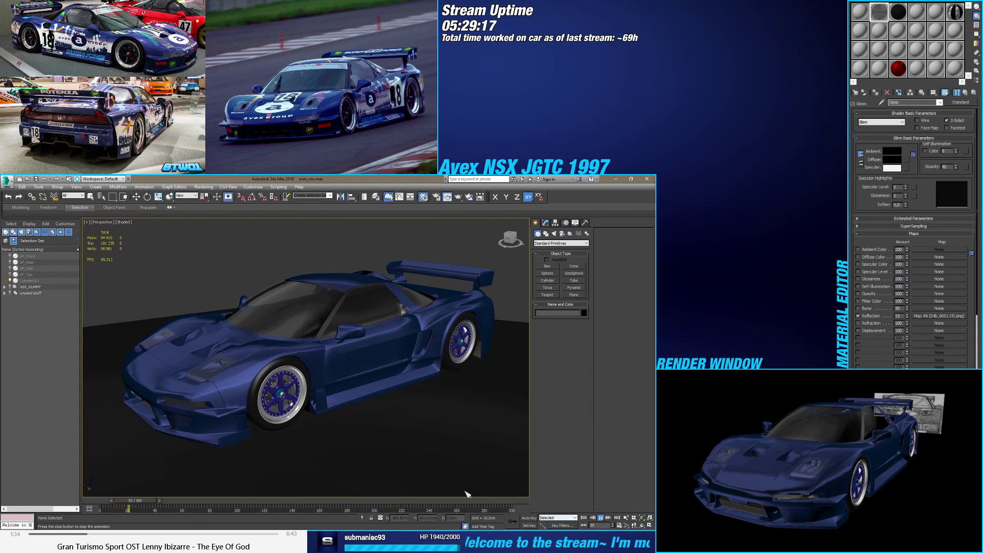